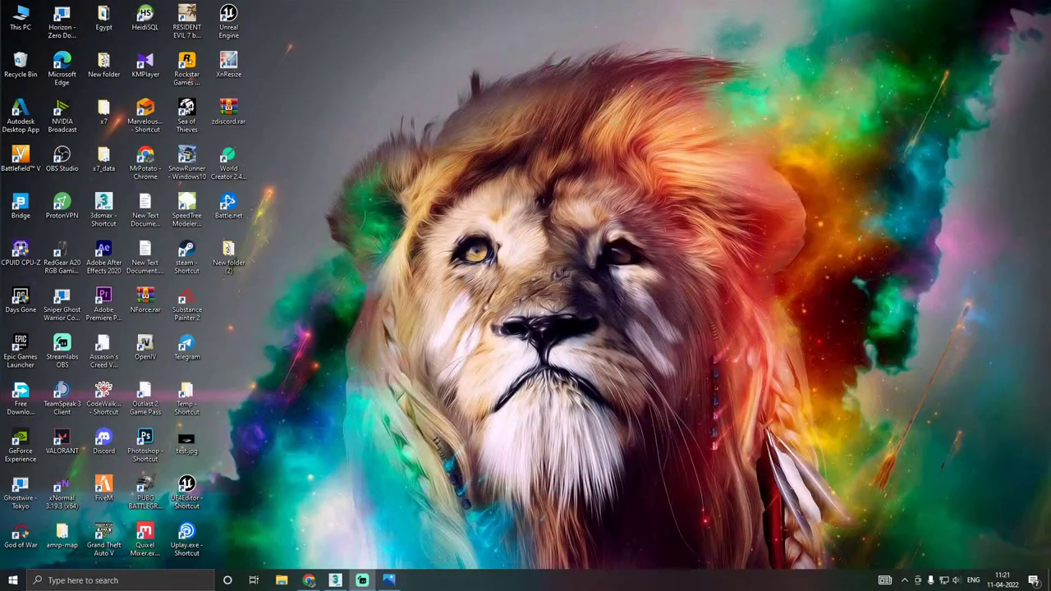
Switch to 3ds Max and look over the mannequin in the perspective view.
{"action": "left_click", "coordinate": [344, 573]}
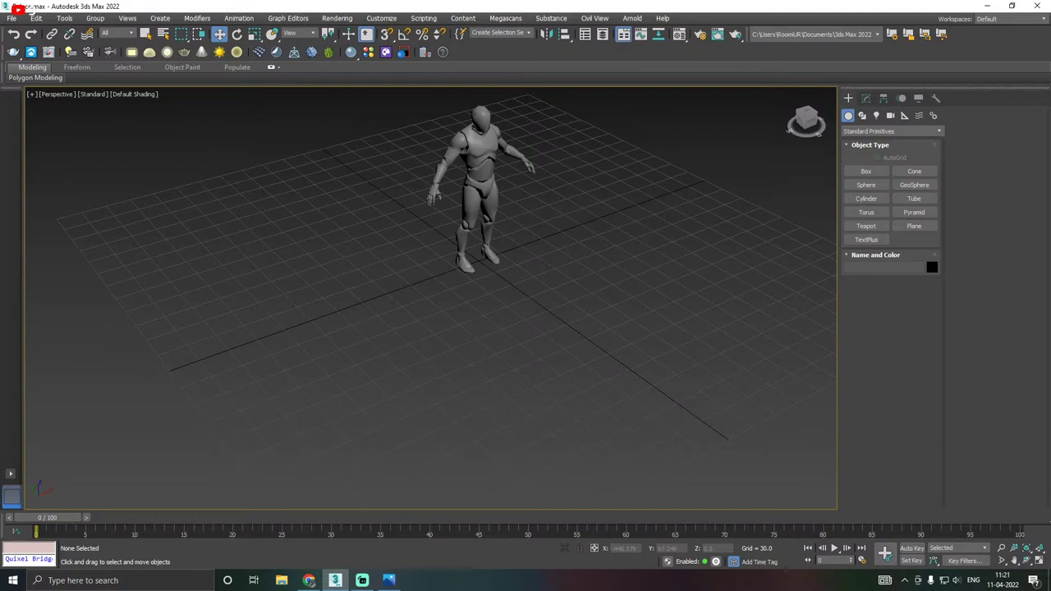
{"action": "key", "text": "alt+Tab"}
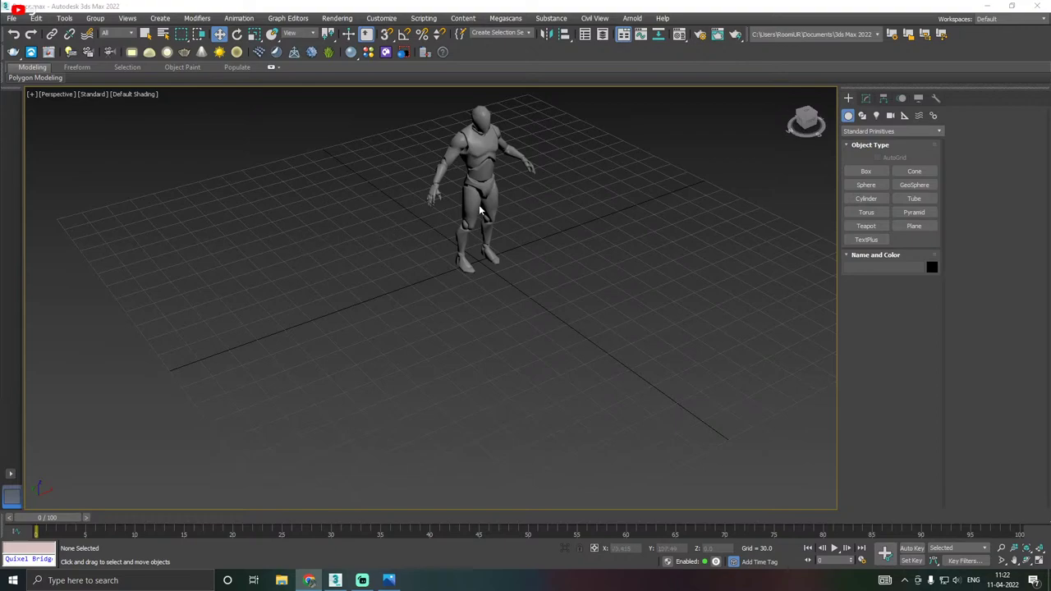
{"action": "scroll", "coordinate": [476, 214], "scroll_direction": "up", "scroll_amount": 3}
{"action": "middle_click_drag", "start_coordinate": [466, 256], "coordinate": [478, 215]}
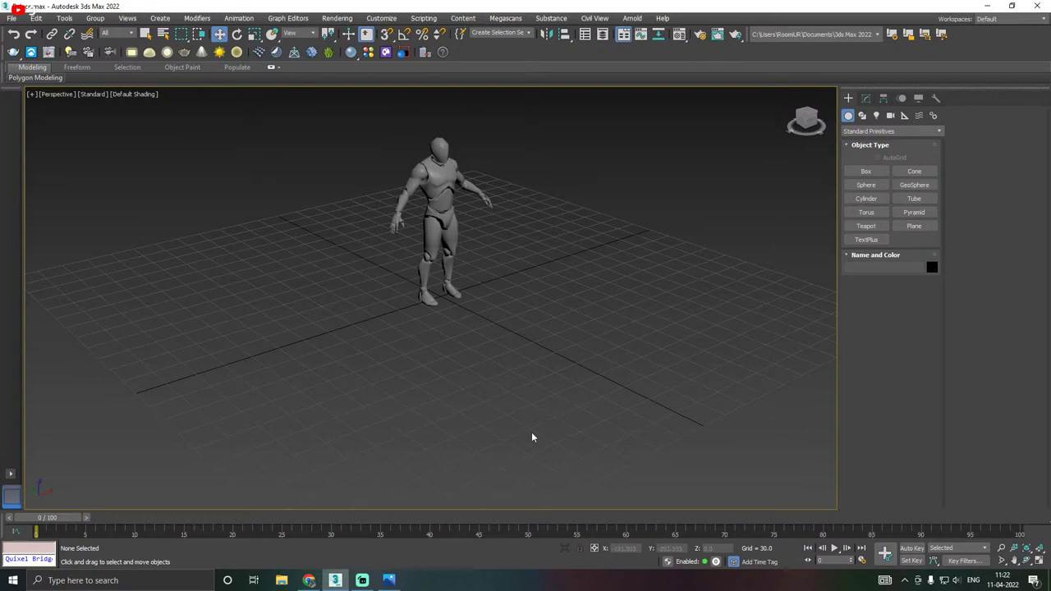
Switch to Photos and examine the reference image of the hall, including its columns, stained-glass windows and chandeliers.
{"action": "left_click", "coordinate": [389, 581]}
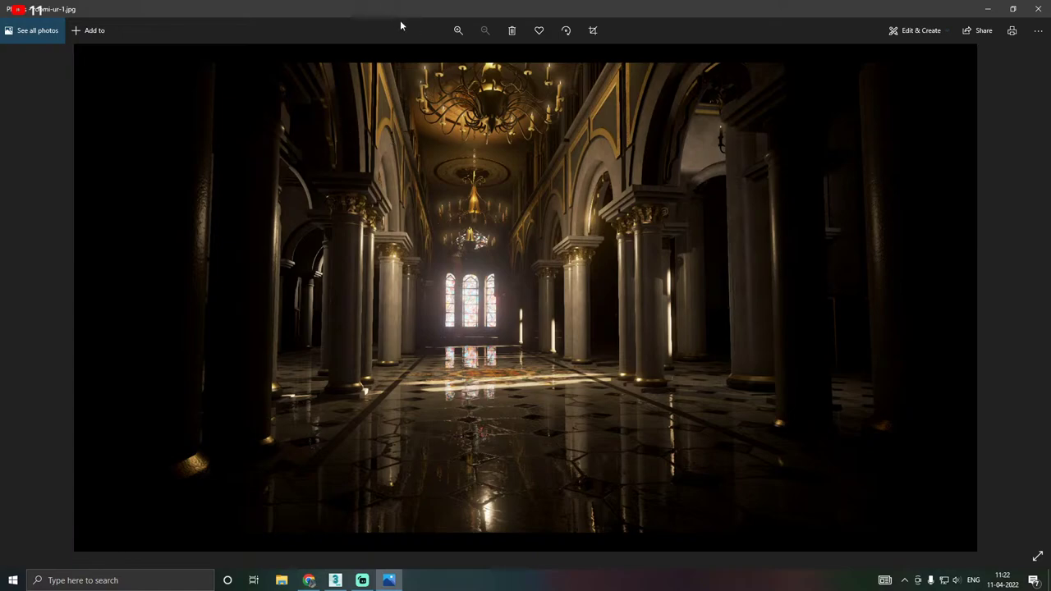
{"action": "double_click", "coordinate": [462, 342]}
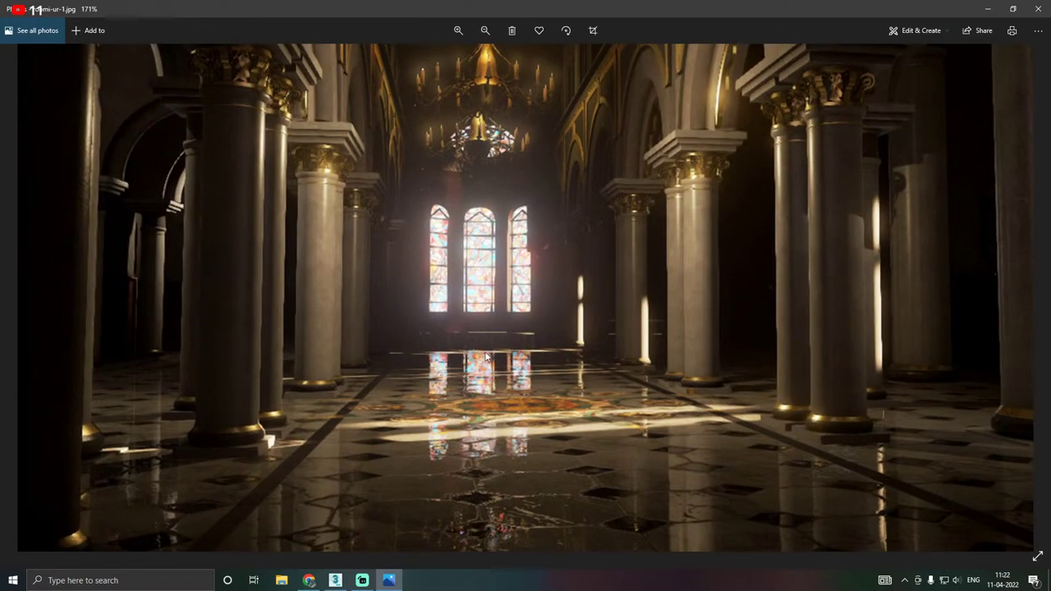
{"action": "left_click_drag", "start_coordinate": [501, 334], "coordinate": [504, 456]}
{"action": "scroll", "coordinate": [422, 402], "scroll_direction": "up", "scroll_amount": 5}
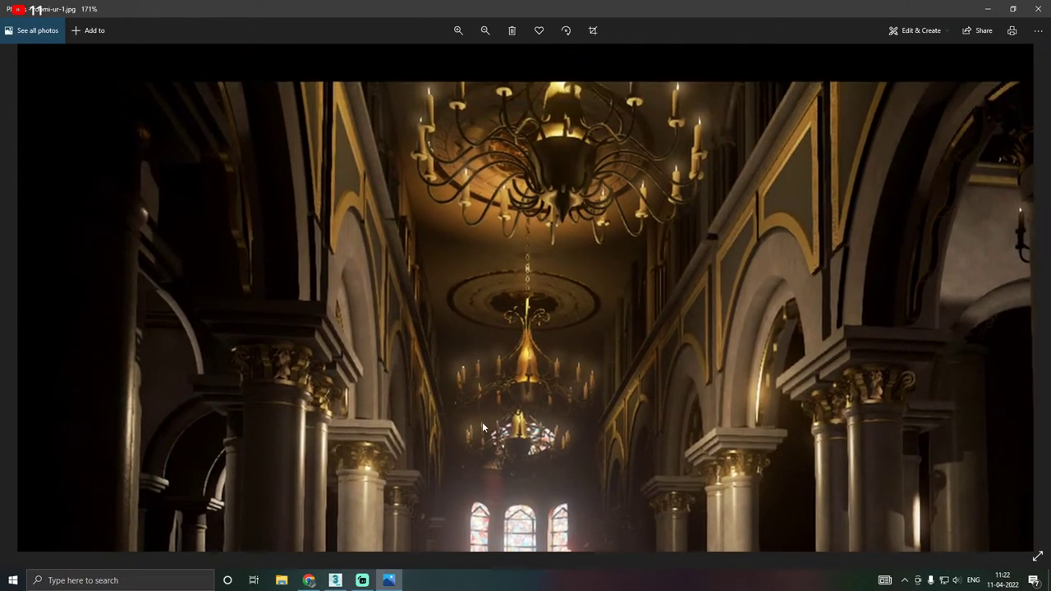
{"action": "left_click_drag", "start_coordinate": [463, 316], "coordinate": [453, 343]}
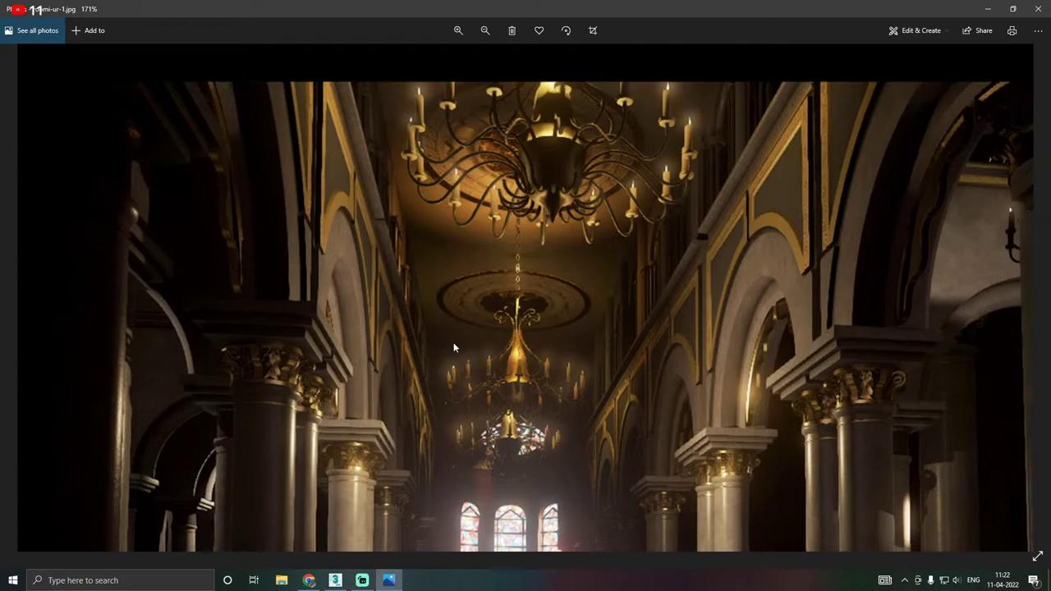
{"action": "scroll", "coordinate": [453, 347], "scroll_direction": "down", "scroll_amount": 3, "text": "ctrl"}
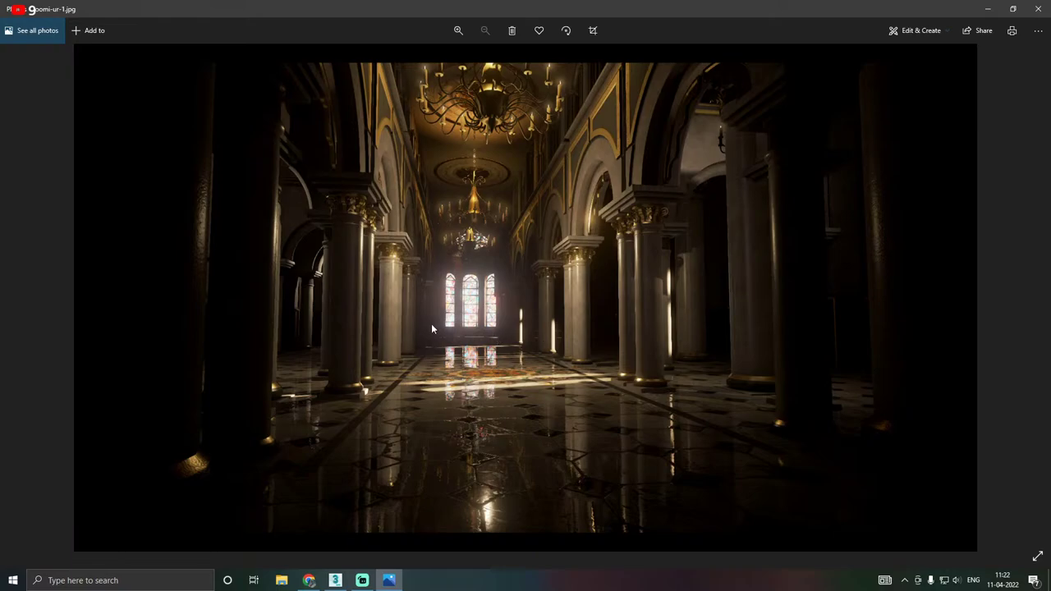
{"action": "left_click_drag", "start_coordinate": [646, 5], "coordinate": [0, 23]}
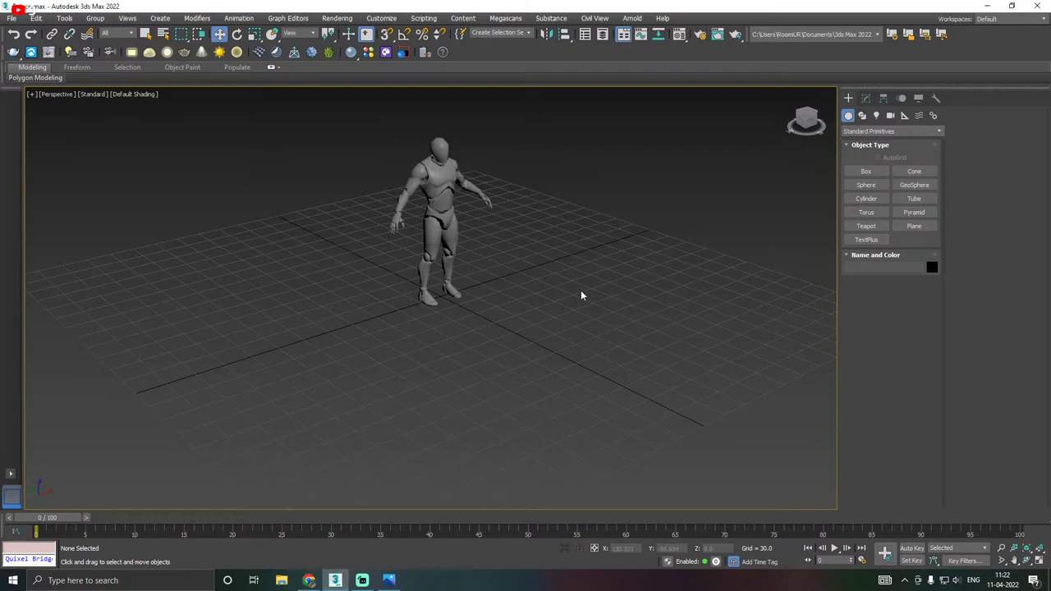
Turn on Edged Faces shading in the perspective viewport to show the mannequin's mesh edges.
{"action": "middle_click_drag", "start_coordinate": [582, 291], "coordinate": [596, 347]}
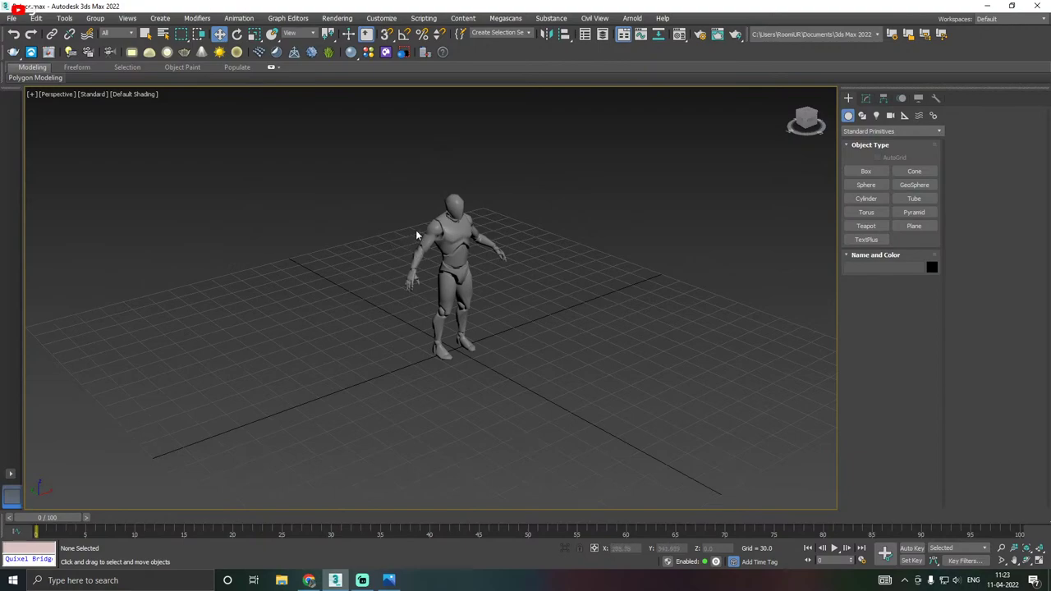
{"action": "scroll", "coordinate": [450, 236], "scroll_direction": "up", "scroll_amount": 3}
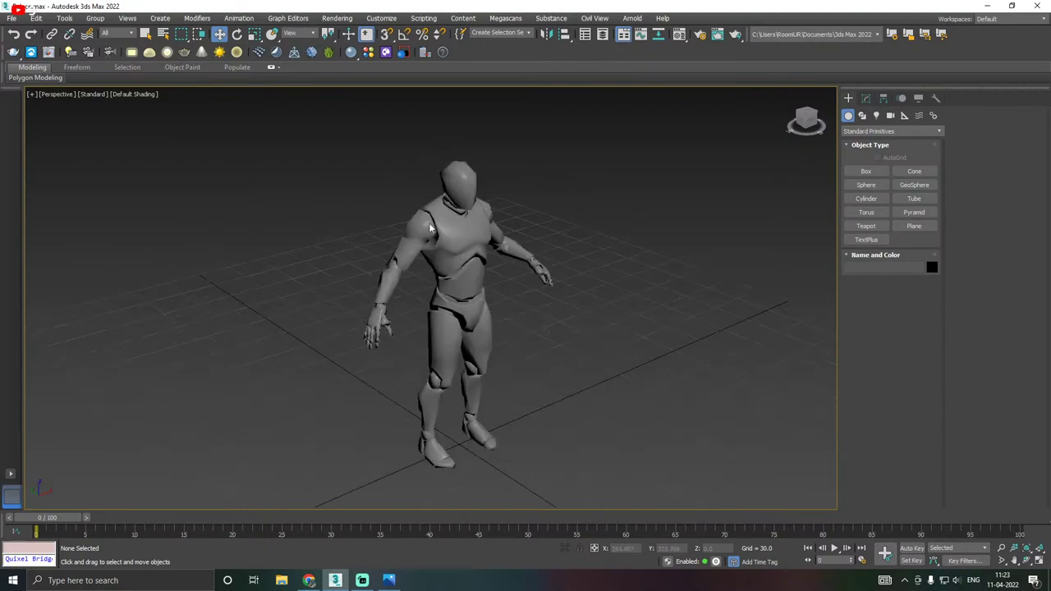
{"action": "left_click", "coordinate": [128, 94]}
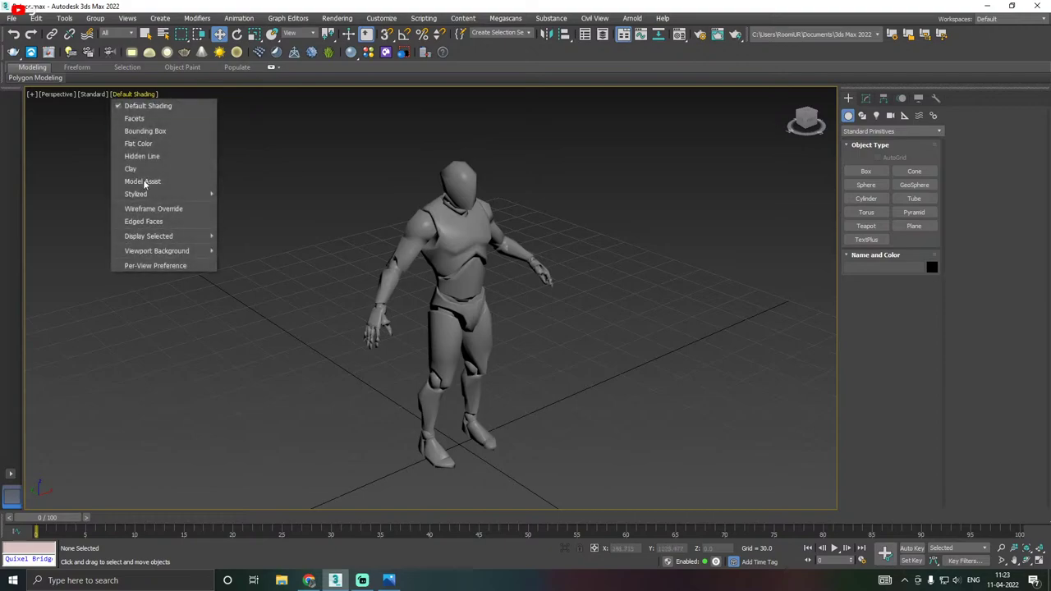
{"action": "left_click", "coordinate": [160, 222]}
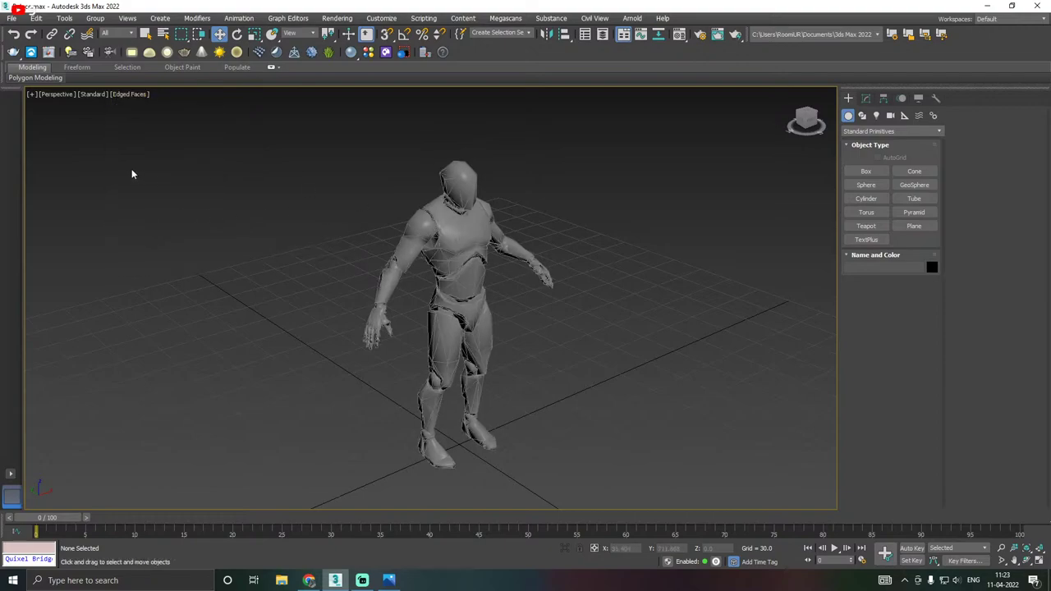
Unfreeze all objects and select the mannequin group.
{"action": "right_click", "coordinate": [454, 211]}
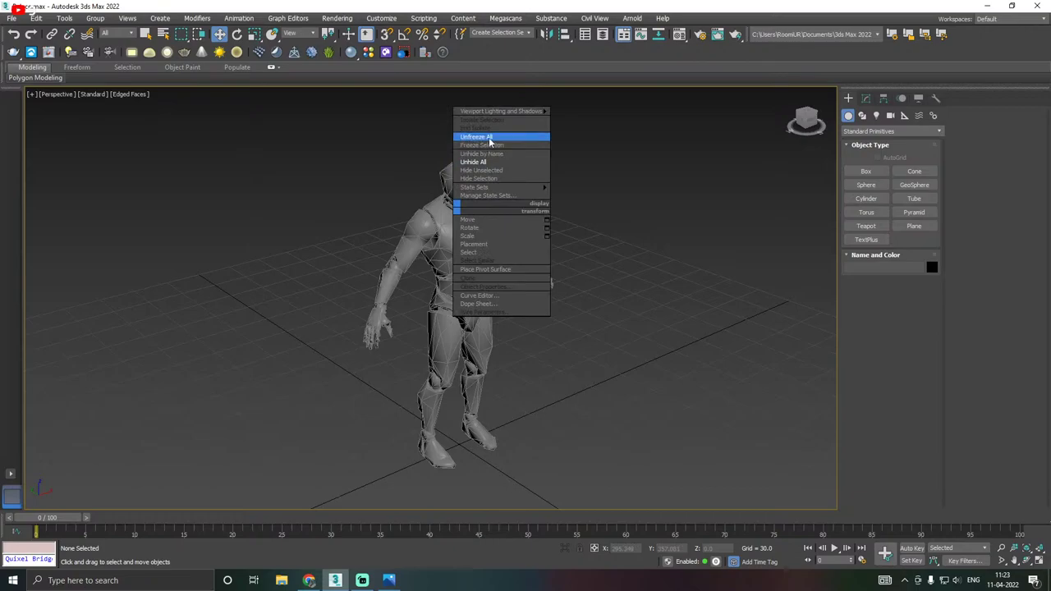
{"action": "left_click", "coordinate": [493, 142]}
{"action": "left_click", "coordinate": [464, 207]}
{"action": "middle_click_drag", "start_coordinate": [483, 207], "coordinate": [539, 195], "text": "alt"}
{"action": "scroll", "coordinate": [420, 215], "scroll_direction": "down", "scroll_amount": 2}
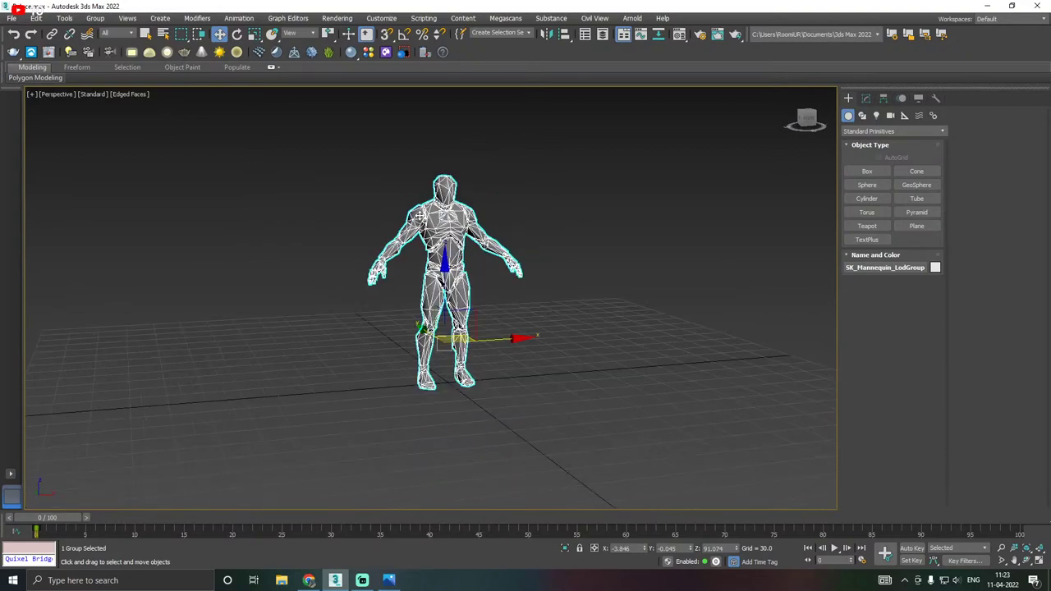
{"action": "mouse_move", "coordinate": [452, 222]}
{"action": "middle_mouse_down", "text": "alt"}
{"action": "mouse_move", "coordinate": [345, 228]}
{"action": "mouse_move", "coordinate": [516, 216]}
{"action": "mouse_move", "coordinate": [441, 222]}
{"action": "middle_mouse_up", "text": "alt"}
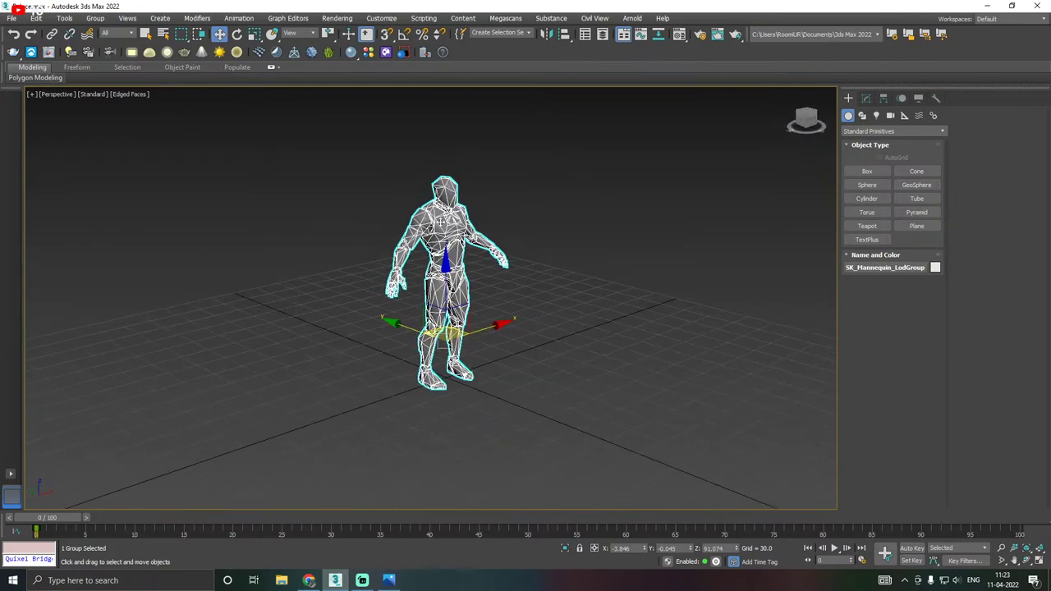
Freeze the selected mannequin so it serves only as a scale reference.
{"action": "right_click", "coordinate": [433, 226]}
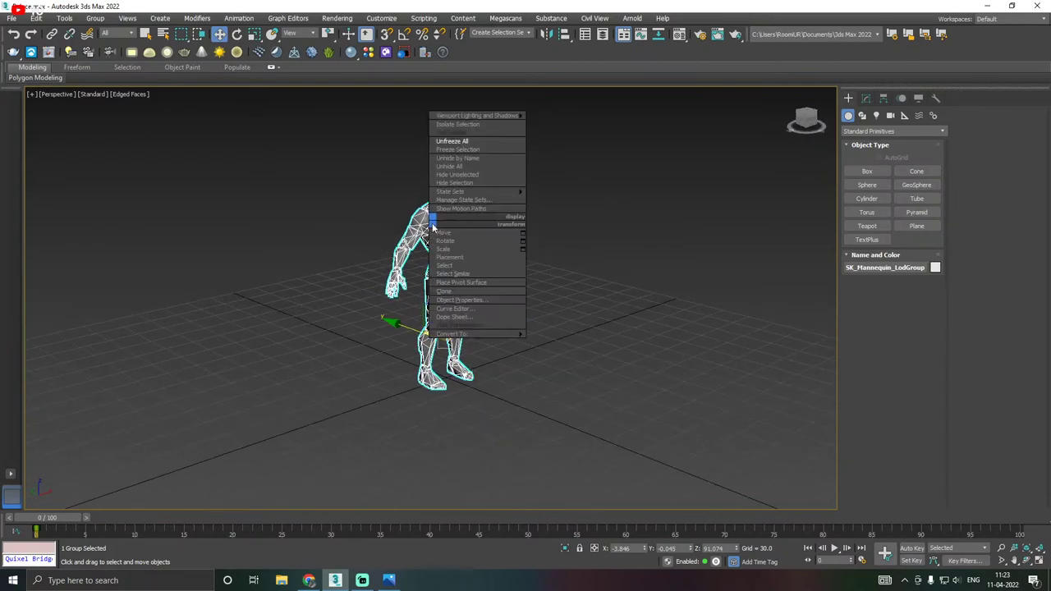
{"action": "left_click", "coordinate": [471, 151]}
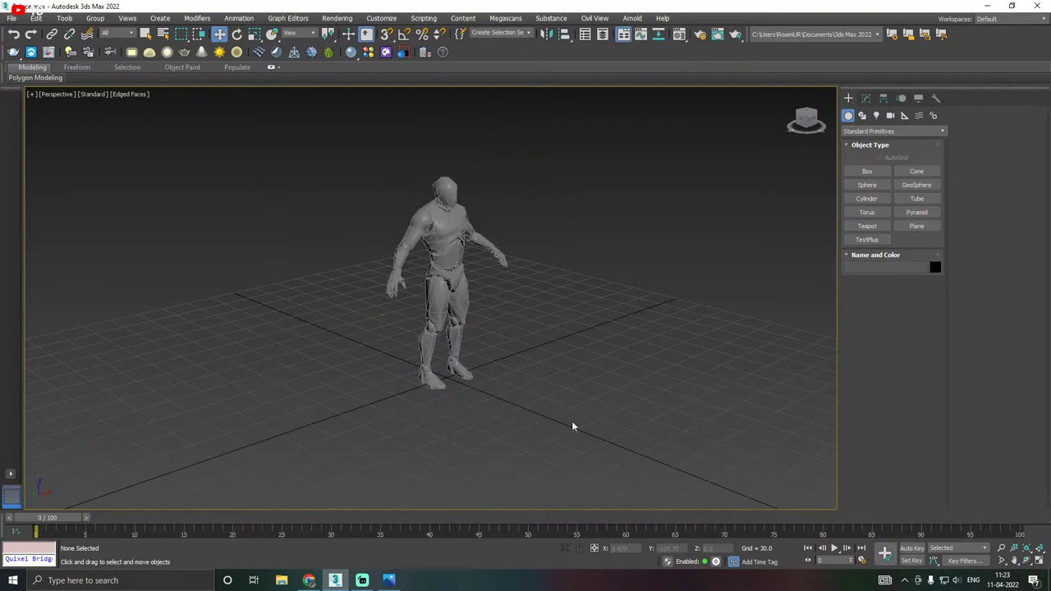
{"action": "middle_click_drag", "start_coordinate": [471, 248], "coordinate": [435, 251], "text": "alt"}
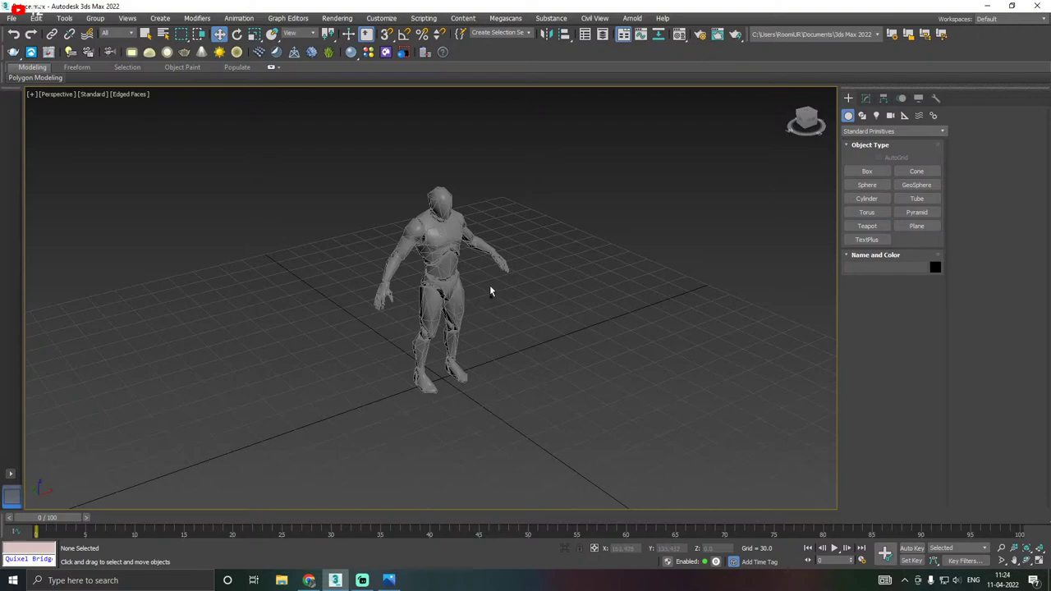
{"action": "middle_click_drag", "start_coordinate": [490, 291], "coordinate": [490, 282], "text": "alt"}
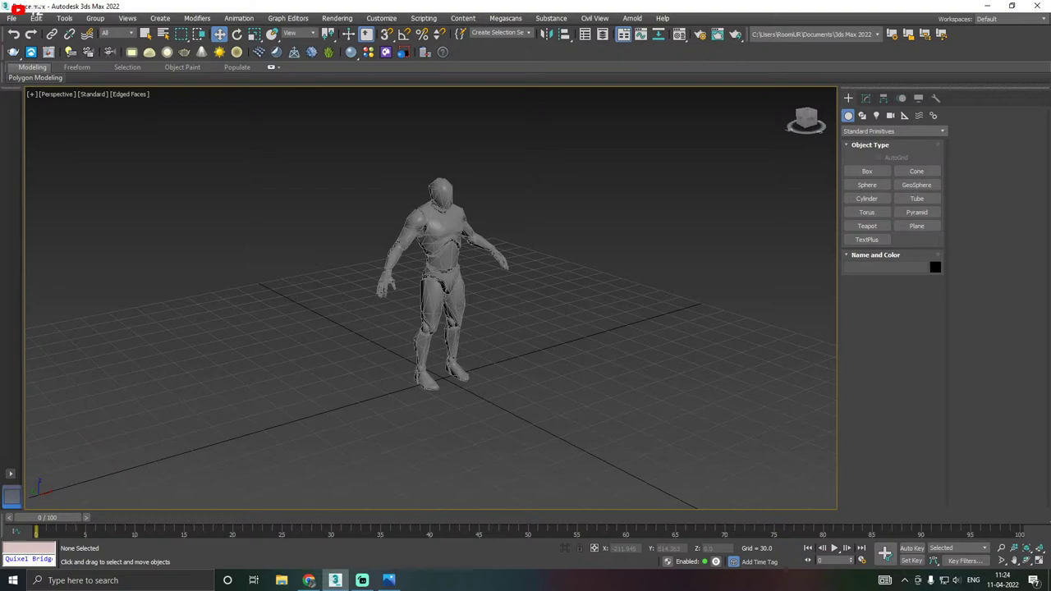
Check the hall reference image in Photos again and return to 3ds Max.
{"action": "key", "text": "alt+Tab"}
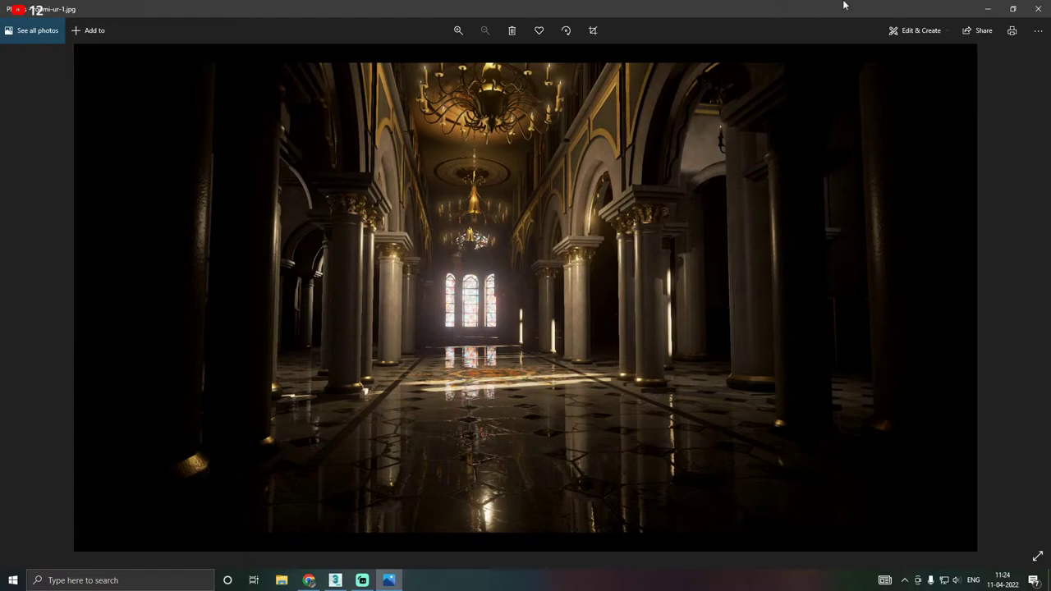
{"action": "left_click_drag", "start_coordinate": [780, 4], "coordinate": [0, 4]}
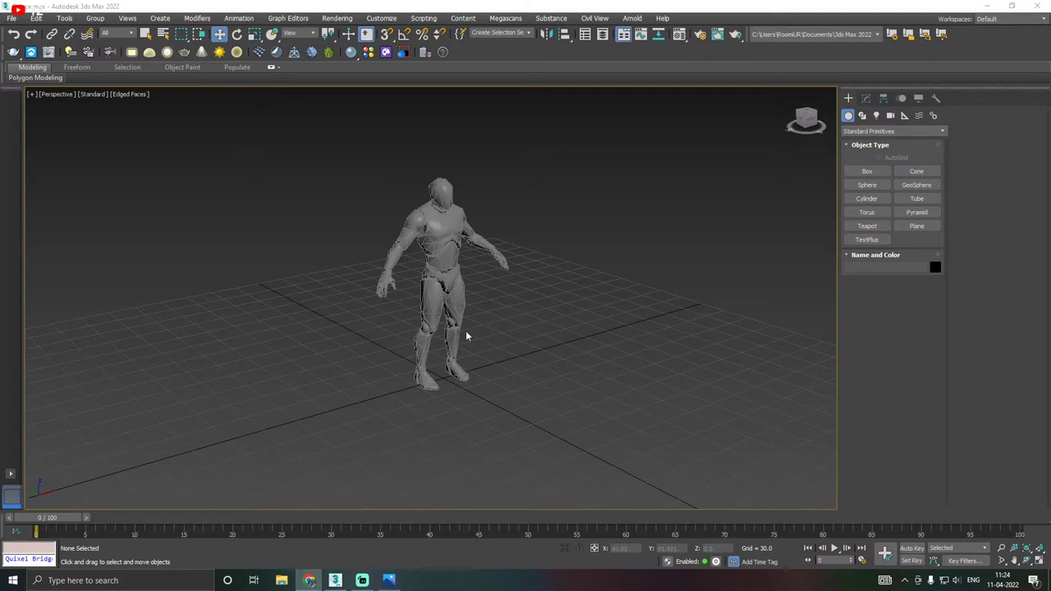
Save the current scene file.
{"action": "middle_click_drag", "start_coordinate": [437, 326], "coordinate": [398, 298]}
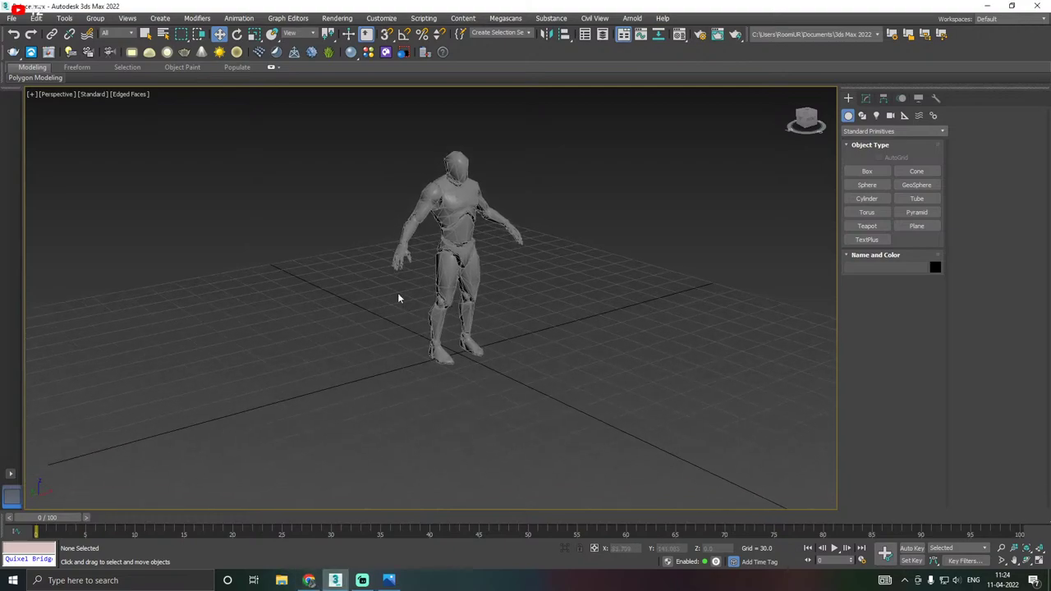
{"action": "left_click", "coordinate": [12, 18]}
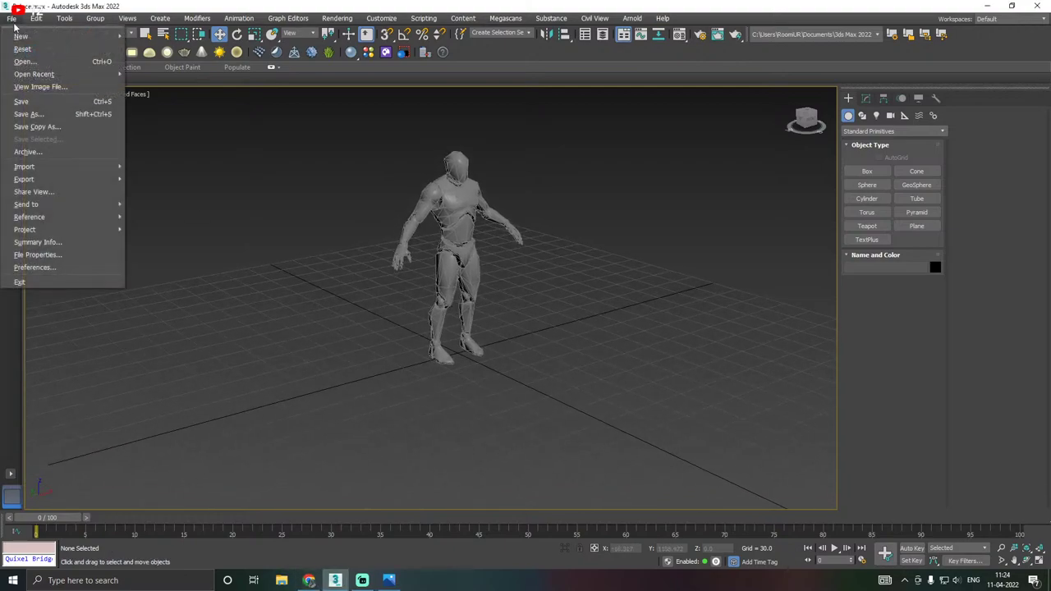
{"action": "left_click", "coordinate": [35, 102]}
Create a cylinder about 24.4 in radius and about 221.7 high around the mannequin's position.
{"action": "middle_click_drag", "start_coordinate": [543, 296], "coordinate": [483, 267], "text": "alt"}
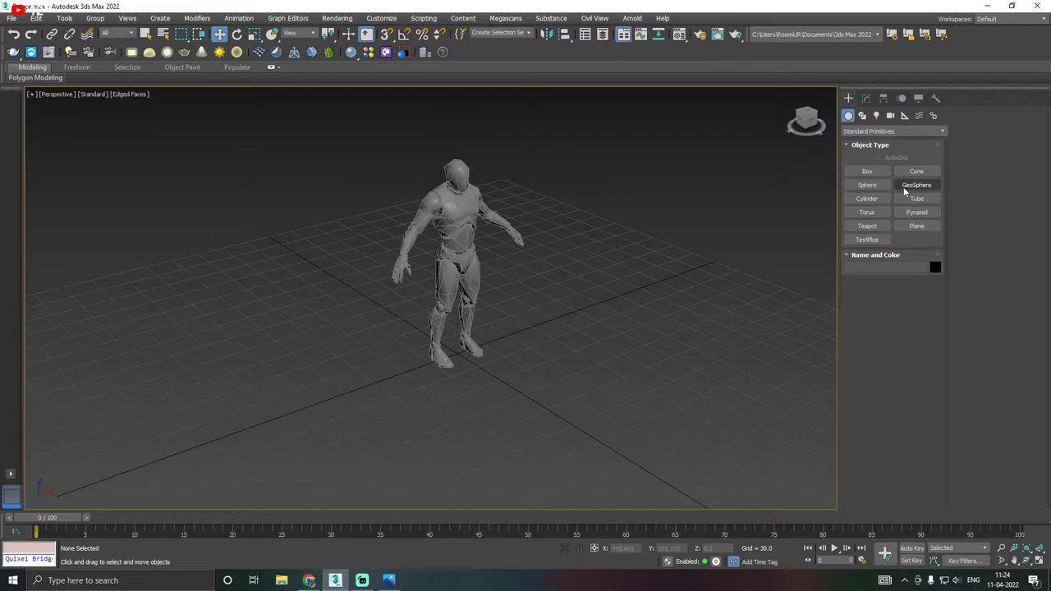
{"action": "left_click", "coordinate": [866, 199]}
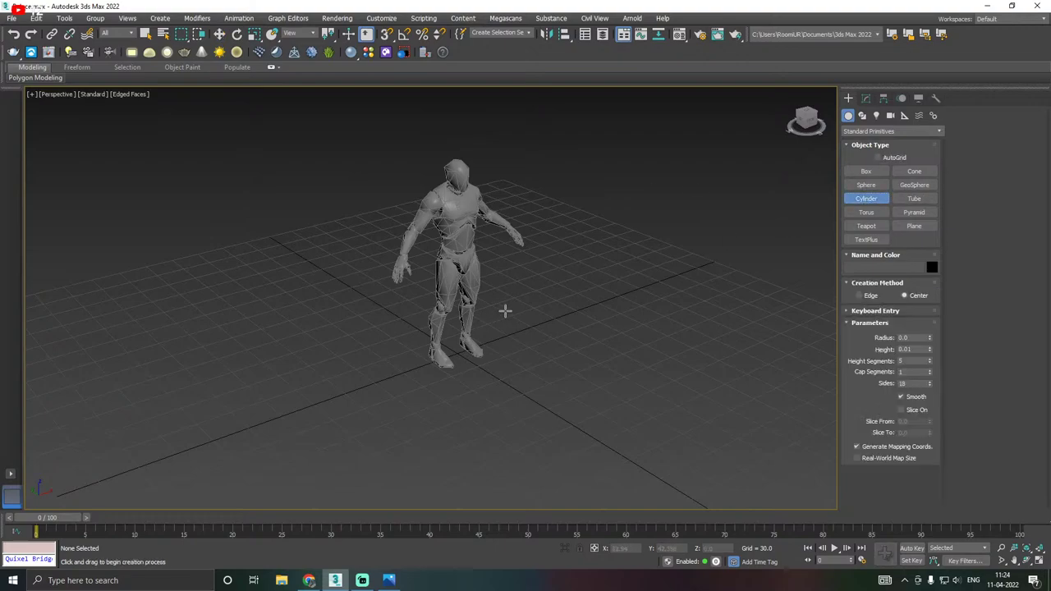
{"action": "left_click_drag", "start_coordinate": [454, 364], "coordinate": [483, 367]}
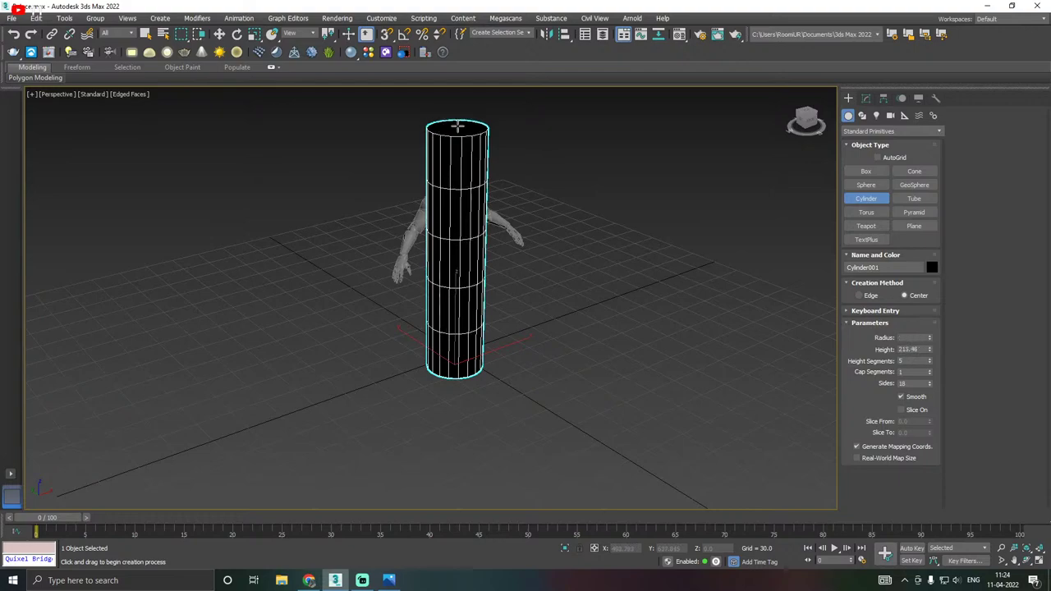
{"action": "left_click", "coordinate": [466, 124]}
{"action": "middle_click_drag", "start_coordinate": [537, 190], "coordinate": [544, 254]}
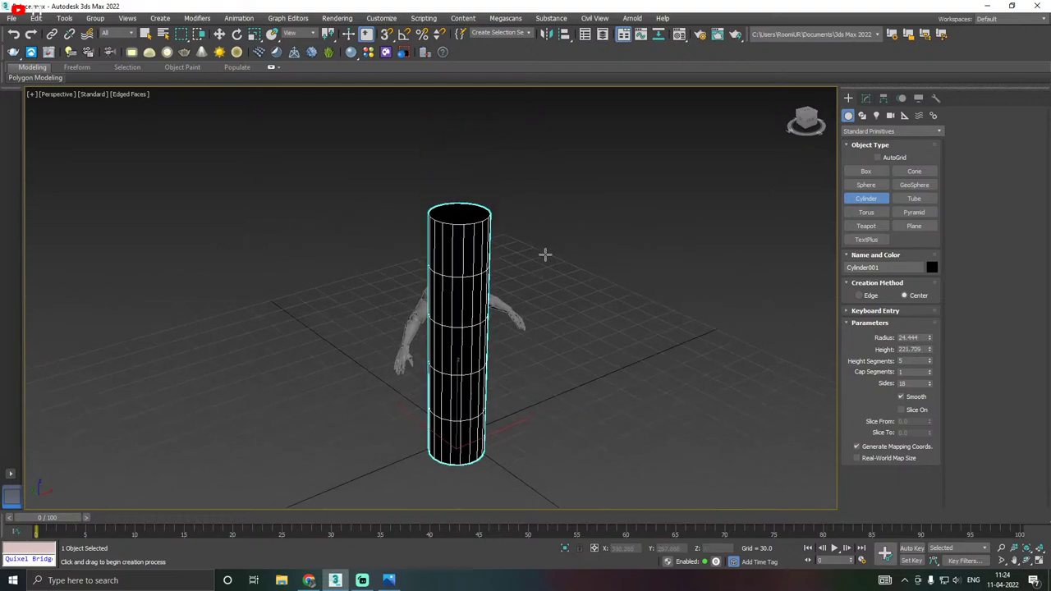
{"action": "key", "text": "w"}
Name the first material in the Material Editor White and assign it to the cylinder.
{"action": "key", "text": "m"}
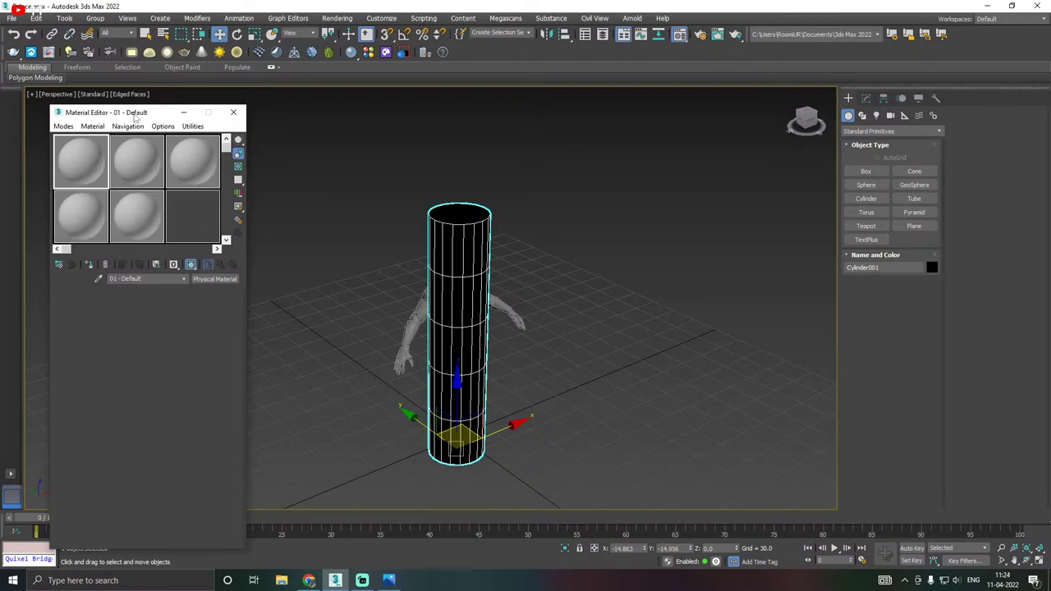
{"action": "left_click_drag", "start_coordinate": [144, 112], "coordinate": [149, 67]}
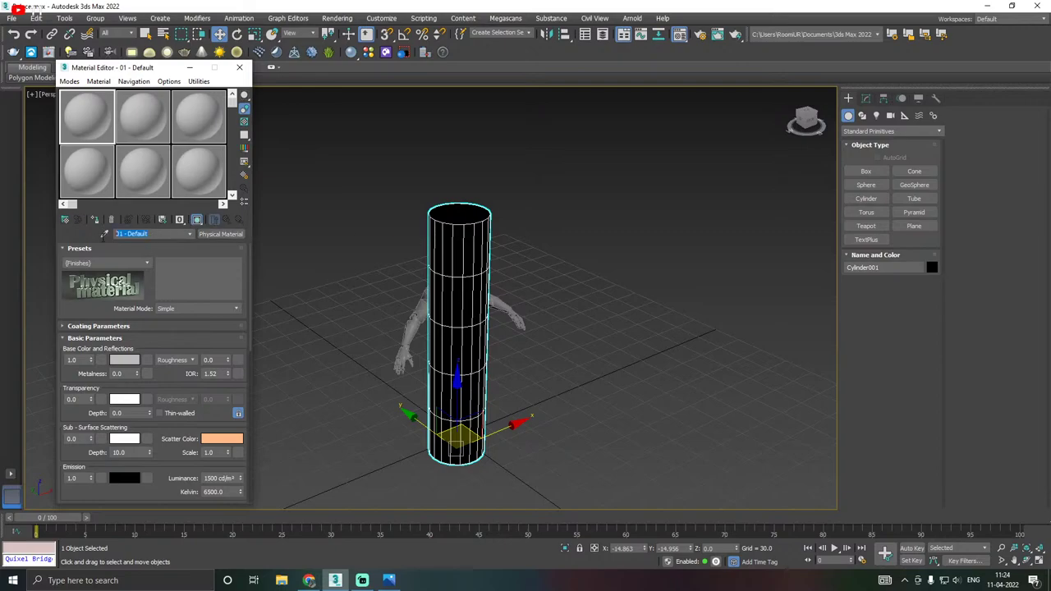
{"action": "type", "text": "White"}
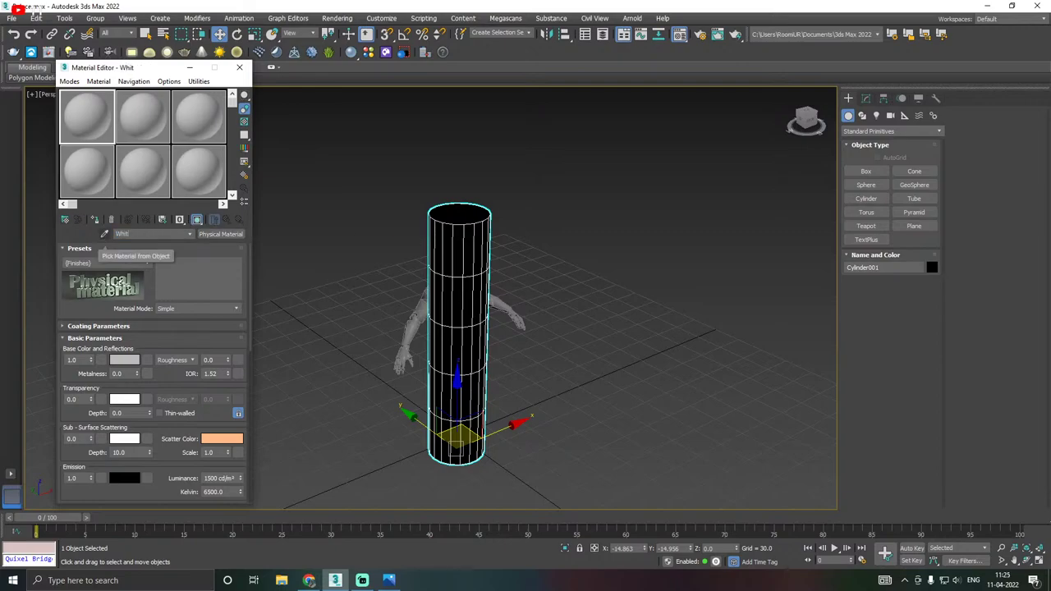
{"action": "left_click", "coordinate": [95, 220]}
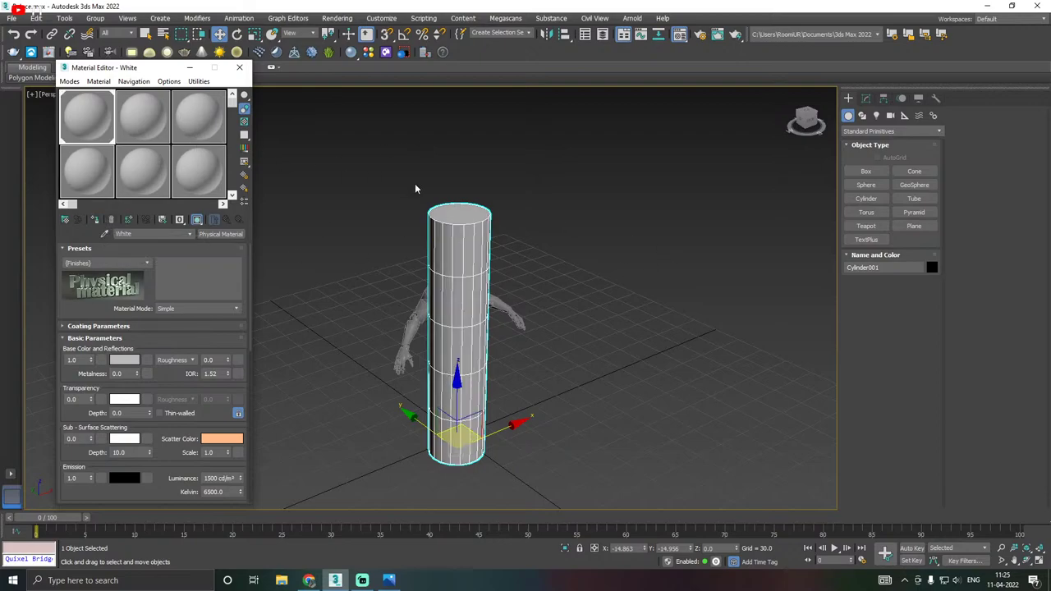
Name the second material Gold and assign it to the cylinder.
{"action": "left_click", "coordinate": [156, 133]}
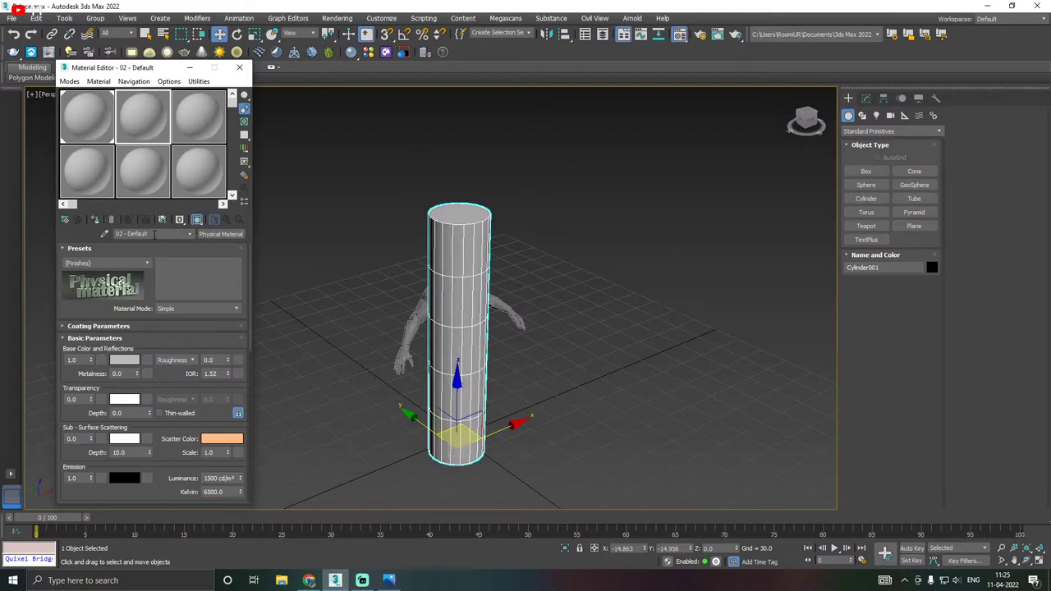
{"action": "left_click_drag", "start_coordinate": [154, 235], "coordinate": [94, 235]}
{"action": "type", "text": "Gold"}
{"action": "left_click", "coordinate": [95, 220]}
Set the Gold material's base color to a darkened orange with hue about 0.073 and saturation about 0.952, reselect White and close the Material Editor.
{"action": "left_click_drag", "start_coordinate": [122, 69], "coordinate": [153, 75]}
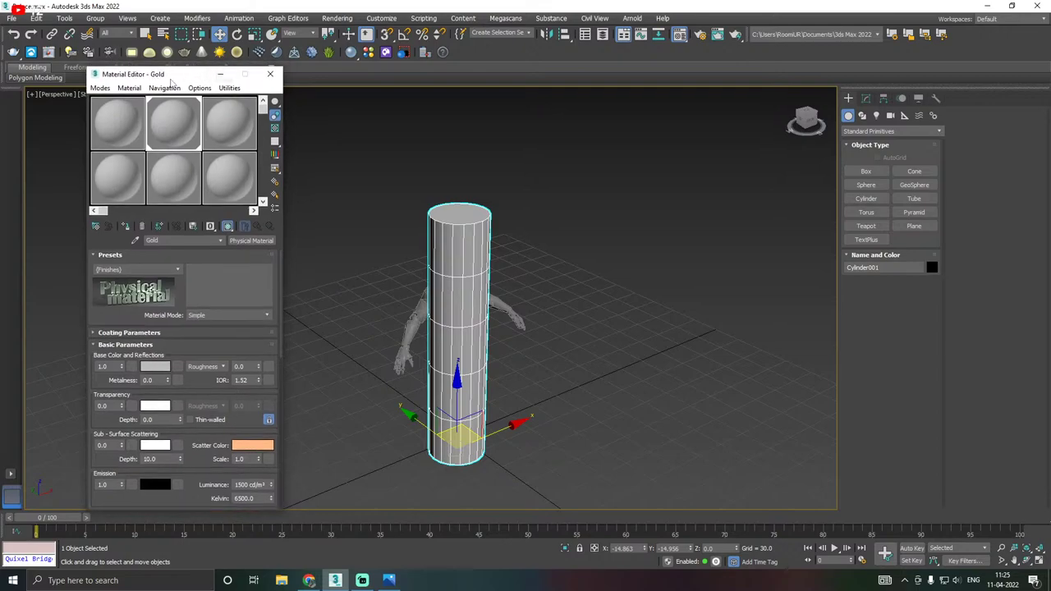
{"action": "left_click", "coordinate": [111, 132]}
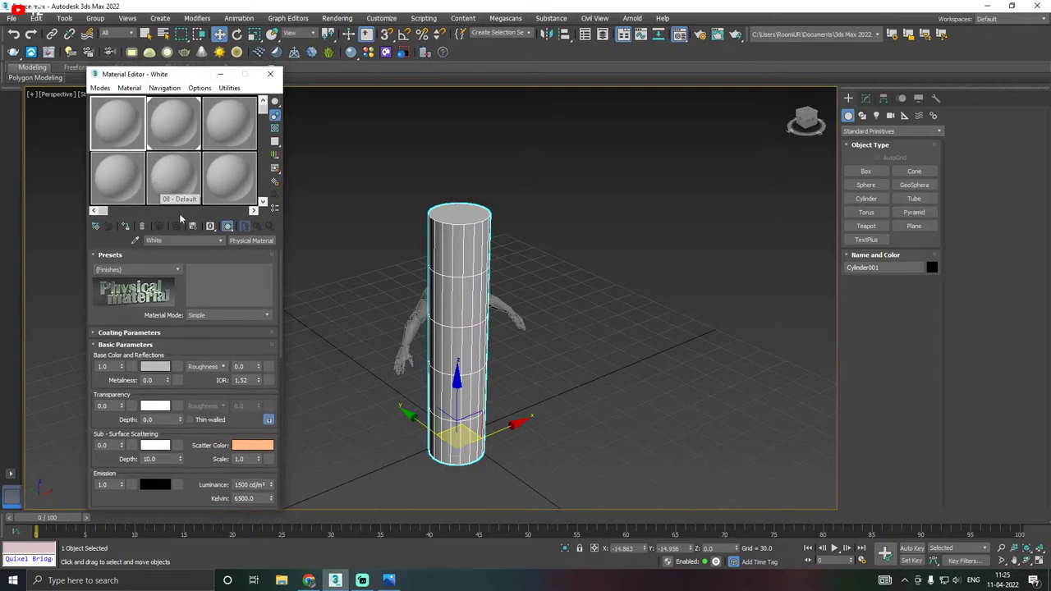
{"action": "left_click", "coordinate": [171, 126]}
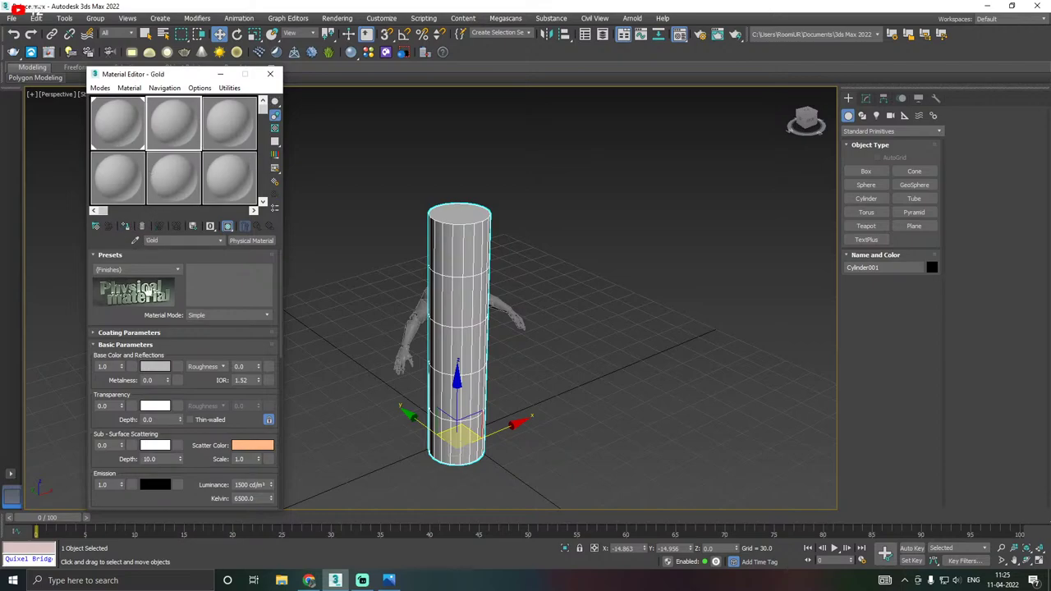
{"action": "left_click", "coordinate": [156, 368]}
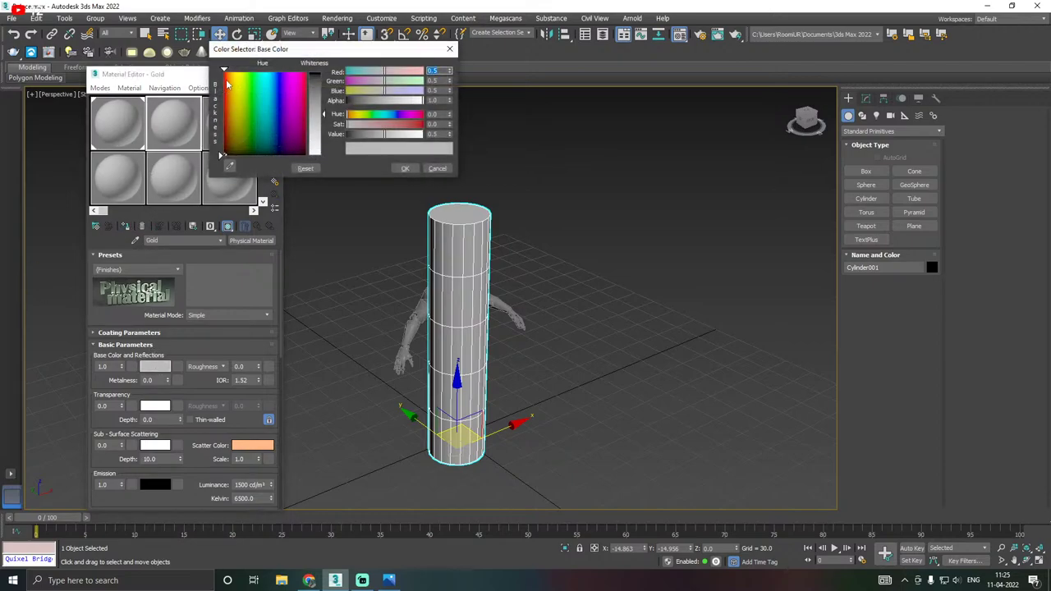
{"action": "left_click", "coordinate": [230, 77]}
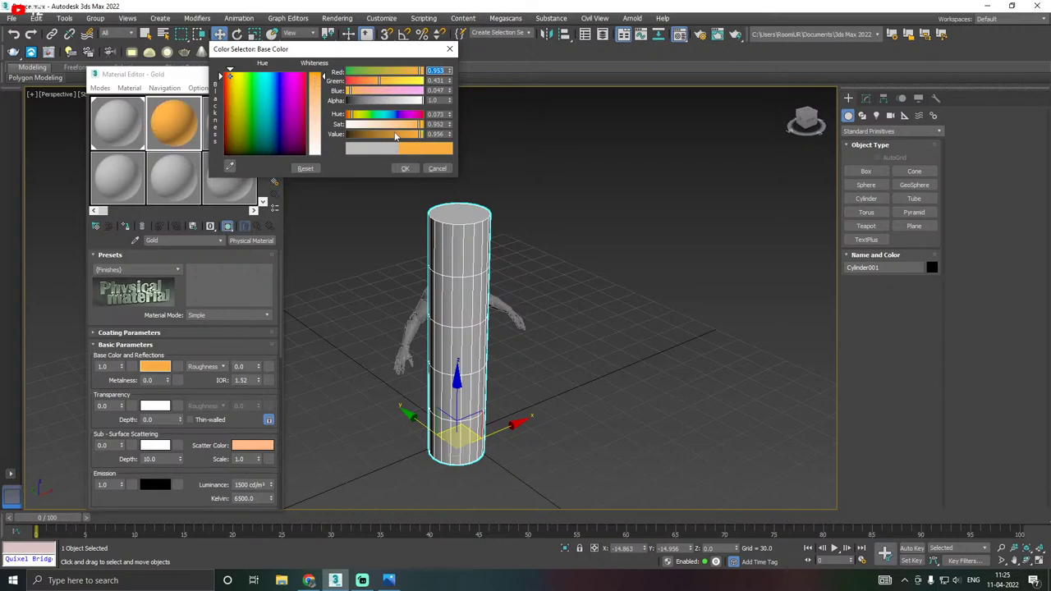
{"action": "left_click", "coordinate": [395, 136]}
{"action": "left_click", "coordinate": [404, 168]}
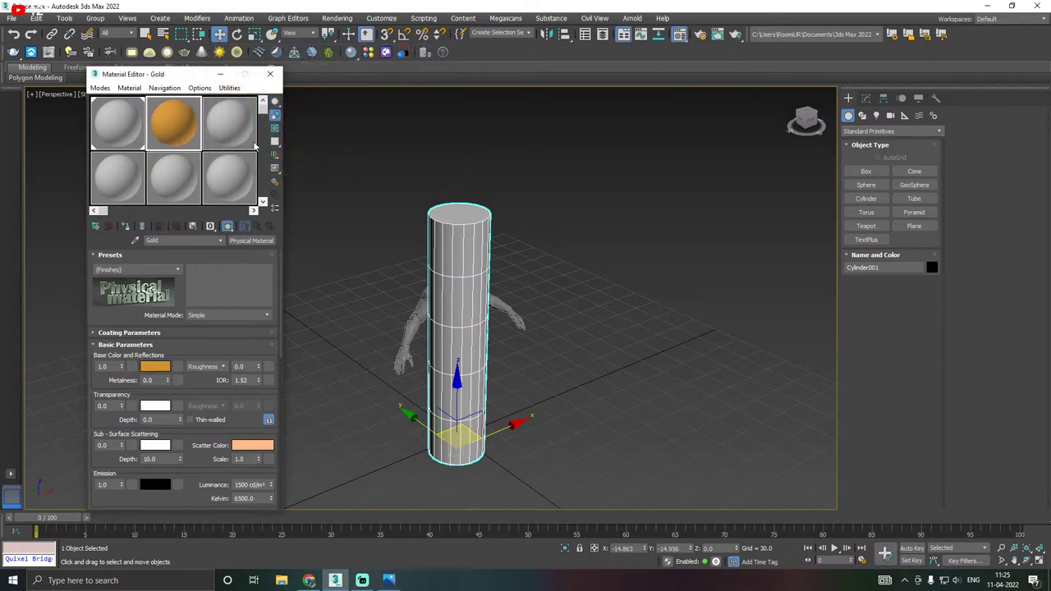
{"action": "left_click", "coordinate": [115, 133]}
{"action": "left_click", "coordinate": [271, 73]}
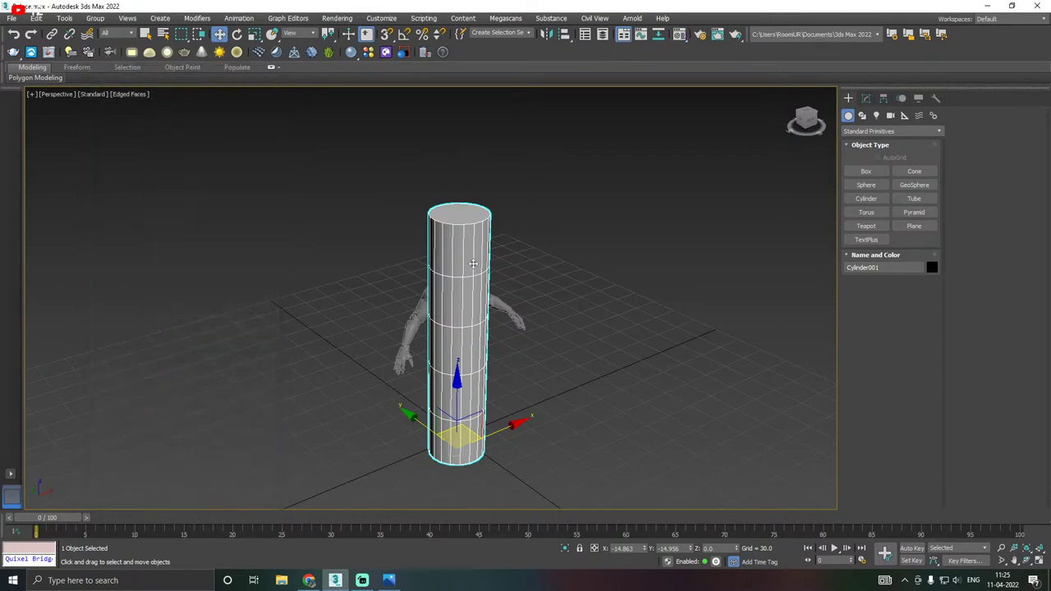
Move the cylinder along the Y axis to about 49.8 so it stands behind the mannequin.
{"action": "middle_click_drag", "start_coordinate": [474, 263], "coordinate": [471, 236]}
{"action": "left_click_drag", "start_coordinate": [426, 390], "coordinate": [392, 361]}
{"action": "middle_click_drag", "start_coordinate": [410, 327], "coordinate": [412, 342]}
{"action": "middle_click_drag", "start_coordinate": [483, 295], "coordinate": [542, 275], "text": "alt"}
Set the cylinder to 1 height segment, 20 sides and a height of about 281.6.
{"action": "left_click", "coordinate": [865, 98]}
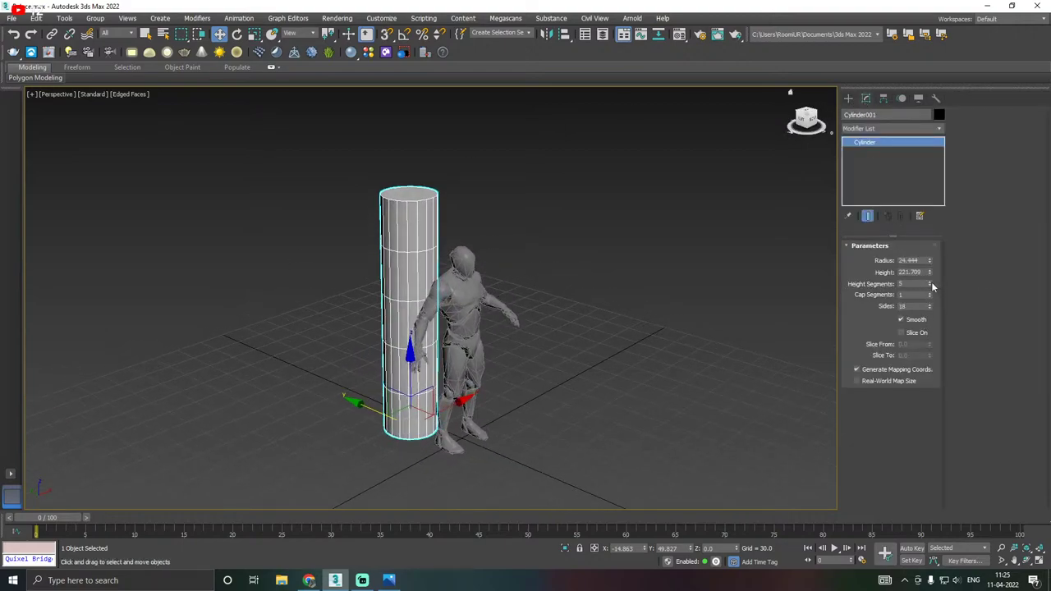
{"action": "left_click_drag", "start_coordinate": [930, 283], "coordinate": [927, 260]}
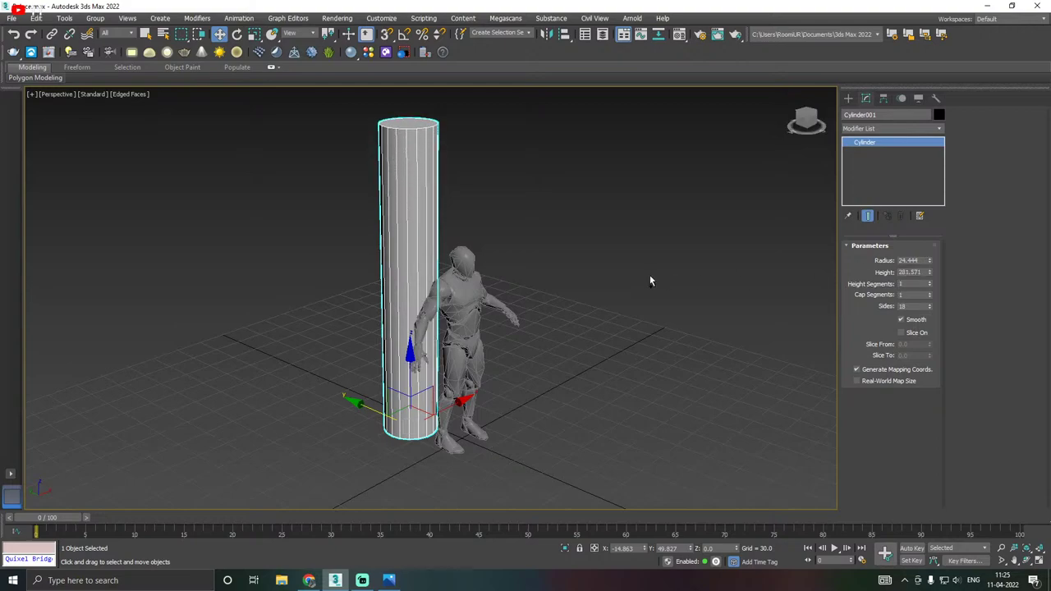
{"action": "left_click_drag", "start_coordinate": [649, 277], "coordinate": [651, 302], "text": "alt"}
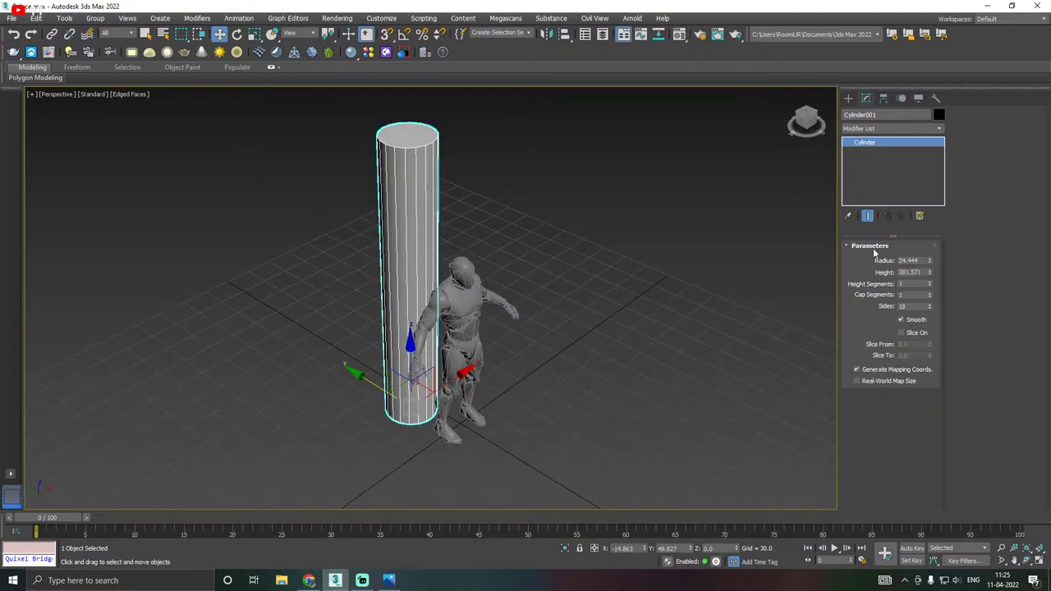
{"action": "left_click", "coordinate": [930, 306]}
{"action": "left_click", "coordinate": [930, 305]}
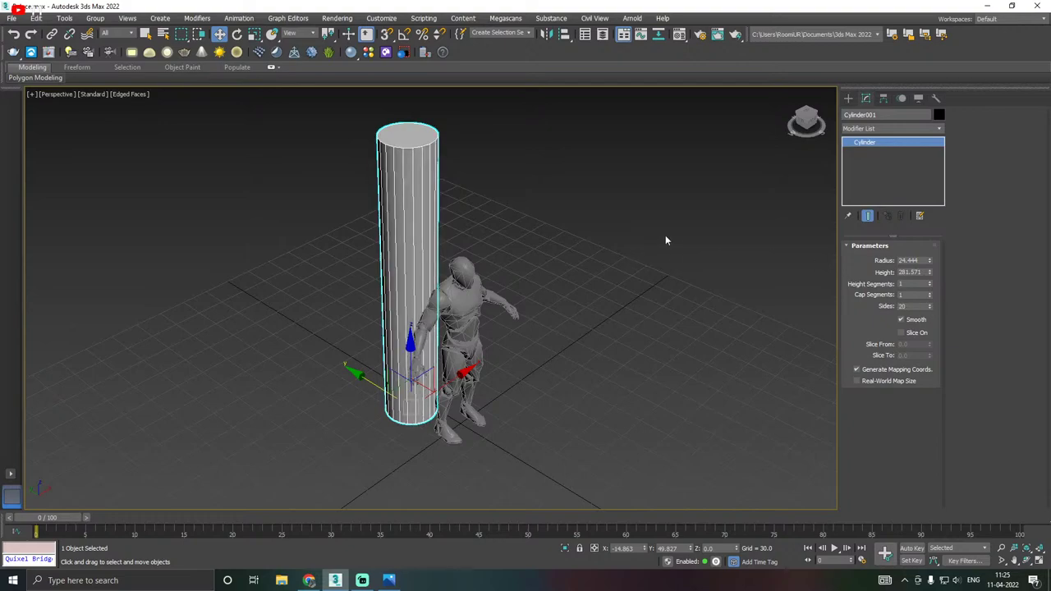
{"action": "middle_click_drag", "start_coordinate": [666, 237], "coordinate": [670, 255]}
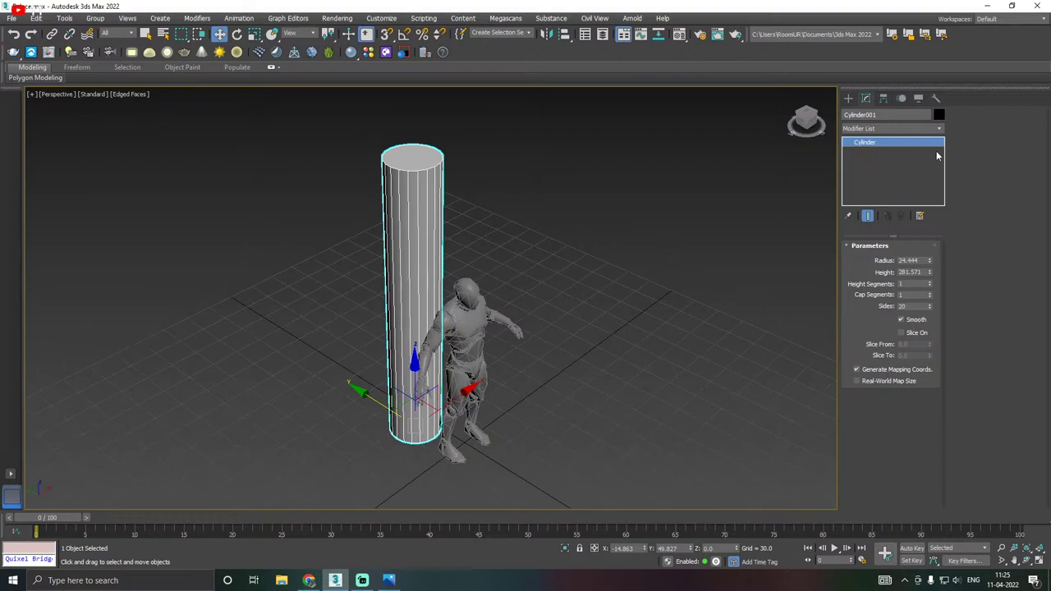
Adjust the cylinder's radius to about 22.0 and its height to about 306.9.
{"action": "left_click_drag", "start_coordinate": [929, 263], "coordinate": [929, 262]}
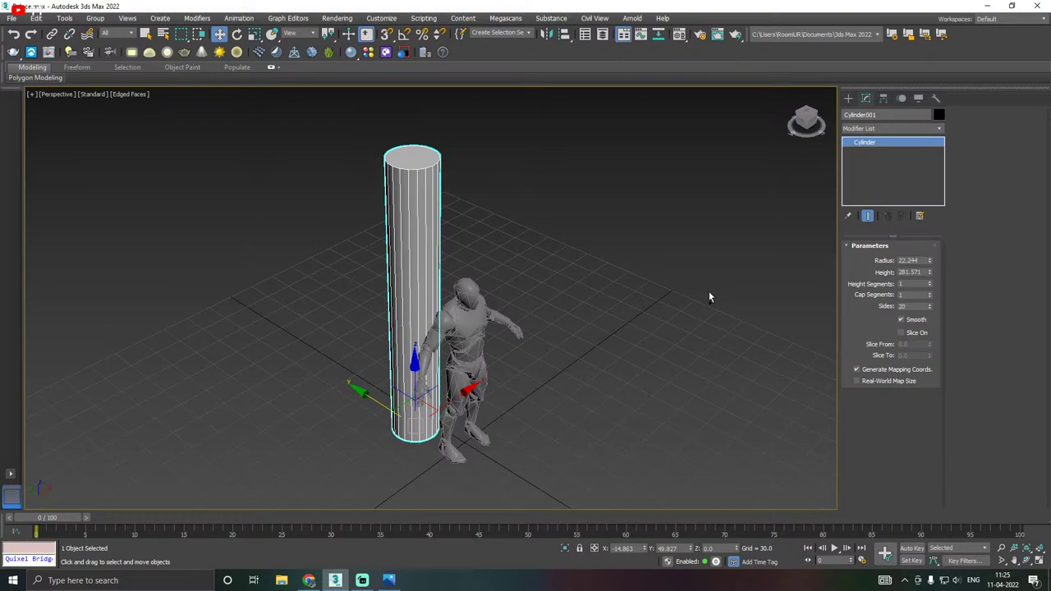
{"action": "middle_click_drag", "start_coordinate": [709, 297], "coordinate": [623, 296], "text": "alt"}
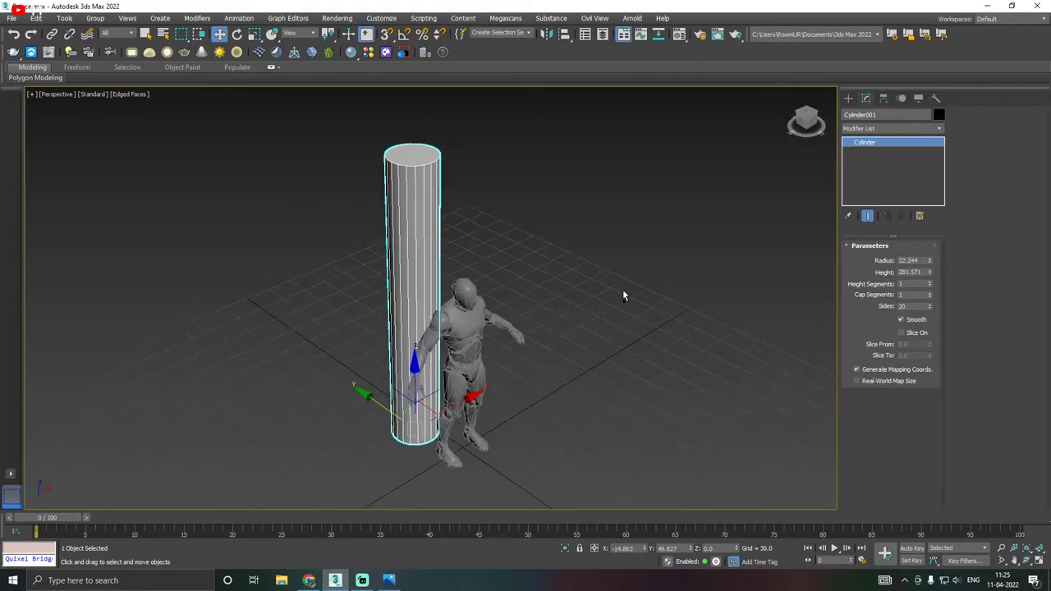
{"action": "left_click_drag", "start_coordinate": [930, 261], "coordinate": [929, 261]}
{"action": "middle_click_drag", "start_coordinate": [643, 277], "coordinate": [639, 248], "text": "alt"}
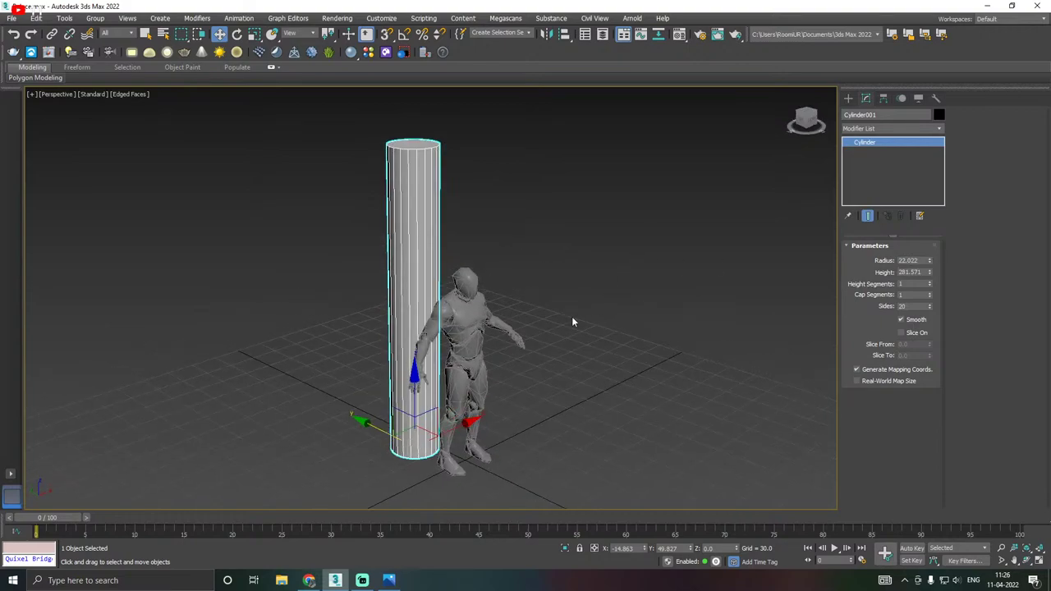
{"action": "scroll", "coordinate": [573, 322], "scroll_direction": "down", "scroll_amount": 5}
{"action": "scroll", "coordinate": [553, 318], "scroll_direction": "up", "scroll_amount": 3}
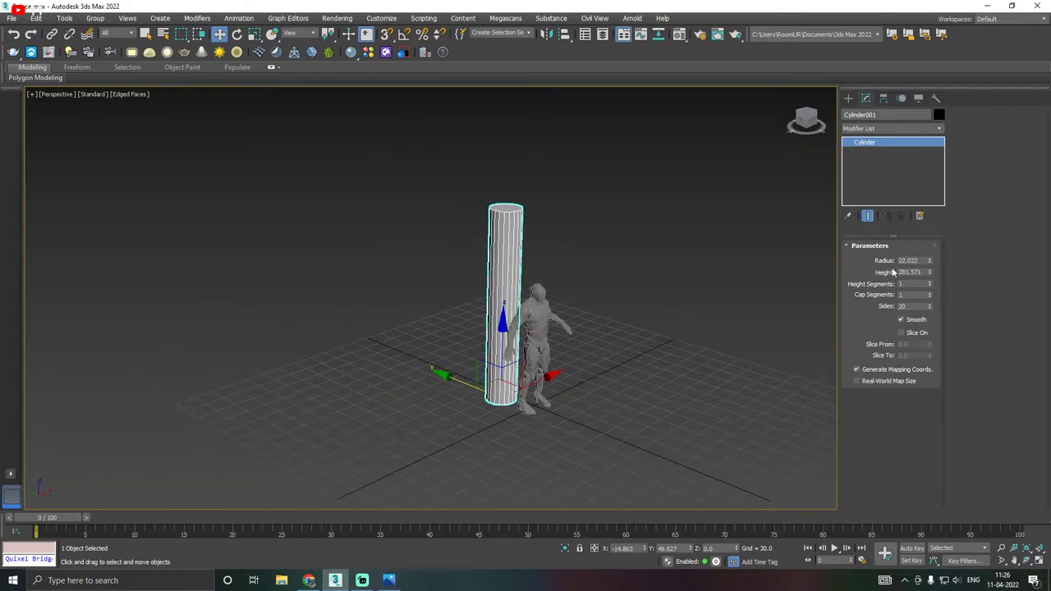
{"action": "left_click_drag", "start_coordinate": [931, 277], "coordinate": [930, 269]}
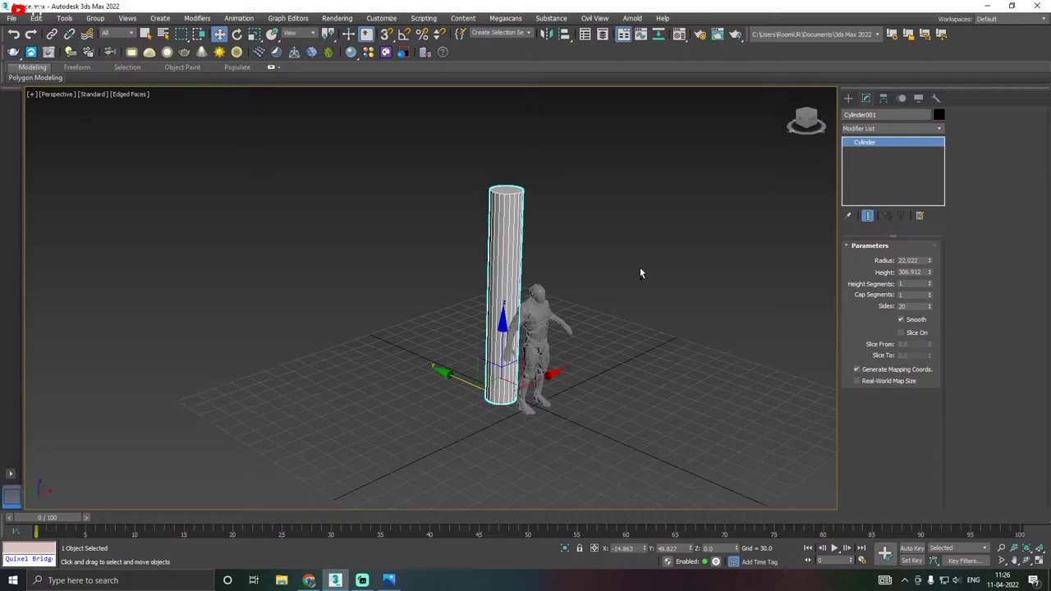
{"action": "middle_click_drag", "start_coordinate": [640, 275], "coordinate": [638, 289], "text": "alt"}
{"action": "scroll", "coordinate": [493, 383], "scroll_direction": "up", "scroll_amount": 2}
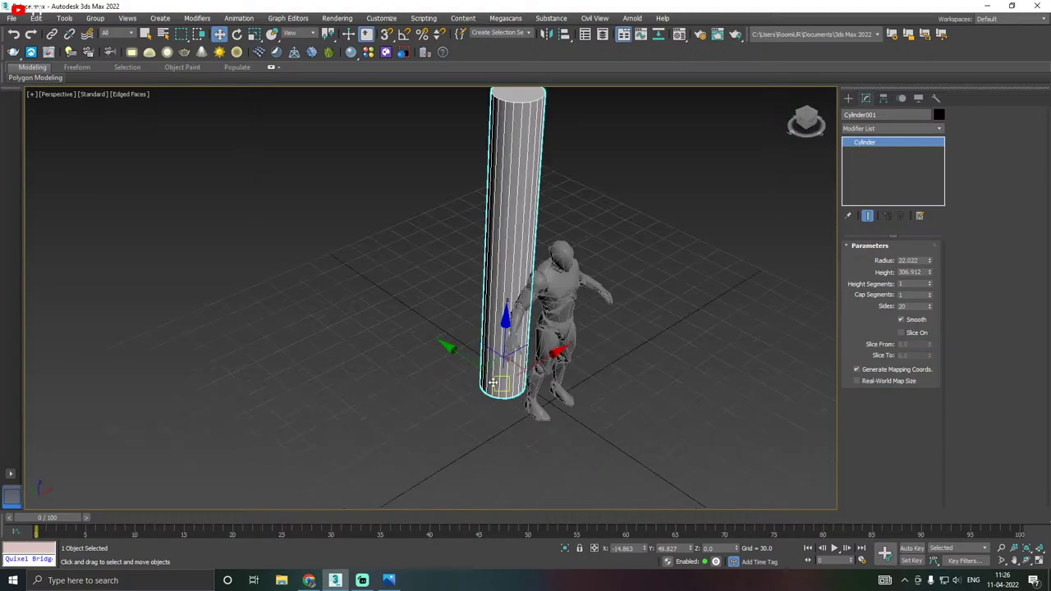
Create a box about 51.9 long, 55.6 wide and 5.8 high around the cylinder's base, drawn in the Top view.
{"action": "middle_click_drag", "start_coordinate": [532, 356], "coordinate": [505, 388]}
{"action": "key", "text": "t"}
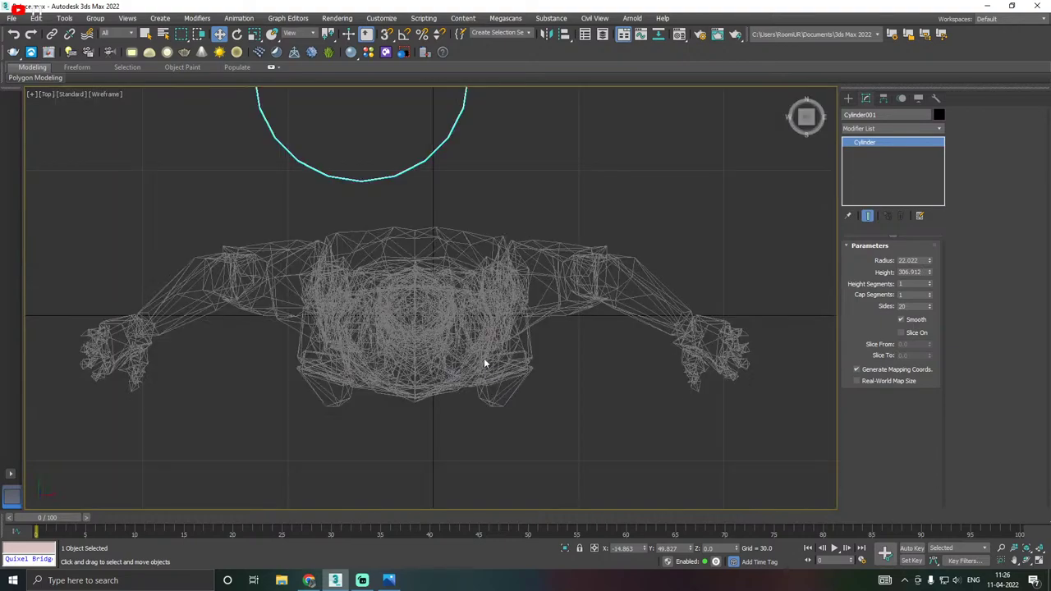
{"action": "scroll", "coordinate": [481, 363], "scroll_direction": "down", "scroll_amount": 3}
{"action": "scroll", "coordinate": [392, 240], "scroll_direction": "up", "scroll_amount": 3}
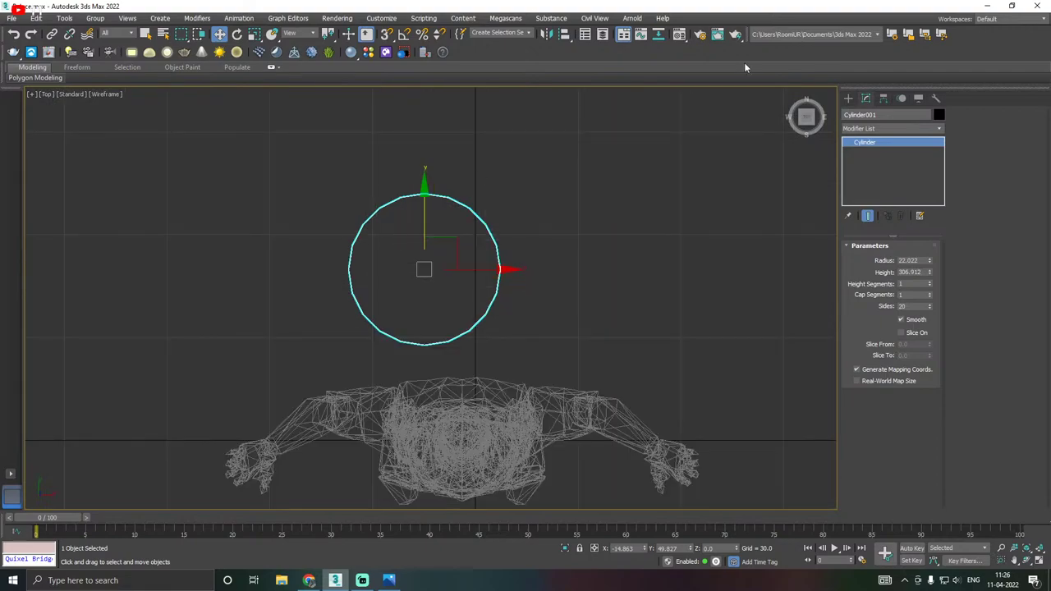
{"action": "left_click", "coordinate": [848, 97]}
{"action": "left_click", "coordinate": [869, 171]}
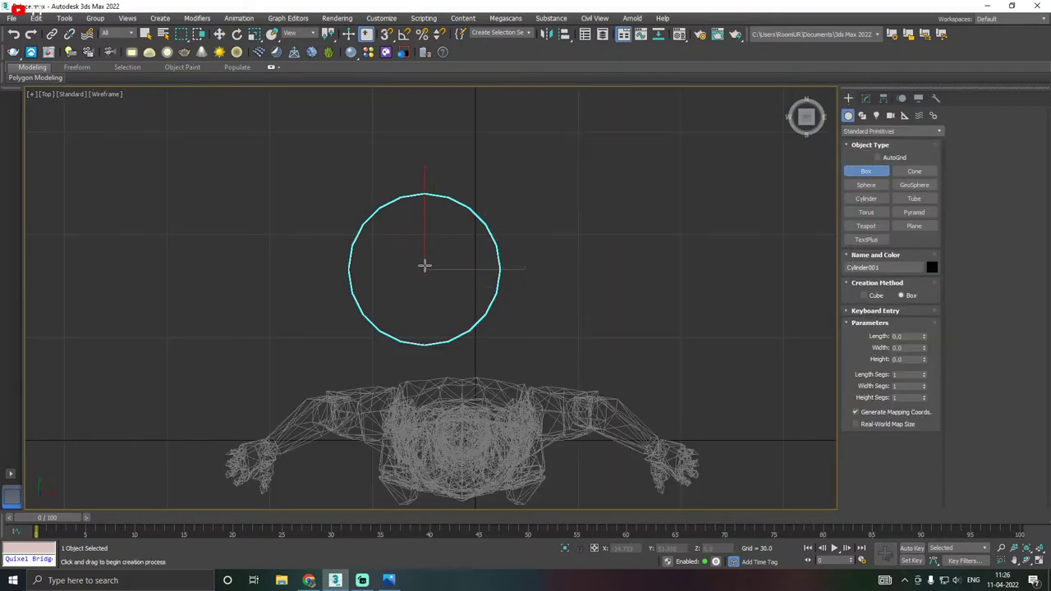
{"action": "left_click_drag", "start_coordinate": [424, 271], "coordinate": [515, 185]}
{"action": "right_click", "coordinate": [513, 186]}
{"action": "left_click_drag", "start_coordinate": [327, 180], "coordinate": [518, 357]}
{"action": "left_click", "coordinate": [513, 345]}
{"action": "key", "text": "w"}
{"action": "key", "text": "p"}
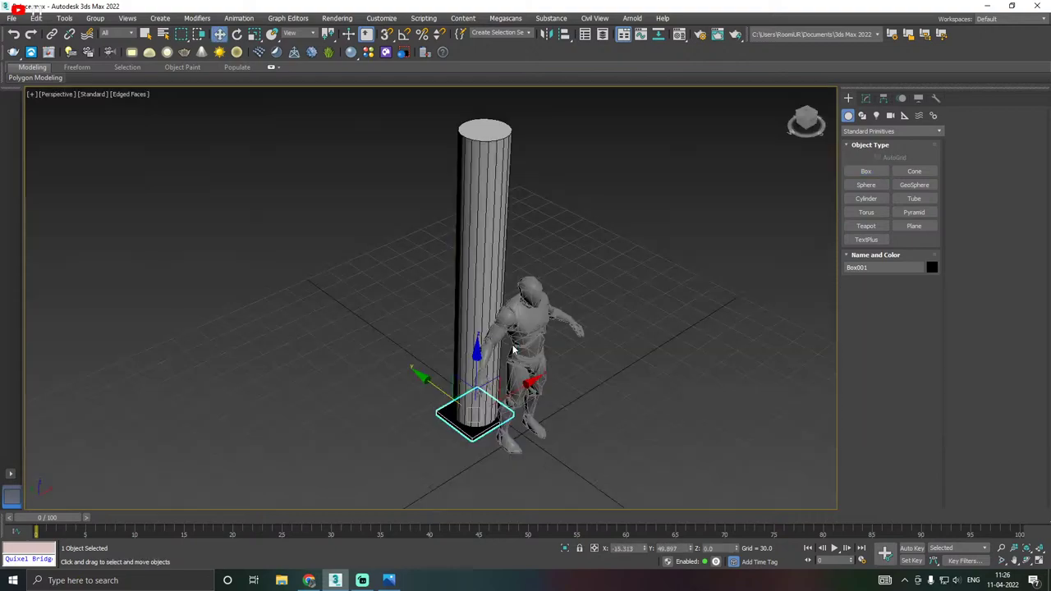
Assign the White material to the base box.
{"action": "middle_click_drag", "start_coordinate": [509, 328], "coordinate": [495, 270], "text": "alt"}
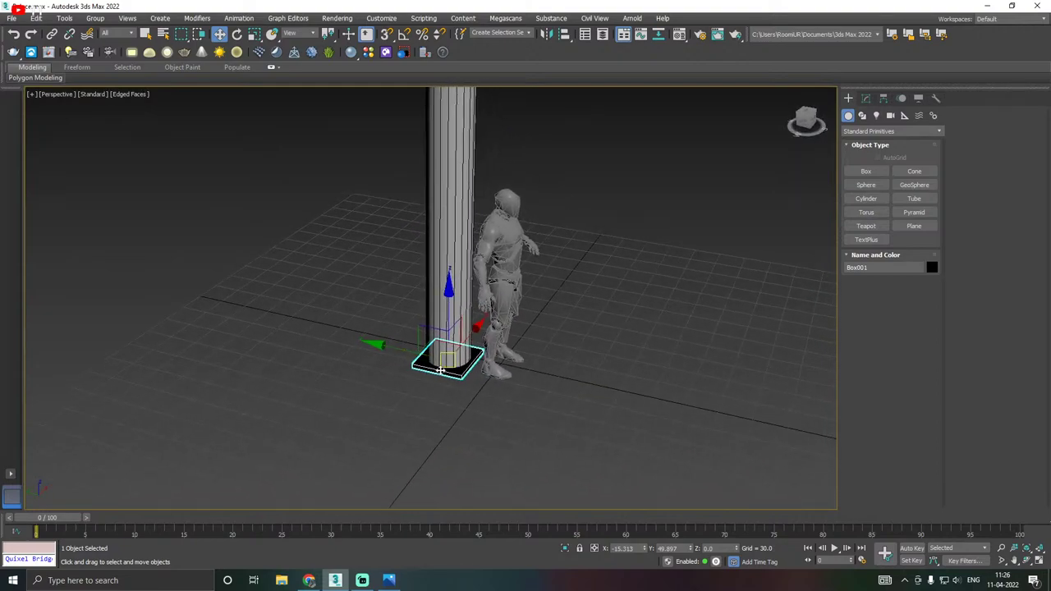
{"action": "scroll", "coordinate": [440, 370], "scroll_direction": "up", "scroll_amount": 3}
{"action": "key", "text": "m"}
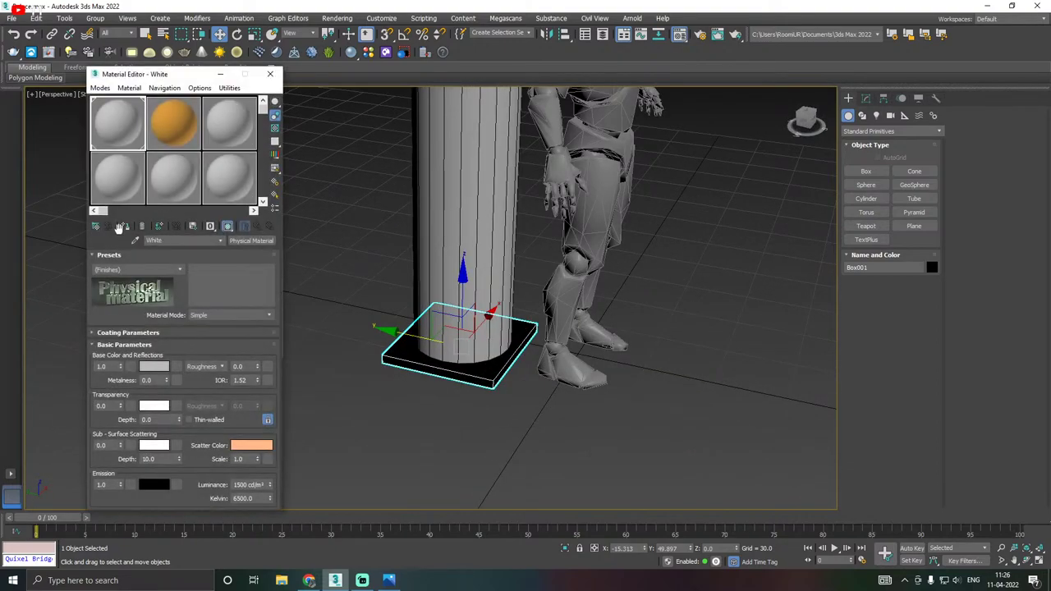
{"action": "left_click", "coordinate": [119, 228]}
{"action": "key", "text": "m"}
{"action": "middle_click_drag", "start_coordinate": [457, 333], "coordinate": [431, 256]}
{"action": "scroll", "coordinate": [424, 339], "scroll_direction": "up", "scroll_amount": 4}
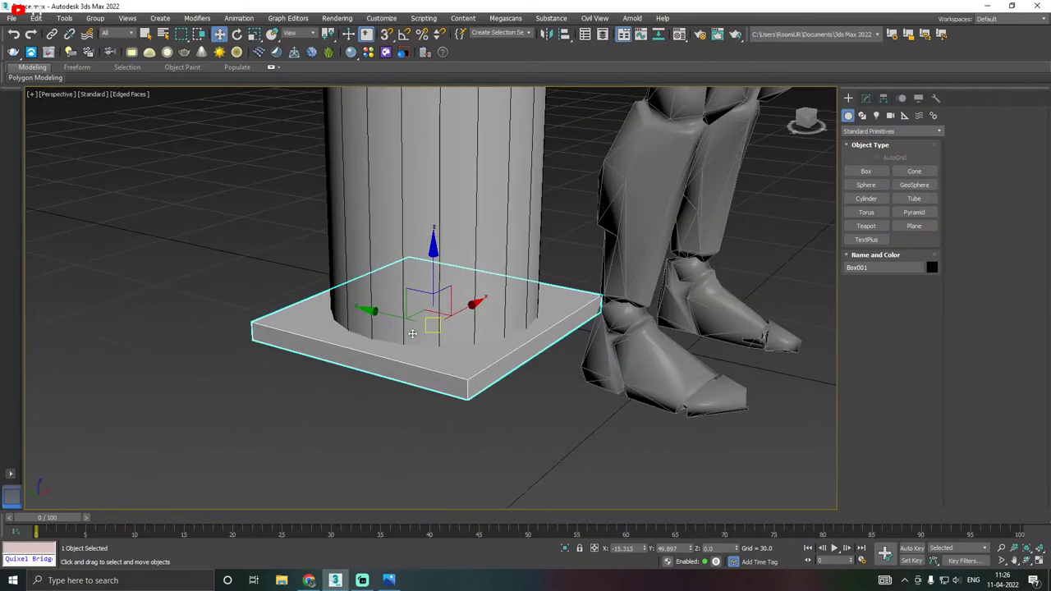
Lower the base box to about Z -3.4 under the cylinder, and raise both objects together to the ground line in the Front view.
{"action": "left_click_drag", "start_coordinate": [432, 252], "coordinate": [434, 300]}
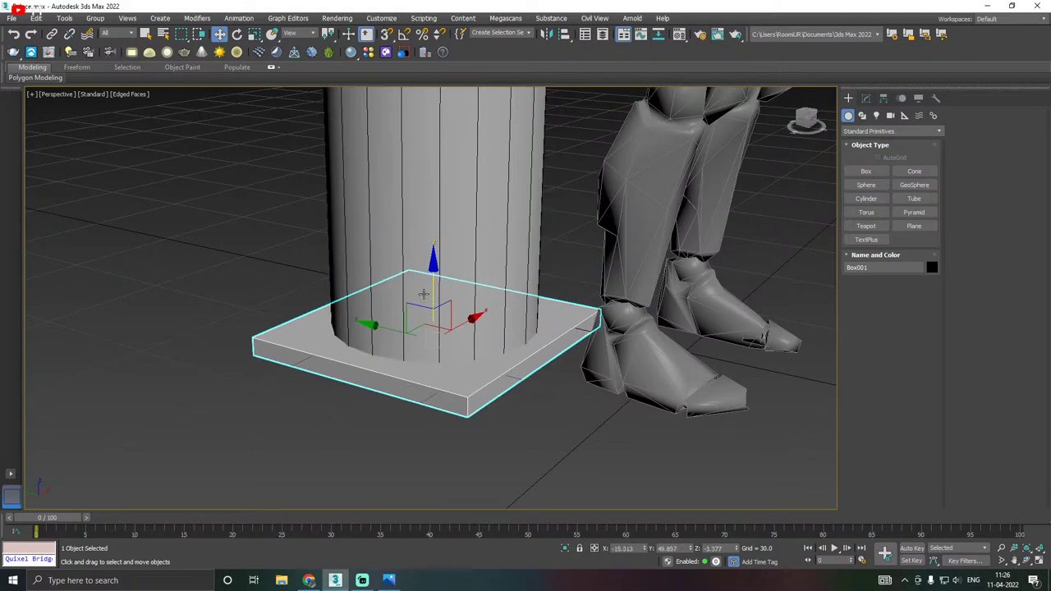
{"action": "left_click_drag", "start_coordinate": [240, 252], "coordinate": [461, 428]}
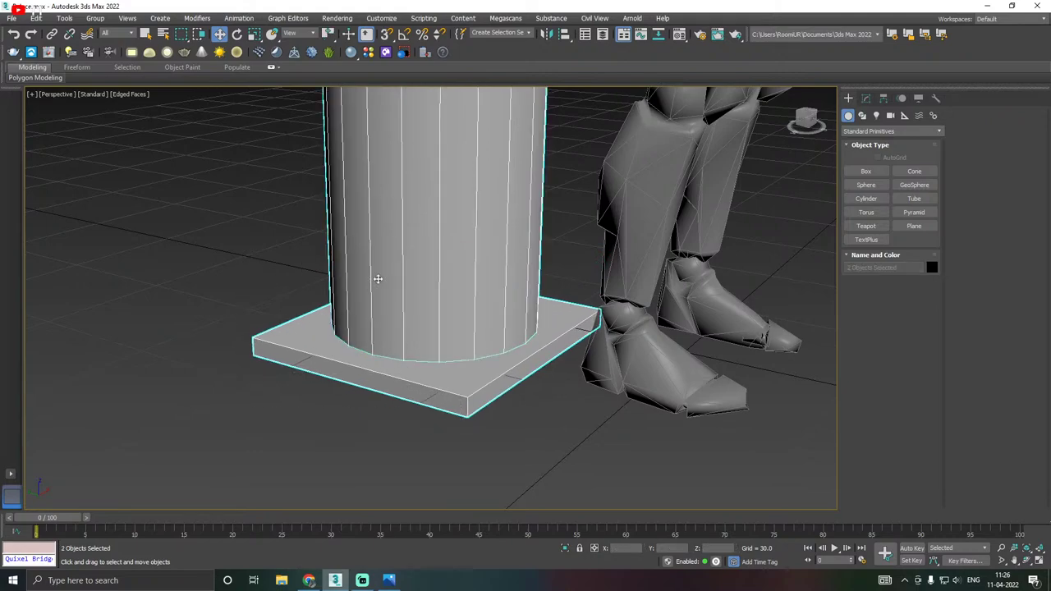
{"action": "key", "text": "f"}
{"action": "scroll", "coordinate": [481, 356], "scroll_direction": "up", "scroll_amount": 8}
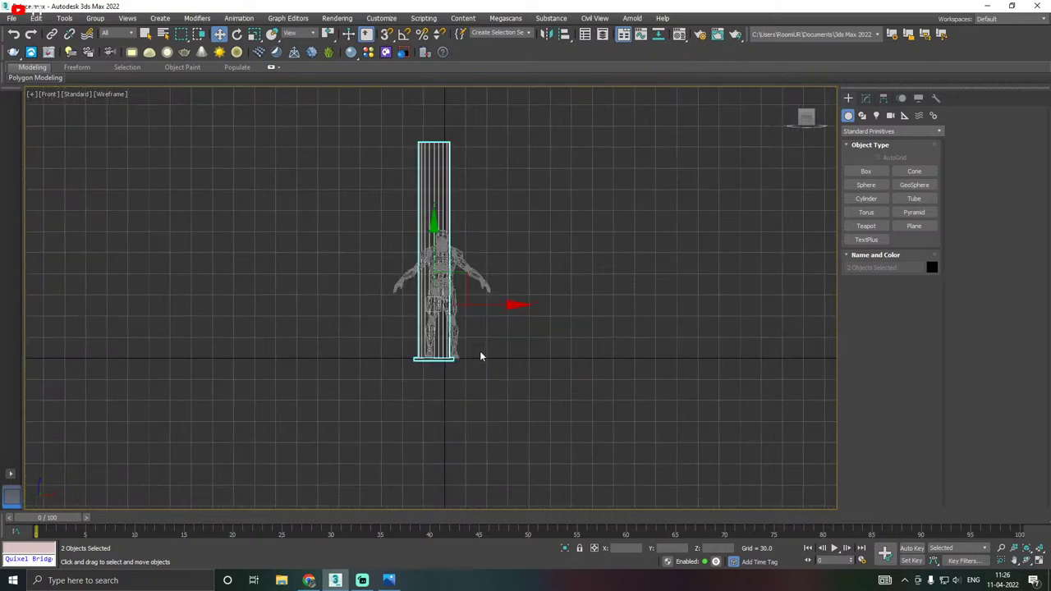
{"action": "left_click_drag", "start_coordinate": [434, 212], "coordinate": [427, 208]}
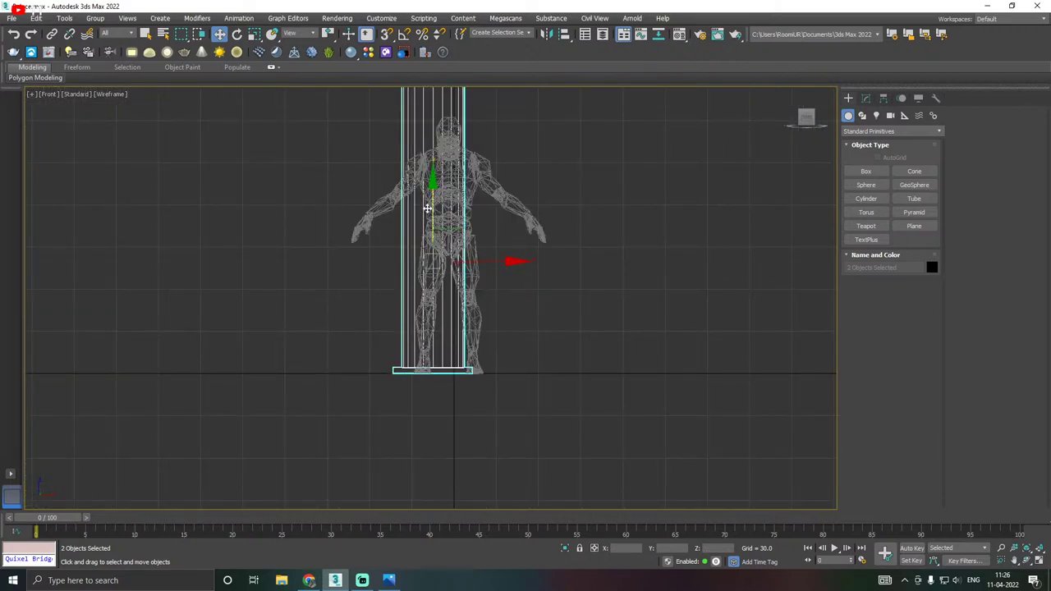
{"action": "key", "text": "p"}
Enlarge the base box to about 60.8 long, 67.3 wide and 8.9 high.
{"action": "left_click", "coordinate": [441, 388]}
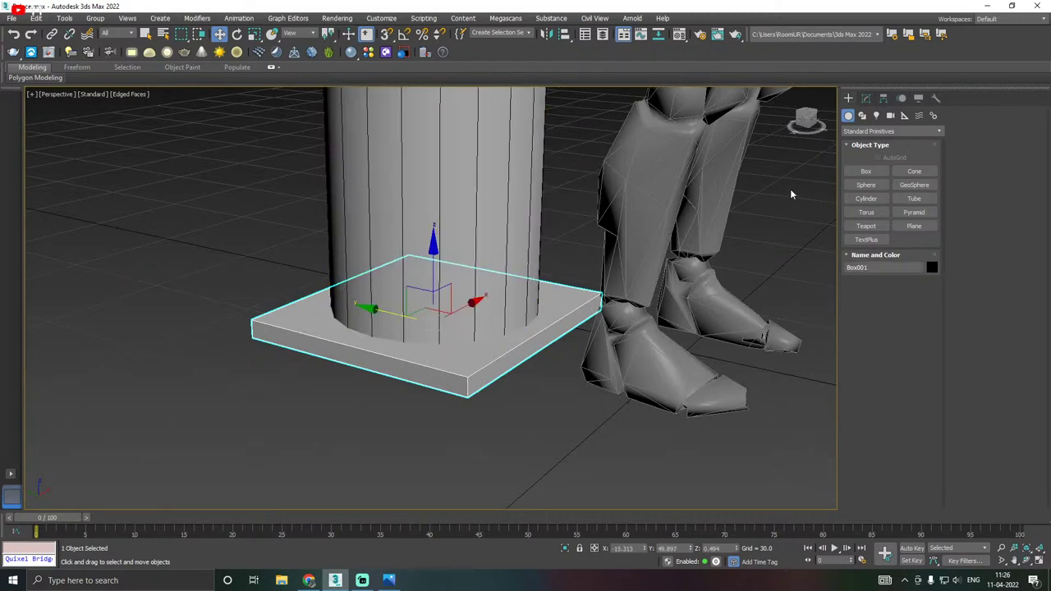
{"action": "left_click", "coordinate": [866, 99]}
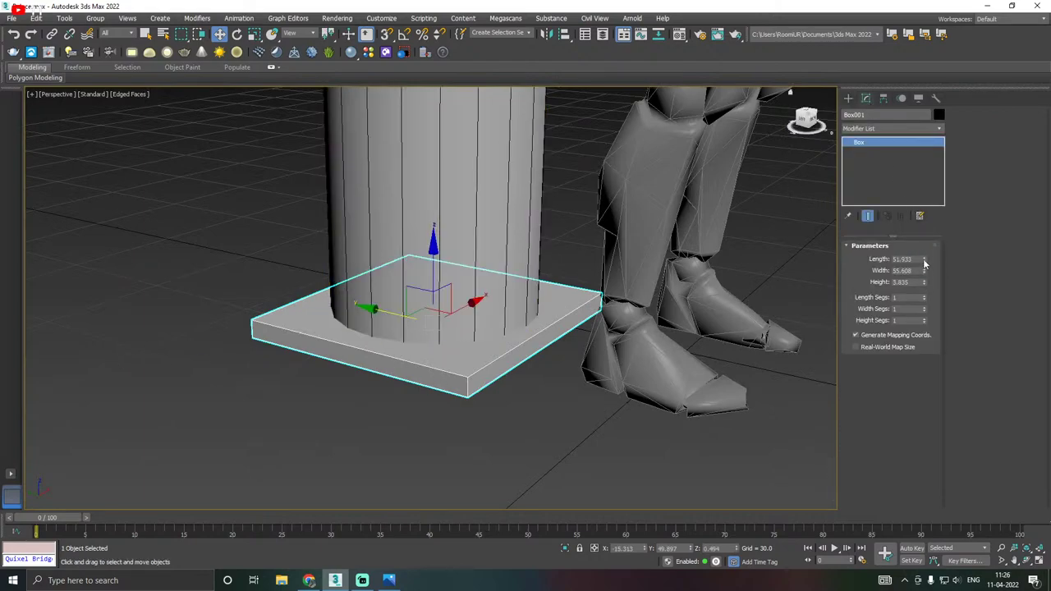
{"action": "left_click_drag", "start_coordinate": [925, 261], "coordinate": [909, 210]}
{"action": "scroll", "coordinate": [437, 400], "scroll_direction": "down", "scroll_amount": 2}
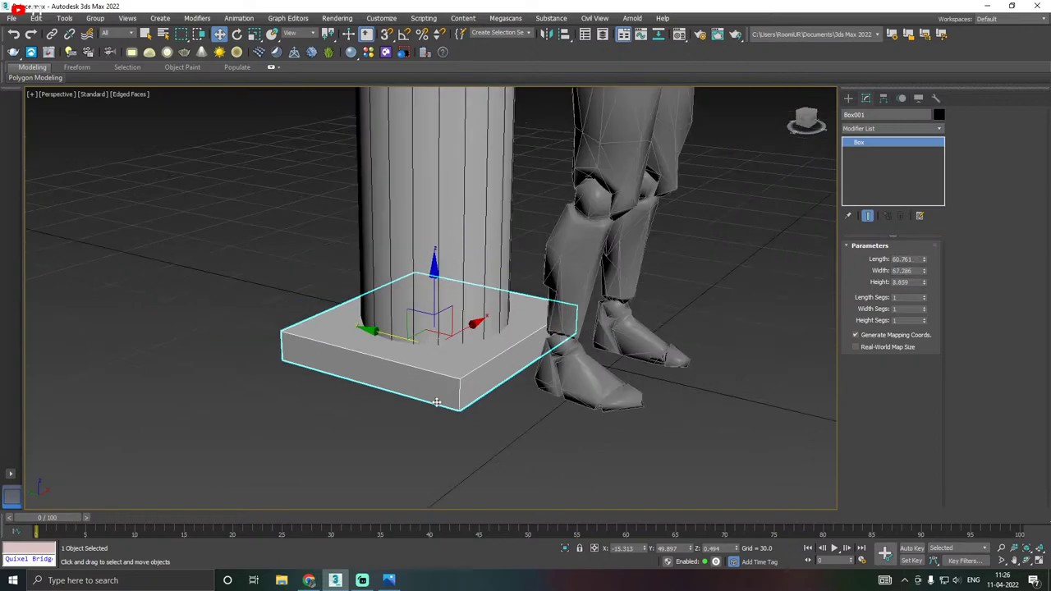
Raise the base box to about Z 2.8 and set its height to about 9.8.
{"action": "middle_click_drag", "start_coordinate": [495, 398], "coordinate": [497, 330], "text": "alt"}
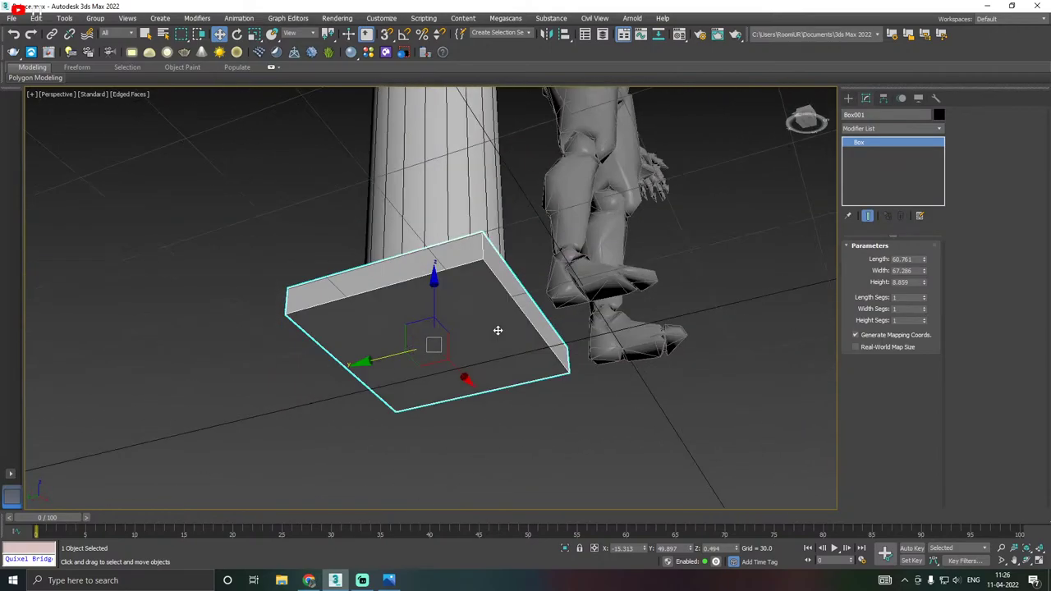
{"action": "middle_click_drag", "start_coordinate": [433, 289], "coordinate": [505, 340], "text": "alt"}
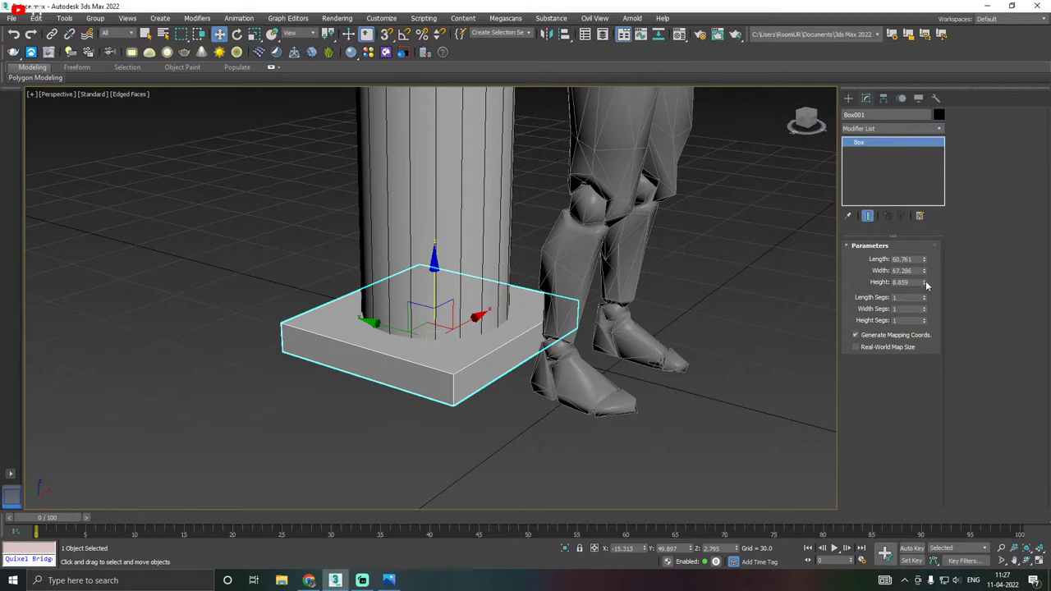
{"action": "left_click_drag", "start_coordinate": [926, 284], "coordinate": [926, 279]}
{"action": "scroll", "coordinate": [450, 371], "scroll_direction": "down", "scroll_amount": 5}
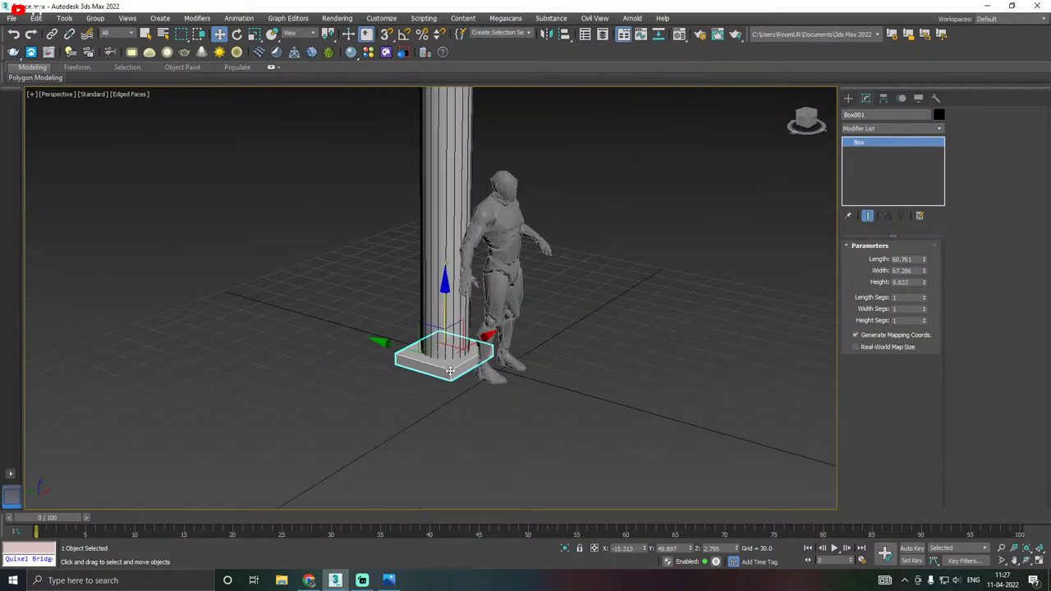
Reduce the base box's width to about 61.23 and its height to about 8.65.
{"action": "scroll", "coordinate": [450, 371], "scroll_direction": "down", "scroll_amount": 5}
{"action": "scroll", "coordinate": [450, 371], "scroll_direction": "up", "scroll_amount": 3}
{"action": "middle_click_drag", "start_coordinate": [544, 346], "coordinate": [572, 361], "text": "alt"}
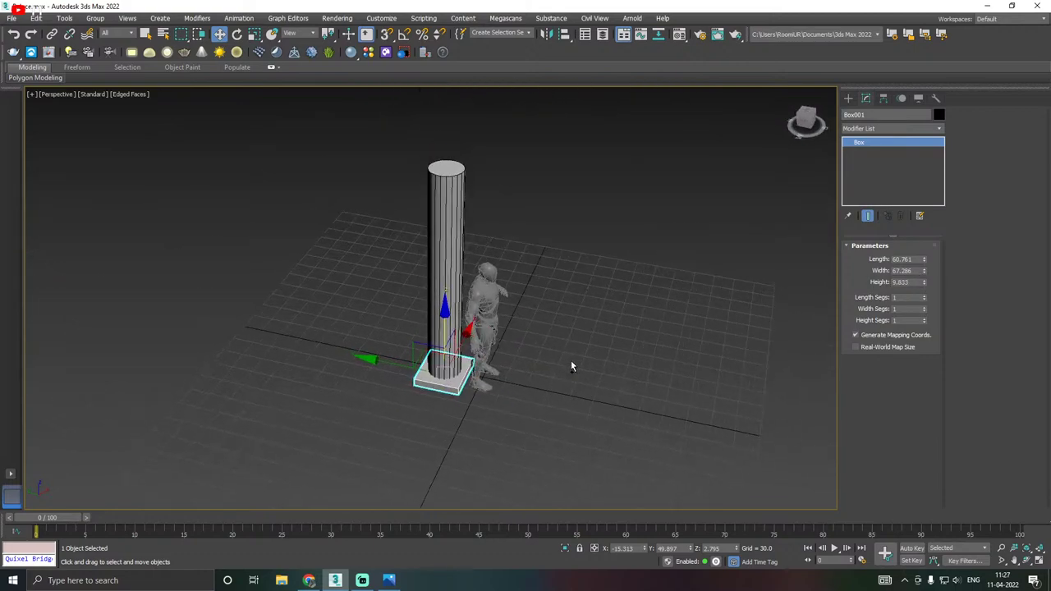
{"action": "left_click_drag", "start_coordinate": [926, 276], "coordinate": [925, 281]}
{"action": "middle_click_drag", "start_coordinate": [612, 297], "coordinate": [642, 312], "text": "alt"}
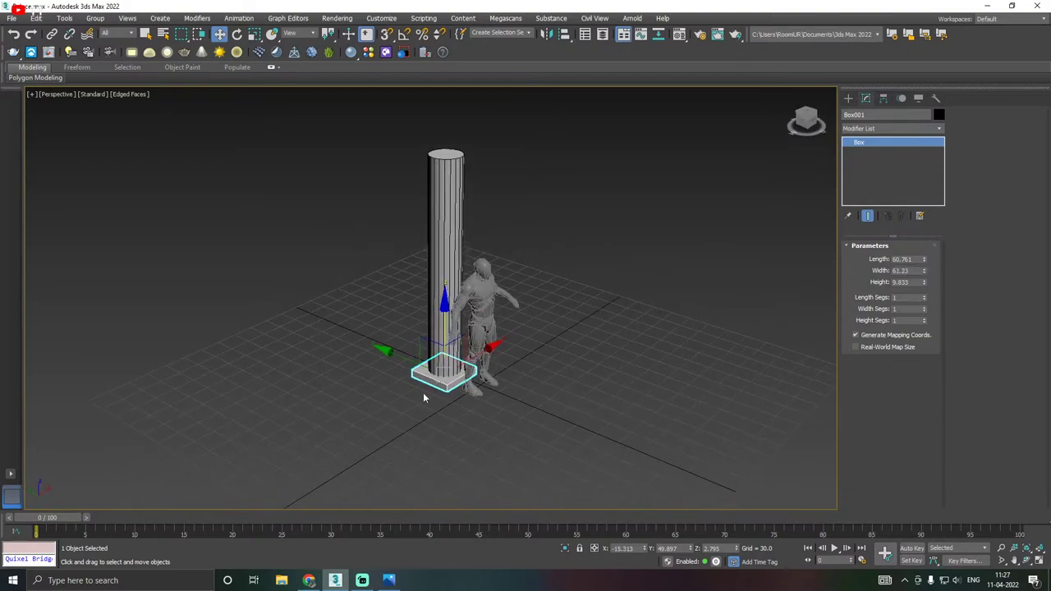
{"action": "scroll", "coordinate": [425, 399], "scroll_direction": "up", "scroll_amount": 4}
{"action": "left_click_drag", "start_coordinate": [925, 284], "coordinate": [925, 288]}
{"action": "scroll", "coordinate": [459, 475], "scroll_direction": "down", "scroll_amount": 4}
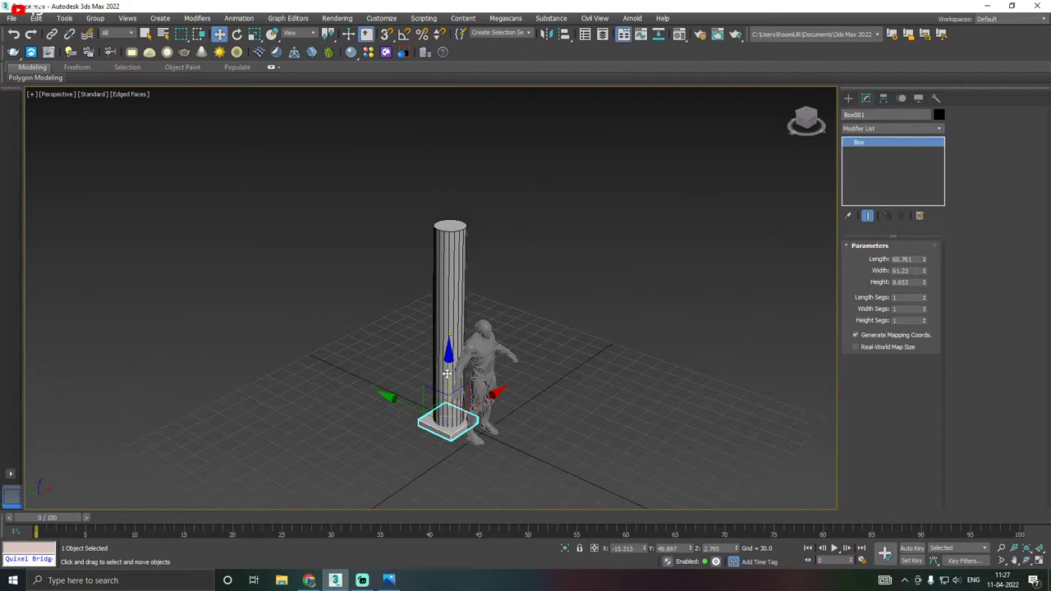
Copy the base box up to the top of the cylinder and seat it at about Z 309.4.
{"action": "left_click_drag", "start_coordinate": [436, 373], "coordinate": [437, 179], "text": "shift"}
{"action": "left_click", "coordinate": [527, 337]}
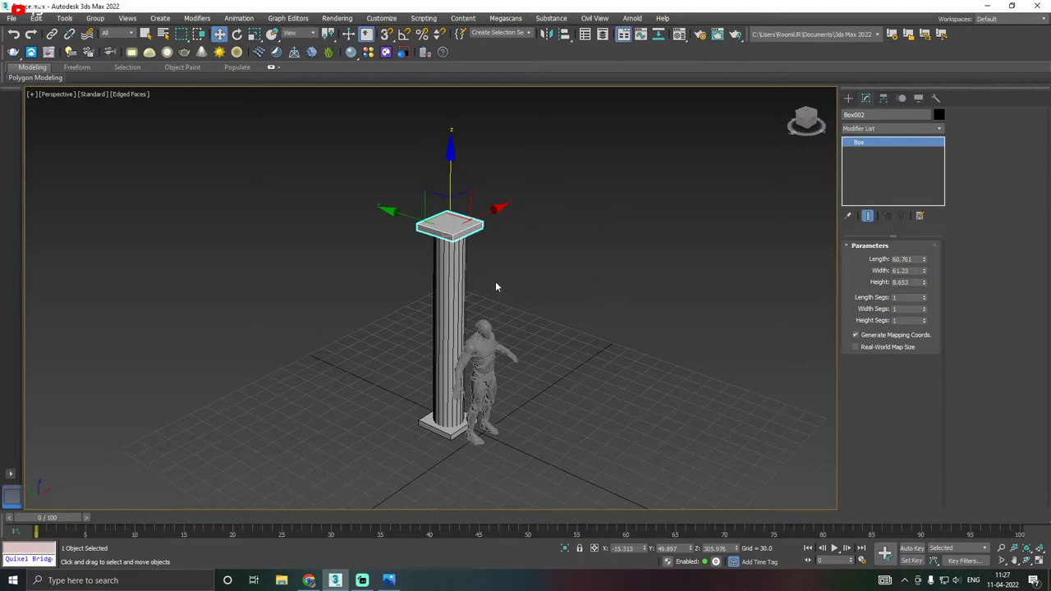
{"action": "middle_click_drag", "start_coordinate": [498, 286], "coordinate": [511, 339]}
{"action": "scroll", "coordinate": [511, 339], "scroll_direction": "up", "scroll_amount": 5}
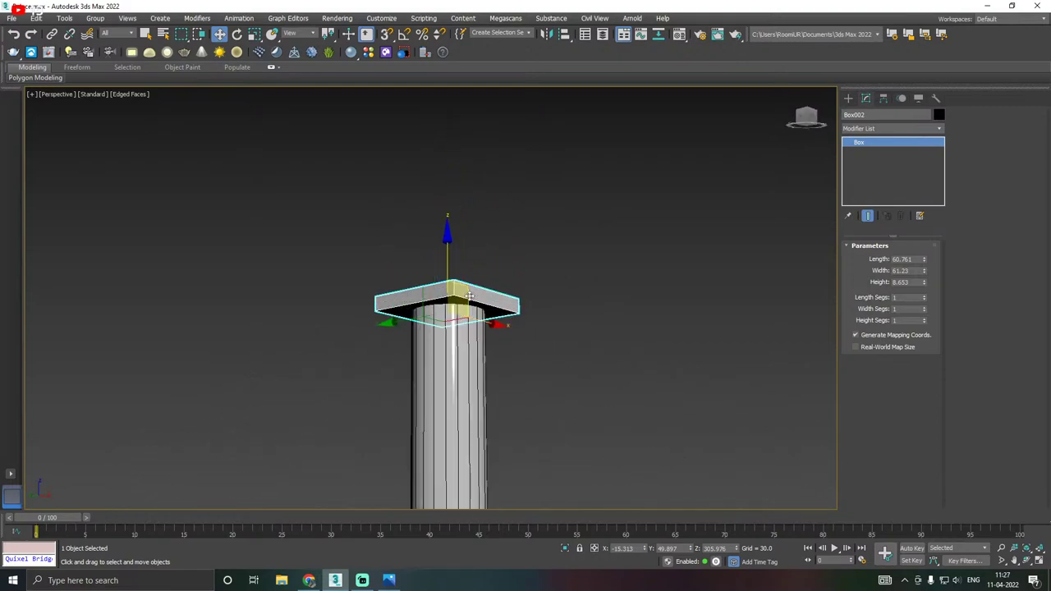
{"action": "left_click_drag", "start_coordinate": [439, 286], "coordinate": [572, 271]}
{"action": "left_click_drag", "start_coordinate": [443, 264], "coordinate": [543, 276]}
{"action": "middle_click_drag", "start_coordinate": [542, 276], "coordinate": [566, 274], "text": "alt"}
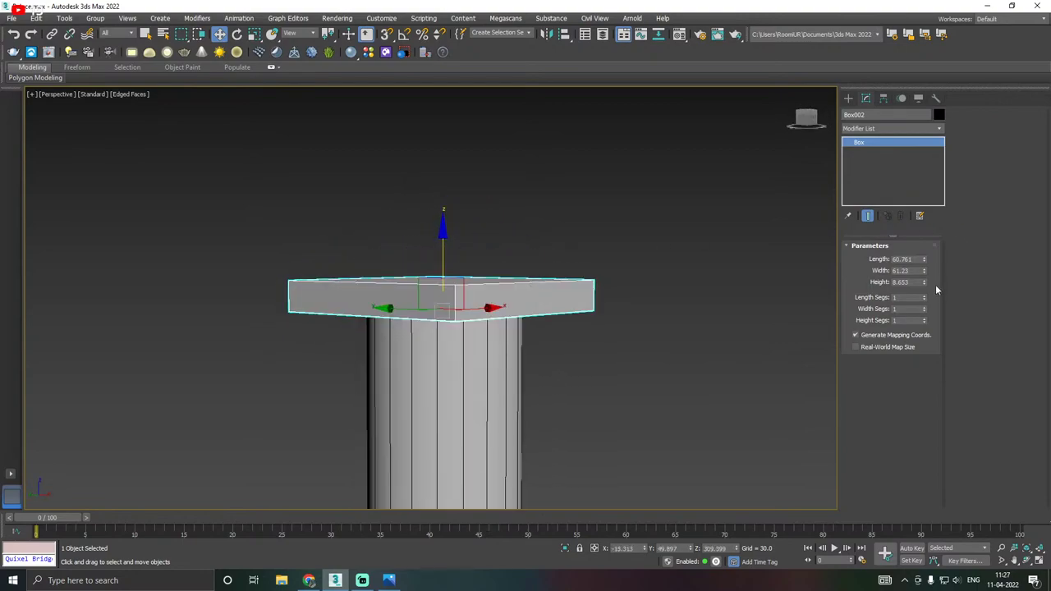
Set the height of the box on top of the column to about 4.24.
{"action": "left_click_drag", "start_coordinate": [924, 282], "coordinate": [924, 311]}
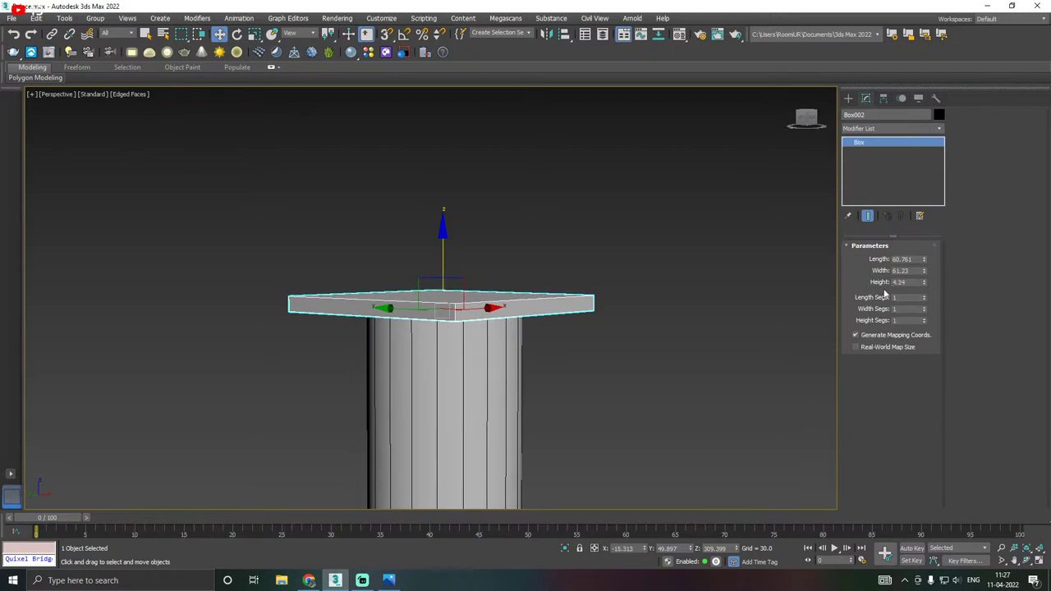
{"action": "middle_click_drag", "start_coordinate": [621, 273], "coordinate": [552, 280], "text": "alt"}
{"action": "scroll", "coordinate": [552, 280], "scroll_direction": "down", "scroll_amount": 3}
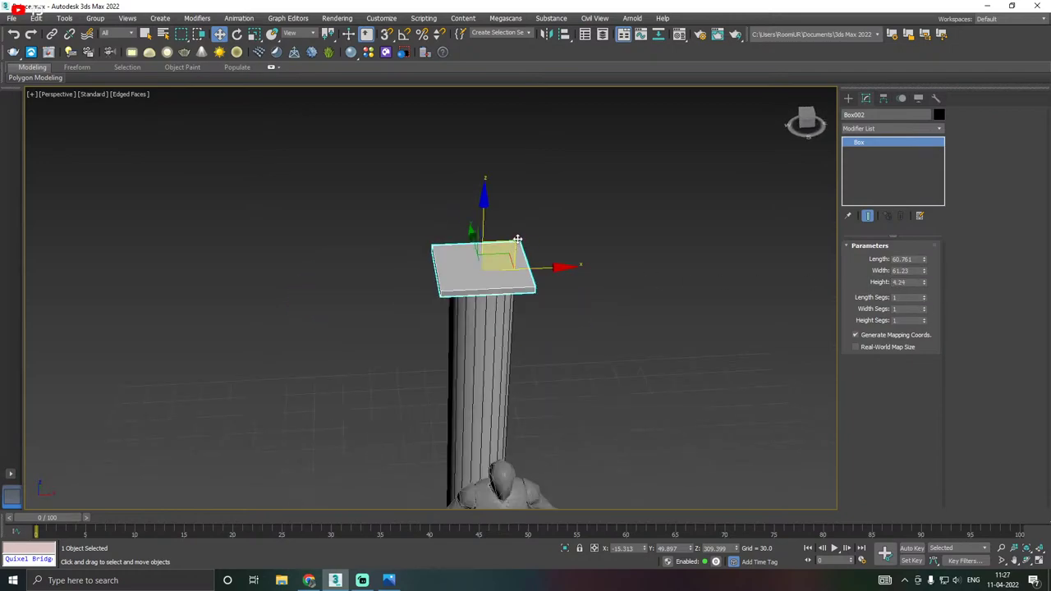
{"action": "scroll", "coordinate": [547, 274], "scroll_direction": "down", "scroll_amount": 2}
{"action": "scroll", "coordinate": [547, 273], "scroll_direction": "up", "scroll_amount": 2}
Convert the top box to an Editable Poly and save the scene.
{"action": "right_click", "coordinate": [875, 144]}
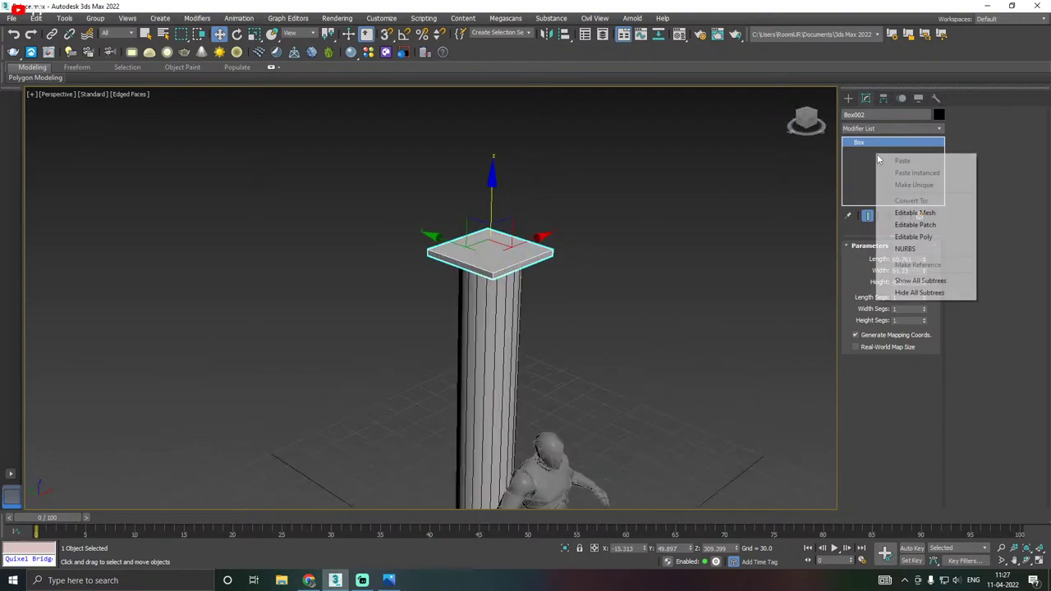
{"action": "left_click", "coordinate": [930, 238]}
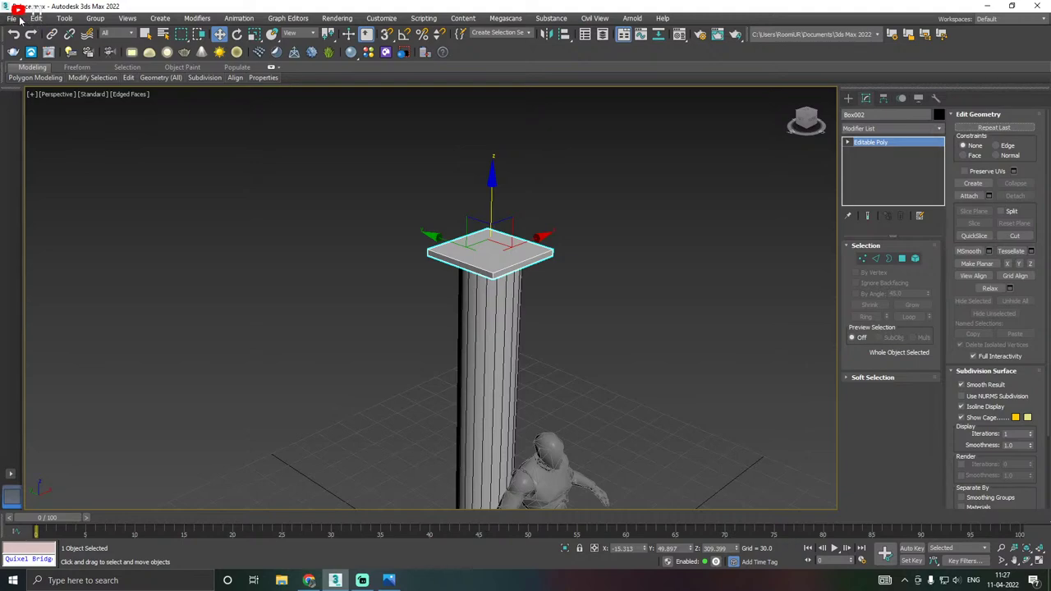
{"action": "left_click", "coordinate": [11, 18]}
{"action": "left_click", "coordinate": [37, 103]}
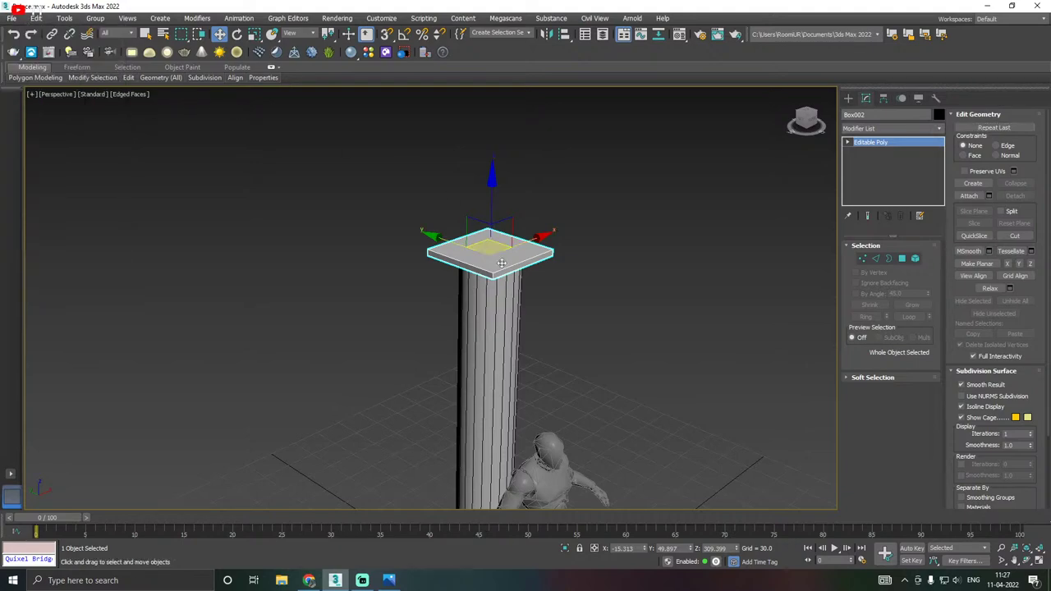
Extrude the top polygon of the upper box upward by about 4.86.
{"action": "scroll", "coordinate": [619, 235], "scroll_direction": "up", "scroll_amount": 2}
{"action": "left_click", "coordinate": [916, 258]}
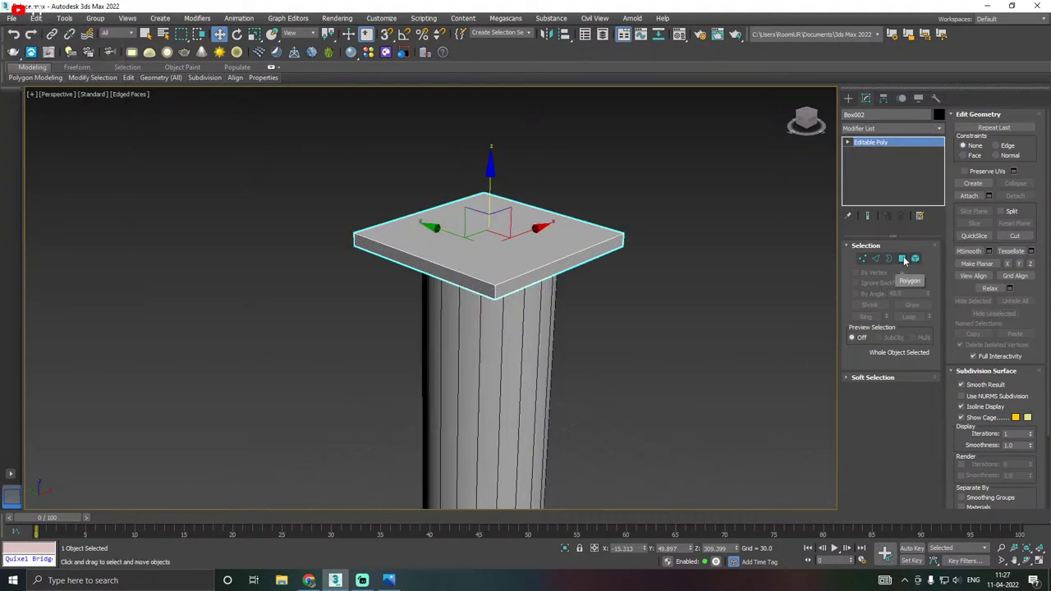
{"action": "left_click", "coordinate": [484, 268]}
{"action": "scroll", "coordinate": [488, 266], "scroll_direction": "up", "scroll_amount": 2}
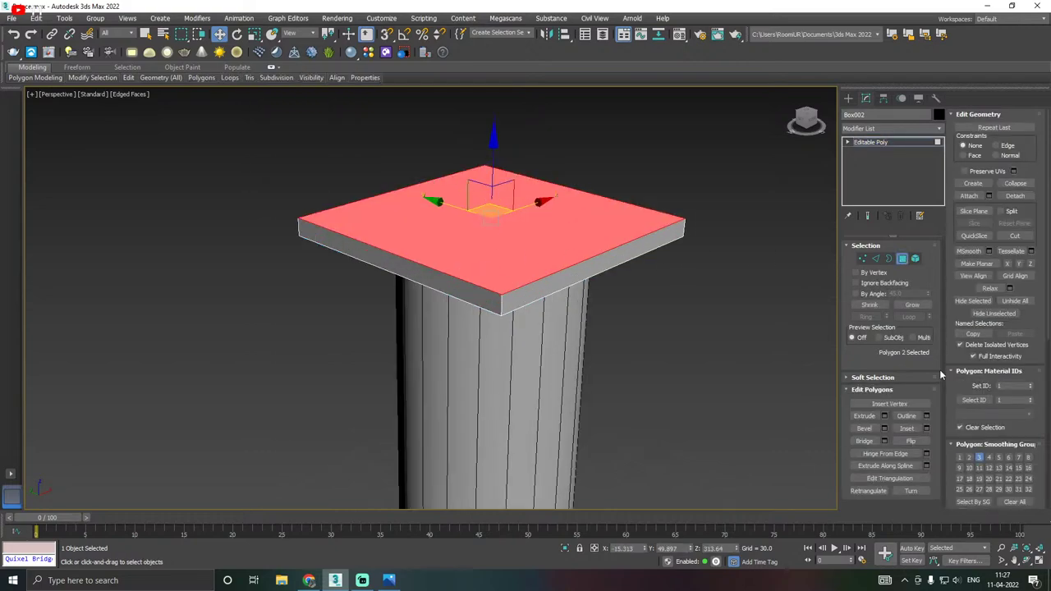
{"action": "middle_click_drag", "start_coordinate": [542, 317], "coordinate": [495, 276], "text": "alt"}
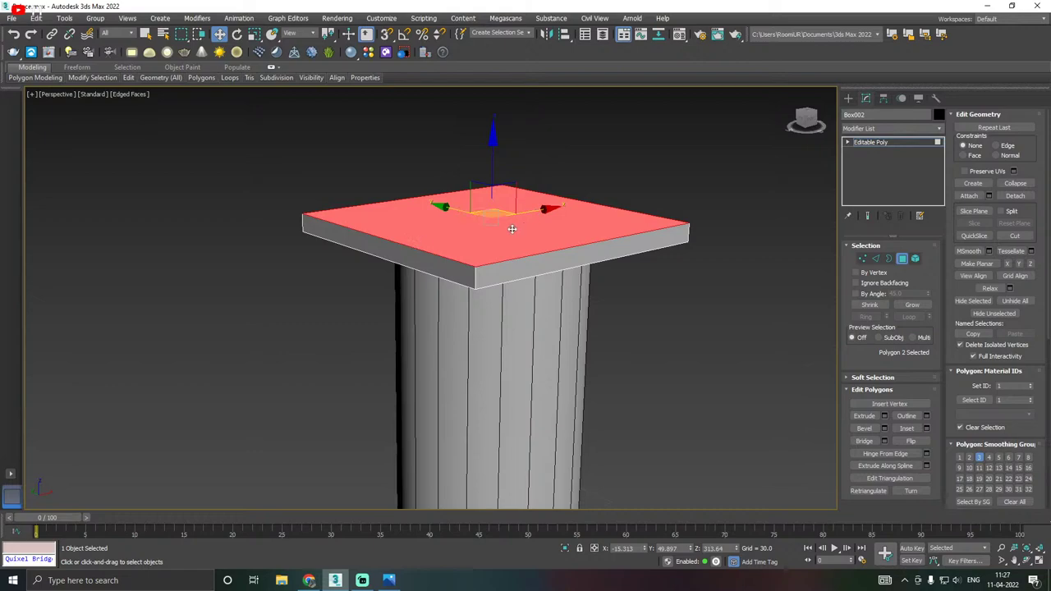
{"action": "middle_click_drag", "start_coordinate": [537, 224], "coordinate": [501, 174], "text": "alt"}
{"action": "middle_click_drag", "start_coordinate": [545, 220], "coordinate": [538, 227], "text": "alt"}
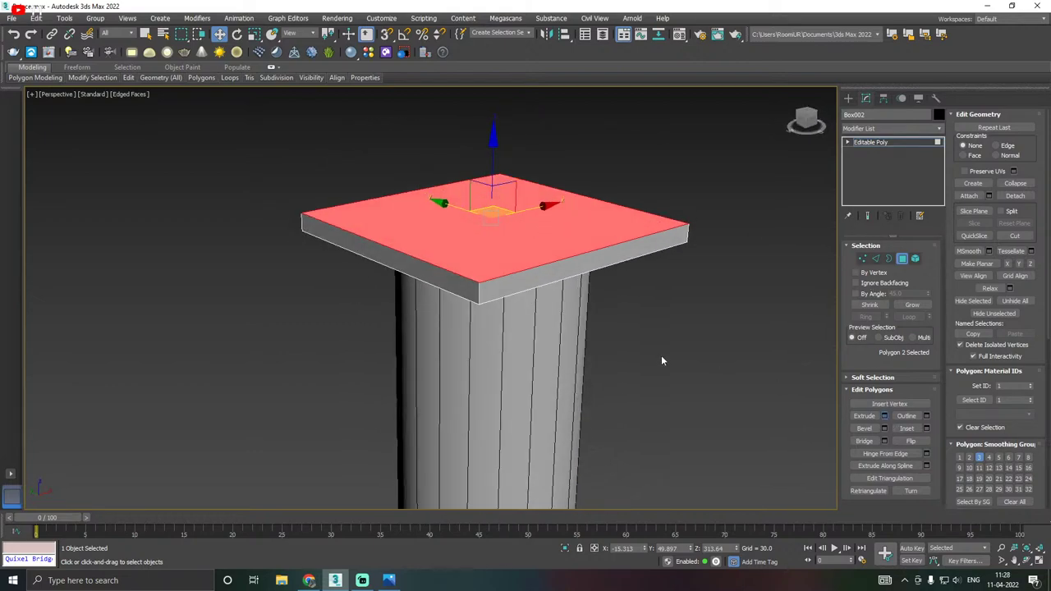
{"action": "key", "text": "shift+e"}
{"action": "left_click_drag", "start_coordinate": [438, 319], "coordinate": [441, 341]}
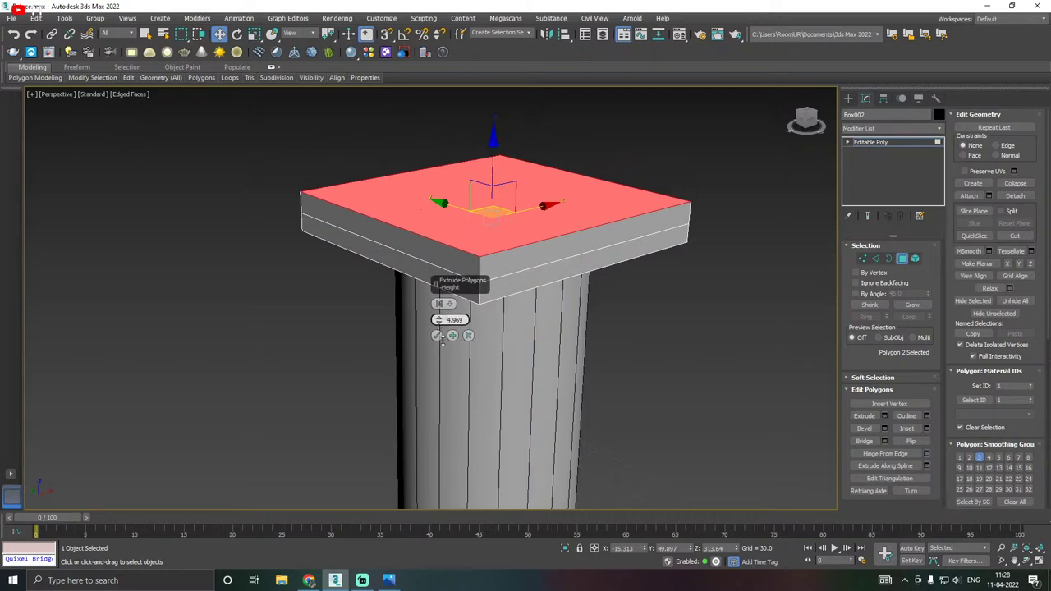
{"action": "left_click", "coordinate": [437, 334]}
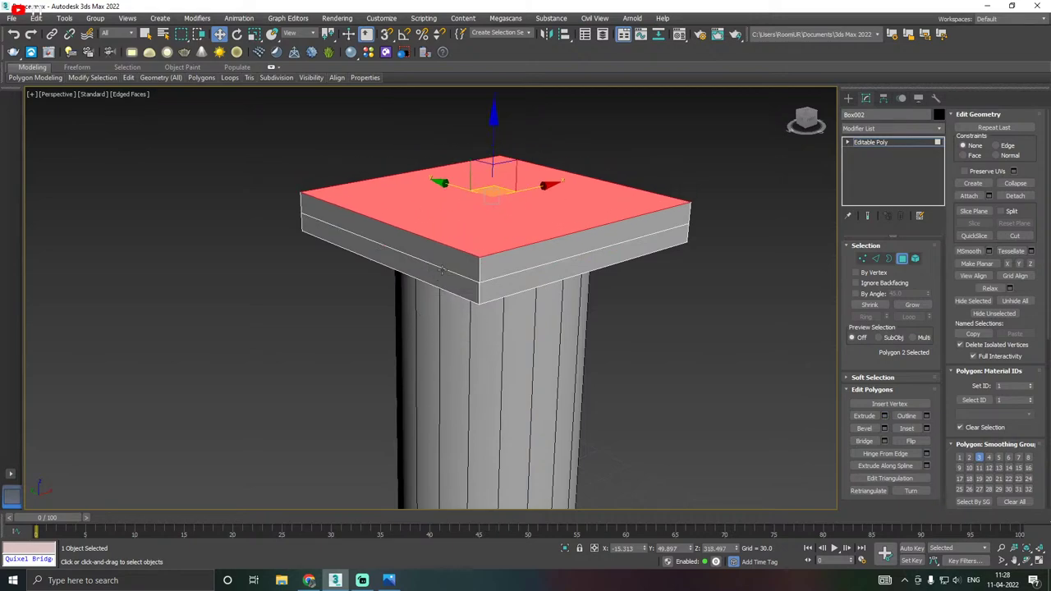
Extrude the four side polygons of the cap's new upper tier outward by 4.857 using Local Normal.
{"action": "left_click", "coordinate": [442, 269]}
{"action": "left_click", "coordinate": [519, 265], "text": "shift"}
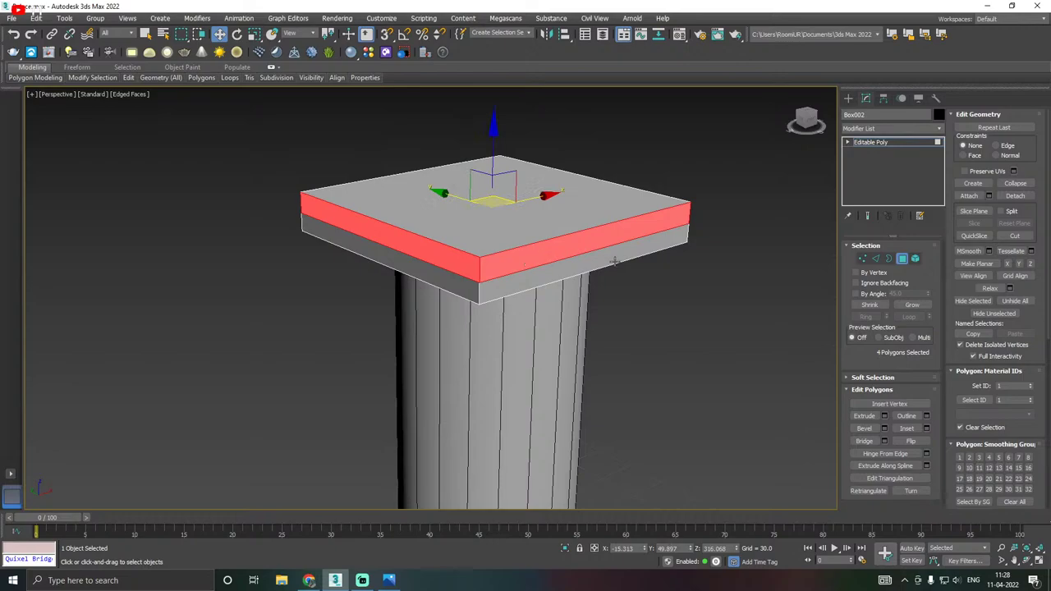
{"action": "middle_click_drag", "start_coordinate": [614, 261], "coordinate": [593, 263], "text": "alt"}
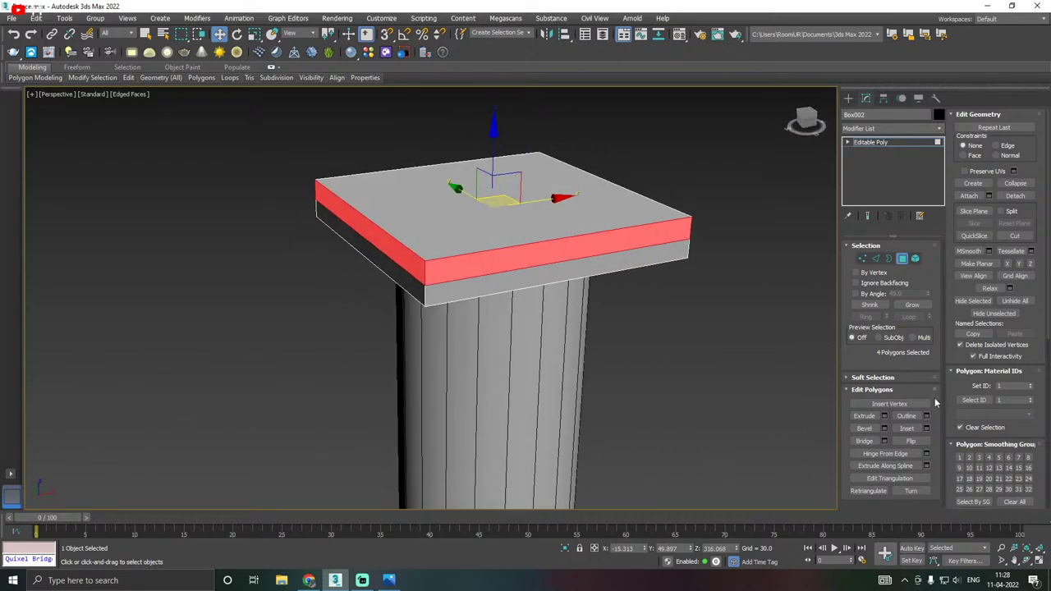
{"action": "left_click", "coordinate": [884, 416]}
{"action": "left_click", "coordinate": [438, 303]}
{"action": "left_click", "coordinate": [437, 323]}
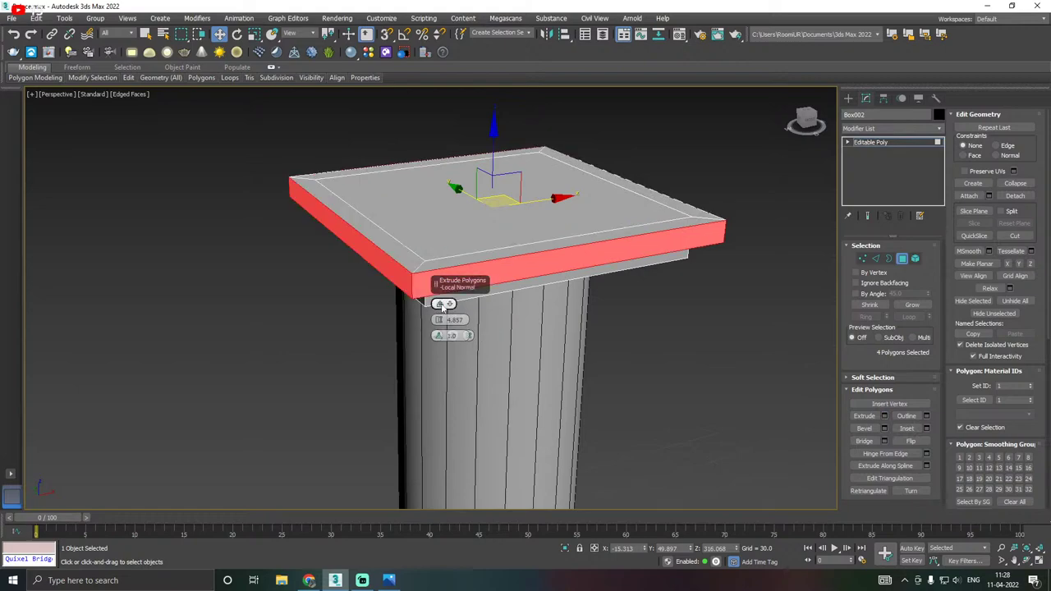
{"action": "middle_click_drag", "start_coordinate": [585, 298], "coordinate": [599, 260], "text": "alt"}
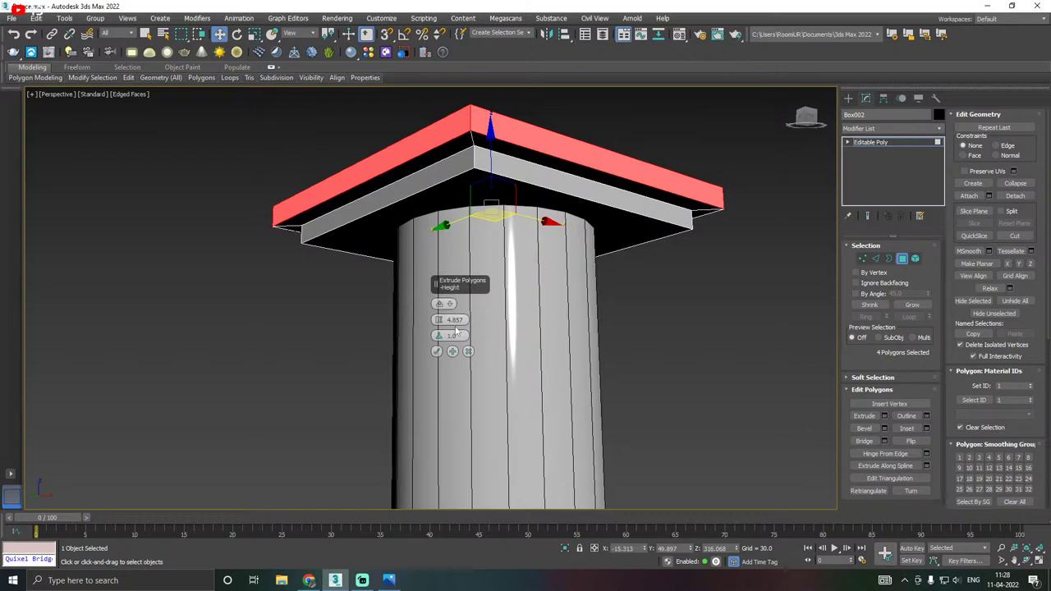
{"action": "left_click", "coordinate": [436, 350]}
Select all five top polygons of the cap by growing from the centre one, and raise them to about Z 321.
{"action": "middle_click_drag", "start_coordinate": [513, 279], "coordinate": [504, 307], "text": "alt"}
{"action": "left_click", "coordinate": [496, 217]}
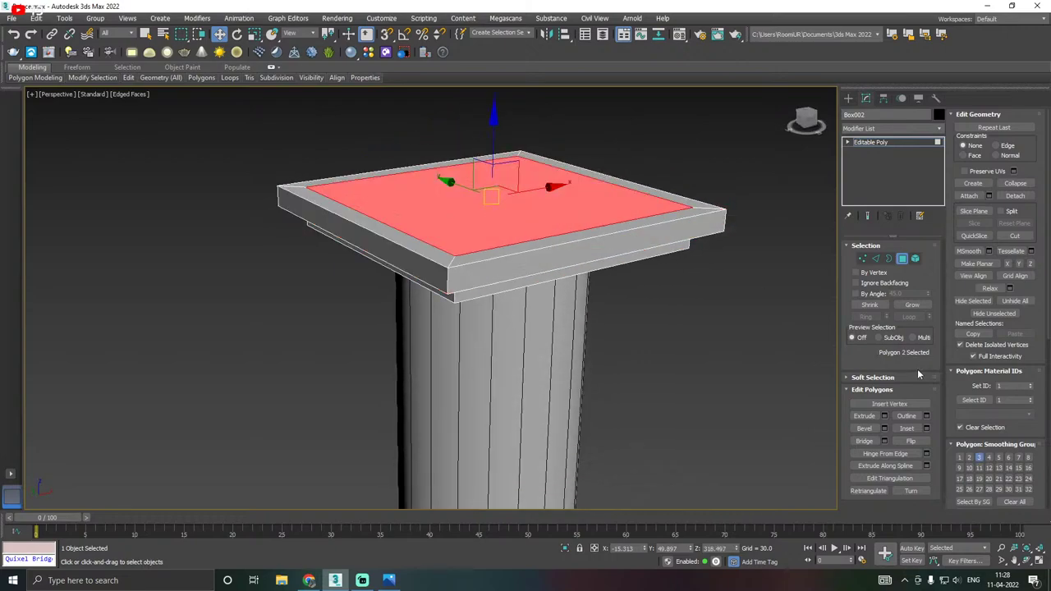
{"action": "left_click", "coordinate": [903, 305]}
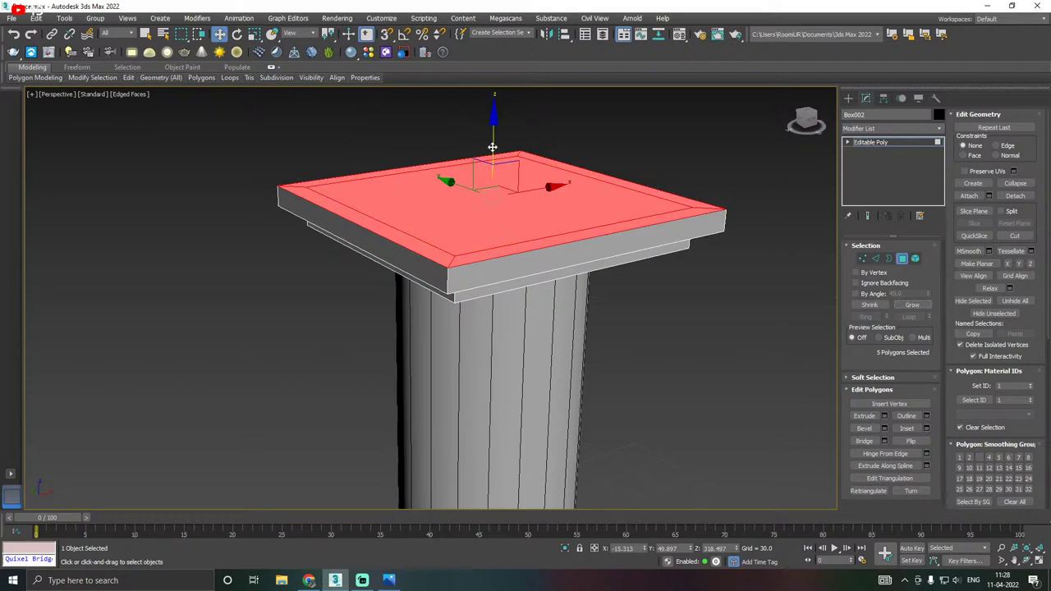
{"action": "left_click_drag", "start_coordinate": [489, 146], "coordinate": [488, 136]}
{"action": "mouse_move", "coordinate": [509, 158]}
{"action": "middle_mouse_down", "text": "alt"}
{"action": "mouse_move", "coordinate": [511, 137]}
{"action": "mouse_move", "coordinate": [522, 160]}
{"action": "middle_mouse_up", "text": "alt"}
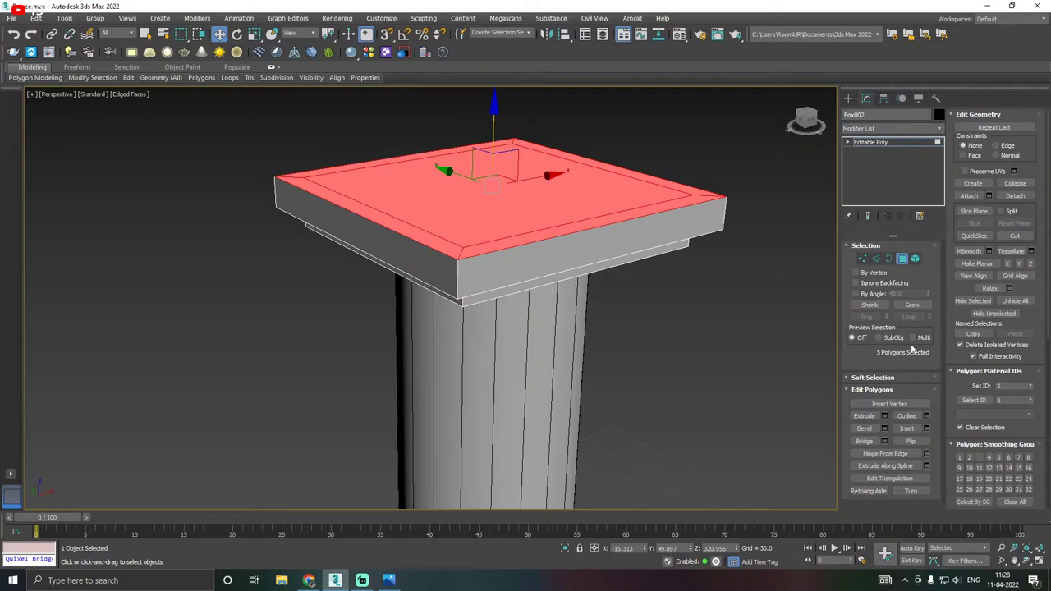
Extrude the cap's five top polygons upward to about Z 325.7 to form a third tier.
{"action": "left_click", "coordinate": [884, 416]}
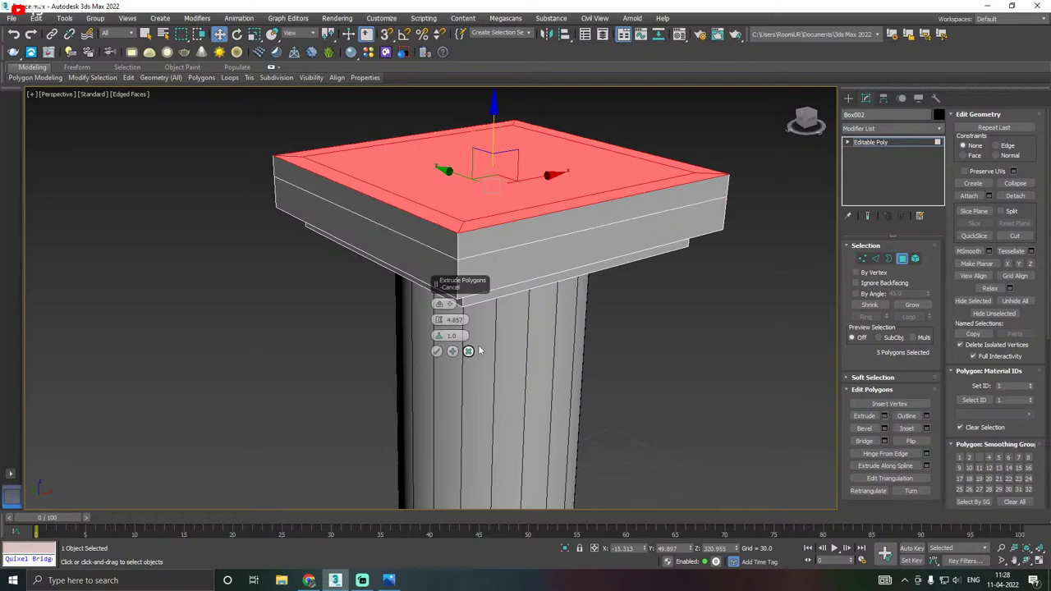
{"action": "middle_click_drag", "start_coordinate": [518, 334], "coordinate": [514, 305], "text": "alt"}
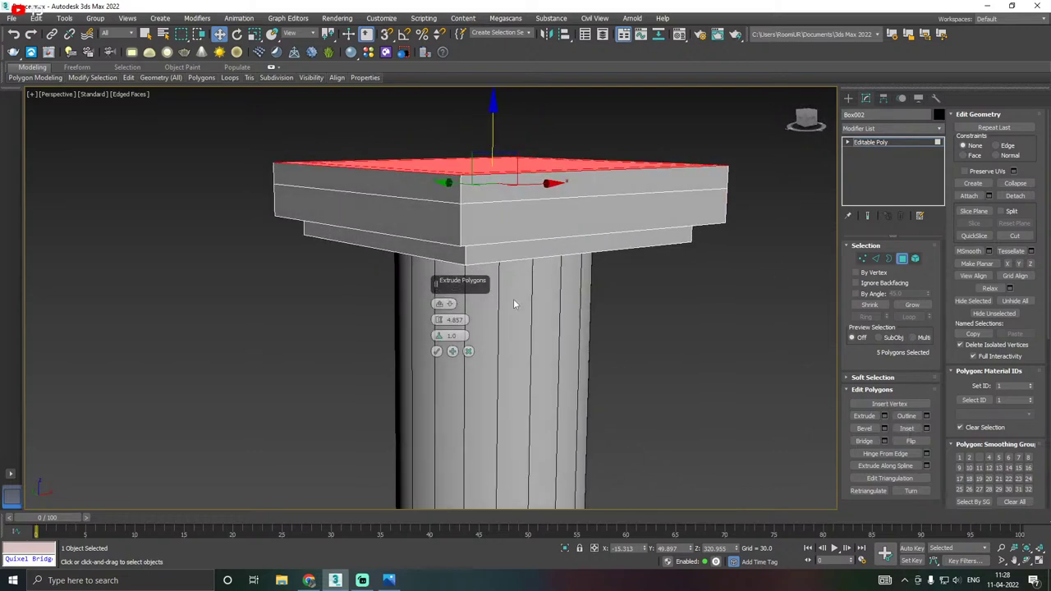
{"action": "mouse_move", "coordinate": [439, 319]}
{"action": "left_mouse_down"}
{"action": "mouse_move", "coordinate": [438, 297]}
{"action": "mouse_move", "coordinate": [442, 335]}
{"action": "left_mouse_up"}
{"action": "left_click", "coordinate": [436, 351]}
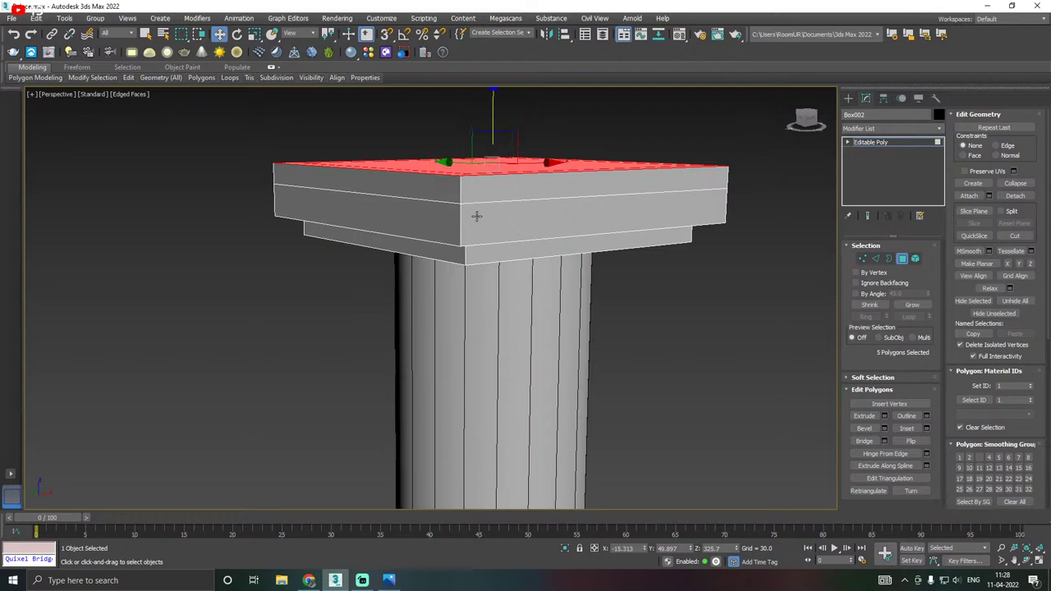
Extrude the third tier's four side polygons outward along their local normals and save the scene.
{"action": "left_click", "coordinate": [441, 188]}
{"action": "left_click", "coordinate": [481, 188], "text": "shift"}
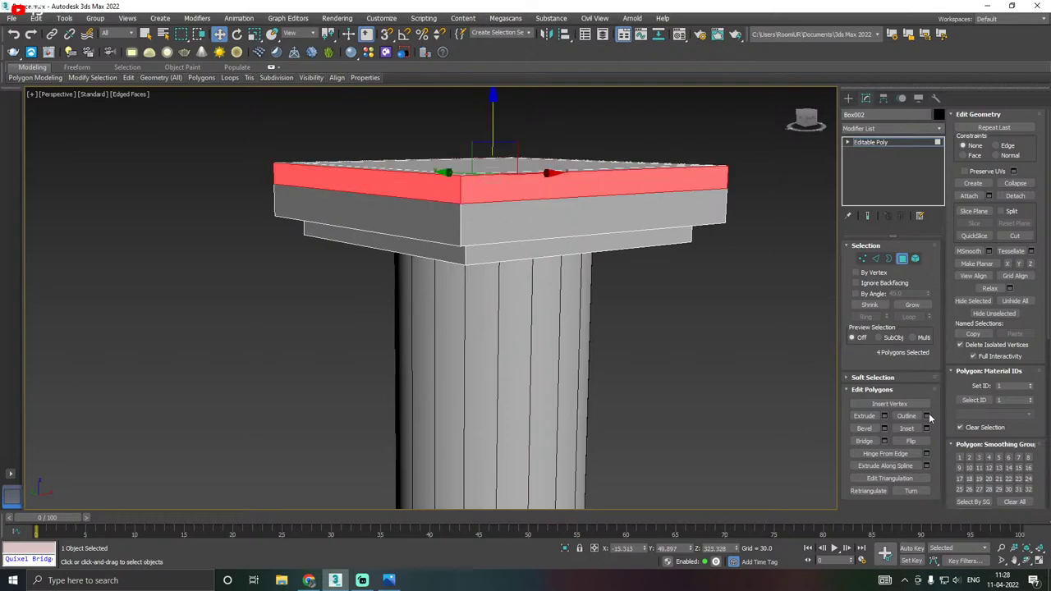
{"action": "left_click", "coordinate": [884, 416]}
{"action": "mouse_move", "coordinate": [580, 345]}
{"action": "middle_mouse_down", "text": "alt"}
{"action": "mouse_move", "coordinate": [598, 294]}
{"action": "mouse_move", "coordinate": [516, 303]}
{"action": "mouse_move", "coordinate": [587, 330]}
{"action": "middle_mouse_up", "text": "alt"}
{"action": "left_click", "coordinate": [436, 350]}
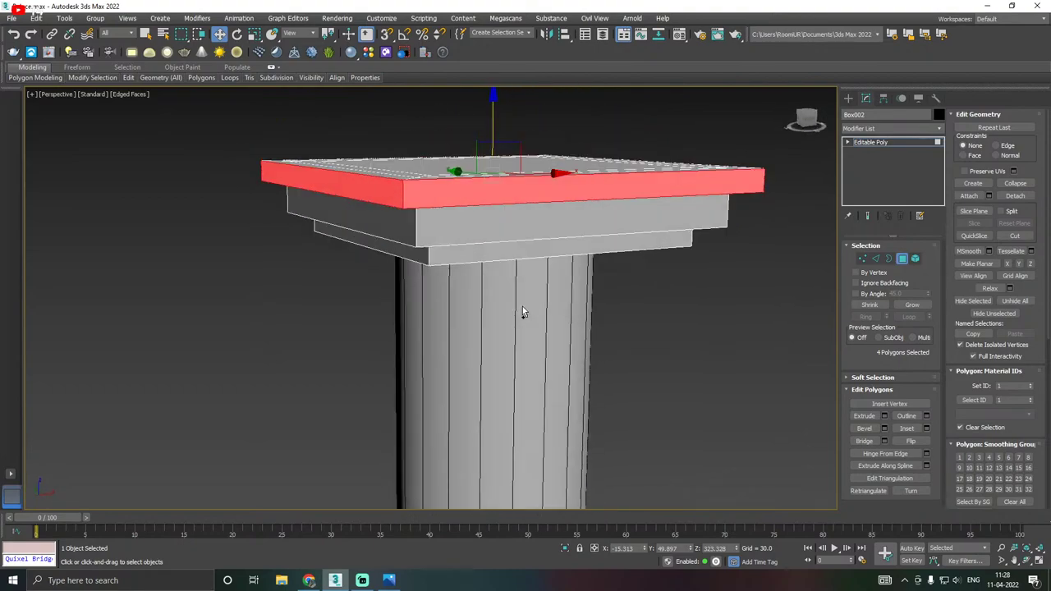
{"action": "middle_click_drag", "start_coordinate": [522, 312], "coordinate": [577, 365], "text": "alt"}
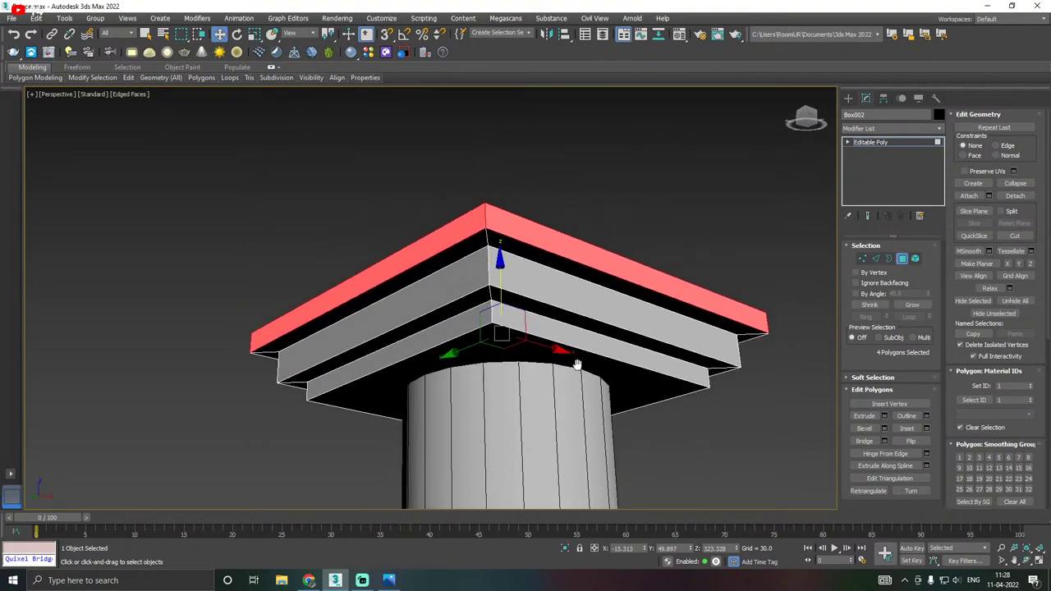
{"action": "left_click", "coordinate": [12, 18]}
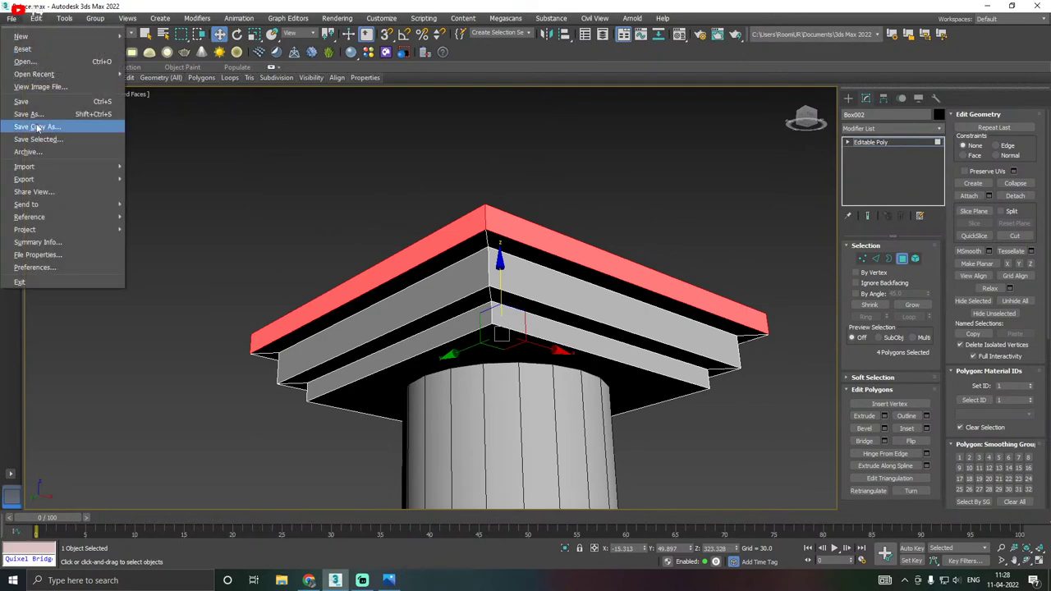
{"action": "left_click", "coordinate": [22, 101]}
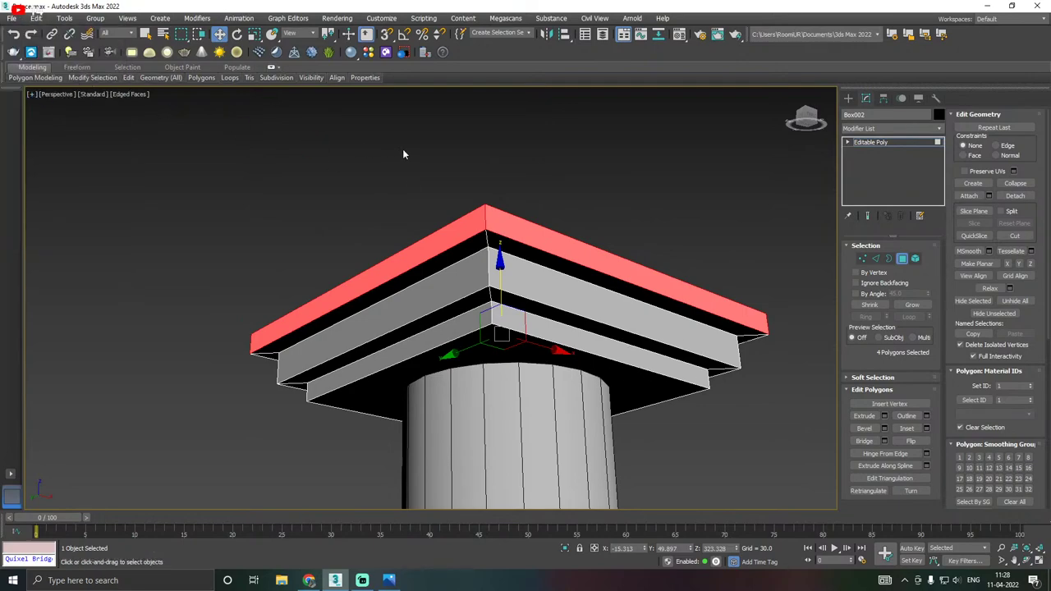
Chamfer the lower outer edge loop of the cap's third tier by 3.242 with 3 segments.
{"action": "left_click", "coordinate": [875, 258]}
{"action": "scroll", "coordinate": [506, 238], "scroll_direction": "up", "scroll_amount": 3}
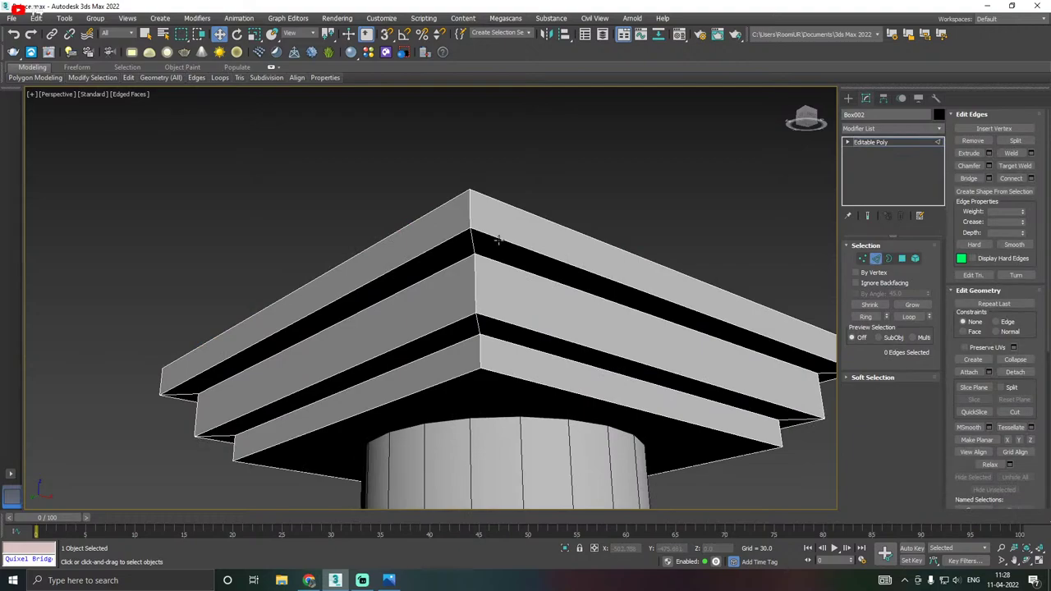
{"action": "double_click", "coordinate": [498, 239]}
{"action": "middle_click_drag", "start_coordinate": [497, 239], "coordinate": [503, 257], "text": "alt"}
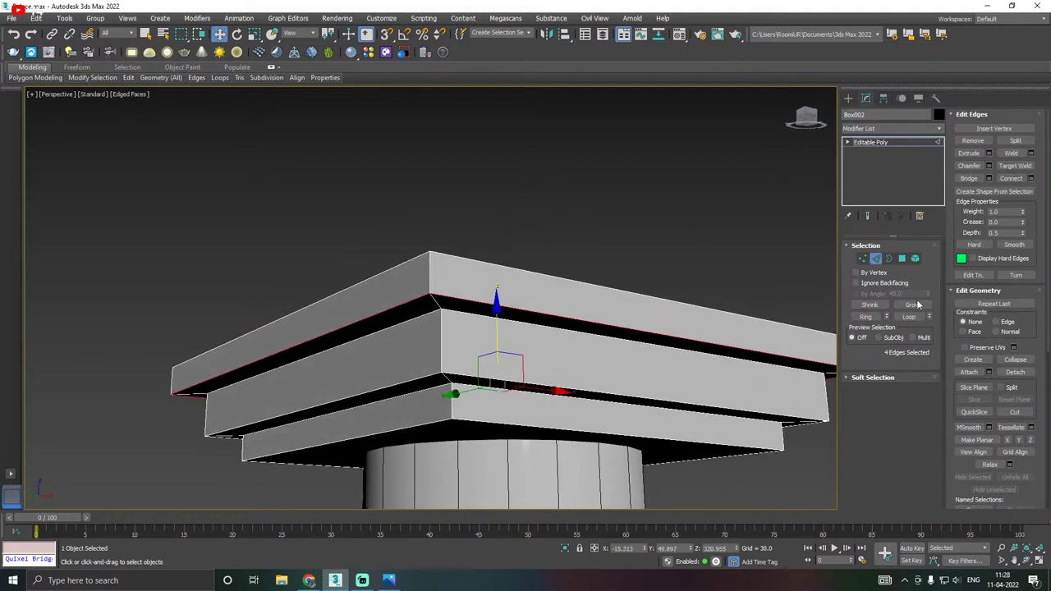
{"action": "middle_click_drag", "start_coordinate": [499, 305], "coordinate": [499, 295], "text": "alt"}
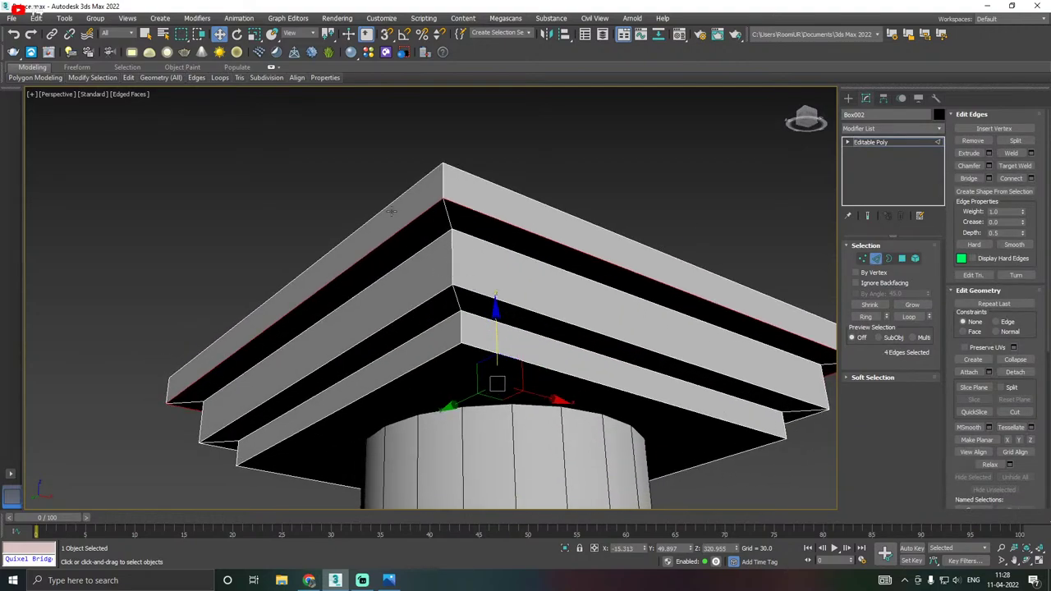
{"action": "left_click", "coordinate": [988, 165]}
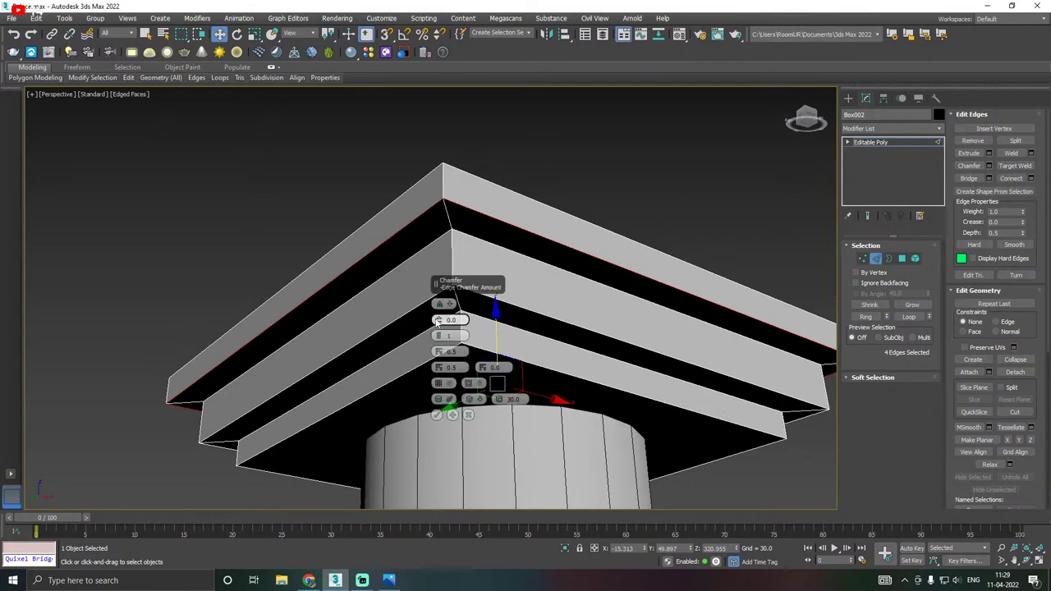
{"action": "left_click_drag", "start_coordinate": [438, 320], "coordinate": [438, 333]}
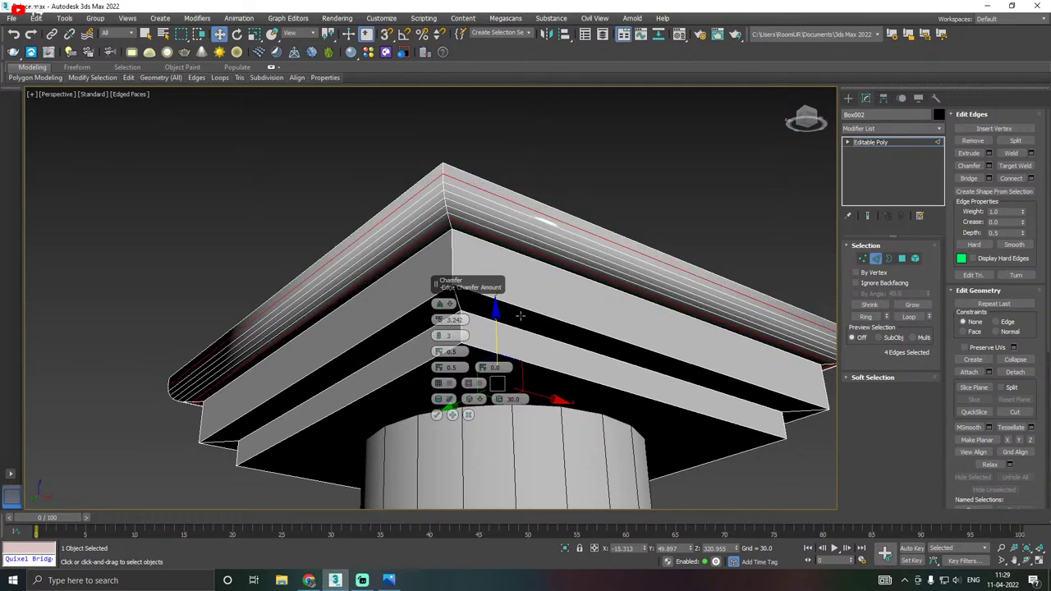
{"action": "middle_click_drag", "start_coordinate": [504, 335], "coordinate": [569, 319], "text": "alt"}
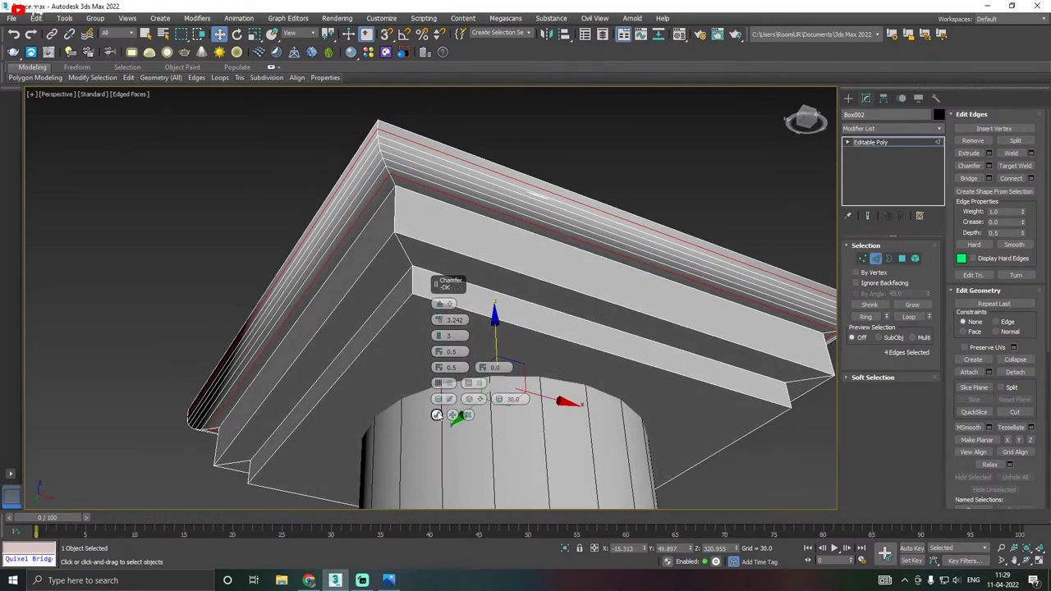
{"action": "left_click", "coordinate": [436, 414]}
{"action": "middle_click_drag", "start_coordinate": [472, 342], "coordinate": [507, 308], "text": "alt"}
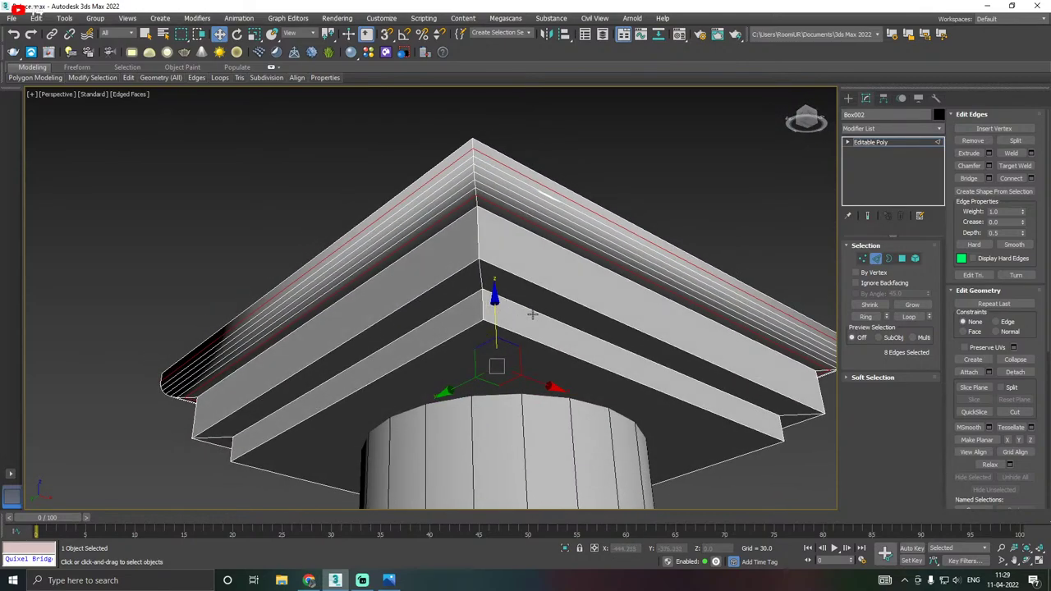
Chamfer the lower outer edge loop of the cap's middle tier by 2.124 with 1 segment.
{"action": "double_click", "coordinate": [461, 272]}
{"action": "middle_click_drag", "start_coordinate": [496, 371], "coordinate": [539, 340], "text": "alt"}
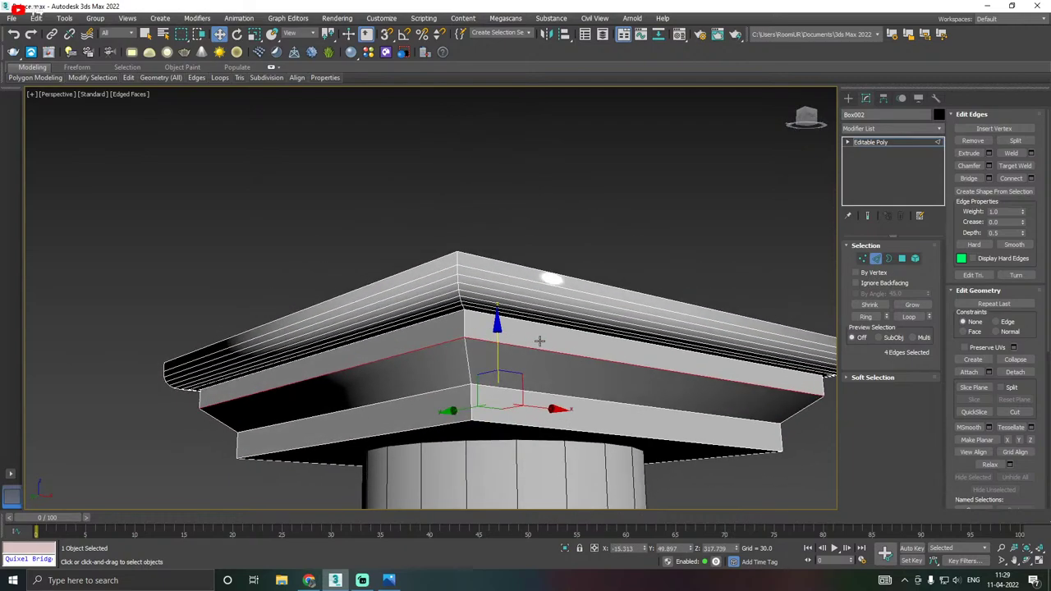
{"action": "left_click", "coordinate": [989, 166]}
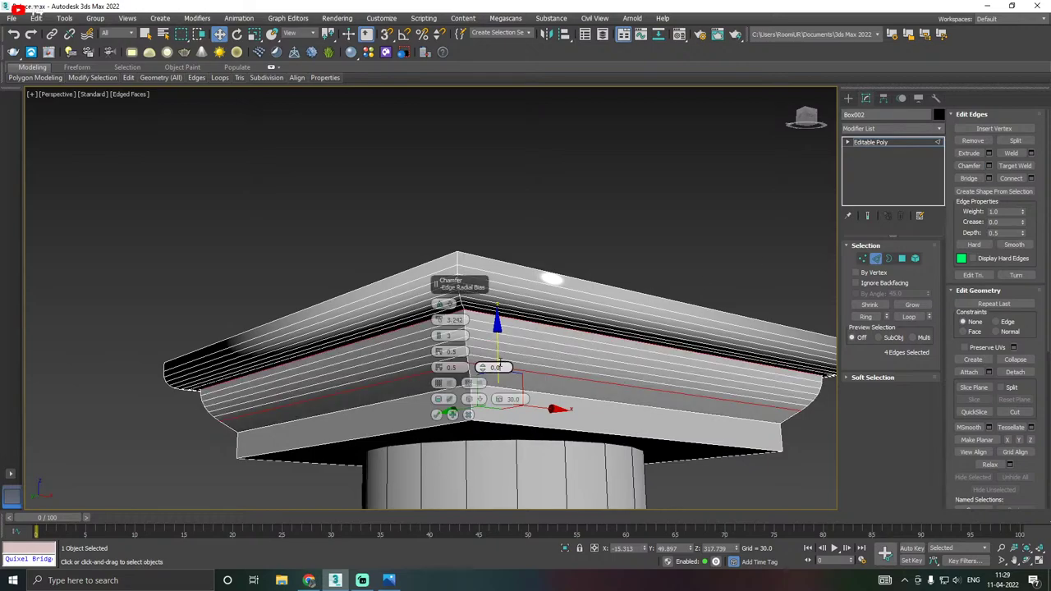
{"action": "middle_click_drag", "start_coordinate": [573, 349], "coordinate": [554, 344], "text": "alt"}
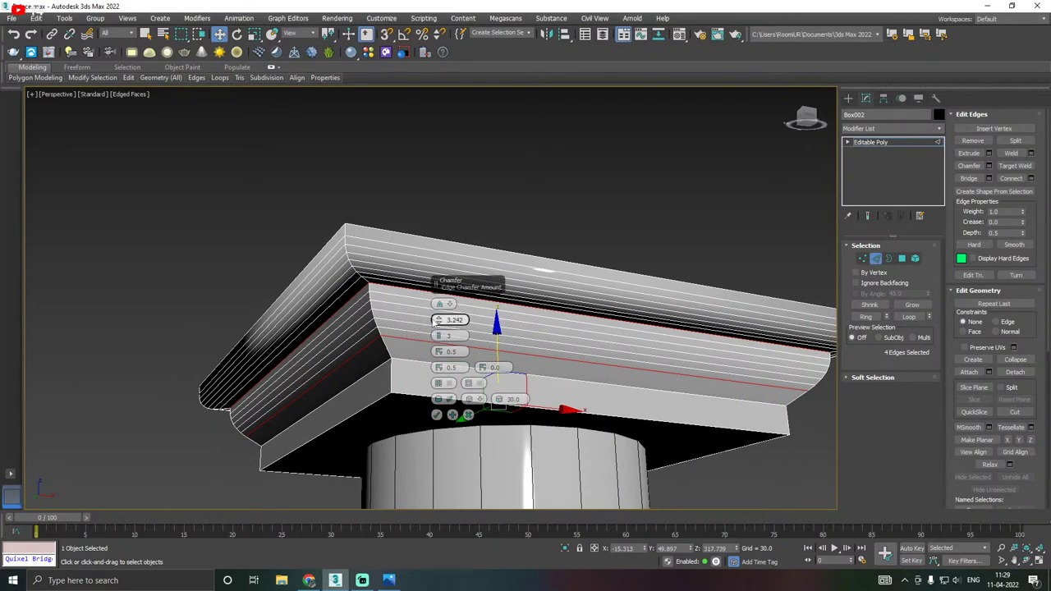
{"action": "left_click_drag", "start_coordinate": [437, 320], "coordinate": [440, 352]}
{"action": "middle_click_drag", "start_coordinate": [442, 345], "coordinate": [603, 335], "text": "alt"}
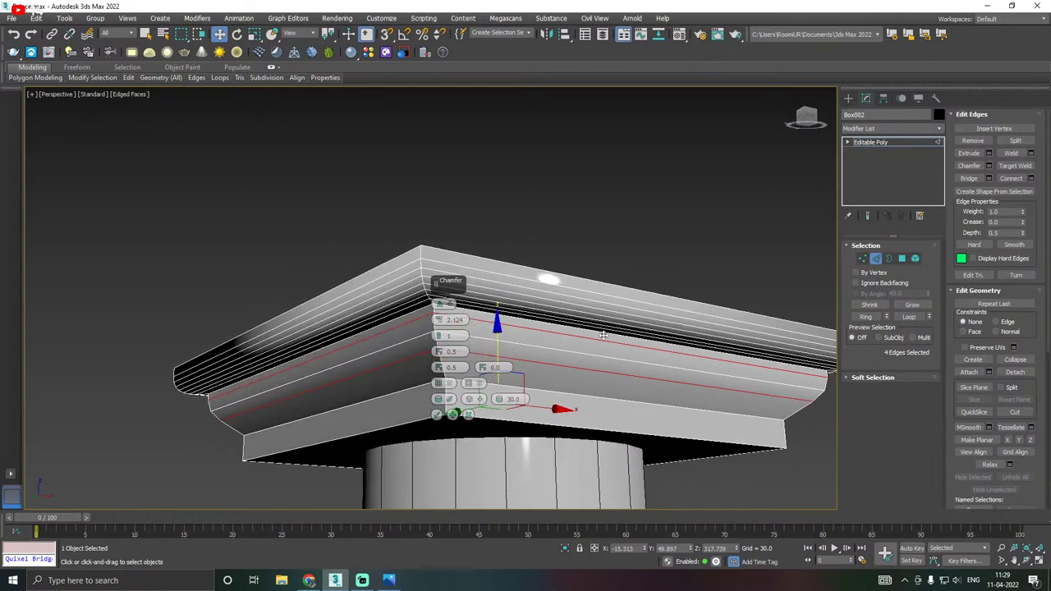
{"action": "left_click", "coordinate": [438, 415]}
Leave edge editing on the cap and clear the object selection.
{"action": "left_click", "coordinate": [478, 410]}
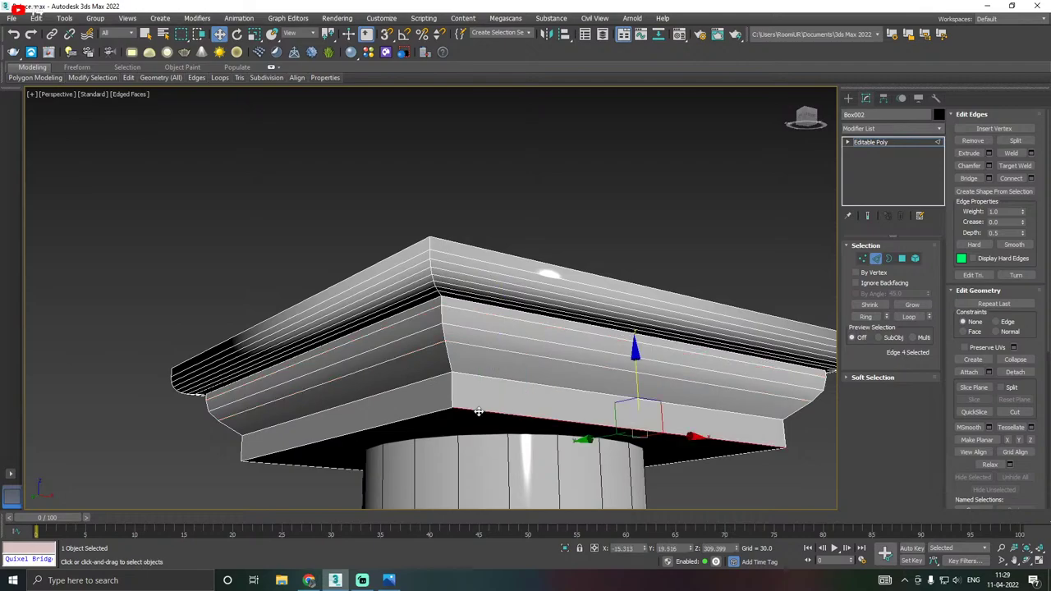
{"action": "mouse_move", "coordinate": [478, 385]}
{"action": "middle_mouse_down", "text": "alt"}
{"action": "mouse_move", "coordinate": [475, 412]}
{"action": "mouse_move", "coordinate": [483, 385]}
{"action": "mouse_move", "coordinate": [502, 373]}
{"action": "mouse_move", "coordinate": [512, 413]}
{"action": "mouse_move", "coordinate": [496, 378]}
{"action": "middle_mouse_up", "text": "alt"}
{"action": "scroll", "coordinate": [484, 367], "scroll_direction": "down", "scroll_amount": 5}
{"action": "scroll", "coordinate": [475, 357], "scroll_direction": "up", "scroll_amount": 4}
{"action": "scroll", "coordinate": [481, 351], "scroll_direction": "down", "scroll_amount": 8}
{"action": "left_click", "coordinate": [870, 142]}
{"action": "mouse_move", "coordinate": [628, 374]}
{"action": "middle_mouse_down", "text": "alt"}
{"action": "mouse_move", "coordinate": [604, 343]}
{"action": "mouse_move", "coordinate": [617, 364]}
{"action": "middle_mouse_up", "text": "alt"}
{"action": "left_click", "coordinate": [607, 347]}
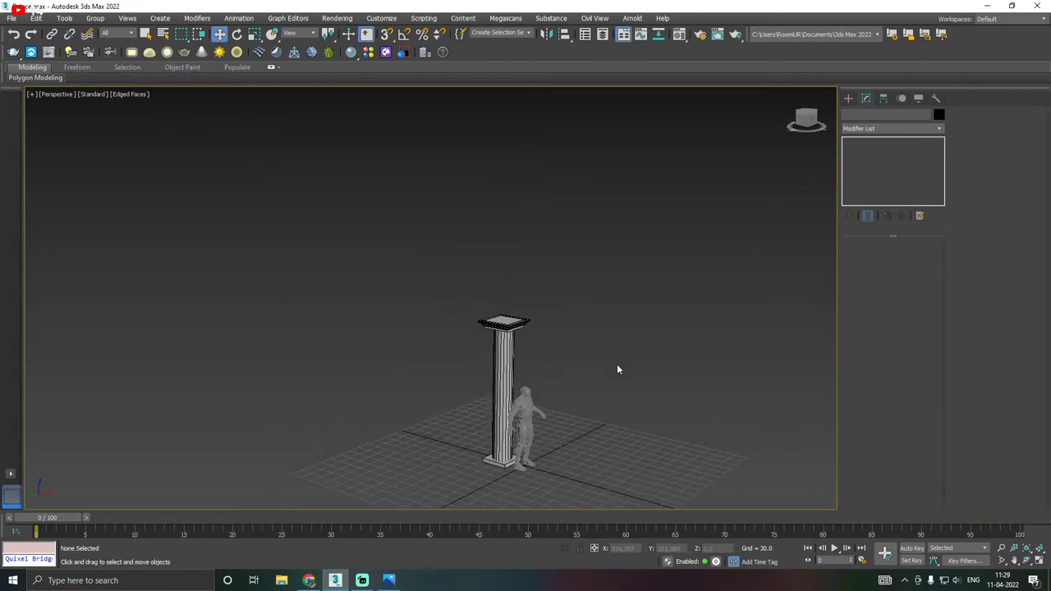
Select the cap and scale it down uniformly to about 79.3 percent, then return to the Move tool.
{"action": "scroll", "coordinate": [501, 339], "scroll_direction": "up", "scroll_amount": 3}
{"action": "left_click", "coordinate": [505, 320]}
{"action": "scroll", "coordinate": [446, 331], "scroll_direction": "down", "scroll_amount": 3}
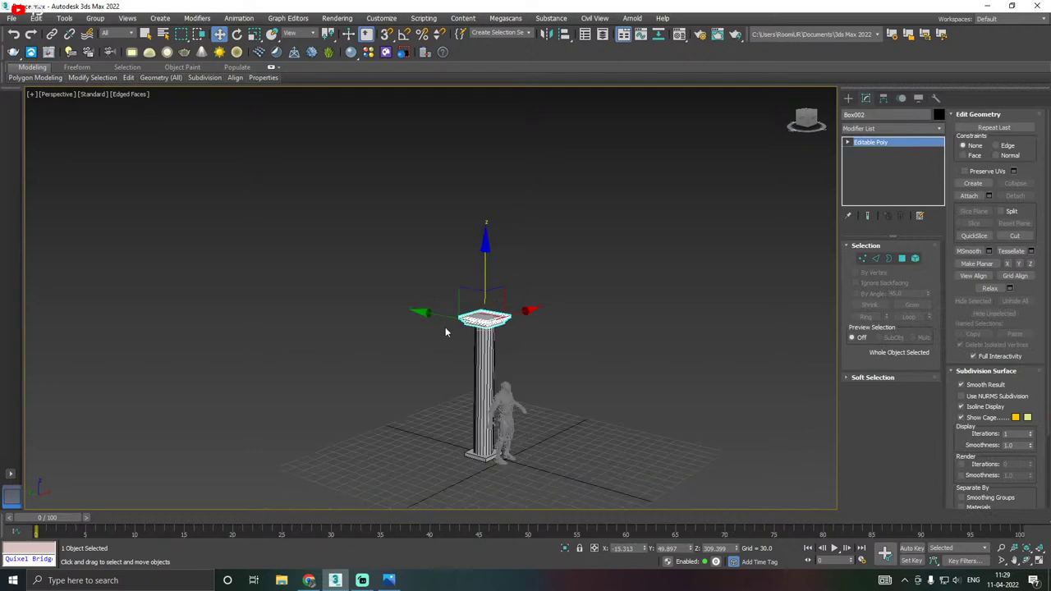
{"action": "scroll", "coordinate": [482, 425], "scroll_direction": "up", "scroll_amount": 3}
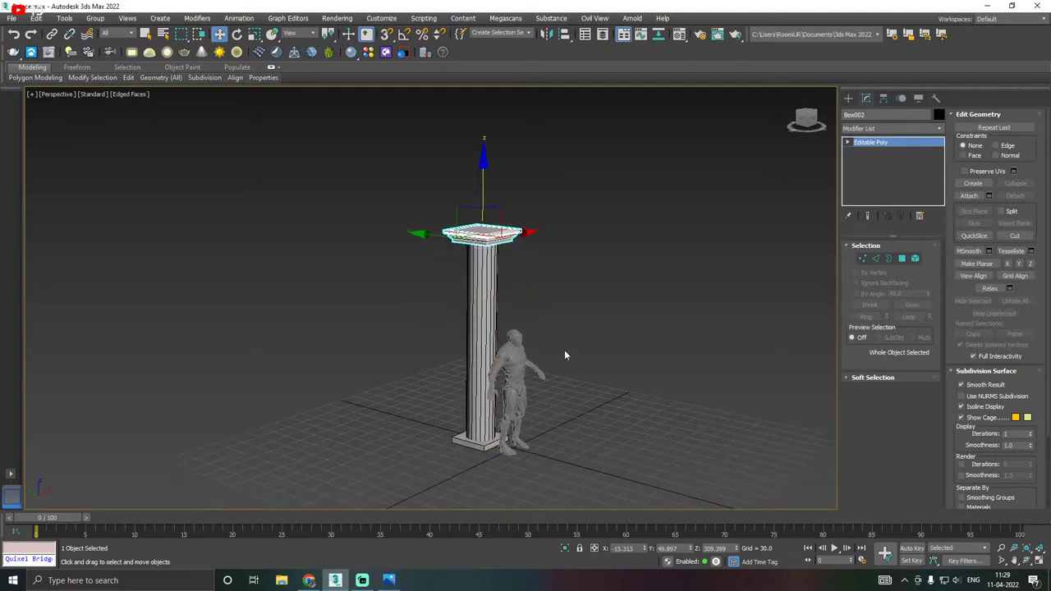
{"action": "key", "text": "t"}
{"action": "key", "text": "p"}
{"action": "key", "text": "r"}
{"action": "middle_click_drag", "start_coordinate": [476, 246], "coordinate": [483, 218], "text": "alt"}
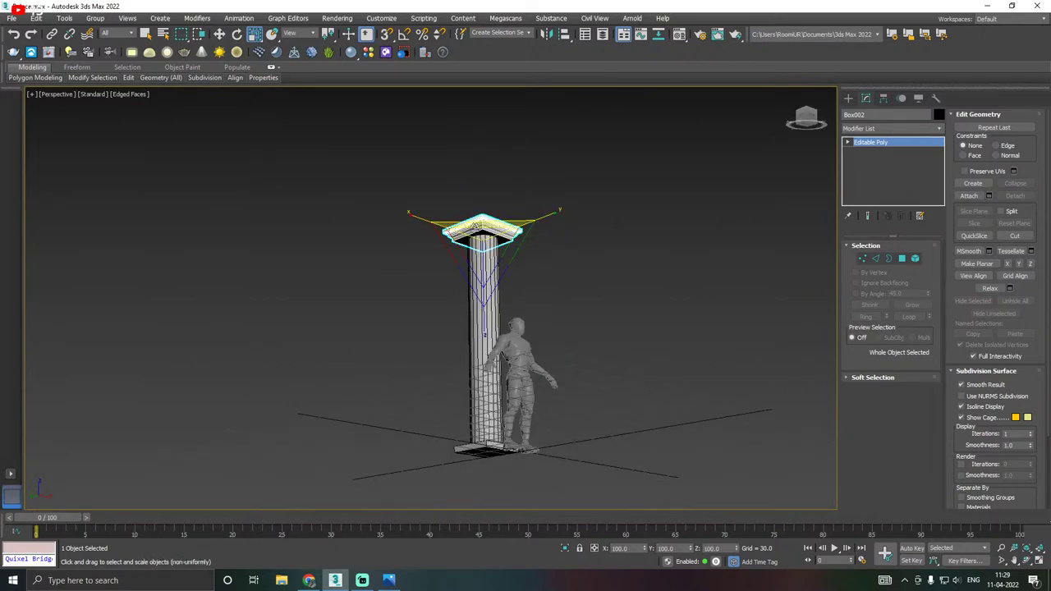
{"action": "scroll", "coordinate": [484, 248], "scroll_direction": "up", "scroll_amount": 4}
{"action": "left_click_drag", "start_coordinate": [489, 257], "coordinate": [491, 283]}
{"action": "middle_click_drag", "start_coordinate": [492, 283], "coordinate": [411, 238], "text": "alt"}
{"action": "scroll", "coordinate": [411, 238], "scroll_direction": "down", "scroll_amount": 5}
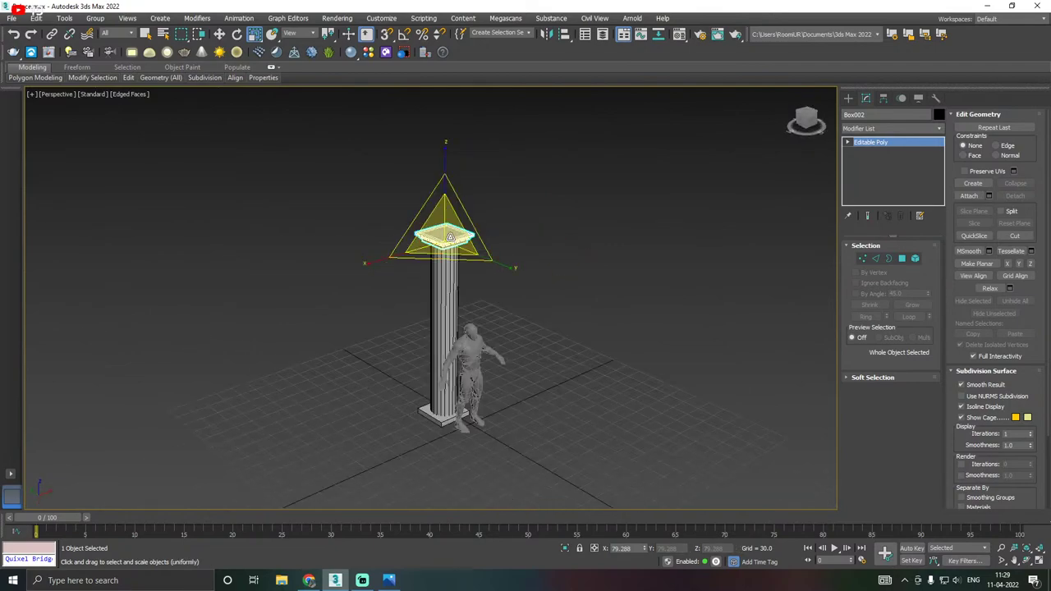
{"action": "key", "text": "w"}
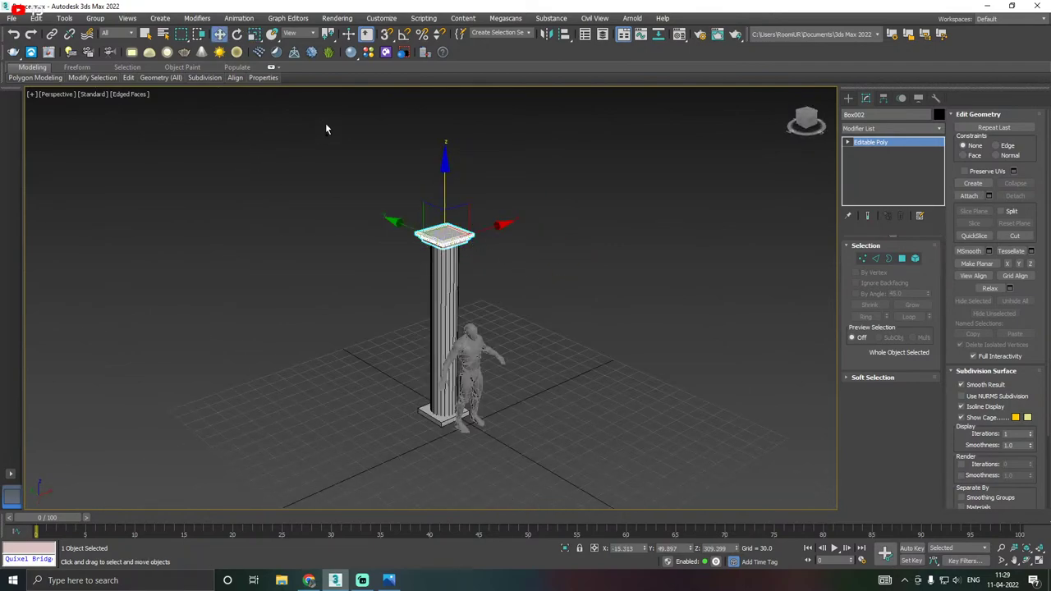
Select the cylinder forming the column's shaft and save the scene.
{"action": "scroll", "coordinate": [445, 417], "scroll_direction": "up", "scroll_amount": 3}
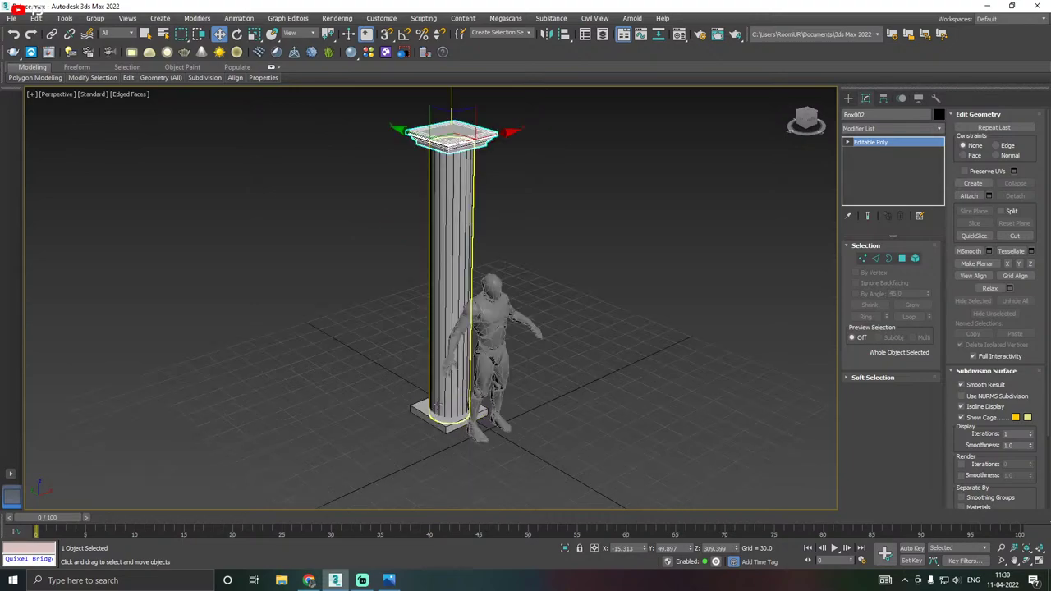
{"action": "left_click", "coordinate": [446, 393]}
{"action": "middle_click_drag", "start_coordinate": [505, 360], "coordinate": [568, 345]}
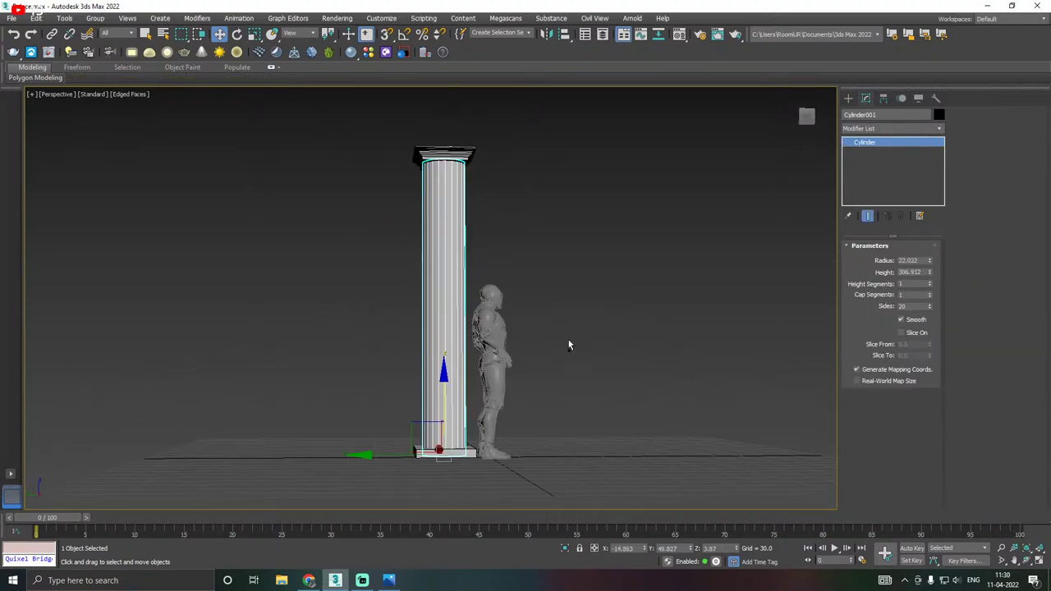
{"action": "left_click", "coordinate": [11, 18]}
{"action": "left_click", "coordinate": [26, 102]}
Set the shaft cylinder's height to 374.433 and raise the cap onto its top at about Z 370.9.
{"action": "middle_click_drag", "start_coordinate": [410, 363], "coordinate": [412, 340], "text": "alt"}
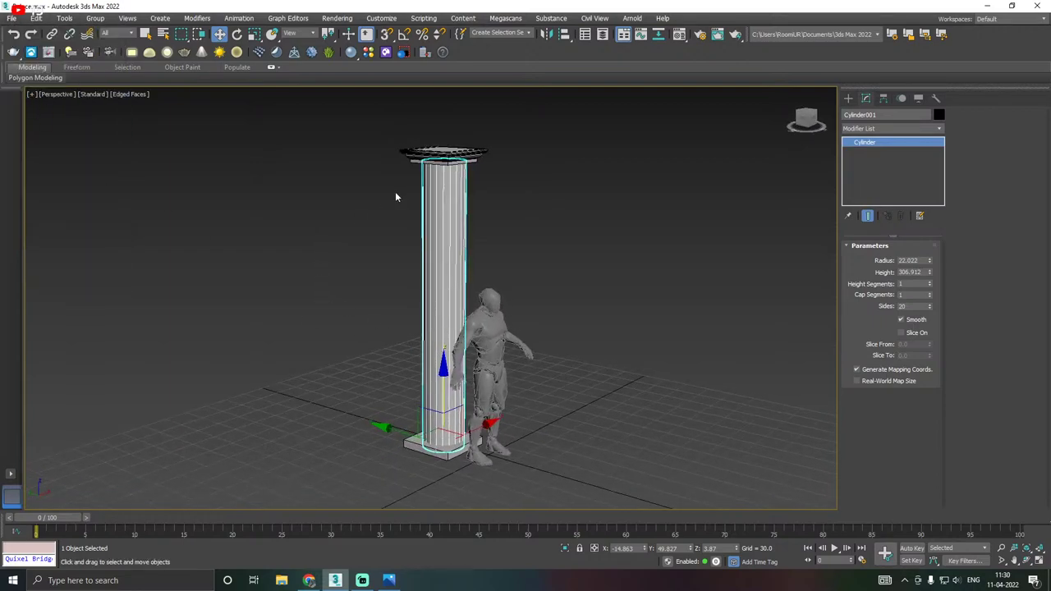
{"action": "mouse_move", "coordinate": [504, 267]}
{"action": "middle_mouse_down", "text": "alt"}
{"action": "mouse_move", "coordinate": [498, 280]}
{"action": "mouse_move", "coordinate": [495, 266]}
{"action": "mouse_move", "coordinate": [501, 276]}
{"action": "middle_mouse_up", "text": "alt"}
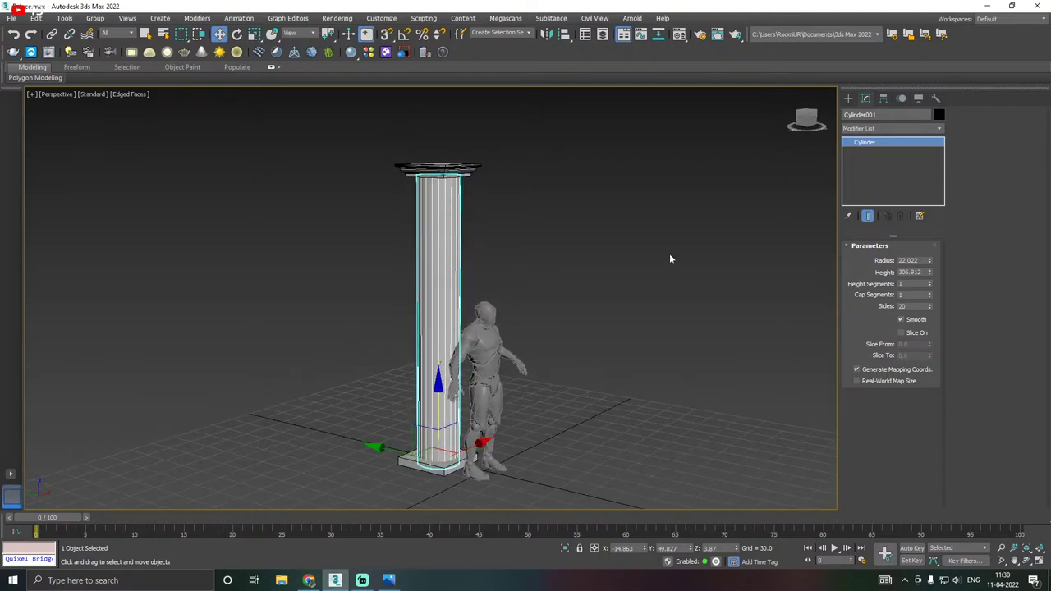
{"action": "left_click_drag", "start_coordinate": [931, 272], "coordinate": [927, 260]}
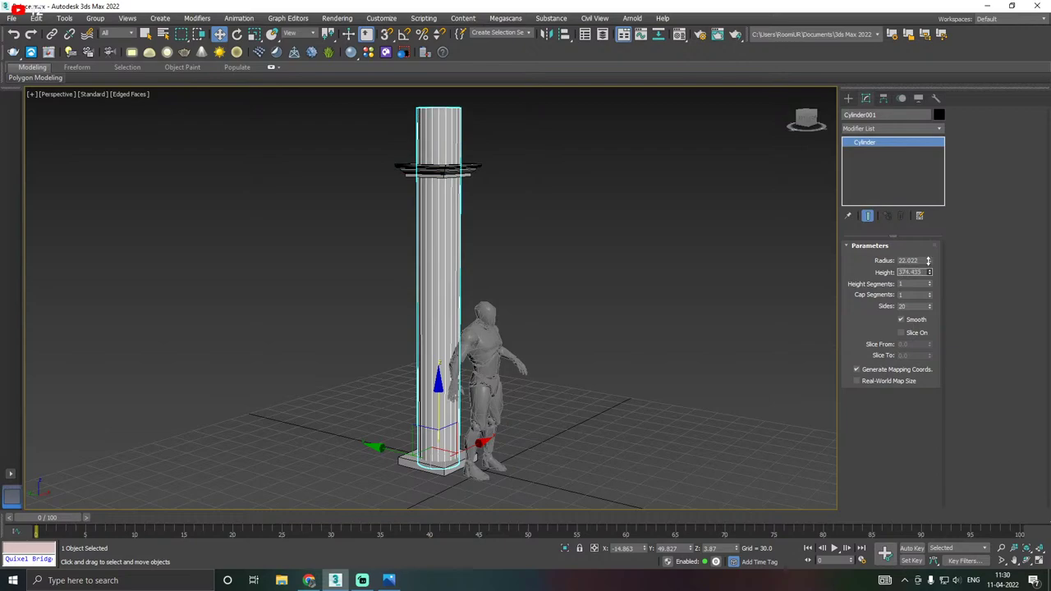
{"action": "middle_click_drag", "start_coordinate": [563, 251], "coordinate": [563, 334]}
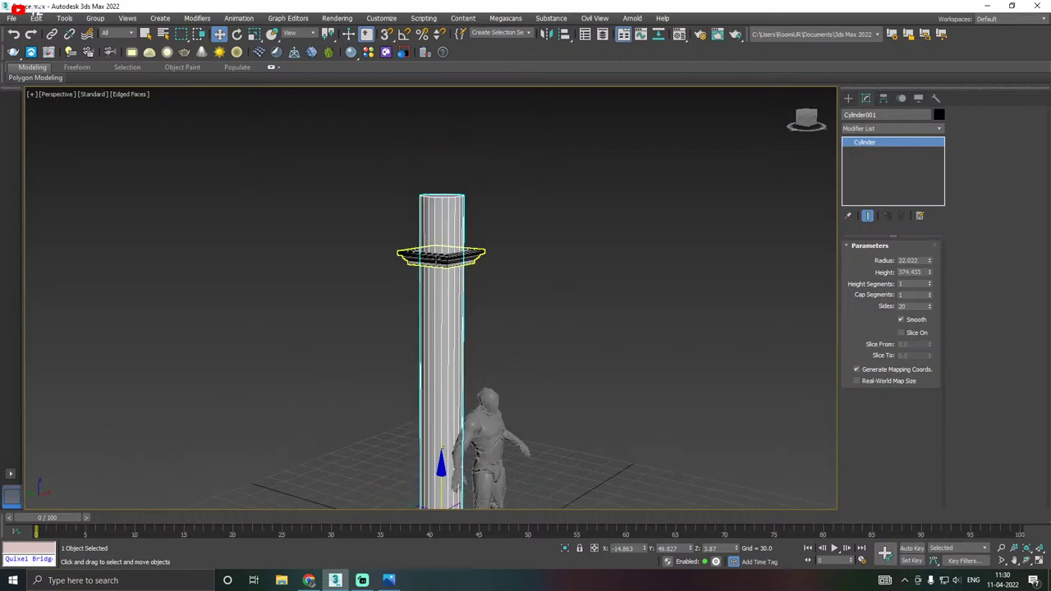
{"action": "left_click", "coordinate": [440, 253]}
{"action": "left_click_drag", "start_coordinate": [441, 218], "coordinate": [438, 162]}
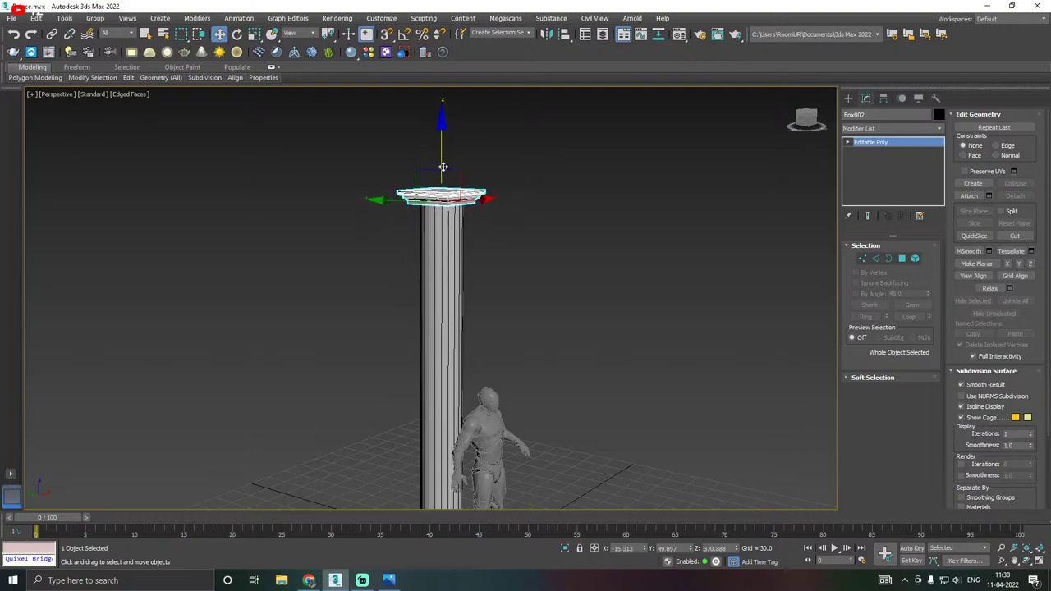
{"action": "middle_click_drag", "start_coordinate": [443, 166], "coordinate": [490, 206], "text": "alt"}
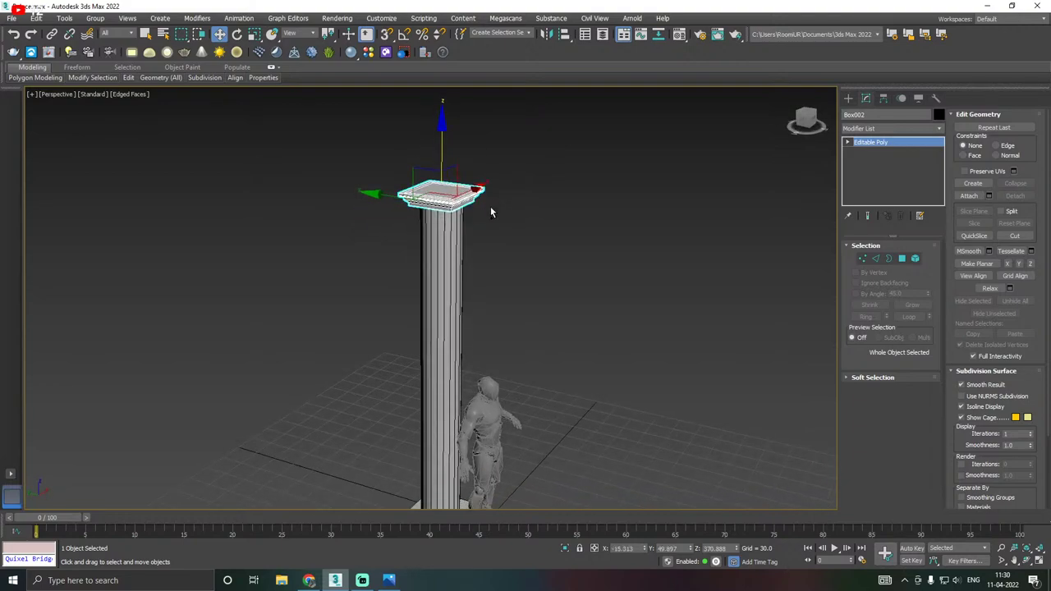
{"action": "scroll", "coordinate": [476, 204], "scroll_direction": "down", "scroll_amount": 3}
Raise the shaft cylinder on the square base to about Z 10.
{"action": "left_click", "coordinate": [459, 308]}
{"action": "middle_click_drag", "start_coordinate": [459, 309], "coordinate": [532, 327], "text": "alt"}
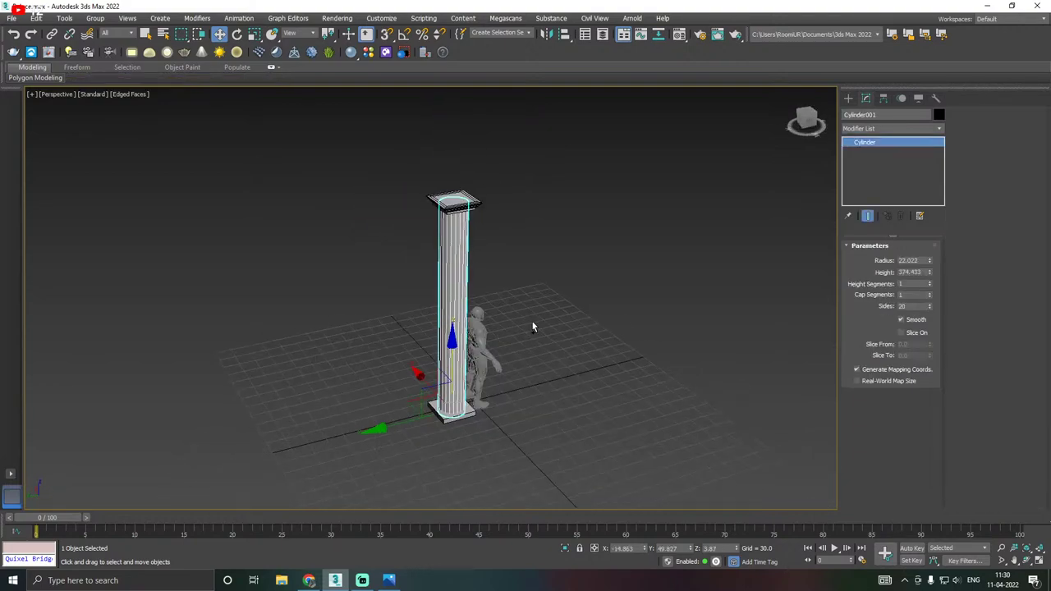
{"action": "scroll", "coordinate": [457, 415], "scroll_direction": "up", "scroll_amount": 2}
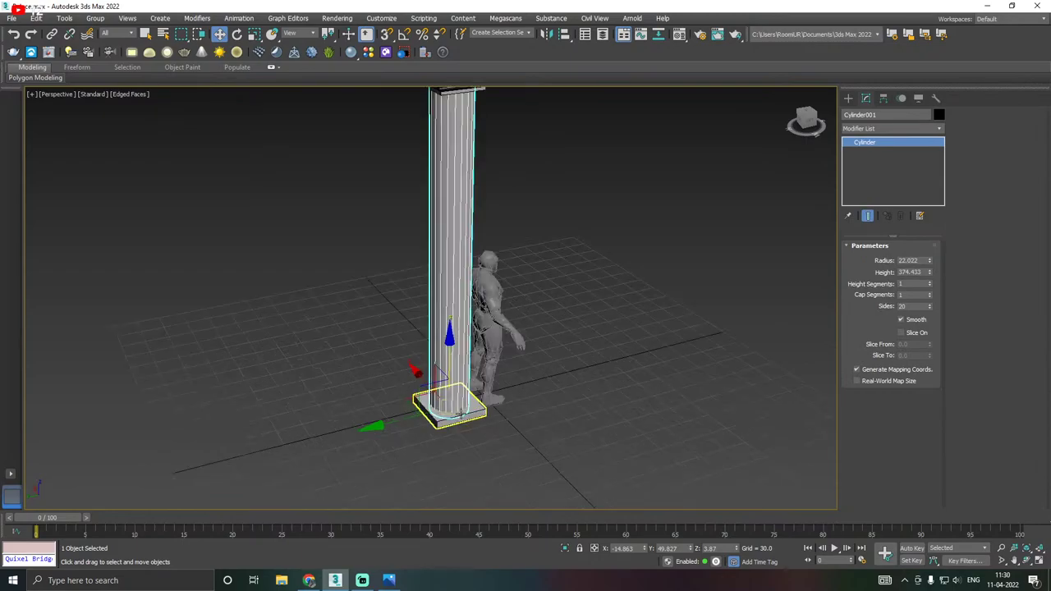
{"action": "scroll", "coordinate": [484, 379], "scroll_direction": "up", "scroll_amount": 3}
{"action": "left_click_drag", "start_coordinate": [437, 361], "coordinate": [435, 349]}
{"action": "scroll", "coordinate": [436, 359], "scroll_direction": "down", "scroll_amount": 5}
{"action": "middle_click_drag", "start_coordinate": [549, 301], "coordinate": [490, 264], "text": "alt"}
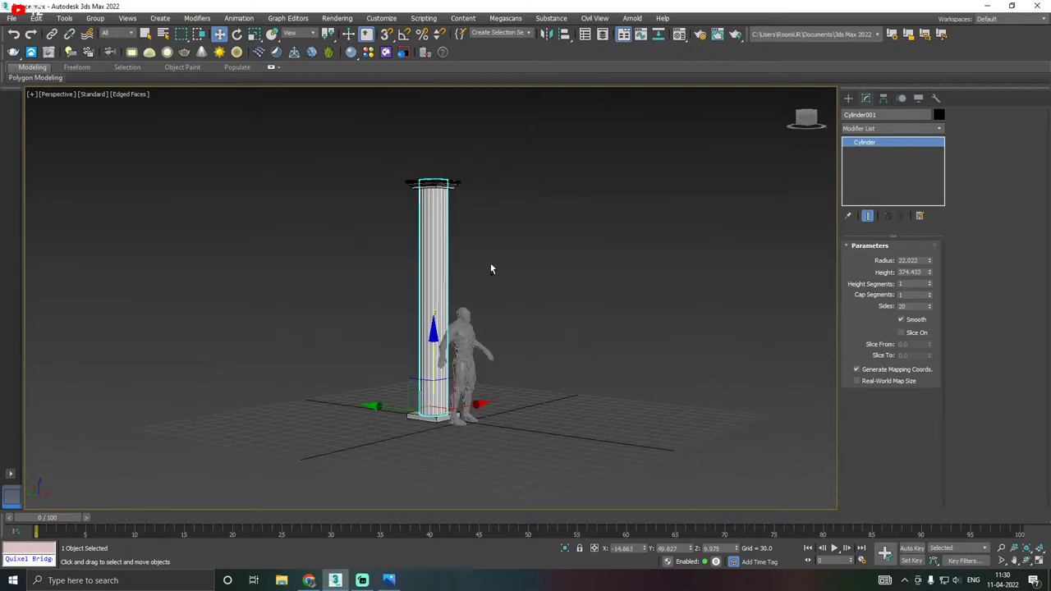
Raise the cap by about 10.3 to meet the raised shaft.
{"action": "scroll", "coordinate": [433, 182], "scroll_direction": "up", "scroll_amount": 5}
{"action": "left_click", "coordinate": [433, 183]}
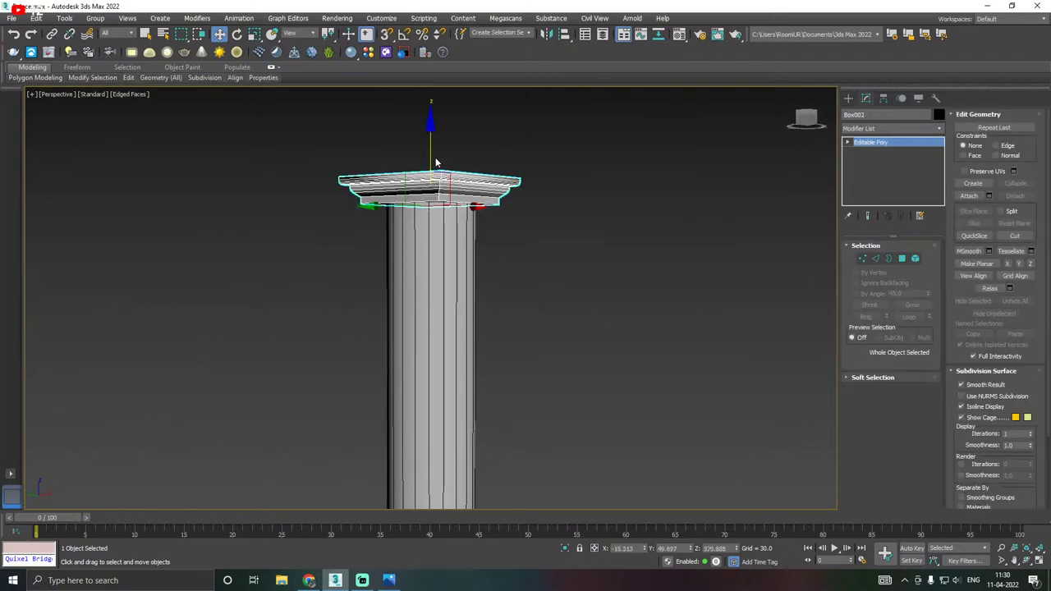
{"action": "left_click_drag", "start_coordinate": [435, 162], "coordinate": [433, 134]}
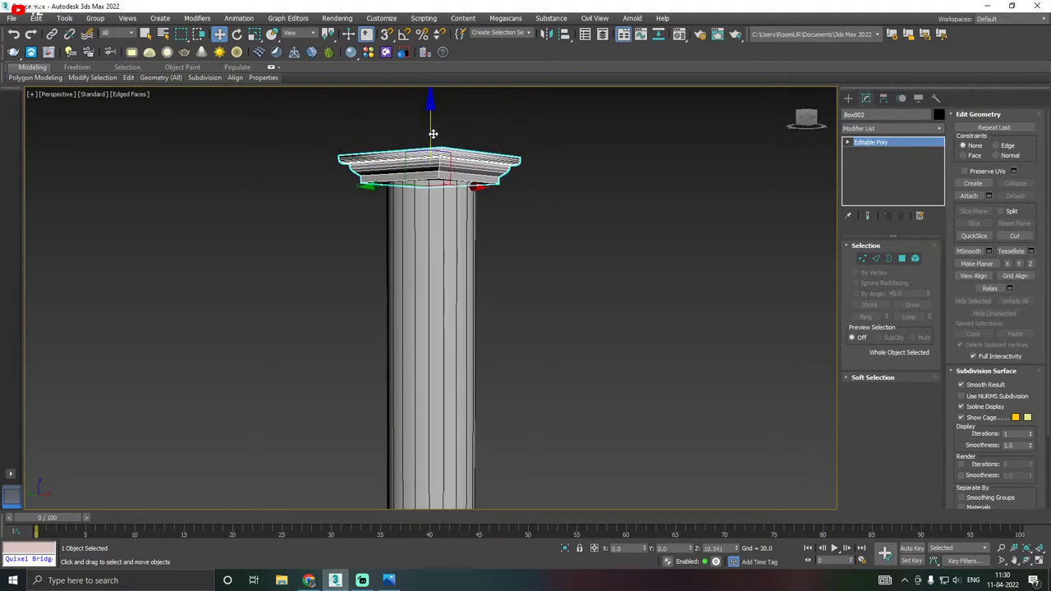
{"action": "scroll", "coordinate": [433, 133], "scroll_direction": "down", "scroll_amount": 5}
Clone the shaft cylinder along the X axis, placing the copy clear of the column.
{"action": "left_click", "coordinate": [433, 316]}
{"action": "mouse_move", "coordinate": [432, 316]}
{"action": "middle_mouse_down", "text": "alt"}
{"action": "mouse_move", "coordinate": [475, 314]}
{"action": "mouse_move", "coordinate": [464, 294]}
{"action": "mouse_move", "coordinate": [418, 306]}
{"action": "middle_mouse_up", "text": "alt"}
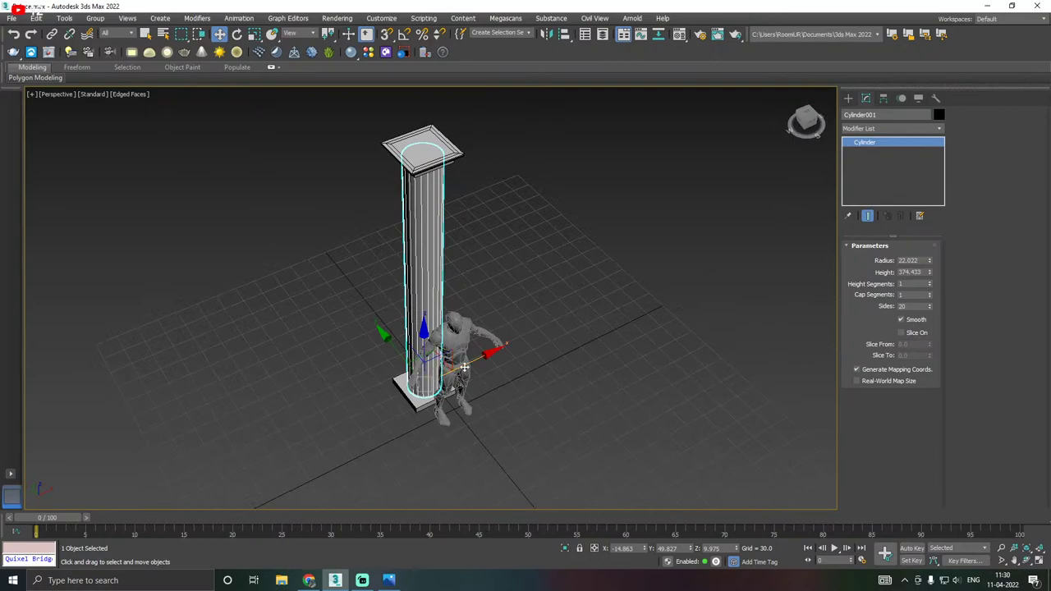
{"action": "left_click_drag", "start_coordinate": [488, 357], "coordinate": [701, 252], "text": "shift"}
{"action": "left_click", "coordinate": [544, 336]}
Select the original shaft cylinder on the base and convert it to an Editable Poly.
{"action": "mouse_move", "coordinate": [429, 318]}
{"action": "middle_mouse_down", "text": "alt"}
{"action": "mouse_move", "coordinate": [496, 286]}
{"action": "mouse_move", "coordinate": [503, 335]}
{"action": "middle_mouse_up", "text": "alt"}
{"action": "left_click", "coordinate": [569, 372]}
{"action": "middle_click_drag", "start_coordinate": [571, 374], "coordinate": [441, 395]}
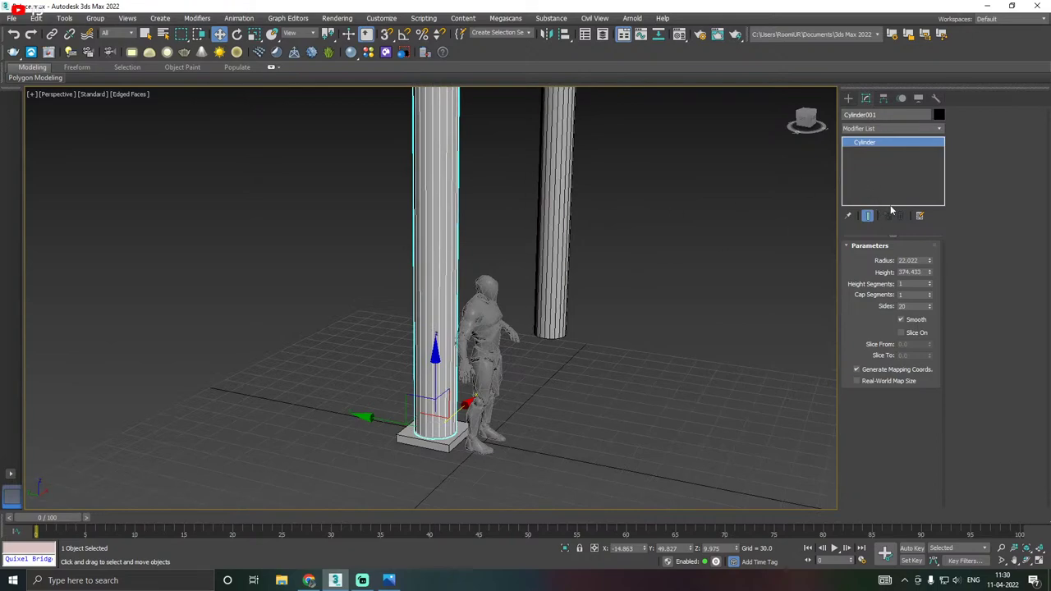
{"action": "right_click", "coordinate": [871, 174]}
{"action": "left_click", "coordinate": [908, 257]}
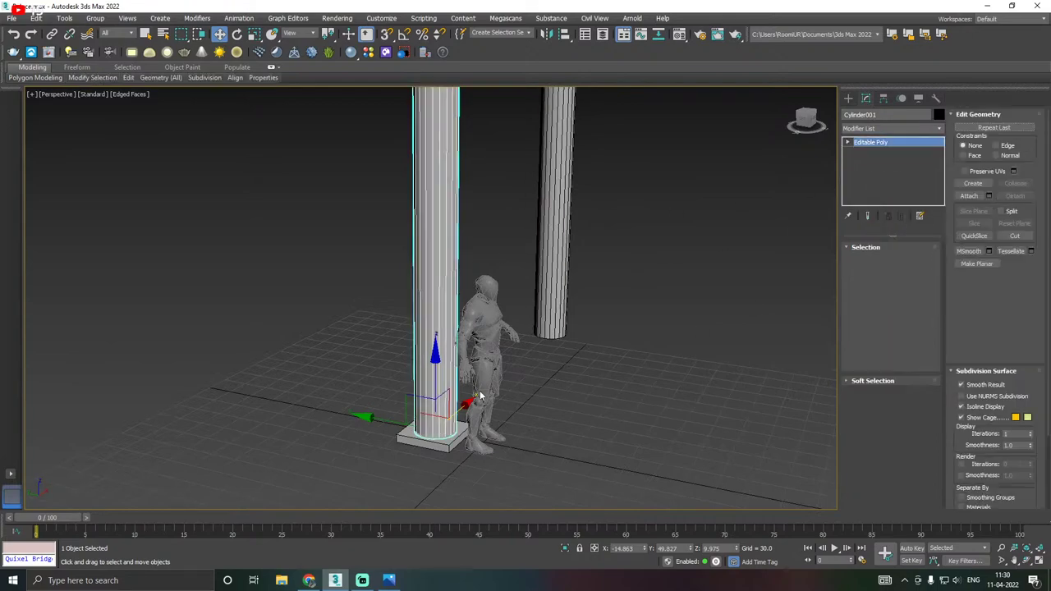
{"action": "scroll", "coordinate": [233, 322], "scroll_direction": "up", "scroll_amount": 3}
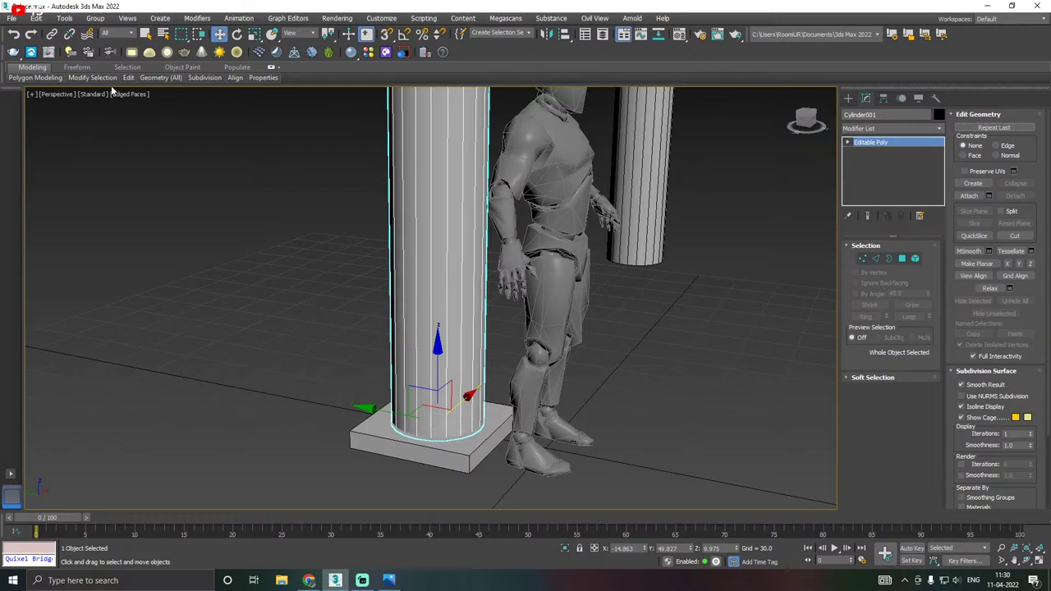
Insert a horizontal edge loop around the shaft cylinder just above the square base with SwiftLoop.
{"action": "mouse_move", "coordinate": [129, 78]}
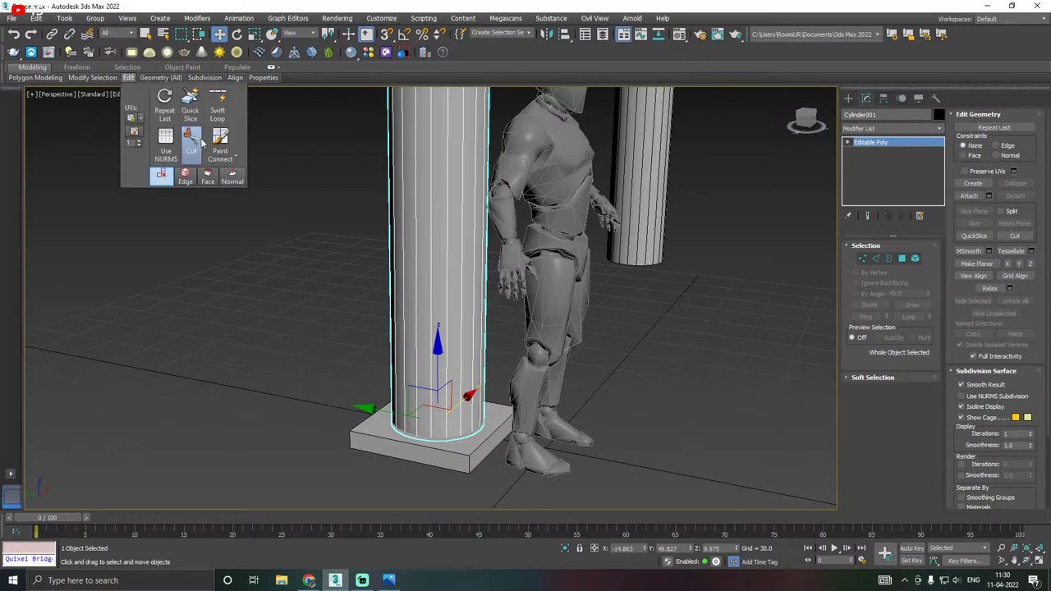
{"action": "left_click", "coordinate": [216, 102]}
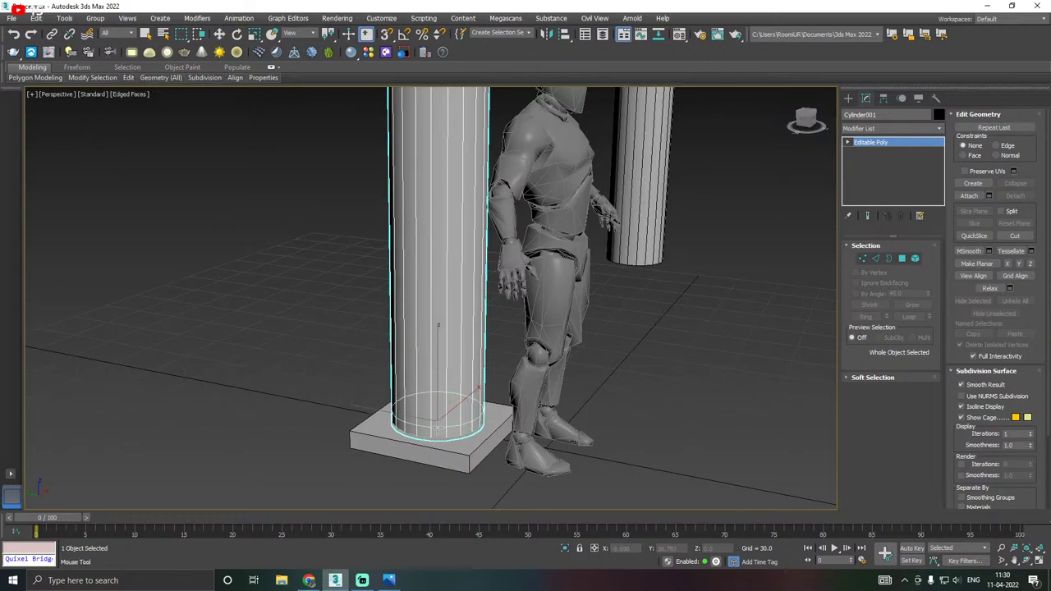
{"action": "left_click", "coordinate": [437, 429]}
{"action": "right_click", "coordinate": [437, 429]}
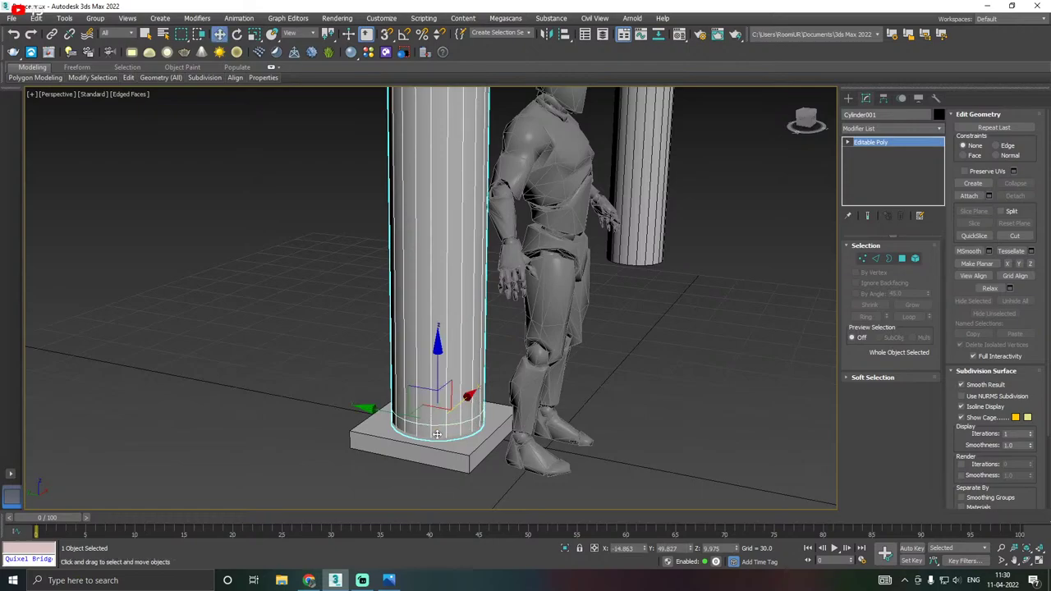
{"action": "scroll", "coordinate": [432, 430], "scroll_direction": "up", "scroll_amount": 3}
Extrude the bottom ring of shaft polygons outward by local normal, with a height of about 4.3.
{"action": "left_click", "coordinate": [901, 259]}
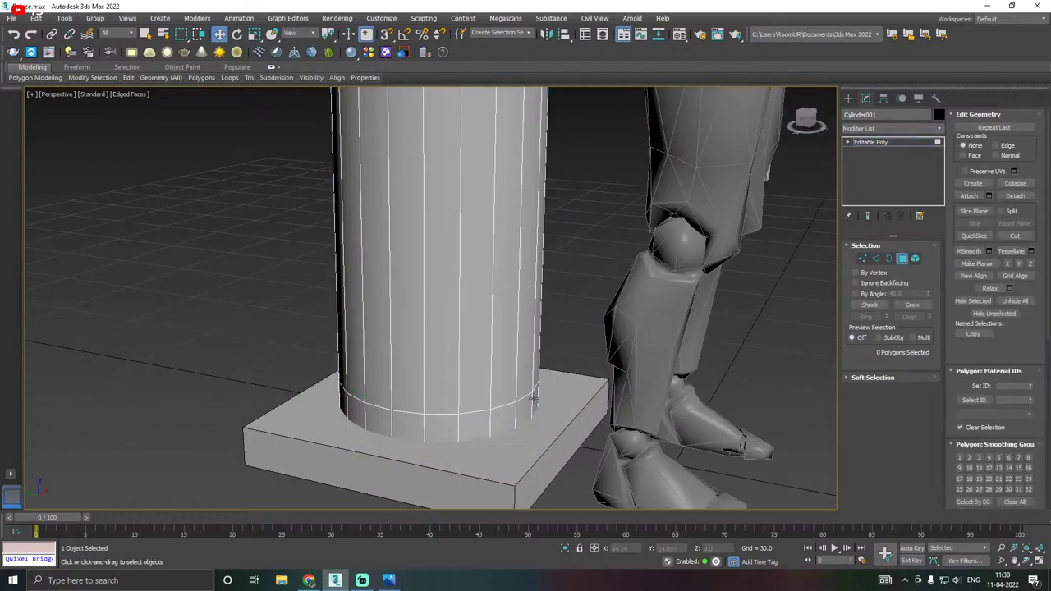
{"action": "left_click", "coordinate": [433, 427]}
{"action": "left_click", "coordinate": [475, 426], "text": "ctrl"}
{"action": "left_click", "coordinate": [474, 426], "text": "shift"}
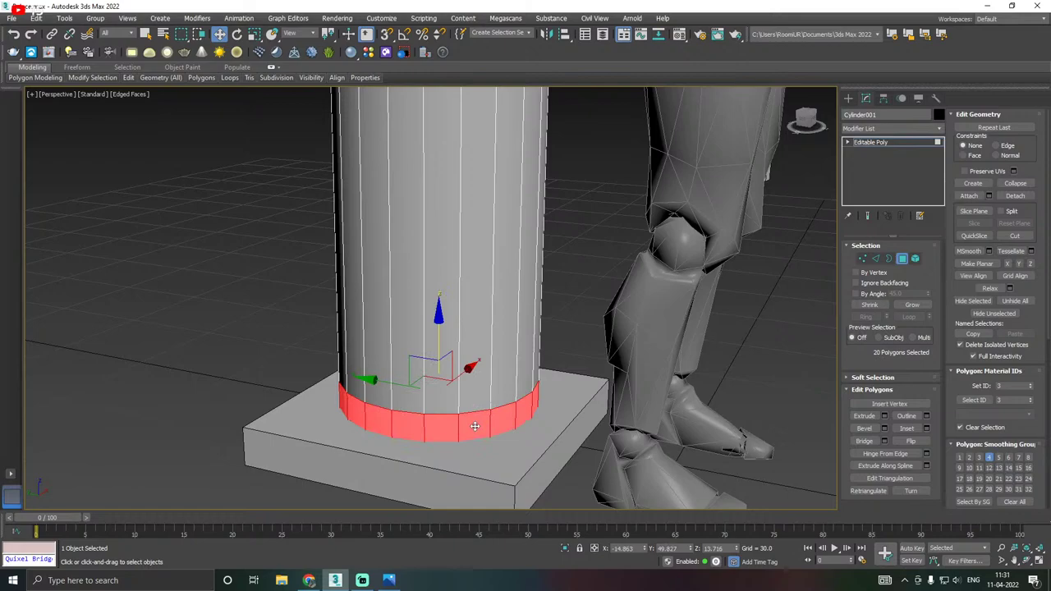
{"action": "left_click", "coordinate": [885, 416]}
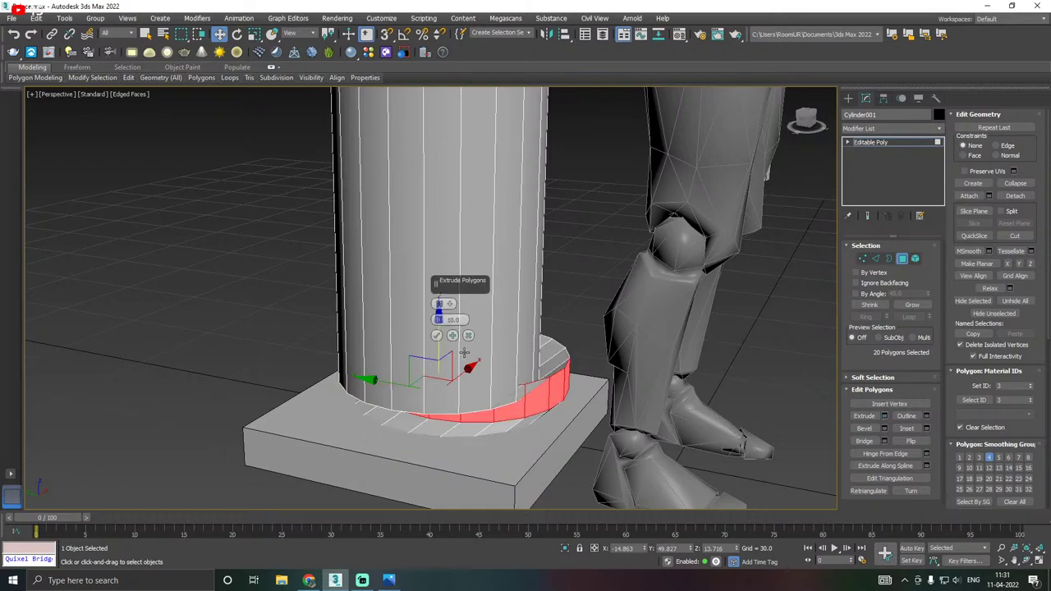
{"action": "left_click", "coordinate": [439, 306]}
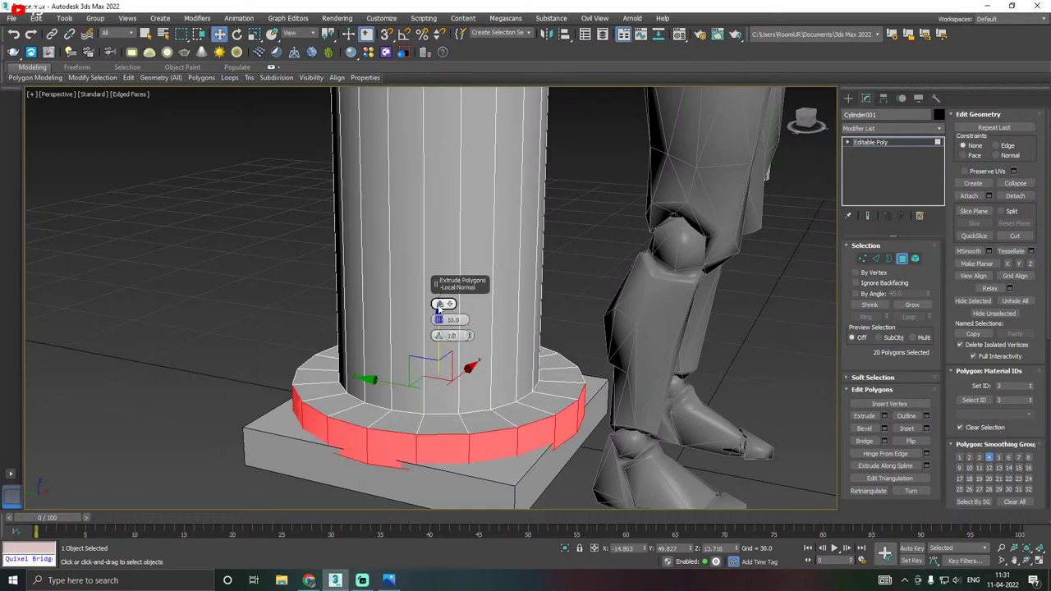
{"action": "left_click_drag", "start_coordinate": [439, 325], "coordinate": [441, 344]}
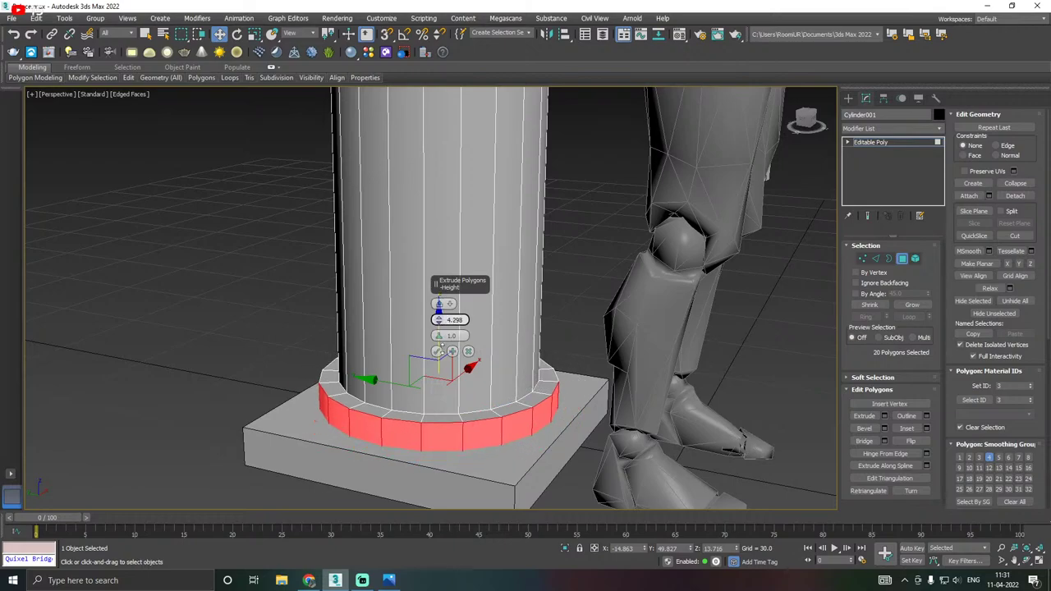
{"action": "left_click", "coordinate": [437, 350]}
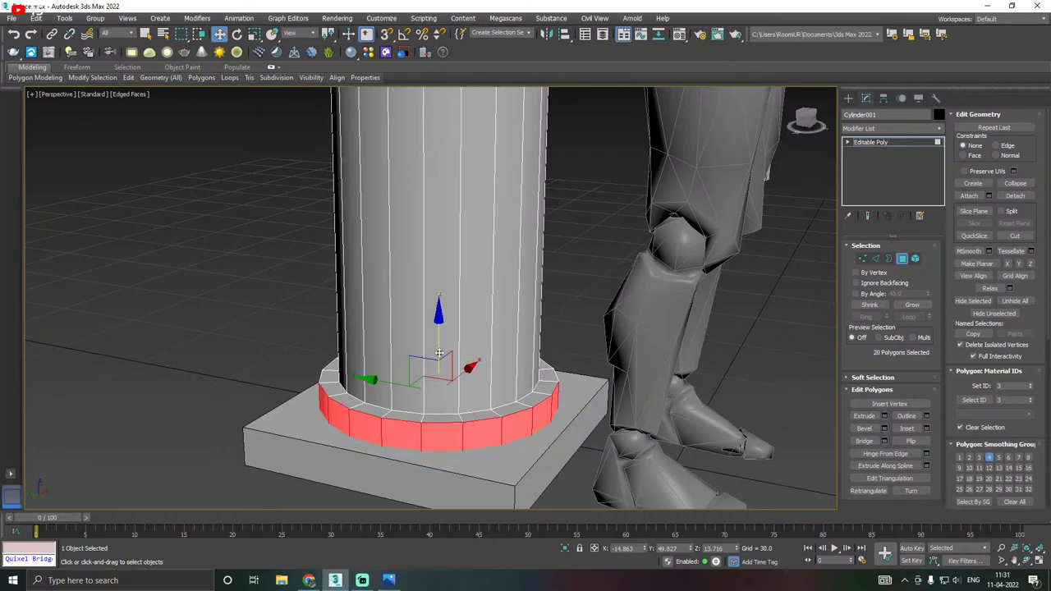
Raise the edge loop where the extruded collar meets the shaft to about Z 28.5, giving the foot a sloped flare.
{"action": "middle_click_drag", "start_coordinate": [499, 367], "coordinate": [475, 362], "text": "alt"}
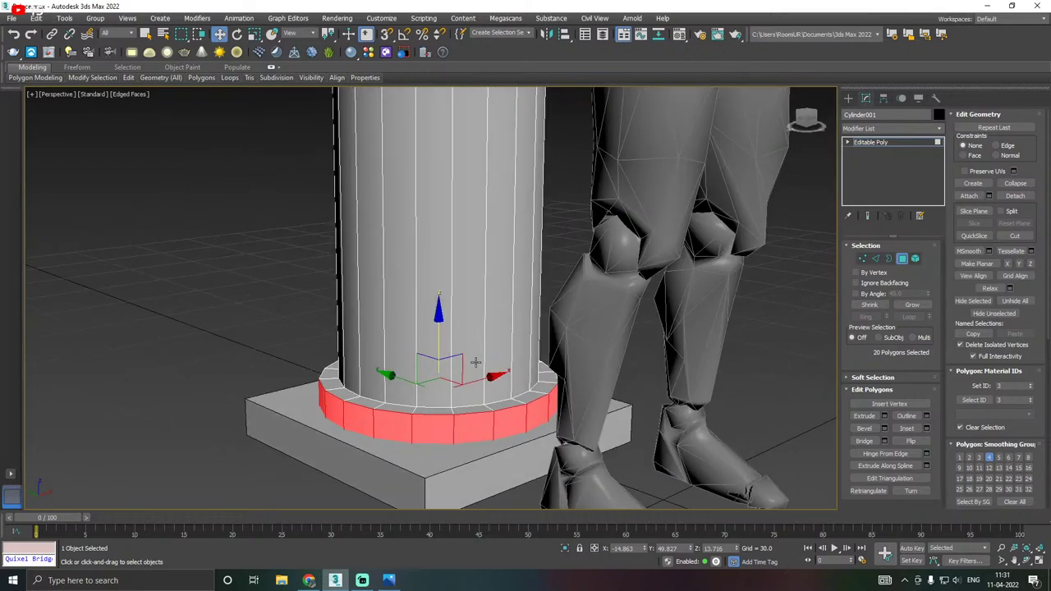
{"action": "left_click", "coordinate": [875, 259]}
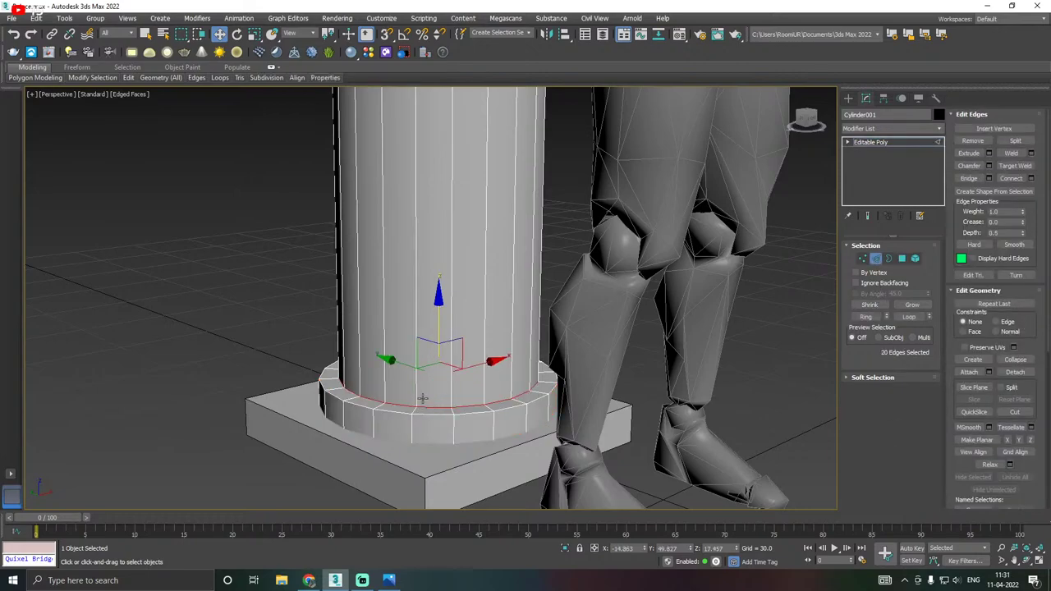
{"action": "left_click_drag", "start_coordinate": [439, 329], "coordinate": [432, 281]}
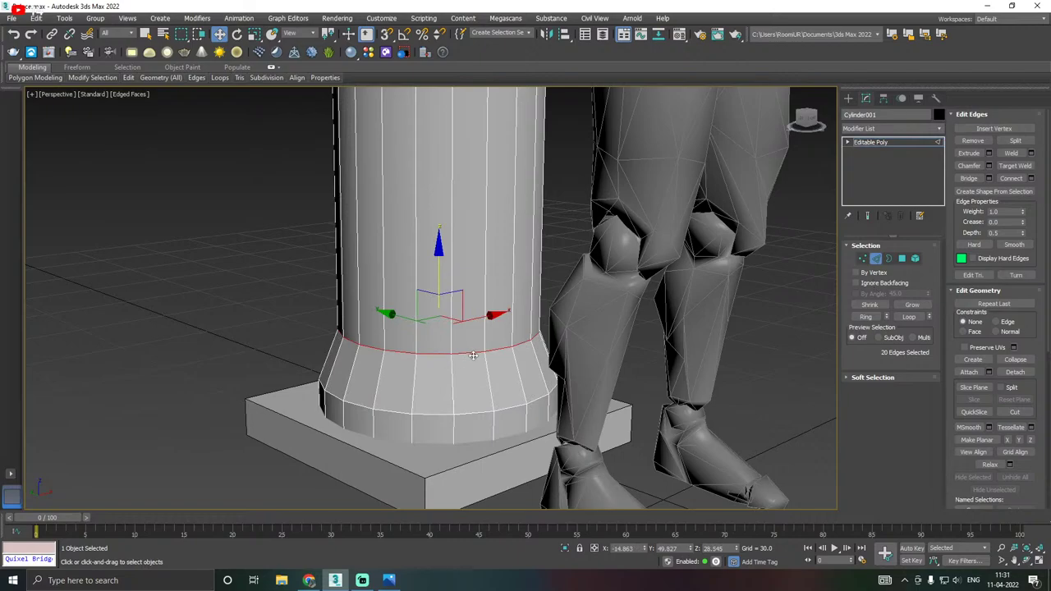
Chamfer the outer upper edge loop of the flared foot by about 1.12 with 2 segments.
{"action": "key", "text": "ctrl+z"}
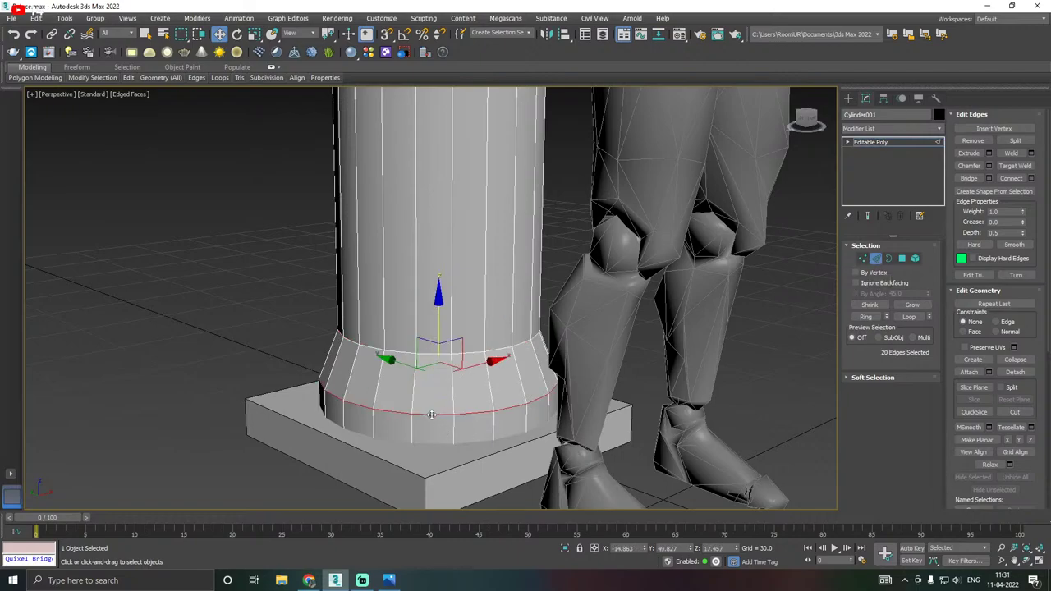
{"action": "left_click", "coordinate": [989, 166]}
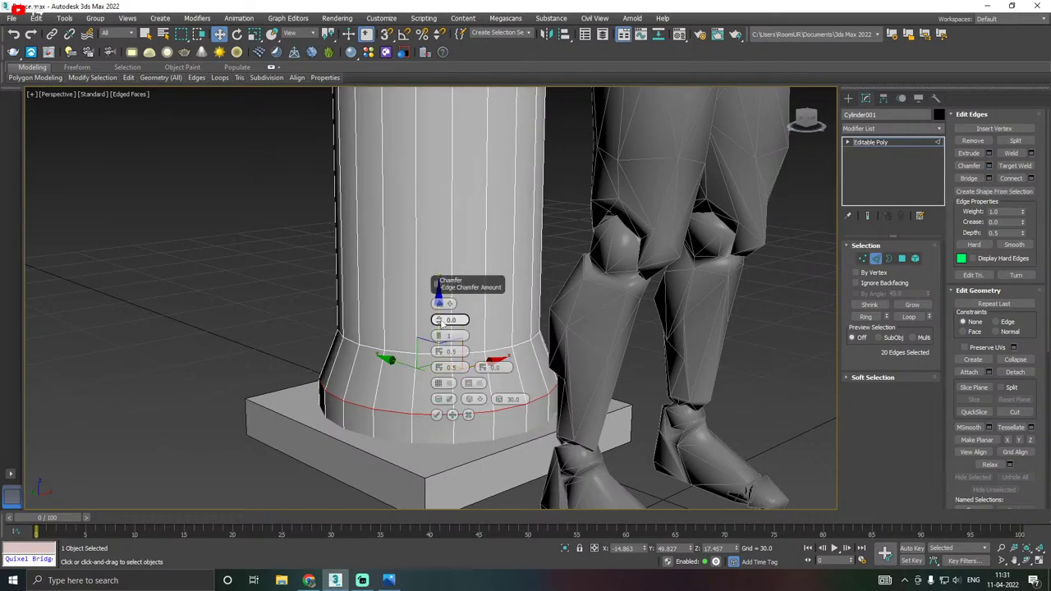
{"action": "left_click_drag", "start_coordinate": [441, 322], "coordinate": [441, 295]}
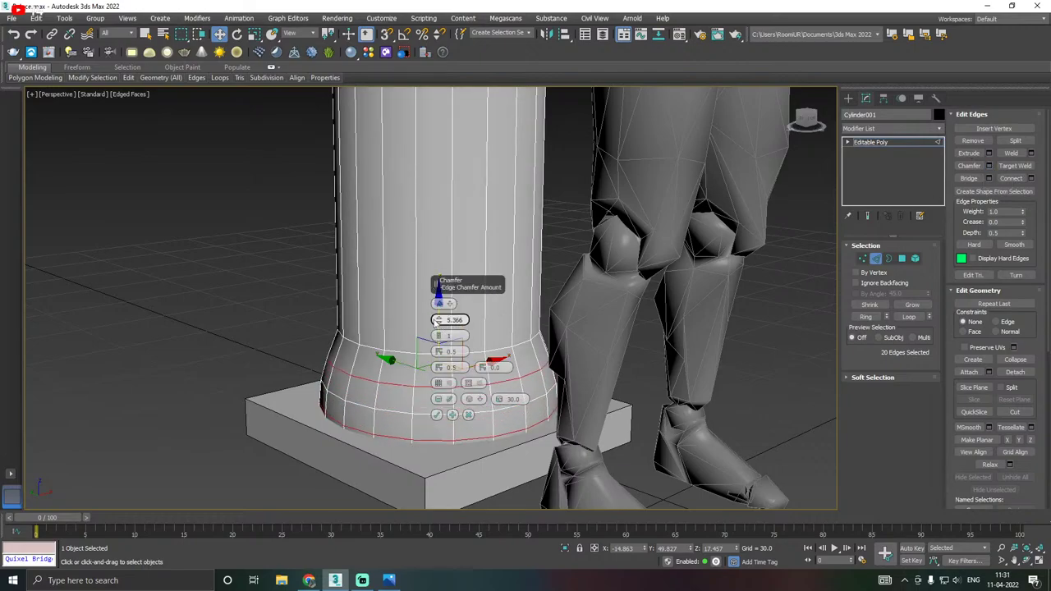
{"action": "left_click_drag", "start_coordinate": [441, 340], "coordinate": [441, 337]}
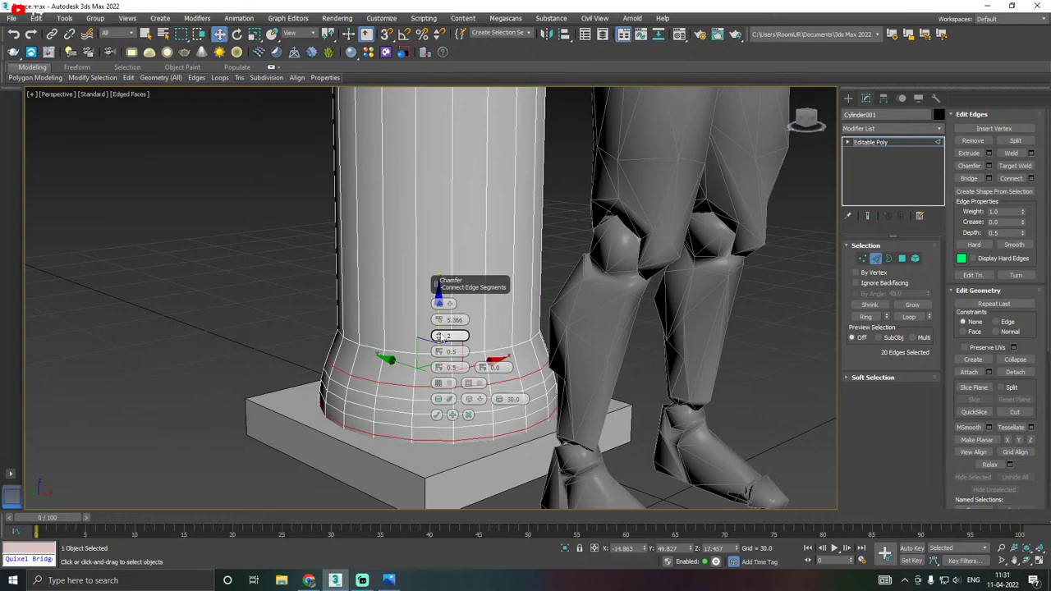
{"action": "middle_click_drag", "start_coordinate": [492, 351], "coordinate": [532, 358], "text": "alt"}
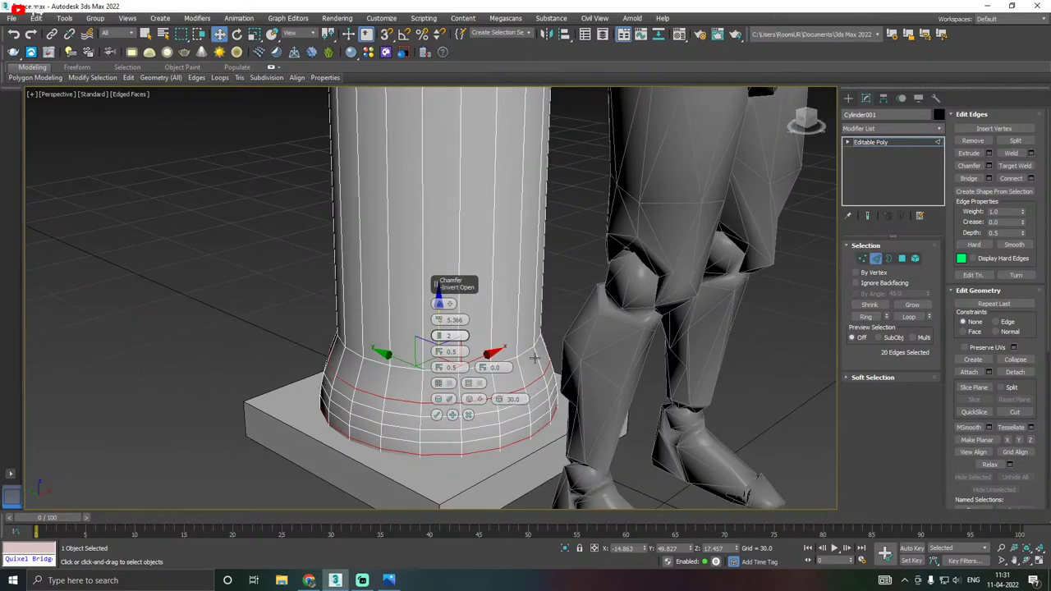
{"action": "left_click_drag", "start_coordinate": [440, 321], "coordinate": [444, 341]}
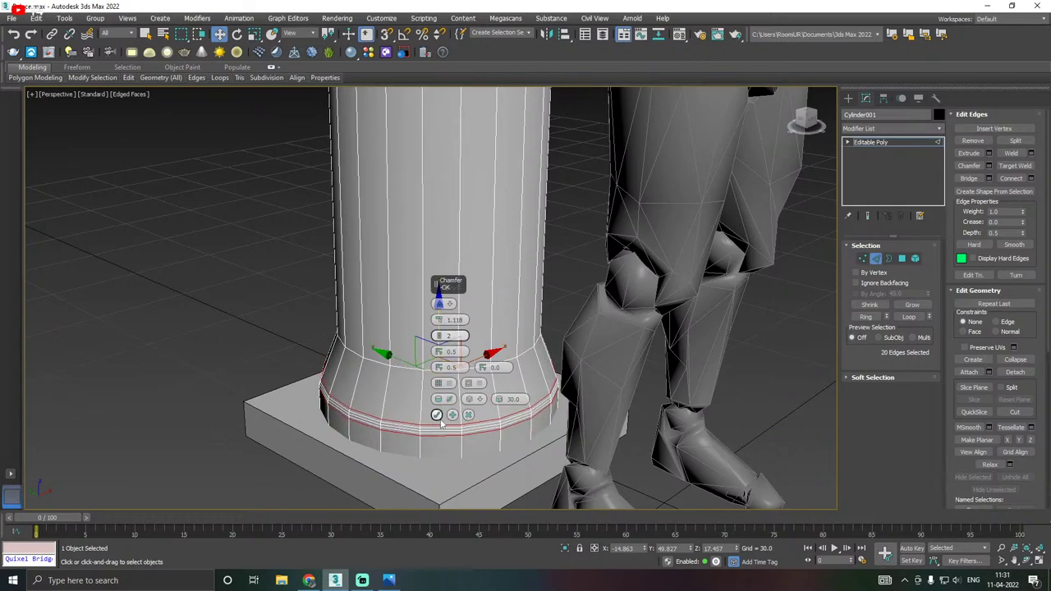
{"action": "left_click_drag", "start_coordinate": [440, 336], "coordinate": [441, 341]}
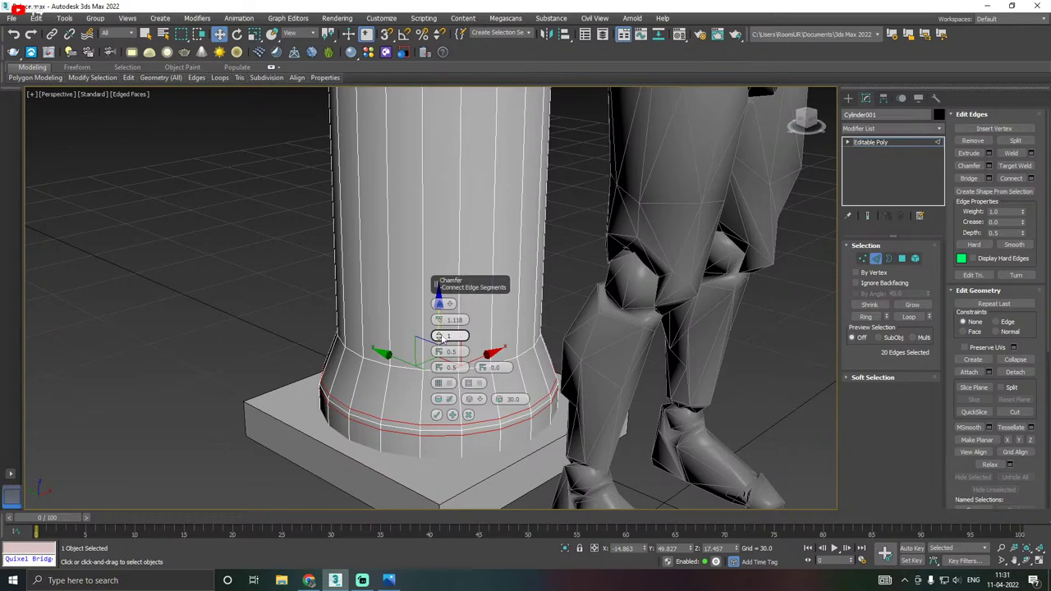
{"action": "left_click_drag", "start_coordinate": [441, 338], "coordinate": [440, 333]}
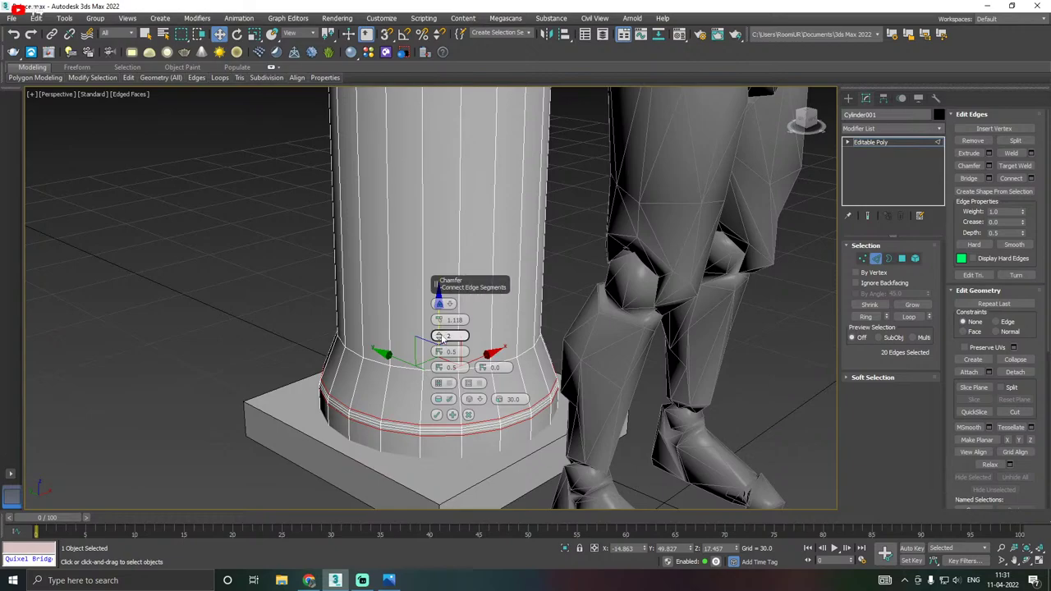
{"action": "left_click", "coordinate": [436, 416]}
Try to taper the shaft by scaling its top ring of vertices inward beneath the cap.
{"action": "scroll", "coordinate": [437, 416], "scroll_direction": "down", "scroll_amount": 6}
{"action": "middle_click_drag", "start_coordinate": [437, 409], "coordinate": [438, 465]}
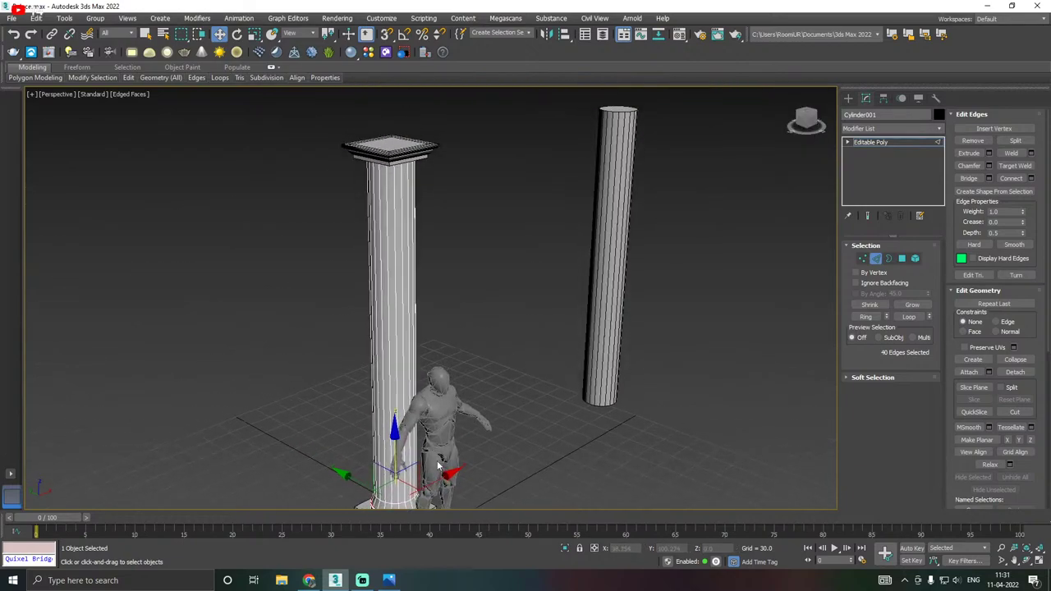
{"action": "middle_click_drag", "start_coordinate": [449, 430], "coordinate": [416, 398], "text": "alt"}
{"action": "left_click", "coordinate": [862, 258]}
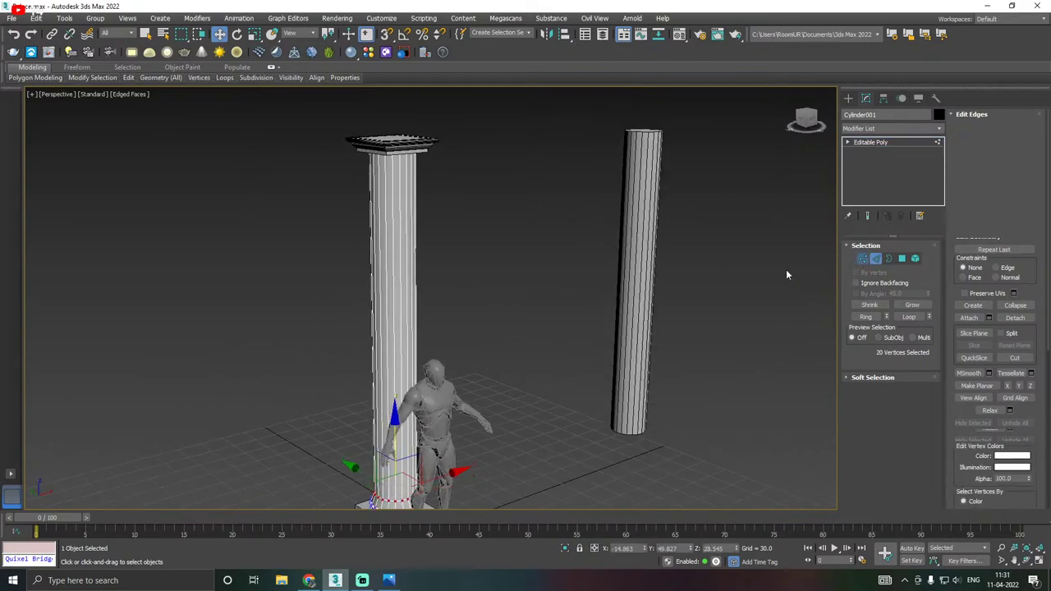
{"action": "left_click_drag", "start_coordinate": [556, 236], "coordinate": [500, 217]}
{"action": "middle_click_drag", "start_coordinate": [500, 216], "coordinate": [504, 222], "text": "alt"}
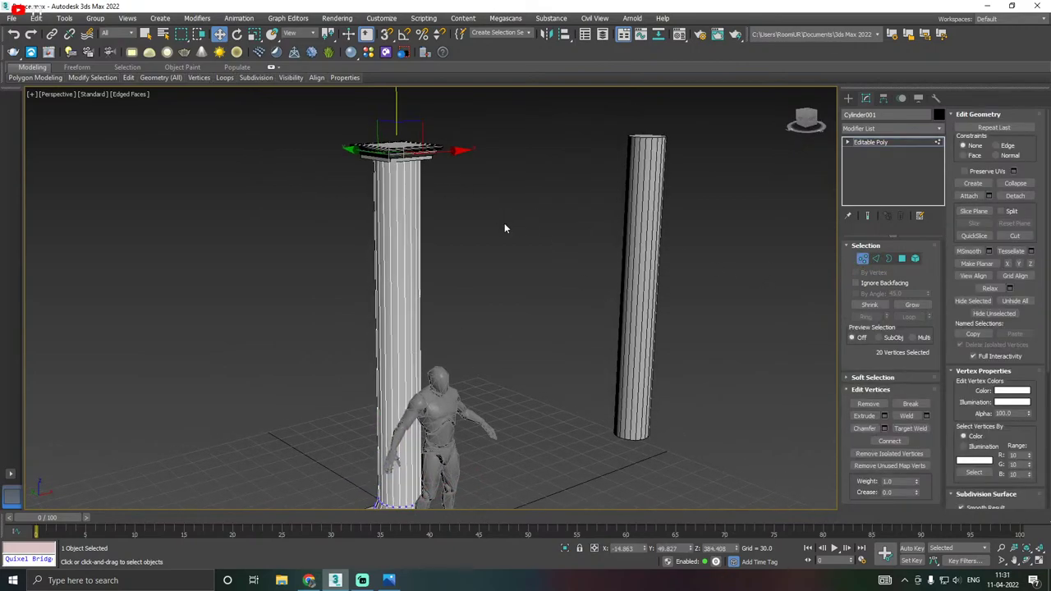
{"action": "key", "text": "r"}
{"action": "left_click_drag", "start_coordinate": [395, 146], "coordinate": [394, 165]}
{"action": "middle_click_drag", "start_coordinate": [394, 165], "coordinate": [454, 180], "text": "alt"}
{"action": "left_click", "coordinate": [869, 142]}
{"action": "middle_click_drag", "start_coordinate": [628, 191], "coordinate": [563, 218], "text": "alt"}
{"action": "key", "text": "w"}
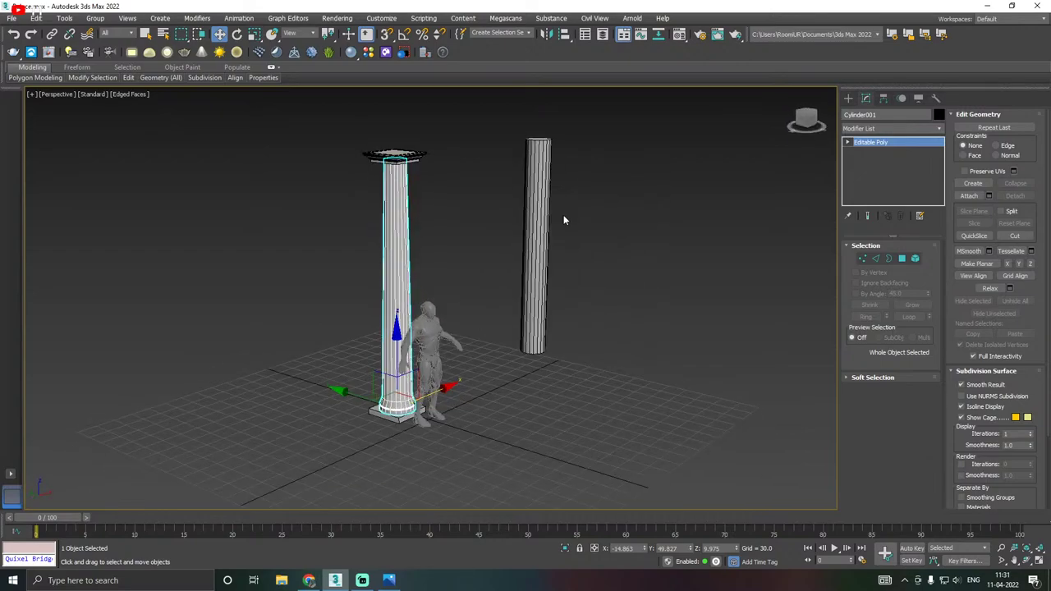
{"action": "left_click", "coordinate": [466, 236]}
{"action": "middle_click_drag", "start_coordinate": [466, 236], "coordinate": [526, 250], "text": "alt"}
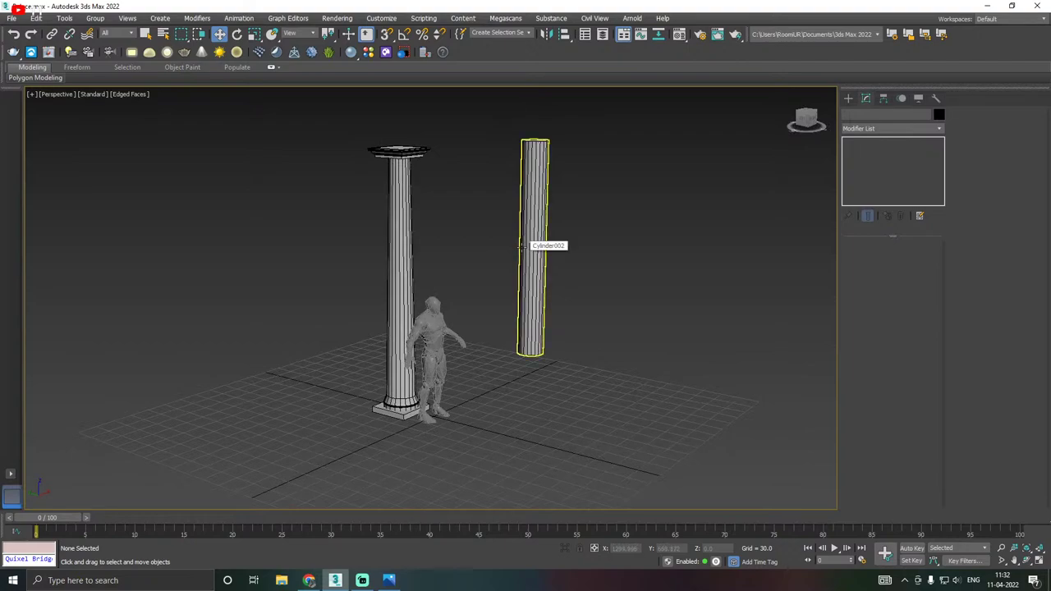
Select the shaft on the square base again and save the scene.
{"action": "left_click", "coordinate": [403, 234]}
{"action": "scroll", "coordinate": [444, 271], "scroll_direction": "up", "scroll_amount": 5}
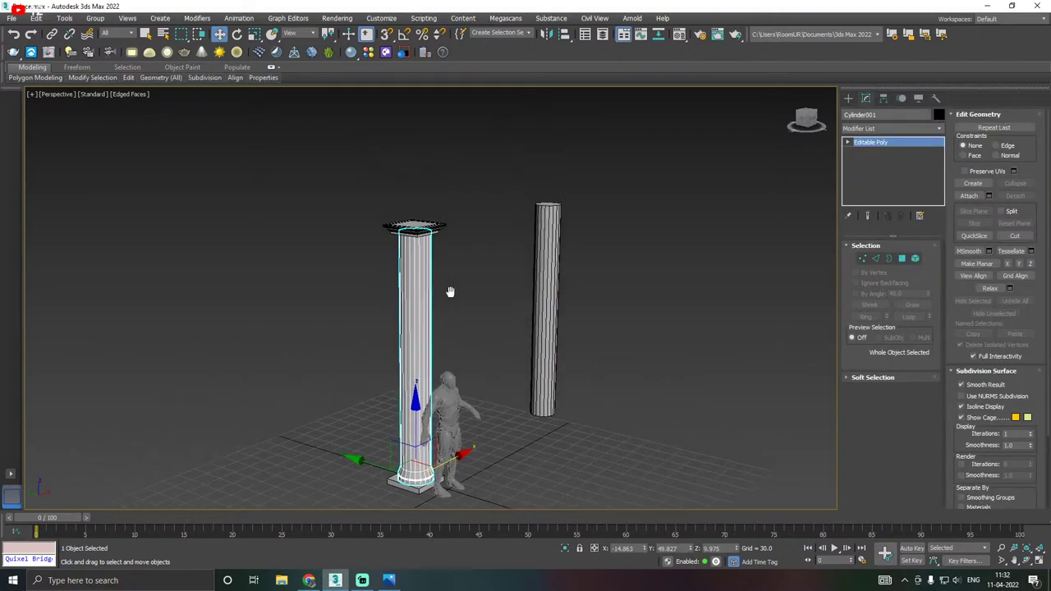
{"action": "scroll", "coordinate": [419, 238], "scroll_direction": "up", "scroll_amount": 2}
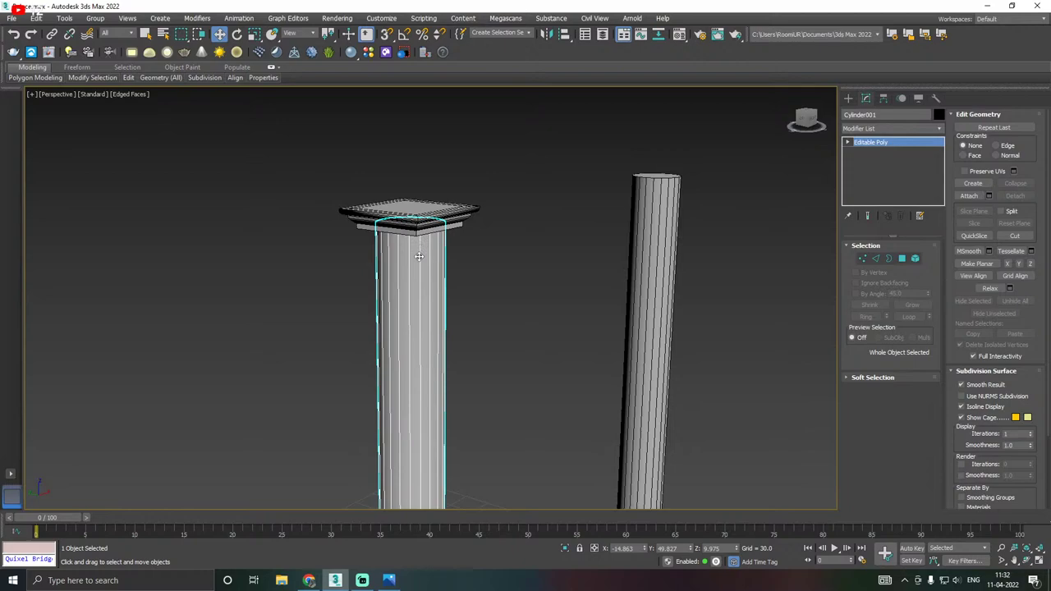
{"action": "scroll", "coordinate": [419, 256], "scroll_direction": "down", "scroll_amount": 4}
{"action": "scroll", "coordinate": [423, 243], "scroll_direction": "up", "scroll_amount": 3}
{"action": "middle_click_drag", "start_coordinate": [519, 297], "coordinate": [456, 197], "text": "alt"}
{"action": "left_click", "coordinate": [12, 18]}
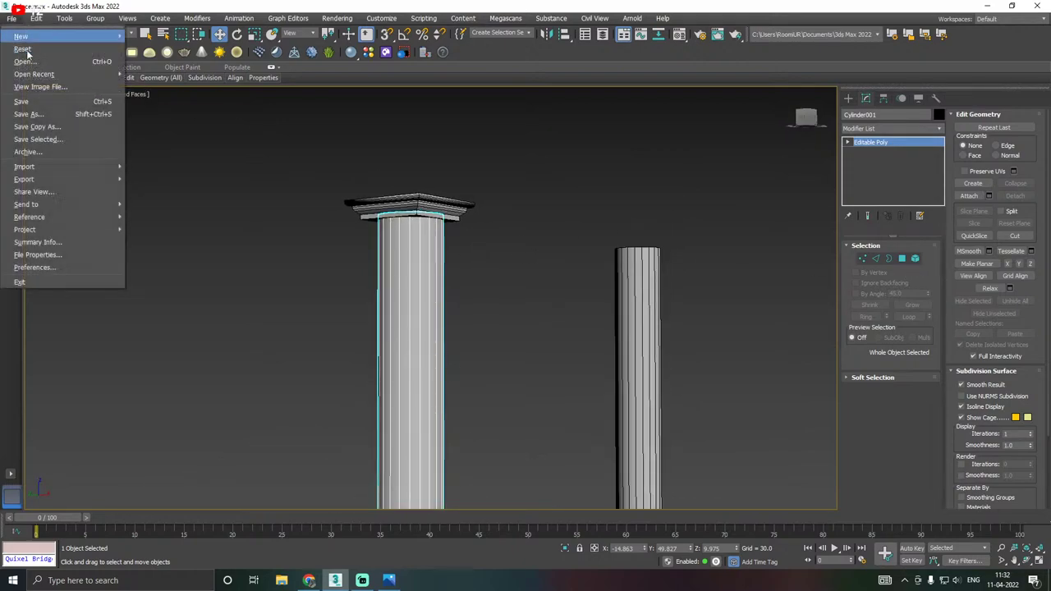
{"action": "left_click", "coordinate": [38, 100]}
Insert a horizontal edge loop around the upper shaft a short distance below the cap with SwiftLoop.
{"action": "scroll", "coordinate": [409, 221], "scroll_direction": "up", "scroll_amount": 2}
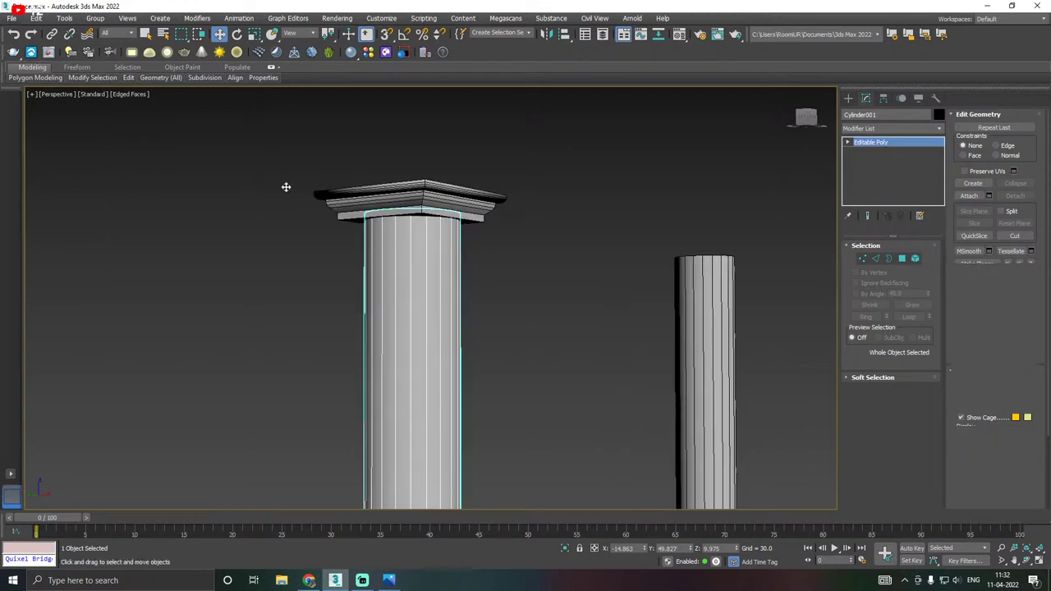
{"action": "mouse_move", "coordinate": [128, 77]}
{"action": "left_click", "coordinate": [217, 105]}
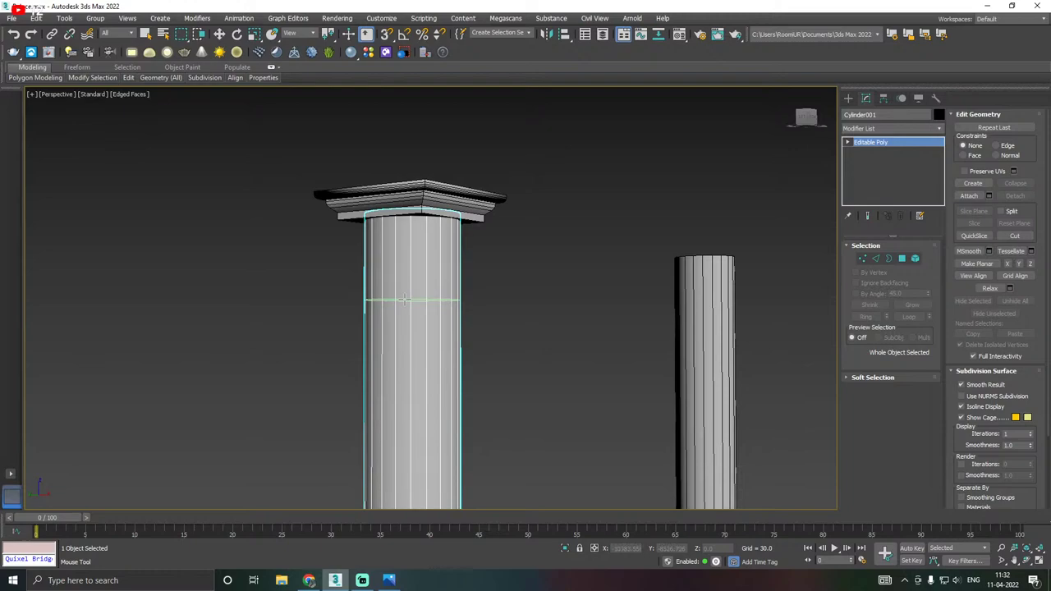
{"action": "left_click", "coordinate": [403, 300]}
{"action": "right_click", "coordinate": [405, 304]}
Select the ring of faces above the new edge loop and extrude it outward along local normals by about 1.84.
{"action": "left_click", "coordinate": [903, 259]}
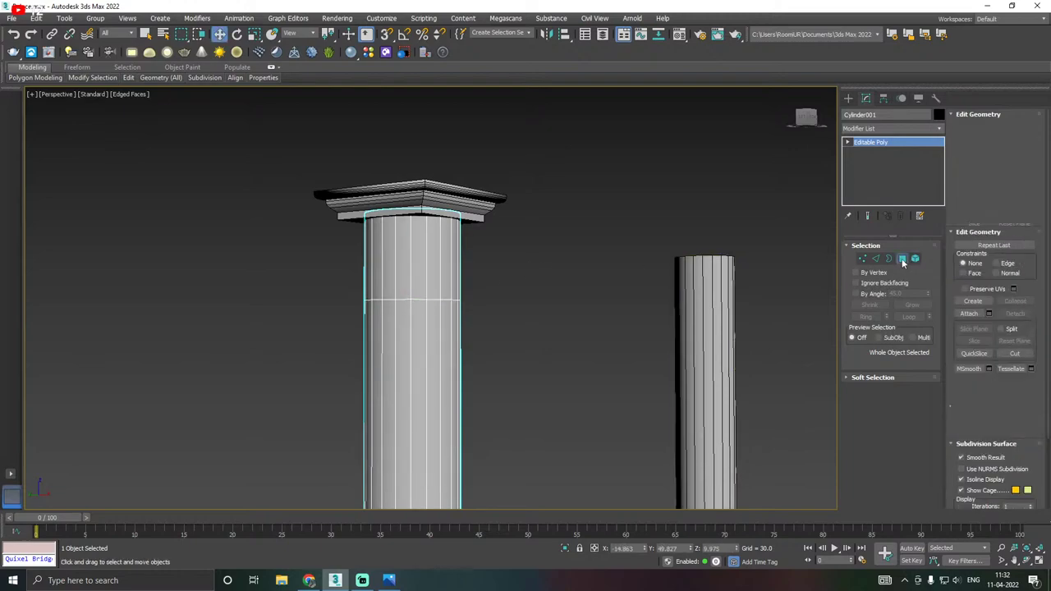
{"action": "left_click", "coordinate": [434, 253]}
{"action": "left_click", "coordinate": [386, 278], "text": "shift"}
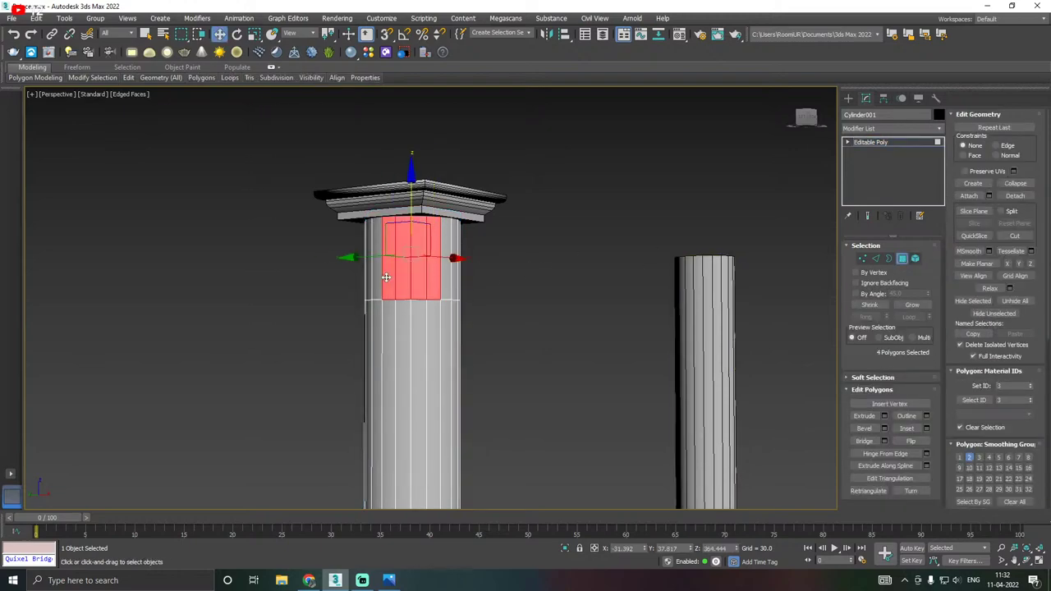
{"action": "left_click_drag", "start_coordinate": [327, 267], "coordinate": [257, 265]}
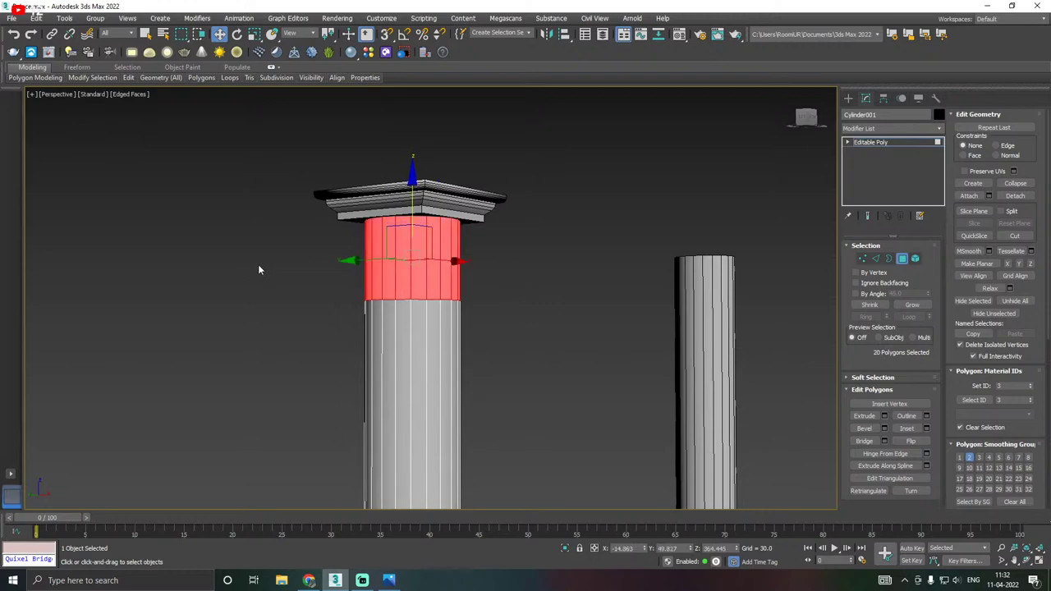
{"action": "middle_click_drag", "start_coordinate": [258, 265], "coordinate": [432, 270], "text": "alt"}
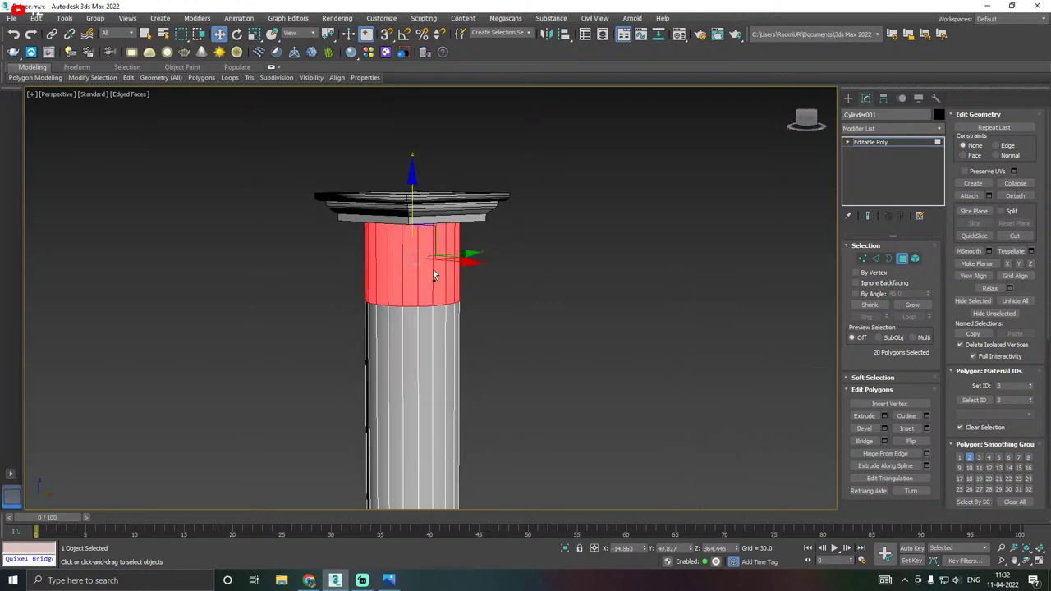
{"action": "left_click", "coordinate": [884, 416]}
{"action": "middle_click_drag", "start_coordinate": [523, 319], "coordinate": [531, 281], "text": "alt"}
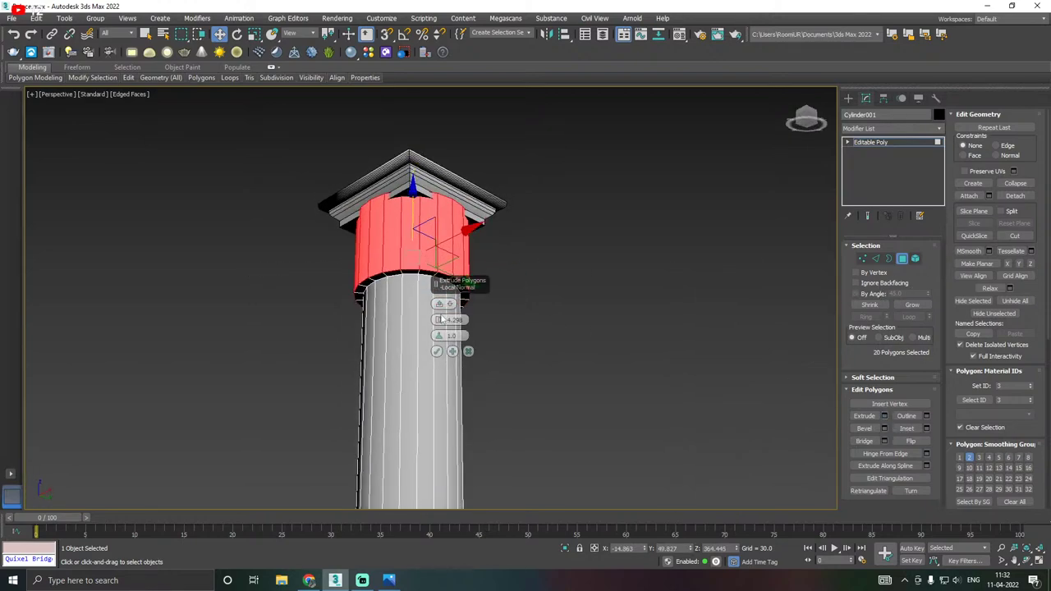
{"action": "scroll", "coordinate": [441, 319], "scroll_direction": "up", "scroll_amount": 3}
{"action": "scroll", "coordinate": [394, 329], "scroll_direction": "down", "scroll_amount": 4}
{"action": "scroll", "coordinate": [394, 328], "scroll_direction": "up", "scroll_amount": 2}
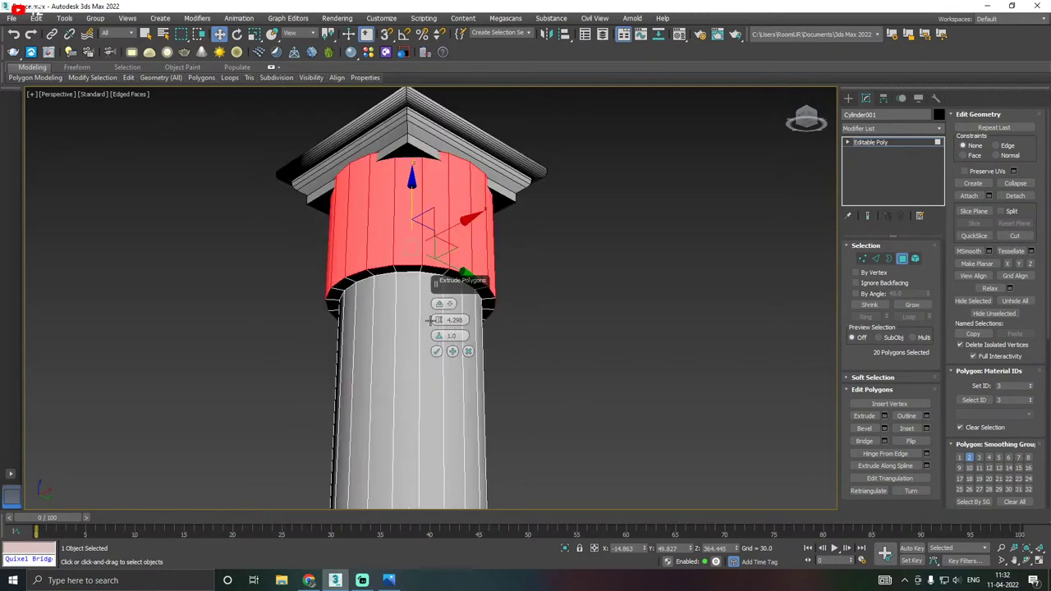
{"action": "left_click_drag", "start_coordinate": [436, 319], "coordinate": [438, 332]}
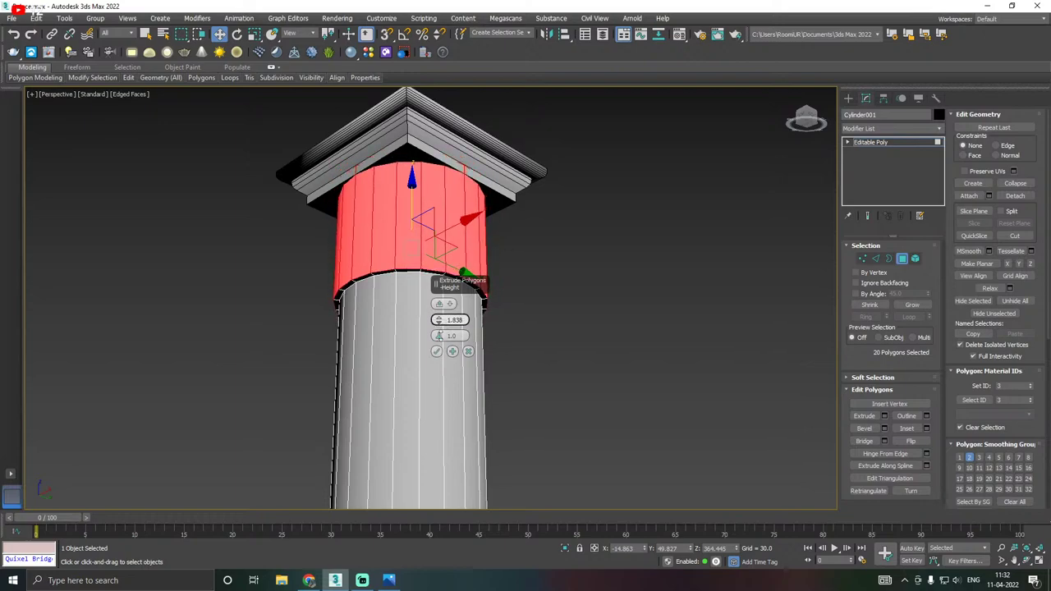
{"action": "left_click", "coordinate": [437, 351]}
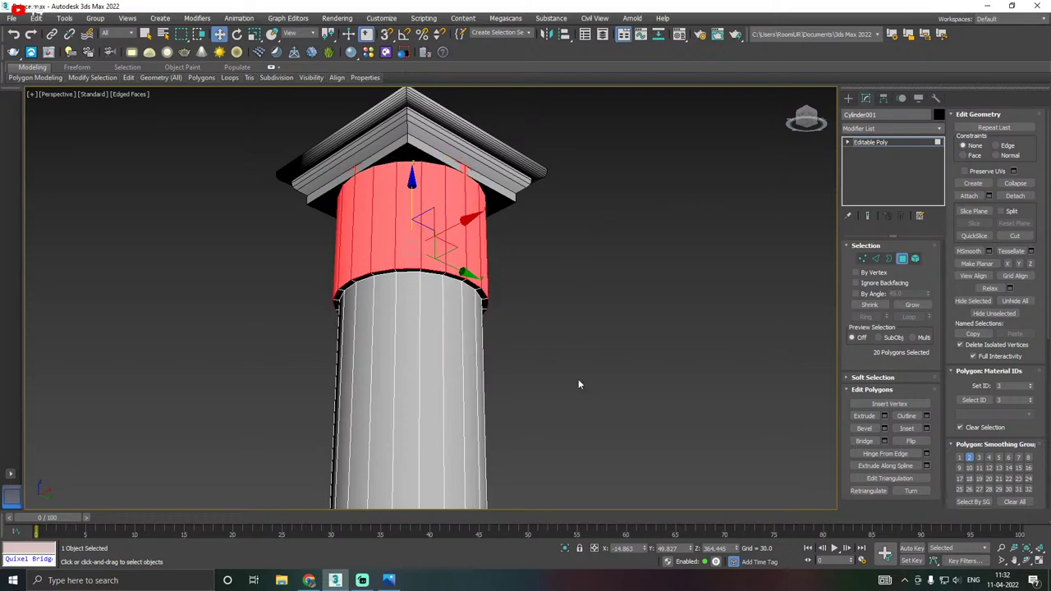
Isolate the shaft so the cap and other objects are hidden.
{"action": "left_click", "coordinate": [564, 548]}
{"action": "scroll", "coordinate": [419, 443], "scroll_direction": "down", "scroll_amount": 5}
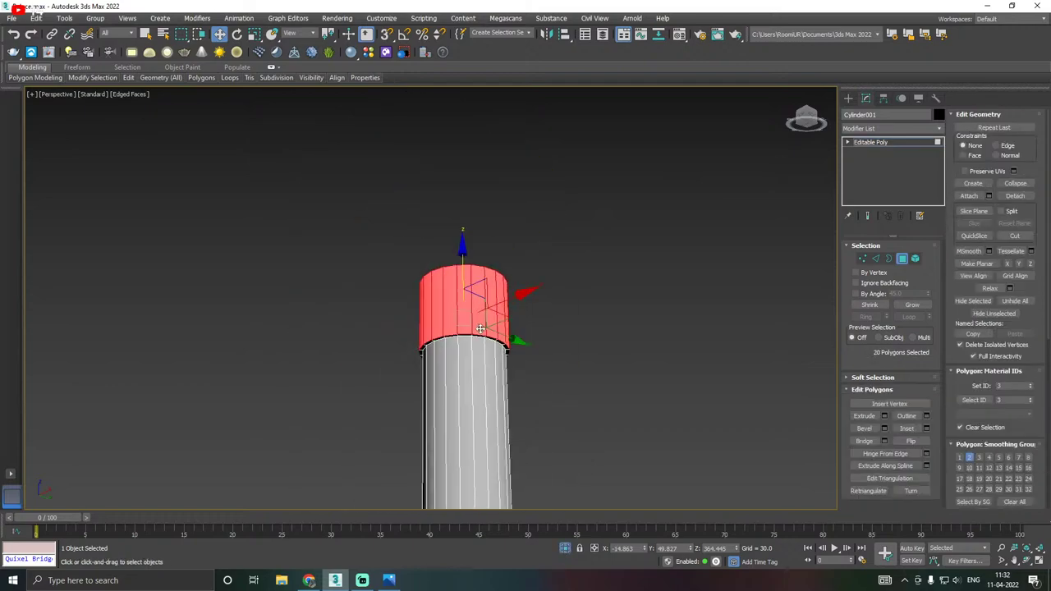
{"action": "scroll", "coordinate": [468, 351], "scroll_direction": "up", "scroll_amount": 3}
{"action": "middle_click_drag", "start_coordinate": [505, 352], "coordinate": [467, 322], "text": "alt"}
{"action": "scroll", "coordinate": [457, 328], "scroll_direction": "up", "scroll_amount": 4}
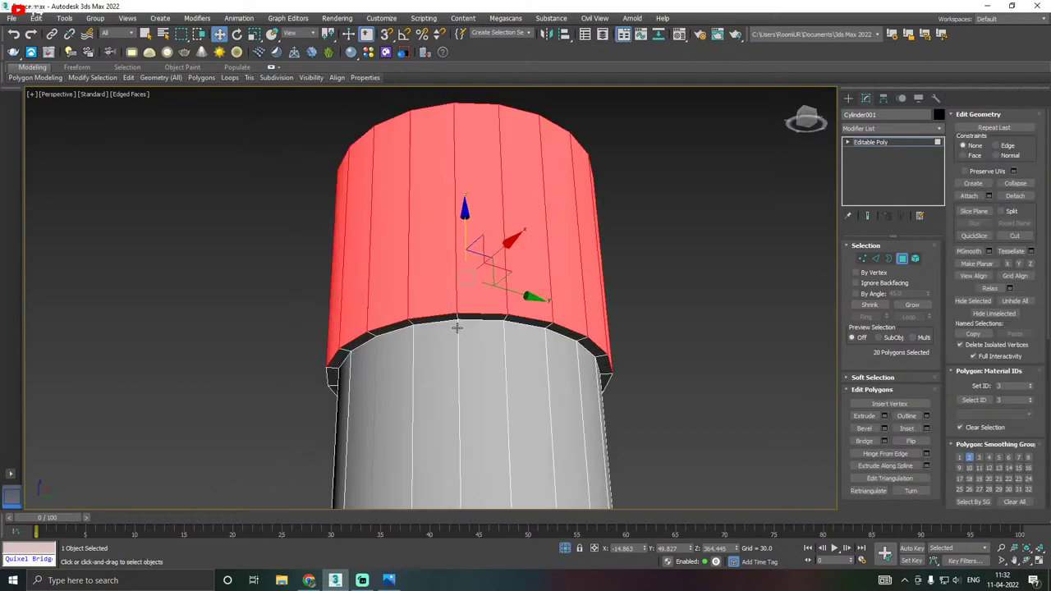
Select every second face around the raised collar, ten in all, and inset them by 1.0.
{"action": "left_click", "coordinate": [875, 260]}
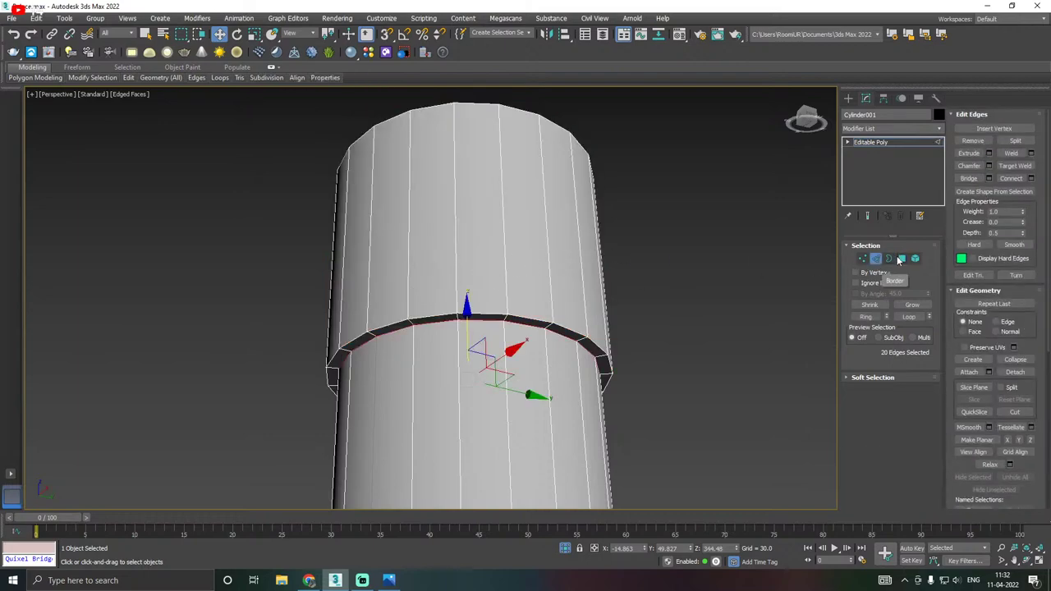
{"action": "left_click", "coordinate": [902, 259]}
{"action": "left_click", "coordinate": [461, 251]}
{"action": "middle_click_drag", "start_coordinate": [587, 257], "coordinate": [496, 306], "text": "alt"}
{"action": "left_click", "coordinate": [595, 273], "text": "ctrl"}
{"action": "left_click", "coordinate": [641, 285], "text": "ctrl"}
{"action": "left_click", "coordinate": [512, 300], "text": "ctrl"}
{"action": "left_click", "coordinate": [547, 317], "text": "ctrl"}
{"action": "scroll", "coordinate": [397, 290], "scroll_direction": "down", "scroll_amount": 4}
{"action": "left_click", "coordinate": [473, 306], "text": "ctrl"}
{"action": "left_click", "coordinate": [461, 316], "text": "ctrl"}
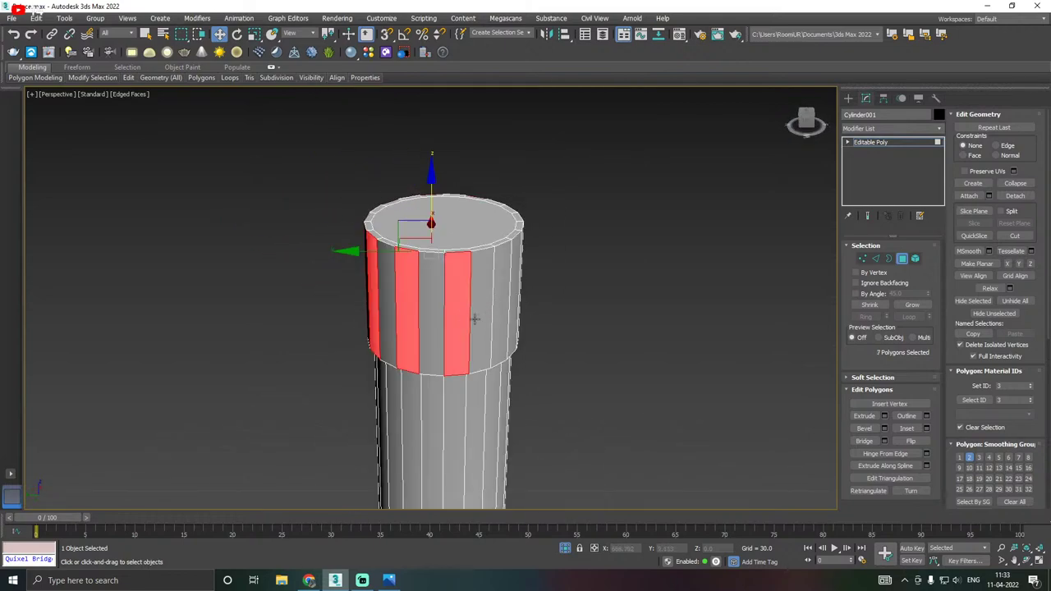
{"action": "left_click", "coordinate": [501, 323], "text": "ctrl"}
{"action": "middle_click_drag", "start_coordinate": [558, 315], "coordinate": [446, 325], "text": "alt"}
{"action": "left_click", "coordinate": [452, 328], "text": "ctrl"}
{"action": "left_click", "coordinate": [465, 336], "text": "ctrl"}
{"action": "scroll", "coordinate": [445, 326], "scroll_direction": "up", "scroll_amount": 2}
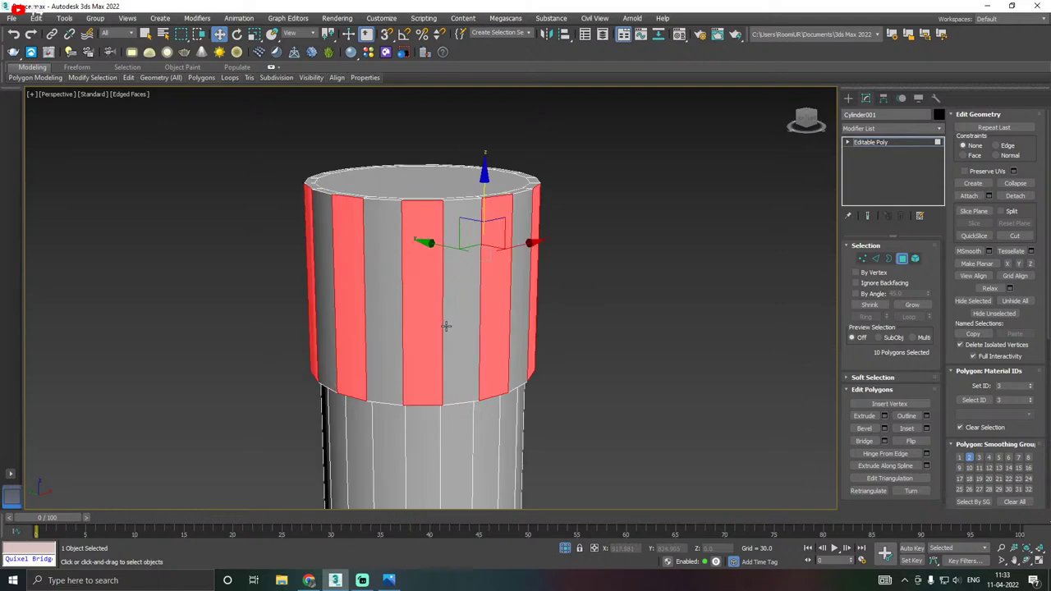
{"action": "left_click", "coordinate": [926, 428]}
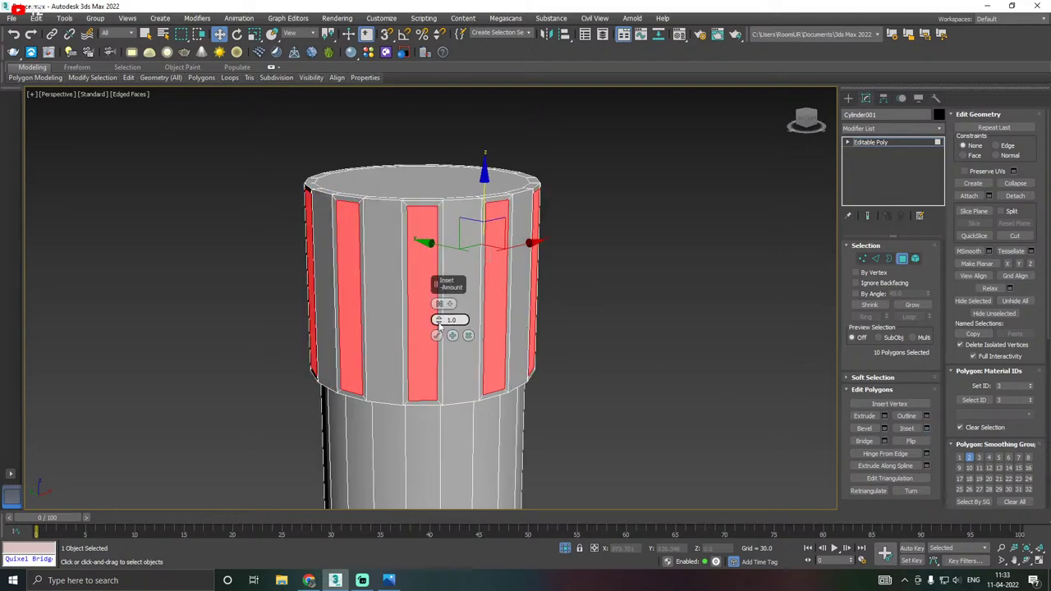
{"action": "left_click", "coordinate": [436, 334]}
Extrude the ten inset collar faces outward by about 6.31 to form vertical ribs.
{"action": "left_click", "coordinate": [885, 416]}
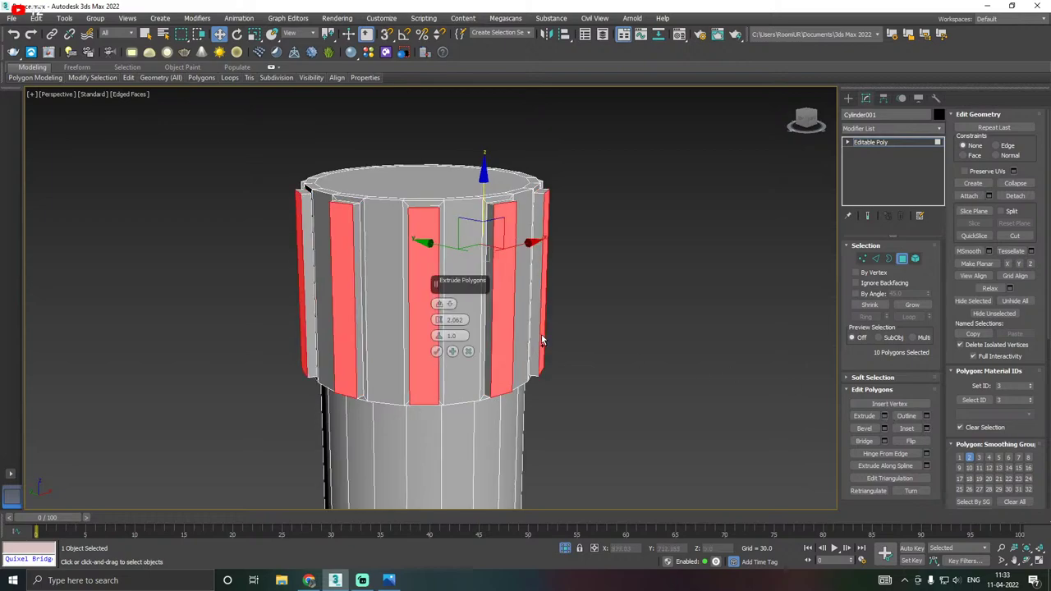
{"action": "middle_click_drag", "start_coordinate": [542, 340], "coordinate": [568, 299], "text": "alt"}
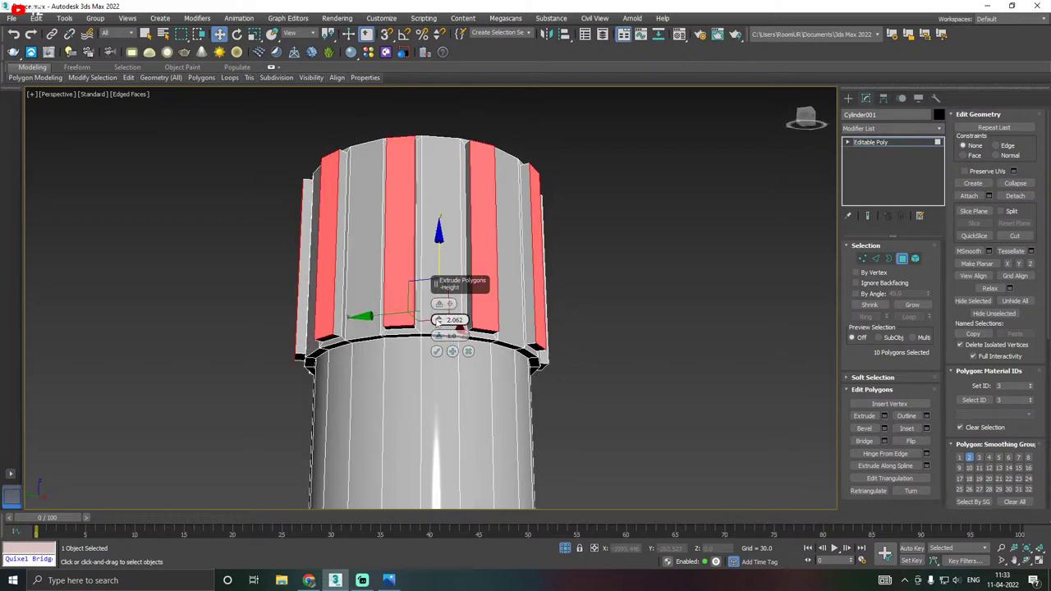
{"action": "left_click_drag", "start_coordinate": [438, 320], "coordinate": [432, 275]}
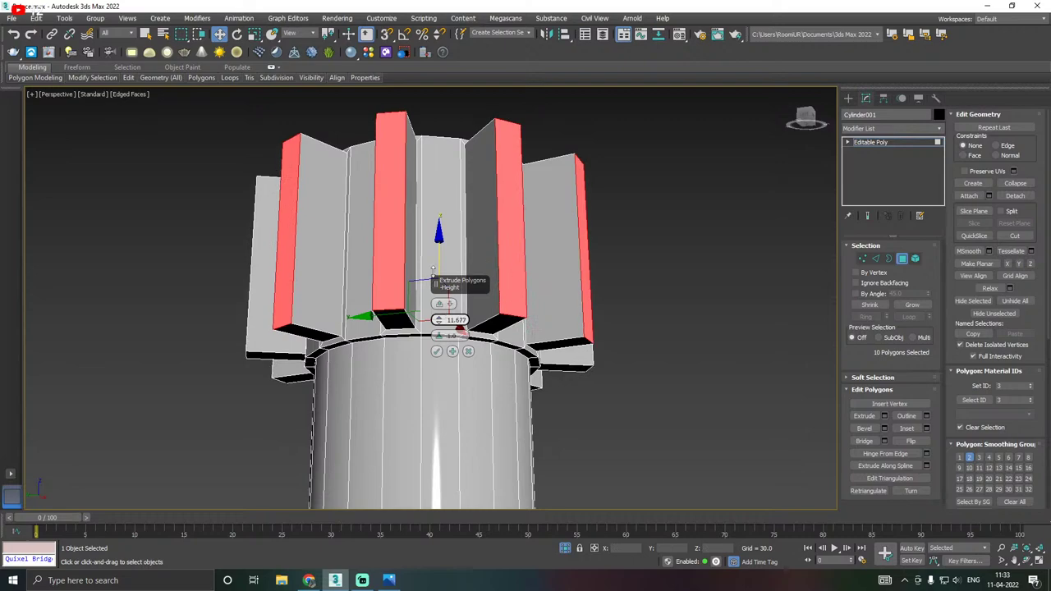
{"action": "middle_click_drag", "start_coordinate": [435, 276], "coordinate": [534, 251], "text": "alt"}
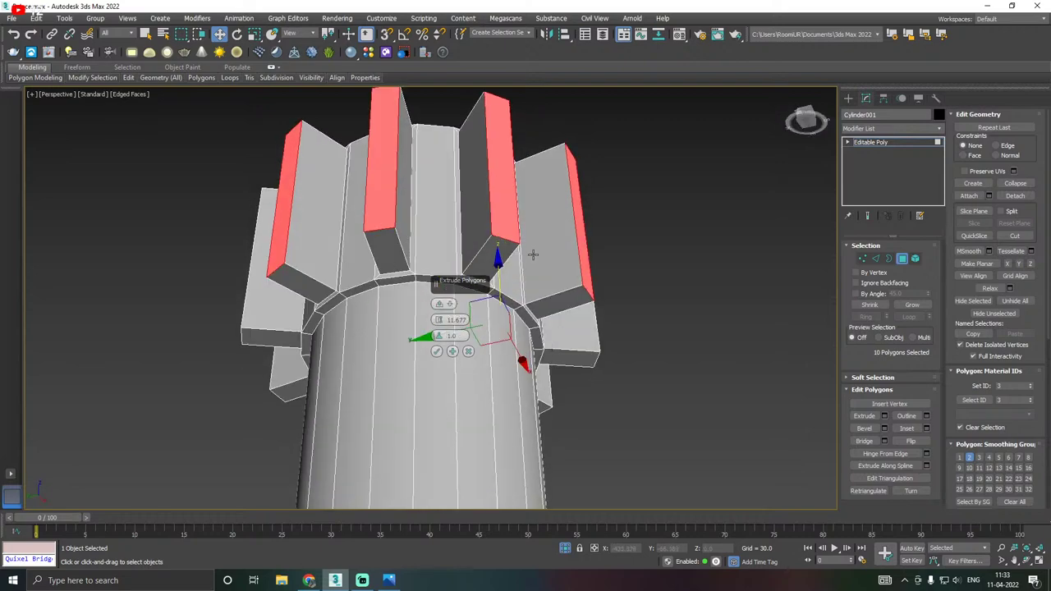
{"action": "left_click_drag", "start_coordinate": [437, 320], "coordinate": [438, 354]}
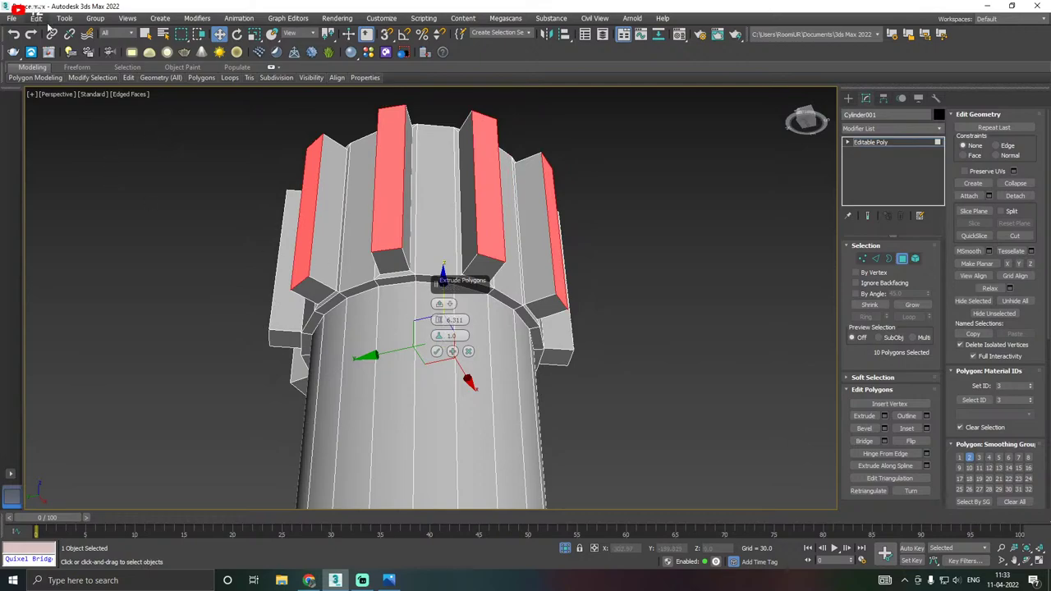
Save copies of the scene as Palace01.max and Palace02.max, and save the current file.
{"action": "left_click", "coordinate": [12, 18]}
{"action": "left_click", "coordinate": [56, 117]}
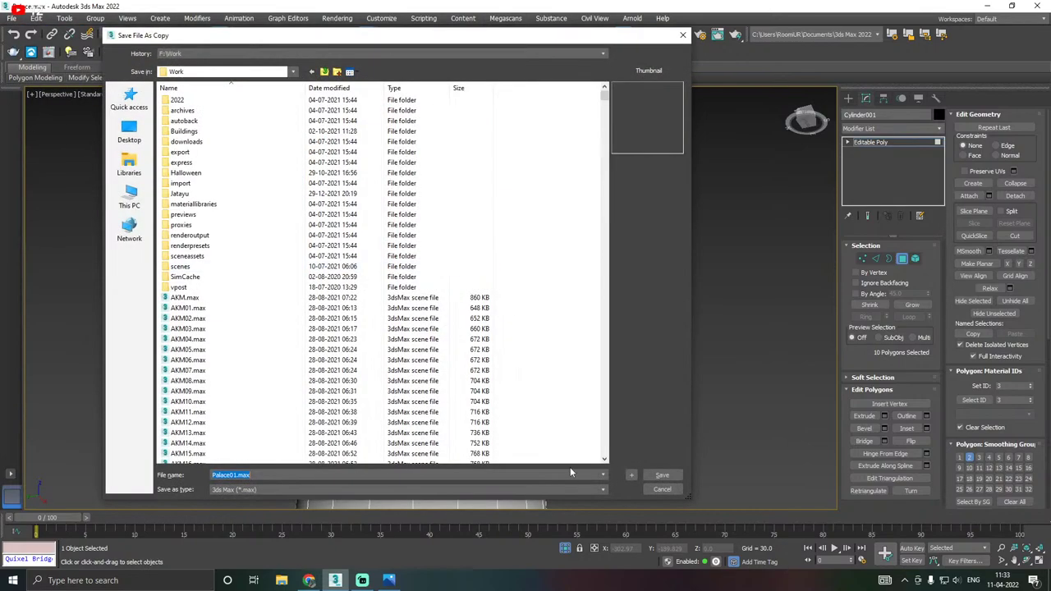
{"action": "left_click", "coordinate": [654, 473]}
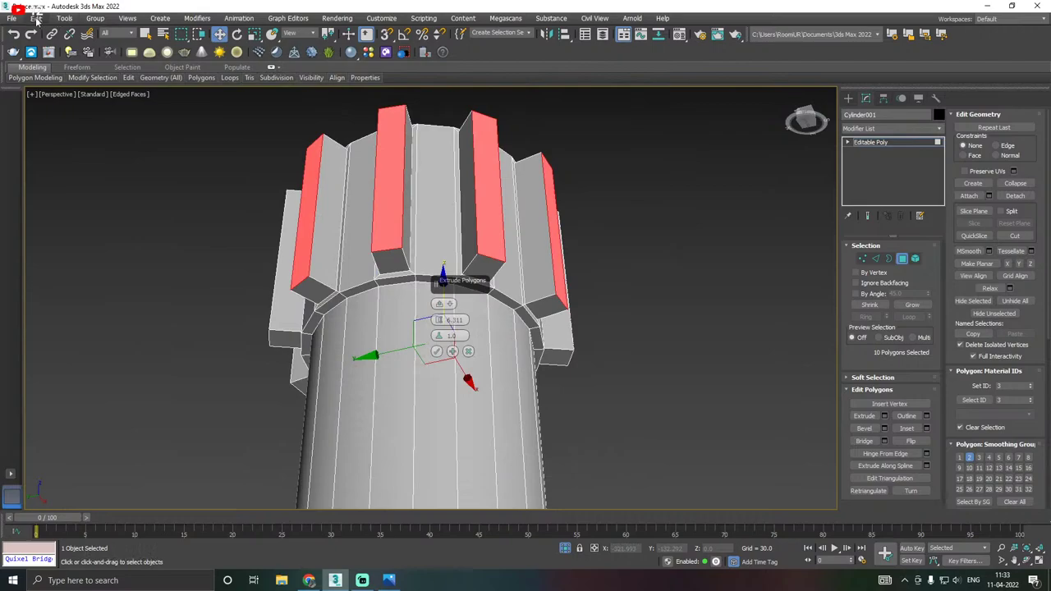
{"action": "left_click", "coordinate": [14, 18]}
{"action": "left_click", "coordinate": [37, 126]}
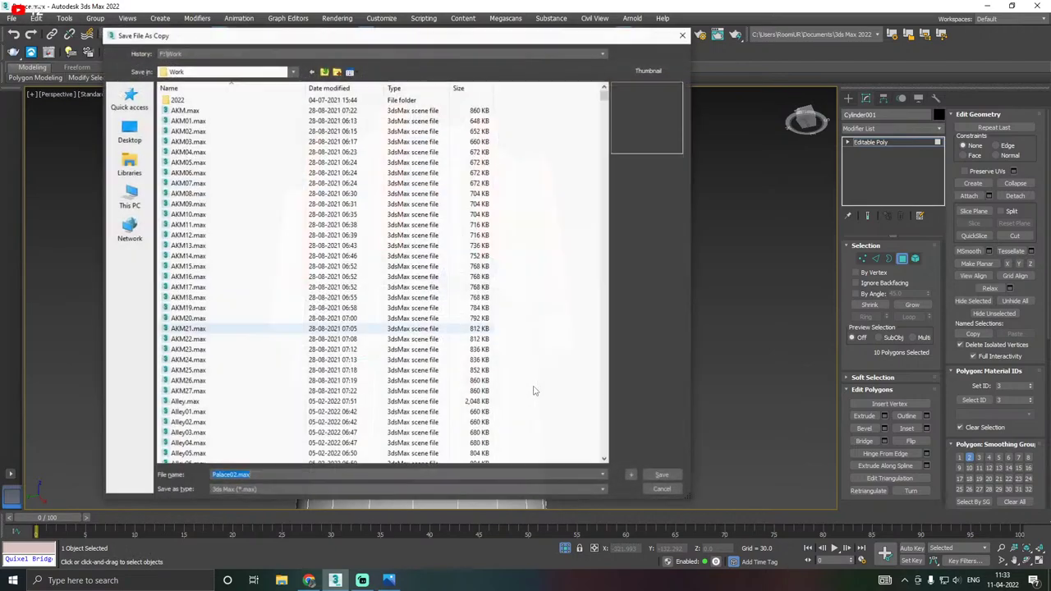
{"action": "left_click", "coordinate": [654, 475]}
{"action": "left_click", "coordinate": [12, 18]}
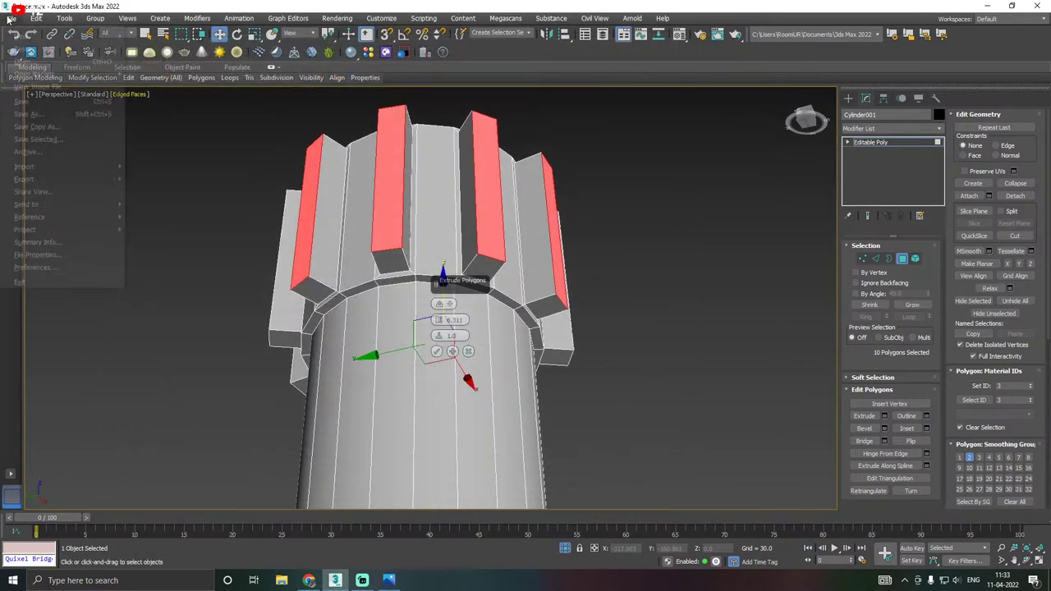
{"action": "left_click", "coordinate": [23, 102]}
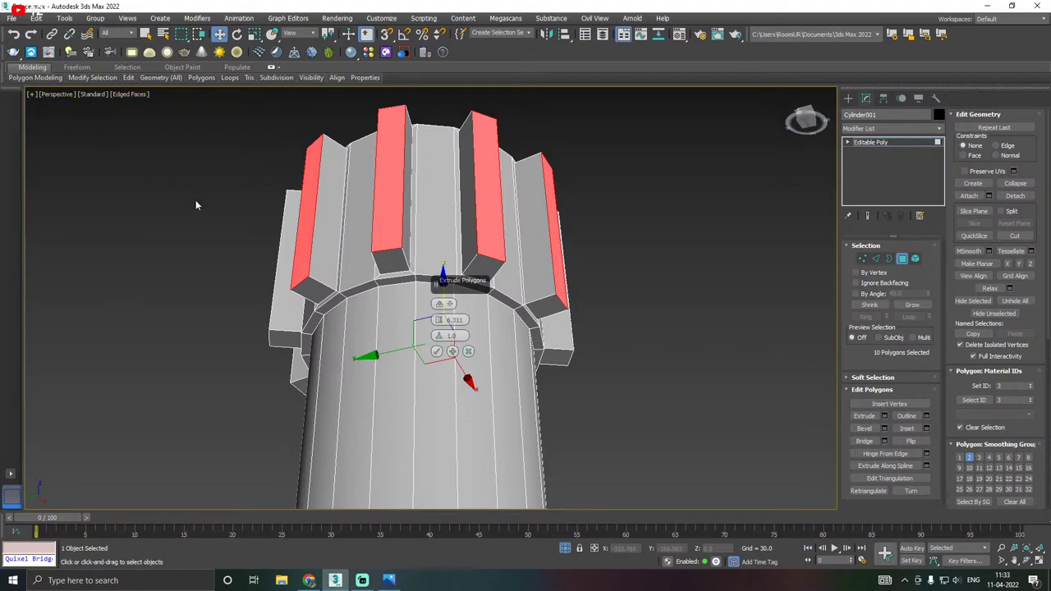
Set the rib extrusion height to about 7.3 and apply it.
{"action": "middle_click_drag", "start_coordinate": [195, 205], "coordinate": [257, 277], "text": "alt"}
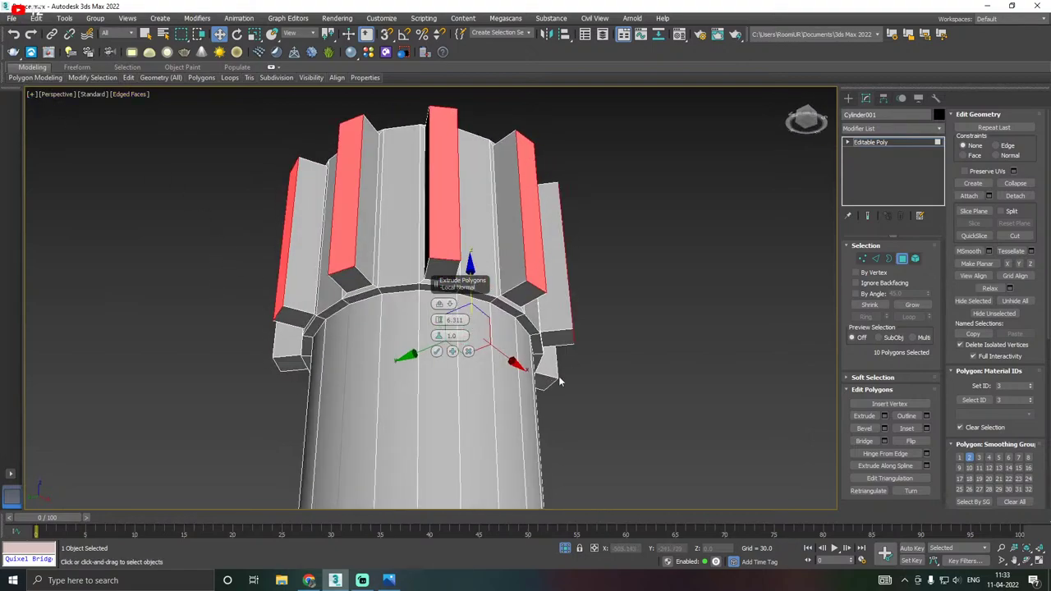
{"action": "left_click_drag", "start_coordinate": [440, 320], "coordinate": [441, 332]}
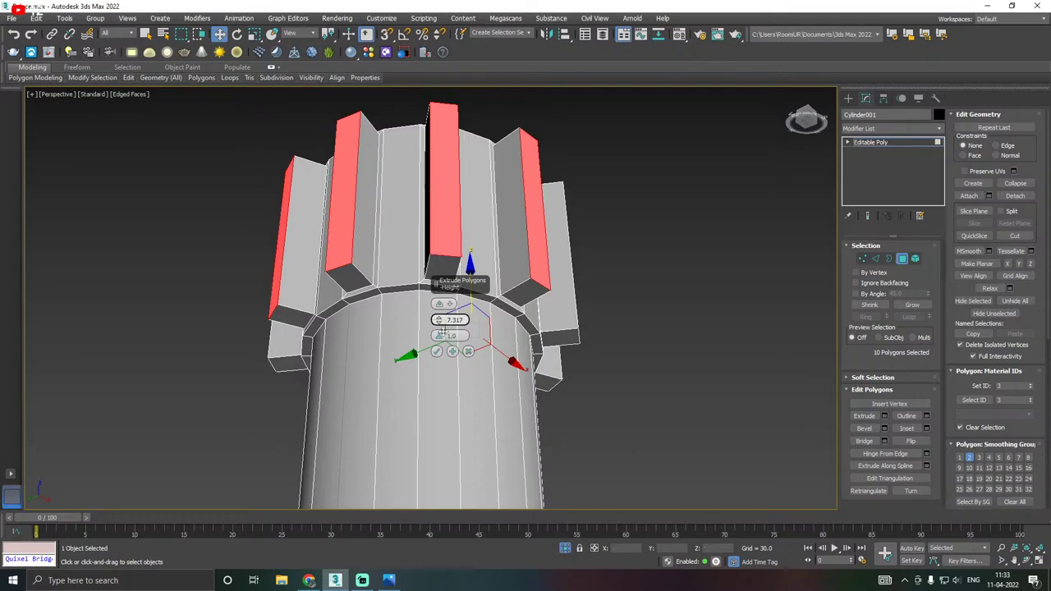
{"action": "left_click", "coordinate": [435, 351]}
{"action": "middle_click_drag", "start_coordinate": [592, 273], "coordinate": [571, 286], "text": "alt"}
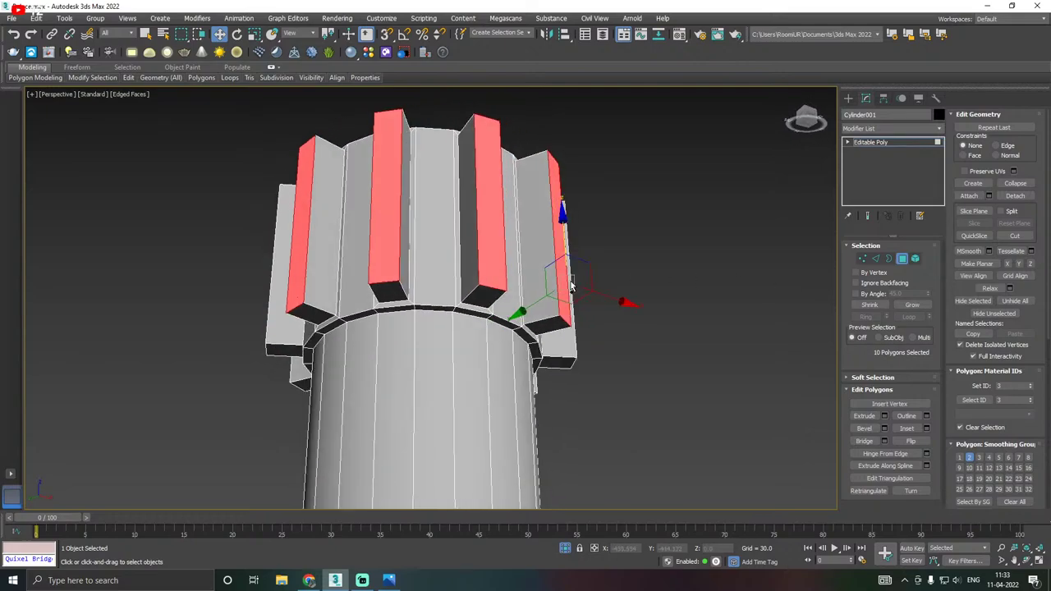
Remove the lower outer edge of one rib together with its vertices so the rib tapers toward the collar.
{"action": "left_click", "coordinate": [875, 259]}
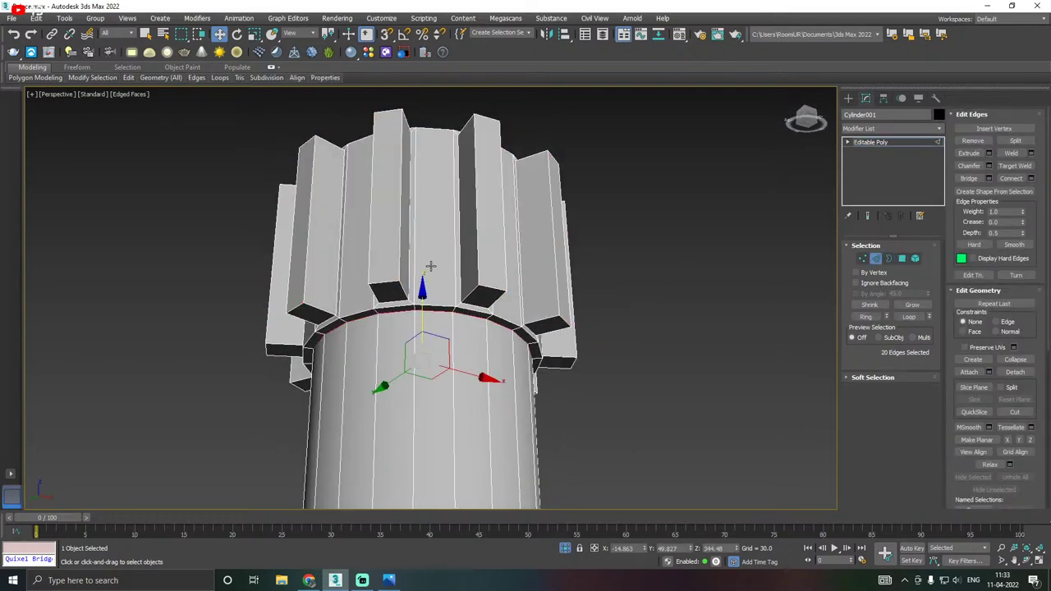
{"action": "left_click", "coordinate": [391, 284]}
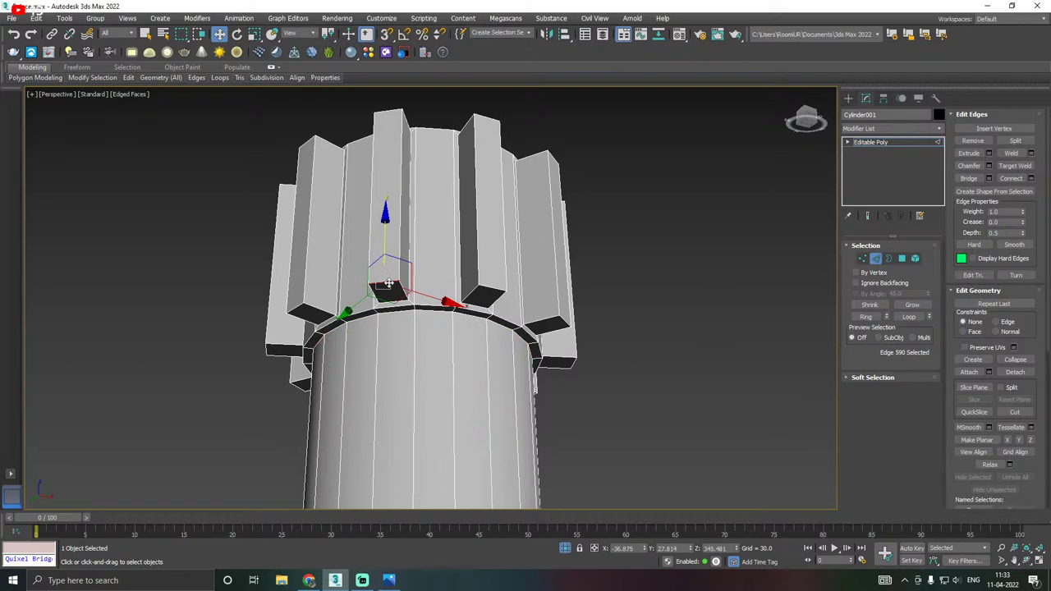
{"action": "key", "text": "ctrl+BackSpace"}
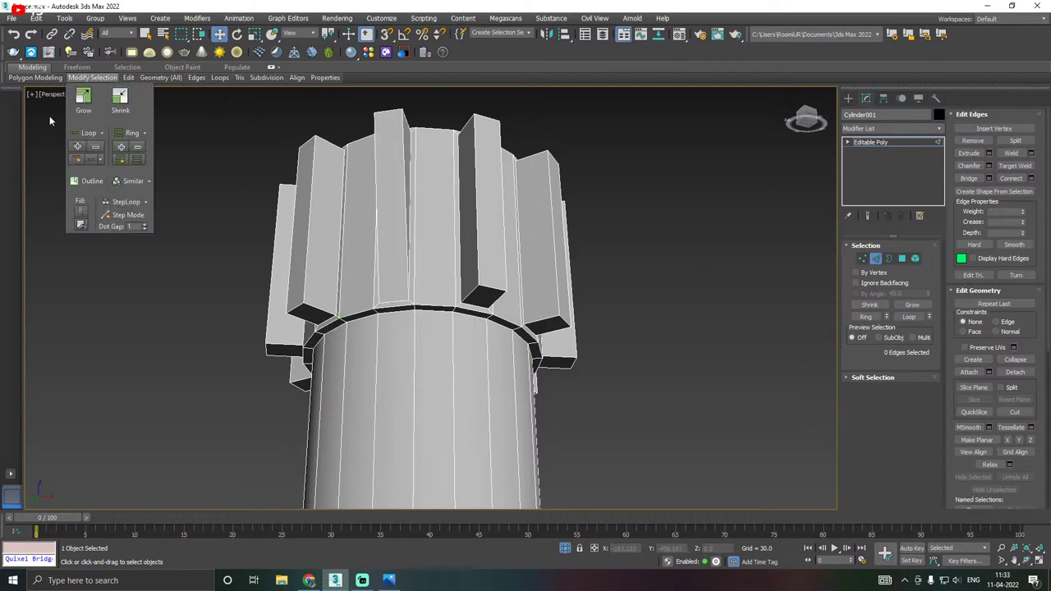
{"action": "middle_click_drag", "start_coordinate": [485, 306], "coordinate": [393, 293], "text": "alt"}
{"action": "left_click", "coordinate": [362, 301]}
{"action": "left_click", "coordinate": [543, 317], "text": "ctrl"}
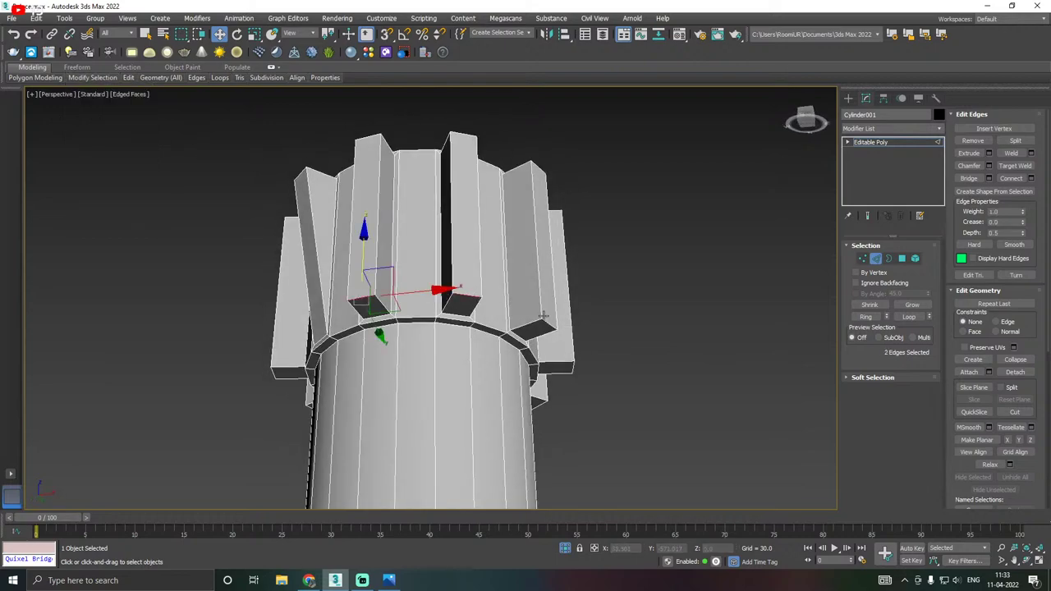
{"action": "middle_click_drag", "start_coordinate": [604, 320], "coordinate": [519, 298], "text": "alt"}
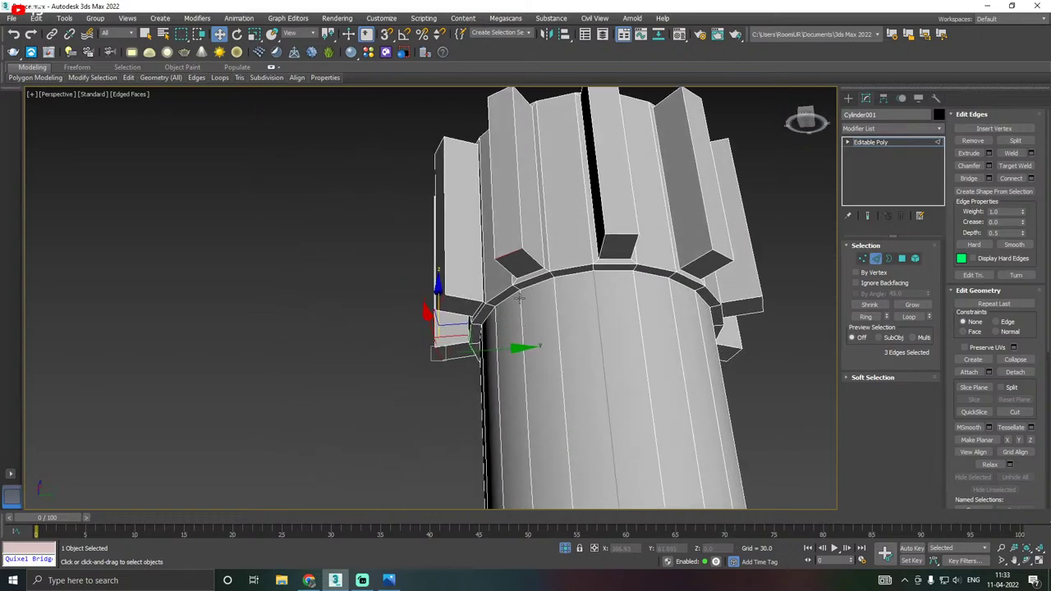
{"action": "left_click", "coordinate": [626, 241], "text": "ctrl"}
{"action": "middle_click_drag", "start_coordinate": [626, 241], "coordinate": [330, 313], "text": "alt"}
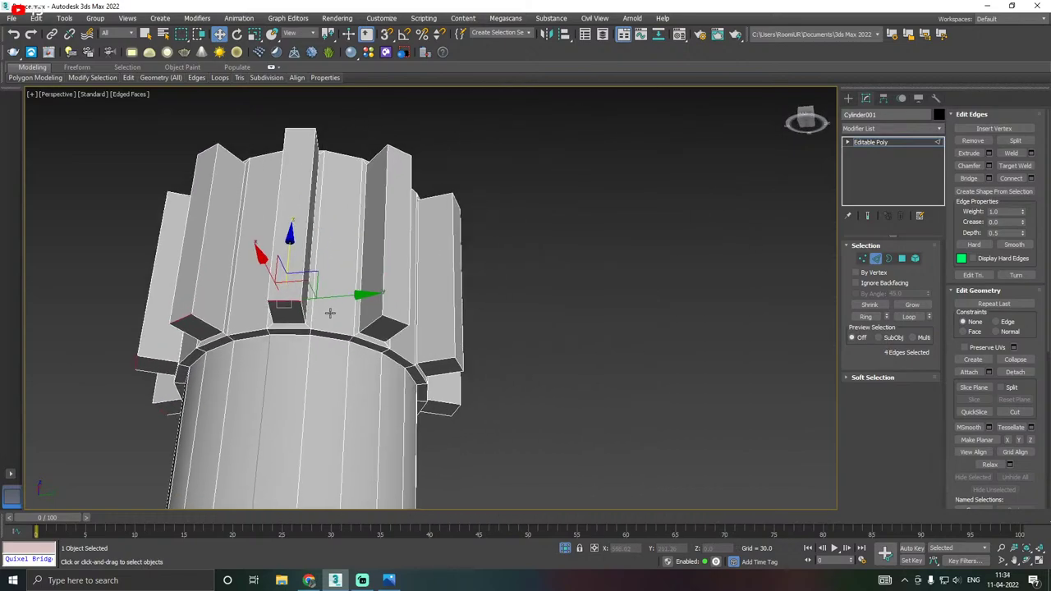
{"action": "left_click", "coordinate": [389, 326], "text": "ctrl"}
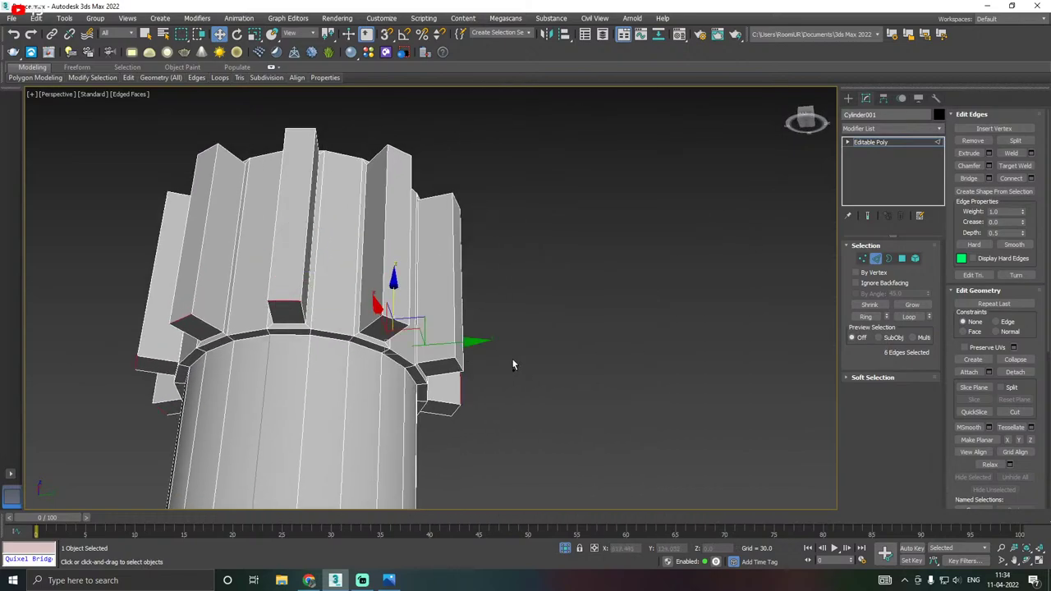
{"action": "middle_click_drag", "start_coordinate": [512, 359], "coordinate": [448, 353], "text": "alt"}
{"action": "key", "text": "ctrl+z"}
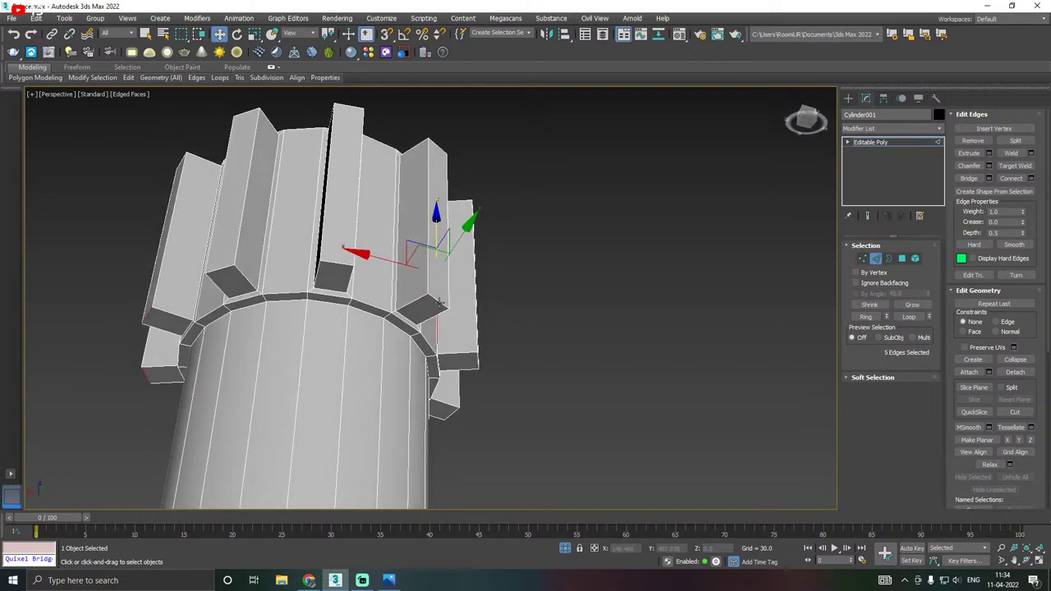
{"action": "left_click", "coordinate": [402, 291], "text": "ctrl"}
{"action": "left_click", "coordinate": [387, 280], "text": "alt"}
{"action": "left_click", "coordinate": [336, 263], "text": "ctrl"}
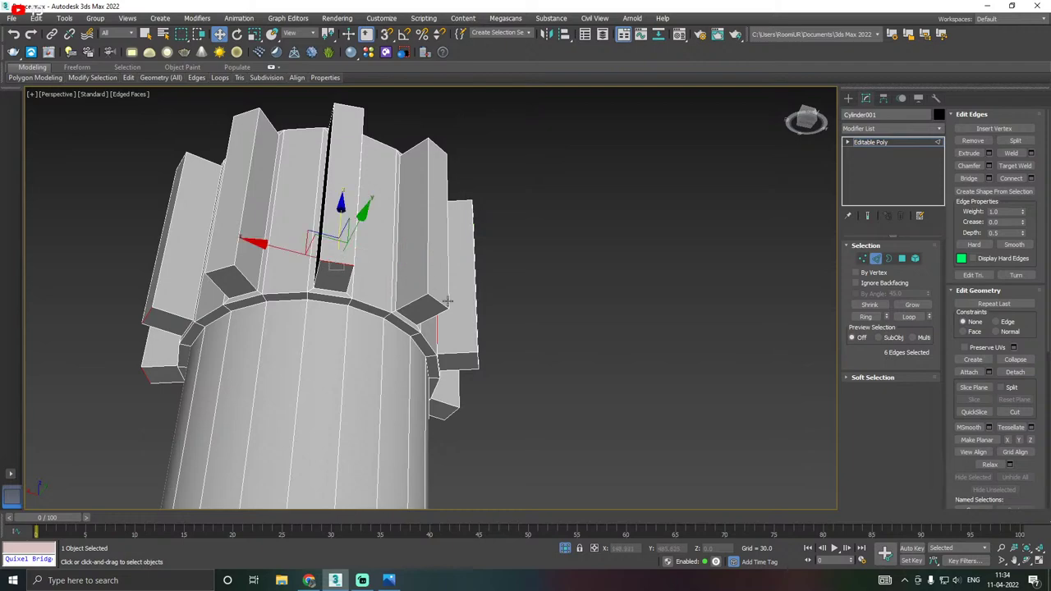
{"action": "middle_click_drag", "start_coordinate": [475, 303], "coordinate": [438, 305], "text": "alt"}
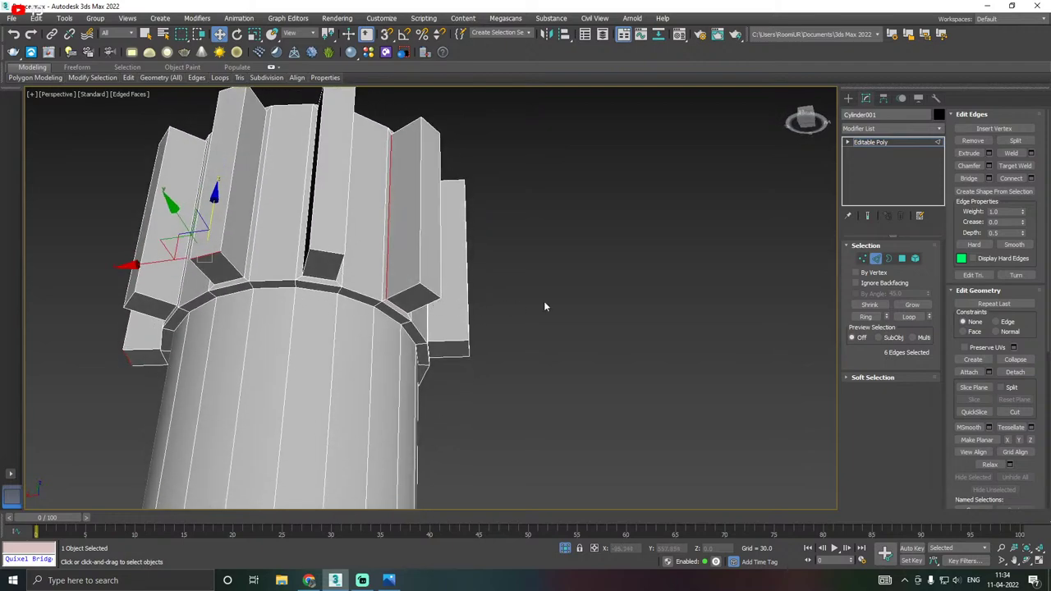
{"action": "key", "text": "ctrl+z"}
{"action": "key", "text": "ctrl+z"}
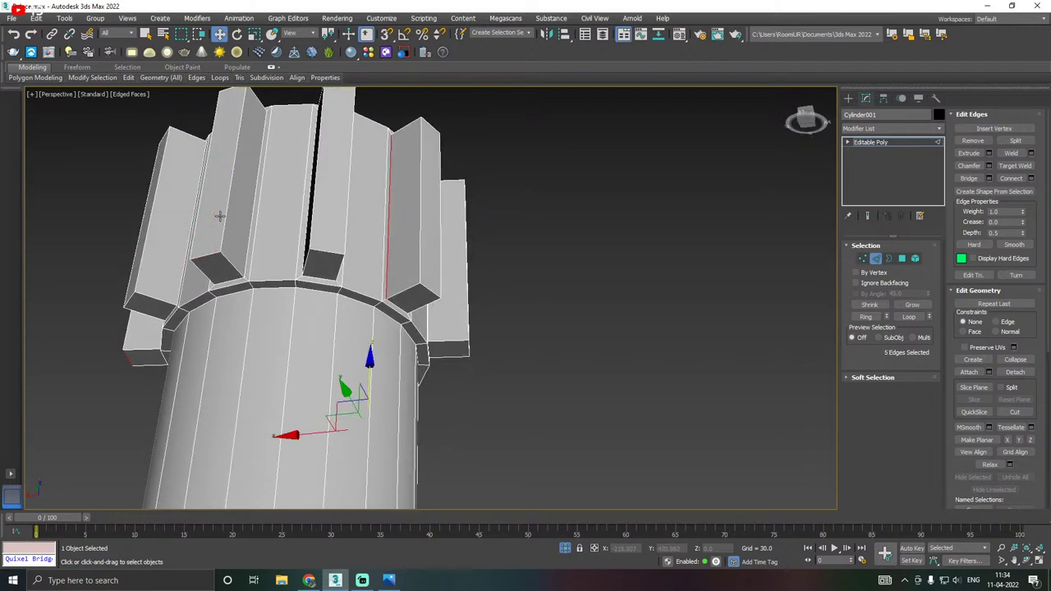
{"action": "left_click", "coordinate": [320, 250]}
{"action": "middle_click_drag", "start_coordinate": [320, 250], "coordinate": [410, 284], "text": "alt"}
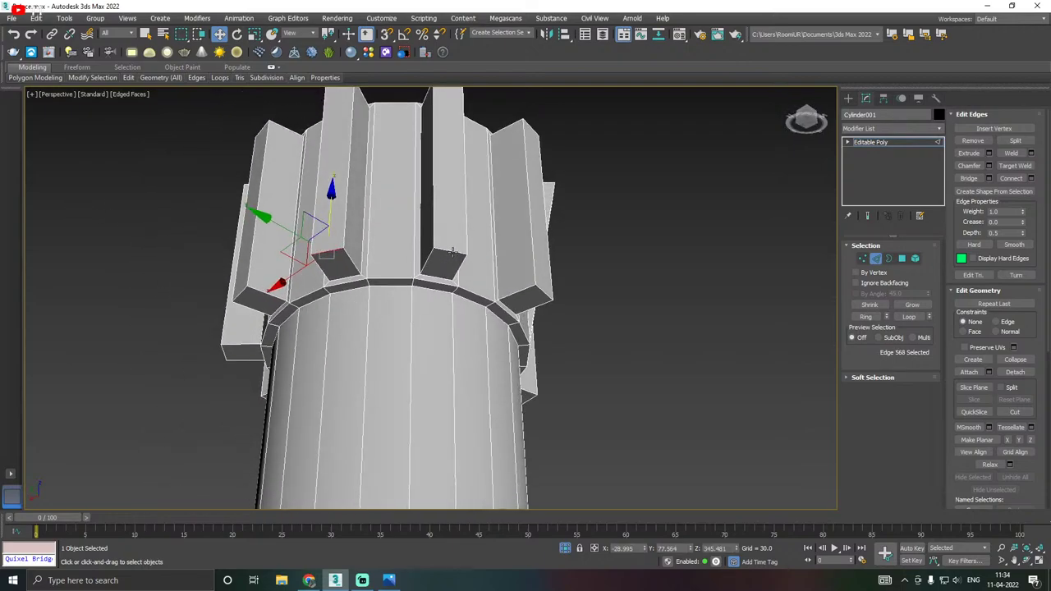
{"action": "left_click", "coordinate": [453, 252], "text": "ctrl"}
{"action": "middle_click_drag", "start_coordinate": [522, 282], "coordinate": [450, 310], "text": "alt"}
{"action": "left_click", "coordinate": [448, 306]}
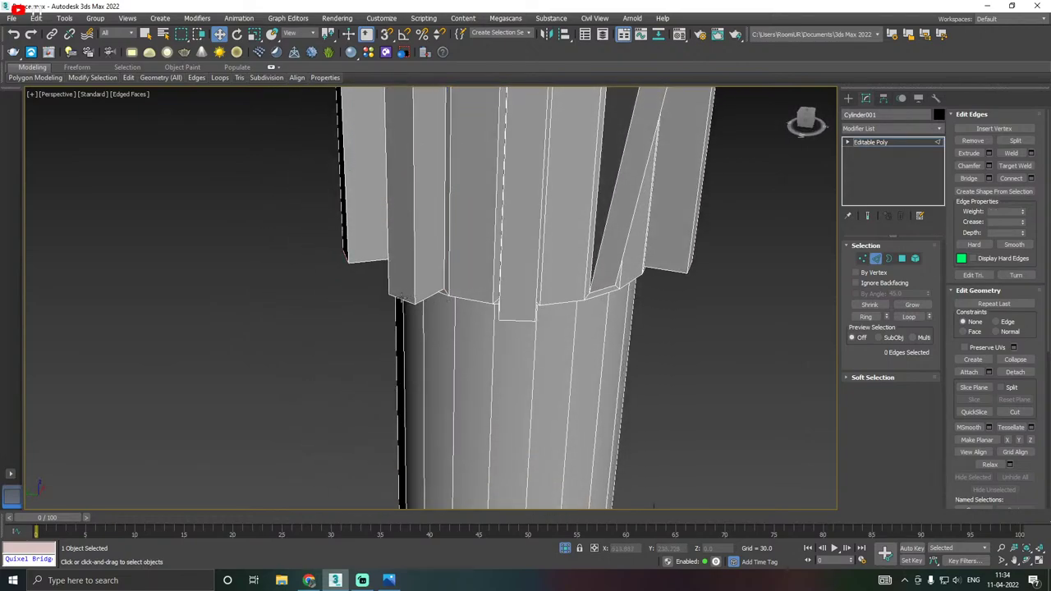
Remove the lower outer edges of three neighbouring ribs together with their vertices so these ribs taper toward the collar.
{"action": "left_click", "coordinate": [402, 299]}
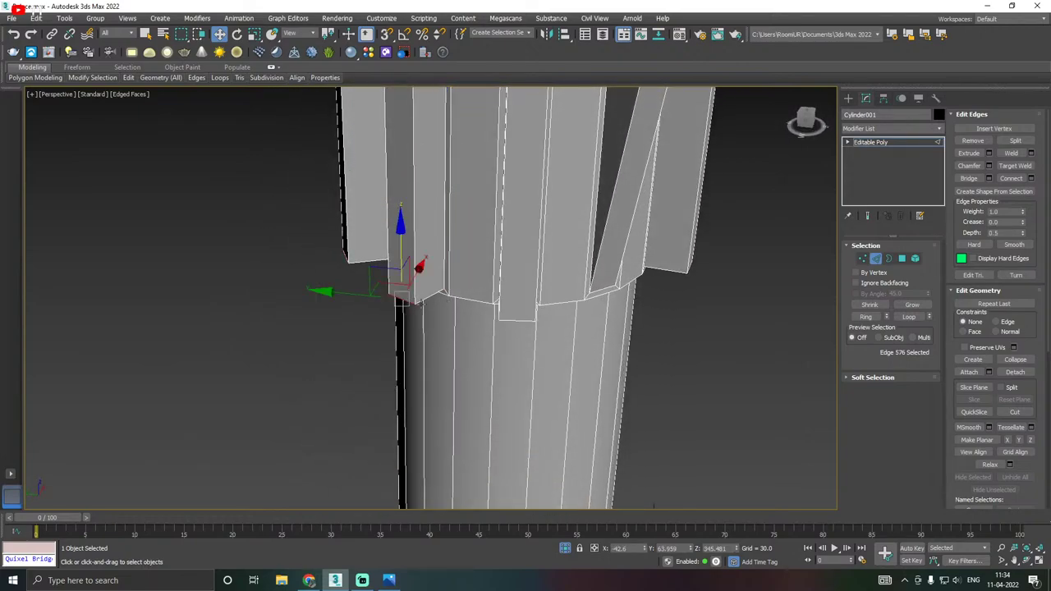
{"action": "key", "text": "ctrl+BackSpace"}
{"action": "left_click", "coordinate": [520, 320]}
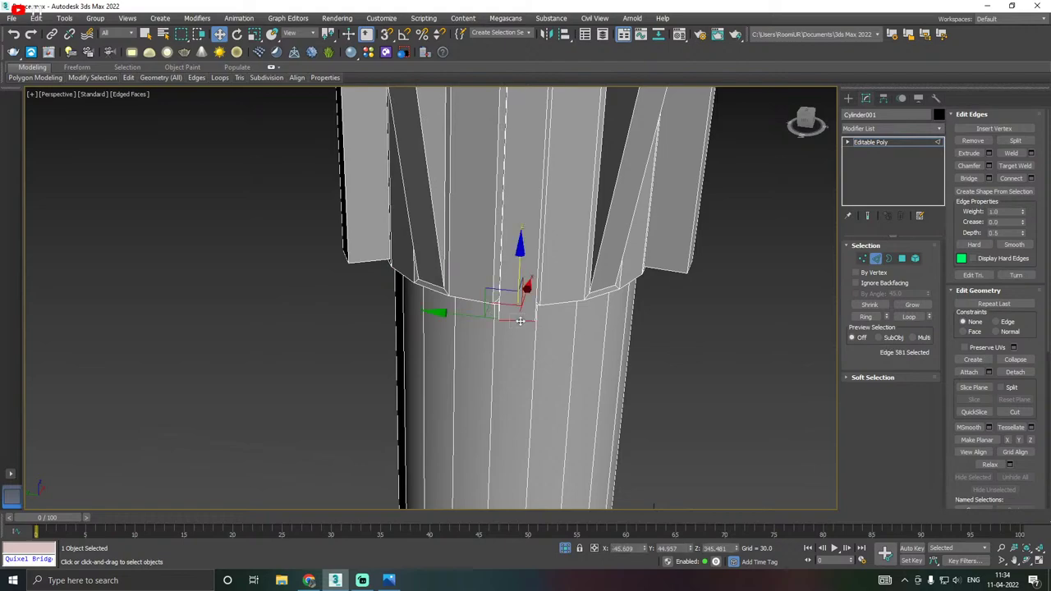
{"action": "key", "text": "ctrl+BackSpace"}
{"action": "left_click", "coordinate": [344, 256]}
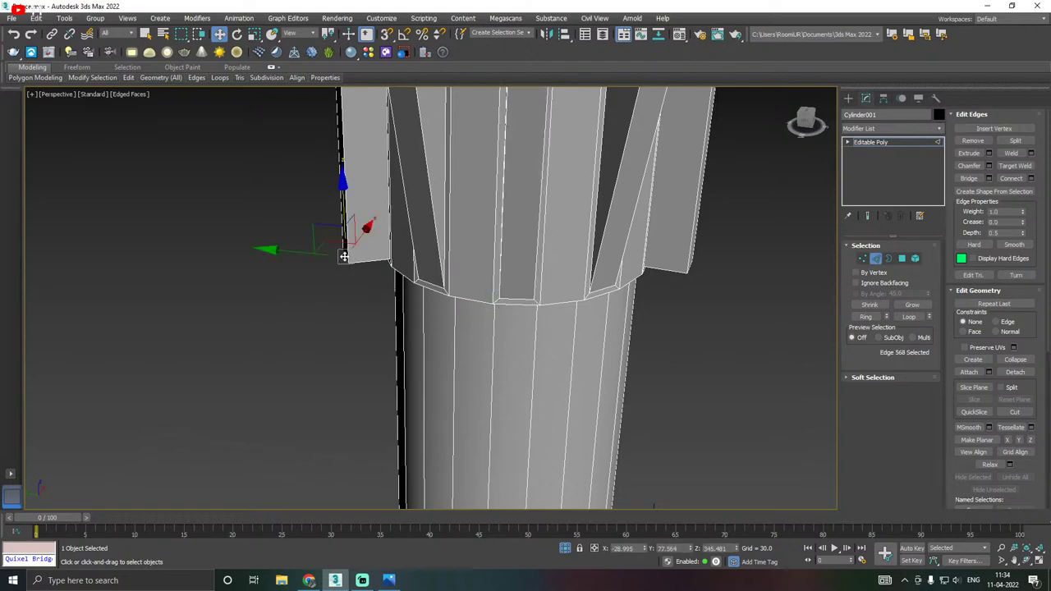
{"action": "left_click", "coordinate": [390, 258]}
Taper the next three ribs around the collar by removing each one's lower outer edge and its vertices.
{"action": "middle_click_drag", "start_coordinate": [530, 280], "coordinate": [374, 286], "text": "alt"}
{"action": "left_click", "coordinate": [371, 293]}
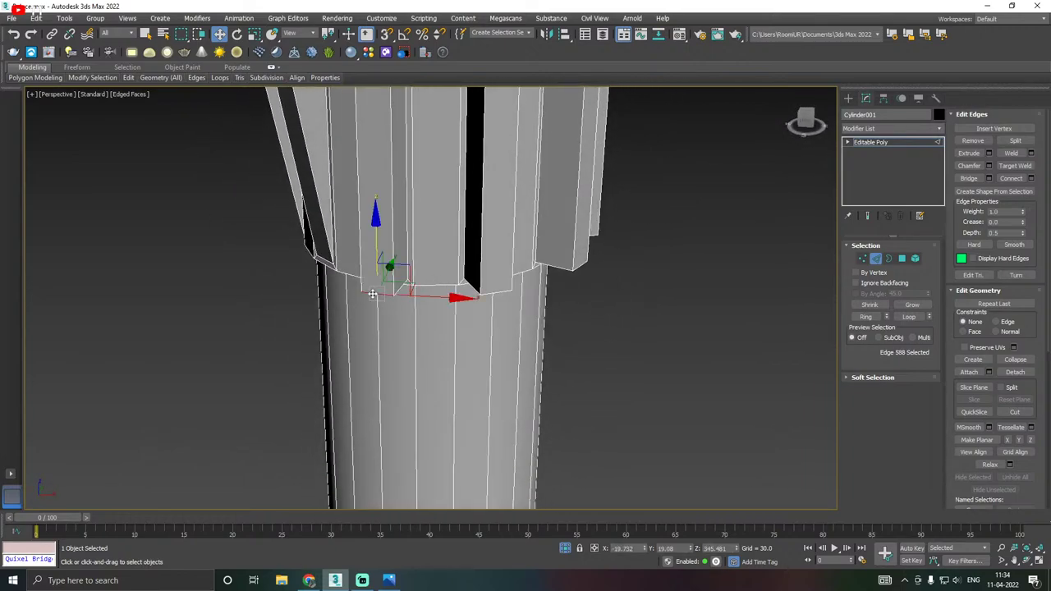
{"action": "left_click", "coordinate": [446, 294]}
{"action": "left_click", "coordinate": [489, 293]}
{"action": "key", "text": "ctrl+alt+c"}
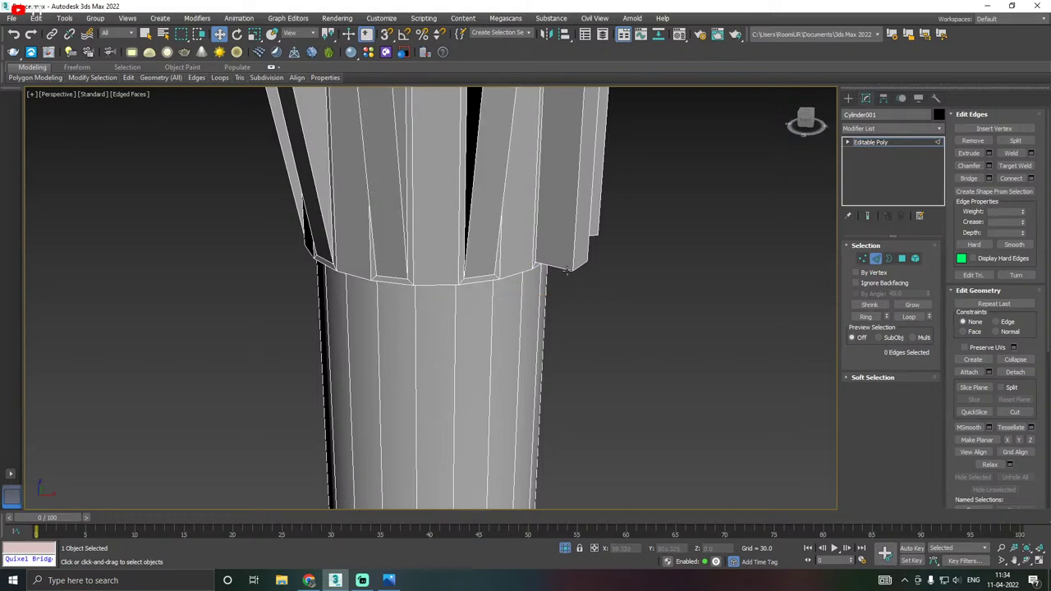
{"action": "left_click", "coordinate": [579, 266]}
{"action": "key", "text": "ctrl+alt+c"}
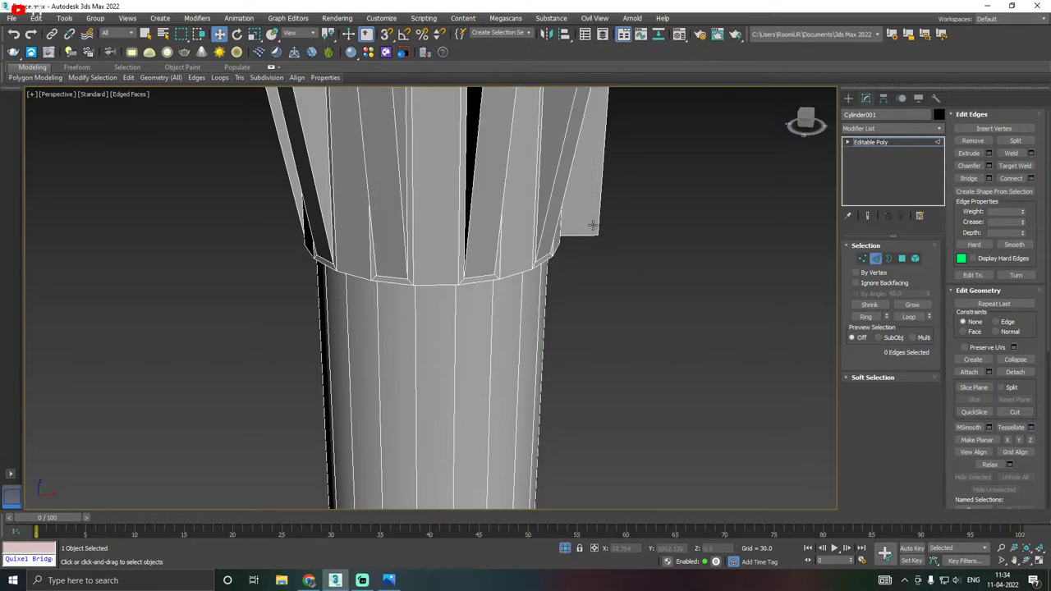
Remove the lower outer edges and vertices of the last three untapered ribs.
{"action": "left_click", "coordinate": [591, 234]}
{"action": "middle_click_drag", "start_coordinate": [591, 233], "coordinate": [515, 254], "text": "alt"}
{"action": "left_click", "coordinate": [597, 247]}
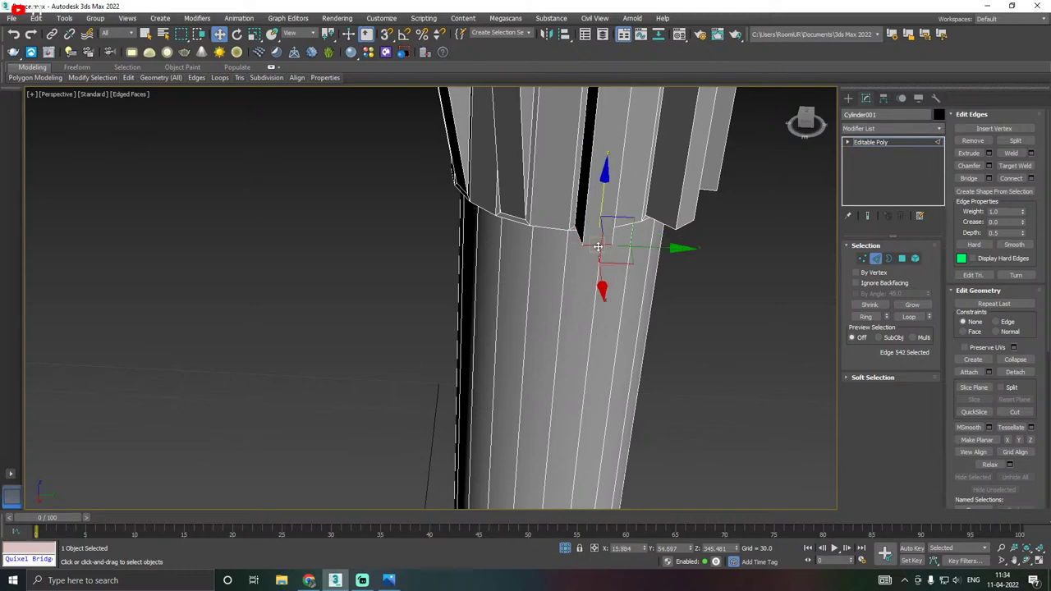
{"action": "middle_click_drag", "start_coordinate": [604, 246], "coordinate": [541, 270]}
{"action": "middle_click_drag", "start_coordinate": [635, 273], "coordinate": [559, 287]}
{"action": "middle_click_drag", "start_coordinate": [476, 284], "coordinate": [525, 290]}
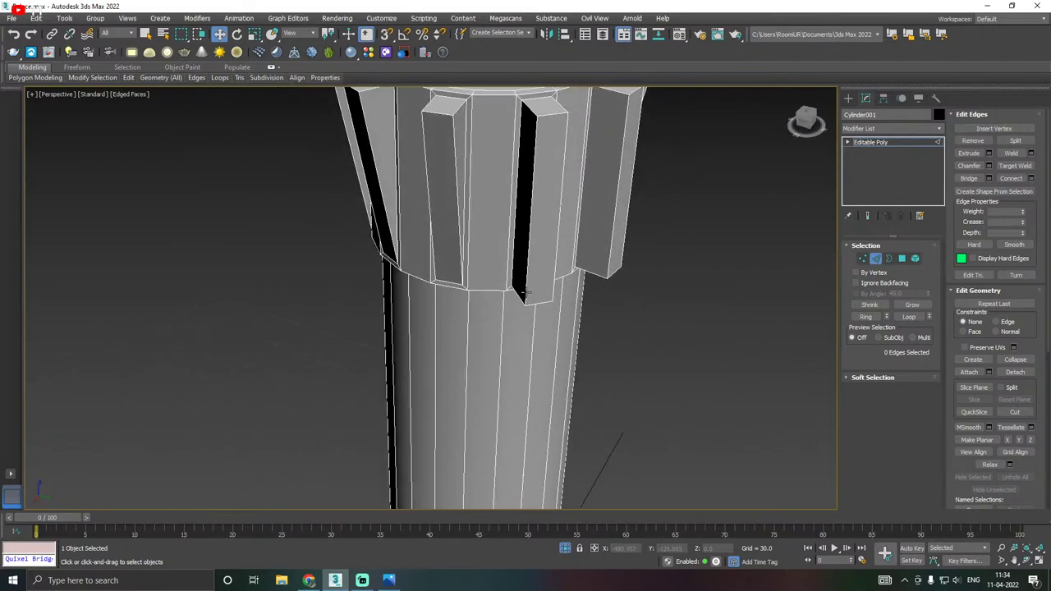
{"action": "left_click", "coordinate": [536, 304]}
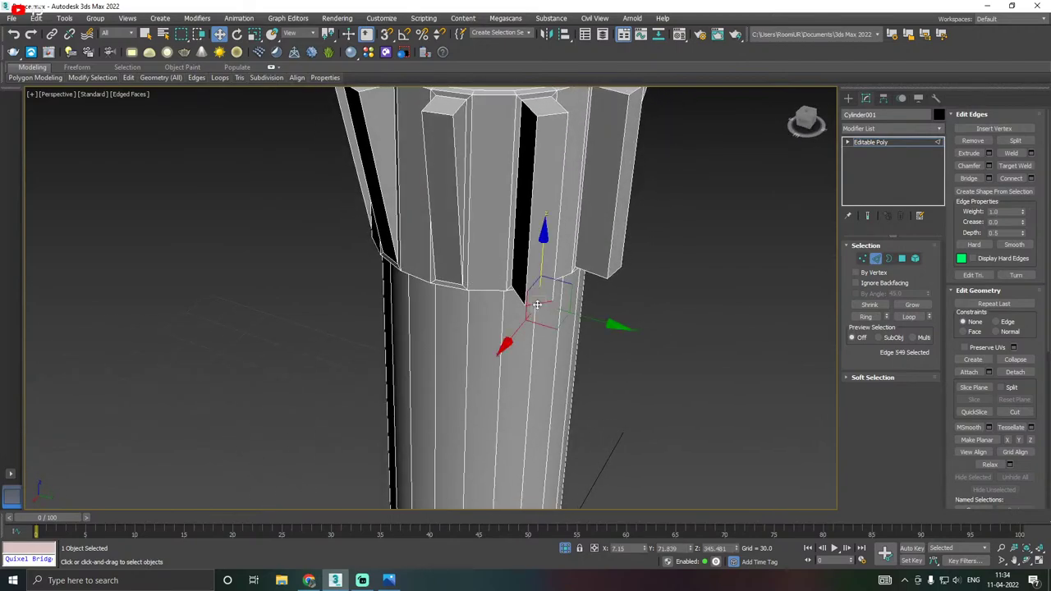
{"action": "left_click", "coordinate": [613, 271]}
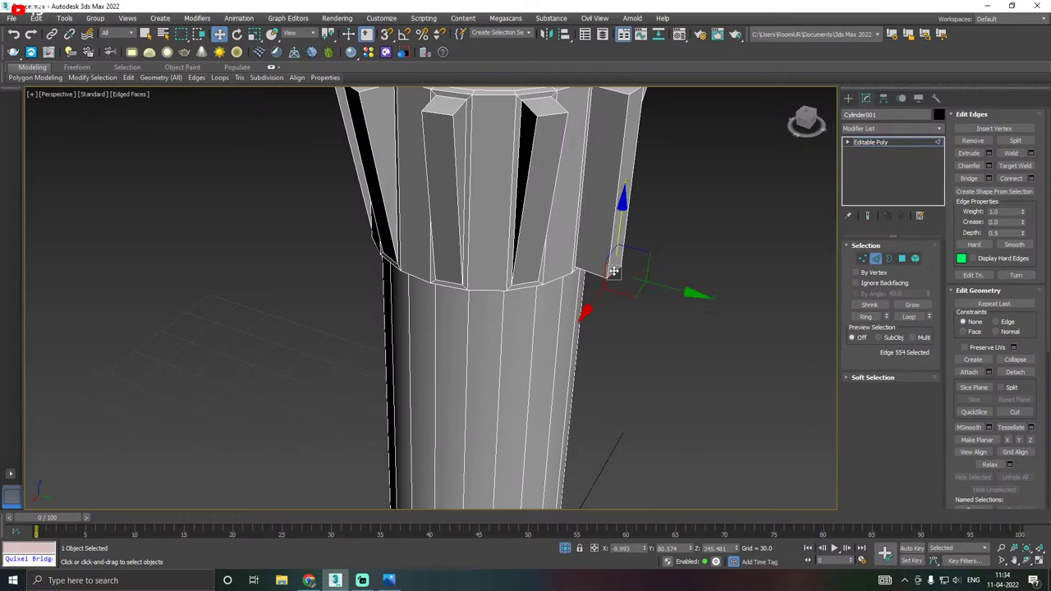
{"action": "key", "text": "ctrl+BackSpace"}
{"action": "left_click", "coordinate": [550, 256]}
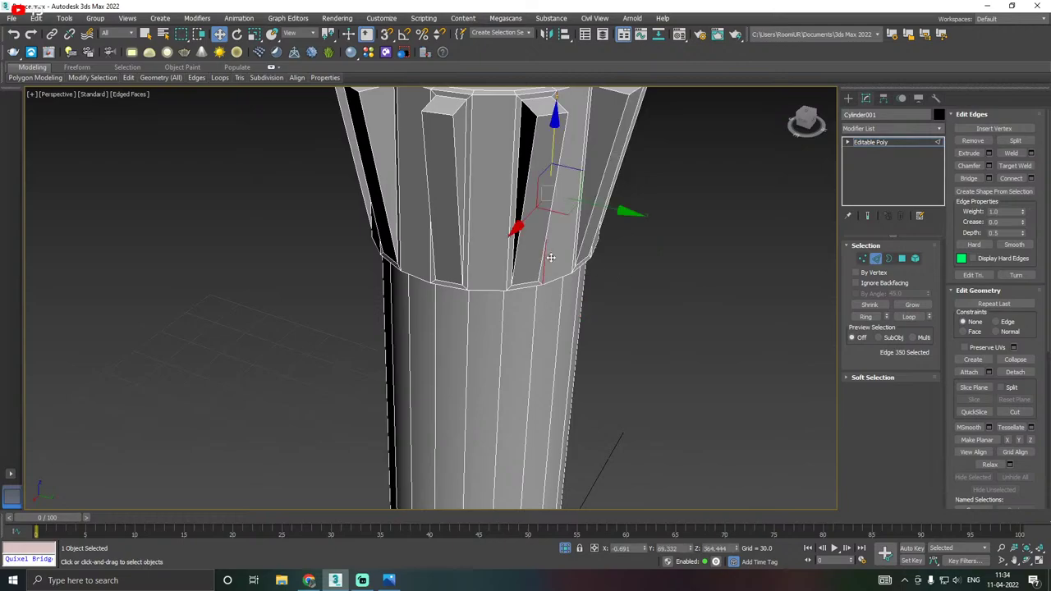
Look over the tapered ribs from above and switch to the Top view.
{"action": "middle_click_drag", "start_coordinate": [602, 270], "coordinate": [496, 285], "text": "alt"}
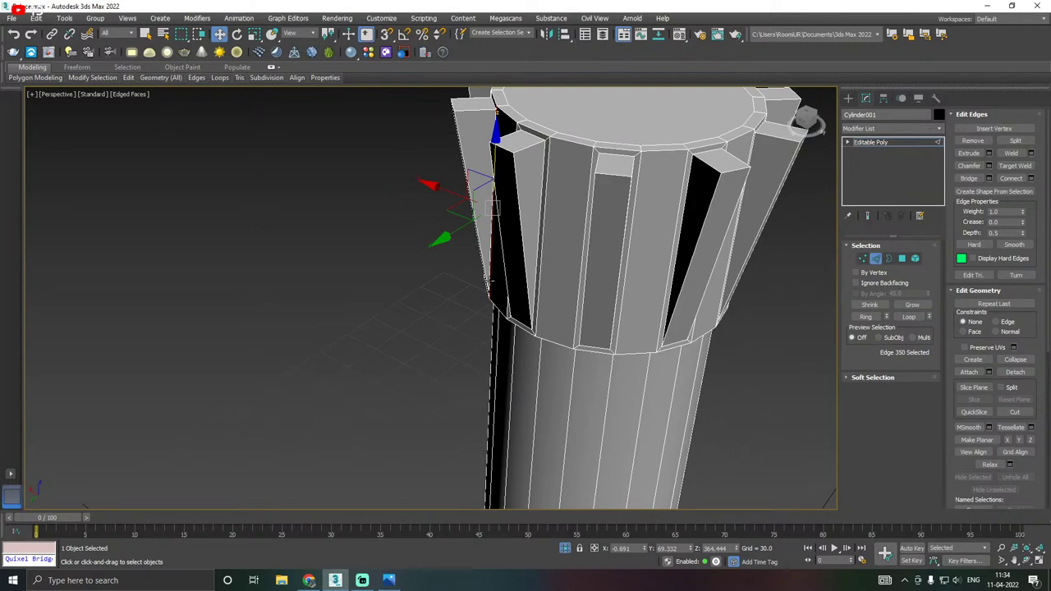
{"action": "scroll", "coordinate": [490, 280], "scroll_direction": "down", "scroll_amount": 2}
{"action": "middle_click_drag", "start_coordinate": [617, 276], "coordinate": [665, 328], "text": "alt"}
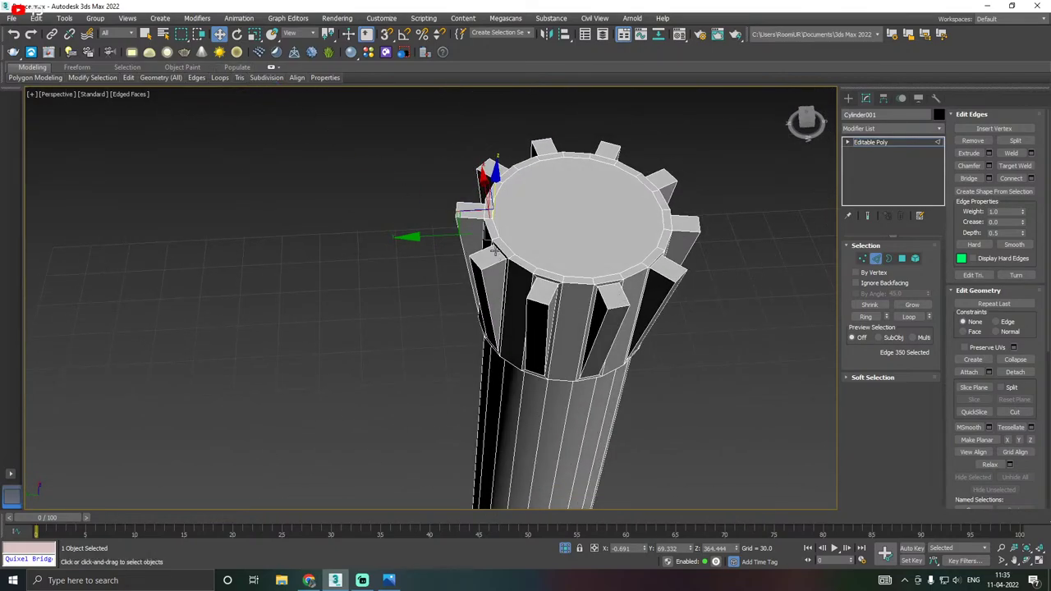
{"action": "middle_click_drag", "start_coordinate": [488, 253], "coordinate": [394, 261]}
{"action": "key", "text": "t"}
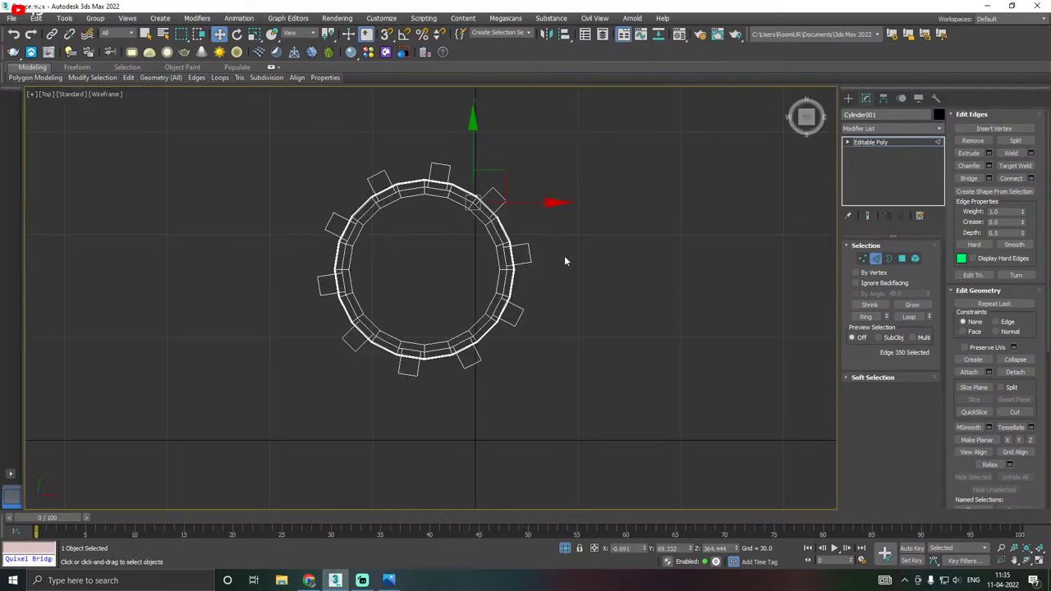
{"action": "left_click", "coordinate": [862, 258]}
{"action": "left_click_drag", "start_coordinate": [245, 217], "coordinate": [324, 324]}
{"action": "scroll", "coordinate": [324, 310], "scroll_direction": "up", "scroll_amount": 2}
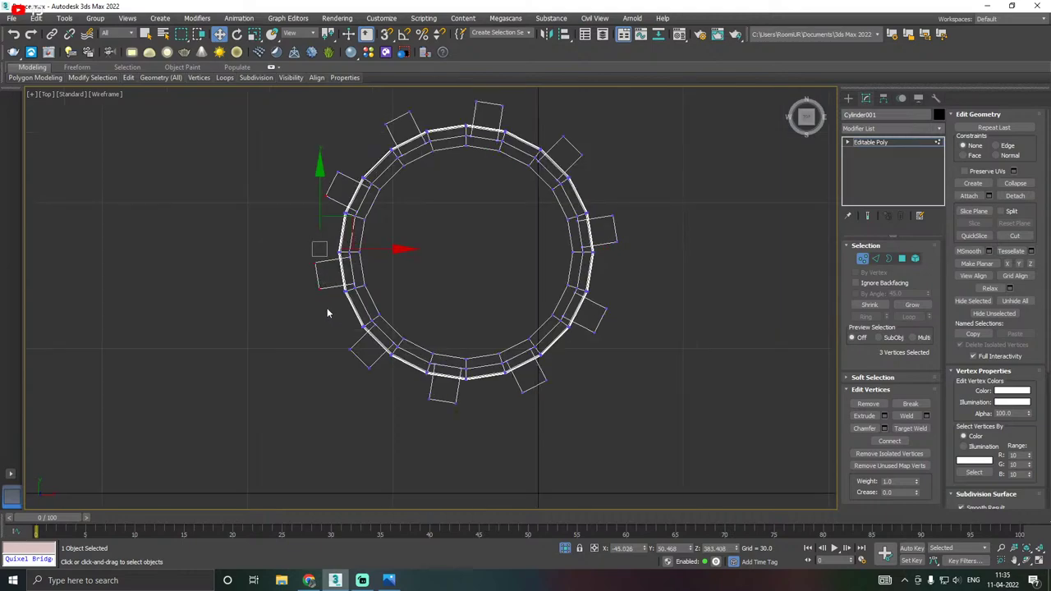
{"action": "left_click", "coordinate": [875, 258]}
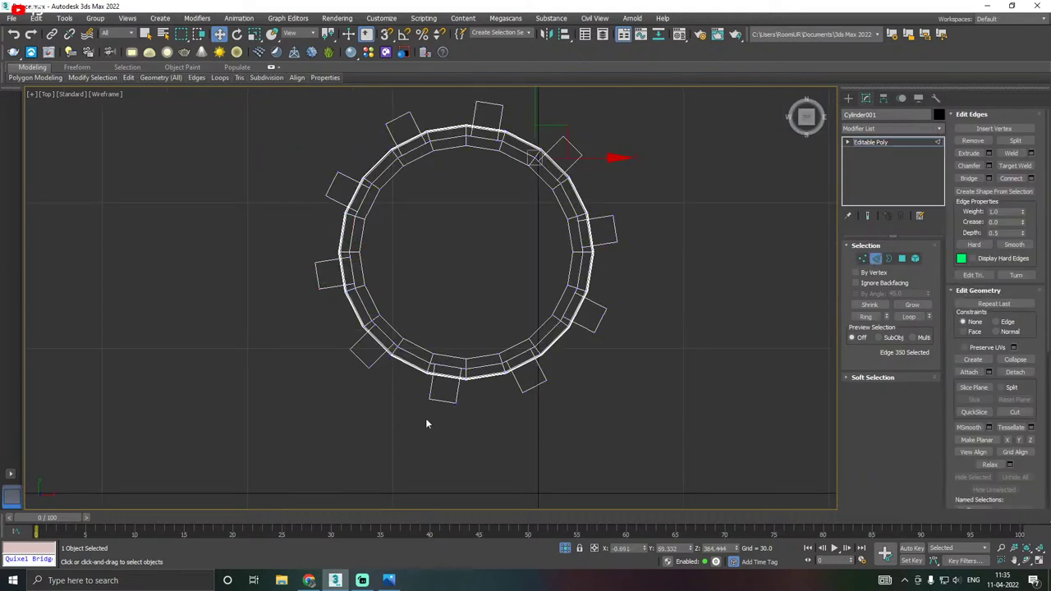
Select the upper outer edge of each of the ten ribs around the collar.
{"action": "left_click", "coordinate": [363, 365]}
{"action": "left_click", "coordinate": [537, 387], "text": "ctrl"}
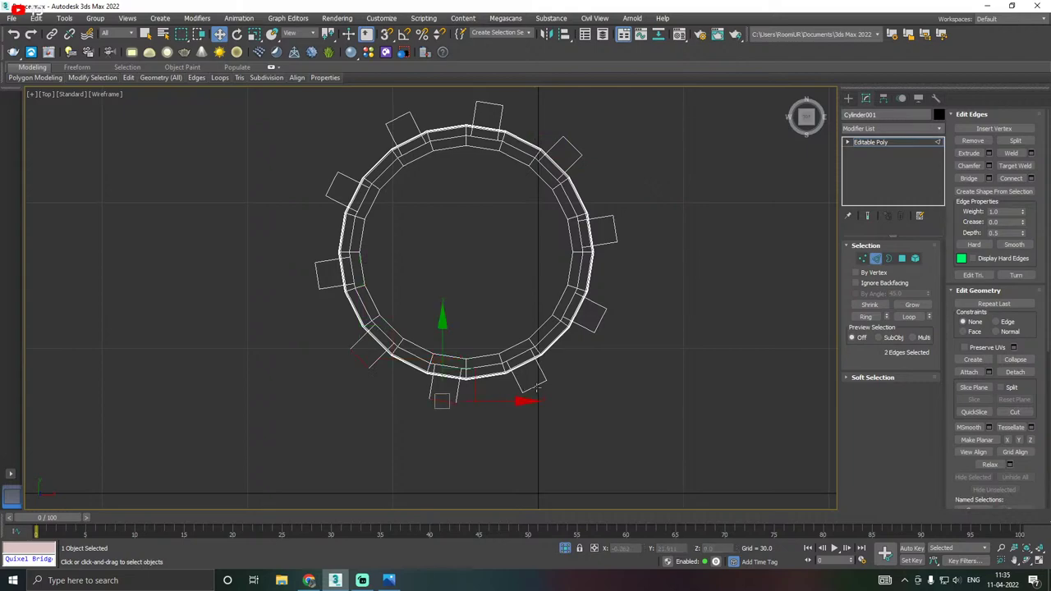
{"action": "left_click", "coordinate": [585, 334], "text": "ctrl"}
{"action": "left_click", "coordinate": [581, 304], "text": "ctrl"}
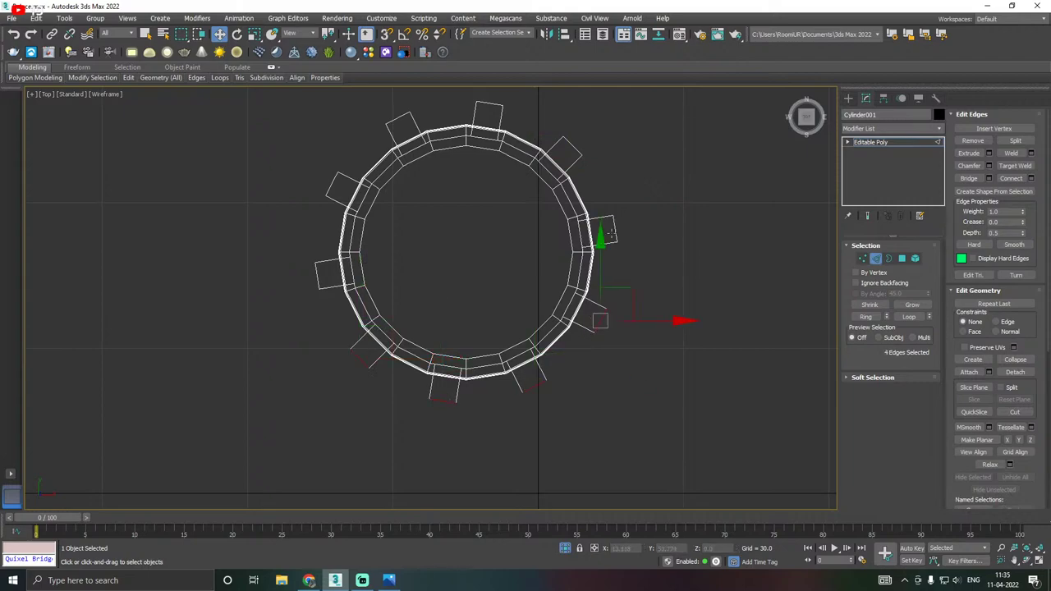
{"action": "left_click", "coordinate": [509, 144], "text": "ctrl"}
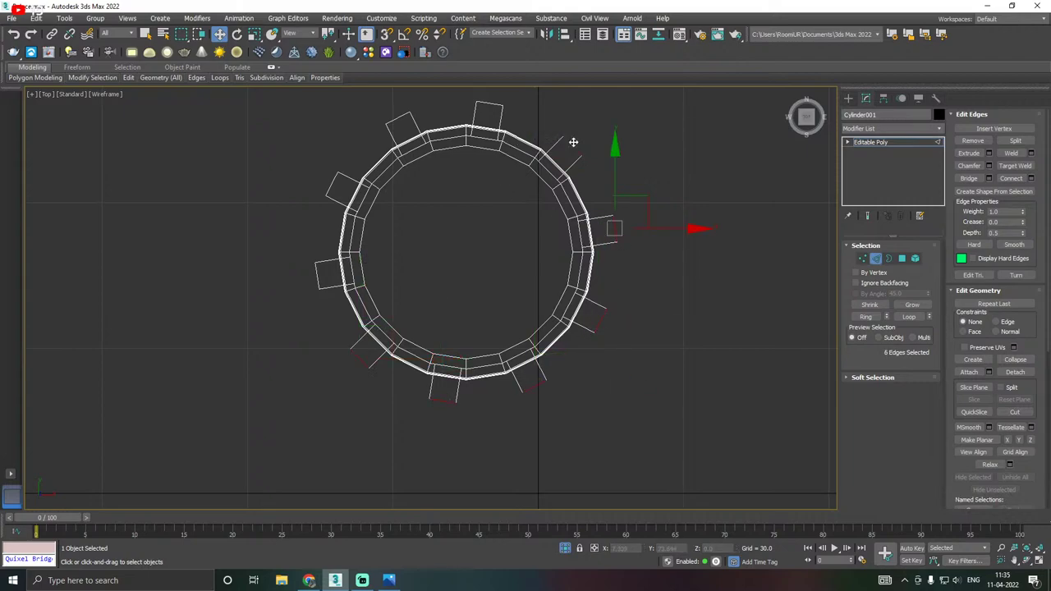
{"action": "left_click", "coordinate": [573, 142], "text": "ctrl"}
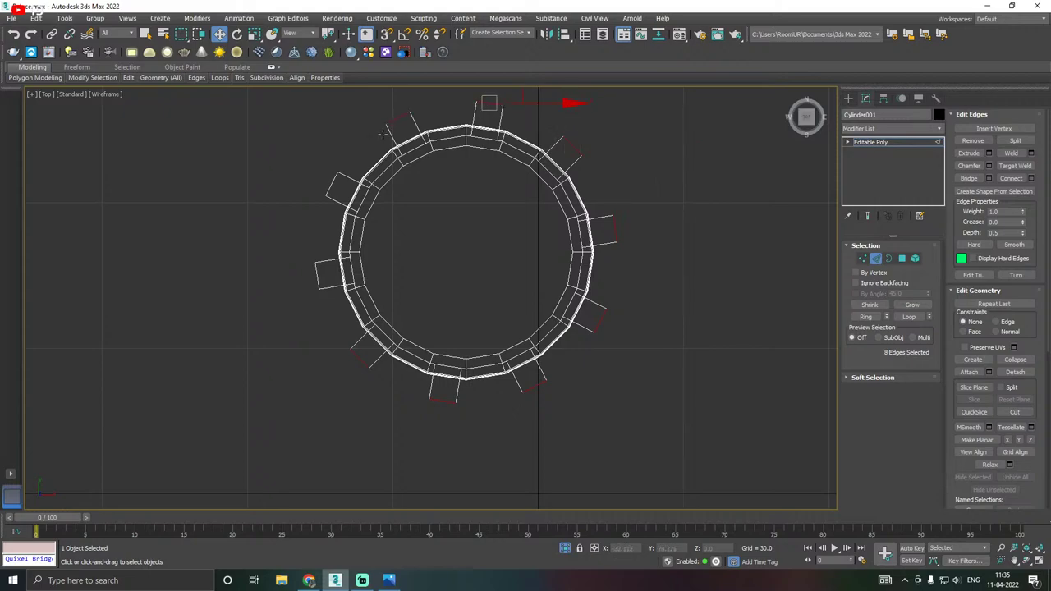
{"action": "left_click", "coordinate": [327, 187], "text": "ctrl"}
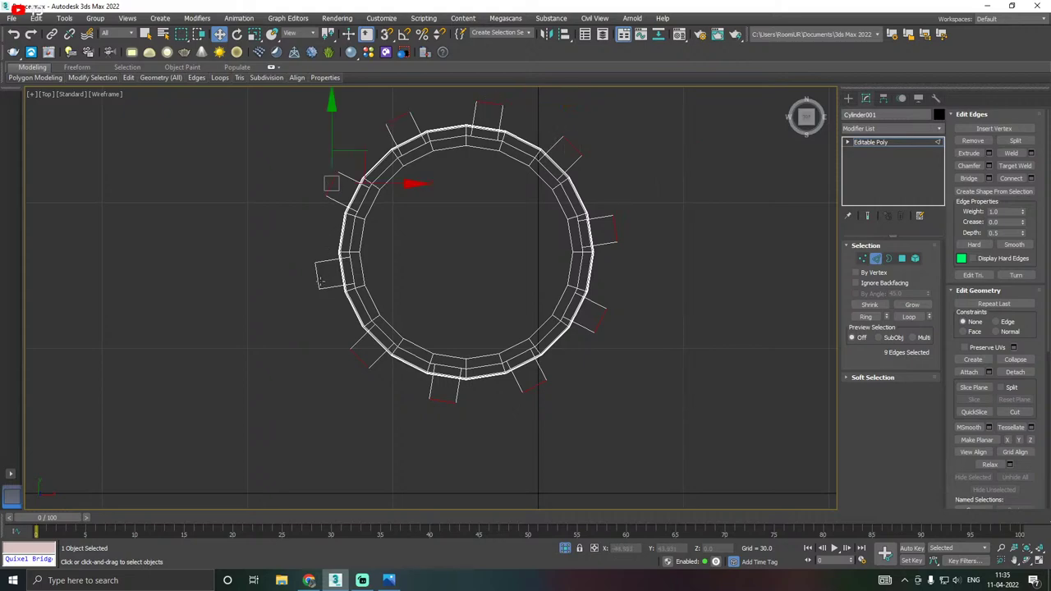
In the Perspective view, lower the ten selected rib edges to about mid-height of the collar so the ribs bulge outward.
{"action": "key", "text": "p"}
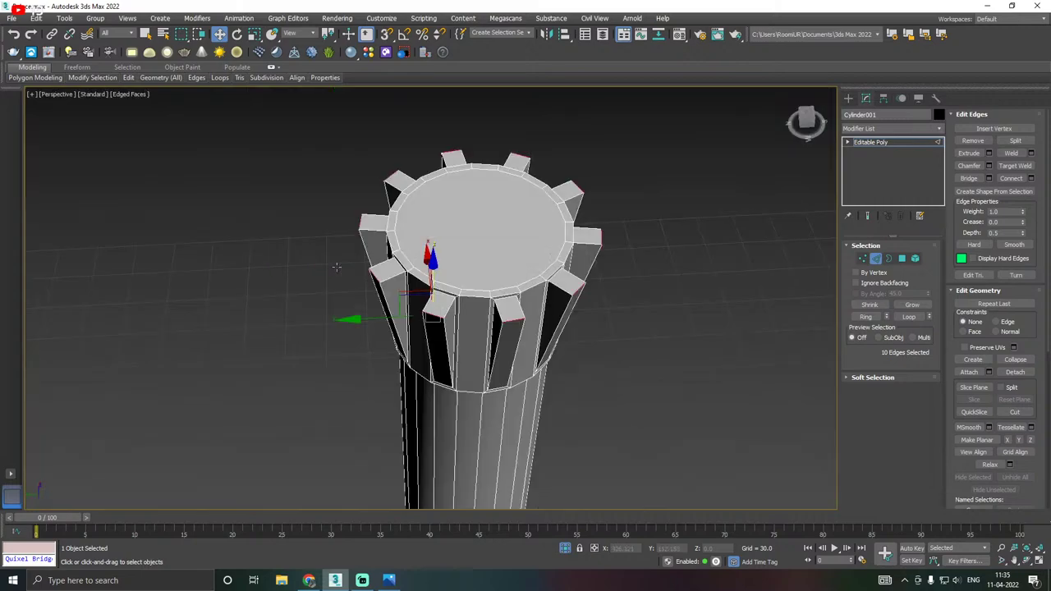
{"action": "middle_click_drag", "start_coordinate": [419, 293], "coordinate": [361, 234], "text": "alt"}
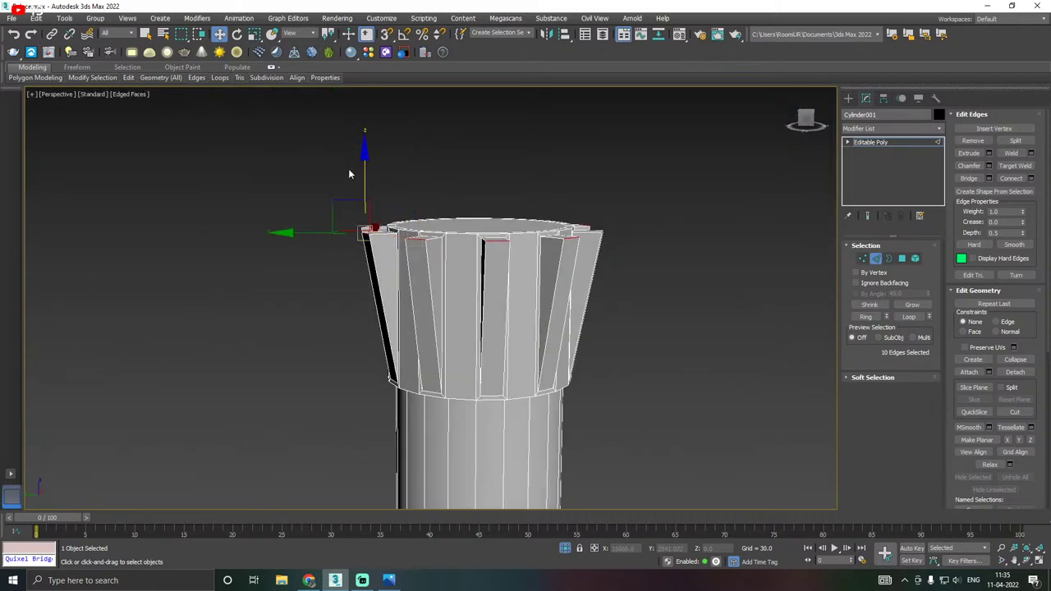
{"action": "left_click_drag", "start_coordinate": [362, 165], "coordinate": [364, 234]}
{"action": "middle_click_drag", "start_coordinate": [418, 237], "coordinate": [439, 214], "text": "alt"}
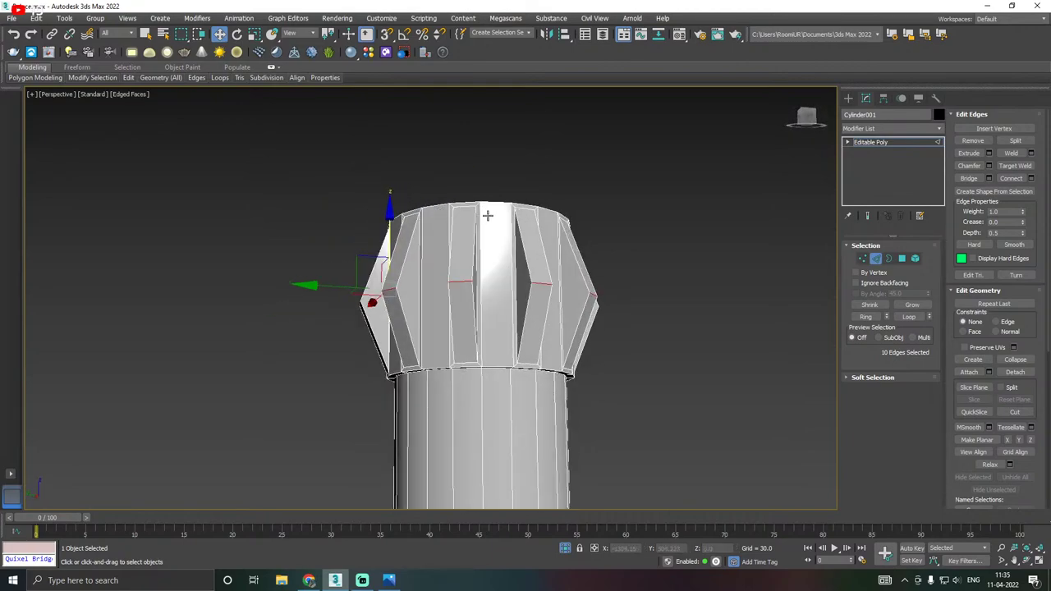
{"action": "left_click", "coordinate": [988, 165]}
{"action": "middle_click_drag", "start_coordinate": [444, 353], "coordinate": [424, 354], "text": "alt"}
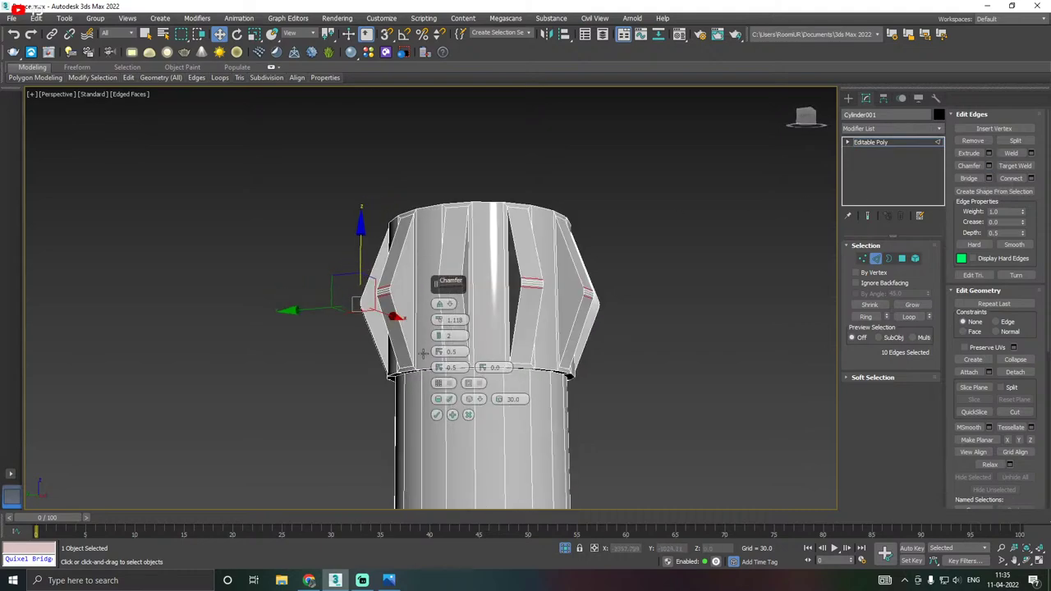
{"action": "left_click_drag", "start_coordinate": [440, 321], "coordinate": [440, 265]}
{"action": "middle_click_drag", "start_coordinate": [478, 267], "coordinate": [498, 287], "text": "alt"}
{"action": "left_click", "coordinate": [470, 416]}
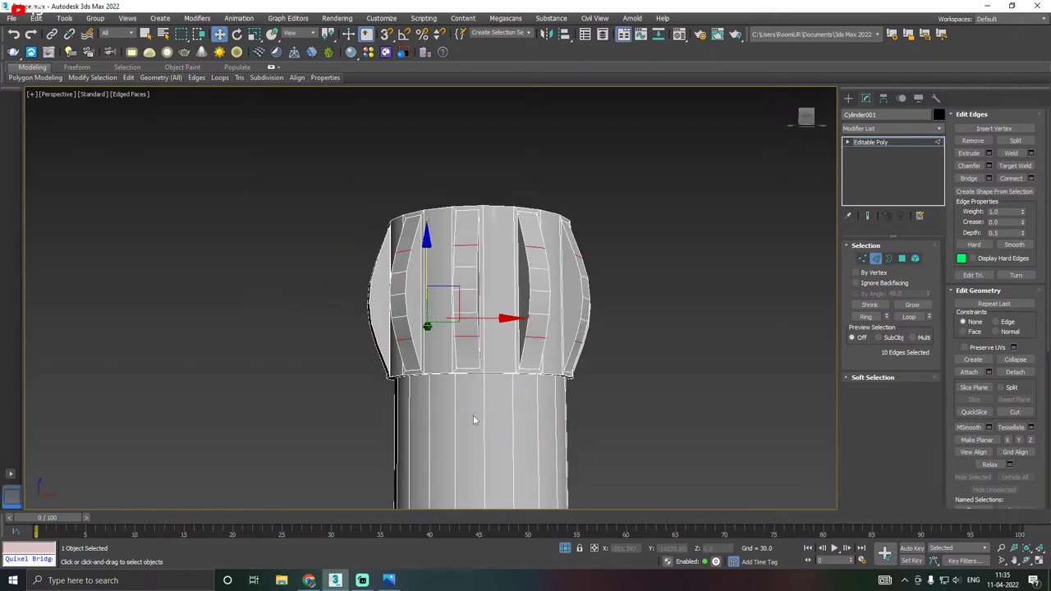
Raise the ten selected rib edges from mid-height to just below the collar's top so the ribs flare outward.
{"action": "middle_click_drag", "start_coordinate": [477, 367], "coordinate": [382, 342], "text": "alt"}
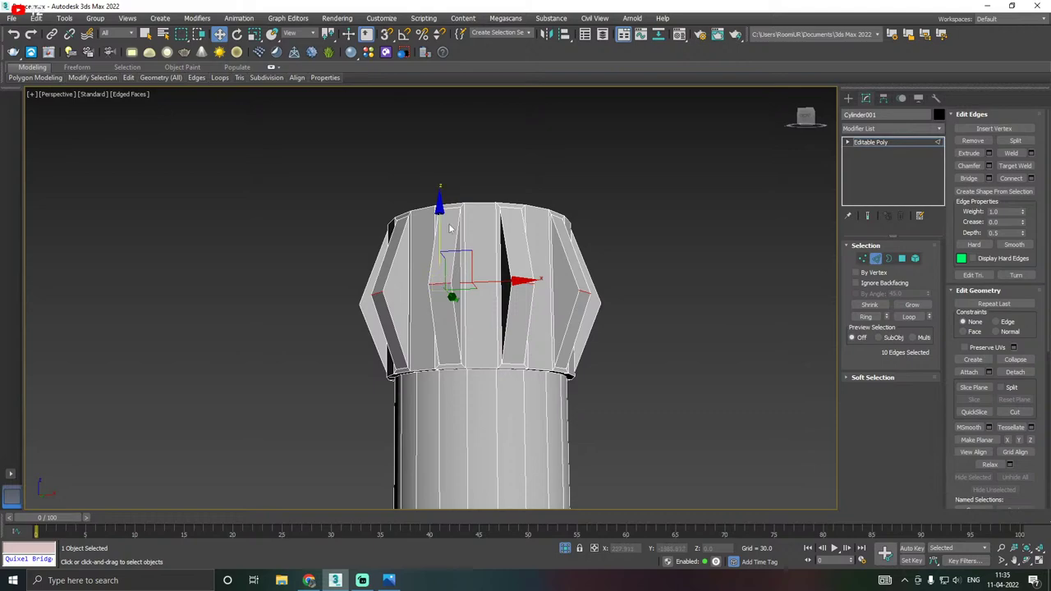
{"action": "left_click_drag", "start_coordinate": [438, 233], "coordinate": [427, 170]}
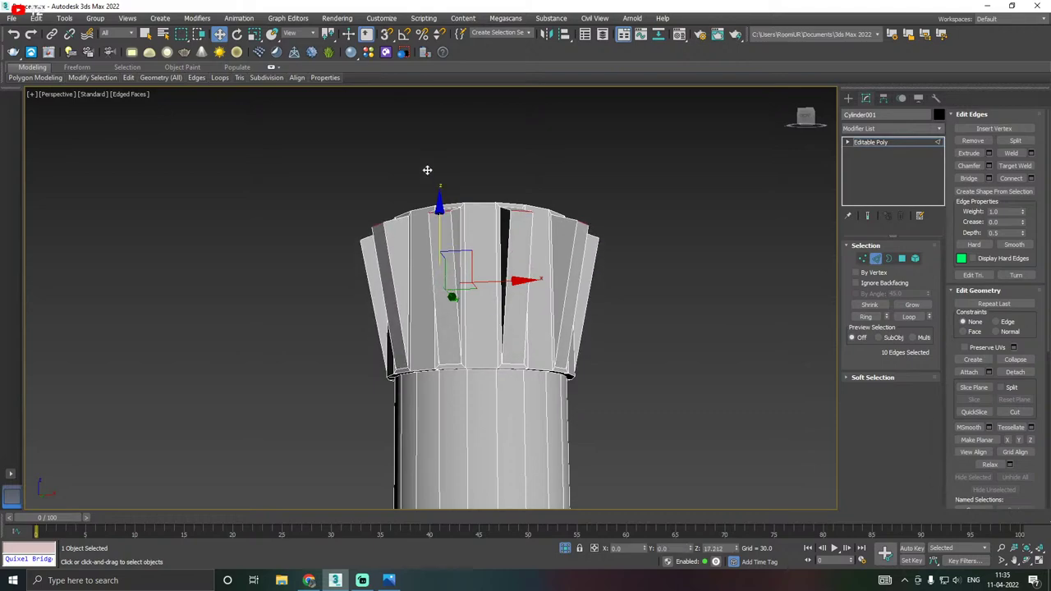
{"action": "mouse_move", "coordinate": [427, 170]}
{"action": "left_mouse_down"}
{"action": "mouse_move", "coordinate": [439, 224]}
{"action": "mouse_move", "coordinate": [429, 172]}
{"action": "left_mouse_up"}
{"action": "middle_click_drag", "start_coordinate": [490, 178], "coordinate": [378, 210], "text": "alt"}
{"action": "left_click_drag", "start_coordinate": [378, 212], "coordinate": [376, 223]}
{"action": "key", "text": "r"}
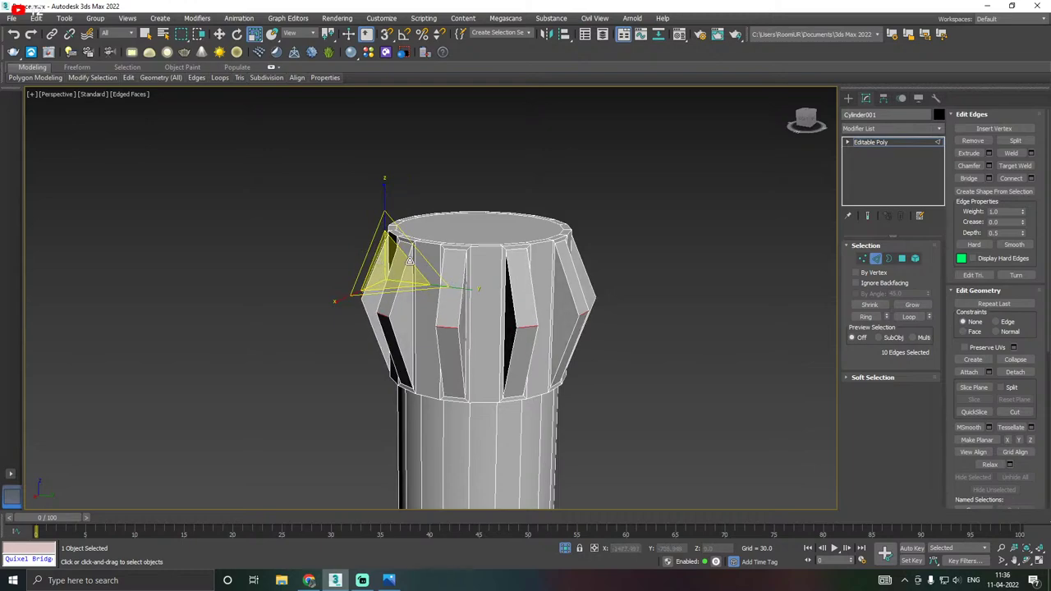
{"action": "key", "text": "w"}
{"action": "middle_click_drag", "start_coordinate": [408, 261], "coordinate": [387, 262], "text": "alt"}
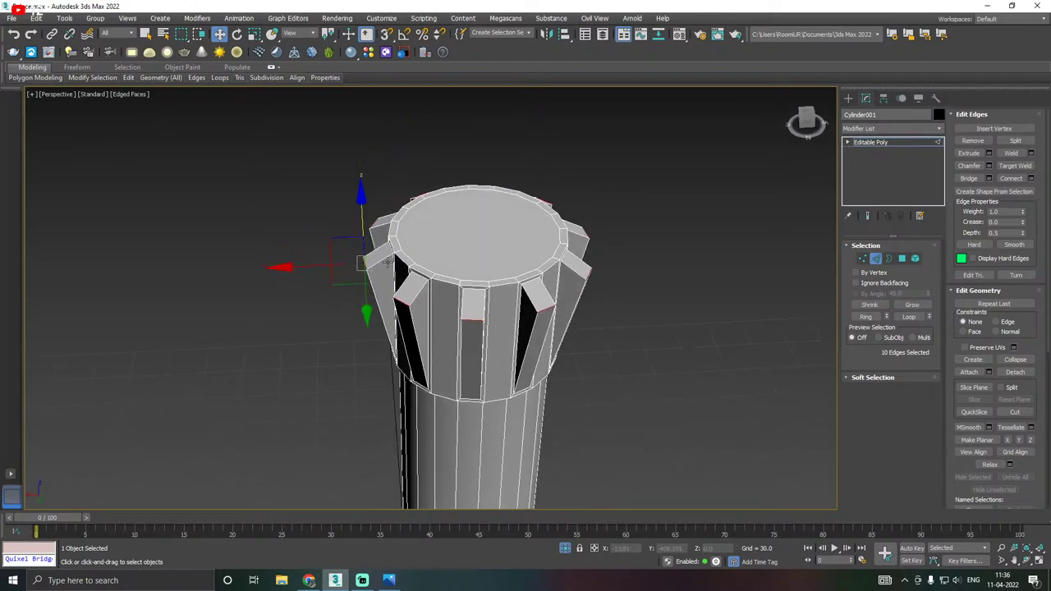
Chamfer the ten upper rib edges with an amount of about 0.894 and 2 segments.
{"action": "left_click", "coordinate": [988, 165]}
{"action": "middle_click_drag", "start_coordinate": [547, 289], "coordinate": [439, 268], "text": "alt"}
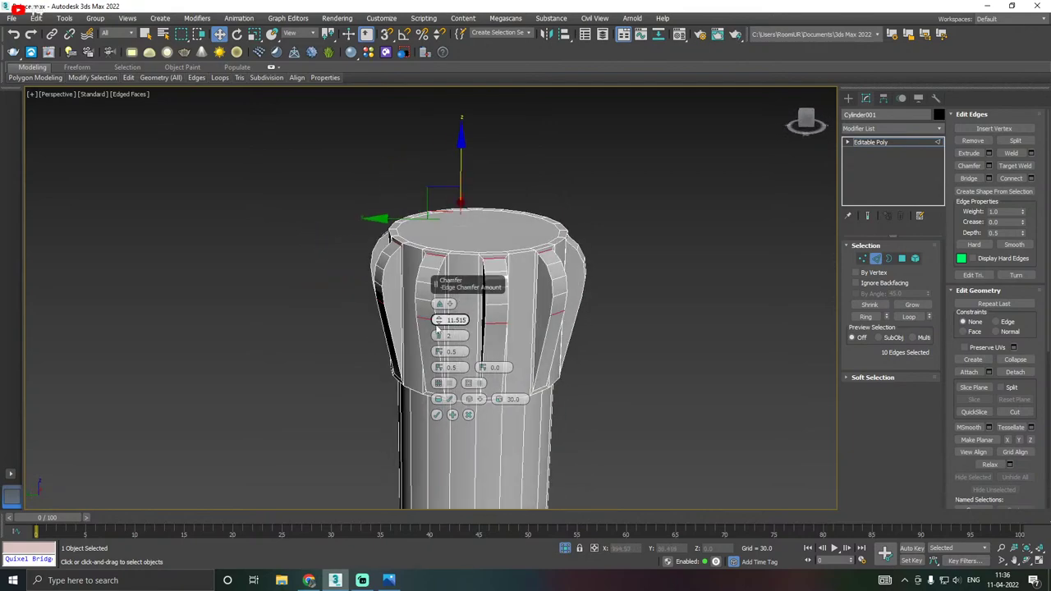
{"action": "left_click_drag", "start_coordinate": [436, 323], "coordinate": [448, 364]}
{"action": "middle_click_drag", "start_coordinate": [559, 336], "coordinate": [531, 344], "text": "alt"}
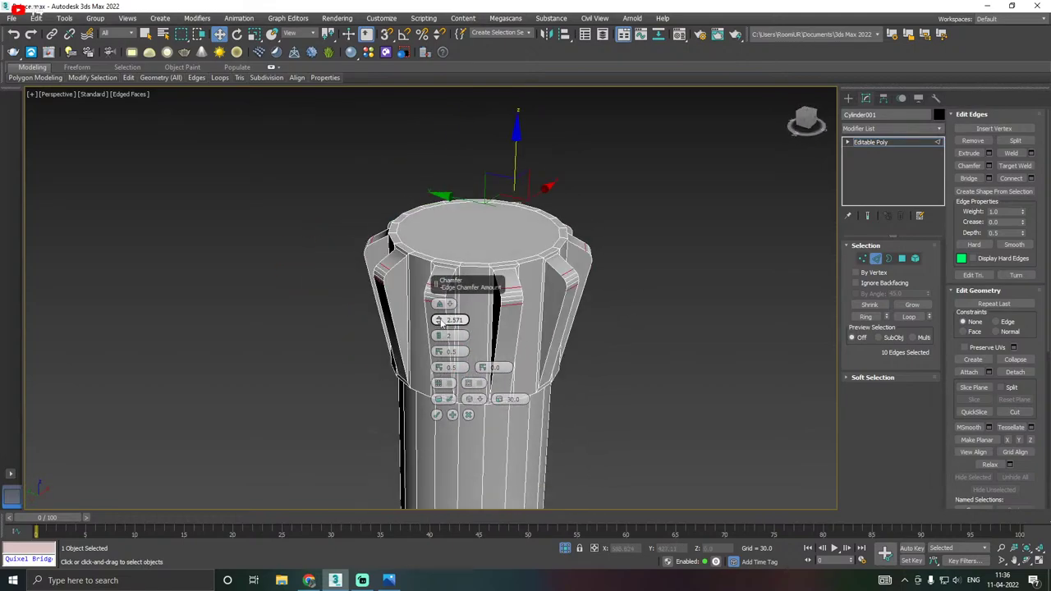
{"action": "left_click_drag", "start_coordinate": [439, 321], "coordinate": [444, 326]}
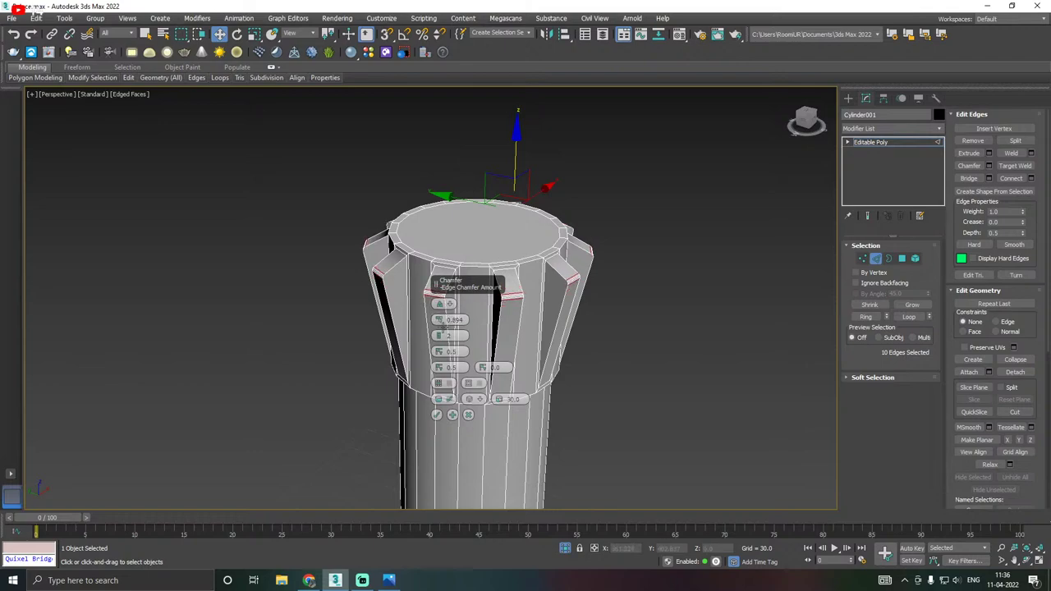
{"action": "left_click", "coordinate": [436, 415]}
Select the vertices around the collar's lower rim in the Front view and scale them inward uniformly in the Perspective view.
{"action": "middle_click_drag", "start_coordinate": [436, 423], "coordinate": [494, 358], "text": "alt"}
{"action": "key", "text": "f"}
{"action": "scroll", "coordinate": [471, 412], "scroll_direction": "down", "scroll_amount": 5}
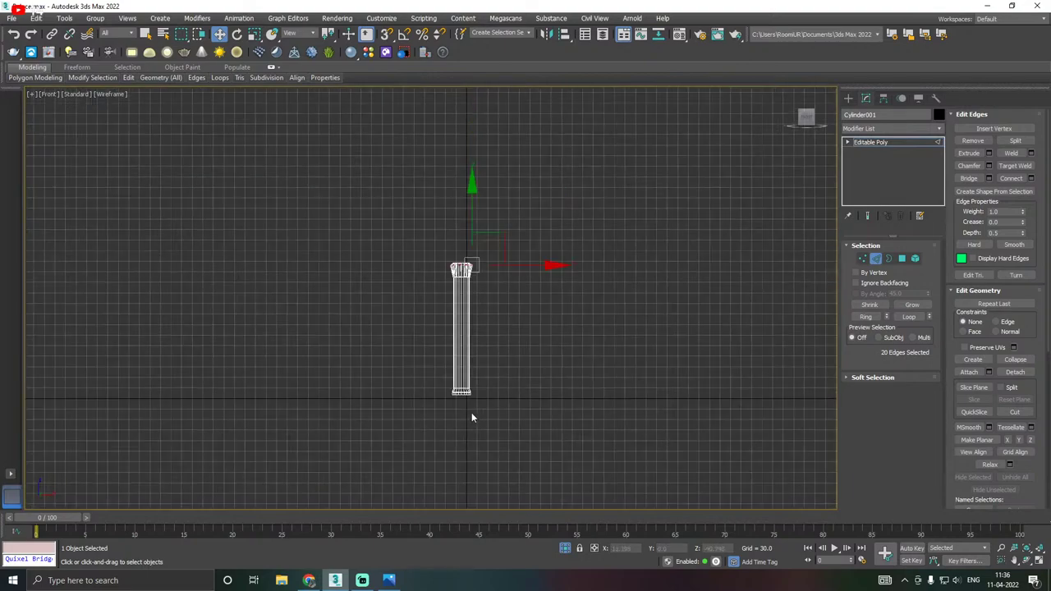
{"action": "scroll", "coordinate": [449, 272], "scroll_direction": "up", "scroll_amount": 3}
{"action": "scroll", "coordinate": [483, 271], "scroll_direction": "up", "scroll_amount": 4}
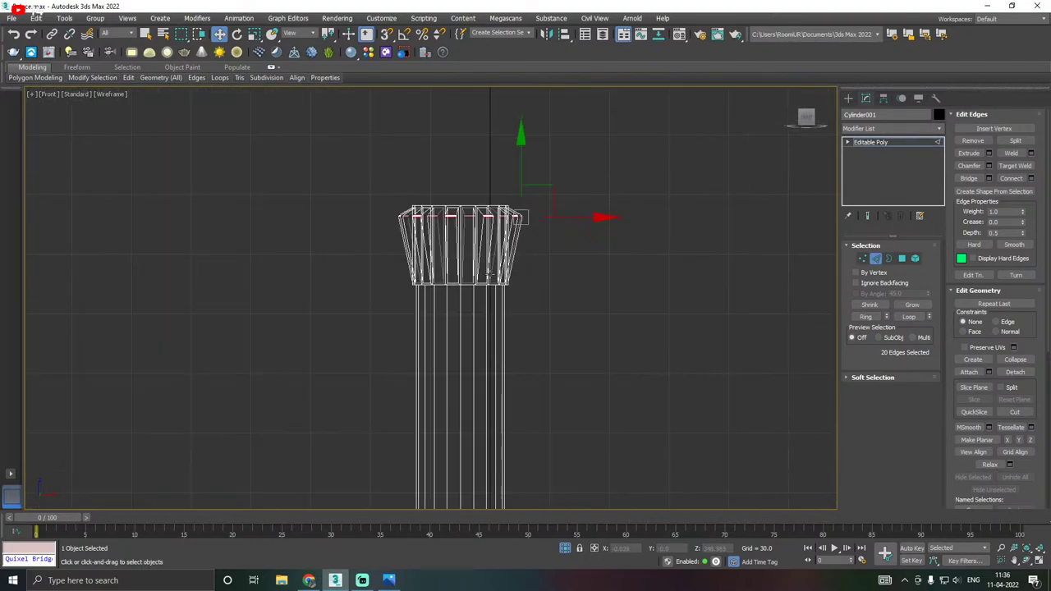
{"action": "left_click", "coordinate": [862, 260]}
{"action": "scroll", "coordinate": [522, 269], "scroll_direction": "up", "scroll_amount": 4}
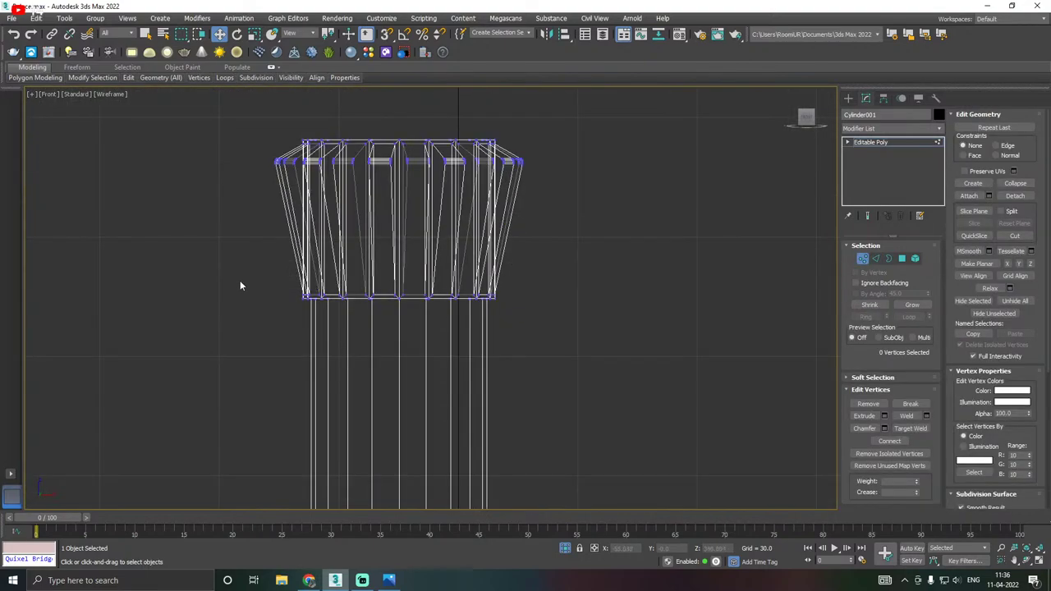
{"action": "left_click_drag", "start_coordinate": [620, 362], "coordinate": [619, 362]}
{"action": "key", "text": "p"}
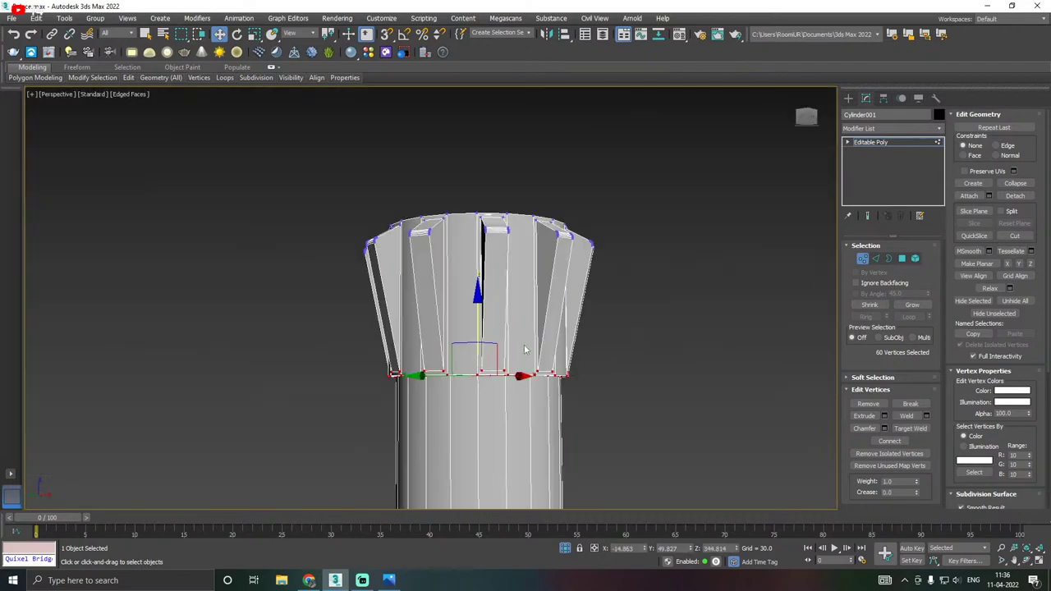
{"action": "key", "text": "r"}
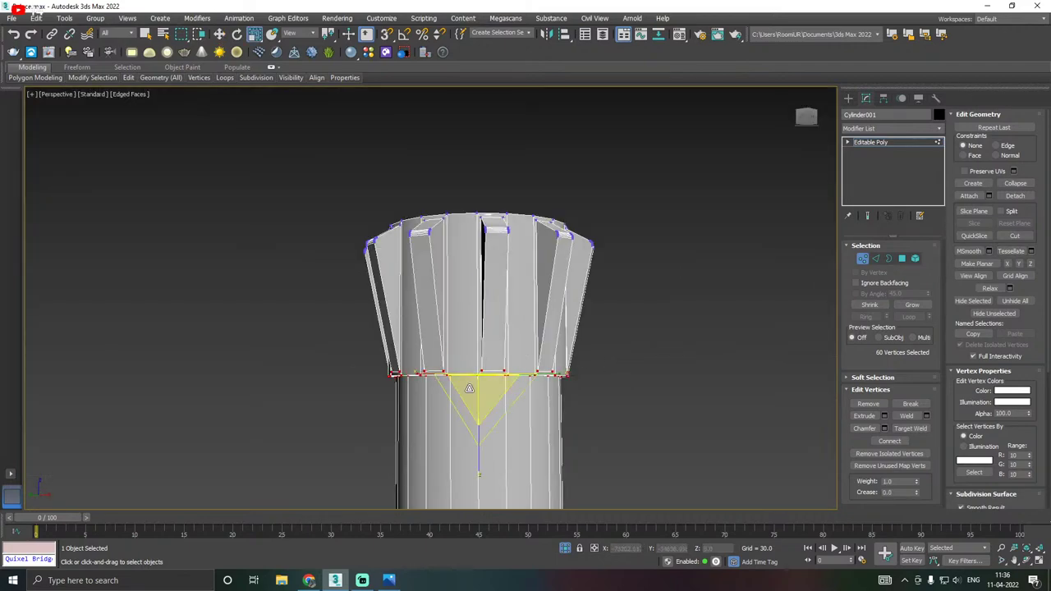
{"action": "left_click_drag", "start_coordinate": [472, 387], "coordinate": [459, 343]}
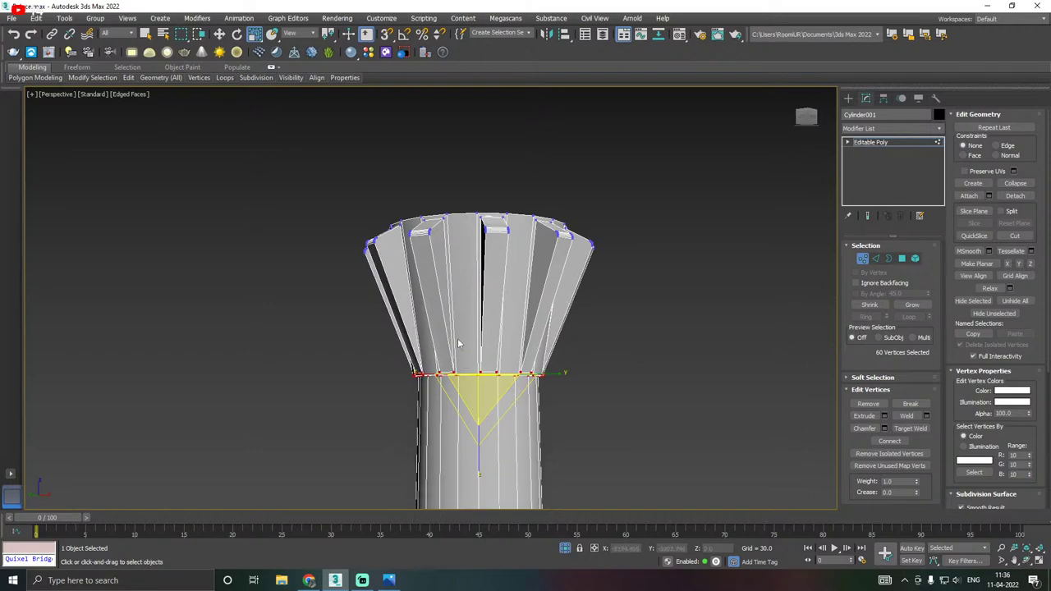
Select the edge loop where the shaft meets the collar and lower it by about 4.5 units to form a sloped band.
{"action": "scroll", "coordinate": [470, 322], "scroll_direction": "down", "scroll_amount": 4}
{"action": "middle_click_drag", "start_coordinate": [471, 325], "coordinate": [506, 300], "text": "alt"}
{"action": "middle_click_drag", "start_coordinate": [505, 374], "coordinate": [385, 300], "text": "alt"}
{"action": "scroll", "coordinate": [517, 324], "scroll_direction": "up", "scroll_amount": 5}
{"action": "key", "text": "w"}
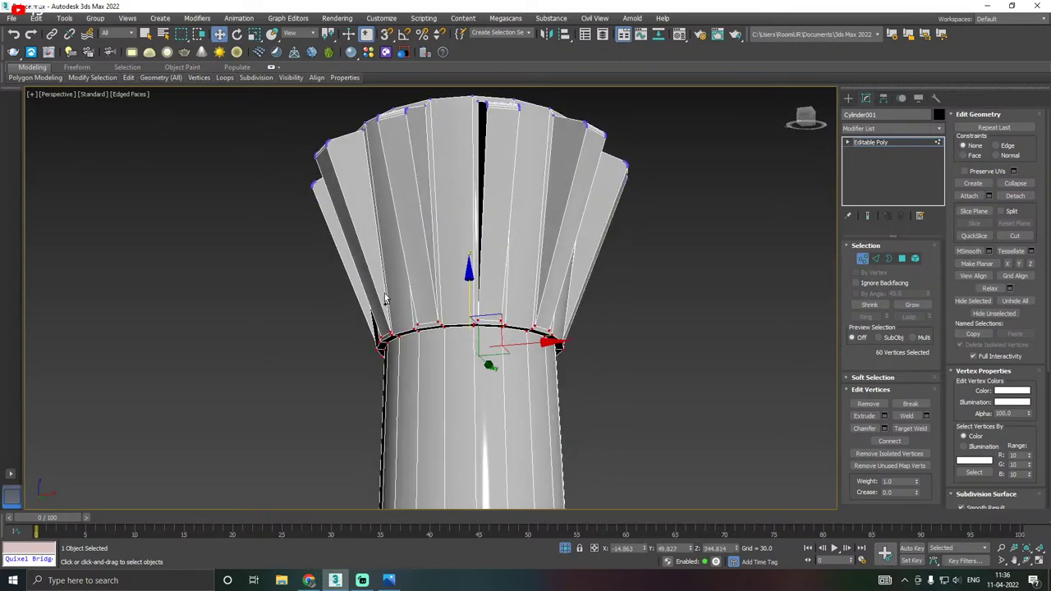
{"action": "scroll", "coordinate": [386, 300], "scroll_direction": "up", "scroll_amount": 5}
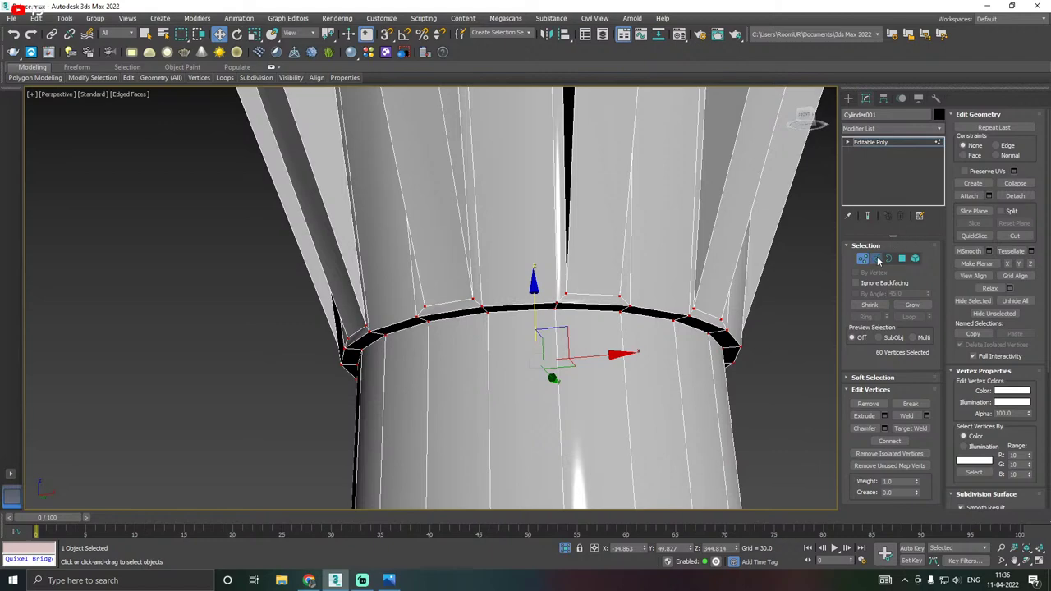
{"action": "left_click", "coordinate": [875, 259]}
{"action": "double_click", "coordinate": [535, 307]}
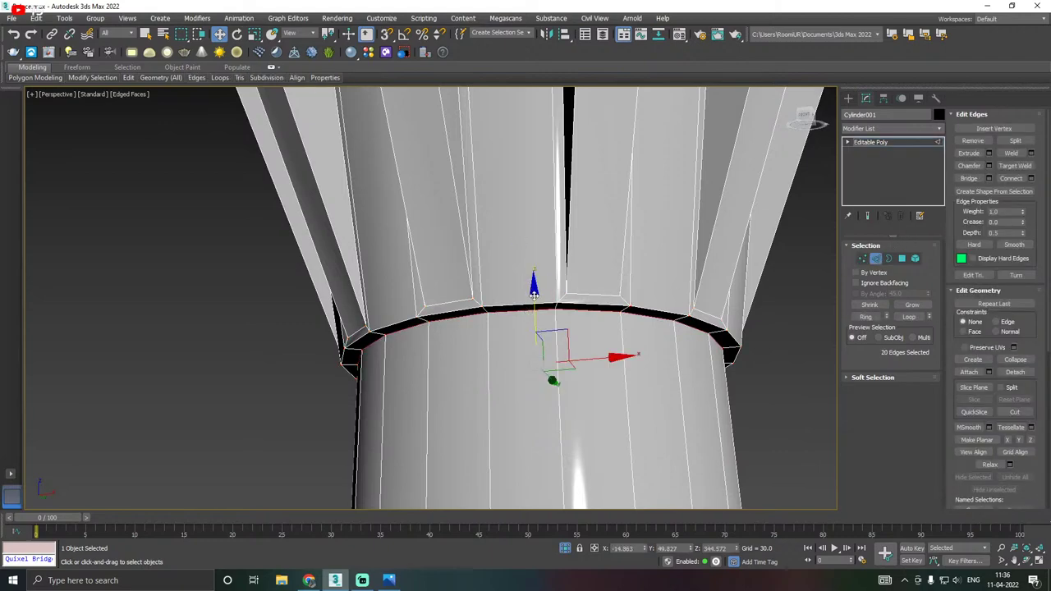
{"action": "left_click_drag", "start_coordinate": [534, 294], "coordinate": [534, 344]}
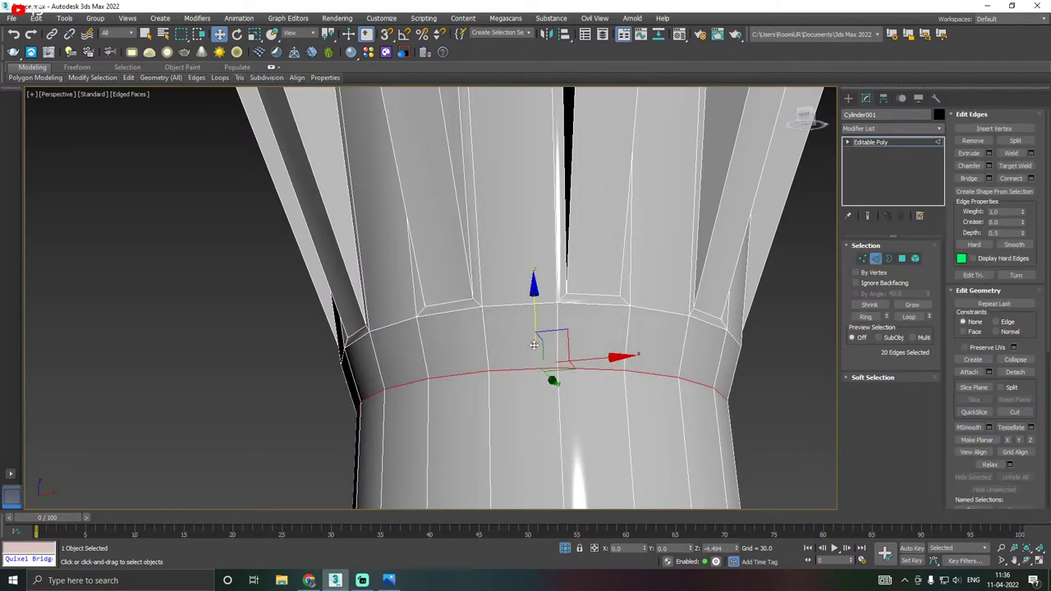
Raise the band's lower edge loop by about 2 units and leave edge editing.
{"action": "scroll", "coordinate": [511, 297], "scroll_direction": "down", "scroll_amount": 5}
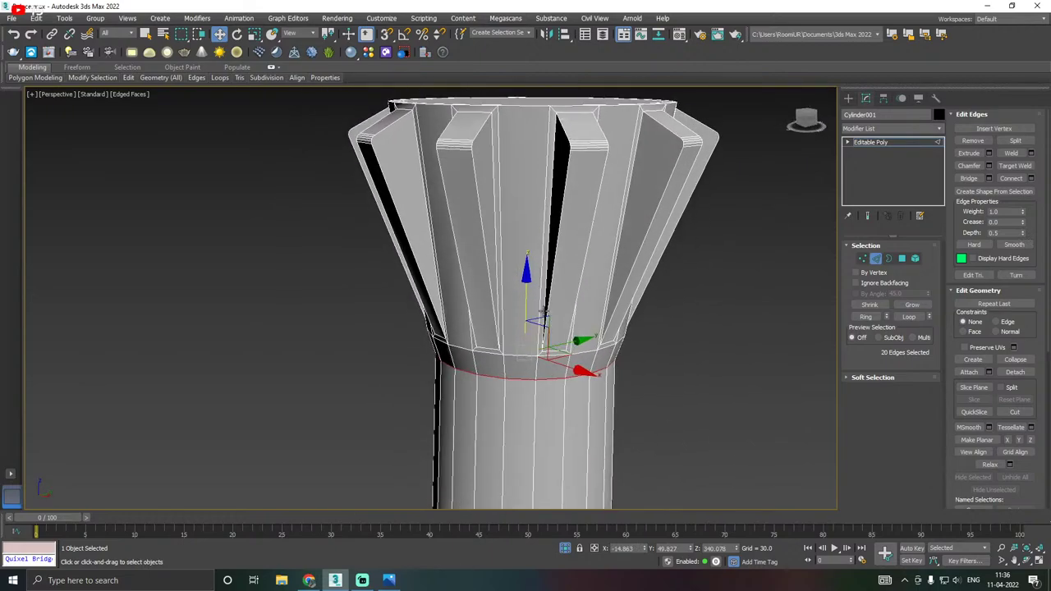
{"action": "scroll", "coordinate": [482, 274], "scroll_direction": "down", "scroll_amount": 3}
{"action": "middle_click_drag", "start_coordinate": [549, 278], "coordinate": [493, 274], "text": "alt"}
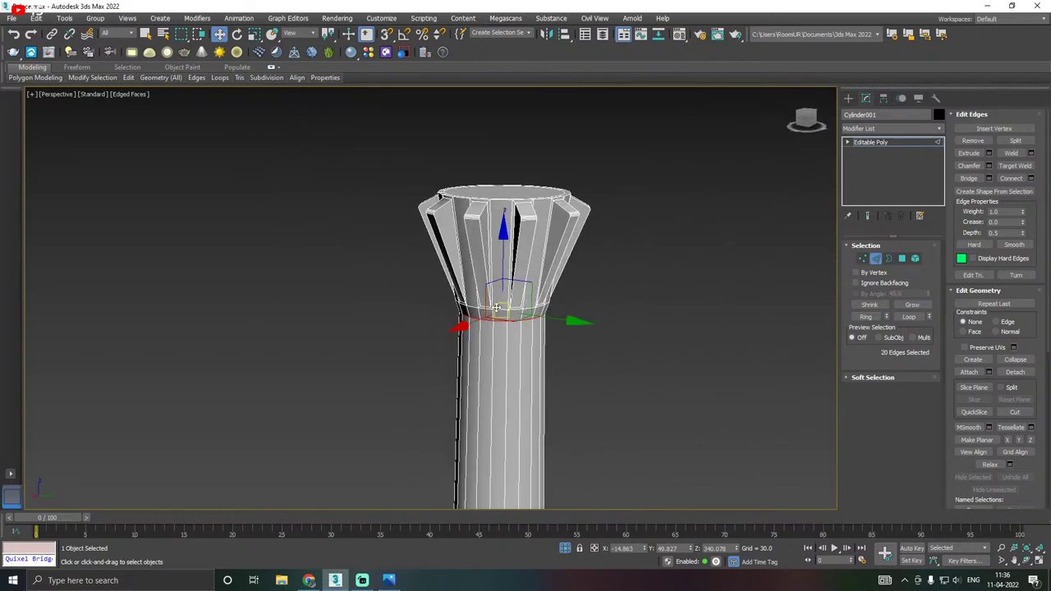
{"action": "scroll", "coordinate": [497, 307], "scroll_direction": "up", "scroll_amount": 5}
{"action": "left_click_drag", "start_coordinate": [519, 269], "coordinate": [518, 251]}
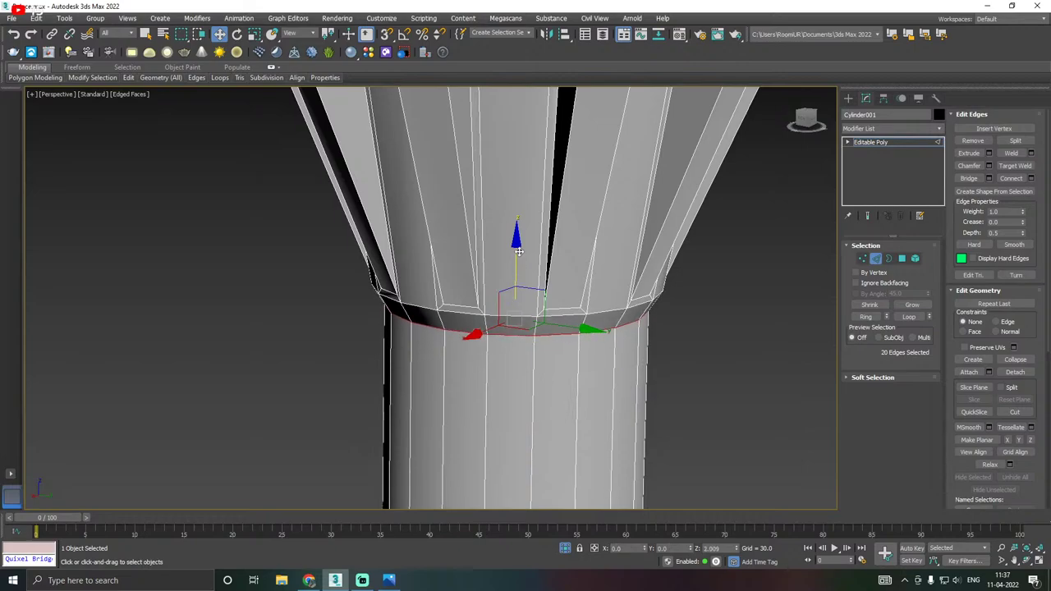
{"action": "scroll", "coordinate": [518, 251], "scroll_direction": "down", "scroll_amount": 3}
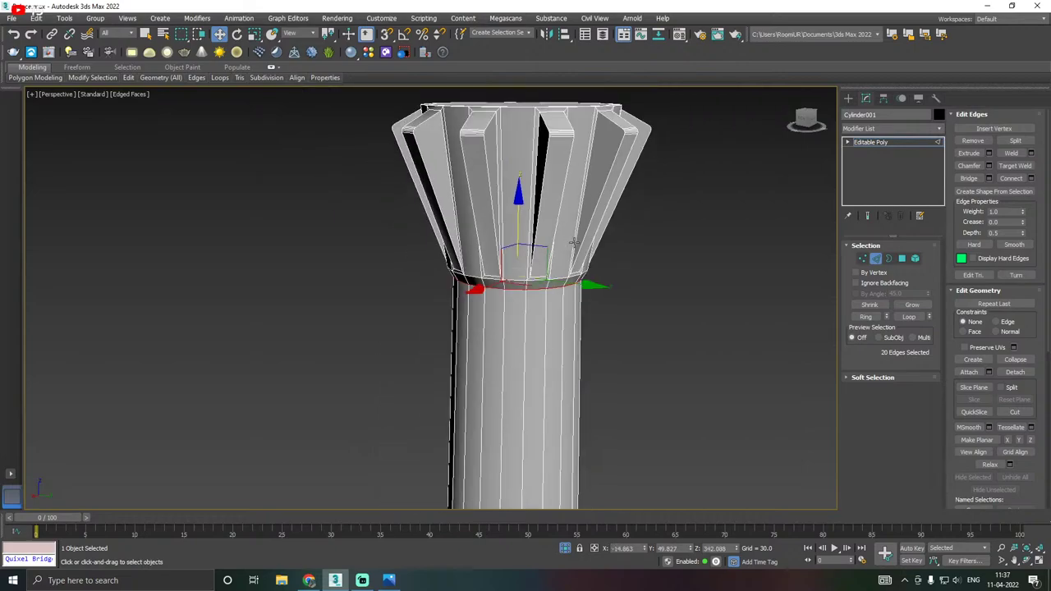
{"action": "scroll", "coordinate": [573, 240], "scroll_direction": "down", "scroll_amount": 3}
{"action": "left_click", "coordinate": [885, 143]}
End the shaft's isolation and scale the stepped cap up uniformly to about 97%.
{"action": "scroll", "coordinate": [458, 150], "scroll_direction": "down", "scroll_amount": 2}
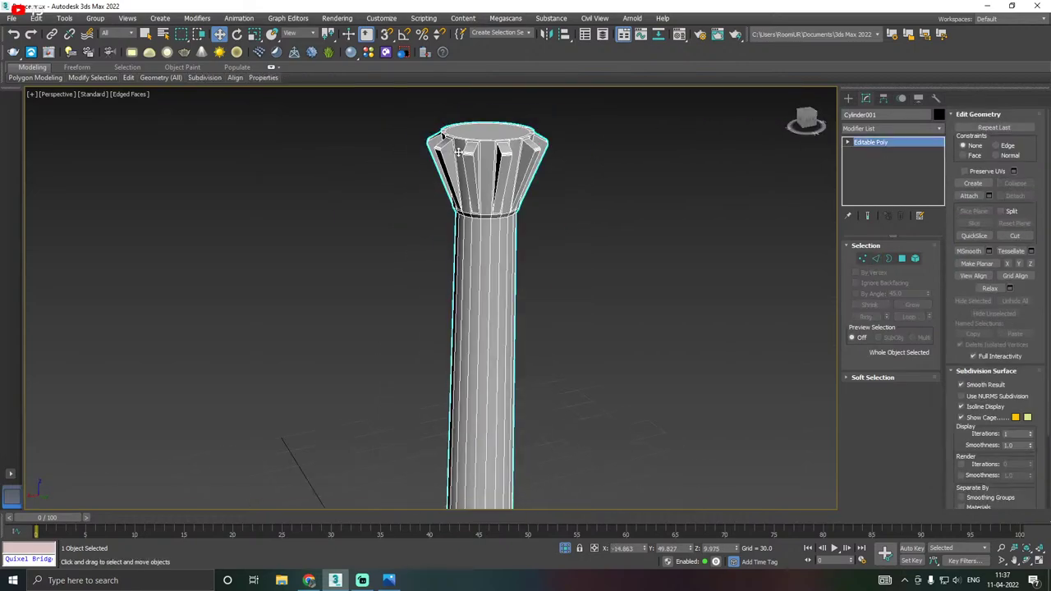
{"action": "scroll", "coordinate": [458, 150], "scroll_direction": "down", "scroll_amount": 3}
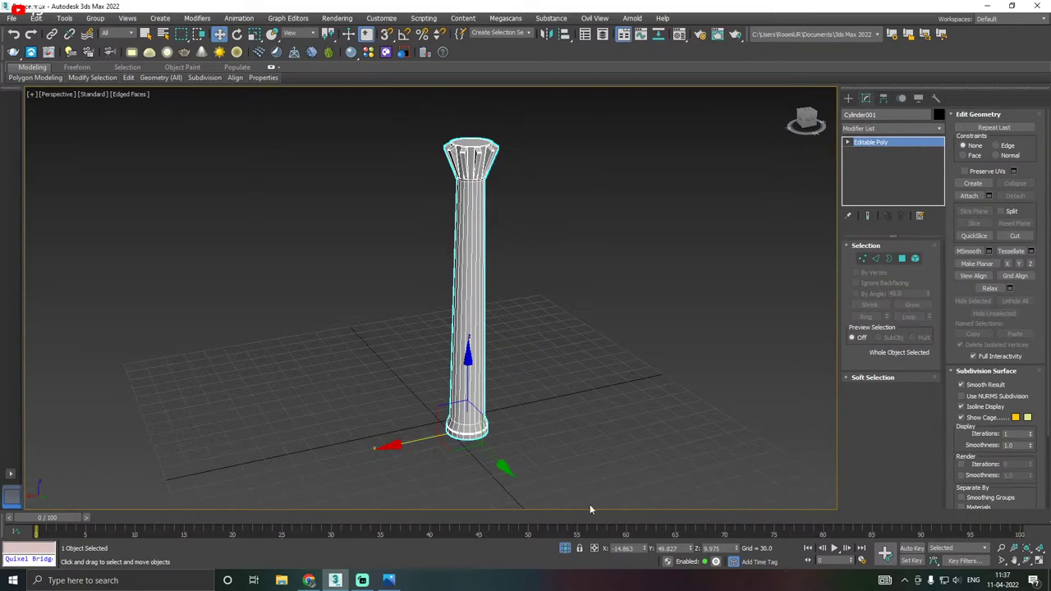
{"action": "scroll", "coordinate": [516, 495], "scroll_direction": "up", "scroll_amount": 5}
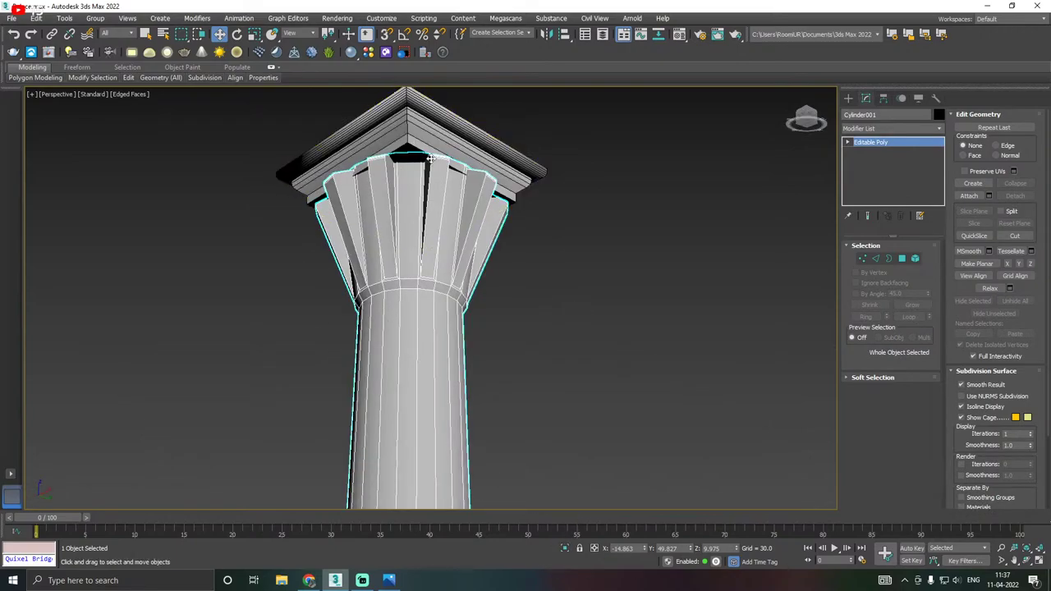
{"action": "middle_click_drag", "start_coordinate": [431, 159], "coordinate": [469, 230]}
{"action": "left_click", "coordinate": [460, 211]}
{"action": "key", "text": "r"}
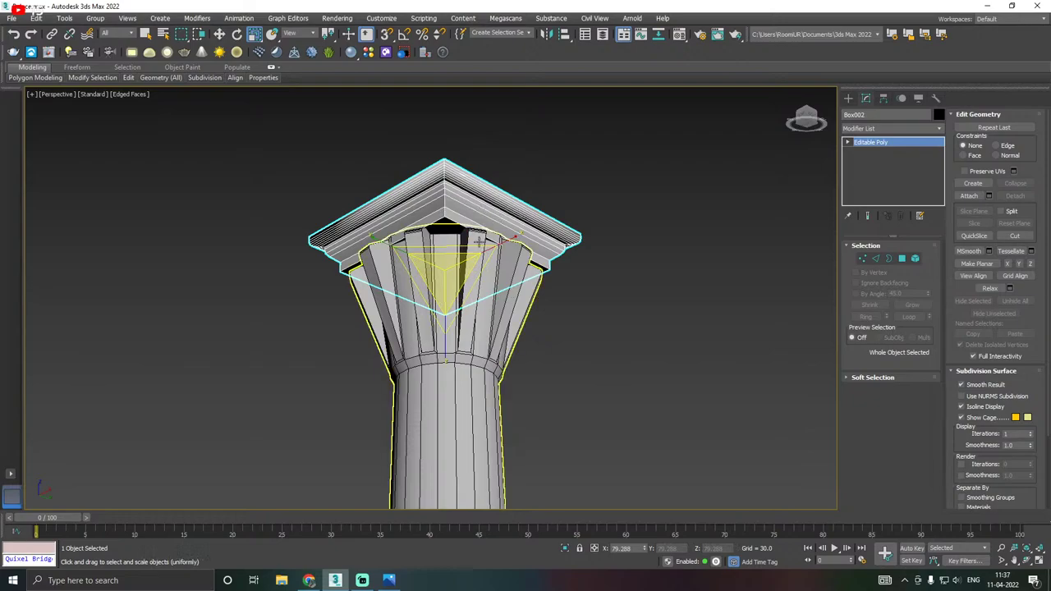
{"action": "left_click_drag", "start_coordinate": [447, 270], "coordinate": [445, 257]}
{"action": "mouse_move", "coordinate": [445, 257]}
{"action": "middle_mouse_down", "text": "alt"}
{"action": "mouse_move", "coordinate": [442, 305]}
{"action": "mouse_move", "coordinate": [435, 239]}
{"action": "mouse_move", "coordinate": [456, 250]}
{"action": "middle_mouse_up", "text": "alt"}
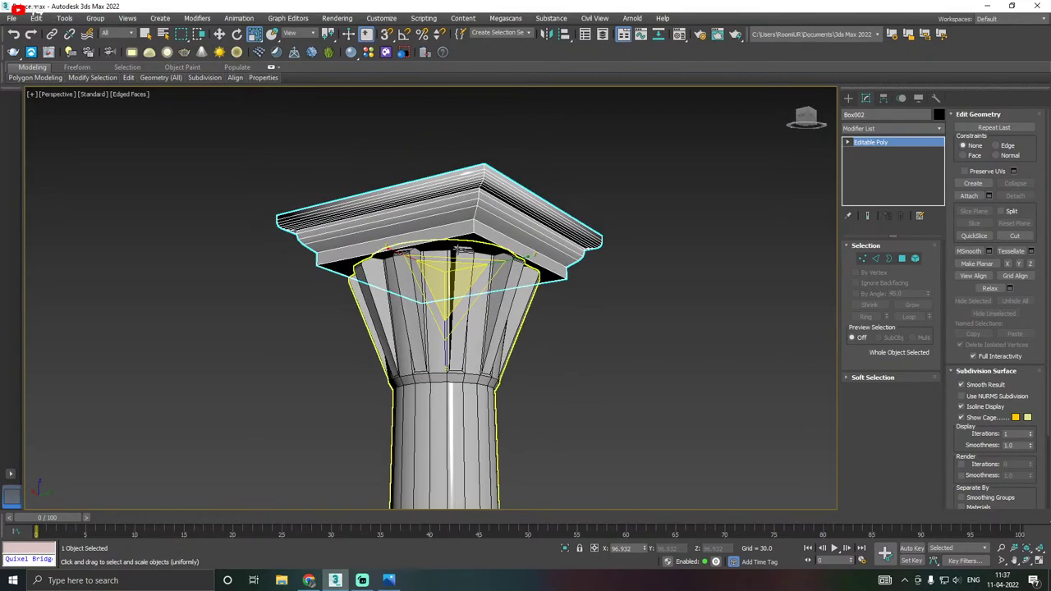
Raise the stepped cap to a height of about 383.6 so it sits on top of the ribbed collar.
{"action": "key", "text": "w"}
{"action": "scroll", "coordinate": [446, 237], "scroll_direction": "up", "scroll_amount": 3}
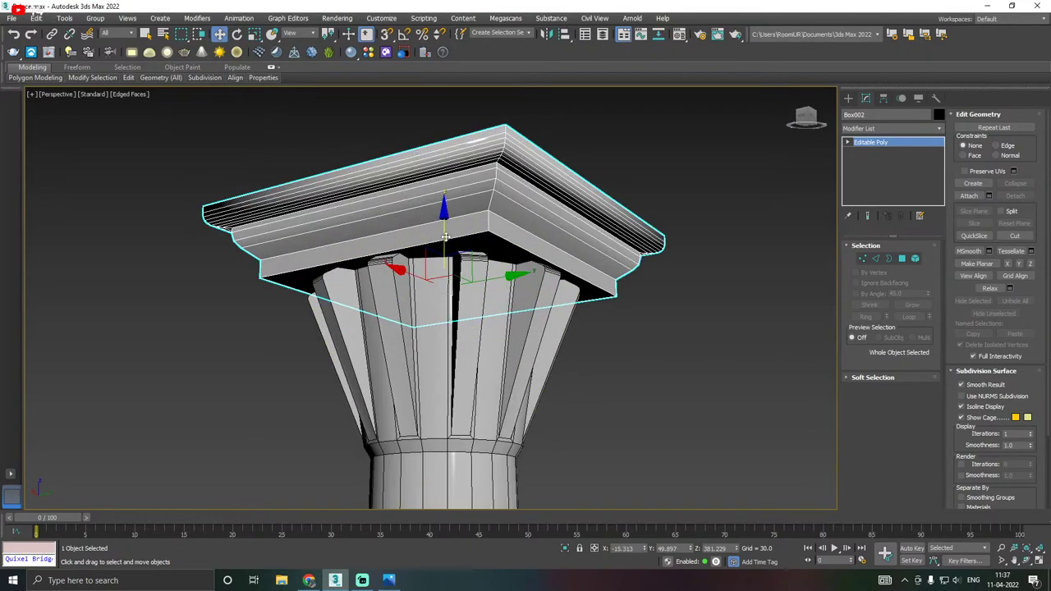
{"action": "mouse_move", "coordinate": [444, 237]}
{"action": "left_mouse_down"}
{"action": "mouse_move", "coordinate": [444, 212]}
{"action": "mouse_move", "coordinate": [444, 228]}
{"action": "left_mouse_up"}
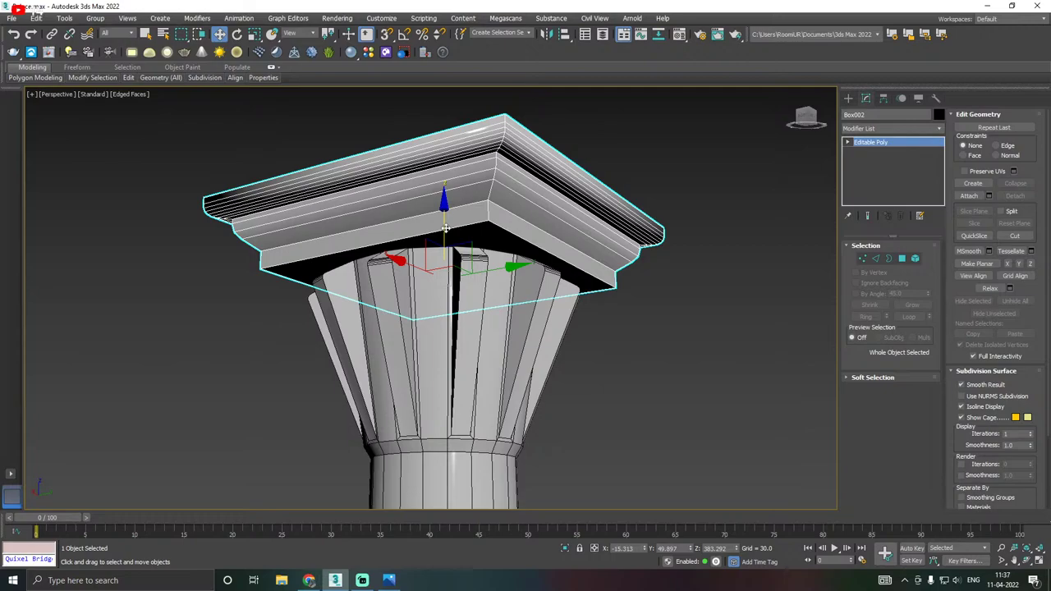
{"action": "scroll", "coordinate": [444, 228], "scroll_direction": "down", "scroll_amount": 2}
{"action": "middle_click_drag", "start_coordinate": [464, 213], "coordinate": [450, 235], "text": "alt"}
{"action": "scroll", "coordinate": [450, 235], "scroll_direction": "up", "scroll_amount": 2}
{"action": "mouse_move", "coordinate": [435, 237]}
{"action": "left_mouse_down"}
{"action": "mouse_move", "coordinate": [434, 222]}
{"action": "mouse_move", "coordinate": [438, 237]}
{"action": "left_mouse_up"}
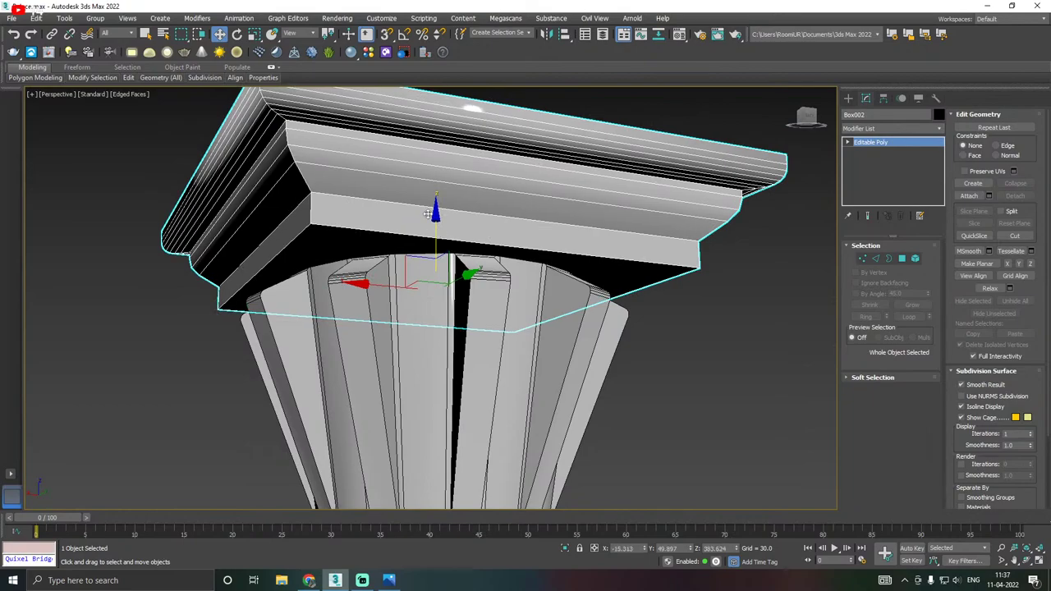
Move the spare plain cylinder farther away from the finished column along X, to about 764.
{"action": "scroll", "coordinate": [439, 237], "scroll_direction": "down", "scroll_amount": 6}
{"action": "scroll", "coordinate": [496, 220], "scroll_direction": "down", "scroll_amount": 4}
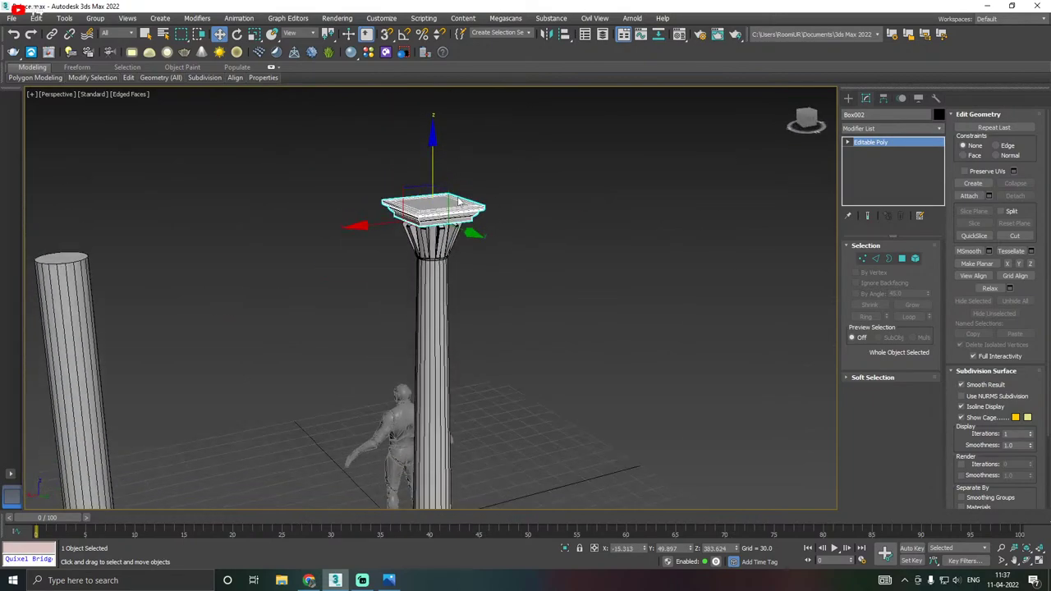
{"action": "middle_click_drag", "start_coordinate": [496, 220], "coordinate": [515, 249], "text": "alt"}
{"action": "left_click", "coordinate": [525, 253]}
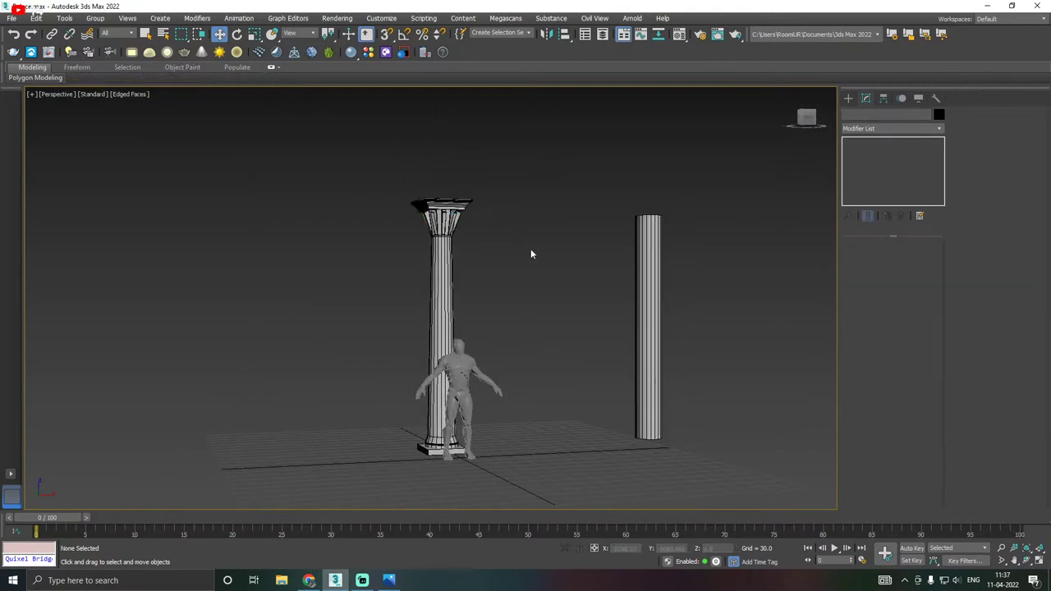
{"action": "left_click", "coordinate": [654, 283]}
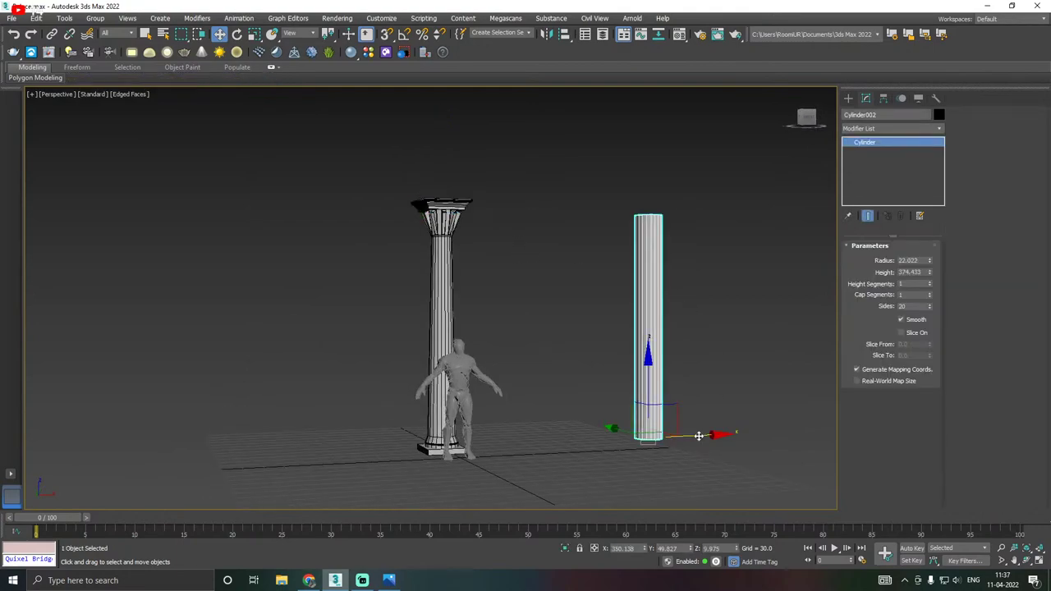
{"action": "left_click_drag", "start_coordinate": [699, 435], "coordinate": [904, 414]}
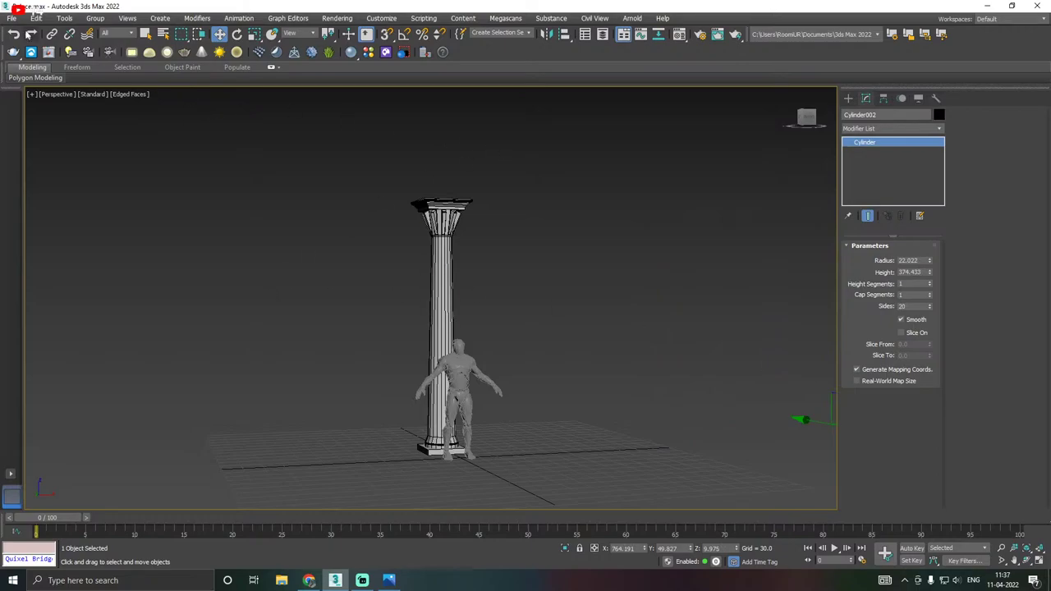
Save scene copies as Palace03.max and Palace04.max, and save the current scene file.
{"action": "left_click", "coordinate": [12, 18]}
{"action": "left_click", "coordinate": [49, 138]}
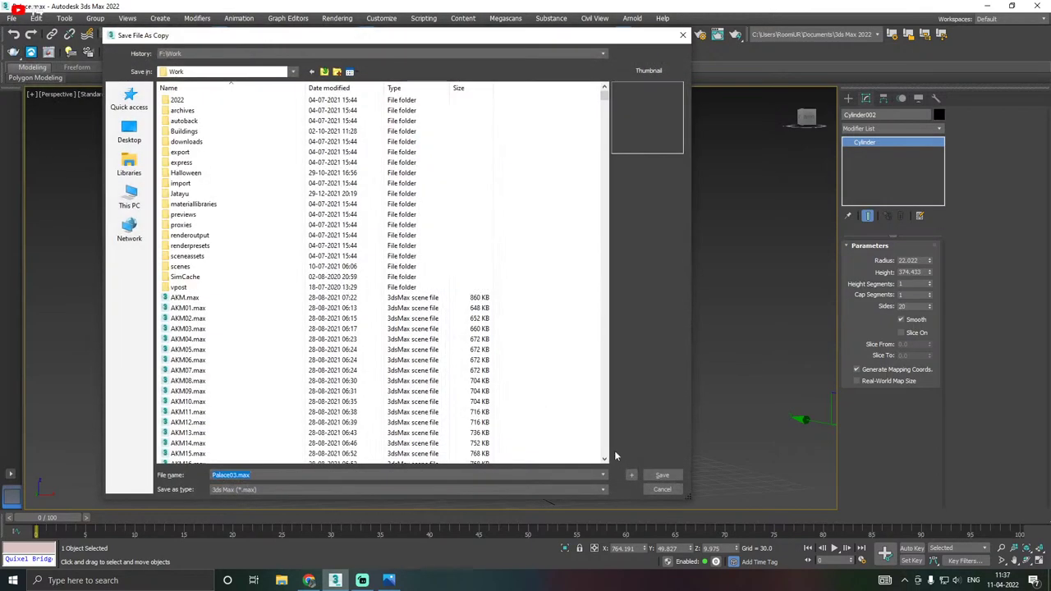
{"action": "left_click", "coordinate": [661, 475]}
{"action": "left_click", "coordinate": [13, 18]}
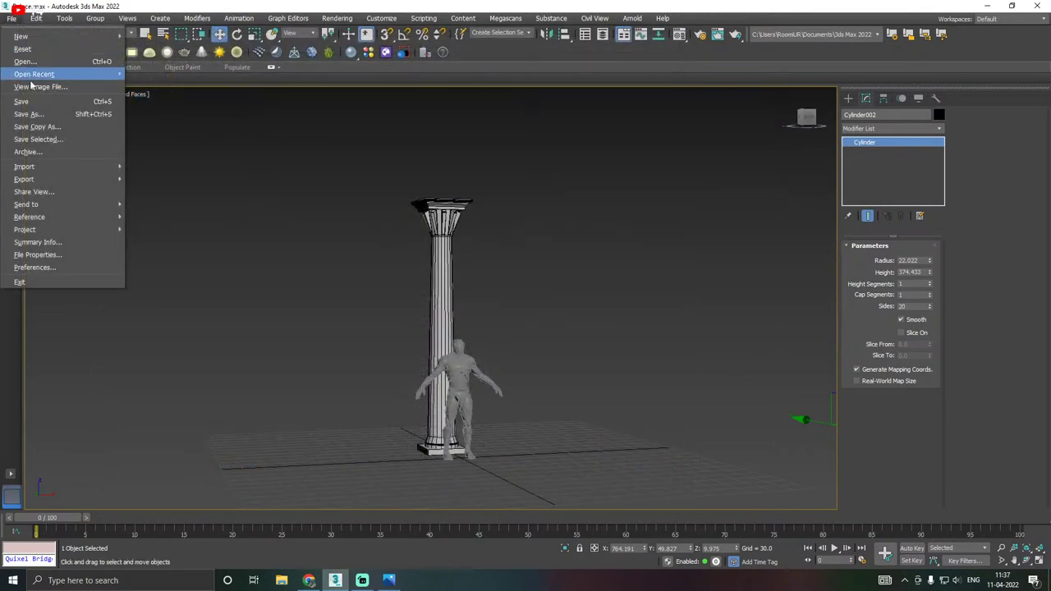
{"action": "left_click", "coordinate": [37, 126]}
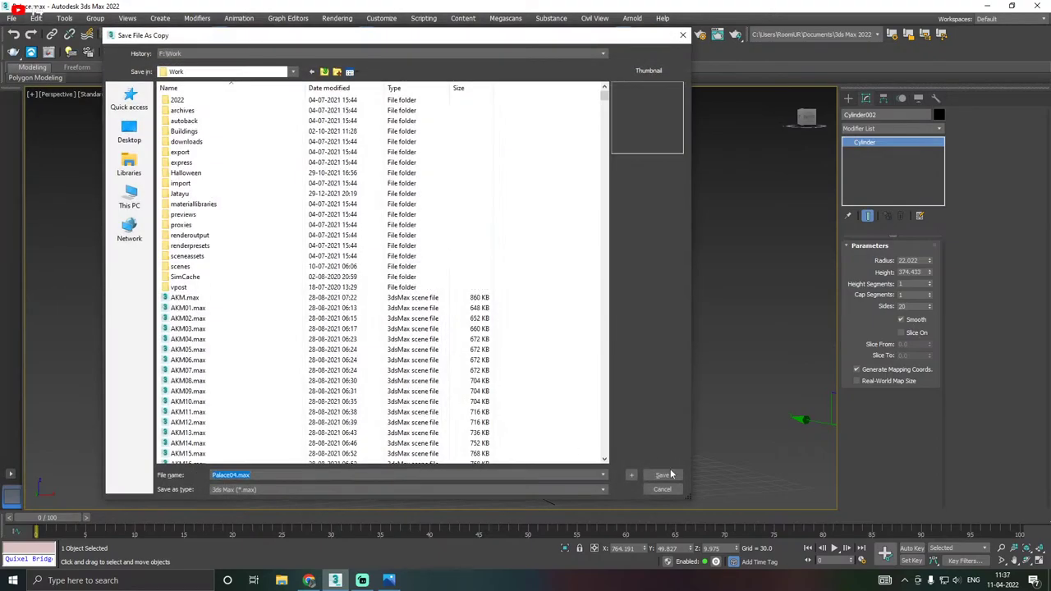
{"action": "left_click", "coordinate": [669, 474]}
{"action": "left_click", "coordinate": [12, 18]}
{"action": "left_click", "coordinate": [33, 100]}
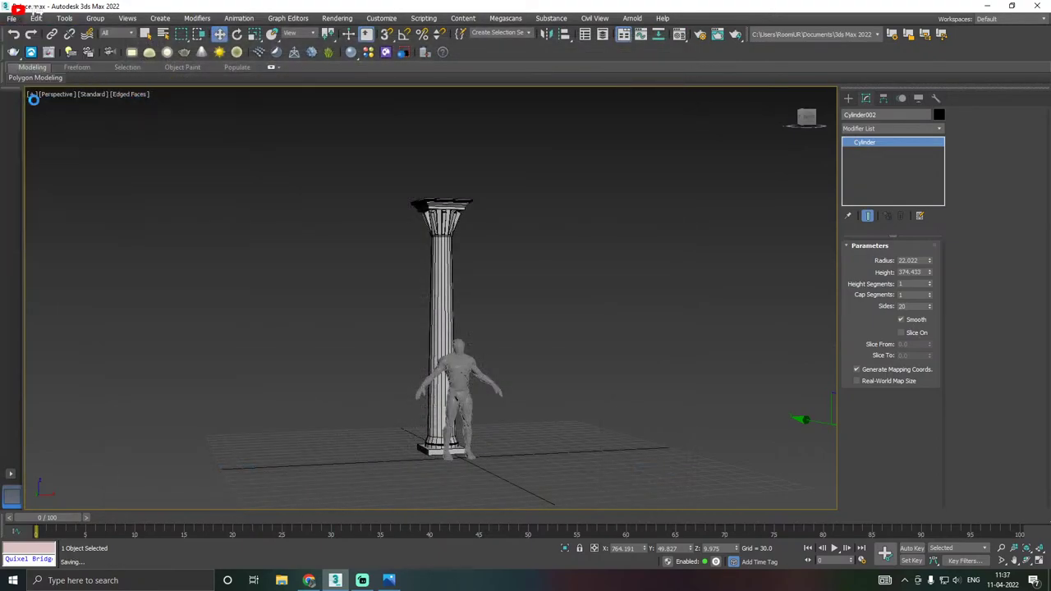
Select all three parts of the finished column and copy them along X to form a second column beside it.
{"action": "middle_click_drag", "start_coordinate": [505, 223], "coordinate": [407, 214], "text": "alt"}
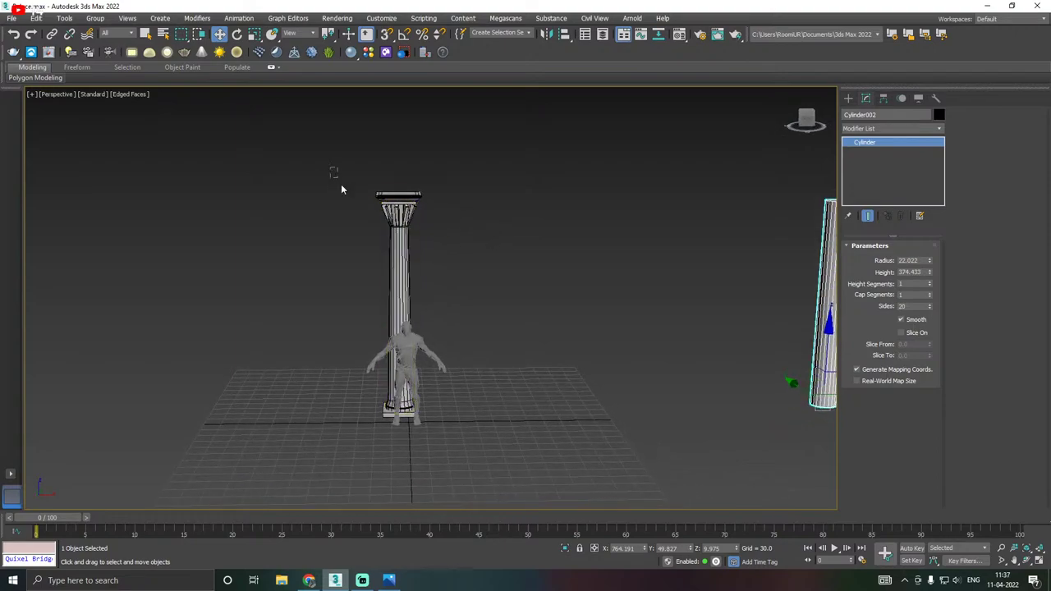
{"action": "left_click_drag", "start_coordinate": [330, 167], "coordinate": [460, 455]}
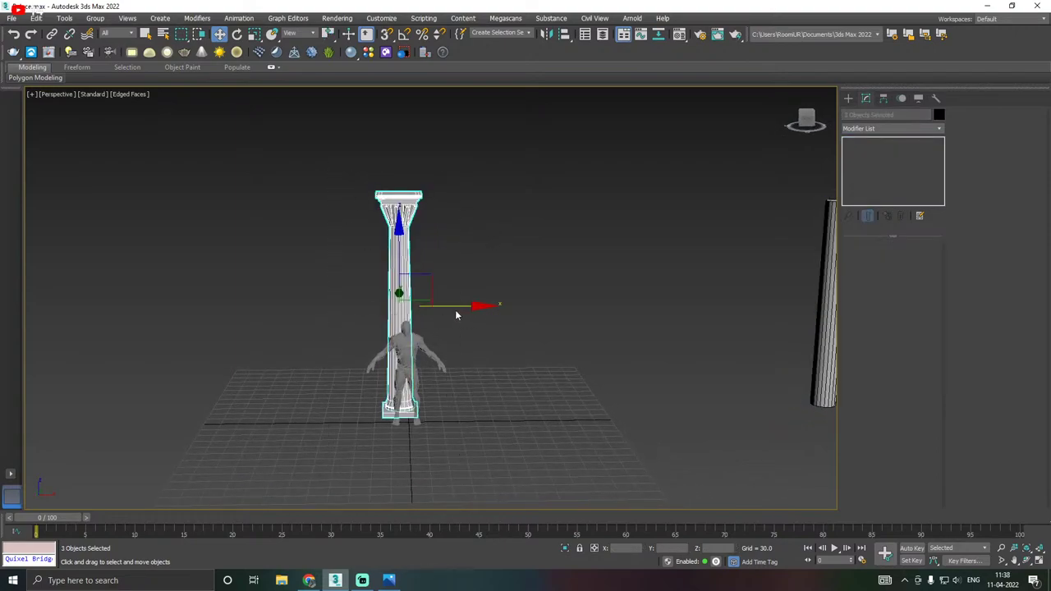
{"action": "mouse_move", "coordinate": [453, 307]}
{"action": "left_mouse_down", "text": "shift"}
{"action": "mouse_move", "coordinate": [648, 303]}
{"action": "mouse_move", "coordinate": [600, 305]}
{"action": "left_mouse_up", "text": "shift"}
{"action": "left_click", "coordinate": [530, 337]}
{"action": "middle_click_drag", "start_coordinate": [412, 174], "coordinate": [412, 187]}
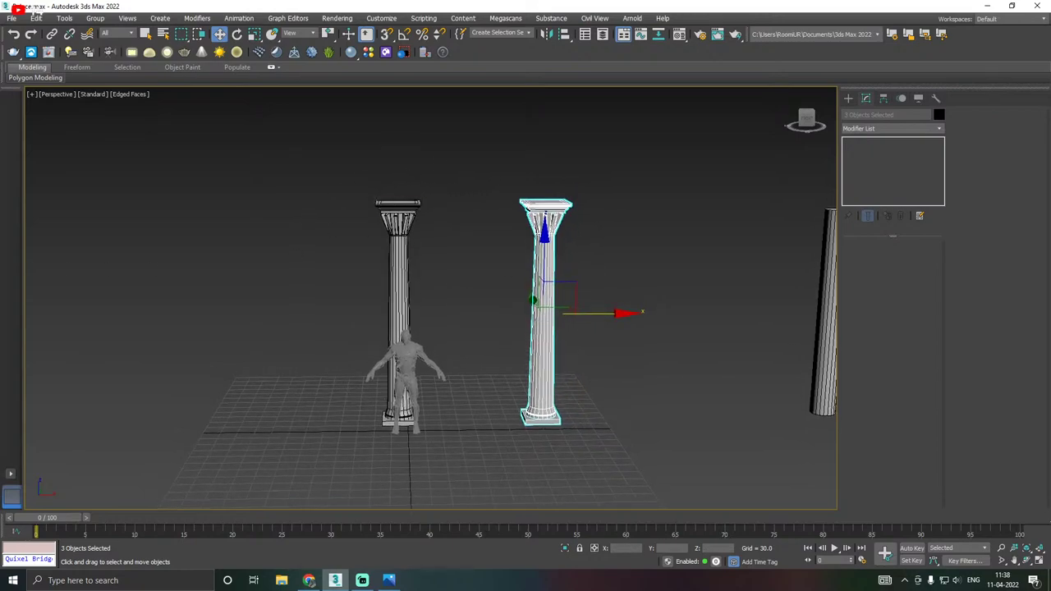
Switch to Photos and examine how the arches rest on the column capitals in the hall reference image.
{"action": "left_click", "coordinate": [388, 581]}
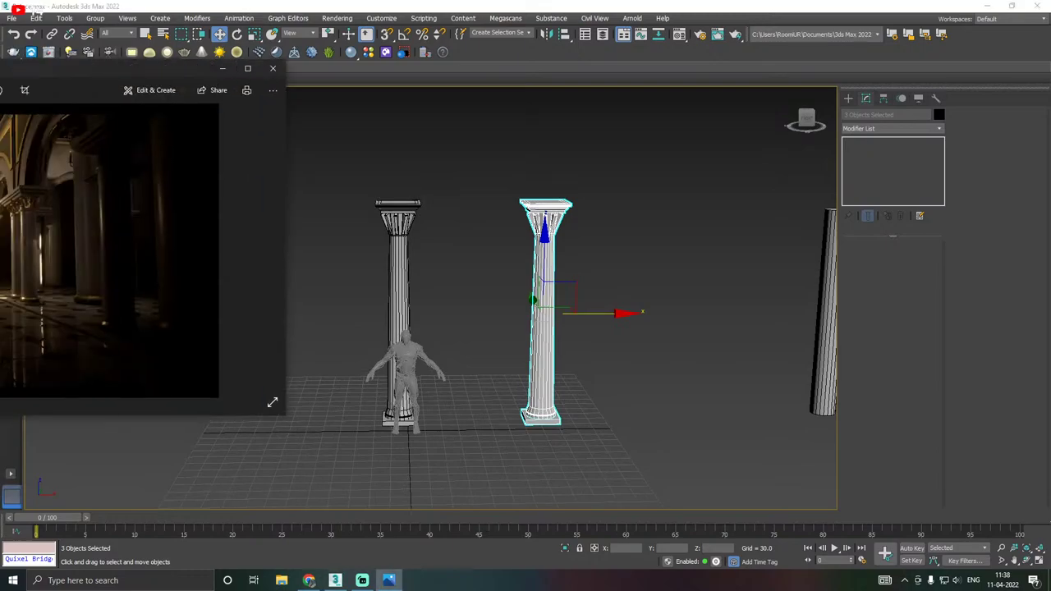
{"action": "scroll", "coordinate": [357, 123], "scroll_direction": "up", "scroll_amount": 4}
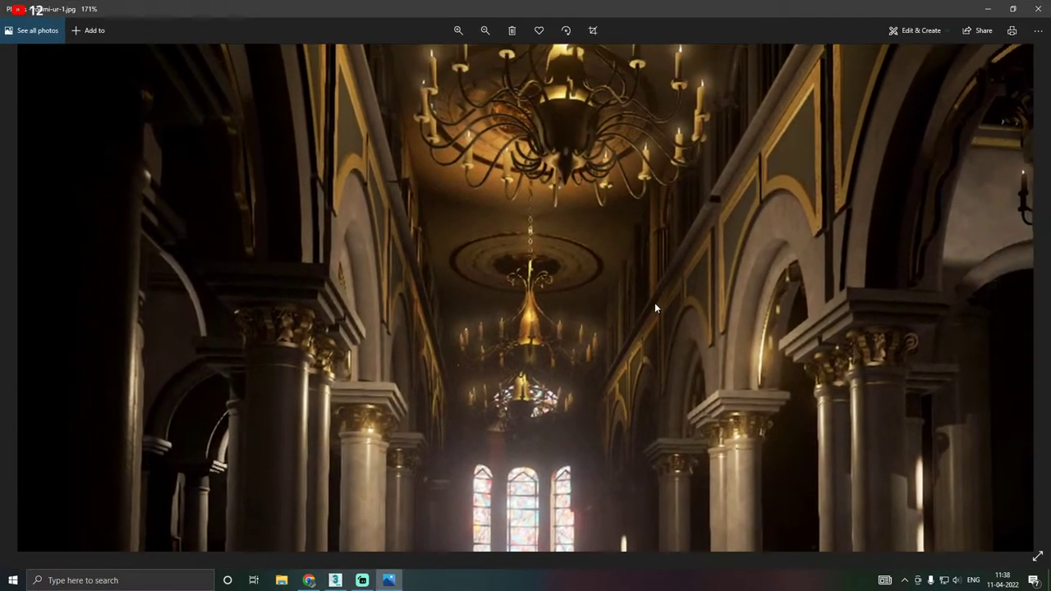
{"action": "left_click_drag", "start_coordinate": [654, 302], "coordinate": [556, 268]}
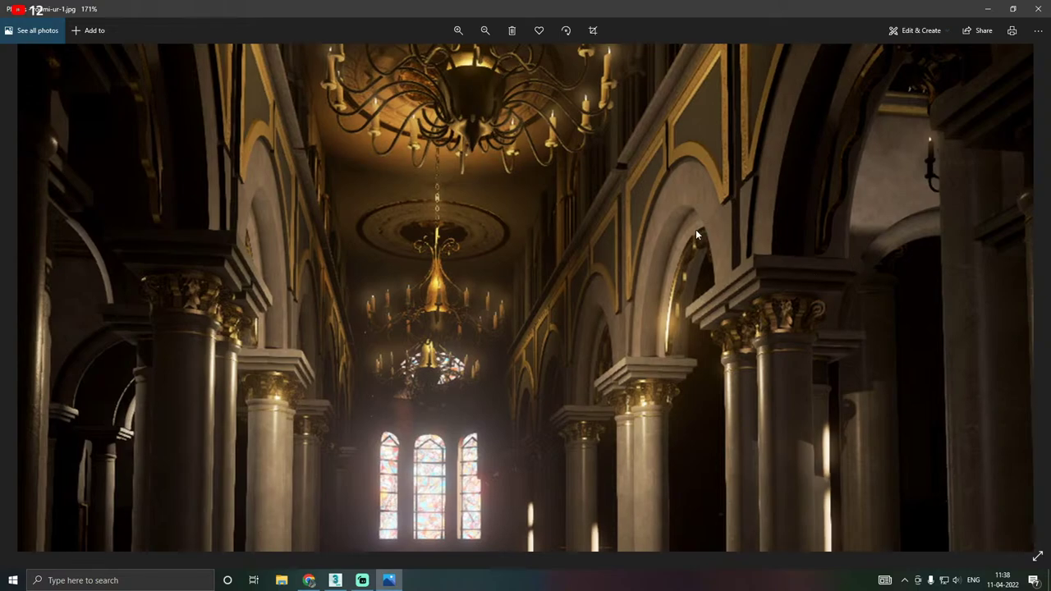
{"action": "left_click_drag", "start_coordinate": [695, 229], "coordinate": [670, 268]}
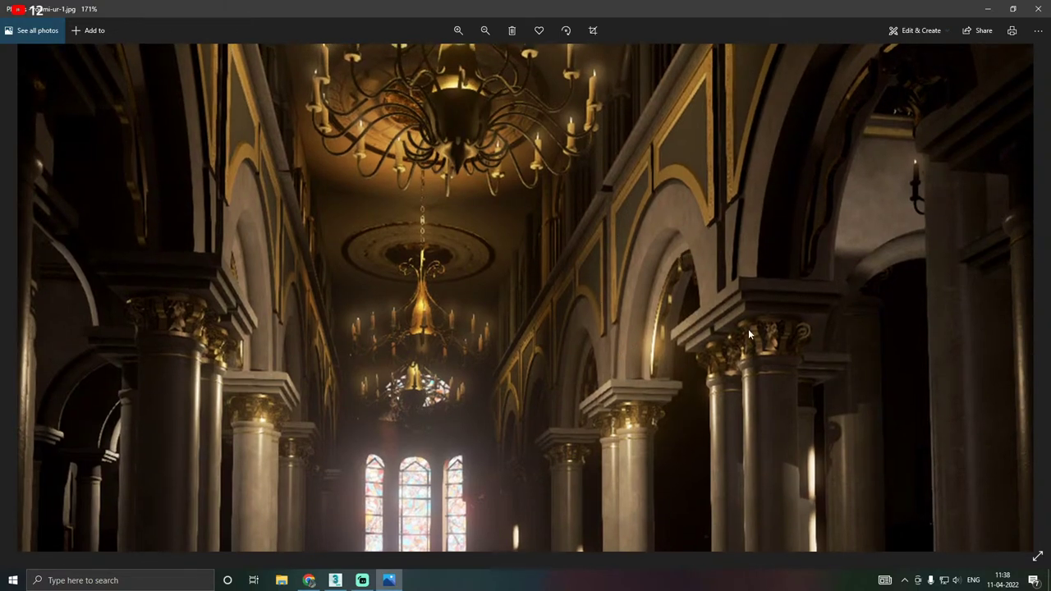
{"action": "left_click_drag", "start_coordinate": [646, 154], "coordinate": [635, 217]}
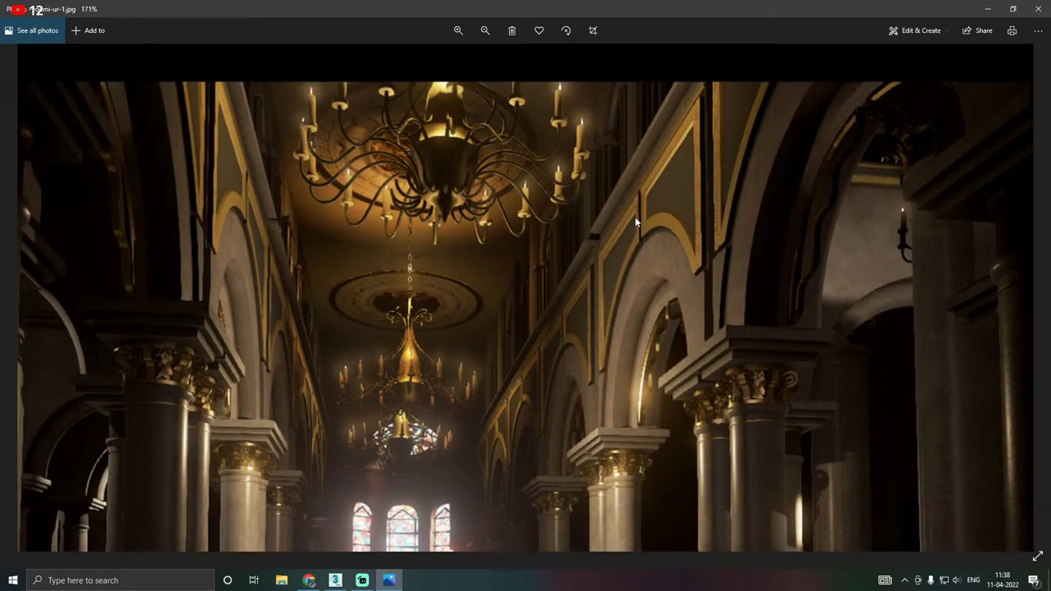
{"action": "scroll", "coordinate": [586, 164], "scroll_direction": "down", "scroll_amount": 5}
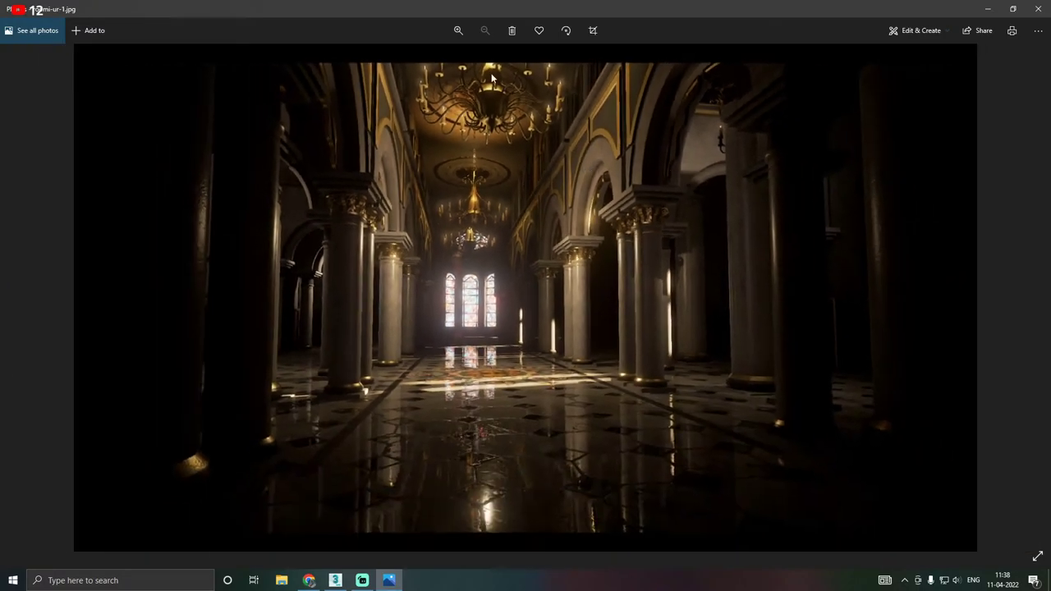
{"action": "left_click_drag", "start_coordinate": [625, 5], "coordinate": [0, 16]}
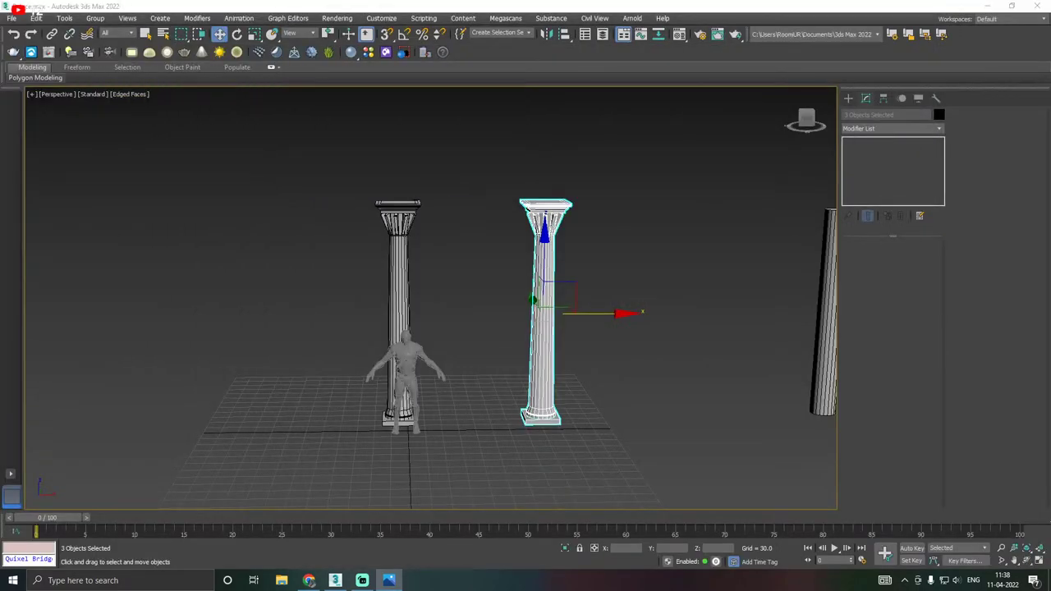
Show both columns in the front view with nothing selected, and save the scene.
{"action": "middle_click_drag", "start_coordinate": [523, 338], "coordinate": [501, 354]}
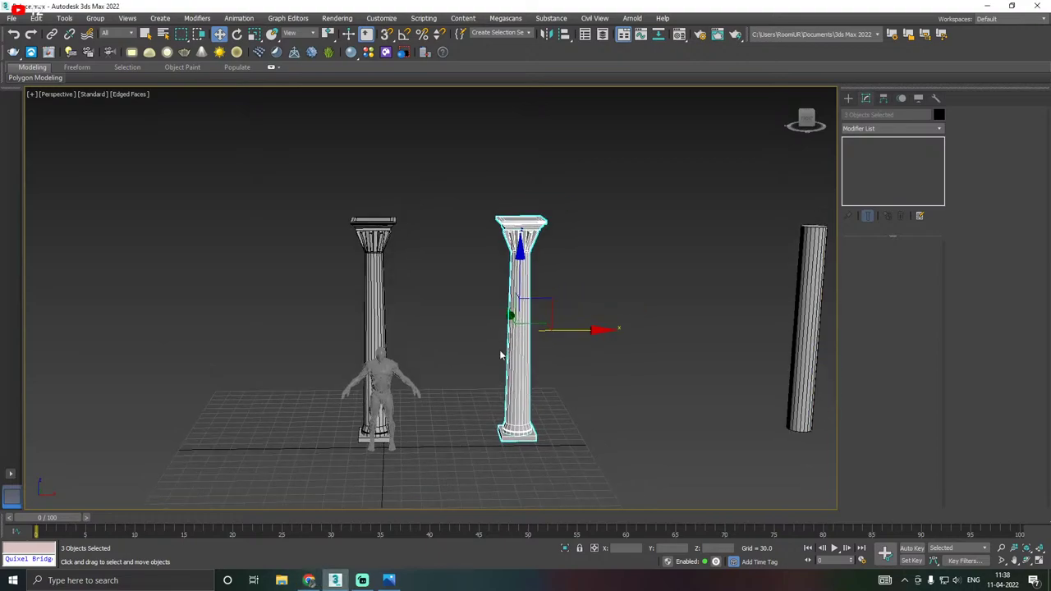
{"action": "key", "text": "f"}
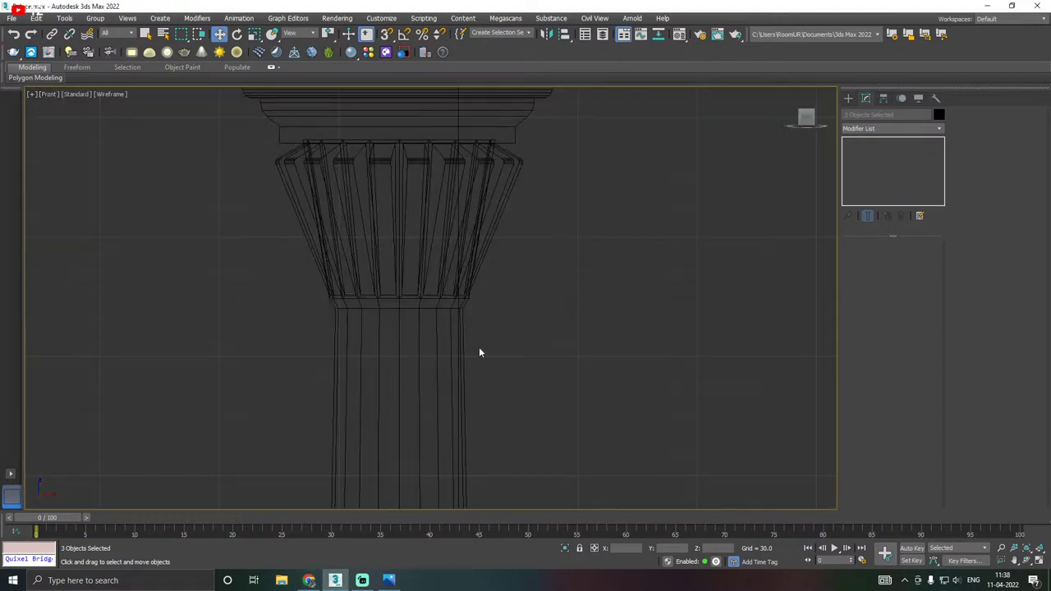
{"action": "scroll", "coordinate": [353, 318], "scroll_direction": "down", "scroll_amount": 5}
{"action": "left_click", "coordinate": [451, 324]}
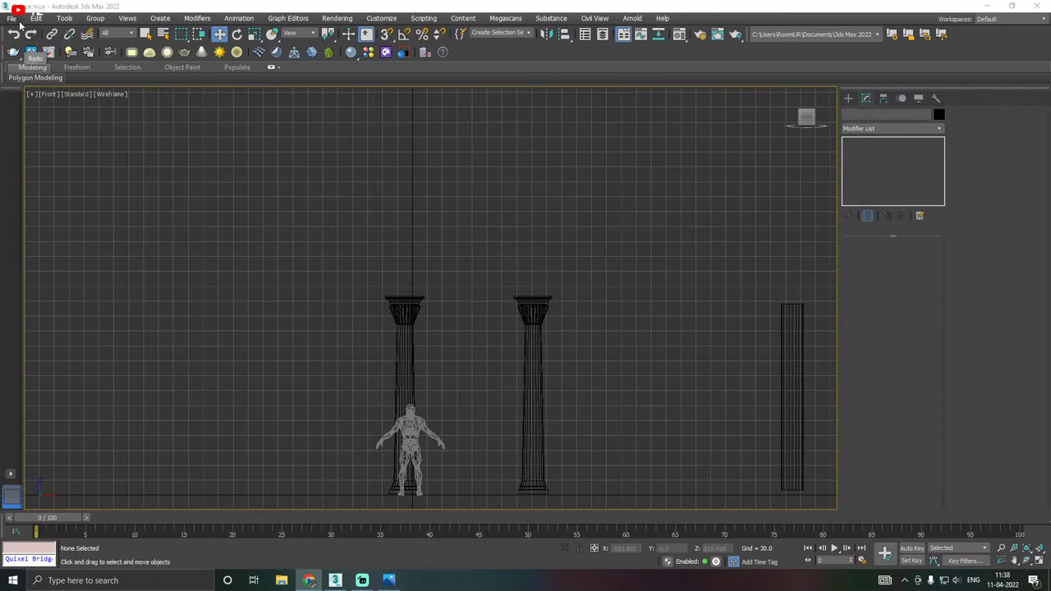
{"action": "left_click", "coordinate": [12, 18]}
{"action": "left_click", "coordinate": [29, 103]}
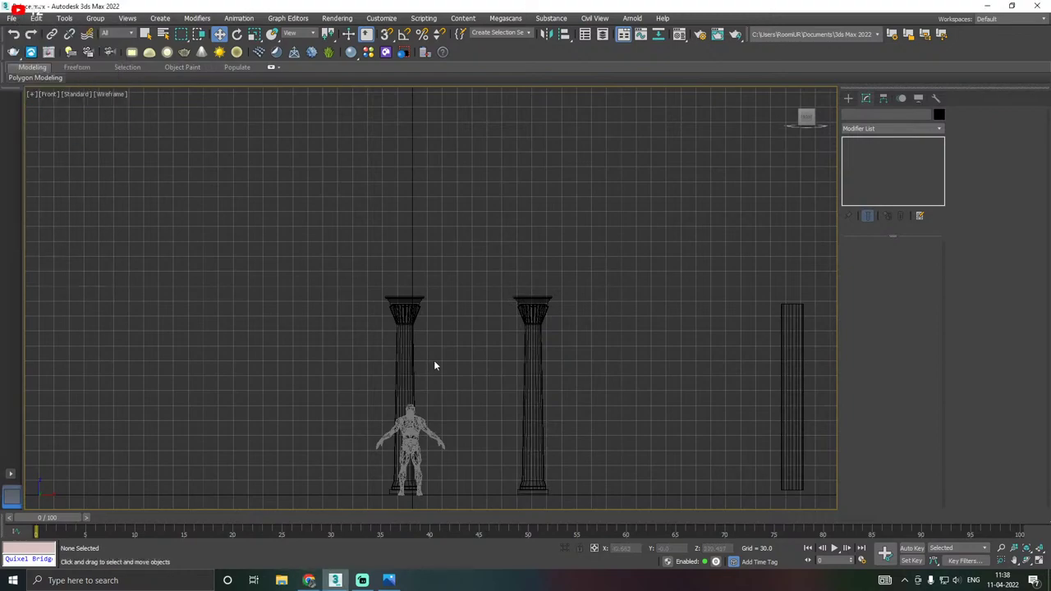
Draw an arc spline with snapping on, spanning from above one column cap to the other, with a radius of about 135.8.
{"action": "scroll", "coordinate": [419, 329], "scroll_direction": "up", "scroll_amount": 5}
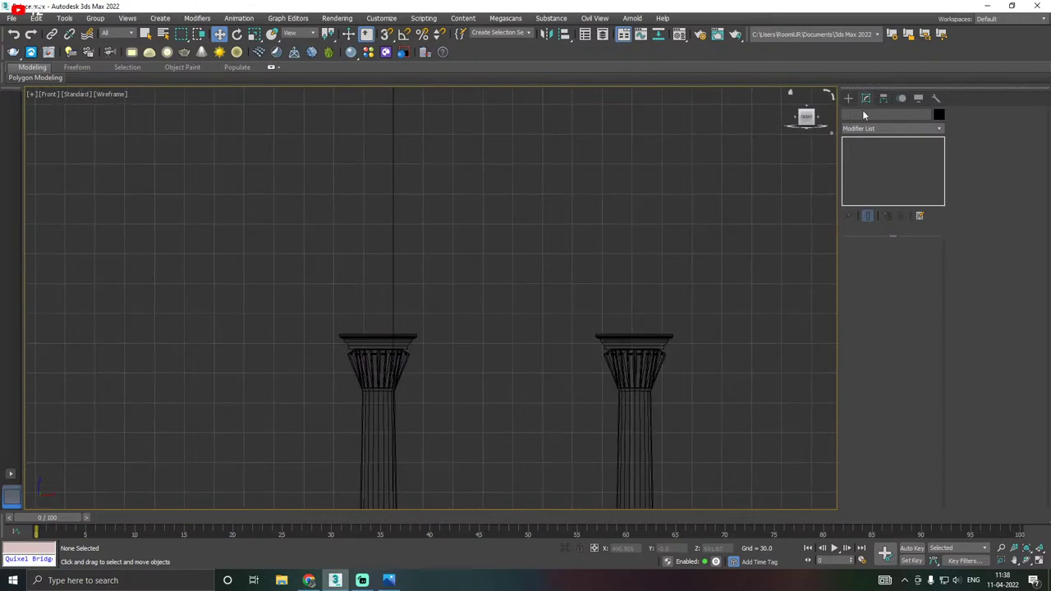
{"action": "left_click", "coordinate": [850, 99]}
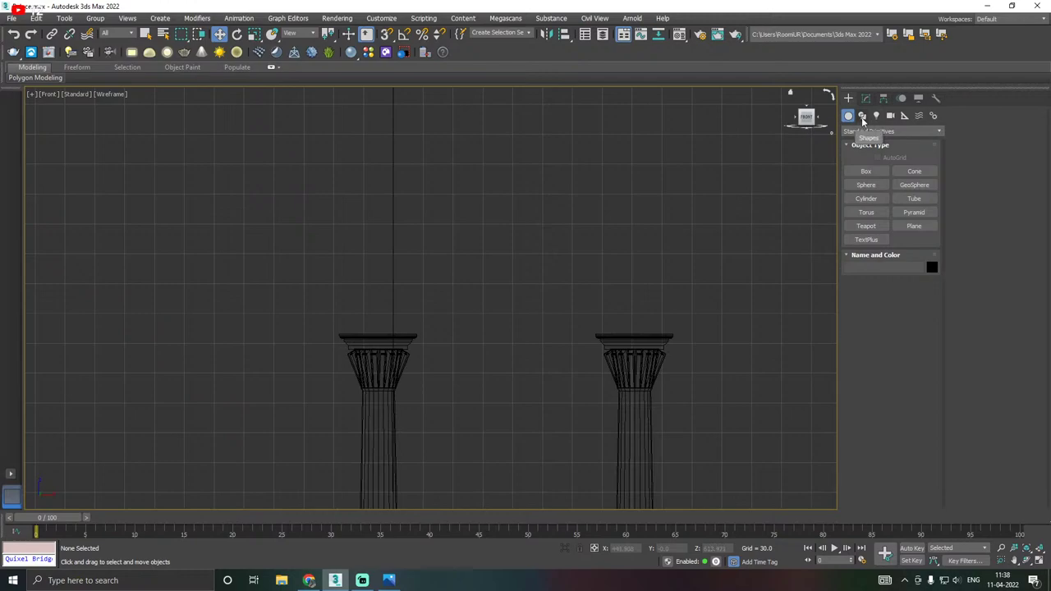
{"action": "left_click", "coordinate": [862, 119]}
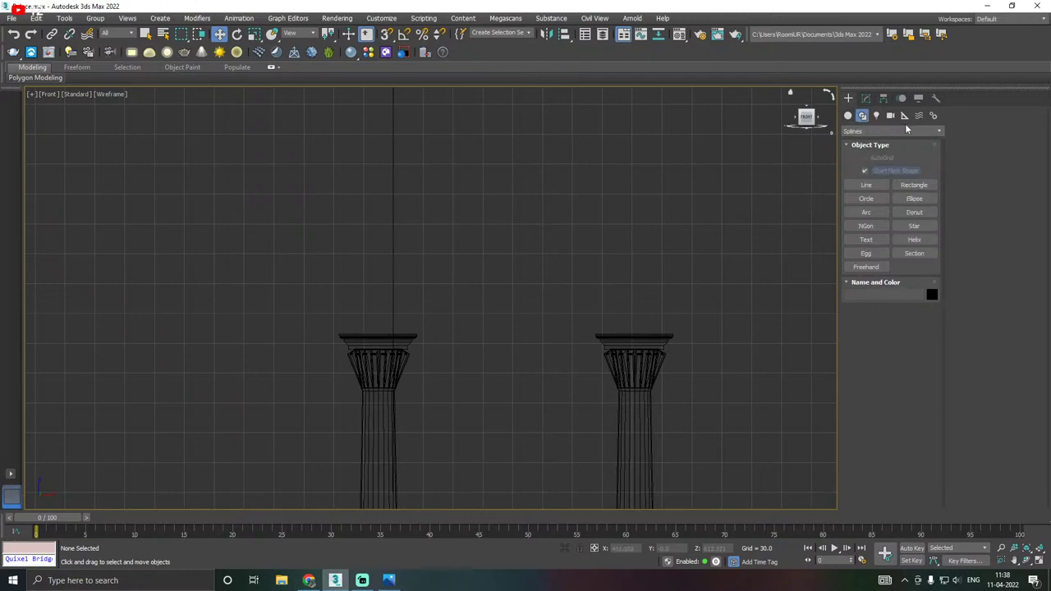
{"action": "left_click", "coordinate": [867, 212]}
{"action": "middle_click_drag", "start_coordinate": [638, 276], "coordinate": [569, 286]}
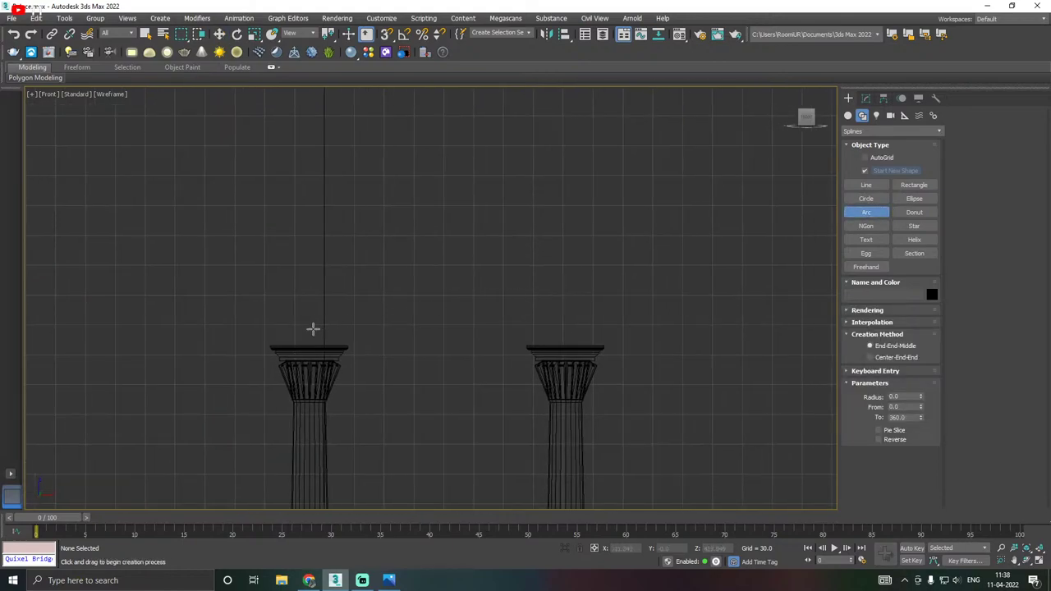
{"action": "left_click_drag", "start_coordinate": [303, 336], "coordinate": [304, 273]}
{"action": "right_click", "coordinate": [337, 255]}
{"action": "left_click", "coordinate": [388, 37]}
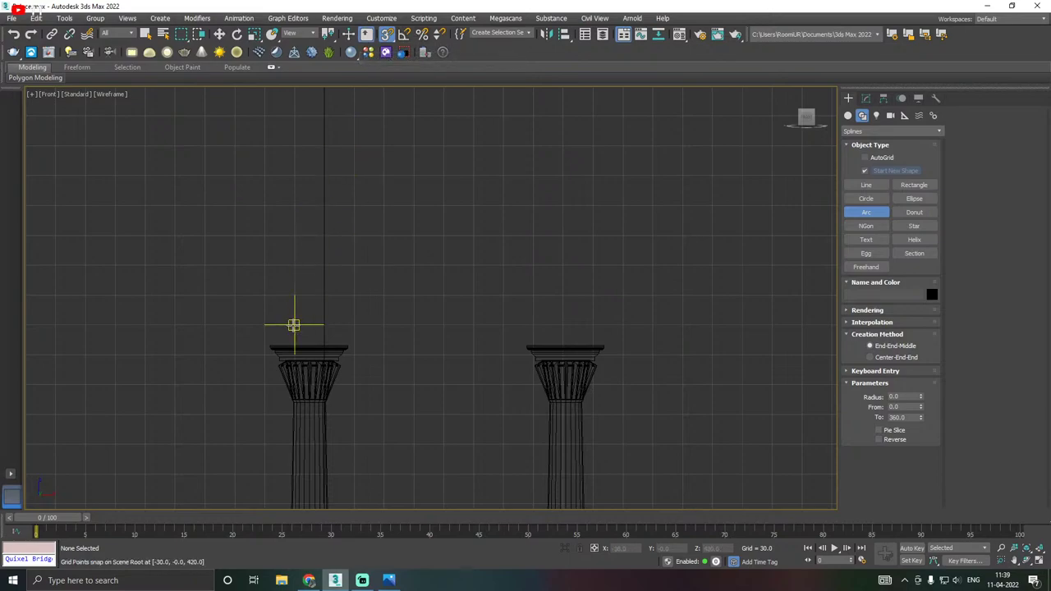
{"action": "left_click_drag", "start_coordinate": [294, 325], "coordinate": [562, 326]}
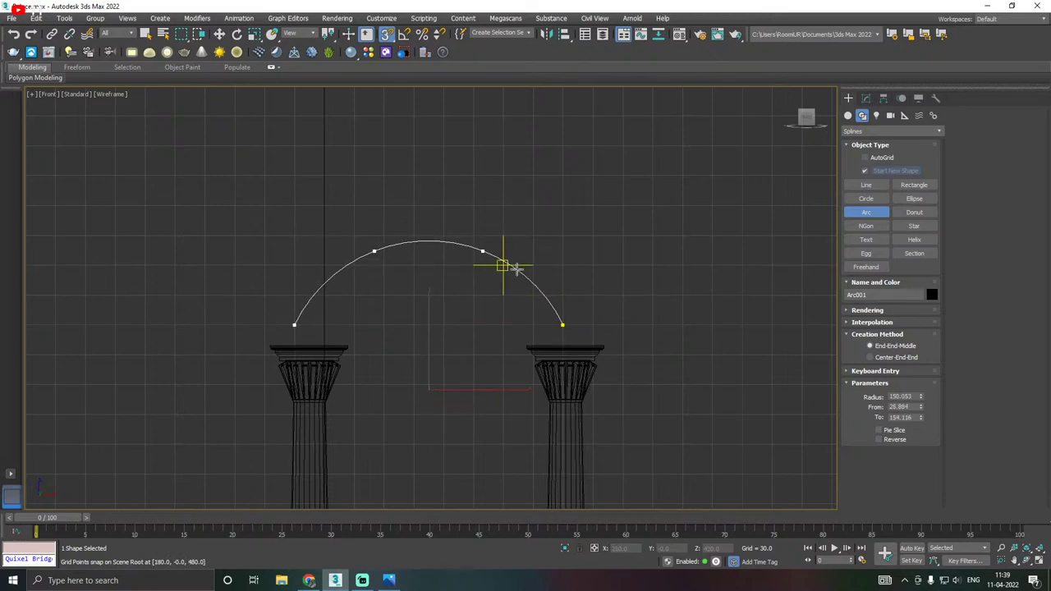
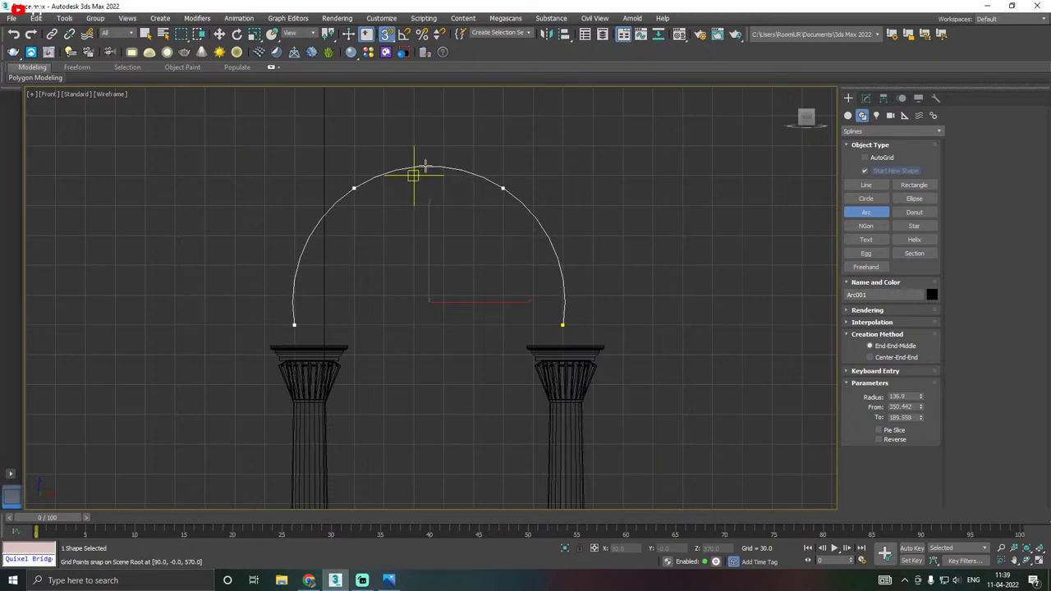
{"action": "left_click", "coordinate": [417, 172]}
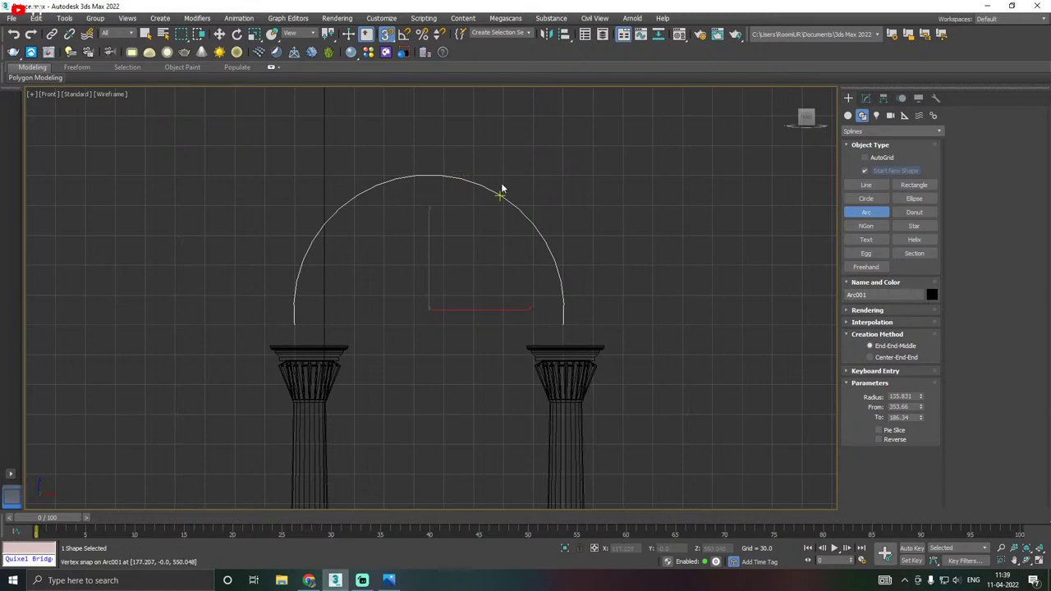
Turn snapping off and move the arc in the perspective view to about Y 62.3 and Z 402.8, onto the column caps.
{"action": "key", "text": "w"}
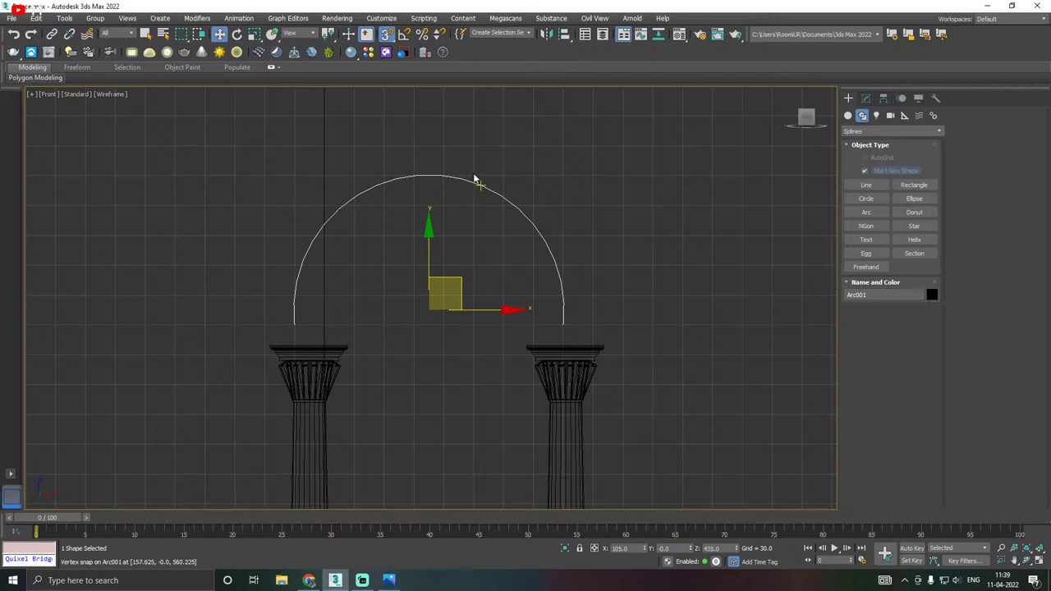
{"action": "key", "text": "p"}
{"action": "left_click", "coordinate": [394, 36]}
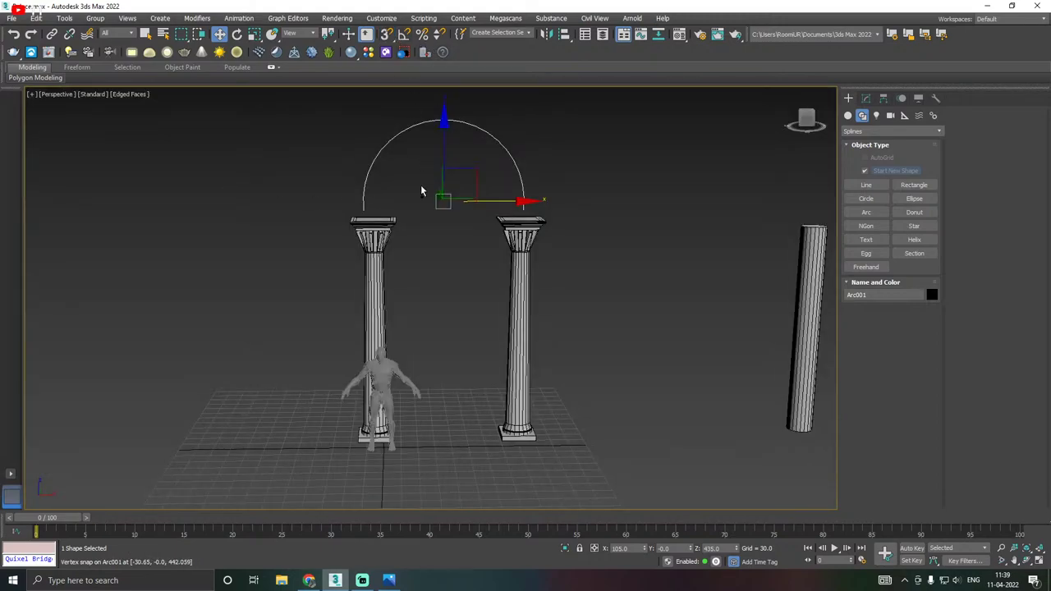
{"action": "middle_click_drag", "start_coordinate": [424, 189], "coordinate": [406, 273], "text": "alt"}
{"action": "scroll", "coordinate": [406, 273], "scroll_direction": "up", "scroll_amount": 3}
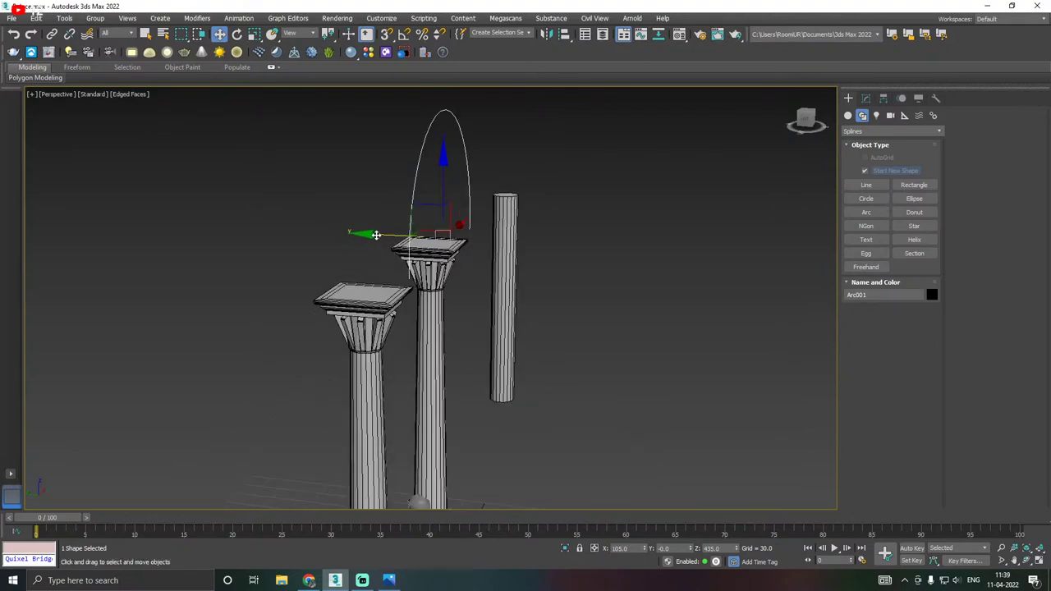
{"action": "middle_click_drag", "start_coordinate": [376, 235], "coordinate": [395, 192], "text": "alt"}
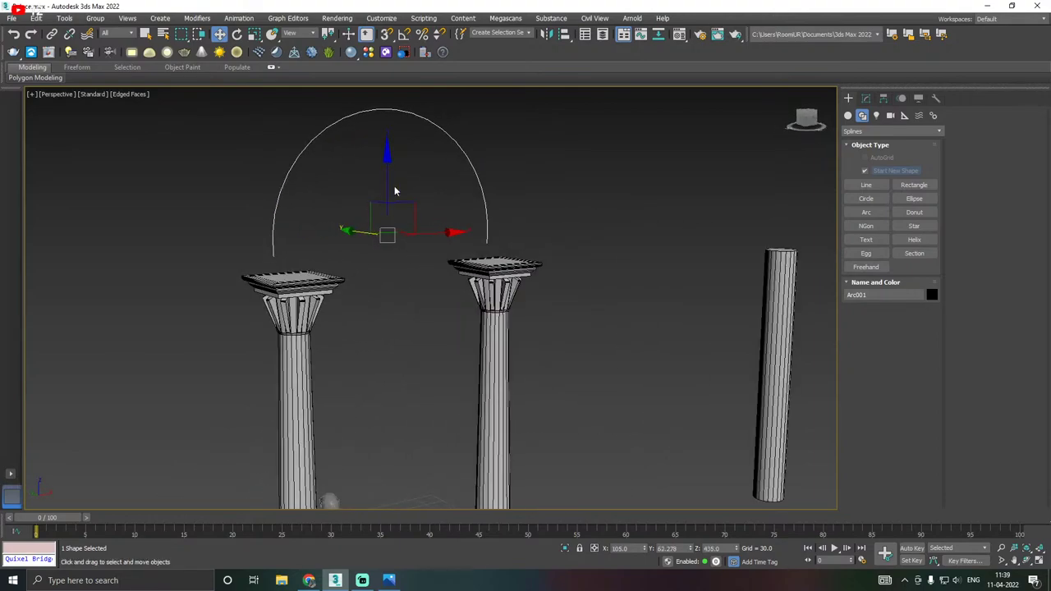
{"action": "left_click_drag", "start_coordinate": [390, 184], "coordinate": [404, 220]}
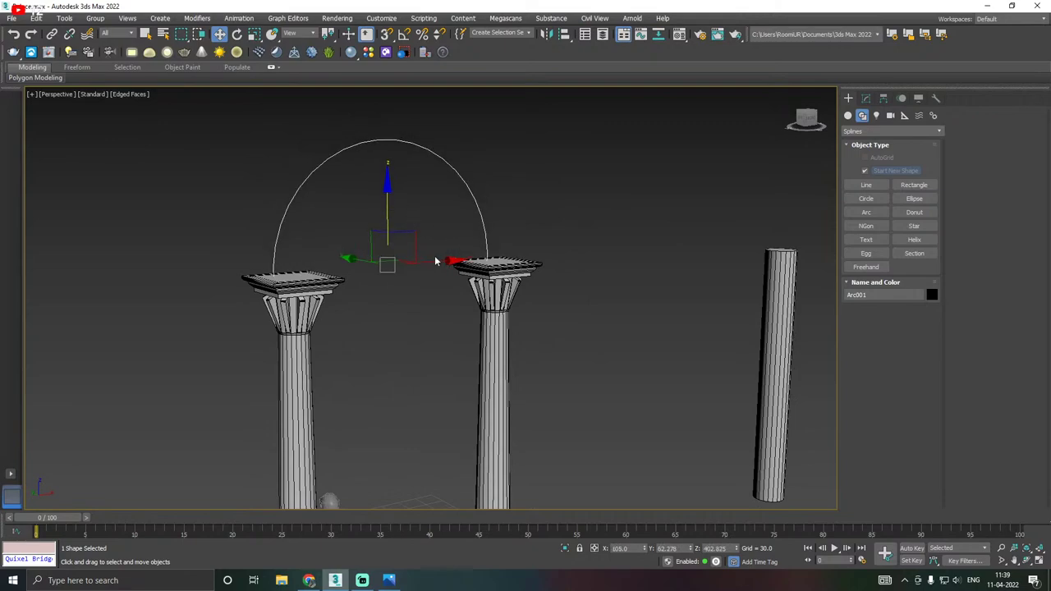
Move the arc to about X 121.3 and Y 51.3, centring it over both column caps.
{"action": "left_click_drag", "start_coordinate": [436, 261], "coordinate": [450, 261]}
{"action": "scroll", "coordinate": [447, 268], "scroll_direction": "up", "scroll_amount": 2}
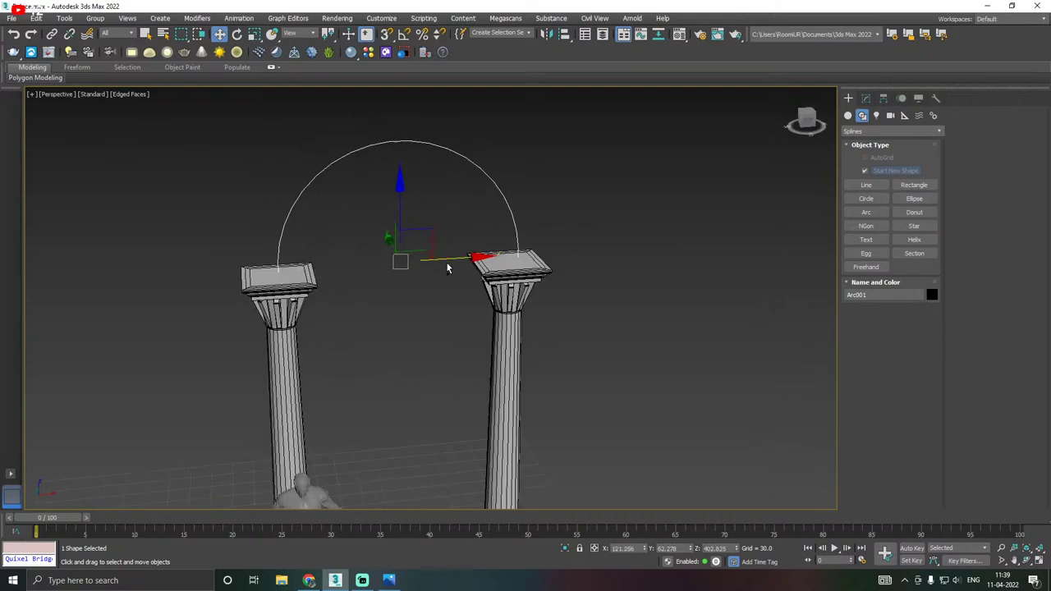
{"action": "middle_click_drag", "start_coordinate": [447, 268], "coordinate": [416, 280], "text": "alt"}
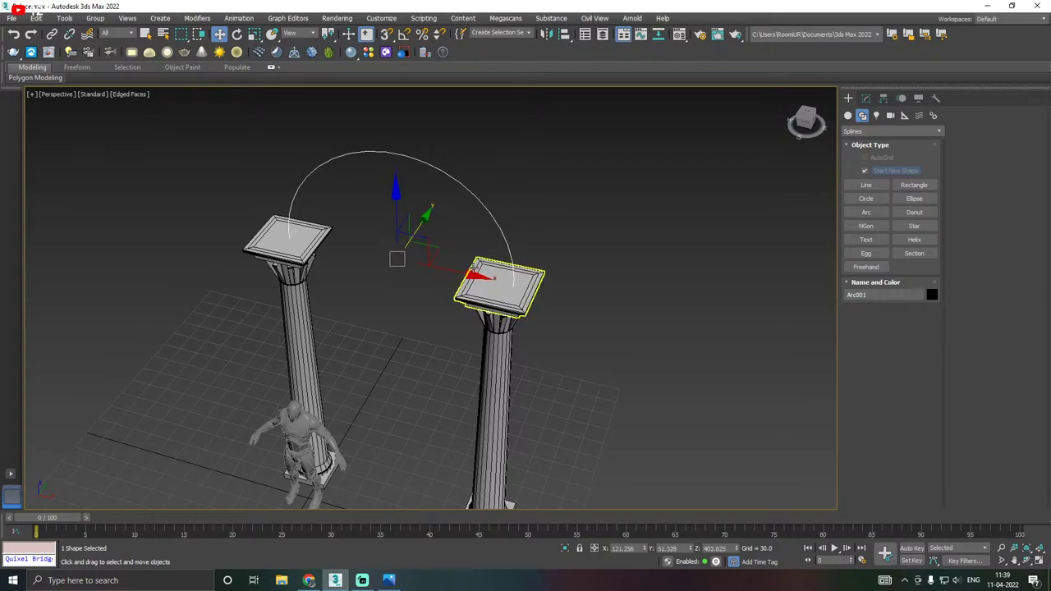
{"action": "middle_click_drag", "start_coordinate": [491, 289], "coordinate": [493, 242], "text": "alt"}
Enable the arc in renderer and viewport with a rectangular section about 47.2 long and 31.2 wide.
{"action": "left_click", "coordinate": [866, 98]}
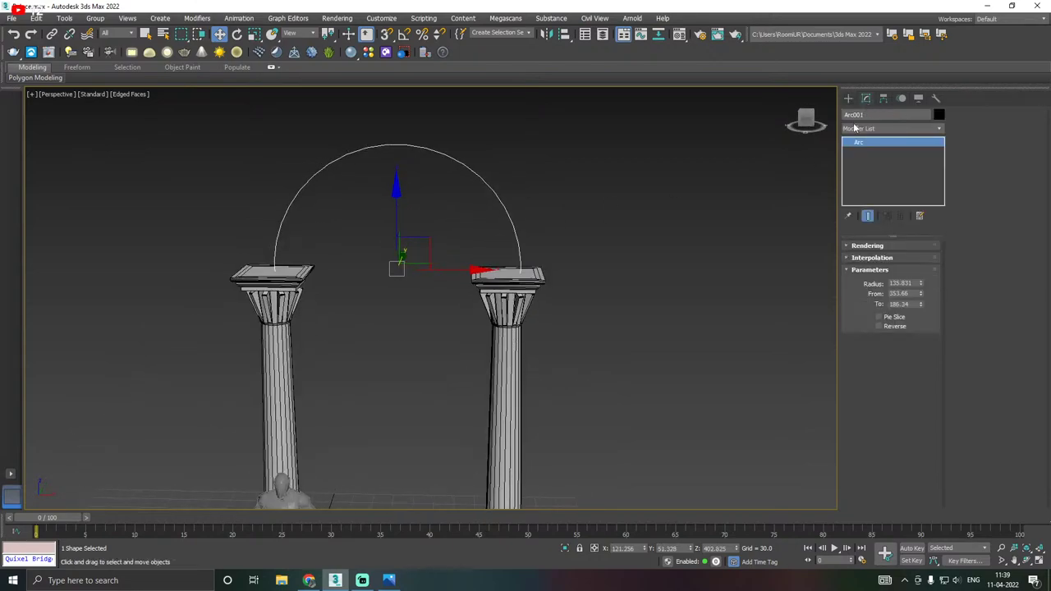
{"action": "left_click", "coordinate": [866, 246]}
{"action": "left_click", "coordinate": [878, 257]}
{"action": "left_click", "coordinate": [879, 265]}
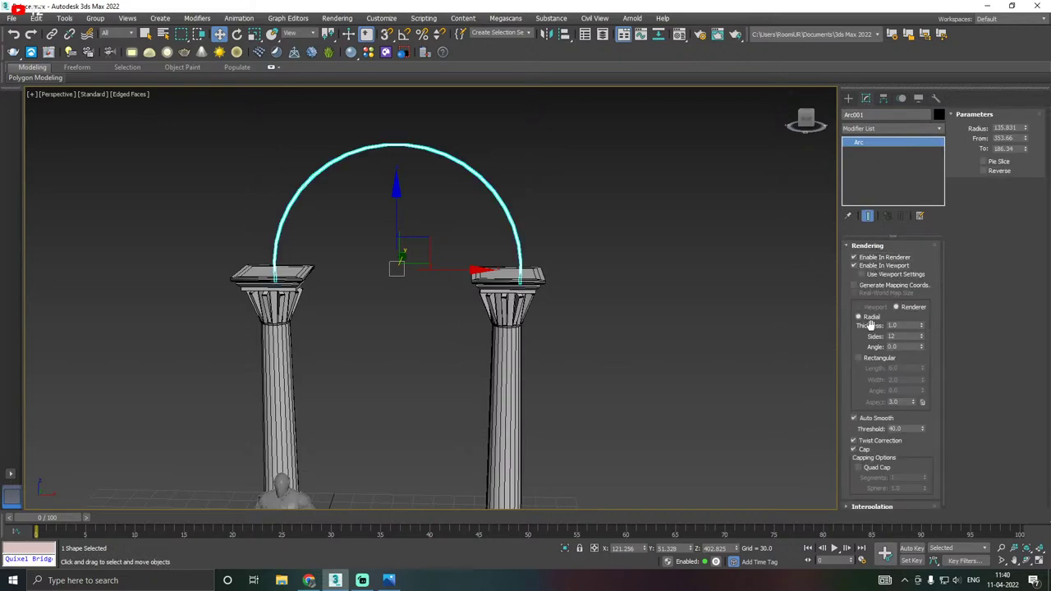
{"action": "left_click", "coordinate": [875, 359]}
{"action": "middle_click_drag", "start_coordinate": [525, 297], "coordinate": [563, 294], "text": "alt"}
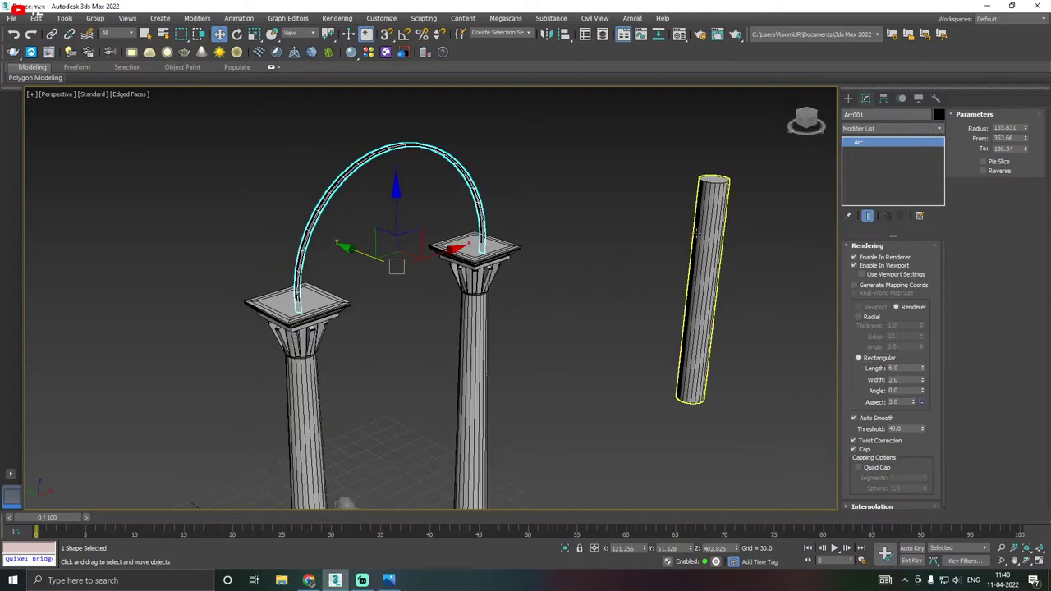
{"action": "left_click_drag", "start_coordinate": [922, 369], "coordinate": [921, 324]}
{"action": "left_click_drag", "start_coordinate": [923, 381], "coordinate": [922, 349]}
Assign the White physical material to the arch.
{"action": "left_click", "coordinate": [679, 34]}
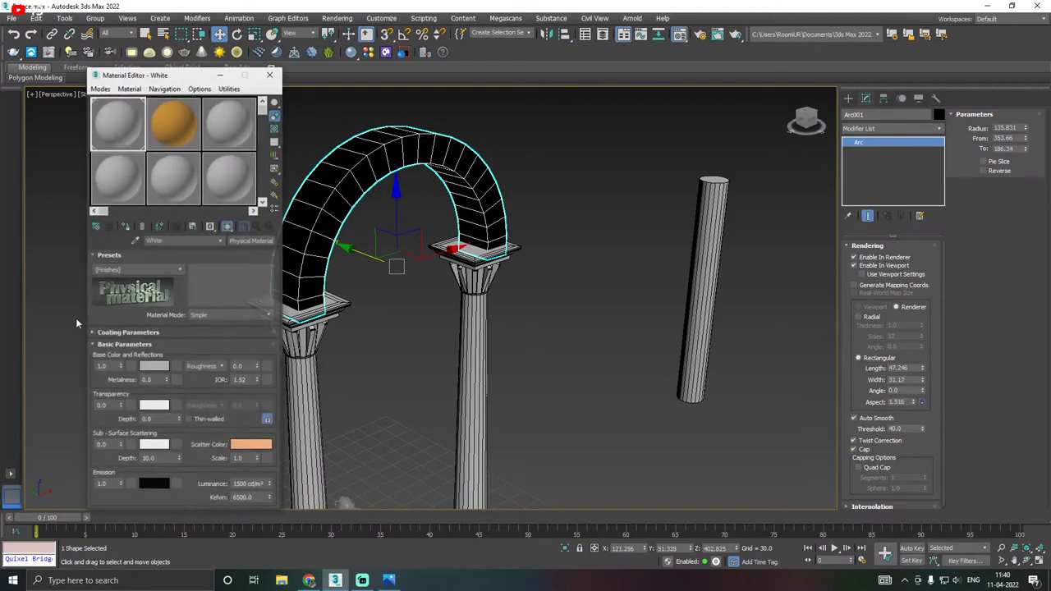
{"action": "left_click", "coordinate": [125, 228]}
{"action": "key", "text": "m"}
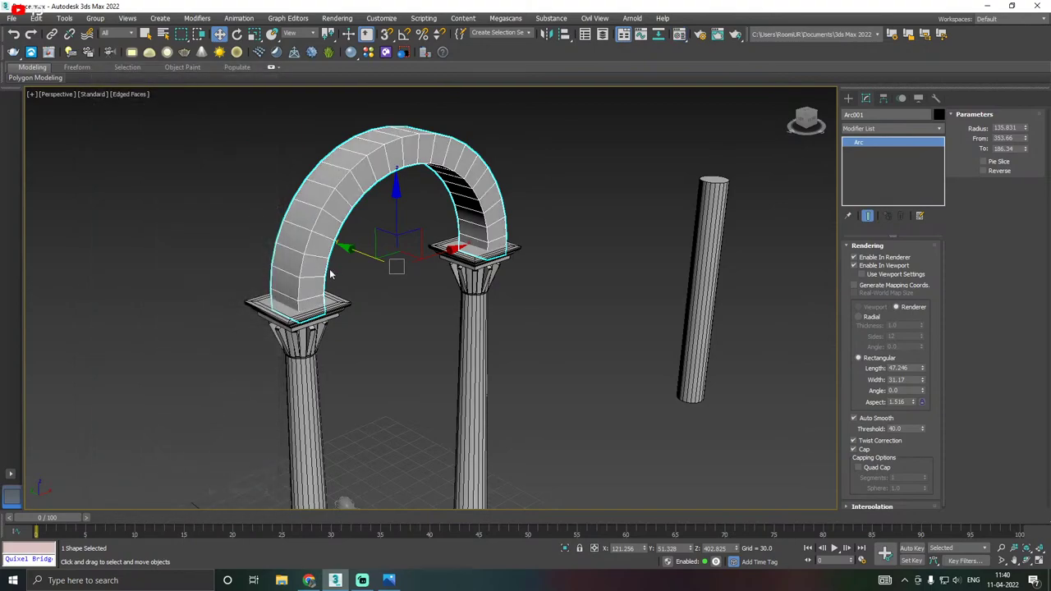
Move the arch to about X 114.1 and Z 410.9 so its feet sit on the column caps.
{"action": "middle_click_drag", "start_coordinate": [365, 275], "coordinate": [422, 222], "text": "alt"}
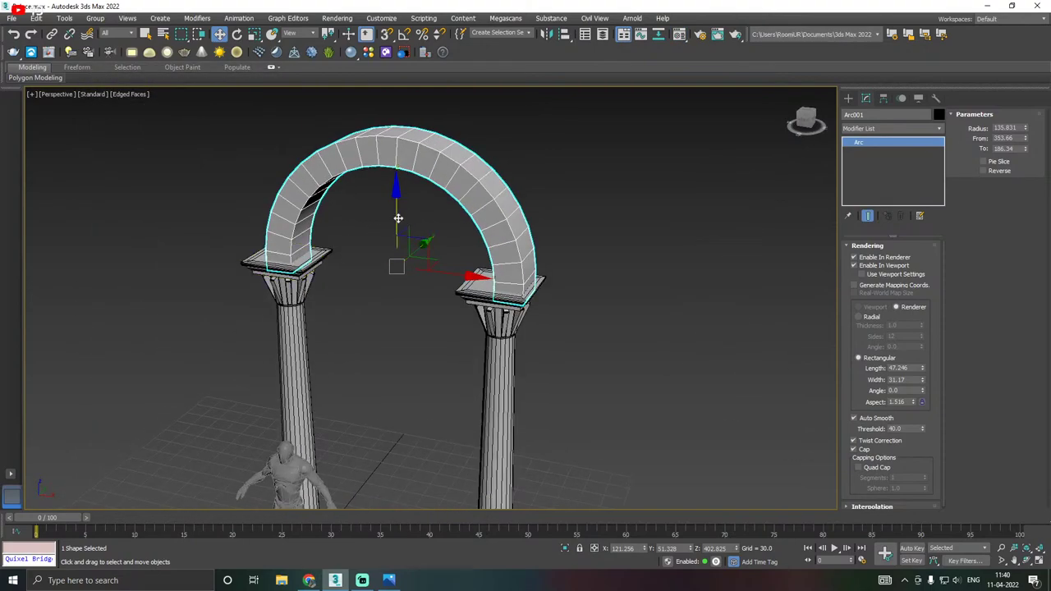
{"action": "left_click_drag", "start_coordinate": [390, 199], "coordinate": [391, 210]}
{"action": "left_click_drag", "start_coordinate": [439, 264], "coordinate": [433, 261]}
{"action": "scroll", "coordinate": [434, 262], "scroll_direction": "down", "scroll_amount": 5}
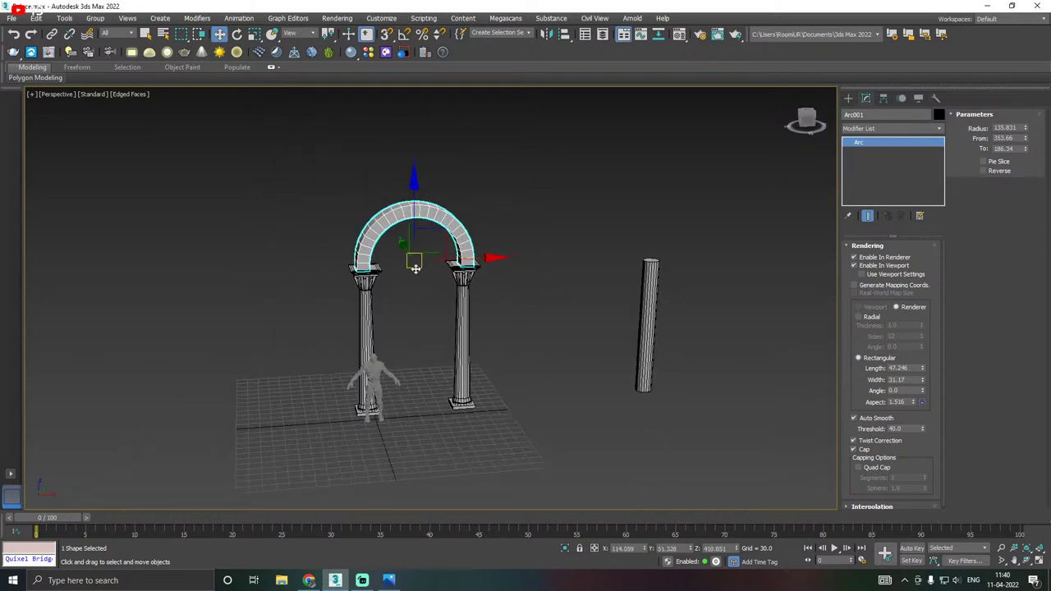
{"action": "scroll", "coordinate": [415, 269], "scroll_direction": "up", "scroll_amount": 6}
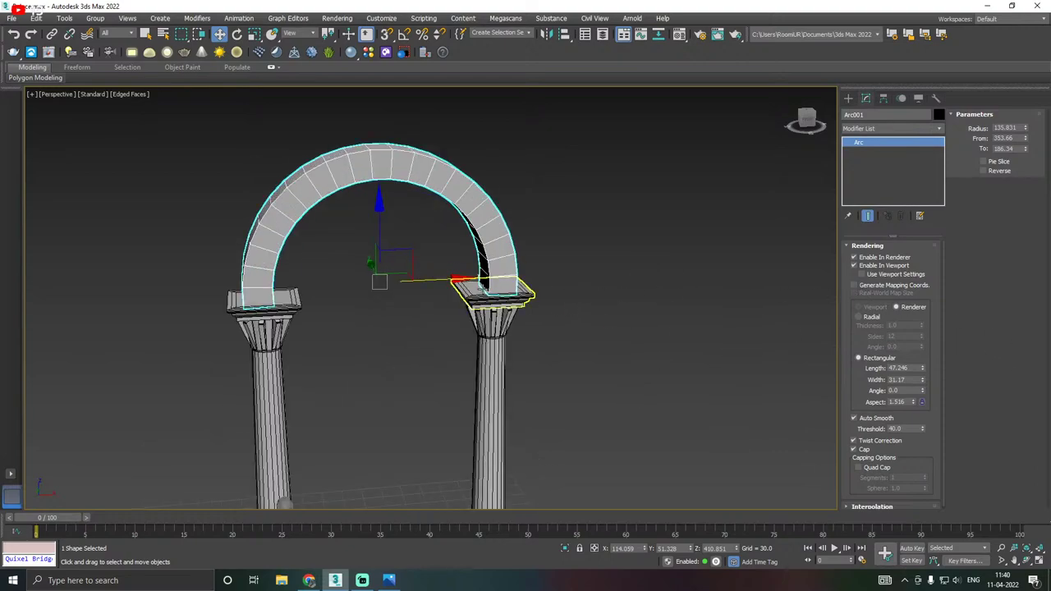
{"action": "middle_click_drag", "start_coordinate": [487, 290], "coordinate": [567, 300], "text": "alt"}
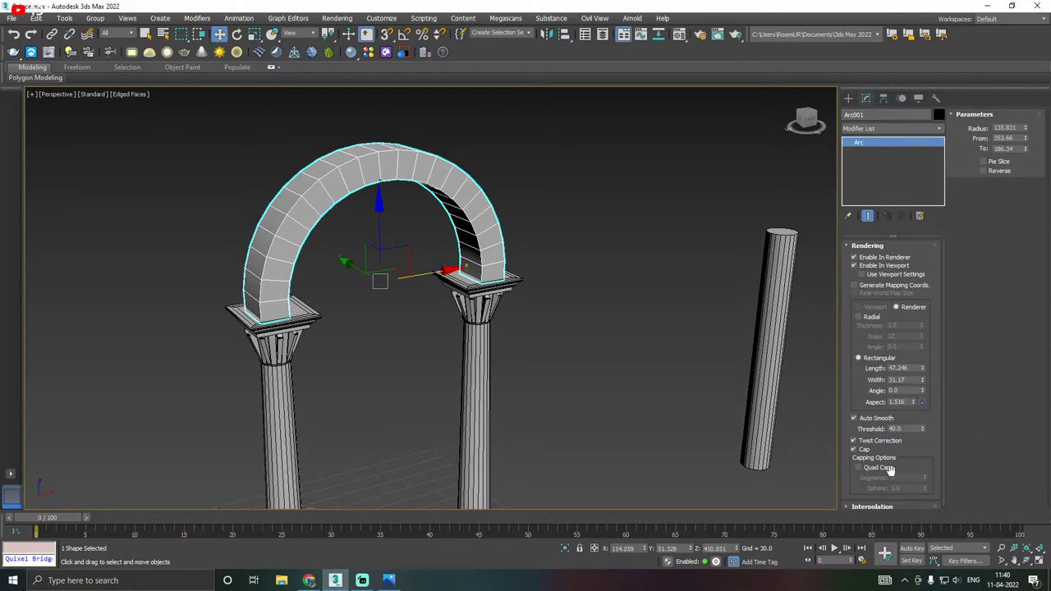
Set the arc's interpolation to 14 steps for a smoother curve.
{"action": "scroll", "coordinate": [864, 464], "scroll_direction": "down", "scroll_amount": 1}
{"action": "left_click", "coordinate": [869, 504]}
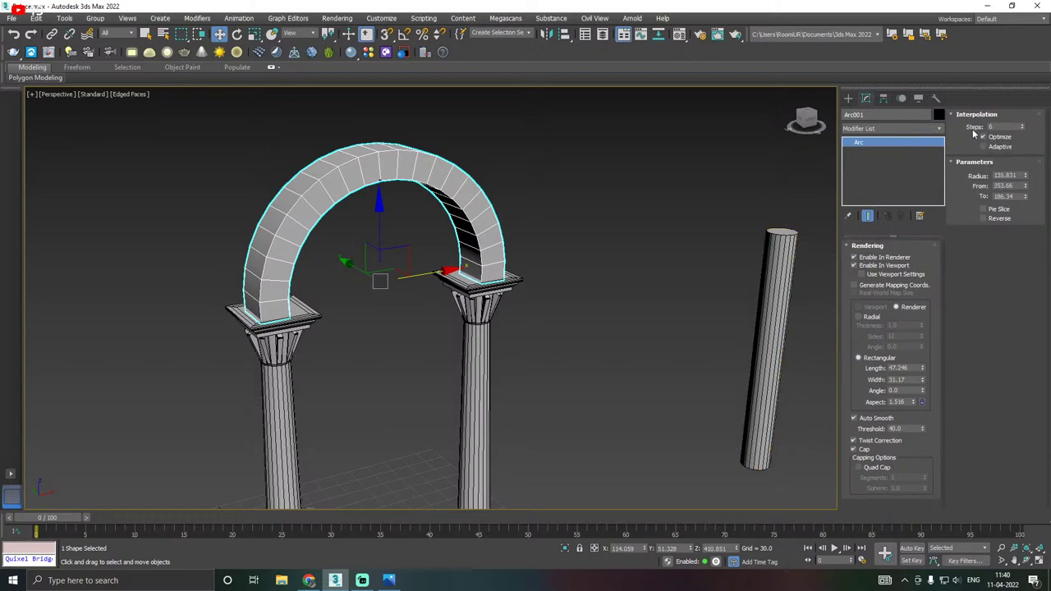
{"action": "left_click", "coordinate": [1023, 125]}
{"action": "left_click", "coordinate": [1023, 125]}
{"action": "left_click", "coordinate": [1023, 125]}
{"action": "left_click", "coordinate": [1023, 125]}
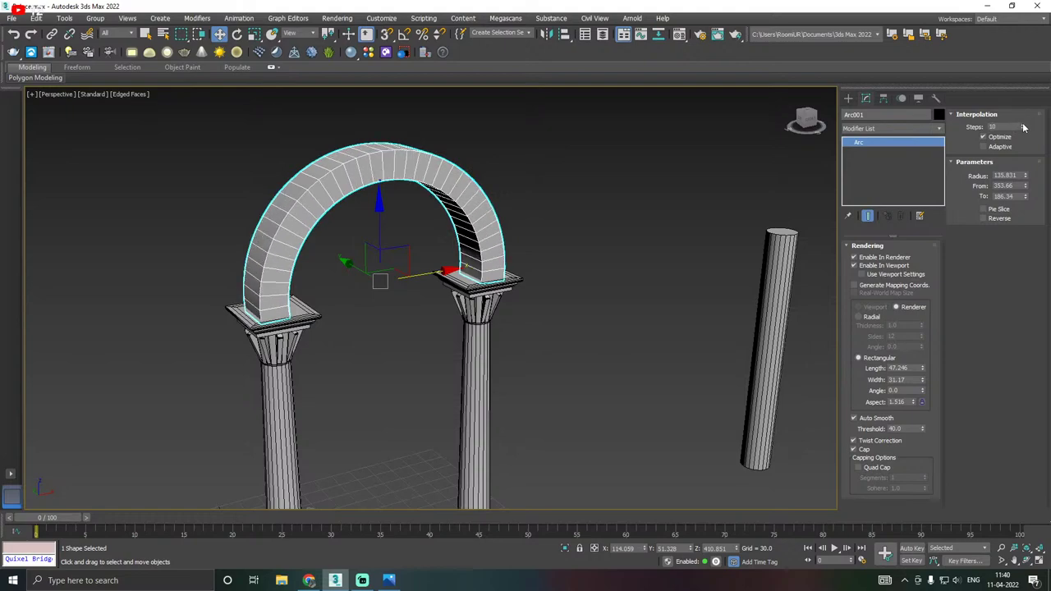
{"action": "left_click", "coordinate": [1023, 124]}
{"action": "left_click", "coordinate": [1023, 125]}
{"action": "left_click", "coordinate": [1023, 125]}
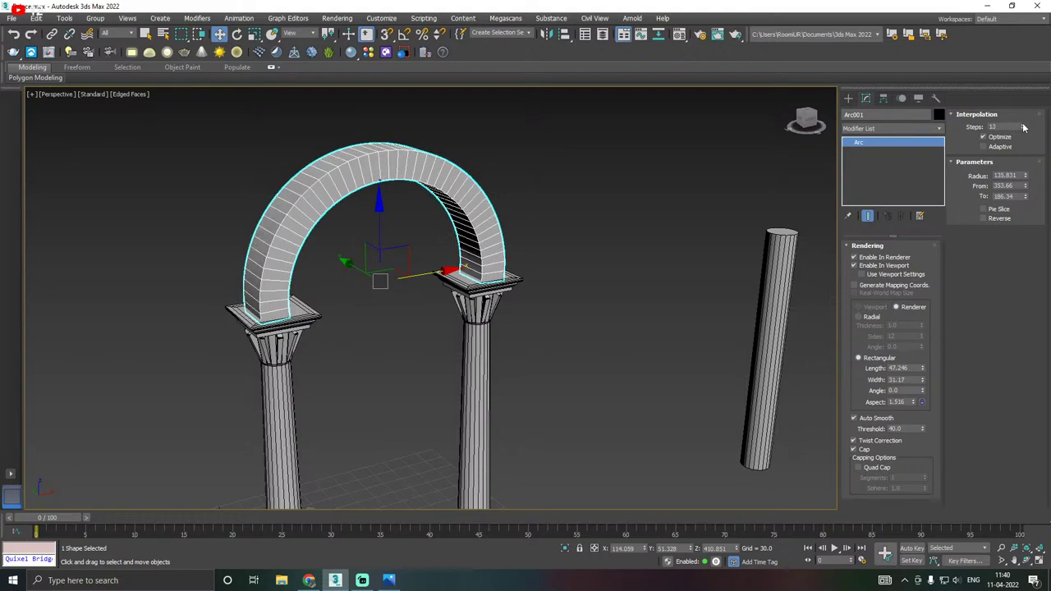
{"action": "left_click", "coordinate": [1023, 125]}
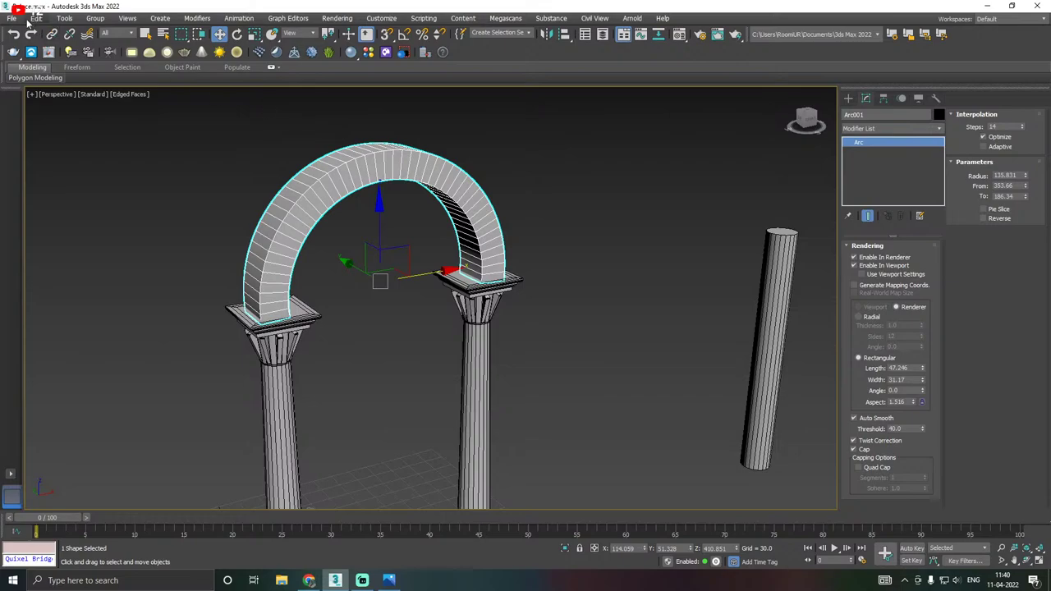
Save a copy of the scene as Palace05.max, and save the current scene.
{"action": "left_click", "coordinate": [11, 17]}
{"action": "left_click", "coordinate": [33, 126]}
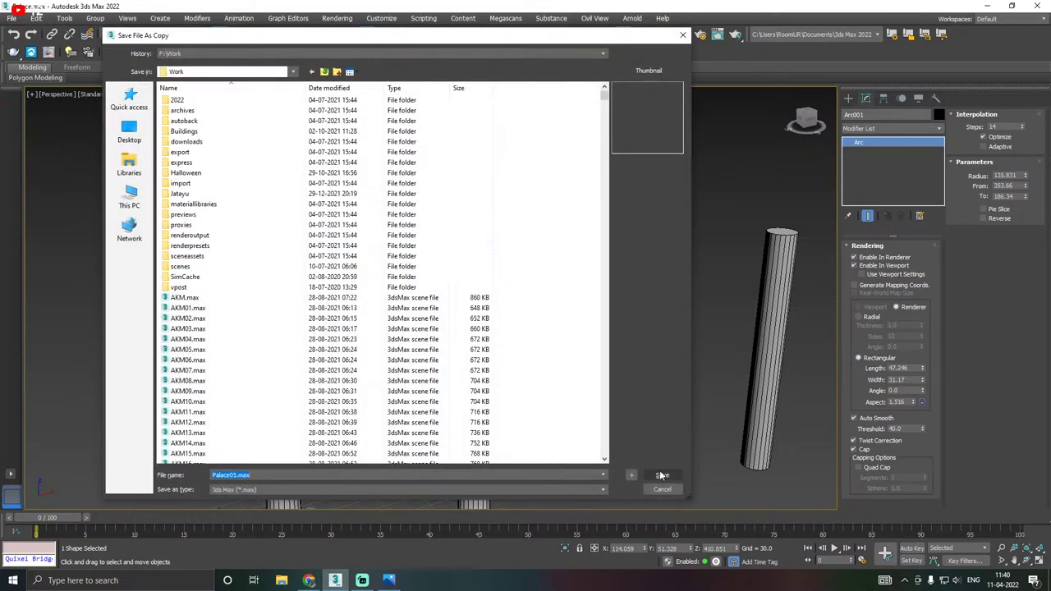
{"action": "key", "text": "Return"}
{"action": "left_click", "coordinate": [11, 20]}
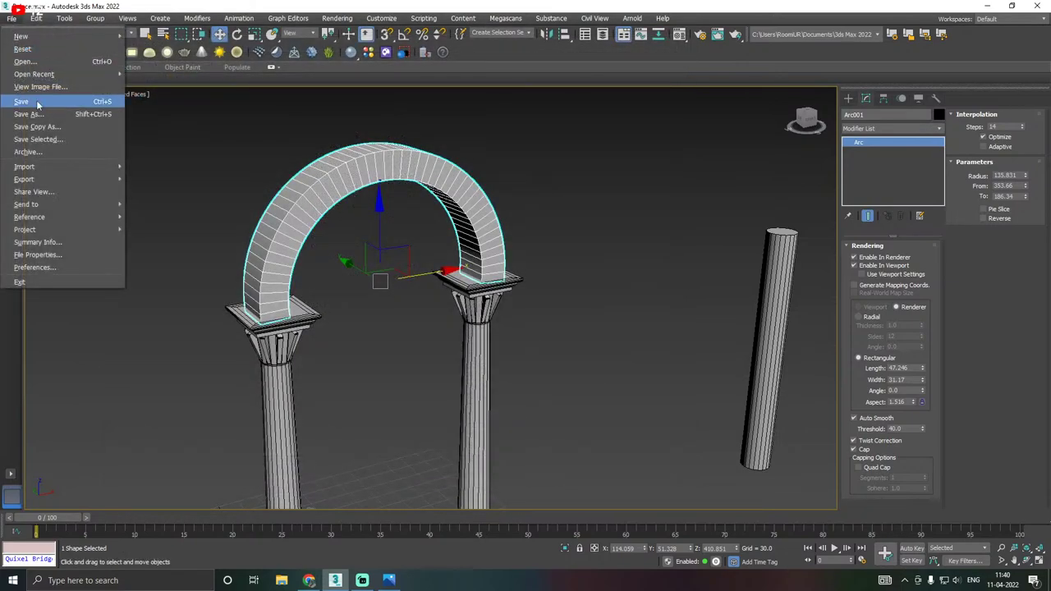
{"action": "left_click", "coordinate": [36, 100]}
Slim the arch's rectangular section to a width of about 12.2 and a length of about 31.7.
{"action": "middle_click_drag", "start_coordinate": [404, 223], "coordinate": [401, 258]}
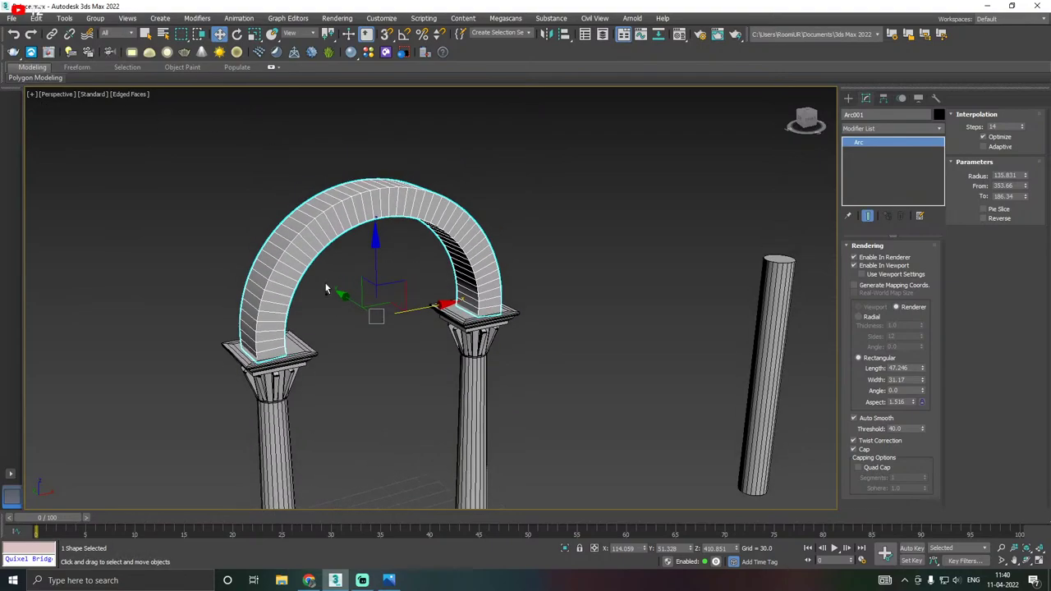
{"action": "mouse_move", "coordinate": [324, 282]}
{"action": "middle_mouse_down", "text": "alt"}
{"action": "mouse_move", "coordinate": [344, 290]}
{"action": "mouse_move", "coordinate": [323, 294]}
{"action": "mouse_move", "coordinate": [339, 287]}
{"action": "middle_mouse_up", "text": "alt"}
{"action": "scroll", "coordinate": [230, 291], "scroll_direction": "up", "scroll_amount": 3}
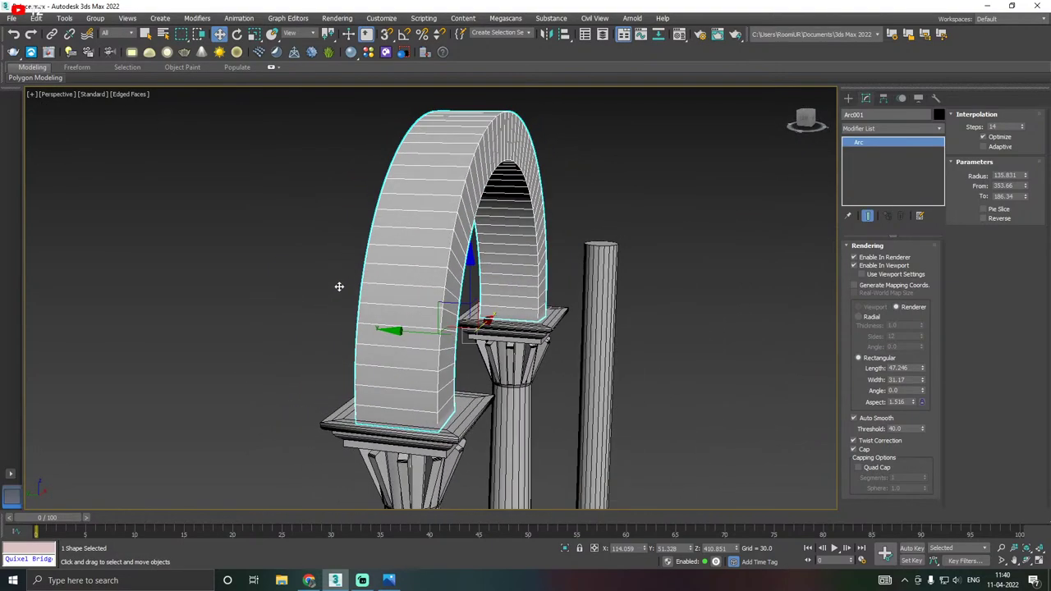
{"action": "middle_click_drag", "start_coordinate": [534, 304], "coordinate": [621, 323], "text": "alt"}
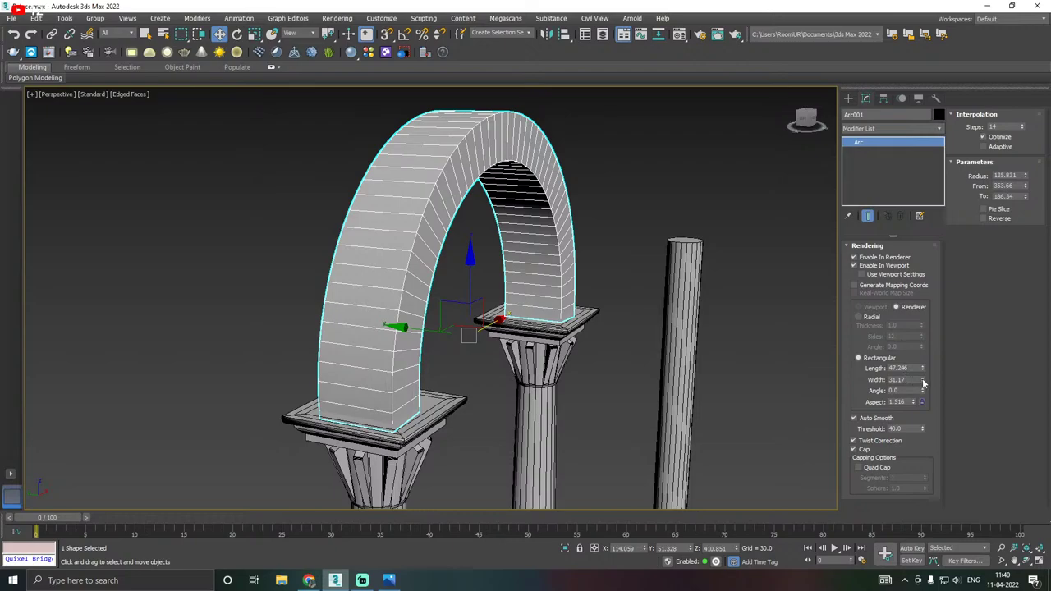
{"action": "left_click_drag", "start_coordinate": [923, 383], "coordinate": [927, 413]}
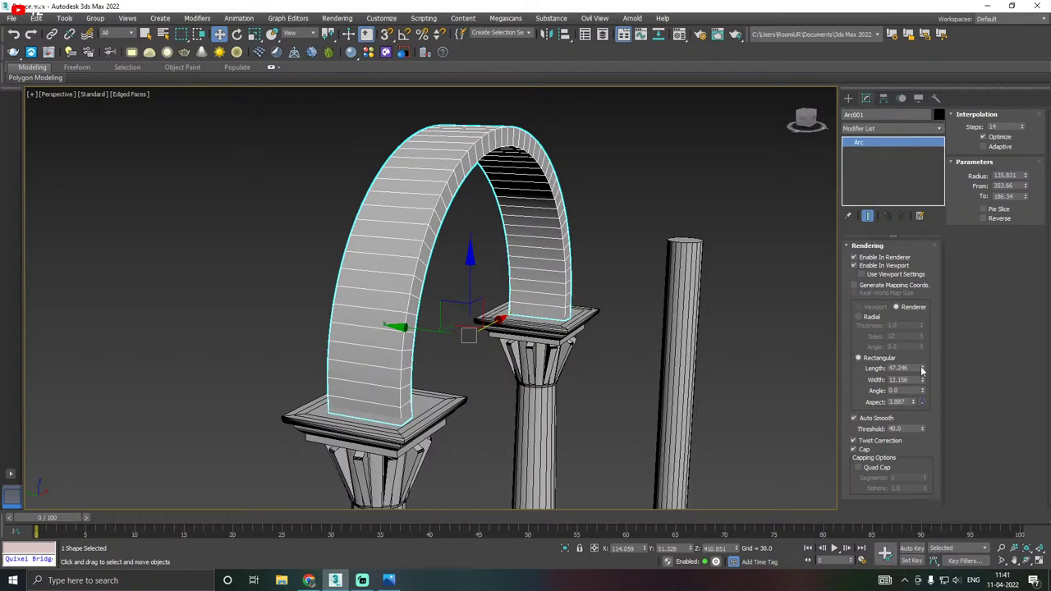
{"action": "left_click_drag", "start_coordinate": [922, 370], "coordinate": [926, 384]}
Clone the arch along X as one independent copy at about X 891.2, above the spare column shaft.
{"action": "scroll", "coordinate": [624, 311], "scroll_direction": "down", "scroll_amount": 6}
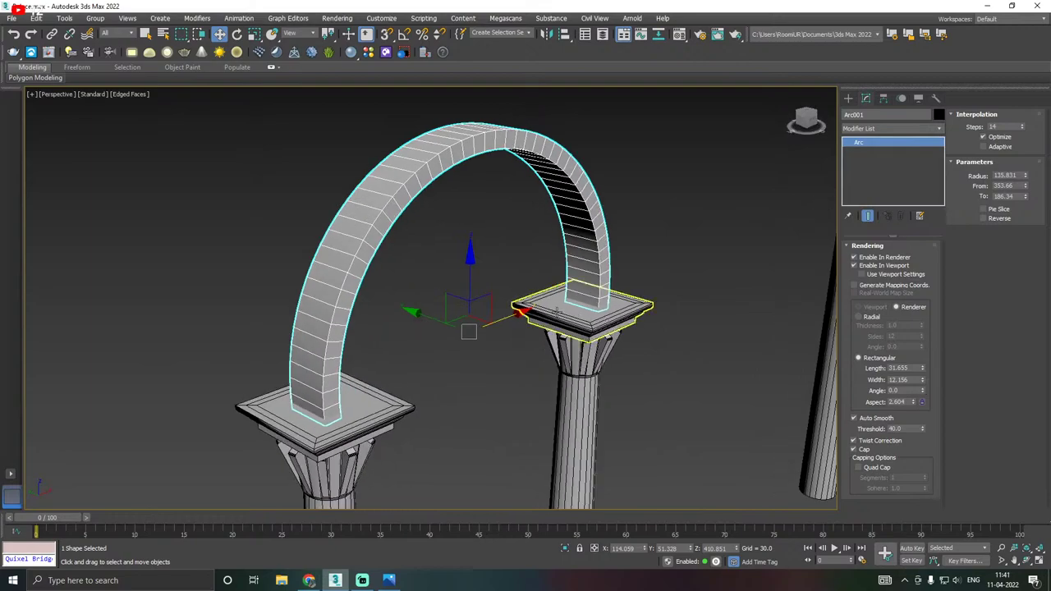
{"action": "mouse_move", "coordinate": [434, 302]}
{"action": "left_mouse_down", "text": "shift"}
{"action": "mouse_move", "coordinate": [706, 212]}
{"action": "mouse_move", "coordinate": [687, 239]}
{"action": "left_mouse_up", "text": "shift"}
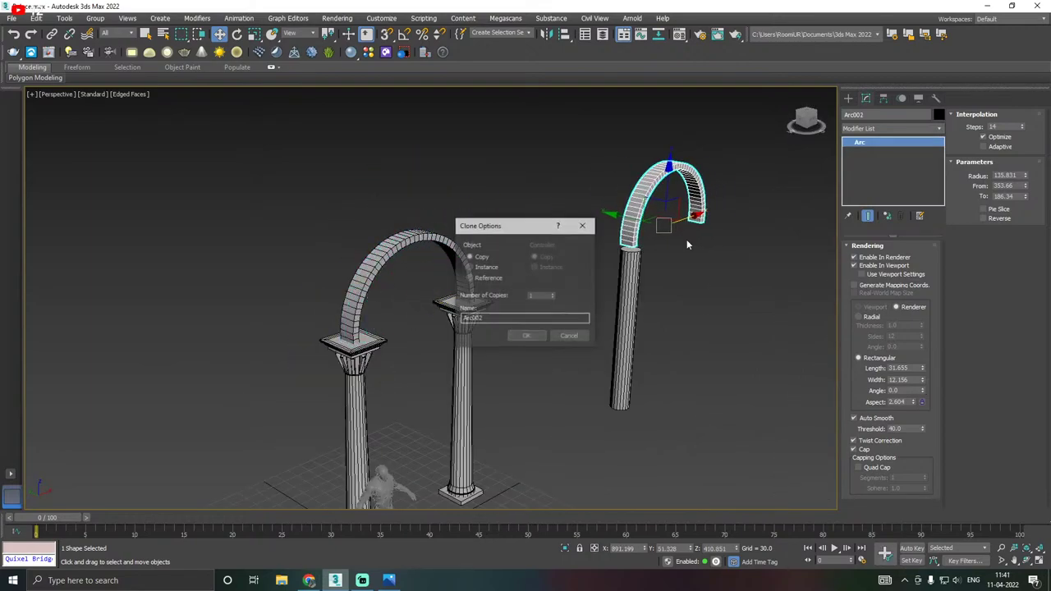
{"action": "left_click", "coordinate": [523, 336]}
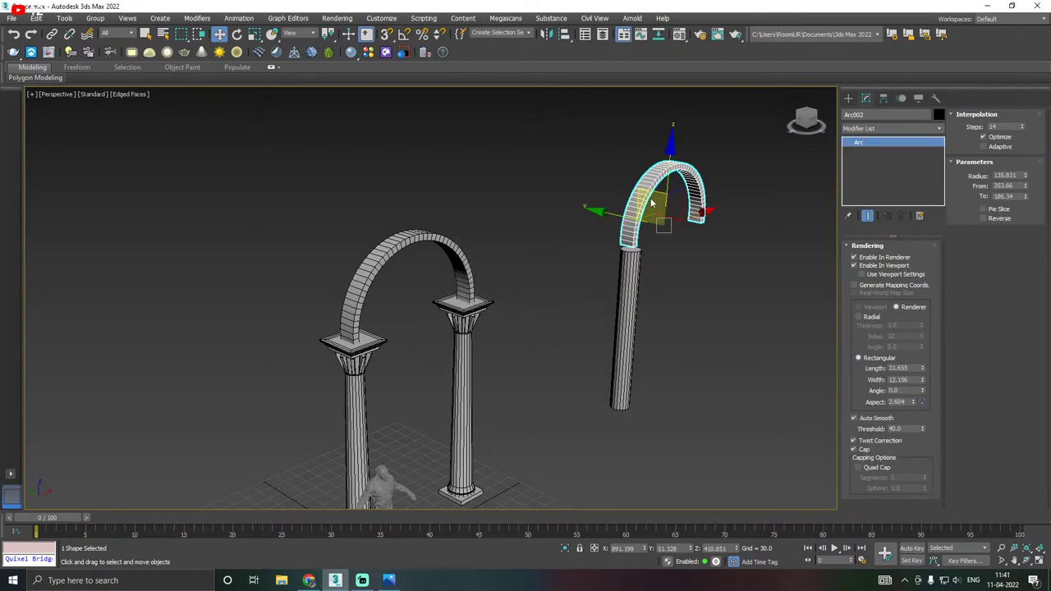
Select the original arch on the columns and move it along Y to about 46.3.
{"action": "left_click", "coordinate": [355, 297]}
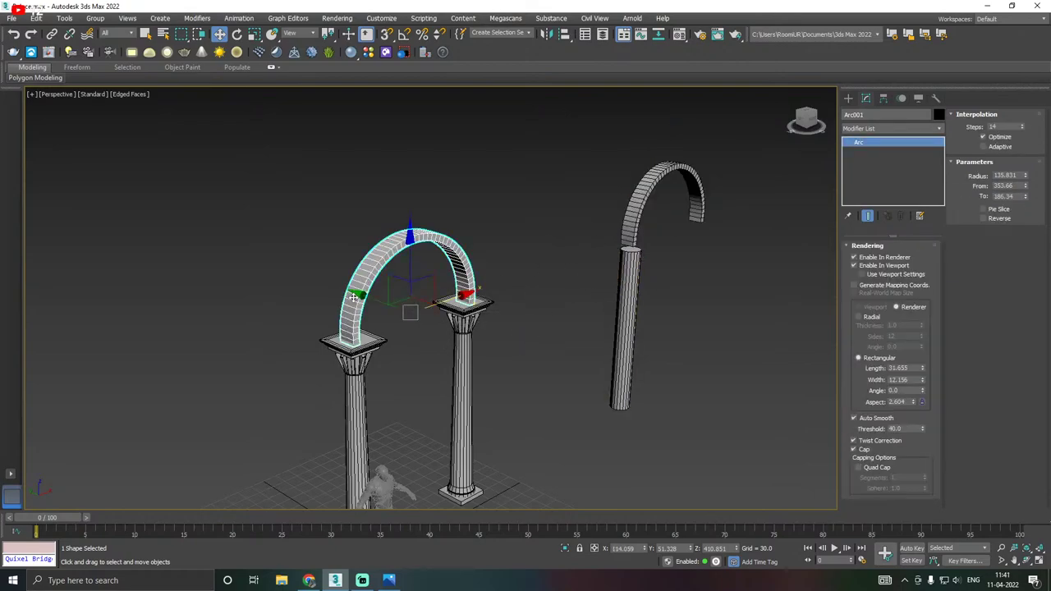
{"action": "scroll", "coordinate": [356, 298], "scroll_direction": "up", "scroll_amount": 2}
{"action": "middle_click_drag", "start_coordinate": [399, 306], "coordinate": [421, 297], "text": "alt"}
{"action": "left_click_drag", "start_coordinate": [380, 314], "coordinate": [389, 315]}
Check the hall reference image in Photos, and set the original arch's rectangular length to about 49.4.
{"action": "left_click", "coordinate": [389, 580]}
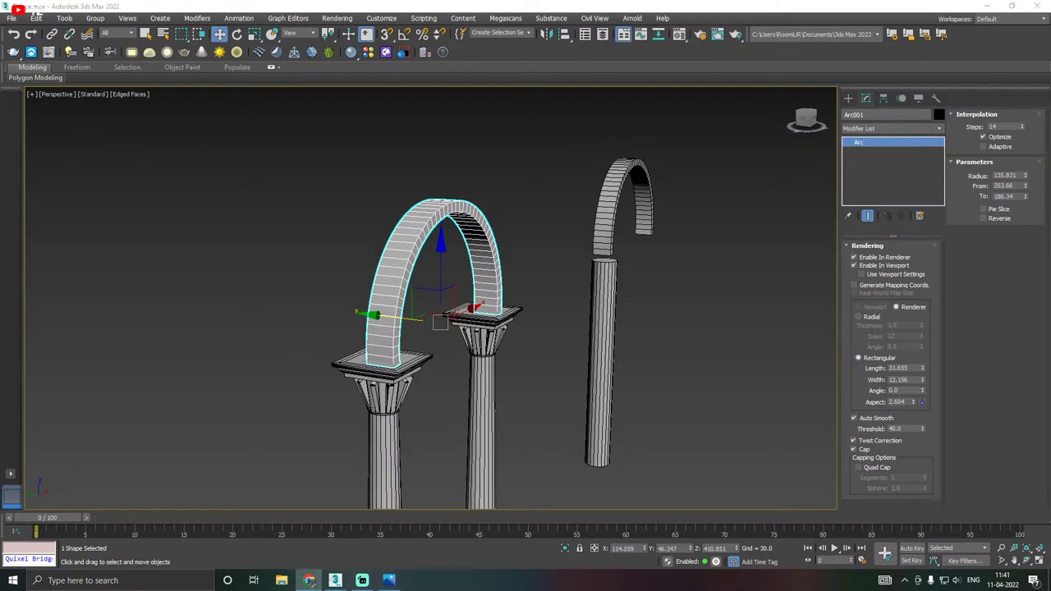
{"action": "scroll", "coordinate": [400, 328], "scroll_direction": "up", "scroll_amount": 3}
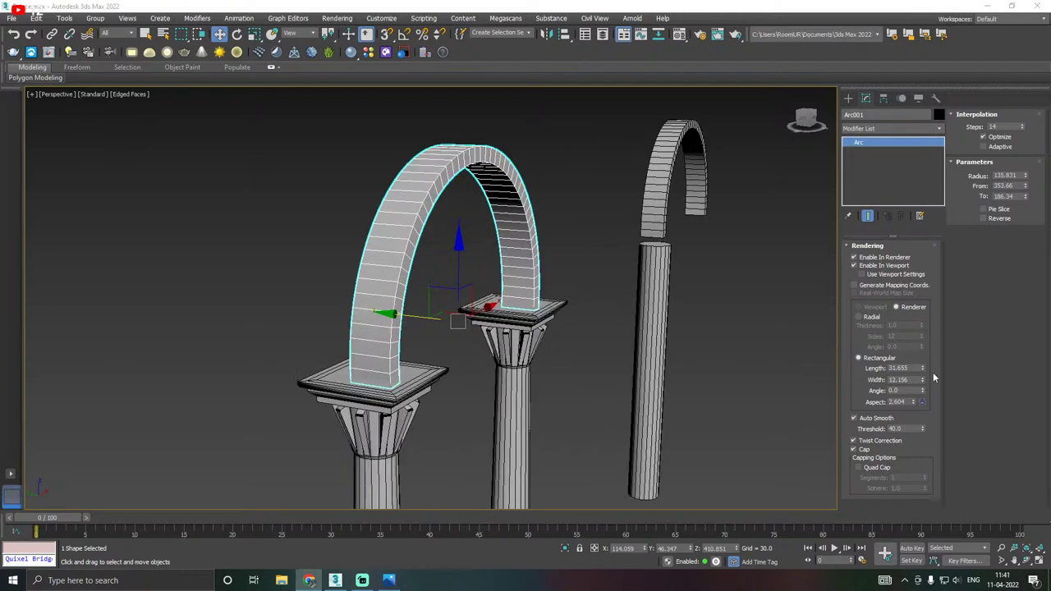
{"action": "left_click_drag", "start_coordinate": [923, 370], "coordinate": [914, 335]}
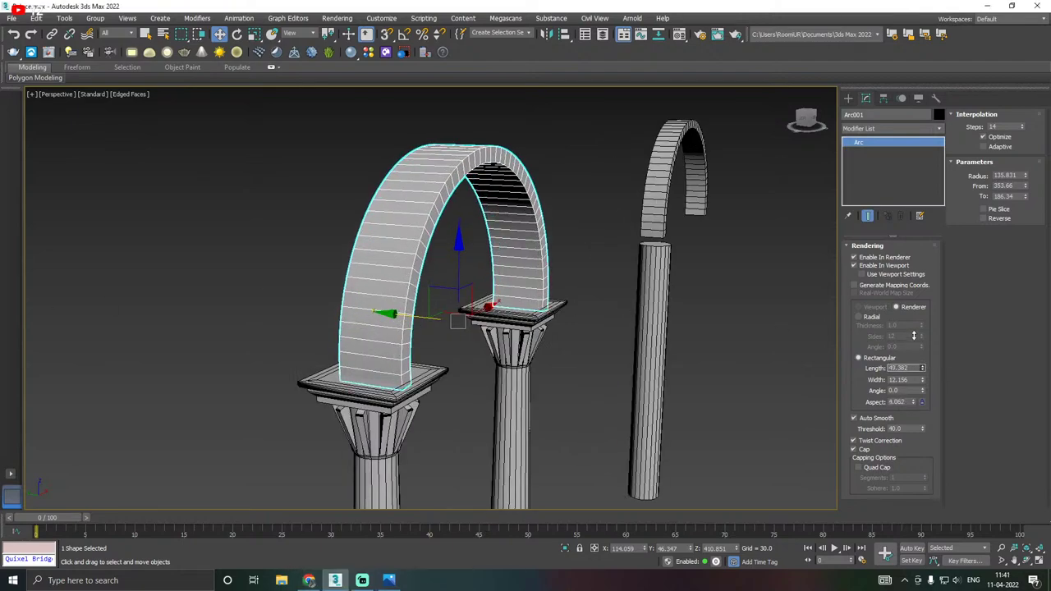
Turn on Generate Mapping Coordinates for the original arch and convert it to an Editable Poly.
{"action": "right_click", "coordinate": [869, 154]}
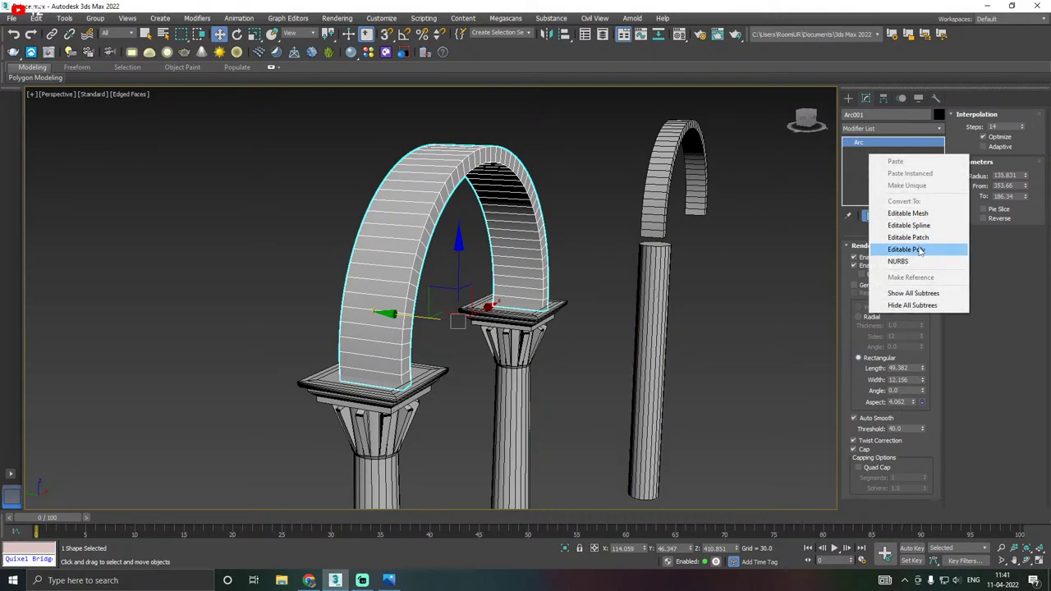
{"action": "left_click", "coordinate": [1017, 273]}
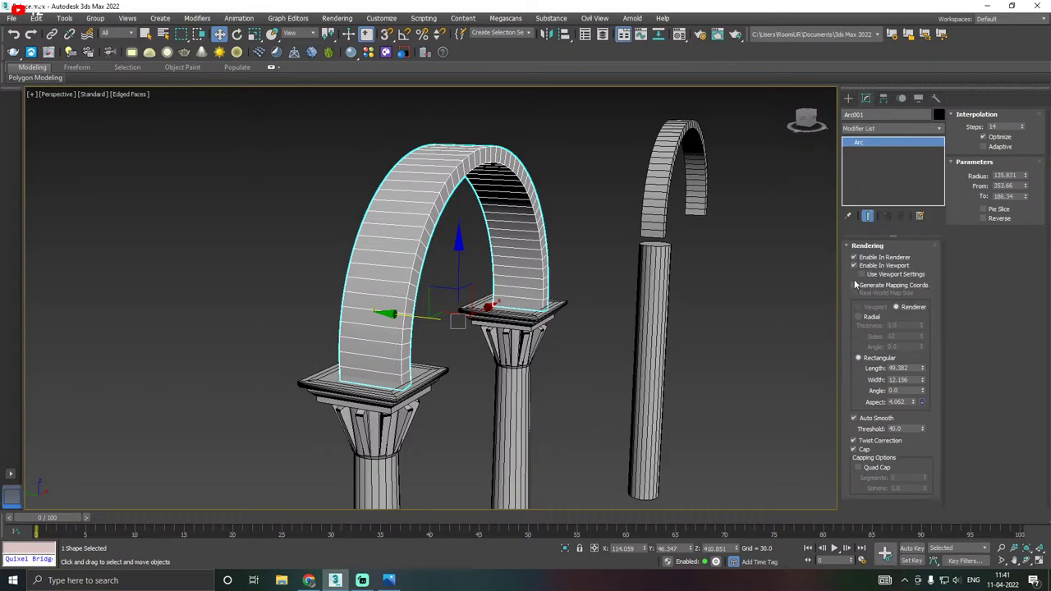
{"action": "left_click", "coordinate": [898, 287]}
{"action": "right_click", "coordinate": [887, 160]}
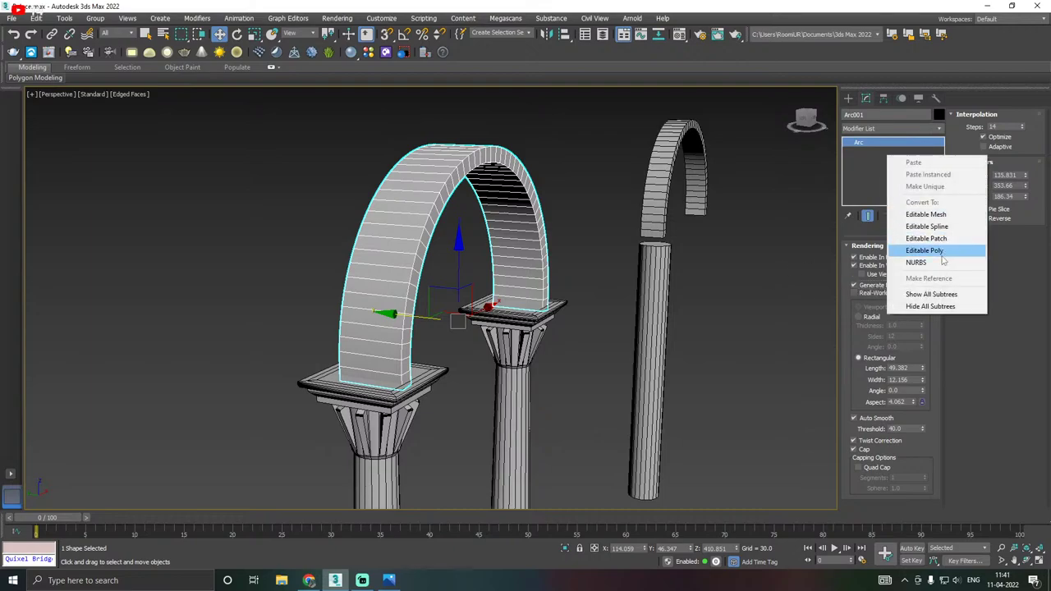
{"action": "left_click", "coordinate": [940, 255]}
Isolate the converted arch and frame it so its outer face and feet can be seen.
{"action": "middle_click_drag", "start_coordinate": [753, 192], "coordinate": [687, 203], "text": "alt"}
{"action": "left_click", "coordinate": [565, 548]}
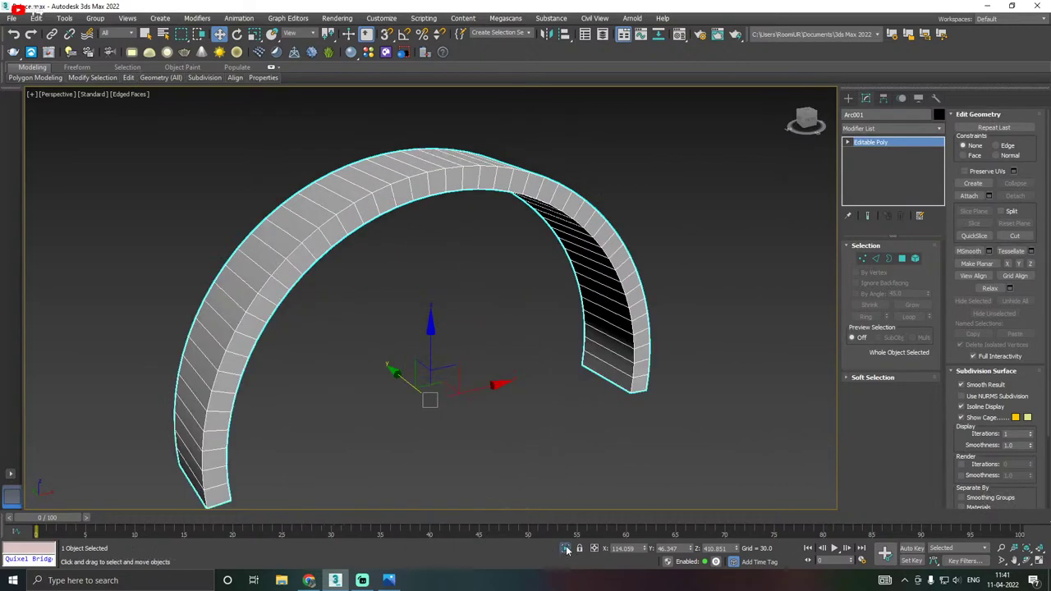
{"action": "scroll", "coordinate": [493, 333], "scroll_direction": "down", "scroll_amount": 3}
{"action": "middle_click_drag", "start_coordinate": [545, 355], "coordinate": [569, 331], "text": "alt"}
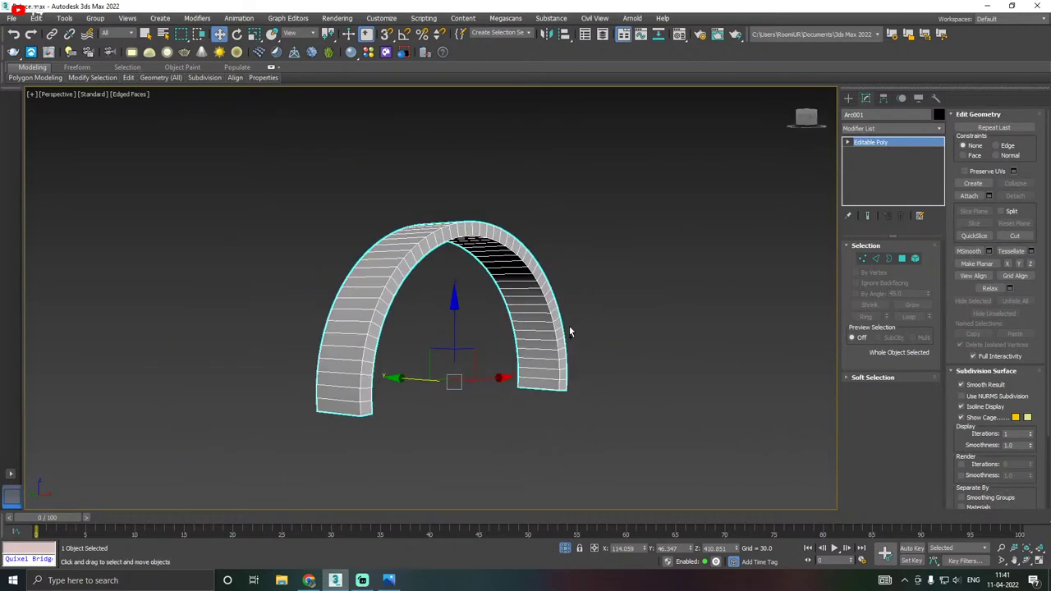
Select the continuous loop of polygons running around the outer and inner faces of the isolated arch.
{"action": "left_click", "coordinate": [901, 258]}
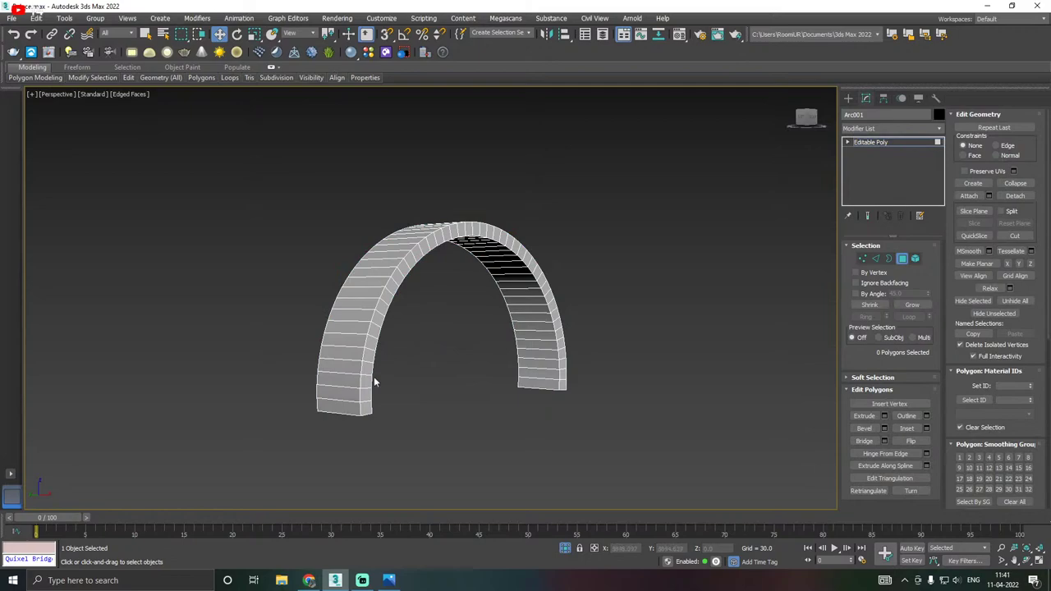
{"action": "left_click", "coordinate": [346, 410]}
{"action": "middle_click_drag", "start_coordinate": [418, 247], "coordinate": [410, 277], "text": "alt"}
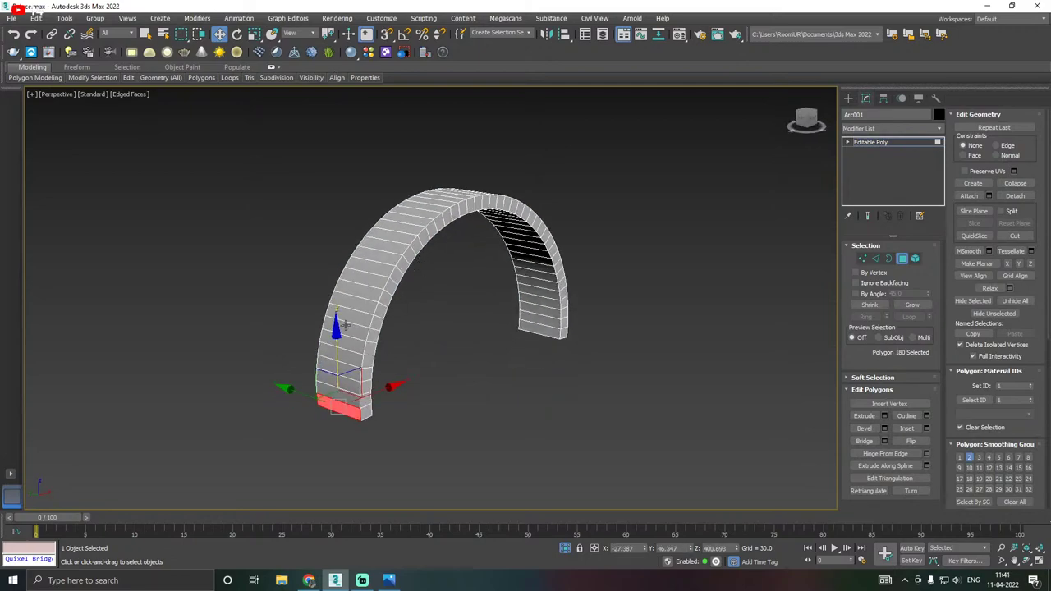
{"action": "left_click", "coordinate": [341, 393], "text": "shift"}
{"action": "middle_click_drag", "start_coordinate": [547, 316], "coordinate": [509, 311], "text": "alt"}
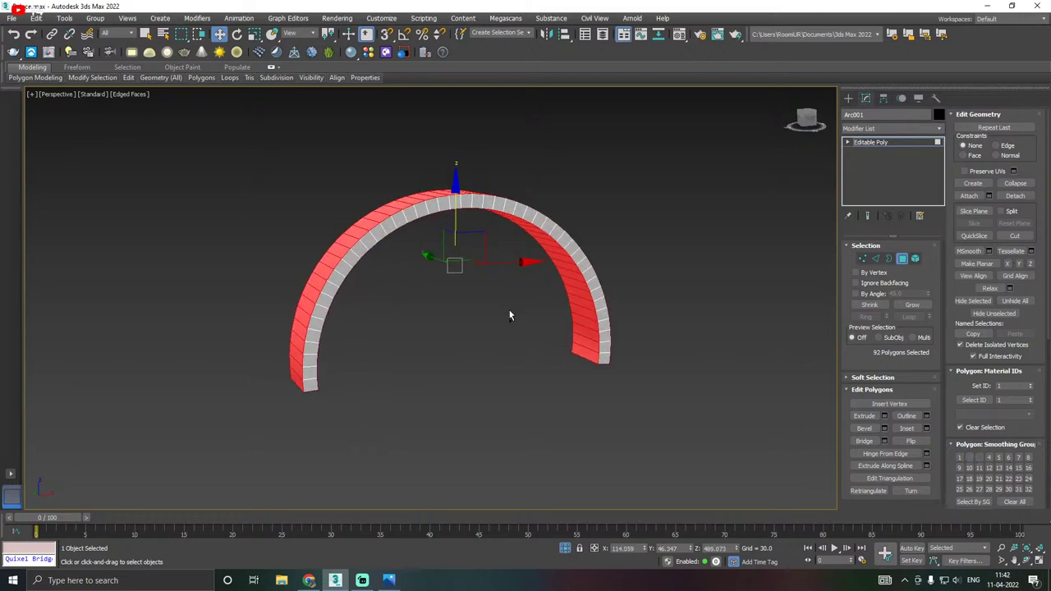
From the Front view, deselect the polygons along the inside of the arch curve, from one foot to the other.
{"action": "key", "text": "f"}
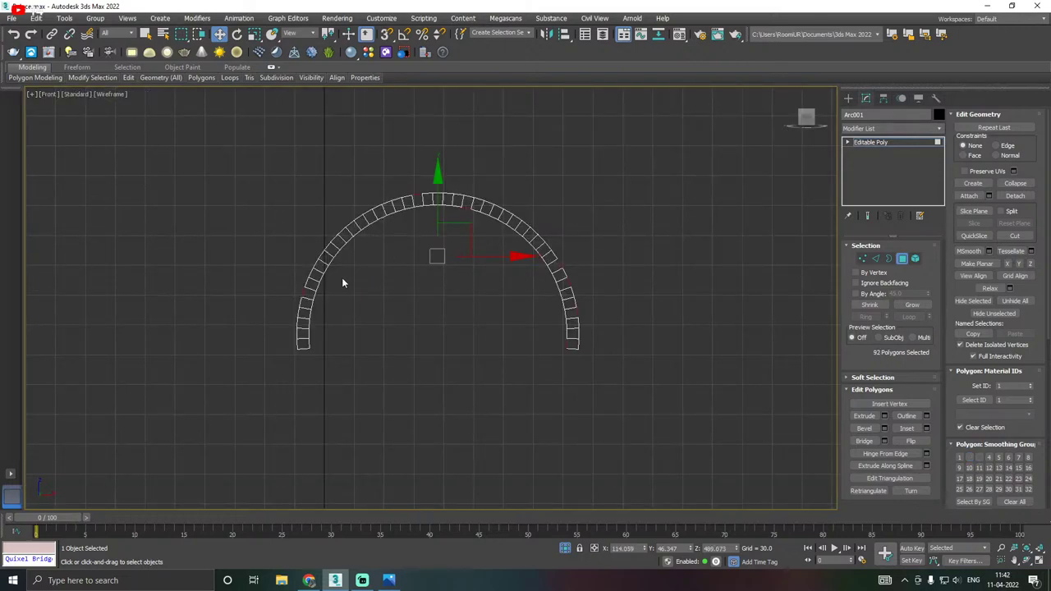
{"action": "scroll", "coordinate": [343, 283], "scroll_direction": "up", "scroll_amount": 2}
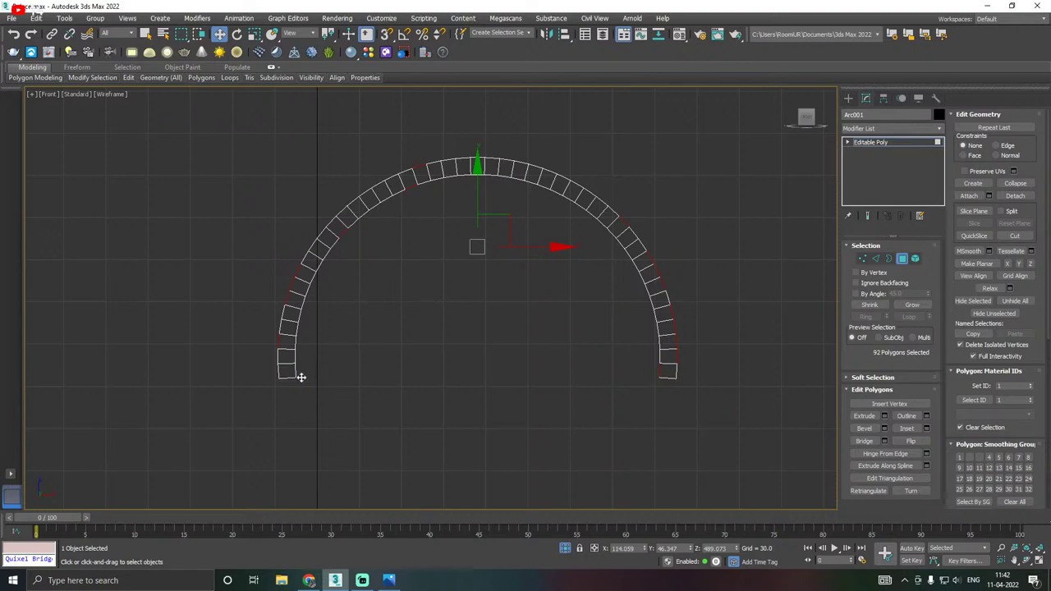
{"action": "left_click_drag", "start_coordinate": [297, 359], "coordinate": [318, 311], "text": "alt"}
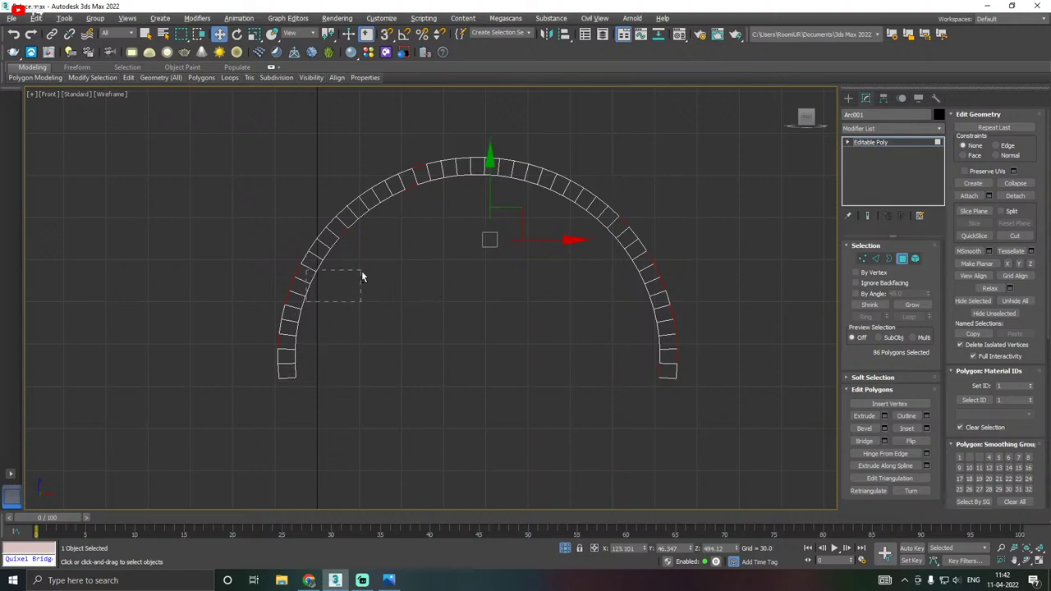
{"action": "left_click_drag", "start_coordinate": [362, 277], "coordinate": [362, 277], "text": "alt"}
{"action": "scroll", "coordinate": [349, 241], "scroll_direction": "up", "scroll_amount": 3}
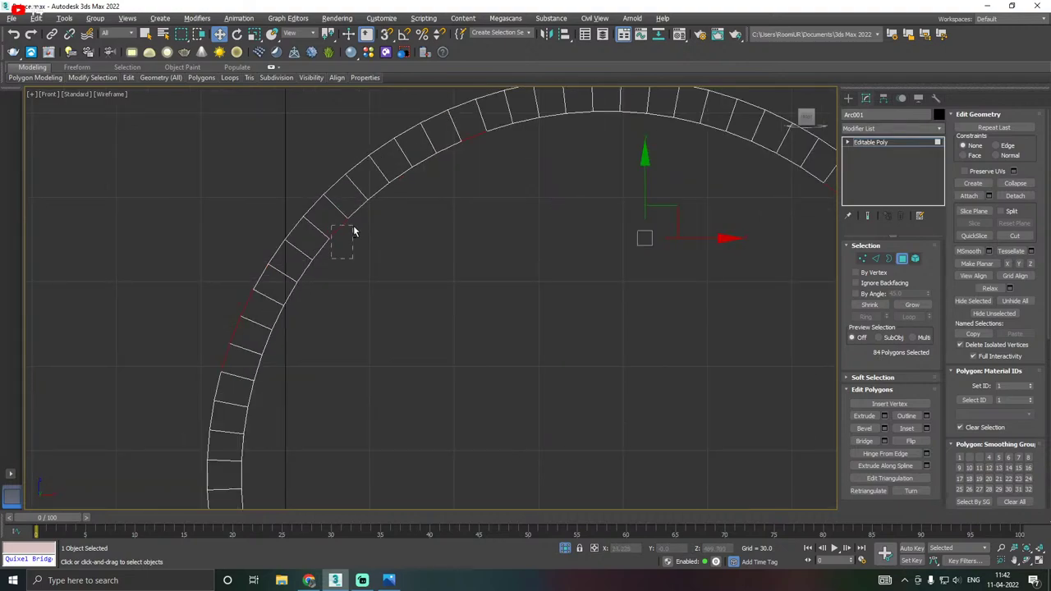
{"action": "scroll", "coordinate": [353, 232], "scroll_direction": "down", "scroll_amount": 5}
{"action": "left_click_drag", "start_coordinate": [353, 231], "coordinate": [484, 191], "text": "alt"}
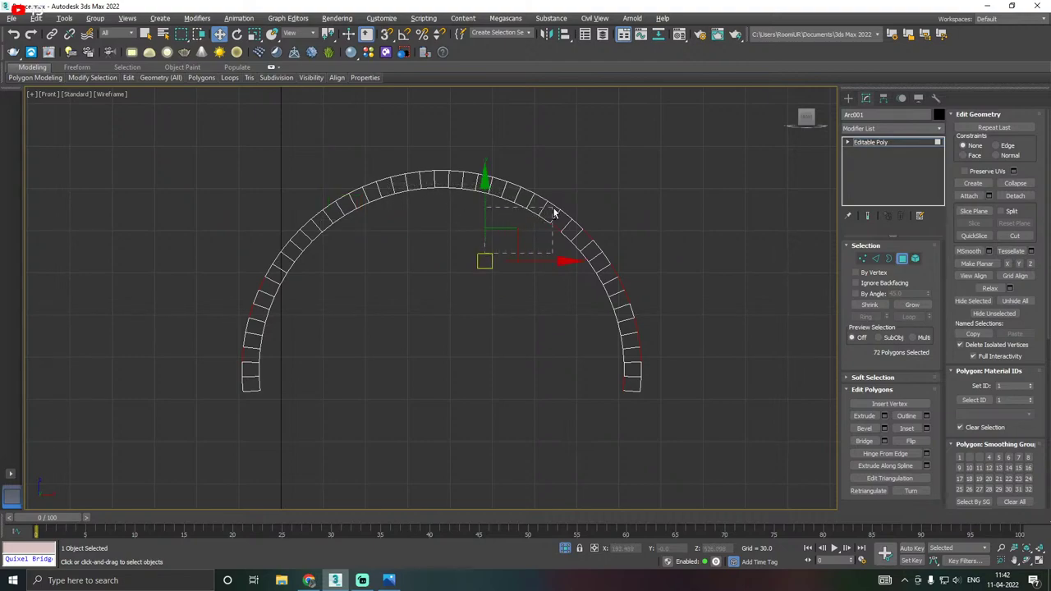
{"action": "left_click_drag", "start_coordinate": [553, 210], "coordinate": [555, 209], "text": "alt"}
{"action": "left_click_drag", "start_coordinate": [549, 290], "coordinate": [591, 258], "text": "alt"}
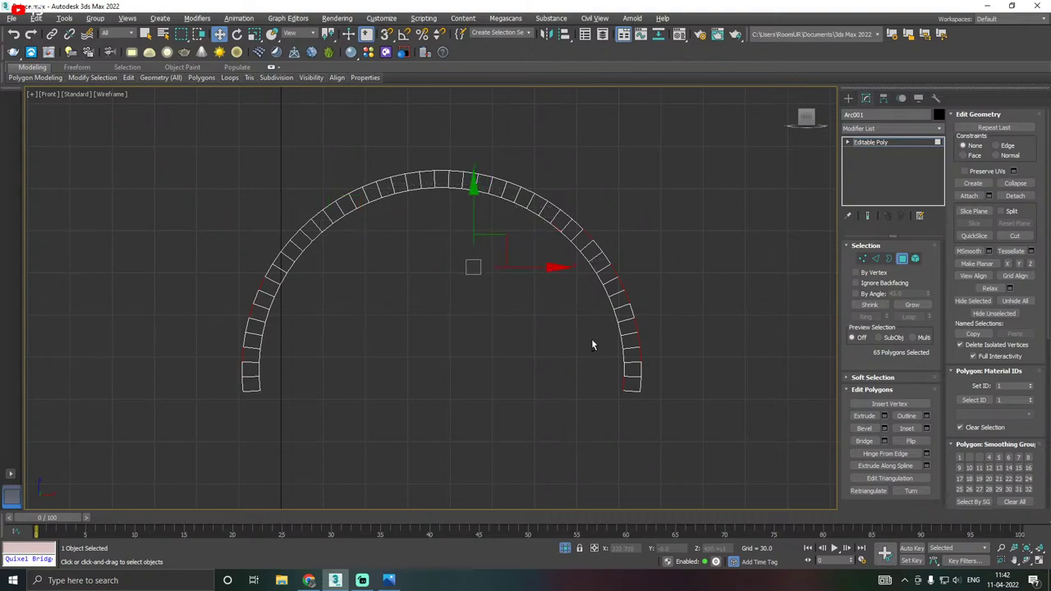
{"action": "left_click_drag", "start_coordinate": [630, 404], "coordinate": [630, 404], "text": "alt"}
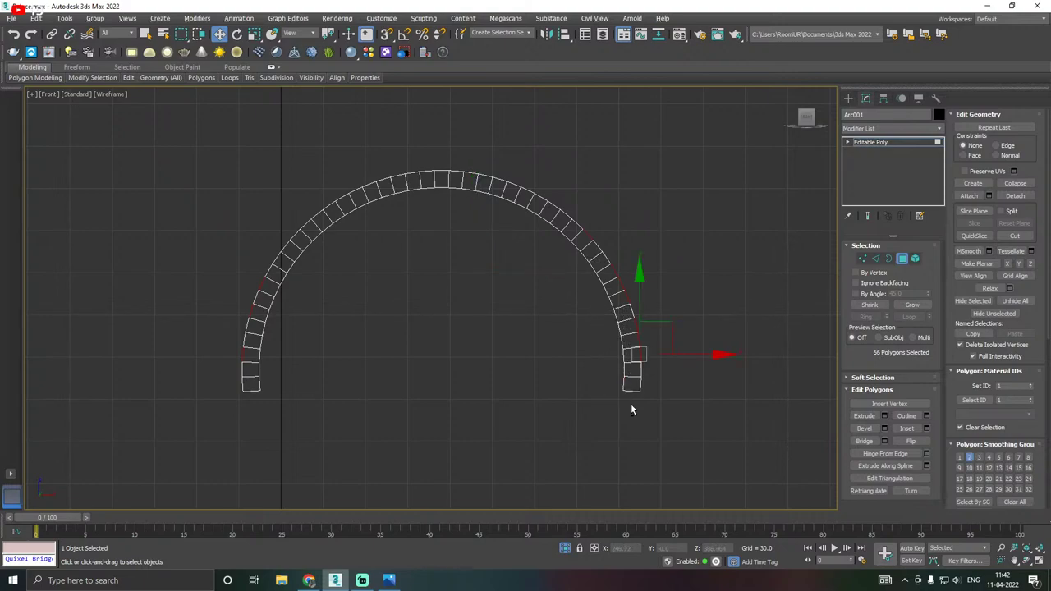
In the Perspective view, deselect the remaining inner polygons and add the missing outer one so only the arch's outer face is selected.
{"action": "key", "text": "p"}
{"action": "mouse_move", "coordinate": [477, 294]}
{"action": "middle_mouse_down", "text": "alt"}
{"action": "mouse_move", "coordinate": [504, 243]}
{"action": "mouse_move", "coordinate": [485, 227]}
{"action": "middle_mouse_up", "text": "alt"}
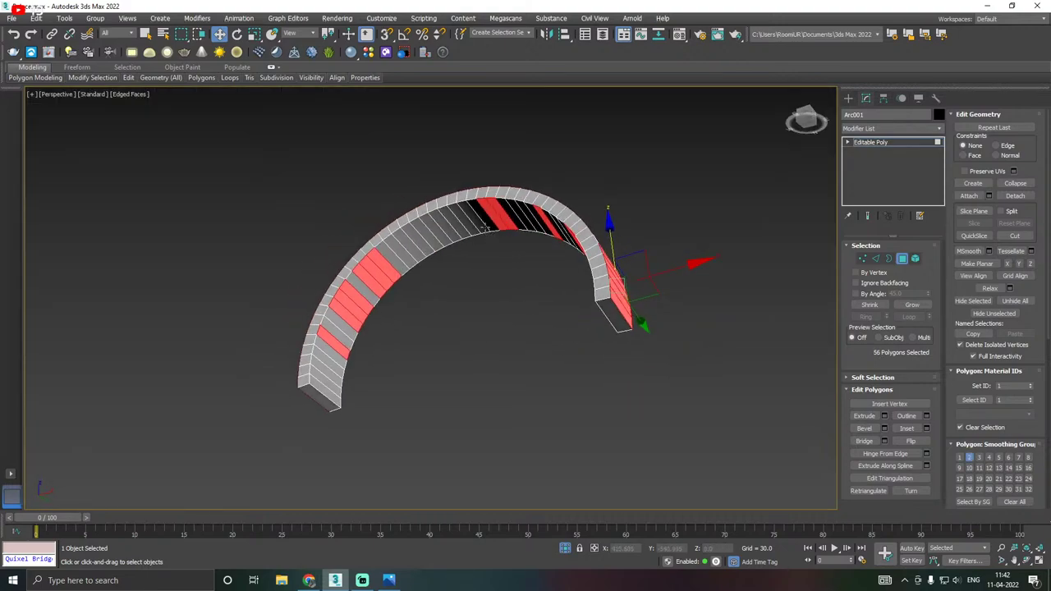
{"action": "left_click", "coordinate": [338, 346], "text": "alt"}
{"action": "left_click", "coordinate": [348, 311], "text": "alt"}
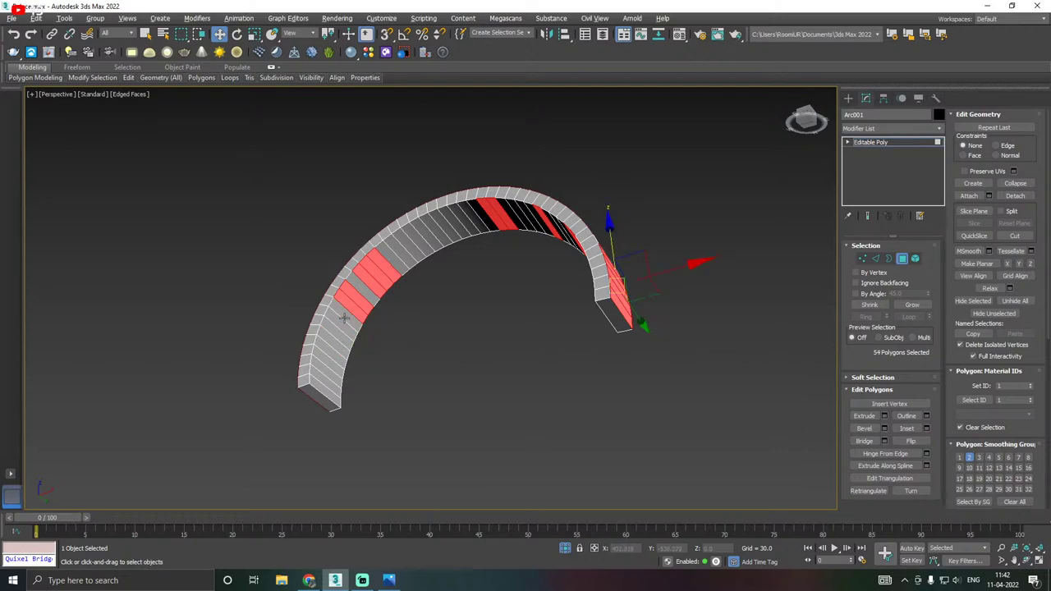
{"action": "left_click", "coordinate": [379, 279], "text": "alt"}
{"action": "middle_click_drag", "start_coordinate": [468, 292], "coordinate": [574, 277], "text": "alt"}
{"action": "left_click", "coordinate": [571, 273], "text": "alt"}
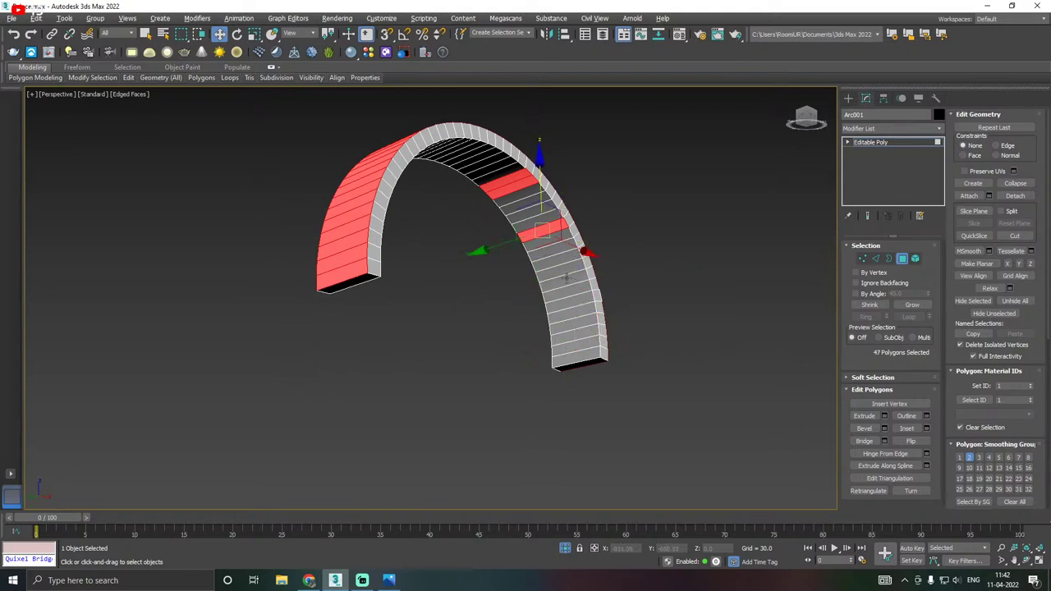
{"action": "left_click", "coordinate": [544, 233], "text": "alt"}
{"action": "left_click", "coordinate": [503, 196], "text": "alt"}
{"action": "left_click", "coordinate": [500, 184], "text": "alt"}
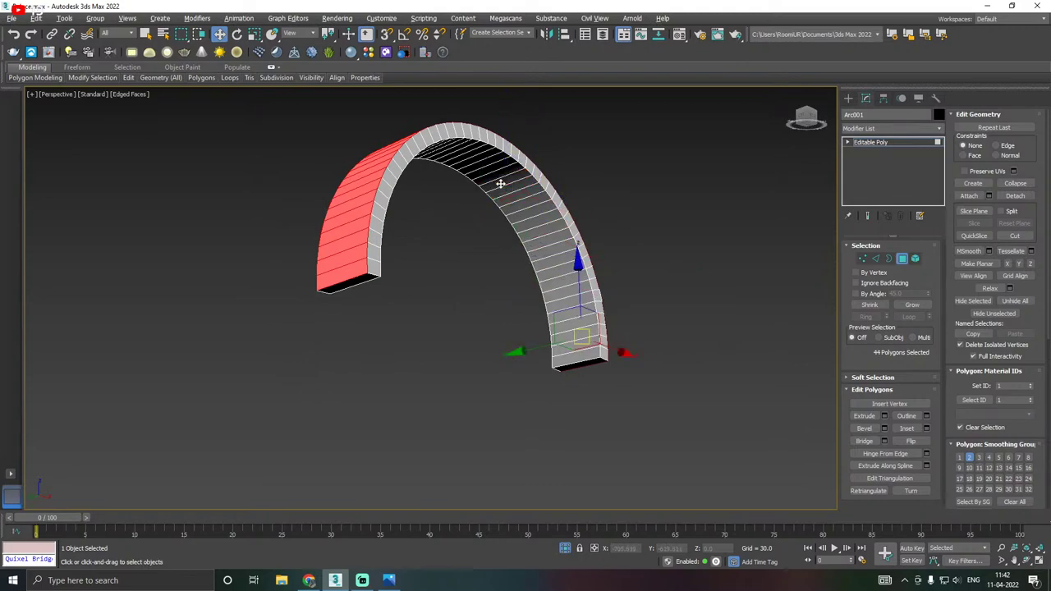
{"action": "middle_click_drag", "start_coordinate": [575, 222], "coordinate": [586, 284], "text": "alt"}
{"action": "left_click", "coordinate": [584, 303], "text": "ctrl"}
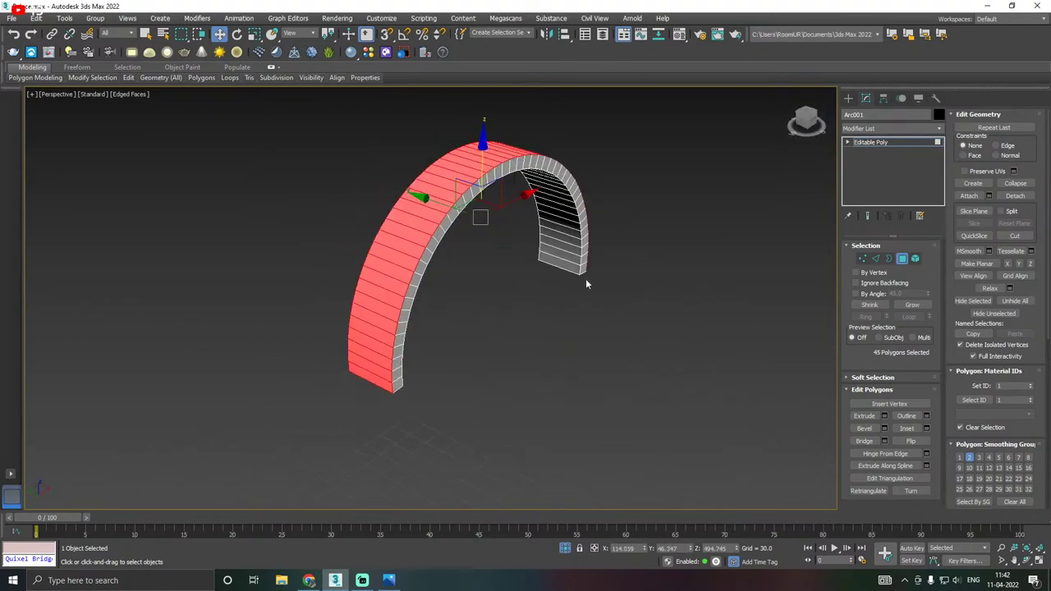
Extrude the arch's outer polygons along their normals by about 18.2, ending isolation to compare the thickness with the columns.
{"action": "left_click", "coordinate": [885, 415]}
{"action": "middle_click_drag", "start_coordinate": [498, 311], "coordinate": [439, 300], "text": "alt"}
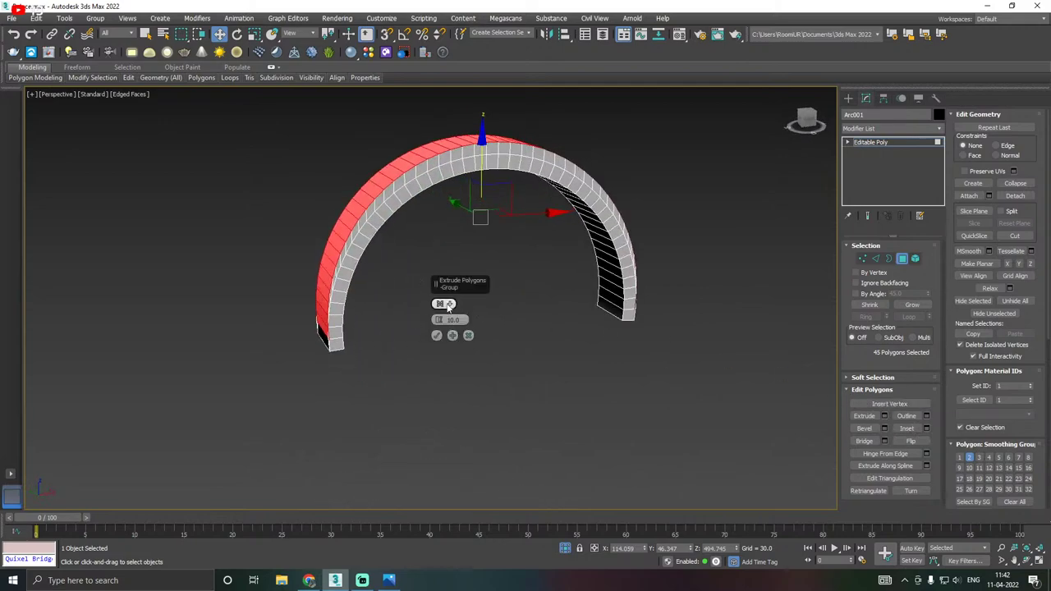
{"action": "left_click", "coordinate": [441, 305]}
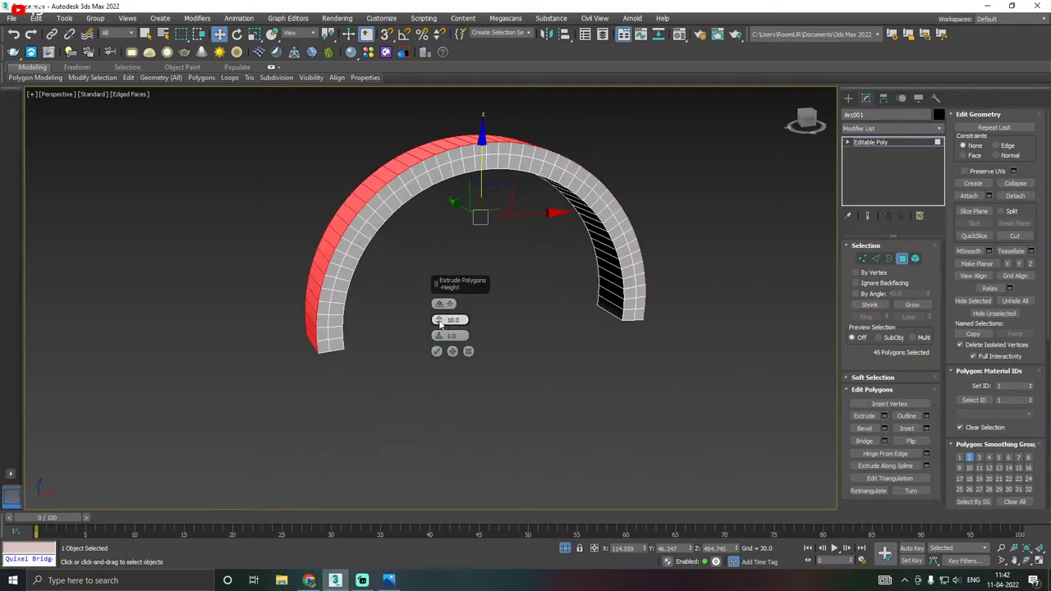
{"action": "mouse_move", "coordinate": [440, 322]}
{"action": "left_mouse_down"}
{"action": "mouse_move", "coordinate": [413, 251]}
{"action": "mouse_move", "coordinate": [411, 201]}
{"action": "mouse_move", "coordinate": [439, 329]}
{"action": "left_mouse_up"}
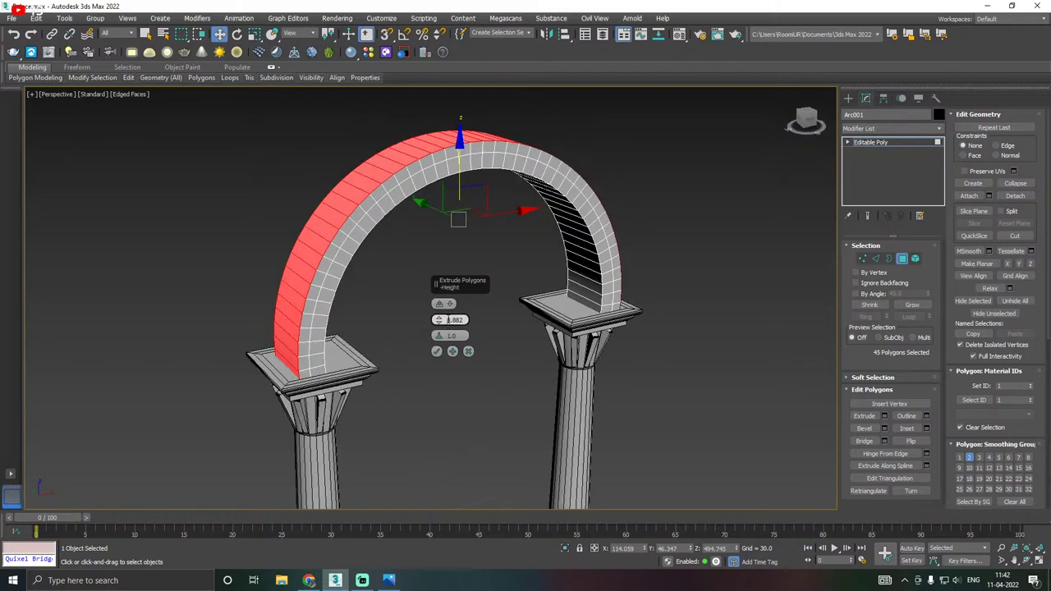
{"action": "left_click_drag", "start_coordinate": [438, 320], "coordinate": [432, 277]}
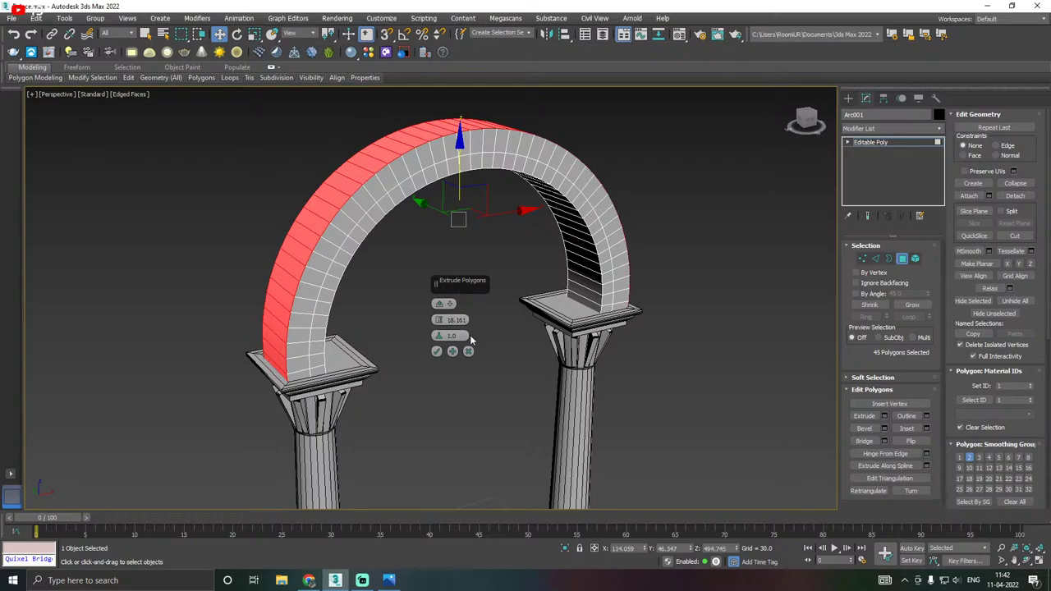
{"action": "left_click", "coordinate": [437, 351]}
Try to make the arch's outer polygons planar along X, and undo it.
{"action": "mouse_move", "coordinate": [440, 356]}
{"action": "middle_mouse_down", "text": "alt"}
{"action": "mouse_move", "coordinate": [422, 347]}
{"action": "mouse_move", "coordinate": [436, 348]}
{"action": "middle_mouse_up", "text": "alt"}
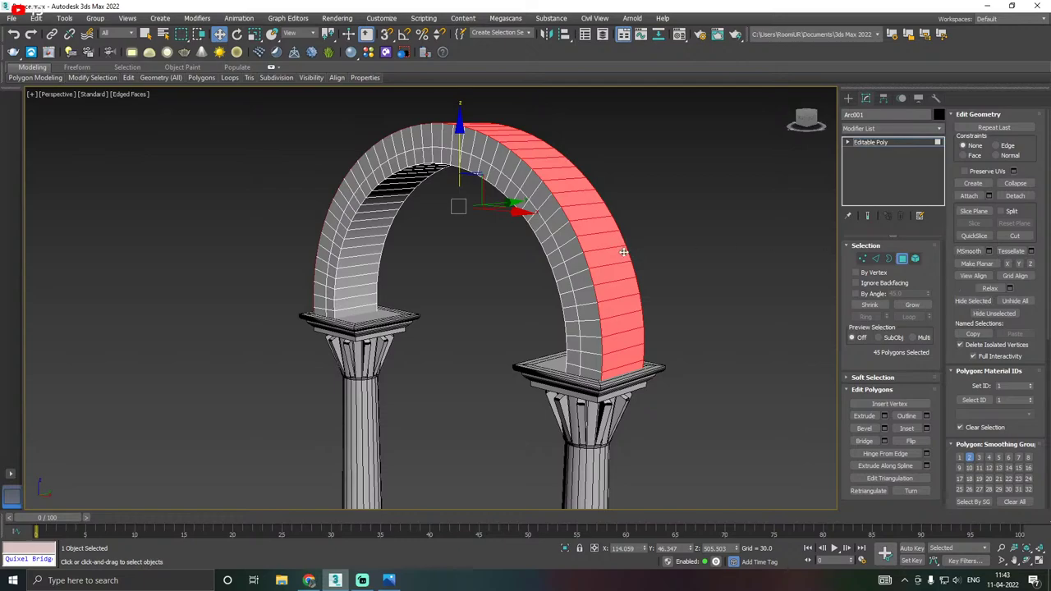
{"action": "middle_click_drag", "start_coordinate": [569, 243], "coordinate": [612, 243], "text": "alt"}
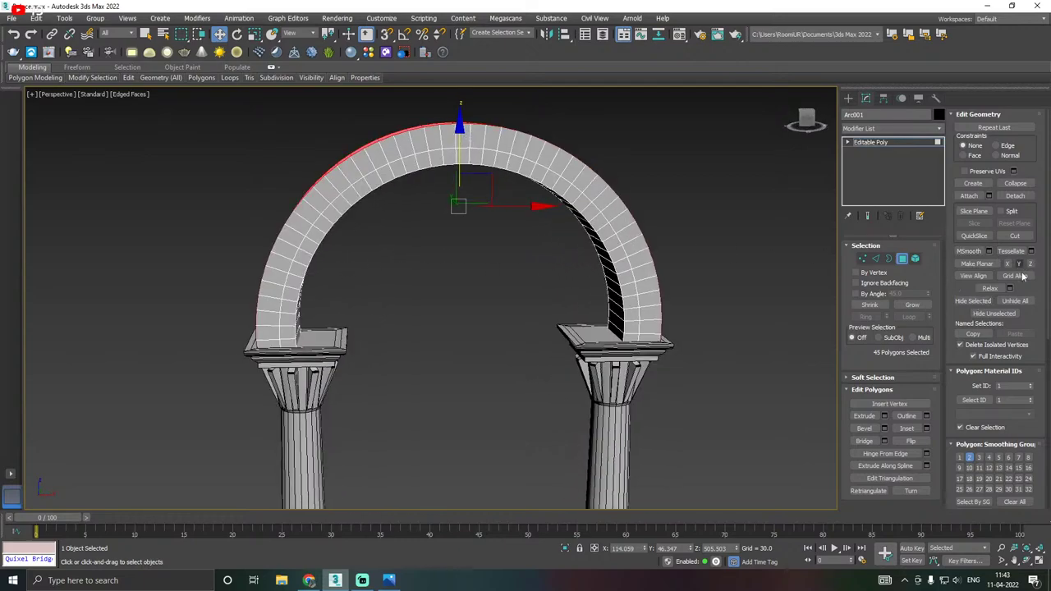
{"action": "middle_click_drag", "start_coordinate": [518, 228], "coordinate": [587, 243], "text": "alt"}
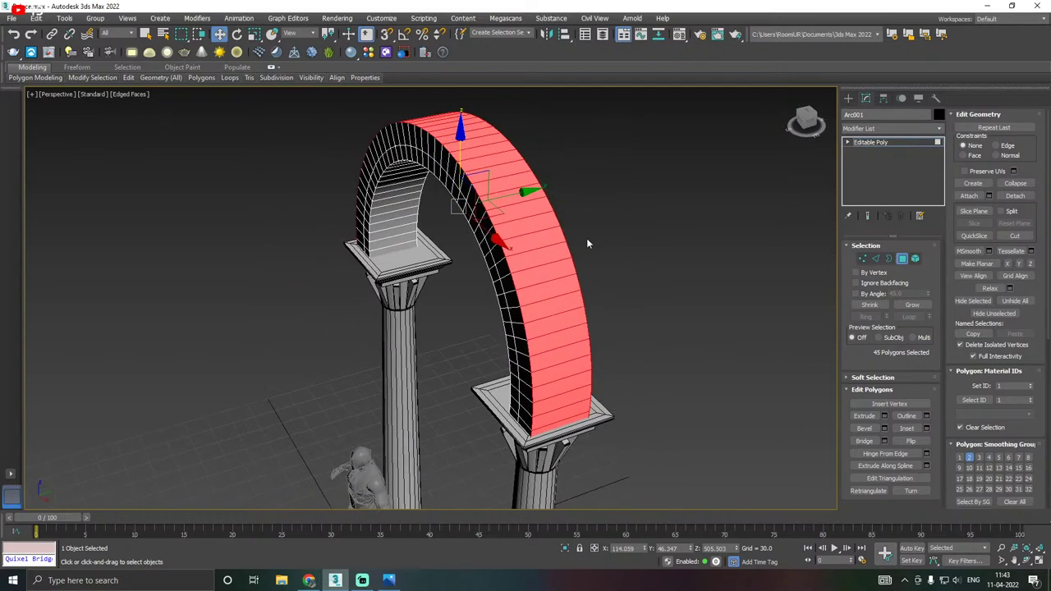
{"action": "middle_click_drag", "start_coordinate": [739, 267], "coordinate": [685, 266], "text": "alt"}
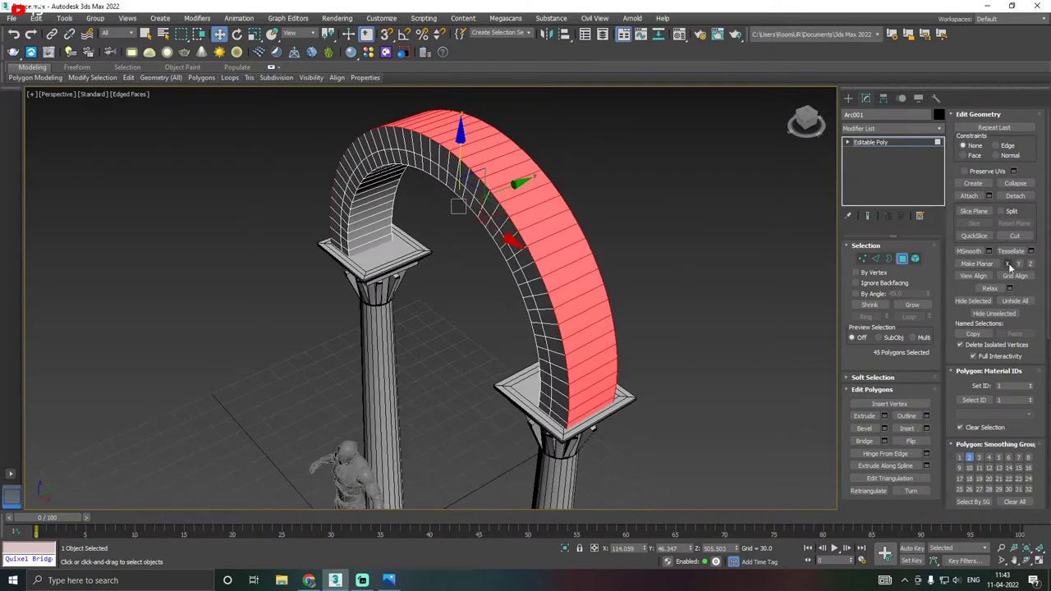
{"action": "middle_click_drag", "start_coordinate": [587, 259], "coordinate": [624, 254], "text": "alt"}
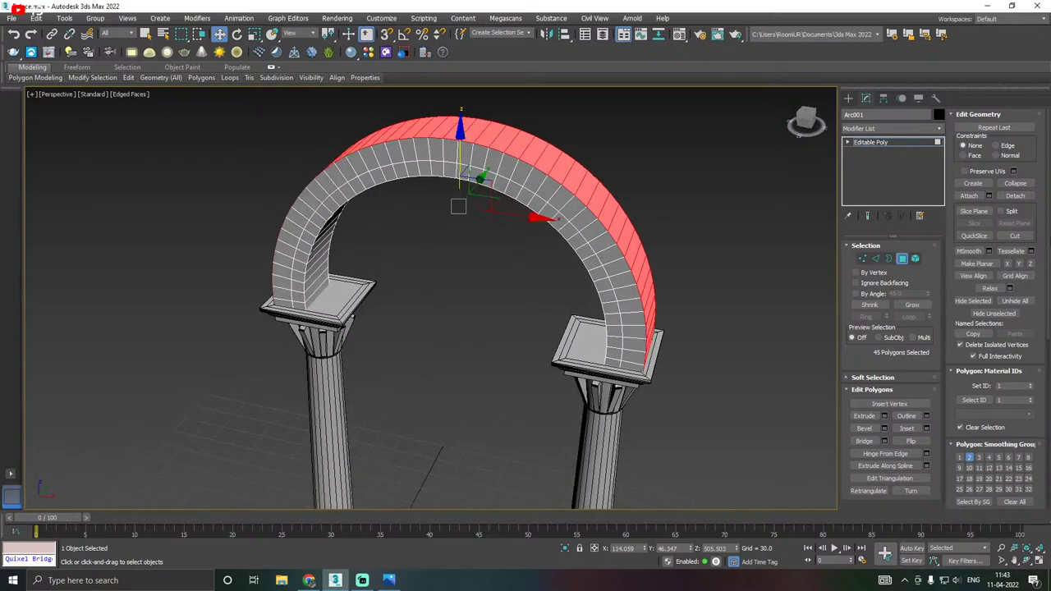
{"action": "left_click", "coordinate": [1011, 263]}
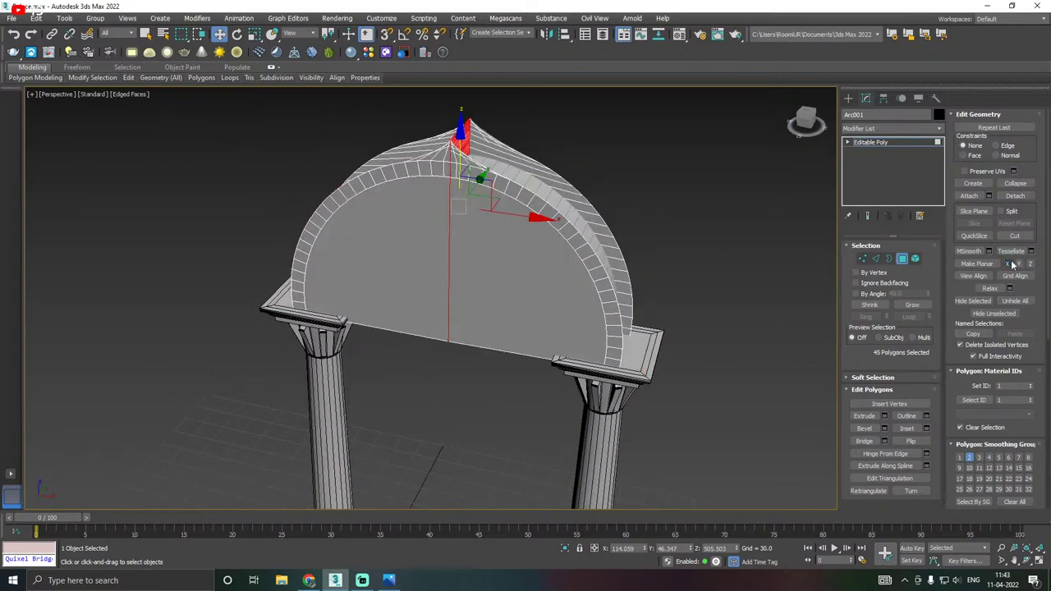
{"action": "key", "text": "ctrl+z"}
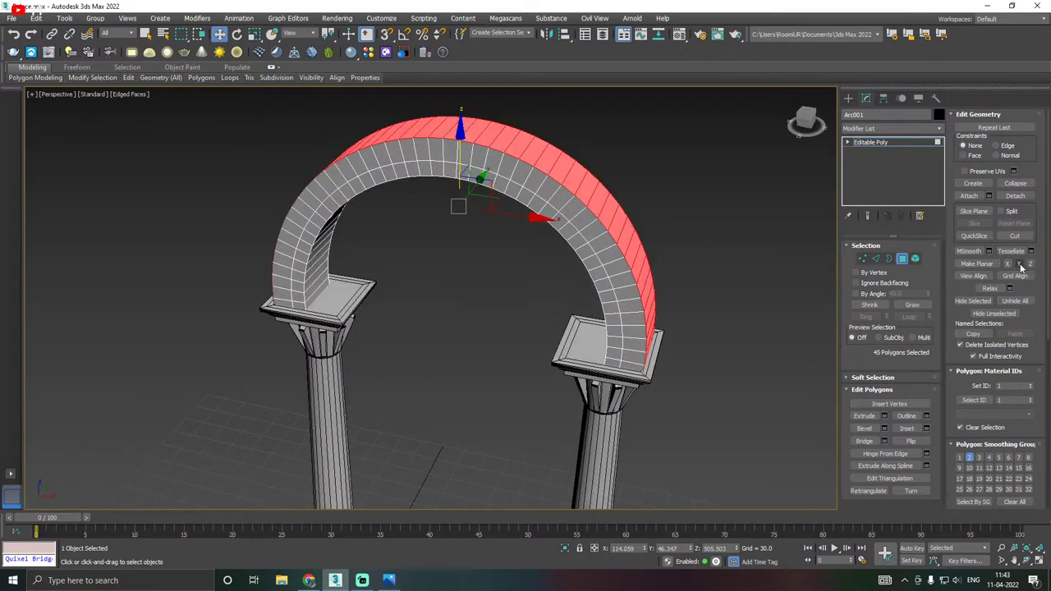
Make the outer polygons planar along Y and raise the flattened top along Z to about 620.1.
{"action": "left_click", "coordinate": [1019, 263]}
{"action": "middle_click_drag", "start_coordinate": [557, 260], "coordinate": [360, 203], "text": "alt"}
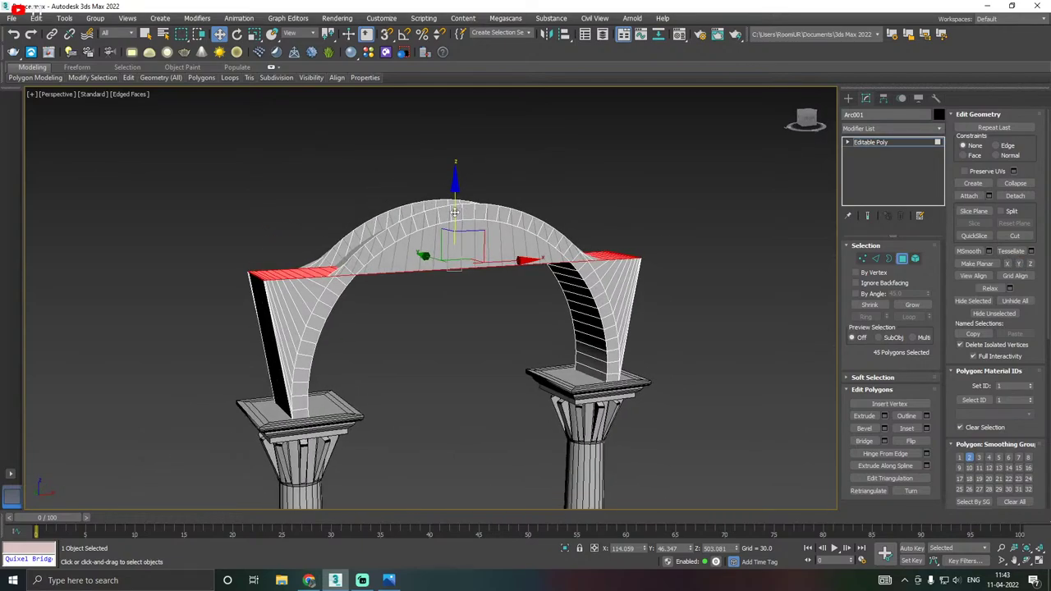
{"action": "left_click_drag", "start_coordinate": [454, 212], "coordinate": [428, 64]}
{"action": "middle_click_drag", "start_coordinate": [553, 99], "coordinate": [513, 171], "text": "alt"}
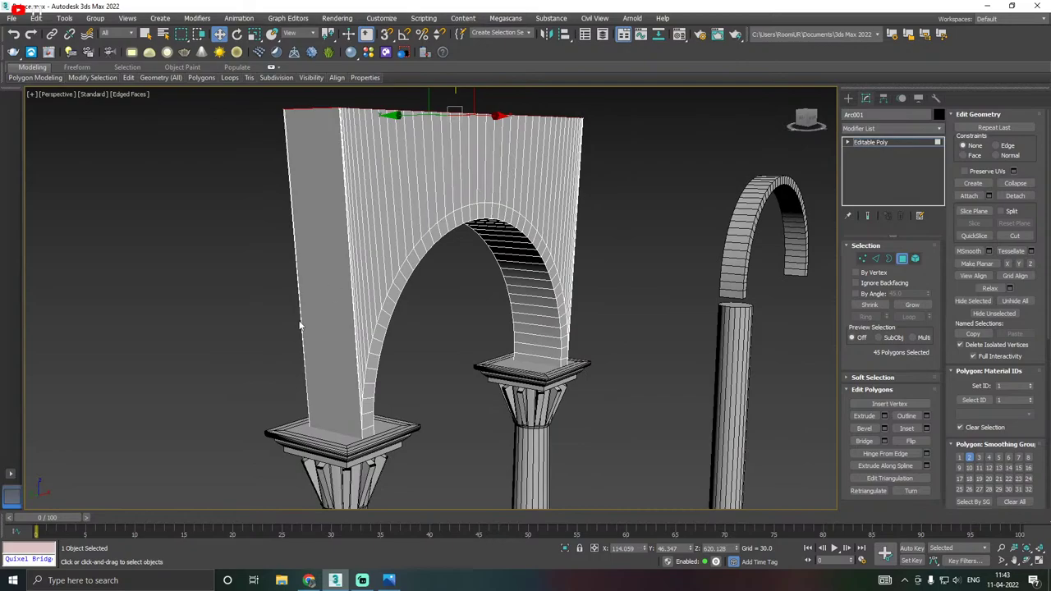
Make the side polygon above the first column planar along X and move it outward to about X -51.9.
{"action": "left_click", "coordinate": [351, 329]}
{"action": "middle_click_drag", "start_coordinate": [281, 316], "coordinate": [493, 310], "text": "alt"}
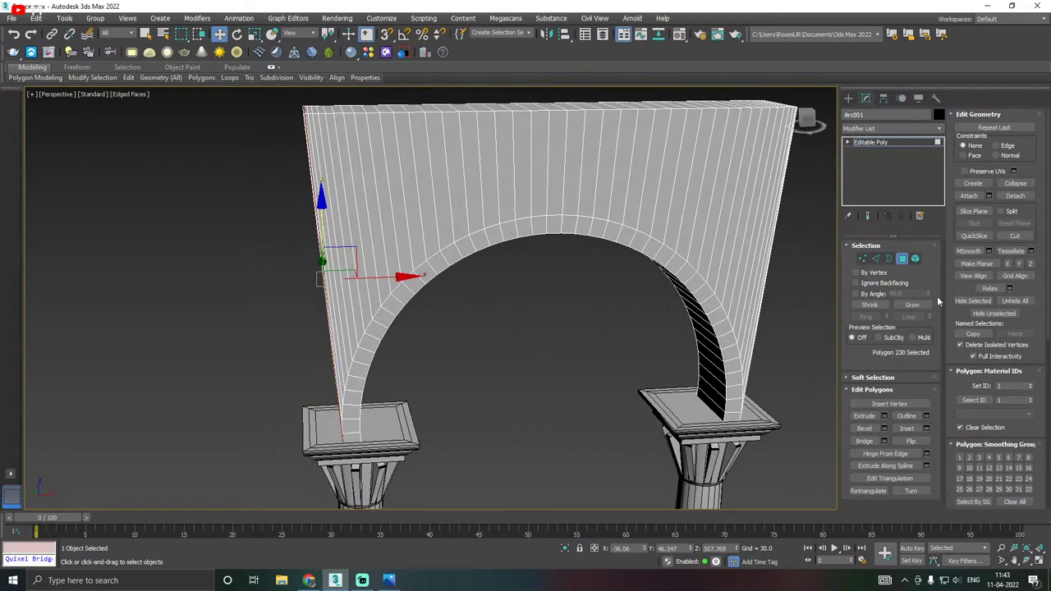
{"action": "left_click", "coordinate": [1008, 264]}
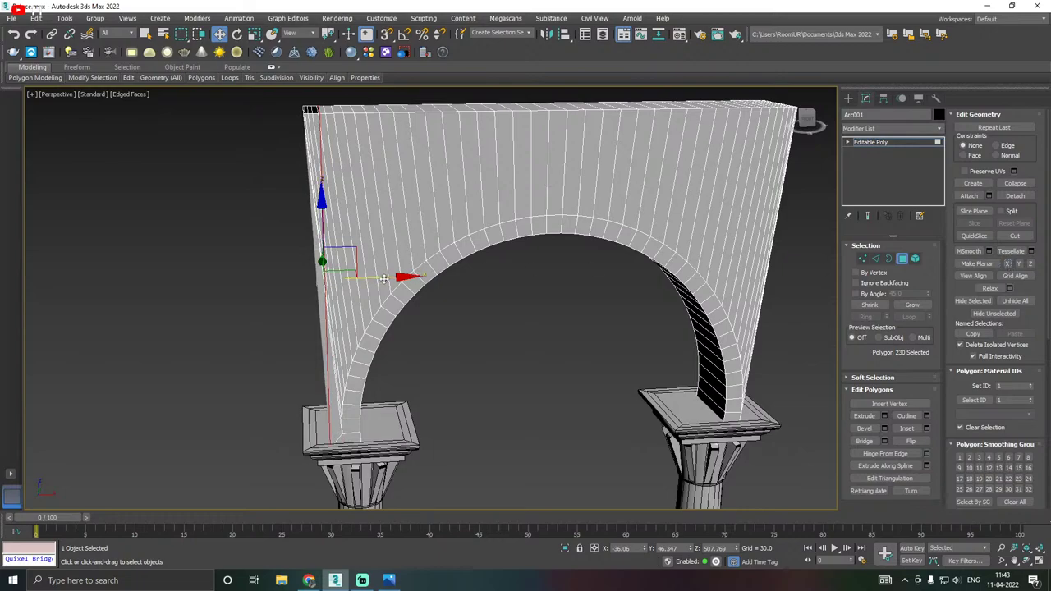
{"action": "left_click_drag", "start_coordinate": [383, 279], "coordinate": [360, 277]}
Make the opposite side polygon planar along X and move it outward to about X 278.0.
{"action": "middle_click_drag", "start_coordinate": [360, 277], "coordinate": [231, 276], "text": "alt"}
{"action": "scroll", "coordinate": [231, 280], "scroll_direction": "down", "scroll_amount": 5}
{"action": "middle_click_drag", "start_coordinate": [439, 275], "coordinate": [401, 299], "text": "alt"}
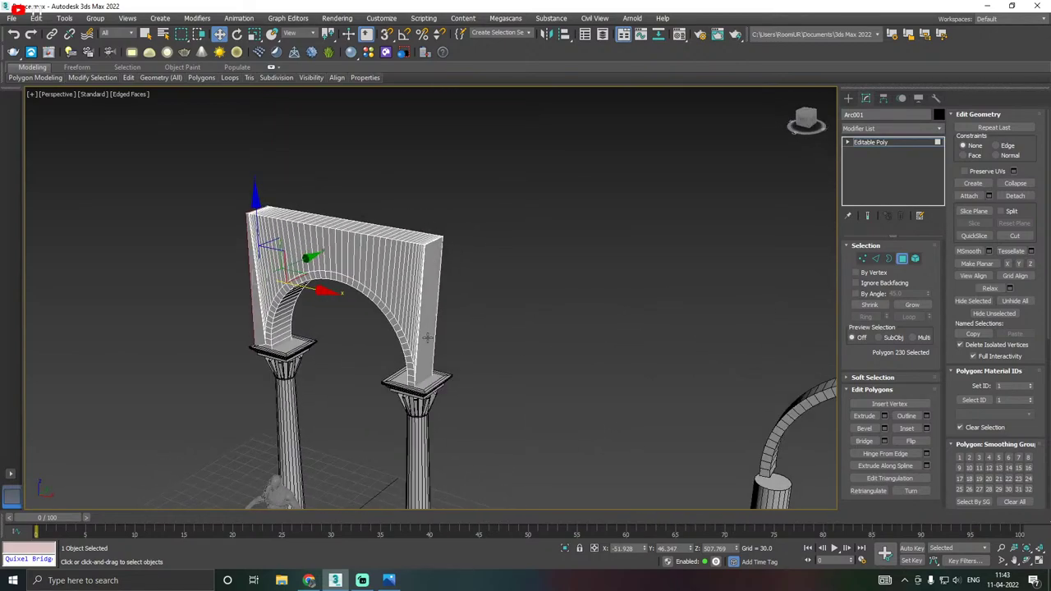
{"action": "left_click", "coordinate": [428, 338]}
{"action": "left_click", "coordinate": [1007, 263]}
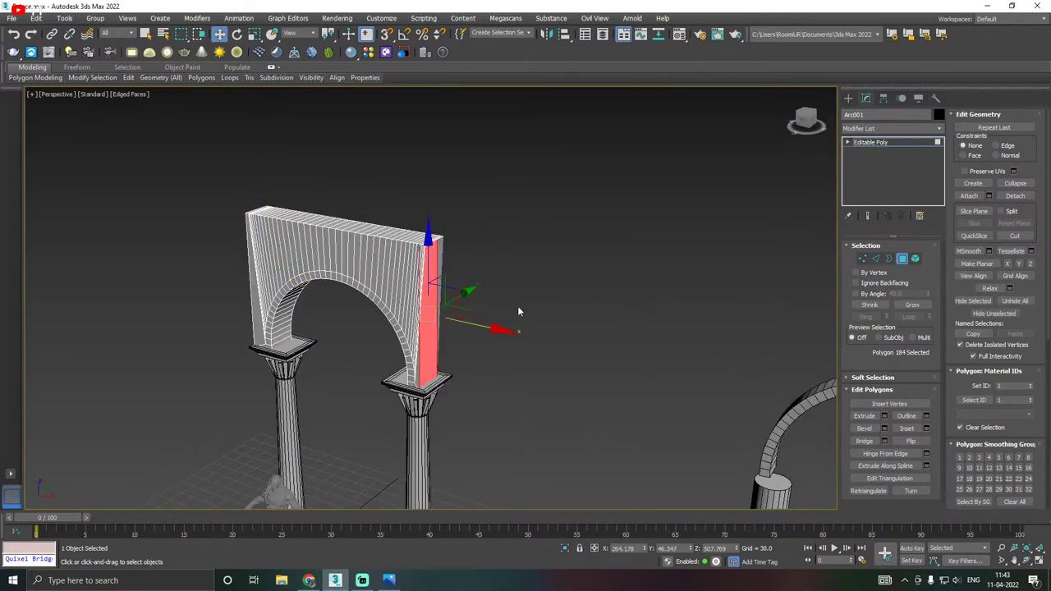
{"action": "middle_click_drag", "start_coordinate": [481, 327], "coordinate": [451, 330], "text": "alt"}
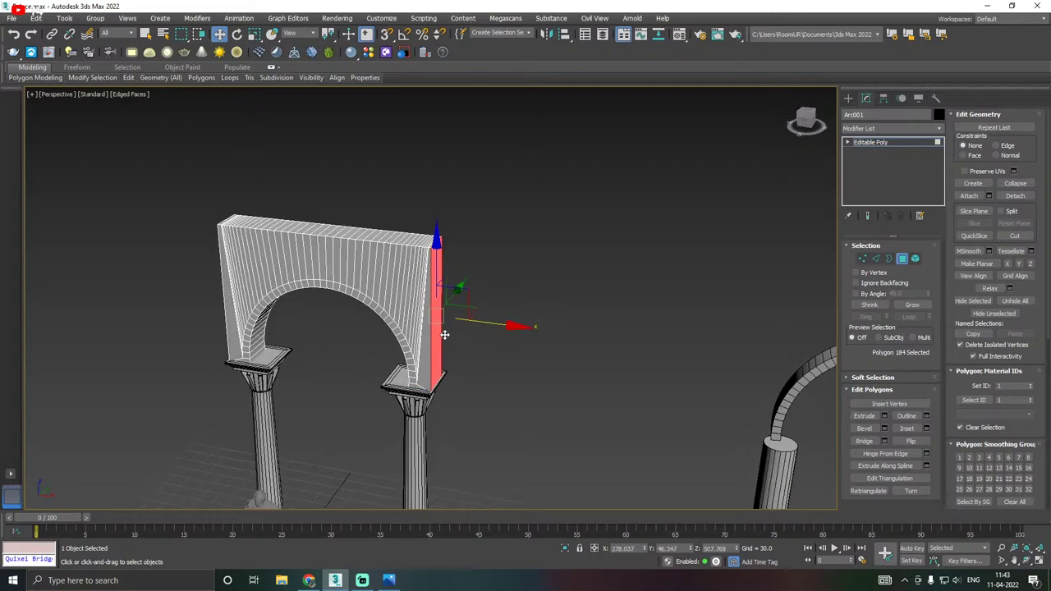
Switch the arch block to vertex editing in the Front view, with its top edge framed closely.
{"action": "scroll", "coordinate": [419, 281], "scroll_direction": "up", "scroll_amount": 3}
{"action": "scroll", "coordinate": [435, 275], "scroll_direction": "up", "scroll_amount": 1}
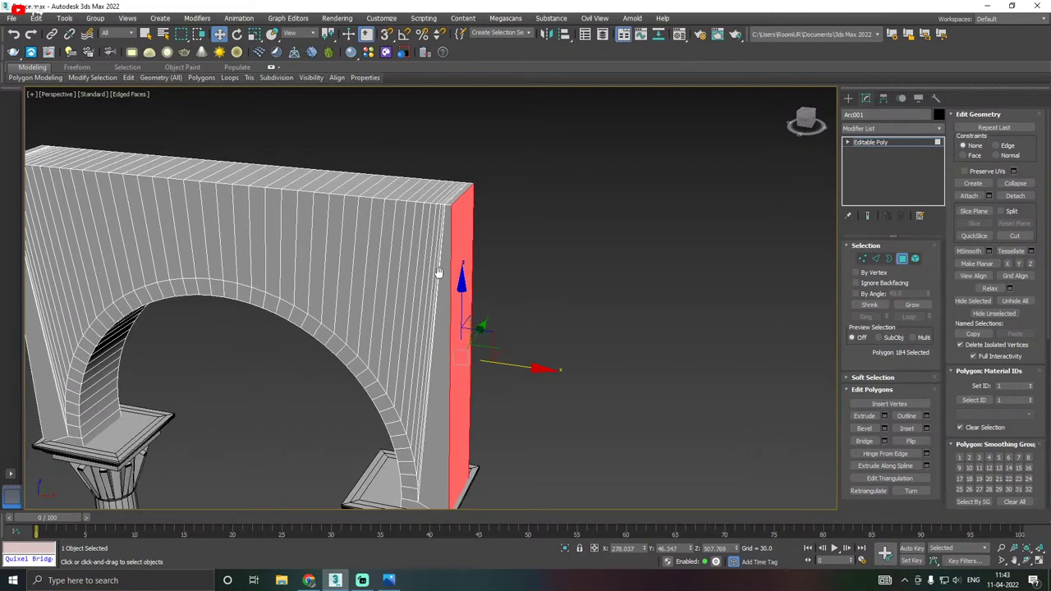
{"action": "scroll", "coordinate": [485, 271], "scroll_direction": "up", "scroll_amount": 2}
{"action": "scroll", "coordinate": [612, 259], "scroll_direction": "down", "scroll_amount": 5}
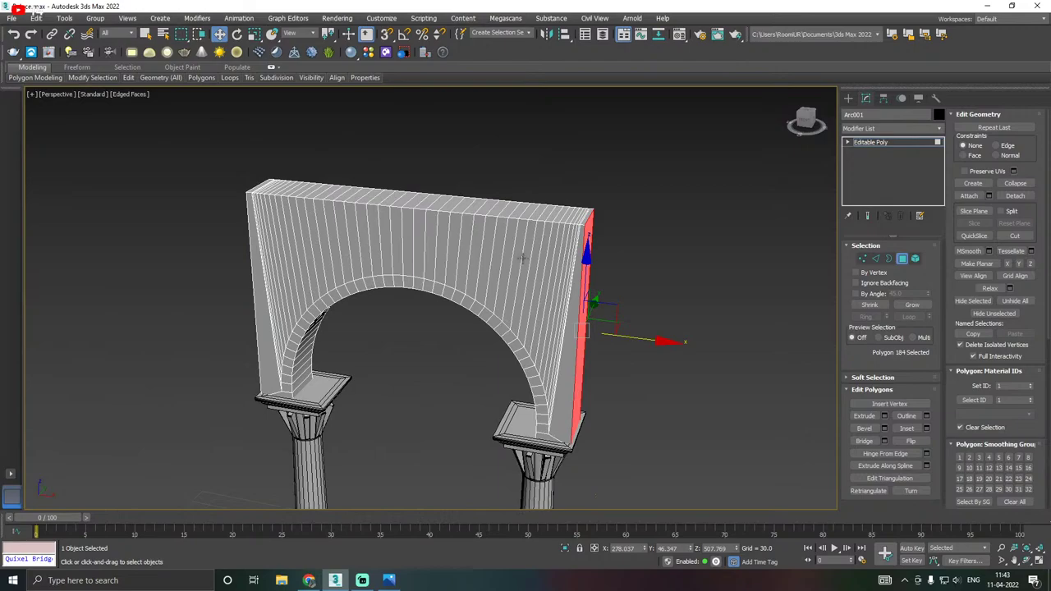
{"action": "middle_click_drag", "start_coordinate": [523, 259], "coordinate": [549, 261], "text": "alt"}
{"action": "key", "text": "f"}
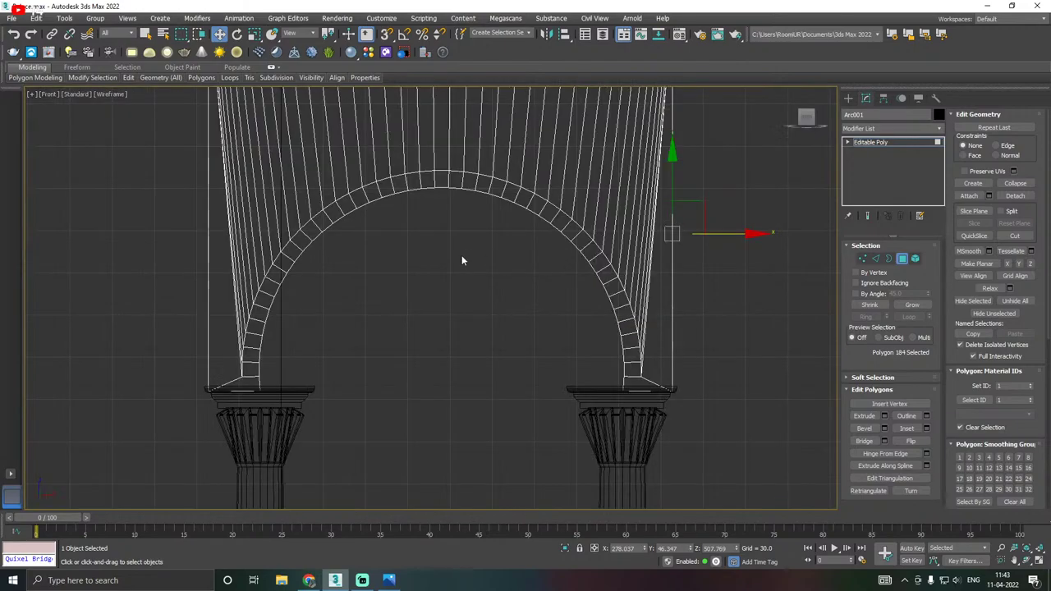
{"action": "scroll", "coordinate": [462, 259], "scroll_direction": "down", "scroll_amount": 3}
{"action": "scroll", "coordinate": [369, 256], "scroll_direction": "up", "scroll_amount": 3}
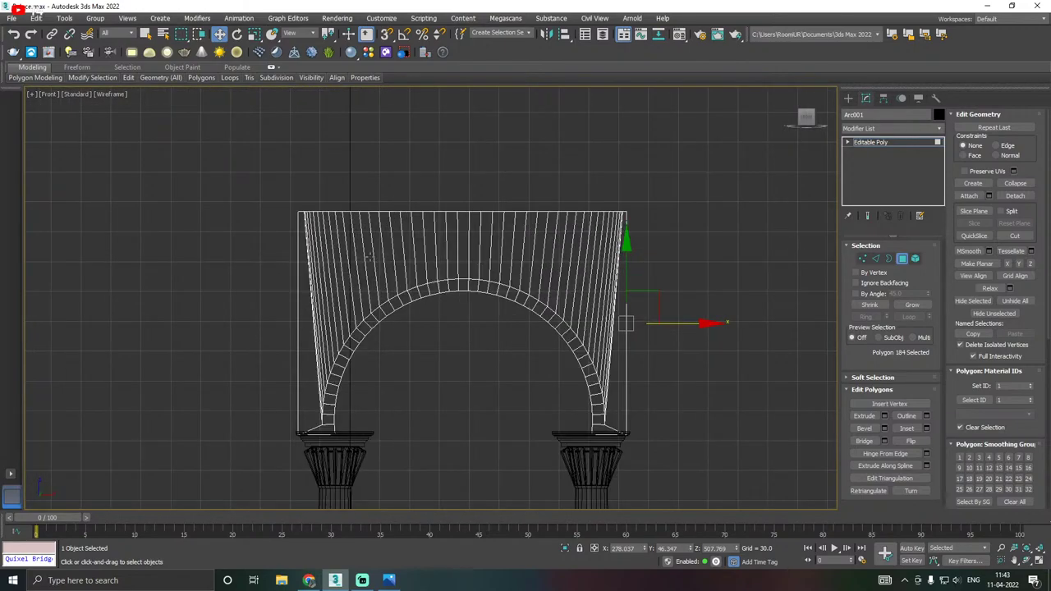
{"action": "scroll", "coordinate": [476, 246], "scroll_direction": "up", "scroll_amount": 2}
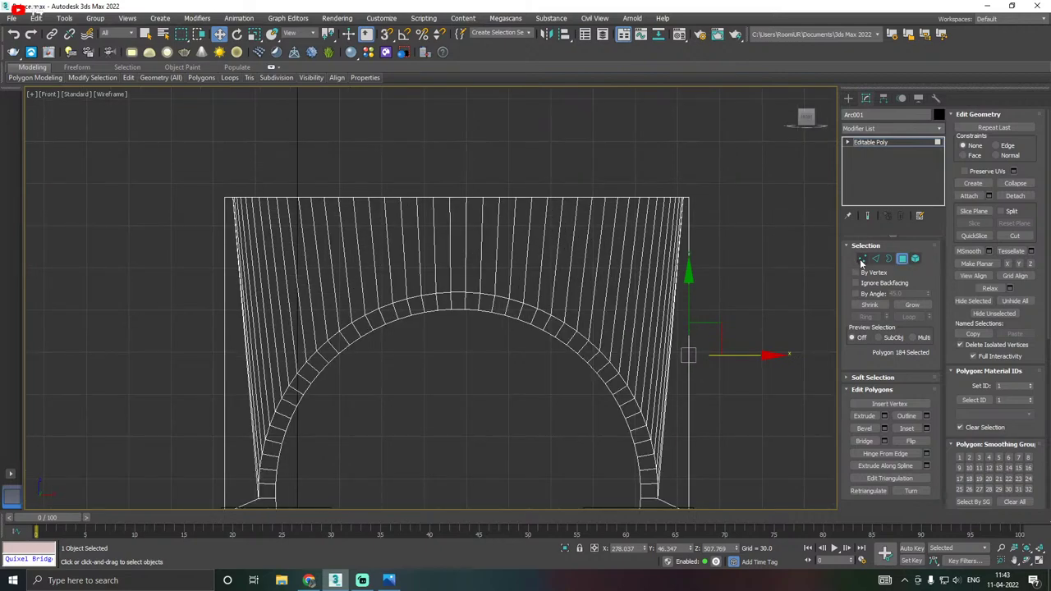
{"action": "left_click", "coordinate": [861, 258]}
{"action": "scroll", "coordinate": [204, 200], "scroll_direction": "up", "scroll_amount": 4}
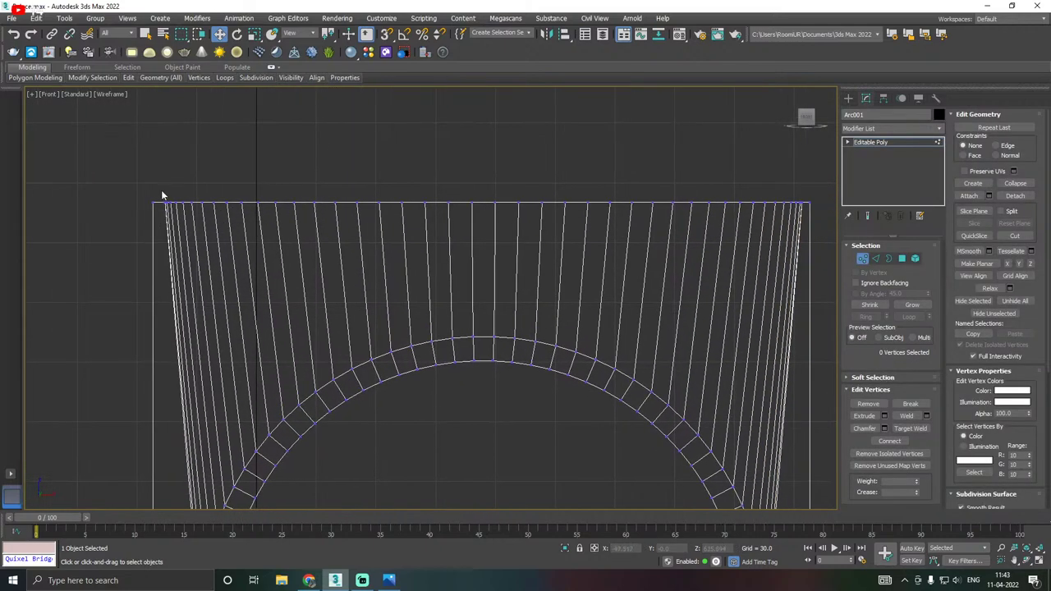
{"action": "left_click_drag", "start_coordinate": [158, 188], "coordinate": [805, 225]}
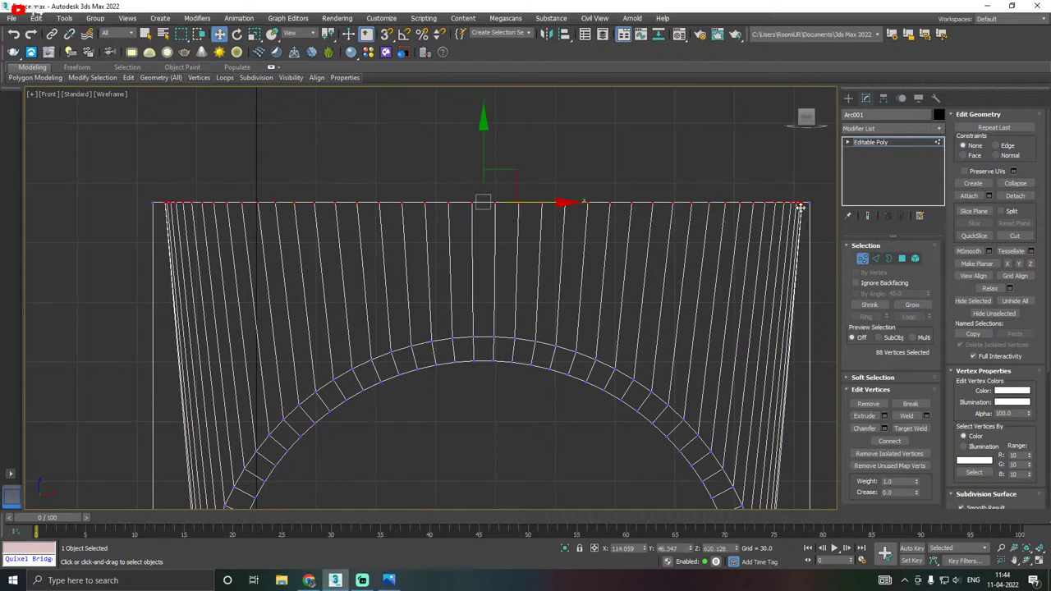
{"action": "key", "text": "p"}
{"action": "middle_click_drag", "start_coordinate": [527, 210], "coordinate": [494, 243], "text": "alt"}
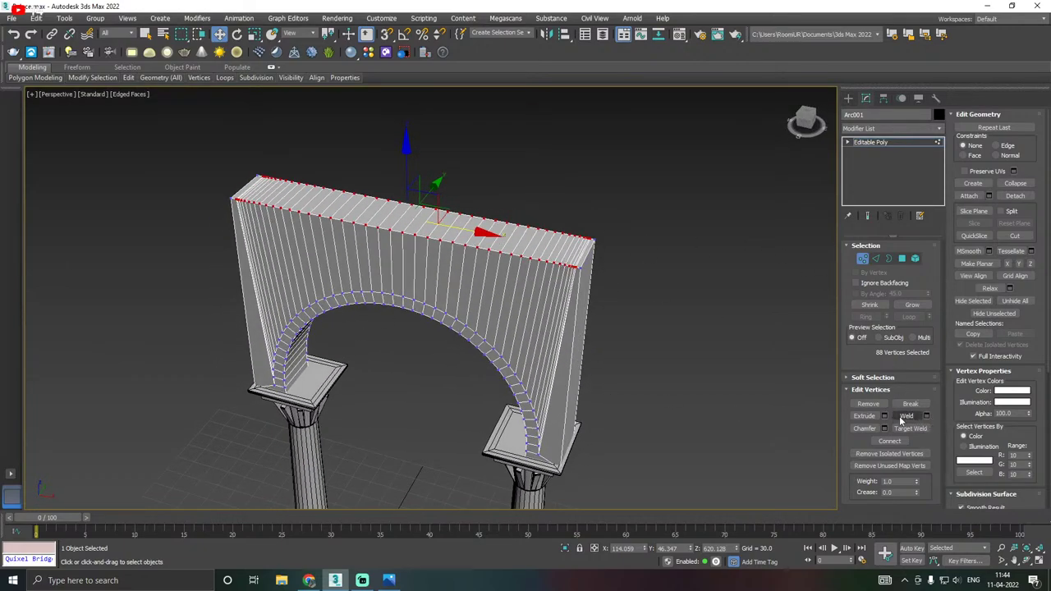
{"action": "left_click", "coordinate": [926, 416]}
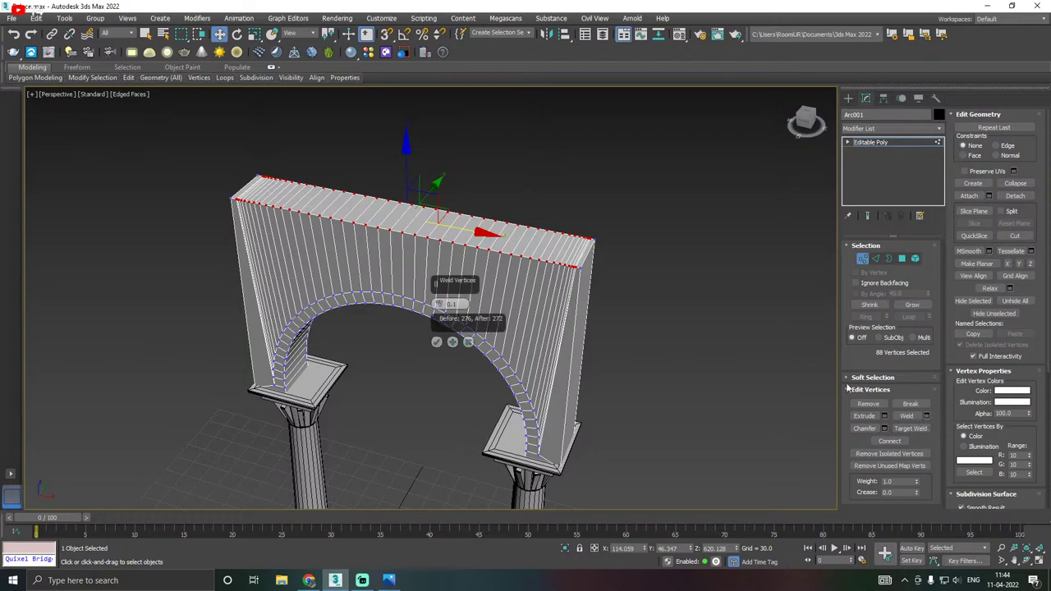
{"action": "left_click", "coordinate": [468, 342]}
Select only the vertices along the arch block's front top edge and weld them with a threshold of 8.82.
{"action": "middle_click_drag", "start_coordinate": [528, 324], "coordinate": [462, 316], "text": "alt"}
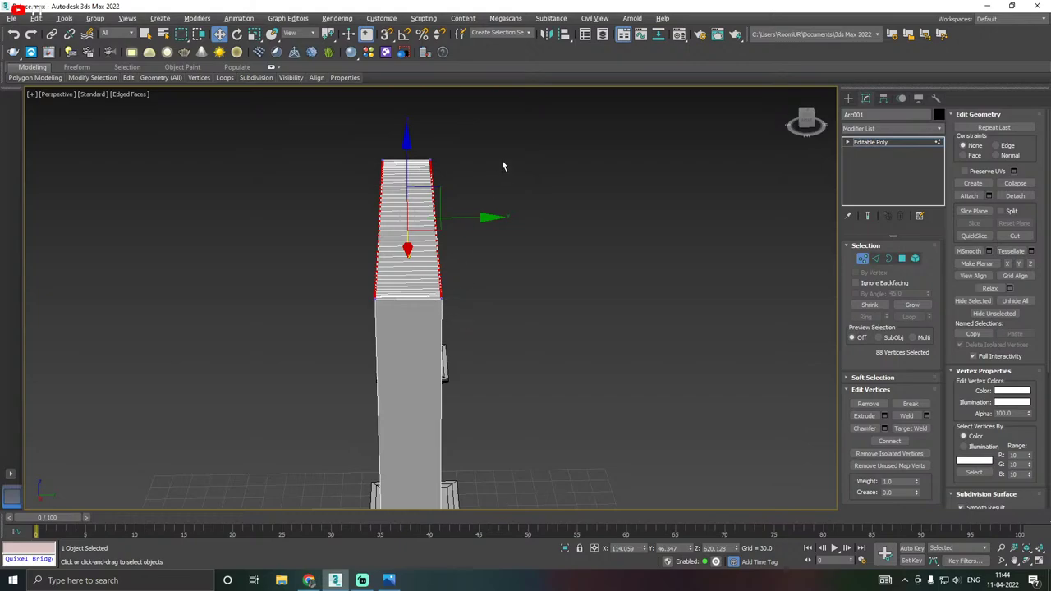
{"action": "left_click_drag", "start_coordinate": [467, 114], "coordinate": [425, 361]}
{"action": "middle_click_drag", "start_coordinate": [421, 347], "coordinate": [486, 318], "text": "alt"}
{"action": "middle_click_drag", "start_coordinate": [337, 239], "coordinate": [310, 230], "text": "alt"}
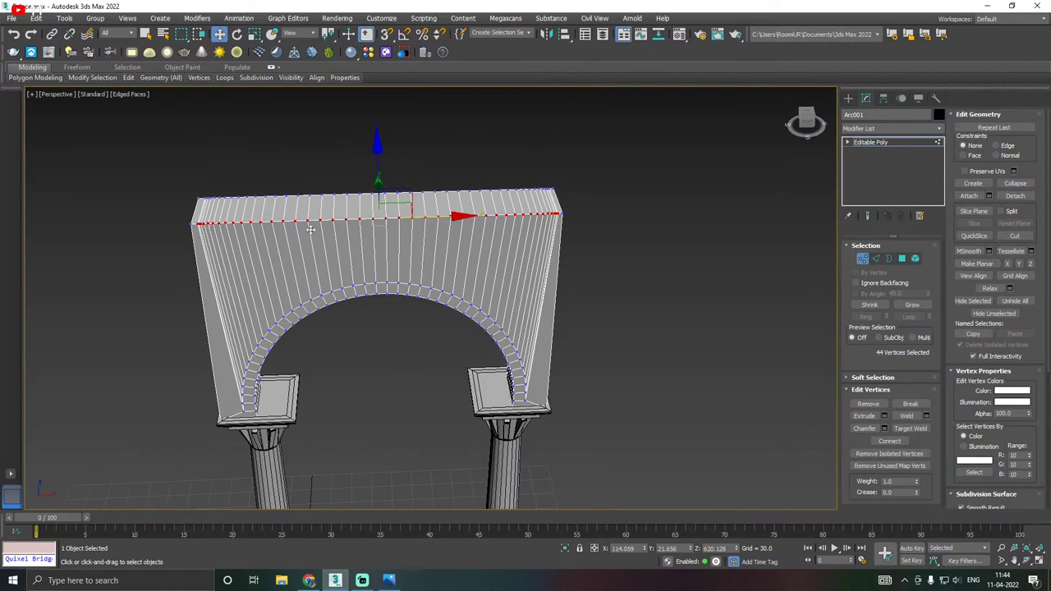
{"action": "left_click", "coordinate": [927, 417]}
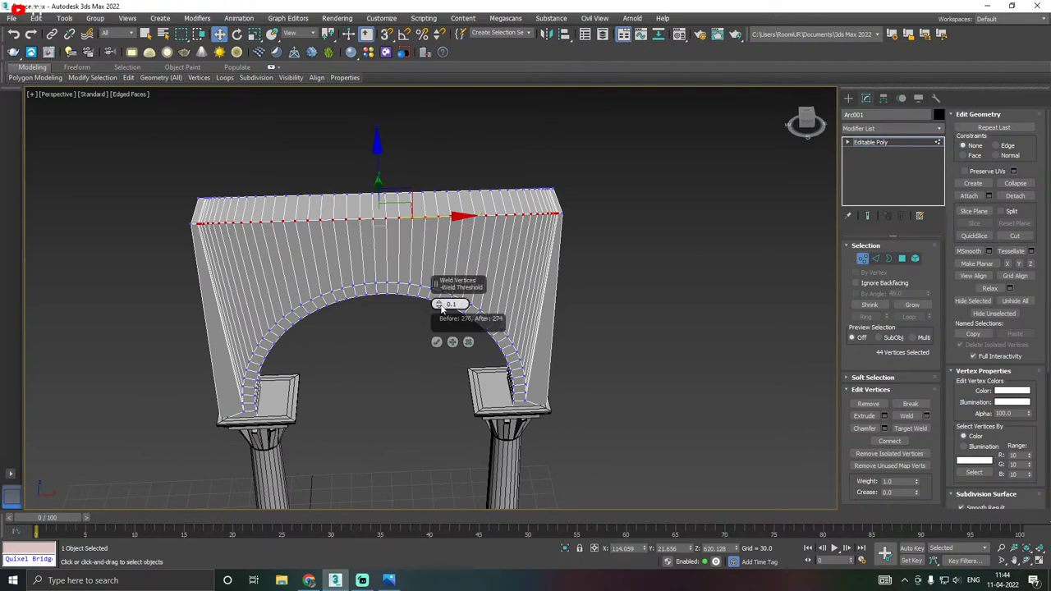
{"action": "left_click_drag", "start_coordinate": [441, 307], "coordinate": [446, 261]}
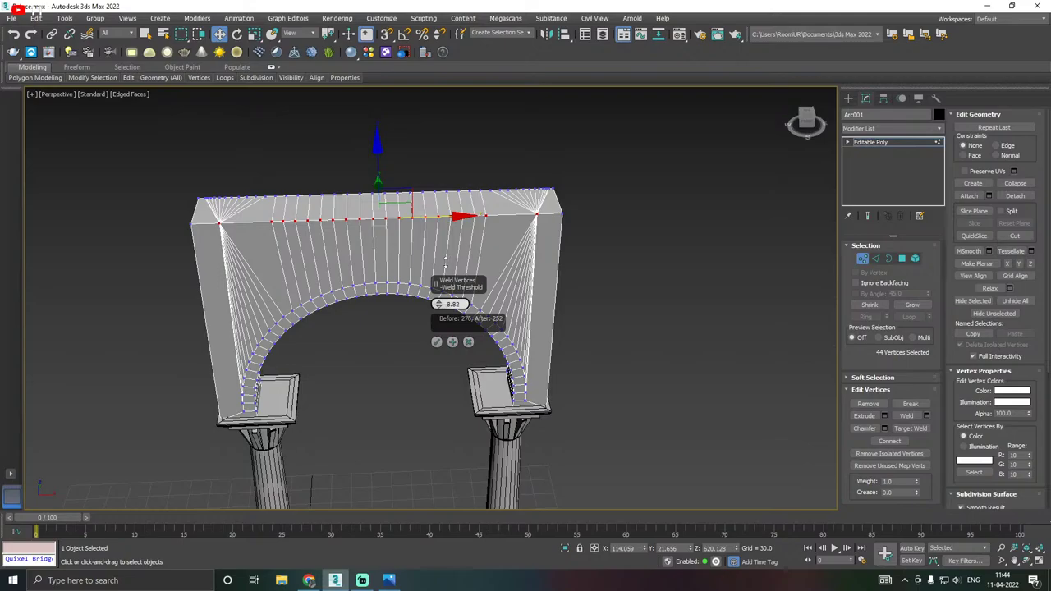
{"action": "scroll", "coordinate": [282, 305], "scroll_direction": "up", "scroll_amount": 5}
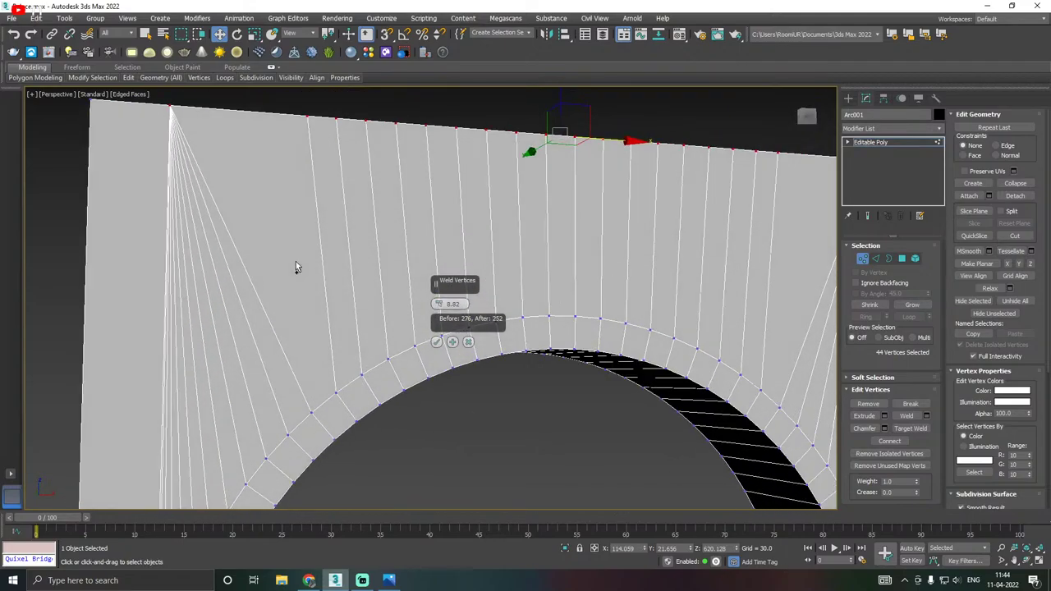
{"action": "middle_click_drag", "start_coordinate": [296, 262], "coordinate": [310, 312], "text": "alt"}
{"action": "scroll", "coordinate": [280, 292], "scroll_direction": "down", "scroll_amount": 3}
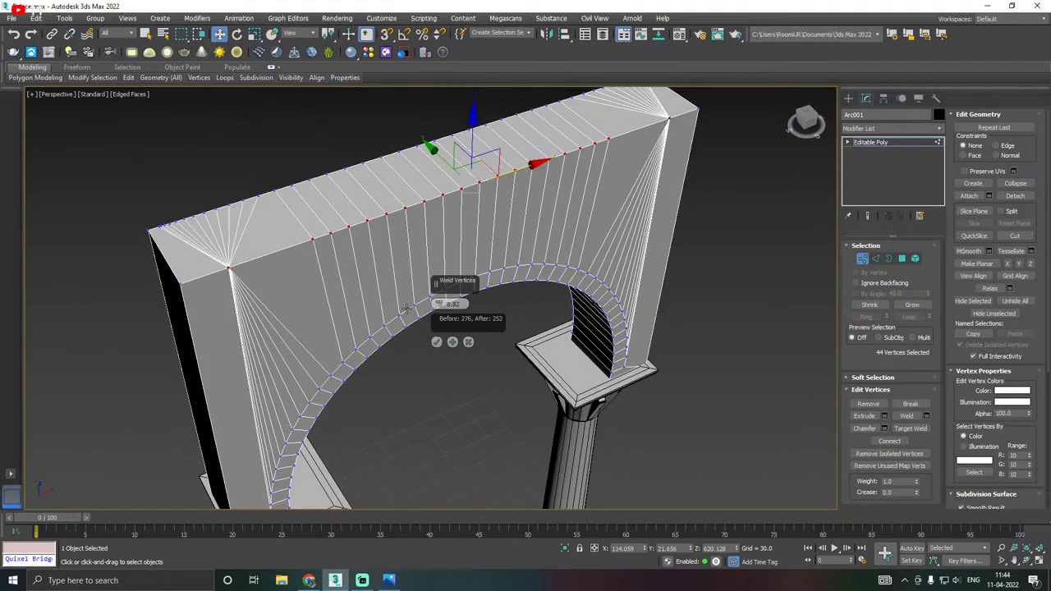
{"action": "left_click", "coordinate": [436, 342]}
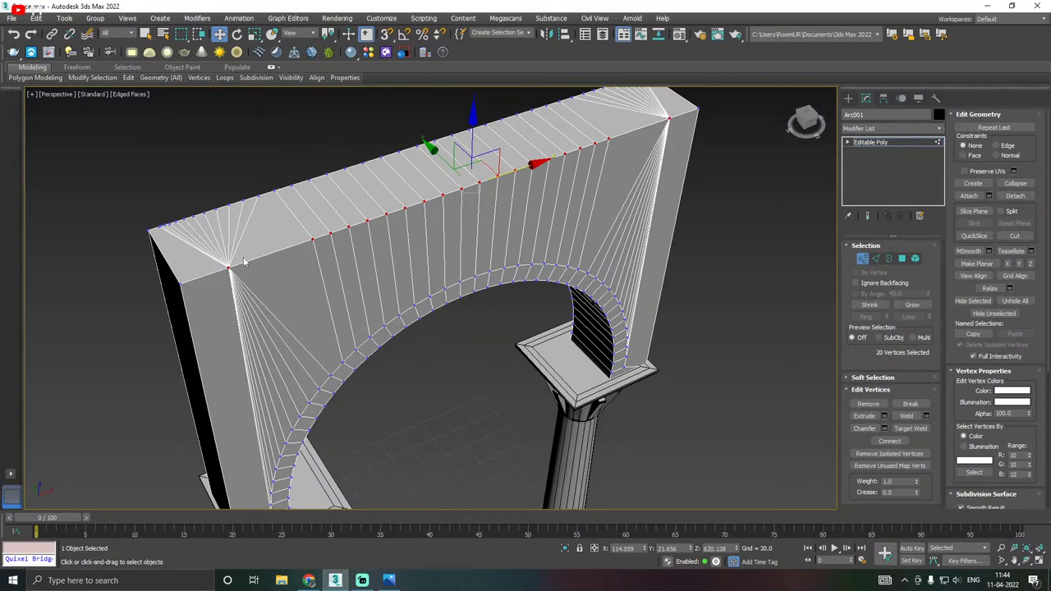
Deselect the two welded vertices near the ends and weld the remaining front top-edge vertices with a larger threshold.
{"action": "left_click_drag", "start_coordinate": [214, 251], "coordinate": [233, 280], "text": "alt"}
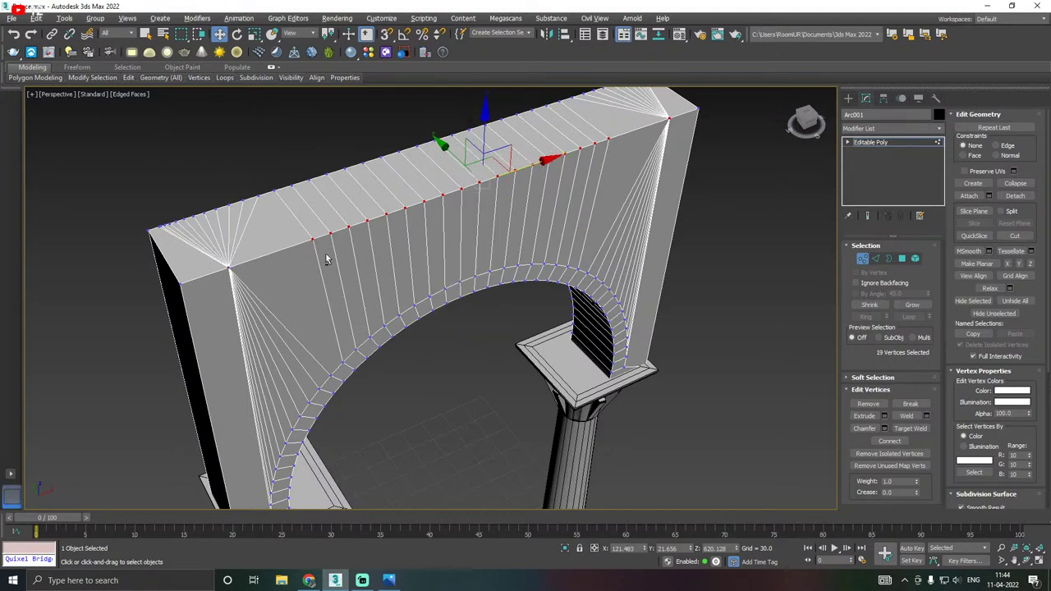
{"action": "middle_click_drag", "start_coordinate": [633, 188], "coordinate": [599, 228]}
{"action": "left_click", "coordinate": [643, 172], "text": "alt"}
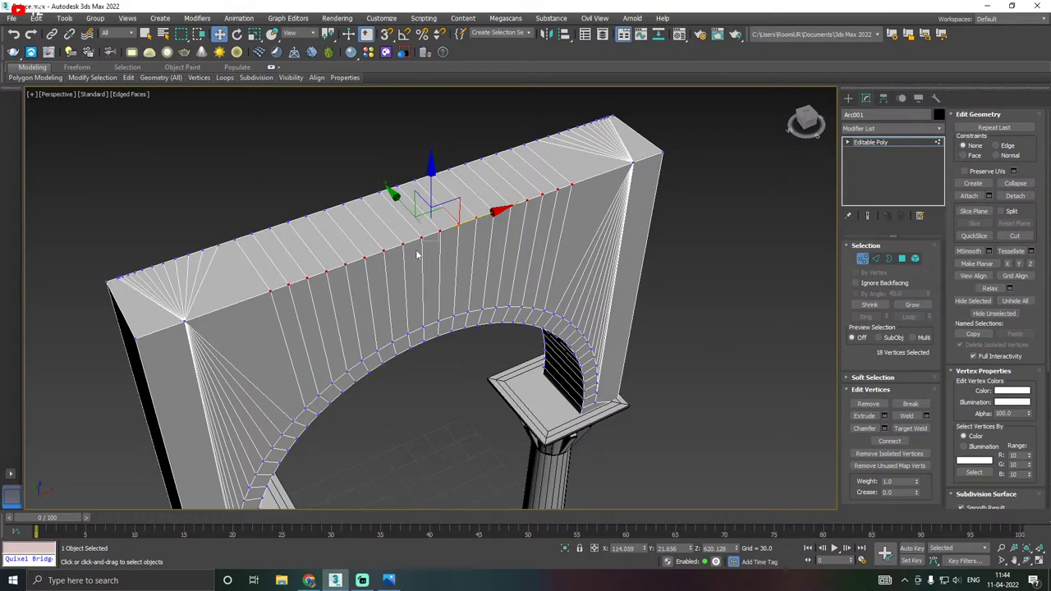
{"action": "left_click", "coordinate": [925, 416]}
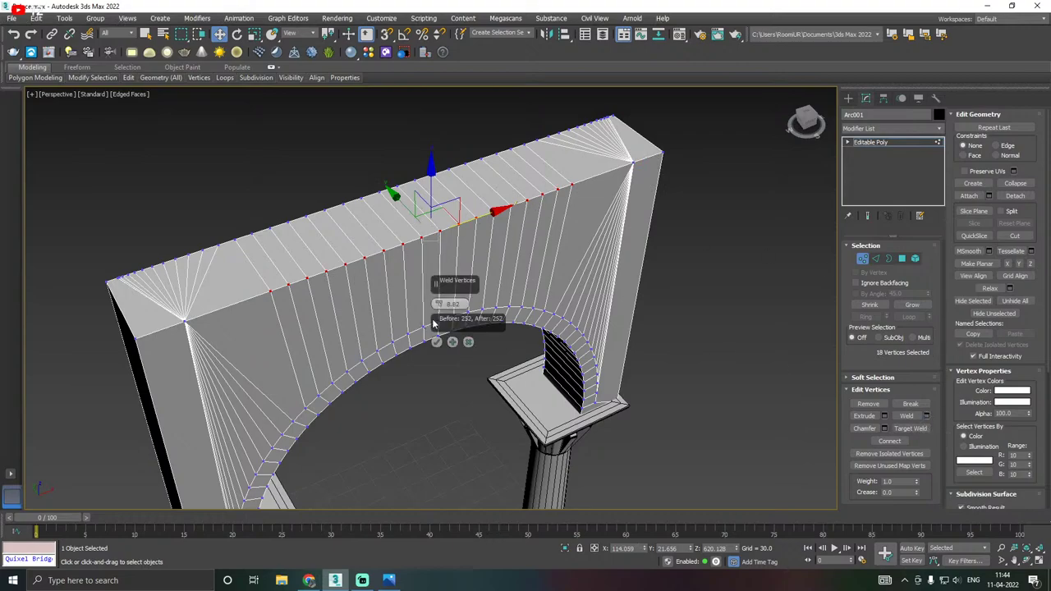
{"action": "left_click_drag", "start_coordinate": [439, 305], "coordinate": [440, 291]}
{"action": "left_click", "coordinate": [438, 341]}
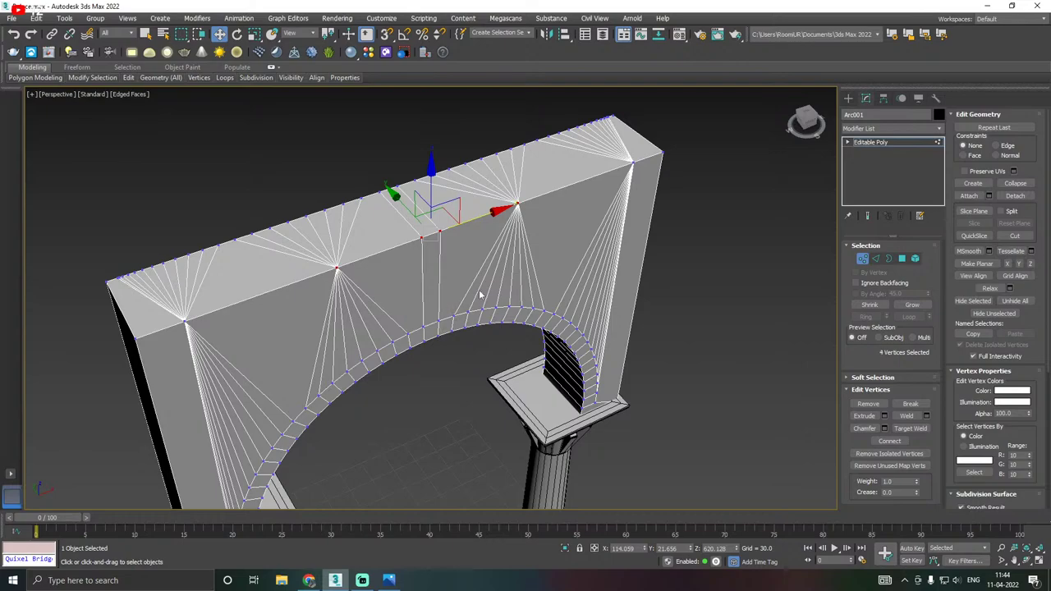
Leave vertex editing and add a Symmetry modifier to the arch, mirrored on the Z axis, to copy the front topology to the back.
{"action": "scroll", "coordinate": [481, 296], "scroll_direction": "down", "scroll_amount": 5}
{"action": "middle_click_drag", "start_coordinate": [480, 285], "coordinate": [413, 291], "text": "alt"}
{"action": "left_click", "coordinate": [873, 142]}
{"action": "mouse_move", "coordinate": [494, 244]}
{"action": "middle_mouse_down", "text": "alt"}
{"action": "mouse_move", "coordinate": [565, 230]}
{"action": "mouse_move", "coordinate": [500, 232]}
{"action": "middle_mouse_up", "text": "alt"}
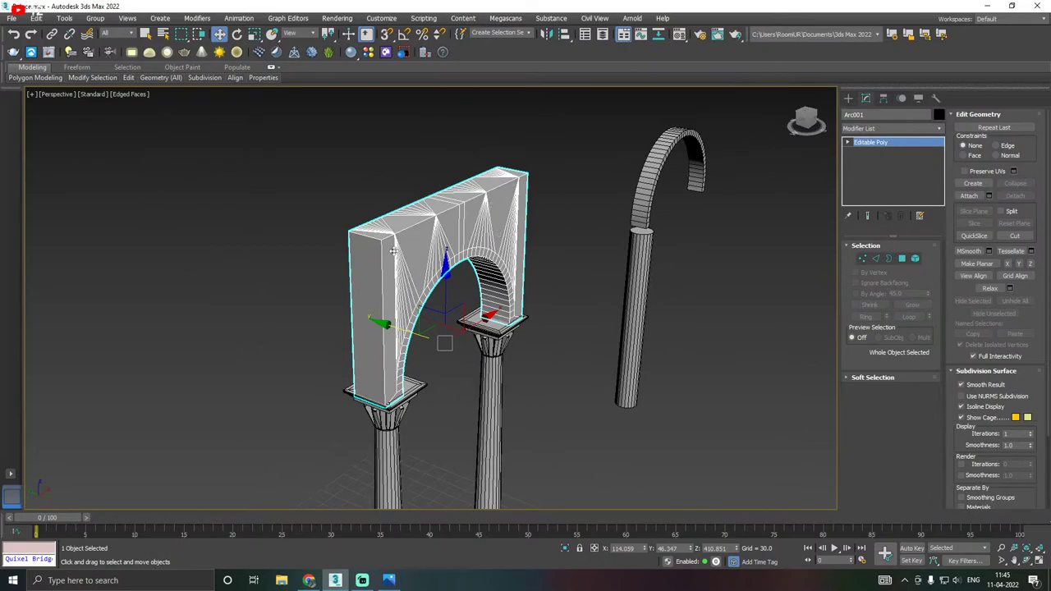
{"action": "middle_click_drag", "start_coordinate": [393, 250], "coordinate": [434, 233], "text": "alt"}
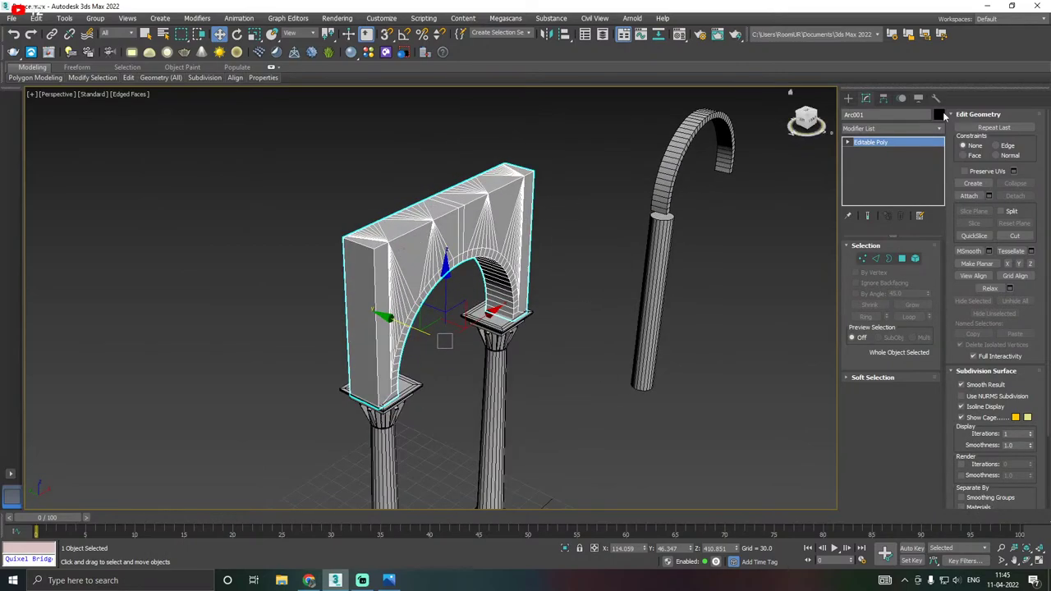
{"action": "left_click", "coordinate": [938, 129]}
{"action": "scroll", "coordinate": [859, 353], "scroll_direction": "down", "scroll_amount": 10}
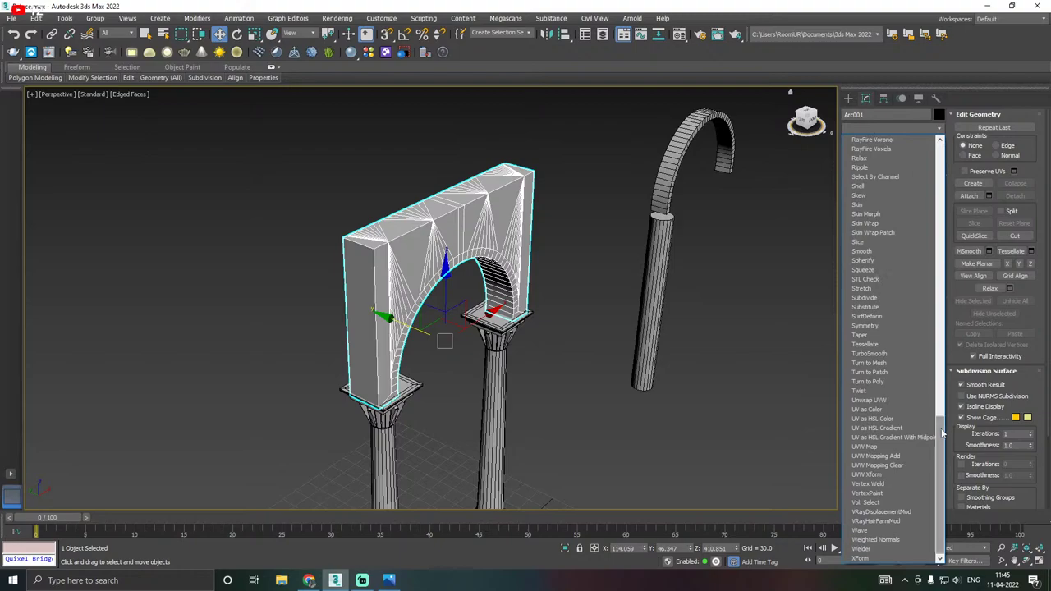
{"action": "left_click", "coordinate": [882, 325]}
{"action": "left_click", "coordinate": [868, 307]}
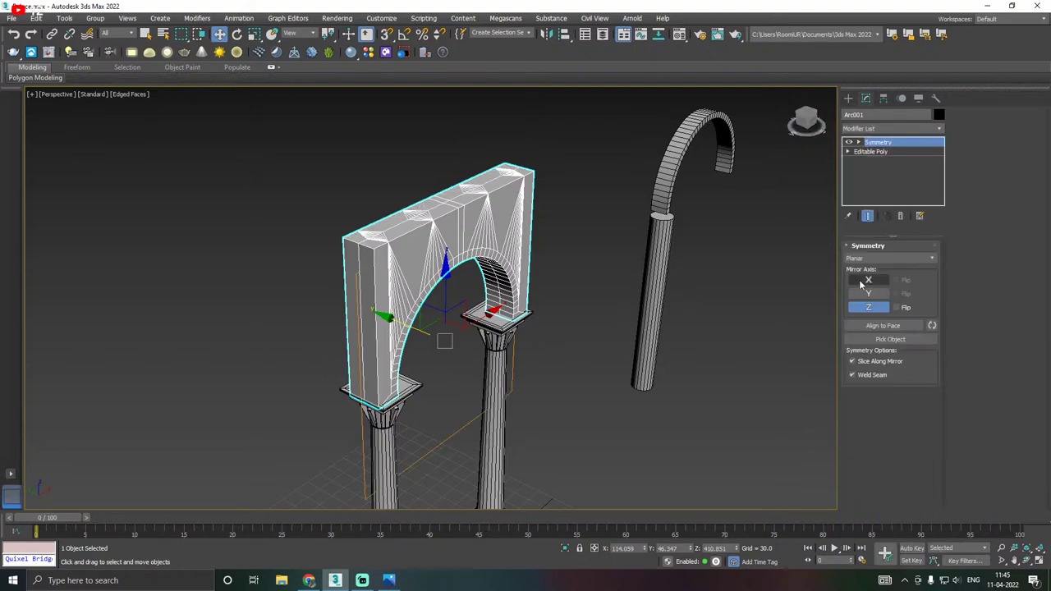
{"action": "mouse_move", "coordinate": [541, 275]}
{"action": "middle_mouse_down", "text": "alt"}
{"action": "mouse_move", "coordinate": [667, 271]}
{"action": "mouse_move", "coordinate": [458, 229]}
{"action": "mouse_move", "coordinate": [402, 233]}
{"action": "mouse_move", "coordinate": [522, 246]}
{"action": "mouse_move", "coordinate": [449, 239]}
{"action": "mouse_move", "coordinate": [510, 243]}
{"action": "mouse_move", "coordinate": [420, 239]}
{"action": "mouse_move", "coordinate": [555, 268]}
{"action": "middle_mouse_up", "text": "alt"}
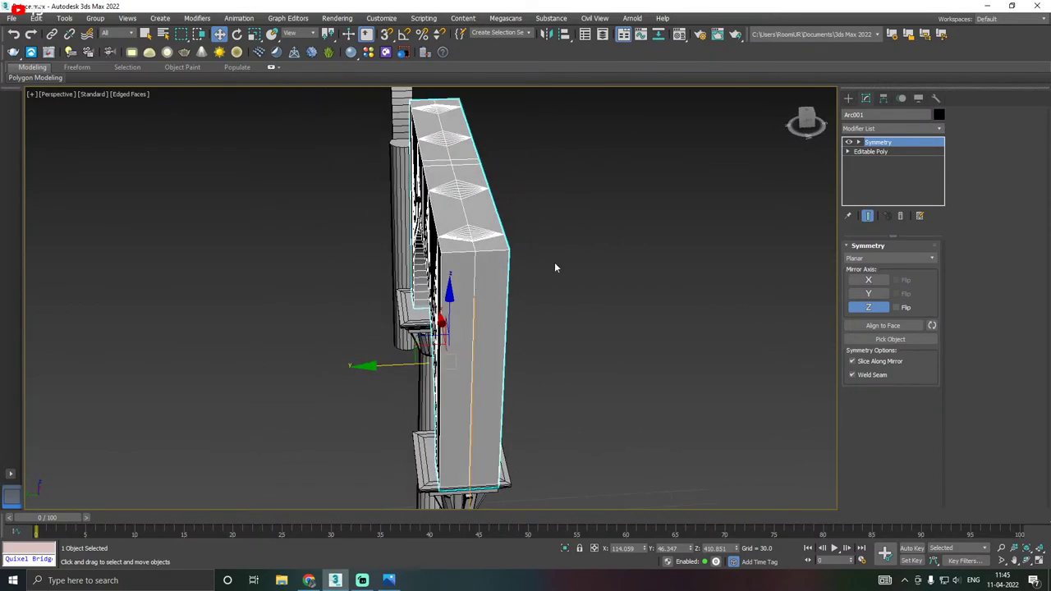
Collapse the arch's entire modifier stack into a single Editable Poly.
{"action": "right_click", "coordinate": [846, 175]}
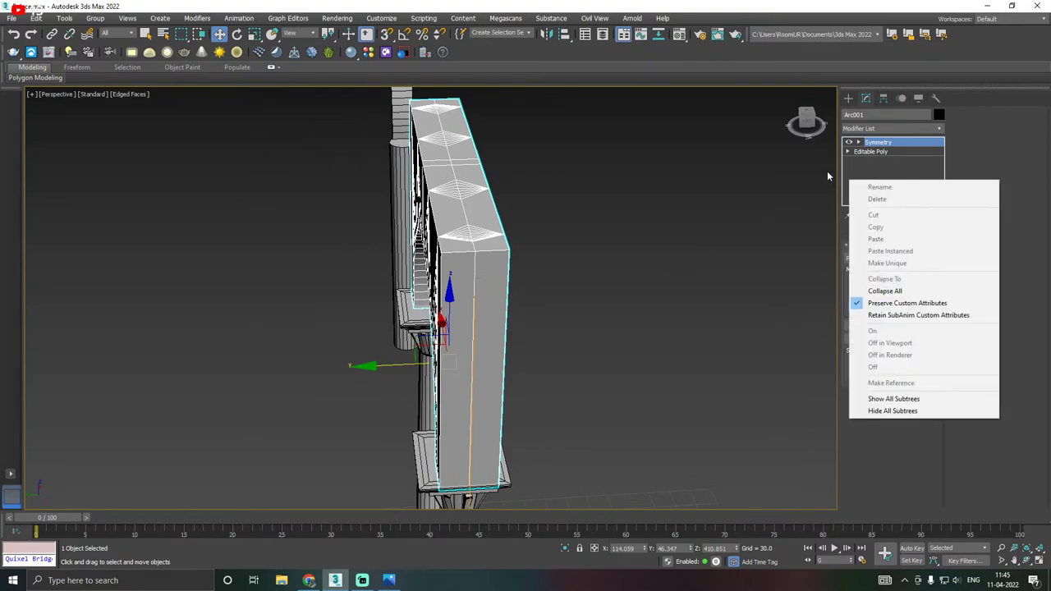
{"action": "right_click", "coordinate": [900, 169]}
{"action": "left_click", "coordinate": [934, 278]}
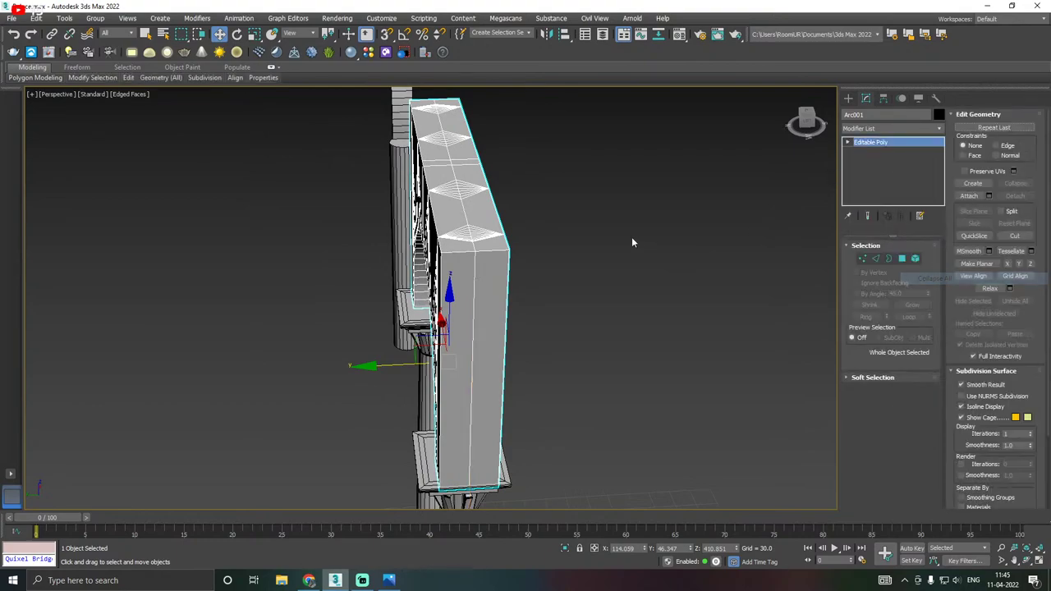
Isolate the arch and remove the central edge loop that runs around the middle of its thickness.
{"action": "middle_click_drag", "start_coordinate": [630, 241], "coordinate": [610, 253], "text": "alt"}
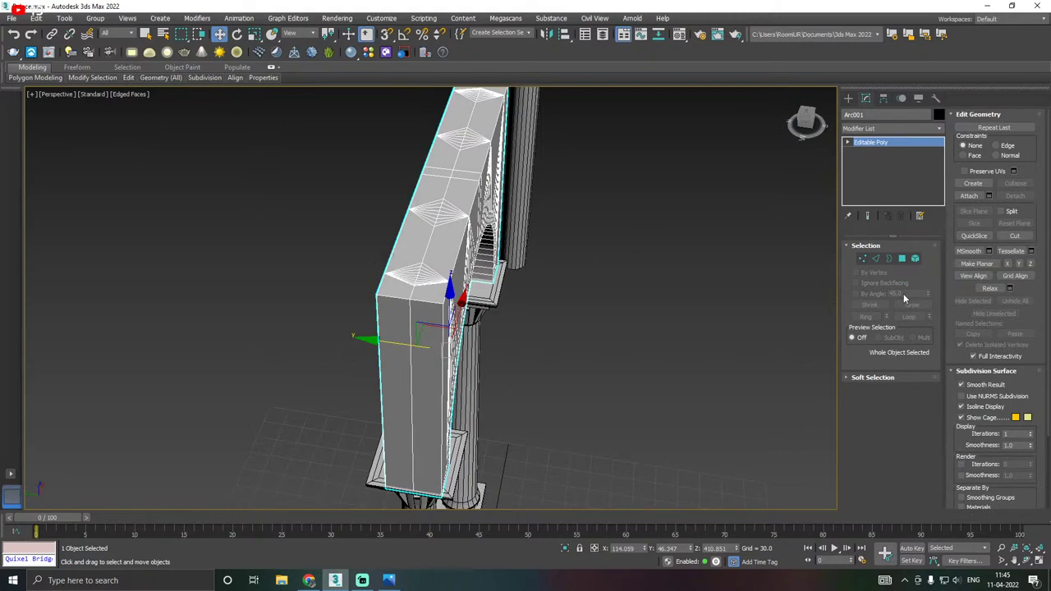
{"action": "left_click", "coordinate": [876, 259]}
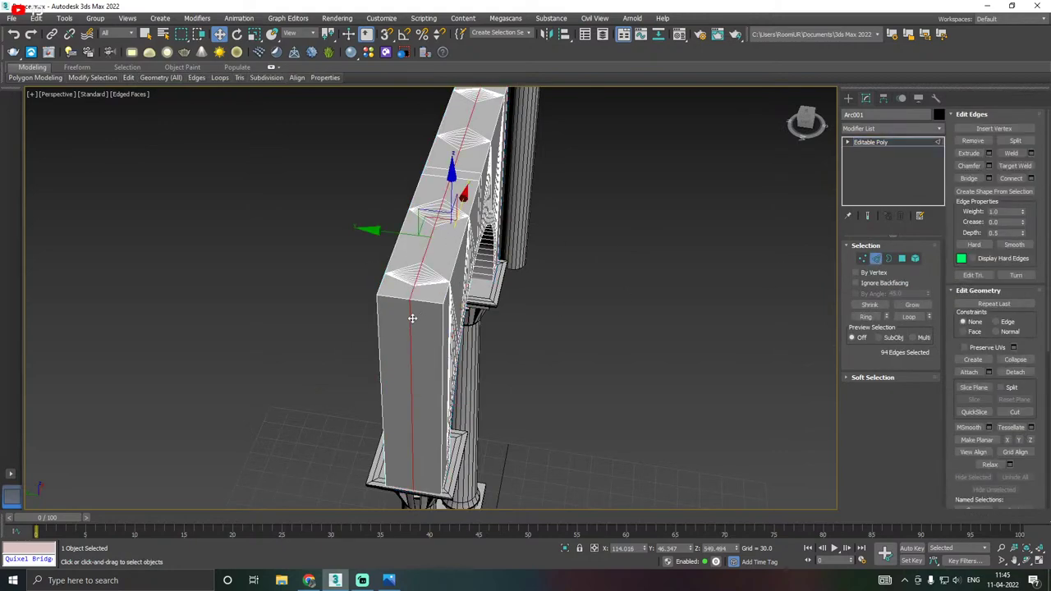
{"action": "key", "text": "ctrl+d"}
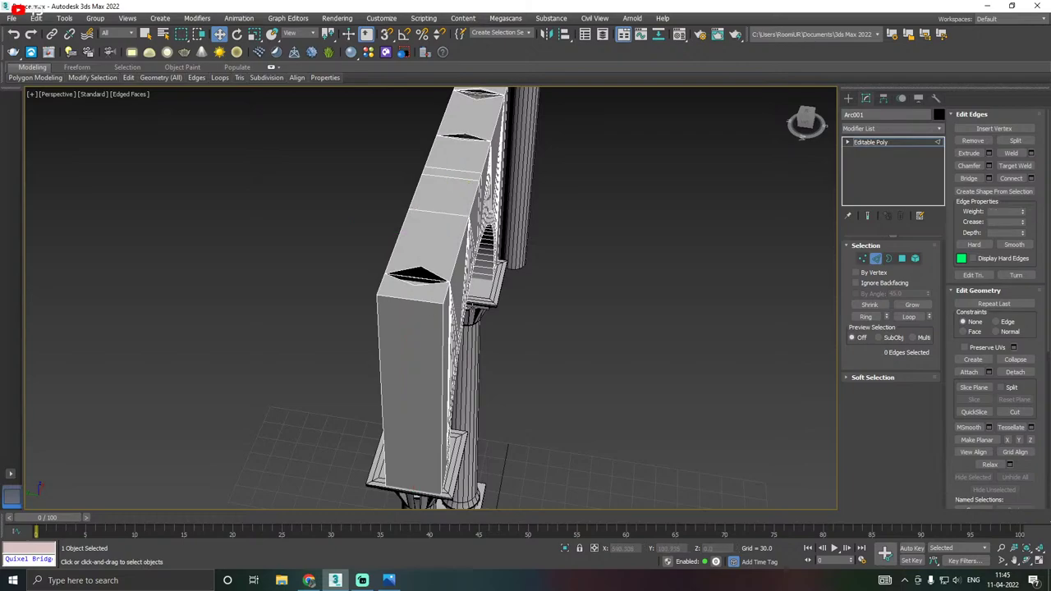
{"action": "middle_click_drag", "start_coordinate": [560, 502], "coordinate": [446, 352], "text": "alt"}
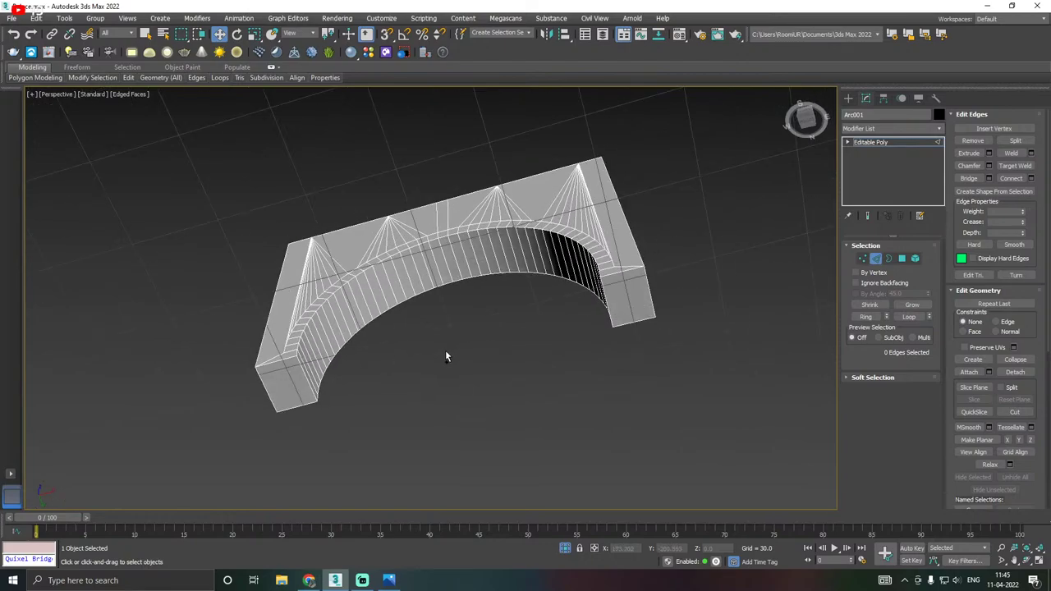
{"action": "key", "text": "alt+q"}
{"action": "key", "text": "ctrl+z"}
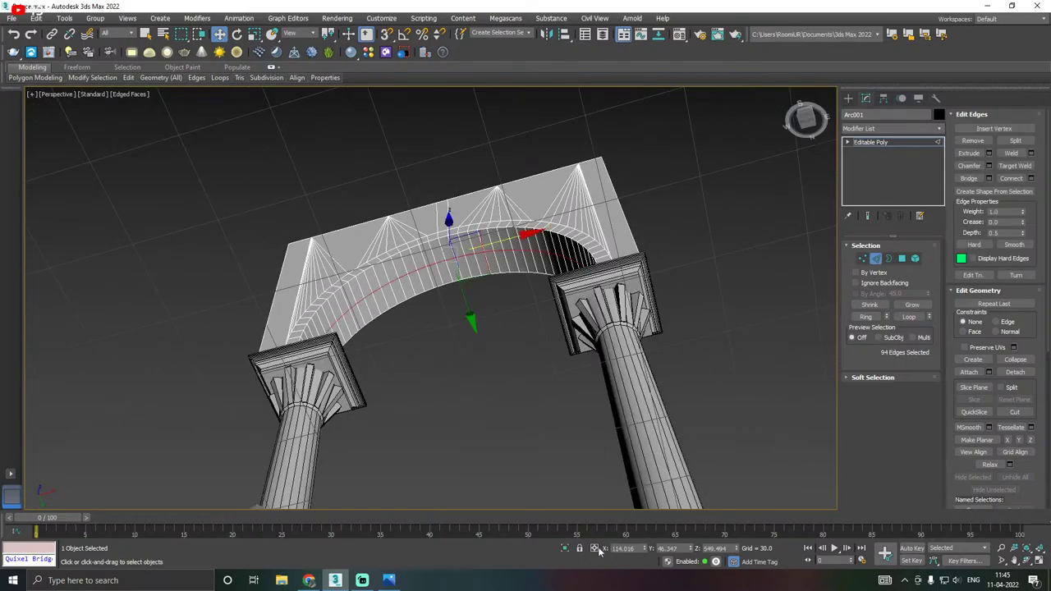
{"action": "left_click", "coordinate": [564, 549]}
{"action": "middle_click_drag", "start_coordinate": [425, 444], "coordinate": [503, 409], "text": "alt"}
{"action": "key", "text": "Delete"}
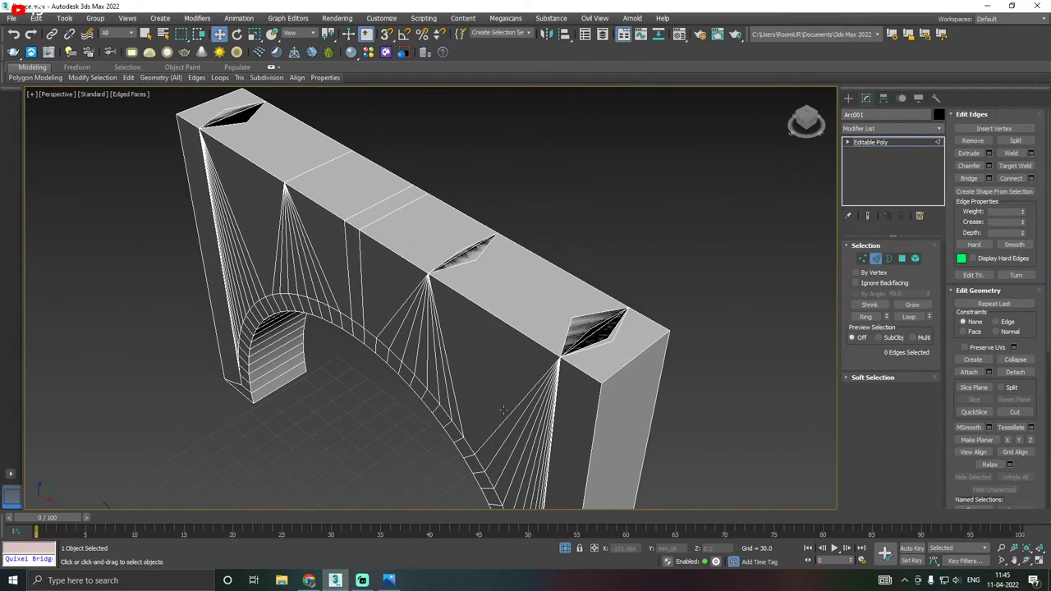
Select the leftover middle vertices in the dark gap near one end of the arch's top face and remove them.
{"action": "left_click", "coordinate": [862, 257]}
{"action": "scroll", "coordinate": [612, 336], "scroll_direction": "up", "scroll_amount": 3}
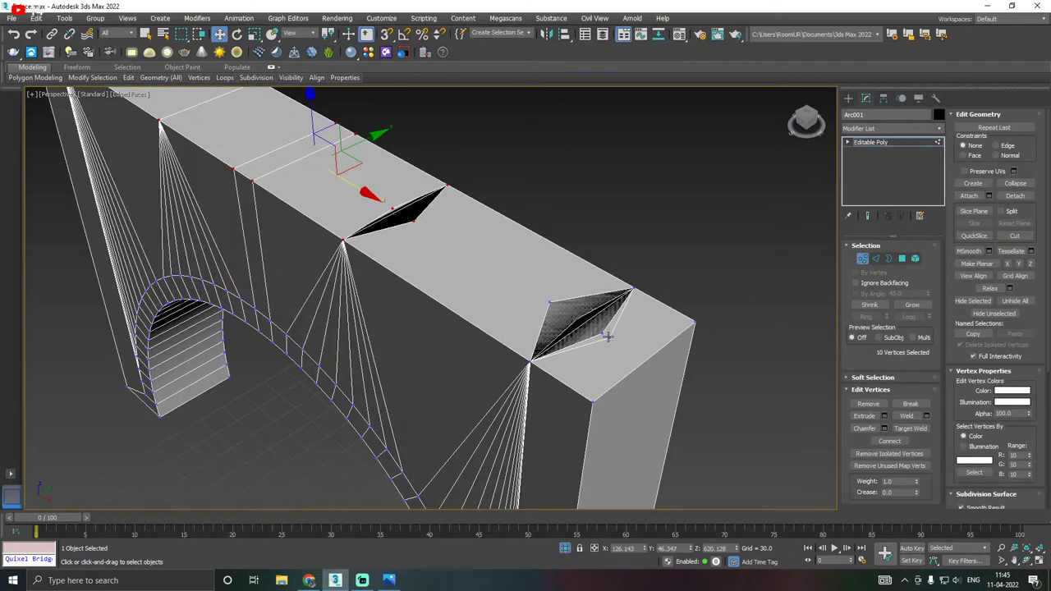
{"action": "left_click", "coordinate": [610, 337]}
{"action": "left_click", "coordinate": [594, 330], "text": "ctrl"}
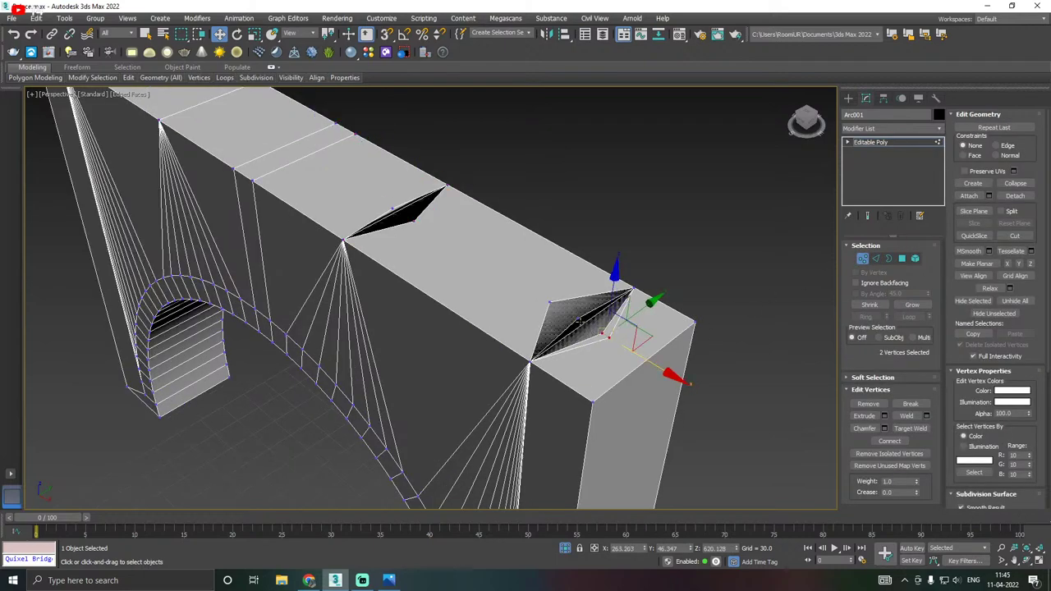
{"action": "left_click", "coordinate": [575, 317], "text": "ctrl"}
{"action": "left_click", "coordinate": [551, 303], "text": "ctrl"}
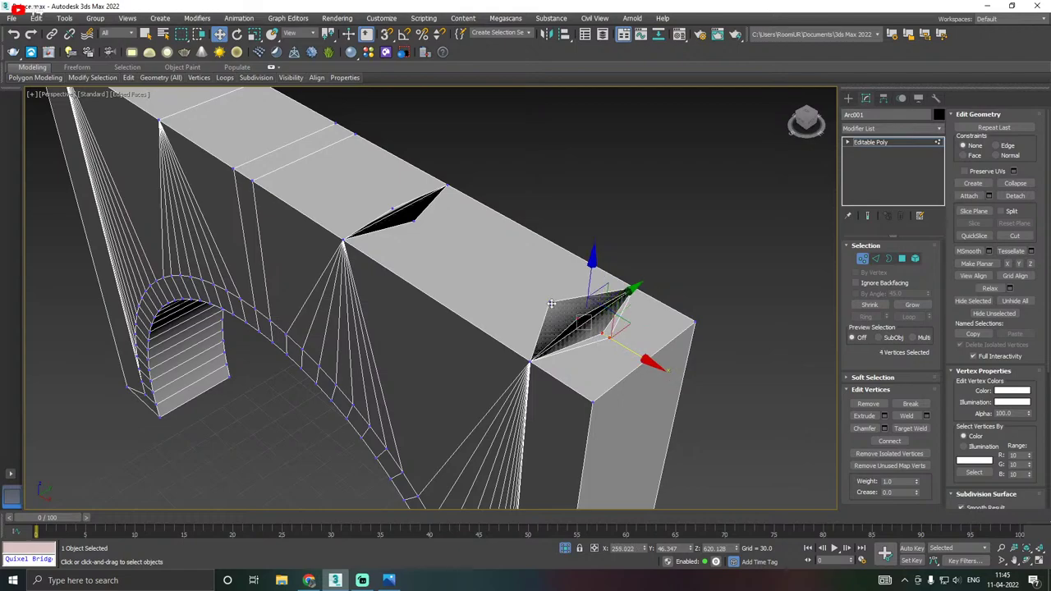
{"action": "key", "text": "BackSpace"}
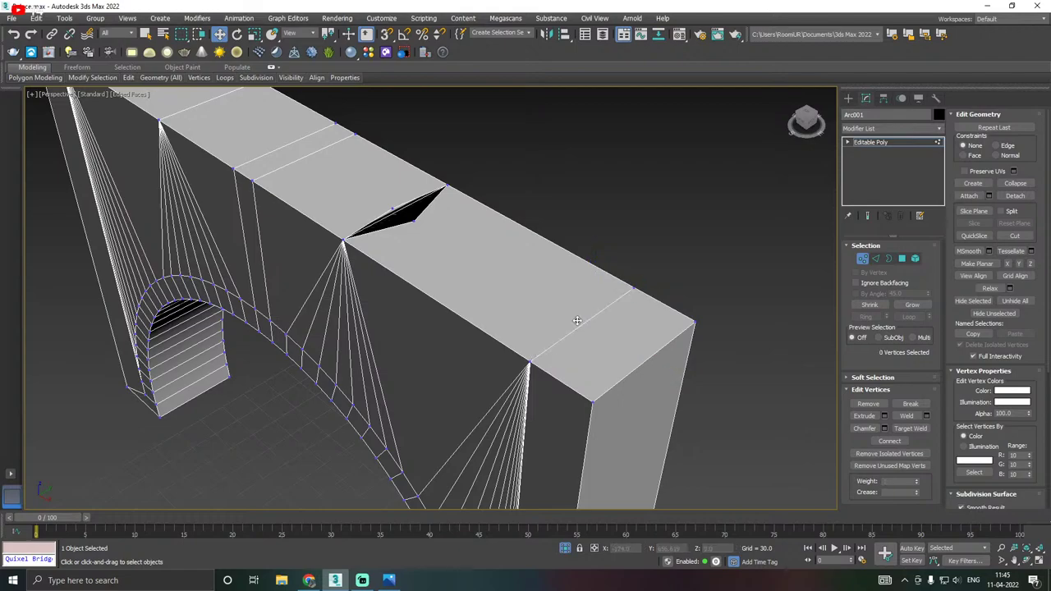
Remove a leftover middle vertex at the neighbouring dark gap on the arch's top face.
{"action": "middle_click_drag", "start_coordinate": [482, 304], "coordinate": [599, 394]}
{"action": "left_click", "coordinate": [503, 289]}
{"action": "key", "text": "BackSpace"}
Remove the leftover middle vertices at the opposite end of the top face, leaving a single straight edge across it.
{"action": "scroll", "coordinate": [513, 261], "scroll_direction": "up", "scroll_amount": 5}
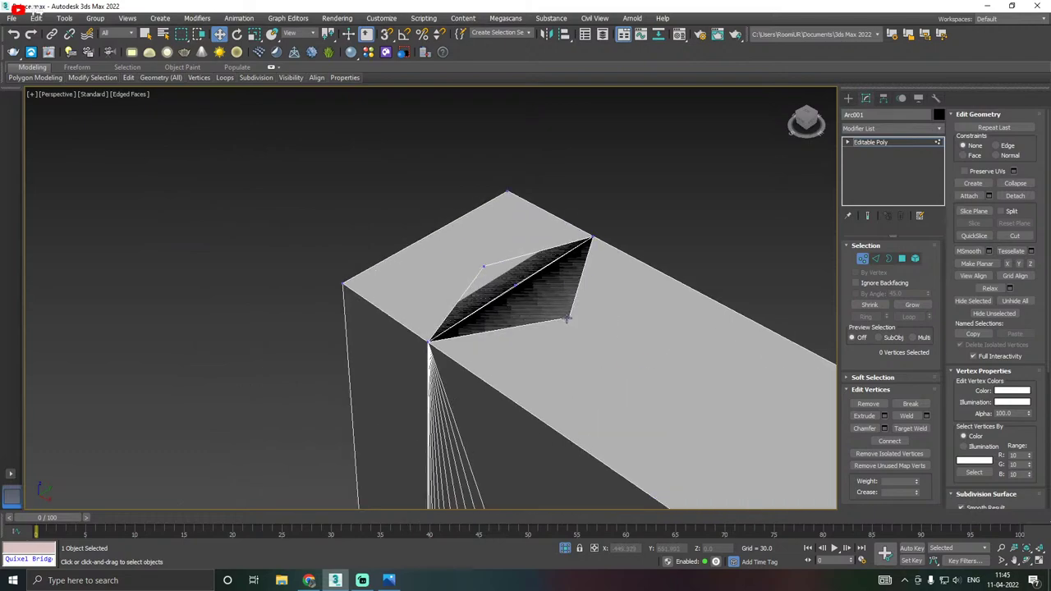
{"action": "left_click", "coordinate": [568, 319]}
{"action": "key", "text": "BackSpace"}
{"action": "left_click", "coordinate": [483, 266]}
{"action": "key", "text": "BackSpace"}
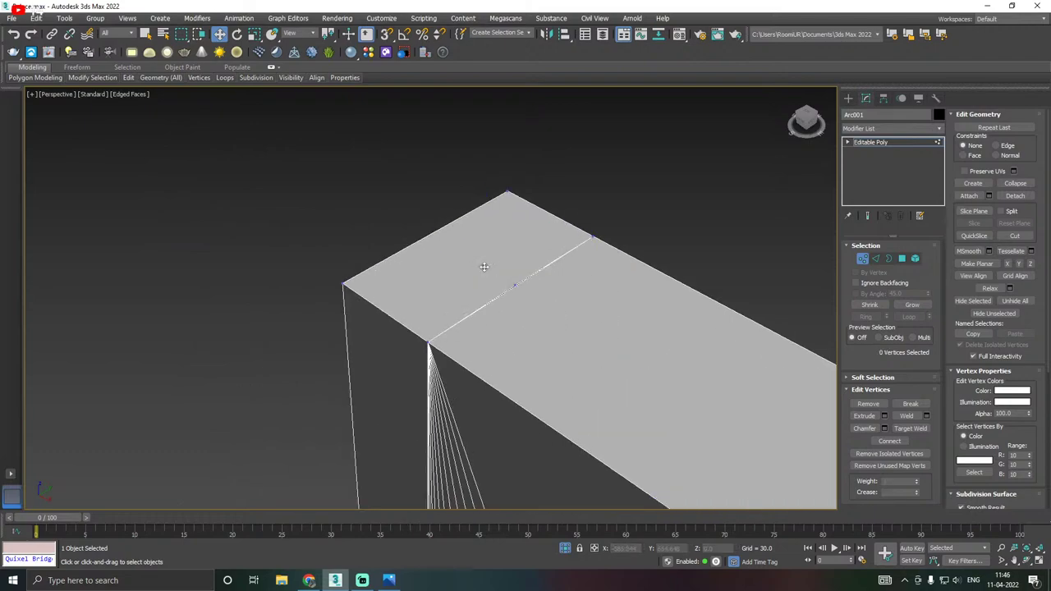
{"action": "left_click", "coordinate": [514, 284]}
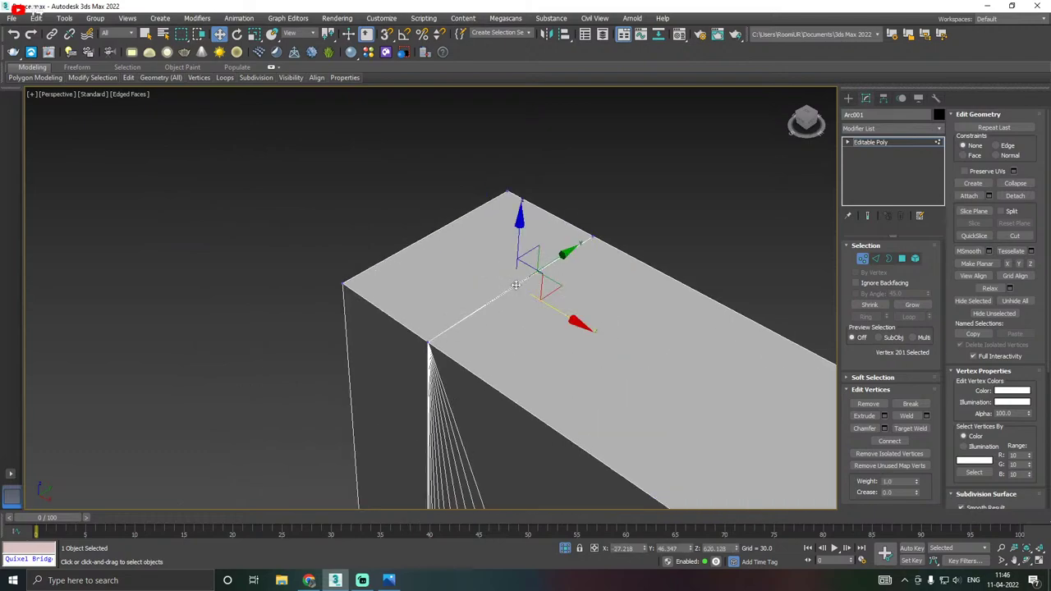
{"action": "left_click", "coordinate": [591, 285]}
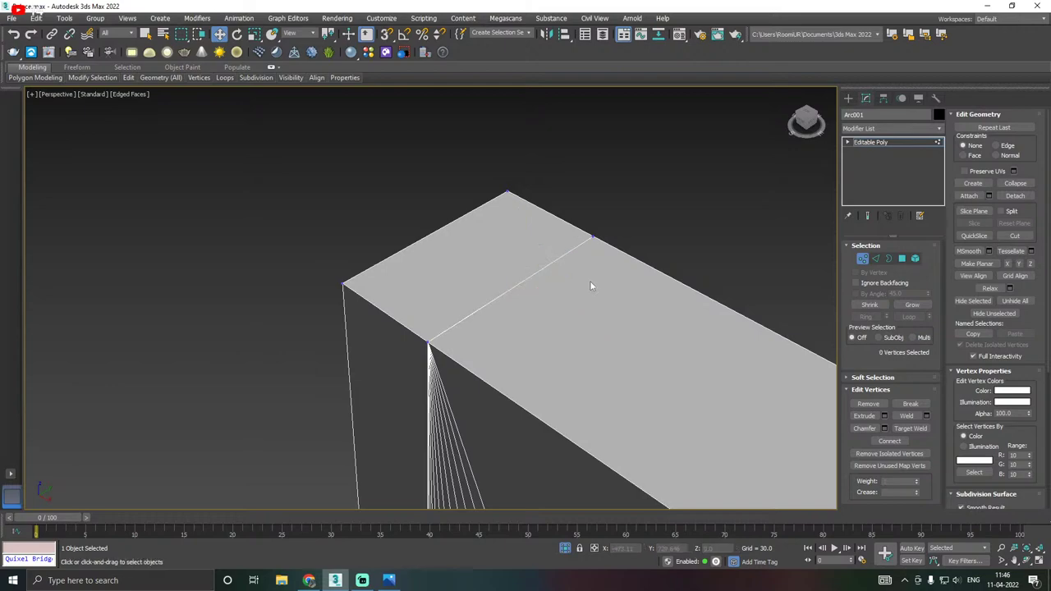
Review the cleaned-up arch, leave vertex editing and end the isolation so the columns show again.
{"action": "scroll", "coordinate": [441, 252], "scroll_direction": "down", "scroll_amount": 10}
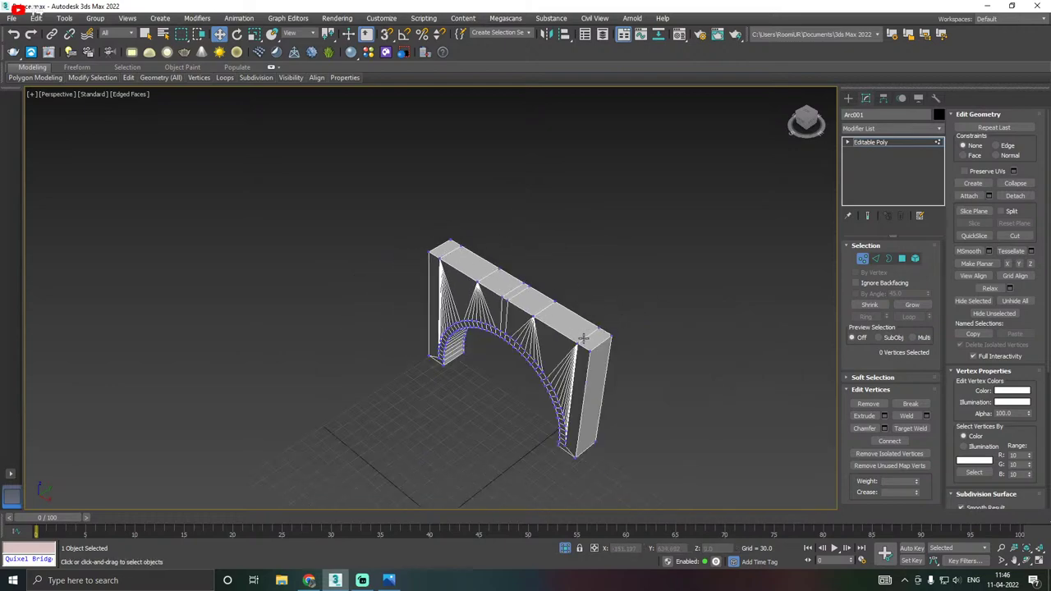
{"action": "left_click", "coordinate": [578, 342]}
{"action": "middle_click_drag", "start_coordinate": [579, 342], "coordinate": [493, 323], "text": "alt"}
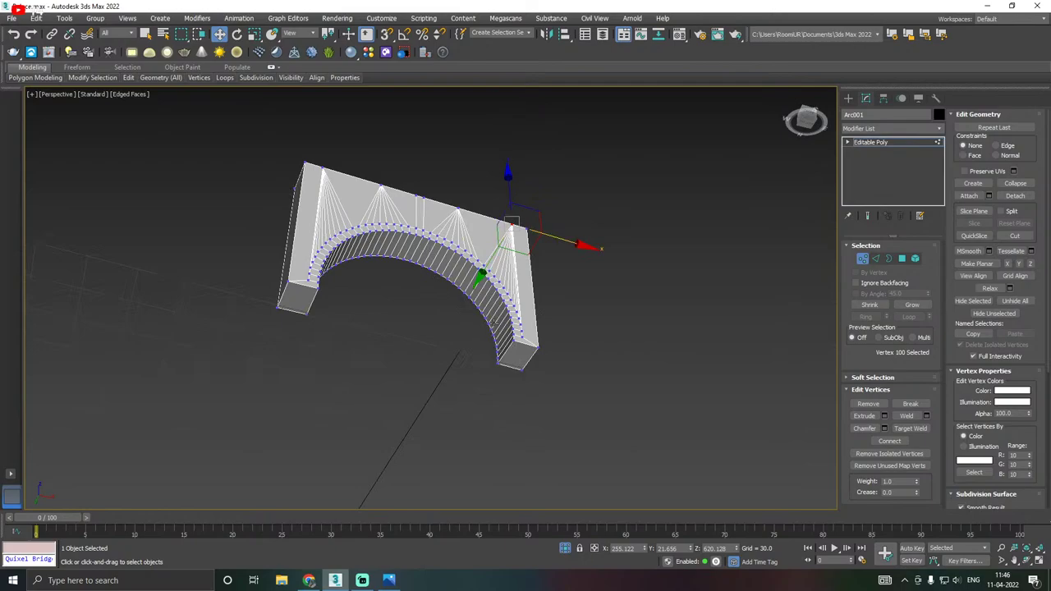
{"action": "middle_click_drag", "start_coordinate": [566, 552], "coordinate": [413, 383], "text": "alt"}
{"action": "left_click", "coordinate": [871, 144]}
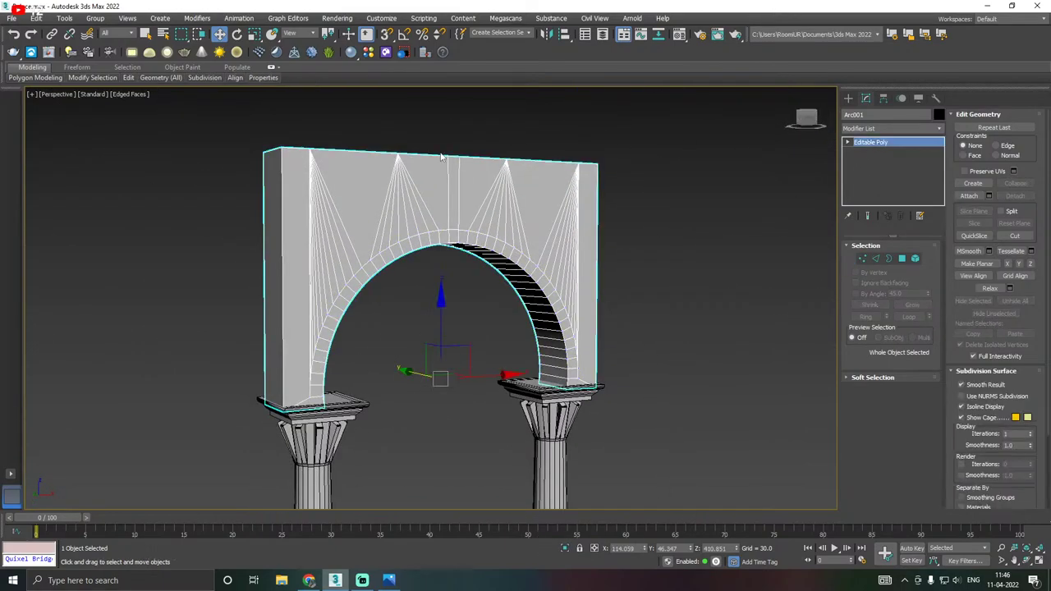
Save the scene and store a copy of it as Palace06.max.
{"action": "left_click", "coordinate": [10, 19]}
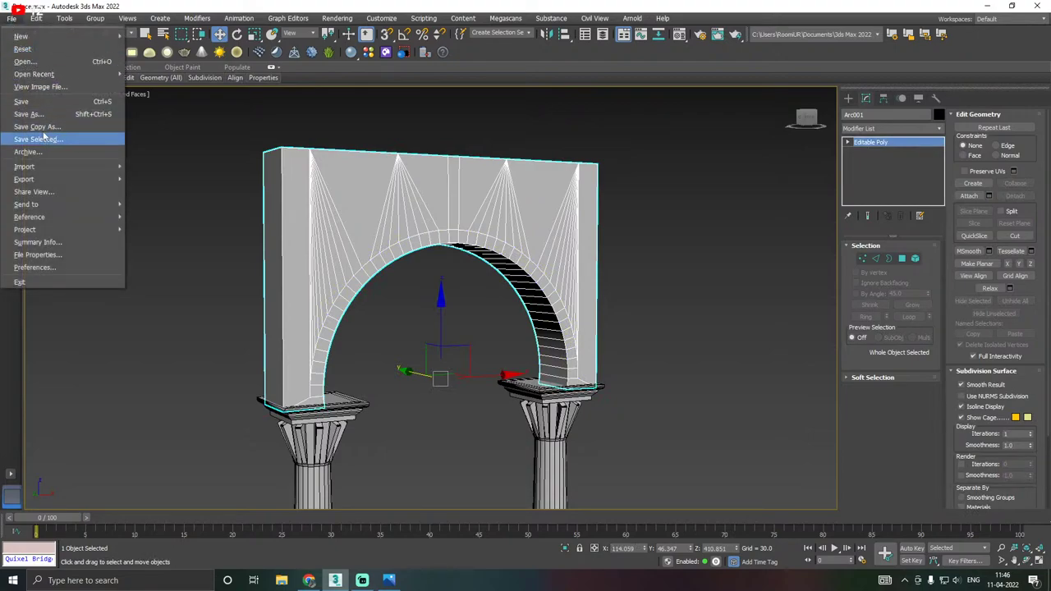
{"action": "left_click", "coordinate": [34, 104]}
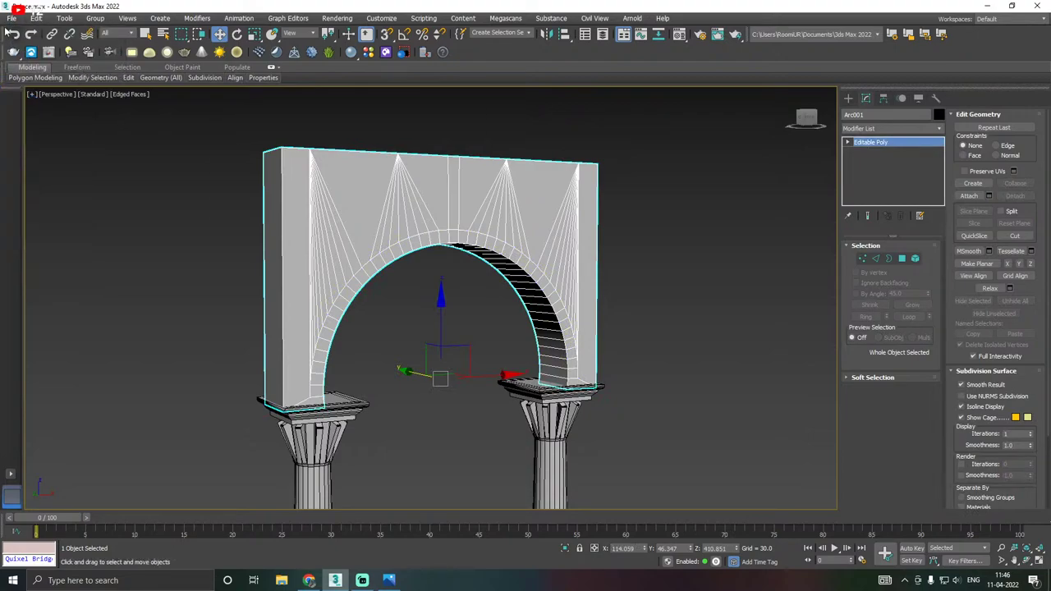
{"action": "left_click", "coordinate": [10, 18]}
{"action": "left_click", "coordinate": [60, 136]}
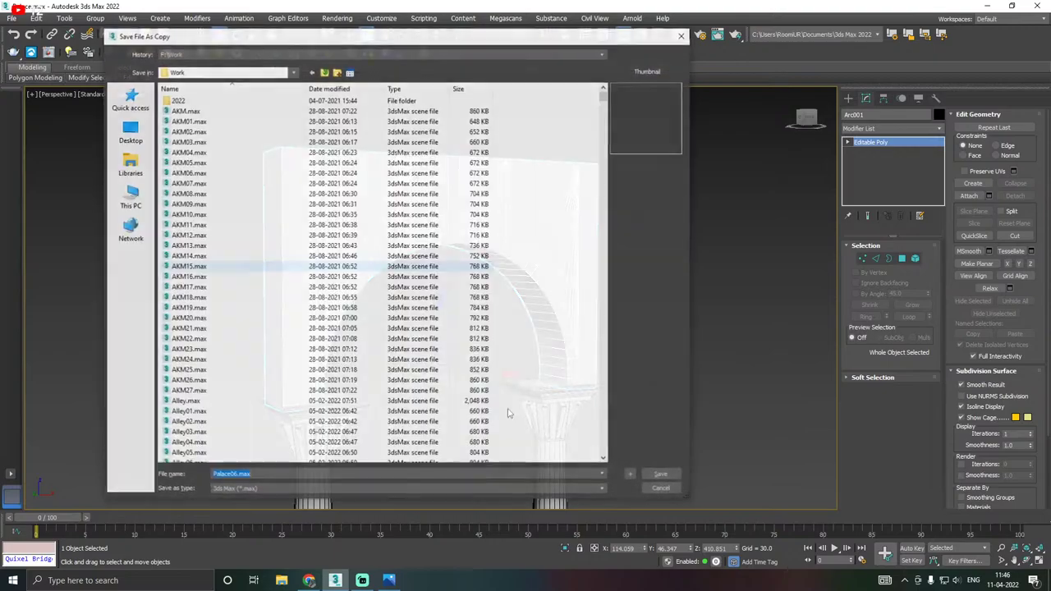
{"action": "left_click", "coordinate": [662, 476]}
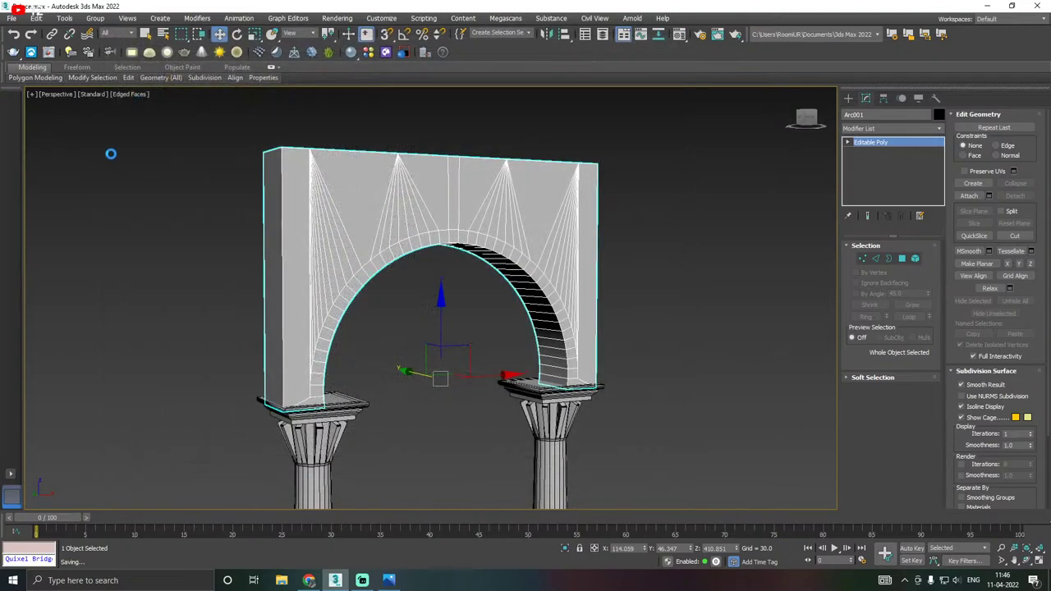
{"action": "left_click", "coordinate": [12, 18]}
{"action": "left_click", "coordinate": [30, 101]}
Isolate the arch and select the whole loop of polygons that includes its curved underside.
{"action": "middle_click_drag", "start_coordinate": [380, 212], "coordinate": [349, 219], "text": "alt"}
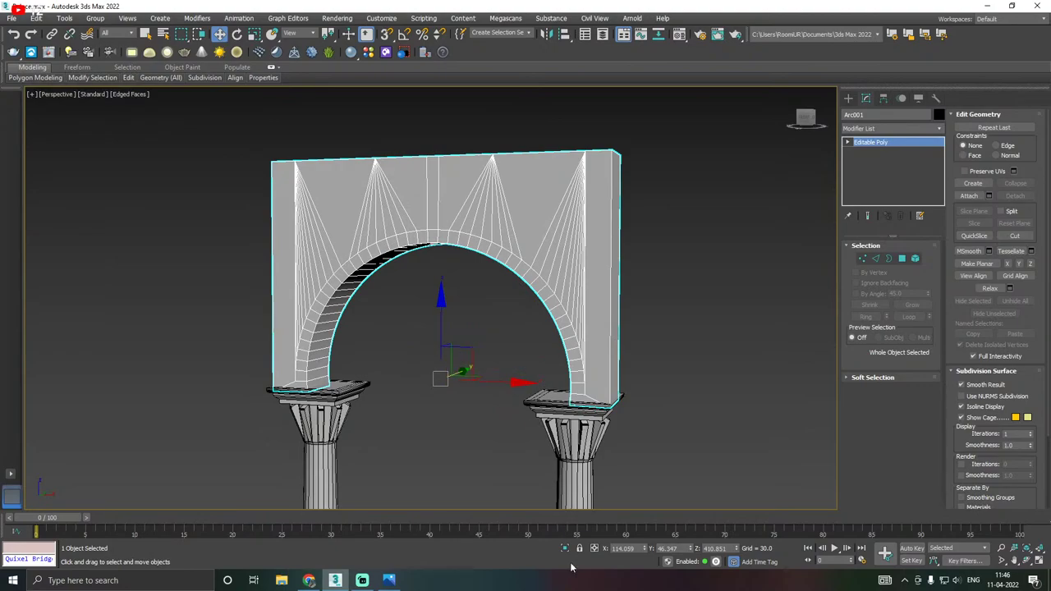
{"action": "scroll", "coordinate": [388, 390], "scroll_direction": "up", "scroll_amount": 3}
{"action": "middle_click_drag", "start_coordinate": [388, 390], "coordinate": [326, 280], "text": "alt"}
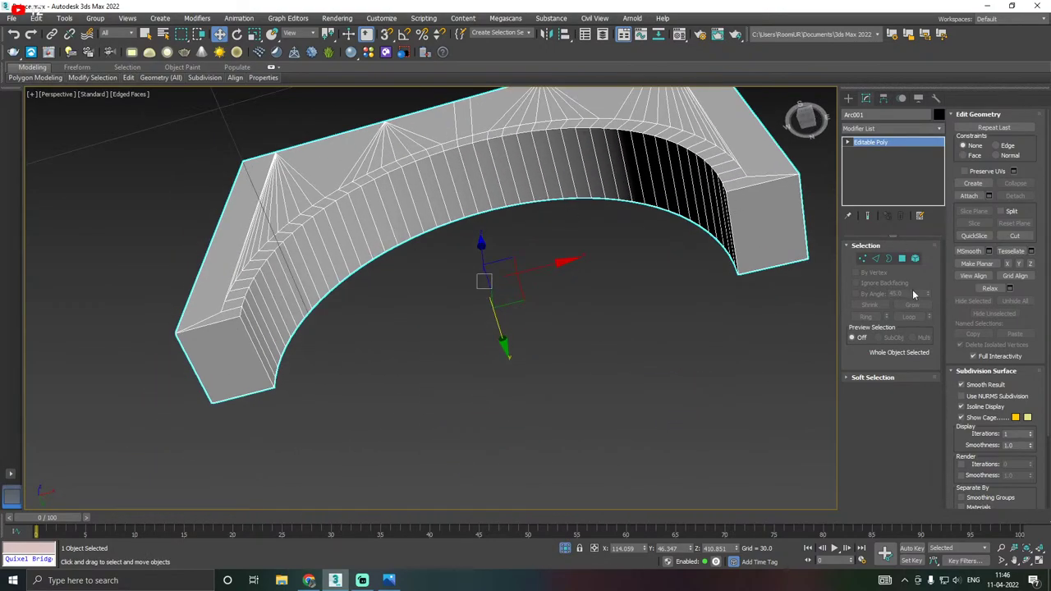
{"action": "key", "text": "4"}
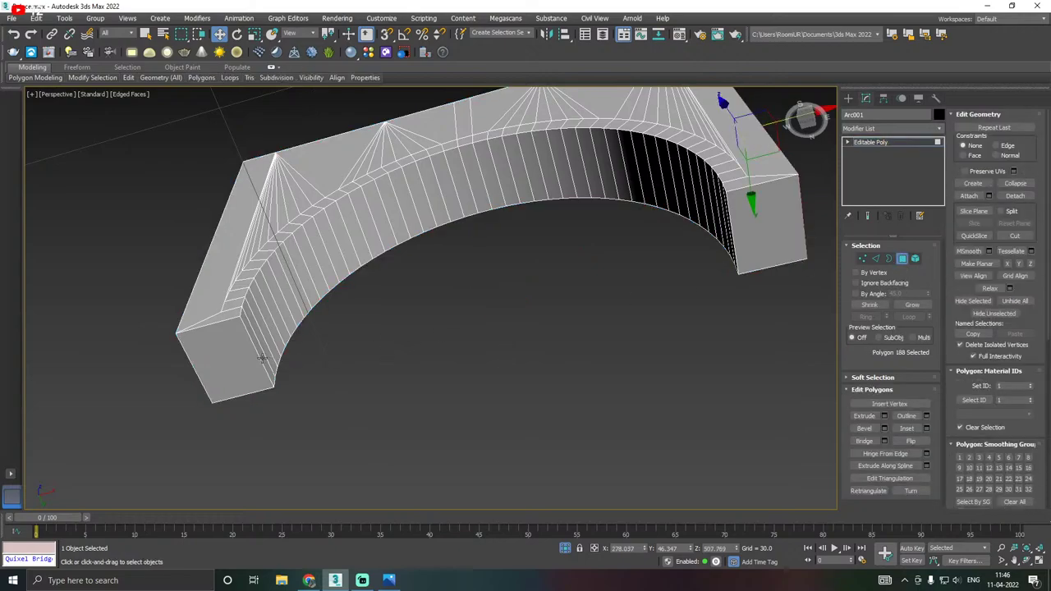
{"action": "left_click", "coordinate": [262, 358]}
{"action": "left_click", "coordinate": [266, 350], "text": "shift"}
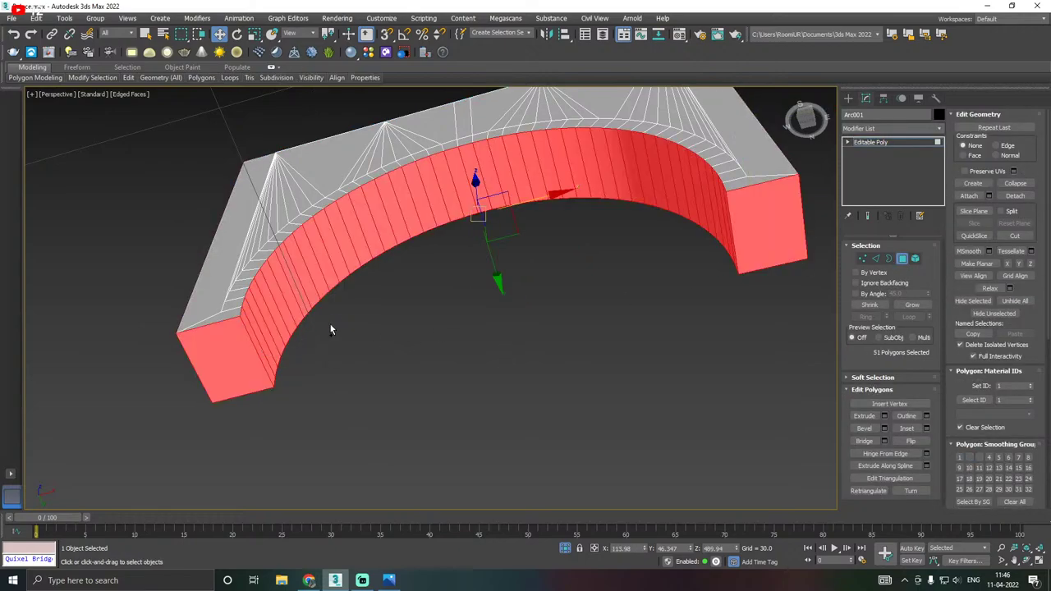
Using the wireframe front view, deselect the leg bottoms, outer sides and top, keeping only the arch's curved underside polygons.
{"action": "key", "text": "f"}
{"action": "key", "text": "F3"}
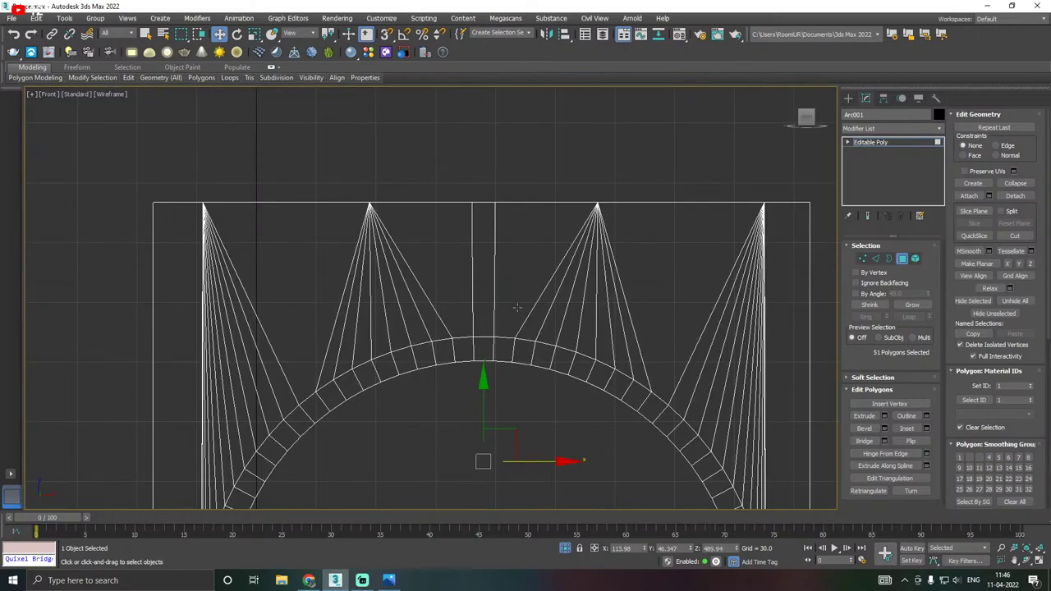
{"action": "scroll", "coordinate": [507, 222], "scroll_direction": "down", "scroll_amount": 3}
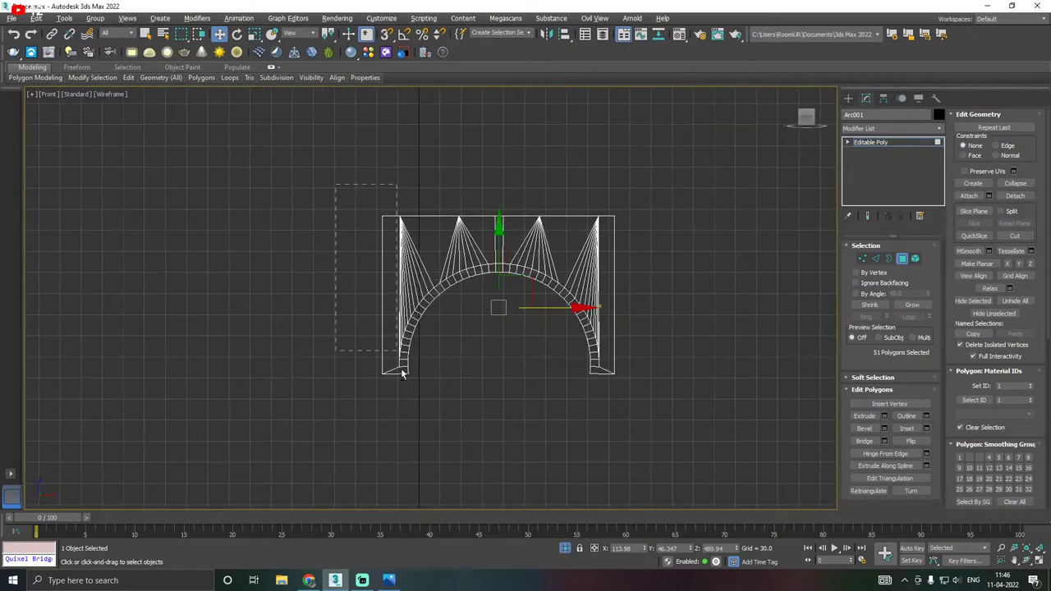
{"action": "left_click_drag", "start_coordinate": [392, 411], "coordinate": [391, 410], "text": "alt"}
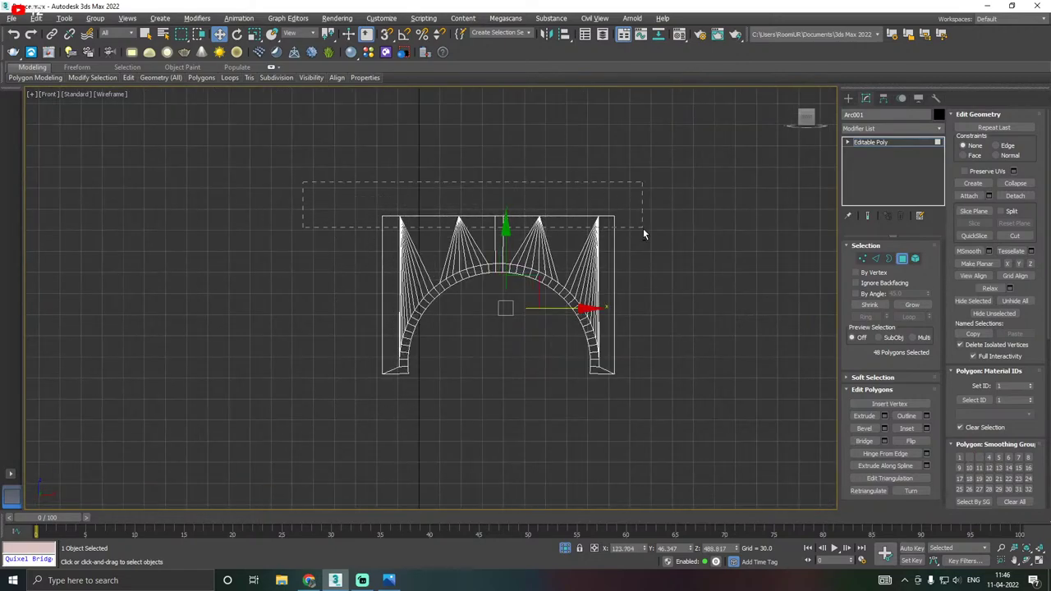
{"action": "left_click_drag", "start_coordinate": [642, 234], "coordinate": [643, 234], "text": "alt"}
{"action": "left_click_drag", "start_coordinate": [669, 182], "coordinate": [608, 411], "text": "alt"}
{"action": "key", "text": "p"}
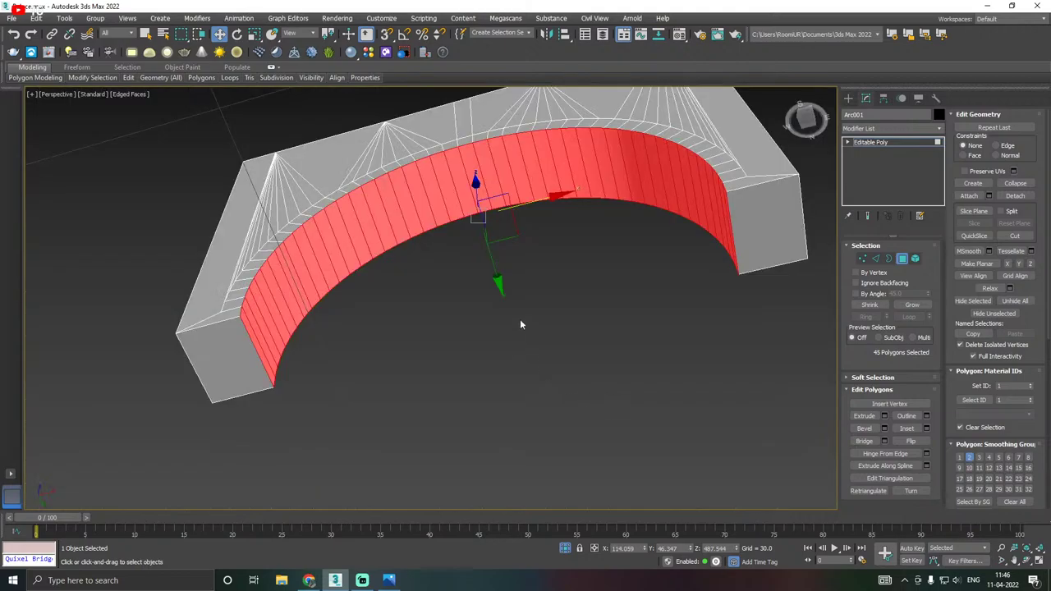
Inset the selected underside polygons as one group, leaving a narrow border around them.
{"action": "middle_click_drag", "start_coordinate": [520, 322], "coordinate": [603, 378], "text": "alt"}
{"action": "scroll", "coordinate": [463, 398], "scroll_direction": "up", "scroll_amount": 2}
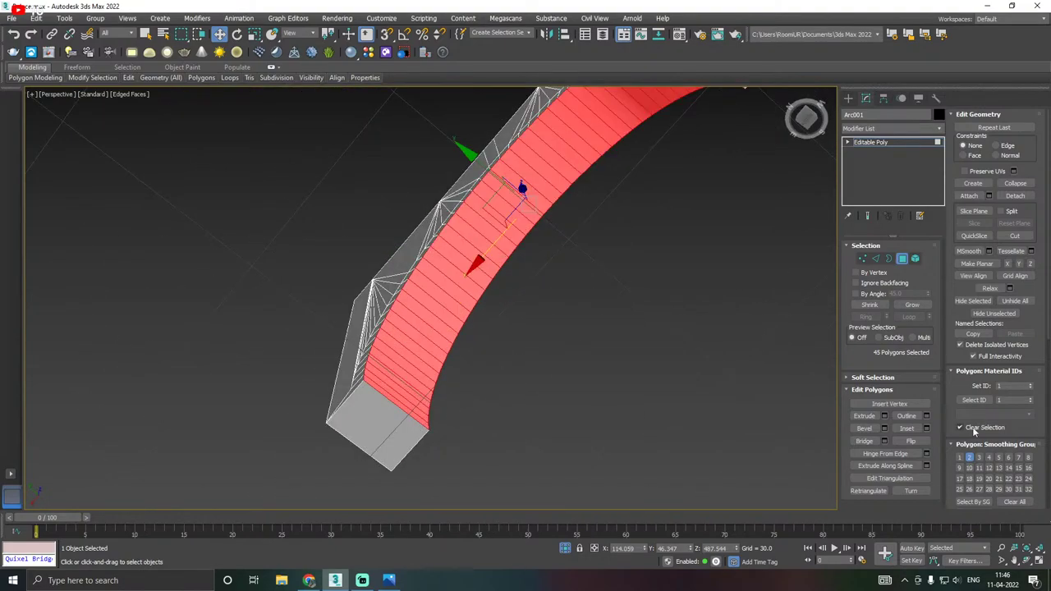
{"action": "left_click", "coordinate": [926, 427]}
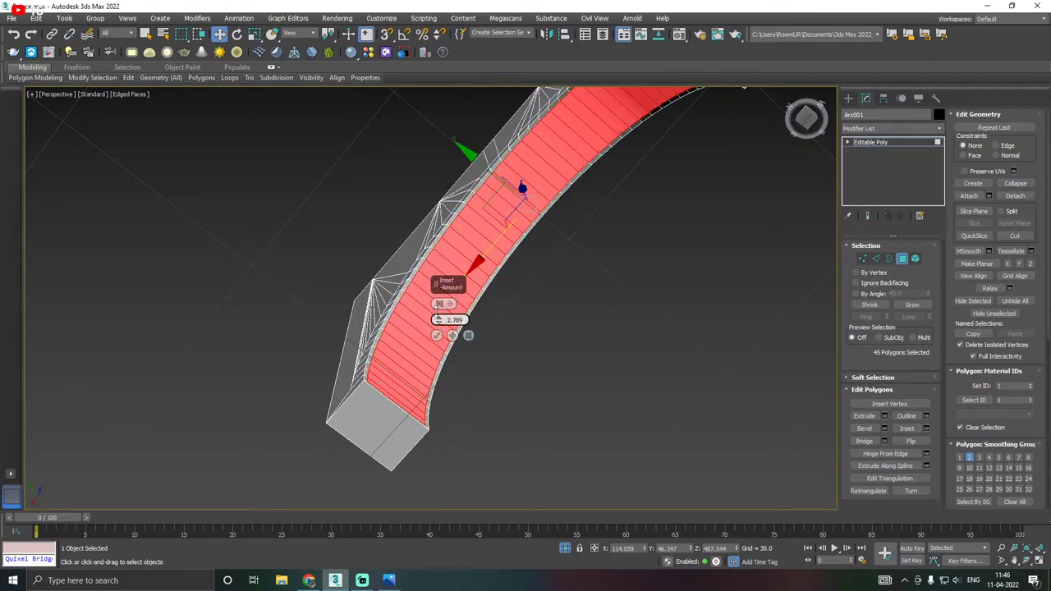
{"action": "left_click_drag", "start_coordinate": [437, 306], "coordinate": [435, 280]}
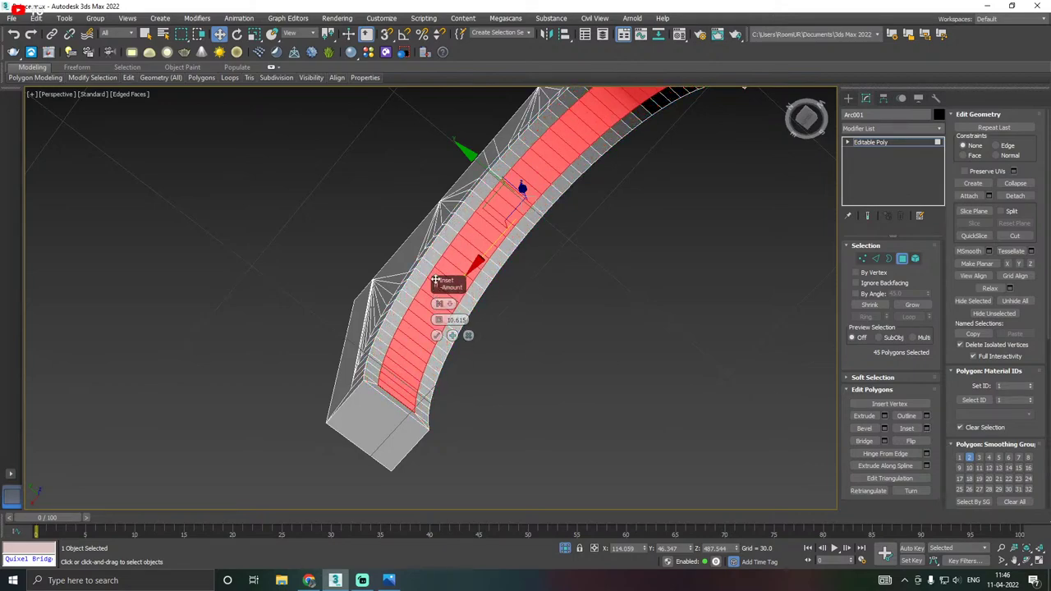
{"action": "middle_click_drag", "start_coordinate": [468, 394], "coordinate": [424, 400], "text": "alt"}
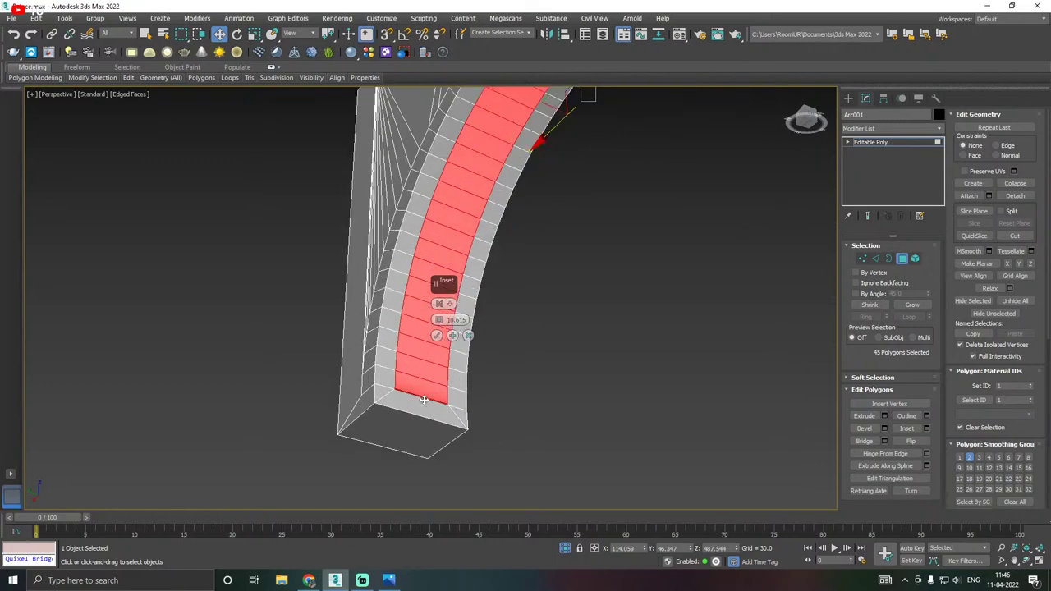
{"action": "left_click_drag", "start_coordinate": [440, 329], "coordinate": [438, 336]}
{"action": "left_click", "coordinate": [437, 337]}
{"action": "middle_click_drag", "start_coordinate": [441, 335], "coordinate": [421, 372], "text": "alt"}
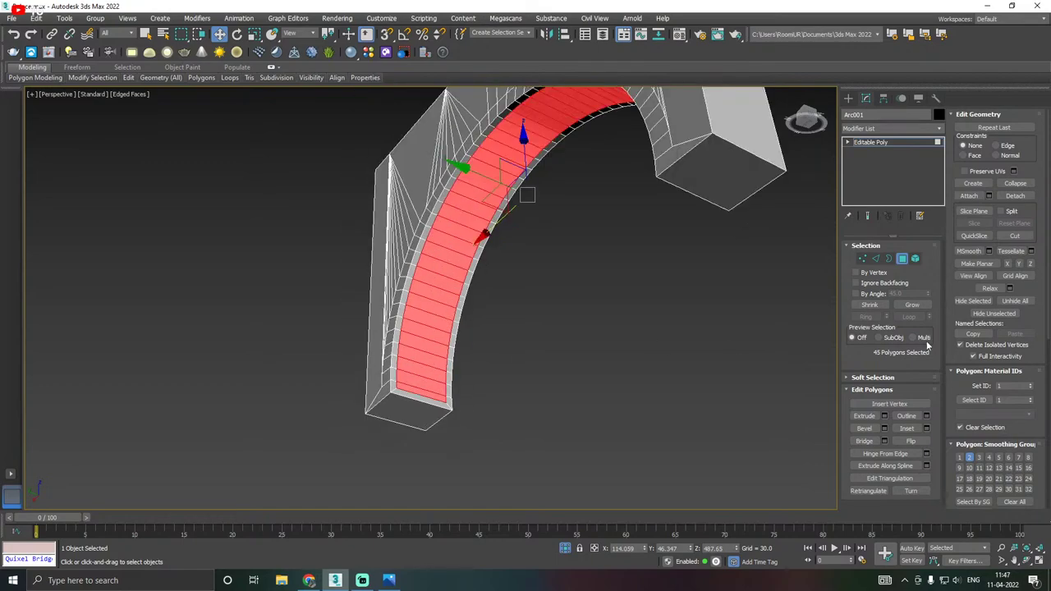
{"action": "left_click", "coordinate": [884, 429]}
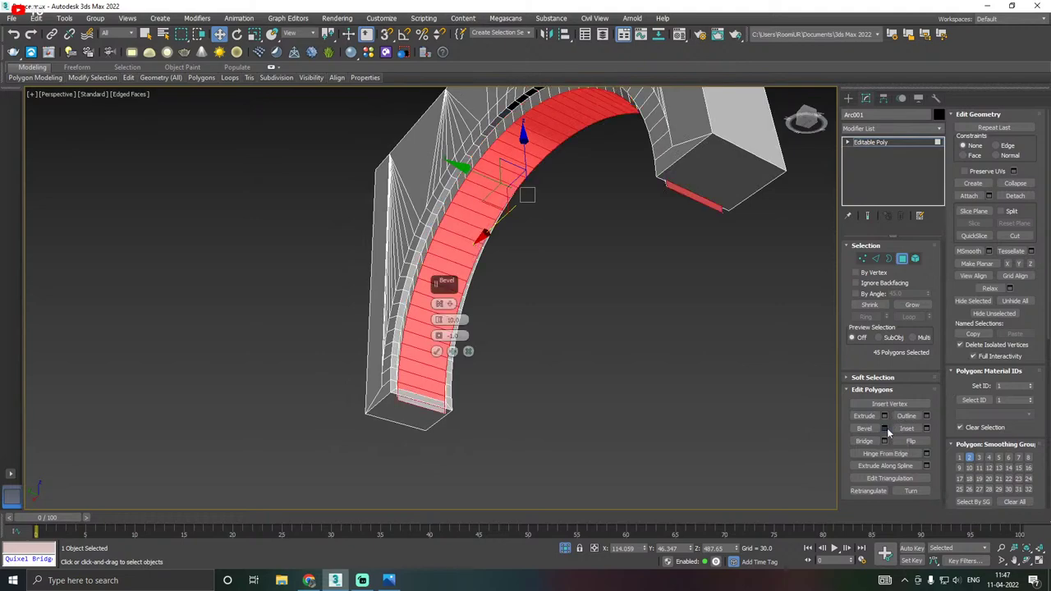
{"action": "mouse_move", "coordinate": [438, 312]}
{"action": "left_mouse_down"}
{"action": "mouse_move", "coordinate": [438, 321]}
{"action": "mouse_move", "coordinate": [441, 299]}
{"action": "left_mouse_up"}
{"action": "left_click", "coordinate": [439, 305]}
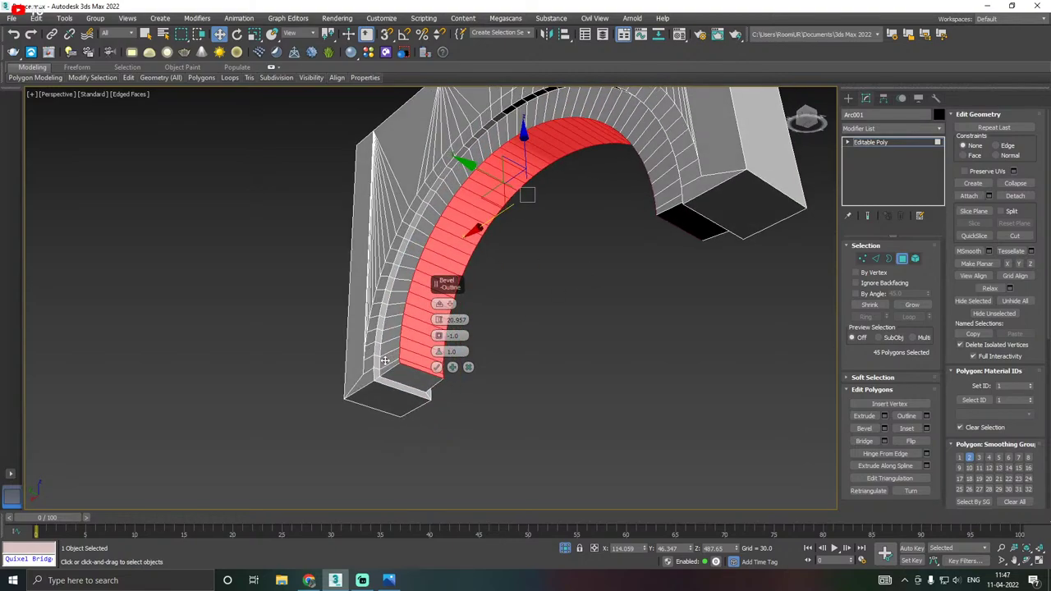
{"action": "mouse_move", "coordinate": [444, 368]}
{"action": "left_mouse_down"}
{"action": "mouse_move", "coordinate": [444, 377]}
{"action": "mouse_move", "coordinate": [444, 345]}
{"action": "mouse_move", "coordinate": [465, 408]}
{"action": "left_mouse_up"}
{"action": "middle_click_drag", "start_coordinate": [464, 411], "coordinate": [514, 345], "text": "alt"}
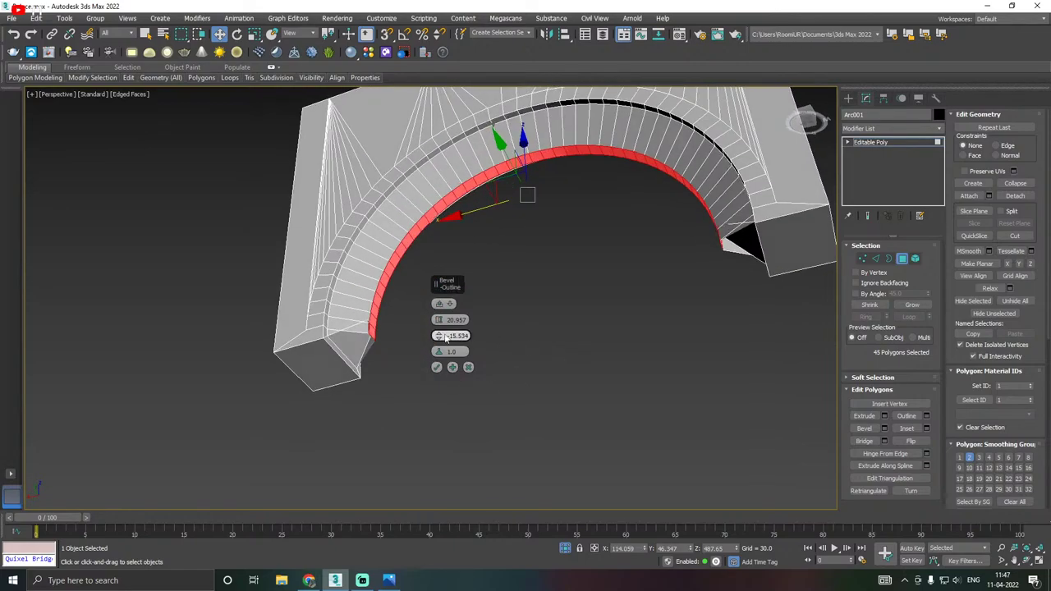
{"action": "left_click_drag", "start_coordinate": [440, 325], "coordinate": [443, 333]}
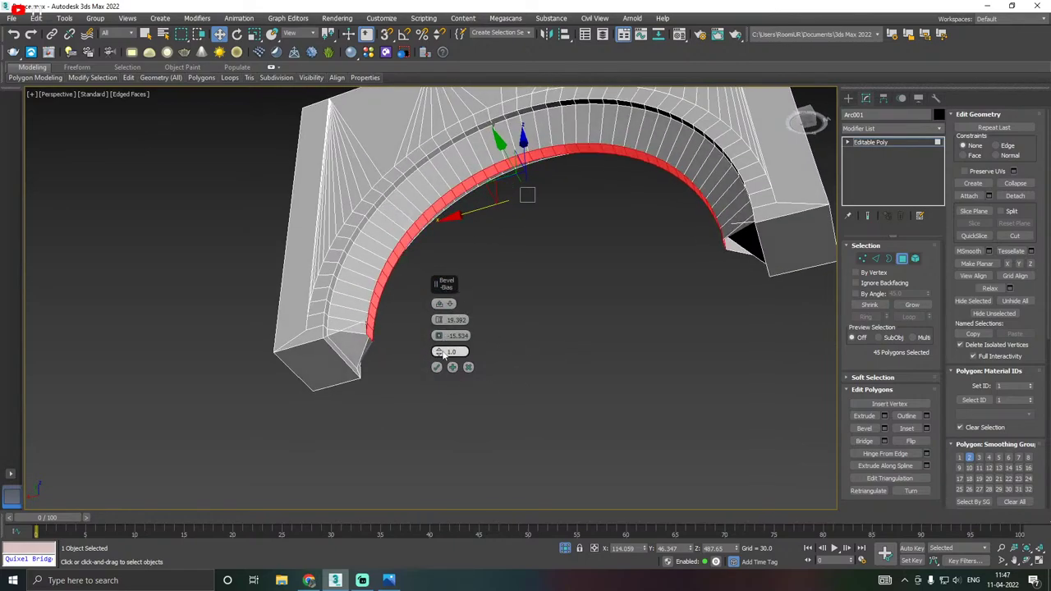
{"action": "middle_click_drag", "start_coordinate": [445, 337], "coordinate": [624, 329], "text": "alt"}
{"action": "left_click", "coordinate": [469, 367]}
Extrude the inset underside polygons inward along their local normals by about 28 units.
{"action": "left_click", "coordinate": [885, 416]}
{"action": "middle_click_drag", "start_coordinate": [678, 356], "coordinate": [618, 340], "text": "alt"}
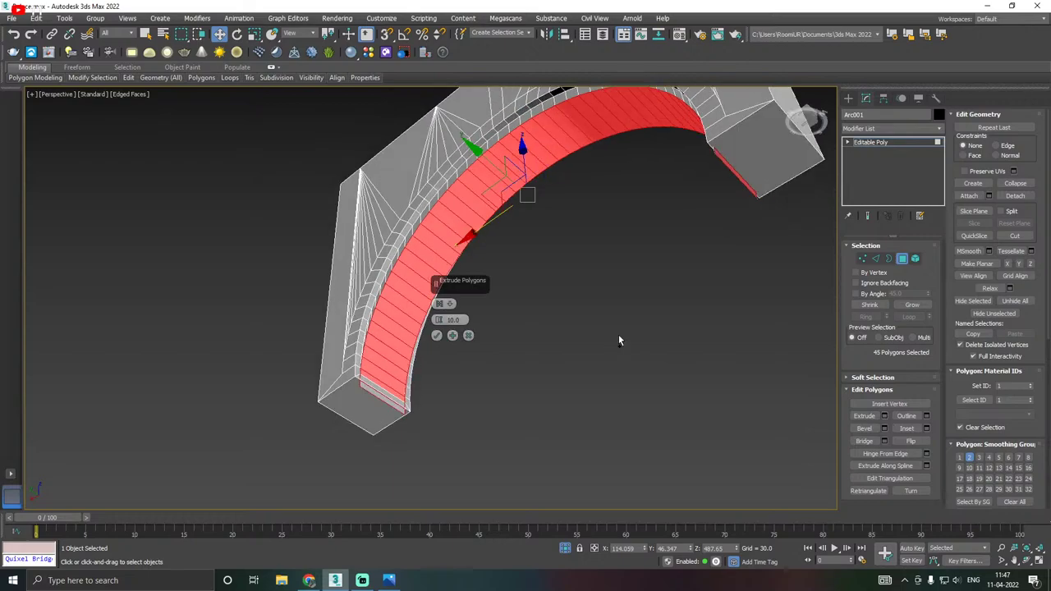
{"action": "left_click", "coordinate": [440, 305]}
{"action": "left_click_drag", "start_coordinate": [439, 320], "coordinate": [451, 250]}
{"action": "middle_click_drag", "start_coordinate": [529, 264], "coordinate": [617, 261], "text": "alt"}
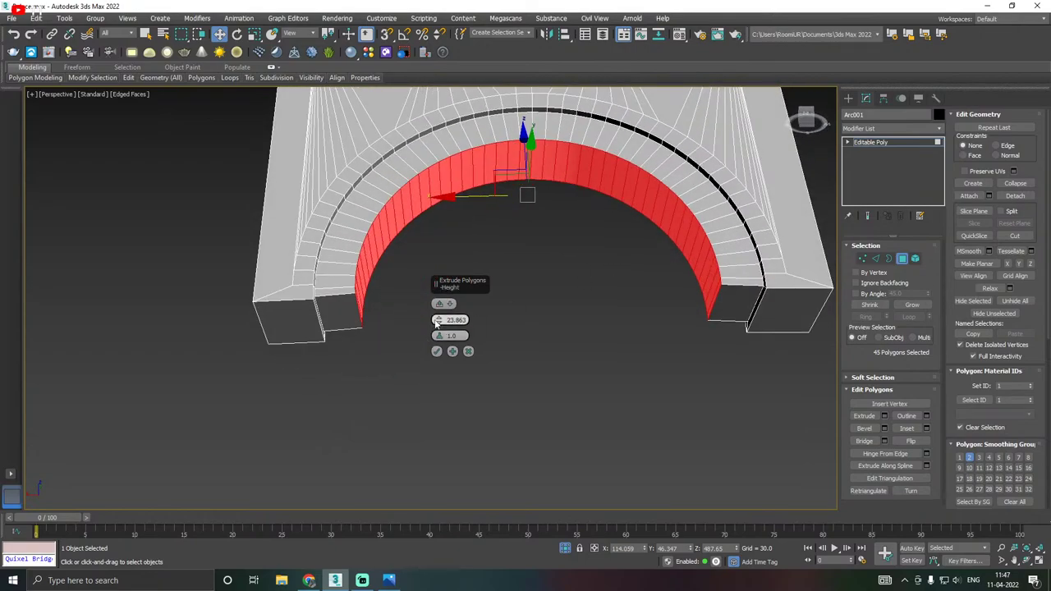
{"action": "left_click_drag", "start_coordinate": [440, 321], "coordinate": [440, 317]}
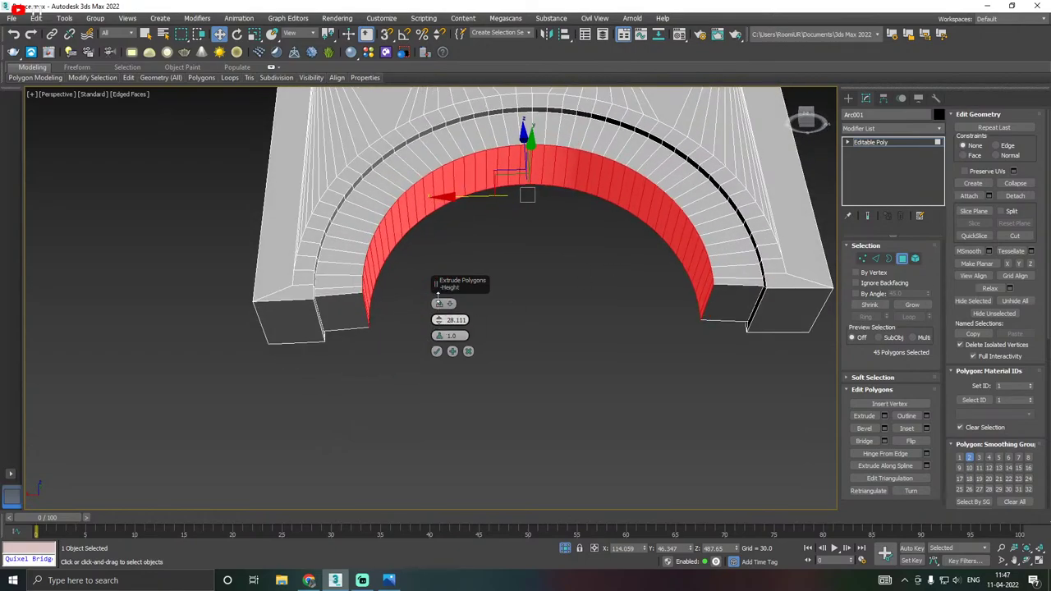
{"action": "left_click", "coordinate": [437, 352]}
Scale the extruded polygons down along the Y axis so the inner band tapers to a narrow face.
{"action": "middle_click_drag", "start_coordinate": [517, 316], "coordinate": [479, 300], "text": "alt"}
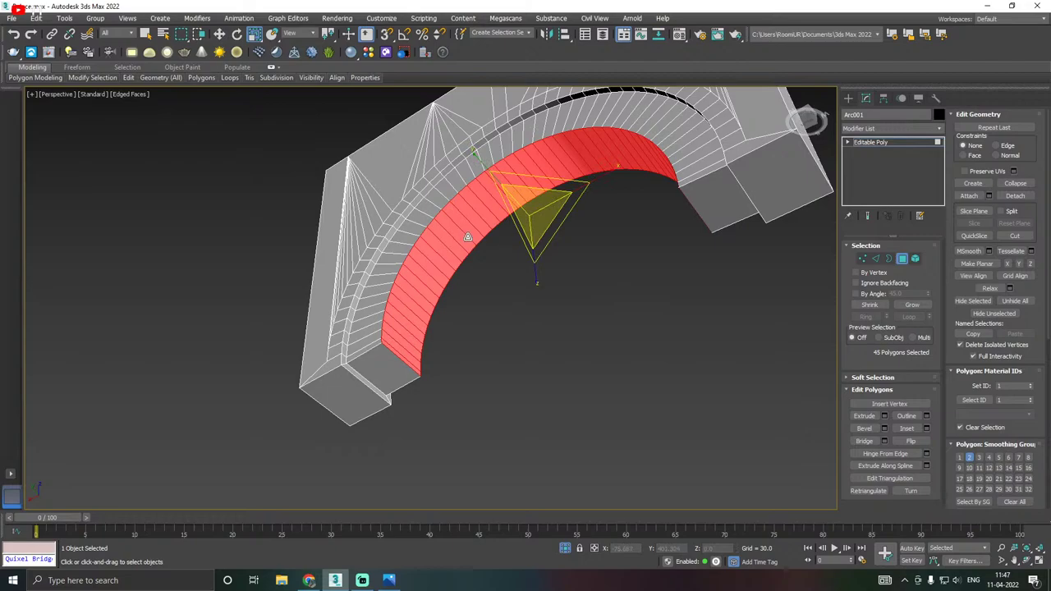
{"action": "left_click_drag", "start_coordinate": [479, 160], "coordinate": [517, 185]}
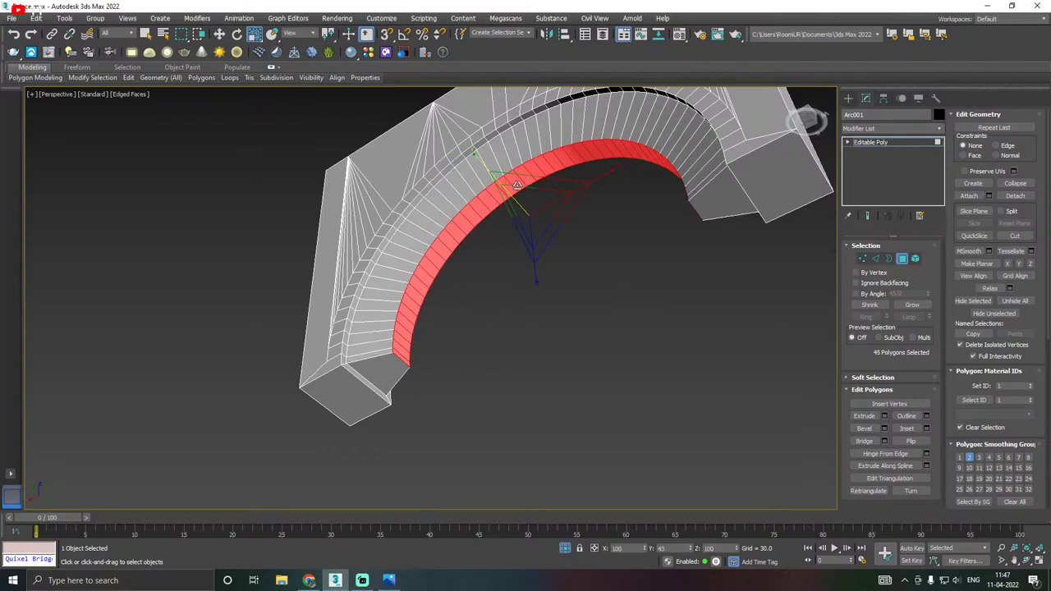
{"action": "middle_click_drag", "start_coordinate": [517, 184], "coordinate": [688, 189], "text": "alt"}
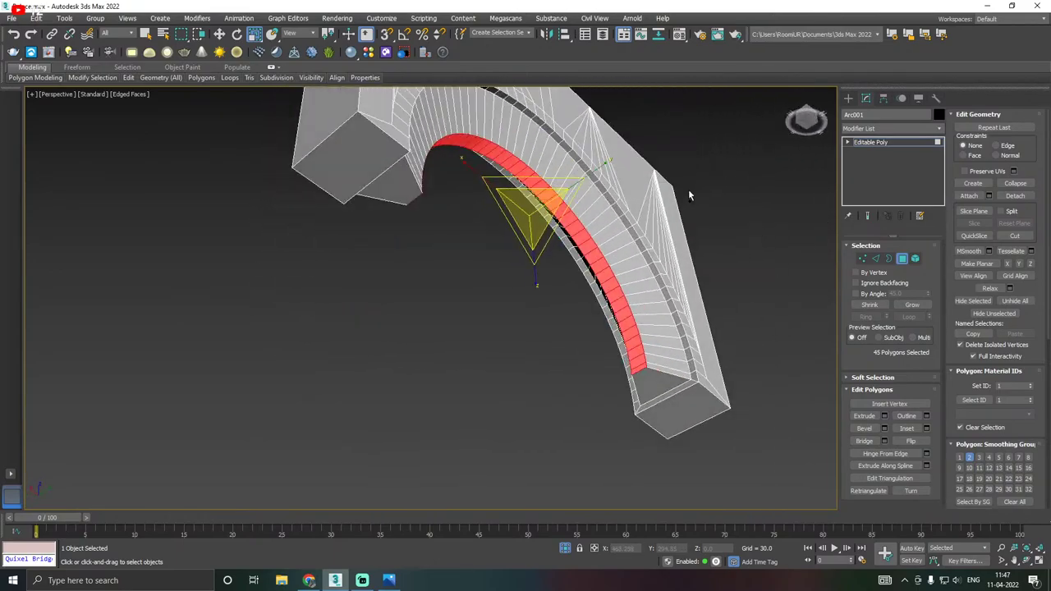
{"action": "left_click_drag", "start_coordinate": [600, 166], "coordinate": [594, 173]}
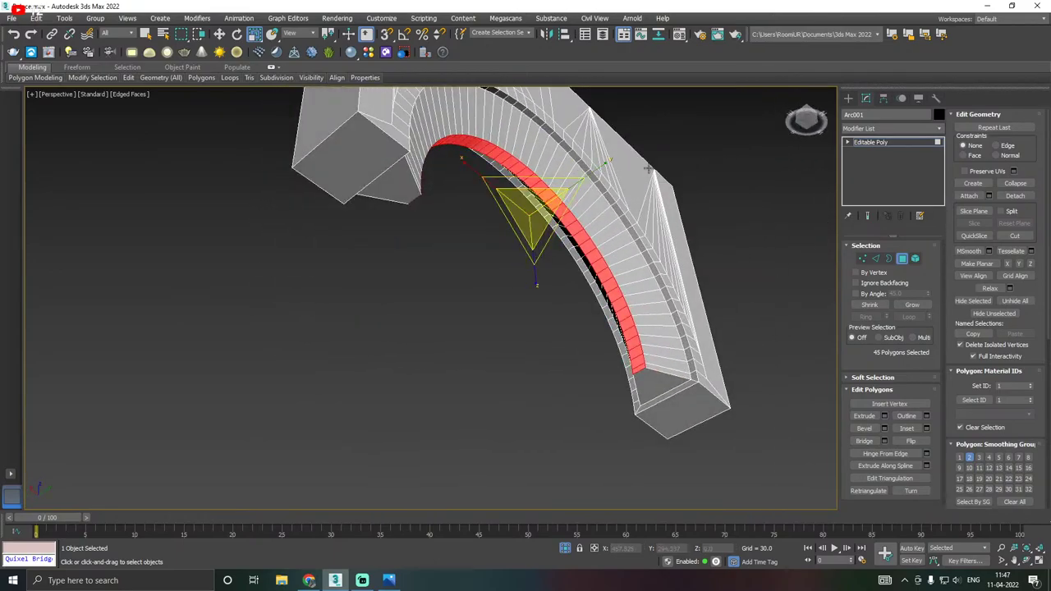
{"action": "middle_click_drag", "start_coordinate": [634, 175], "coordinate": [646, 257], "text": "alt"}
{"action": "middle_click_drag", "start_coordinate": [526, 251], "coordinate": [643, 268], "text": "alt"}
{"action": "mouse_move", "coordinate": [579, 254]}
{"action": "middle_mouse_down", "text": "alt"}
{"action": "mouse_move", "coordinate": [559, 251]}
{"action": "mouse_move", "coordinate": [591, 246]}
{"action": "mouse_move", "coordinate": [575, 254]}
{"action": "middle_mouse_up", "text": "alt"}
{"action": "middle_click_drag", "start_coordinate": [536, 323], "coordinate": [400, 325], "text": "alt"}
{"action": "key", "text": "shift+z"}
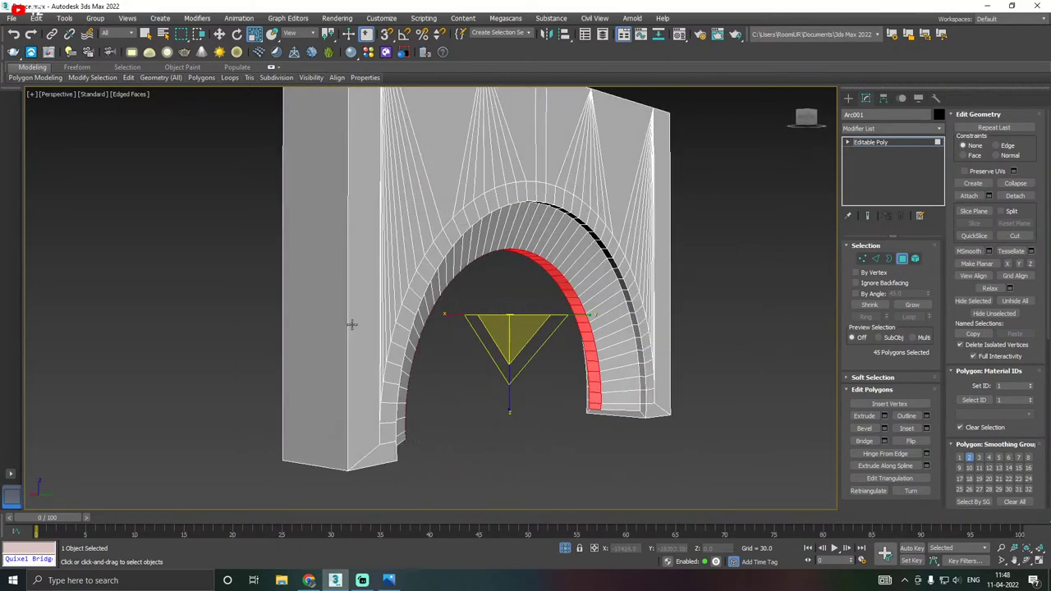
Switch back to the Move tool, leave polygon editing and end the isolation to show the arch on its columns.
{"action": "key", "text": "w"}
{"action": "middle_click_drag", "start_coordinate": [533, 312], "coordinate": [453, 327], "text": "alt"}
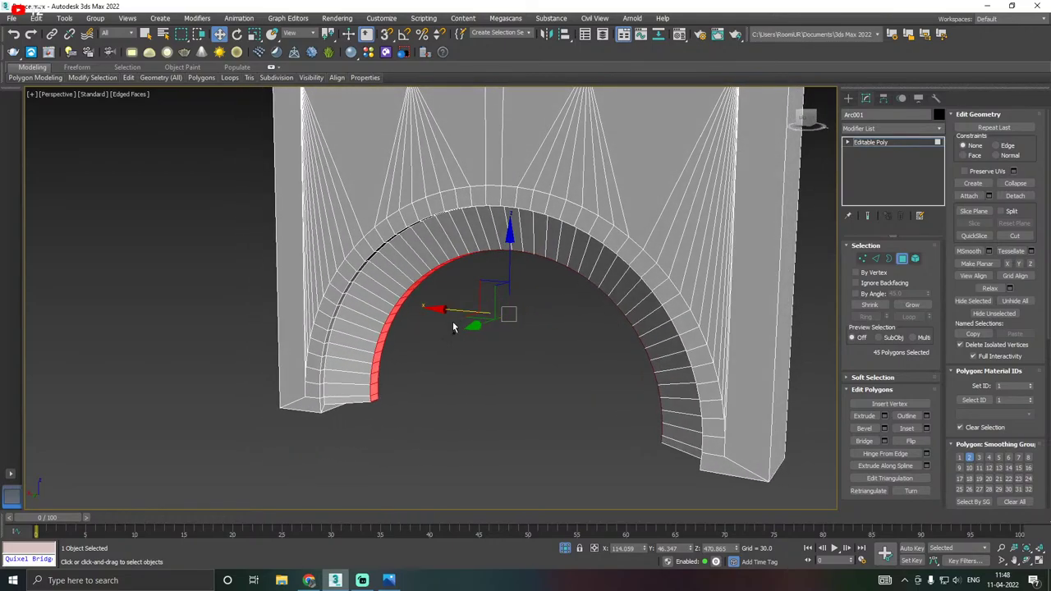
{"action": "left_click", "coordinate": [892, 143]}
{"action": "middle_click_drag", "start_coordinate": [571, 297], "coordinate": [580, 244], "text": "alt"}
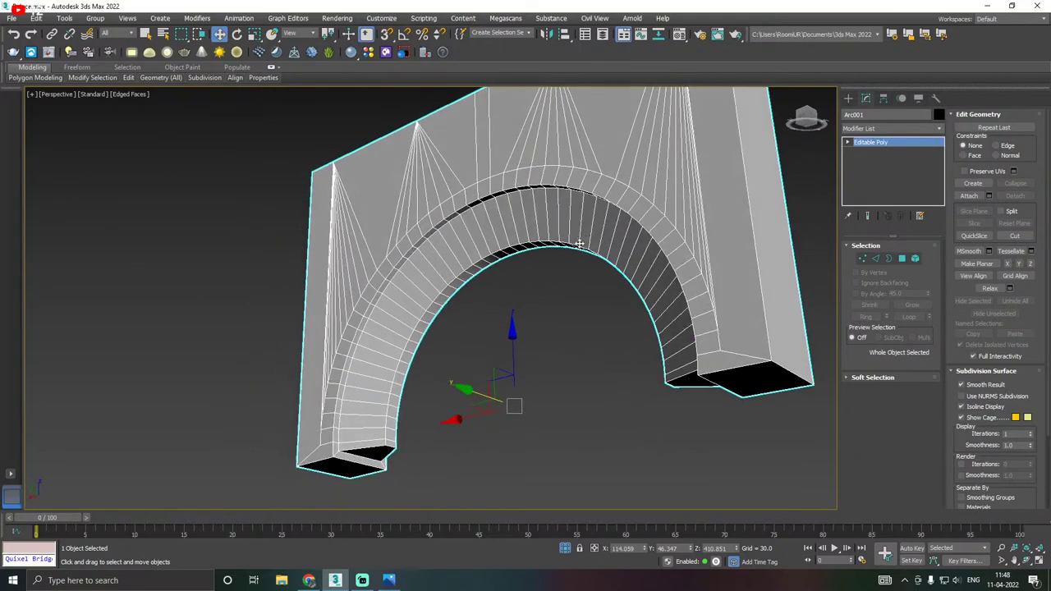
{"action": "middle_click_drag", "start_coordinate": [481, 376], "coordinate": [519, 302]}
{"action": "left_click", "coordinate": [565, 550]}
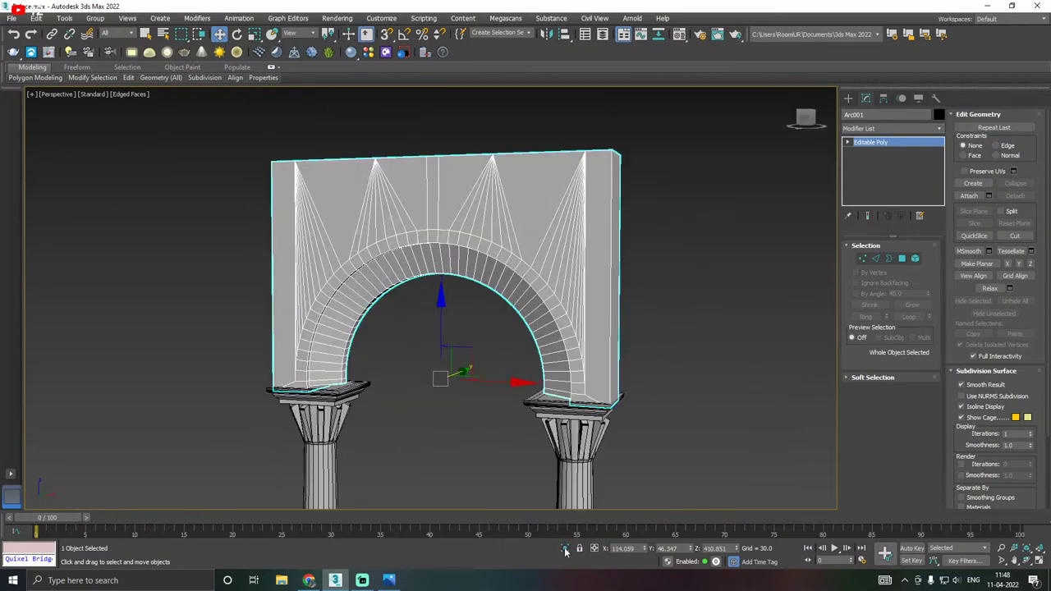
Examine the arch on its columns in perspective and front views, down to where it meets the capitals.
{"action": "middle_click_drag", "start_coordinate": [463, 444], "coordinate": [599, 416], "text": "alt"}
{"action": "left_click", "coordinate": [631, 414]}
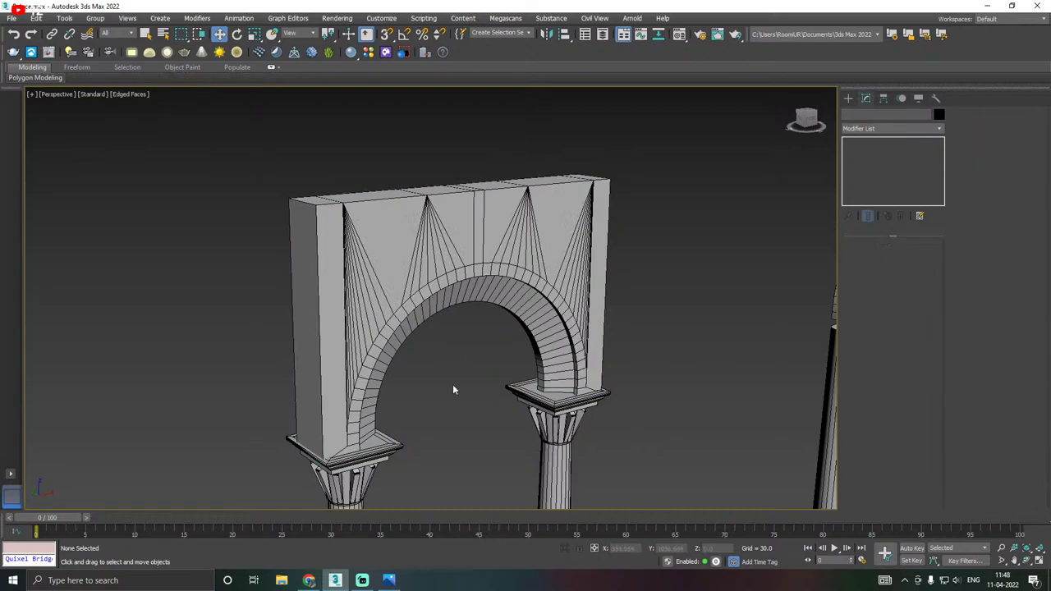
{"action": "middle_click_drag", "start_coordinate": [452, 384], "coordinate": [570, 369]}
{"action": "left_click", "coordinate": [496, 244]}
{"action": "middle_click_drag", "start_coordinate": [516, 258], "coordinate": [463, 272], "text": "alt"}
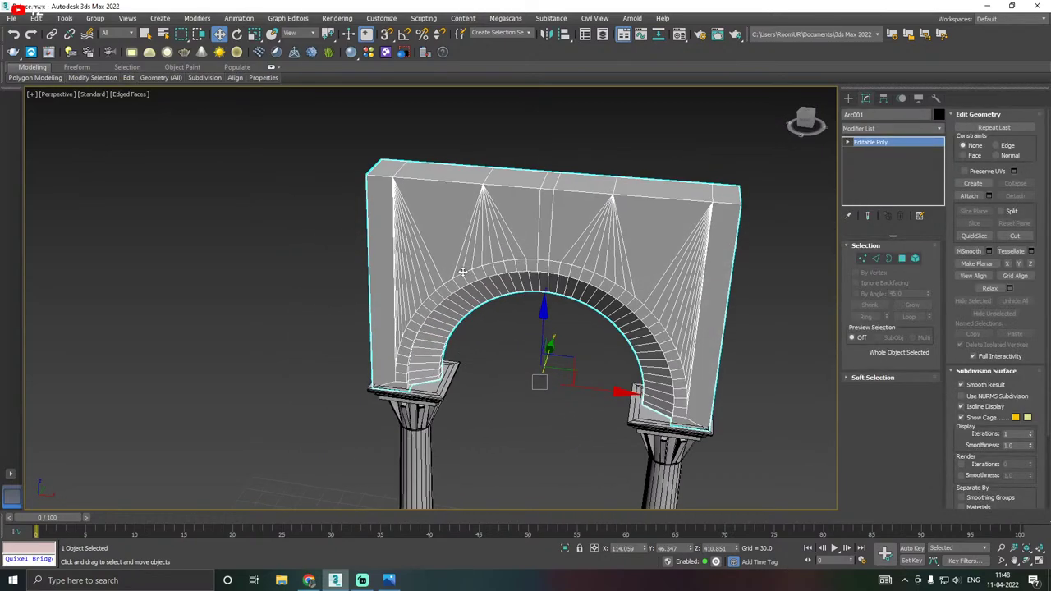
{"action": "key", "text": "f"}
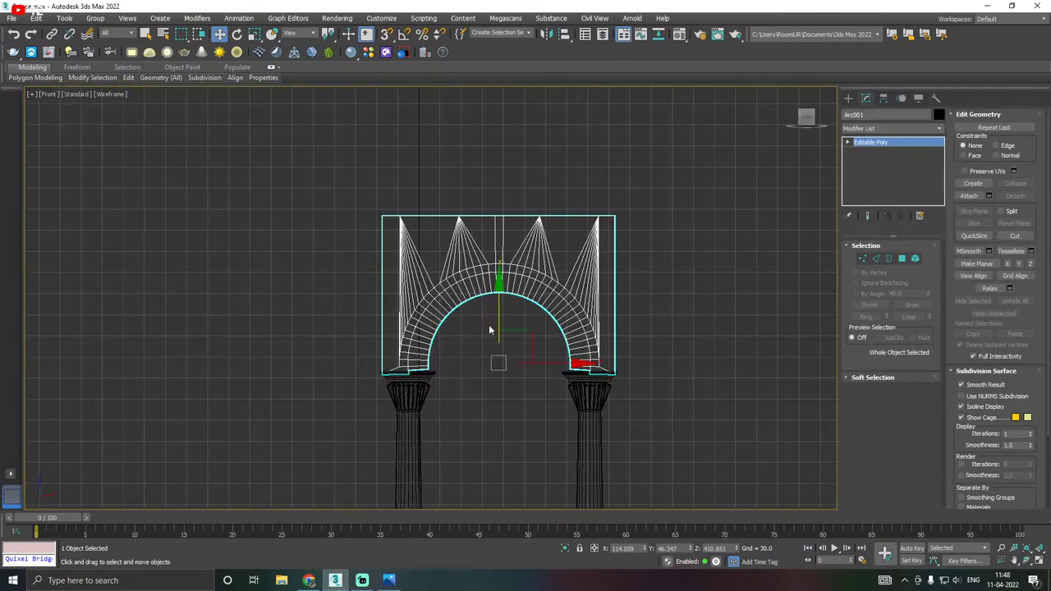
{"action": "left_click", "coordinate": [267, 237]}
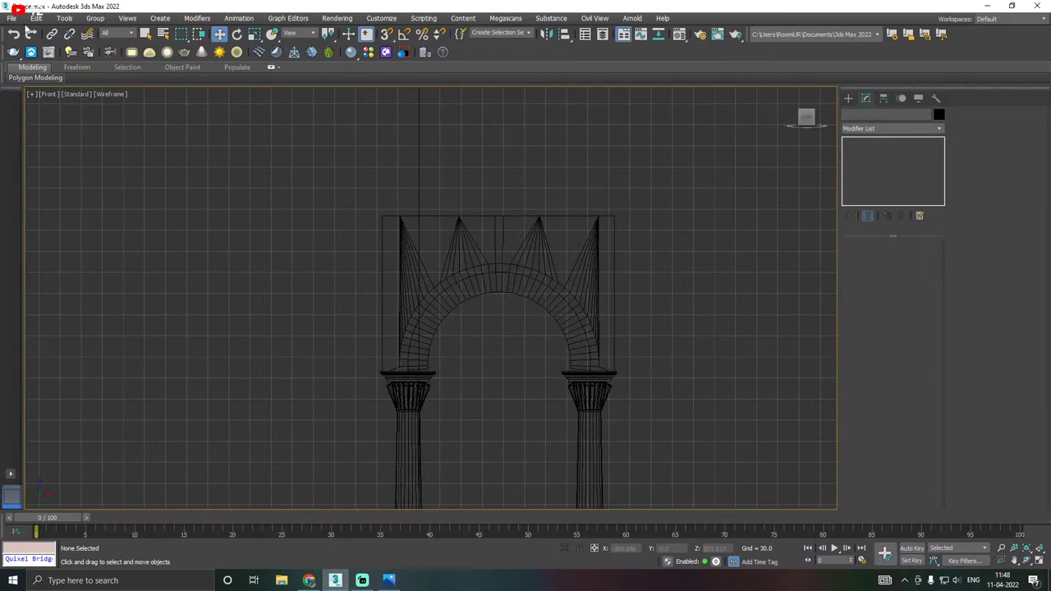
{"action": "left_click", "coordinate": [13, 18]}
{"action": "left_click", "coordinate": [395, 339]}
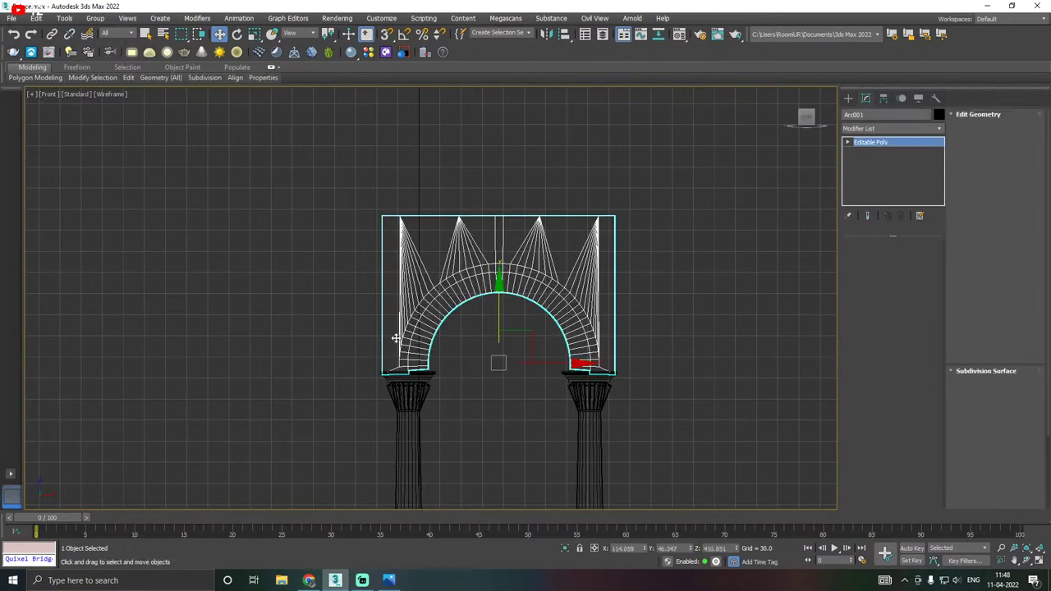
{"action": "scroll", "coordinate": [429, 349], "scroll_direction": "up", "scroll_amount": 4}
{"action": "middle_click_drag", "start_coordinate": [467, 377], "coordinate": [416, 349]}
{"action": "scroll", "coordinate": [649, 355], "scroll_direction": "up", "scroll_amount": 4}
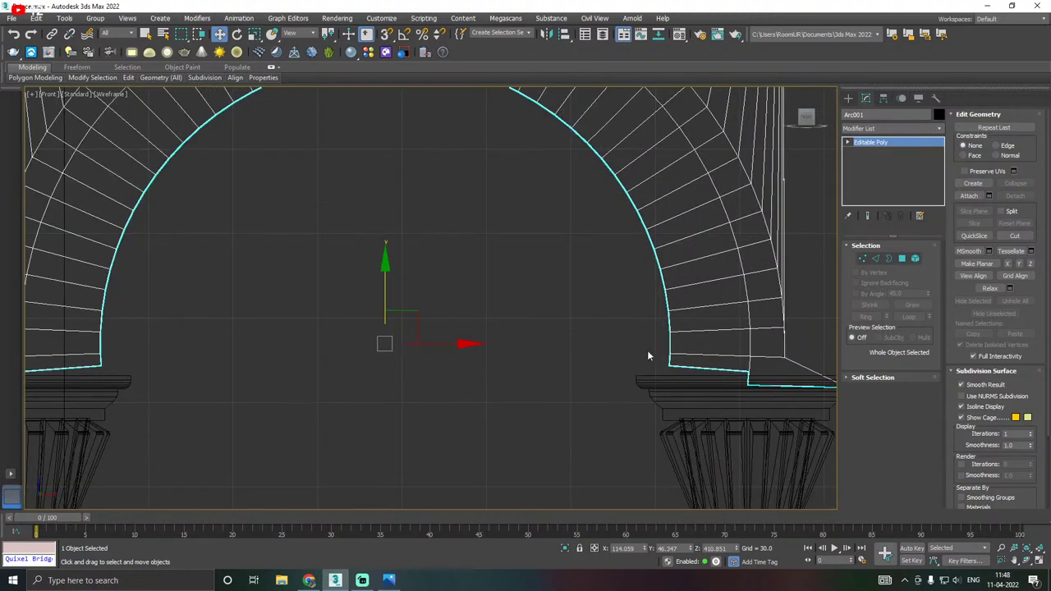
Try to raise the two lowest inner vertices of the arch band slightly above one capital, and leave vertex editing.
{"action": "left_click", "coordinate": [862, 259]}
{"action": "scroll", "coordinate": [687, 367], "scroll_direction": "up", "scroll_amount": 5}
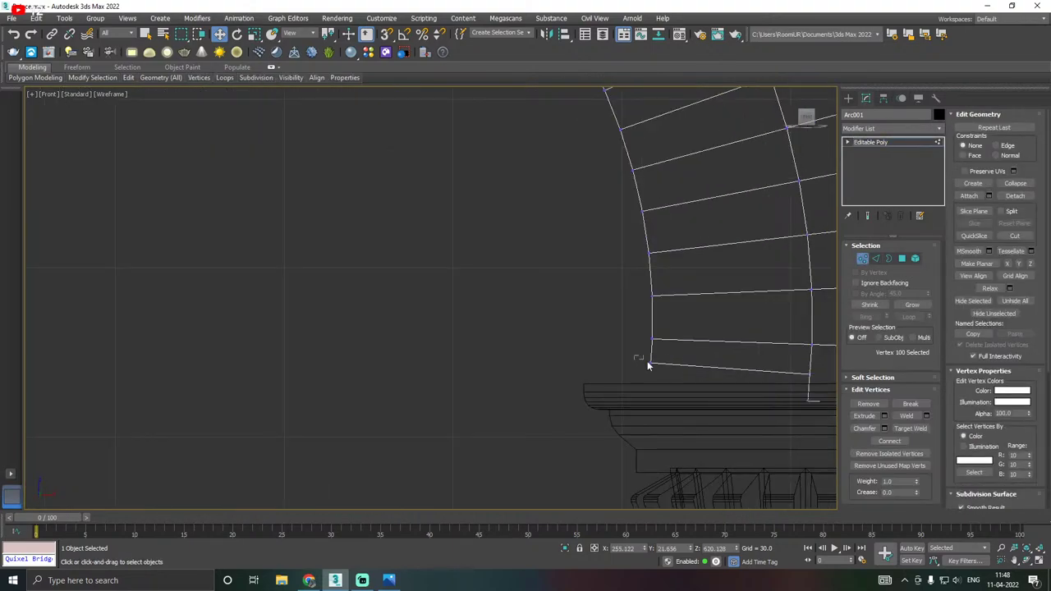
{"action": "left_click", "coordinate": [649, 364]}
{"action": "mouse_move", "coordinate": [708, 363]}
{"action": "left_mouse_down"}
{"action": "mouse_move", "coordinate": [783, 366]}
{"action": "mouse_move", "coordinate": [708, 368]}
{"action": "left_mouse_up"}
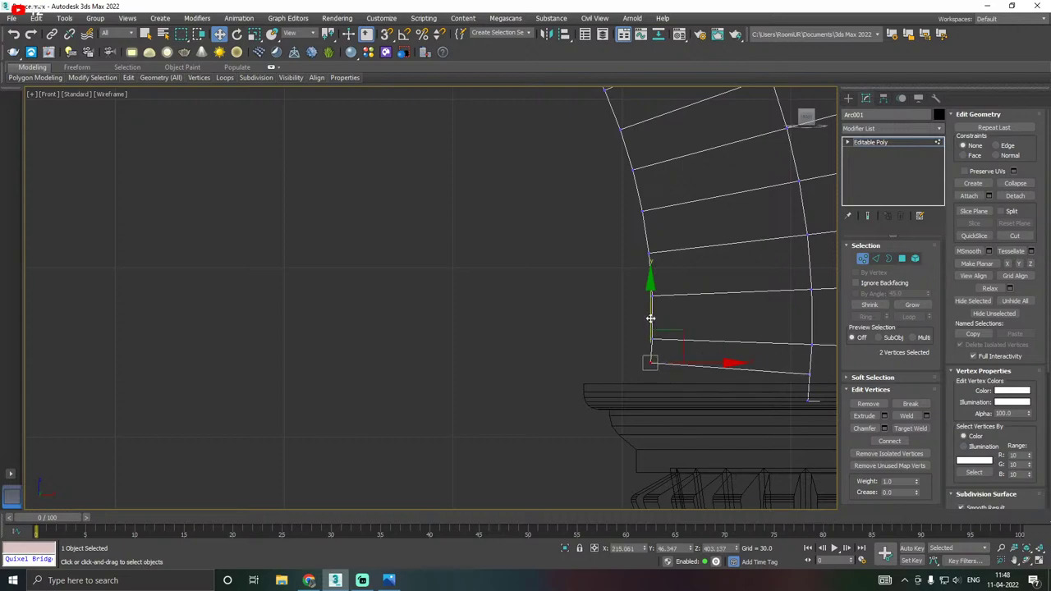
{"action": "left_click_drag", "start_coordinate": [649, 317], "coordinate": [661, 296]}
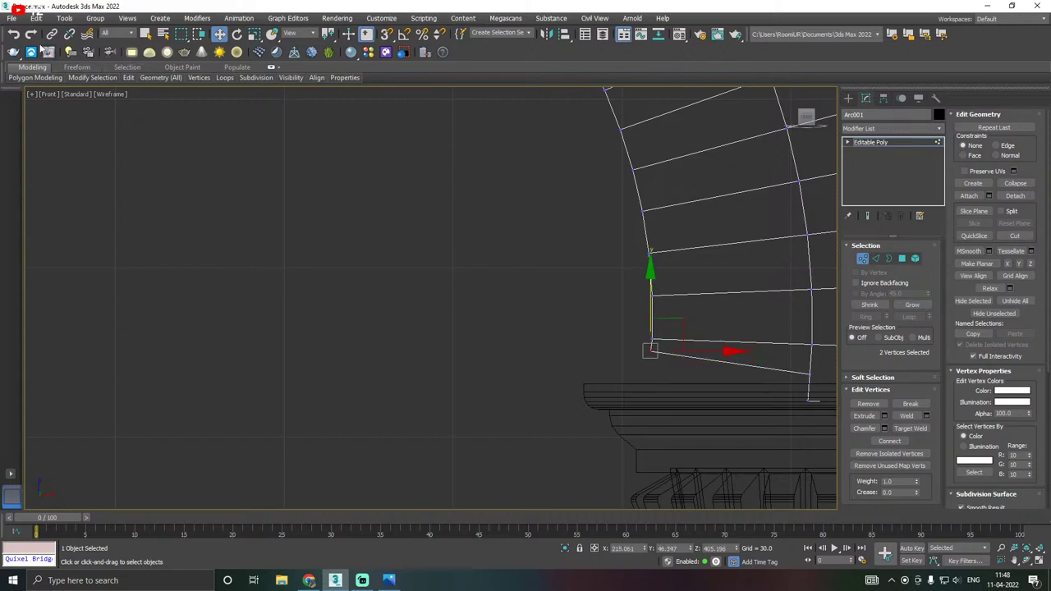
{"action": "left_click", "coordinate": [14, 37]}
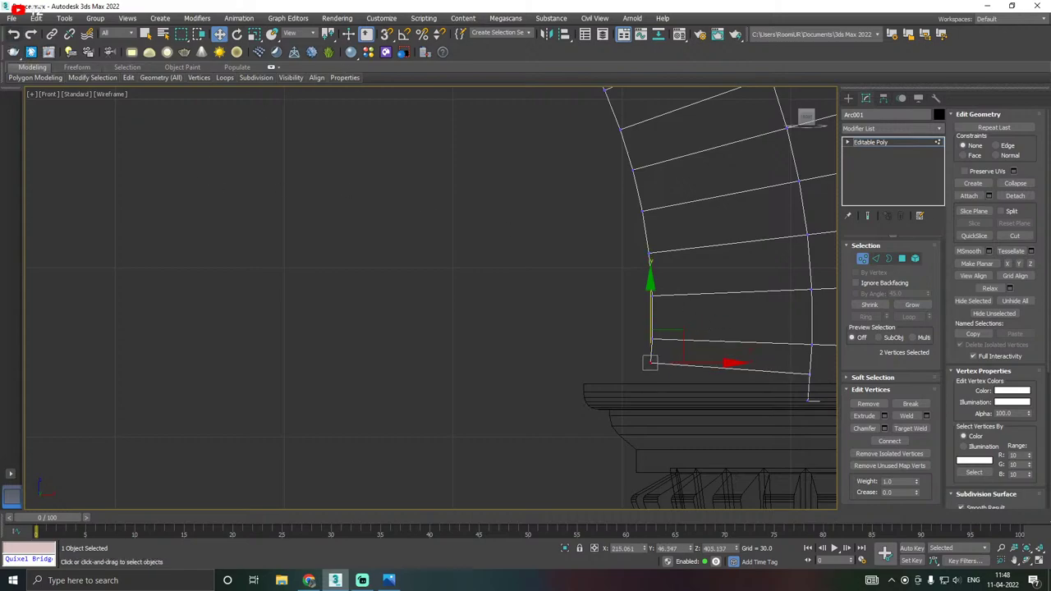
{"action": "left_click", "coordinate": [200, 180]}
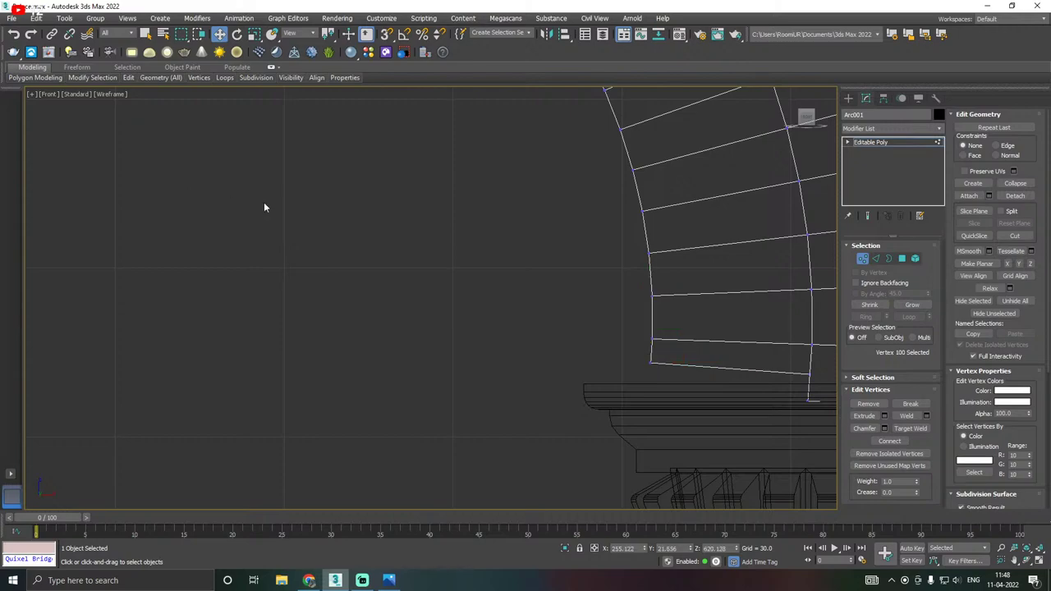
{"action": "scroll", "coordinate": [522, 304], "scroll_direction": "down", "scroll_amount": 4}
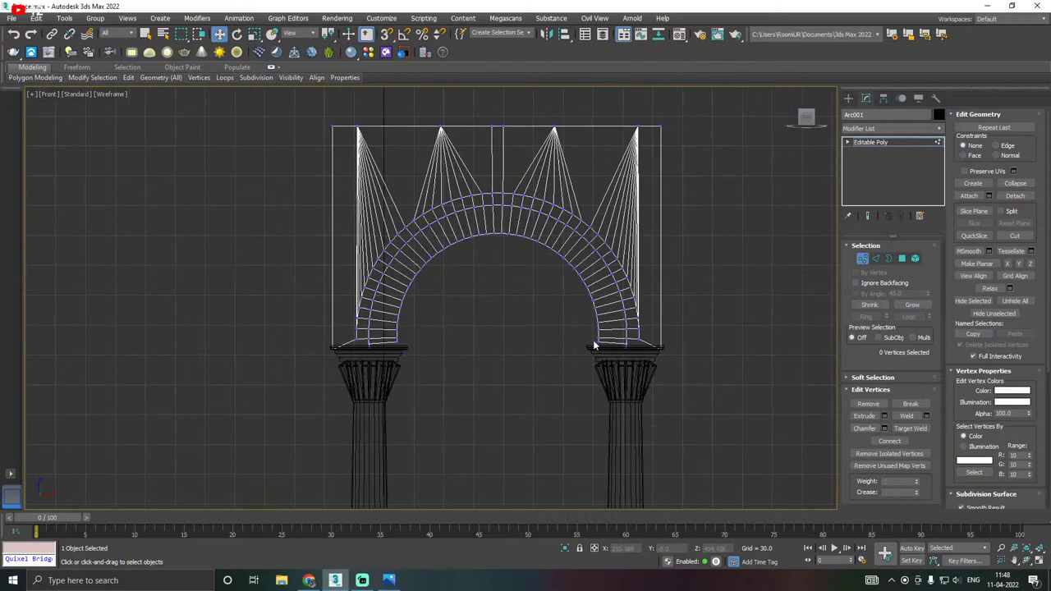
{"action": "left_click", "coordinate": [883, 146]}
Select all front-facing polygons of the arch wall at once using selection by angle at 45 degrees.
{"action": "scroll", "coordinate": [388, 149], "scroll_direction": "up", "scroll_amount": 2}
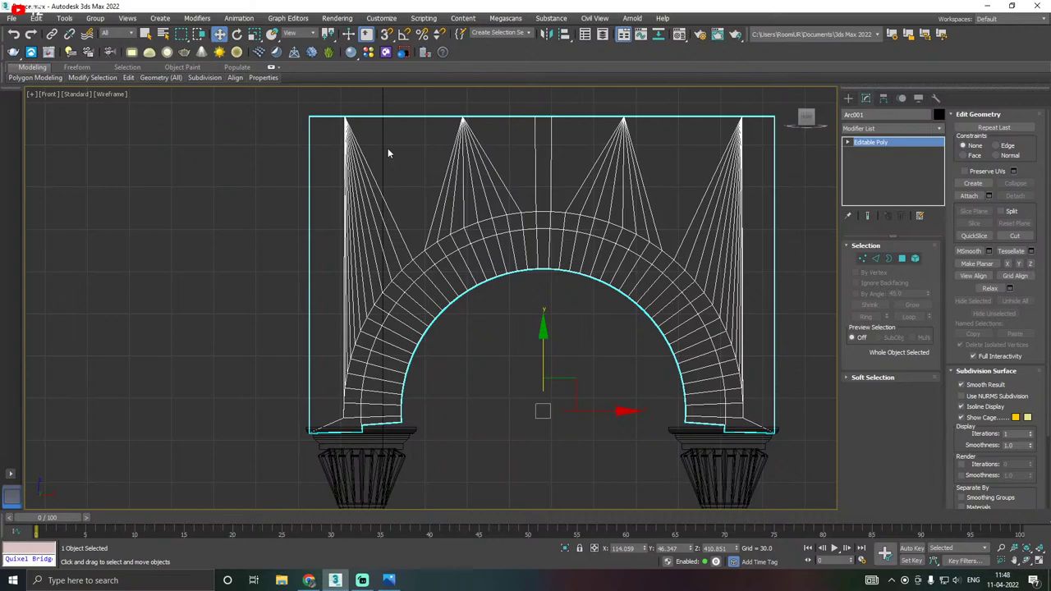
{"action": "left_click", "coordinate": [901, 258]}
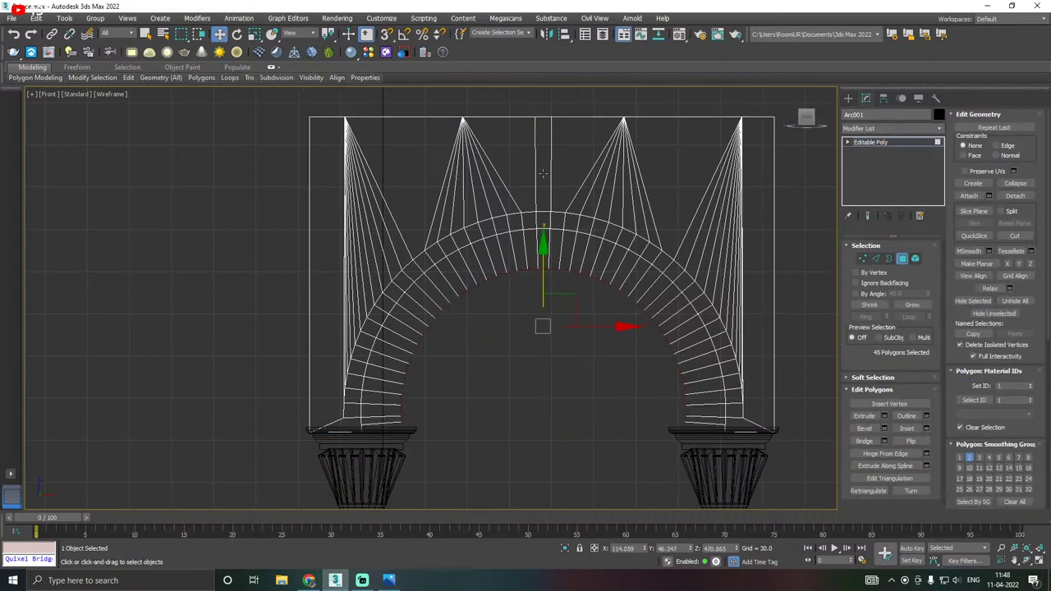
{"action": "left_click", "coordinate": [542, 173]}
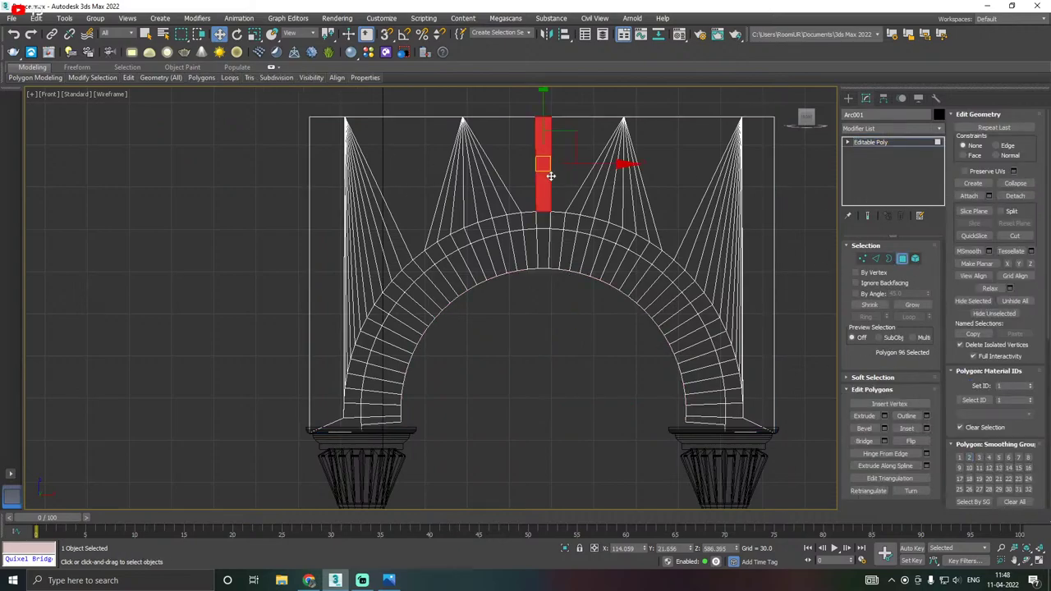
{"action": "left_click", "coordinate": [872, 294]}
{"action": "left_click", "coordinate": [417, 199]}
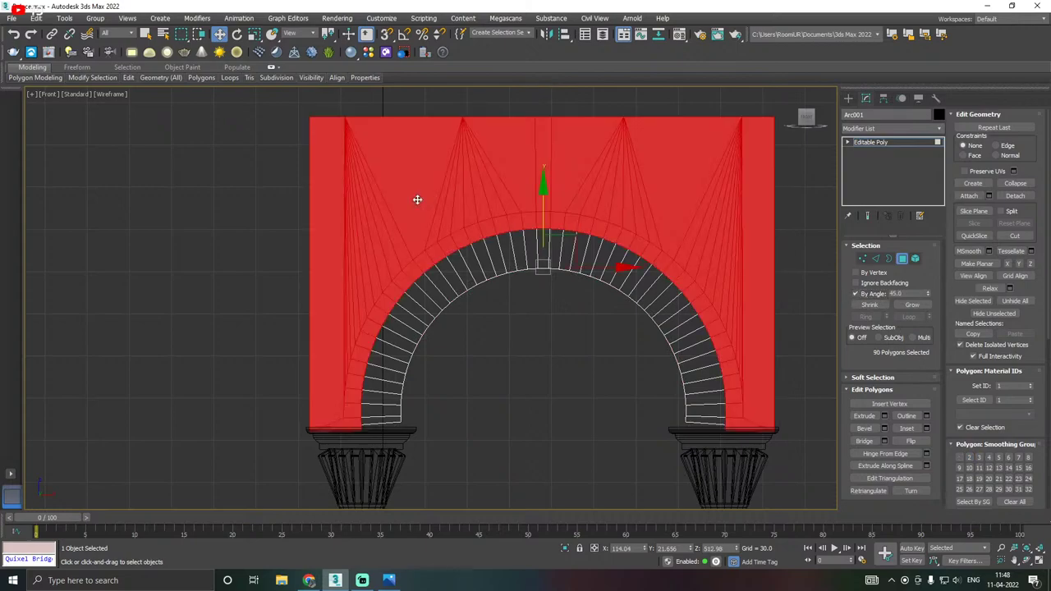
Isolate the arch from its columns in the perspective view with its front polygons still selected.
{"action": "key", "text": "p"}
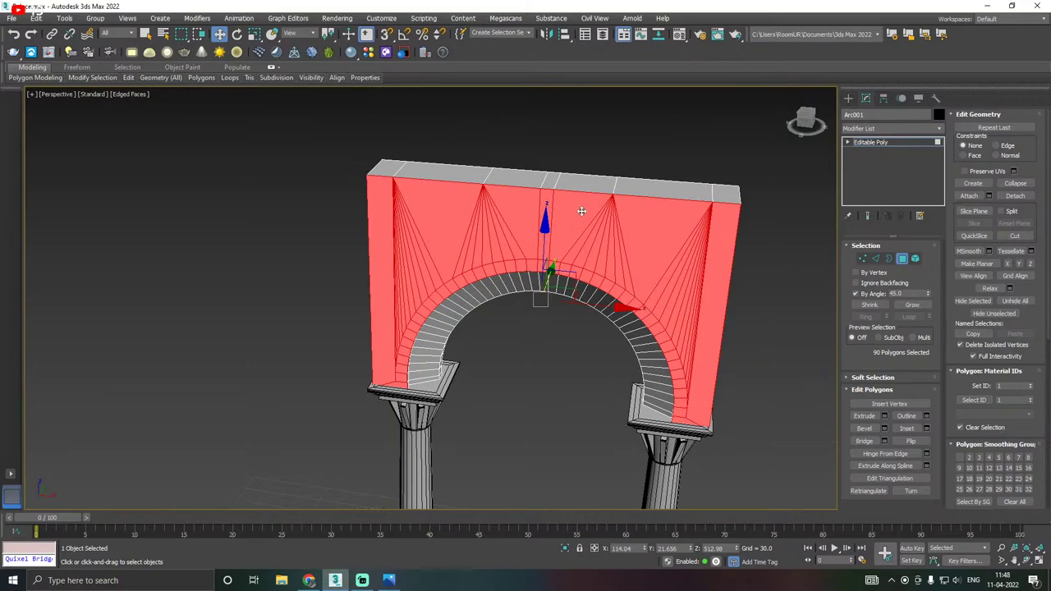
{"action": "middle_click_drag", "start_coordinate": [593, 217], "coordinate": [624, 215], "text": "alt"}
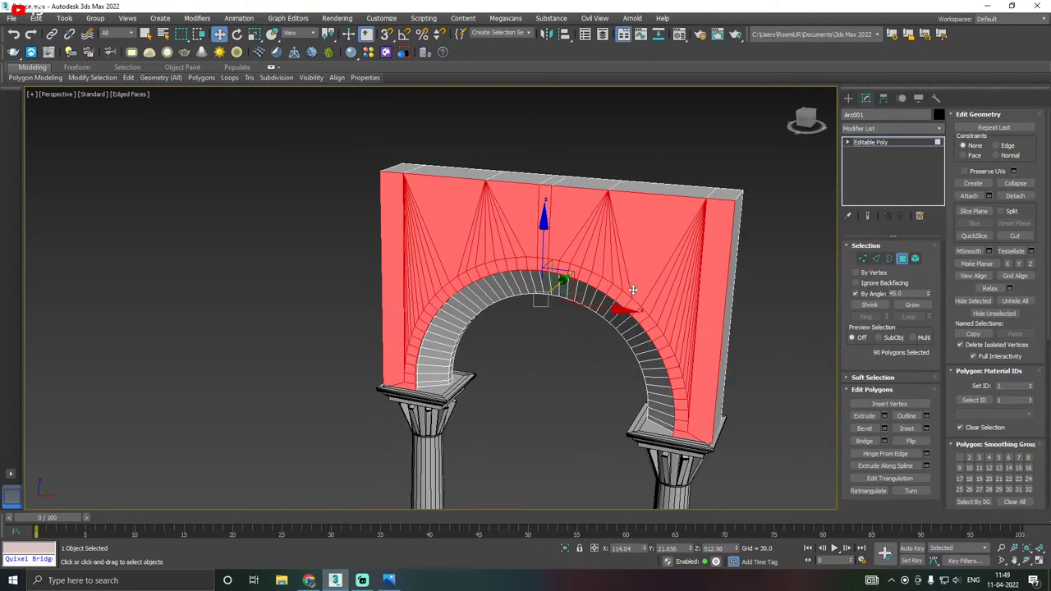
{"action": "middle_click_drag", "start_coordinate": [633, 290], "coordinate": [631, 241], "text": "alt"}
{"action": "middle_click_drag", "start_coordinate": [510, 250], "coordinate": [450, 251], "text": "alt"}
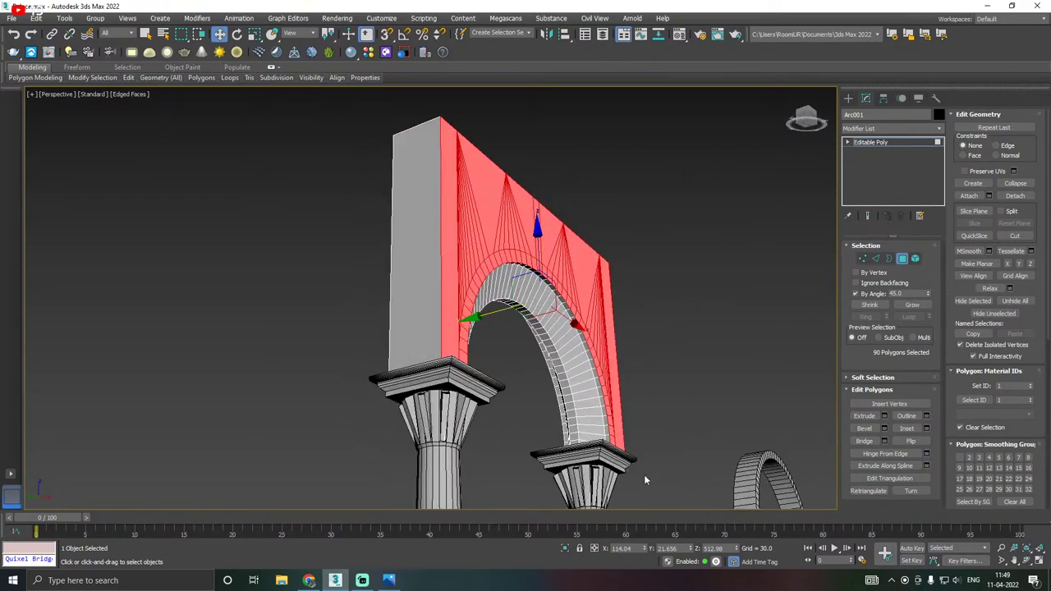
{"action": "middle_click_drag", "start_coordinate": [459, 460], "coordinate": [378, 398], "text": "alt"}
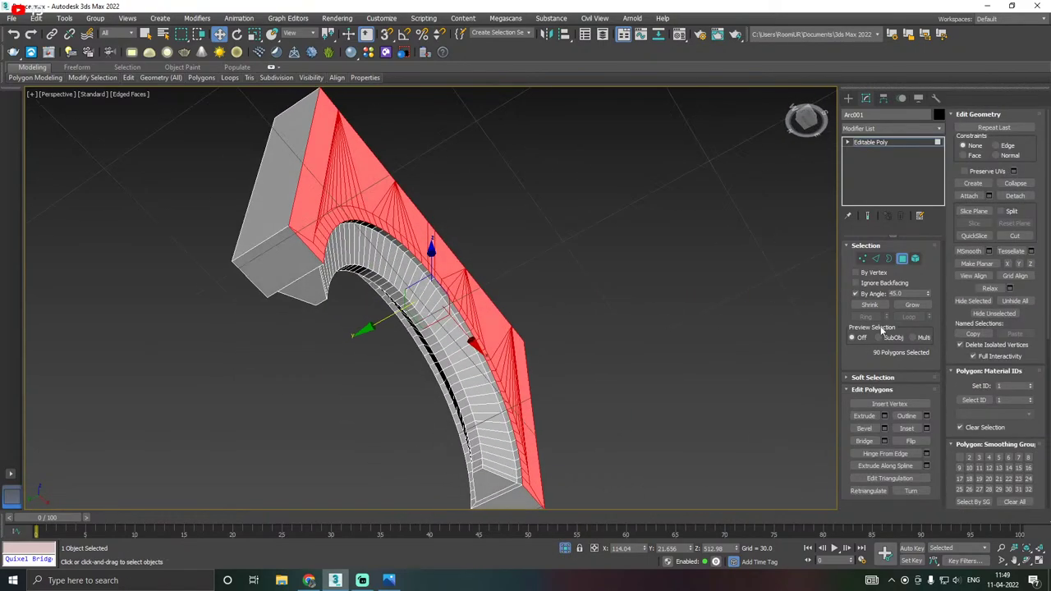
{"action": "double_click", "coordinate": [908, 295]}
{"action": "middle_click_drag", "start_coordinate": [670, 297], "coordinate": [651, 313], "text": "alt"}
Toggle the front view's shading, clear the selection and reselect the arch's whole front face by angle.
{"action": "key", "text": "f"}
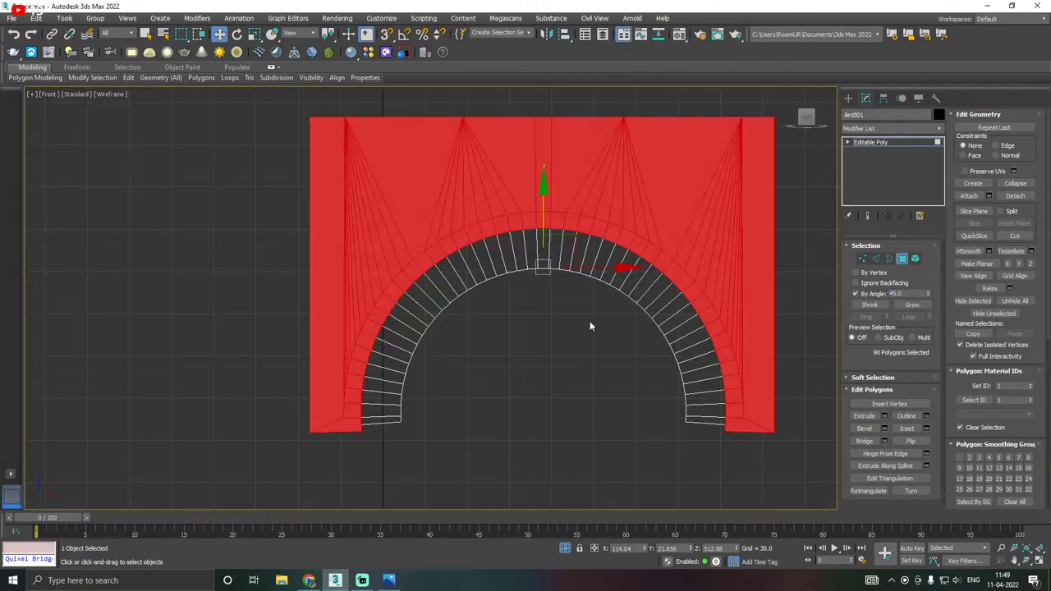
{"action": "key", "text": "F3"}
{"action": "left_click", "coordinate": [542, 327]}
{"action": "left_click", "coordinate": [391, 207]}
{"action": "key", "text": "p"}
{"action": "mouse_move", "coordinate": [421, 235]}
{"action": "middle_mouse_down", "text": "alt"}
{"action": "mouse_move", "coordinate": [599, 250]}
{"action": "mouse_move", "coordinate": [621, 338]}
{"action": "mouse_move", "coordinate": [389, 257]}
{"action": "mouse_move", "coordinate": [427, 197]}
{"action": "mouse_move", "coordinate": [415, 270]}
{"action": "middle_mouse_up", "text": "alt"}
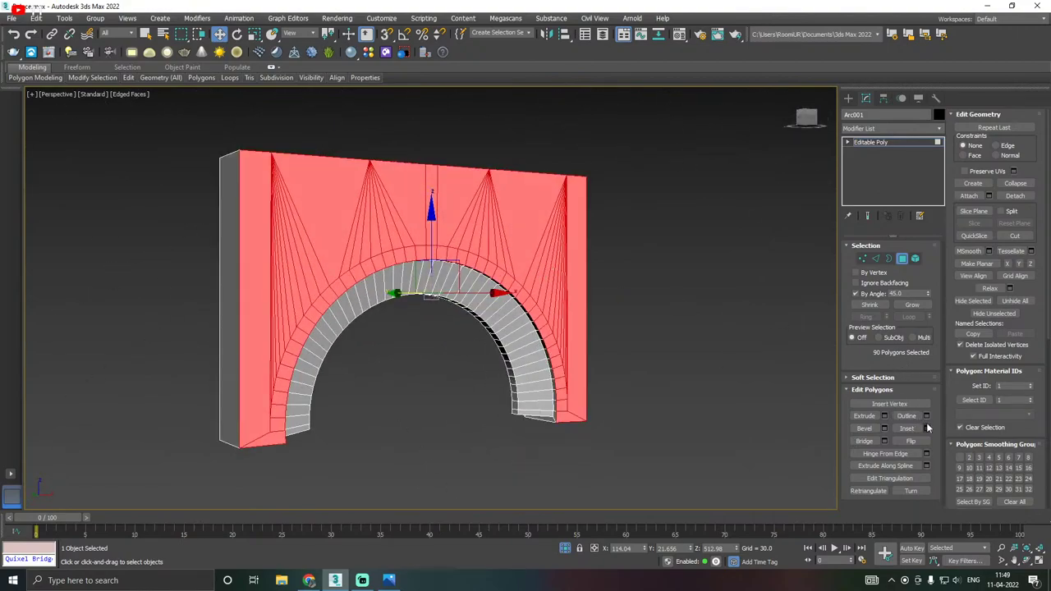
Turn off selection by angle, deselect the front face's bottom corner polygon and undo that deselection.
{"action": "left_click", "coordinate": [869, 294]}
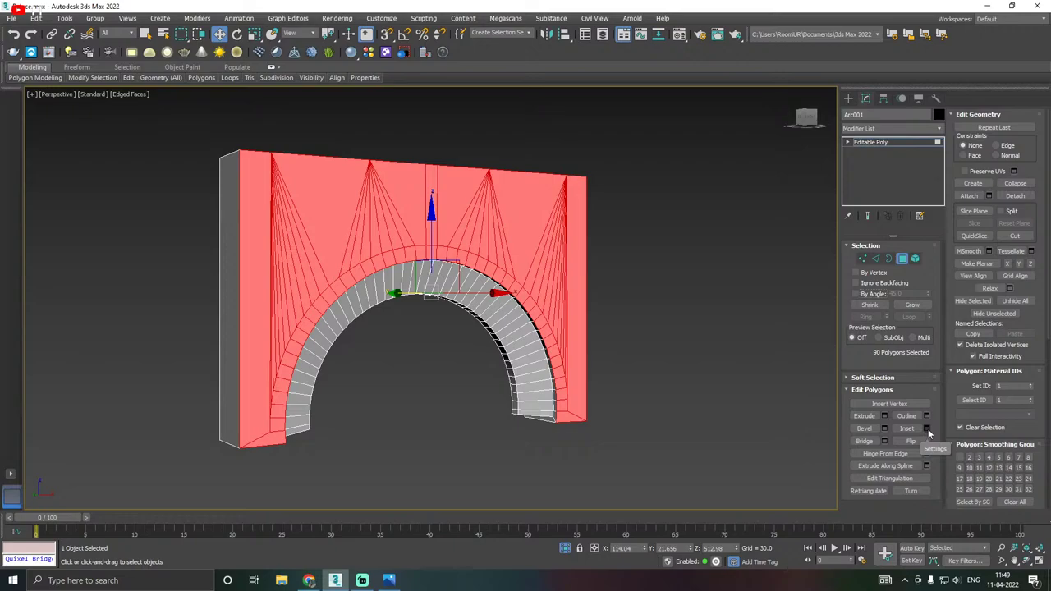
{"action": "middle_click_drag", "start_coordinate": [346, 404], "coordinate": [400, 394]}
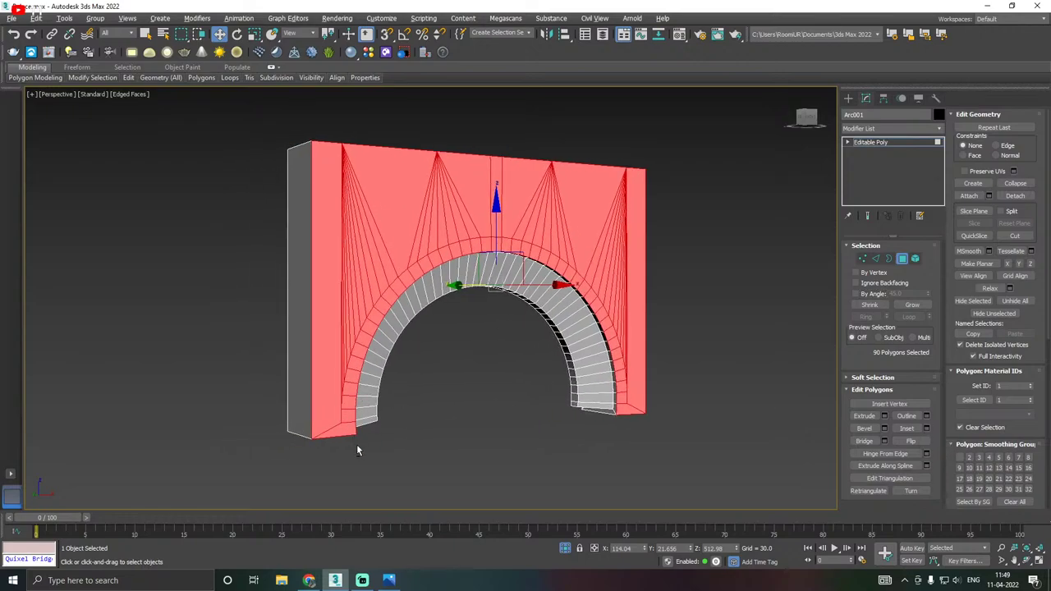
{"action": "left_click", "coordinate": [359, 410], "text": "alt"}
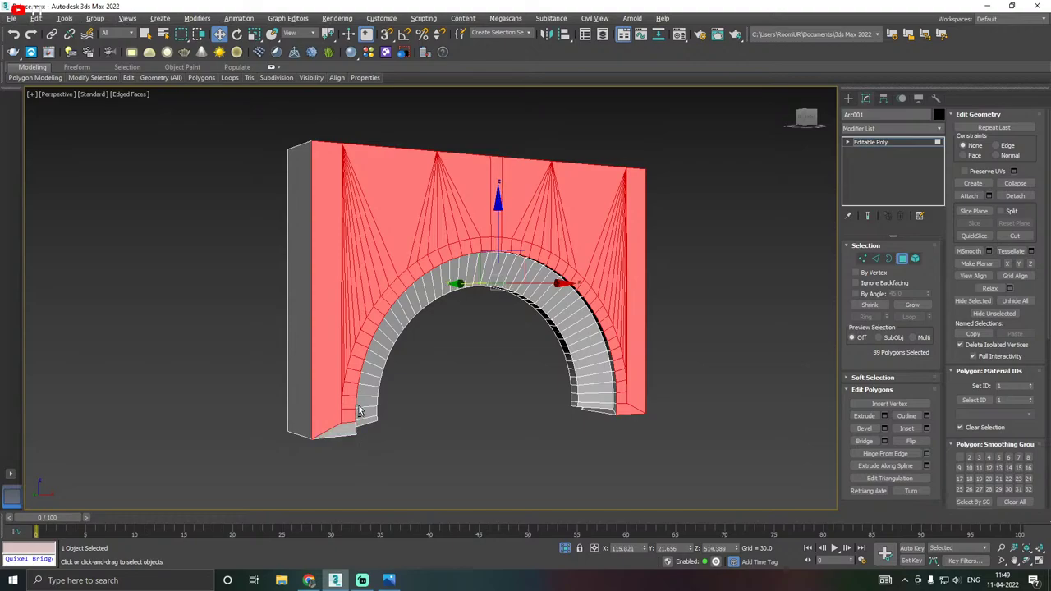
{"action": "key", "text": "ctrl+z"}
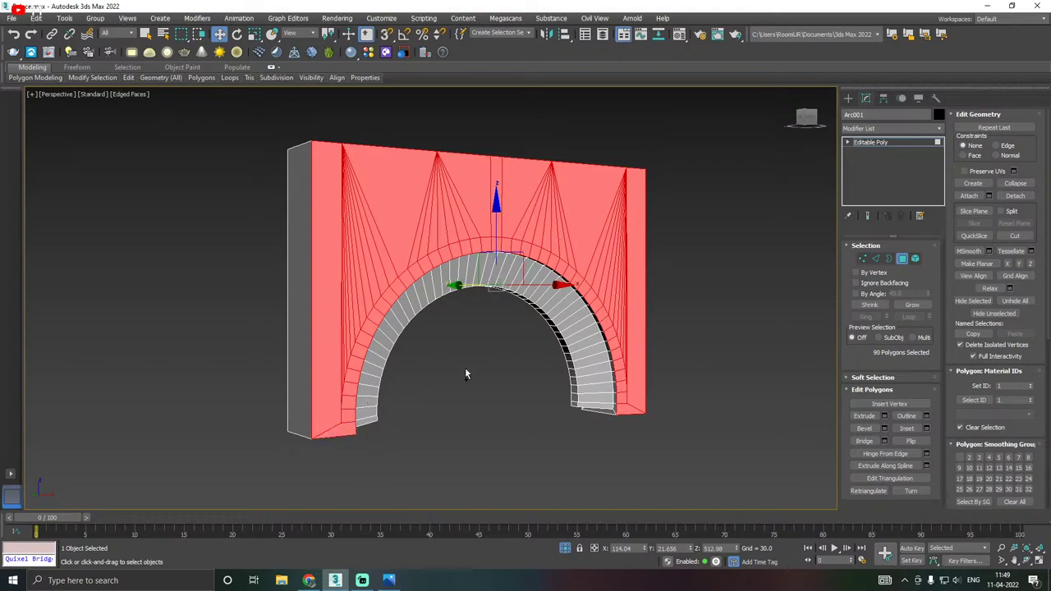
Try an inset of 4.13 on the selected front polygons of the arch and inspect its border up close.
{"action": "middle_click_drag", "start_coordinate": [465, 375], "coordinate": [473, 386], "text": "alt"}
{"action": "left_click", "coordinate": [926, 428]}
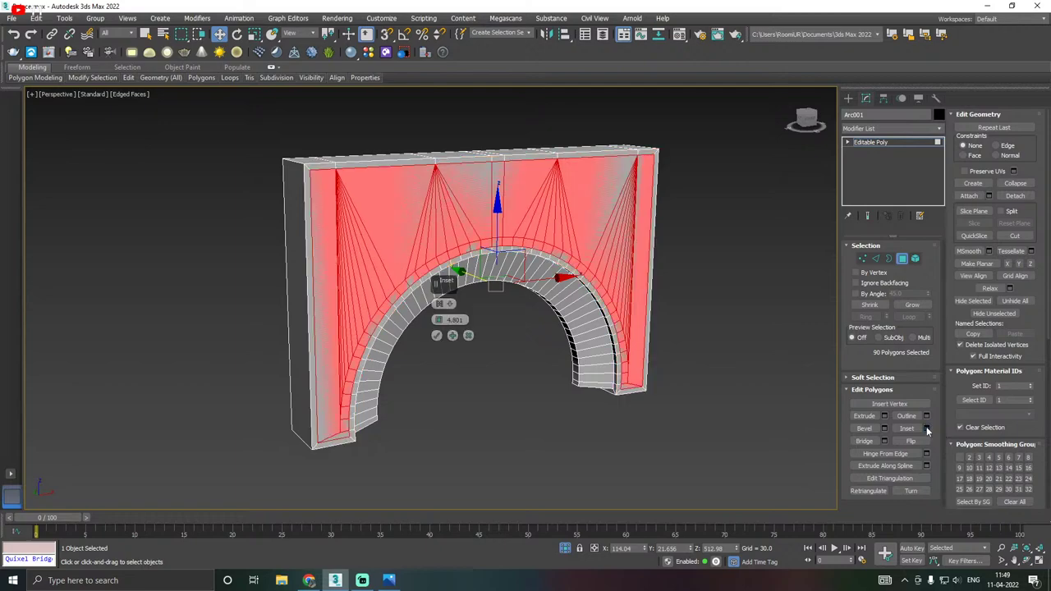
{"action": "left_click_drag", "start_coordinate": [435, 322], "coordinate": [436, 320]}
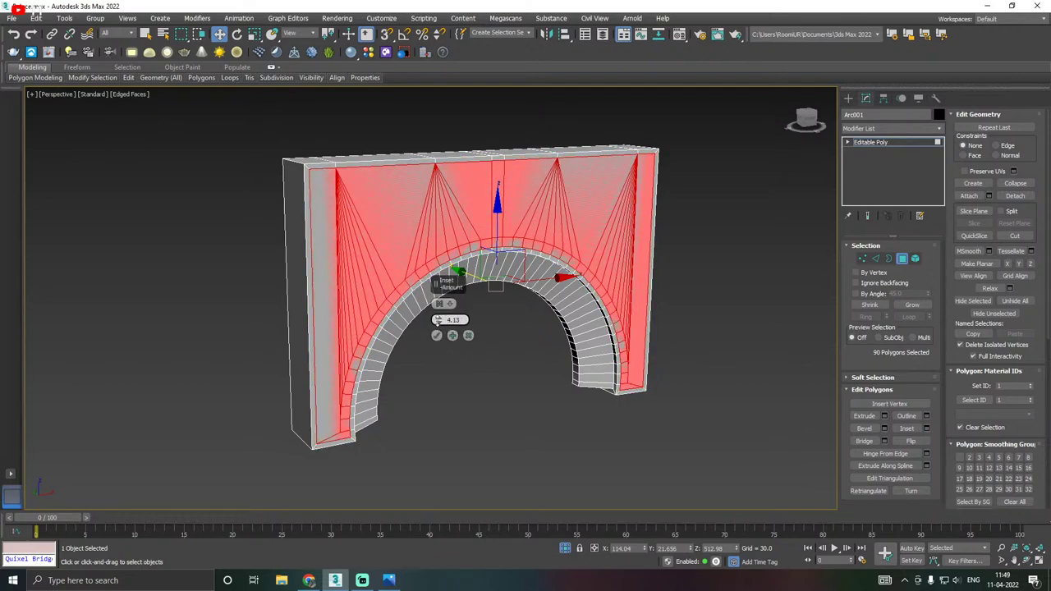
{"action": "middle_click_drag", "start_coordinate": [478, 324], "coordinate": [526, 315], "text": "alt"}
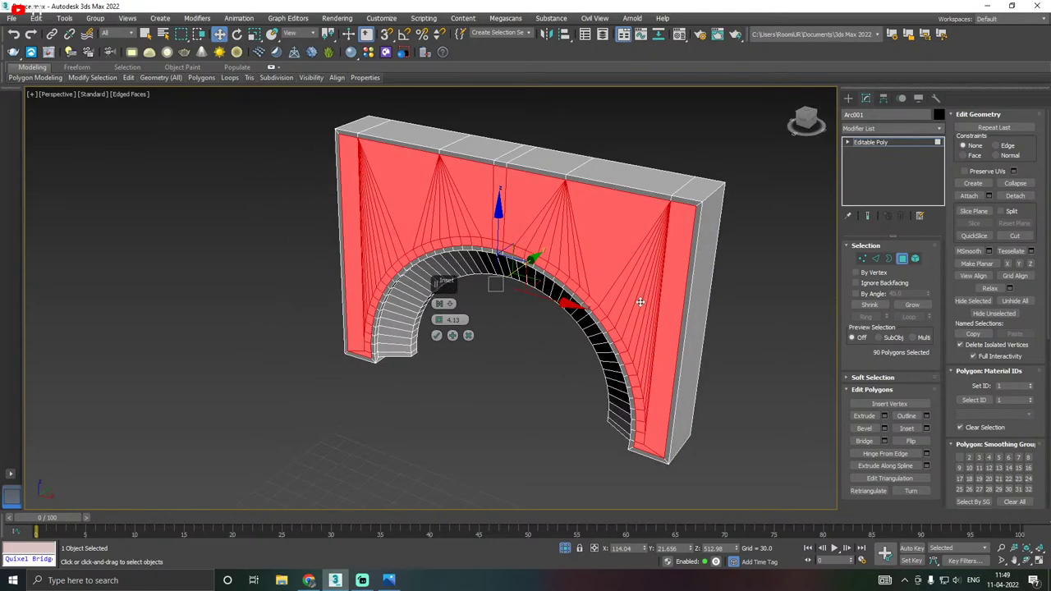
{"action": "scroll", "coordinate": [674, 209], "scroll_direction": "up", "scroll_amount": 6}
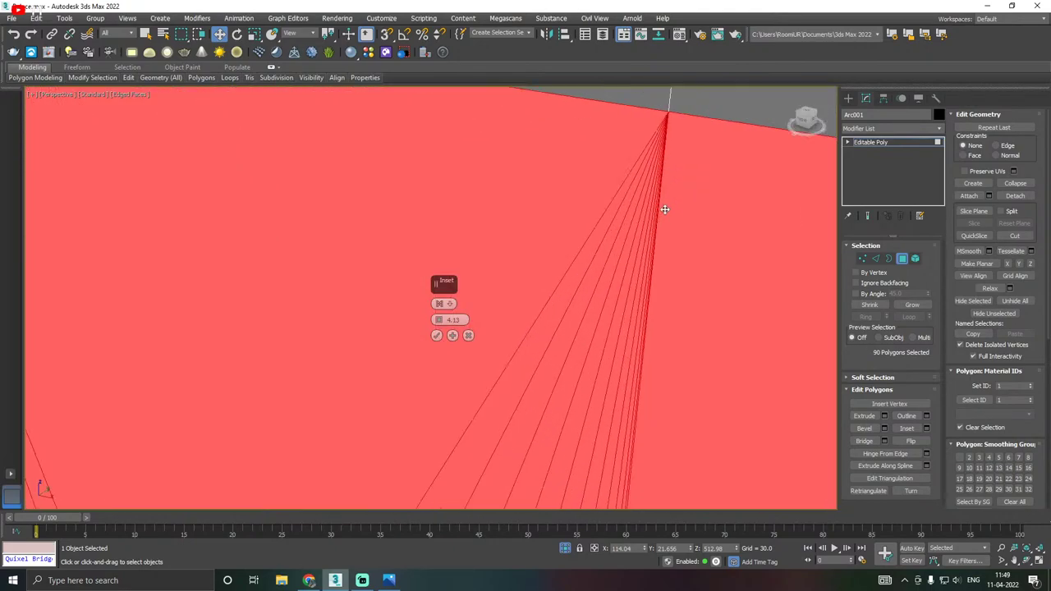
{"action": "middle_click_drag", "start_coordinate": [666, 212], "coordinate": [658, 300]}
{"action": "scroll", "coordinate": [660, 236], "scroll_direction": "up", "scroll_amount": 5}
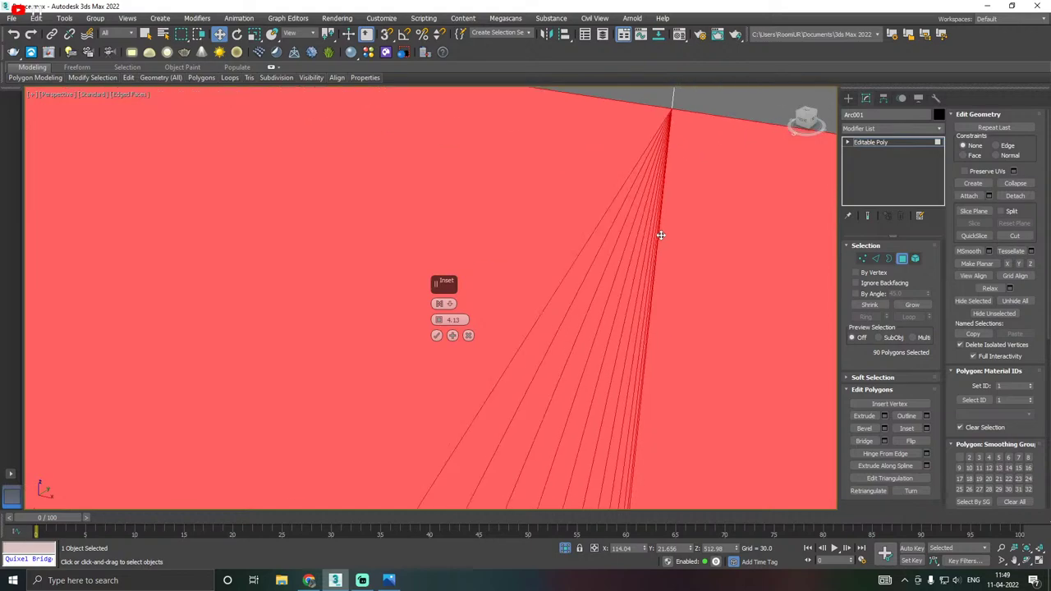
{"action": "left_click", "coordinate": [469, 336]}
Reframe the arch, return to its selected front polygons and inset them by 4.13.
{"action": "scroll", "coordinate": [471, 336], "scroll_direction": "down", "scroll_amount": 4}
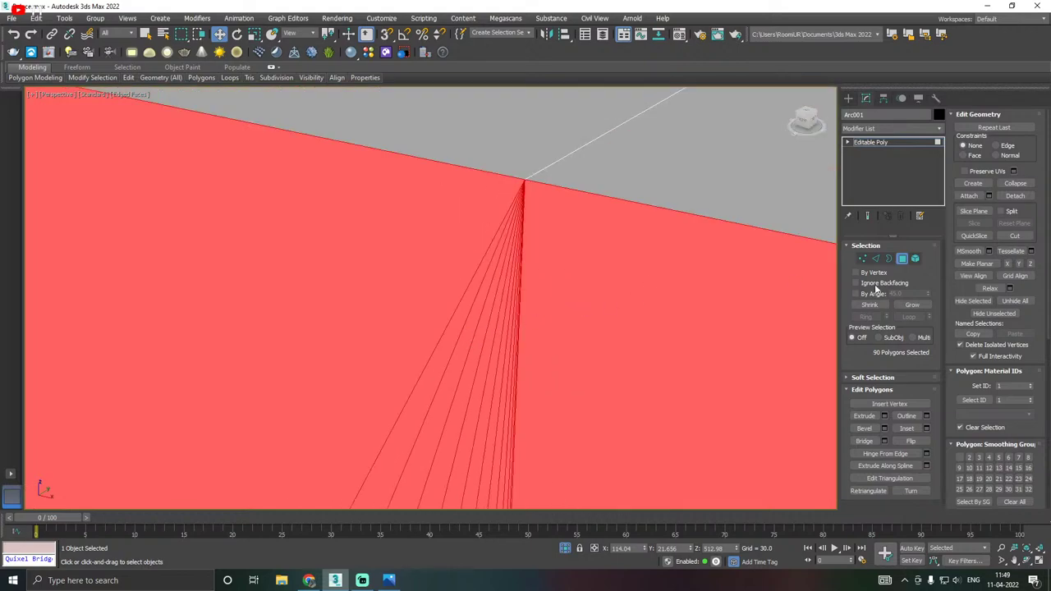
{"action": "left_click", "coordinate": [861, 259]}
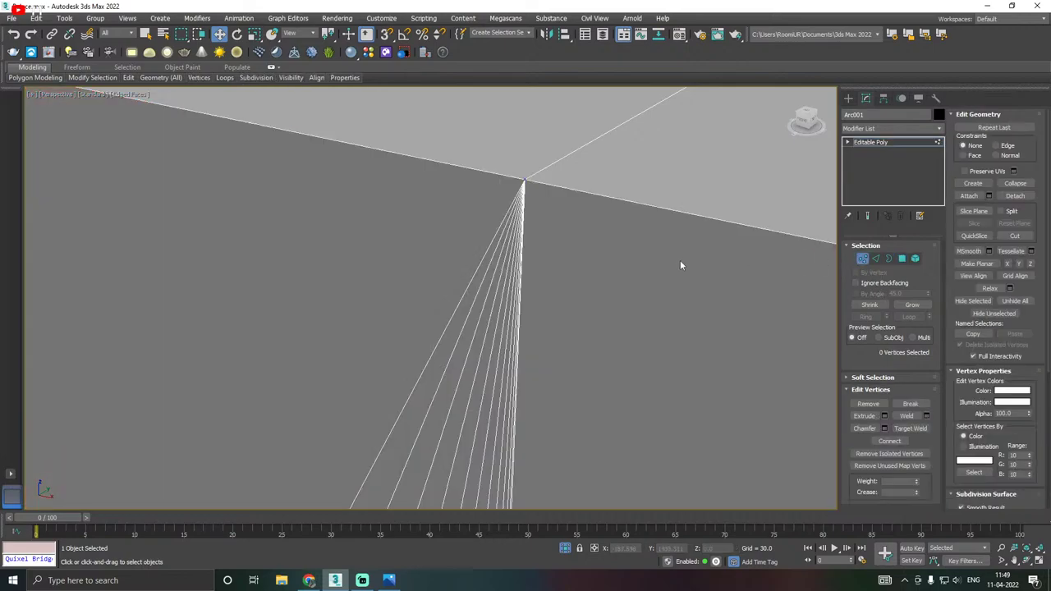
{"action": "middle_click_drag", "start_coordinate": [680, 261], "coordinate": [663, 272], "text": "alt"}
{"action": "key", "text": "z"}
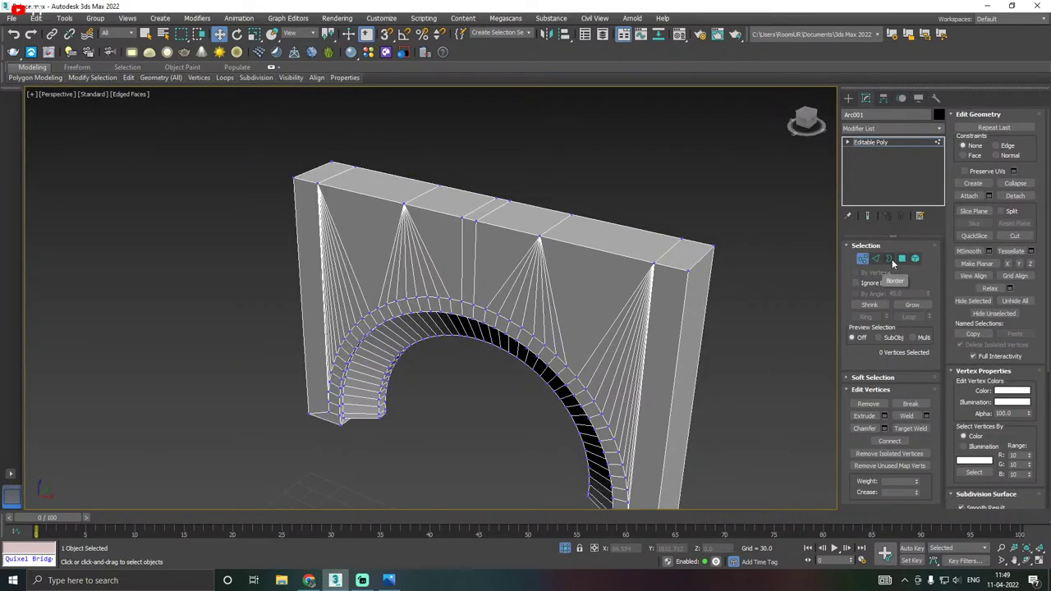
{"action": "left_click", "coordinate": [901, 259]}
{"action": "left_click", "coordinate": [926, 427]}
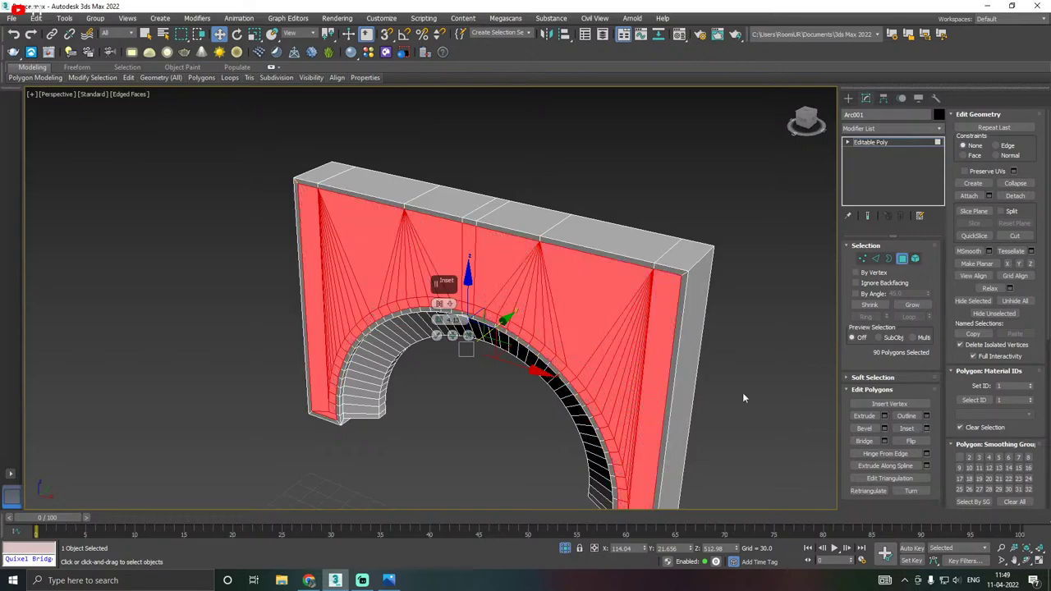
{"action": "left_click", "coordinate": [452, 335]}
{"action": "left_click", "coordinate": [438, 336]}
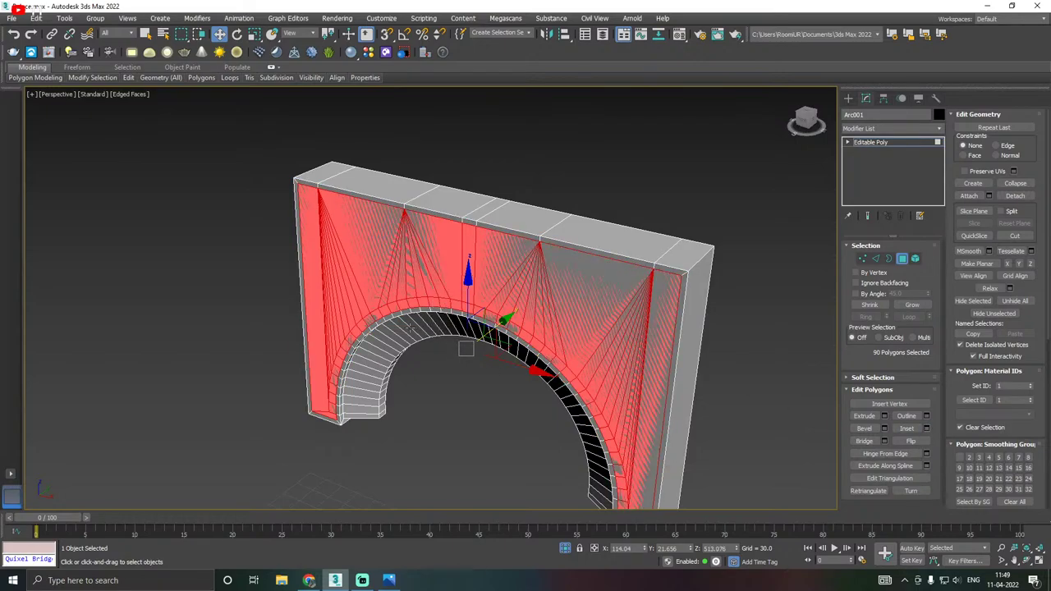
Start a group bevel on the arch's inset front polygons, trying a height of 21.739 and an outline of -4.131.
{"action": "middle_click_drag", "start_coordinate": [410, 327], "coordinate": [421, 324], "text": "alt"}
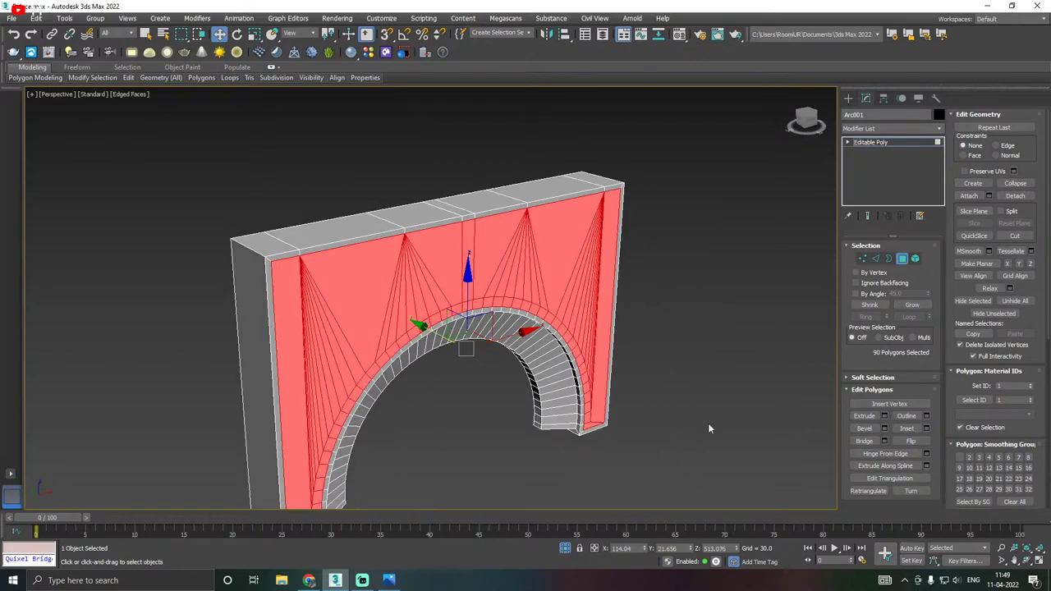
{"action": "middle_click_drag", "start_coordinate": [710, 427], "coordinate": [711, 353]}
{"action": "left_click", "coordinate": [883, 429]}
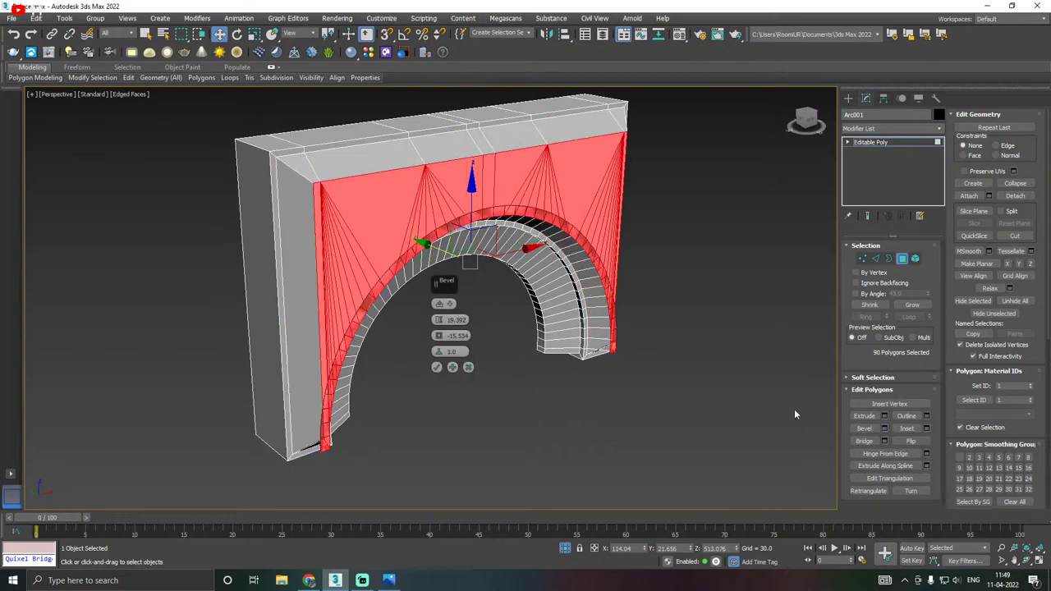
{"action": "left_click_drag", "start_coordinate": [444, 319], "coordinate": [452, 377]}
{"action": "left_click", "coordinate": [441, 303]}
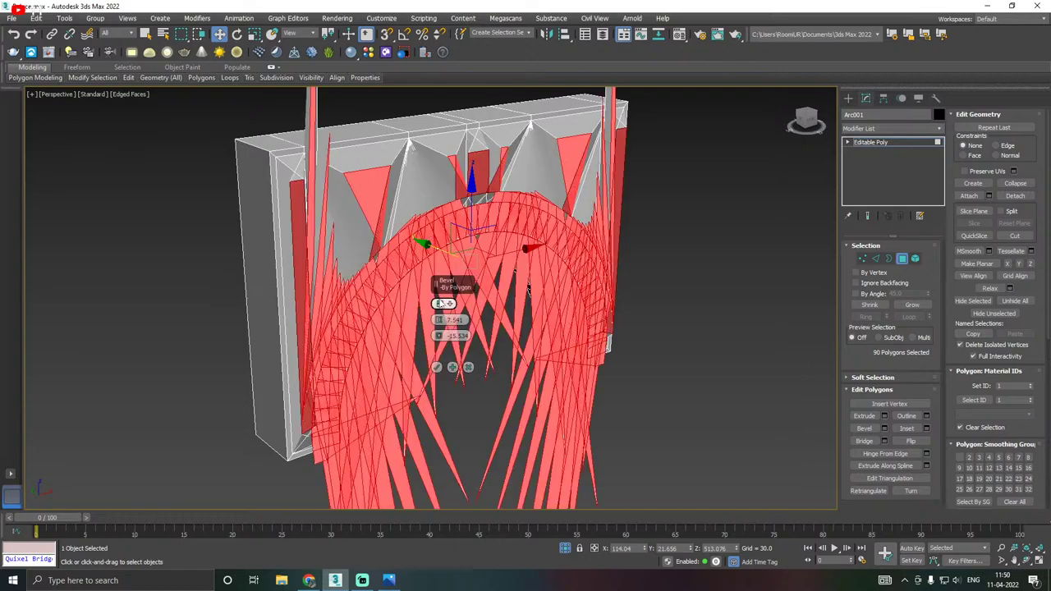
{"action": "left_click", "coordinate": [440, 304]}
{"action": "middle_click_drag", "start_coordinate": [531, 335], "coordinate": [469, 319], "text": "alt"}
{"action": "left_click_drag", "start_coordinate": [440, 321], "coordinate": [442, 286]}
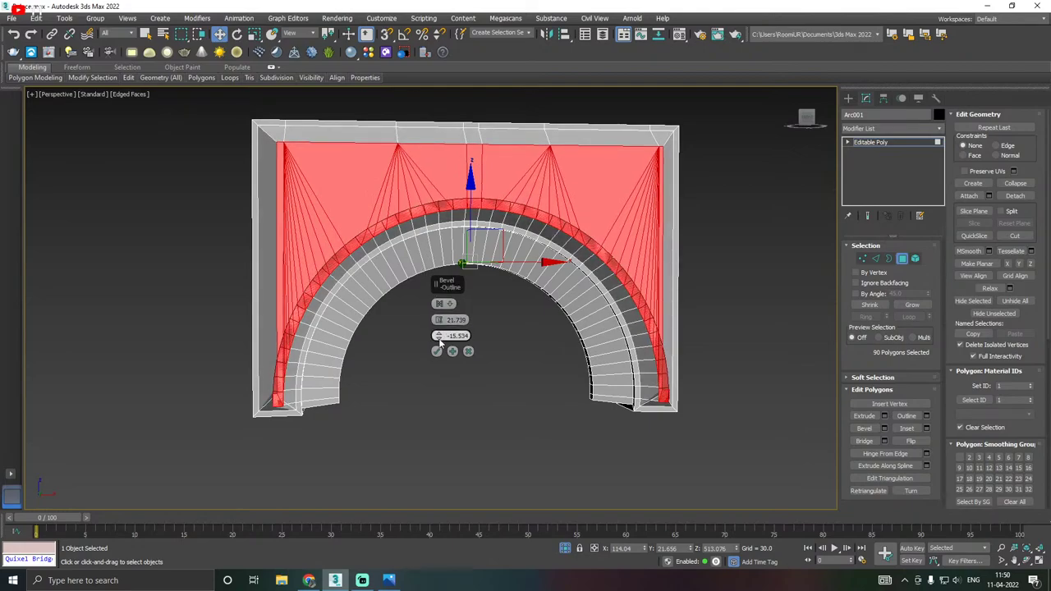
{"action": "left_click_drag", "start_coordinate": [439, 341], "coordinate": [424, 282]}
{"action": "middle_click_drag", "start_coordinate": [608, 319], "coordinate": [626, 267], "text": "alt"}
{"action": "scroll", "coordinate": [284, 308], "scroll_direction": "up", "scroll_amount": 3}
{"action": "middle_click_drag", "start_coordinate": [288, 310], "coordinate": [300, 287], "text": "alt"}
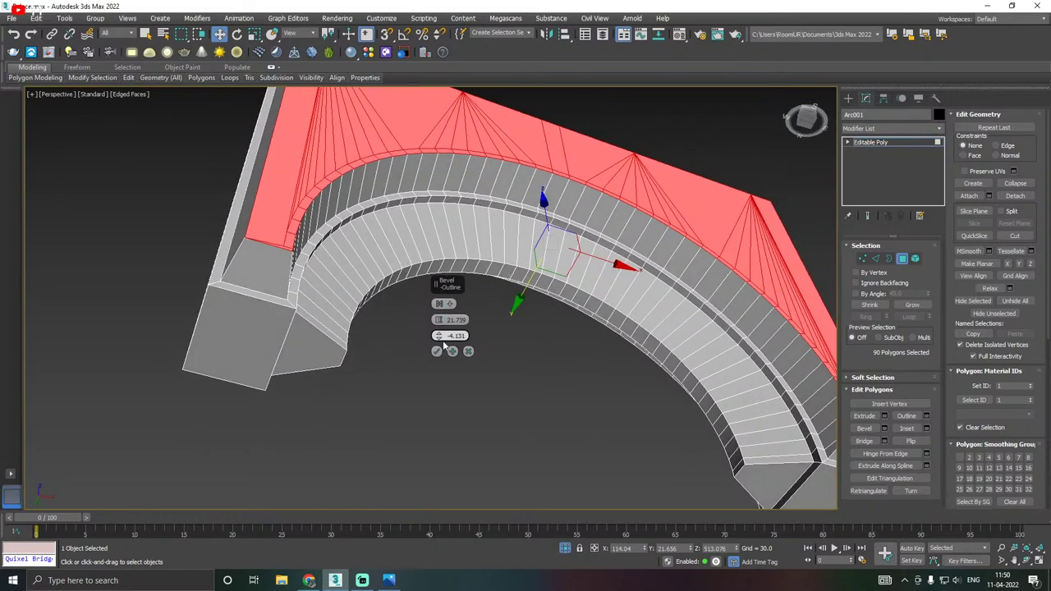
Recess the front panel by setting the bevel height to -5.092 and outline to -3.348, and apply the bevel.
{"action": "left_click_drag", "start_coordinate": [440, 321], "coordinate": [467, 429]}
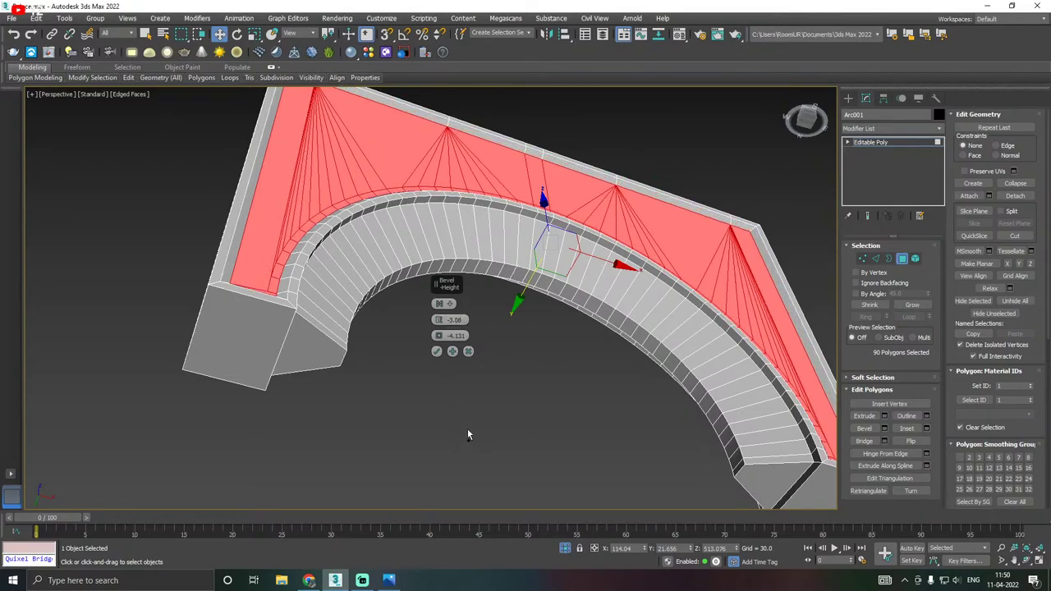
{"action": "mouse_move", "coordinate": [467, 428]}
{"action": "middle_mouse_down", "text": "alt"}
{"action": "mouse_move", "coordinate": [515, 408]}
{"action": "mouse_move", "coordinate": [517, 446]}
{"action": "mouse_move", "coordinate": [471, 426]}
{"action": "middle_mouse_up", "text": "alt"}
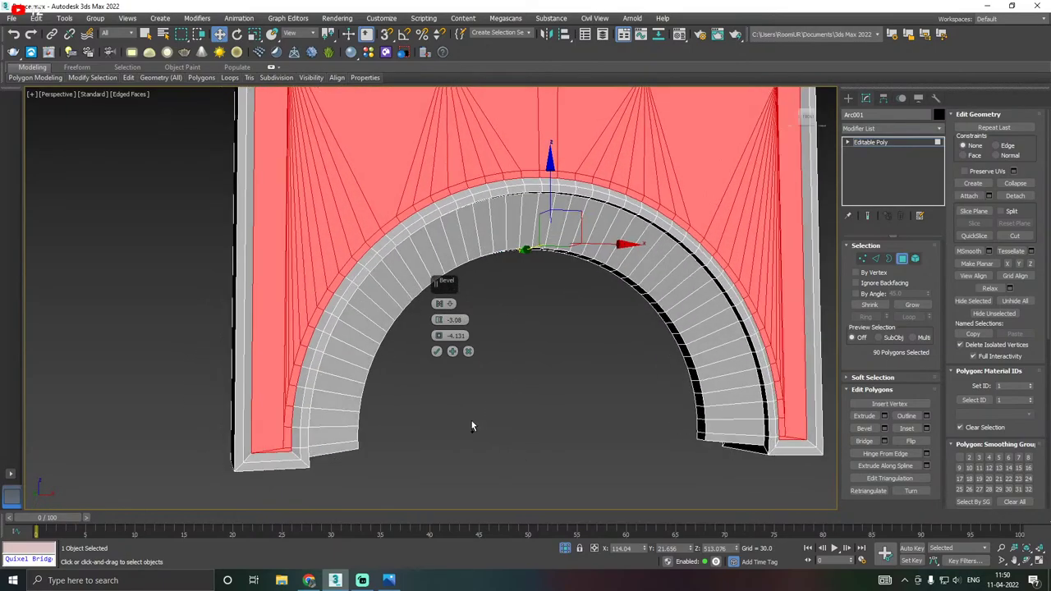
{"action": "left_click_drag", "start_coordinate": [437, 334], "coordinate": [438, 335]}
{"action": "middle_click_drag", "start_coordinate": [441, 348], "coordinate": [382, 376], "text": "alt"}
{"action": "middle_click_drag", "start_coordinate": [512, 372], "coordinate": [388, 359]}
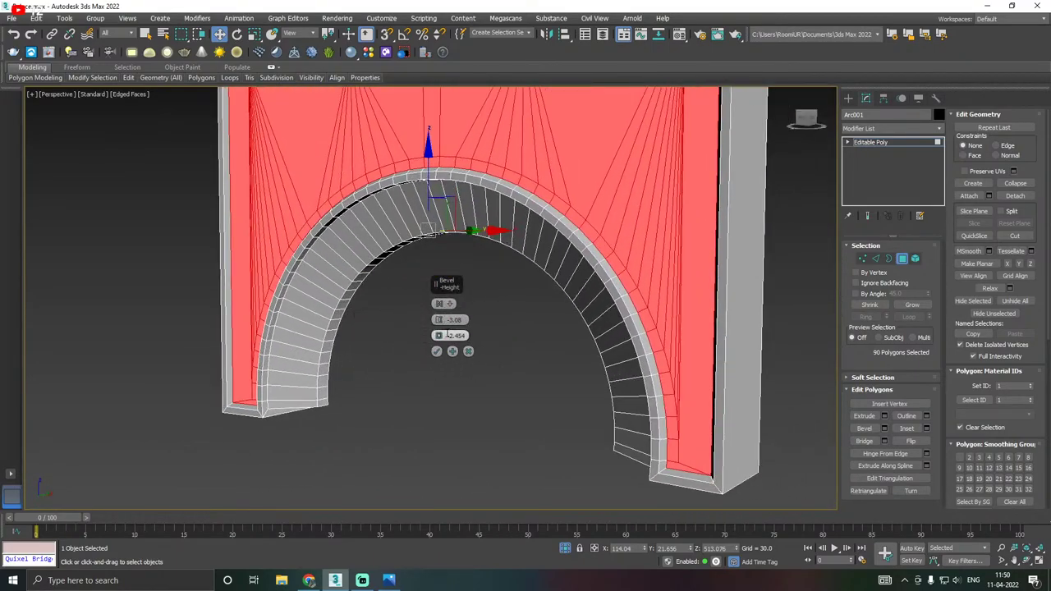
{"action": "left_click_drag", "start_coordinate": [439, 320], "coordinate": [439, 343]}
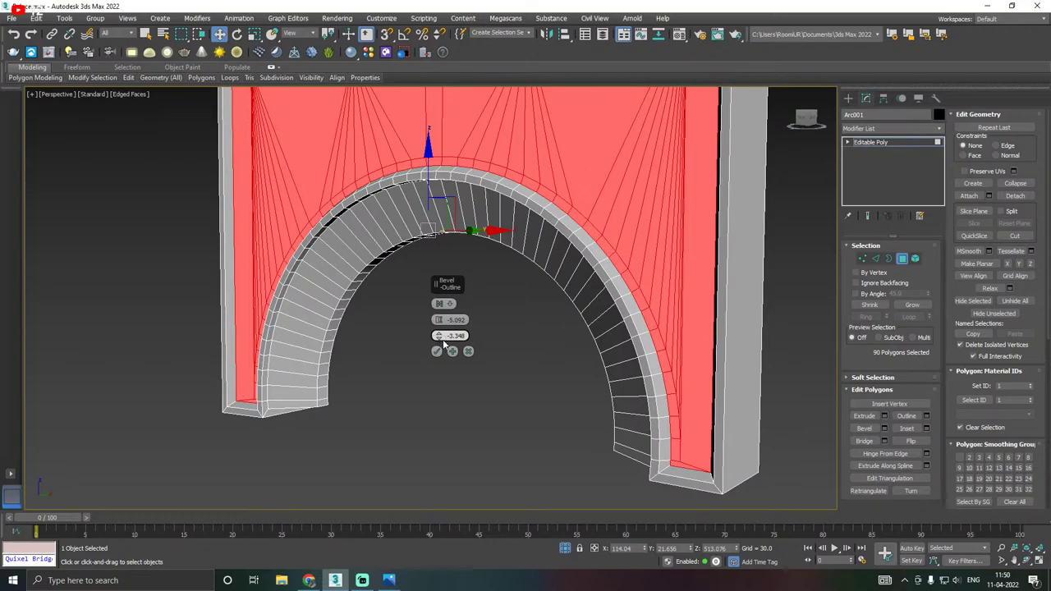
{"action": "middle_click_drag", "start_coordinate": [443, 347], "coordinate": [611, 336], "text": "alt"}
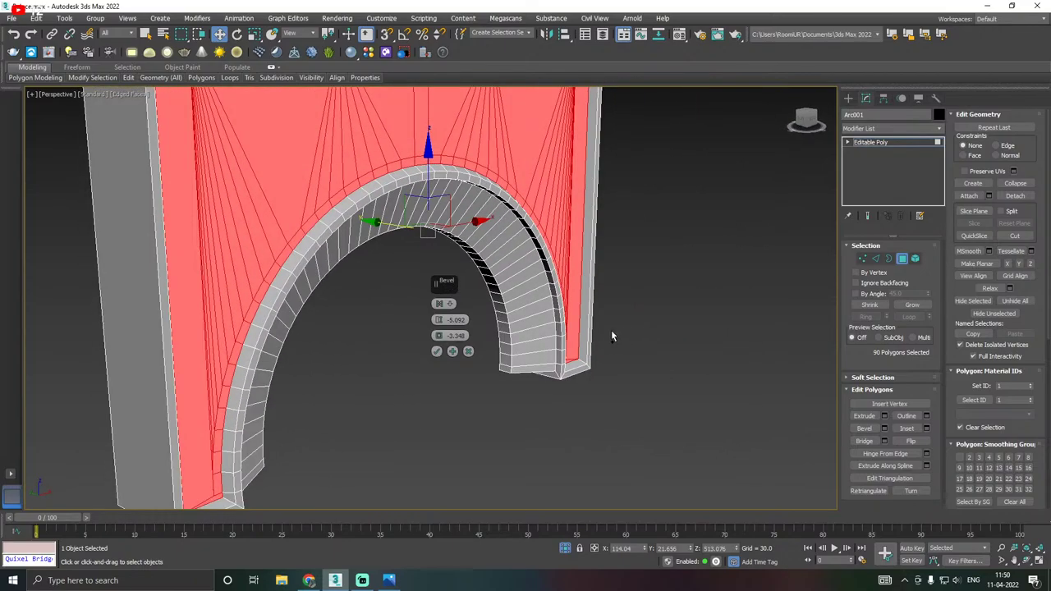
{"action": "left_click", "coordinate": [437, 352]}
Move the recessed front polygons slightly forward along Y, to about 25.57.
{"action": "middle_click_drag", "start_coordinate": [439, 321], "coordinate": [396, 308], "text": "alt"}
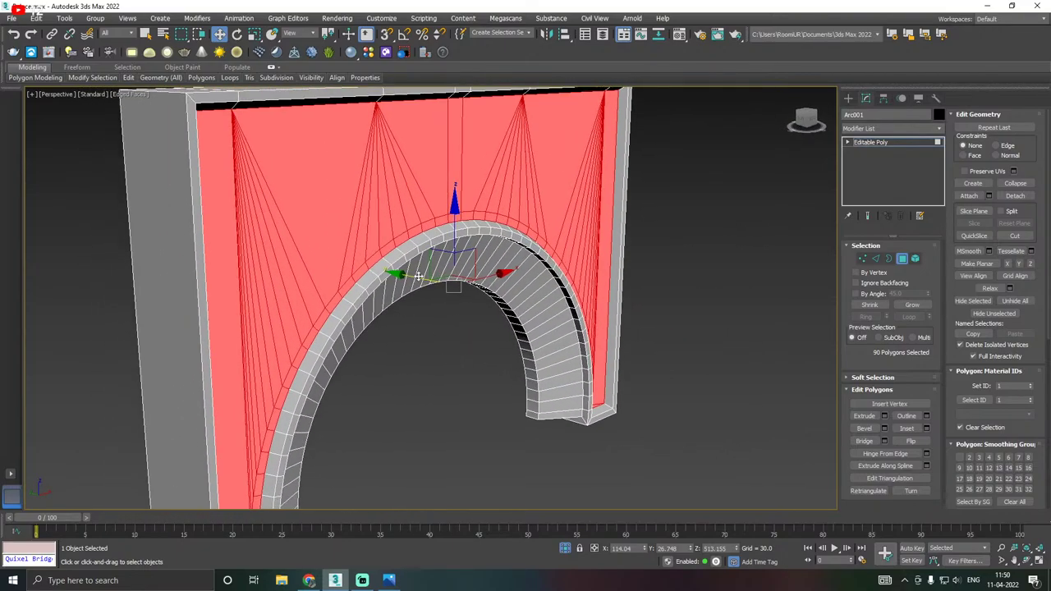
{"action": "left_click_drag", "start_coordinate": [413, 278], "coordinate": [414, 280]}
{"action": "middle_click_drag", "start_coordinate": [559, 281], "coordinate": [466, 296], "text": "alt"}
{"action": "middle_click_drag", "start_coordinate": [394, 280], "coordinate": [482, 262], "text": "alt"}
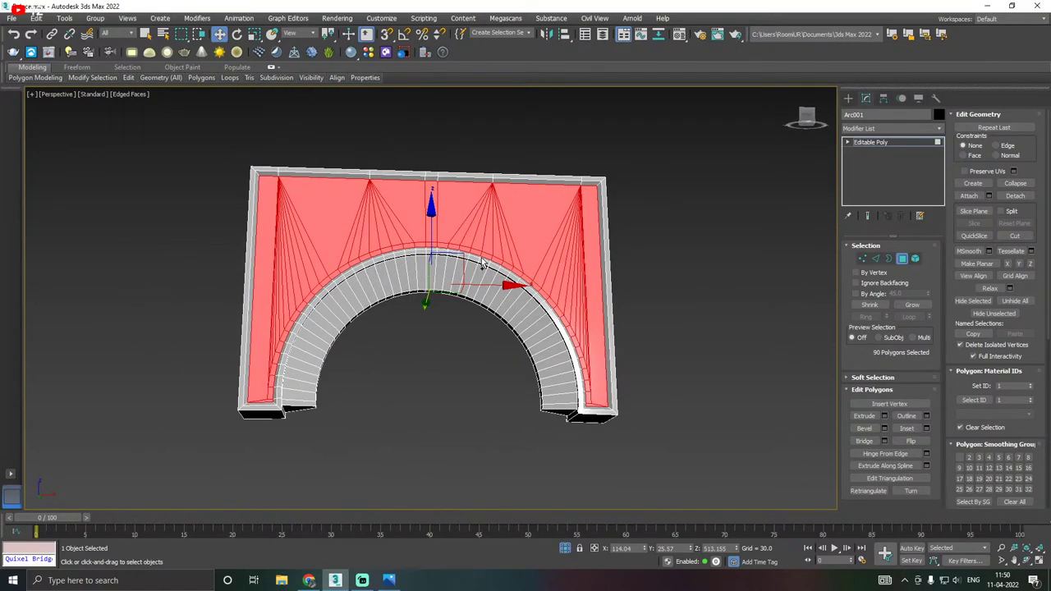
Leave polygon editing, inspect the whole arch without edged faces in the perspective view, and save the scene.
{"action": "left_click", "coordinate": [886, 140]}
{"action": "middle_click_drag", "start_coordinate": [684, 199], "coordinate": [646, 229], "text": "alt"}
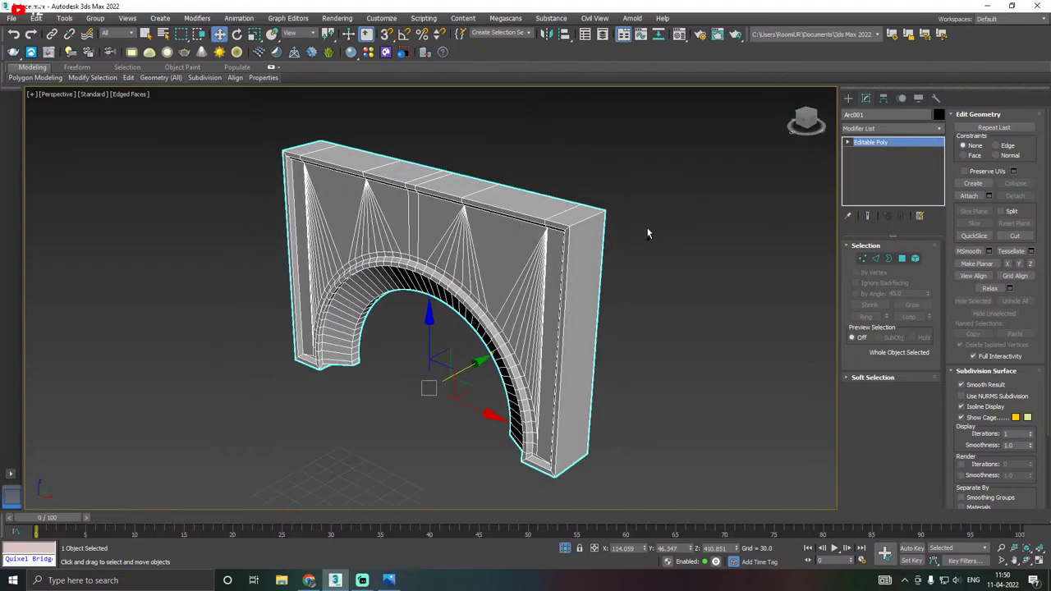
{"action": "left_click", "coordinate": [113, 95]}
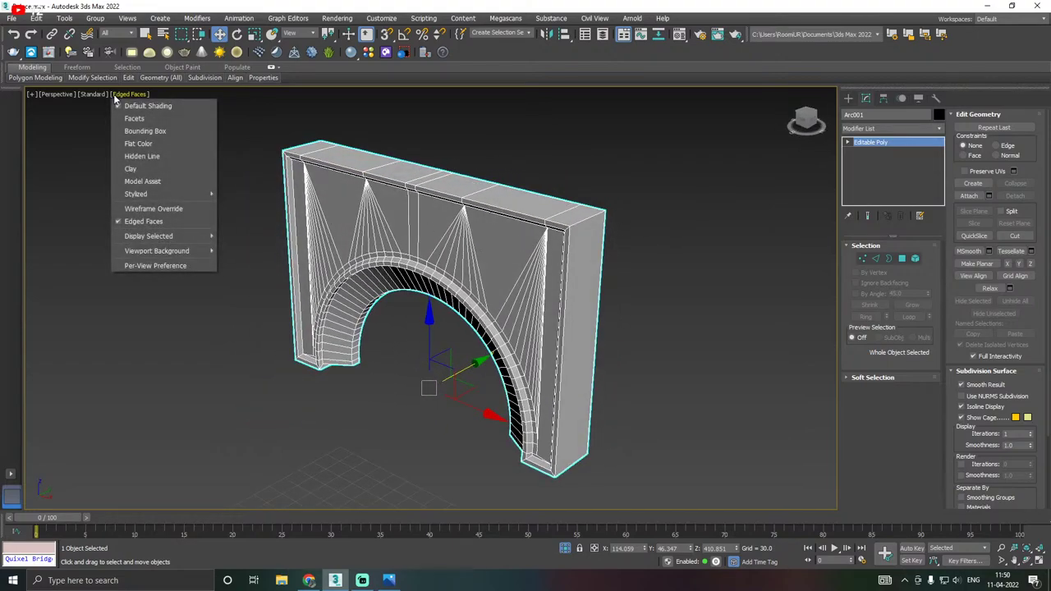
{"action": "left_click", "coordinate": [158, 221]}
{"action": "middle_click_drag", "start_coordinate": [307, 237], "coordinate": [343, 216], "text": "alt"}
{"action": "scroll", "coordinate": [385, 286], "scroll_direction": "up", "scroll_amount": 5}
{"action": "middle_click_drag", "start_coordinate": [385, 288], "coordinate": [336, 287], "text": "alt"}
{"action": "scroll", "coordinate": [409, 295], "scroll_direction": "up", "scroll_amount": 4}
{"action": "left_click", "coordinate": [14, 20]}
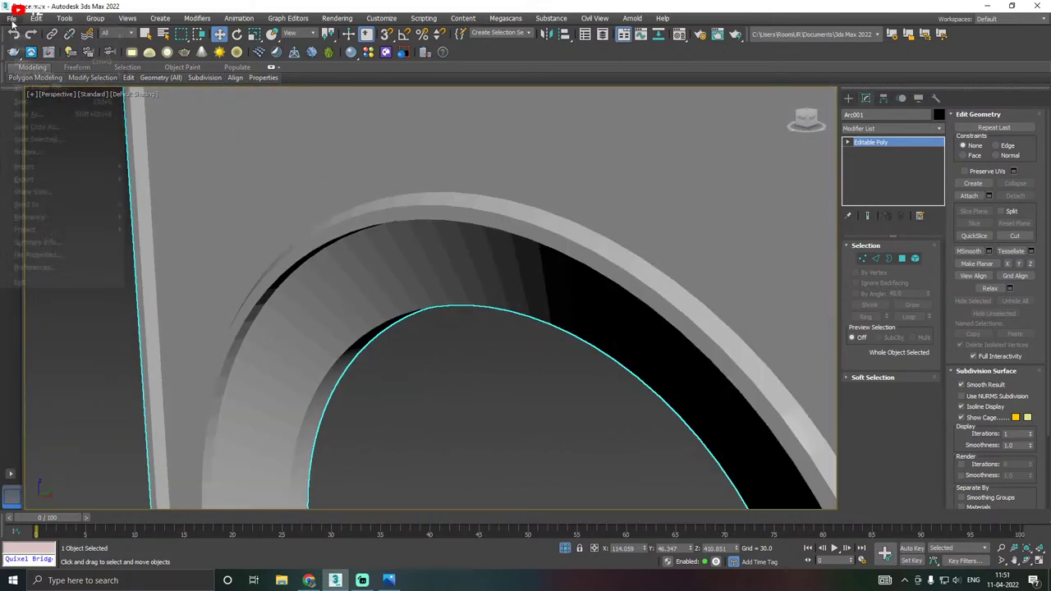
{"action": "left_click", "coordinate": [34, 101]}
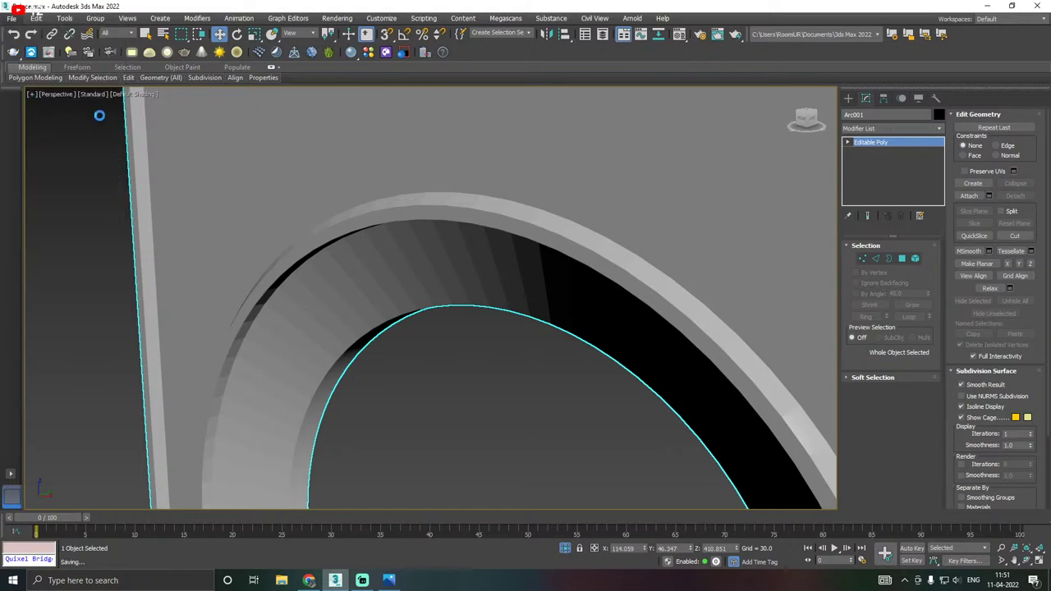
Select the two edge loops along the narrow front border around the arch opening and start a chamfer on them.
{"action": "left_click", "coordinate": [874, 259]}
{"action": "double_click", "coordinate": [685, 311]}
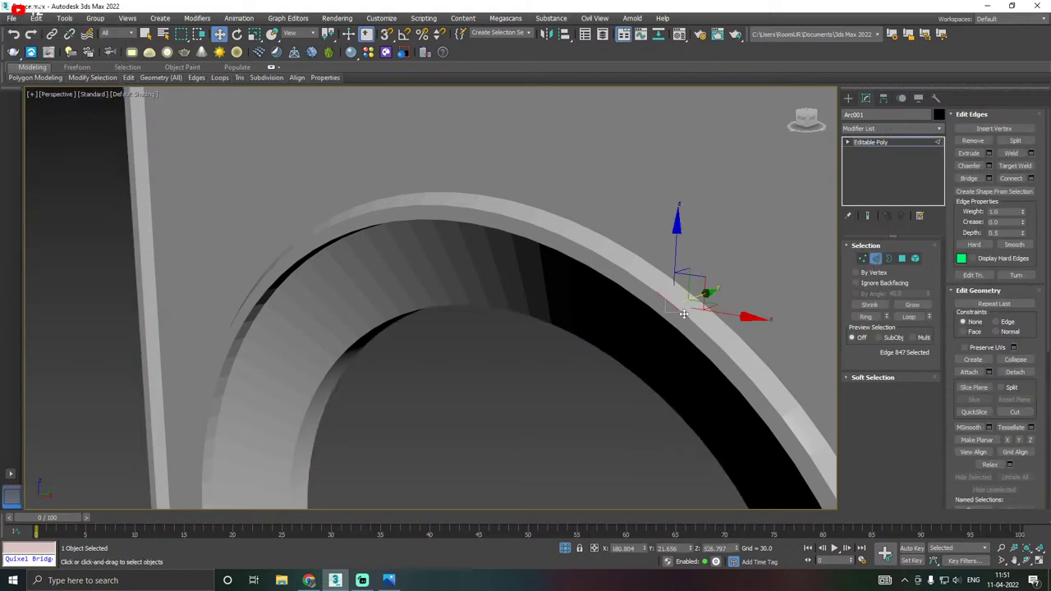
{"action": "double_click", "coordinate": [637, 299], "text": "ctrl"}
{"action": "left_click", "coordinate": [989, 165]}
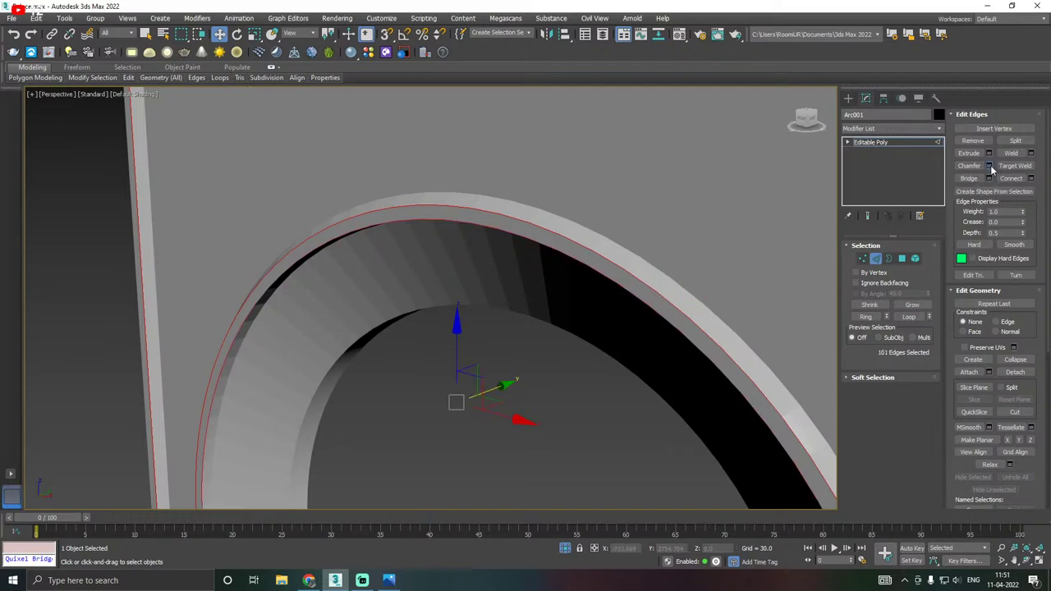
{"action": "scroll", "coordinate": [299, 302], "scroll_direction": "up", "scroll_amount": 2}
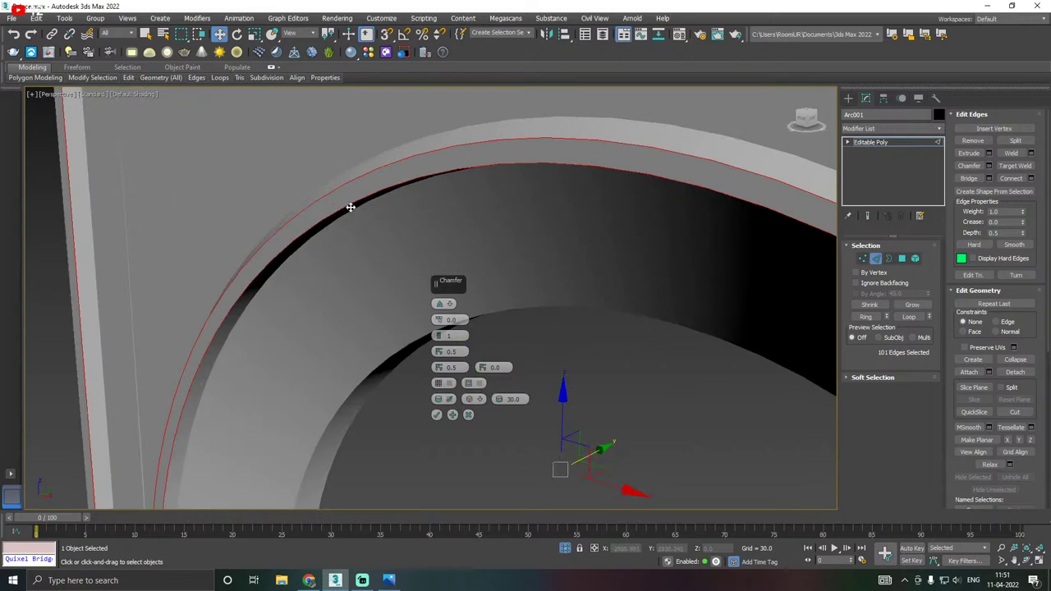
{"action": "scroll", "coordinate": [350, 207], "scroll_direction": "down", "scroll_amount": 2}
{"action": "scroll", "coordinate": [355, 251], "scroll_direction": "up", "scroll_amount": 1}
{"action": "scroll", "coordinate": [405, 229], "scroll_direction": "up", "scroll_amount": 2}
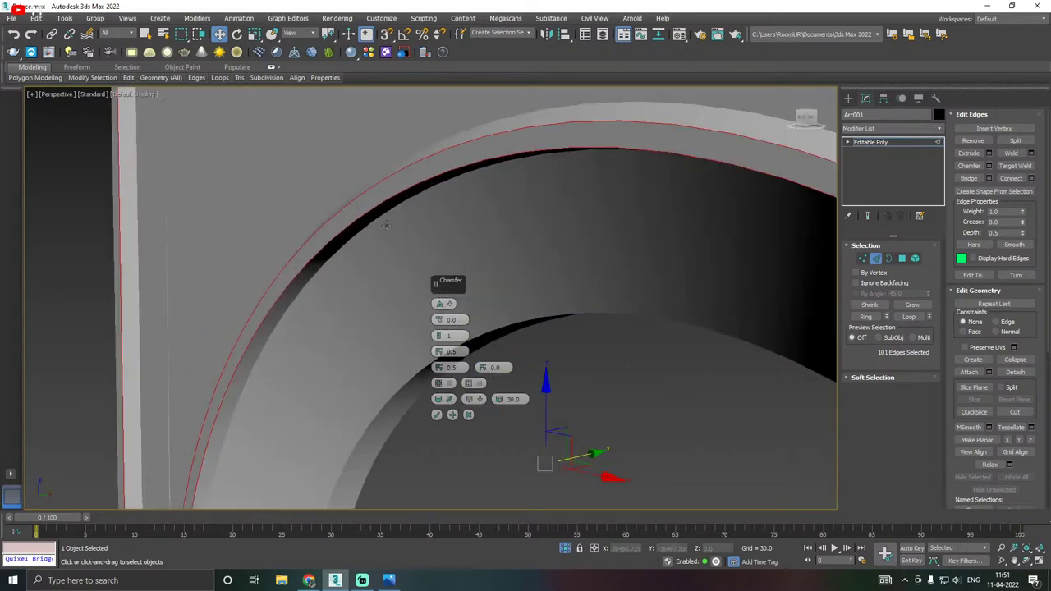
Show edged faces in the perspective view again and chamfer the border's edge loops by 0.559 with one segment.
{"action": "left_click", "coordinate": [139, 114]}
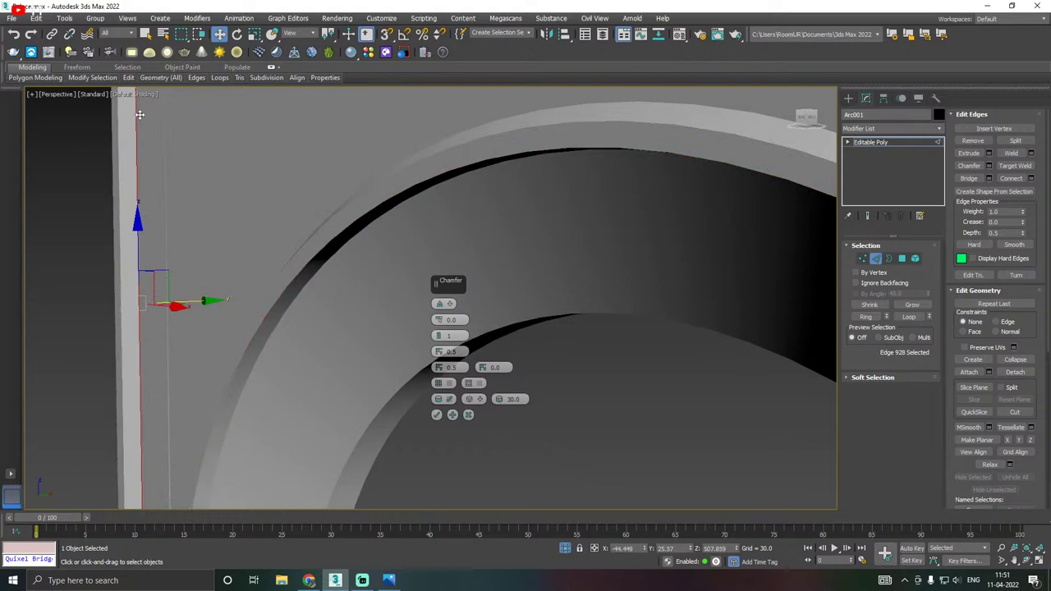
{"action": "left_click", "coordinate": [18, 36]}
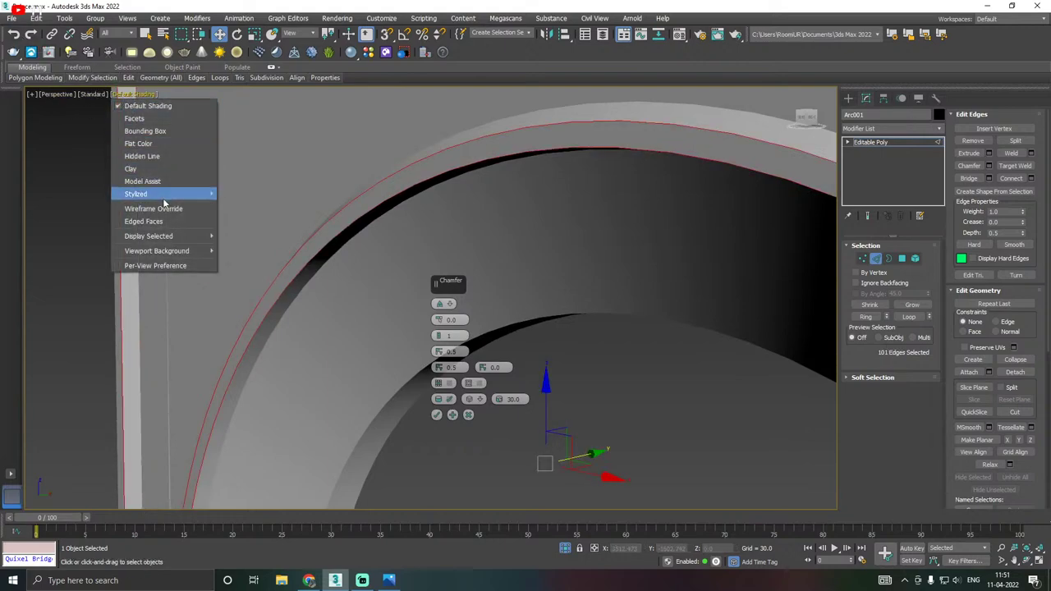
{"action": "left_click", "coordinate": [182, 221]}
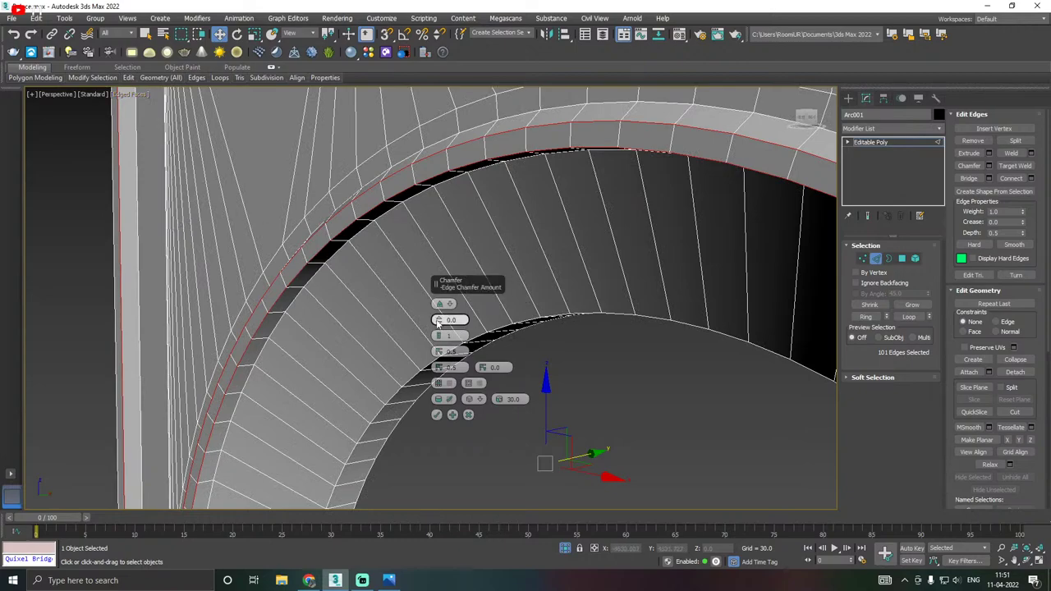
{"action": "left_click_drag", "start_coordinate": [437, 321], "coordinate": [460, 320]}
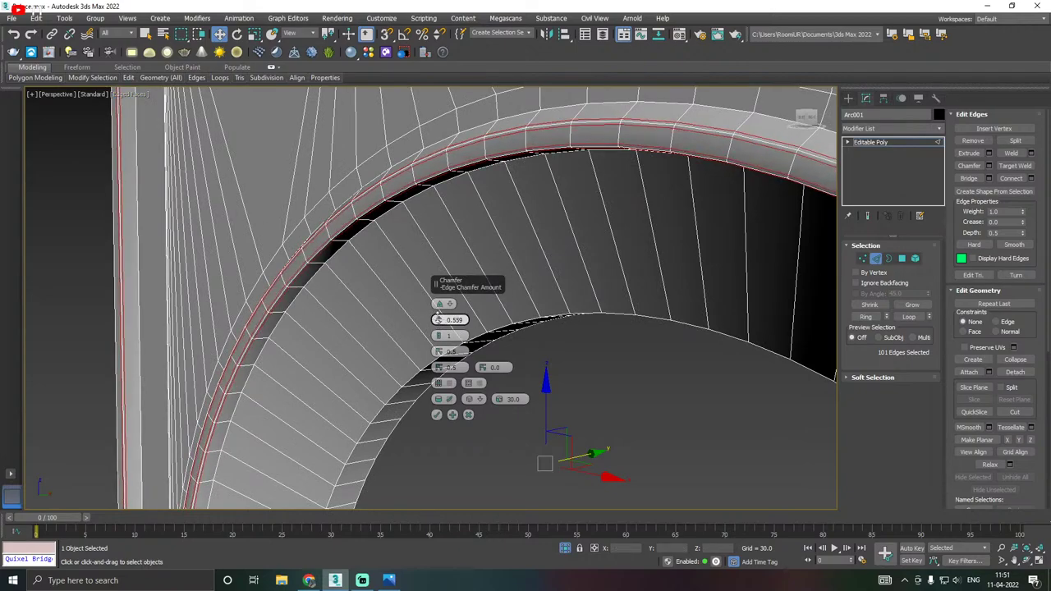
{"action": "left_click", "coordinate": [437, 417]}
Select both edge loops of the tapered band's innermost rim under the arch and chamfer them by 0.559 with 0 segments.
{"action": "double_click", "coordinate": [378, 411]}
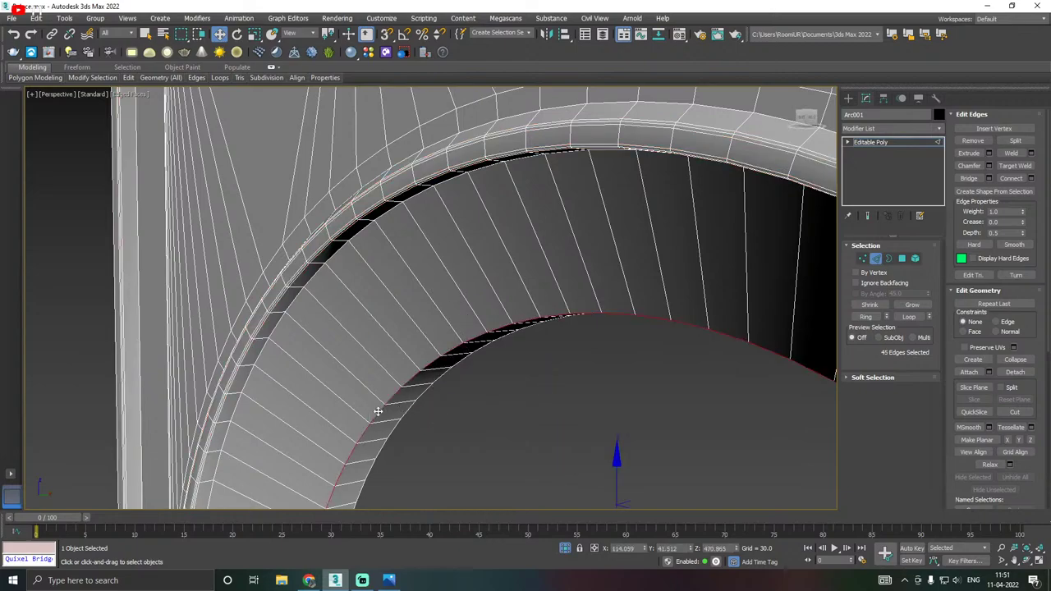
{"action": "double_click", "coordinate": [437, 379], "text": "ctrl"}
{"action": "scroll", "coordinate": [505, 192], "scroll_direction": "down", "scroll_amount": 6}
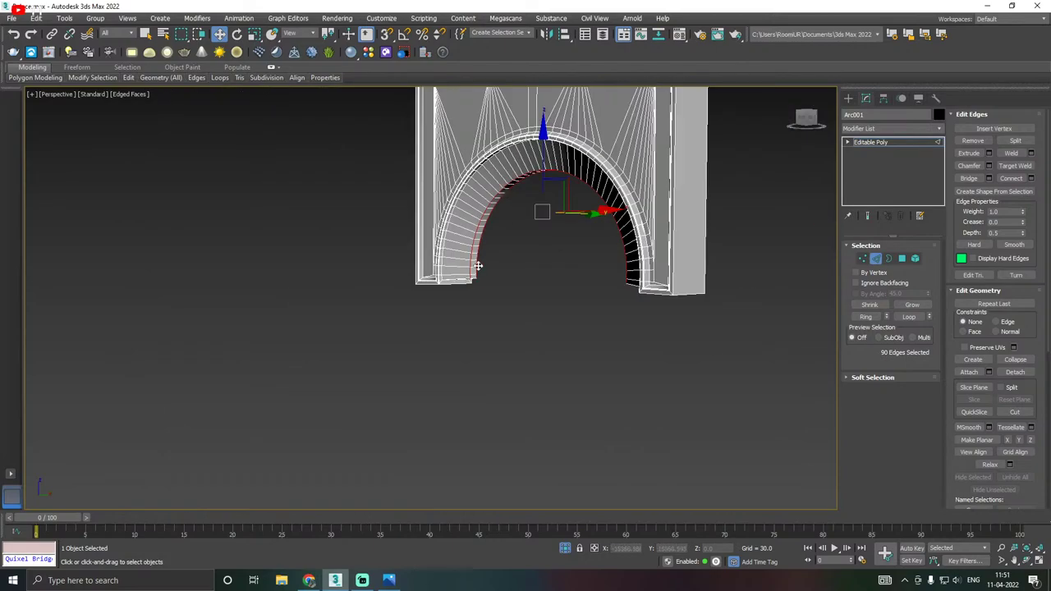
{"action": "middle_click_drag", "start_coordinate": [477, 266], "coordinate": [460, 249], "text": "alt"}
{"action": "scroll", "coordinate": [498, 305], "scroll_direction": "up", "scroll_amount": 8}
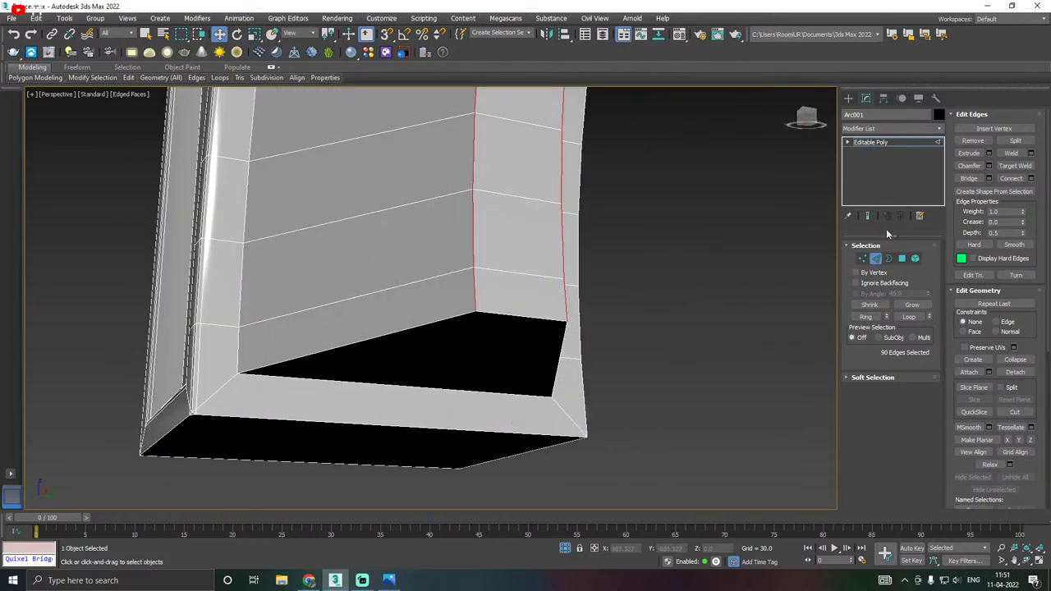
{"action": "left_click", "coordinate": [988, 152]}
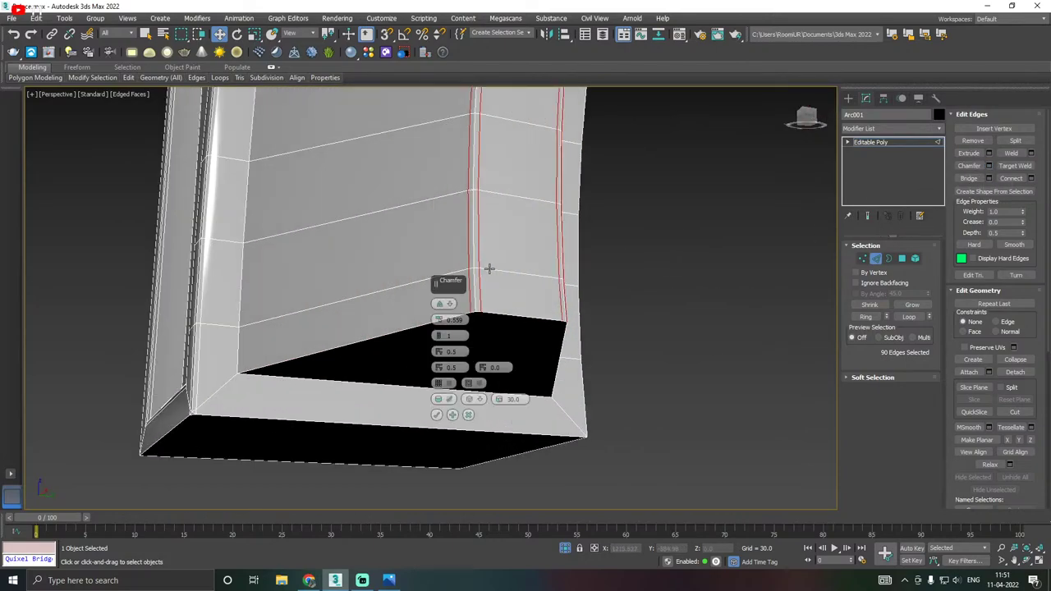
{"action": "left_click", "coordinate": [441, 339]}
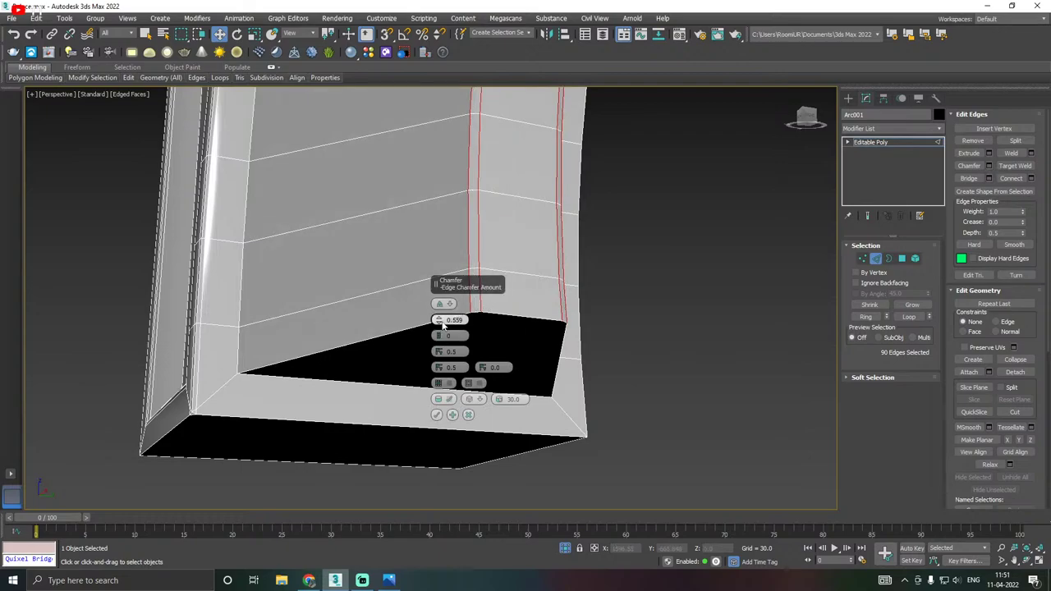
{"action": "left_click", "coordinate": [437, 415]}
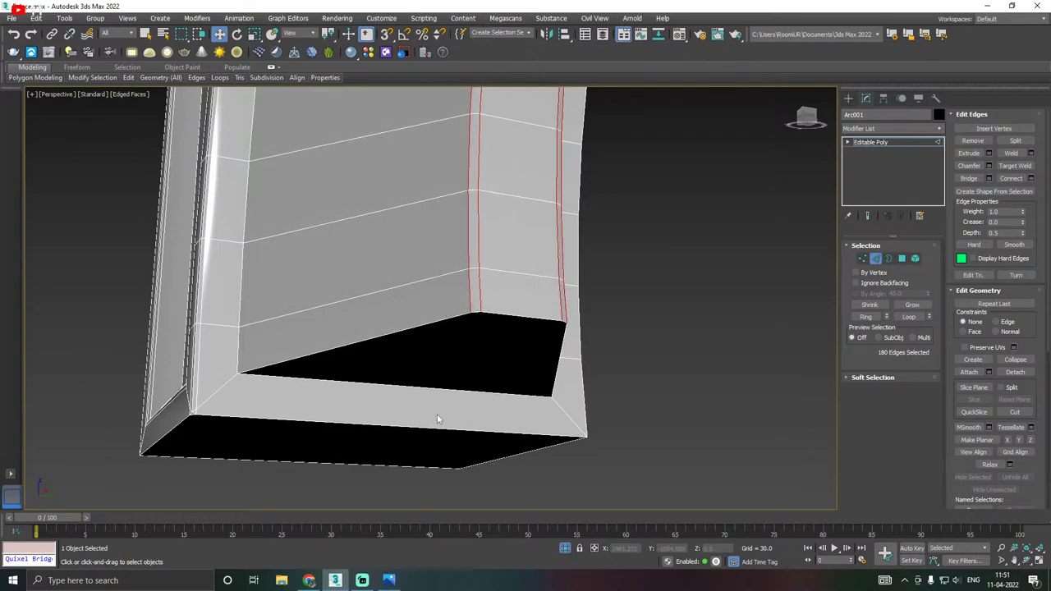
Select the edge loop around the arch opening's outer rim on the wall's back side.
{"action": "scroll", "coordinate": [438, 415], "scroll_direction": "down", "scroll_amount": 6}
{"action": "middle_click_drag", "start_coordinate": [483, 389], "coordinate": [530, 415], "text": "alt"}
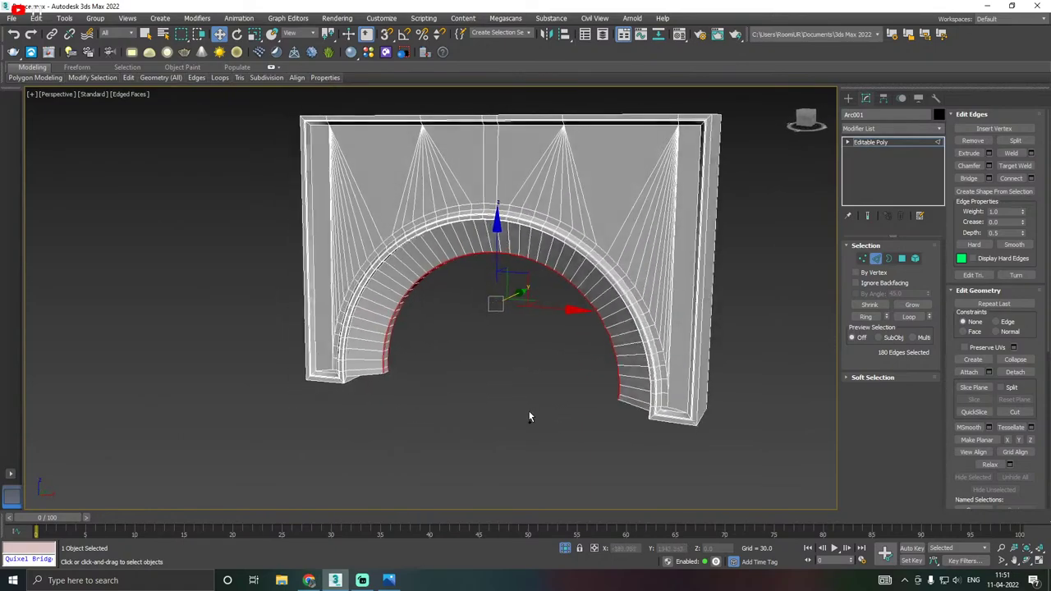
{"action": "scroll", "coordinate": [314, 373], "scroll_direction": "up", "scroll_amount": 5}
{"action": "scroll", "coordinate": [313, 369], "scroll_direction": "up", "scroll_amount": 3}
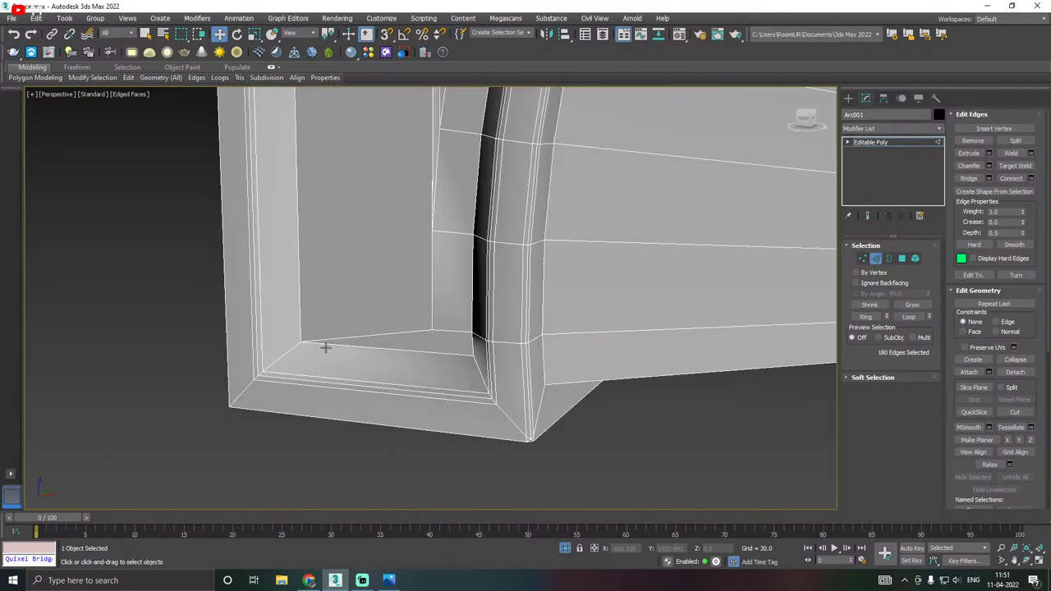
{"action": "scroll", "coordinate": [307, 385], "scroll_direction": "down", "scroll_amount": 8}
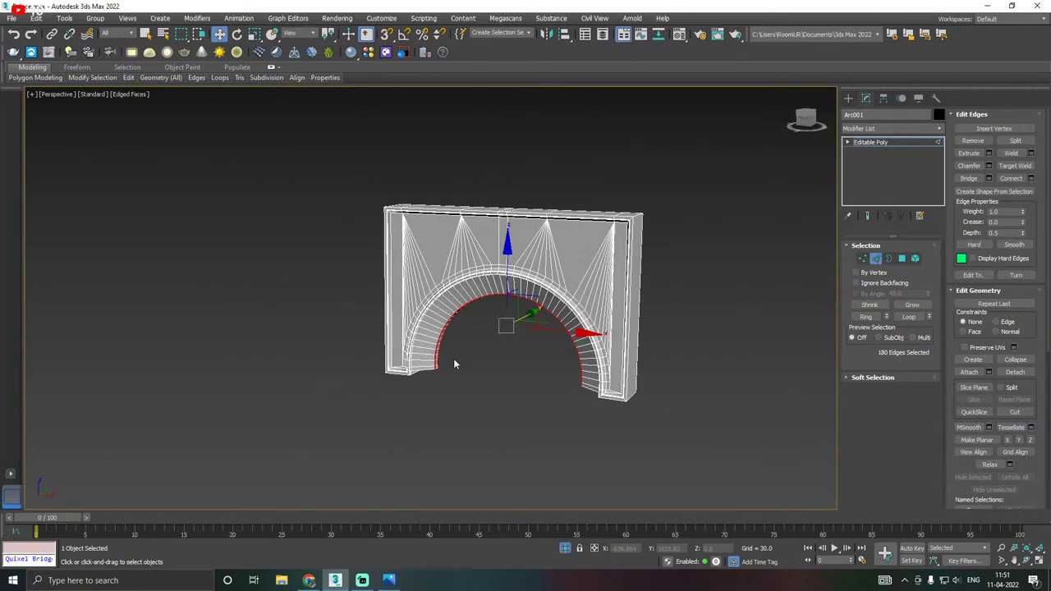
{"action": "middle_click_drag", "start_coordinate": [454, 364], "coordinate": [471, 333], "text": "alt"}
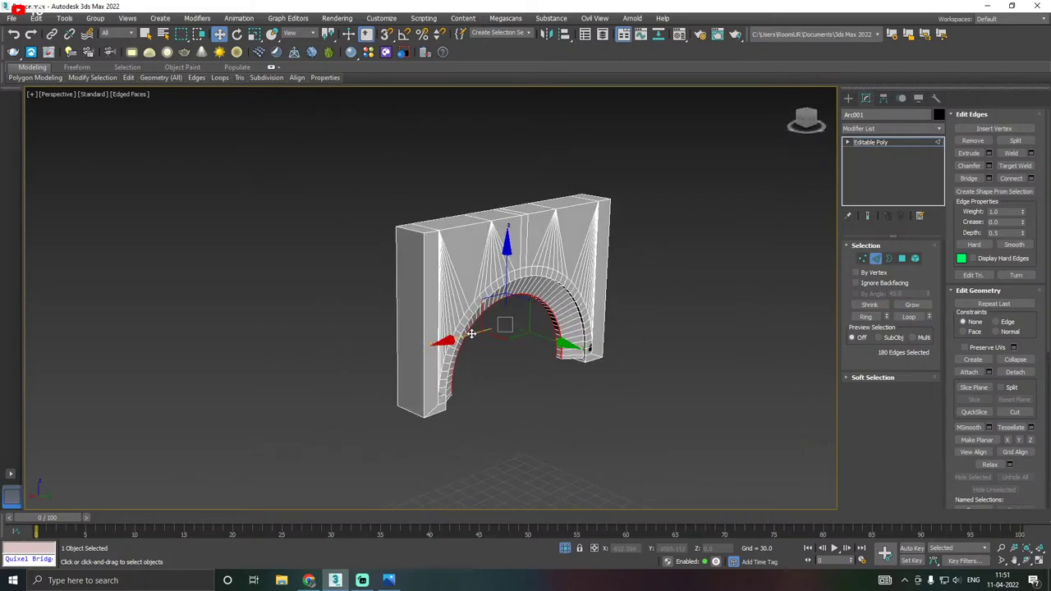
{"action": "scroll", "coordinate": [474, 331], "scroll_direction": "up", "scroll_amount": 6}
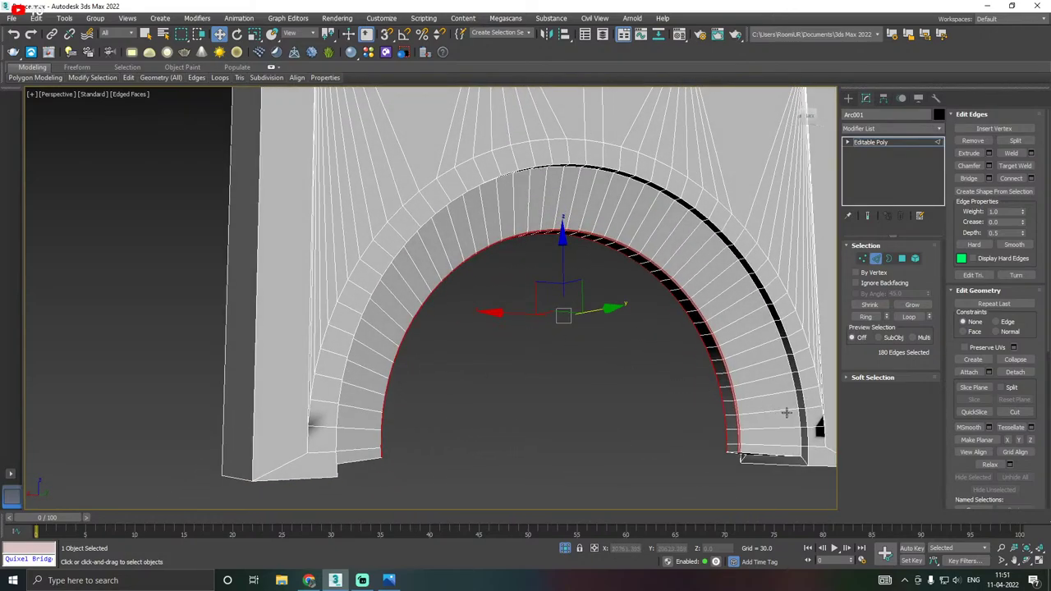
{"action": "double_click", "coordinate": [805, 455]}
{"action": "middle_click_drag", "start_coordinate": [805, 456], "coordinate": [594, 434], "text": "alt"}
{"action": "middle_click_drag", "start_coordinate": [717, 414], "coordinate": [592, 404]}
{"action": "scroll", "coordinate": [594, 384], "scroll_direction": "up", "scroll_amount": 3}
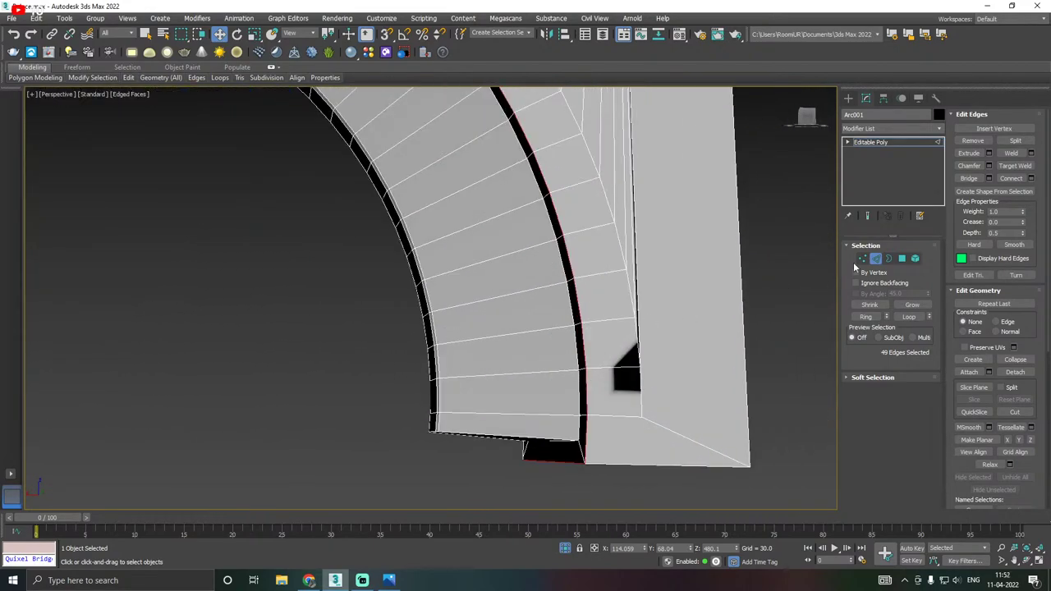
At vertex level, try to shift the vertex at the dark shading spot beside the arch foot along X.
{"action": "left_click", "coordinate": [861, 259]}
{"action": "left_click", "coordinate": [636, 366]}
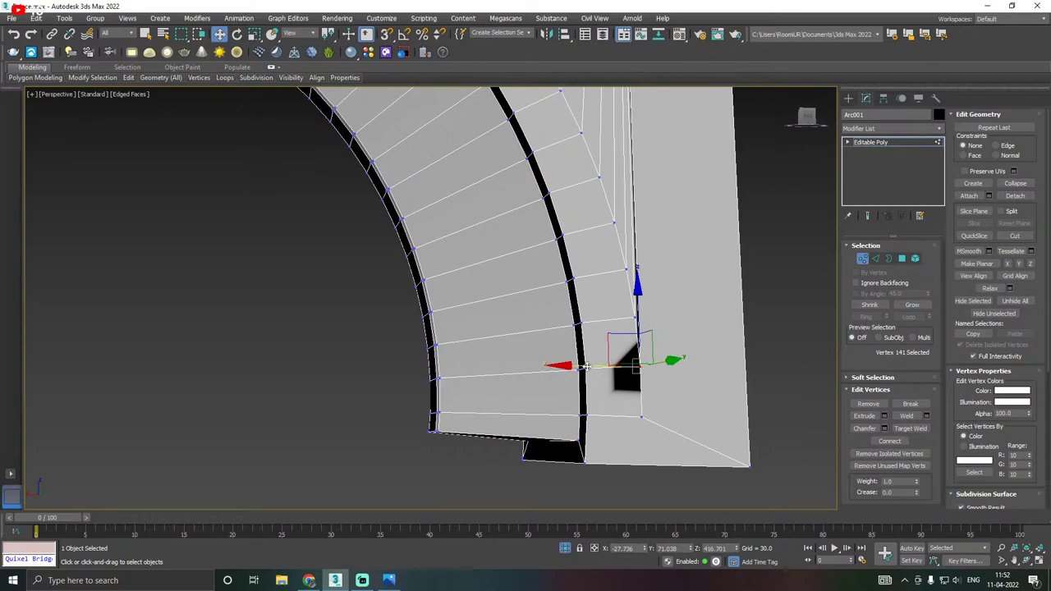
{"action": "left_click_drag", "start_coordinate": [586, 366], "coordinate": [602, 366]}
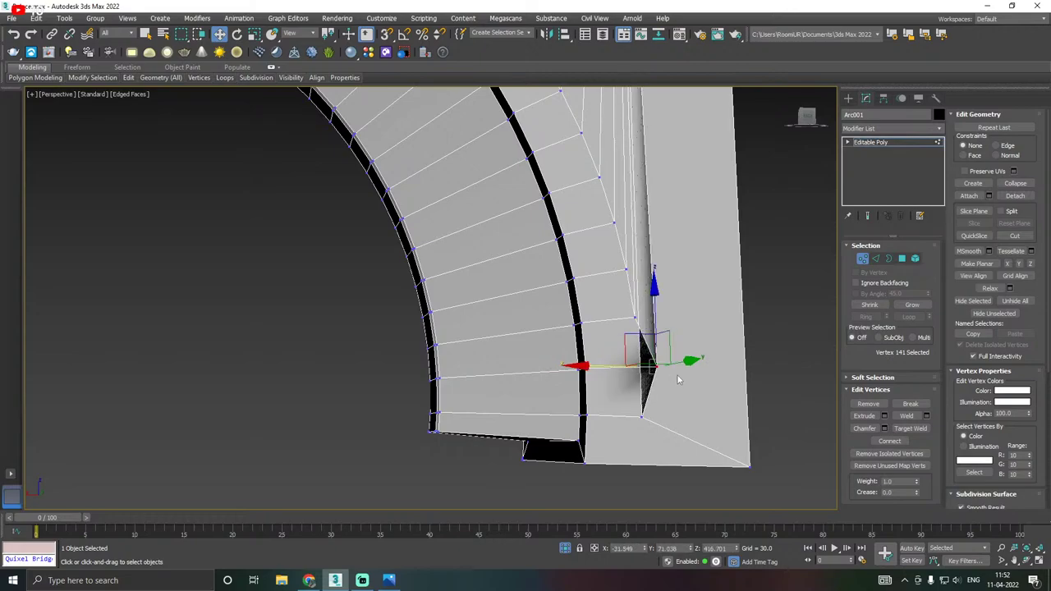
{"action": "middle_click_drag", "start_coordinate": [633, 364], "coordinate": [534, 405]}
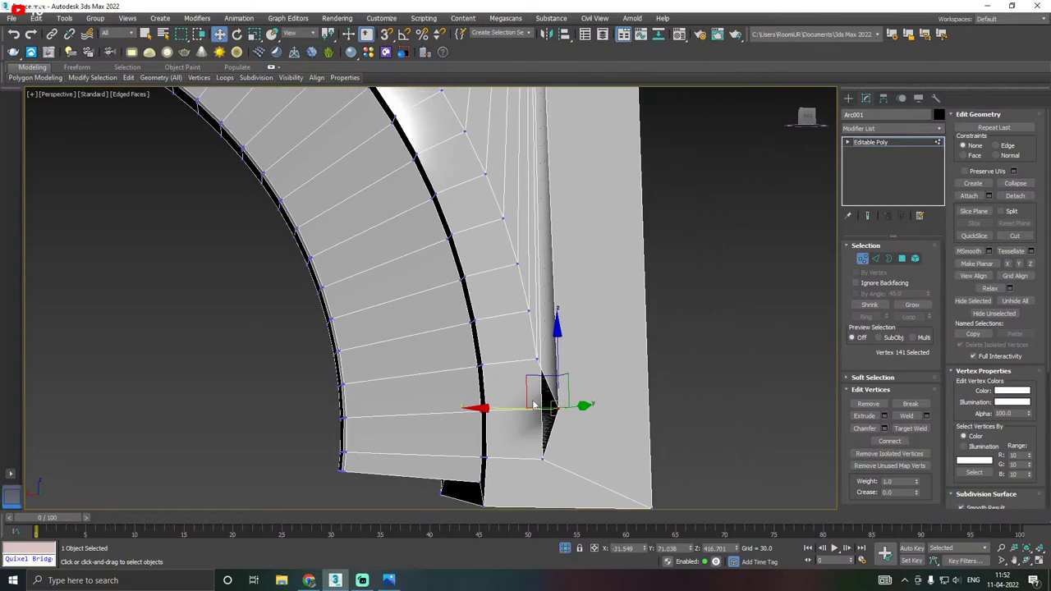
{"action": "scroll", "coordinate": [534, 404], "scroll_direction": "down", "scroll_amount": 2}
{"action": "scroll", "coordinate": [535, 404], "scroll_direction": "up", "scroll_amount": 3}
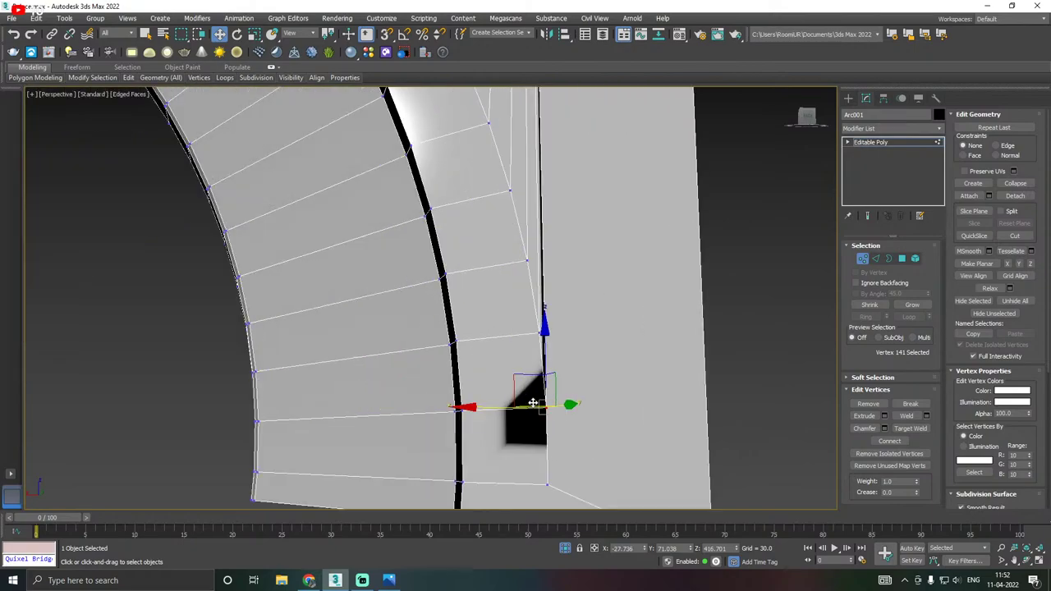
Target-weld the vertices at the dark shading spots beside both arch feet to the next border vertices above them.
{"action": "right_click", "coordinate": [593, 409]}
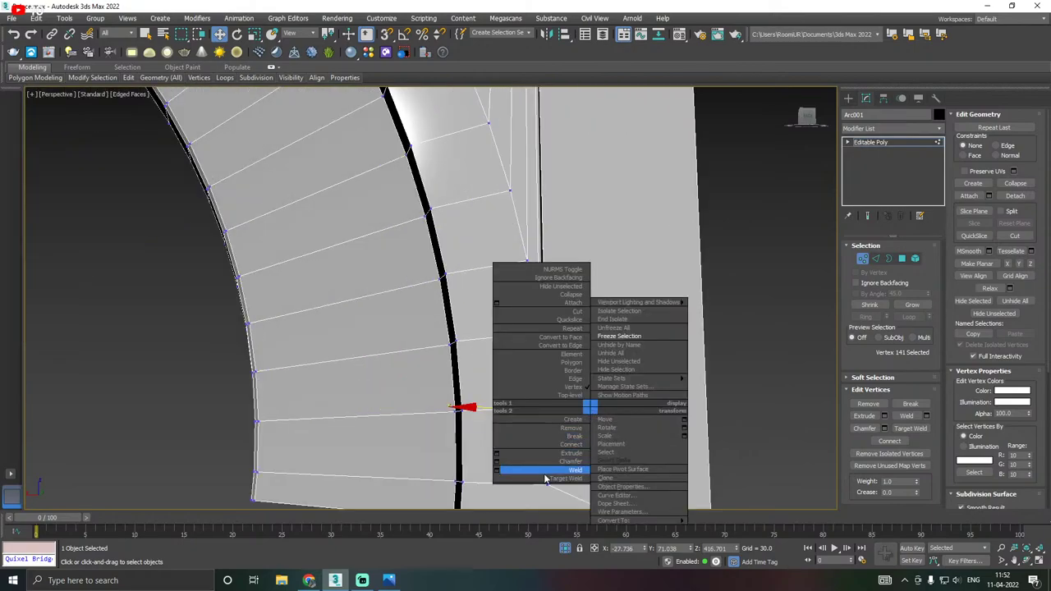
{"action": "left_click", "coordinate": [549, 479]}
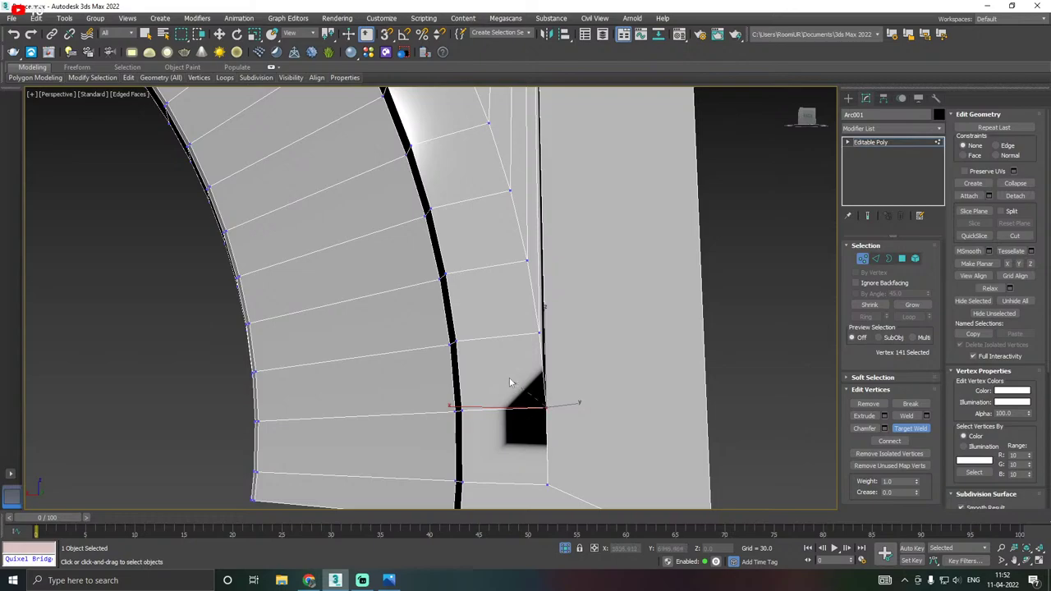
{"action": "left_click", "coordinate": [540, 333]}
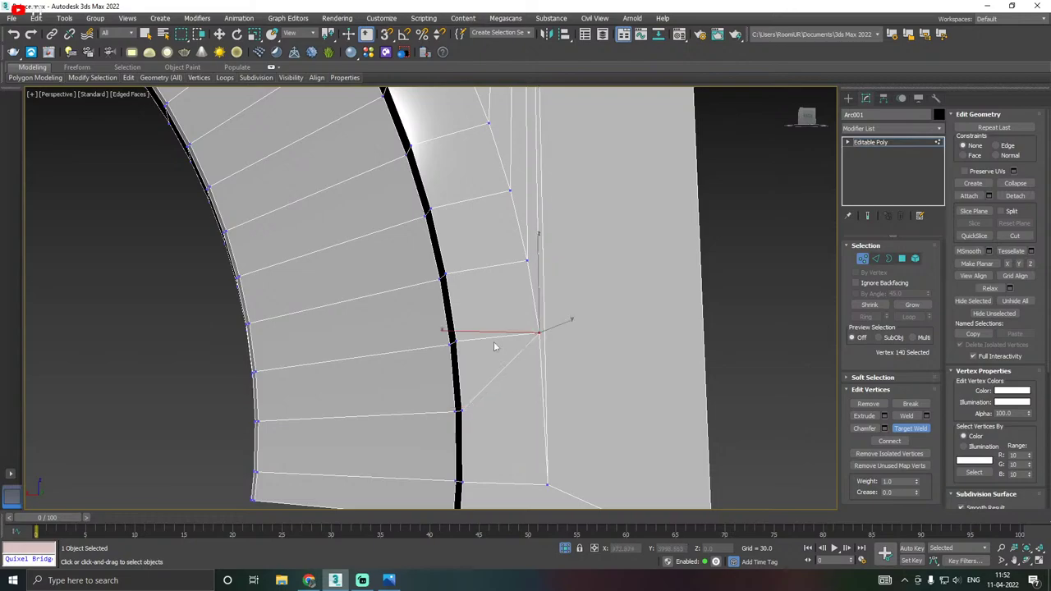
{"action": "scroll", "coordinate": [609, 351], "scroll_direction": "down", "scroll_amount": 6}
{"action": "scroll", "coordinate": [357, 347], "scroll_direction": "up", "scroll_amount": 6}
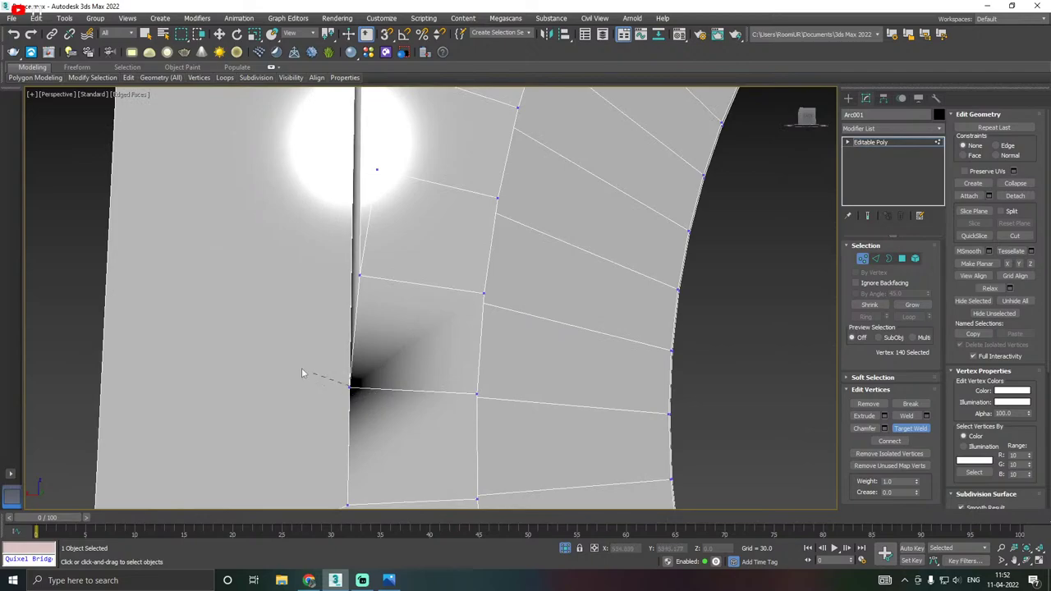
{"action": "left_click", "coordinate": [358, 276]}
{"action": "scroll", "coordinate": [351, 307], "scroll_direction": "down", "scroll_amount": 5}
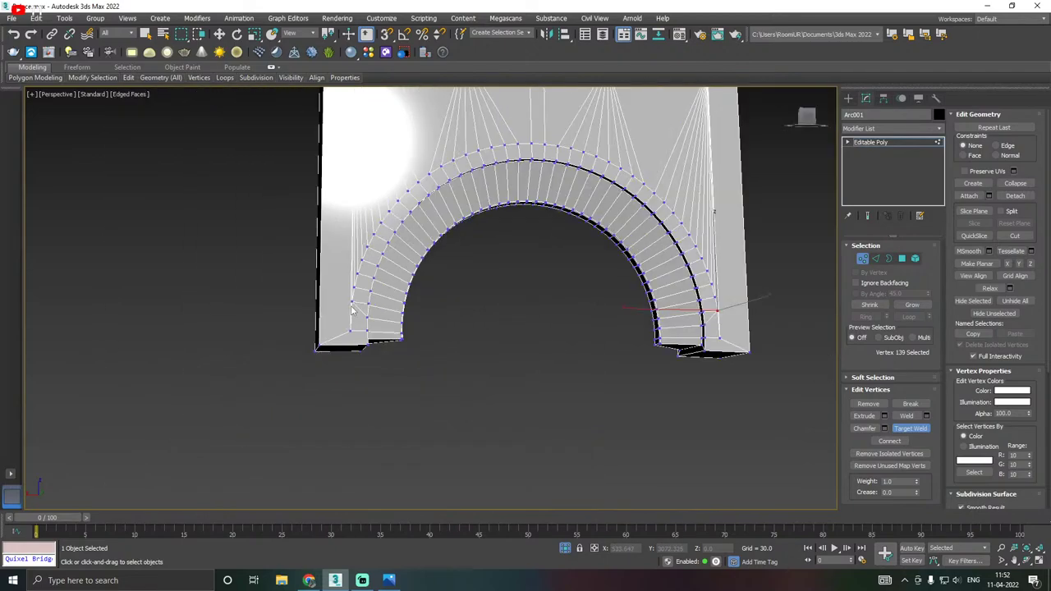
{"action": "key", "text": "w"}
Return to edge level, remove the two bottom edges from the back rim's loop selection, and chamfer it by 0.559 with 0 segments.
{"action": "middle_click_drag", "start_coordinate": [585, 300], "coordinate": [542, 308], "text": "alt"}
{"action": "scroll", "coordinate": [543, 308], "scroll_direction": "up", "scroll_amount": 6}
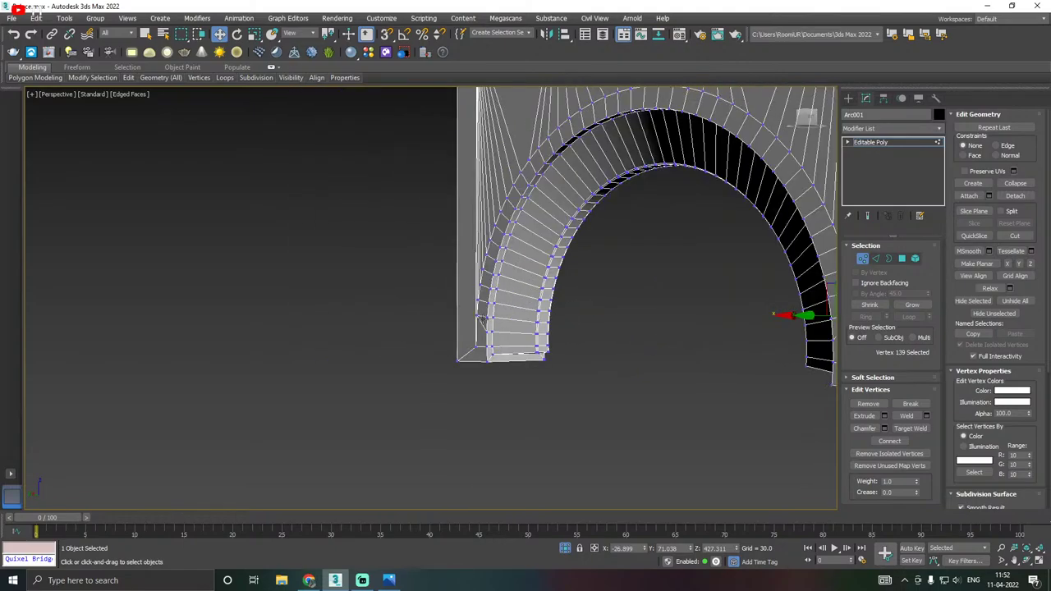
{"action": "left_click", "coordinate": [875, 258]}
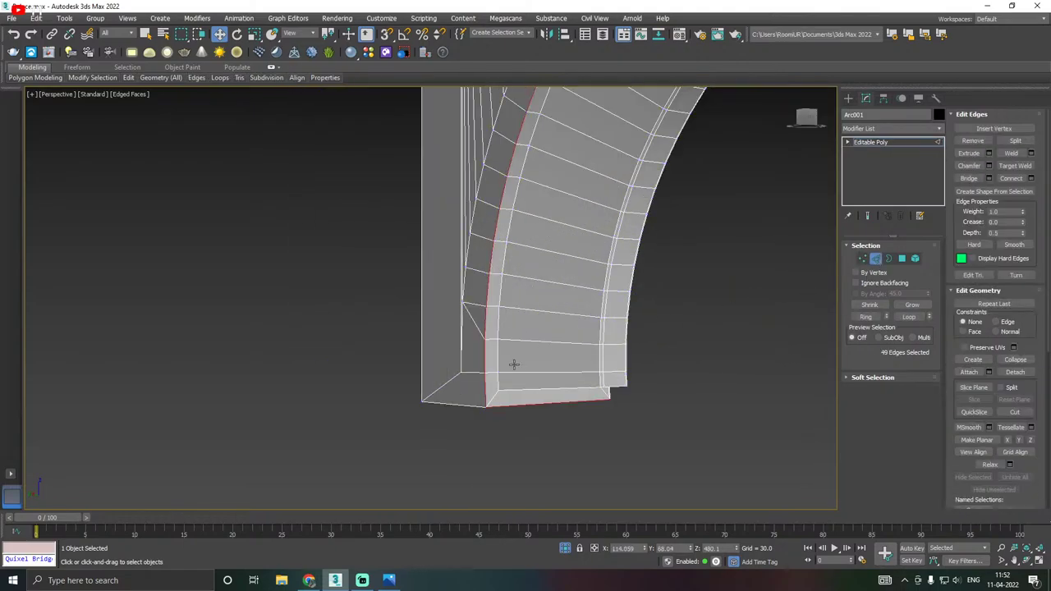
{"action": "left_click", "coordinate": [540, 404], "text": "alt"}
{"action": "scroll", "coordinate": [539, 406], "scroll_direction": "down", "scroll_amount": 5}
{"action": "middle_click_drag", "start_coordinate": [387, 375], "coordinate": [602, 403], "text": "alt"}
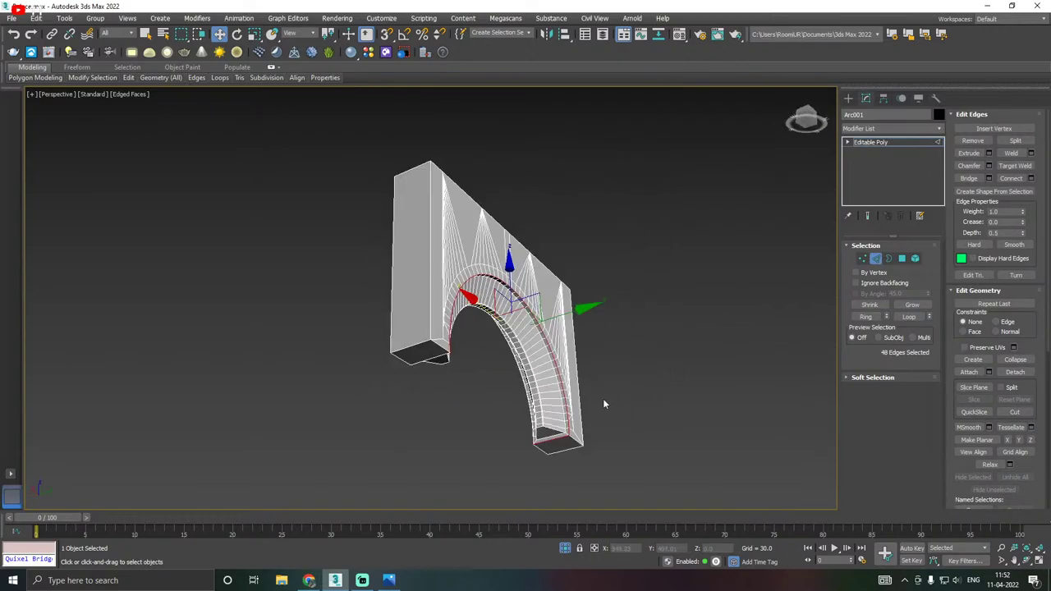
{"action": "scroll", "coordinate": [602, 403], "scroll_direction": "up", "scroll_amount": 8}
{"action": "left_click", "coordinate": [532, 479], "text": "alt"}
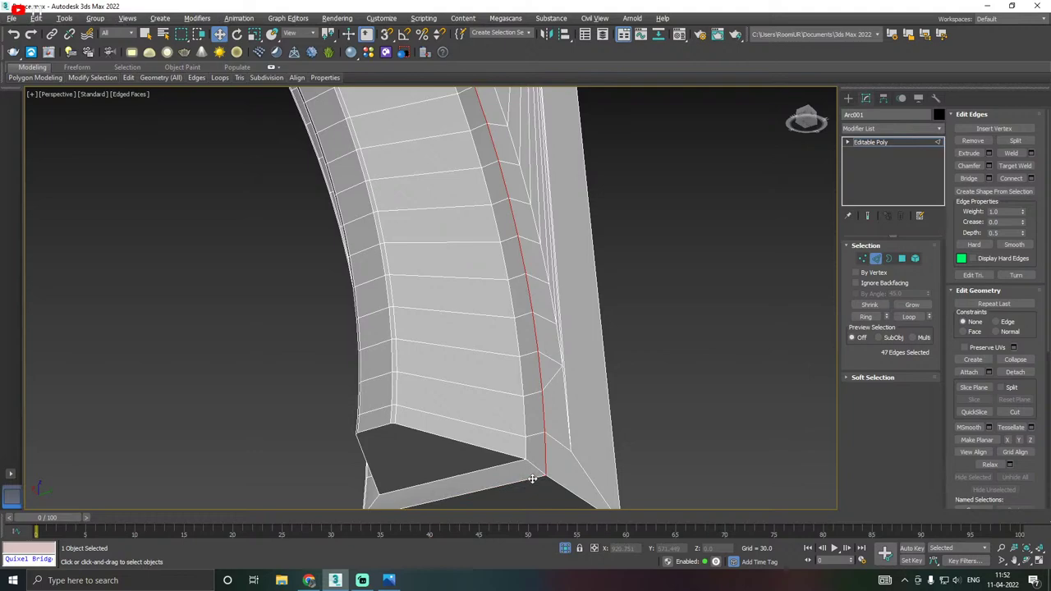
{"action": "left_click", "coordinate": [989, 166]}
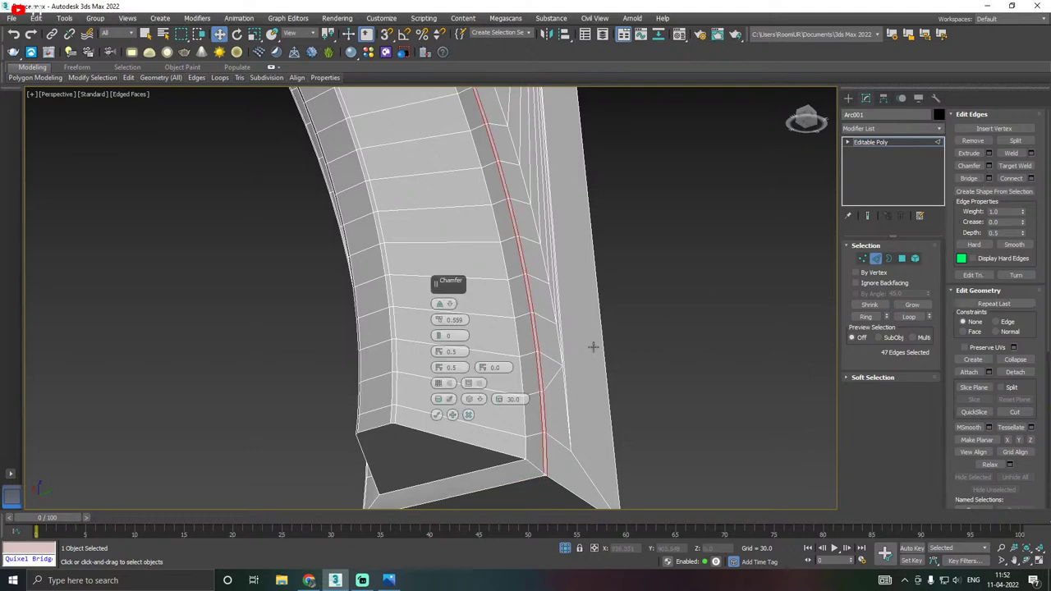
{"action": "left_click", "coordinate": [436, 414]}
Examine the chamfered border corner at the front of the arch foot from below.
{"action": "scroll", "coordinate": [551, 351], "scroll_direction": "down", "scroll_amount": 4}
{"action": "middle_click_drag", "start_coordinate": [554, 349], "coordinate": [633, 349], "text": "alt"}
{"action": "scroll", "coordinate": [633, 349], "scroll_direction": "down", "scroll_amount": 4}
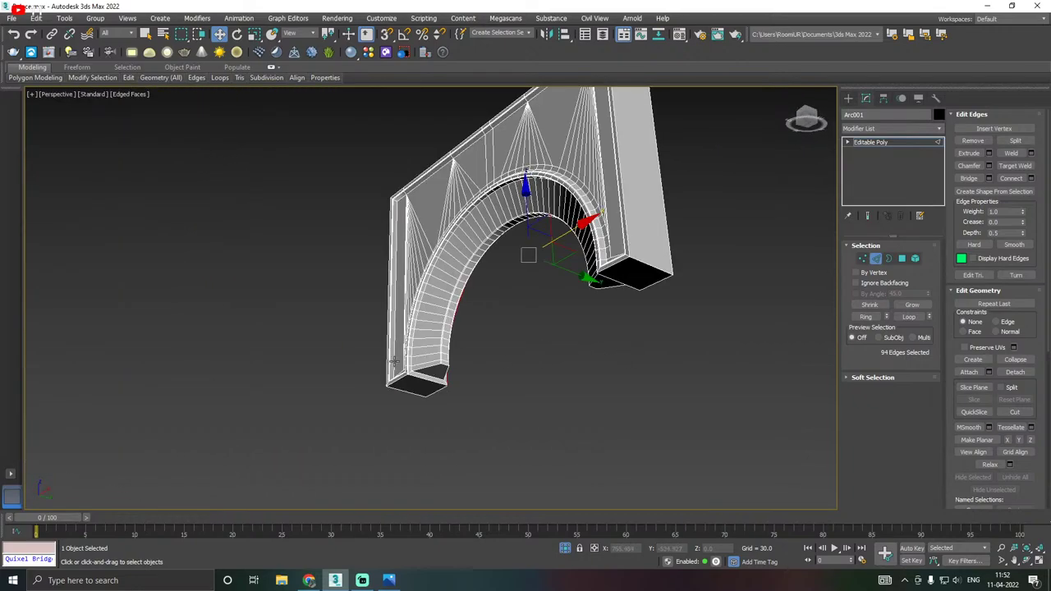
{"action": "scroll", "coordinate": [409, 361], "scroll_direction": "up", "scroll_amount": 6}
{"action": "scroll", "coordinate": [399, 367], "scroll_direction": "up", "scroll_amount": 5}
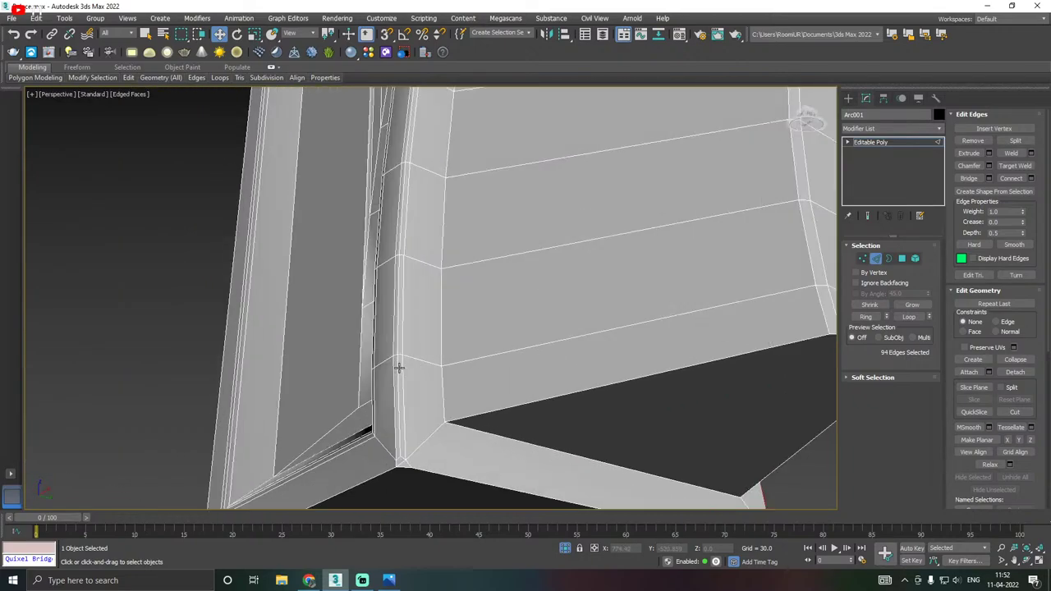
{"action": "middle_click_drag", "start_coordinate": [399, 368], "coordinate": [468, 345]}
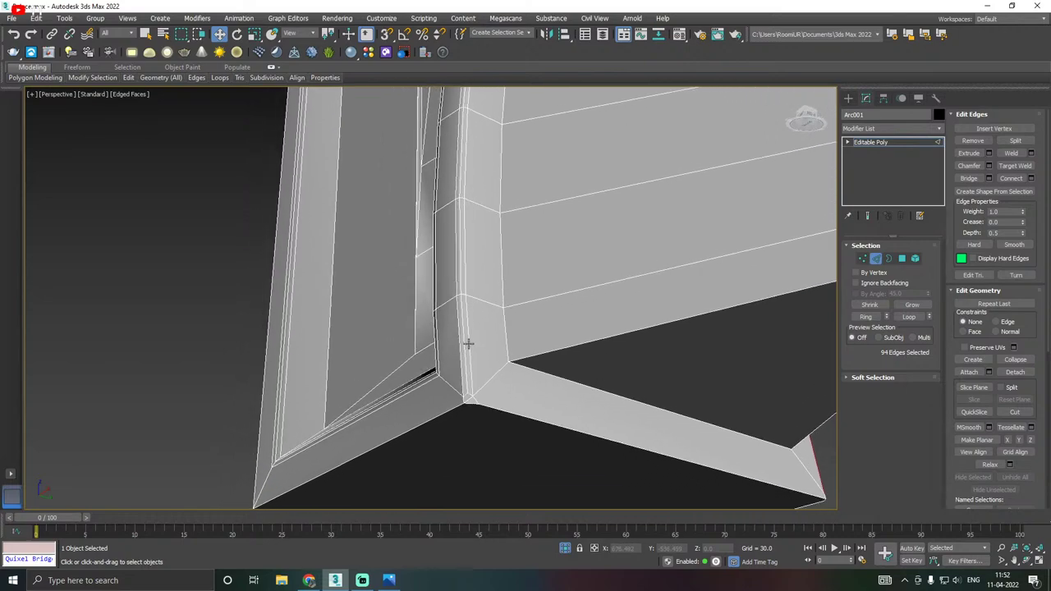
{"action": "scroll", "coordinate": [468, 344], "scroll_direction": "down", "scroll_amount": 6}
{"action": "scroll", "coordinate": [467, 344], "scroll_direction": "up", "scroll_amount": 10}
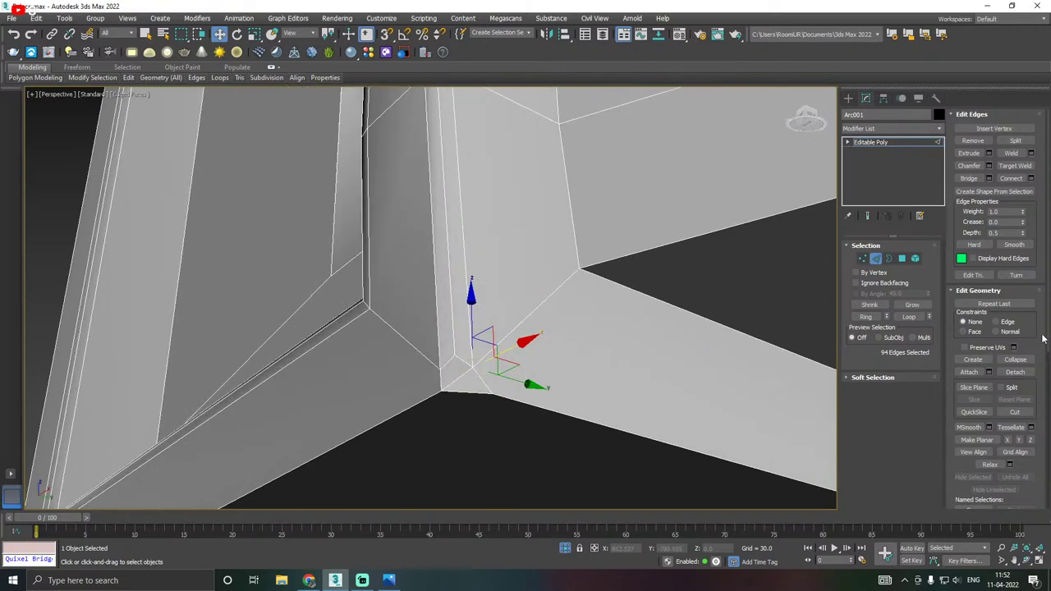
Target-weld the chamfer's stray vertices on the opening side of the front arch foot to the bottom edge's corner vertex.
{"action": "left_click", "coordinate": [862, 259]}
{"action": "scroll", "coordinate": [458, 375], "scroll_direction": "up", "scroll_amount": 2}
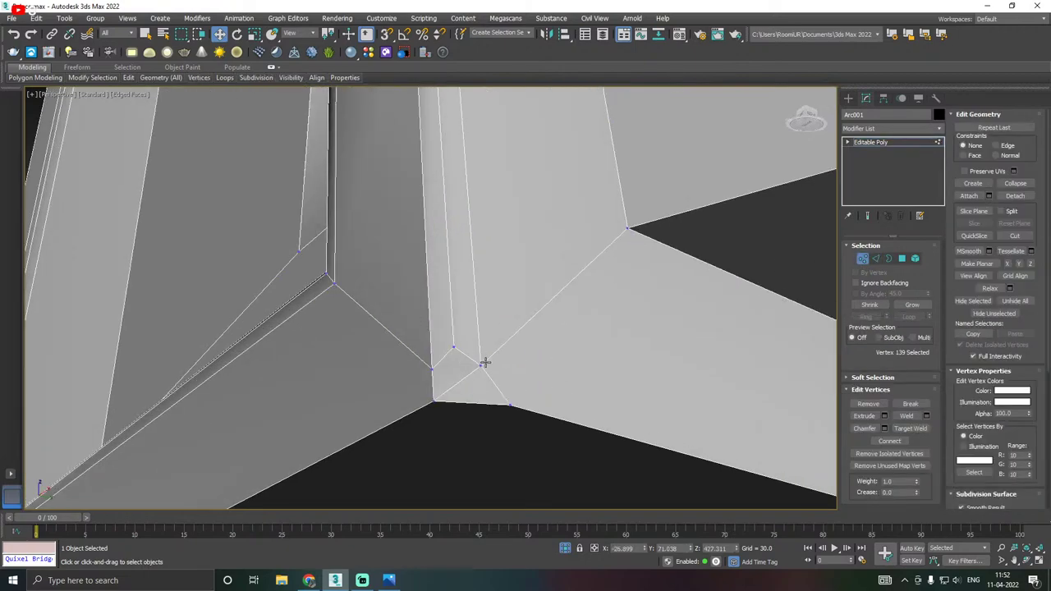
{"action": "left_click", "coordinate": [483, 363]}
{"action": "middle_click_drag", "start_coordinate": [482, 363], "coordinate": [535, 424], "text": "alt"}
{"action": "right_click", "coordinate": [496, 399]}
{"action": "left_click", "coordinate": [472, 469]}
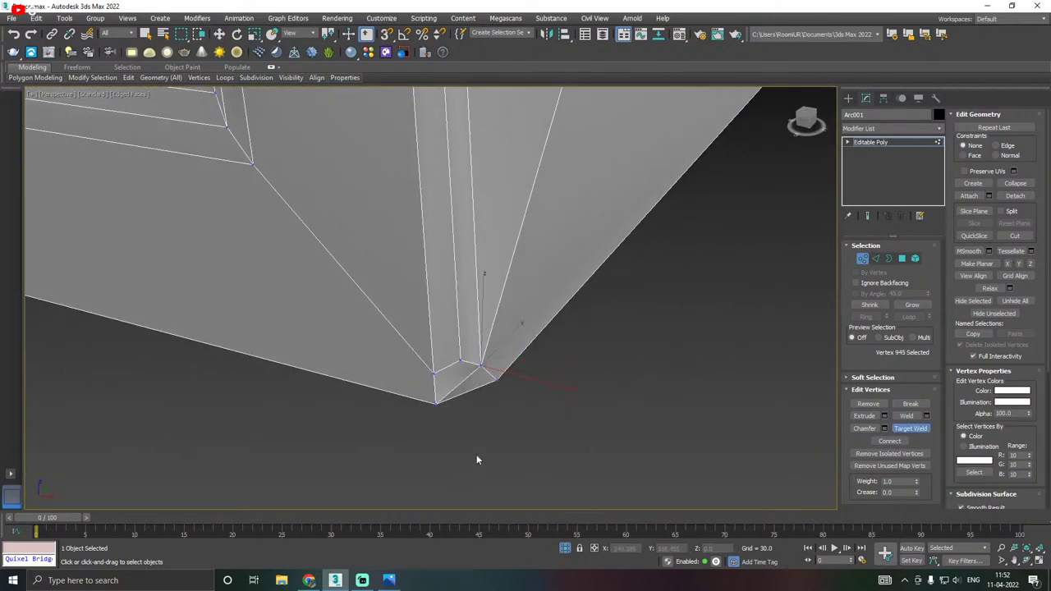
{"action": "middle_click_drag", "start_coordinate": [477, 460], "coordinate": [467, 438], "text": "alt"}
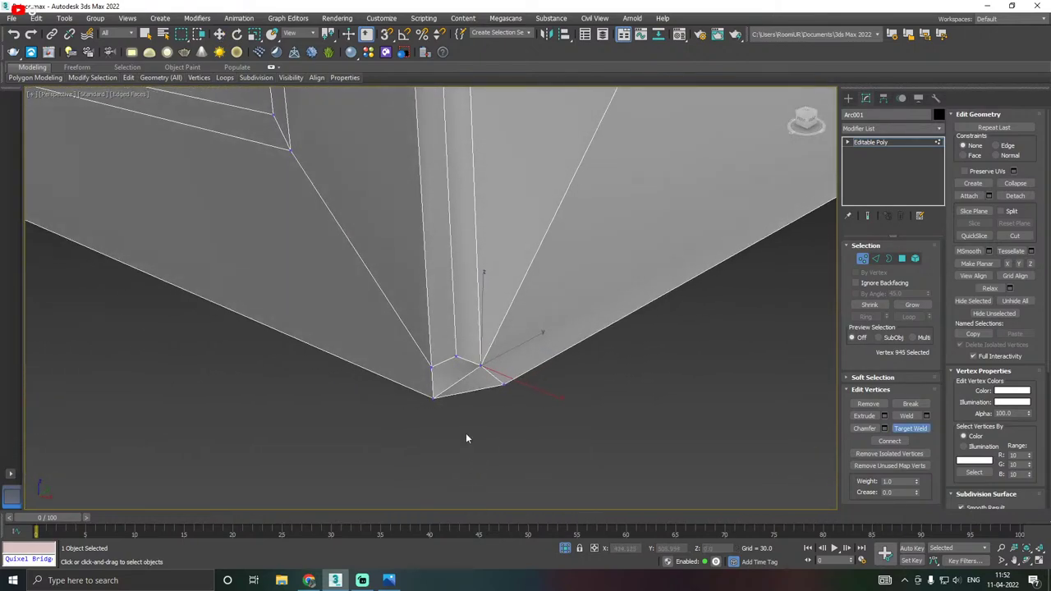
{"action": "left_click", "coordinate": [503, 386]}
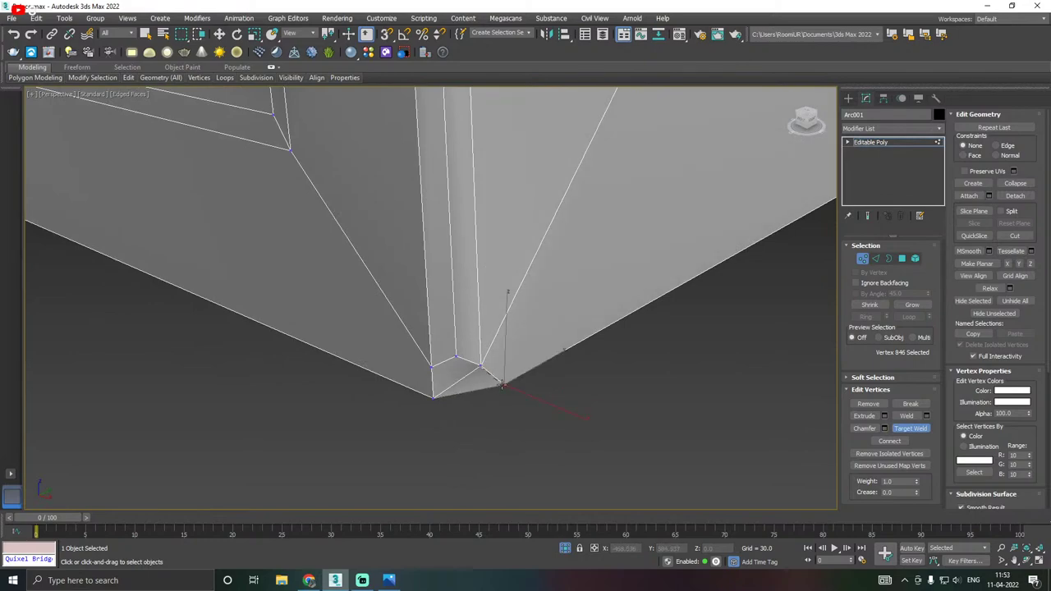
{"action": "left_click", "coordinate": [503, 384]}
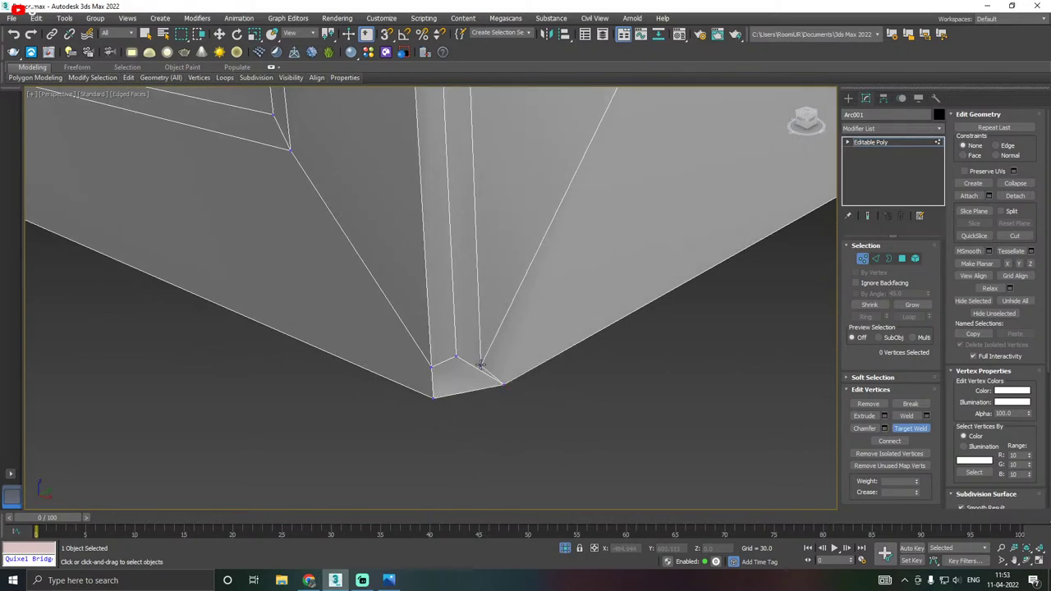
{"action": "left_click", "coordinate": [481, 362]}
{"action": "left_click", "coordinate": [503, 383]}
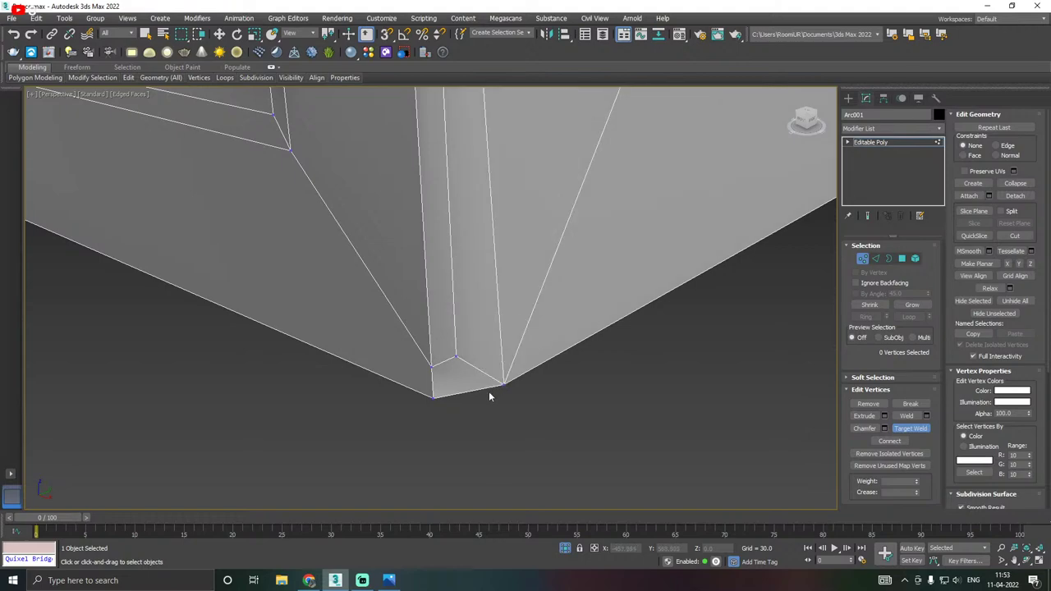
{"action": "right_click", "coordinate": [489, 397]}
Separate the overlapping chamfer vertices above the arch foot's bottom corner by moving one down, and target-weld it to the other.
{"action": "right_click", "coordinate": [439, 364]}
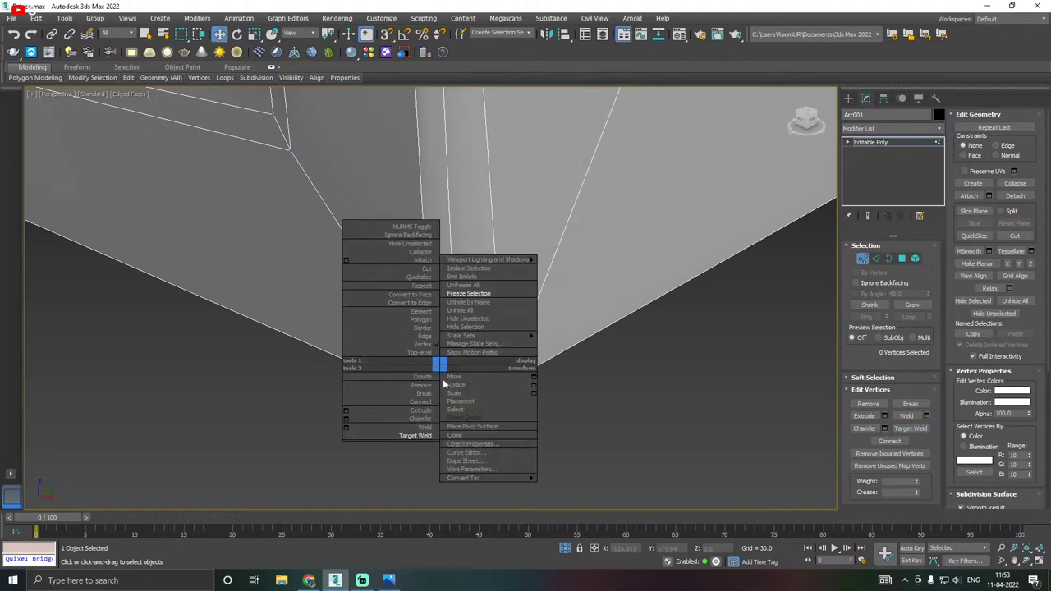
{"action": "left_click", "coordinate": [423, 435]}
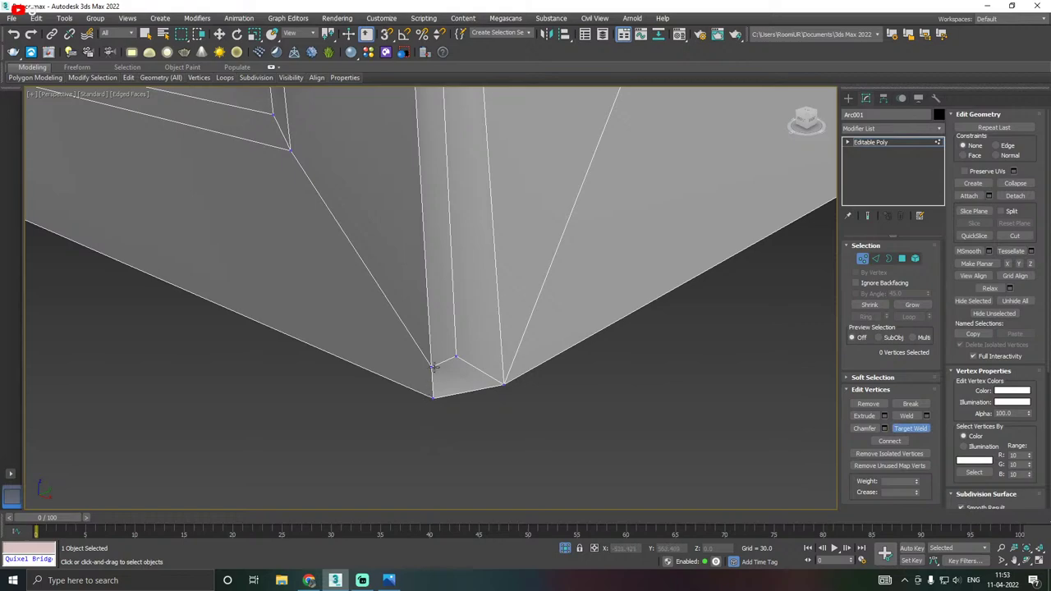
{"action": "right_click", "coordinate": [434, 399]}
{"action": "left_click", "coordinate": [432, 368]}
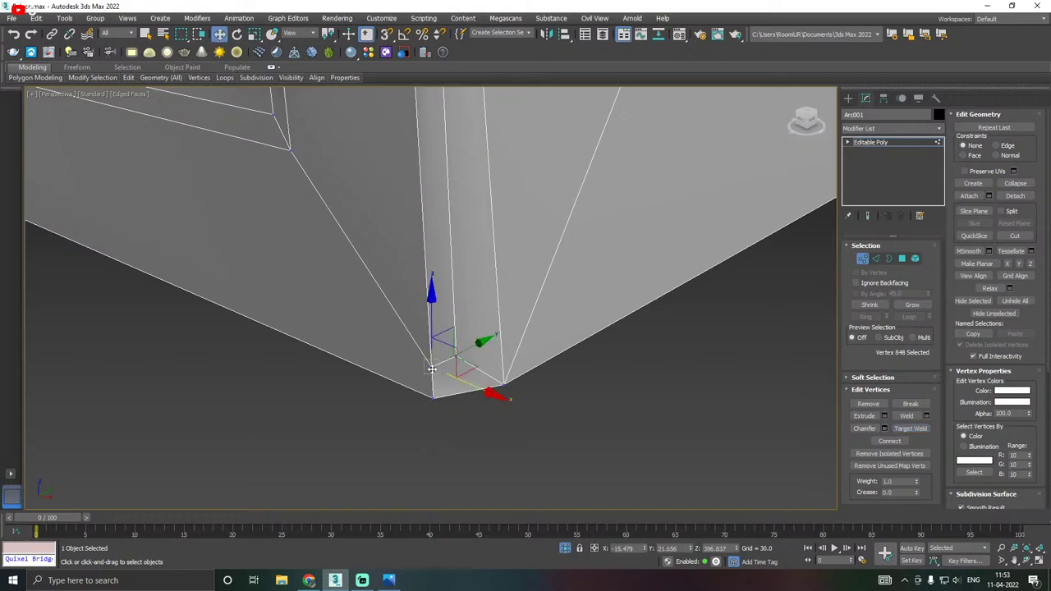
{"action": "left_click_drag", "start_coordinate": [432, 317], "coordinate": [435, 335]}
{"action": "right_click", "coordinate": [434, 336]}
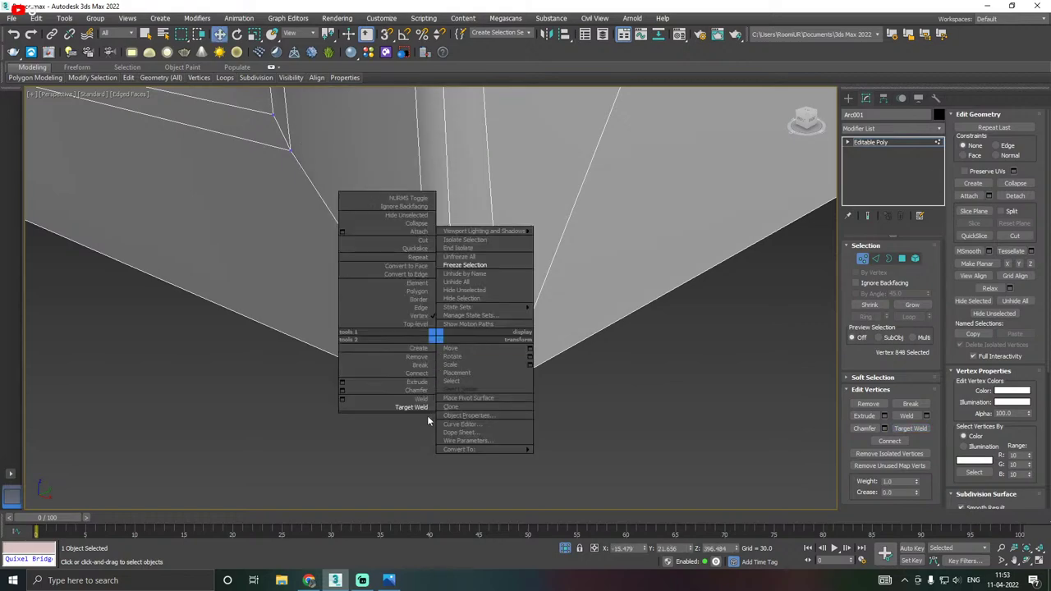
{"action": "left_click", "coordinate": [424, 414]}
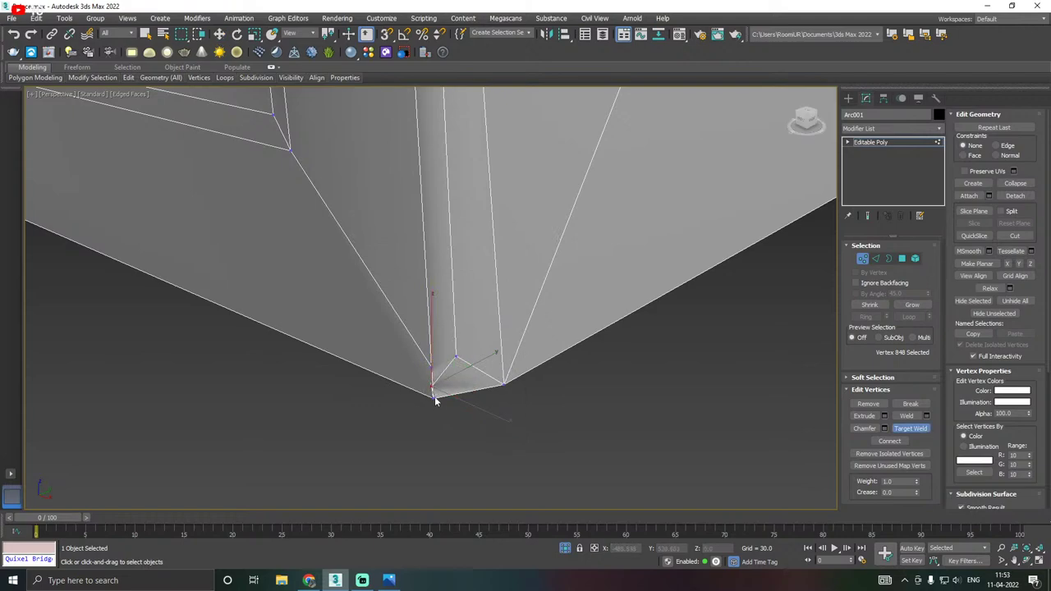
{"action": "left_click", "coordinate": [432, 367]}
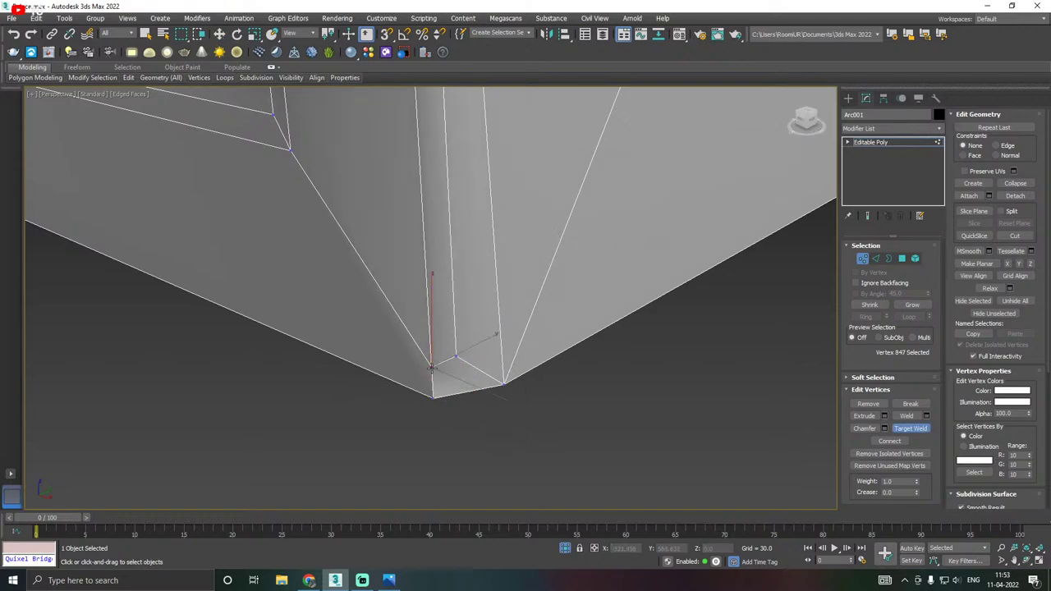
Target-weld the merged vertex just above the arch foot's bottom corner to the corner vertex on the bottom edge.
{"action": "right_click", "coordinate": [434, 403]}
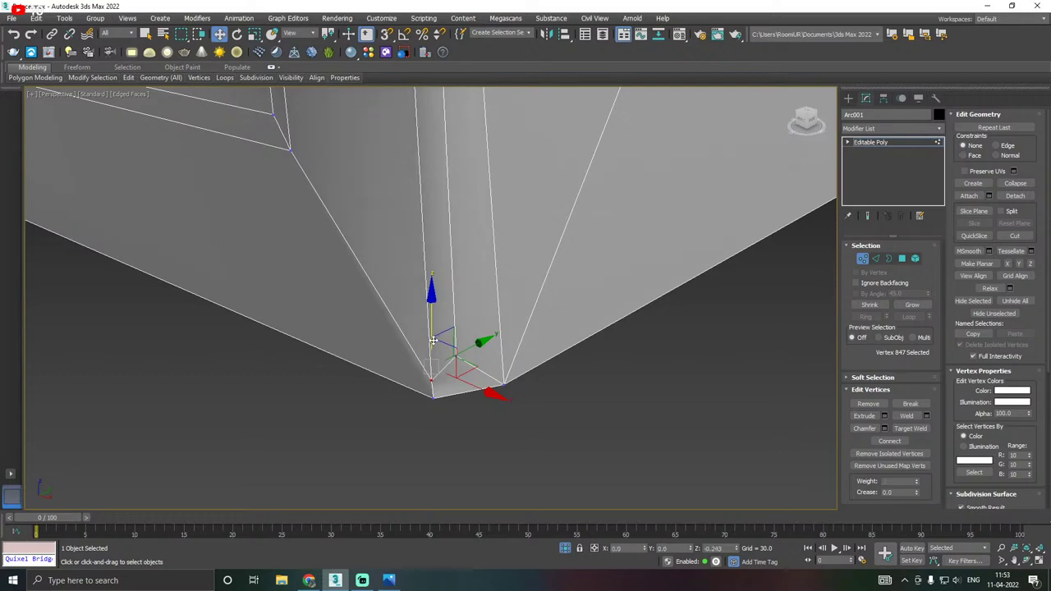
{"action": "middle_click_drag", "start_coordinate": [462, 391], "coordinate": [498, 391], "text": "alt"}
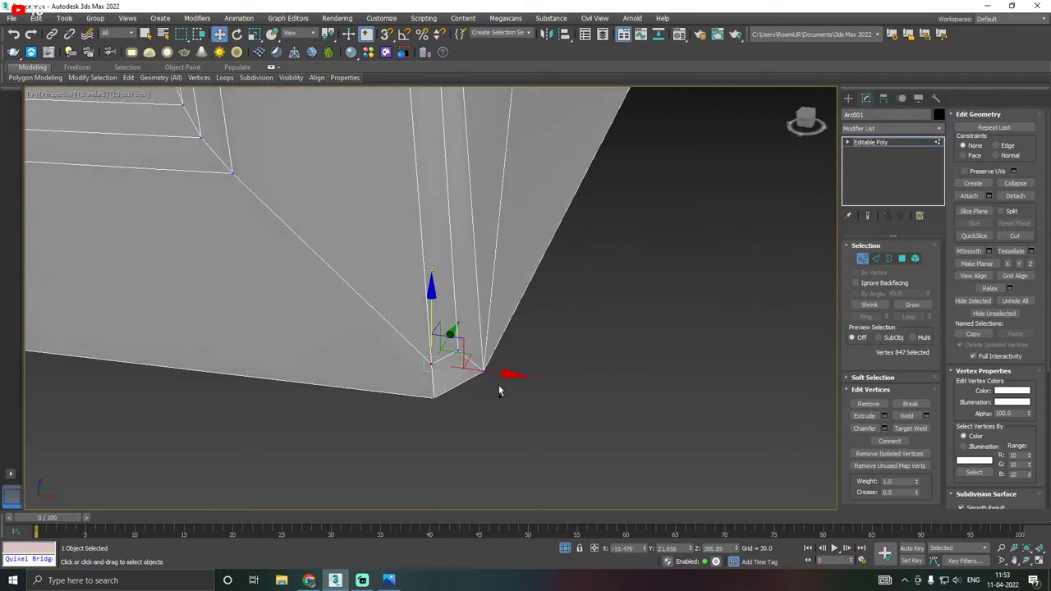
{"action": "left_click", "coordinate": [431, 402]}
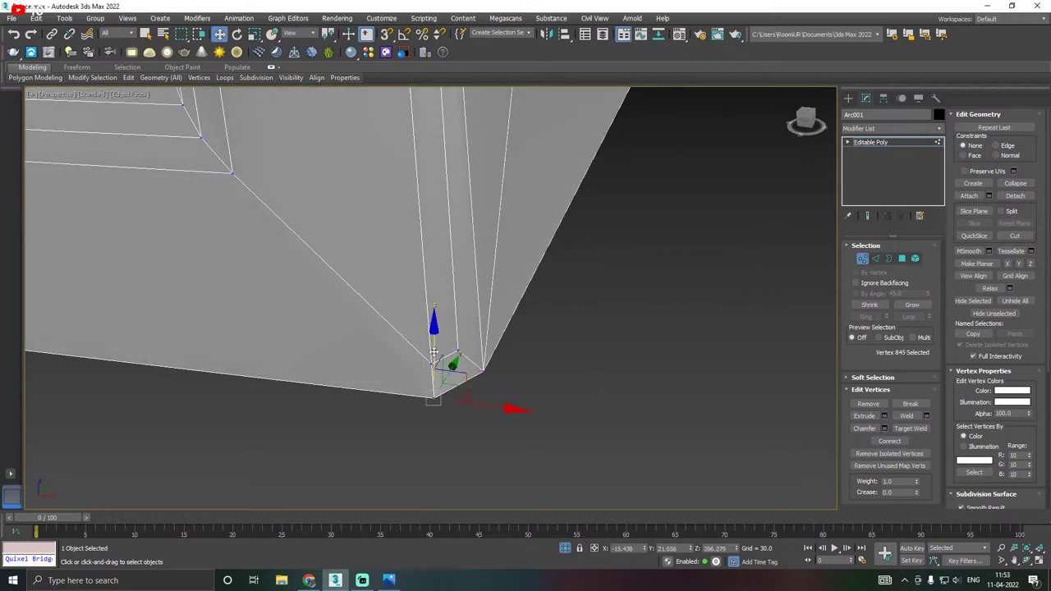
{"action": "left_click_drag", "start_coordinate": [433, 345], "coordinate": [433, 338]}
{"action": "middle_click_drag", "start_coordinate": [444, 370], "coordinate": [418, 355], "text": "alt"}
{"action": "right_click", "coordinate": [417, 357]}
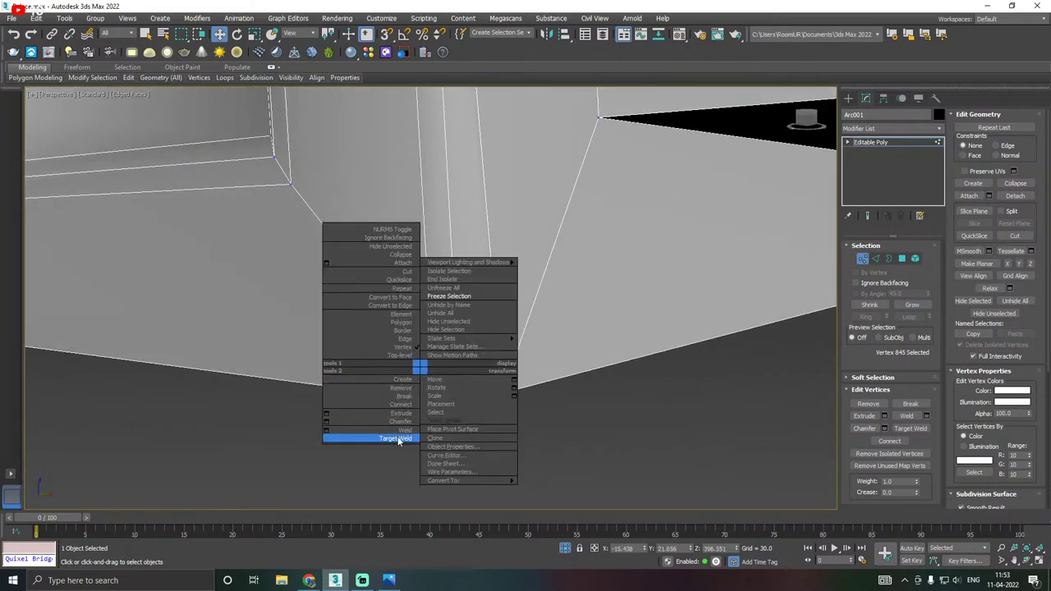
{"action": "left_click", "coordinate": [401, 436]}
{"action": "left_click", "coordinate": [434, 399]}
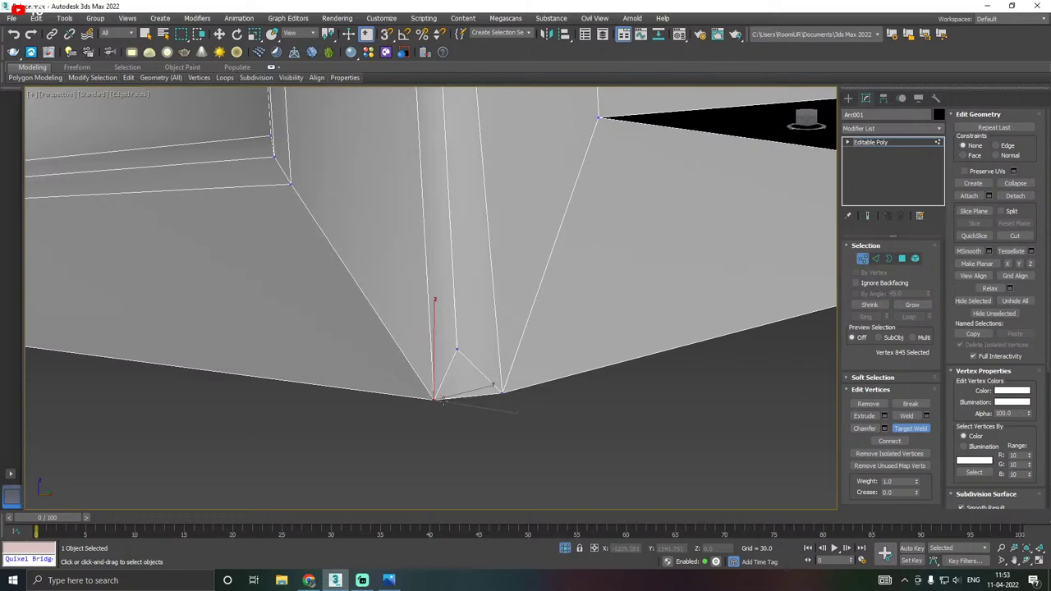
Lower the middle chamfer vertex at the arch foot along Z until it sits close to the bottom edge.
{"action": "key", "text": "w"}
{"action": "left_click", "coordinate": [458, 351]}
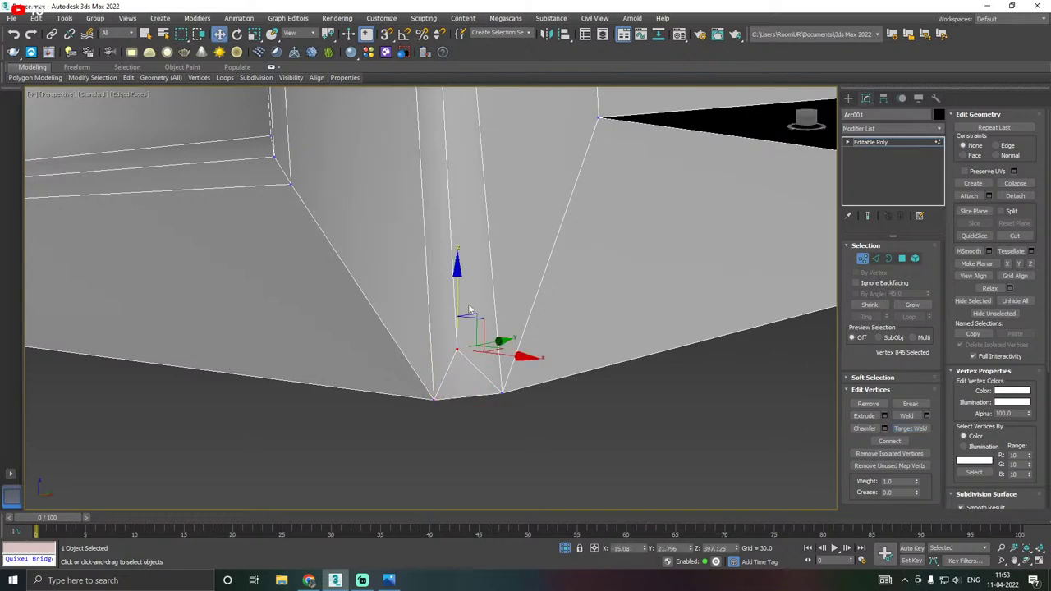
{"action": "left_click_drag", "start_coordinate": [465, 304], "coordinate": [475, 333]}
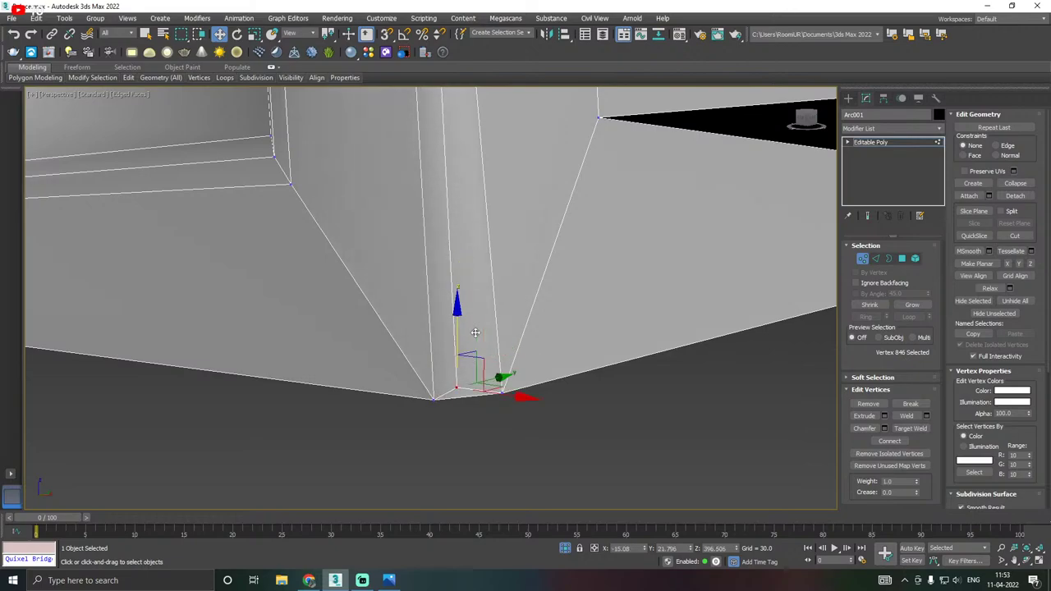
{"action": "middle_click_drag", "start_coordinate": [482, 339], "coordinate": [459, 374], "text": "alt"}
{"action": "scroll", "coordinate": [413, 359], "scroll_direction": "down", "scroll_amount": 3}
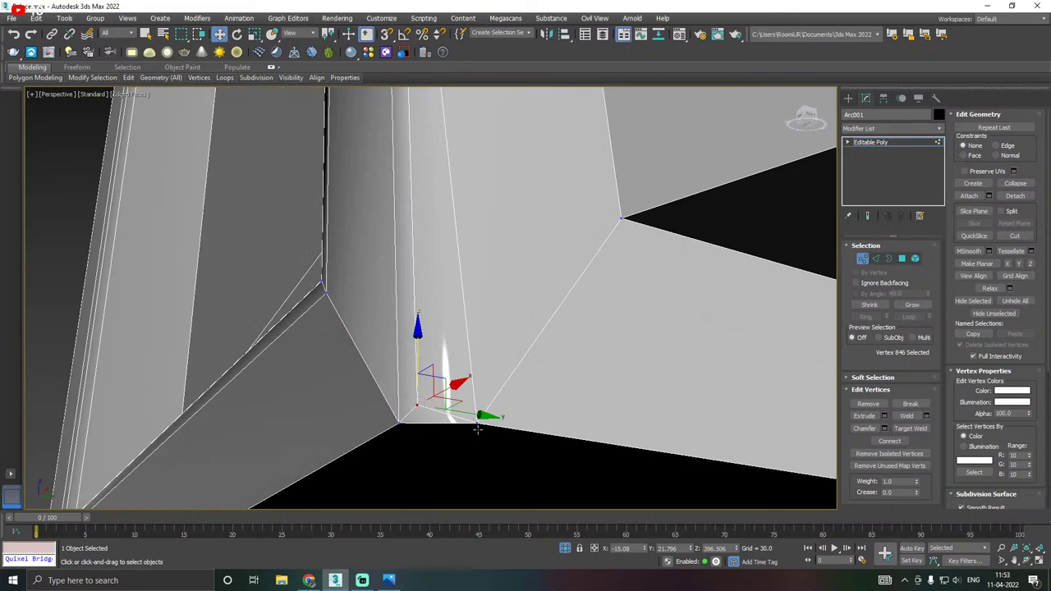
Shift the foot's outer corner vertex along Y towards the middle chamfer vertex.
{"action": "left_click", "coordinate": [478, 427]}
{"action": "left_click_drag", "start_coordinate": [523, 432], "coordinate": [498, 427]}
{"action": "middle_click_drag", "start_coordinate": [438, 417], "coordinate": [445, 392], "text": "alt"}
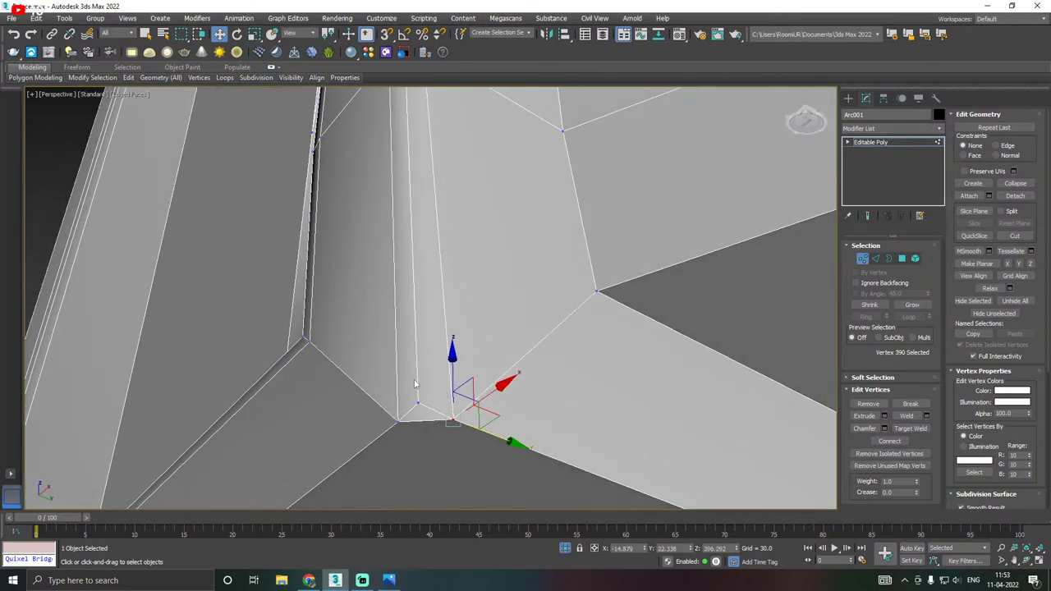
Cut a new edge from the middle chamfer vertex straight down to the foot's bottom edge.
{"action": "left_click", "coordinate": [418, 403]}
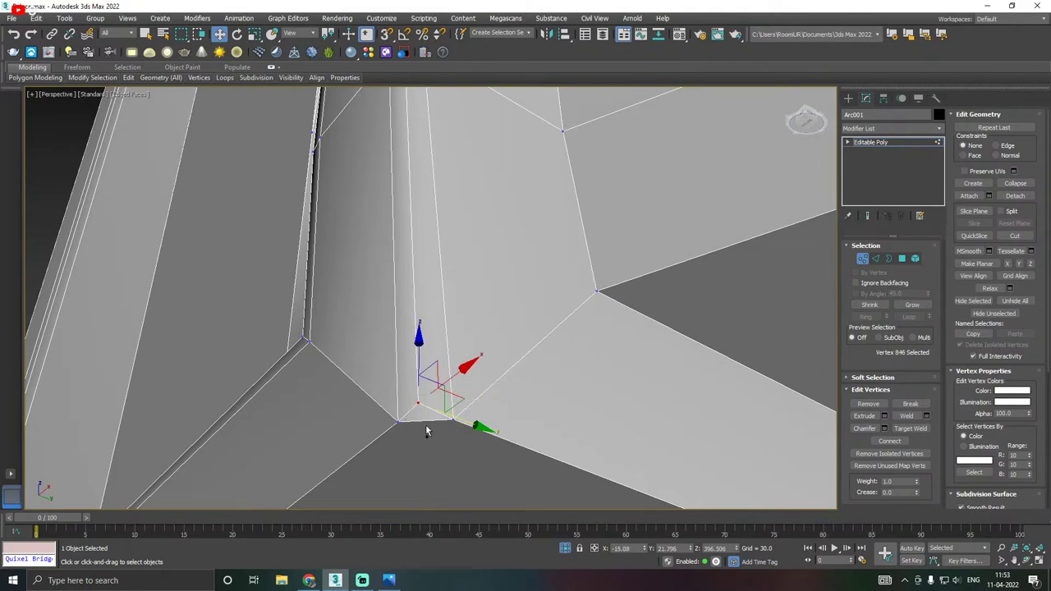
{"action": "right_click", "coordinate": [419, 420]}
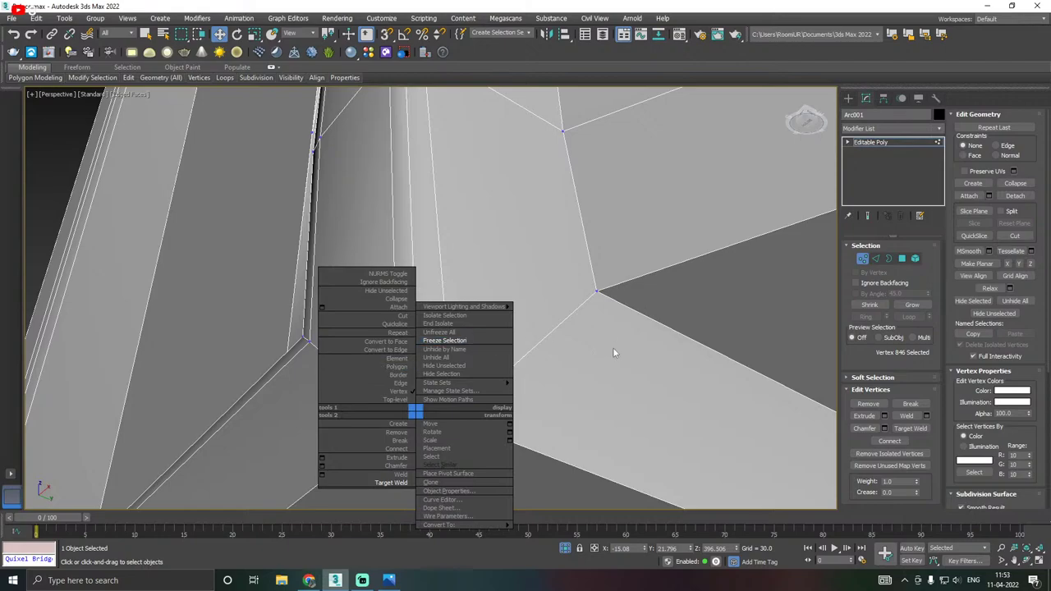
{"action": "left_click", "coordinate": [422, 410]}
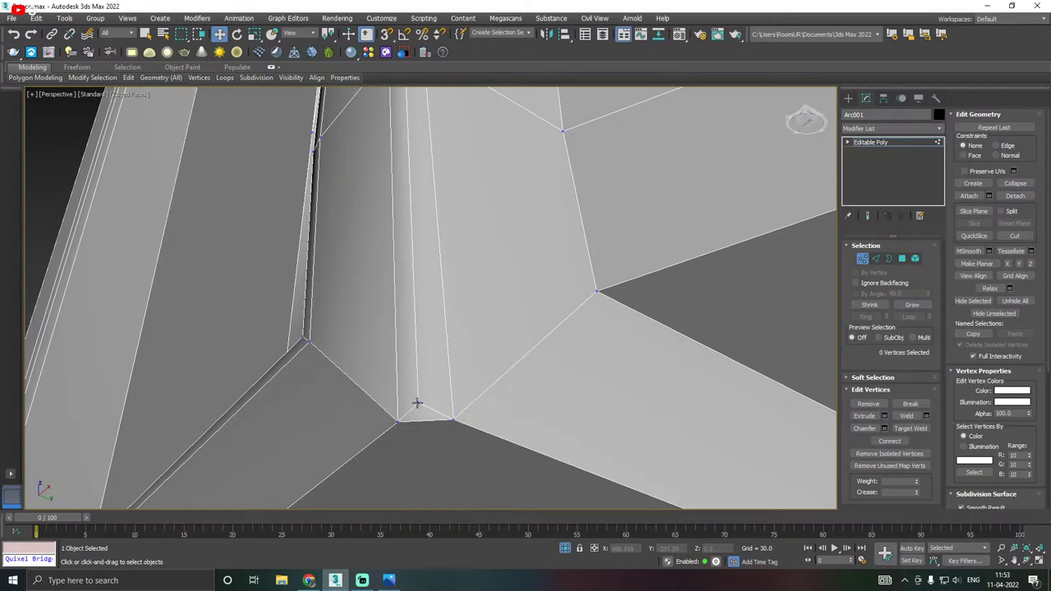
{"action": "left_click", "coordinate": [417, 403]}
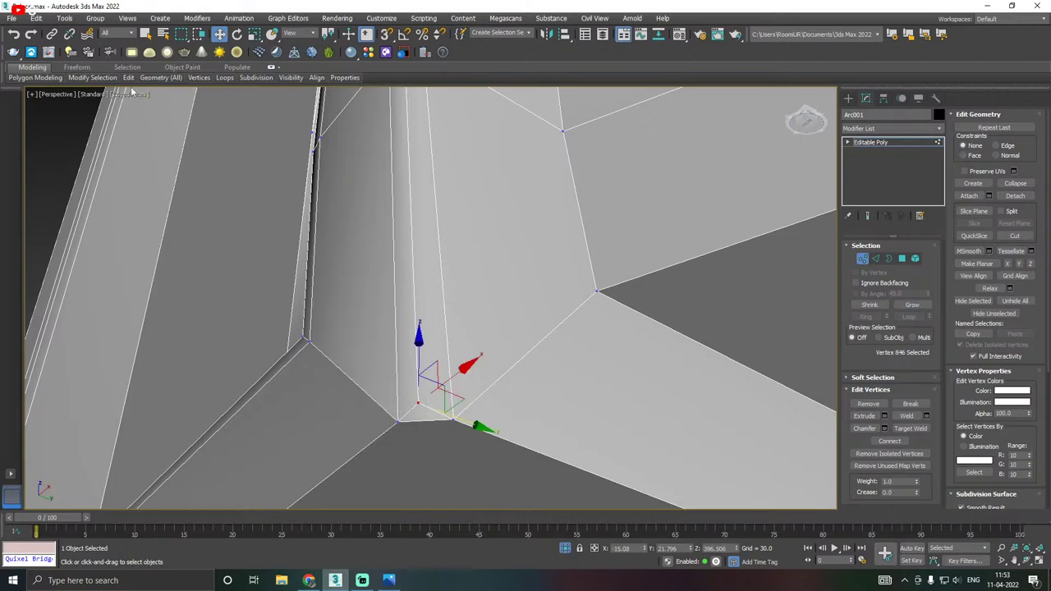
{"action": "mouse_move", "coordinate": [128, 78]}
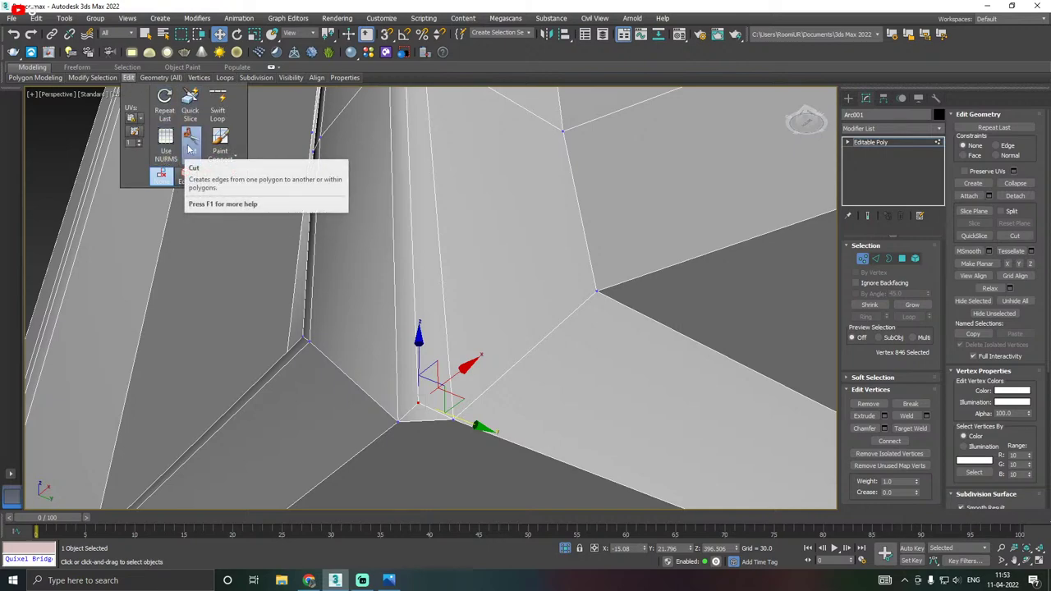
{"action": "left_click", "coordinate": [190, 147]}
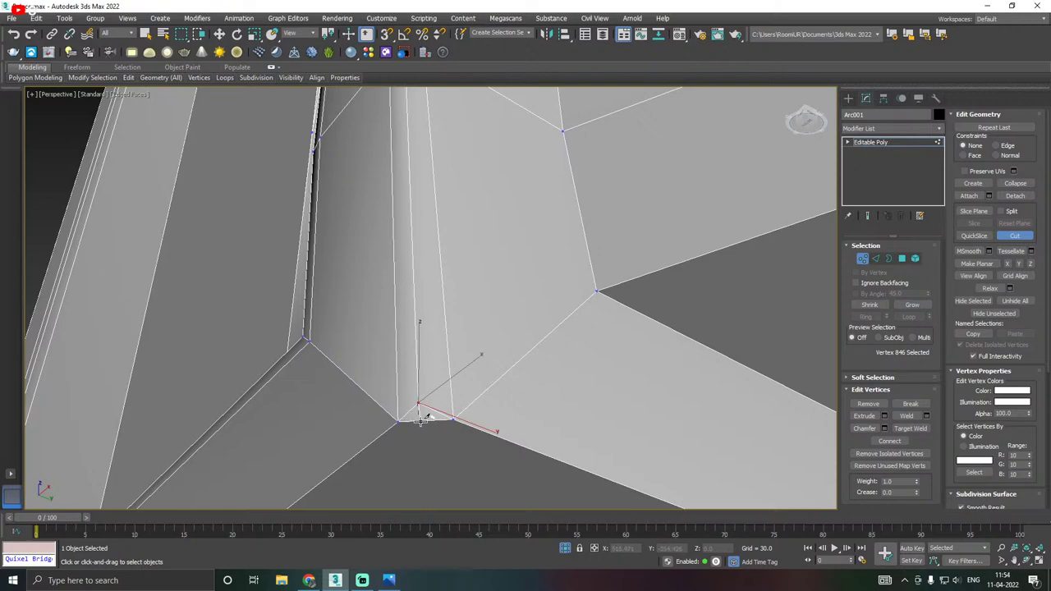
{"action": "key", "text": "w"}
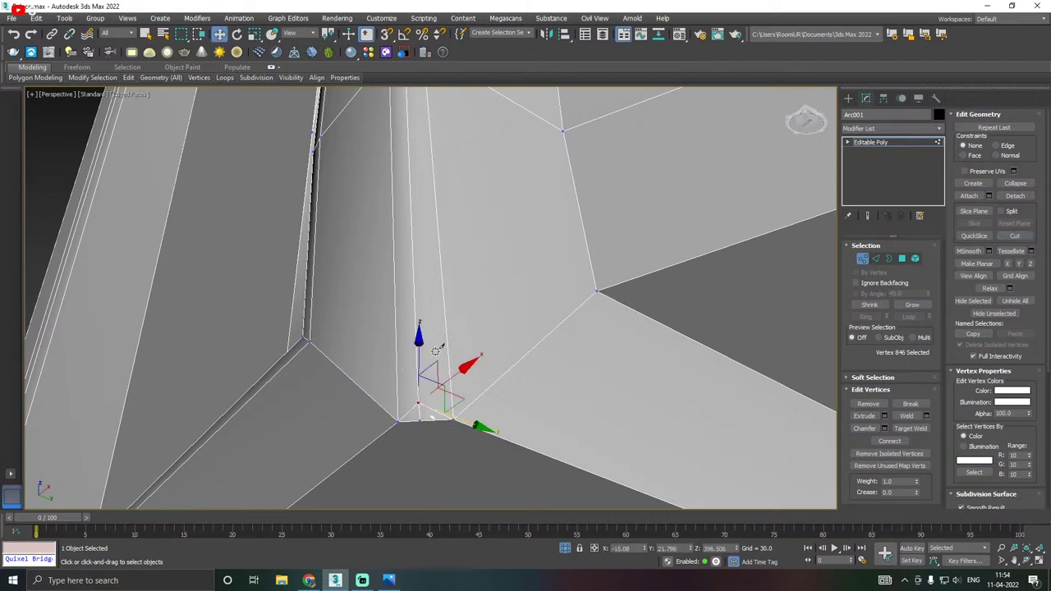
Target-weld the middle chamfer vertex to the newly cut vertex on the foot's bottom edge.
{"action": "right_click", "coordinate": [443, 311]}
{"action": "left_click", "coordinate": [417, 377]}
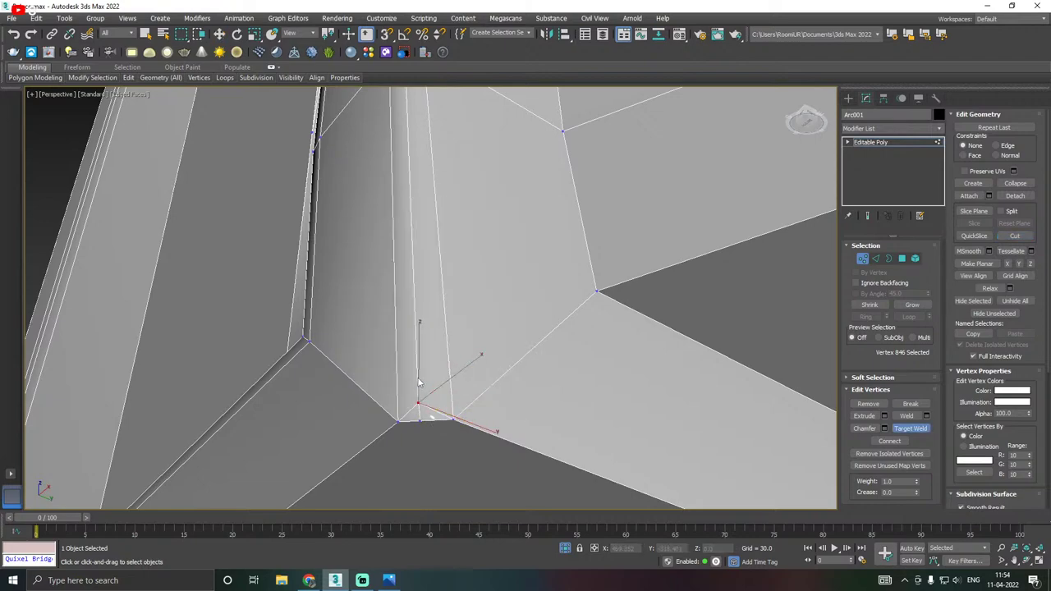
{"action": "left_click", "coordinate": [420, 420]}
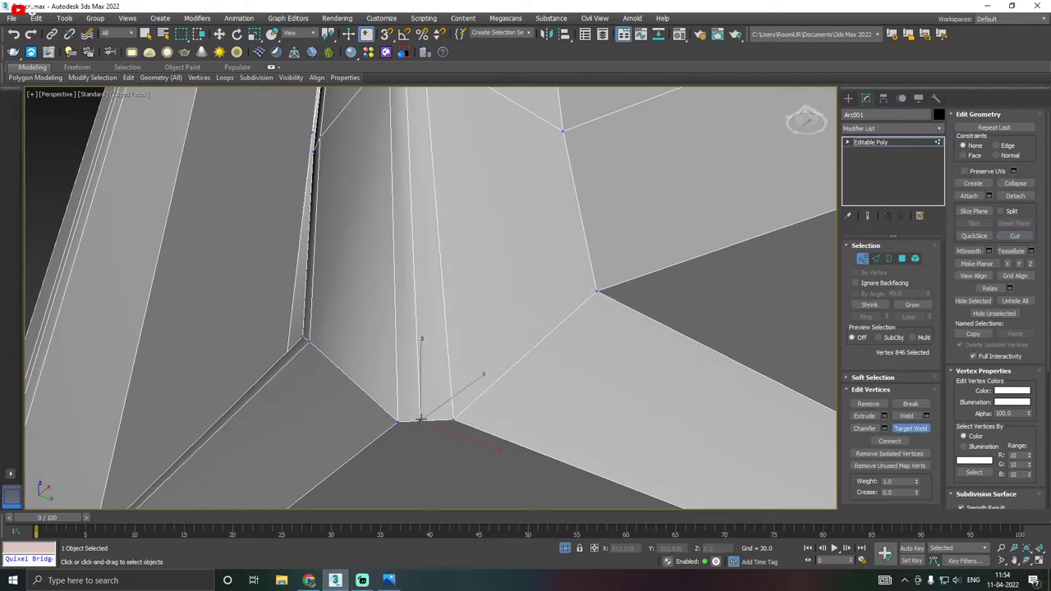
{"action": "key", "text": "w"}
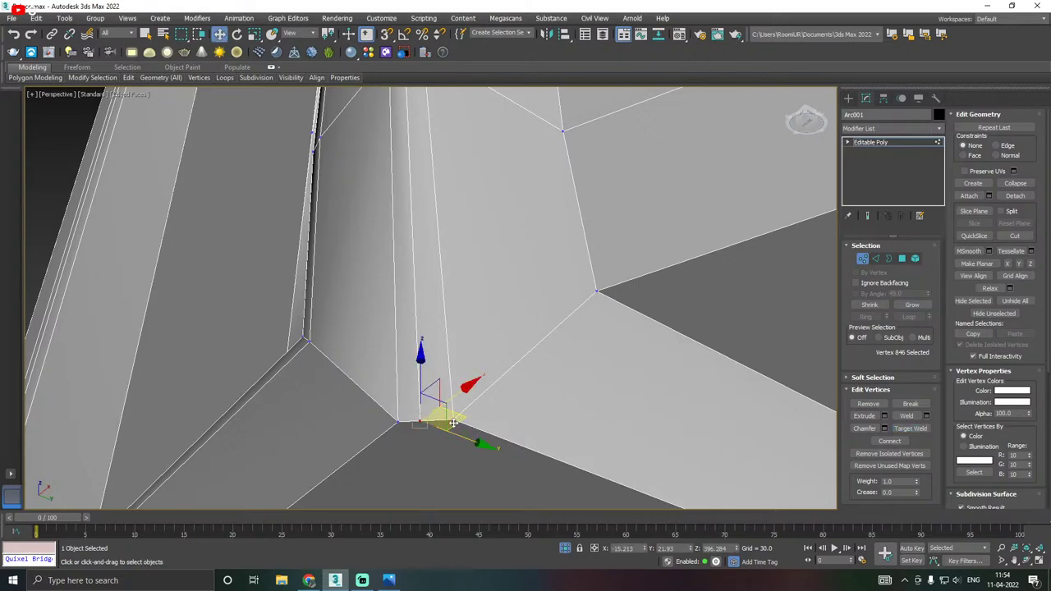
Try to shift the foot's outer corner vertex further along Y towards the chamfer.
{"action": "left_click", "coordinate": [454, 420]}
{"action": "middle_click_drag", "start_coordinate": [454, 420], "coordinate": [500, 454], "text": "alt"}
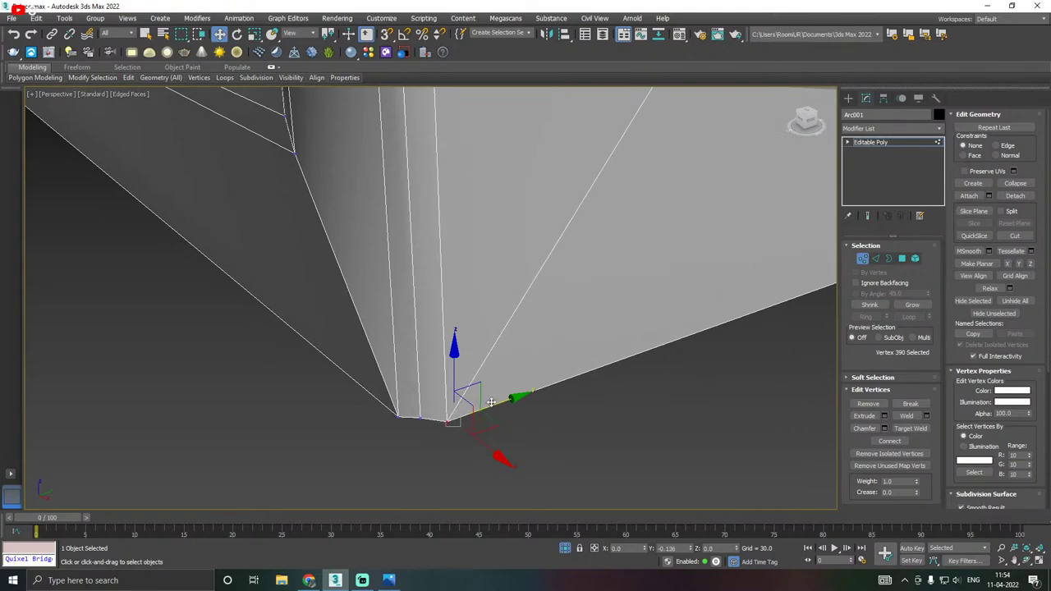
{"action": "middle_click_drag", "start_coordinate": [490, 407], "coordinate": [503, 431], "text": "alt"}
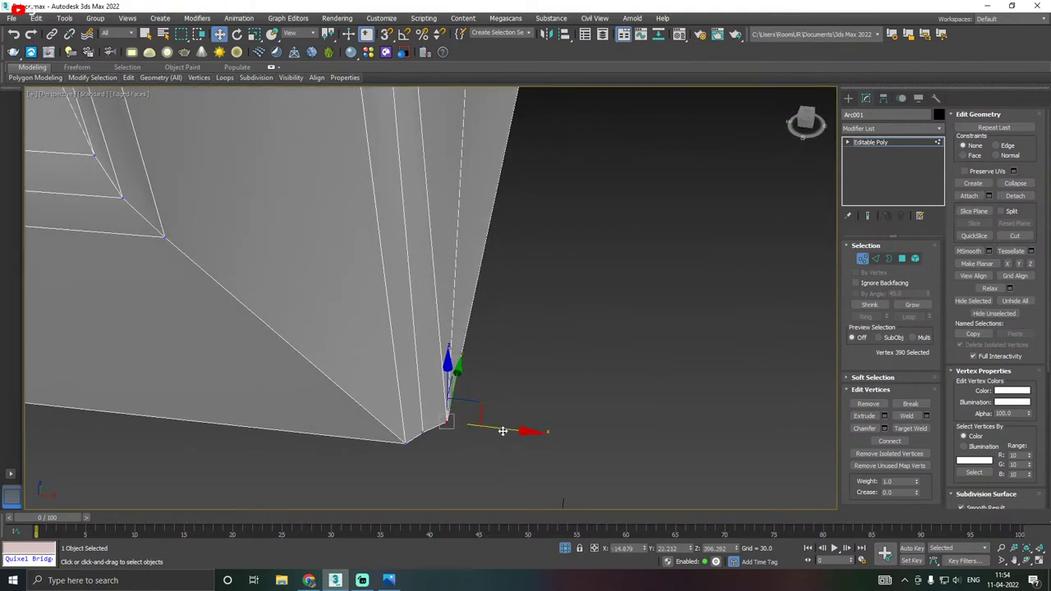
{"action": "middle_click_drag", "start_coordinate": [493, 427], "coordinate": [481, 429], "text": "alt"}
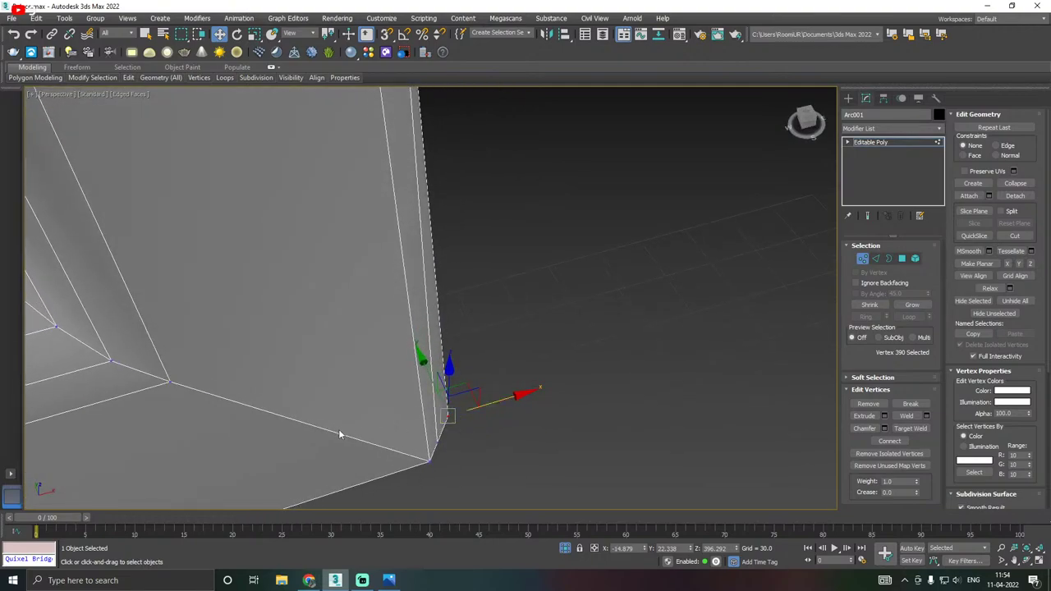
Leave vertex level on the arch and save the scene file.
{"action": "scroll", "coordinate": [337, 429], "scroll_direction": "down", "scroll_amount": 10}
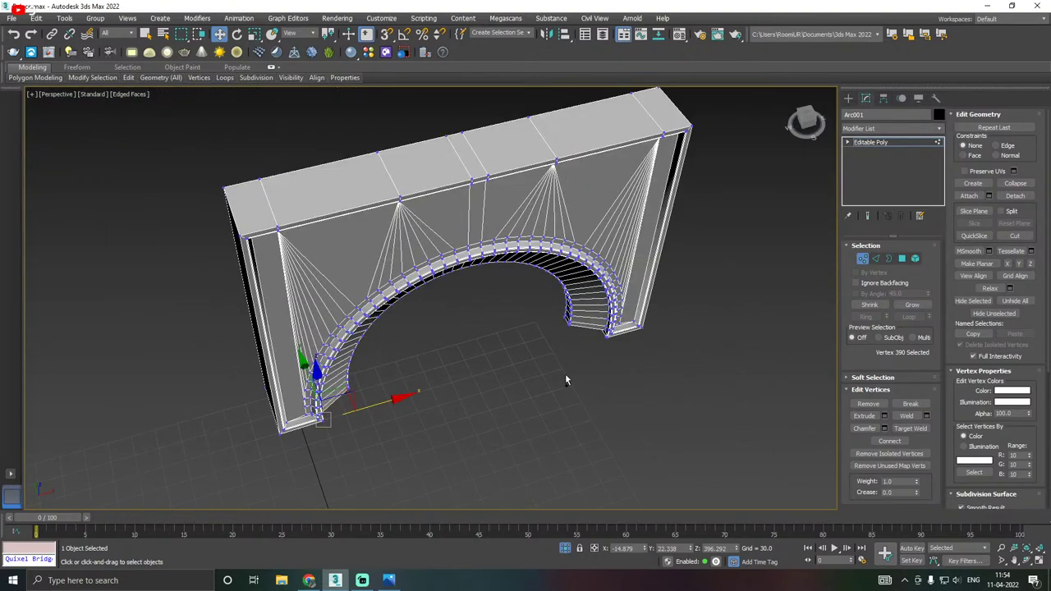
{"action": "middle_click_drag", "start_coordinate": [565, 380], "coordinate": [628, 354], "text": "alt"}
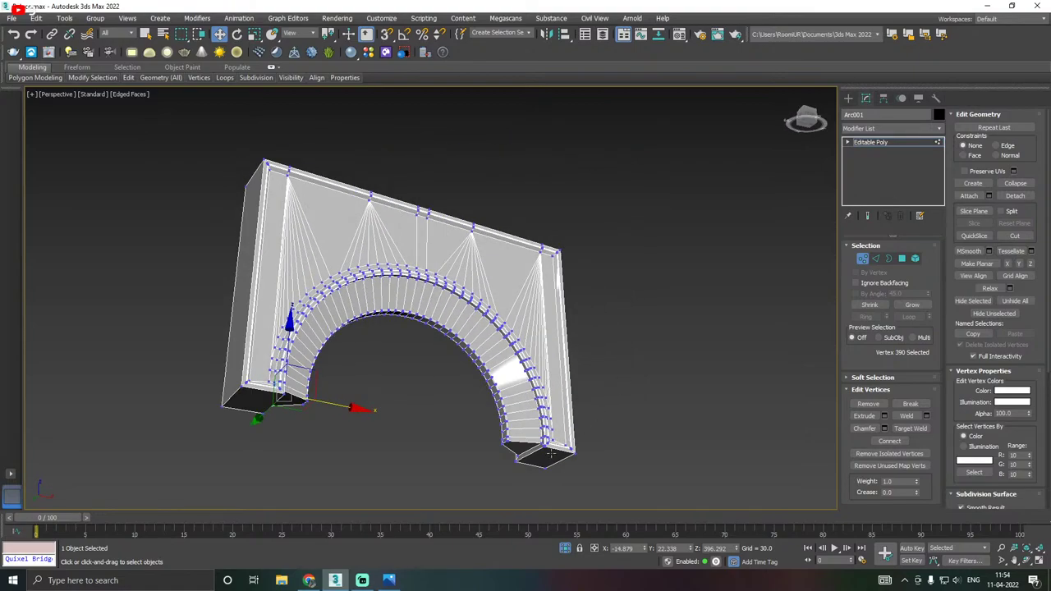
{"action": "scroll", "coordinate": [550, 453], "scroll_direction": "up", "scroll_amount": 10}
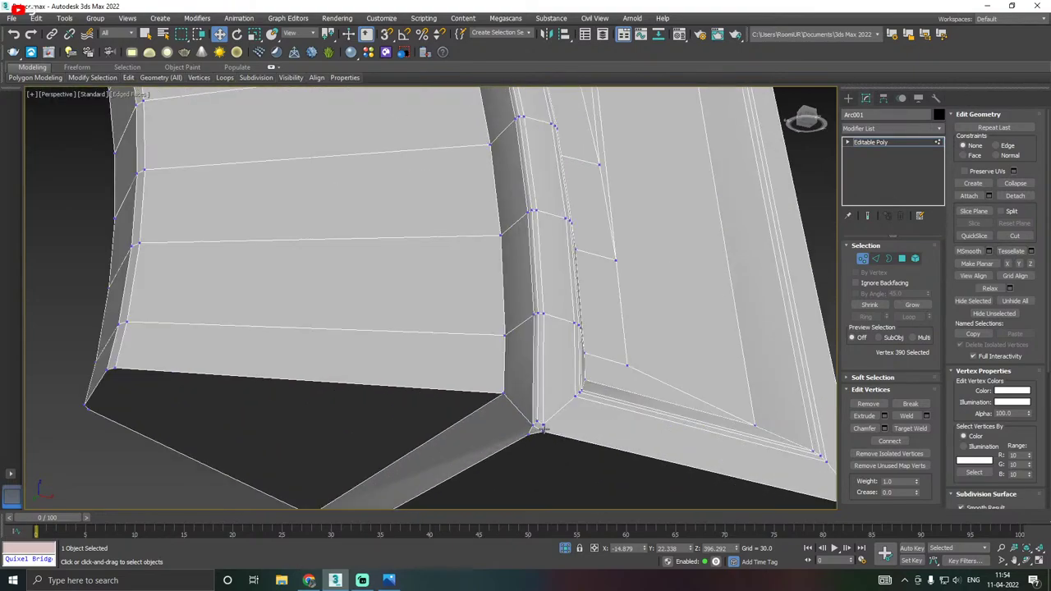
{"action": "scroll", "coordinate": [563, 431], "scroll_direction": "down", "scroll_amount": 10}
{"action": "middle_click_drag", "start_coordinate": [567, 423], "coordinate": [533, 435], "text": "alt"}
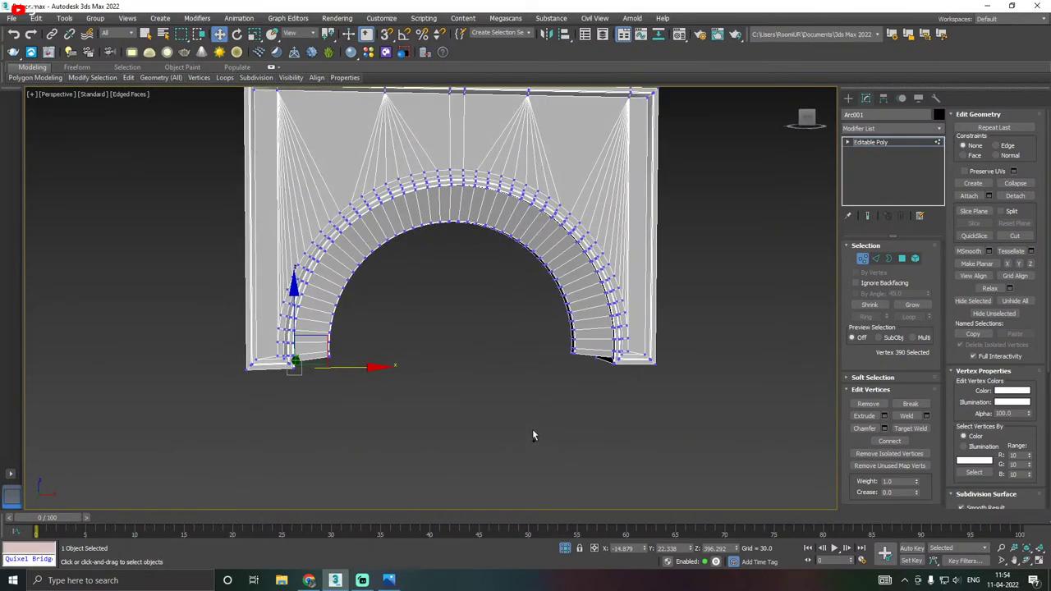
{"action": "left_click", "coordinate": [890, 144]}
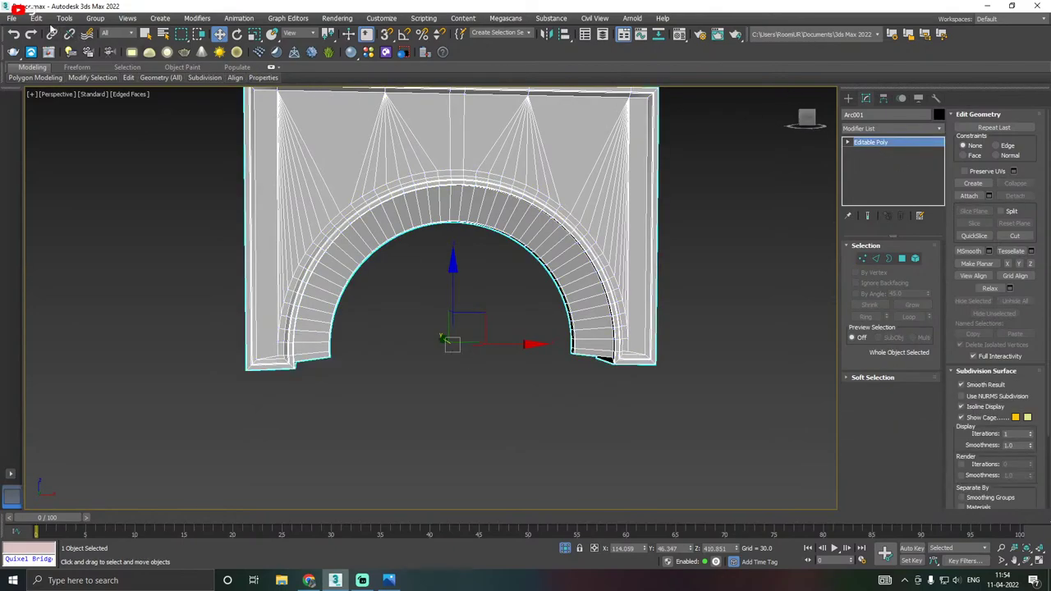
{"action": "left_click", "coordinate": [11, 18]}
{"action": "left_click", "coordinate": [33, 101]}
Add a Symmetry modifier to the arch with Y as the mirror axis.
{"action": "left_click", "coordinate": [940, 129]}
{"action": "left_click_drag", "start_coordinate": [941, 163], "coordinate": [936, 443]}
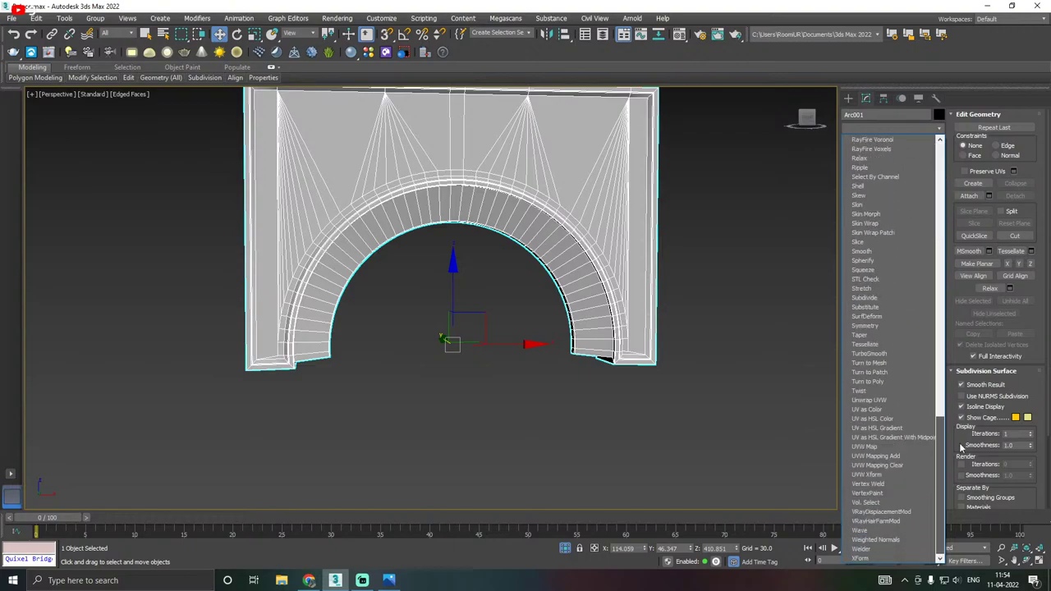
{"action": "left_click", "coordinate": [880, 325]}
{"action": "scroll", "coordinate": [617, 361], "scroll_direction": "up", "scroll_amount": 5}
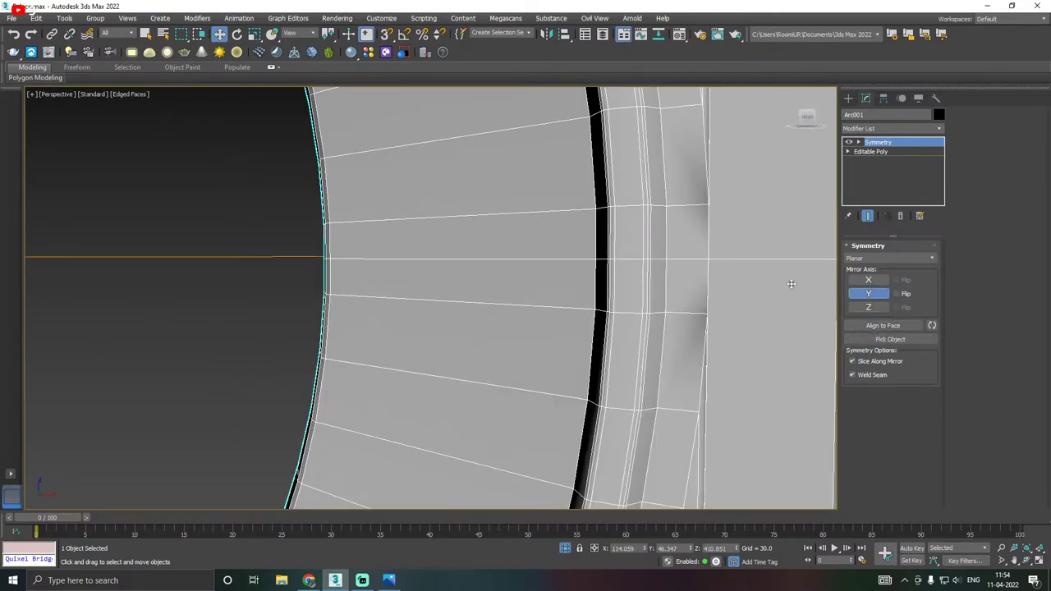
Change the Symmetry modifier's mirror axis to X and enable Flip so the corrected foot is mirrored across the arch.
{"action": "scroll", "coordinate": [575, 317], "scroll_direction": "down", "scroll_amount": 6}
{"action": "middle_click_drag", "start_coordinate": [538, 282], "coordinate": [622, 324], "text": "alt"}
{"action": "left_click", "coordinate": [868, 280]}
{"action": "scroll", "coordinate": [622, 325], "scroll_direction": "up", "scroll_amount": 6}
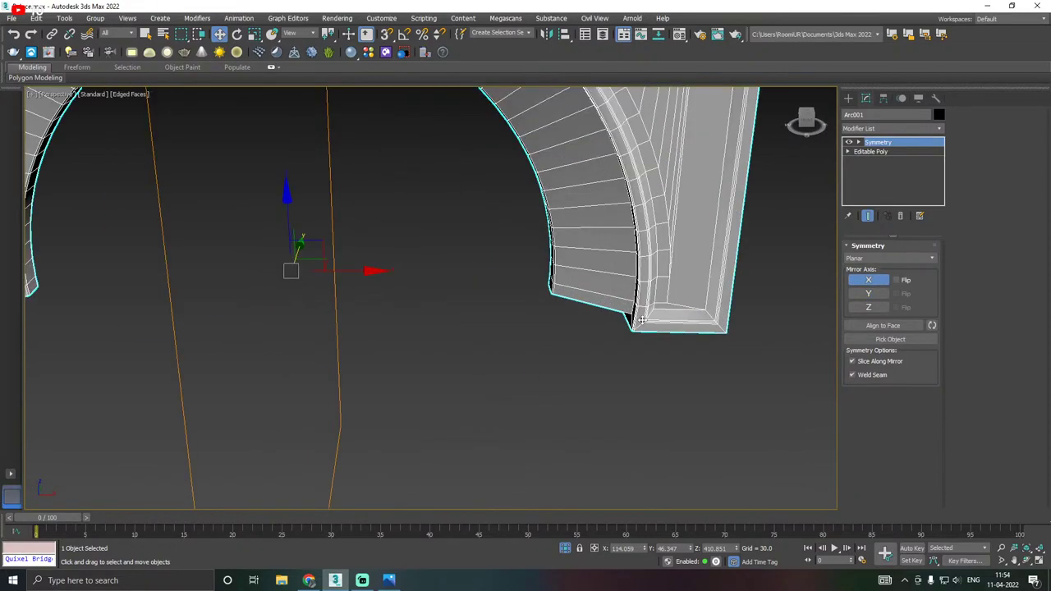
{"action": "left_click", "coordinate": [901, 281]}
{"action": "scroll", "coordinate": [624, 335], "scroll_direction": "down", "scroll_amount": 6}
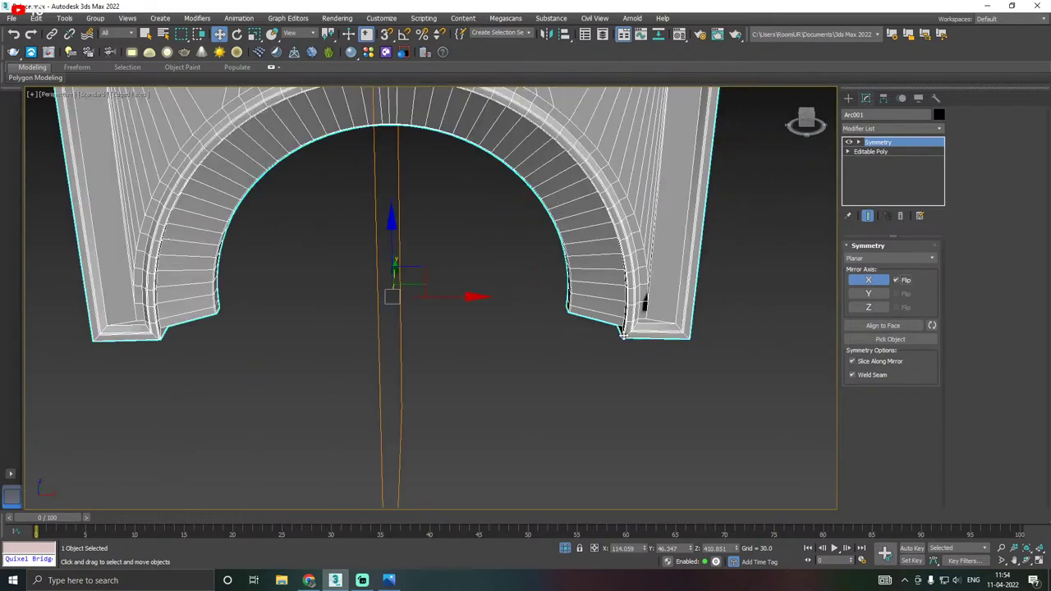
Examine the mirrored arch from the front and from below, checking both feet and the moulding edges.
{"action": "middle_click_drag", "start_coordinate": [700, 324], "coordinate": [532, 217], "text": "alt"}
{"action": "scroll", "coordinate": [615, 283], "scroll_direction": "down", "scroll_amount": 5}
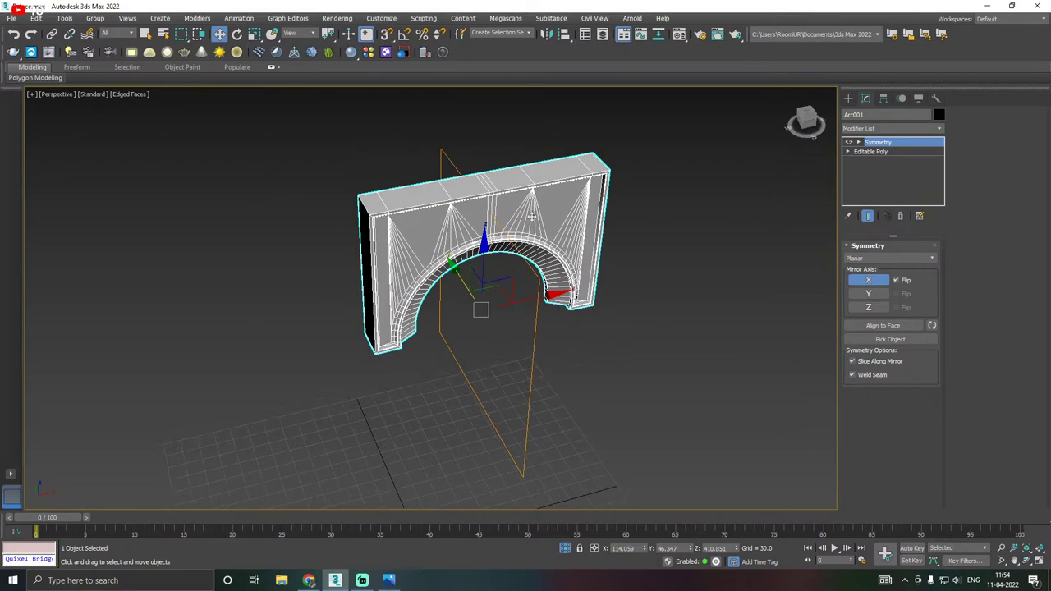
{"action": "middle_click_drag", "start_coordinate": [494, 186], "coordinate": [586, 289], "text": "alt"}
{"action": "scroll", "coordinate": [634, 359], "scroll_direction": "up", "scroll_amount": 3}
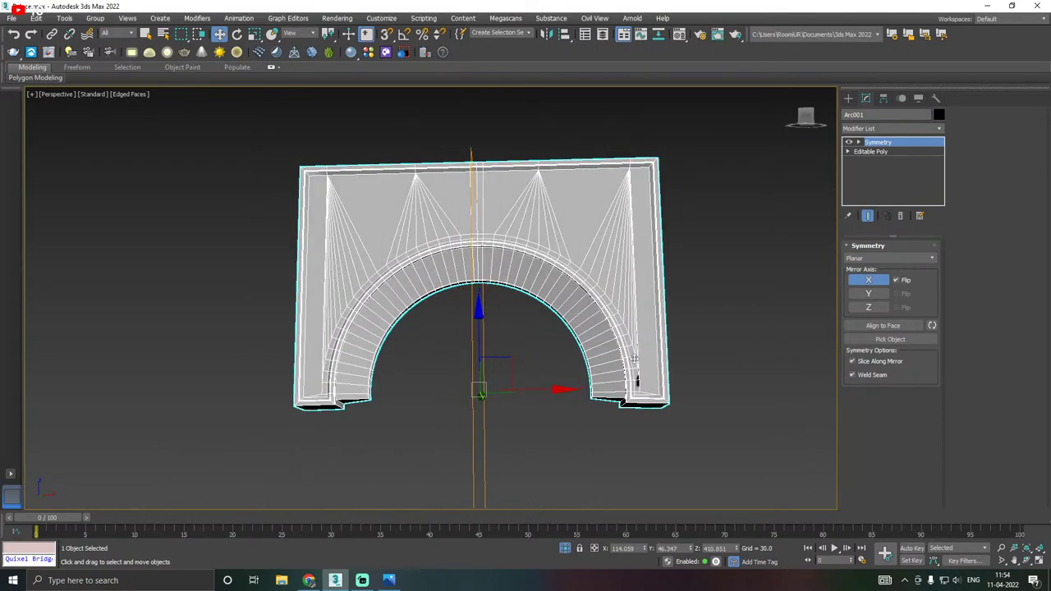
{"action": "scroll", "coordinate": [638, 381], "scroll_direction": "up", "scroll_amount": 5}
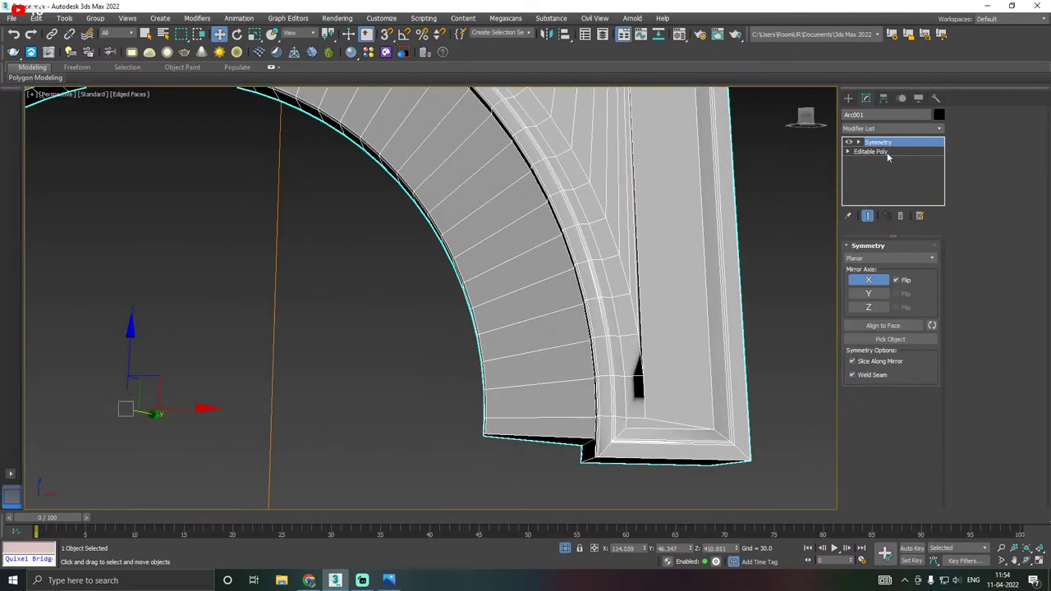
{"action": "scroll", "coordinate": [569, 256], "scroll_direction": "down", "scroll_amount": 5}
{"action": "middle_click_drag", "start_coordinate": [612, 316], "coordinate": [657, 301], "text": "alt"}
{"action": "scroll", "coordinate": [550, 382], "scroll_direction": "up", "scroll_amount": 5}
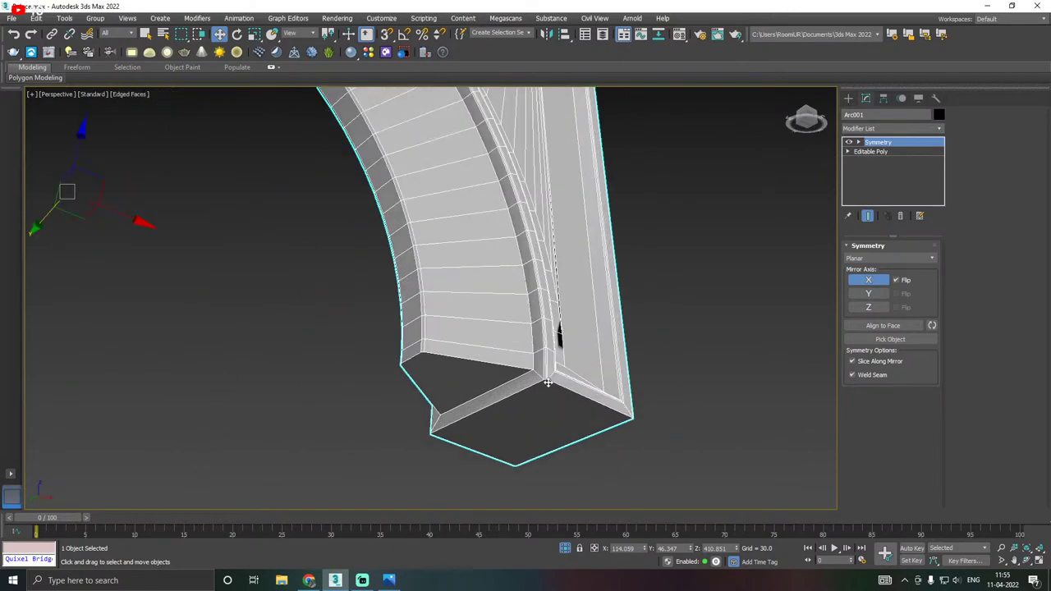
{"action": "scroll", "coordinate": [547, 383], "scroll_direction": "up", "scroll_amount": 4}
{"action": "scroll", "coordinate": [558, 369], "scroll_direction": "down", "scroll_amount": 7}
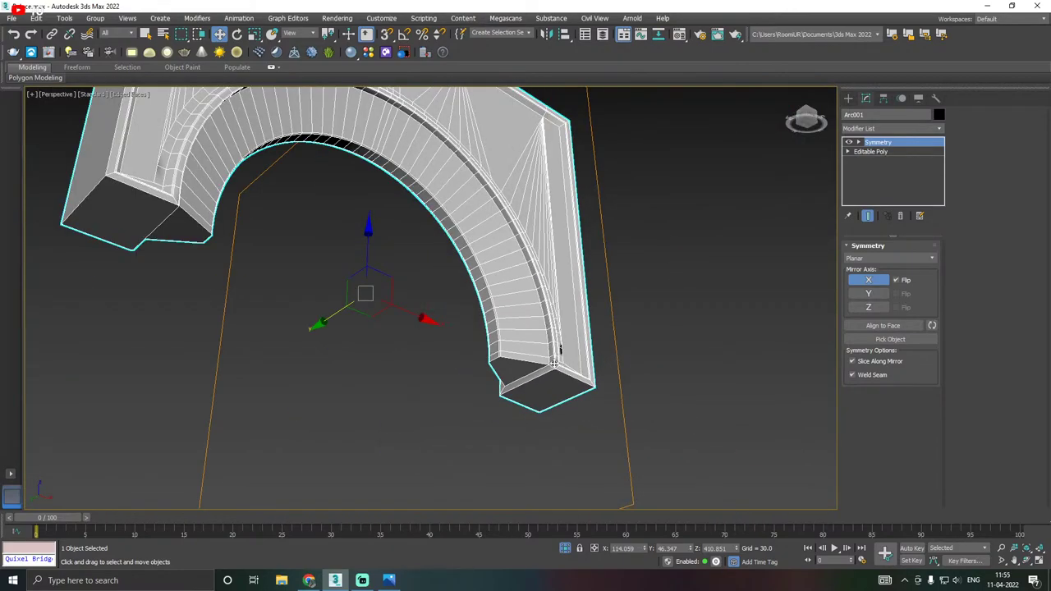
{"action": "scroll", "coordinate": [554, 362], "scroll_direction": "up", "scroll_amount": 5}
{"action": "scroll", "coordinate": [569, 369], "scroll_direction": "down", "scroll_amount": 5}
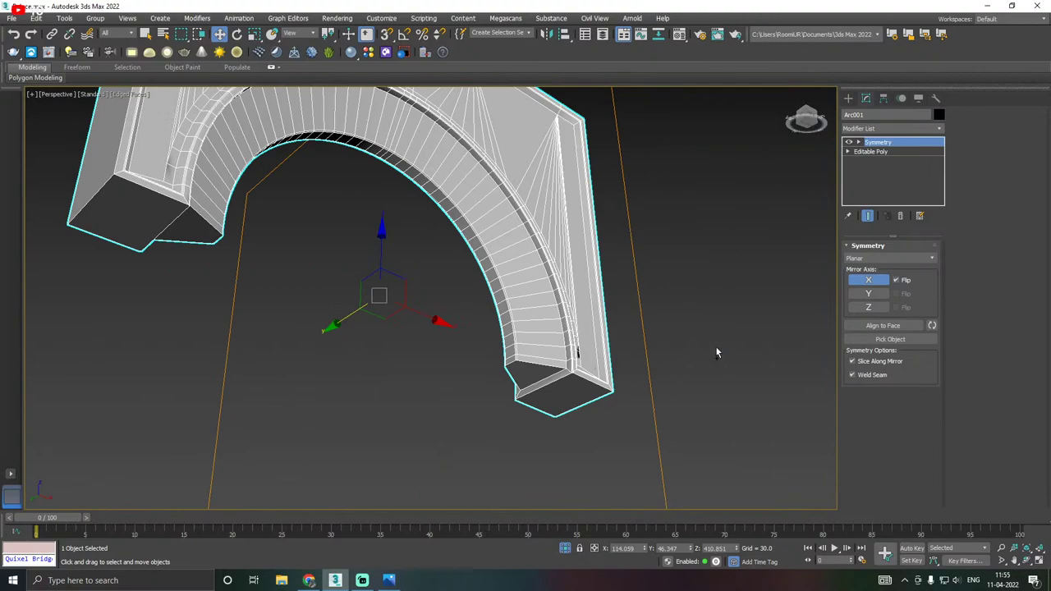
{"action": "middle_click_drag", "start_coordinate": [715, 353], "coordinate": [616, 399], "text": "alt"}
{"action": "scroll", "coordinate": [635, 384], "scroll_direction": "down", "scroll_amount": 2}
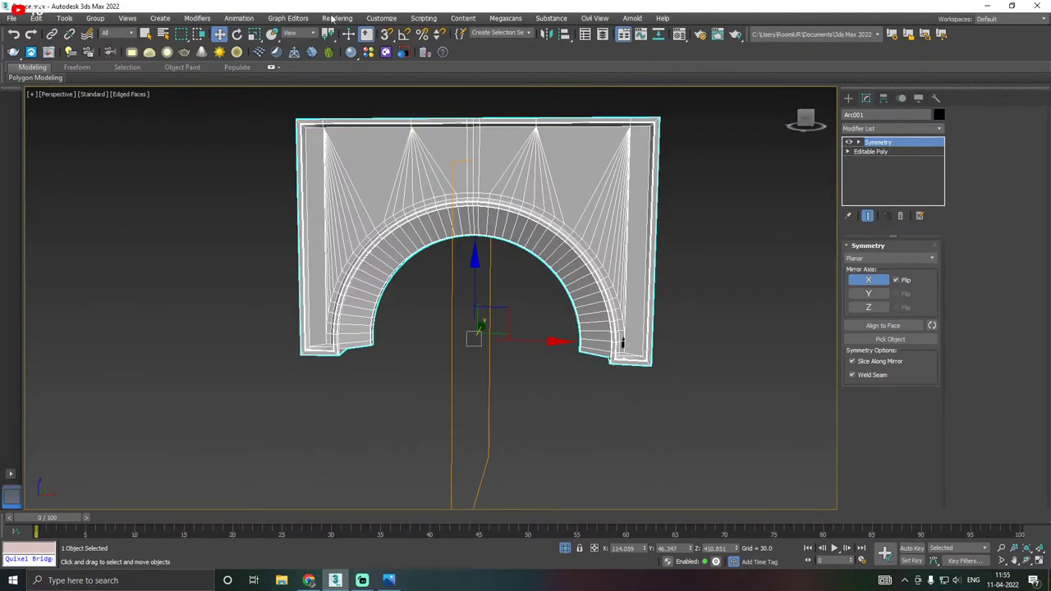
Save a copy of the scene as Palace07.max and save the current scene file.
{"action": "left_click", "coordinate": [12, 18]}
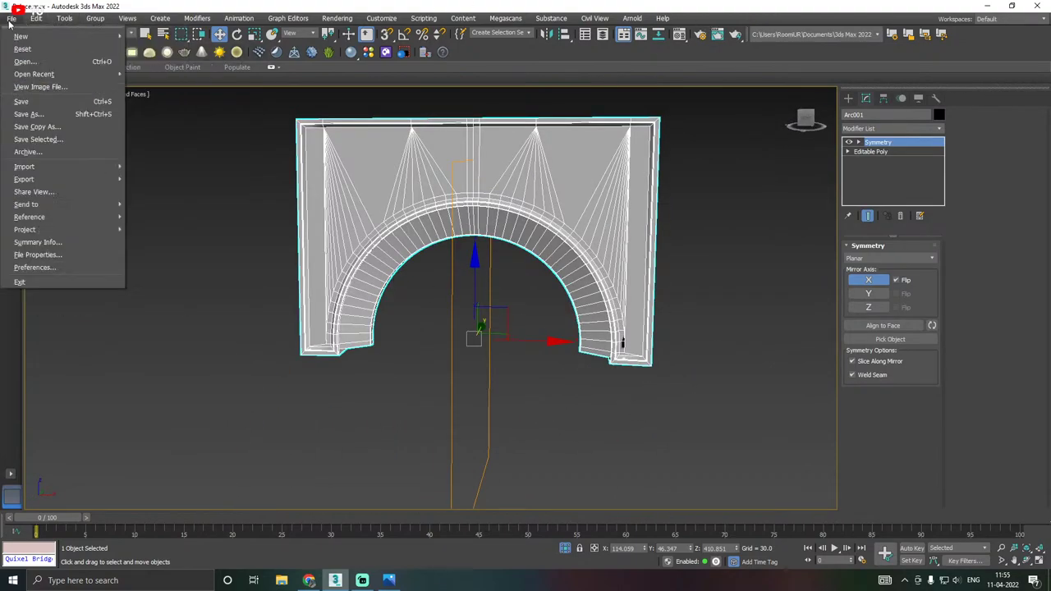
{"action": "left_click", "coordinate": [37, 127]}
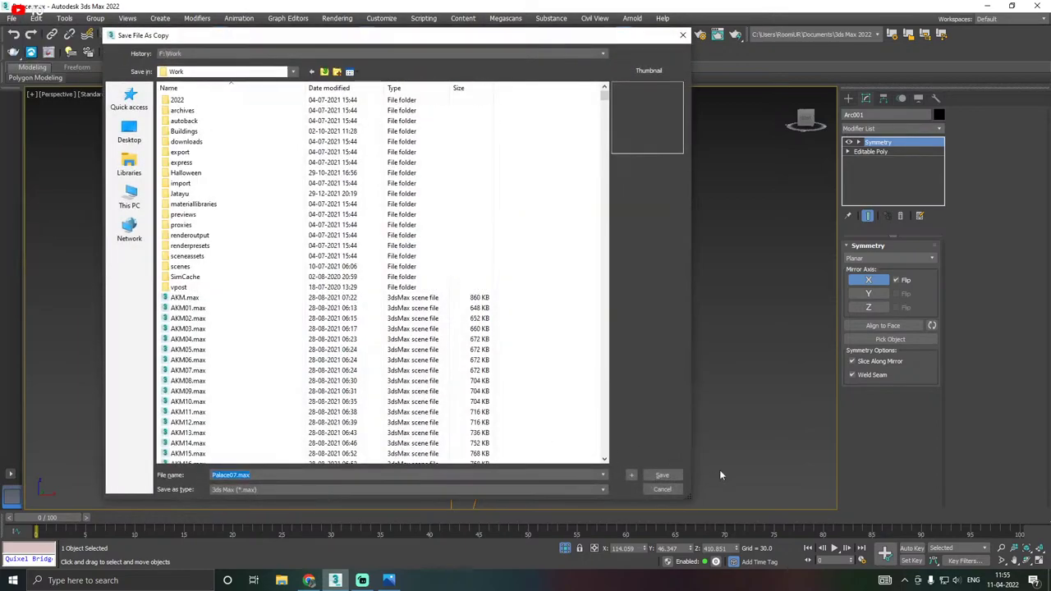
{"action": "left_click", "coordinate": [660, 475]}
{"action": "left_click", "coordinate": [14, 19]}
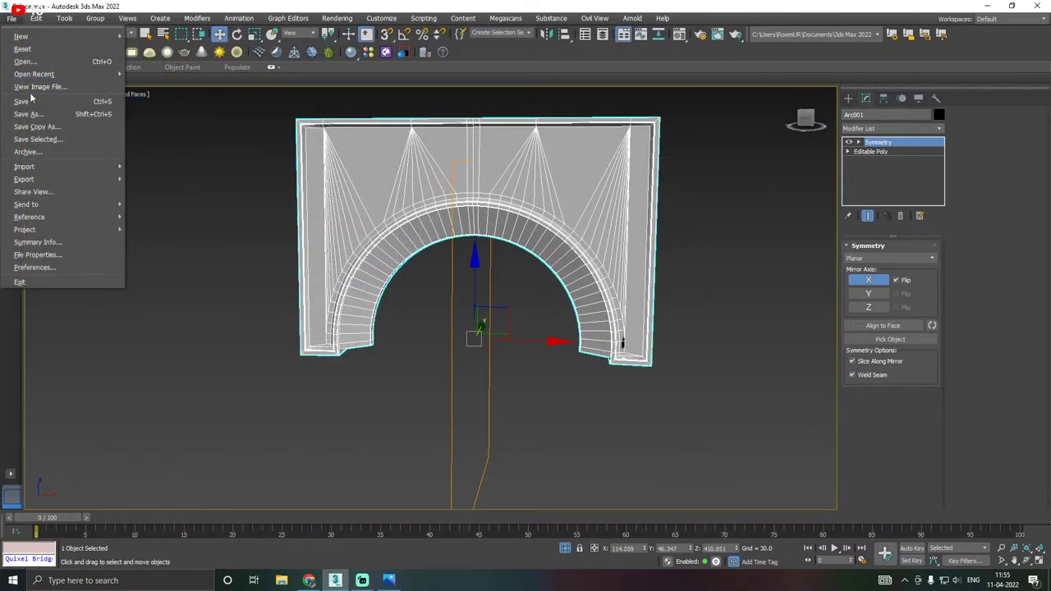
{"action": "left_click", "coordinate": [29, 100]}
Collapse the arch's modifier stack and target-weld the stray panel-edge vertex near the +X foot to the vertex above it.
{"action": "right_click", "coordinate": [900, 169]}
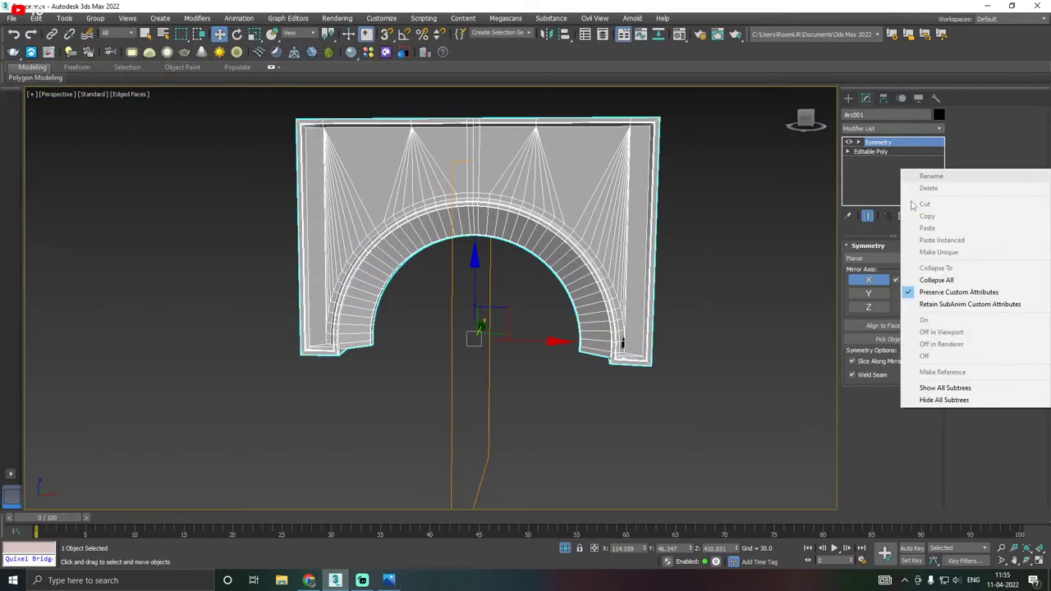
{"action": "left_click", "coordinate": [944, 279]}
{"action": "scroll", "coordinate": [624, 340], "scroll_direction": "up", "scroll_amount": 5}
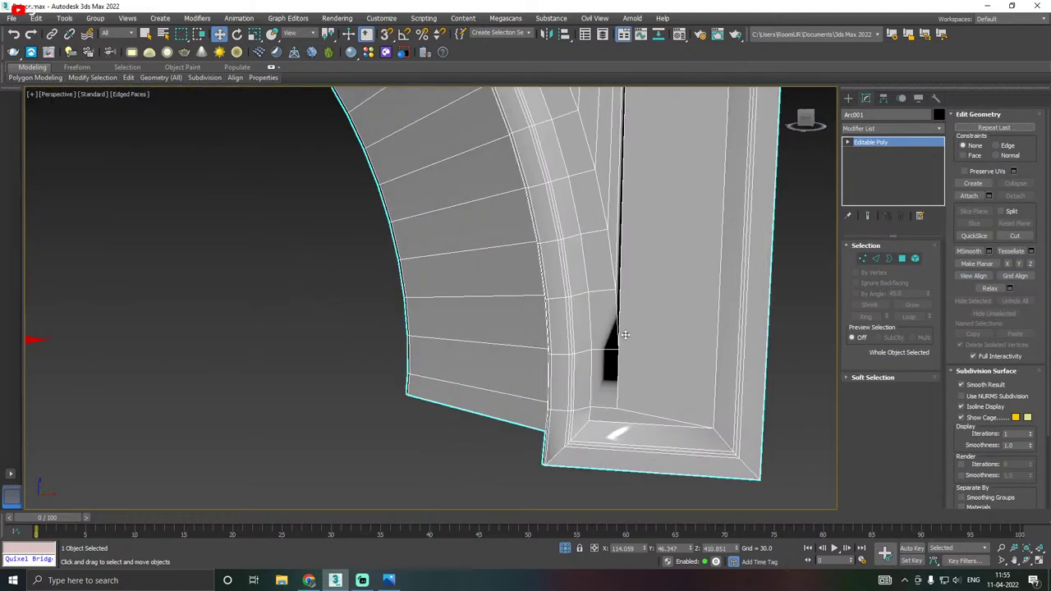
{"action": "left_click", "coordinate": [862, 257]}
{"action": "right_click", "coordinate": [664, 316]}
{"action": "left_click", "coordinate": [610, 388]}
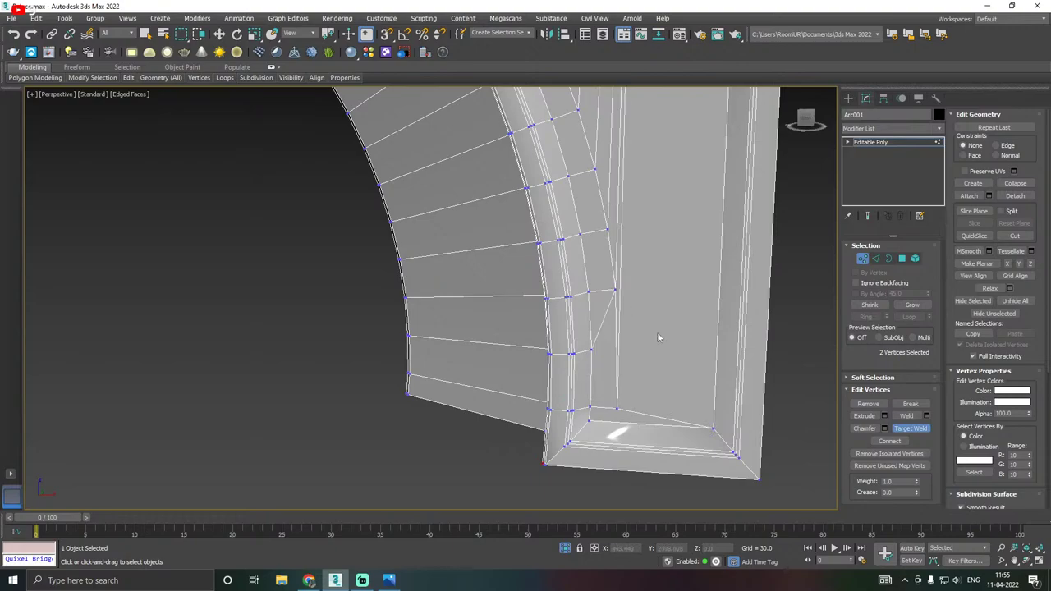
Leave vertex level on the arch and turn off Edged Faces in the perspective view.
{"action": "scroll", "coordinate": [663, 342], "scroll_direction": "down", "scroll_amount": 3}
{"action": "scroll", "coordinate": [663, 342], "scroll_direction": "down", "scroll_amount": 4}
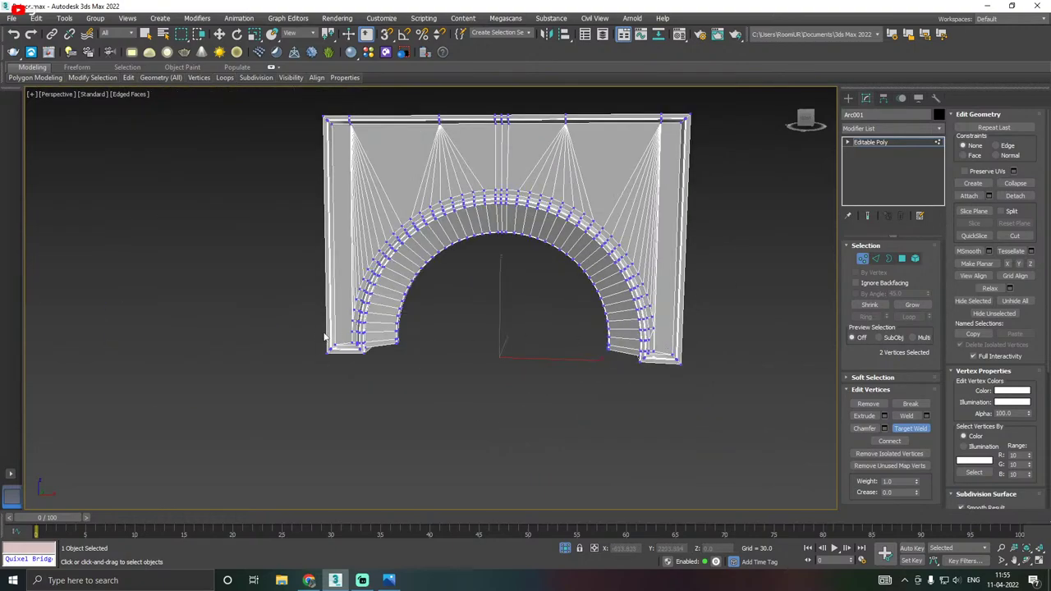
{"action": "scroll", "coordinate": [325, 337], "scroll_direction": "up", "scroll_amount": 6}
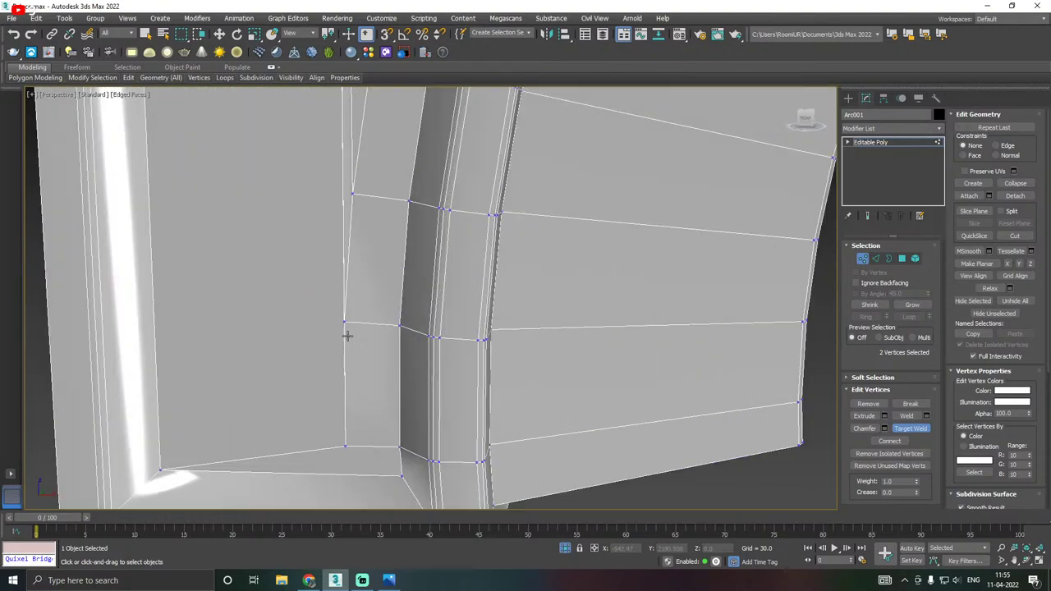
{"action": "scroll", "coordinate": [347, 336], "scroll_direction": "down", "scroll_amount": 7}
{"action": "key", "text": "w"}
{"action": "middle_click_drag", "start_coordinate": [451, 335], "coordinate": [314, 329], "text": "alt"}
{"action": "middle_click_drag", "start_coordinate": [431, 304], "coordinate": [415, 335]}
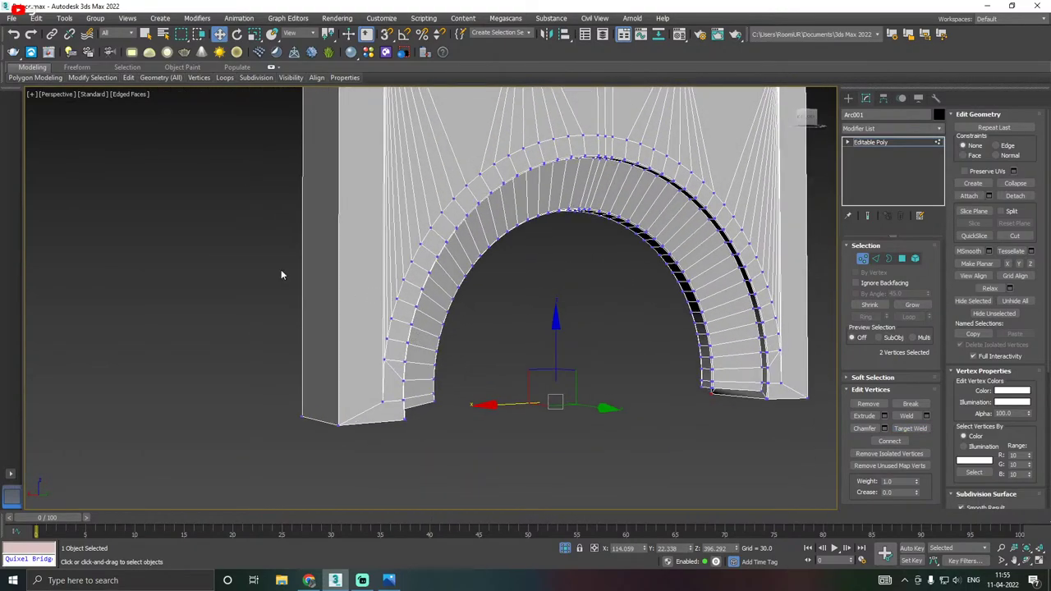
{"action": "left_click", "coordinate": [883, 142]}
{"action": "scroll", "coordinate": [574, 312], "scroll_direction": "down", "scroll_amount": 4}
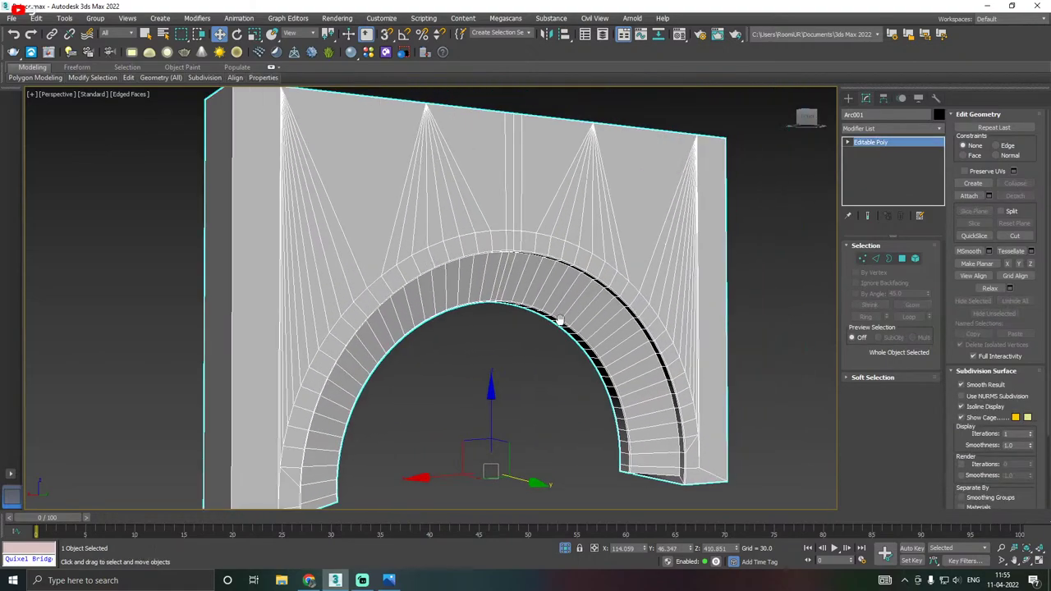
{"action": "middle_click_drag", "start_coordinate": [514, 311], "coordinate": [596, 329], "text": "alt"}
{"action": "left_click", "coordinate": [125, 96]}
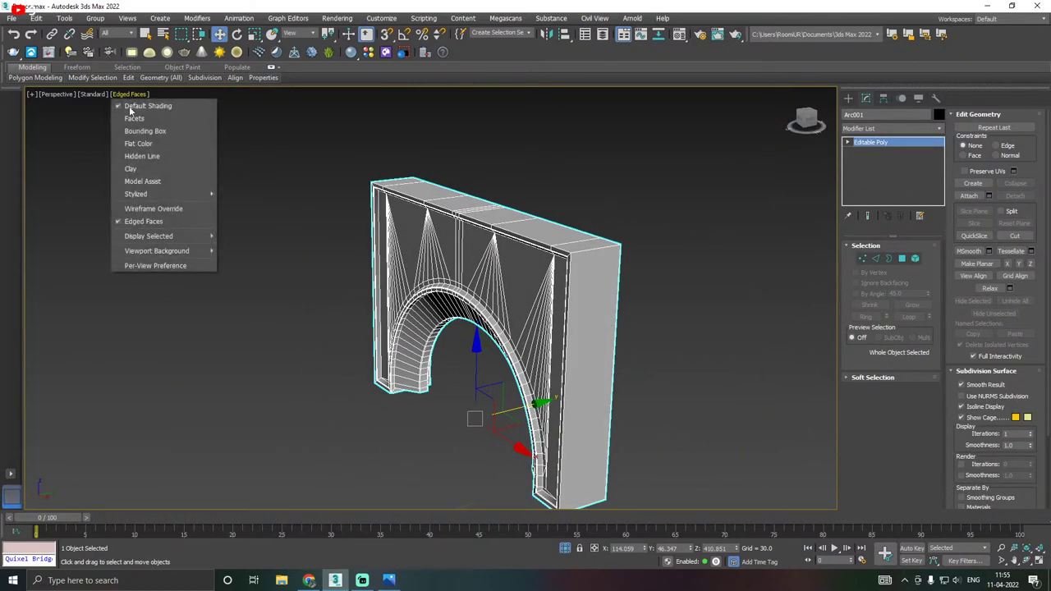
{"action": "left_click", "coordinate": [157, 222]}
Target-weld the stray panel-edge vertex near the arch's -X foot to the vertex above it.
{"action": "middle_click_drag", "start_coordinate": [542, 426], "coordinate": [504, 419], "text": "alt"}
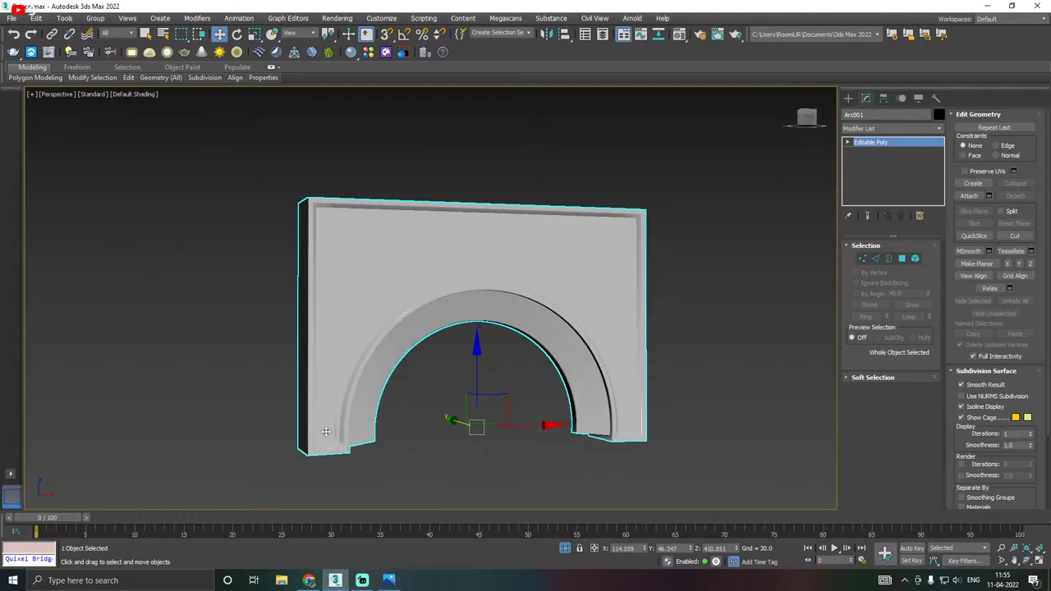
{"action": "scroll", "coordinate": [326, 431], "scroll_direction": "up", "scroll_amount": 3}
{"action": "scroll", "coordinate": [347, 425], "scroll_direction": "up", "scroll_amount": 6}
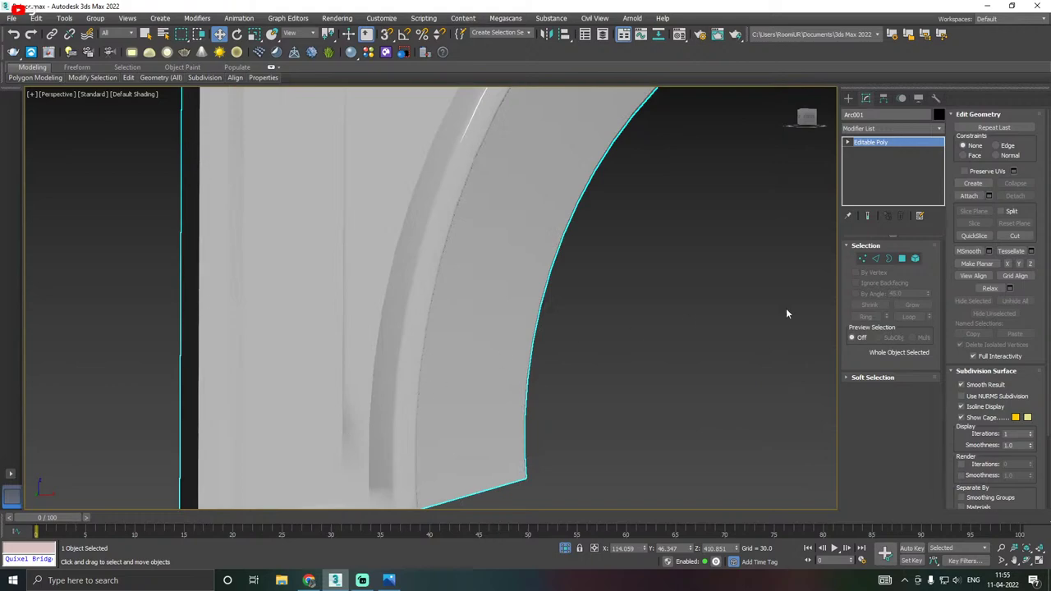
{"action": "left_click", "coordinate": [861, 260]}
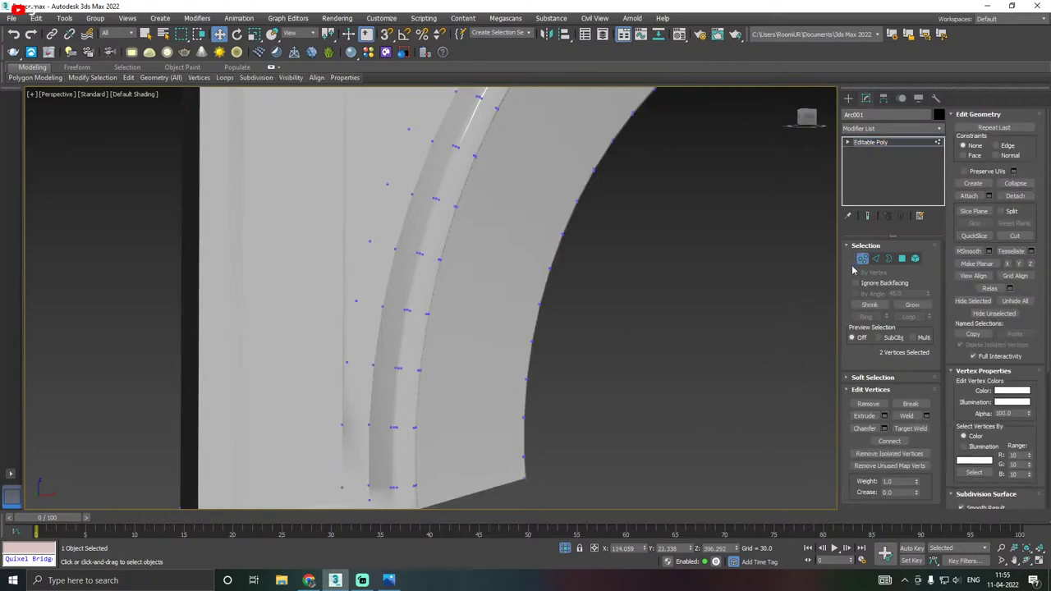
{"action": "right_click", "coordinate": [348, 432]}
{"action": "left_click", "coordinate": [329, 500]}
{"action": "left_click", "coordinate": [342, 426]}
{"action": "left_click_drag", "start_coordinate": [389, 421], "coordinate": [378, 423]}
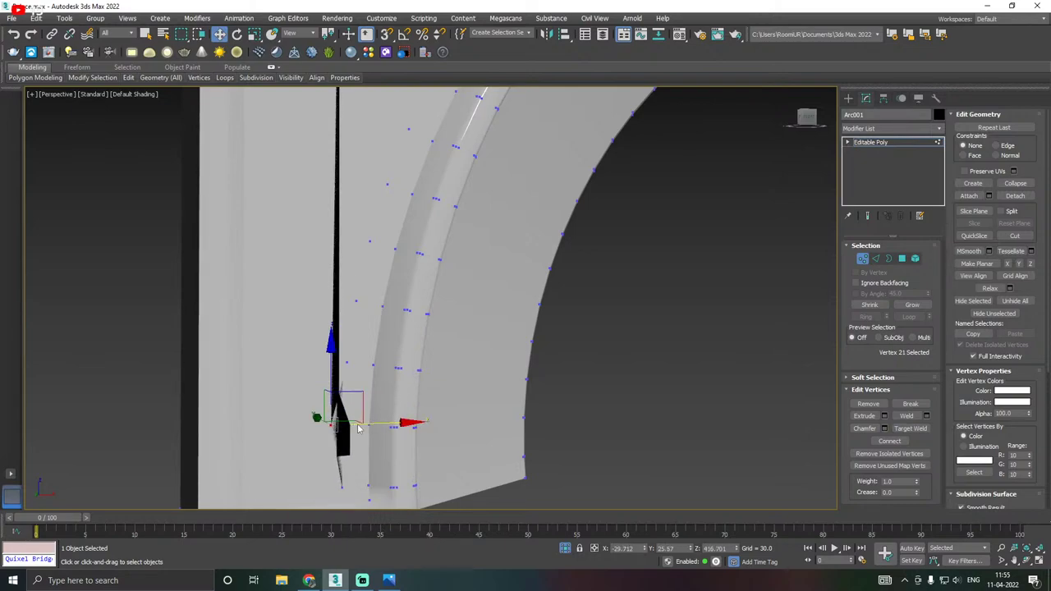
{"action": "right_click", "coordinate": [358, 428]}
{"action": "left_click", "coordinate": [328, 497]}
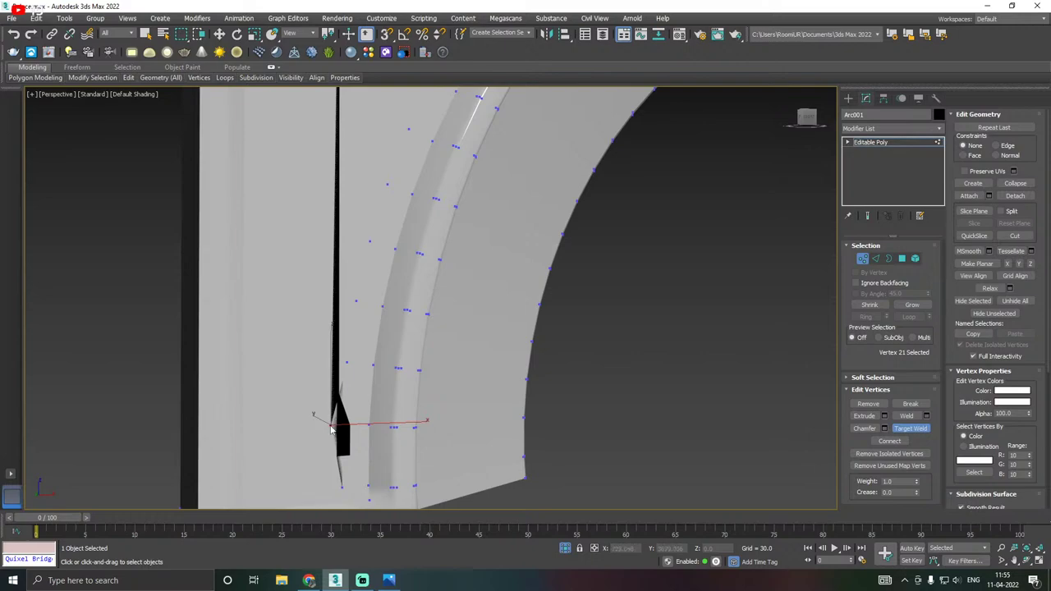
{"action": "left_click", "coordinate": [348, 364]}
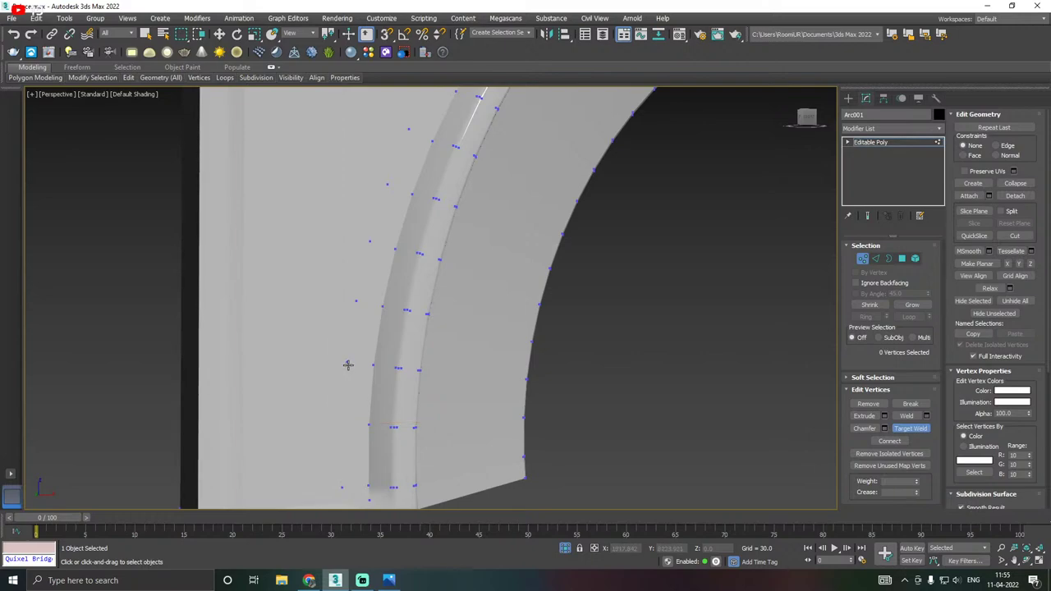
{"action": "right_click", "coordinate": [270, 384]}
Leave vertex level on the arch and end isolation to bring back the rest of the scene.
{"action": "scroll", "coordinate": [308, 374], "scroll_direction": "down", "scroll_amount": 10}
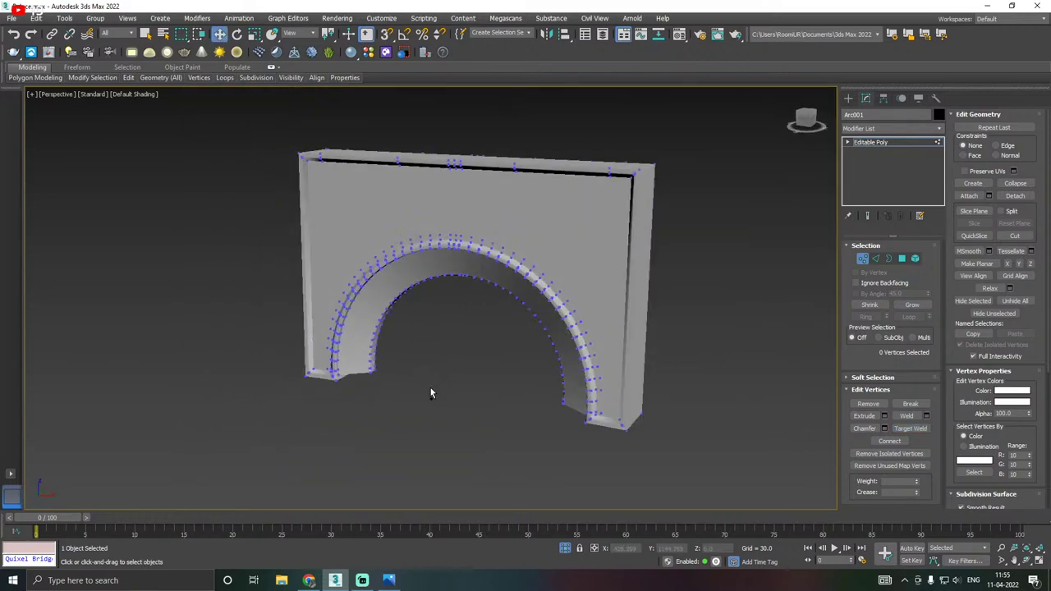
{"action": "middle_click_drag", "start_coordinate": [424, 400], "coordinate": [448, 374], "text": "alt"}
{"action": "right_click", "coordinate": [793, 169]}
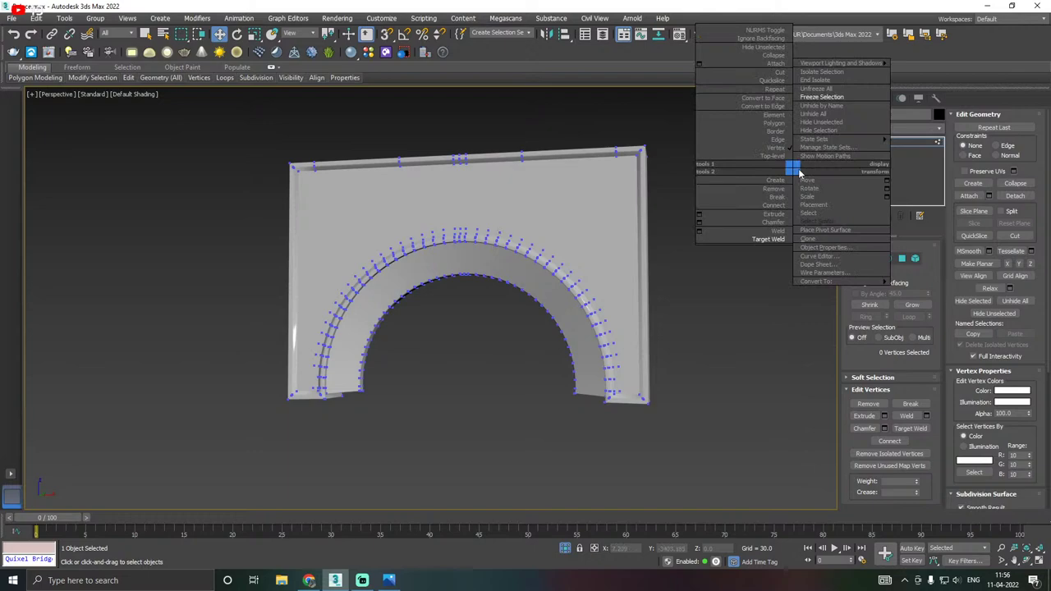
{"action": "left_click", "coordinate": [910, 143]}
{"action": "left_click", "coordinate": [904, 142]}
{"action": "left_click", "coordinate": [567, 548]}
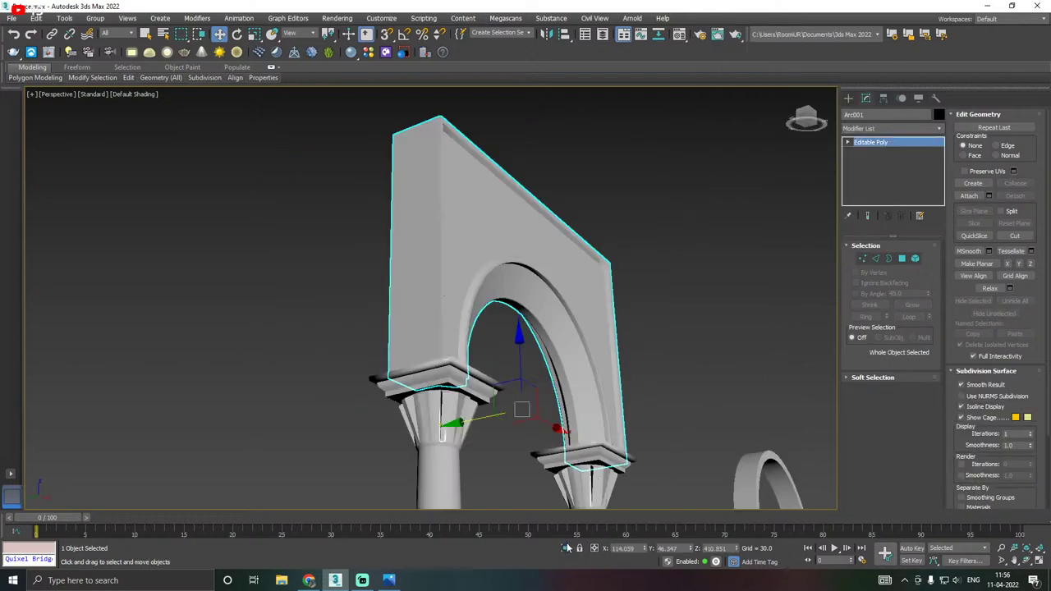
Review the finished arch on its two columns from several angles and distances.
{"action": "middle_click_drag", "start_coordinate": [564, 378], "coordinate": [525, 417], "text": "alt"}
{"action": "scroll", "coordinate": [413, 384], "scroll_direction": "down", "scroll_amount": 3}
{"action": "key", "text": "shift+z"}
{"action": "key", "text": "shift+z"}
{"action": "key", "text": "shift+z"}
{"action": "key", "text": "shift+z"}
{"action": "key", "text": "shift+z"}
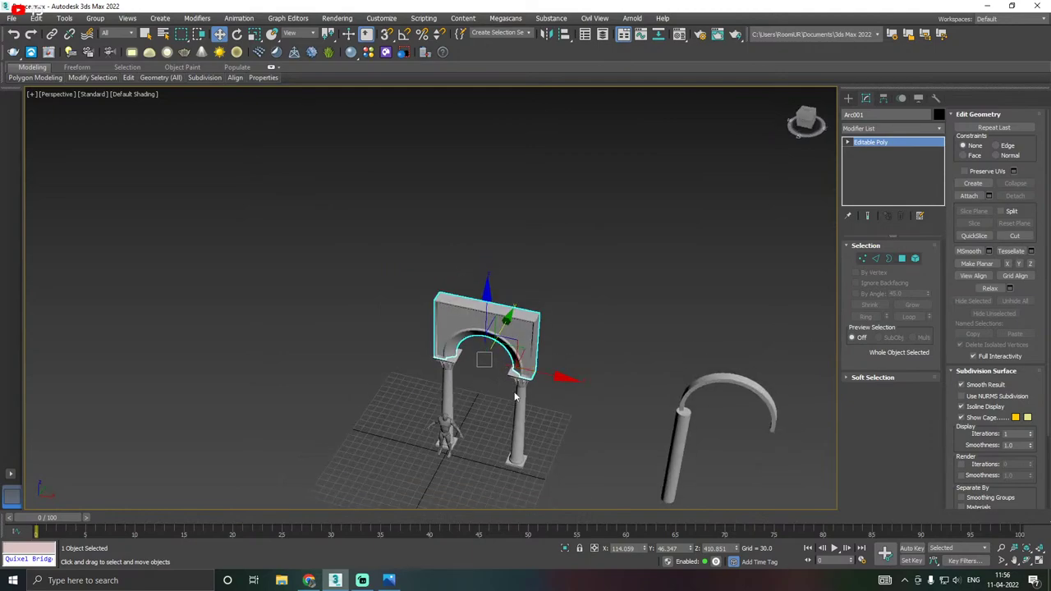
{"action": "key", "text": "shift+z"}
{"action": "key", "text": "shift+z"}
{"action": "key", "text": "shift+z"}
{"action": "key", "text": "shift+z"}
{"action": "key", "text": "shift+z"}
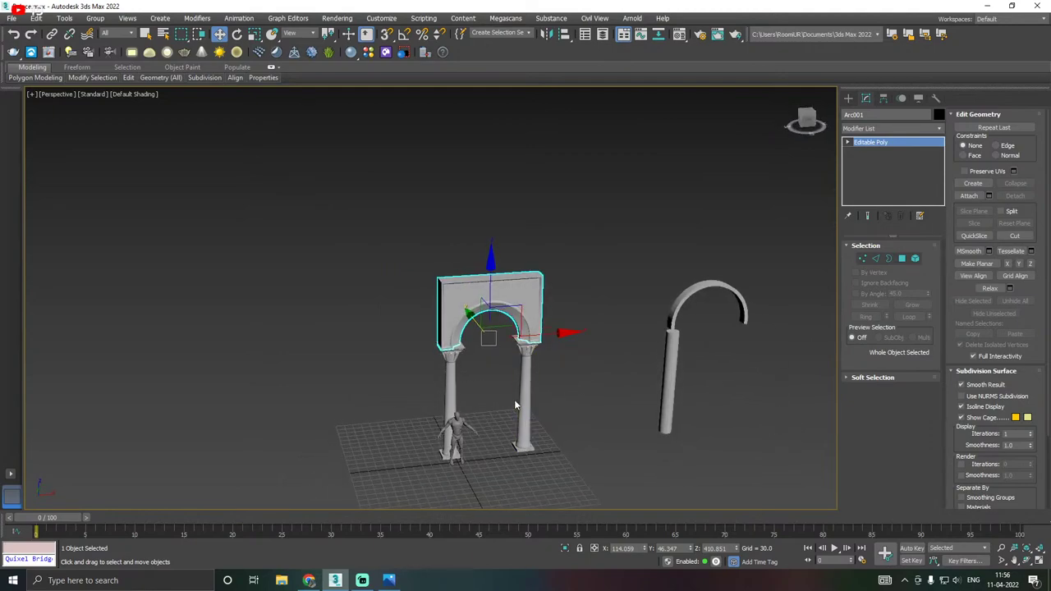
{"action": "key", "text": "shift+z"}
{"action": "key", "text": "shift+z"}
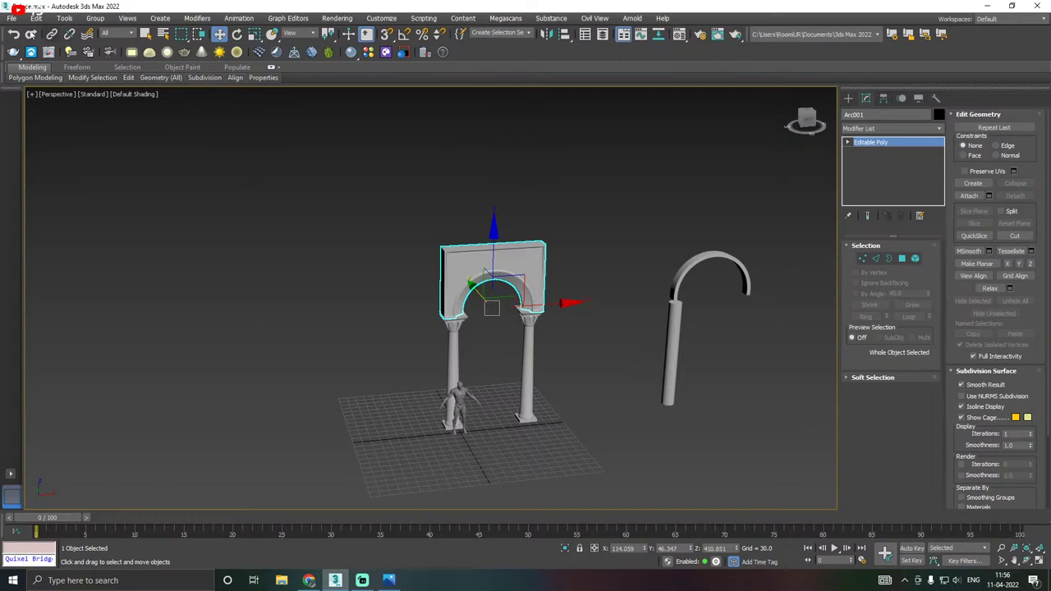
Save a copy of the scene as Palace08.max and save the current scene file.
{"action": "left_click", "coordinate": [13, 18]}
{"action": "left_click", "coordinate": [57, 136]}
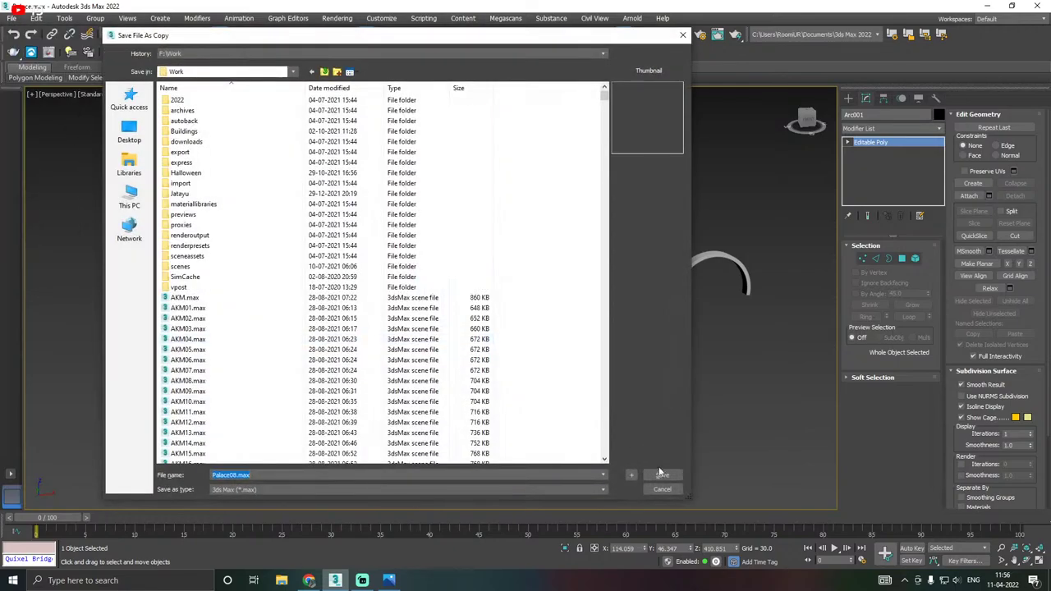
{"action": "left_click", "coordinate": [661, 474]}
{"action": "left_click", "coordinate": [12, 18]}
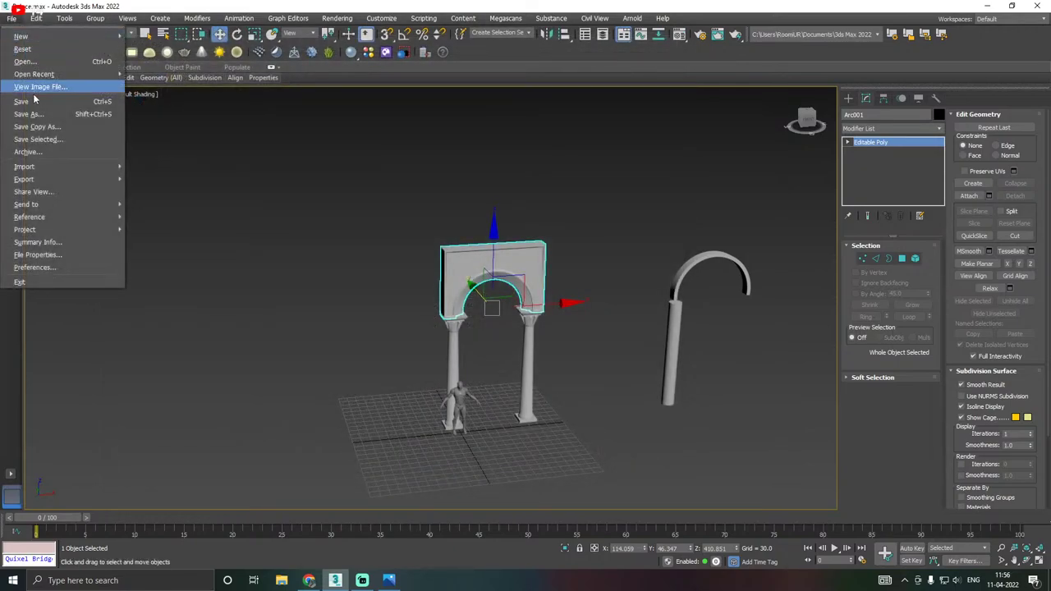
{"action": "left_click", "coordinate": [35, 100]}
Switch the perspective viewport's shading to Edged Faces and save the scene file.
{"action": "left_click", "coordinate": [125, 94]}
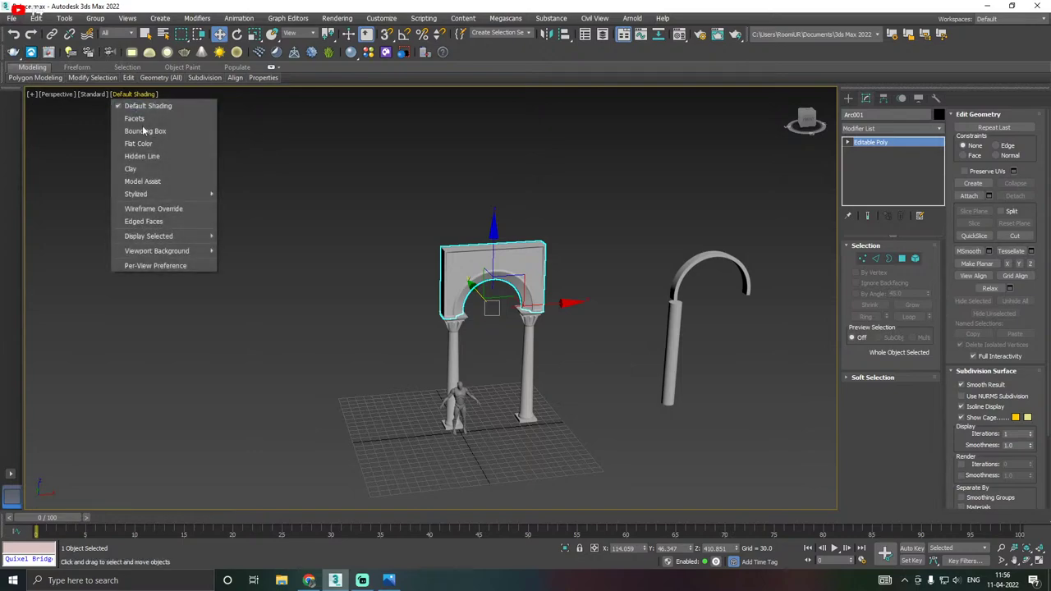
{"action": "left_click", "coordinate": [205, 220]}
{"action": "scroll", "coordinate": [537, 270], "scroll_direction": "up", "scroll_amount": 4}
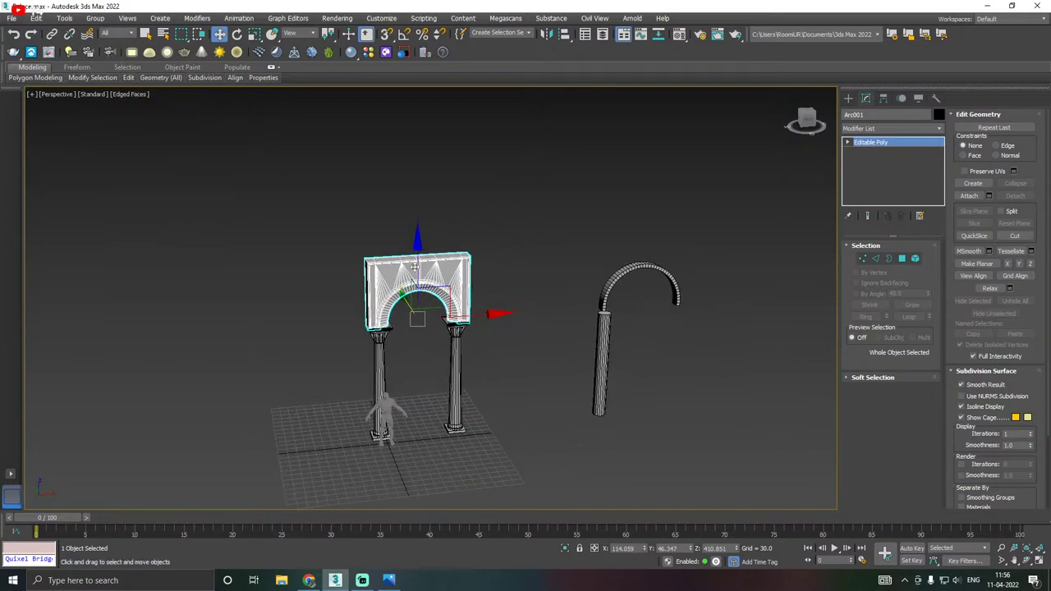
{"action": "scroll", "coordinate": [379, 259], "scroll_direction": "up", "scroll_amount": 2}
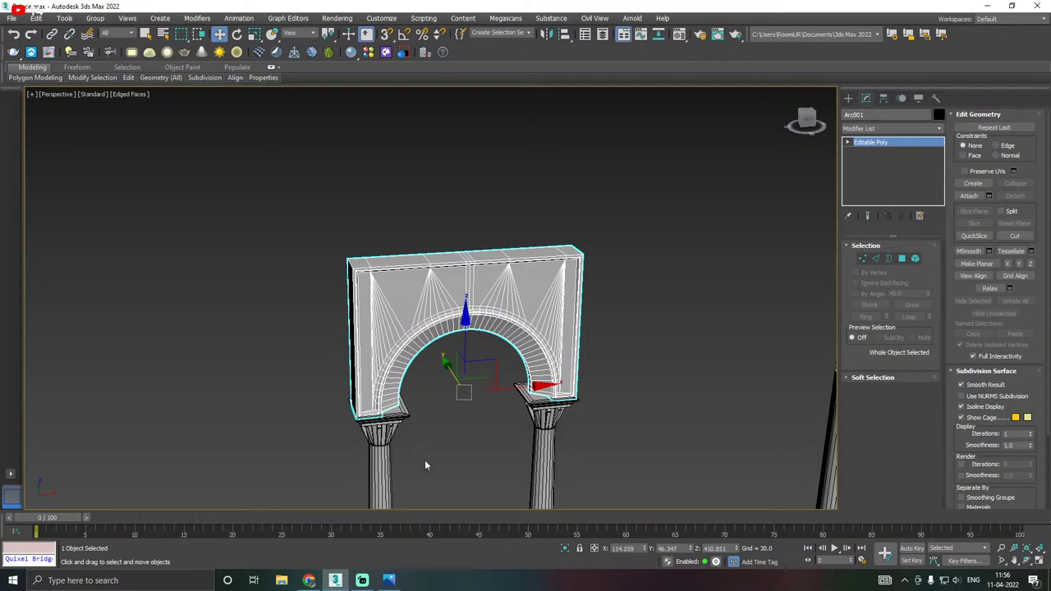
{"action": "left_click", "coordinate": [394, 581]}
{"action": "middle_click_drag", "start_coordinate": [220, 344], "coordinate": [257, 251]}
{"action": "left_click", "coordinate": [11, 18]}
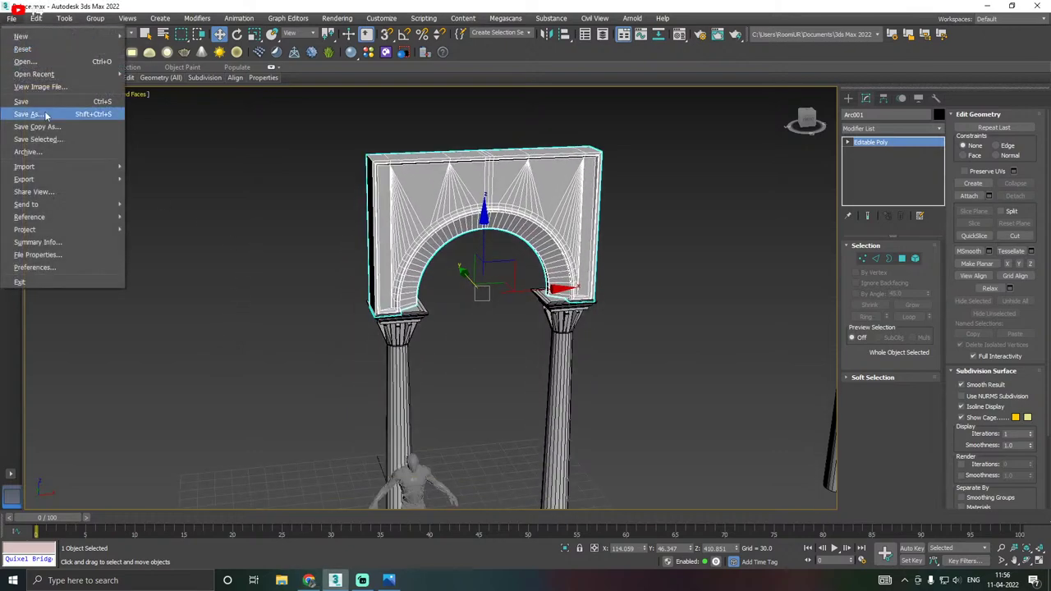
{"action": "left_click", "coordinate": [43, 102]}
Isolate the column under the arch's -X foot and frame its capital.
{"action": "left_click", "coordinate": [413, 379]}
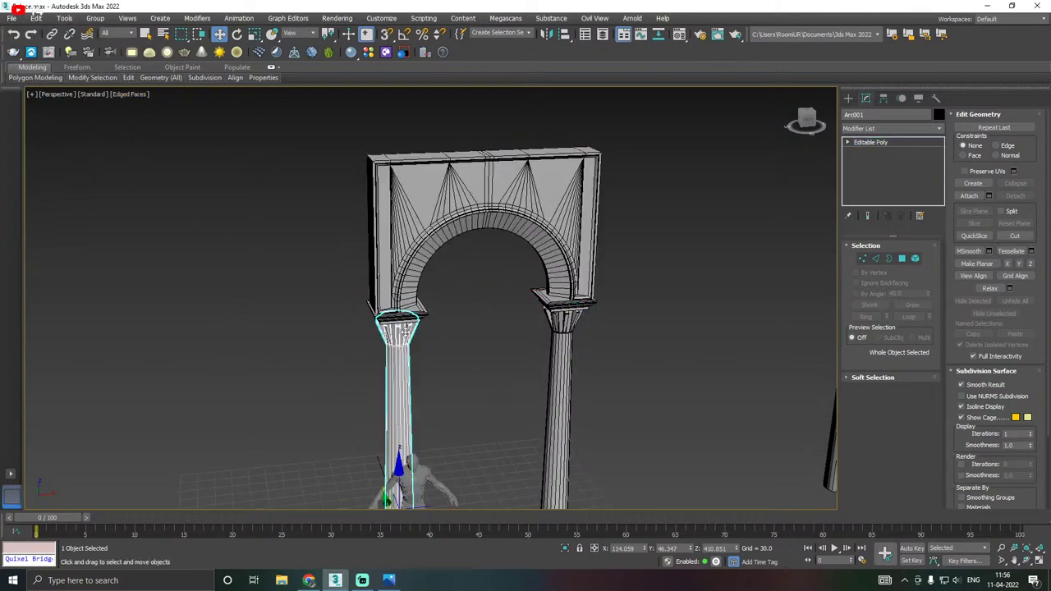
{"action": "left_click", "coordinate": [565, 548]}
{"action": "middle_click_drag", "start_coordinate": [523, 316], "coordinate": [523, 442]}
{"action": "middle_click_drag", "start_coordinate": [421, 263], "coordinate": [423, 229], "text": "alt"}
{"action": "scroll", "coordinate": [423, 229], "scroll_direction": "up", "scroll_amount": 4}
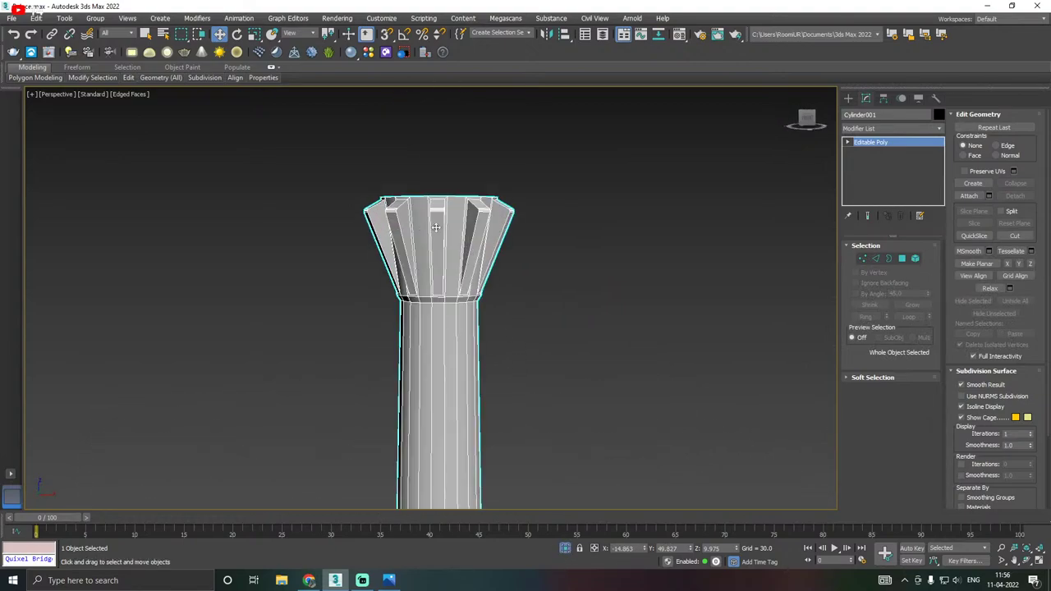
Select all polygons of the column's flared capital, leaving out the shaft, and assign the Gold material to them.
{"action": "left_click", "coordinate": [901, 259]}
{"action": "left_click_drag", "start_coordinate": [316, 171], "coordinate": [599, 322]}
{"action": "scroll", "coordinate": [525, 357], "scroll_direction": "down", "scroll_amount": 5}
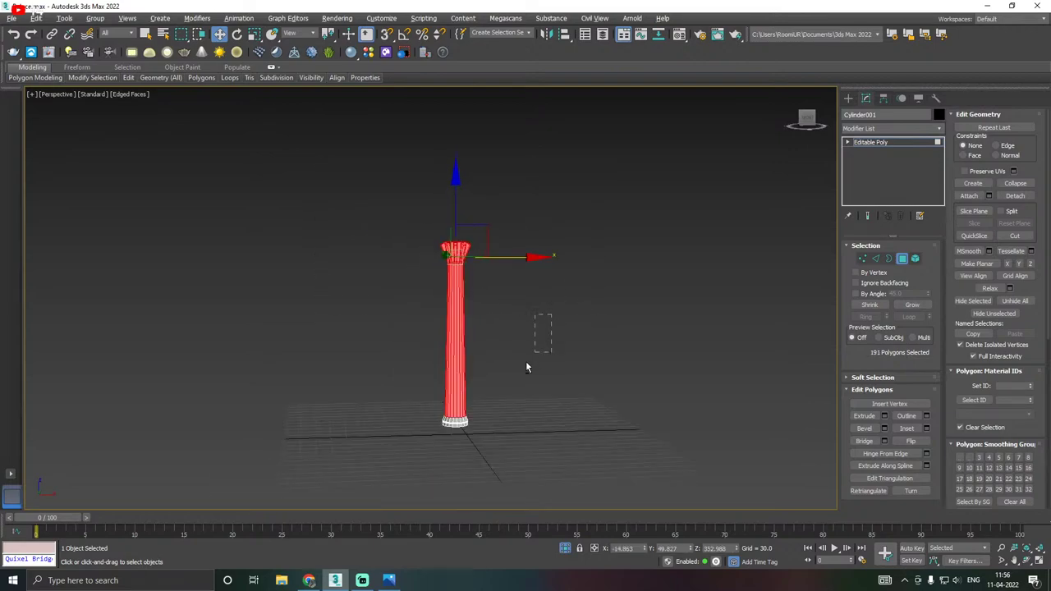
{"action": "scroll", "coordinate": [461, 247], "scroll_direction": "up", "scroll_amount": 4}
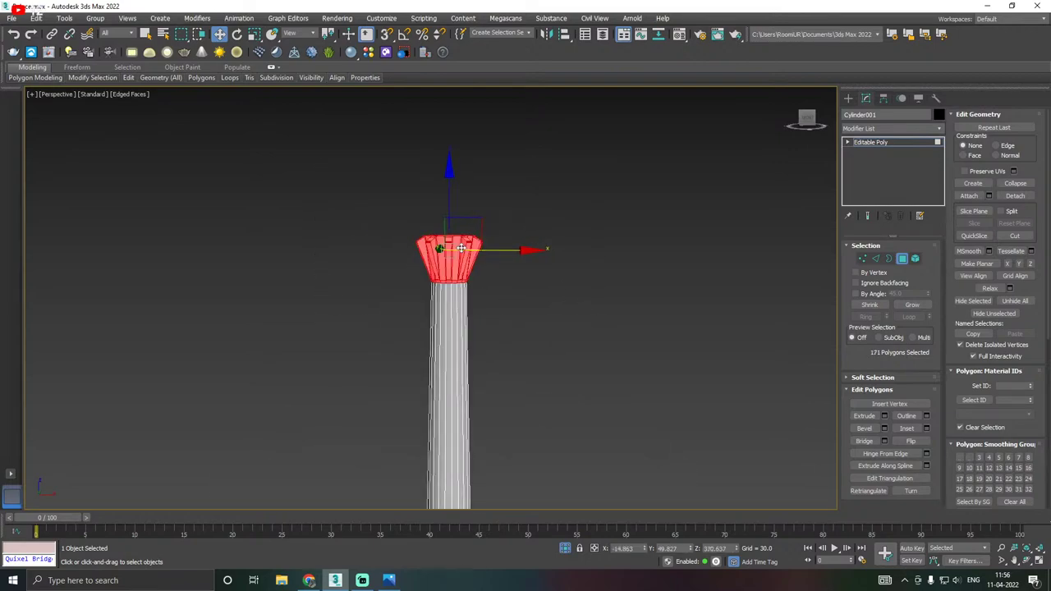
{"action": "key", "text": "m"}
{"action": "left_click", "coordinate": [195, 119]}
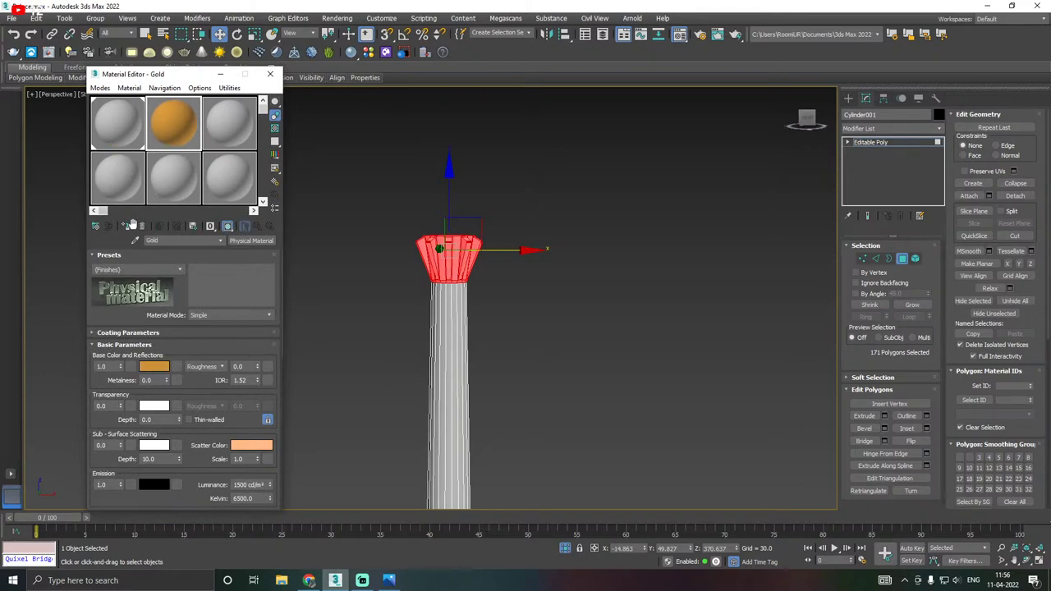
{"action": "left_click", "coordinate": [127, 226]}
{"action": "scroll", "coordinate": [463, 261], "scroll_direction": "up", "scroll_amount": 3}
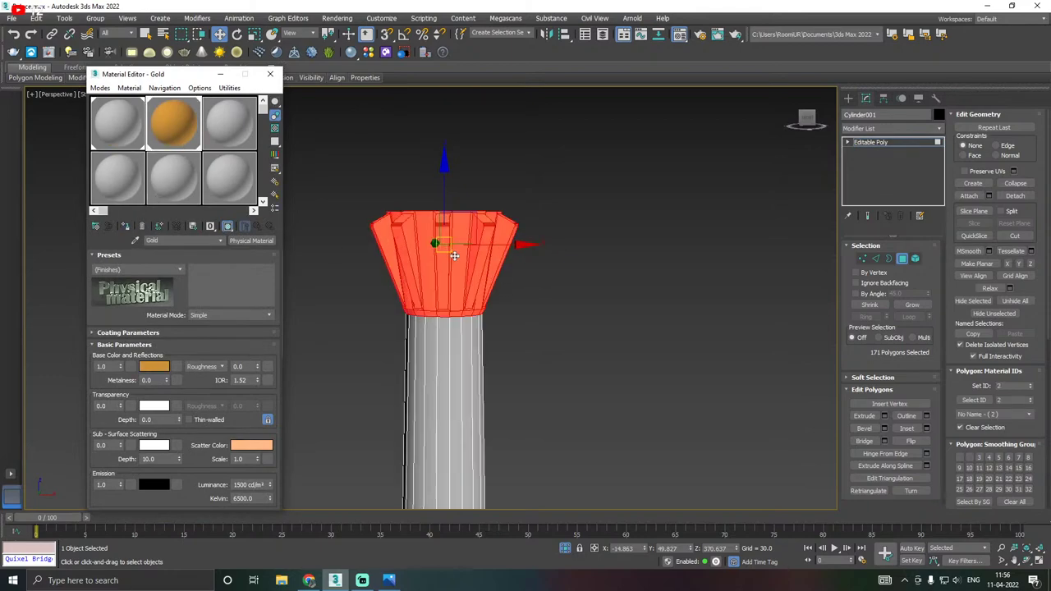
Assign the White material to the capital's flat top cap and the ring of polygons around it.
{"action": "middle_click_drag", "start_coordinate": [463, 246], "coordinate": [462, 224], "text": "alt"}
{"action": "left_click", "coordinate": [462, 224]}
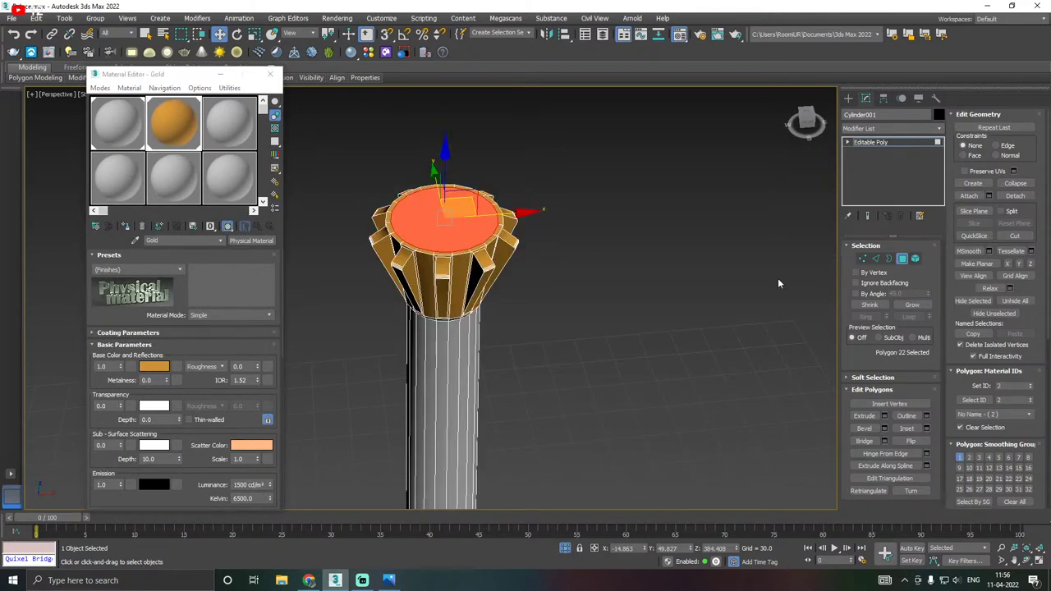
{"action": "left_click", "coordinate": [911, 305]}
{"action": "left_click", "coordinate": [132, 144]}
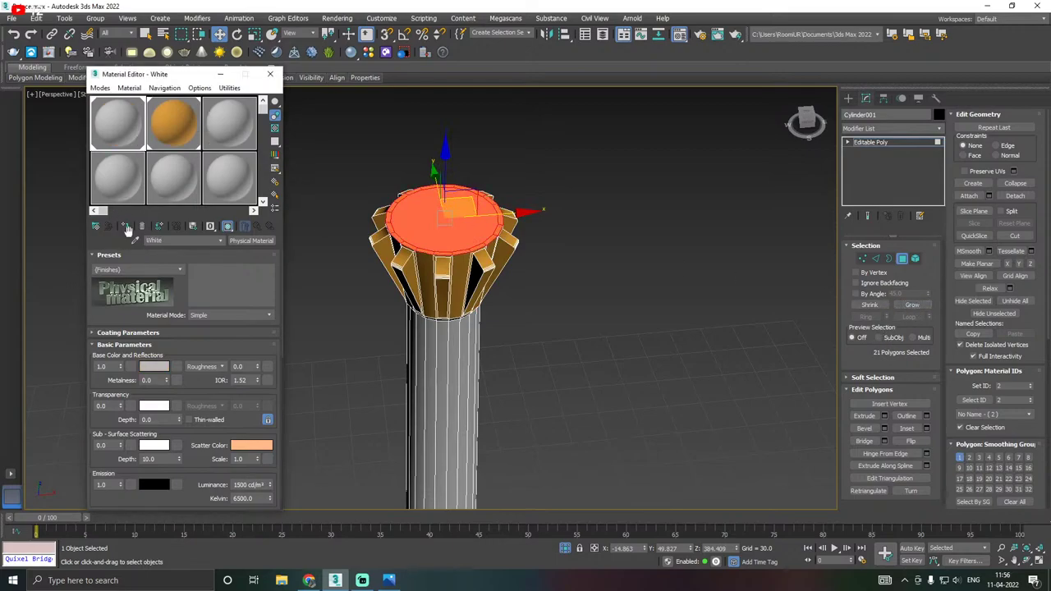
{"action": "left_click", "coordinate": [129, 229]}
{"action": "middle_click_drag", "start_coordinate": [484, 246], "coordinate": [486, 288], "text": "alt"}
Insert a Swift Loop edge loop around the shaft just above the column's flared base.
{"action": "scroll", "coordinate": [488, 290], "scroll_direction": "down", "scroll_amount": 5}
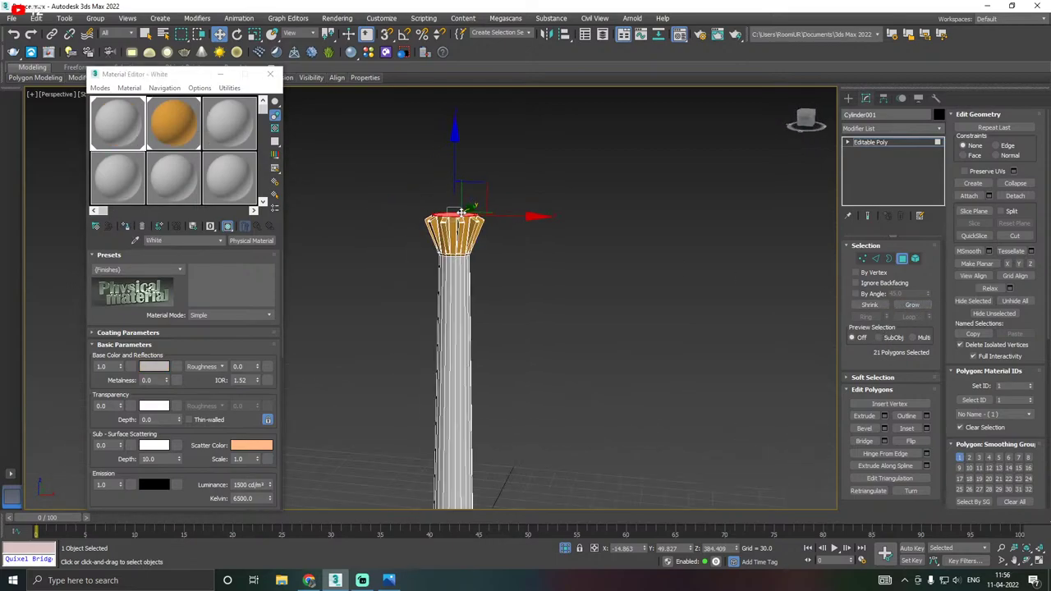
{"action": "scroll", "coordinate": [476, 399], "scroll_direction": "up", "scroll_amount": 8}
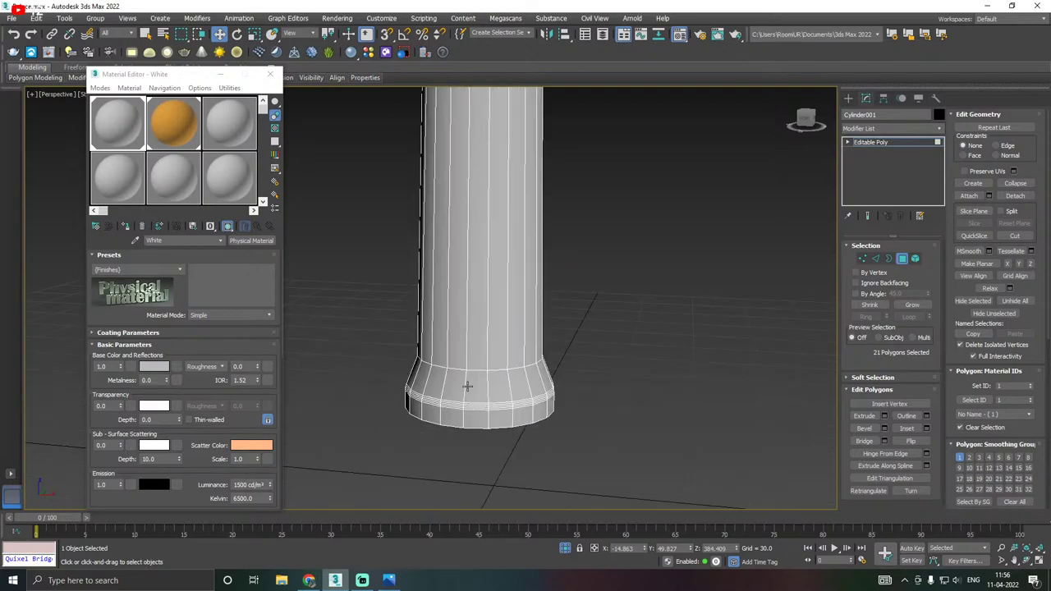
{"action": "left_click_drag", "start_coordinate": [156, 83], "coordinate": [255, 151]}
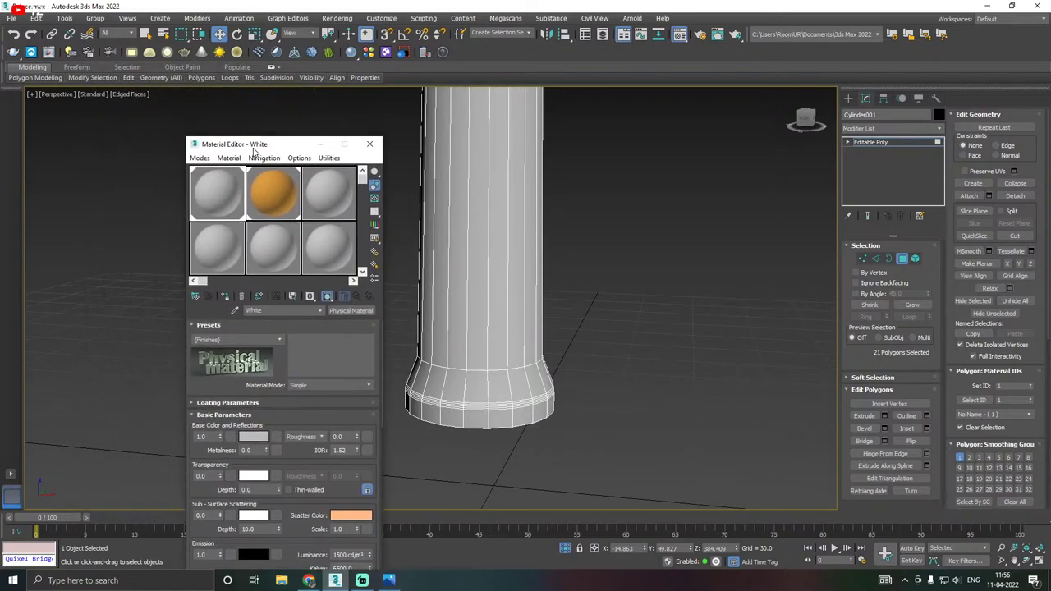
{"action": "left_click", "coordinate": [875, 259]}
{"action": "mouse_move", "coordinate": [127, 78]}
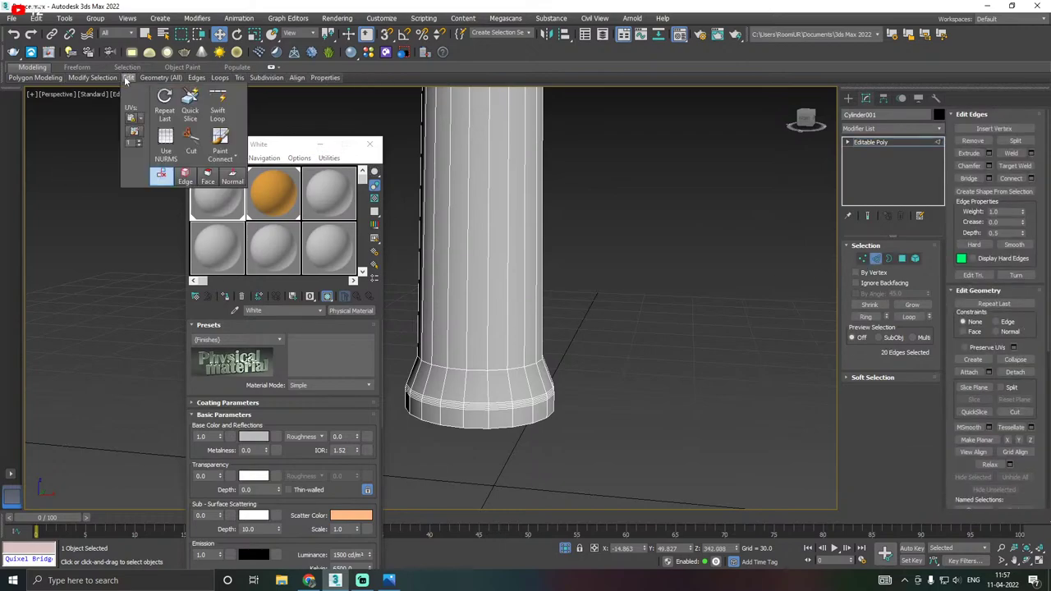
{"action": "left_click", "coordinate": [218, 105]}
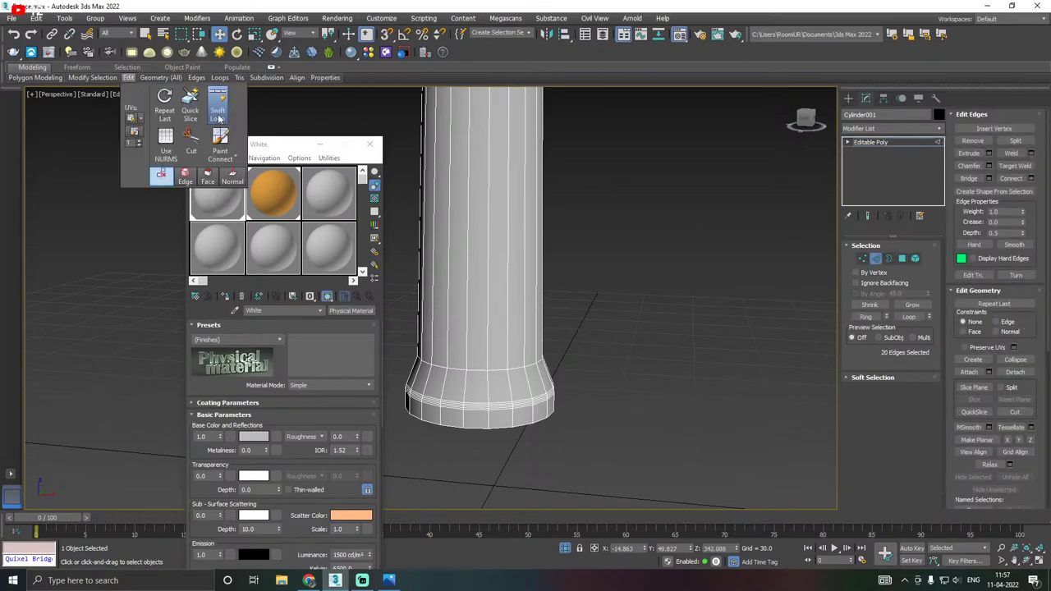
{"action": "left_click", "coordinate": [482, 349]}
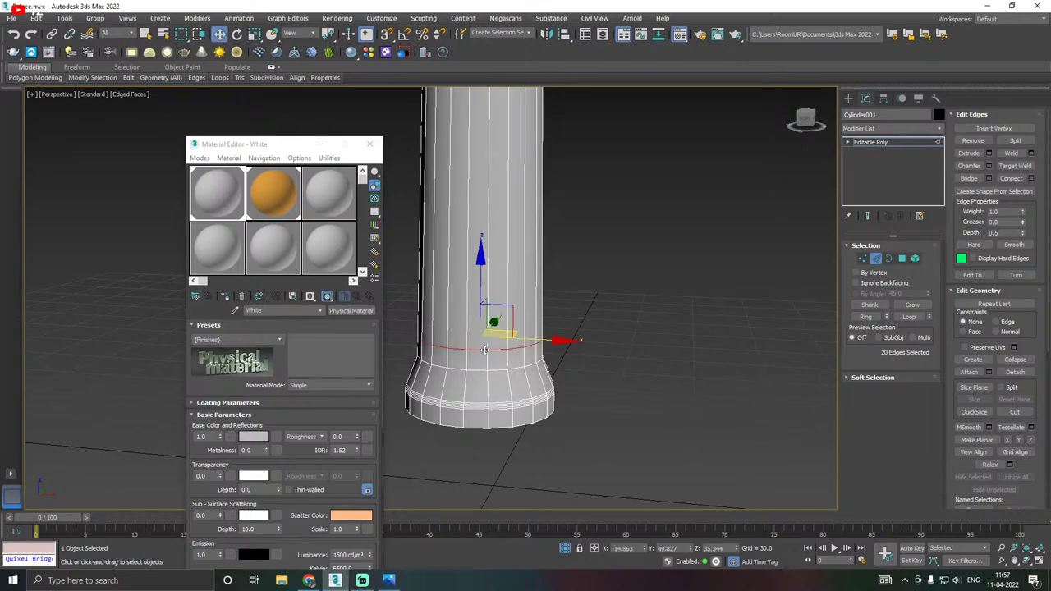
Select the full ring of polygons between the new loop and the base flare and extrude it outward by 1.28.
{"action": "left_click", "coordinate": [901, 258]}
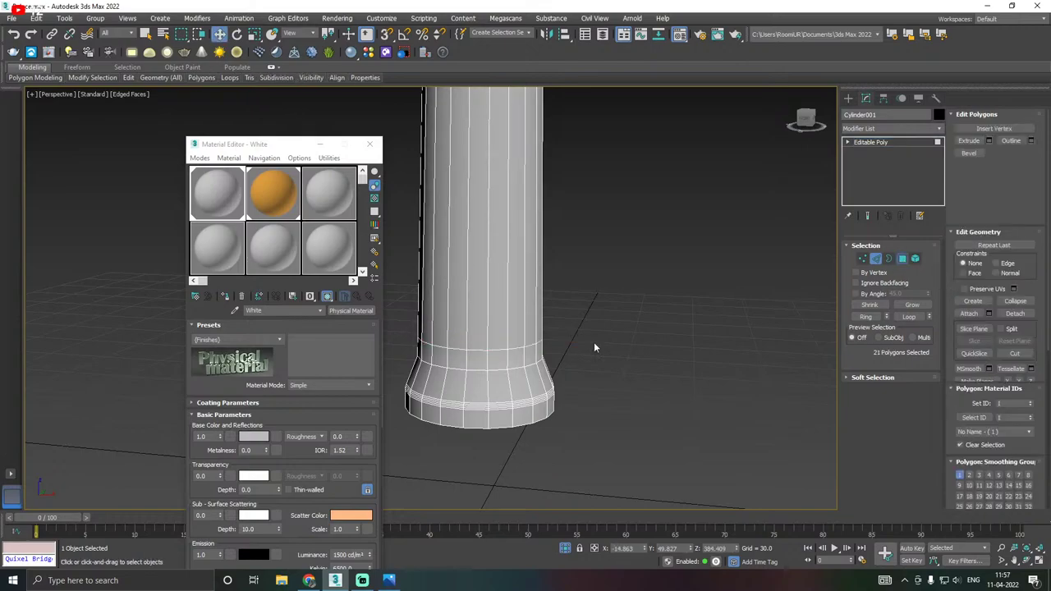
{"action": "left_click", "coordinate": [480, 364]}
{"action": "scroll", "coordinate": [462, 363], "scroll_direction": "up", "scroll_amount": 3}
{"action": "left_click", "coordinate": [533, 365], "text": "shift"}
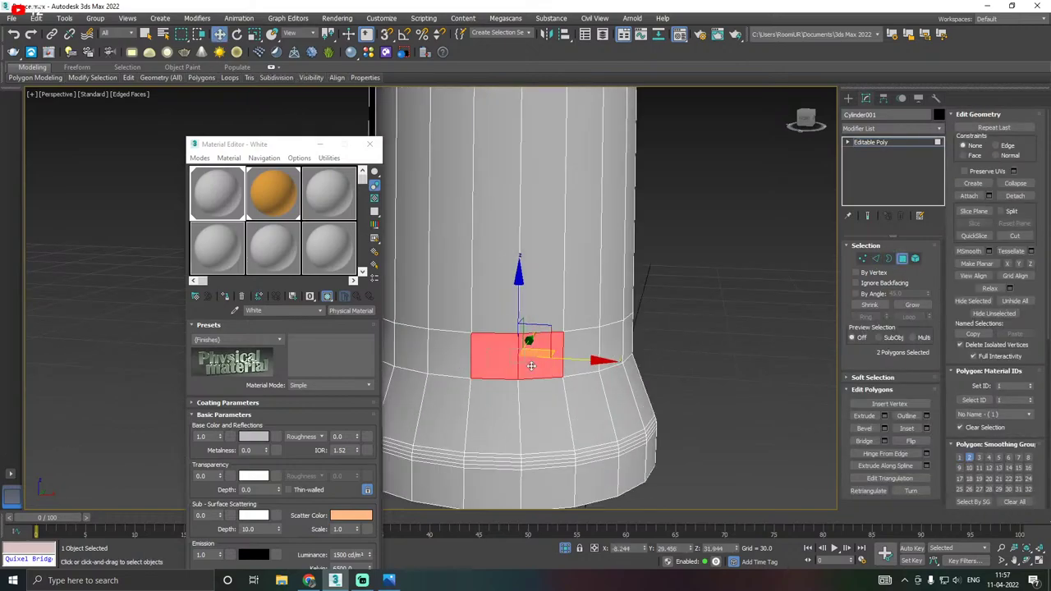
{"action": "scroll", "coordinate": [535, 364], "scroll_direction": "down", "scroll_amount": 3}
{"action": "middle_click_drag", "start_coordinate": [560, 363], "coordinate": [548, 370], "text": "alt"}
{"action": "scroll", "coordinate": [488, 372], "scroll_direction": "up", "scroll_amount": 2}
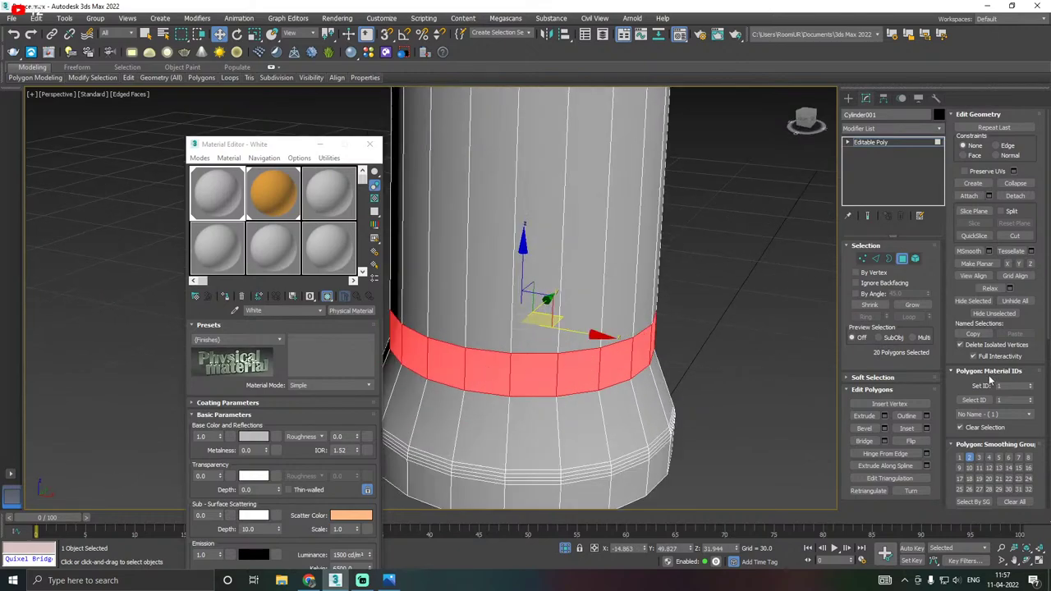
{"action": "left_click", "coordinate": [884, 415]}
{"action": "scroll", "coordinate": [644, 400], "scroll_direction": "down", "scroll_amount": 3}
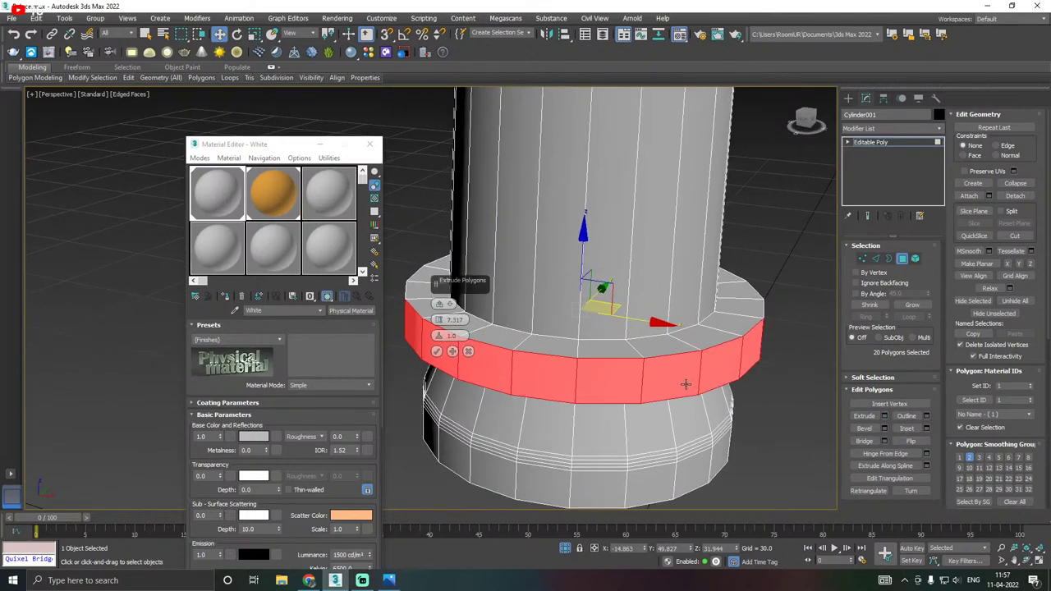
{"action": "left_click_drag", "start_coordinate": [441, 322], "coordinate": [441, 355]}
{"action": "middle_click_drag", "start_coordinate": [666, 348], "coordinate": [628, 372], "text": "alt"}
{"action": "scroll", "coordinate": [576, 385], "scroll_direction": "up", "scroll_amount": 3}
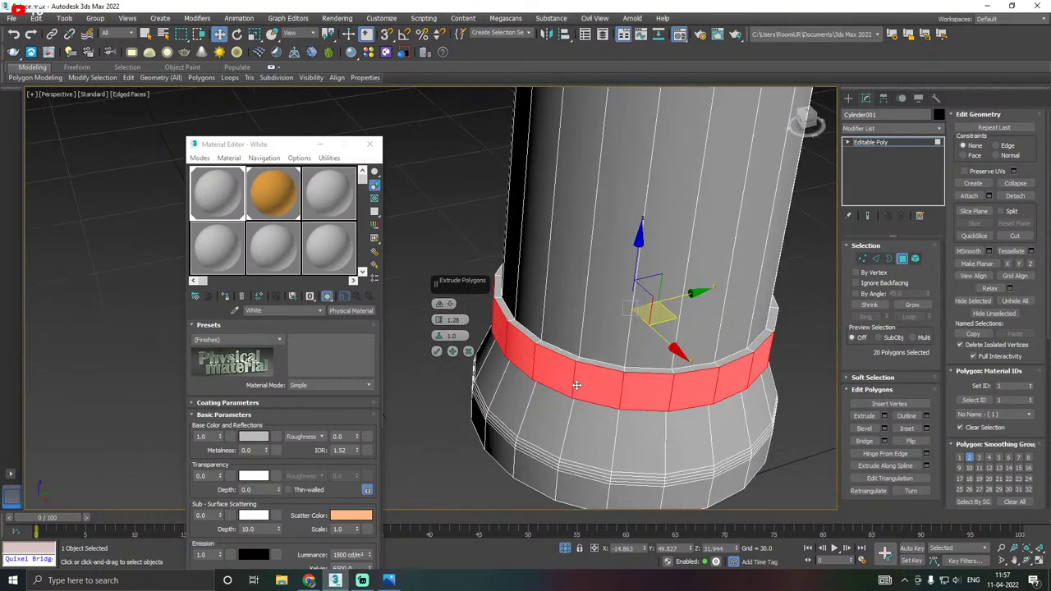
{"action": "left_click", "coordinate": [437, 351]}
Lower the extruded band's upper outer edge loop to about Z 31.5 so its top slopes outward.
{"action": "left_click", "coordinate": [875, 259]}
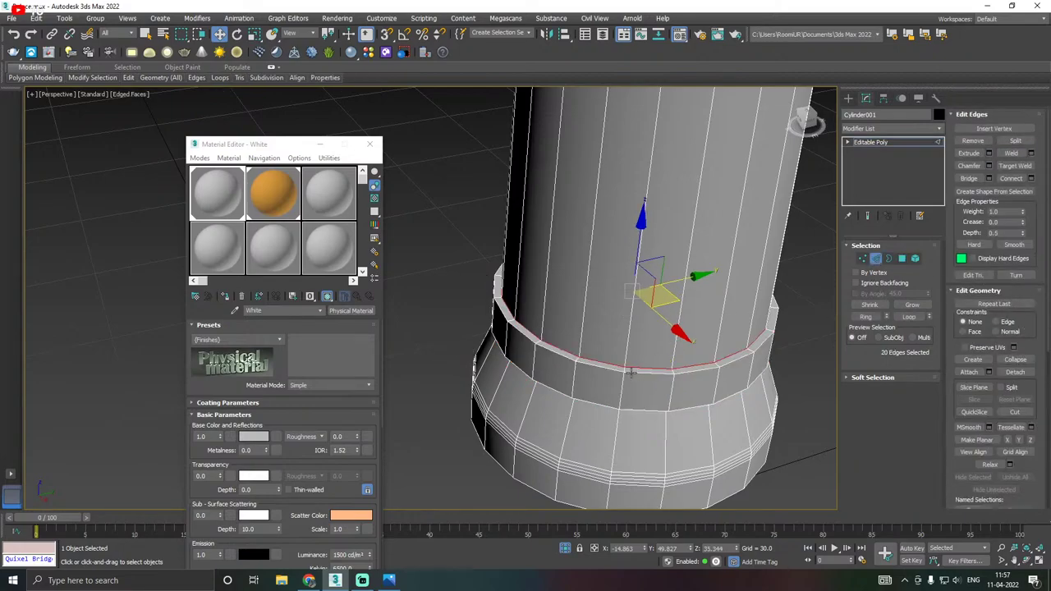
{"action": "double_click", "coordinate": [608, 367]}
{"action": "left_click", "coordinate": [607, 369]}
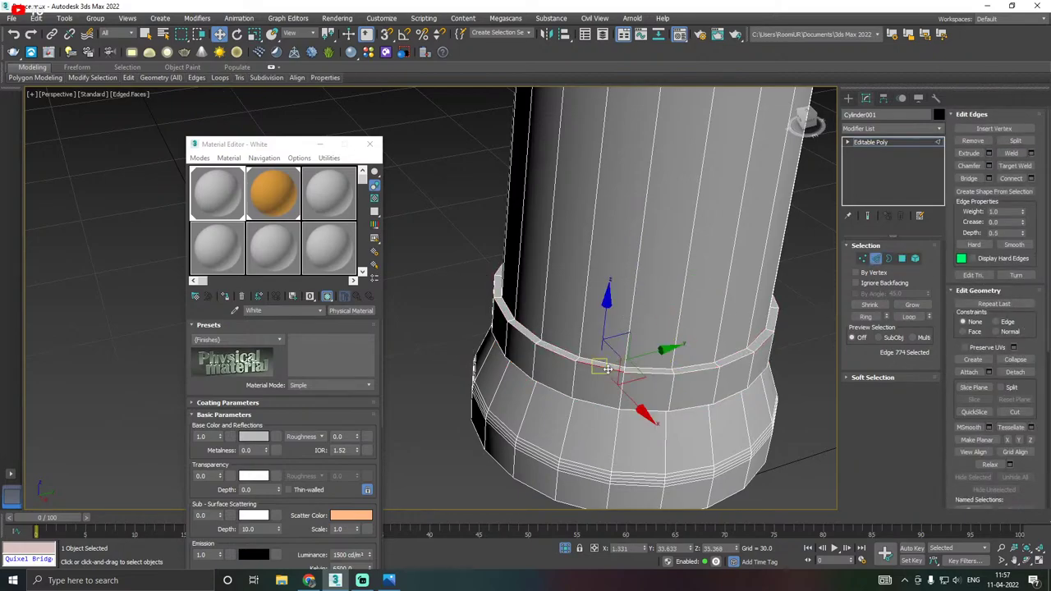
{"action": "double_click", "coordinate": [608, 368]}
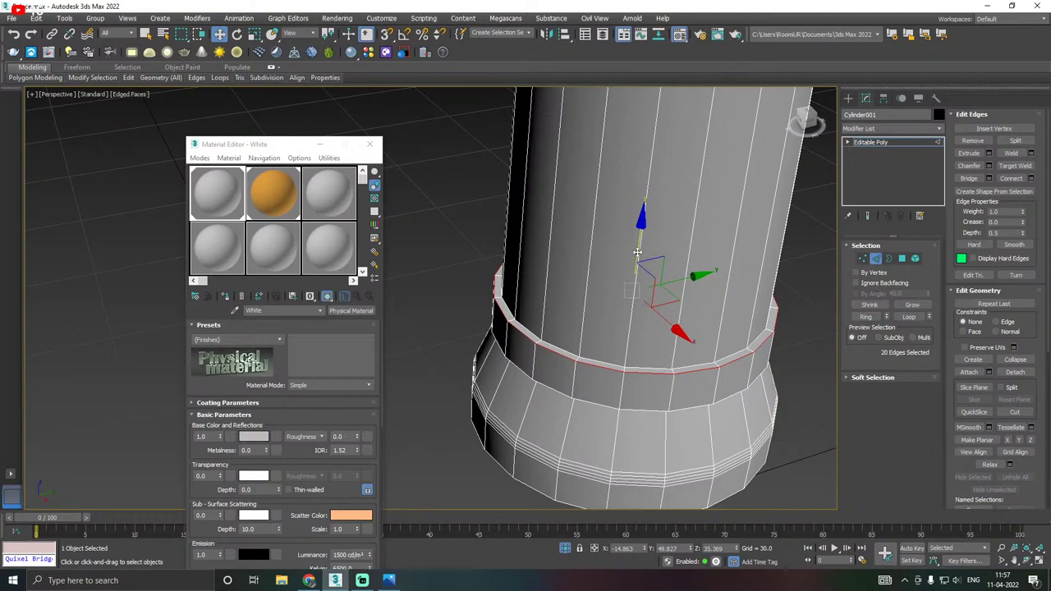
{"action": "left_click_drag", "start_coordinate": [638, 255], "coordinate": [636, 275]}
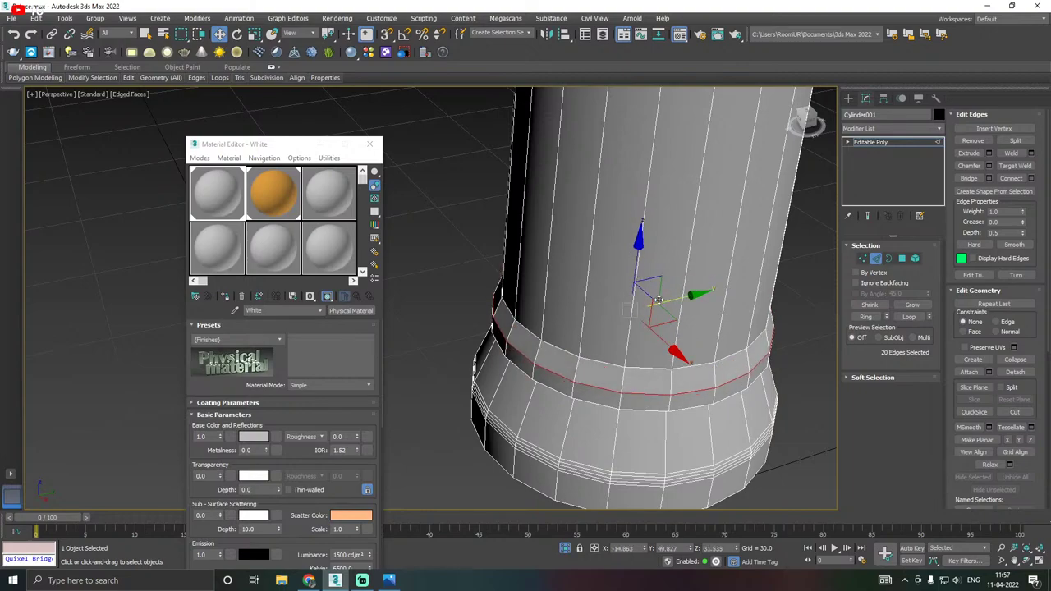
{"action": "middle_click_drag", "start_coordinate": [638, 345], "coordinate": [632, 300], "text": "alt"}
Remove the extruded band's lower outer edge loop to leave a single ridge around the column.
{"action": "double_click", "coordinate": [598, 340]}
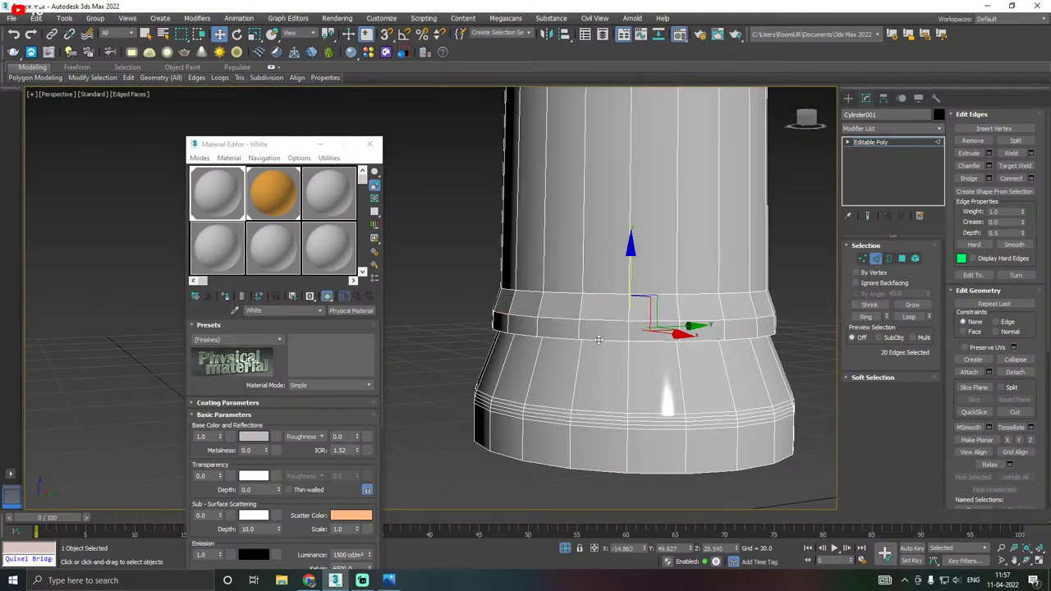
{"action": "double_click", "coordinate": [598, 340]}
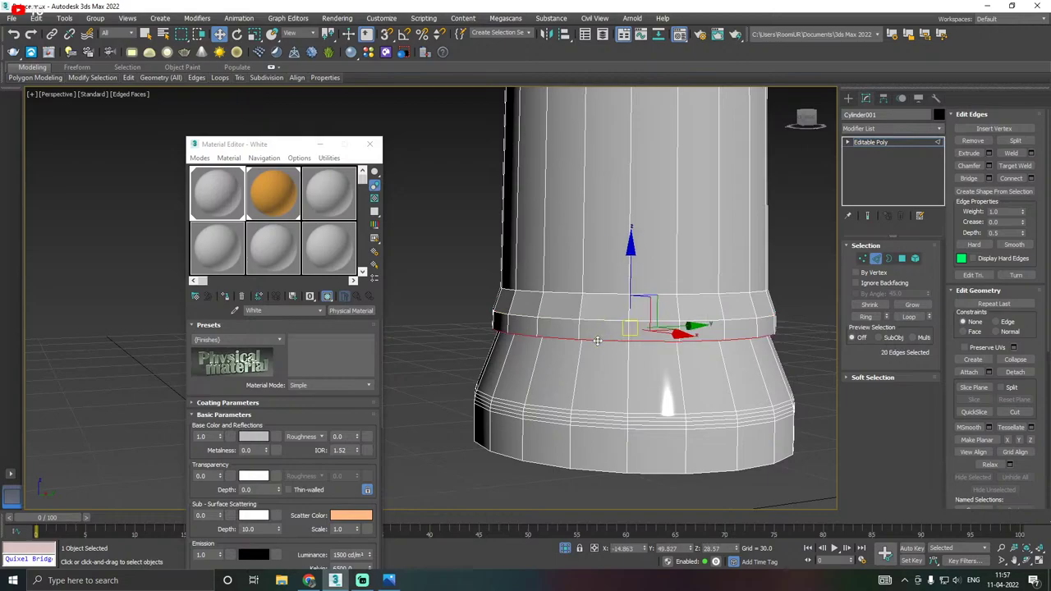
{"action": "key", "text": "ctrl+d"}
Chamfer the band's middle ridge loop with an edge amount of 2.236 to round the ring.
{"action": "double_click", "coordinate": [592, 321]}
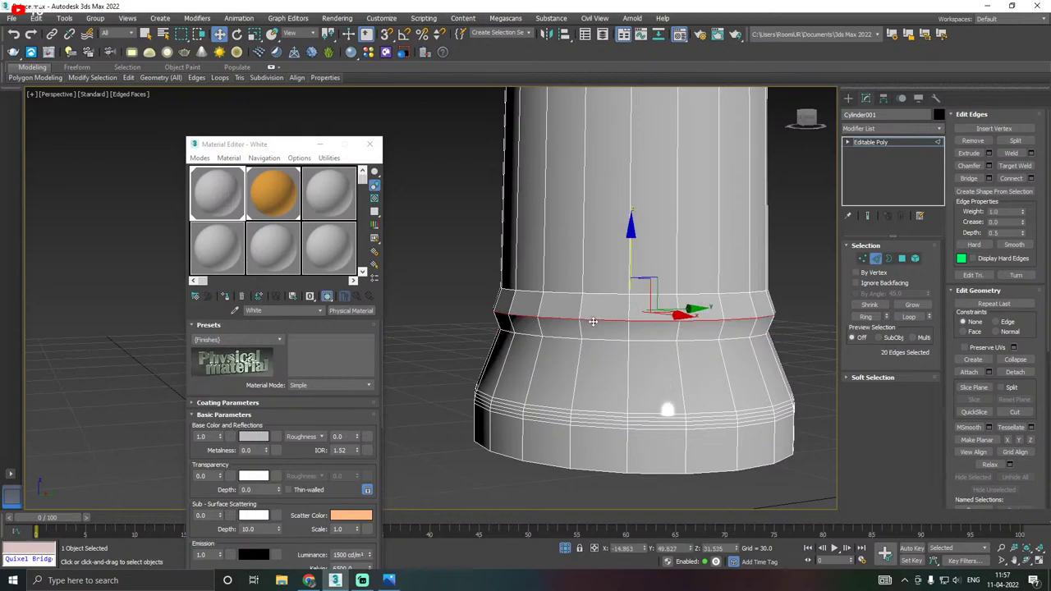
{"action": "scroll", "coordinate": [634, 316], "scroll_direction": "up", "scroll_amount": 3}
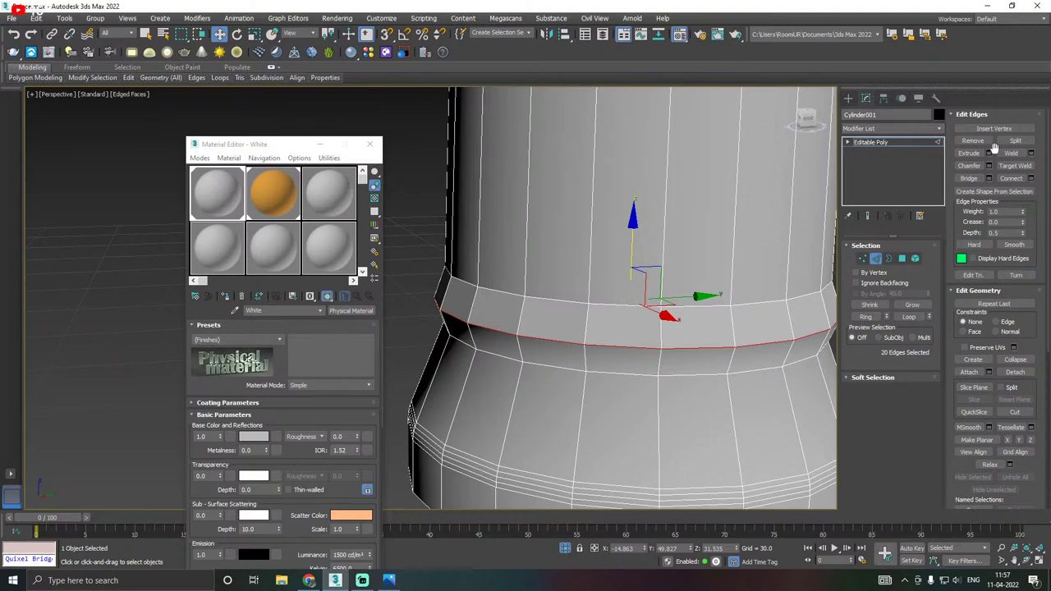
{"action": "left_click", "coordinate": [990, 165]}
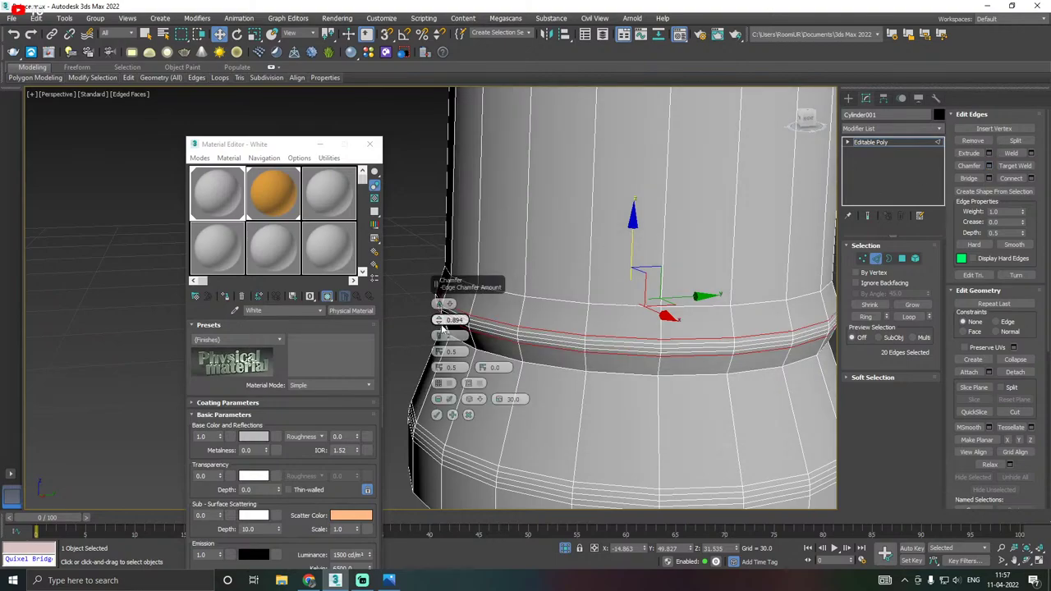
{"action": "left_click_drag", "start_coordinate": [439, 321], "coordinate": [440, 304]}
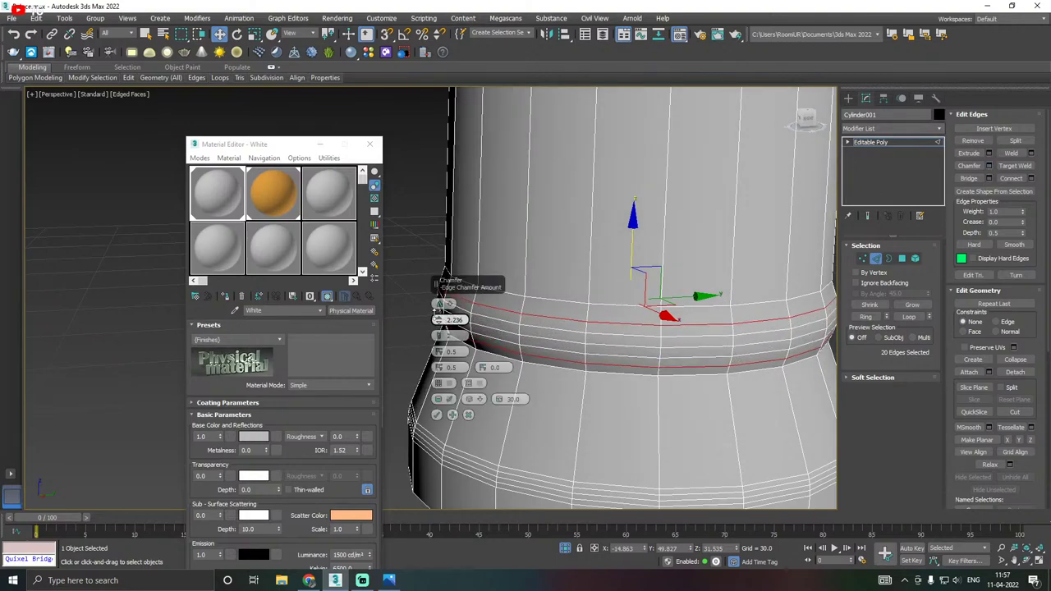
{"action": "left_click", "coordinate": [436, 415]}
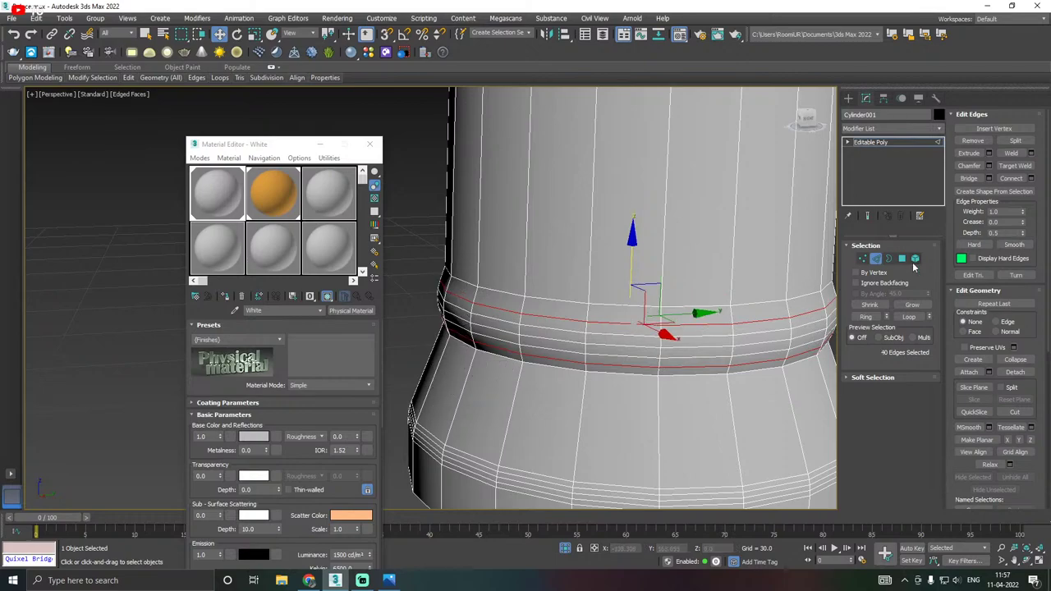
Select all polygons of the rounded ring above the column's base flare and assign the Gold material to them.
{"action": "left_click", "coordinate": [902, 258], "text": "ctrl"}
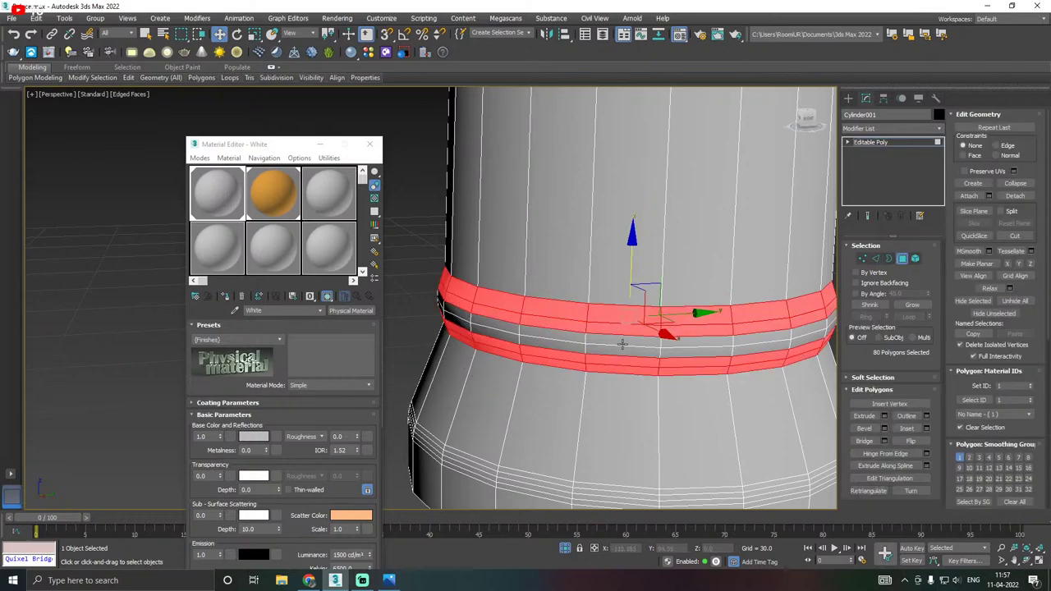
{"action": "left_click", "coordinate": [875, 258]}
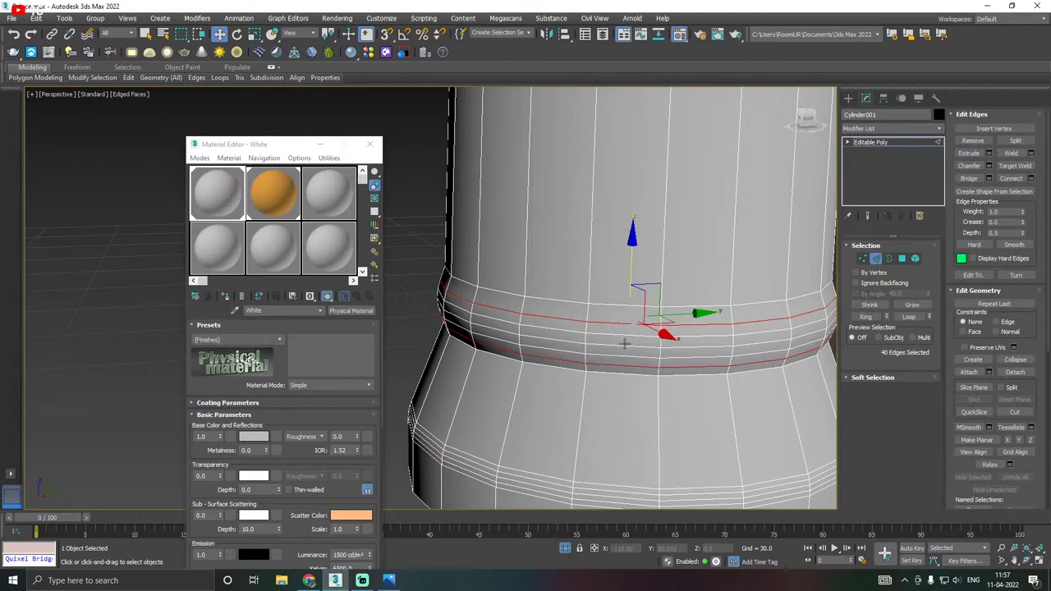
{"action": "double_click", "coordinate": [624, 343]}
{"action": "left_click", "coordinate": [902, 258], "text": "ctrl"}
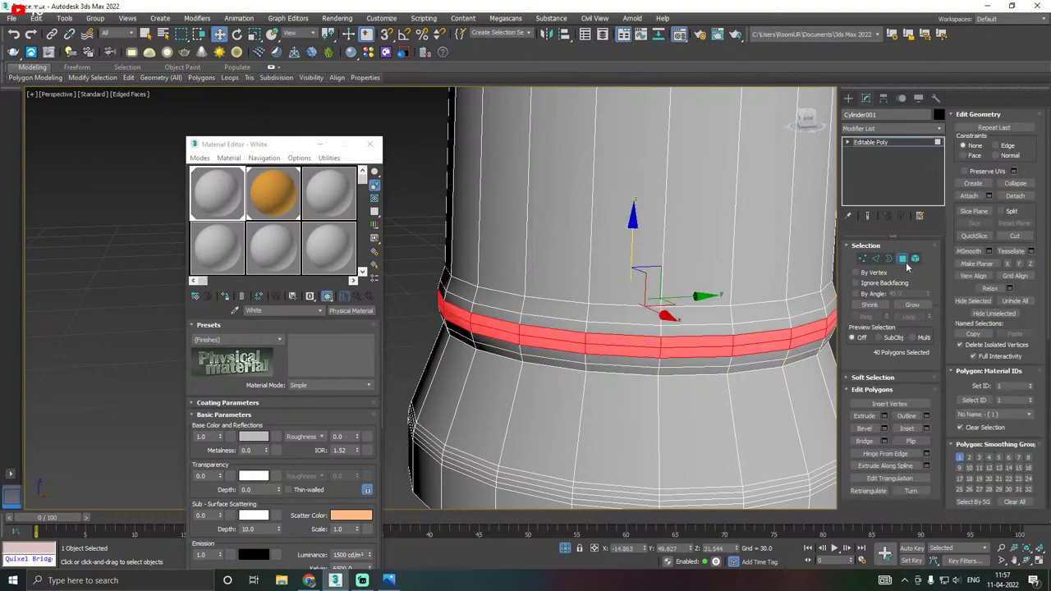
{"action": "left_click", "coordinate": [913, 304]}
{"action": "left_click", "coordinate": [913, 305]}
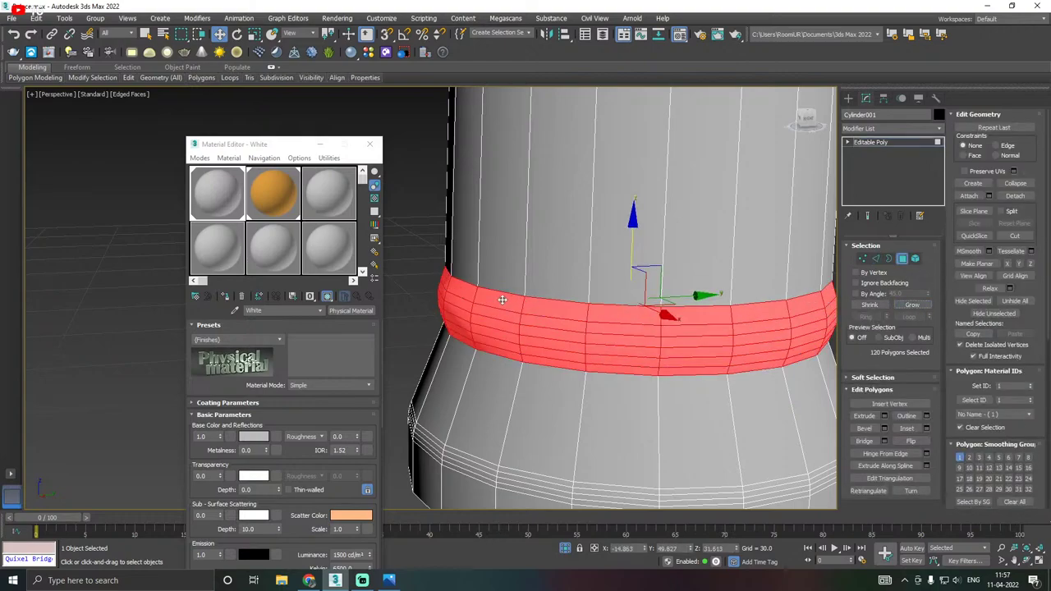
{"action": "left_click", "coordinate": [273, 194]}
{"action": "left_click", "coordinate": [225, 296]}
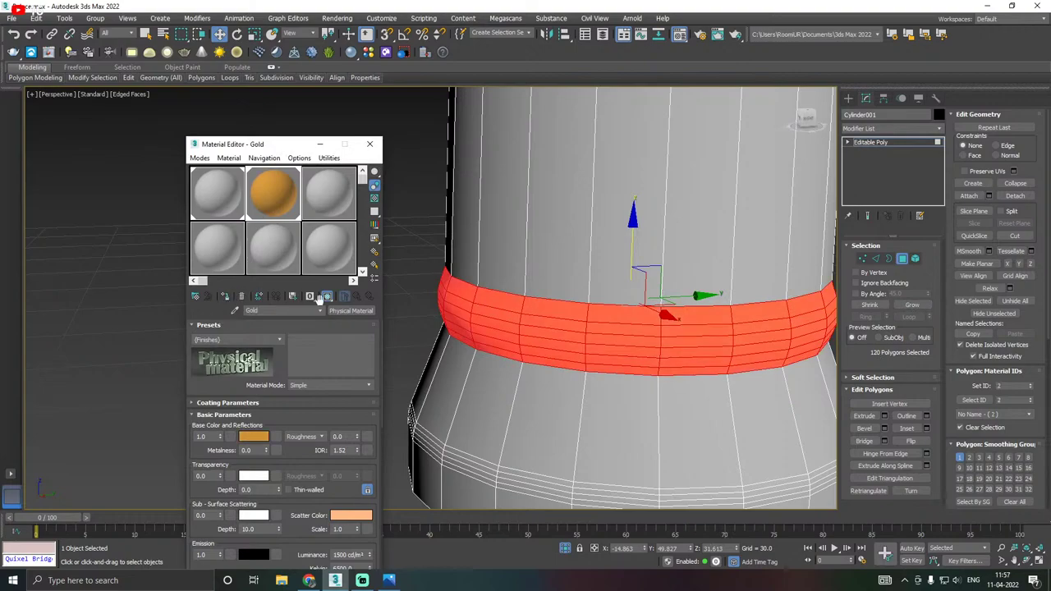
{"action": "scroll", "coordinate": [509, 335], "scroll_direction": "down", "scroll_amount": 3}
{"action": "left_click", "coordinate": [880, 143]}
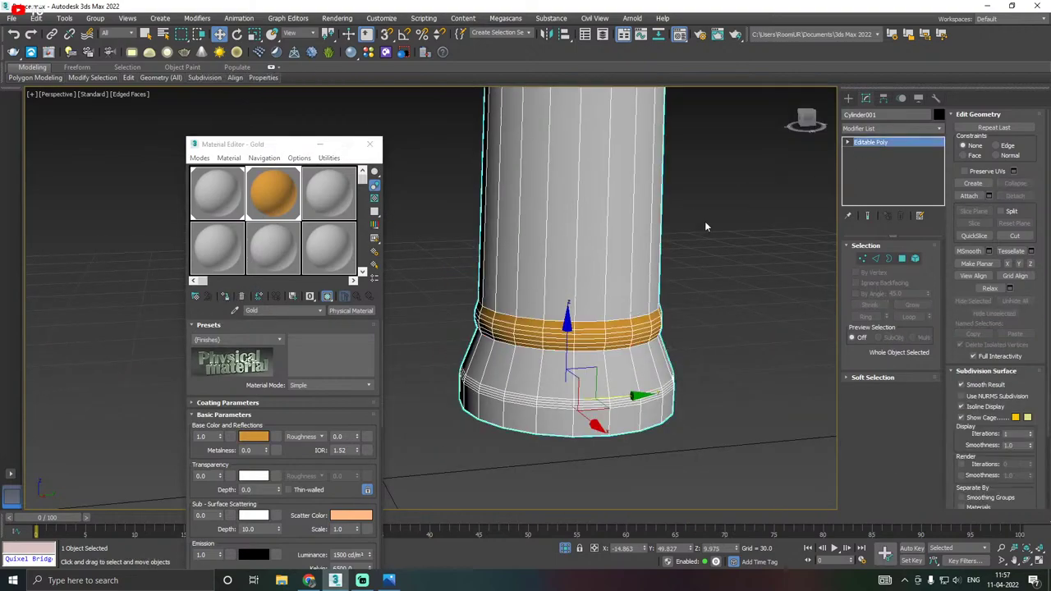
Turn off the edged faces display and exit isolation to bring back the whole arch scene.
{"action": "scroll", "coordinate": [614, 319], "scroll_direction": "down", "scroll_amount": 6}
{"action": "scroll", "coordinate": [614, 312], "scroll_direction": "down", "scroll_amount": 2}
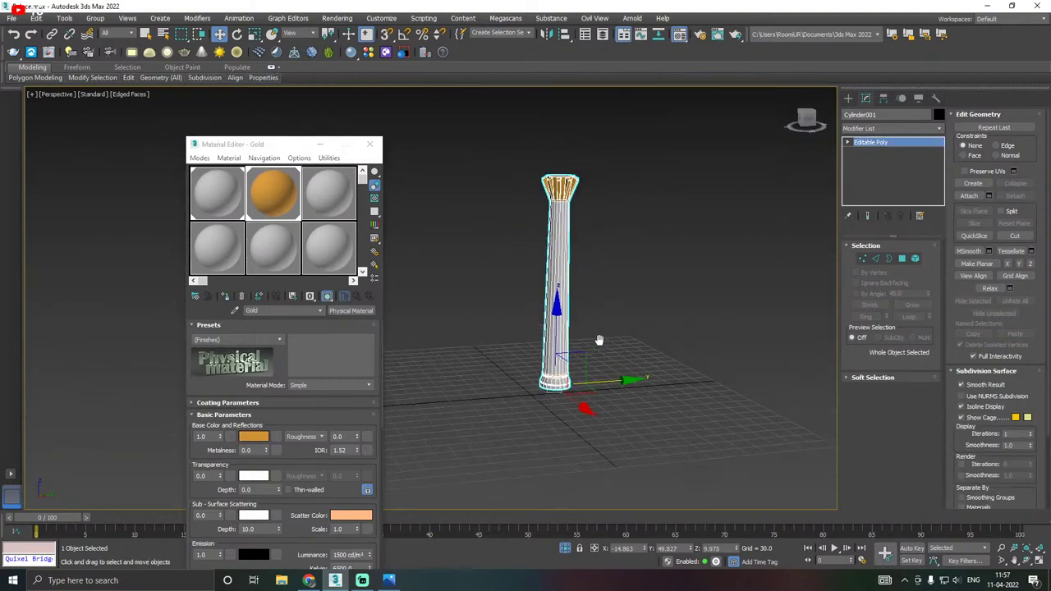
{"action": "left_click", "coordinate": [622, 308]}
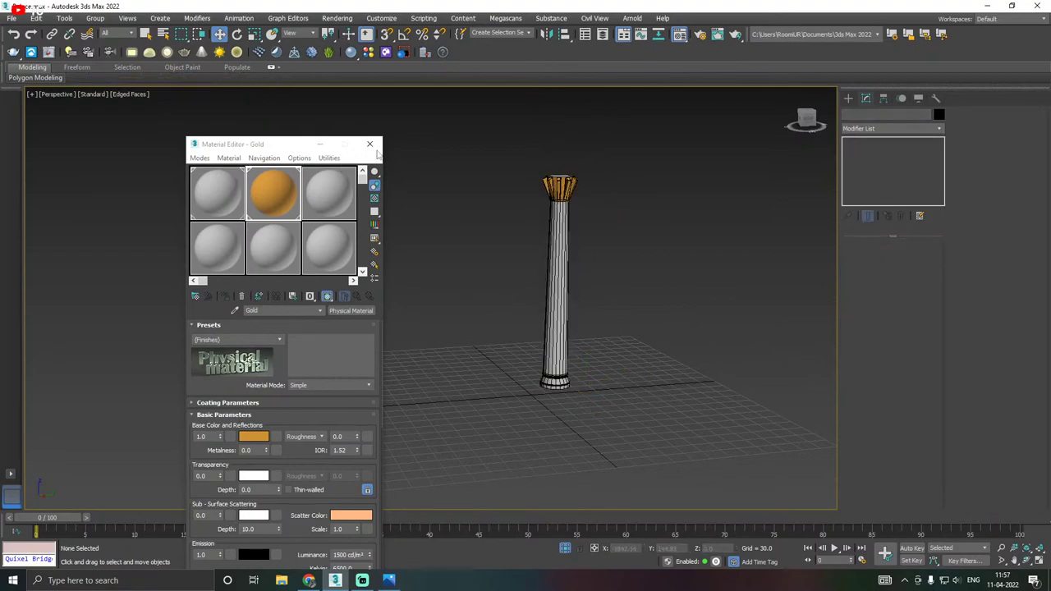
{"action": "left_click", "coordinate": [370, 144]}
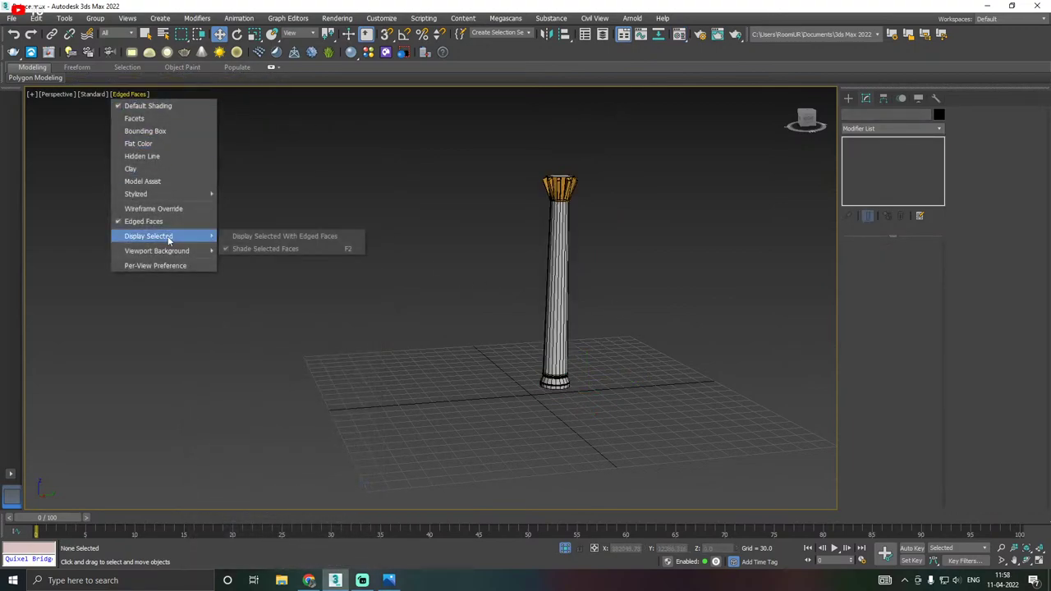
{"action": "left_click", "coordinate": [152, 222]}
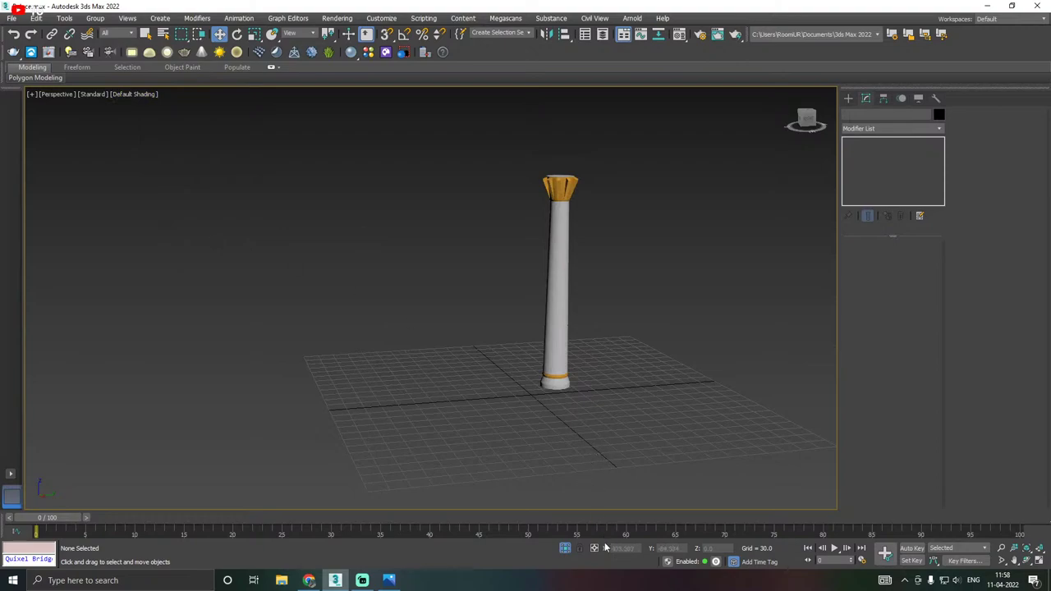
{"action": "left_click", "coordinate": [564, 547]}
{"action": "scroll", "coordinate": [412, 385], "scroll_direction": "down", "scroll_amount": 4}
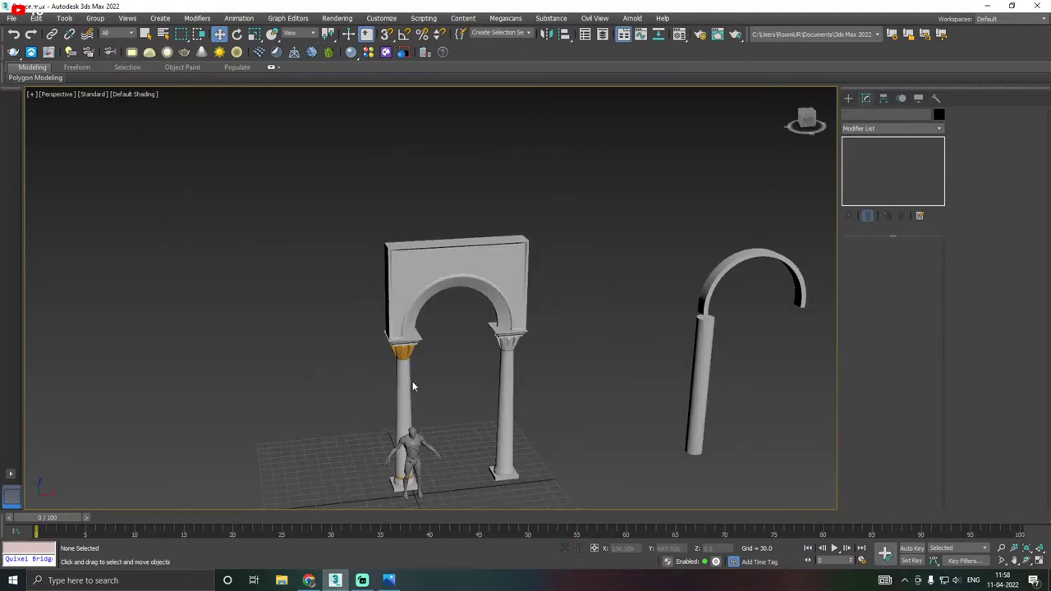
Select the arch block above the columns and turn the edged faces display on.
{"action": "scroll", "coordinate": [390, 361], "scroll_direction": "up", "scroll_amount": 8}
{"action": "middle_click_drag", "start_coordinate": [447, 305], "coordinate": [430, 349]}
{"action": "left_click", "coordinate": [400, 327]}
{"action": "left_click", "coordinate": [398, 580]}
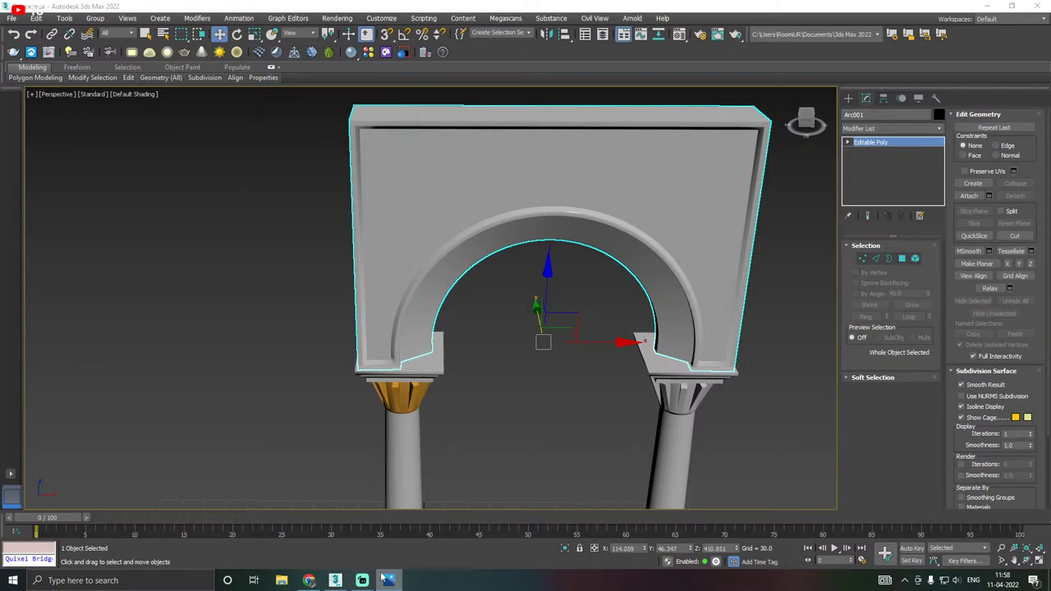
{"action": "mouse_move", "coordinate": [516, 350]}
{"action": "middle_mouse_down", "text": "alt"}
{"action": "mouse_move", "coordinate": [546, 346]}
{"action": "mouse_move", "coordinate": [550, 368]}
{"action": "mouse_move", "coordinate": [507, 371]}
{"action": "mouse_move", "coordinate": [518, 369]}
{"action": "middle_mouse_up", "text": "alt"}
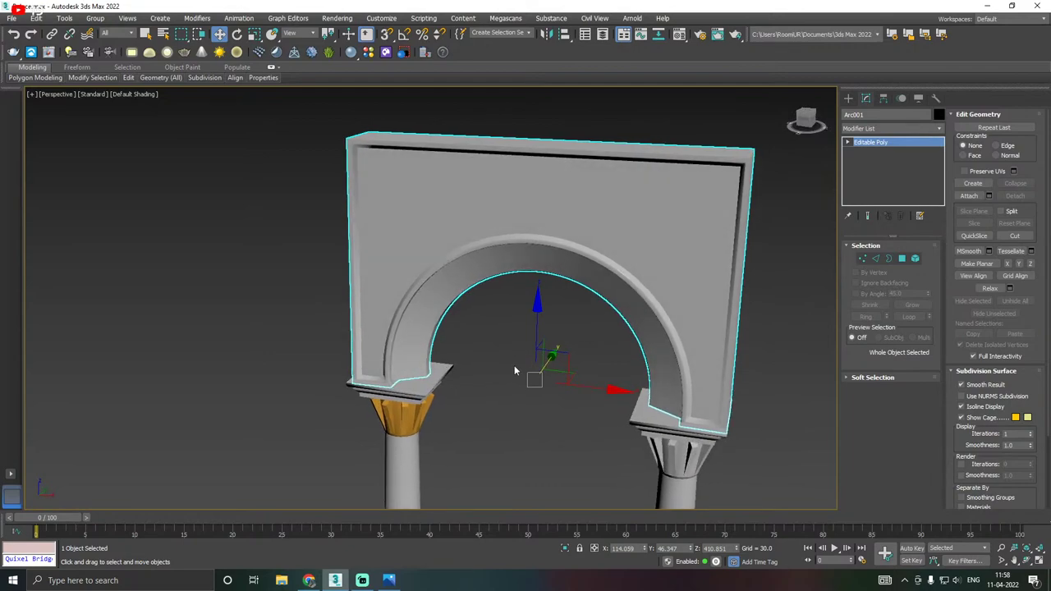
{"action": "mouse_move", "coordinate": [624, 323]}
{"action": "middle_mouse_down", "text": "alt"}
{"action": "mouse_move", "coordinate": [682, 333]}
{"action": "mouse_move", "coordinate": [620, 331]}
{"action": "middle_mouse_up", "text": "alt"}
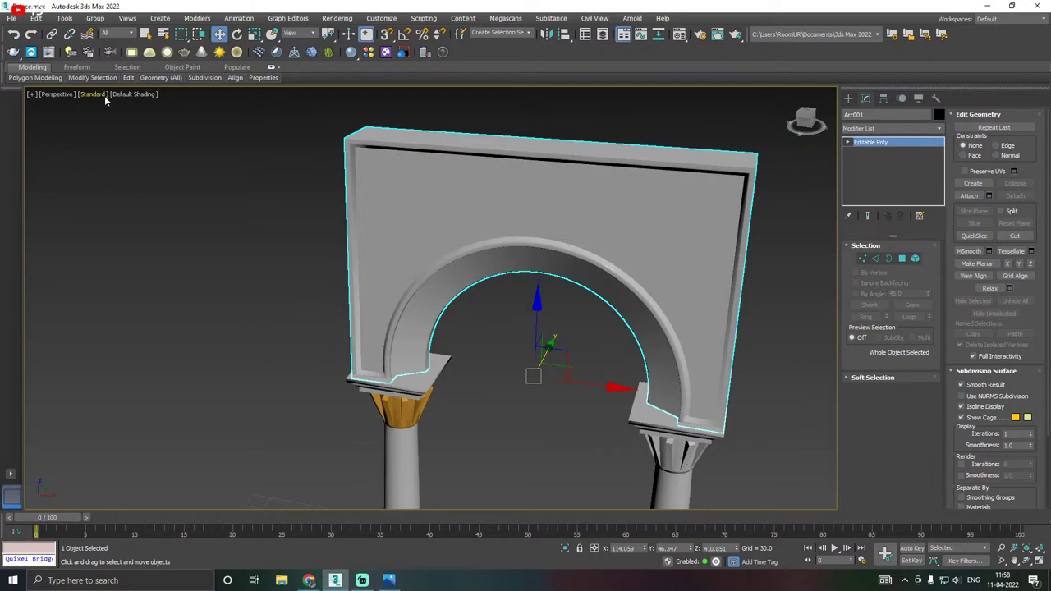
{"action": "left_click", "coordinate": [131, 94]}
{"action": "left_click", "coordinate": [154, 222]}
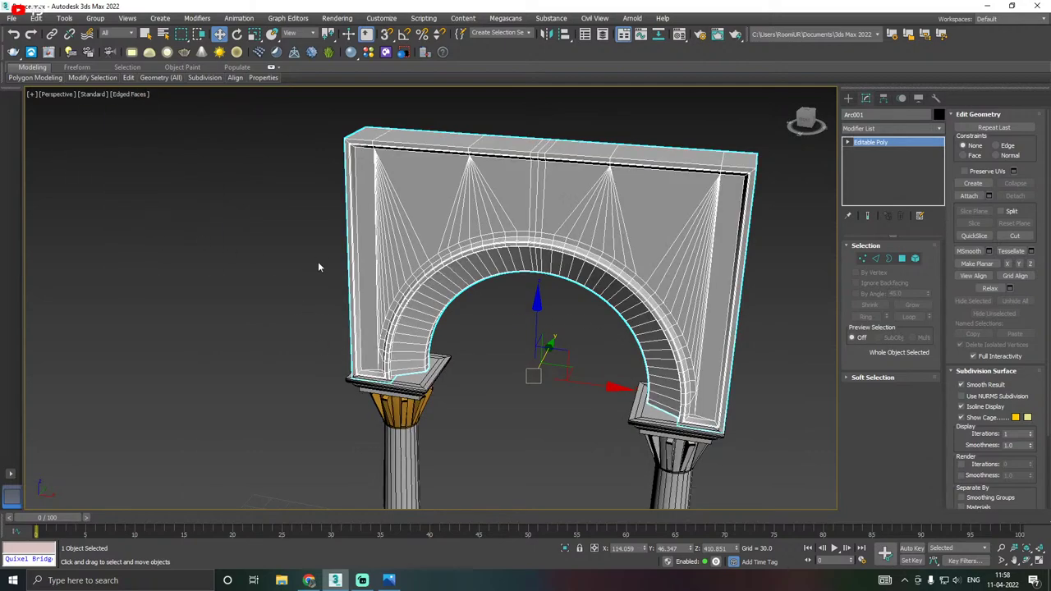
Select the flat polygon strip following the arch's outer curve down to both feet and assign the Gold material to it.
{"action": "scroll", "coordinate": [354, 311], "scroll_direction": "up", "scroll_amount": 3}
{"action": "scroll", "coordinate": [366, 308], "scroll_direction": "down", "scroll_amount": 5}
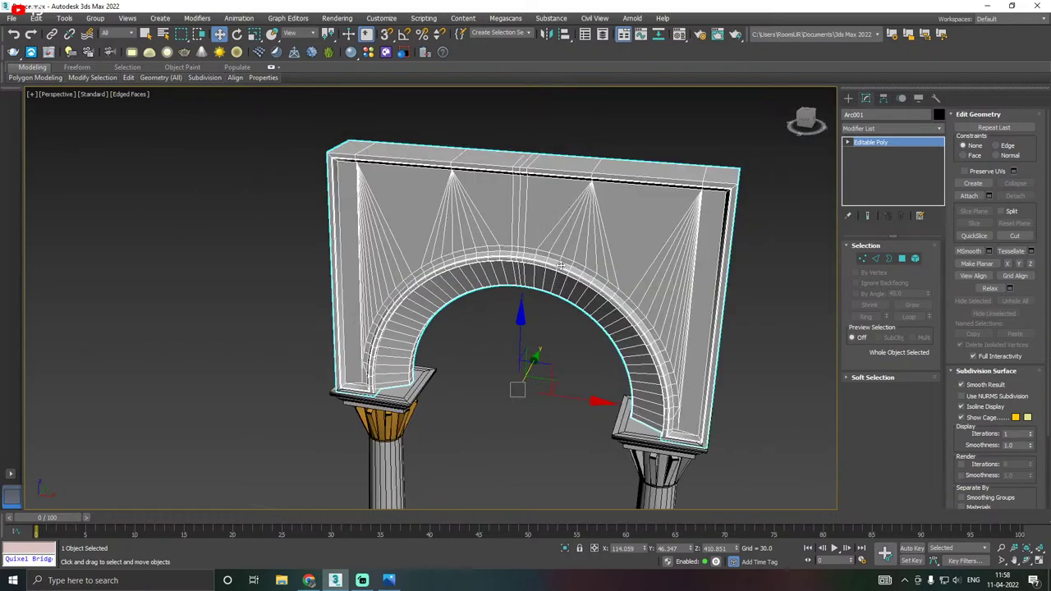
{"action": "scroll", "coordinate": [560, 265], "scroll_direction": "up", "scroll_amount": 2}
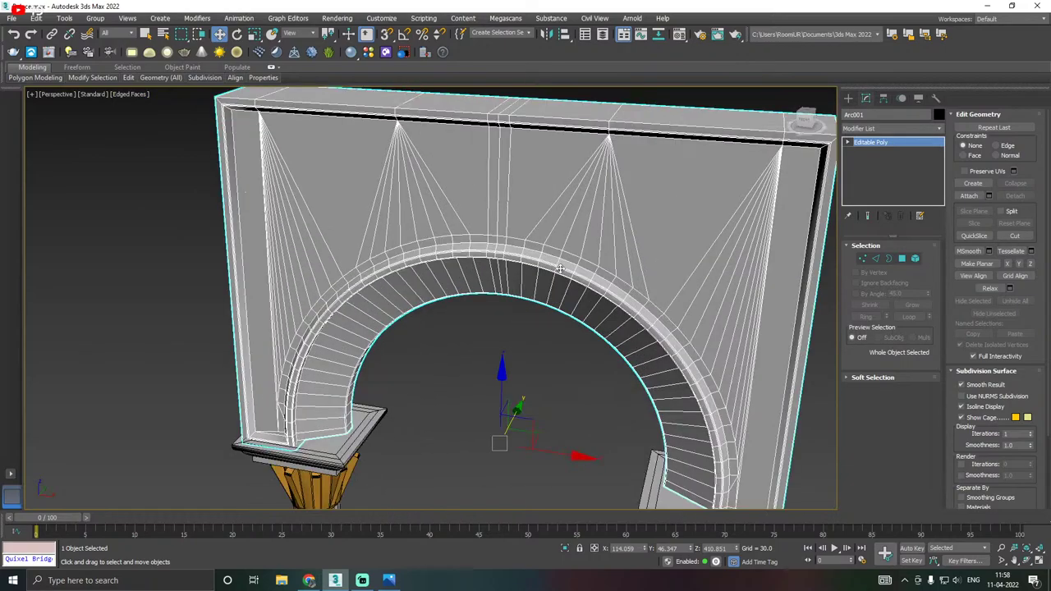
{"action": "left_click", "coordinate": [903, 259]}
{"action": "left_click", "coordinate": [643, 297]}
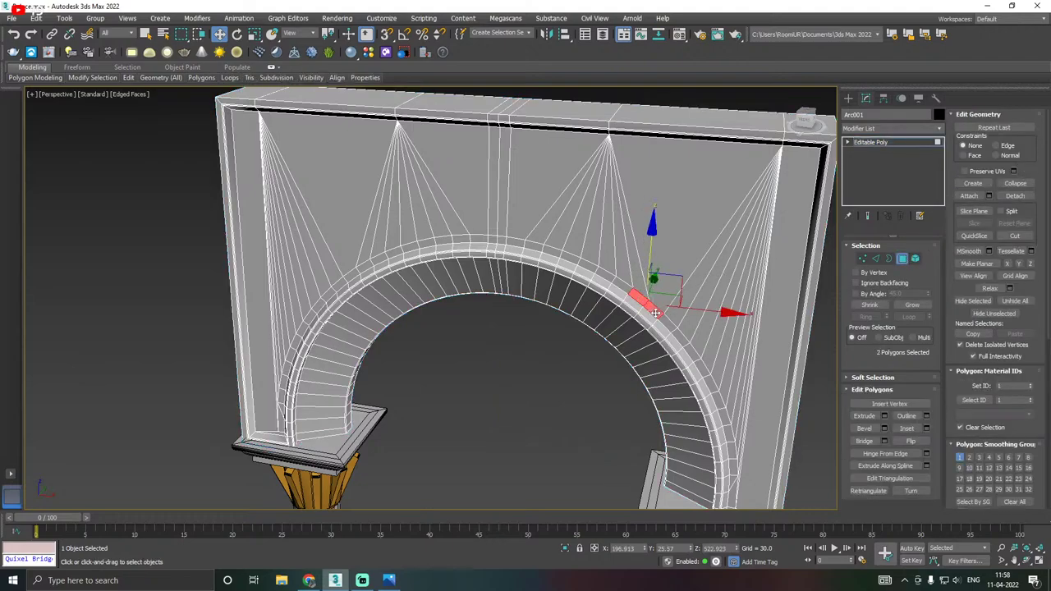
{"action": "left_click", "coordinate": [656, 313], "text": "shift"}
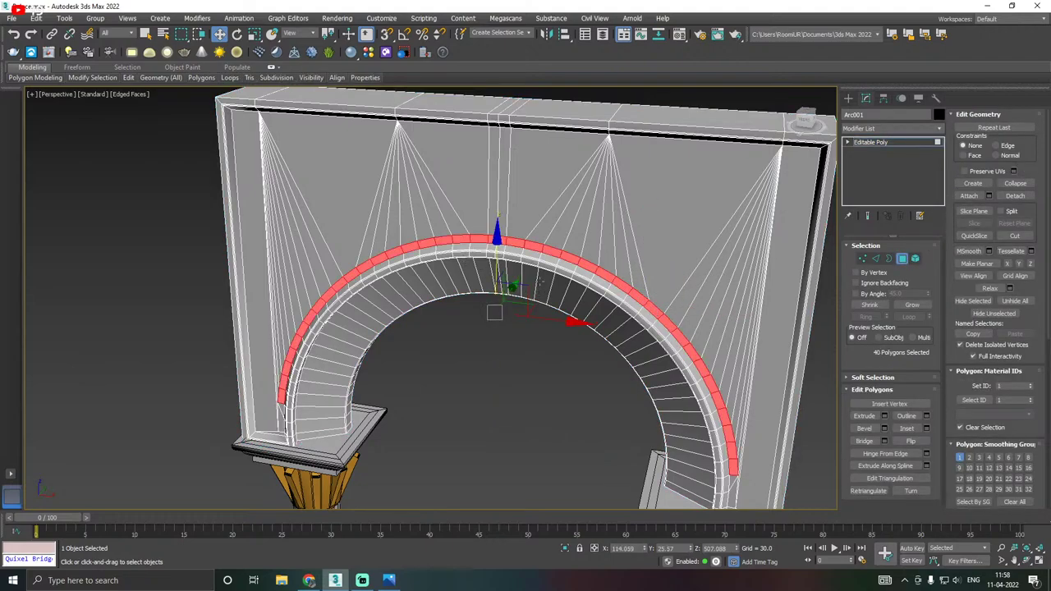
{"action": "scroll", "coordinate": [528, 259], "scroll_direction": "down", "scroll_amount": 2}
{"action": "middle_click_drag", "start_coordinate": [567, 275], "coordinate": [609, 264], "text": "alt"}
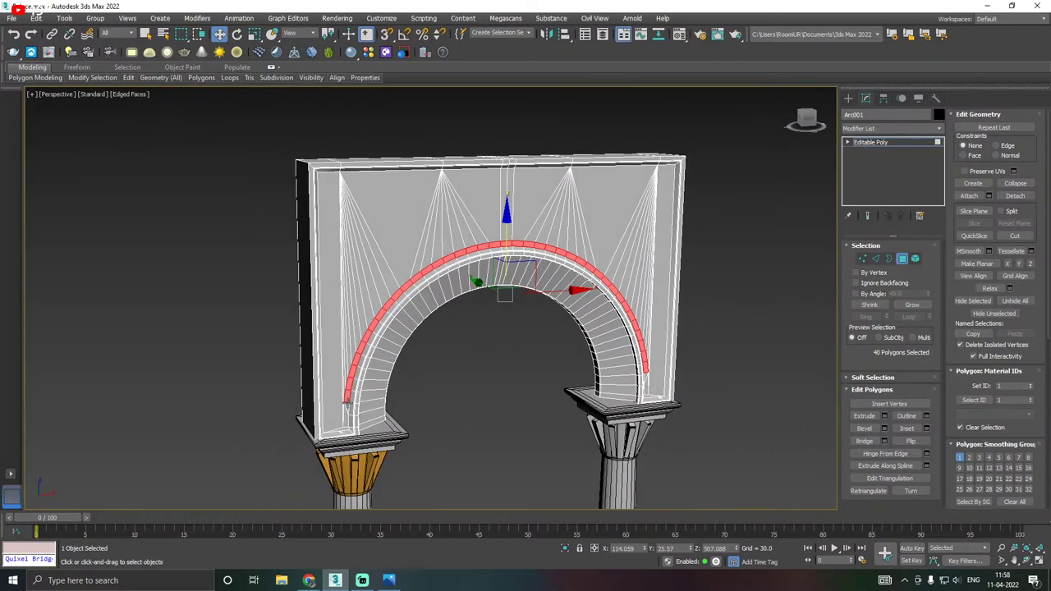
{"action": "scroll", "coordinate": [346, 403], "scroll_direction": "up", "scroll_amount": 2}
{"action": "left_click", "coordinate": [351, 417], "text": "ctrl"}
{"action": "left_click", "coordinate": [345, 438], "text": "ctrl"}
{"action": "scroll", "coordinate": [270, 407], "scroll_direction": "down", "scroll_amount": 1}
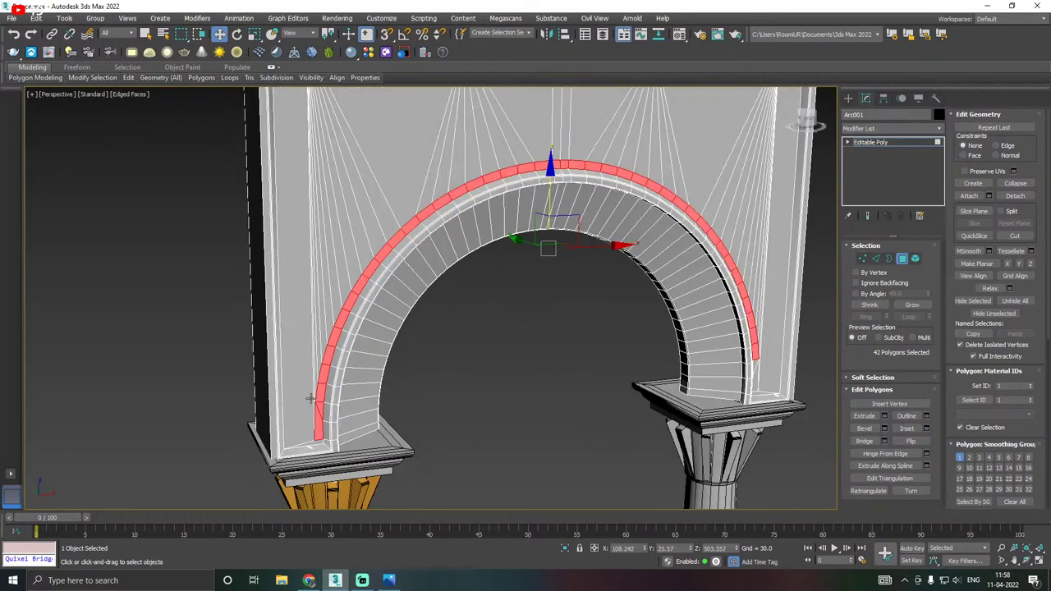
{"action": "scroll", "coordinate": [755, 382], "scroll_direction": "up", "scroll_amount": 5}
{"action": "left_click", "coordinate": [753, 377], "text": "ctrl"}
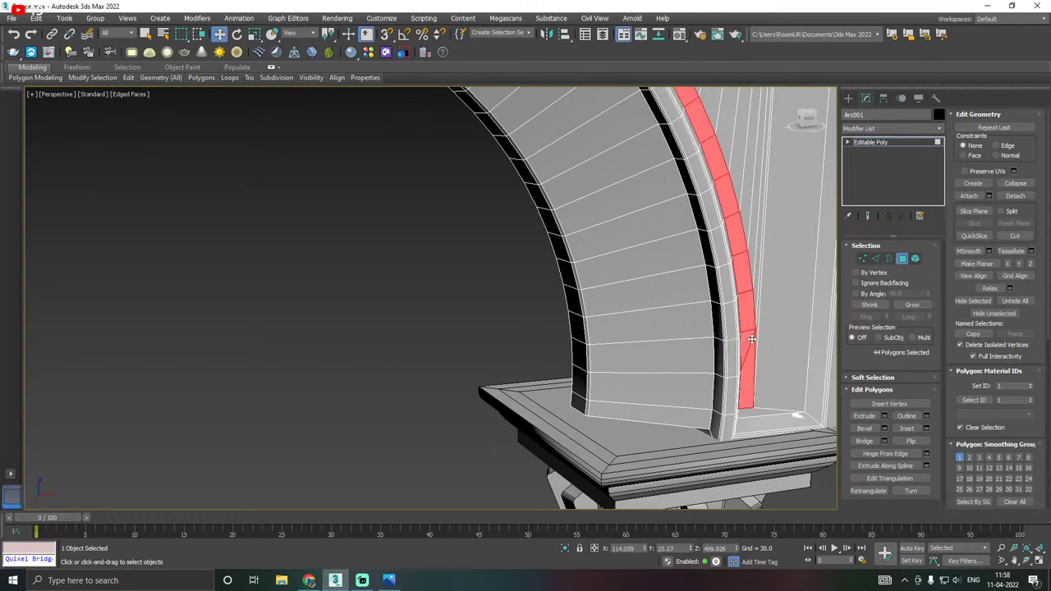
{"action": "scroll", "coordinate": [618, 359], "scroll_direction": "down", "scroll_amount": 2}
{"action": "scroll", "coordinate": [617, 358], "scroll_direction": "down", "scroll_amount": 3}
{"action": "left_click", "coordinate": [679, 33]}
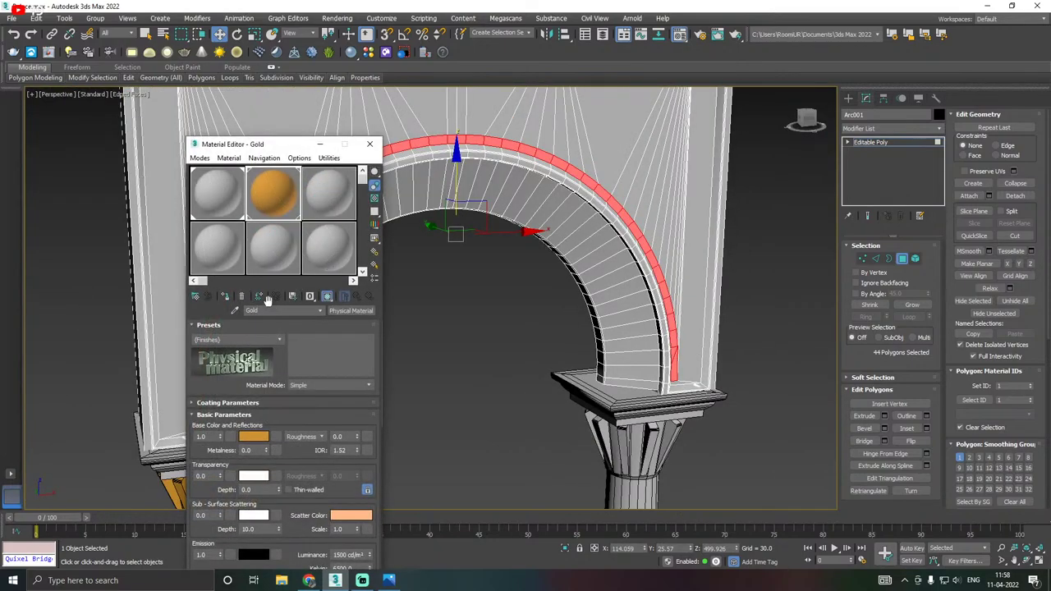
{"action": "left_click", "coordinate": [228, 297]}
{"action": "left_click", "coordinate": [370, 144]}
Select the inner rim polygon loop around the arch's recessed front panel and assign the Gold material to it.
{"action": "scroll", "coordinate": [381, 276], "scroll_direction": "down", "scroll_amount": 3}
{"action": "middle_click_drag", "start_coordinate": [382, 276], "coordinate": [364, 270], "text": "alt"}
{"action": "scroll", "coordinate": [254, 314], "scroll_direction": "up", "scroll_amount": 5}
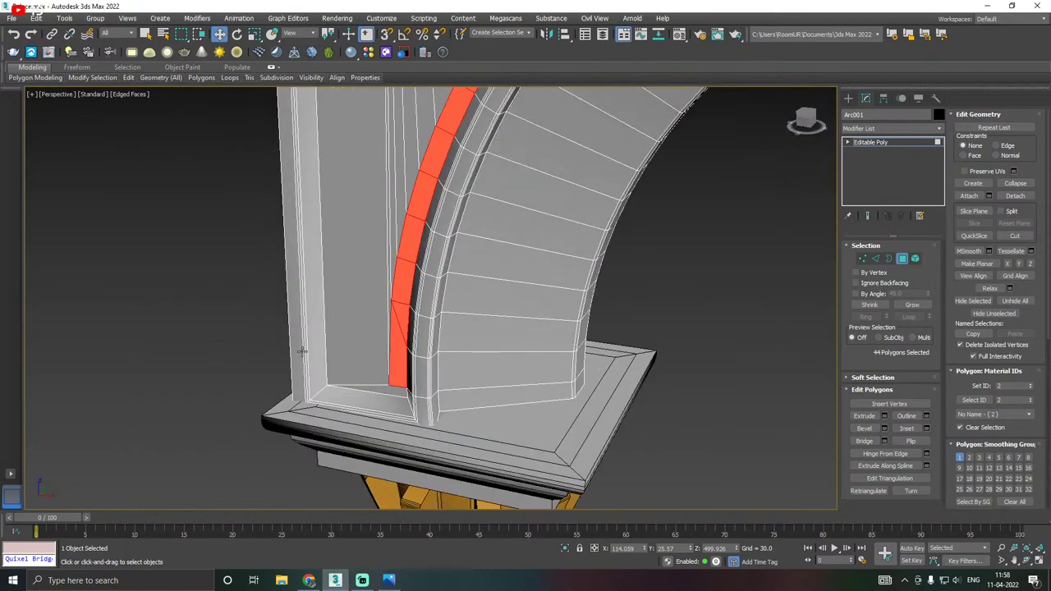
{"action": "left_click", "coordinate": [358, 402]}
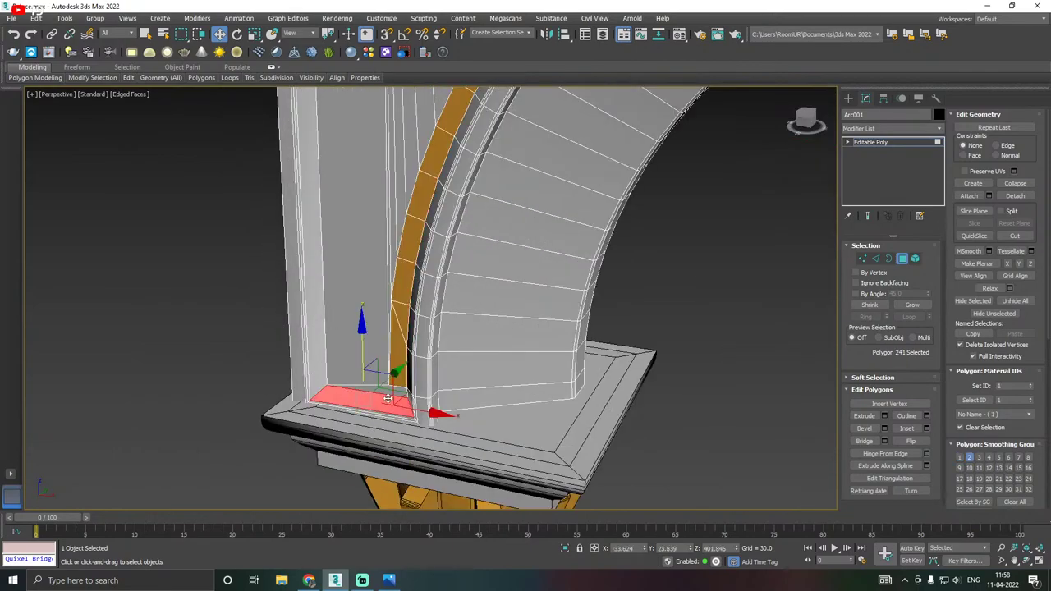
{"action": "left_click", "coordinate": [311, 380], "text": "shift"}
{"action": "scroll", "coordinate": [361, 361], "scroll_direction": "down", "scroll_amount": 6}
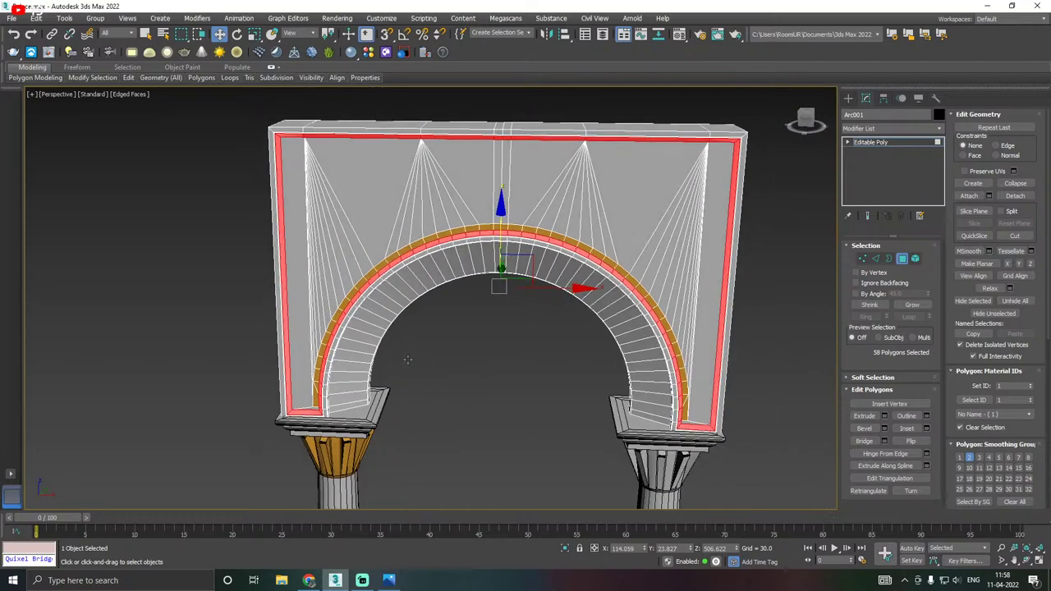
{"action": "middle_click_drag", "start_coordinate": [408, 360], "coordinate": [447, 364], "text": "alt"}
{"action": "key", "text": "m"}
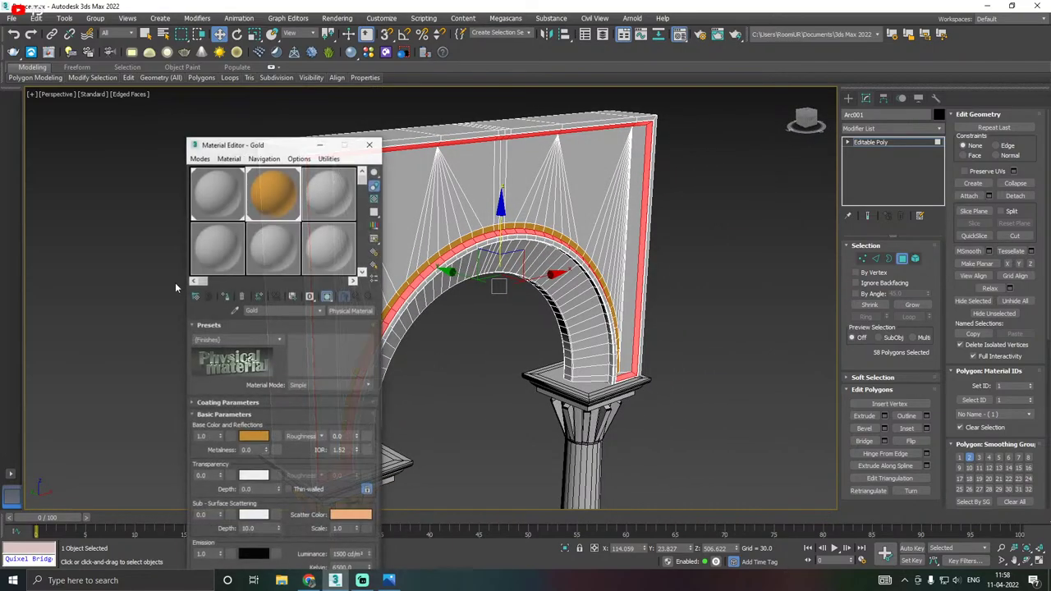
{"action": "left_click", "coordinate": [226, 298]}
{"action": "key", "text": "m"}
{"action": "middle_click_drag", "start_coordinate": [430, 294], "coordinate": [403, 288], "text": "alt"}
{"action": "left_click", "coordinate": [870, 145]}
Select all polygons on the arch block's top face and extrude them upward by 10.
{"action": "middle_click_drag", "start_coordinate": [740, 163], "coordinate": [590, 167], "text": "alt"}
{"action": "middle_click_drag", "start_coordinate": [487, 167], "coordinate": [510, 220], "text": "alt"}
{"action": "scroll", "coordinate": [584, 203], "scroll_direction": "up", "scroll_amount": 3}
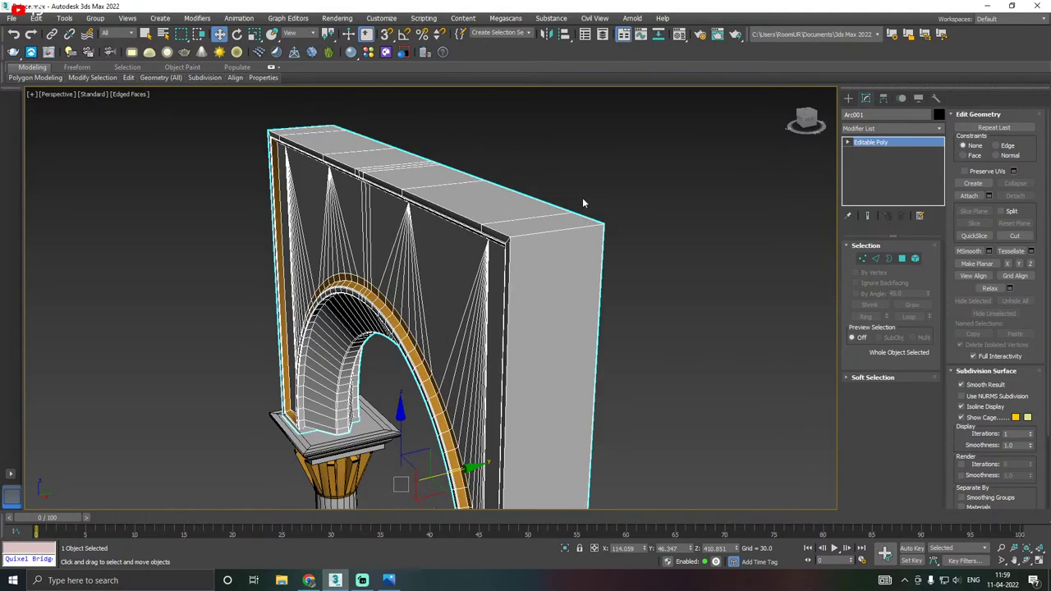
{"action": "left_click", "coordinate": [902, 260]}
{"action": "left_click", "coordinate": [538, 233]}
{"action": "left_click", "coordinate": [471, 198], "text": "ctrl"}
{"action": "left_click", "coordinate": [422, 181], "text": "ctrl"}
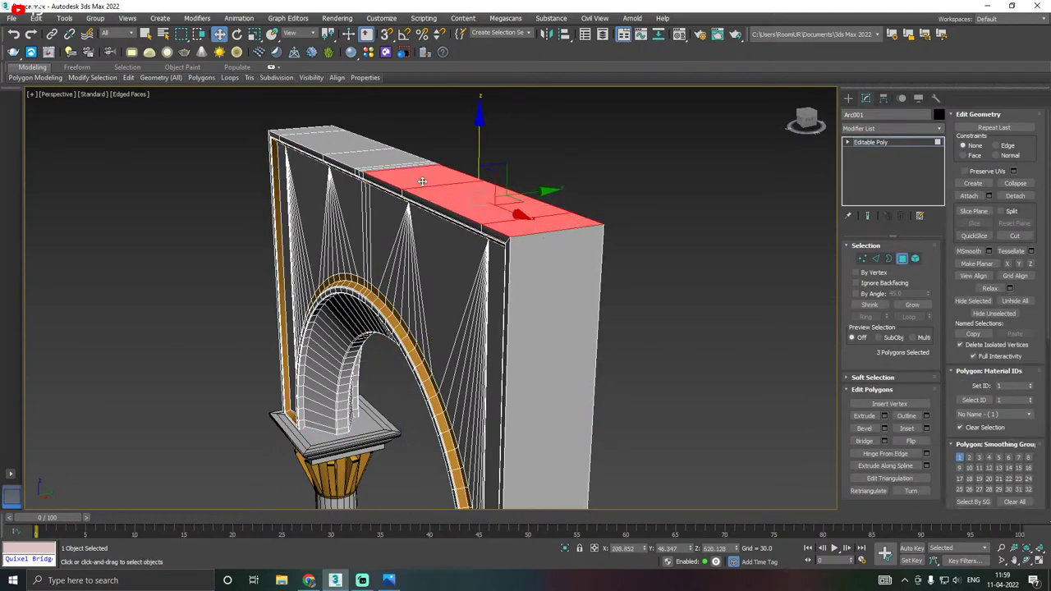
{"action": "middle_click_drag", "start_coordinate": [422, 181], "coordinate": [517, 218], "text": "alt"}
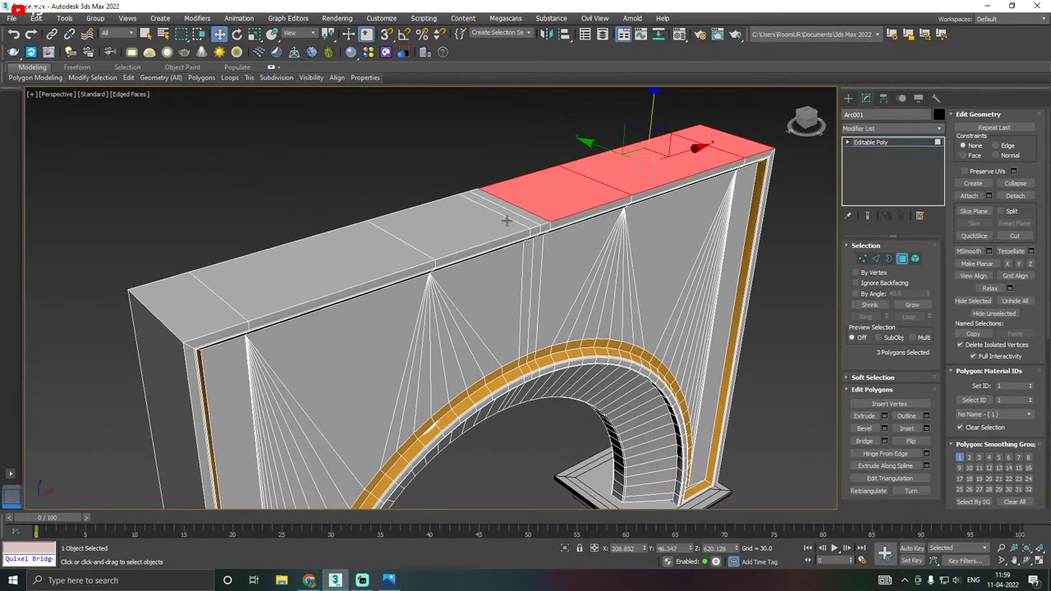
{"action": "left_click", "coordinate": [507, 220], "text": "ctrl"}
{"action": "left_click", "coordinate": [394, 240], "text": "ctrl"}
{"action": "left_click", "coordinate": [196, 317], "text": "ctrl"}
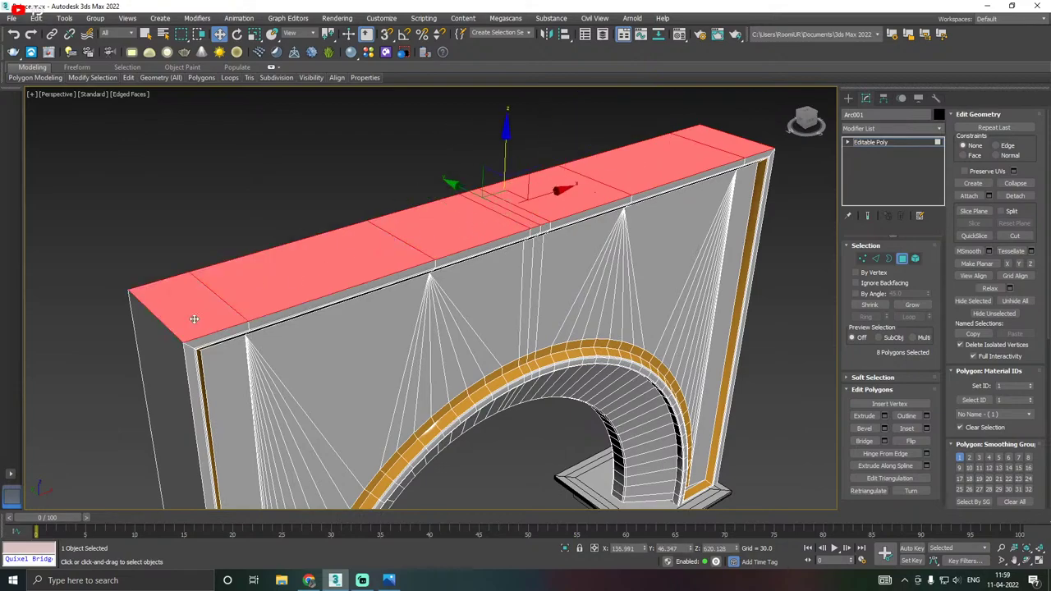
{"action": "left_click", "coordinate": [884, 416]}
{"action": "middle_click_drag", "start_coordinate": [597, 288], "coordinate": [418, 328], "text": "alt"}
{"action": "left_click", "coordinate": [437, 337]}
Select the full row of front polygons on the arch's new top slab and extrude them forward by 10.
{"action": "left_click", "coordinate": [290, 270]}
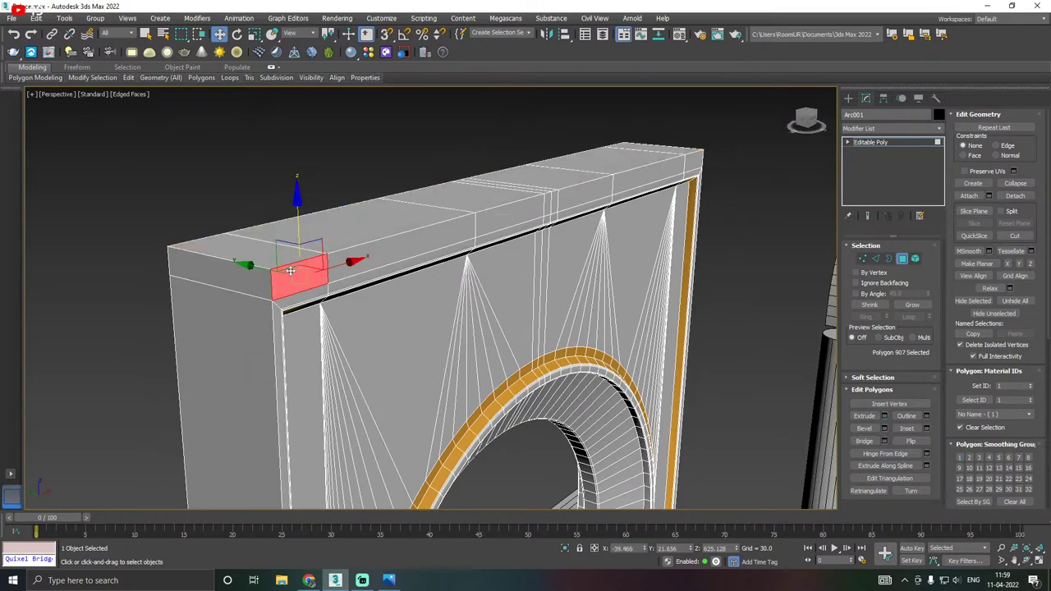
{"action": "left_click", "coordinate": [353, 267], "text": "ctrl"}
{"action": "left_click", "coordinate": [526, 212], "text": "ctrl"}
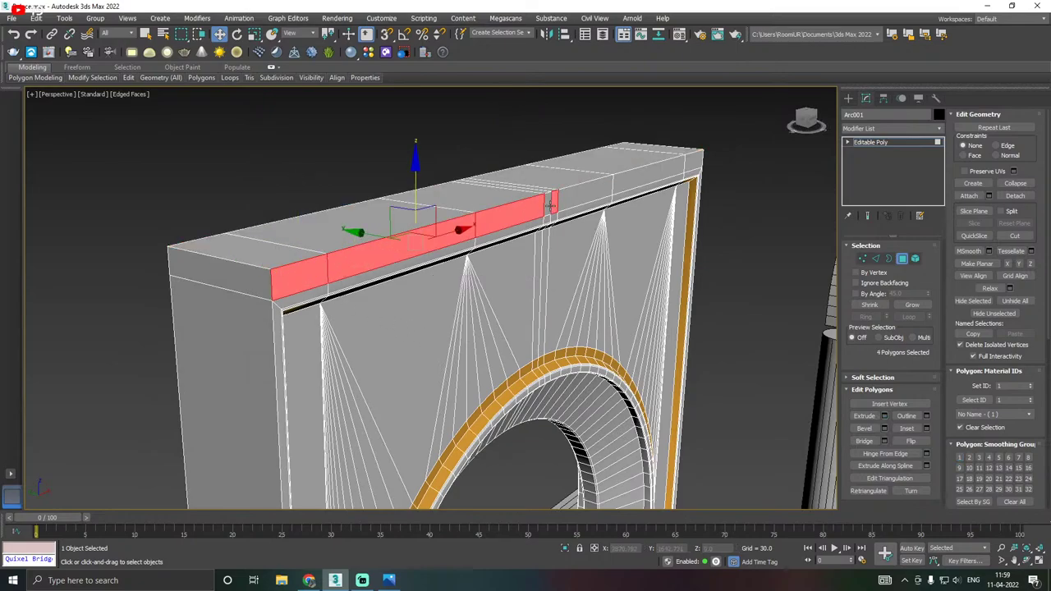
{"action": "left_click", "coordinate": [581, 197], "text": "ctrl"}
{"action": "left_click", "coordinate": [633, 179], "text": "ctrl"}
{"action": "left_click", "coordinate": [685, 167], "text": "ctrl"}
{"action": "middle_click_drag", "start_coordinate": [685, 166], "coordinate": [616, 174], "text": "alt"}
{"action": "left_click", "coordinate": [885, 416]}
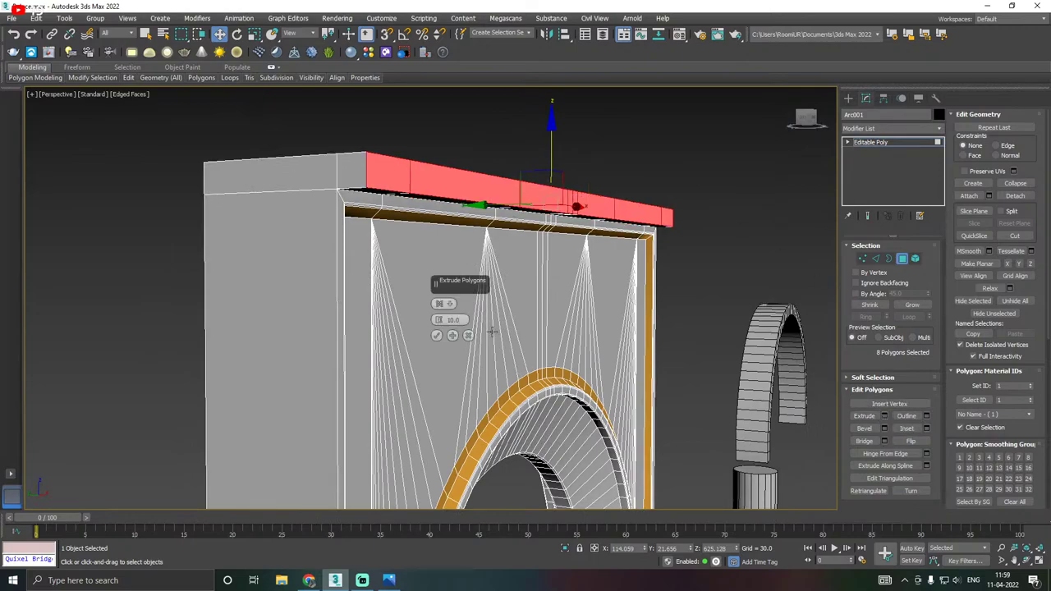
{"action": "left_click", "coordinate": [437, 336]}
{"action": "middle_click_drag", "start_coordinate": [514, 298], "coordinate": [481, 264], "text": "alt"}
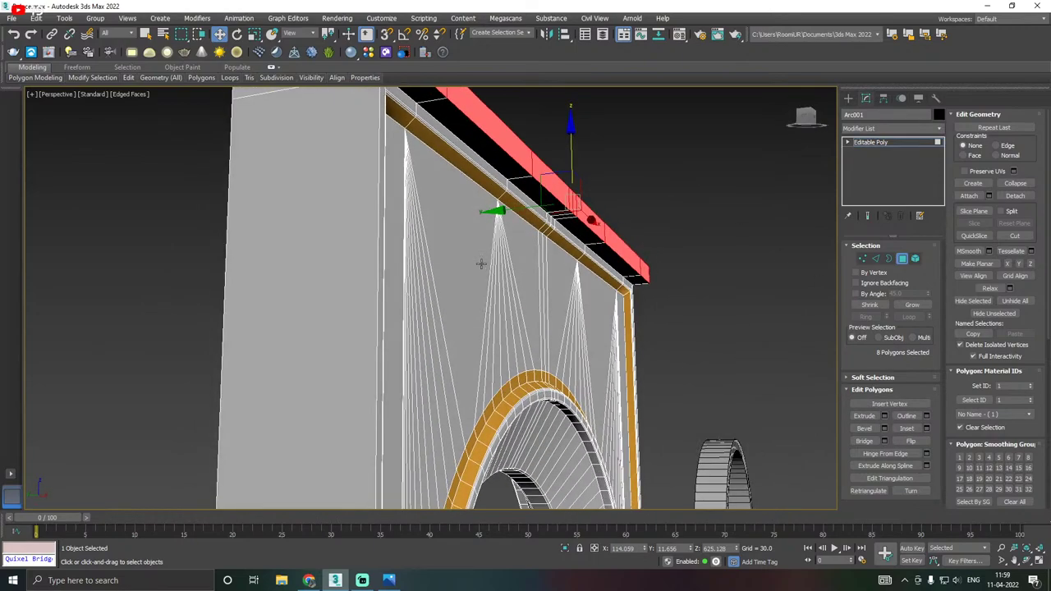
Move the top slab's front polygons farther forward to Y about -2.4 to deepen its overhang.
{"action": "left_click_drag", "start_coordinate": [517, 207], "coordinate": [550, 204]}
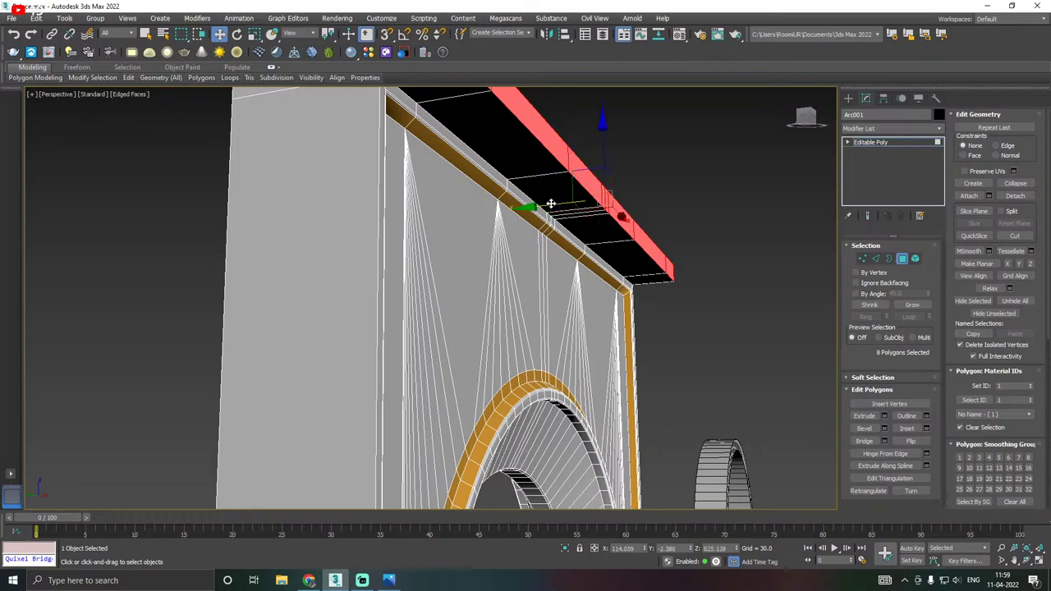
{"action": "middle_click_drag", "start_coordinate": [586, 218], "coordinate": [525, 280], "text": "alt"}
With the arch isolated, select the slab's whole top face by a 45° angle and extrude it upward by about 5.
{"action": "left_click", "coordinate": [879, 293]}
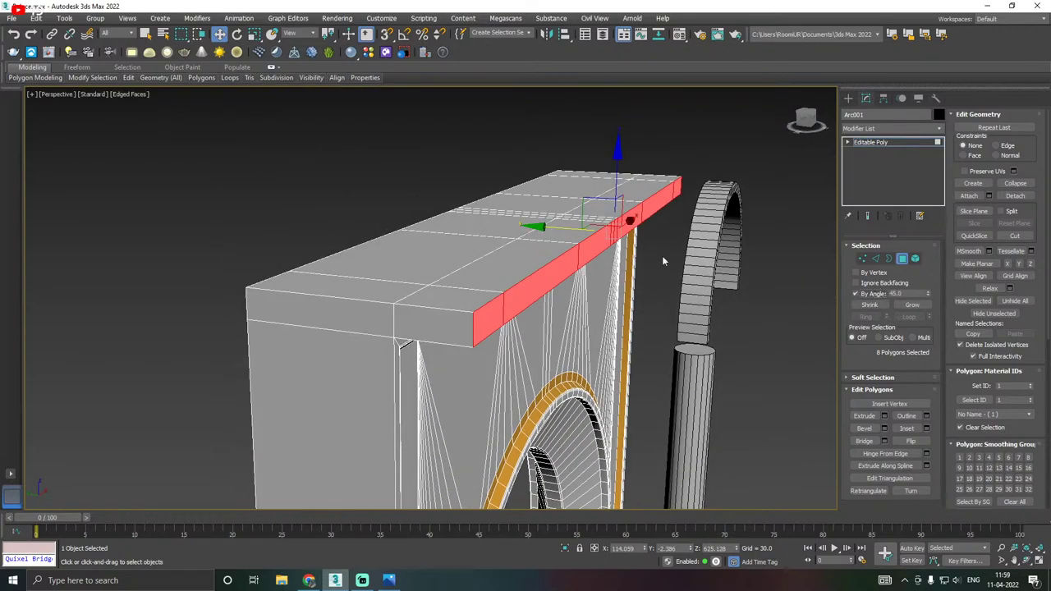
{"action": "left_click", "coordinate": [536, 258]}
{"action": "middle_click_drag", "start_coordinate": [754, 285], "coordinate": [755, 288], "text": "alt"}
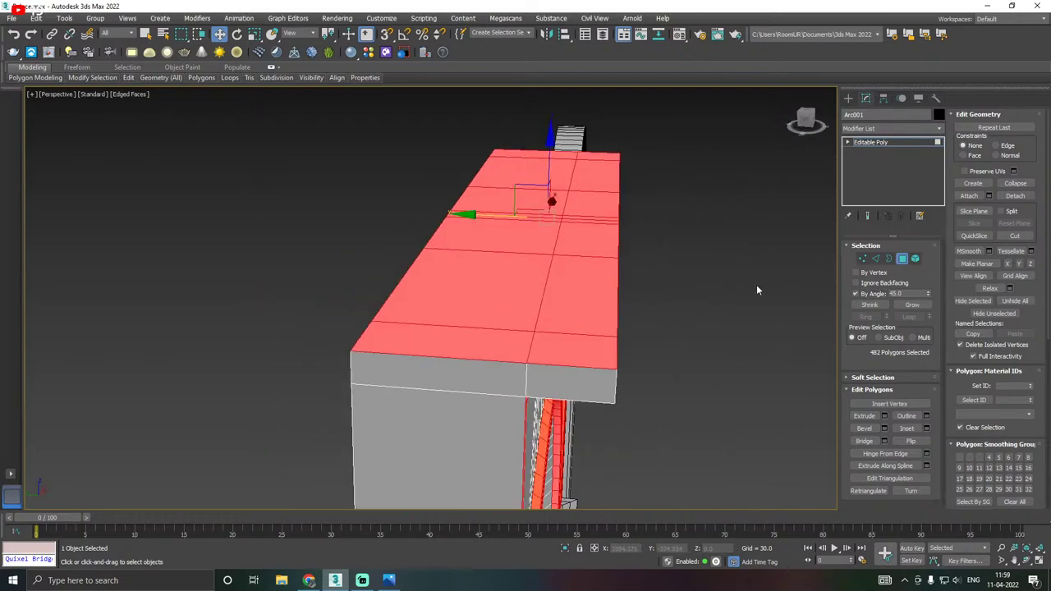
{"action": "left_click", "coordinate": [480, 243]}
{"action": "middle_click_drag", "start_coordinate": [603, 240], "coordinate": [664, 225], "text": "alt"}
{"action": "left_click", "coordinate": [565, 548]}
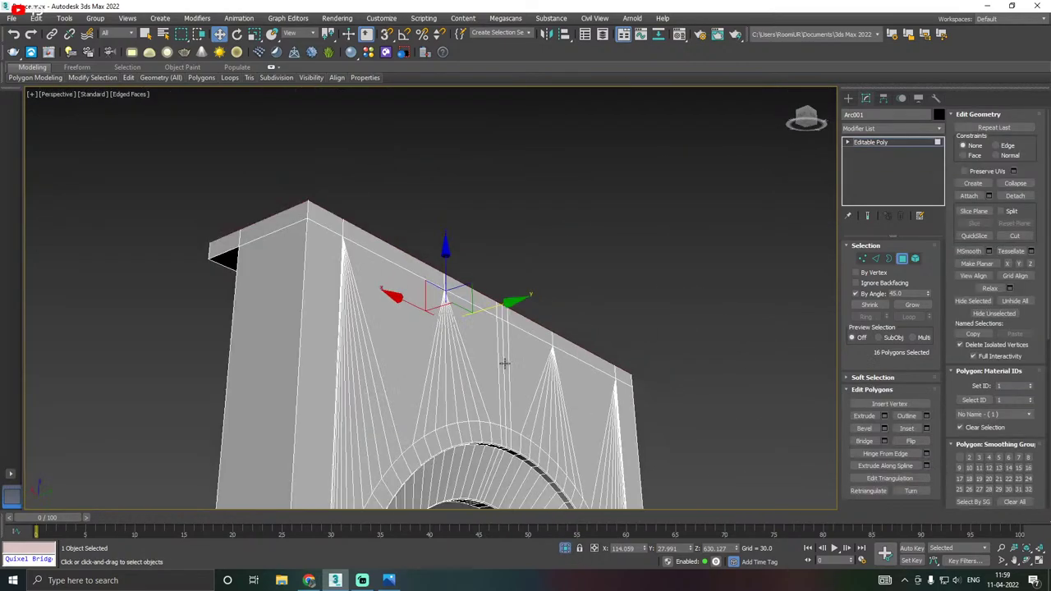
{"action": "middle_click_drag", "start_coordinate": [504, 364], "coordinate": [449, 378], "text": "alt"}
{"action": "scroll", "coordinate": [449, 378], "scroll_direction": "up", "scroll_amount": 2}
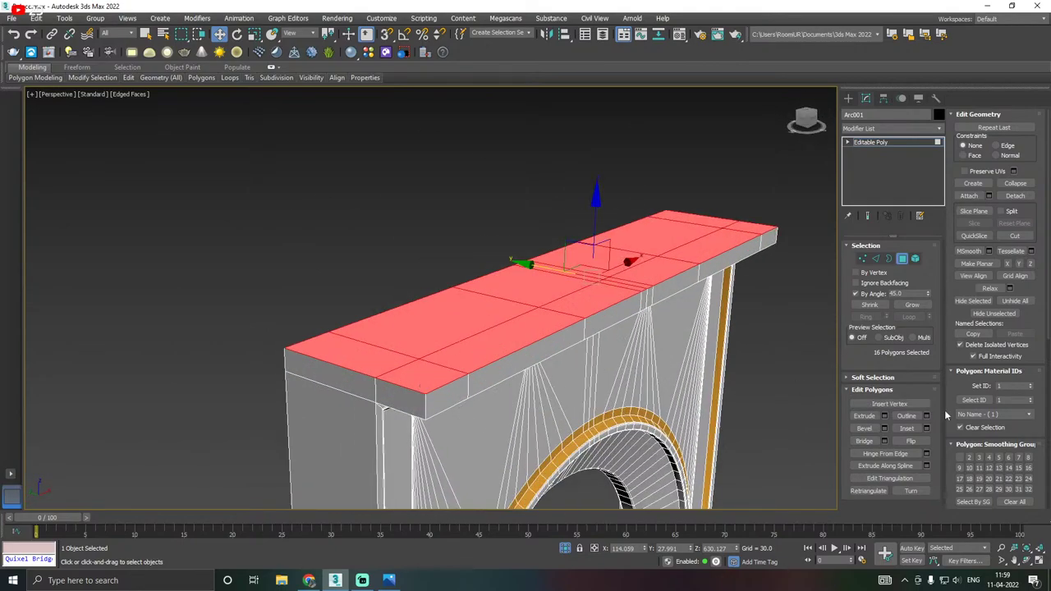
{"action": "left_click", "coordinate": [884, 415]}
{"action": "middle_click_drag", "start_coordinate": [590, 371], "coordinate": [525, 345], "text": "alt"}
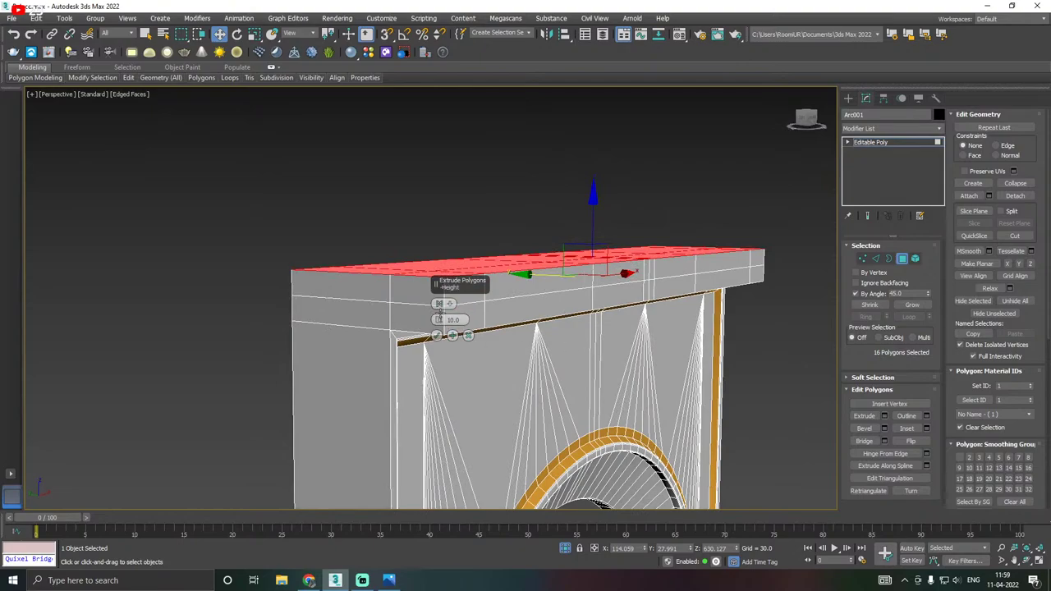
{"action": "left_click_drag", "start_coordinate": [438, 321], "coordinate": [443, 341]}
{"action": "left_click", "coordinate": [436, 336]}
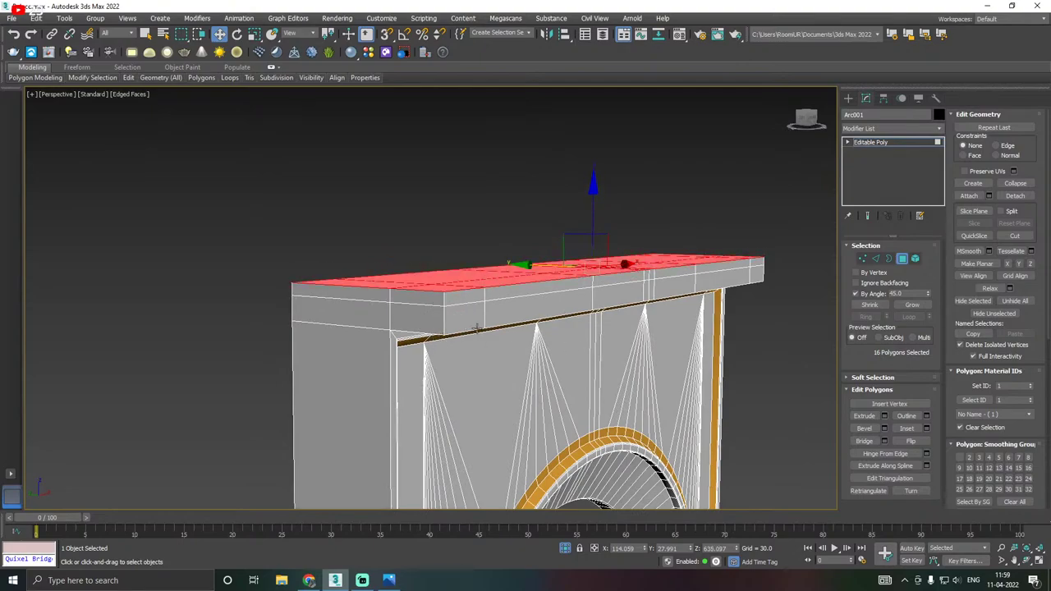
Select the full row of front polygons on the upper slab layer and extrude it forward by about 5.
{"action": "middle_click_drag", "start_coordinate": [443, 339], "coordinate": [501, 307], "text": "alt"}
{"action": "left_click", "coordinate": [864, 295]}
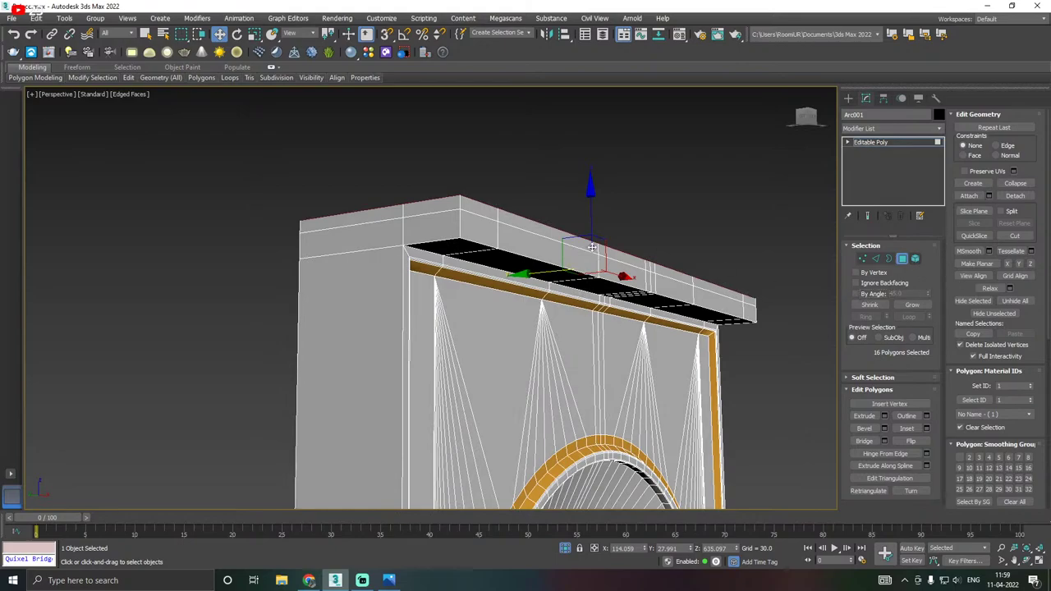
{"action": "left_click", "coordinate": [496, 213]}
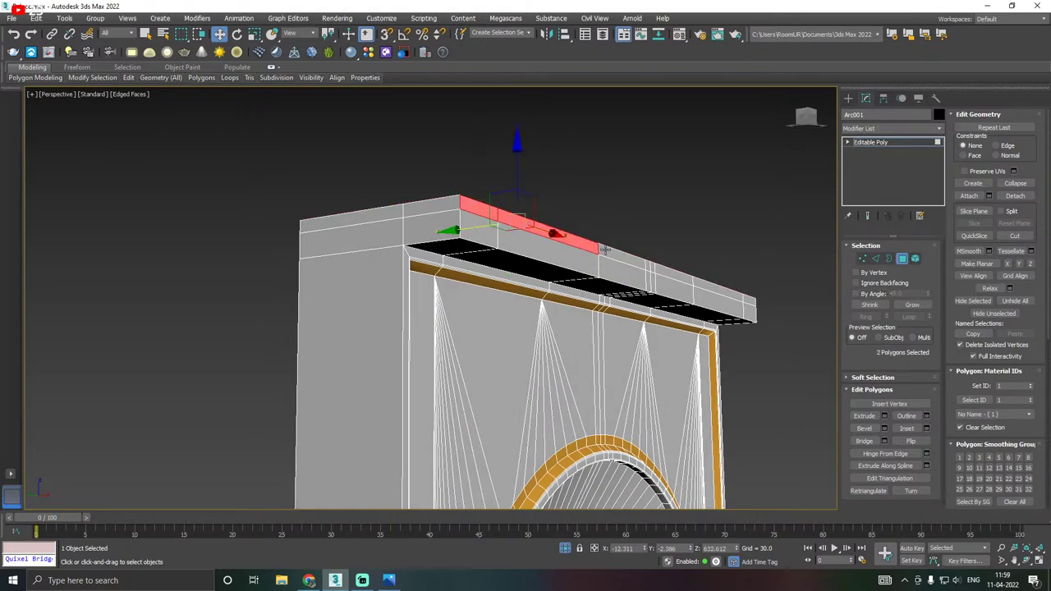
{"action": "left_click", "coordinate": [637, 262], "text": "ctrl"}
{"action": "left_click", "coordinate": [648, 266], "text": "ctrl"}
{"action": "left_click", "coordinate": [652, 267], "text": "ctrl"}
{"action": "left_click", "coordinate": [681, 276], "text": "ctrl"}
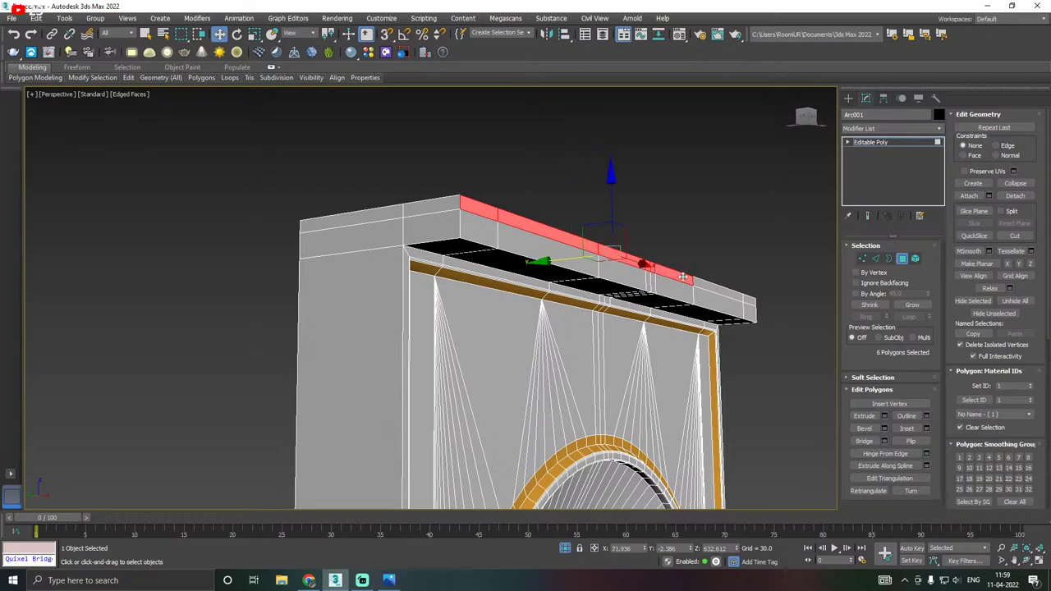
{"action": "left_click", "coordinate": [706, 282], "text": "ctrl"}
{"action": "left_click", "coordinate": [750, 300], "text": "ctrl"}
{"action": "middle_click_drag", "start_coordinate": [749, 300], "coordinate": [817, 291], "text": "alt"}
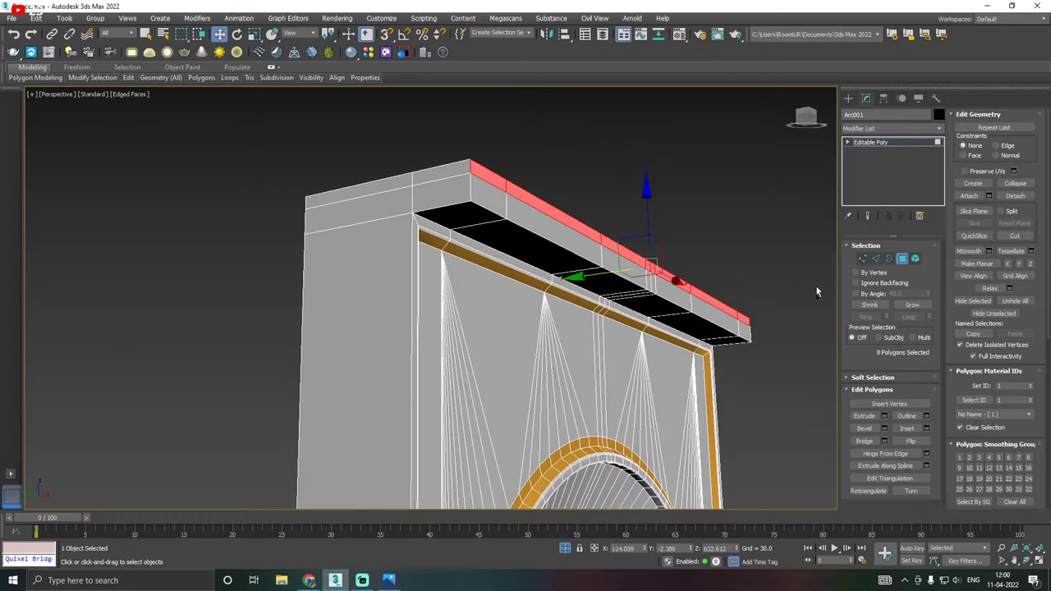
{"action": "left_click", "coordinate": [885, 417]}
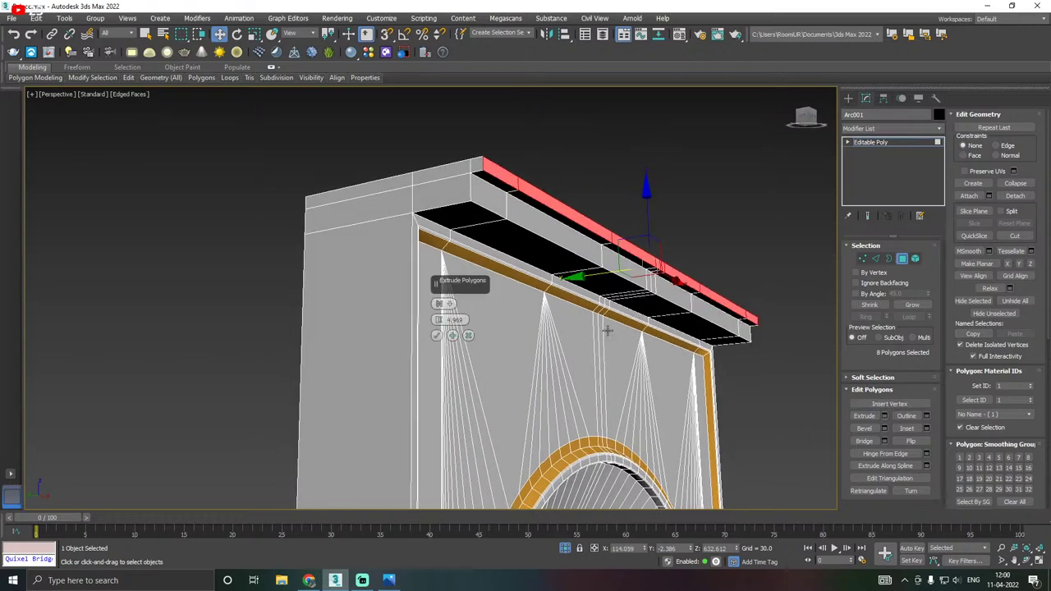
{"action": "left_click", "coordinate": [437, 336]}
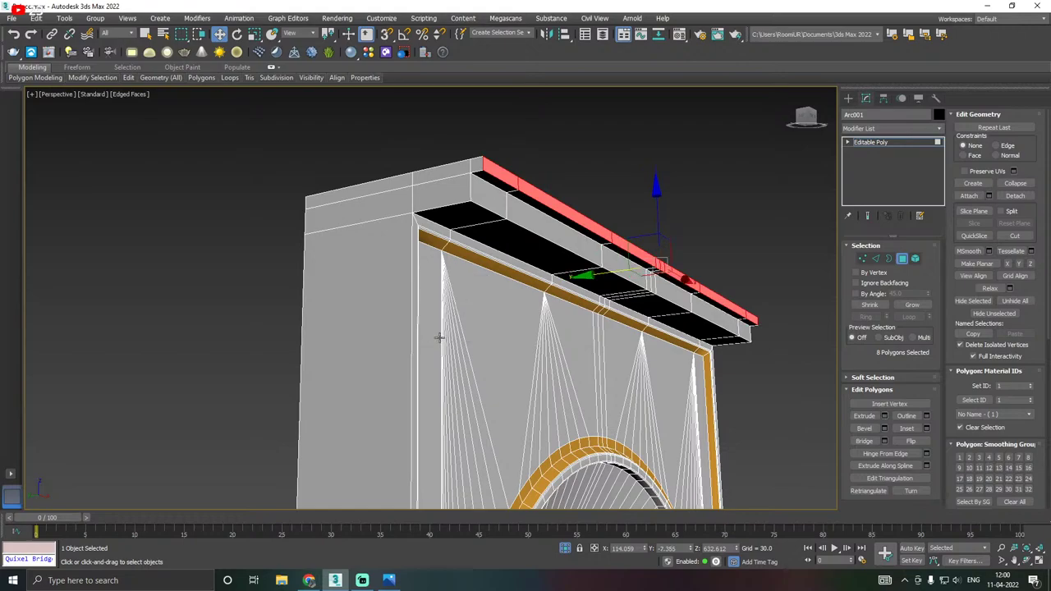
Select the lower front edge loop of the thicker slab layer and move it back to Y about 6.8, slanting its front.
{"action": "left_click", "coordinate": [877, 260]}
{"action": "middle_click_drag", "start_coordinate": [597, 261], "coordinate": [582, 285], "text": "alt"}
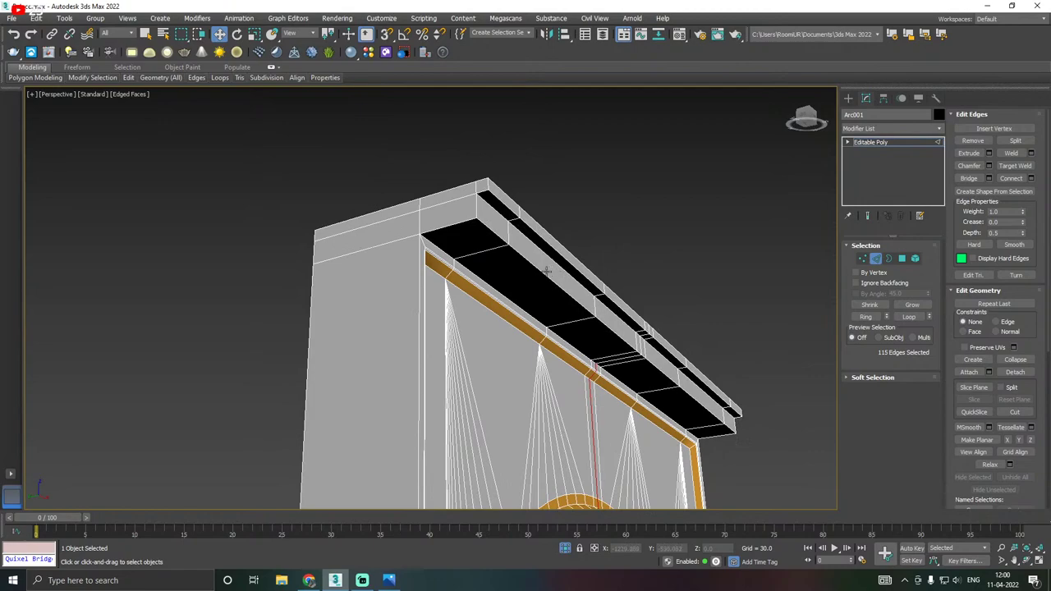
{"action": "double_click", "coordinate": [543, 272]}
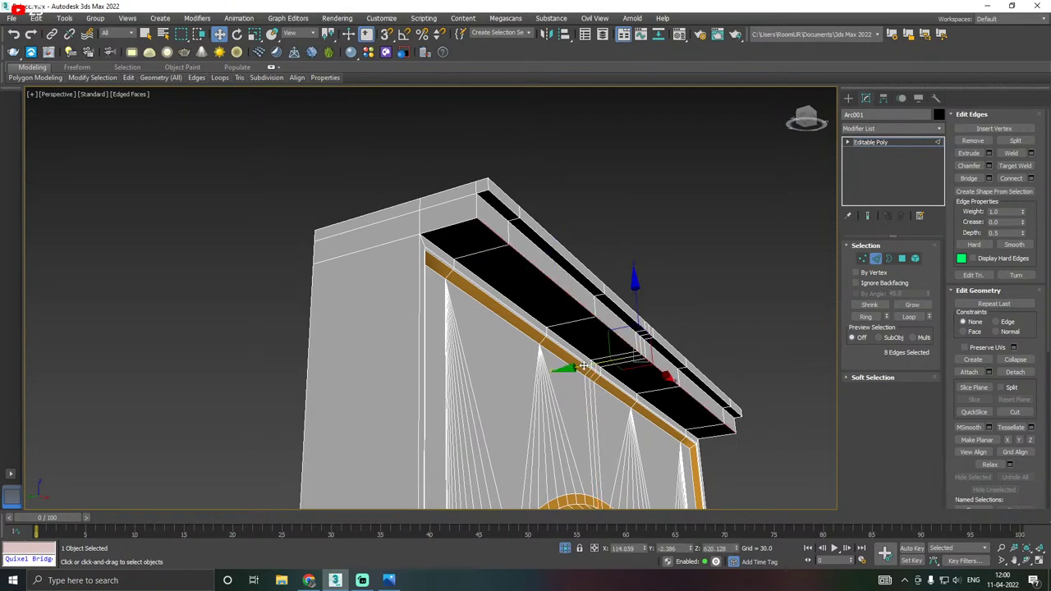
{"action": "left_click_drag", "start_coordinate": [584, 366], "coordinate": [565, 370]}
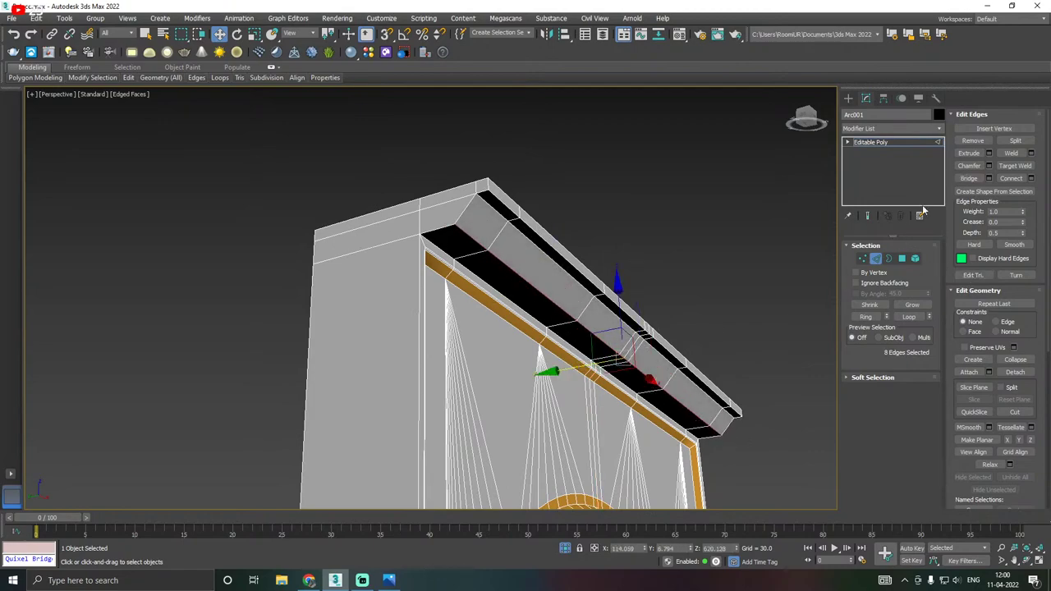
Chamfer the slanted layer's lower front edge loop by 6.82 with 2 segments.
{"action": "left_click", "coordinate": [990, 166]}
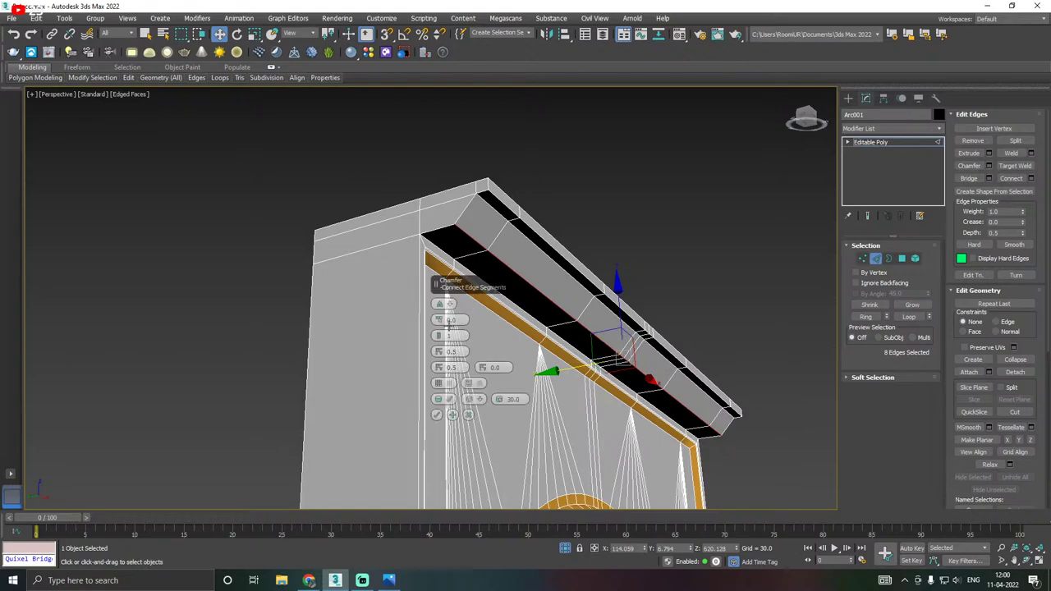
{"action": "left_click_drag", "start_coordinate": [438, 320], "coordinate": [438, 289]}
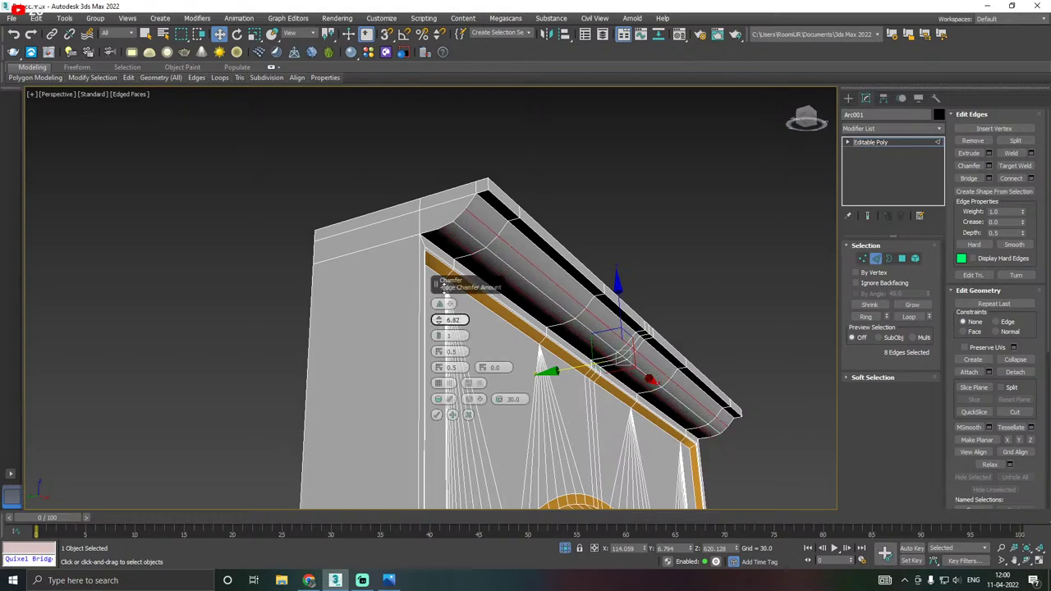
{"action": "middle_click_drag", "start_coordinate": [522, 271], "coordinate": [487, 279], "text": "alt"}
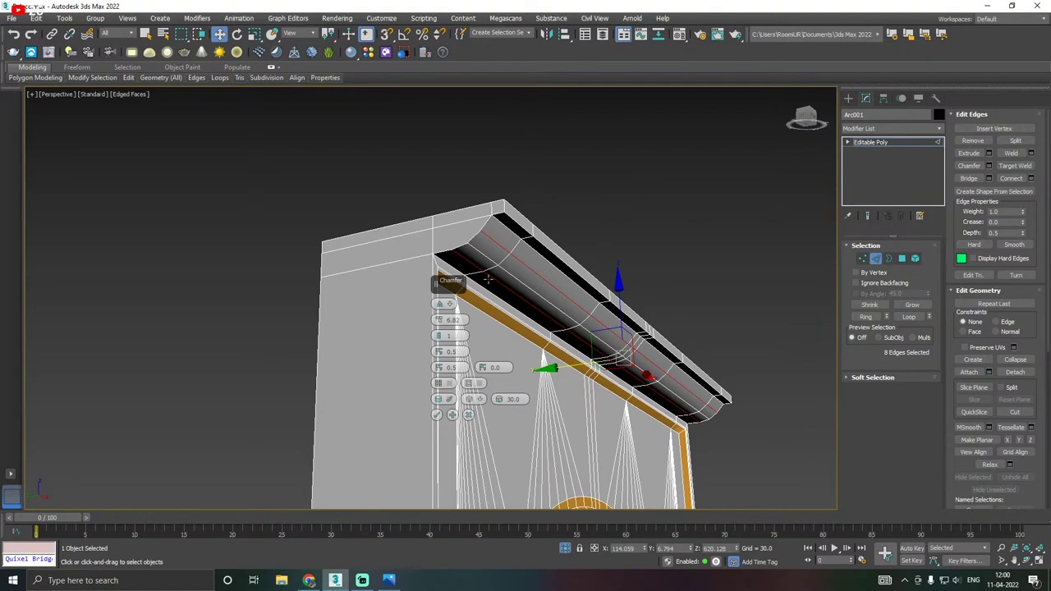
{"action": "left_click", "coordinate": [440, 335]}
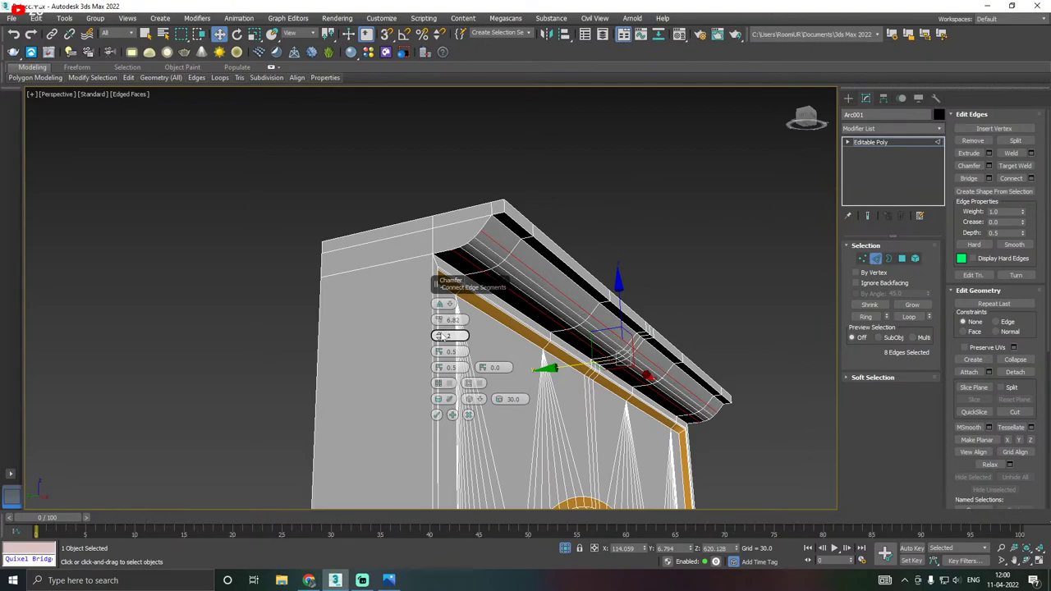
{"action": "left_click", "coordinate": [437, 414]}
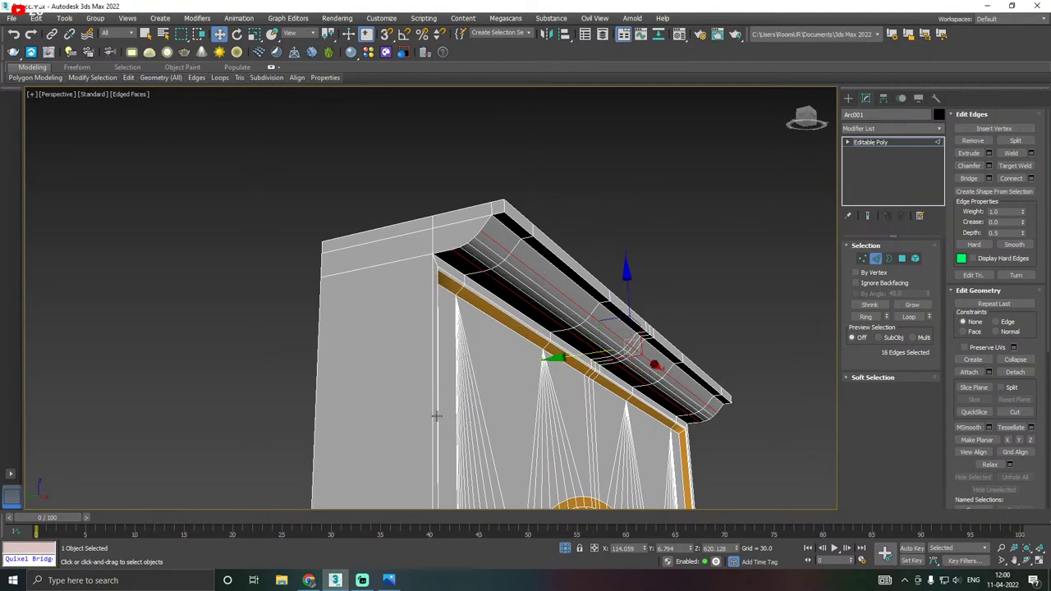
Chamfer the lower front edge loop of the cornice's top lip by about 4.03 with 2 segments.
{"action": "scroll", "coordinate": [564, 256], "scroll_direction": "up", "scroll_amount": 5}
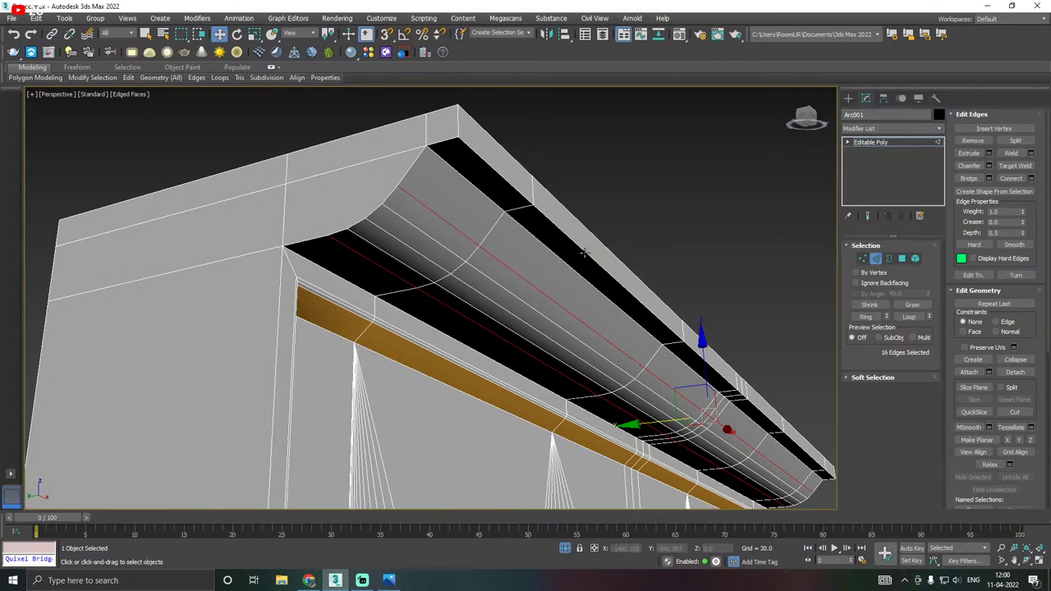
{"action": "double_click", "coordinate": [584, 253]}
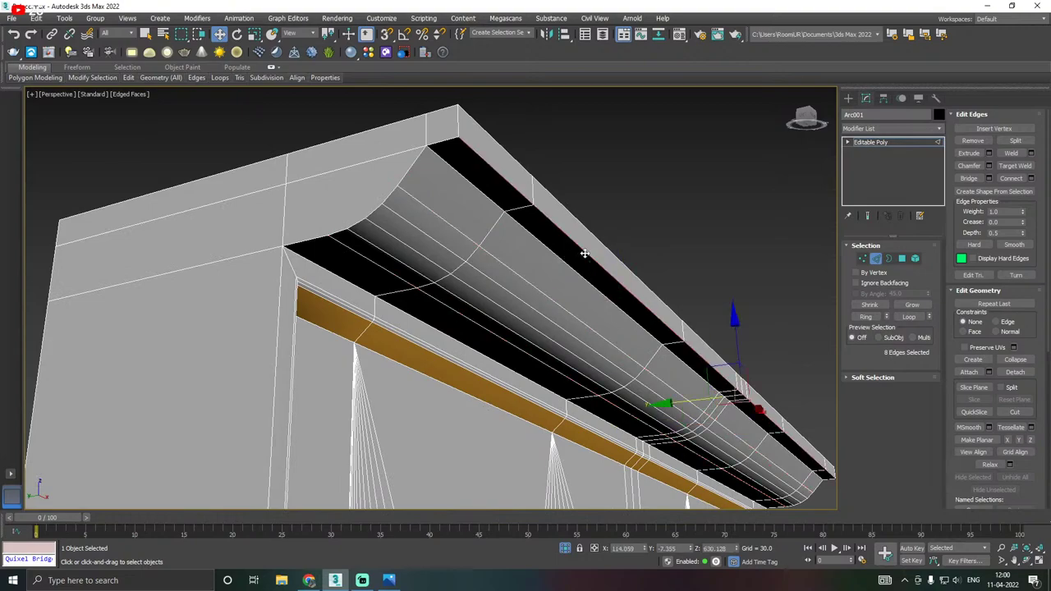
{"action": "left_click", "coordinate": [989, 165]}
{"action": "scroll", "coordinate": [337, 281], "scroll_direction": "down", "scroll_amount": 4}
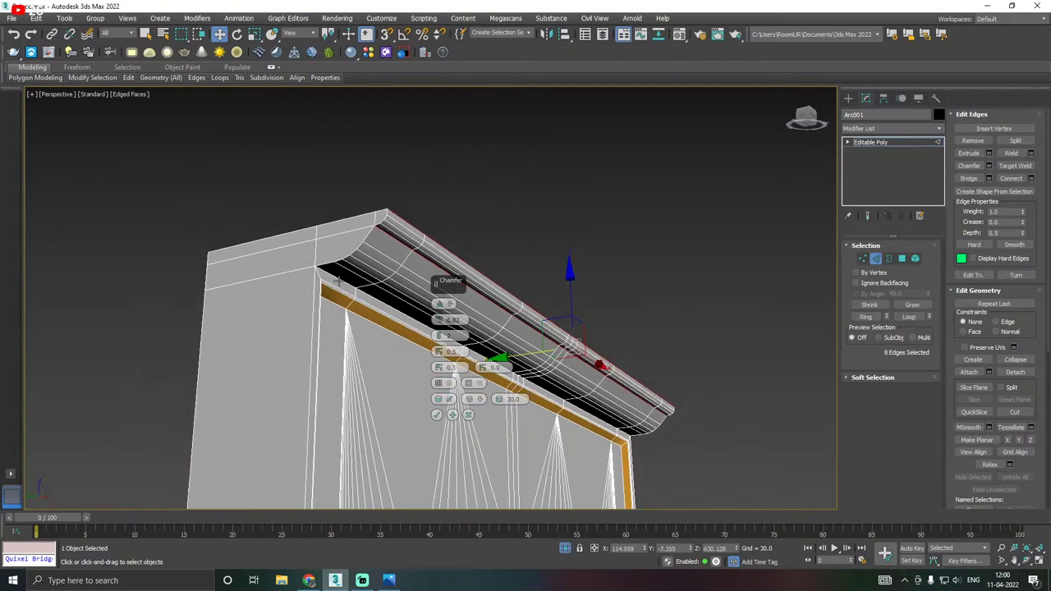
{"action": "scroll", "coordinate": [342, 280], "scroll_direction": "up", "scroll_amount": 3}
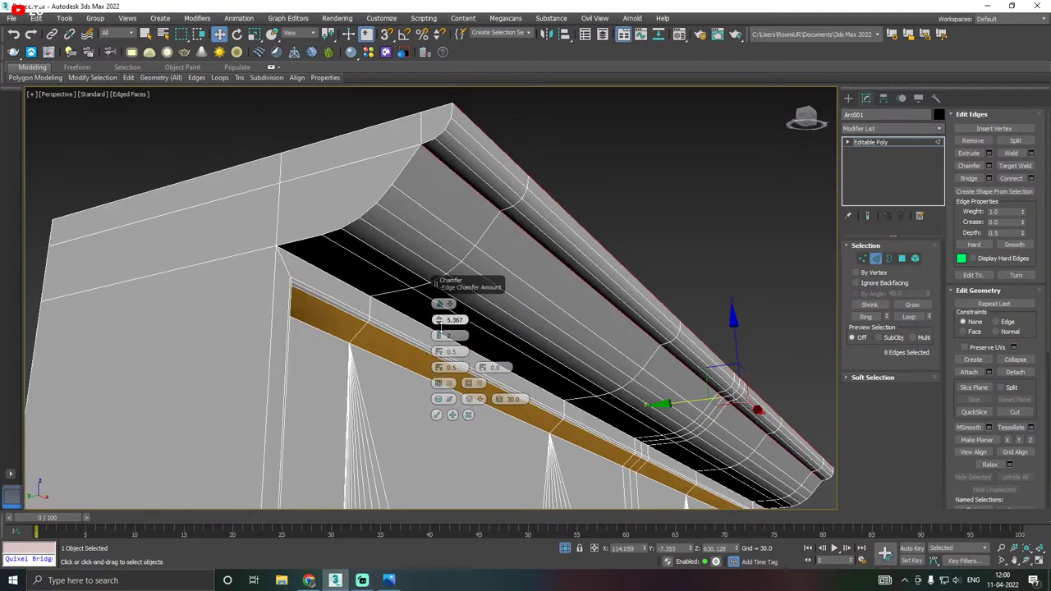
{"action": "left_click_drag", "start_coordinate": [439, 334], "coordinate": [447, 336]}
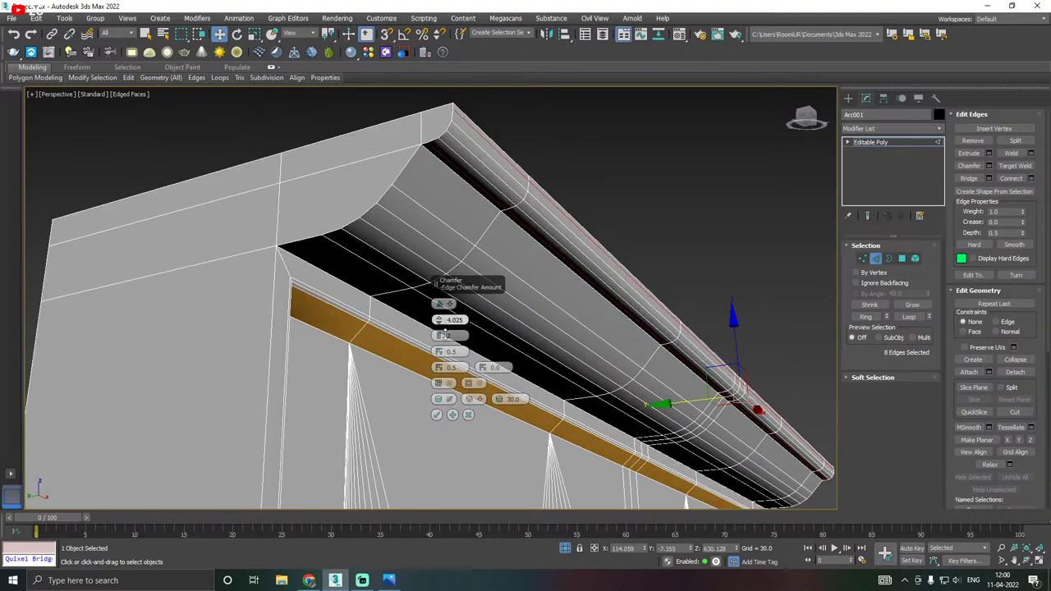
{"action": "left_click", "coordinate": [436, 416]}
Leave edge editing, end the isolation, and move the whole arch forward over the column capitals to Y about 50.
{"action": "key", "text": "z"}
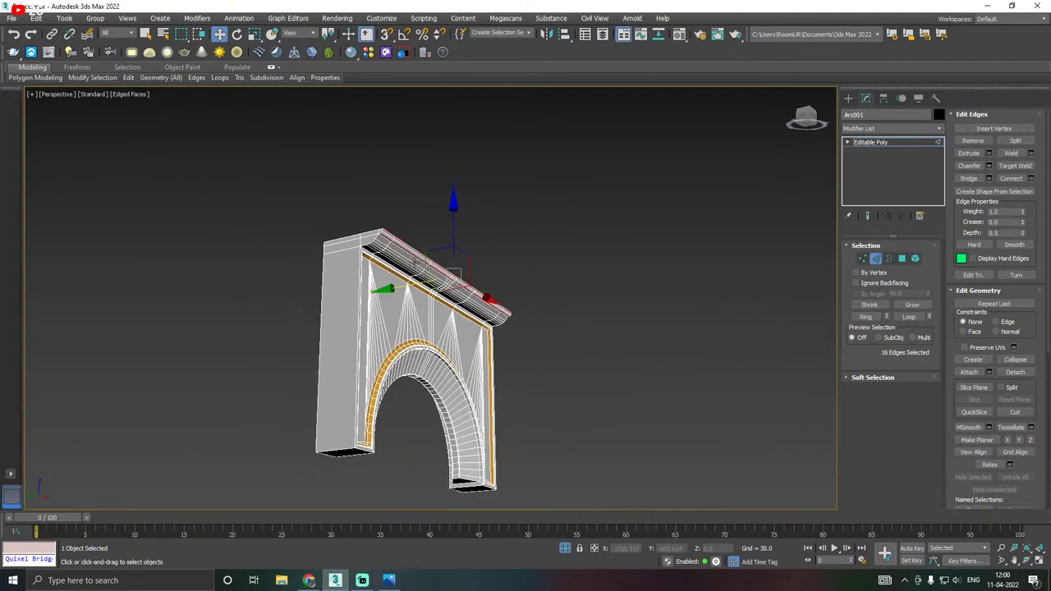
{"action": "middle_click_drag", "start_coordinate": [415, 262], "coordinate": [298, 297], "text": "alt"}
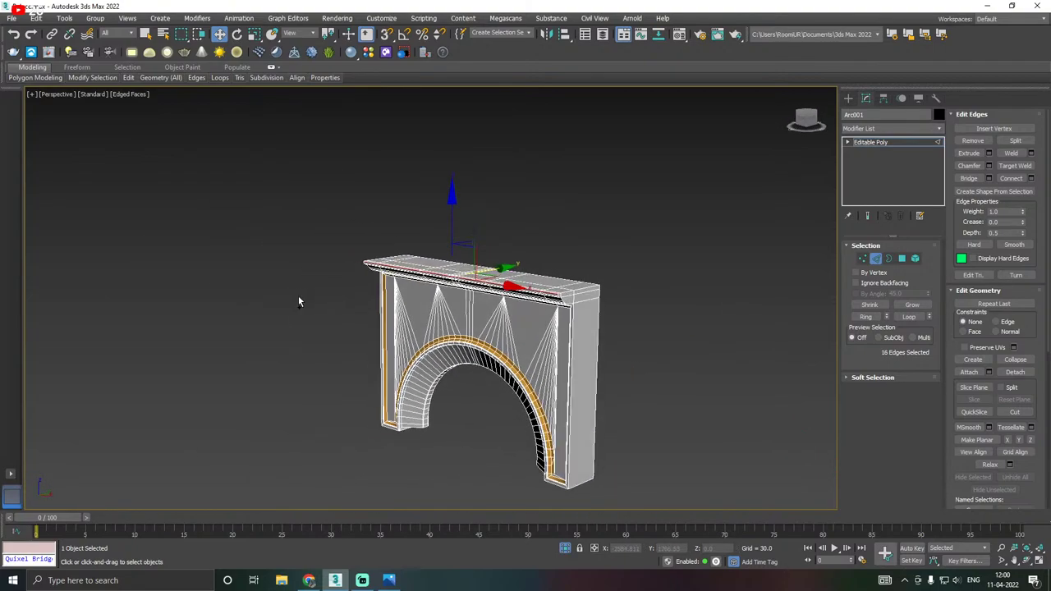
{"action": "left_click", "coordinate": [866, 143]}
{"action": "left_click", "coordinate": [565, 549]}
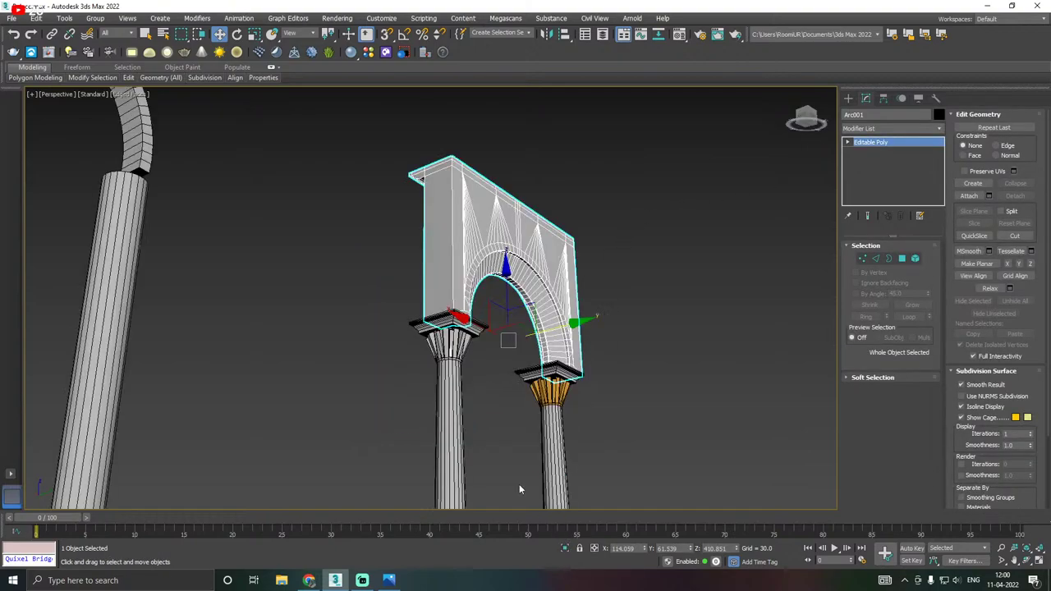
{"action": "middle_click_drag", "start_coordinate": [656, 357], "coordinate": [695, 402], "text": "alt"}
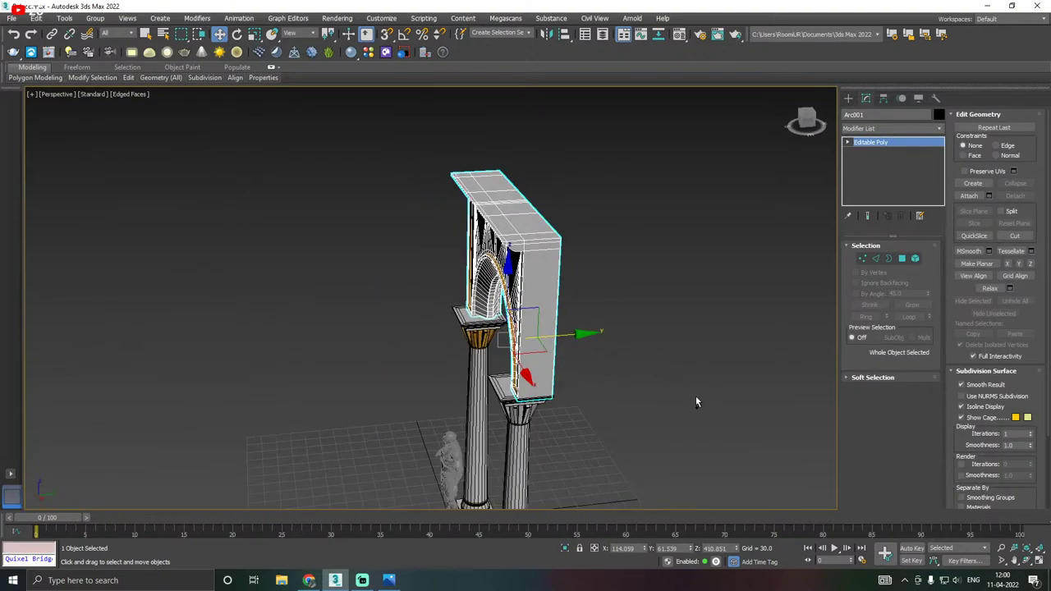
{"action": "left_click_drag", "start_coordinate": [553, 335], "coordinate": [544, 335]}
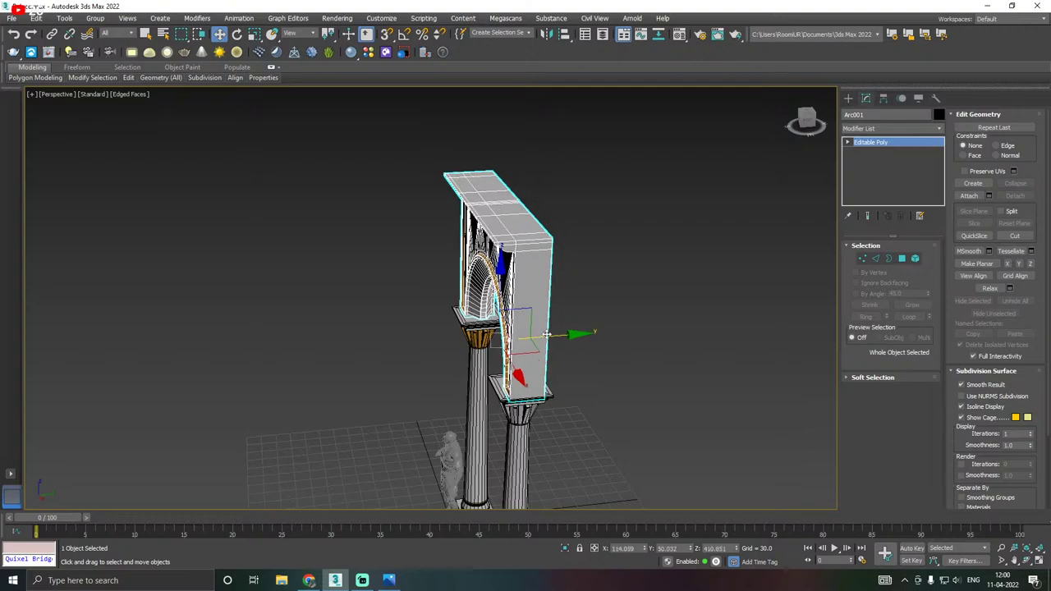
Add a Symmetry modifier with the Z mirror axis to the arch and examine it from below.
{"action": "scroll", "coordinate": [519, 339], "scroll_direction": "up", "scroll_amount": 3}
{"action": "left_click", "coordinate": [938, 128]}
{"action": "scroll", "coordinate": [887, 345], "scroll_direction": "down", "scroll_amount": 10}
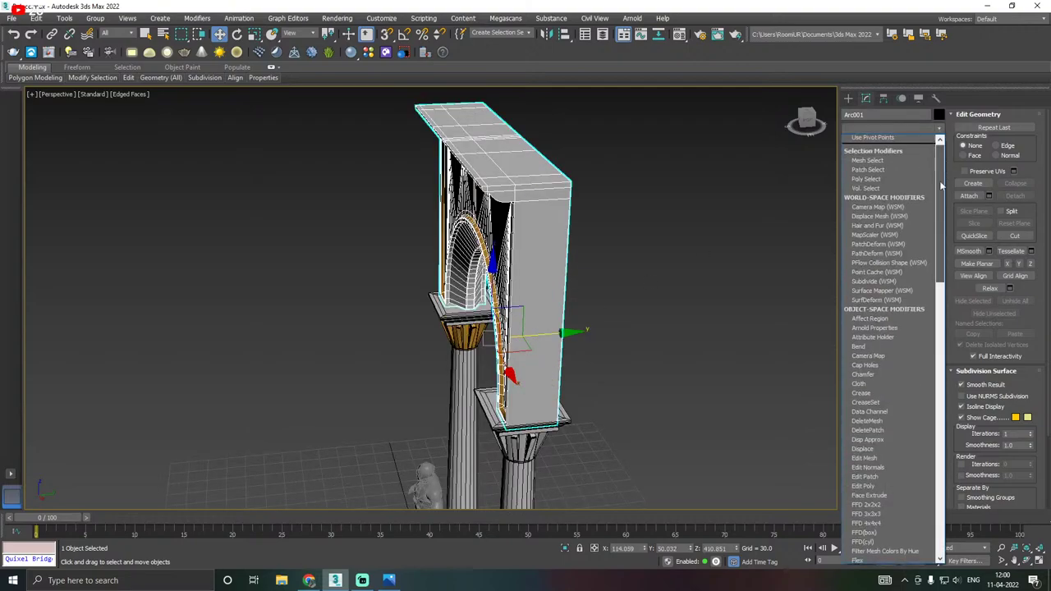
{"action": "left_click", "coordinate": [881, 325]}
{"action": "middle_click_drag", "start_coordinate": [672, 298], "coordinate": [701, 235], "text": "alt"}
{"action": "scroll", "coordinate": [534, 299], "scroll_direction": "up", "scroll_amount": 4}
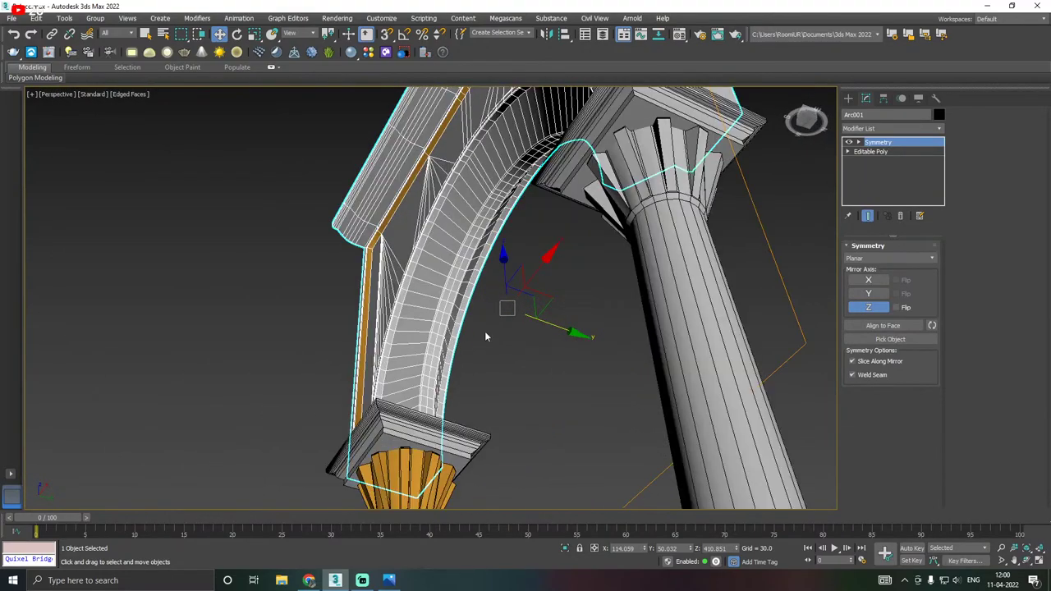
{"action": "middle_click_drag", "start_coordinate": [564, 329], "coordinate": [517, 344], "text": "alt"}
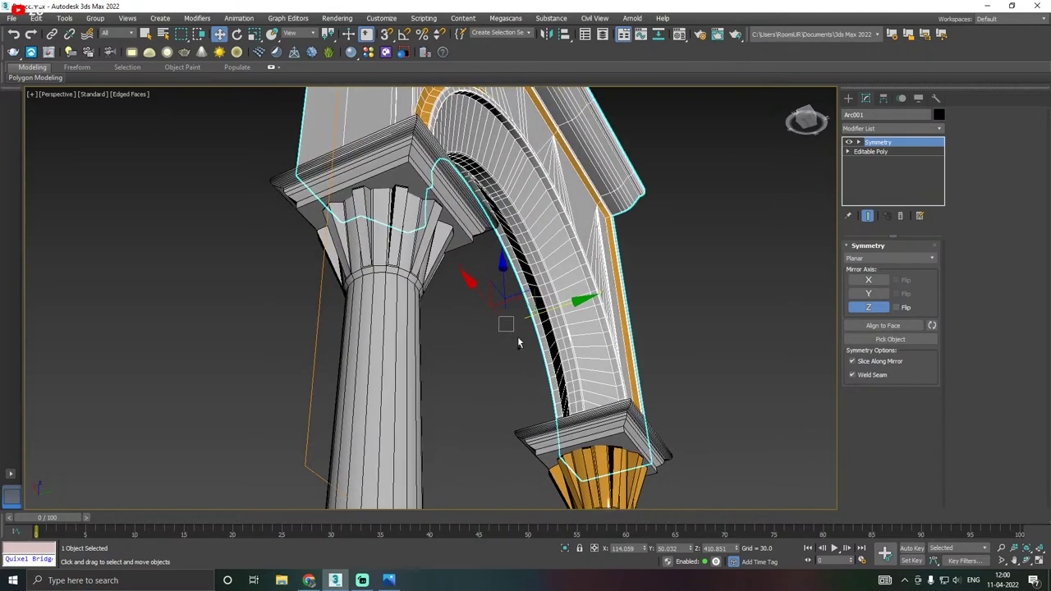
Save a copy of the scene as Palace09.max and save the current scene file.
{"action": "left_click", "coordinate": [11, 18]}
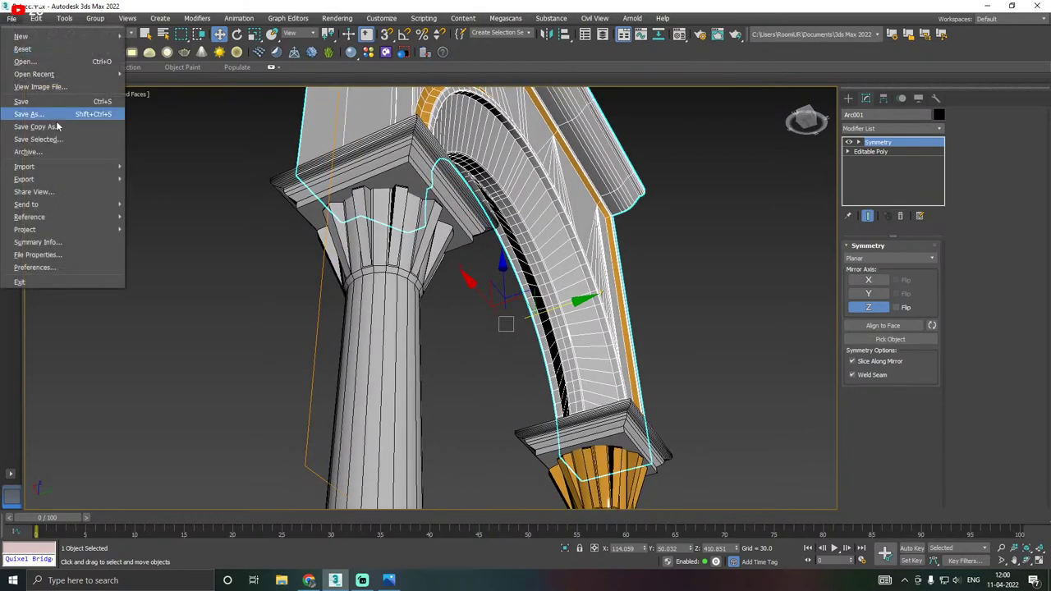
{"action": "left_click", "coordinate": [49, 123]}
{"action": "left_click", "coordinate": [653, 475]}
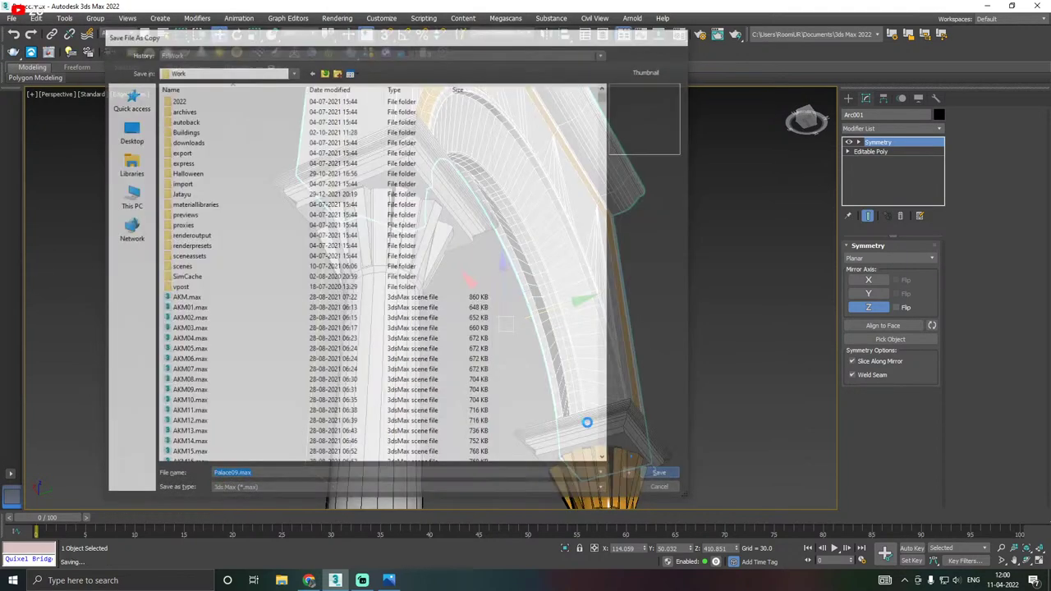
{"action": "left_click", "coordinate": [14, 20]}
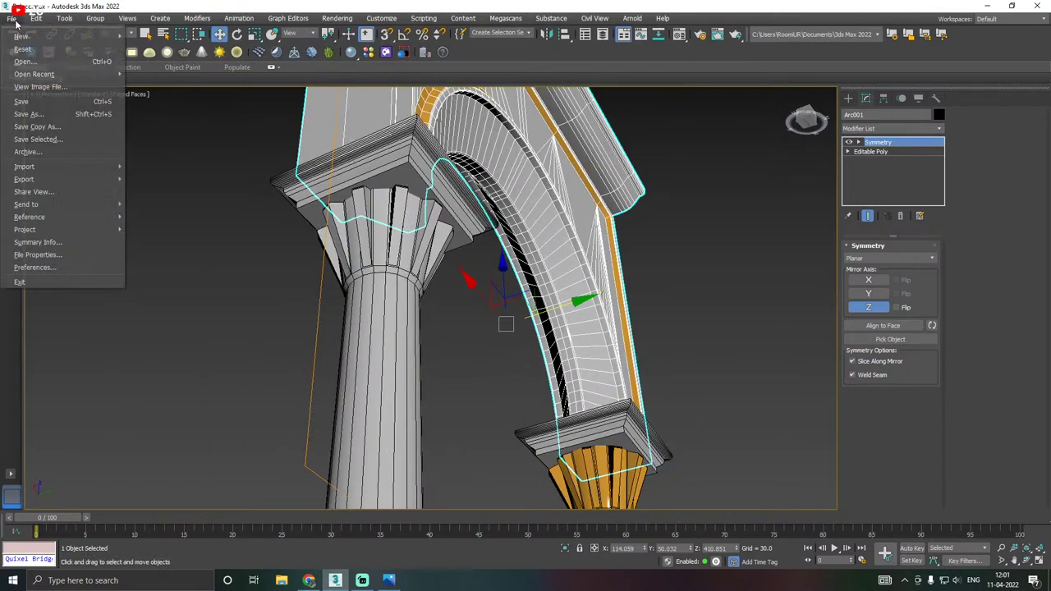
{"action": "left_click", "coordinate": [29, 100]}
Collapse the arch's modifier stack so the Symmetry is merged into its Editable Poly.
{"action": "scroll", "coordinate": [519, 235], "scroll_direction": "down", "scroll_amount": 7}
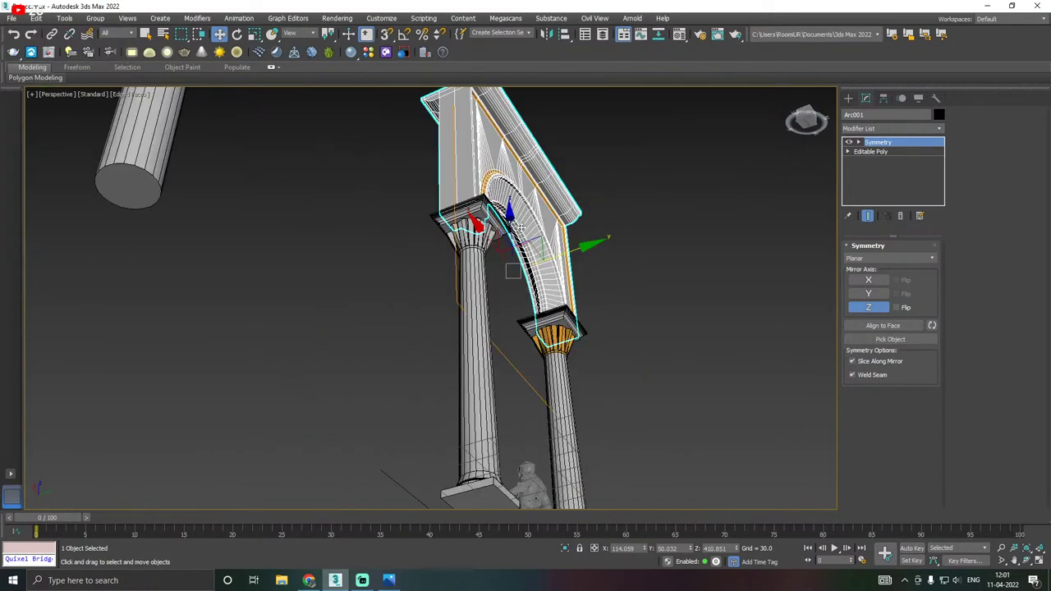
{"action": "middle_click_drag", "start_coordinate": [519, 236], "coordinate": [664, 300], "text": "alt"}
{"action": "scroll", "coordinate": [520, 290], "scroll_direction": "up", "scroll_amount": 3}
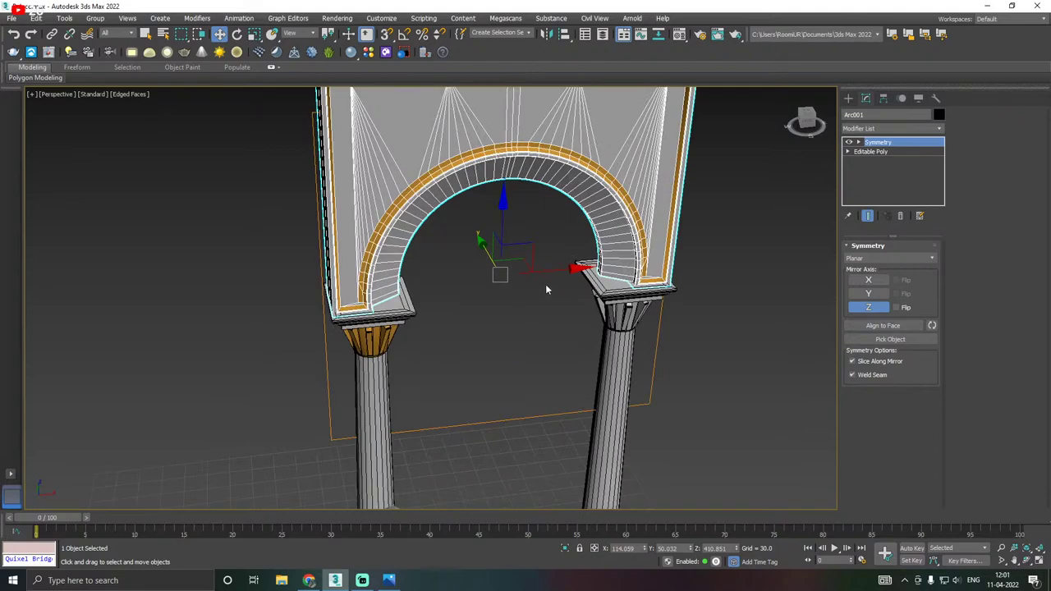
{"action": "middle_click_drag", "start_coordinate": [545, 284], "coordinate": [568, 290], "text": "alt"}
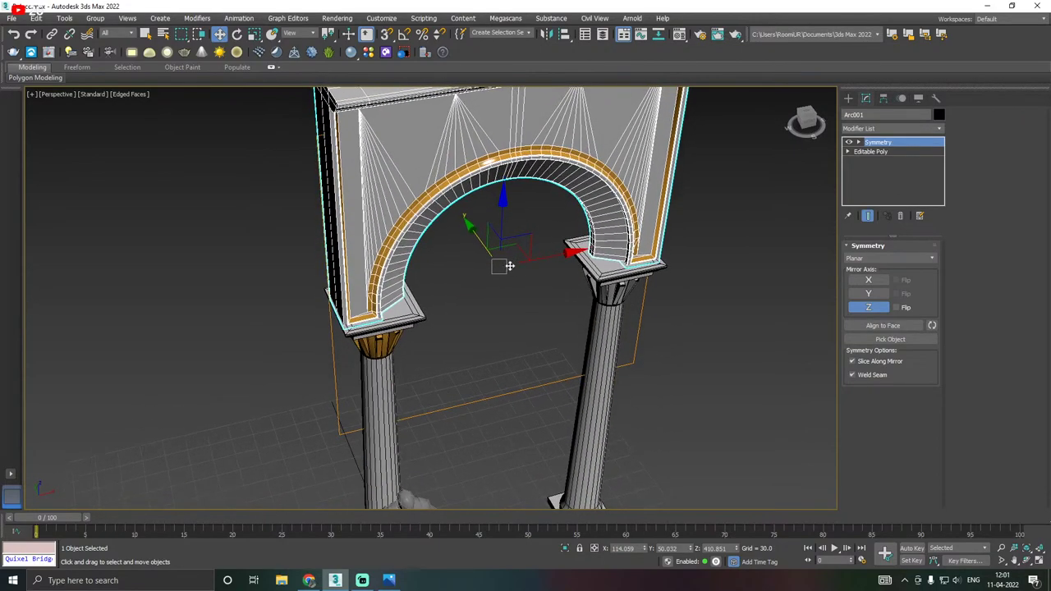
{"action": "right_click", "coordinate": [881, 149]}
{"action": "left_click", "coordinate": [909, 263]}
Deselect the arch, check the whole model in perspective, switch to the front view and save the scene.
{"action": "scroll", "coordinate": [454, 310], "scroll_direction": "down", "scroll_amount": 4}
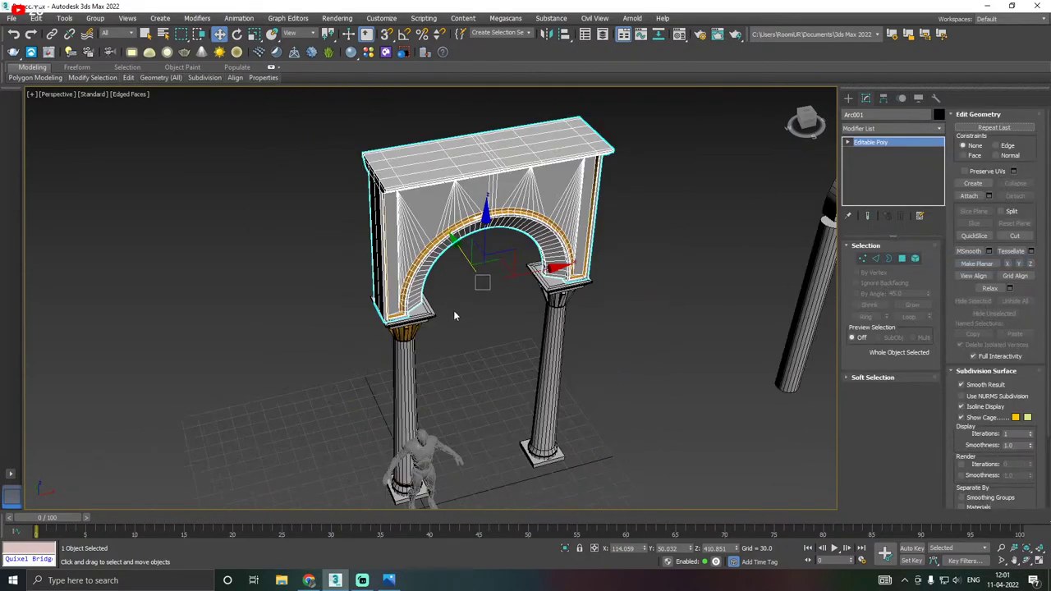
{"action": "middle_click_drag", "start_coordinate": [503, 293], "coordinate": [573, 305], "text": "alt"}
{"action": "left_click", "coordinate": [736, 326]}
{"action": "scroll", "coordinate": [501, 301], "scroll_direction": "down", "scroll_amount": 3}
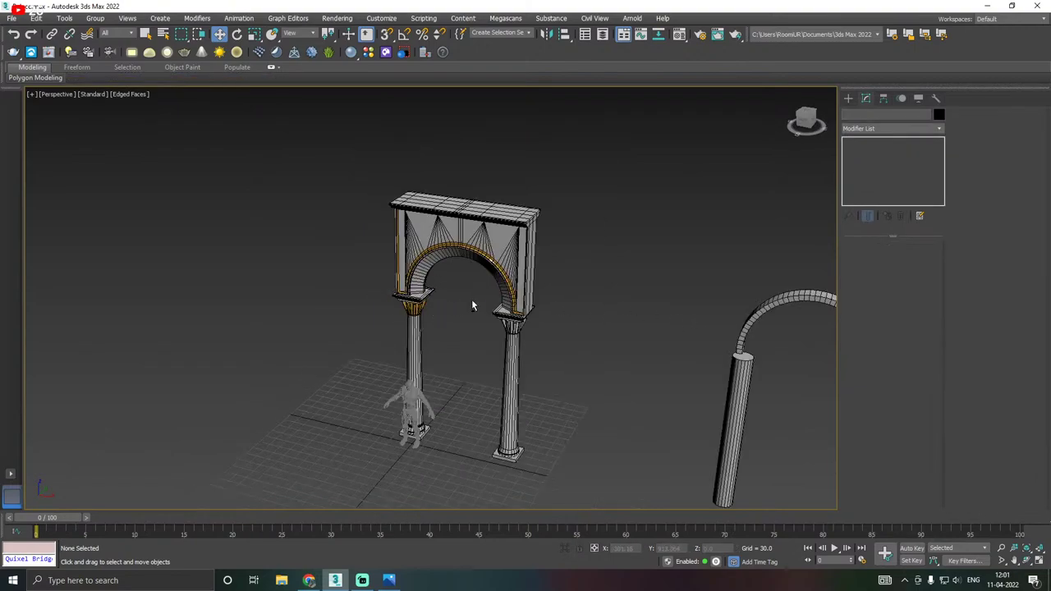
{"action": "middle_click_drag", "start_coordinate": [476, 301], "coordinate": [564, 276], "text": "alt"}
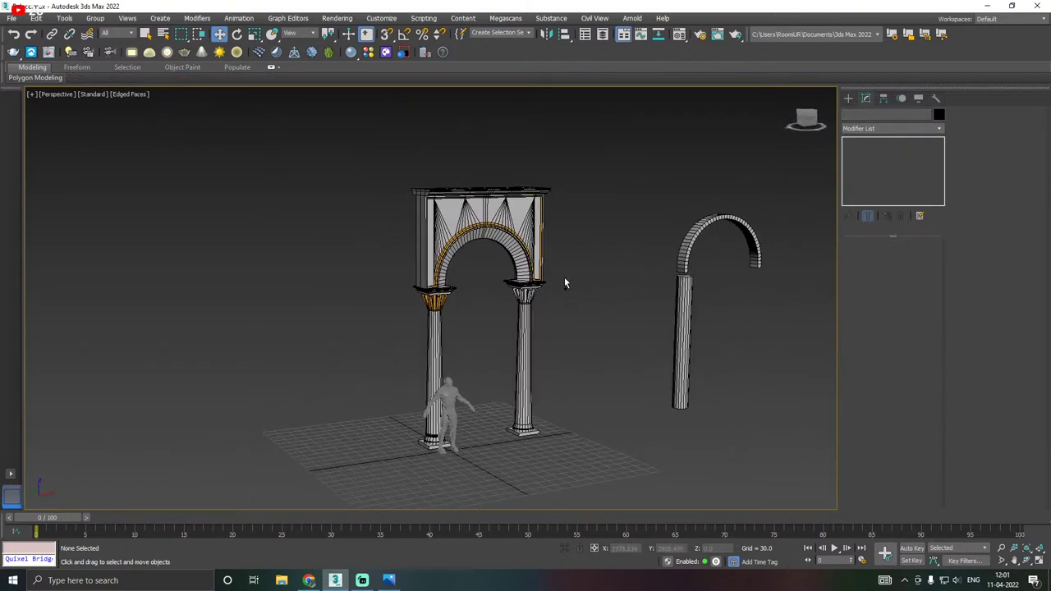
{"action": "key", "text": "f"}
{"action": "scroll", "coordinate": [469, 349], "scroll_direction": "down", "scroll_amount": 3}
{"action": "left_click", "coordinate": [519, 283]}
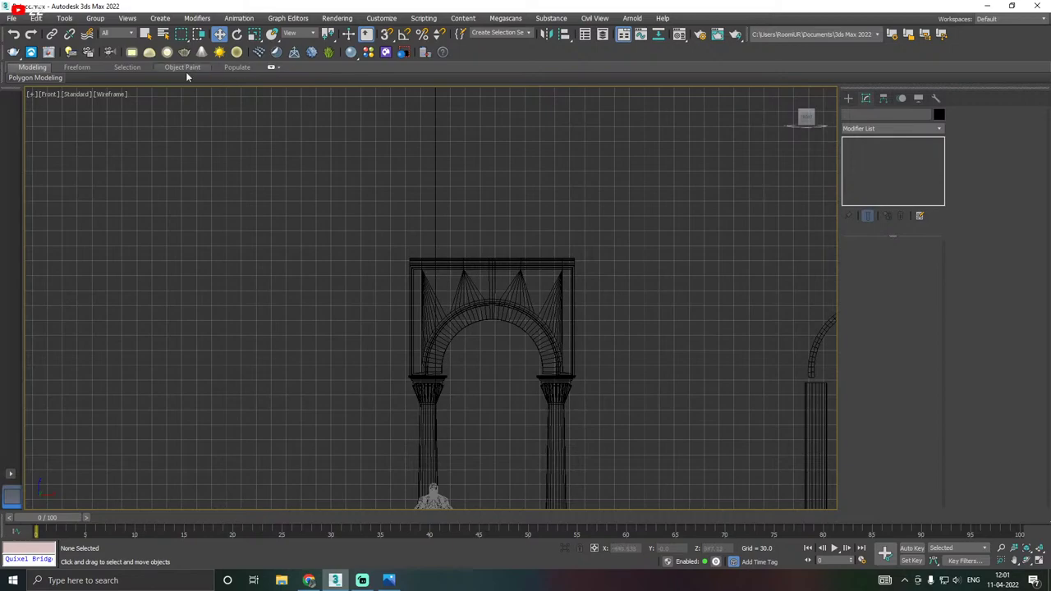
{"action": "left_click", "coordinate": [14, 20]}
{"action": "left_click", "coordinate": [34, 103]}
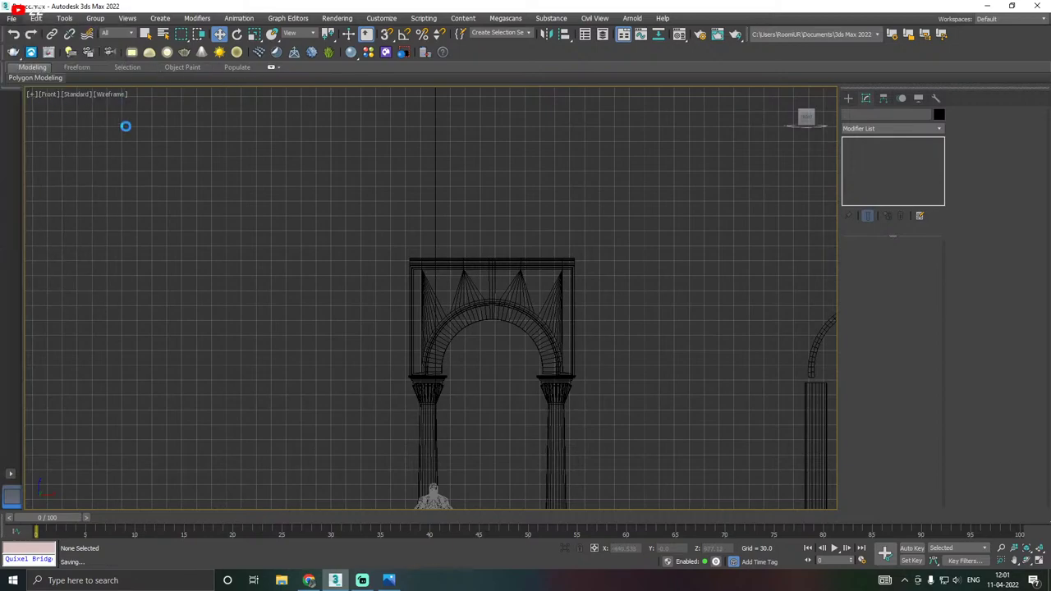
Start a spline line at the cornice's upper left corner and disable Enable In Viewport for new splines.
{"action": "scroll", "coordinate": [468, 294], "scroll_direction": "up", "scroll_amount": 2}
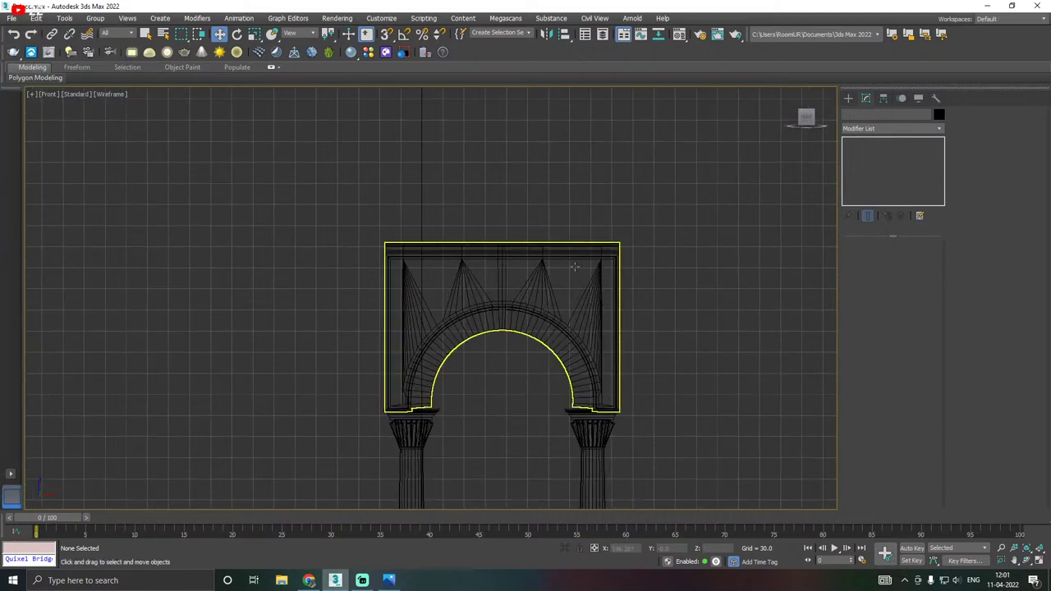
{"action": "middle_click_drag", "start_coordinate": [510, 251], "coordinate": [508, 271]}
{"action": "middle_click_drag", "start_coordinate": [462, 247], "coordinate": [463, 295]}
{"action": "left_click", "coordinate": [851, 99]}
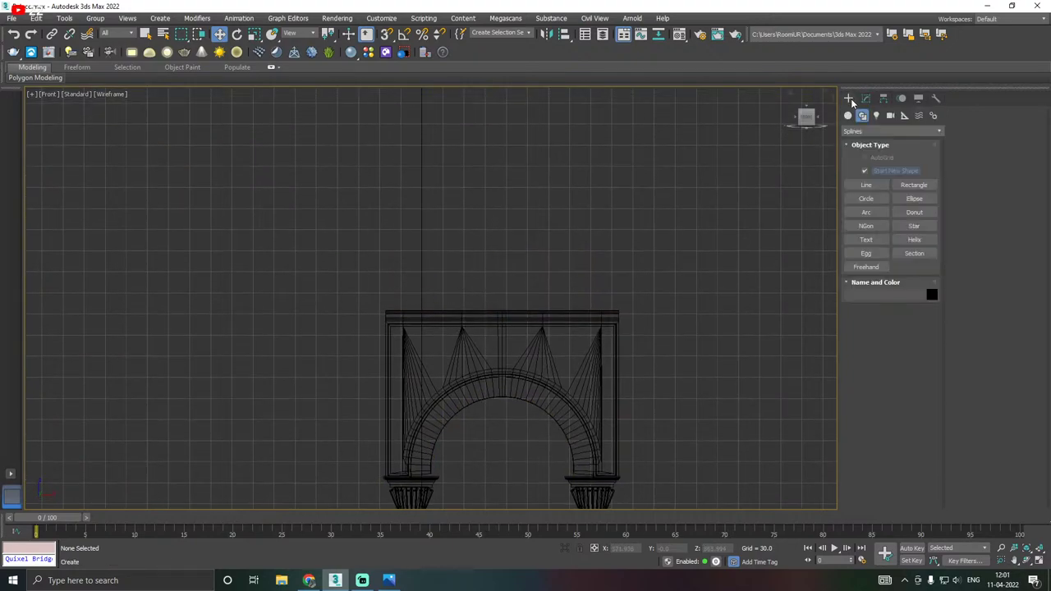
{"action": "left_click", "coordinate": [871, 185]}
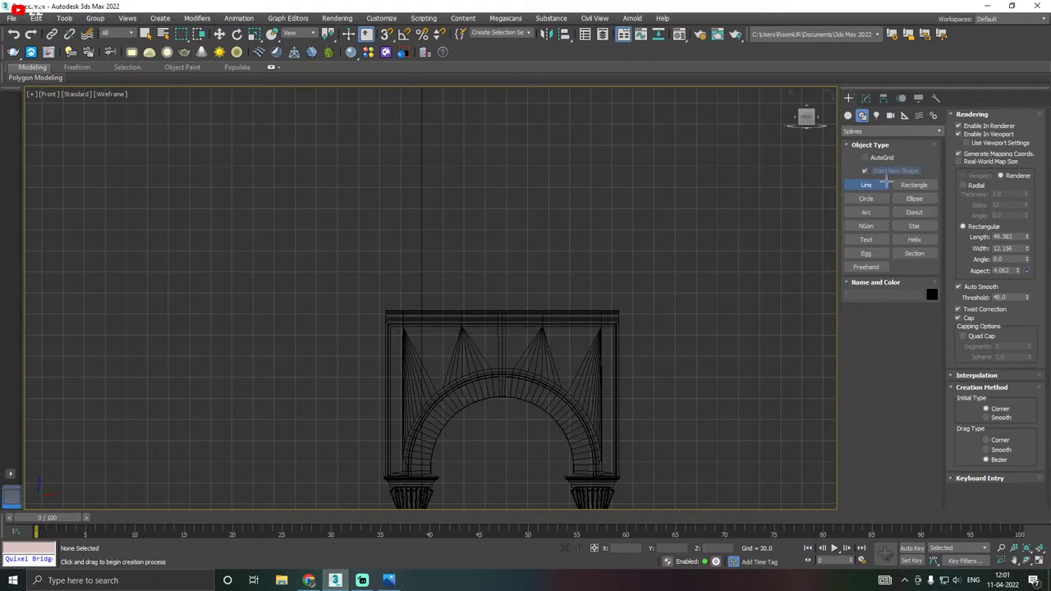
{"action": "middle_click_drag", "start_coordinate": [584, 183], "coordinate": [481, 249]}
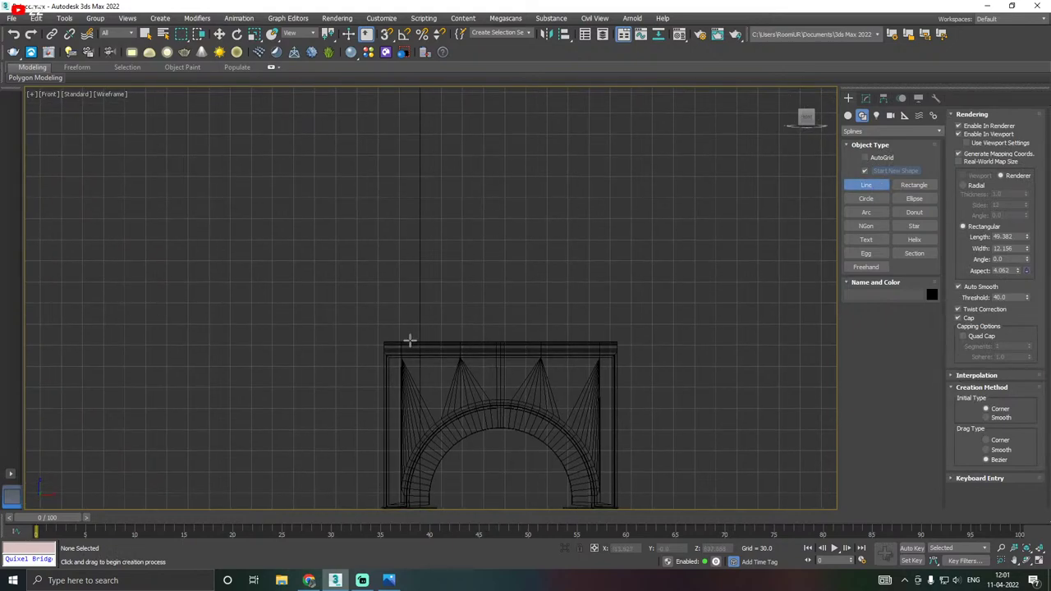
{"action": "scroll", "coordinate": [386, 340], "scroll_direction": "up", "scroll_amount": 2}
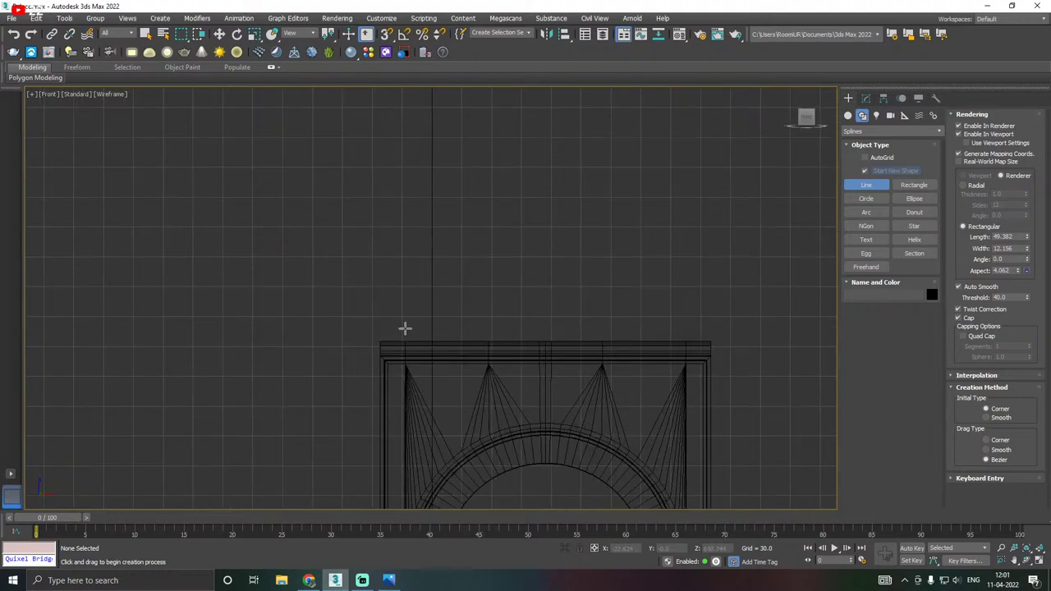
{"action": "left_click", "coordinate": [384, 340]}
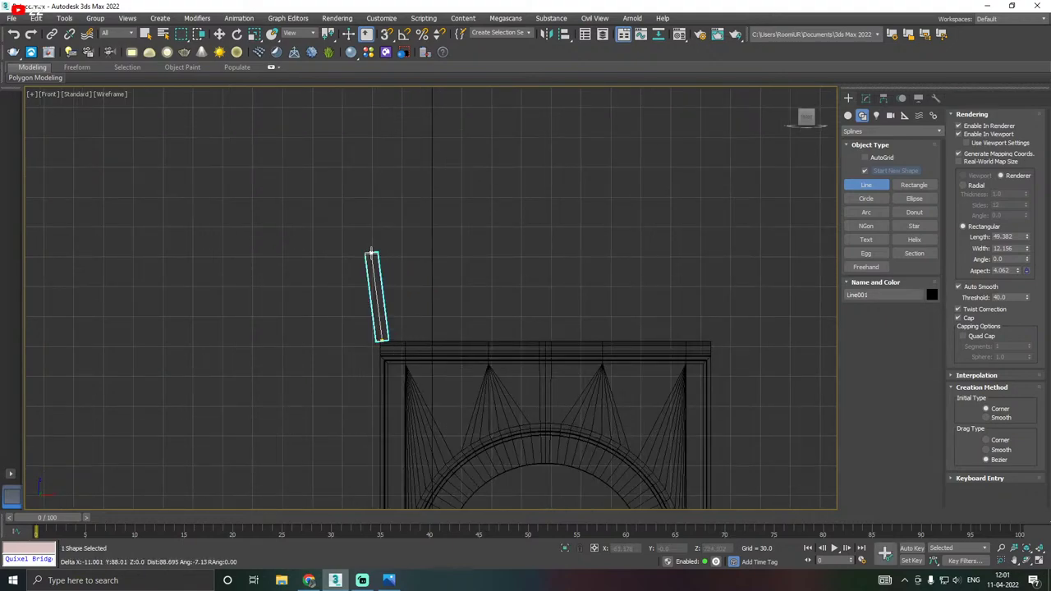
{"action": "right_click", "coordinate": [371, 252]}
{"action": "left_click", "coordinate": [991, 135]}
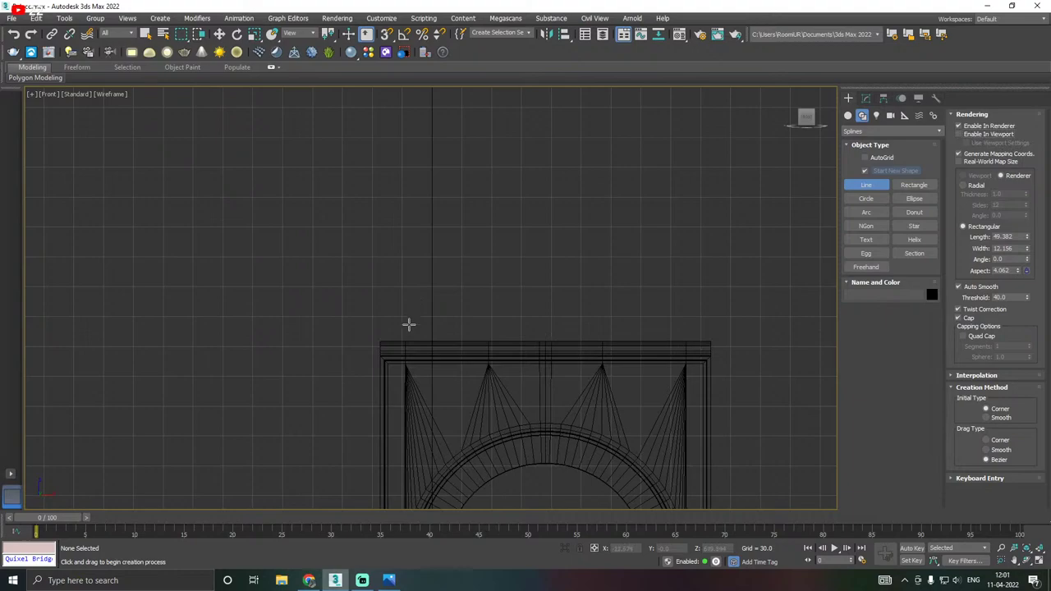
Try to draw a vertical line about 173 high up from the cornice's upper left corner.
{"action": "left_click", "coordinate": [380, 341]}
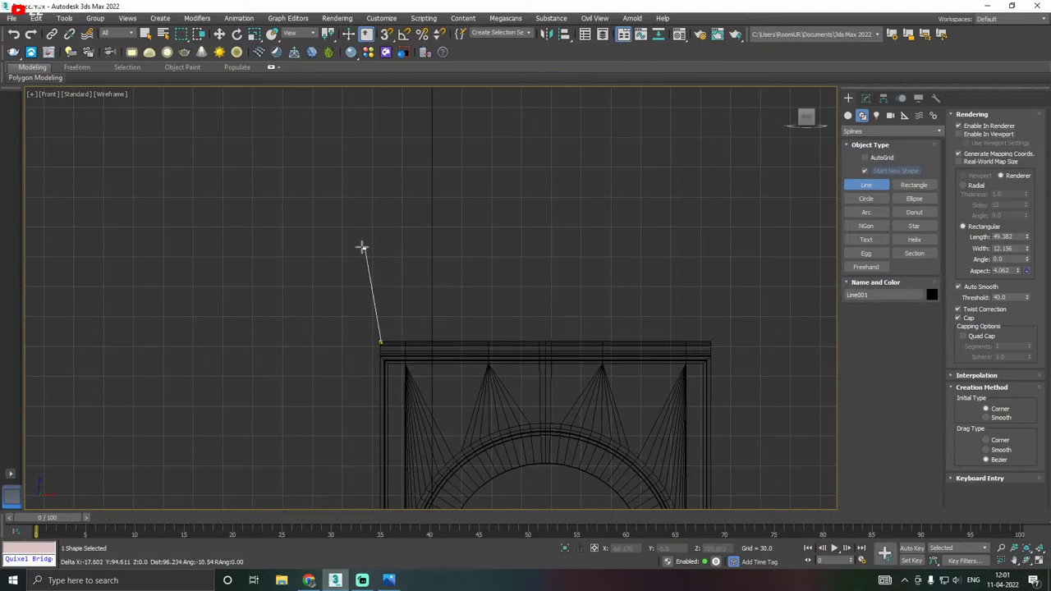
{"action": "left_click", "coordinate": [380, 184]}
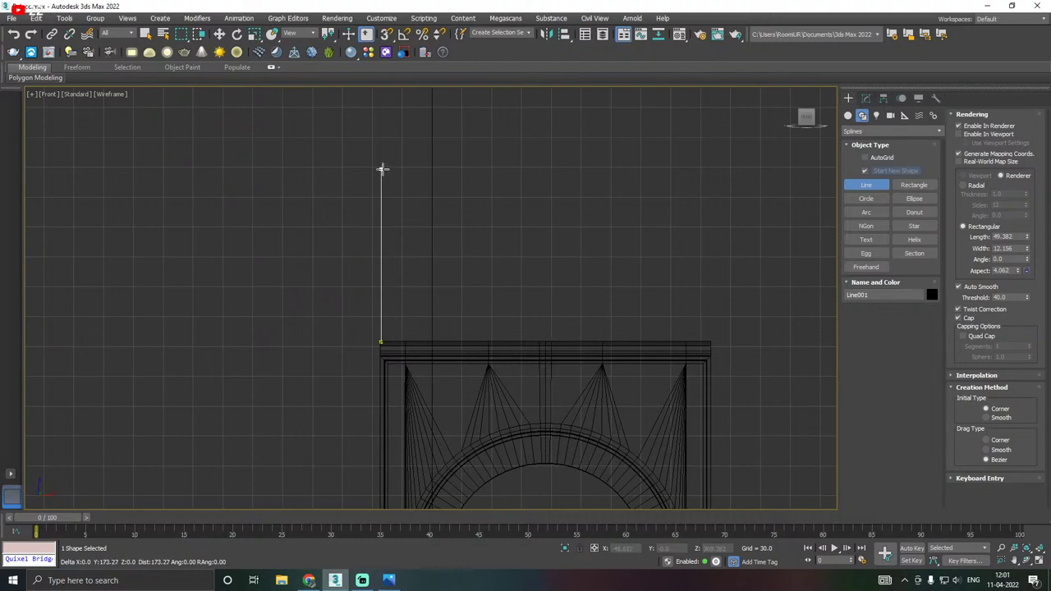
{"action": "left_click", "coordinate": [381, 170]}
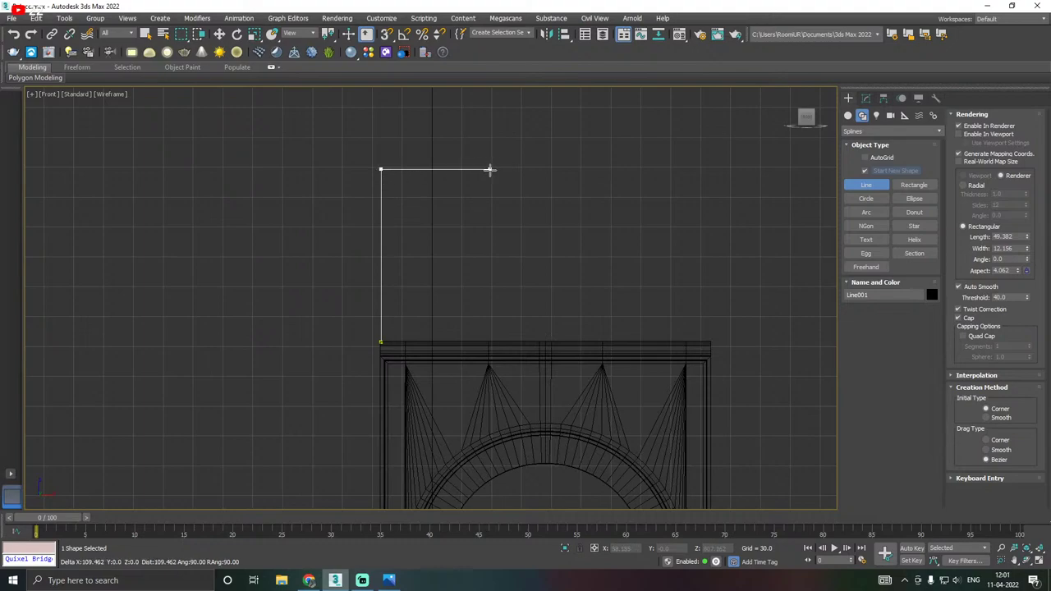
{"action": "right_click", "coordinate": [490, 170]}
{"action": "right_click", "coordinate": [716, 184]}
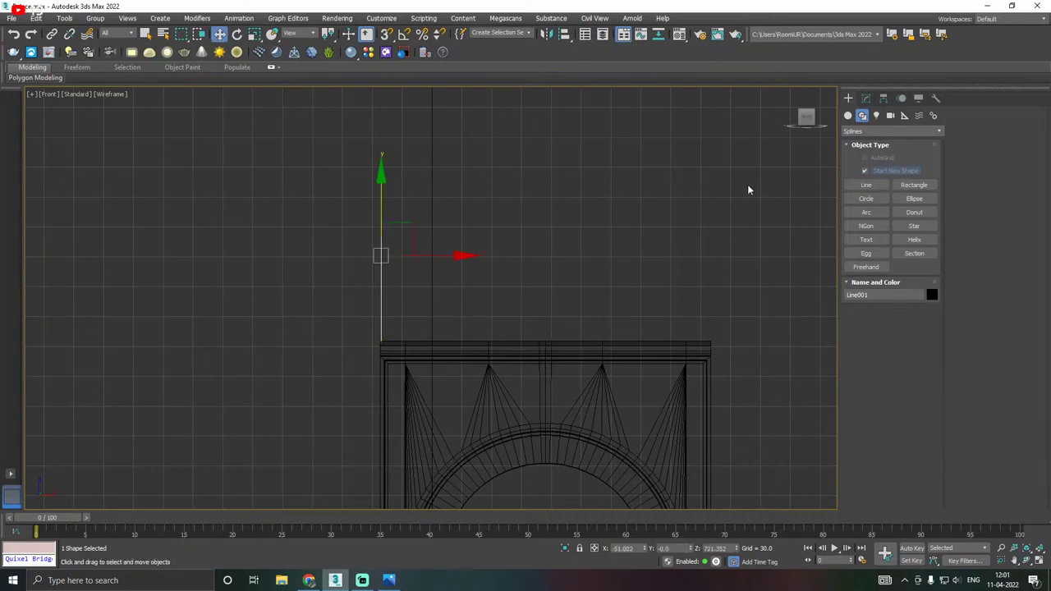
Draw a rectangle about 187 long and 108 wide above the cornice's left end and convert it to an Editable Spline.
{"action": "left_click", "coordinate": [914, 185]}
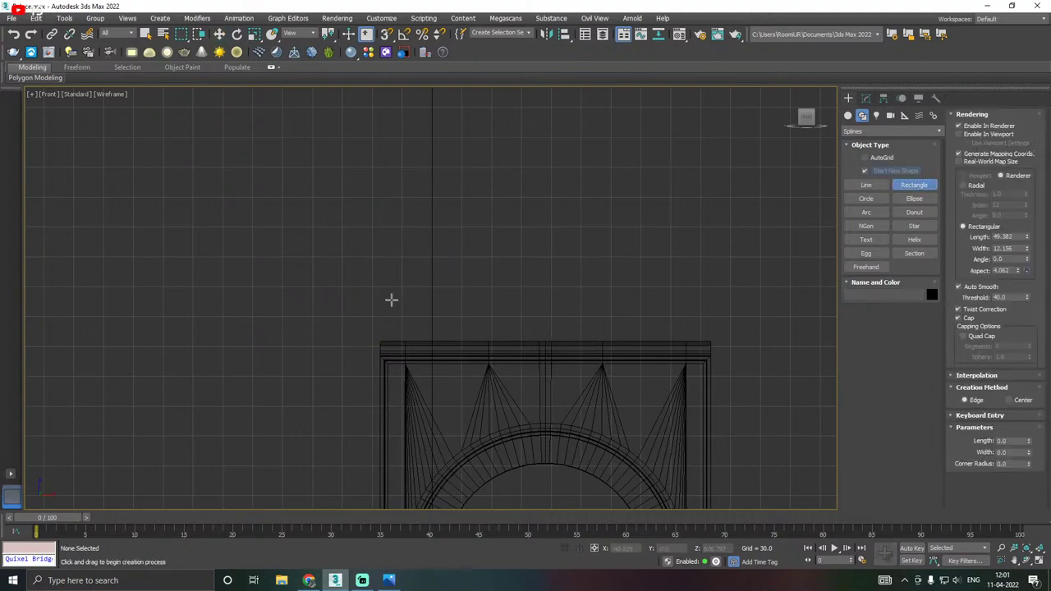
{"action": "left_click_drag", "start_coordinate": [382, 338], "coordinate": [490, 153]}
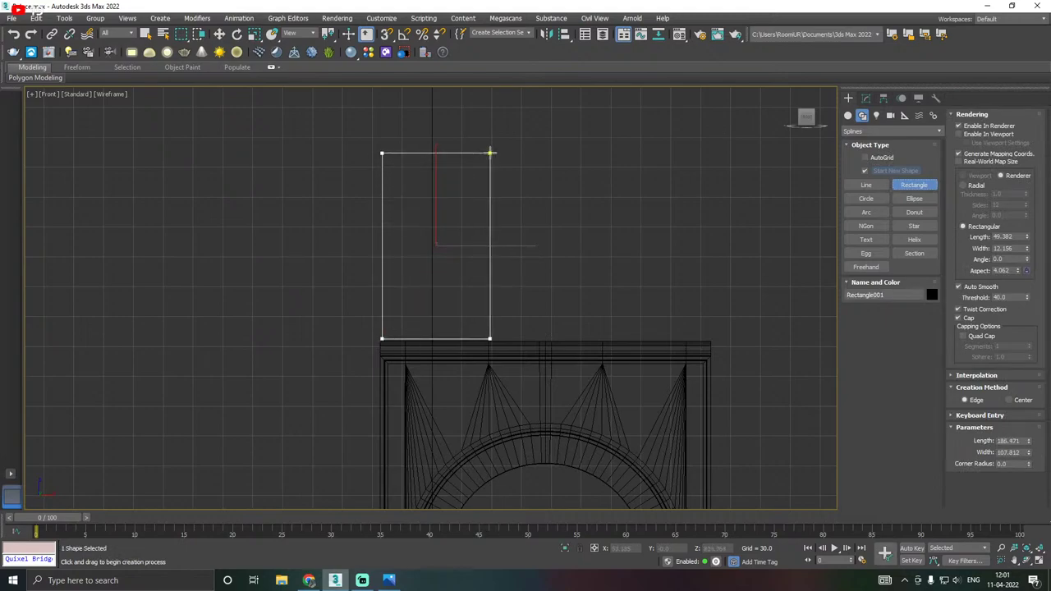
{"action": "right_click", "coordinate": [543, 177]}
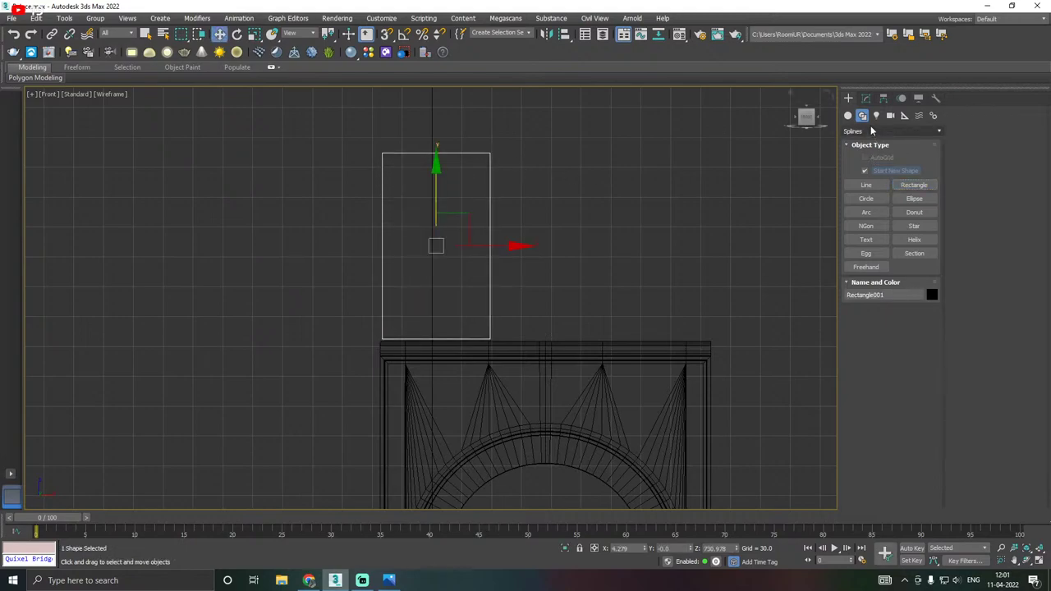
{"action": "left_click", "coordinate": [867, 99]}
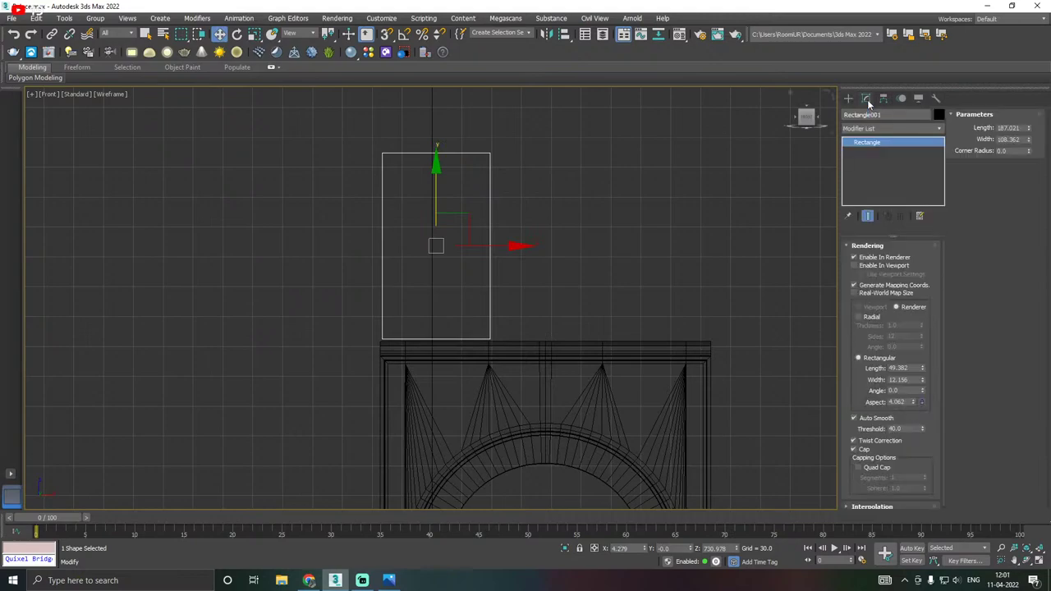
{"action": "right_click", "coordinate": [881, 152]}
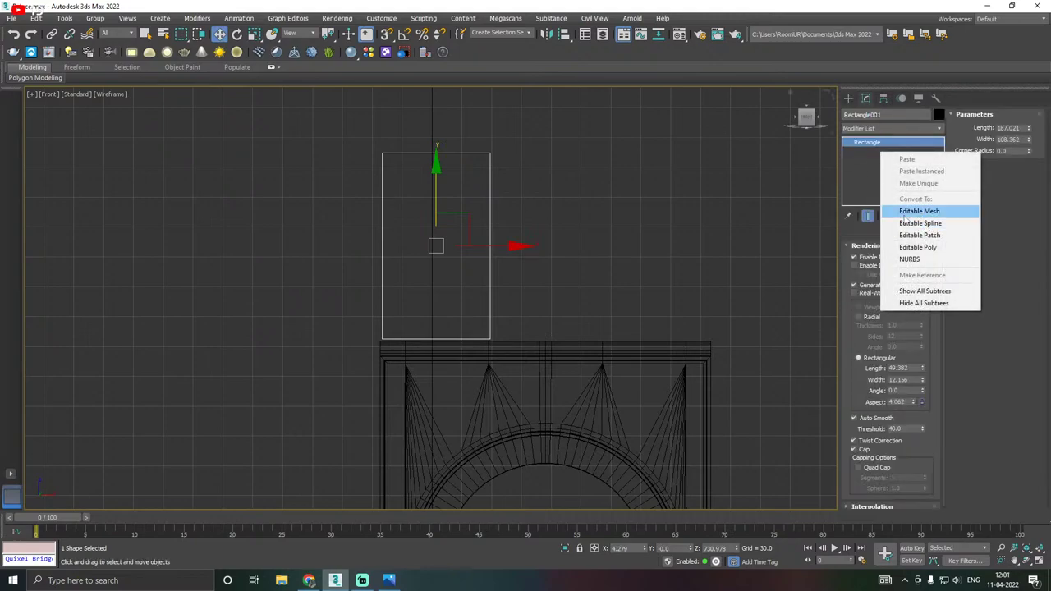
{"action": "left_click", "coordinate": [906, 223]}
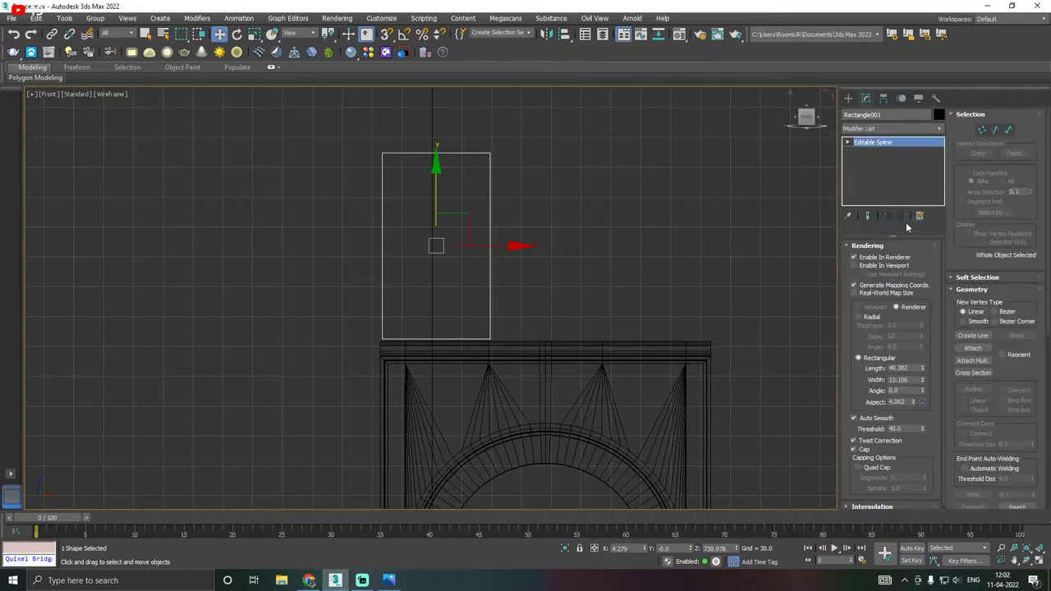
Delete the bottom segment of the rectangle spline standing above the arch block.
{"action": "left_click", "coordinate": [848, 143]}
{"action": "left_click", "coordinate": [870, 160]}
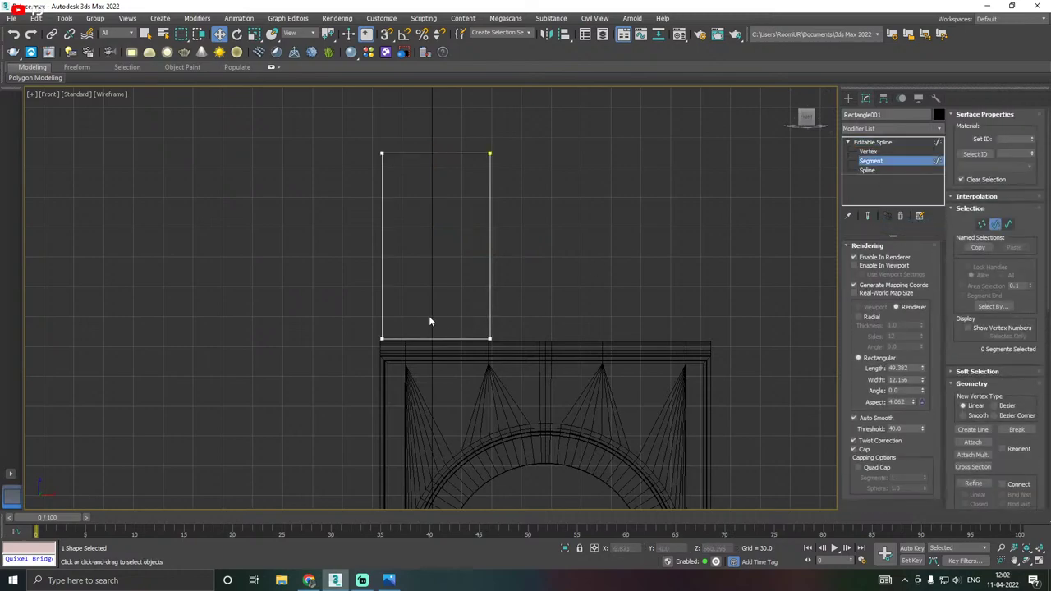
{"action": "left_click", "coordinate": [436, 338]}
{"action": "left_click", "coordinate": [440, 376]}
Select the two top vertices of the open rectangle and convert them to Corner type.
{"action": "left_click", "coordinate": [868, 152]}
{"action": "left_click_drag", "start_coordinate": [540, 178], "coordinate": [564, 184]}
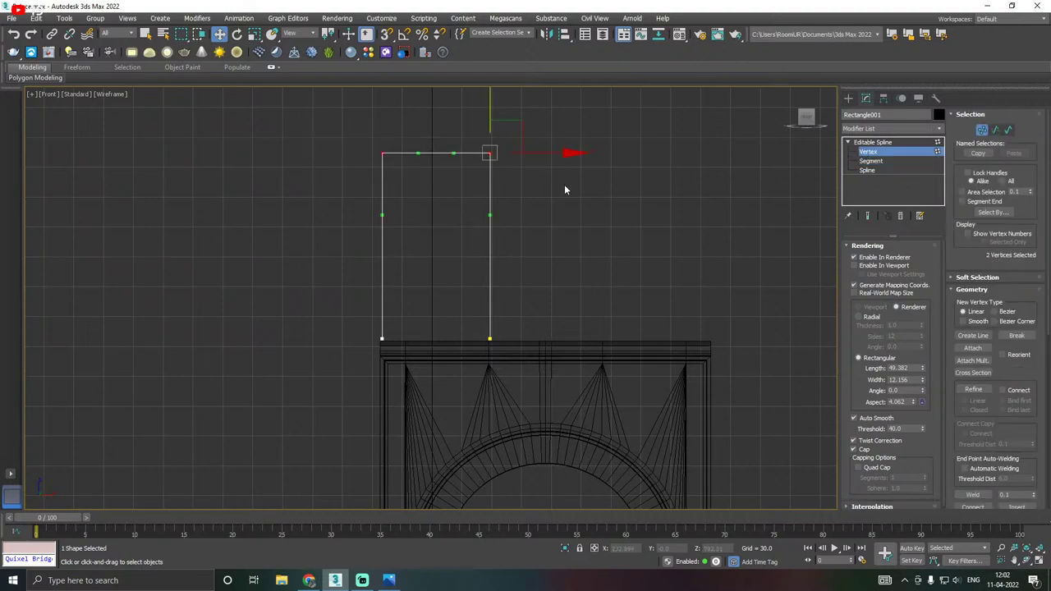
{"action": "key", "text": "p"}
{"action": "middle_click_drag", "start_coordinate": [498, 186], "coordinate": [485, 269]}
{"action": "scroll", "coordinate": [440, 204], "scroll_direction": "up", "scroll_amount": 5}
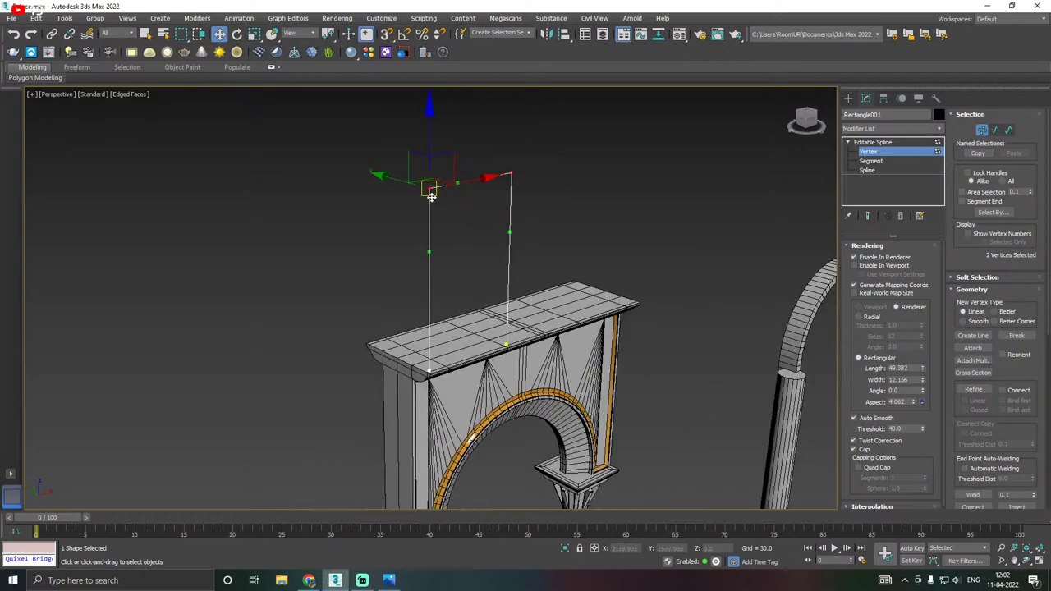
{"action": "right_click", "coordinate": [427, 184]}
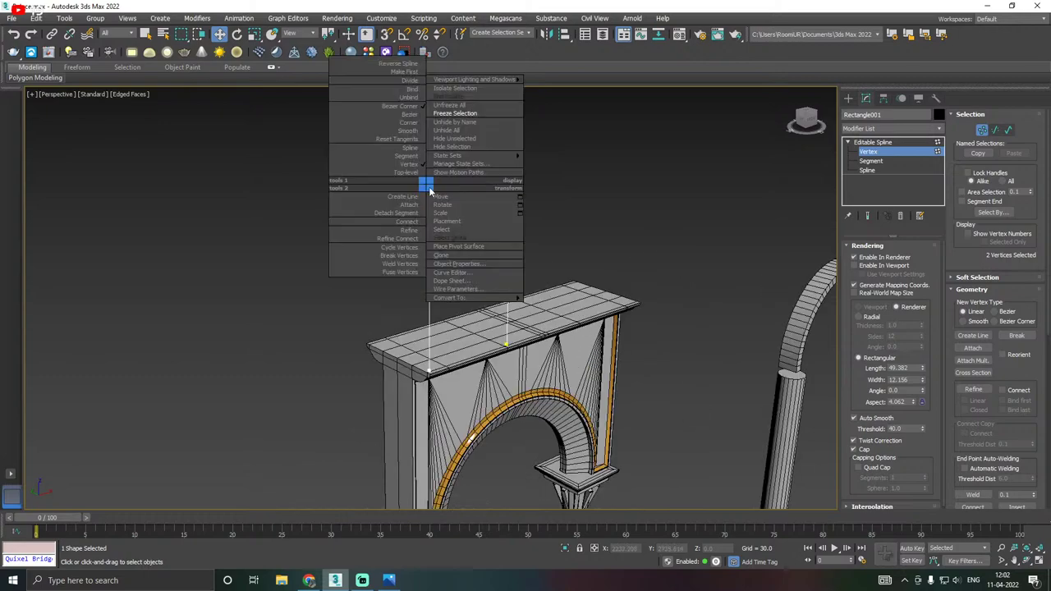
{"action": "left_click", "coordinate": [407, 131]}
Fillet the two top vertices until their curves meet in a full semicircular arch.
{"action": "scroll", "coordinate": [982, 394], "scroll_direction": "down", "scroll_amount": 5}
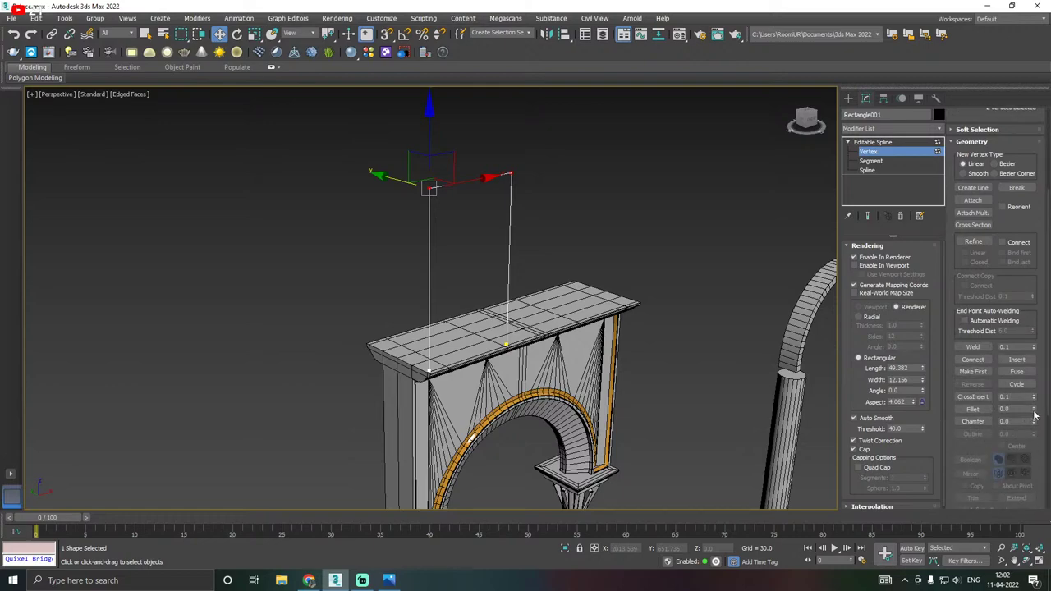
{"action": "left_click_drag", "start_coordinate": [1033, 410], "coordinate": [1021, 379]}
{"action": "middle_click_drag", "start_coordinate": [674, 328], "coordinate": [544, 324], "text": "alt"}
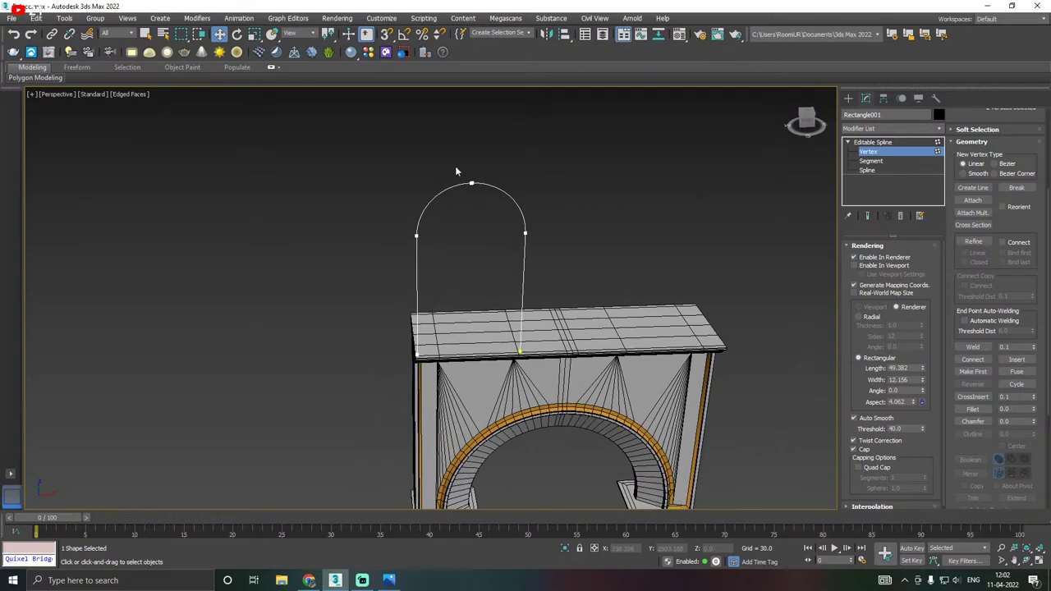
Weld the overlapping vertices at the arch's crown with a weld threshold of 30.1.
{"action": "left_click_drag", "start_coordinate": [455, 166], "coordinate": [487, 207]}
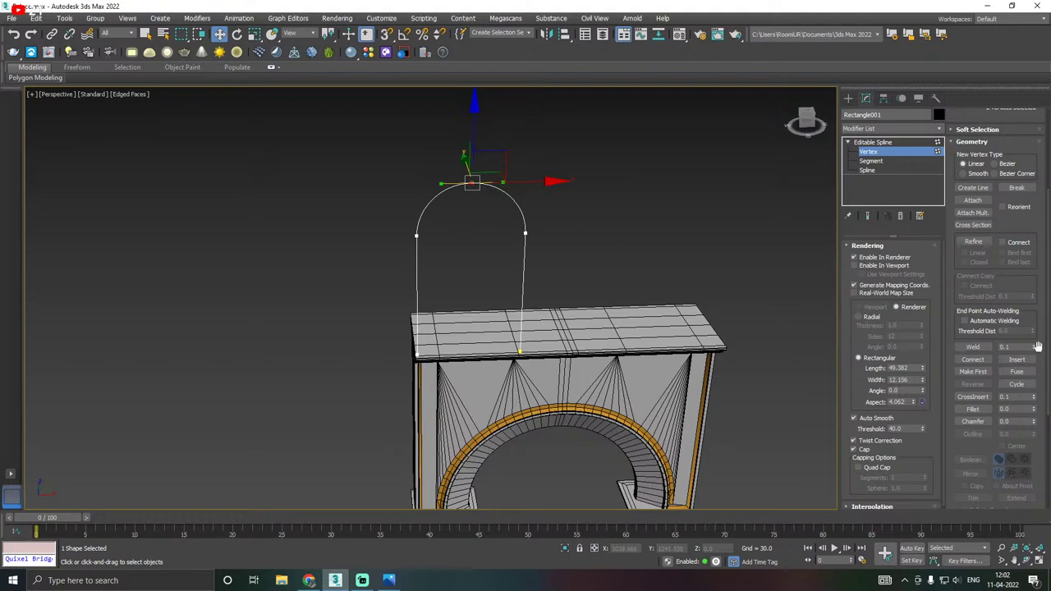
{"action": "left_click_drag", "start_coordinate": [1033, 348], "coordinate": [1032, 328]}
{"action": "left_click", "coordinate": [972, 347]}
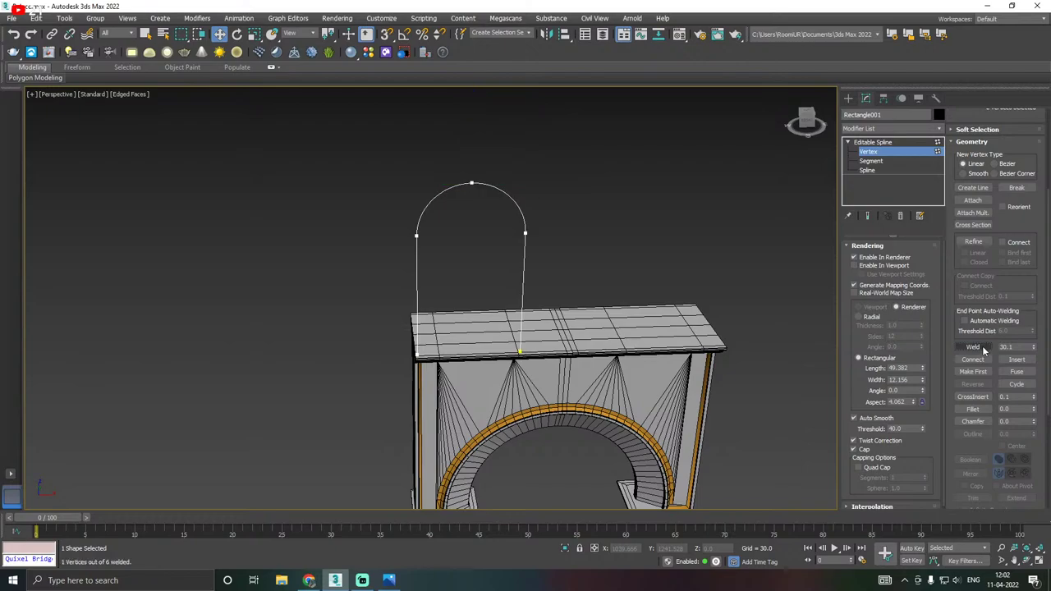
Enable the spline's rectangular rendering thickness in the viewport.
{"action": "middle_click_drag", "start_coordinate": [648, 345], "coordinate": [649, 361], "text": "alt"}
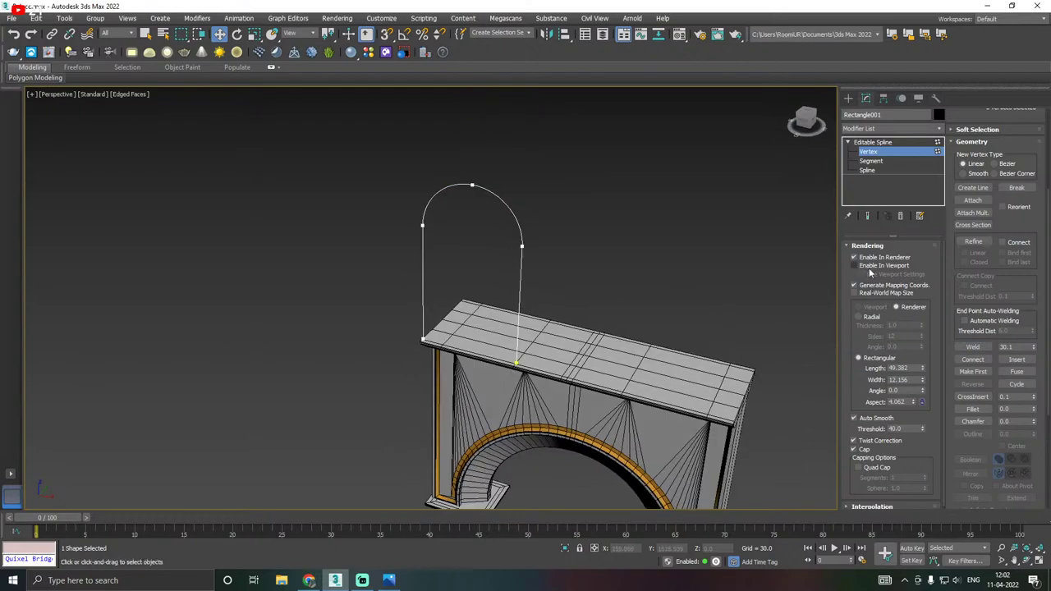
{"action": "left_click", "coordinate": [854, 265]}
{"action": "middle_click_drag", "start_coordinate": [770, 271], "coordinate": [735, 289], "text": "alt"}
Assign the White material to the new arch frame.
{"action": "key", "text": "m"}
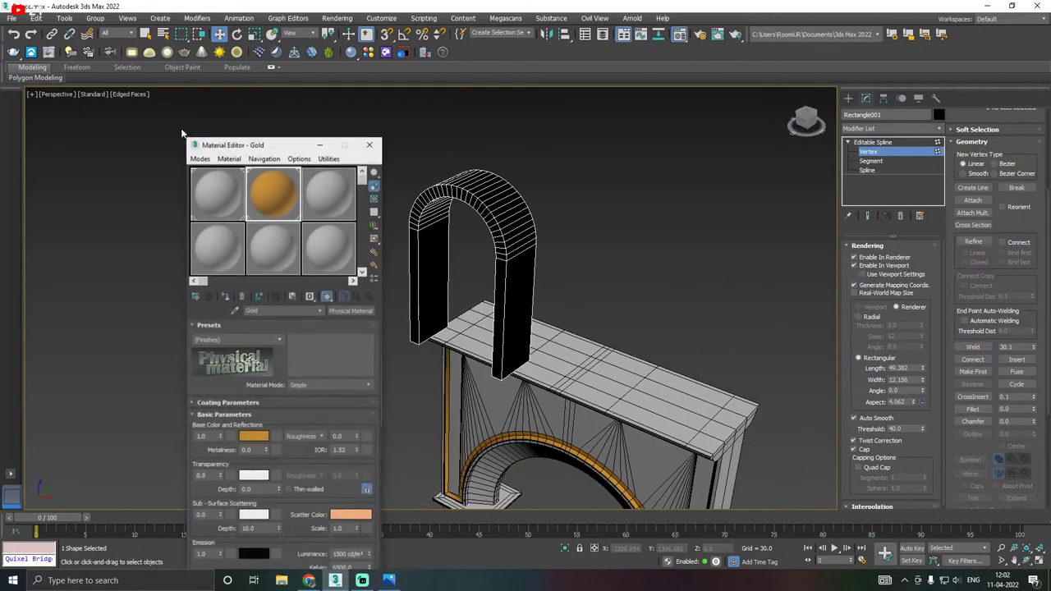
{"action": "left_click", "coordinate": [216, 198]}
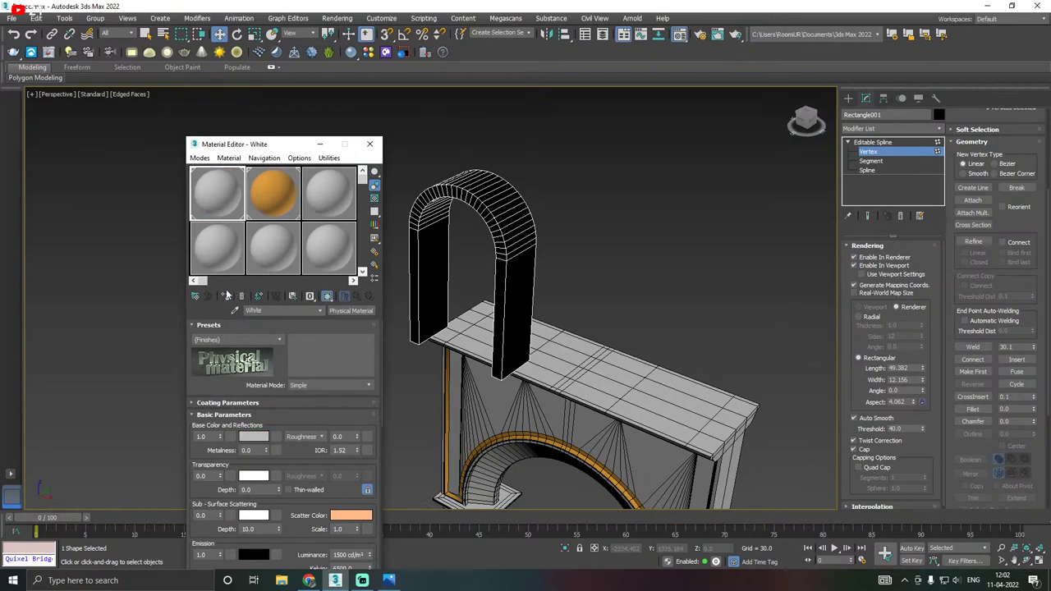
{"action": "left_click", "coordinate": [225, 296]}
{"action": "key", "text": "m"}
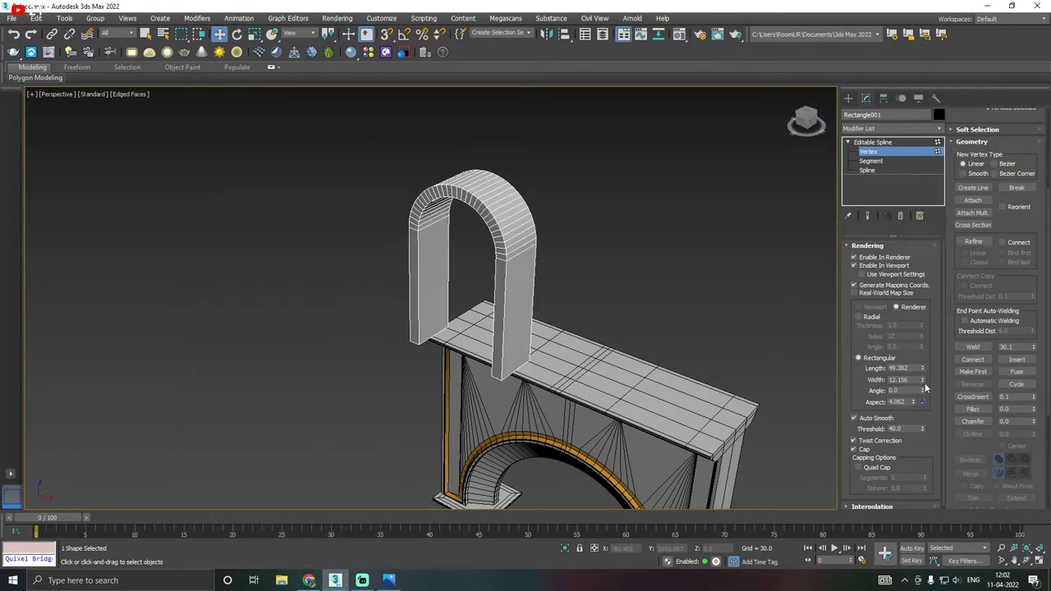
Set the arch frame's rectangular cross-section to a length of 15.308 and a width of 14.952, and leave vertex editing.
{"action": "left_click_drag", "start_coordinate": [922, 380], "coordinate": [924, 405]}
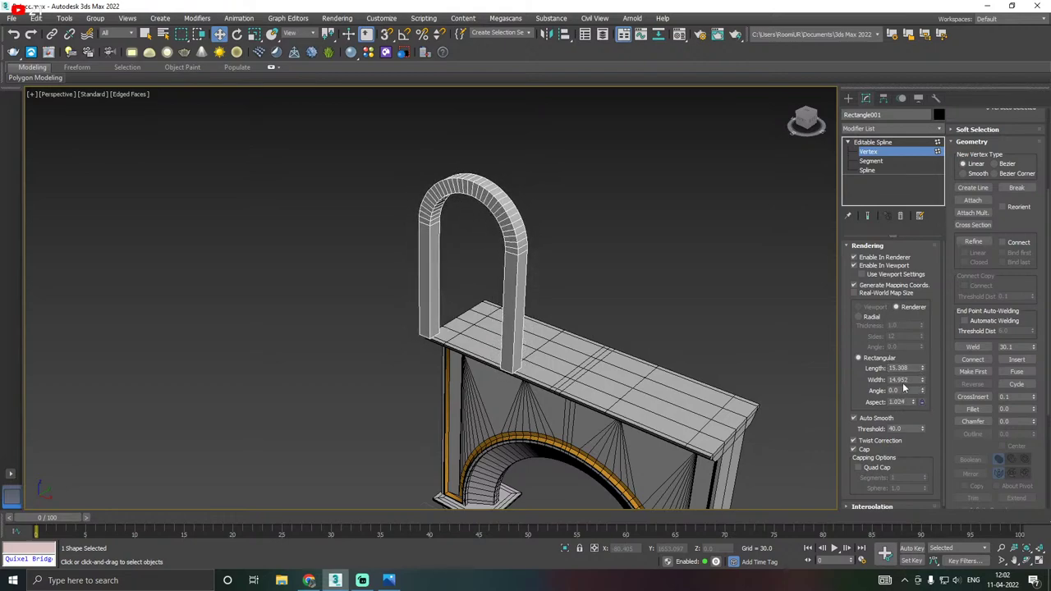
{"action": "left_click", "coordinate": [871, 142]}
Move the arch frame so it rests on the block's top slab, at about X 31.041, Y 47.15, Z 726.57.
{"action": "left_click_drag", "start_coordinate": [526, 288], "coordinate": [558, 277]}
{"action": "middle_click_drag", "start_coordinate": [557, 278], "coordinate": [497, 280], "text": "alt"}
{"action": "scroll", "coordinate": [493, 278], "scroll_direction": "up", "scroll_amount": 3}
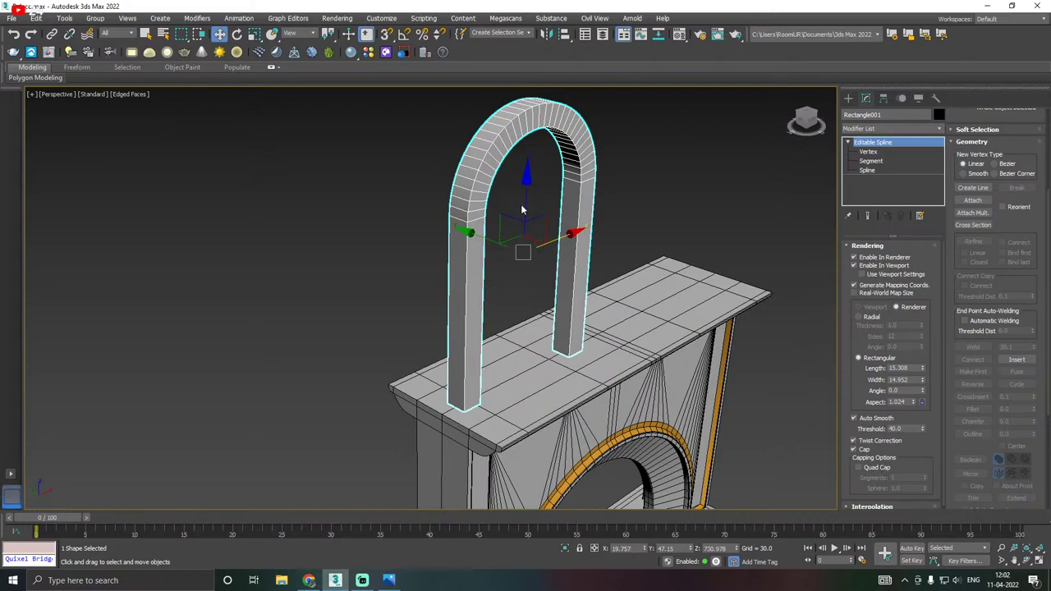
{"action": "left_click_drag", "start_coordinate": [522, 210], "coordinate": [525, 212]}
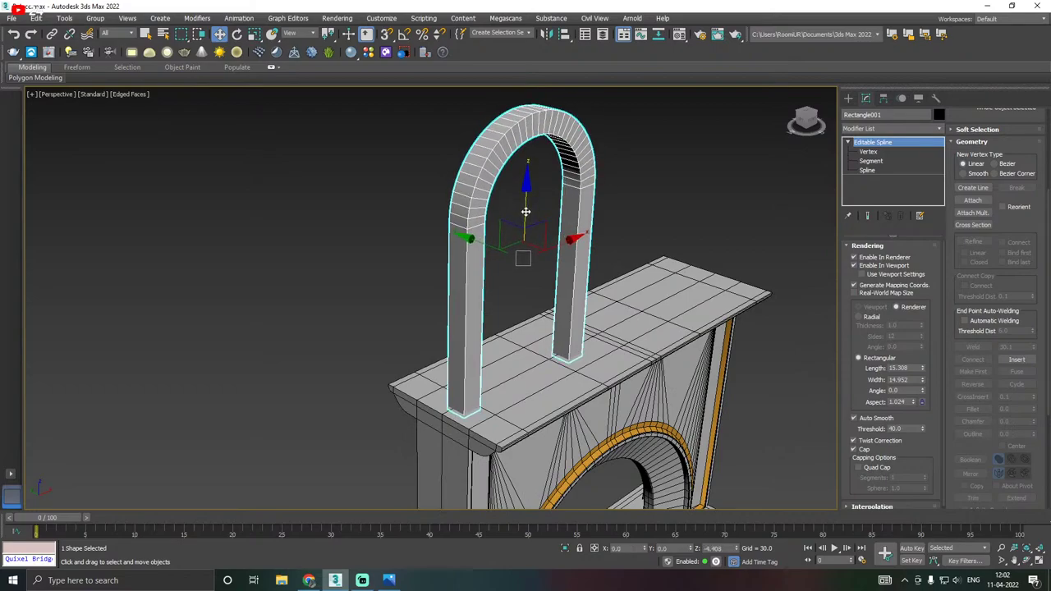
{"action": "left_click_drag", "start_coordinate": [564, 241], "coordinate": [559, 242]}
{"action": "scroll", "coordinate": [509, 245], "scroll_direction": "down", "scroll_amount": 2}
{"action": "middle_click_drag", "start_coordinate": [502, 234], "coordinate": [473, 250], "text": "alt"}
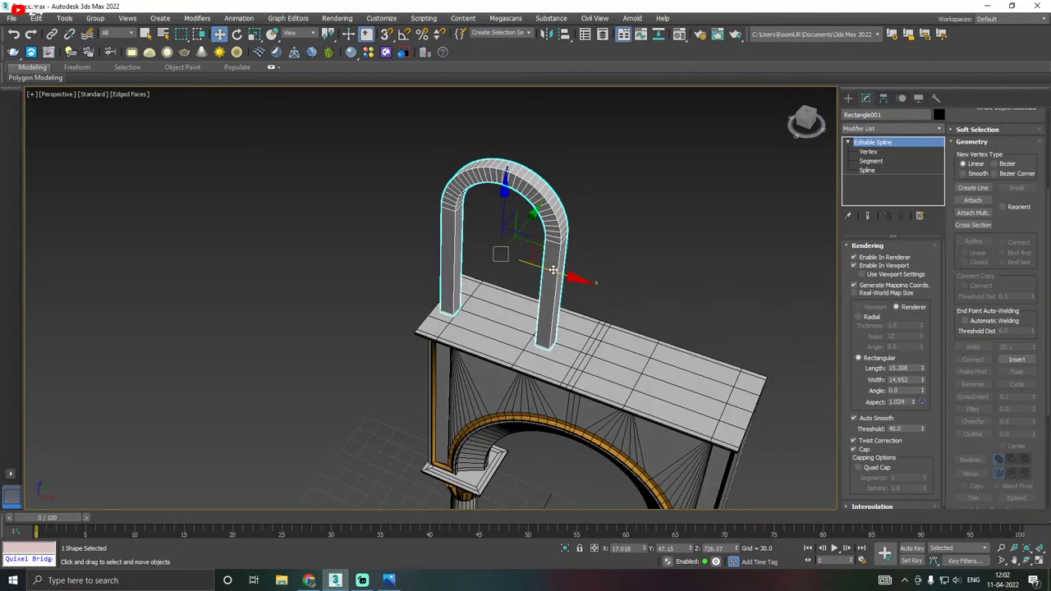
{"action": "left_click_drag", "start_coordinate": [552, 269], "coordinate": [565, 276]}
{"action": "middle_click_drag", "start_coordinate": [427, 203], "coordinate": [454, 197], "text": "alt"}
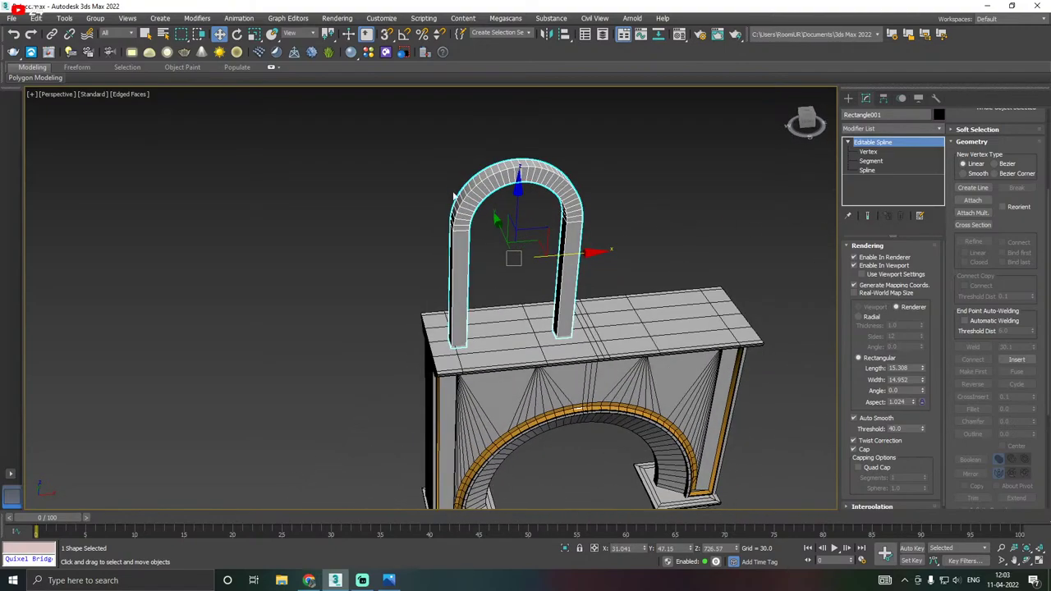
Convert the arch frame to an Editable Poly.
{"action": "scroll", "coordinate": [454, 197], "scroll_direction": "down", "scroll_amount": 4}
{"action": "middle_click_drag", "start_coordinate": [495, 253], "coordinate": [460, 295], "text": "alt"}
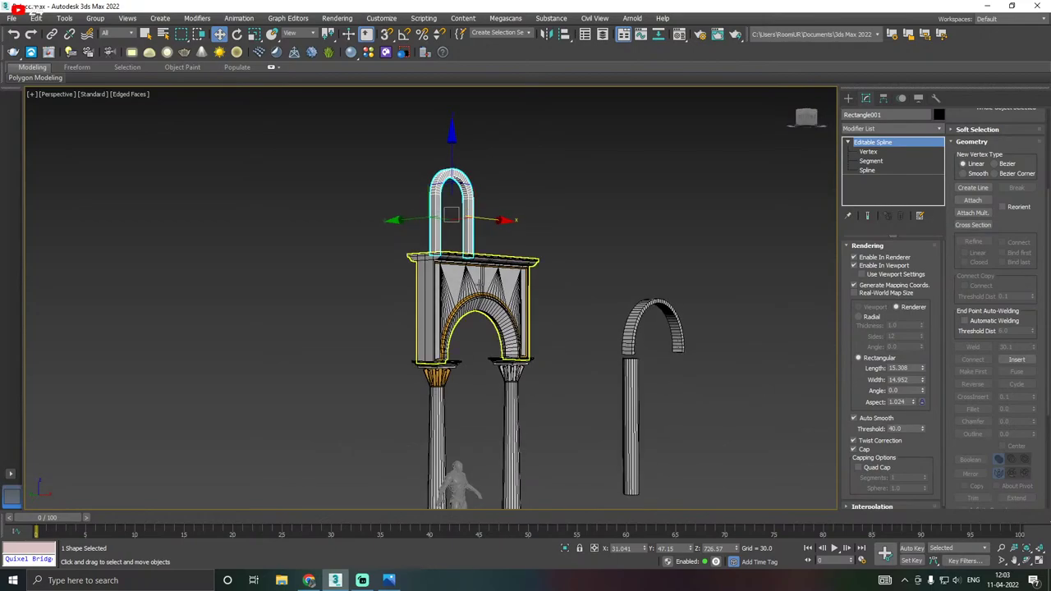
{"action": "middle_click_drag", "start_coordinate": [480, 238], "coordinate": [497, 275], "text": "alt"}
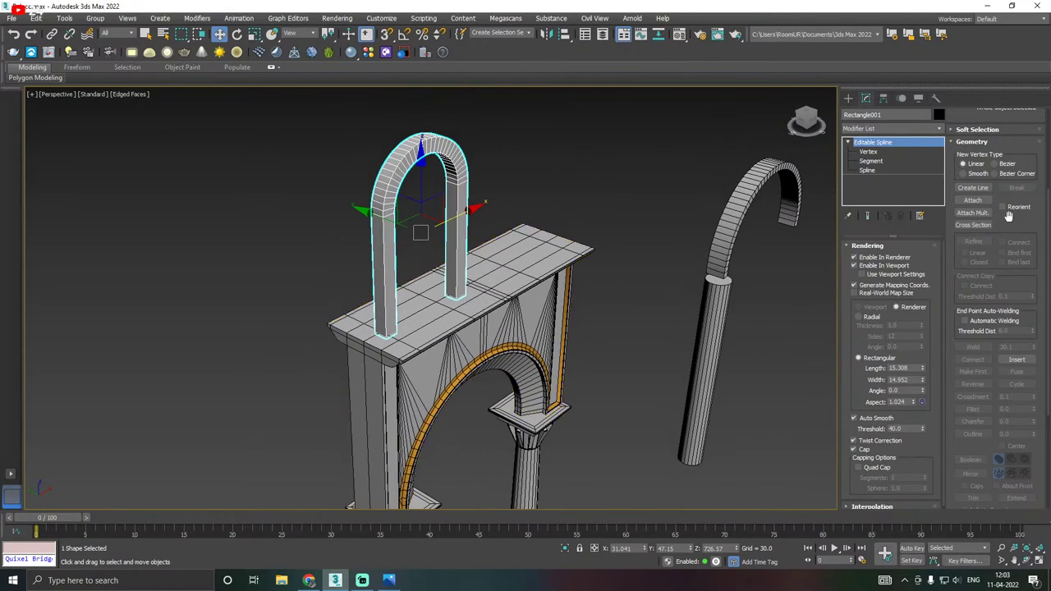
{"action": "right_click", "coordinate": [866, 179]}
{"action": "left_click", "coordinate": [901, 272]}
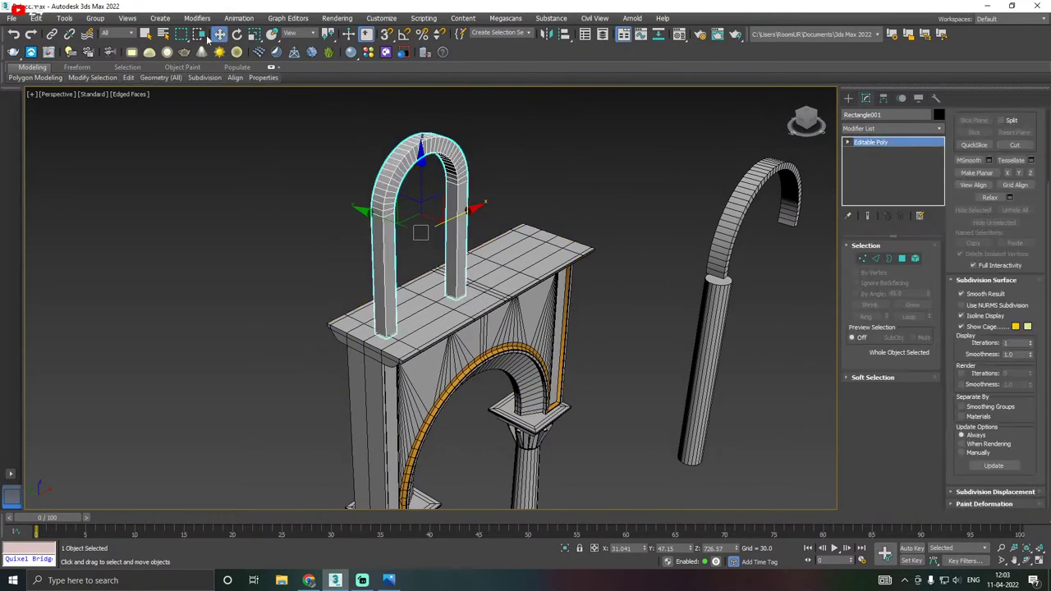
Select the loop of polygons running around the arch frame's outer and inner sides.
{"action": "middle_click_drag", "start_coordinate": [343, 114], "coordinate": [329, 149]}
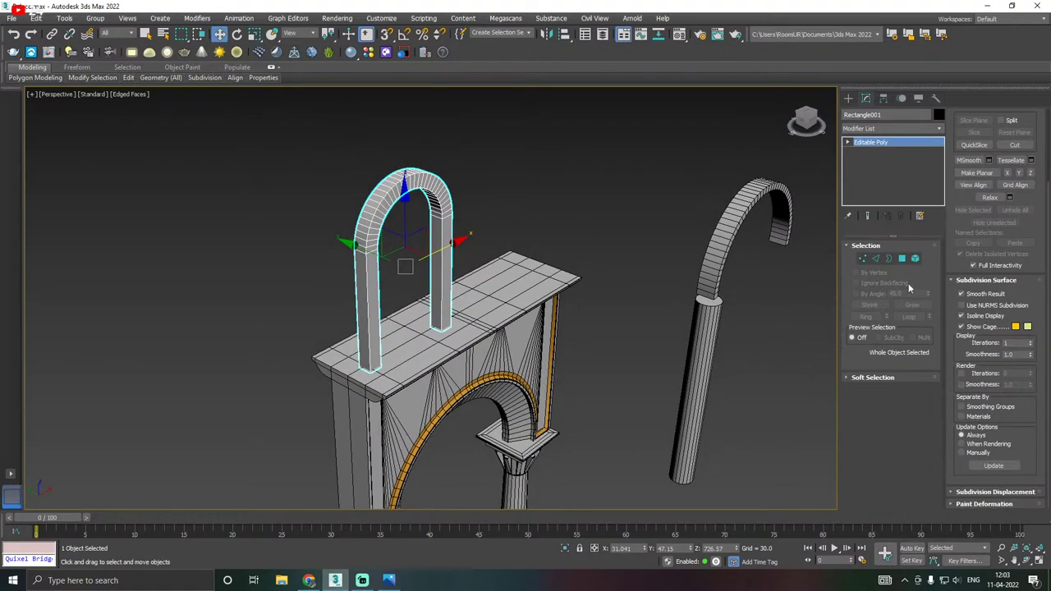
{"action": "left_click", "coordinate": [902, 258]}
{"action": "scroll", "coordinate": [383, 233], "scroll_direction": "up", "scroll_amount": 2}
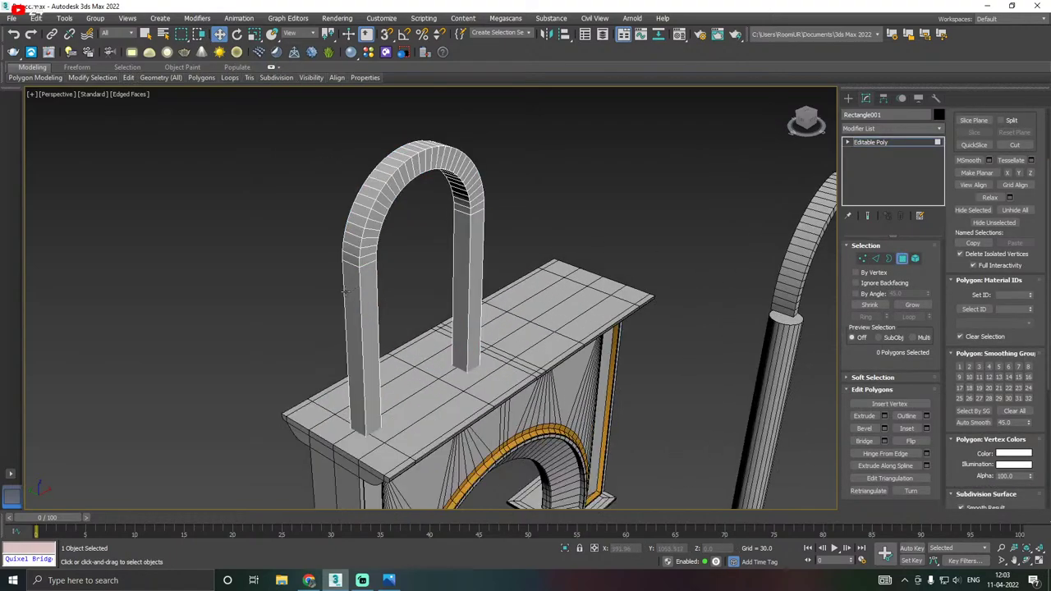
{"action": "left_click", "coordinate": [345, 297]}
{"action": "left_click", "coordinate": [353, 261], "text": "shift"}
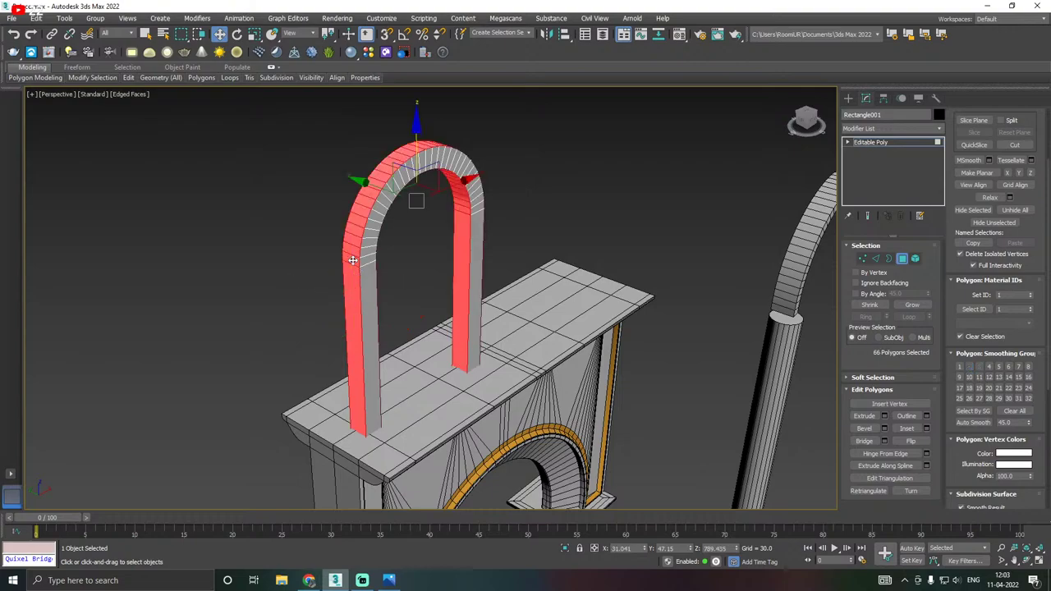
Deselect the polygons on the legs' inner sides, their bottom ends and the curve's underside, keeping only the outer band selected.
{"action": "key", "text": "f"}
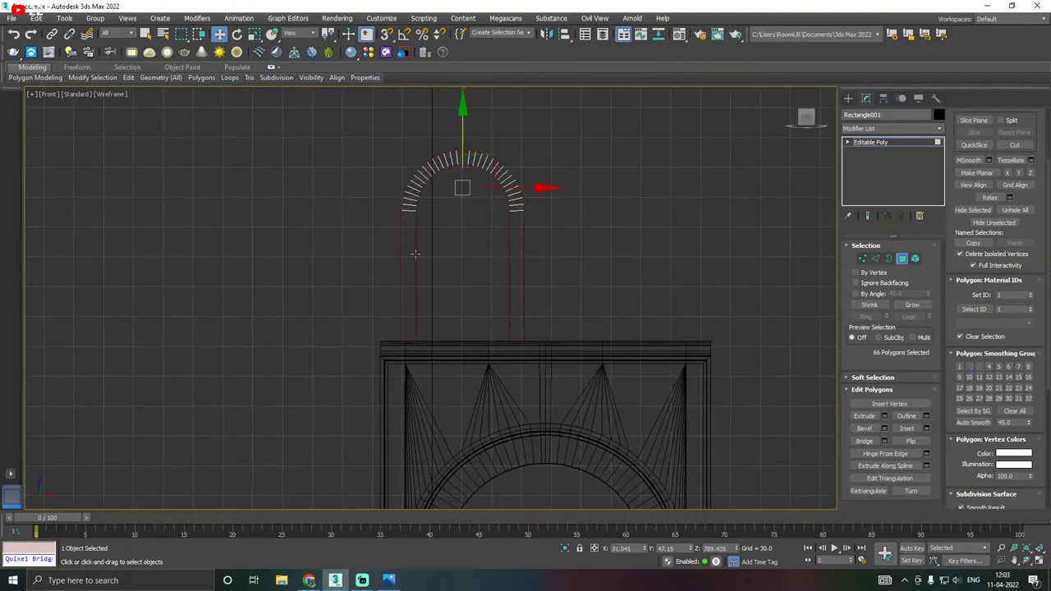
{"action": "left_click_drag", "start_coordinate": [456, 194], "coordinate": [457, 194], "text": "alt"}
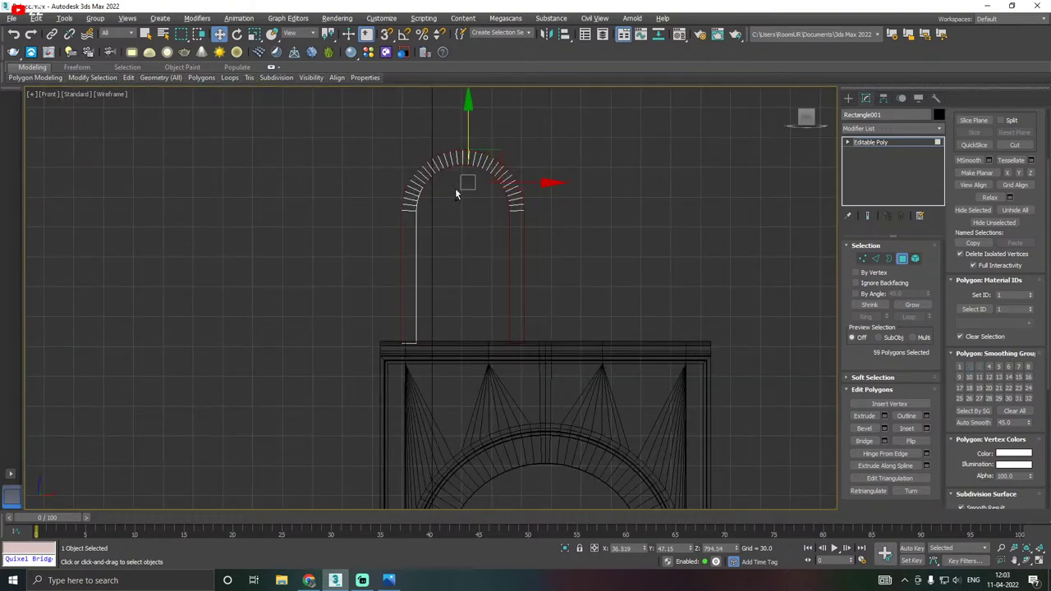
{"action": "left_click_drag", "start_coordinate": [518, 207], "coordinate": [514, 202], "text": "alt"}
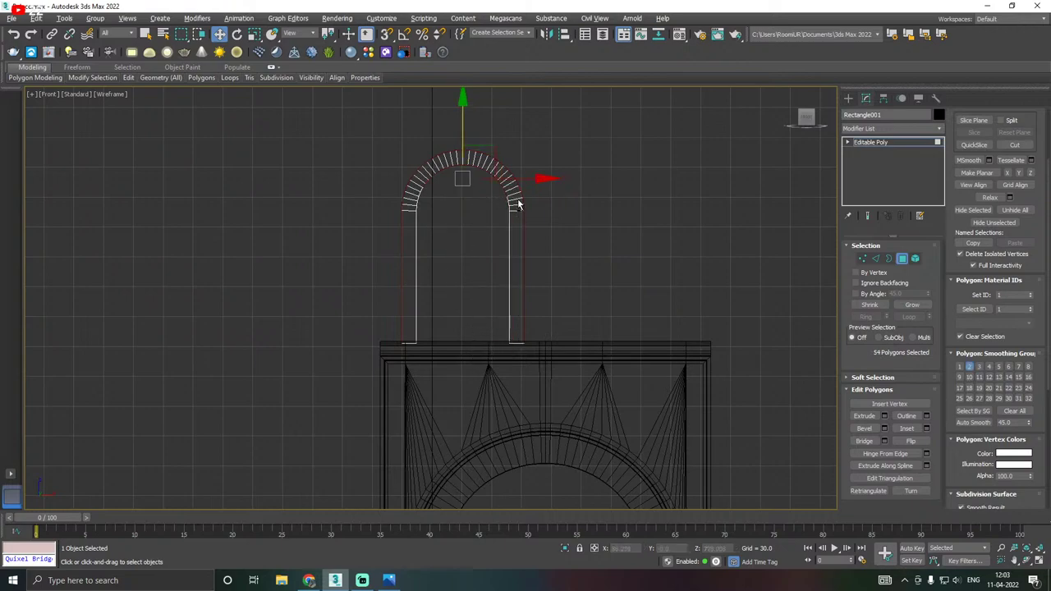
{"action": "scroll", "coordinate": [474, 164], "scroll_direction": "up", "scroll_amount": 5}
{"action": "left_click_drag", "start_coordinate": [336, 243], "coordinate": [468, 173], "text": "alt"}
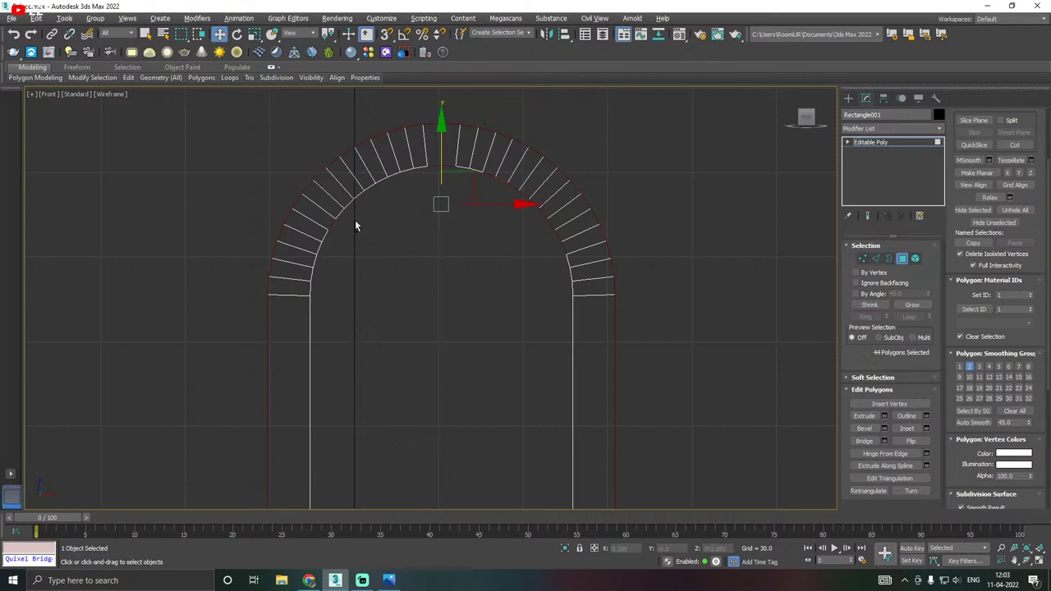
{"action": "left_click_drag", "start_coordinate": [424, 278], "coordinate": [573, 222], "text": "alt"}
{"action": "left_click_drag", "start_coordinate": [433, 260], "coordinate": [511, 175], "text": "alt"}
{"action": "left_click_drag", "start_coordinate": [540, 223], "coordinate": [542, 220], "text": "alt"}
{"action": "left_click", "coordinate": [470, 167], "text": "alt"}
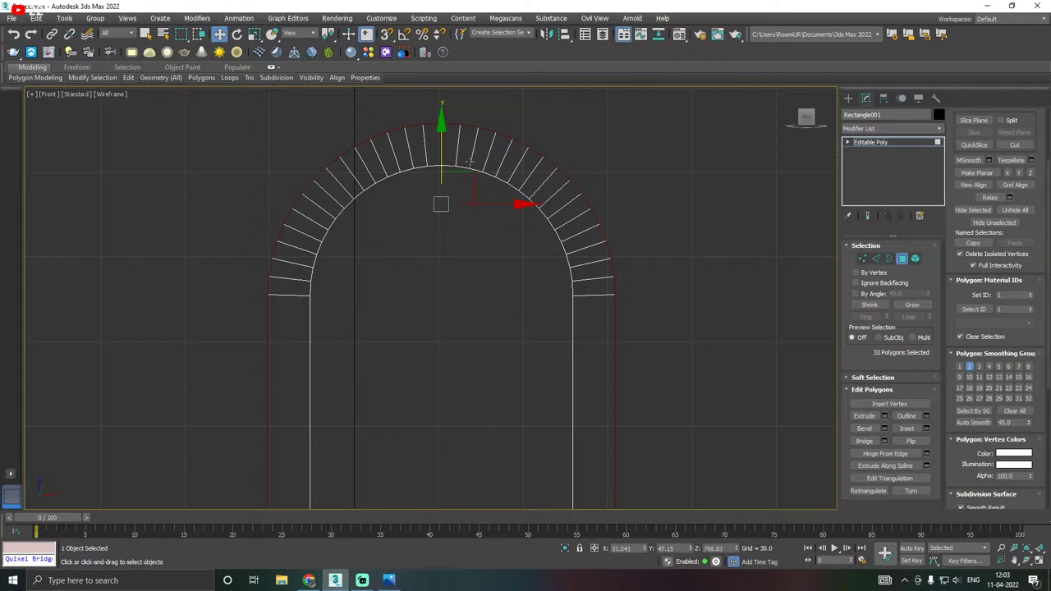
{"action": "scroll", "coordinate": [469, 167], "scroll_direction": "down", "scroll_amount": 2}
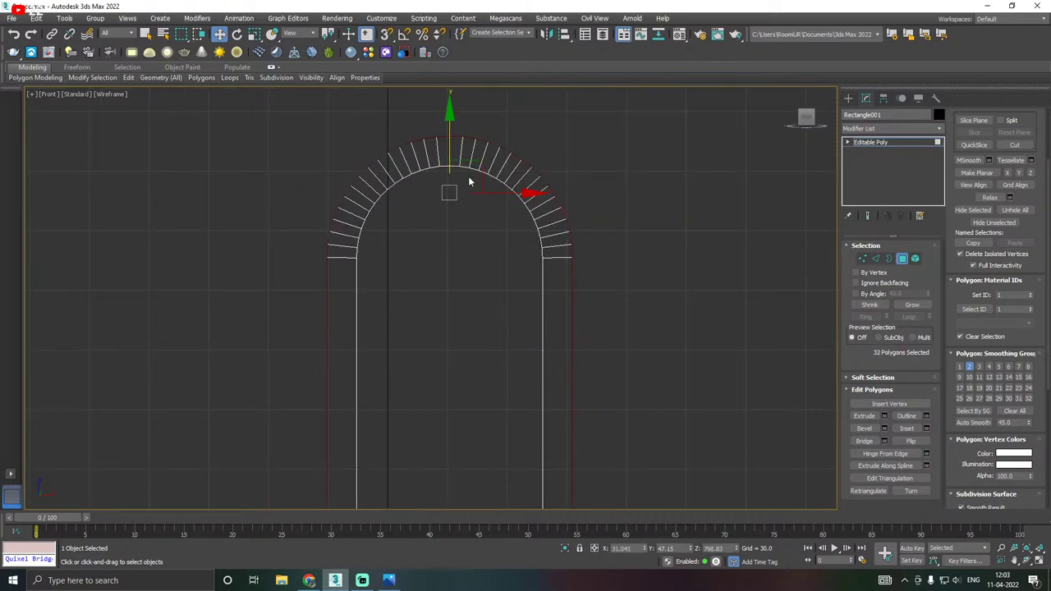
Extrude the arch frame's selected outer polygons by 10.0 along their local normals.
{"action": "key", "text": "p"}
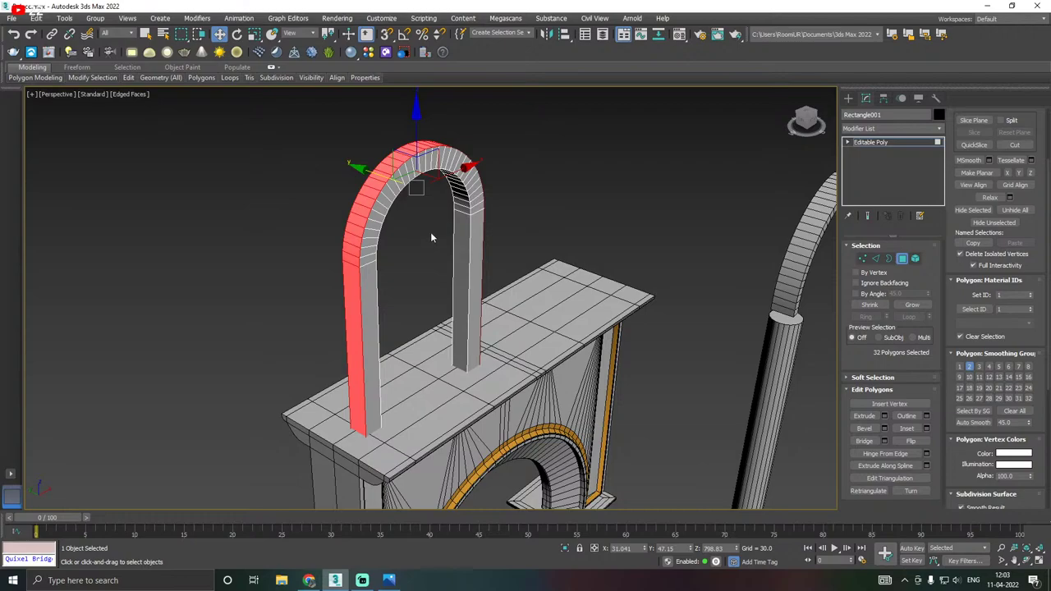
{"action": "middle_click_drag", "start_coordinate": [431, 238], "coordinate": [459, 240], "text": "alt"}
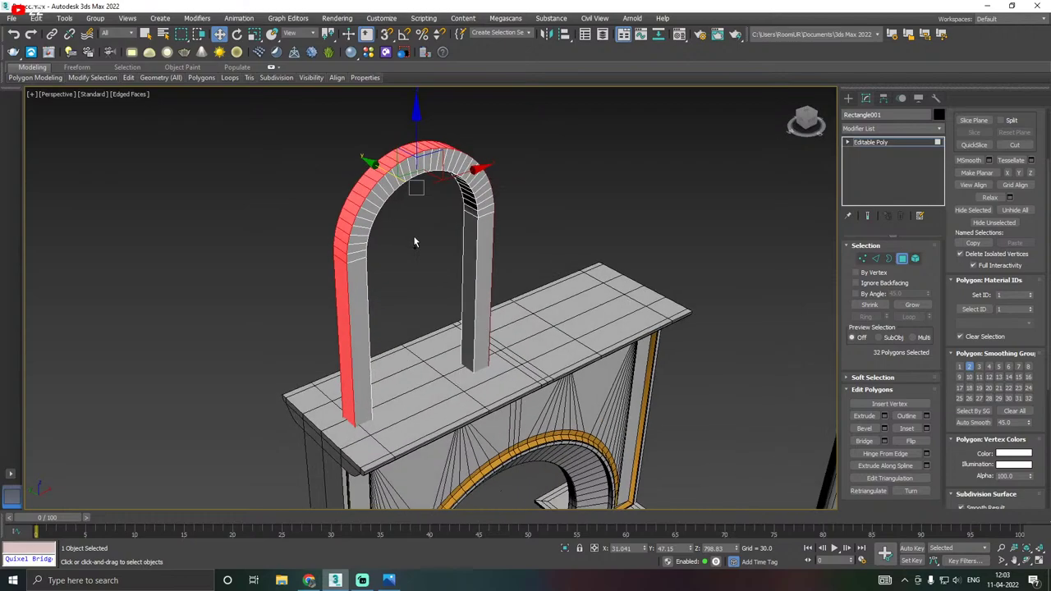
{"action": "left_click", "coordinate": [884, 416]}
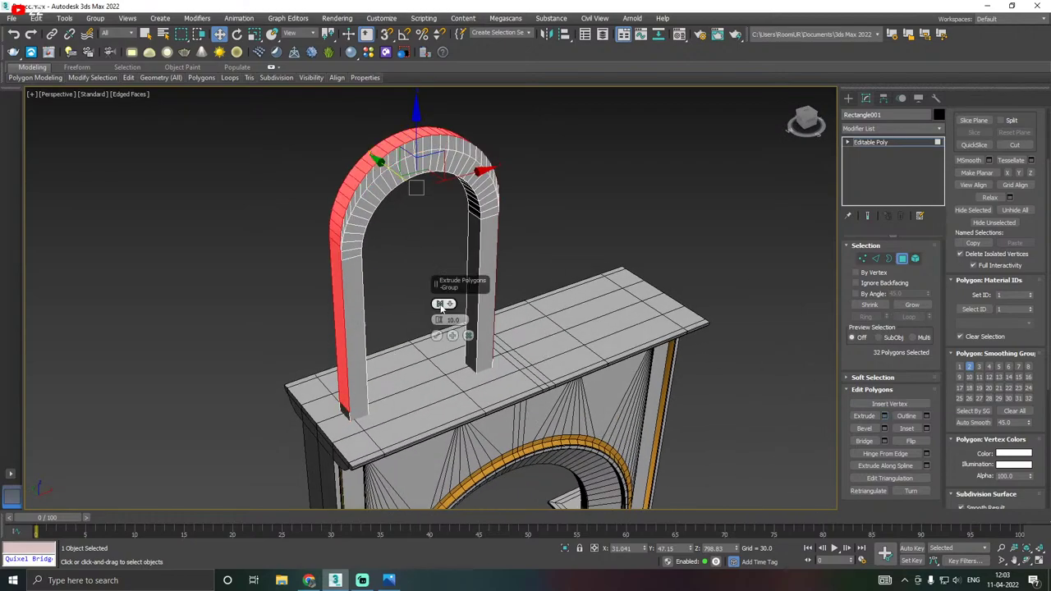
{"action": "left_click", "coordinate": [440, 304]}
{"action": "left_click", "coordinate": [441, 320]}
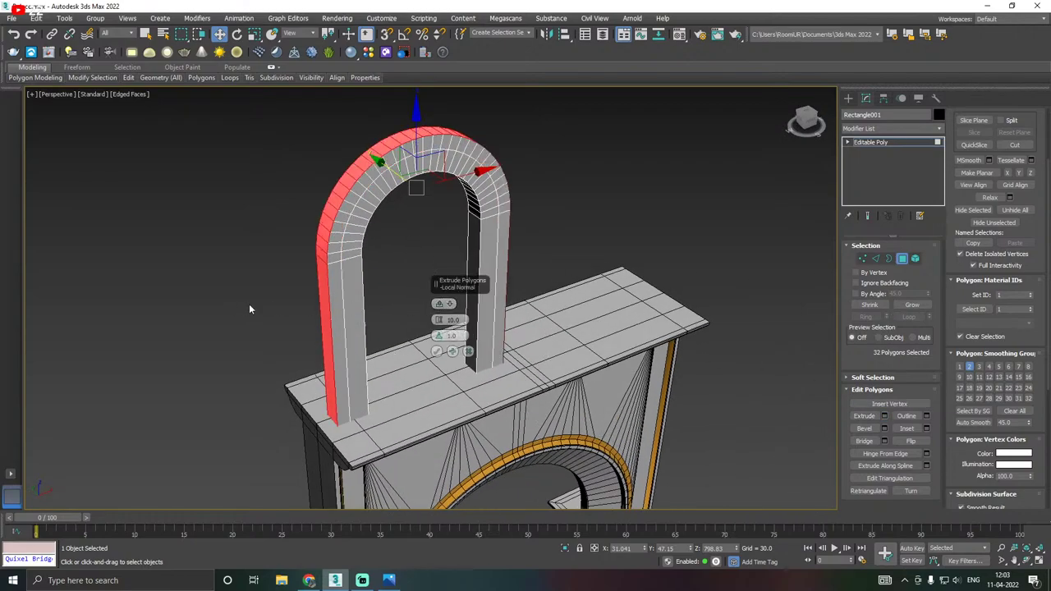
{"action": "left_click", "coordinate": [437, 351]}
{"action": "middle_click_drag", "start_coordinate": [482, 330], "coordinate": [500, 346]}
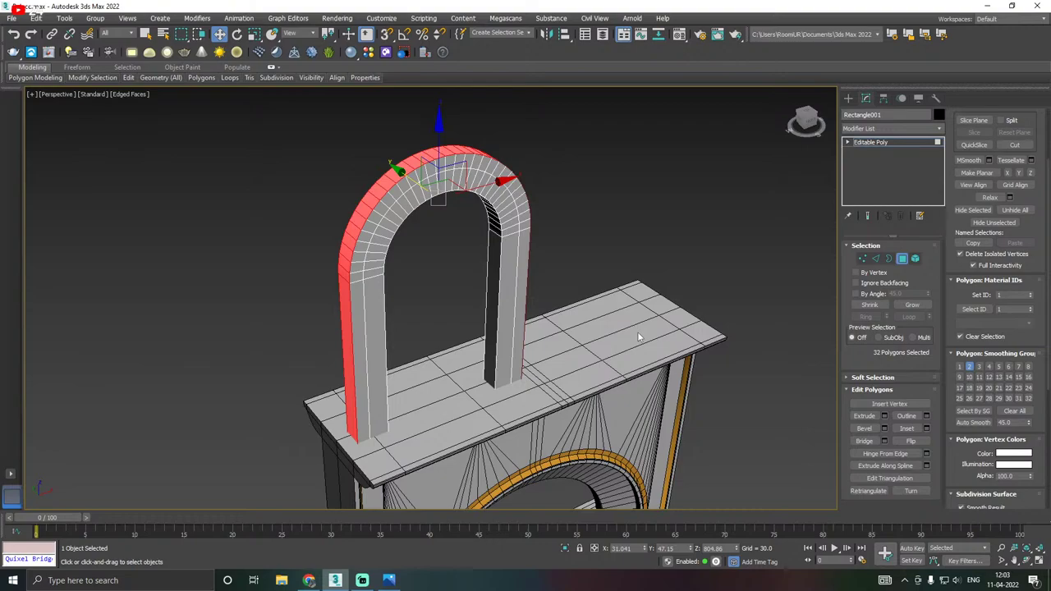
{"action": "scroll", "coordinate": [430, 308], "scroll_direction": "down", "scroll_amount": 3}
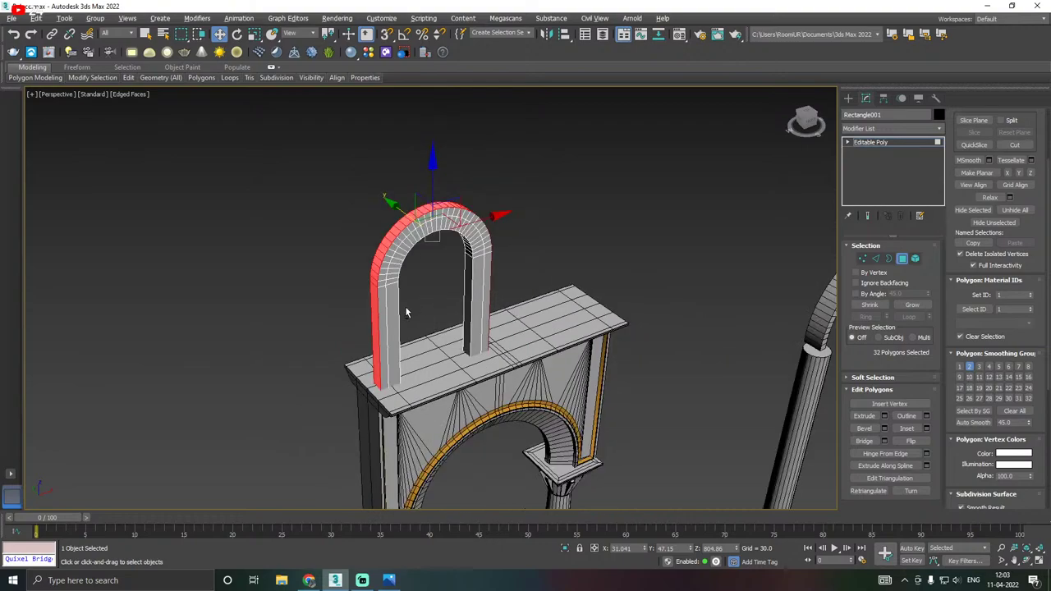
Deselect the legs' outer side polygons and flatten the remaining polygons over the curve with Make Planar along Y.
{"action": "left_click_drag", "start_coordinate": [337, 416], "coordinate": [566, 315]}
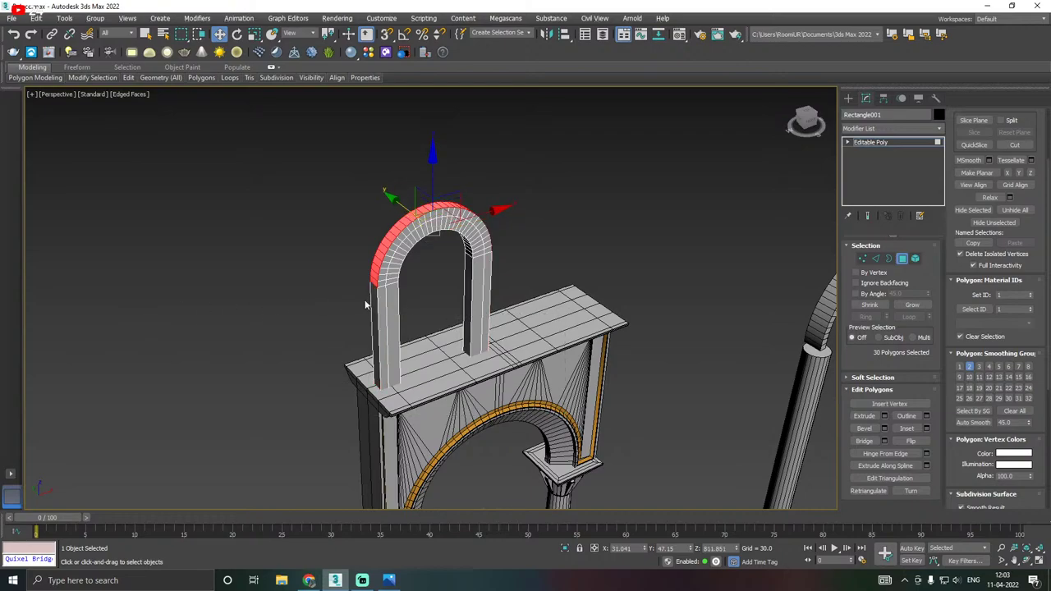
{"action": "middle_click_drag", "start_coordinate": [366, 305], "coordinate": [344, 309], "text": "alt"}
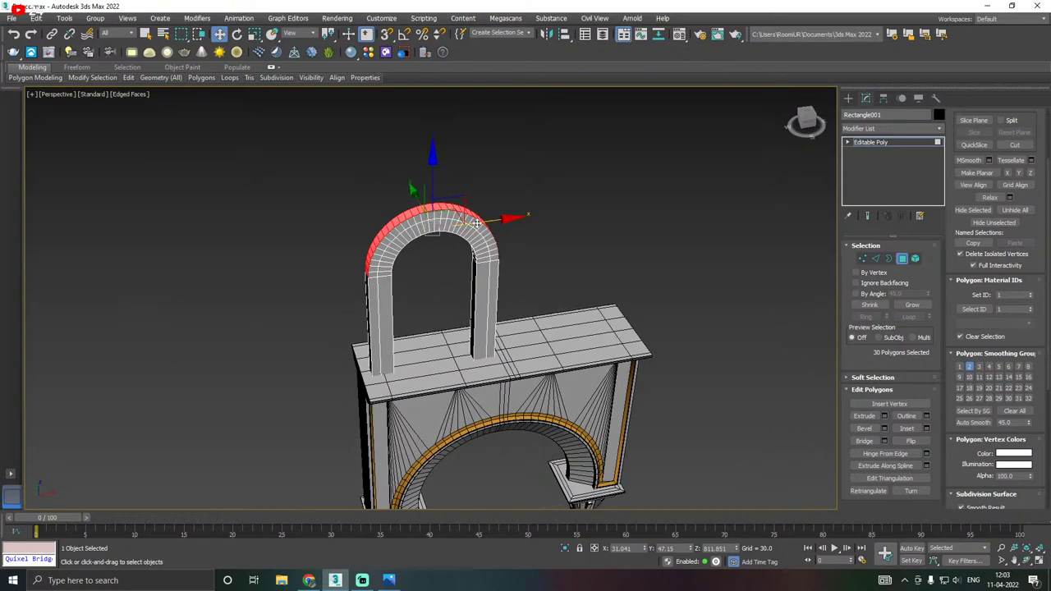
{"action": "middle_click_drag", "start_coordinate": [477, 218], "coordinate": [413, 230], "text": "alt"}
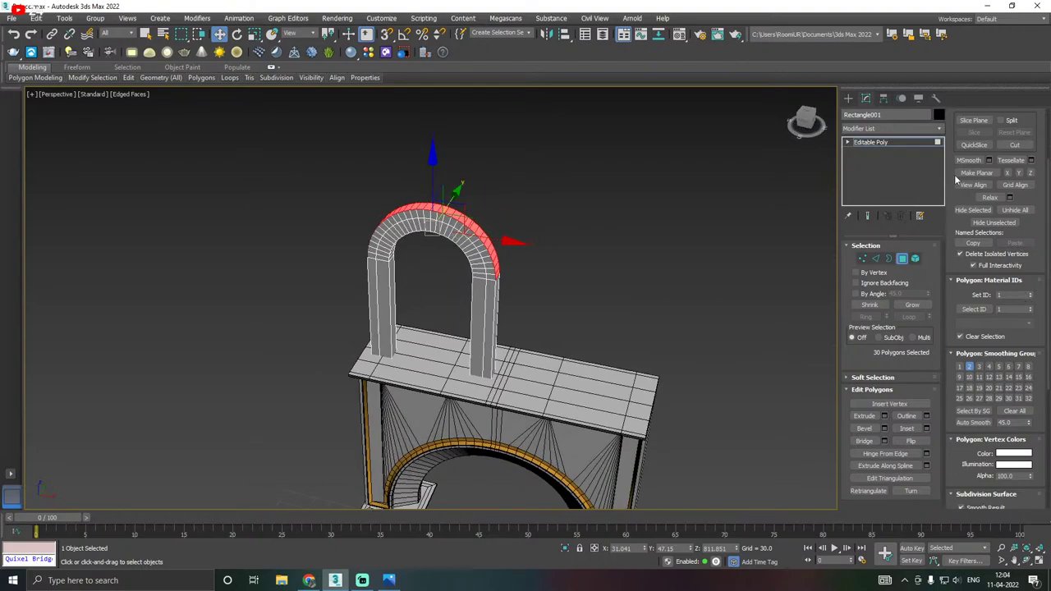
{"action": "left_click", "coordinate": [1019, 174]}
{"action": "middle_click_drag", "start_coordinate": [612, 242], "coordinate": [538, 277], "text": "alt"}
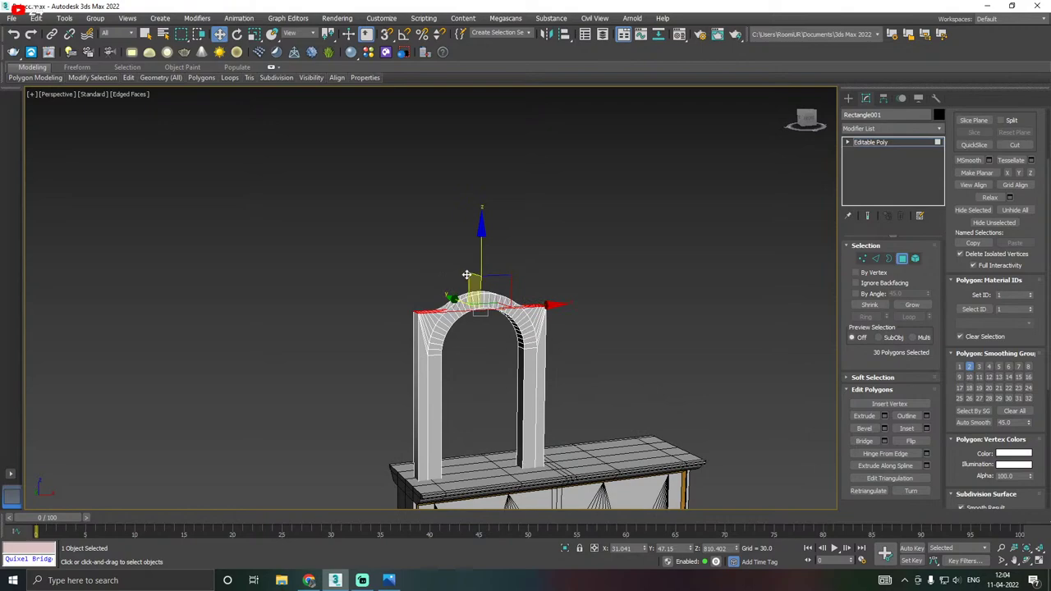
Raise the flattened top polygons along Z until the frame has a straight, squared-off head well above the arch opening.
{"action": "left_click_drag", "start_coordinate": [470, 271], "coordinate": [476, 239]}
{"action": "mouse_move", "coordinate": [476, 239]}
{"action": "middle_mouse_down", "text": "alt"}
{"action": "mouse_move", "coordinate": [513, 260]}
{"action": "mouse_move", "coordinate": [453, 265]}
{"action": "mouse_move", "coordinate": [490, 243]}
{"action": "middle_mouse_up", "text": "alt"}
{"action": "middle_click_drag", "start_coordinate": [521, 328], "coordinate": [515, 286], "text": "alt"}
Select the outer side polygon of each leg in turn and inspect the frame's squared-off corners.
{"action": "left_click", "coordinate": [518, 289]}
{"action": "middle_click_drag", "start_coordinate": [436, 271], "coordinate": [798, 265], "text": "alt"}
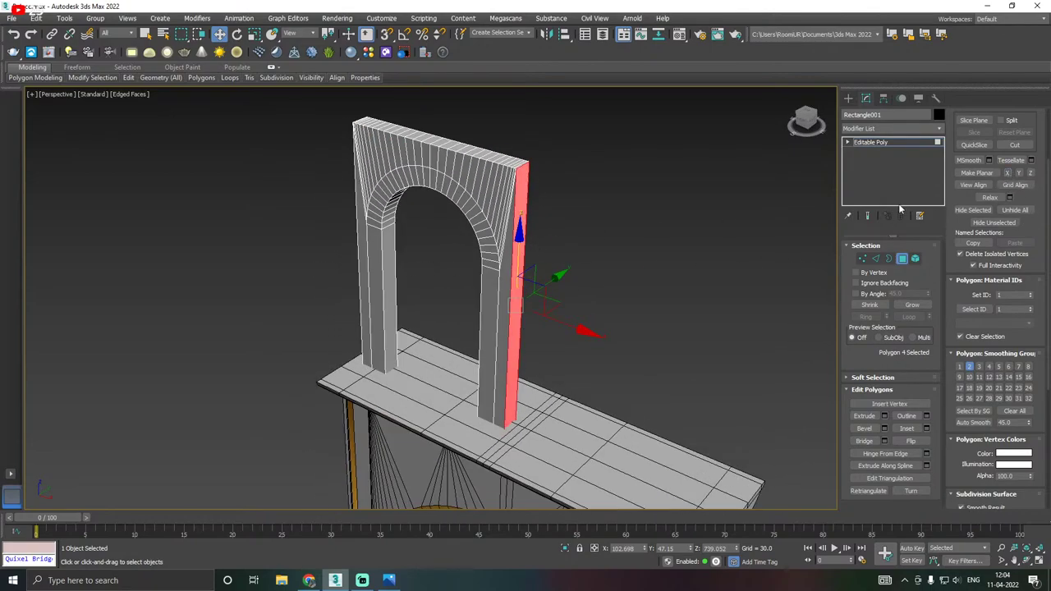
{"action": "middle_click_drag", "start_coordinate": [633, 254], "coordinate": [488, 343], "text": "alt"}
{"action": "left_click", "coordinate": [417, 367]}
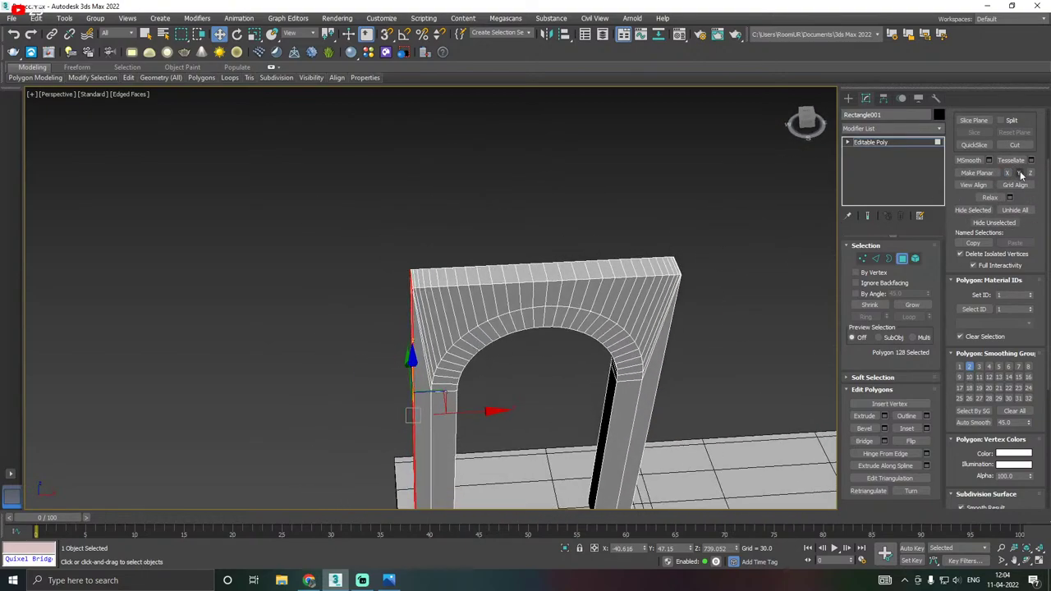
{"action": "scroll", "coordinate": [504, 199], "scroll_direction": "down", "scroll_amount": 3}
{"action": "middle_click_drag", "start_coordinate": [544, 239], "coordinate": [571, 233], "text": "alt"}
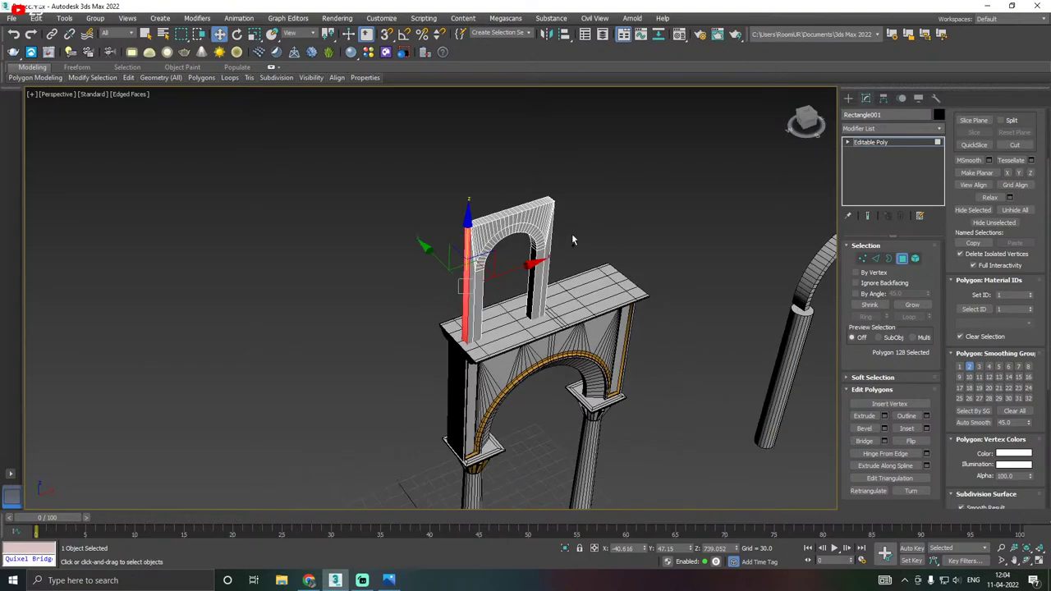
{"action": "scroll", "coordinate": [523, 227], "scroll_direction": "up", "scroll_amount": 4}
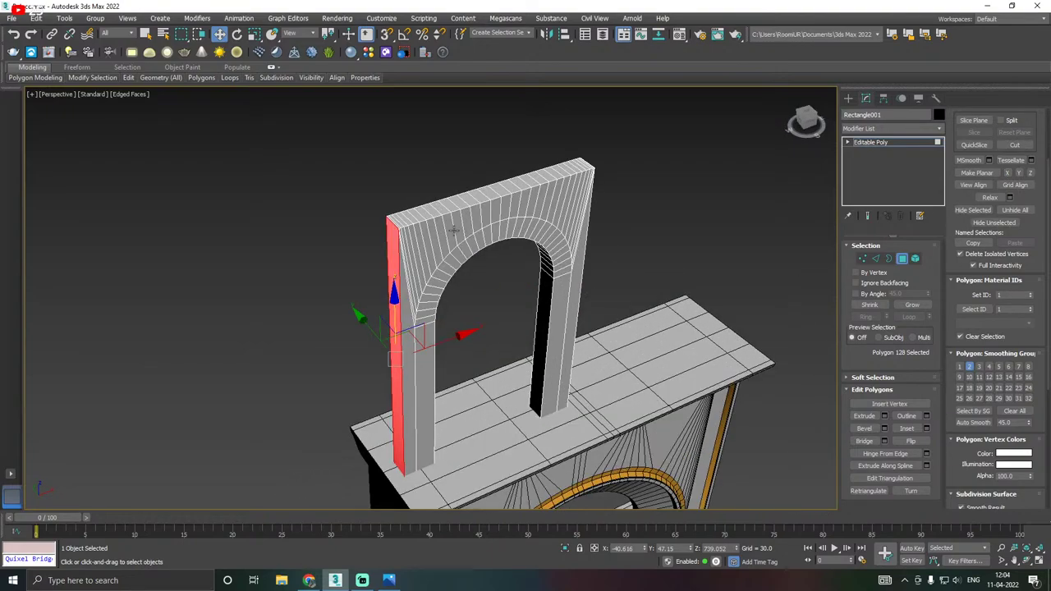
{"action": "scroll", "coordinate": [435, 230], "scroll_direction": "up", "scroll_amount": 3}
{"action": "scroll", "coordinate": [386, 228], "scroll_direction": "up", "scroll_amount": 2}
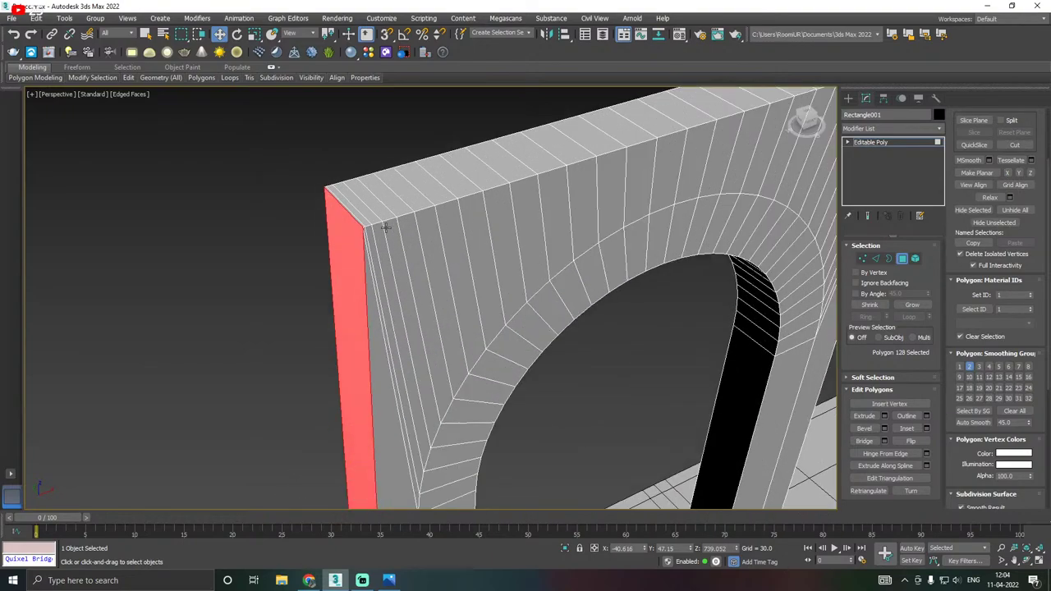
Select the front outer edge loop without its leg edges and convert the remaining top edges to a vertex selection.
{"action": "left_click", "coordinate": [876, 257]}
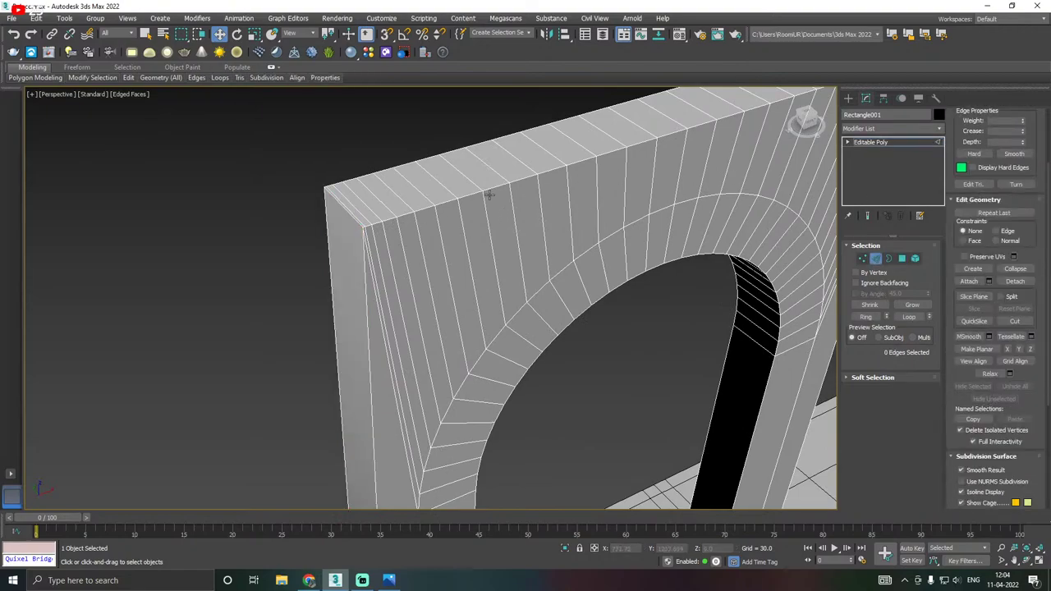
{"action": "double_click", "coordinate": [449, 202]}
{"action": "scroll", "coordinate": [449, 202], "scroll_direction": "down", "scroll_amount": 5}
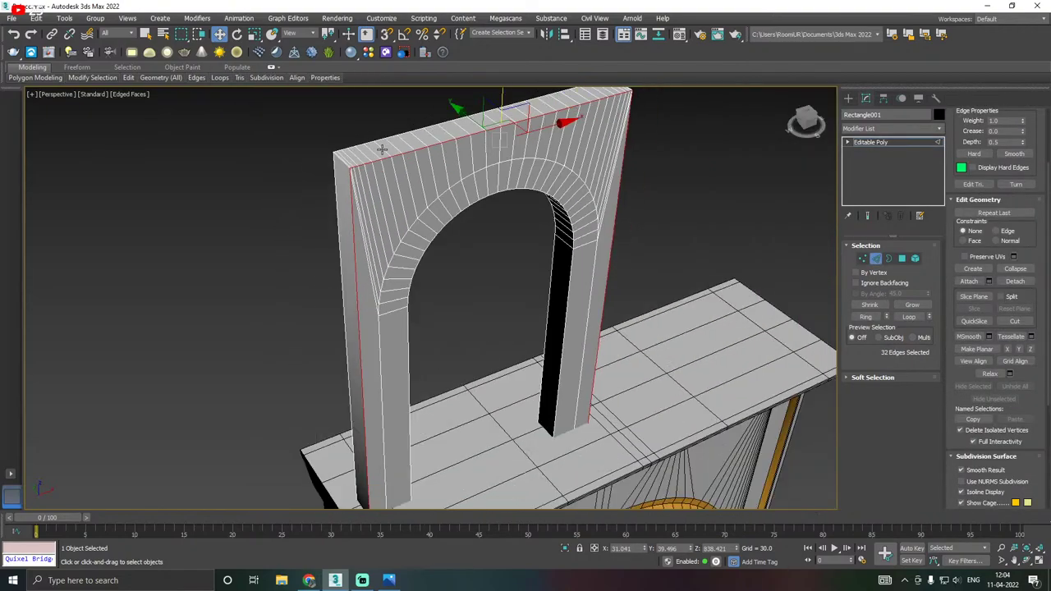
{"action": "left_click_drag", "start_coordinate": [271, 346], "coordinate": [718, 325], "text": "alt"}
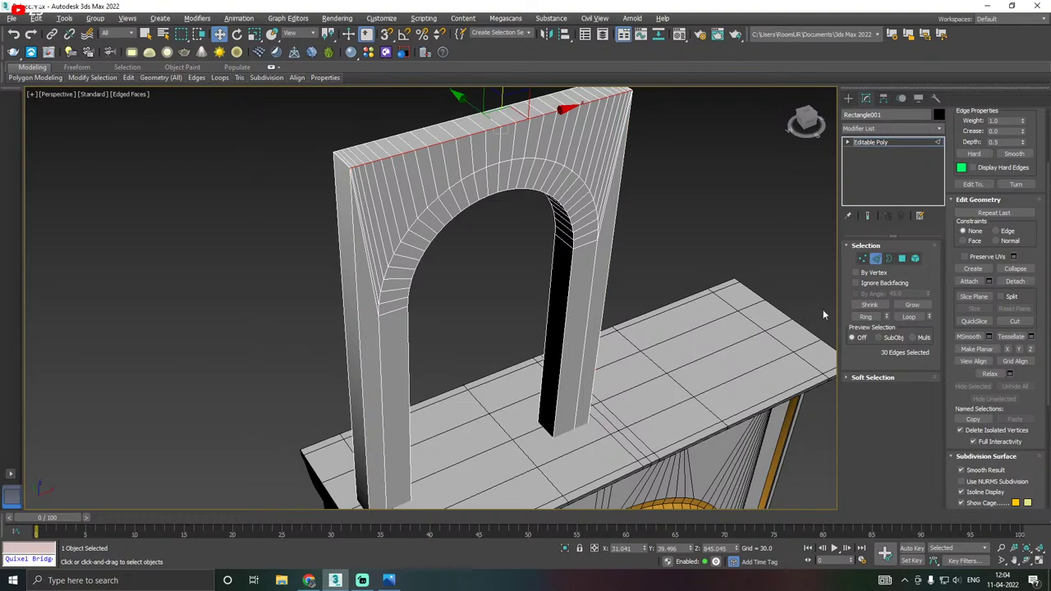
{"action": "left_click", "coordinate": [862, 259], "text": "ctrl"}
Deselect the corner vertex at each end of the frame's front top edge.
{"action": "scroll", "coordinate": [403, 300], "scroll_direction": "up", "scroll_amount": 1}
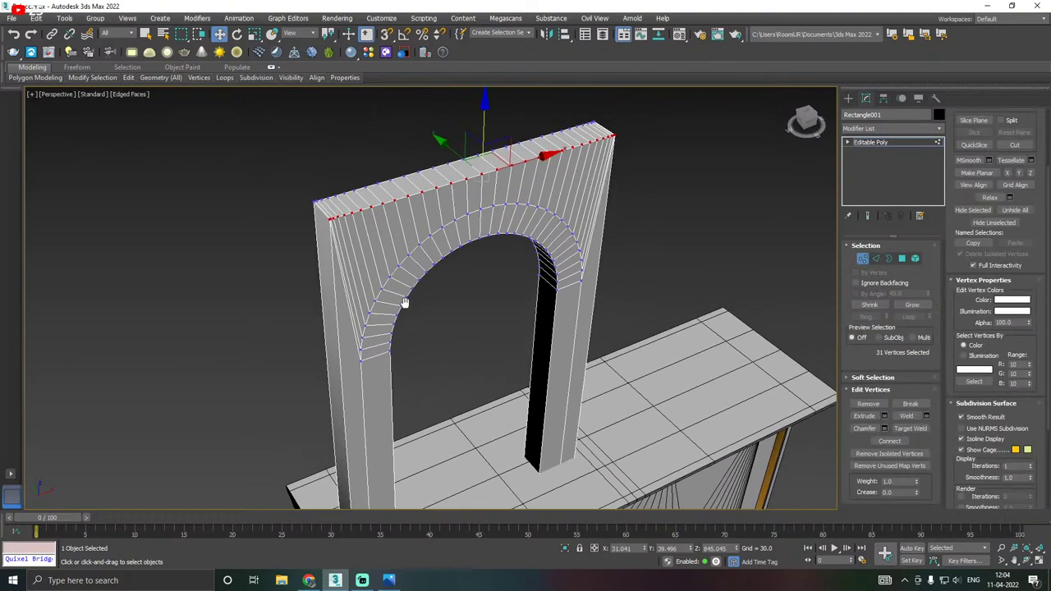
{"action": "scroll", "coordinate": [332, 213], "scroll_direction": "up", "scroll_amount": 4}
{"action": "scroll", "coordinate": [333, 213], "scroll_direction": "up", "scroll_amount": 3}
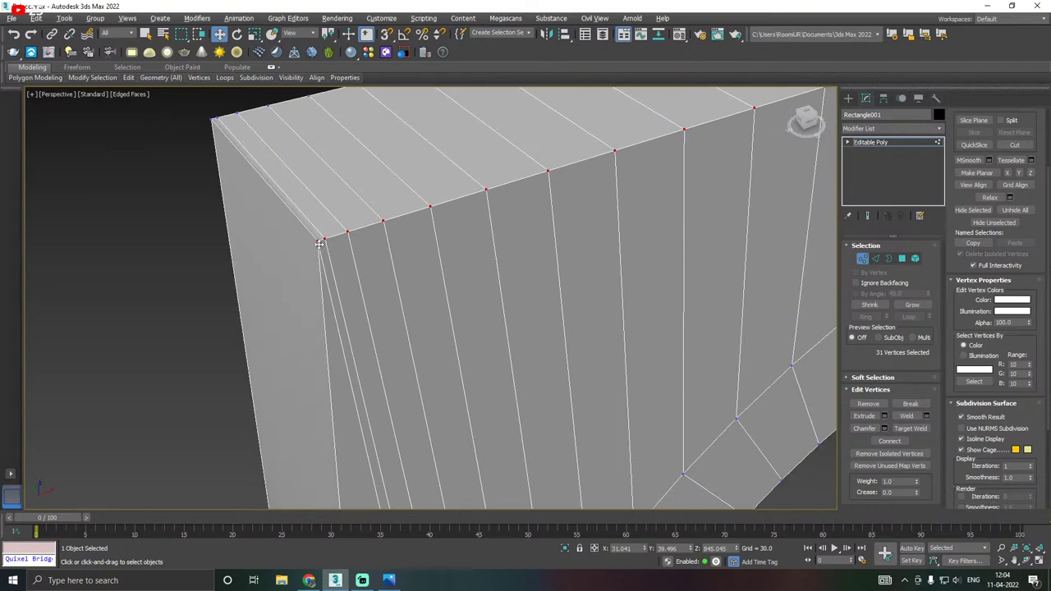
{"action": "scroll", "coordinate": [328, 245], "scroll_direction": "down", "scroll_amount": 8}
{"action": "scroll", "coordinate": [327, 236], "scroll_direction": "up", "scroll_amount": 6}
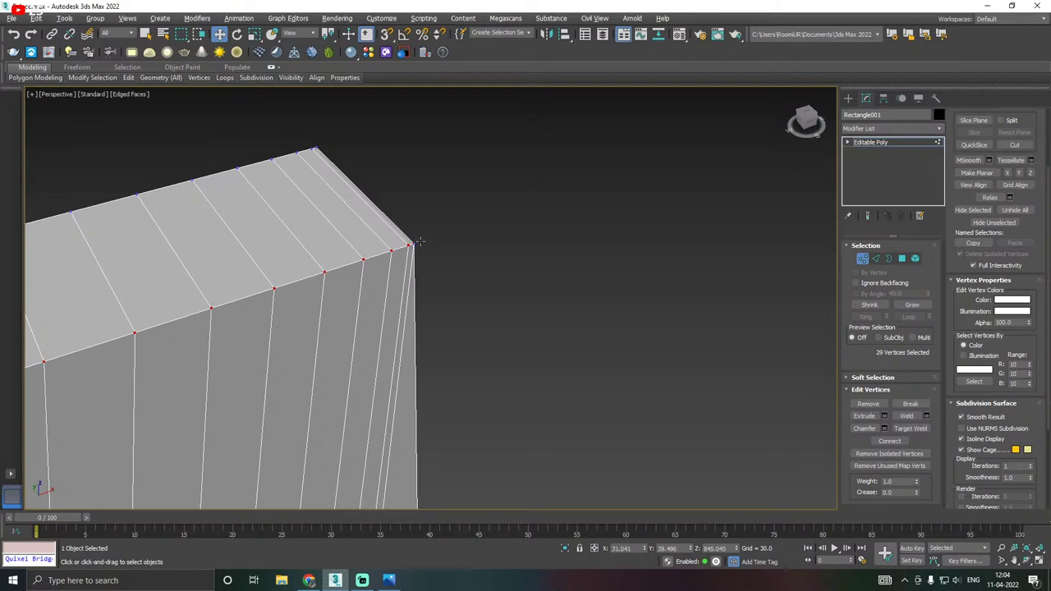
{"action": "scroll", "coordinate": [510, 184], "scroll_direction": "down", "scroll_amount": 6}
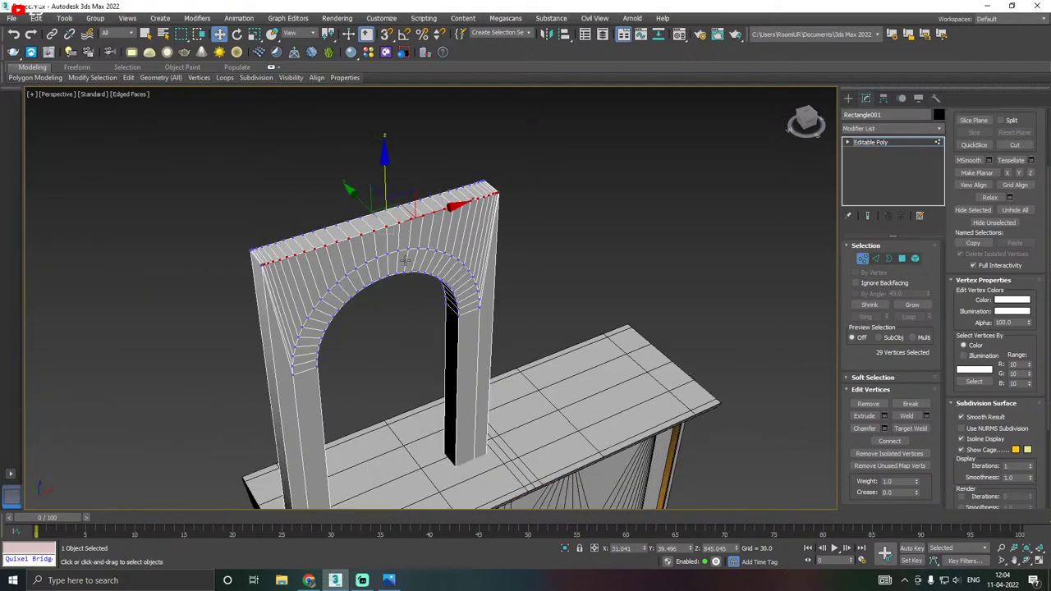
{"action": "scroll", "coordinate": [275, 257], "scroll_direction": "up", "scroll_amount": 2}
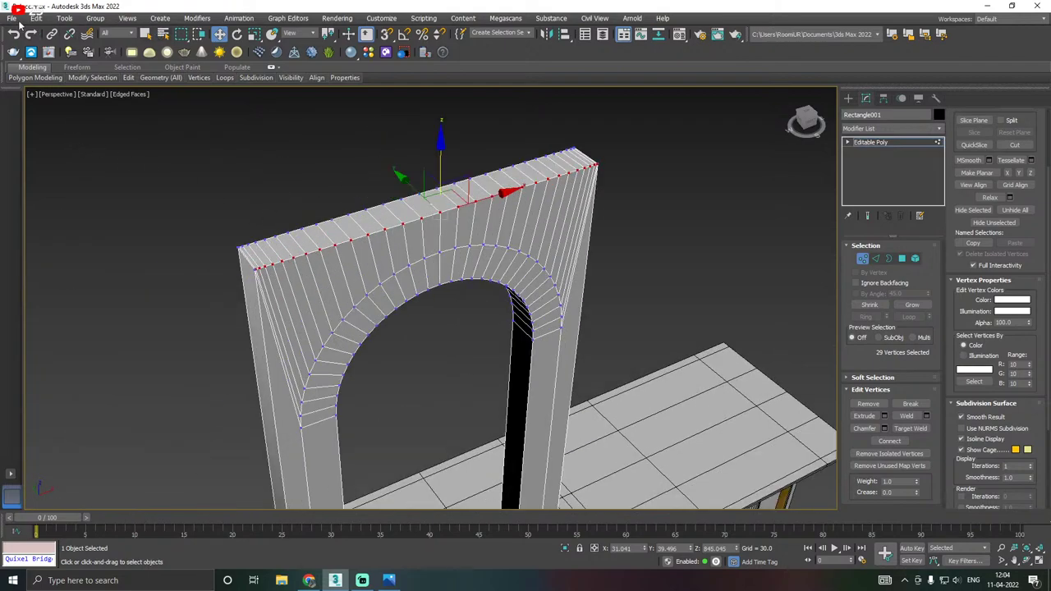
Save a copy of the scene as Palace10.max and save the current scene file as well.
{"action": "left_click", "coordinate": [13, 18]}
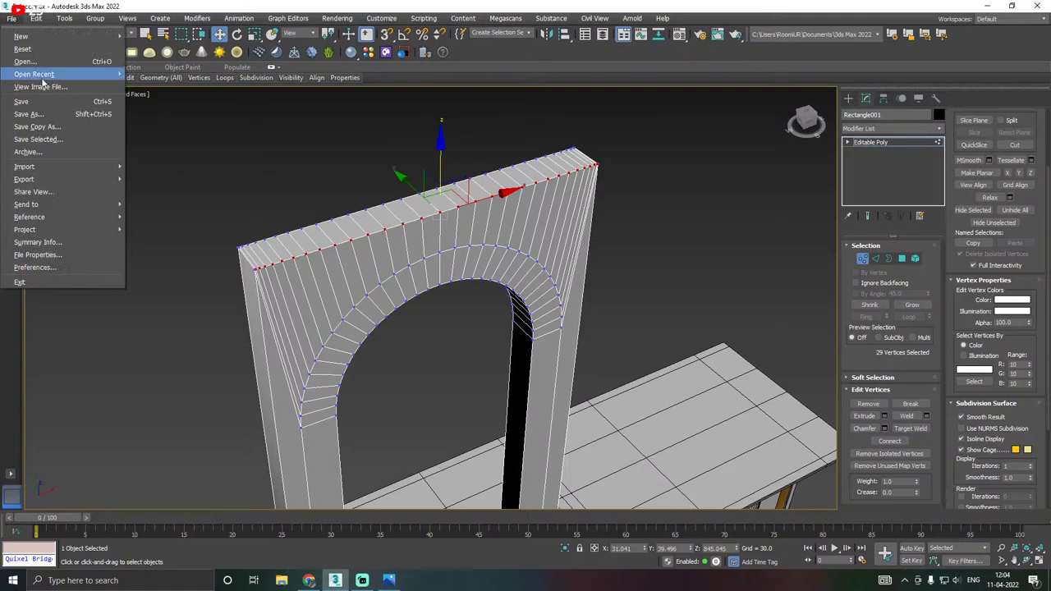
{"action": "left_click", "coordinate": [55, 128]}
{"action": "left_click", "coordinate": [662, 475]}
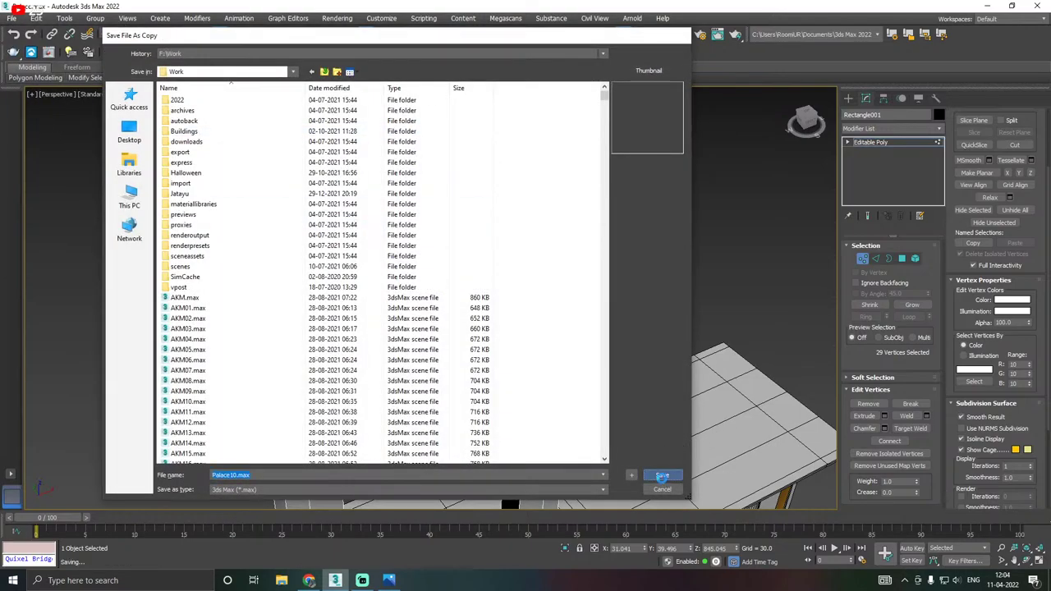
{"action": "left_click", "coordinate": [13, 18]}
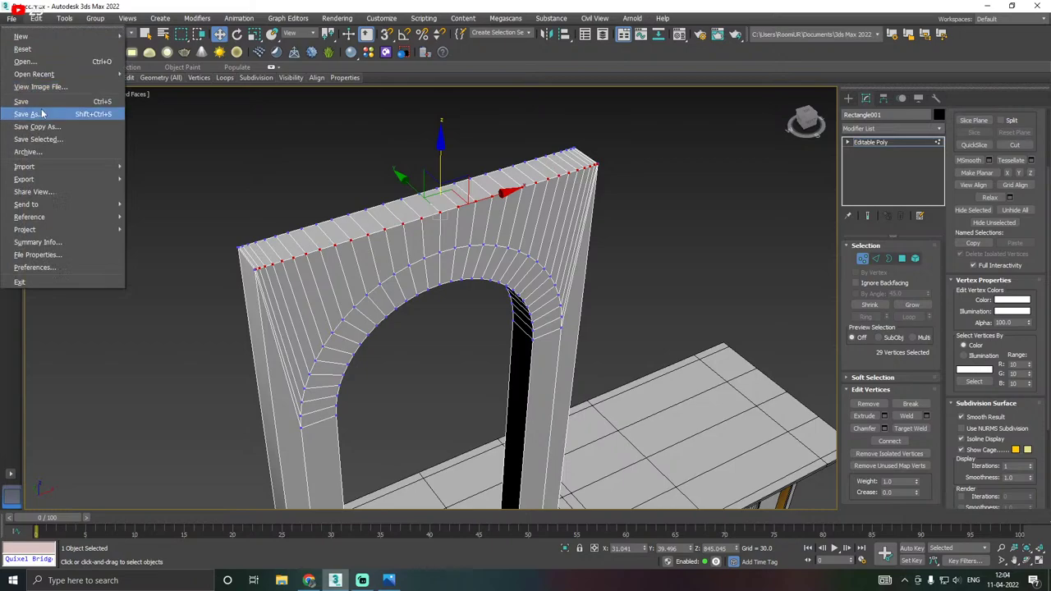
{"action": "left_click", "coordinate": [36, 101]}
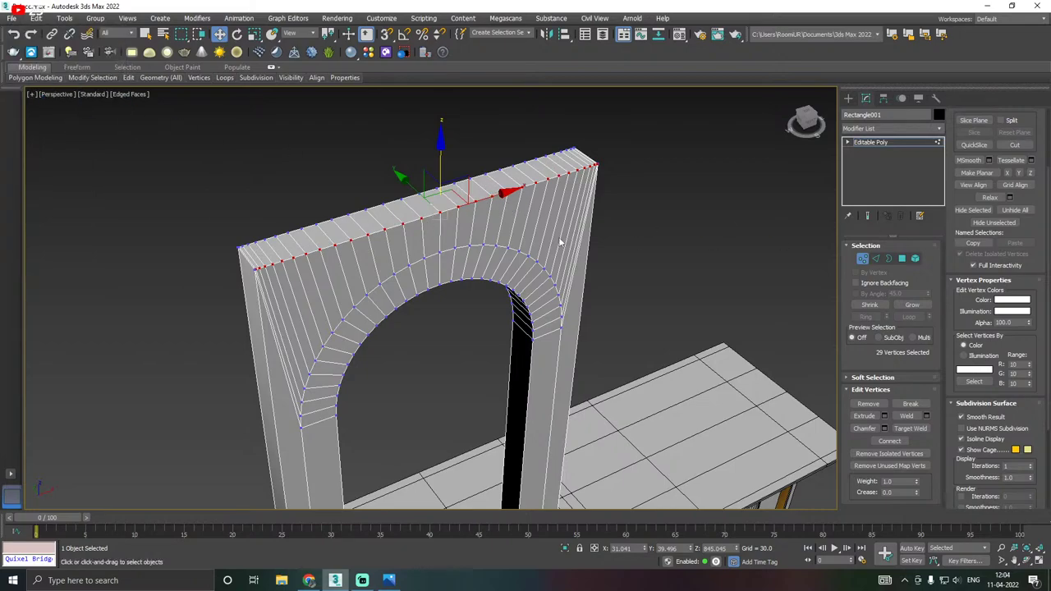
Weld the selected front top vertices with an increased threshold so those near each end merge into one point.
{"action": "left_click", "coordinate": [926, 415]}
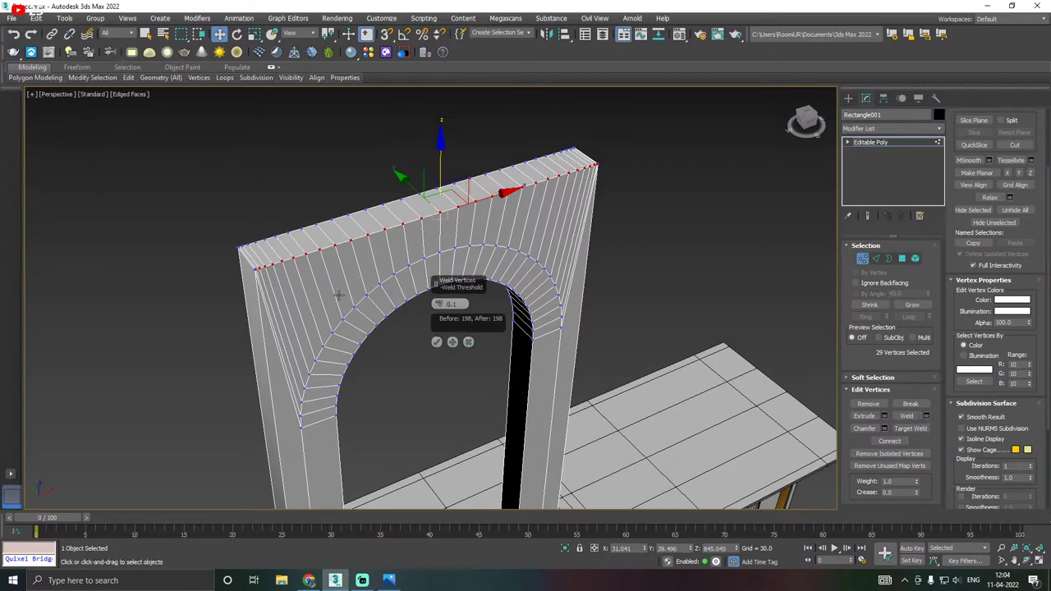
{"action": "left_click_drag", "start_coordinate": [437, 304], "coordinate": [438, 273]}
{"action": "left_click", "coordinate": [436, 341]}
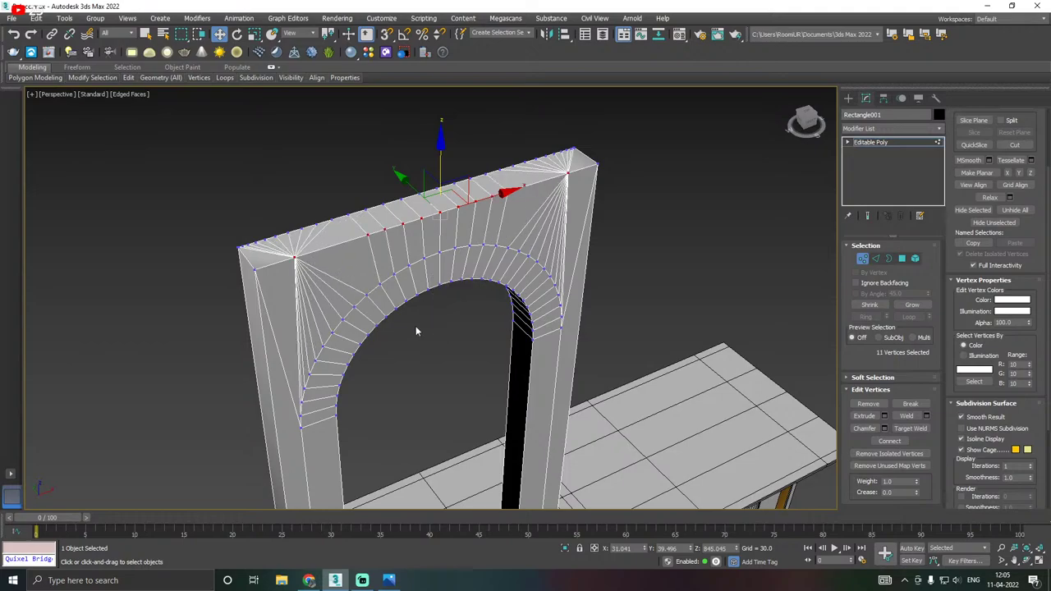
Deselect the two welded end points and weld the remaining top vertices into a single point at the middle.
{"action": "left_click_drag", "start_coordinate": [303, 291], "coordinate": [303, 291], "text": "alt"}
{"action": "left_click_drag", "start_coordinate": [588, 156], "coordinate": [562, 207], "text": "alt"}
{"action": "left_click", "coordinate": [926, 416]}
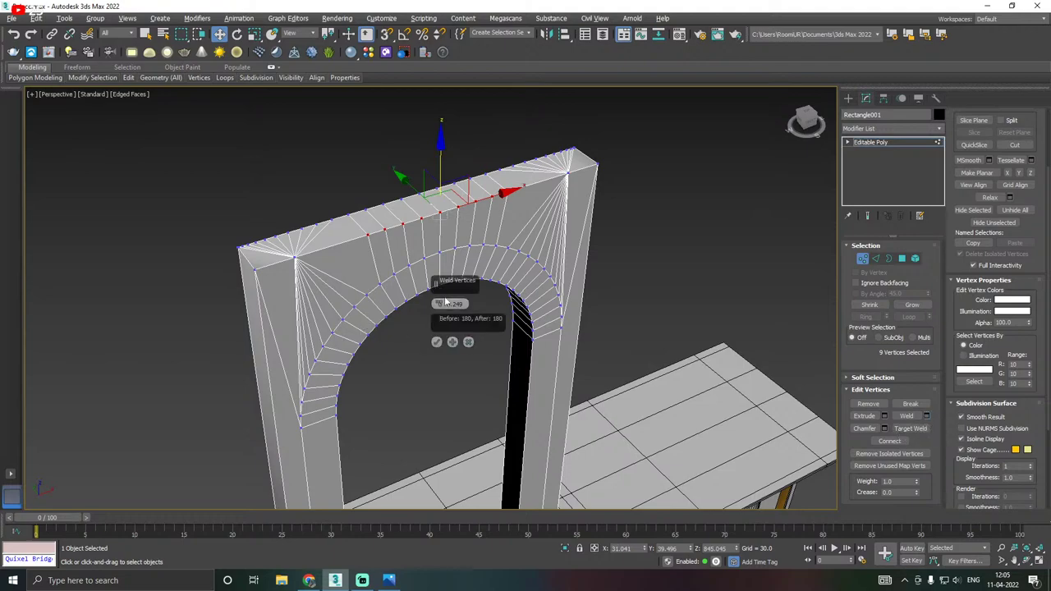
{"action": "left_click_drag", "start_coordinate": [439, 304], "coordinate": [440, 294]}
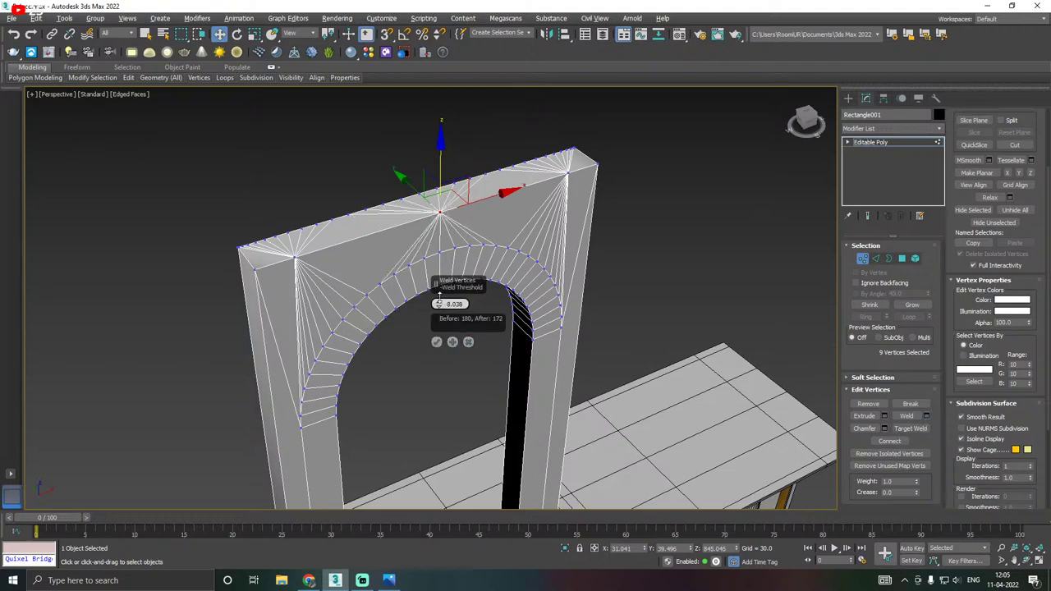
{"action": "left_click", "coordinate": [436, 341]}
Add a Symmetry modifier to the frame, mirroring the cleaned front side to the back about the Z axis.
{"action": "left_click", "coordinate": [923, 143]}
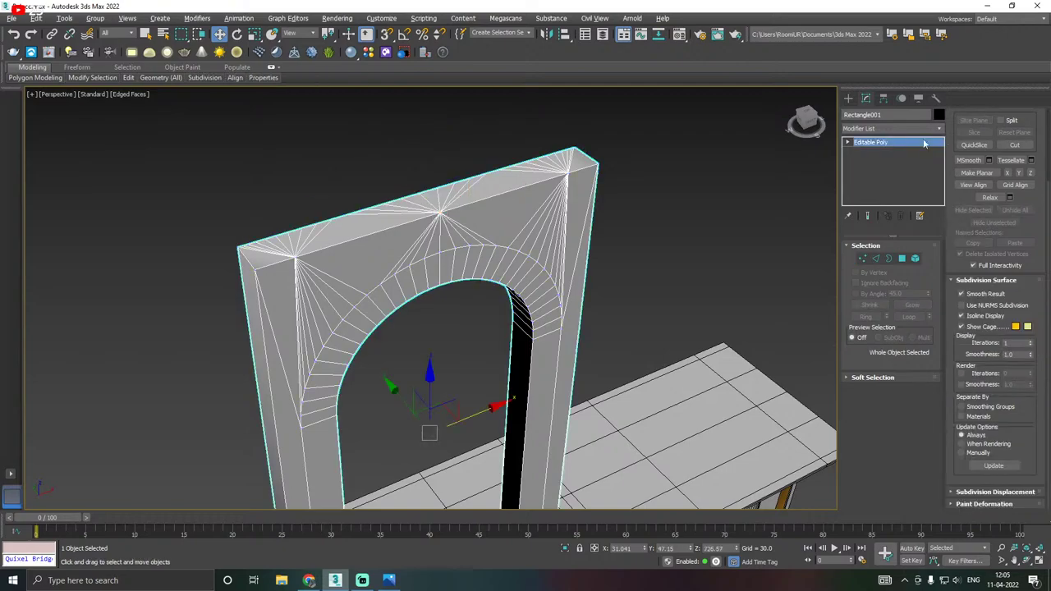
{"action": "left_click", "coordinate": [941, 132]}
{"action": "left_click_drag", "start_coordinate": [941, 209], "coordinate": [950, 474]}
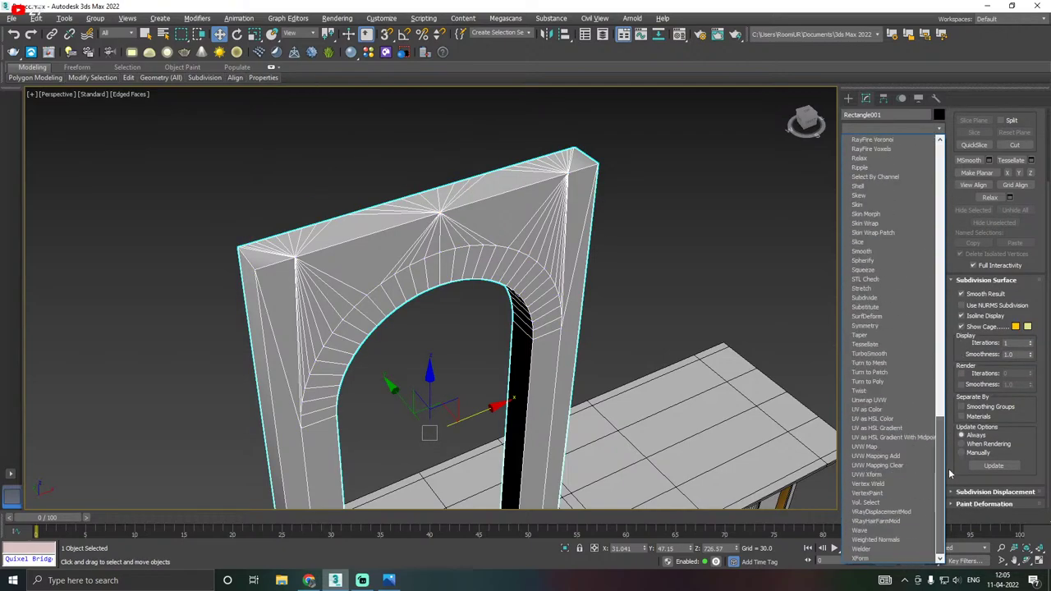
{"action": "left_click", "coordinate": [877, 325]}
{"action": "scroll", "coordinate": [496, 235], "scroll_direction": "down", "scroll_amount": 3}
{"action": "middle_click_drag", "start_coordinate": [496, 235], "coordinate": [433, 262], "text": "alt"}
{"action": "scroll", "coordinate": [418, 248], "scroll_direction": "up", "scroll_amount": 2}
{"action": "scroll", "coordinate": [432, 241], "scroll_direction": "up", "scroll_amount": 3}
{"action": "middle_click_drag", "start_coordinate": [510, 257], "coordinate": [579, 244], "text": "alt"}
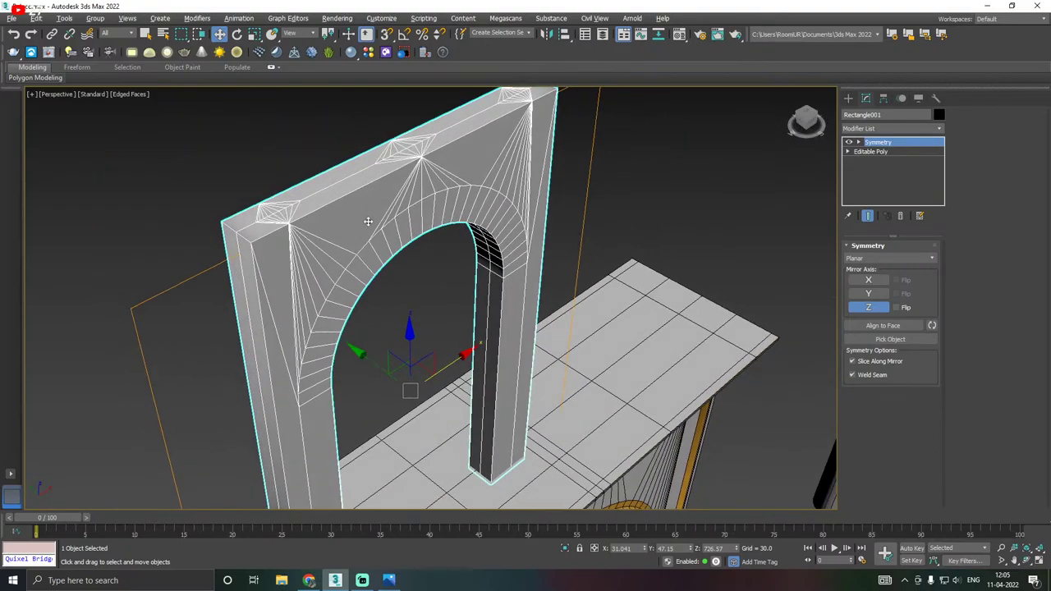
Collapse the frame's whole modifier stack into an Editable Poly.
{"action": "scroll", "coordinate": [367, 221], "scroll_direction": "down", "scroll_amount": 3}
{"action": "middle_click_drag", "start_coordinate": [406, 257], "coordinate": [353, 256], "text": "alt"}
{"action": "scroll", "coordinate": [365, 238], "scroll_direction": "down", "scroll_amount": 2}
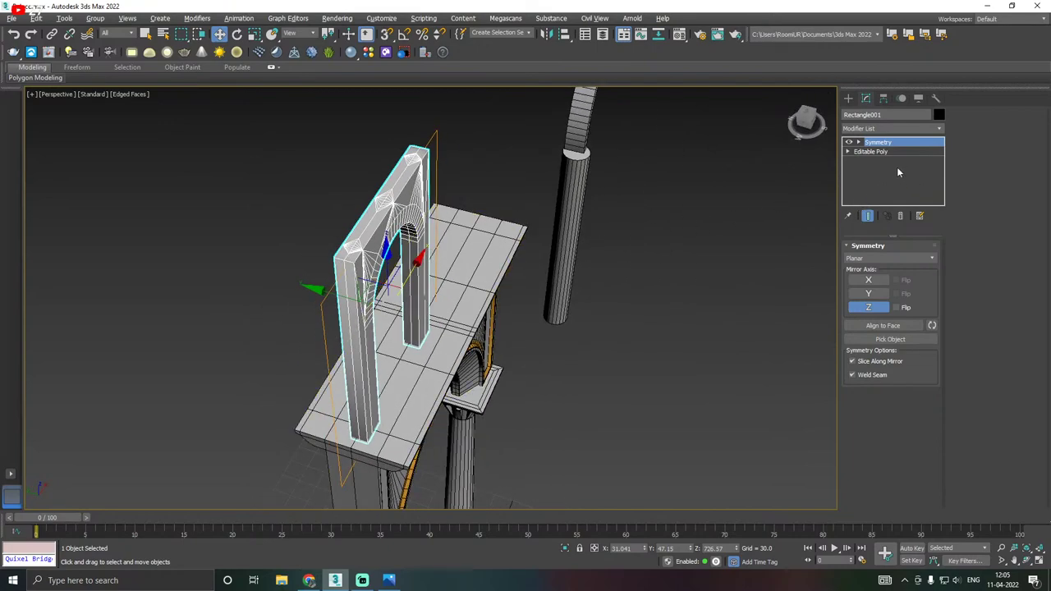
{"action": "right_click", "coordinate": [897, 171]}
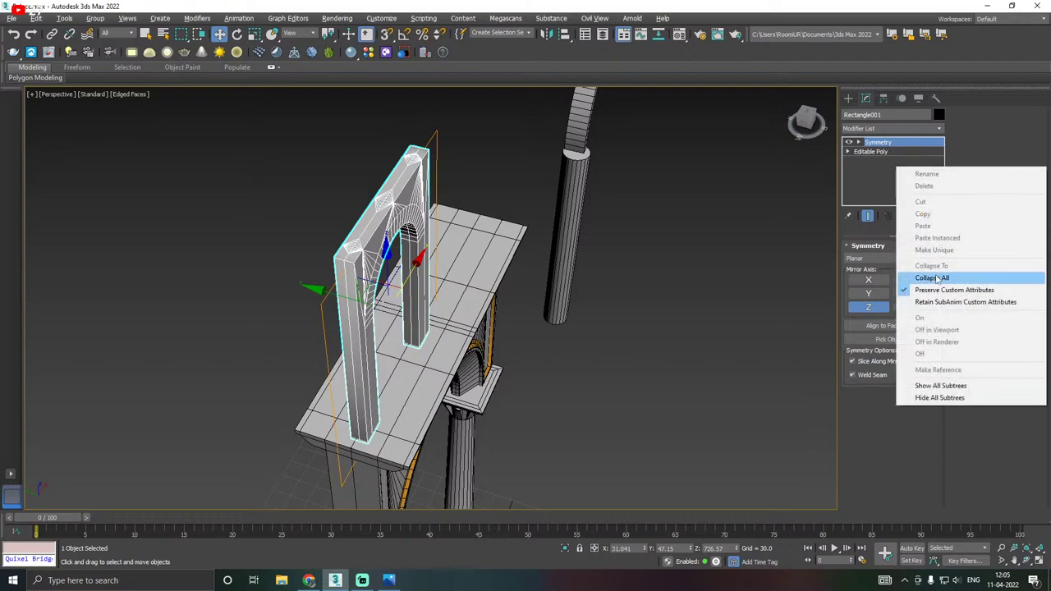
{"action": "left_click", "coordinate": [909, 274]}
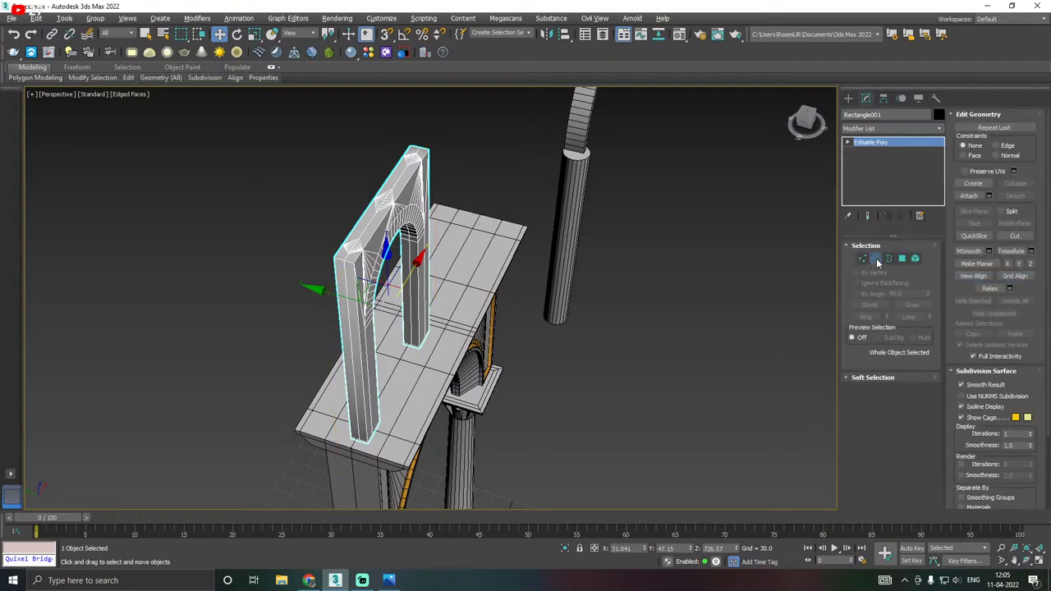
Select the centre edge loop running around the frame's thickness and remove it together with its vertices.
{"action": "left_click", "coordinate": [875, 259]}
{"action": "double_click", "coordinate": [347, 296]}
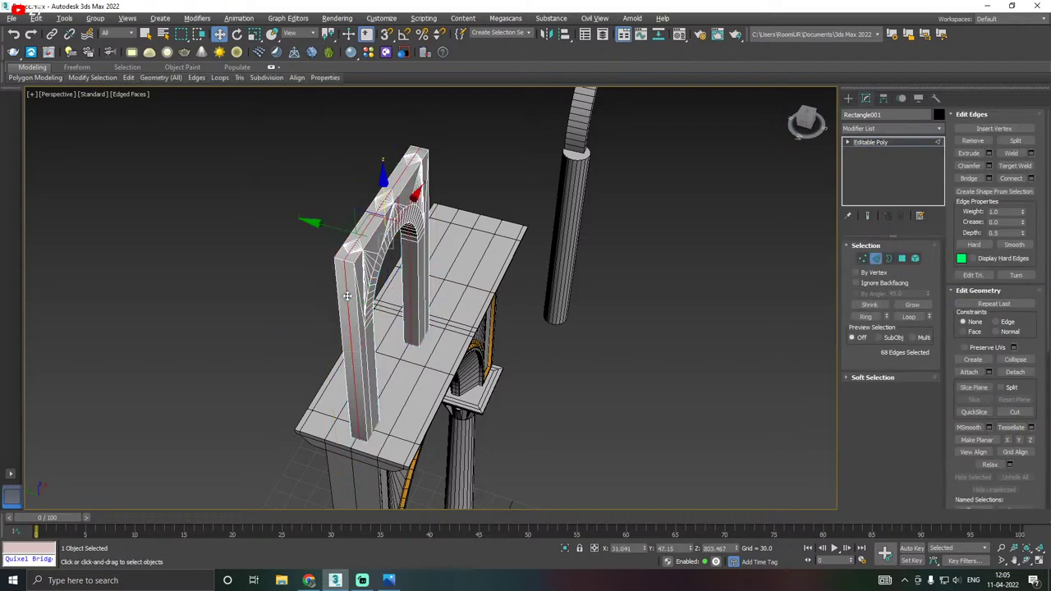
{"action": "key", "text": "ctrl+BackSpace"}
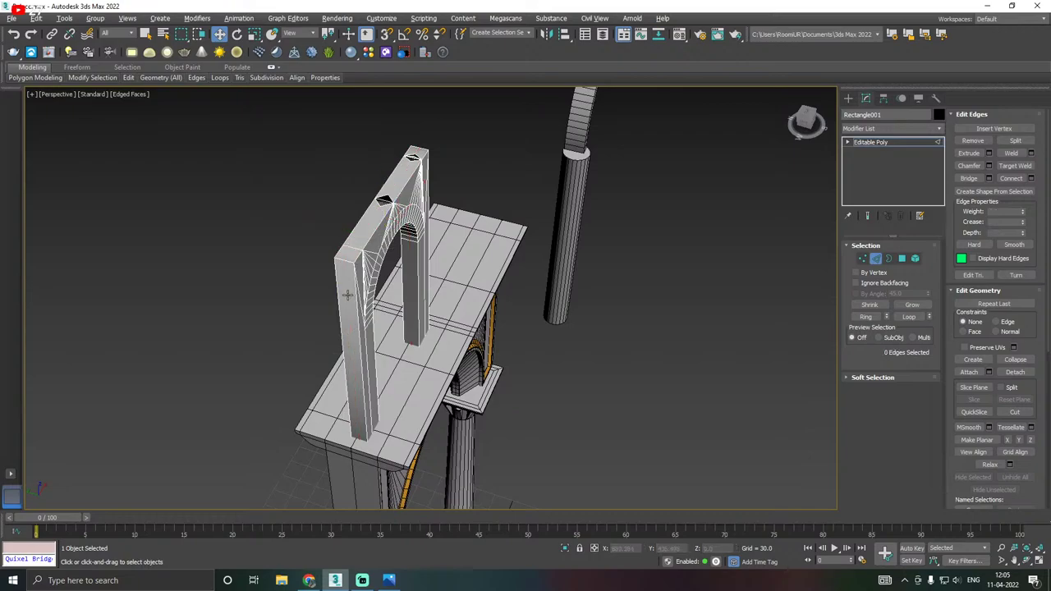
Remove the two stray vertices around the middle notch on the frame's top so the surface there is clean.
{"action": "scroll", "coordinate": [397, 205], "scroll_direction": "up", "scroll_amount": 5}
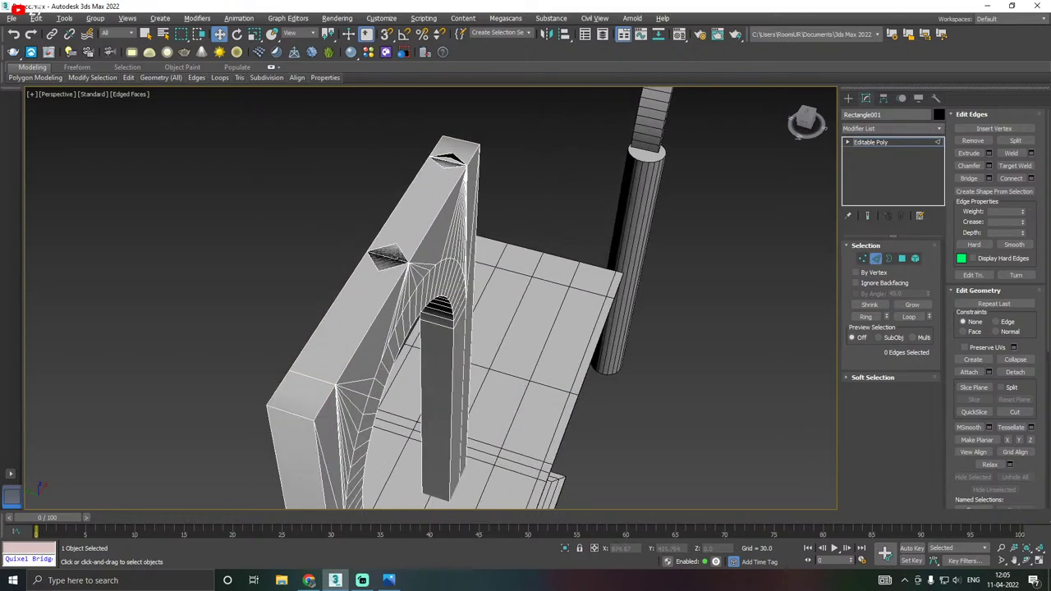
{"action": "left_click", "coordinate": [862, 259]}
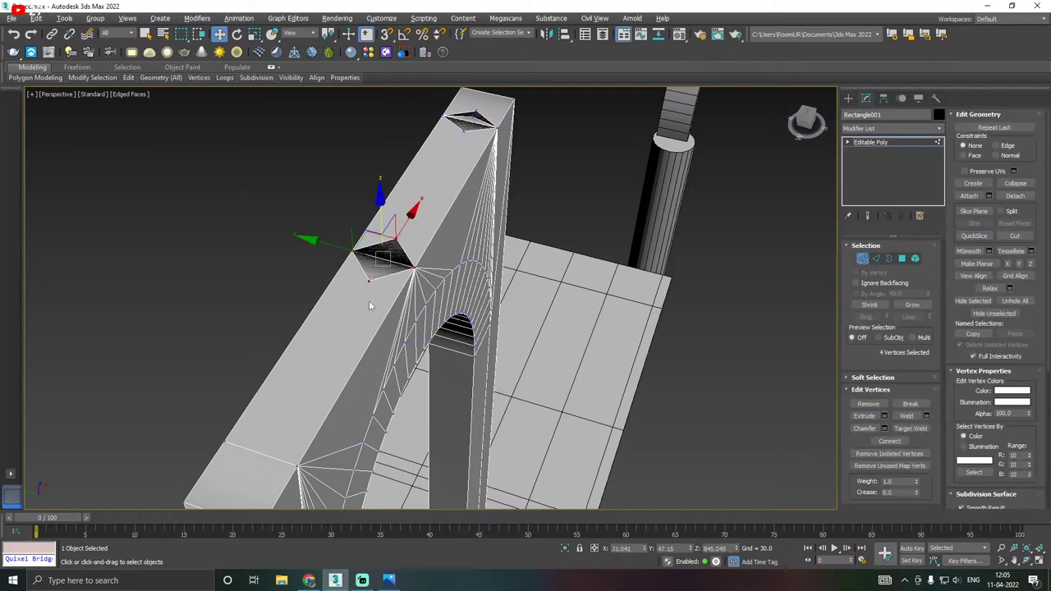
{"action": "left_click", "coordinate": [370, 284]}
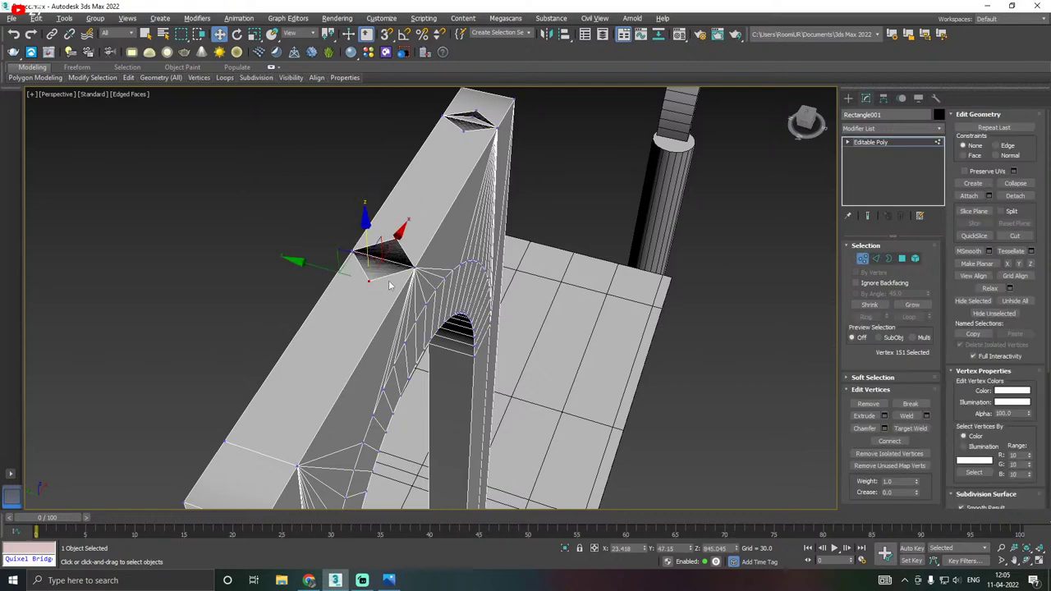
{"action": "key", "text": "BackSpace"}
{"action": "left_click", "coordinate": [396, 239]}
{"action": "key", "text": "BackSpace"}
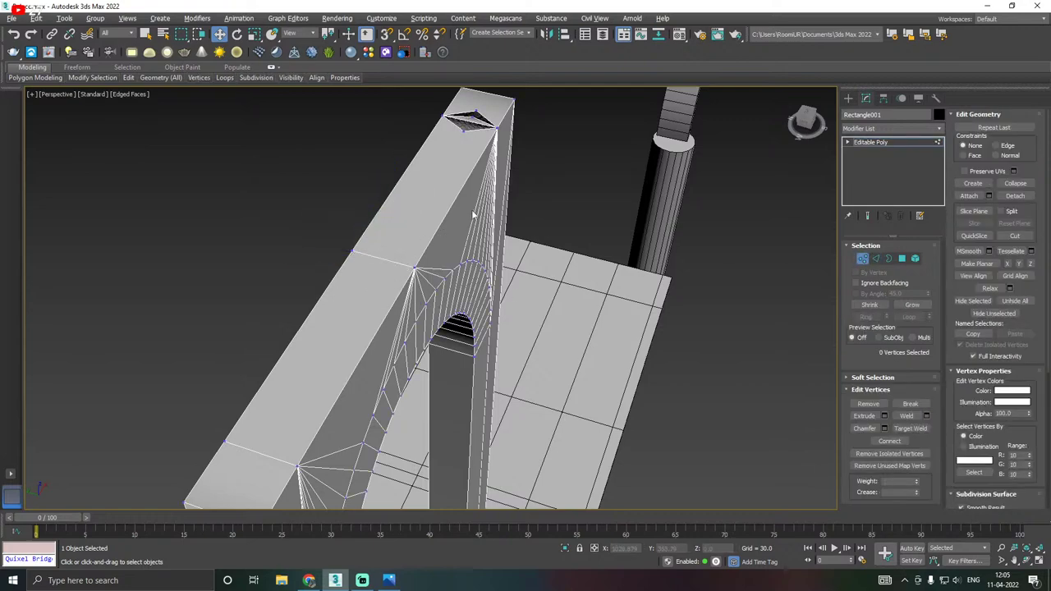
Remove the stray vertices around the notch at the far end of the frame's top.
{"action": "middle_click_drag", "start_coordinate": [472, 215], "coordinate": [464, 277]}
{"action": "left_click", "coordinate": [459, 246]}
{"action": "key", "text": "BackSpace"}
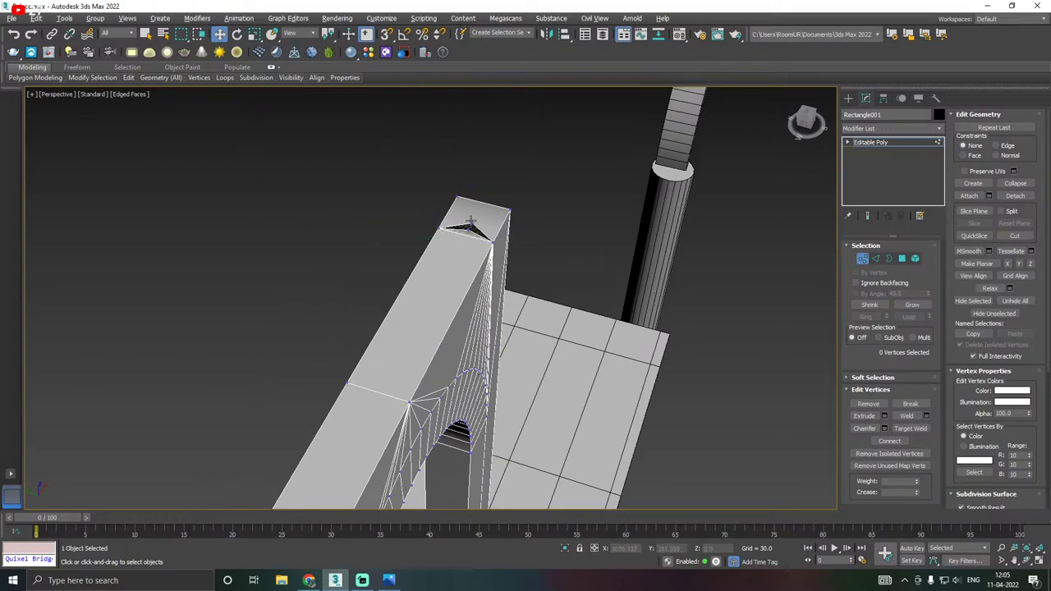
{"action": "left_click", "coordinate": [470, 223]}
{"action": "key", "text": "BackSpace"}
{"action": "left_click", "coordinate": [469, 230]}
{"action": "key", "text": "BackSpace"}
{"action": "scroll", "coordinate": [485, 199], "scroll_direction": "down", "scroll_amount": 5}
{"action": "middle_click_drag", "start_coordinate": [487, 242], "coordinate": [435, 251], "text": "alt"}
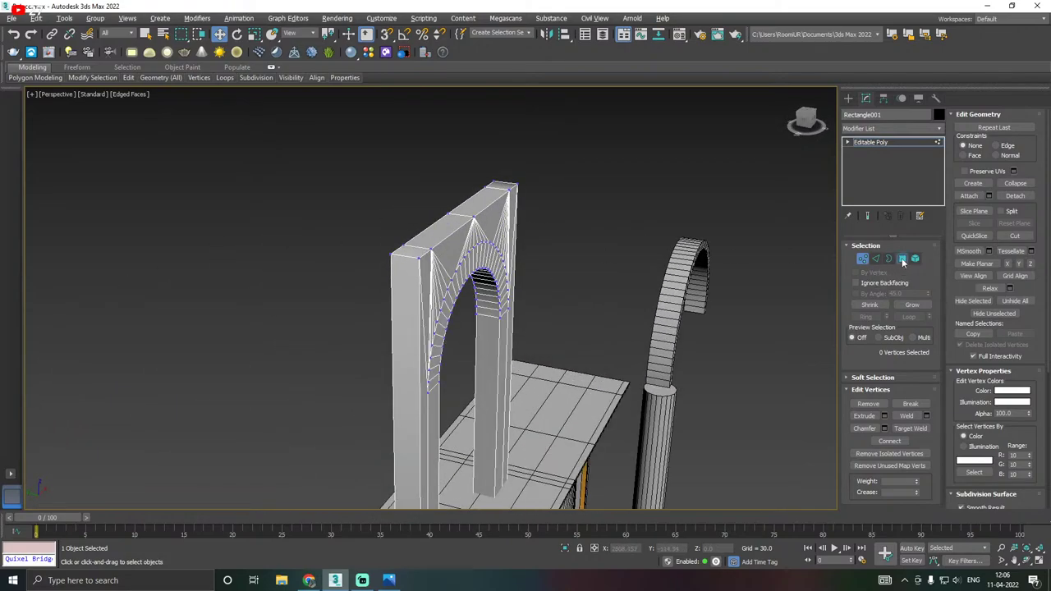
Select the four polygons along the frame's top and extrude them upward by about 6.2.
{"action": "left_click", "coordinate": [901, 258]}
{"action": "left_click", "coordinate": [415, 245]}
{"action": "left_click", "coordinate": [443, 232], "text": "ctrl"}
{"action": "left_click", "coordinate": [477, 210], "text": "ctrl"}
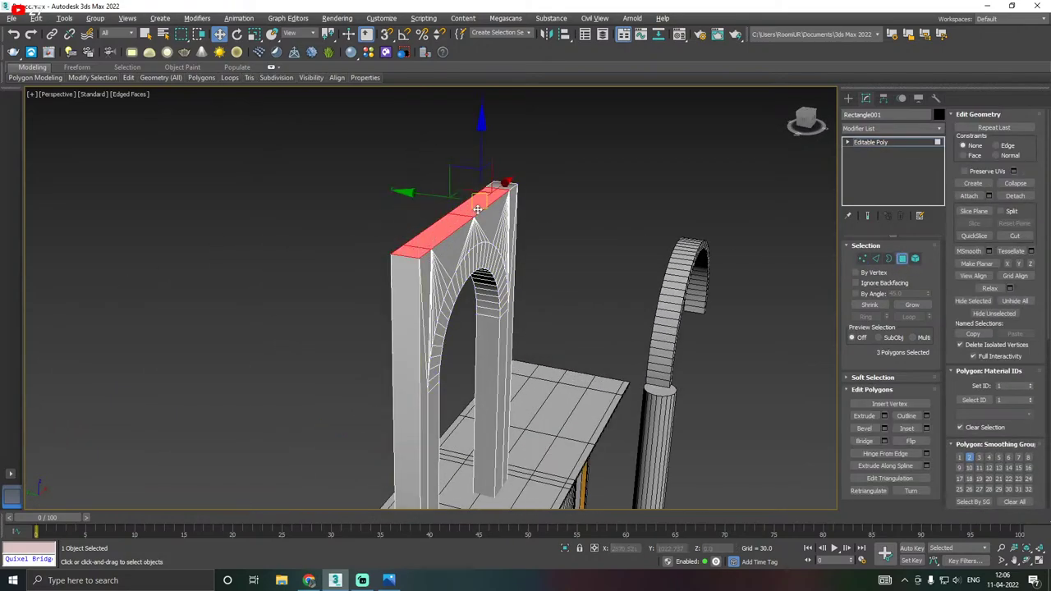
{"action": "left_click", "coordinate": [504, 188], "text": "ctrl"}
{"action": "scroll", "coordinate": [467, 211], "scroll_direction": "up", "scroll_amount": 3}
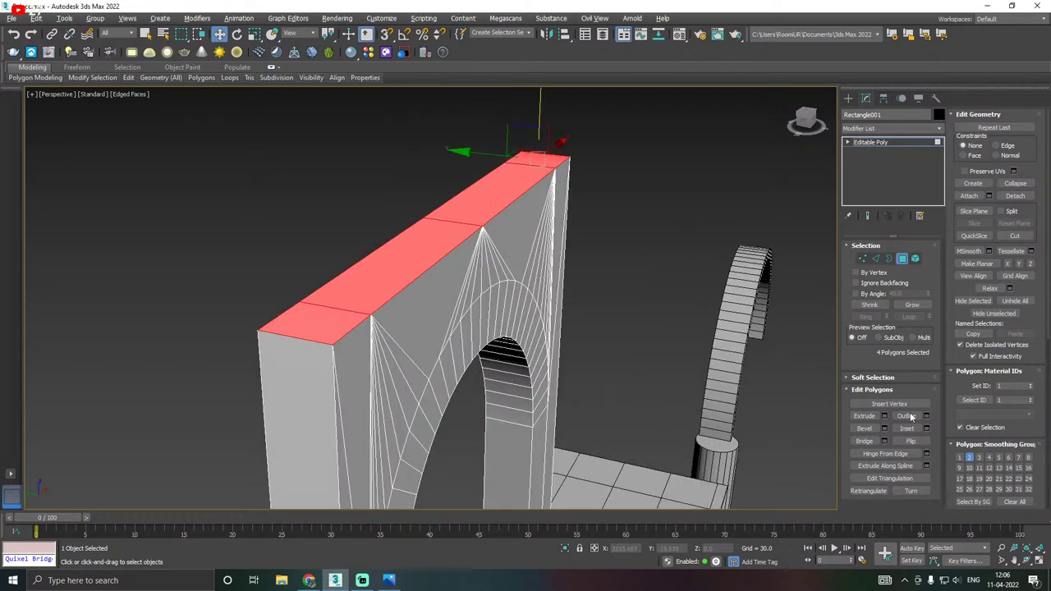
{"action": "left_click", "coordinate": [884, 416]}
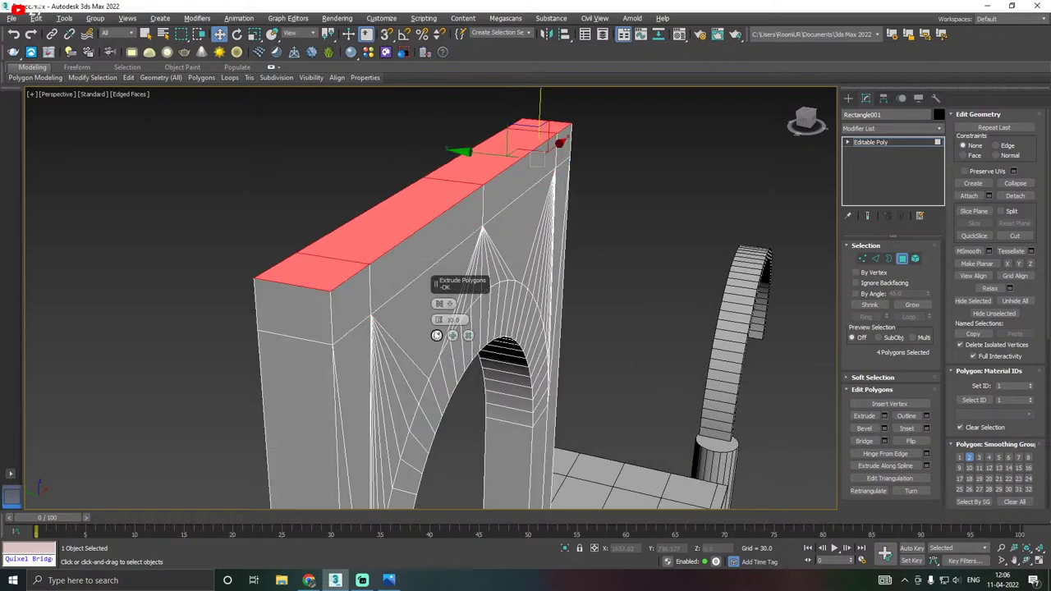
{"action": "left_click_drag", "start_coordinate": [438, 319], "coordinate": [438, 322]}
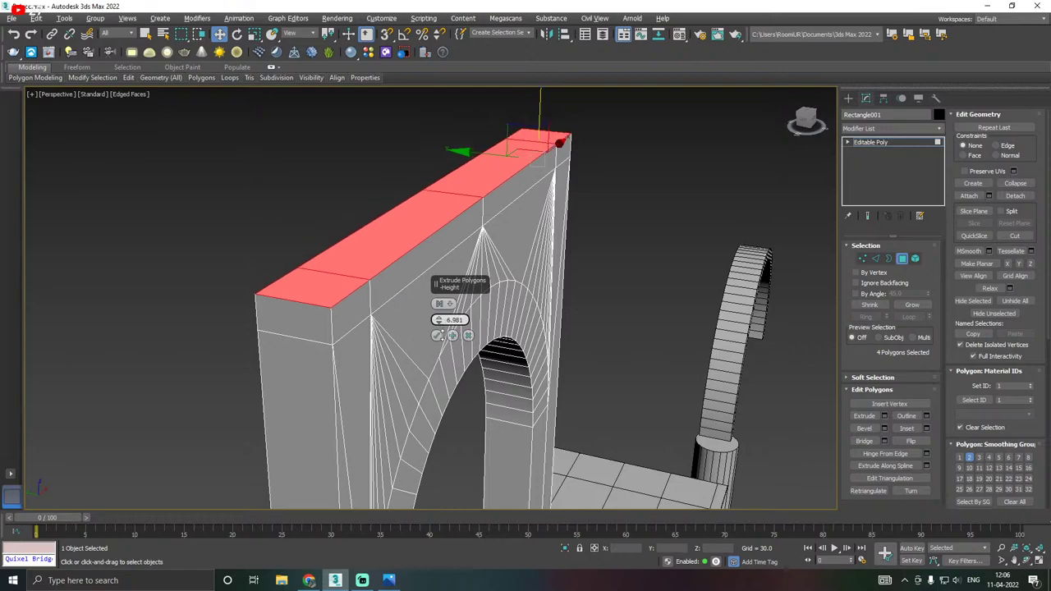
{"action": "left_click", "coordinate": [441, 335]}
Select the four front polygons of the raised top strip and extrude them outward by about 7.9.
{"action": "left_click", "coordinate": [350, 319]}
{"action": "left_click", "coordinate": [391, 289], "text": "ctrl"}
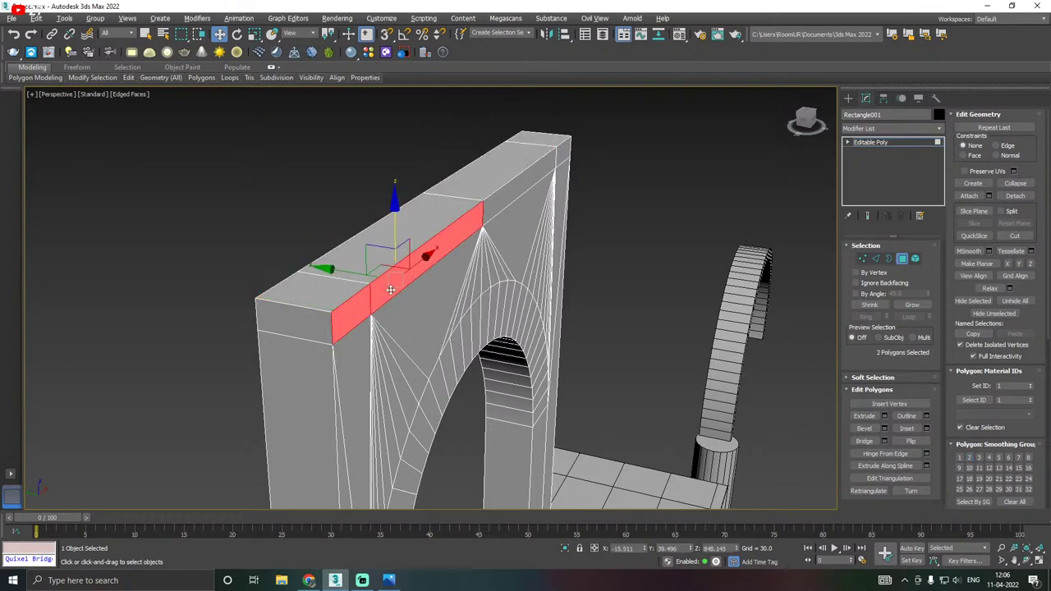
{"action": "left_click", "coordinate": [509, 200], "text": "ctrl"}
{"action": "left_click", "coordinate": [567, 150], "text": "ctrl"}
{"action": "middle_click_drag", "start_coordinate": [568, 173], "coordinate": [517, 142], "text": "alt"}
{"action": "left_click", "coordinate": [884, 416]}
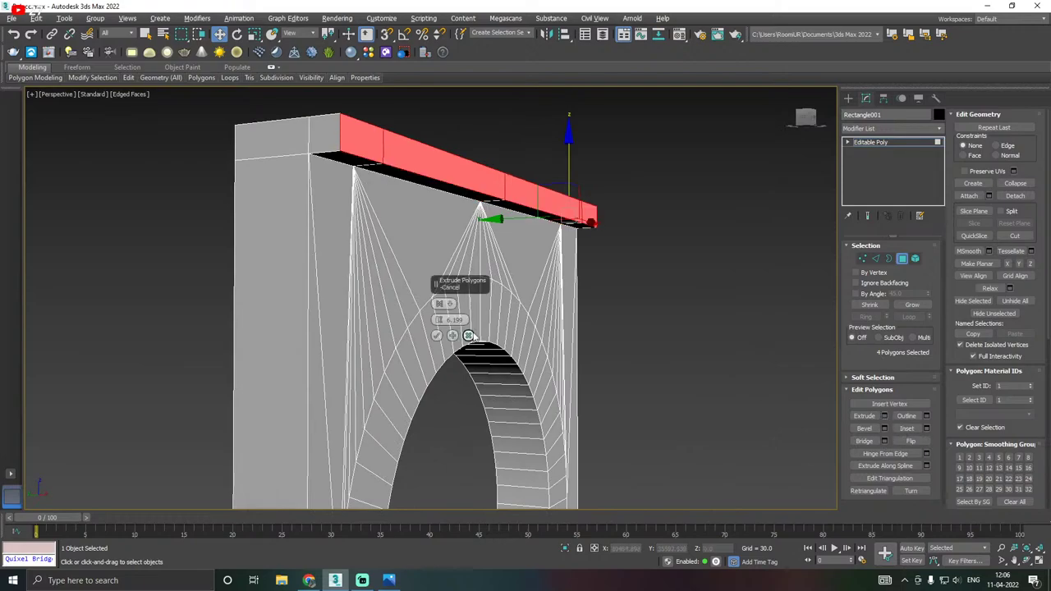
{"action": "middle_click_drag", "start_coordinate": [497, 357], "coordinate": [487, 394]}
{"action": "middle_click_drag", "start_coordinate": [486, 393], "coordinate": [435, 328], "text": "alt"}
{"action": "left_click_drag", "start_coordinate": [438, 320], "coordinate": [437, 318]}
{"action": "left_click", "coordinate": [436, 335]}
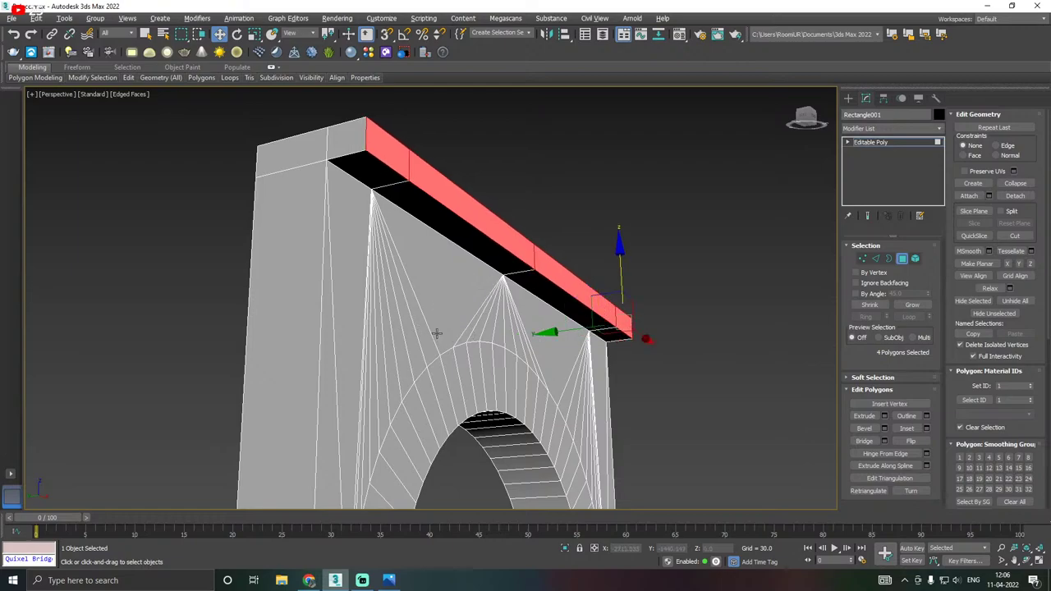
Select all eight polygons on top of the widened strip and extrude them upward by 3.069.
{"action": "scroll", "coordinate": [437, 334], "scroll_direction": "down", "scroll_amount": 2}
{"action": "middle_click_drag", "start_coordinate": [449, 321], "coordinate": [487, 359], "text": "alt"}
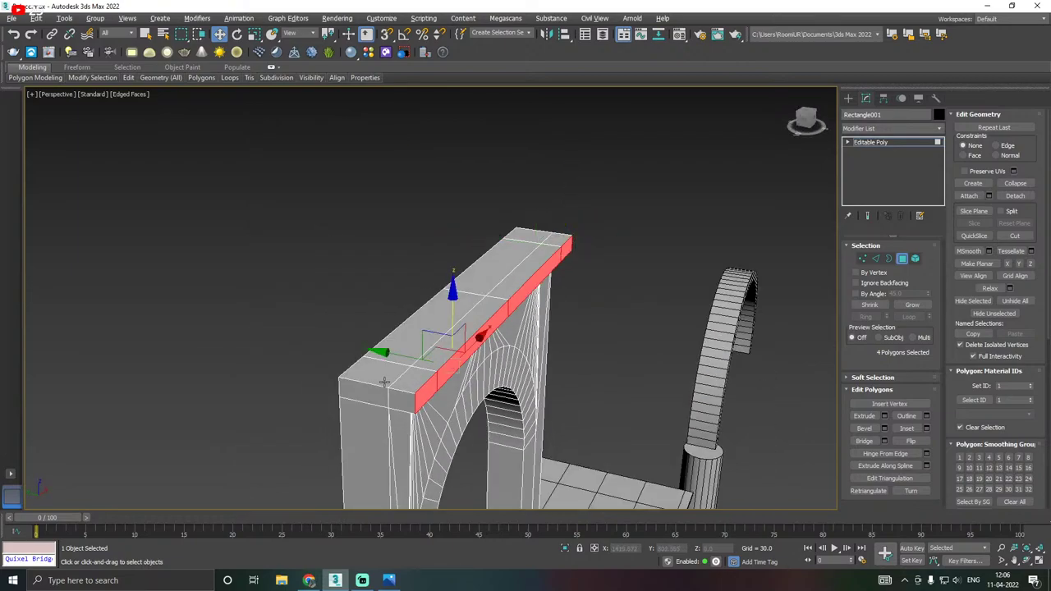
{"action": "left_click", "coordinate": [386, 380]}
{"action": "left_click", "coordinate": [423, 349], "text": "ctrl"}
{"action": "left_click", "coordinate": [460, 321], "text": "ctrl"}
{"action": "left_click", "coordinate": [517, 271], "text": "ctrl"}
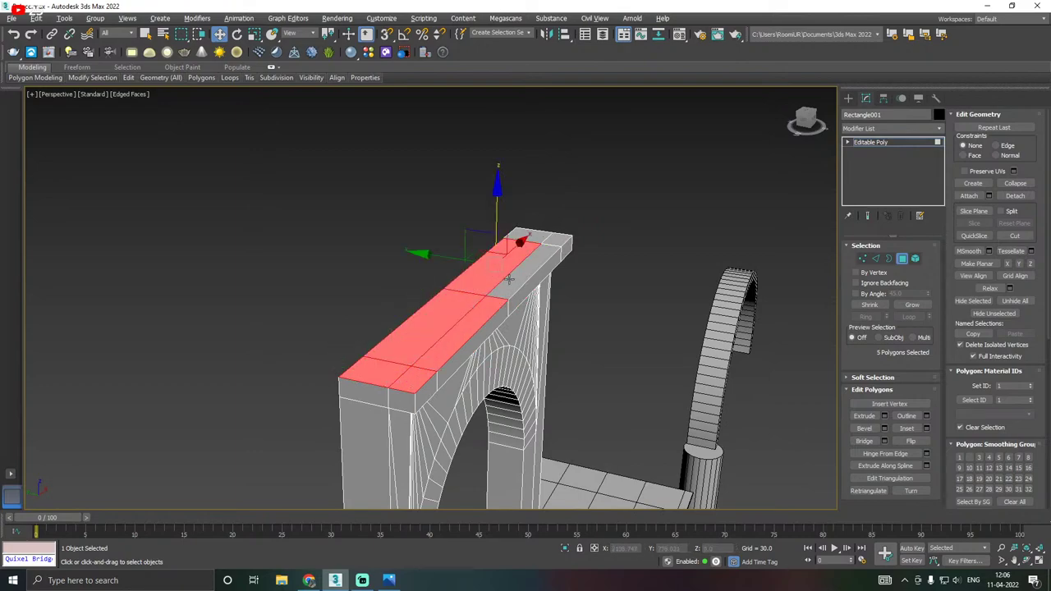
{"action": "left_click", "coordinate": [544, 242], "text": "ctrl"}
{"action": "left_click", "coordinate": [553, 240], "text": "ctrl"}
{"action": "left_click", "coordinate": [526, 234], "text": "ctrl"}
{"action": "middle_click_drag", "start_coordinate": [526, 236], "coordinate": [503, 184], "text": "alt"}
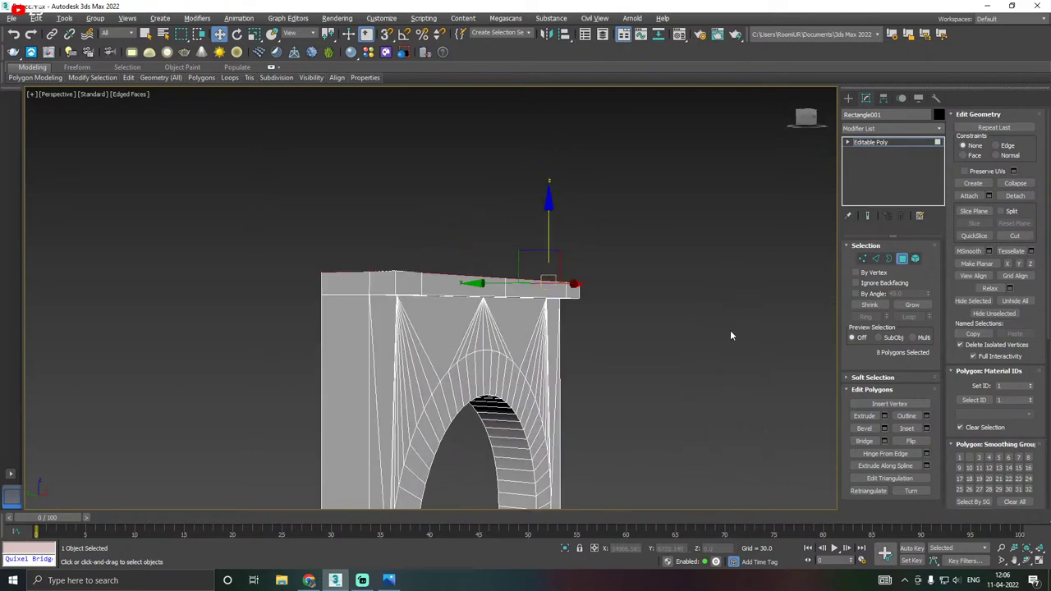
{"action": "left_click", "coordinate": [884, 416]}
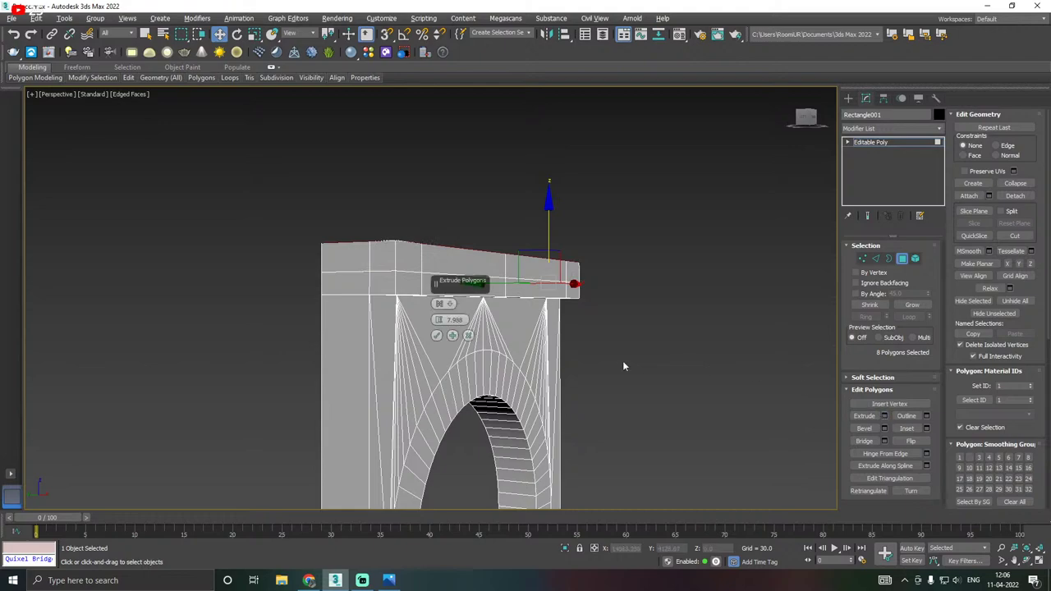
{"action": "middle_click_drag", "start_coordinate": [622, 360], "coordinate": [613, 337], "text": "alt"}
{"action": "left_click_drag", "start_coordinate": [440, 319], "coordinate": [447, 347]}
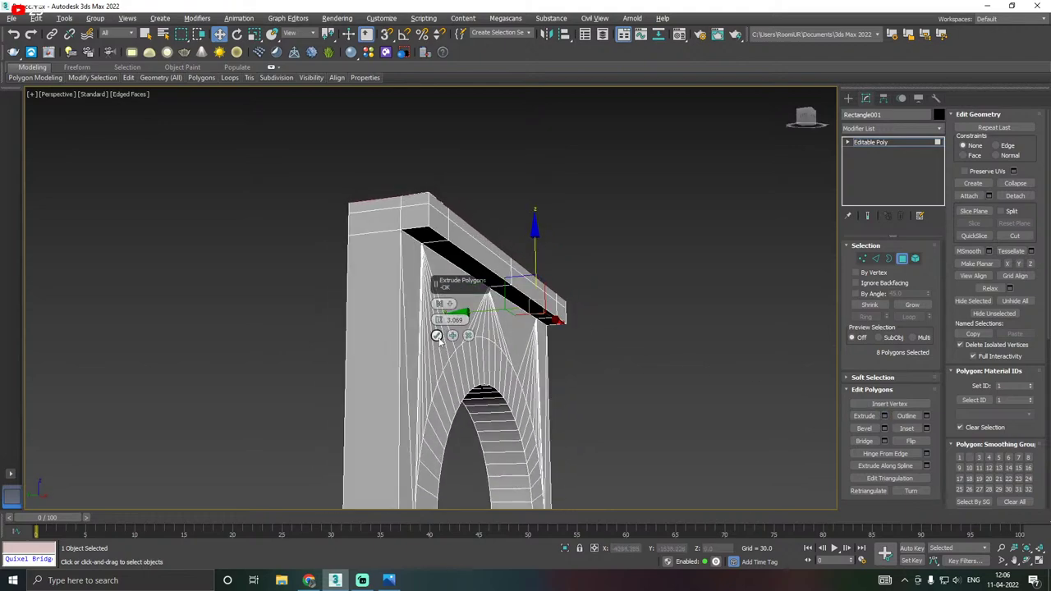
{"action": "left_click", "coordinate": [436, 335]}
Select the four front polygons of the uppermost strip and extrude them outward by 6.535.
{"action": "left_click", "coordinate": [450, 213]}
{"action": "left_click", "coordinate": [502, 253], "text": "ctrl"}
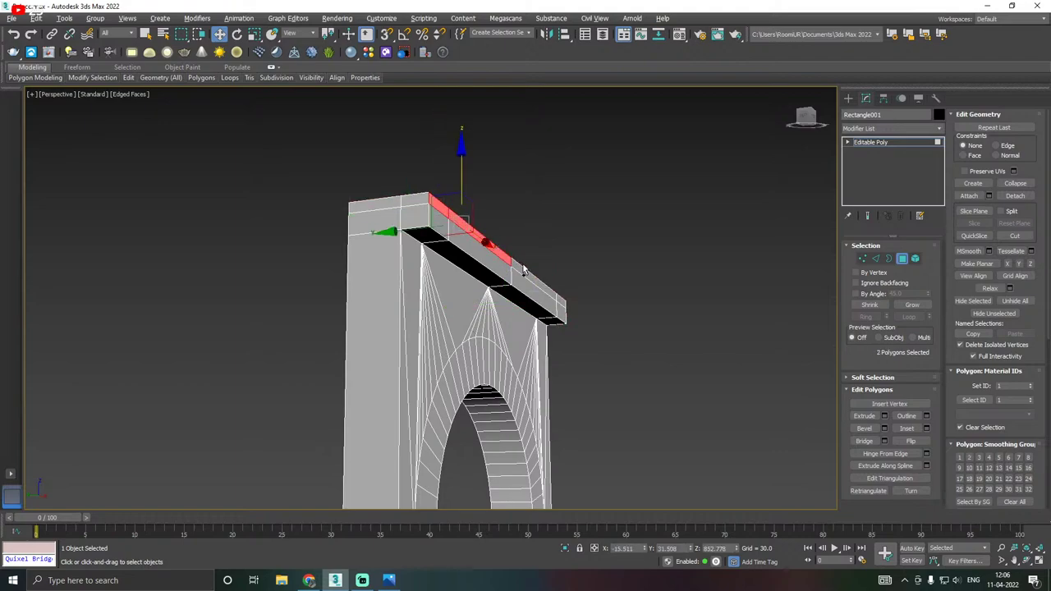
{"action": "left_click", "coordinate": [563, 301], "text": "ctrl"}
{"action": "left_click", "coordinate": [561, 303], "text": "ctrl"}
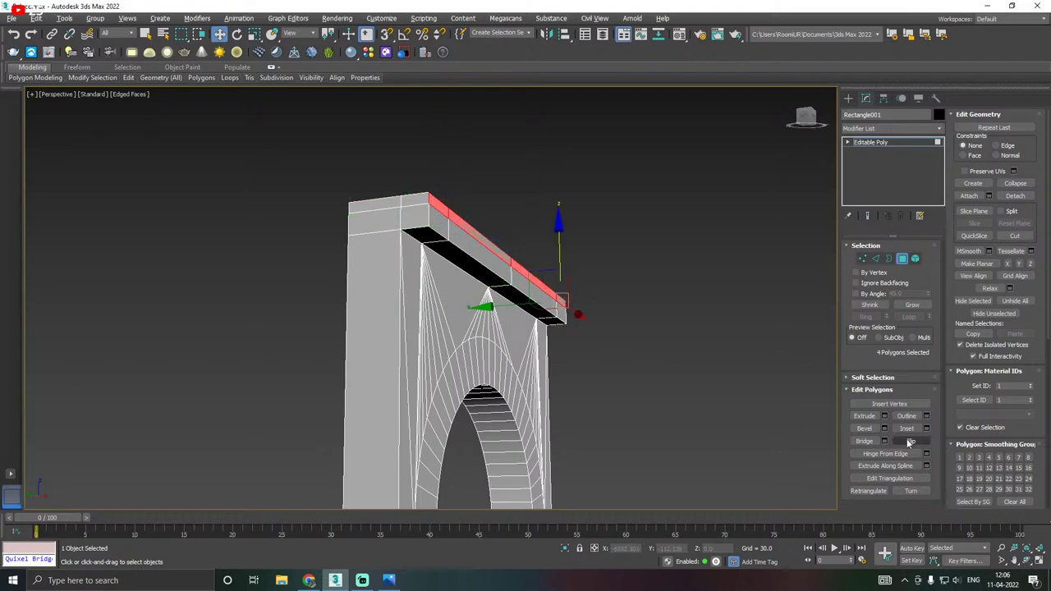
{"action": "left_click", "coordinate": [884, 415]}
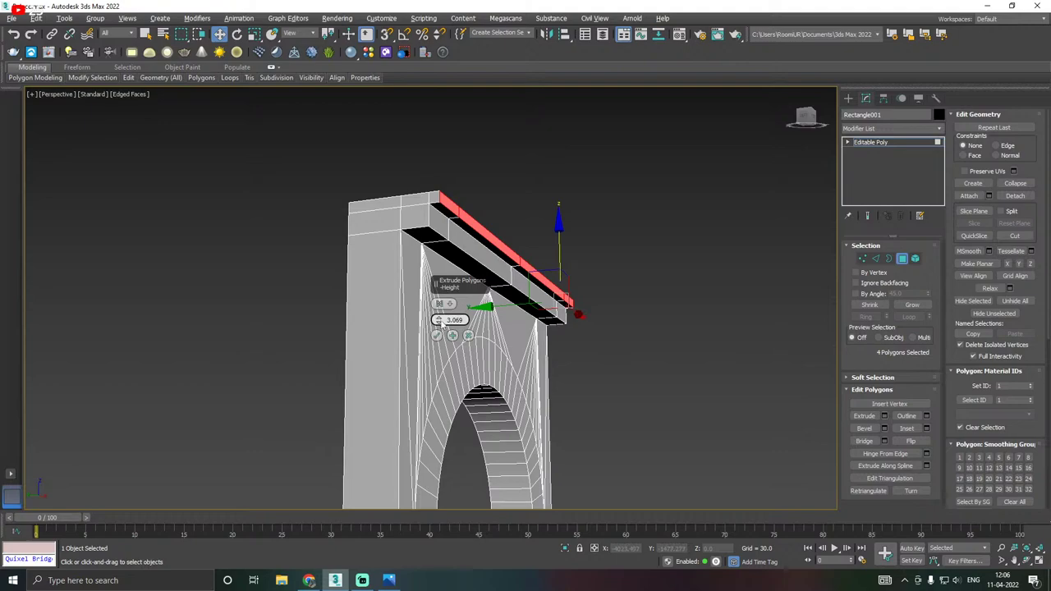
{"action": "left_click_drag", "start_coordinate": [438, 321], "coordinate": [438, 302]}
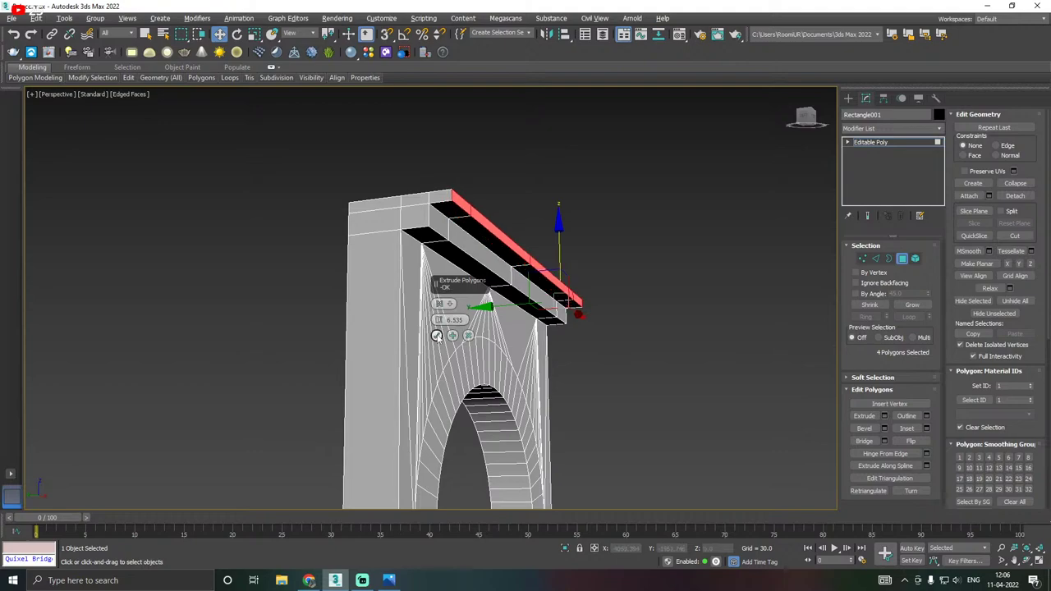
{"action": "left_click", "coordinate": [437, 336]}
{"action": "left_click", "coordinate": [876, 261]}
{"action": "scroll", "coordinate": [458, 241], "scroll_direction": "up", "scroll_amount": 2}
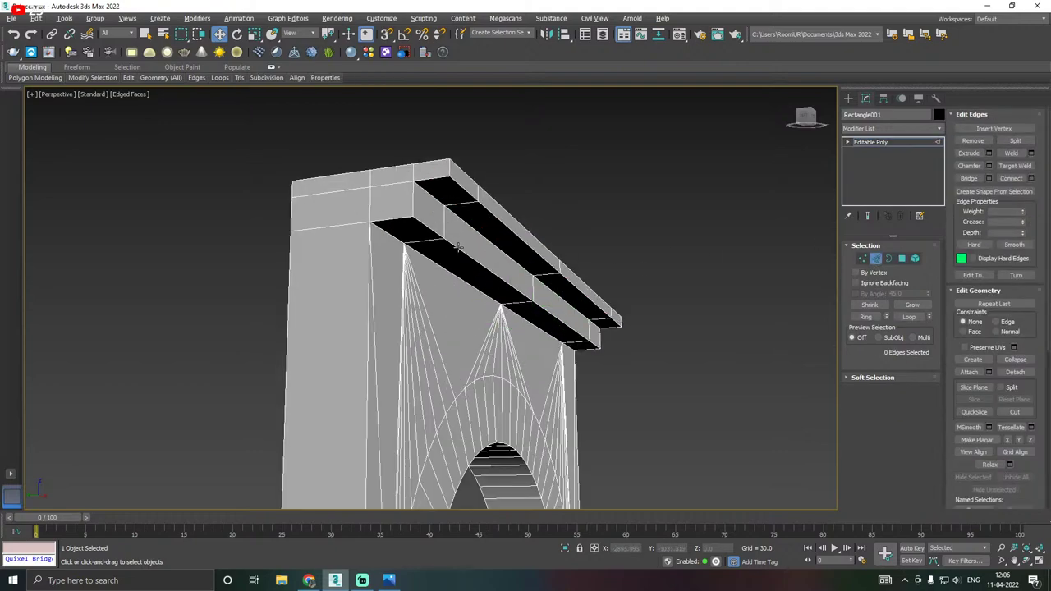
{"action": "double_click", "coordinate": [458, 247]}
{"action": "left_click", "coordinate": [505, 224], "text": "ctrl"}
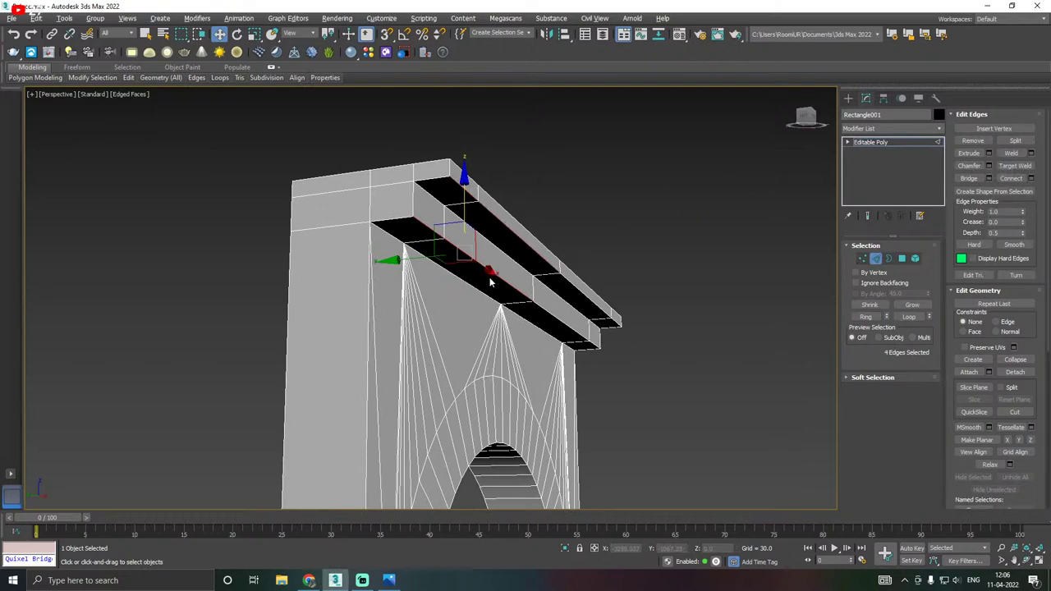
{"action": "left_click", "coordinate": [988, 165]}
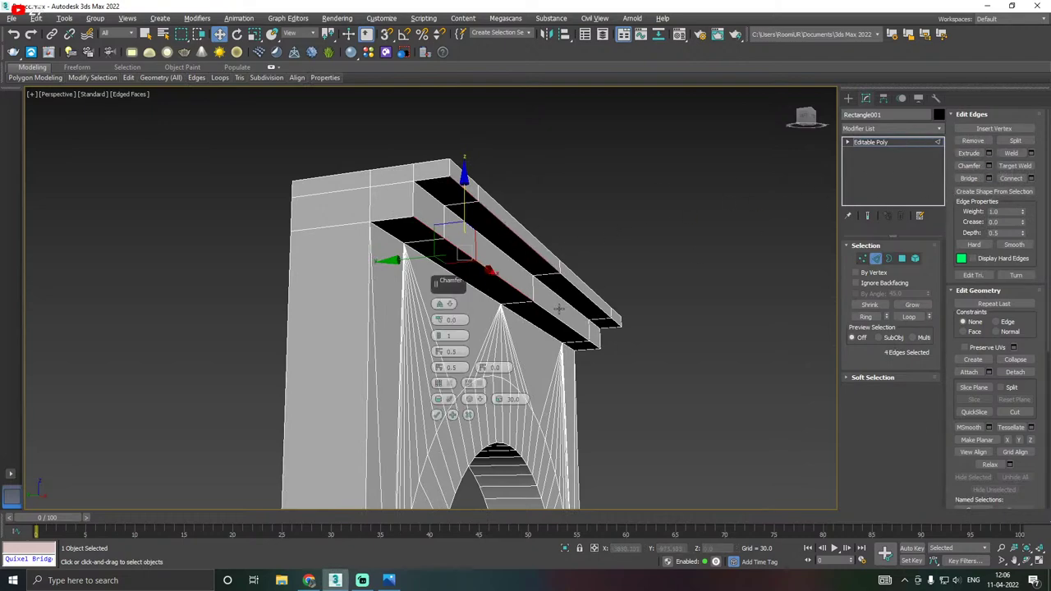
{"action": "left_click_drag", "start_coordinate": [441, 327], "coordinate": [441, 308]}
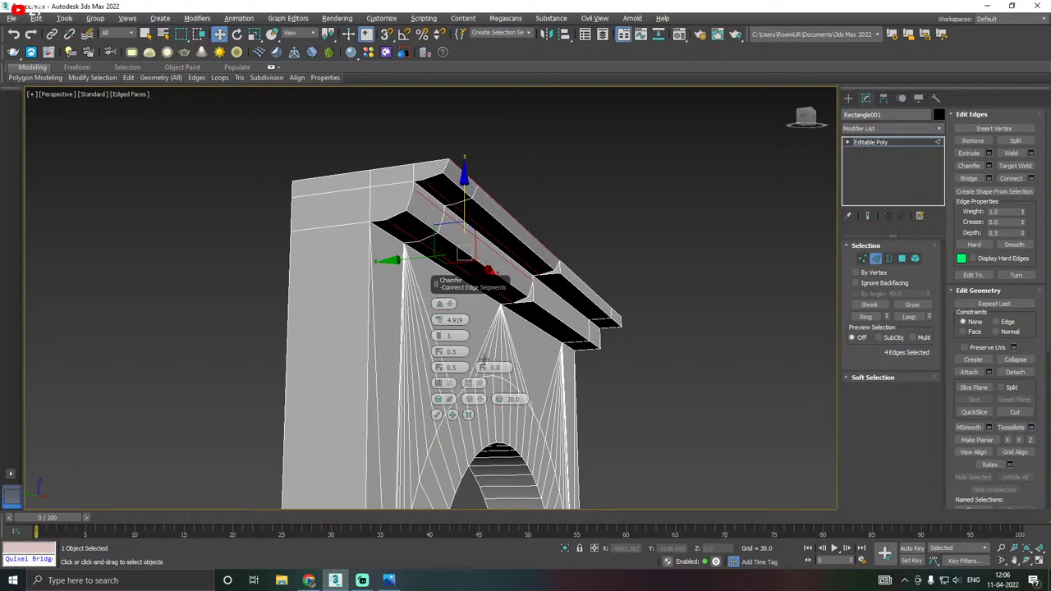
{"action": "left_click", "coordinate": [468, 414]}
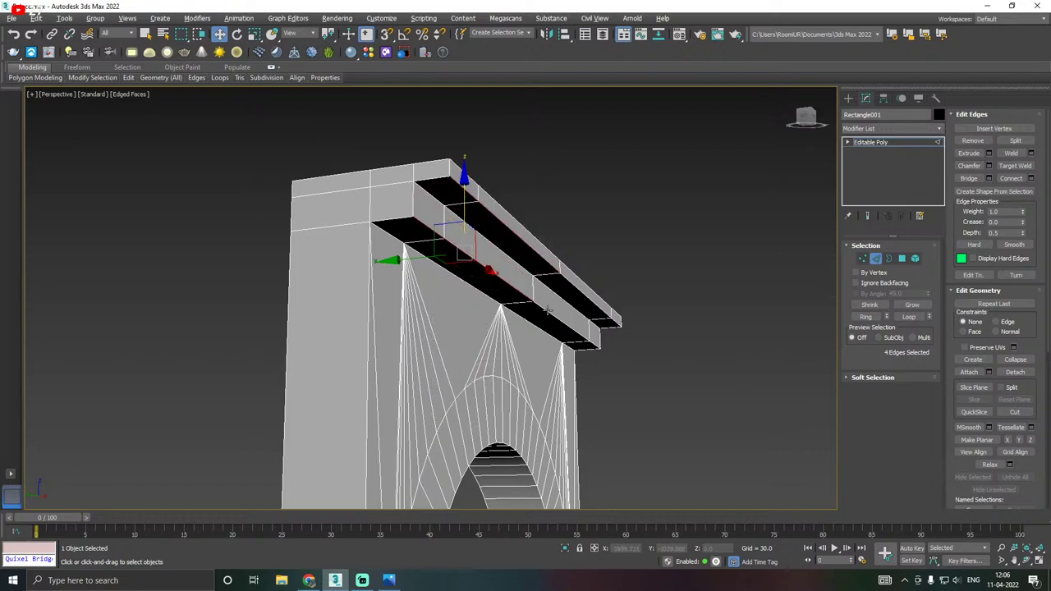
{"action": "left_click", "coordinate": [552, 305]}
{"action": "left_click", "coordinate": [512, 290], "text": "ctrl"}
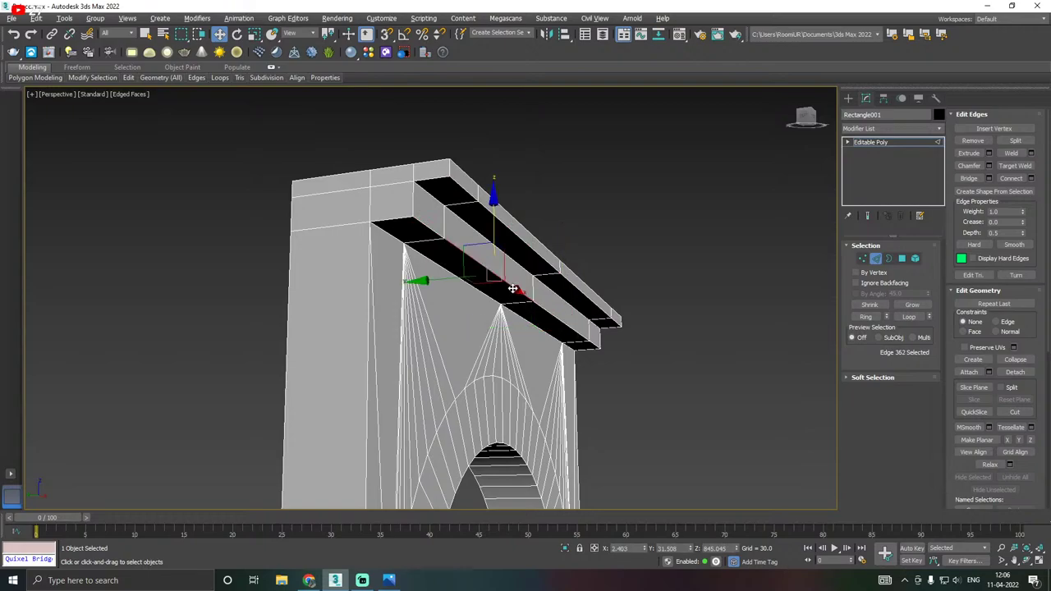
{"action": "scroll", "coordinate": [542, 306], "scroll_direction": "up", "scroll_amount": 4}
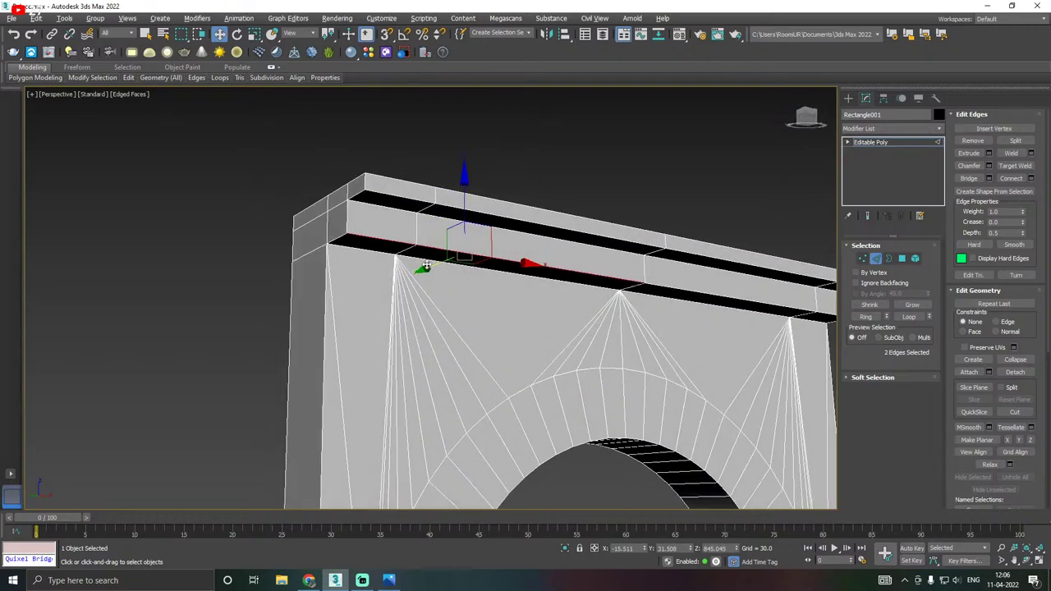
{"action": "middle_click_drag", "start_coordinate": [577, 233], "coordinate": [580, 229], "text": "alt"}
{"action": "left_click", "coordinate": [579, 230]}
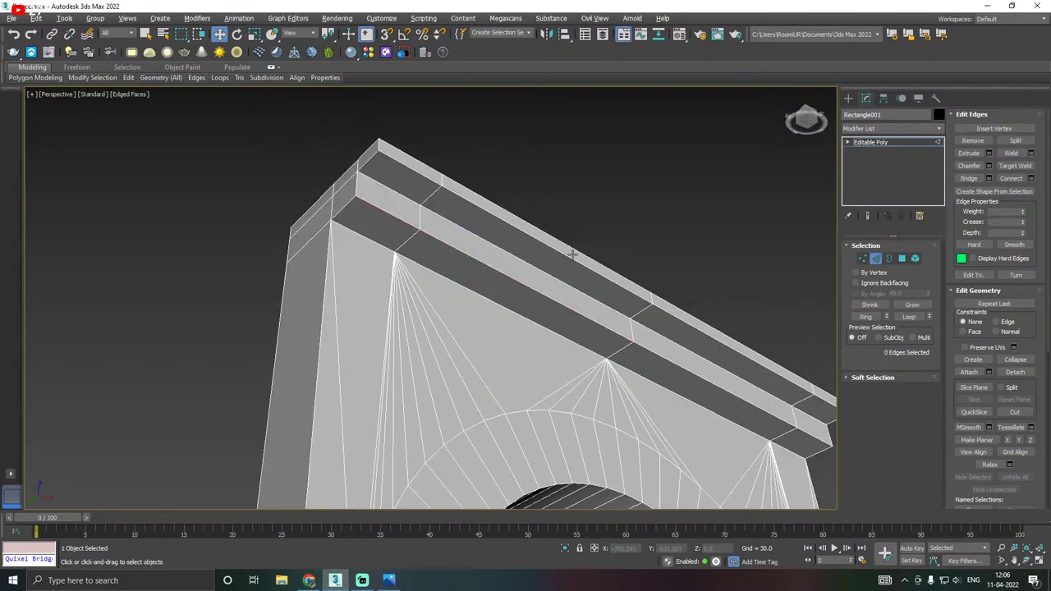
{"action": "double_click", "coordinate": [569, 259]}
{"action": "middle_click_drag", "start_coordinate": [619, 266], "coordinate": [583, 204], "text": "alt"}
{"action": "scroll", "coordinate": [541, 226], "scroll_direction": "down", "scroll_amount": 4}
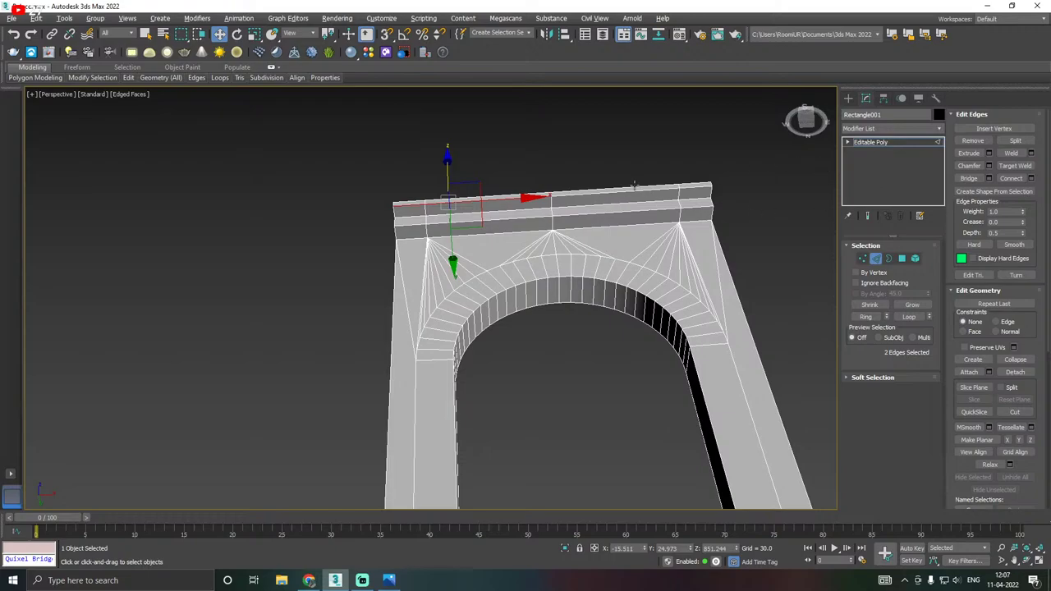
{"action": "scroll", "coordinate": [566, 215], "scroll_direction": "up", "scroll_amount": 3}
{"action": "middle_click_drag", "start_coordinate": [559, 191], "coordinate": [548, 258], "text": "alt"}
{"action": "scroll", "coordinate": [449, 226], "scroll_direction": "down", "scroll_amount": 3}
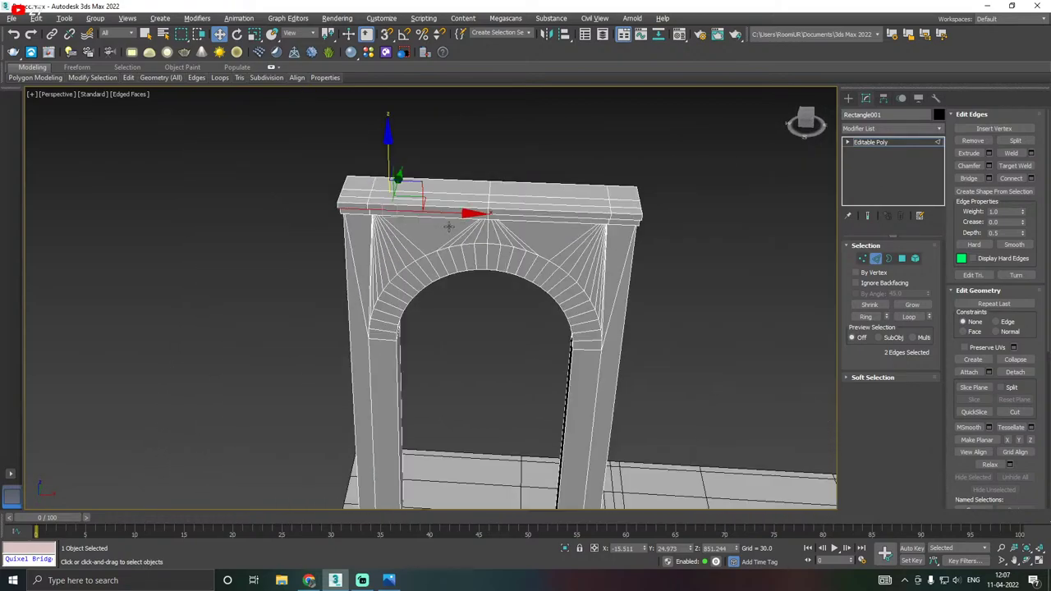
{"action": "middle_click_drag", "start_coordinate": [748, 222], "coordinate": [749, 194], "text": "alt"}
Select the column of vertices at the middle of the stepped moulding and weld them with a threshold of 0.1.
{"action": "left_click", "coordinate": [865, 259]}
{"action": "middle_click_drag", "start_coordinate": [573, 226], "coordinate": [570, 204], "text": "alt"}
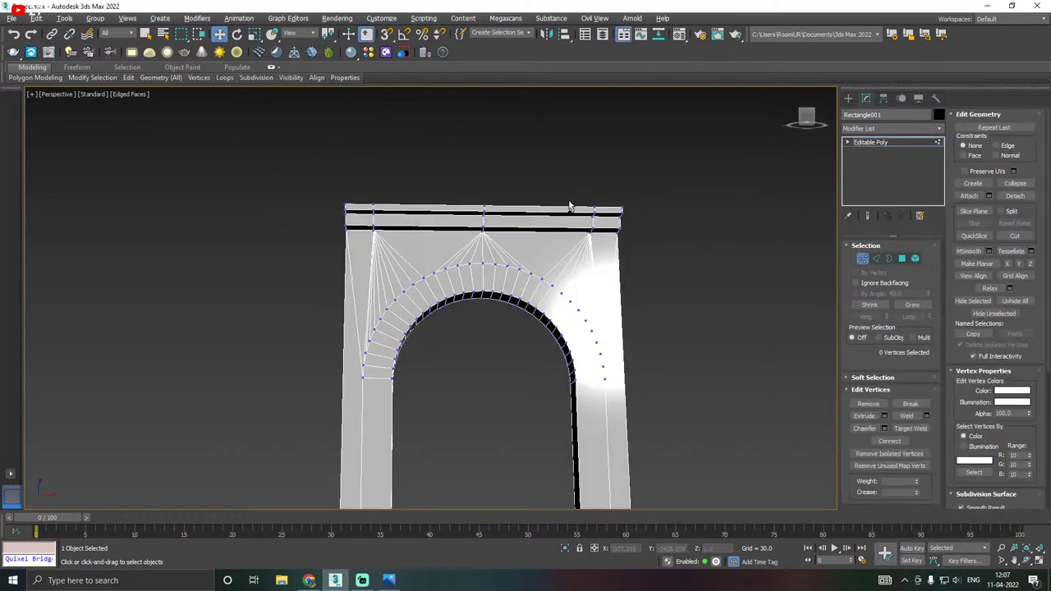
{"action": "middle_click_drag", "start_coordinate": [447, 171], "coordinate": [490, 199], "text": "alt"}
{"action": "left_click_drag", "start_coordinate": [465, 163], "coordinate": [485, 197]}
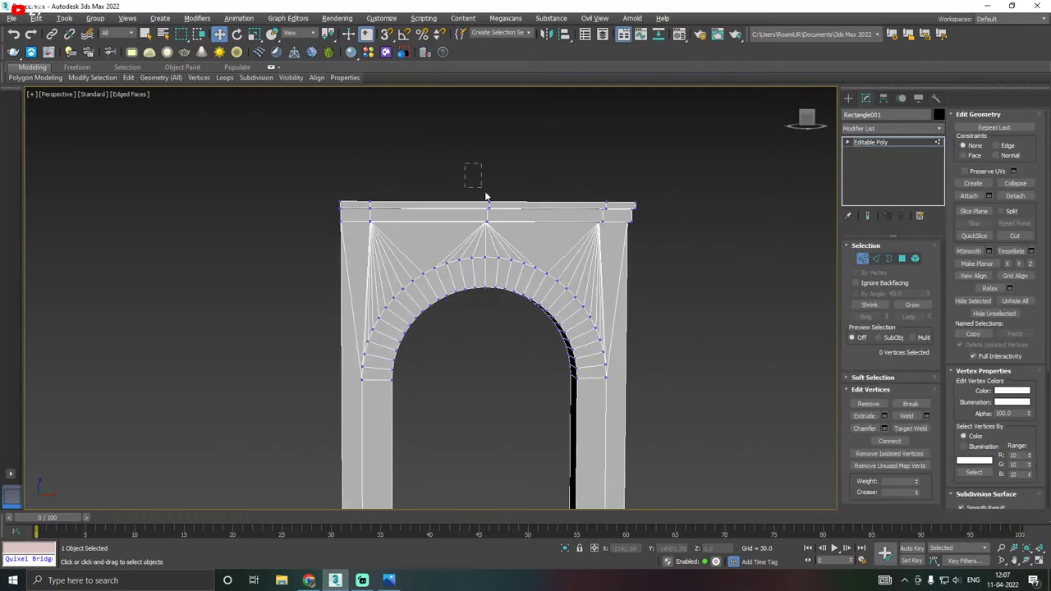
{"action": "left_click_drag", "start_coordinate": [511, 249], "coordinate": [513, 251]}
{"action": "middle_click_drag", "start_coordinate": [514, 253], "coordinate": [486, 257], "text": "alt"}
{"action": "scroll", "coordinate": [486, 257], "scroll_direction": "up", "scroll_amount": 3}
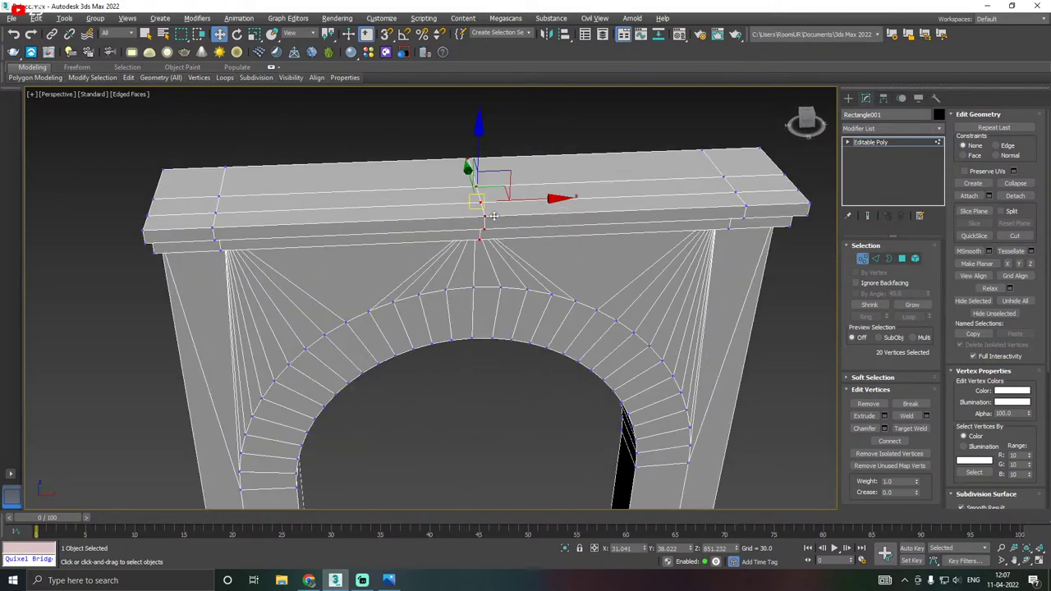
{"action": "left_click", "coordinate": [927, 417]}
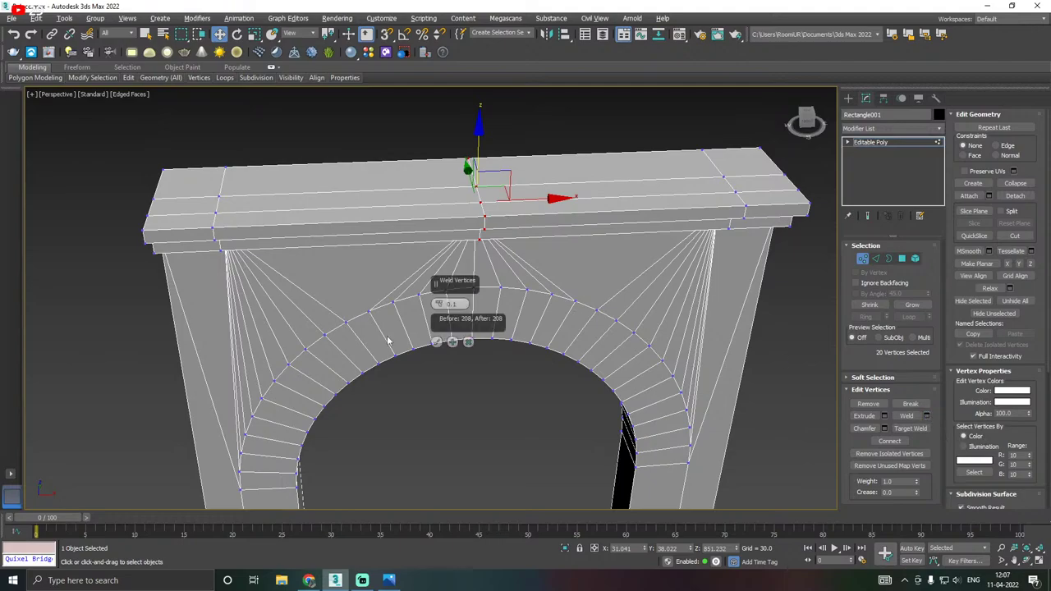
{"action": "left_click", "coordinate": [436, 341]}
Check the moulding's lower edges, and weld its middle vertices again with a threshold of 0.15.
{"action": "middle_click_drag", "start_coordinate": [427, 318], "coordinate": [575, 271], "text": "alt"}
{"action": "left_click", "coordinate": [875, 259]}
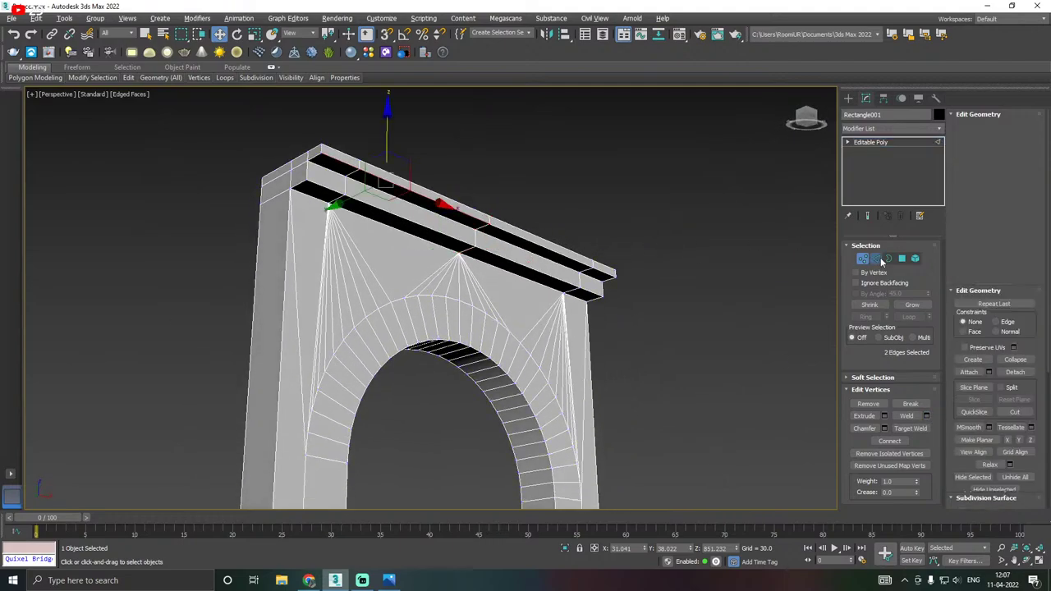
{"action": "left_click", "coordinate": [421, 227]}
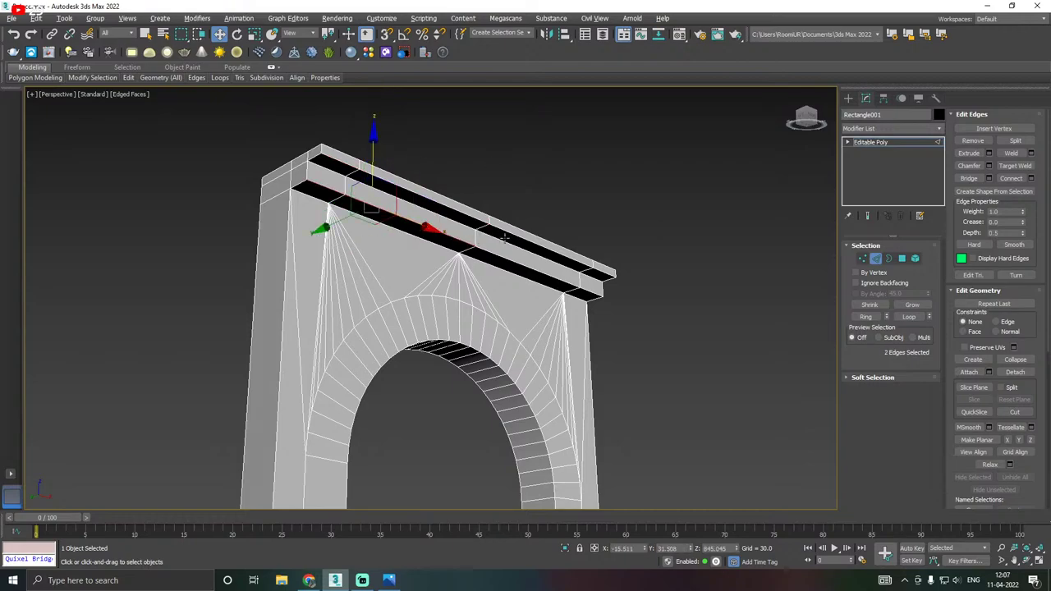
{"action": "middle_click_drag", "start_coordinate": [504, 237], "coordinate": [526, 230], "text": "alt"}
{"action": "scroll", "coordinate": [528, 225], "scroll_direction": "up", "scroll_amount": 4}
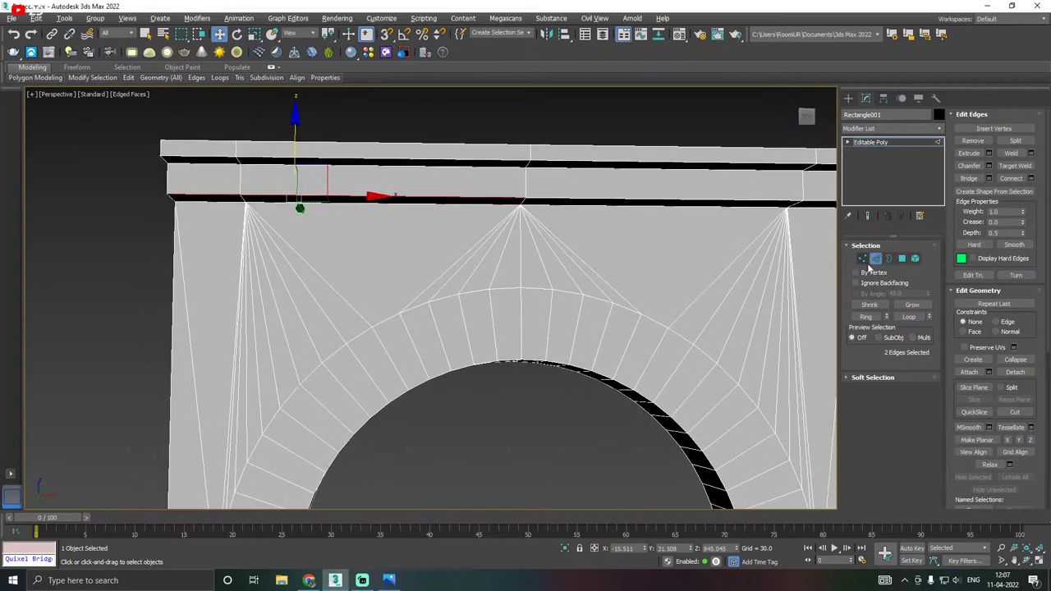
{"action": "left_click", "coordinate": [862, 259]}
{"action": "middle_click_drag", "start_coordinate": [618, 294], "coordinate": [614, 267], "text": "alt"}
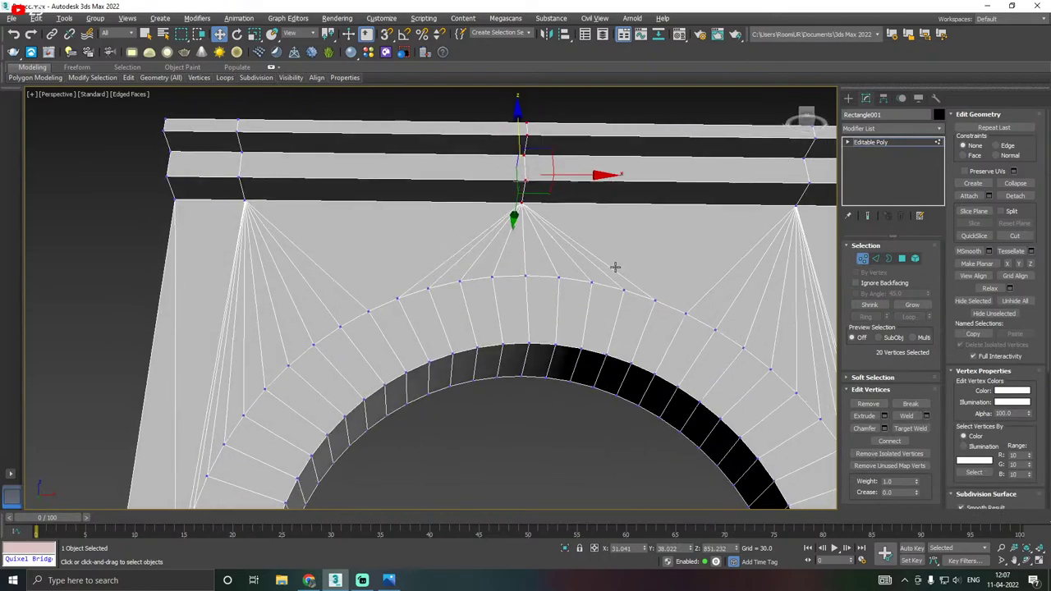
{"action": "left_click", "coordinate": [926, 416]}
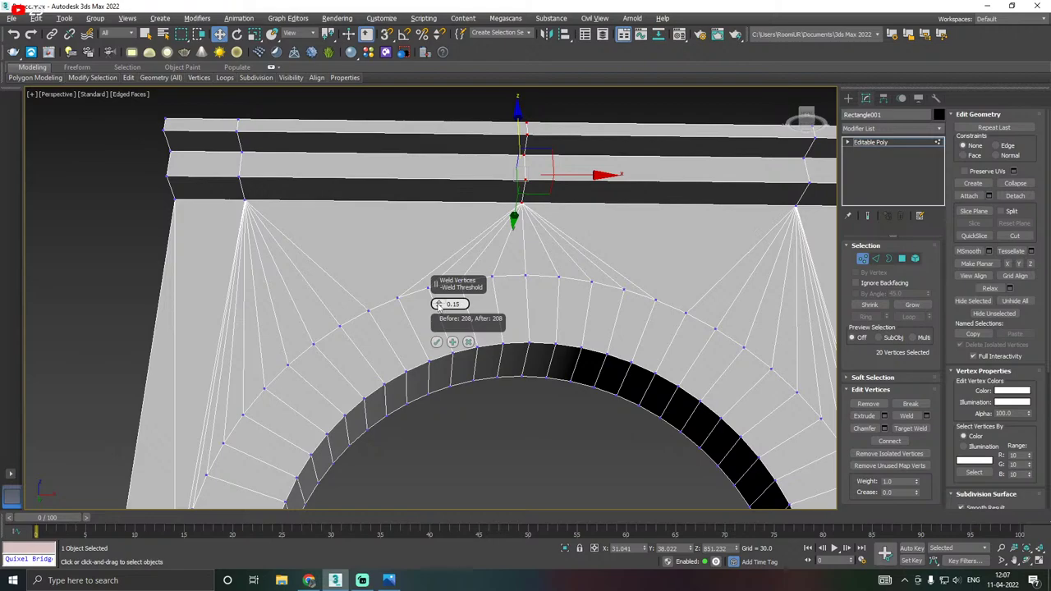
{"action": "left_click", "coordinate": [436, 342]}
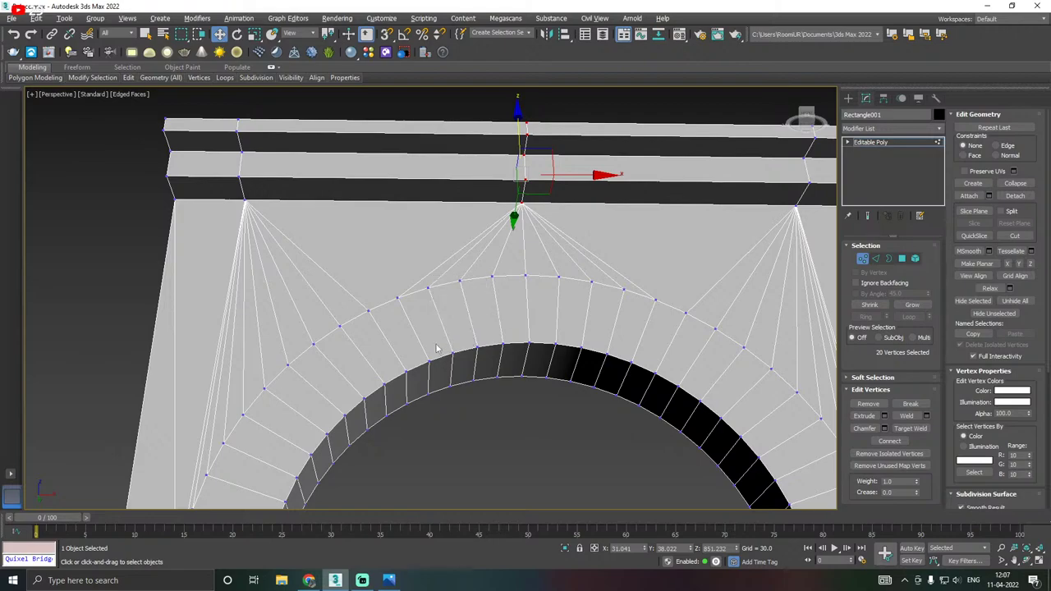
Select long edges on one side of the moulding's centre to check whether they continue across the middle vertices.
{"action": "left_click", "coordinate": [877, 259]}
{"action": "left_click", "coordinate": [646, 222]}
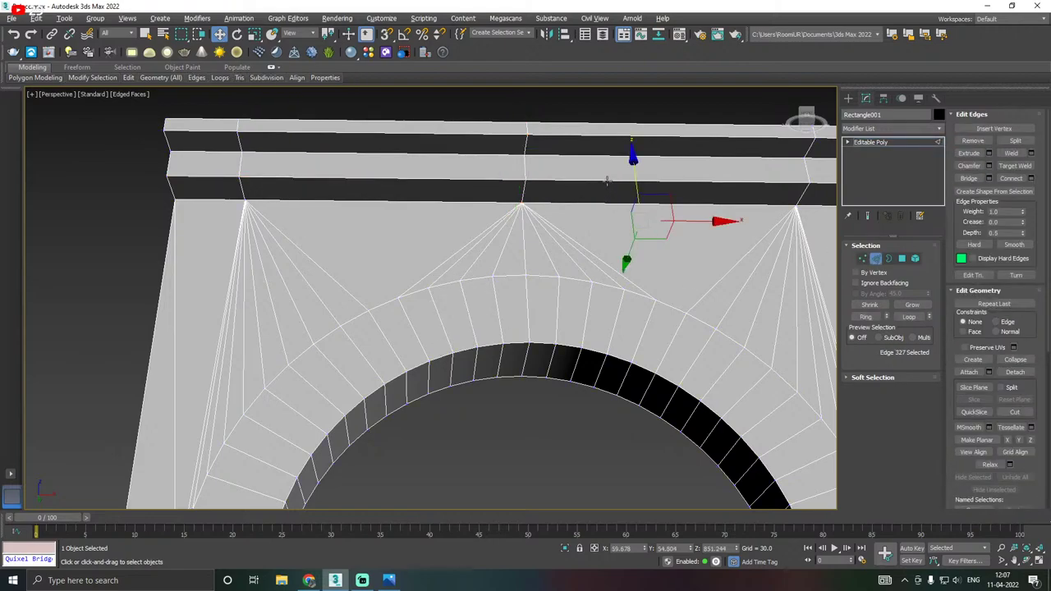
{"action": "left_click", "coordinate": [607, 181]}
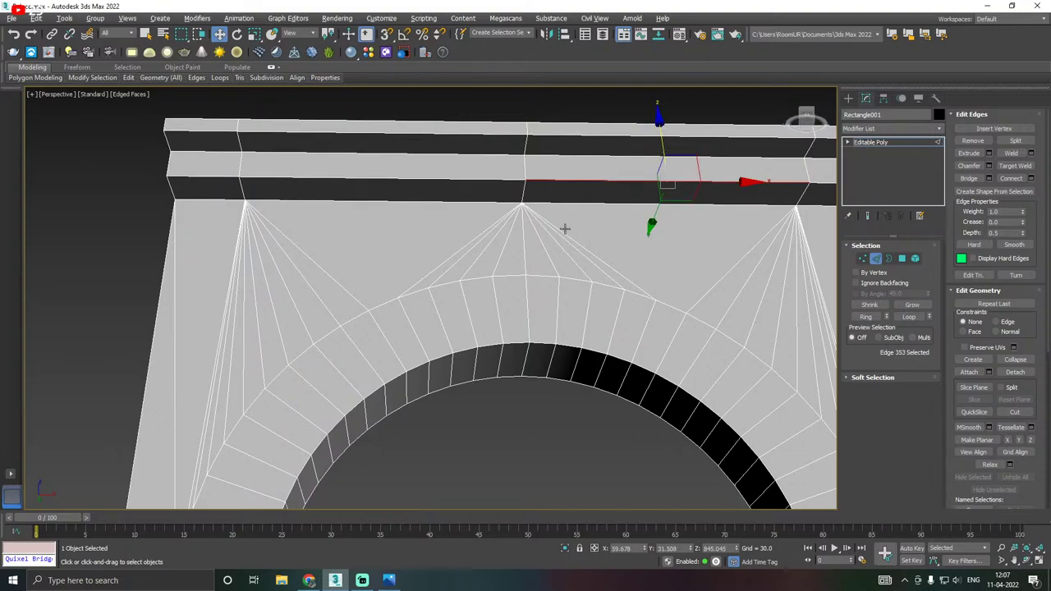
{"action": "middle_click_drag", "start_coordinate": [565, 228], "coordinate": [603, 310], "text": "alt"}
{"action": "mouse_move", "coordinate": [598, 265]}
{"action": "middle_mouse_down", "text": "alt"}
{"action": "mouse_move", "coordinate": [573, 258]}
{"action": "mouse_move", "coordinate": [600, 266]}
{"action": "middle_mouse_up", "text": "alt"}
{"action": "left_click", "coordinate": [569, 270]}
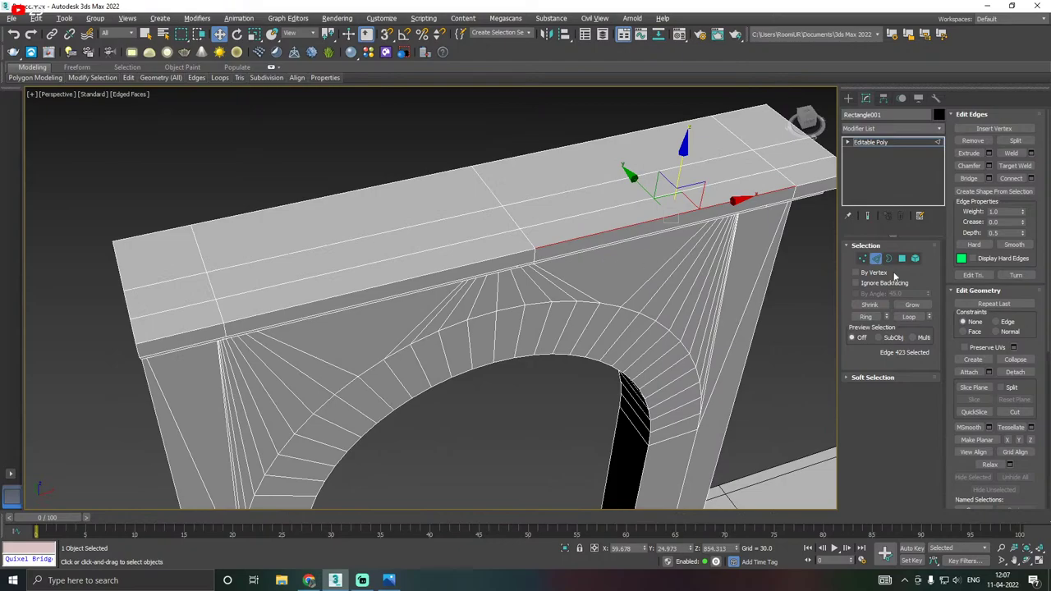
Move the overlapping vertices at the middle of the moulding's front top edge along X to test whether they are joined.
{"action": "left_click", "coordinate": [863, 259]}
{"action": "scroll", "coordinate": [538, 251], "scroll_direction": "up", "scroll_amount": 4}
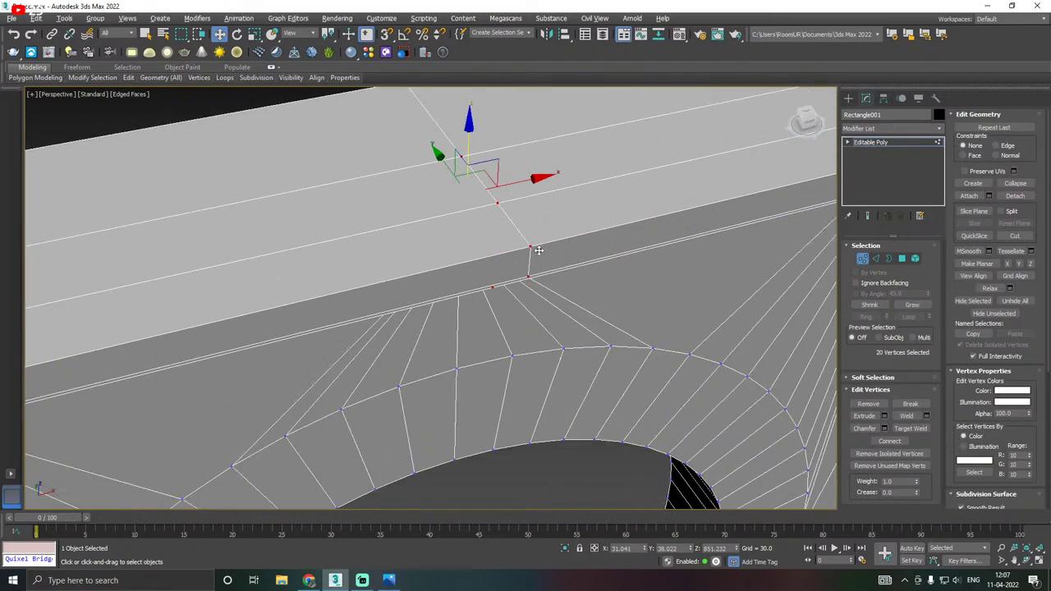
{"action": "left_click", "coordinate": [532, 246]}
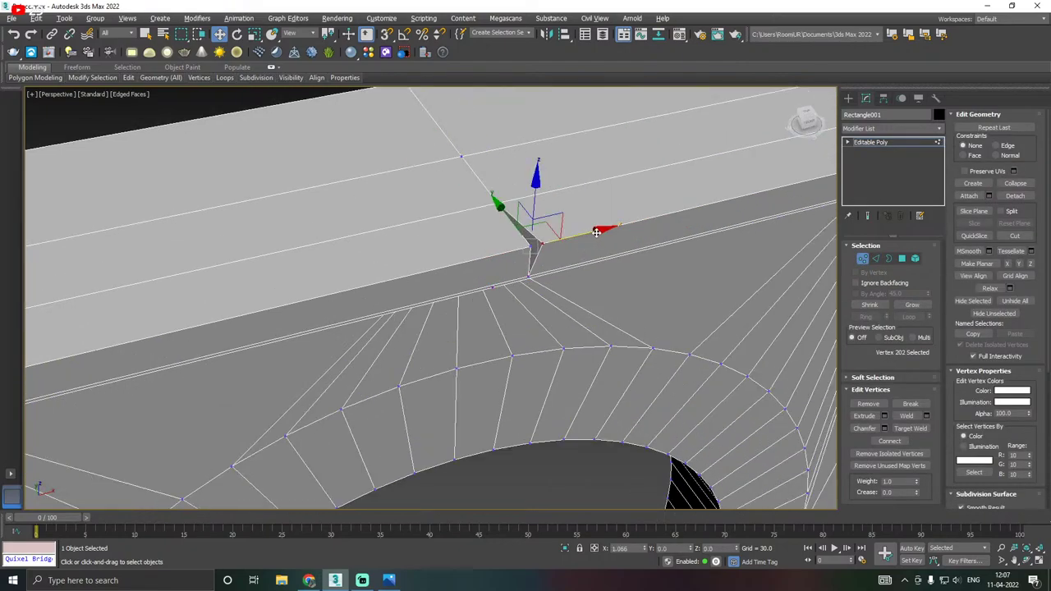
{"action": "middle_click_drag", "start_coordinate": [587, 235], "coordinate": [532, 235], "text": "alt"}
{"action": "left_click_drag", "start_coordinate": [548, 236], "coordinate": [565, 235]}
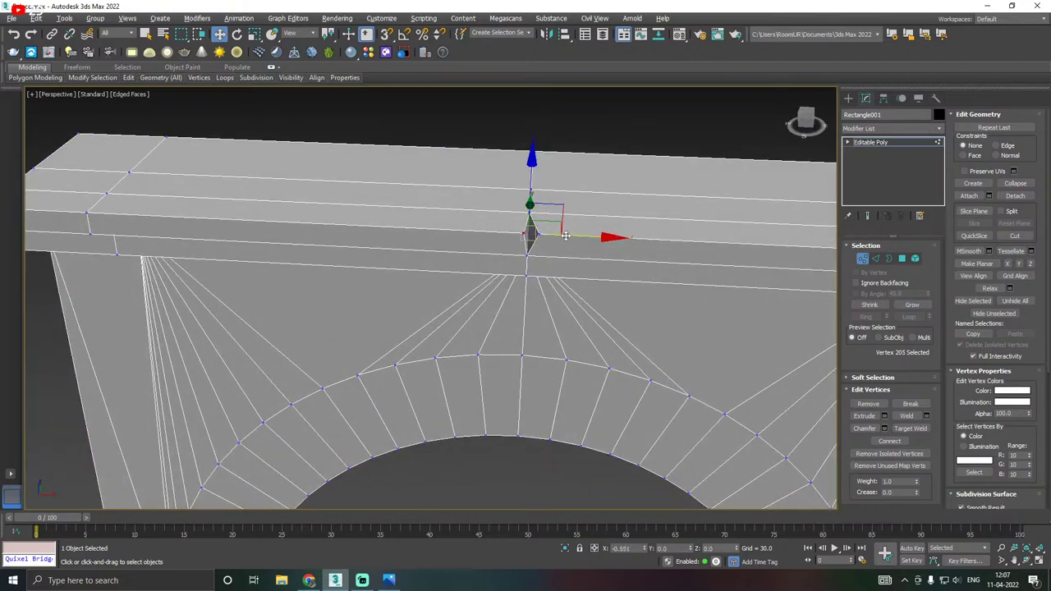
{"action": "middle_click_drag", "start_coordinate": [548, 233], "coordinate": [573, 202], "text": "alt"}
{"action": "mouse_move", "coordinate": [571, 198]}
{"action": "middle_mouse_down", "text": "alt"}
{"action": "mouse_move", "coordinate": [564, 221]}
{"action": "mouse_move", "coordinate": [562, 203]}
{"action": "middle_mouse_up", "text": "alt"}
Undo the vertex moves and the moulding extrusions back to the frame's plain flat top, and save the scene.
{"action": "key", "text": "ctrl+z"}
{"action": "key", "text": "ctrl+z"}
{"action": "key", "text": "ctrl+z"}
{"action": "key", "text": "ctrl+z"}
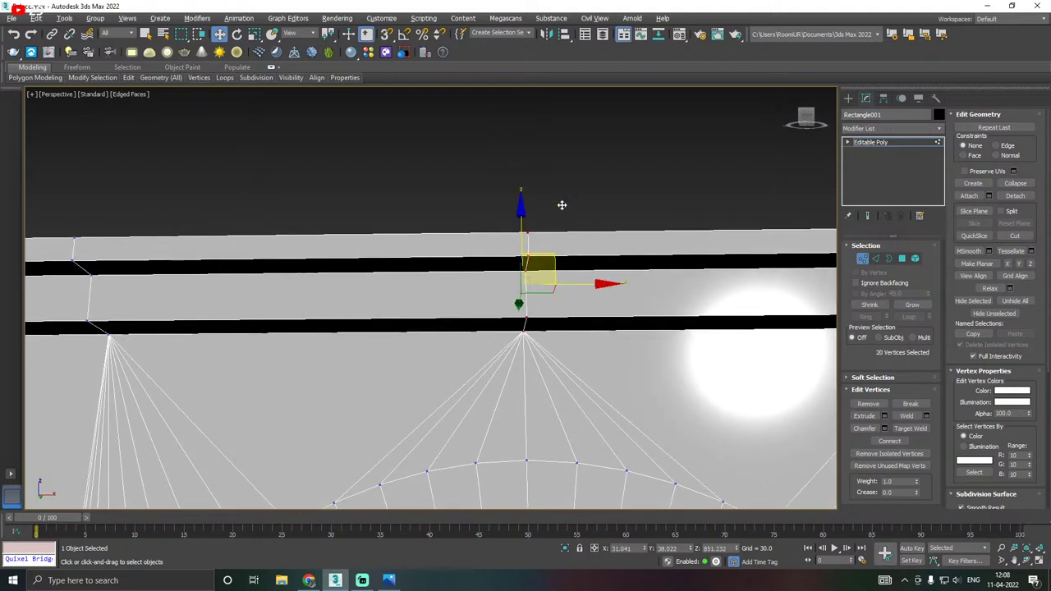
{"action": "left_click", "coordinate": [561, 204]}
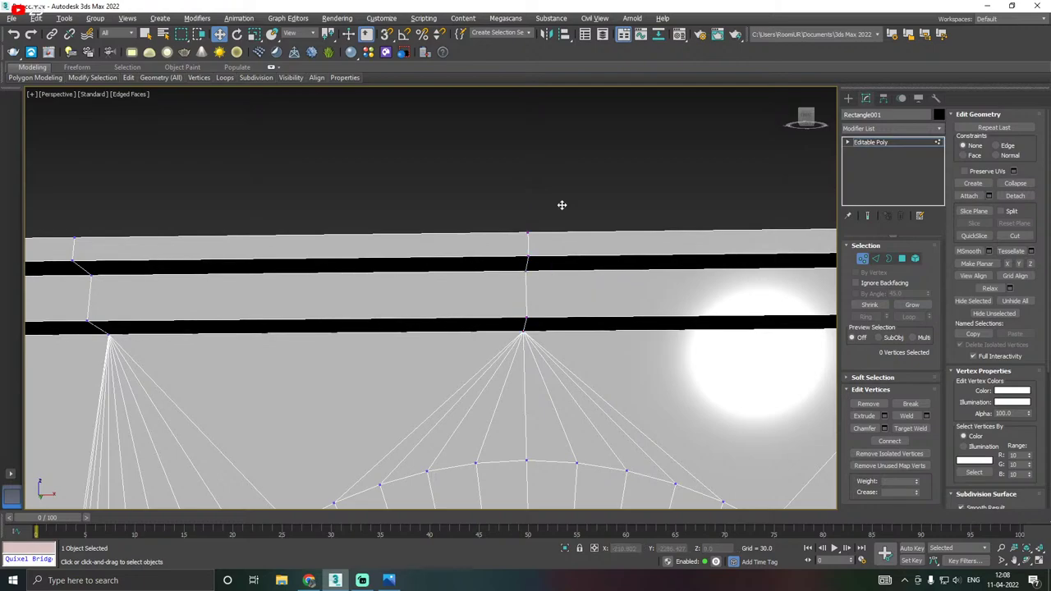
{"action": "scroll", "coordinate": [502, 233], "scroll_direction": "down", "scroll_amount": 2}
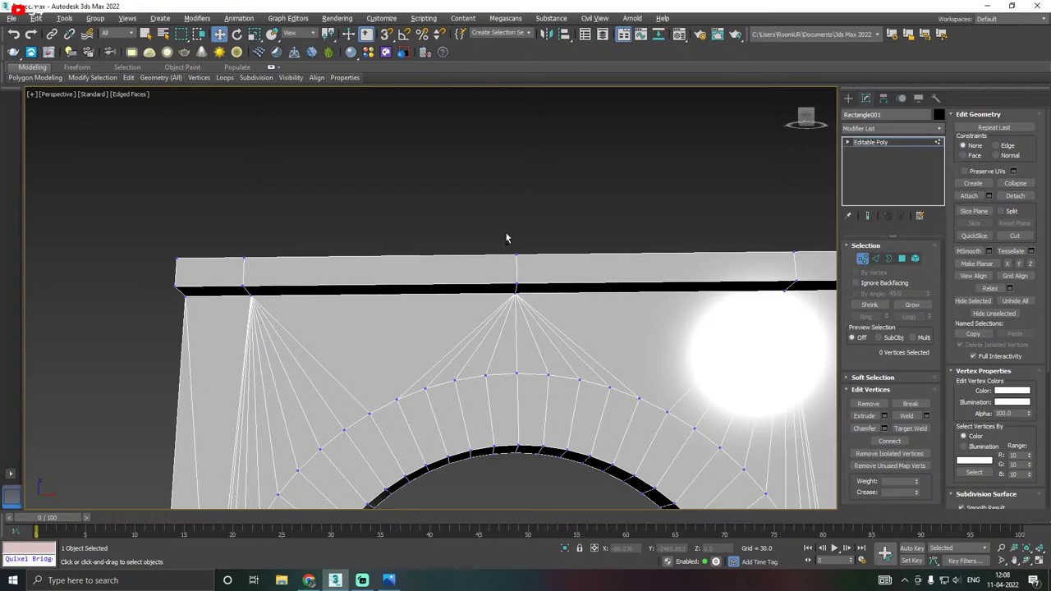
{"action": "middle_click_drag", "start_coordinate": [506, 238], "coordinate": [558, 254], "text": "alt"}
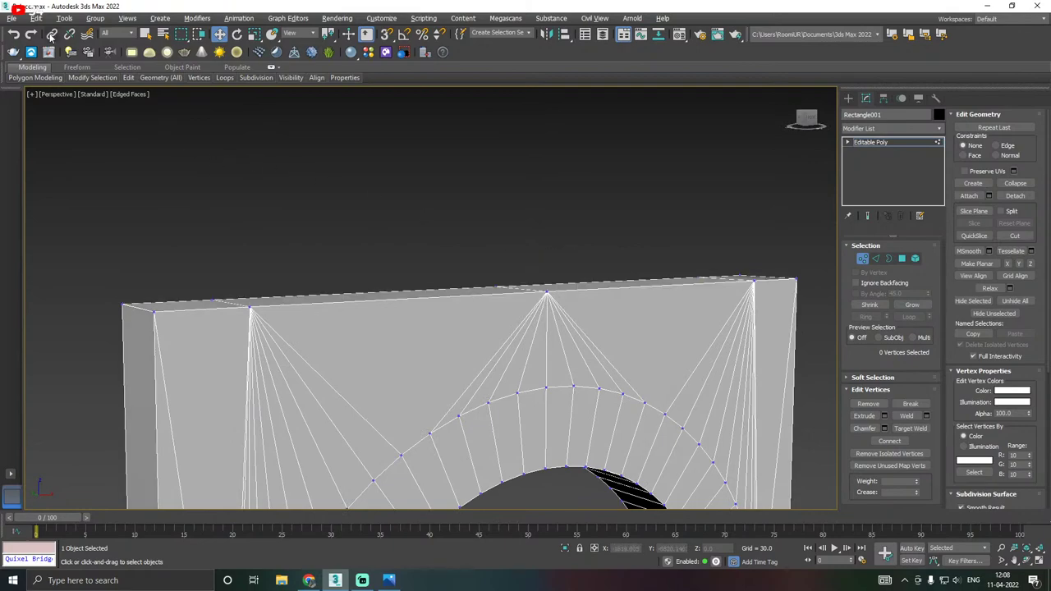
{"action": "left_click", "coordinate": [11, 19]}
{"action": "left_click", "coordinate": [28, 100]}
Check the middle vertices on both sides of the frame's flat top, and shift the rear one along X to 30.857.
{"action": "middle_click_drag", "start_coordinate": [392, 241], "coordinate": [462, 289], "text": "alt"}
{"action": "left_click", "coordinate": [563, 369]}
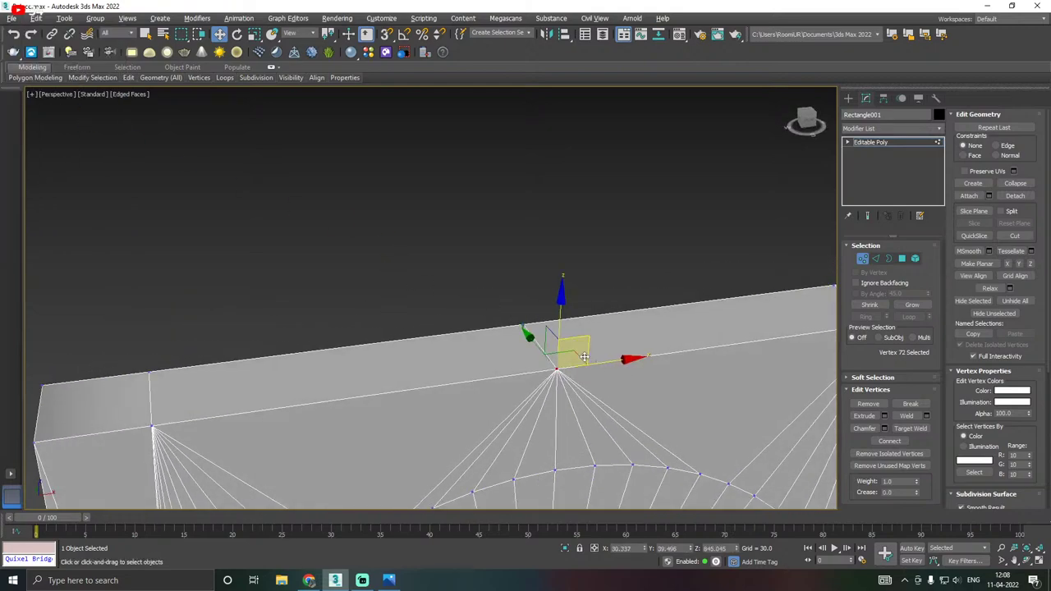
{"action": "middle_click_drag", "start_coordinate": [574, 353], "coordinate": [575, 353], "text": "alt"}
{"action": "left_click", "coordinate": [490, 325]}
{"action": "middle_click_drag", "start_coordinate": [492, 325], "coordinate": [580, 324], "text": "alt"}
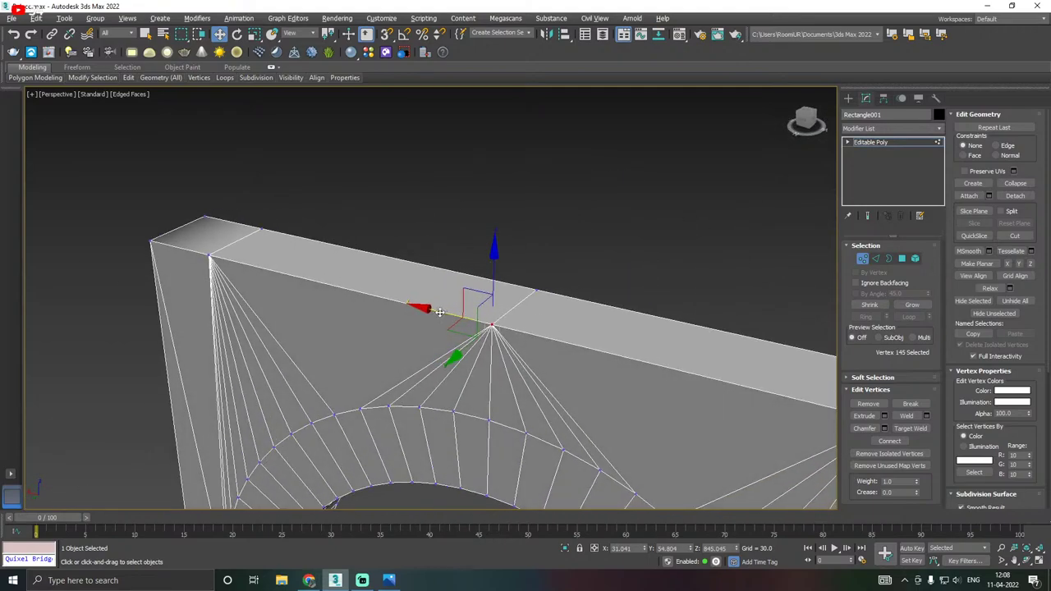
{"action": "middle_click_drag", "start_coordinate": [439, 313], "coordinate": [438, 313], "text": "alt"}
{"action": "middle_click_drag", "start_coordinate": [591, 321], "coordinate": [567, 320], "text": "alt"}
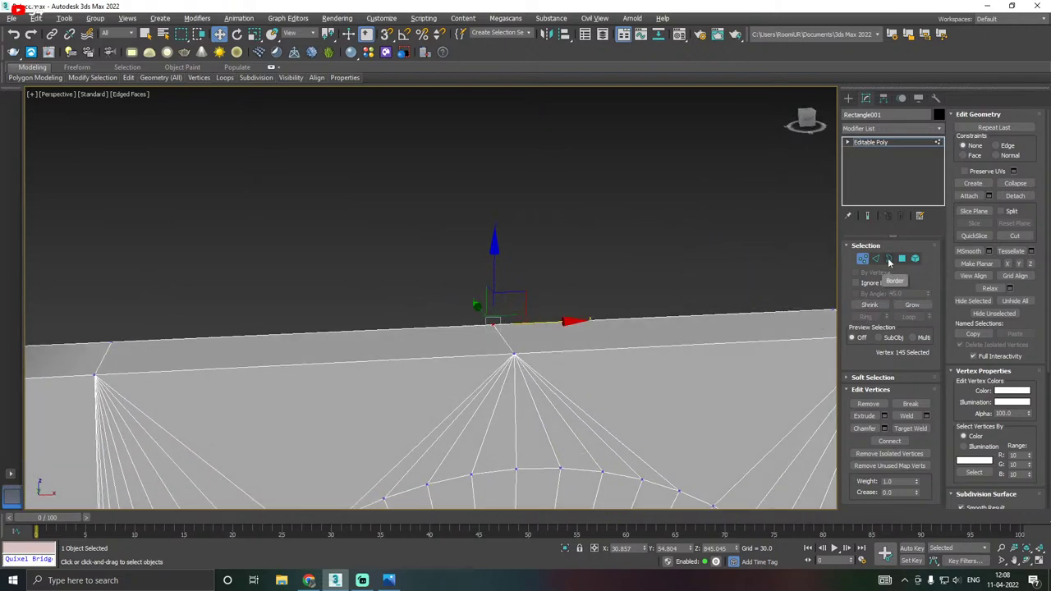
Select both middle vertices on the frame's flat top and apply a weld with a threshold of 0.14.
{"action": "left_click", "coordinate": [514, 354], "text": "ctrl"}
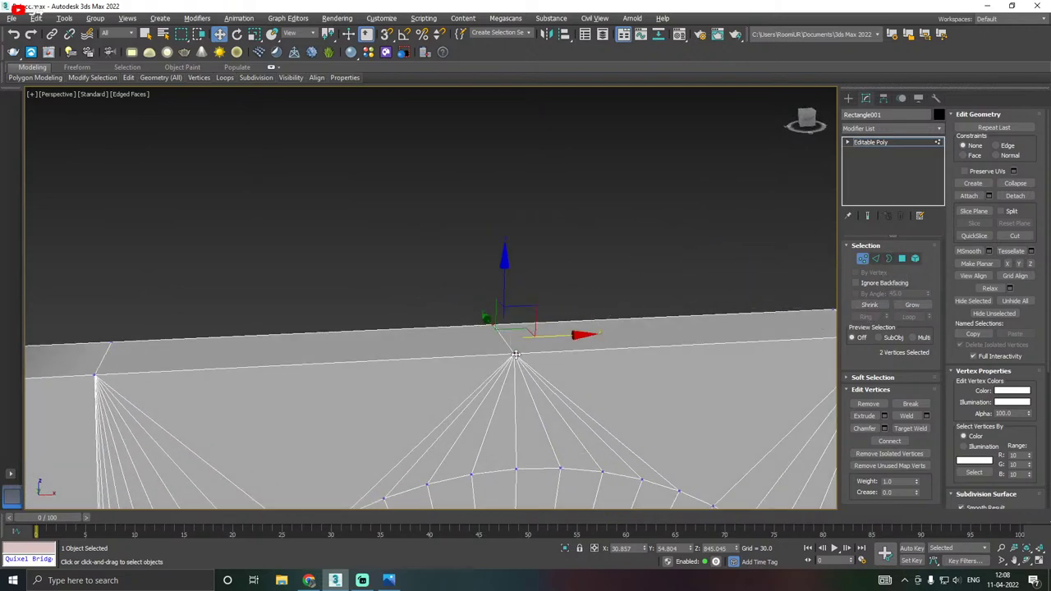
{"action": "left_click", "coordinate": [926, 415]}
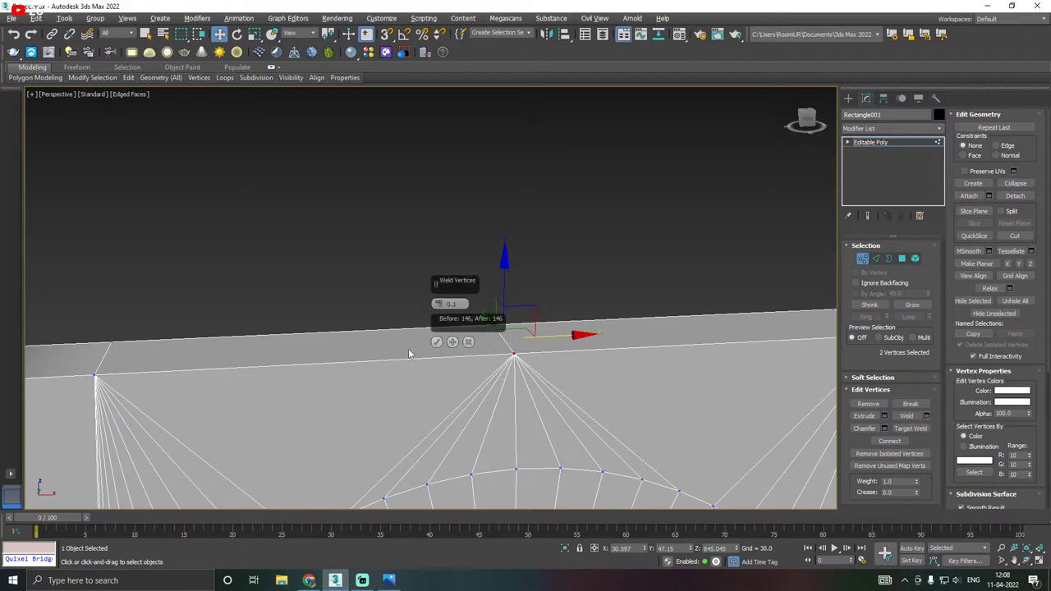
{"action": "left_click_drag", "start_coordinate": [431, 306], "coordinate": [437, 305]}
{"action": "left_click", "coordinate": [436, 342]}
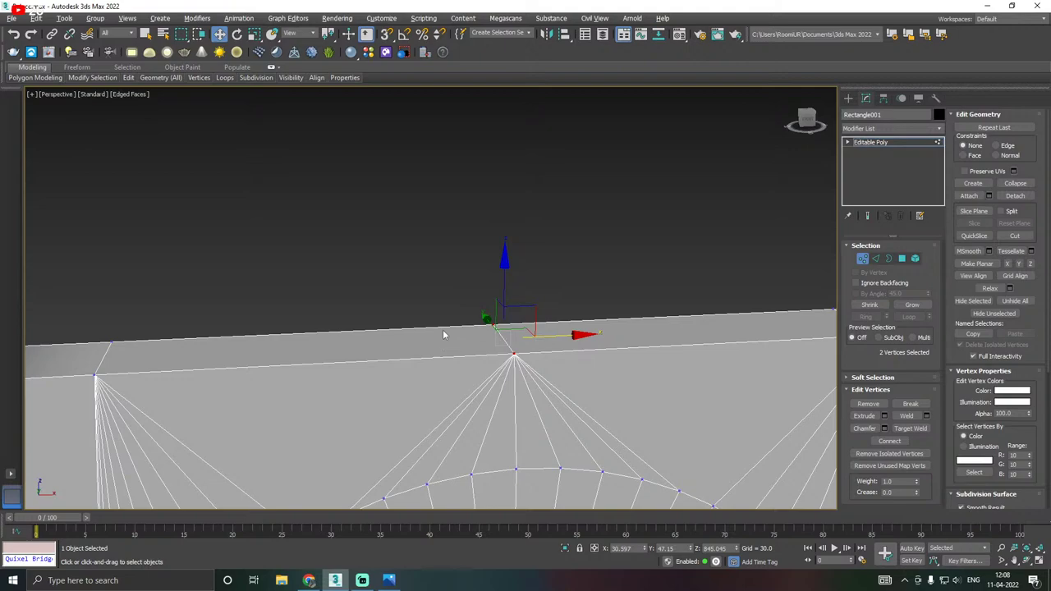
Select the four polygons on the frame's flat top and extrude them upward by 6.199.
{"action": "scroll", "coordinate": [500, 292], "scroll_direction": "down", "scroll_amount": 5}
{"action": "middle_click_drag", "start_coordinate": [501, 293], "coordinate": [520, 297], "text": "alt"}
{"action": "scroll", "coordinate": [386, 350], "scroll_direction": "up", "scroll_amount": 2}
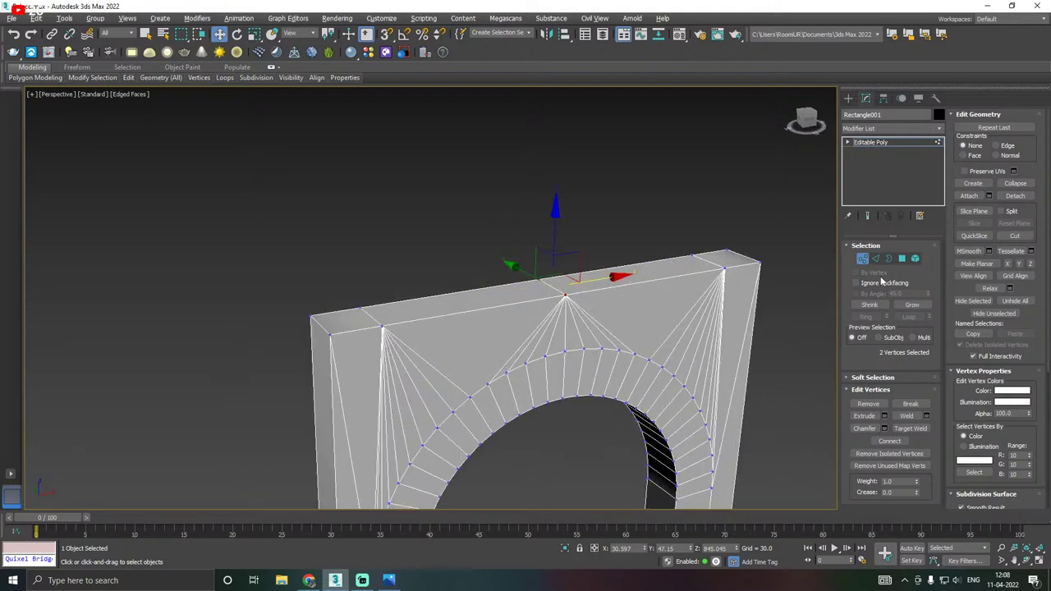
{"action": "left_click", "coordinate": [902, 258]}
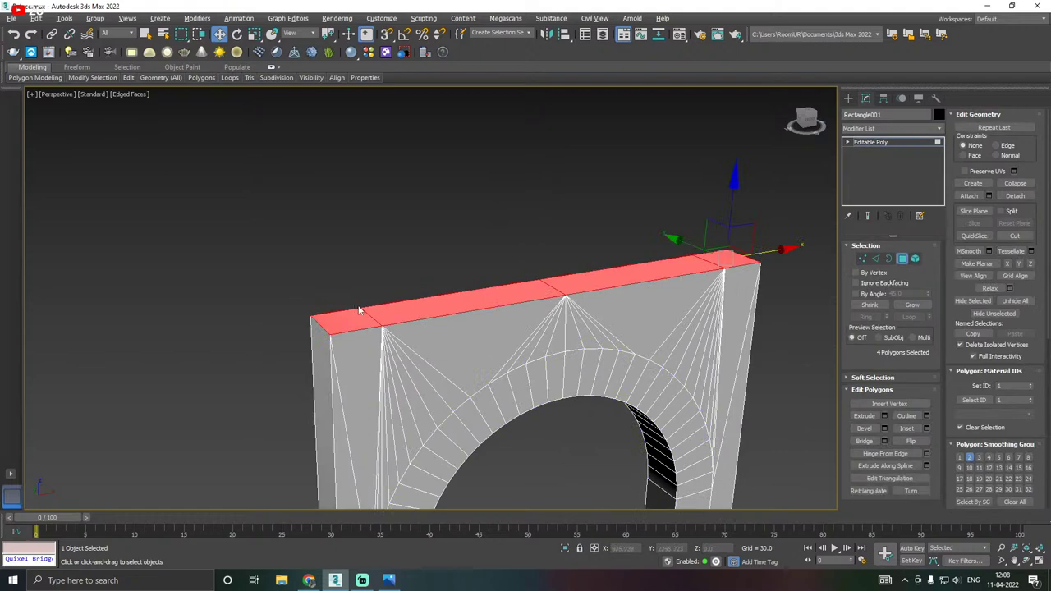
{"action": "left_click", "coordinate": [885, 415]}
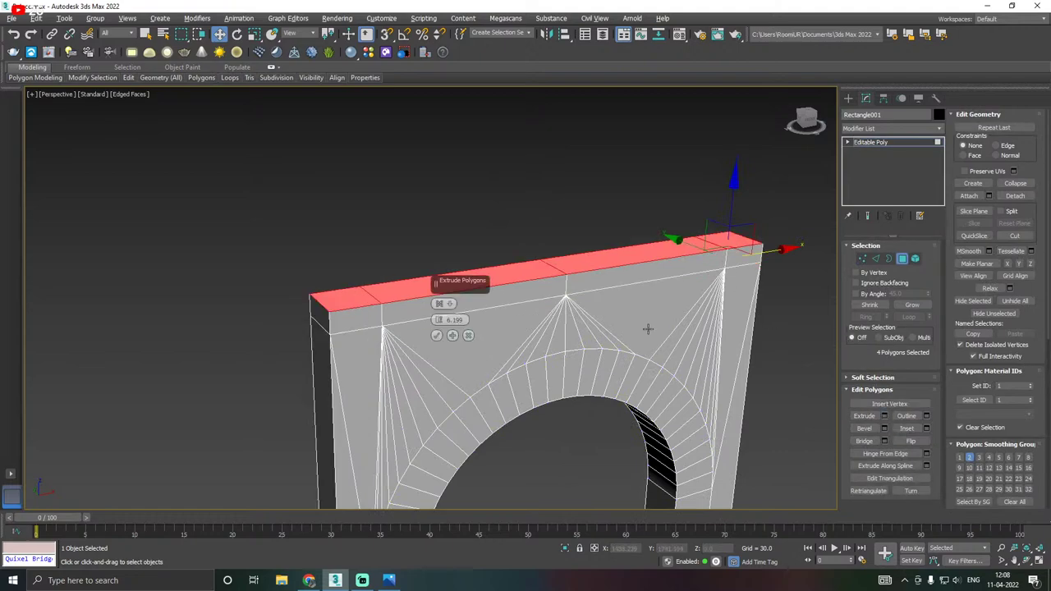
{"action": "left_click", "coordinate": [436, 335]}
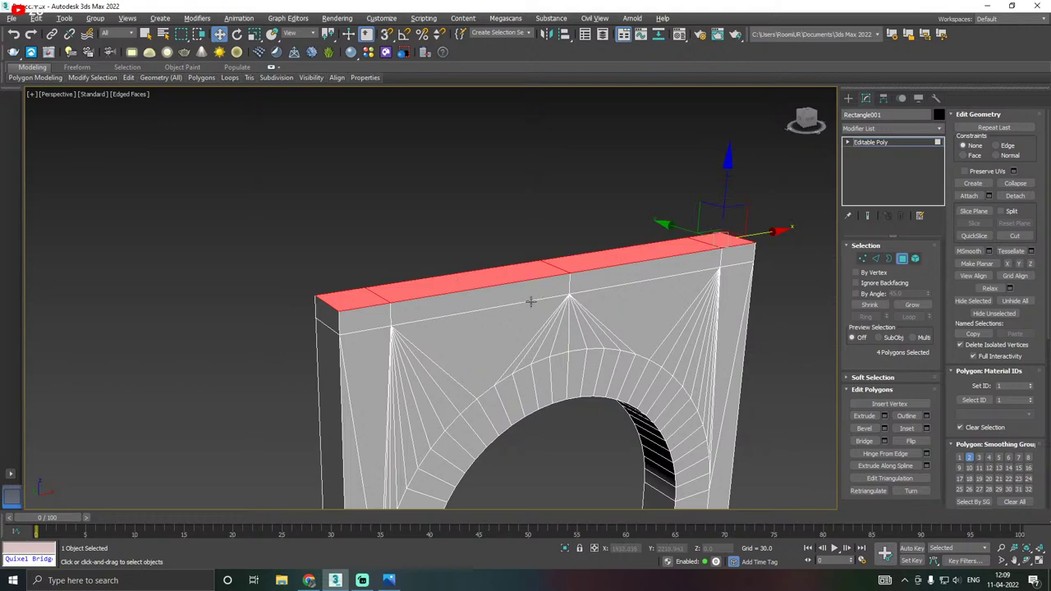
Weld the upper middle vertices of the raised top strip with a threshold of 0.14, and select the front one to check it.
{"action": "left_click", "coordinate": [862, 259]}
{"action": "scroll", "coordinate": [578, 266], "scroll_direction": "up", "scroll_amount": 5}
{"action": "left_click", "coordinate": [569, 285]}
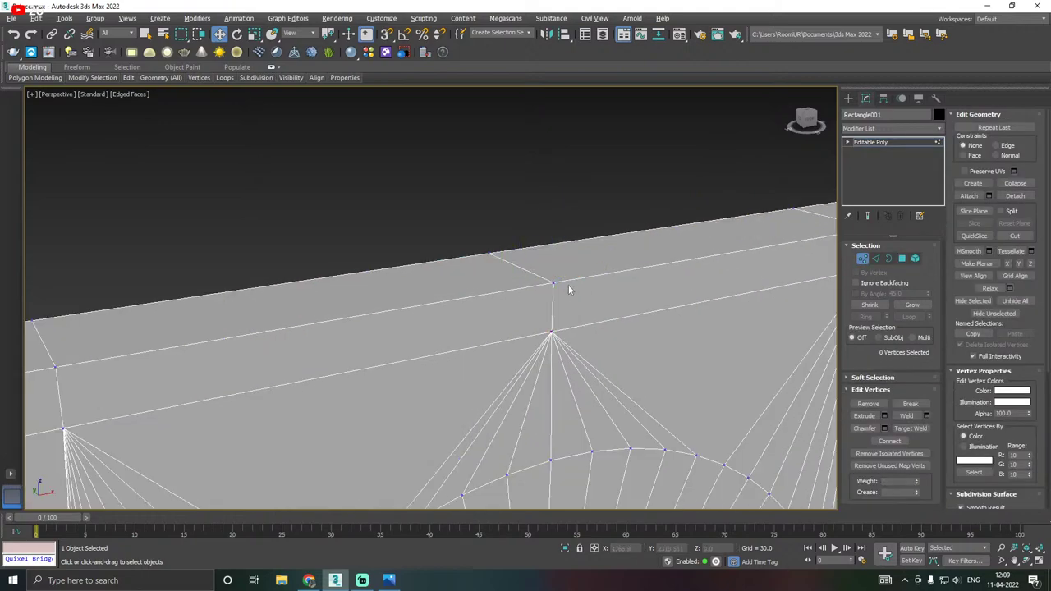
{"action": "left_click", "coordinate": [554, 283]}
{"action": "middle_click_drag", "start_coordinate": [614, 278], "coordinate": [570, 282], "text": "alt"}
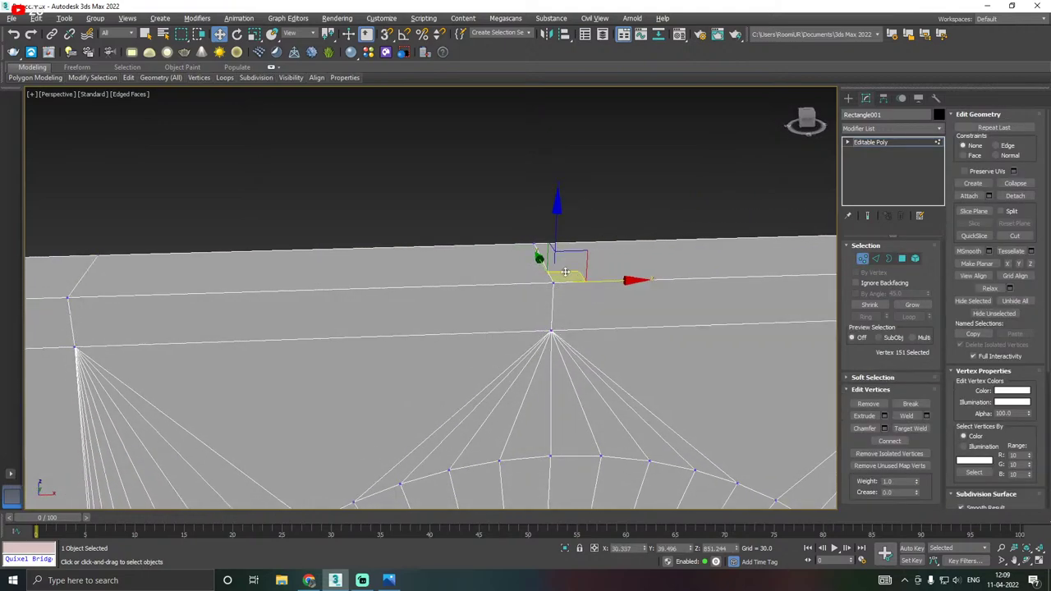
{"action": "left_click_drag", "start_coordinate": [495, 224], "coordinate": [583, 302]}
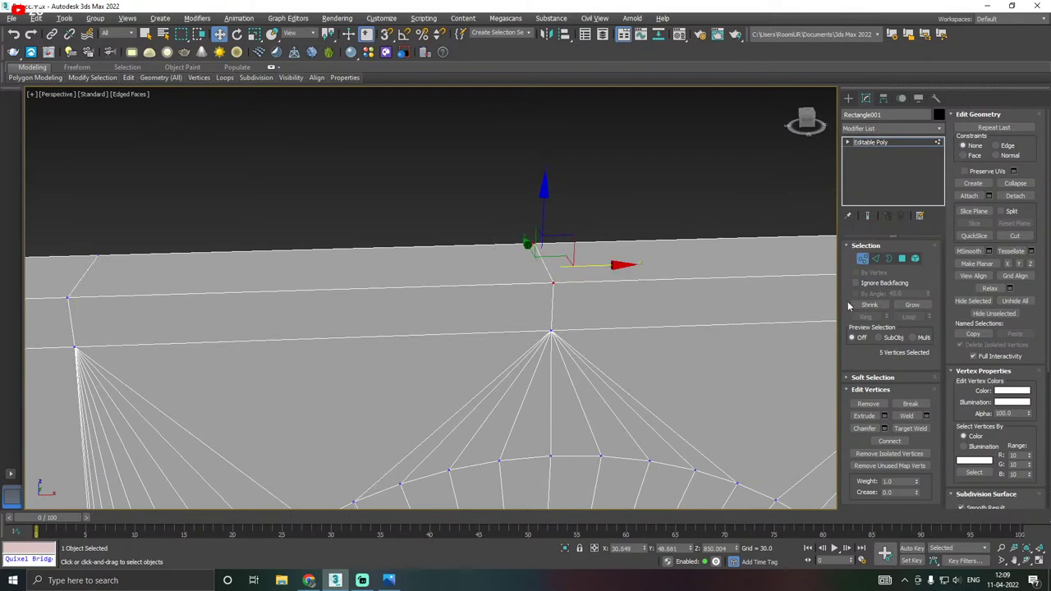
{"action": "left_click", "coordinate": [926, 415]}
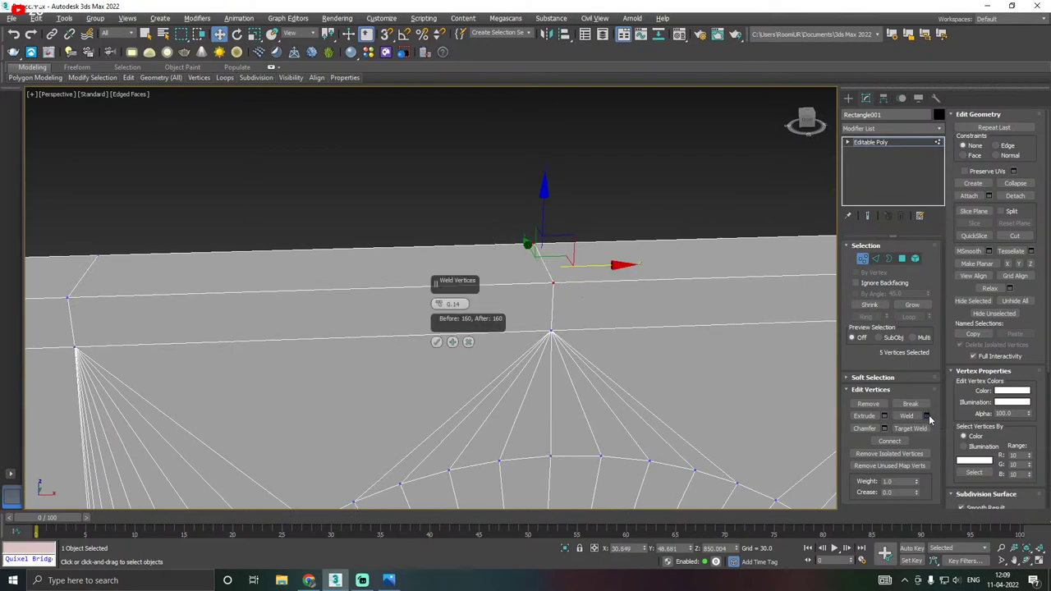
{"action": "left_click", "coordinate": [435, 343]}
{"action": "left_click", "coordinate": [553, 283]}
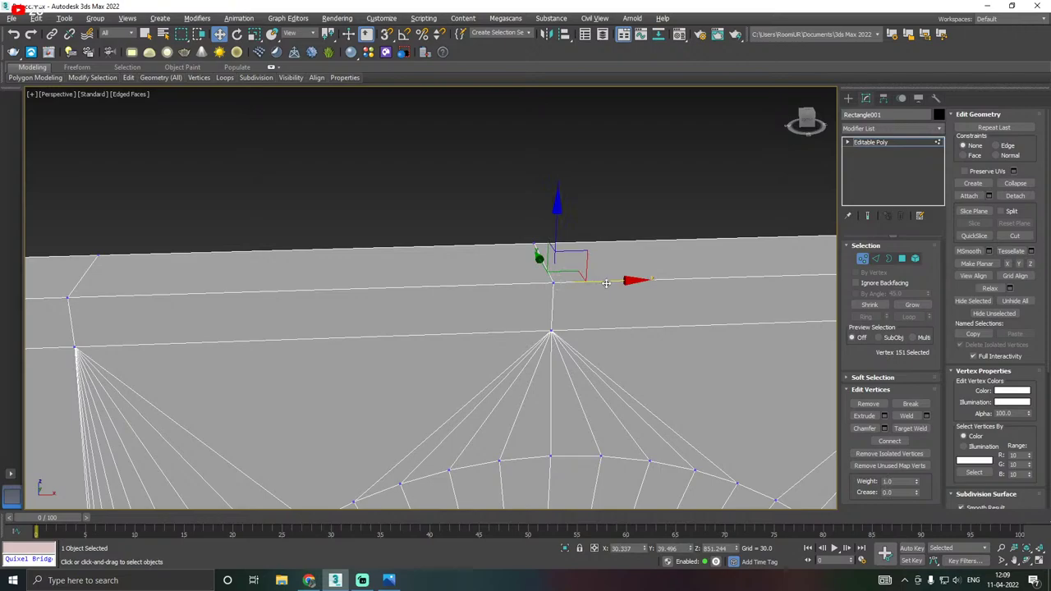
{"action": "left_click_drag", "start_coordinate": [606, 283], "coordinate": [652, 281]}
{"action": "middle_click_drag", "start_coordinate": [627, 291], "coordinate": [595, 298], "text": "alt"}
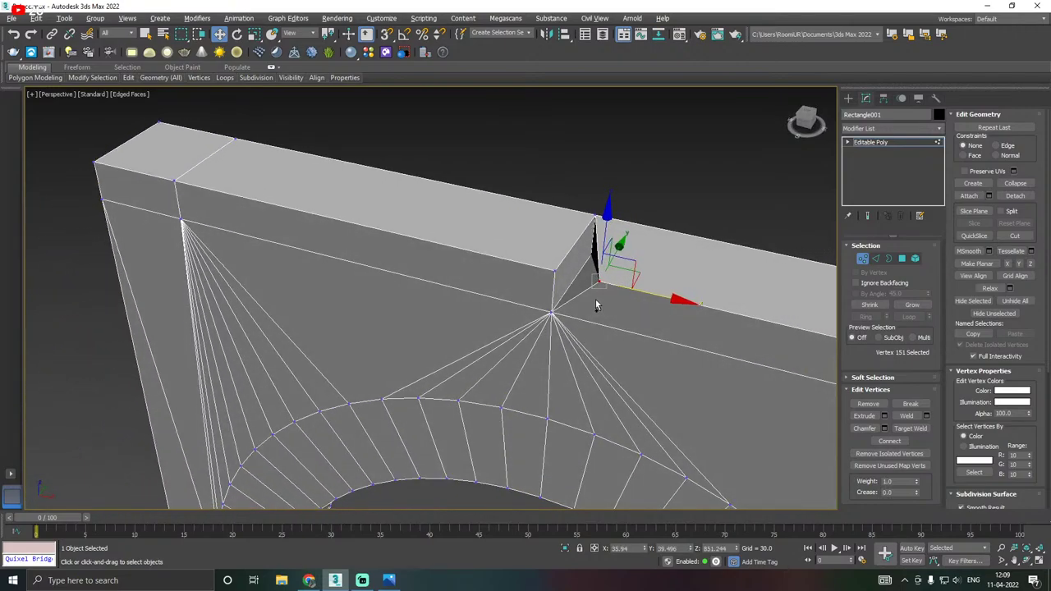
{"action": "left_click", "coordinate": [552, 272], "text": "ctrl"}
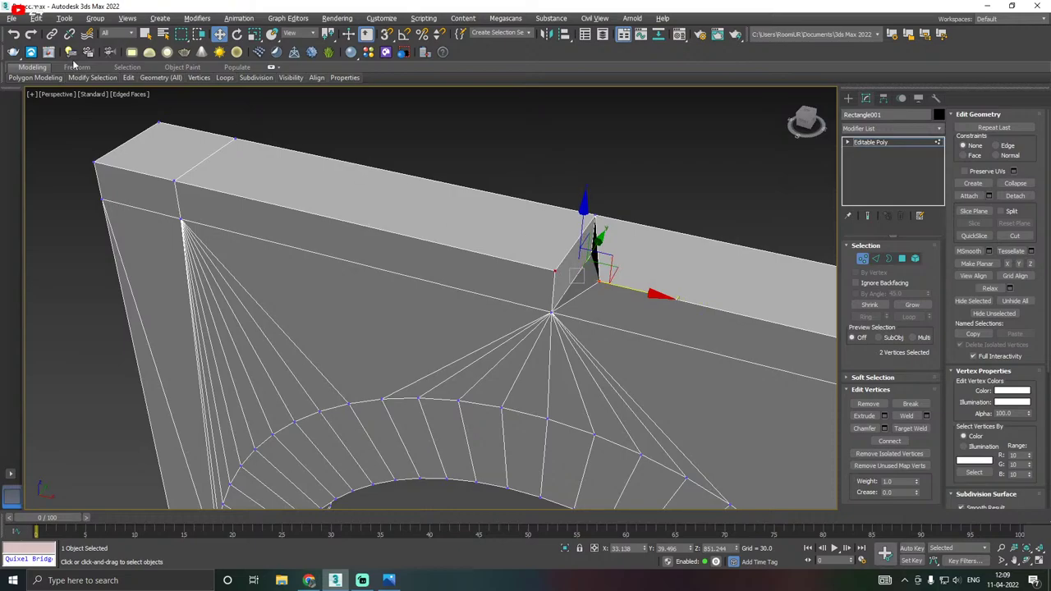
{"action": "left_click", "coordinate": [14, 34]}
{"action": "left_click", "coordinate": [14, 35]}
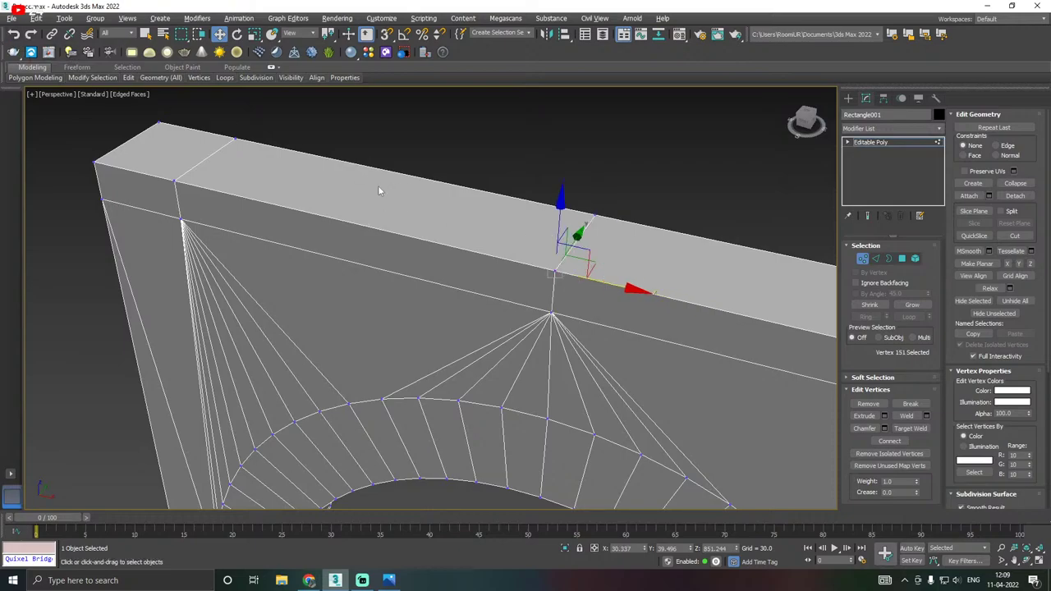
Add a Symmetry modifier to the whole window frame and set it to mirror about the X axis only.
{"action": "scroll", "coordinate": [379, 188], "scroll_direction": "down", "scroll_amount": 4}
{"action": "middle_click_drag", "start_coordinate": [463, 176], "coordinate": [500, 182], "text": "alt"}
{"action": "left_click", "coordinate": [914, 142]}
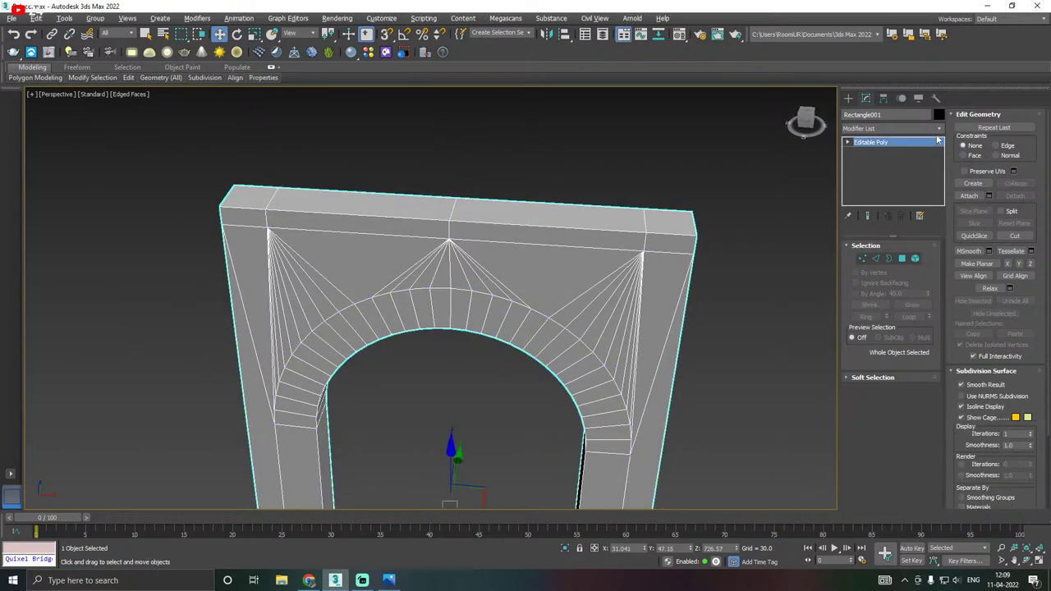
{"action": "left_click", "coordinate": [938, 128]}
{"action": "scroll", "coordinate": [887, 328], "scroll_direction": "down", "scroll_amount": 10}
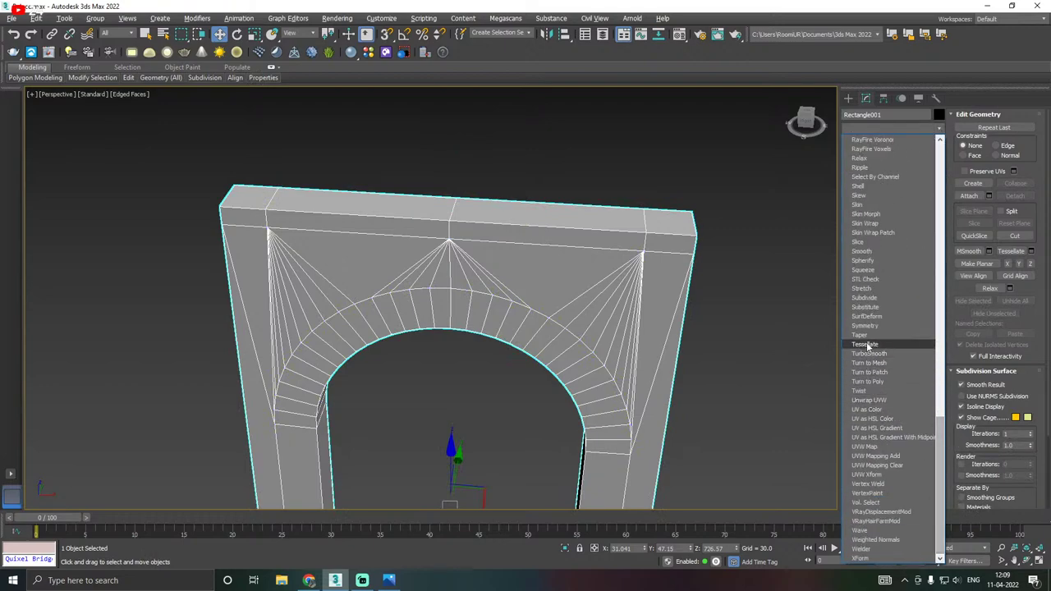
{"action": "left_click", "coordinate": [865, 325]}
{"action": "scroll", "coordinate": [529, 254], "scroll_direction": "down", "scroll_amount": 2}
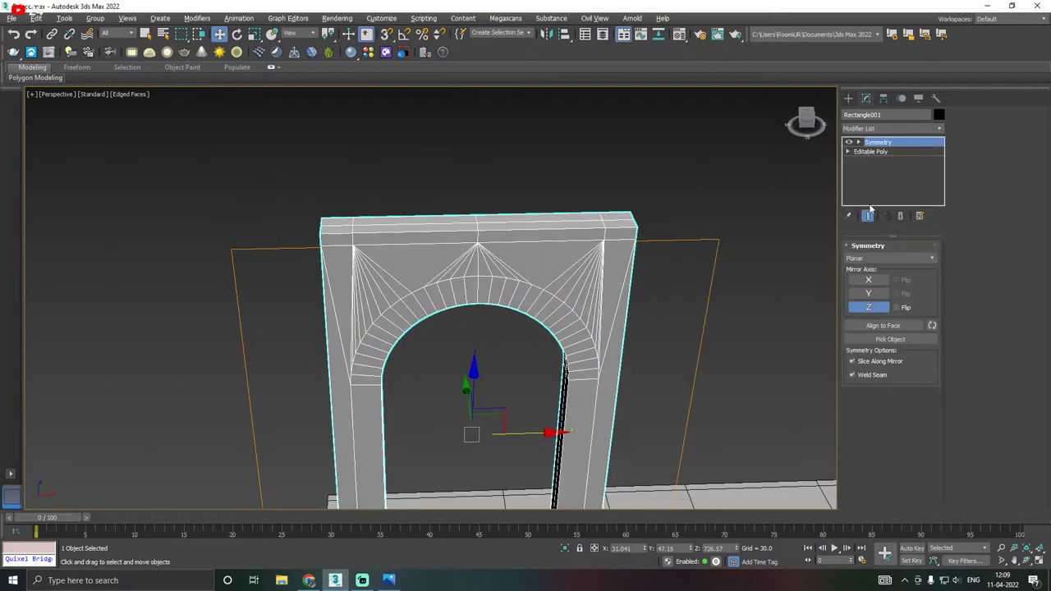
{"action": "left_click", "coordinate": [867, 294]}
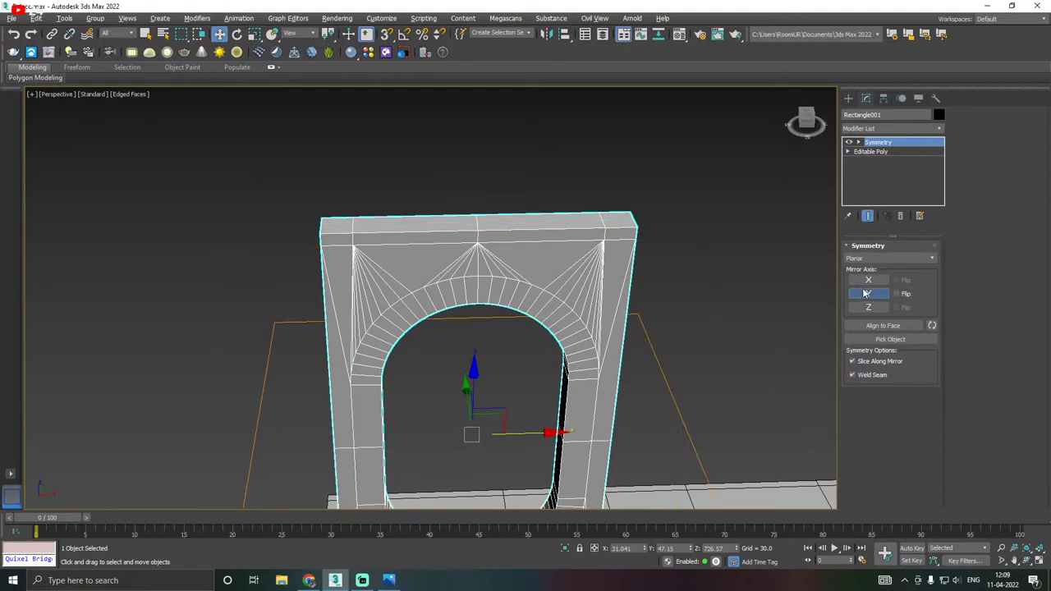
{"action": "left_click", "coordinate": [868, 281]}
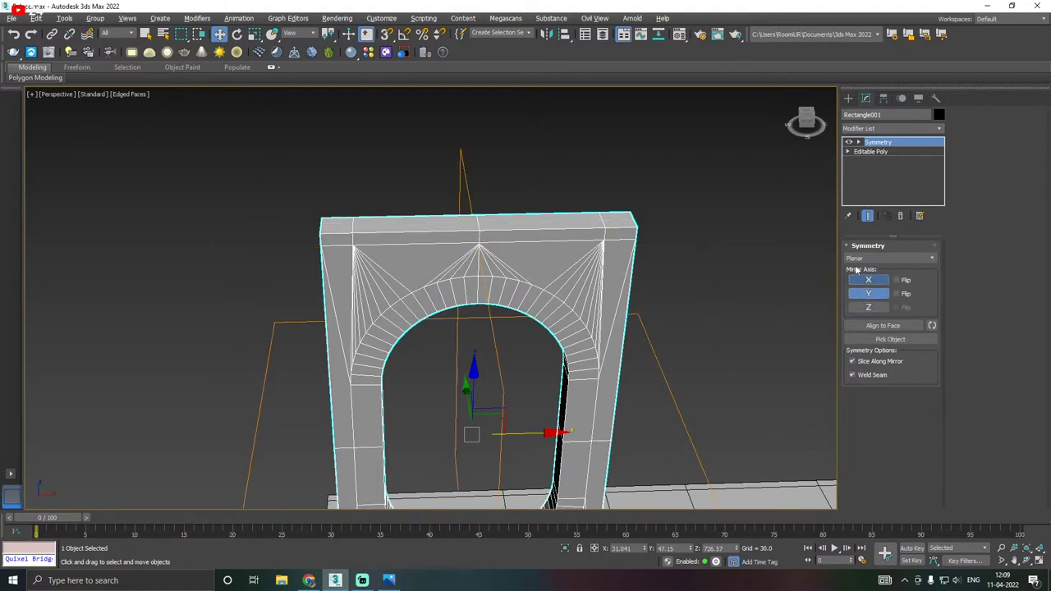
{"action": "middle_click_drag", "start_coordinate": [439, 175], "coordinate": [512, 320], "text": "alt"}
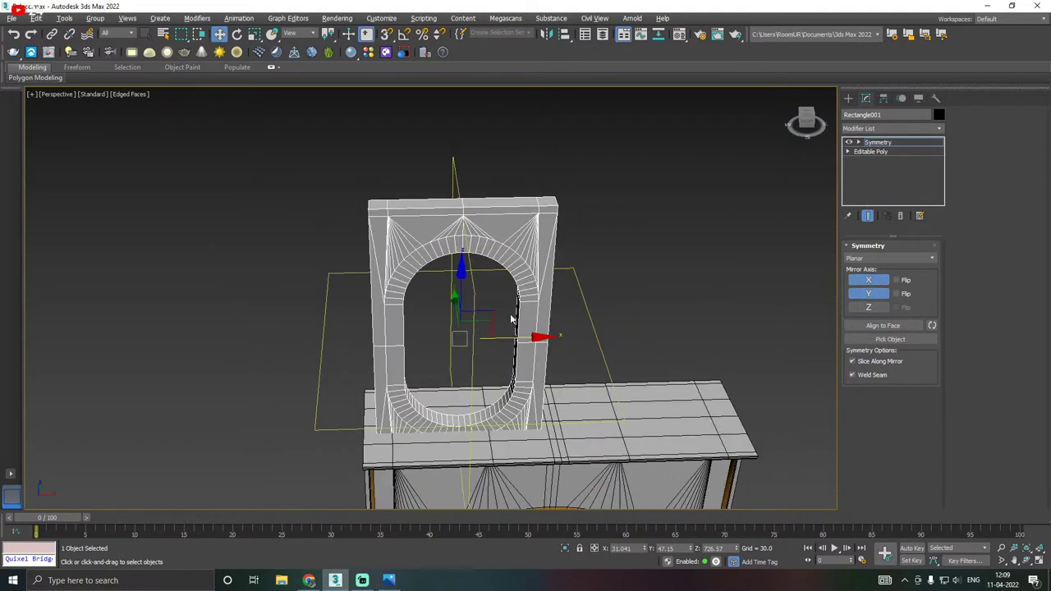
{"action": "left_click", "coordinate": [868, 293]}
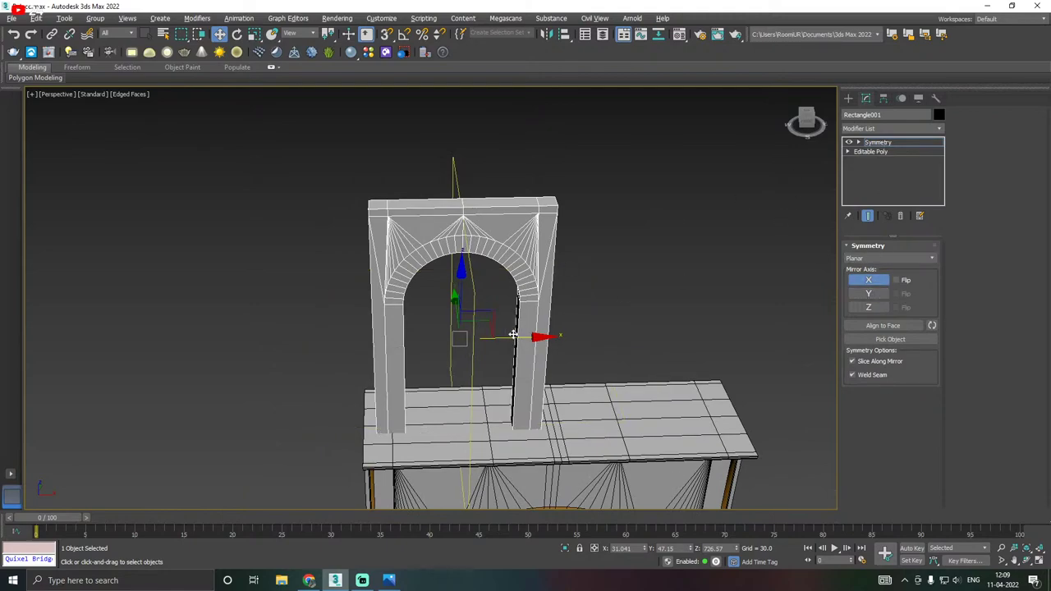
Shift the symmetry plane along X to 43.757 and collapse the Symmetry modifier into the editable poly.
{"action": "left_click_drag", "start_coordinate": [512, 334], "coordinate": [528, 337]}
{"action": "middle_click_drag", "start_coordinate": [484, 294], "coordinate": [505, 289], "text": "alt"}
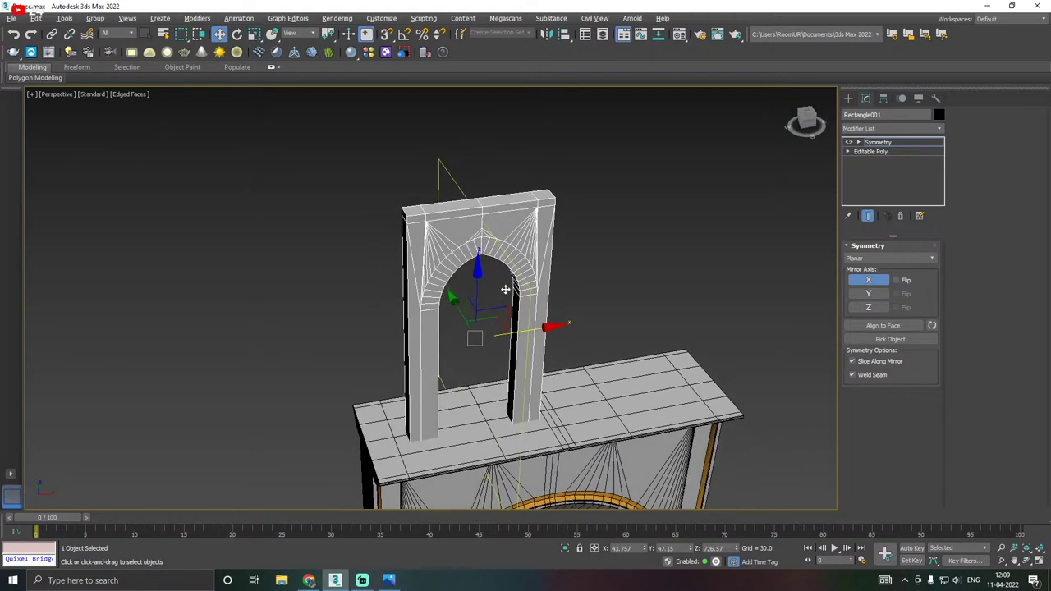
{"action": "middle_click_drag", "start_coordinate": [480, 244], "coordinate": [459, 259], "text": "alt"}
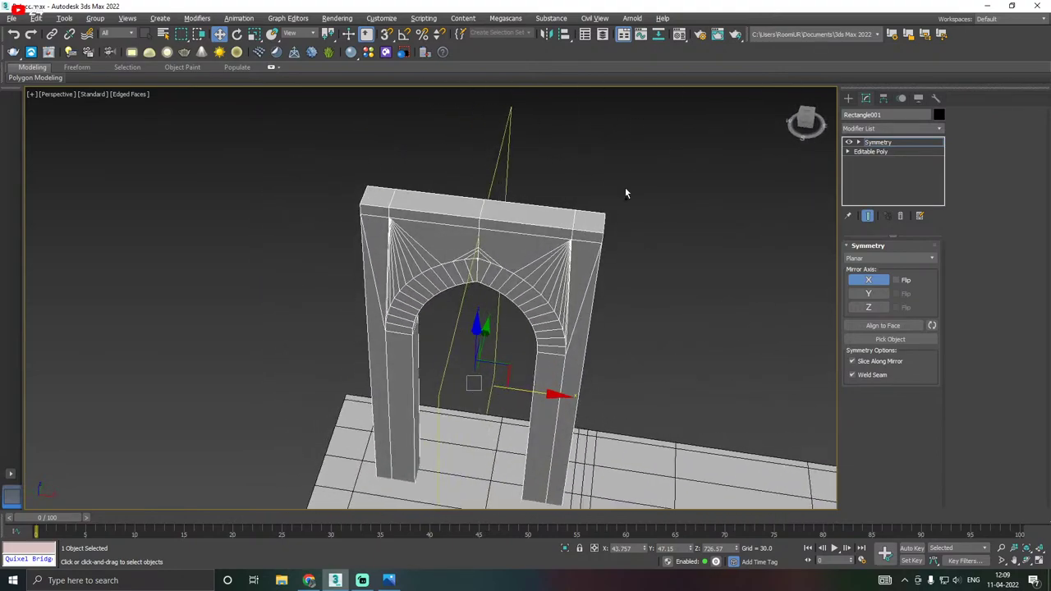
{"action": "left_click", "coordinate": [877, 142]}
{"action": "right_click", "coordinate": [878, 142]}
{"action": "left_click", "coordinate": [899, 252]}
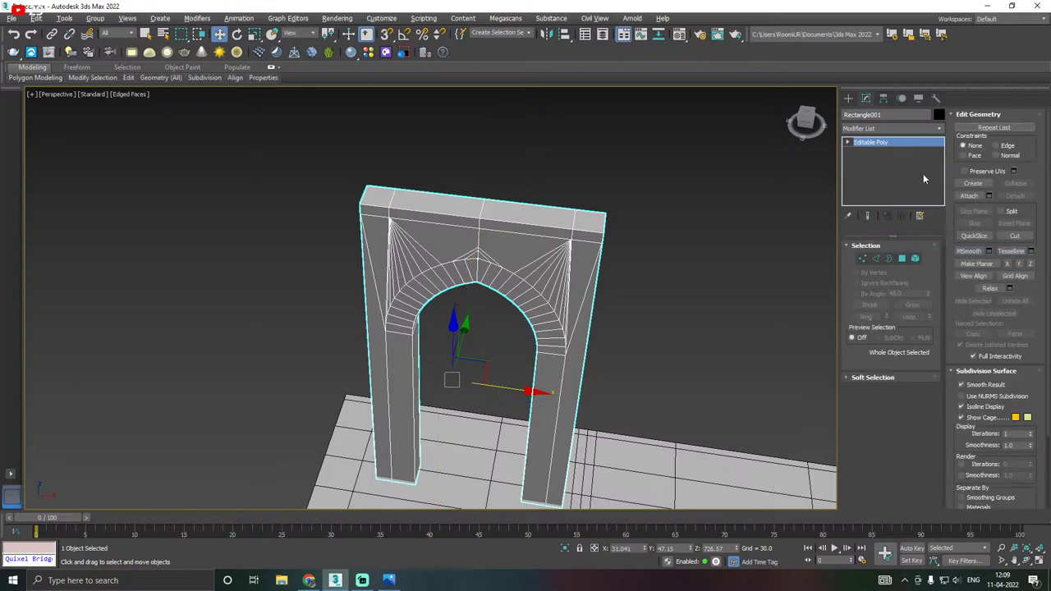
Extrude the four polygons on the frame's flat top upward by 5.193.
{"action": "middle_click_drag", "start_coordinate": [590, 215], "coordinate": [840, 241], "text": "alt"}
{"action": "left_click", "coordinate": [901, 260]}
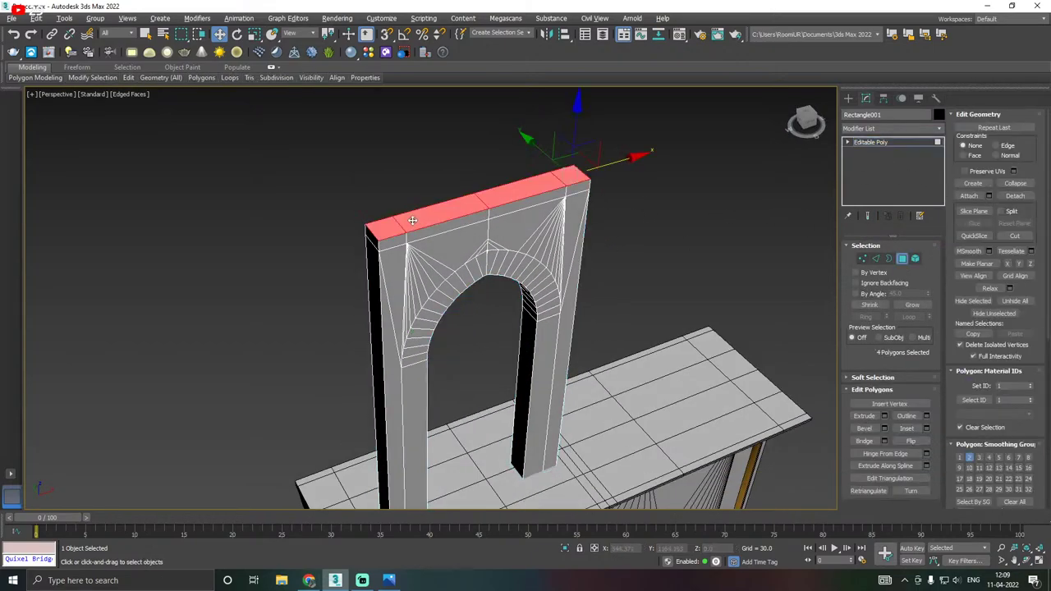
{"action": "scroll", "coordinate": [453, 220], "scroll_direction": "up", "scroll_amount": 5}
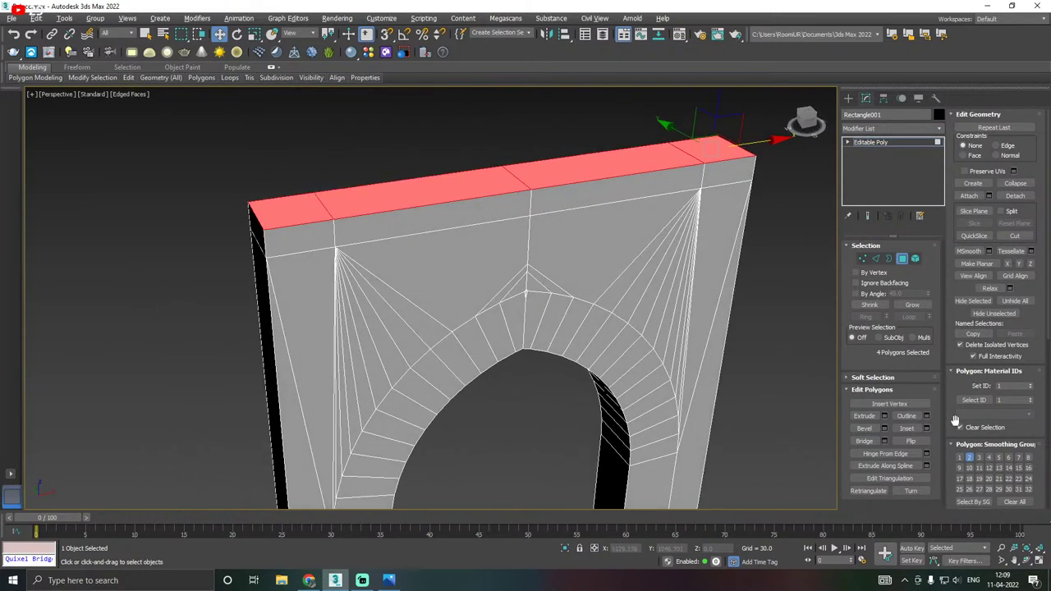
{"action": "left_click", "coordinate": [884, 416]}
{"action": "middle_click_drag", "start_coordinate": [427, 370], "coordinate": [375, 332], "text": "alt"}
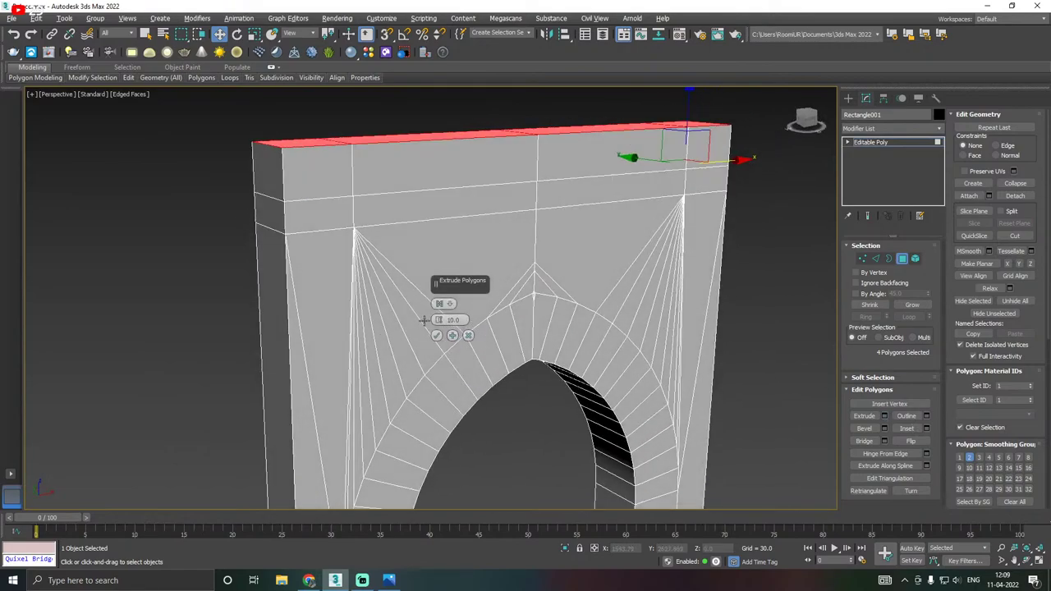
{"action": "left_click_drag", "start_coordinate": [423, 320], "coordinate": [441, 346]}
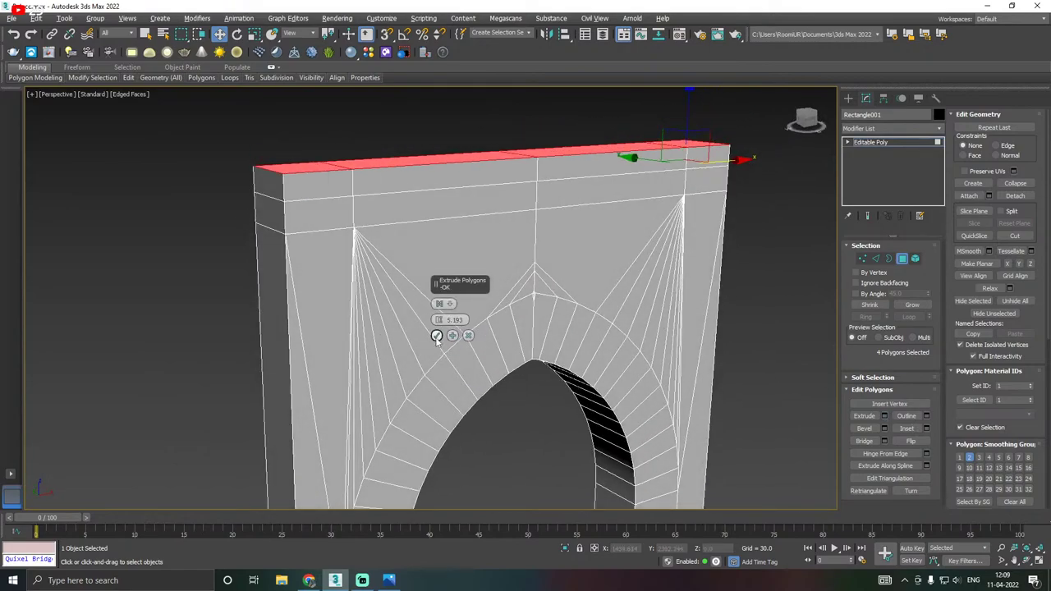
{"action": "left_click", "coordinate": [436, 336]}
Select the front upper edges of the raised top strip and examine where the selection ends at the right-hand seam.
{"action": "middle_click_drag", "start_coordinate": [386, 304], "coordinate": [544, 258], "text": "alt"}
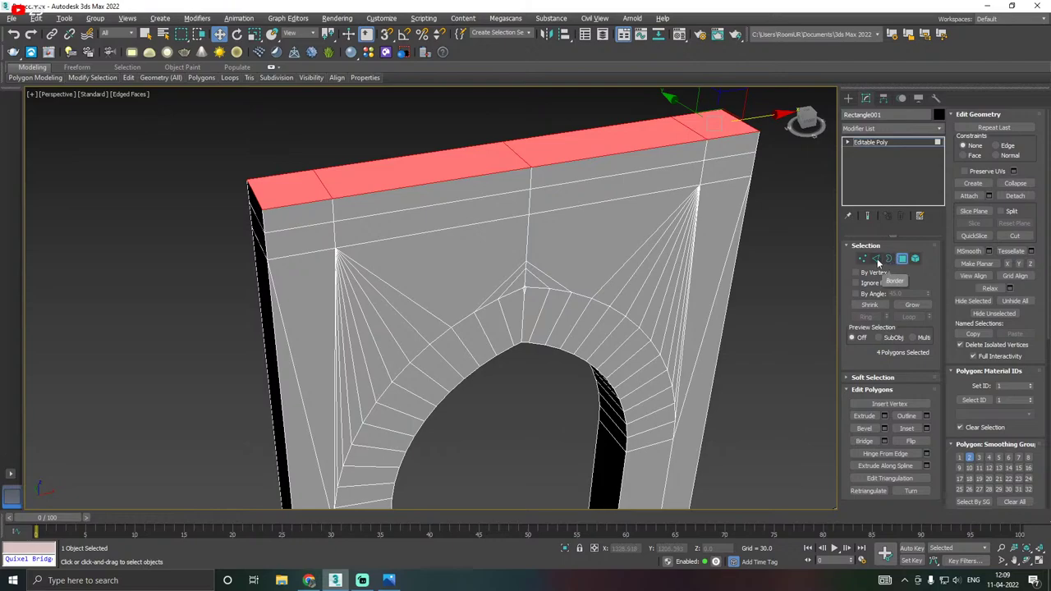
{"action": "left_click", "coordinate": [875, 259]}
{"action": "double_click", "coordinate": [465, 180]}
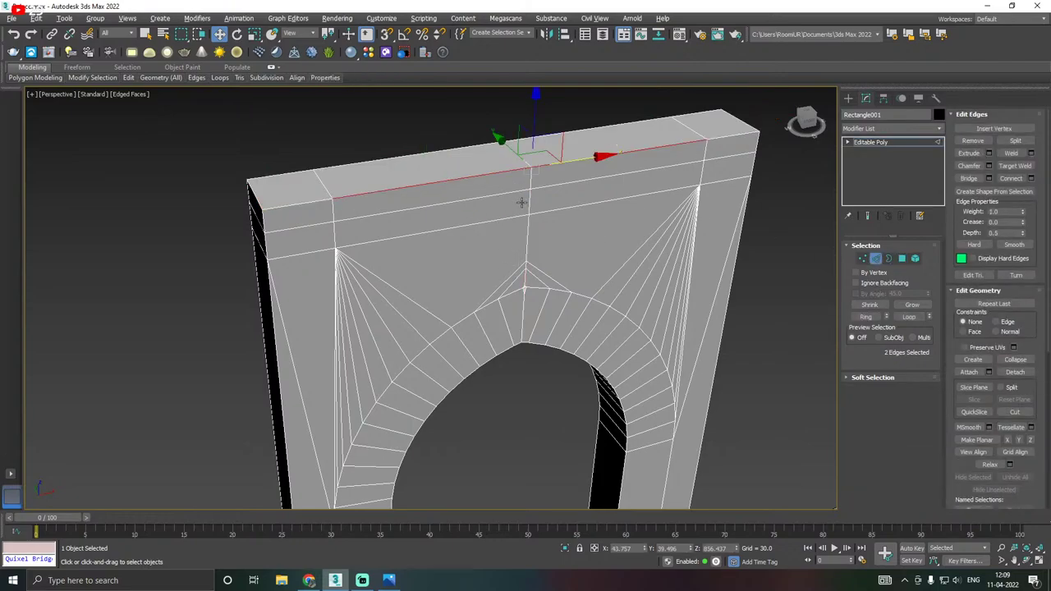
{"action": "middle_click_drag", "start_coordinate": [545, 199], "coordinate": [504, 264], "text": "alt"}
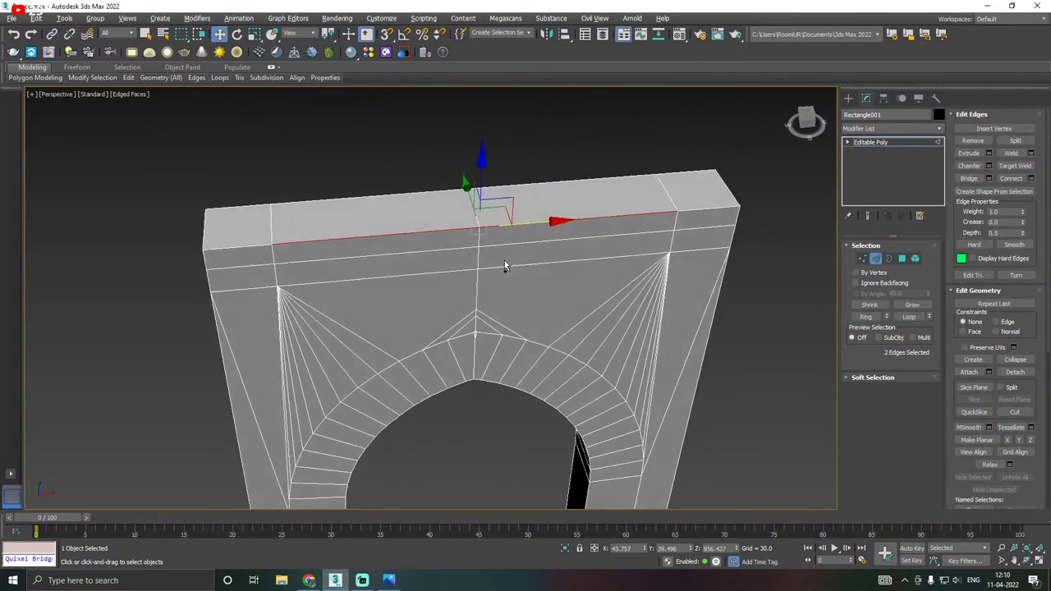
{"action": "scroll", "coordinate": [534, 255], "scroll_direction": "up", "scroll_amount": 4}
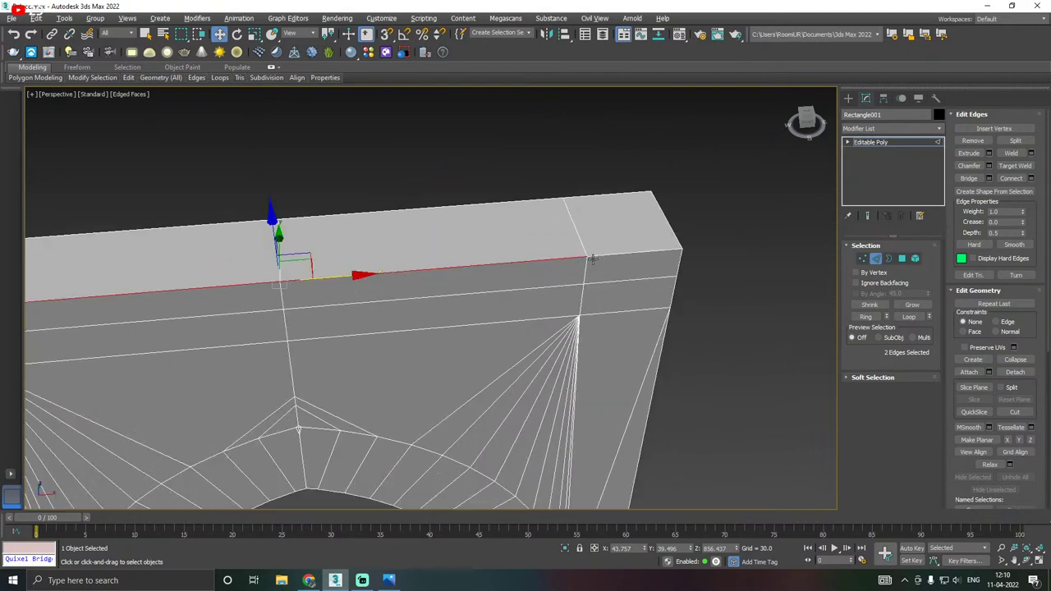
{"action": "middle_click_drag", "start_coordinate": [588, 259], "coordinate": [564, 261], "text": "alt"}
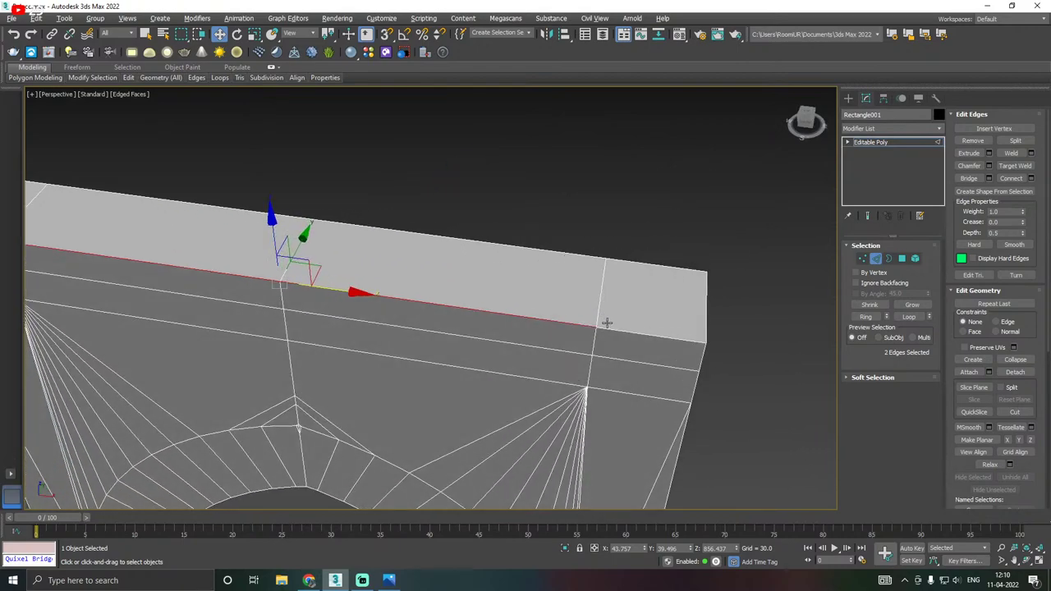
{"action": "middle_click_drag", "start_coordinate": [605, 336], "coordinate": [580, 271]}
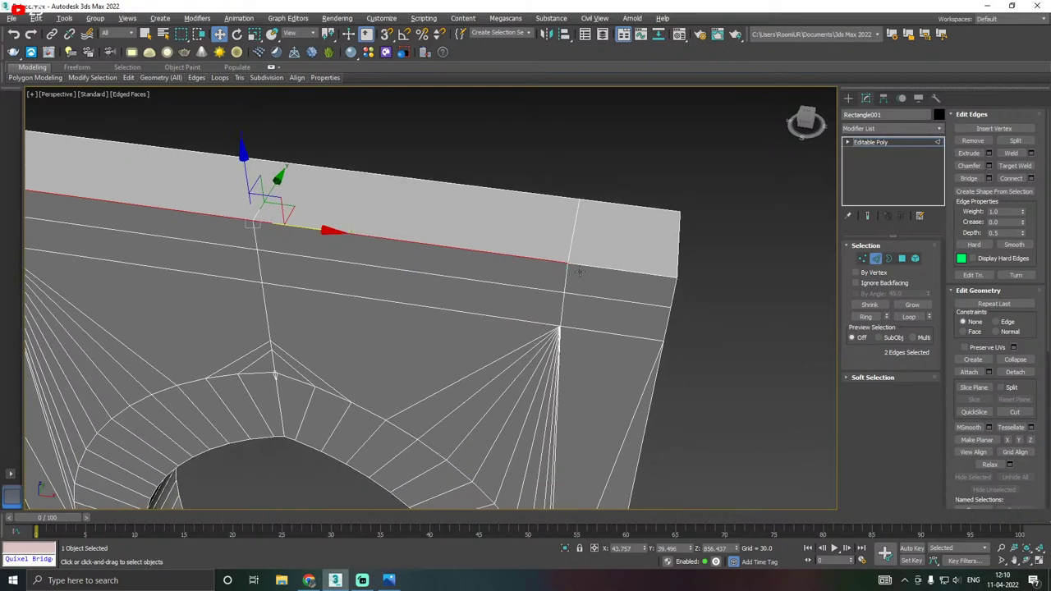
Separate the coincident front vertices at the strip's right-hand seam, moving one along X to 92.296 and the other to 83.19.
{"action": "left_click", "coordinate": [862, 259]}
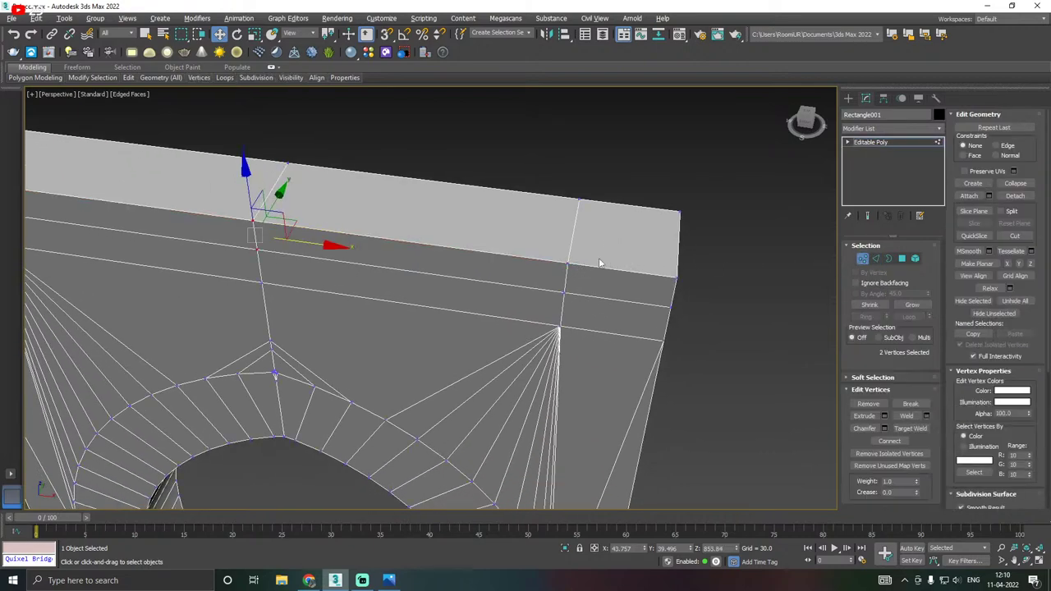
{"action": "left_click", "coordinate": [565, 264]}
{"action": "scroll", "coordinate": [587, 264], "scroll_direction": "up", "scroll_amount": 2}
{"action": "left_click_drag", "start_coordinate": [612, 271], "coordinate": [656, 271]}
{"action": "middle_click_drag", "start_coordinate": [574, 260], "coordinate": [565, 255], "text": "alt"}
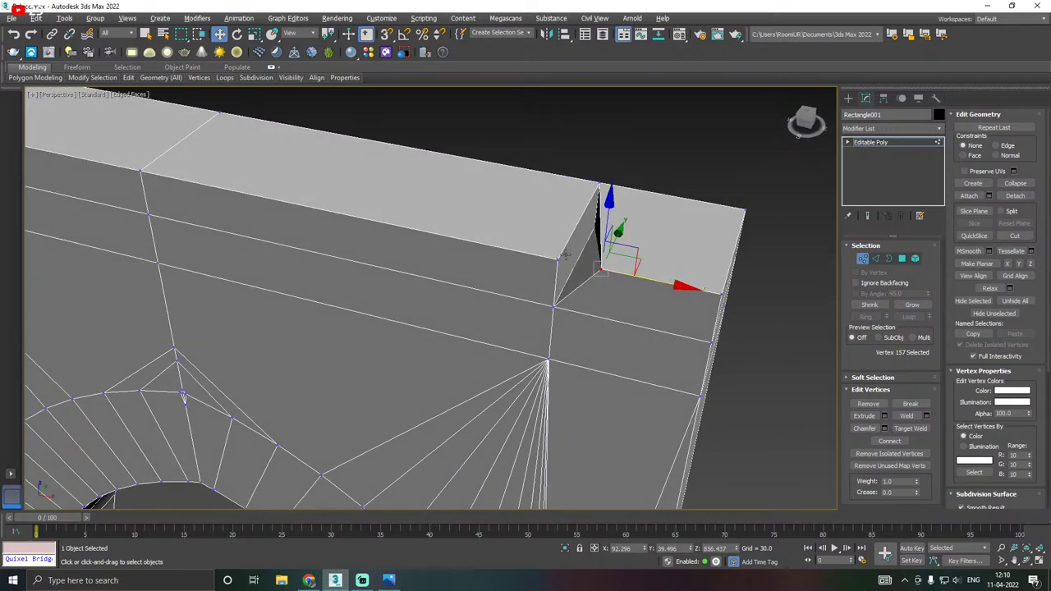
{"action": "left_click", "coordinate": [560, 260]}
{"action": "left_click_drag", "start_coordinate": [609, 270], "coordinate": [553, 256]}
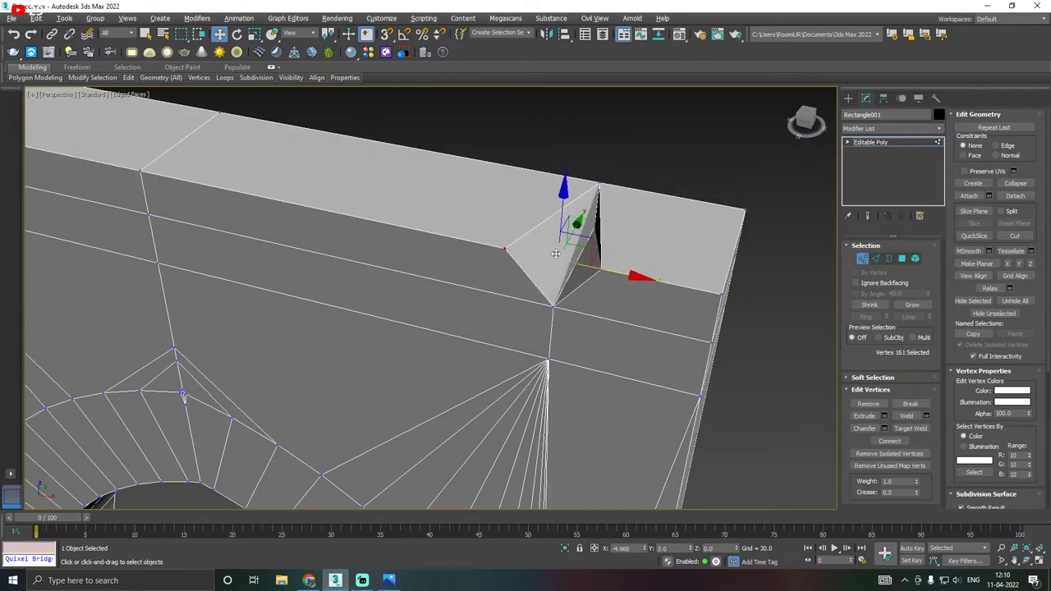
Delete the hidden internal polygons inside the gap between the two separated seam vertices.
{"action": "middle_click_drag", "start_coordinate": [605, 247], "coordinate": [656, 237], "text": "alt"}
{"action": "left_click", "coordinate": [903, 259]}
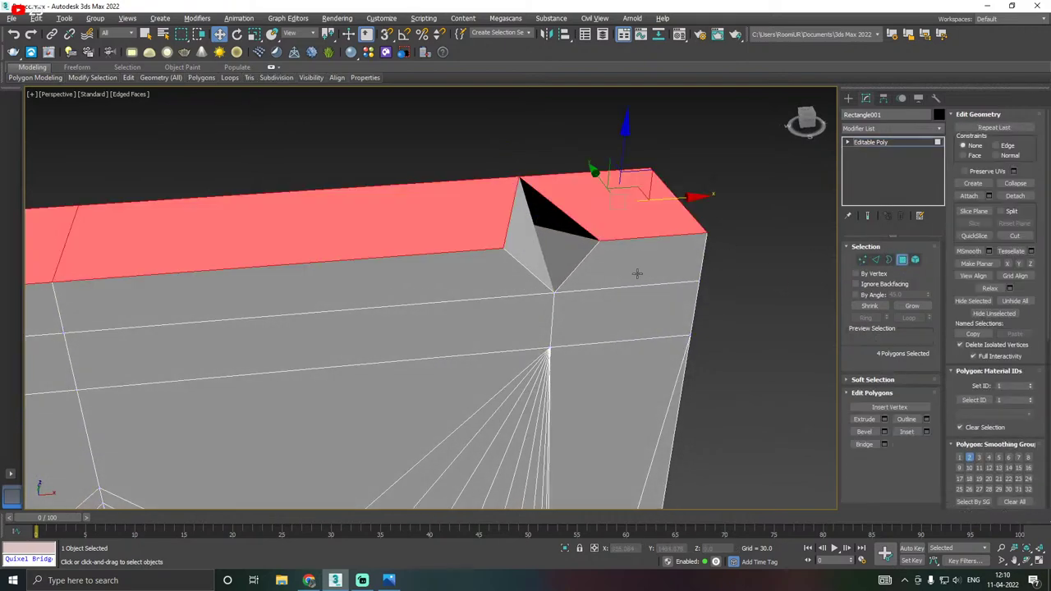
{"action": "left_click", "coordinate": [515, 257]}
{"action": "key", "text": "Delete"}
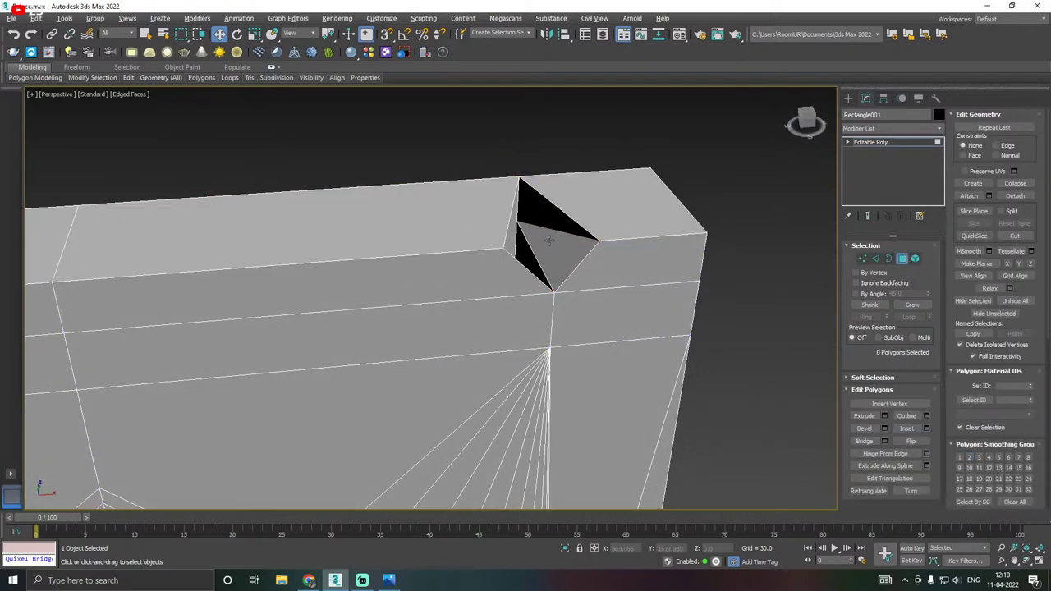
{"action": "left_click", "coordinate": [548, 240]}
{"action": "left_click", "coordinate": [569, 253], "text": "alt"}
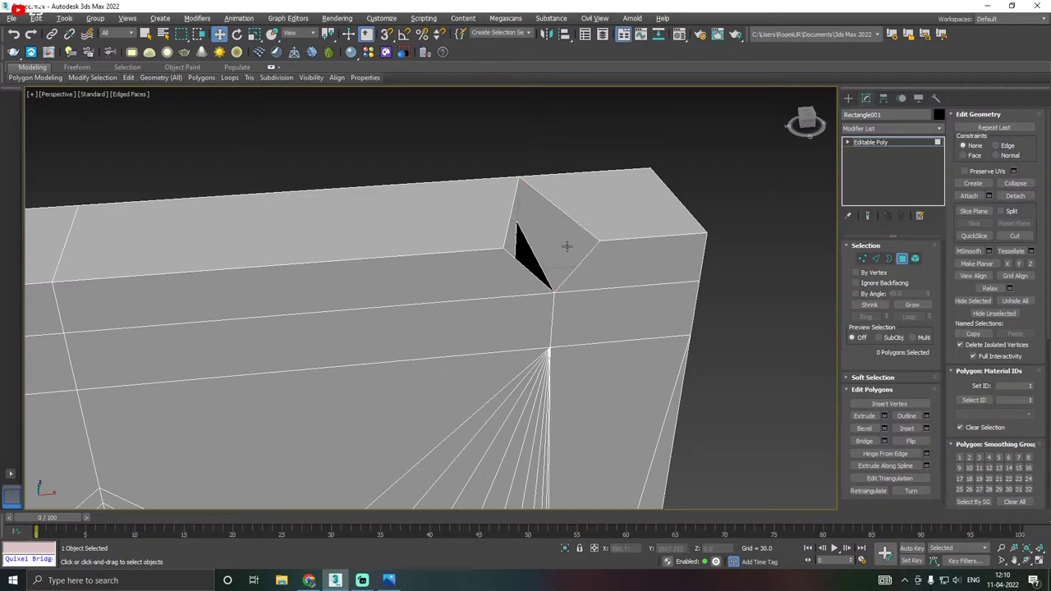
{"action": "left_click", "coordinate": [557, 225]}
{"action": "mouse_move", "coordinate": [568, 255]}
{"action": "middle_mouse_down", "text": "alt"}
{"action": "mouse_move", "coordinate": [535, 246]}
{"action": "mouse_move", "coordinate": [549, 261]}
{"action": "middle_mouse_up", "text": "alt"}
{"action": "middle_click_drag", "start_coordinate": [619, 275], "coordinate": [607, 306], "text": "alt"}
{"action": "left_click", "coordinate": [534, 315]}
{"action": "left_click", "coordinate": [543, 315], "text": "alt"}
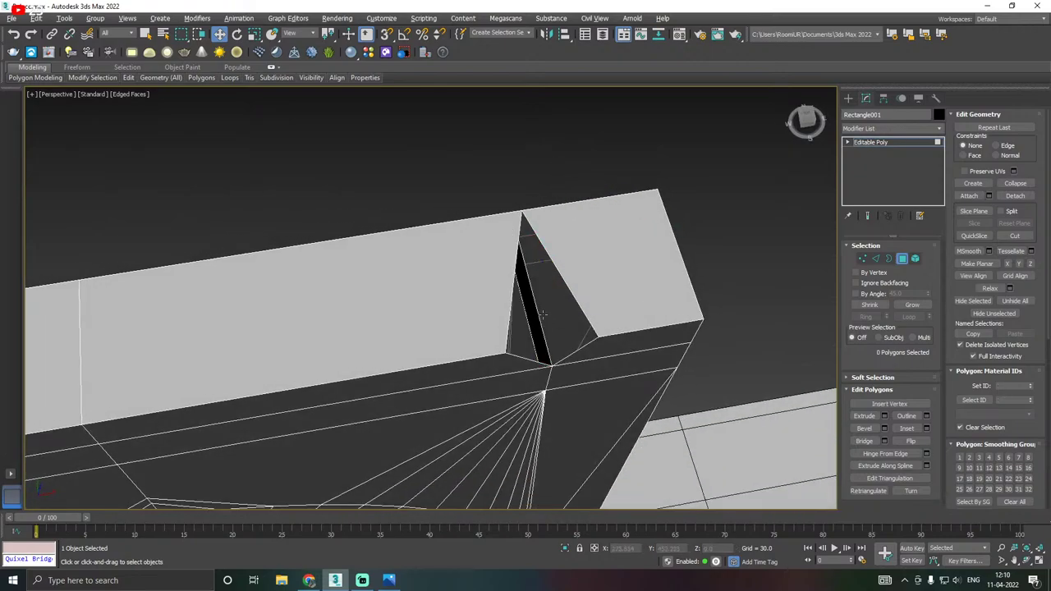
{"action": "left_click", "coordinate": [537, 321]}
{"action": "key", "text": "Delete"}
Target-weld the front vertex on the inner side of the gap onto the outer one to close the strip's right-hand seam.
{"action": "middle_click_drag", "start_coordinate": [556, 324], "coordinate": [767, 271], "text": "alt"}
{"action": "left_click", "coordinate": [859, 260]}
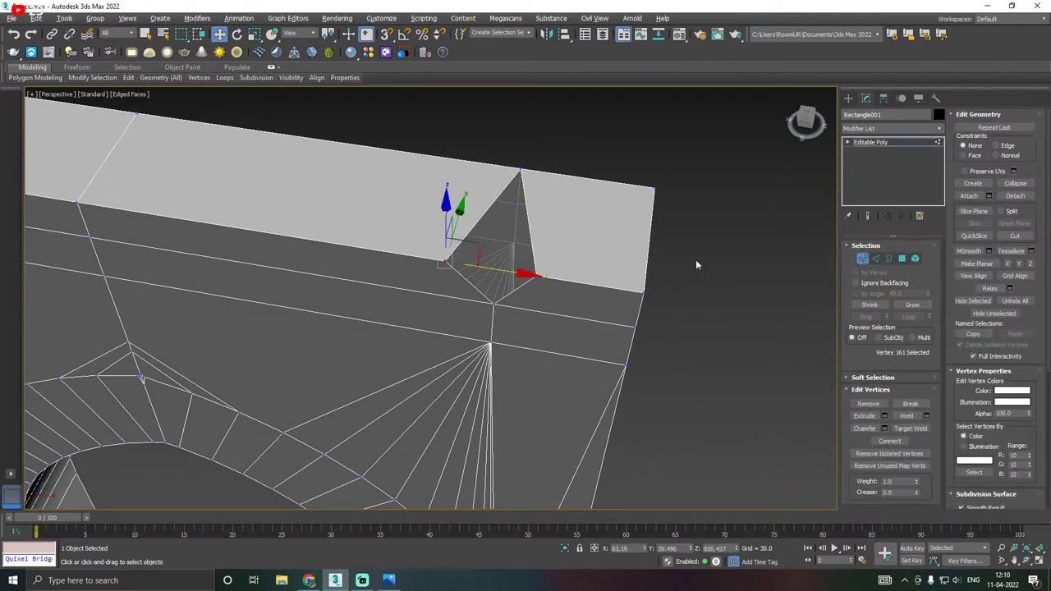
{"action": "right_click", "coordinate": [509, 261]}
{"action": "left_click", "coordinate": [487, 334]}
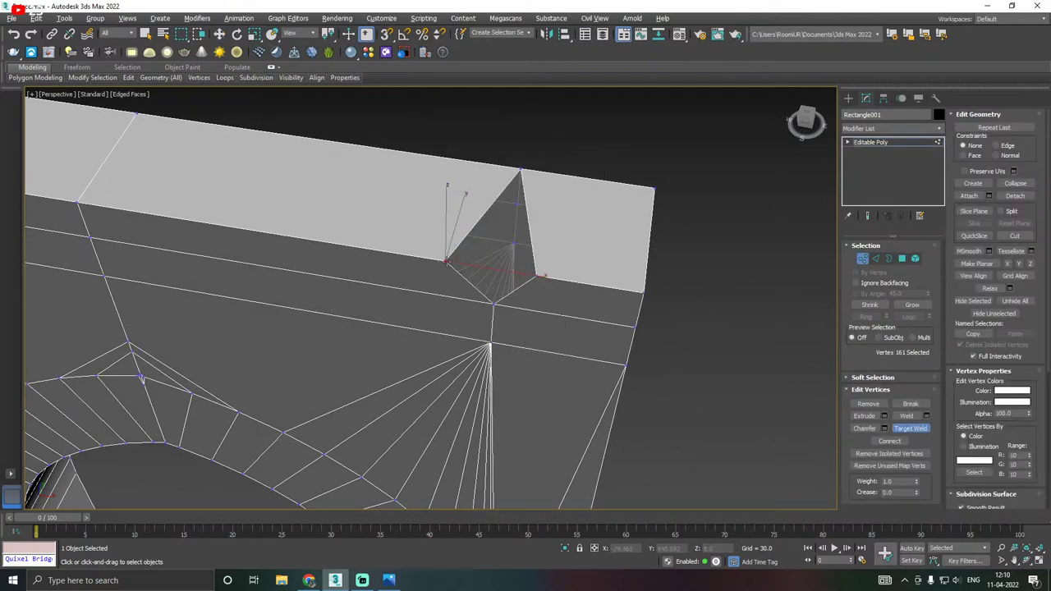
{"action": "left_click", "coordinate": [538, 276]}
Select the upper front vertex at the strip's left-hand seam and shift it along X to -5.957.
{"action": "scroll", "coordinate": [692, 274], "scroll_direction": "down", "scroll_amount": 5}
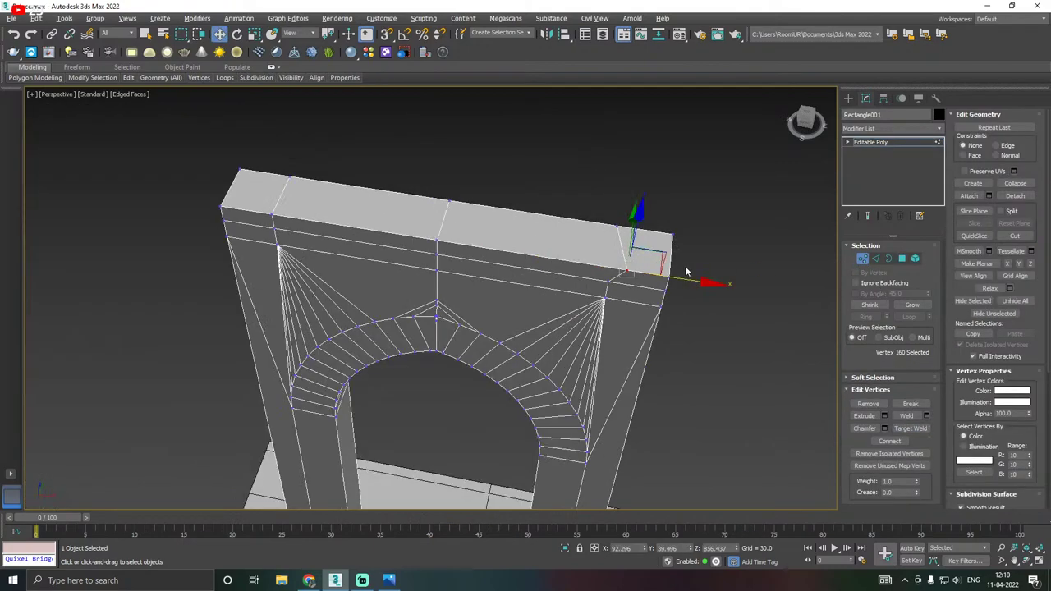
{"action": "scroll", "coordinate": [690, 273], "scroll_direction": "down", "scroll_amount": 2}
{"action": "scroll", "coordinate": [474, 223], "scroll_direction": "up", "scroll_amount": 4}
{"action": "scroll", "coordinate": [461, 244], "scroll_direction": "up", "scroll_amount": 2}
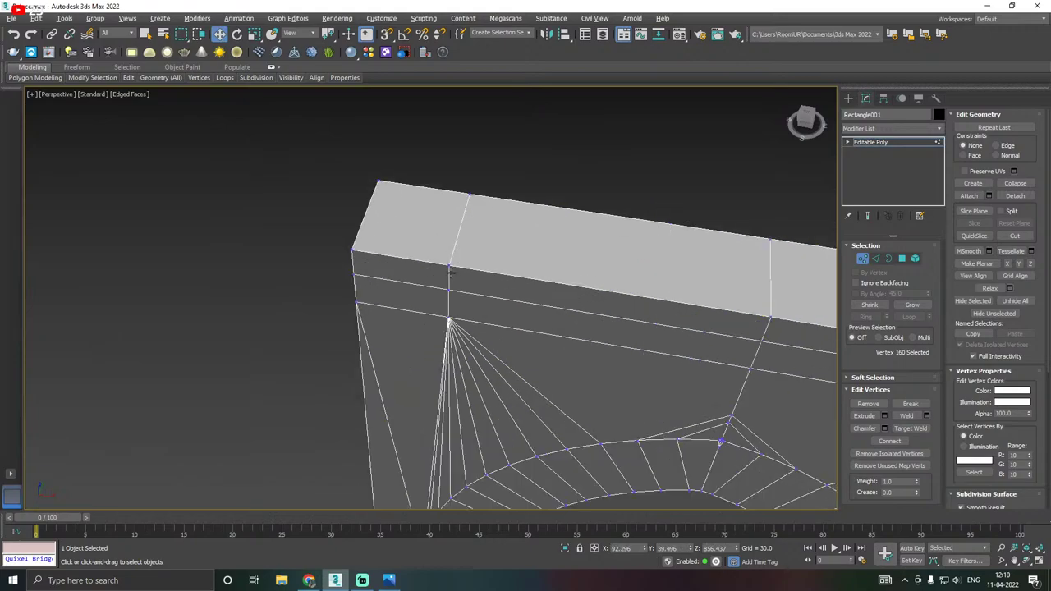
{"action": "left_click", "coordinate": [450, 268]}
{"action": "scroll", "coordinate": [482, 278], "scroll_direction": "up", "scroll_amount": 2}
{"action": "left_click_drag", "start_coordinate": [481, 279], "coordinate": [410, 266]}
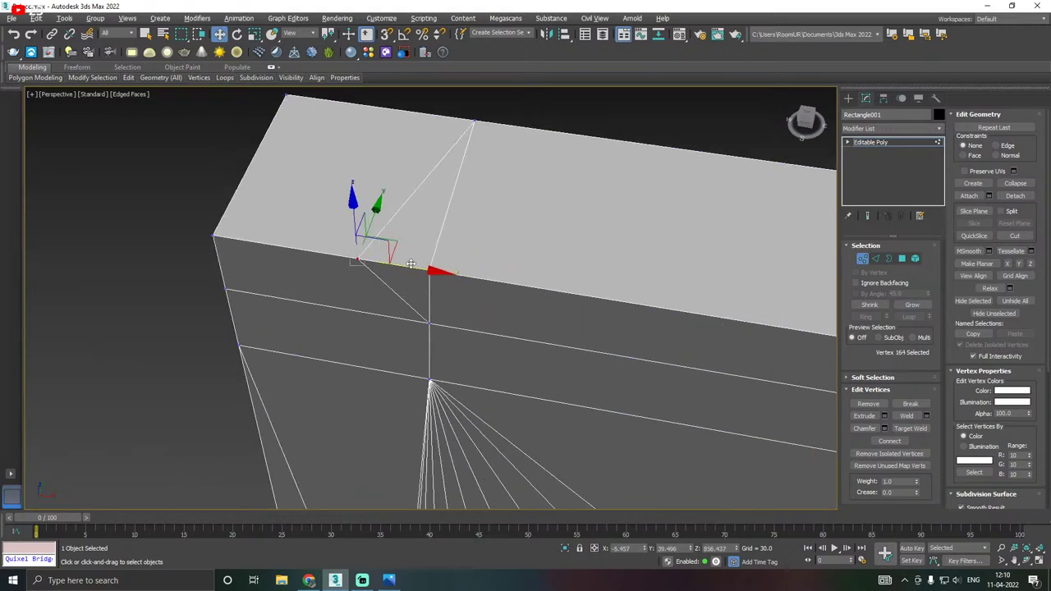
Shift the other upper front vertex at the left-hand seam along X to 3.225 and try to target-weld it to its neighbour.
{"action": "left_click", "coordinate": [428, 274]}
{"action": "left_click_drag", "start_coordinate": [478, 278], "coordinate": [558, 284]}
{"action": "middle_click_drag", "start_coordinate": [558, 284], "coordinate": [603, 268], "text": "alt"}
{"action": "right_click", "coordinate": [454, 271]}
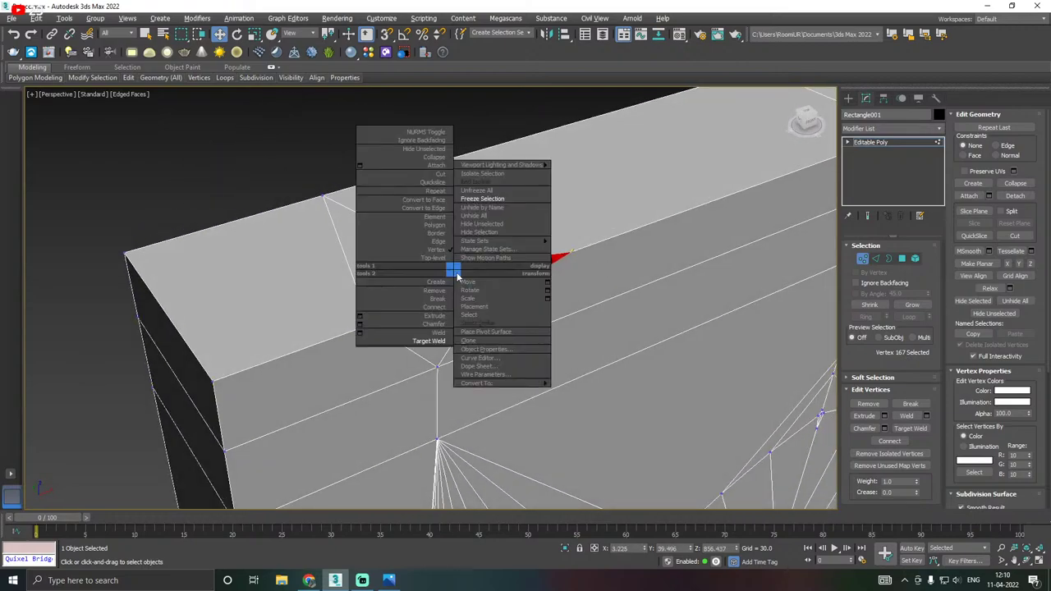
{"action": "left_click", "coordinate": [435, 341]}
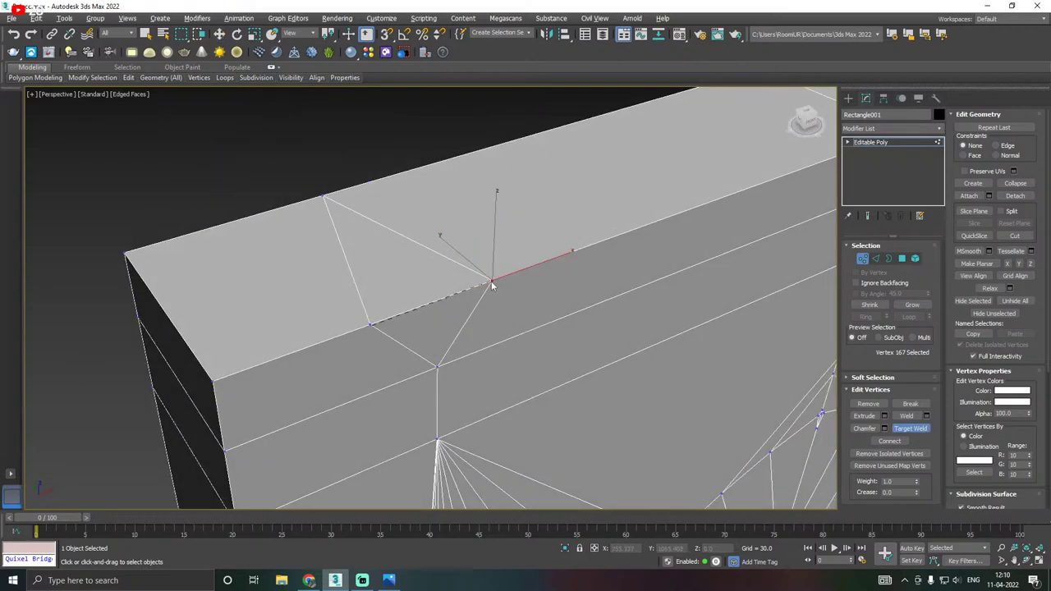
{"action": "key", "text": "w"}
Move the two separated upper front seam vertices back together along X, placing the outer one at -1.545.
{"action": "left_click_drag", "start_coordinate": [527, 269], "coordinate": [486, 292]}
{"action": "left_click", "coordinate": [393, 318]}
{"action": "left_click", "coordinate": [369, 324]}
{"action": "middle_click_drag", "start_coordinate": [481, 296], "coordinate": [450, 268], "text": "alt"}
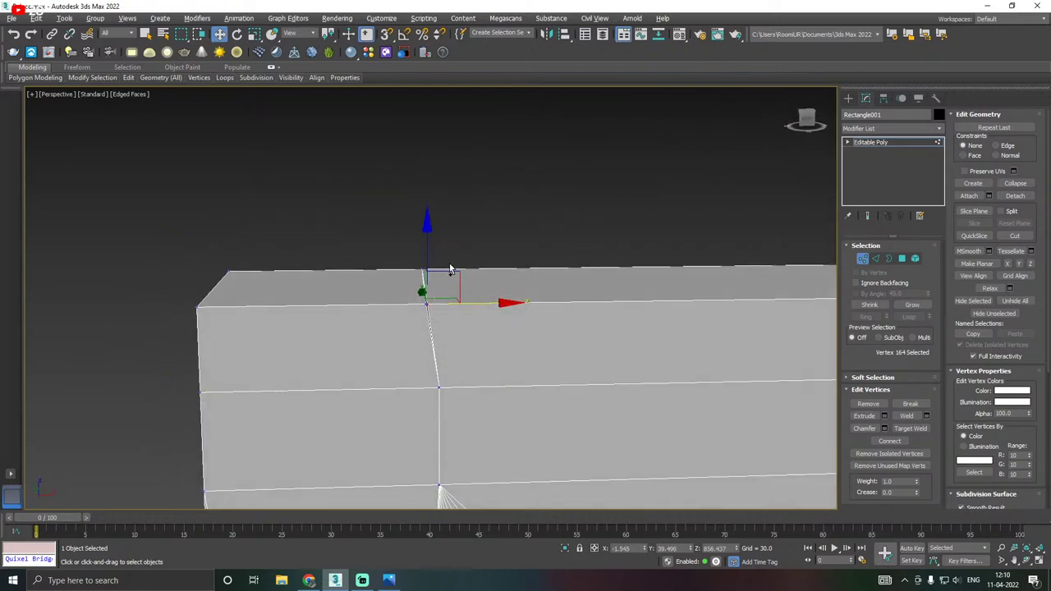
Select the vertices around the upper end of the left-hand seam and weld them by threshold.
{"action": "left_click_drag", "start_coordinate": [397, 245], "coordinate": [482, 351]}
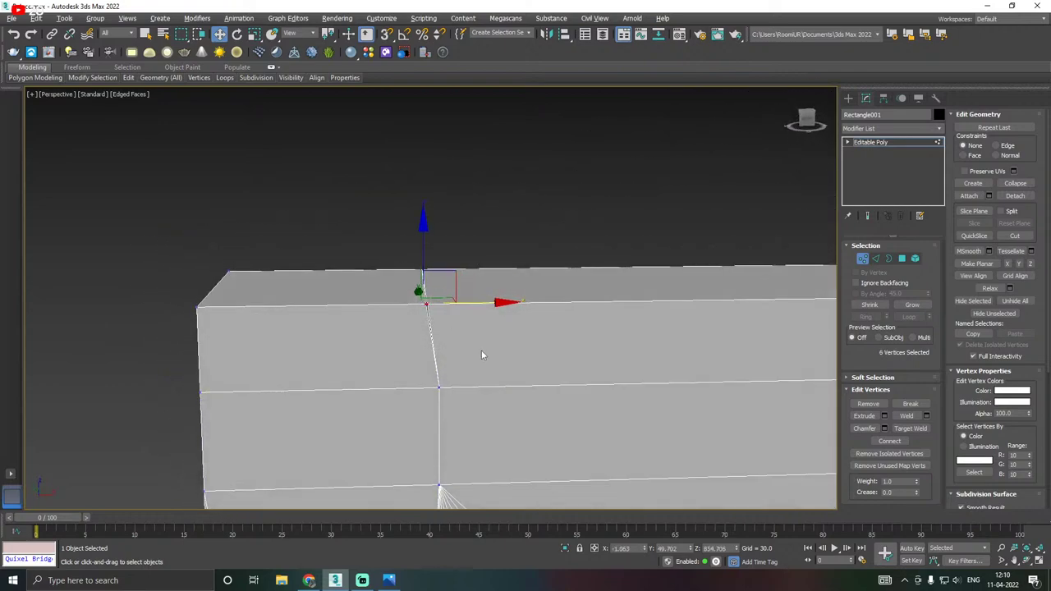
{"action": "left_click", "coordinate": [926, 415]}
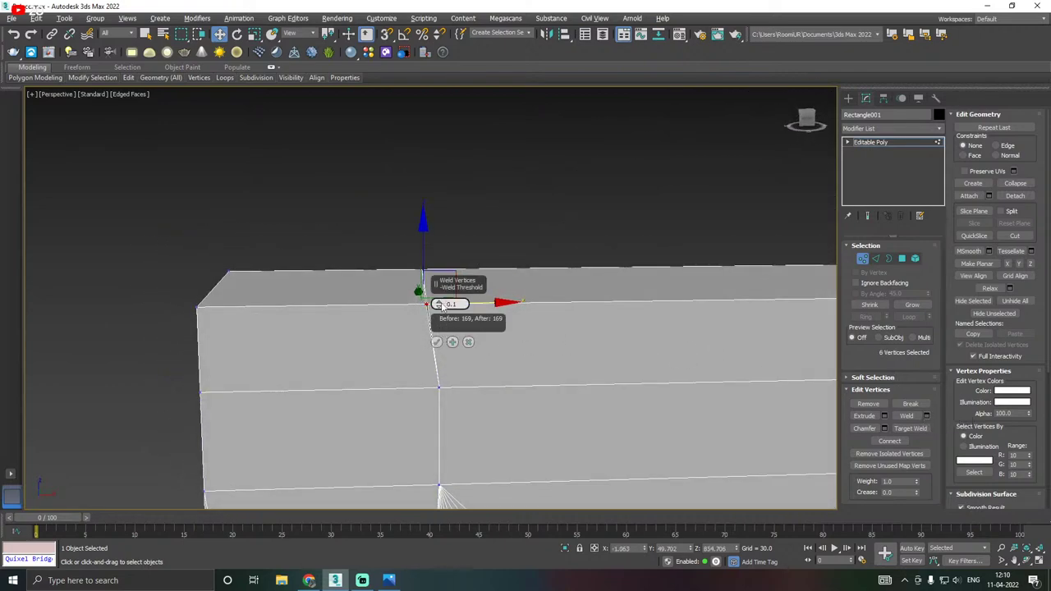
{"action": "left_click", "coordinate": [436, 341]}
{"action": "left_click", "coordinate": [472, 323]}
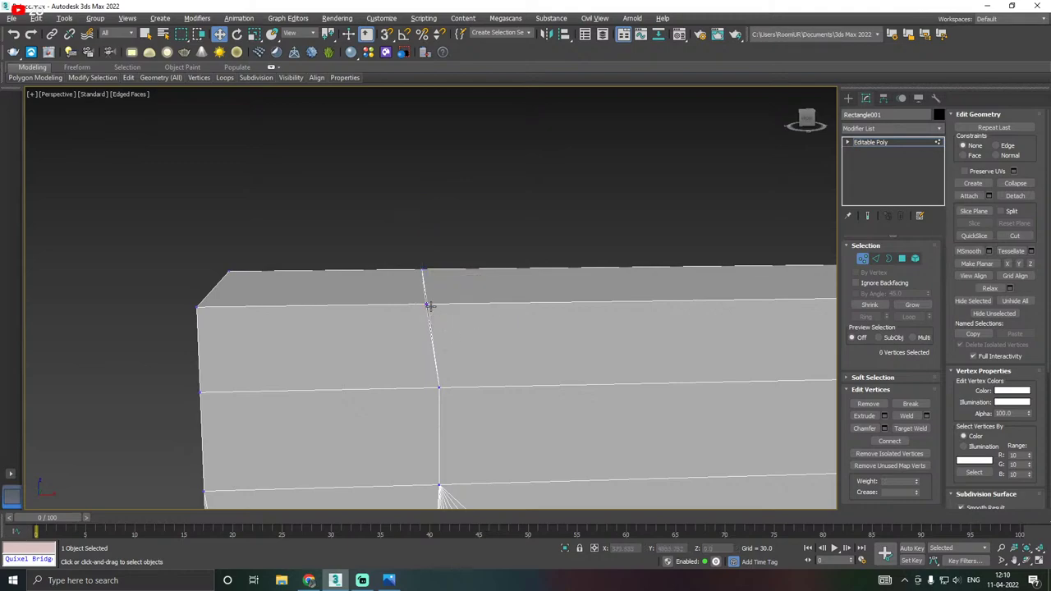
Pull the upper front vertex at the left-hand seam inward along X to open a gap.
{"action": "scroll", "coordinate": [430, 305], "scroll_direction": "up", "scroll_amount": 3}
{"action": "left_click", "coordinate": [418, 299]}
{"action": "left_click_drag", "start_coordinate": [468, 300], "coordinate": [698, 293]}
Delete the hidden internal polygons inside the gap at the strip's left-hand seam.
{"action": "left_click", "coordinate": [901, 258]}
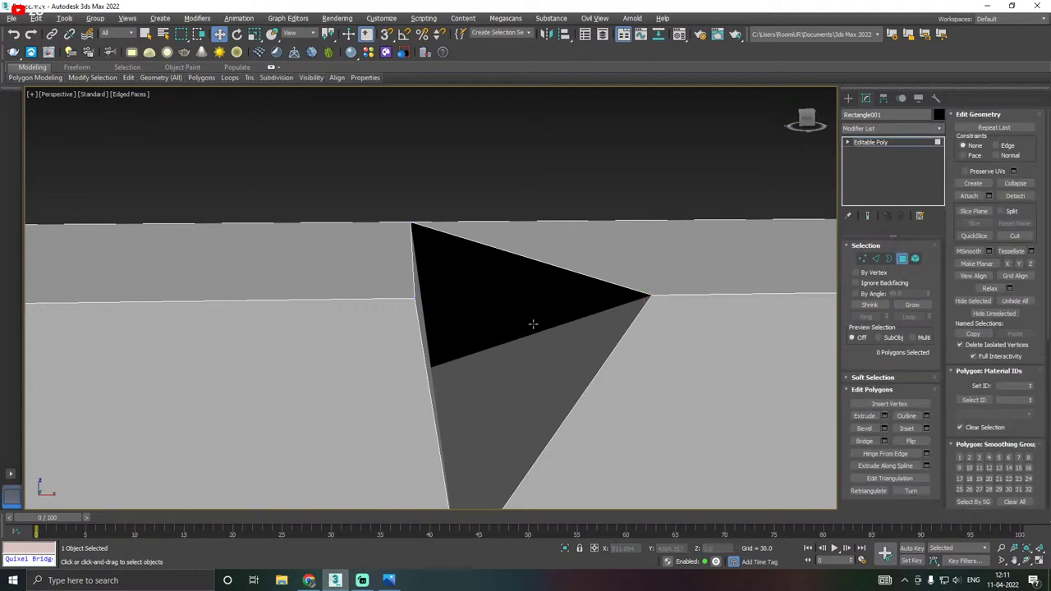
{"action": "left_click", "coordinate": [535, 324]}
{"action": "left_click", "coordinate": [420, 361]}
{"action": "left_click", "coordinate": [424, 345]}
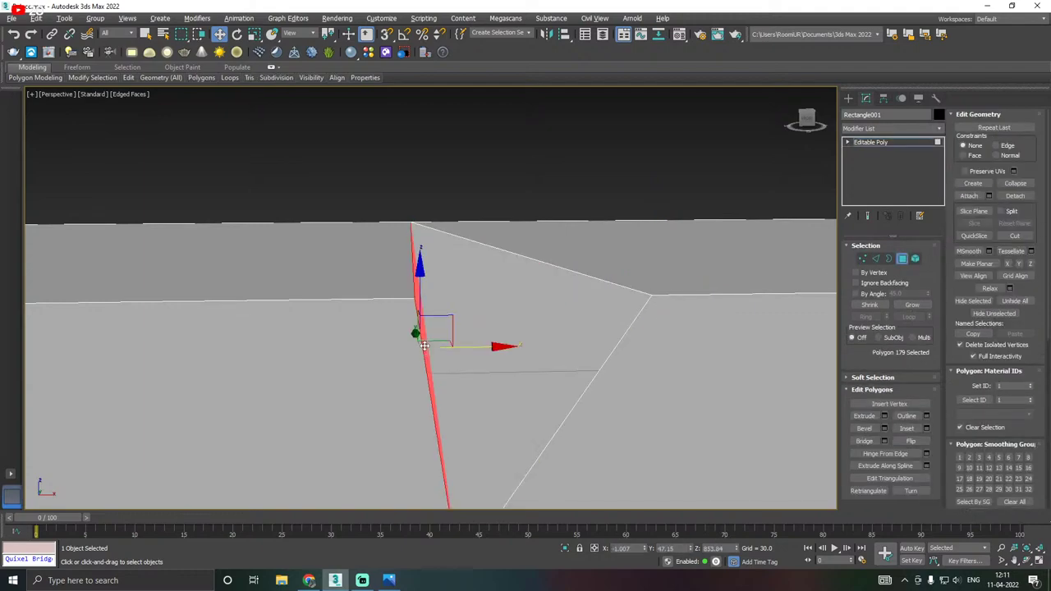
{"action": "key", "text": "Delete"}
{"action": "scroll", "coordinate": [423, 341], "scroll_direction": "down", "scroll_amount": 3}
{"action": "left_click", "coordinate": [433, 345]}
{"action": "middle_click_drag", "start_coordinate": [483, 357], "coordinate": [461, 371], "text": "alt"}
{"action": "left_click", "coordinate": [410, 364]}
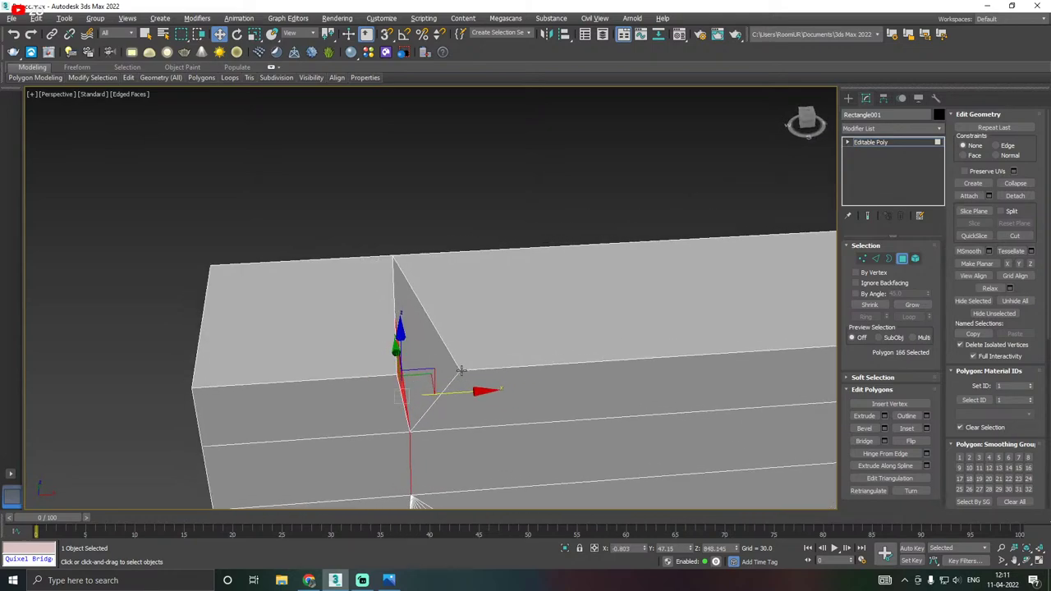
{"action": "key", "text": "Delete"}
{"action": "left_click", "coordinate": [403, 380]}
{"action": "key", "text": "Delete"}
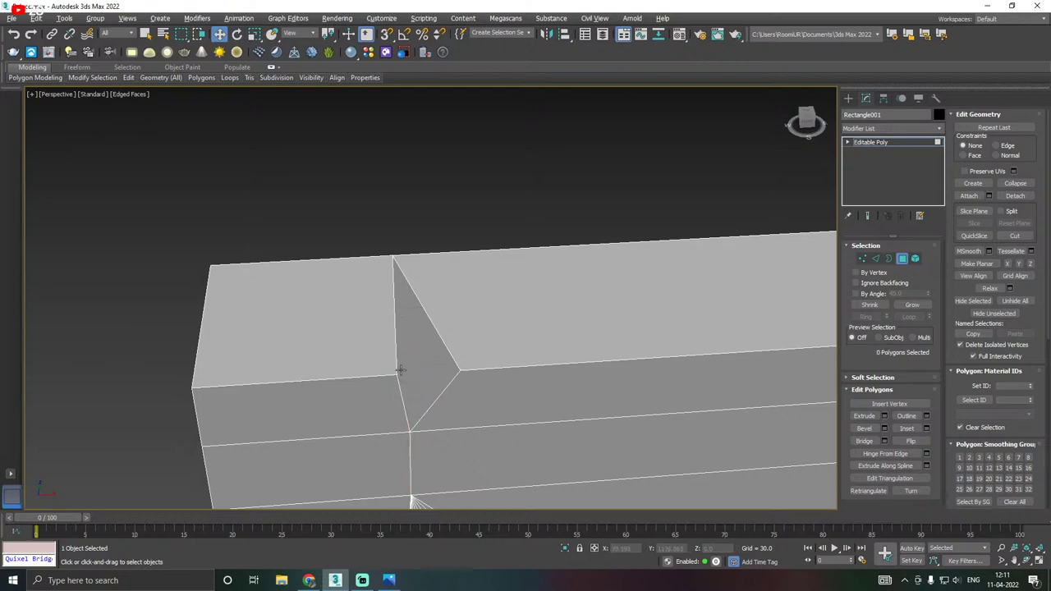
Target-weld the displaced front vertex onto the outer vertex across the gap to close the left-hand seam.
{"action": "middle_click_drag", "start_coordinate": [400, 370], "coordinate": [737, 326], "text": "alt"}
{"action": "left_click", "coordinate": [865, 246]}
{"action": "left_click", "coordinate": [865, 247]}
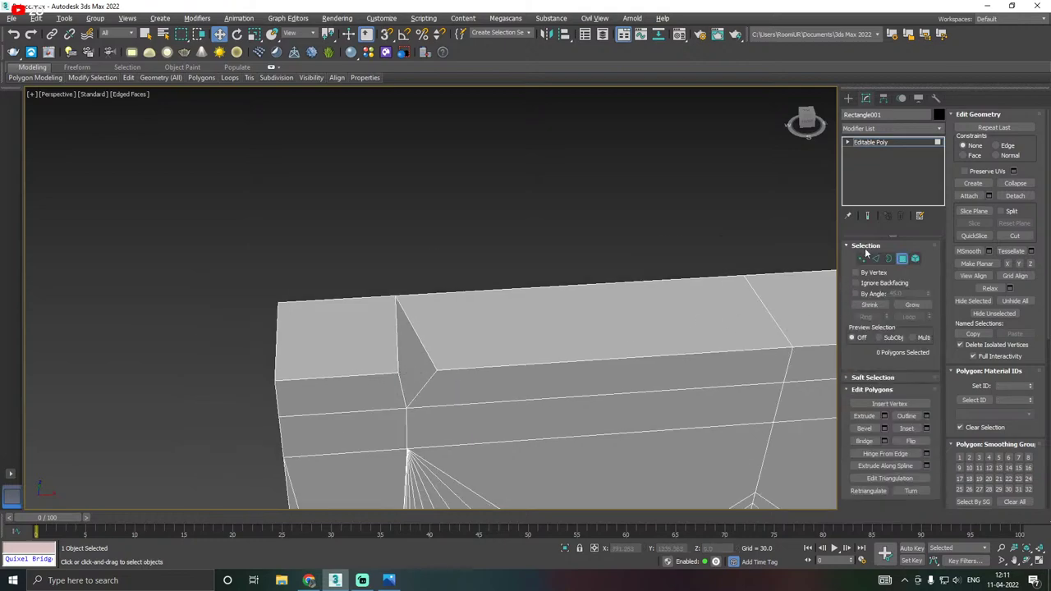
{"action": "left_click", "coordinate": [862, 258]}
{"action": "right_click", "coordinate": [475, 357]}
{"action": "left_click", "coordinate": [448, 417]}
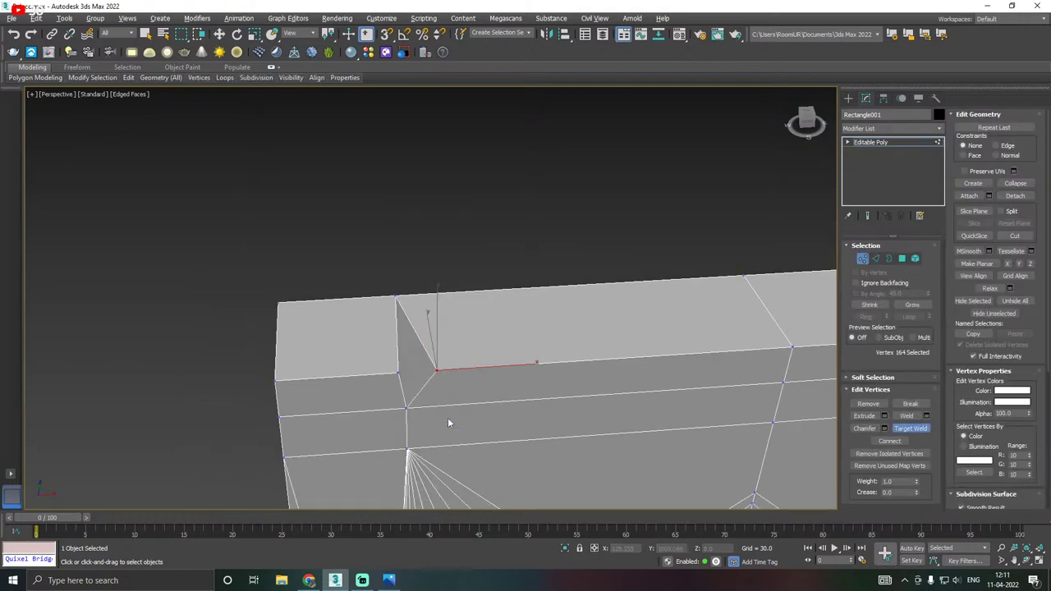
{"action": "left_click", "coordinate": [395, 371]}
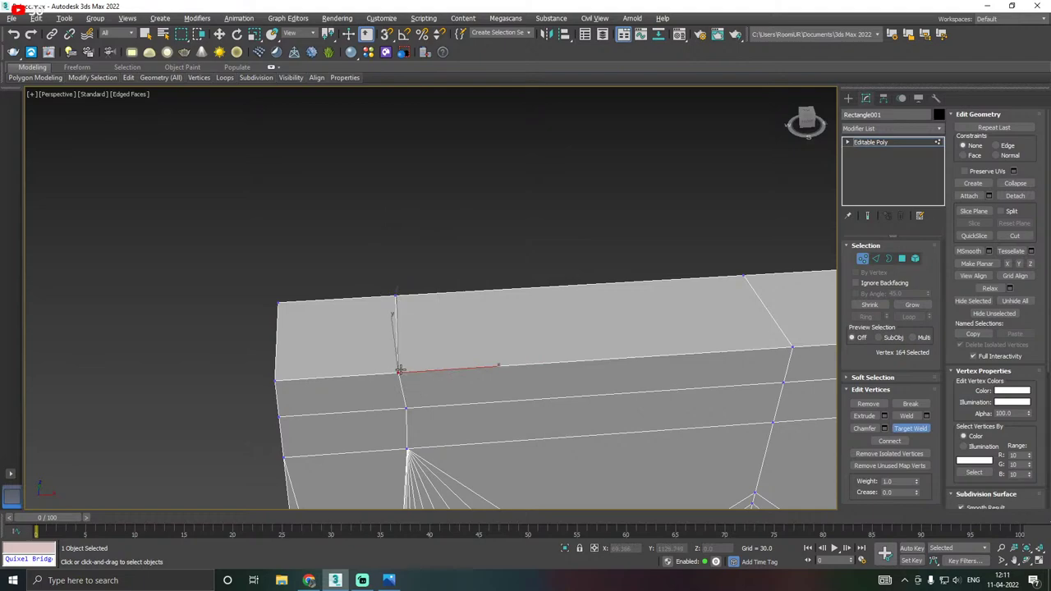
{"action": "key", "text": "w"}
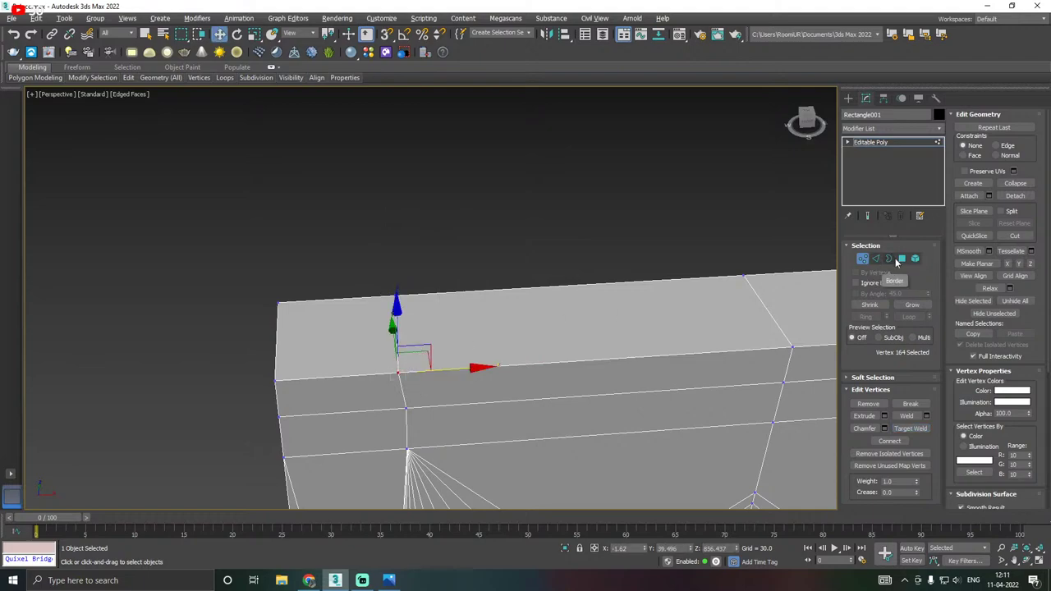
Test the left-hand seam by moving the short upper front edge along Y, and undo the move.
{"action": "left_click", "coordinate": [876, 258]}
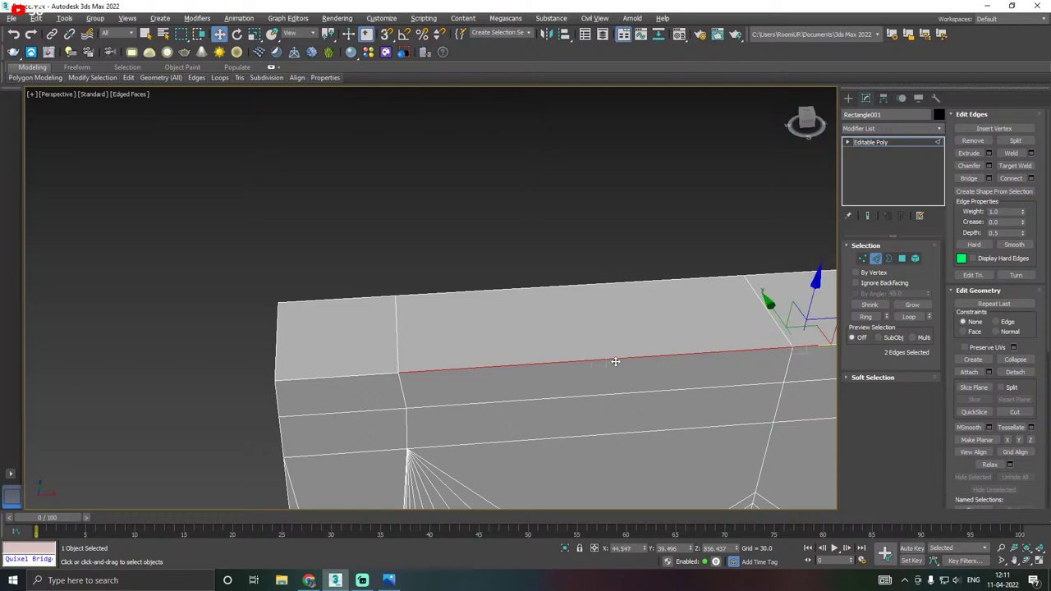
{"action": "scroll", "coordinate": [494, 354], "scroll_direction": "down", "scroll_amount": 4}
{"action": "middle_click_drag", "start_coordinate": [520, 354], "coordinate": [538, 354], "text": "alt"}
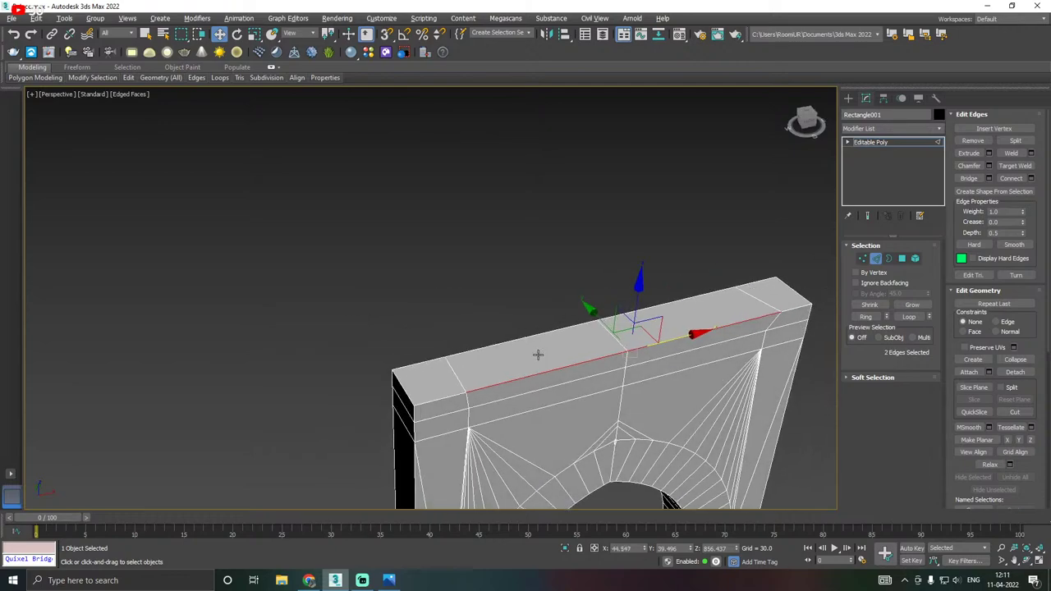
{"action": "scroll", "coordinate": [427, 402], "scroll_direction": "up", "scroll_amount": 5}
{"action": "left_click", "coordinate": [415, 402]}
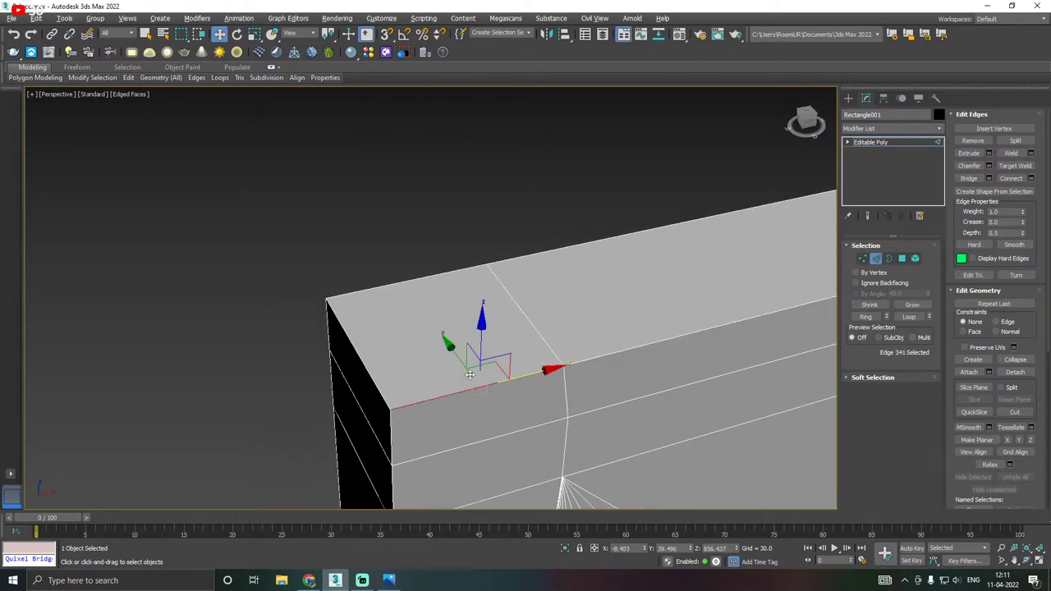
{"action": "left_click_drag", "start_coordinate": [457, 355], "coordinate": [441, 333]}
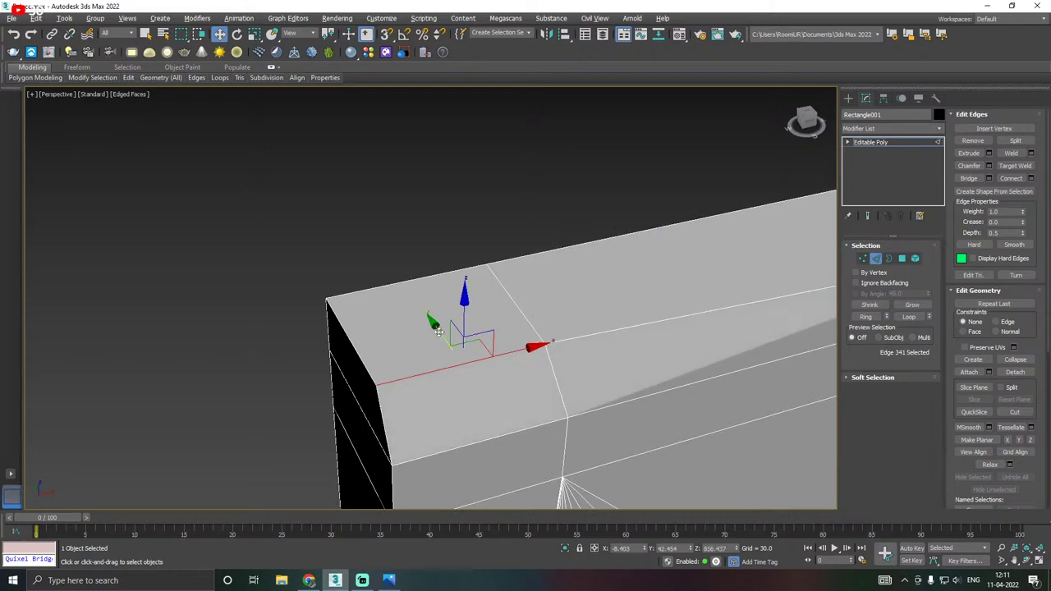
{"action": "key", "text": "ctrl+z"}
Nudge the welded upper front vertex inward along X to straighten the left-hand seam, leaving the end corner vertex in place.
{"action": "left_click", "coordinate": [862, 258]}
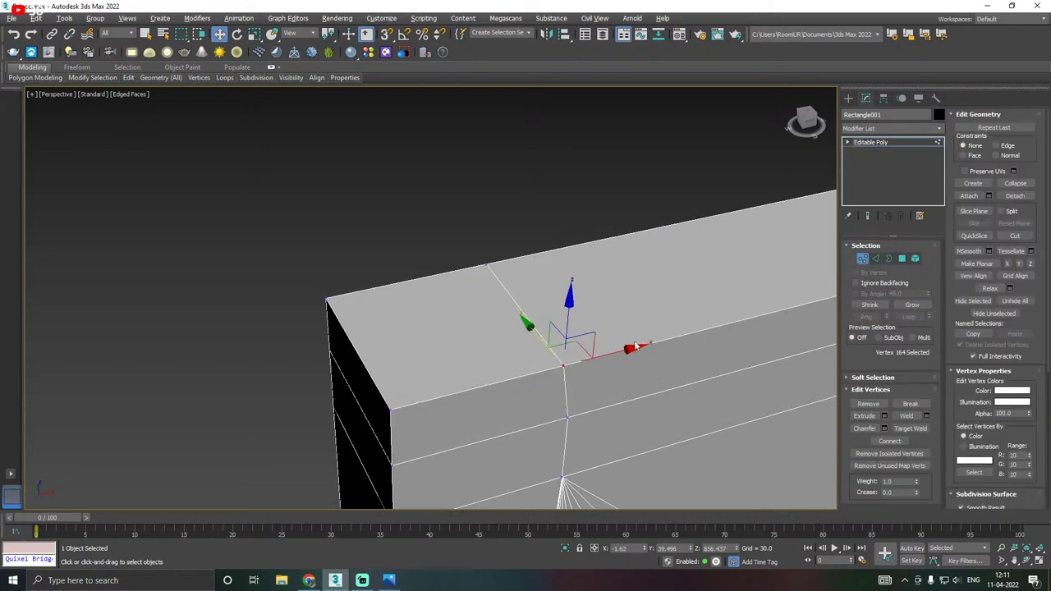
{"action": "left_click_drag", "start_coordinate": [596, 356], "coordinate": [607, 356]}
{"action": "left_click", "coordinate": [387, 408]}
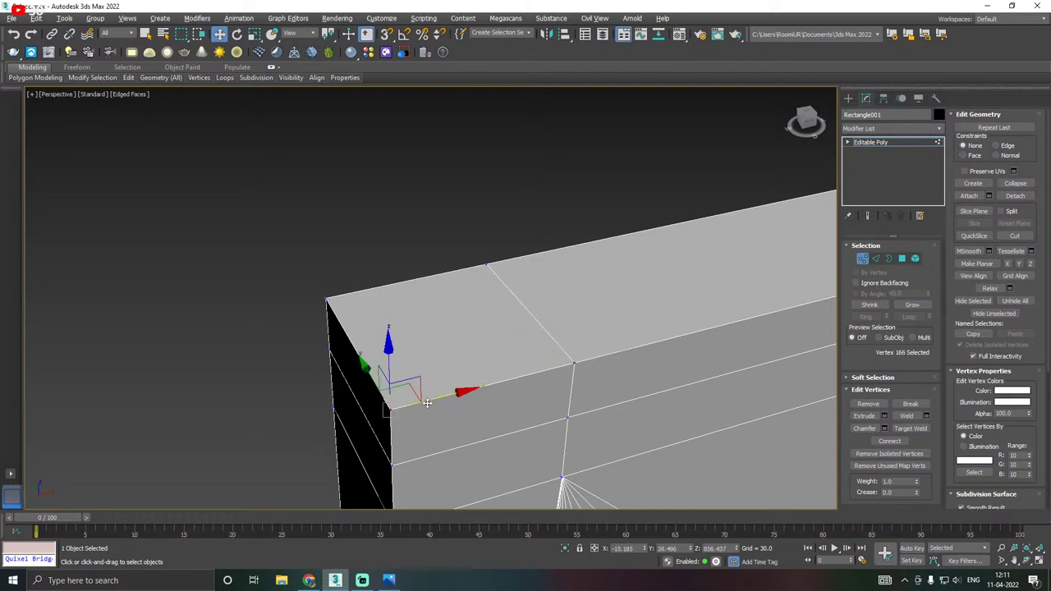
{"action": "mouse_move", "coordinate": [432, 401]}
{"action": "left_mouse_down"}
{"action": "mouse_move", "coordinate": [460, 390]}
{"action": "mouse_move", "coordinate": [432, 399]}
{"action": "left_mouse_up"}
{"action": "key", "text": "ctrl+z"}
{"action": "scroll", "coordinate": [433, 399], "scroll_direction": "down", "scroll_amount": 4}
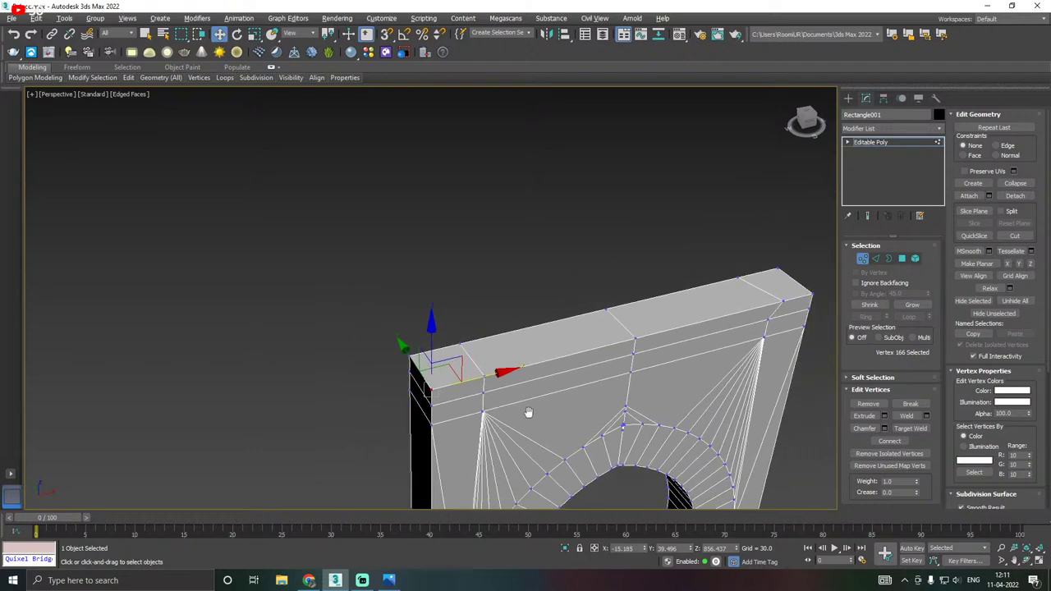
{"action": "middle_click_drag", "start_coordinate": [528, 412], "coordinate": [472, 383]}
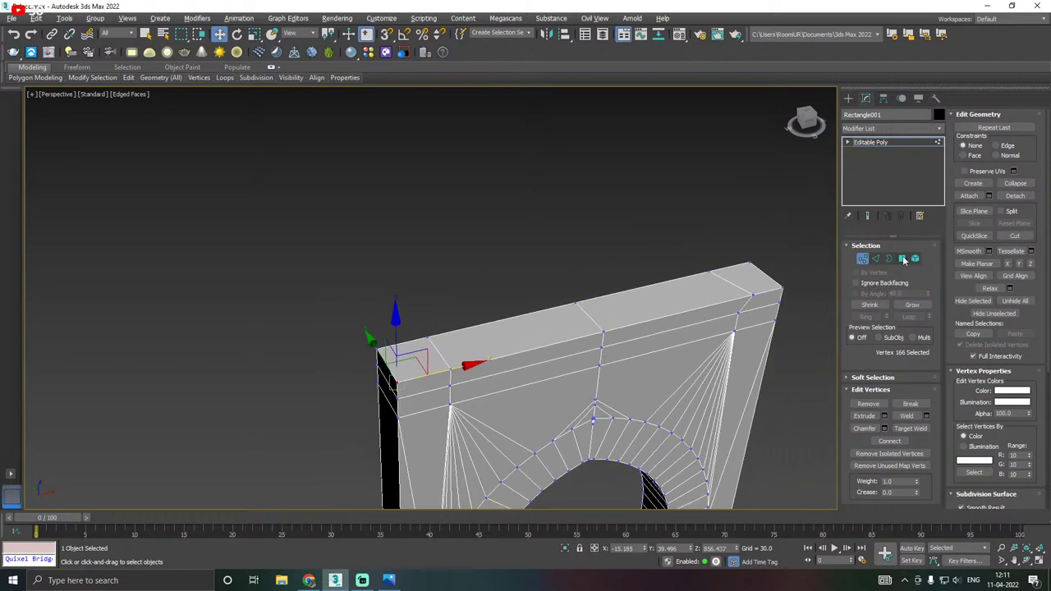
Select all upper front edges across the strip, convert the selection to vertices and weld them with a threshold of 2.448.
{"action": "left_click", "coordinate": [875, 258]}
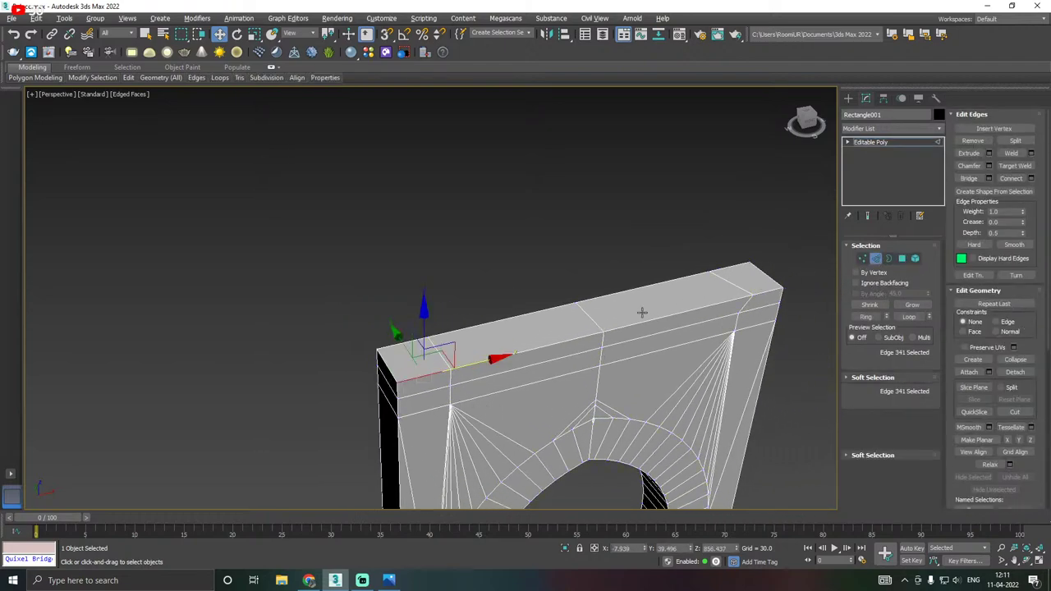
{"action": "double_click", "coordinate": [558, 342]}
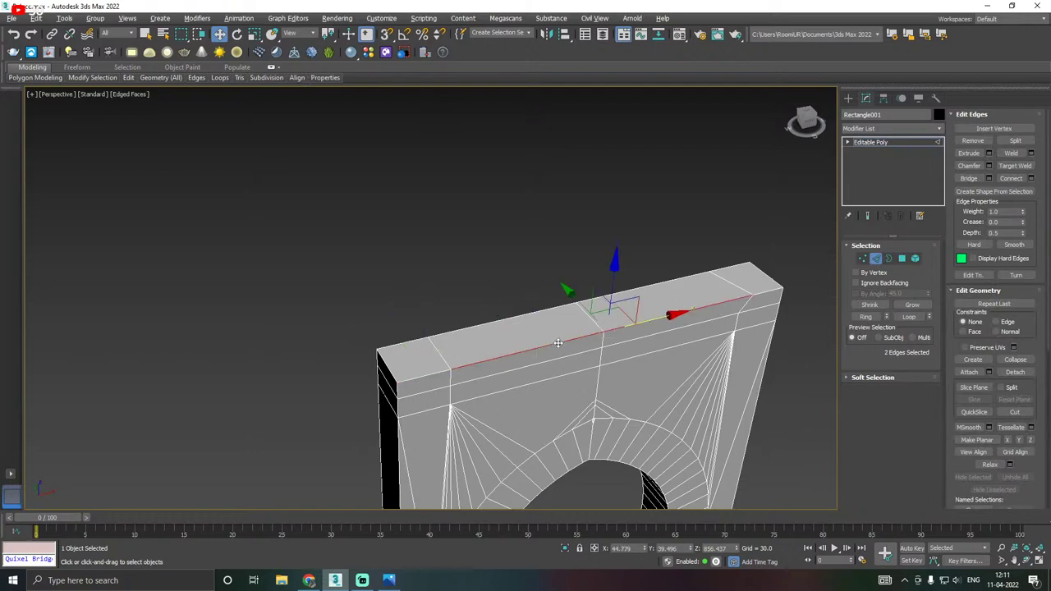
{"action": "left_click", "coordinate": [438, 374], "text": "ctrl"}
{"action": "left_click", "coordinate": [761, 293], "text": "ctrl"}
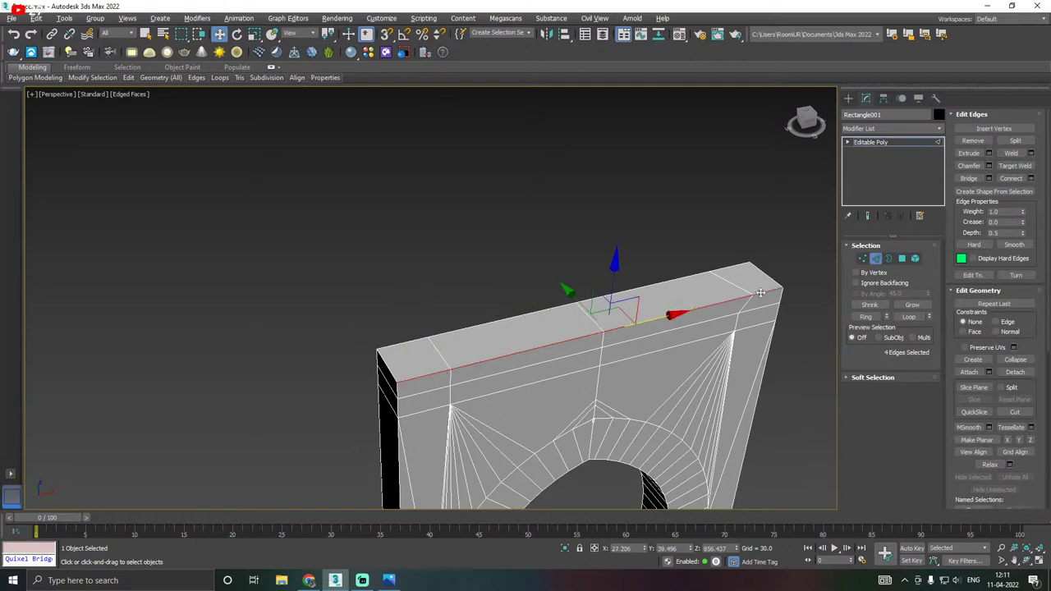
{"action": "left_click", "coordinate": [862, 258], "text": "ctrl"}
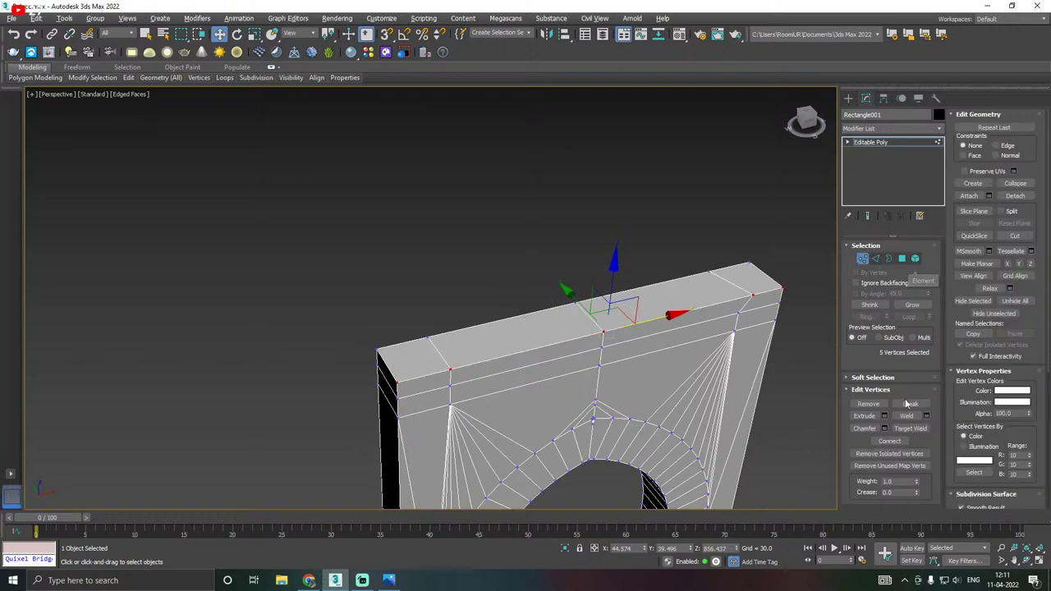
{"action": "left_click", "coordinate": [926, 417]}
{"action": "scroll", "coordinate": [383, 391], "scroll_direction": "up", "scroll_amount": 5}
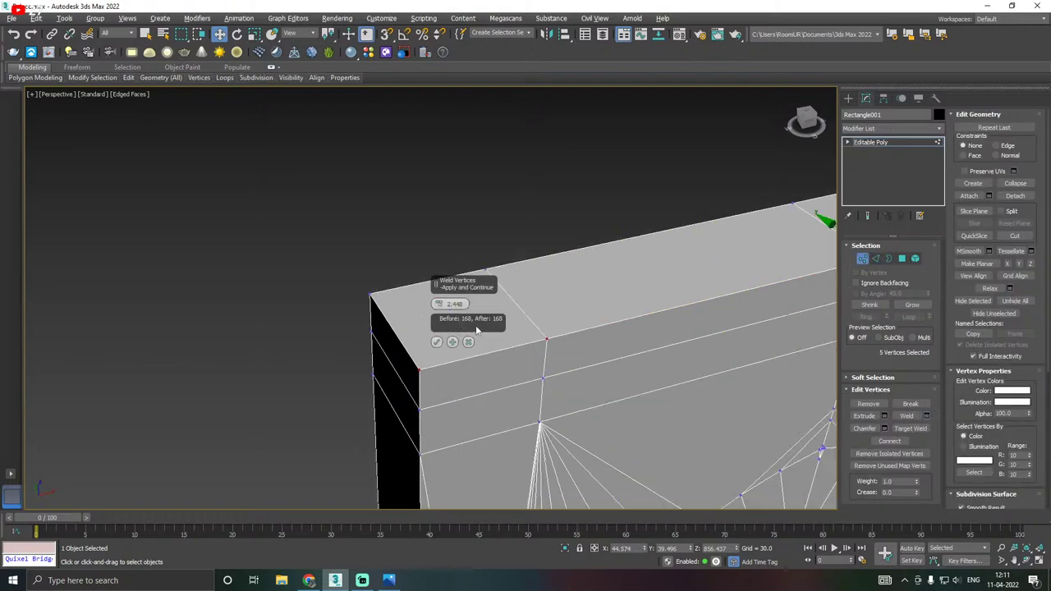
{"action": "left_click", "coordinate": [436, 342]}
Check the edge selection along the upper front of the strip for a break at the left-hand seam.
{"action": "left_click", "coordinate": [874, 260]}
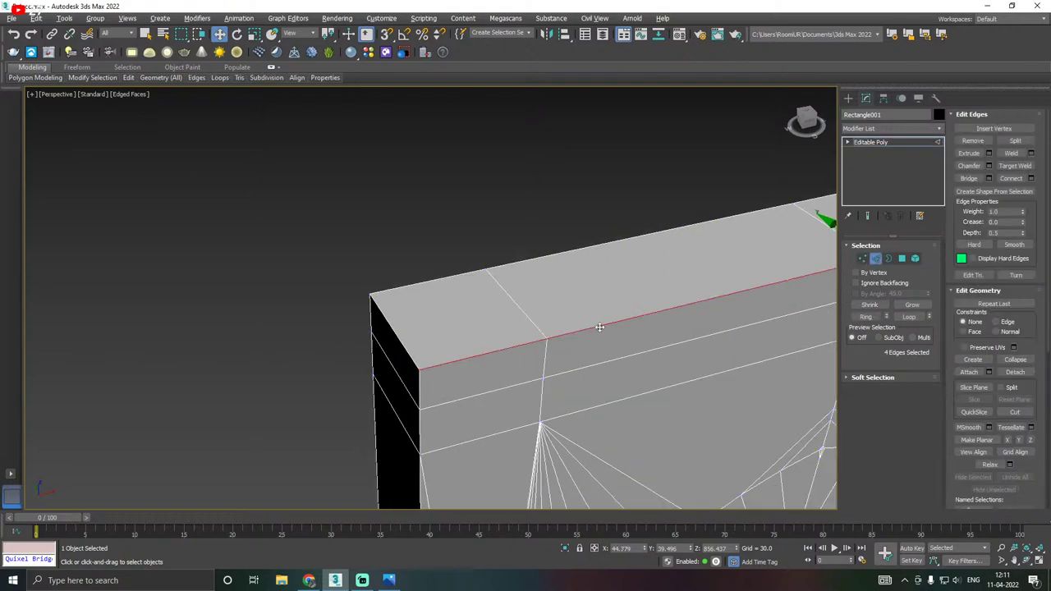
{"action": "left_click", "coordinate": [565, 337]}
{"action": "left_click", "coordinate": [565, 337]}
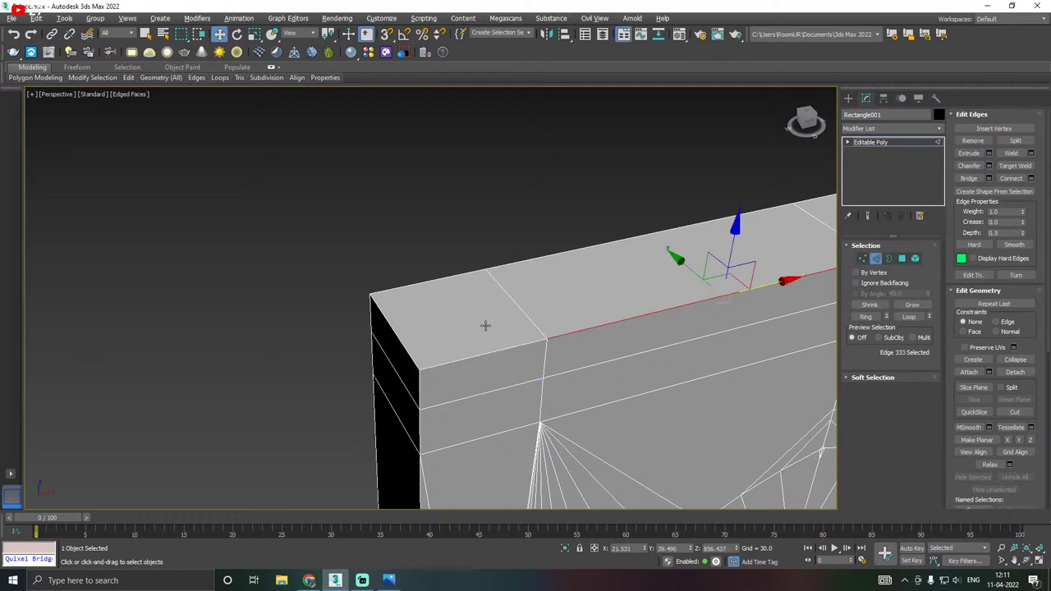
{"action": "scroll", "coordinate": [485, 326], "scroll_direction": "down", "scroll_amount": 4}
{"action": "middle_click_drag", "start_coordinate": [553, 339], "coordinate": [511, 303]}
{"action": "scroll", "coordinate": [443, 303], "scroll_direction": "down", "scroll_amount": 3}
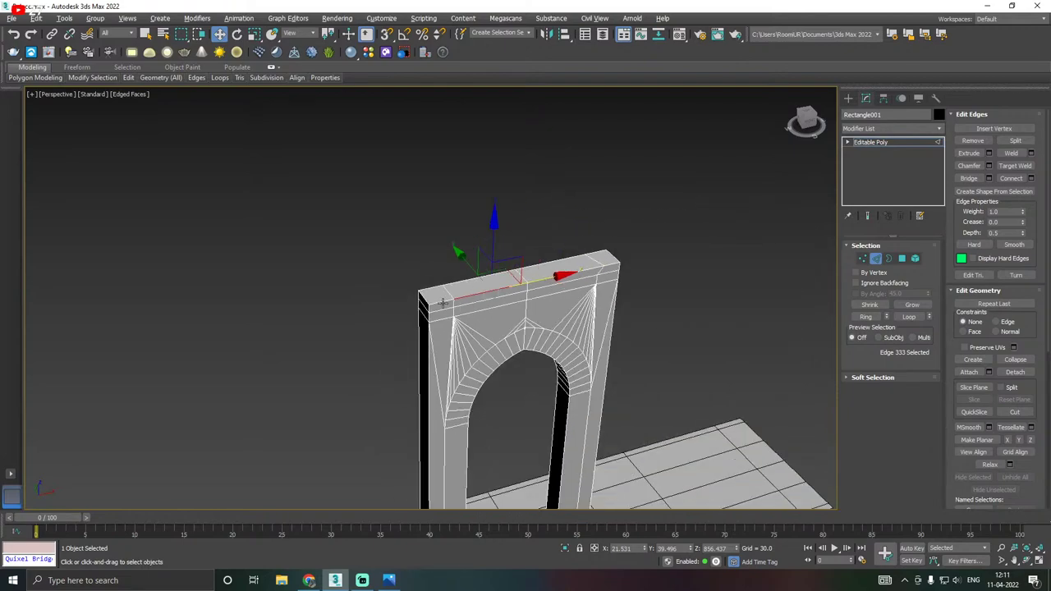
{"action": "scroll", "coordinate": [442, 304], "scroll_direction": "up", "scroll_amount": 6}
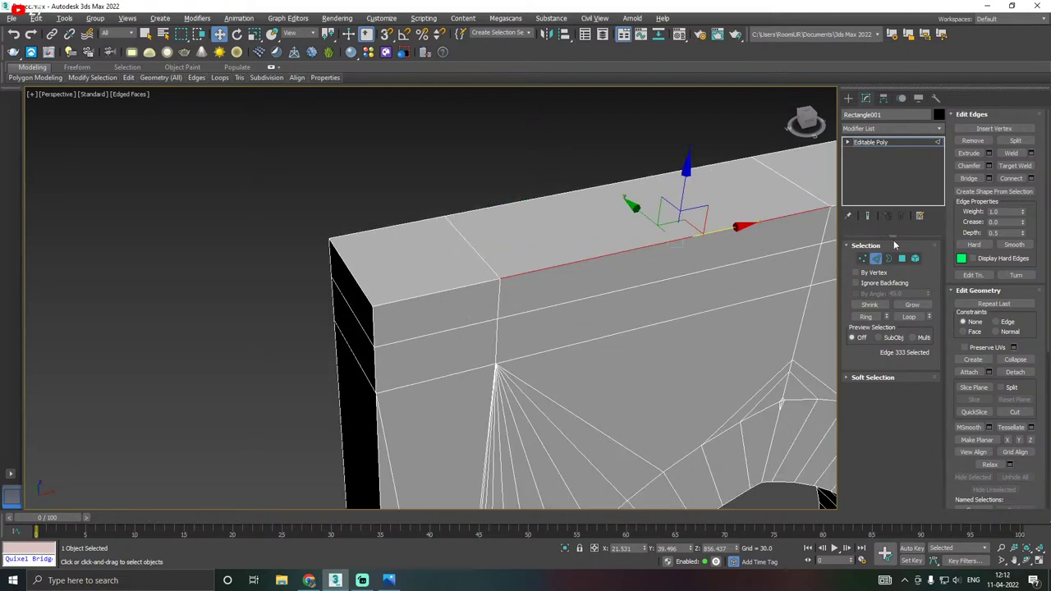
Delete the upper front polygon and the adjoining top polygon at the strip's left end.
{"action": "left_click", "coordinate": [900, 259]}
{"action": "left_click", "coordinate": [482, 292]}
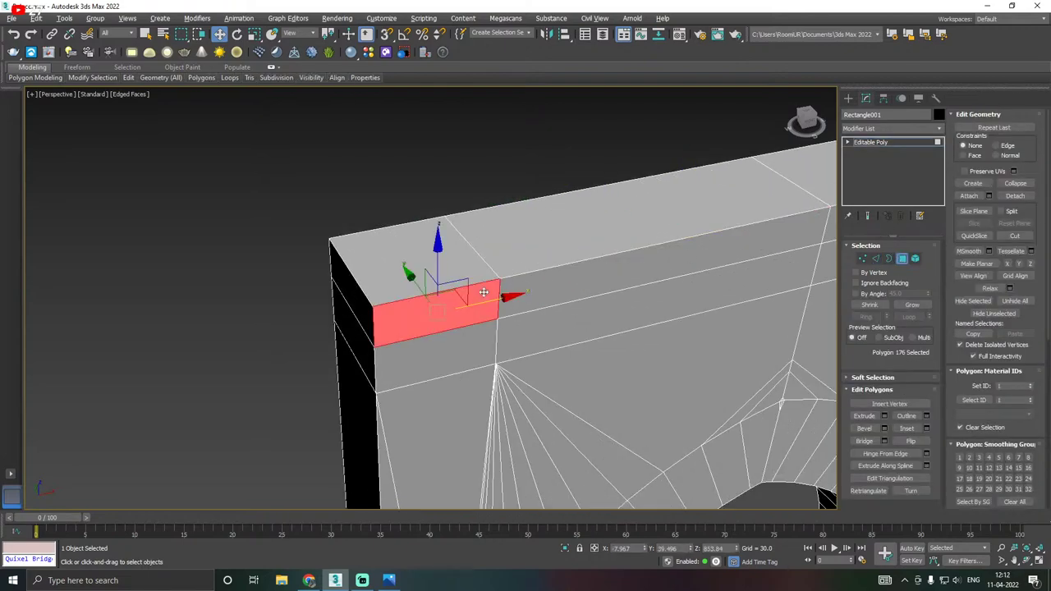
{"action": "key", "text": "Delete"}
{"action": "left_click", "coordinate": [460, 284]}
{"action": "key", "text": "Delete"}
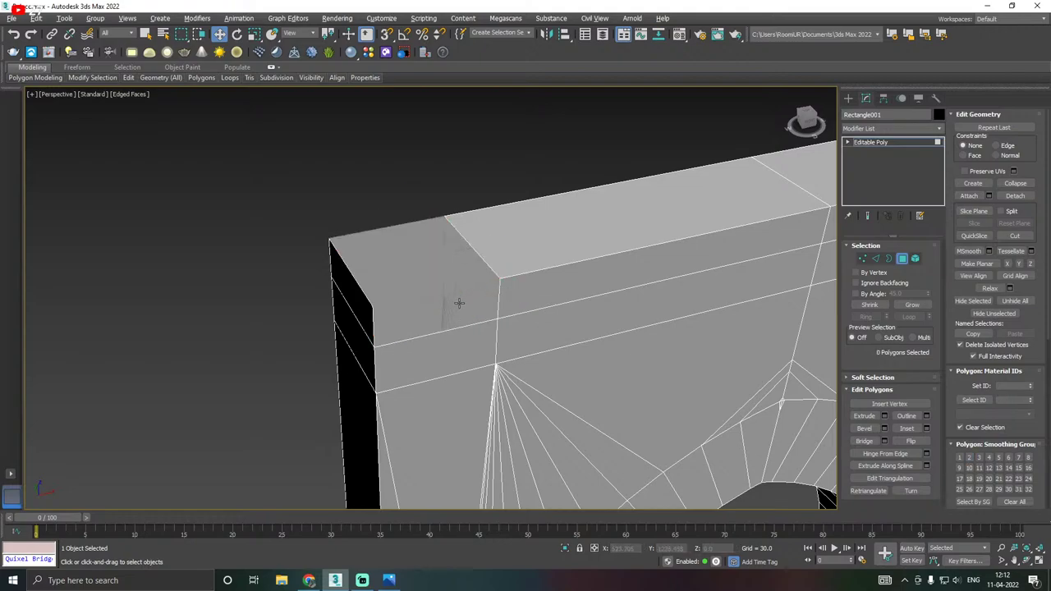
Inspect the hidden internal polygons at the strip's left end, then undo the deletion of the upper front and top end polygons.
{"action": "left_click", "coordinate": [459, 303]}
{"action": "left_click", "coordinate": [472, 321], "text": "ctrl"}
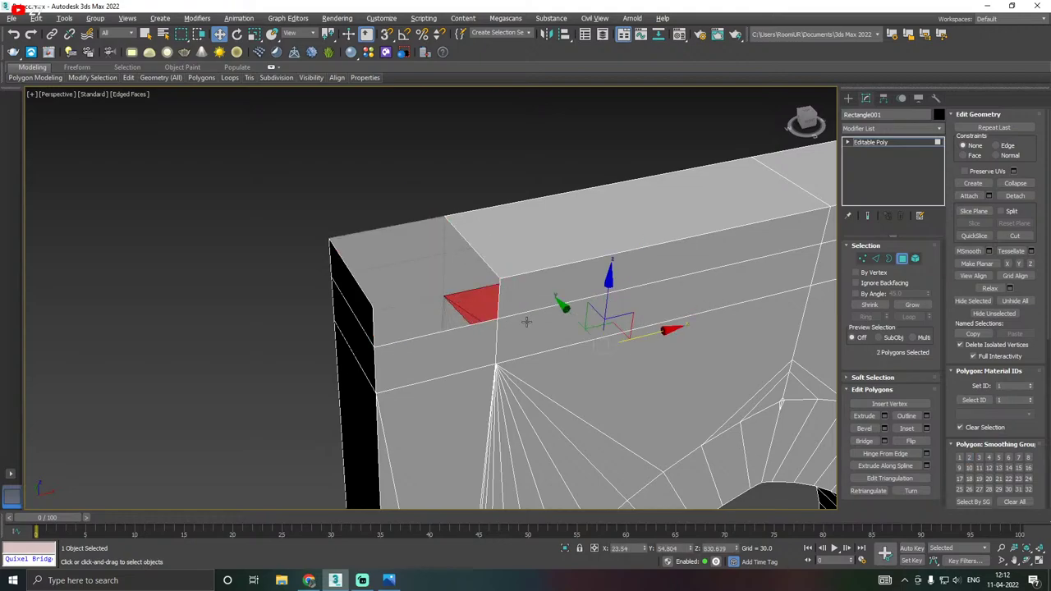
{"action": "mouse_move", "coordinate": [526, 322]}
{"action": "middle_mouse_down", "text": "alt"}
{"action": "mouse_move", "coordinate": [584, 329]}
{"action": "mouse_move", "coordinate": [509, 352]}
{"action": "mouse_move", "coordinate": [504, 367]}
{"action": "mouse_move", "coordinate": [542, 320]}
{"action": "middle_mouse_up", "text": "alt"}
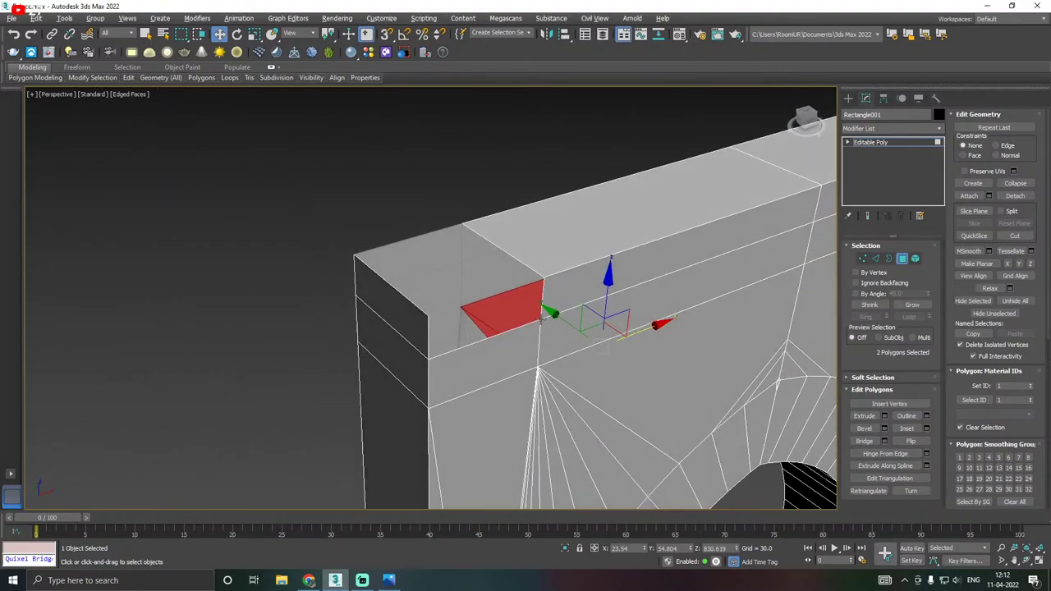
{"action": "key", "text": "ctrl+z"}
{"action": "key", "text": "ctrl+z"}
{"action": "key", "text": "ctrl+z"}
{"action": "key", "text": "ctrl+z"}
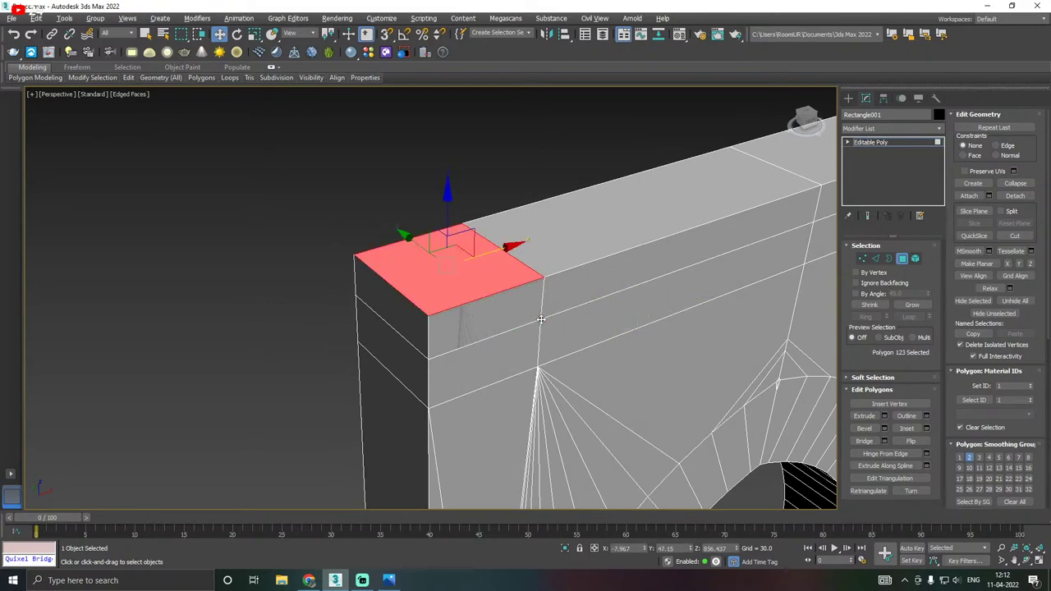
{"action": "left_click", "coordinate": [541, 319]}
{"action": "middle_click_drag", "start_coordinate": [540, 319], "coordinate": [577, 276], "text": "alt"}
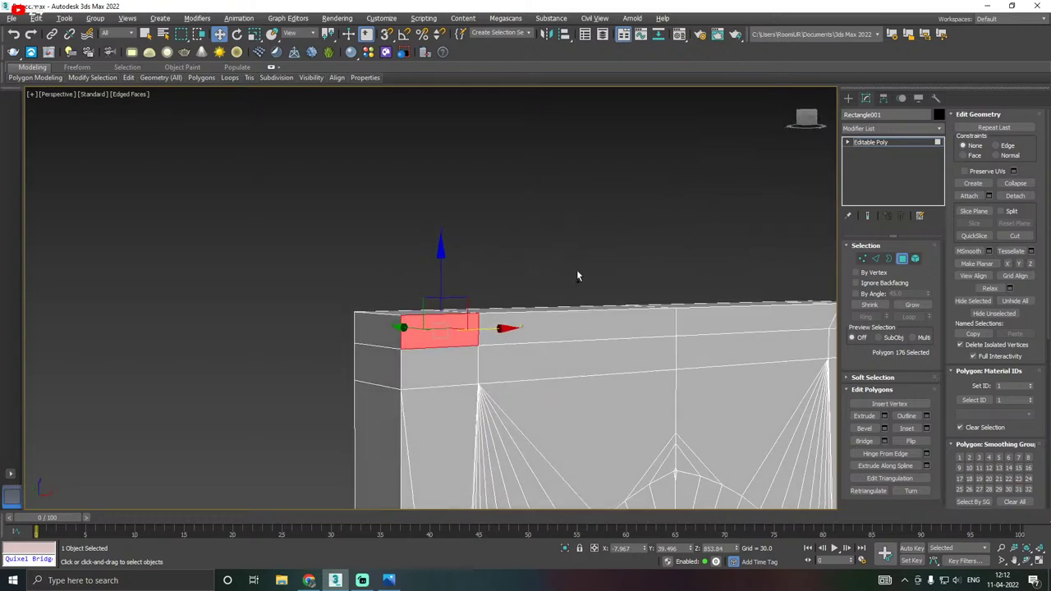
Isolate the frame, select all of its vertices and weld them with a threshold of 2.448.
{"action": "left_click", "coordinate": [860, 258]}
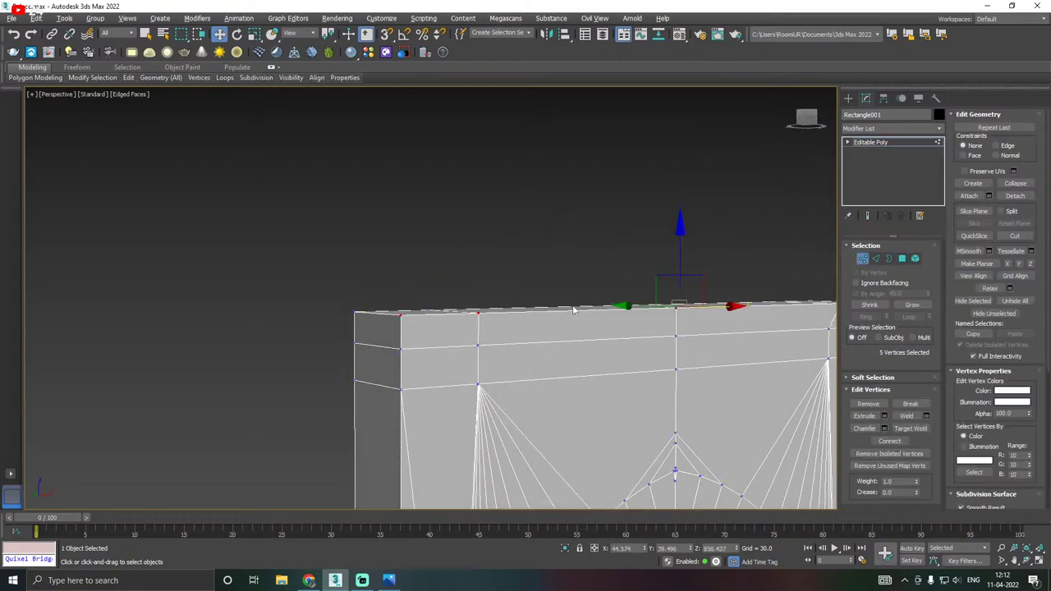
{"action": "key", "text": "ctrl+a"}
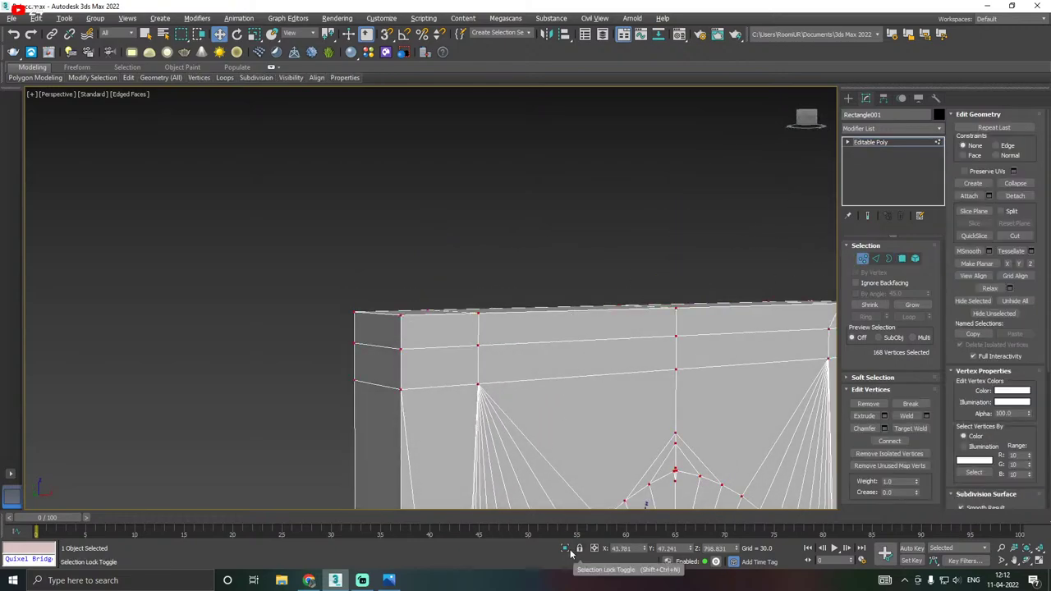
{"action": "key", "text": "z"}
{"action": "middle_click_drag", "start_coordinate": [514, 345], "coordinate": [534, 408], "text": "alt"}
{"action": "scroll", "coordinate": [482, 288], "scroll_direction": "up", "scroll_amount": 5}
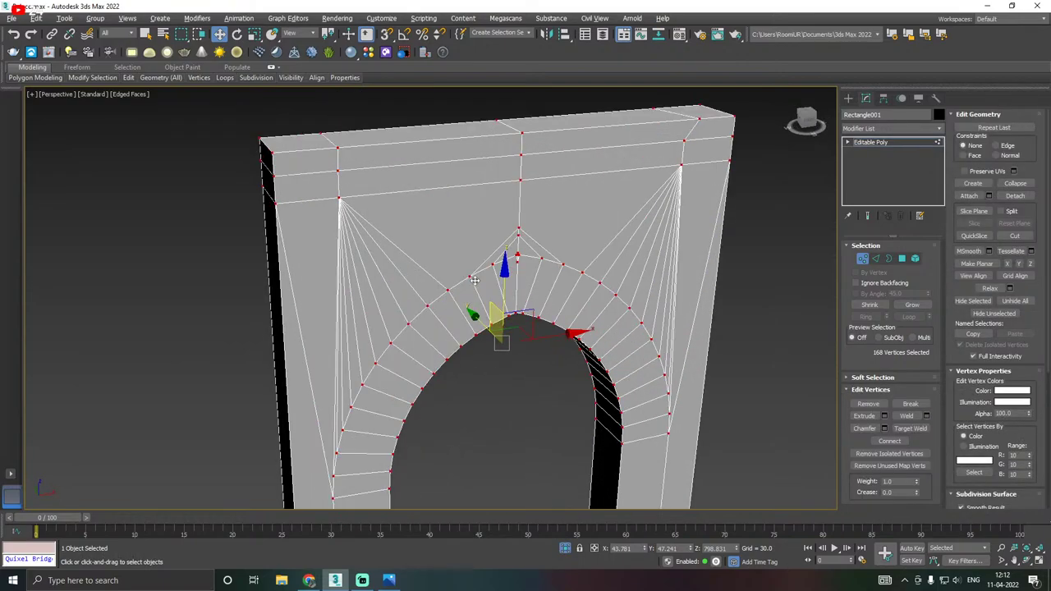
{"action": "middle_click_drag", "start_coordinate": [482, 287], "coordinate": [511, 350]}
{"action": "left_click", "coordinate": [927, 416]}
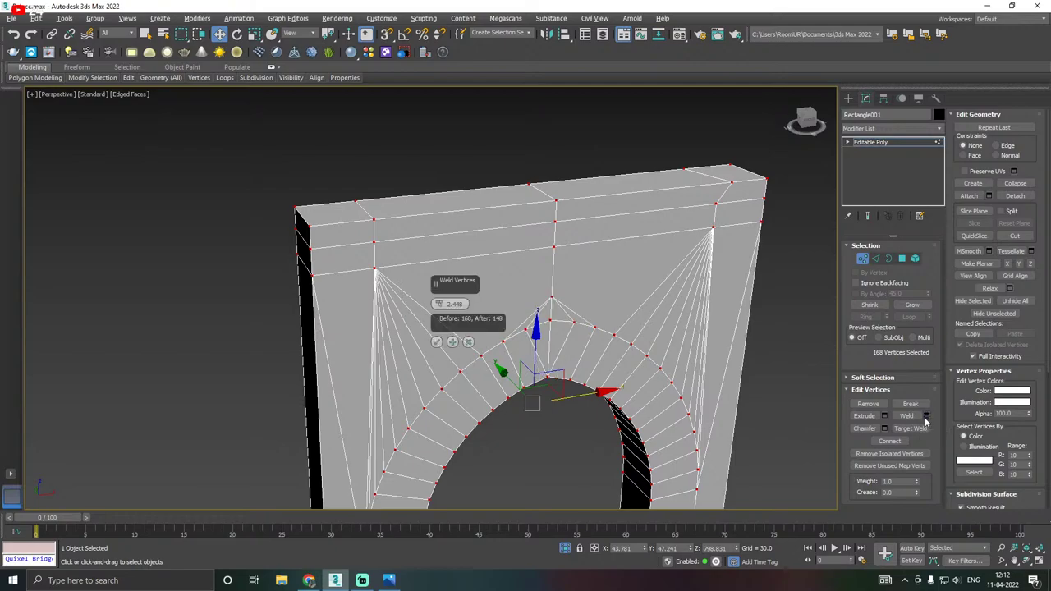
{"action": "scroll", "coordinate": [397, 285], "scroll_direction": "up", "scroll_amount": 2}
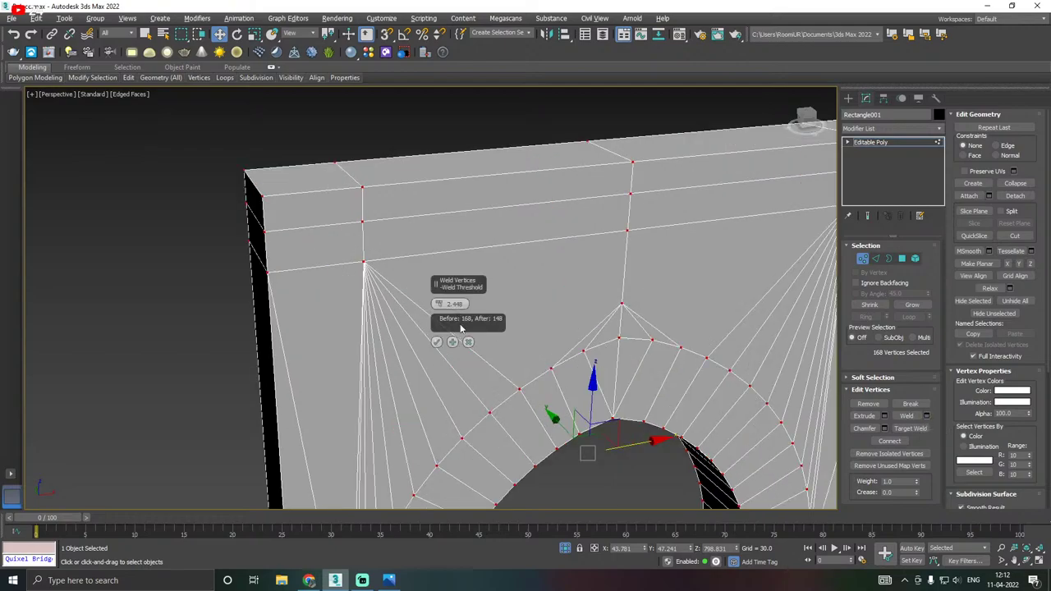
{"action": "left_click", "coordinate": [437, 343]}
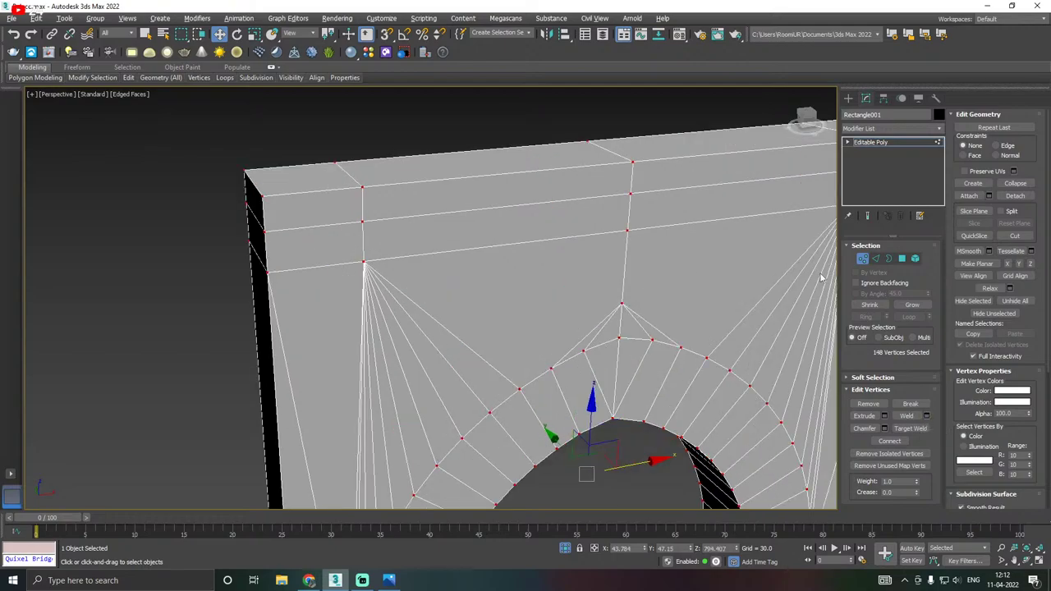
Select the upper front edge loop of the strip and check that it runs unbroken from end to end.
{"action": "left_click", "coordinate": [875, 257]}
{"action": "left_click", "coordinate": [401, 181]}
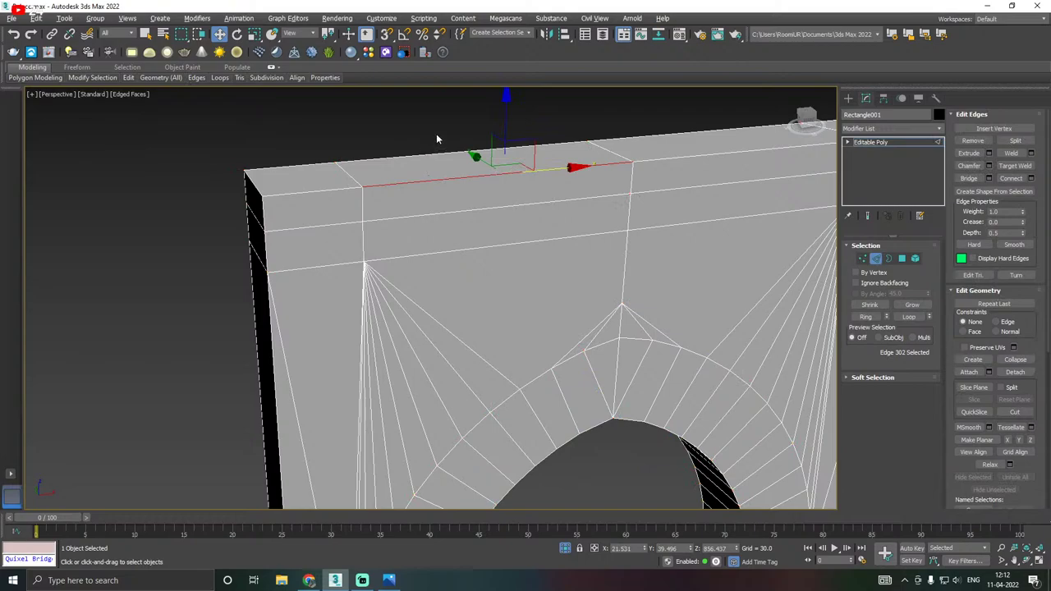
{"action": "double_click", "coordinate": [433, 179]}
{"action": "scroll", "coordinate": [307, 210], "scroll_direction": "down", "scroll_amount": 3}
{"action": "middle_click_drag", "start_coordinate": [351, 208], "coordinate": [418, 216], "text": "alt"}
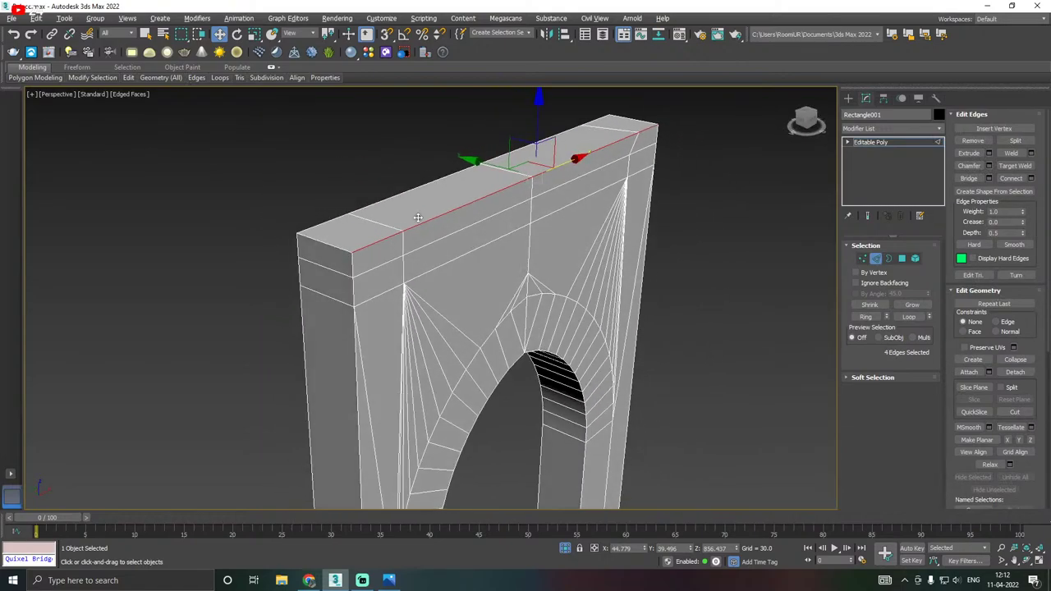
{"action": "middle_click_drag", "start_coordinate": [515, 197], "coordinate": [520, 245]}
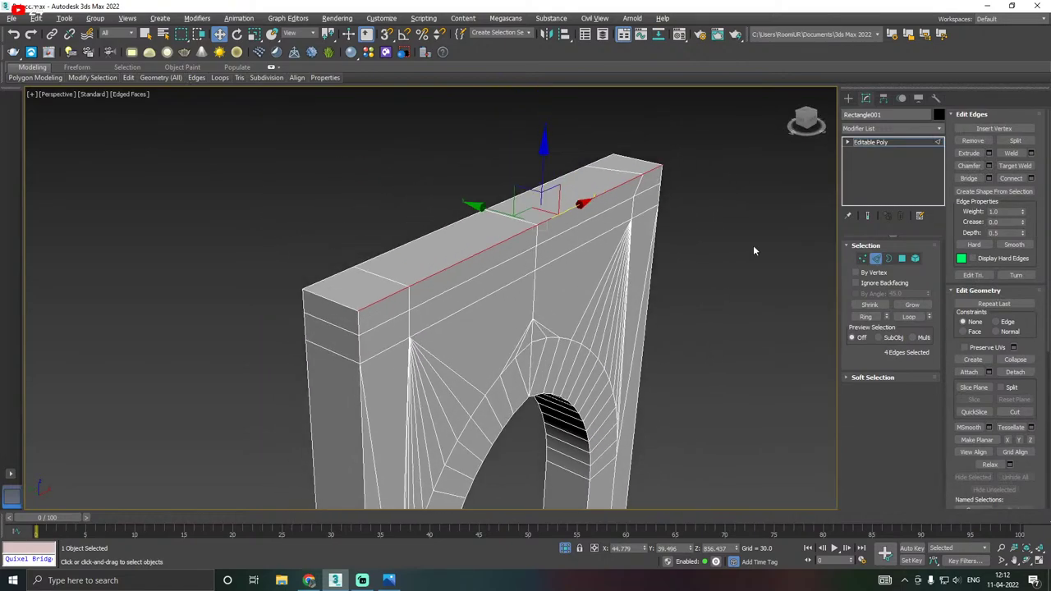
Select the four upper front polygons of the strip and extrude them outward by 5.193.
{"action": "left_click", "coordinate": [903, 258]}
{"action": "left_click", "coordinate": [451, 279], "text": "ctrl"}
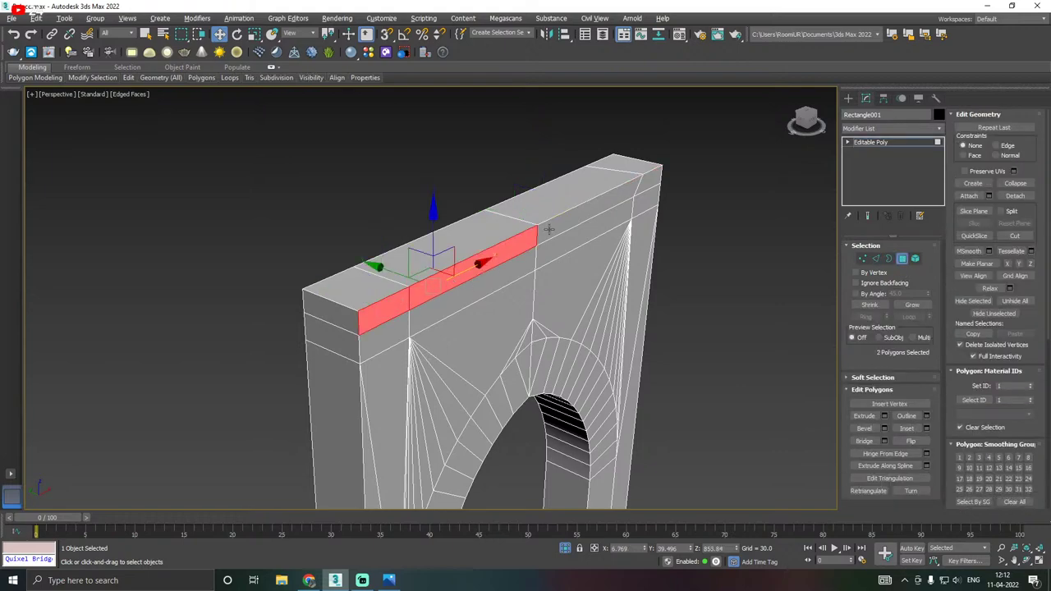
{"action": "left_click", "coordinate": [552, 229], "text": "ctrl"}
{"action": "left_click", "coordinate": [653, 181], "text": "ctrl"}
{"action": "middle_click_drag", "start_coordinate": [639, 229], "coordinate": [641, 193], "text": "alt"}
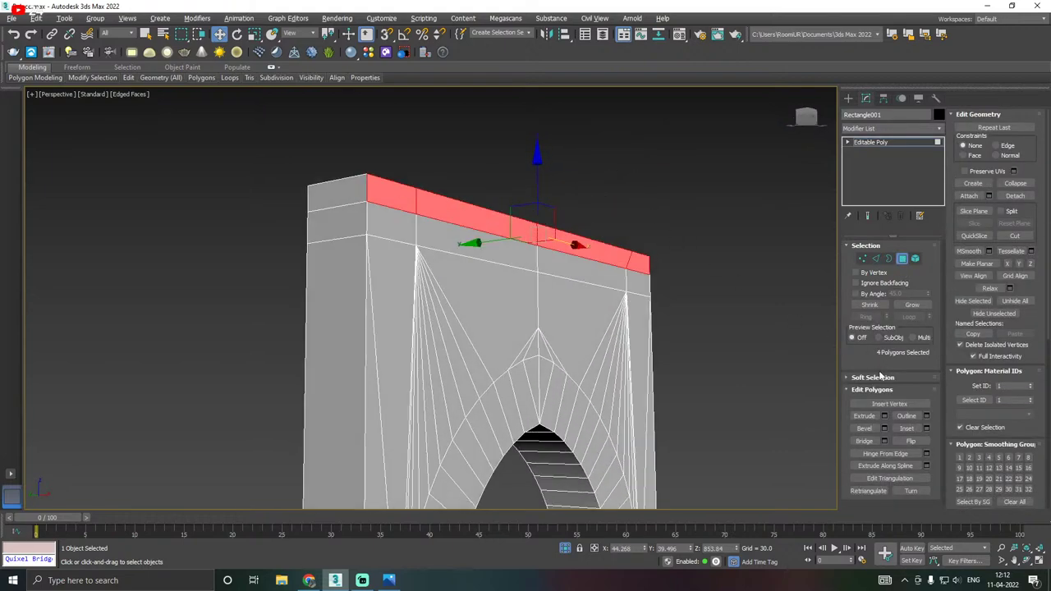
{"action": "left_click", "coordinate": [884, 415]}
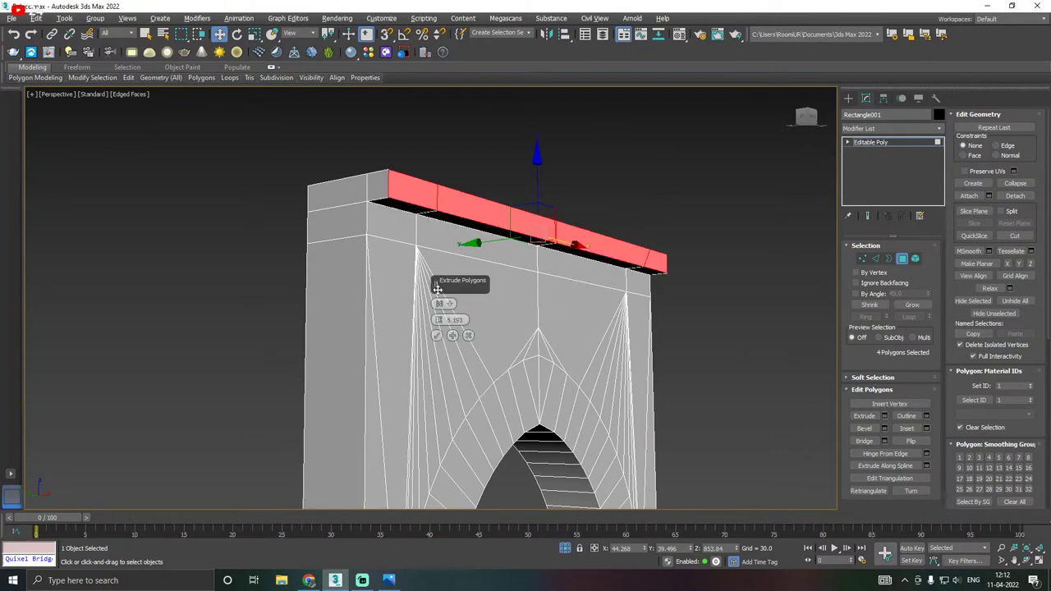
{"action": "left_click", "coordinate": [437, 336]}
{"action": "middle_click_drag", "start_coordinate": [445, 321], "coordinate": [510, 299], "text": "alt"}
Select all eight top polygons, including those of the projecting ledge, and extrude them upward by the same amount.
{"action": "left_click", "coordinate": [413, 319]}
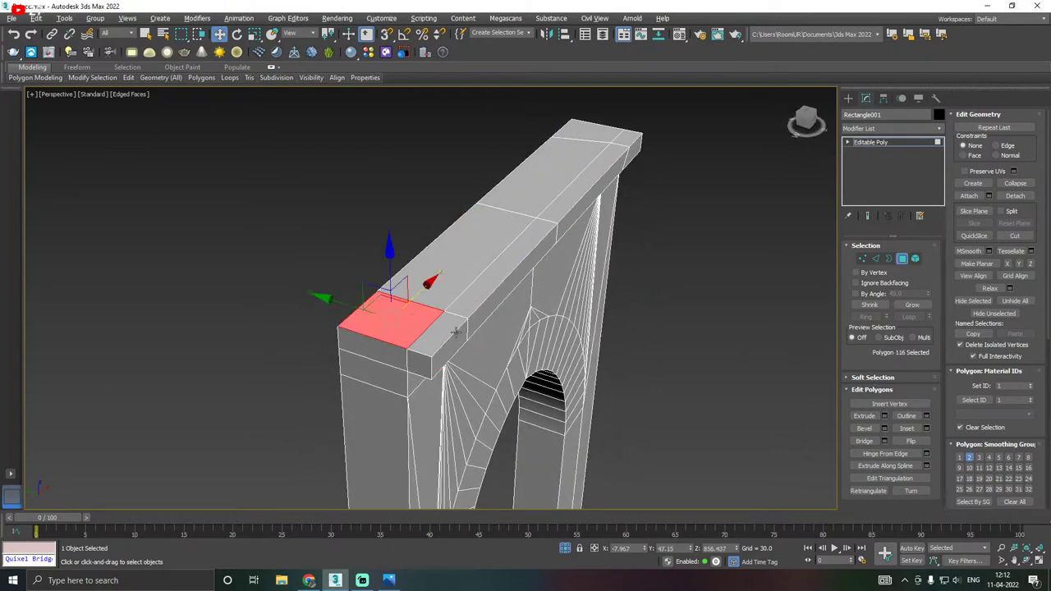
{"action": "left_click", "coordinate": [456, 333], "text": "ctrl"}
{"action": "left_click", "coordinate": [446, 330]}
{"action": "left_click", "coordinate": [407, 314], "text": "ctrl"}
{"action": "left_click", "coordinate": [436, 284], "text": "ctrl"}
{"action": "left_click", "coordinate": [517, 210], "text": "ctrl"}
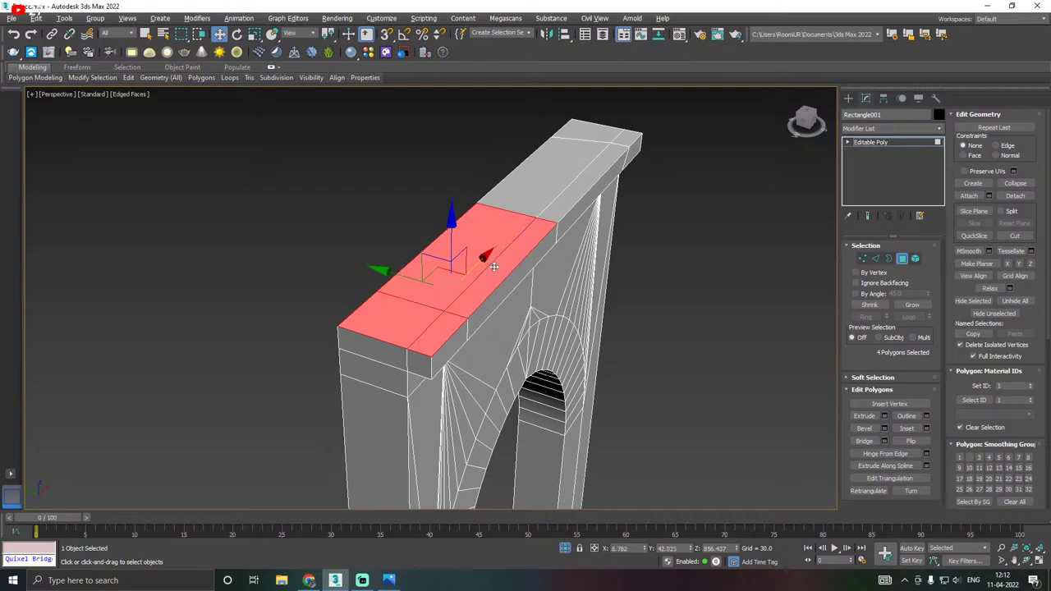
{"action": "left_click", "coordinate": [548, 173], "text": "ctrl"}
{"action": "left_click", "coordinate": [593, 174], "text": "ctrl"}
{"action": "left_click", "coordinate": [622, 136], "text": "ctrl"}
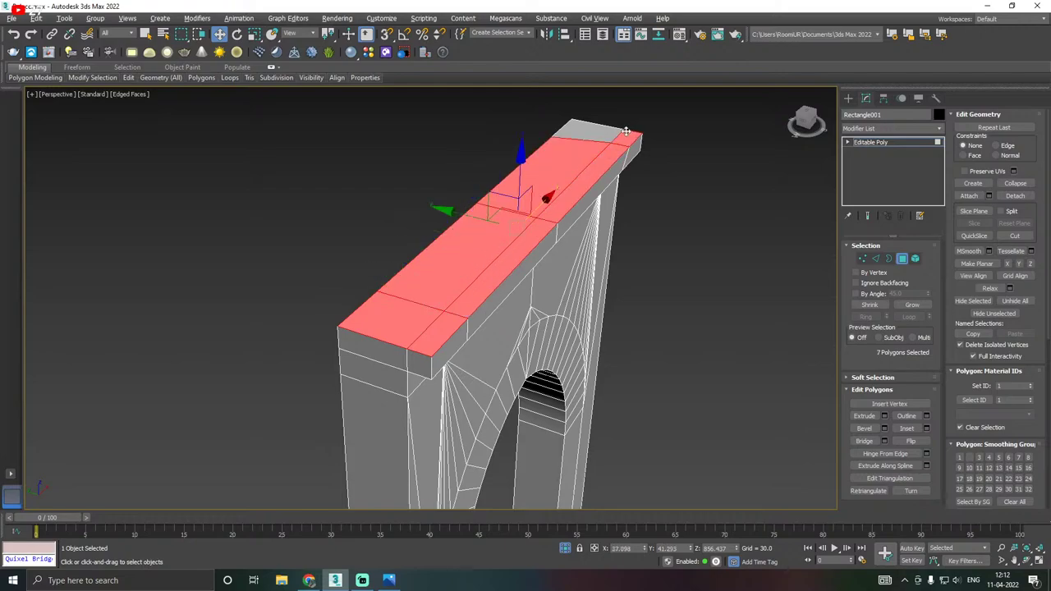
{"action": "left_click", "coordinate": [626, 168], "text": "ctrl"}
{"action": "middle_click_drag", "start_coordinate": [627, 168], "coordinate": [803, 244], "text": "alt"}
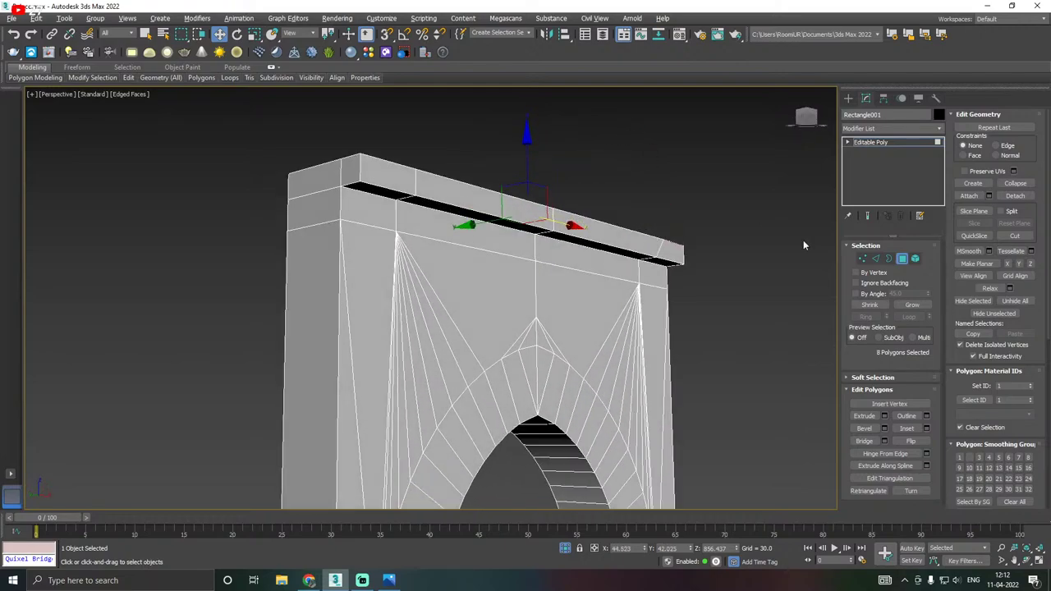
{"action": "left_click", "coordinate": [885, 416]}
{"action": "left_click", "coordinate": [434, 333]}
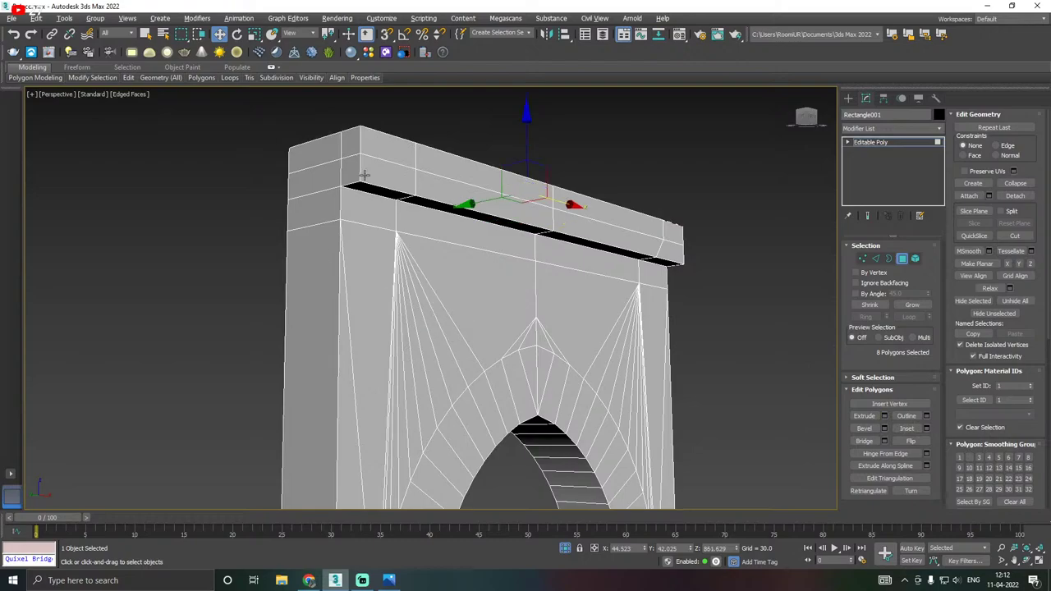
Extrude the four front polygons of the new top layer outward as a second projecting step and save the scene.
{"action": "left_click_drag", "start_coordinate": [398, 152], "coordinate": [449, 164]}
{"action": "left_click", "coordinate": [586, 202], "text": "ctrl"}
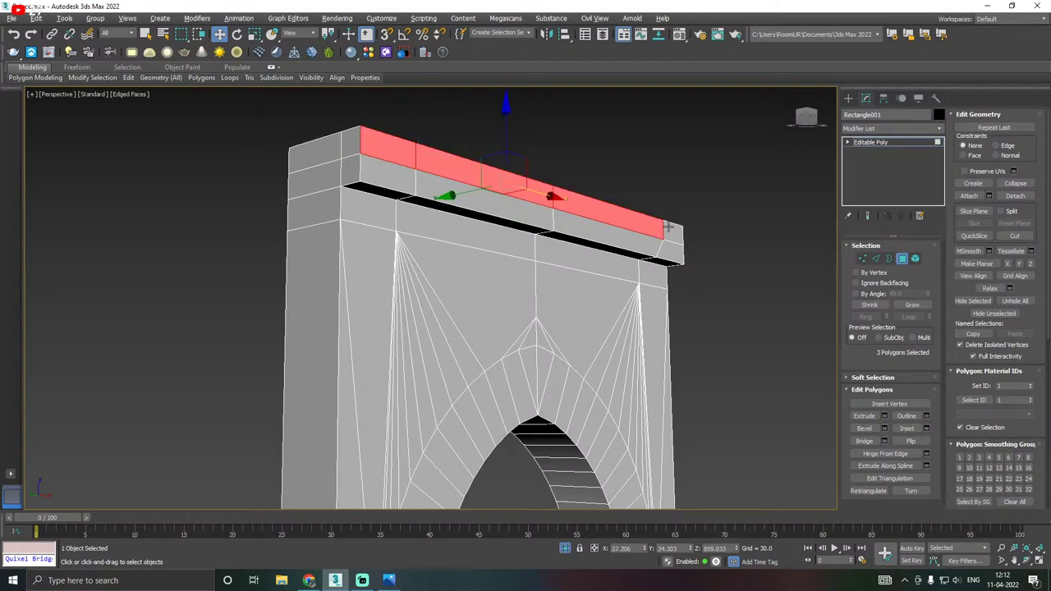
{"action": "left_click", "coordinate": [671, 230], "text": "ctrl"}
{"action": "middle_click_drag", "start_coordinate": [671, 231], "coordinate": [610, 231], "text": "alt"}
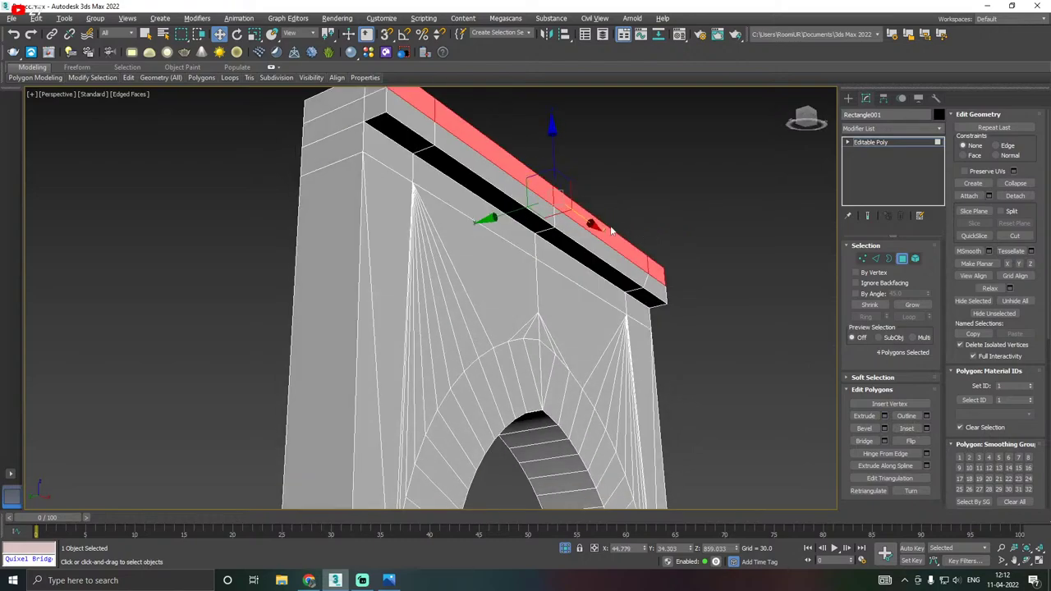
{"action": "left_click", "coordinate": [884, 417]}
{"action": "left_click", "coordinate": [437, 337]}
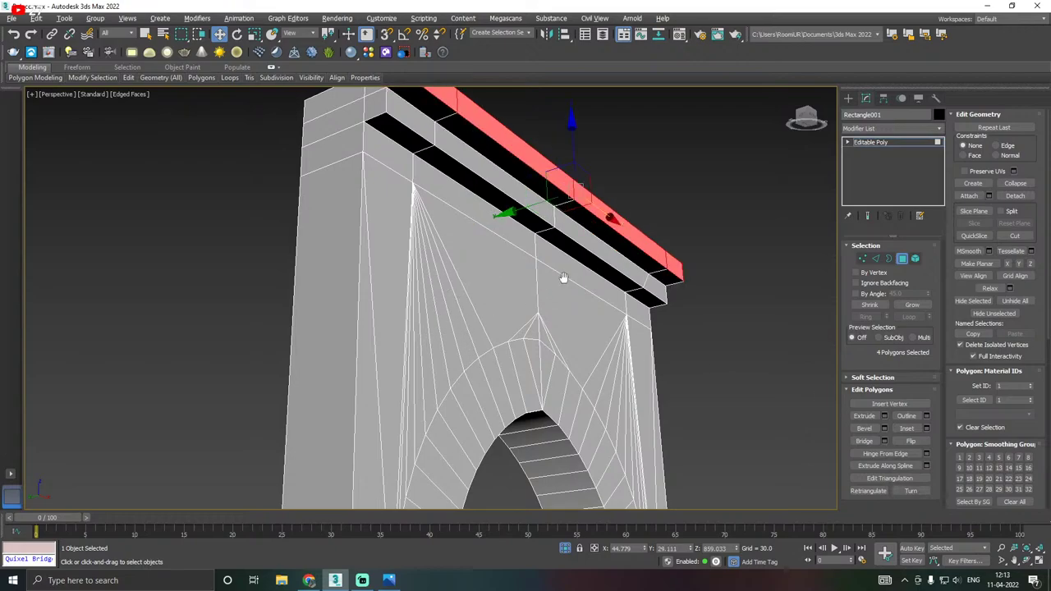
{"action": "scroll", "coordinate": [643, 384], "scroll_direction": "down", "scroll_amount": 2}
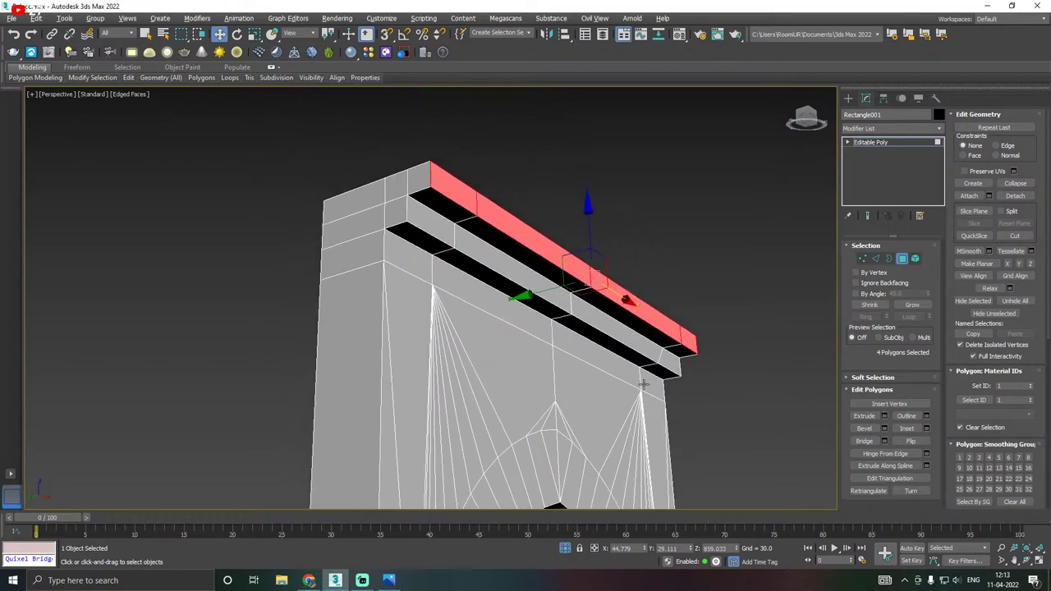
{"action": "left_click", "coordinate": [12, 18]}
{"action": "left_click", "coordinate": [24, 107]}
Chamfer the lower front edge loops of both moulding steps with an amount of 3.689 and 2 segments.
{"action": "middle_click_drag", "start_coordinate": [332, 200], "coordinate": [325, 228]}
{"action": "left_click", "coordinate": [875, 258]}
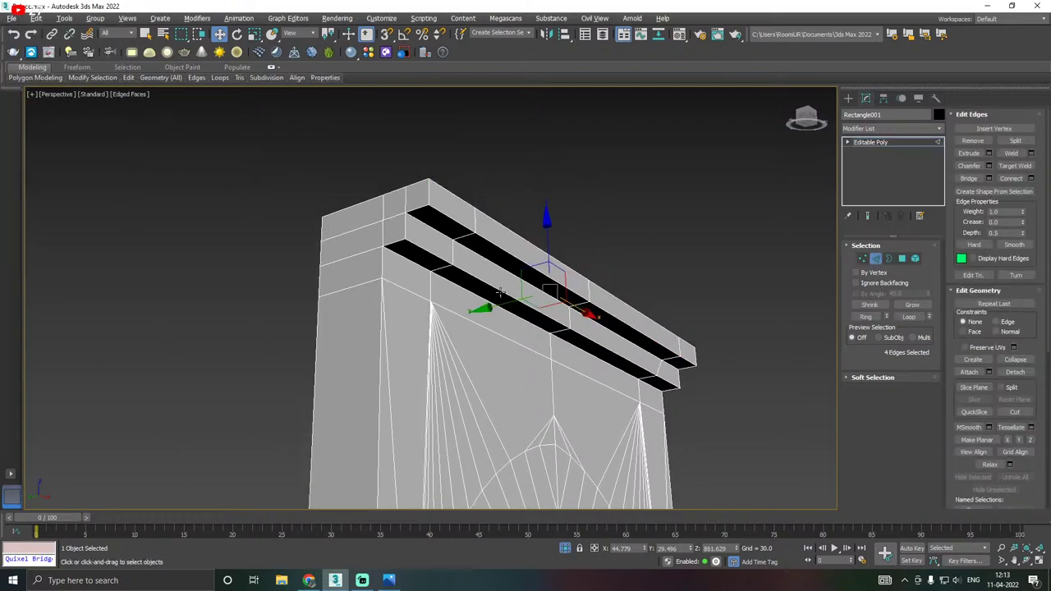
{"action": "double_click", "coordinate": [500, 293]}
{"action": "double_click", "coordinate": [534, 266], "text": "ctrl"}
{"action": "middle_click_drag", "start_coordinate": [619, 268], "coordinate": [618, 245], "text": "alt"}
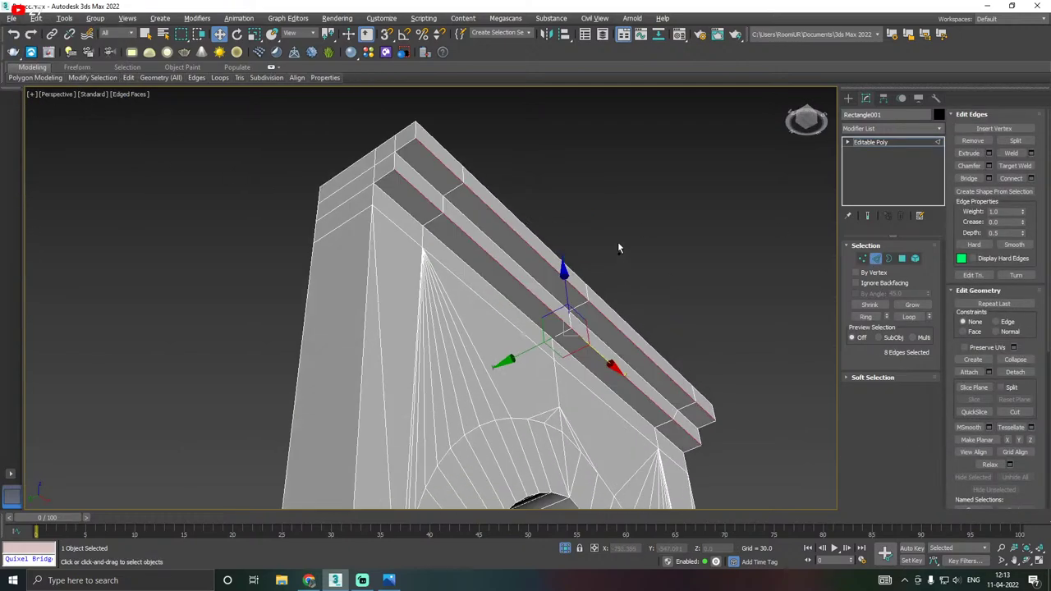
{"action": "left_click", "coordinate": [989, 166]}
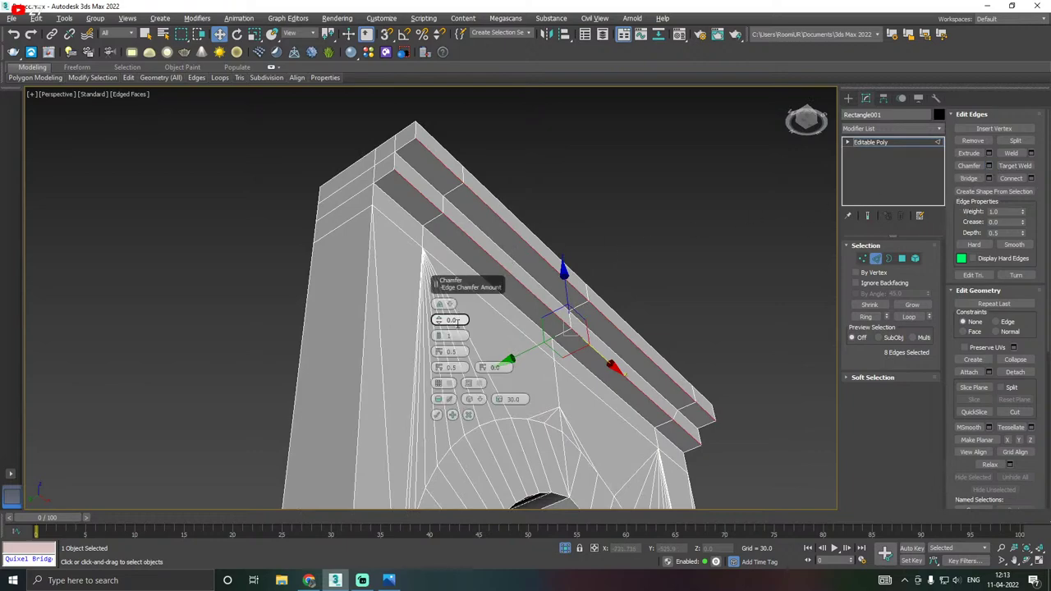
{"action": "left_click_drag", "start_coordinate": [439, 320], "coordinate": [439, 320]}
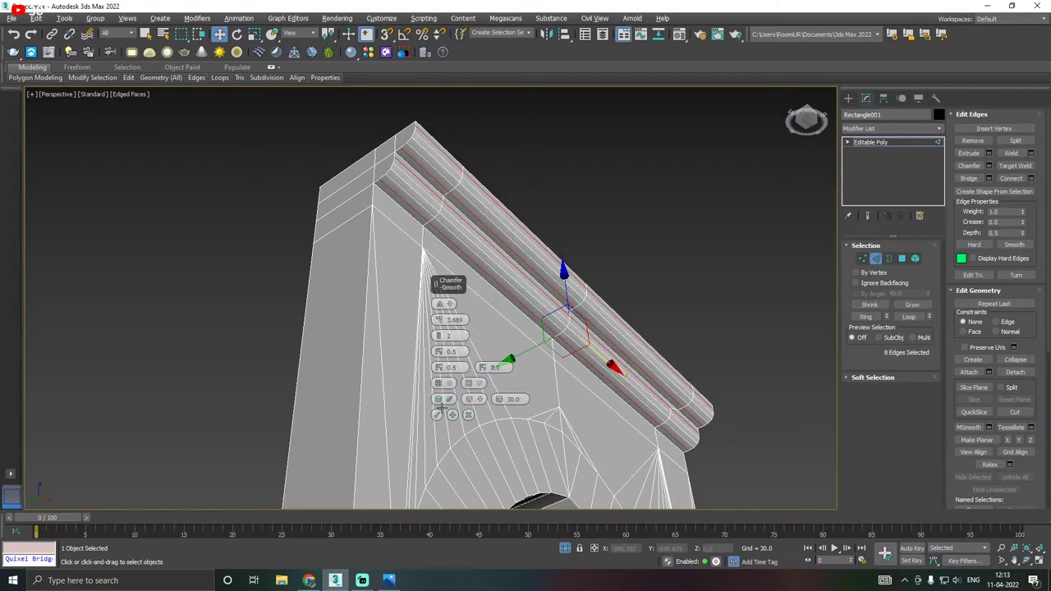
{"action": "left_click", "coordinate": [438, 414]}
Leave edge editing on the frame and end isolation to bring back the rest of the scene.
{"action": "scroll", "coordinate": [477, 259], "scroll_direction": "down", "scroll_amount": 3}
{"action": "middle_click_drag", "start_coordinate": [477, 260], "coordinate": [477, 339], "text": "alt"}
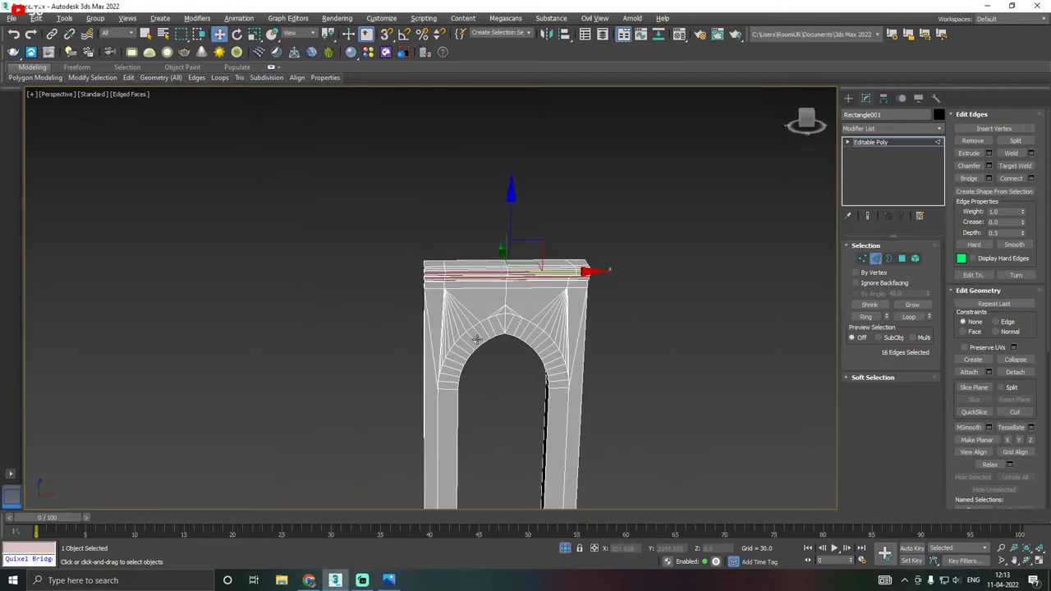
{"action": "left_click", "coordinate": [870, 142]}
{"action": "scroll", "coordinate": [560, 195], "scroll_direction": "down", "scroll_amount": 3}
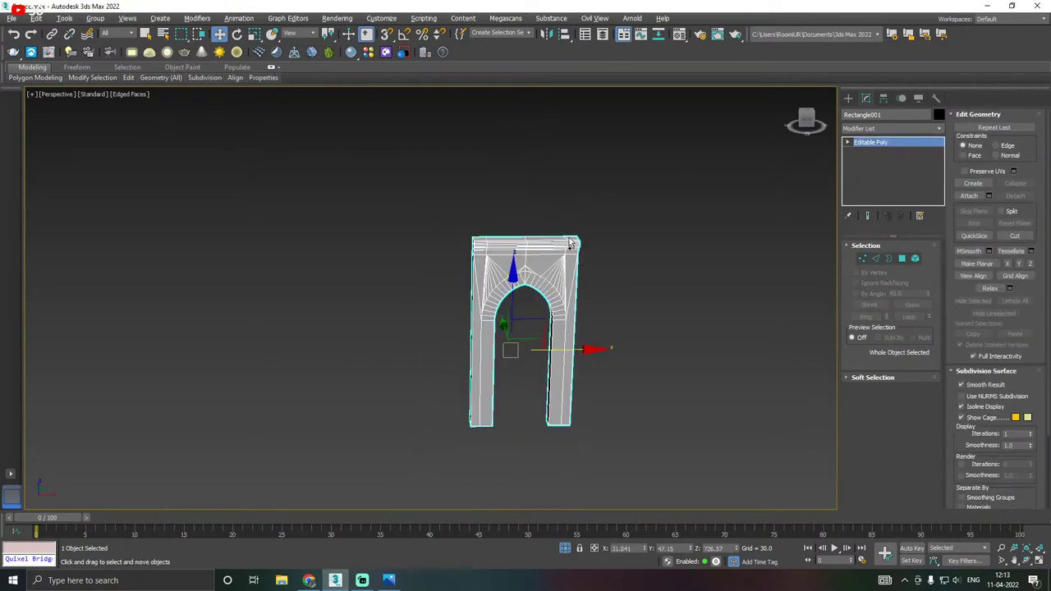
{"action": "left_click", "coordinate": [565, 549]}
{"action": "scroll", "coordinate": [472, 346], "scroll_direction": "down", "scroll_amount": 5}
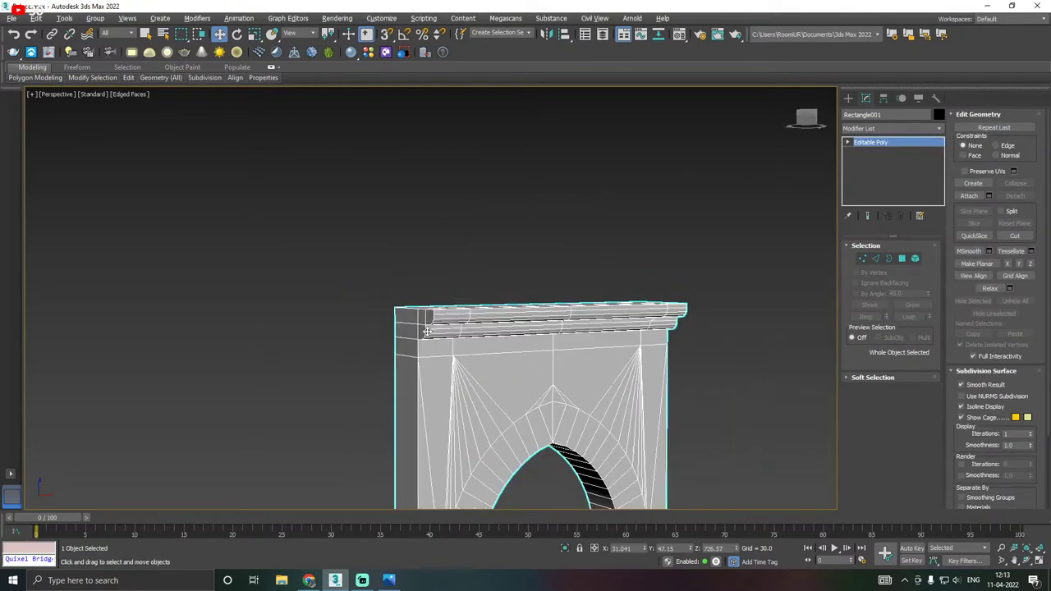
{"action": "middle_click_drag", "start_coordinate": [491, 308], "coordinate": [491, 335], "text": "alt"}
Move the frame along X to about -5.55, near the left end of the base's top ledge.
{"action": "scroll", "coordinate": [490, 335], "scroll_direction": "up", "scroll_amount": 4}
{"action": "left_click_drag", "start_coordinate": [556, 240], "coordinate": [515, 245]}
{"action": "middle_click_drag", "start_coordinate": [512, 298], "coordinate": [518, 264], "text": "alt"}
{"action": "scroll", "coordinate": [440, 359], "scroll_direction": "up", "scroll_amount": 5}
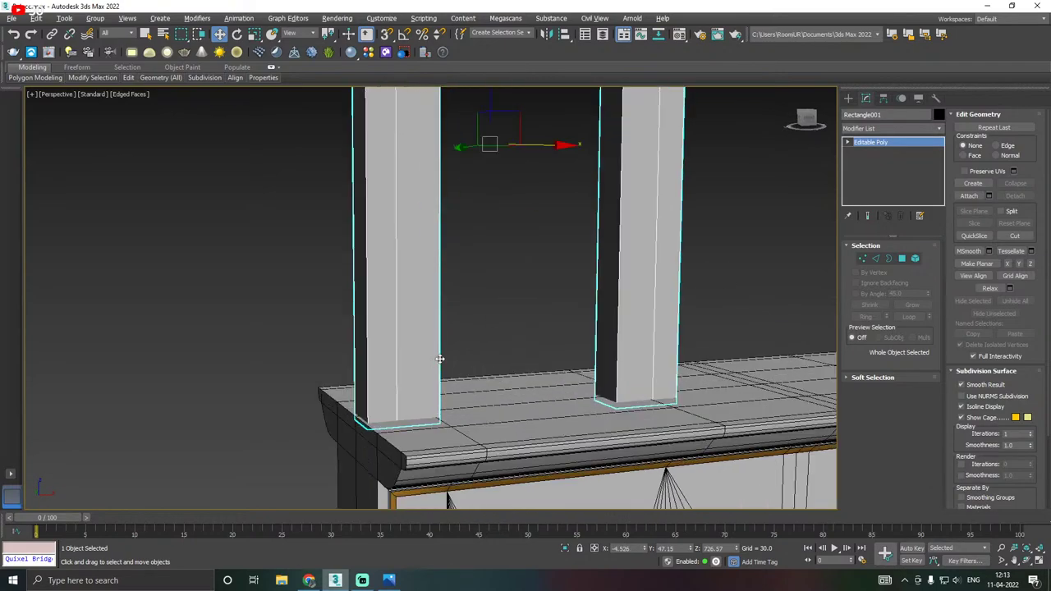
{"action": "left_click_drag", "start_coordinate": [393, 375], "coordinate": [389, 374]}
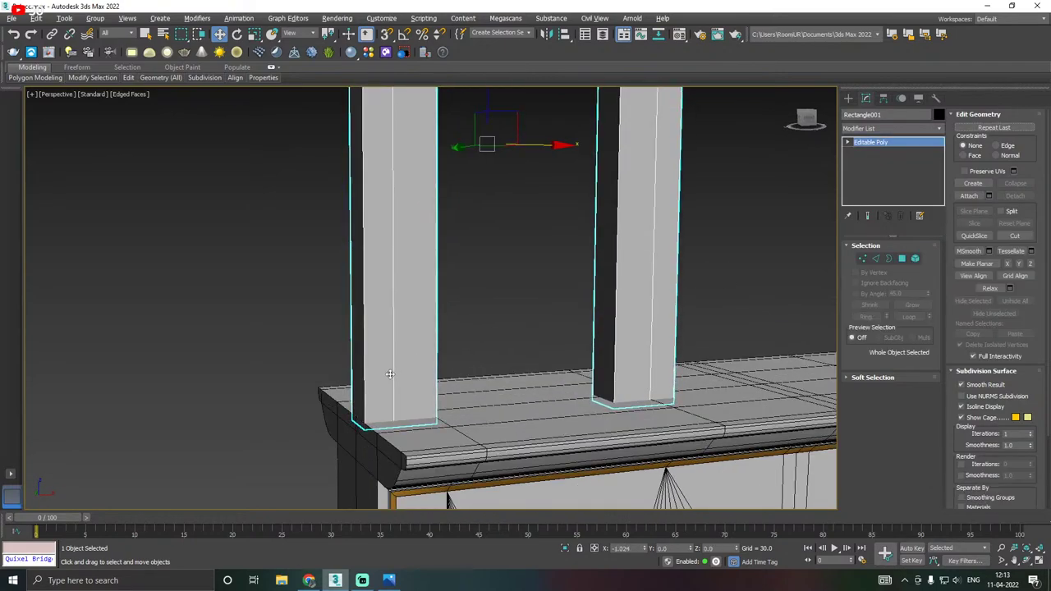
{"action": "scroll", "coordinate": [390, 375], "scroll_direction": "down", "scroll_amount": 2}
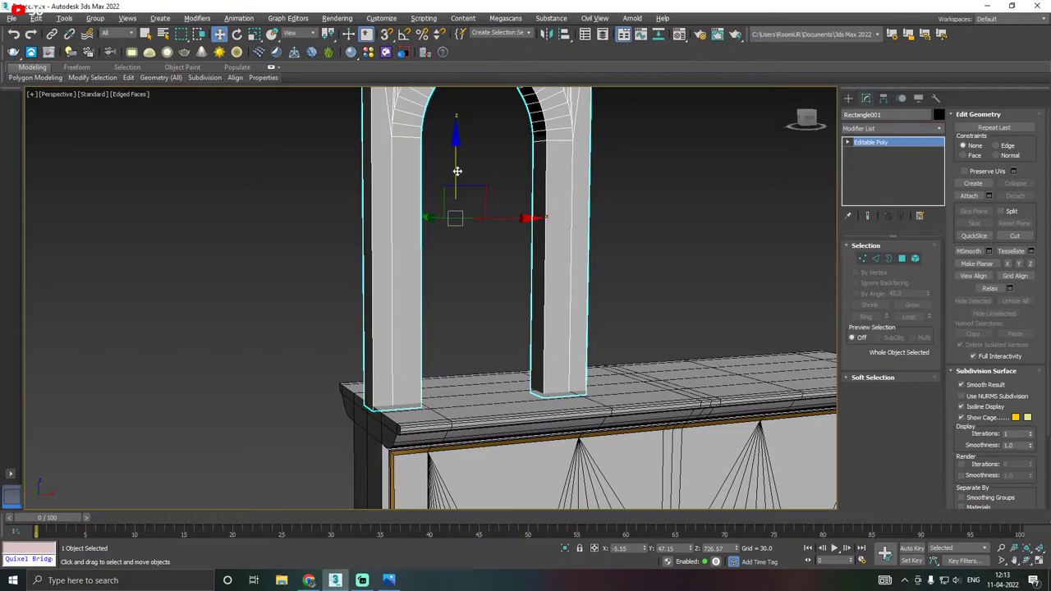
Raise the window frame to about Z 727.6 and shift it along X to about -4.74 on the ledge.
{"action": "left_click_drag", "start_coordinate": [456, 171], "coordinate": [457, 169]}
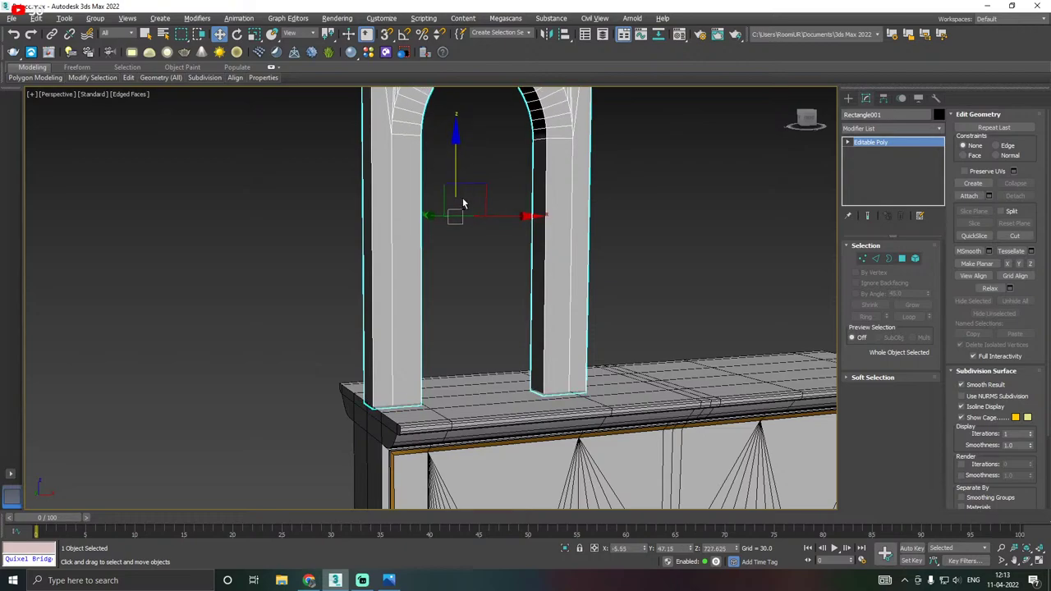
{"action": "scroll", "coordinate": [463, 206], "scroll_direction": "up", "scroll_amount": 1}
{"action": "scroll", "coordinate": [395, 289], "scroll_direction": "up", "scroll_amount": 2}
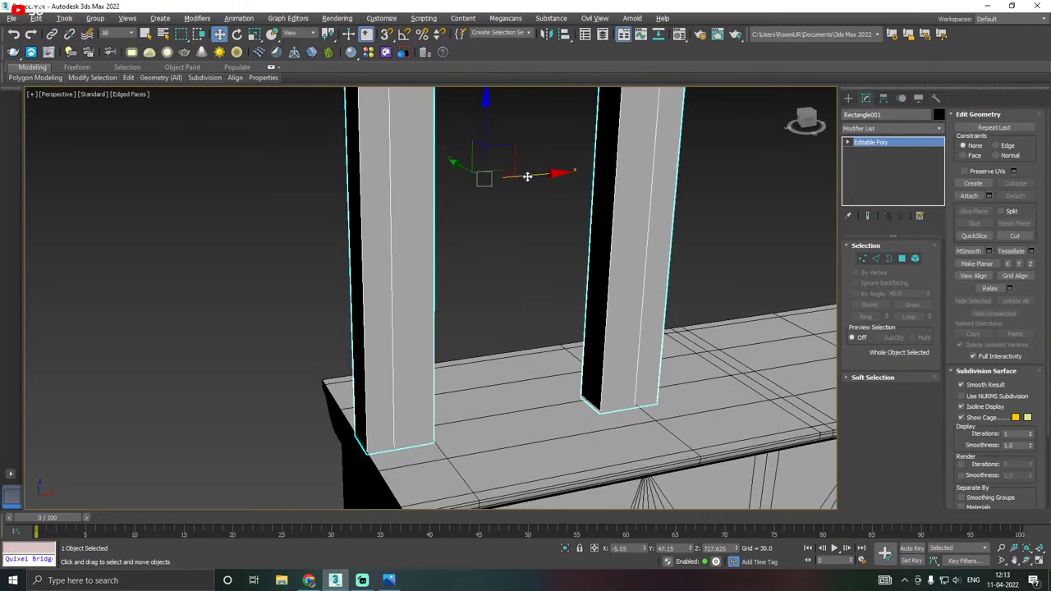
{"action": "left_click_drag", "start_coordinate": [528, 177], "coordinate": [537, 175]}
{"action": "scroll", "coordinate": [419, 234], "scroll_direction": "down", "scroll_amount": 4}
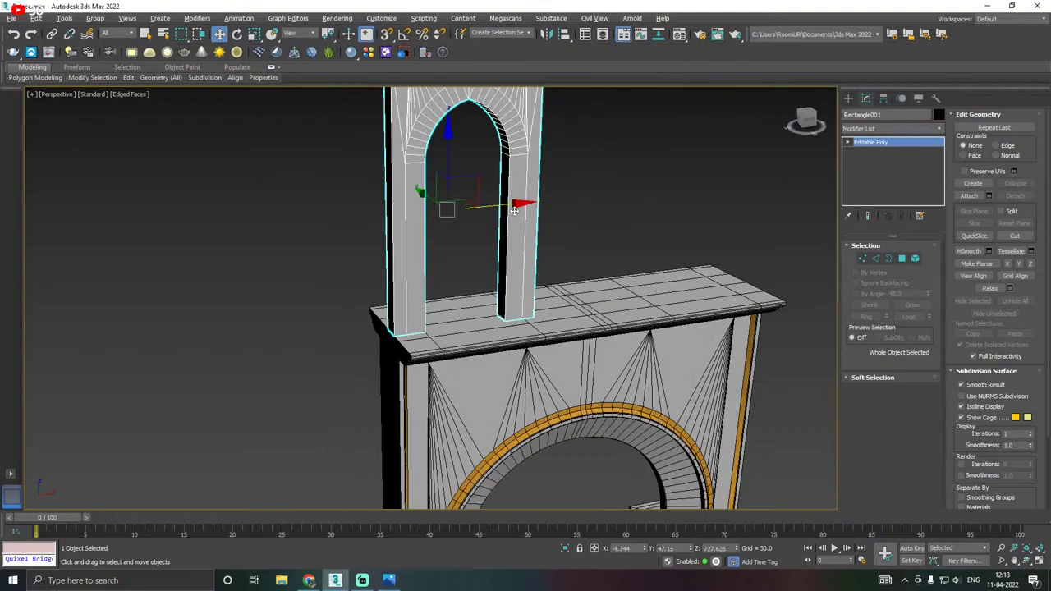
Add a Symmetry modifier to the arched window frame.
{"action": "left_click", "coordinate": [940, 132]}
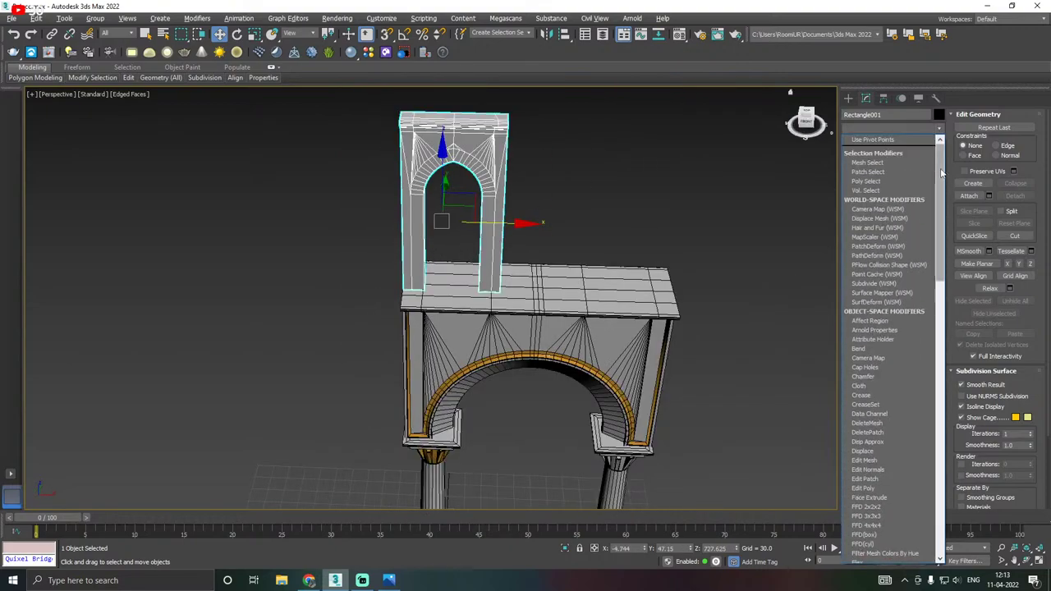
{"action": "scroll", "coordinate": [882, 325], "scroll_direction": "down", "scroll_amount": 10}
{"action": "left_click", "coordinate": [866, 326]}
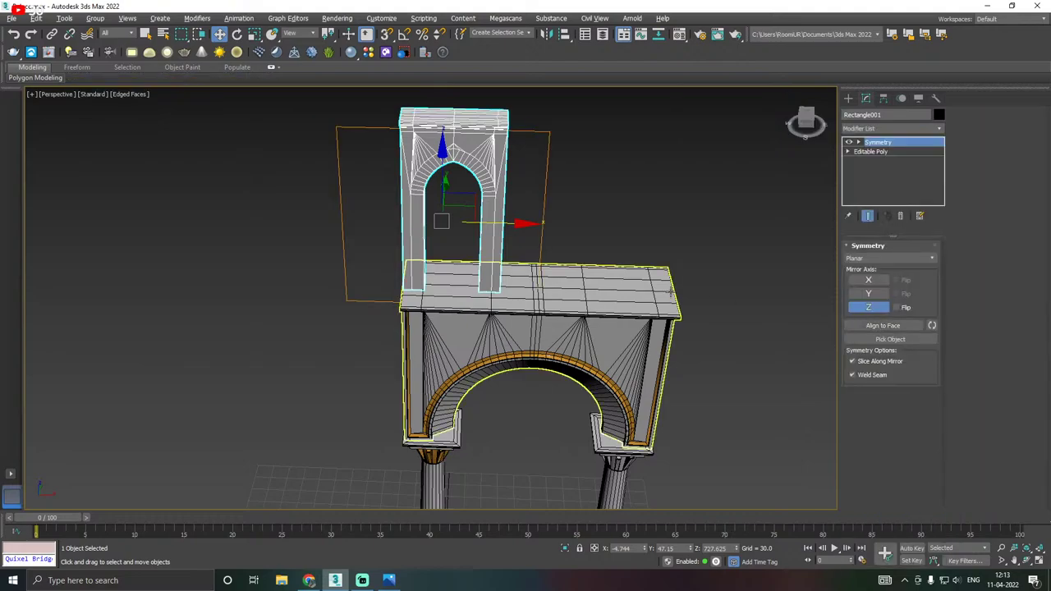
Try the symmetry on the Y mirror axis and raise its mirror plane slightly.
{"action": "middle_click_drag", "start_coordinate": [766, 263], "coordinate": [751, 317]}
{"action": "left_click", "coordinate": [869, 293]}
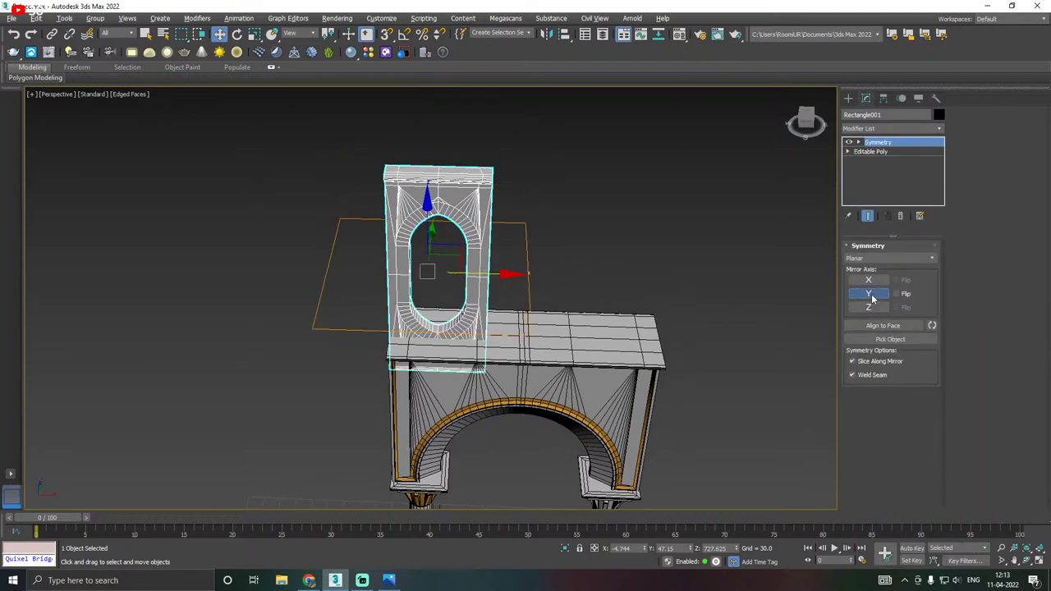
{"action": "left_click", "coordinate": [870, 294]}
{"action": "left_click", "coordinate": [870, 294]}
{"action": "left_click", "coordinate": [882, 146]}
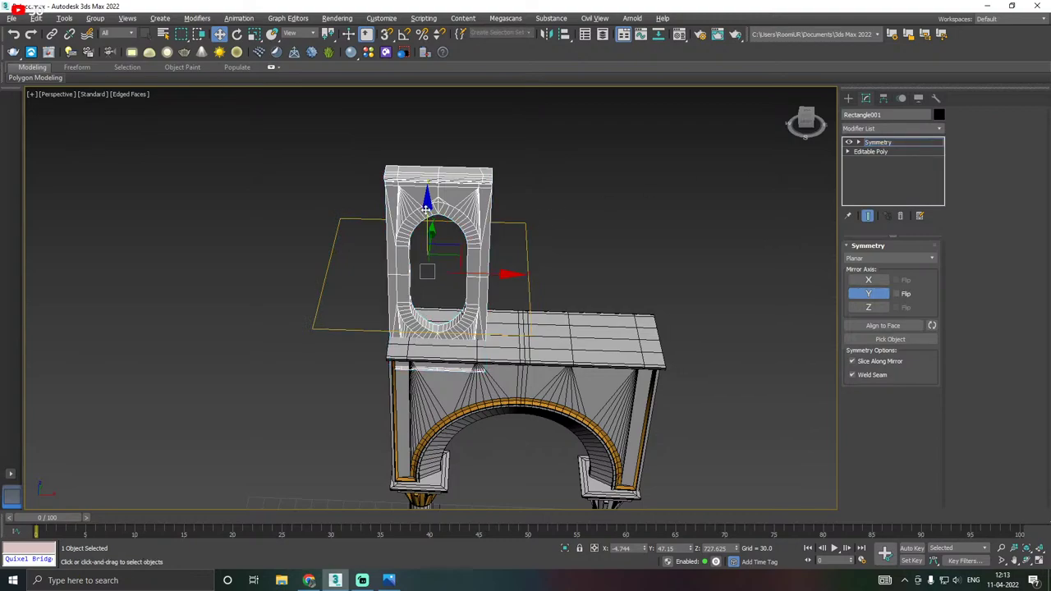
{"action": "left_click_drag", "start_coordinate": [421, 210], "coordinate": [421, 199]}
{"action": "middle_click_drag", "start_coordinate": [421, 200], "coordinate": [462, 216], "text": "alt"}
Mirror the frame on the flipped X axis and move the mirror plane along X to about 53.6.
{"action": "left_click", "coordinate": [868, 280]}
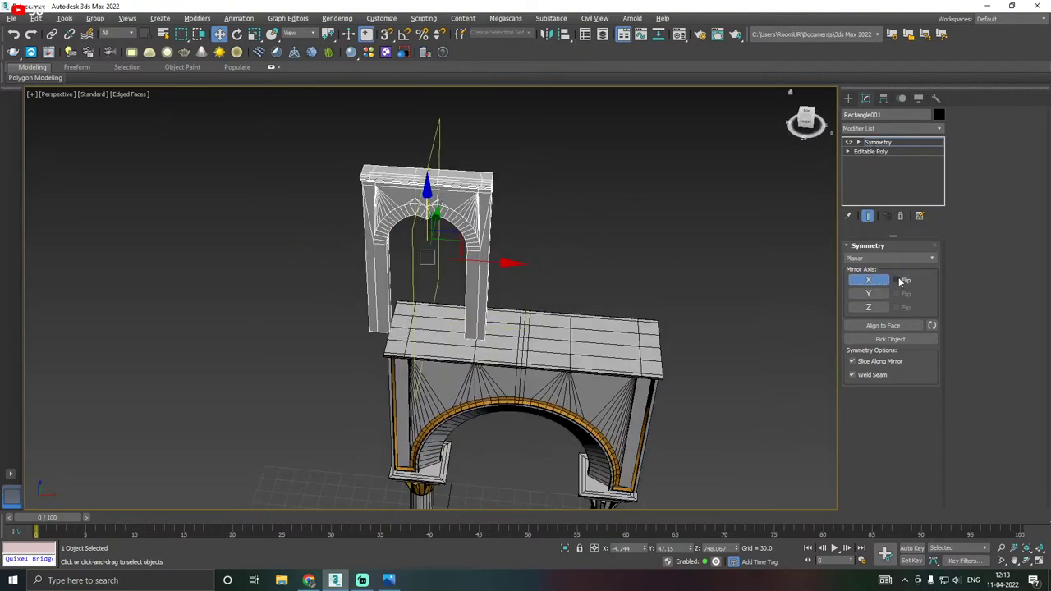
{"action": "left_click", "coordinate": [896, 280]}
{"action": "left_click", "coordinate": [878, 143]}
{"action": "left_click_drag", "start_coordinate": [480, 275], "coordinate": [535, 263]}
{"action": "left_click", "coordinate": [880, 146]}
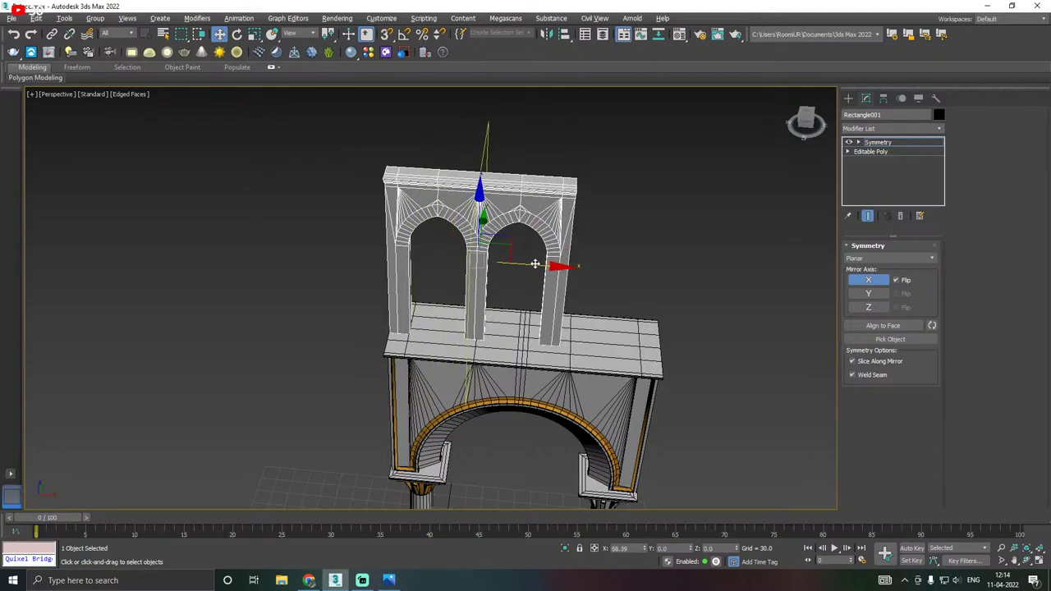
Fine-tune the mirror plane to about X 50.6 so the two arches share a narrower middle pillar.
{"action": "middle_click_drag", "start_coordinate": [535, 263], "coordinate": [564, 268], "text": "alt"}
{"action": "scroll", "coordinate": [493, 231], "scroll_direction": "up", "scroll_amount": 3}
{"action": "scroll", "coordinate": [493, 230], "scroll_direction": "up", "scroll_amount": 3}
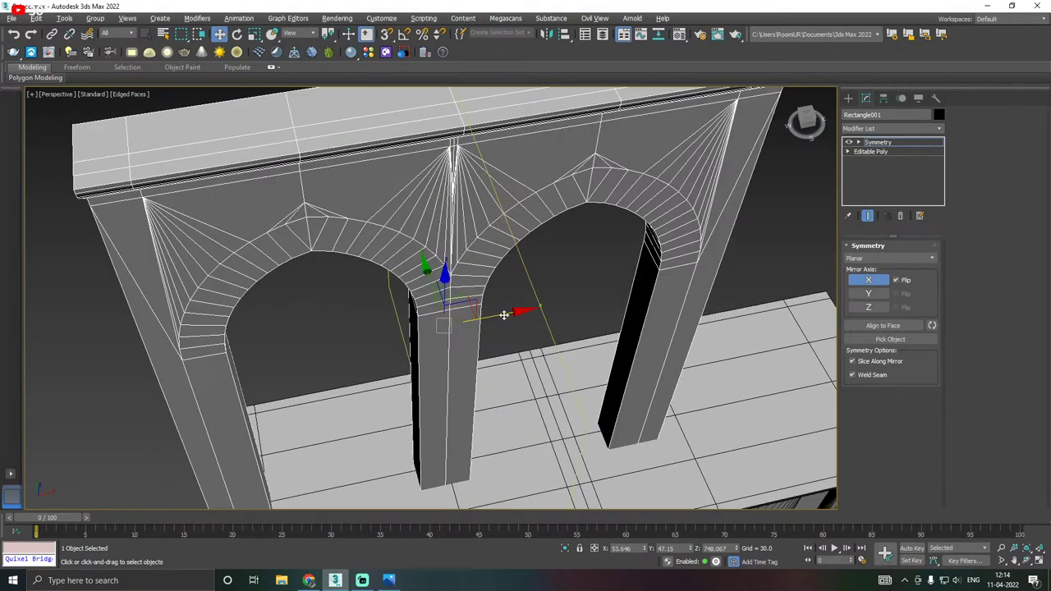
{"action": "left_click_drag", "start_coordinate": [504, 315], "coordinate": [495, 316]}
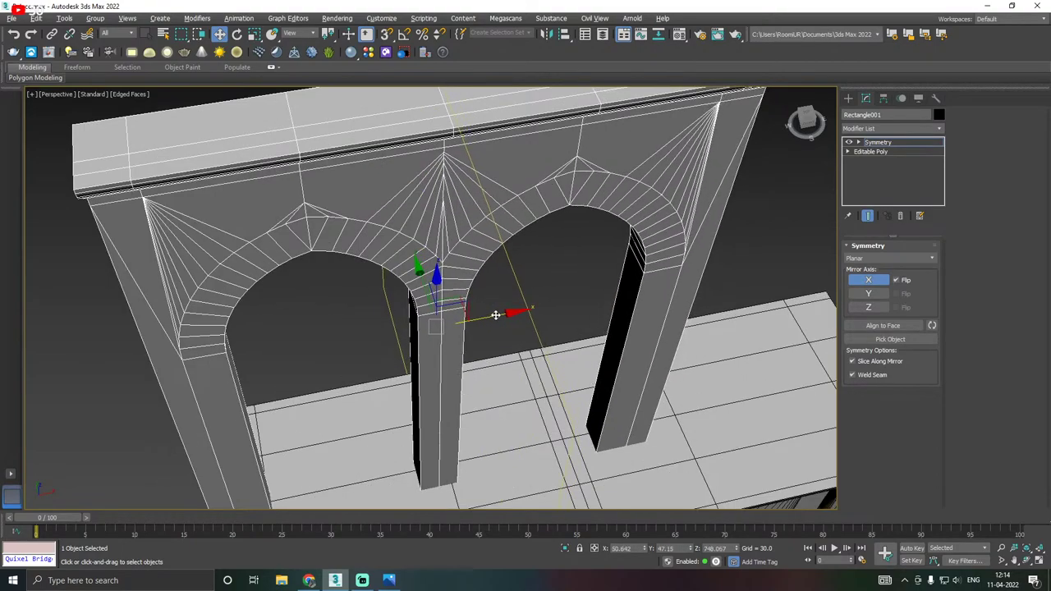
Copy the Symmetry modifier and paste a second one on top of the window frame's modifier stack.
{"action": "middle_click_drag", "start_coordinate": [495, 315], "coordinate": [486, 287], "text": "alt"}
{"action": "scroll", "coordinate": [459, 293], "scroll_direction": "down", "scroll_amount": 5}
{"action": "right_click", "coordinate": [898, 143]}
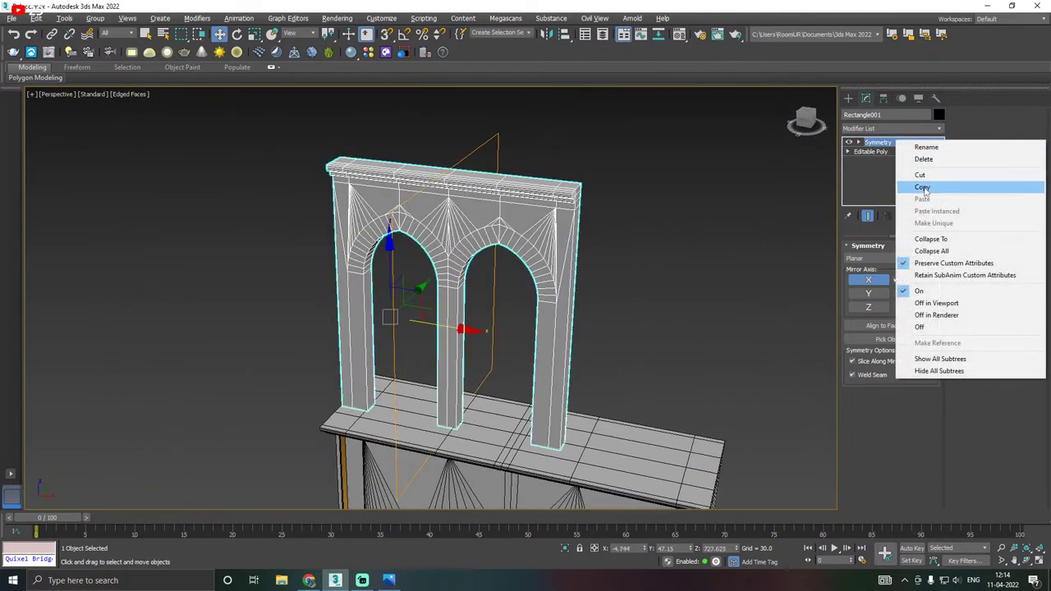
{"action": "left_click", "coordinate": [923, 190]}
{"action": "right_click", "coordinate": [902, 145]}
{"action": "left_click", "coordinate": [926, 202]}
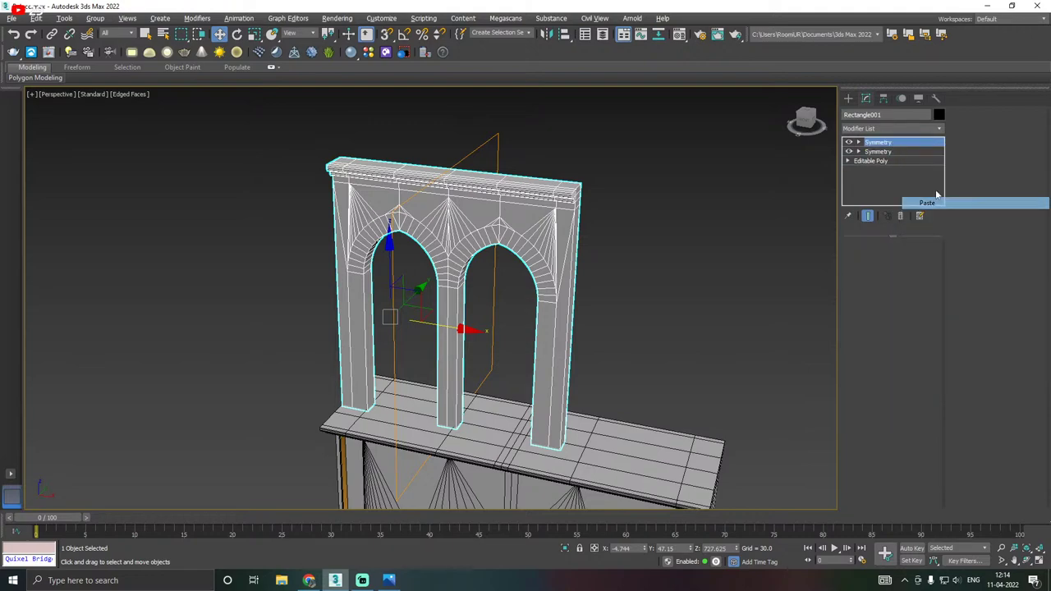
Move the second Symmetry's mirror plane along X to about 114 to extend the arcade to the ledge's far end.
{"action": "left_click_drag", "start_coordinate": [505, 316], "coordinate": [577, 328]}
{"action": "middle_click_drag", "start_coordinate": [577, 328], "coordinate": [543, 312], "text": "alt"}
{"action": "scroll", "coordinate": [566, 332], "scroll_direction": "up", "scroll_amount": 10}
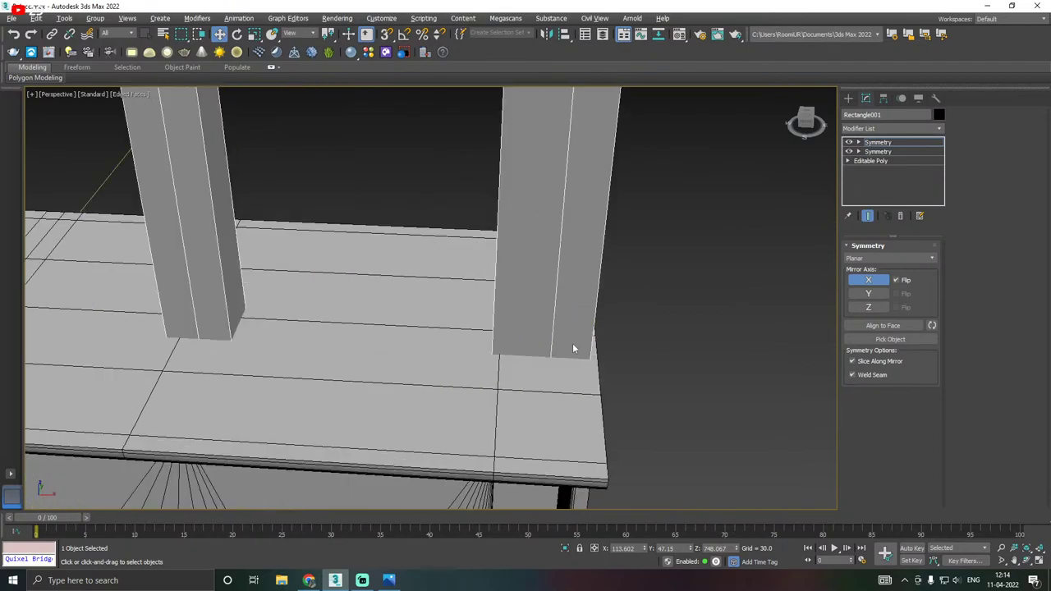
{"action": "scroll", "coordinate": [537, 361], "scroll_direction": "down", "scroll_amount": 2}
{"action": "scroll", "coordinate": [509, 381], "scroll_direction": "down", "scroll_amount": 8}
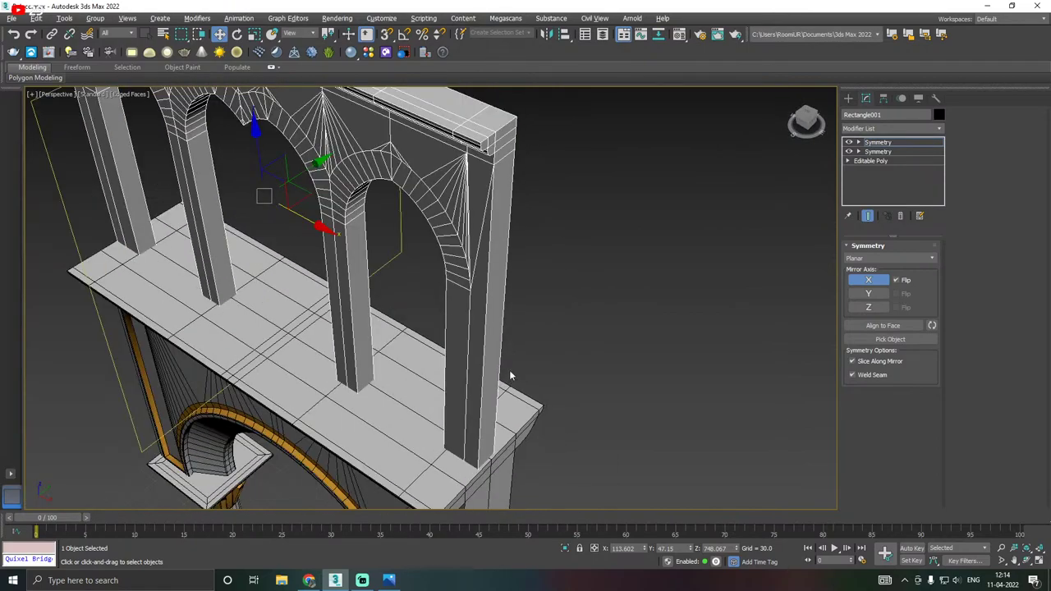
{"action": "left_click_drag", "start_coordinate": [300, 215], "coordinate": [300, 215]}
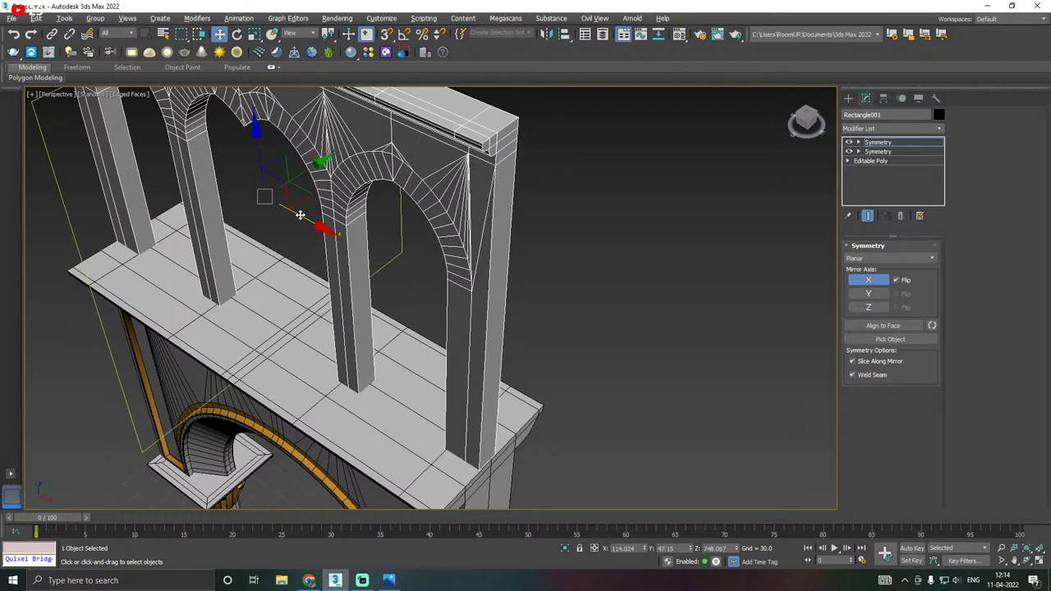
Leave mirror-plane editing and shift the whole arcade along X to about -4.29 to centre it on the ledge.
{"action": "scroll", "coordinate": [514, 208], "scroll_direction": "down", "scroll_amount": 7}
{"action": "middle_click_drag", "start_coordinate": [514, 209], "coordinate": [597, 231], "text": "alt"}
{"action": "scroll", "coordinate": [326, 272], "scroll_direction": "up", "scroll_amount": 8}
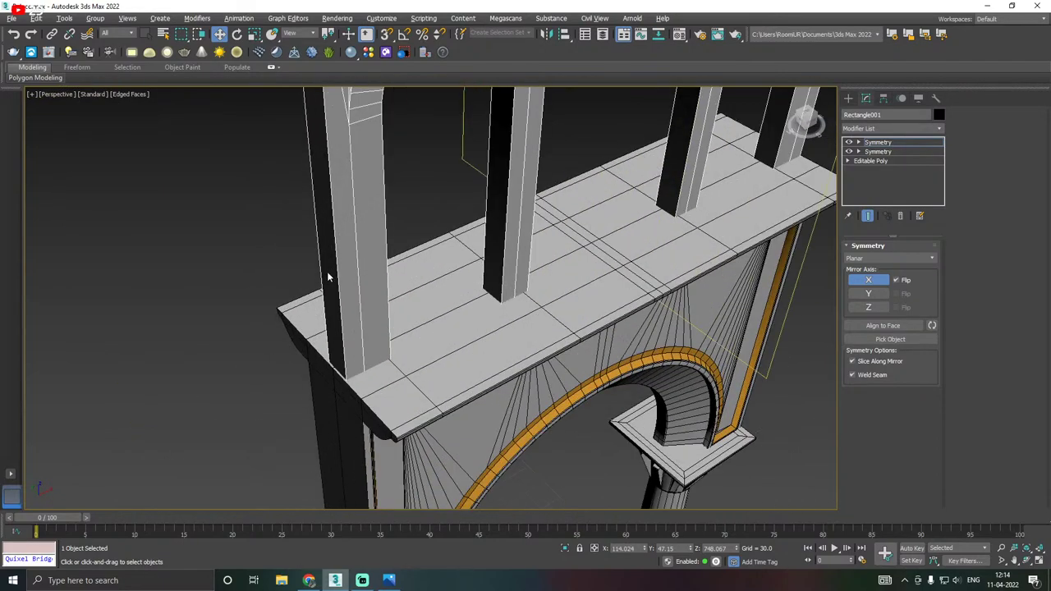
{"action": "scroll", "coordinate": [329, 277], "scroll_direction": "down", "scroll_amount": 3}
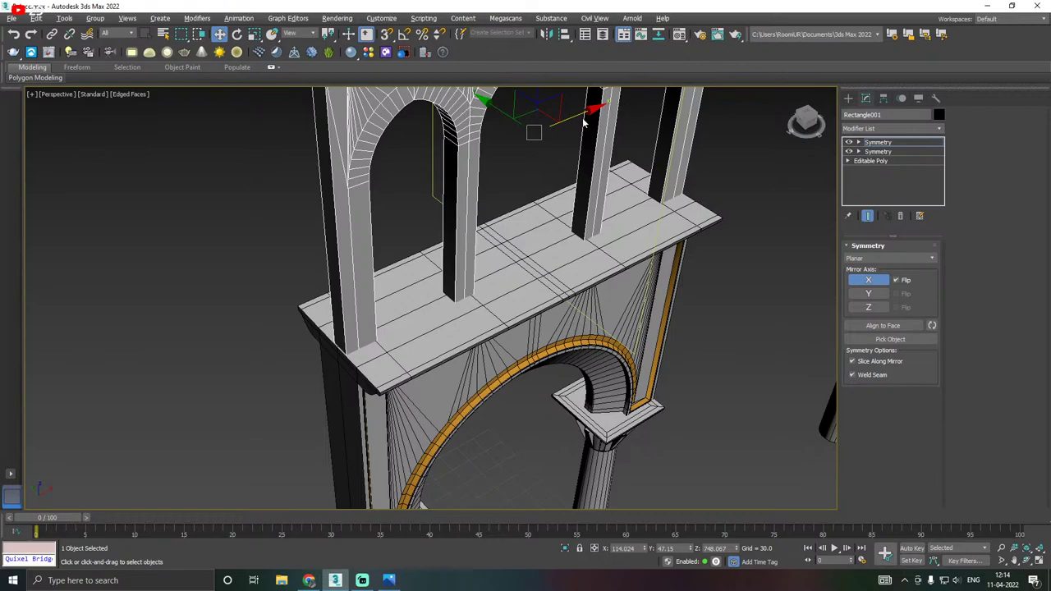
{"action": "left_click", "coordinate": [878, 143]}
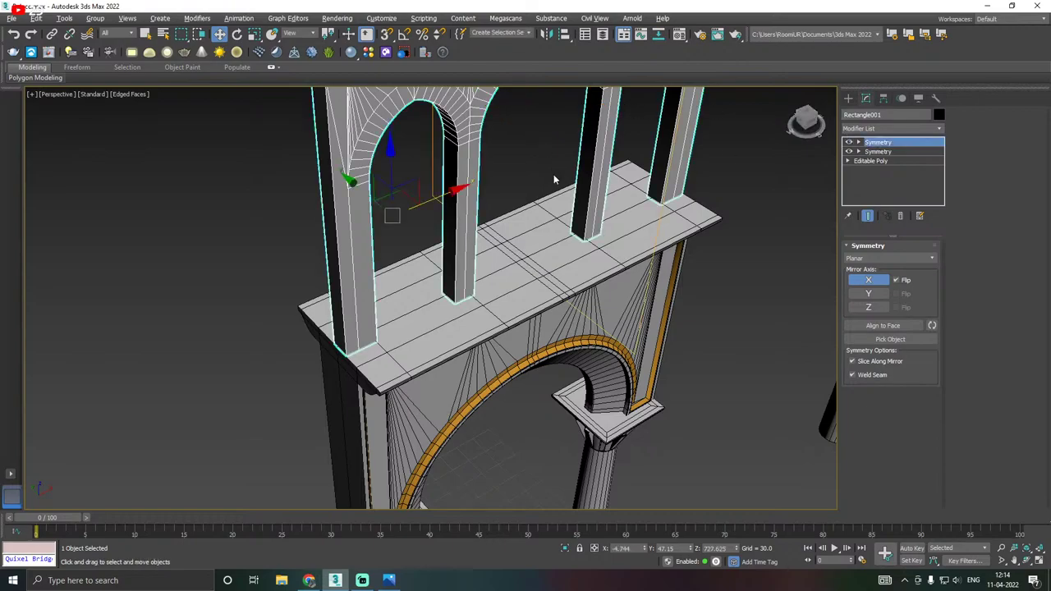
{"action": "middle_click_drag", "start_coordinate": [555, 193], "coordinate": [572, 233]}
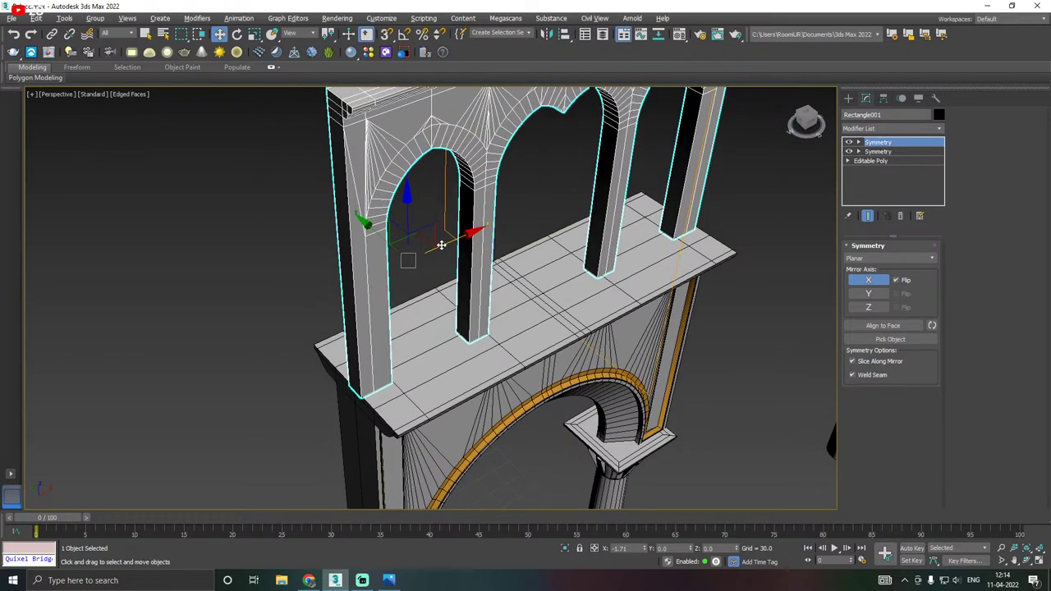
{"action": "scroll", "coordinate": [443, 245], "scroll_direction": "down", "scroll_amount": 3}
{"action": "middle_click_drag", "start_coordinate": [438, 244], "coordinate": [444, 196], "text": "alt"}
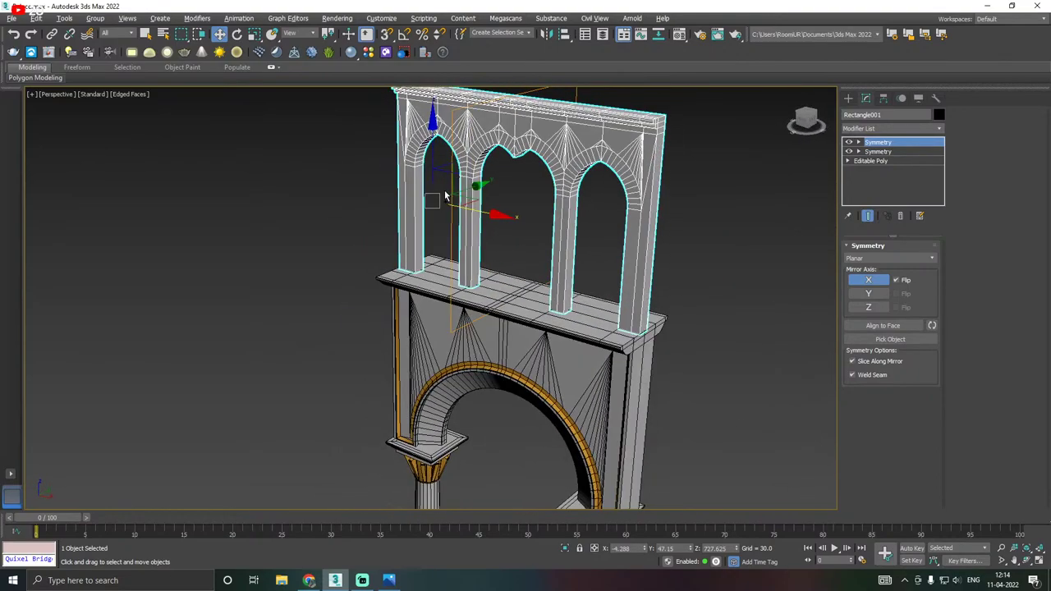
Save a copy of the scene as Palace11.max, save another copy, and save the current scene.
{"action": "right_click", "coordinate": [890, 144]}
{"action": "left_click", "coordinate": [16, 18]}
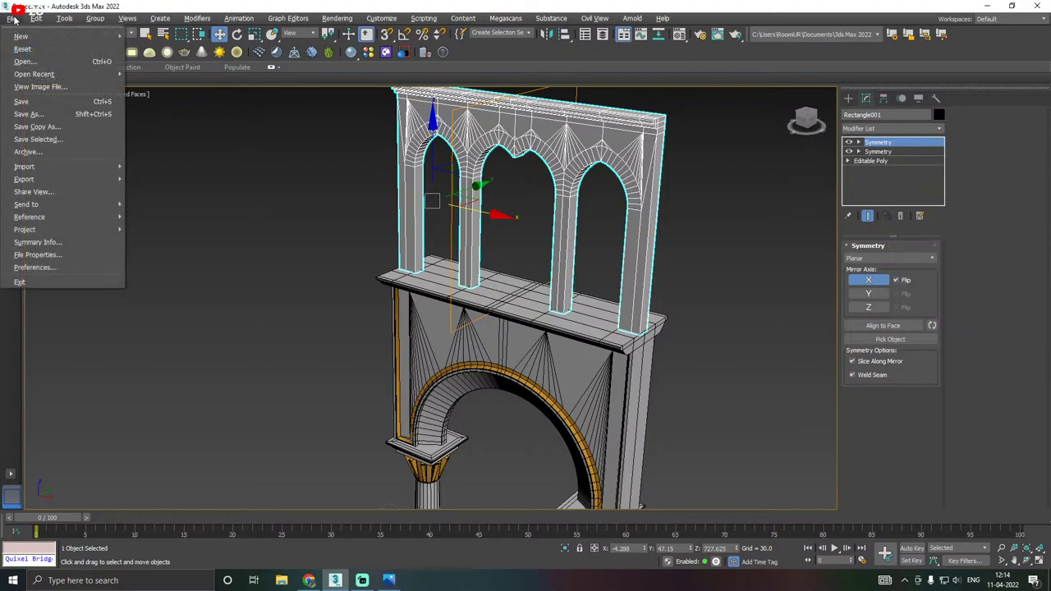
{"action": "left_click", "coordinate": [64, 128]}
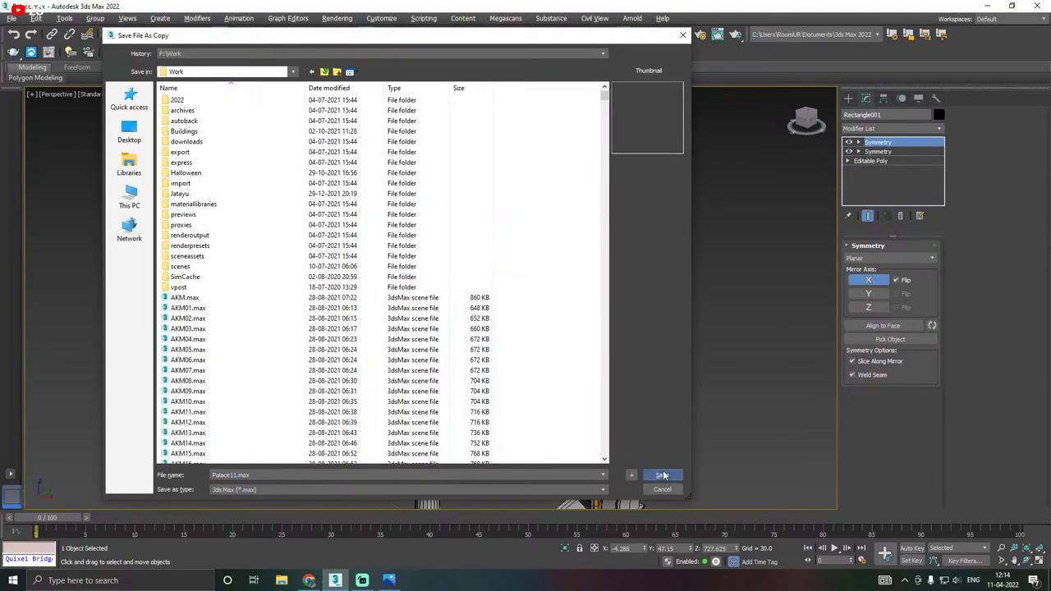
{"action": "left_click", "coordinate": [663, 475]}
{"action": "left_click", "coordinate": [13, 19]}
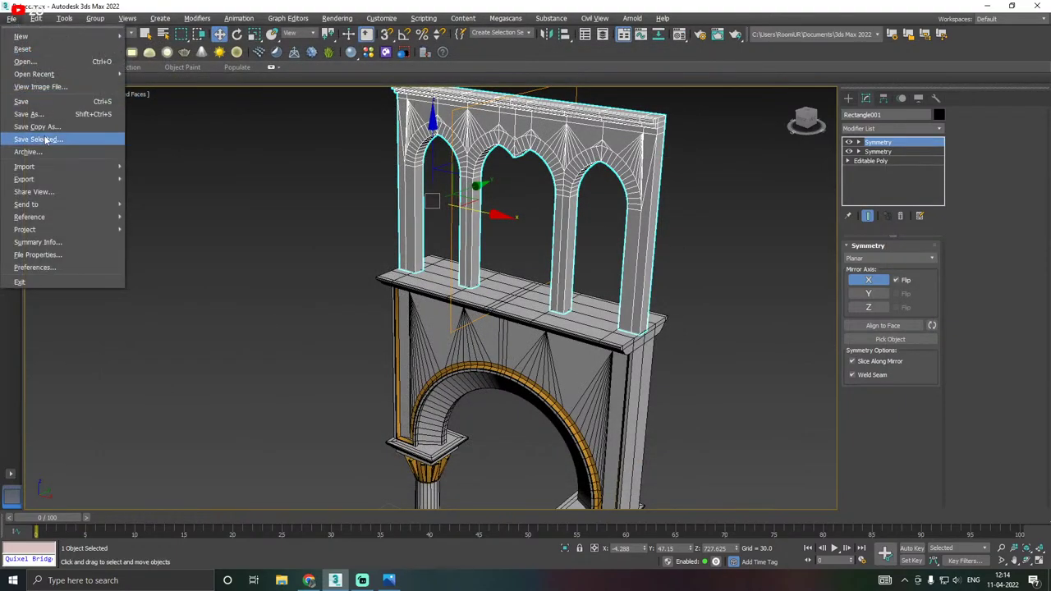
{"action": "left_click", "coordinate": [43, 128]}
{"action": "left_click", "coordinate": [661, 475]}
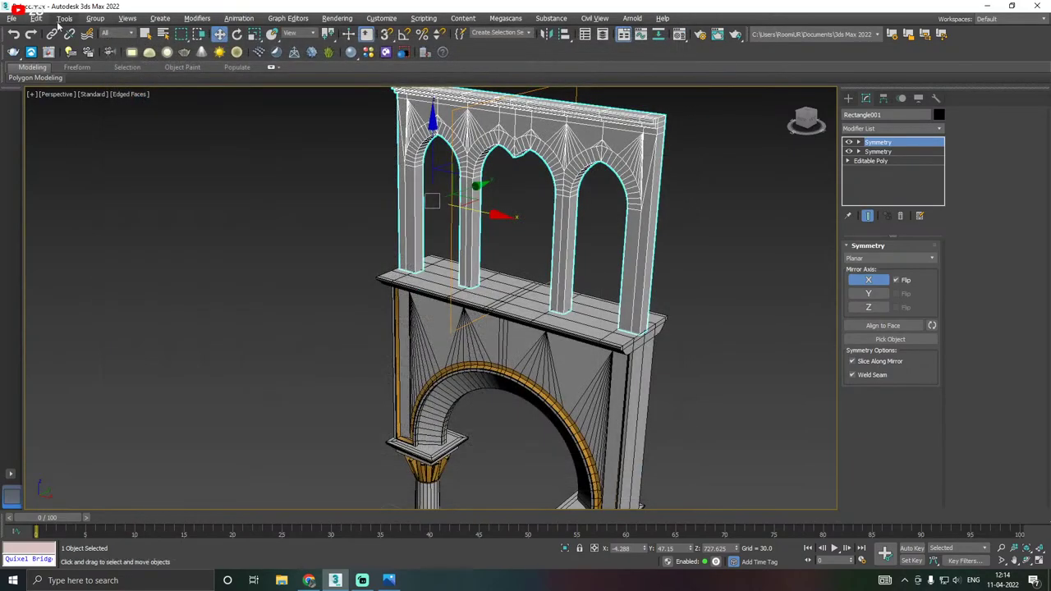
{"action": "left_click", "coordinate": [11, 18]}
{"action": "left_click", "coordinate": [37, 100]}
Collapse the arcade's whole modifier stack, including both Symmetry modifiers, into the Editable Poly.
{"action": "scroll", "coordinate": [457, 204], "scroll_direction": "down", "scroll_amount": 5}
{"action": "right_click", "coordinate": [919, 146]}
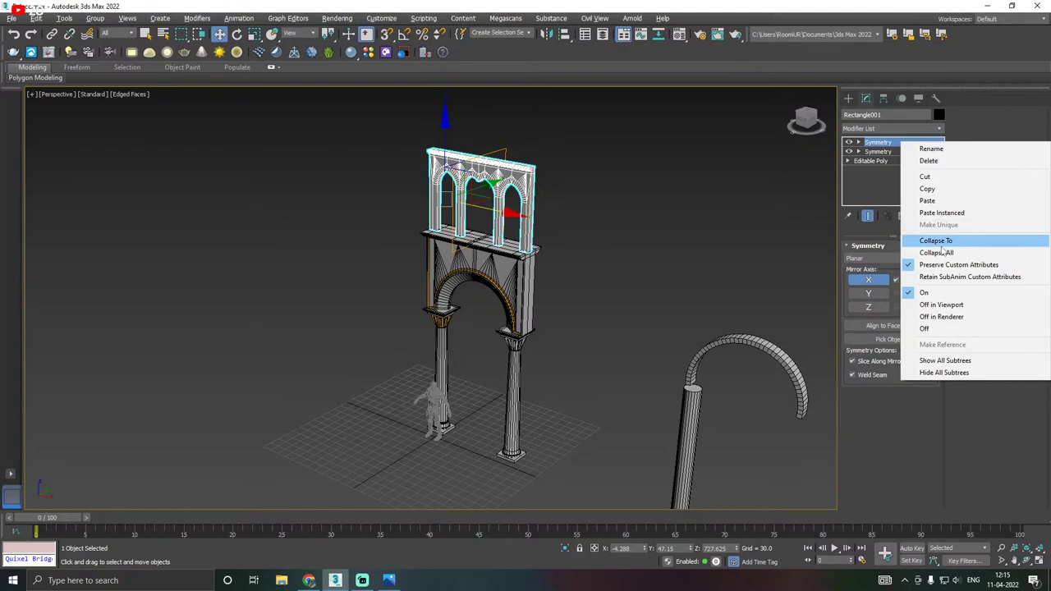
{"action": "left_click", "coordinate": [964, 252]}
Delete the spare column shaft and curved arch piece standing beside the palace structure.
{"action": "middle_click_drag", "start_coordinate": [552, 215], "coordinate": [669, 231], "text": "alt"}
{"action": "middle_click_drag", "start_coordinate": [607, 217], "coordinate": [694, 201], "text": "alt"}
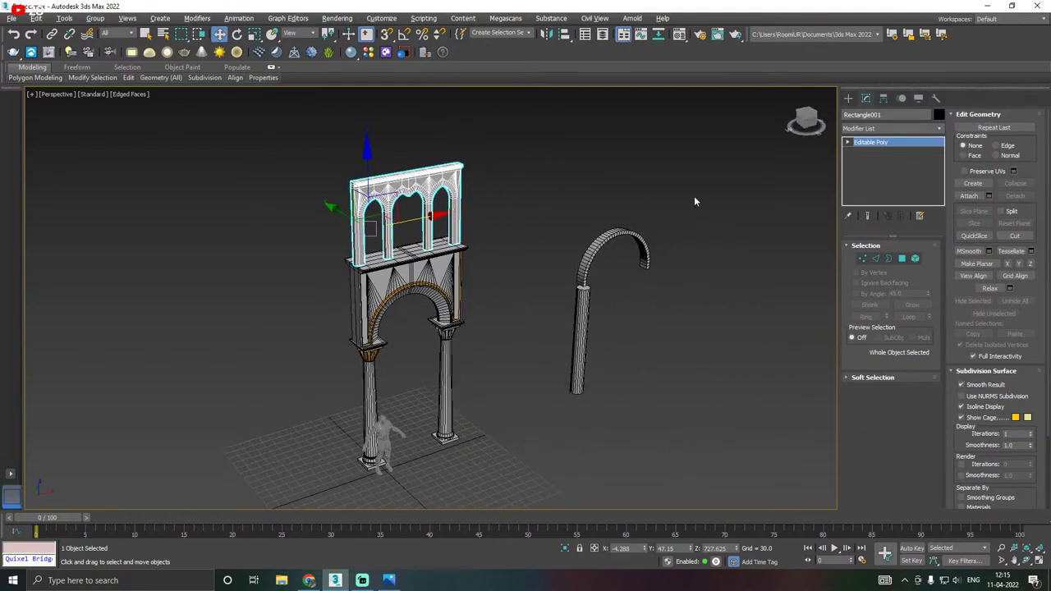
{"action": "left_click", "coordinate": [580, 407]}
{"action": "key", "text": "Delete"}
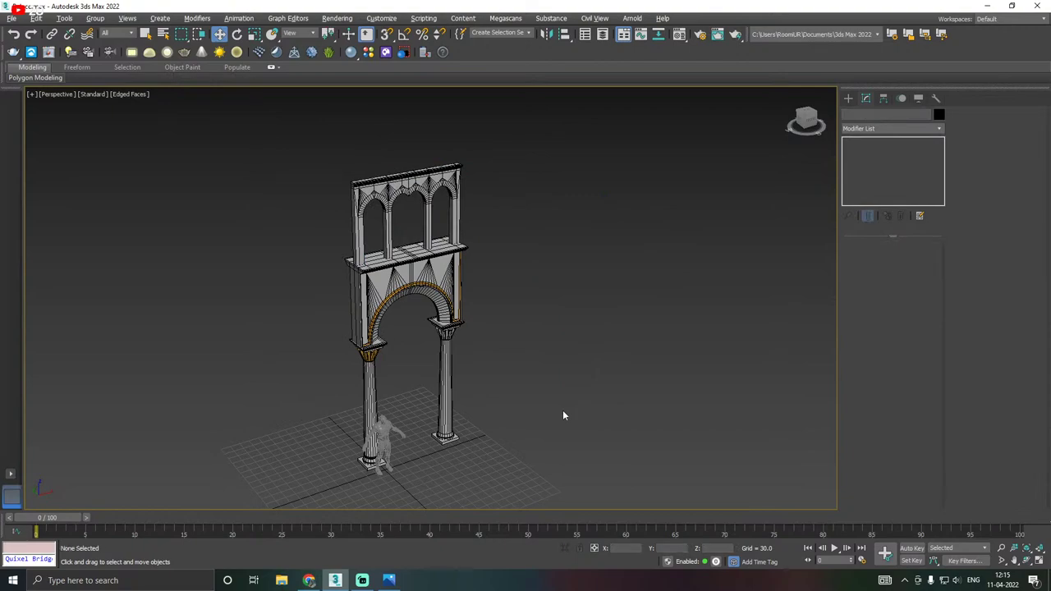
Convert the square base block under the column beside the human figure to Editable Poly and enter element-level editing.
{"action": "middle_click_drag", "start_coordinate": [551, 372], "coordinate": [547, 240], "text": "alt"}
{"action": "mouse_move", "coordinate": [573, 206]}
{"action": "middle_mouse_down", "text": "alt"}
{"action": "mouse_move", "coordinate": [546, 206]}
{"action": "mouse_move", "coordinate": [651, 202]}
{"action": "mouse_move", "coordinate": [521, 227]}
{"action": "mouse_move", "coordinate": [431, 214]}
{"action": "mouse_move", "coordinate": [556, 211]}
{"action": "middle_mouse_up", "text": "alt"}
{"action": "middle_click_drag", "start_coordinate": [472, 207], "coordinate": [433, 211]}
{"action": "scroll", "coordinate": [433, 211], "scroll_direction": "up", "scroll_amount": 3}
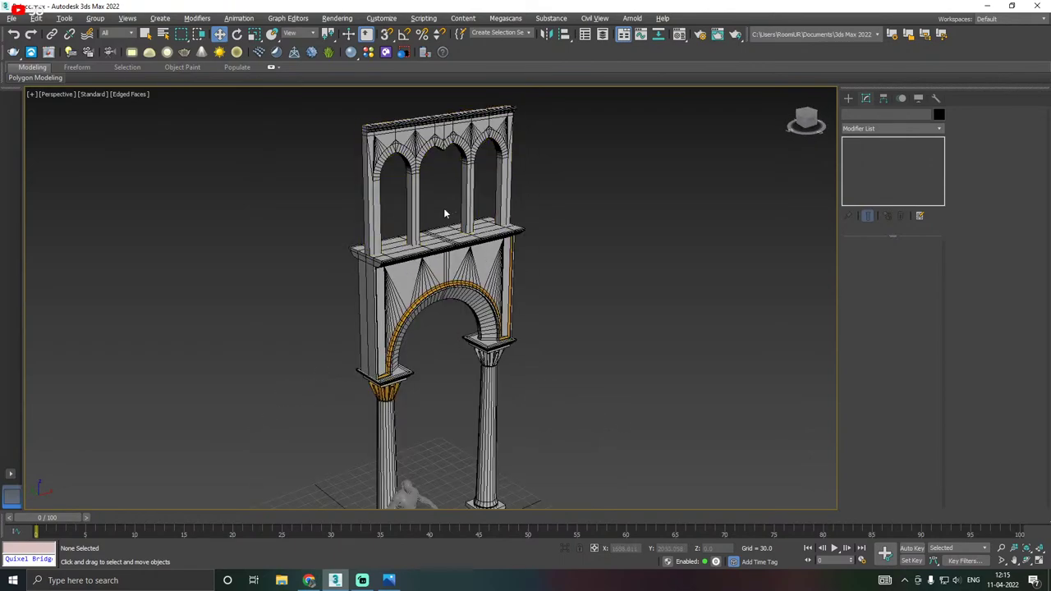
{"action": "scroll", "coordinate": [443, 212], "scroll_direction": "down", "scroll_amount": 2}
{"action": "left_click", "coordinate": [413, 423]}
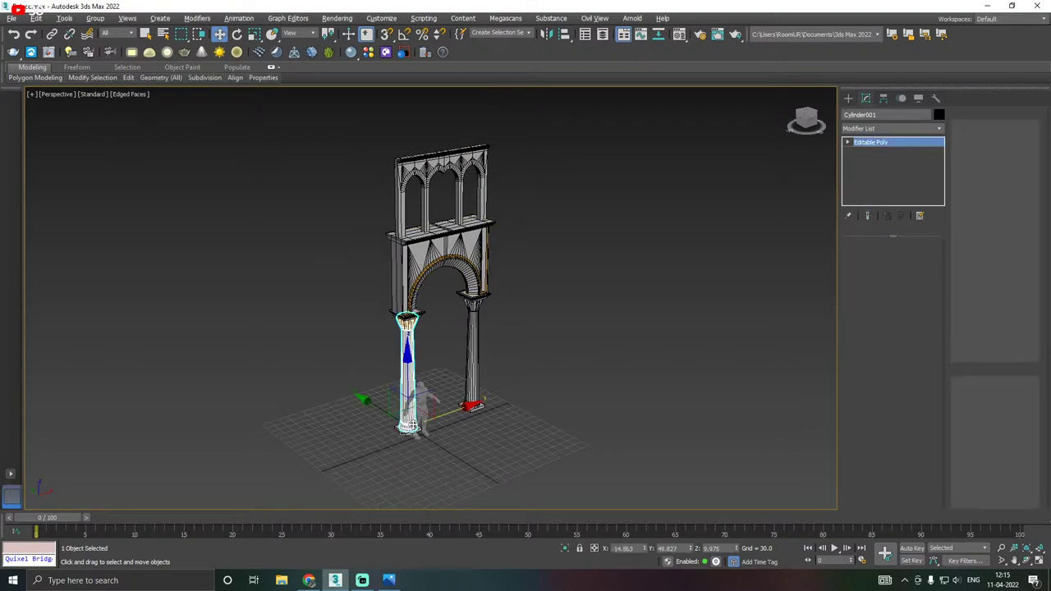
{"action": "scroll", "coordinate": [412, 423], "scroll_direction": "up", "scroll_amount": 3}
{"action": "scroll", "coordinate": [415, 420], "scroll_direction": "up", "scroll_amount": 4}
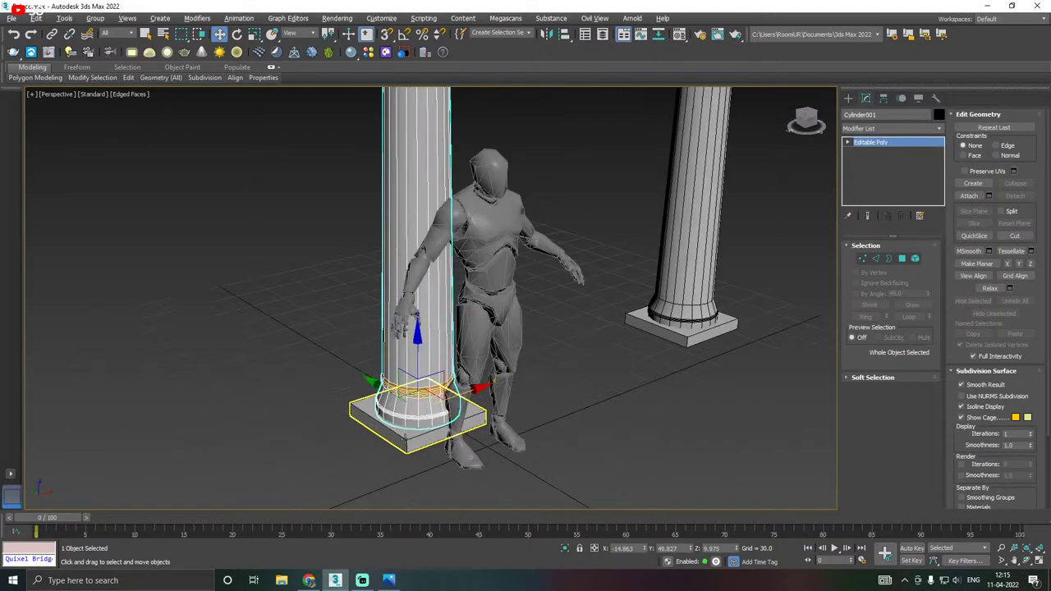
{"action": "left_click", "coordinate": [415, 422]}
{"action": "right_click", "coordinate": [895, 161]}
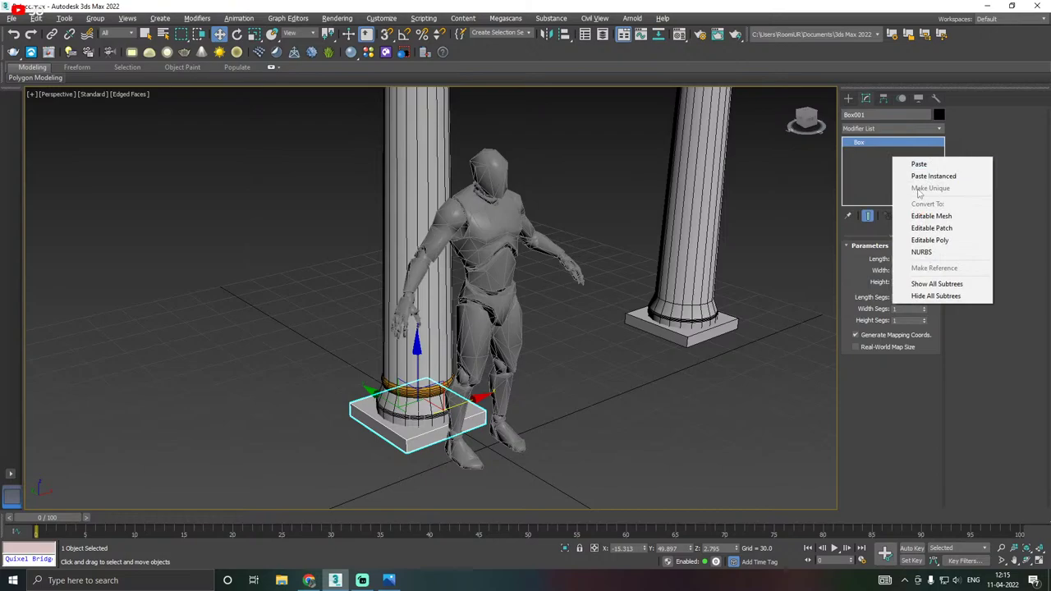
{"action": "left_click", "coordinate": [910, 246]}
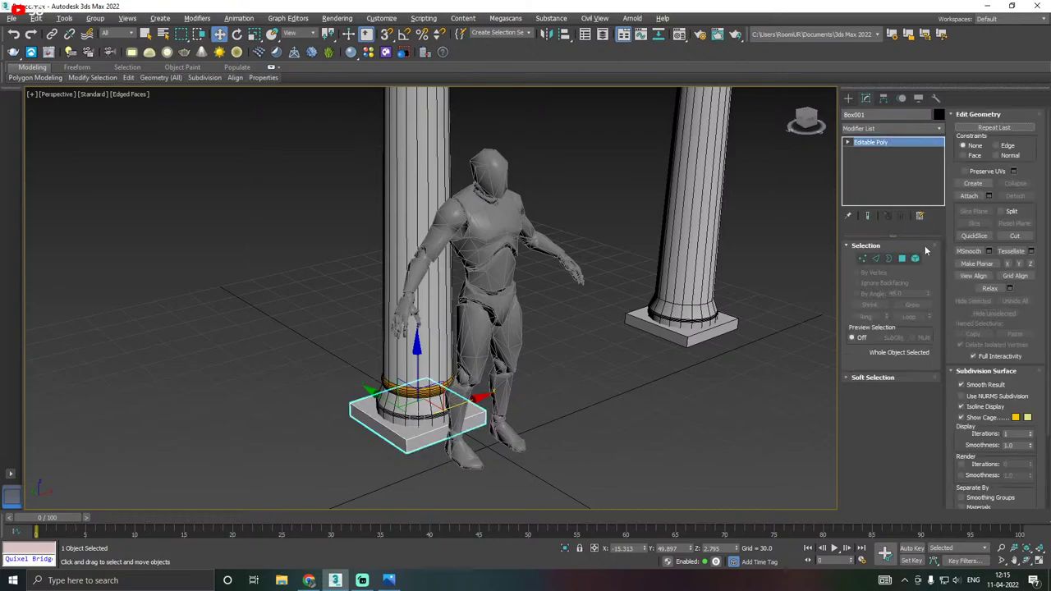
{"action": "scroll", "coordinate": [598, 367], "scroll_direction": "up", "scroll_amount": 4}
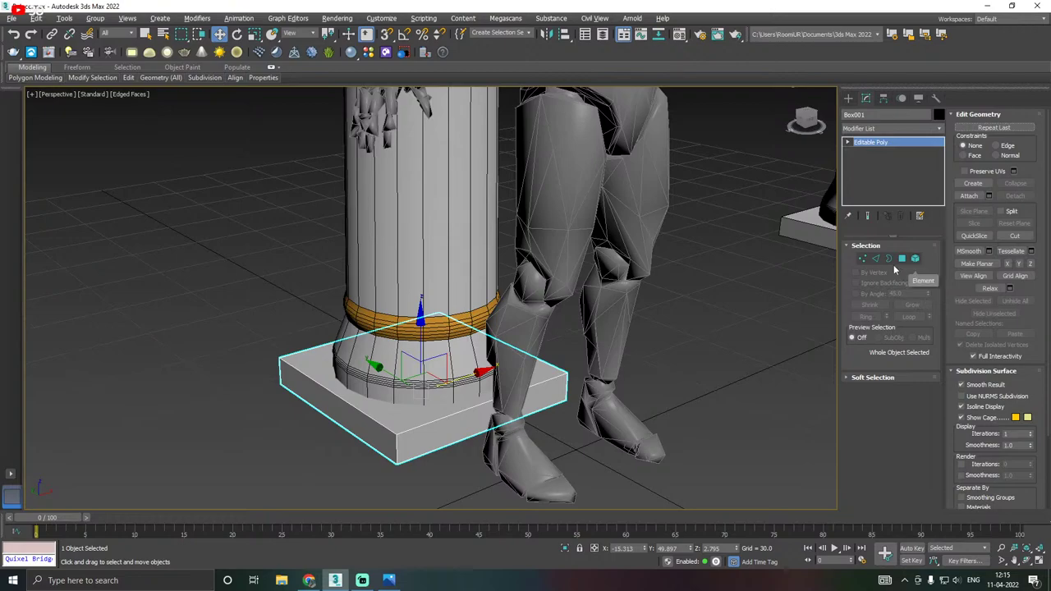
{"action": "left_click", "coordinate": [914, 258]}
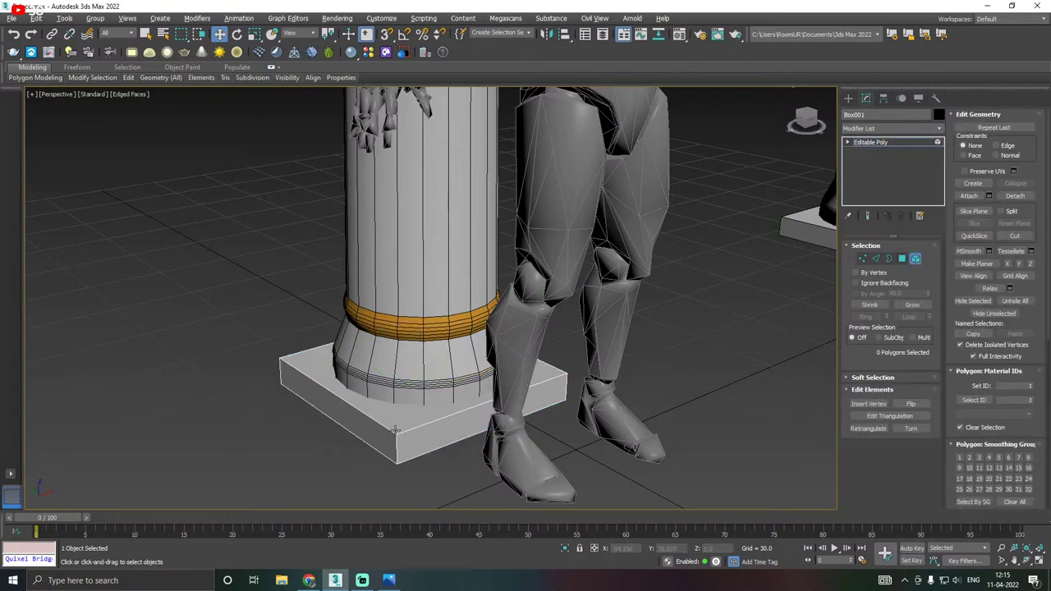
Select all edges of the column's square base block and chamfer them by 0.559 with 2 segments.
{"action": "left_click", "coordinate": [395, 428]}
{"action": "left_click", "coordinate": [875, 259], "text": "ctrl"}
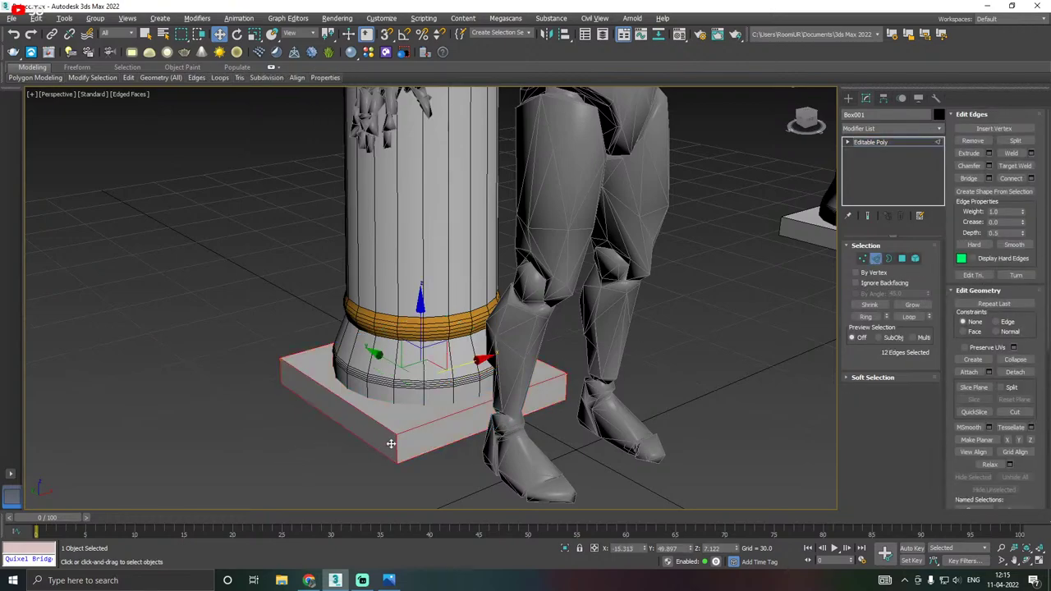
{"action": "scroll", "coordinate": [391, 443], "scroll_direction": "up", "scroll_amount": 3}
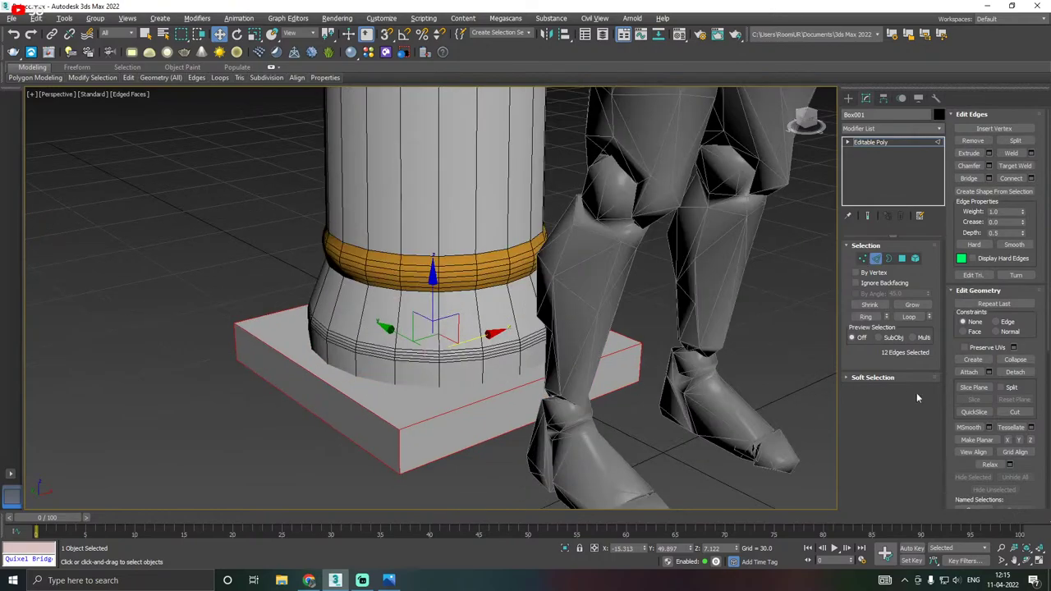
{"action": "left_click", "coordinate": [988, 165]}
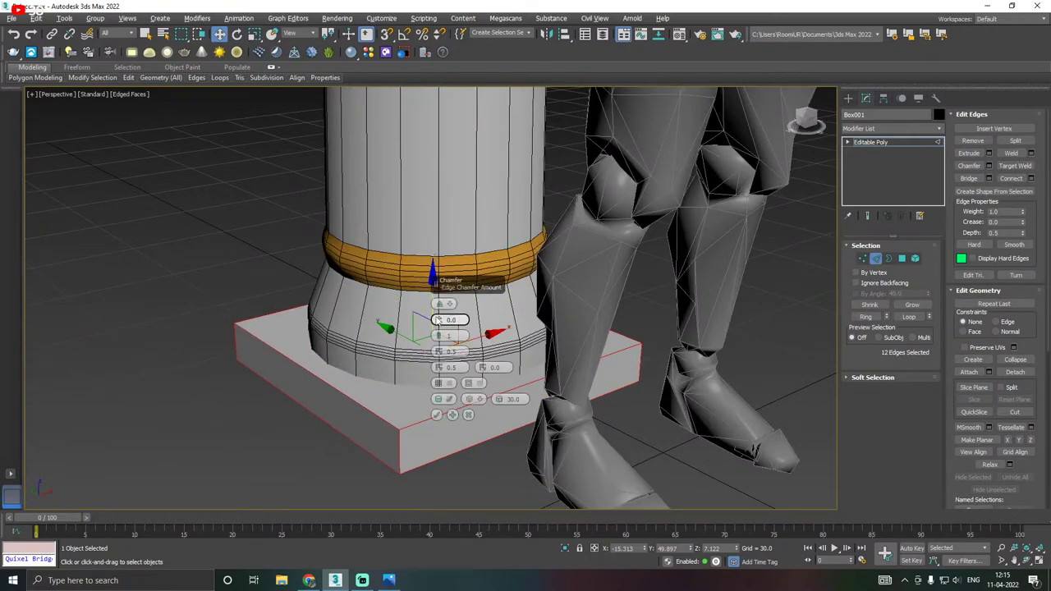
{"action": "mouse_move", "coordinate": [439, 319]}
{"action": "left_mouse_down"}
{"action": "mouse_move", "coordinate": [436, 312]}
{"action": "mouse_move", "coordinate": [441, 332]}
{"action": "left_mouse_up"}
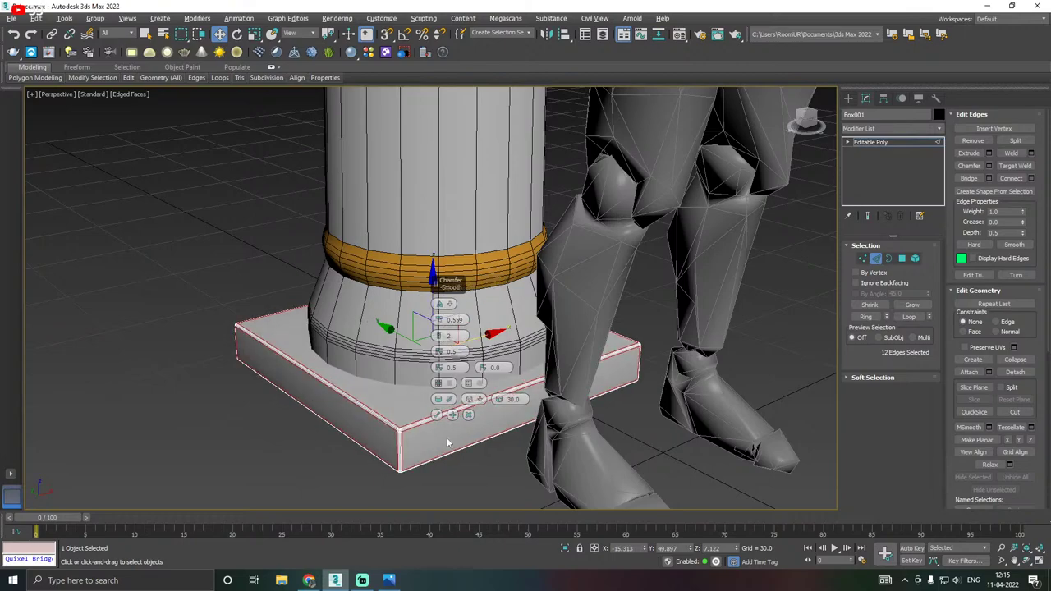
{"action": "left_click", "coordinate": [437, 416]}
Attach the column shaft and the stepped slab above its capital to the base block, matching material IDs to material.
{"action": "scroll", "coordinate": [427, 427], "scroll_direction": "down", "scroll_amount": 8}
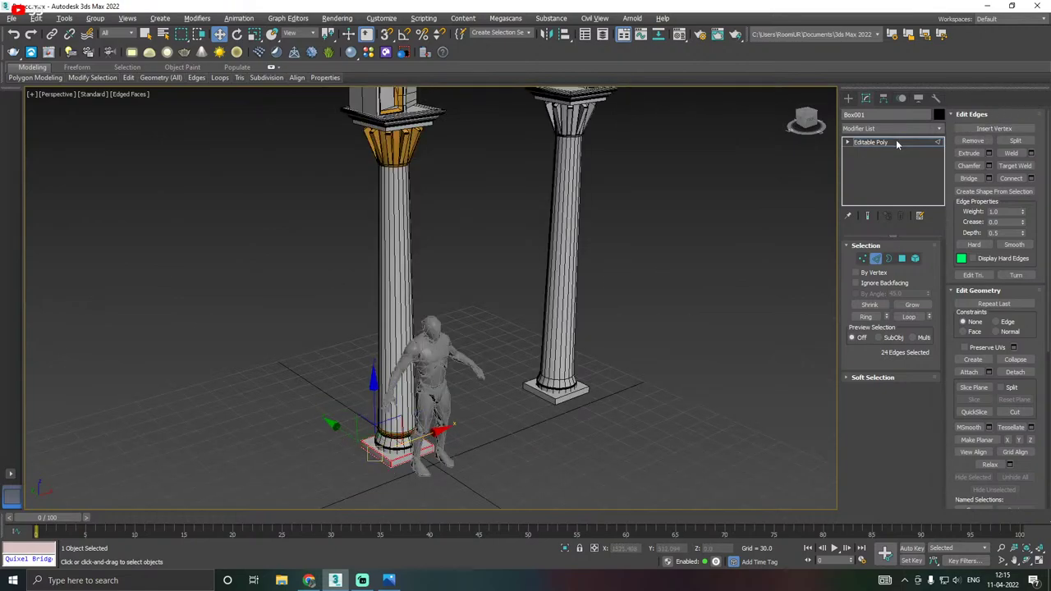
{"action": "left_click", "coordinate": [895, 141]}
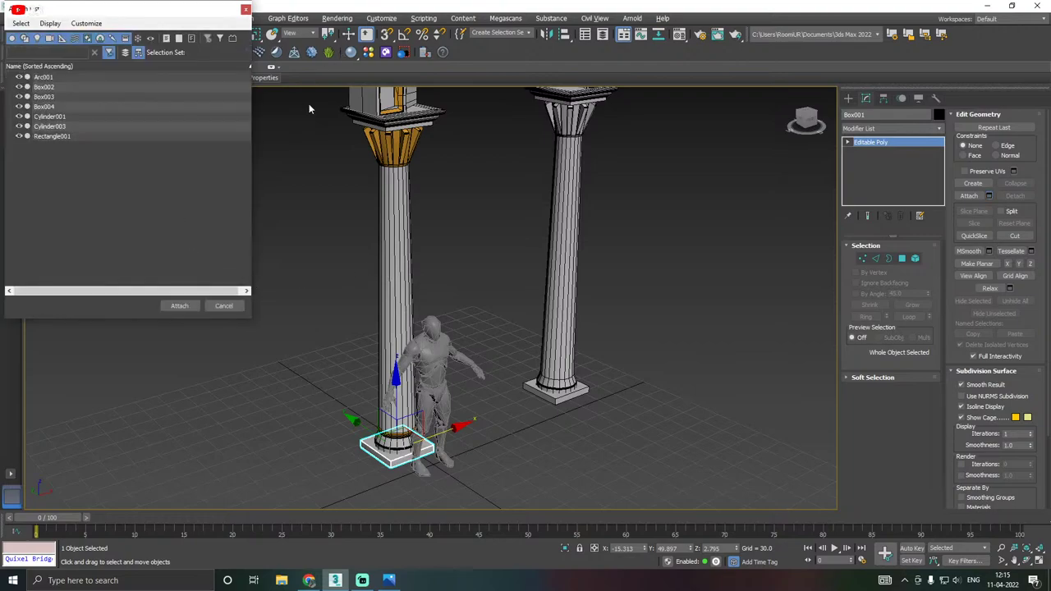
{"action": "left_click", "coordinate": [224, 306]}
{"action": "left_click", "coordinate": [969, 196]}
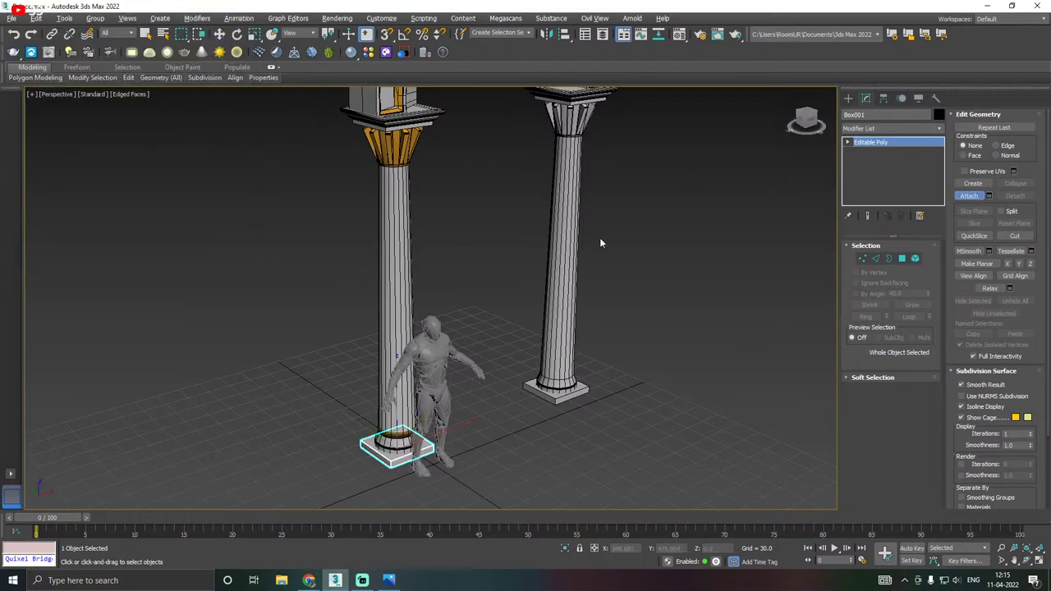
{"action": "left_click", "coordinate": [390, 300]}
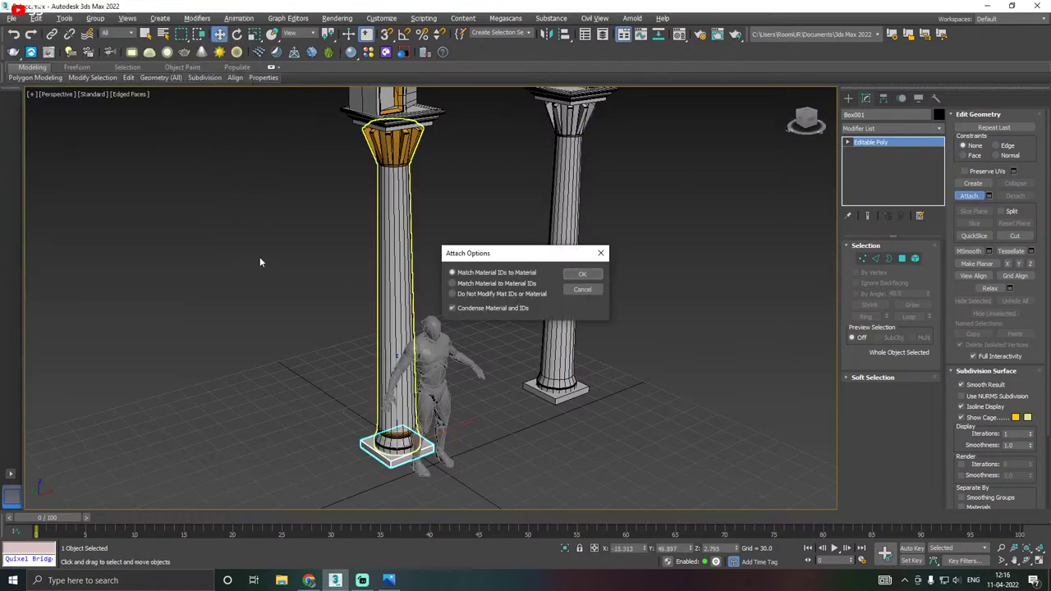
{"action": "left_click", "coordinate": [583, 276]}
{"action": "middle_click_drag", "start_coordinate": [432, 294], "coordinate": [447, 320]}
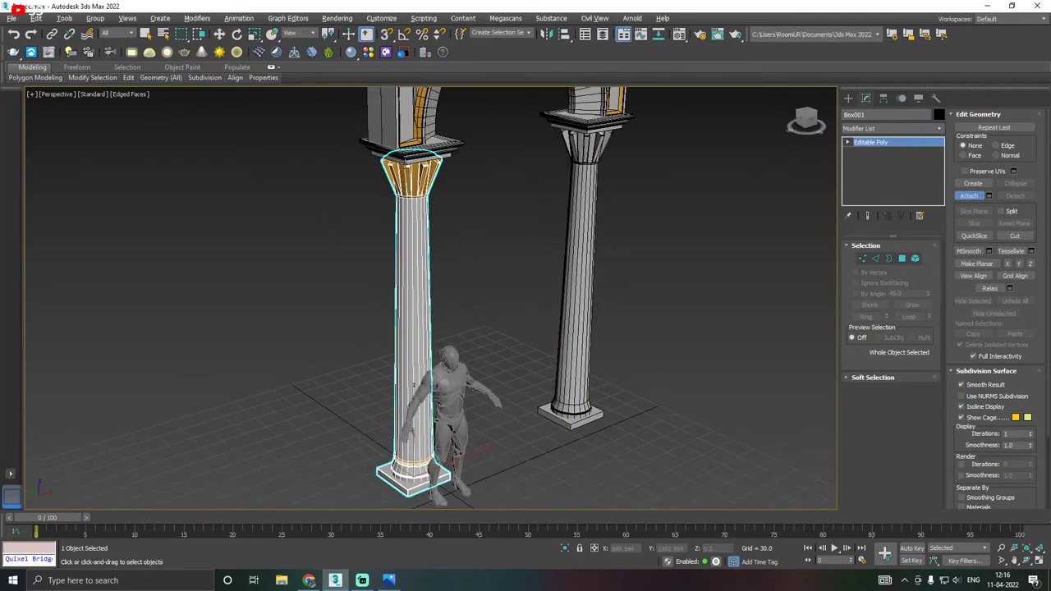
{"action": "left_click", "coordinate": [423, 156]}
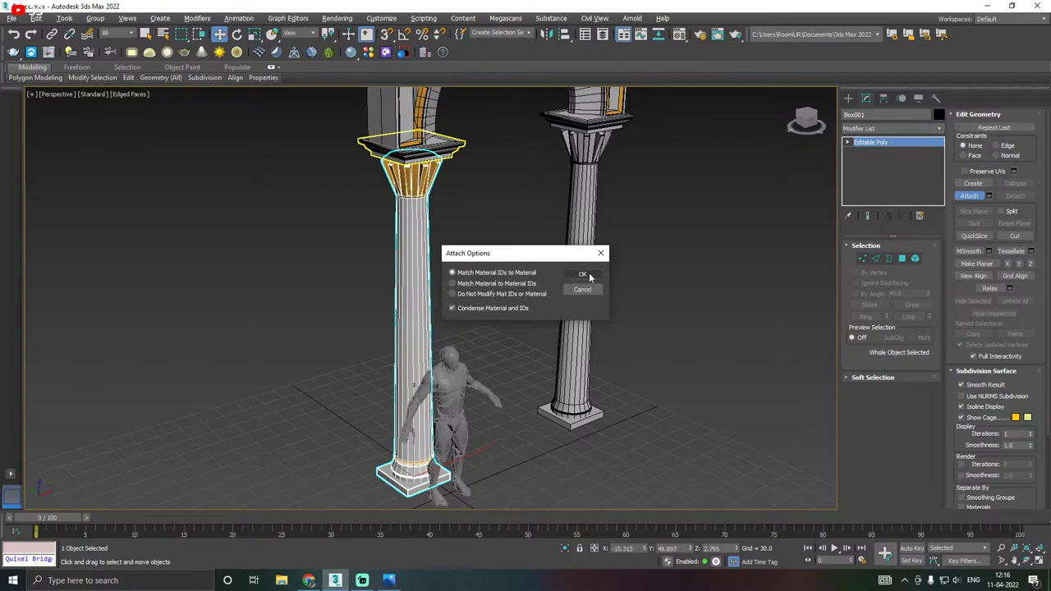
{"action": "left_click", "coordinate": [583, 275]}
{"action": "right_click", "coordinate": [469, 284]}
Move the attached column along X to about -237, and shift the large round arch about -379 along X.
{"action": "scroll", "coordinate": [577, 256], "scroll_direction": "down", "scroll_amount": 3}
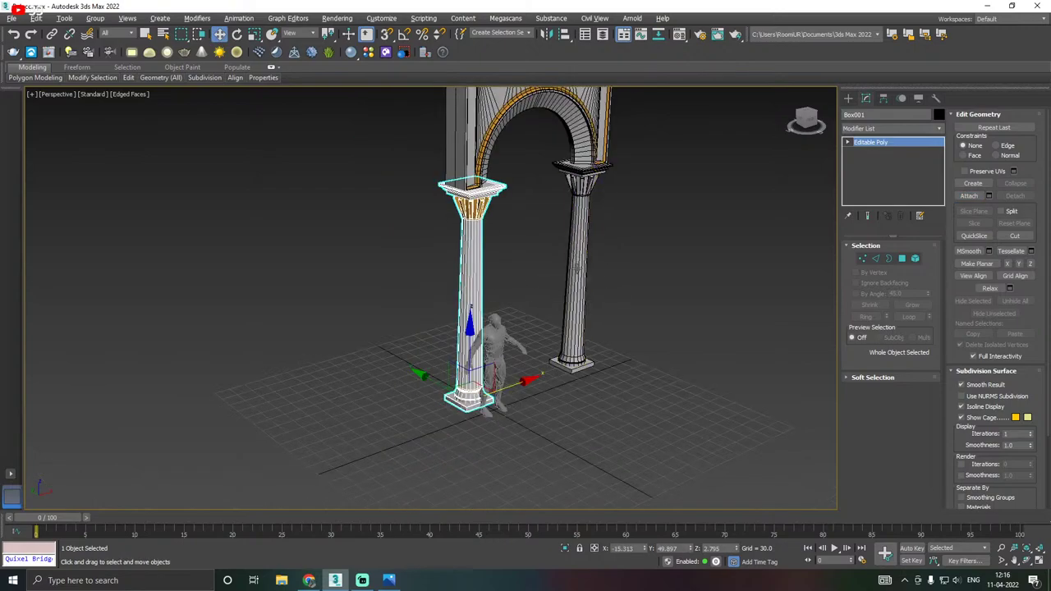
{"action": "middle_click_drag", "start_coordinate": [576, 268], "coordinate": [569, 290], "text": "alt"}
{"action": "middle_click_drag", "start_coordinate": [524, 374], "coordinate": [489, 392], "text": "alt"}
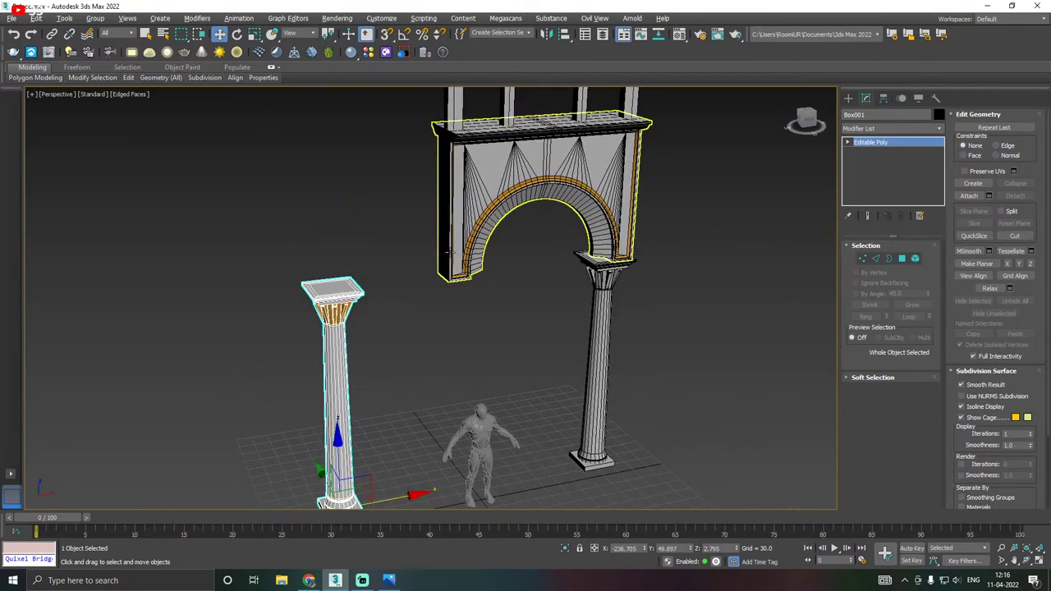
{"action": "left_click", "coordinate": [512, 241]}
{"action": "middle_click_drag", "start_coordinate": [508, 239], "coordinate": [513, 282]}
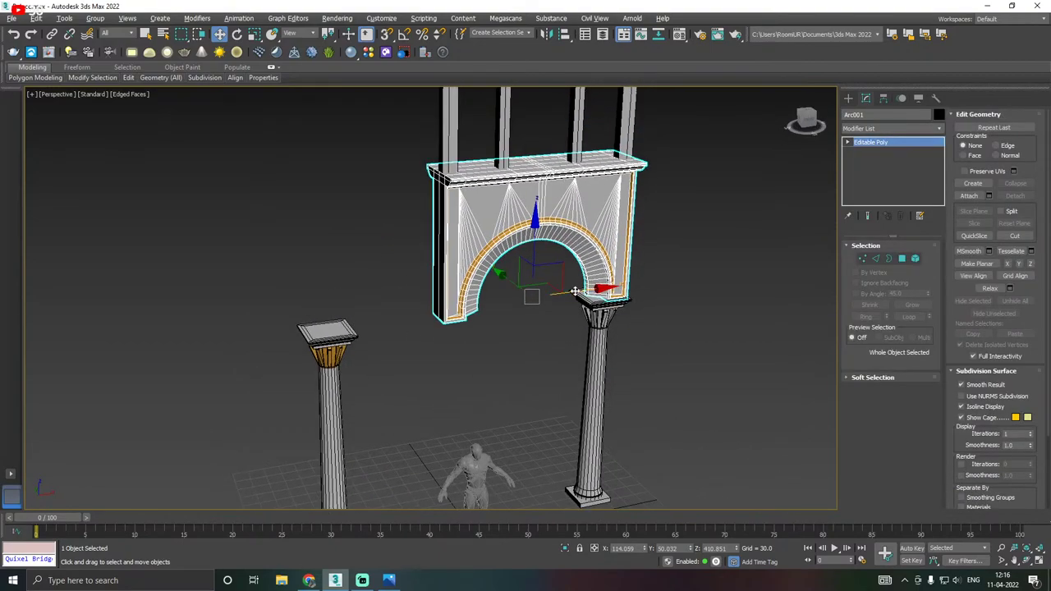
{"action": "left_click_drag", "start_coordinate": [577, 290], "coordinate": [352, 286]}
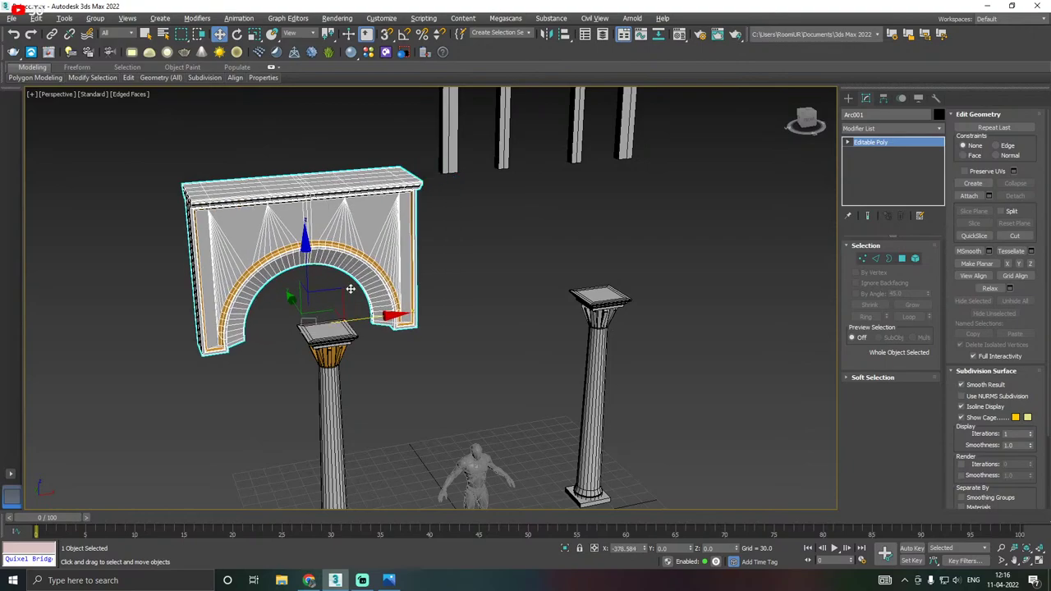
Delete the three pieces of the unattached column on the far side of the human figure.
{"action": "scroll", "coordinate": [400, 294], "scroll_direction": "down", "scroll_amount": 3}
{"action": "left_click", "coordinate": [432, 218]}
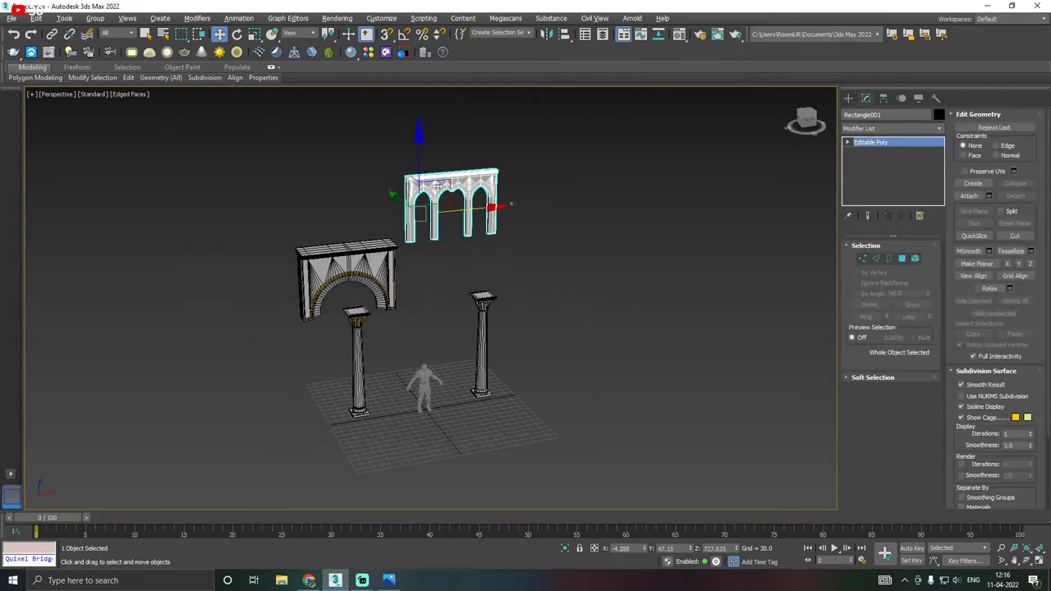
{"action": "left_click", "coordinate": [515, 402]}
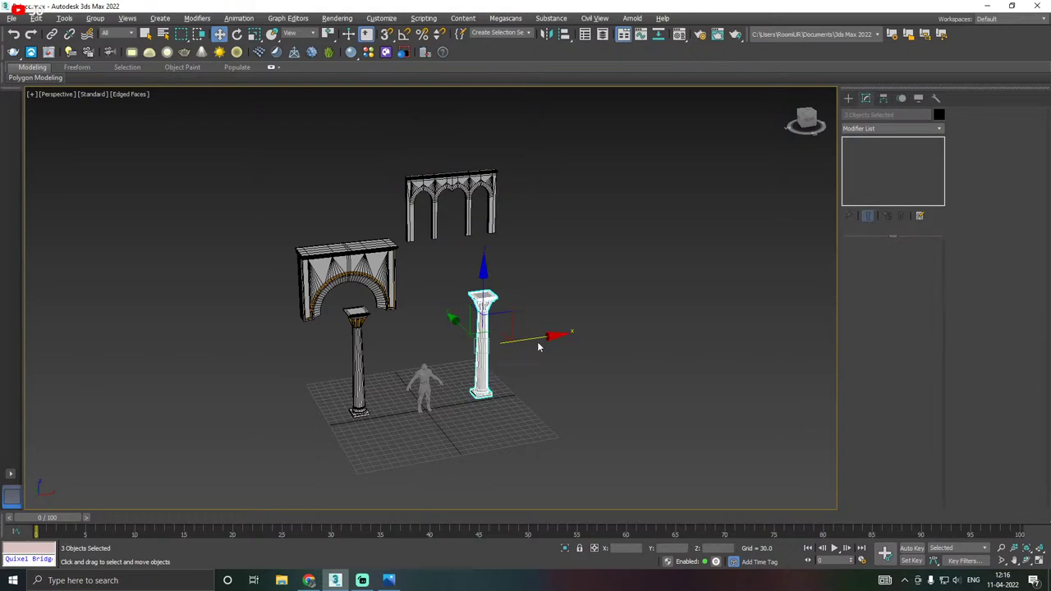
{"action": "key", "text": "Delete"}
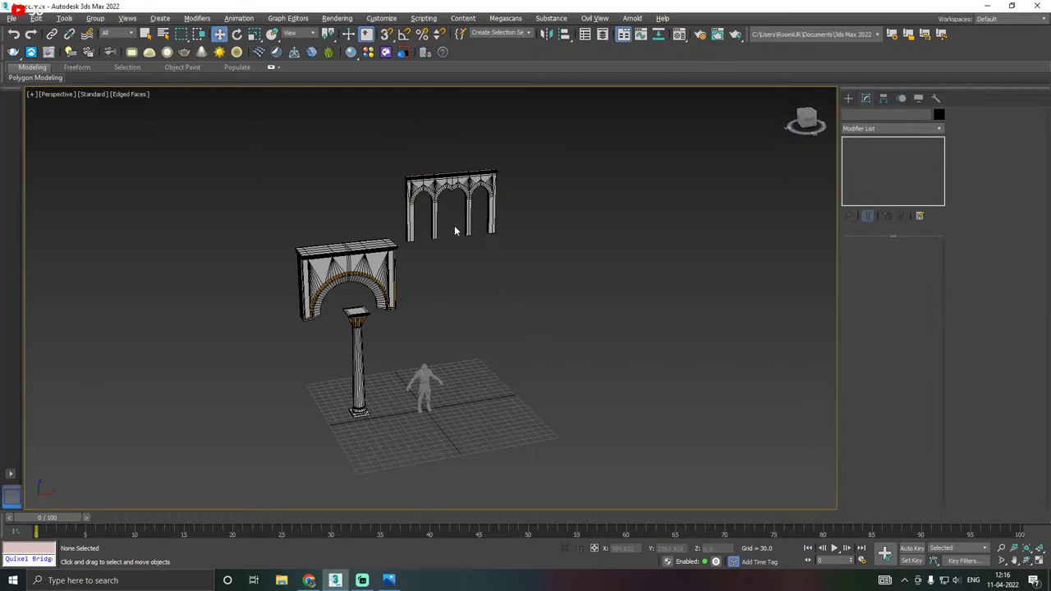
Examine the pointed-arch arcade from several sides, consulting the reference image and the Material Editor.
{"action": "scroll", "coordinate": [433, 213], "scroll_direction": "up", "scroll_amount": 4}
{"action": "left_click", "coordinate": [433, 213]}
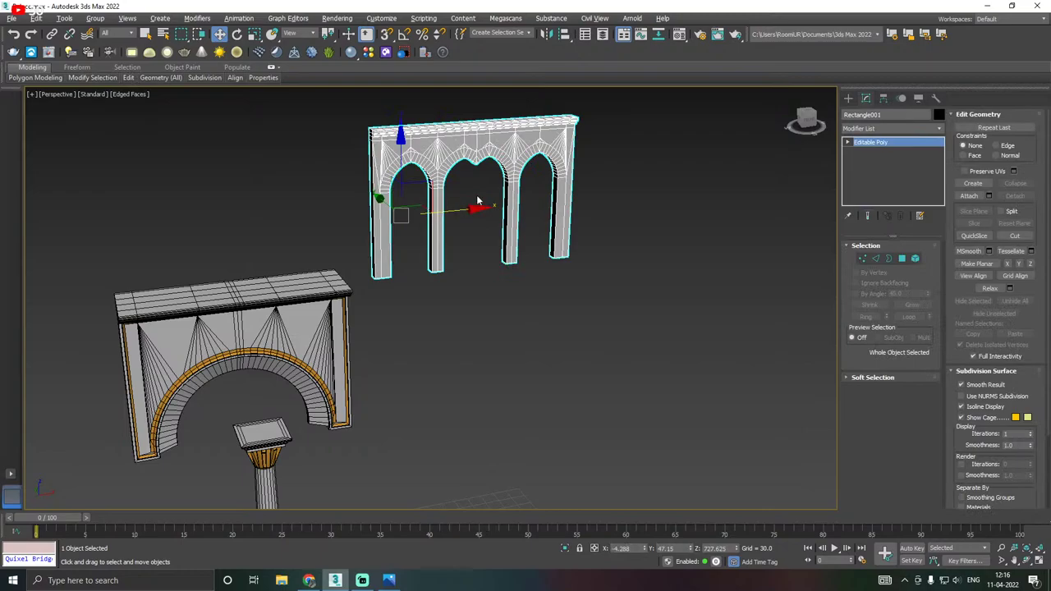
{"action": "middle_click_drag", "start_coordinate": [441, 212], "coordinate": [523, 214], "text": "alt"}
{"action": "scroll", "coordinate": [427, 213], "scroll_direction": "up", "scroll_amount": 3}
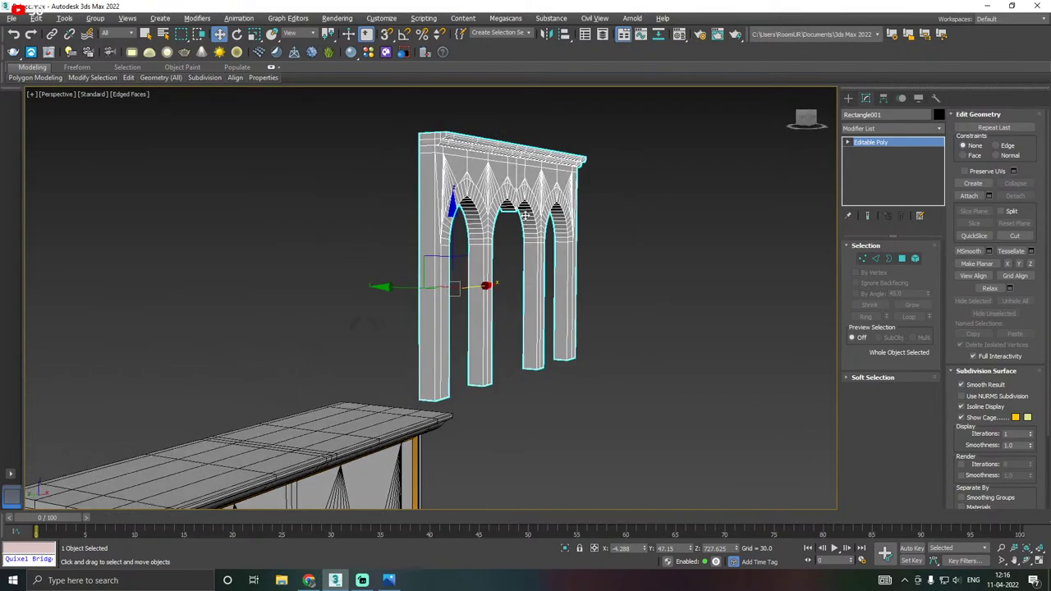
{"action": "left_click", "coordinate": [391, 580]}
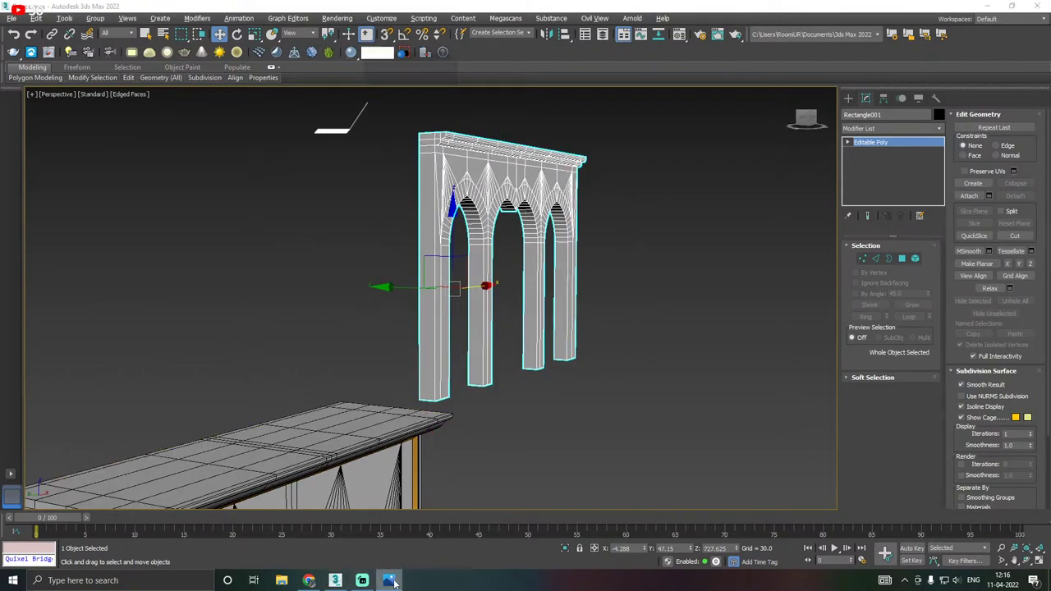
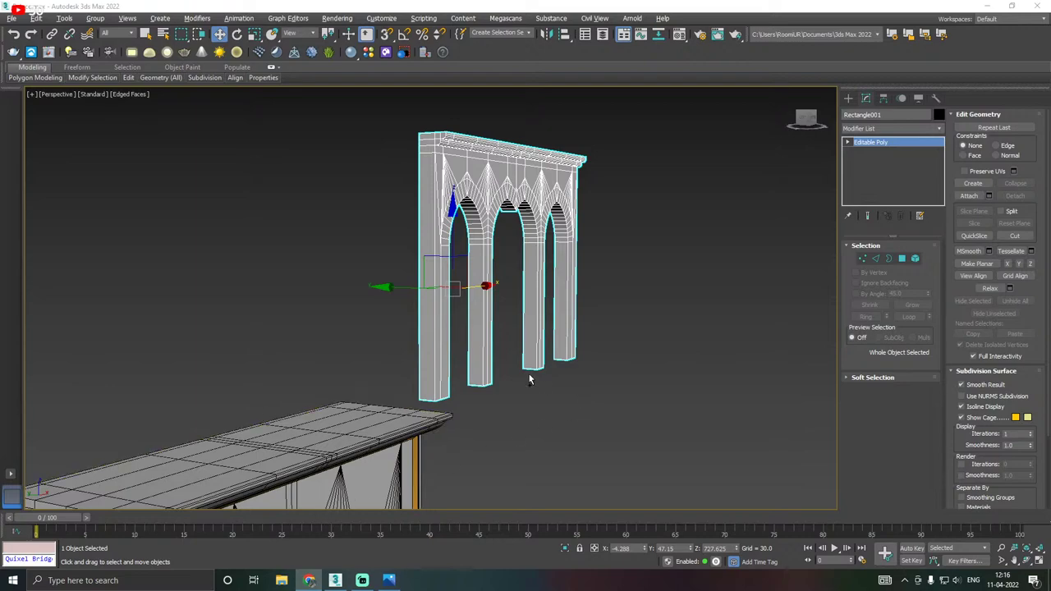
{"action": "middle_click_drag", "start_coordinate": [528, 372], "coordinate": [486, 391], "text": "alt"}
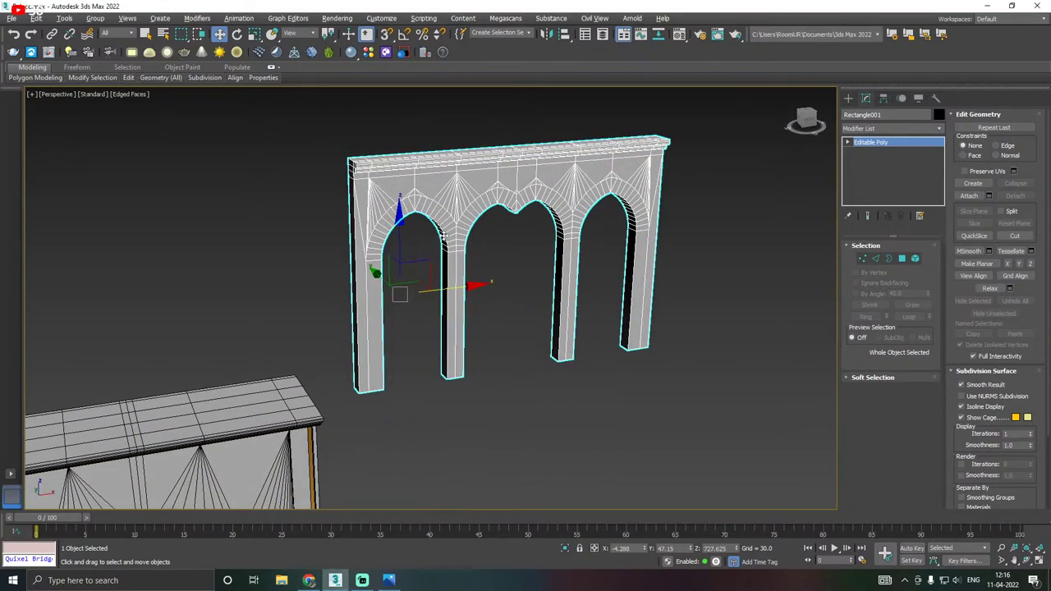
{"action": "middle_click_drag", "start_coordinate": [443, 236], "coordinate": [469, 302], "text": "alt"}
{"action": "scroll", "coordinate": [610, 259], "scroll_direction": "down", "scroll_amount": 3}
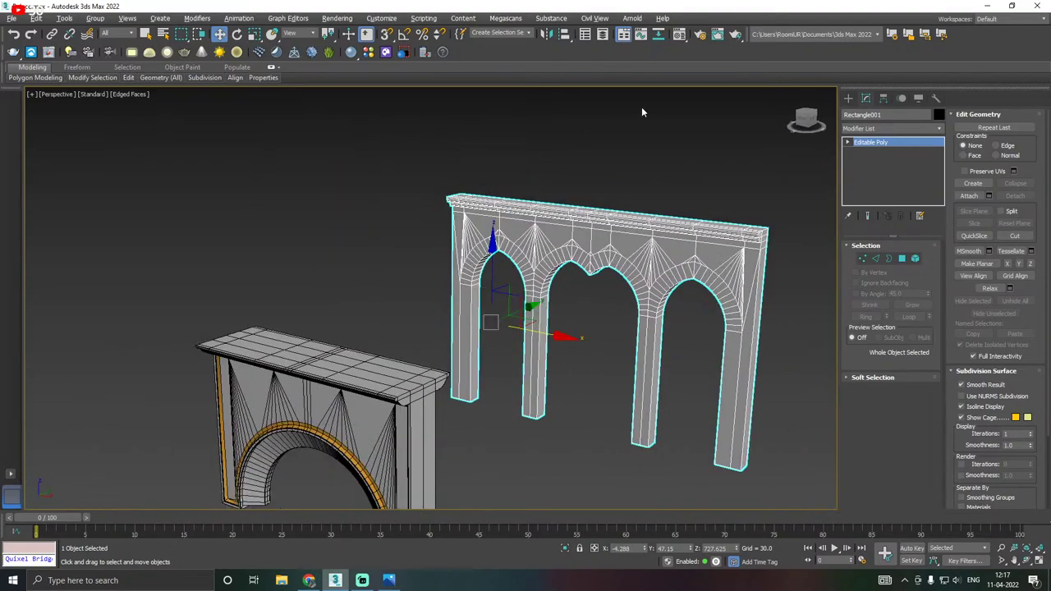
{"action": "left_click", "coordinate": [679, 34]}
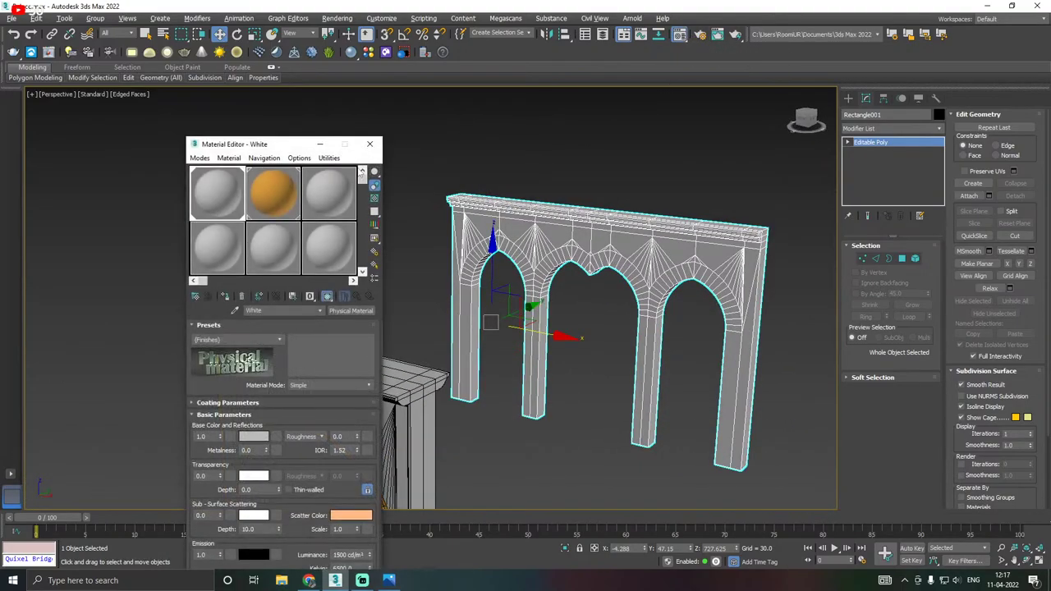
{"action": "left_click", "coordinate": [370, 145]}
{"action": "middle_click_drag", "start_coordinate": [544, 273], "coordinate": [614, 293], "text": "alt"}
{"action": "scroll", "coordinate": [588, 247], "scroll_direction": "down", "scroll_amount": 3}
{"action": "middle_click_drag", "start_coordinate": [590, 339], "coordinate": [578, 214]}
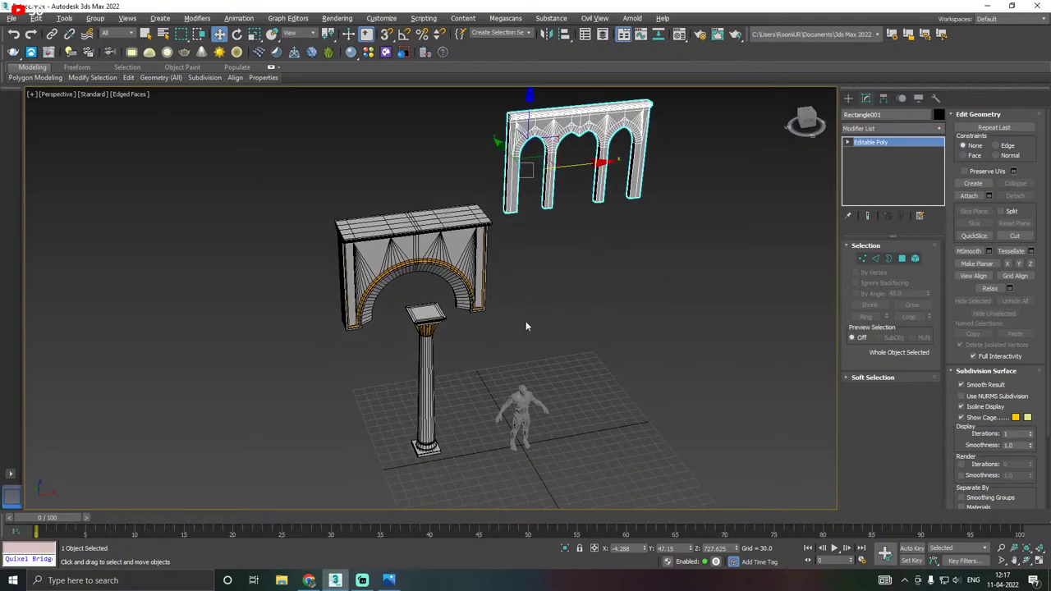
{"action": "middle_click_drag", "start_coordinate": [525, 322], "coordinate": [543, 299], "text": "alt"}
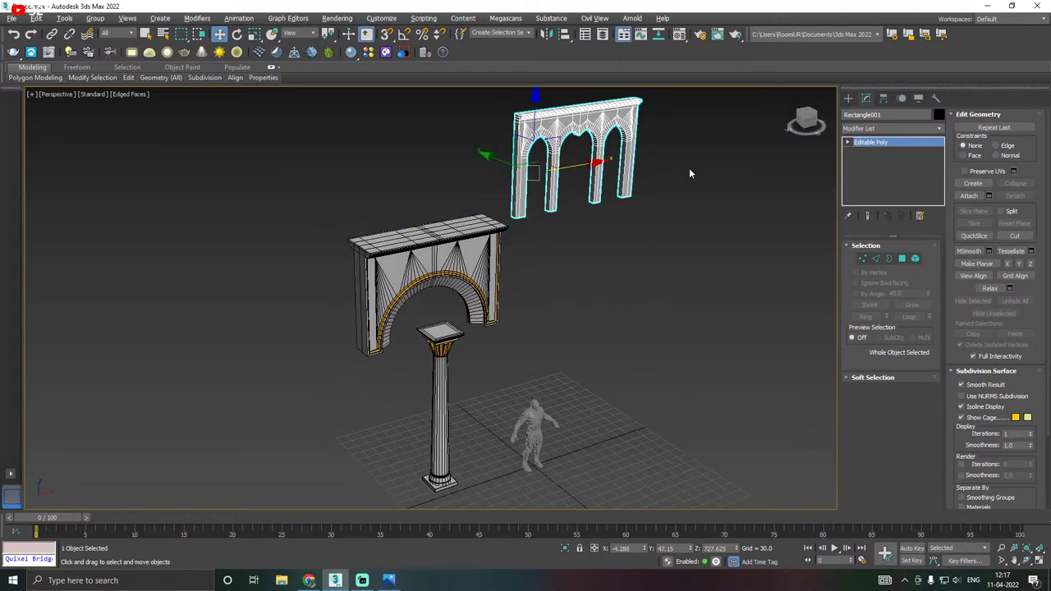
Turn on 3D snapping, enable pivot-only editing for the pointed-arch arcade, and centre its pivot on the object.
{"action": "left_click", "coordinate": [883, 99]}
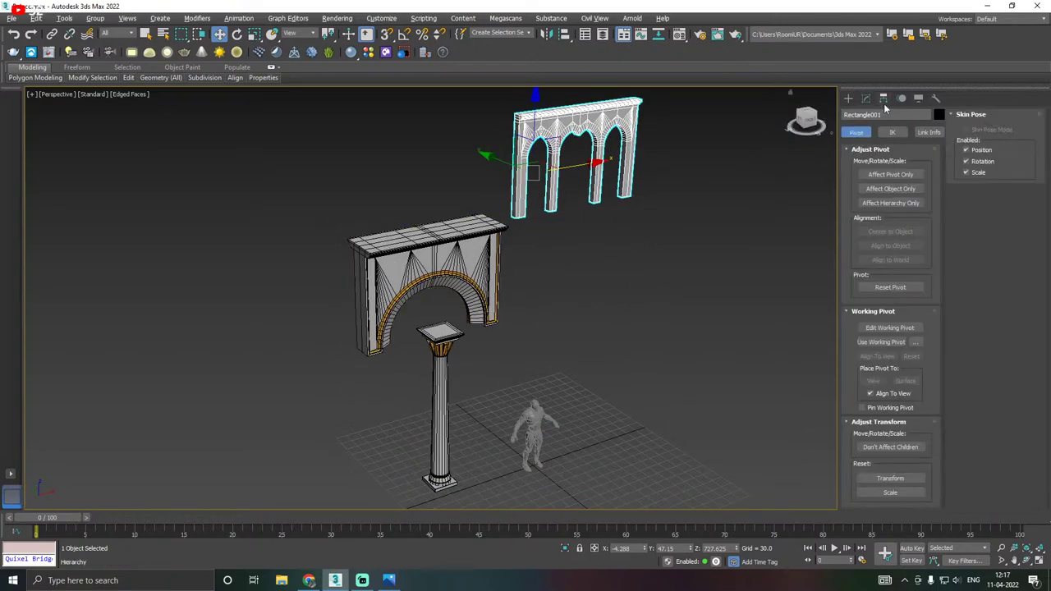
{"action": "left_click", "coordinate": [387, 34]}
{"action": "left_click", "coordinate": [878, 175]}
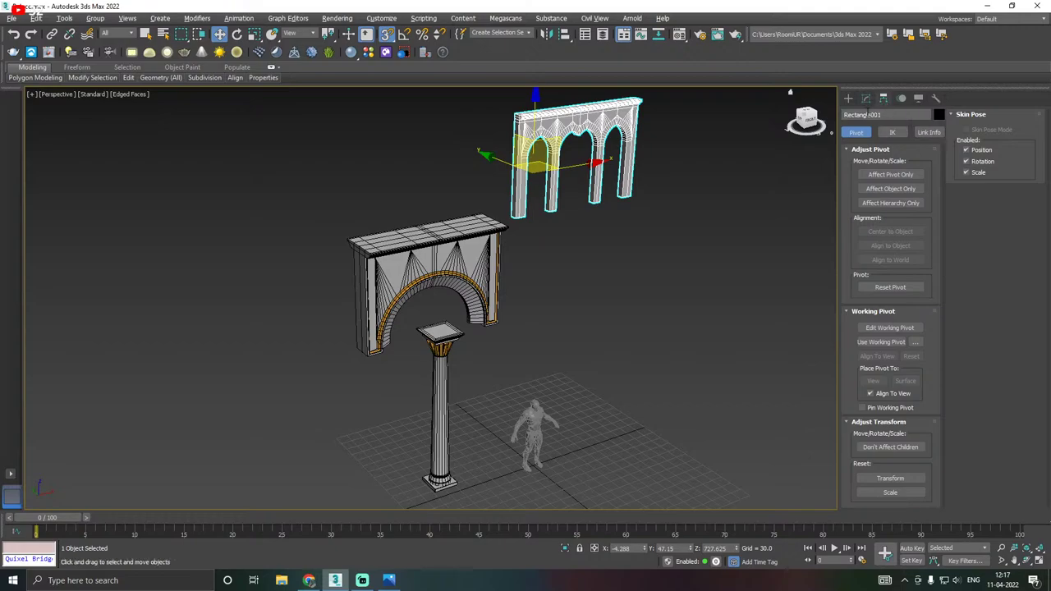
{"action": "left_click", "coordinate": [891, 175]}
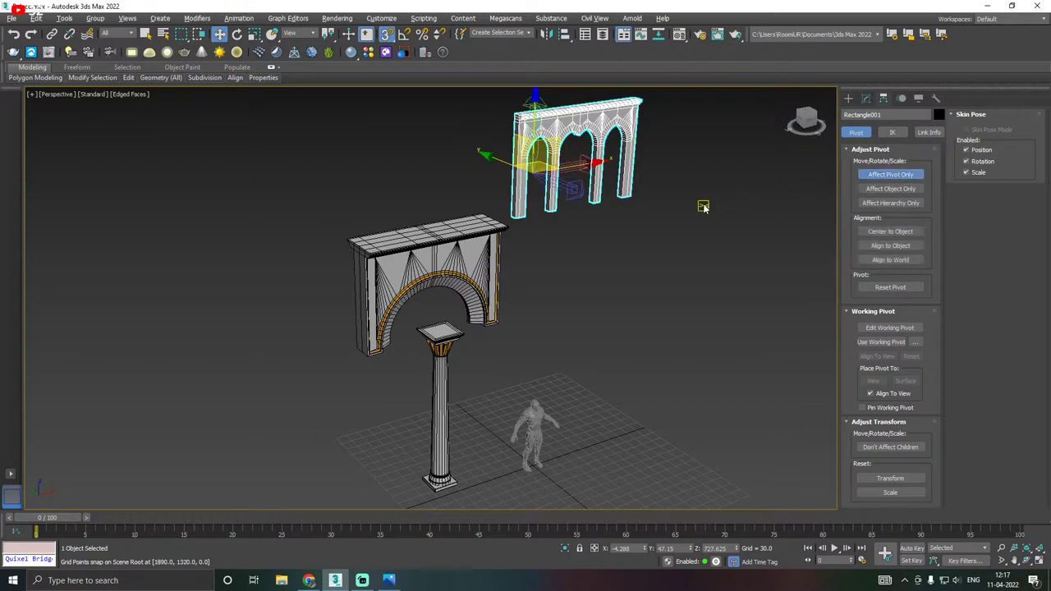
{"action": "left_click", "coordinate": [387, 35]}
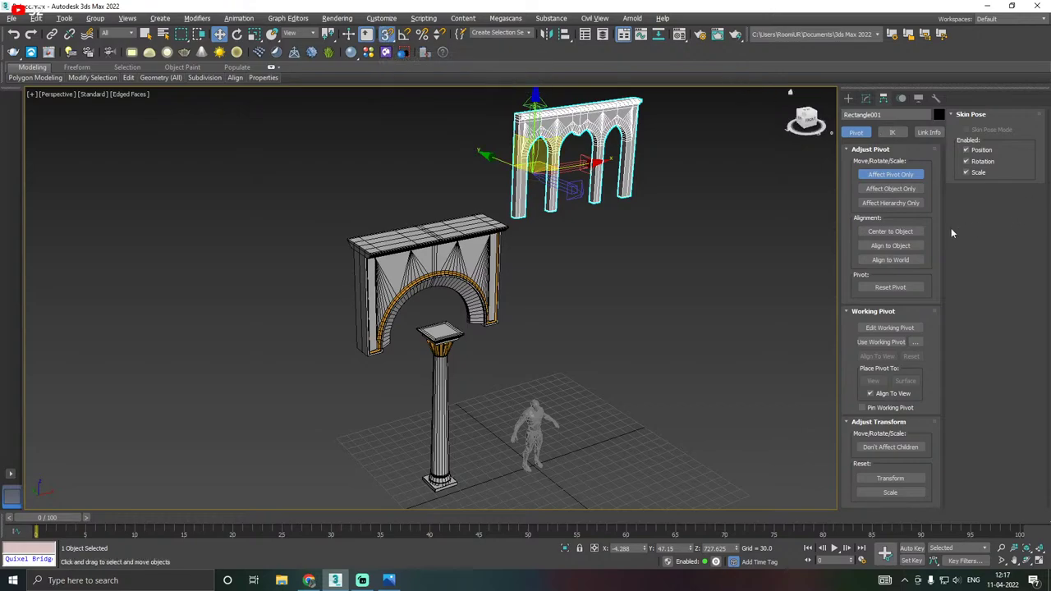
{"action": "left_click", "coordinate": [867, 235]}
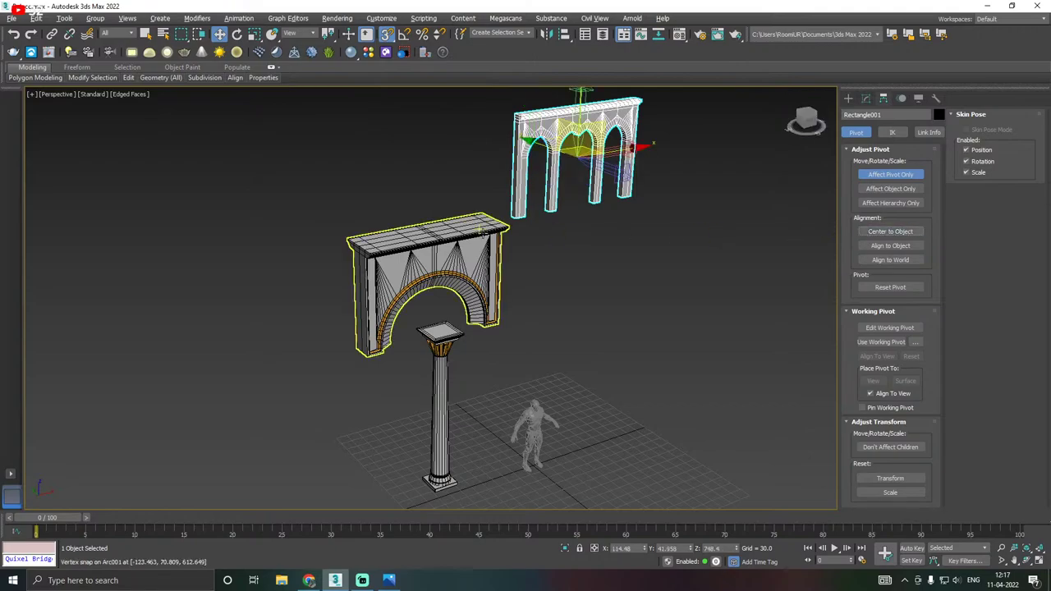
Snap the arcade's pivot to the bottom corner vertex of its end leg, and review the grid and snap settings.
{"action": "scroll", "coordinate": [492, 160], "scroll_direction": "up", "scroll_amount": 5}
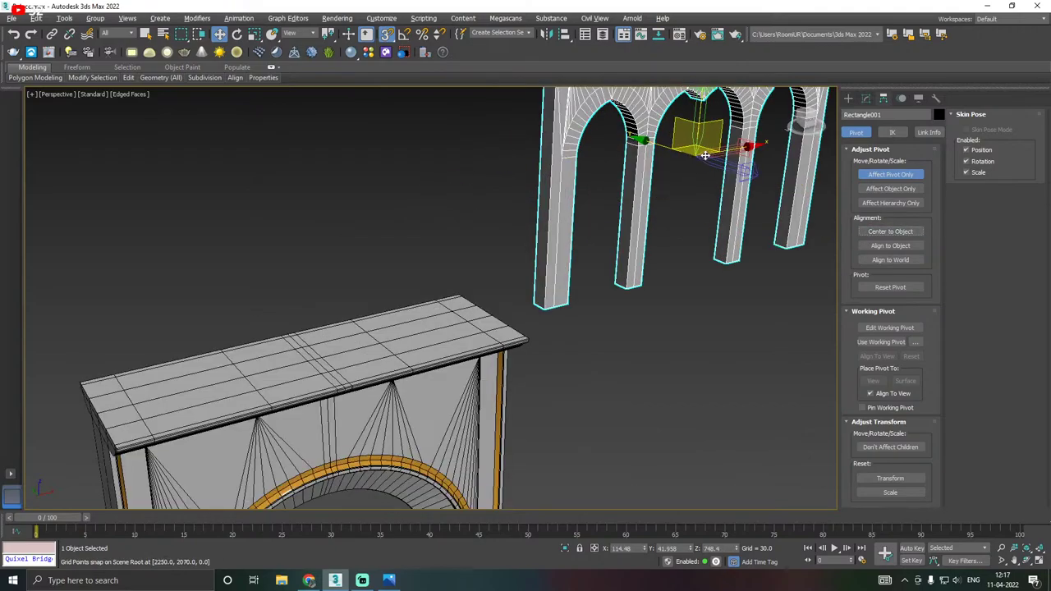
{"action": "left_click_drag", "start_coordinate": [704, 156], "coordinate": [546, 304]}
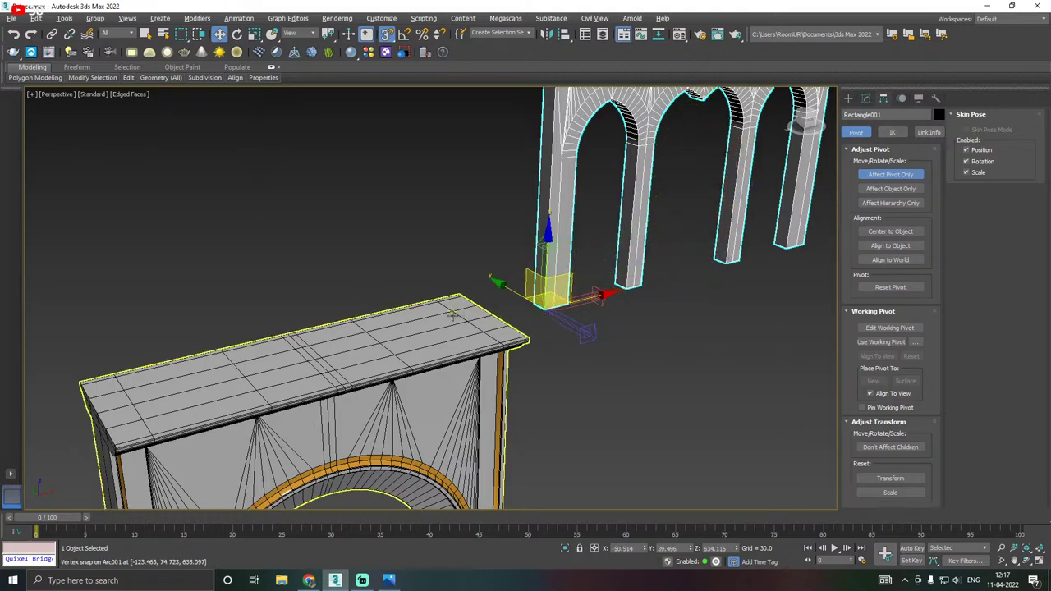
{"action": "right_click", "coordinate": [388, 36]}
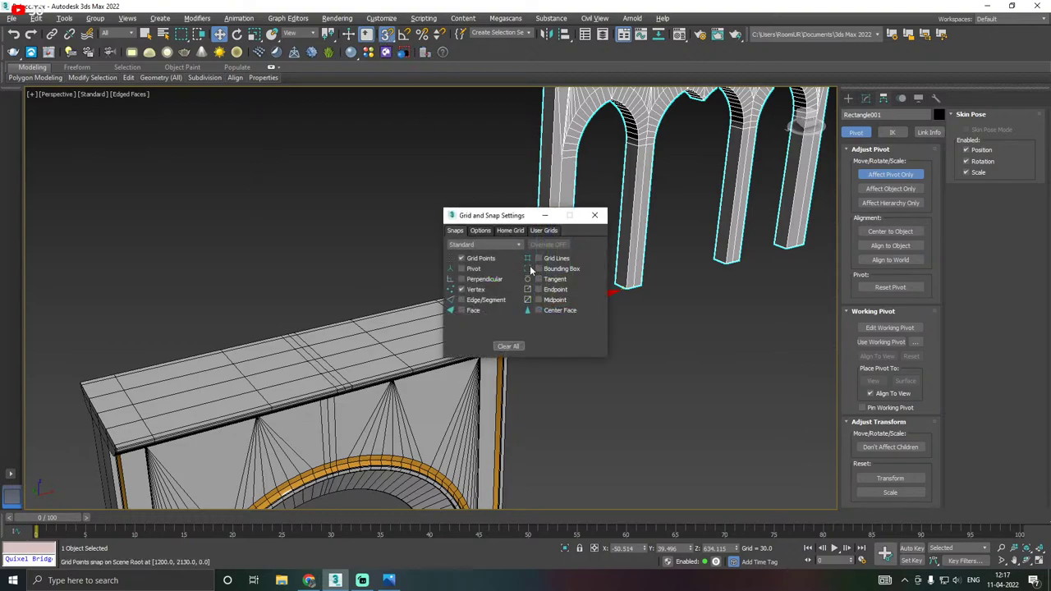
{"action": "left_click", "coordinate": [476, 290]}
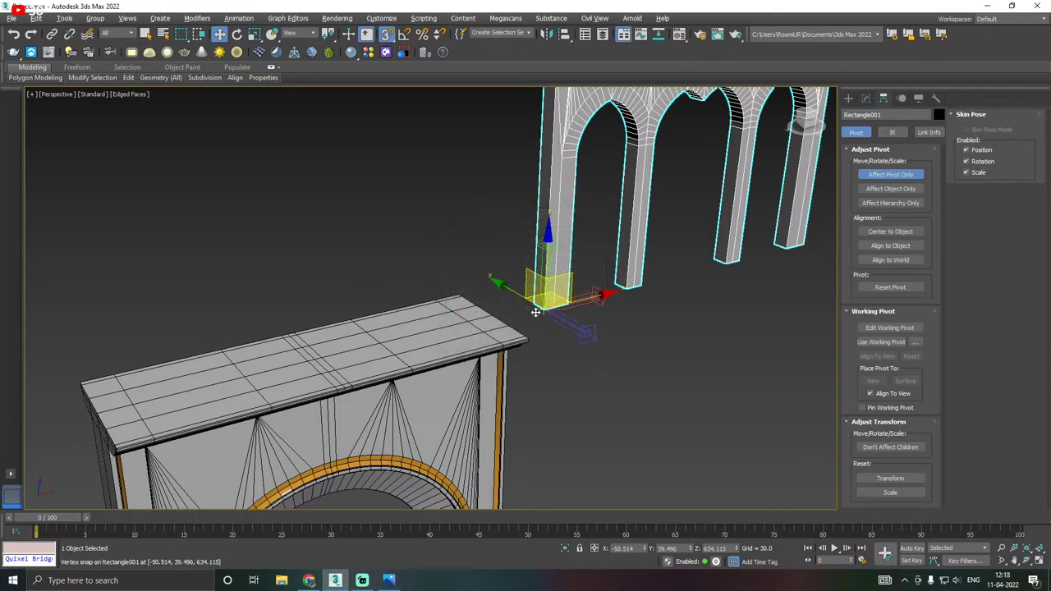
Select the round arch in pivot-only mode and snap its pivot to the bottom corner vertex of its near leg.
{"action": "scroll", "coordinate": [566, 297], "scroll_direction": "up", "scroll_amount": 2}
{"action": "scroll", "coordinate": [564, 294], "scroll_direction": "down", "scroll_amount": 2}
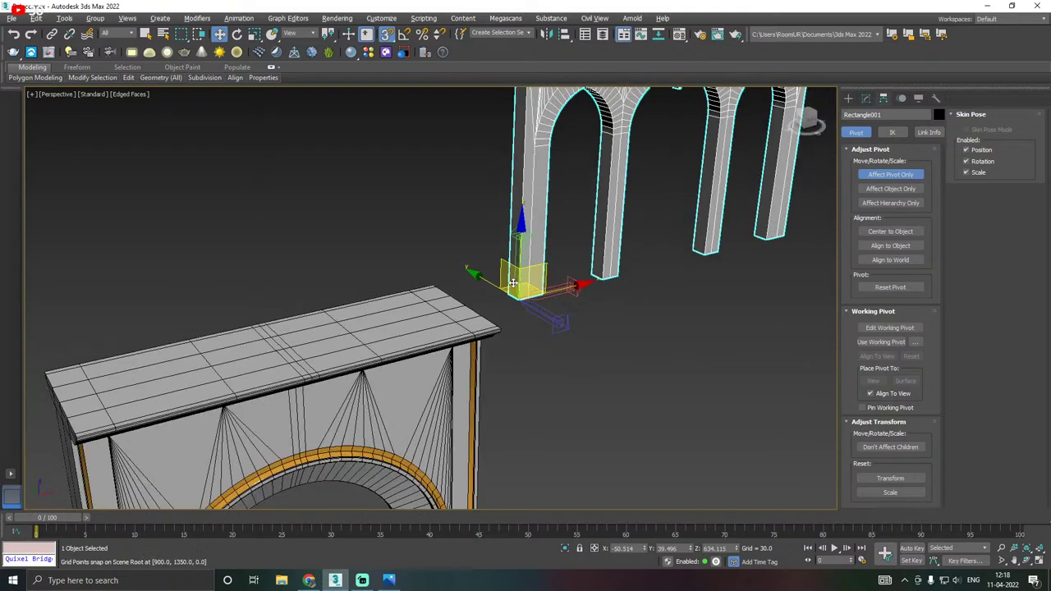
{"action": "scroll", "coordinate": [551, 261], "scroll_direction": "down", "scroll_amount": 2}
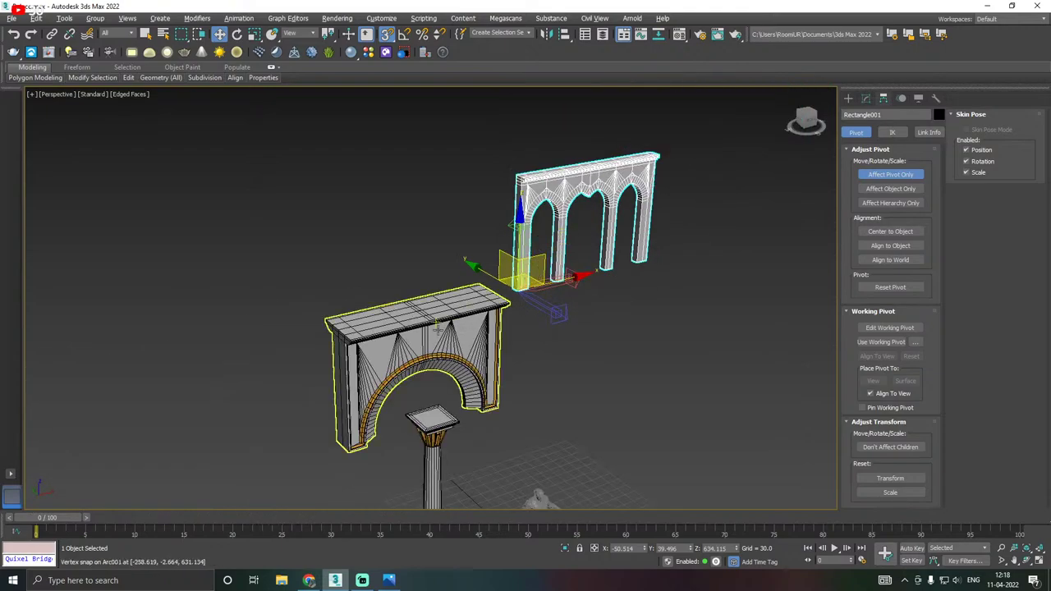
{"action": "middle_click_drag", "start_coordinate": [552, 261], "coordinate": [609, 162]}
{"action": "left_click", "coordinate": [884, 174]}
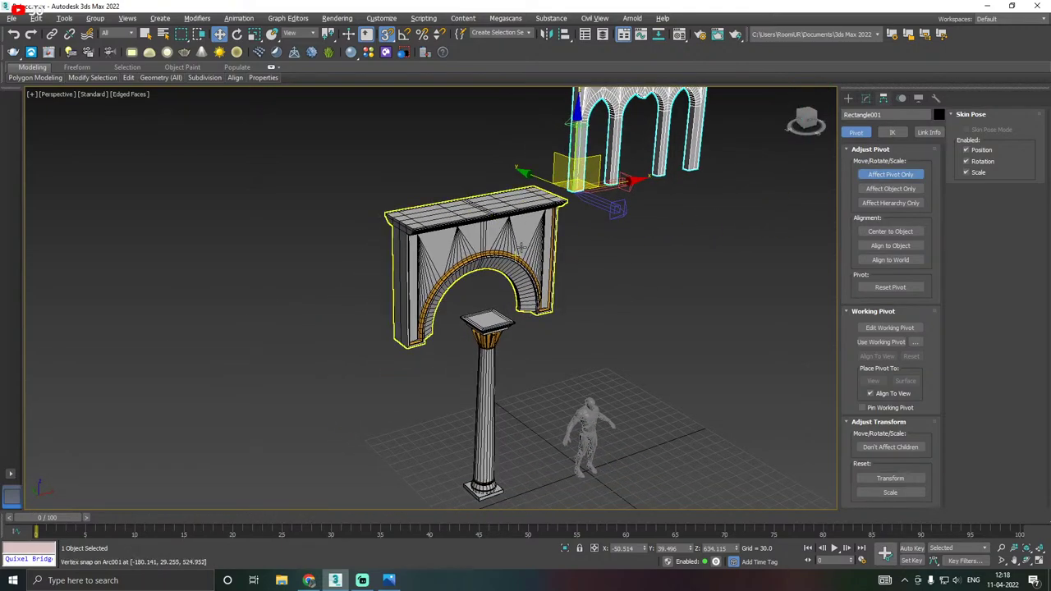
{"action": "left_click", "coordinate": [493, 246]}
{"action": "scroll", "coordinate": [515, 316], "scroll_direction": "up", "scroll_amount": 2}
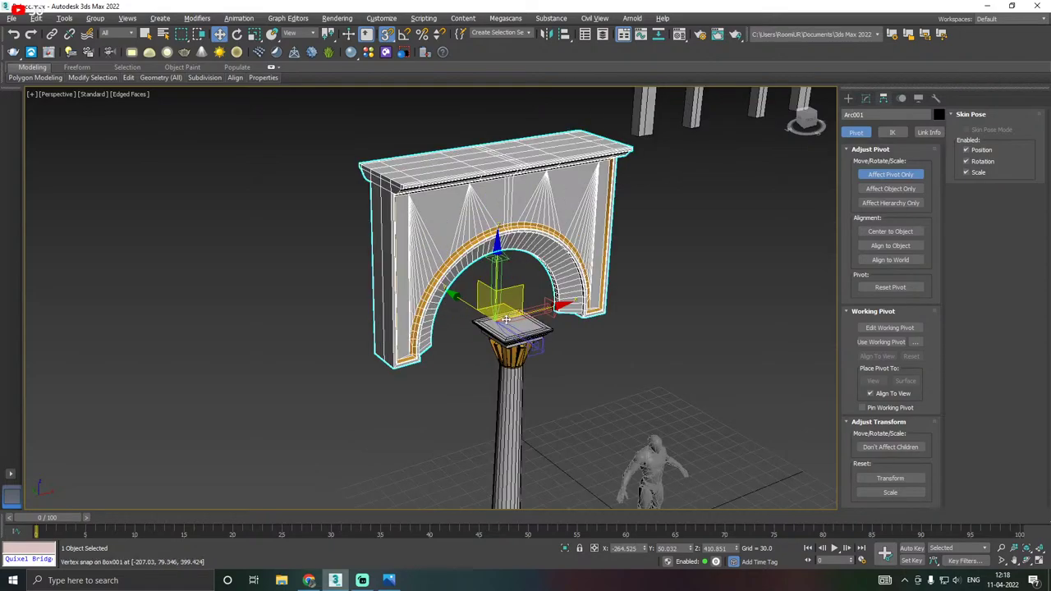
{"action": "left_click_drag", "start_coordinate": [516, 316], "coordinate": [387, 371]}
Select the column and snap its pivot to the bottom front corner vertex of its square base.
{"action": "scroll", "coordinate": [380, 259], "scroll_direction": "down", "scroll_amount": 3}
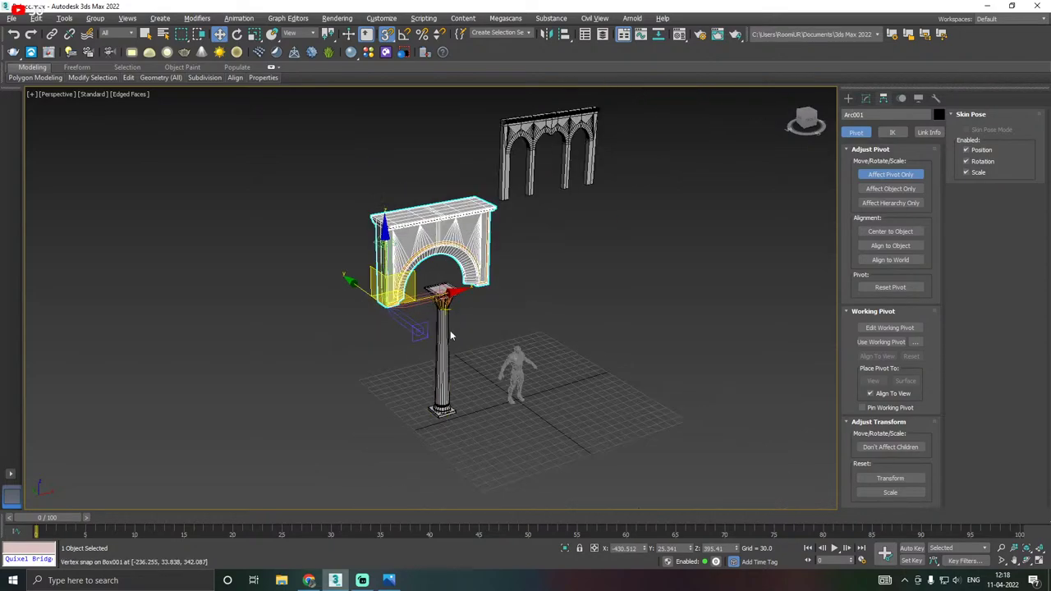
{"action": "left_click", "coordinate": [450, 375]}
{"action": "scroll", "coordinate": [437, 417], "scroll_direction": "up", "scroll_amount": 3}
{"action": "scroll", "coordinate": [437, 417], "scroll_direction": "up", "scroll_amount": 2}
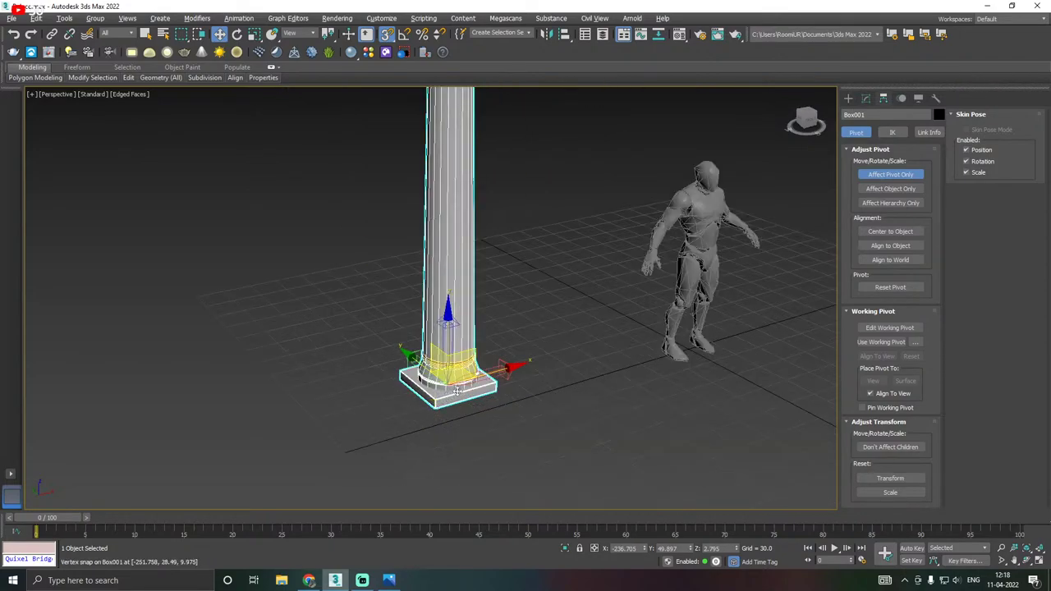
{"action": "left_click_drag", "start_coordinate": [459, 381], "coordinate": [442, 414]}
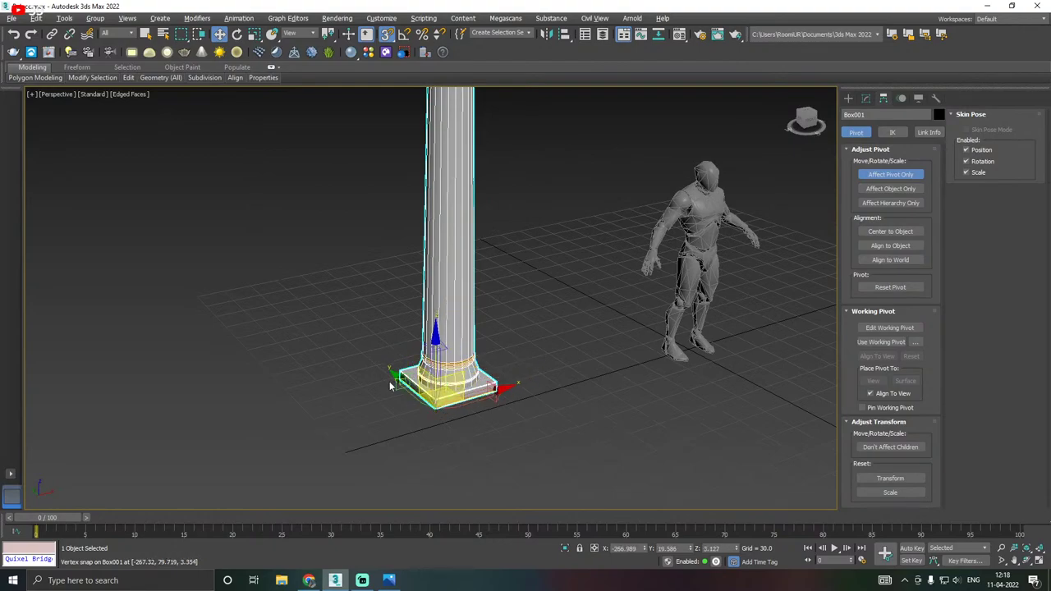
{"action": "scroll", "coordinate": [390, 384], "scroll_direction": "down", "scroll_amount": 3}
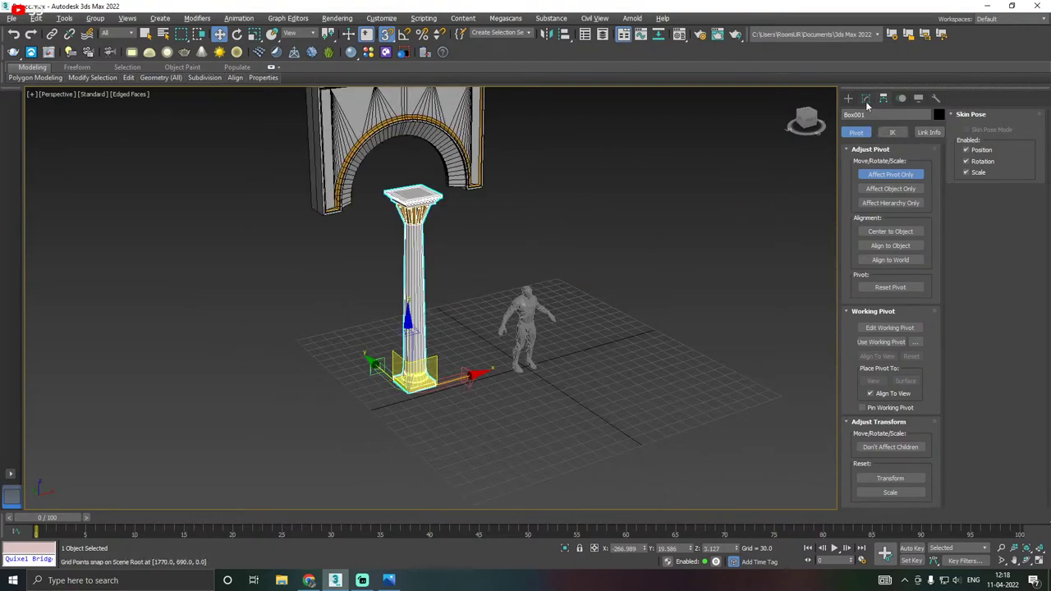
Leave pivot editing and move the column so its pivot snaps to the world origin at 0, 0, 0.
{"action": "left_click", "coordinate": [866, 98]}
{"action": "scroll", "coordinate": [443, 353], "scroll_direction": "down", "scroll_amount": 3}
{"action": "scroll", "coordinate": [533, 343], "scroll_direction": "up", "scroll_amount": 2}
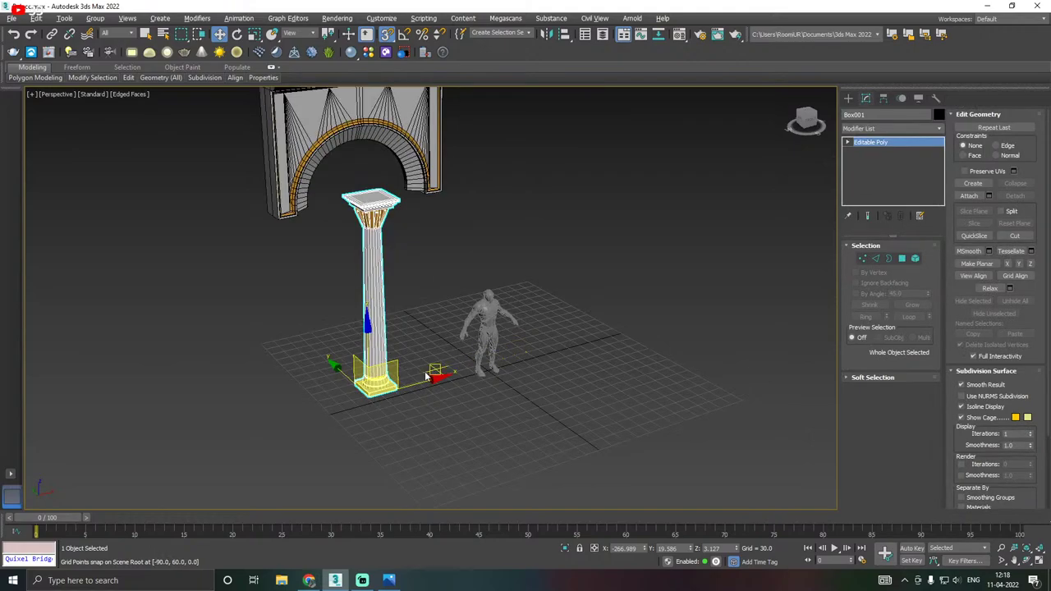
{"action": "scroll", "coordinate": [427, 376], "scroll_direction": "up", "scroll_amount": 2}
{"action": "left_click_drag", "start_coordinate": [357, 384], "coordinate": [519, 359]}
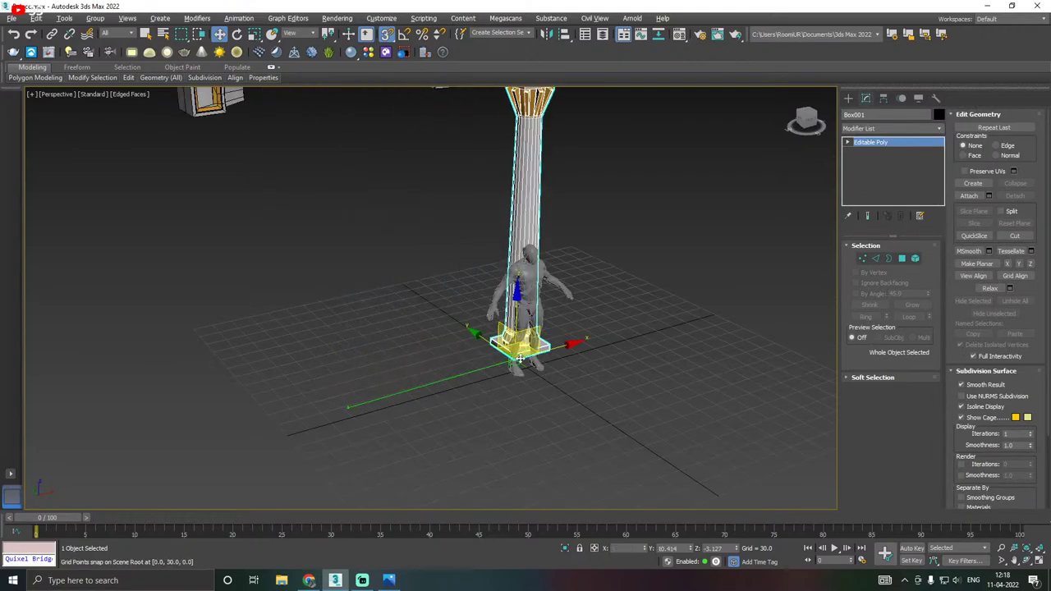
{"action": "scroll", "coordinate": [519, 359], "scroll_direction": "down", "scroll_amount": 1}
Isolate the round arch, snap it to the world origin at 0, 0, 0, and end the isolation.
{"action": "scroll", "coordinate": [507, 382], "scroll_direction": "down", "scroll_amount": 3}
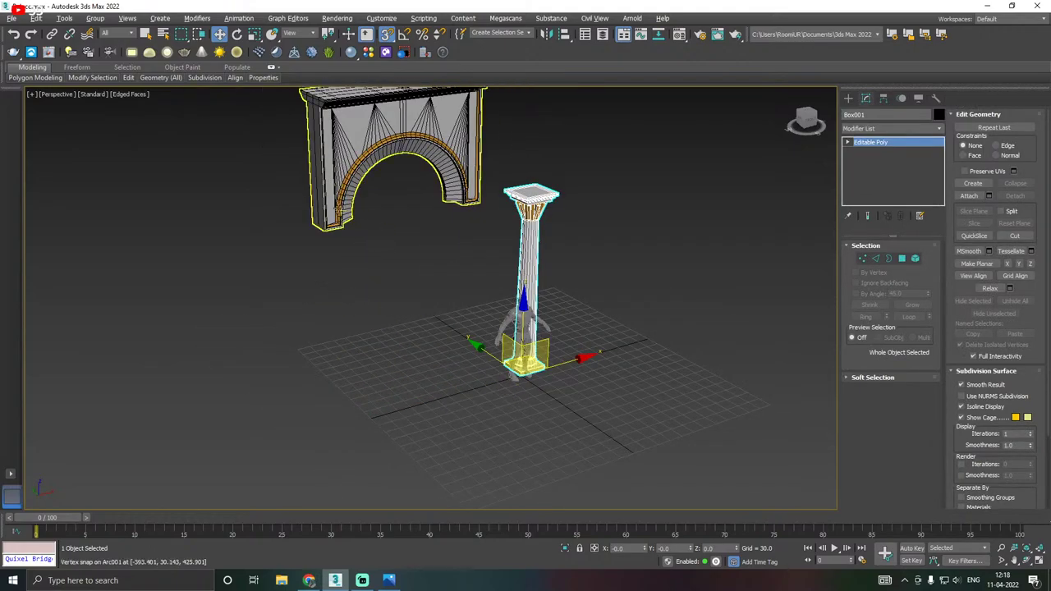
{"action": "left_click", "coordinate": [336, 212]}
{"action": "left_click", "coordinate": [566, 547]}
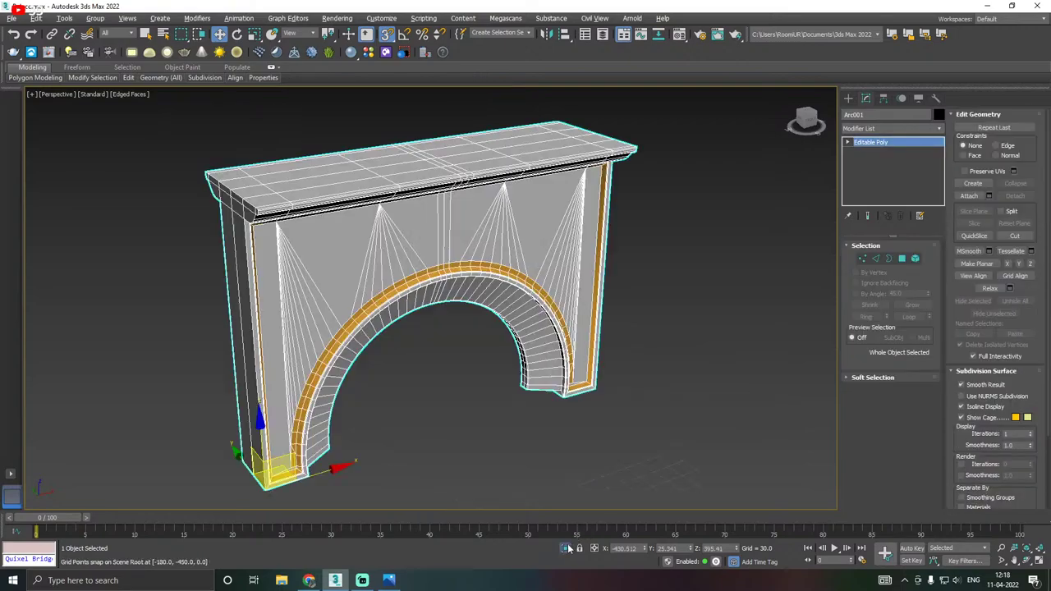
{"action": "scroll", "coordinate": [427, 359], "scroll_direction": "down", "scroll_amount": 3}
{"action": "middle_click_drag", "start_coordinate": [427, 358], "coordinate": [405, 234]}
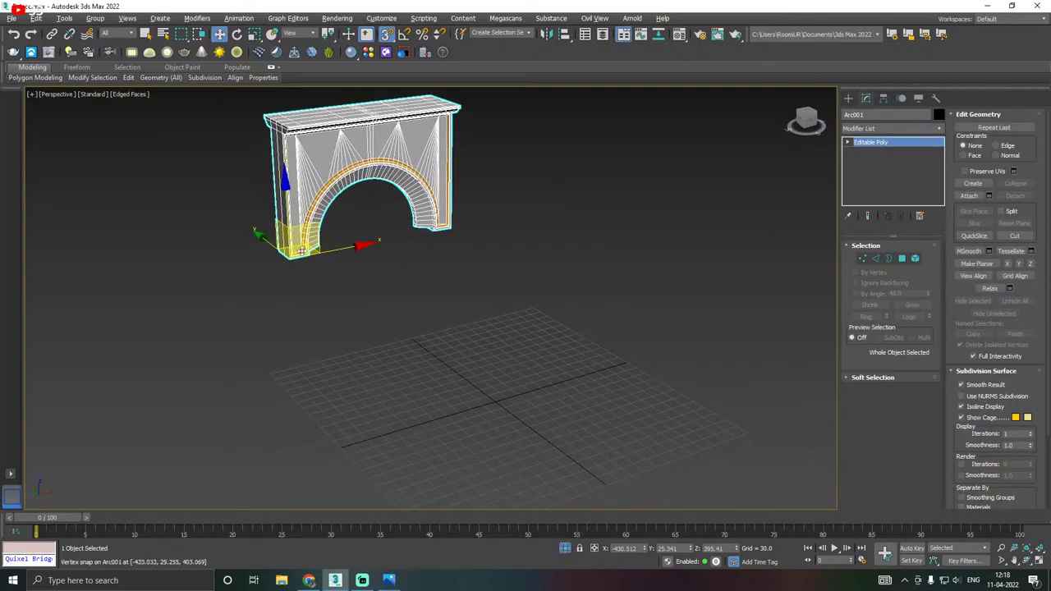
{"action": "left_click_drag", "start_coordinate": [302, 250], "coordinate": [497, 402]}
{"action": "left_click", "coordinate": [566, 549]}
Isolate the pointed-arch arcade, snap it to the world origin at 0, 0, 0, then end the isolation and turn off 3D snapping.
{"action": "scroll", "coordinate": [426, 402], "scroll_direction": "down", "scroll_amount": 3}
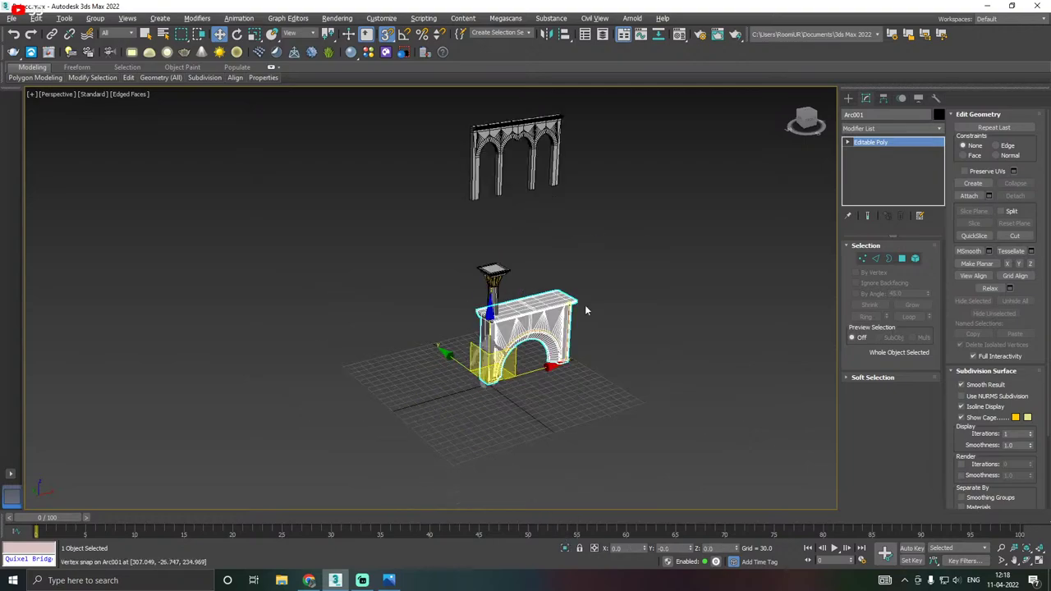
{"action": "left_click", "coordinate": [478, 178]}
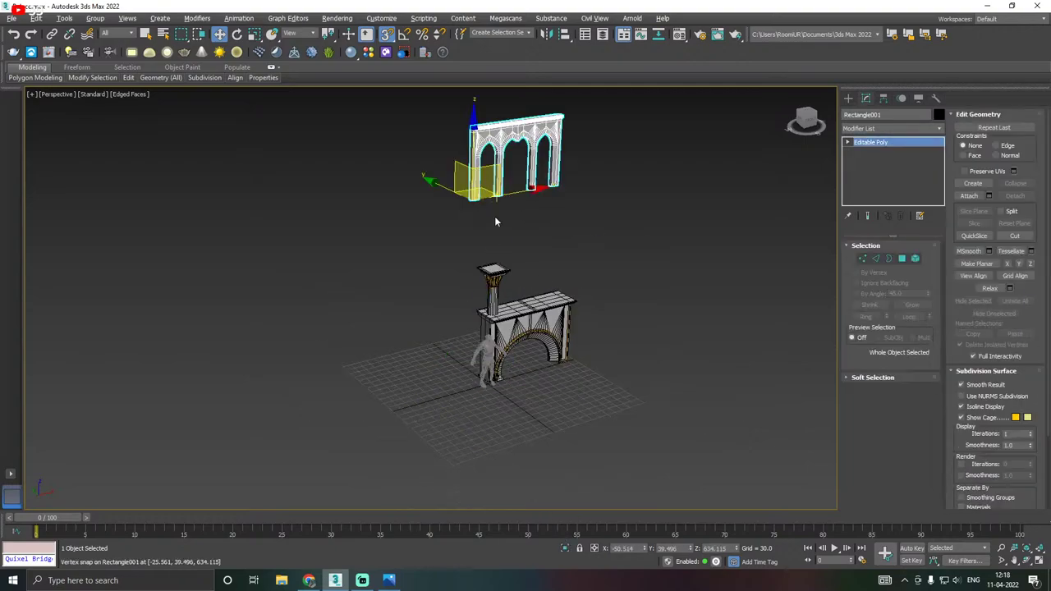
{"action": "left_click", "coordinate": [565, 549]}
{"action": "scroll", "coordinate": [571, 312], "scroll_direction": "down", "scroll_amount": 4}
{"action": "middle_click_drag", "start_coordinate": [574, 361], "coordinate": [595, 199]}
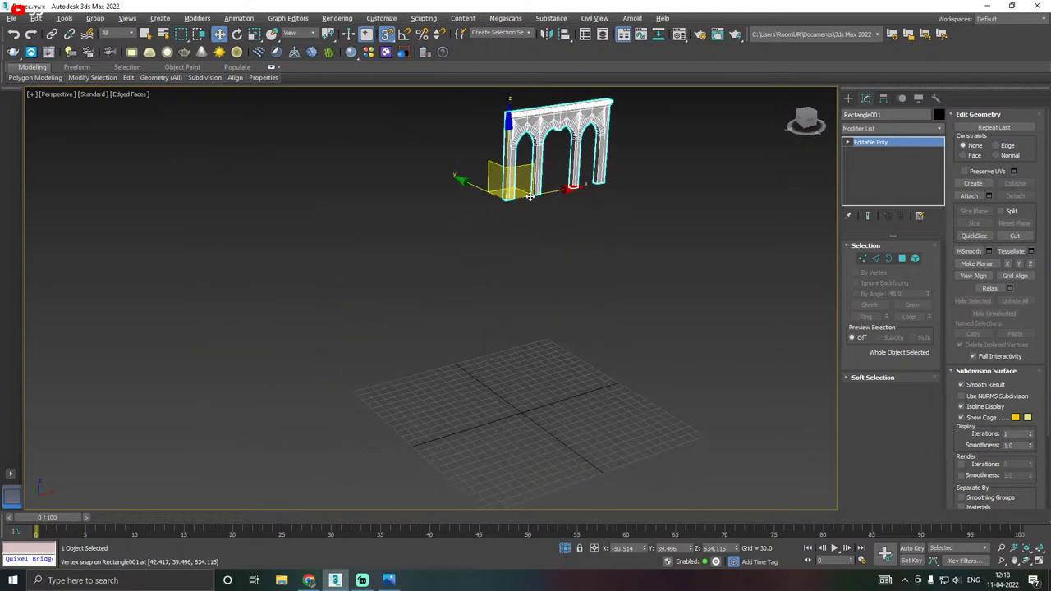
{"action": "left_click_drag", "start_coordinate": [529, 196], "coordinate": [519, 413]}
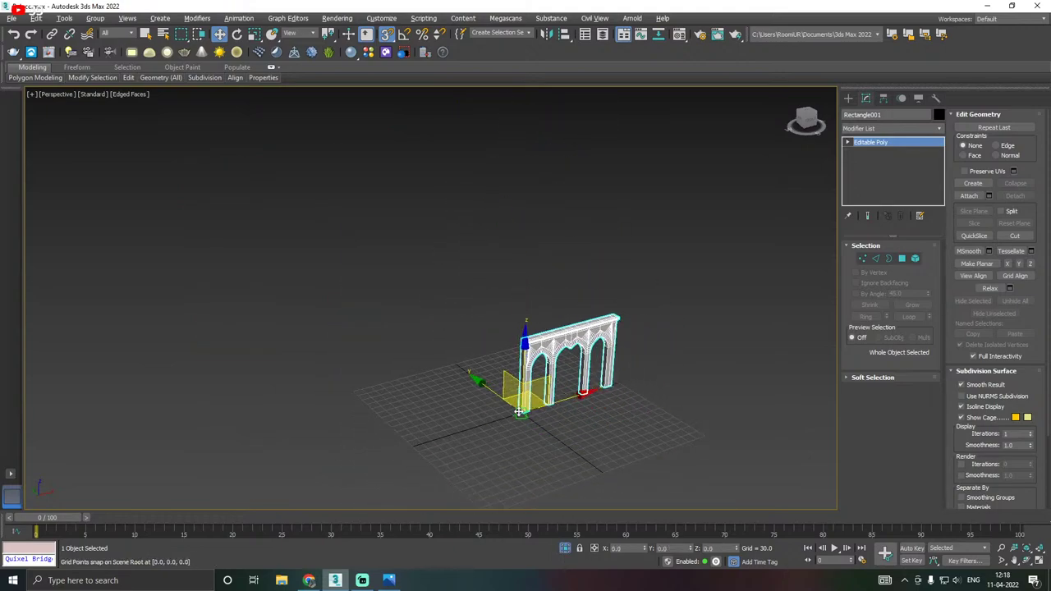
{"action": "left_click", "coordinate": [566, 547]}
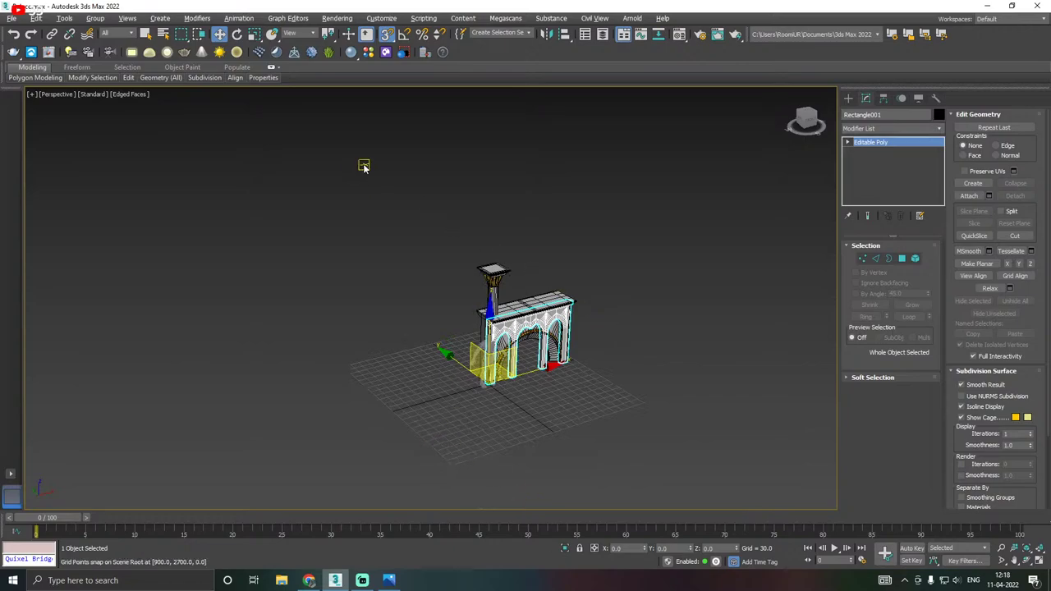
{"action": "left_click", "coordinate": [383, 35]}
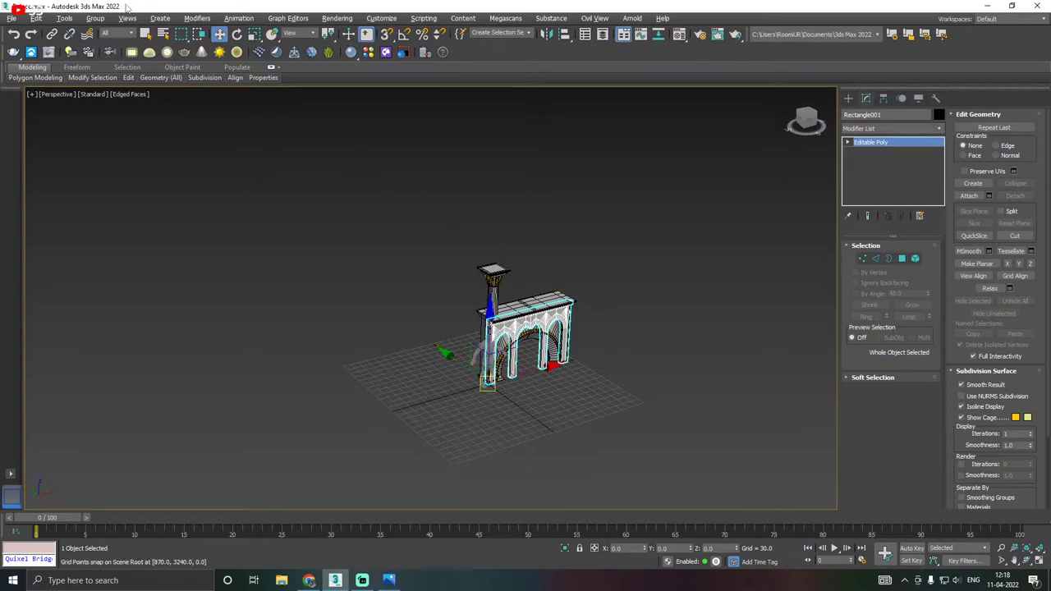
Save a copy of the scene as Palace13.max in the Work folder, and save the current scene.
{"action": "left_click", "coordinate": [12, 18]}
{"action": "left_click", "coordinate": [37, 124]}
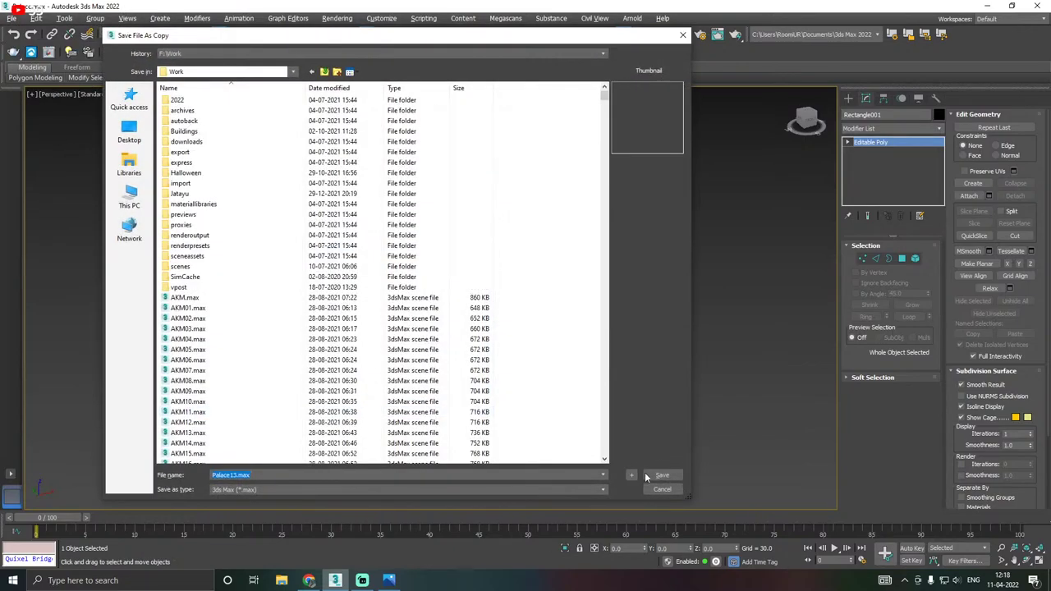
{"action": "left_click", "coordinate": [648, 476]}
{"action": "left_click", "coordinate": [11, 18]}
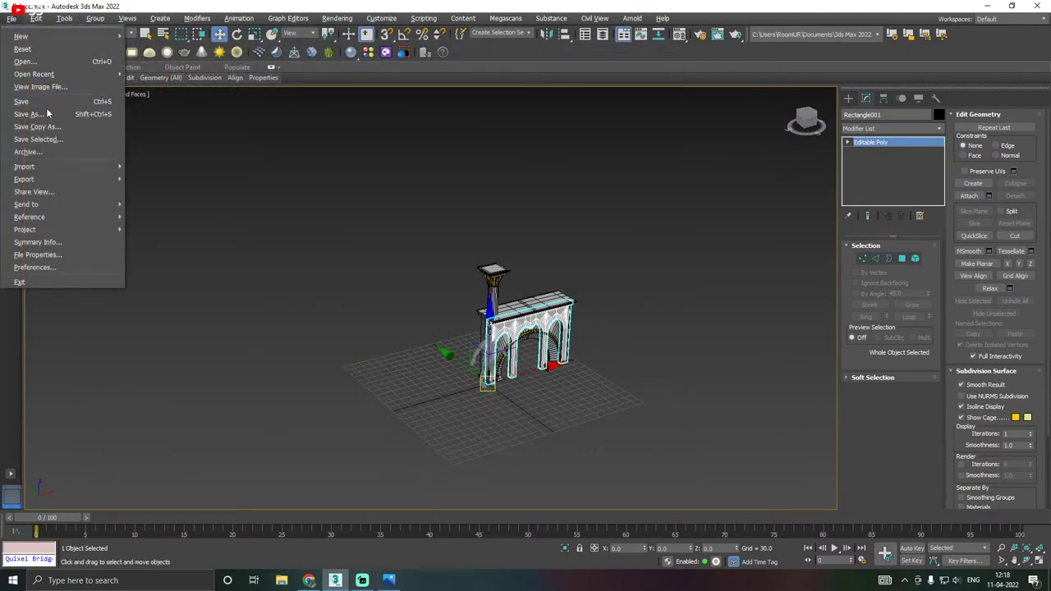
{"action": "left_click", "coordinate": [43, 100]}
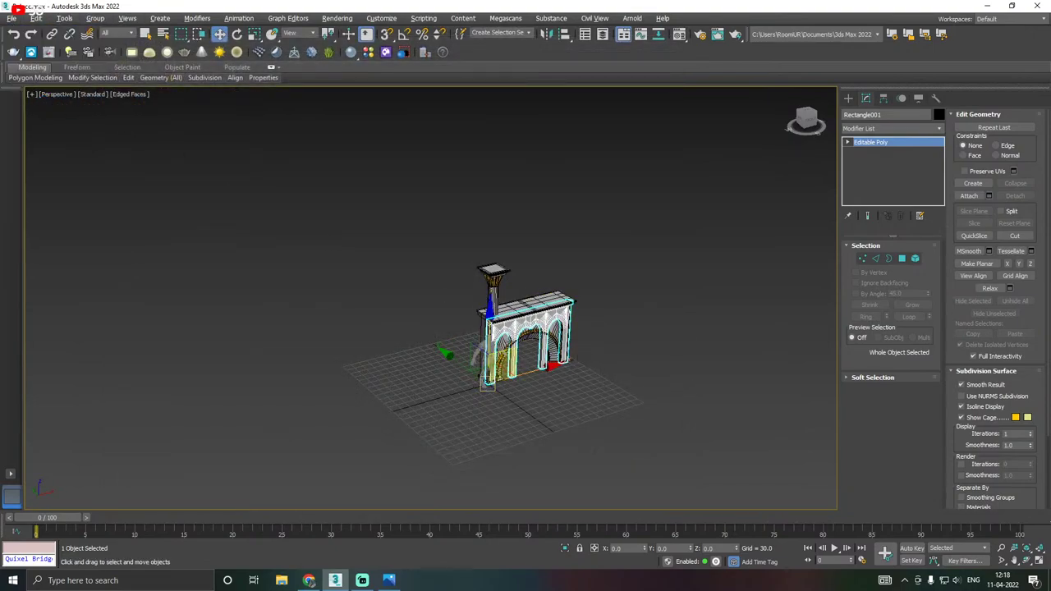
Start exporting only the column, and create and open a new desktop folder named Palace as the destination.
{"action": "left_click", "coordinate": [495, 296]}
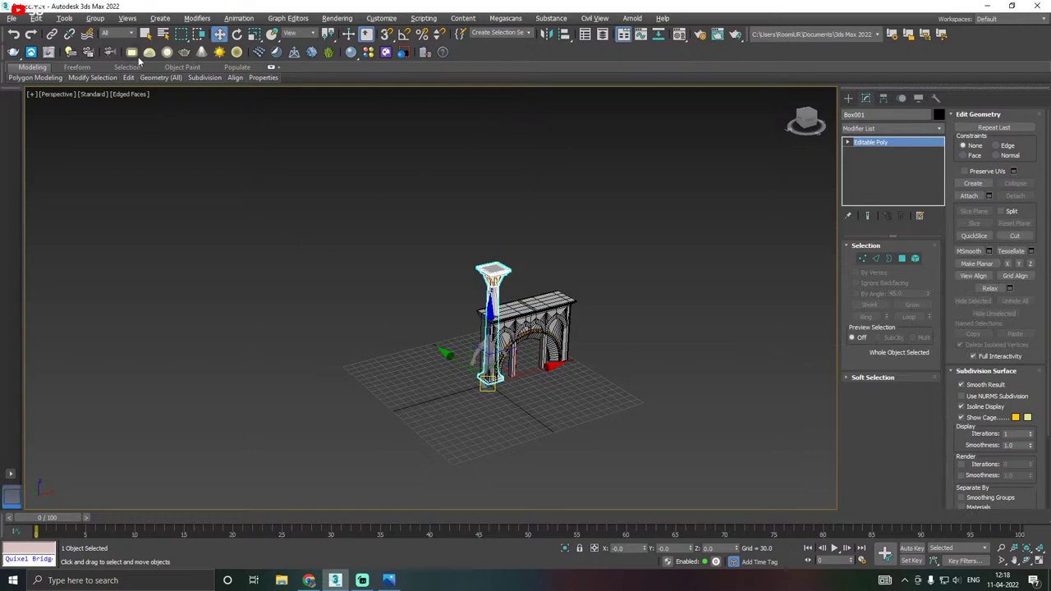
{"action": "left_click", "coordinate": [11, 18]}
{"action": "mouse_move", "coordinate": [41, 179]}
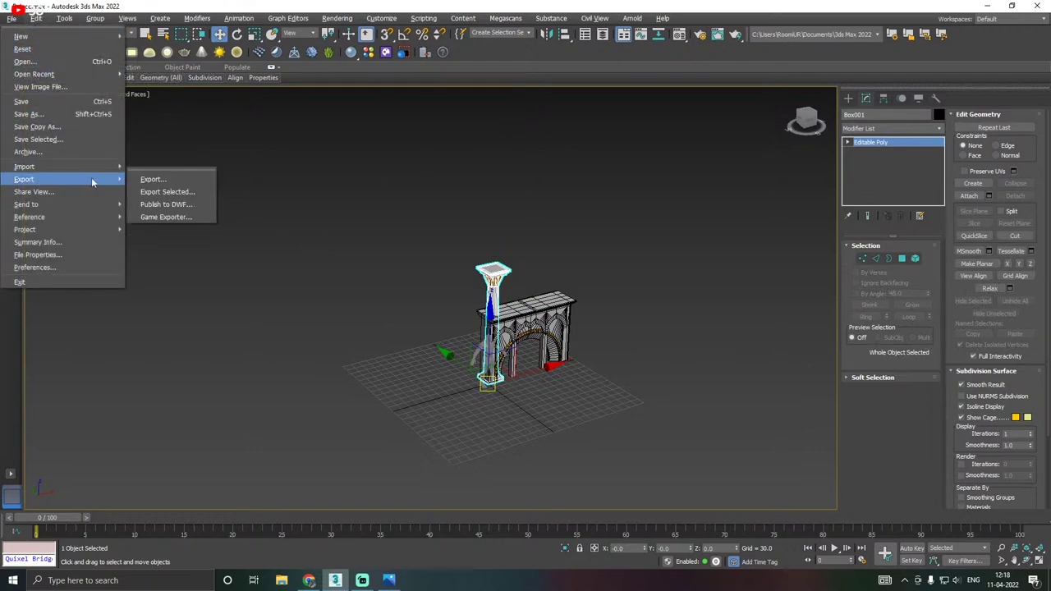
{"action": "left_click", "coordinate": [166, 193]}
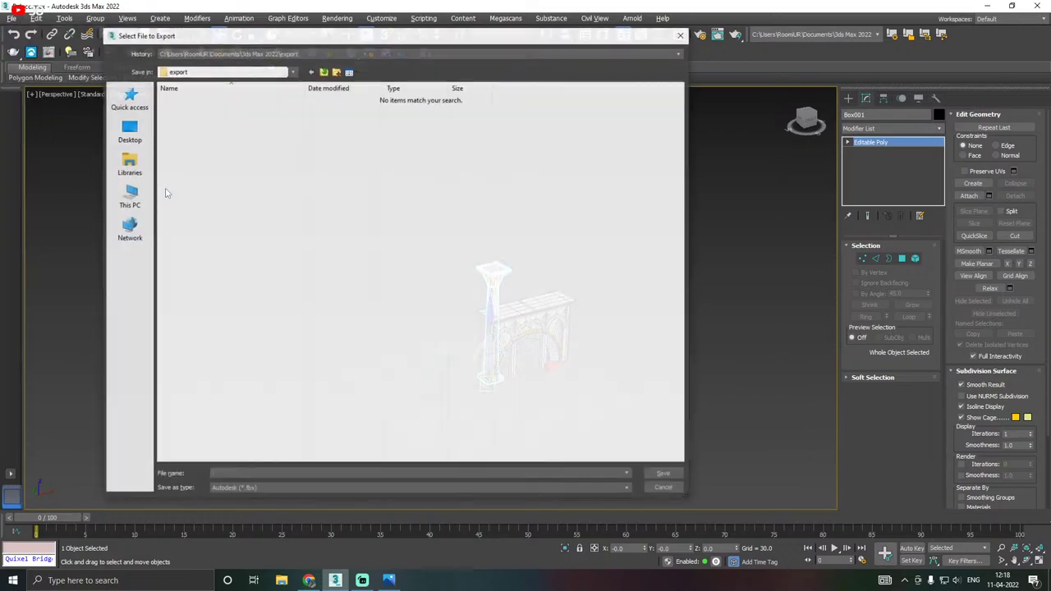
{"action": "left_click", "coordinate": [130, 130]}
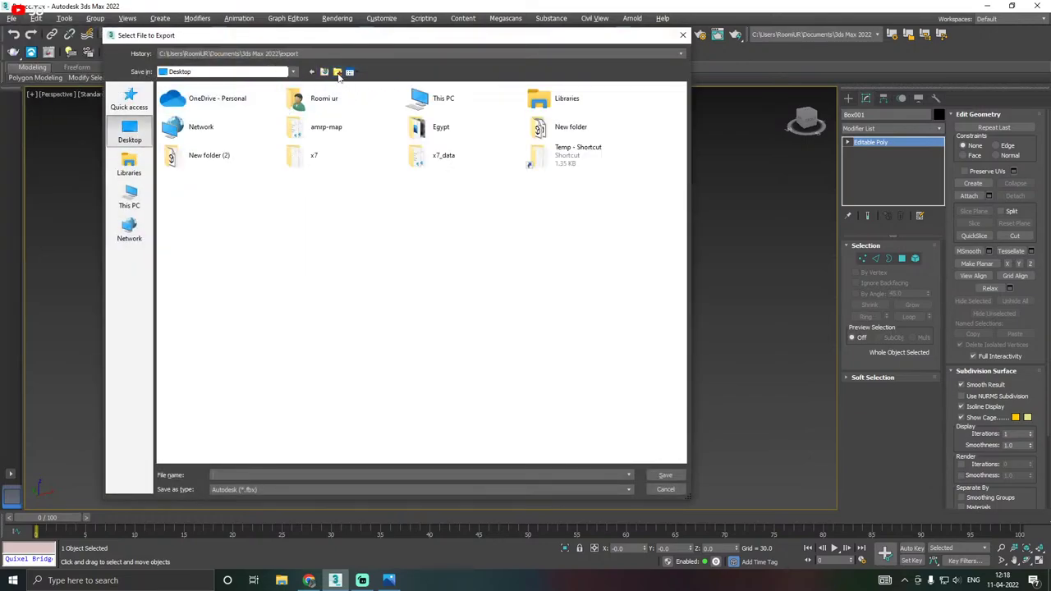
{"action": "left_click", "coordinate": [337, 72]}
{"action": "type", "text": "Pa"}
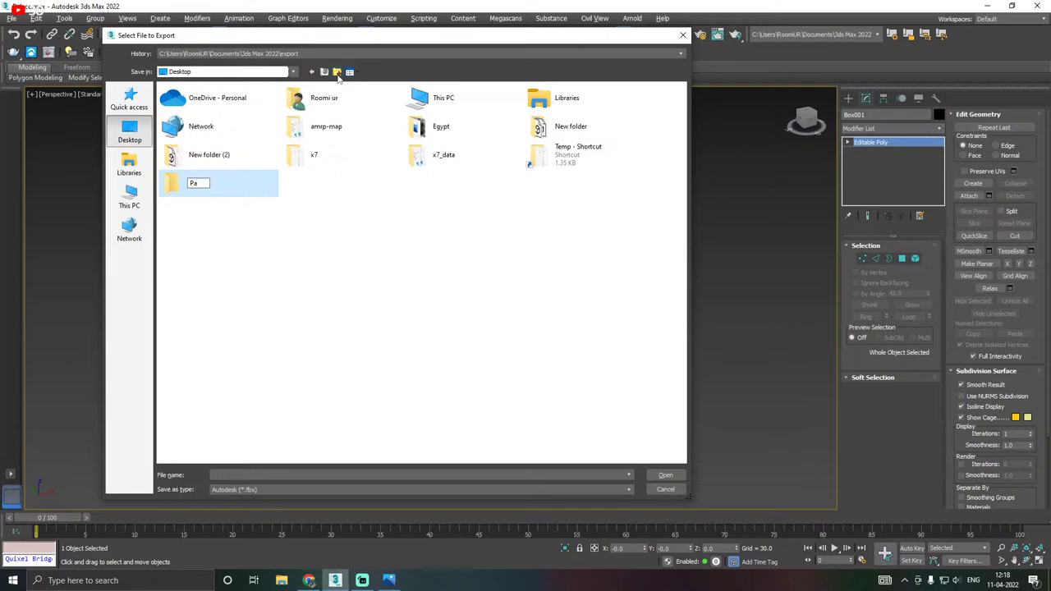
{"action": "type", "text": "lace"}
{"action": "double_click", "coordinate": [242, 188]}
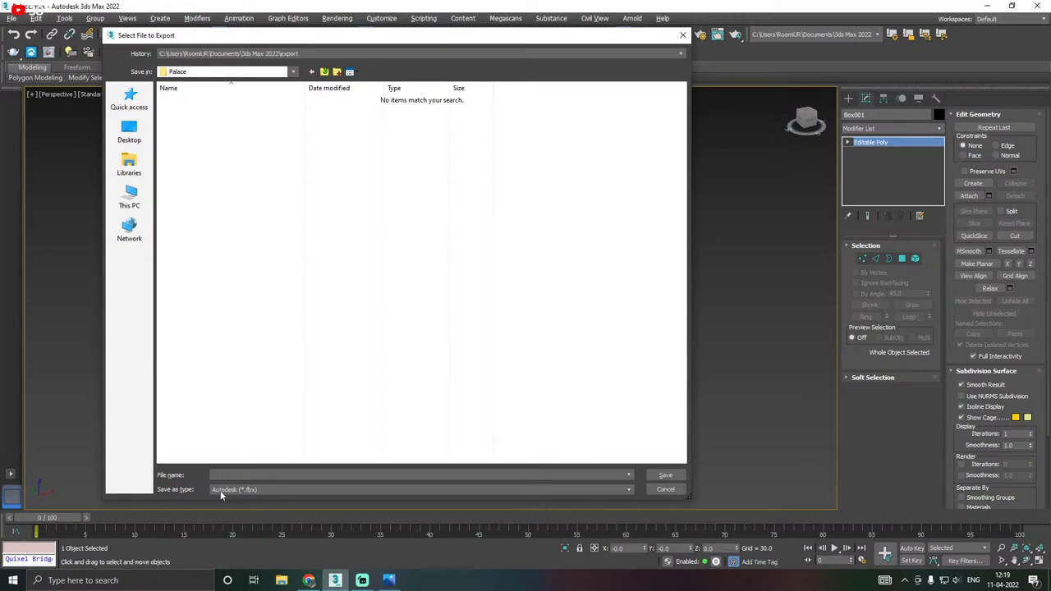
Export the column as the Autodesk FBX file SM_Pillar, with Smoothing Groups and TurboSmooth included and the FBX 2014/2015 version.
{"action": "left_click", "coordinate": [265, 489]}
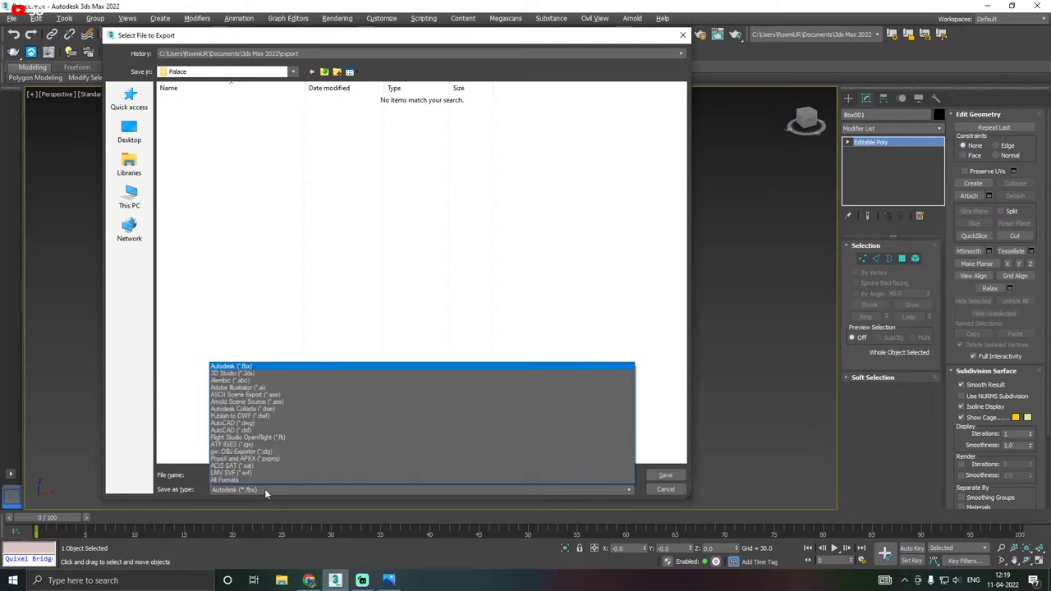
{"action": "left_click", "coordinate": [239, 367]}
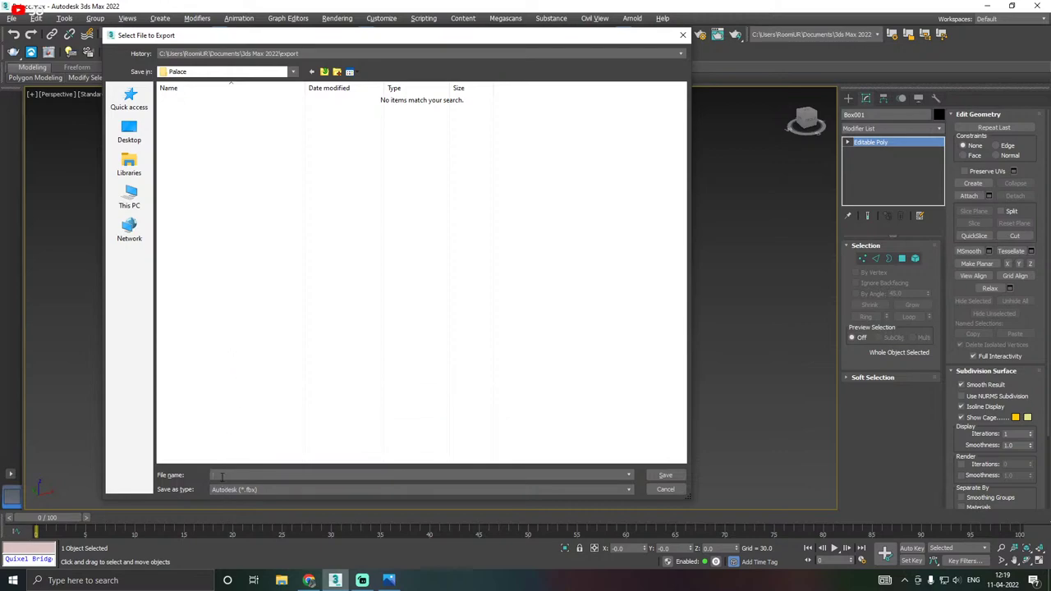
{"action": "left_click", "coordinate": [221, 476]}
{"action": "type", "text": "SM_Pillar"}
{"action": "left_click", "coordinate": [665, 474]}
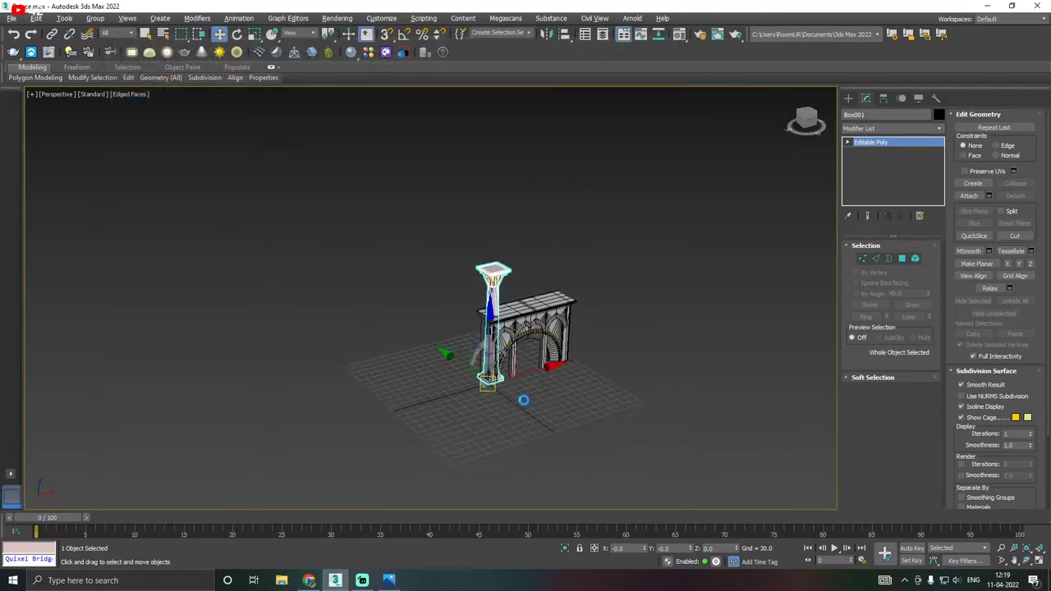
{"action": "left_click", "coordinate": [524, 255]}
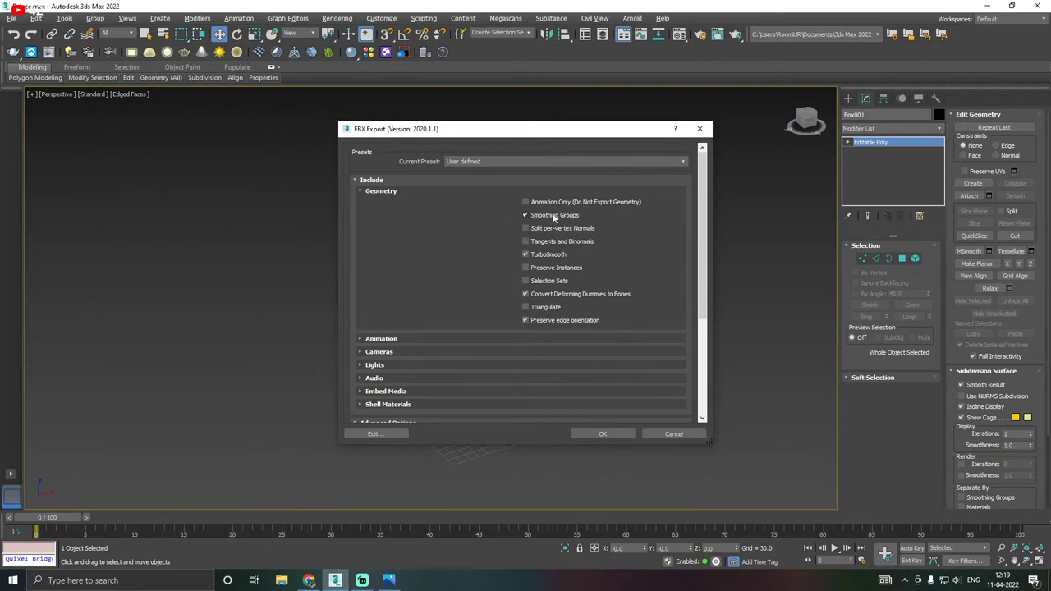
{"action": "scroll", "coordinate": [465, 363], "scroll_direction": "down", "scroll_amount": 3}
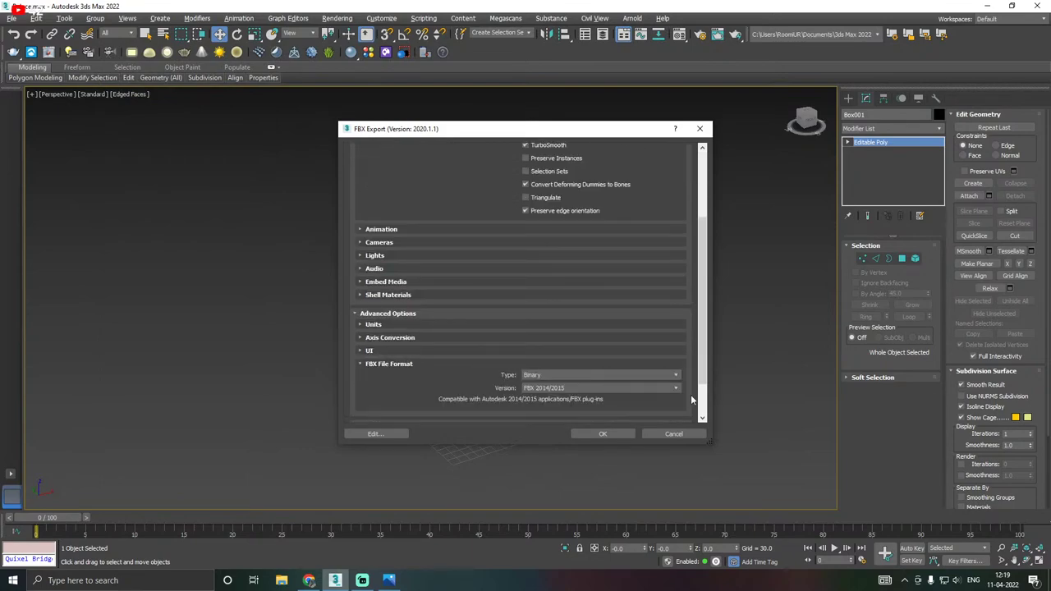
{"action": "left_click", "coordinate": [604, 435]}
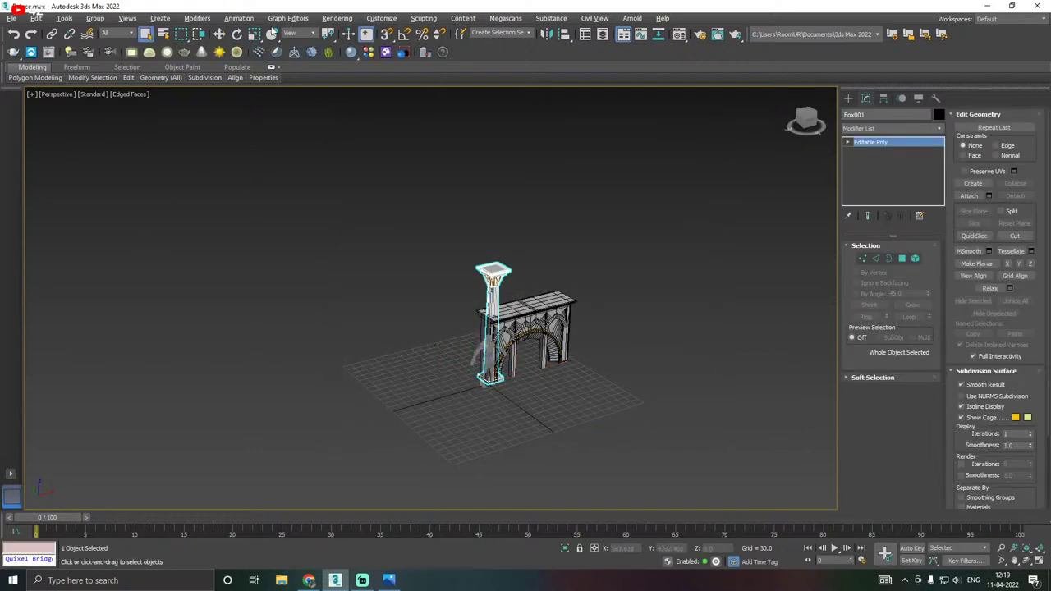
Export only the large round-arch piece into the Palace folder as the FBX file SM_Arch, keeping the current export settings.
{"action": "left_click", "coordinate": [219, 33]}
{"action": "left_click", "coordinate": [519, 316]}
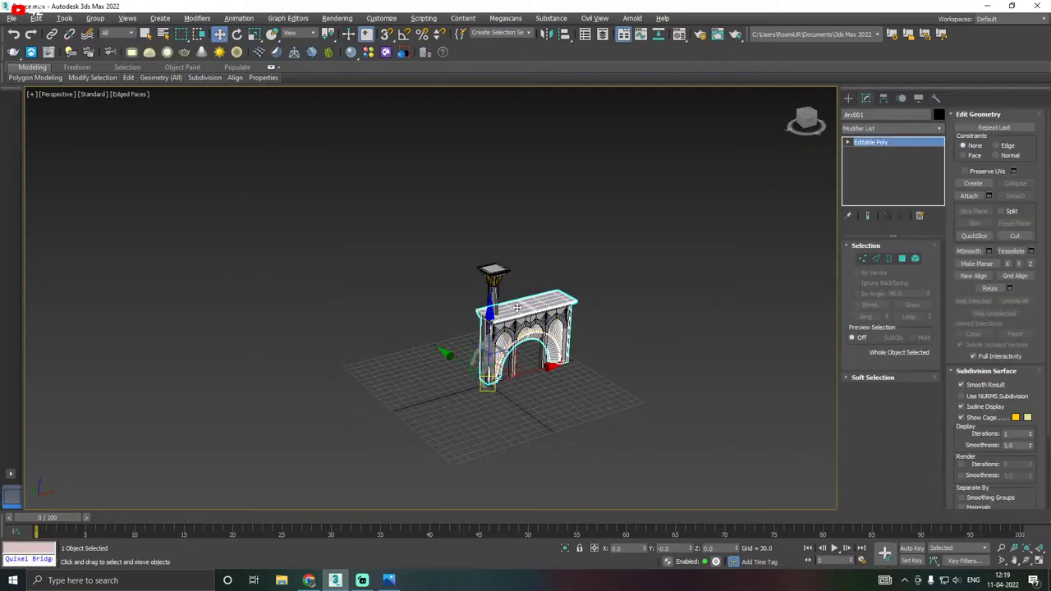
{"action": "left_click", "coordinate": [10, 20]}
{"action": "mouse_move", "coordinate": [39, 179]}
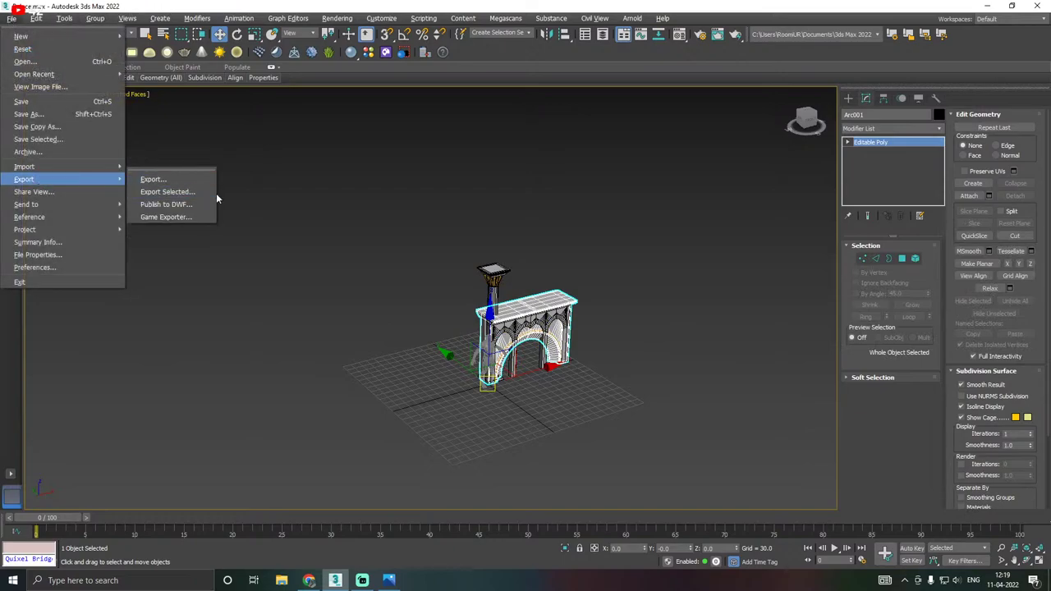
{"action": "left_click", "coordinate": [204, 194]}
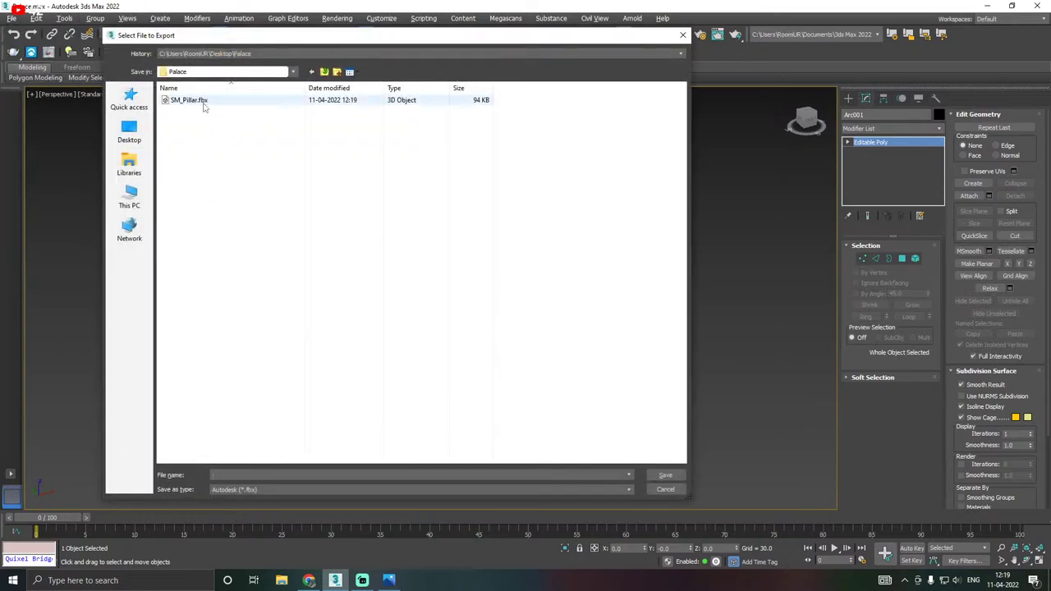
{"action": "left_click", "coordinate": [222, 474]}
{"action": "type", "text": "SM"}
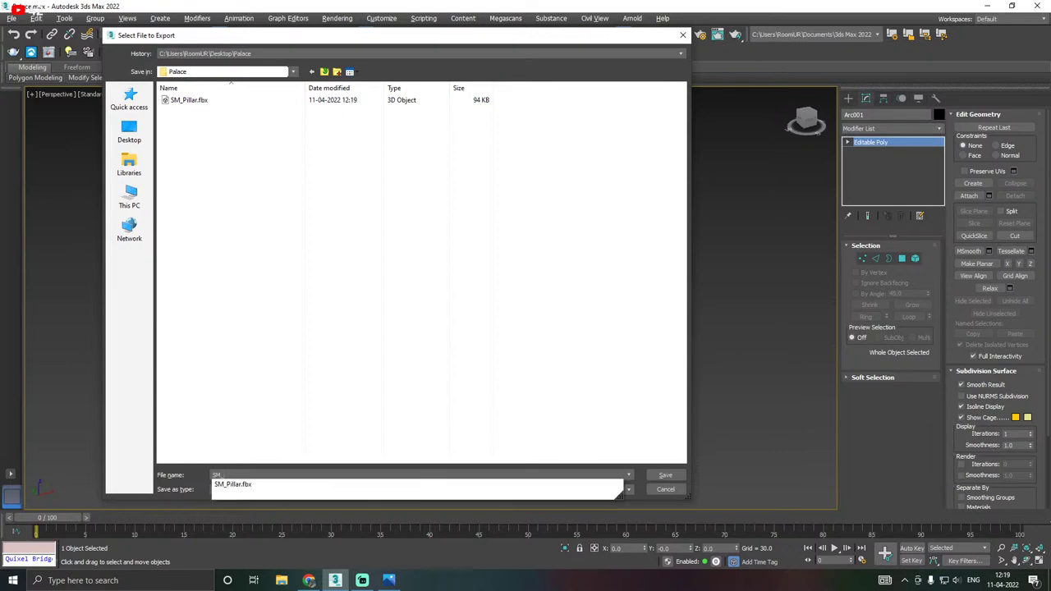
{"action": "type", "text": "_Arch"}
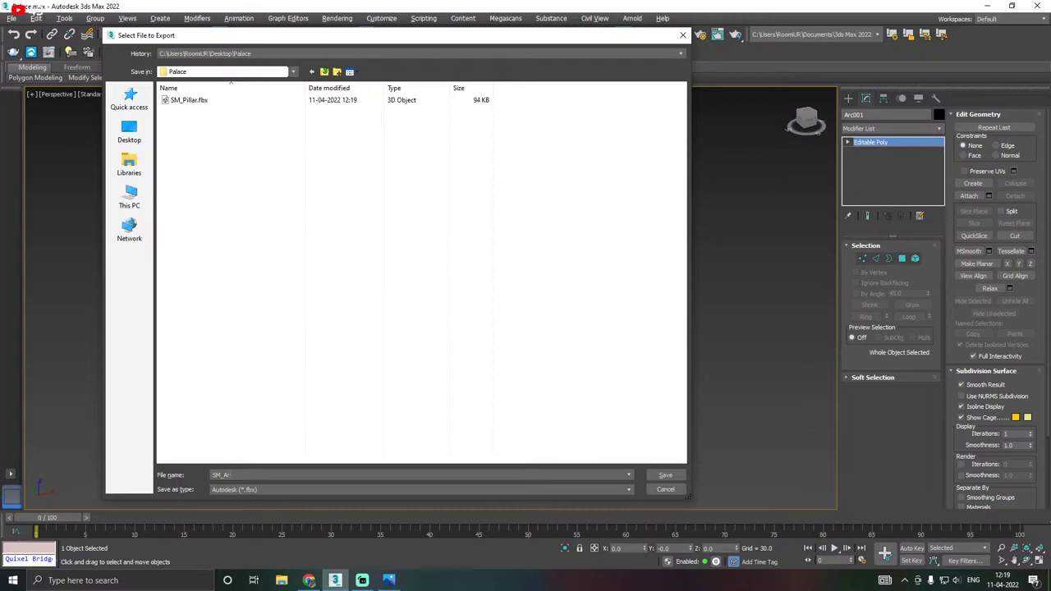
{"action": "left_click", "coordinate": [665, 475]}
{"action": "left_click", "coordinate": [614, 434]}
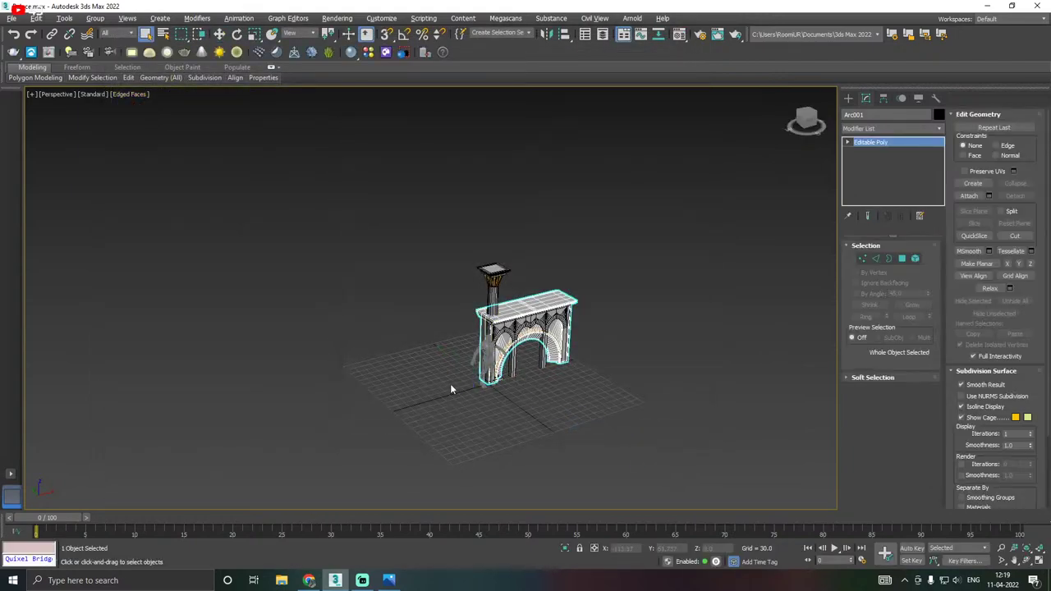
Export only the pointed-arch arcade into the Palace folder as the FBX file SM_Window, keeping the current export settings.
{"action": "left_click", "coordinate": [511, 362]}
{"action": "left_click", "coordinate": [219, 33]}
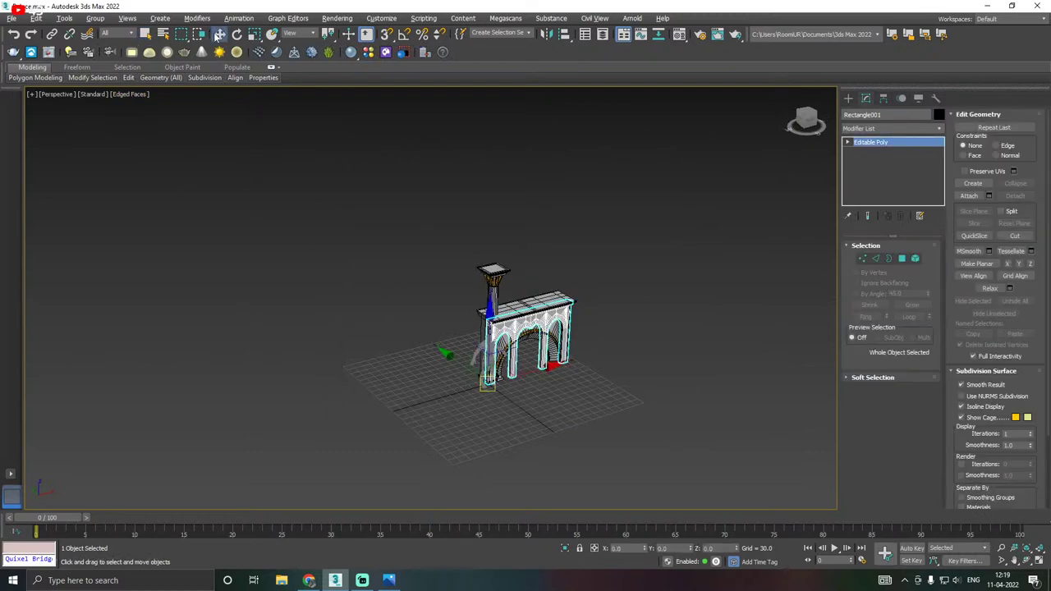
{"action": "left_click", "coordinate": [11, 19]}
{"action": "mouse_move", "coordinate": [37, 178]}
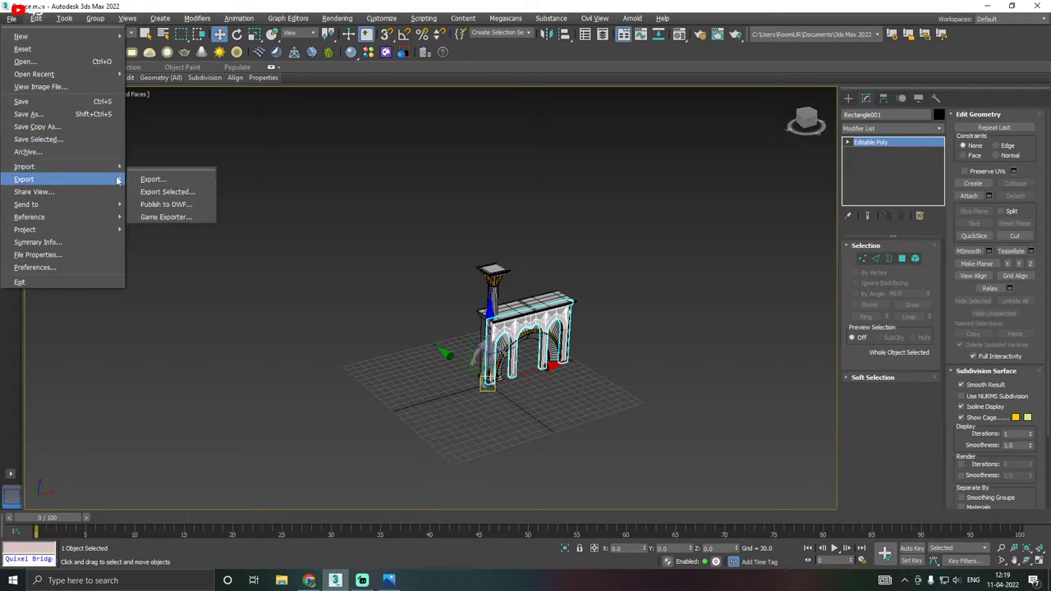
{"action": "left_click", "coordinate": [164, 193]}
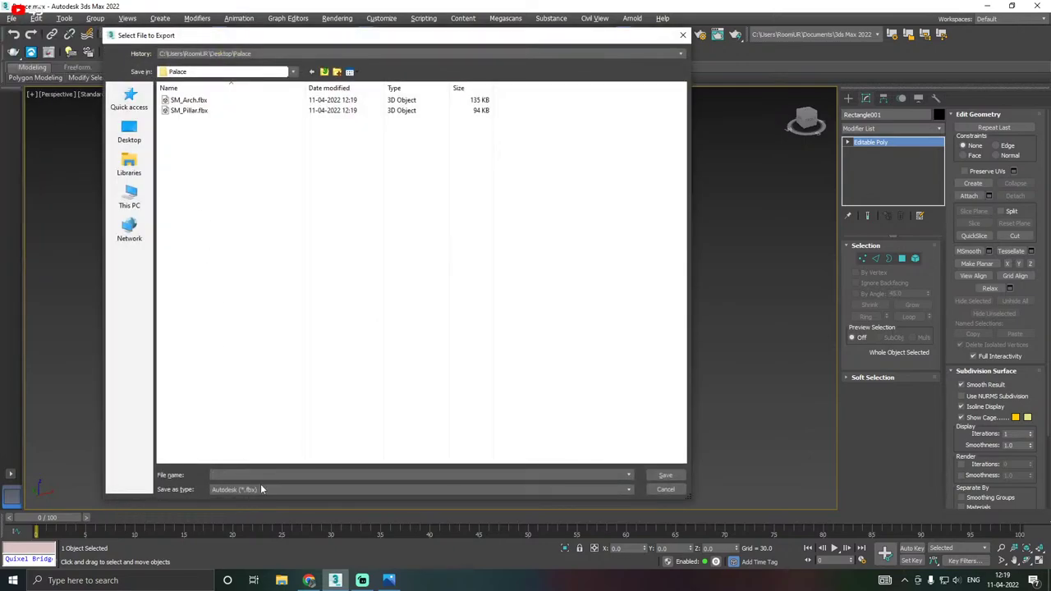
{"action": "type", "text": "SM"}
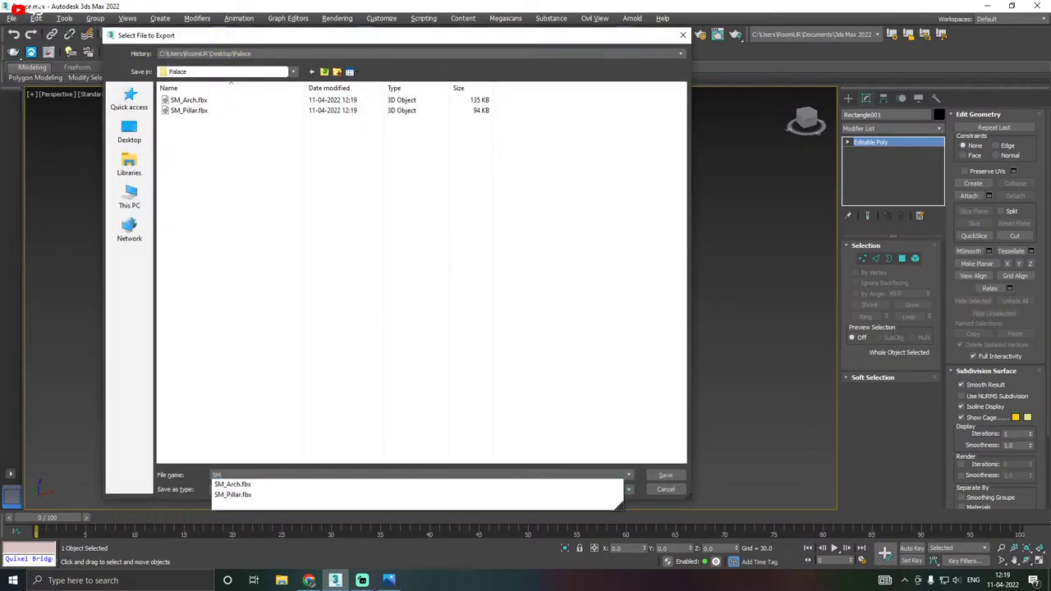
{"action": "type", "text": "_Window"}
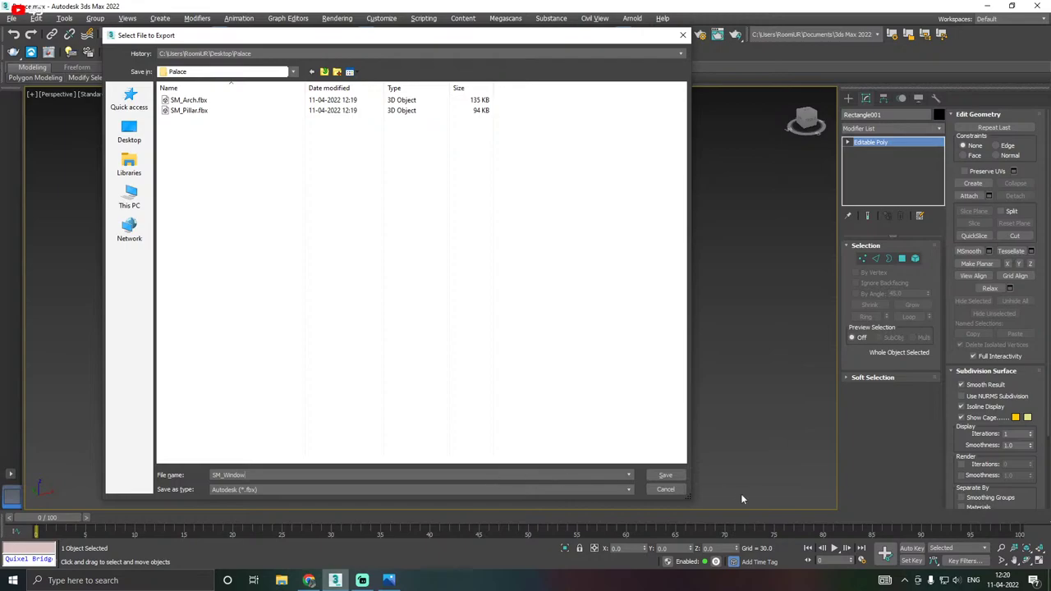
{"action": "left_click", "coordinate": [665, 476]}
{"action": "left_click", "coordinate": [584, 432]}
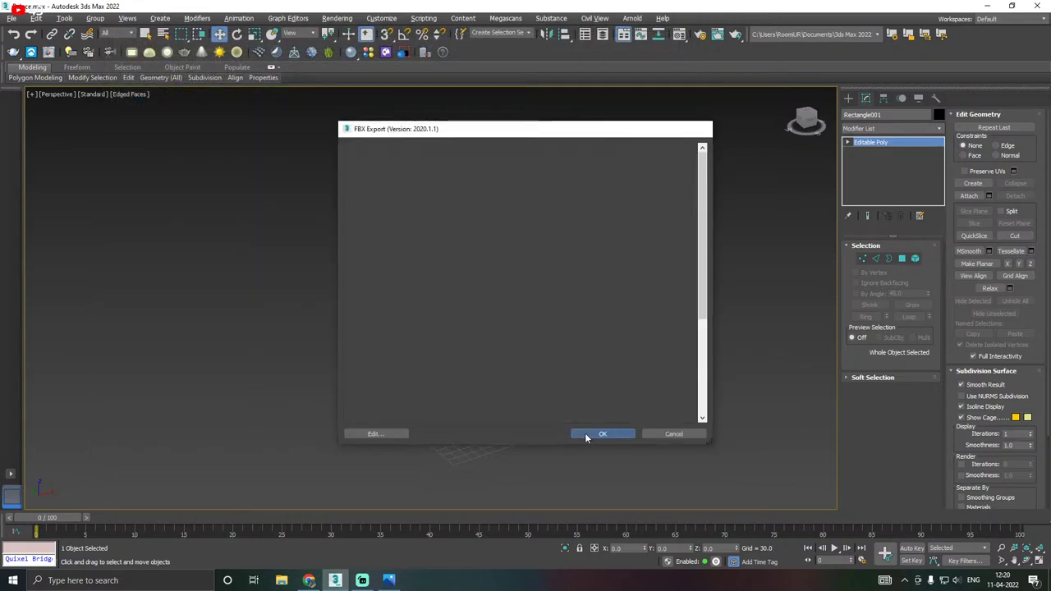
{"action": "key", "text": "q"}
{"action": "mouse_move", "coordinate": [263, 77]}
{"action": "left_click", "coordinate": [220, 34]}
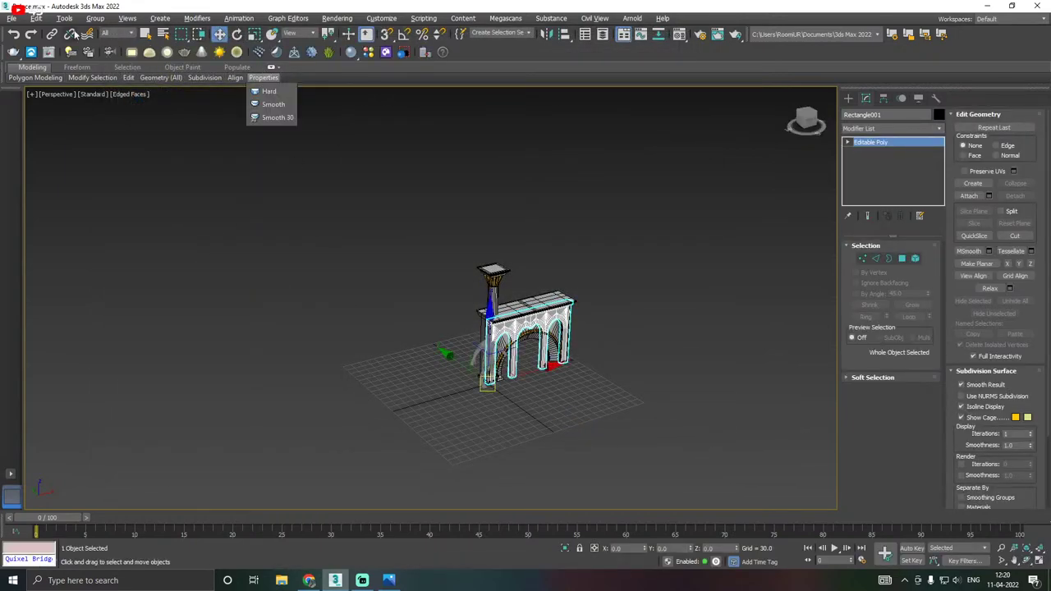
Save a copy of the scene as Palace14.max in the Work folder, and save the current scene.
{"action": "left_click", "coordinate": [11, 18]}
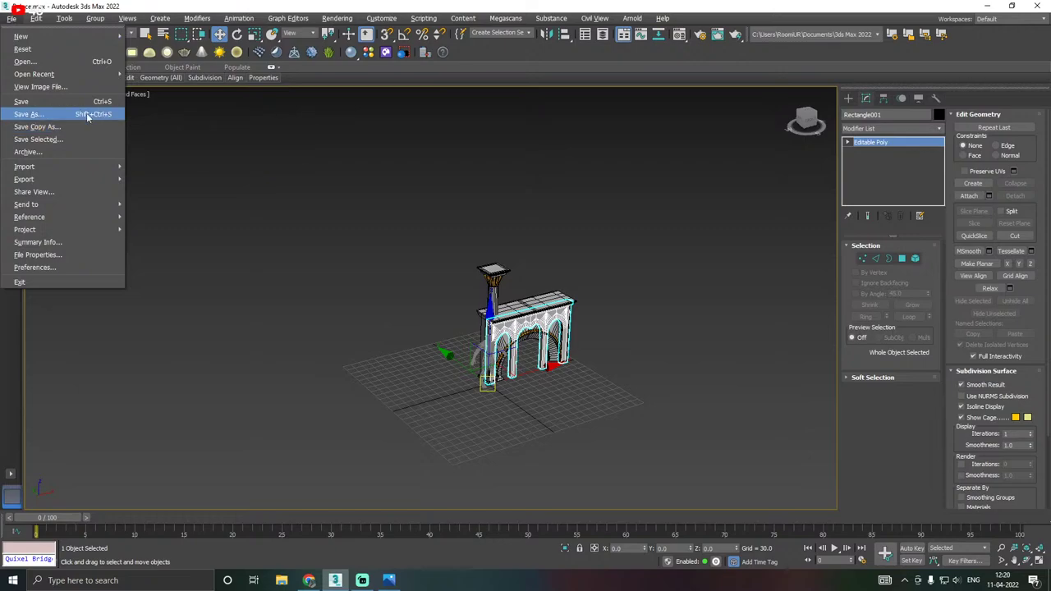
{"action": "left_click", "coordinate": [64, 126]}
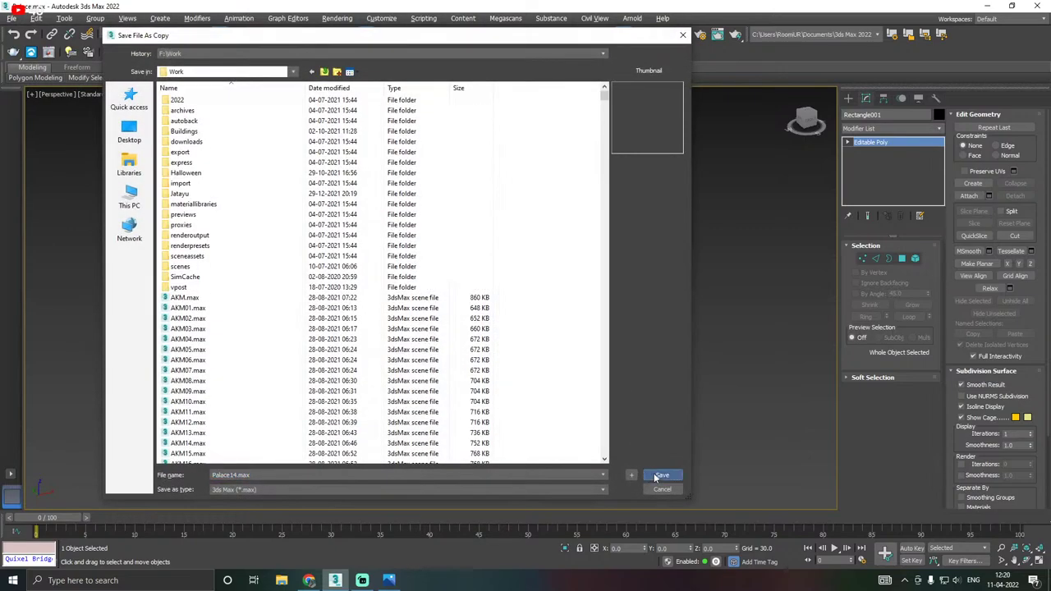
{"action": "left_click", "coordinate": [662, 471]}
{"action": "left_click", "coordinate": [11, 18]}
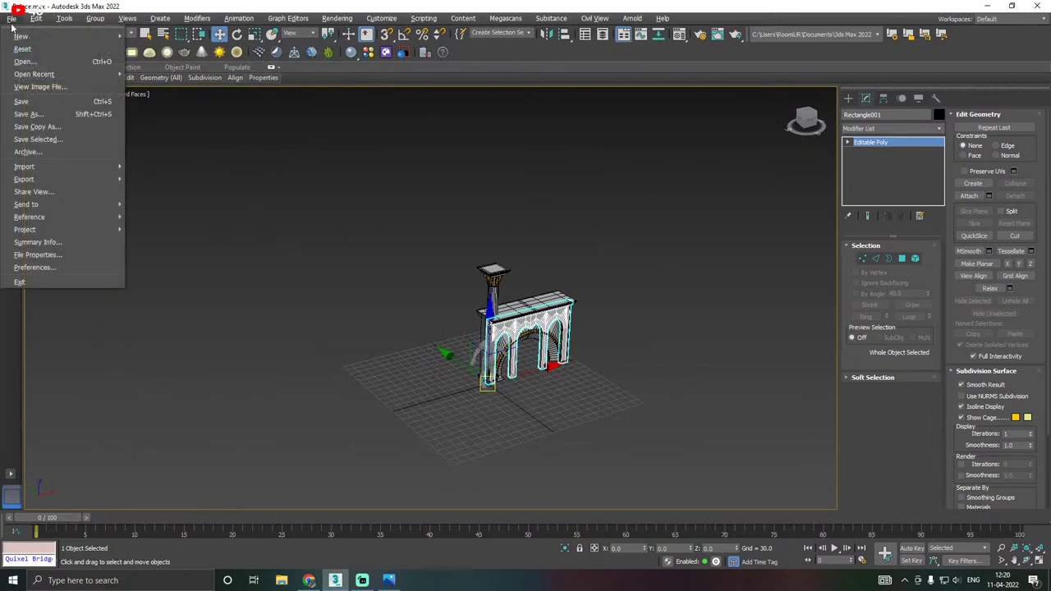
{"action": "left_click", "coordinate": [31, 100]}
Hide the column, the round arch and the pointed-arch arcade, leaving only the human reference figure, and save the scene.
{"action": "scroll", "coordinate": [511, 399], "scroll_direction": "down", "scroll_amount": 1}
{"action": "middle_click_drag", "start_coordinate": [535, 413], "coordinate": [507, 397]}
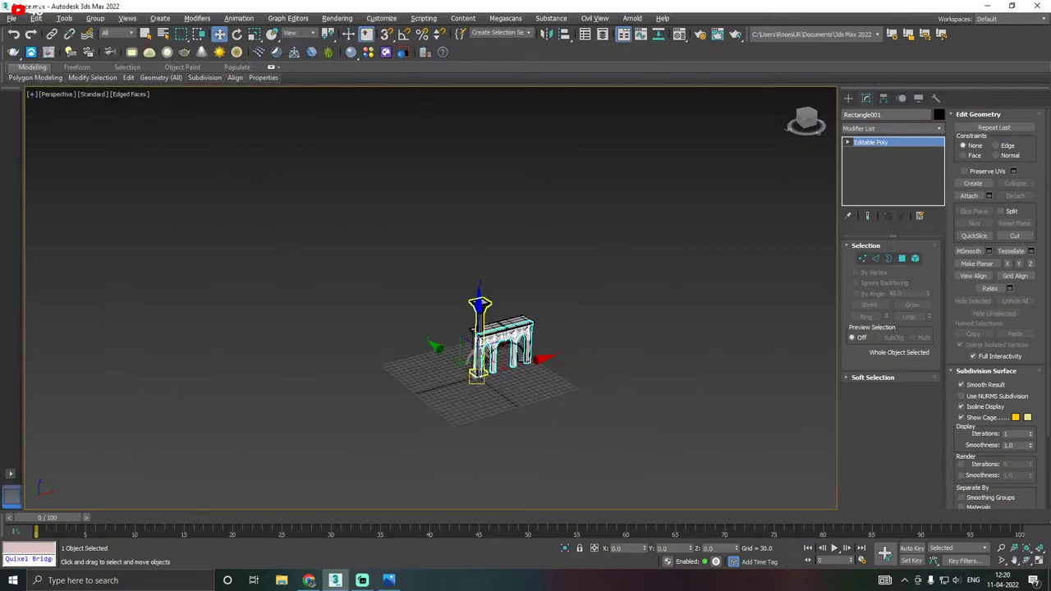
{"action": "scroll", "coordinate": [481, 374], "scroll_direction": "up", "scroll_amount": 1}
{"action": "scroll", "coordinate": [484, 374], "scroll_direction": "up", "scroll_amount": 2}
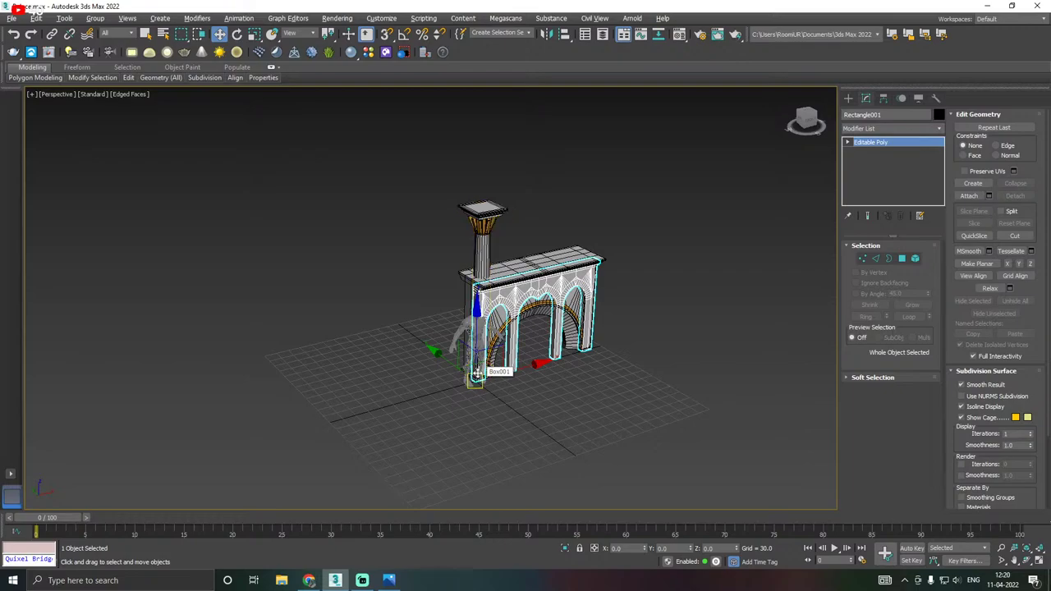
{"action": "key", "text": "ctrl+a"}
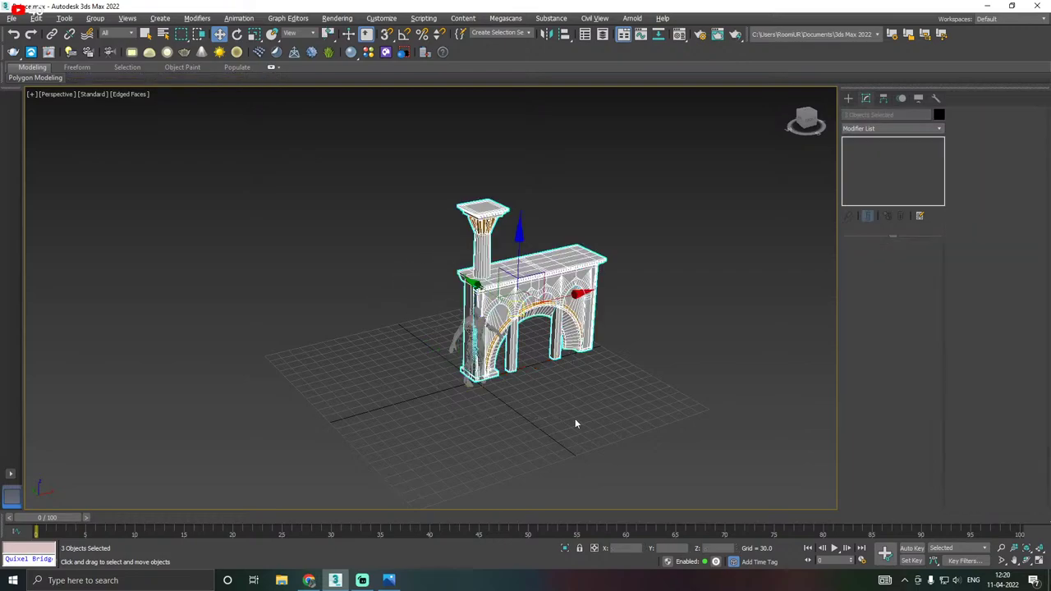
{"action": "right_click", "coordinate": [513, 305]}
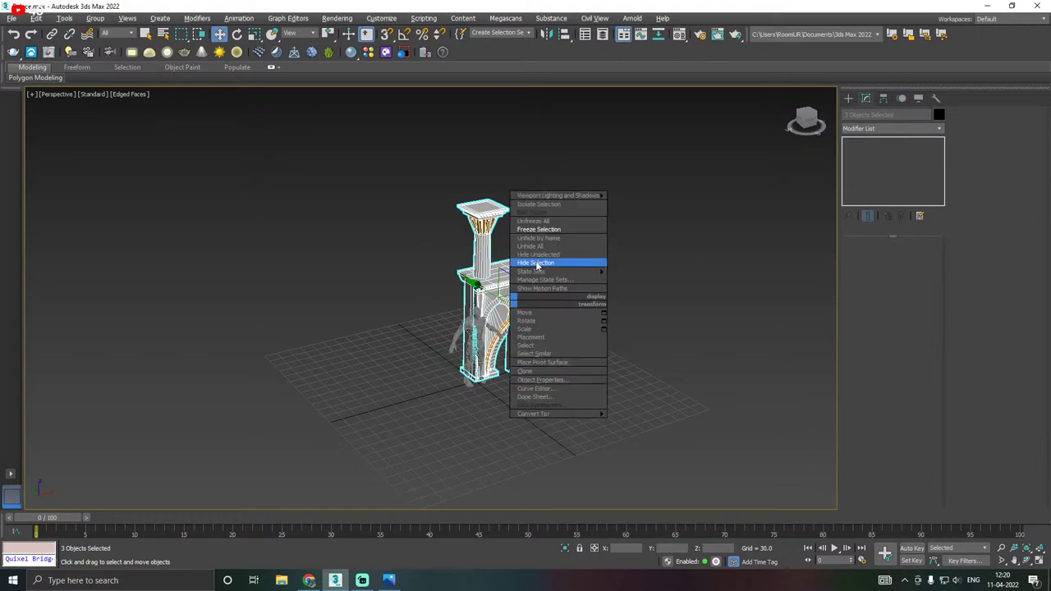
{"action": "left_click", "coordinate": [524, 263]}
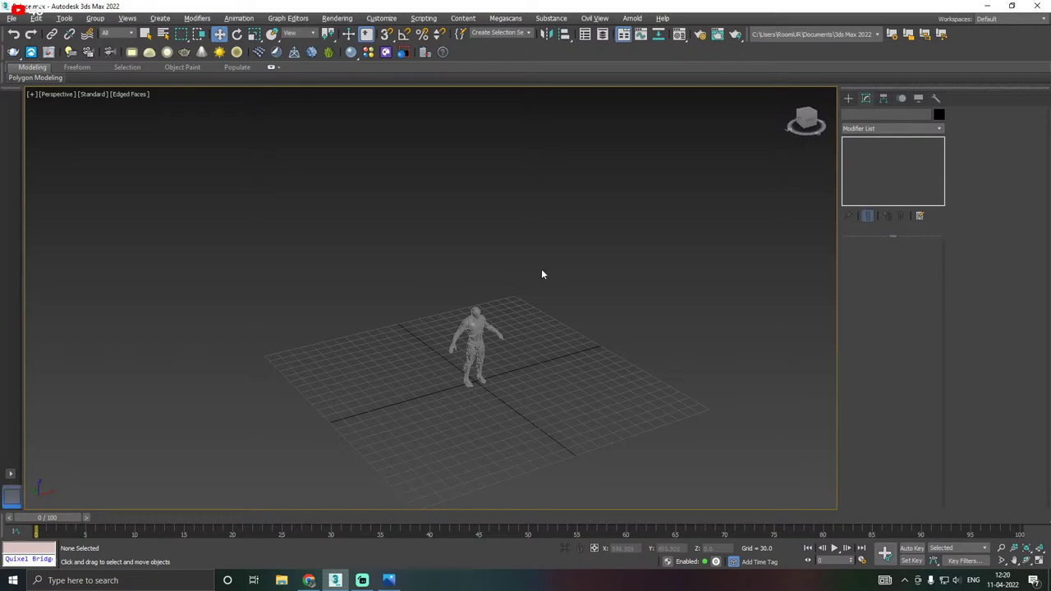
{"action": "middle_click_drag", "start_coordinate": [570, 361], "coordinate": [563, 333]}
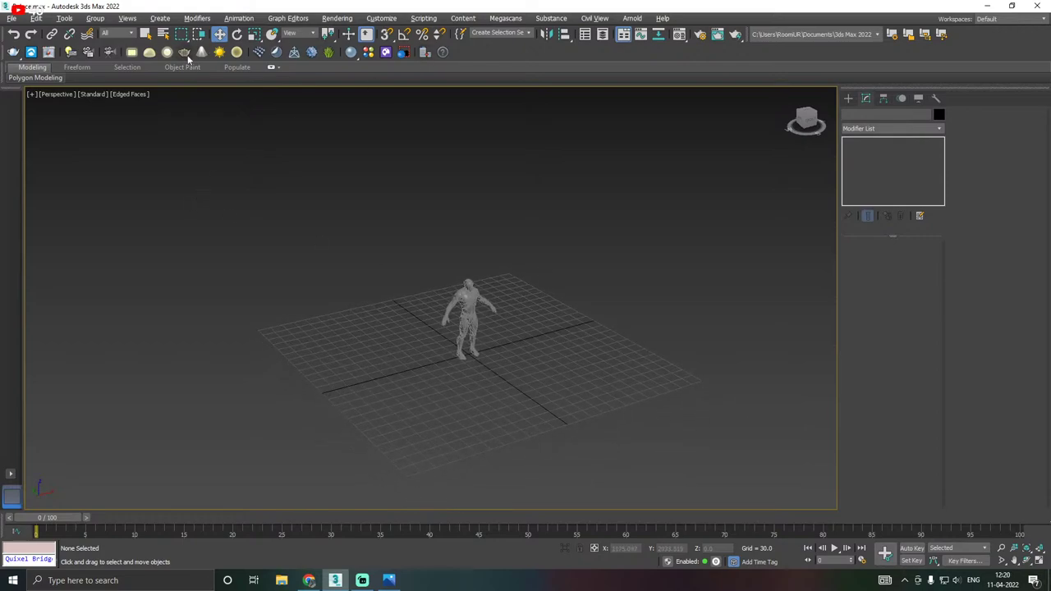
{"action": "left_click", "coordinate": [12, 18]}
{"action": "left_click", "coordinate": [25, 101]}
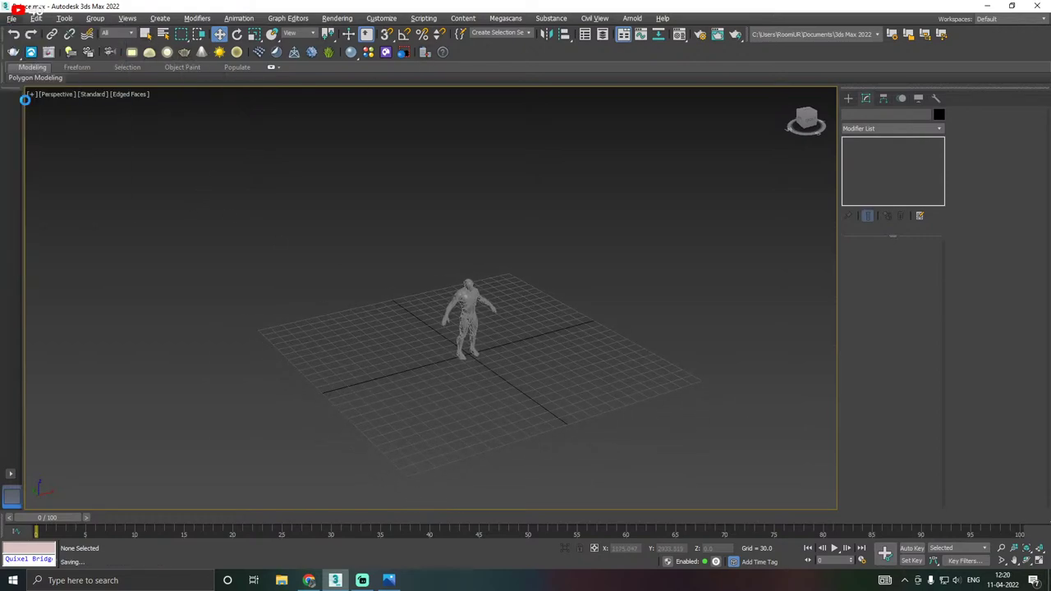
{"action": "middle_click_drag", "start_coordinate": [474, 333], "coordinate": [471, 352]}
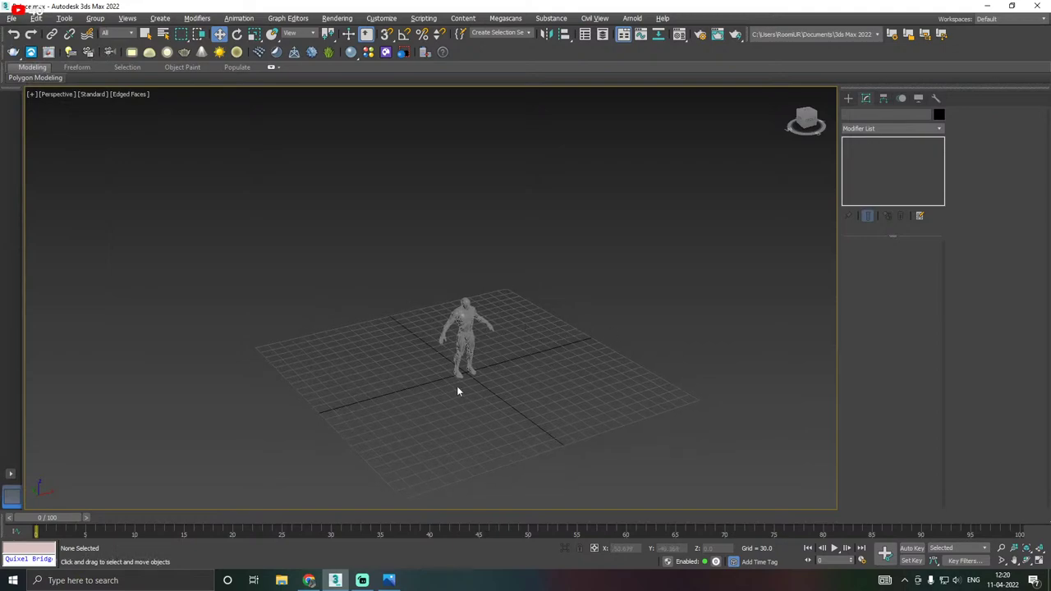
{"action": "scroll", "coordinate": [457, 388], "scroll_direction": "up", "scroll_amount": 2}
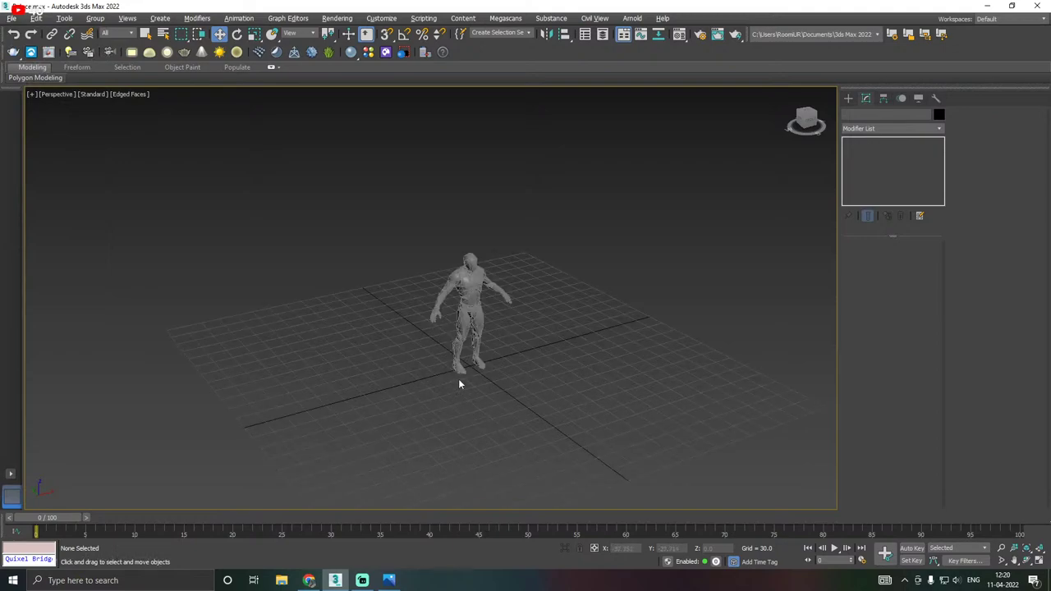
{"action": "middle_click_drag", "start_coordinate": [458, 379], "coordinate": [469, 359]}
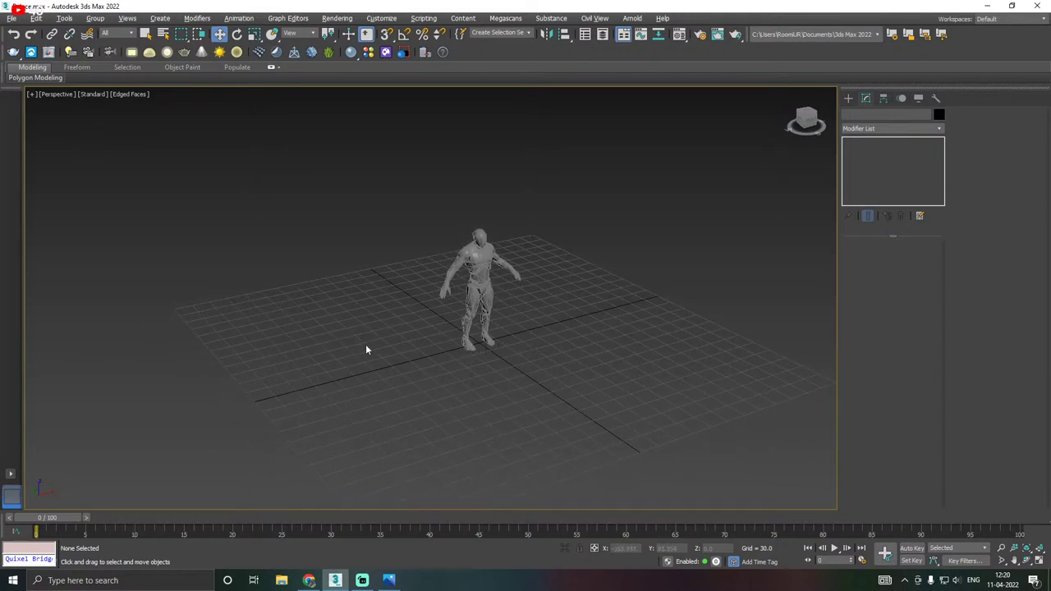
{"action": "middle_click_drag", "start_coordinate": [563, 335], "coordinate": [526, 353]}
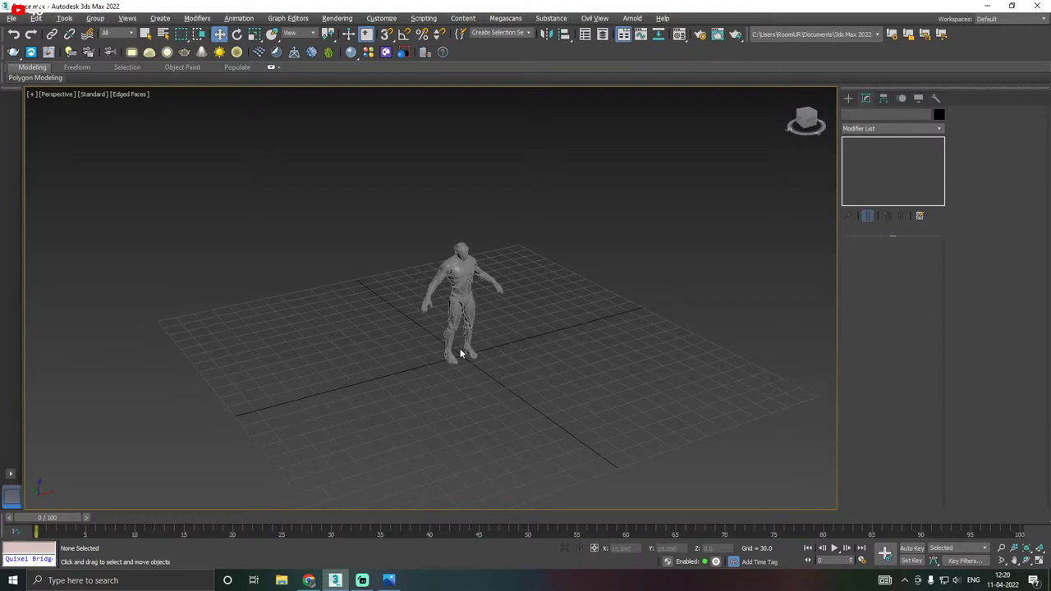
{"action": "scroll", "coordinate": [464, 318], "scroll_direction": "up", "scroll_amount": 2}
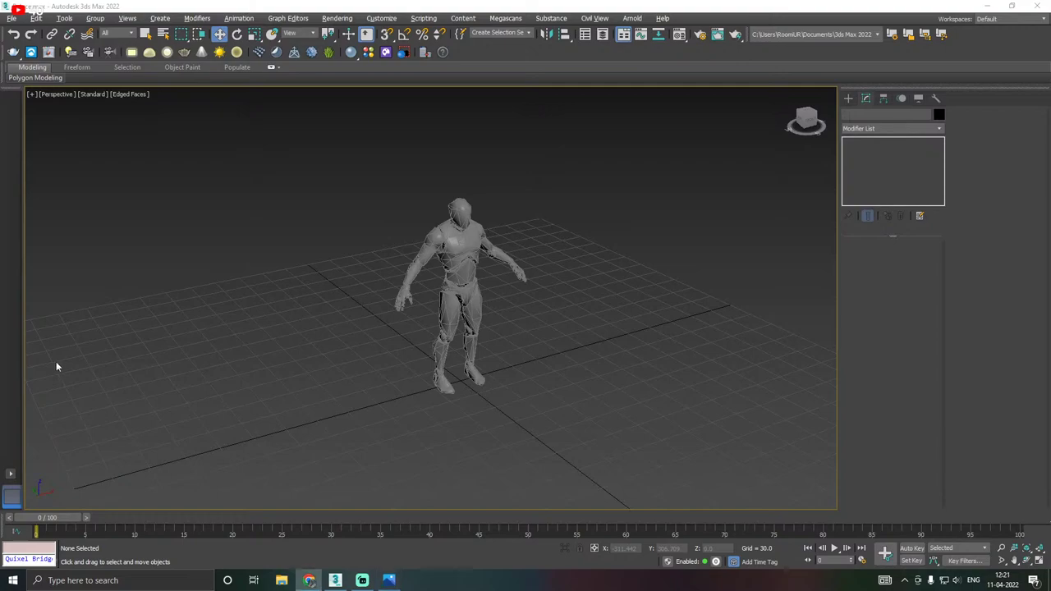
{"action": "middle_click_drag", "start_coordinate": [576, 368], "coordinate": [584, 357]}
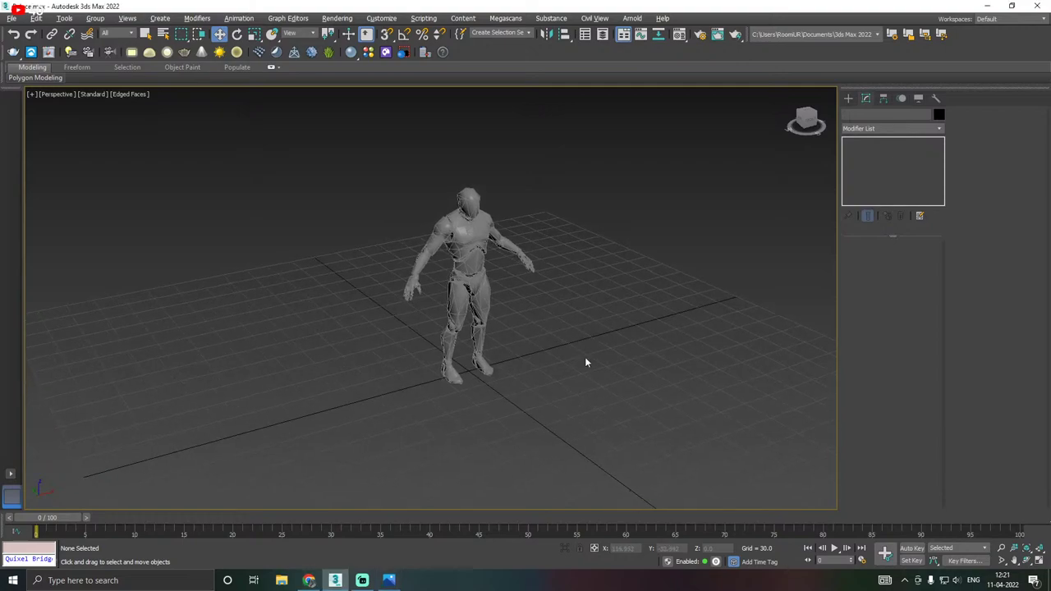
In the Front view, draw a grid-snapped plane 510 long and 420 wide, centred on the figure and standing on the ground line.
{"action": "scroll", "coordinate": [509, 341], "scroll_direction": "down", "scroll_amount": 5}
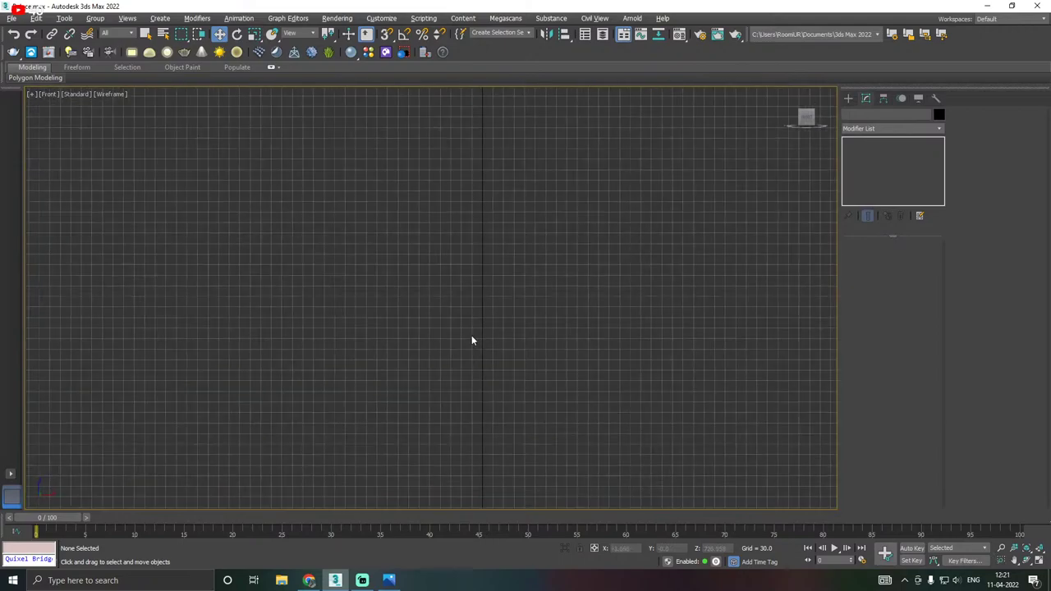
{"action": "scroll", "coordinate": [457, 398], "scroll_direction": "up", "scroll_amount": 2}
{"action": "scroll", "coordinate": [445, 390], "scroll_direction": "up", "scroll_amount": 2}
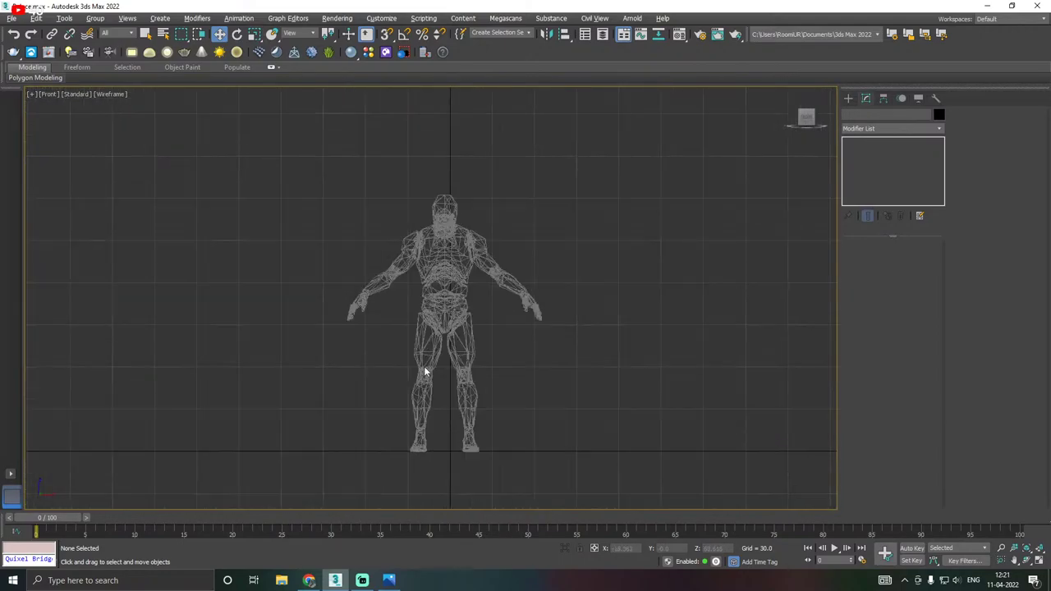
{"action": "left_click", "coordinate": [848, 98]}
{"action": "left_click", "coordinate": [862, 115]}
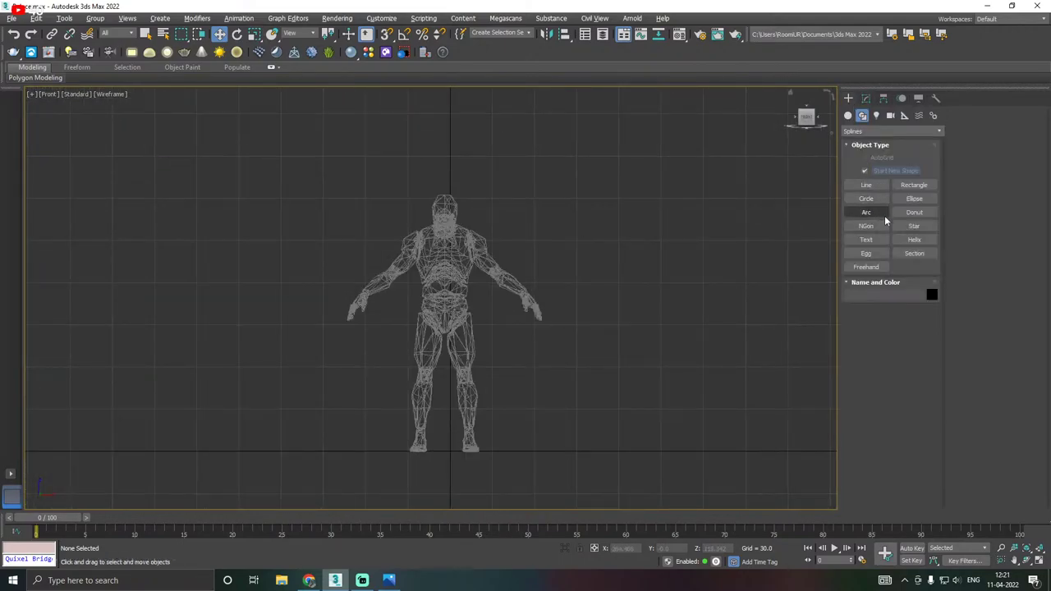
{"action": "left_click", "coordinate": [848, 115]}
{"action": "left_click", "coordinate": [913, 225]}
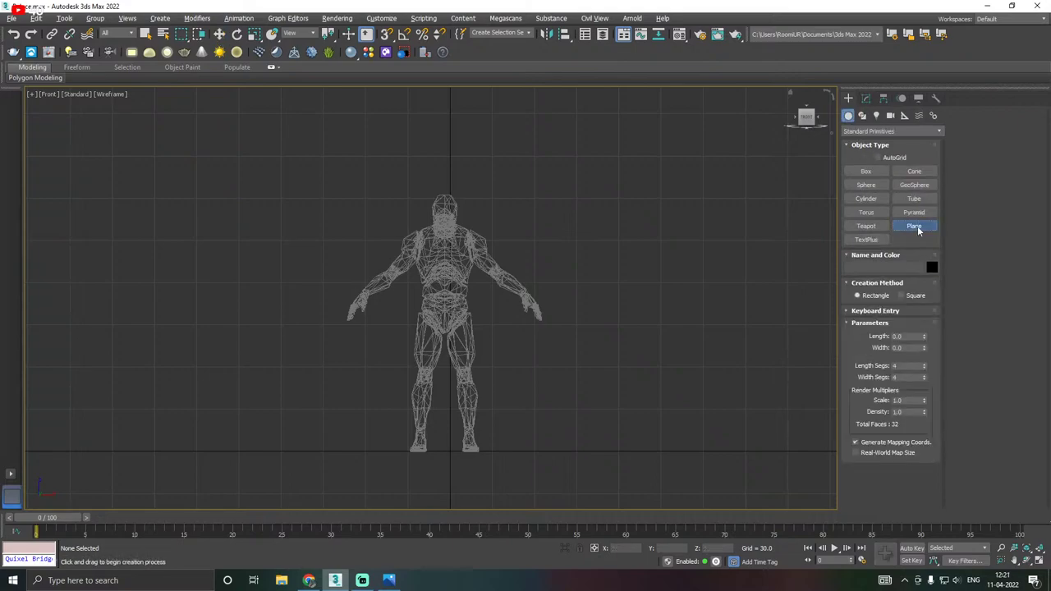
{"action": "scroll", "coordinate": [460, 507], "scroll_direction": "down", "scroll_amount": 3}
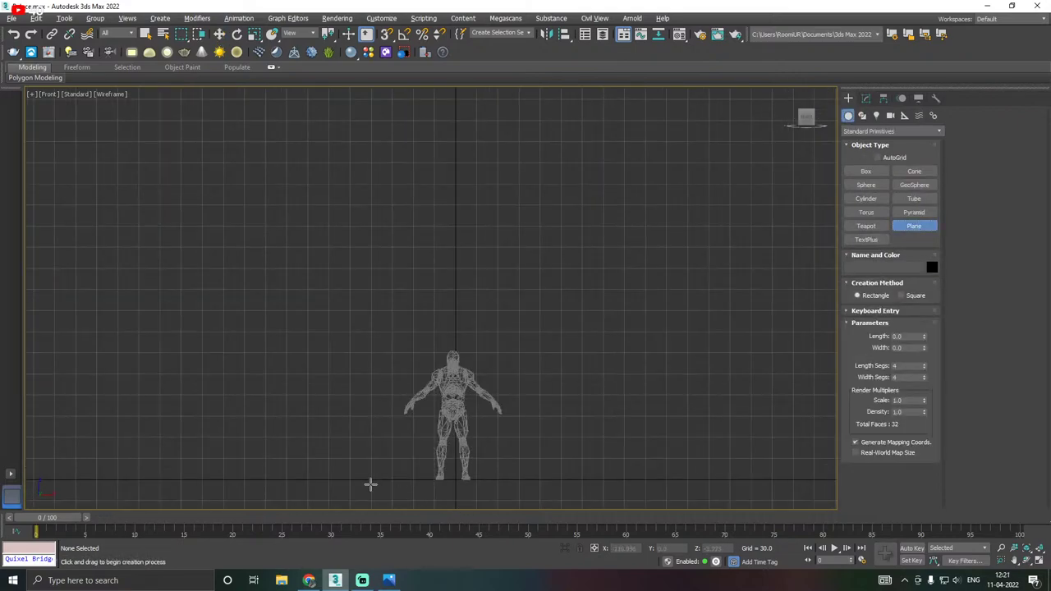
{"action": "scroll", "coordinate": [359, 483], "scroll_direction": "down", "scroll_amount": 2}
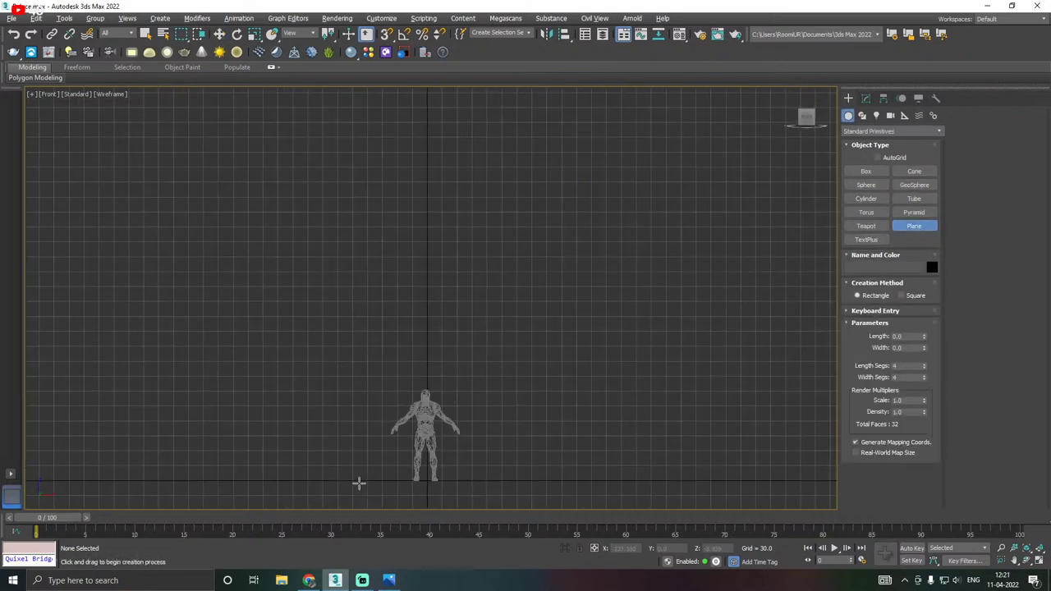
{"action": "left_click", "coordinate": [384, 34]}
{"action": "left_click_drag", "start_coordinate": [322, 481], "coordinate": [383, 391]}
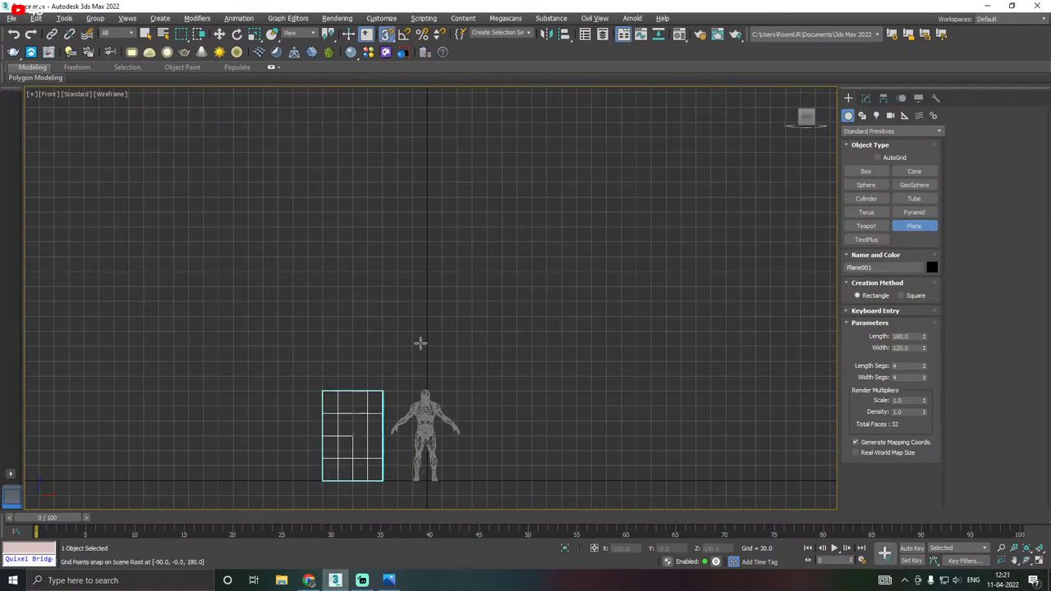
{"action": "left_click_drag", "start_coordinate": [420, 344], "coordinate": [529, 228]}
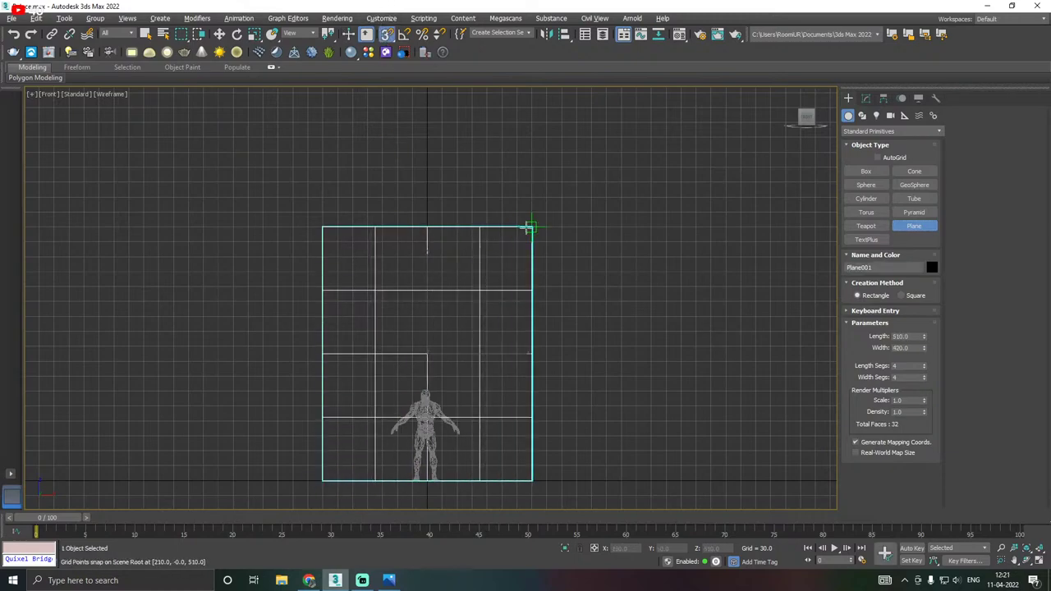
{"action": "key", "text": "w"}
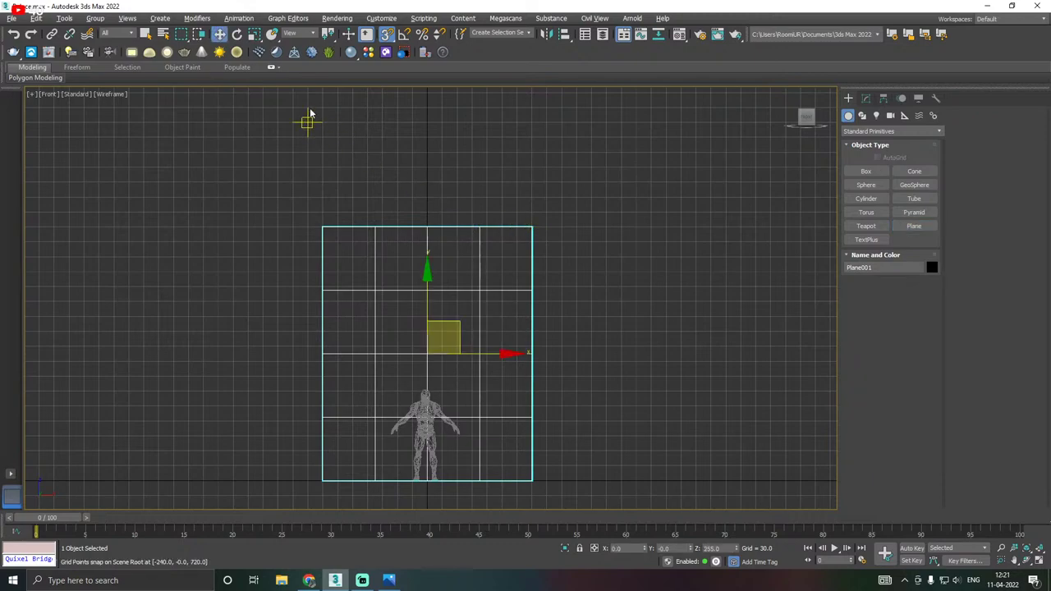
{"action": "left_click", "coordinate": [384, 36]}
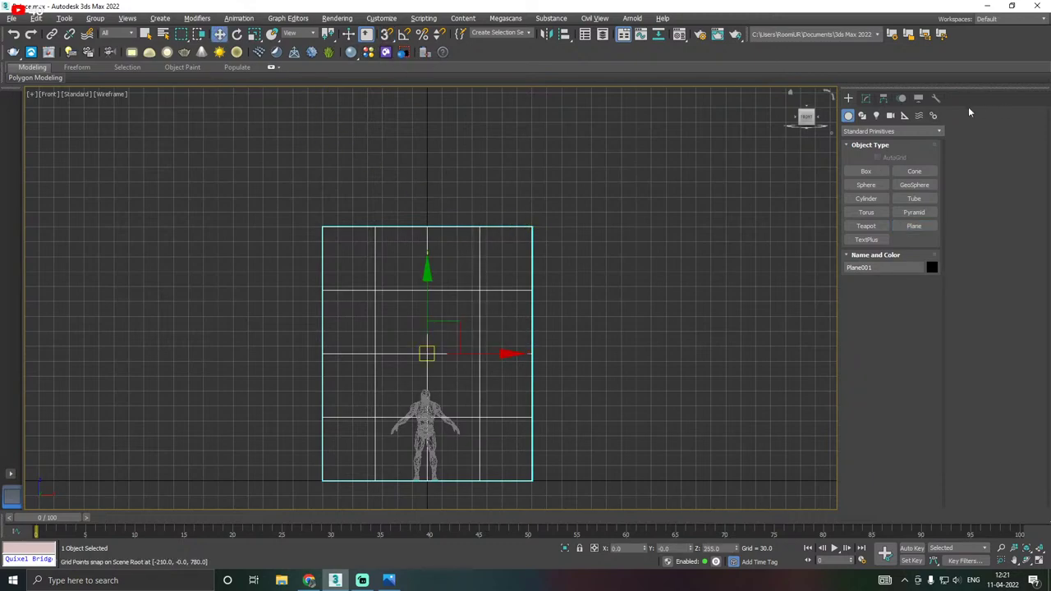
Reduce the plane's length and width segments to 1 each.
{"action": "left_click", "coordinate": [865, 98]}
{"action": "left_click_drag", "start_coordinate": [924, 290], "coordinate": [925, 332]}
{"action": "right_click", "coordinate": [909, 165]}
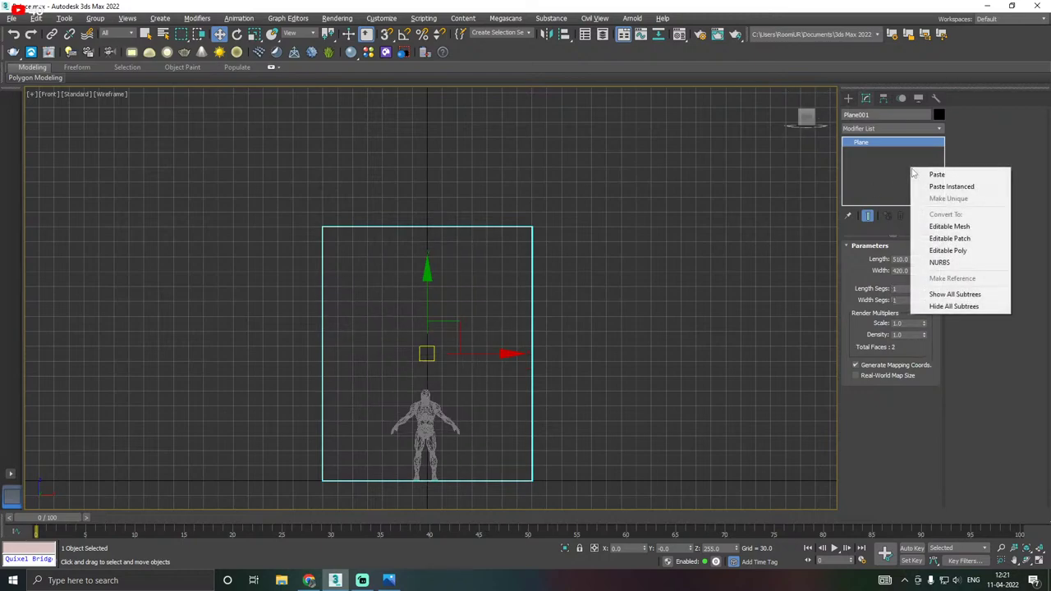
{"action": "left_click", "coordinate": [940, 238]}
{"action": "middle_click_drag", "start_coordinate": [503, 328], "coordinate": [558, 254]}
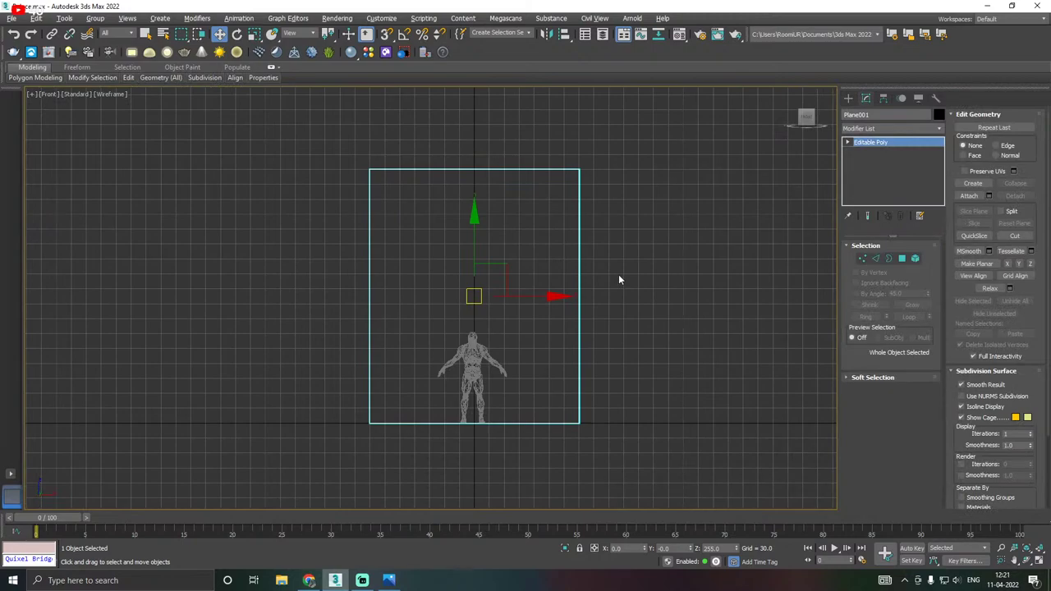
{"action": "key", "text": "ctrl+z"}
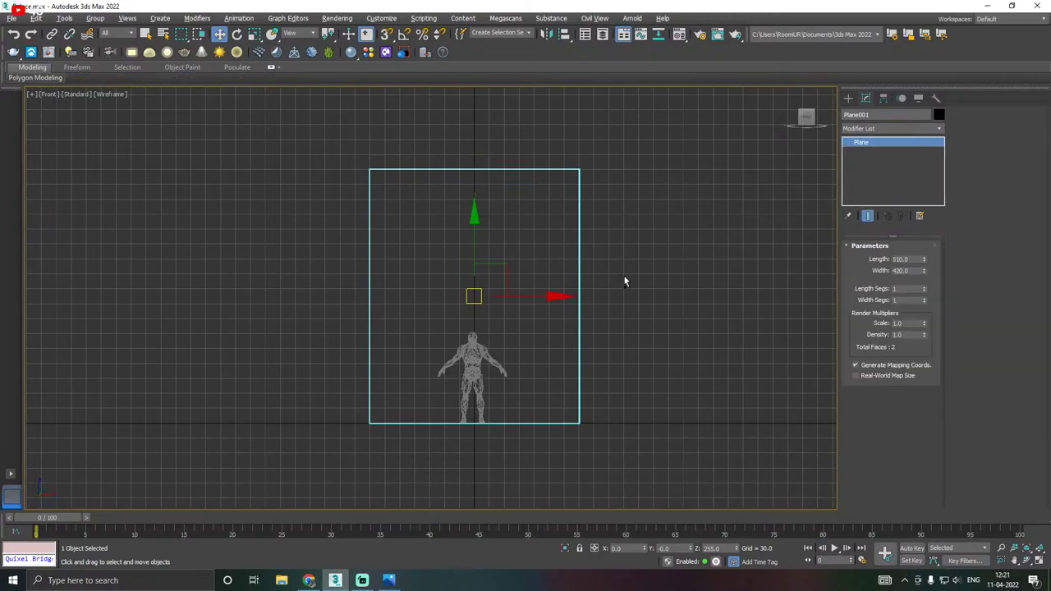
Set the plane's width segments to 3 and convert it to an Editable Poly.
{"action": "left_click", "coordinate": [924, 297]}
{"action": "left_click", "coordinate": [924, 297]}
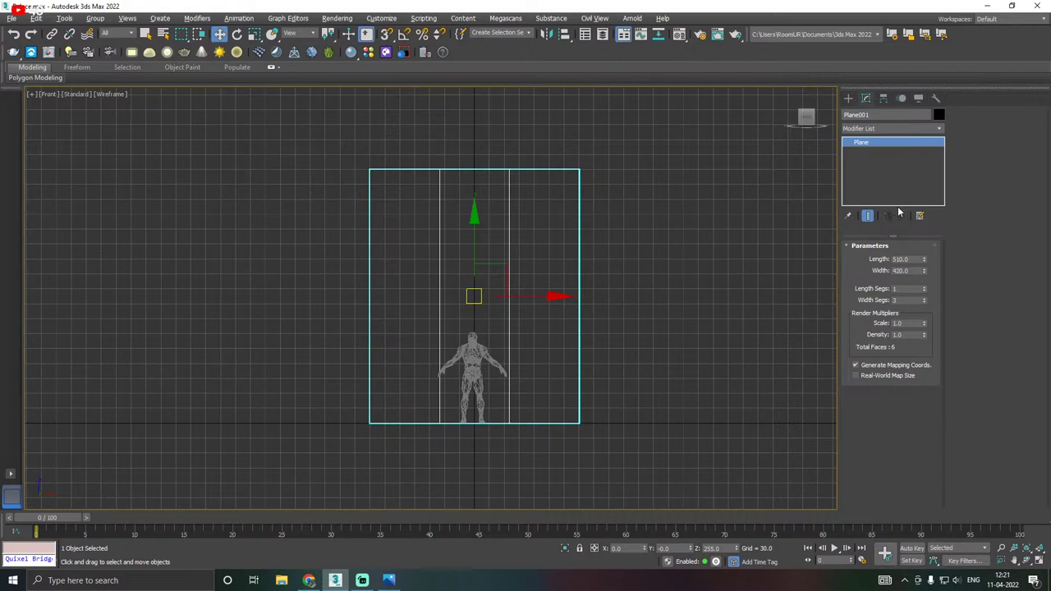
{"action": "right_click", "coordinate": [908, 172]}
{"action": "left_click", "coordinate": [936, 252]}
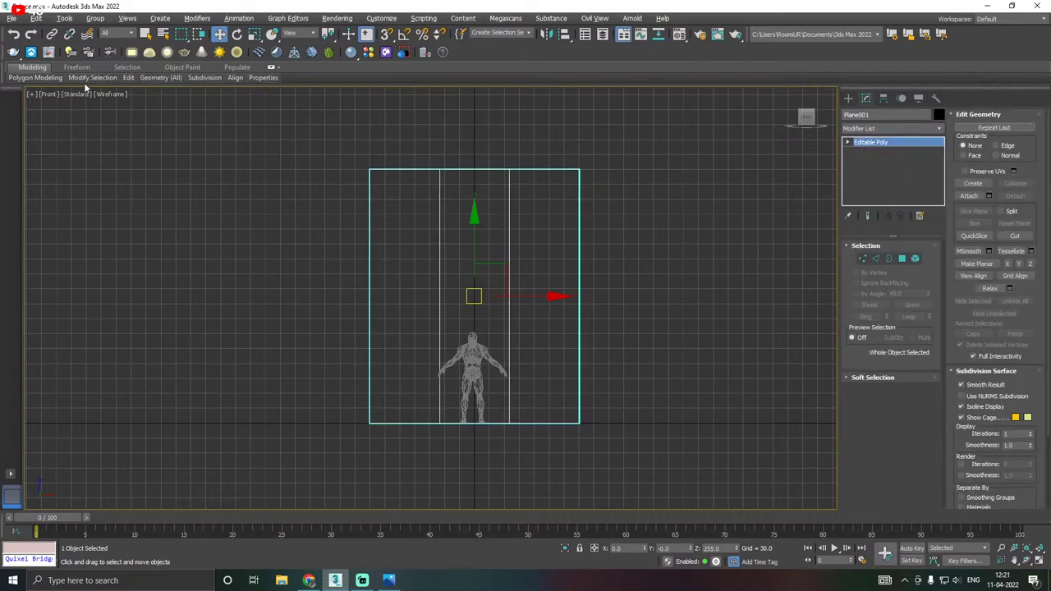
Insert a horizontal edge loop across the full width of the plane, about 70% of the way up.
{"action": "mouse_move", "coordinate": [127, 79]}
{"action": "left_click", "coordinate": [216, 98]}
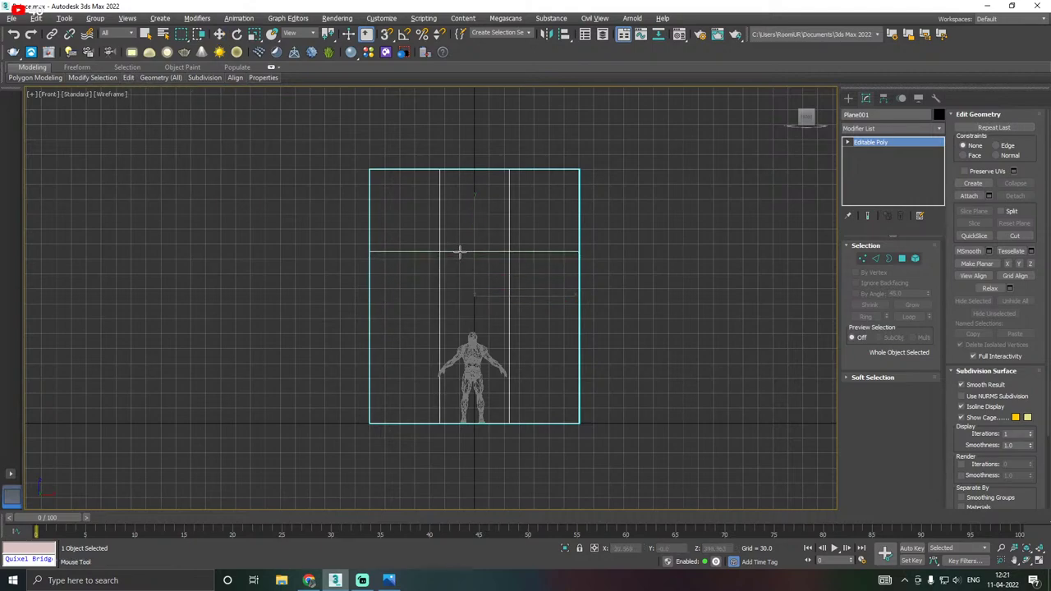
{"action": "left_click", "coordinate": [459, 248]}
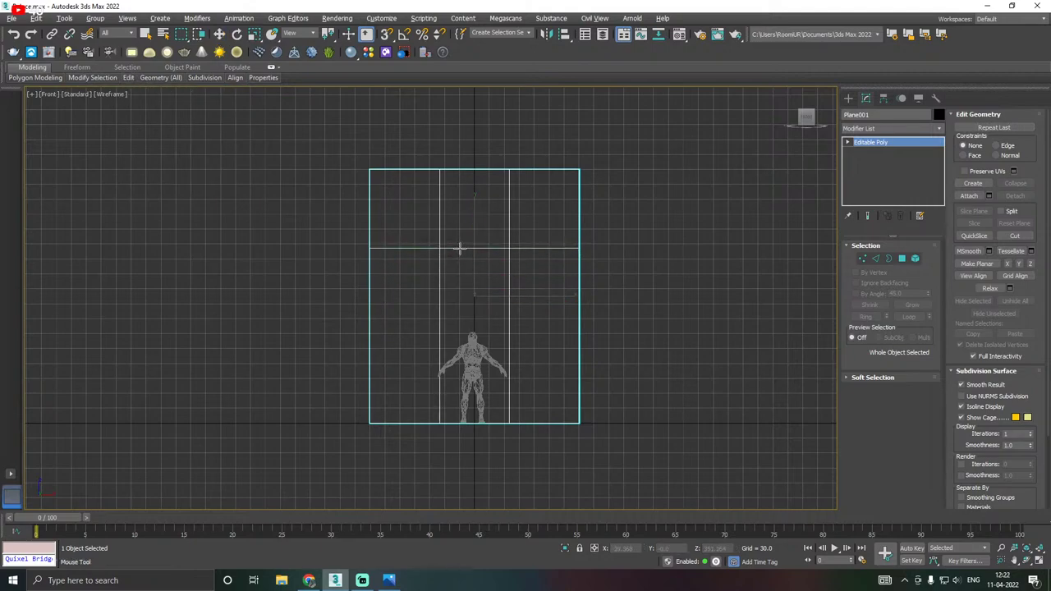
{"action": "key", "text": "w"}
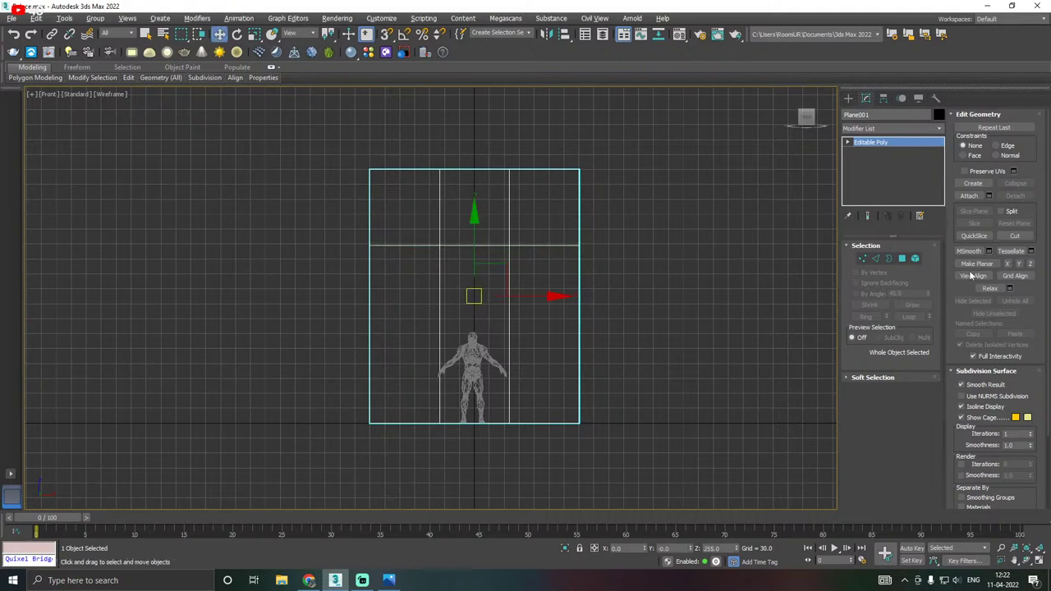
Inset the lower middle polygon behind the figure by about 11.9 to outline the door frame.
{"action": "left_click", "coordinate": [901, 259]}
{"action": "left_click", "coordinate": [495, 384]}
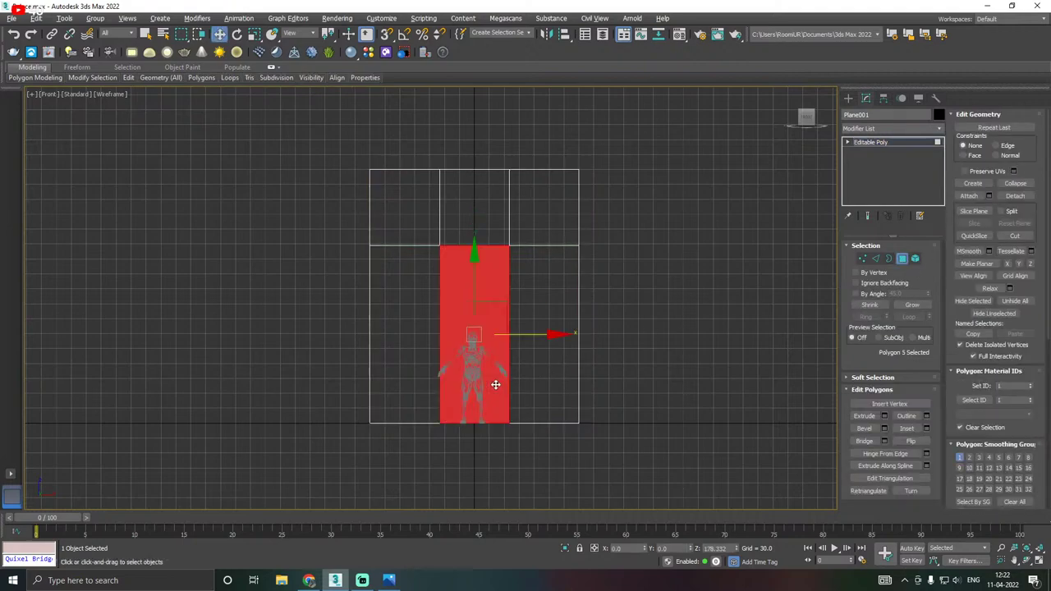
{"action": "left_click", "coordinate": [927, 429]}
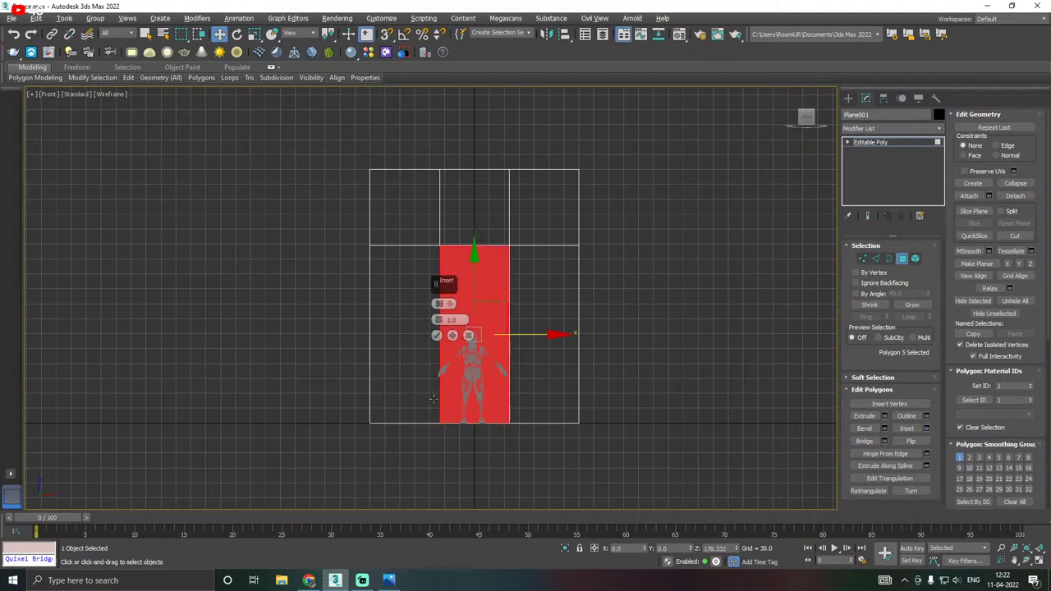
{"action": "scroll", "coordinate": [433, 397], "scroll_direction": "up", "scroll_amount": 2}
{"action": "left_click_drag", "start_coordinate": [439, 320], "coordinate": [437, 310]}
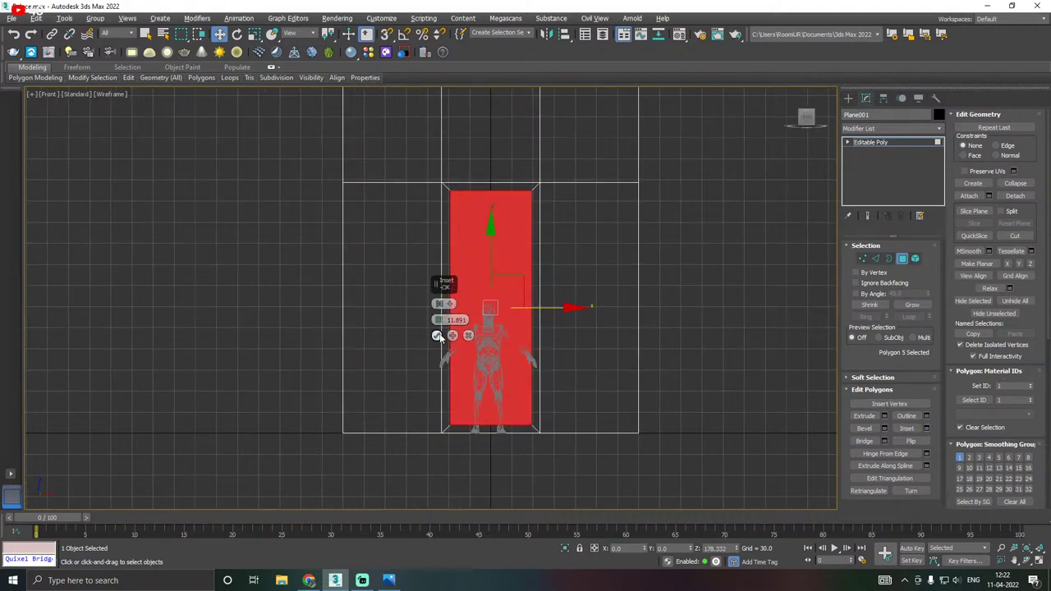
{"action": "left_click", "coordinate": [438, 336]}
Switch to the Perspective view and assign the White physical material to the wall plane.
{"action": "key", "text": "p"}
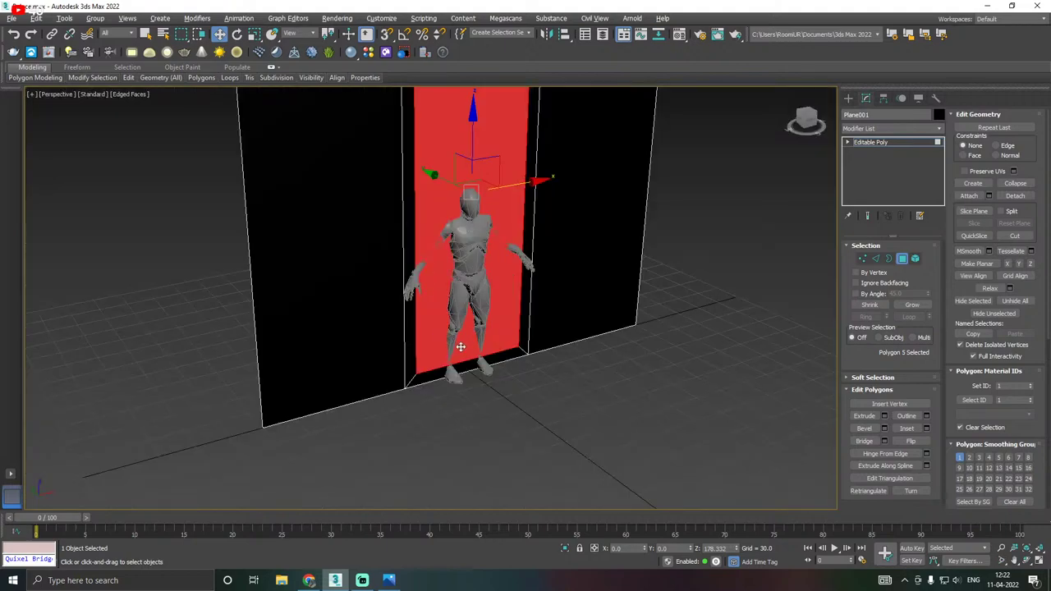
{"action": "key", "text": "m"}
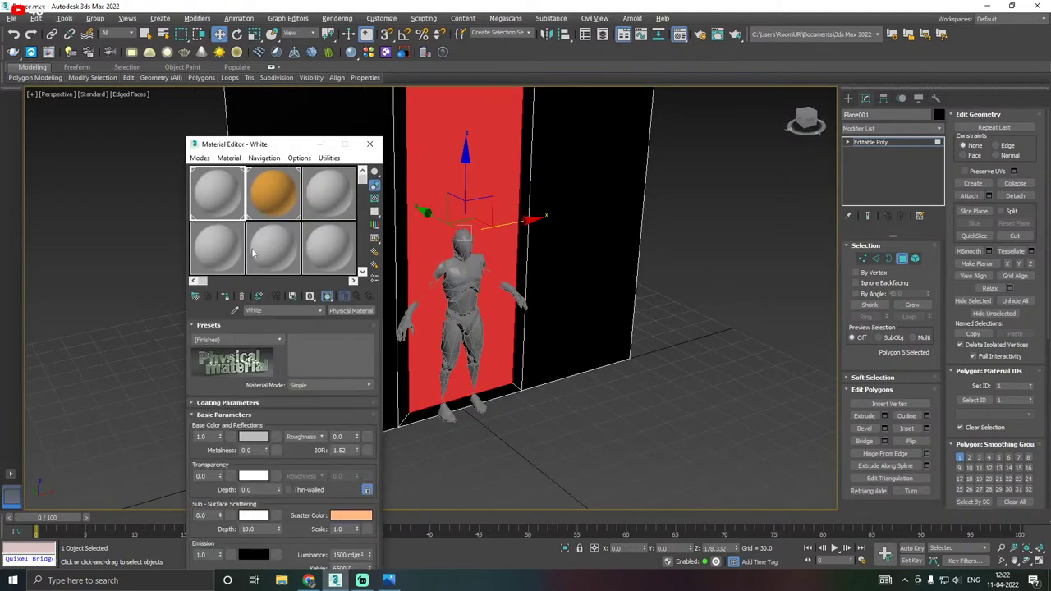
{"action": "left_click", "coordinate": [226, 297]}
{"action": "key", "text": "m"}
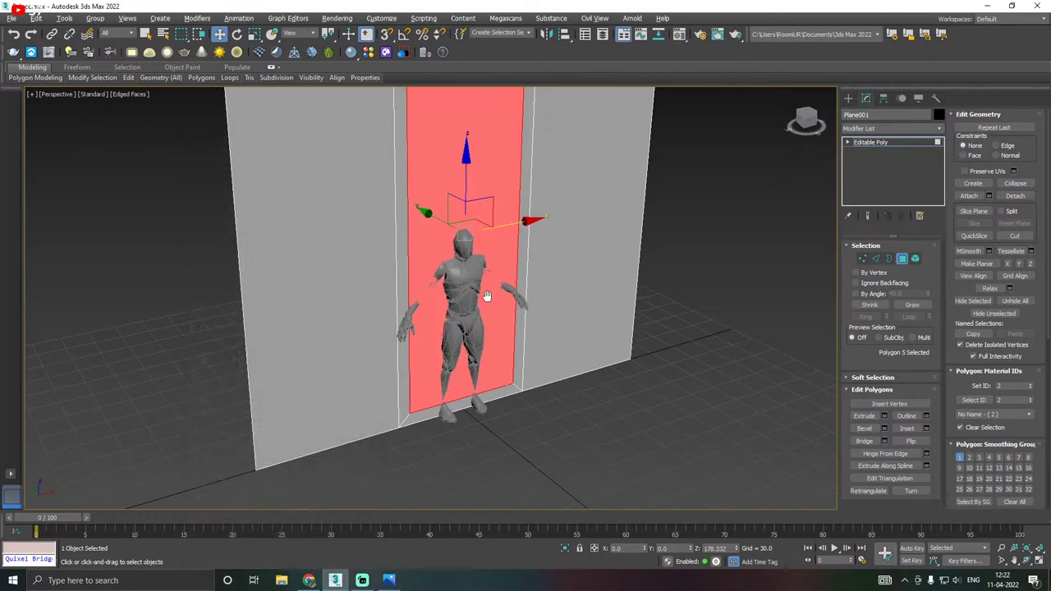
Delete the inset door polygon to open a doorway in the wall.
{"action": "middle_click_drag", "start_coordinate": [485, 295], "coordinate": [449, 361]}
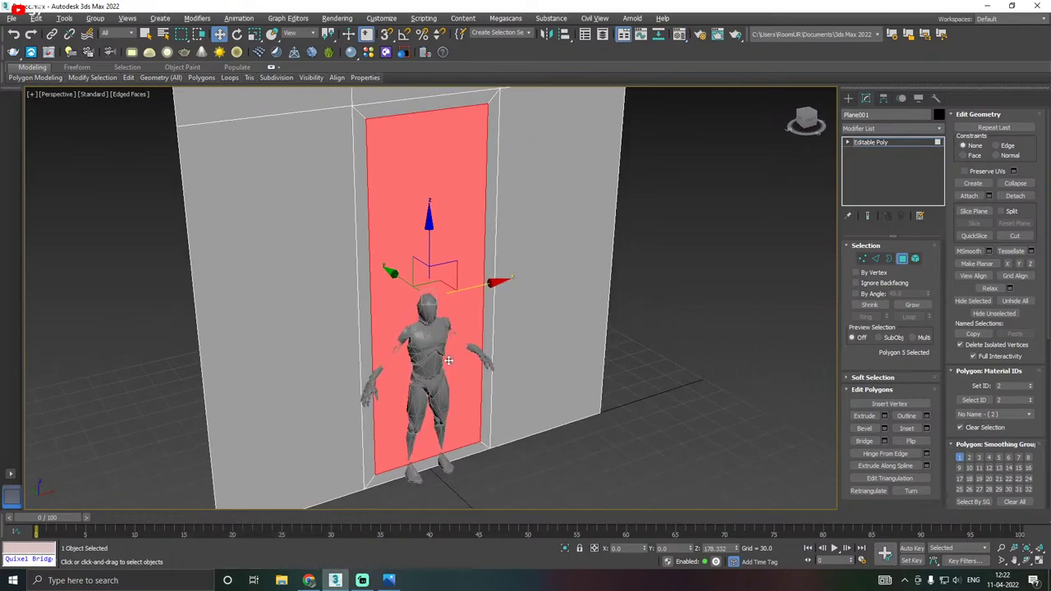
{"action": "key", "text": "Delete"}
{"action": "middle_click_drag", "start_coordinate": [448, 359], "coordinate": [465, 359]}
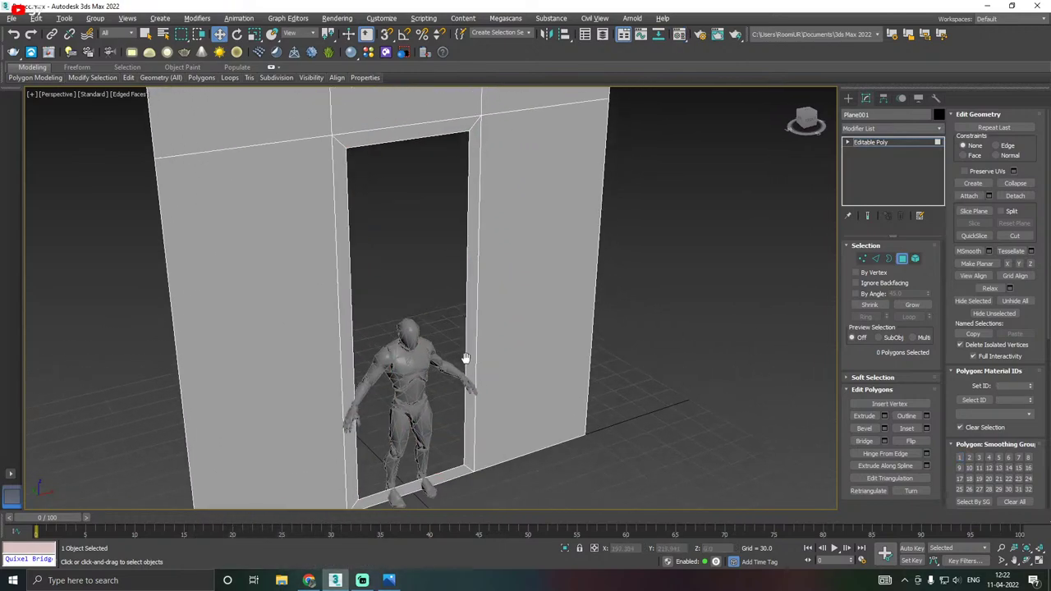
Leave polygon editing and add a Shell modifier to the wall plane.
{"action": "middle_click_drag", "start_coordinate": [453, 316], "coordinate": [414, 306], "text": "alt"}
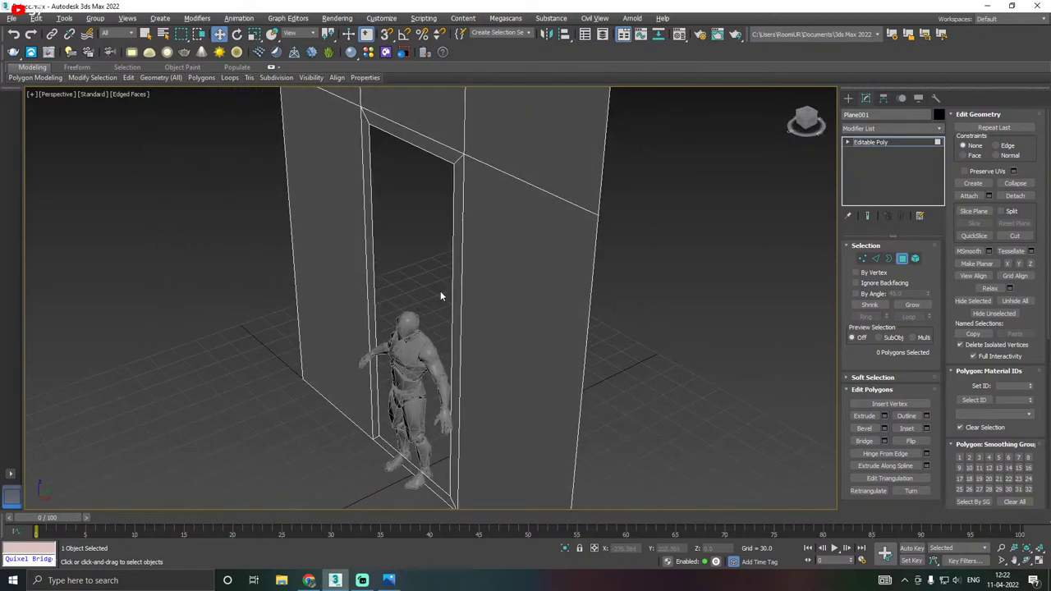
{"action": "scroll", "coordinate": [654, 217], "scroll_direction": "down", "scroll_amount": 5}
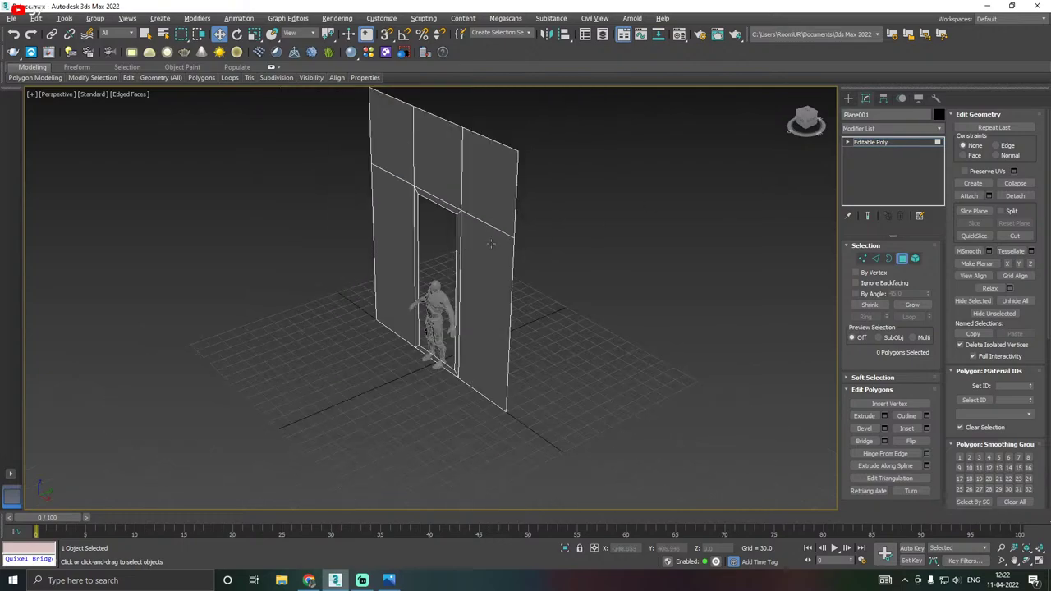
{"action": "middle_click_drag", "start_coordinate": [655, 217], "coordinate": [570, 234], "text": "alt"}
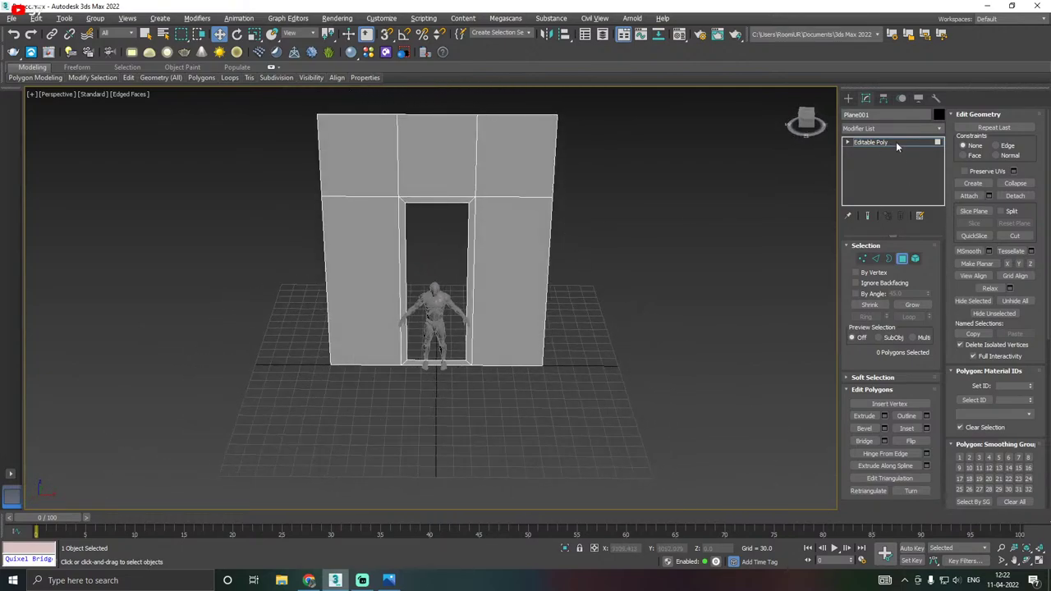
{"action": "left_click", "coordinate": [896, 142]}
{"action": "left_click", "coordinate": [938, 130]}
{"action": "left_click_drag", "start_coordinate": [940, 163], "coordinate": [944, 444]}
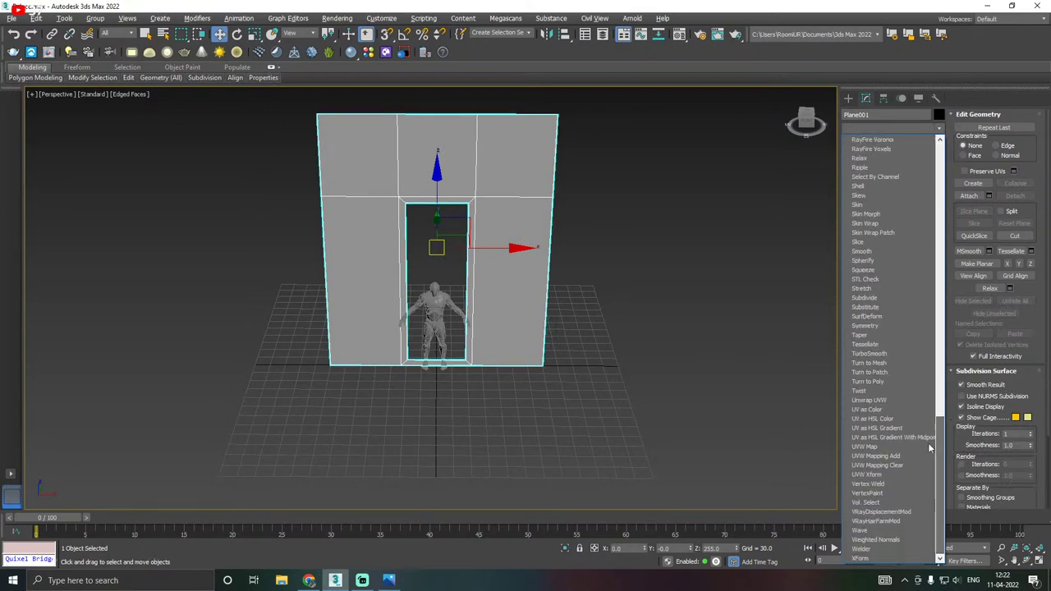
{"action": "left_click", "coordinate": [858, 185]}
{"action": "middle_click_drag", "start_coordinate": [526, 271], "coordinate": [417, 282], "text": "alt"}
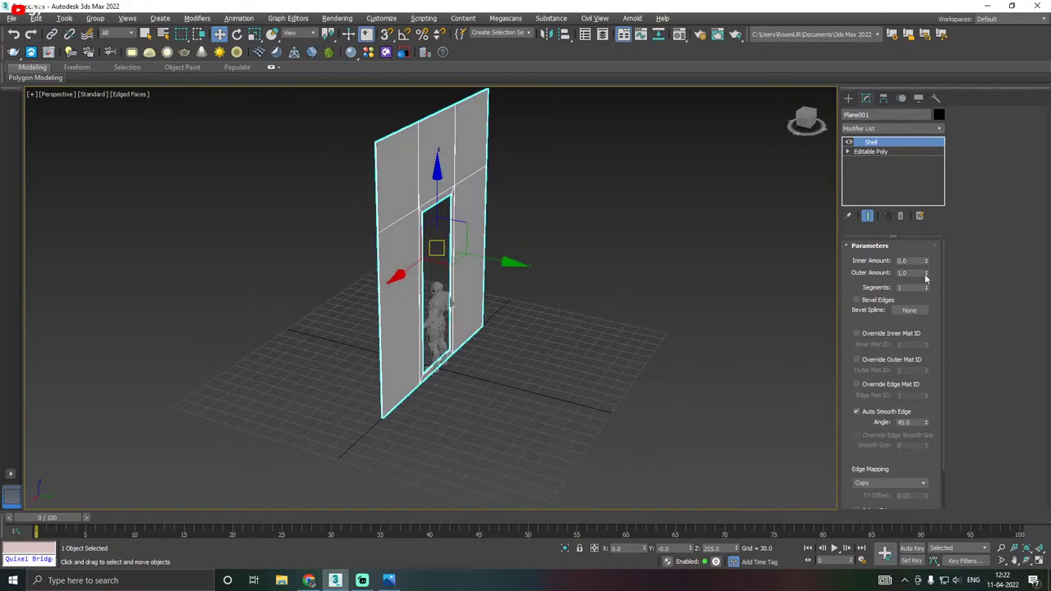
Set the Shell modifier's outer amount to about 6.52 and its inner amount to about 1.04 to thicken the wall.
{"action": "left_click_drag", "start_coordinate": [926, 274], "coordinate": [930, 238]}
{"action": "left_click_drag", "start_coordinate": [927, 279], "coordinate": [920, 224]}
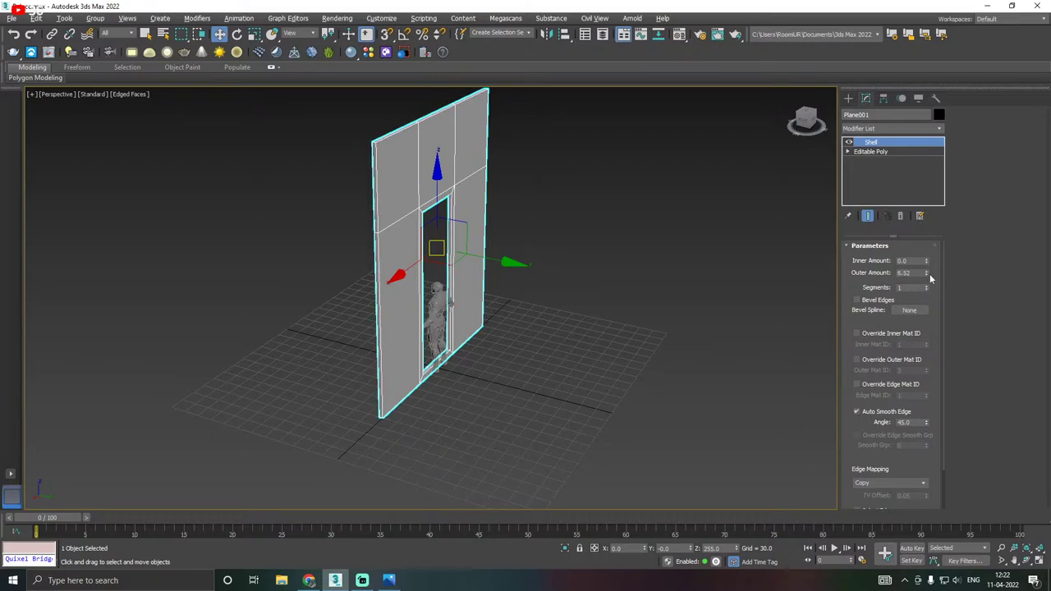
{"action": "left_click_drag", "start_coordinate": [927, 263], "coordinate": [921, 208]}
{"action": "middle_click_drag", "start_coordinate": [642, 309], "coordinate": [686, 308], "text": "alt"}
{"action": "scroll", "coordinate": [403, 214], "scroll_direction": "up", "scroll_amount": 5}
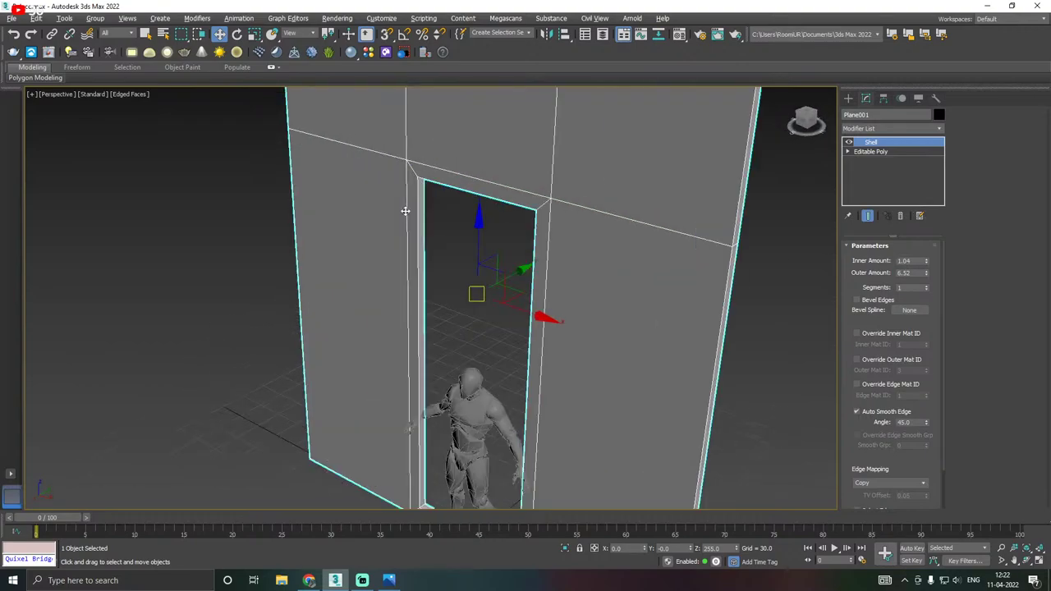
Collapse the wall's whole modifier stack and convert the resulting mesh to an Editable Poly.
{"action": "right_click", "coordinate": [884, 165]}
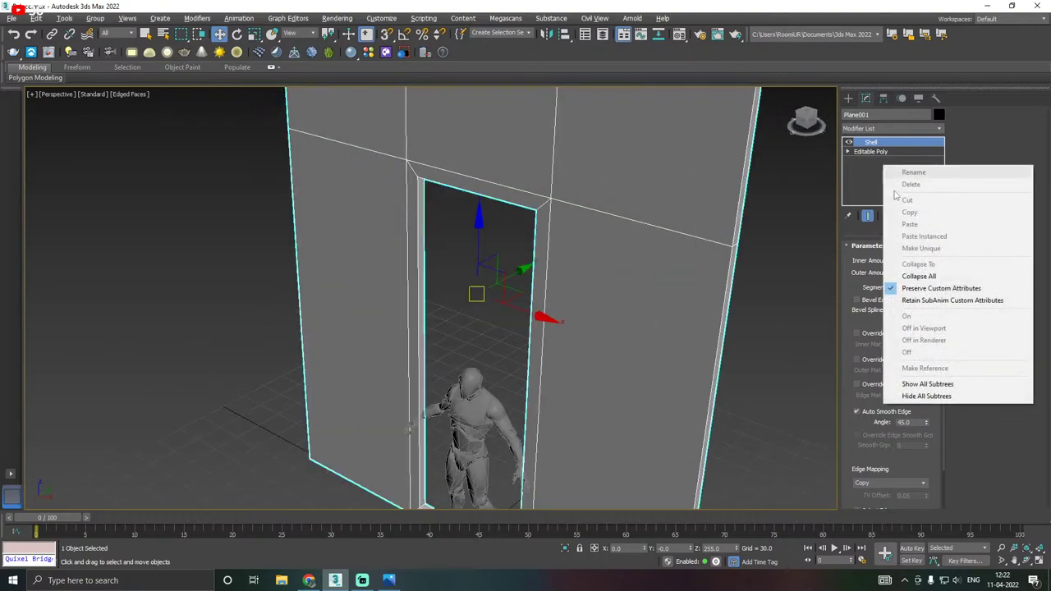
{"action": "left_click", "coordinate": [903, 274]}
{"action": "right_click", "coordinate": [875, 163]}
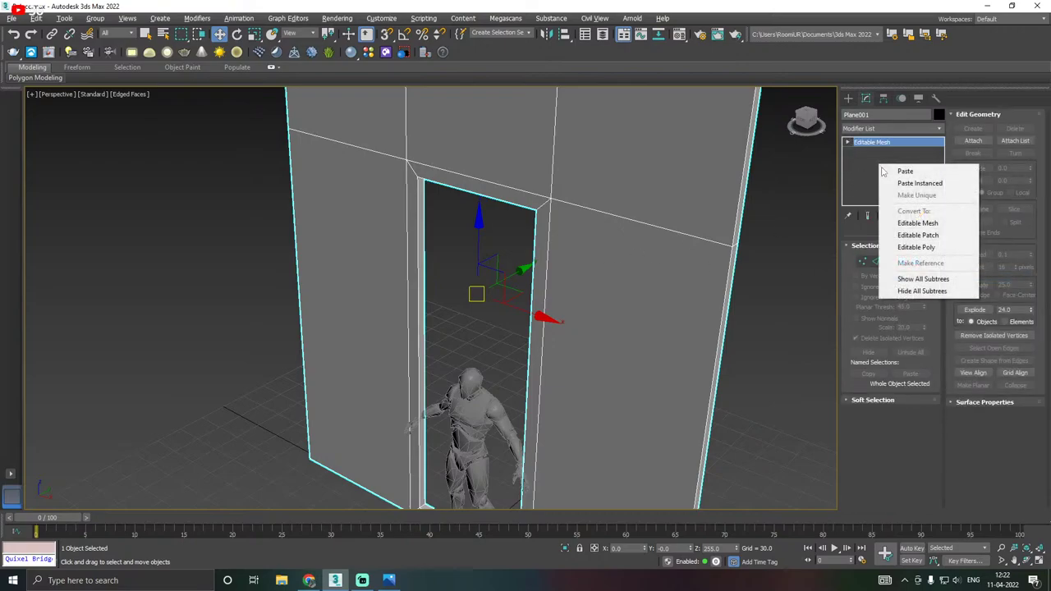
{"action": "left_click", "coordinate": [903, 248]}
{"action": "middle_click_drag", "start_coordinate": [626, 228], "coordinate": [606, 216], "text": "alt"}
{"action": "scroll", "coordinate": [420, 269], "scroll_direction": "up", "scroll_amount": 4}
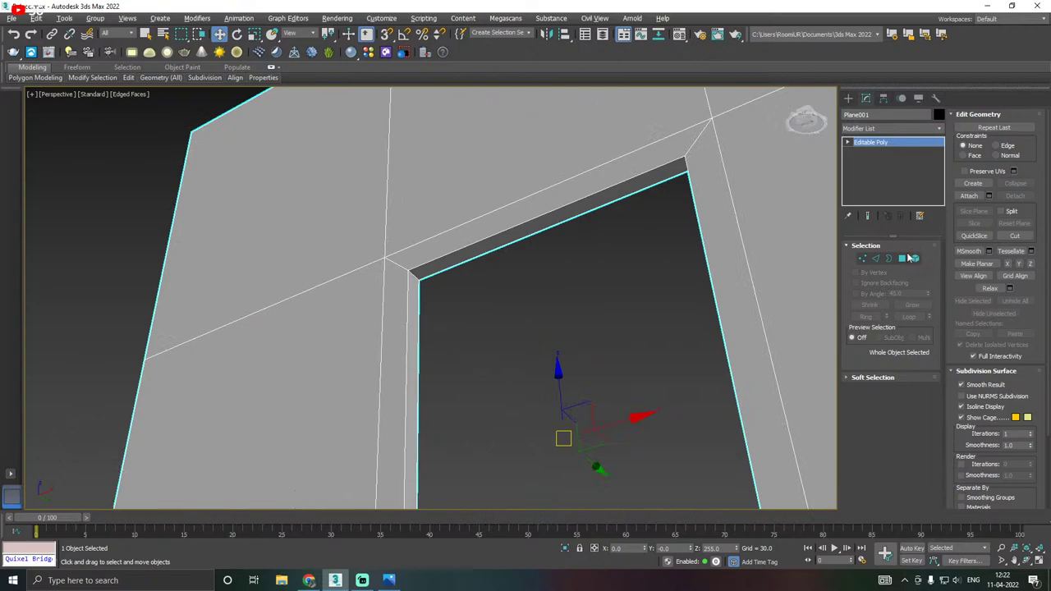
Select the two short thickness edges at the upper corners of the door opening in edge mode.
{"action": "left_click", "coordinate": [875, 258]}
{"action": "double_click", "coordinate": [402, 261]}
{"action": "scroll", "coordinate": [415, 275], "scroll_direction": "up", "scroll_amount": 3}
{"action": "left_click", "coordinate": [416, 277]}
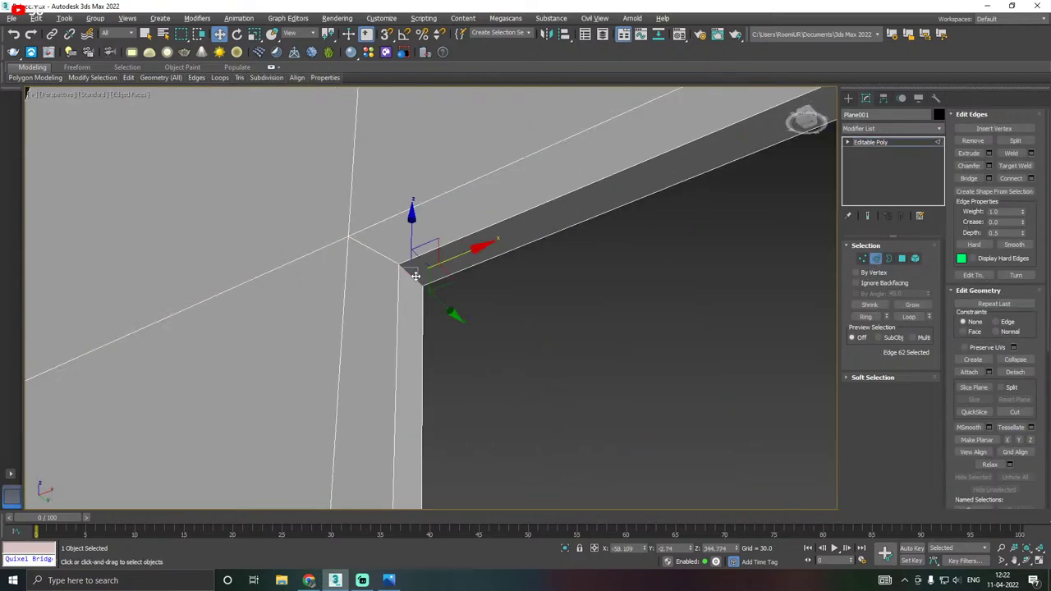
{"action": "scroll", "coordinate": [369, 263], "scroll_direction": "down", "scroll_amount": 3}
{"action": "middle_click_drag", "start_coordinate": [360, 262], "coordinate": [605, 397], "text": "alt"}
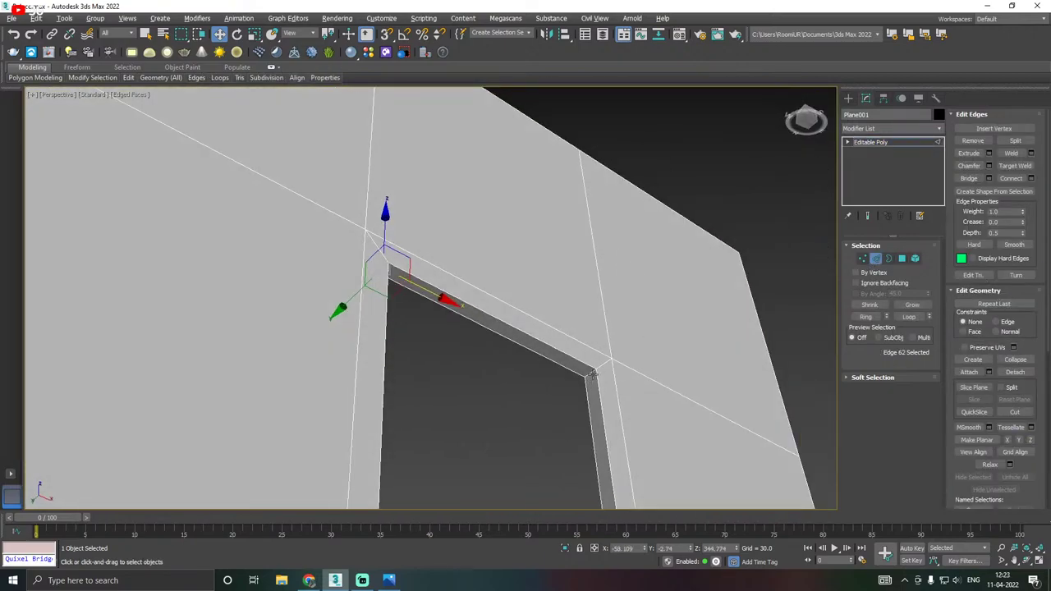
{"action": "left_click", "coordinate": [602, 365], "text": "ctrl"}
{"action": "scroll", "coordinate": [522, 318], "scroll_direction": "down", "scroll_amount": 5}
{"action": "middle_click_drag", "start_coordinate": [524, 317], "coordinate": [495, 296], "text": "alt"}
{"action": "scroll", "coordinate": [470, 349], "scroll_direction": "up", "scroll_amount": 3}
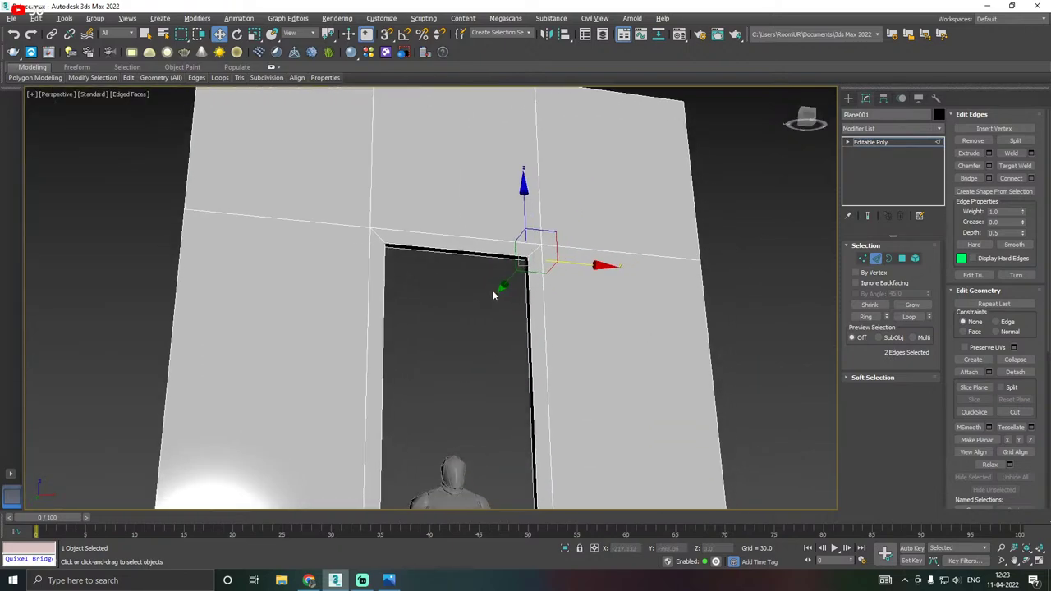
Chamfer the two selected doorway corner edges by about 54.56 with 4 segments to round the opening.
{"action": "left_click", "coordinate": [988, 165]}
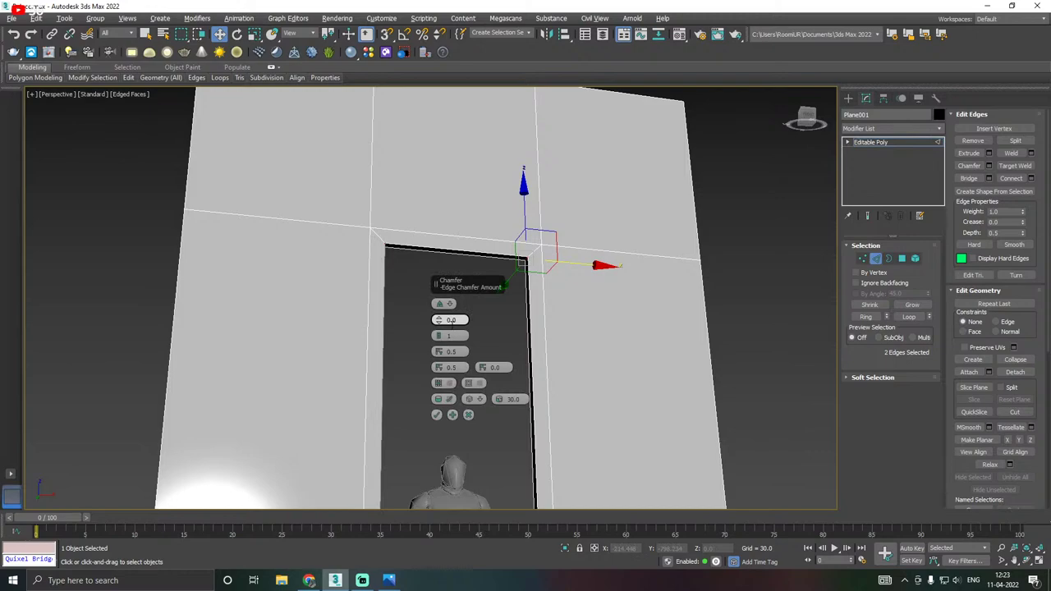
{"action": "left_click_drag", "start_coordinate": [437, 319], "coordinate": [434, 211]}
{"action": "left_click_drag", "start_coordinate": [438, 319], "coordinate": [437, 279]}
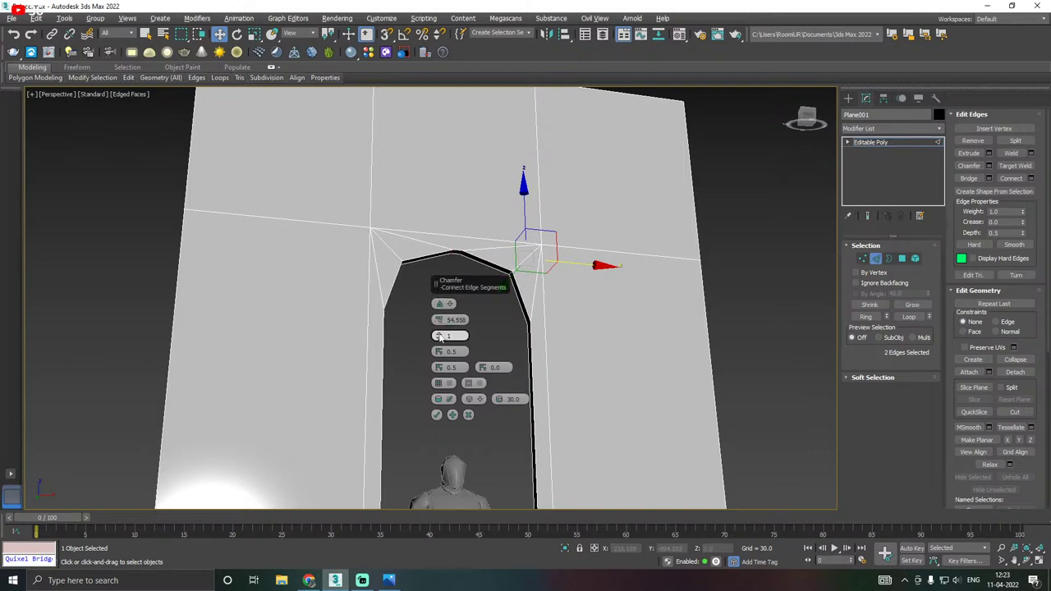
{"action": "left_click", "coordinate": [439, 335]}
{"action": "left_click", "coordinate": [440, 335]}
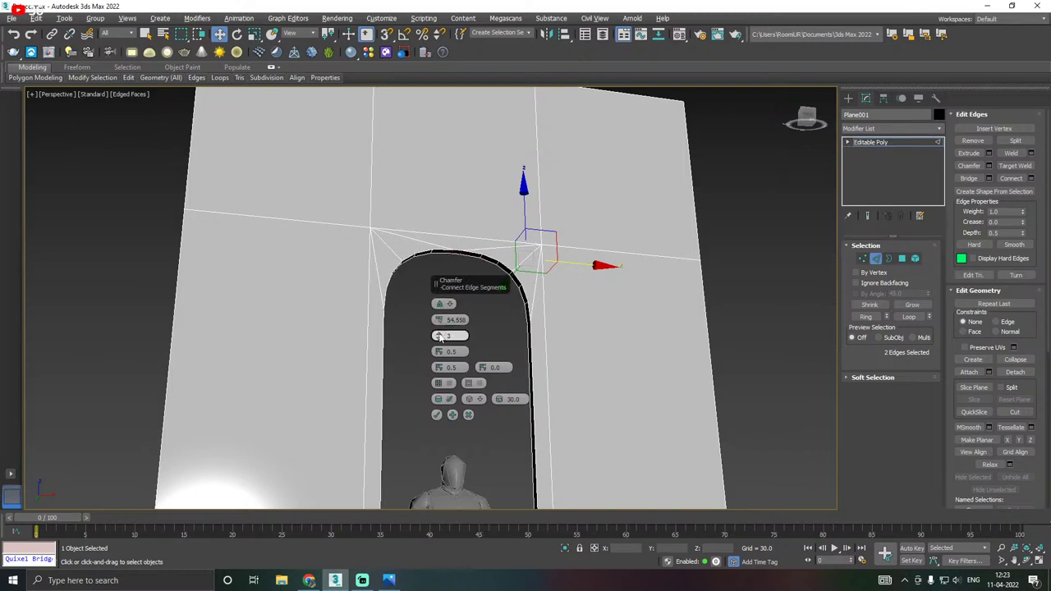
{"action": "left_click_drag", "start_coordinate": [439, 336], "coordinate": [440, 332]}
{"action": "middle_click_drag", "start_coordinate": [591, 300], "coordinate": [529, 358], "text": "alt"}
{"action": "middle_click_drag", "start_coordinate": [588, 344], "coordinate": [531, 271], "text": "alt"}
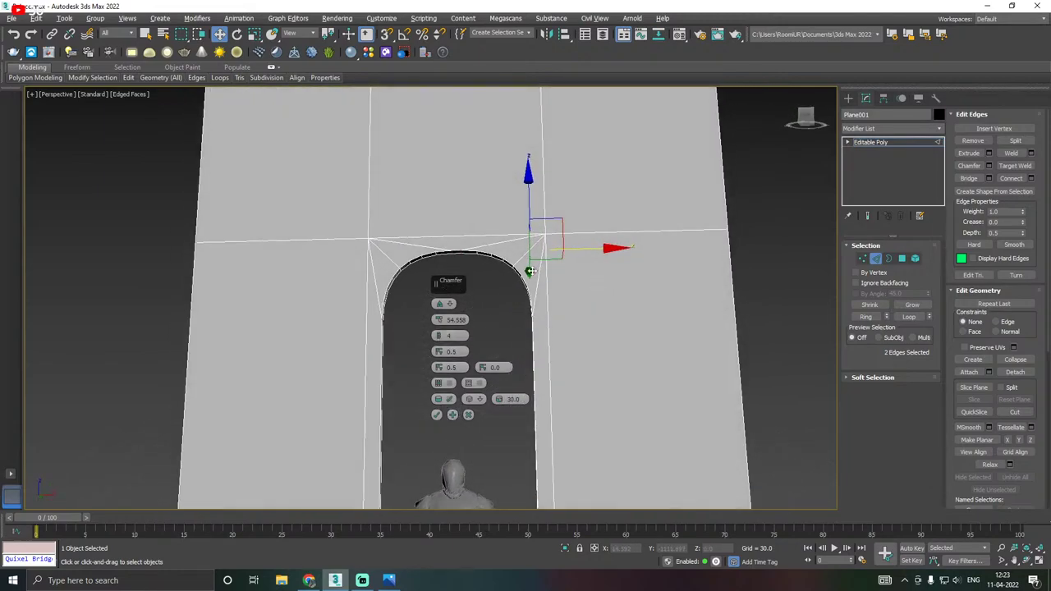
Increase the chamfer amount to about 75.91 to form a nearly full arch and apply the chamfer.
{"action": "left_click_drag", "start_coordinate": [438, 319], "coordinate": [436, 217]}
{"action": "middle_click_drag", "start_coordinate": [593, 227], "coordinate": [566, 276], "text": "alt"}
{"action": "middle_click_drag", "start_coordinate": [499, 319], "coordinate": [502, 353], "text": "alt"}
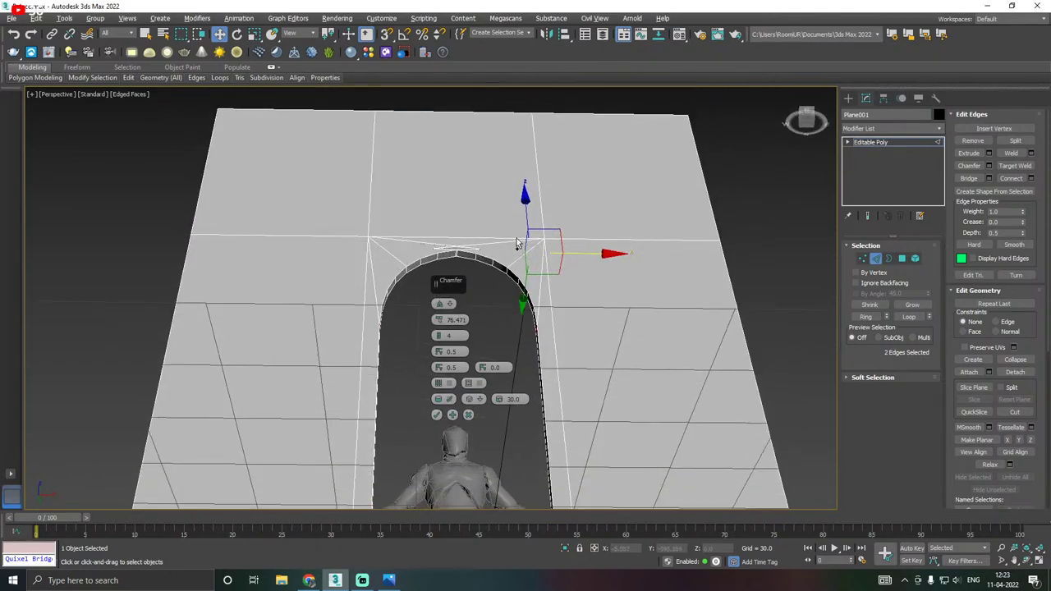
{"action": "scroll", "coordinate": [437, 251], "scroll_direction": "up", "scroll_amount": 3}
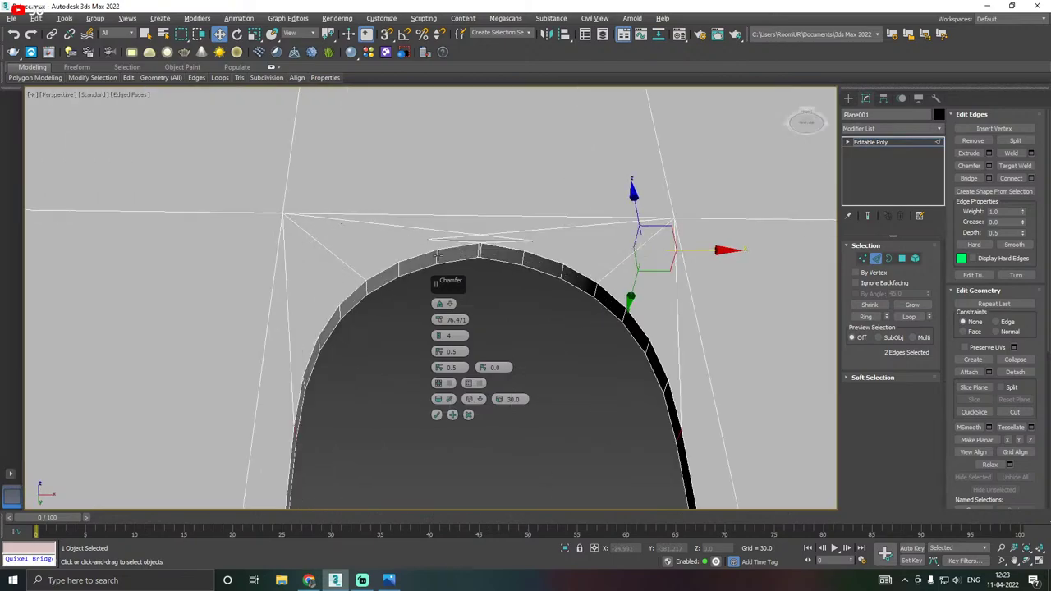
{"action": "left_click_drag", "start_coordinate": [442, 320], "coordinate": [446, 323]}
{"action": "scroll", "coordinate": [375, 304], "scroll_direction": "down", "scroll_amount": 6}
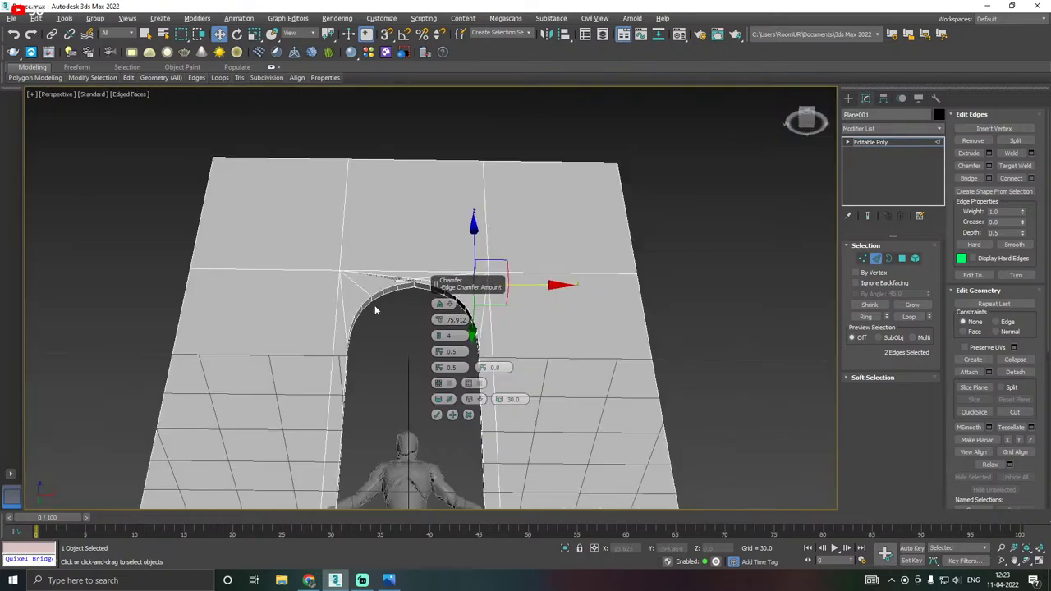
{"action": "middle_click_drag", "start_coordinate": [375, 304], "coordinate": [443, 353], "text": "alt"}
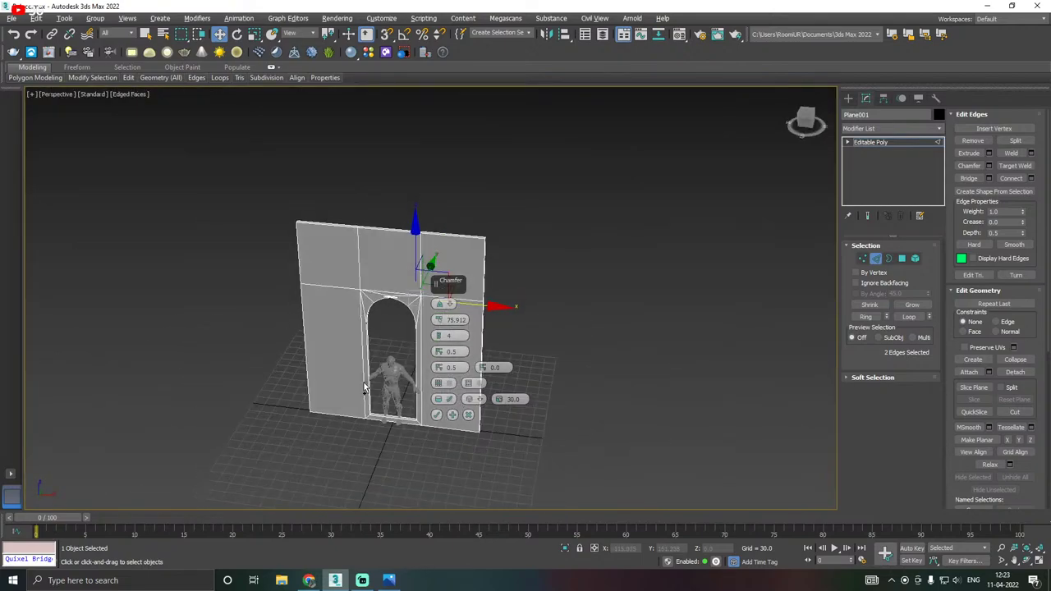
{"action": "left_click", "coordinate": [436, 415]}
Try deleting the overlapping vertices on one side above the arch's crown in the Front view, and undo the deletion.
{"action": "scroll", "coordinate": [377, 302], "scroll_direction": "up", "scroll_amount": 8}
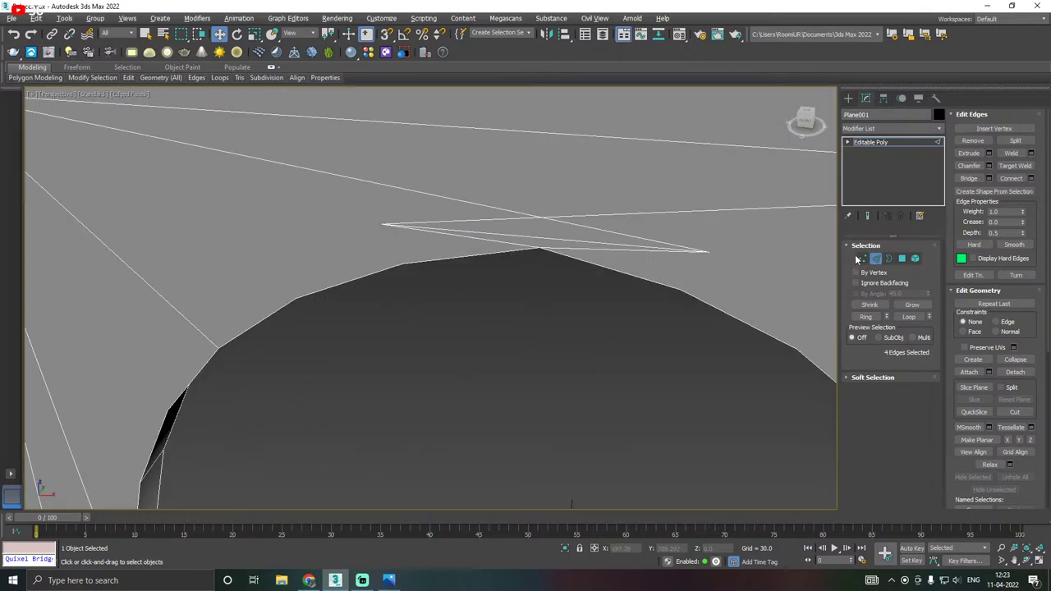
{"action": "left_click", "coordinate": [861, 259]}
{"action": "left_click", "coordinate": [711, 252]}
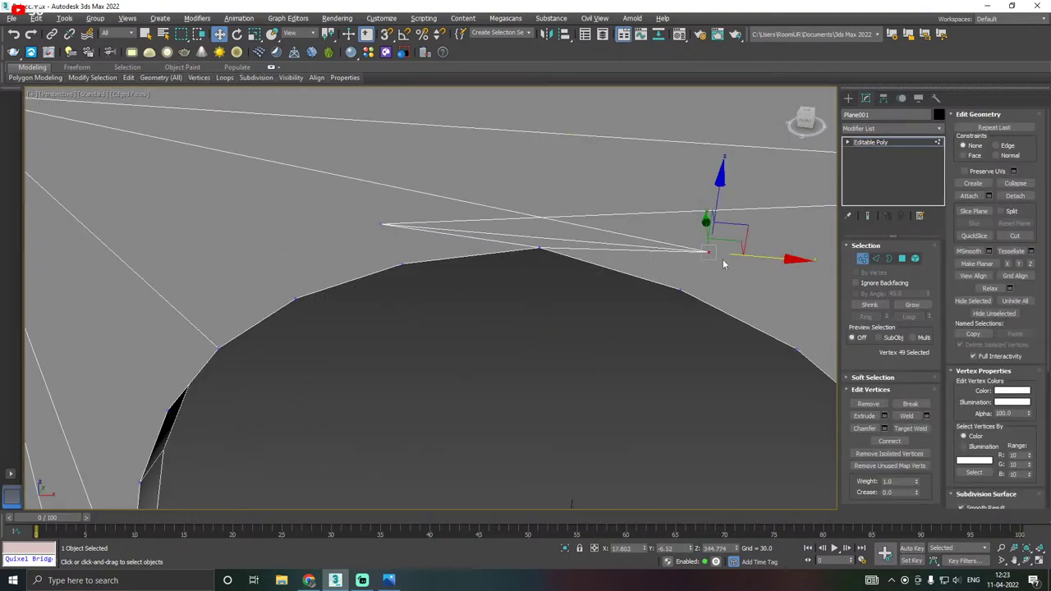
{"action": "key", "text": "f"}
{"action": "scroll", "coordinate": [501, 349], "scroll_direction": "up", "scroll_amount": 6}
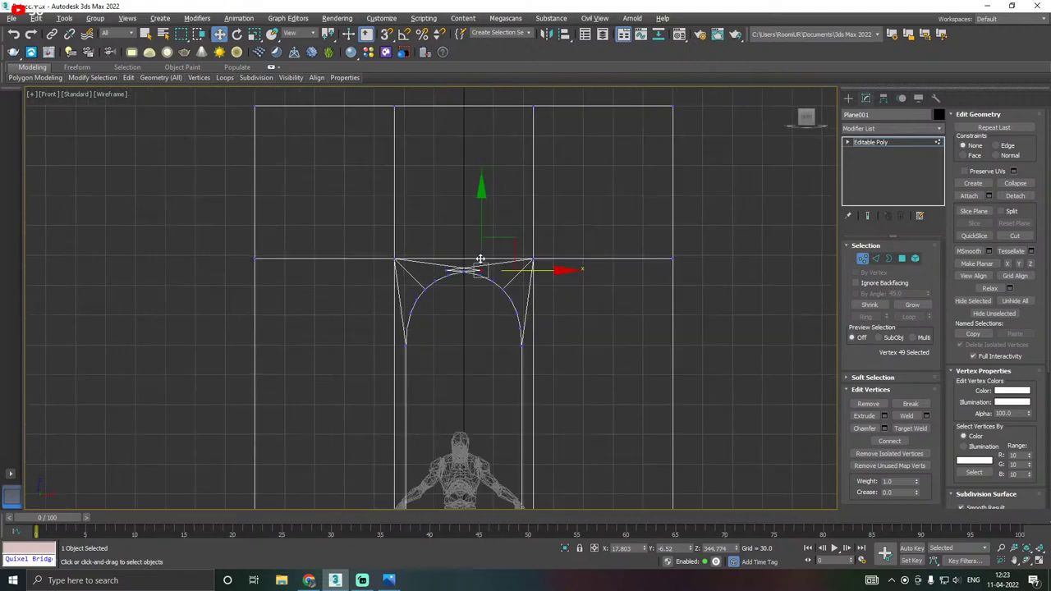
{"action": "left_click", "coordinate": [528, 303]}
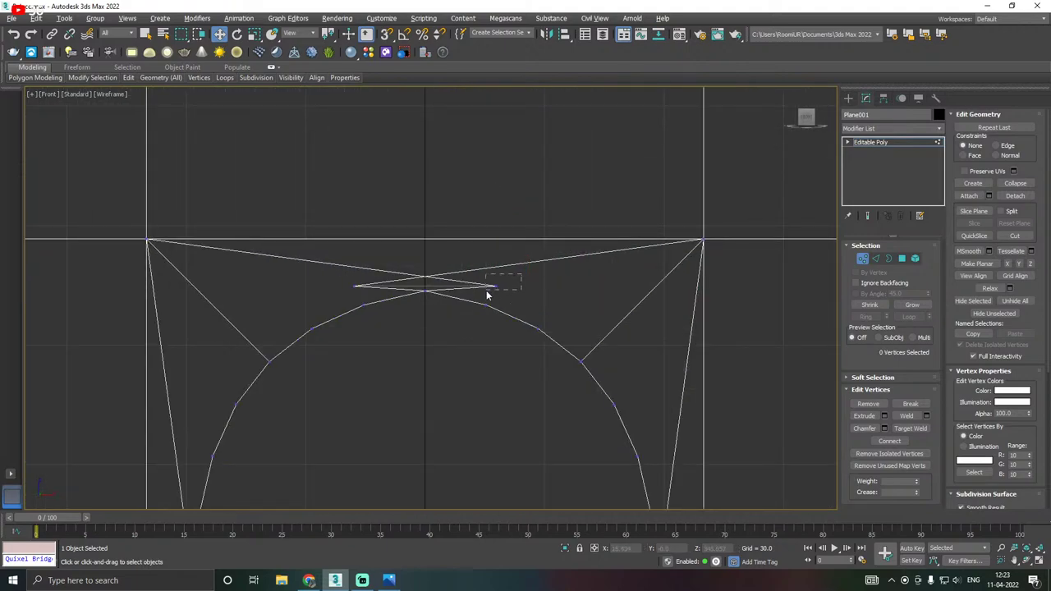
{"action": "left_click_drag", "start_coordinate": [486, 294], "coordinate": [489, 294]}
{"action": "key", "text": "BackSpace"}
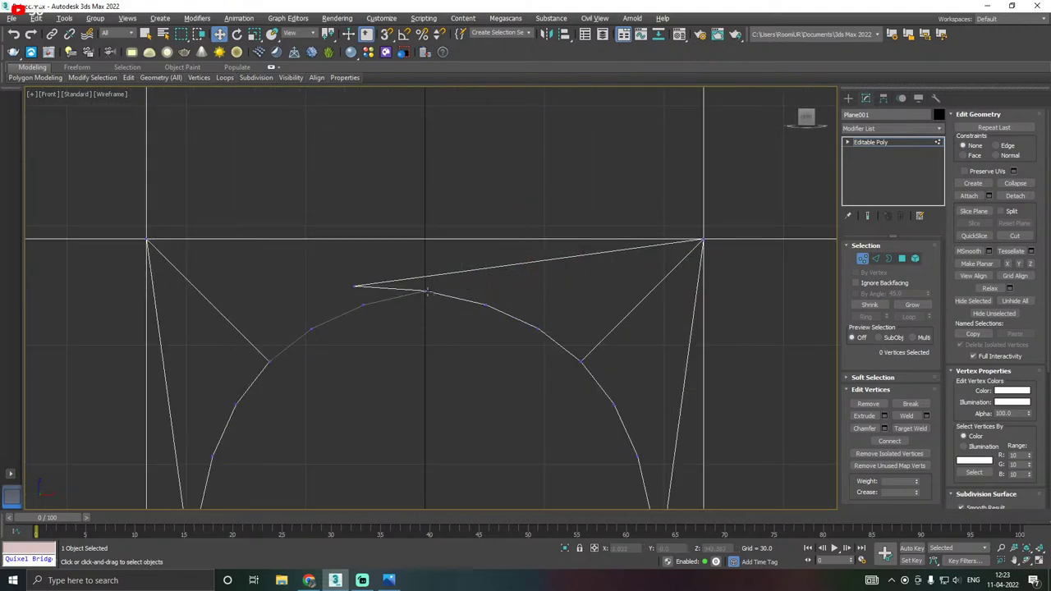
{"action": "key", "text": "p"}
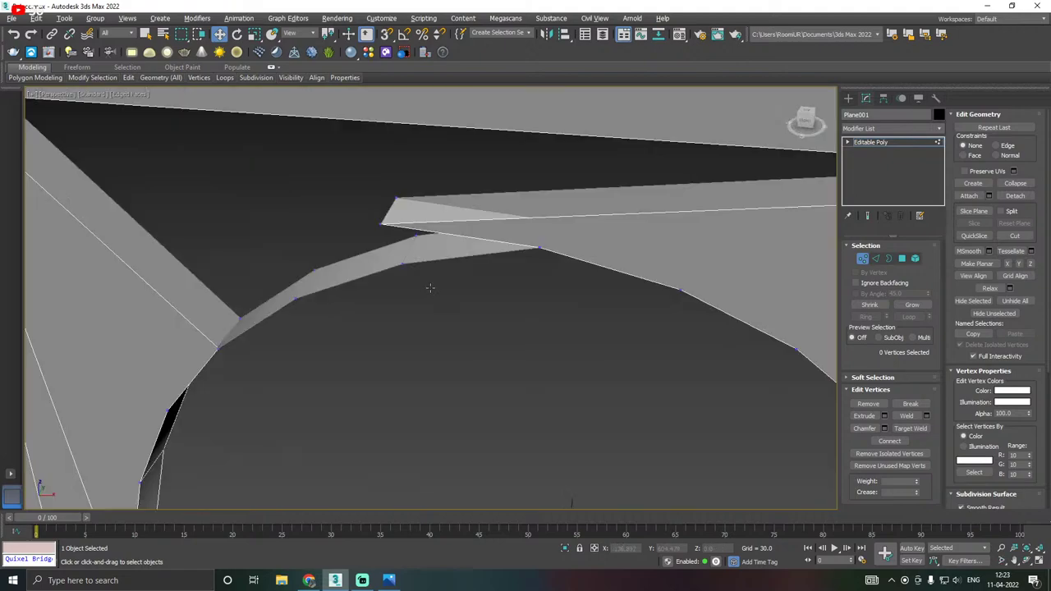
{"action": "key", "text": "ctrl+z"}
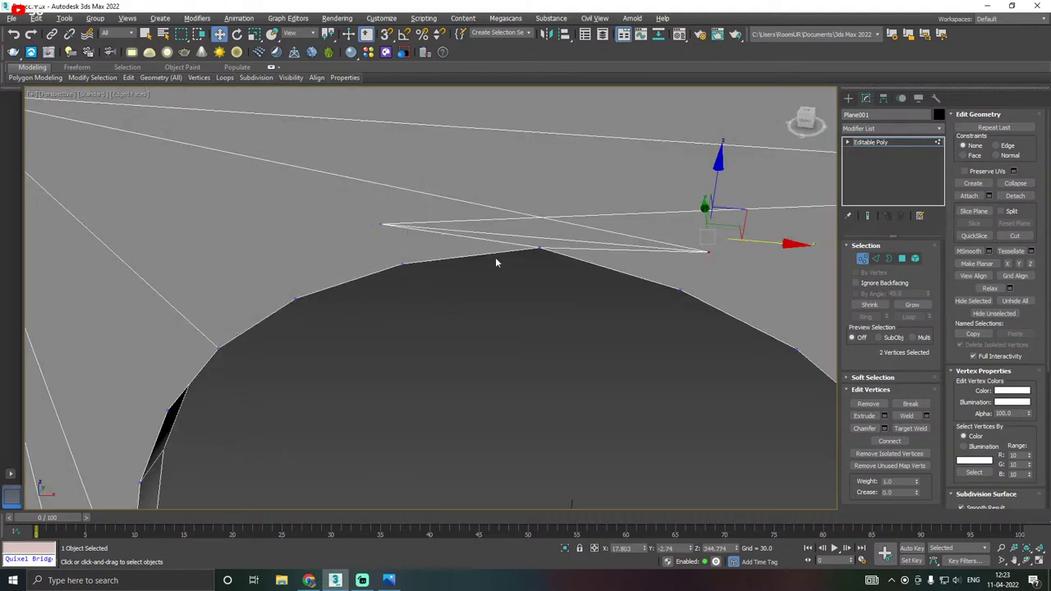
Try deleting only the front-face overlapping vertex above the arch's crown, and undo the deletion.
{"action": "left_click", "coordinate": [728, 262]}
{"action": "left_click", "coordinate": [709, 252]}
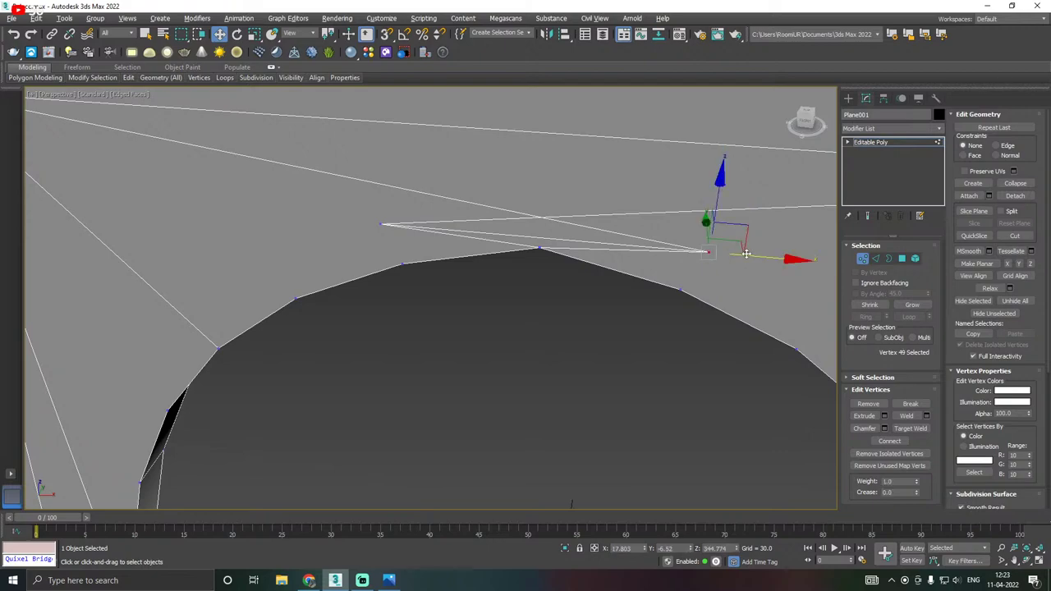
{"action": "key", "text": "Delete"}
{"action": "scroll", "coordinate": [351, 248], "scroll_direction": "down", "scroll_amount": 3}
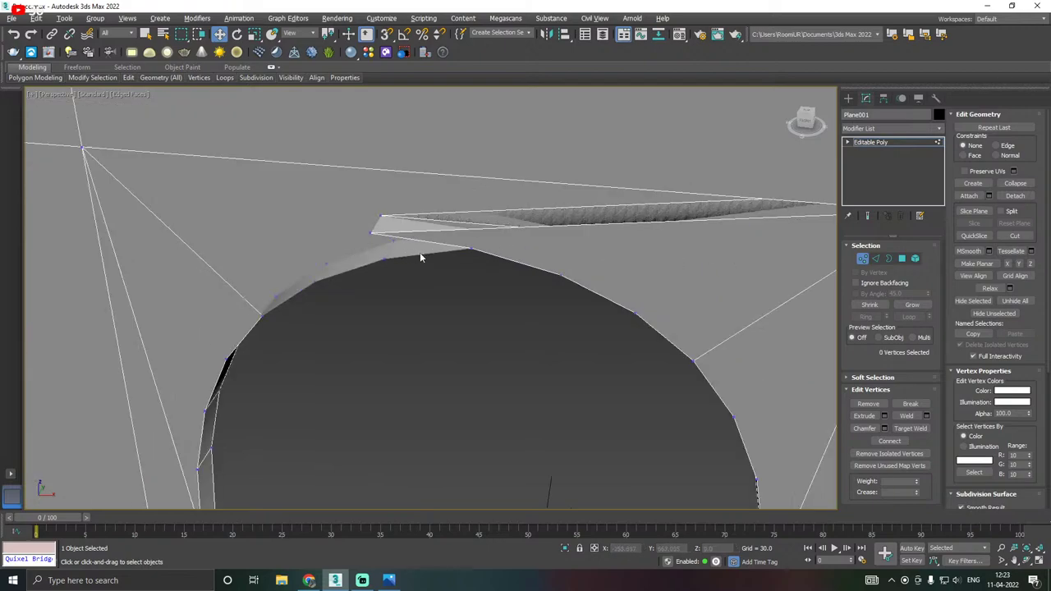
{"action": "left_click", "coordinate": [469, 247]}
{"action": "middle_click_drag", "start_coordinate": [470, 247], "coordinate": [469, 206], "text": "alt"}
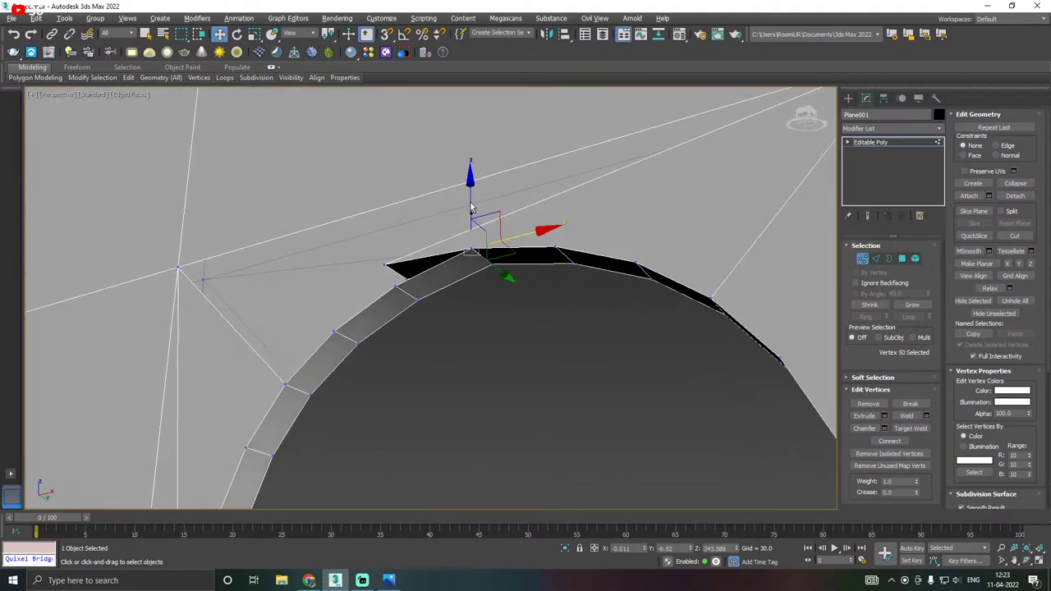
{"action": "key", "text": "ctrl+z"}
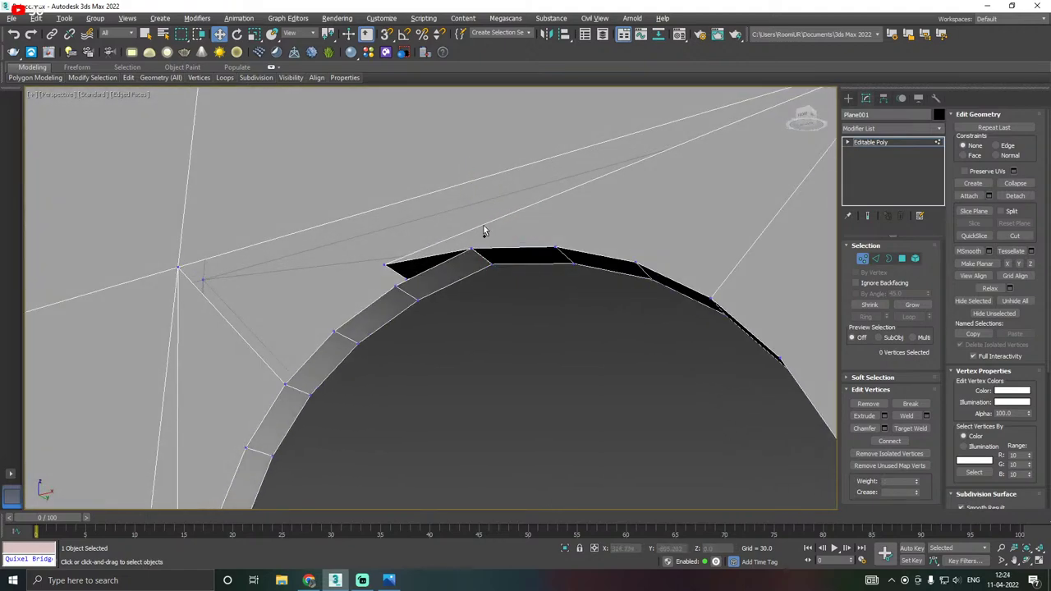
{"action": "key", "text": "ctrl+z"}
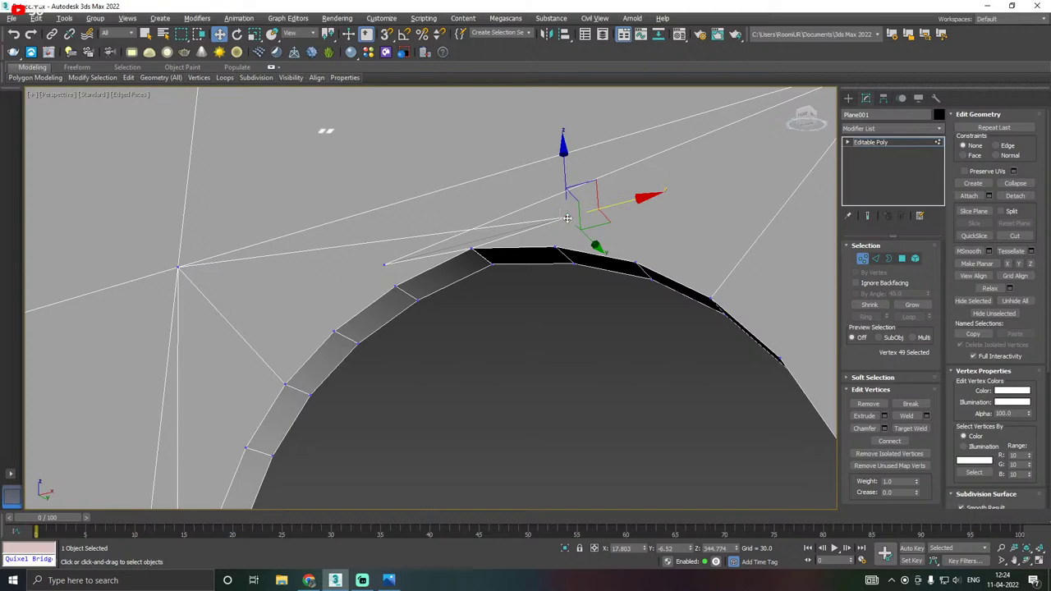
Uncross the two overlapping front vertices above the arch by moving them along X to about -9.19 and 9.75.
{"action": "left_click_drag", "start_coordinate": [629, 201], "coordinate": [481, 204]}
{"action": "left_click", "coordinate": [385, 264]}
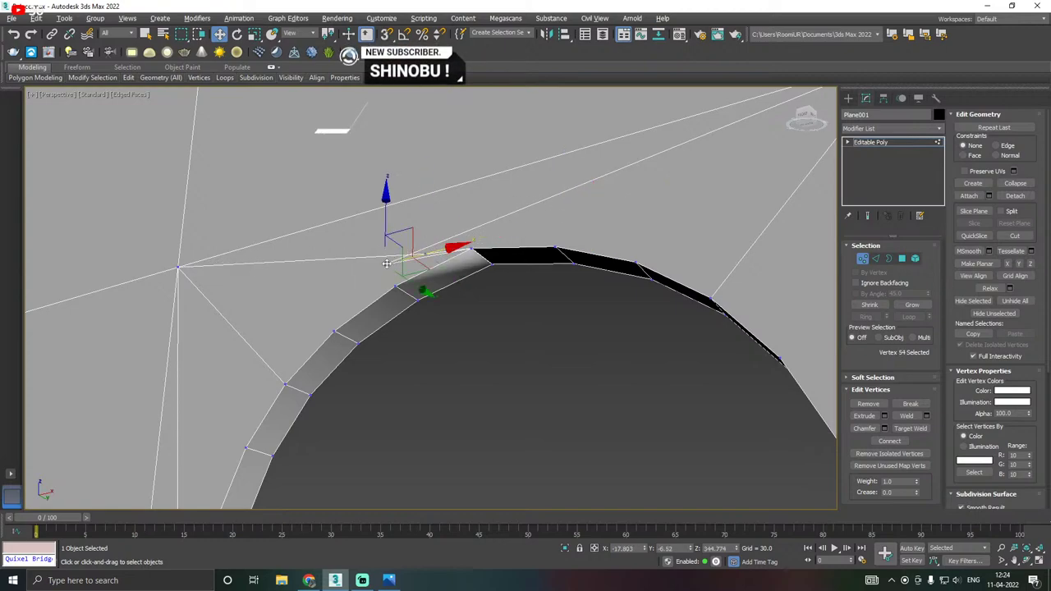
{"action": "left_click_drag", "start_coordinate": [449, 250], "coordinate": [566, 216]}
{"action": "middle_click_drag", "start_coordinate": [543, 230], "coordinate": [414, 236], "text": "alt"}
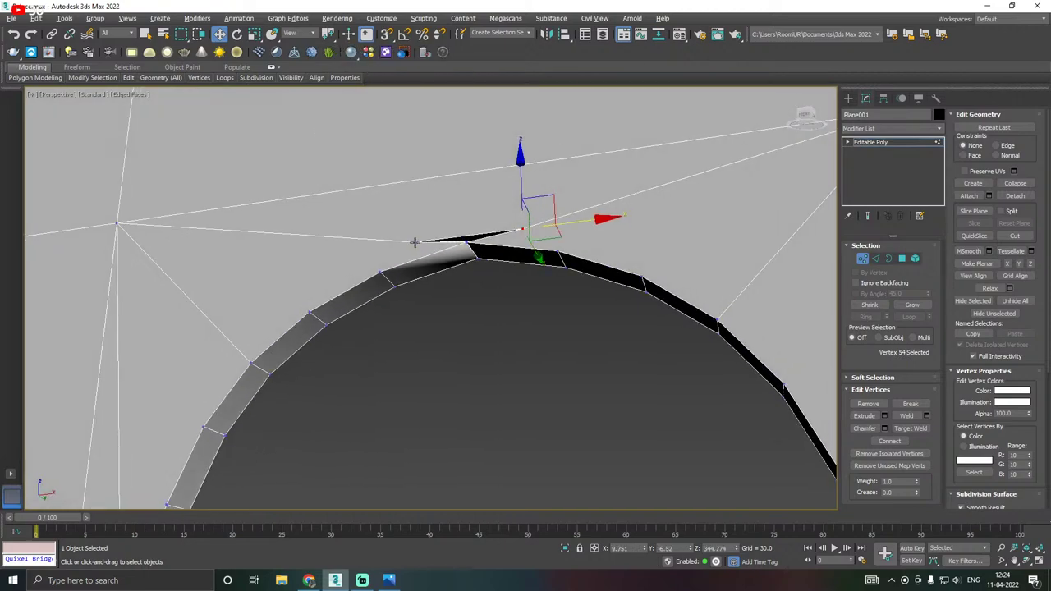
Try raising the vertex at X -9.19 above the arch to about Z 354.1, and undo the move.
{"action": "left_click", "coordinate": [414, 241]}
{"action": "left_click_drag", "start_coordinate": [429, 222], "coordinate": [437, 182]}
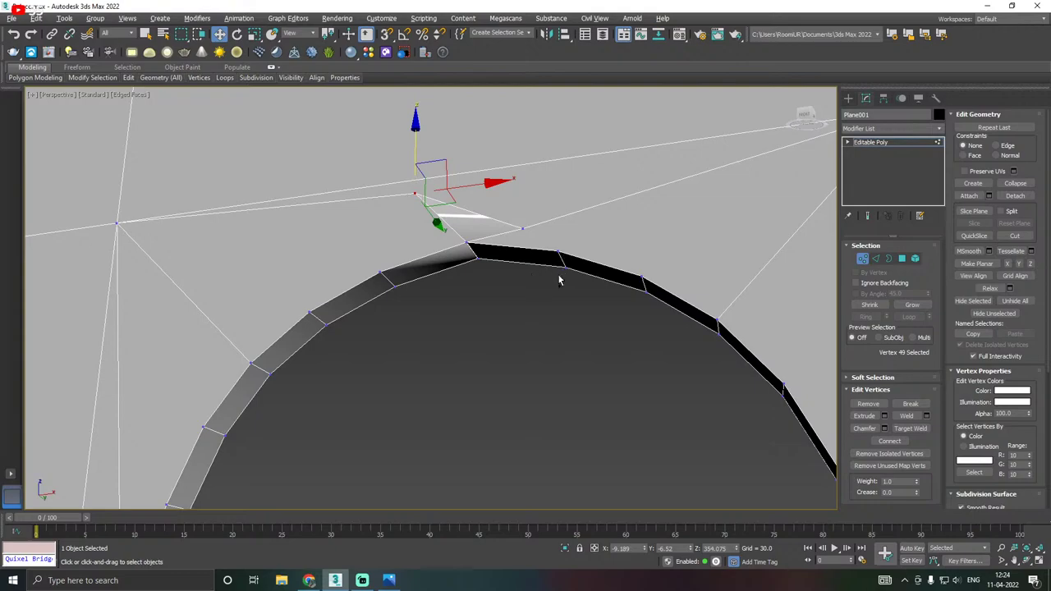
{"action": "middle_click_drag", "start_coordinate": [558, 280], "coordinate": [574, 259], "text": "alt"}
{"action": "key", "text": "ctrl+z"}
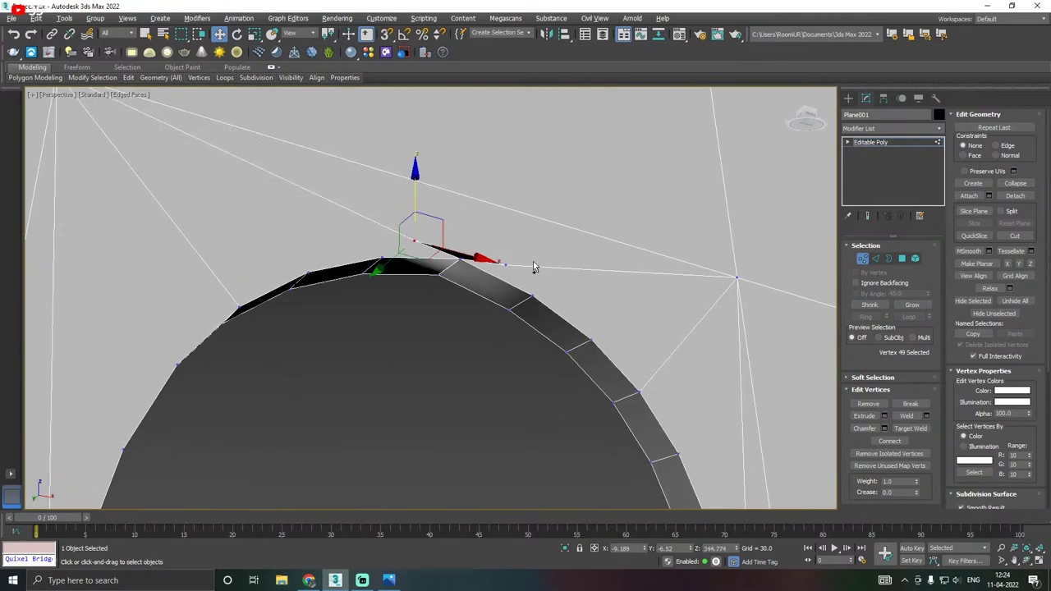
Raise the vertex at X 9.75 to about Z 353 and target-weld it onto the neighbouring loose vertex above the arch.
{"action": "left_click", "coordinate": [506, 264]}
{"action": "left_click_drag", "start_coordinate": [506, 224], "coordinate": [506, 198]}
{"action": "middle_click_drag", "start_coordinate": [507, 198], "coordinate": [483, 236], "text": "alt"}
{"action": "right_click", "coordinate": [482, 236]}
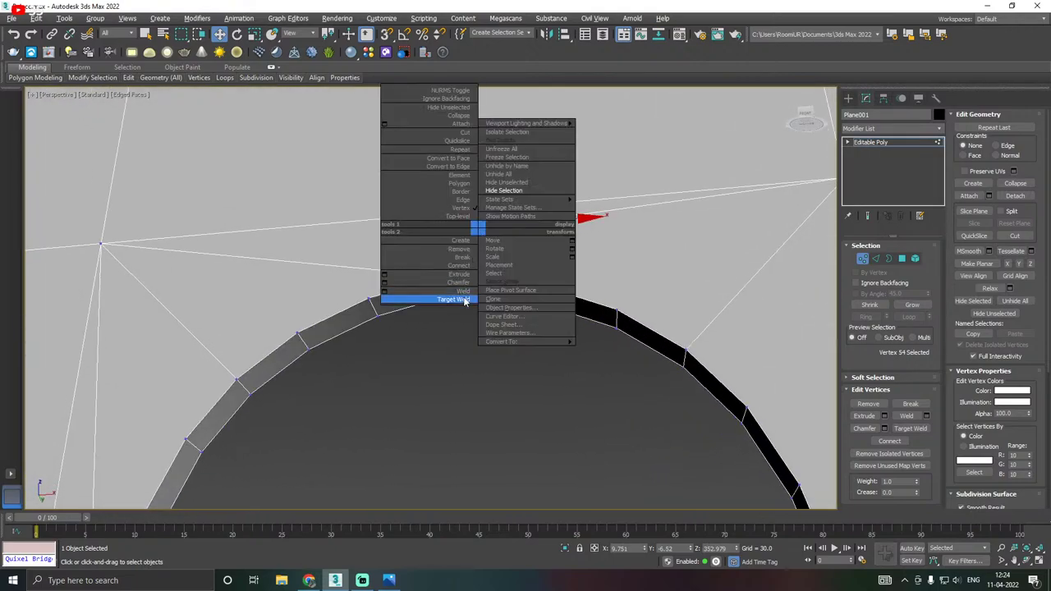
{"action": "left_click", "coordinate": [464, 298]}
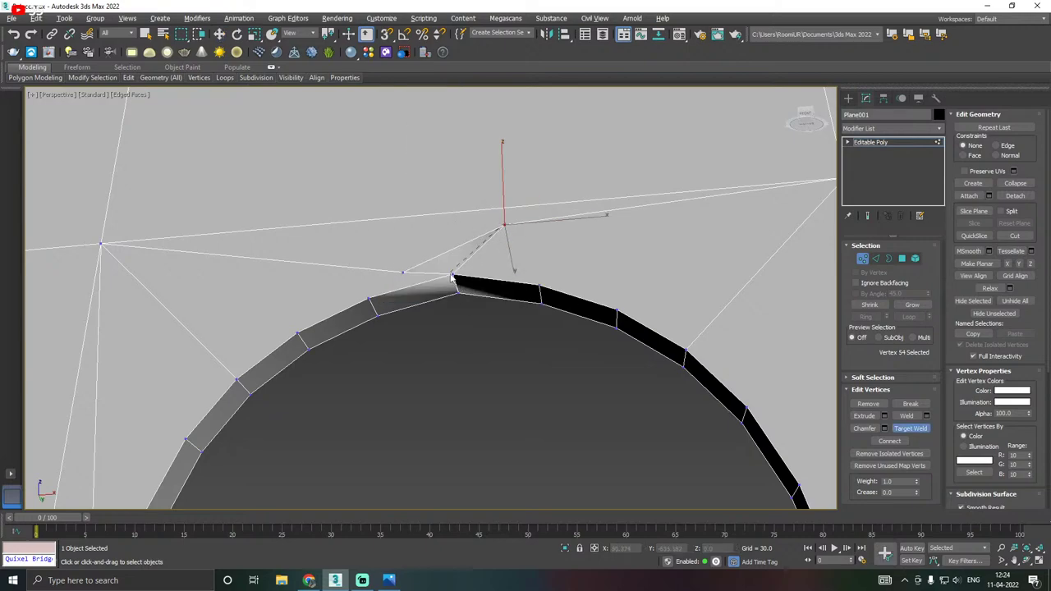
{"action": "left_click", "coordinate": [400, 272]}
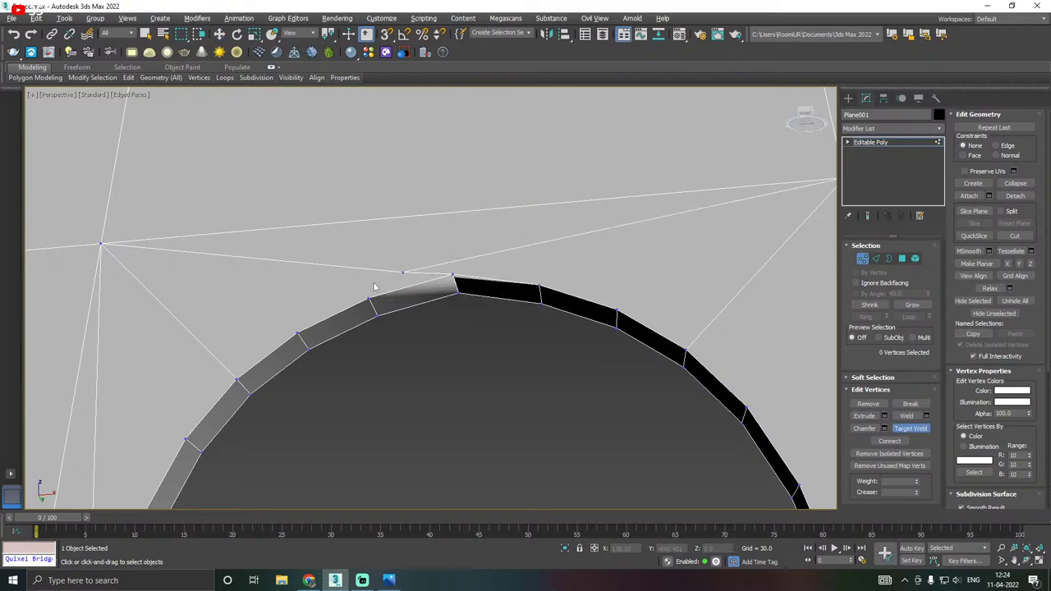
Target-weld the remaining loose front vertex onto the arch's crown and move the front arch vertex left of the crown to about Z 340.
{"action": "left_click", "coordinate": [452, 273]}
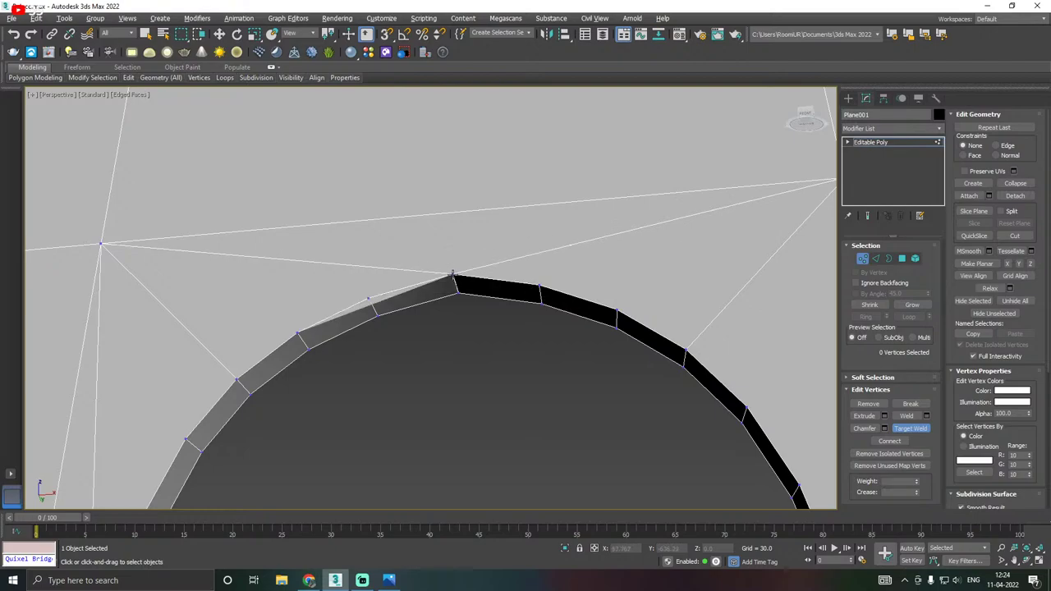
{"action": "key", "text": "w"}
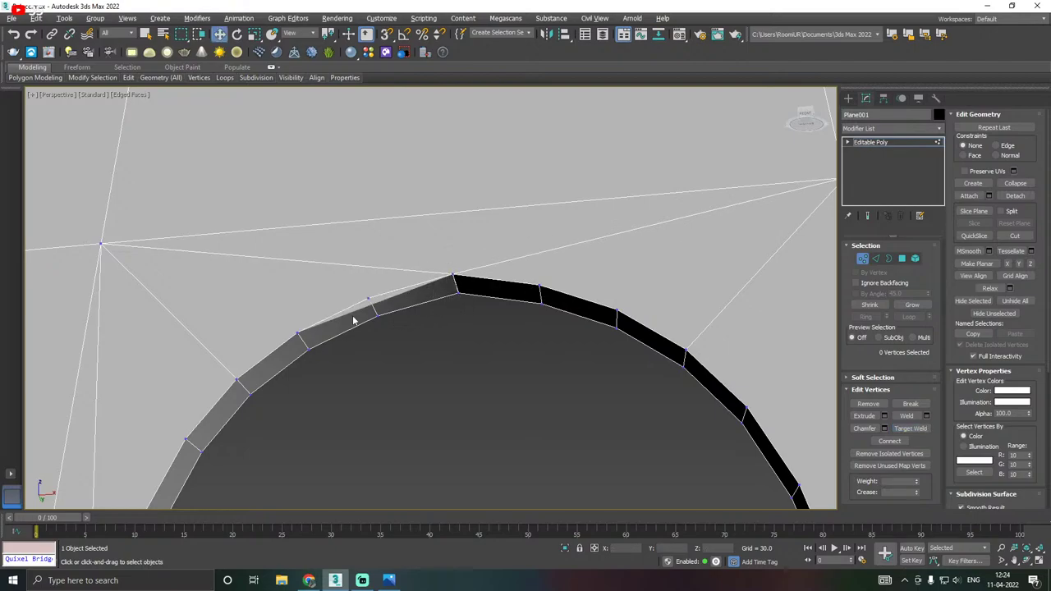
{"action": "left_click", "coordinate": [368, 299]}
{"action": "mouse_move", "coordinate": [417, 304]}
{"action": "middle_mouse_down", "text": "alt"}
{"action": "mouse_move", "coordinate": [457, 333]}
{"action": "mouse_move", "coordinate": [407, 287]}
{"action": "middle_mouse_up", "text": "alt"}
{"action": "left_click_drag", "start_coordinate": [370, 248], "coordinate": [373, 256]}
{"action": "middle_click_drag", "start_coordinate": [411, 265], "coordinate": [462, 259], "text": "alt"}
{"action": "key", "text": "f"}
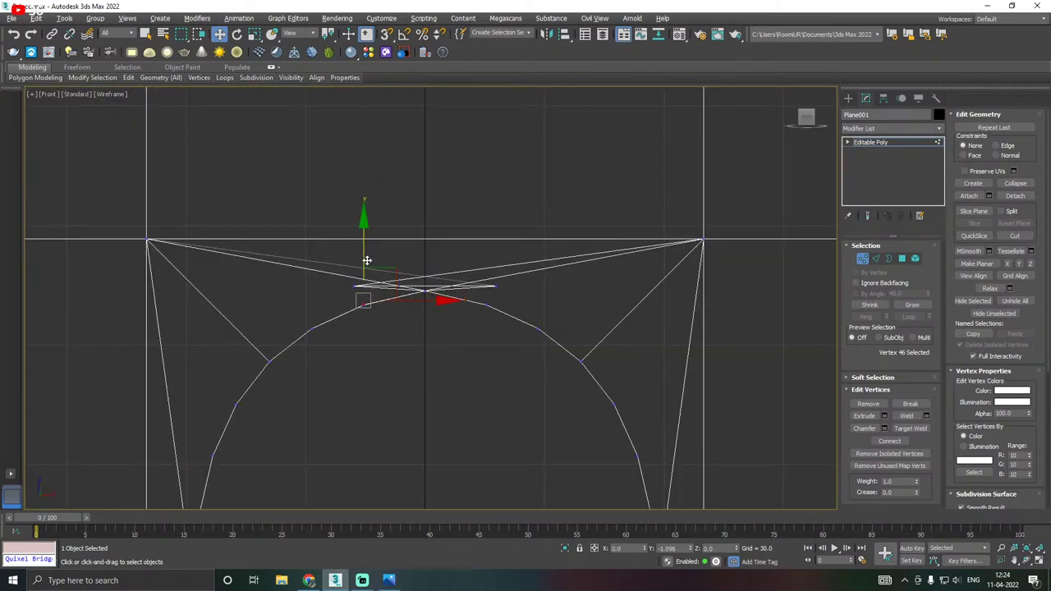
{"action": "left_click_drag", "start_coordinate": [366, 260], "coordinate": [367, 260]}
{"action": "key", "text": "p"}
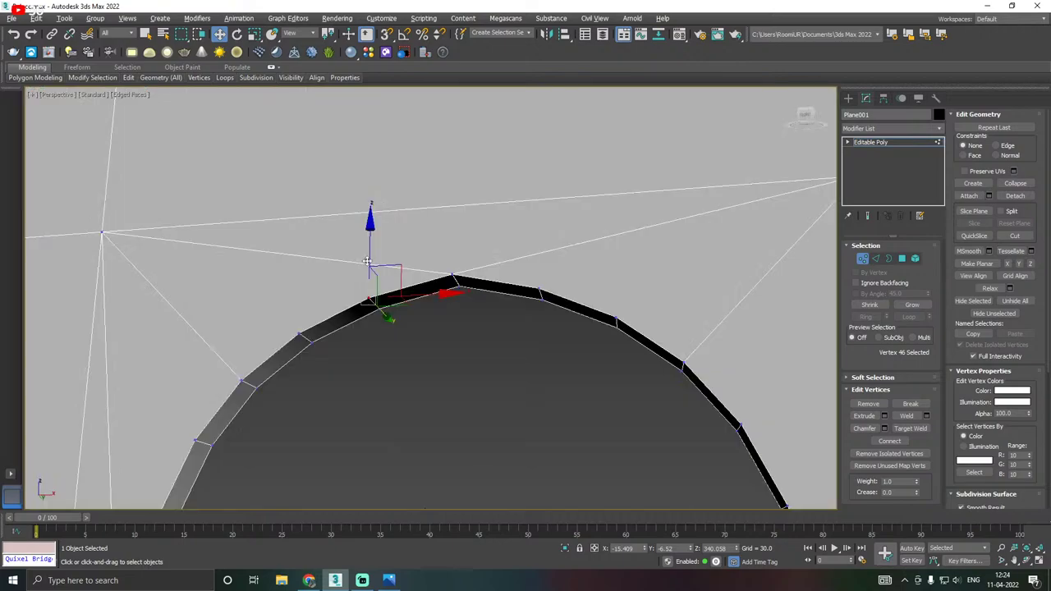
Target-weld both loose vertices above the arch on the wall's back face onto the back crown vertex.
{"action": "mouse_move", "coordinate": [367, 260]}
{"action": "middle_mouse_down", "text": "alt"}
{"action": "mouse_move", "coordinate": [387, 265]}
{"action": "mouse_move", "coordinate": [426, 234]}
{"action": "mouse_move", "coordinate": [394, 247]}
{"action": "mouse_move", "coordinate": [476, 235]}
{"action": "middle_mouse_up", "text": "alt"}
{"action": "middle_click_drag", "start_coordinate": [395, 289], "coordinate": [340, 241], "text": "alt"}
{"action": "right_click", "coordinate": [340, 241]}
{"action": "left_click", "coordinate": [324, 314]}
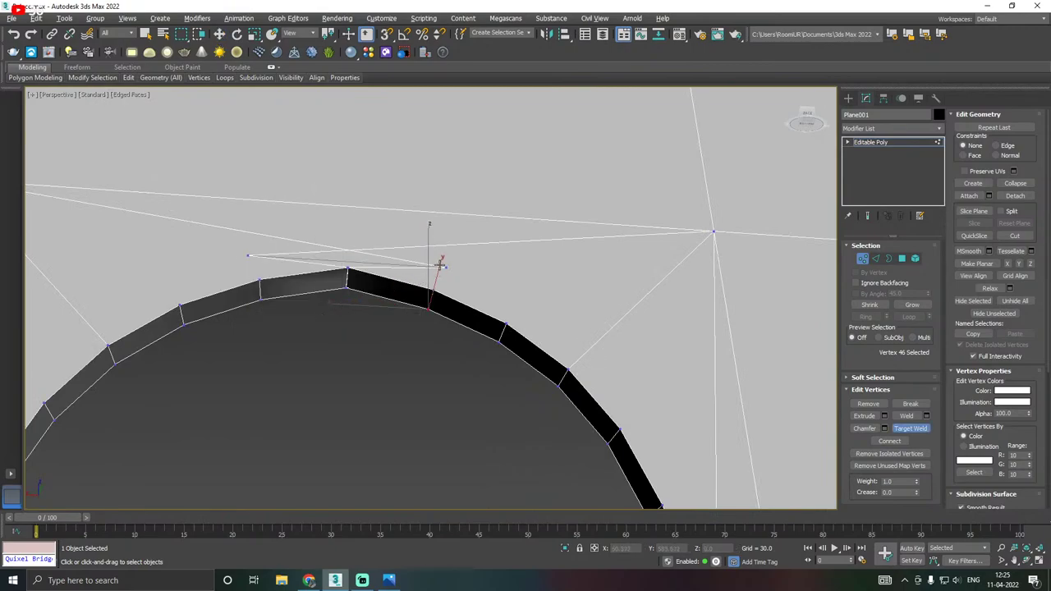
{"action": "left_click", "coordinate": [250, 255]}
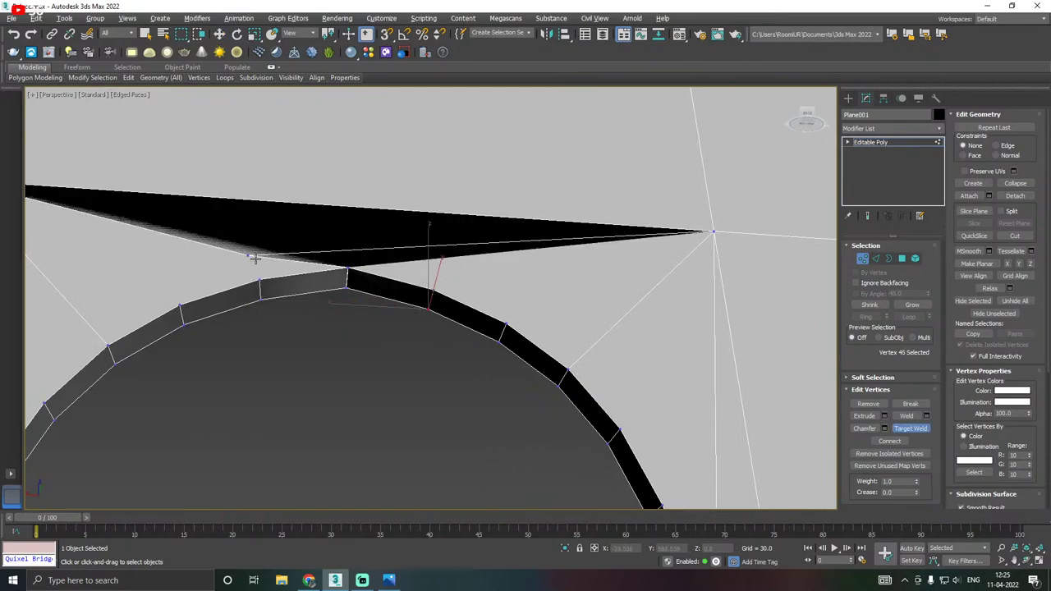
{"action": "left_click", "coordinate": [347, 269]}
{"action": "key", "text": "w"}
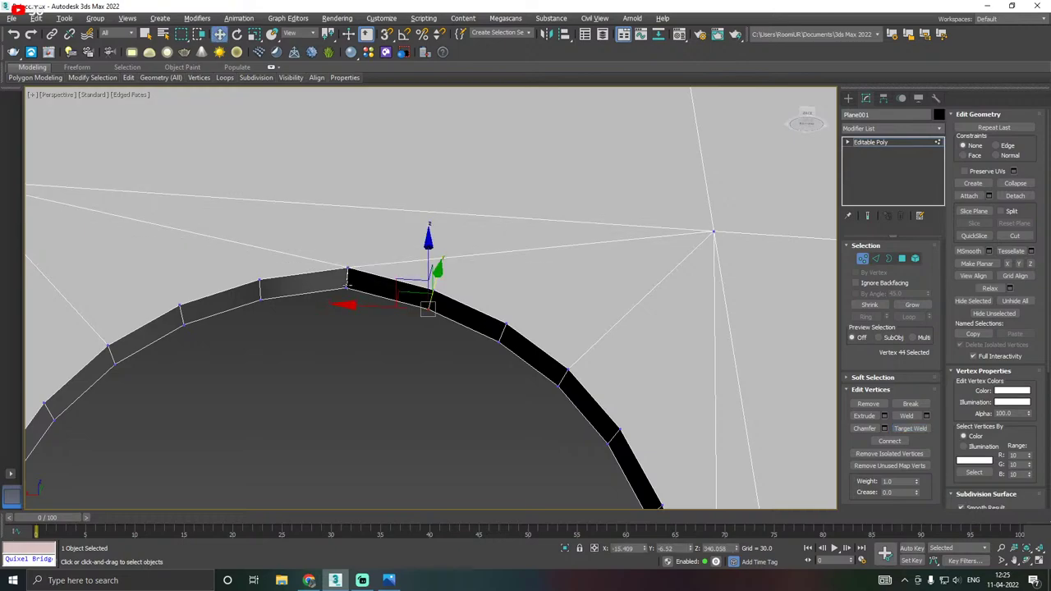
Separate the overlapping vertices at the crown's back edge by moving one to X about -1.9, and target-weld it onto the other.
{"action": "left_click", "coordinate": [347, 285]}
{"action": "middle_click_drag", "start_coordinate": [433, 259], "coordinate": [598, 348], "text": "alt"}
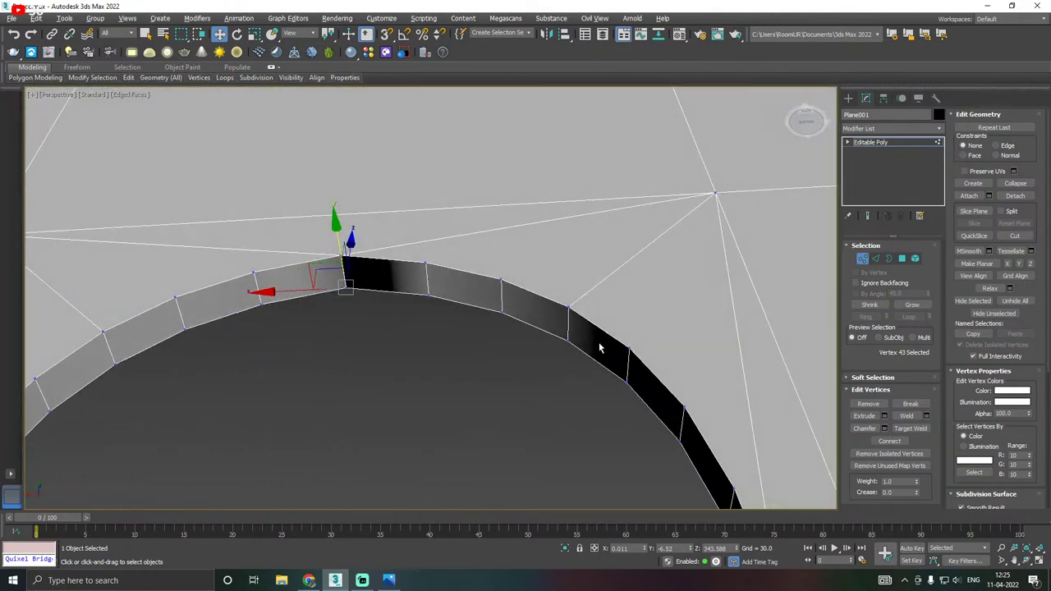
{"action": "scroll", "coordinate": [363, 269], "scroll_direction": "up", "scroll_amount": 4}
{"action": "middle_click_drag", "start_coordinate": [363, 267], "coordinate": [399, 279], "text": "alt"}
{"action": "left_click", "coordinate": [363, 266]}
{"action": "left_click", "coordinate": [349, 255]}
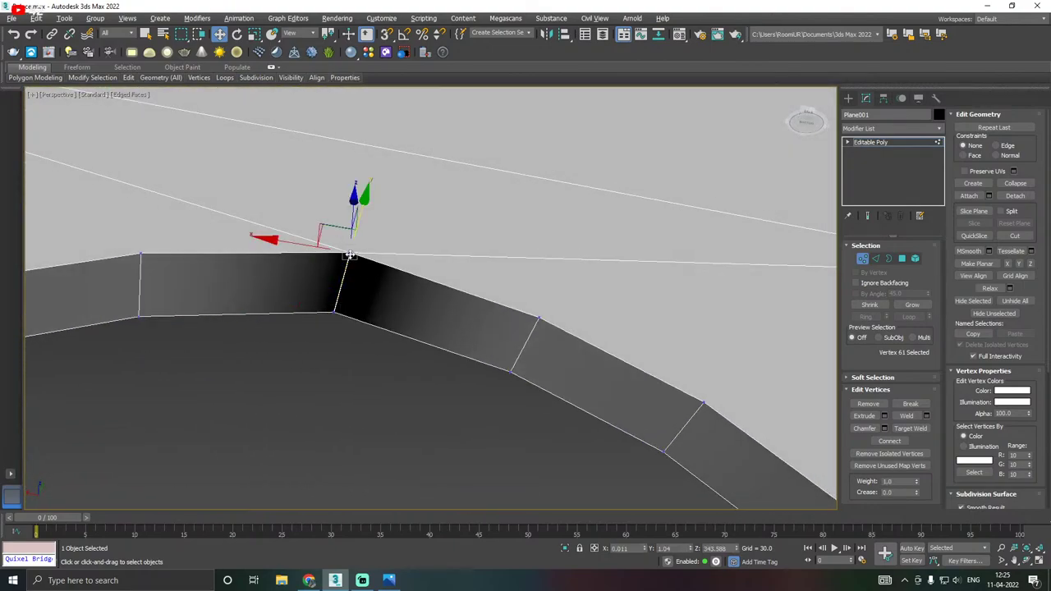
{"action": "middle_click_drag", "start_coordinate": [350, 255], "coordinate": [300, 257], "text": "alt"}
{"action": "left_click_drag", "start_coordinate": [293, 247], "coordinate": [313, 248]}
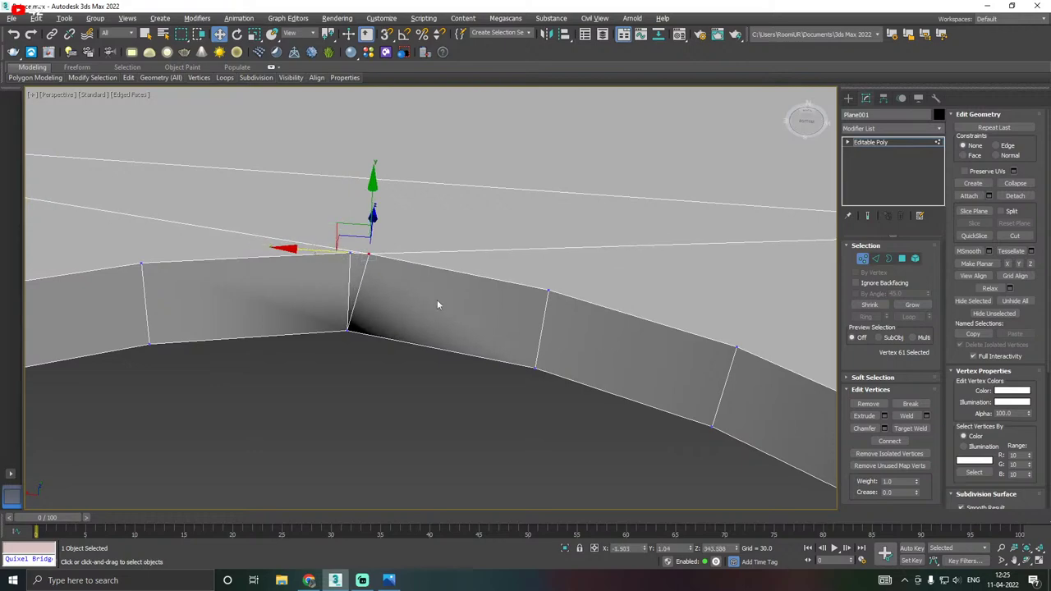
{"action": "right_click", "coordinate": [390, 304]}
{"action": "left_click", "coordinate": [337, 359]}
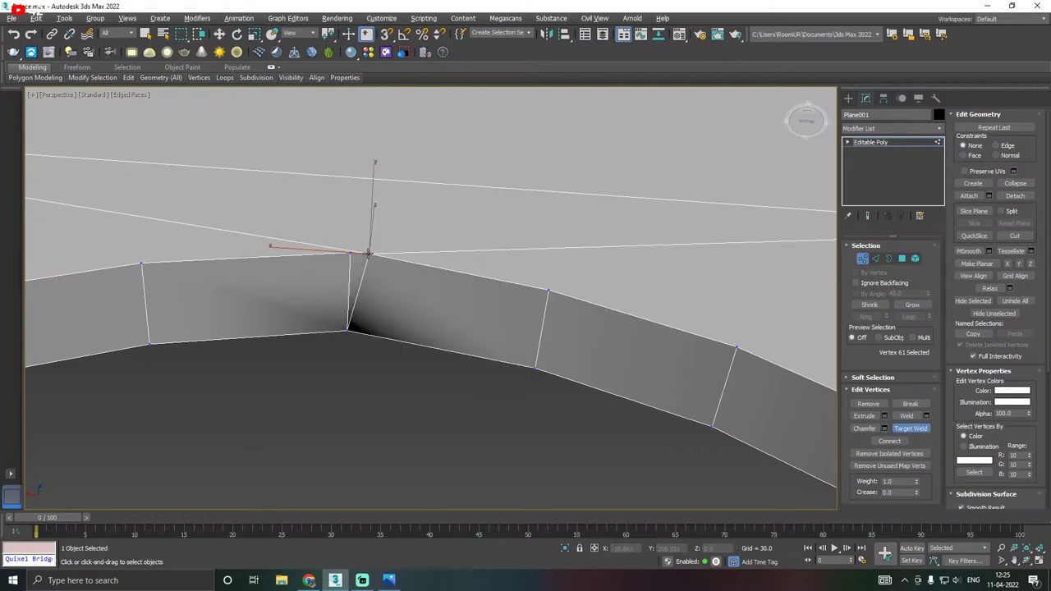
{"action": "left_click", "coordinate": [346, 252]}
{"action": "key", "text": "w"}
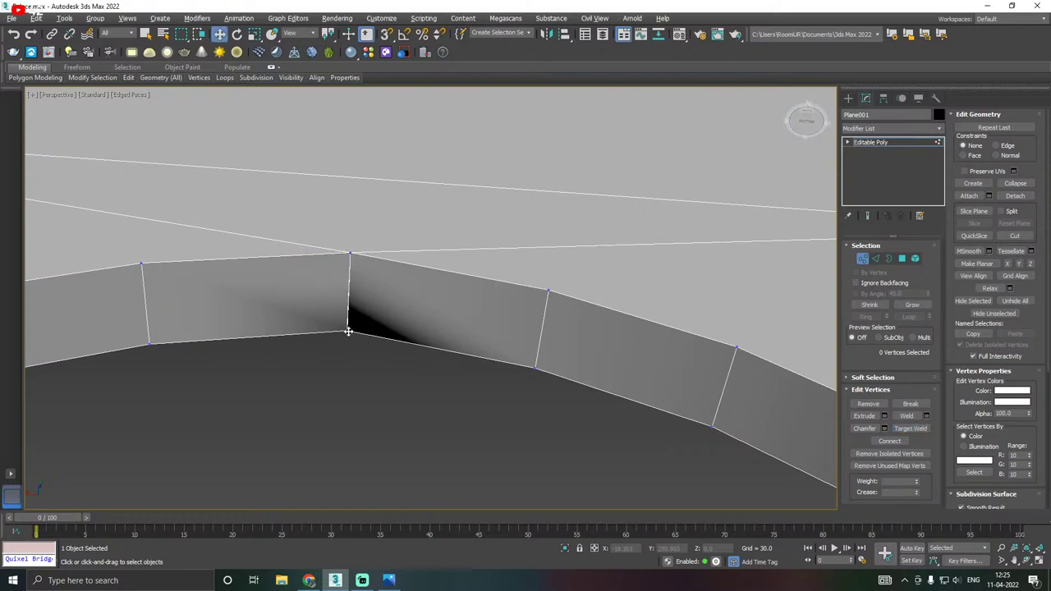
Shift the overlapping vertex at the crown's front edge to X about 0.8 and target-weld it onto the vertex it covered.
{"action": "left_click", "coordinate": [347, 330]}
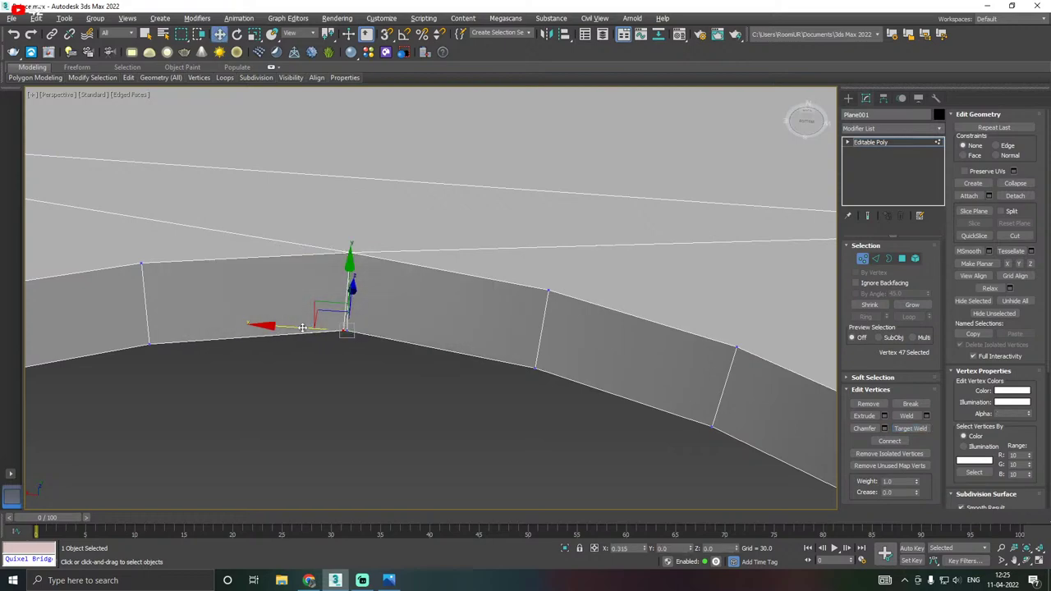
{"action": "right_click", "coordinate": [293, 324]}
{"action": "left_click", "coordinate": [273, 399]}
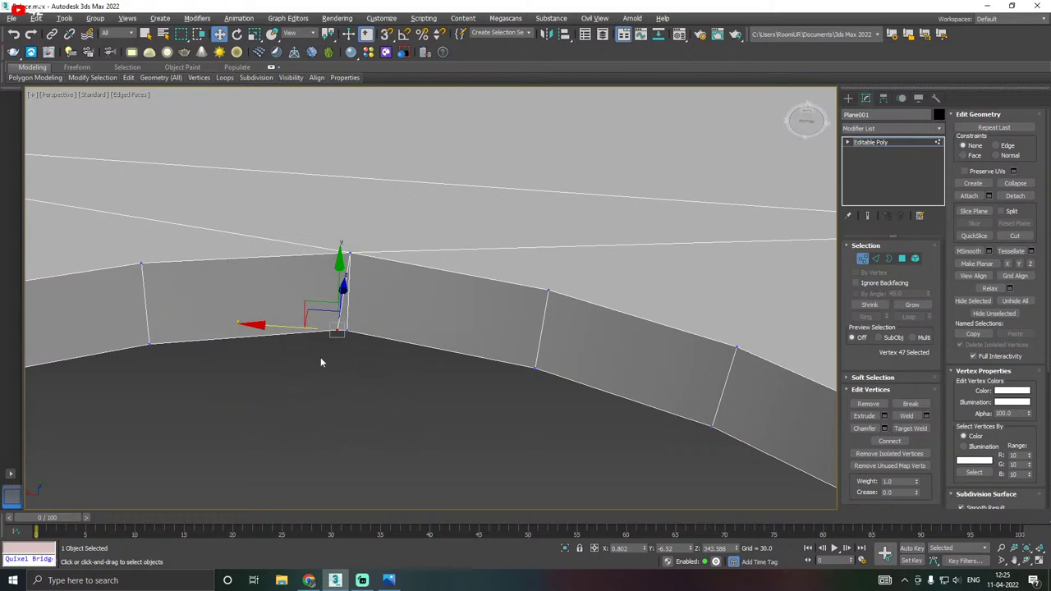
{"action": "right_click", "coordinate": [342, 338]}
{"action": "left_click", "coordinate": [308, 401]}
{"action": "left_click", "coordinate": [346, 332]}
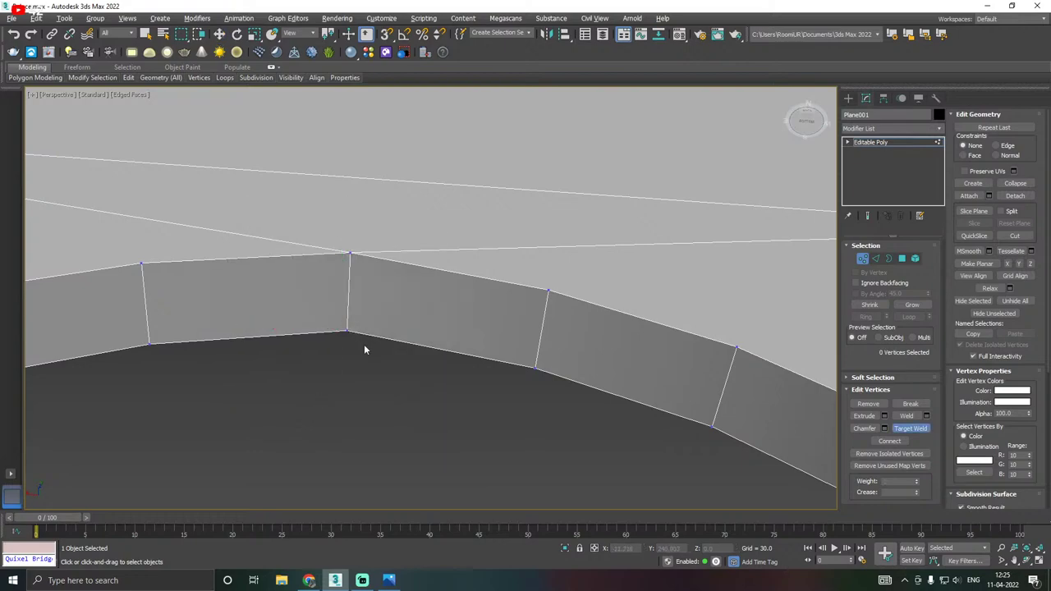
{"action": "right_click", "coordinate": [364, 343]}
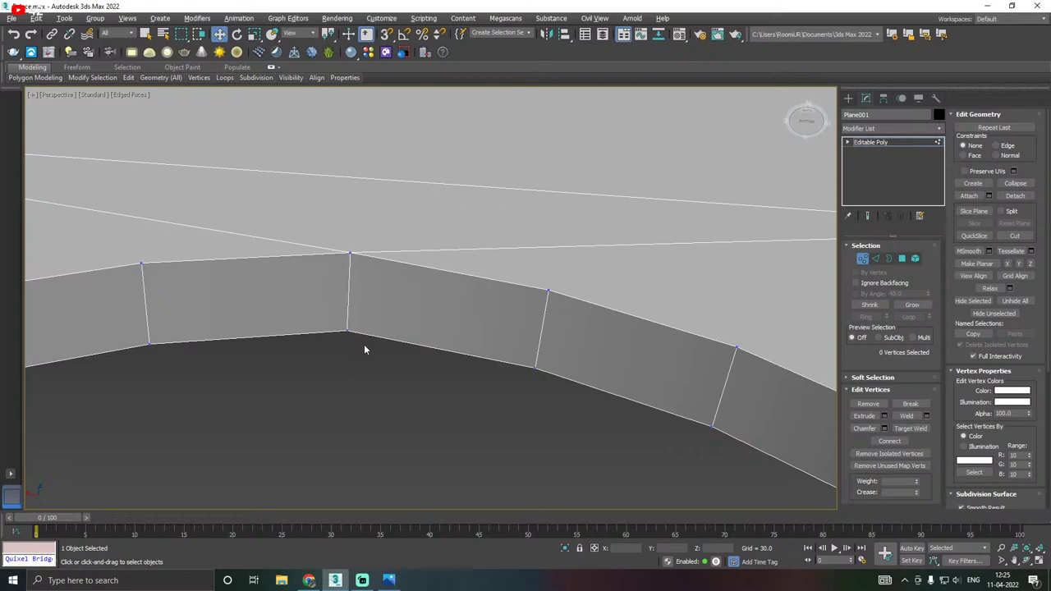
Check the cleaned arch from both sides, leave vertex editing on the wall and save the scene.
{"action": "scroll", "coordinate": [369, 244], "scroll_direction": "down", "scroll_amount": 4}
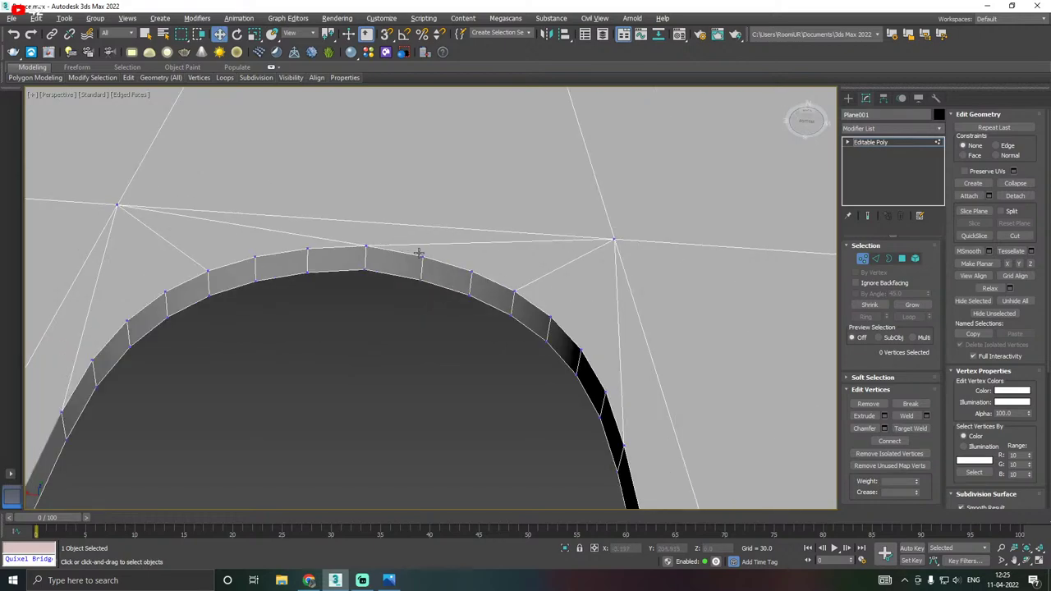
{"action": "left_click", "coordinate": [420, 254]}
{"action": "middle_click_drag", "start_coordinate": [446, 261], "coordinate": [231, 319], "text": "alt"}
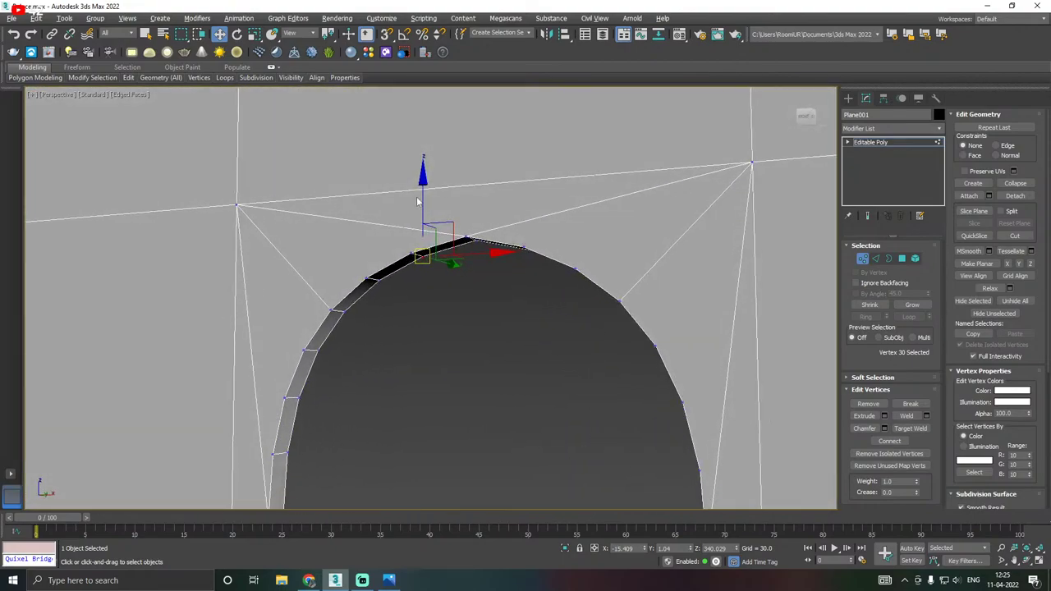
{"action": "scroll", "coordinate": [418, 197], "scroll_direction": "down", "scroll_amount": 4}
{"action": "scroll", "coordinate": [491, 202], "scroll_direction": "down", "scroll_amount": 3}
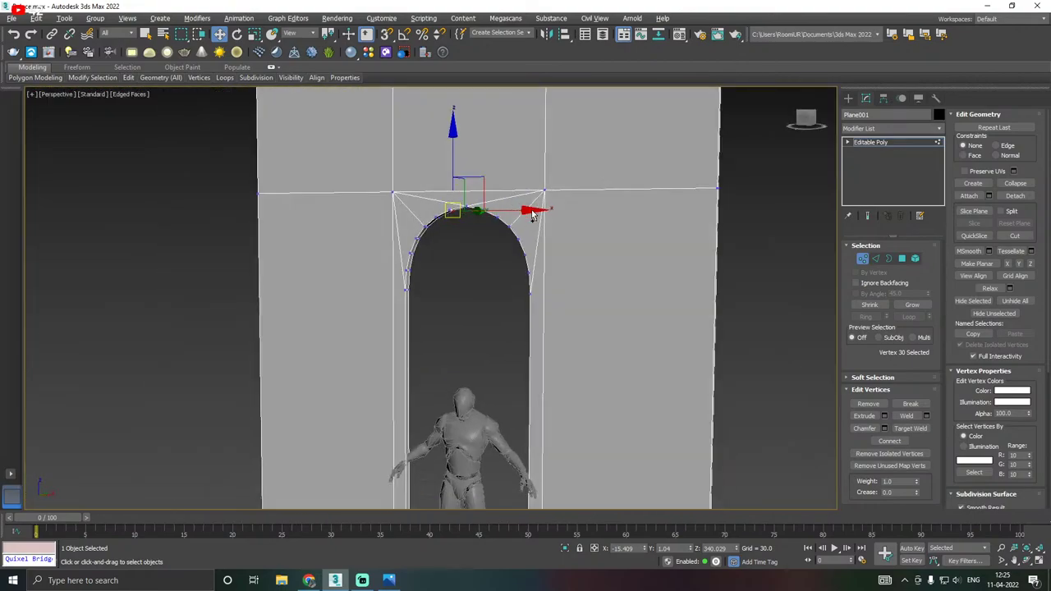
{"action": "middle_click_drag", "start_coordinate": [552, 211], "coordinate": [502, 220], "text": "alt"}
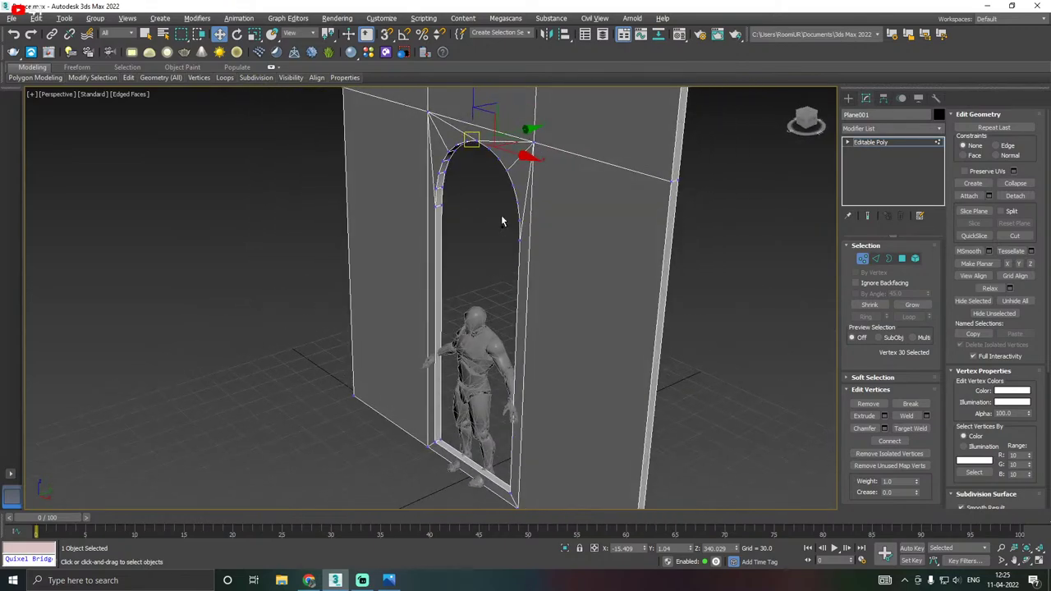
{"action": "left_click", "coordinate": [866, 143]}
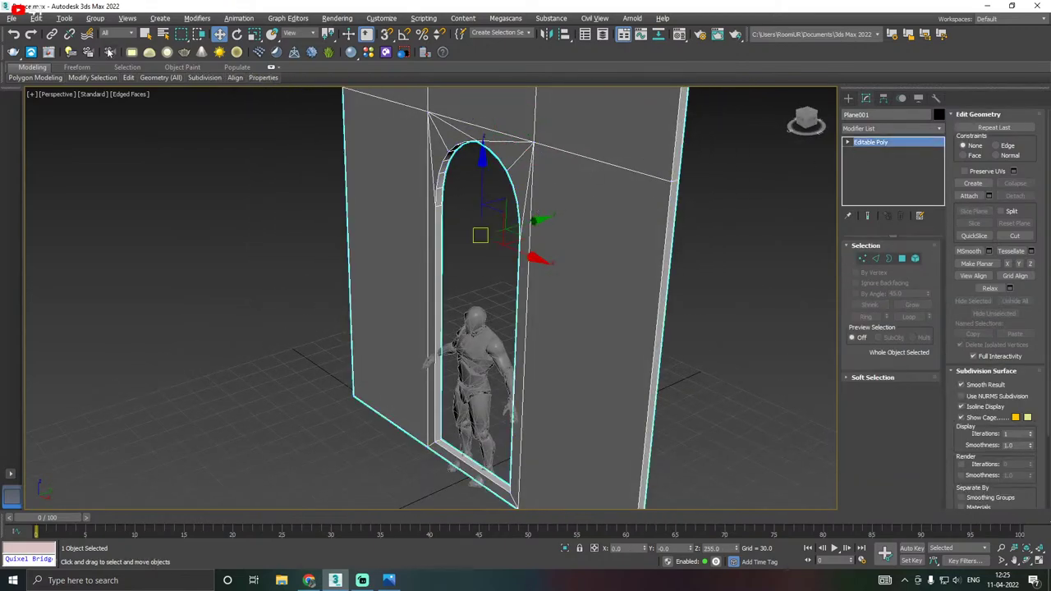
{"action": "left_click", "coordinate": [11, 18]}
{"action": "left_click", "coordinate": [40, 101]}
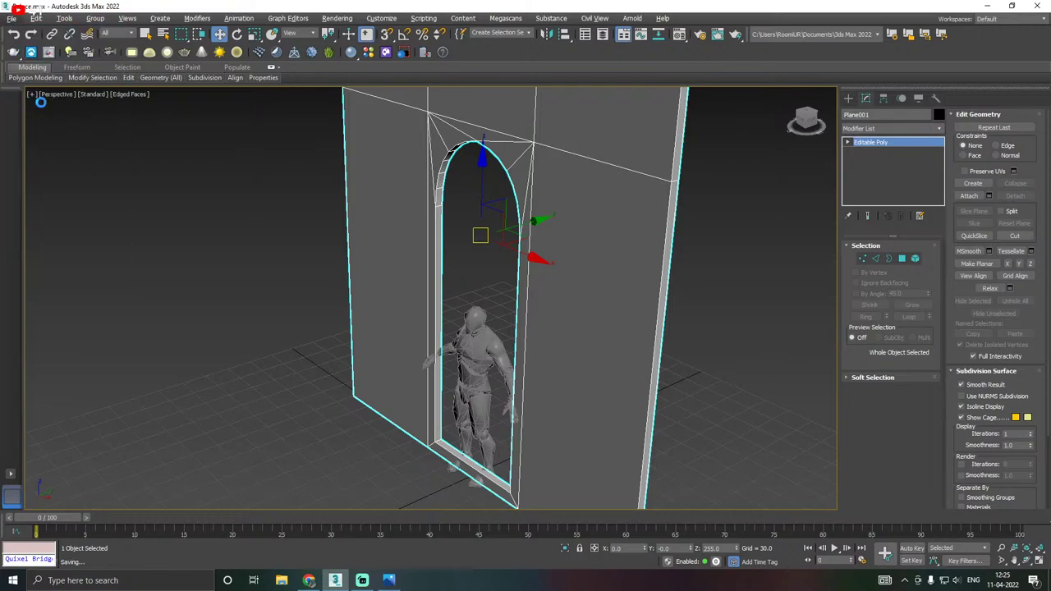
In the front view, draw a straight Line spline about 116 units long across the doorway where the arch begins, with viewport rendering disabled.
{"action": "key", "text": "f"}
{"action": "scroll", "coordinate": [392, 234], "scroll_direction": "down", "scroll_amount": 3}
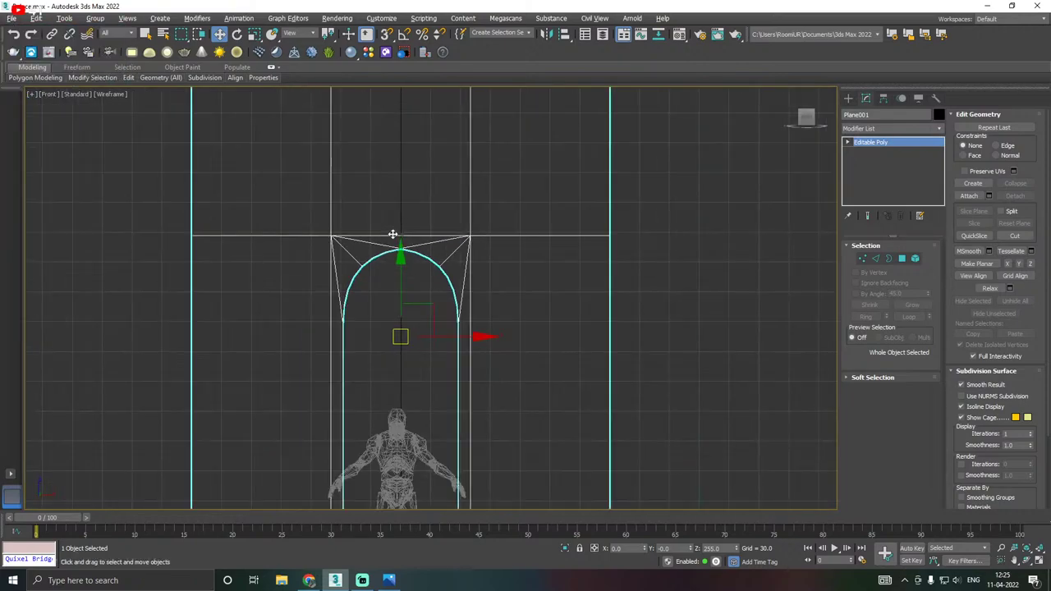
{"action": "middle_click_drag", "start_coordinate": [424, 273], "coordinate": [452, 215]}
{"action": "left_click", "coordinate": [848, 98]}
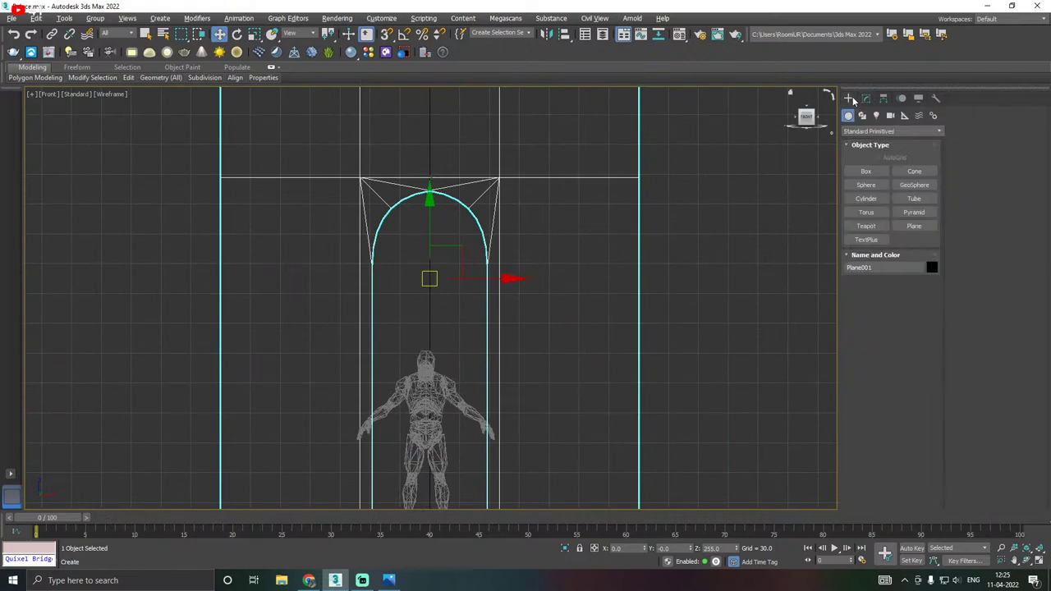
{"action": "left_click", "coordinate": [862, 115]}
{"action": "left_click", "coordinate": [866, 185]}
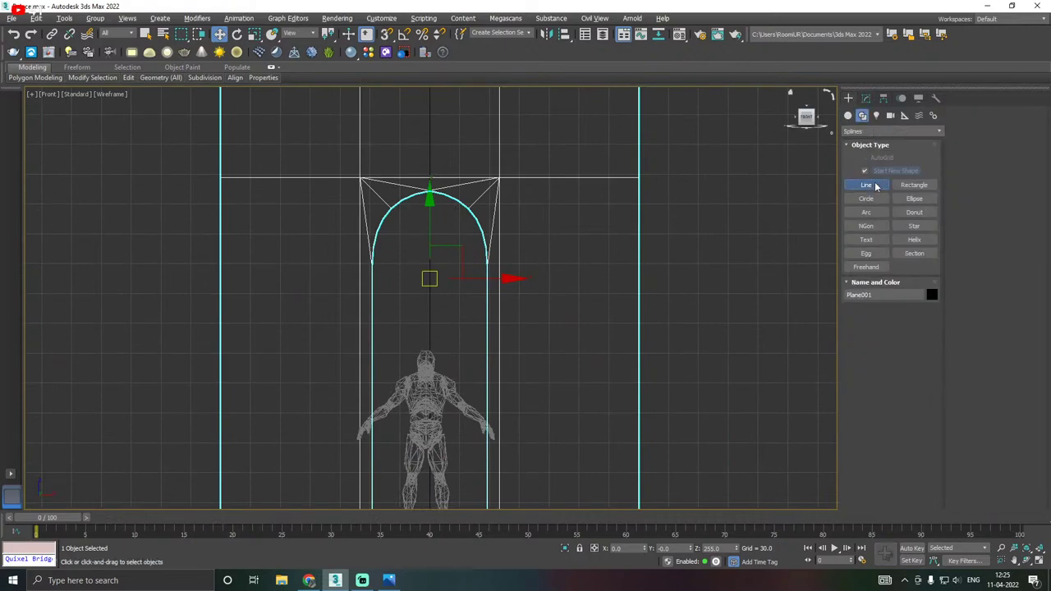
{"action": "scroll", "coordinate": [474, 179], "scroll_direction": "down", "scroll_amount": 2}
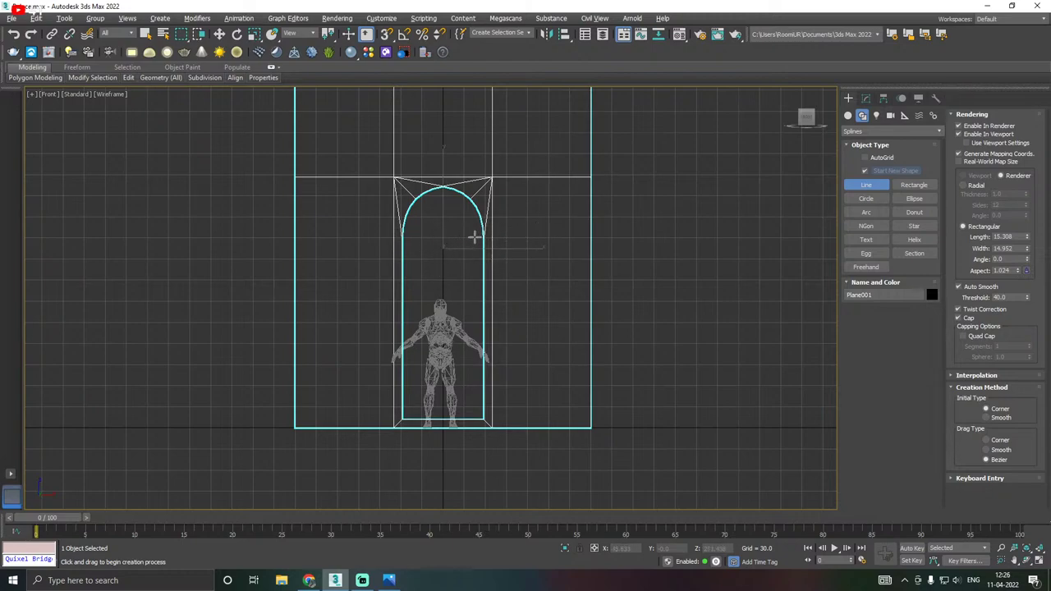
{"action": "scroll", "coordinate": [441, 234], "scroll_direction": "up", "scroll_amount": 2}
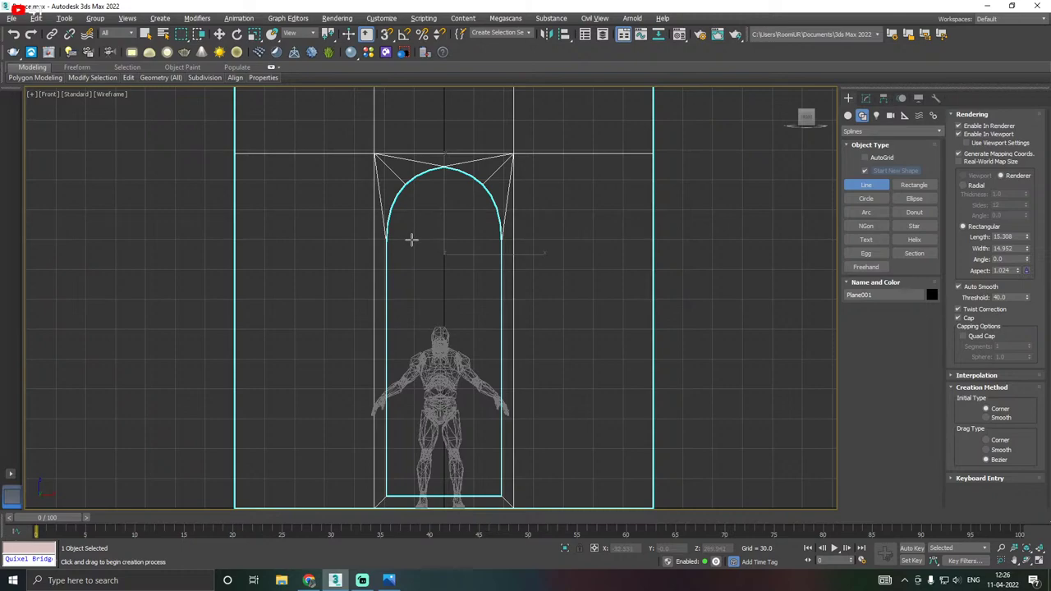
{"action": "scroll", "coordinate": [410, 240], "scroll_direction": "up", "scroll_amount": 2}
{"action": "left_click", "coordinate": [377, 243]}
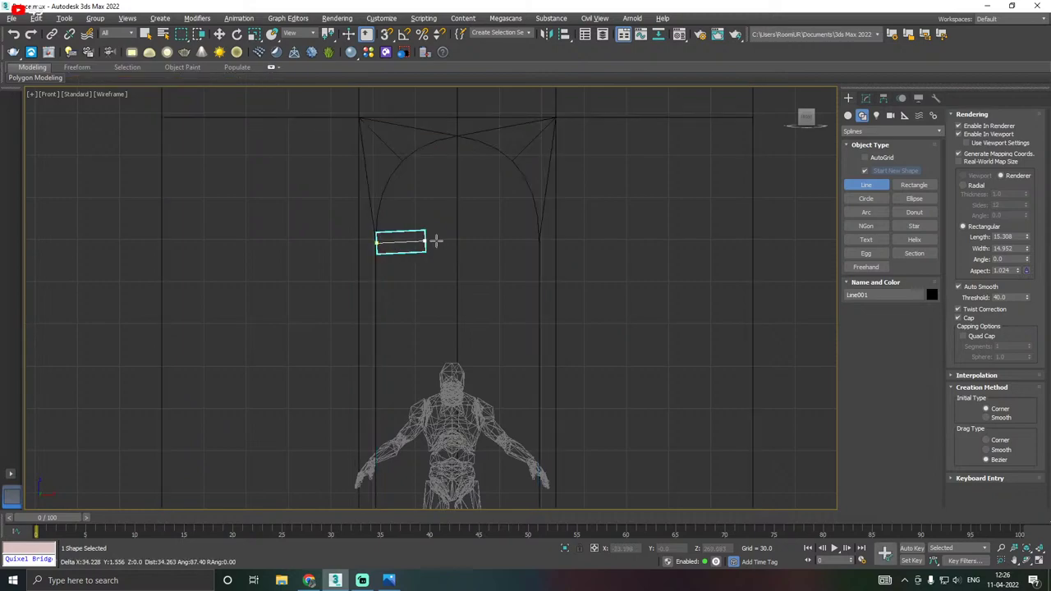
{"action": "right_click", "coordinate": [460, 242]}
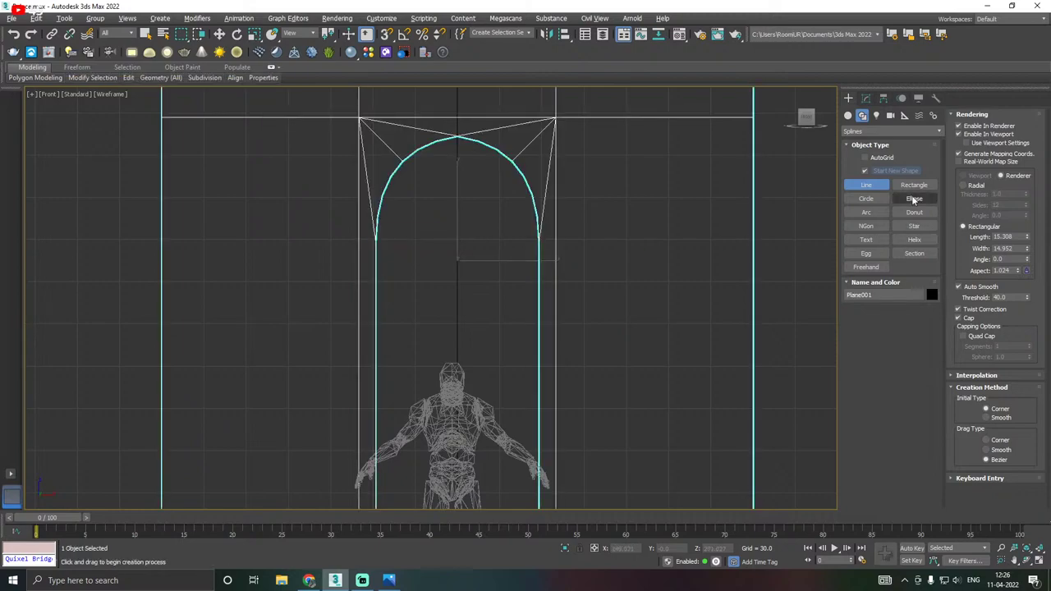
{"action": "left_click", "coordinate": [988, 136]}
{"action": "left_click", "coordinate": [375, 240]}
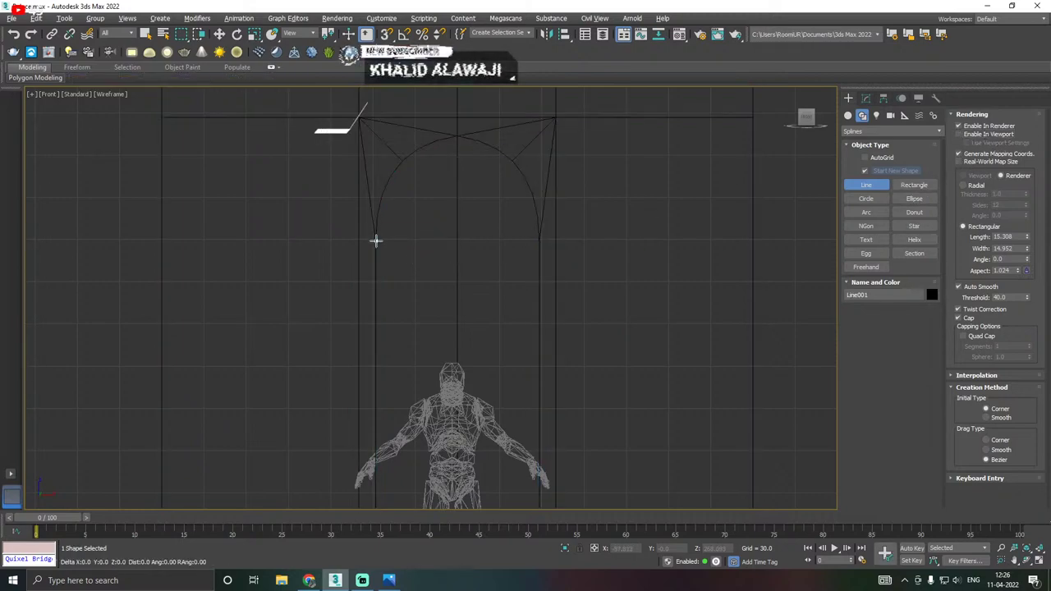
{"action": "left_click", "coordinate": [540, 240]}
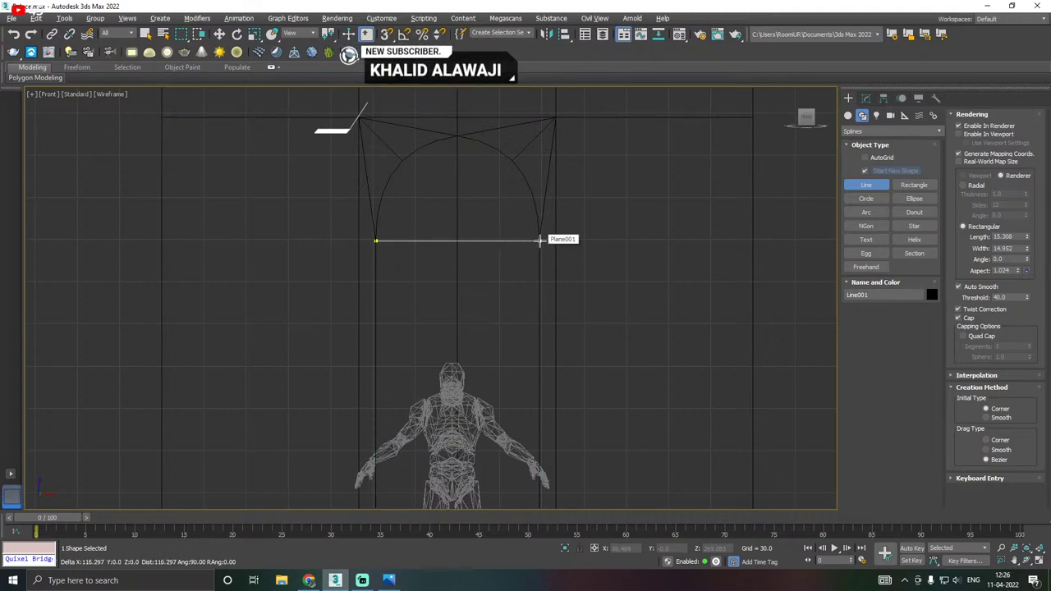
{"action": "right_click", "coordinate": [465, 225]}
{"action": "key", "text": "w"}
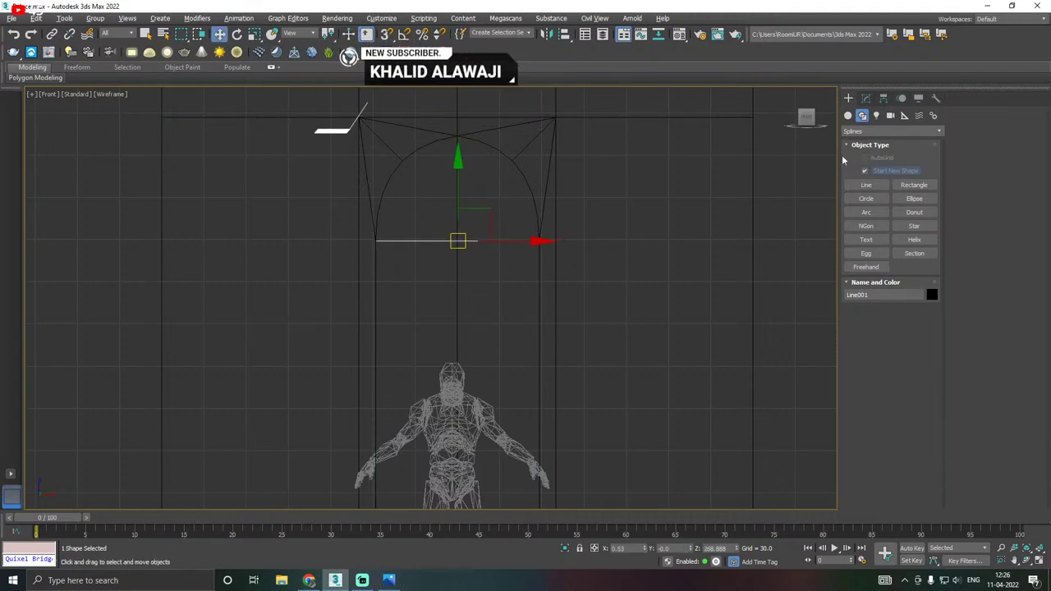
Enable viewport rendering for the new line, give it a radial cross-section and return to the perspective view.
{"action": "left_click", "coordinate": [865, 97]}
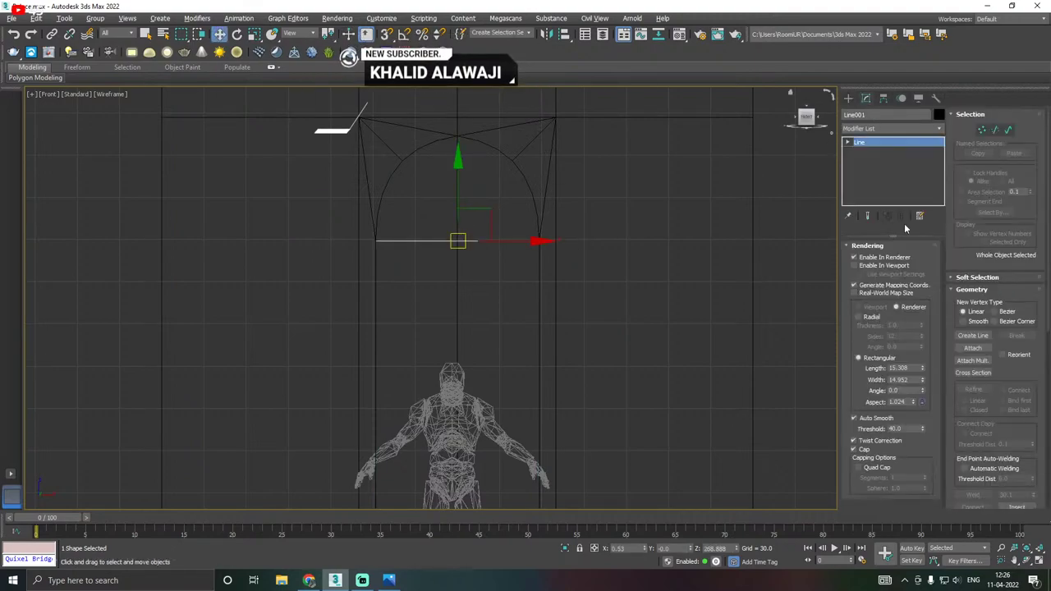
{"action": "left_click", "coordinate": [892, 266]}
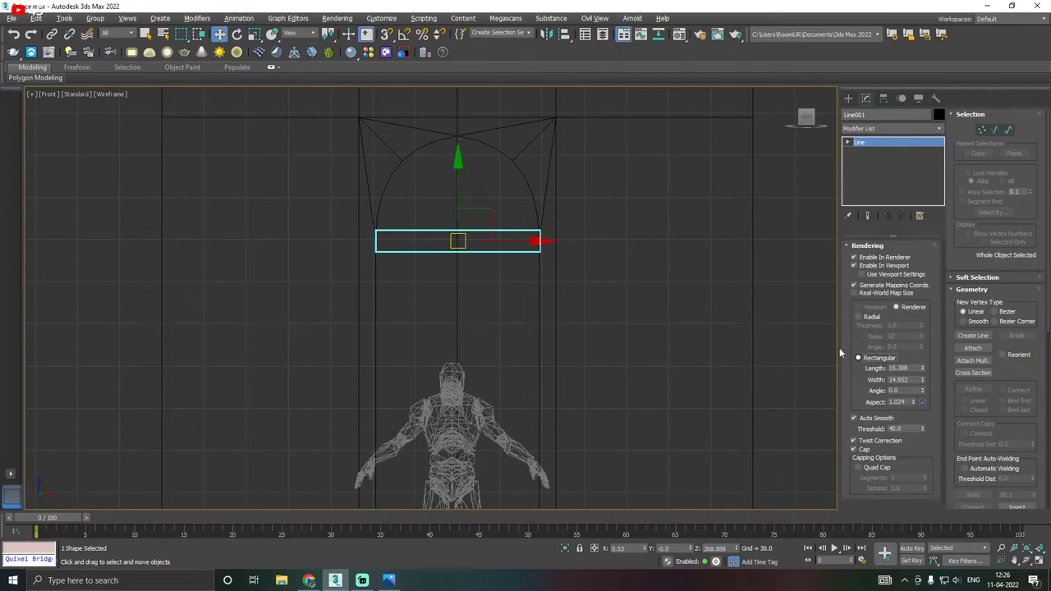
{"action": "left_click", "coordinate": [873, 318]}
{"action": "middle_click_drag", "start_coordinate": [589, 297], "coordinate": [565, 304]}
{"action": "key", "text": "p"}
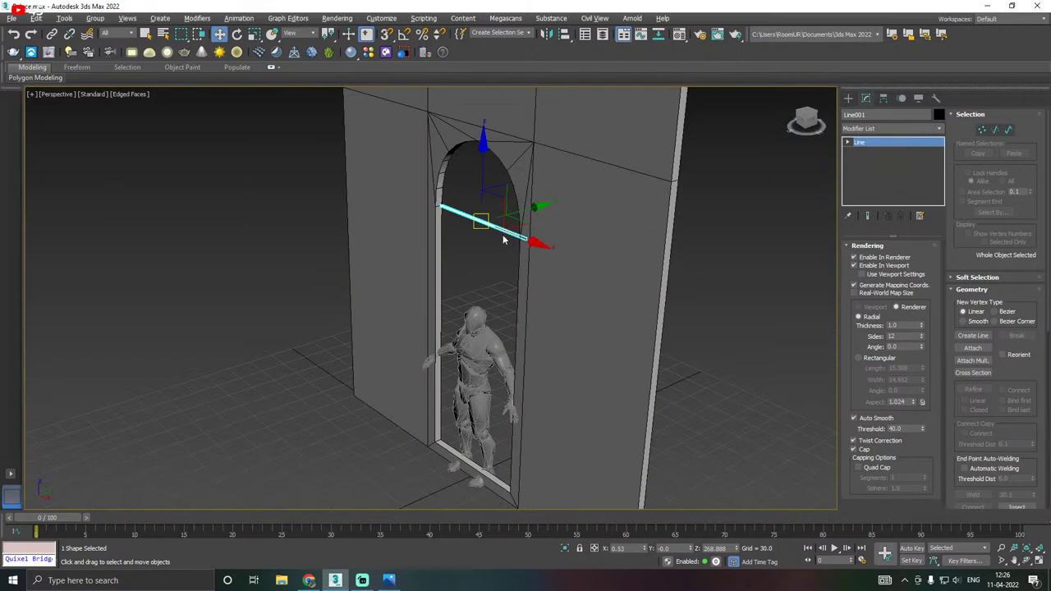
Move the bar to Y about -3.9 and assign it the material from the third sample slot, renamed Black.
{"action": "scroll", "coordinate": [458, 206], "scroll_direction": "up", "scroll_amount": 3}
{"action": "left_click_drag", "start_coordinate": [583, 239], "coordinate": [569, 248]}
{"action": "key", "text": "m"}
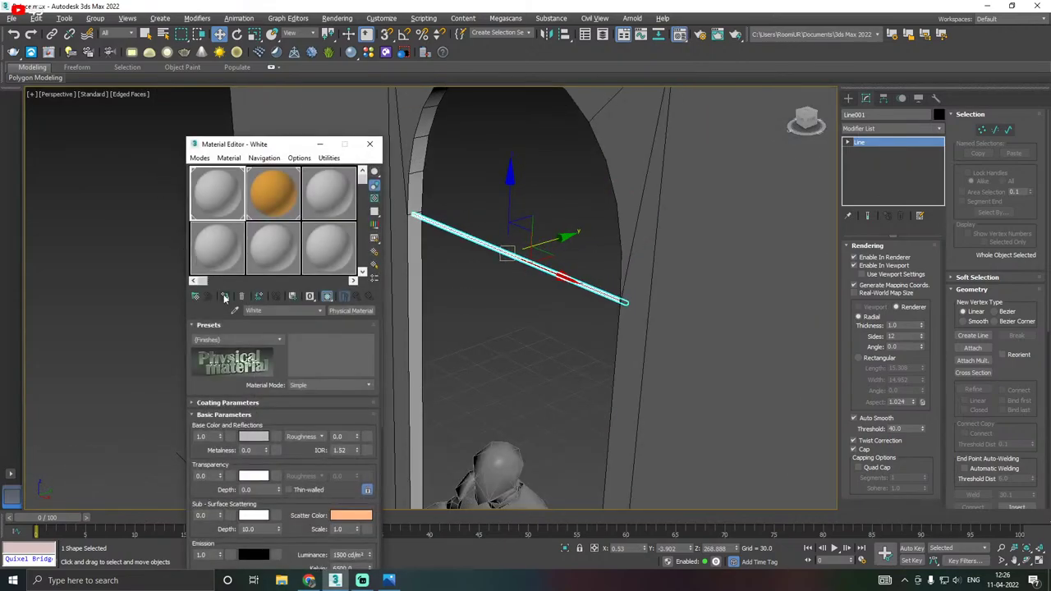
{"action": "left_click", "coordinate": [331, 197]}
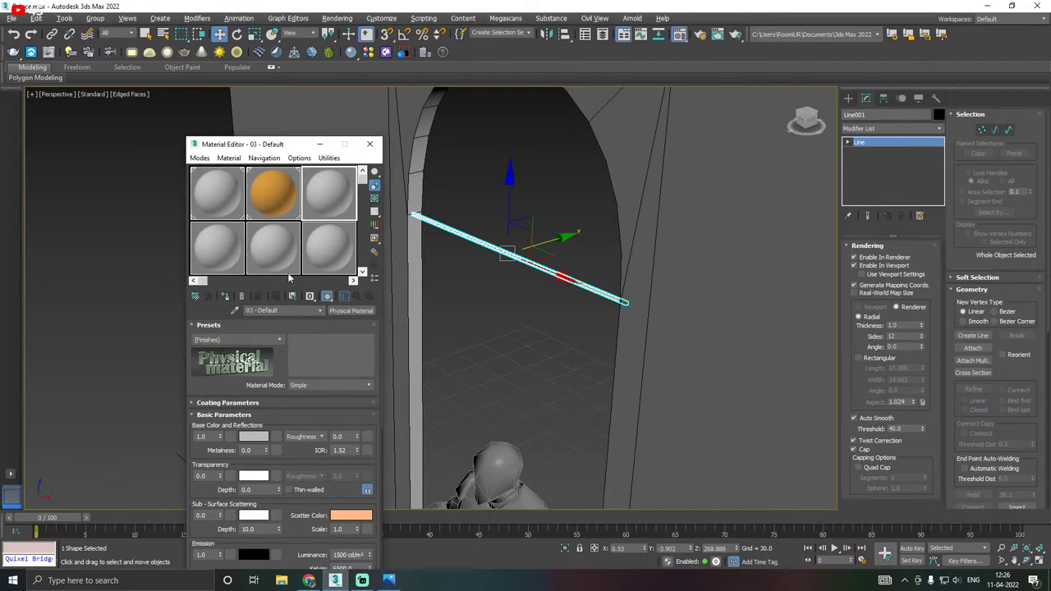
{"action": "left_click", "coordinate": [225, 296]}
{"action": "type", "text": "B"}
{"action": "key", "text": "Return"}
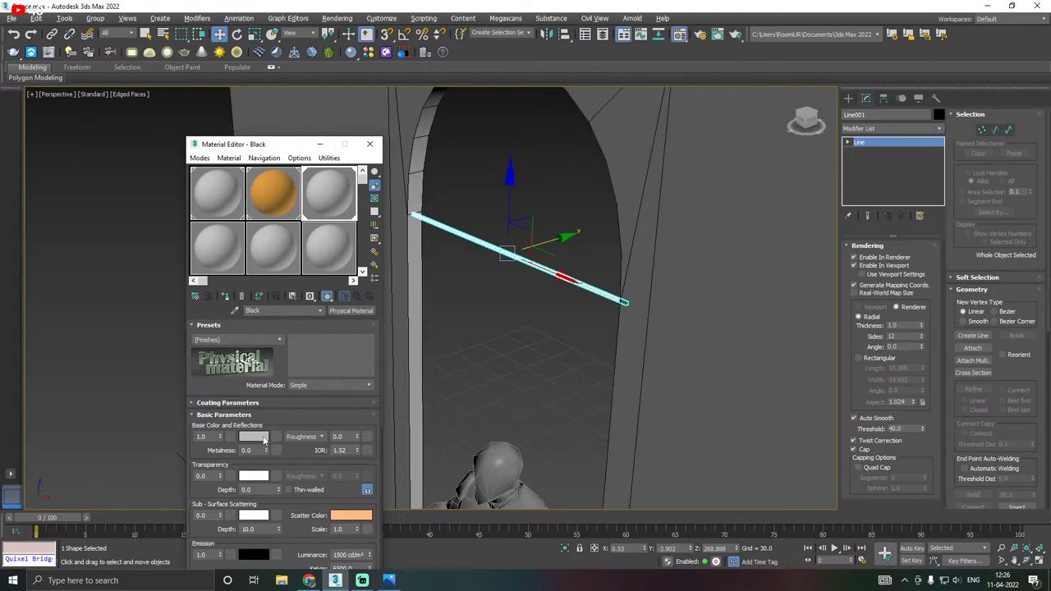
Set the Black material's base colour to a dark grey of about 0.078 and close the material editor.
{"action": "left_click", "coordinate": [263, 439]}
{"action": "left_click_drag", "start_coordinate": [325, 90], "coordinate": [325, 160]}
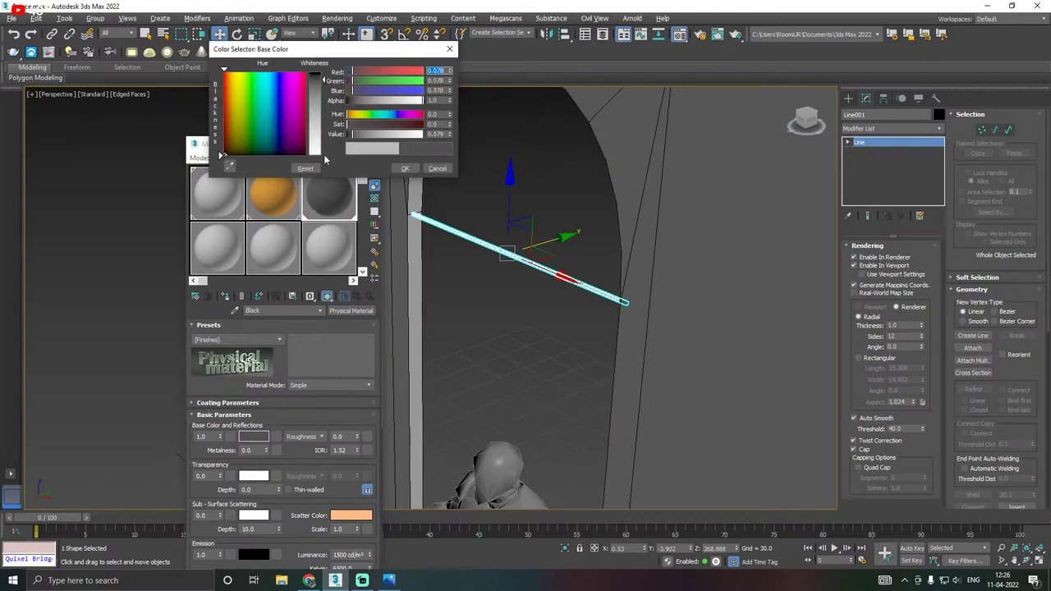
{"action": "left_click", "coordinate": [404, 169]}
{"action": "left_click", "coordinate": [369, 143]}
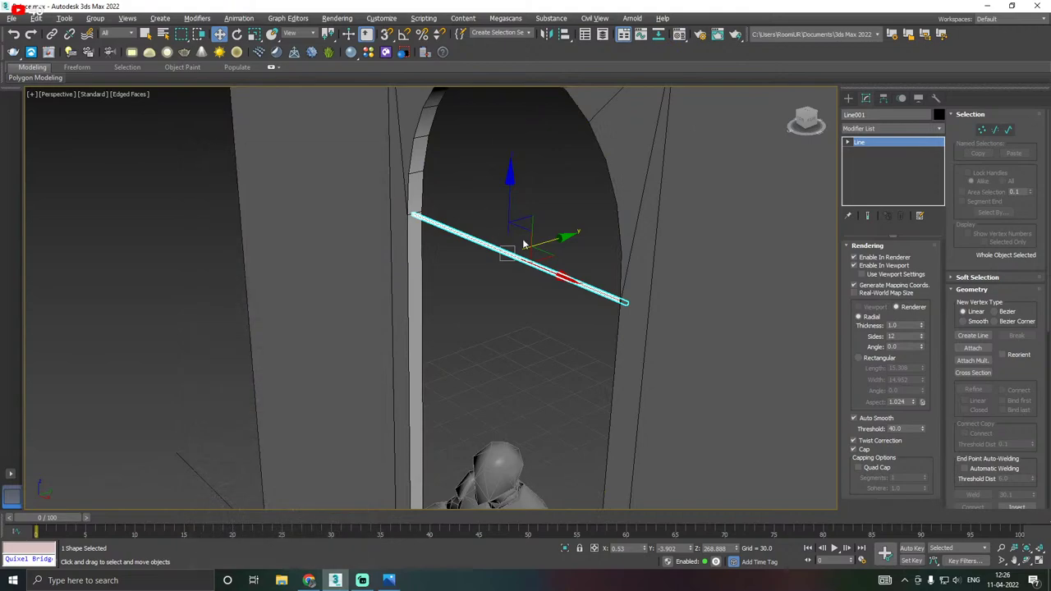
Shift the bar to Y about -4.2 and thicken its radial cross-section to about 3.16.
{"action": "scroll", "coordinate": [507, 253], "scroll_direction": "up", "scroll_amount": 3}
{"action": "left_click_drag", "start_coordinate": [556, 251], "coordinate": [554, 252]}
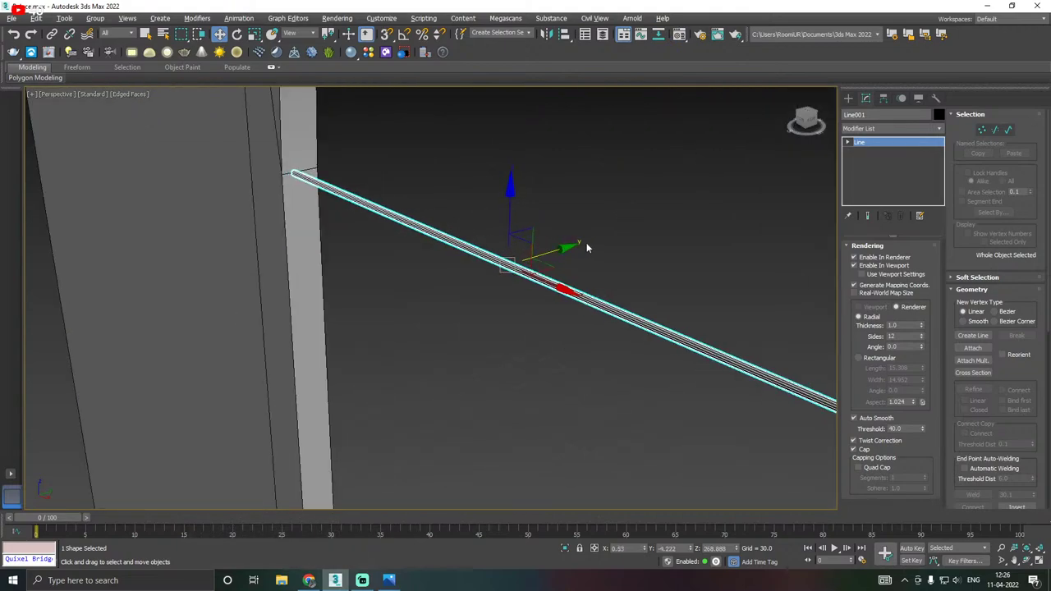
{"action": "left_click_drag", "start_coordinate": [923, 329], "coordinate": [917, 229]}
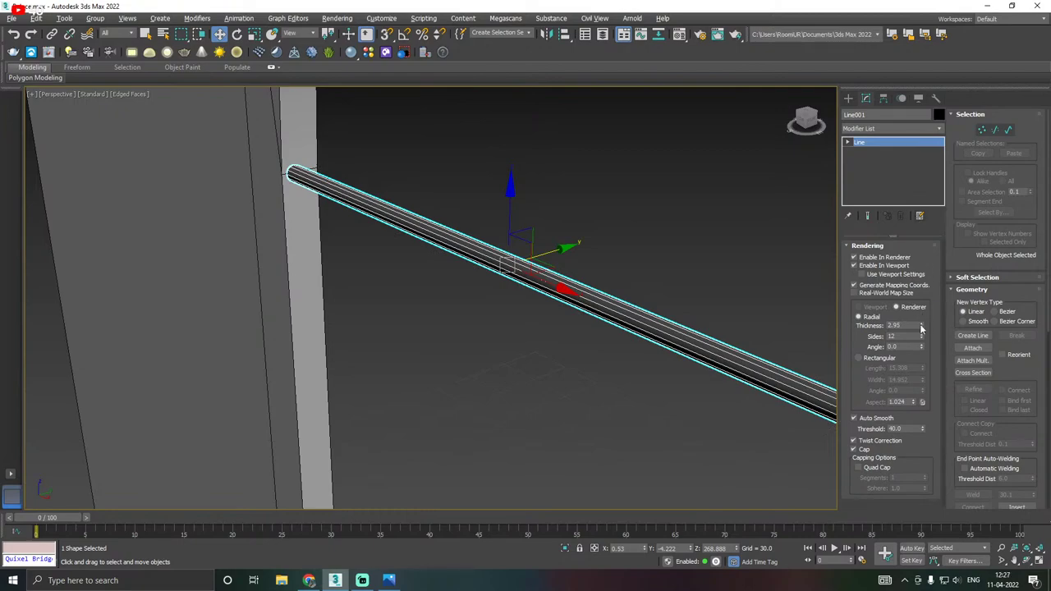
{"action": "left_click_drag", "start_coordinate": [921, 328], "coordinate": [920, 323]}
{"action": "middle_click_drag", "start_coordinate": [620, 300], "coordinate": [630, 303], "text": "alt"}
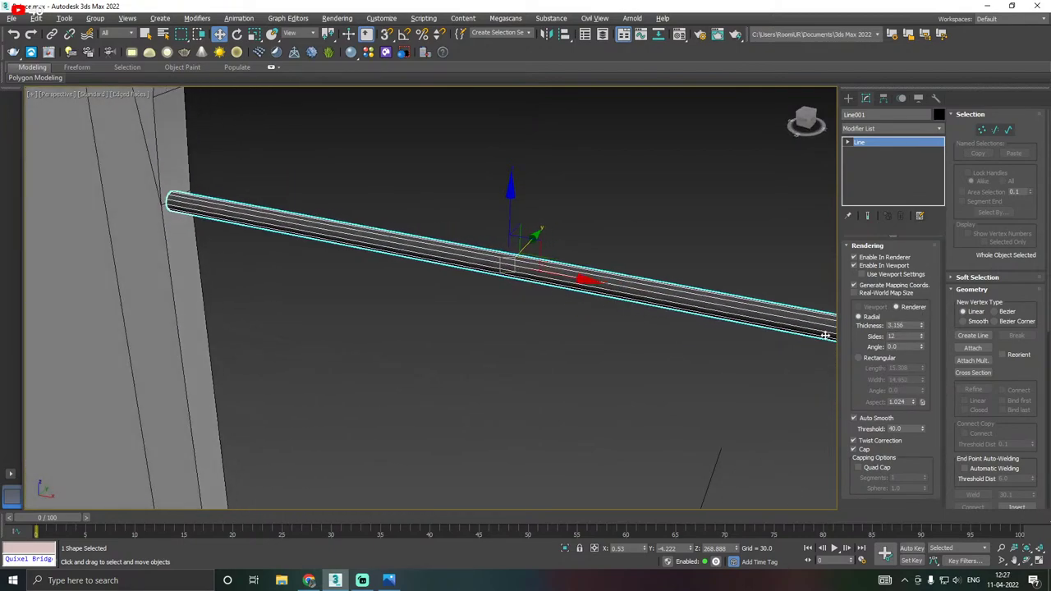
Give the bar a rectangular cross-section about 3.67 long and 2.24 wide, and shift it to X about -0.42.
{"action": "left_click", "coordinate": [873, 360]}
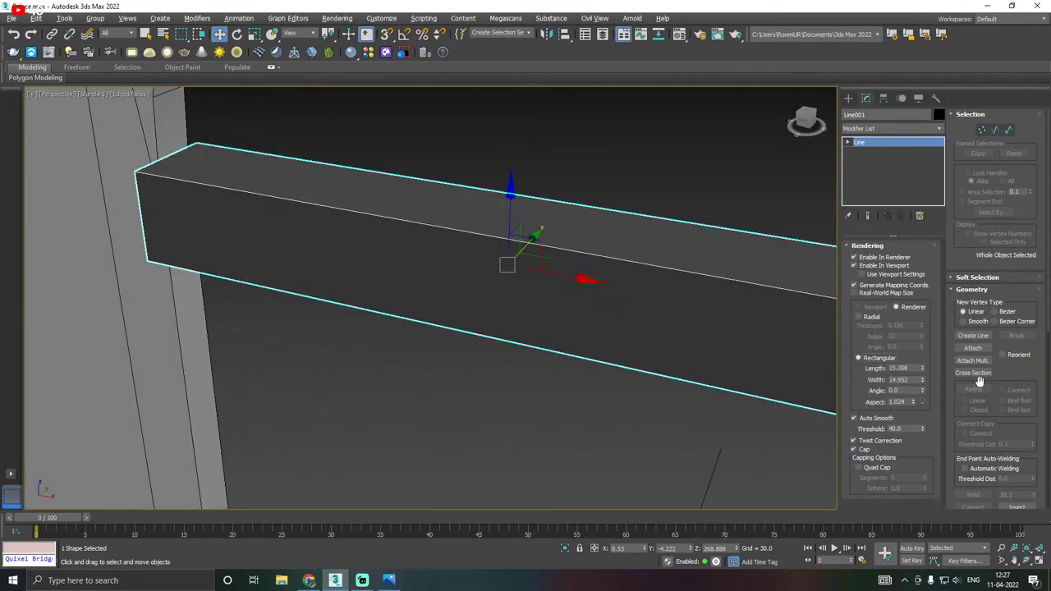
{"action": "left_click_drag", "start_coordinate": [923, 368], "coordinate": [928, 429]}
{"action": "middle_click_drag", "start_coordinate": [502, 299], "coordinate": [519, 302], "text": "alt"}
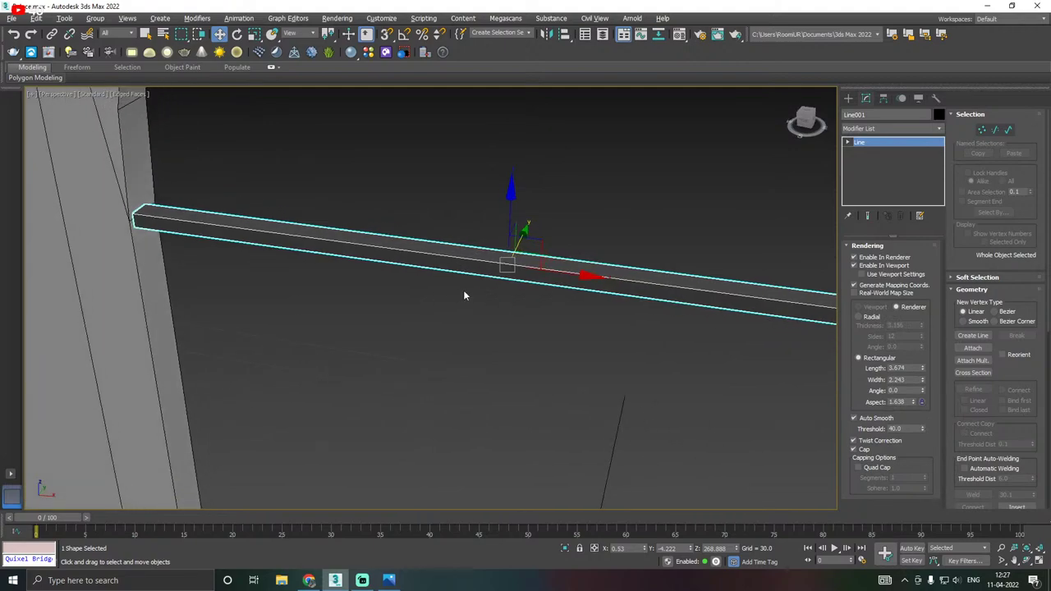
{"action": "left_click_drag", "start_coordinate": [553, 271], "coordinate": [546, 270]}
{"action": "scroll", "coordinate": [321, 265], "scroll_direction": "down", "scroll_amount": 3}
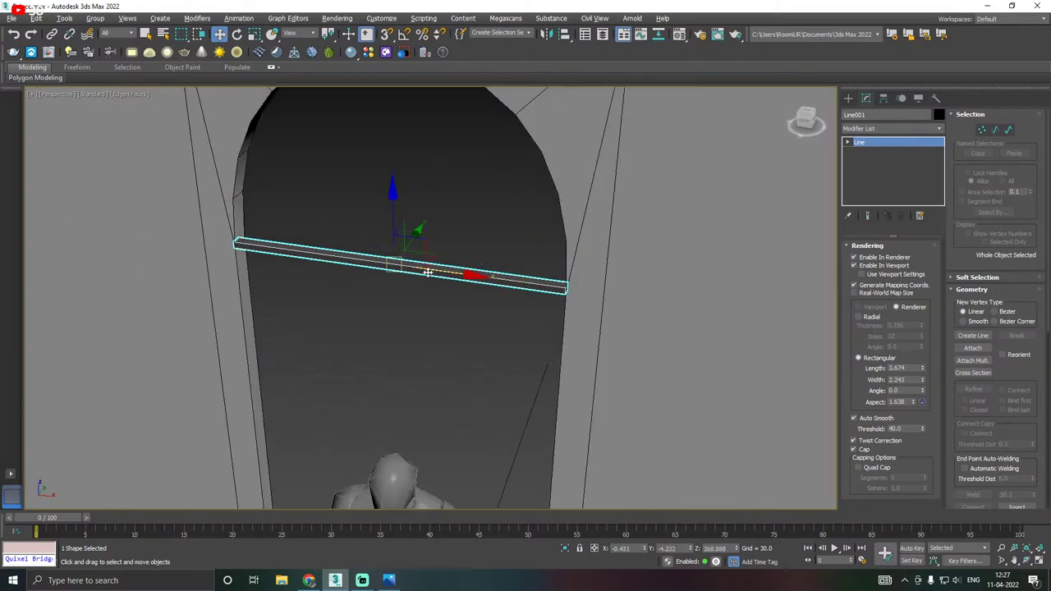
Adjust both end vertices of the bar along X to meet the sides of the arch opening, and leave vertex editing.
{"action": "key", "text": "1"}
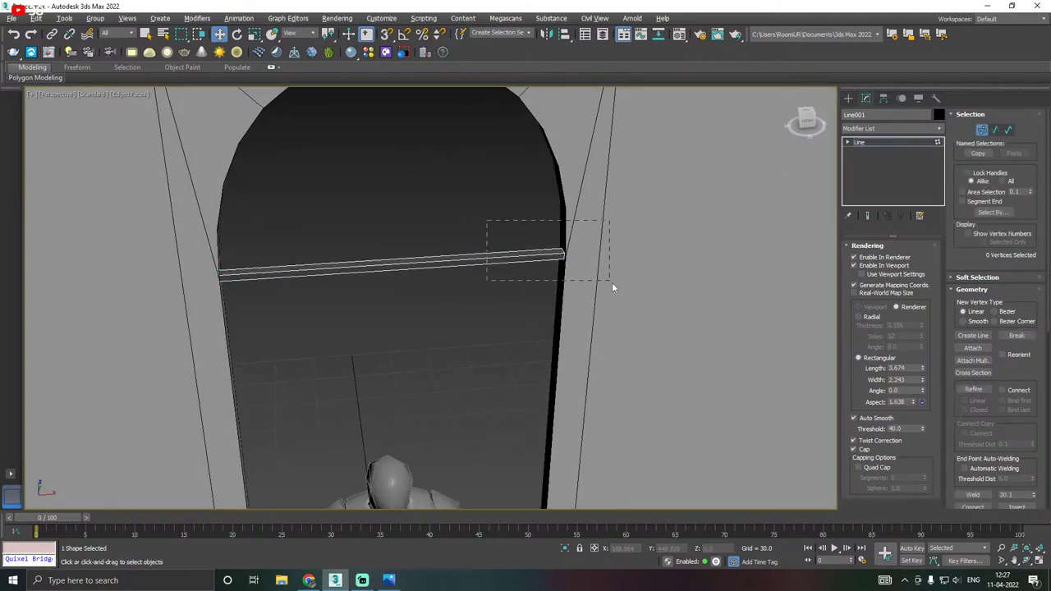
{"action": "left_click_drag", "start_coordinate": [612, 282], "coordinate": [612, 283]}
{"action": "scroll", "coordinate": [608, 271], "scroll_direction": "up", "scroll_amount": 3}
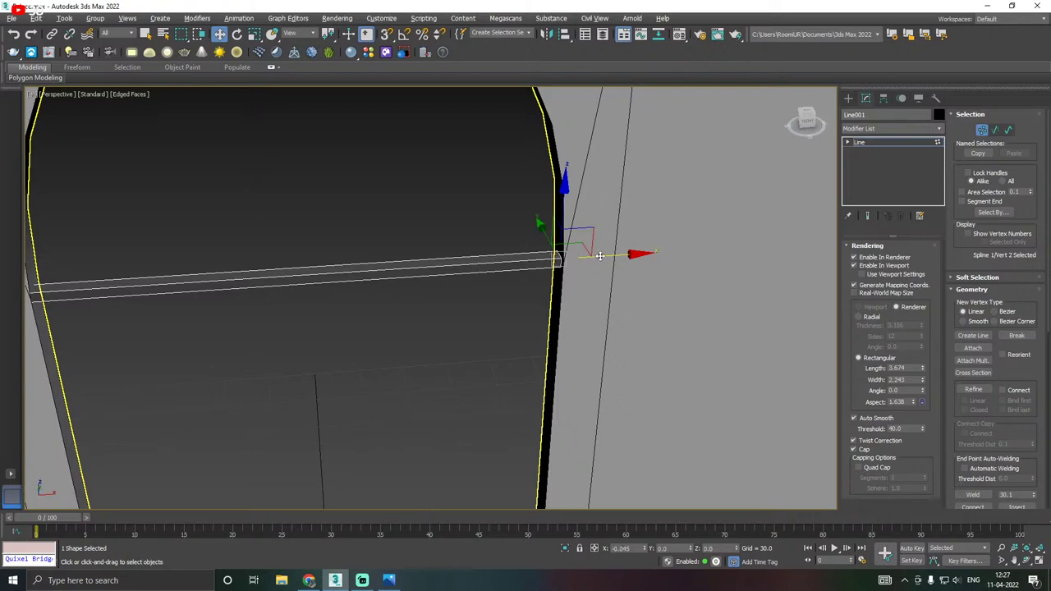
{"action": "middle_click_drag", "start_coordinate": [462, 283], "coordinate": [563, 274]}
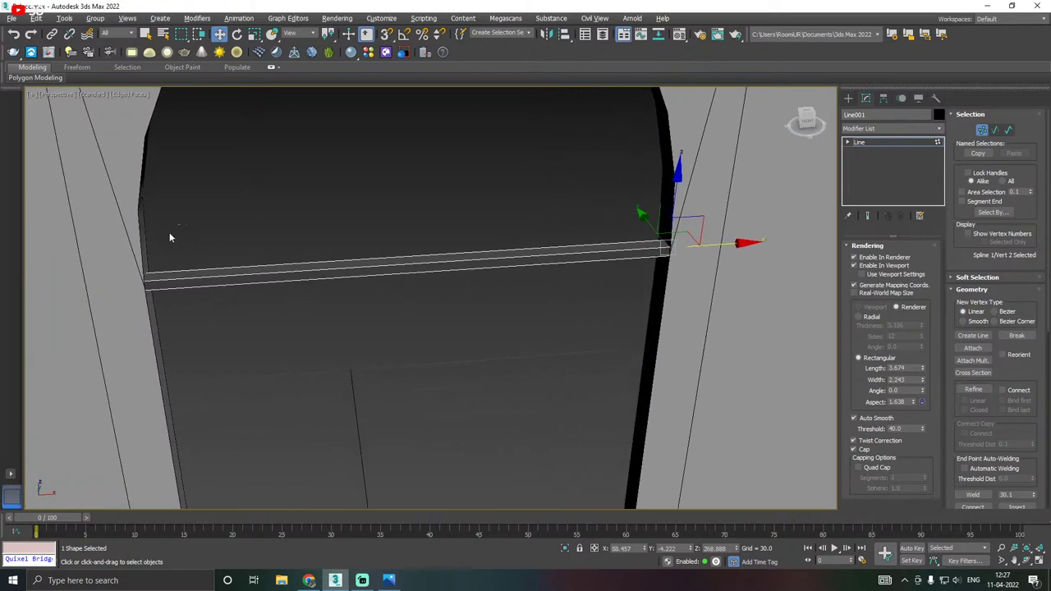
{"action": "left_click_drag", "start_coordinate": [170, 238], "coordinate": [137, 303]}
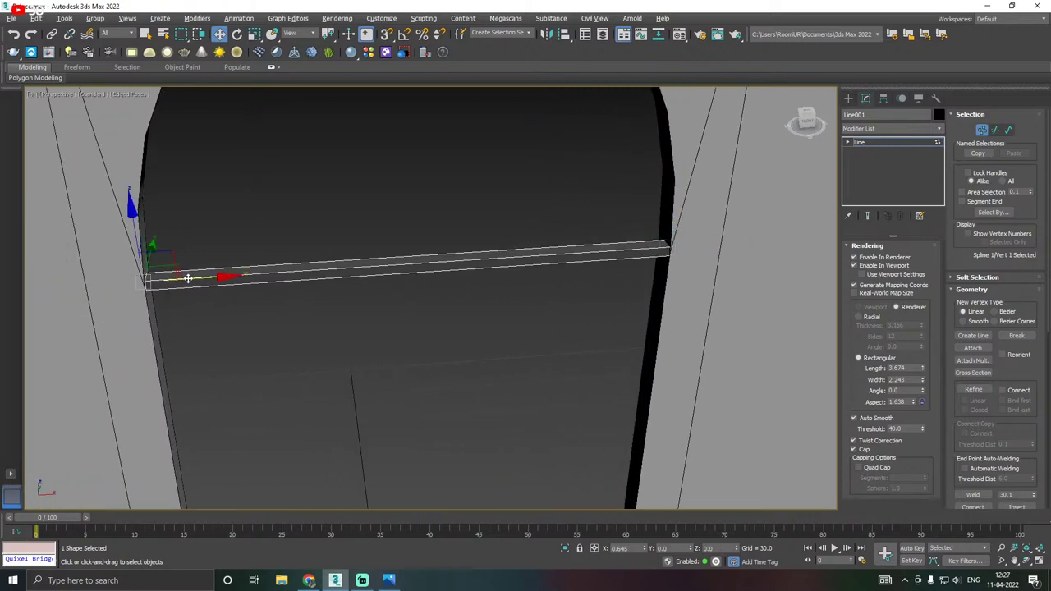
{"action": "left_click_drag", "start_coordinate": [183, 277], "coordinate": [182, 278]}
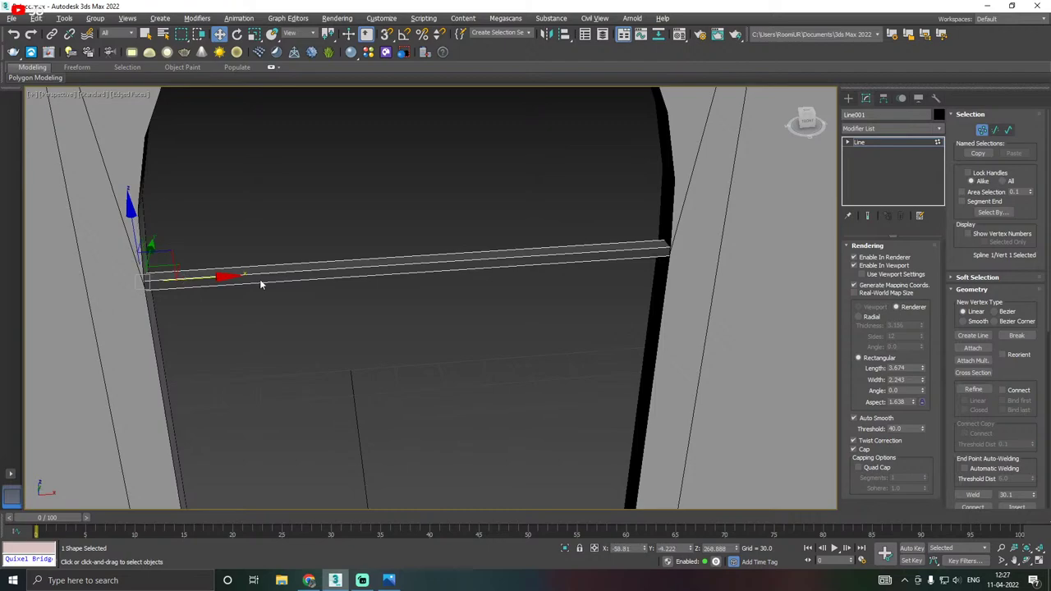
{"action": "scroll", "coordinate": [317, 261], "scroll_direction": "down", "scroll_amount": 2}
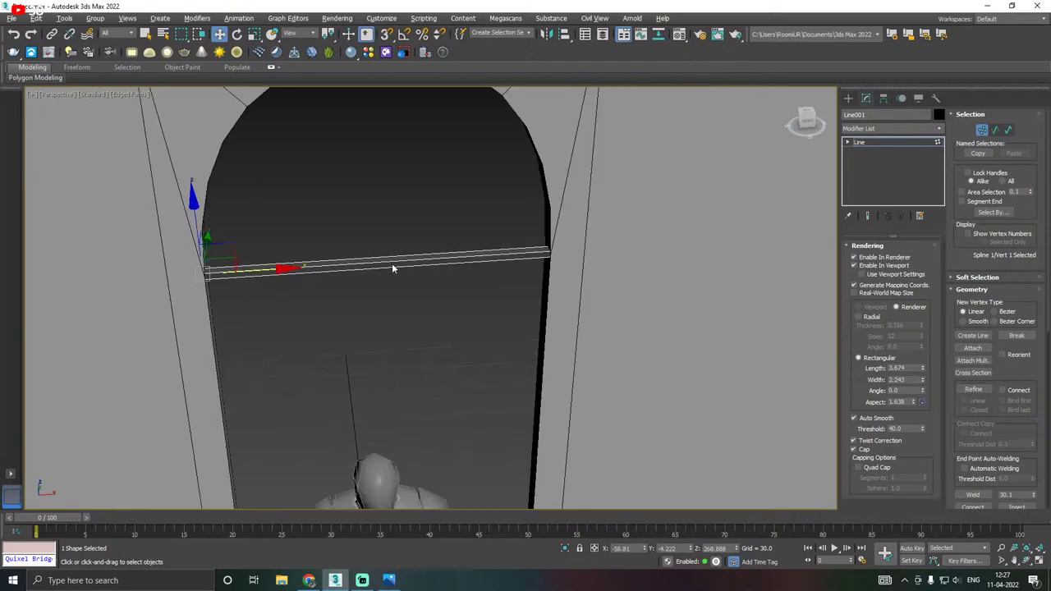
{"action": "middle_click_drag", "start_coordinate": [436, 274], "coordinate": [229, 270], "text": "alt"}
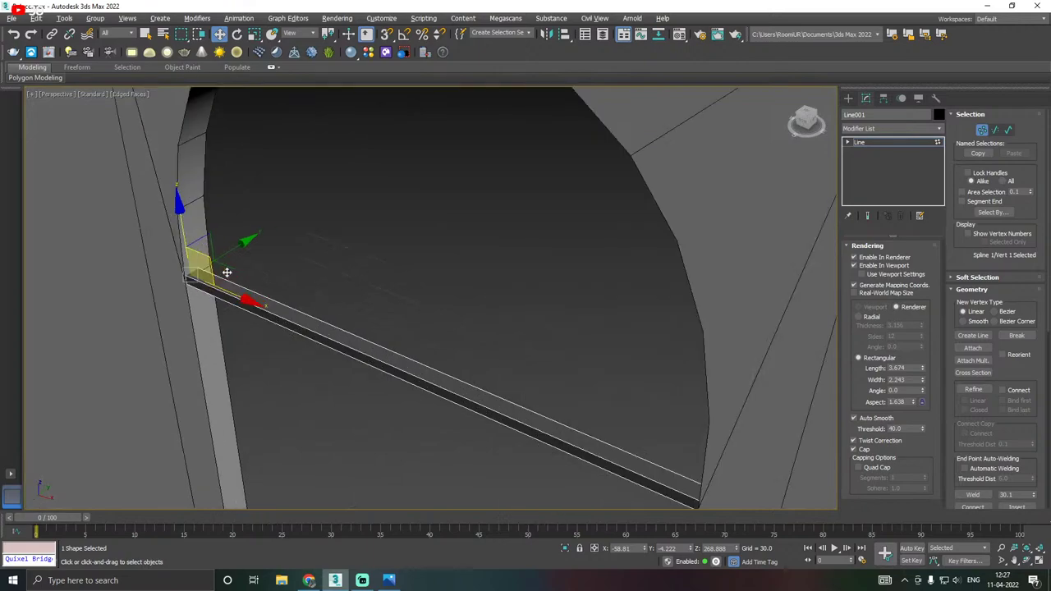
{"action": "left_click", "coordinate": [886, 144]}
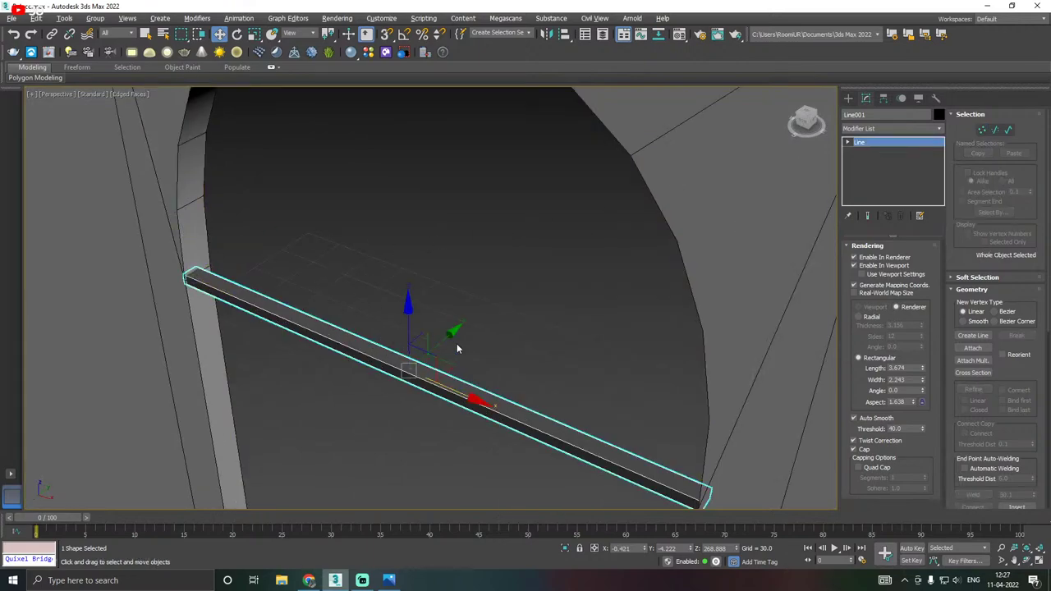
Move the horizontal bar to Y about -3.1 and set its rectangular section length to about 4.4.
{"action": "scroll", "coordinate": [443, 340], "scroll_direction": "down", "scroll_amount": 2}
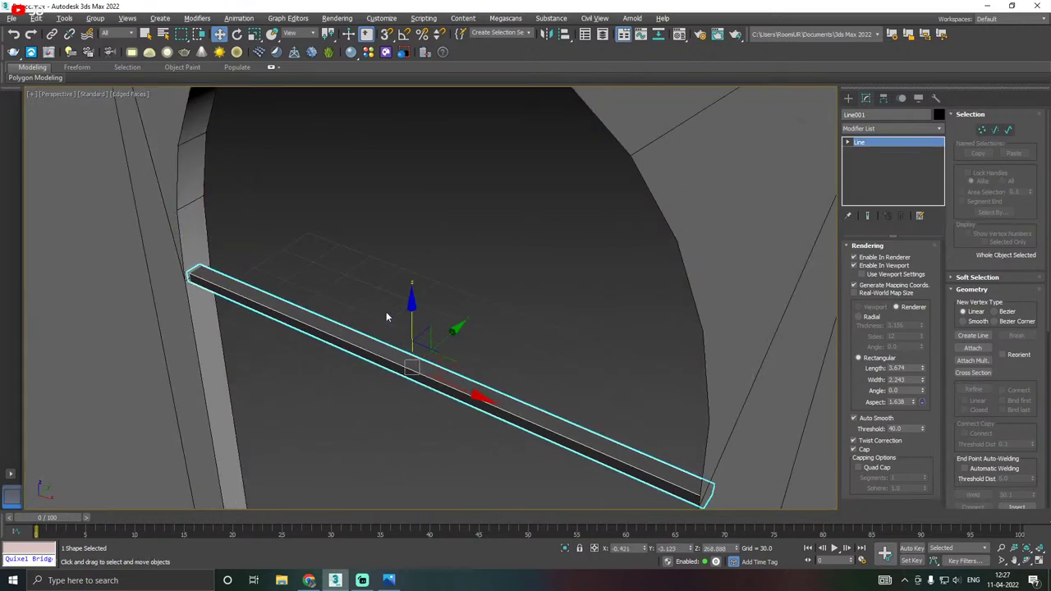
{"action": "scroll", "coordinate": [337, 296], "scroll_direction": "down", "scroll_amount": 2}
{"action": "middle_click_drag", "start_coordinate": [356, 300], "coordinate": [344, 306], "text": "alt"}
{"action": "scroll", "coordinate": [341, 304], "scroll_direction": "up", "scroll_amount": 4}
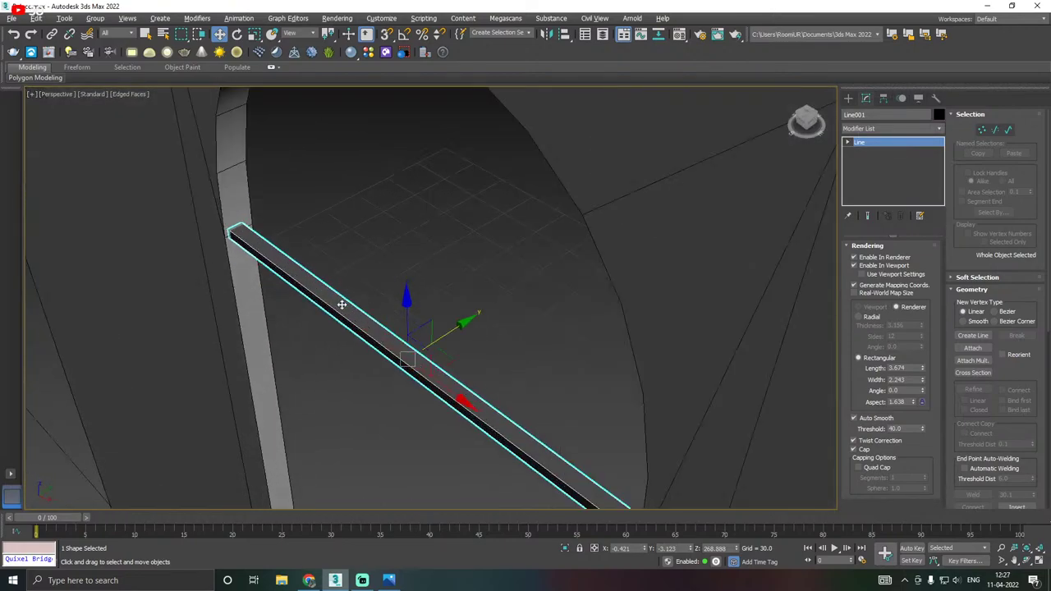
{"action": "left_click_drag", "start_coordinate": [486, 364], "coordinate": [486, 365]}
{"action": "left_click_drag", "start_coordinate": [922, 368], "coordinate": [922, 326]}
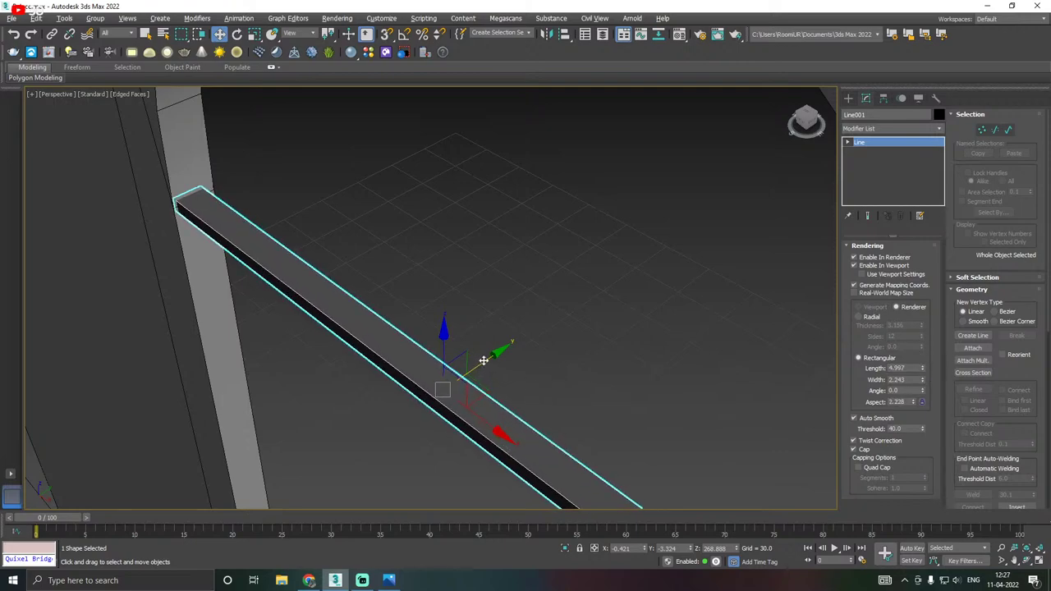
{"action": "left_click_drag", "start_coordinate": [484, 359], "coordinate": [485, 358]}
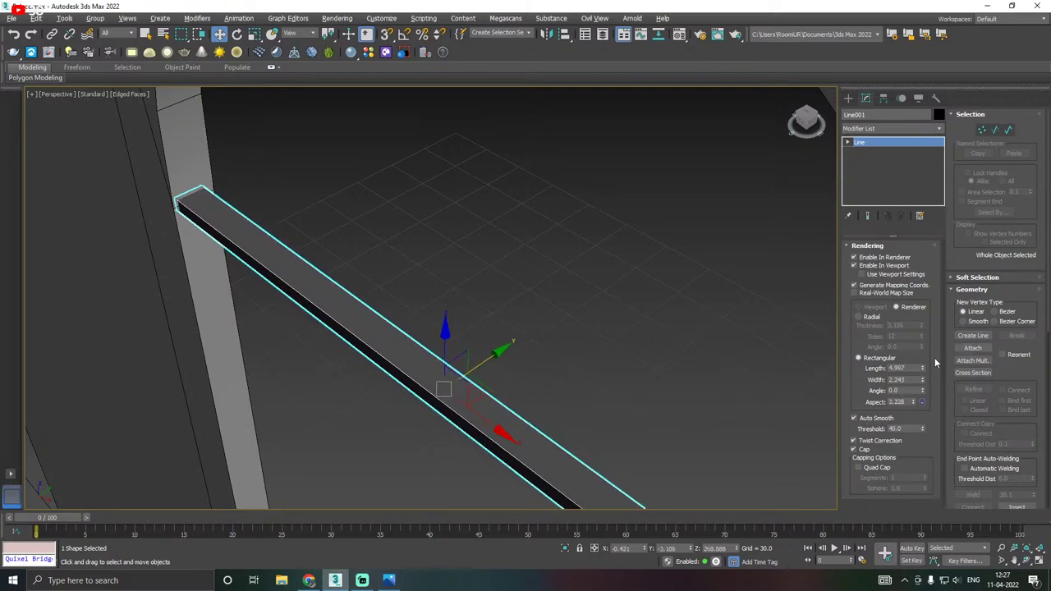
{"action": "left_click_drag", "start_coordinate": [924, 368], "coordinate": [923, 388]}
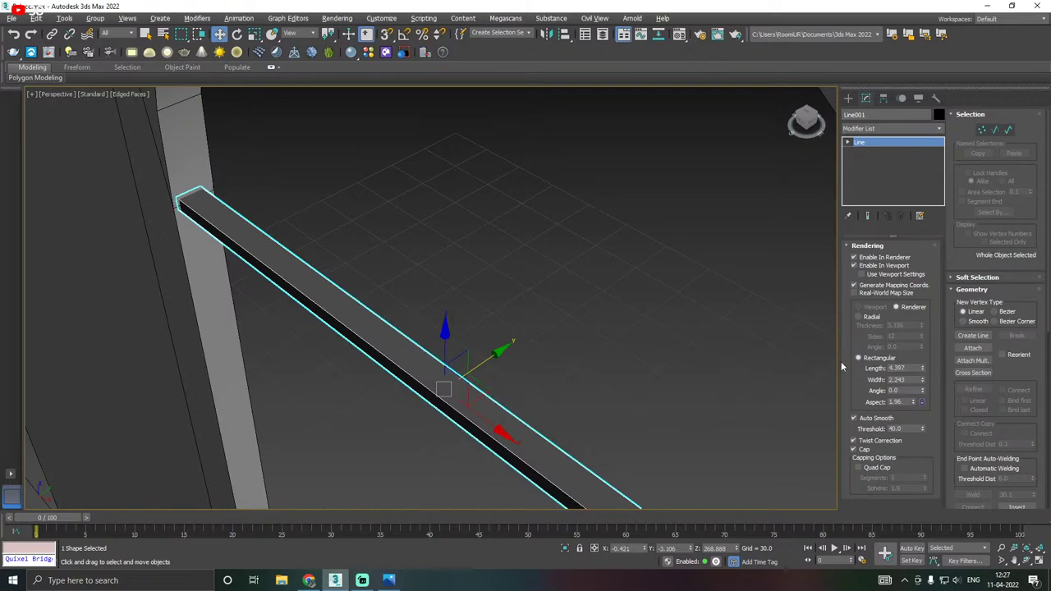
In the front view, try a rotated copy of the bar turned about 3.6 degrees, and undo it.
{"action": "key", "text": "f"}
{"action": "middle_click_drag", "start_coordinate": [428, 201], "coordinate": [431, 240]}
{"action": "scroll", "coordinate": [430, 241], "scroll_direction": "up", "scroll_amount": 3}
{"action": "key", "text": "e"}
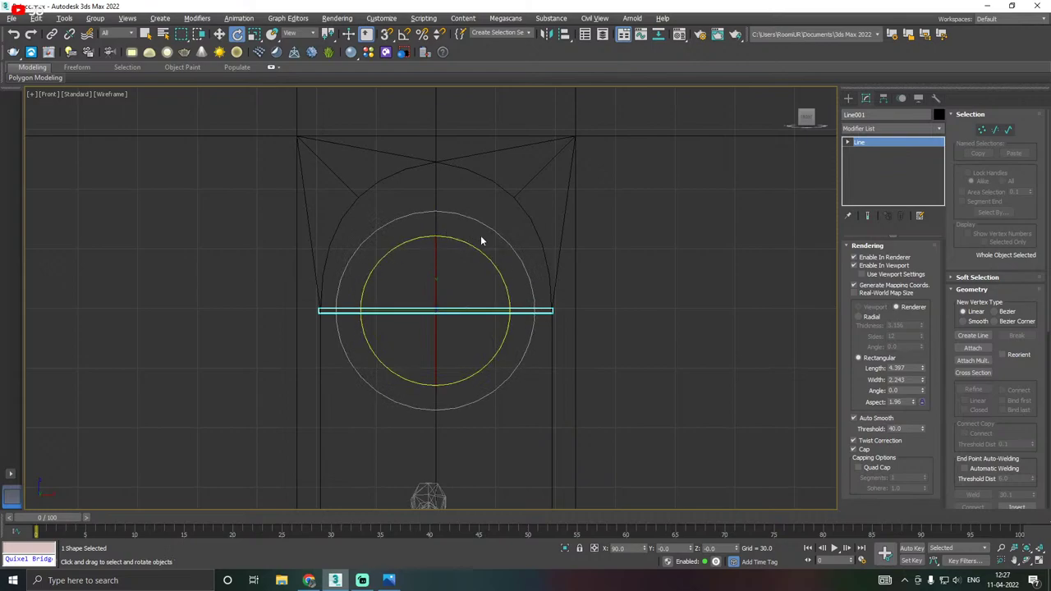
{"action": "left_click_drag", "start_coordinate": [460, 242], "coordinate": [462, 242], "text": "shift"}
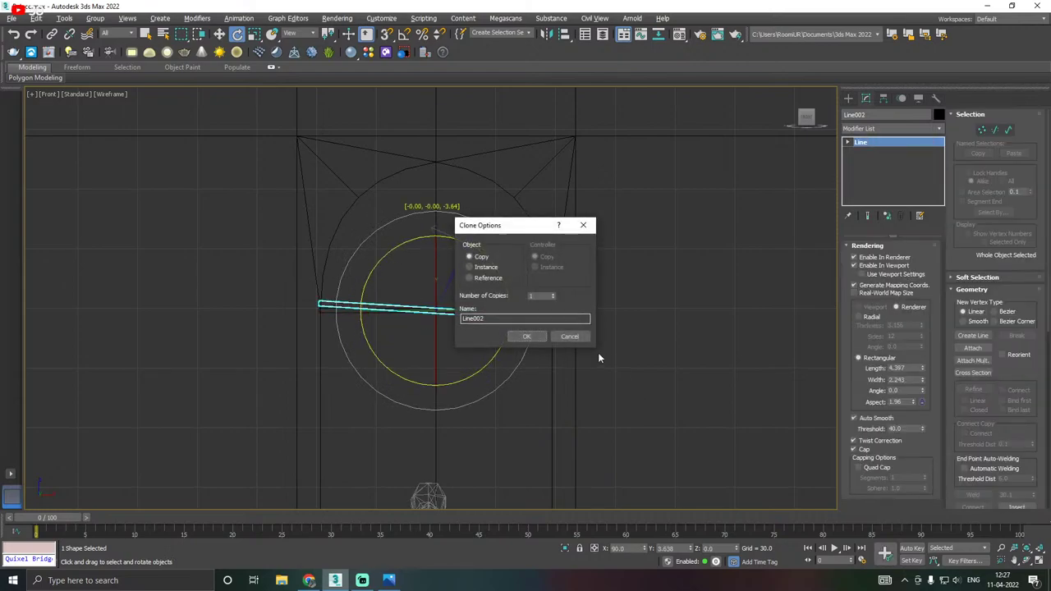
{"action": "left_click", "coordinate": [529, 334]}
{"action": "key", "text": "ctrl+z"}
With angle snapping on at 5 degrees, rotate a single copy of the bar 90 degrees into a vertical bar.
{"action": "right_click", "coordinate": [403, 34]}
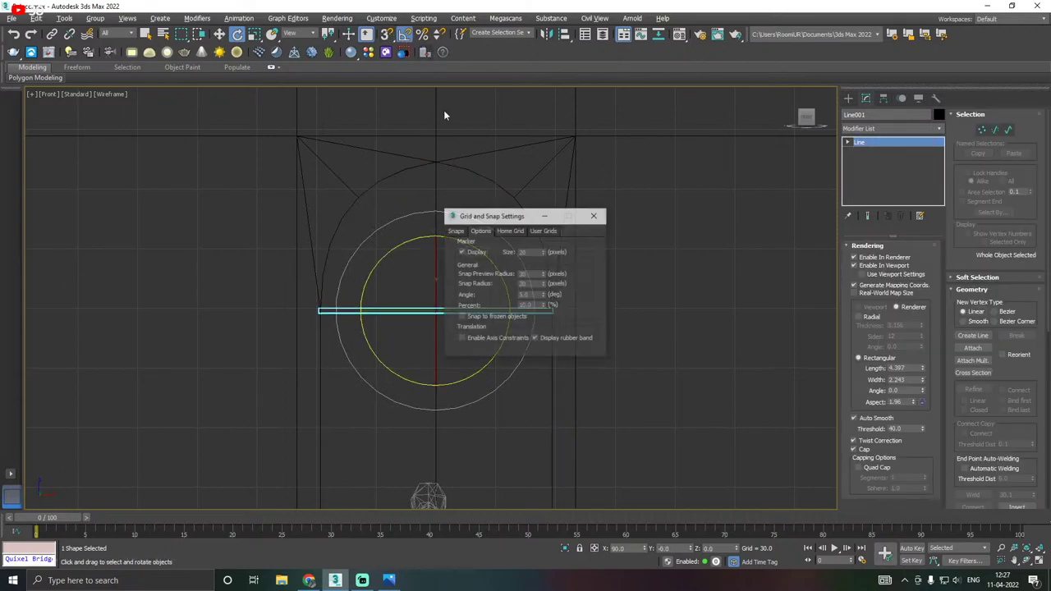
{"action": "double_click", "coordinate": [532, 294]}
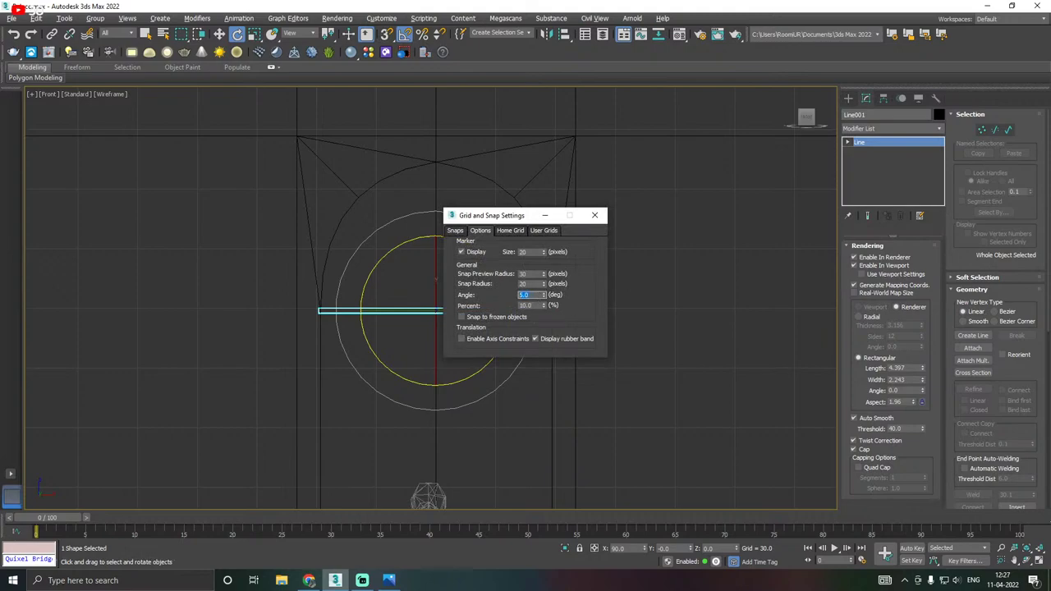
{"action": "left_click", "coordinate": [594, 215]}
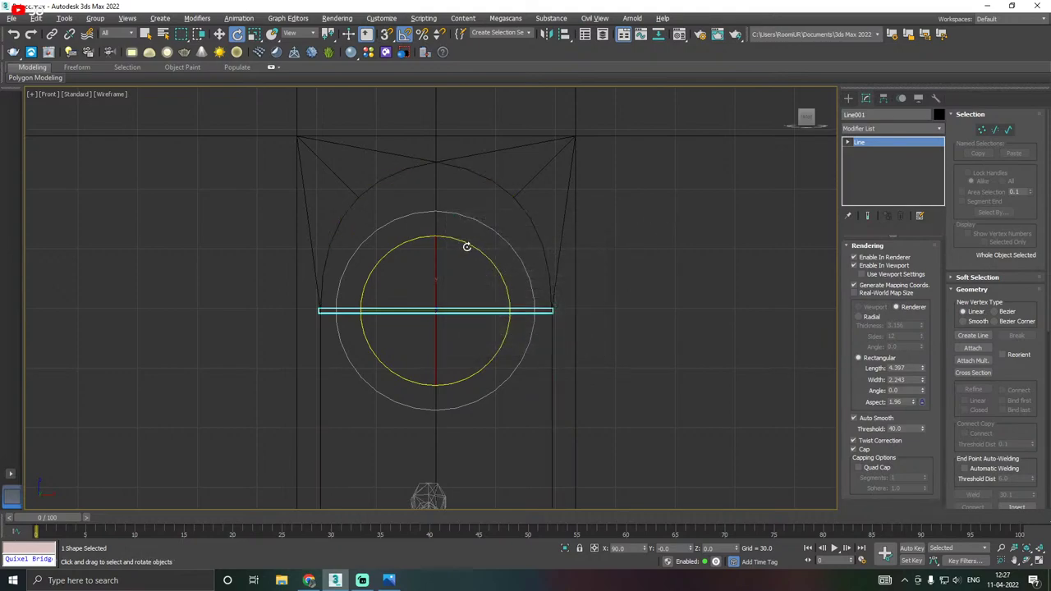
{"action": "left_click_drag", "start_coordinate": [467, 244], "coordinate": [474, 249], "text": "shift"}
{"action": "mouse_move", "coordinate": [476, 249]}
{"action": "left_mouse_down", "text": "shift"}
{"action": "mouse_move", "coordinate": [435, 246]}
{"action": "mouse_move", "coordinate": [435, 231]}
{"action": "left_mouse_up", "text": "shift"}
{"action": "left_click", "coordinate": [514, 332]}
Raise the vertical bar's lower end vertex to Z about 268.7 so the bar ends on the horizontal one.
{"action": "key", "text": "w"}
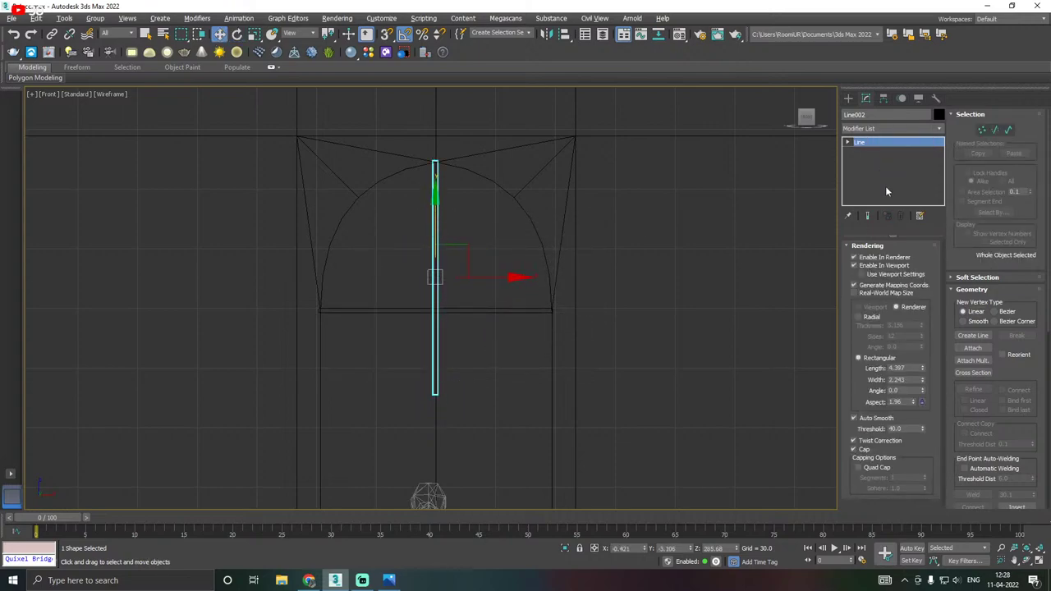
{"action": "key", "text": "1"}
{"action": "left_click_drag", "start_coordinate": [495, 434], "coordinate": [495, 435]}
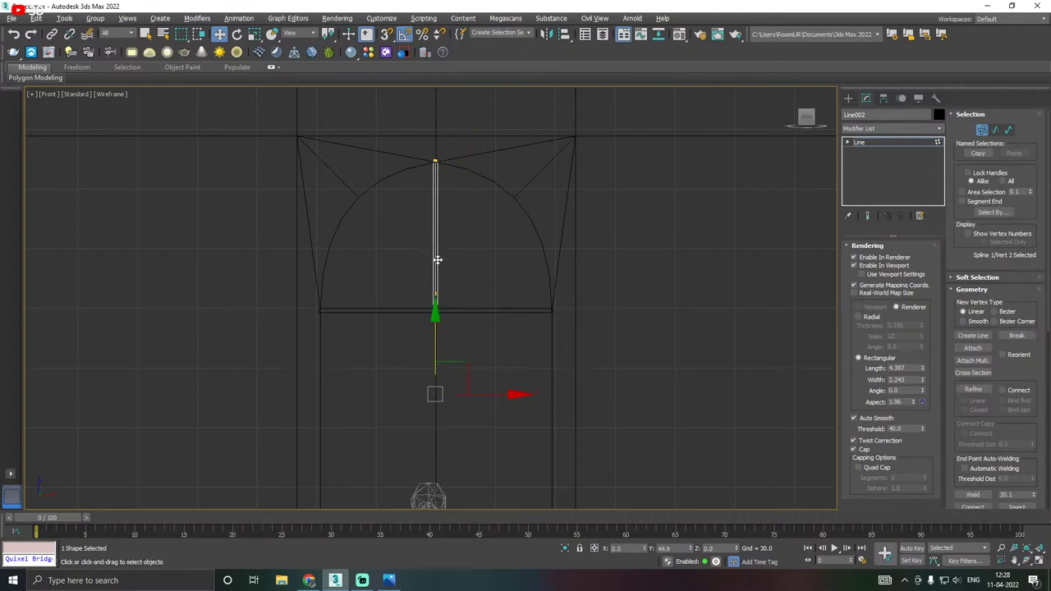
{"action": "left_click_drag", "start_coordinate": [438, 266], "coordinate": [438, 266]}
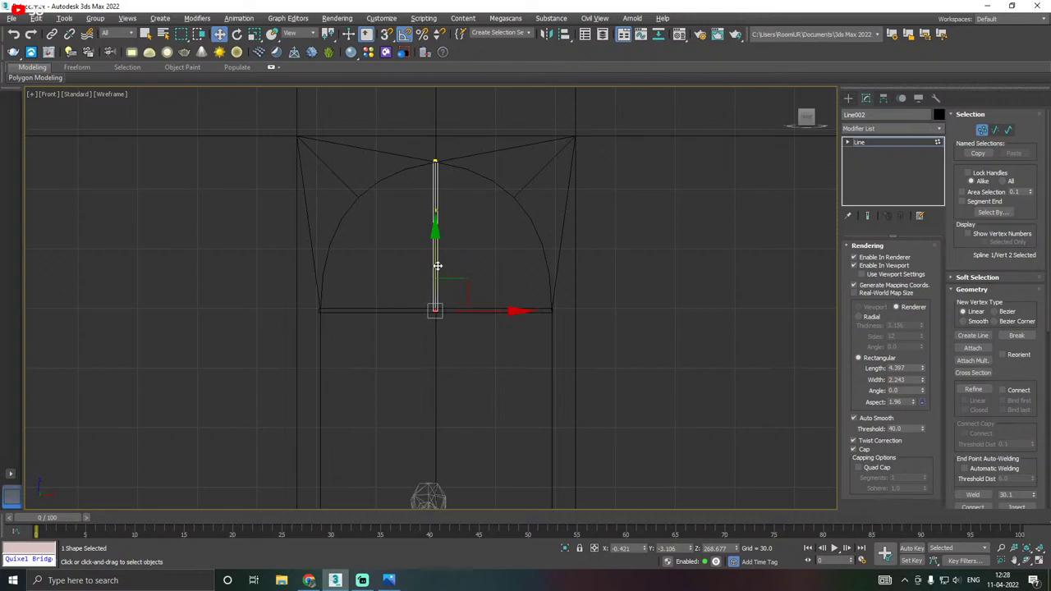
Slim the vertical bar's rectangular section to about 3.34 by 1.7, leave vertex editing and return to the front view.
{"action": "key", "text": "p"}
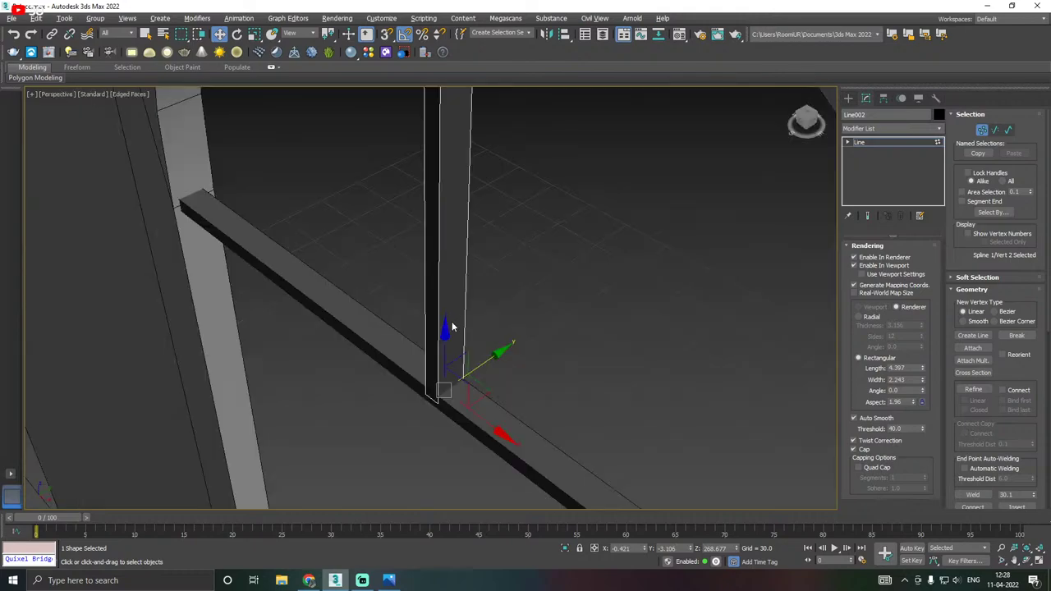
{"action": "left_click_drag", "start_coordinate": [922, 370], "coordinate": [923, 399]}
{"action": "scroll", "coordinate": [510, 395], "scroll_direction": "down", "scroll_amount": 5}
{"action": "middle_click_drag", "start_coordinate": [510, 396], "coordinate": [617, 336], "text": "alt"}
{"action": "left_click", "coordinate": [860, 143]}
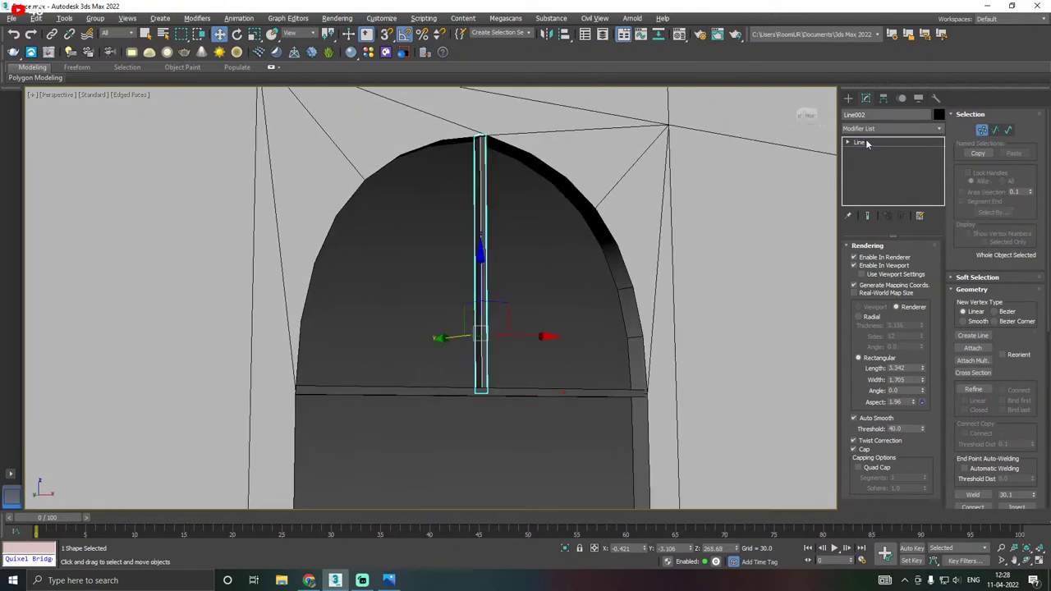
{"action": "key", "text": "f"}
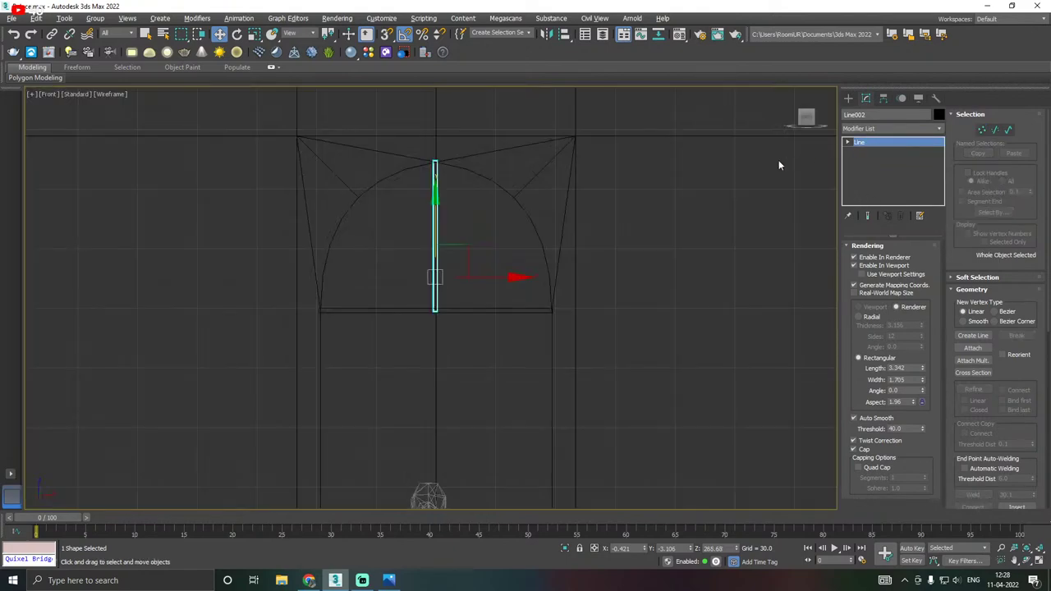
Draw a circle spline with a radius of about 14.2 at the foot of the vertical bar in the front view.
{"action": "left_click", "coordinate": [473, 221]}
{"action": "left_click", "coordinate": [847, 97]}
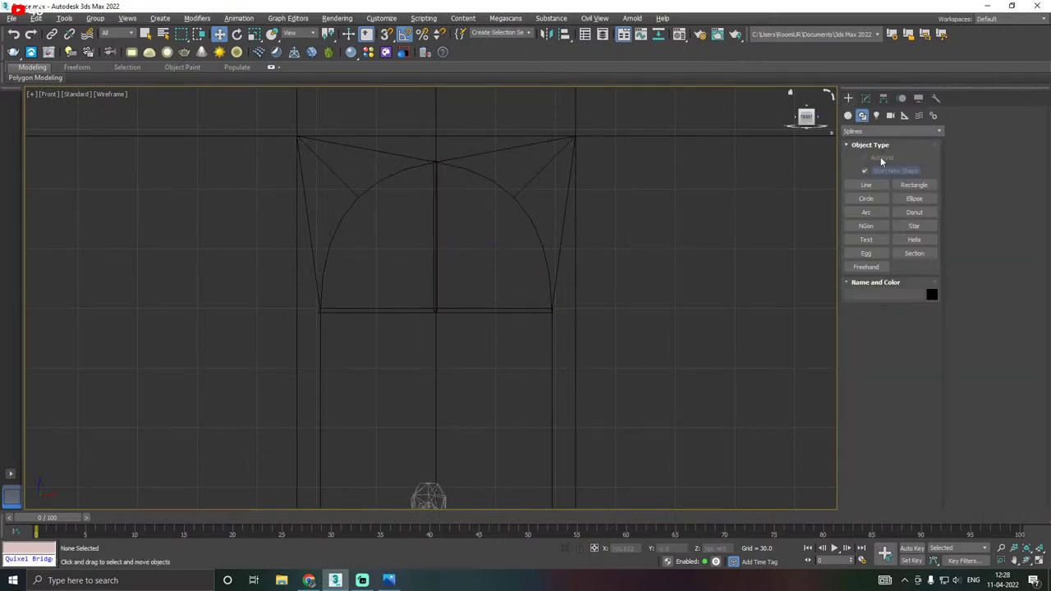
{"action": "left_click", "coordinate": [870, 200]}
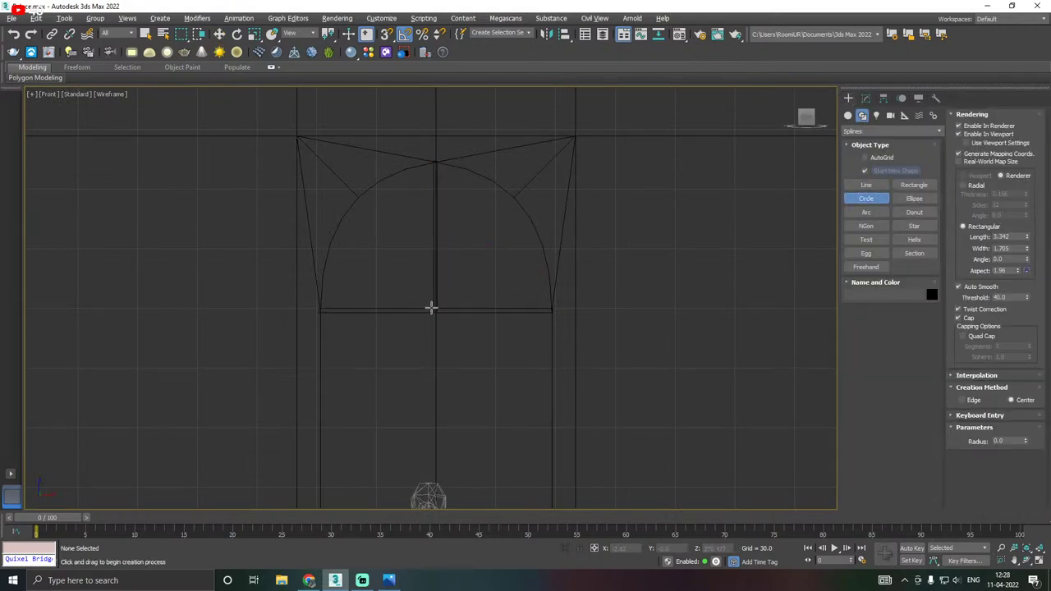
{"action": "left_click_drag", "start_coordinate": [433, 308], "coordinate": [427, 235]}
{"action": "key", "text": "w"}
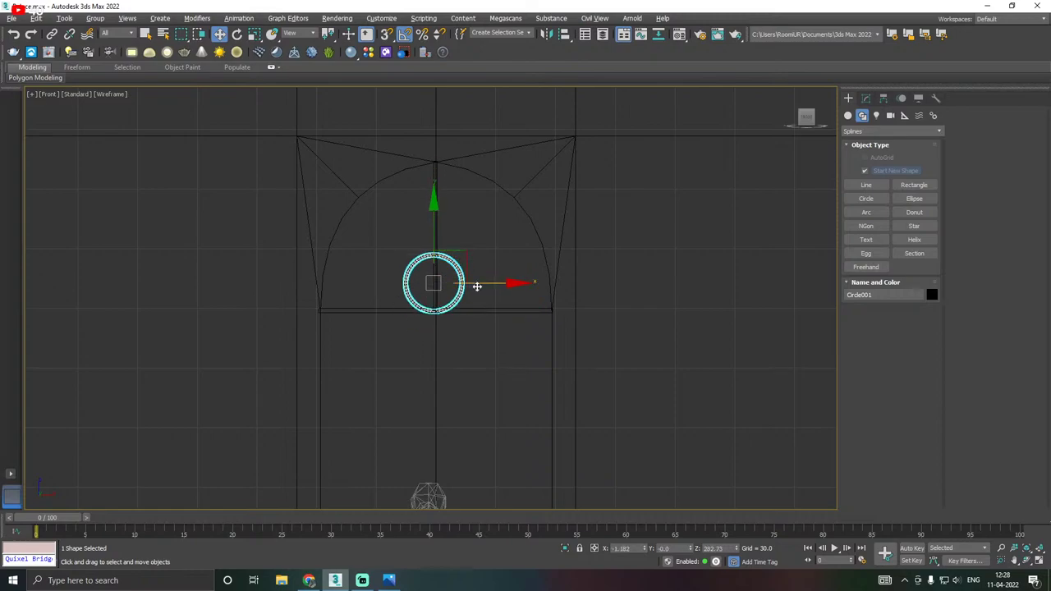
Move the ring to X about -15.55 and Z about 283.44, resting on the horizontal bar and touching the vertical bar.
{"action": "left_click_drag", "start_coordinate": [476, 286], "coordinate": [454, 284]}
{"action": "scroll", "coordinate": [395, 291], "scroll_direction": "up", "scroll_amount": 3}
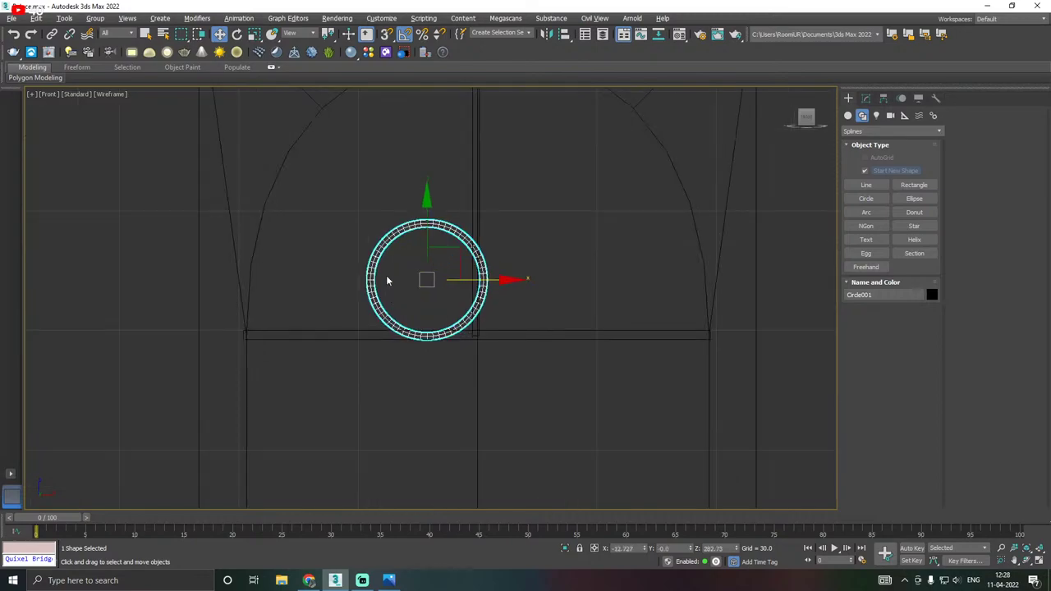
{"action": "left_click_drag", "start_coordinate": [427, 238], "coordinate": [423, 237]}
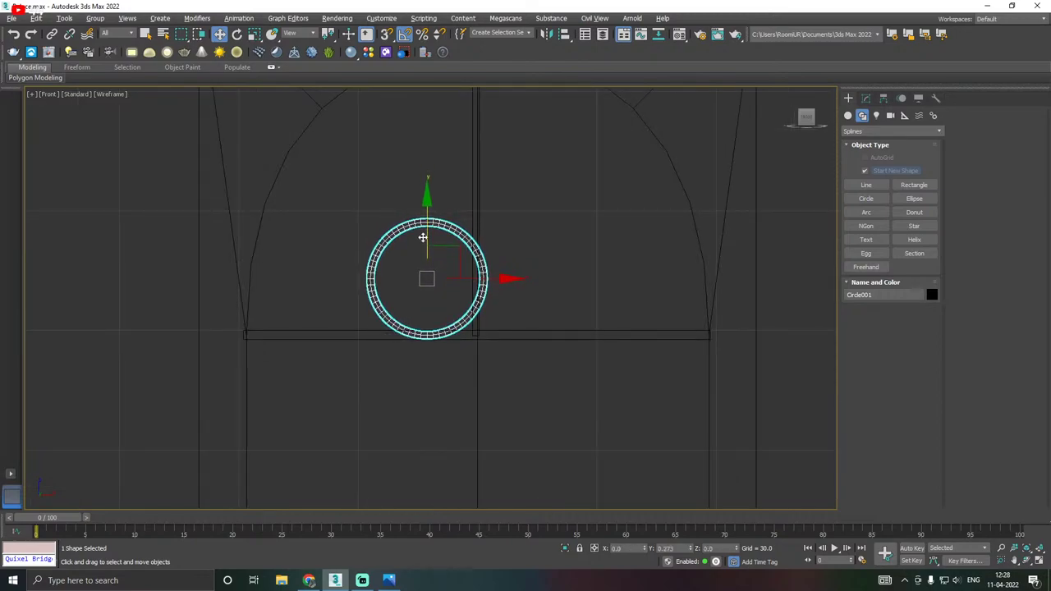
{"action": "scroll", "coordinate": [427, 274], "scroll_direction": "up", "scroll_amount": 2}
{"action": "left_click_drag", "start_coordinate": [481, 280], "coordinate": [465, 280]}
{"action": "scroll", "coordinate": [471, 276], "scroll_direction": "down", "scroll_amount": 2}
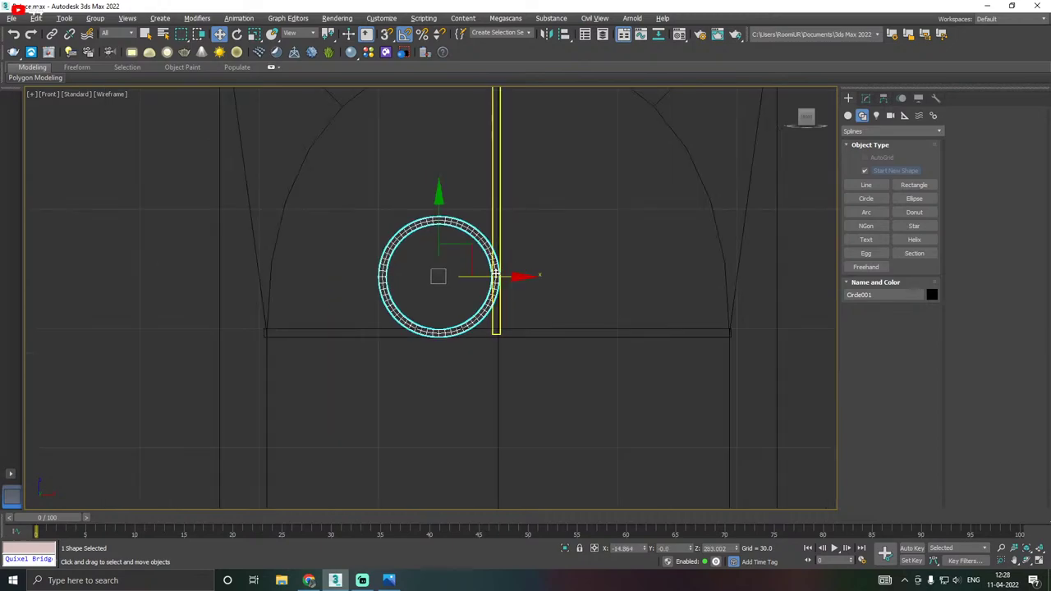
{"action": "middle_click_drag", "start_coordinate": [417, 208], "coordinate": [459, 317]}
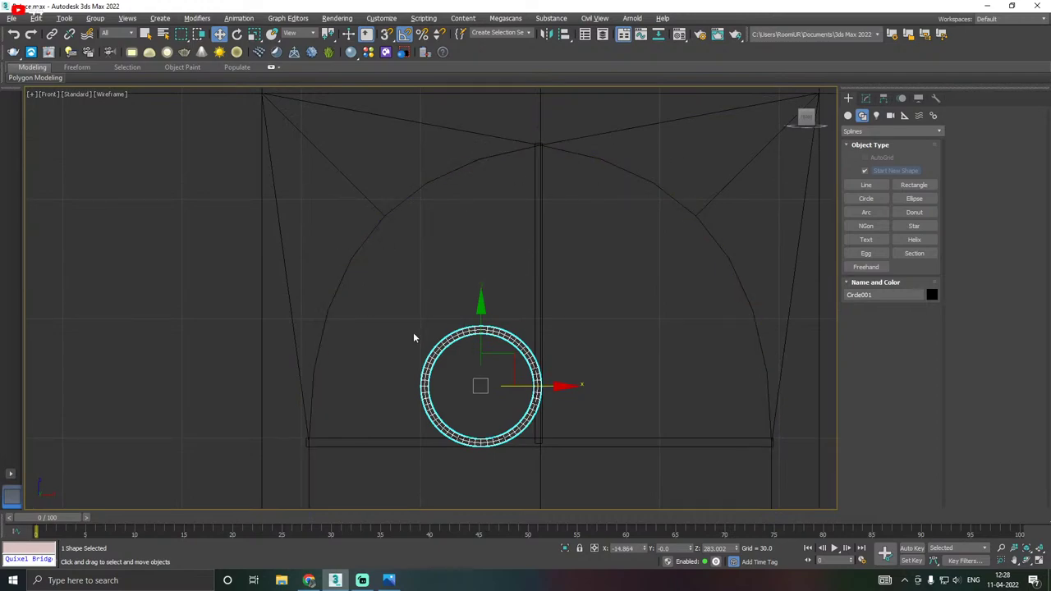
{"action": "middle_click_drag", "start_coordinate": [327, 129], "coordinate": [368, 175]}
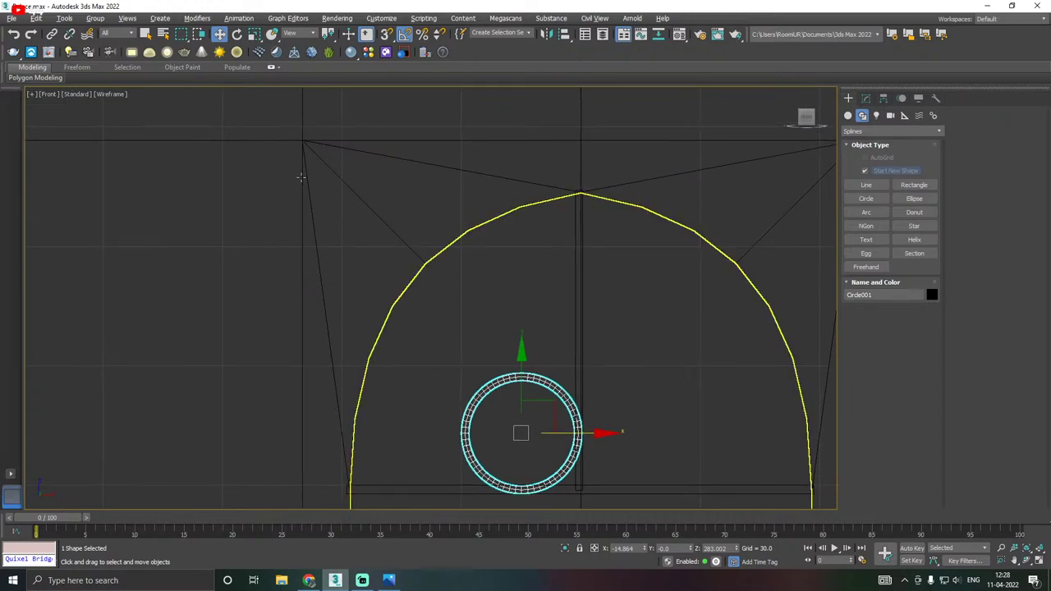
{"action": "scroll", "coordinate": [312, 189], "scroll_direction": "down", "scroll_amount": 3}
{"action": "scroll", "coordinate": [455, 341], "scroll_direction": "up", "scroll_amount": 3}
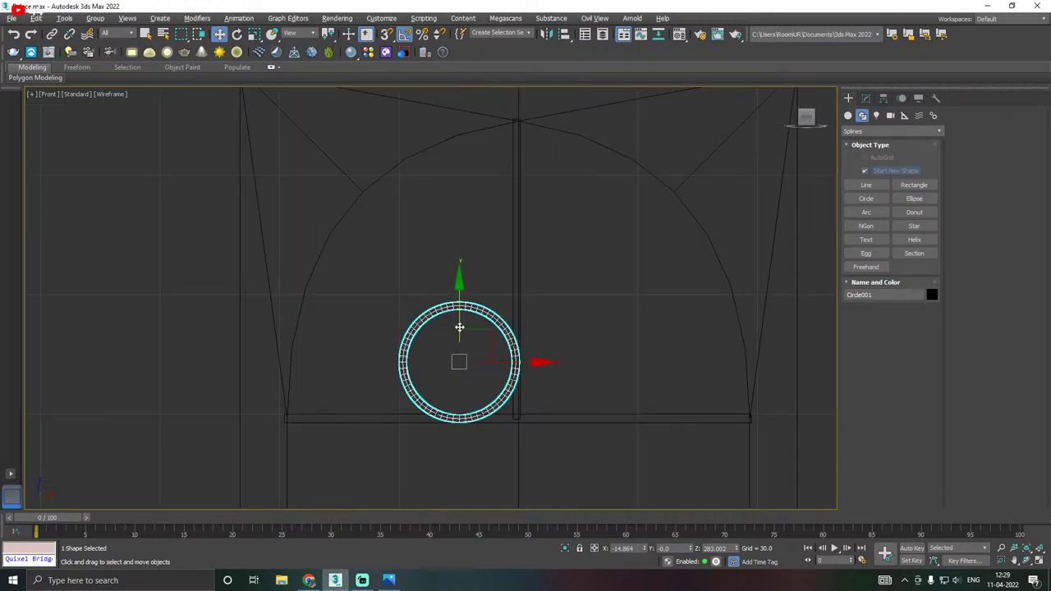
{"action": "left_click_drag", "start_coordinate": [459, 327], "coordinate": [455, 326]}
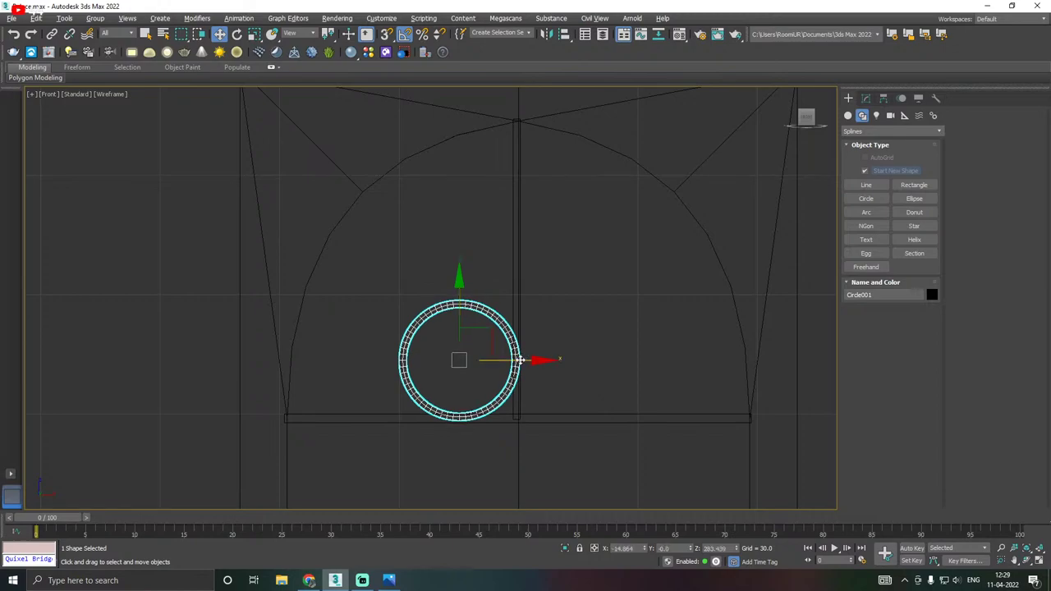
{"action": "left_click_drag", "start_coordinate": [520, 359], "coordinate": [515, 359]}
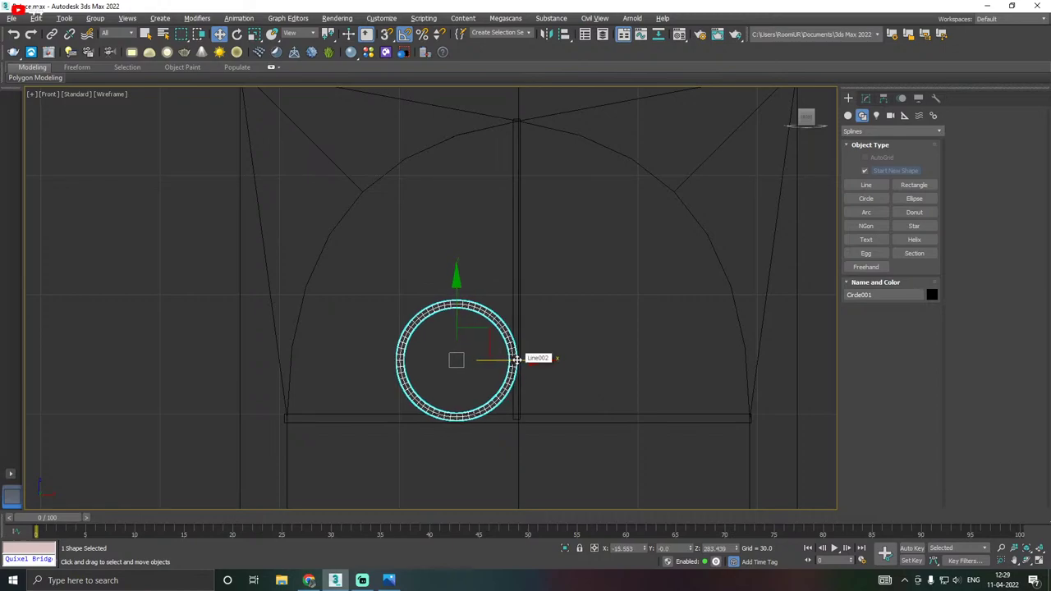
In the perspective view, shift the ring in depth to Y about -2.29 relative to the bars.
{"action": "key", "text": "p"}
{"action": "middle_click_drag", "start_coordinate": [530, 341], "coordinate": [444, 373], "text": "alt"}
{"action": "scroll", "coordinate": [418, 371], "scroll_direction": "up", "scroll_amount": 3}
{"action": "left_click_drag", "start_coordinate": [470, 310], "coordinate": [463, 311]}
{"action": "middle_click_drag", "start_coordinate": [519, 315], "coordinate": [479, 312], "text": "alt"}
Assign the light grey material from the first sample slot to the ring.
{"action": "key", "text": "m"}
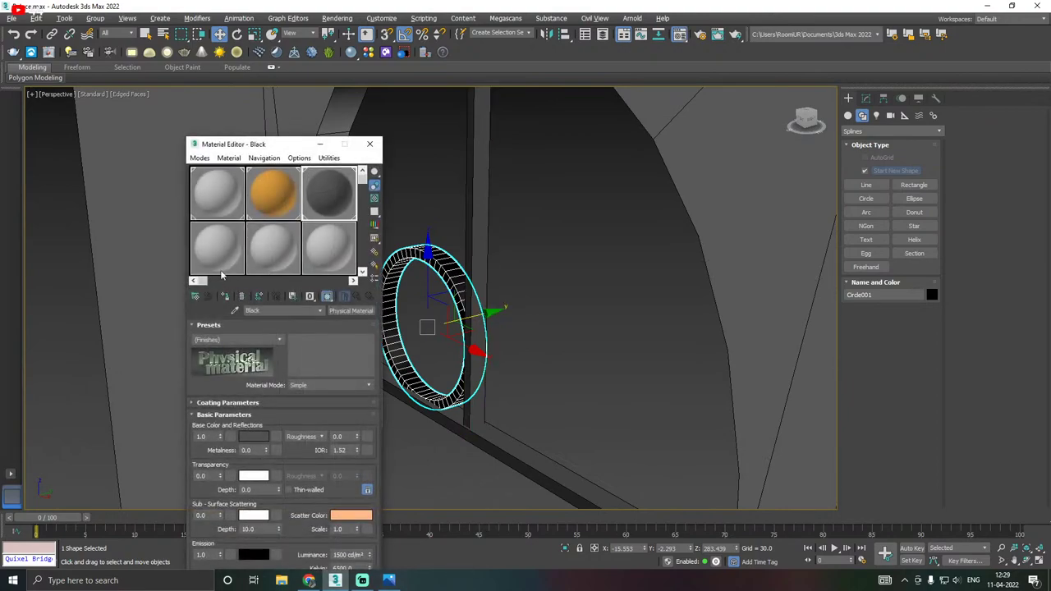
{"action": "left_click", "coordinate": [227, 209]}
{"action": "left_click", "coordinate": [225, 296]}
{"action": "key", "text": "m"}
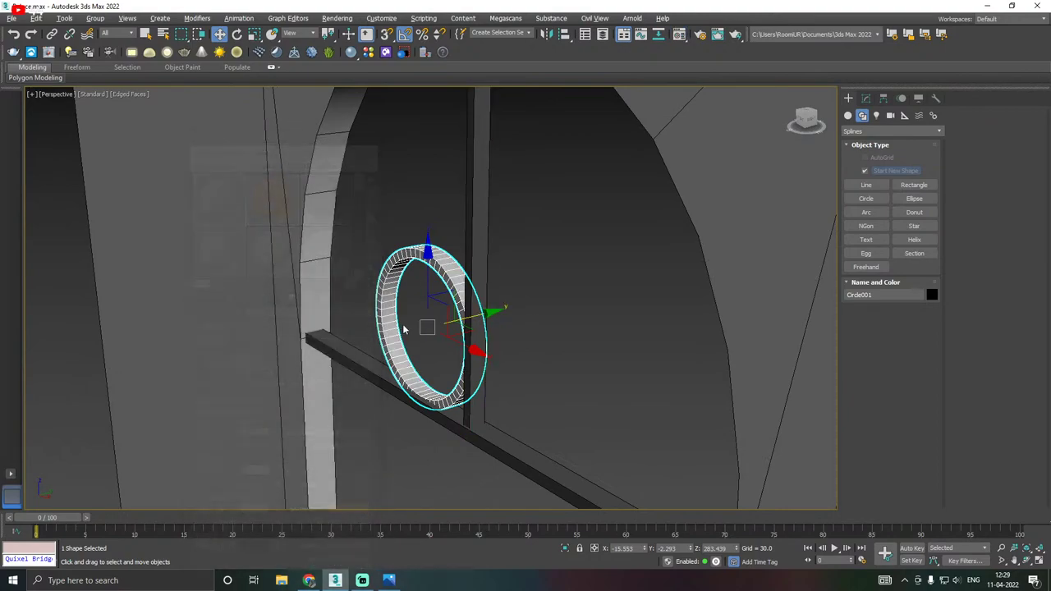
Check the ring from both sides of the arch and move it in depth to Y about -3.43.
{"action": "scroll", "coordinate": [393, 323], "scroll_direction": "down", "scroll_amount": 3}
{"action": "left_click", "coordinate": [342, 269]}
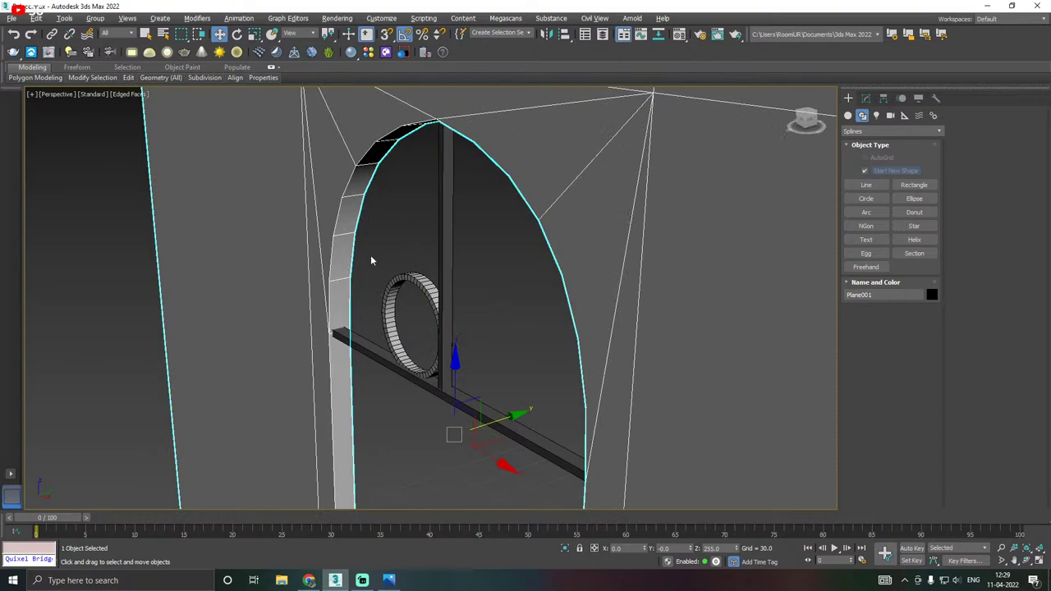
{"action": "middle_click_drag", "start_coordinate": [448, 214], "coordinate": [553, 220], "text": "alt"}
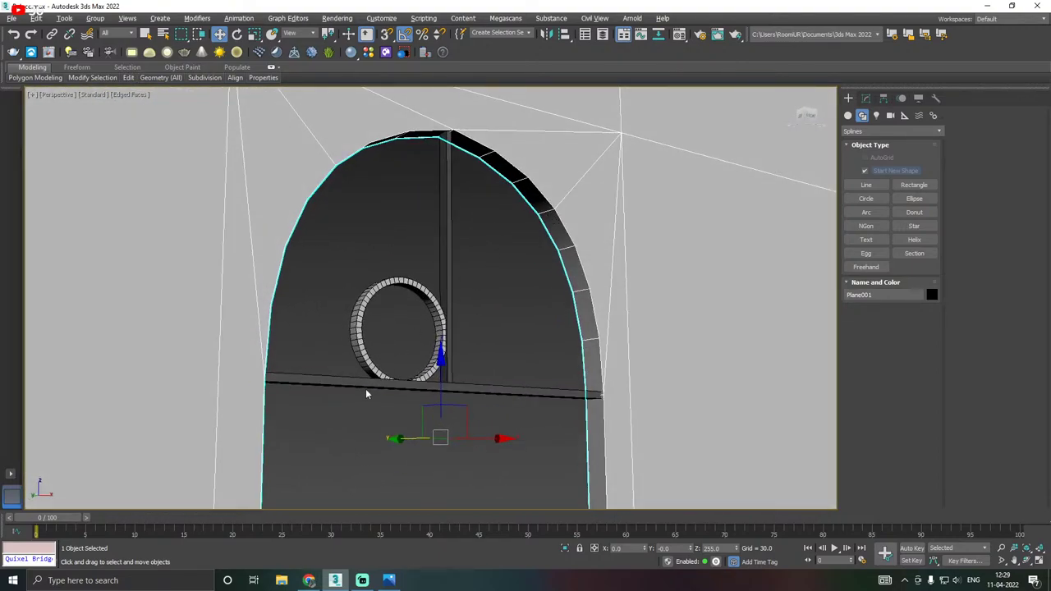
{"action": "scroll", "coordinate": [374, 378], "scroll_direction": "up", "scroll_amount": 2}
{"action": "left_click", "coordinate": [378, 358]}
{"action": "middle_click_drag", "start_coordinate": [411, 349], "coordinate": [482, 318], "text": "alt"}
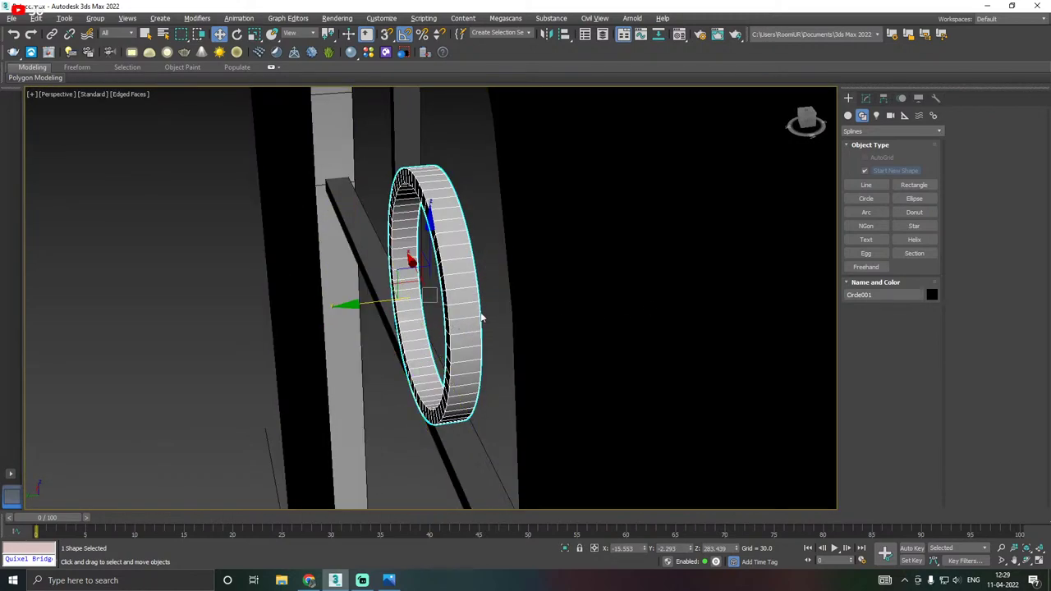
{"action": "left_click_drag", "start_coordinate": [380, 305], "coordinate": [390, 304]}
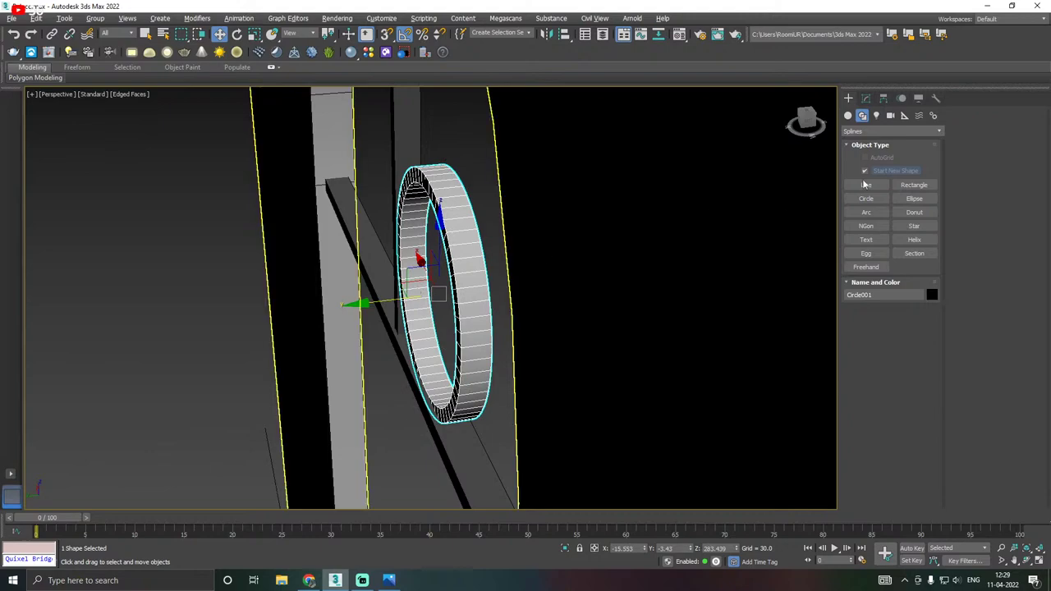
Reduce the ring's rectangular section length to about 2.07 and set its radius to about 14.49.
{"action": "left_click", "coordinate": [866, 98]}
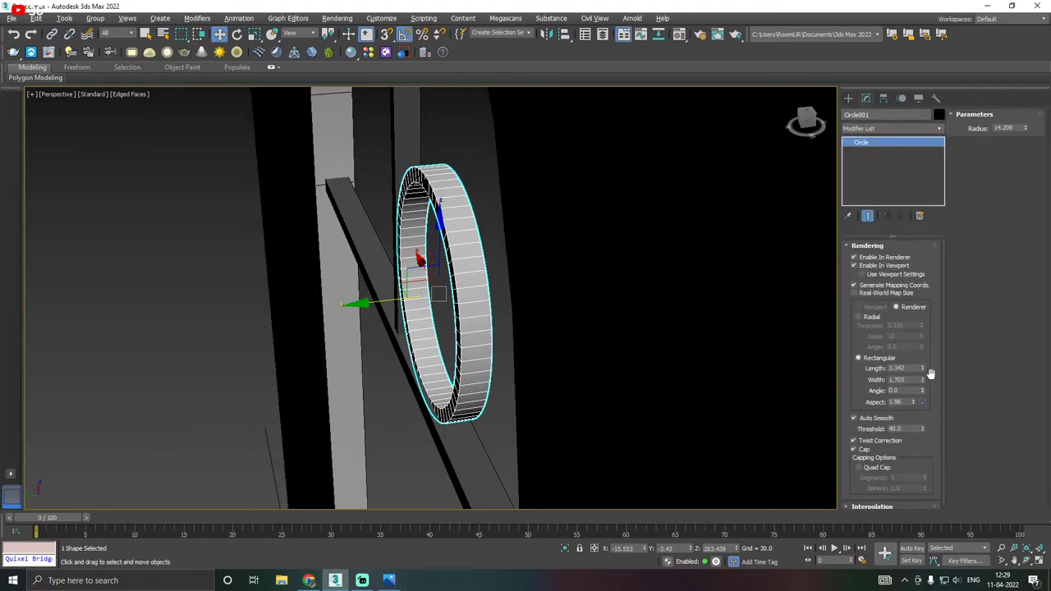
{"action": "left_click_drag", "start_coordinate": [923, 374], "coordinate": [925, 394]}
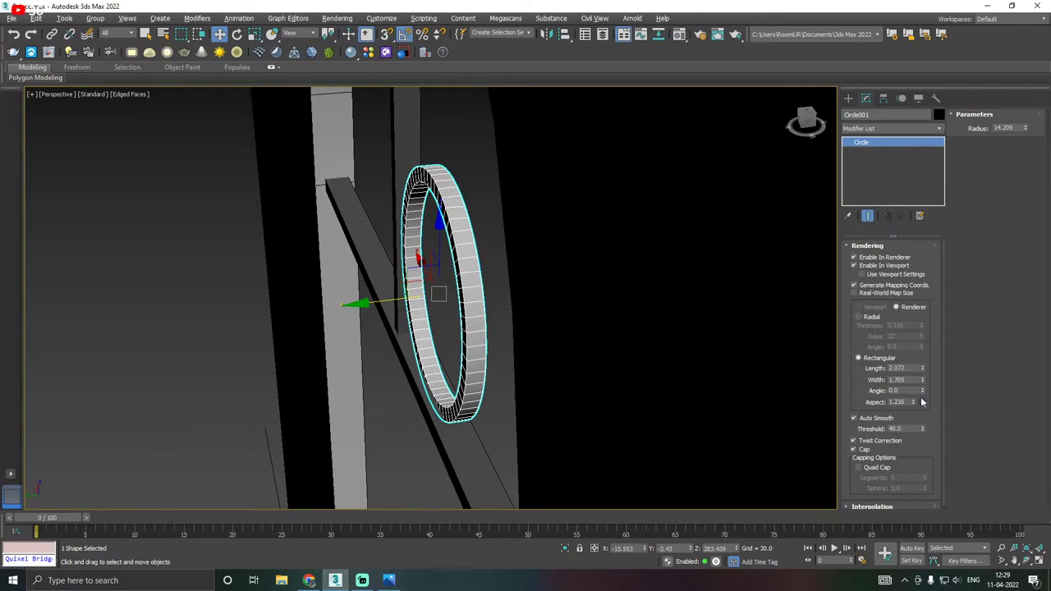
{"action": "left_click_drag", "start_coordinate": [1026, 131], "coordinate": [1024, 129]}
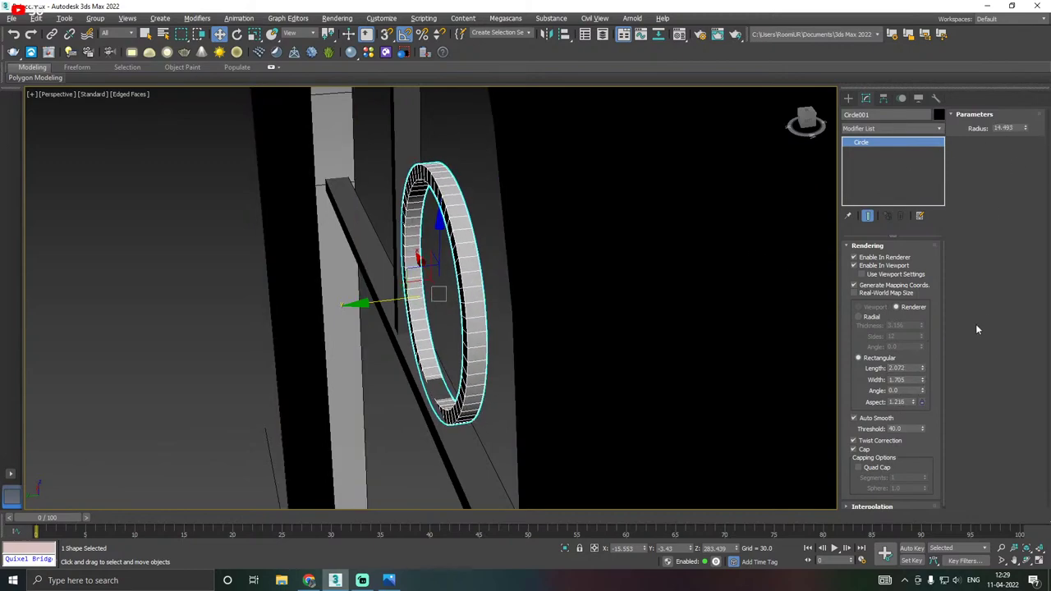
Lower the ring's interpolation steps to 0 to turn it into a diamond-shaped frame.
{"action": "scroll", "coordinate": [906, 332], "scroll_direction": "down", "scroll_amount": 2}
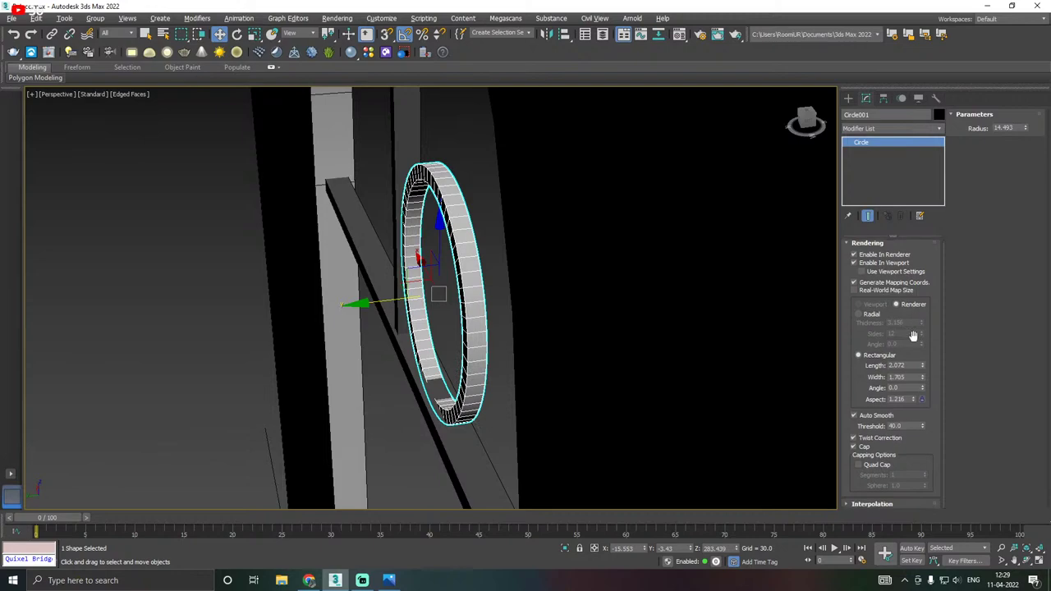
{"action": "left_click", "coordinate": [879, 505]}
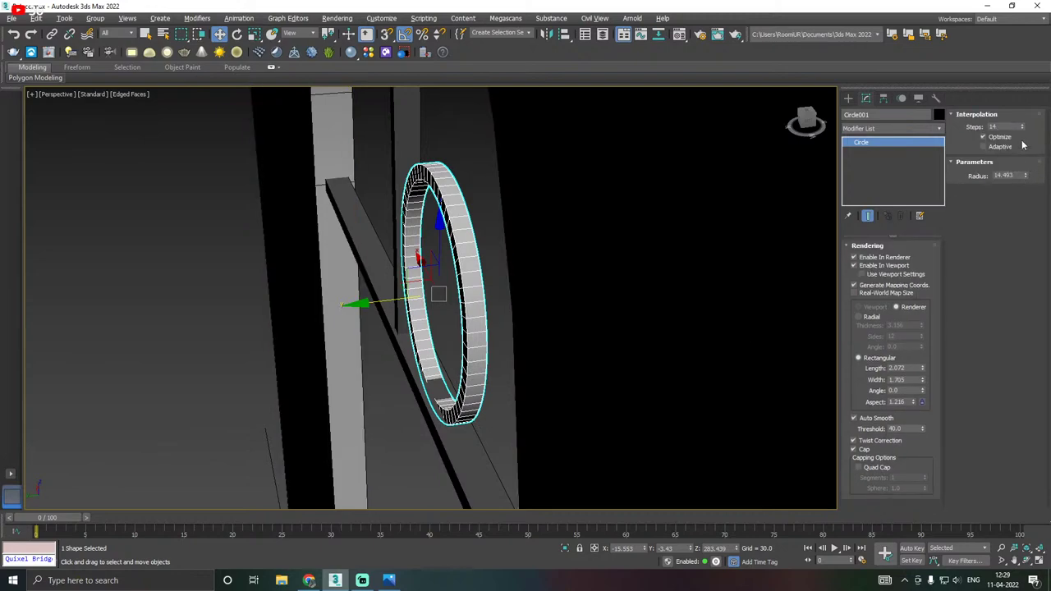
{"action": "left_click_drag", "start_coordinate": [1022, 128], "coordinate": [1022, 135]}
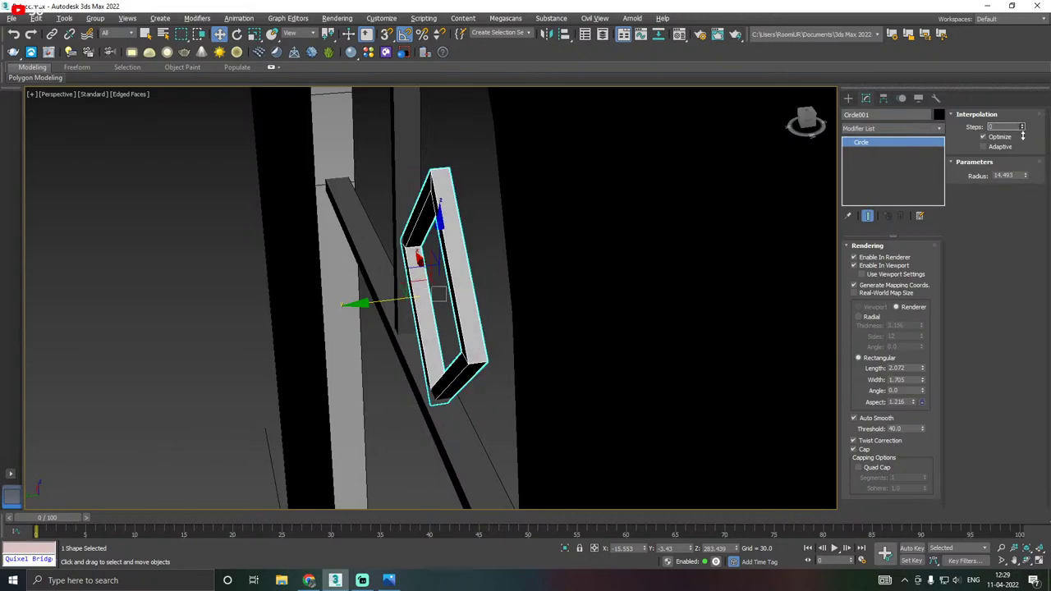
Move the diamond frame to X about -15.75 and Z about 284.67, between the arch edge and the vertical bar.
{"action": "middle_click_drag", "start_coordinate": [629, 135], "coordinate": [477, 175], "text": "alt"}
{"action": "left_click_drag", "start_coordinate": [435, 223], "coordinate": [430, 213]}
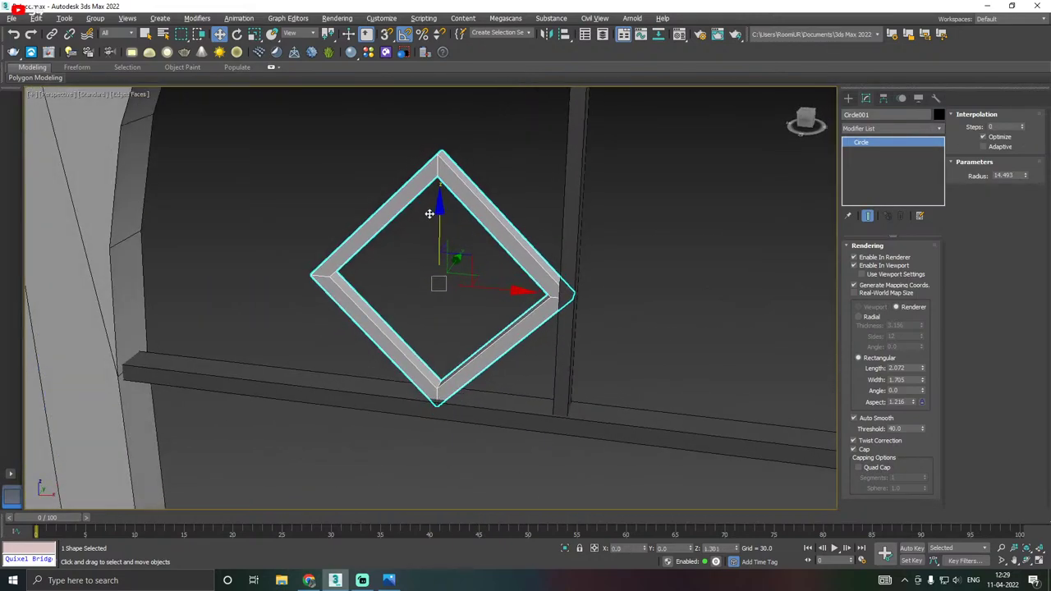
{"action": "left_click_drag", "start_coordinate": [485, 291], "coordinate": [484, 290]}
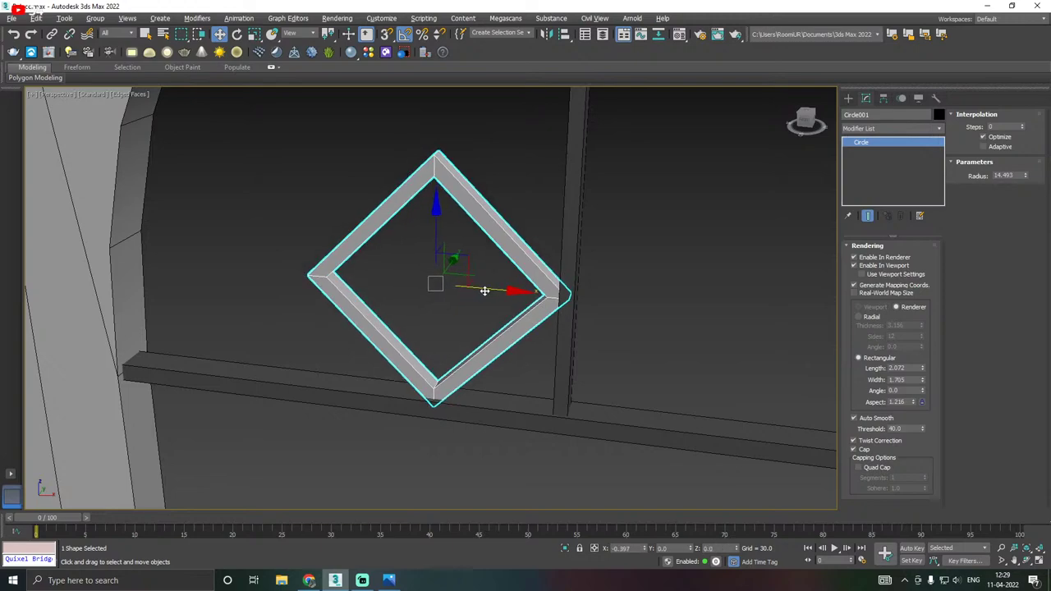
Keep the diamond's interpolation steps at 0 and convert it to an Editable Poly.
{"action": "scroll", "coordinate": [484, 291], "scroll_direction": "down", "scroll_amount": 10}
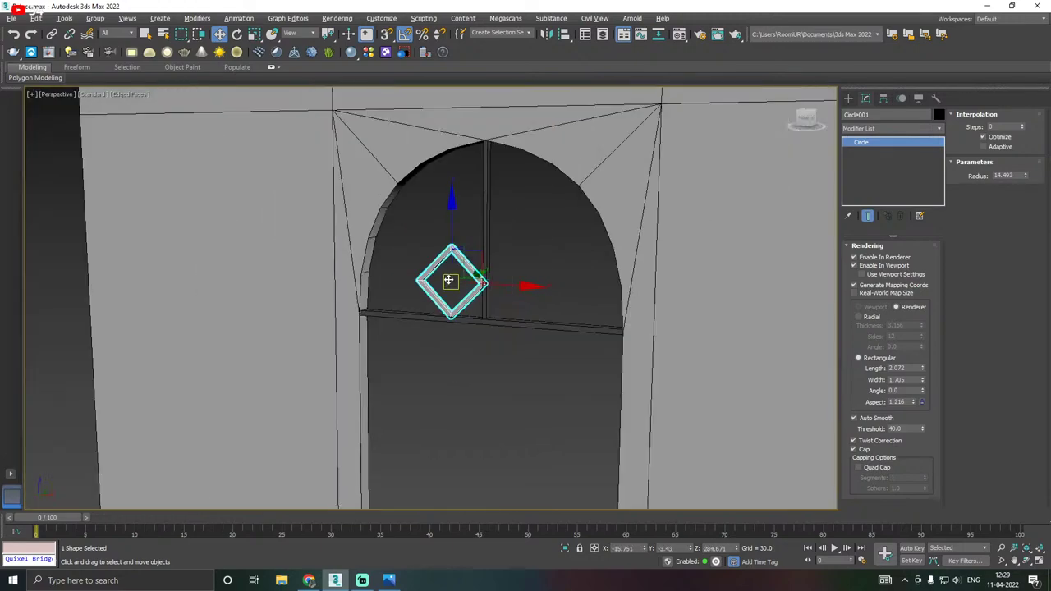
{"action": "middle_click_drag", "start_coordinate": [508, 284], "coordinate": [463, 277], "text": "alt"}
{"action": "scroll", "coordinate": [461, 277], "scroll_direction": "up", "scroll_amount": 4}
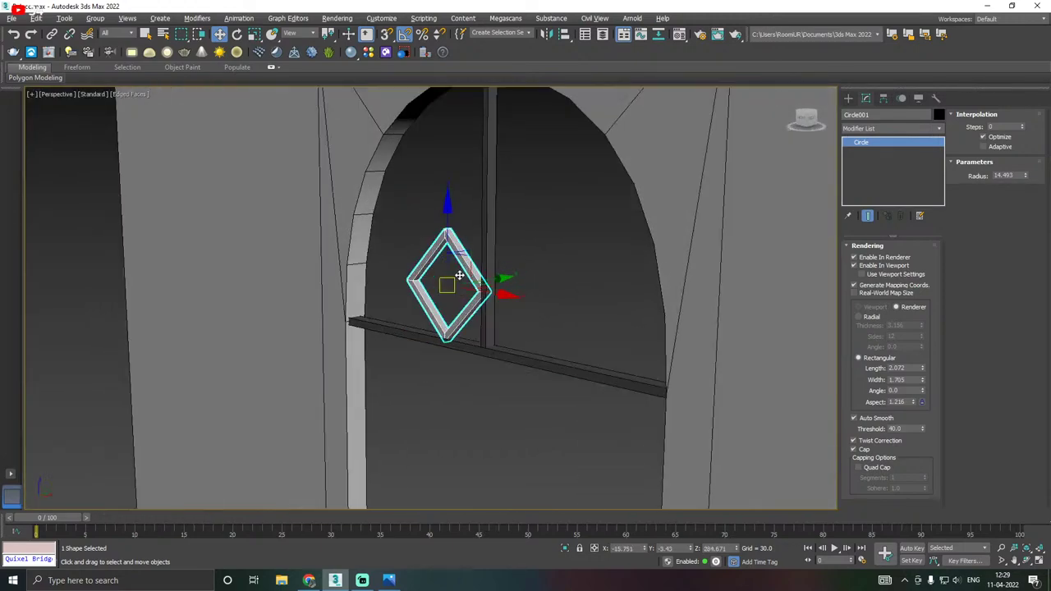
{"action": "left_click", "coordinate": [1022, 125]}
{"action": "left_click", "coordinate": [1023, 129]}
{"action": "middle_click_drag", "start_coordinate": [675, 199], "coordinate": [718, 195], "text": "alt"}
{"action": "right_click", "coordinate": [883, 157]}
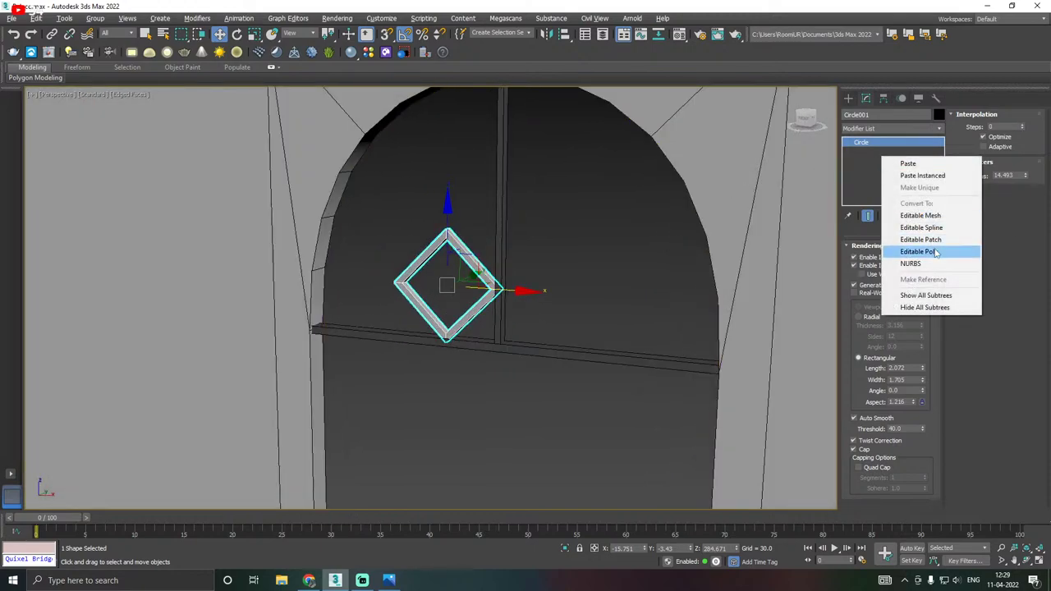
{"action": "left_click", "coordinate": [935, 252]}
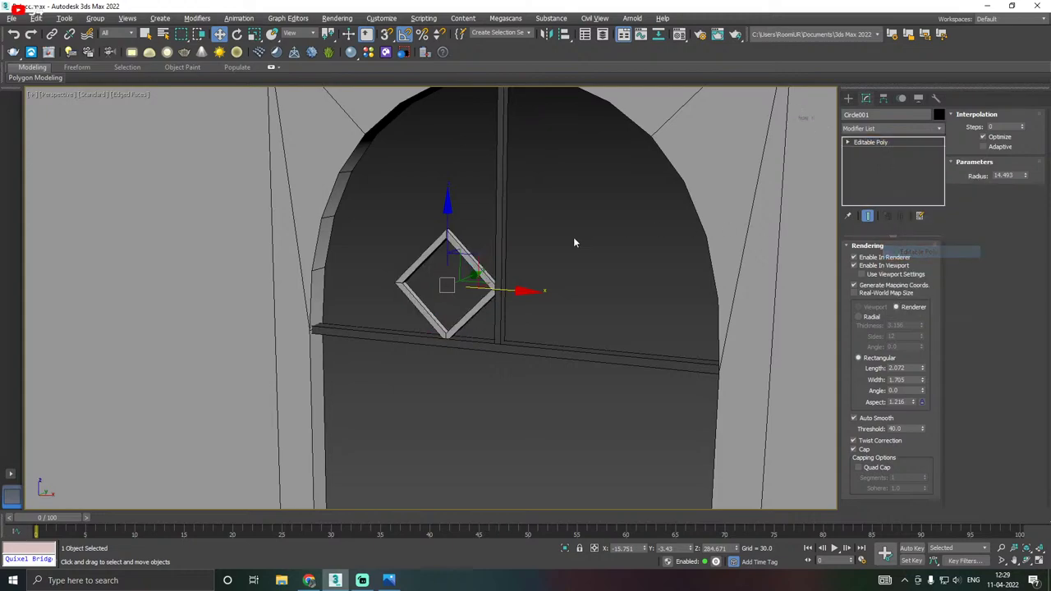
Add a Symmetry modifier to the diamond with Y as the mirror axis.
{"action": "left_click", "coordinate": [941, 130]}
{"action": "left_click_drag", "start_coordinate": [943, 170], "coordinate": [942, 443]}
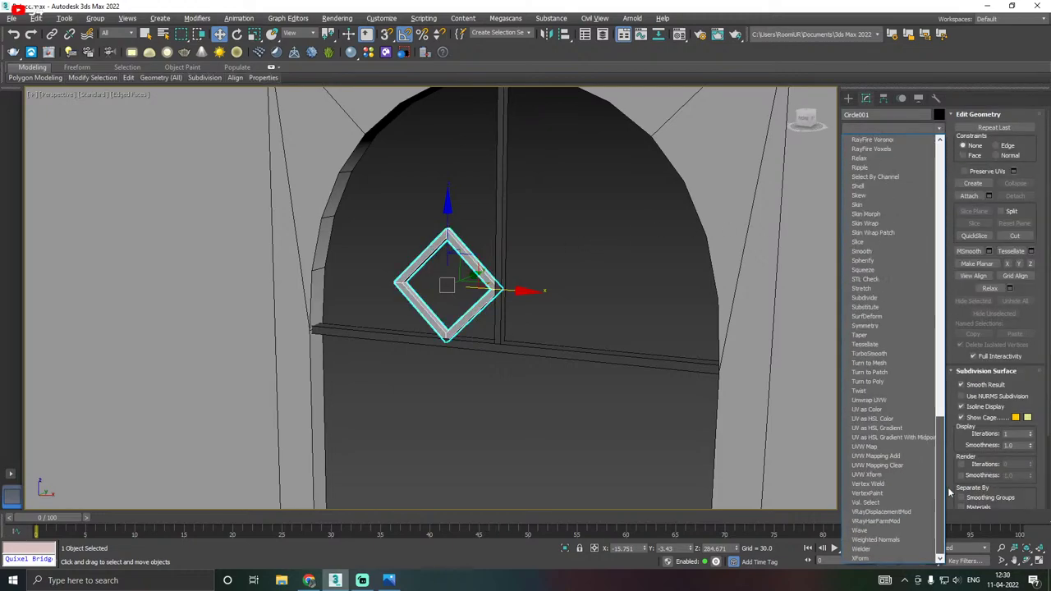
{"action": "left_click", "coordinate": [882, 323]}
{"action": "middle_click_drag", "start_coordinate": [567, 311], "coordinate": [589, 368]}
{"action": "left_click", "coordinate": [874, 307]}
{"action": "left_click", "coordinate": [868, 296]}
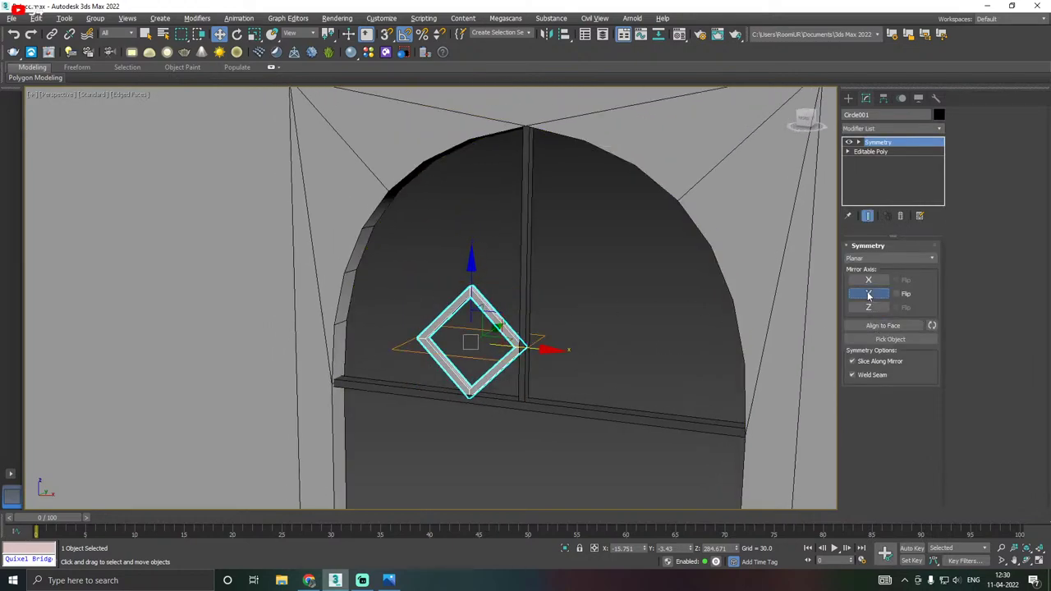
Turn on Flip for the Y axis and raise the mirror plane to Z about 299.6, stacking a second diamond above the first.
{"action": "left_click", "coordinate": [890, 142]}
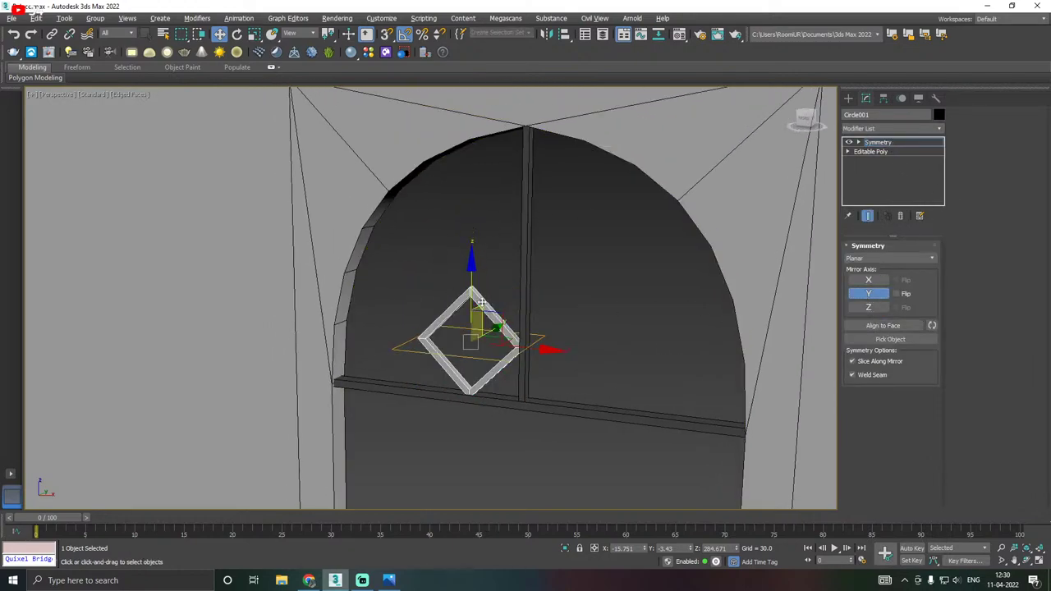
{"action": "left_click_drag", "start_coordinate": [476, 303], "coordinate": [461, 234]}
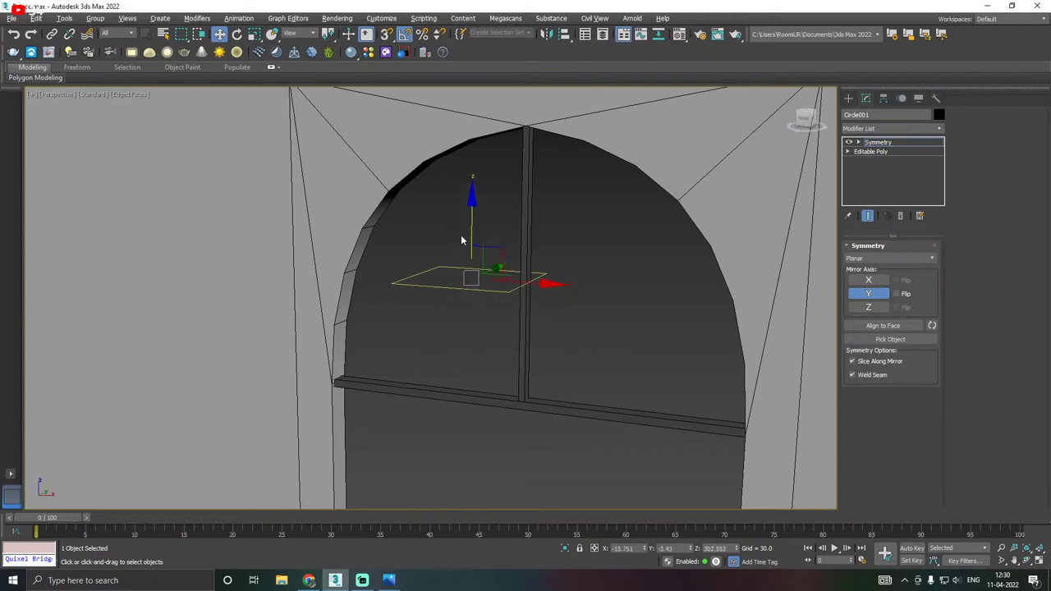
{"action": "key", "text": "ctrl+z"}
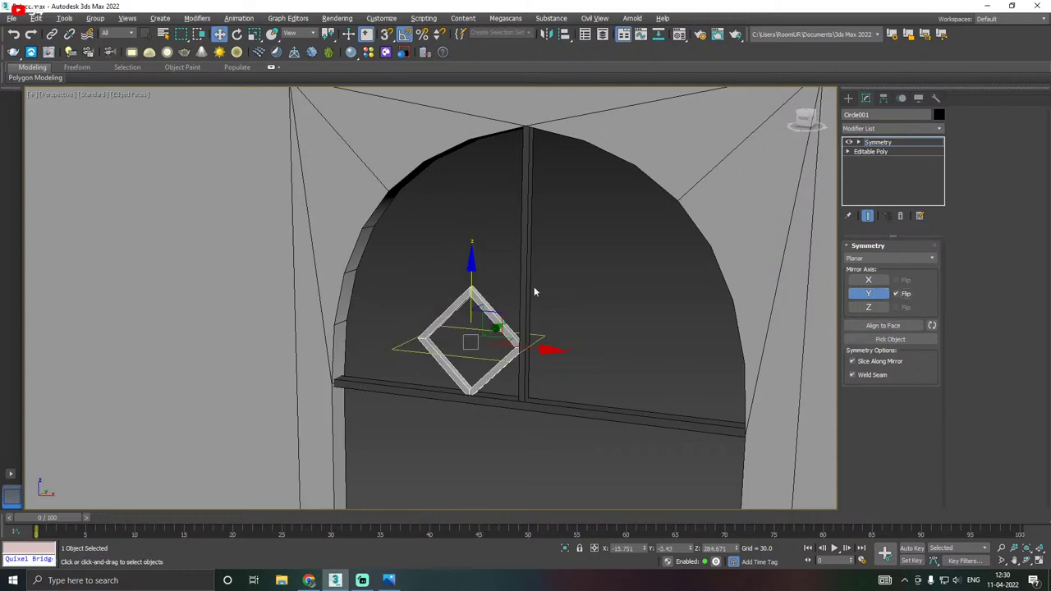
{"action": "left_click_drag", "start_coordinate": [472, 309], "coordinate": [466, 255]}
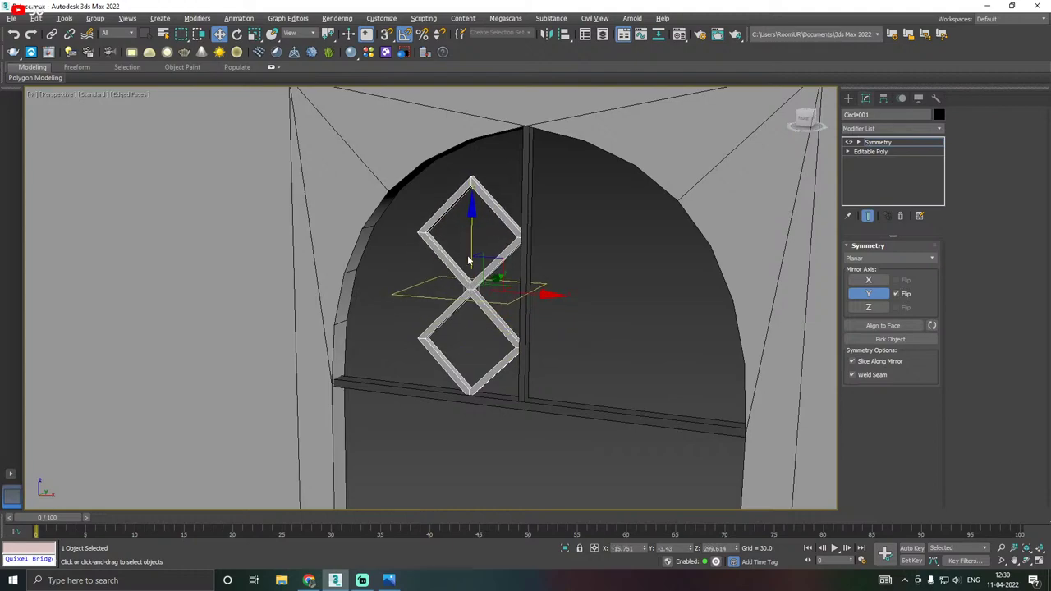
Copy the diamond's Symmetry modifier, paste a second one on the stack and raise its mirror plane to Z about 305.2.
{"action": "right_click", "coordinate": [919, 141]}
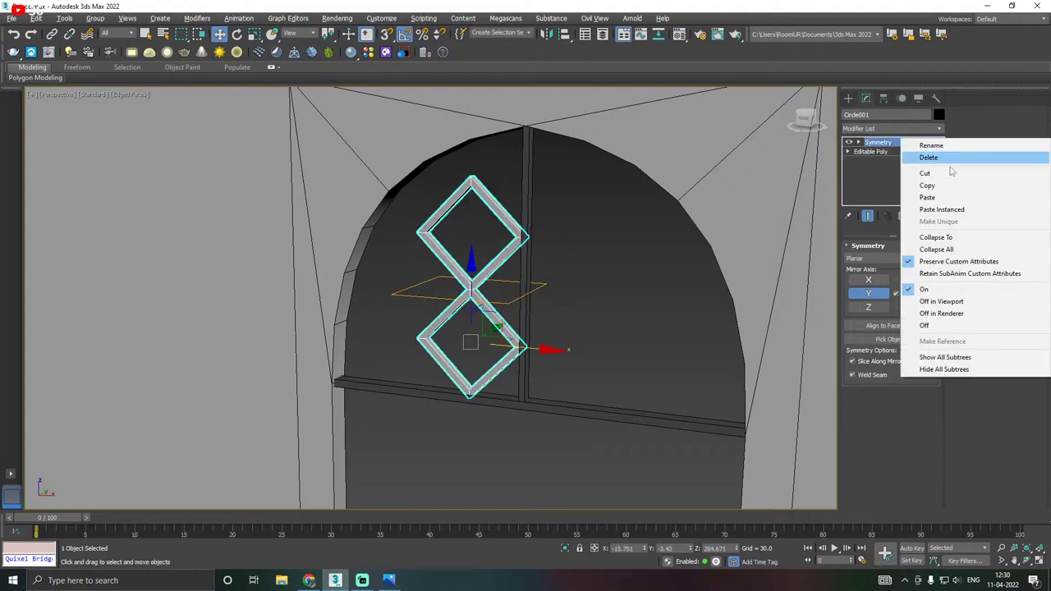
{"action": "left_click", "coordinate": [949, 186]}
{"action": "right_click", "coordinate": [880, 141]}
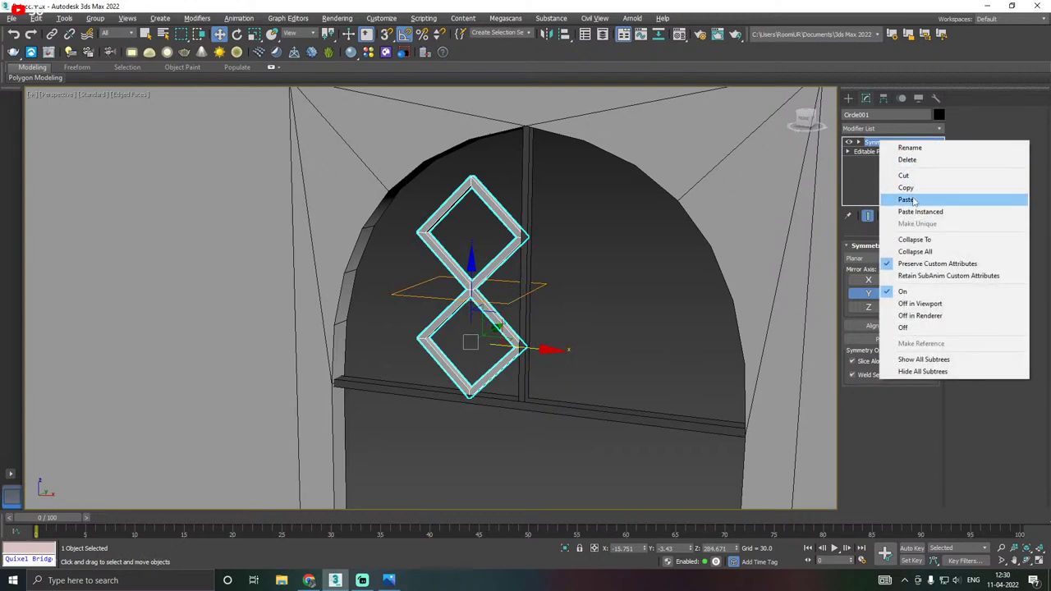
{"action": "left_click", "coordinate": [907, 199]}
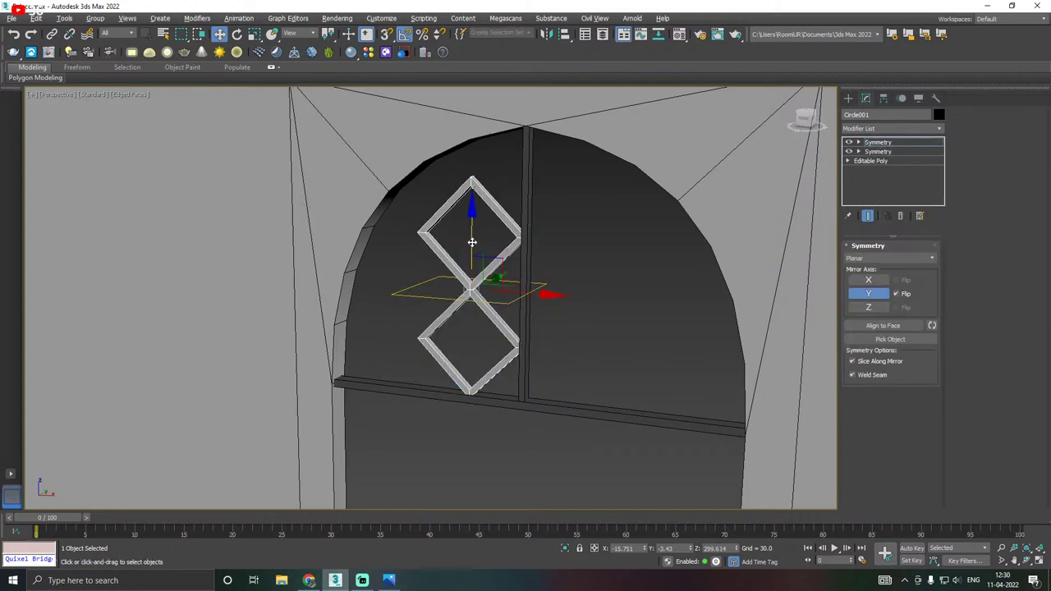
{"action": "left_click_drag", "start_coordinate": [472, 240], "coordinate": [481, 220]}
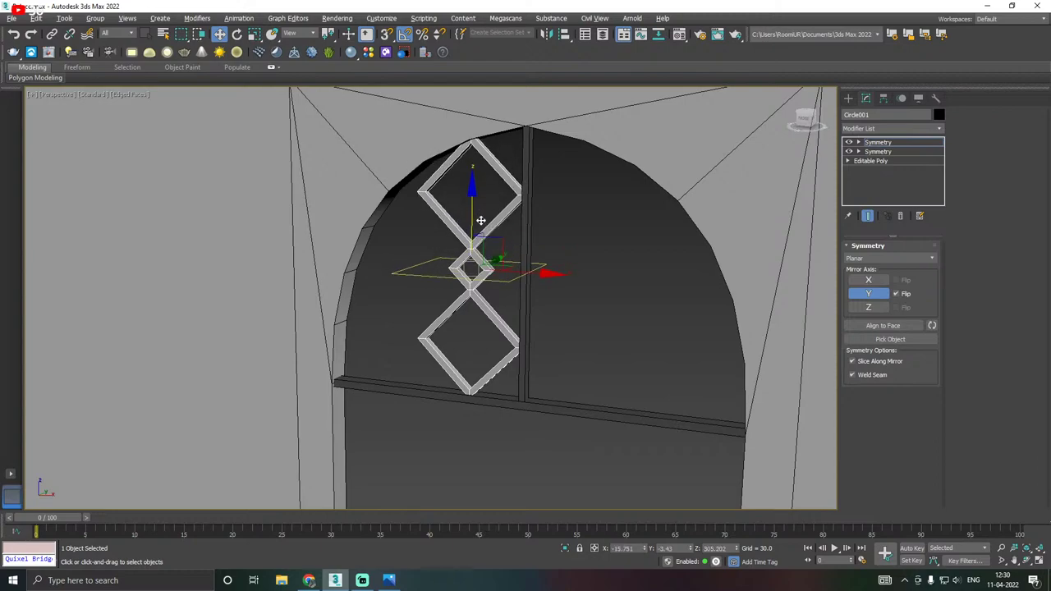
{"action": "left_click", "coordinate": [880, 145]}
{"action": "right_click", "coordinate": [883, 144]}
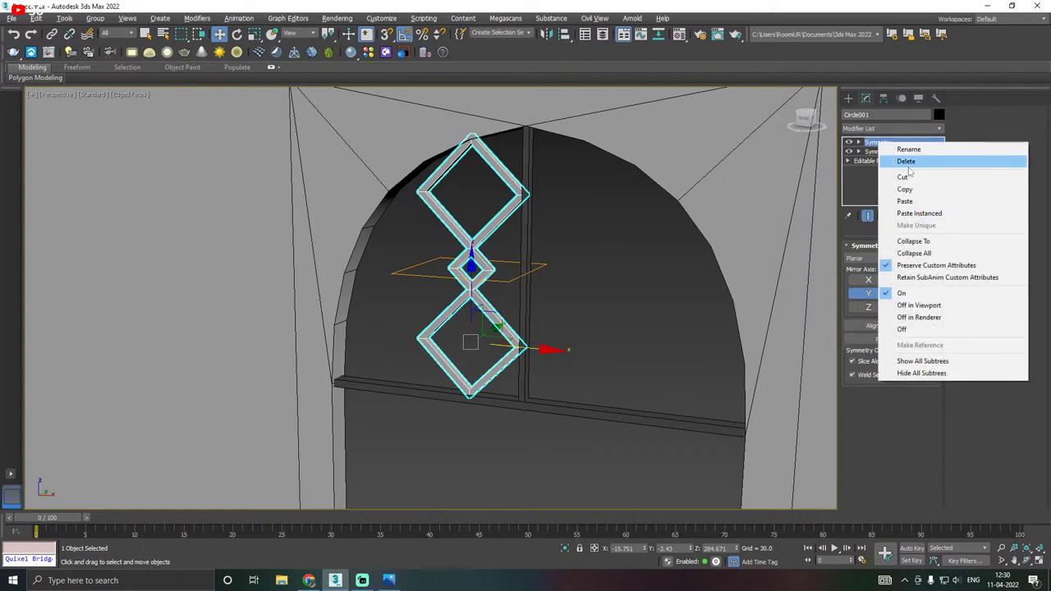
{"action": "left_click", "coordinate": [871, 144]}
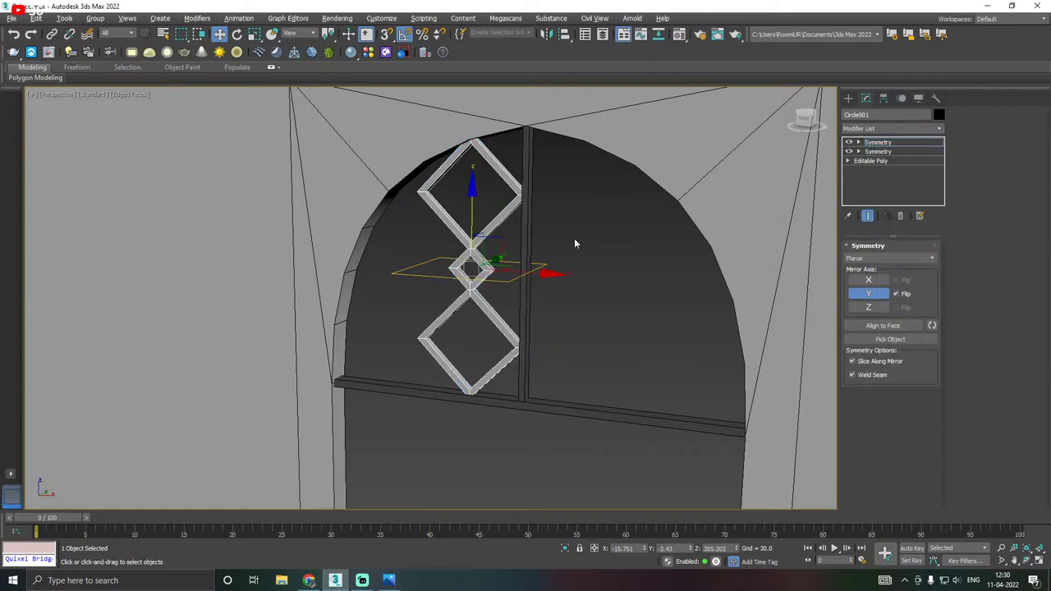
Tilt the second Symmetry's mirror plane diagonally, rising to the right, and move it to X about -19.28 to reflect a diamond onto the left.
{"action": "middle_click_drag", "start_coordinate": [574, 238], "coordinate": [594, 254]}
{"action": "key", "text": "e"}
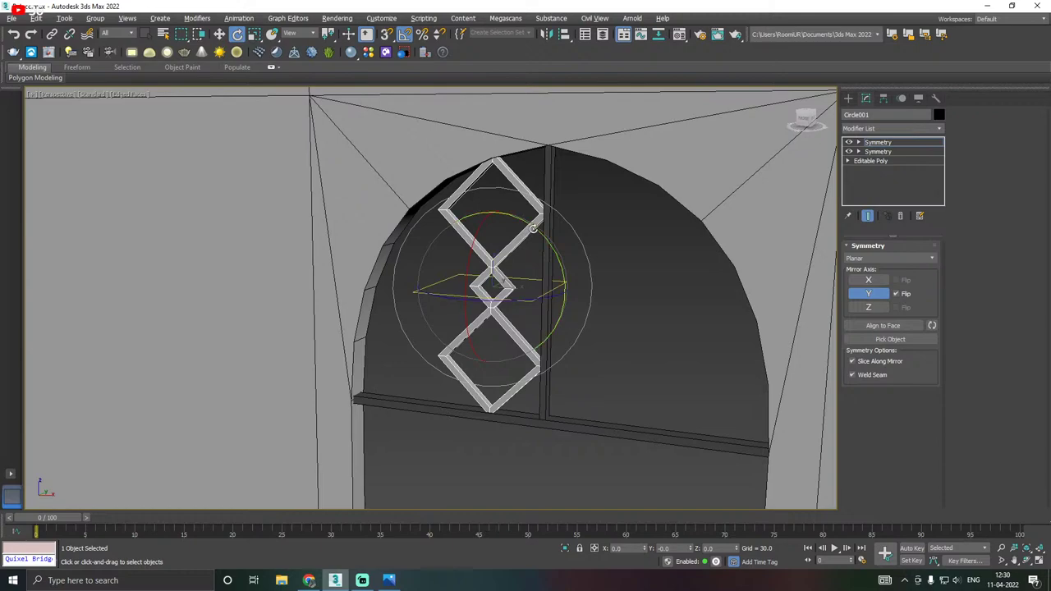
{"action": "left_click_drag", "start_coordinate": [533, 227], "coordinate": [531, 227]}
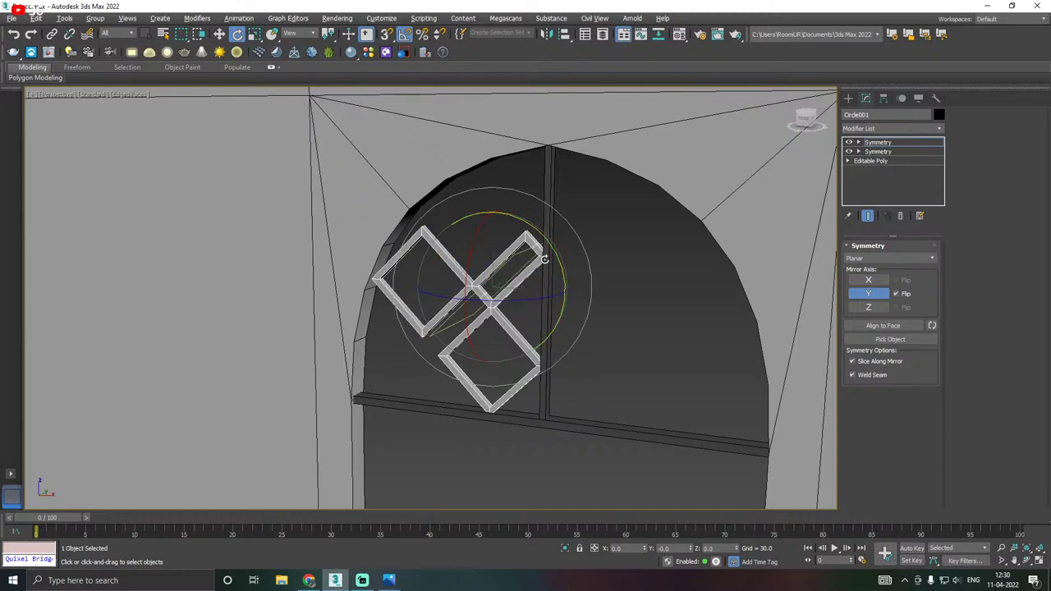
{"action": "key", "text": "w"}
{"action": "left_click_drag", "start_coordinate": [553, 291], "coordinate": [537, 279]}
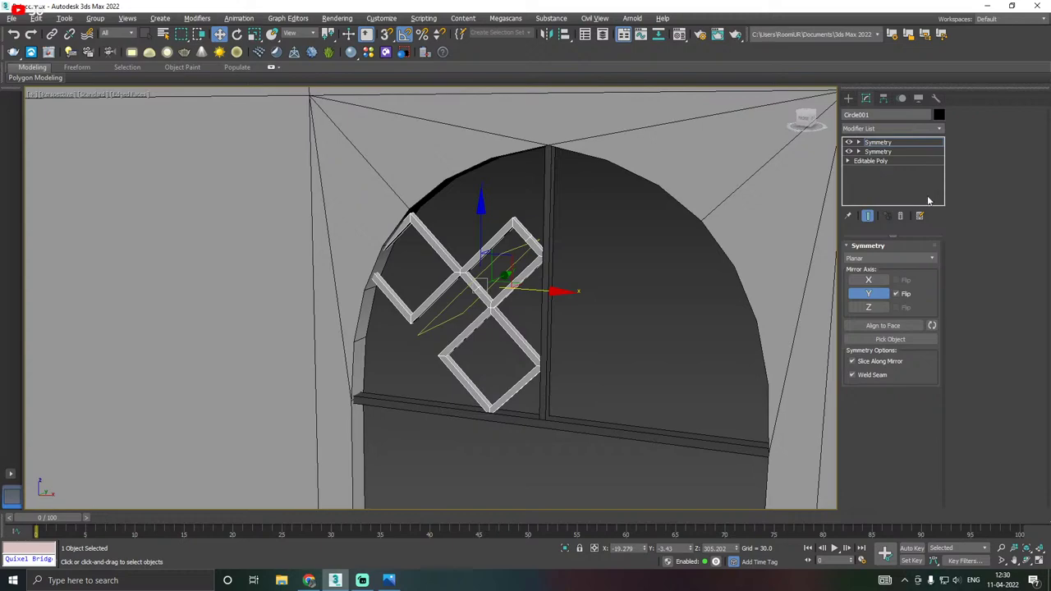
Paste a third Symmetry, tilt its mirror plane diagonally, falling to the right, and raise it to Z about 308.2.
{"action": "right_click", "coordinate": [884, 146]}
{"action": "left_click", "coordinate": [903, 201]}
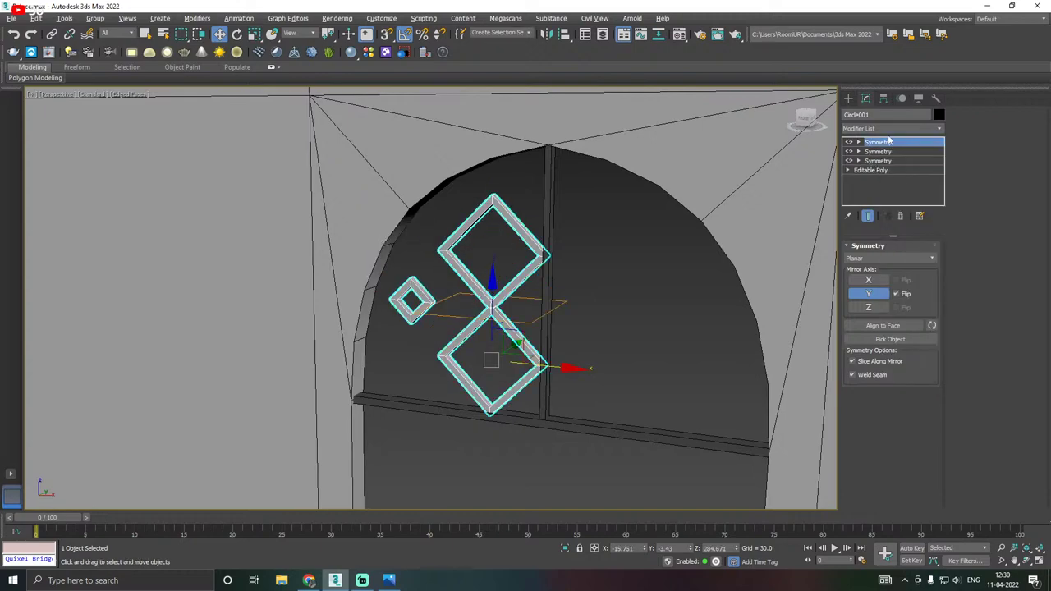
{"action": "key", "text": "e"}
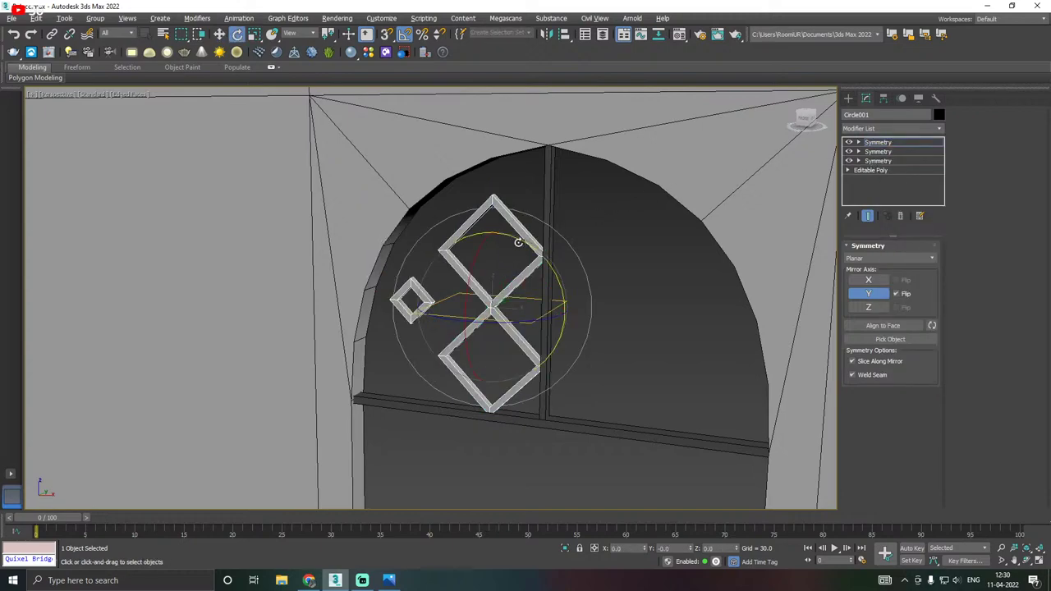
{"action": "left_click_drag", "start_coordinate": [521, 242], "coordinate": [493, 220]}
{"action": "key", "text": "w"}
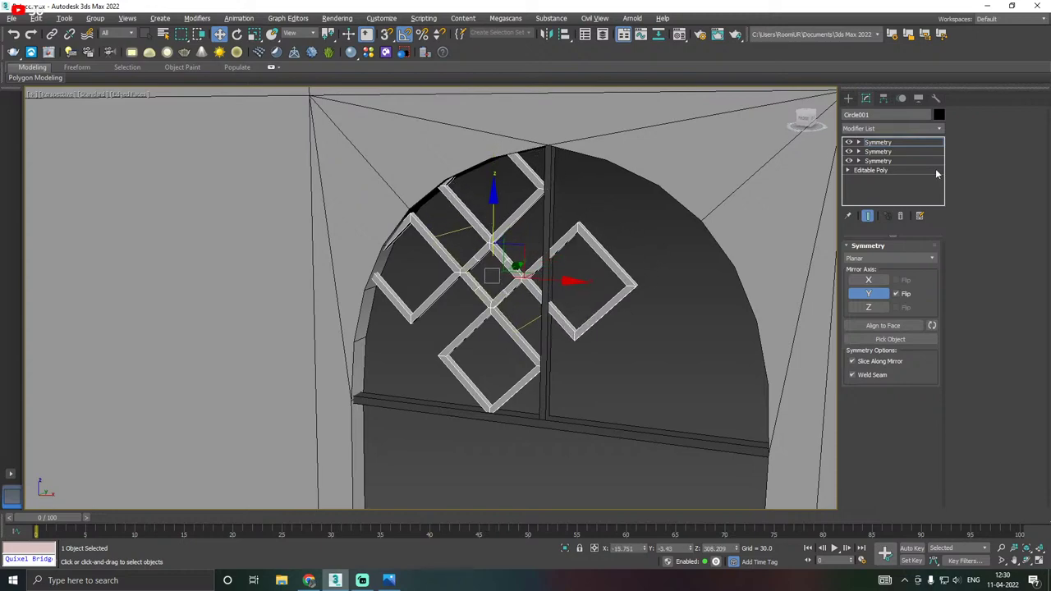
Paste a fourth Symmetry, rotate its mirror plane 90° to vertical and move it to X about -0.27 at the central bar.
{"action": "right_click", "coordinate": [876, 144]}
{"action": "left_click", "coordinate": [895, 199]}
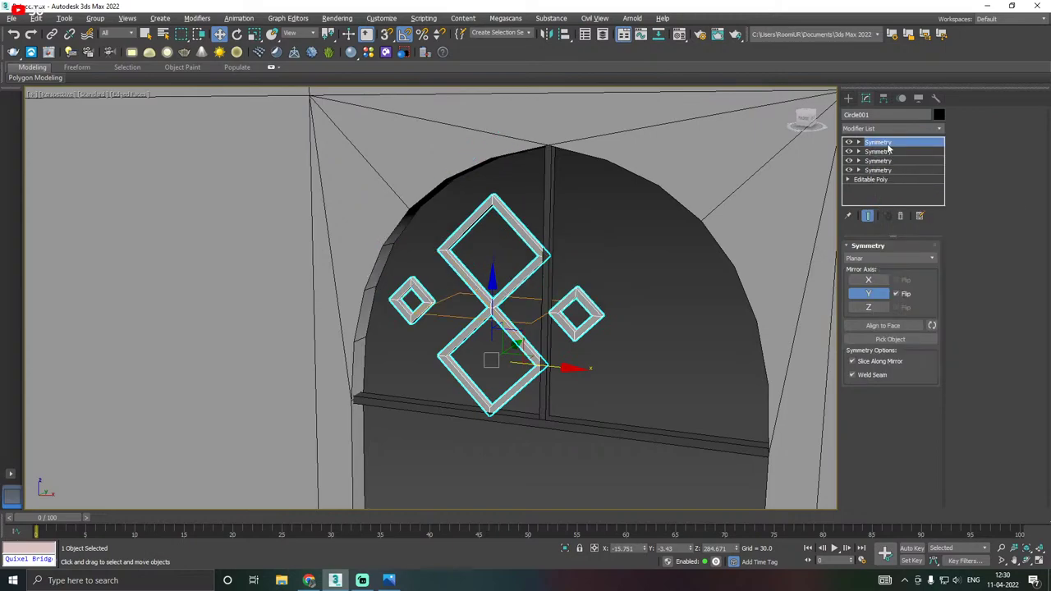
{"action": "key", "text": "e"}
{"action": "left_click_drag", "start_coordinate": [517, 237], "coordinate": [519, 239]}
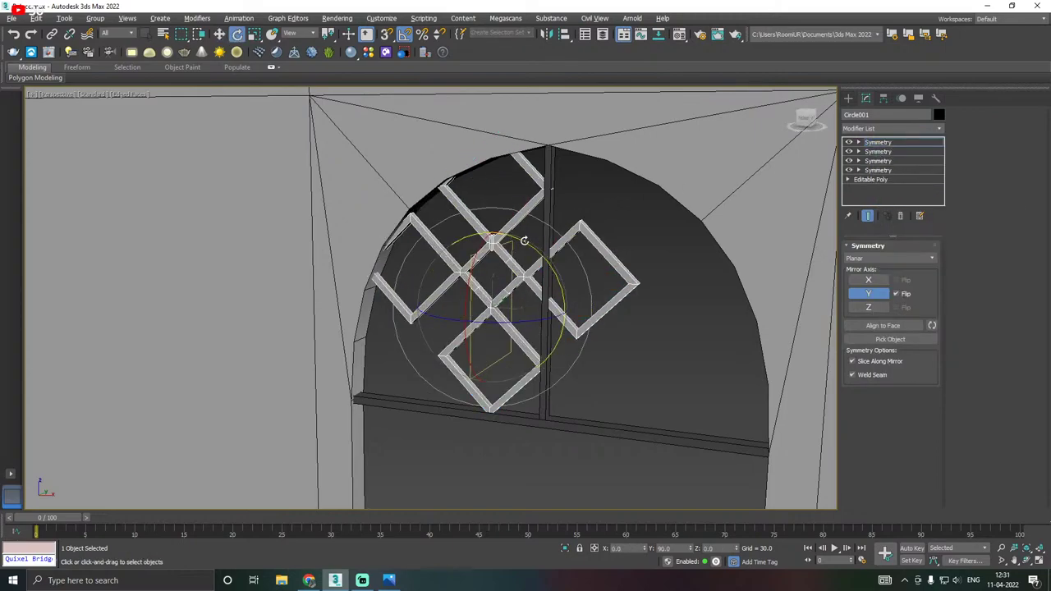
{"action": "key", "text": "w"}
{"action": "left_click_drag", "start_coordinate": [567, 312], "coordinate": [612, 313]}
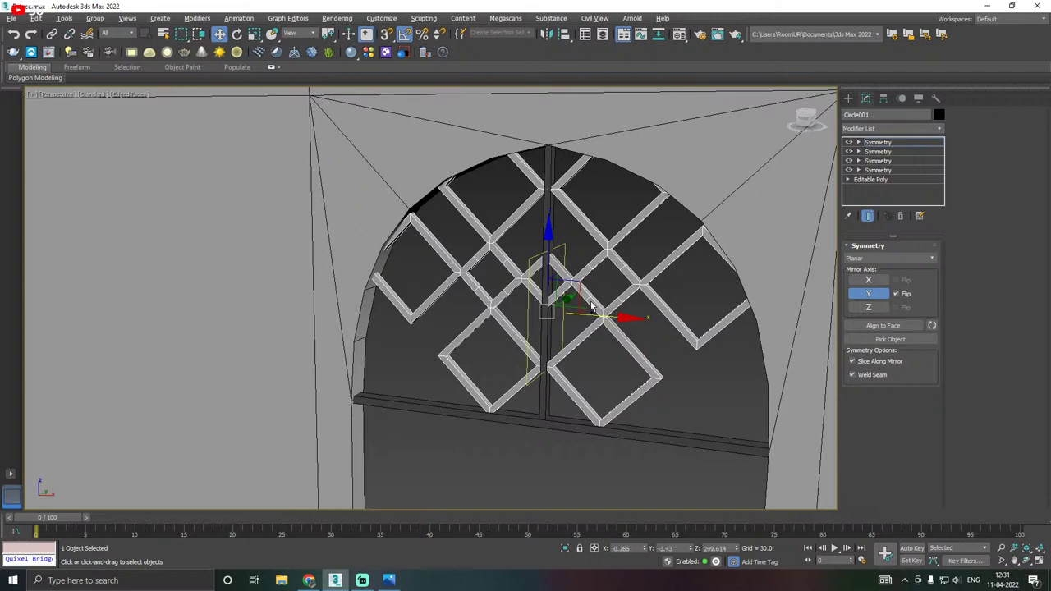
{"action": "middle_click_drag", "start_coordinate": [630, 257], "coordinate": [605, 313], "text": "alt"}
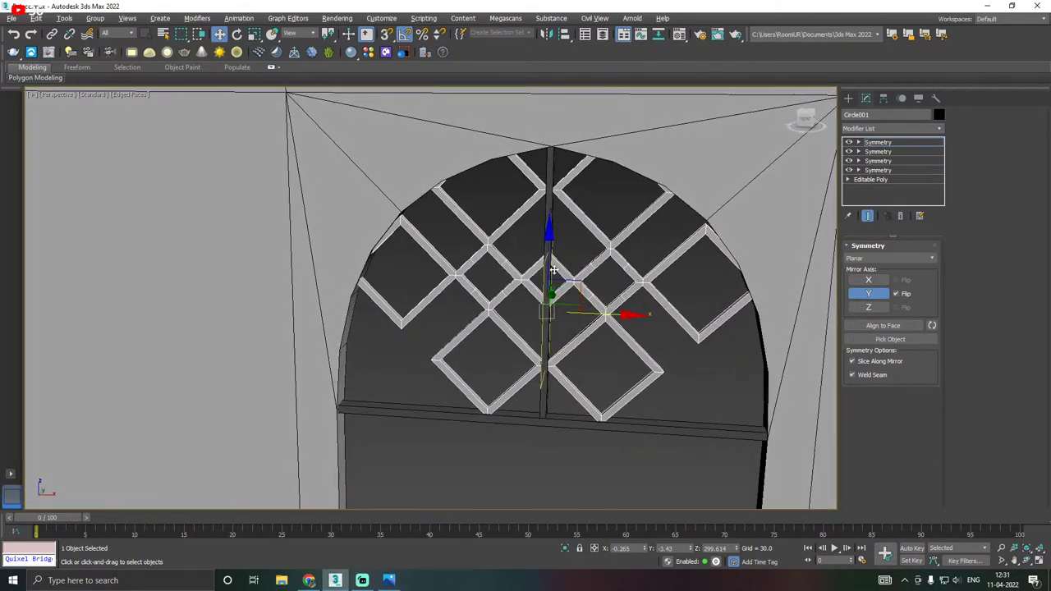
{"action": "left_click", "coordinate": [879, 142]}
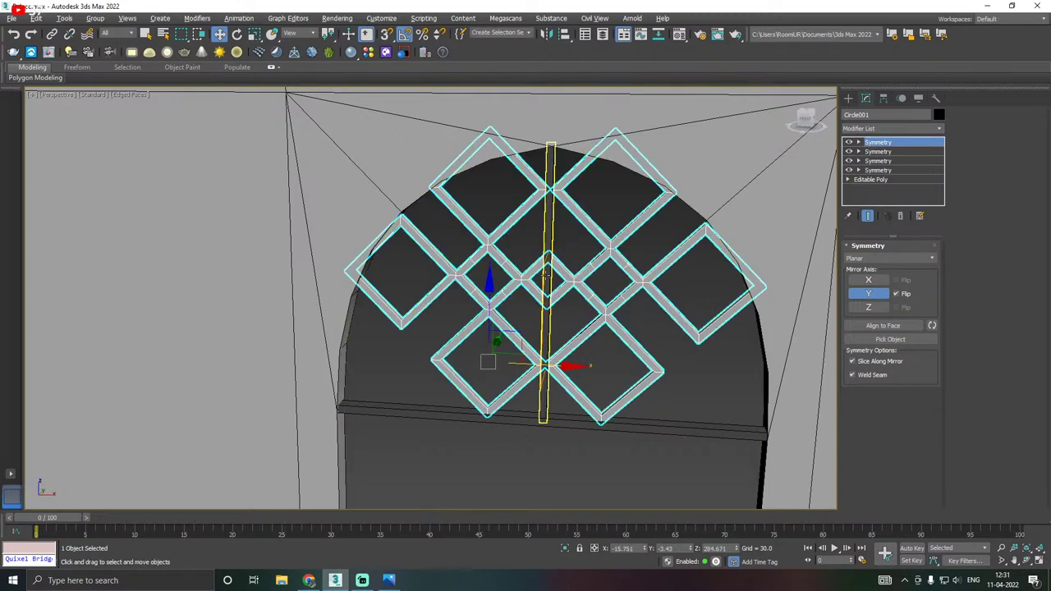
{"action": "mouse_move", "coordinate": [489, 296]}
{"action": "left_mouse_down"}
{"action": "mouse_move", "coordinate": [490, 313]}
{"action": "mouse_move", "coordinate": [489, 295]}
{"action": "left_mouse_up"}
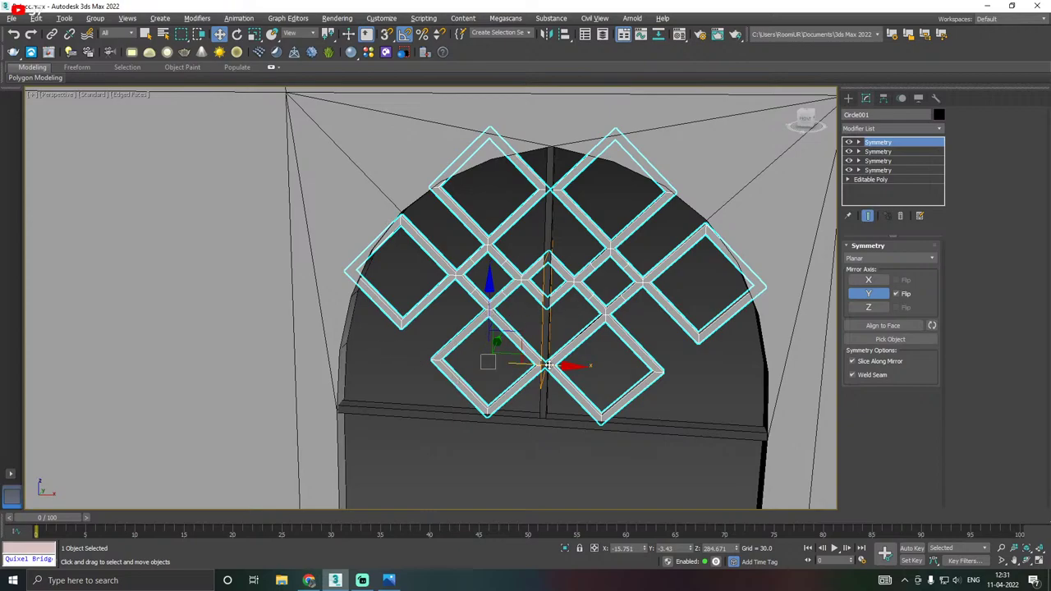
Collapse the diamond grille's whole stack of Symmetry modifiers into a single Editable Poly.
{"action": "middle_click_drag", "start_coordinate": [546, 365], "coordinate": [527, 304], "text": "alt"}
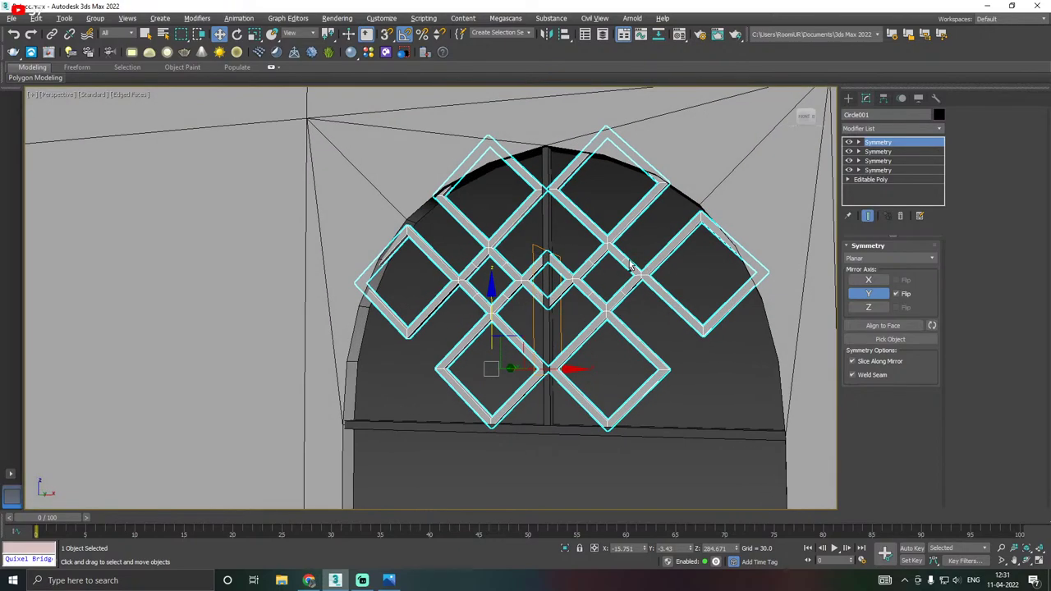
{"action": "middle_click_drag", "start_coordinate": [630, 265], "coordinate": [676, 283], "text": "alt"}
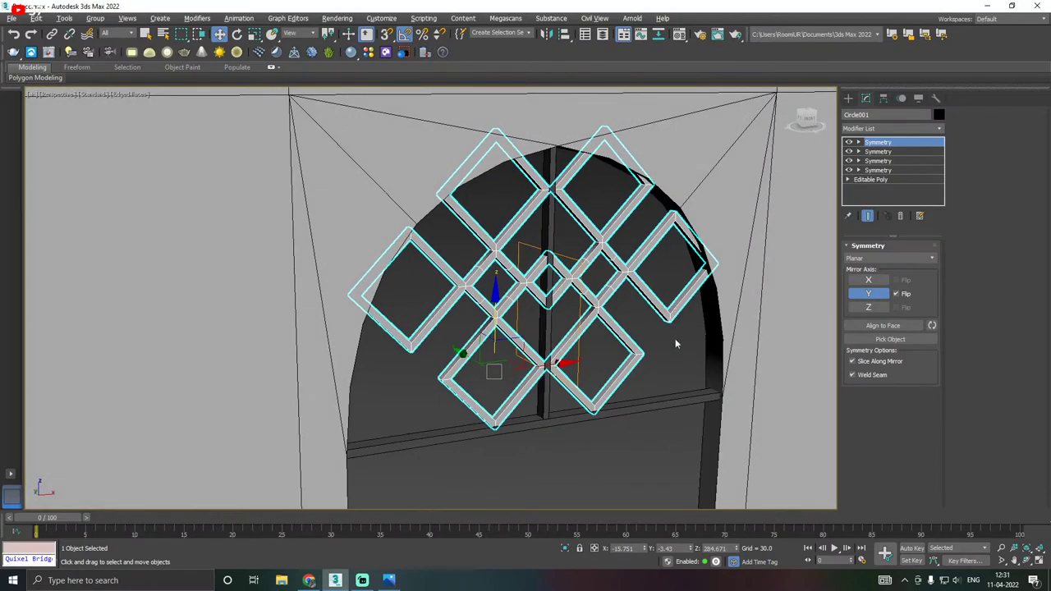
{"action": "scroll", "coordinate": [499, 279], "scroll_direction": "down", "scroll_amount": 4}
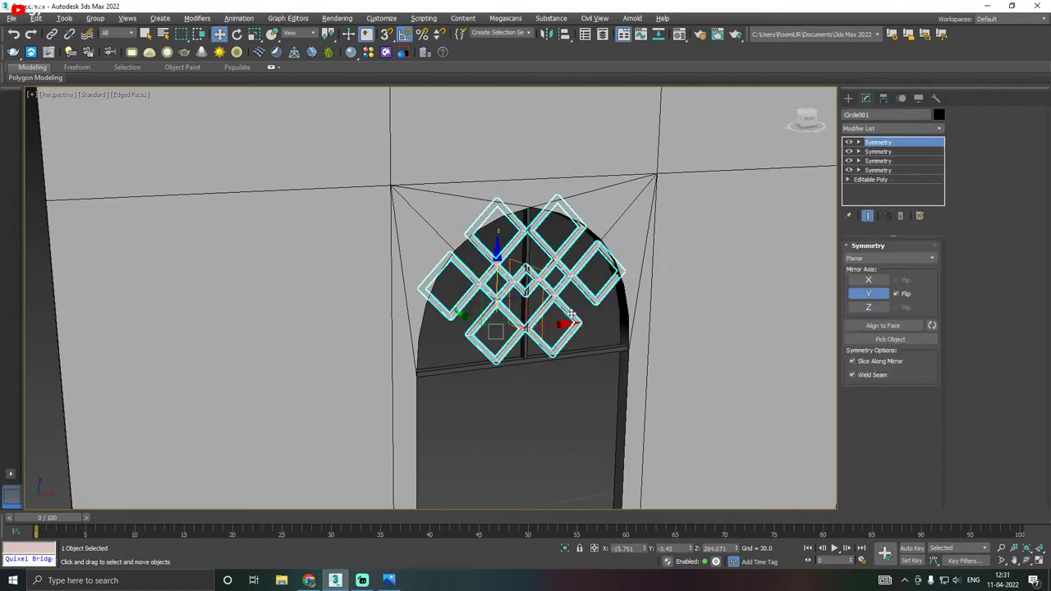
{"action": "middle_click_drag", "start_coordinate": [572, 316], "coordinate": [440, 311], "text": "alt"}
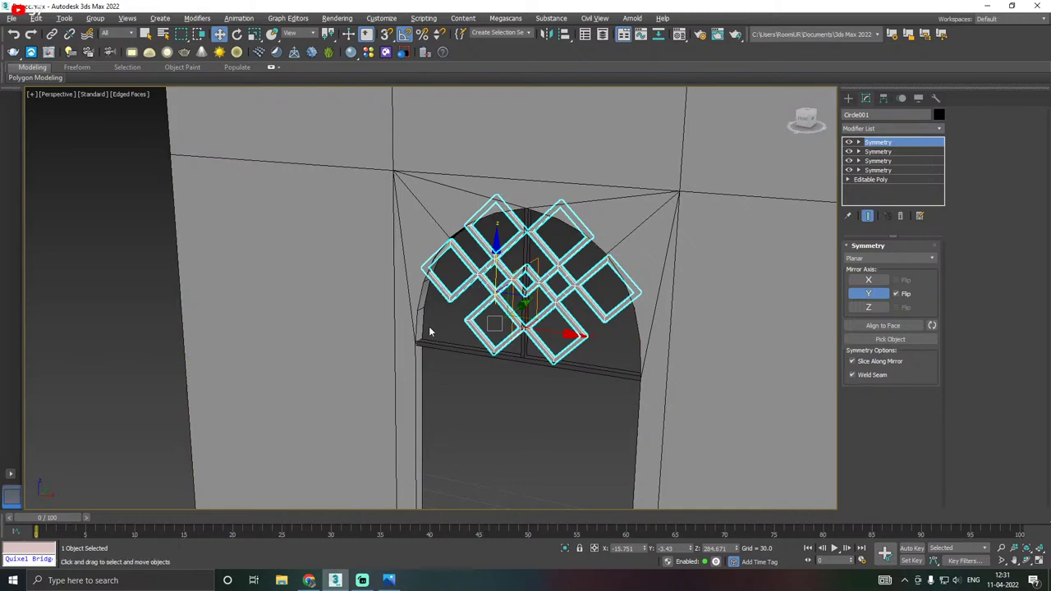
{"action": "right_click", "coordinate": [902, 161]}
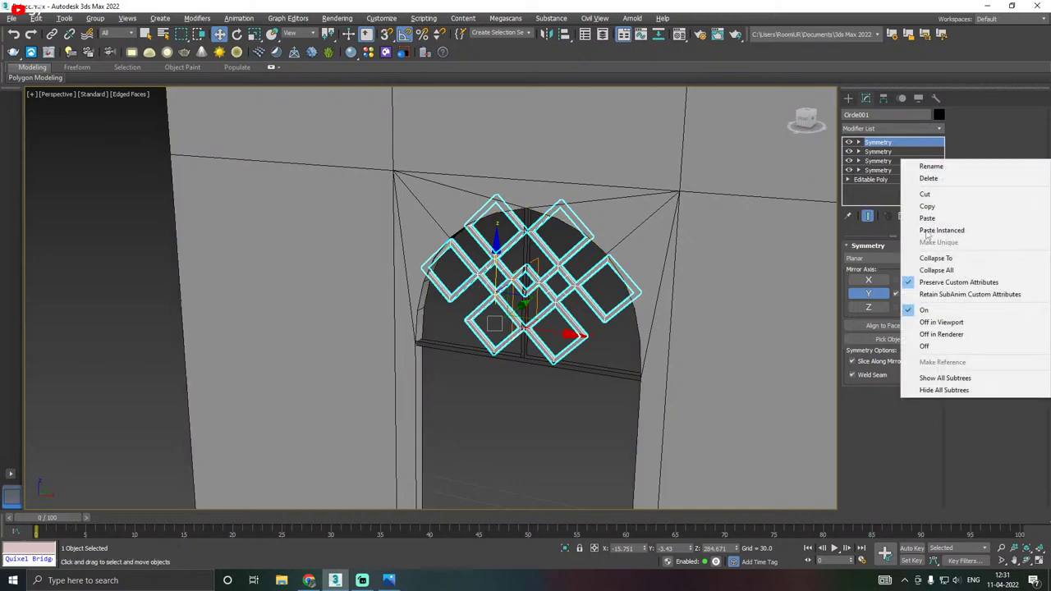
{"action": "left_click", "coordinate": [931, 270]}
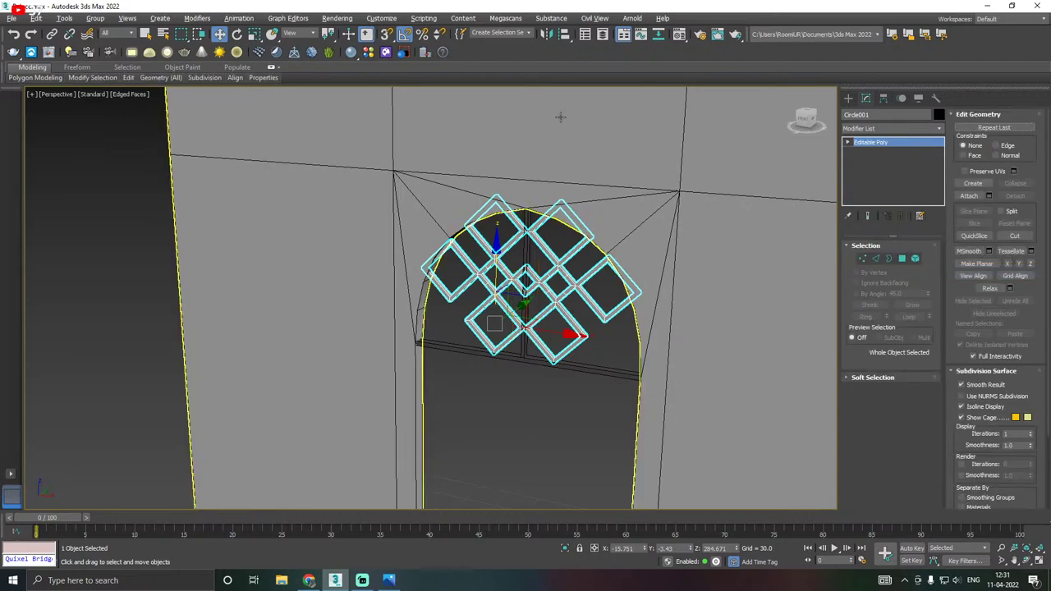
{"action": "left_click", "coordinate": [12, 19]}
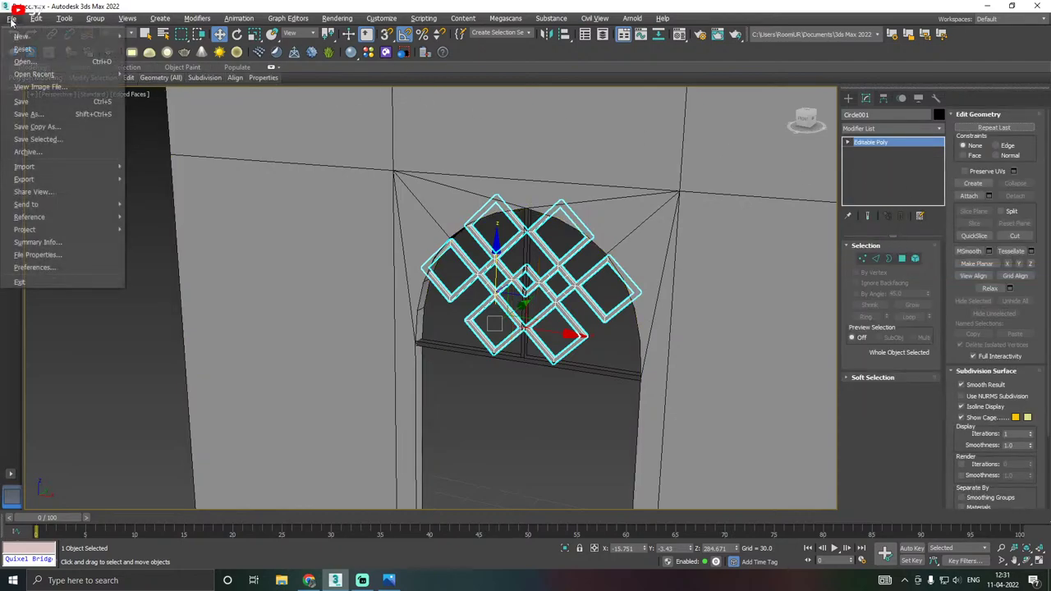
{"action": "left_click", "coordinate": [41, 126]}
{"action": "left_click", "coordinate": [661, 475]}
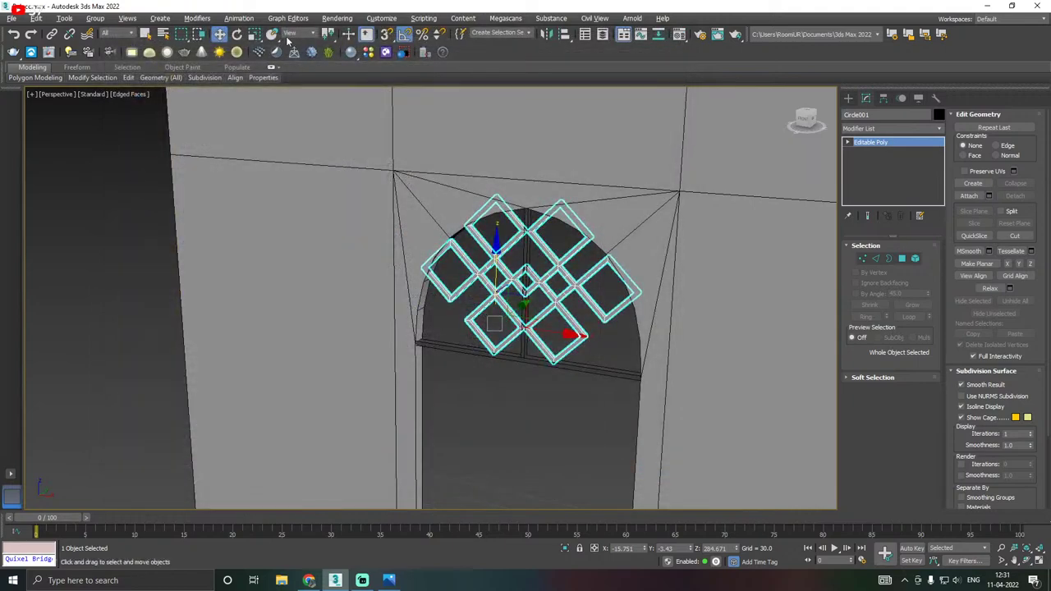
Save the scene to its current file.
{"action": "left_click", "coordinate": [12, 19]}
{"action": "left_click", "coordinate": [28, 100]}
In the front view, draw a closed Line spline with viewport rendering off, tracing the arch's lower-right gap between diamonds, arch edge and horizontal bar.
{"action": "key", "text": "f"}
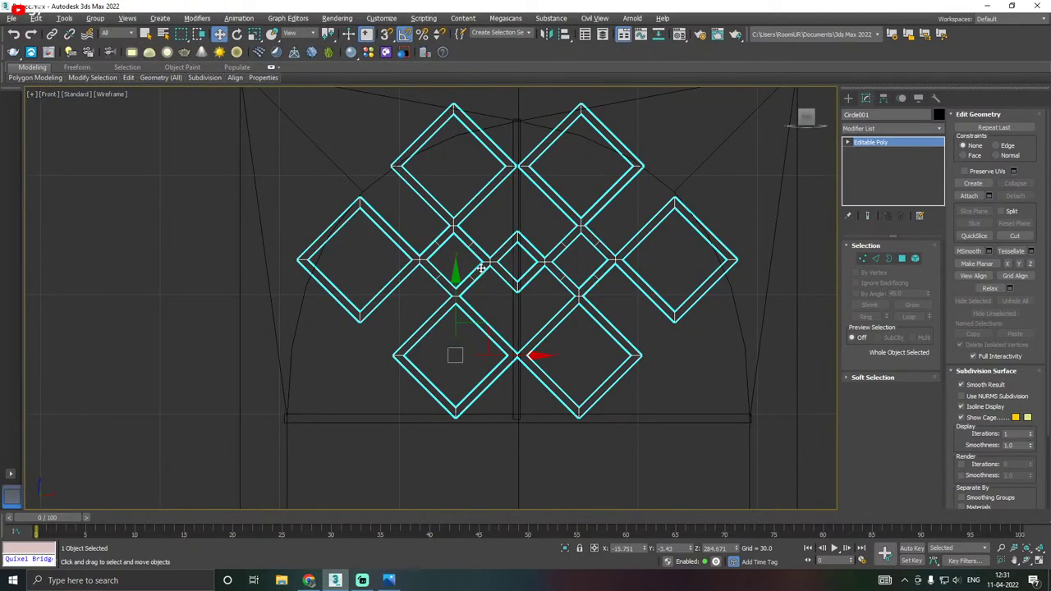
{"action": "left_click", "coordinate": [848, 97]}
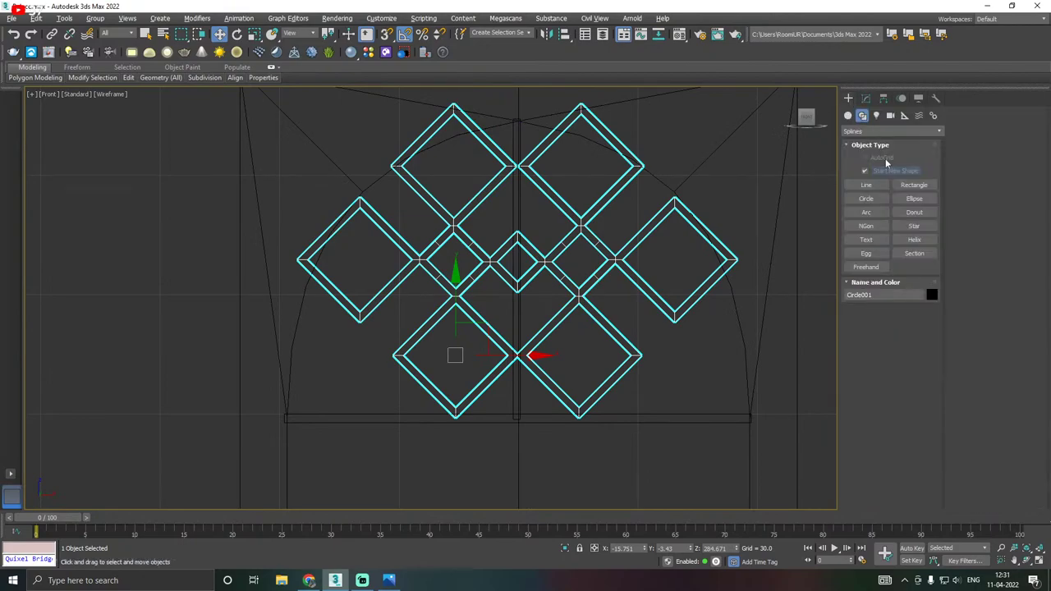
{"action": "left_click", "coordinate": [866, 185]}
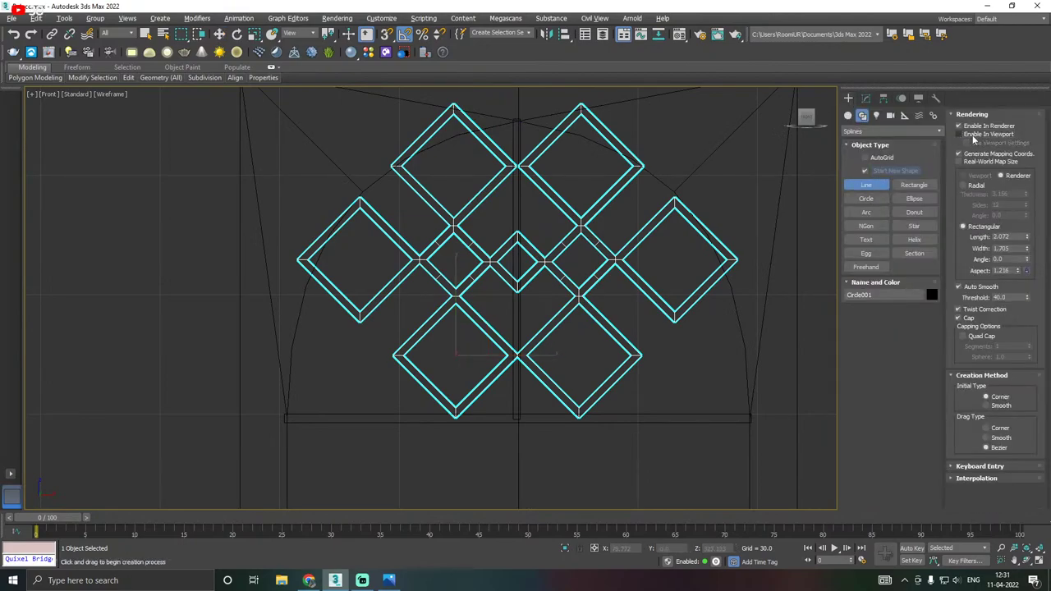
{"action": "left_click", "coordinate": [587, 413]}
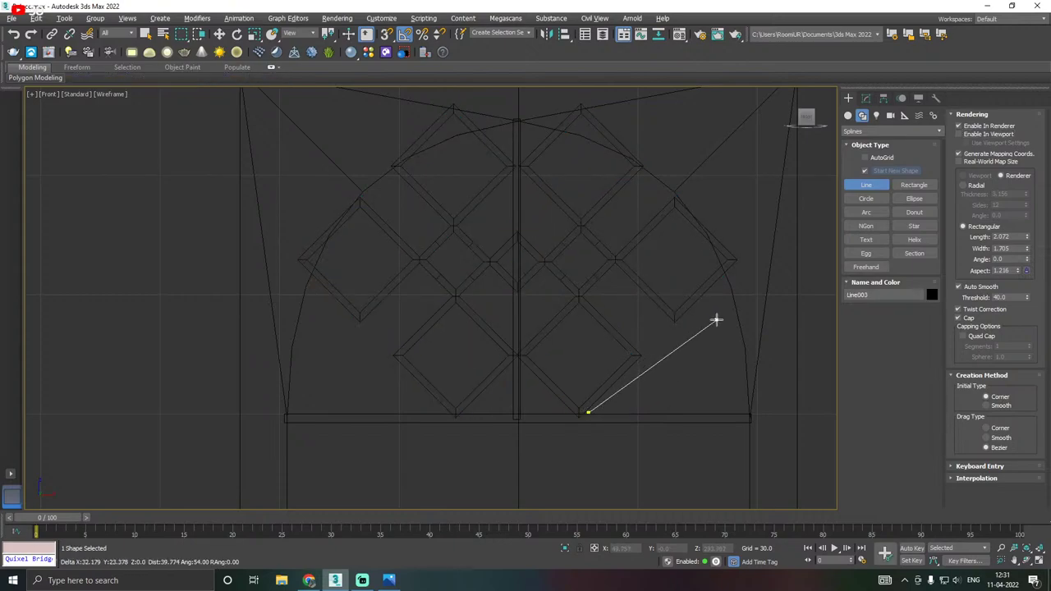
{"action": "left_click", "coordinate": [723, 275]}
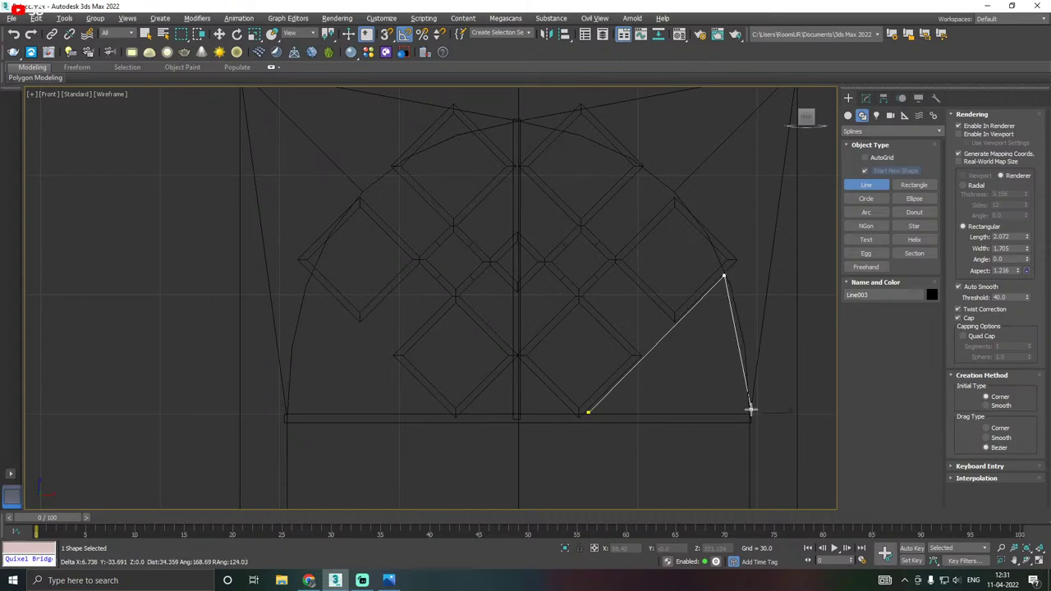
{"action": "left_click", "coordinate": [744, 348]}
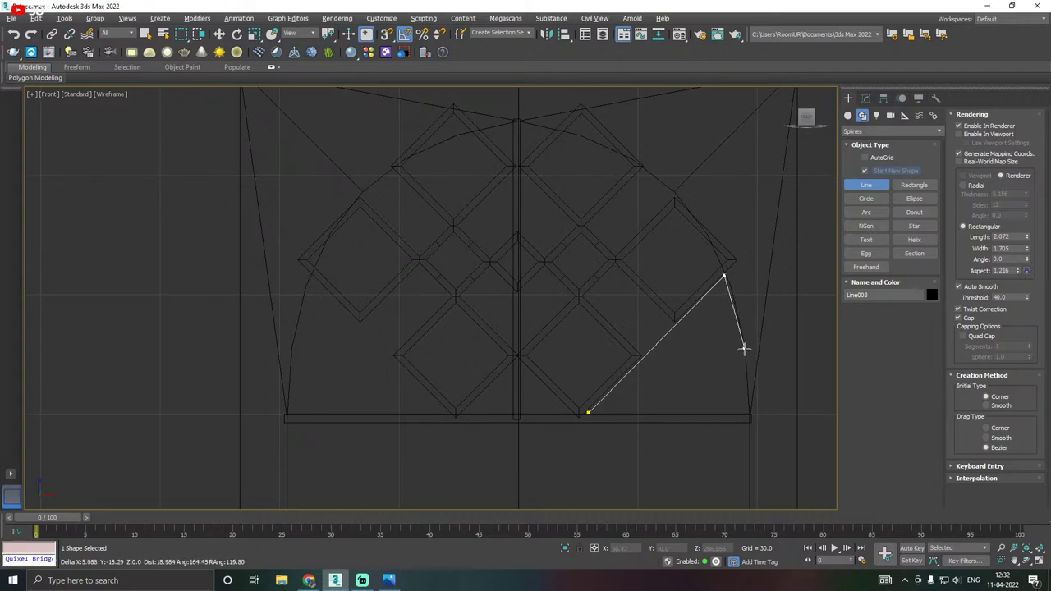
{"action": "left_click", "coordinate": [748, 412]}
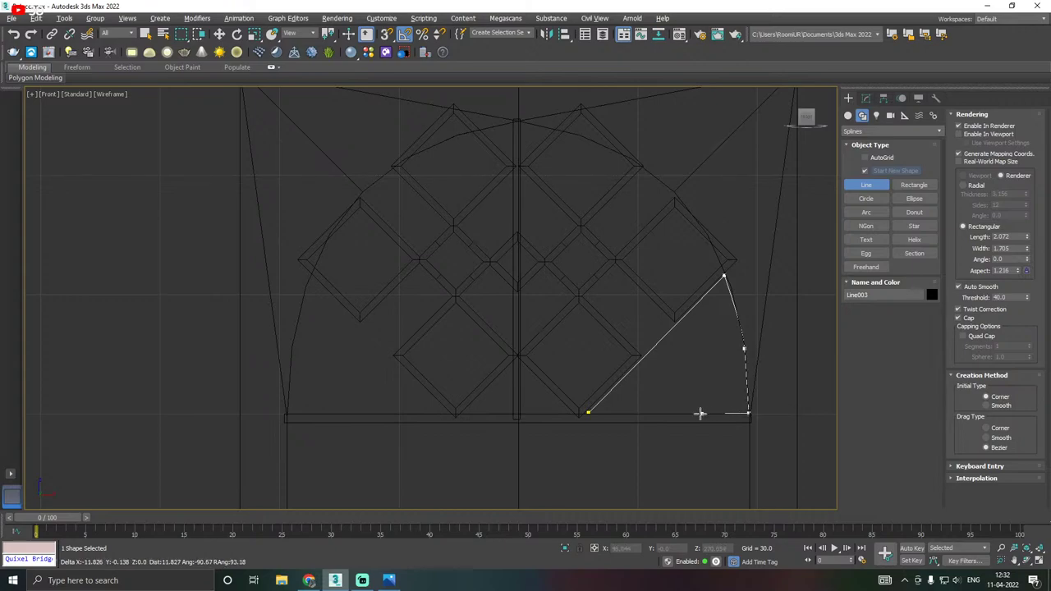
{"action": "left_click", "coordinate": [586, 412]}
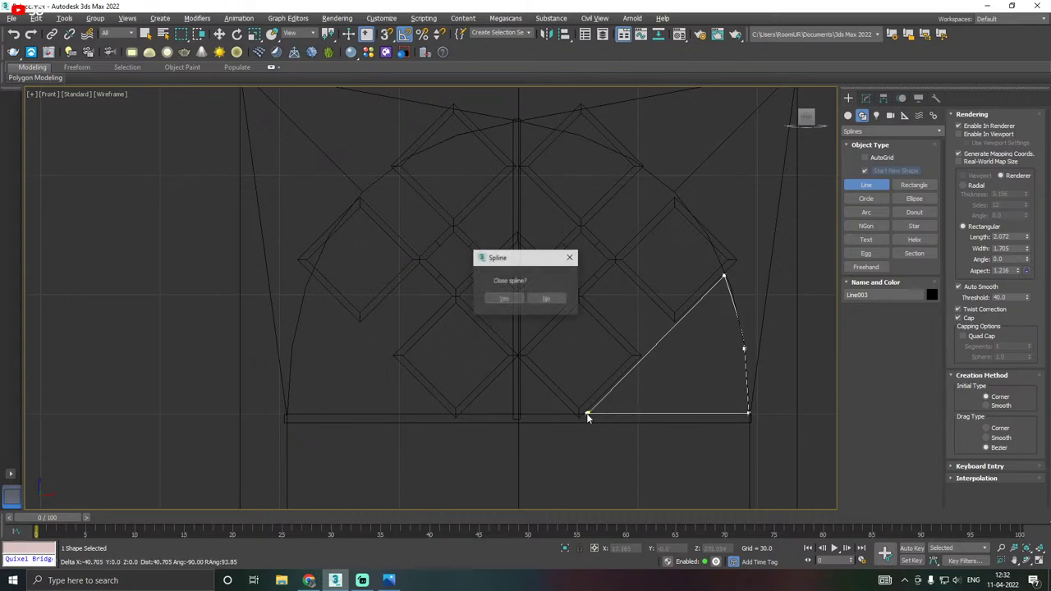
{"action": "left_click", "coordinate": [502, 299]}
{"action": "key", "text": "w"}
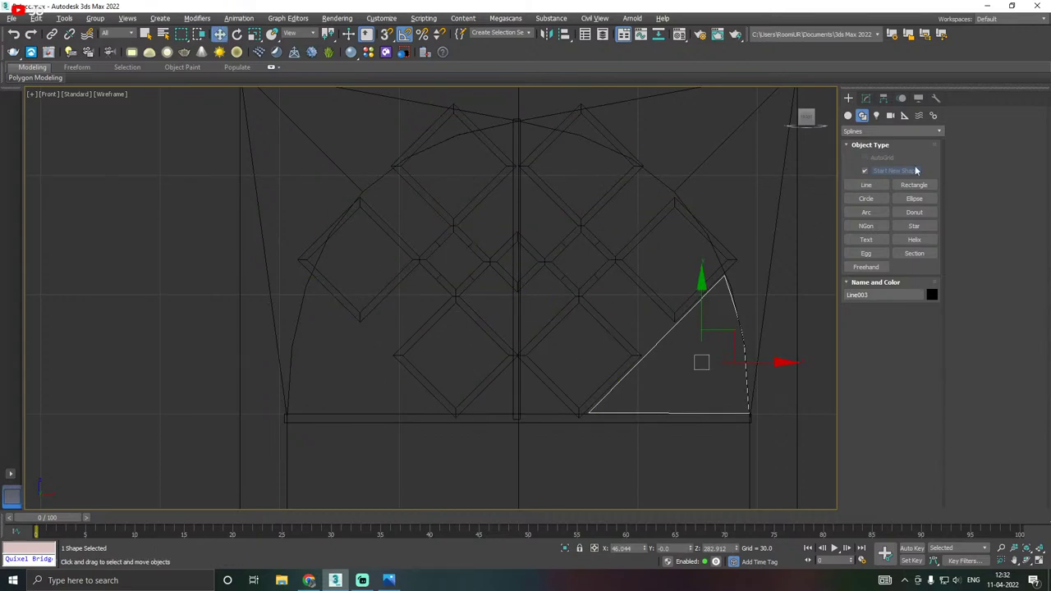
Change the vertex midway along the arch edge of the corner line to a Smooth vertex.
{"action": "left_click", "coordinate": [866, 98]}
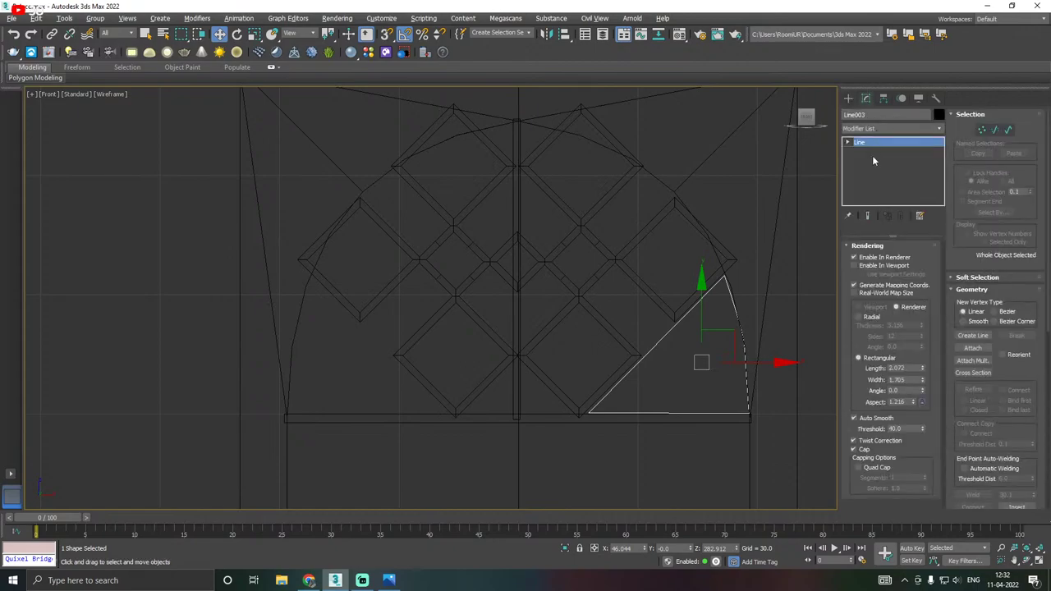
{"action": "left_click", "coordinate": [743, 348]}
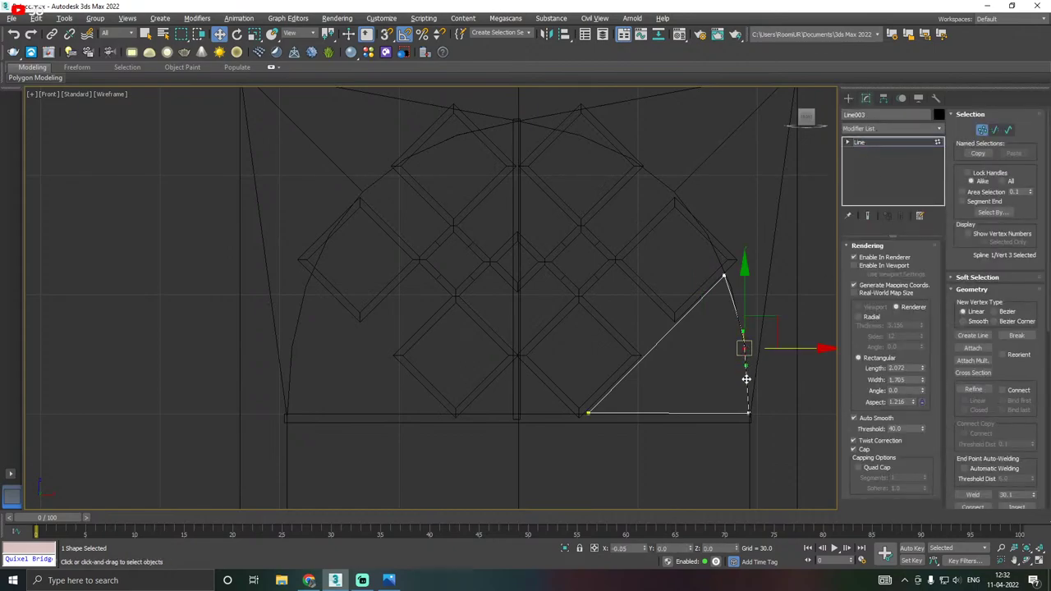
{"action": "right_click", "coordinate": [741, 349]}
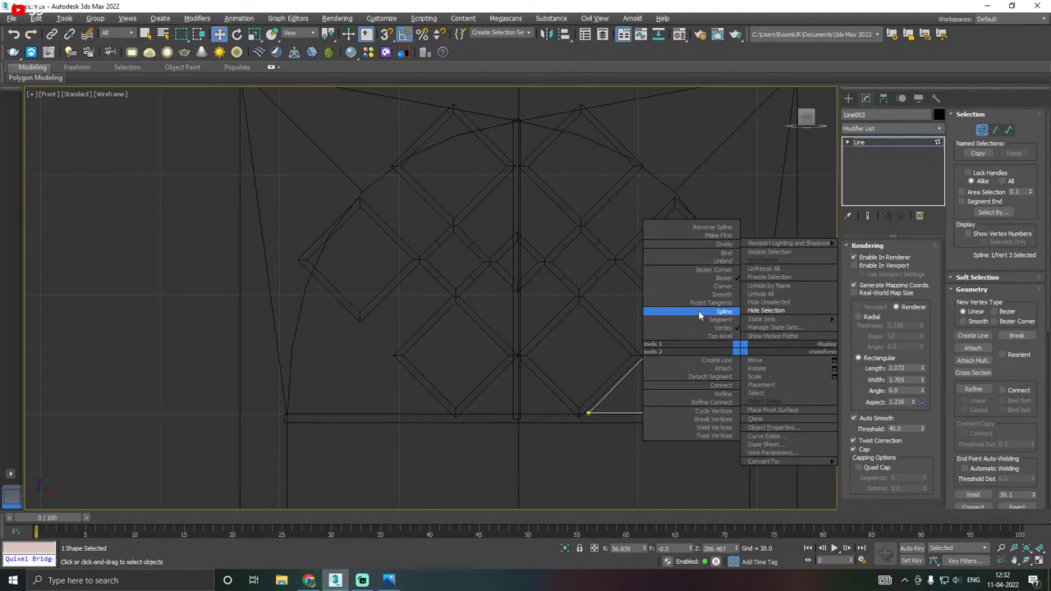
{"action": "left_click", "coordinate": [715, 296]}
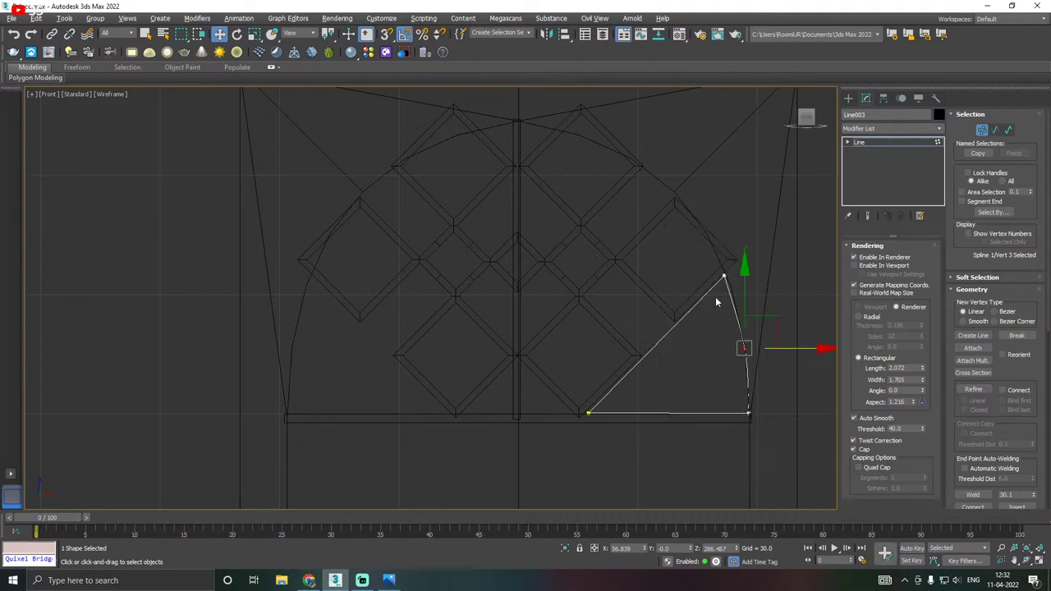
Enable viewport rendering for the corner line and increase its rectangular section length to about 5.5.
{"action": "left_click", "coordinate": [880, 268]}
{"action": "key", "text": "p"}
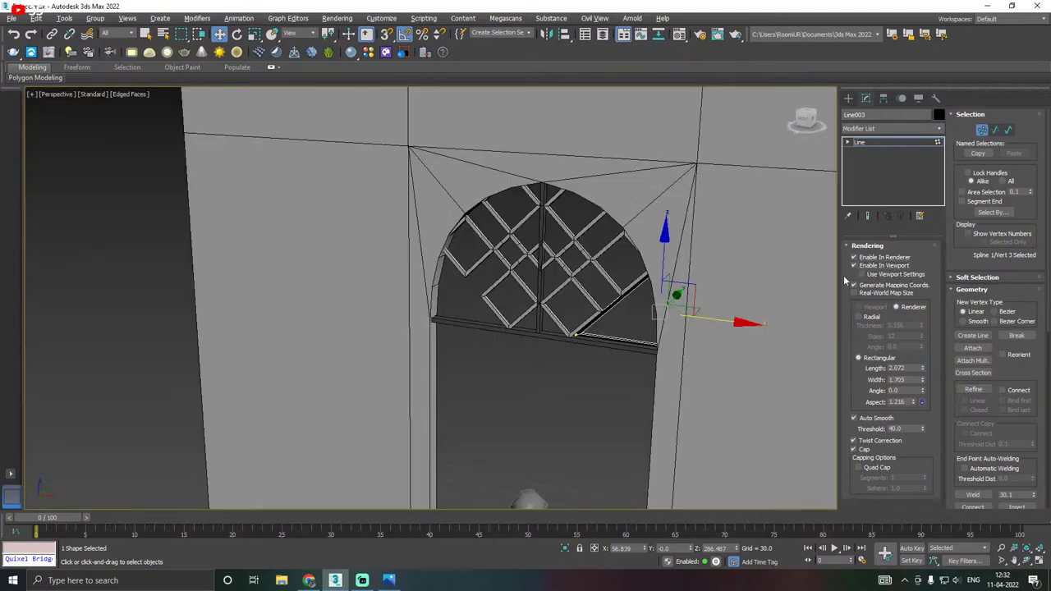
{"action": "middle_click_drag", "start_coordinate": [652, 306], "coordinate": [713, 323], "text": "alt"}
{"action": "scroll", "coordinate": [654, 347], "scroll_direction": "up", "scroll_amount": 5}
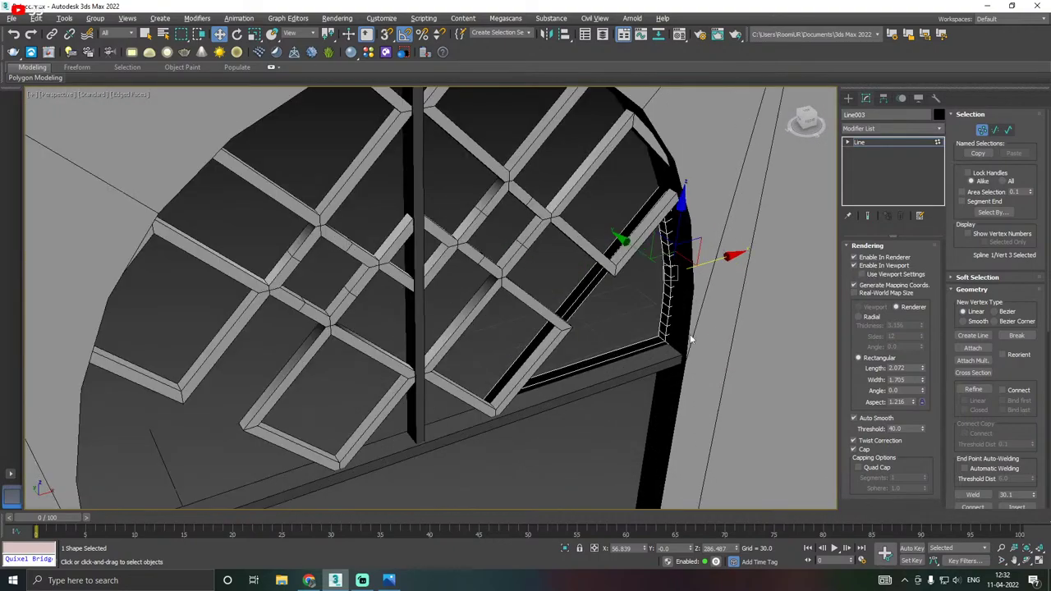
{"action": "left_click_drag", "start_coordinate": [922, 370], "coordinate": [906, 278]}
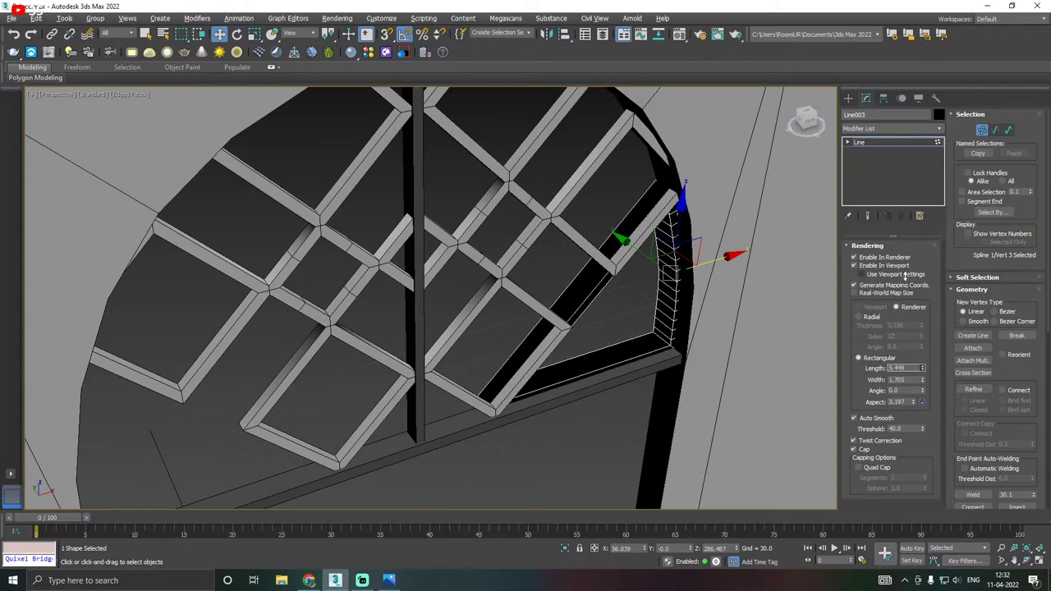
Return to the whole corner frame and move it along Y to about -5.15, in front of the arch.
{"action": "left_click", "coordinate": [858, 142]}
{"action": "left_click_drag", "start_coordinate": [585, 277], "coordinate": [592, 280]}
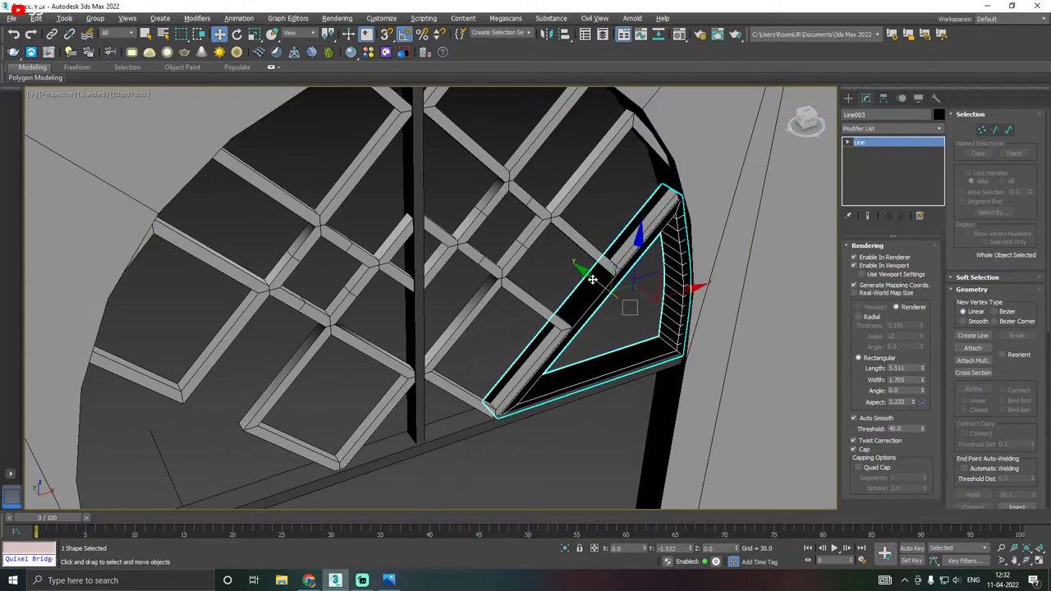
{"action": "middle_click_drag", "start_coordinate": [593, 284], "coordinate": [548, 297], "text": "alt"}
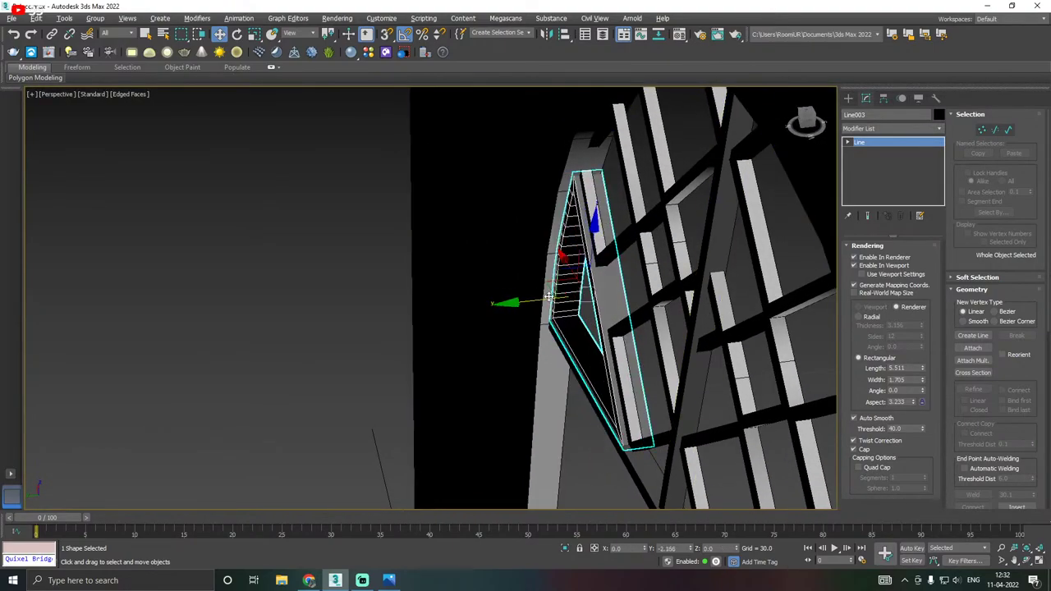
{"action": "left_click_drag", "start_coordinate": [548, 298], "coordinate": [553, 294]}
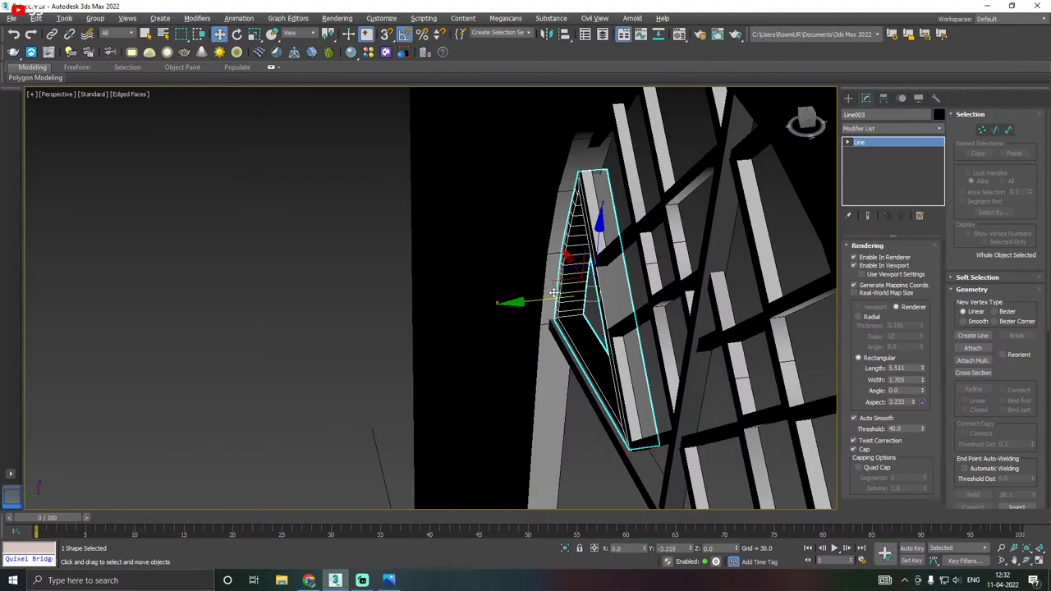
{"action": "middle_click_drag", "start_coordinate": [553, 293], "coordinate": [566, 303], "text": "alt"}
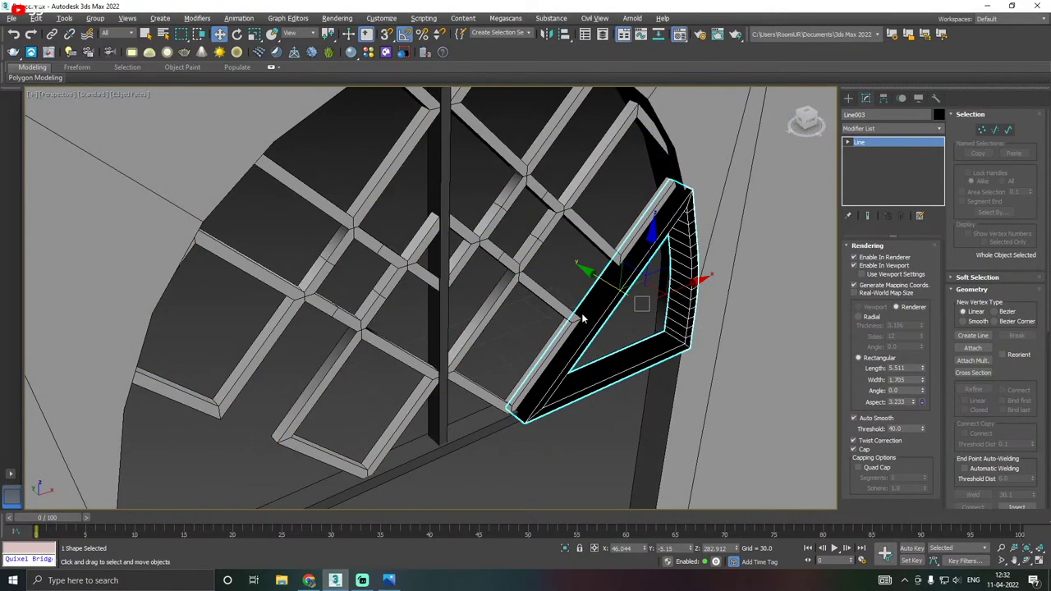
Assign the orange material to the lower-right corner frame.
{"action": "key", "text": "m"}
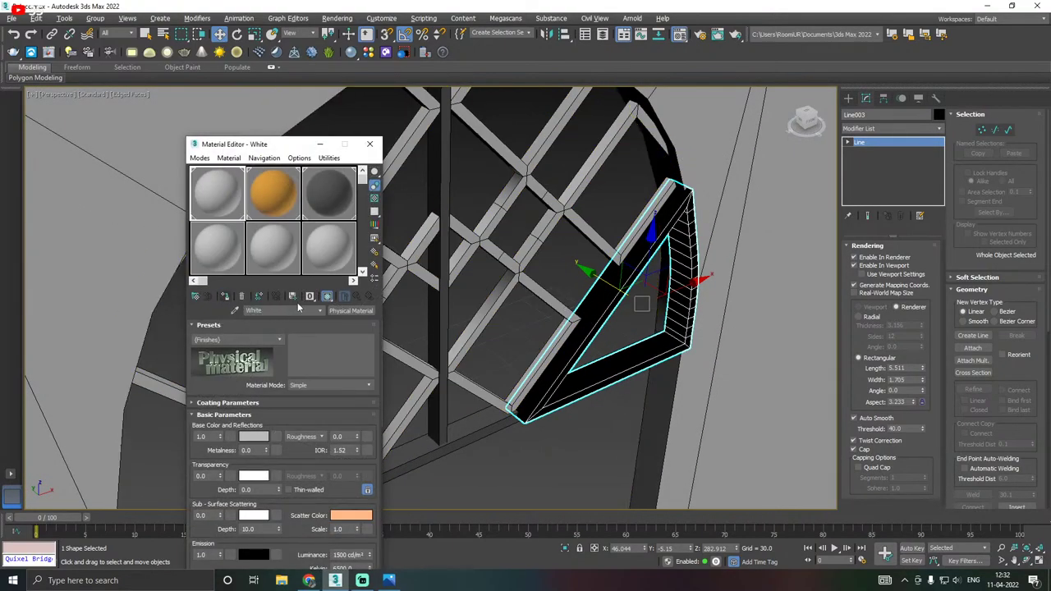
{"action": "key", "text": "m"}
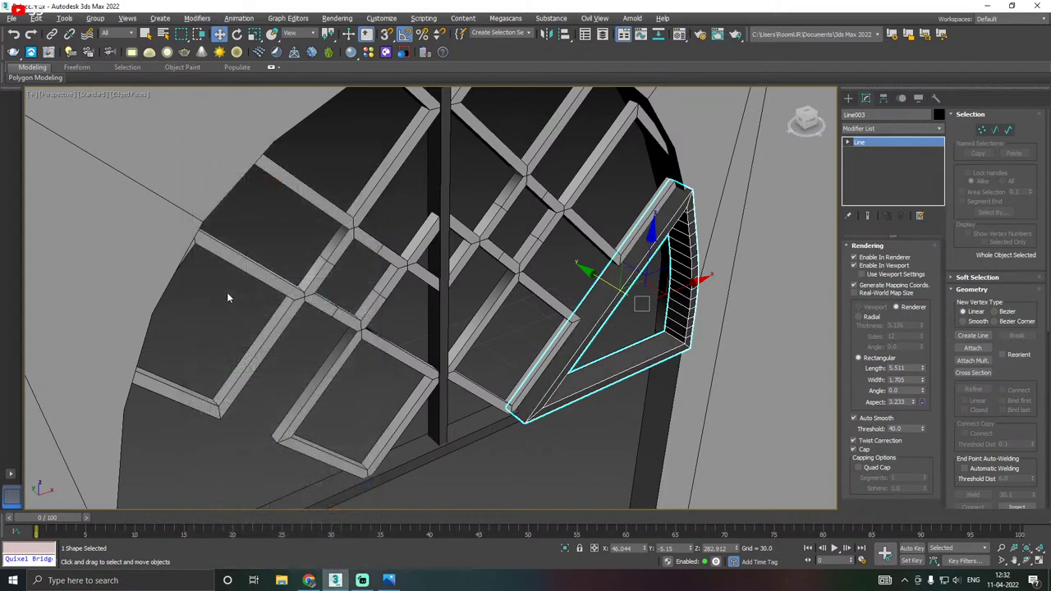
{"action": "key", "text": "m"}
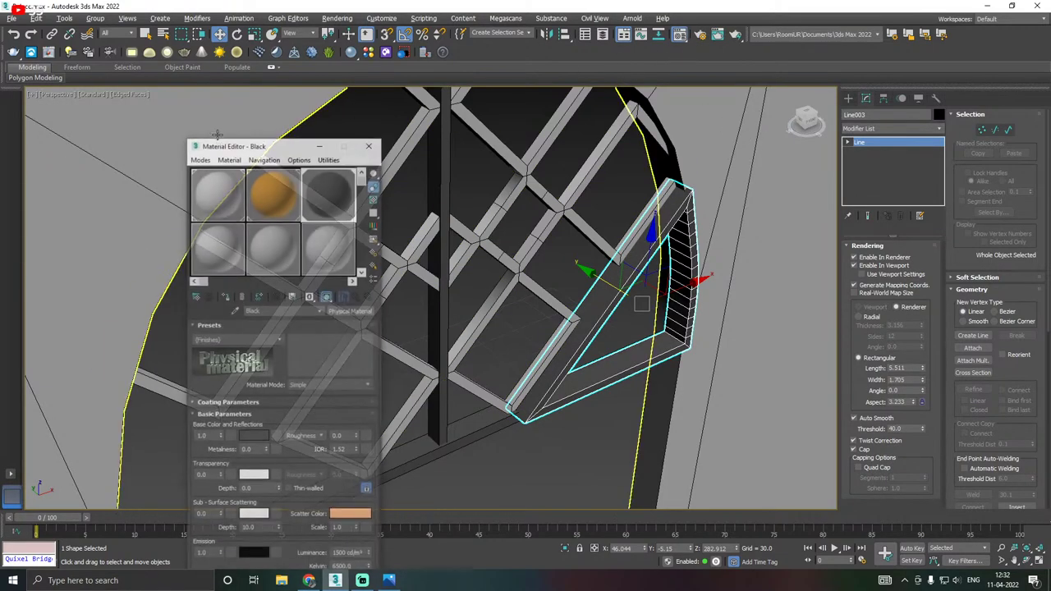
{"action": "left_click", "coordinate": [267, 193]}
{"action": "left_click", "coordinate": [228, 296]}
{"action": "key", "text": "m"}
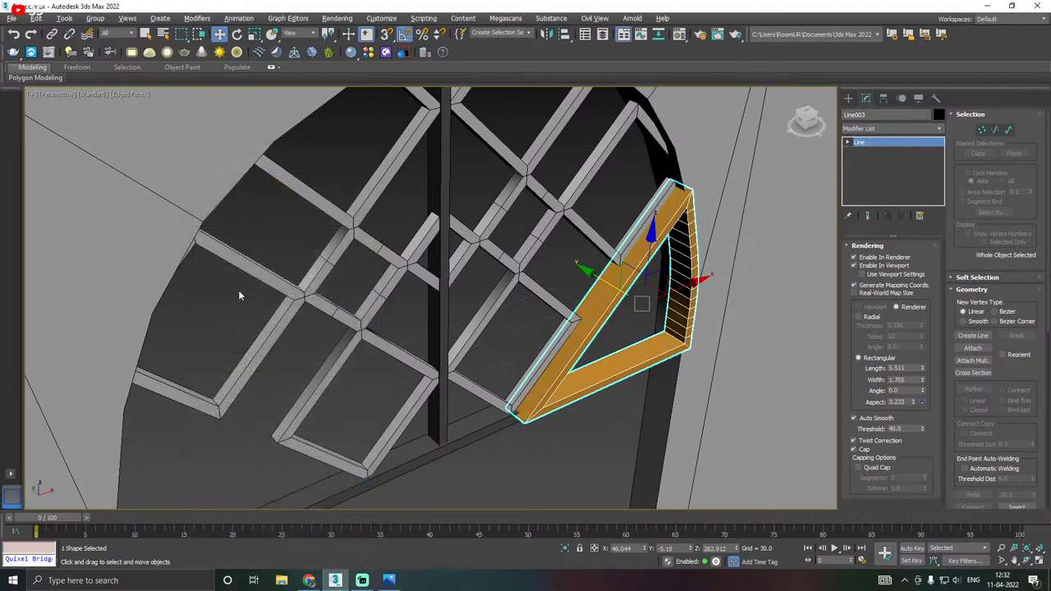
Move the corner frame back to Y about -2.25 and reduce its rectangular section to about 4.3 length and 1.65 width.
{"action": "mouse_move", "coordinate": [449, 271]}
{"action": "middle_mouse_down", "text": "alt"}
{"action": "mouse_move", "coordinate": [469, 270]}
{"action": "mouse_move", "coordinate": [421, 289]}
{"action": "mouse_move", "coordinate": [453, 284]}
{"action": "middle_mouse_up", "text": "alt"}
{"action": "left_click_drag", "start_coordinate": [614, 282], "coordinate": [604, 273]}
{"action": "left_click_drag", "start_coordinate": [923, 381], "coordinate": [922, 376]}
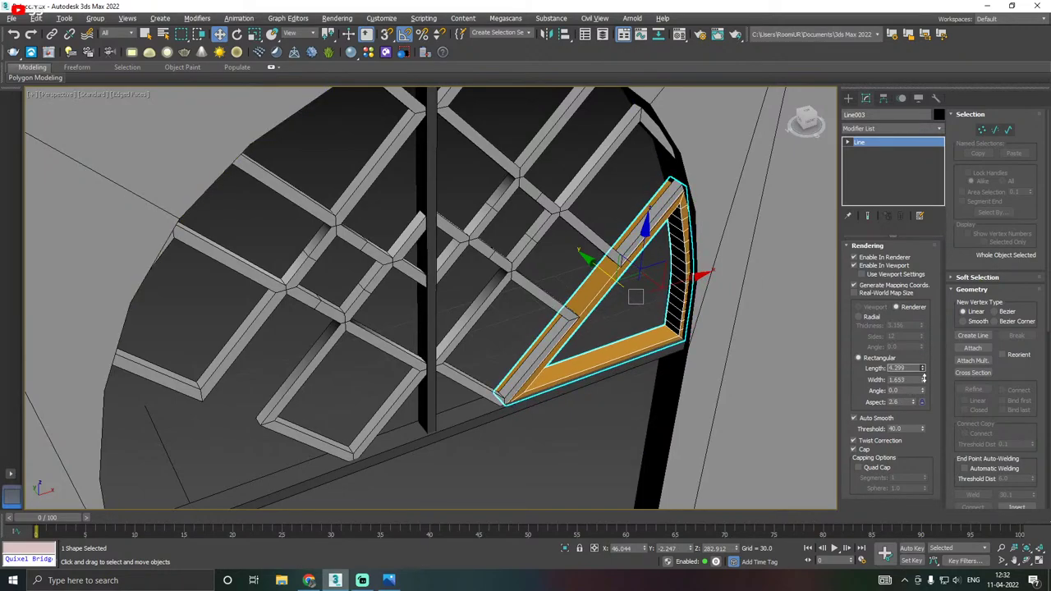
{"action": "key", "text": "1"}
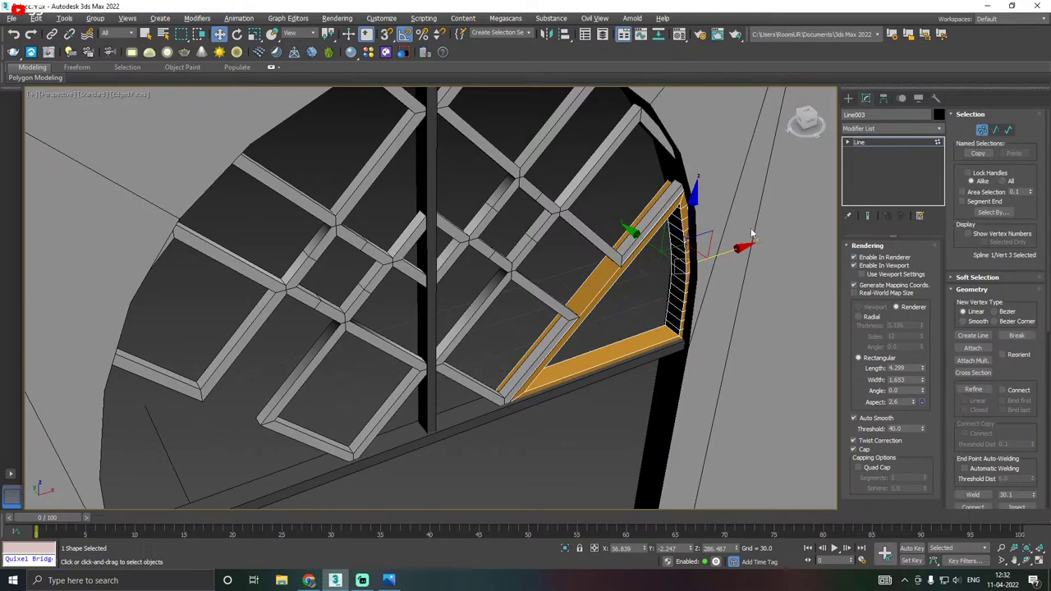
{"action": "middle_click_drag", "start_coordinate": [736, 236], "coordinate": [698, 248], "text": "alt"}
{"action": "left_click", "coordinate": [506, 253]}
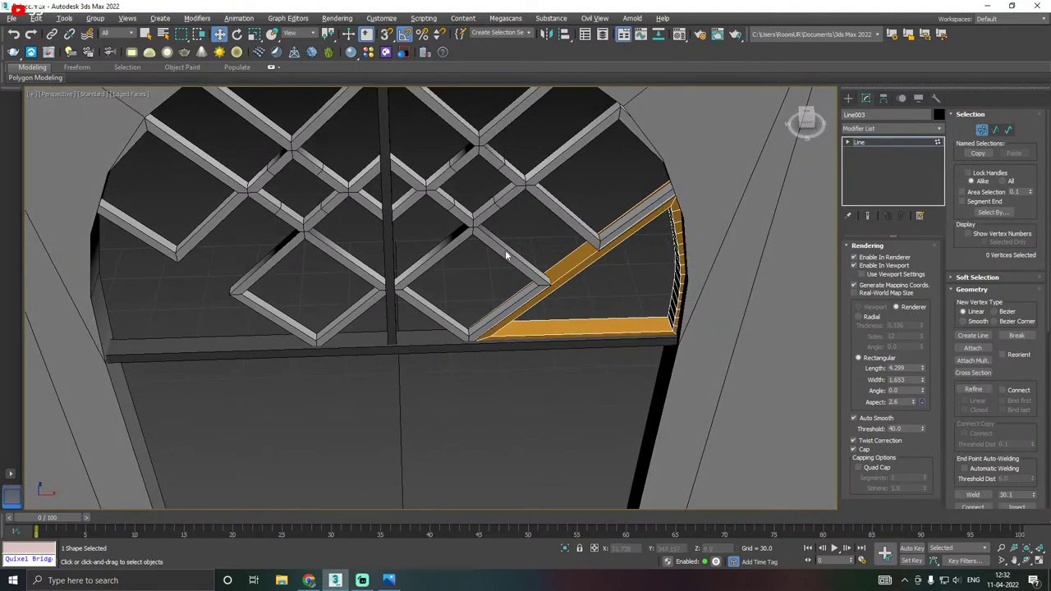
{"action": "left_click", "coordinate": [893, 143]}
Move the diamond grille along Y to about -1.79, deeper into the arch.
{"action": "left_click", "coordinate": [477, 227]}
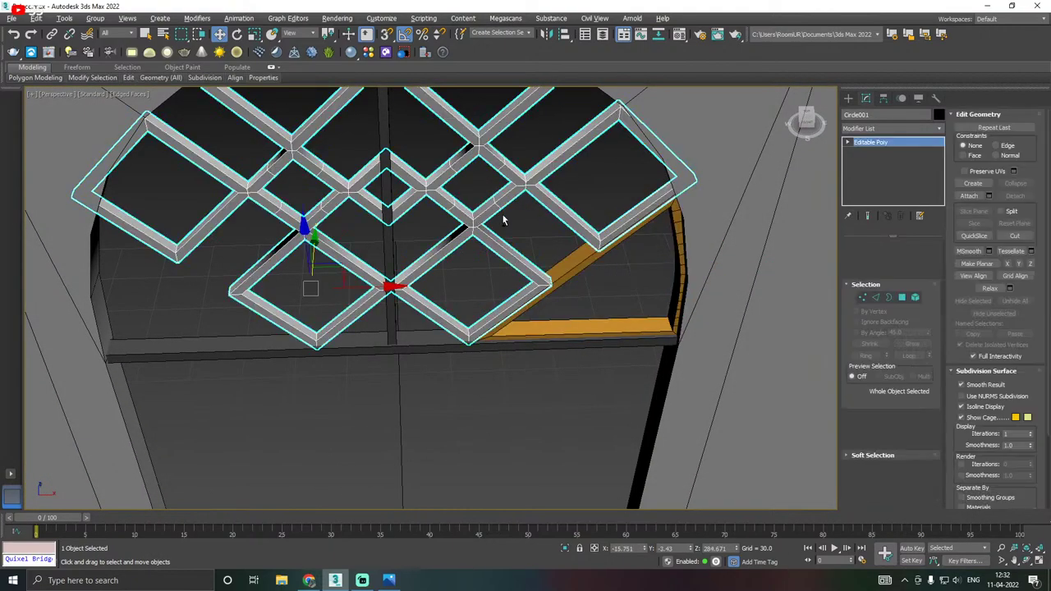
{"action": "middle_click_drag", "start_coordinate": [504, 218], "coordinate": [440, 229], "text": "alt"}
{"action": "left_click_drag", "start_coordinate": [387, 204], "coordinate": [400, 204]}
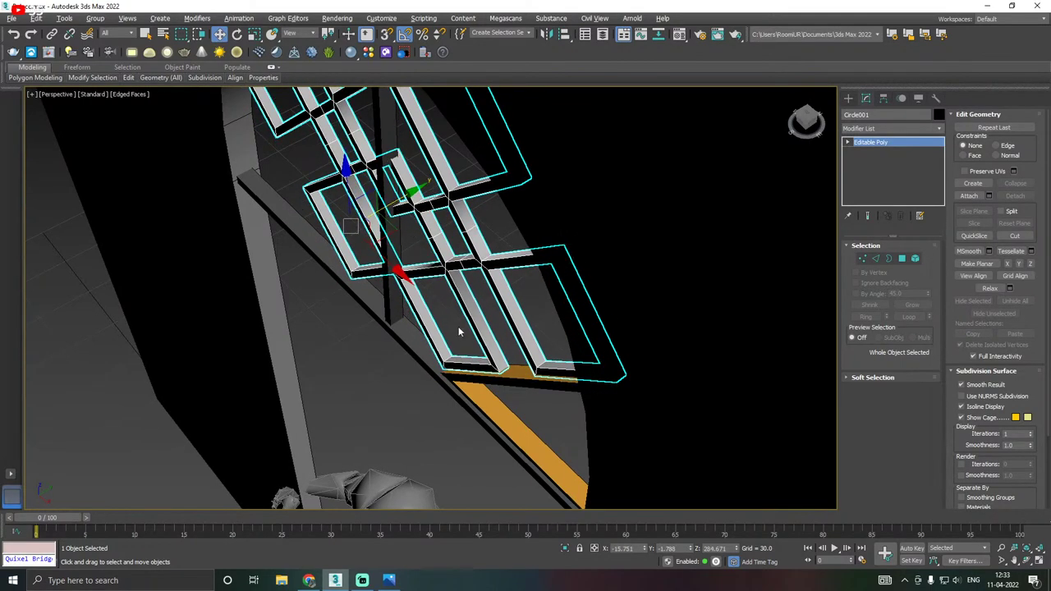
Clone the orange corner frame along X toward the arch's left side as one independent Copy.
{"action": "left_click", "coordinate": [499, 408]}
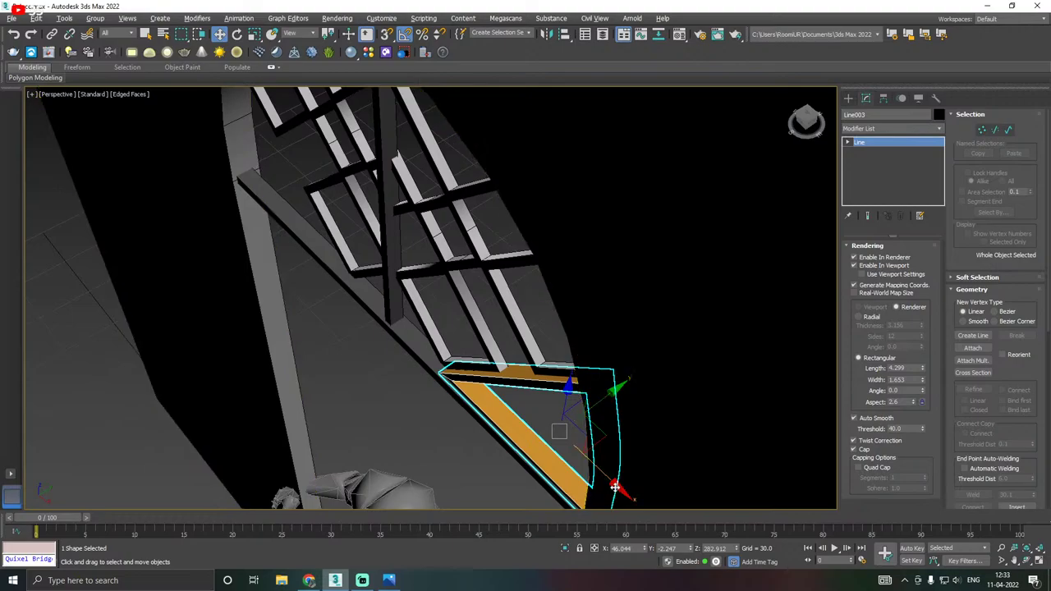
{"action": "left_click_drag", "start_coordinate": [615, 486], "coordinate": [358, 285], "text": "shift"}
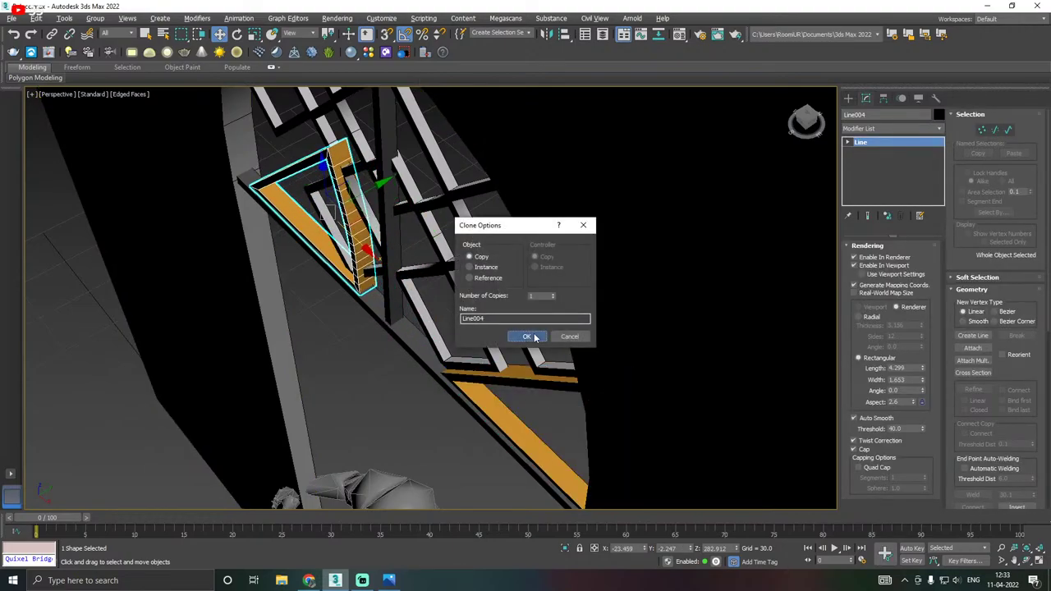
{"action": "left_click", "coordinate": [533, 336]}
{"action": "mouse_move", "coordinate": [533, 336]}
{"action": "middle_mouse_down", "text": "alt"}
{"action": "mouse_move", "coordinate": [514, 272]}
{"action": "mouse_move", "coordinate": [543, 237]}
{"action": "mouse_move", "coordinate": [597, 310]}
{"action": "middle_mouse_up", "text": "alt"}
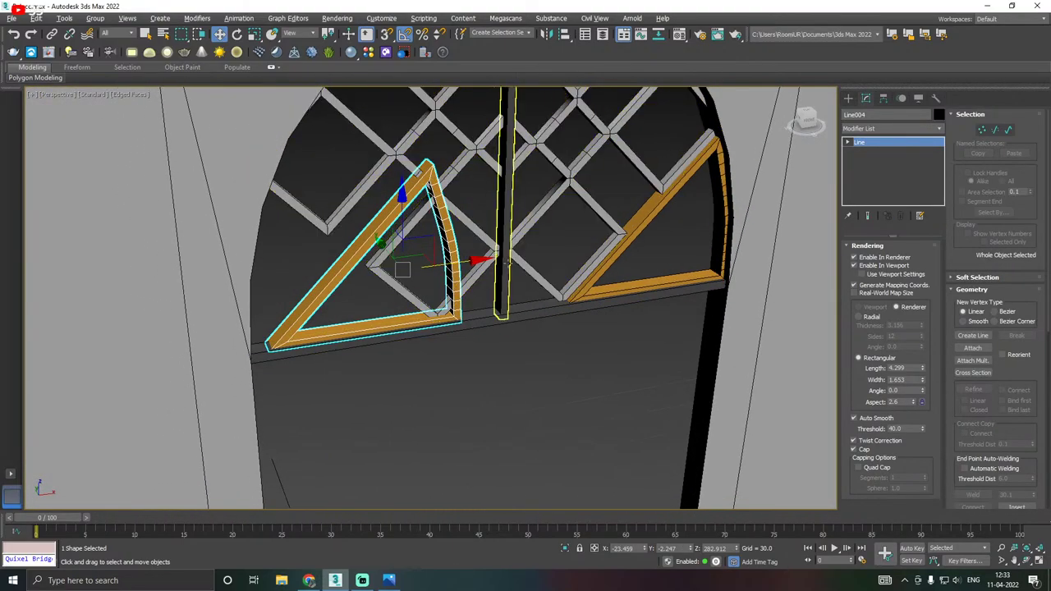
{"action": "middle_click_drag", "start_coordinate": [501, 263], "coordinate": [486, 257], "text": "alt"}
Rotate the copied corner frame 180° about the vertical axis and move it to X about -46.67 in the arch's lower-left corner.
{"action": "key", "text": "e"}
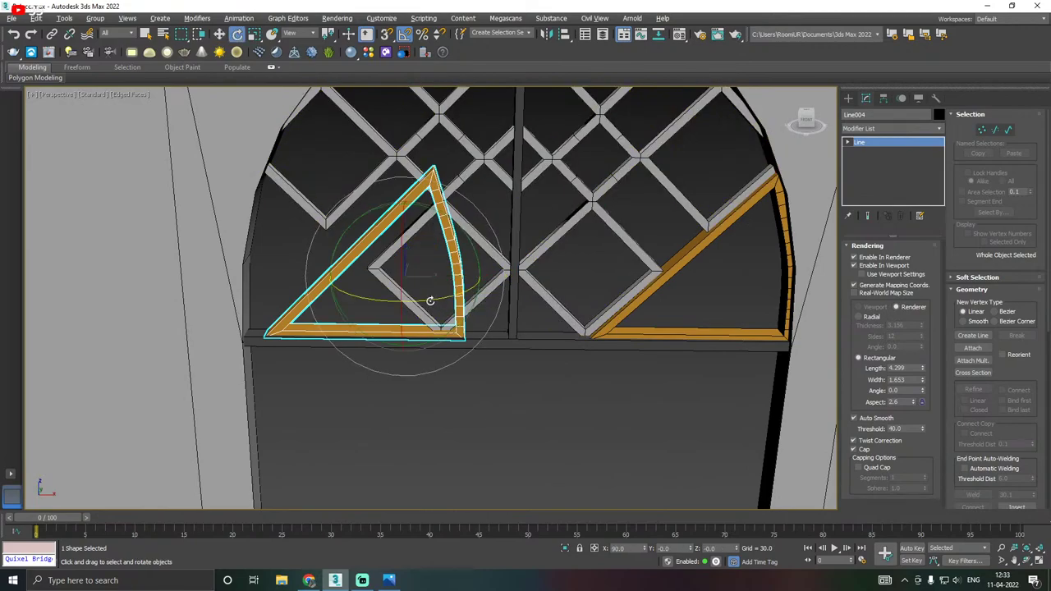
{"action": "left_click_drag", "start_coordinate": [430, 300], "coordinate": [410, 301]}
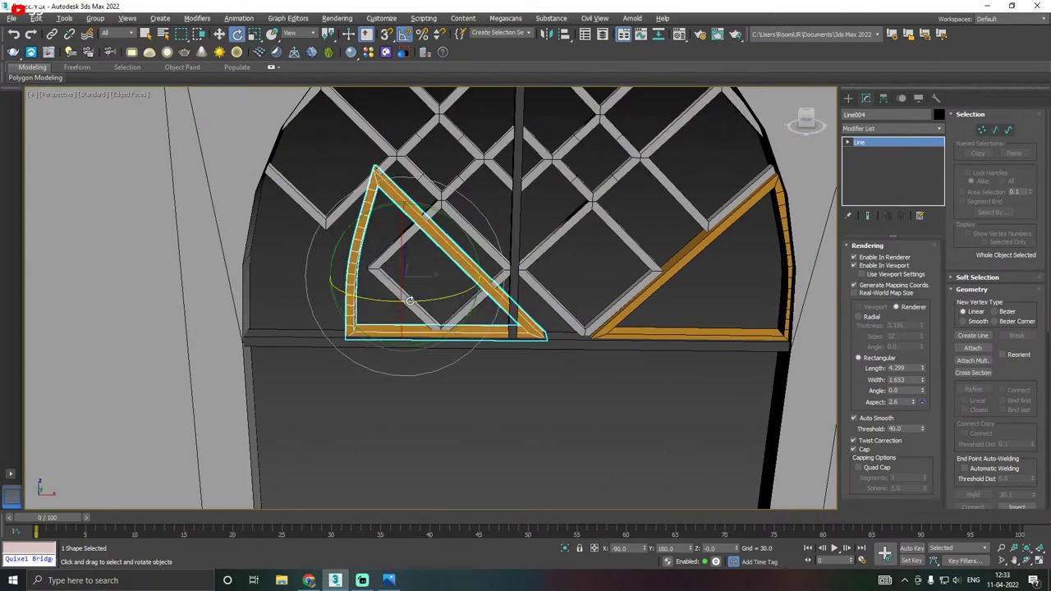
{"action": "key", "text": "w"}
{"action": "left_click_drag", "start_coordinate": [463, 277], "coordinate": [355, 266]}
{"action": "middle_click_drag", "start_coordinate": [427, 271], "coordinate": [480, 275], "text": "alt"}
{"action": "scroll", "coordinate": [533, 290], "scroll_direction": "down", "scroll_amount": 5}
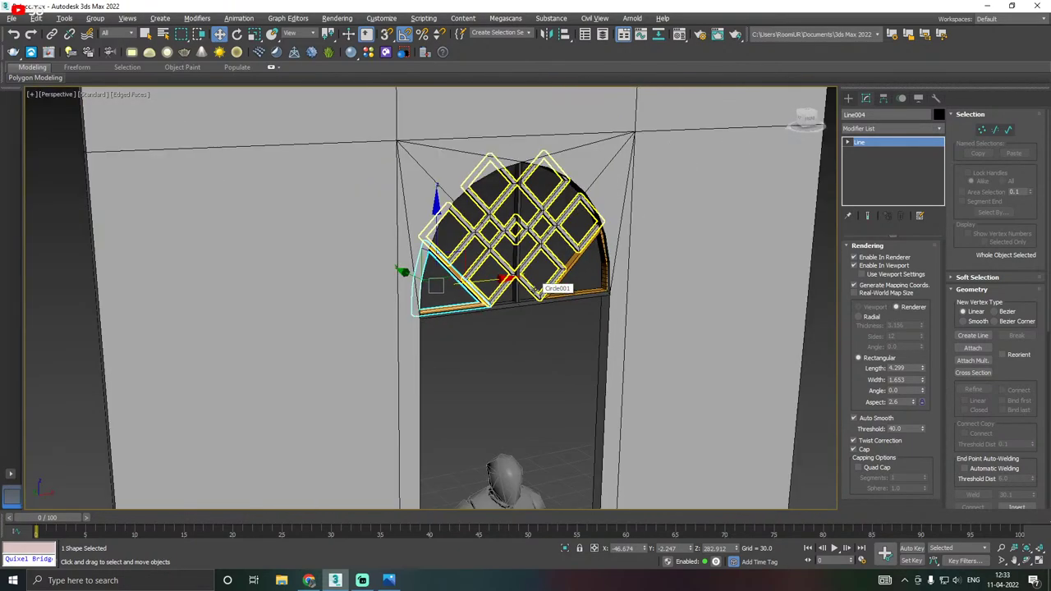
{"action": "middle_click_drag", "start_coordinate": [543, 292], "coordinate": [502, 288], "text": "alt"}
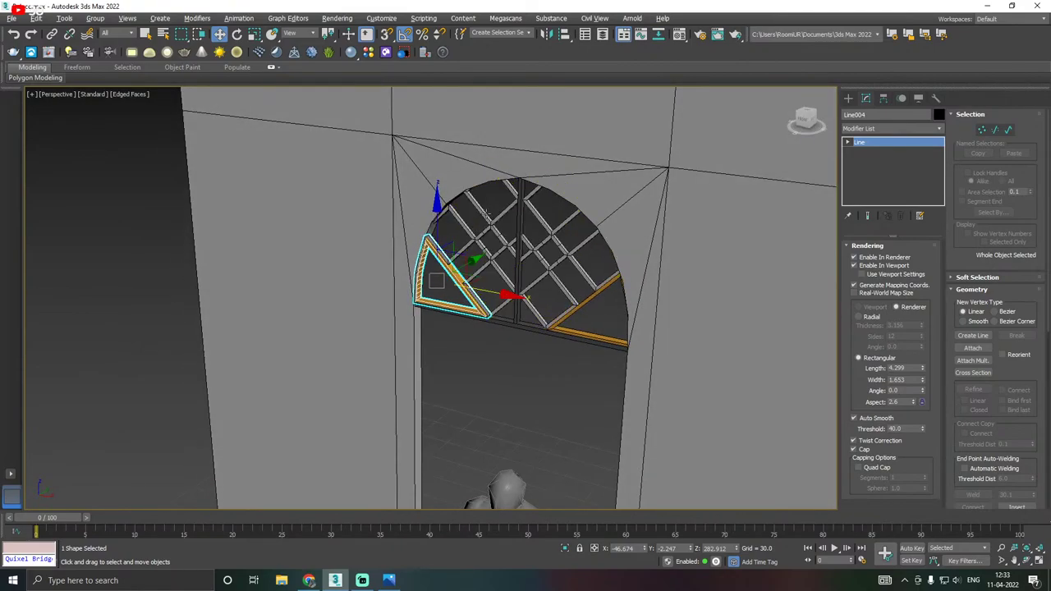
{"action": "scroll", "coordinate": [590, 180], "scroll_direction": "down", "scroll_amount": 3}
{"action": "middle_click_drag", "start_coordinate": [616, 226], "coordinate": [638, 230], "text": "alt"}
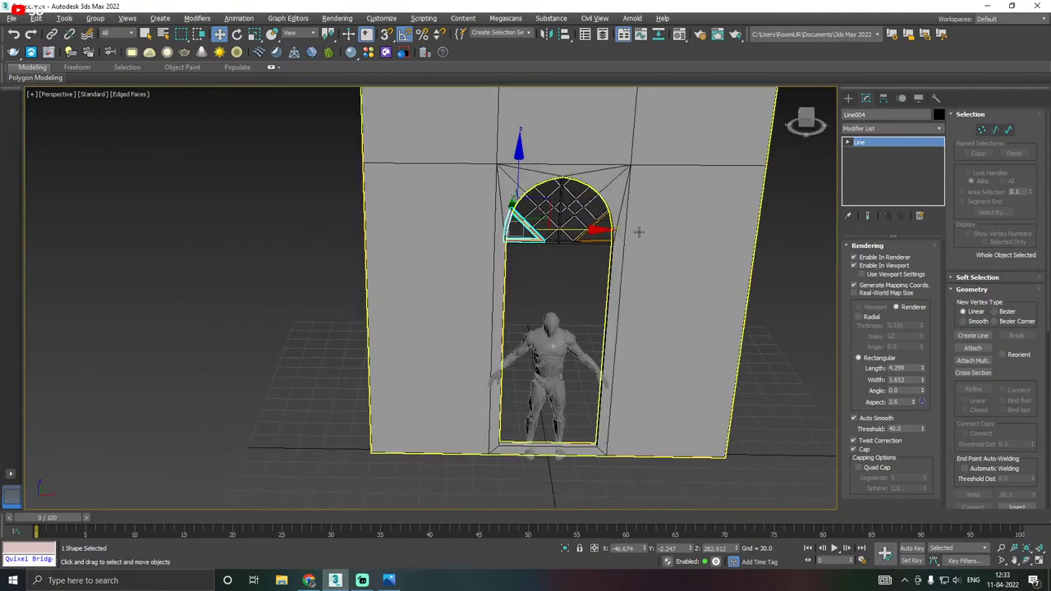
Convert the lower-right corner frame to an Editable Poly.
{"action": "left_click", "coordinate": [556, 266]}
{"action": "scroll", "coordinate": [567, 215], "scroll_direction": "up", "scroll_amount": 3}
{"action": "left_click", "coordinate": [628, 255]}
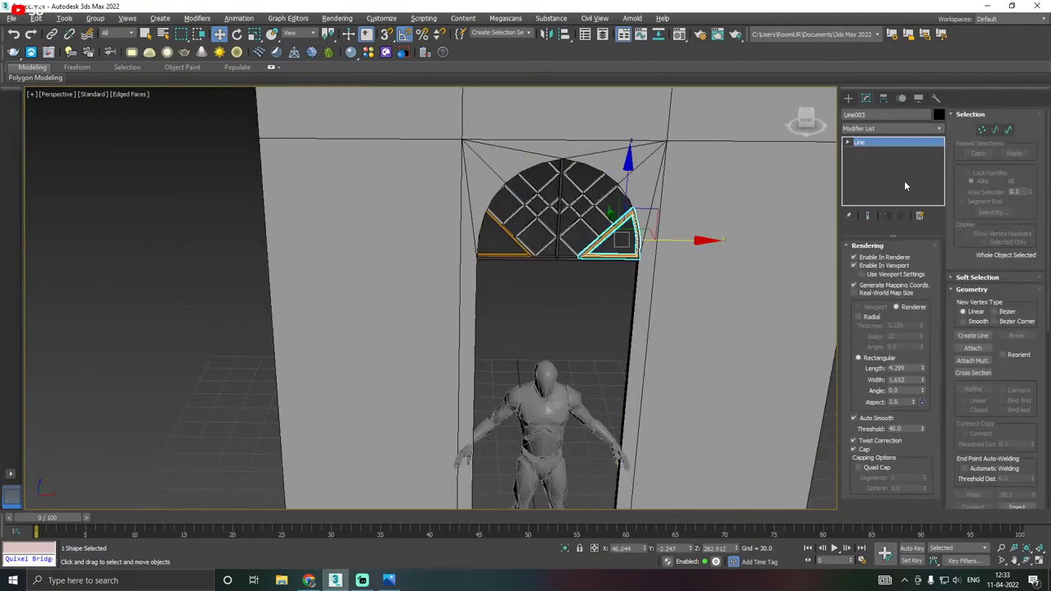
{"action": "right_click", "coordinate": [890, 170]}
{"action": "left_click", "coordinate": [923, 264]}
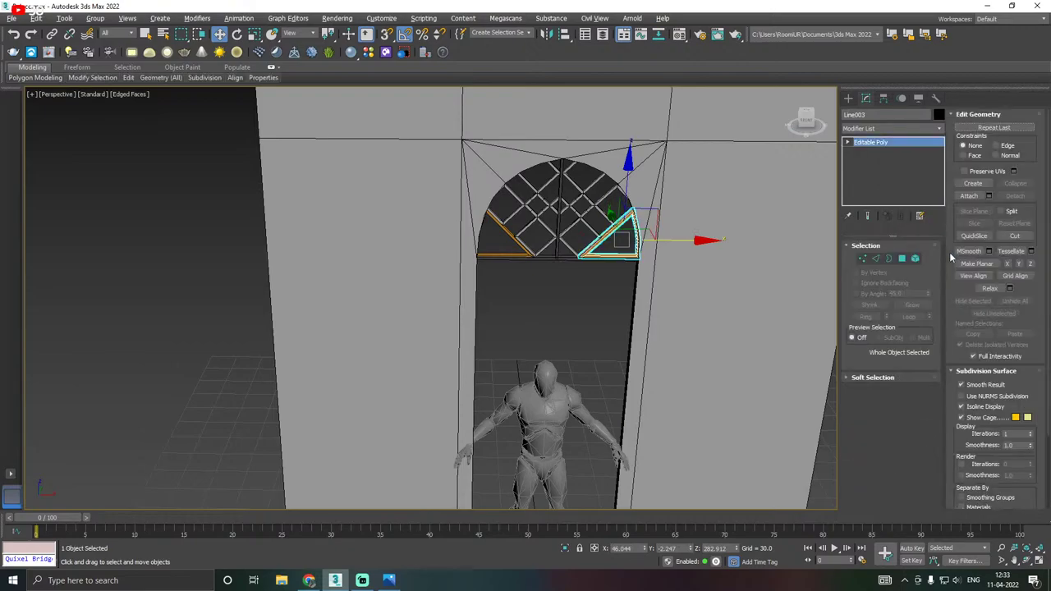
Attach the left corner frame, horizontal bar, central bar and diamond grille to the right frame, matching material IDs to material, and deselect the result.
{"action": "left_click", "coordinate": [969, 197]}
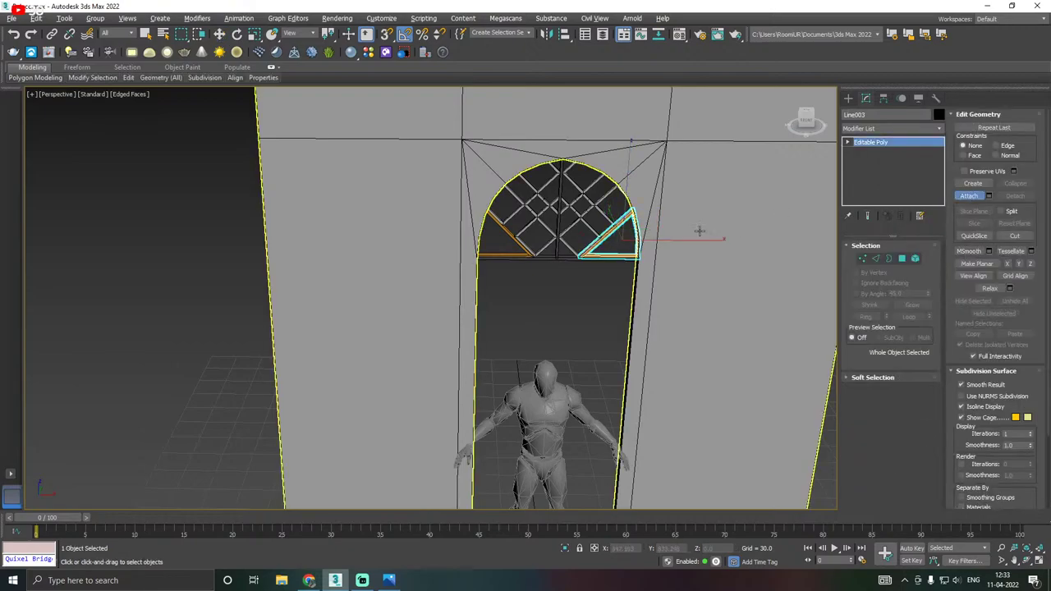
{"action": "left_click", "coordinate": [497, 256]}
{"action": "left_click", "coordinate": [499, 258]}
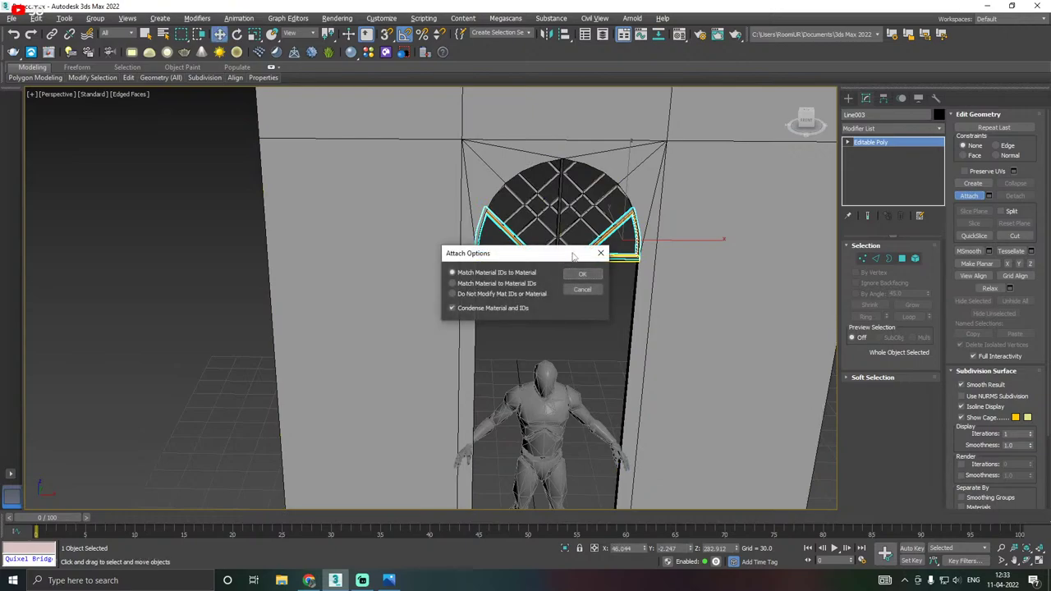
{"action": "left_click", "coordinate": [574, 278]}
{"action": "left_click", "coordinate": [561, 246]}
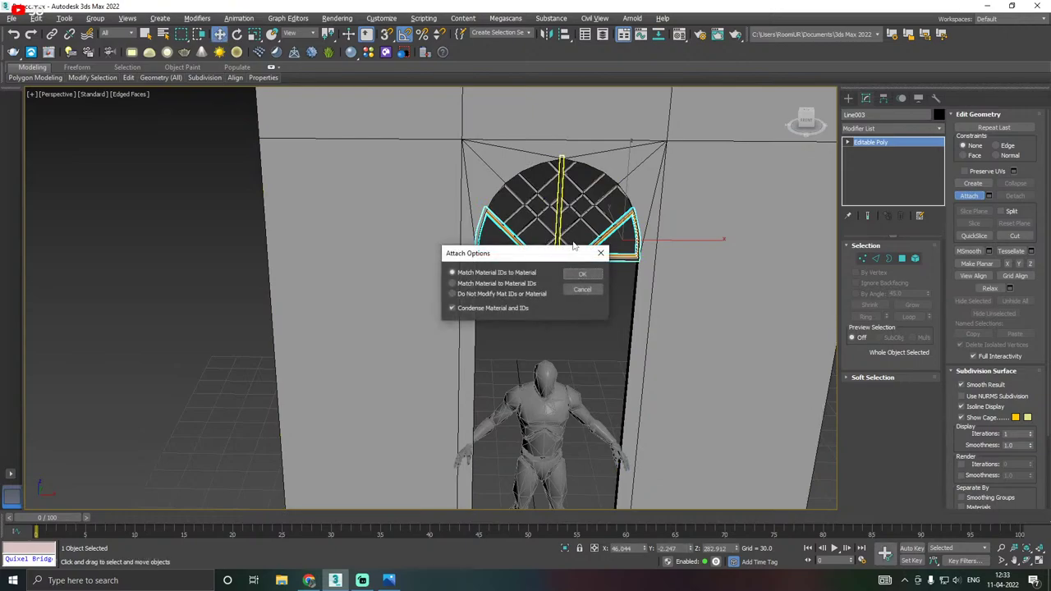
{"action": "left_click", "coordinate": [580, 274]}
{"action": "left_click", "coordinate": [570, 243]}
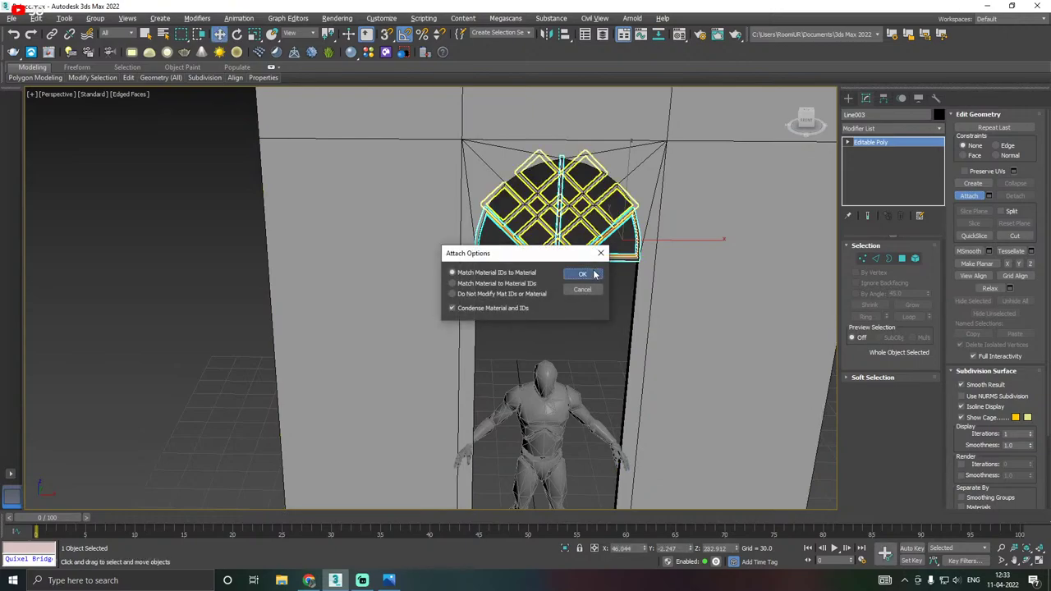
{"action": "left_click", "coordinate": [594, 274]}
{"action": "key", "text": "w"}
{"action": "middle_click_drag", "start_coordinate": [530, 236], "coordinate": [600, 293], "text": "alt"}
{"action": "left_click", "coordinate": [506, 268]}
{"action": "scroll", "coordinate": [467, 236], "scroll_direction": "down", "scroll_amount": 3}
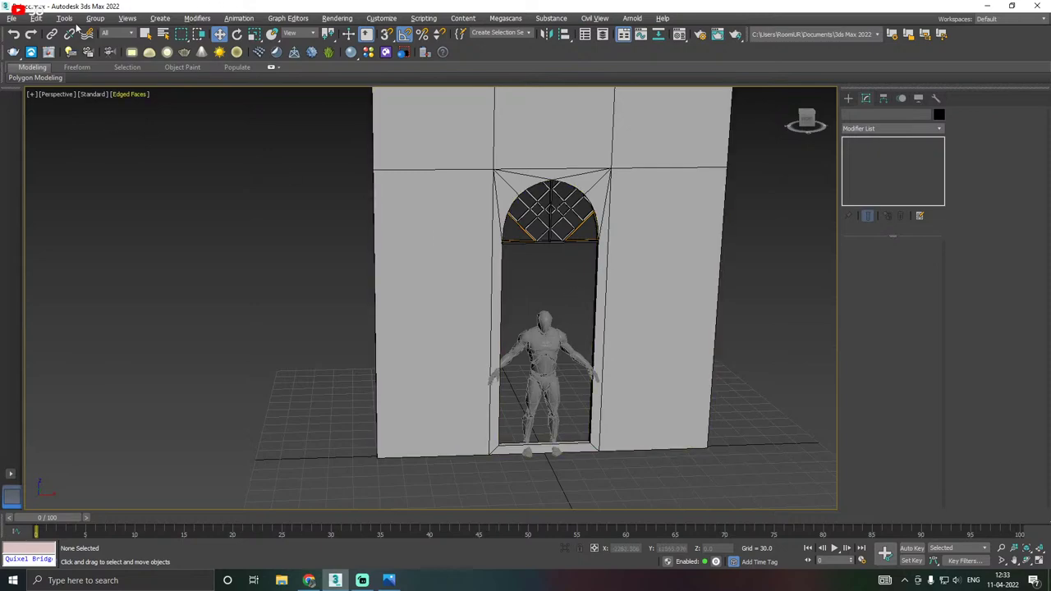
Save the scene.
{"action": "left_click", "coordinate": [12, 18]}
{"action": "left_click", "coordinate": [28, 99]}
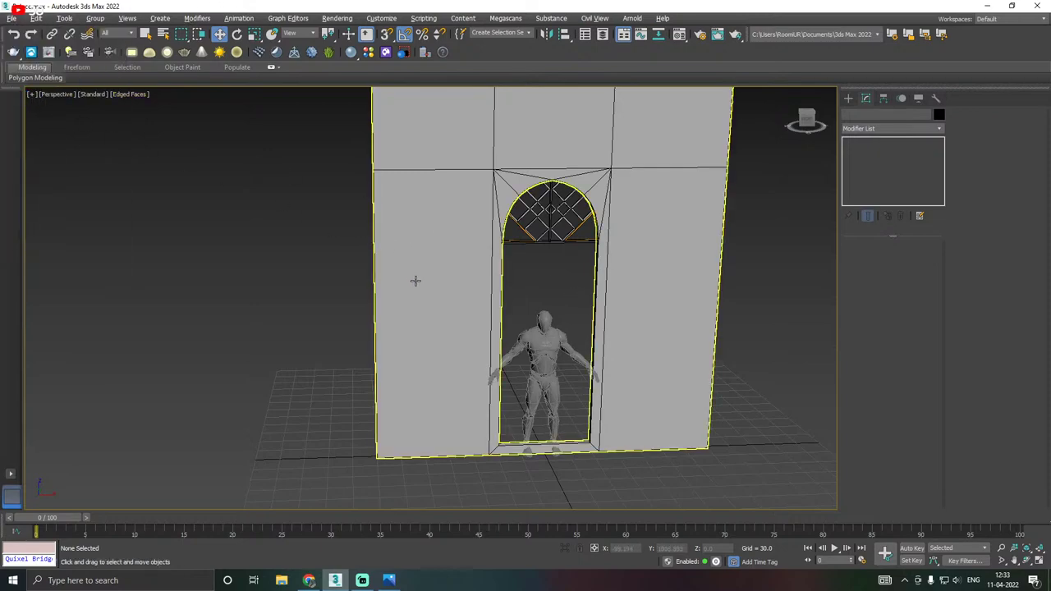
Draw a rectangle spline about 254 long and 116 wide in the front view, filling the doorway opening beneath the arch.
{"action": "key", "text": "f"}
{"action": "key", "text": "F3"}
{"action": "scroll", "coordinate": [387, 274], "scroll_direction": "up", "scroll_amount": 6}
{"action": "scroll", "coordinate": [435, 320], "scroll_direction": "down", "scroll_amount": 6}
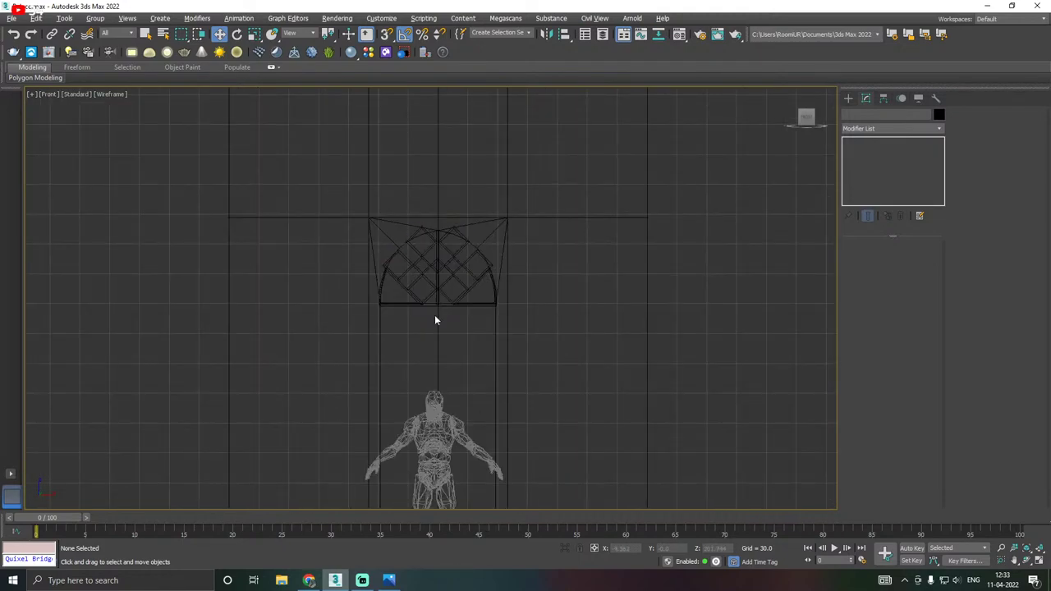
{"action": "middle_click_drag", "start_coordinate": [435, 320], "coordinate": [453, 240]}
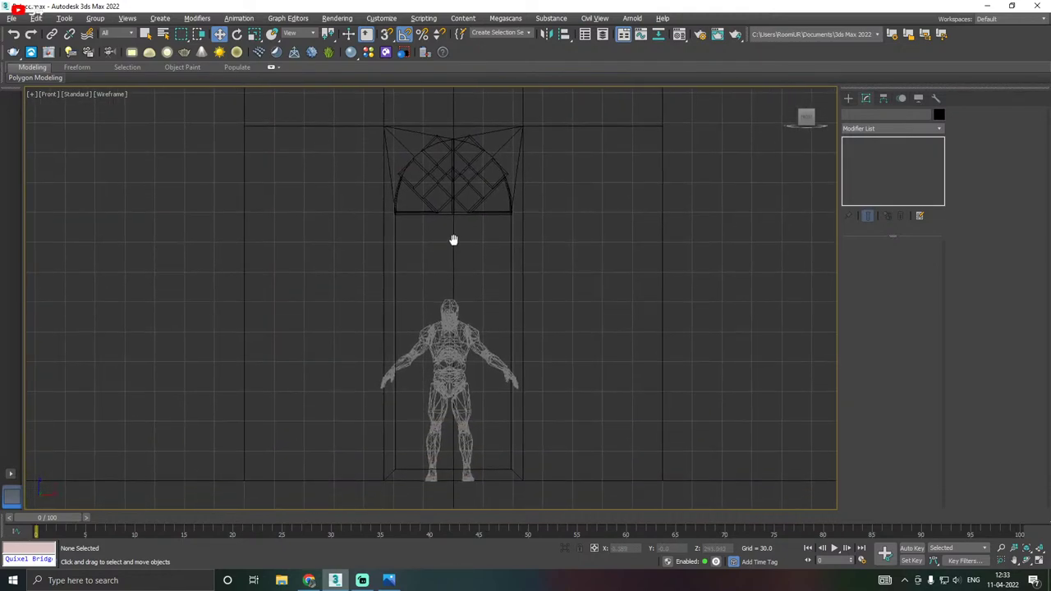
{"action": "left_click", "coordinate": [848, 98]}
{"action": "left_click", "coordinate": [913, 185]}
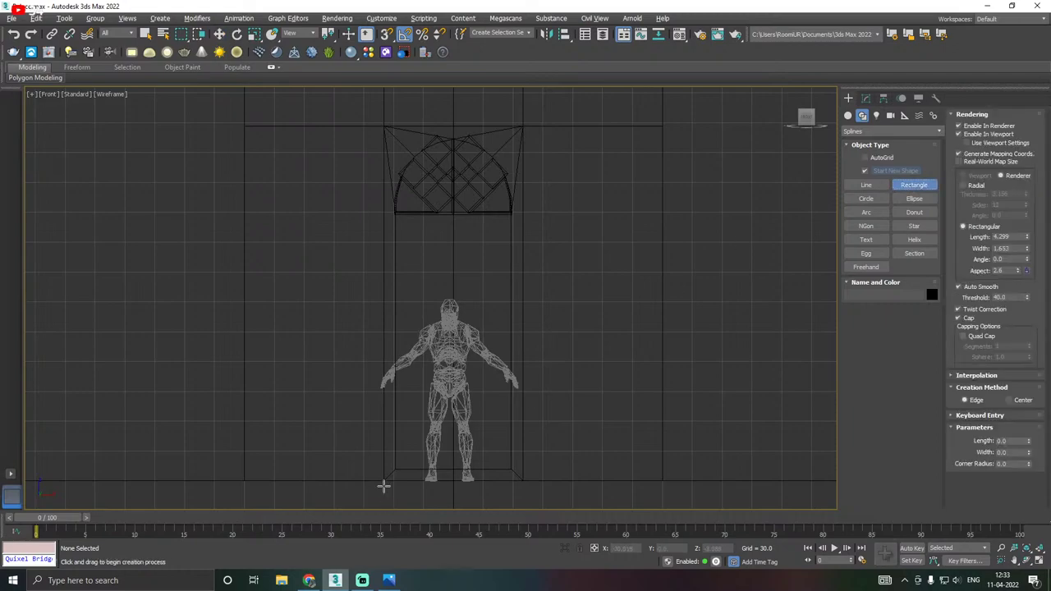
{"action": "left_click_drag", "start_coordinate": [395, 469], "coordinate": [513, 216]}
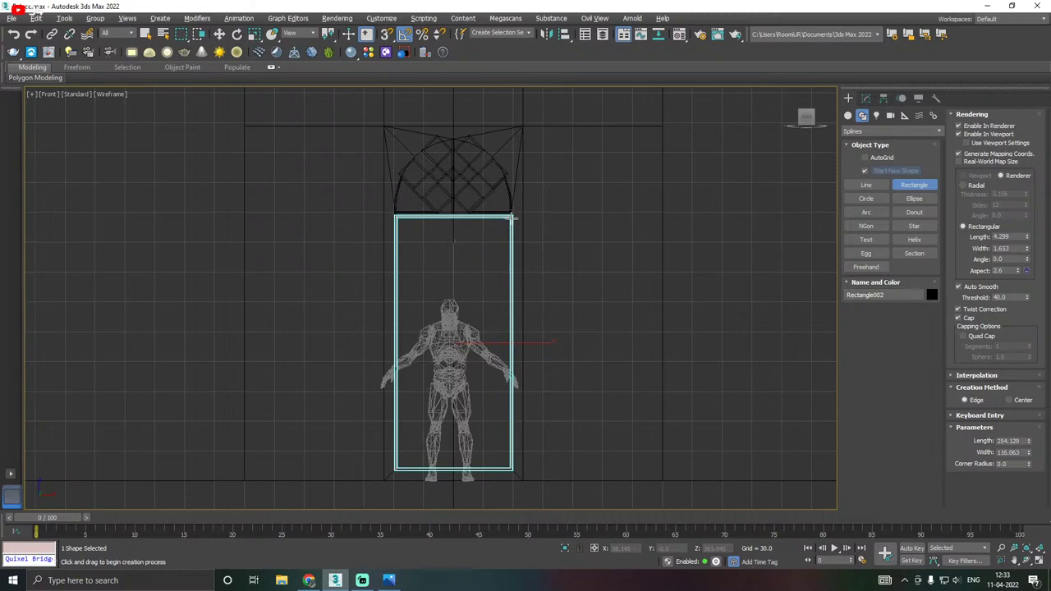
{"action": "key", "text": "w"}
Move the rectangular door frame along Y to about -2.59 and set its rectangular rendering length to about 5.545.
{"action": "key", "text": "p"}
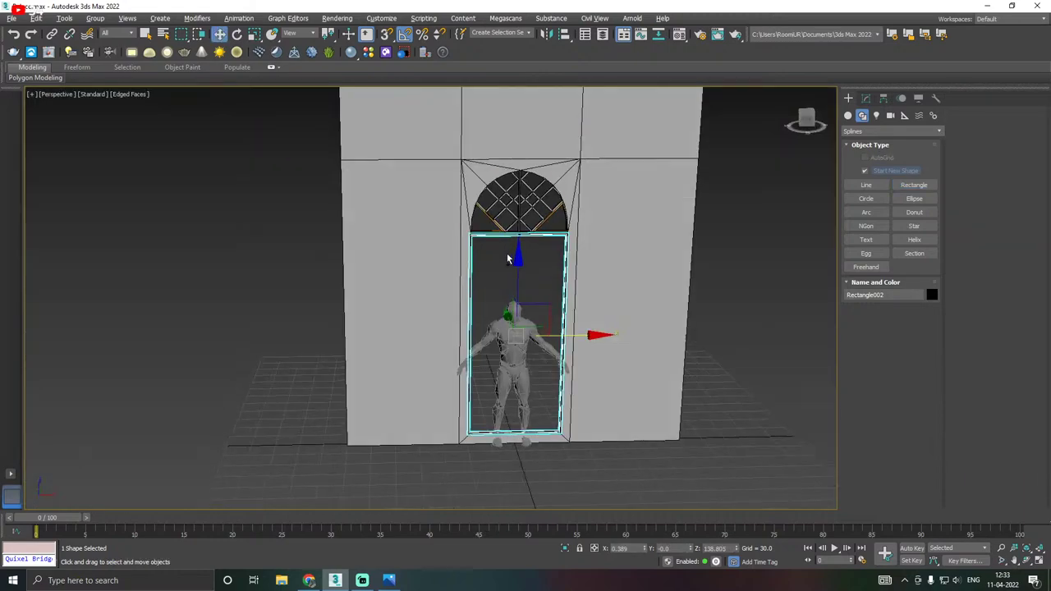
{"action": "middle_click_drag", "start_coordinate": [513, 235], "coordinate": [495, 352], "text": "alt"}
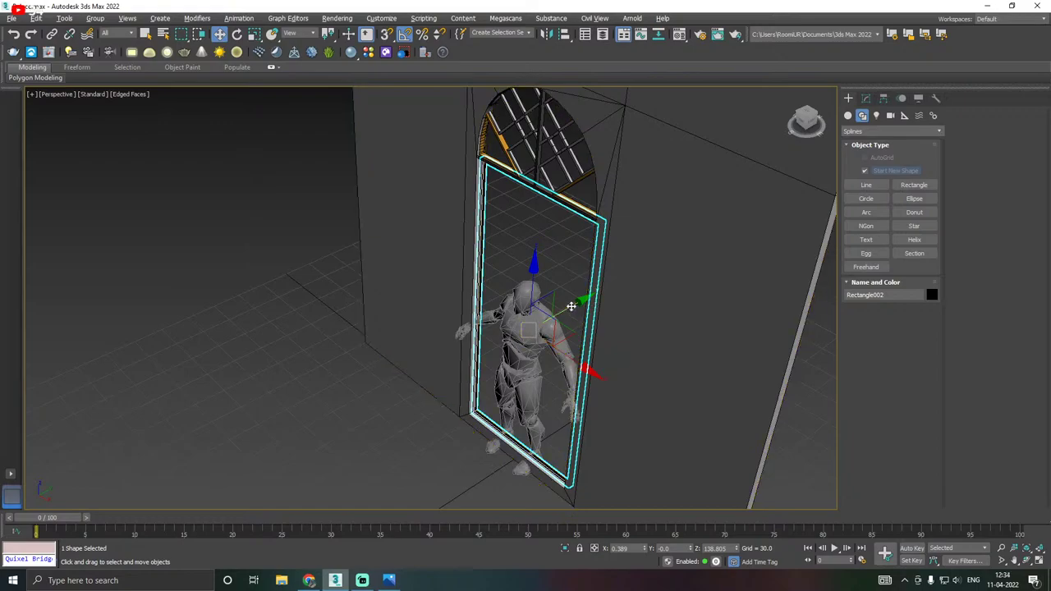
{"action": "left_click_drag", "start_coordinate": [575, 304], "coordinate": [566, 307]}
{"action": "scroll", "coordinate": [481, 398], "scroll_direction": "up", "scroll_amount": 10}
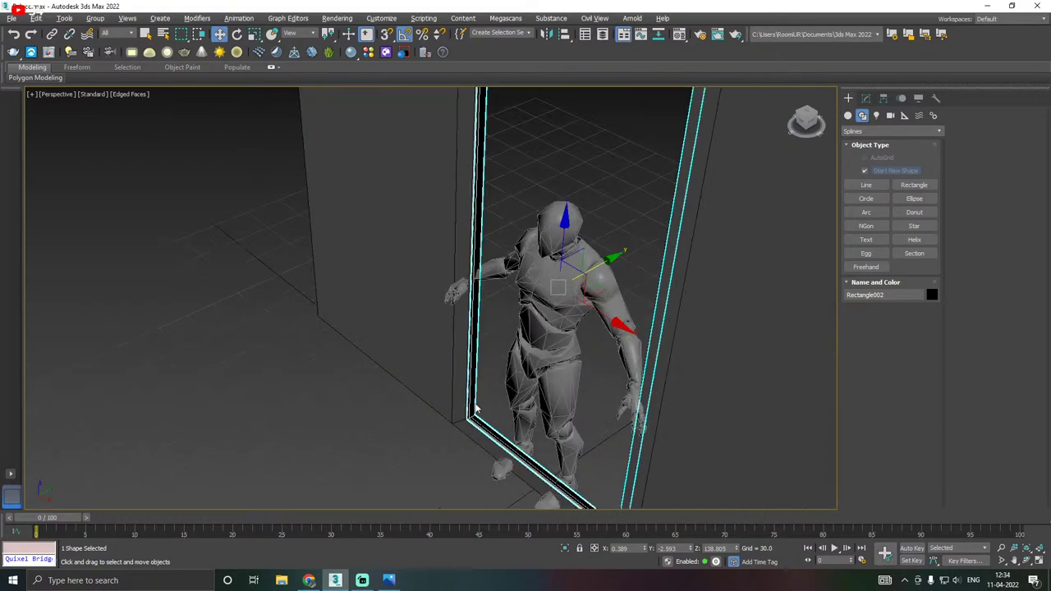
{"action": "left_click", "coordinate": [866, 98]}
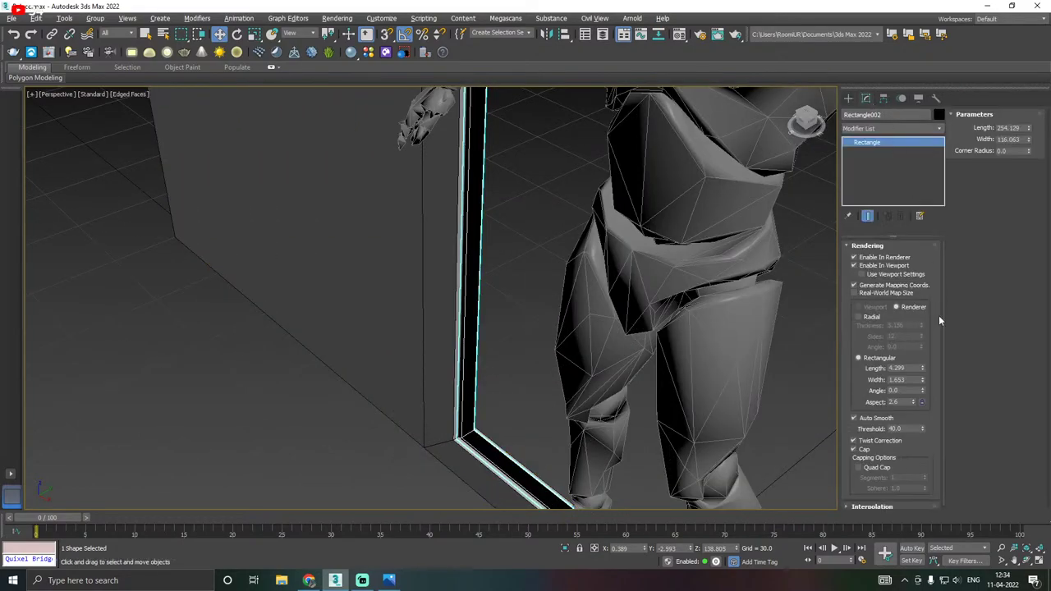
{"action": "left_click_drag", "start_coordinate": [921, 369], "coordinate": [920, 349]}
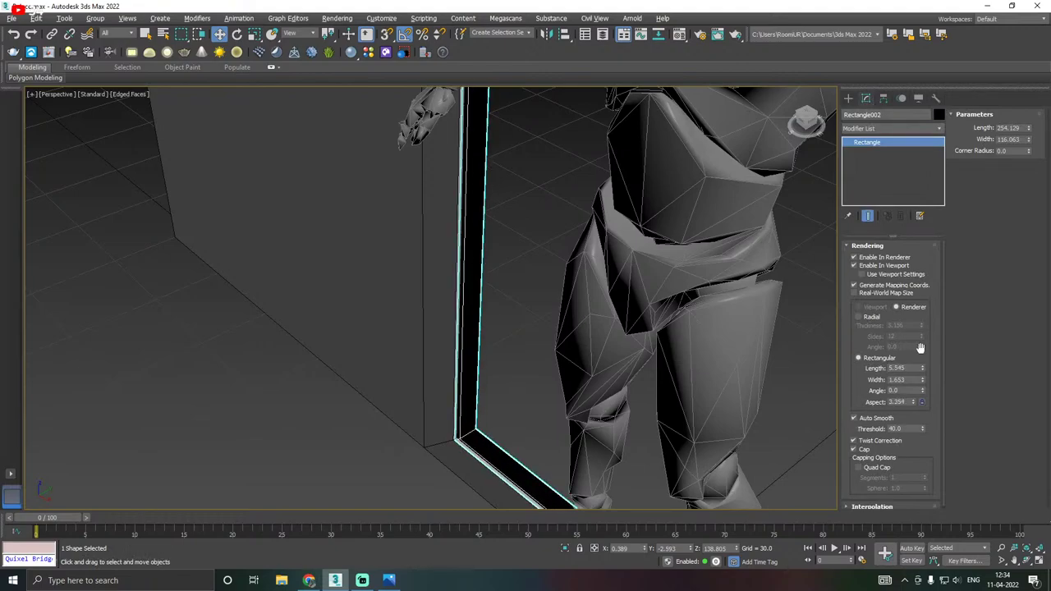
Assign the Black material to the rectangular door frame.
{"action": "key", "text": "m"}
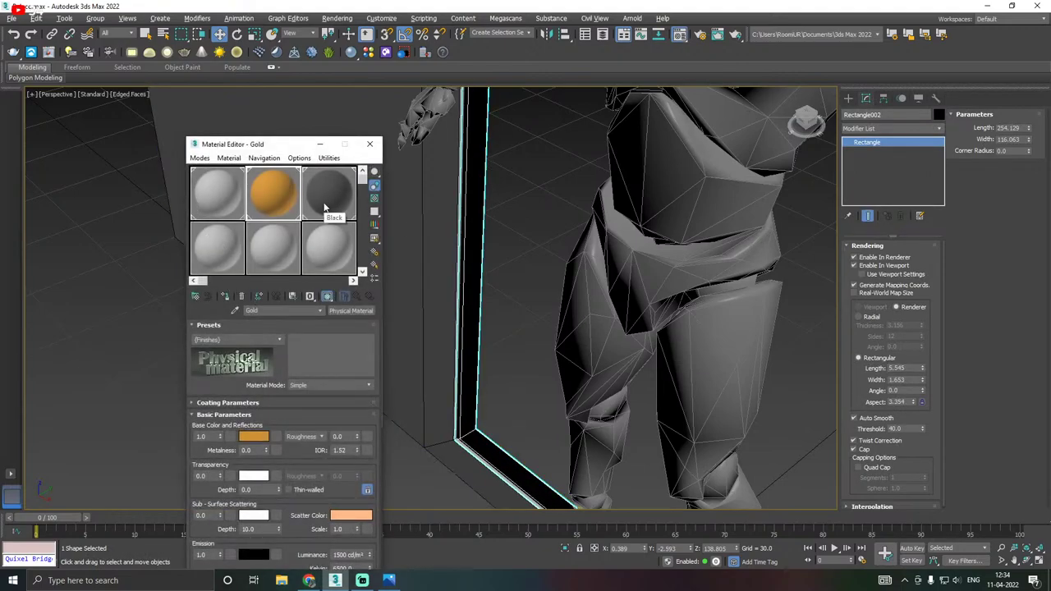
{"action": "left_click", "coordinate": [325, 194]}
{"action": "left_click", "coordinate": [227, 296]}
{"action": "left_click", "coordinate": [369, 143]}
{"action": "scroll", "coordinate": [388, 322], "scroll_direction": "down", "scroll_amount": 5}
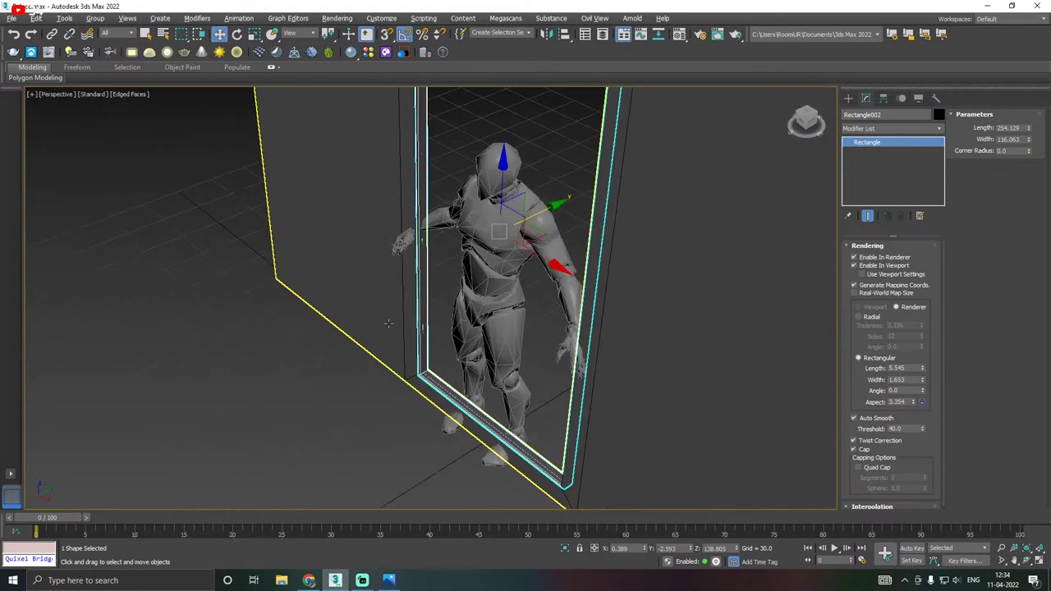
Draw a closed line in the front view joining the door frame's corners with two crossing diagonals and two vertical sides.
{"action": "key", "text": "f"}
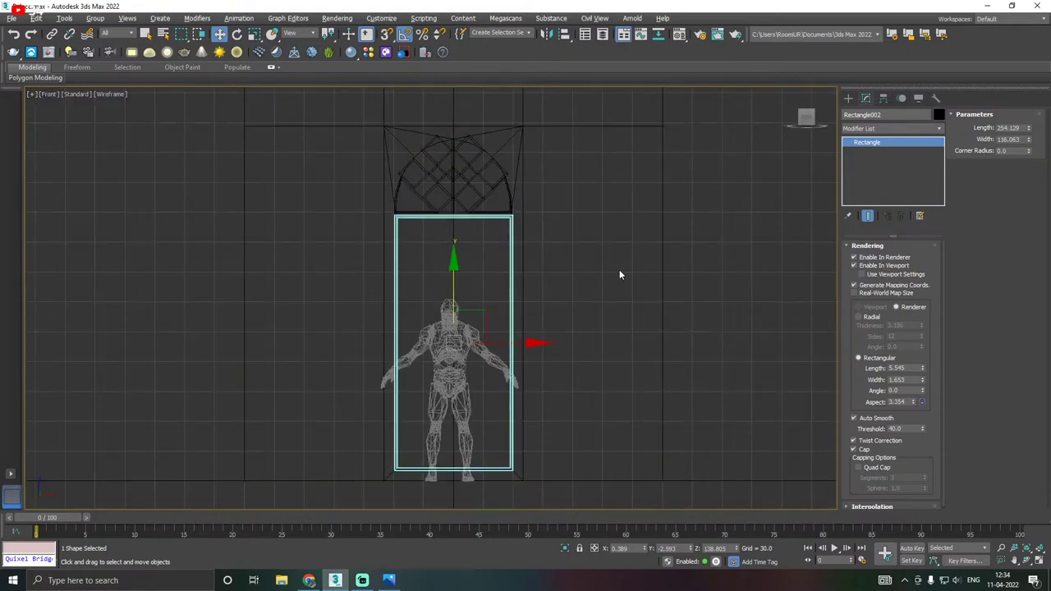
{"action": "left_click", "coordinate": [849, 98]}
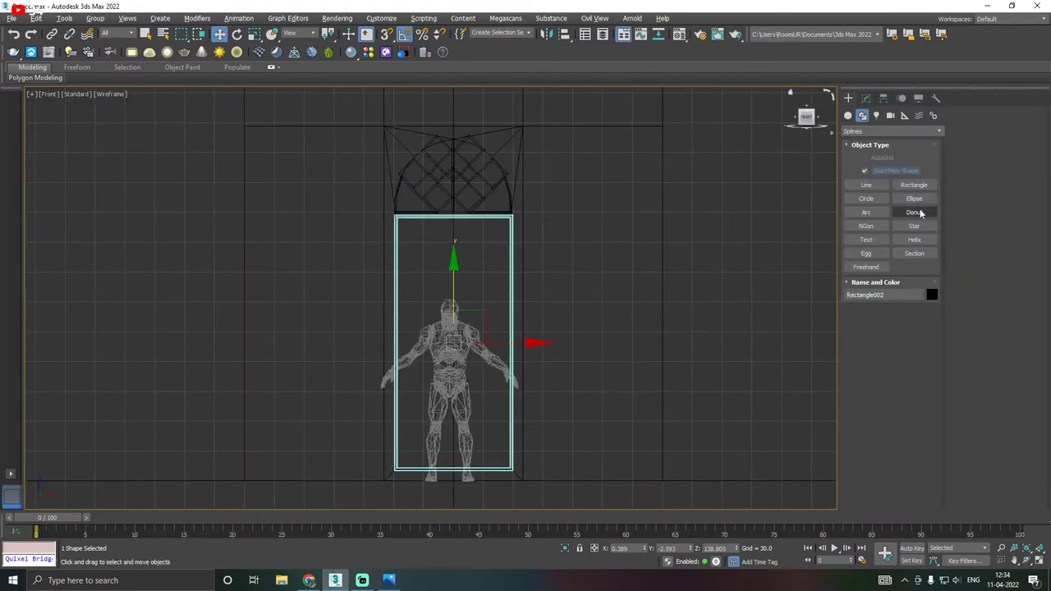
{"action": "left_click", "coordinate": [868, 185]}
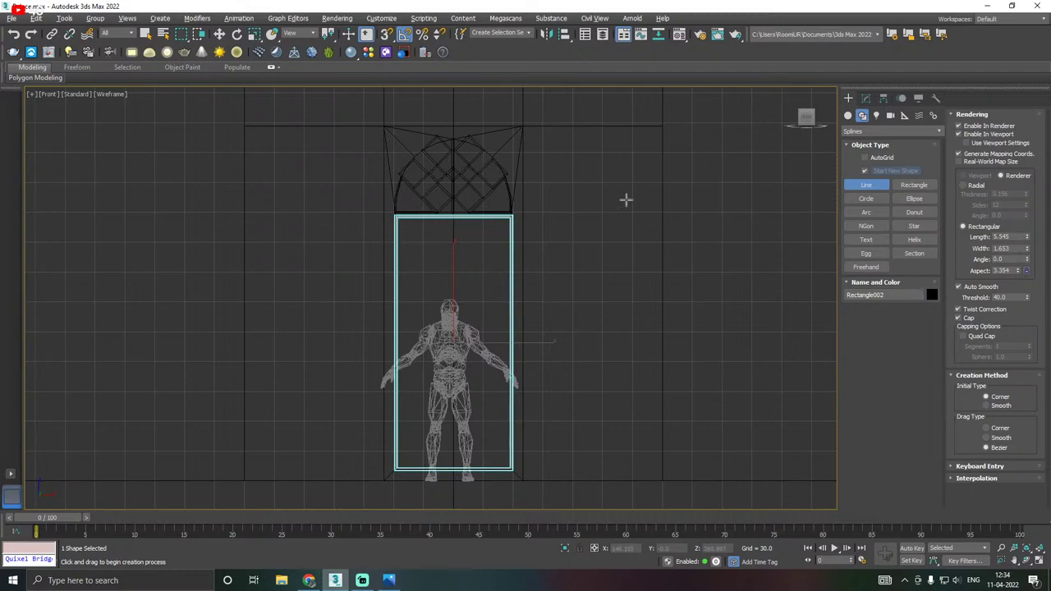
{"action": "left_click", "coordinate": [396, 218]}
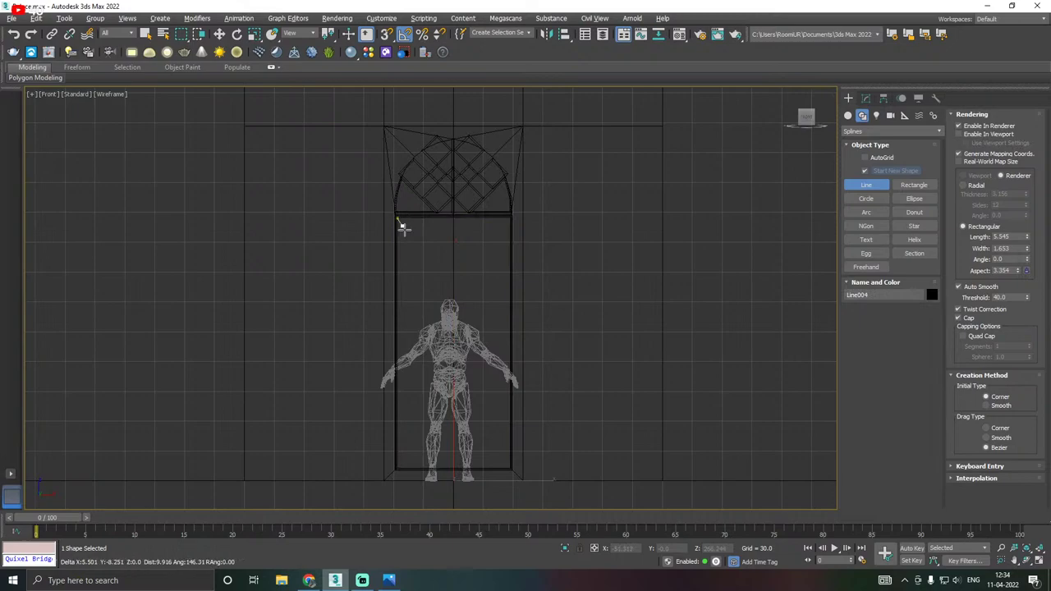
{"action": "left_click", "coordinate": [509, 469]}
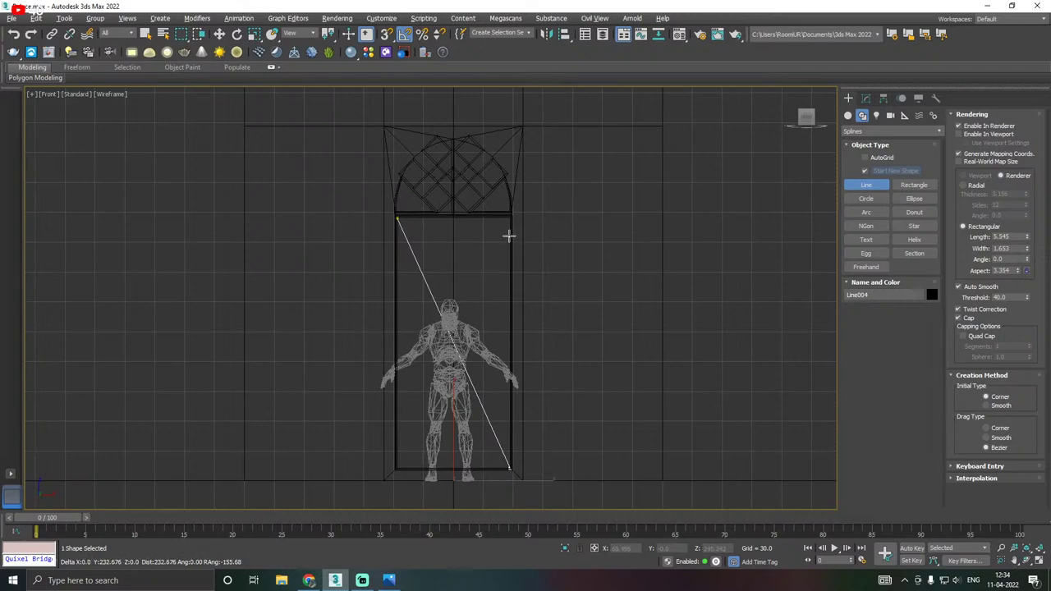
{"action": "left_click", "coordinate": [510, 216]}
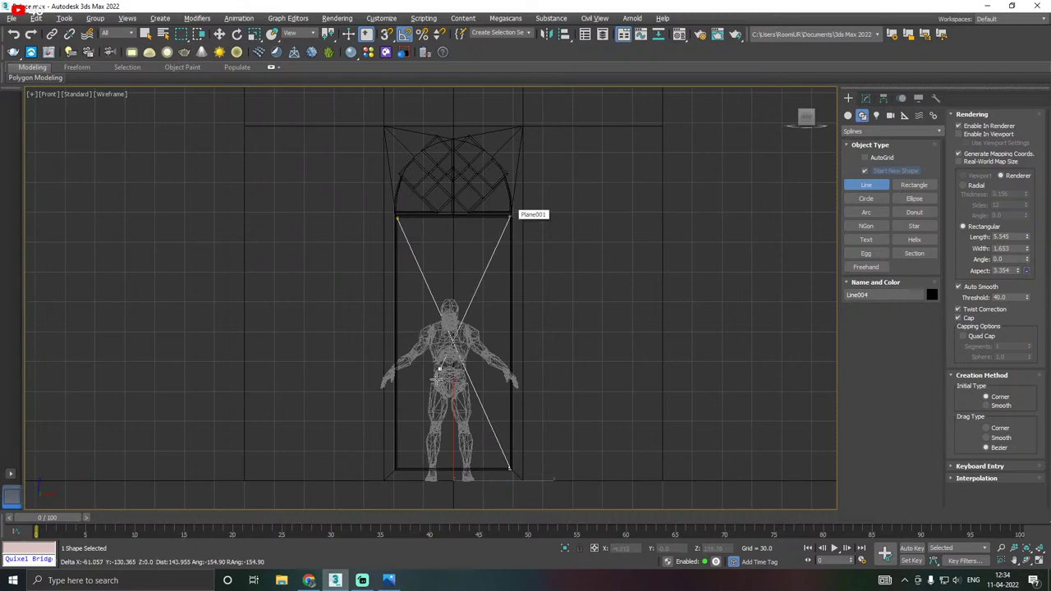
{"action": "left_click", "coordinate": [396, 469]}
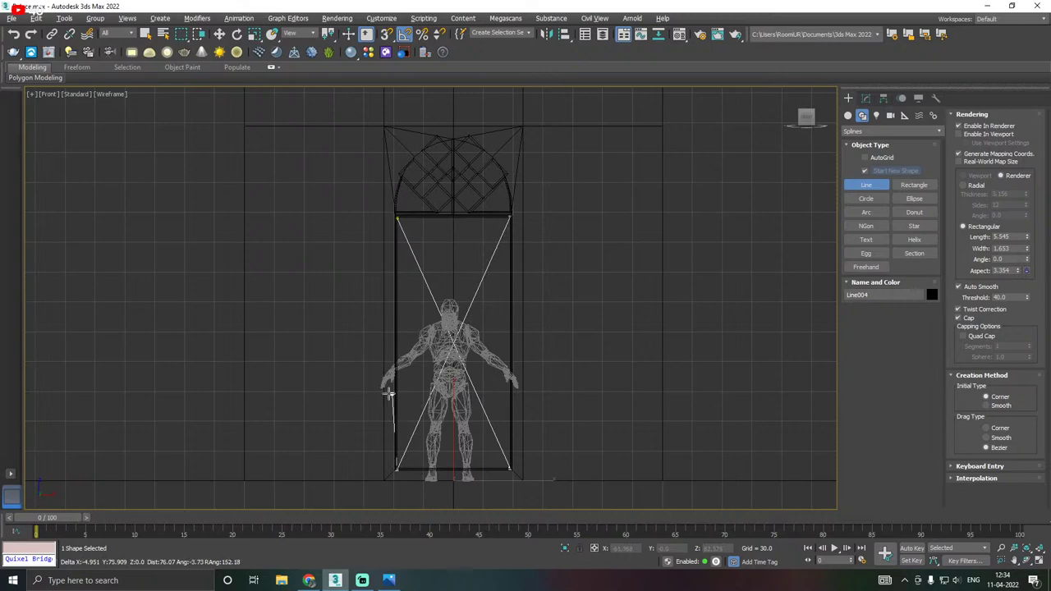
{"action": "left_click", "coordinate": [396, 216]}
{"action": "left_click", "coordinate": [517, 298]}
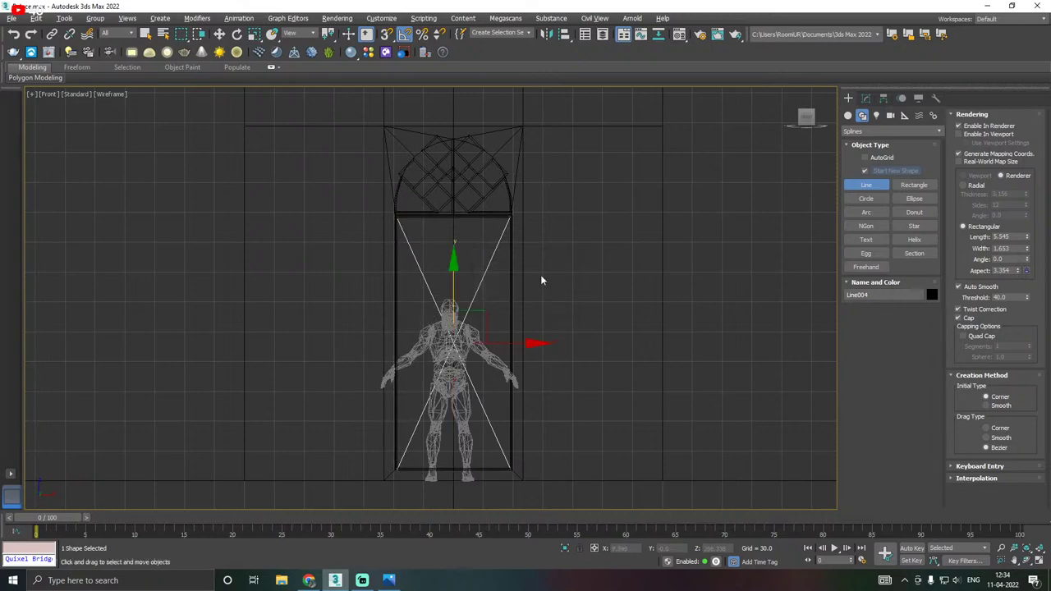
Enable viewport rendering for the crossed line and assign it the Black material.
{"action": "left_click", "coordinate": [866, 99]}
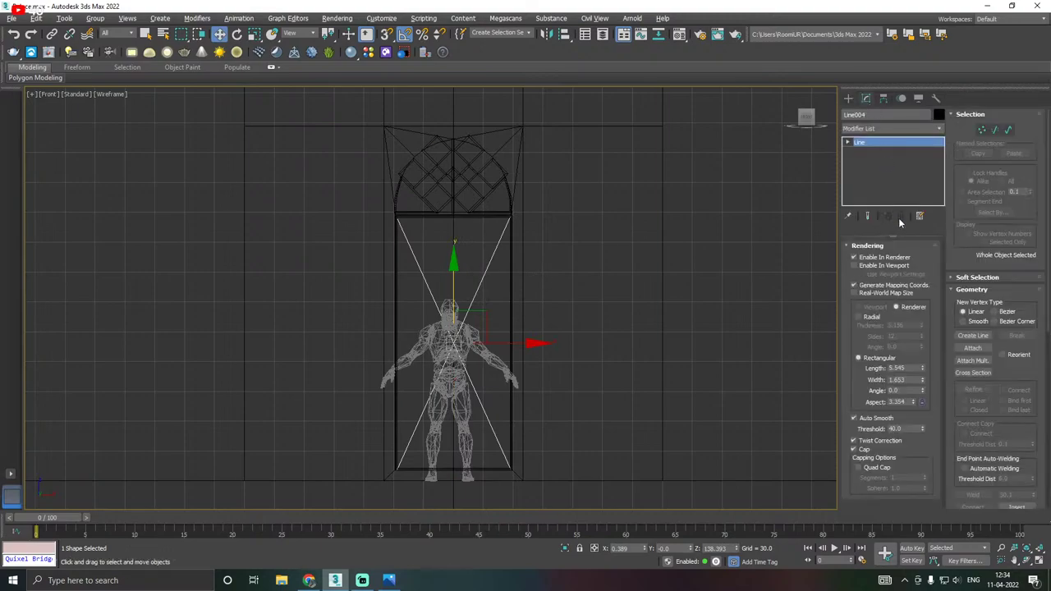
{"action": "left_click", "coordinate": [854, 265]}
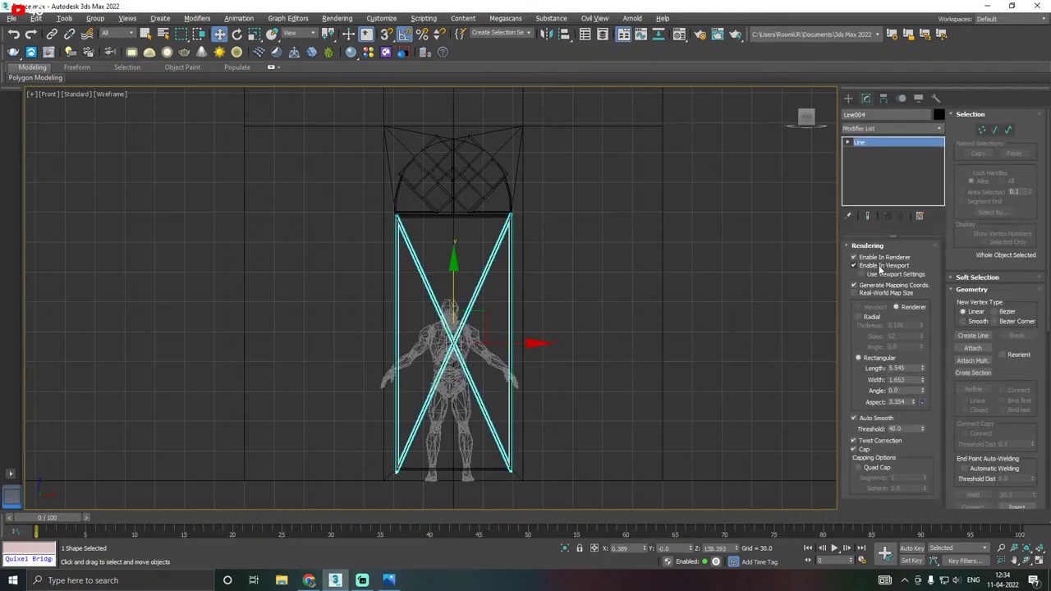
{"action": "key", "text": "p"}
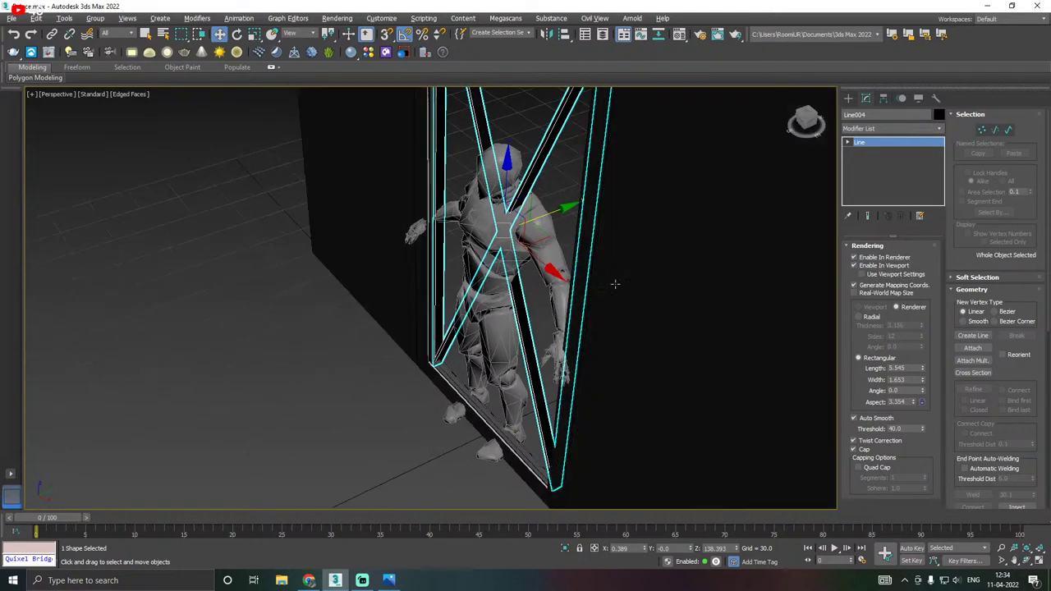
{"action": "key", "text": "m"}
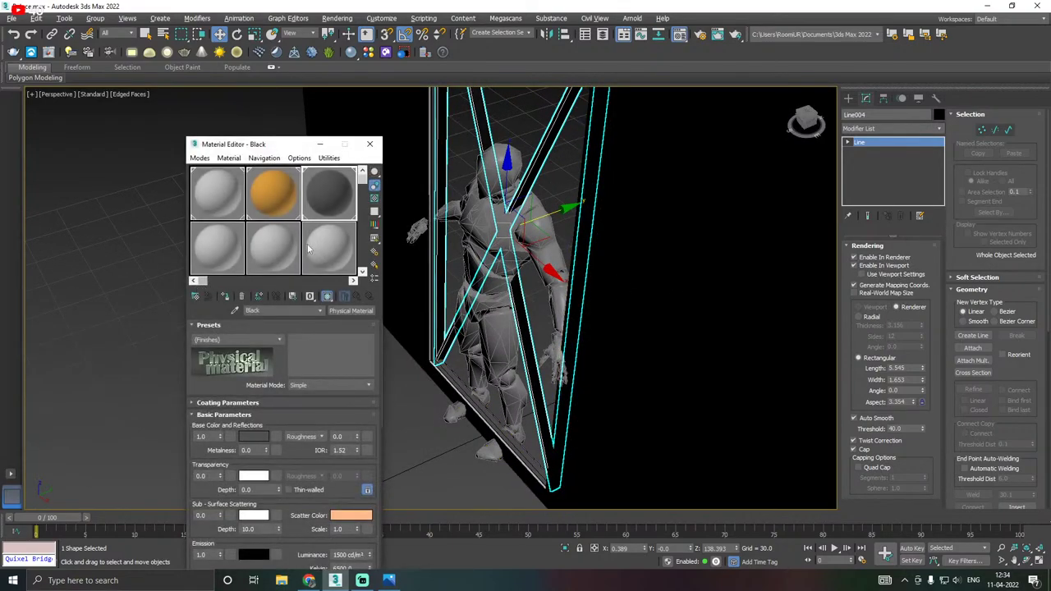
{"action": "left_click", "coordinate": [225, 296]}
{"action": "key", "text": "m"}
Move the crossed line to Y about -1.29 and set its rectangular rendering length to about 3.55 and width to about 1.82.
{"action": "mouse_move", "coordinate": [507, 251]}
{"action": "middle_mouse_down"}
{"action": "mouse_move", "coordinate": [484, 273]}
{"action": "mouse_move", "coordinate": [519, 239]}
{"action": "middle_mouse_up"}
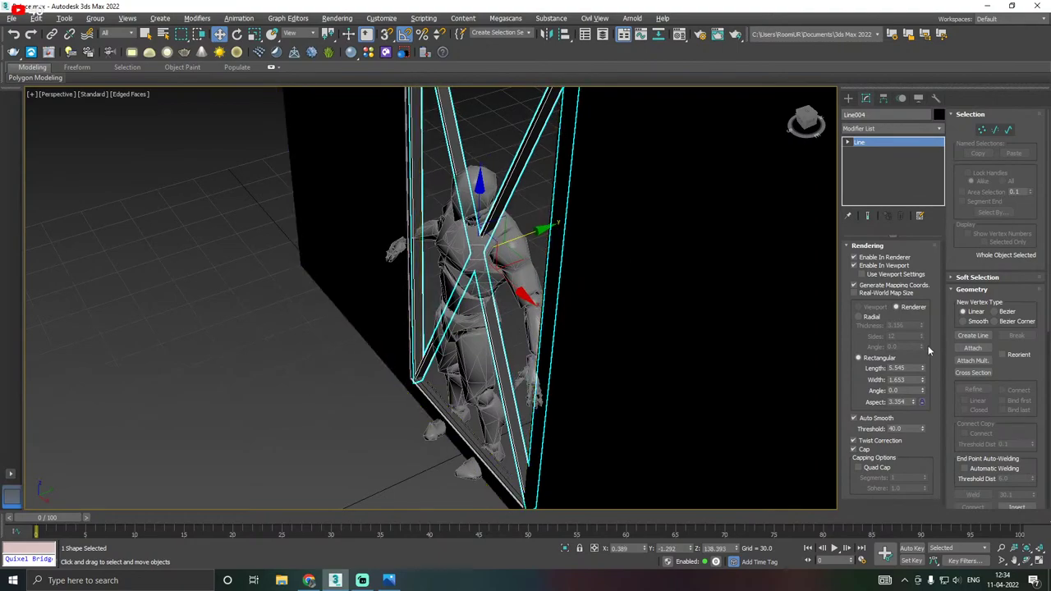
{"action": "mouse_move", "coordinate": [921, 382]}
{"action": "left_mouse_down"}
{"action": "mouse_move", "coordinate": [922, 367]}
{"action": "mouse_move", "coordinate": [921, 402]}
{"action": "left_mouse_up"}
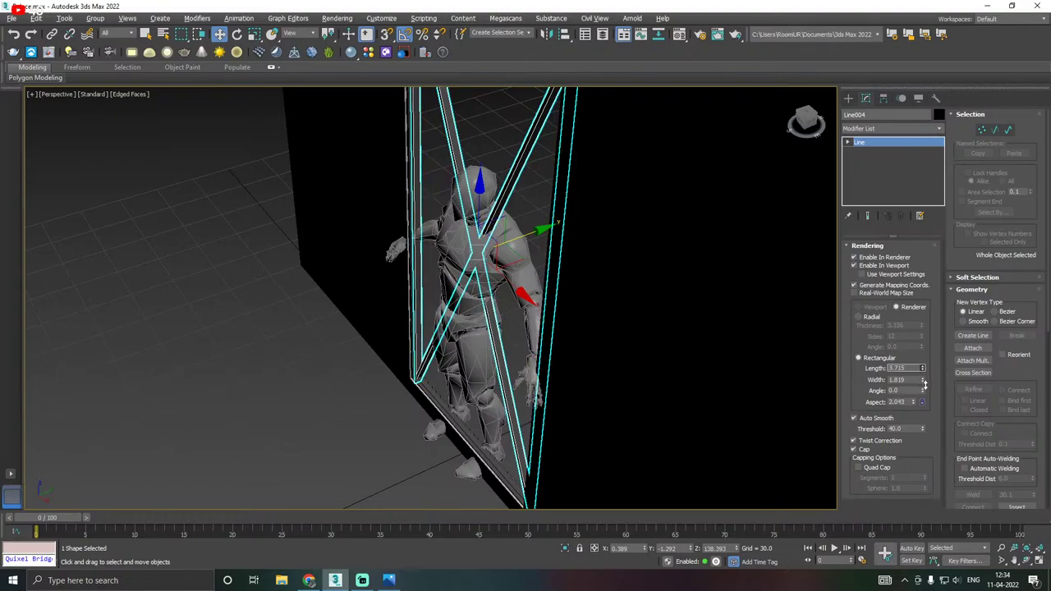
{"action": "middle_click_drag", "start_coordinate": [574, 303], "coordinate": [468, 234], "text": "alt"}
{"action": "left_click", "coordinate": [471, 235]}
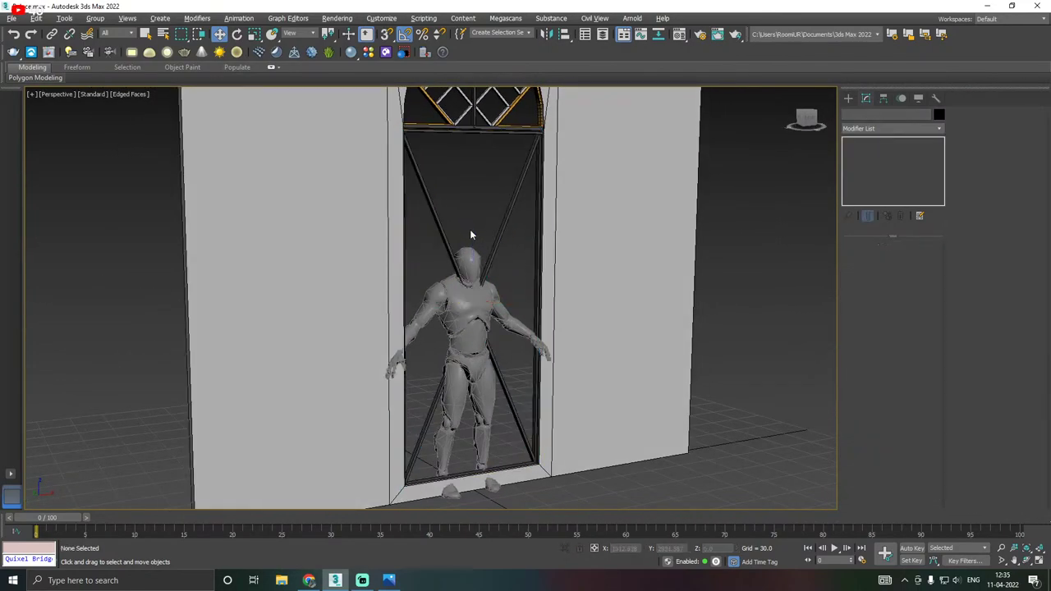
{"action": "left_click", "coordinate": [503, 248]}
{"action": "scroll", "coordinate": [510, 247], "scroll_direction": "up", "scroll_amount": 1}
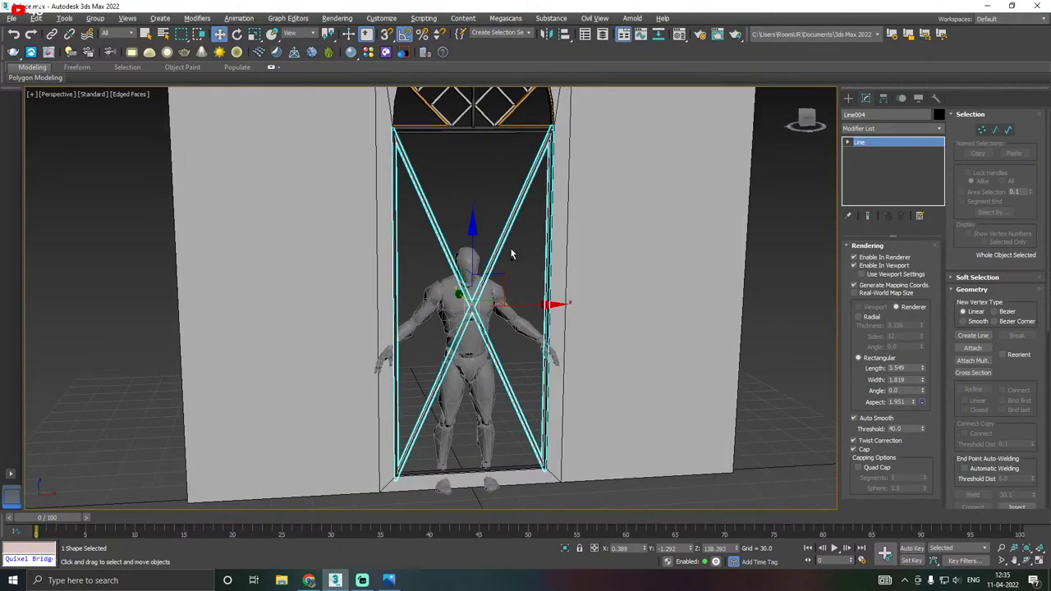
Draw a circle spline of radius about 58 centred where the diagonals cross, and raise it to Z about 145.5.
{"action": "key", "text": "f"}
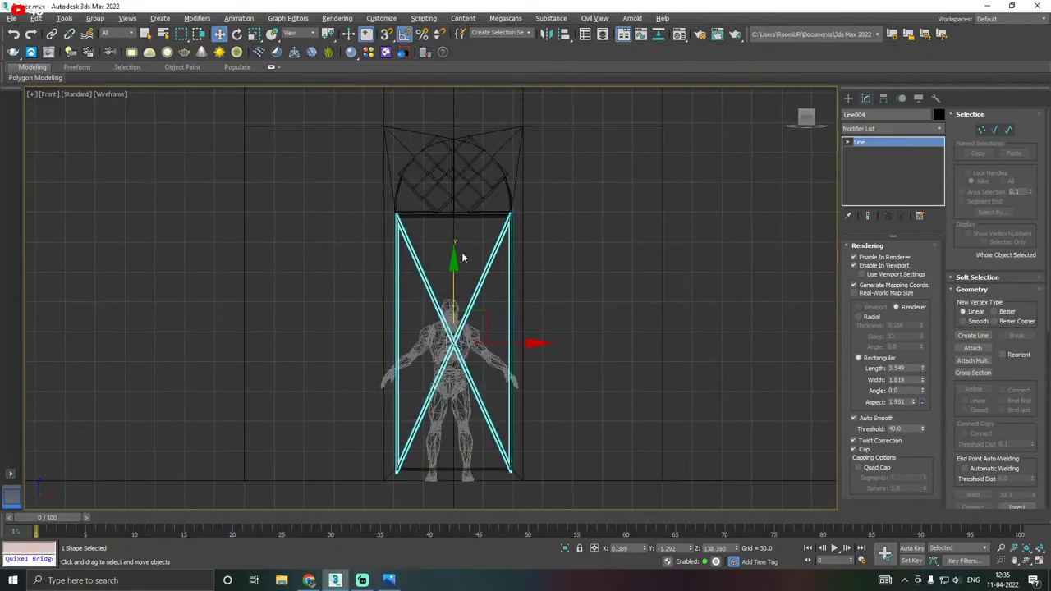
{"action": "left_click", "coordinate": [849, 98]}
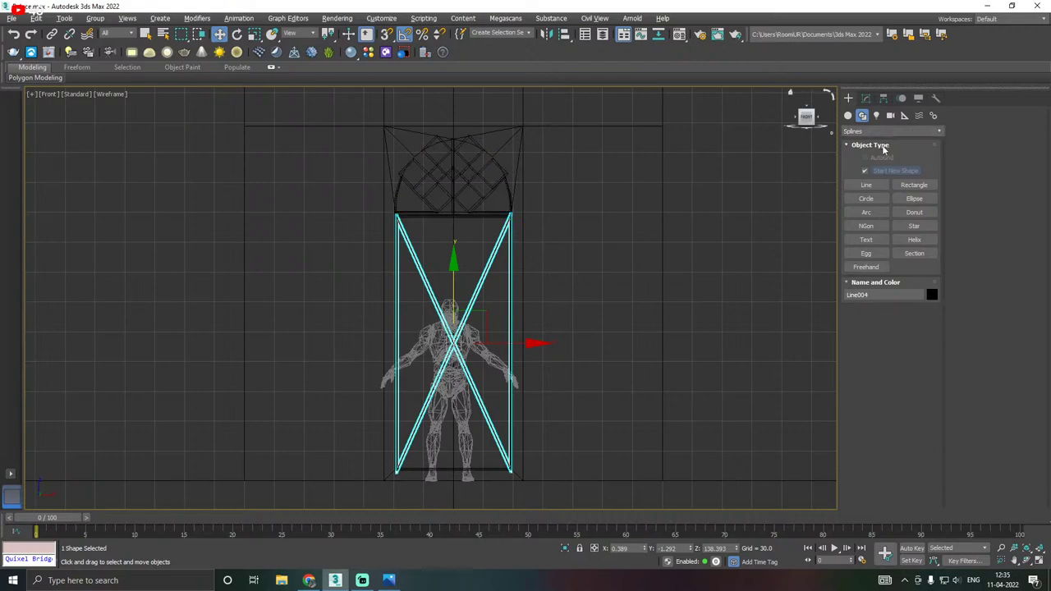
{"action": "left_click", "coordinate": [875, 204]}
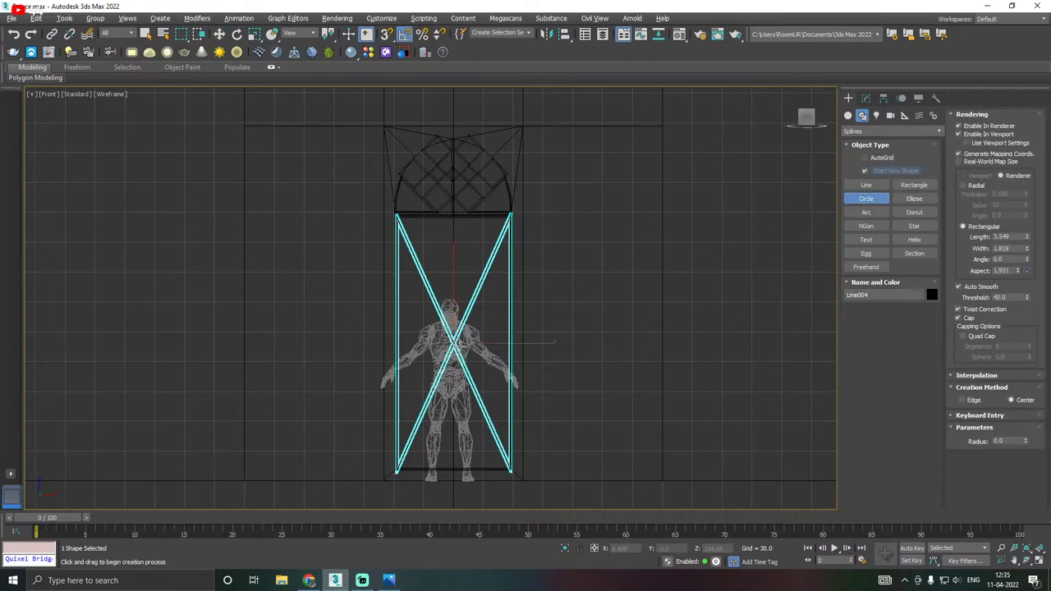
{"action": "left_click_drag", "start_coordinate": [456, 345], "coordinate": [490, 390]}
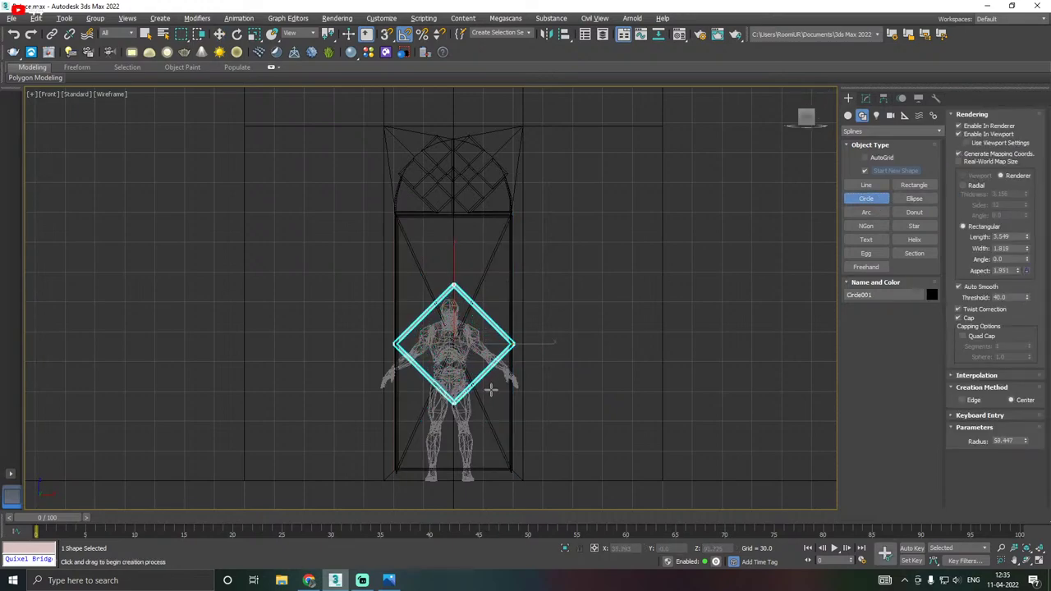
{"action": "key", "text": "w"}
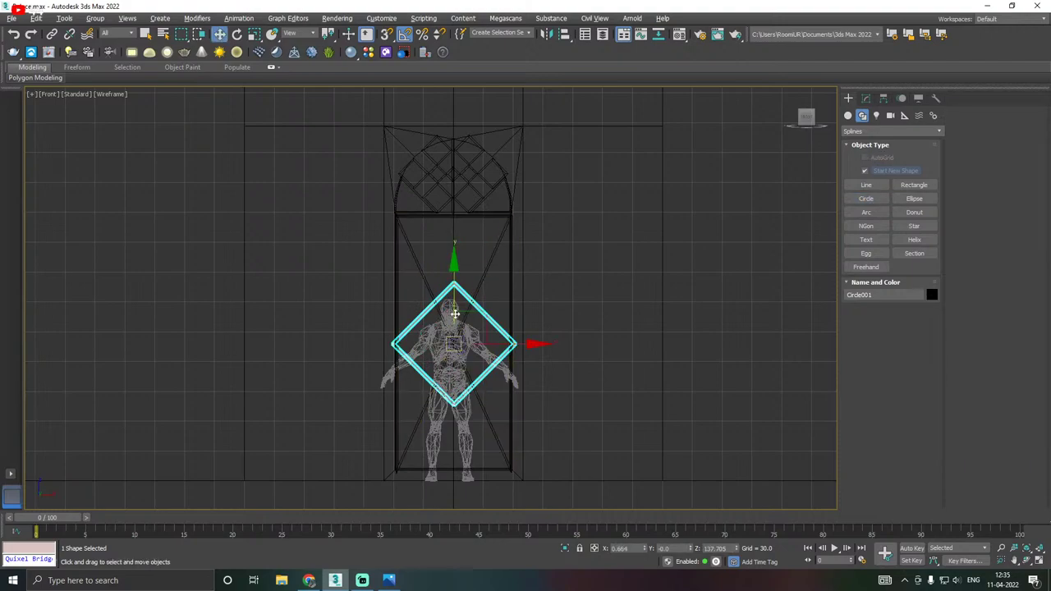
{"action": "left_click_drag", "start_coordinate": [455, 314], "coordinate": [454, 306]}
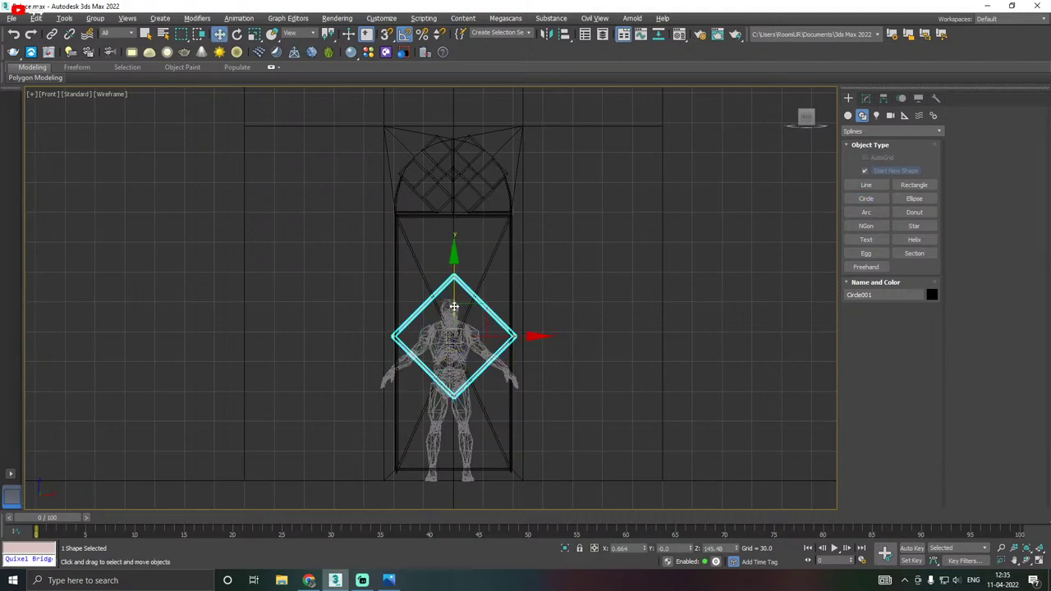
{"action": "key", "text": "p"}
{"action": "mouse_move", "coordinate": [508, 290]}
{"action": "middle_mouse_down", "text": "alt"}
{"action": "mouse_move", "coordinate": [449, 317]}
{"action": "mouse_move", "coordinate": [537, 285]}
{"action": "middle_mouse_up", "text": "alt"}
{"action": "scroll", "coordinate": [463, 309], "scroll_direction": "up", "scroll_amount": 3}
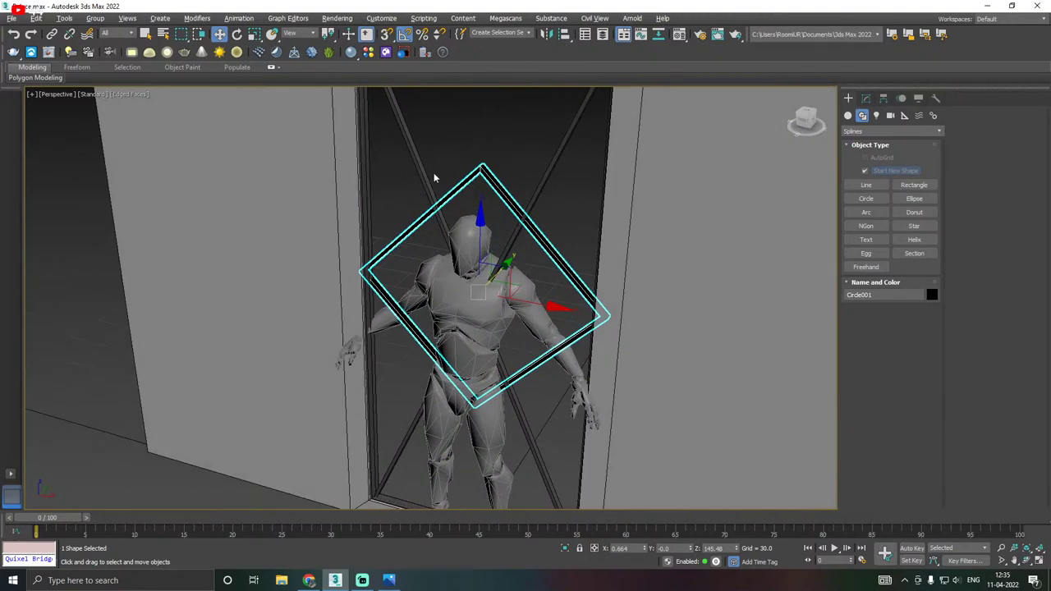
Move the diamond-shaped circle spline along Y to about -1.34, in line with the crossed door bars.
{"action": "scroll", "coordinate": [402, 243], "scroll_direction": "up", "scroll_amount": 3}
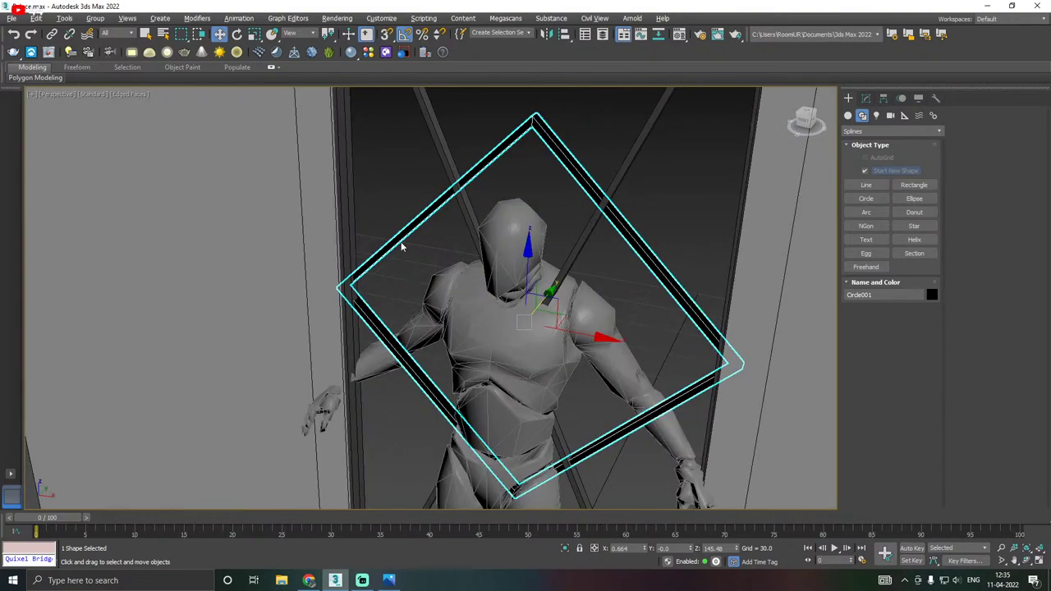
{"action": "middle_click_drag", "start_coordinate": [438, 251], "coordinate": [532, 289], "text": "alt"}
{"action": "left_click_drag", "start_coordinate": [485, 307], "coordinate": [487, 306]}
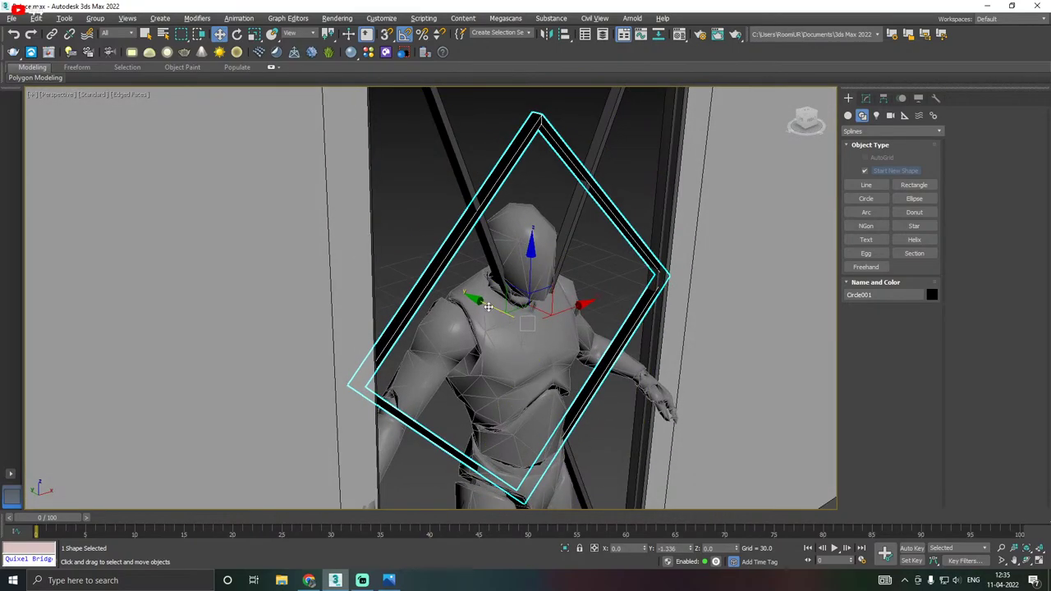
{"action": "middle_click_drag", "start_coordinate": [487, 306], "coordinate": [466, 316], "text": "alt"}
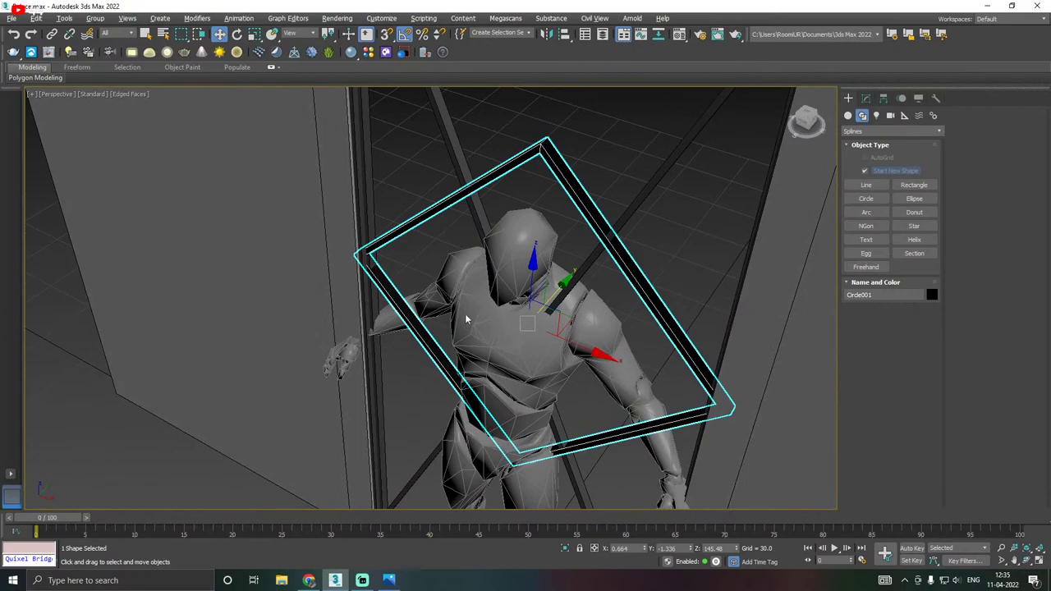
Add a Symmetry modifier to the diamond with Y as the mirror axis and Flip enabled.
{"action": "key", "text": "f"}
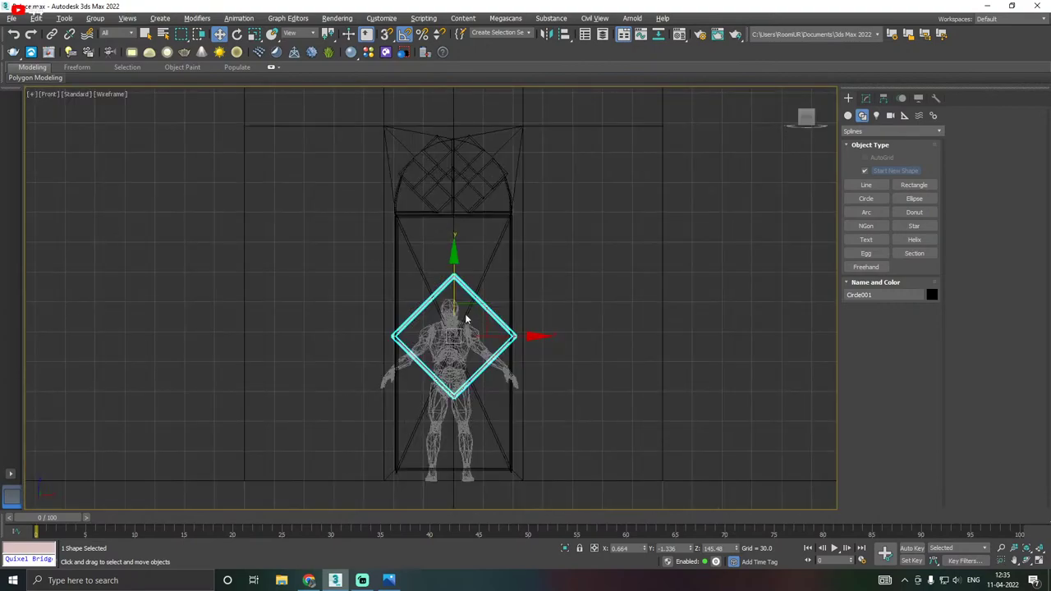
{"action": "left_click", "coordinate": [866, 98]}
{"action": "left_click", "coordinate": [940, 127]}
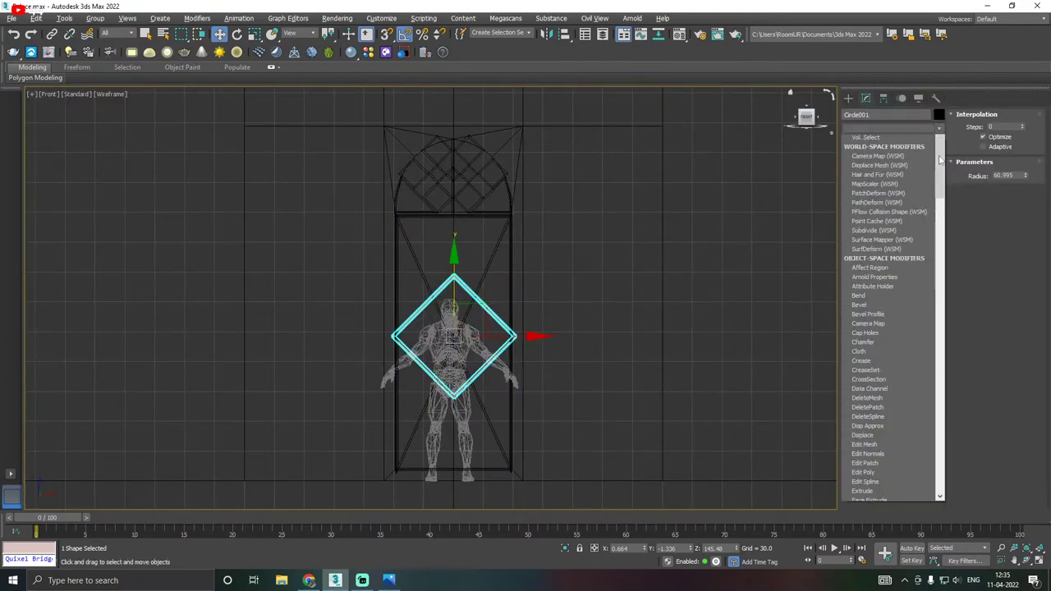
{"action": "scroll", "coordinate": [903, 370], "scroll_direction": "down", "scroll_amount": 15}
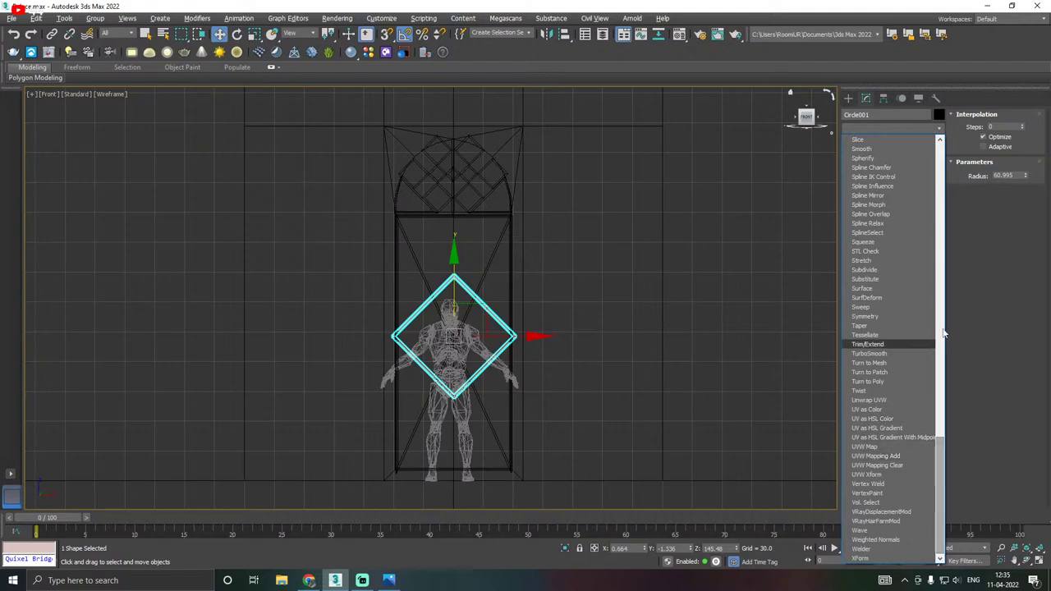
{"action": "left_click", "coordinate": [864, 317]}
{"action": "left_click", "coordinate": [871, 294]}
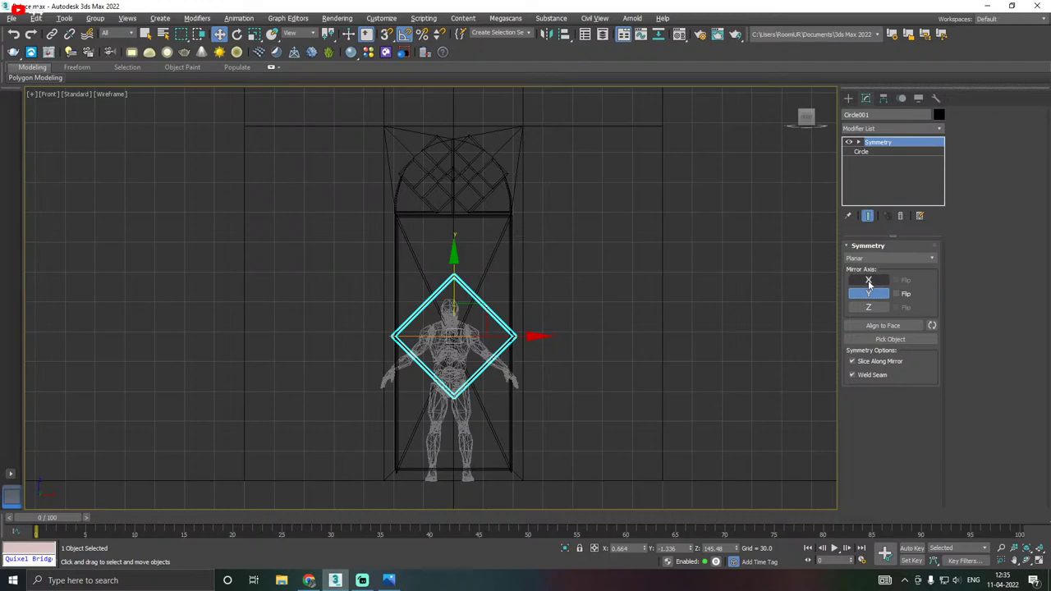
{"action": "left_click", "coordinate": [868, 282]}
{"action": "left_click", "coordinate": [868, 282]}
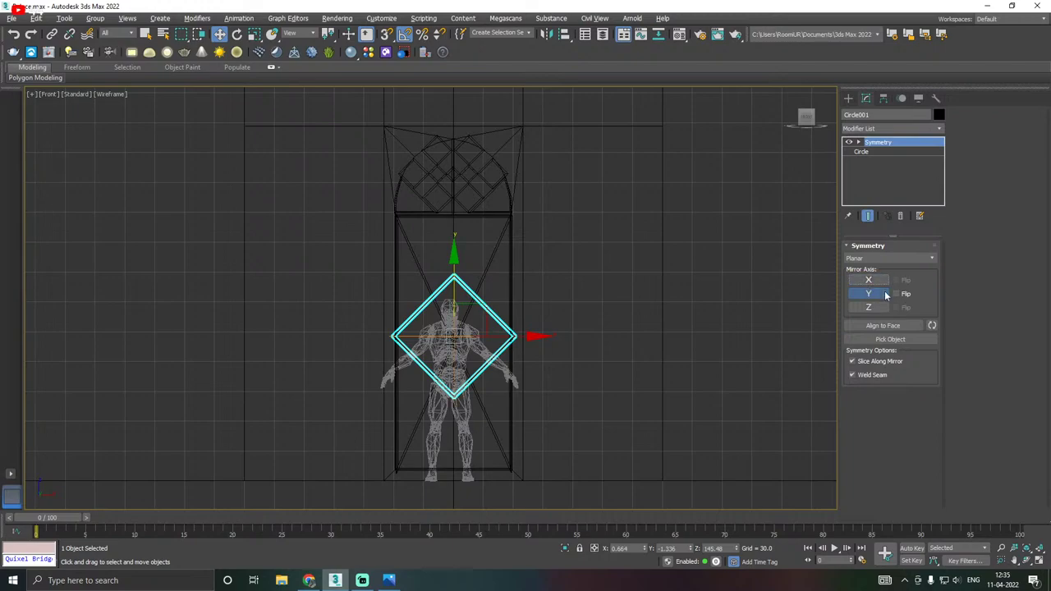
{"action": "left_click", "coordinate": [907, 294]}
Lower the diamond to Z about 73.5 and raise its symmetry plane until two stacked diamonds meet at their tips inside the door.
{"action": "key", "text": "1"}
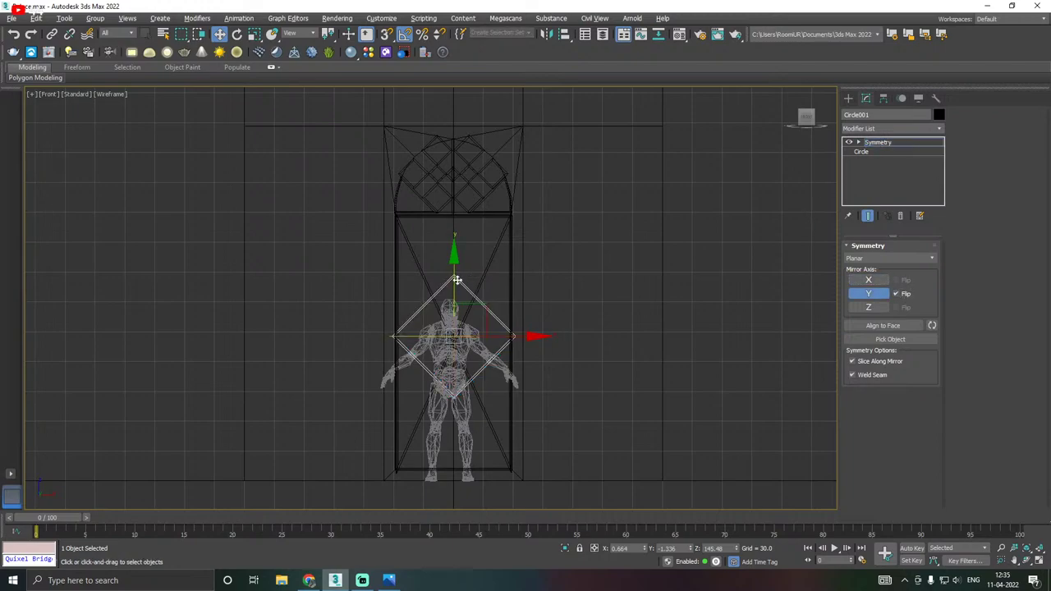
{"action": "left_click_drag", "start_coordinate": [454, 280], "coordinate": [455, 251]}
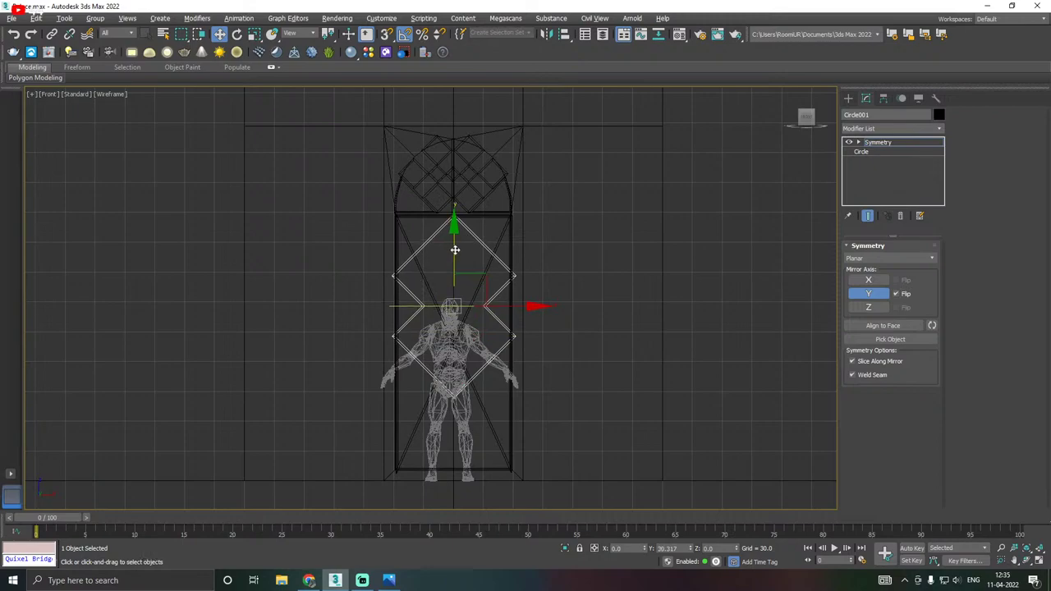
{"action": "left_click", "coordinate": [891, 144]}
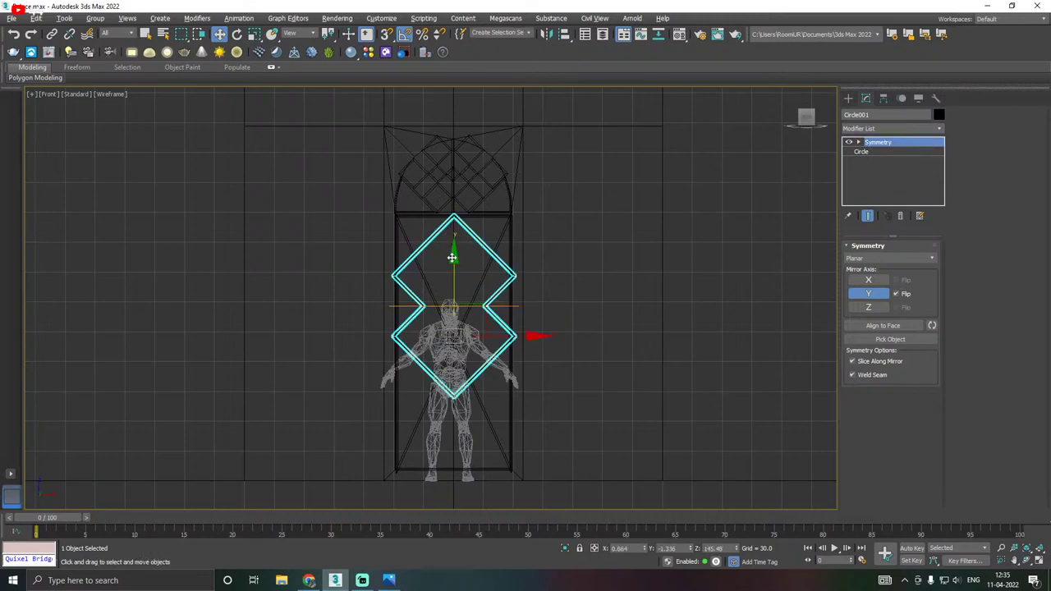
{"action": "left_click_drag", "start_coordinate": [452, 258], "coordinate": [452, 329]}
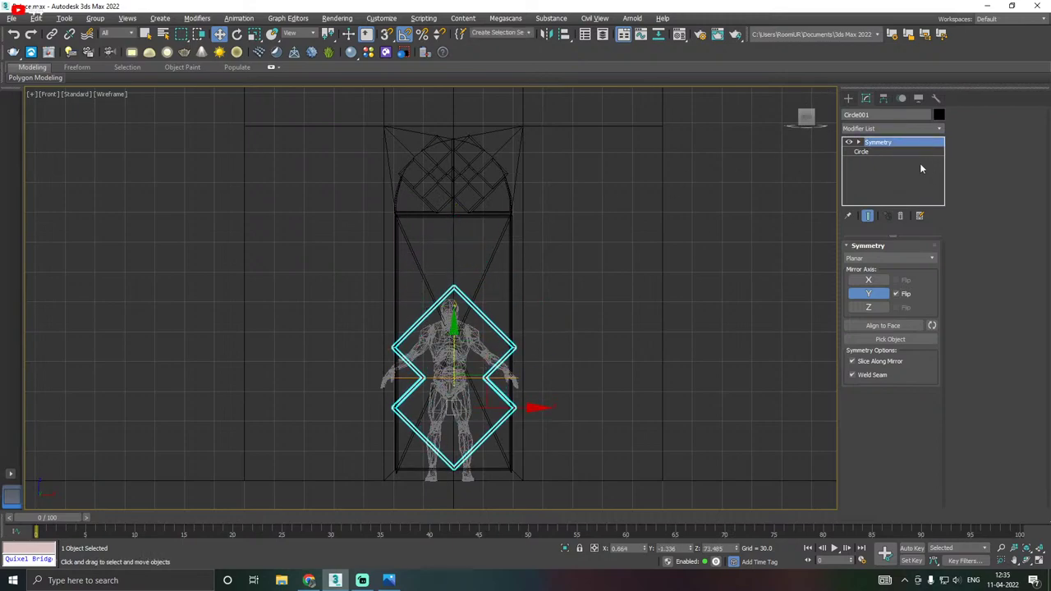
{"action": "key", "text": "1"}
{"action": "left_click_drag", "start_coordinate": [454, 319], "coordinate": [445, 291]}
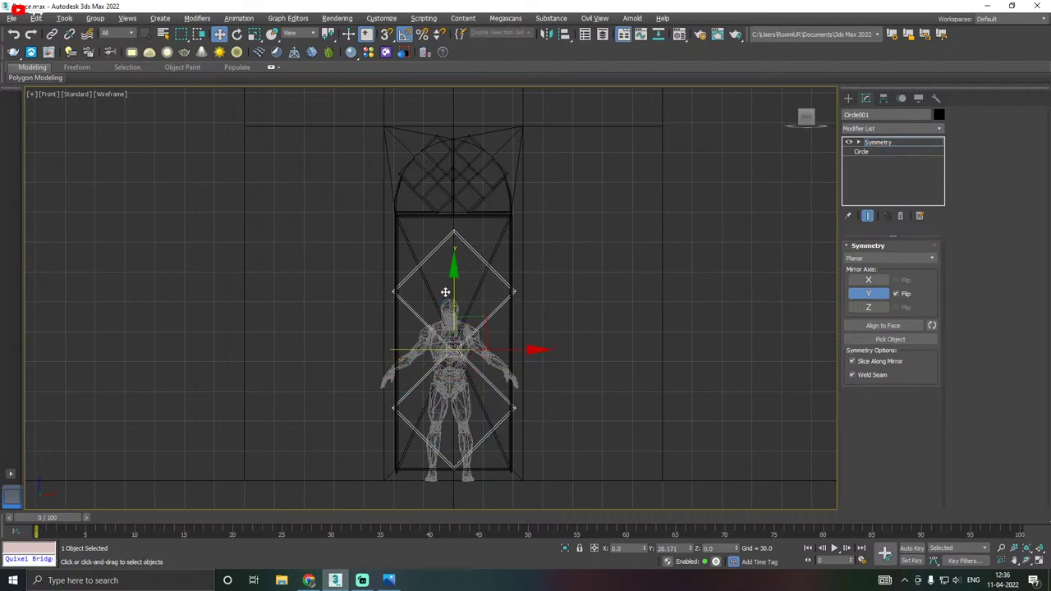
{"action": "left_click", "coordinate": [883, 144]}
Duplicate the Symmetry modifier in the diamond's stack and raise the copy's mirror plane to Z about 140.7.
{"action": "right_click", "coordinate": [883, 144]}
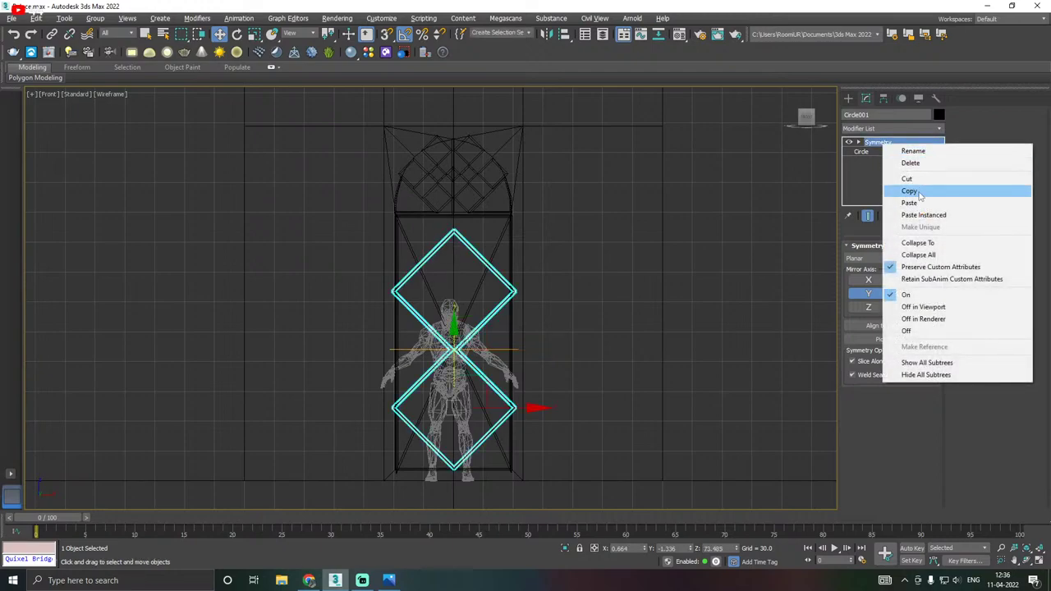
{"action": "left_click", "coordinate": [909, 190]}
{"action": "right_click", "coordinate": [879, 144]}
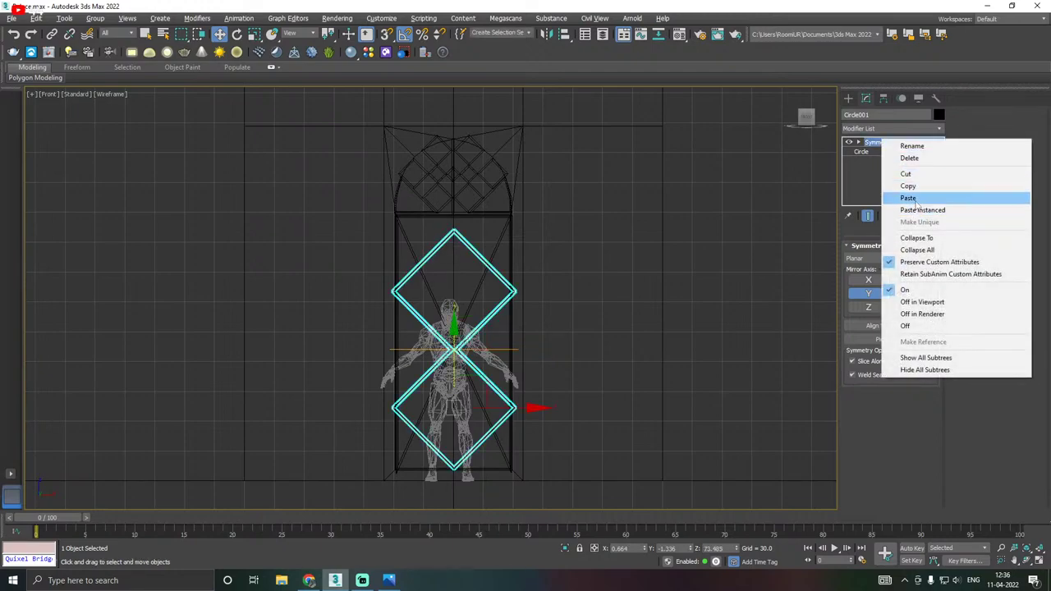
{"action": "left_click", "coordinate": [909, 202]}
{"action": "key", "text": "1"}
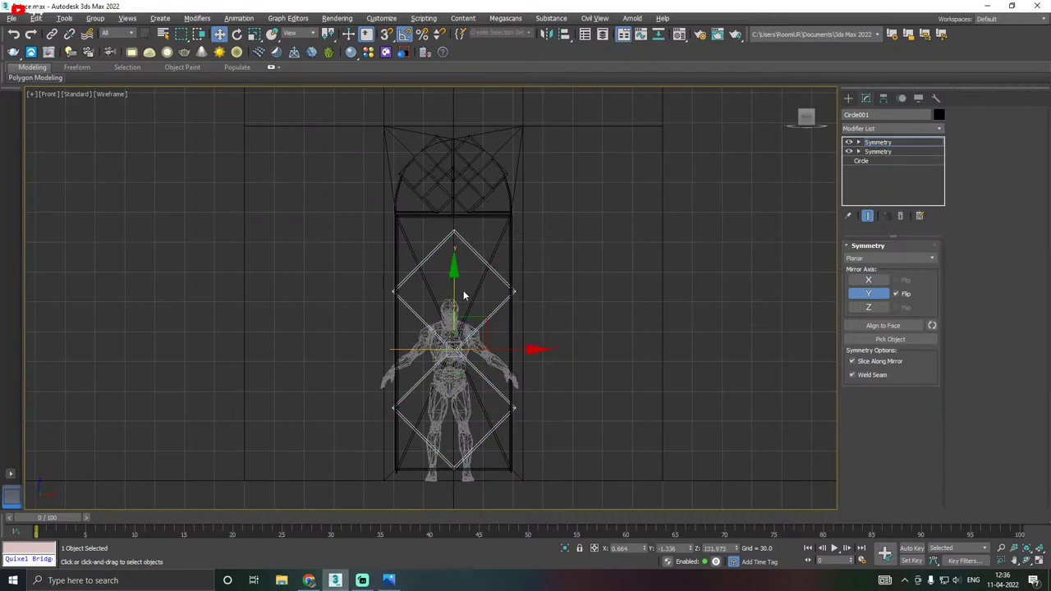
{"action": "mouse_move", "coordinate": [455, 294]}
{"action": "left_mouse_down"}
{"action": "mouse_move", "coordinate": [450, 260]}
{"action": "mouse_move", "coordinate": [454, 296]}
{"action": "mouse_move", "coordinate": [456, 286]}
{"action": "left_mouse_up"}
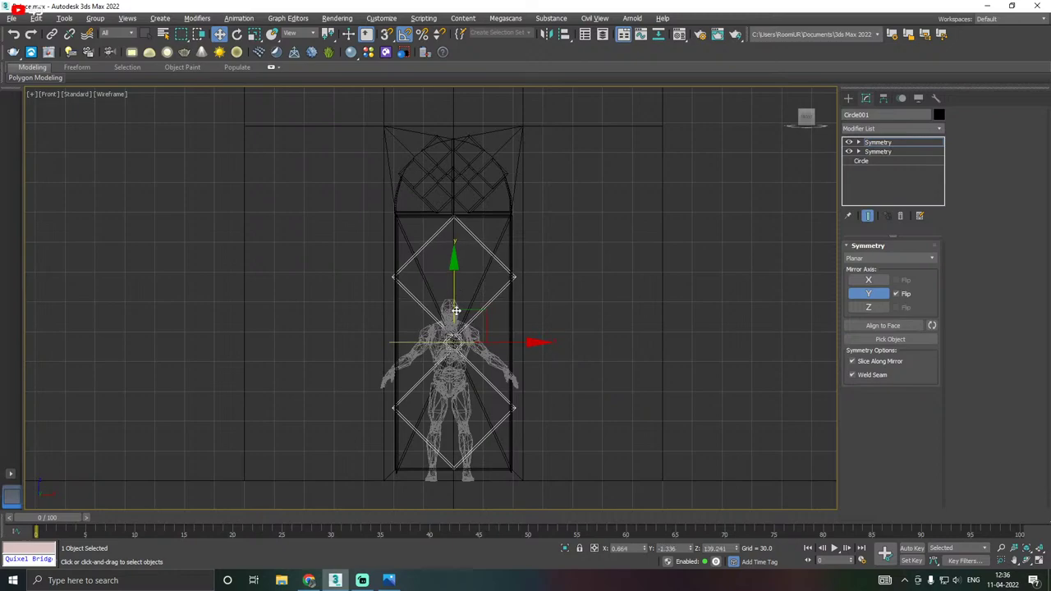
{"action": "scroll", "coordinate": [456, 310], "scroll_direction": "up", "scroll_amount": 4}
{"action": "scroll", "coordinate": [459, 337], "scroll_direction": "down", "scroll_amount": 2}
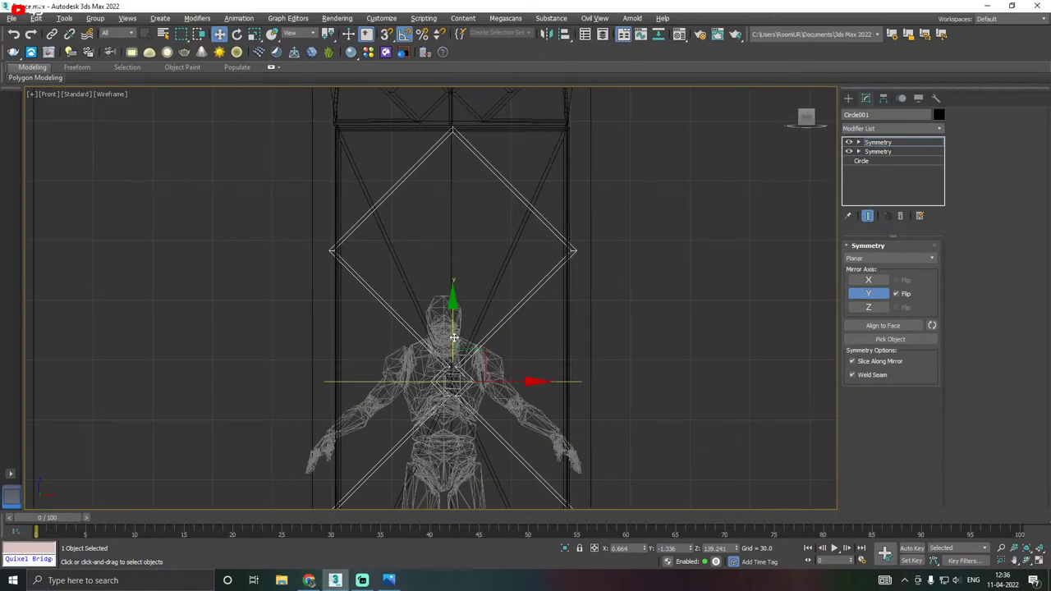
{"action": "left_click_drag", "start_coordinate": [451, 332], "coordinate": [450, 330]}
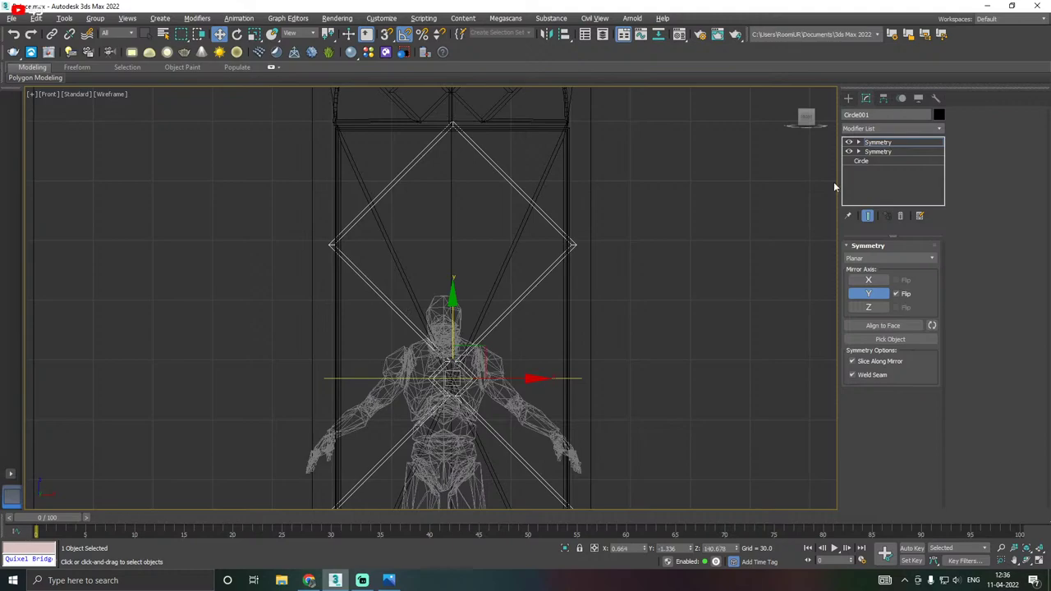
Raise the mirror plane of the first Symmetry modifier to Z about 134.9, shrinking the small diamond at the centre.
{"action": "left_click", "coordinate": [885, 144]}
{"action": "left_click", "coordinate": [881, 153]}
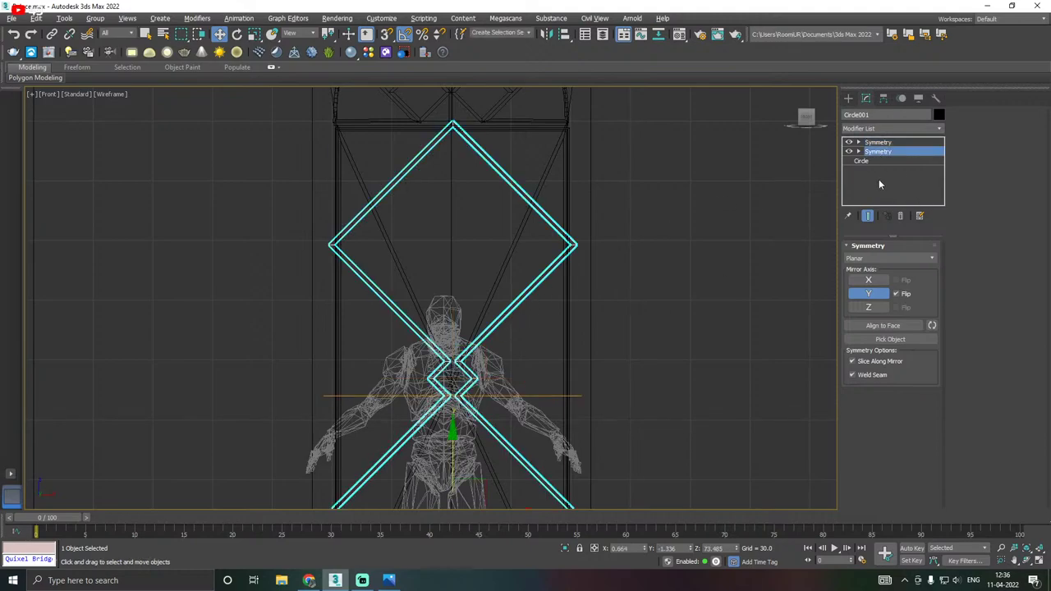
{"action": "key", "text": "1"}
{"action": "left_click_drag", "start_coordinate": [450, 355], "coordinate": [453, 349]}
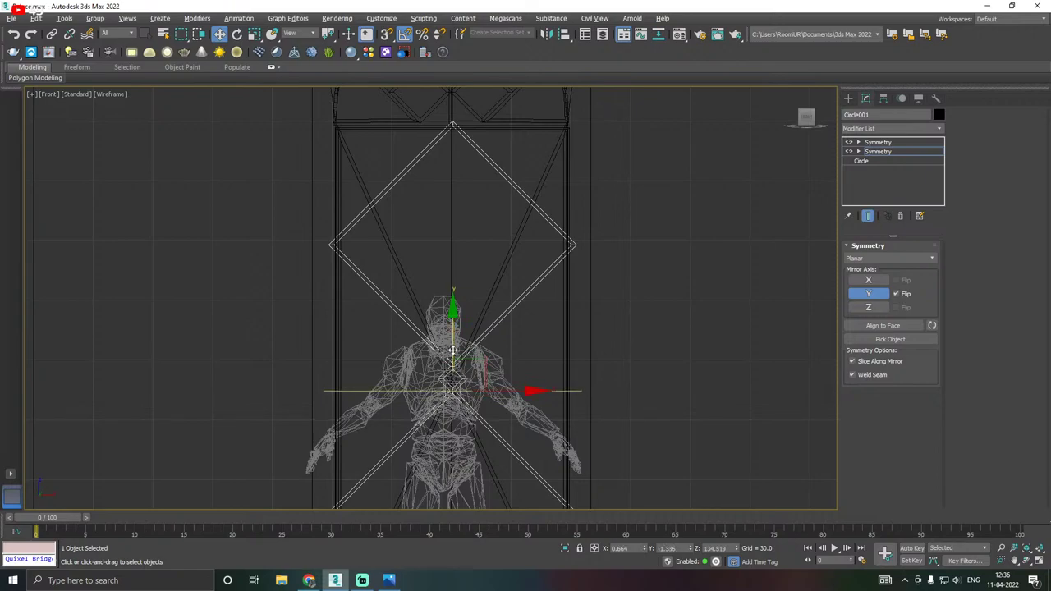
{"action": "scroll", "coordinate": [452, 350], "scroll_direction": "down", "scroll_amount": 4}
Collapse the diamond object's whole modifier stack and convert it to an Editable Poly.
{"action": "left_click", "coordinate": [872, 144]}
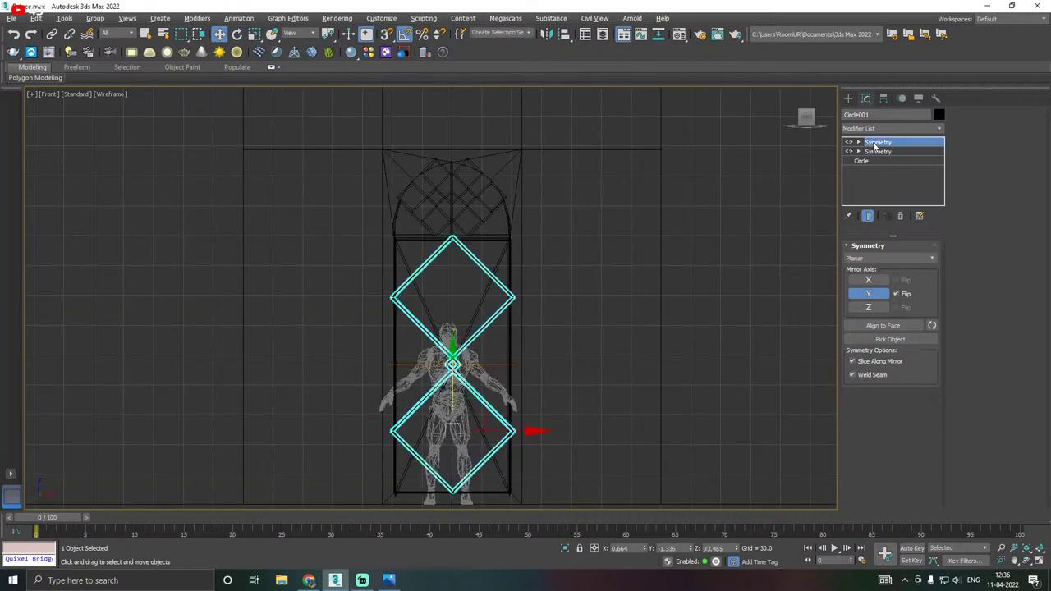
{"action": "right_click", "coordinate": [876, 147]}
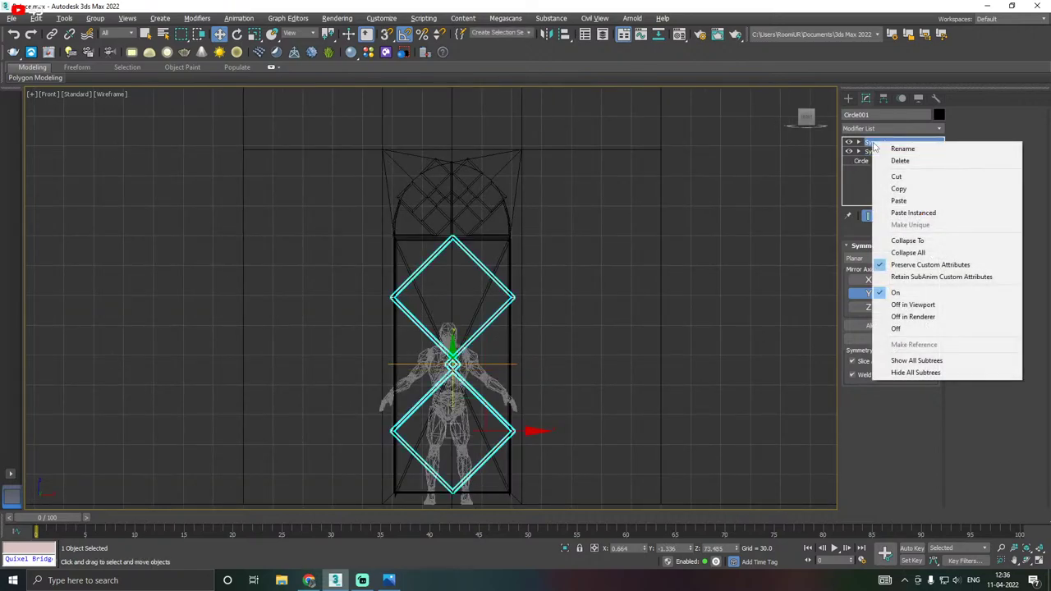
{"action": "left_click", "coordinate": [936, 253]}
{"action": "right_click", "coordinate": [888, 175]}
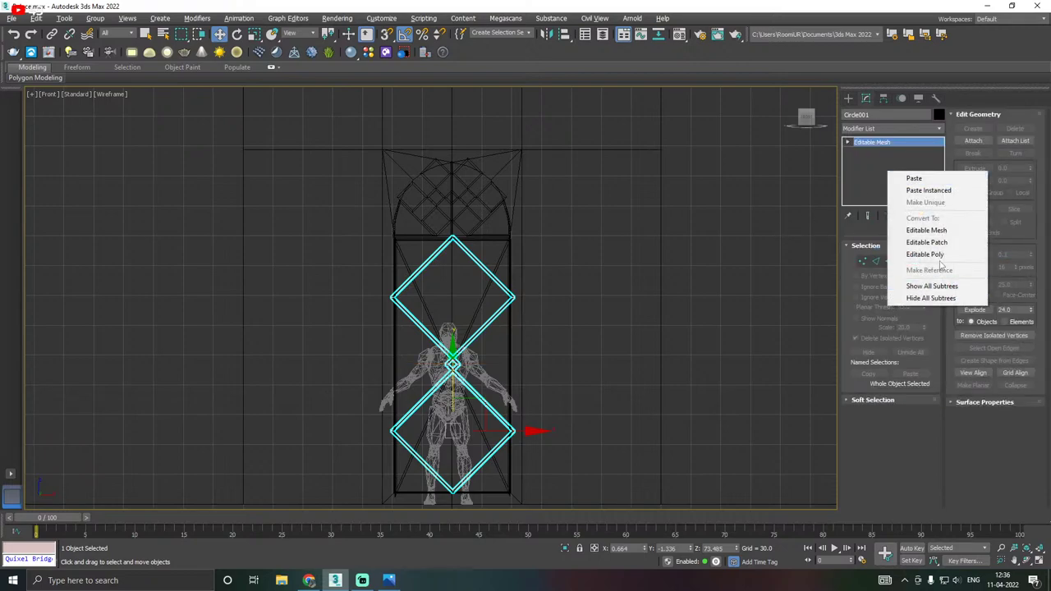
{"action": "left_click", "coordinate": [936, 255]}
{"action": "scroll", "coordinate": [459, 256], "scroll_direction": "up", "scroll_amount": 3}
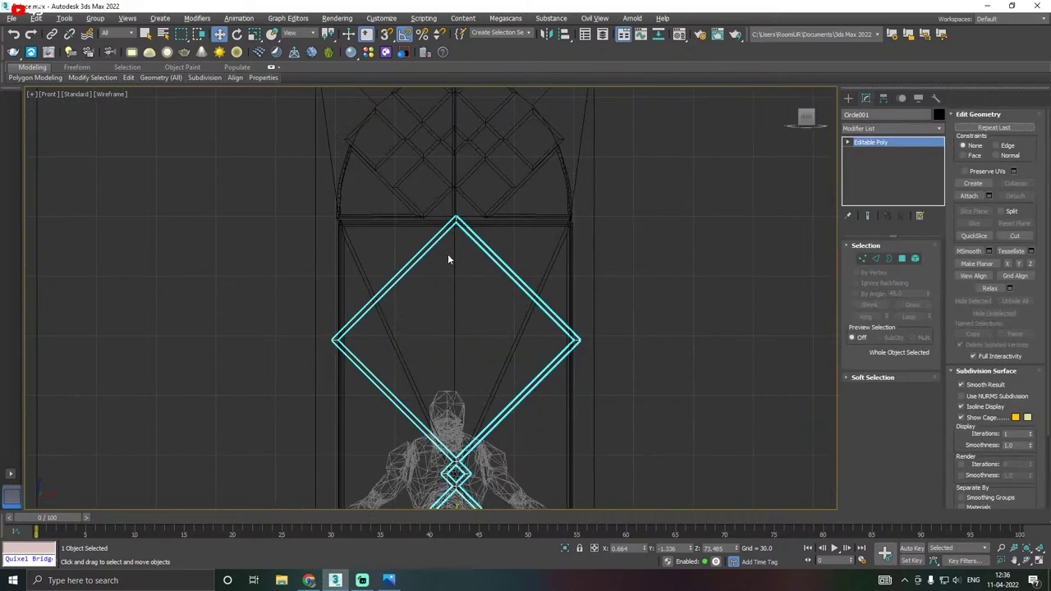
{"action": "scroll", "coordinate": [448, 259], "scroll_direction": "down", "scroll_amount": 3}
Assign the Black material to the stacked-diamond object in the perspective view and keep the object selected.
{"action": "key", "text": "p"}
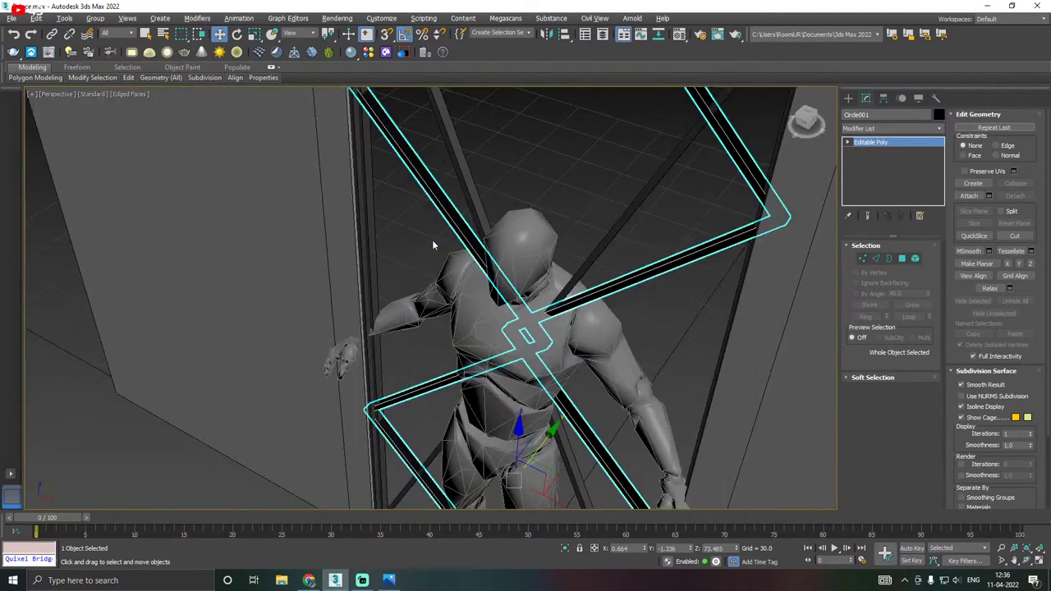
{"action": "scroll", "coordinate": [455, 250], "scroll_direction": "down", "scroll_amount": 4}
{"action": "key", "text": "m"}
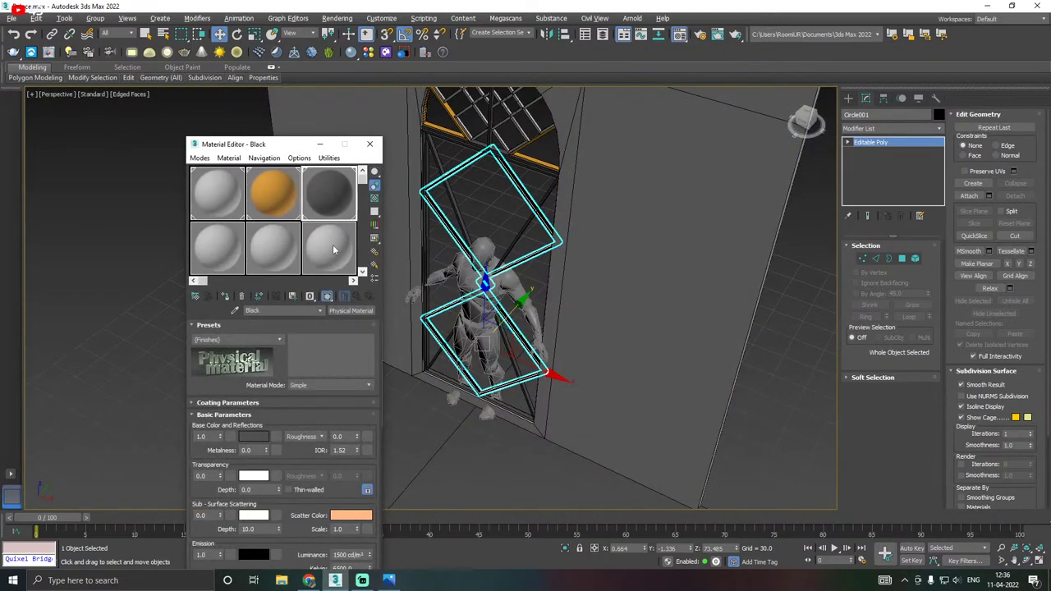
{"action": "left_click", "coordinate": [226, 296]}
{"action": "key", "text": "m"}
{"action": "middle_click_drag", "start_coordinate": [370, 319], "coordinate": [437, 302], "text": "alt"}
{"action": "key", "text": "Delete"}
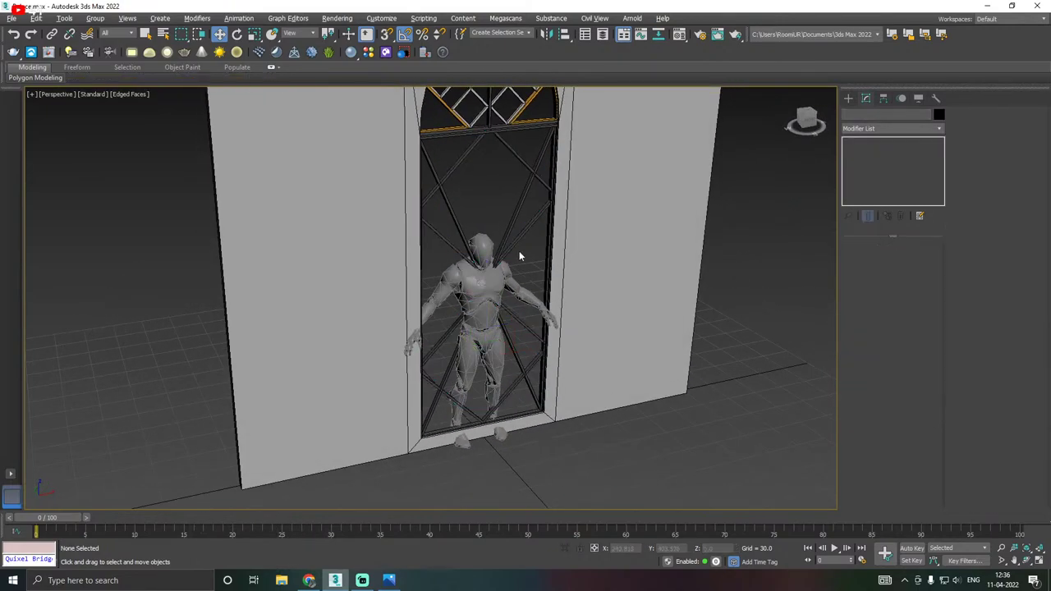
{"action": "key", "text": "ctrl+z"}
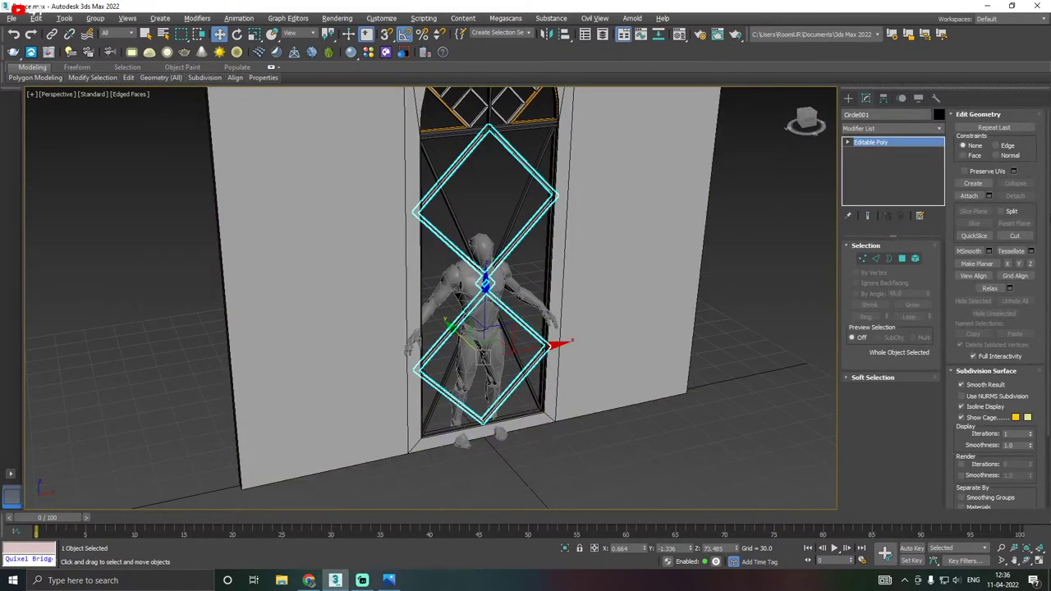
Attach the crossed door bars, the door frame and the arch's diamond grille to the stacked-diamond object.
{"action": "left_click", "coordinate": [969, 196]}
{"action": "left_click", "coordinate": [469, 244]}
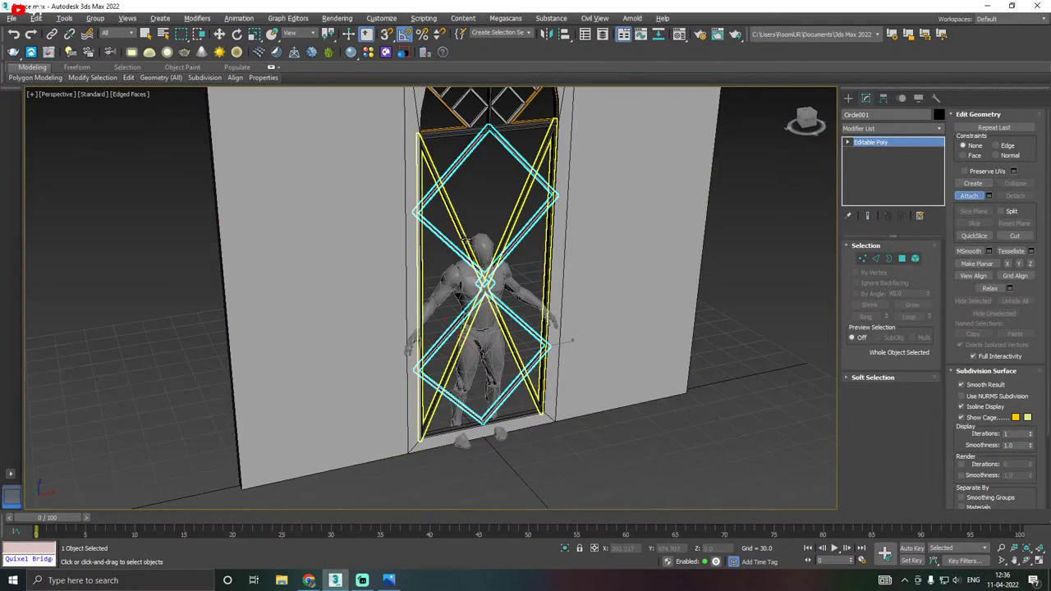
{"action": "left_click", "coordinate": [448, 431]}
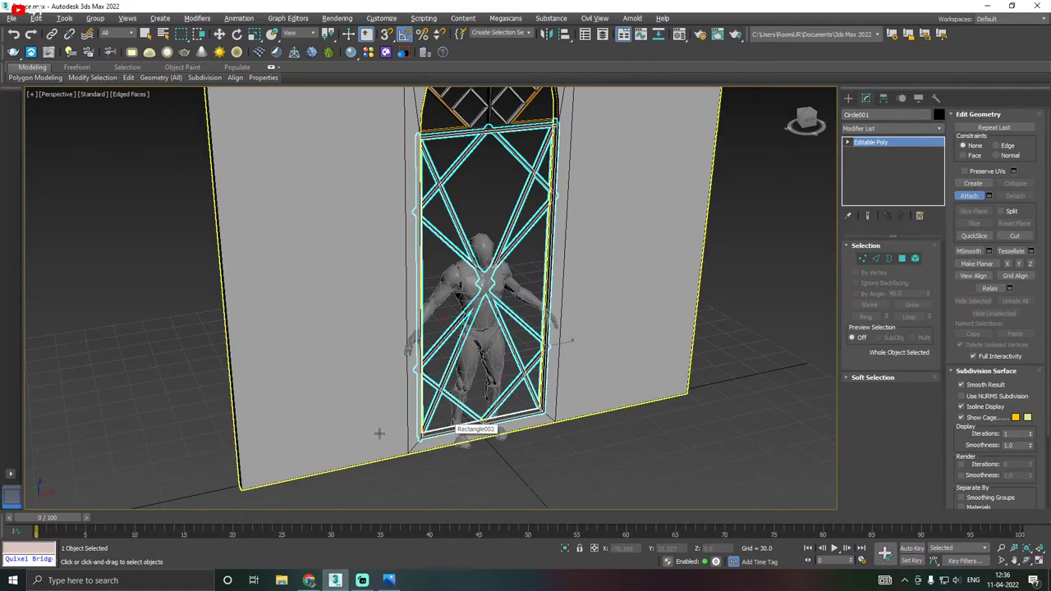
{"action": "middle_click_drag", "start_coordinate": [584, 359], "coordinate": [557, 440]}
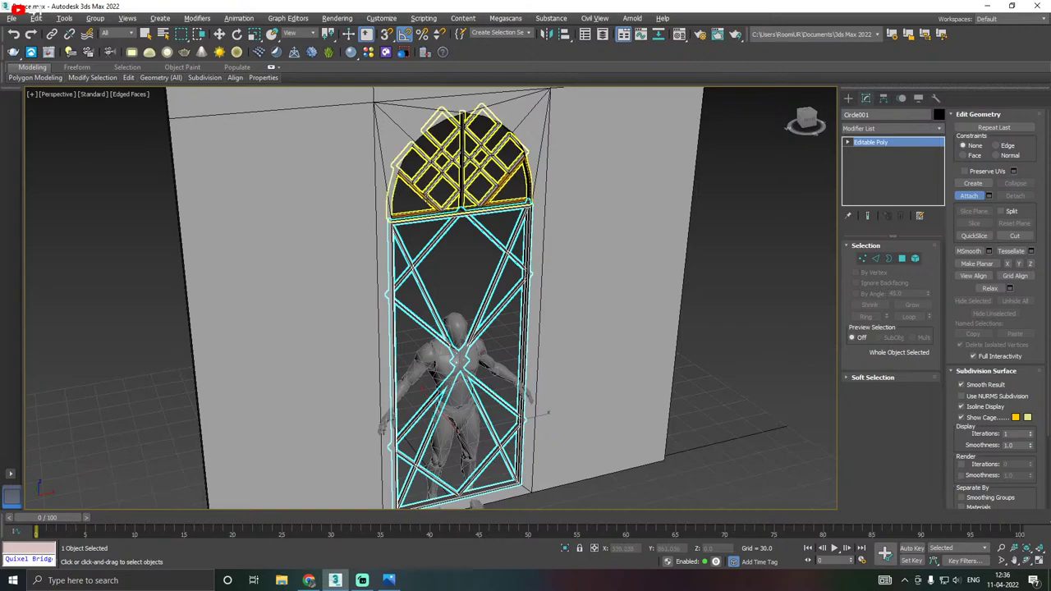
{"action": "left_click", "coordinate": [440, 205]}
{"action": "left_click", "coordinate": [584, 273]}
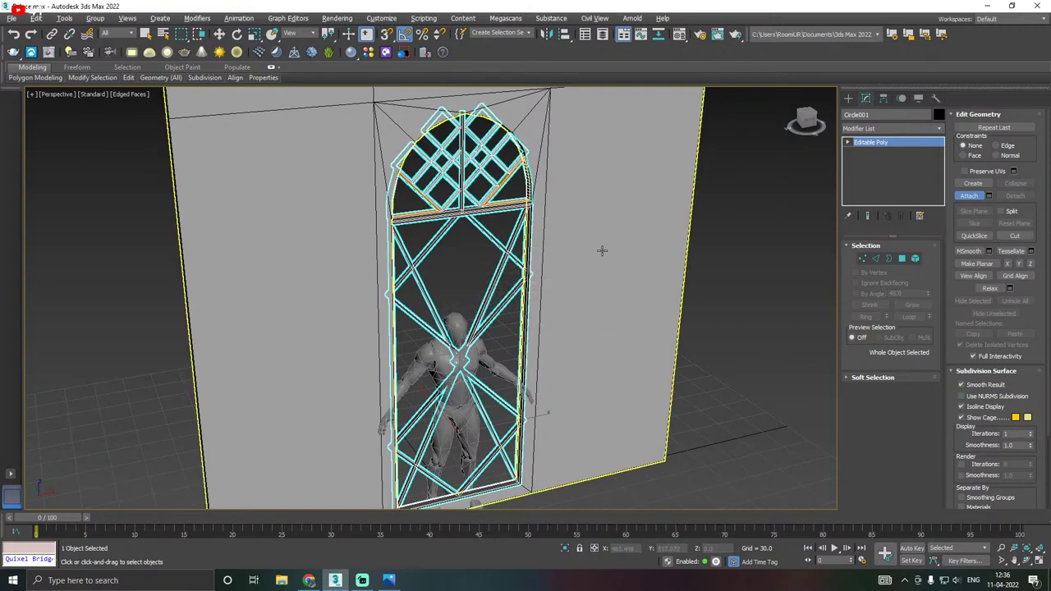
{"action": "key", "text": "w"}
Select the wall object around the arched door and save the scene.
{"action": "middle_click_drag", "start_coordinate": [622, 262], "coordinate": [677, 263], "text": "alt"}
{"action": "scroll", "coordinate": [570, 273], "scroll_direction": "down", "scroll_amount": 8}
{"action": "left_click", "coordinate": [565, 261]}
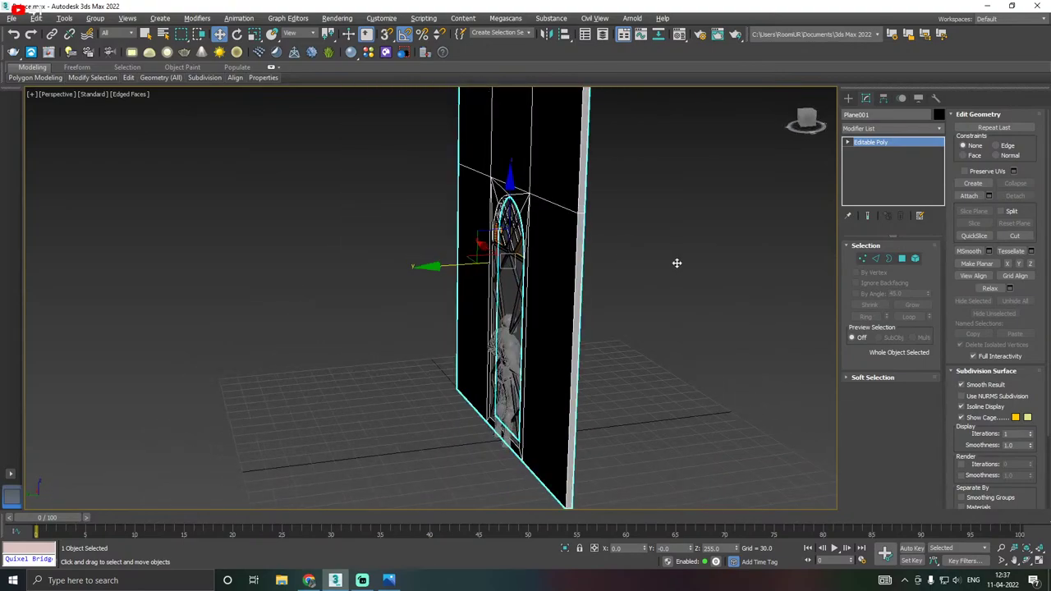
{"action": "middle_click_drag", "start_coordinate": [579, 306], "coordinate": [603, 289], "text": "alt"}
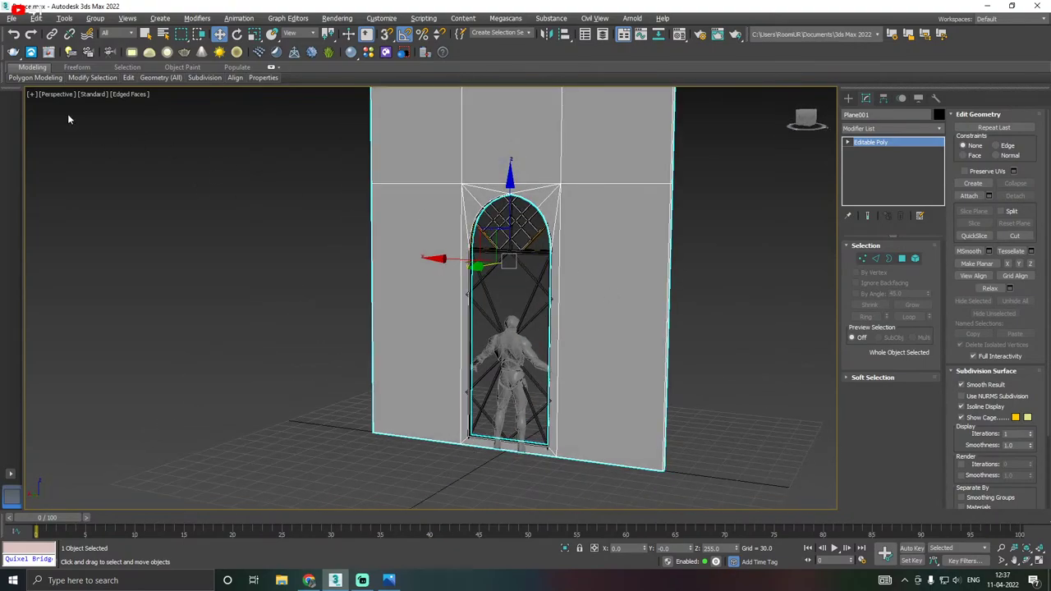
{"action": "left_click", "coordinate": [12, 20]}
{"action": "left_click", "coordinate": [42, 102]}
Assign the White material to the selected wall.
{"action": "middle_click_drag", "start_coordinate": [512, 230], "coordinate": [345, 248], "text": "alt"}
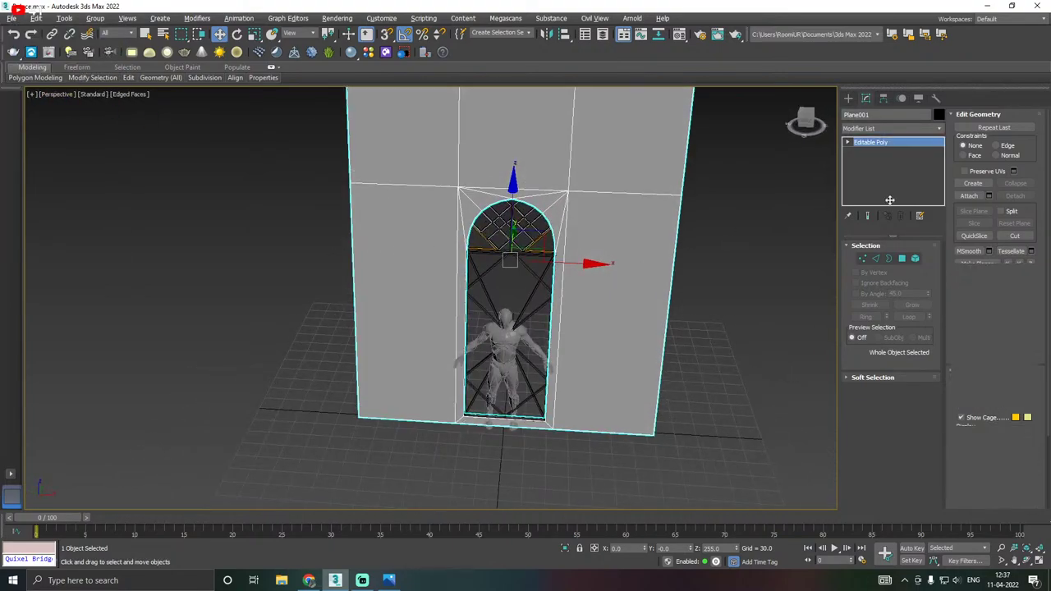
{"action": "left_click", "coordinate": [679, 35]}
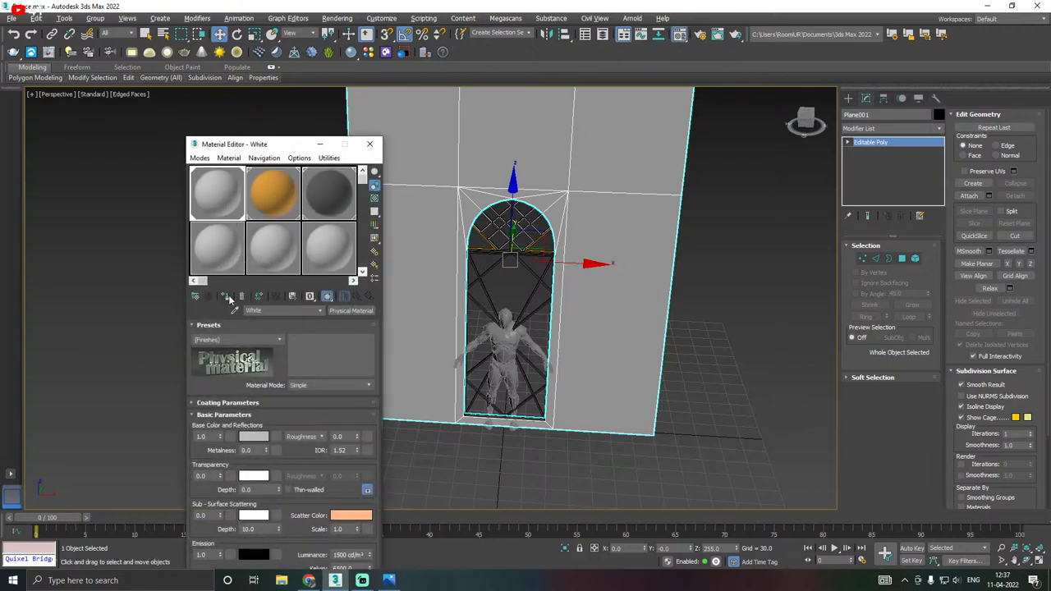
{"action": "left_click", "coordinate": [369, 144]}
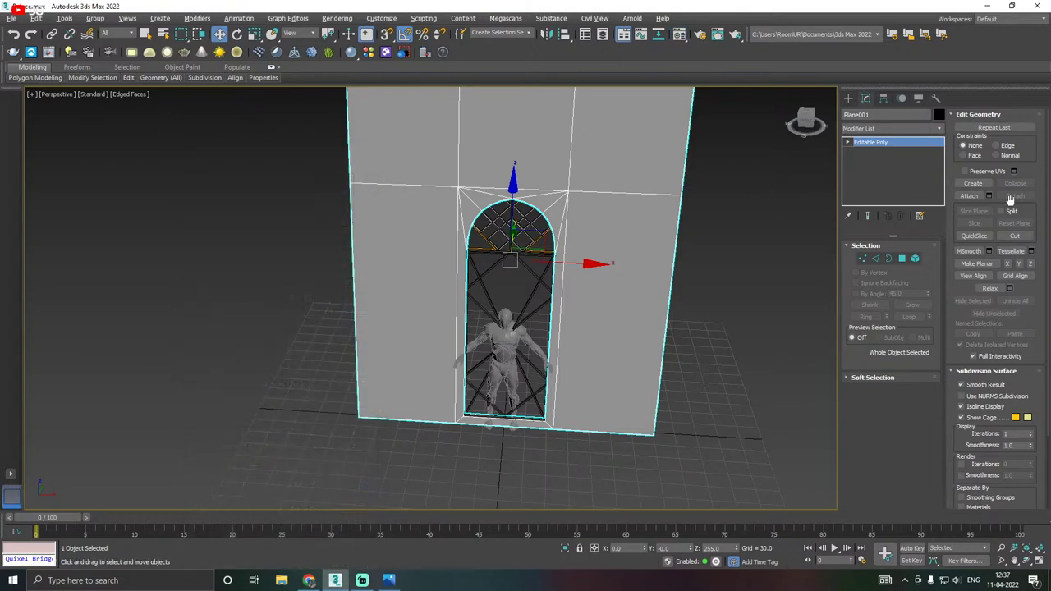
{"action": "left_click", "coordinate": [902, 258]}
{"action": "left_click", "coordinate": [645, 298]}
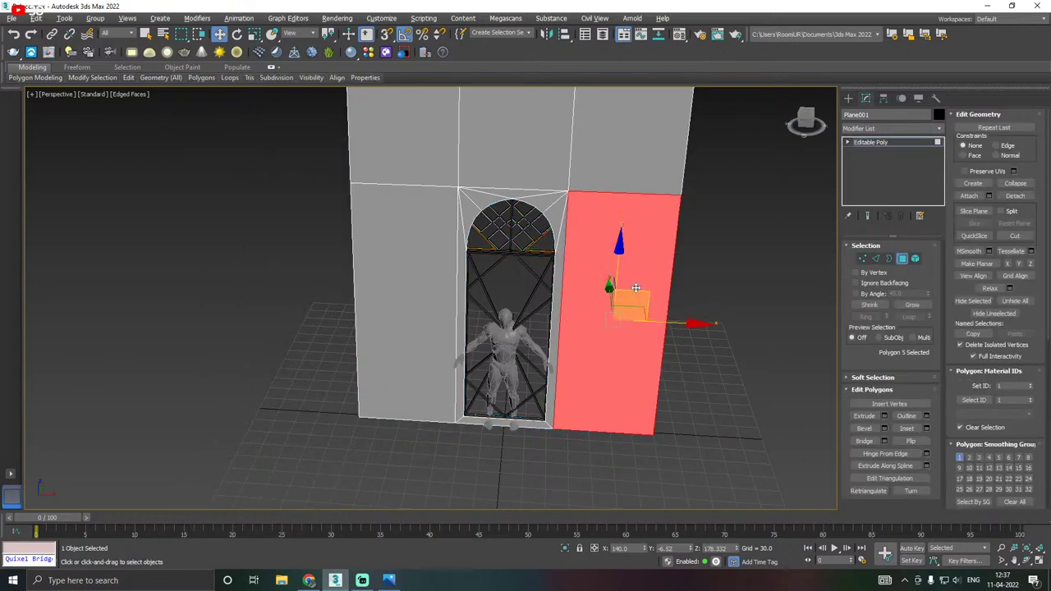
{"action": "left_click", "coordinate": [628, 188], "text": "ctrl"}
{"action": "left_click", "coordinate": [549, 166], "text": "ctrl"}
{"action": "left_click", "coordinate": [392, 168], "text": "ctrl"}
{"action": "left_click", "coordinate": [421, 292], "text": "ctrl"}
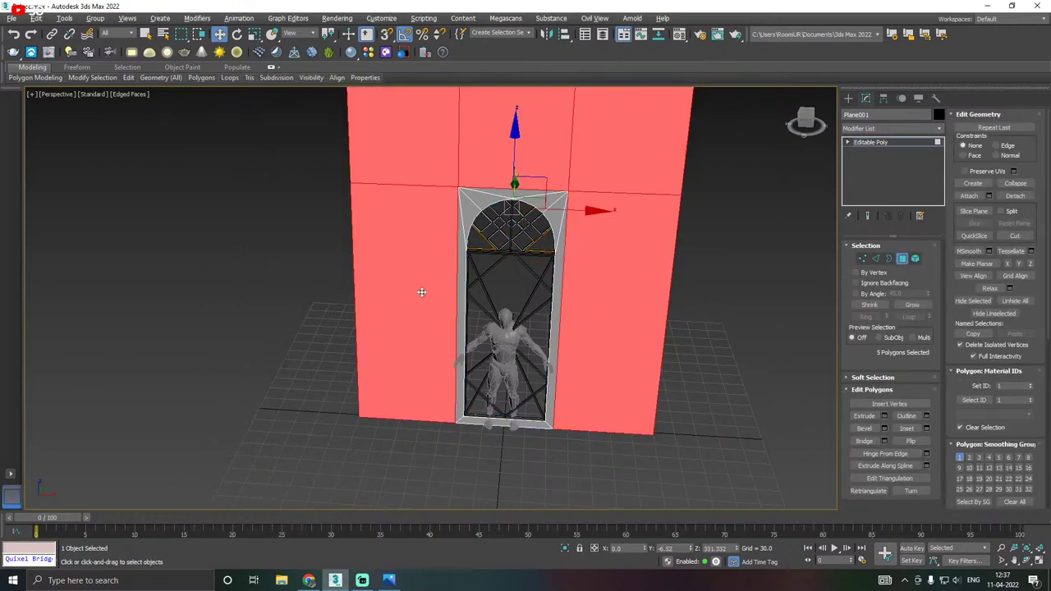
{"action": "middle_click_drag", "start_coordinate": [493, 314], "coordinate": [486, 307], "text": "alt"}
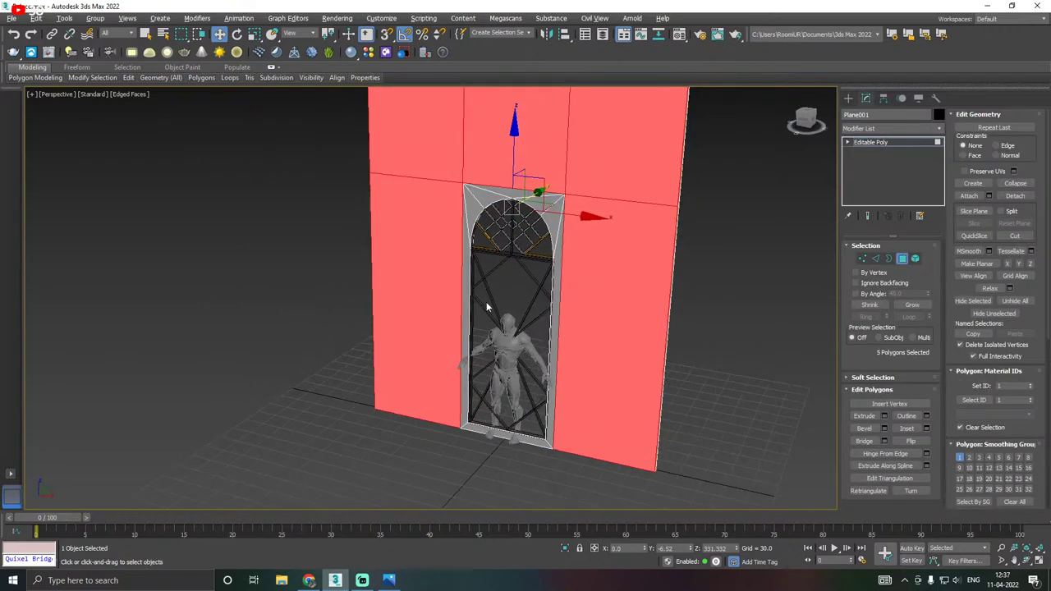
{"action": "left_click", "coordinate": [926, 429]}
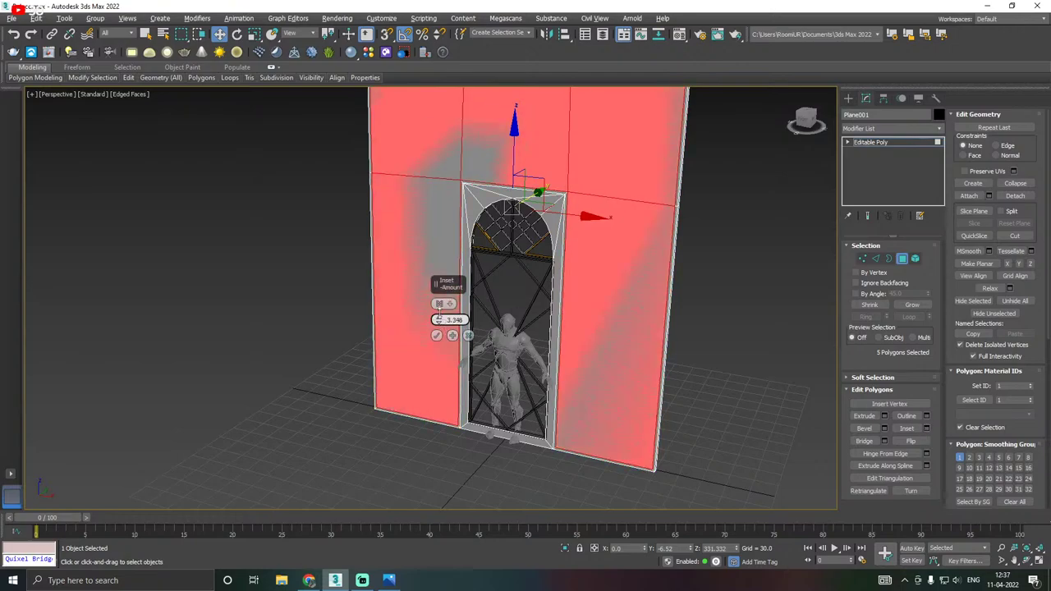
{"action": "left_click_drag", "start_coordinate": [440, 317], "coordinate": [443, 265]}
{"action": "middle_click_drag", "start_coordinate": [692, 272], "coordinate": [682, 356]}
{"action": "left_click", "coordinate": [469, 336]}
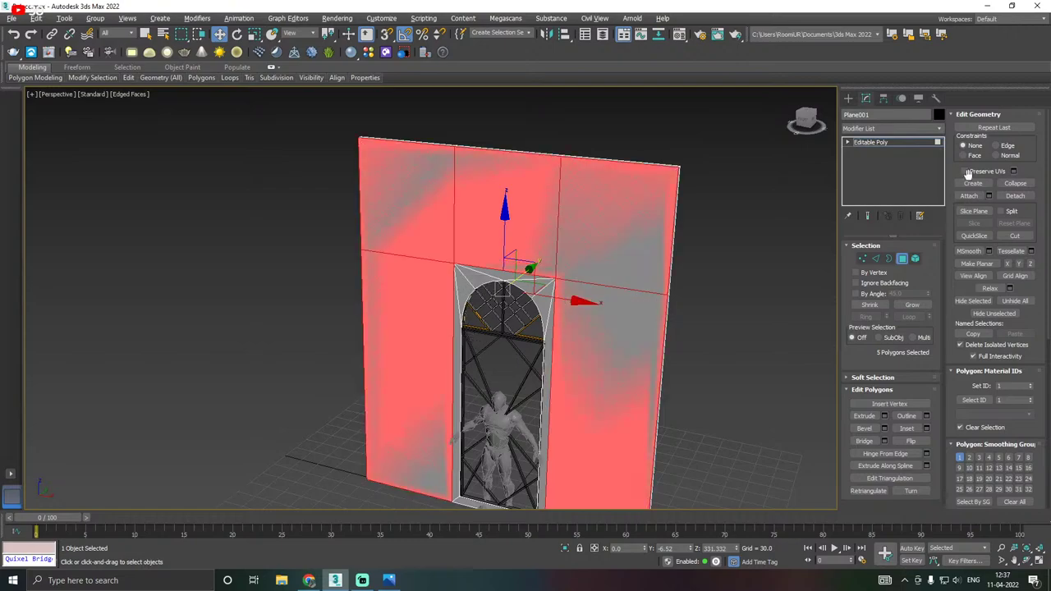
{"action": "left_click", "coordinate": [895, 145]}
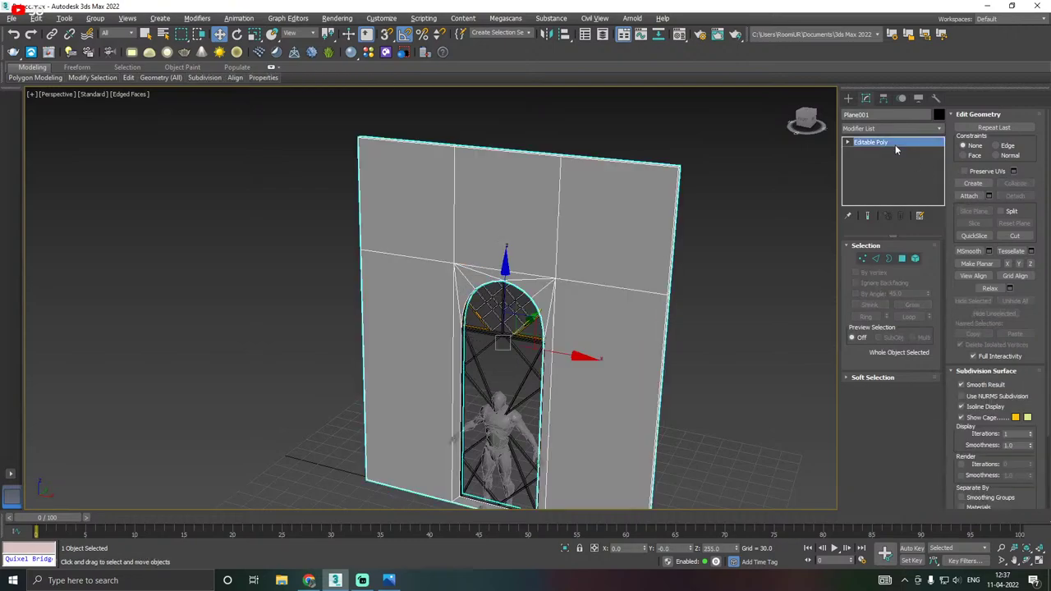
Connect the ring of horizontal edges on the wall section beside the door with 2 segments, pinch 41 and slide 0.
{"action": "left_click", "coordinate": [875, 259]}
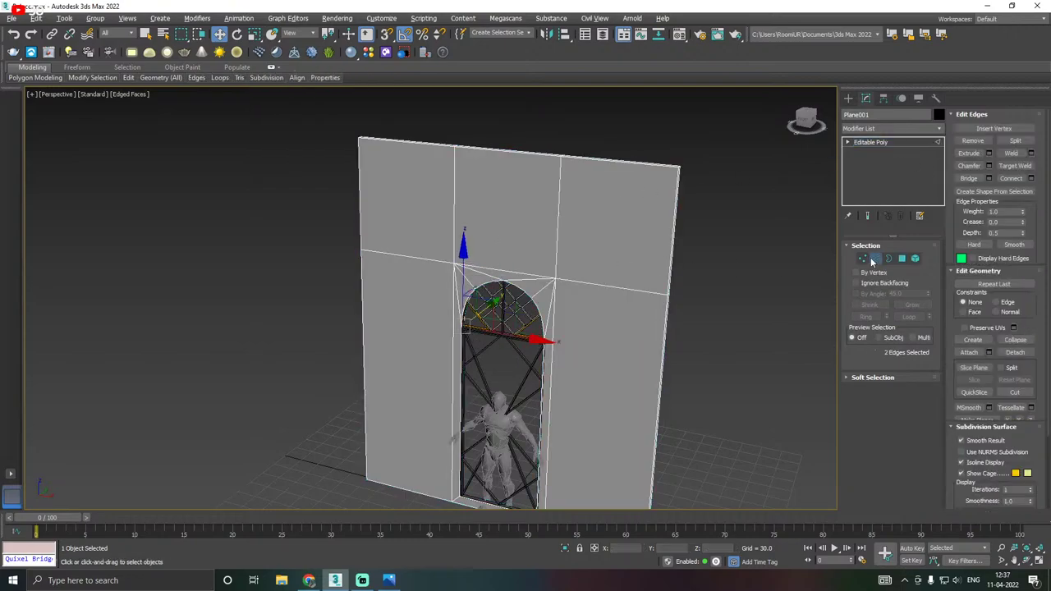
{"action": "left_click", "coordinate": [870, 317]}
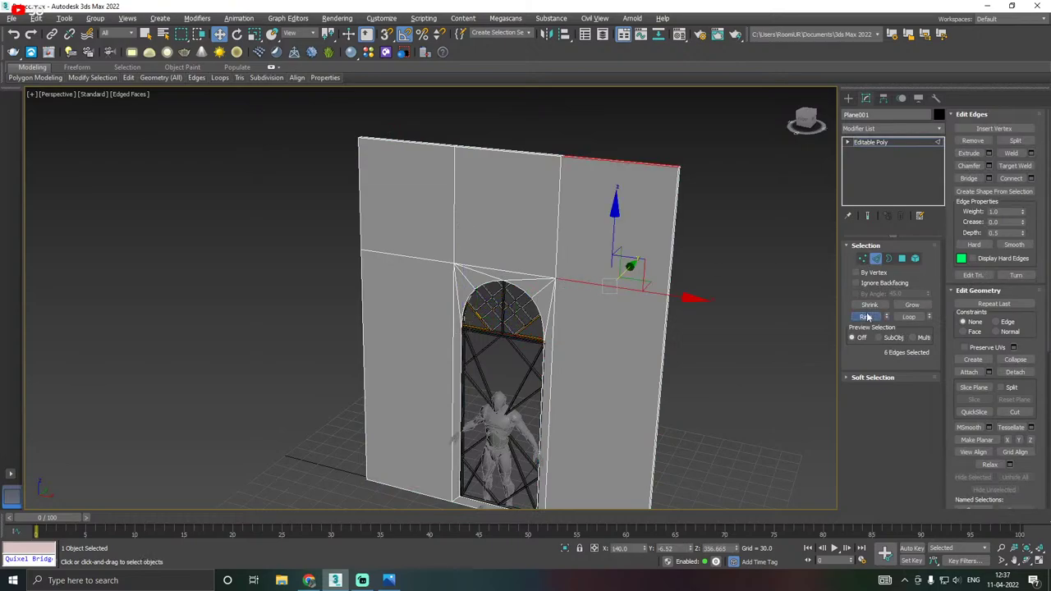
{"action": "left_click", "coordinate": [1030, 178]}
{"action": "left_click", "coordinate": [439, 302]}
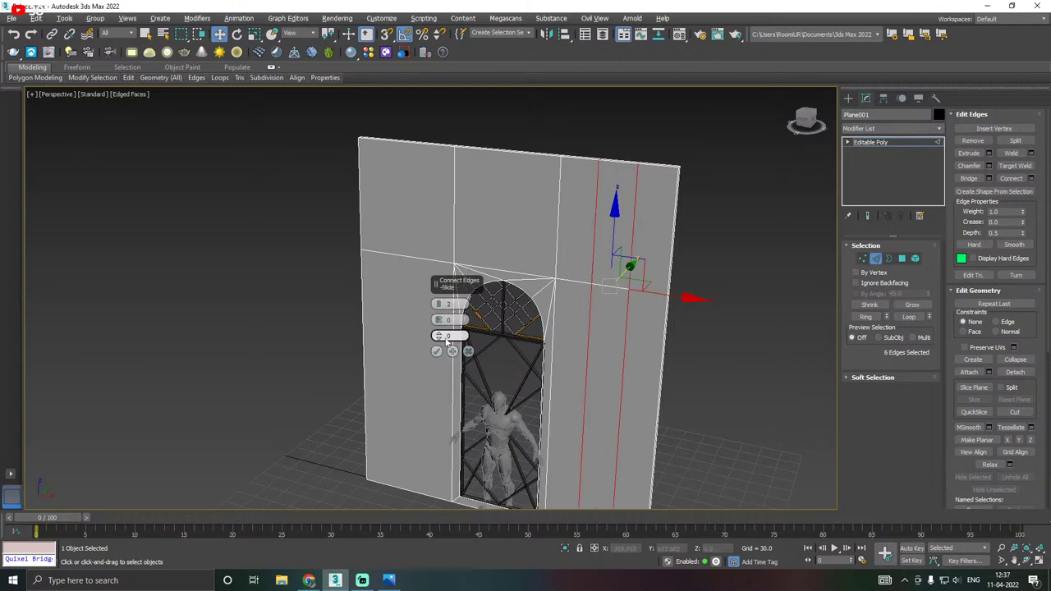
{"action": "left_click_drag", "start_coordinate": [439, 320], "coordinate": [434, 280]}
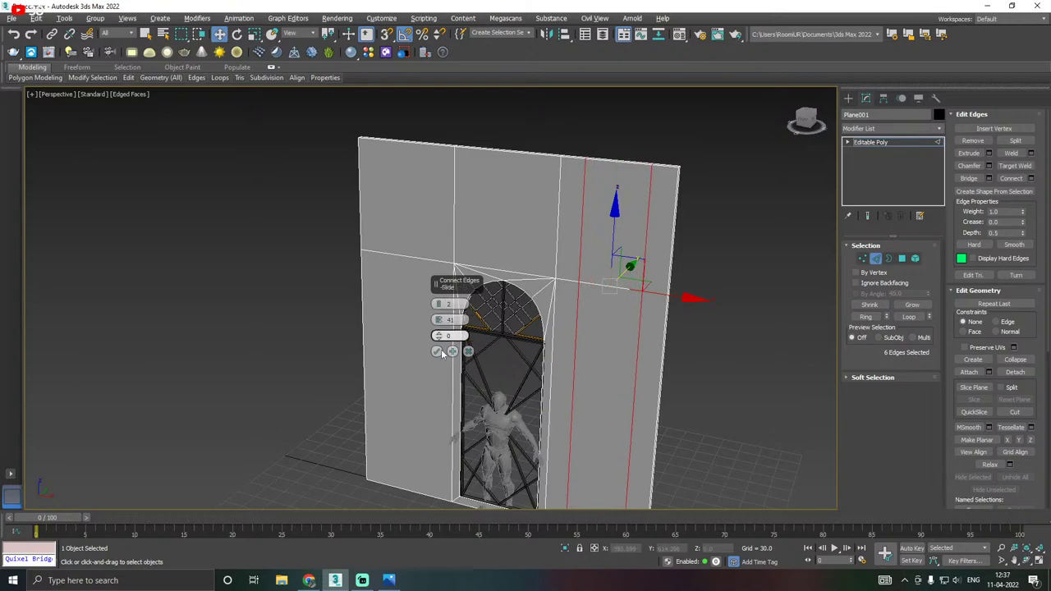
{"action": "left_click", "coordinate": [436, 351]}
Add two matching vertical edge loops to the wall section on the opposite side of the door by connecting its edge ring.
{"action": "middle_click_drag", "start_coordinate": [539, 298], "coordinate": [425, 207], "text": "alt"}
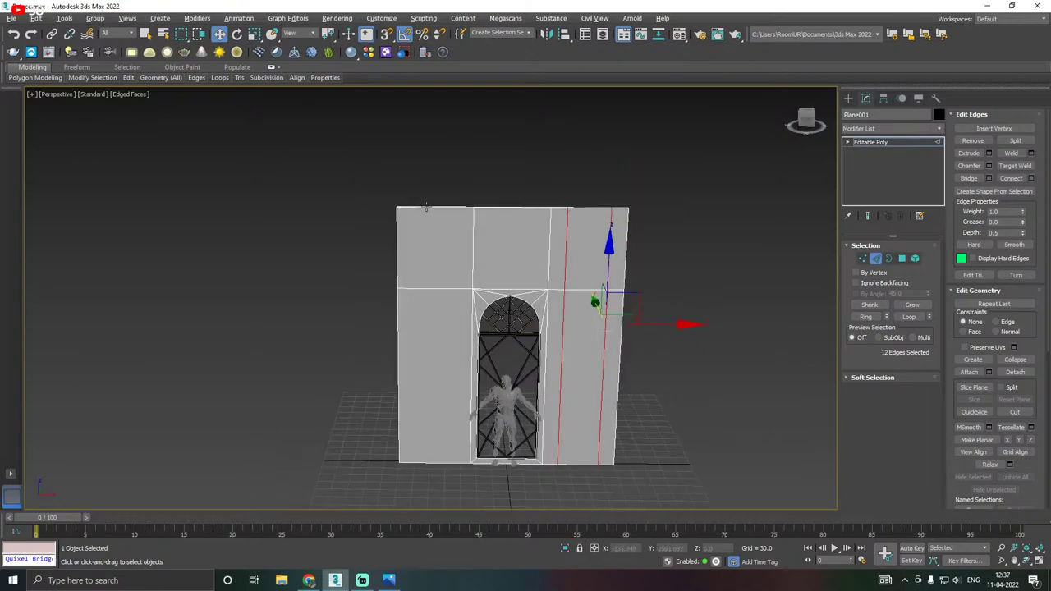
{"action": "left_click", "coordinate": [425, 207]}
{"action": "left_click", "coordinate": [866, 316]}
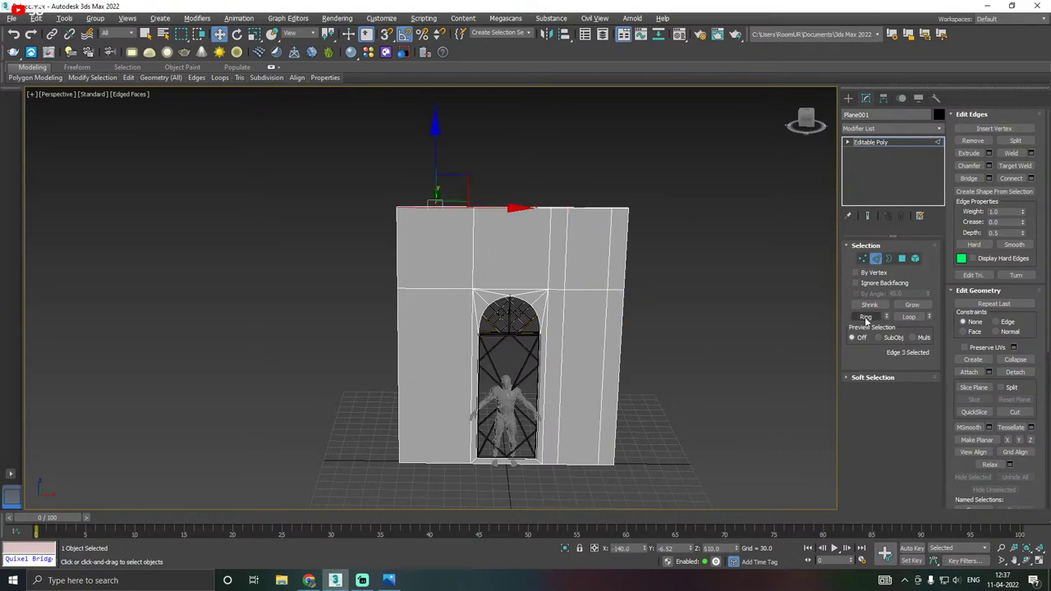
{"action": "left_click", "coordinate": [1033, 178]}
{"action": "left_click", "coordinate": [436, 352]}
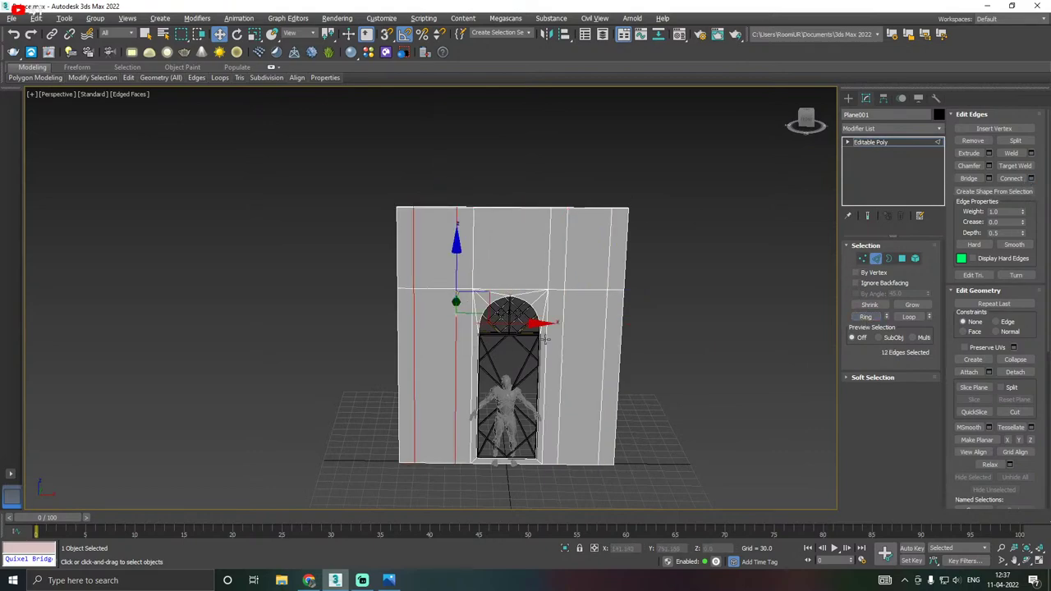
Attach the combined door and arch grille object to the wall and return to the Move tool.
{"action": "middle_click_drag", "start_coordinate": [546, 339], "coordinate": [516, 342], "text": "alt"}
{"action": "middle_click_drag", "start_coordinate": [429, 399], "coordinate": [424, 355]}
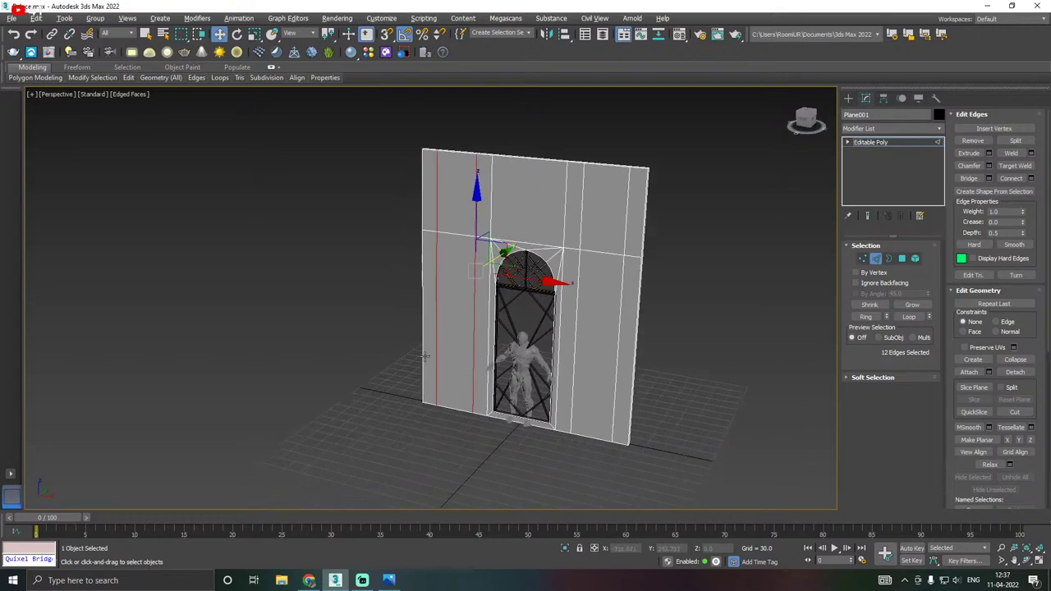
{"action": "middle_click_drag", "start_coordinate": [472, 413], "coordinate": [559, 399], "text": "alt"}
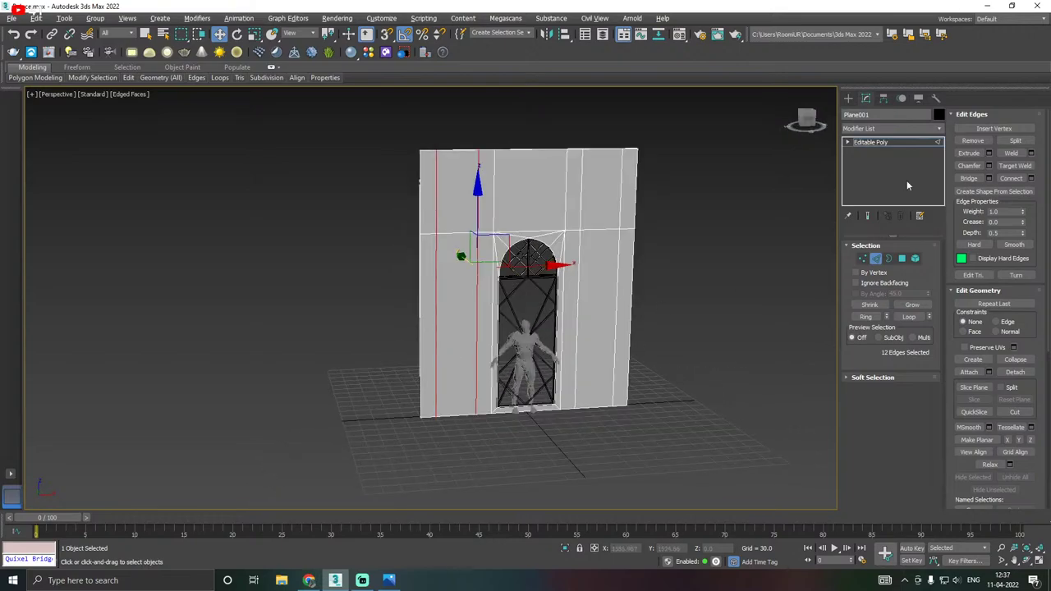
{"action": "left_click", "coordinate": [897, 141]}
{"action": "left_click", "coordinate": [969, 196]}
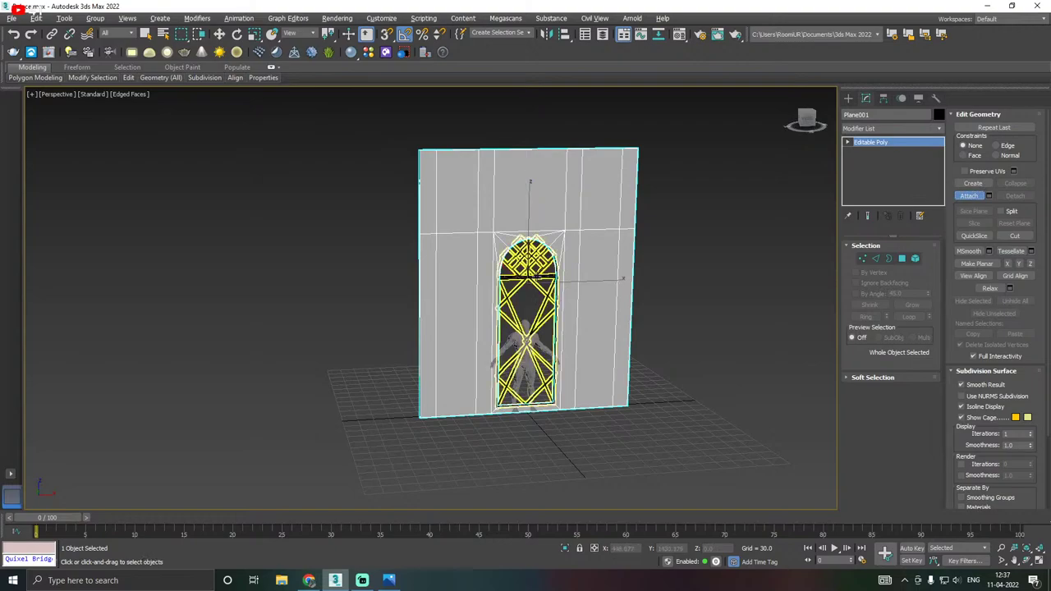
{"action": "left_click", "coordinate": [531, 281]}
{"action": "left_click", "coordinate": [583, 275]}
{"action": "key", "text": "w"}
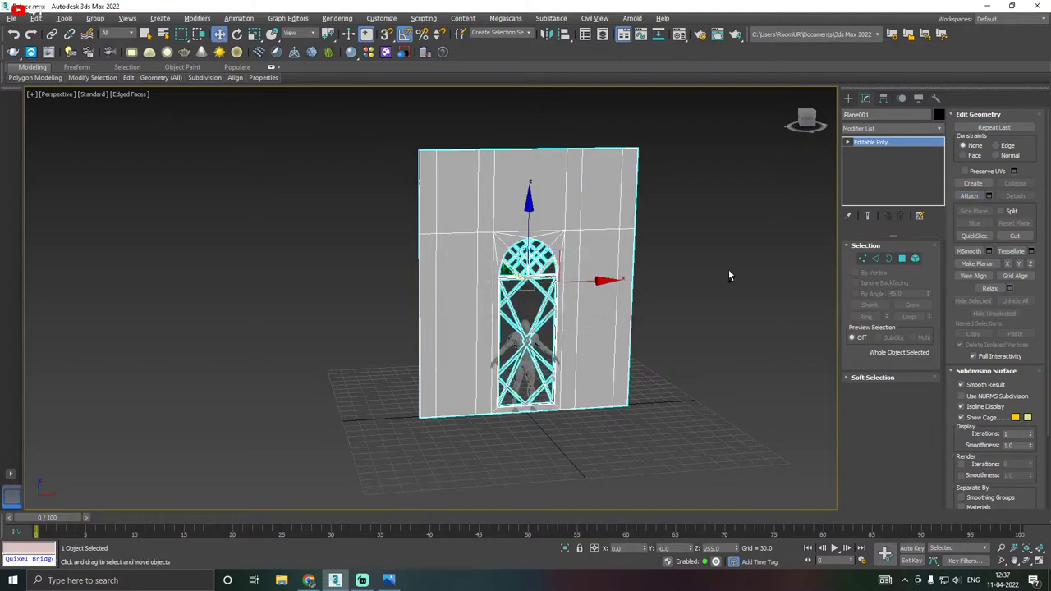
Try moving the combined wall and door along Y, and undo the move.
{"action": "middle_click_drag", "start_coordinate": [730, 272], "coordinate": [678, 304], "text": "alt"}
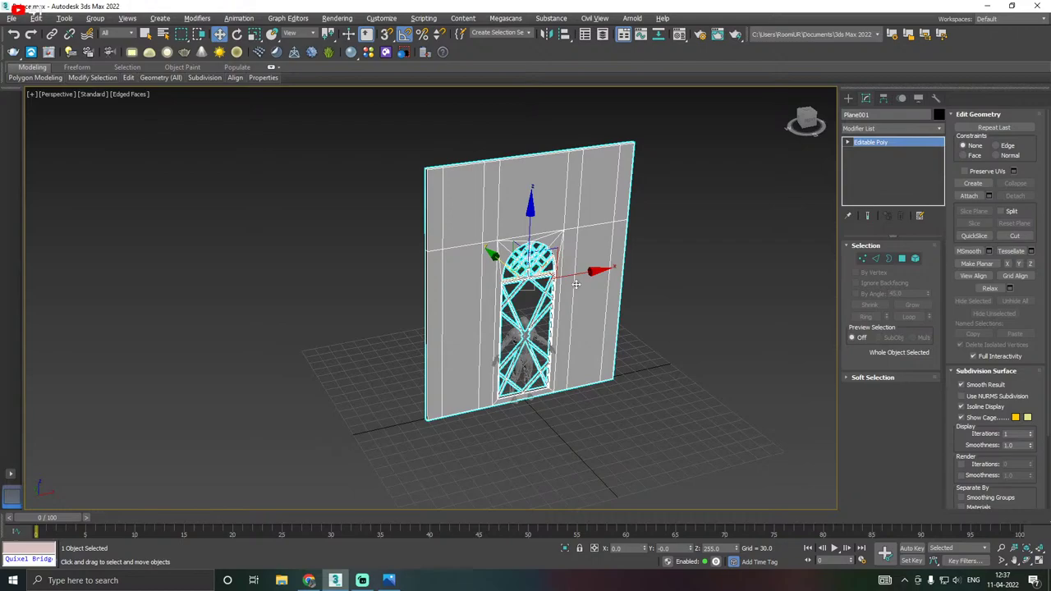
{"action": "left_click_drag", "start_coordinate": [575, 281], "coordinate": [611, 226]}
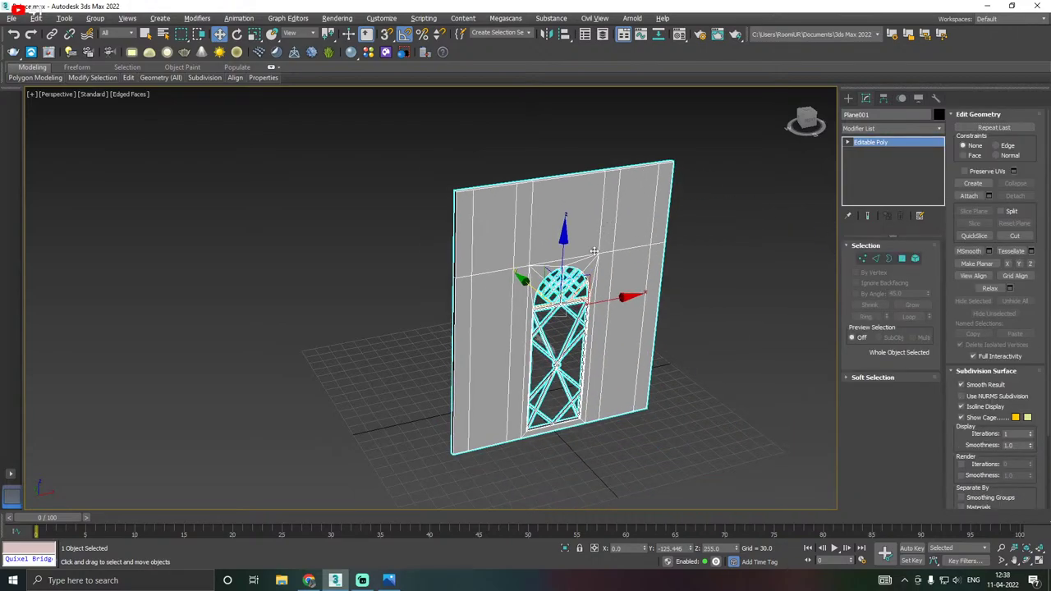
{"action": "key", "text": "ctrl+z"}
Adjust only the wall's pivot, snapping it to the lower outer corner at X -210 with 3D snapping on.
{"action": "left_click", "coordinate": [882, 98]}
{"action": "left_click", "coordinate": [890, 174]}
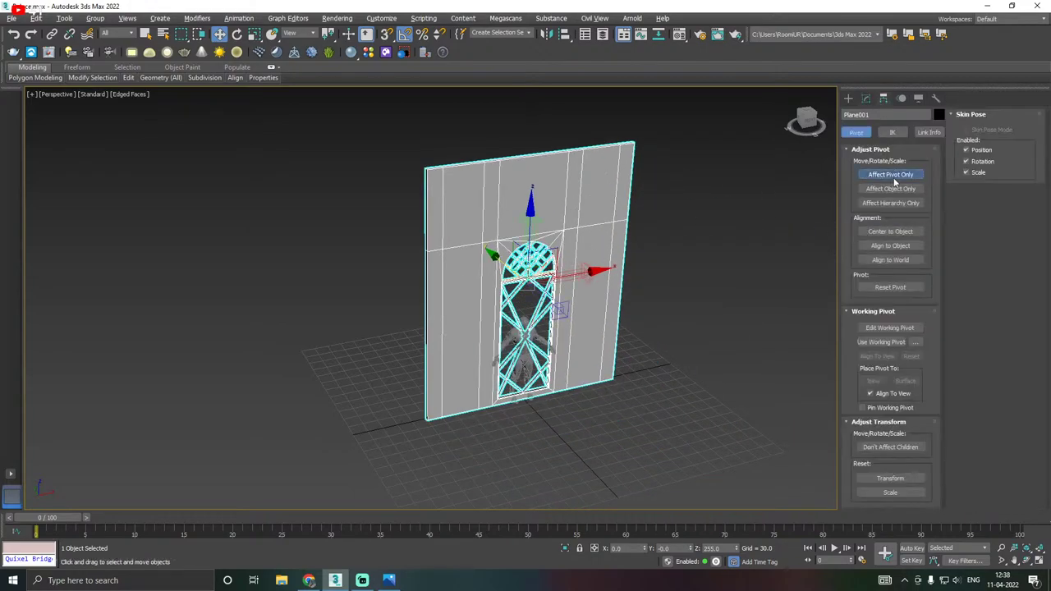
{"action": "left_click", "coordinate": [386, 35]}
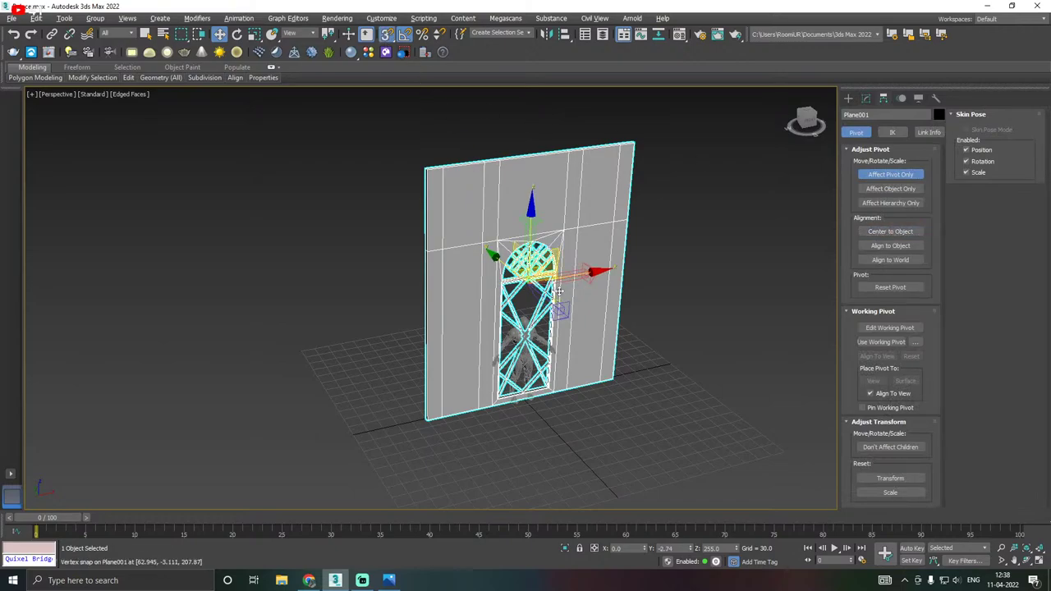
{"action": "left_click_drag", "start_coordinate": [538, 279], "coordinate": [427, 425]}
{"action": "left_click", "coordinate": [891, 174]}
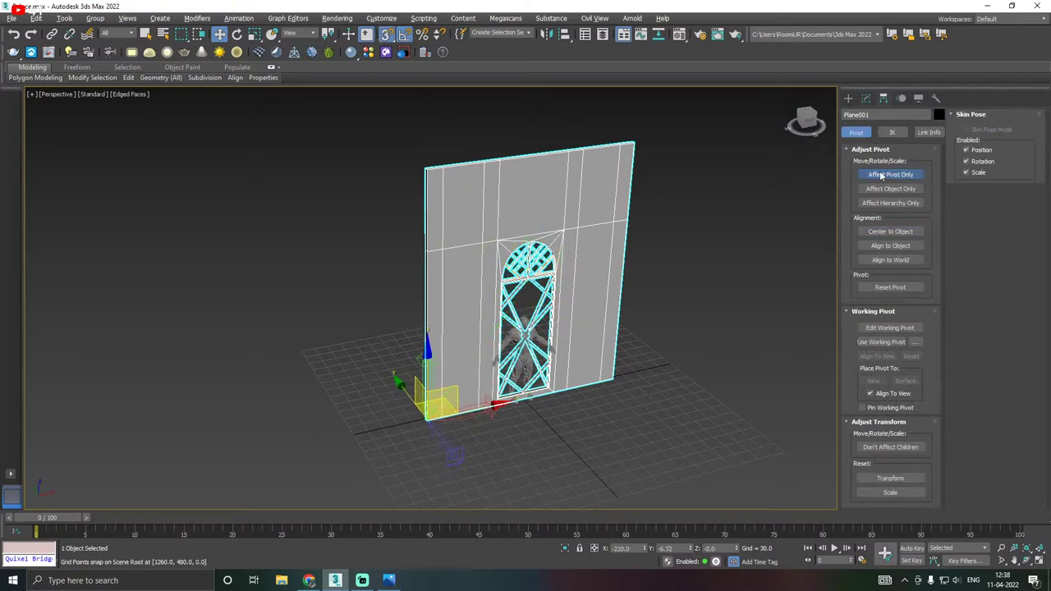
Isolate the wall and snap its corner pivot to the world origin at X 0, Y 0, Z 0.
{"action": "left_click", "coordinate": [865, 97]}
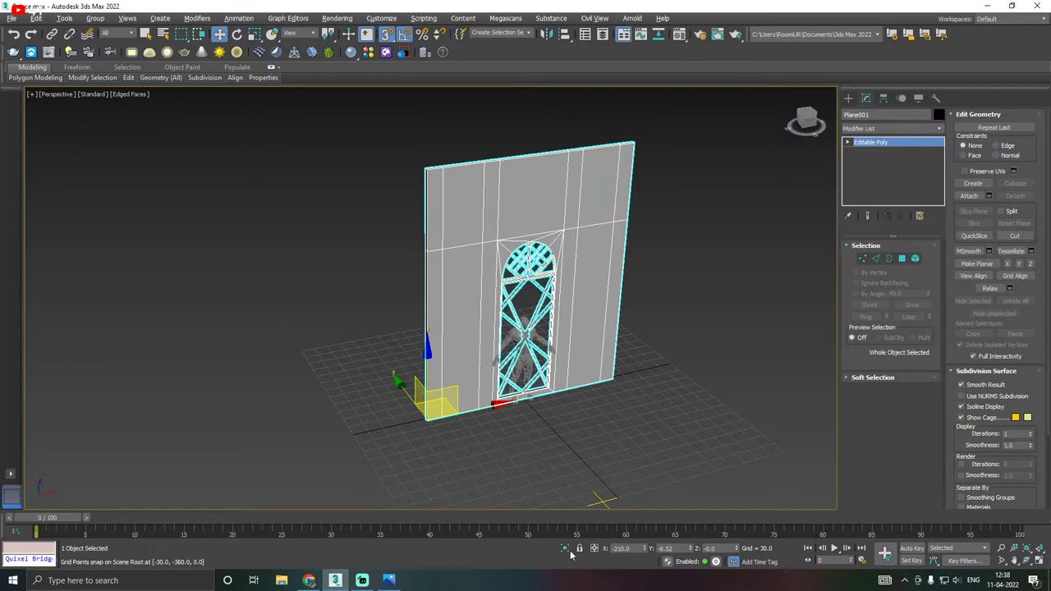
{"action": "key", "text": "z"}
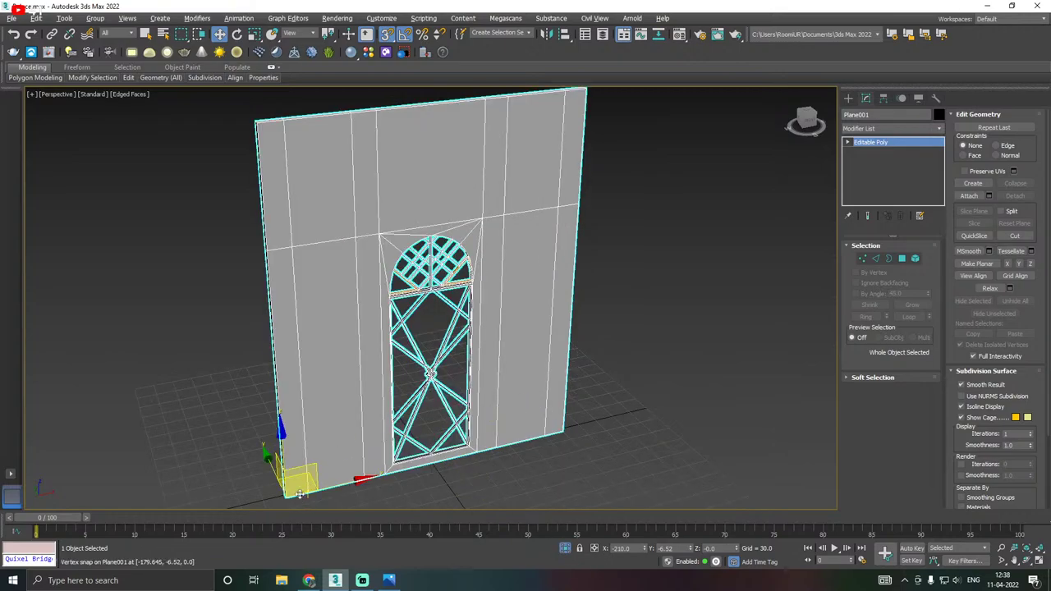
{"action": "left_click_drag", "start_coordinate": [300, 495], "coordinate": [429, 460]}
{"action": "scroll", "coordinate": [779, 367], "scroll_direction": "down", "scroll_amount": 3}
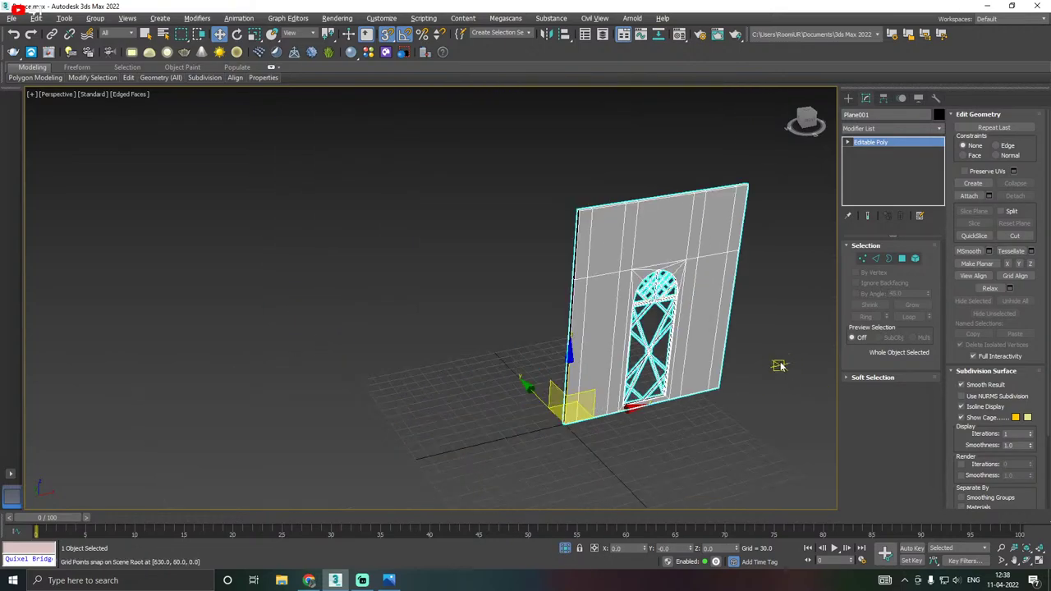
Turn off 3D snapping and angle snapping, and save the scene.
{"action": "left_click", "coordinate": [386, 34]}
{"action": "left_click", "coordinate": [404, 34]}
{"action": "left_click", "coordinate": [14, 19]}
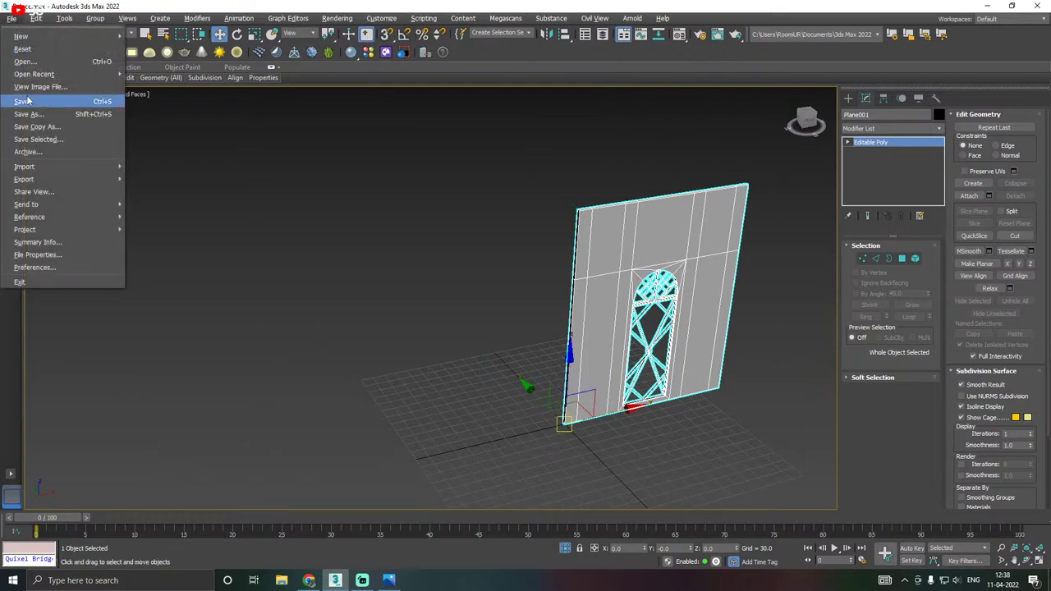
{"action": "left_click", "coordinate": [29, 101]}
Export the finished wall as an FBX file named SM_Wall_1 into the Palace folder.
{"action": "left_click", "coordinate": [12, 19]}
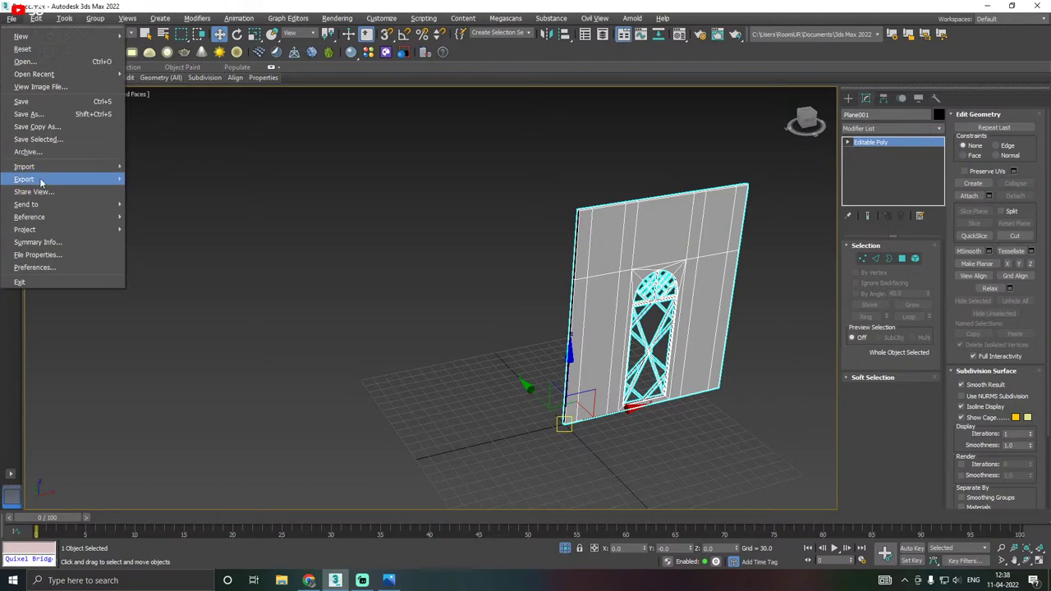
{"action": "mouse_move", "coordinate": [43, 181]}
{"action": "left_click", "coordinate": [161, 193]}
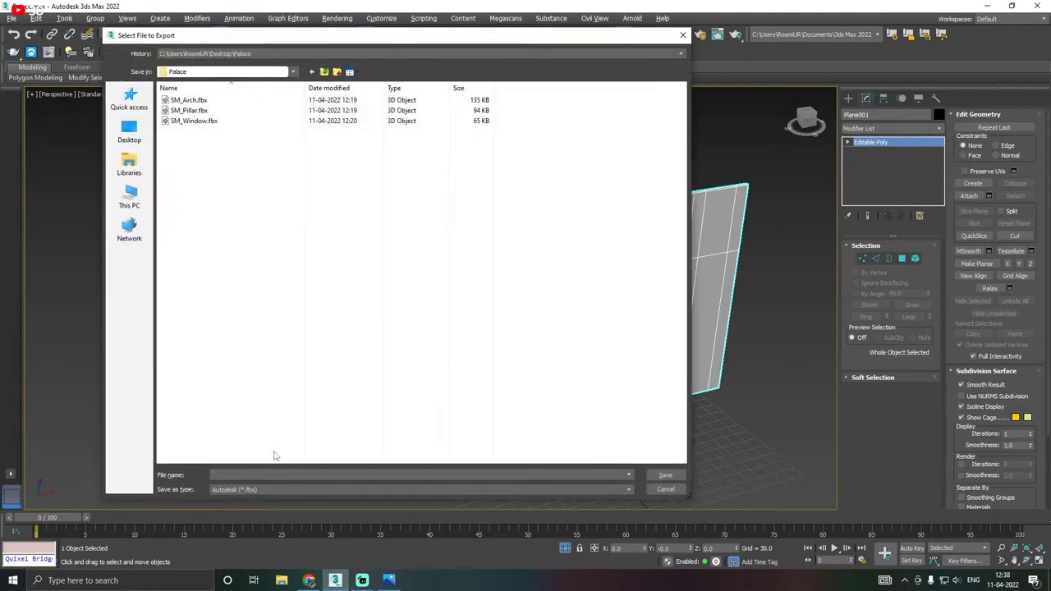
{"action": "type", "text": "S"}
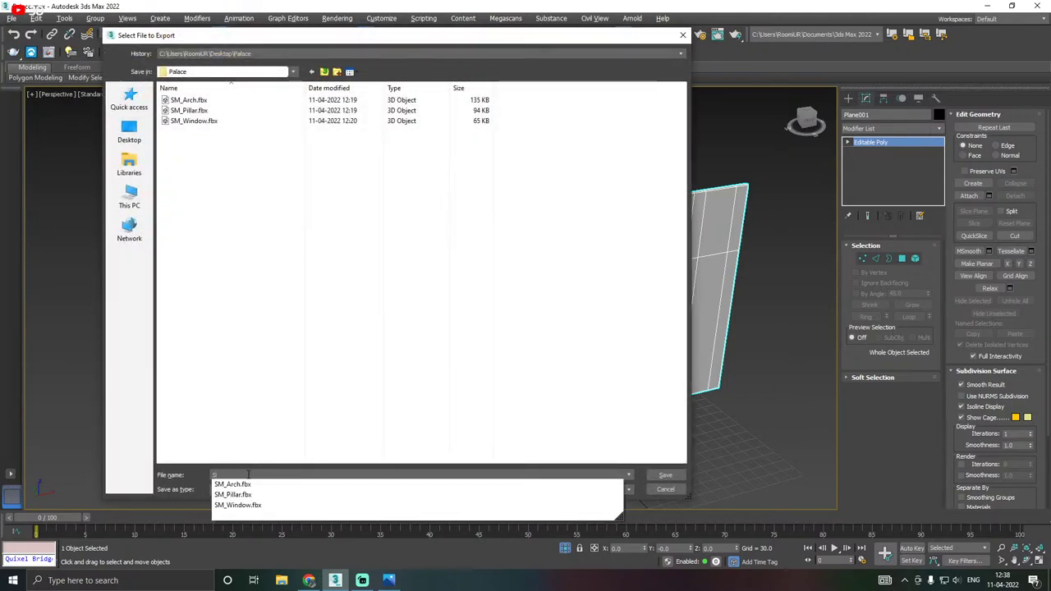
{"action": "type", "text": "M_Wall_1"}
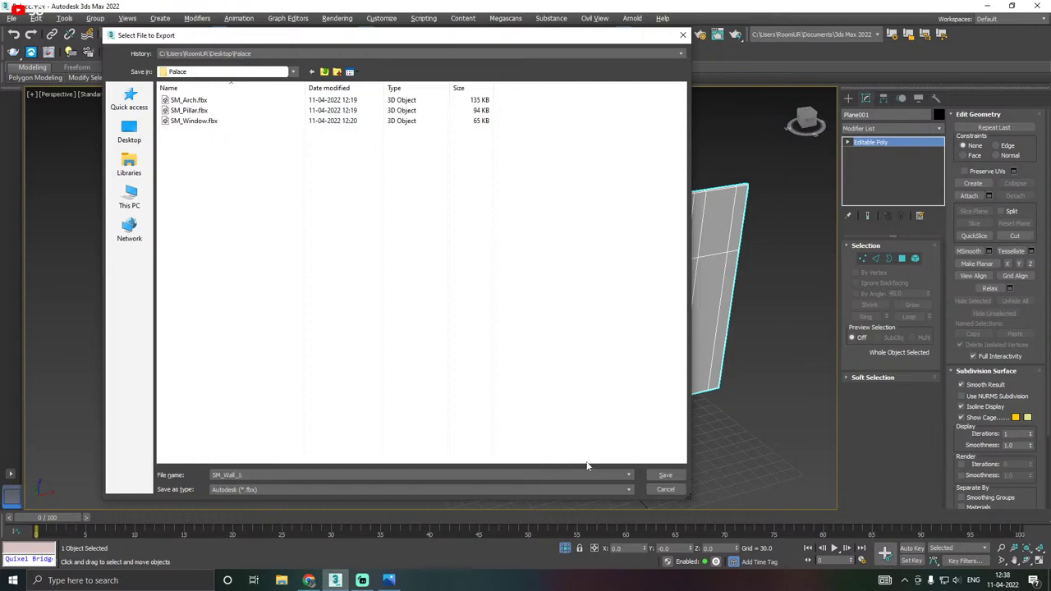
{"action": "left_click", "coordinate": [665, 475]}
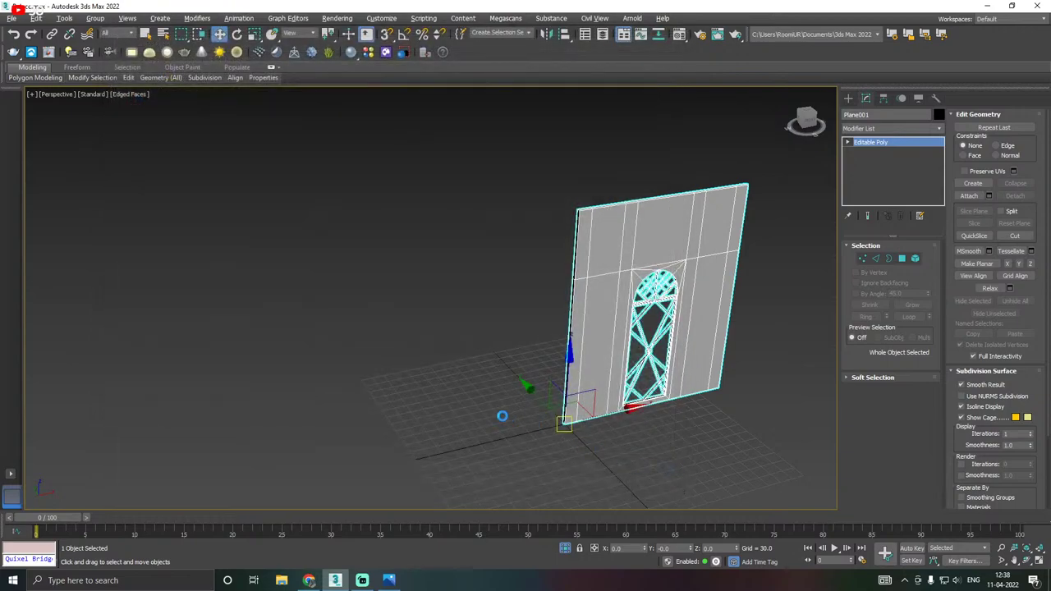
{"action": "left_click", "coordinate": [604, 430]}
Clone the wall along X as one independent copy, placed at about X -577.
{"action": "key", "text": "q"}
{"action": "middle_click_drag", "start_coordinate": [585, 407], "coordinate": [396, 400]}
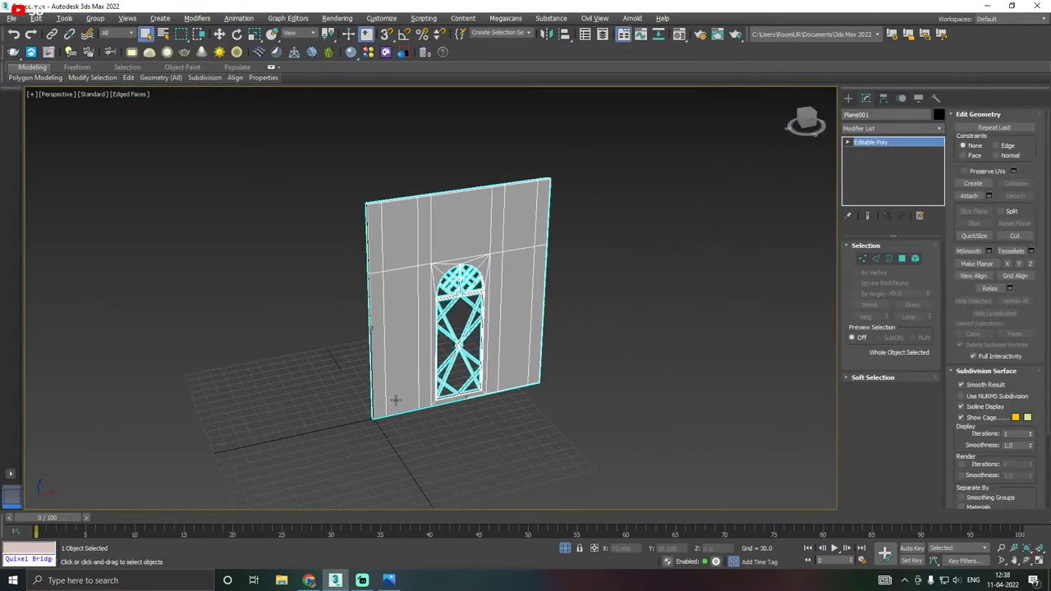
{"action": "scroll", "coordinate": [460, 370], "scroll_direction": "up", "scroll_amount": 2}
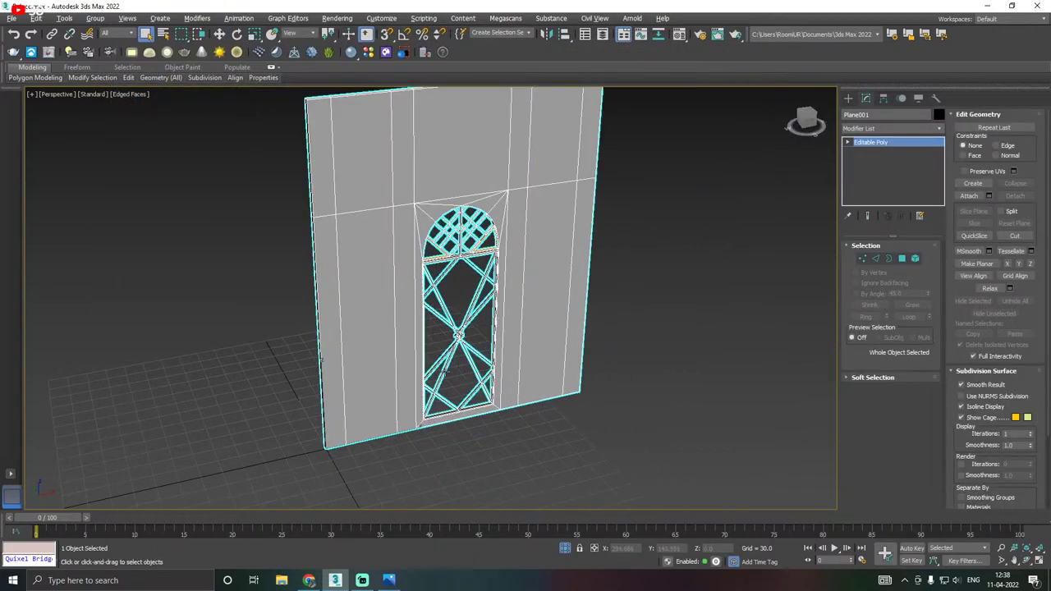
{"action": "middle_click_drag", "start_coordinate": [394, 382], "coordinate": [471, 373], "text": "alt"}
{"action": "scroll", "coordinate": [463, 378], "scroll_direction": "down", "scroll_amount": 2}
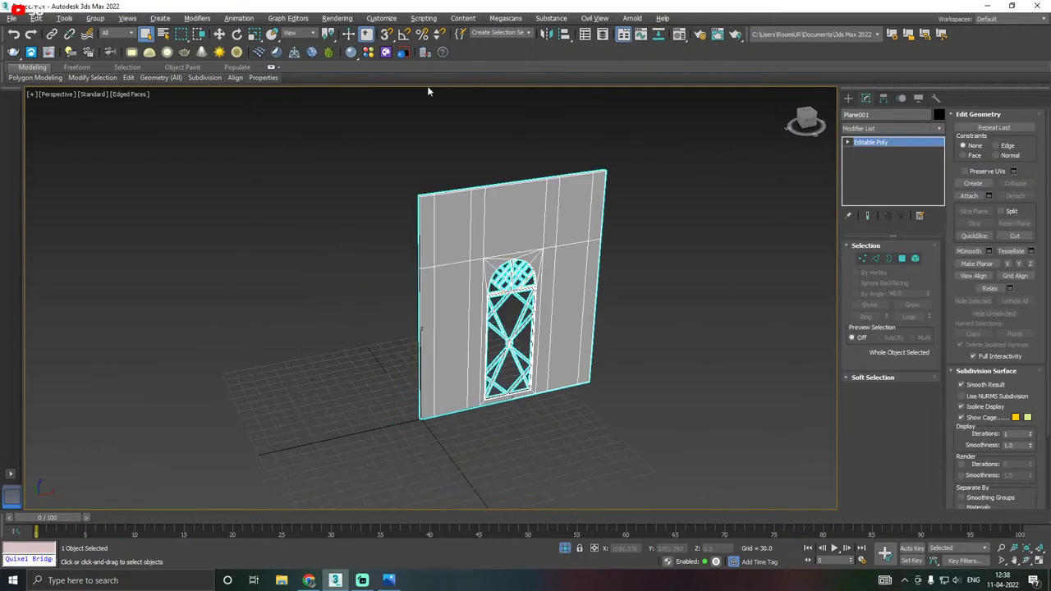
{"action": "left_click", "coordinate": [219, 33]}
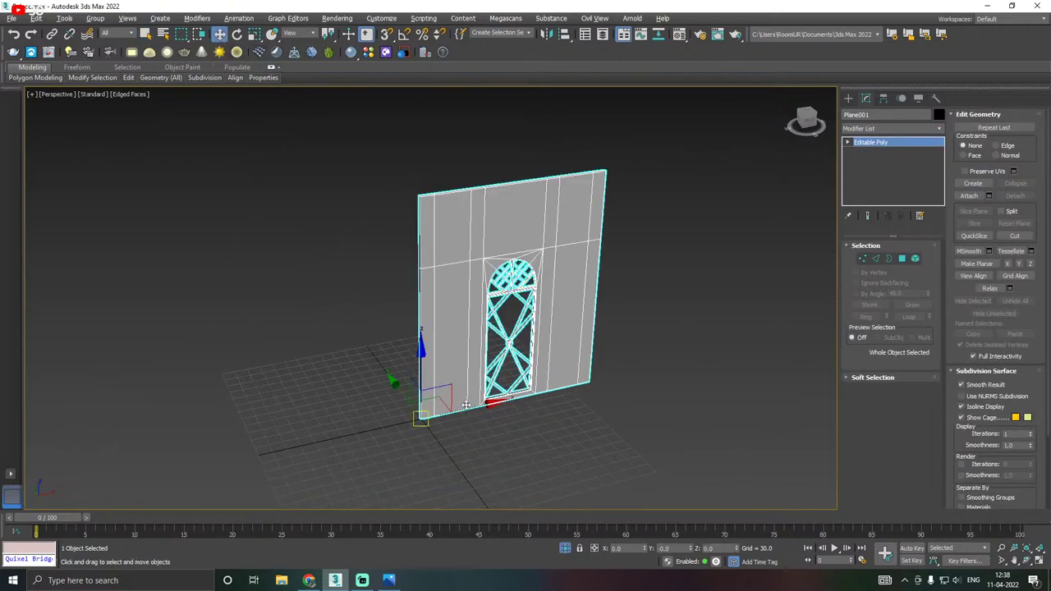
{"action": "left_click_drag", "start_coordinate": [465, 405], "coordinate": [211, 413], "text": "shift"}
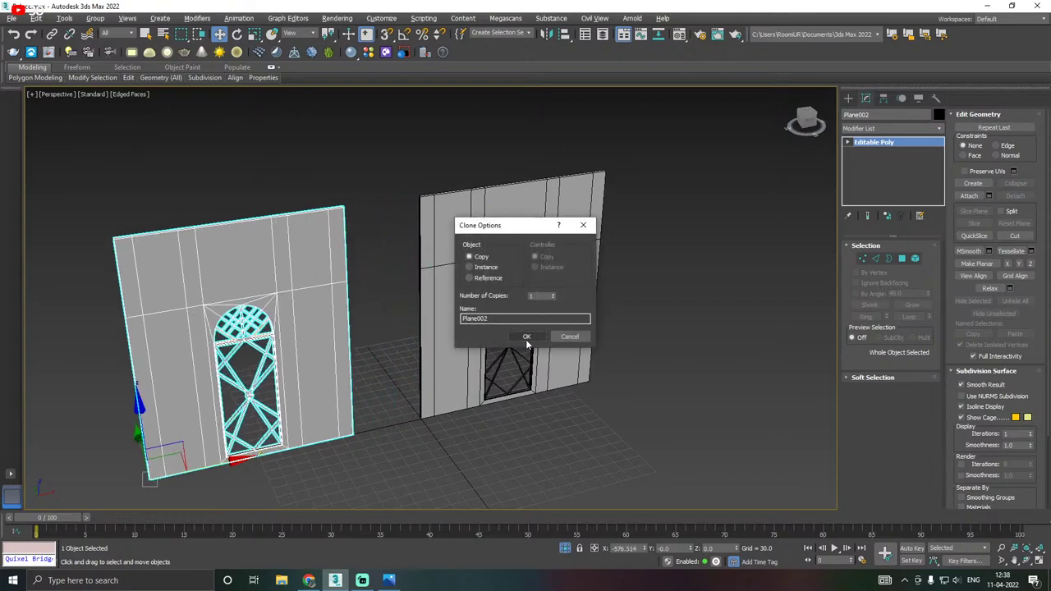
{"action": "left_click", "coordinate": [526, 336]}
Delete the arched grille and barred door elements from the copied wall, keeping only the wall element.
{"action": "middle_click_drag", "start_coordinate": [456, 356], "coordinate": [580, 331]}
{"action": "scroll", "coordinate": [411, 369], "scroll_direction": "up", "scroll_amount": 5}
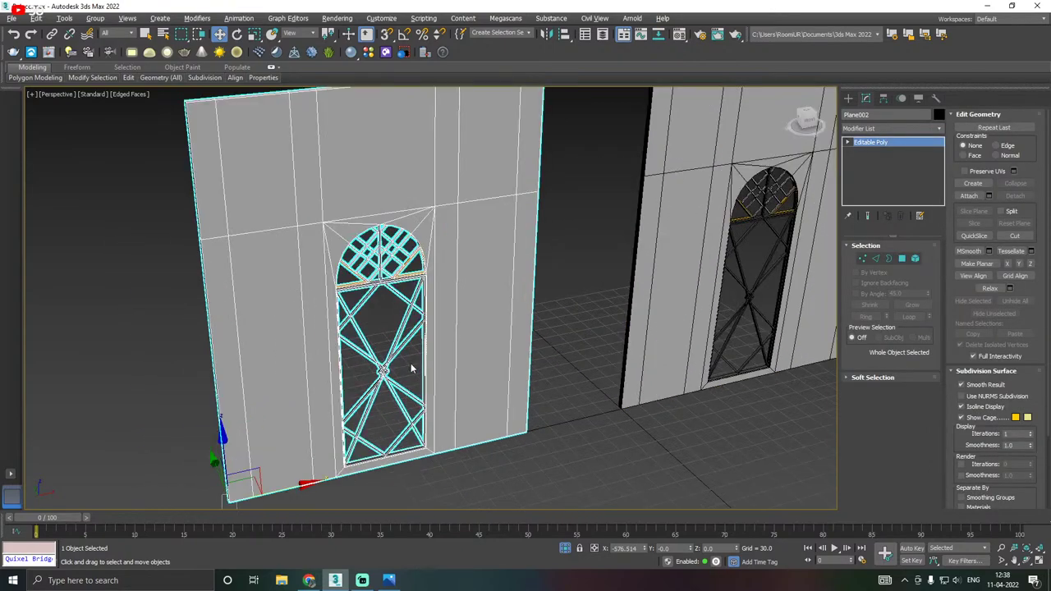
{"action": "left_click", "coordinate": [915, 259]}
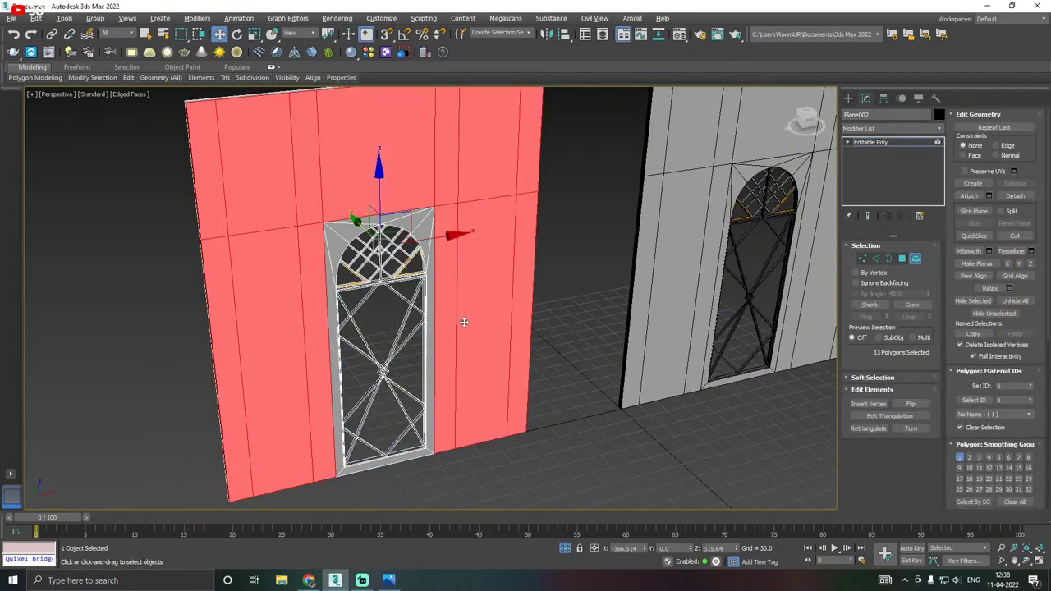
{"action": "left_click", "coordinate": [396, 343]}
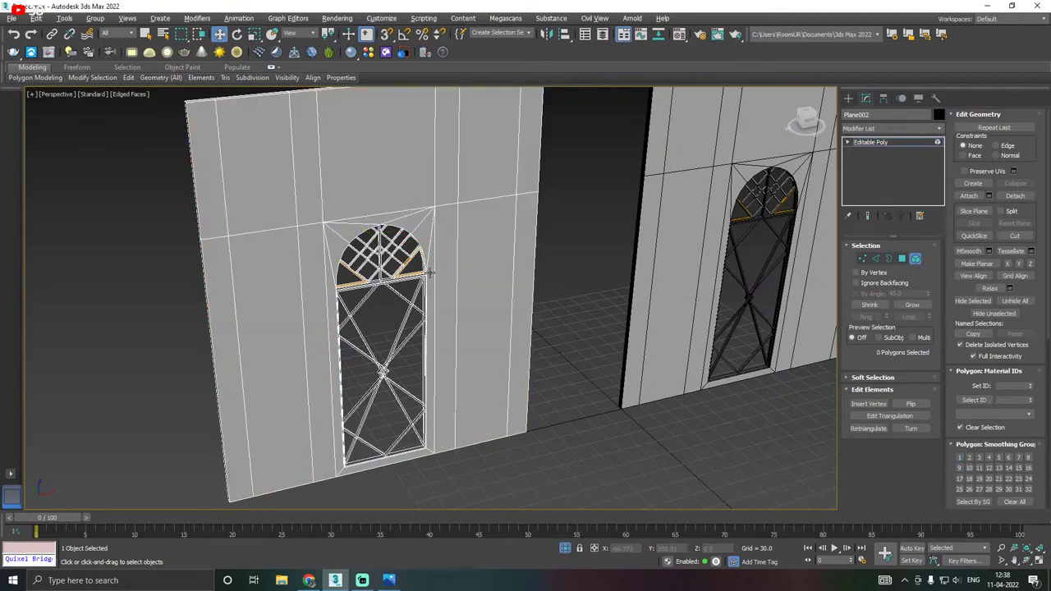
{"action": "left_click", "coordinate": [490, 272]}
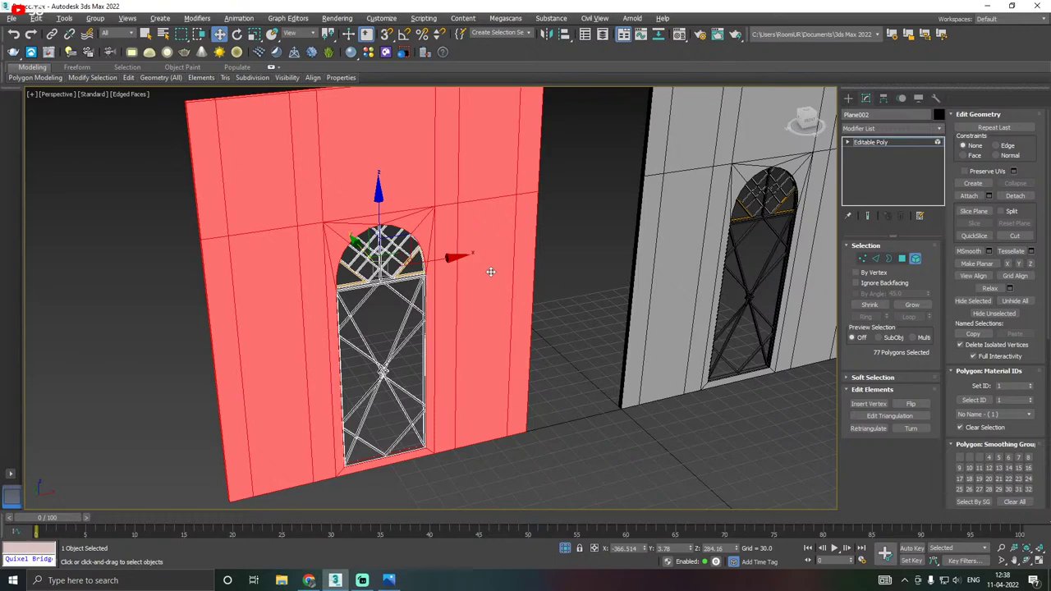
{"action": "key", "text": "ctrl+i"}
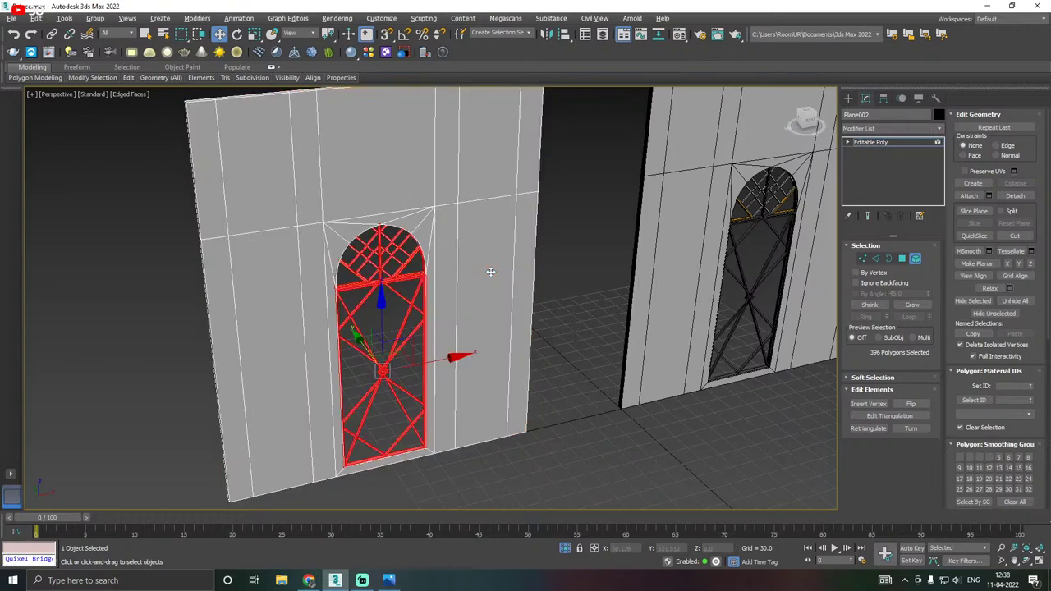
{"action": "key", "text": "Delete"}
Select all vertices along the arch of the copied wall's doorway in the front view and delete them.
{"action": "middle_click_drag", "start_coordinate": [547, 281], "coordinate": [454, 280], "text": "alt"}
{"action": "key", "text": "f"}
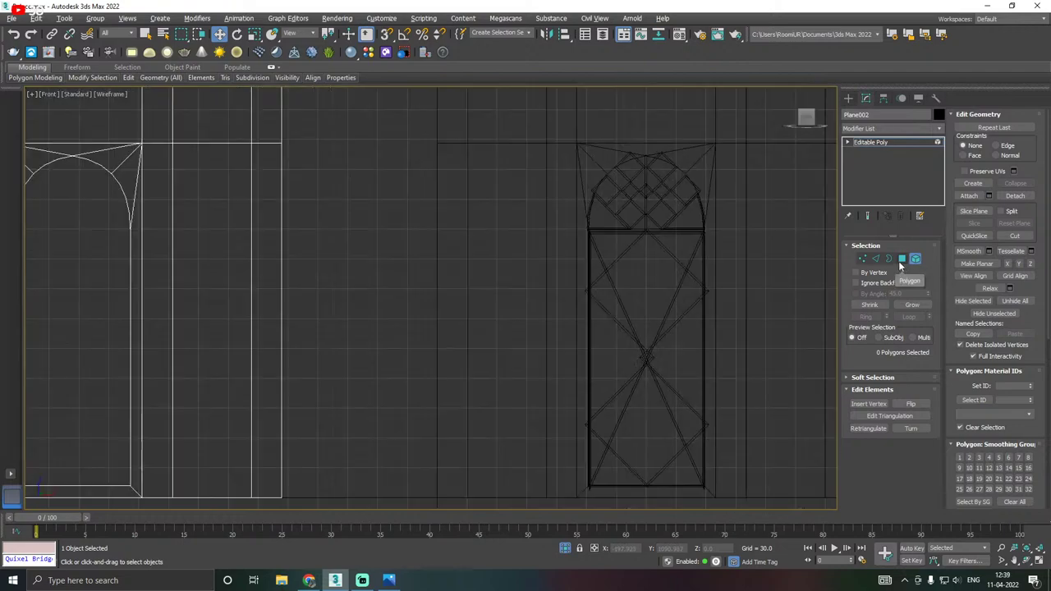
{"action": "scroll", "coordinate": [661, 258], "scroll_direction": "down", "scroll_amount": 5}
{"action": "scroll", "coordinate": [423, 236], "scroll_direction": "up", "scroll_amount": 2}
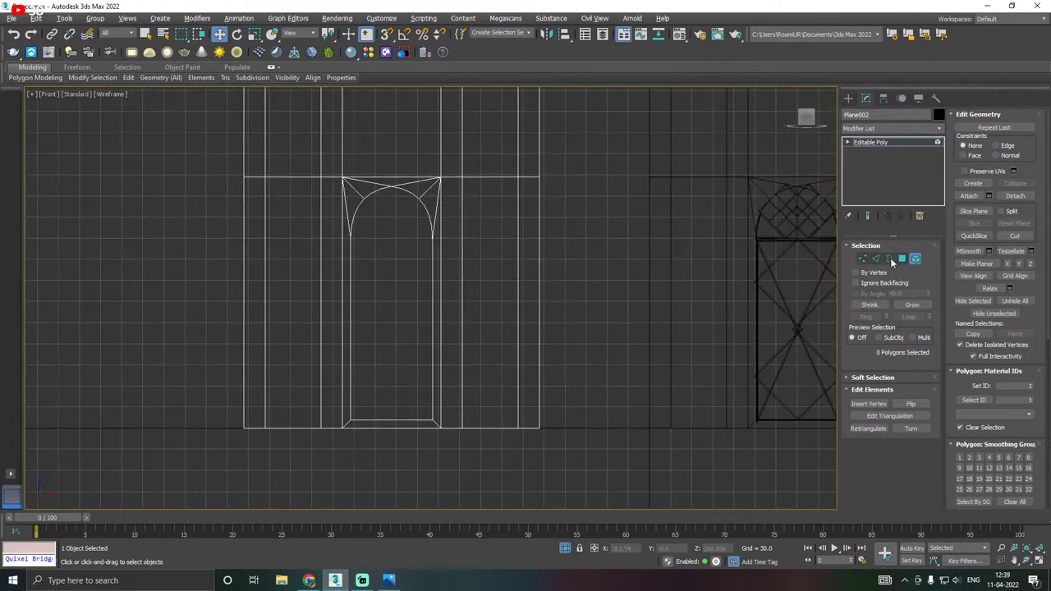
{"action": "left_click", "coordinate": [862, 258]}
{"action": "scroll", "coordinate": [357, 193], "scroll_direction": "up", "scroll_amount": 3}
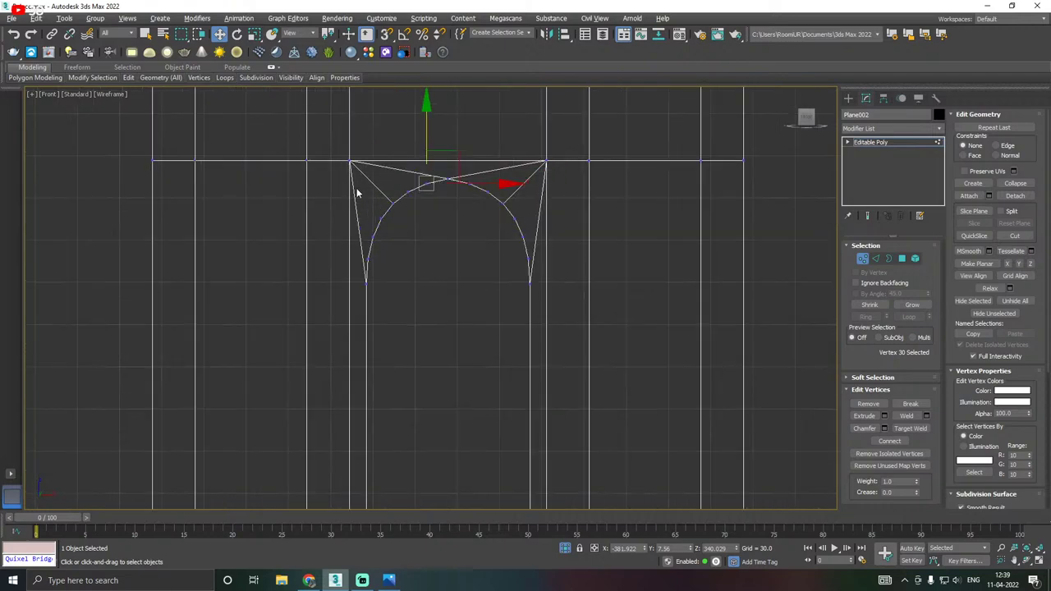
{"action": "left_click_drag", "start_coordinate": [403, 305], "coordinate": [403, 302]}
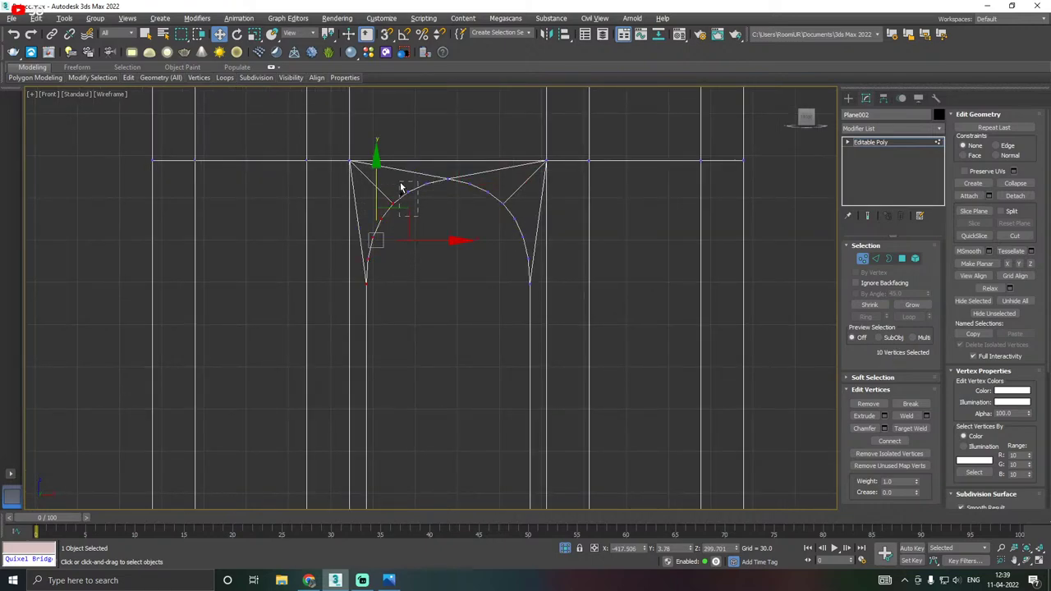
{"action": "left_click_drag", "start_coordinate": [400, 182], "coordinate": [474, 176], "text": "ctrl"}
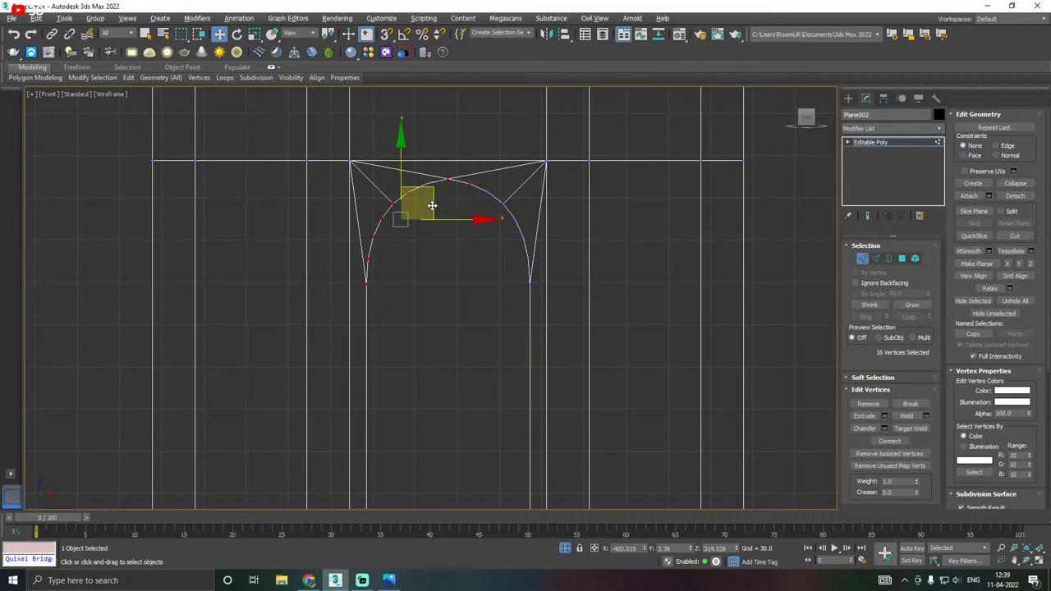
{"action": "left_click_drag", "start_coordinate": [412, 263], "coordinate": [520, 182], "text": "ctrl"}
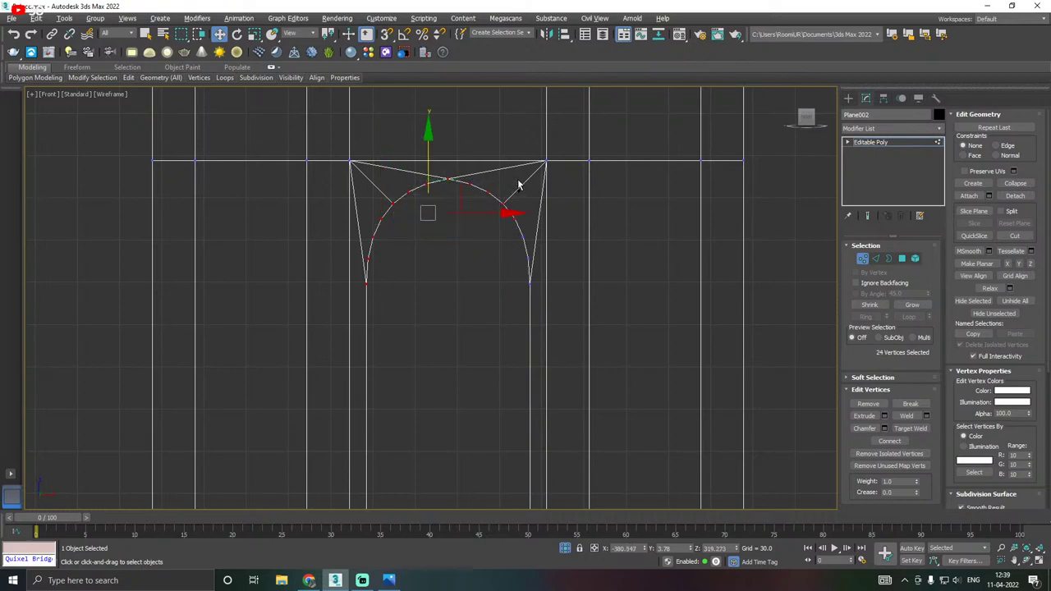
{"action": "left_click_drag", "start_coordinate": [490, 294], "coordinate": [534, 230], "text": "ctrl"}
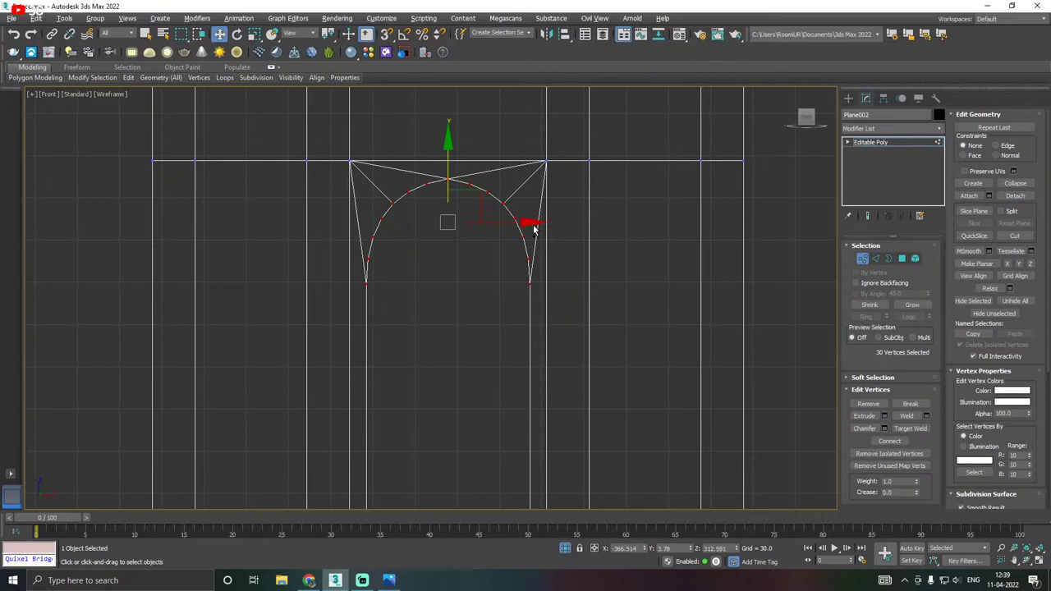
{"action": "left_click", "coordinate": [485, 233]}
{"action": "scroll", "coordinate": [474, 227], "scroll_direction": "down", "scroll_amount": 4}
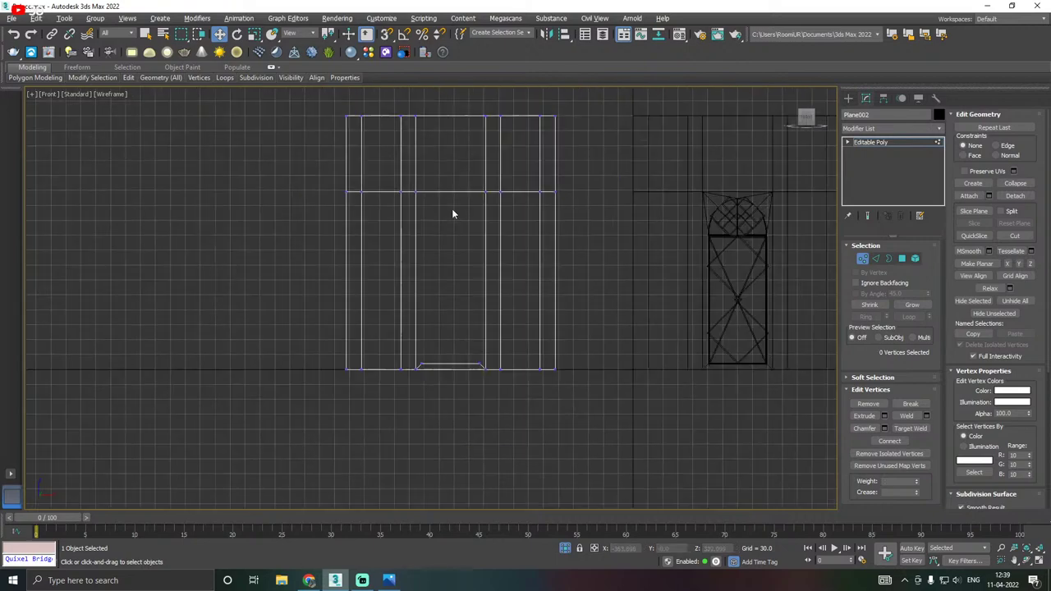
Delete the four leftover frame vertices at the bottom of the doorway opening.
{"action": "scroll", "coordinate": [486, 312], "scroll_direction": "up", "scroll_amount": 3}
{"action": "scroll", "coordinate": [396, 327], "scroll_direction": "up", "scroll_amount": 3}
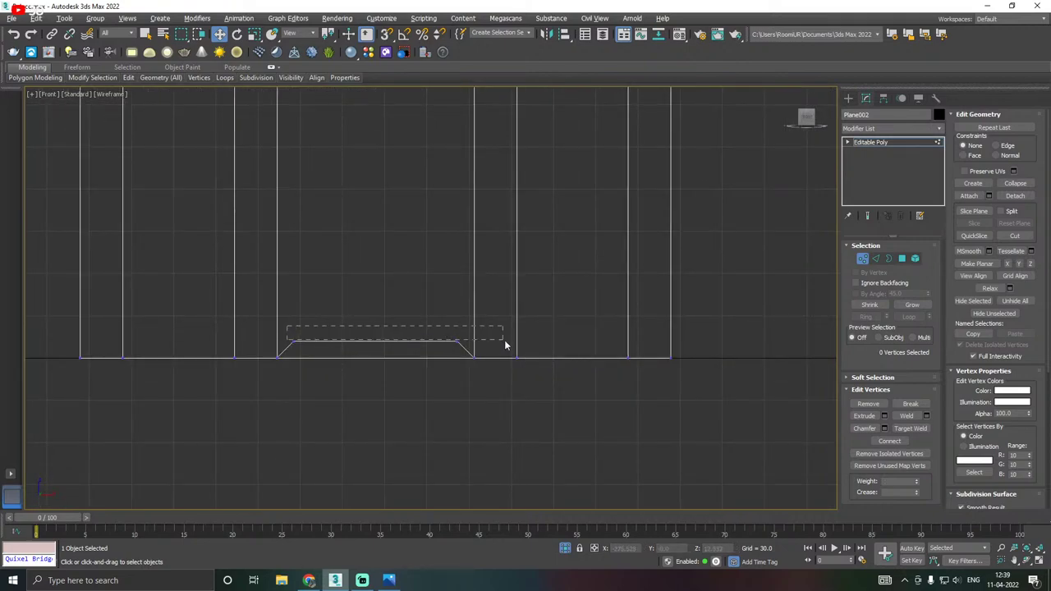
{"action": "left_click_drag", "start_coordinate": [505, 345], "coordinate": [494, 352]}
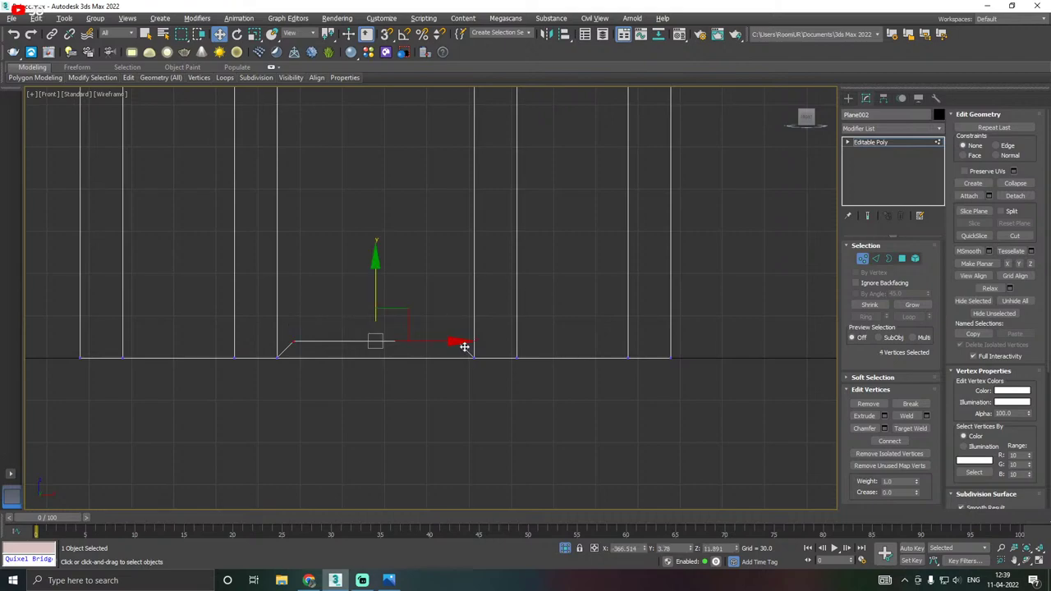
{"action": "key", "text": "Delete"}
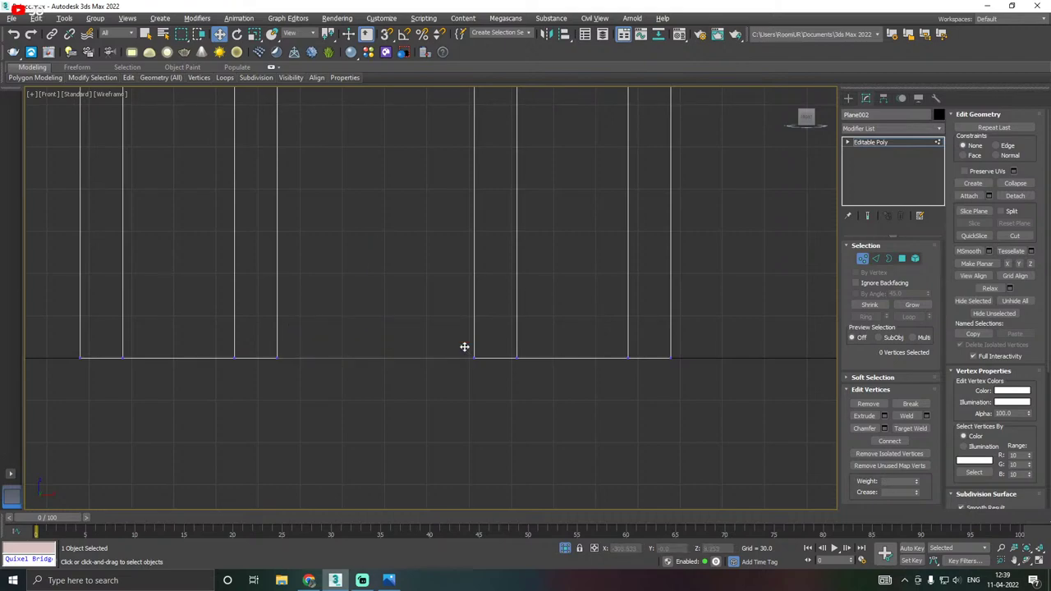
Bridge the two vertical edges of the opening to close one face of the wall.
{"action": "key", "text": "p"}
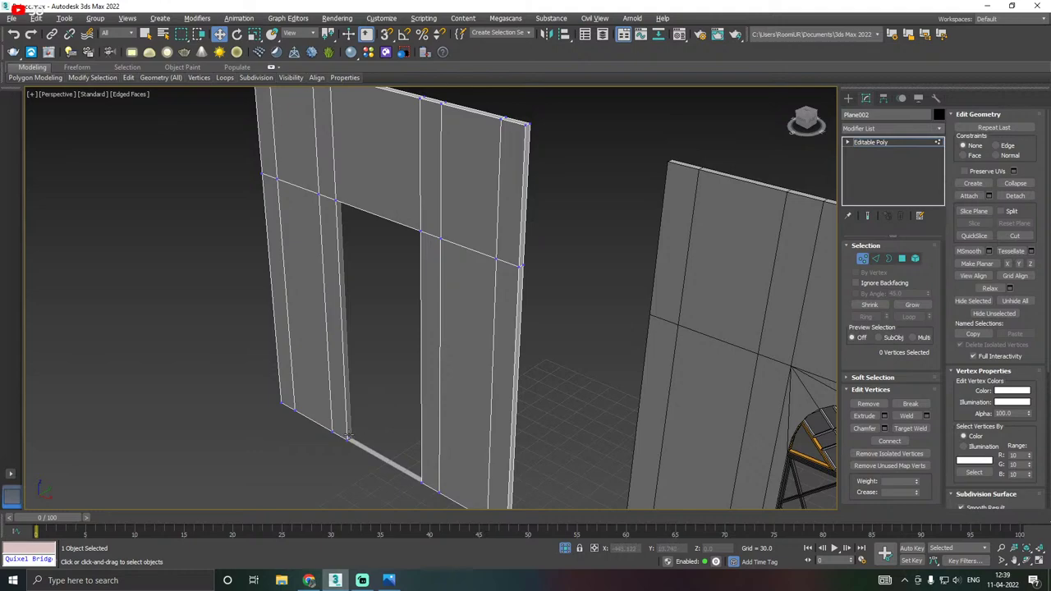
{"action": "scroll", "coordinate": [349, 436], "scroll_direction": "up", "scroll_amount": 2}
{"action": "scroll", "coordinate": [379, 430], "scroll_direction": "down", "scroll_amount": 2}
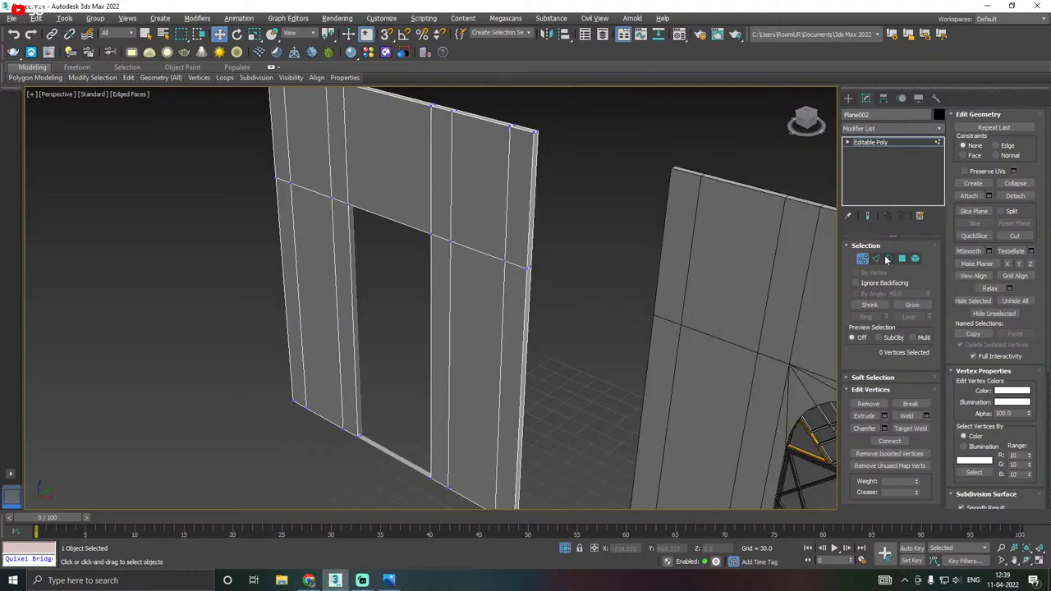
{"action": "left_click", "coordinate": [875, 258]}
{"action": "left_click", "coordinate": [360, 387]}
{"action": "middle_click_drag", "start_coordinate": [359, 387], "coordinate": [308, 398], "text": "alt"}
{"action": "left_click", "coordinate": [362, 417]}
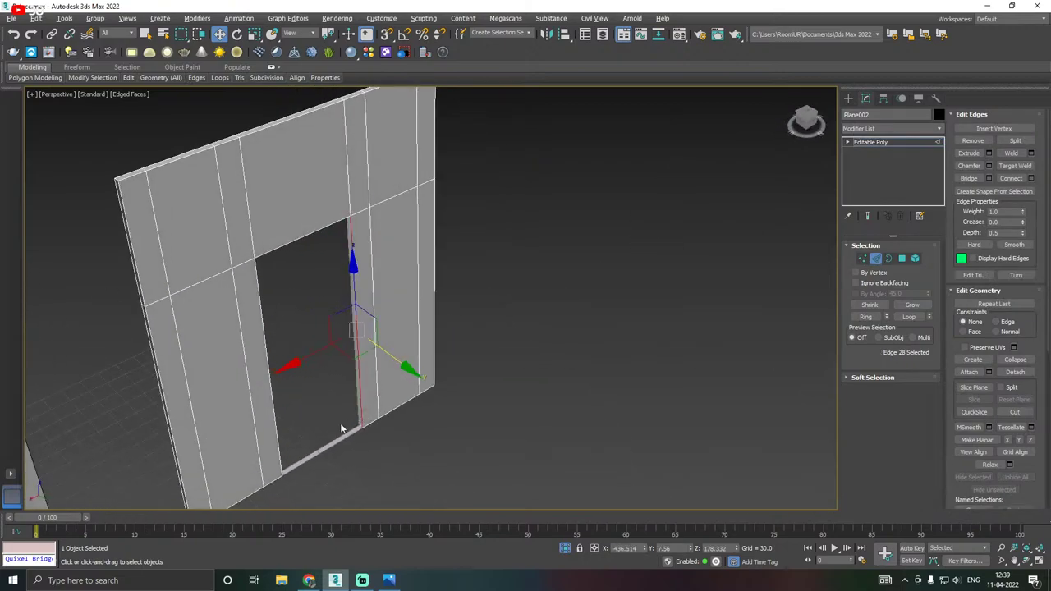
{"action": "middle_click_drag", "start_coordinate": [398, 401], "coordinate": [325, 396], "text": "alt"}
{"action": "scroll", "coordinate": [290, 379], "scroll_direction": "up", "scroll_amount": 3}
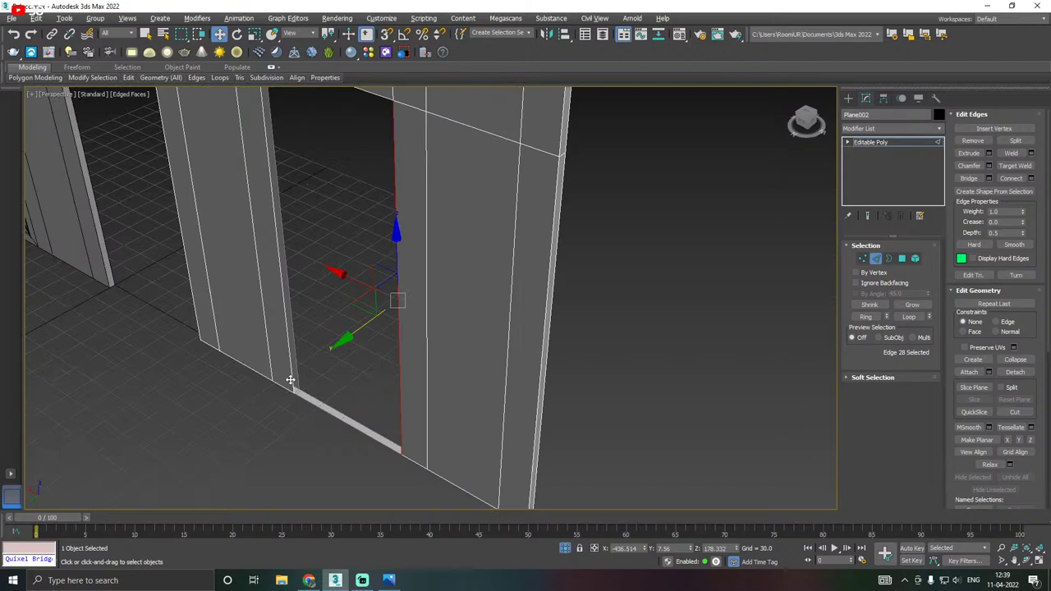
{"action": "left_click", "coordinate": [292, 379], "text": "ctrl"}
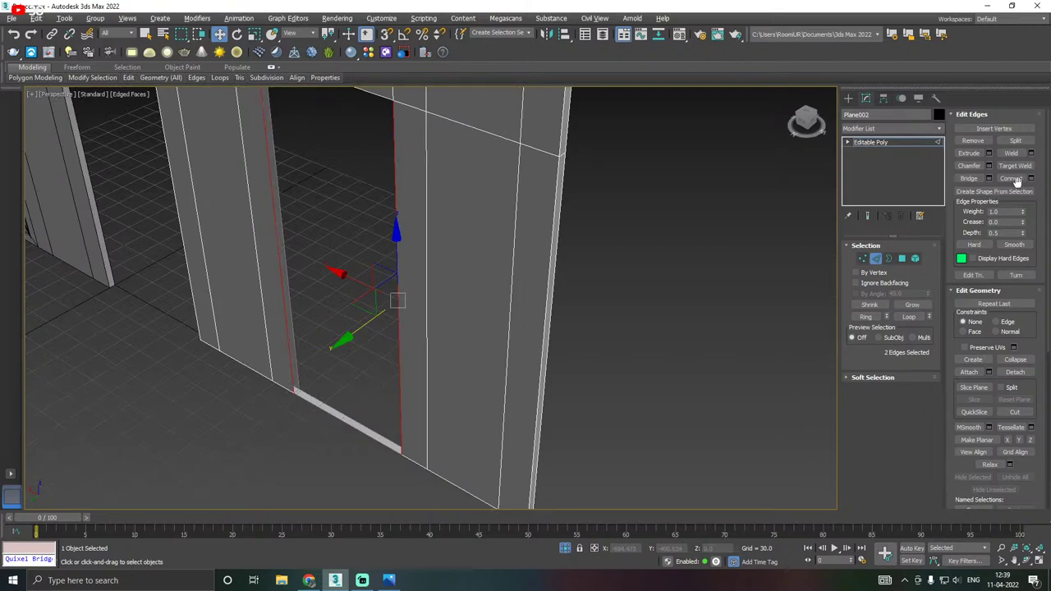
{"action": "left_click", "coordinate": [969, 178]}
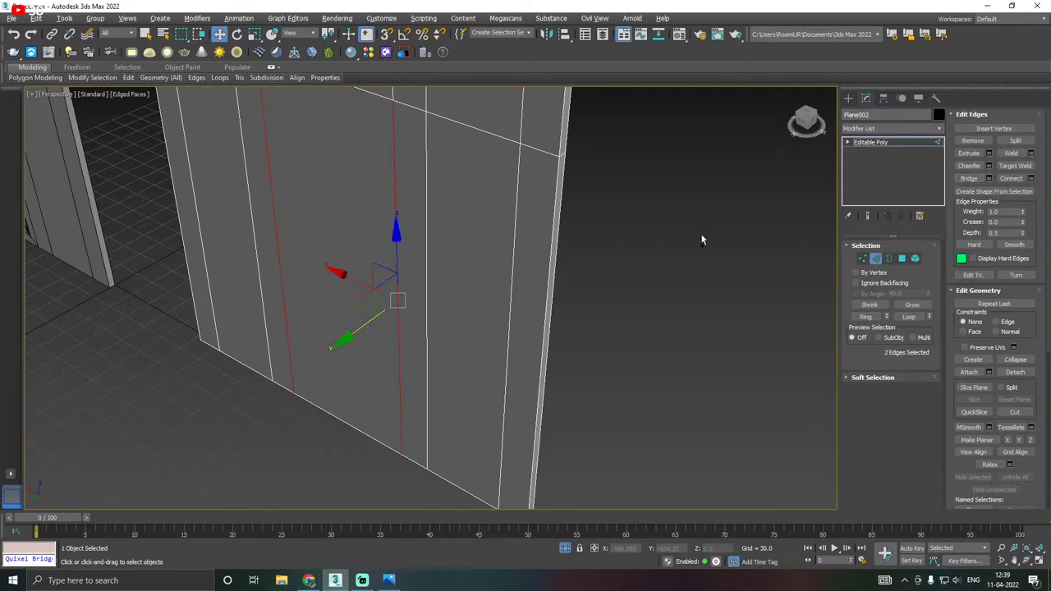
Bridge the opening's two vertical edges on the wall's opposite face and return to object level.
{"action": "middle_click_drag", "start_coordinate": [700, 234], "coordinate": [474, 235], "text": "alt"}
{"action": "left_click", "coordinate": [408, 337]}
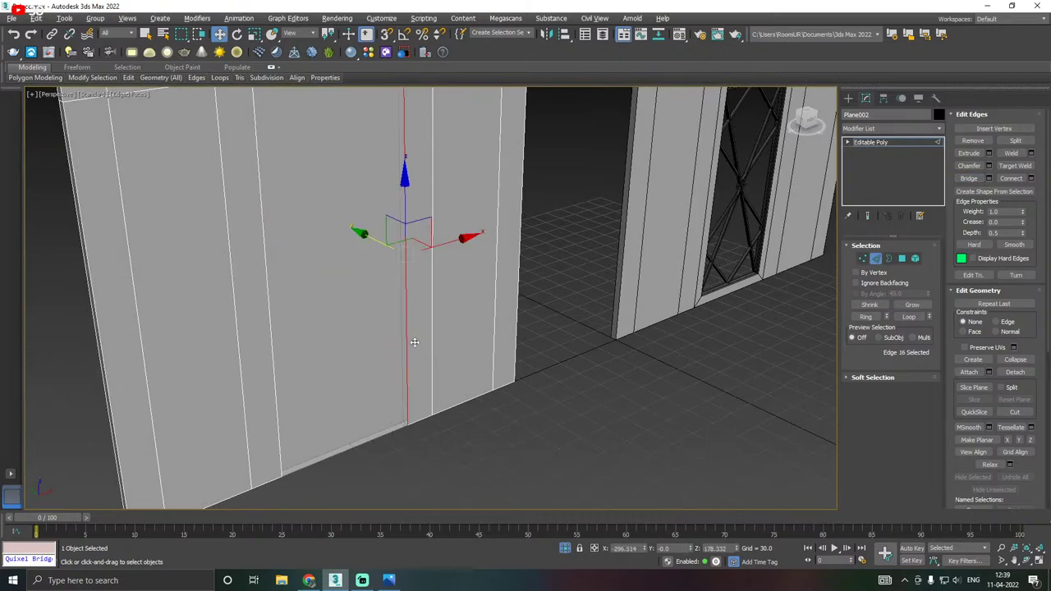
{"action": "left_click", "coordinate": [275, 389], "text": "ctrl"}
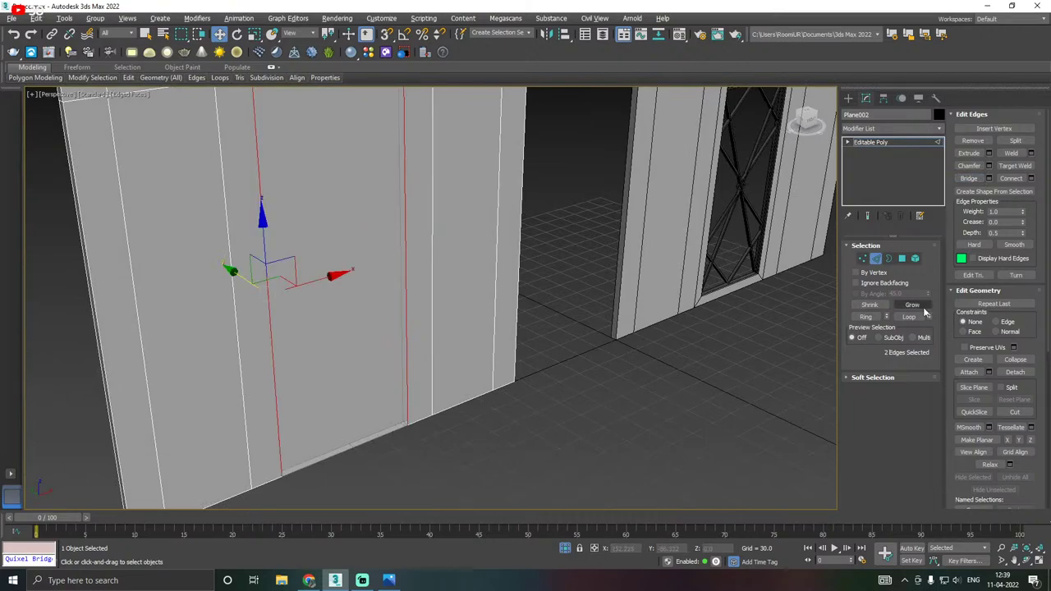
{"action": "scroll", "coordinate": [453, 344], "scroll_direction": "down", "scroll_amount": 3}
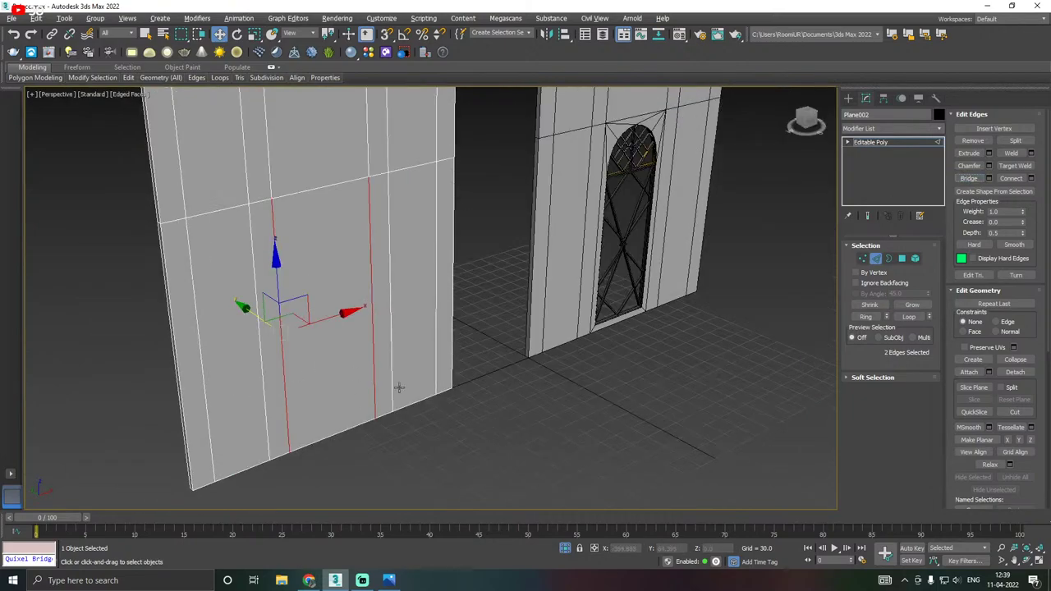
{"action": "middle_click_drag", "start_coordinate": [399, 387], "coordinate": [353, 409], "text": "alt"}
{"action": "left_click", "coordinate": [895, 142]}
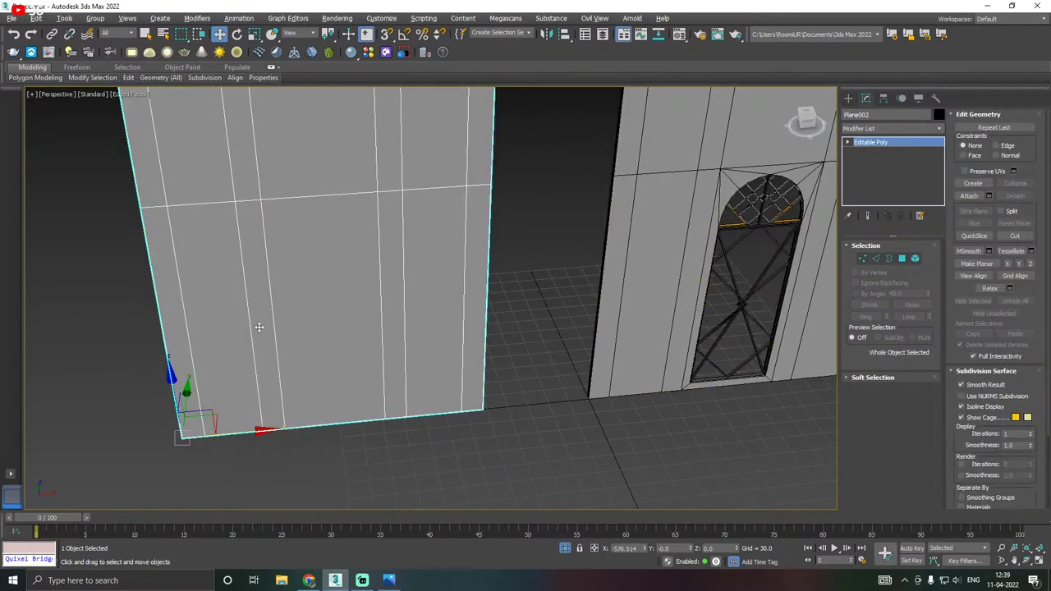
Isolate the closed wall and snap its lower corner to the world origin at 0, 0, 0.
{"action": "left_click", "coordinate": [564, 548]}
{"action": "left_click", "coordinate": [565, 548]}
{"action": "scroll", "coordinate": [312, 377], "scroll_direction": "down", "scroll_amount": 3}
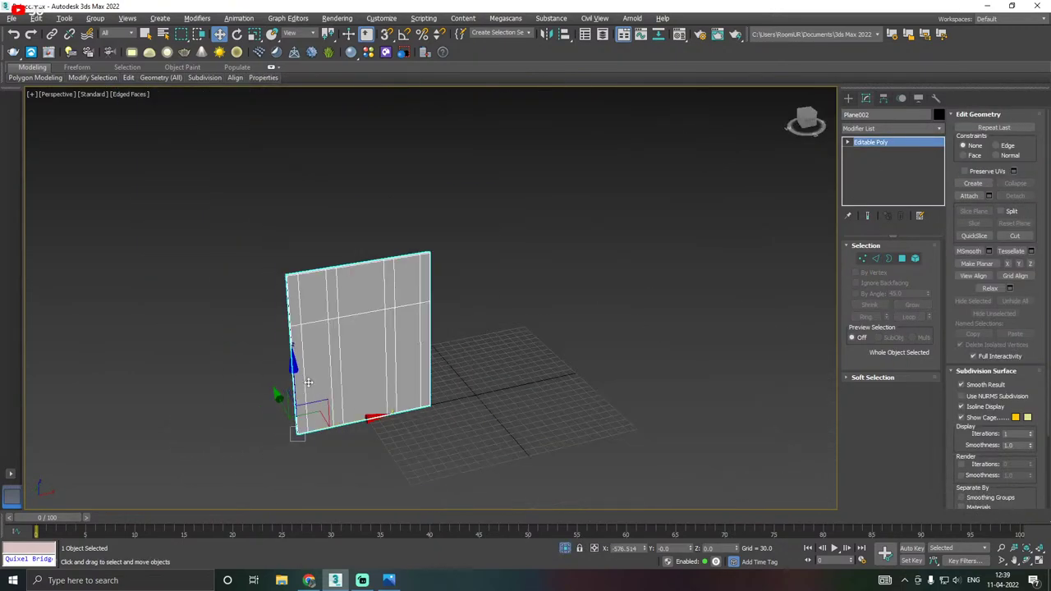
{"action": "left_click", "coordinate": [386, 33]}
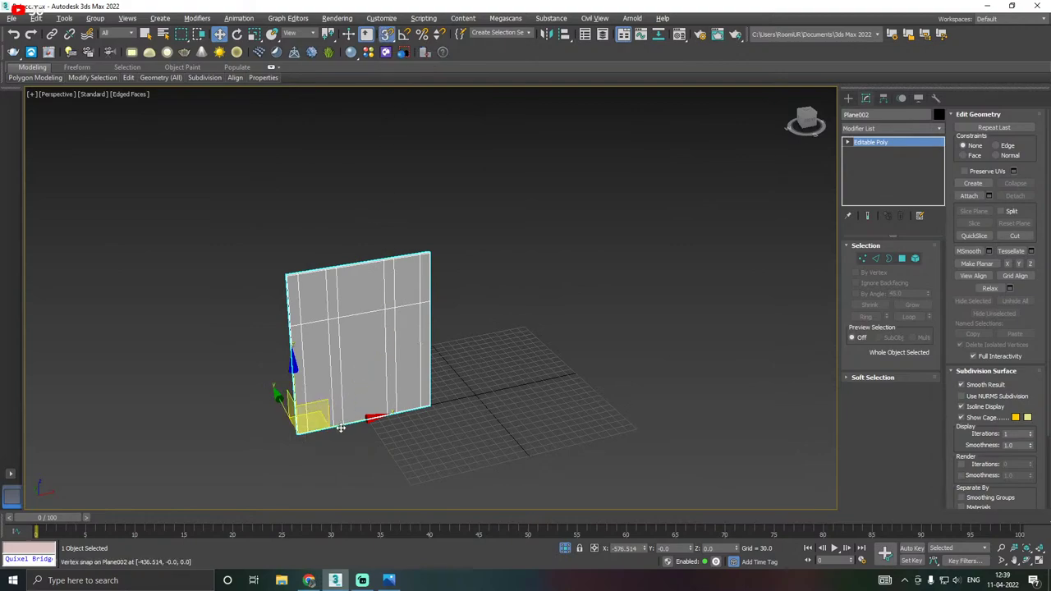
{"action": "left_click_drag", "start_coordinate": [301, 426], "coordinate": [475, 393]}
Export the selected wall as an FBX named SM_Wall_2 into the Palace folder.
{"action": "left_click", "coordinate": [17, 20]}
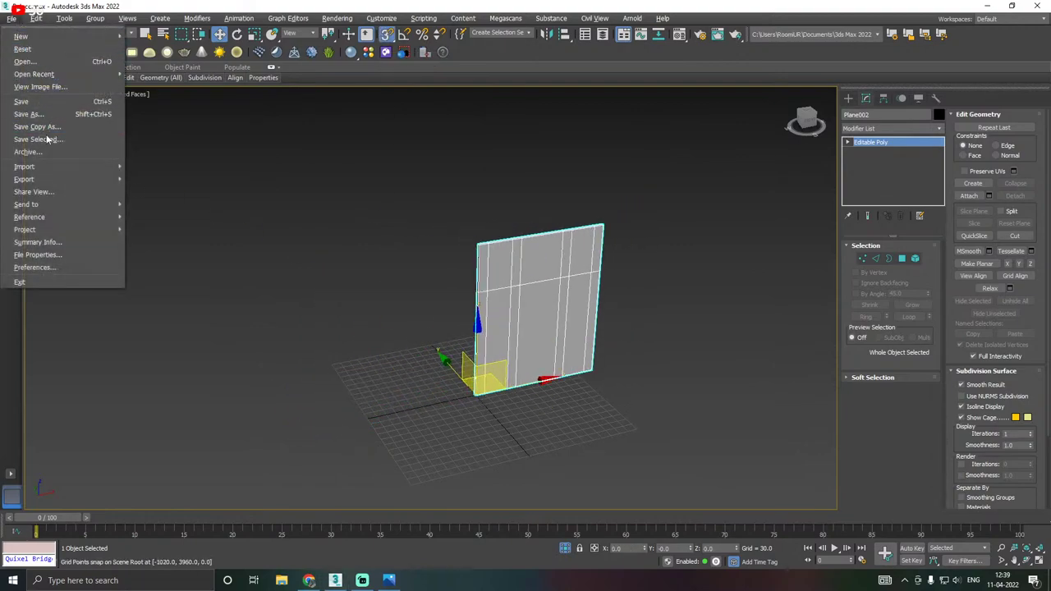
{"action": "mouse_move", "coordinate": [52, 179]}
{"action": "left_click", "coordinate": [165, 191]}
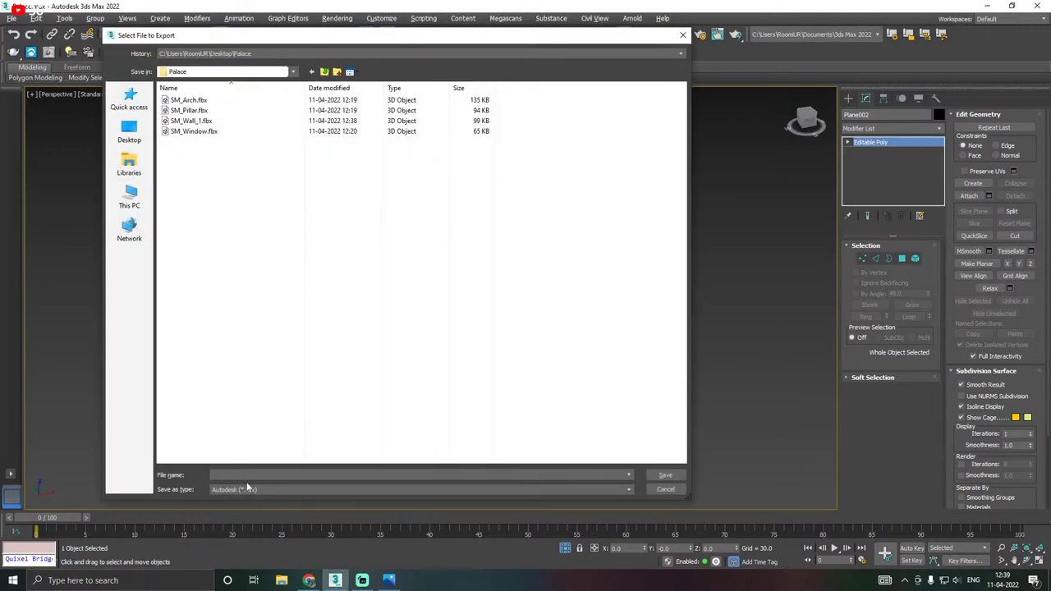
{"action": "type", "text": "SM"}
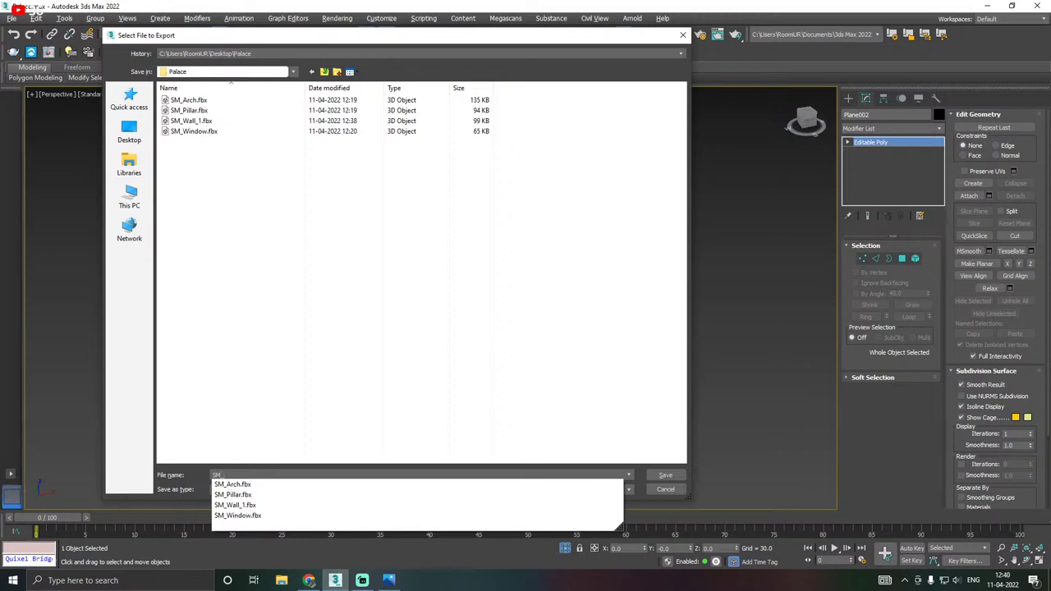
{"action": "type", "text": "_Wal"}
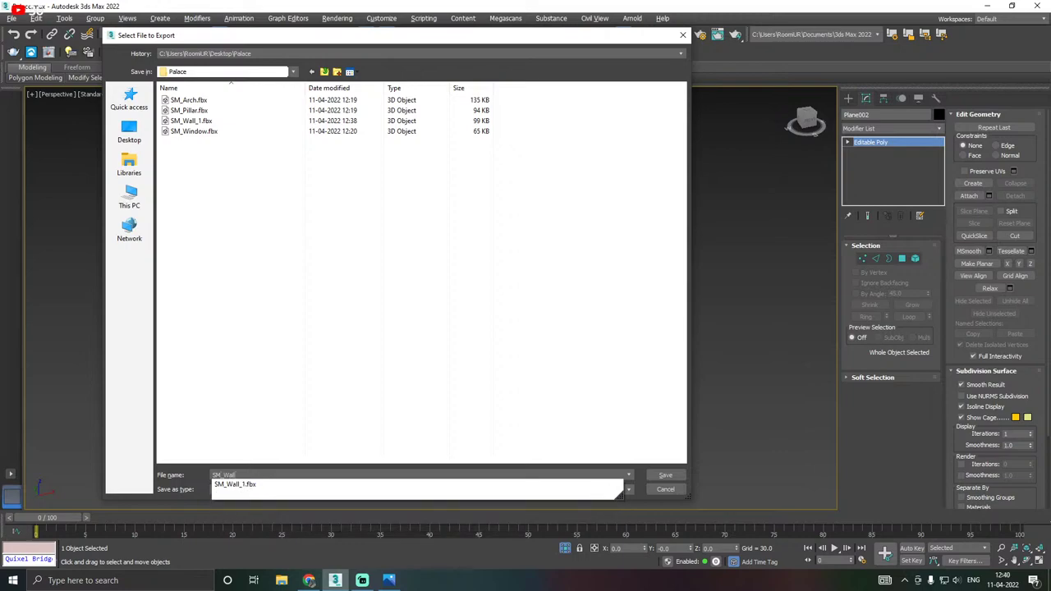
{"action": "type", "text": "l_2"}
{"action": "left_click", "coordinate": [665, 474]}
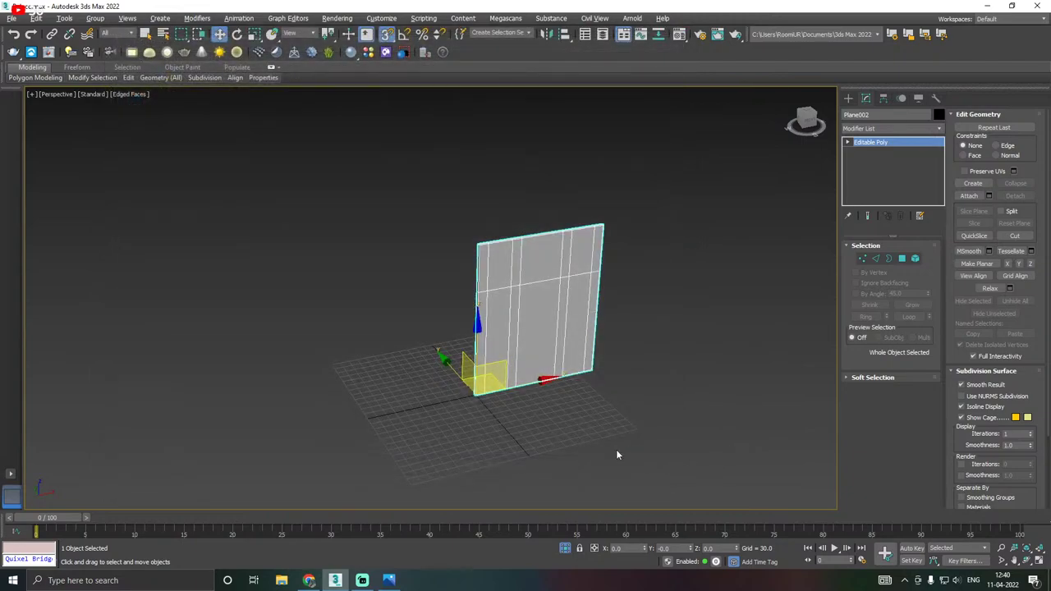
{"action": "left_click", "coordinate": [598, 434]}
Leave isolation with snapping off and hide the solid wall so only the arched-window wall shows at the origin.
{"action": "left_click", "coordinate": [219, 34]}
{"action": "left_click", "coordinate": [11, 18]}
{"action": "left_click", "coordinate": [21, 101]}
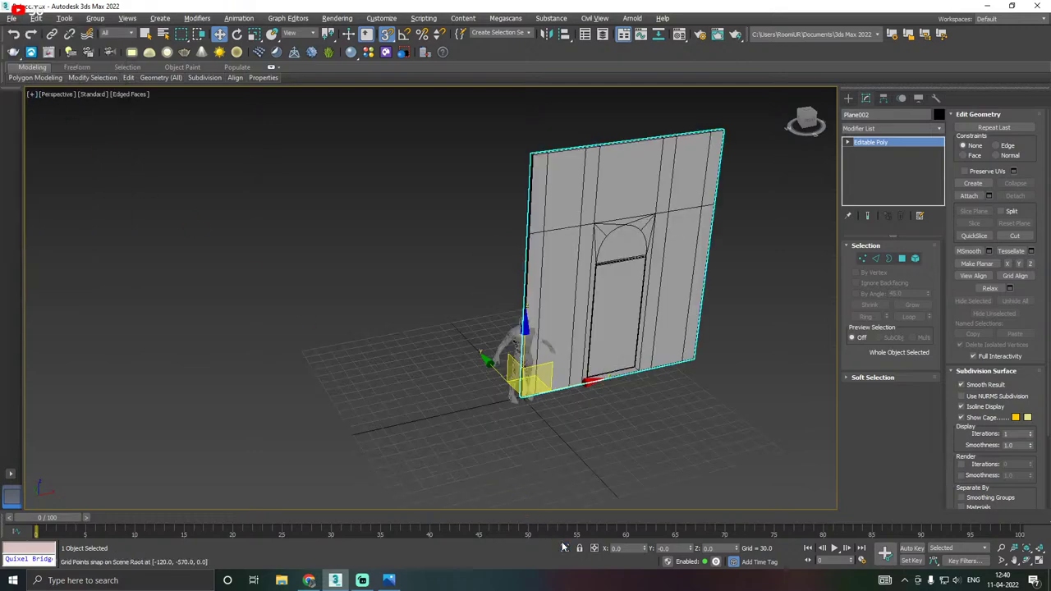
{"action": "left_click", "coordinate": [386, 35]}
{"action": "right_click", "coordinate": [577, 230]}
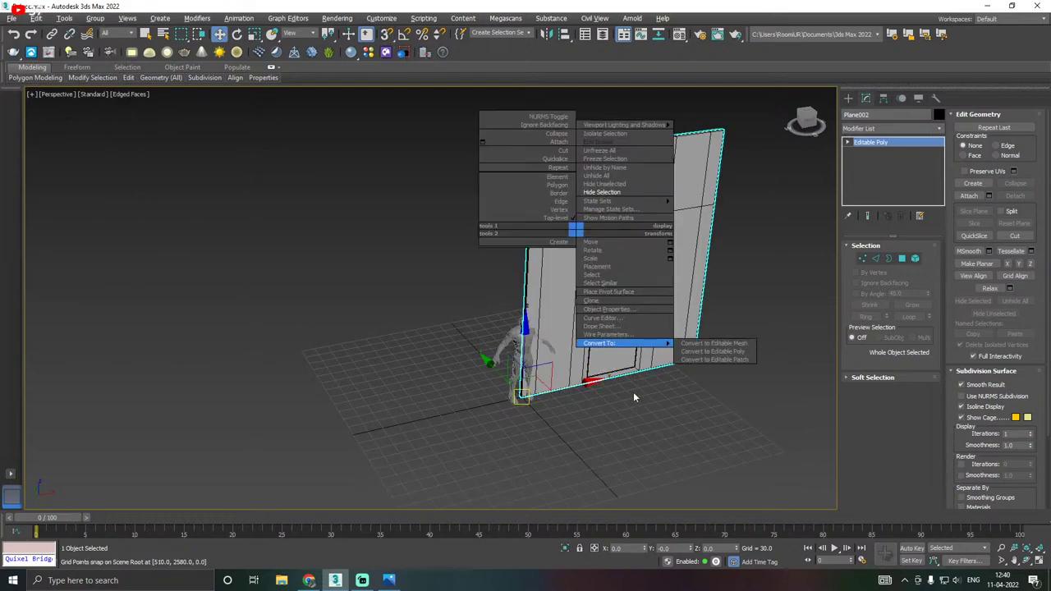
{"action": "left_click", "coordinate": [612, 308]}
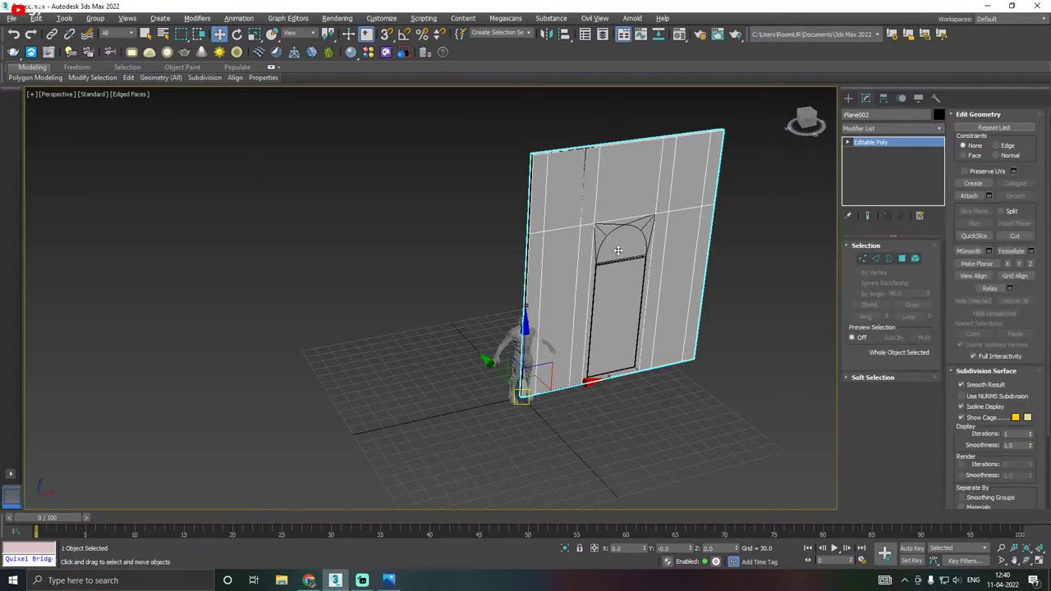
{"action": "right_click", "coordinate": [576, 228]}
{"action": "left_click", "coordinate": [609, 186]}
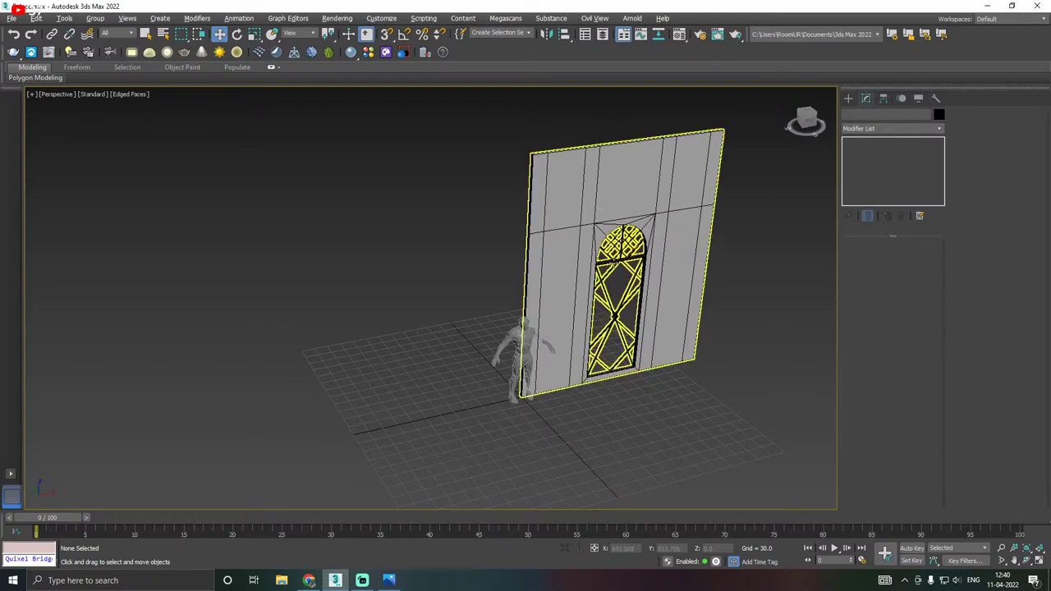
Isolate the wall with the arched window and switch to editing its vertices.
{"action": "left_click", "coordinate": [608, 227]}
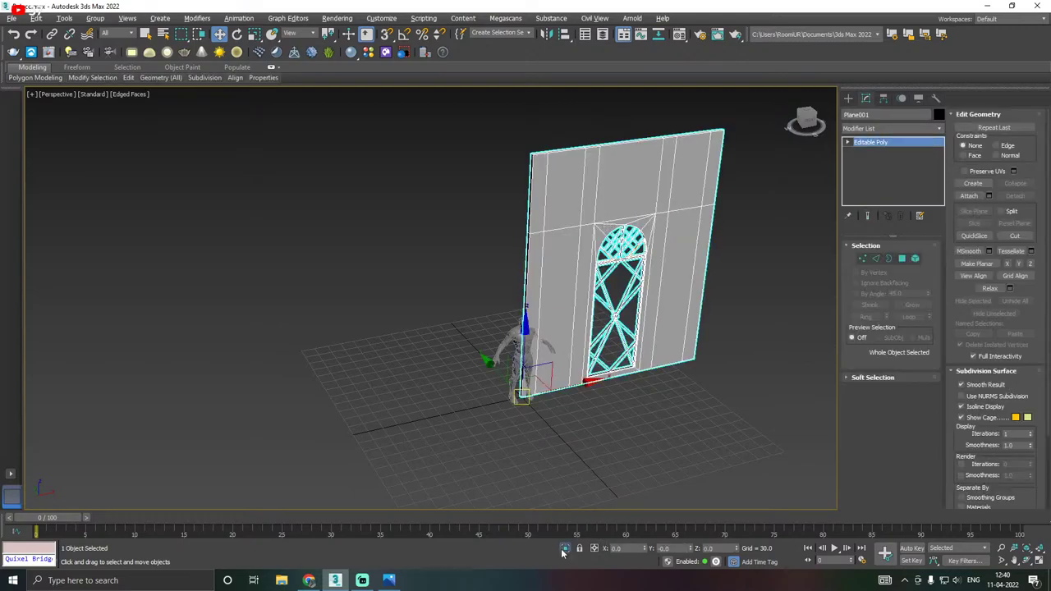
{"action": "left_click", "coordinate": [565, 548]}
{"action": "middle_click_drag", "start_coordinate": [516, 393], "coordinate": [421, 342], "text": "alt"}
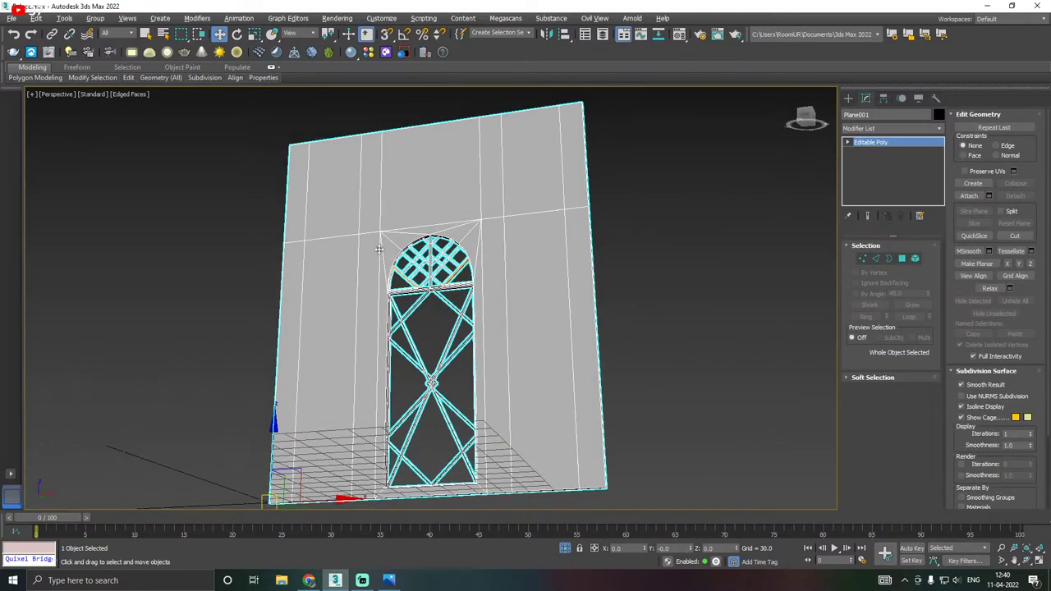
{"action": "scroll", "coordinate": [391, 241], "scroll_direction": "up", "scroll_amount": 5}
{"action": "left_click", "coordinate": [862, 258]}
{"action": "scroll", "coordinate": [419, 261], "scroll_direction": "up", "scroll_amount": 3}
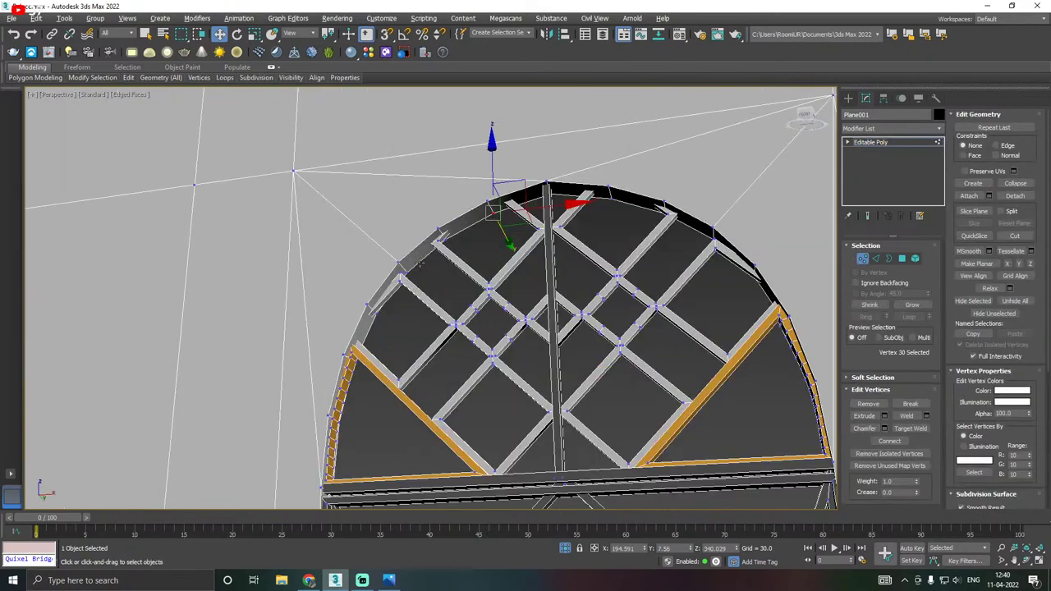
{"action": "left_click", "coordinate": [370, 302]}
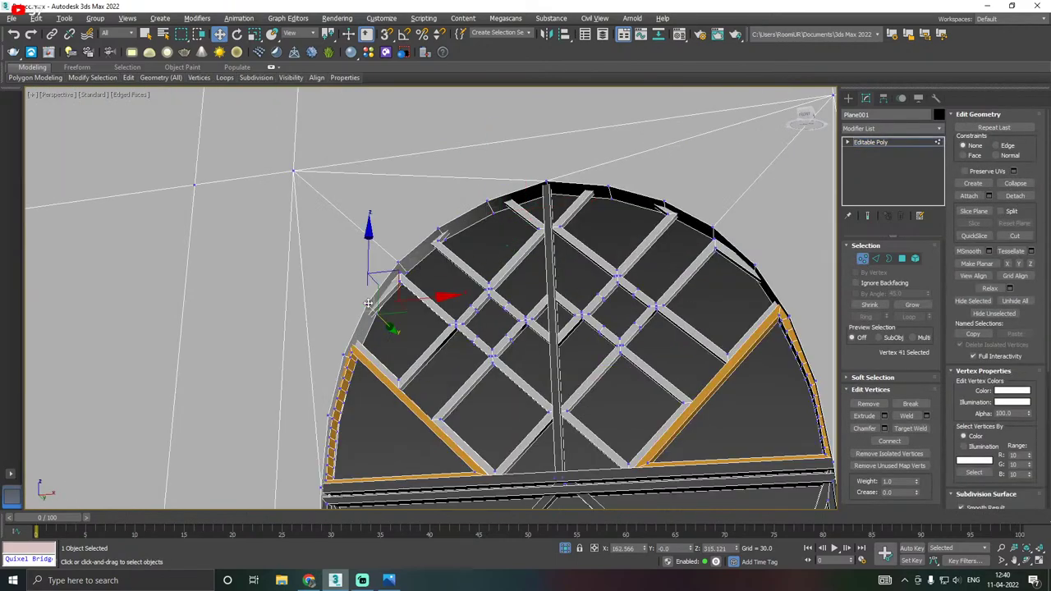
{"action": "left_click", "coordinate": [293, 170], "text": "ctrl"}
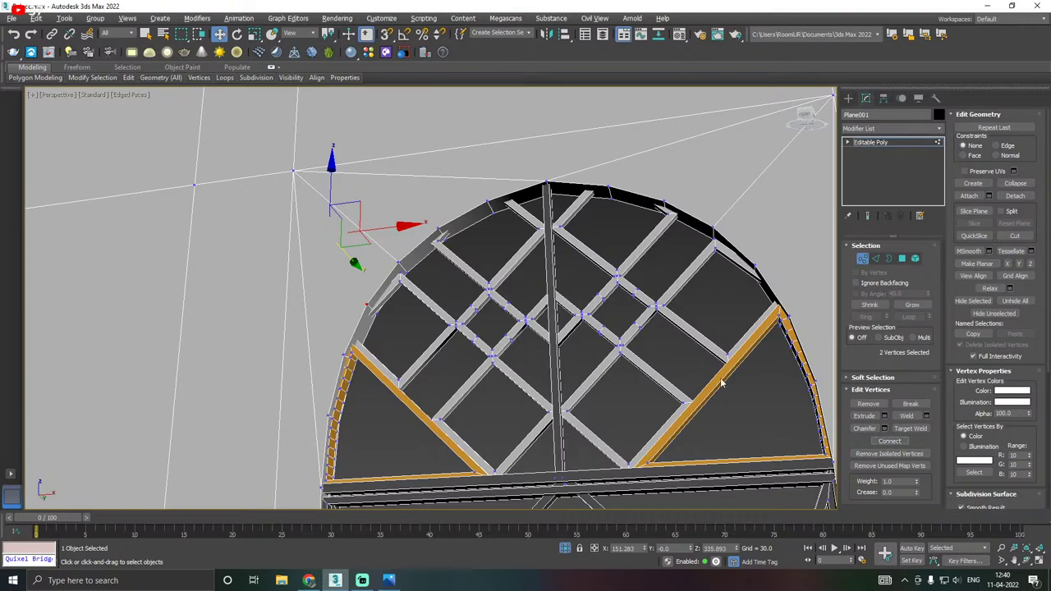
{"action": "left_click", "coordinate": [291, 143]}
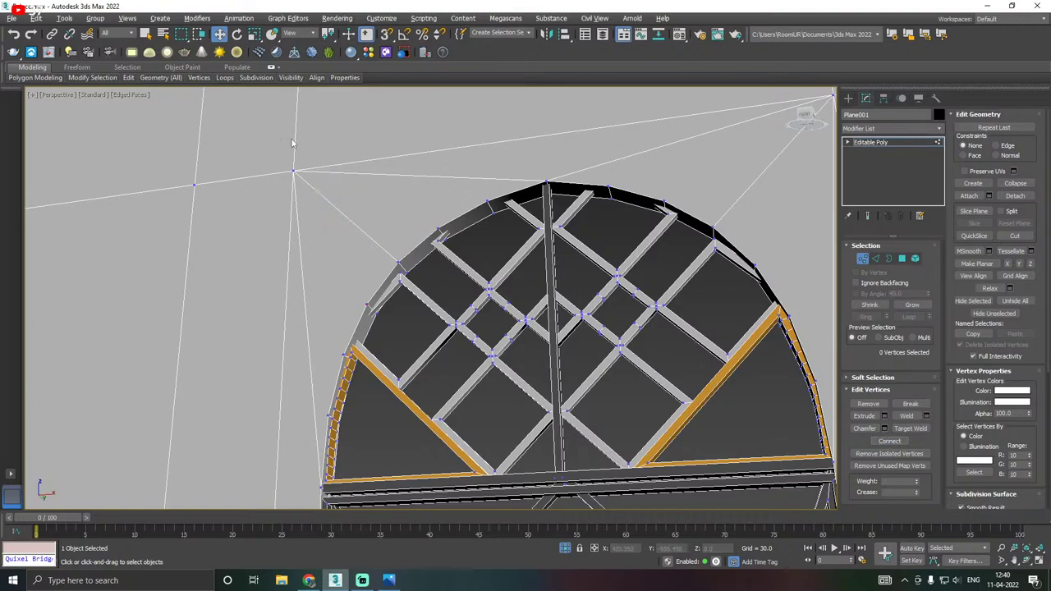
Test the corner vertex above the arch for duplicates by moving it slightly along X to about 142.14, and undo the move.
{"action": "left_click", "coordinate": [292, 170]}
{"action": "middle_click_drag", "start_coordinate": [353, 243], "coordinate": [340, 266], "text": "alt"}
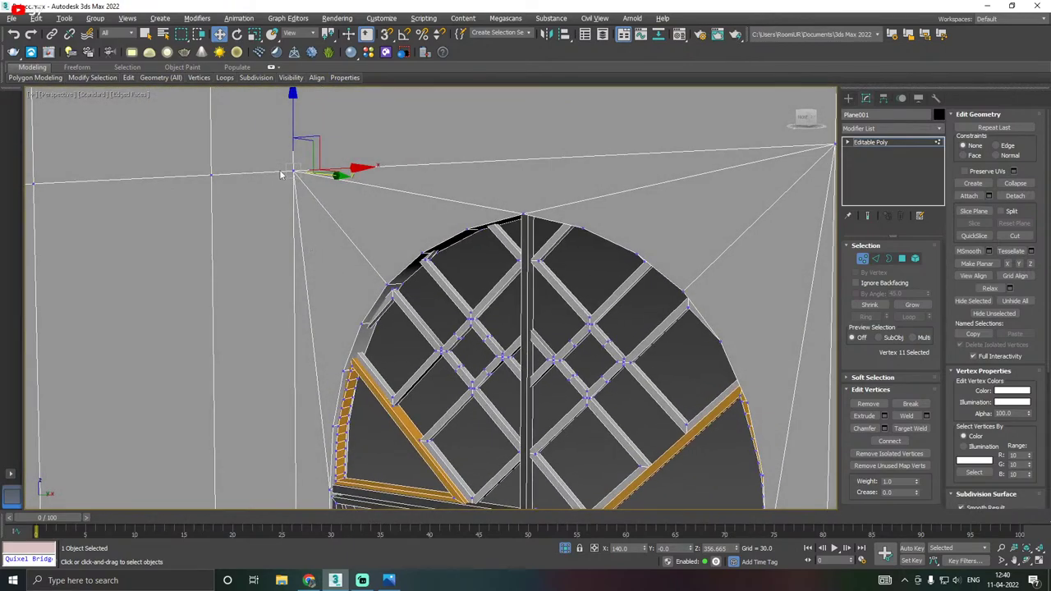
{"action": "scroll", "coordinate": [280, 174], "scroll_direction": "up", "scroll_amount": 2}
{"action": "left_click", "coordinate": [310, 187]}
{"action": "left_click", "coordinate": [302, 171]}
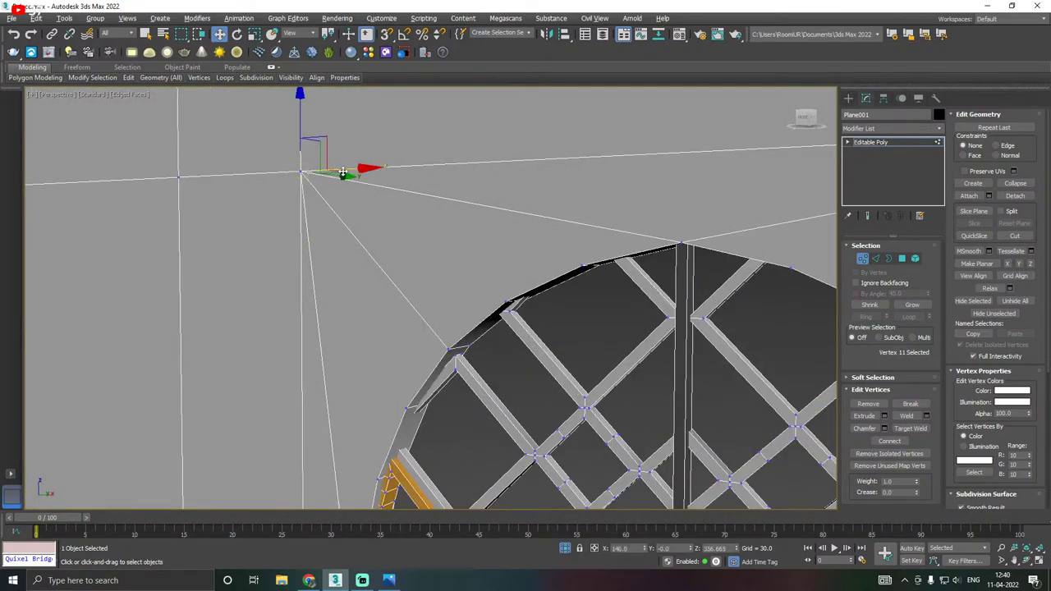
{"action": "left_click_drag", "start_coordinate": [343, 173], "coordinate": [354, 174]}
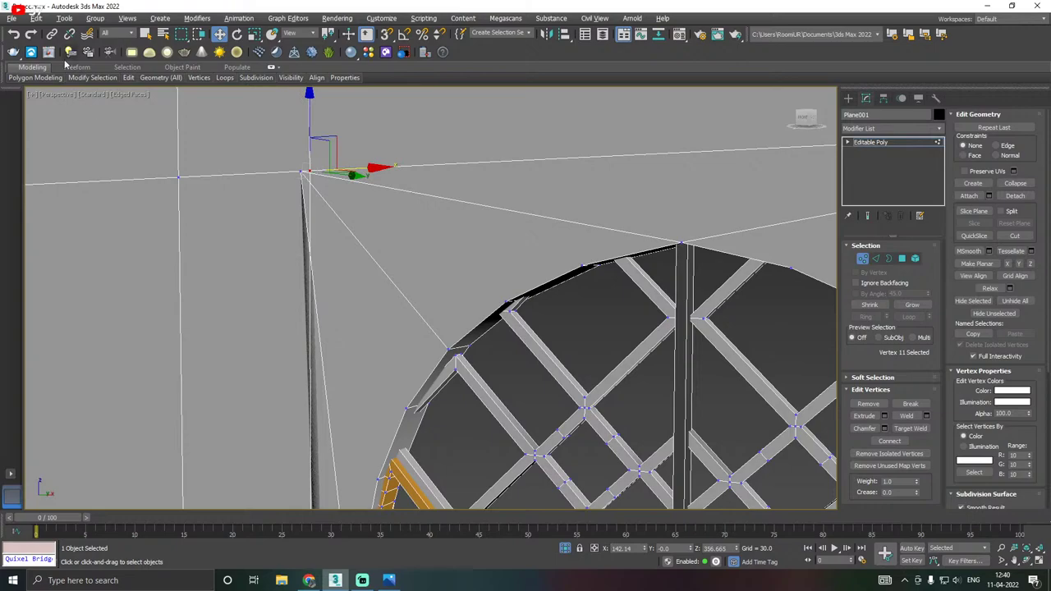
{"action": "left_click", "coordinate": [16, 34]}
Select all vertices of the arched-window wall and weld them with a threshold of 0.1.
{"action": "scroll", "coordinate": [302, 182], "scroll_direction": "down", "scroll_amount": 3}
{"action": "key", "text": "ctrl+a"}
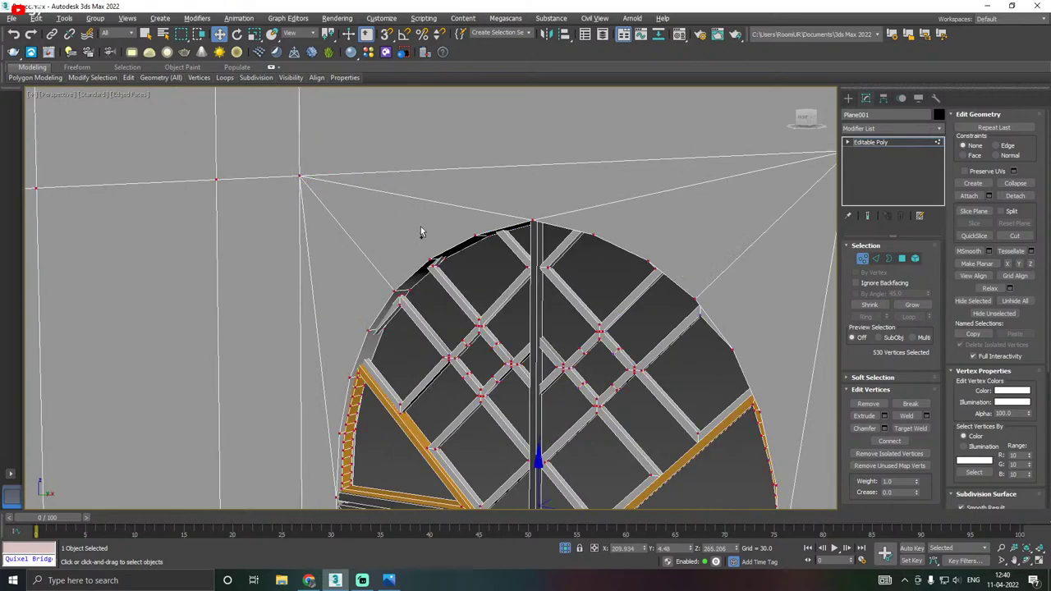
{"action": "left_click", "coordinate": [926, 417]}
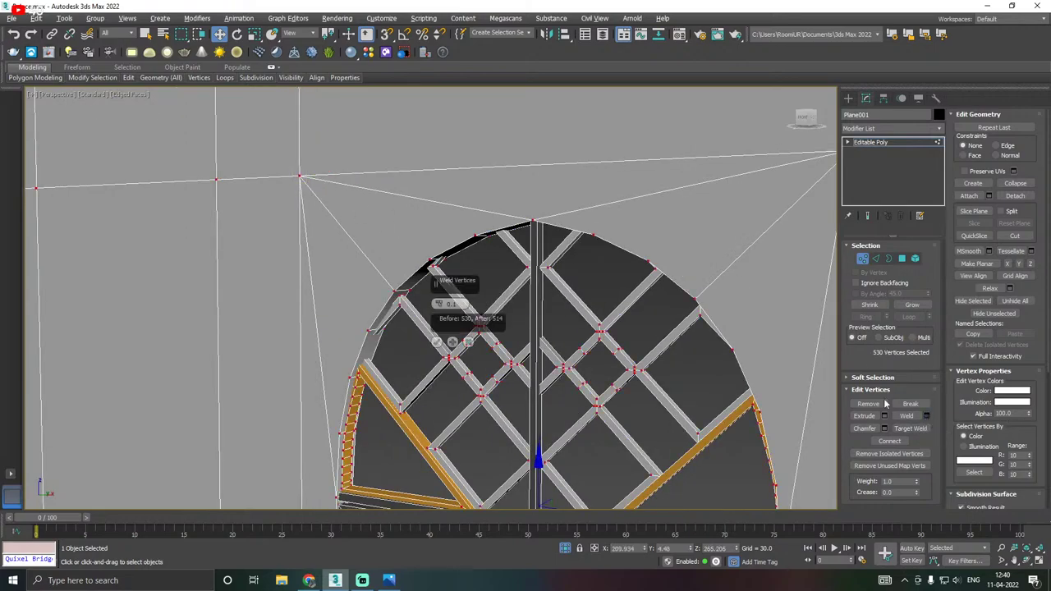
{"action": "left_click", "coordinate": [436, 343]}
Connect the three lower vertices on the arch's left side to the left corner vertex above it, one by one.
{"action": "left_click", "coordinate": [373, 331]}
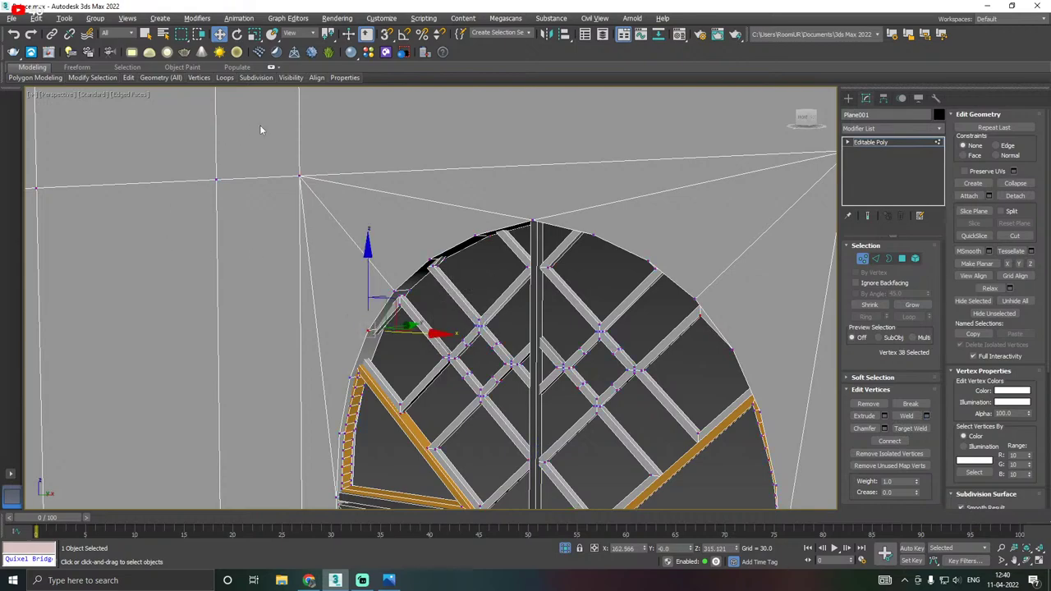
{"action": "left_click", "coordinate": [298, 177], "text": "ctrl"}
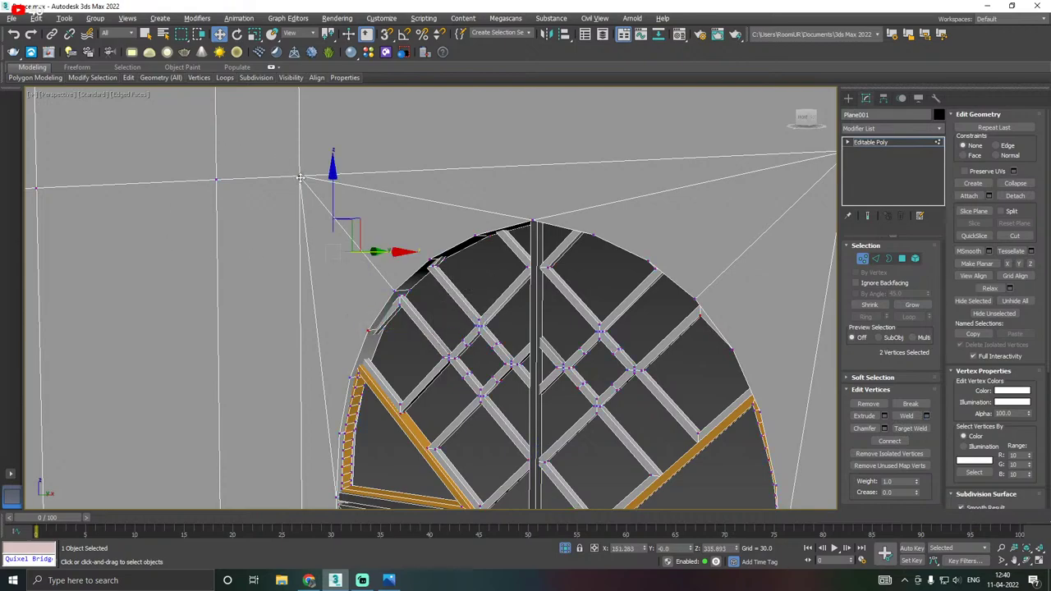
{"action": "left_click", "coordinate": [882, 441]}
{"action": "left_click", "coordinate": [351, 378]}
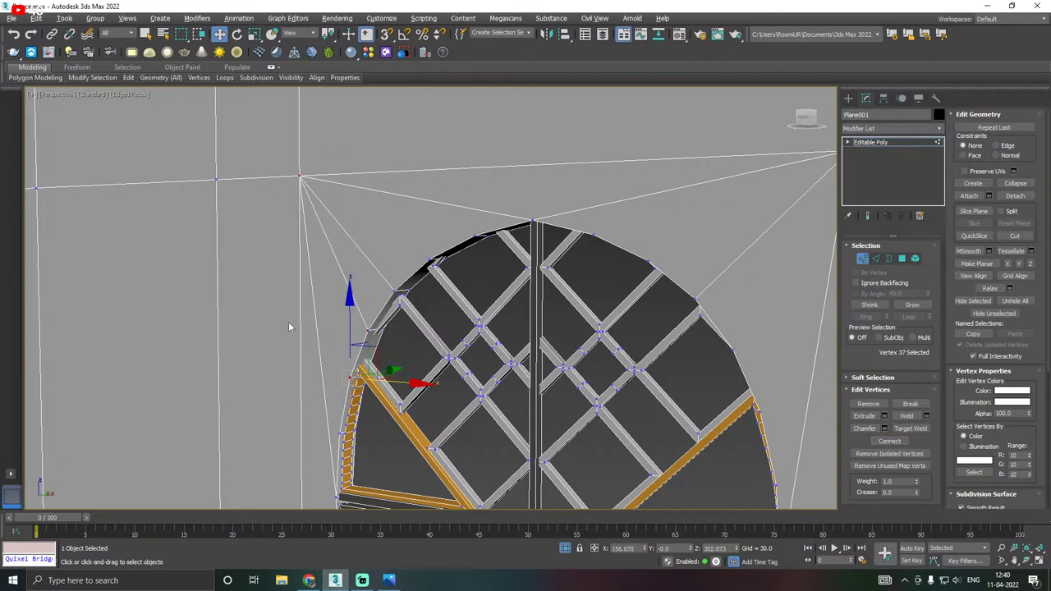
{"action": "left_click", "coordinate": [301, 176], "text": "ctrl"}
{"action": "left_click", "coordinate": [882, 444]}
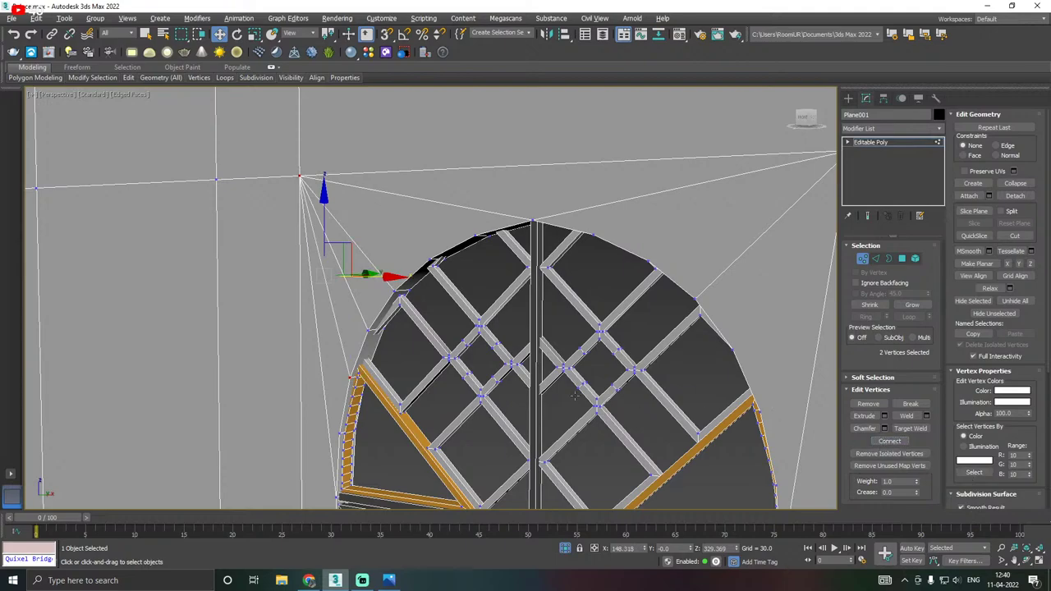
{"action": "middle_click_drag", "start_coordinate": [437, 396], "coordinate": [527, 377]}
{"action": "left_click", "coordinate": [474, 386]}
{"action": "left_click", "coordinate": [439, 157], "text": "ctrl"}
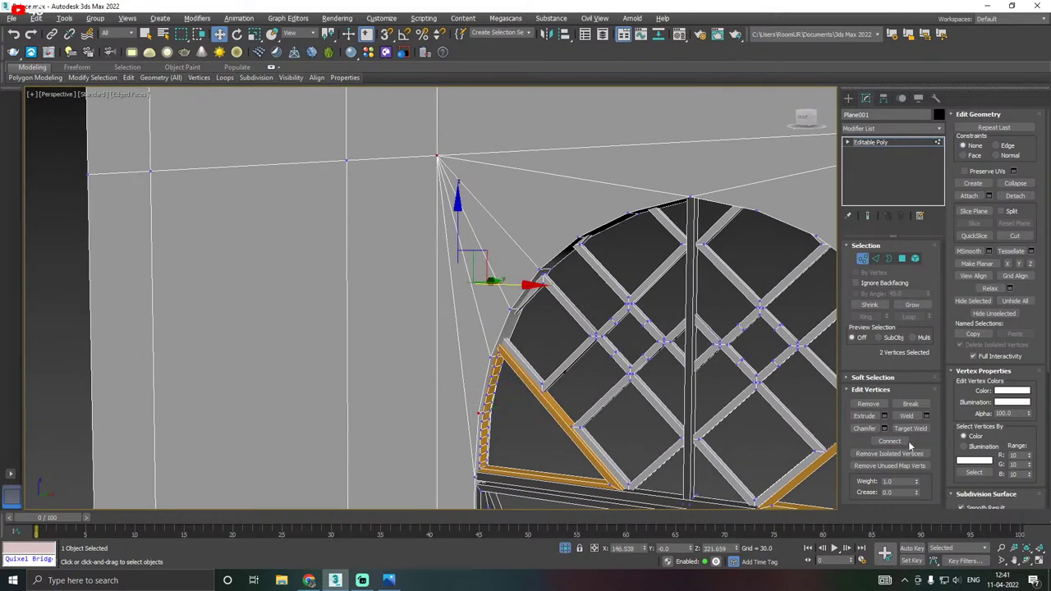
Connect the two upper-left arch vertices beside the apex to the left corner vertex on the same wall face.
{"action": "middle_click_drag", "start_coordinate": [678, 381], "coordinate": [490, 399]}
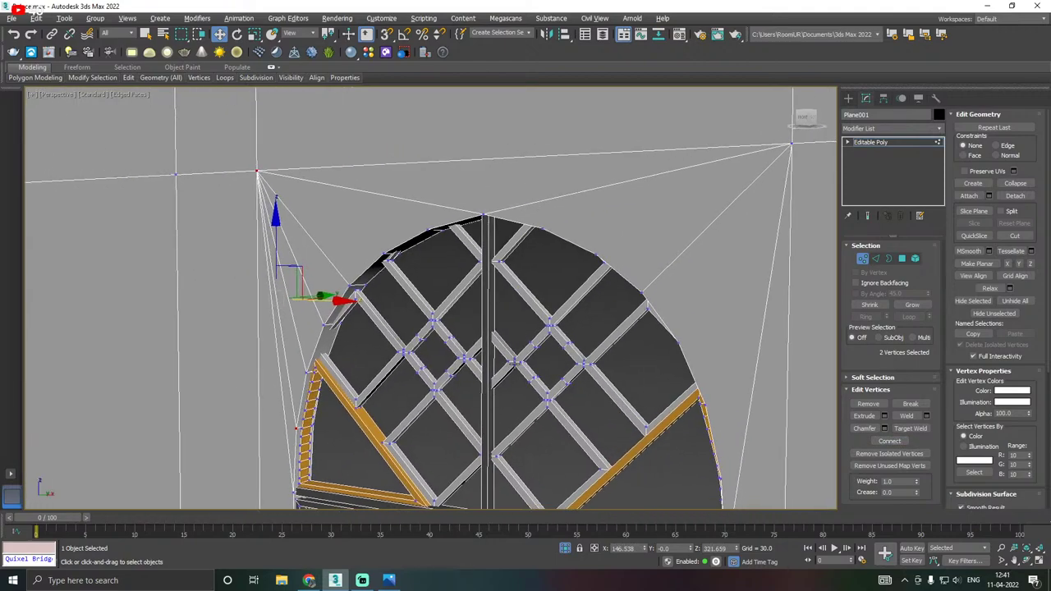
{"action": "middle_click_drag", "start_coordinate": [515, 362], "coordinate": [413, 346]}
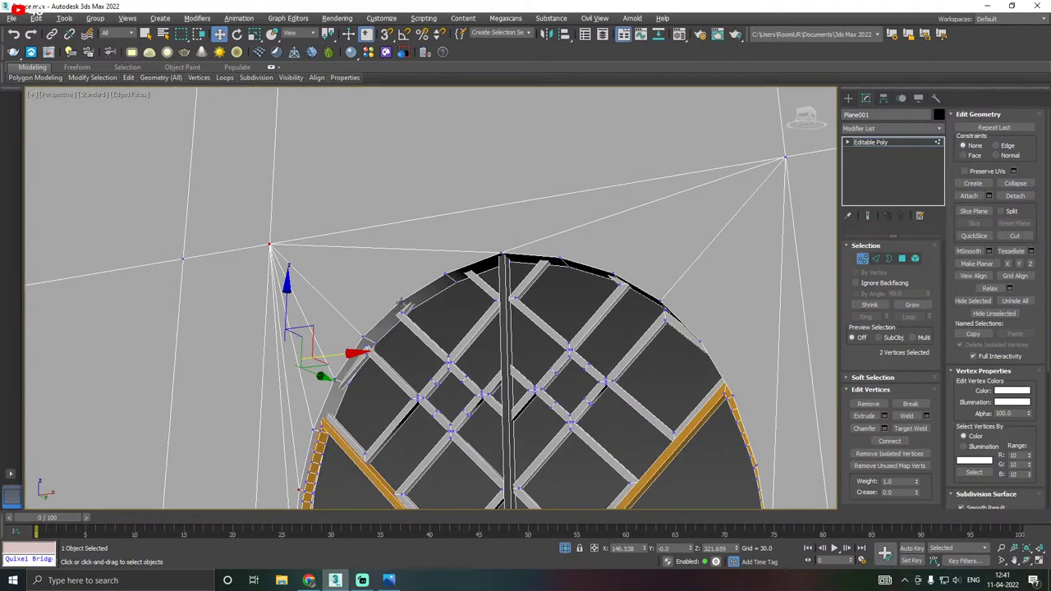
{"action": "left_click", "coordinate": [404, 304]}
{"action": "left_click", "coordinate": [269, 245], "text": "ctrl"}
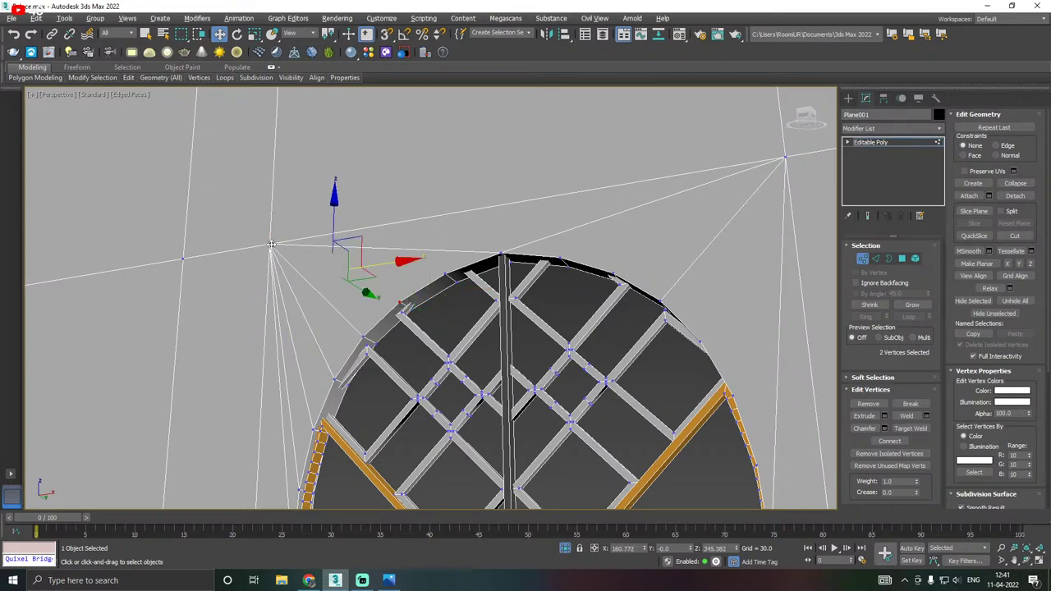
{"action": "left_click", "coordinate": [446, 274], "text": "ctrl"}
{"action": "left_click", "coordinate": [886, 440]}
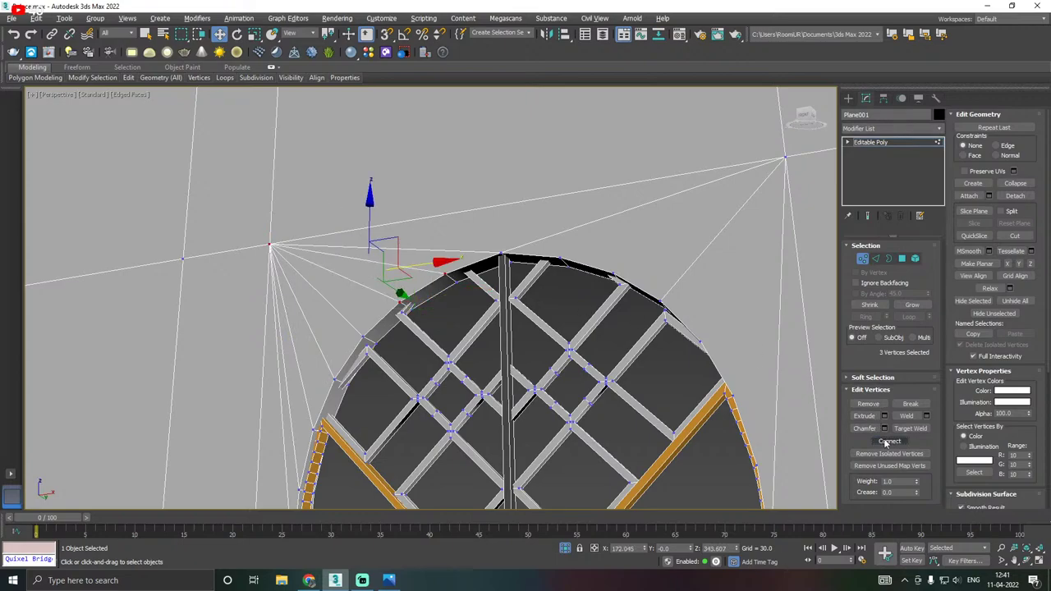
Connect the two upper-right arch vertices beside the apex to the right corner vertex on the same wall face.
{"action": "middle_click_drag", "start_coordinate": [611, 368], "coordinate": [523, 395]}
{"action": "middle_click_drag", "start_coordinate": [481, 243], "coordinate": [583, 240], "text": "alt"}
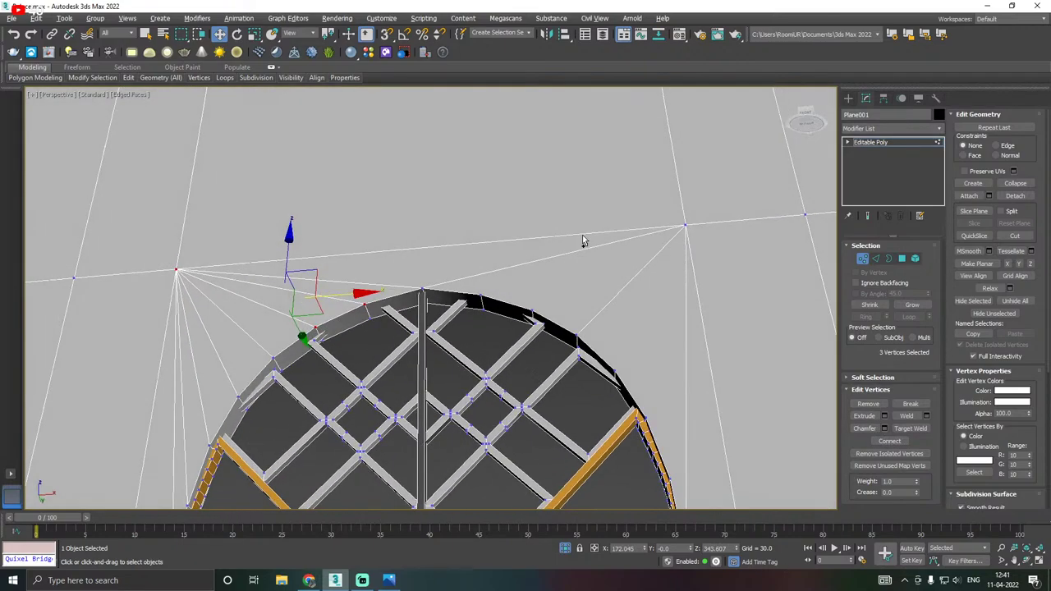
{"action": "left_click", "coordinate": [532, 311]}
{"action": "left_click", "coordinate": [685, 224], "text": "ctrl"}
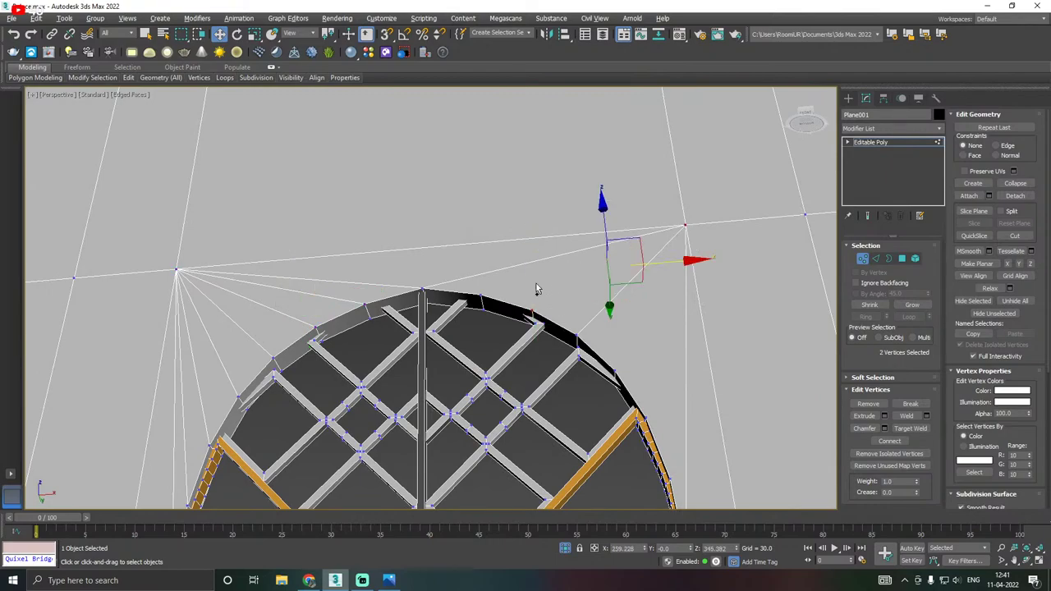
{"action": "left_click", "coordinate": [483, 296], "text": "ctrl"}
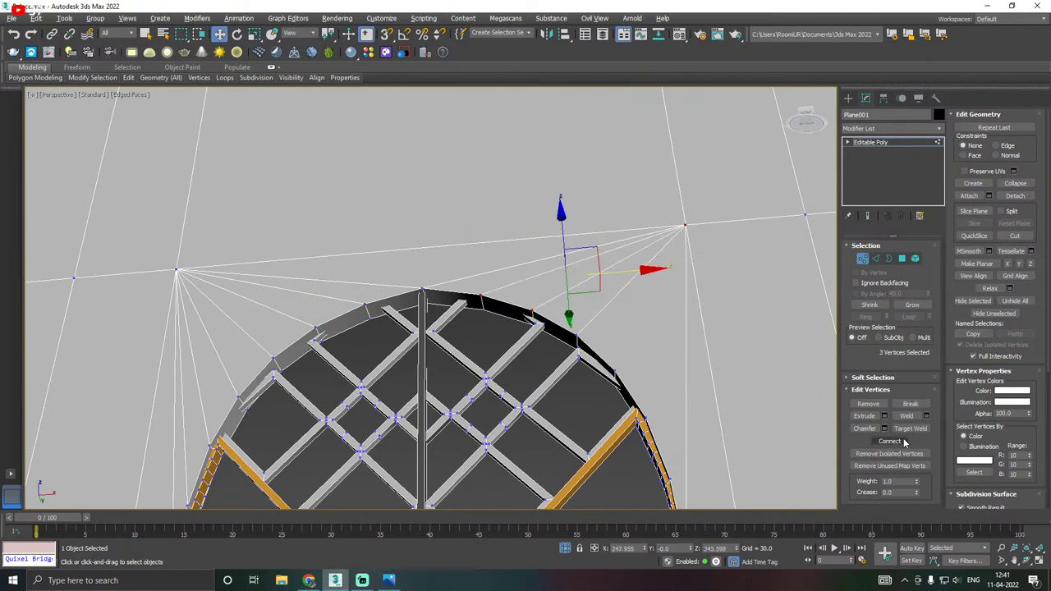
Connect the three lower vertices on the arch's right side to the right corner vertex above it.
{"action": "middle_click_drag", "start_coordinate": [669, 435], "coordinate": [605, 410]}
{"action": "left_click", "coordinate": [547, 343]}
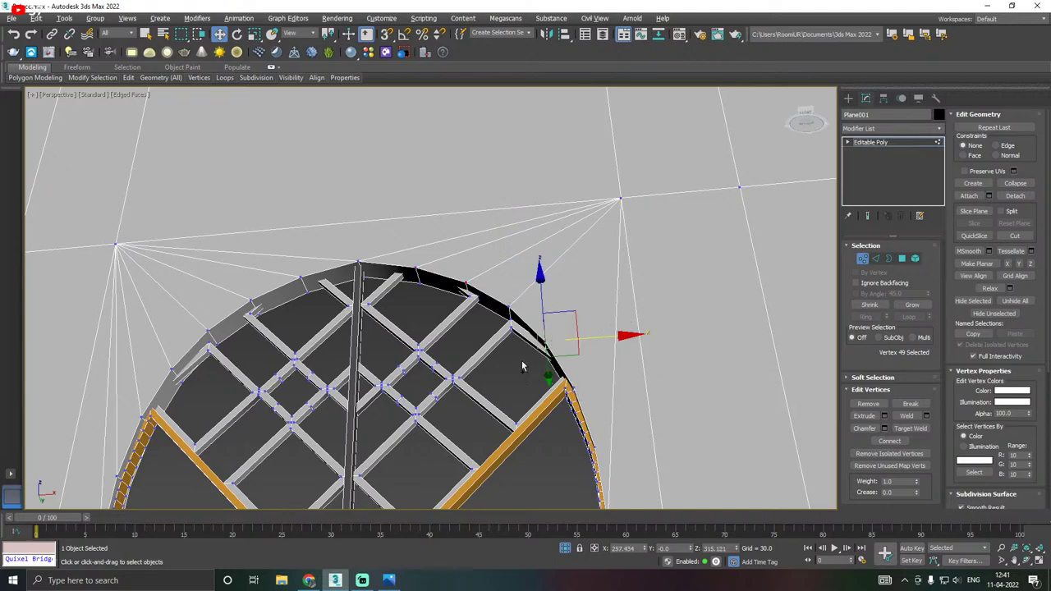
{"action": "left_click", "coordinate": [620, 202], "text": "ctrl"}
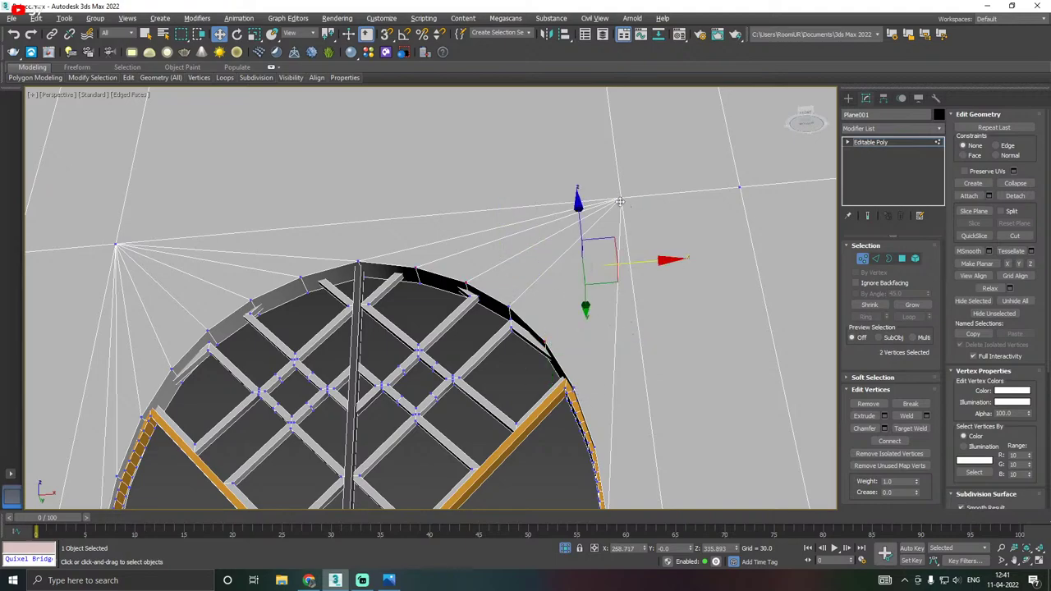
{"action": "left_click", "coordinate": [573, 387], "text": "ctrl"}
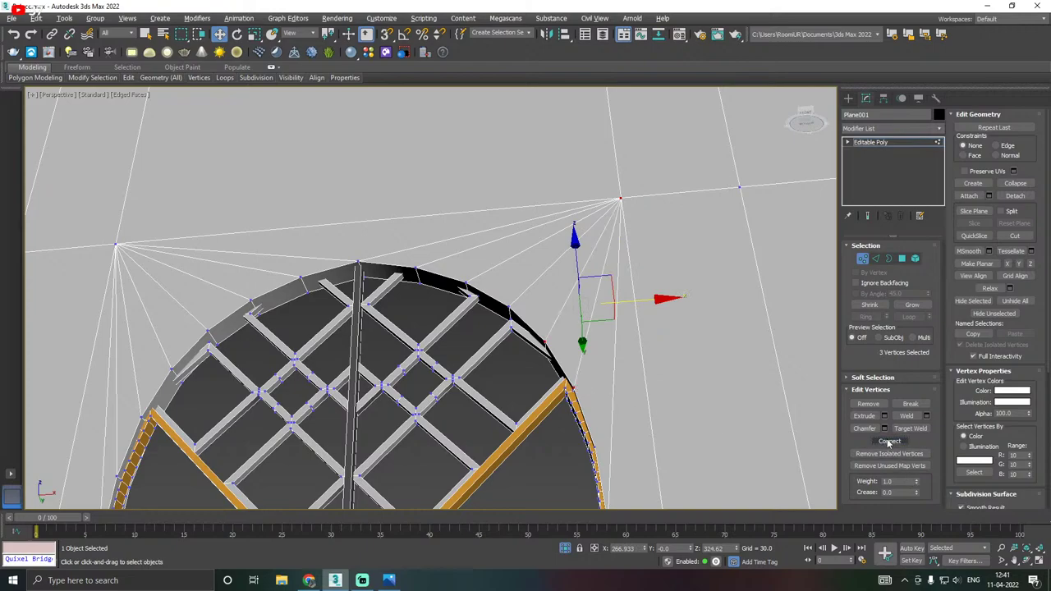
{"action": "left_click", "coordinate": [591, 447]}
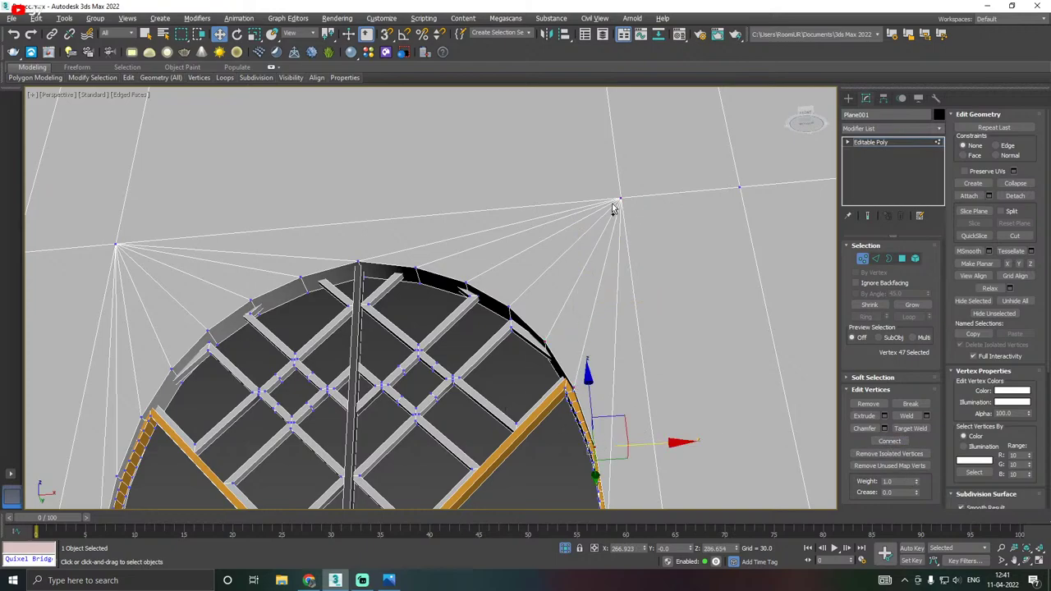
{"action": "left_click", "coordinate": [621, 199], "text": "ctrl"}
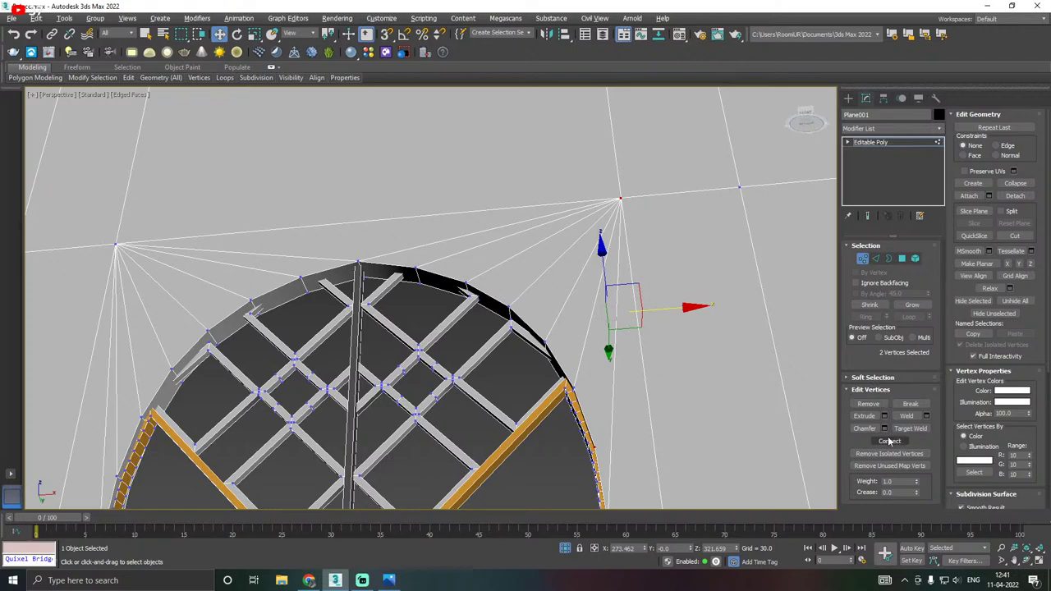
On the opposite face of the wall, connect the three lower-left arch vertices to the left corner vertex.
{"action": "scroll", "coordinate": [602, 314], "scroll_direction": "down", "scroll_amount": 5}
{"action": "middle_click_drag", "start_coordinate": [603, 314], "coordinate": [433, 335], "text": "alt"}
{"action": "scroll", "coordinate": [640, 324], "scroll_direction": "up", "scroll_amount": 5}
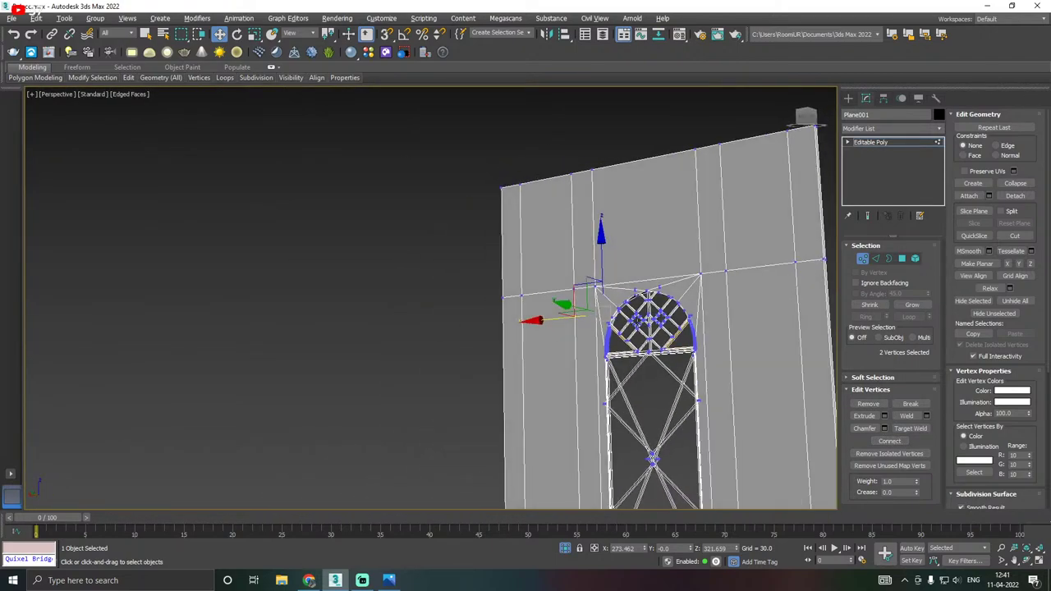
{"action": "middle_click_drag", "start_coordinate": [672, 335], "coordinate": [673, 316], "text": "alt"}
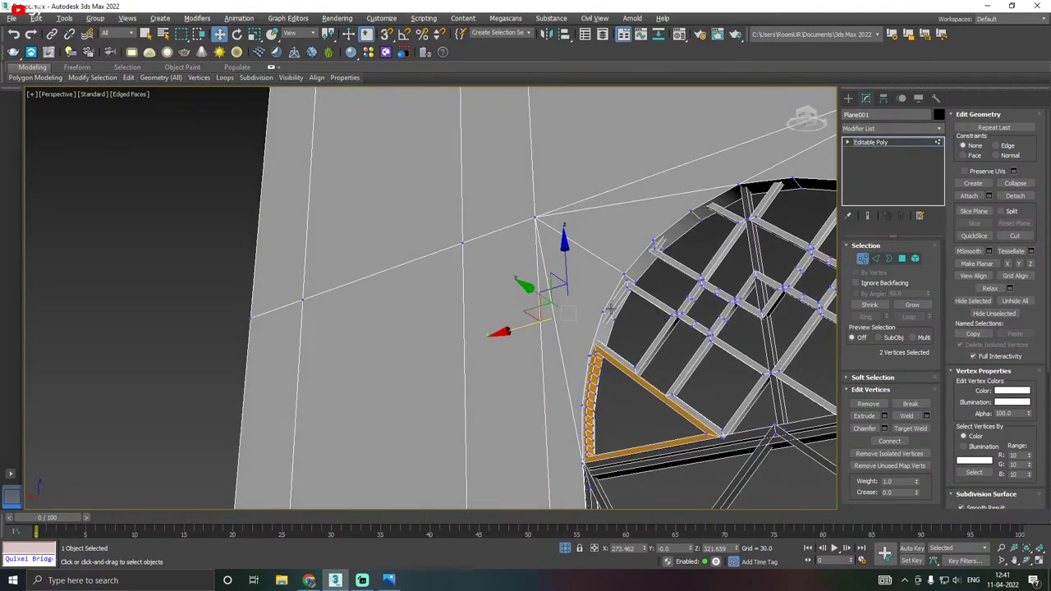
{"action": "left_click", "coordinate": [605, 311]}
{"action": "left_click", "coordinate": [536, 217], "text": "ctrl"}
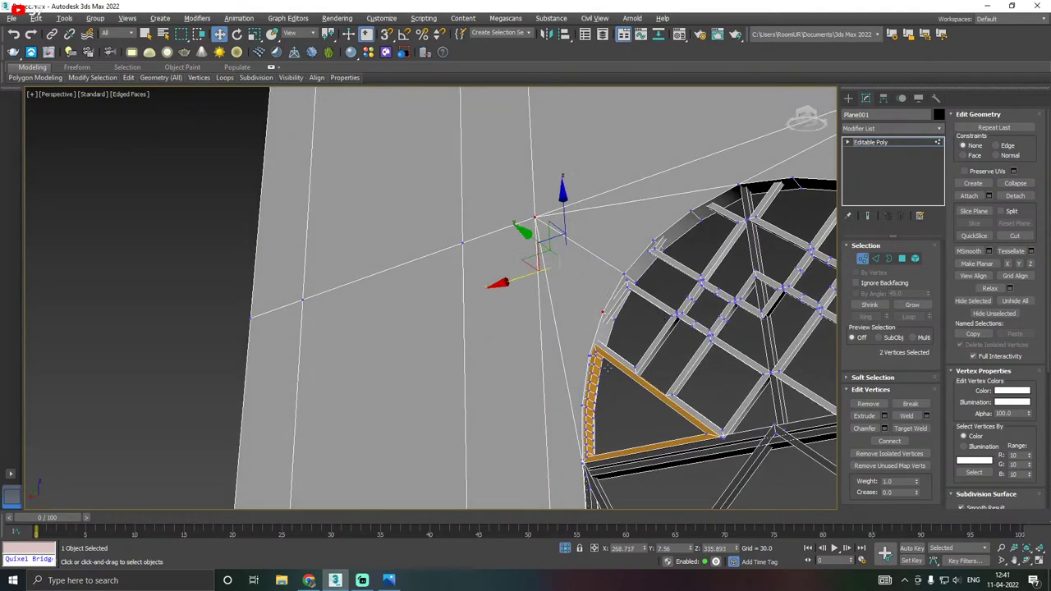
{"action": "left_click", "coordinate": [589, 355], "text": "ctrl"}
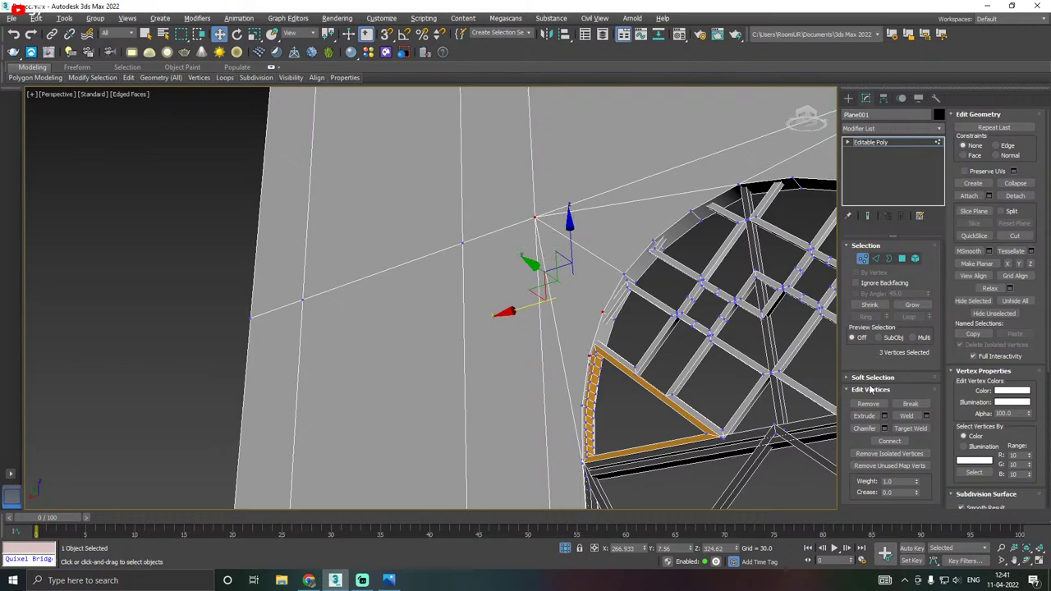
{"action": "left_click", "coordinate": [889, 441]}
{"action": "left_click", "coordinate": [582, 402]}
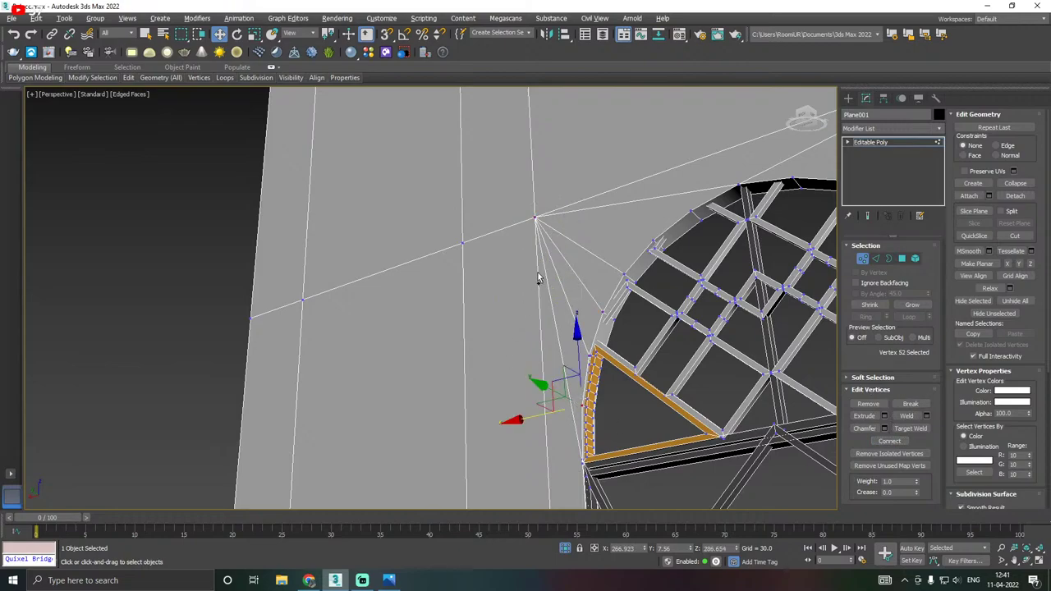
{"action": "left_click", "coordinate": [534, 219], "text": "ctrl"}
{"action": "left_click", "coordinate": [889, 441]}
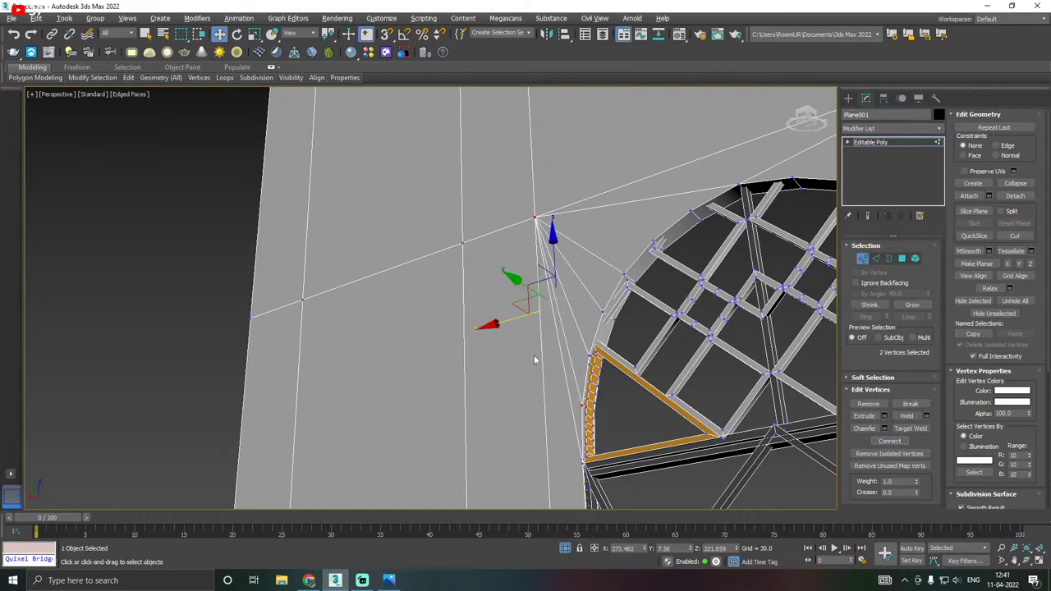
Connect the two upper-left arch vertices beside the apex to the left corner vertex on this opposite face.
{"action": "middle_click_drag", "start_coordinate": [589, 359], "coordinate": [649, 403]}
{"action": "left_click", "coordinate": [473, 306]}
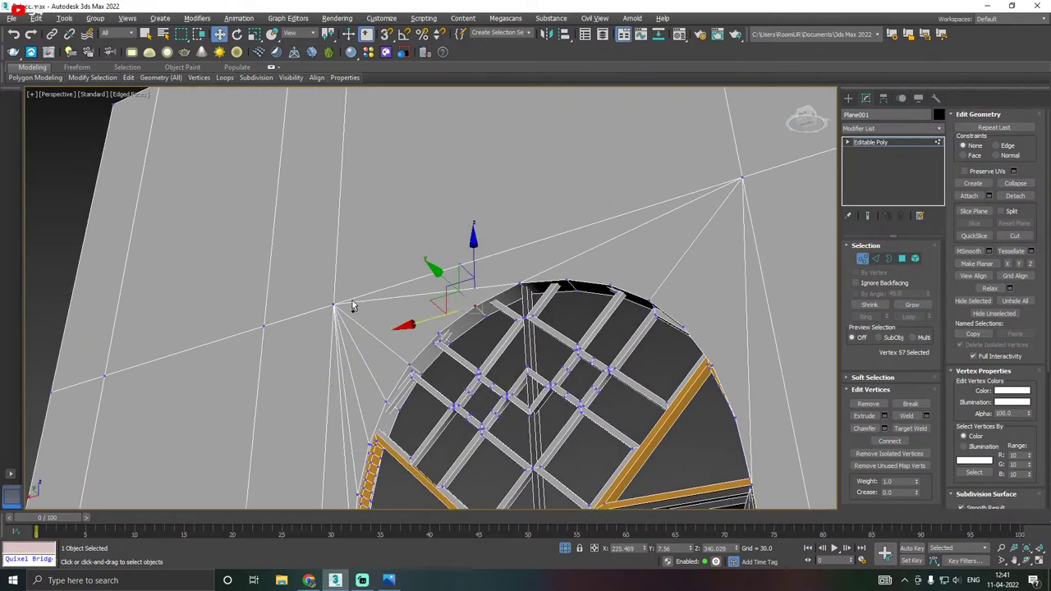
{"action": "left_click", "coordinate": [333, 305], "text": "ctrl"}
{"action": "left_click", "coordinate": [438, 330], "text": "ctrl"}
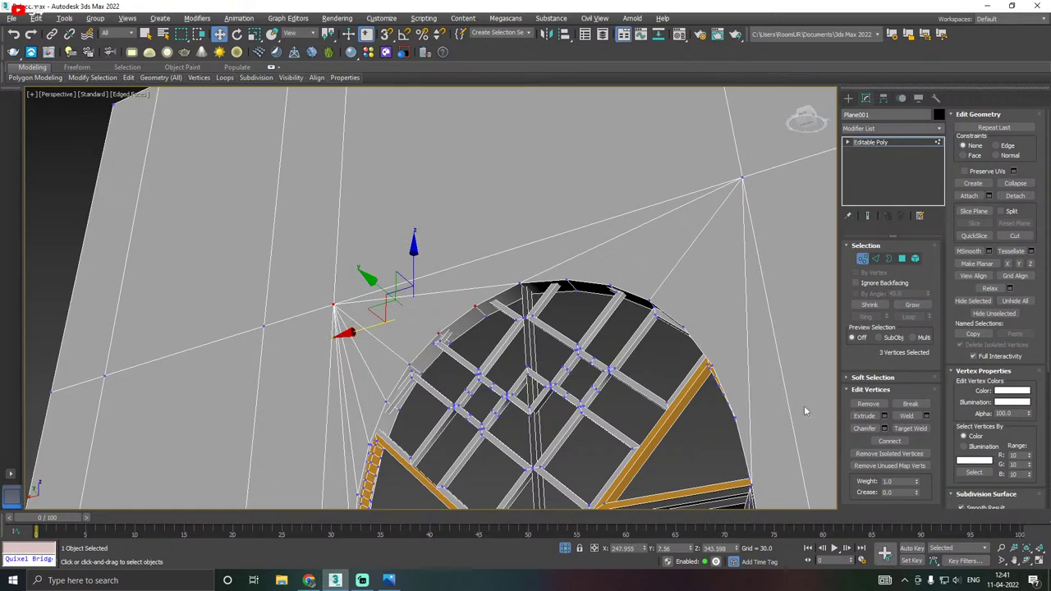
{"action": "left_click", "coordinate": [890, 444]}
Connect the two upper-right arch vertices beside the apex to the right corner vertex on this opposite face.
{"action": "middle_click_drag", "start_coordinate": [529, 275], "coordinate": [476, 294]}
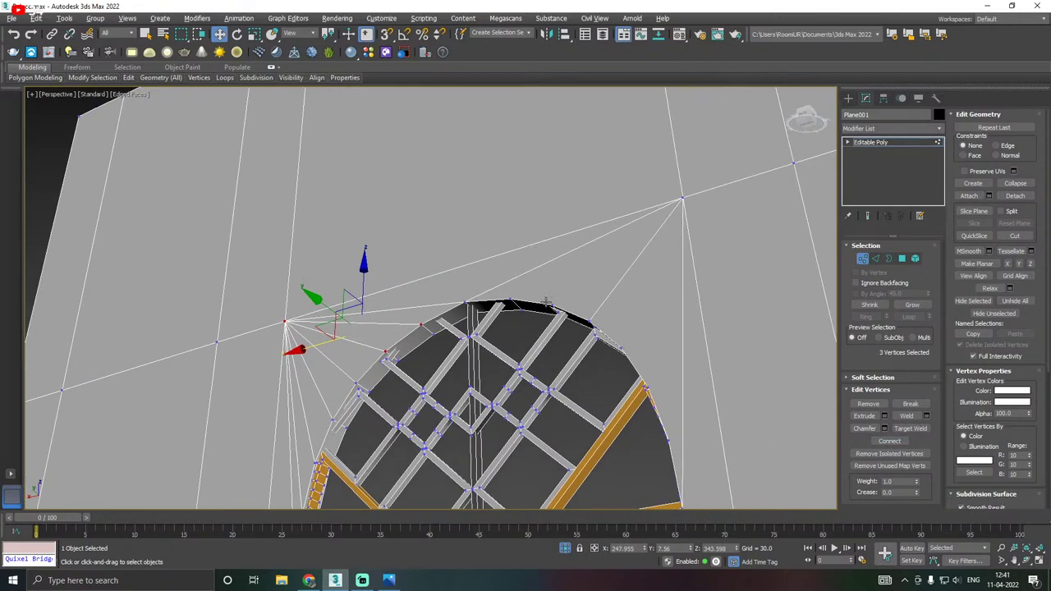
{"action": "left_click", "coordinate": [509, 302]}
{"action": "left_click", "coordinate": [682, 199], "text": "ctrl"}
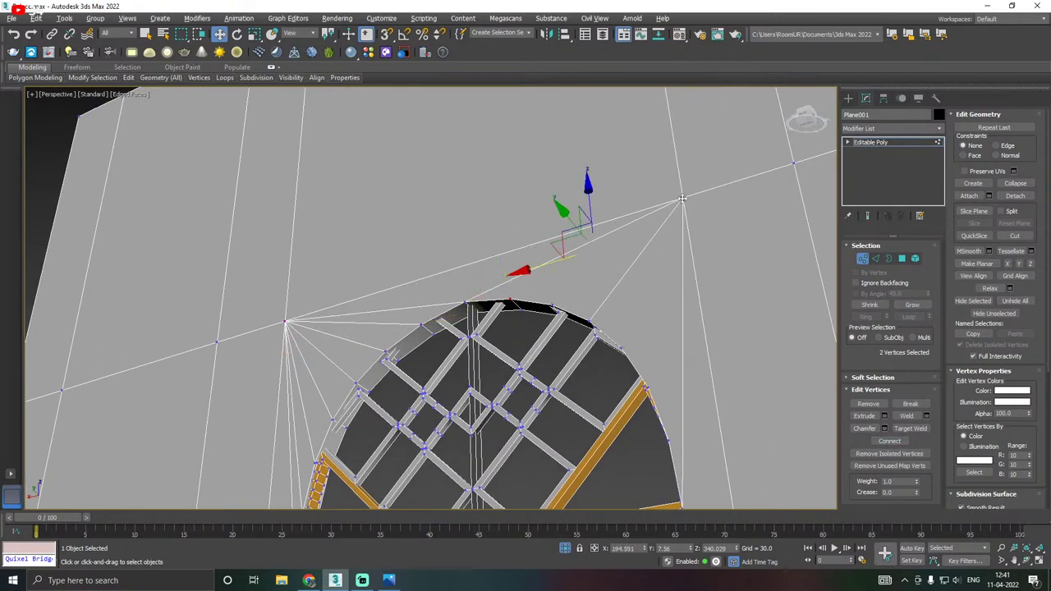
{"action": "left_click", "coordinate": [553, 305], "text": "ctrl"}
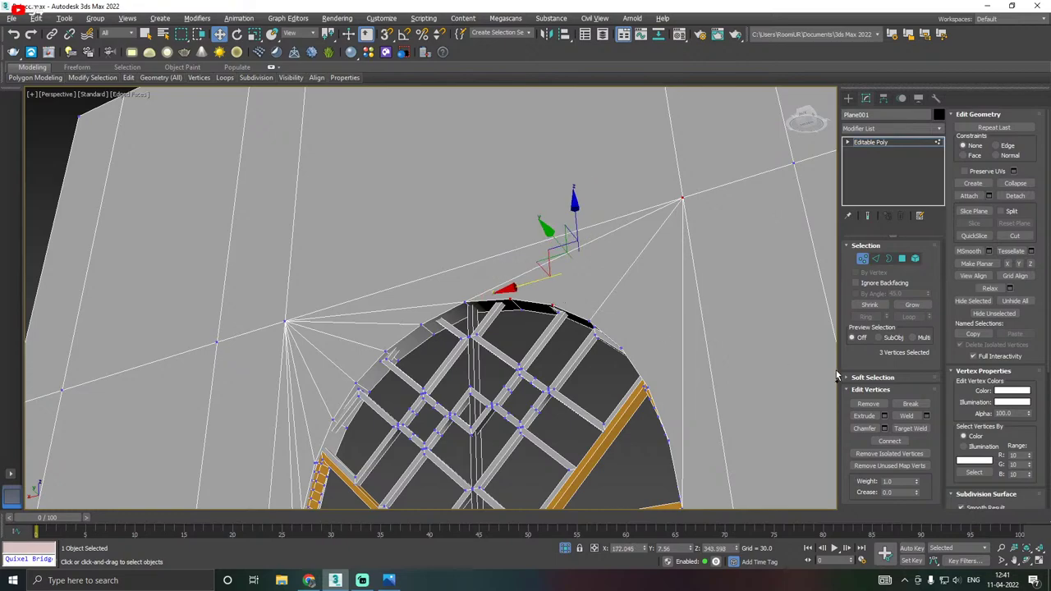
{"action": "left_click", "coordinate": [895, 441]}
Connect the three lower-right arch vertices to the right corner vertex on the opposite face of the wall.
{"action": "middle_click_drag", "start_coordinate": [673, 381], "coordinate": [649, 345], "text": "alt"}
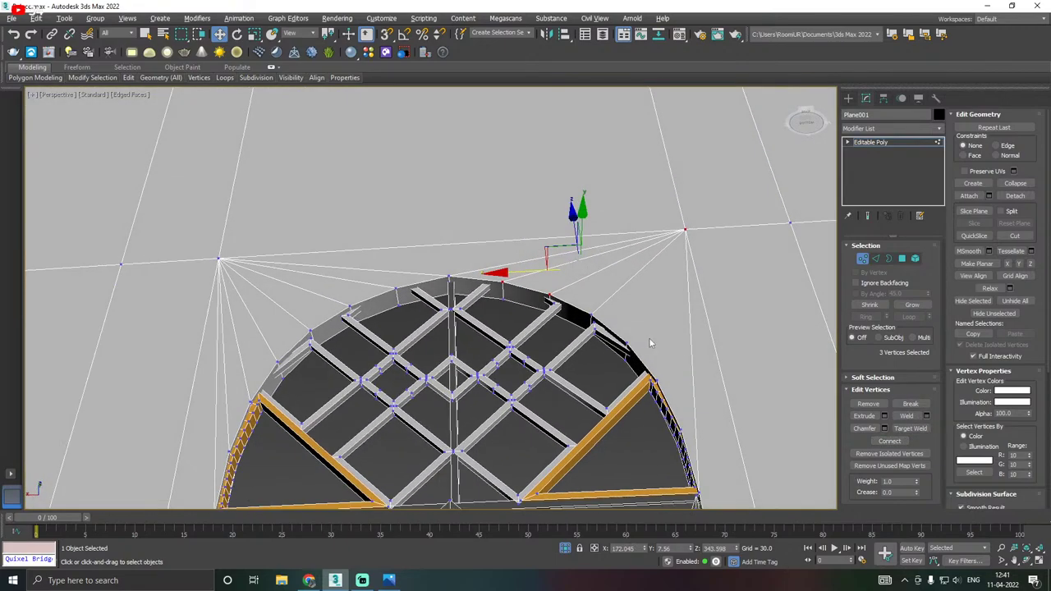
{"action": "left_click", "coordinate": [628, 342]}
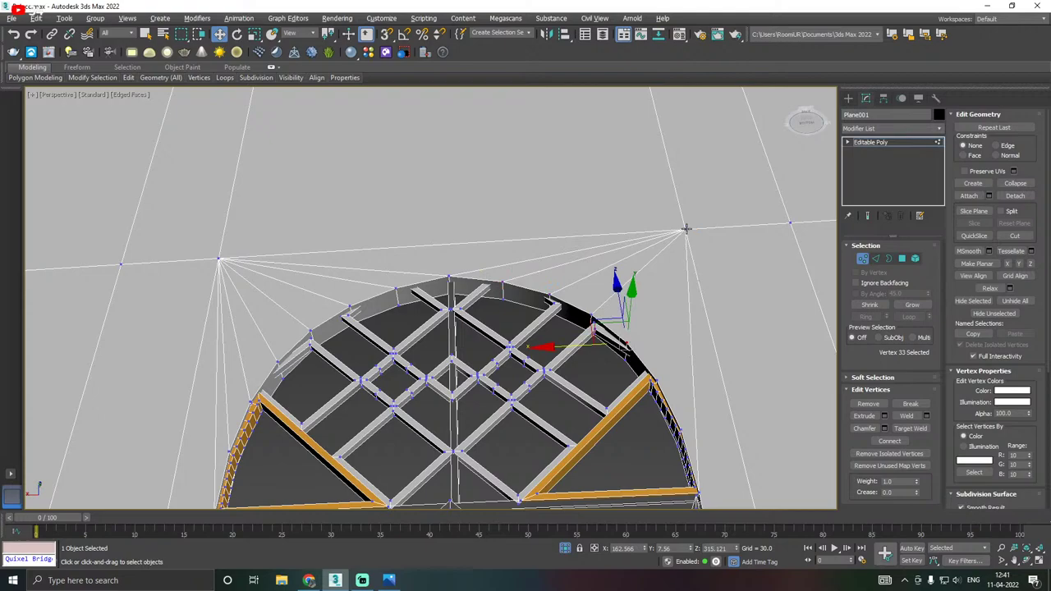
{"action": "left_click", "coordinate": [686, 229], "text": "ctrl"}
{"action": "left_click", "coordinate": [655, 378], "text": "ctrl"}
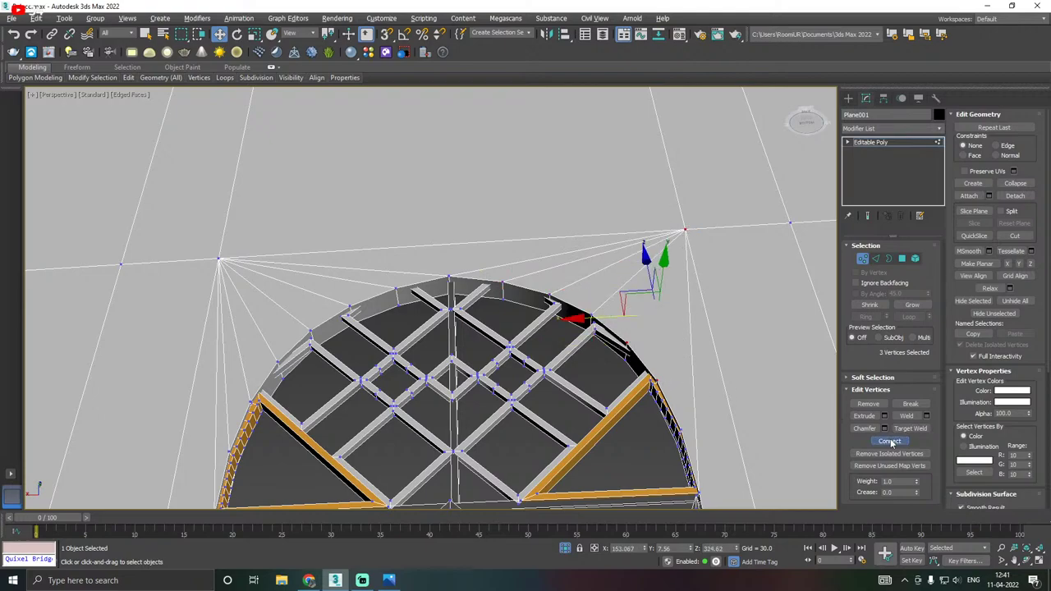
{"action": "left_click", "coordinate": [889, 441]}
{"action": "left_click", "coordinate": [682, 430]}
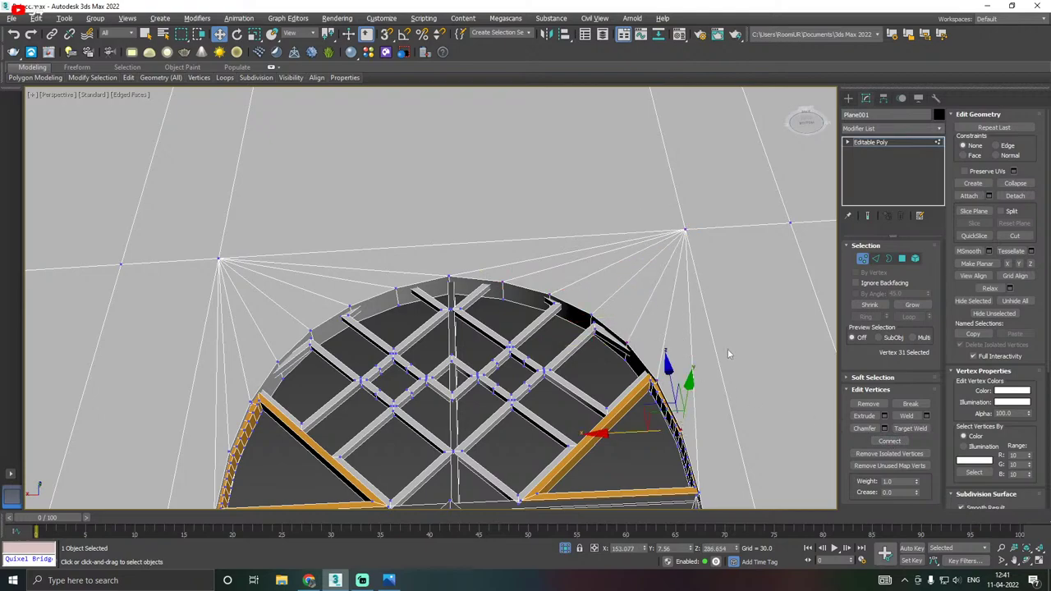
{"action": "left_click", "coordinate": [685, 229], "text": "ctrl"}
{"action": "left_click", "coordinate": [889, 441]}
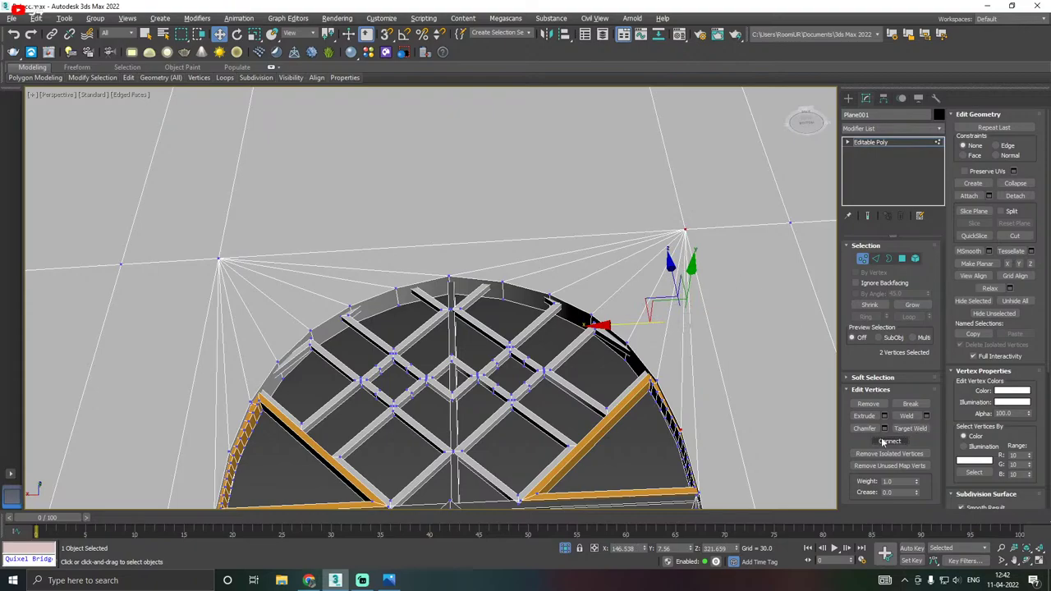
Leave vertex editing and export the arched-window wall as FBX, overwriting SM_Wall_1.fbx in the Palace folder.
{"action": "scroll", "coordinate": [620, 351], "scroll_direction": "down", "scroll_amount": 3}
{"action": "scroll", "coordinate": [623, 343], "scroll_direction": "down", "scroll_amount": 4}
{"action": "middle_click_drag", "start_coordinate": [671, 328], "coordinate": [613, 411], "text": "alt"}
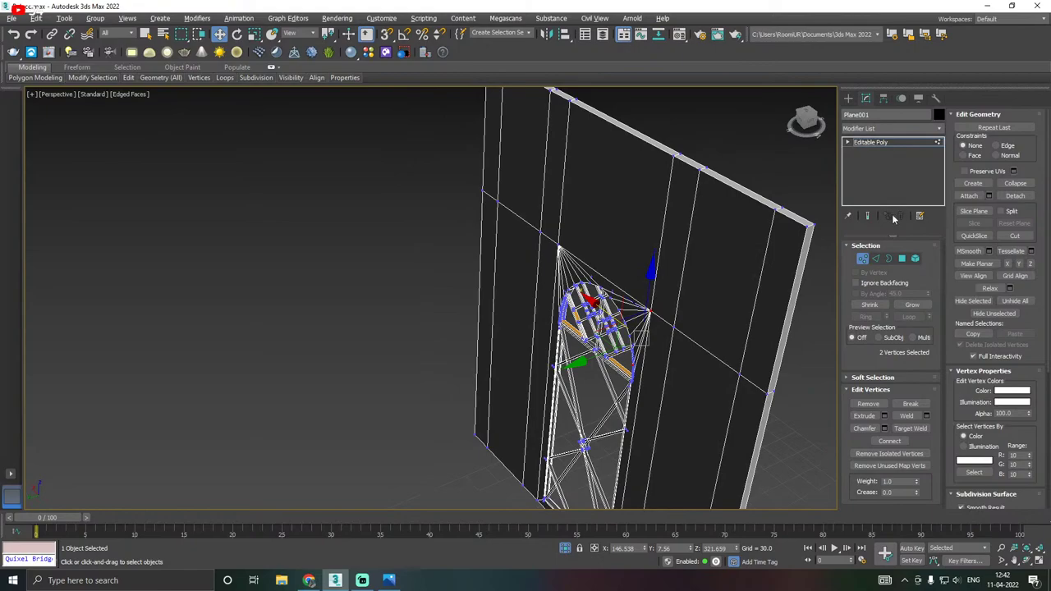
{"action": "left_click", "coordinate": [870, 142]}
{"action": "middle_click_drag", "start_coordinate": [774, 188], "coordinate": [615, 205], "text": "alt"}
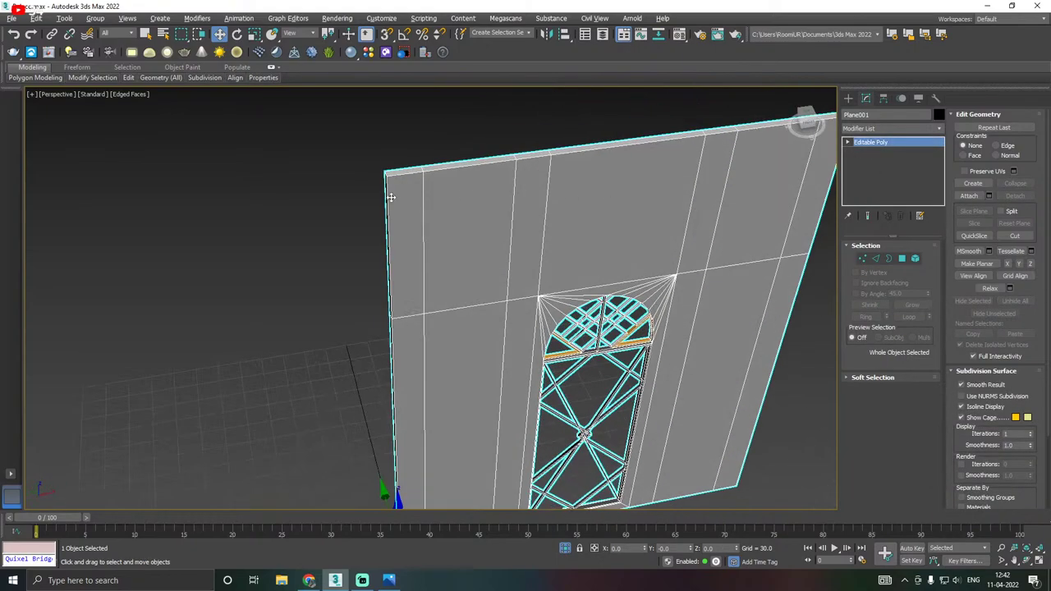
{"action": "left_click", "coordinate": [11, 18]}
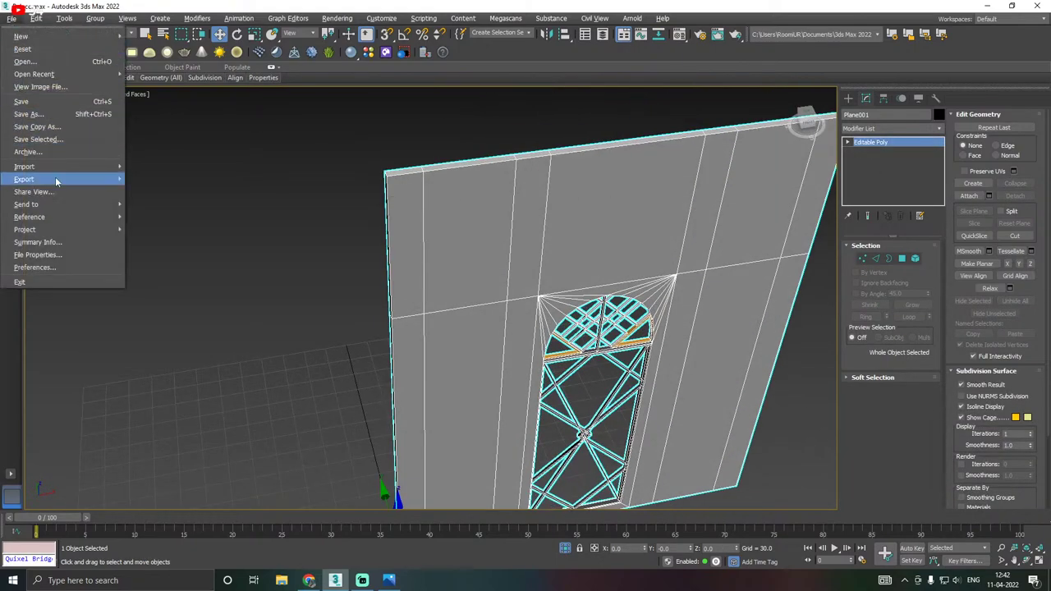
{"action": "mouse_move", "coordinate": [58, 181]}
{"action": "left_click", "coordinate": [156, 184]}
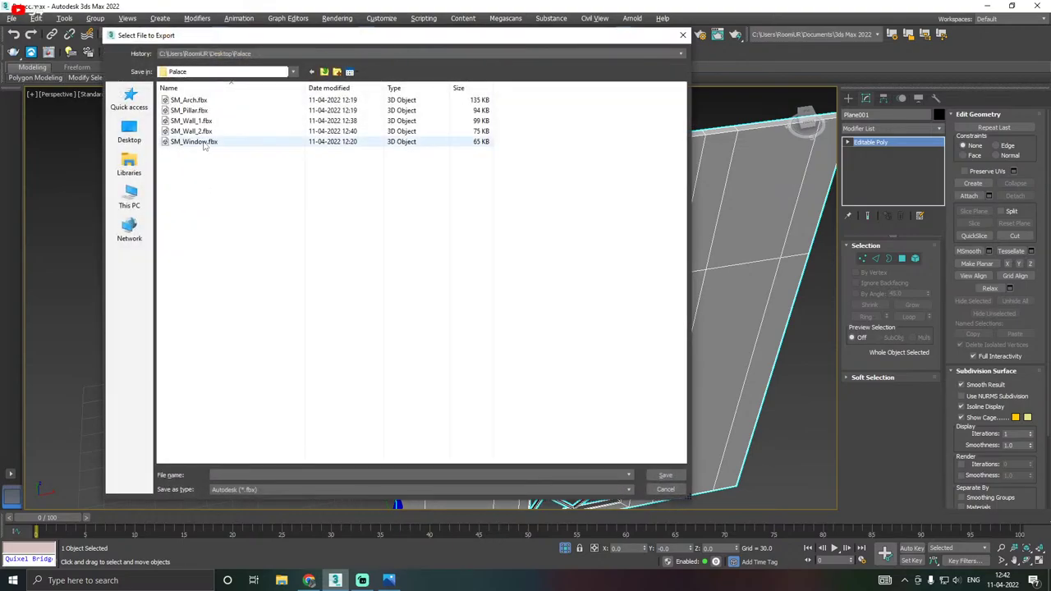
{"action": "double_click", "coordinate": [204, 121]}
{"action": "left_click", "coordinate": [578, 306]}
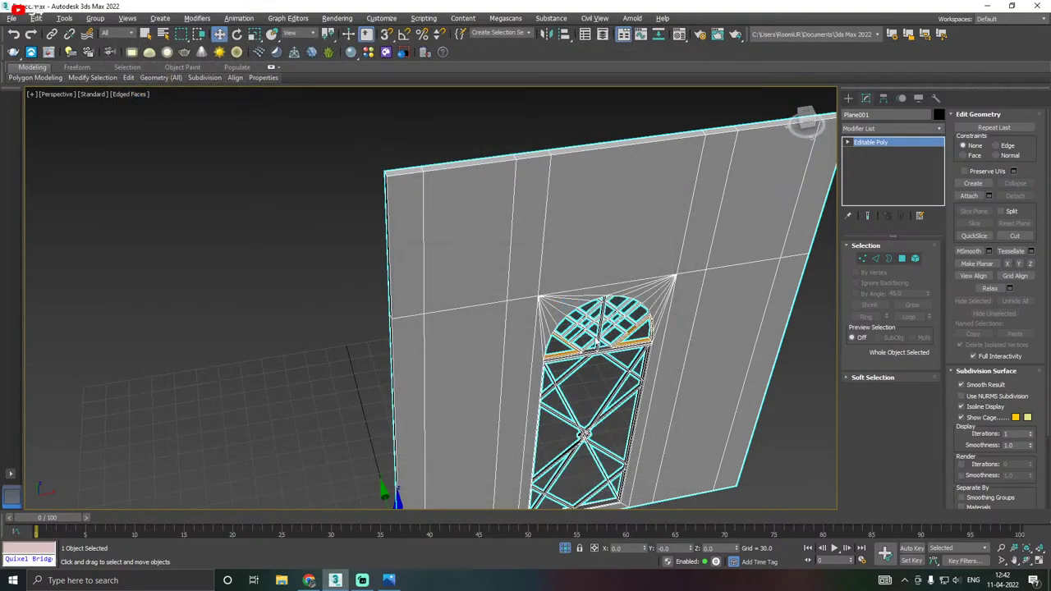
{"action": "left_click", "coordinate": [622, 434]}
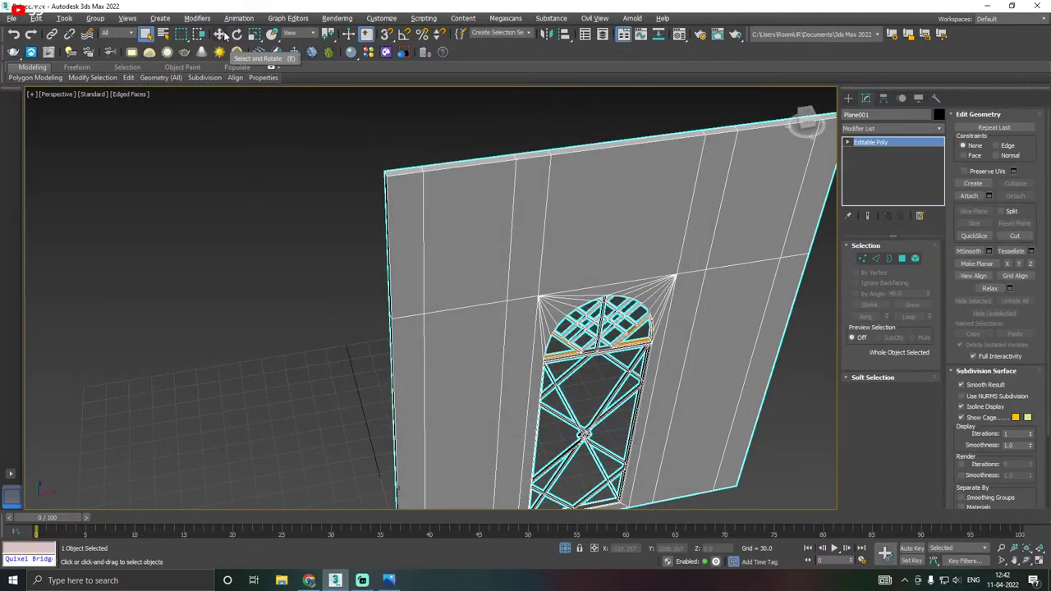
Save the scene and deselect the arched-window wall, saving once more with nothing selected.
{"action": "left_click", "coordinate": [14, 19]}
{"action": "left_click", "coordinate": [38, 102]}
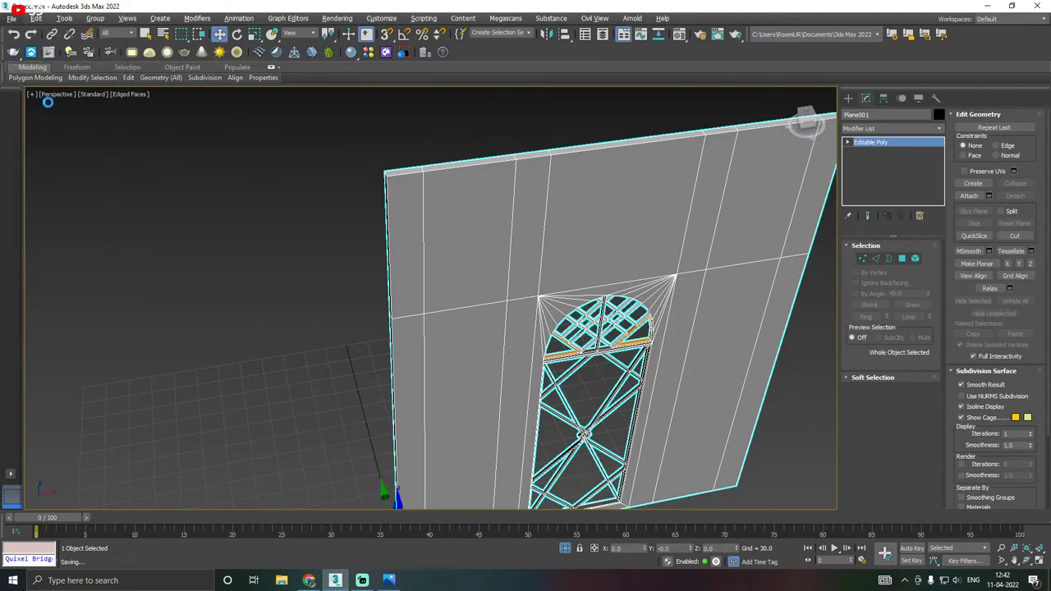
{"action": "left_click", "coordinate": [213, 154]}
{"action": "left_click", "coordinate": [11, 18]}
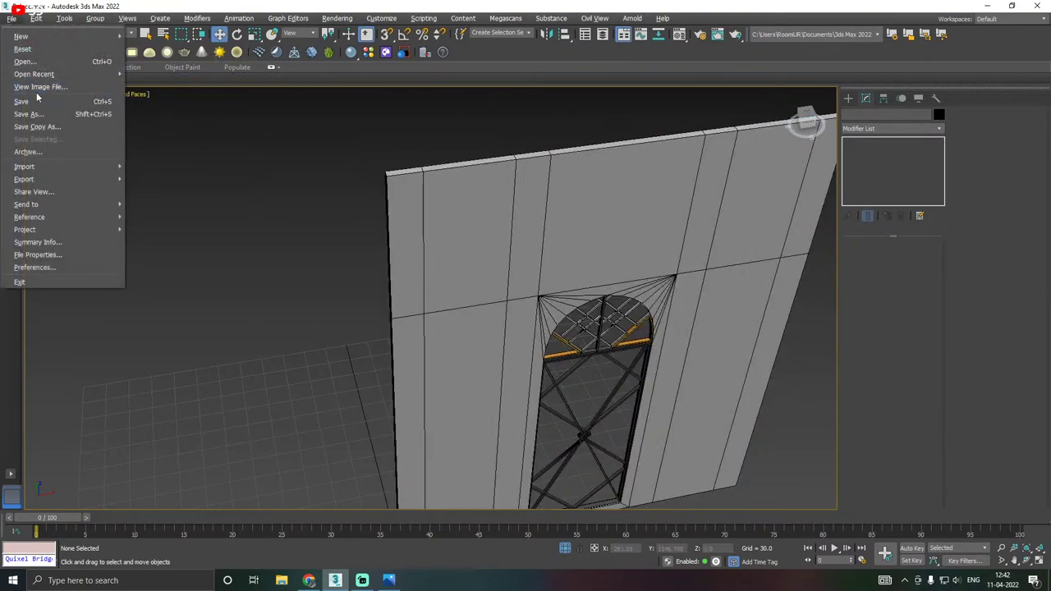
{"action": "left_click", "coordinate": [37, 97]}
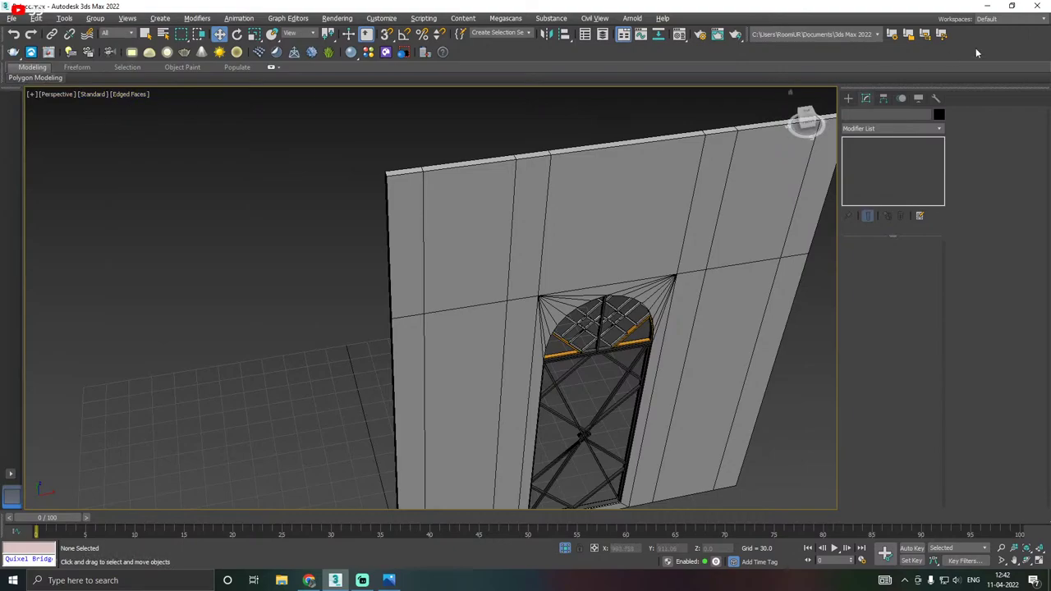
Minimize 3ds Max, hide the desktop icons and refresh the desktop.
{"action": "left_click", "coordinate": [990, 6]}
{"action": "right_click", "coordinate": [410, 124]}
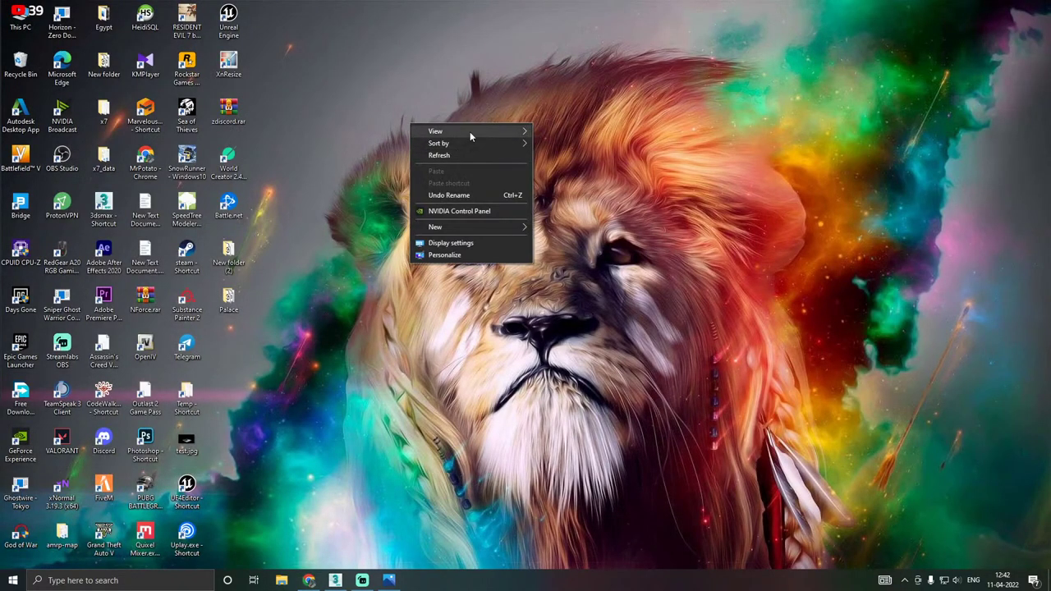
{"action": "mouse_move", "coordinate": [484, 132]}
{"action": "left_click", "coordinate": [598, 199]}
{"action": "right_click", "coordinate": [456, 151]}
{"action": "left_click", "coordinate": [485, 182]}
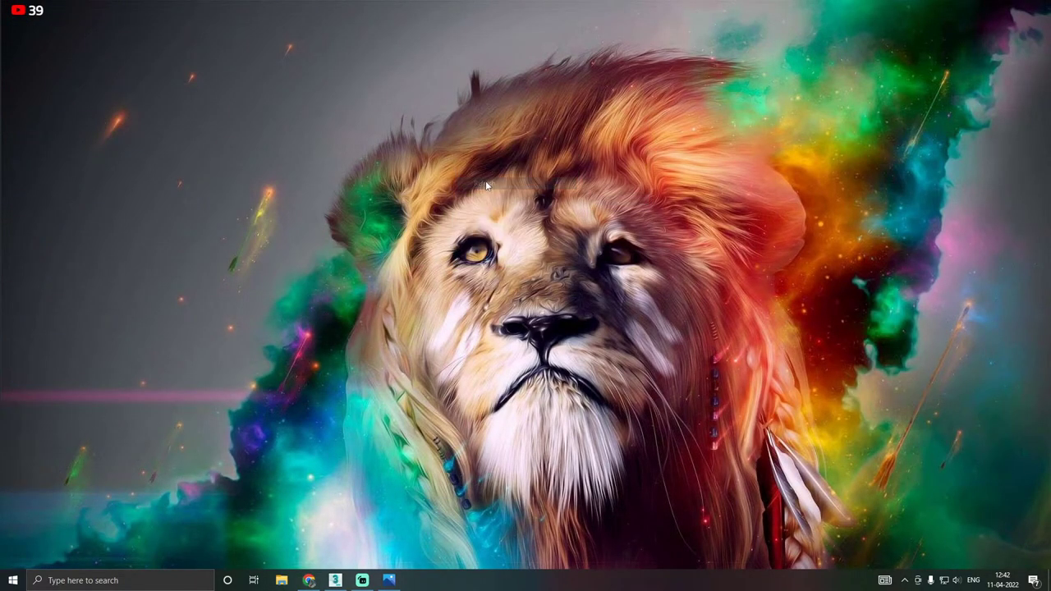
Show the desktop icons to launch Unreal Engine and hide them again.
{"action": "left_click", "coordinate": [153, 581]}
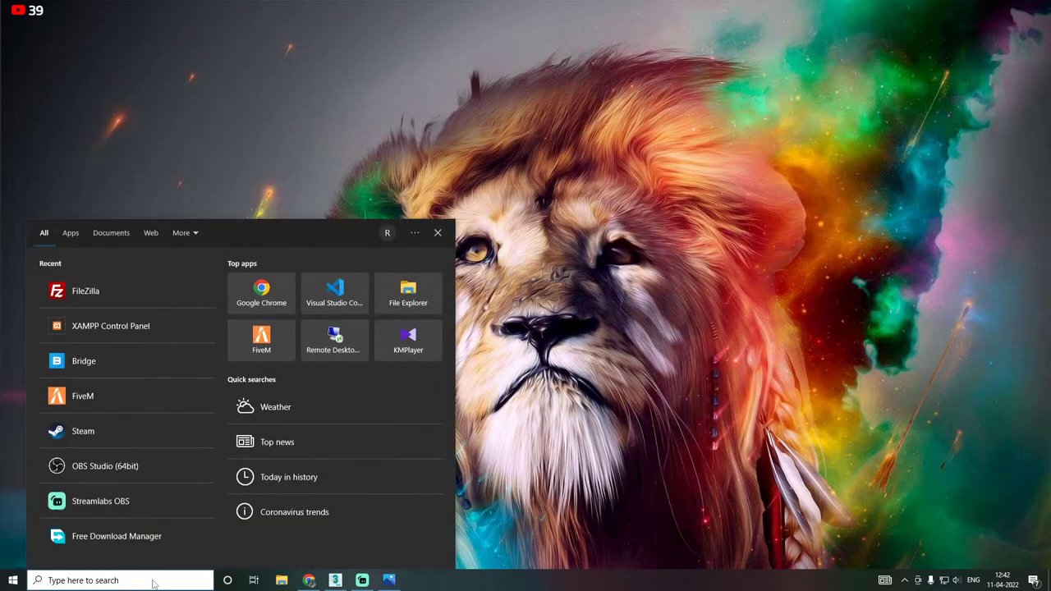
{"action": "right_click", "coordinate": [575, 319]}
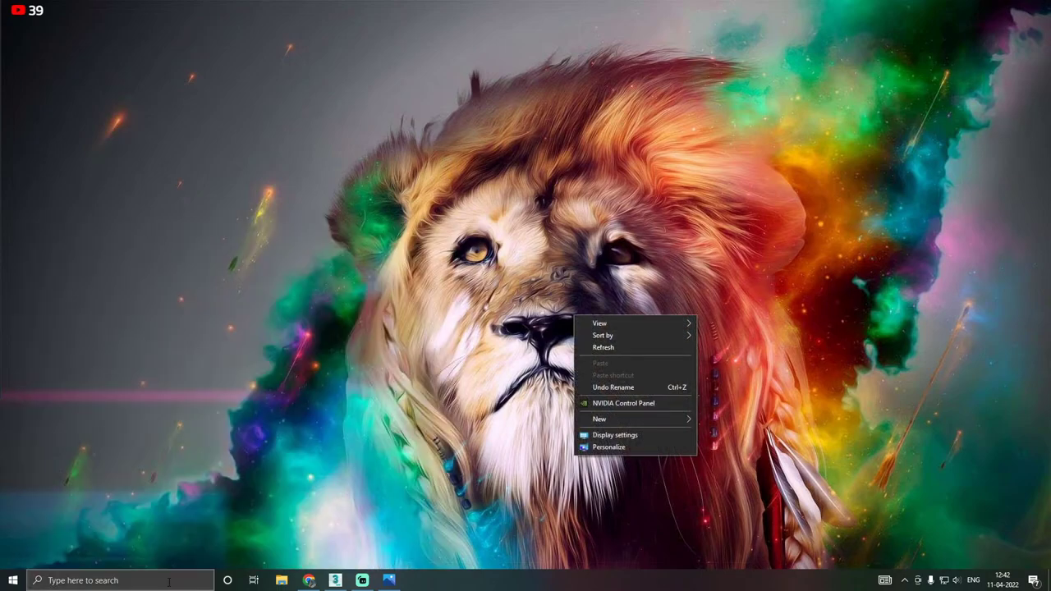
{"action": "mouse_move", "coordinate": [647, 326]}
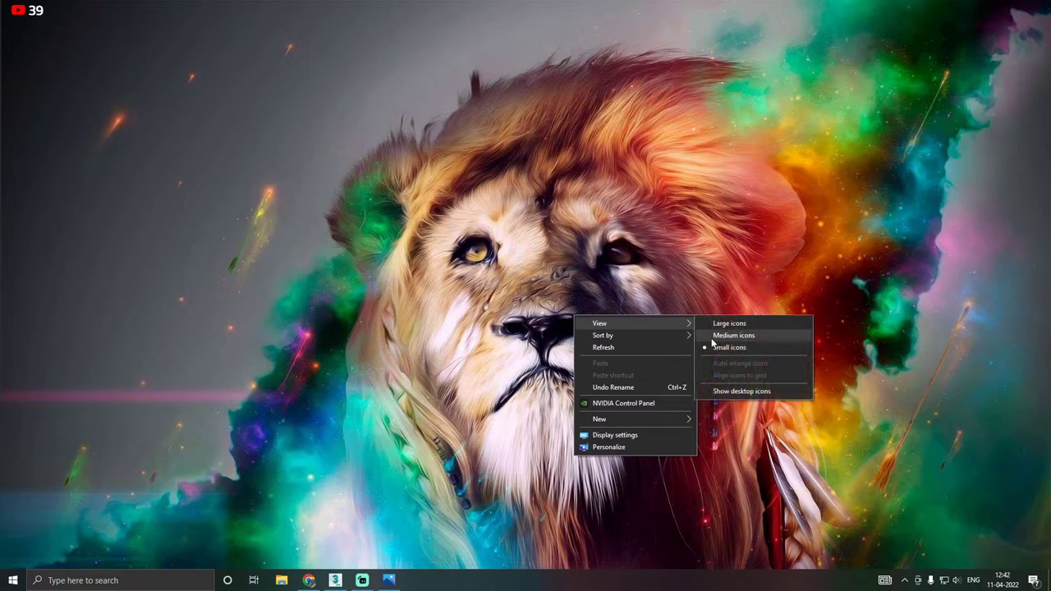
{"action": "left_click", "coordinate": [731, 393]}
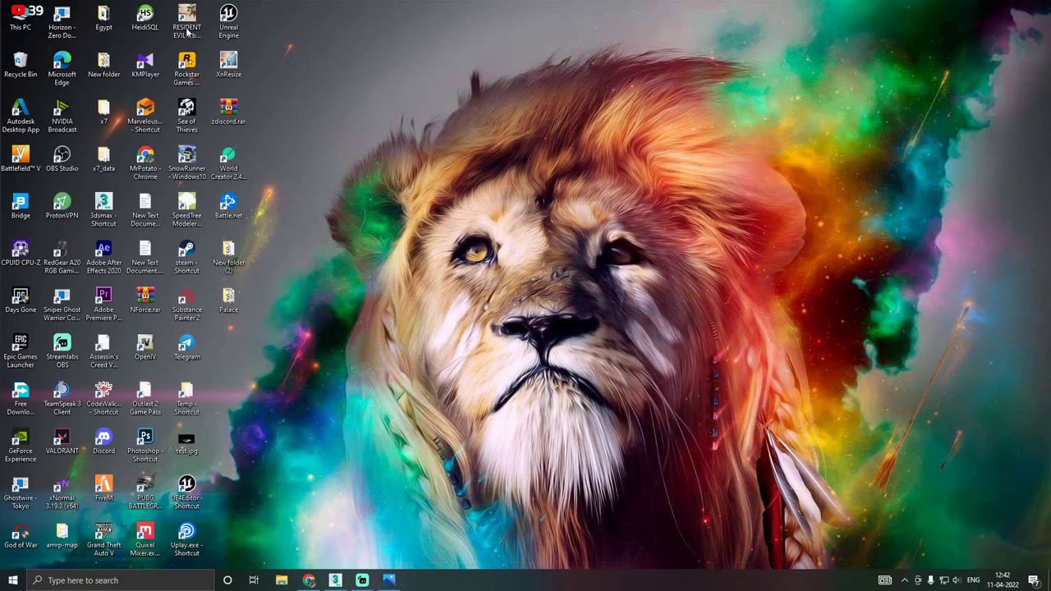
{"action": "right_click", "coordinate": [380, 126]}
{"action": "mouse_move", "coordinate": [434, 135]}
{"action": "left_click", "coordinate": [539, 201]}
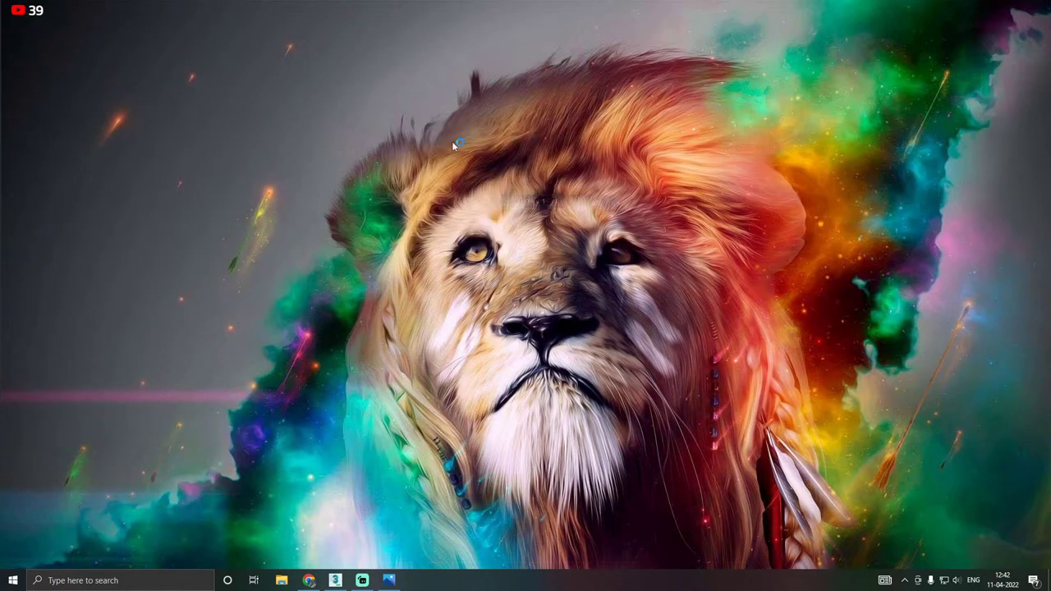
{"action": "right_click", "coordinate": [452, 142]}
{"action": "left_click", "coordinate": [481, 175]}
Switch to 3ds Max and move the arched-window wall back about 415 units along Y, behind the human figure.
{"action": "left_click", "coordinate": [335, 581]}
{"action": "scroll", "coordinate": [291, 257], "scroll_direction": "down", "scroll_amount": 3}
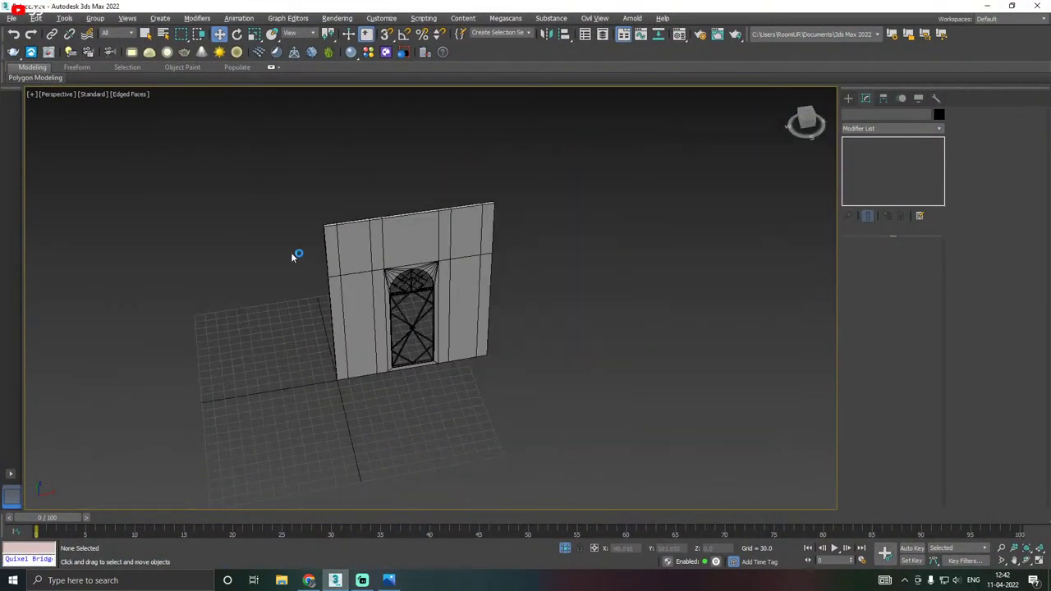
{"action": "middle_click_drag", "start_coordinate": [292, 257], "coordinate": [361, 247], "text": "alt"}
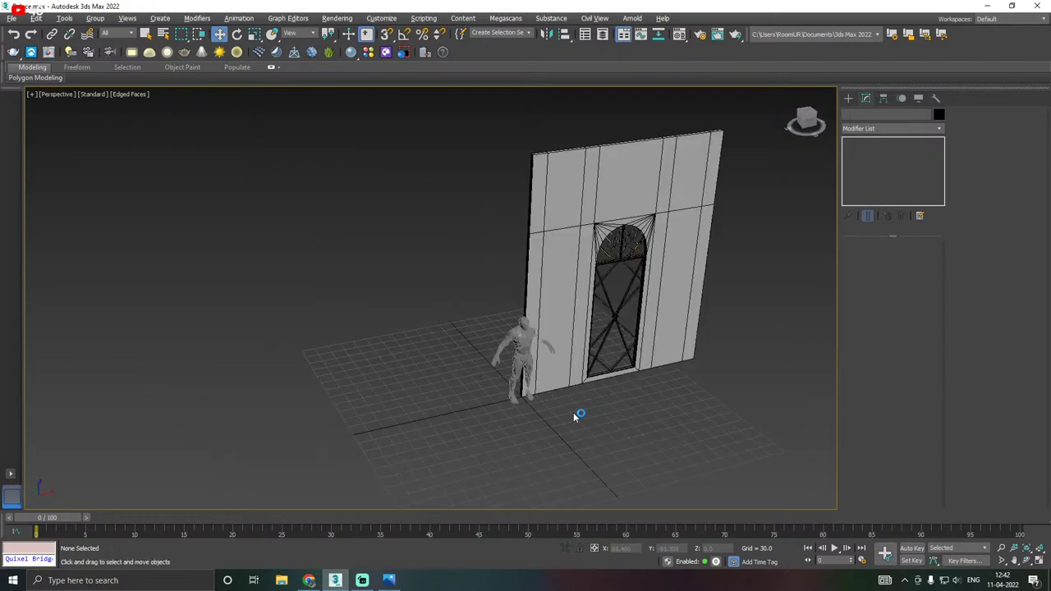
{"action": "middle_click_drag", "start_coordinate": [574, 416], "coordinate": [513, 434]}
{"action": "left_click", "coordinate": [511, 210]}
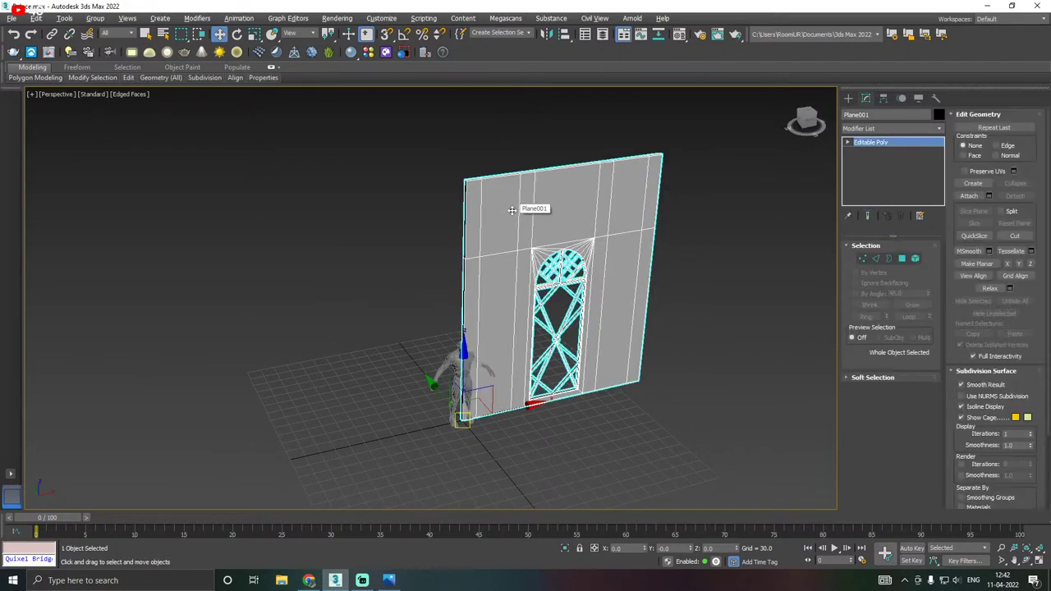
{"action": "left_click_drag", "start_coordinate": [449, 389], "coordinate": [378, 302]}
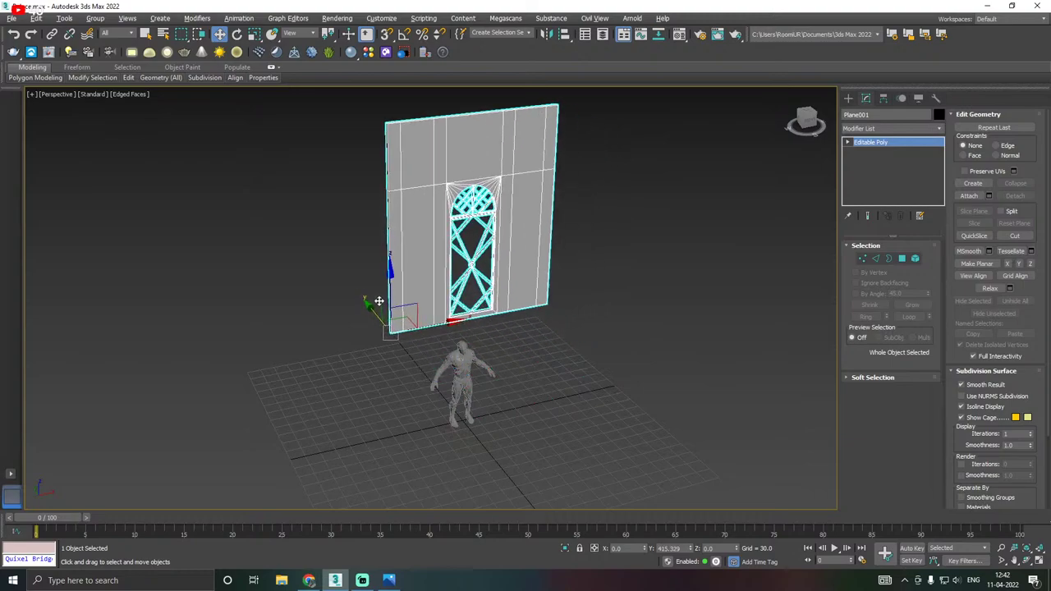
Unhide all objects and move the plain wall about 477 units along X, clear of the arch and pillar.
{"action": "right_click", "coordinate": [376, 299]}
{"action": "left_click", "coordinate": [408, 245]}
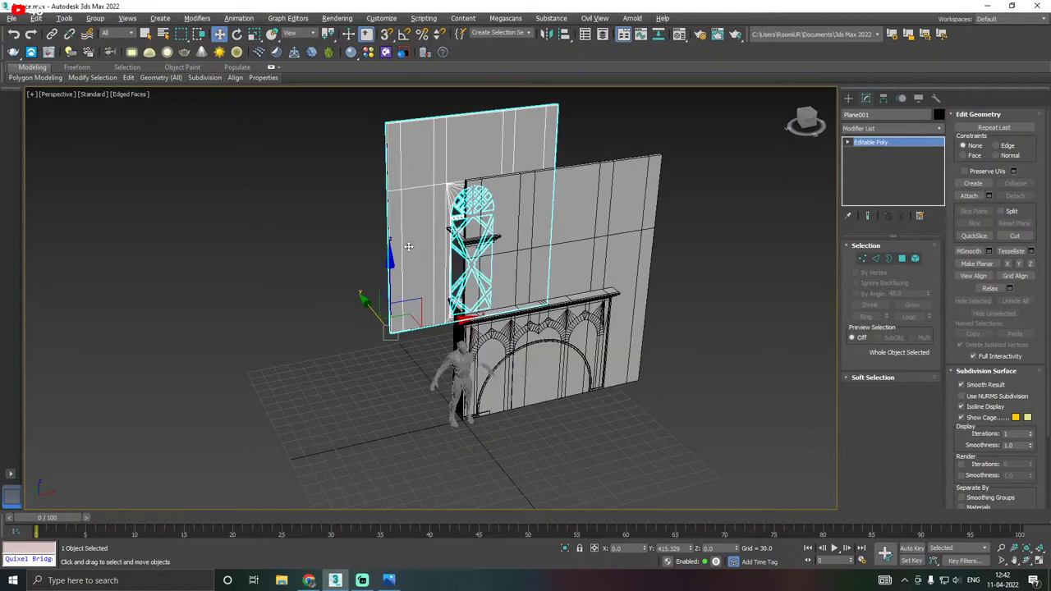
{"action": "left_click", "coordinate": [618, 268]}
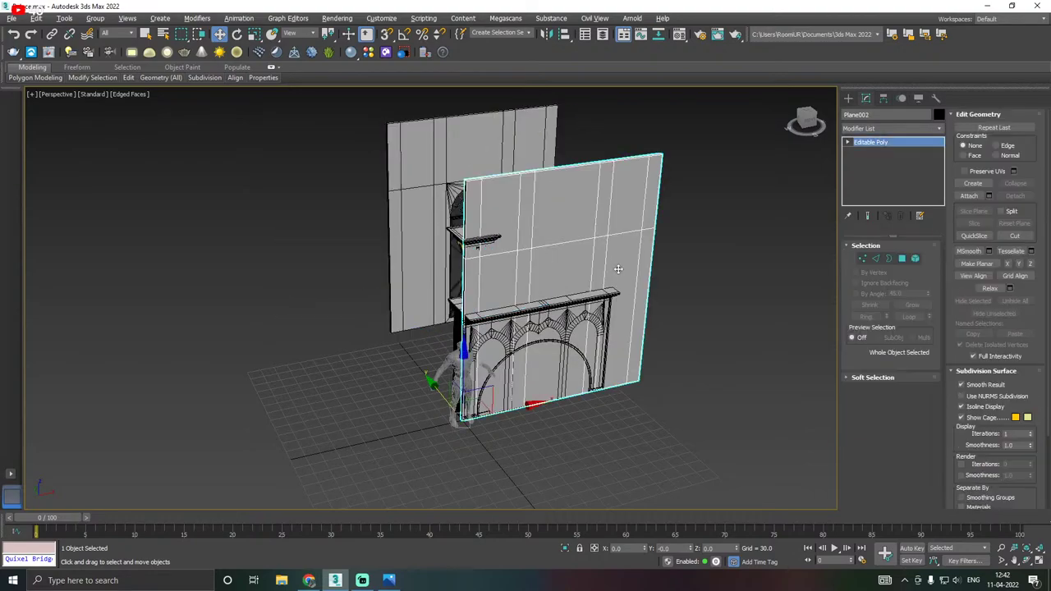
{"action": "left_click_drag", "start_coordinate": [528, 404], "coordinate": [722, 359]}
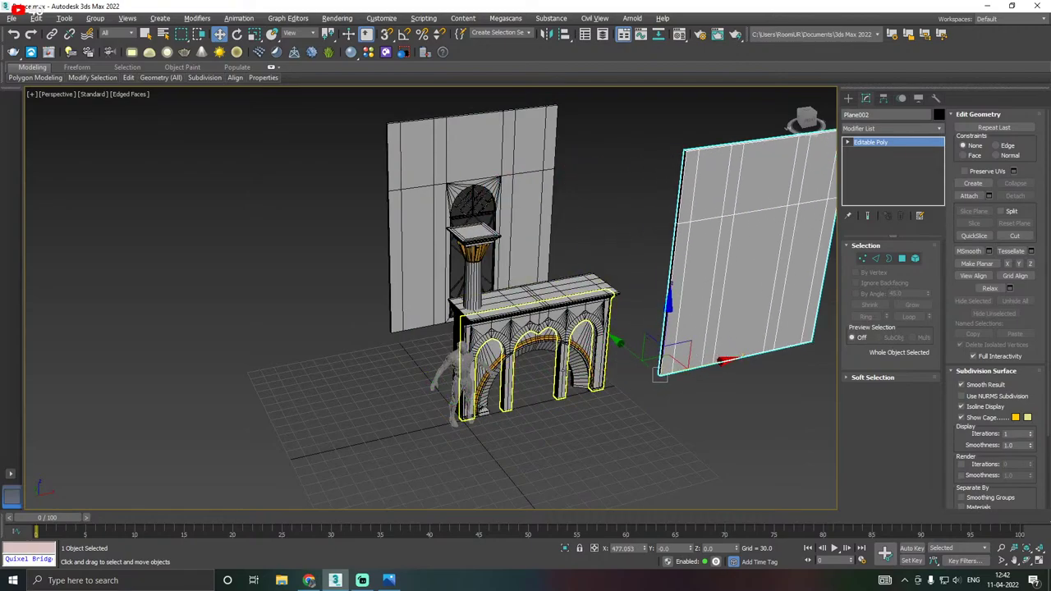
{"action": "middle_click_drag", "start_coordinate": [564, 368], "coordinate": [530, 341]}
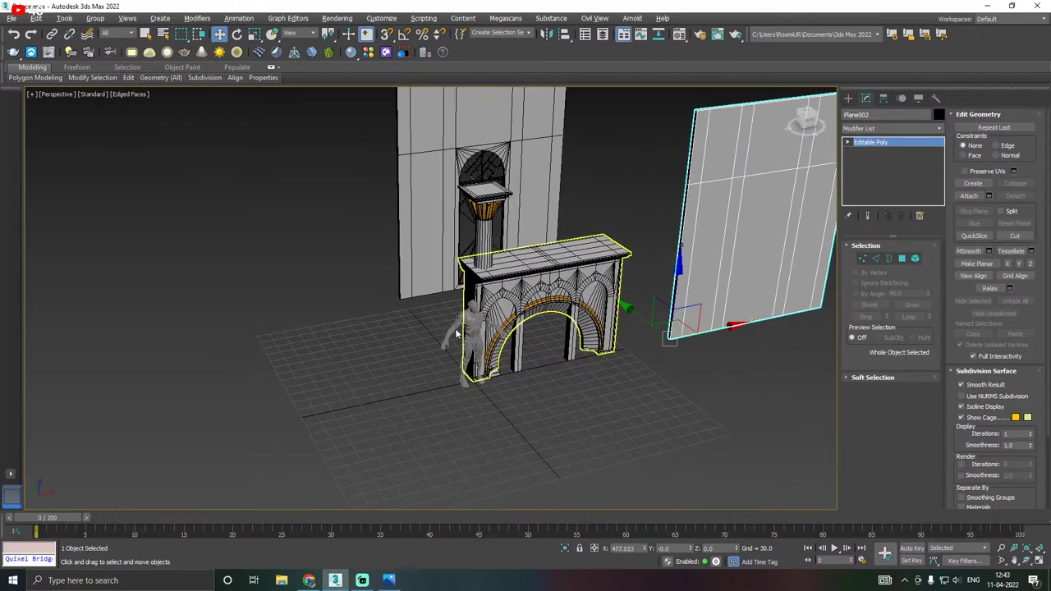
Save the rearranged scene and deselect the plain wall, saving again with nothing selected.
{"action": "left_click", "coordinate": [12, 18]}
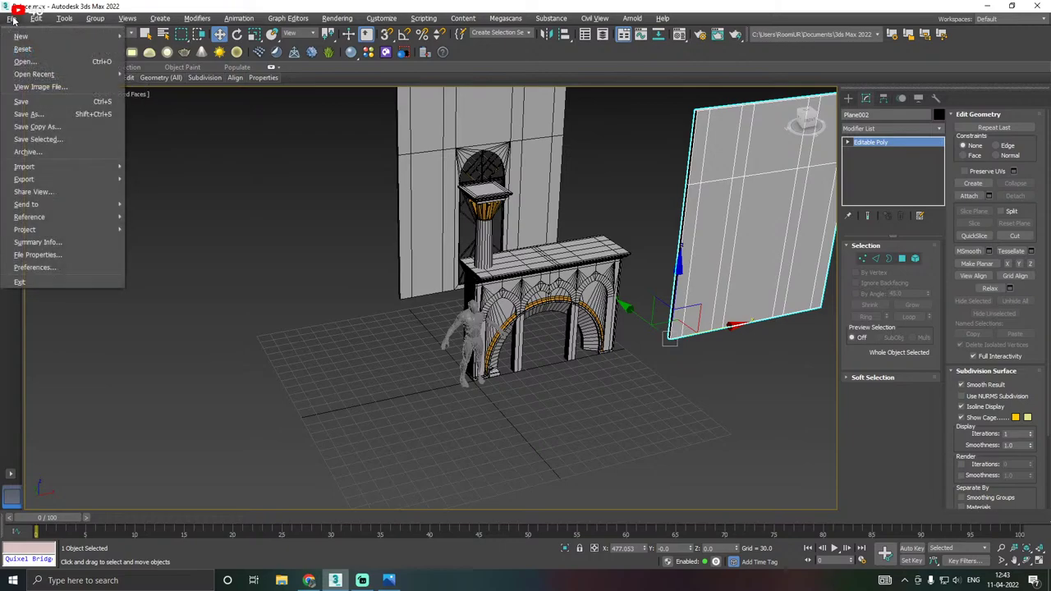
{"action": "left_click", "coordinate": [28, 99]}
{"action": "left_click", "coordinate": [235, 176]}
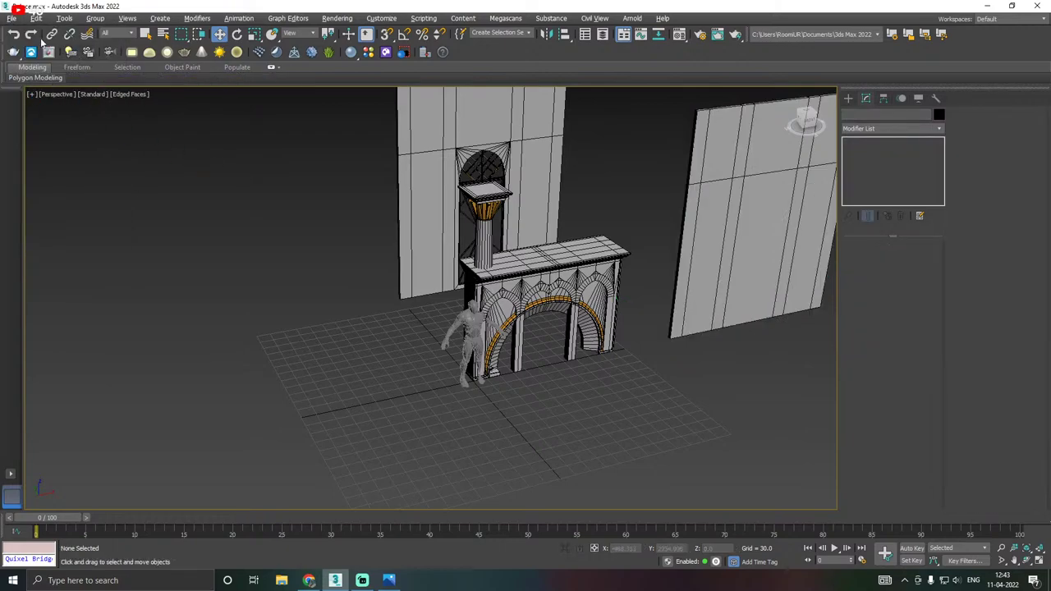
{"action": "left_click", "coordinate": [12, 18]}
{"action": "left_click", "coordinate": [28, 99]}
Minimize 3ds Max and look through Task Manager's background processes for UnrealEditor.
{"action": "left_click", "coordinate": [990, 10]}
{"action": "right_click", "coordinate": [505, 142]}
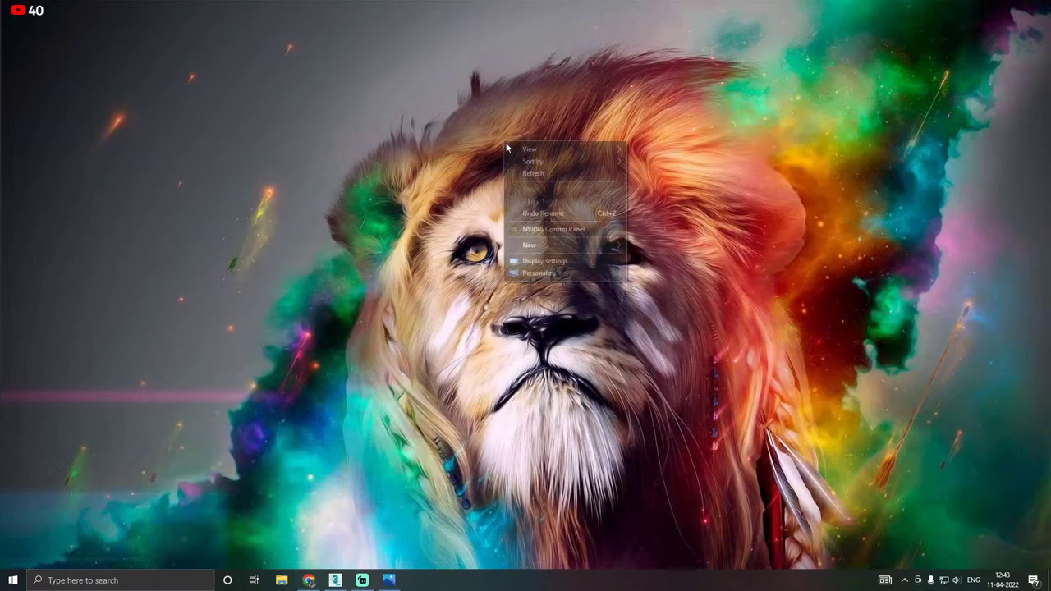
{"action": "left_click", "coordinate": [529, 172]}
{"action": "right_click", "coordinate": [529, 171]}
{"action": "left_click", "coordinate": [551, 207]}
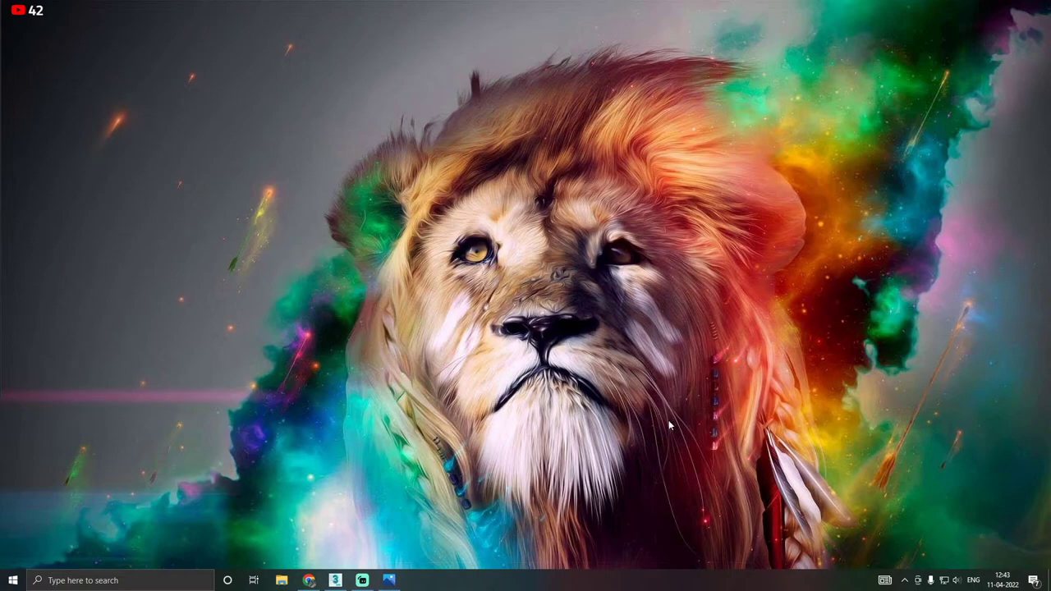
{"action": "right_click", "coordinate": [447, 584]}
{"action": "left_click", "coordinate": [488, 527]}
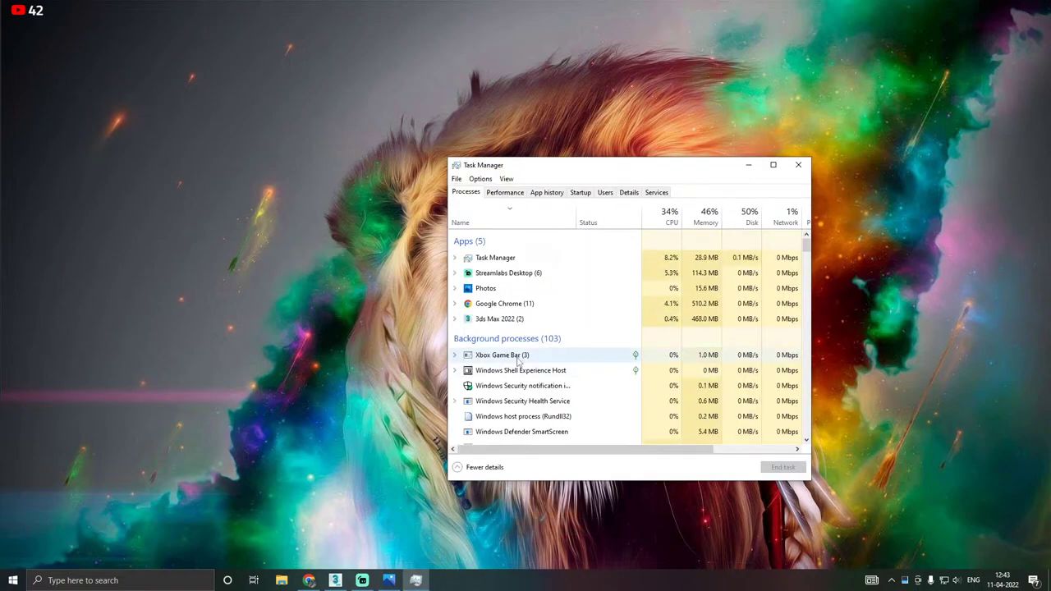
{"action": "scroll", "coordinate": [517, 370], "scroll_direction": "down", "scroll_amount": 3}
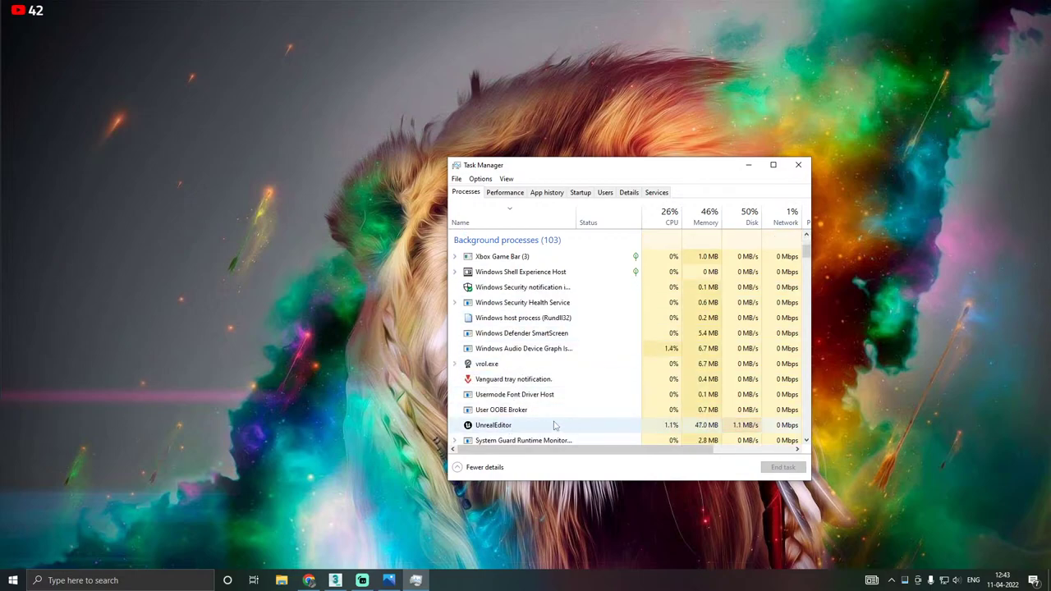
{"action": "left_click", "coordinate": [798, 165]}
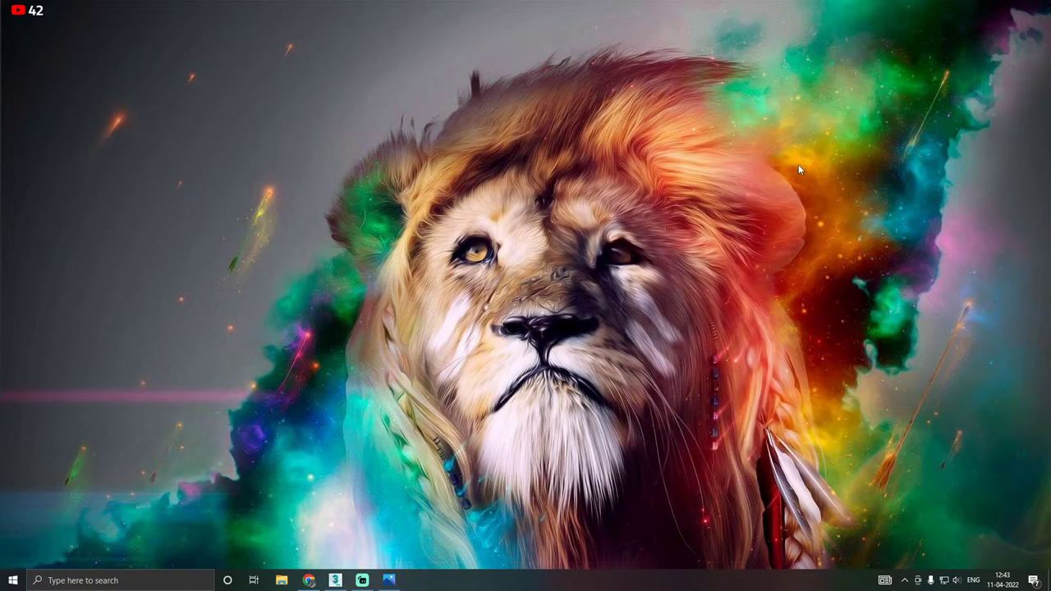
{"action": "right_click", "coordinate": [798, 164]}
{"action": "left_click", "coordinate": [826, 198]}
{"action": "right_click", "coordinate": [595, 189]}
{"action": "left_click", "coordinate": [613, 221]}
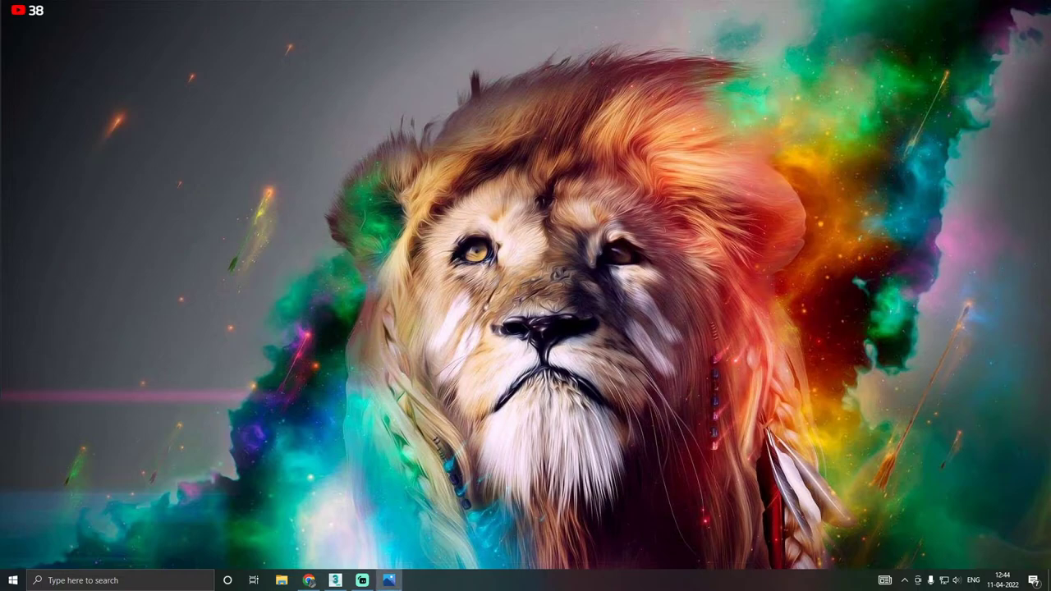
Switch to the palace reference image in Photos, maximize it and examine the chandeliers, ceiling and arches up close.
{"action": "left_click", "coordinate": [389, 580]}
{"action": "double_click", "coordinate": [448, 8]}
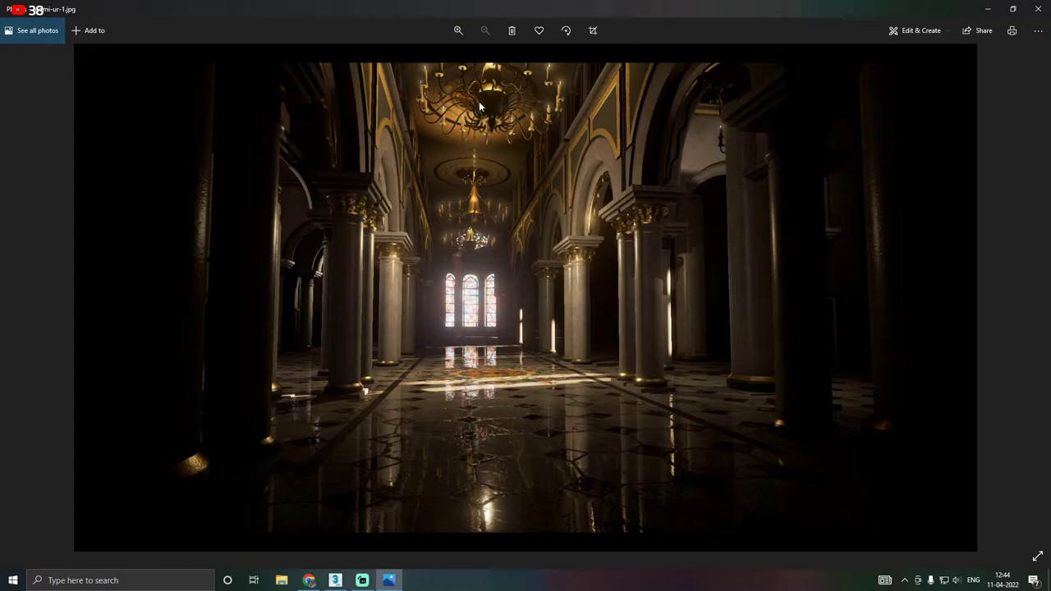
{"action": "scroll", "coordinate": [494, 90], "scroll_direction": "up", "scroll_amount": 3}
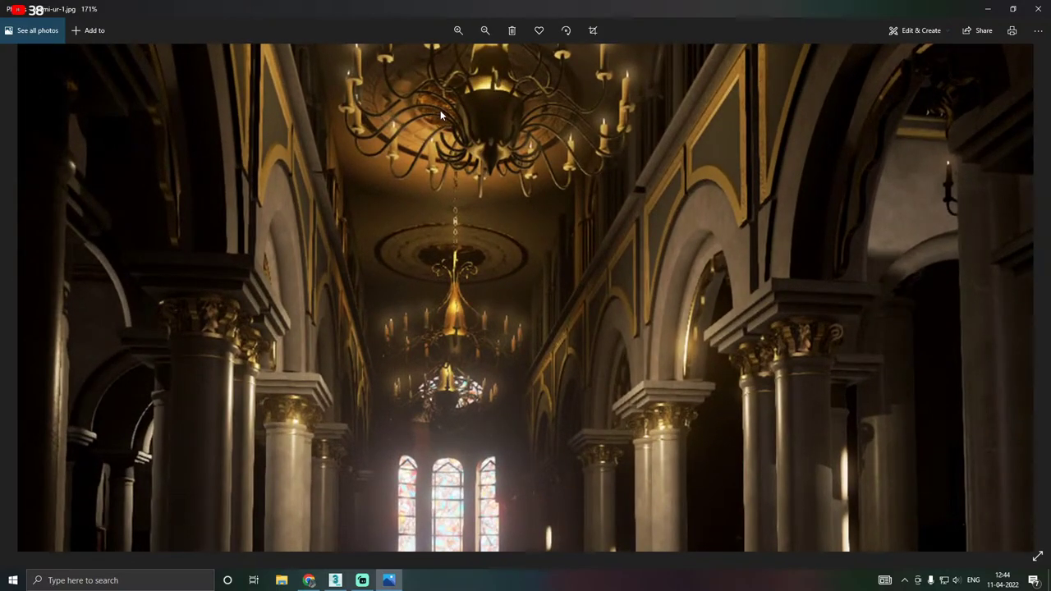
{"action": "left_click_drag", "start_coordinate": [441, 115], "coordinate": [447, 145]}
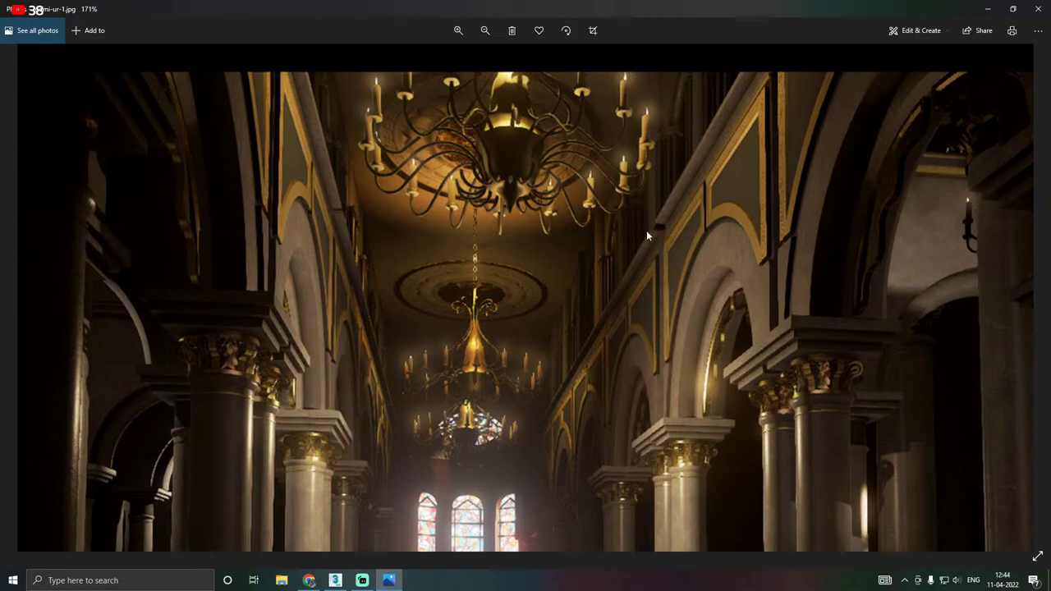
Examine the stained-glass windows, columns and reflective floor in the palace reference image, and minimize Photos.
{"action": "scroll", "coordinate": [437, 199], "scroll_direction": "down", "scroll_amount": 3}
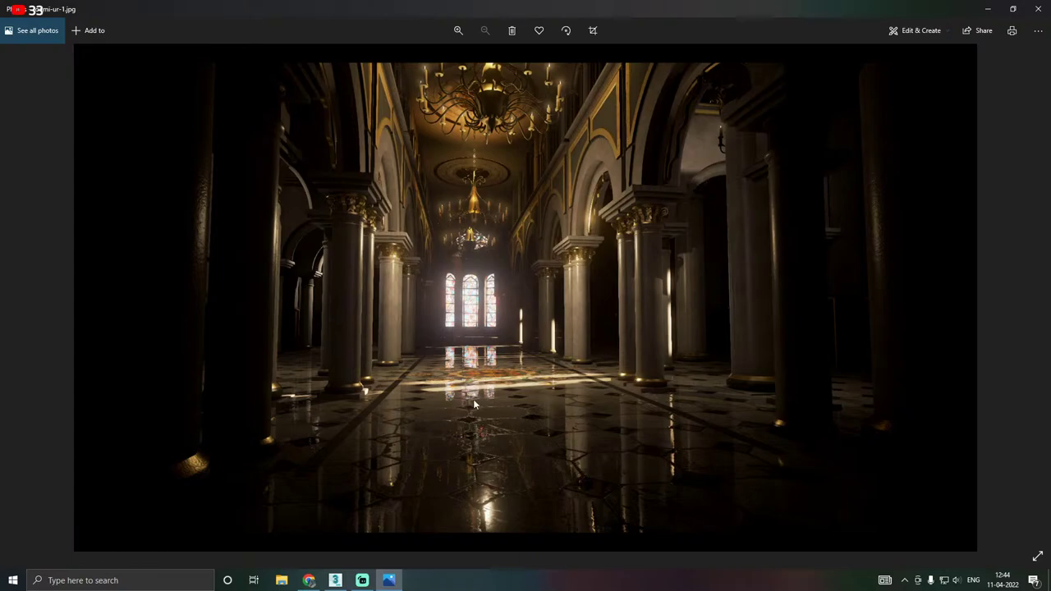
{"action": "scroll", "coordinate": [483, 398], "scroll_direction": "up", "scroll_amount": 3}
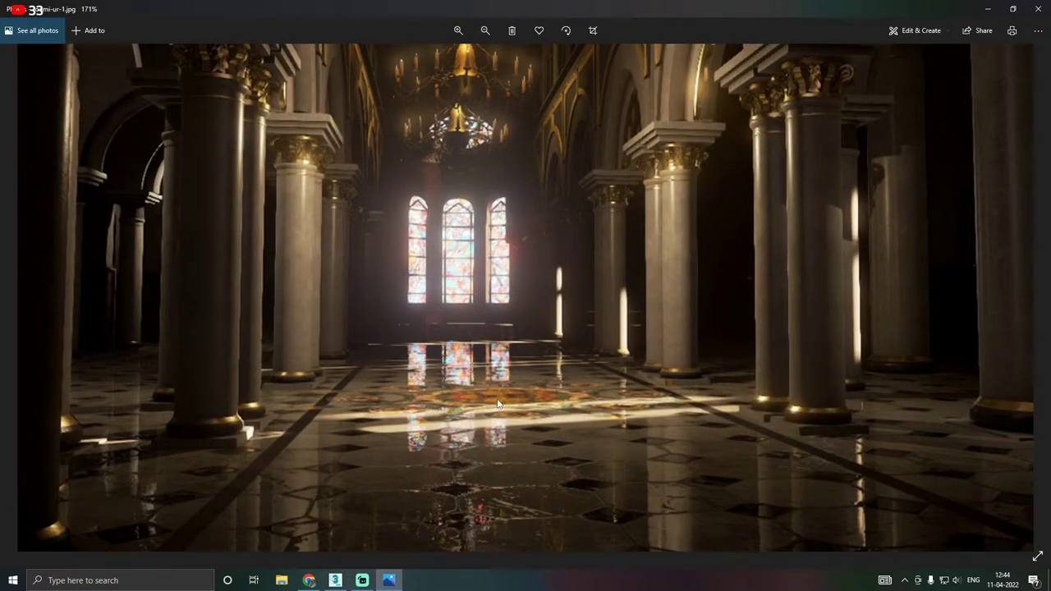
{"action": "scroll", "coordinate": [505, 398], "scroll_direction": "down", "scroll_amount": 3}
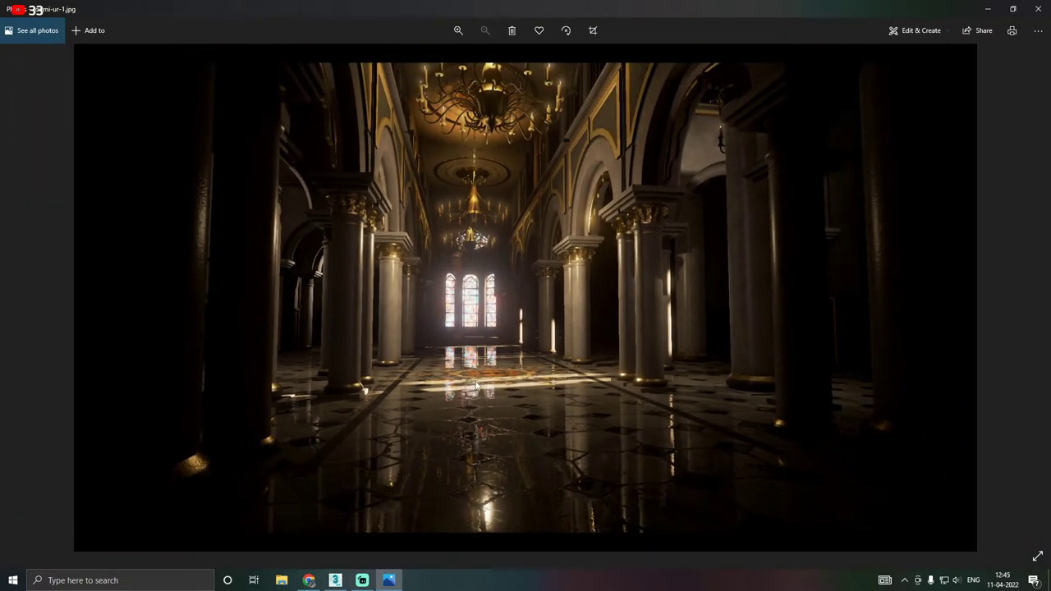
{"action": "left_click", "coordinate": [987, 9]}
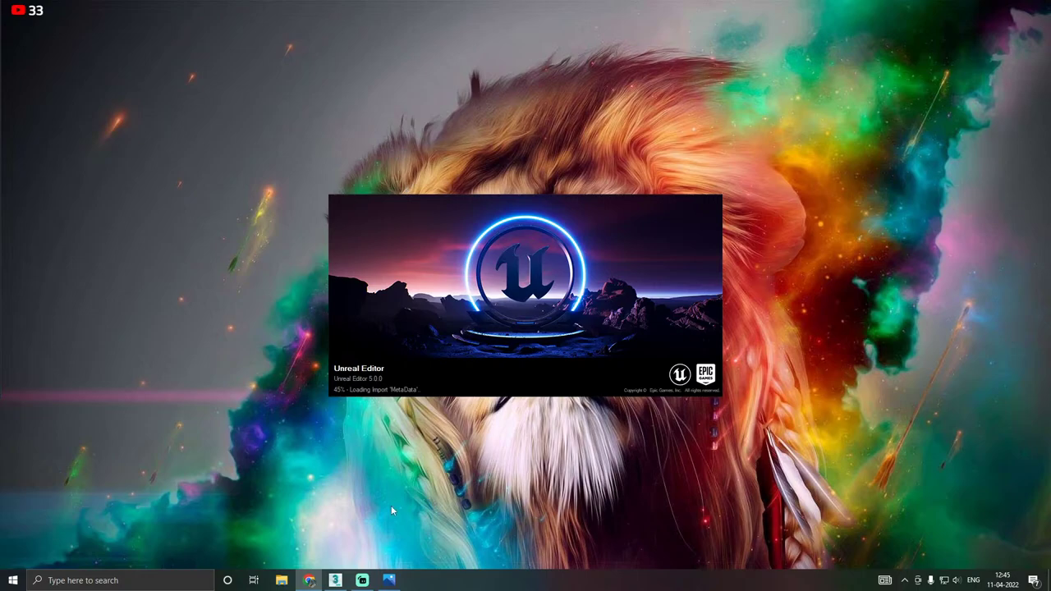
Open the existing Test project from the recent projects in the Unreal Project Browser.
{"action": "left_click", "coordinate": [347, 581]}
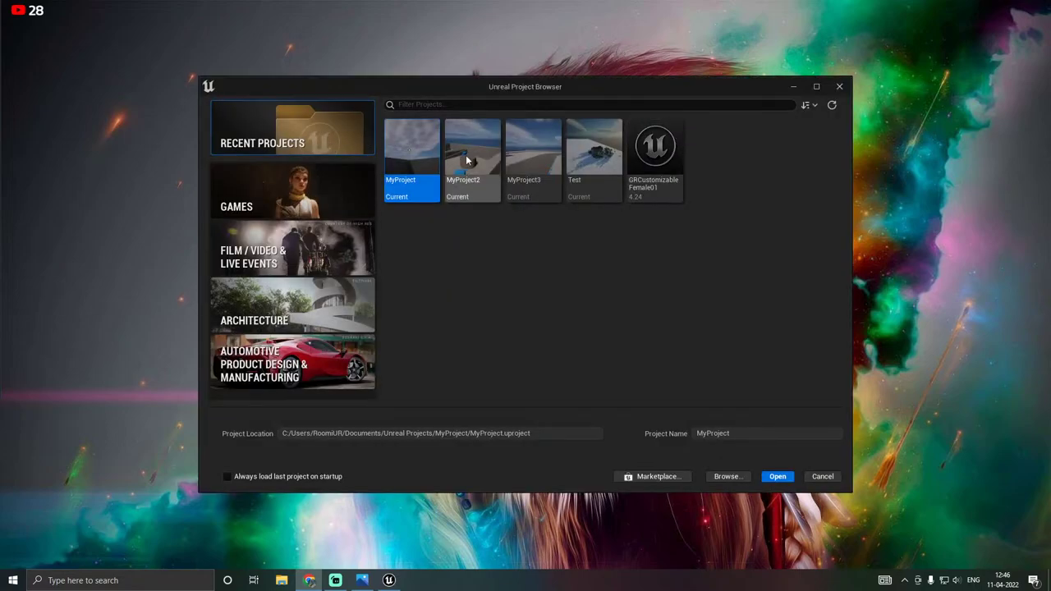
{"action": "mouse_move", "coordinate": [465, 158]}
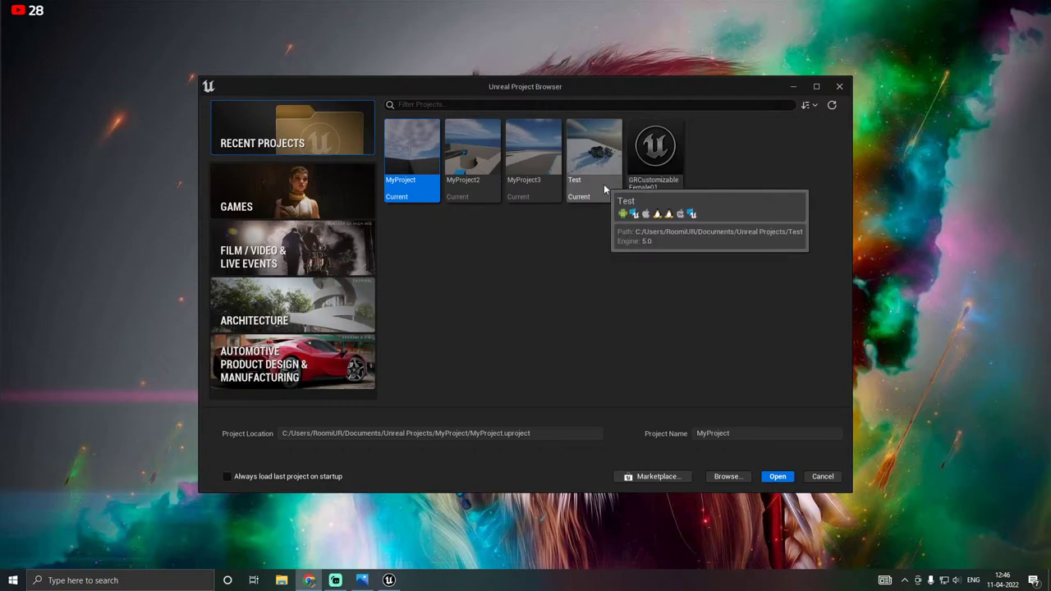
{"action": "left_click", "coordinate": [604, 187]}
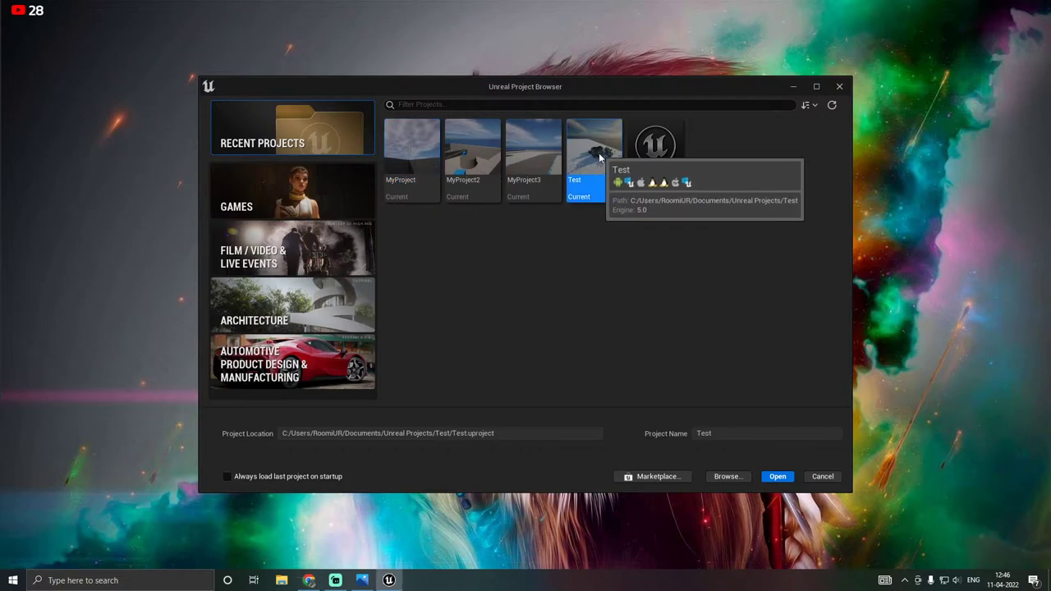
{"action": "left_click", "coordinate": [776, 477]}
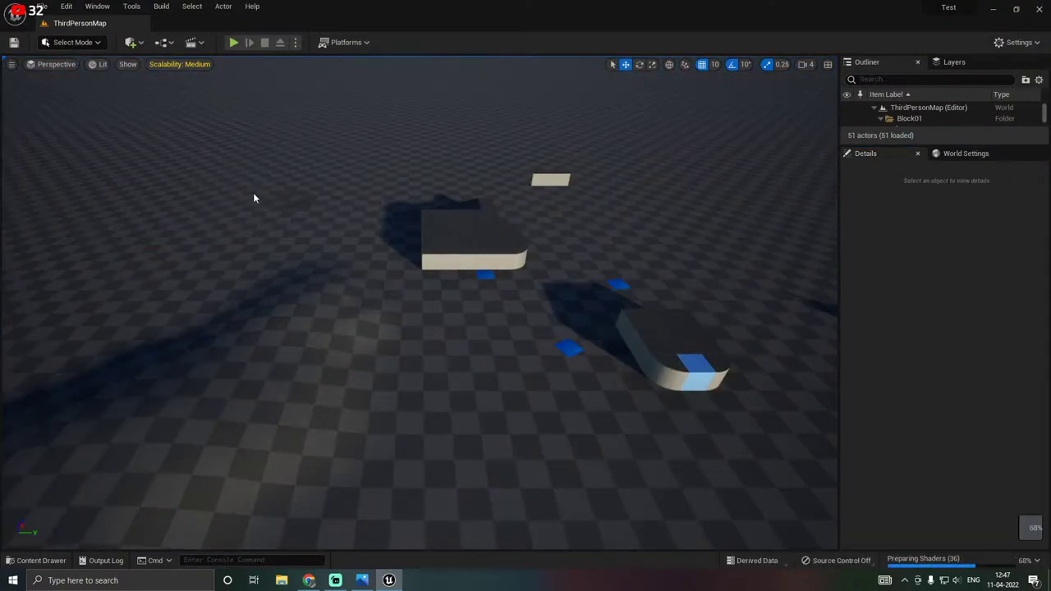
Enlarge the Outliner and delete all meshes in the Block01 folder, from SM_Cube4 to SM_Ramp3.
{"action": "right_click_drag", "start_coordinate": [326, 234], "coordinate": [427, 195]}
{"action": "key", "text": "w"}
{"action": "key", "text": "d"}
{"action": "key", "text": "s"}
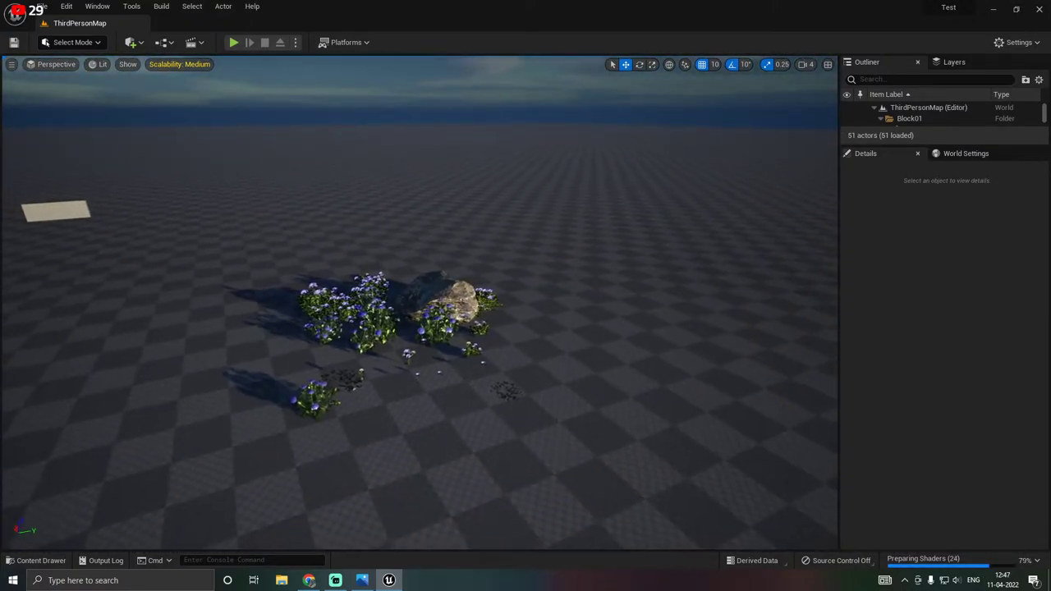
{"action": "right_click_drag", "start_coordinate": [500, 219], "coordinate": [505, 219]}
{"action": "left_click_drag", "start_coordinate": [899, 146], "coordinate": [899, 354]}
{"action": "left_click", "coordinate": [921, 130]}
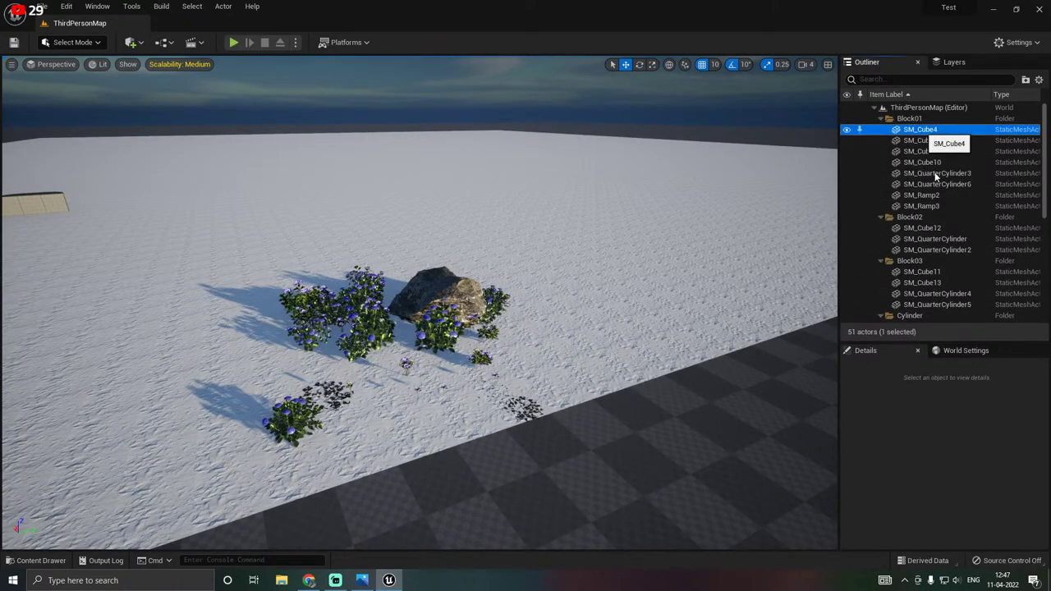
{"action": "left_click", "coordinate": [935, 206], "text": "shift"}
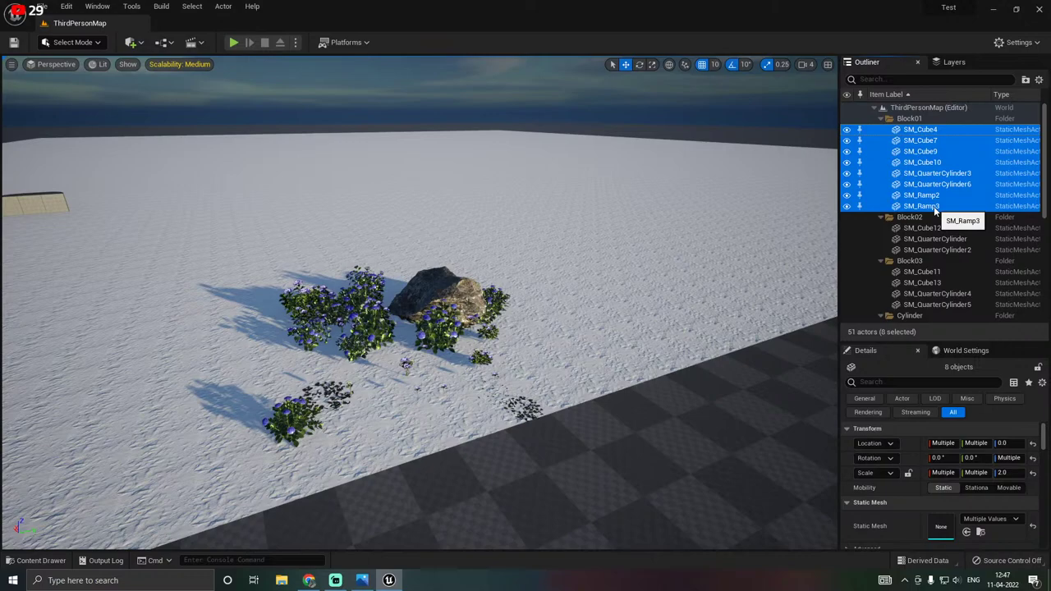
{"action": "key", "text": "Delete"}
Delete all static meshes in the Block02, Cylinder and Block03 folders.
{"action": "left_click", "coordinate": [922, 141]}
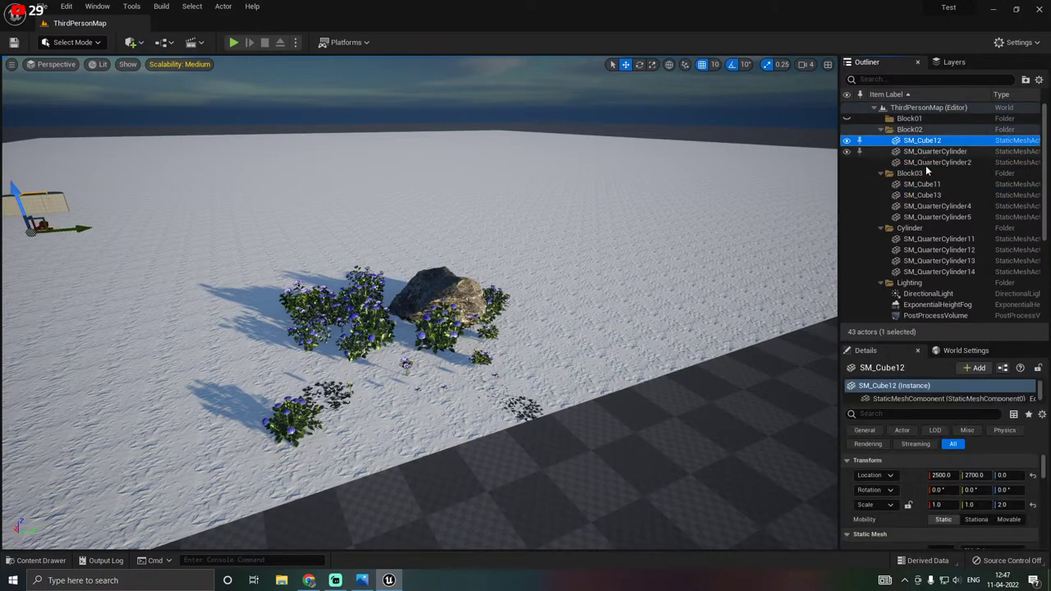
{"action": "left_click", "coordinate": [927, 163], "text": "shift"}
{"action": "key", "text": "Delete"}
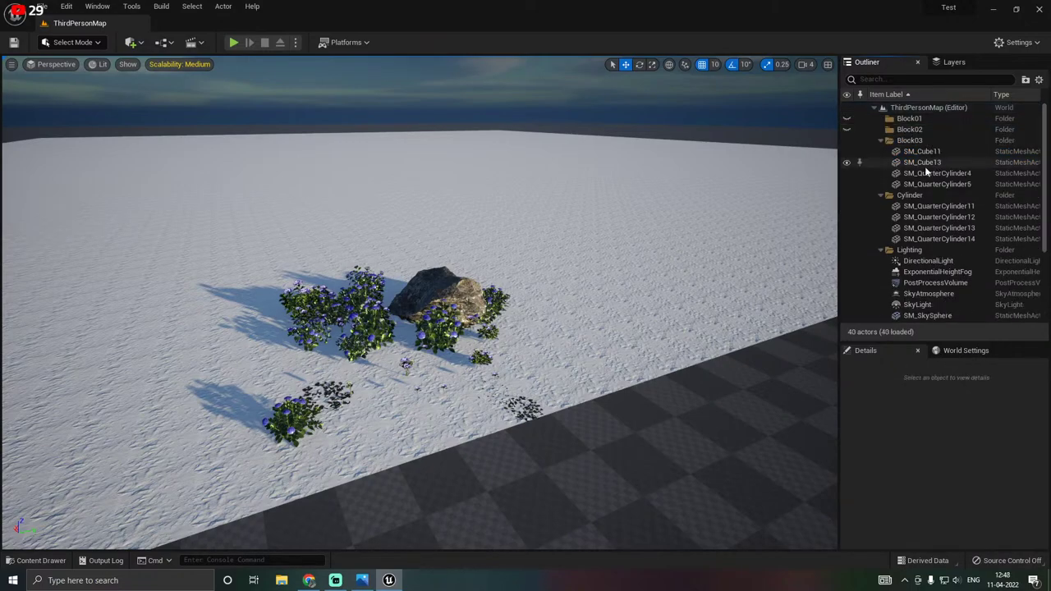
{"action": "left_click", "coordinate": [928, 206]}
{"action": "left_click", "coordinate": [932, 238], "text": "shift"}
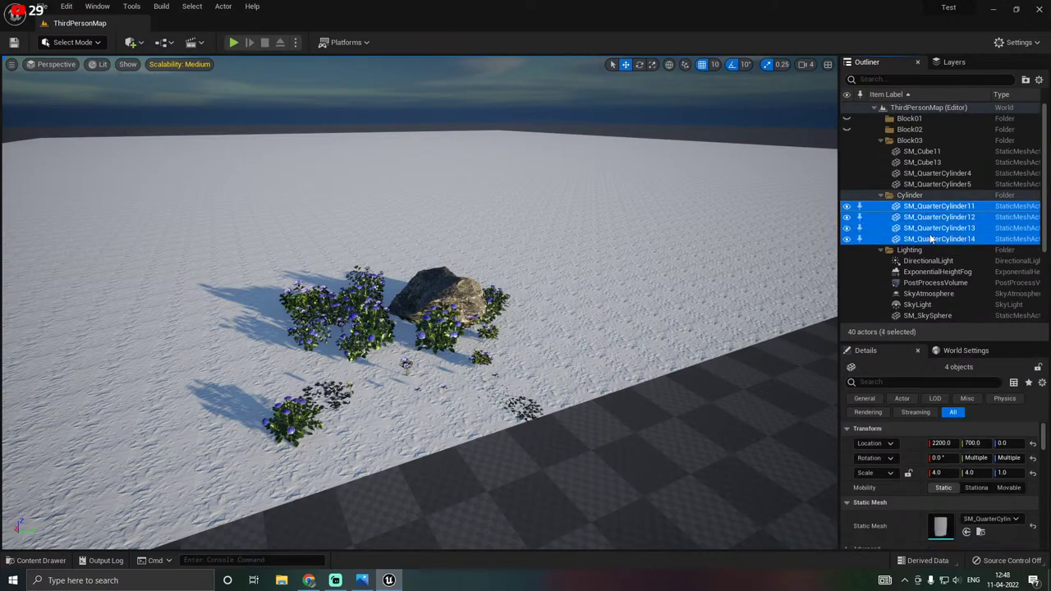
{"action": "key", "text": "Delete"}
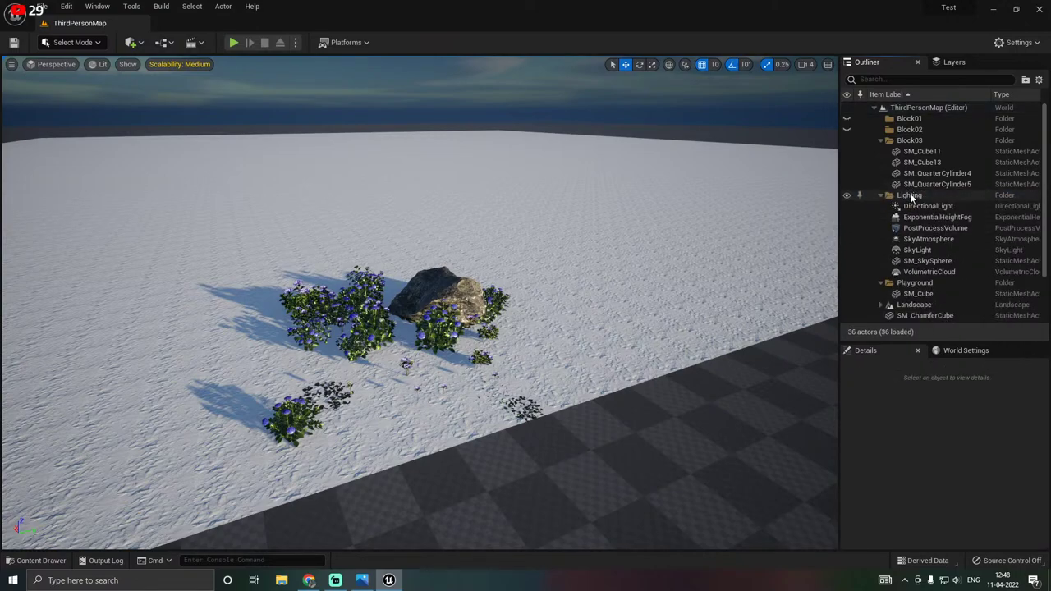
{"action": "left_click", "coordinate": [921, 152]}
{"action": "left_click", "coordinate": [928, 185], "text": "shift"}
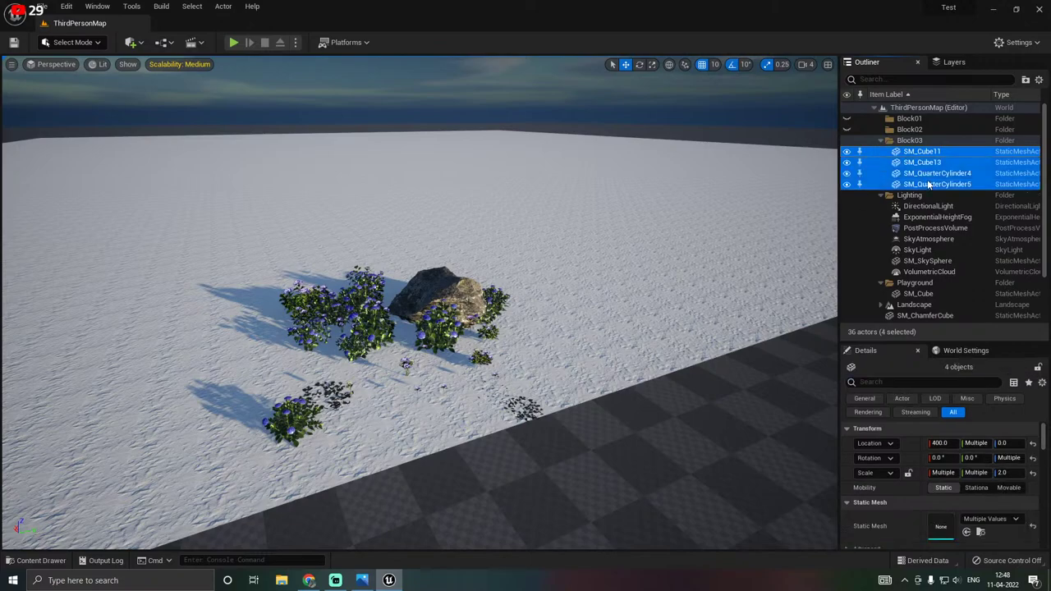
{"action": "key", "text": "Delete"}
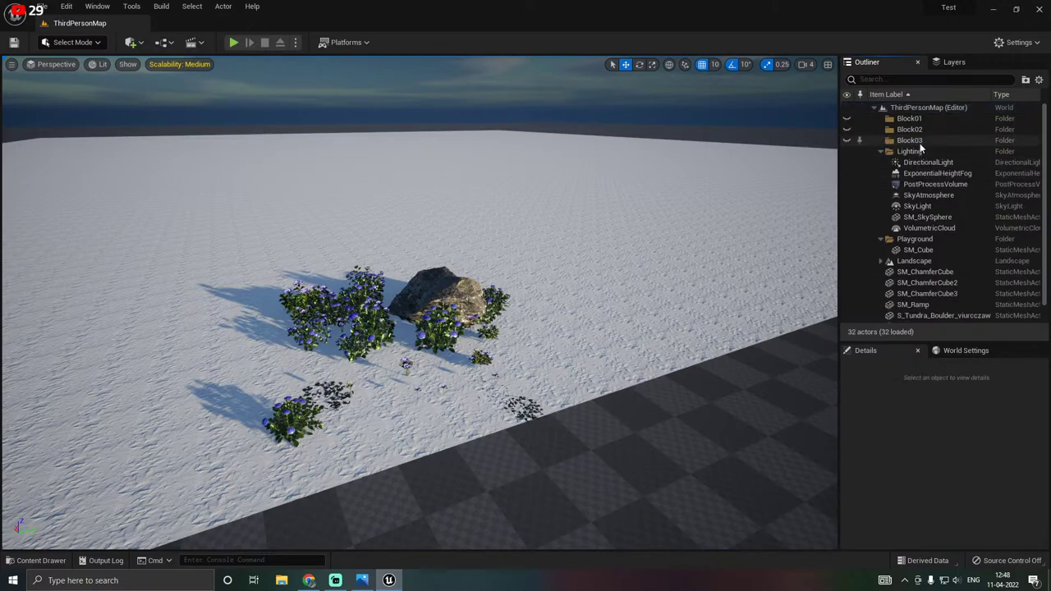
Delete the empty Block03, Block02 and Block01 folders from the Outliner.
{"action": "left_click", "coordinate": [912, 141]}
{"action": "key", "text": "Delete"}
{"action": "left_click", "coordinate": [908, 129]}
{"action": "key", "text": "Delete"}
{"action": "left_click", "coordinate": [909, 119]}
{"action": "key", "text": "Delete"}
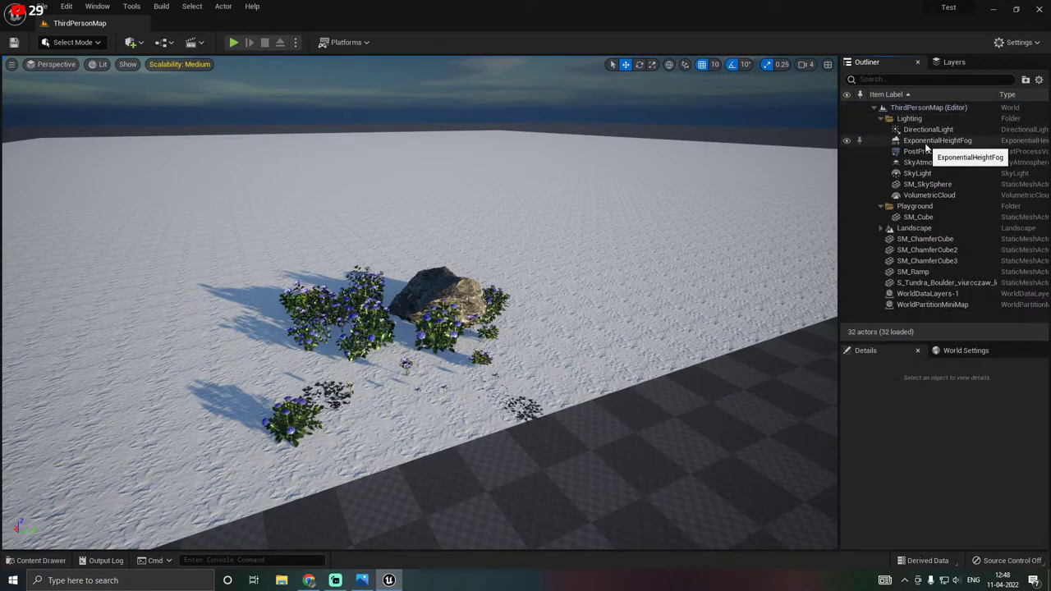
Delete the actors from SM_ChamferCube to SM_Ramp, plus SM_Cube in the Playground folder.
{"action": "left_click", "coordinate": [940, 239]}
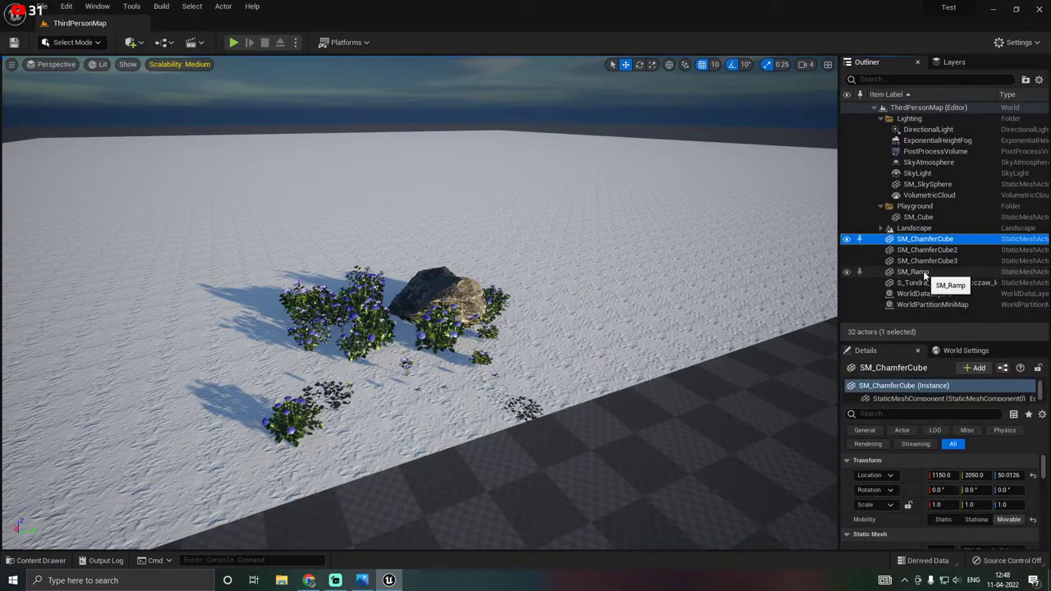
{"action": "left_click", "coordinate": [920, 272], "text": "shift"}
{"action": "key", "text": "Delete"}
{"action": "left_click", "coordinate": [924, 263]}
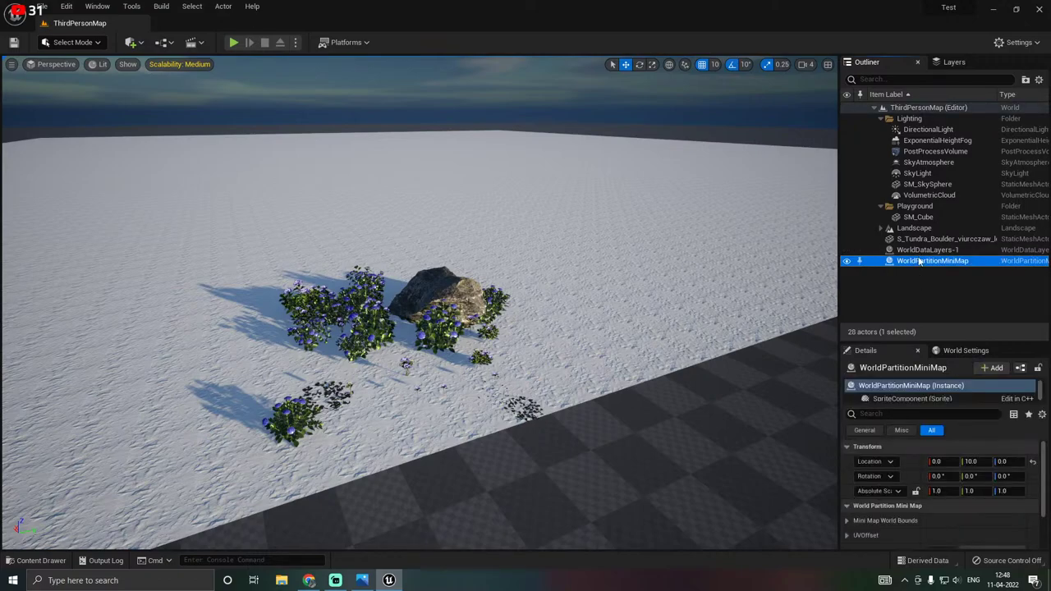
{"action": "left_click", "coordinate": [905, 253]}
{"action": "left_click", "coordinate": [909, 230]}
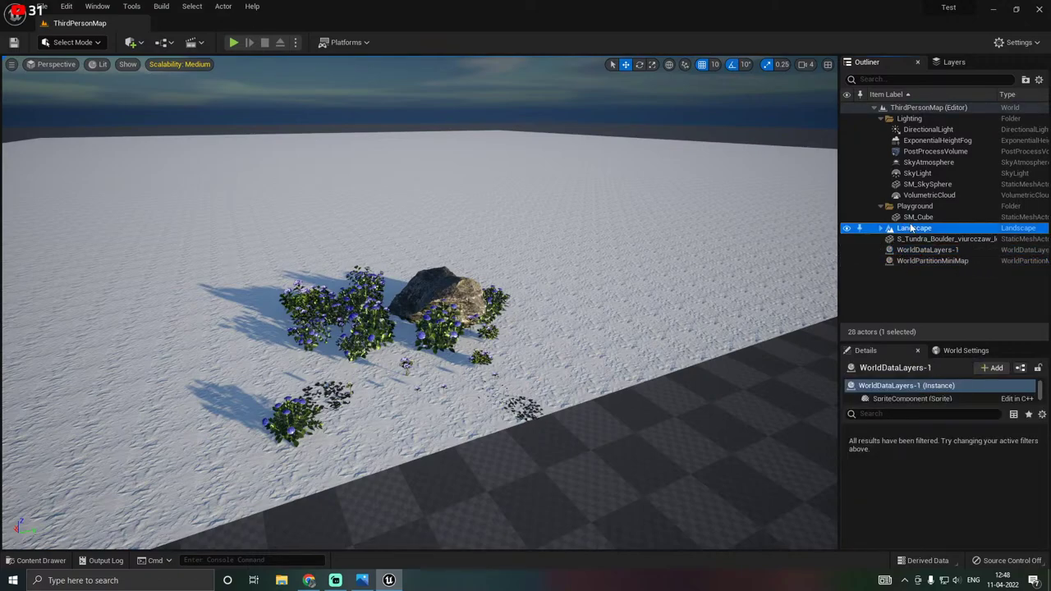
{"action": "left_click", "coordinate": [912, 217]}
{"action": "key", "text": "Delete"}
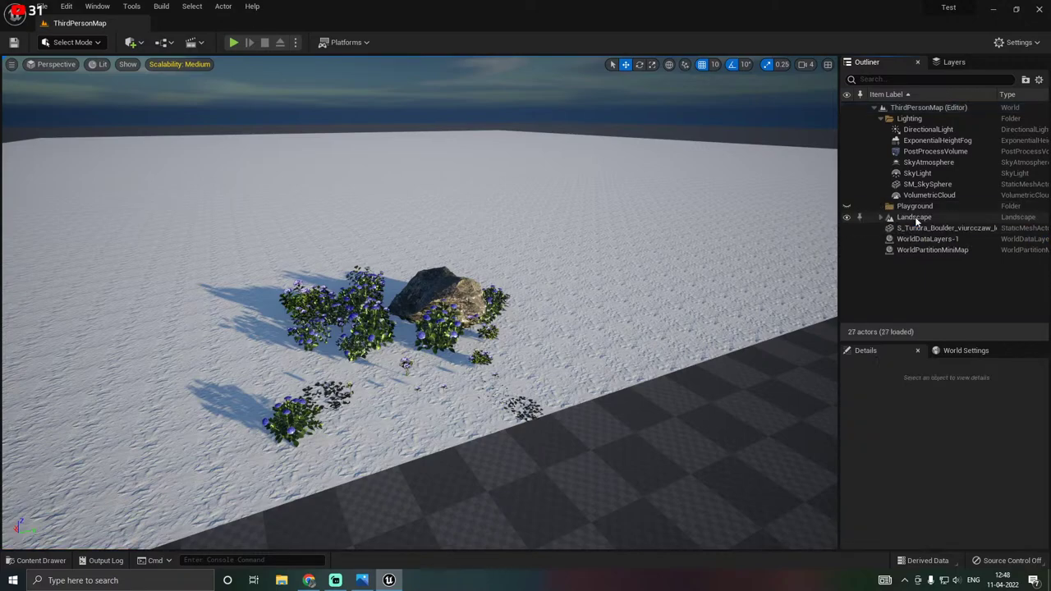
Delete every LandscapeStreamingProxy under Landscape to clear the level's ground.
{"action": "left_click", "coordinate": [690, 370]}
{"action": "right_click_drag", "start_coordinate": [704, 370], "coordinate": [788, 320]}
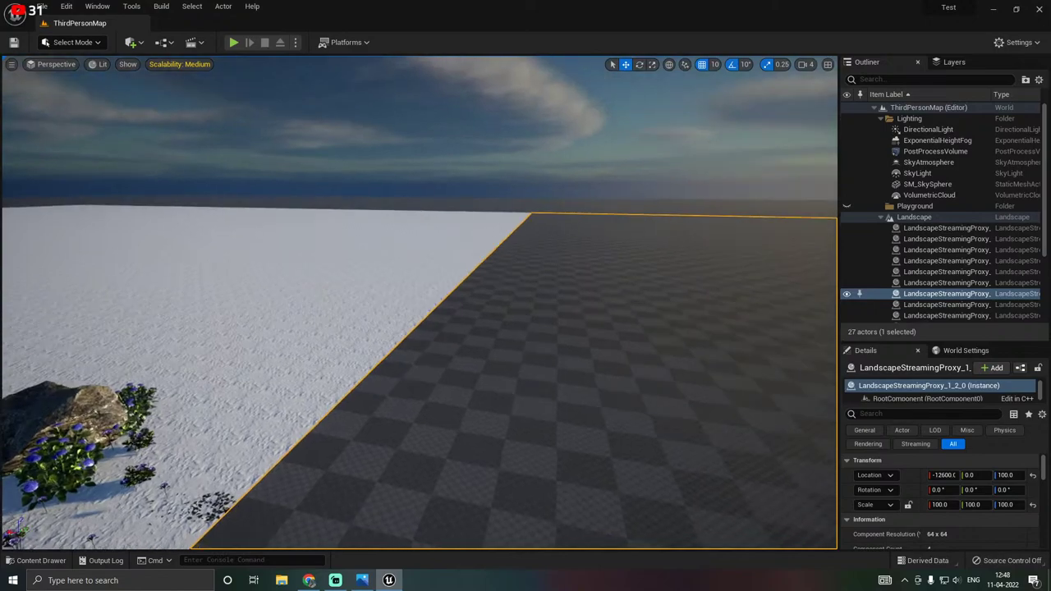
{"action": "left_click", "coordinate": [944, 228]}
{"action": "scroll", "coordinate": [949, 239], "scroll_direction": "down", "scroll_amount": 4}
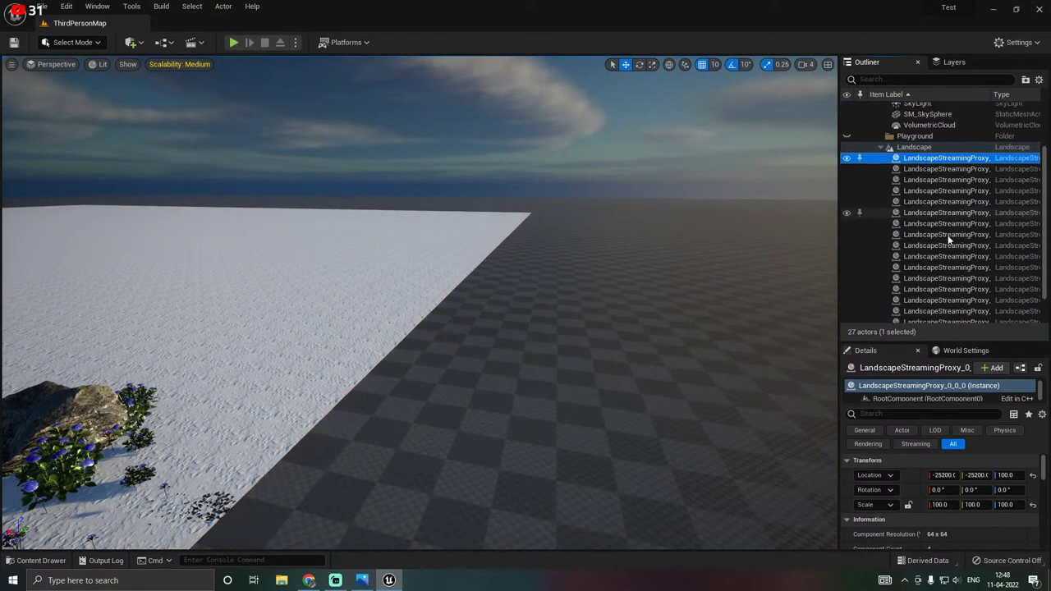
{"action": "left_click", "coordinate": [919, 288], "text": "shift"}
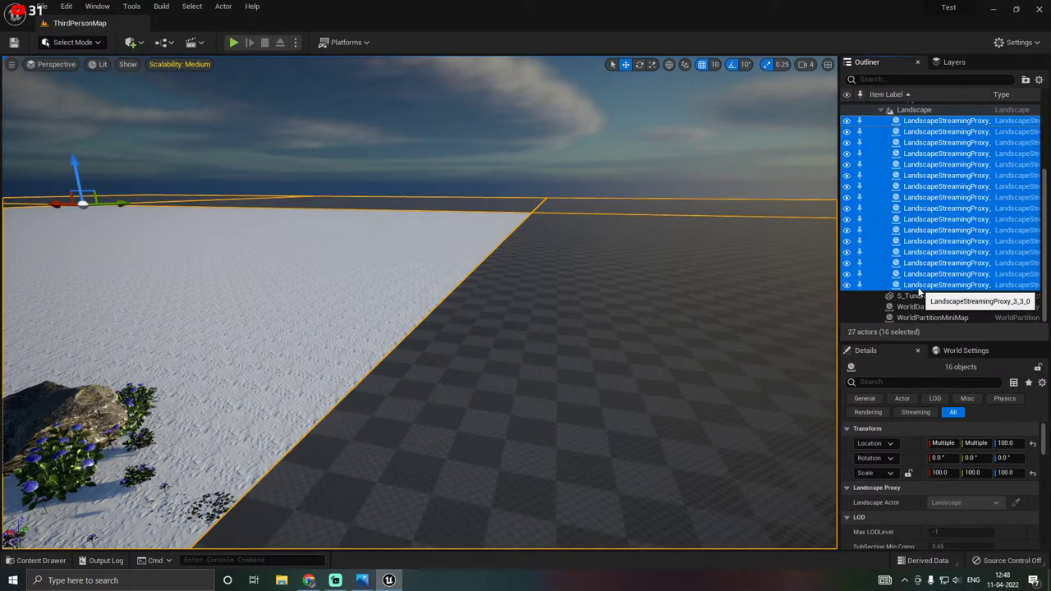
{"action": "key", "text": "Delete"}
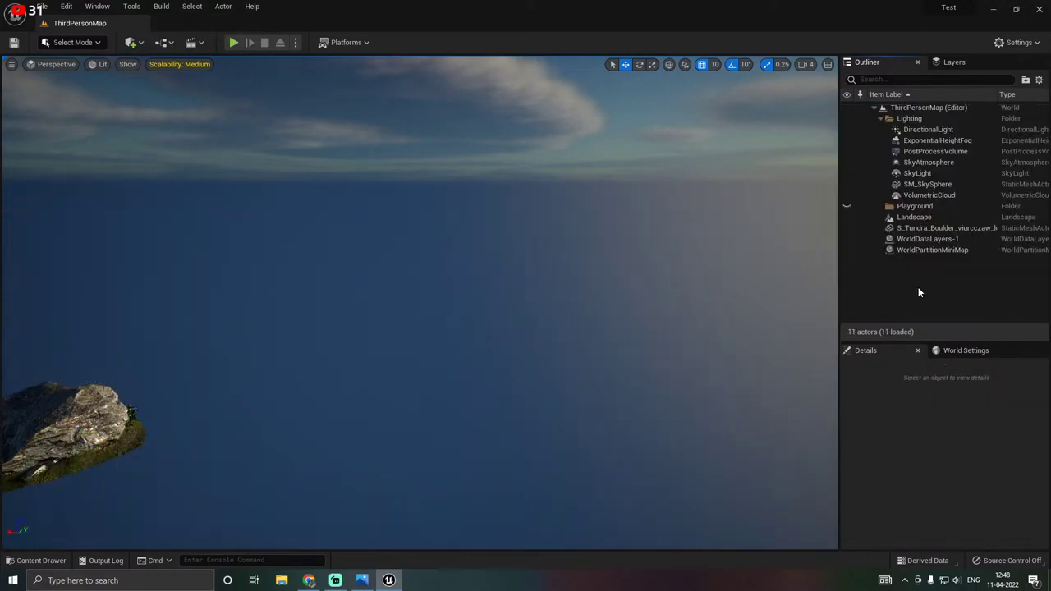
Delete the tundra boulder mesh and the empty Playground folder from the level.
{"action": "right_click_drag", "start_coordinate": [596, 270], "coordinate": [596, 269]}
{"action": "left_click", "coordinate": [415, 351]}
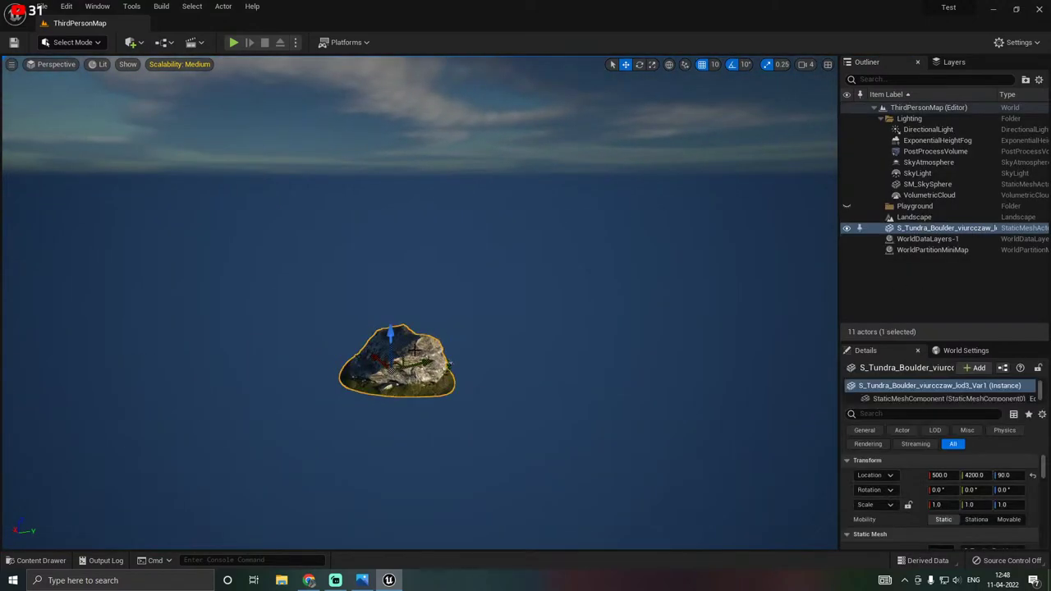
{"action": "key", "text": "Delete"}
{"action": "right_click_drag", "start_coordinate": [605, 307], "coordinate": [605, 307]}
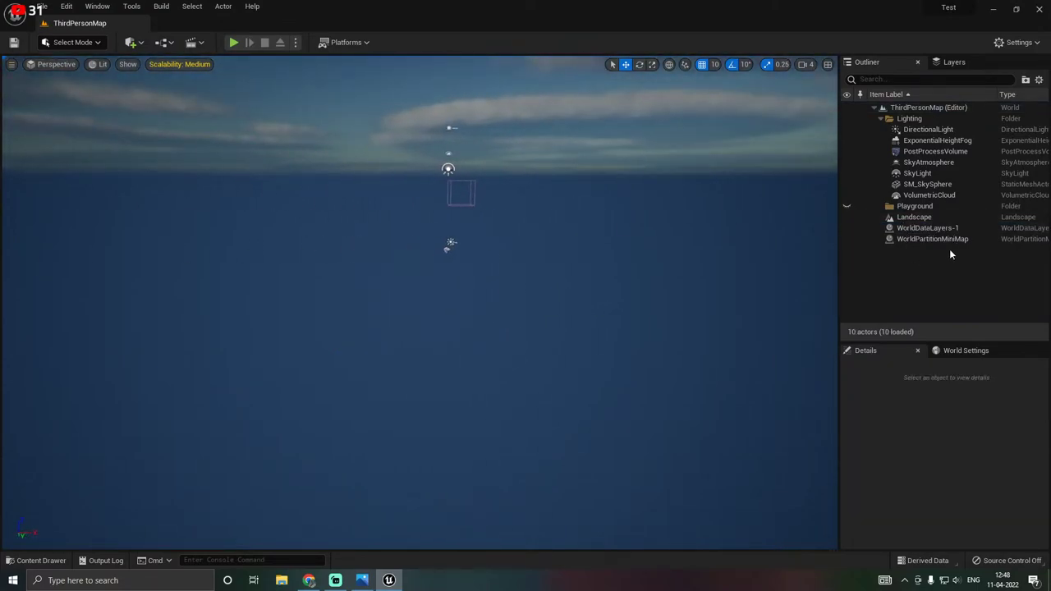
{"action": "left_click", "coordinate": [913, 206]}
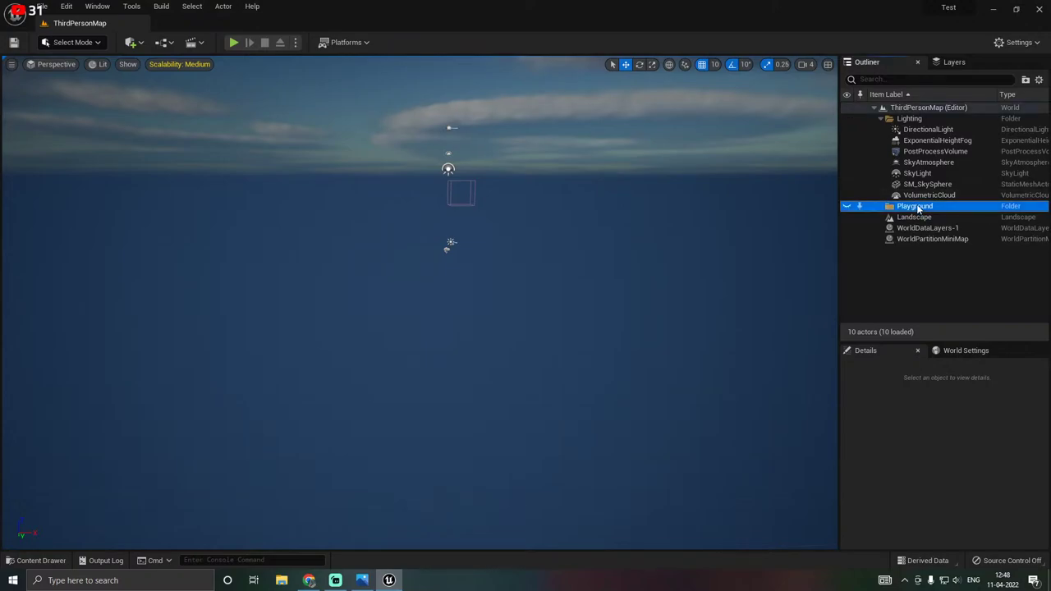
{"action": "key", "text": "Delete"}
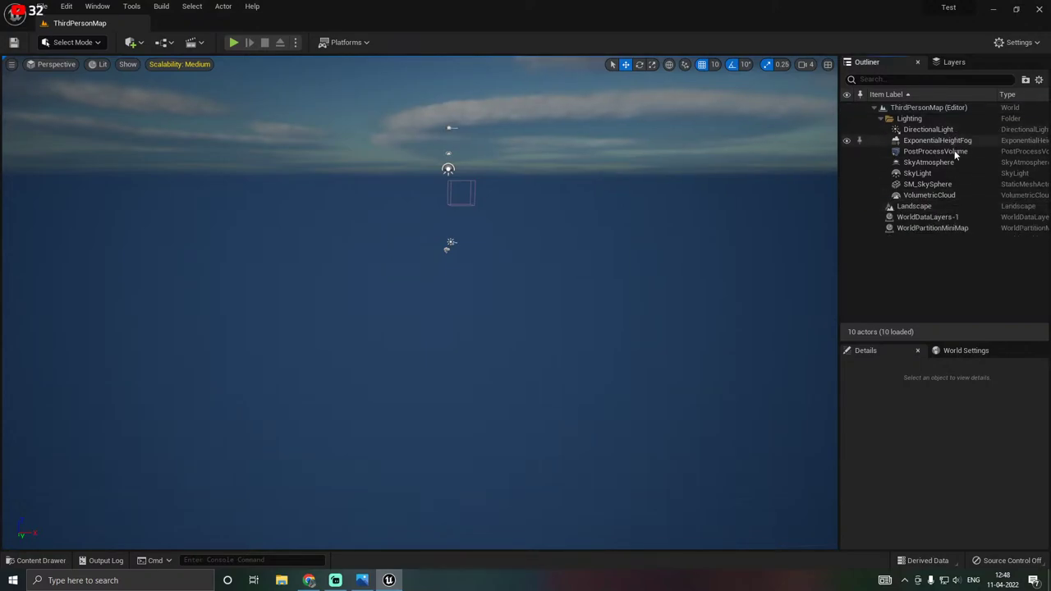
Save all modified content of the project, including the deleted actors and folders.
{"action": "right_click_drag", "start_coordinate": [654, 221], "coordinate": [700, 208]}
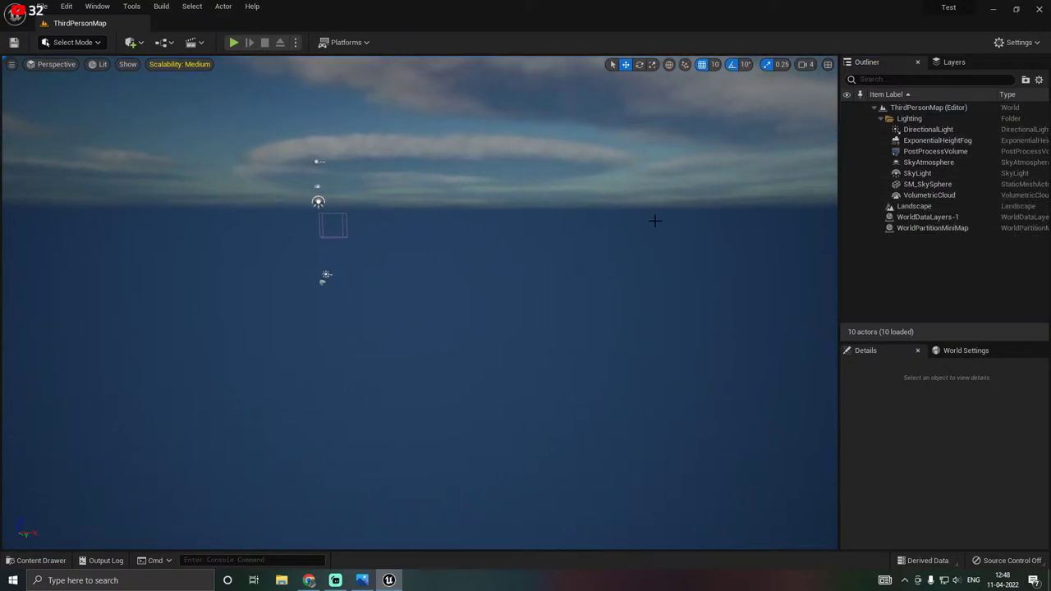
{"action": "key", "text": "ctrl+space"}
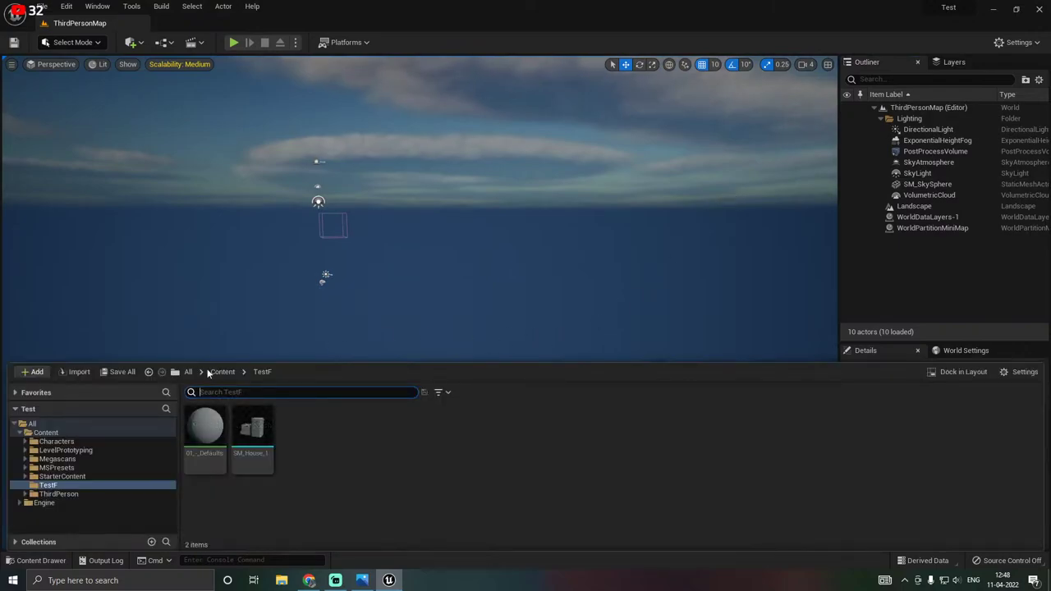
{"action": "left_click", "coordinate": [128, 373]}
{"action": "left_click", "coordinate": [592, 411]}
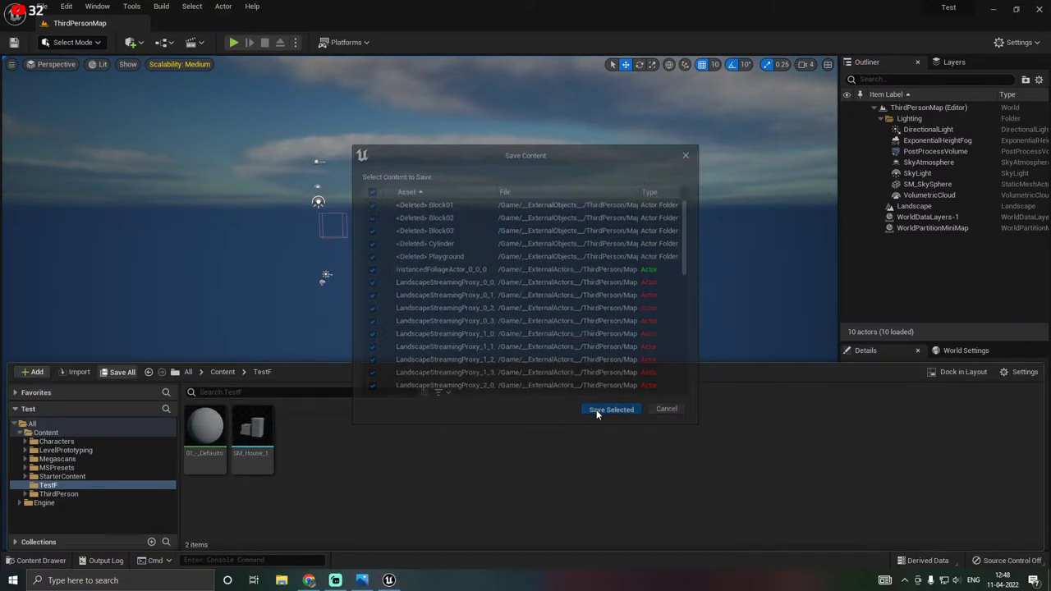
Create a folder named Palace in the project's Content folder.
{"action": "left_click", "coordinate": [34, 423]}
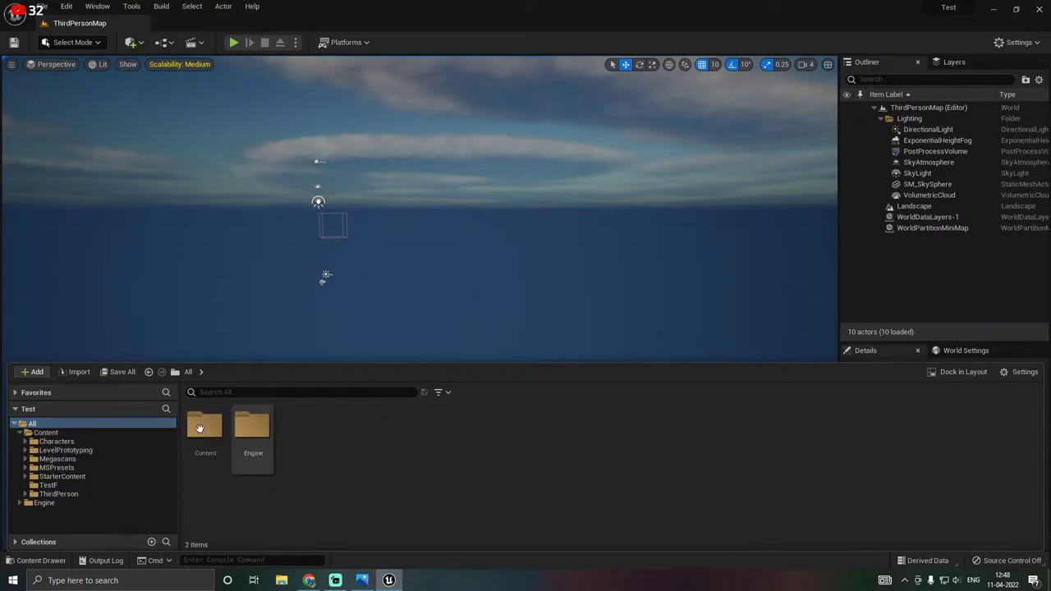
{"action": "left_click", "coordinate": [45, 434]}
{"action": "right_click", "coordinate": [223, 499]}
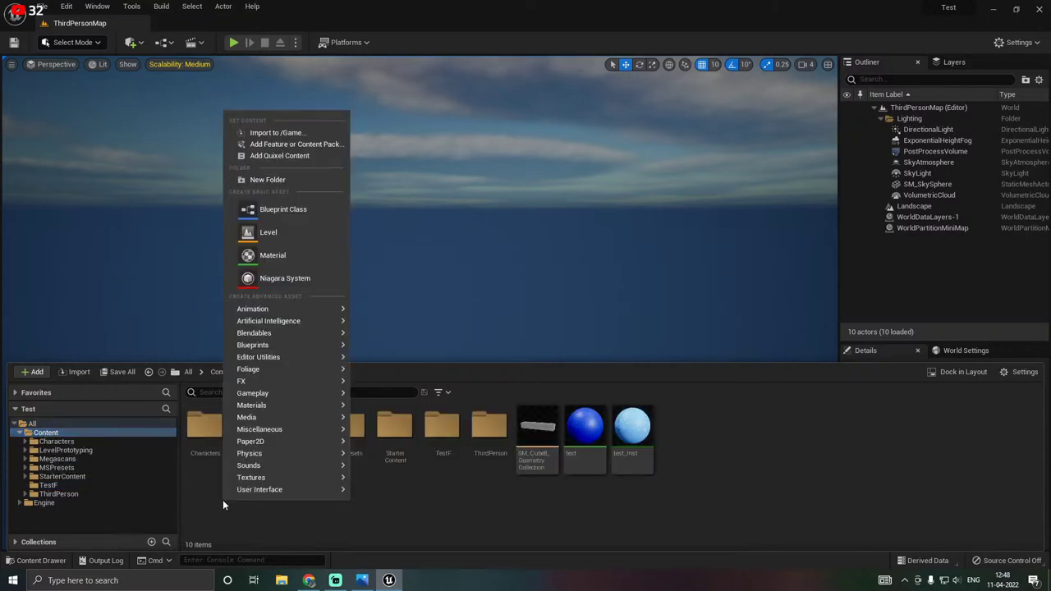
{"action": "left_click", "coordinate": [281, 178]}
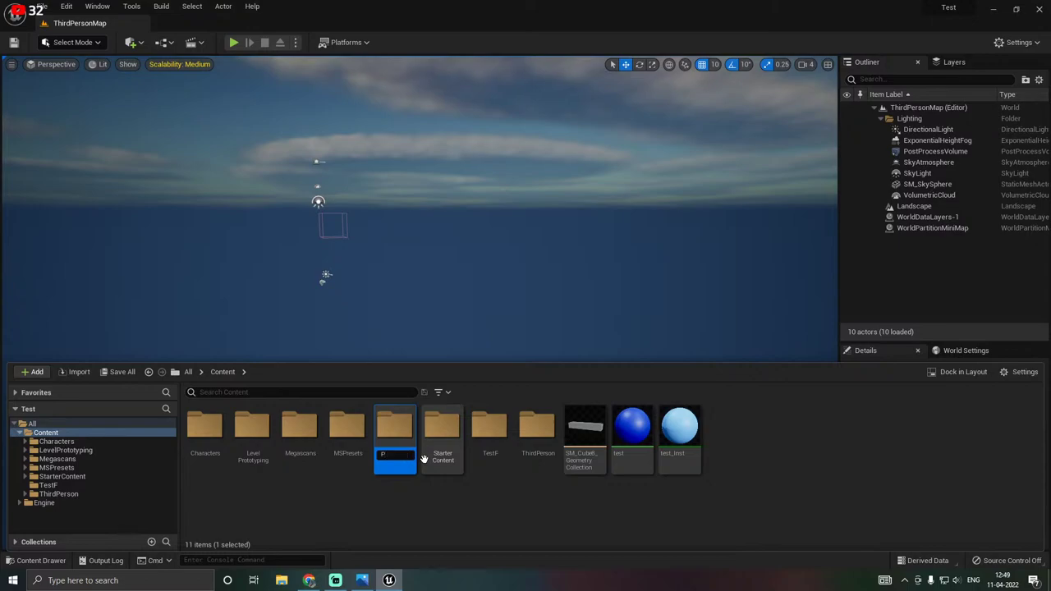
{"action": "type", "text": "Palac"}
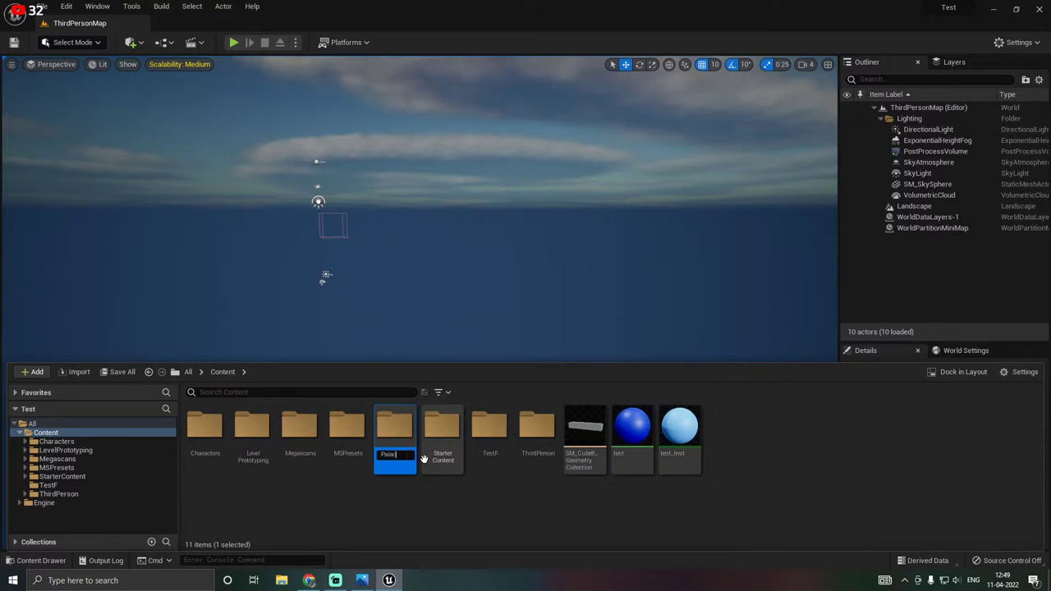
{"action": "type", "text": "e"}
{"action": "key", "text": "Return"}
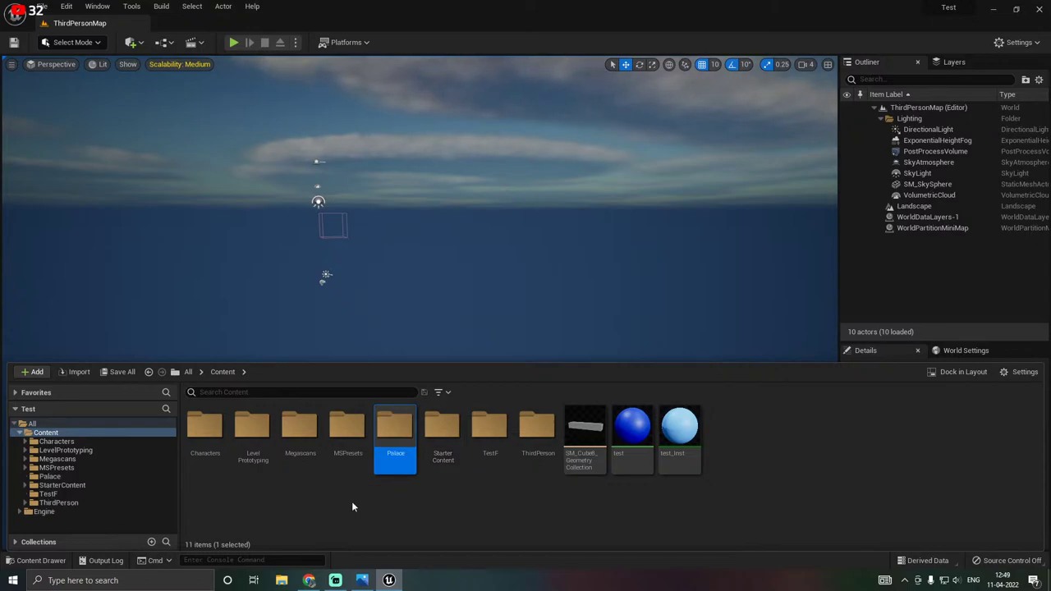
Create two subfolders named Meshes and Materials inside the Palace folder.
{"action": "double_click", "coordinate": [393, 433]}
{"action": "right_click", "coordinate": [241, 449]}
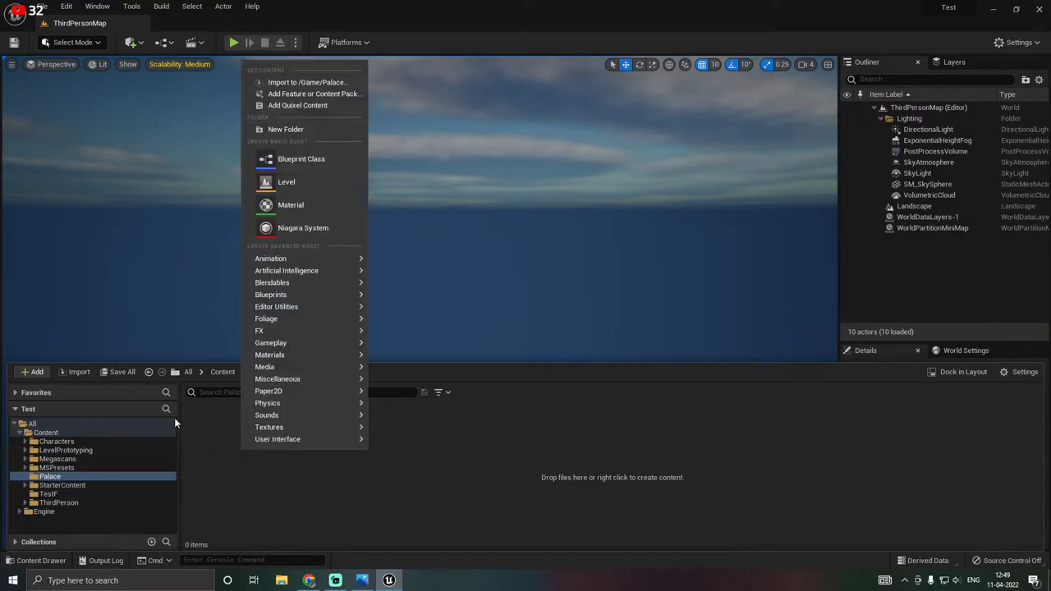
{"action": "left_click", "coordinate": [281, 129]}
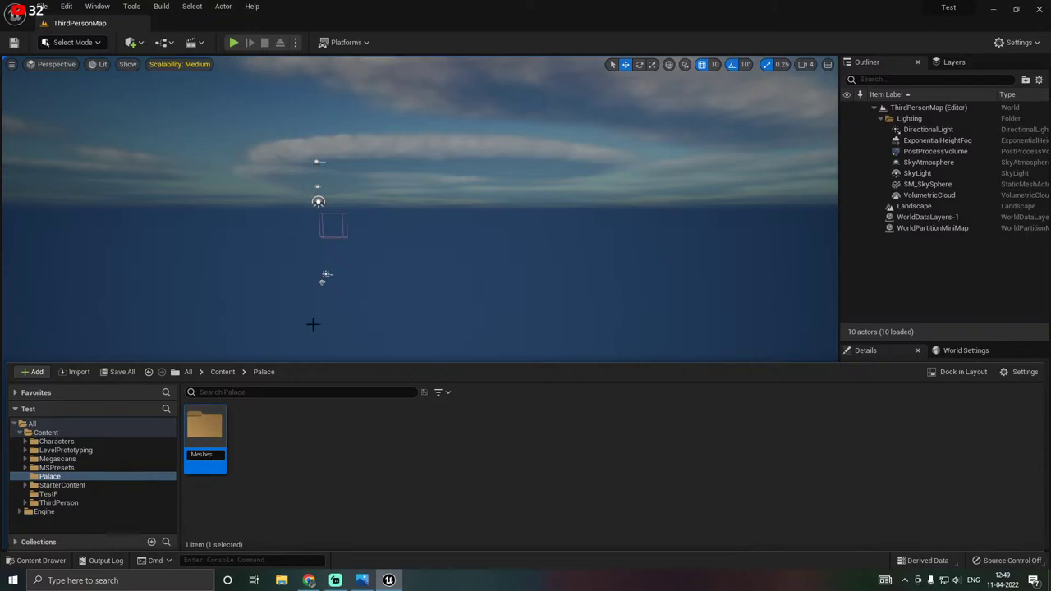
{"action": "key", "text": "Return"}
{"action": "right_click", "coordinate": [320, 439]}
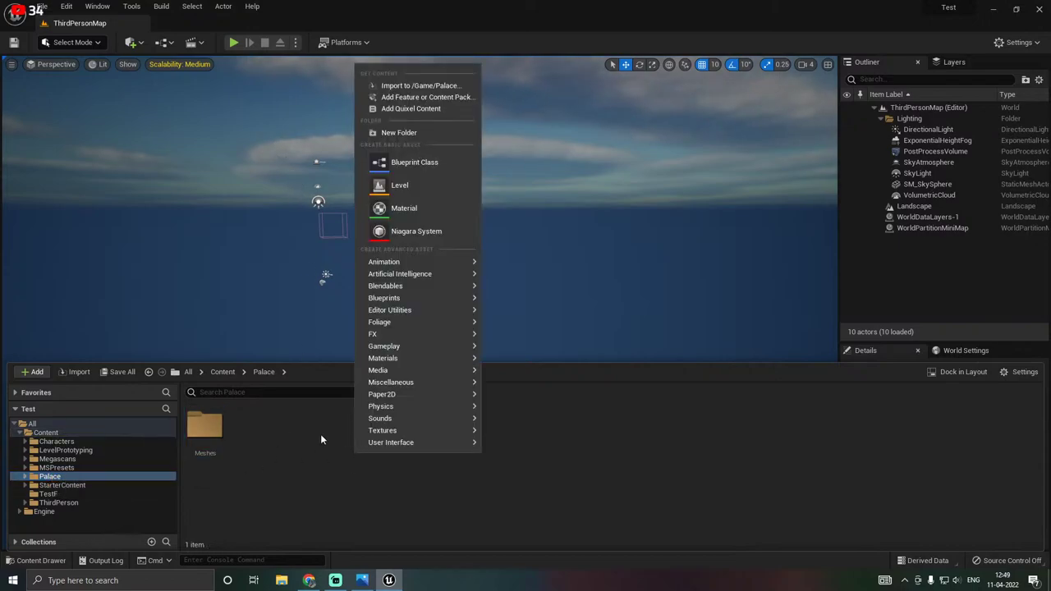
{"action": "left_click", "coordinate": [404, 131]}
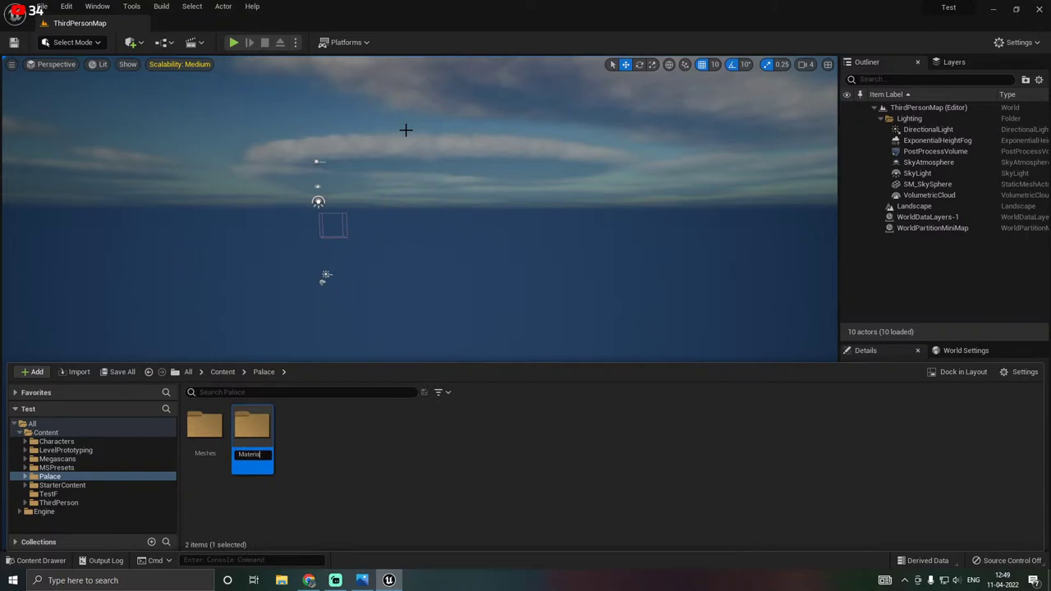
{"action": "type", "text": "Materials"}
{"action": "key", "text": "Return"}
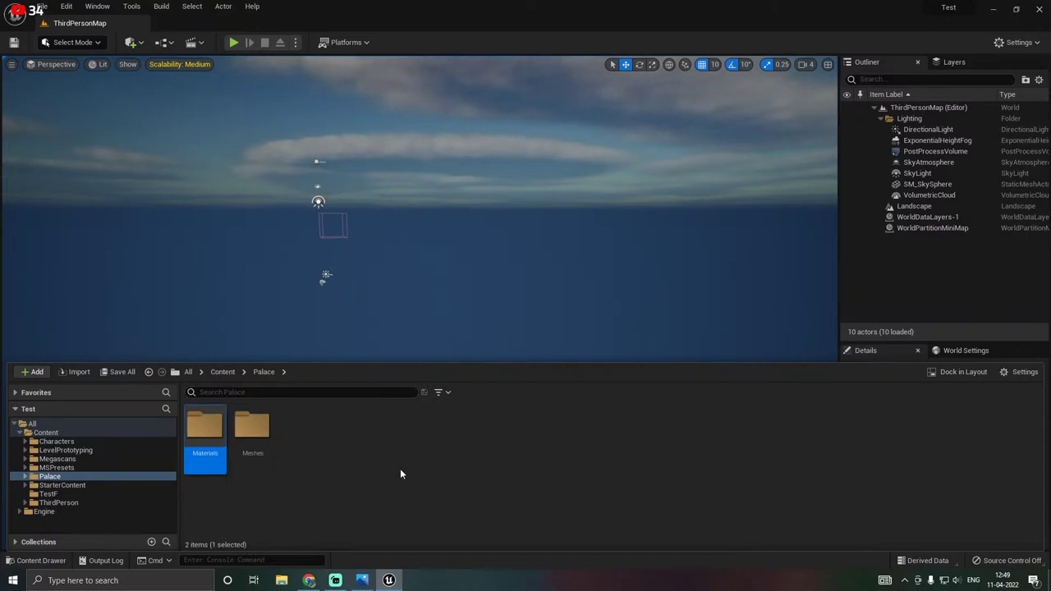
Add two more subfolders named Maps and Textures inside the Palace folder.
{"action": "left_click", "coordinate": [25, 476]}
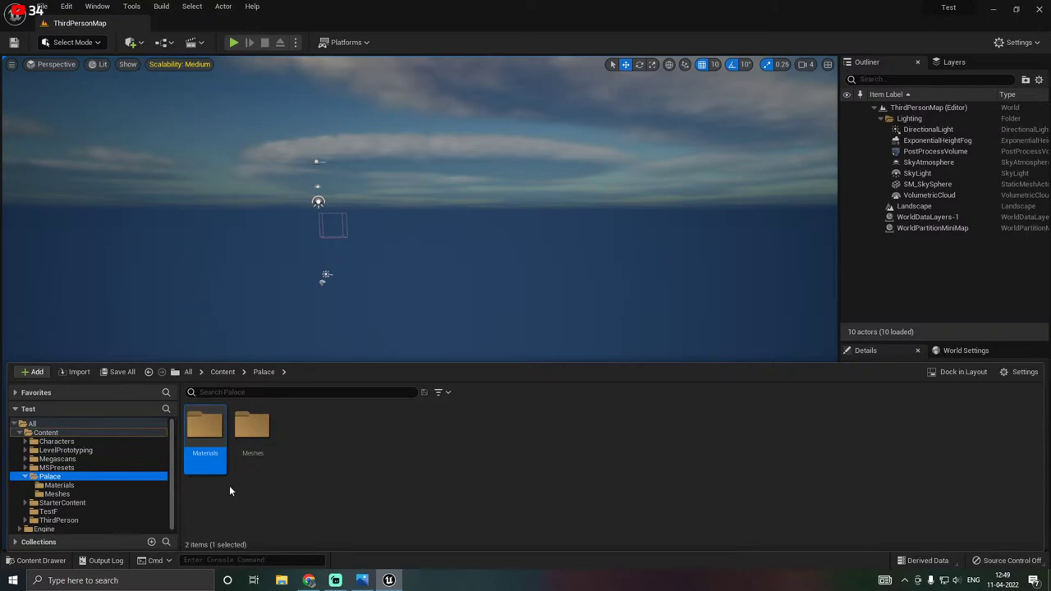
{"action": "right_click", "coordinate": [288, 486]}
{"action": "left_click", "coordinate": [314, 165]}
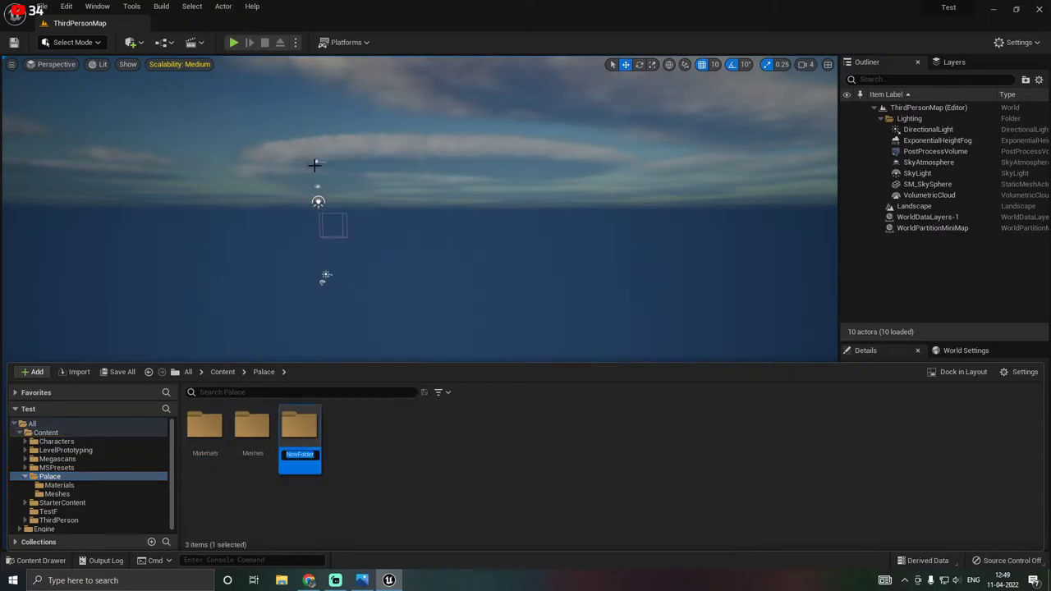
{"action": "type", "text": "Maps"}
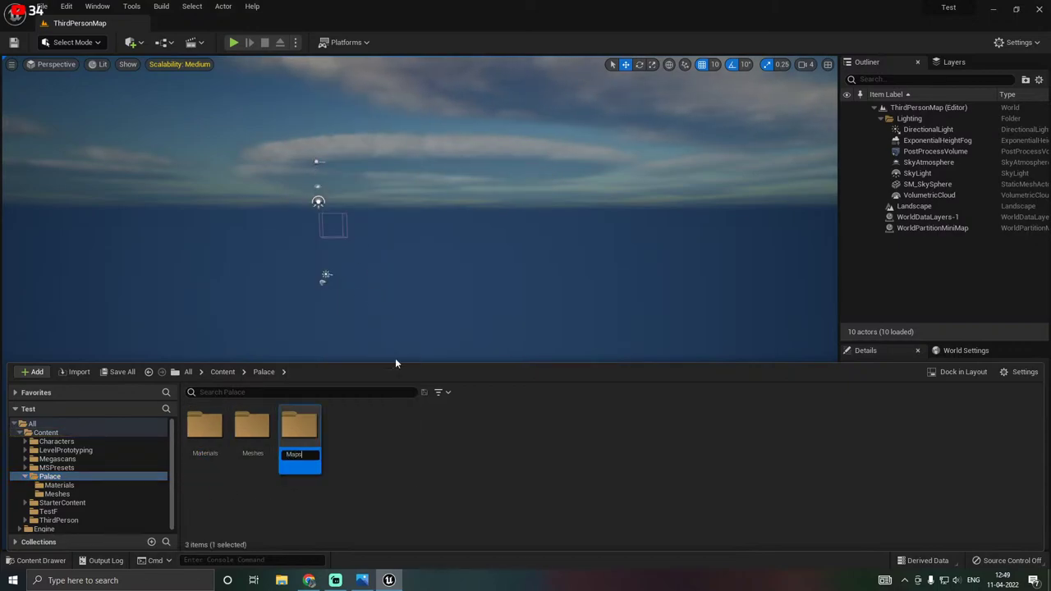
{"action": "key", "text": "Return"}
{"action": "right_click", "coordinate": [395, 462]}
{"action": "left_click", "coordinate": [45, 473]}
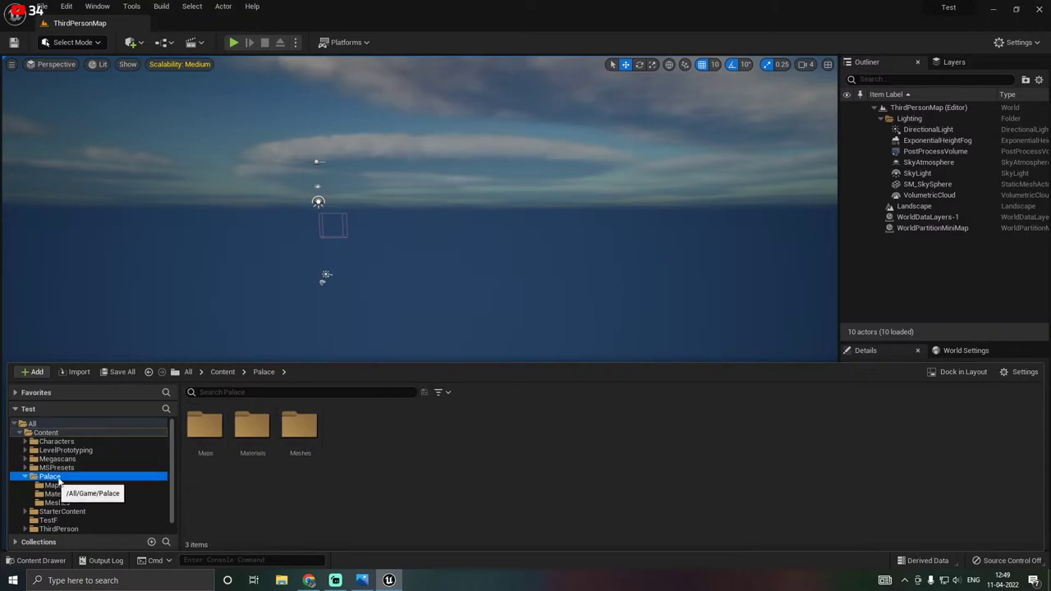
{"action": "right_click", "coordinate": [304, 485]}
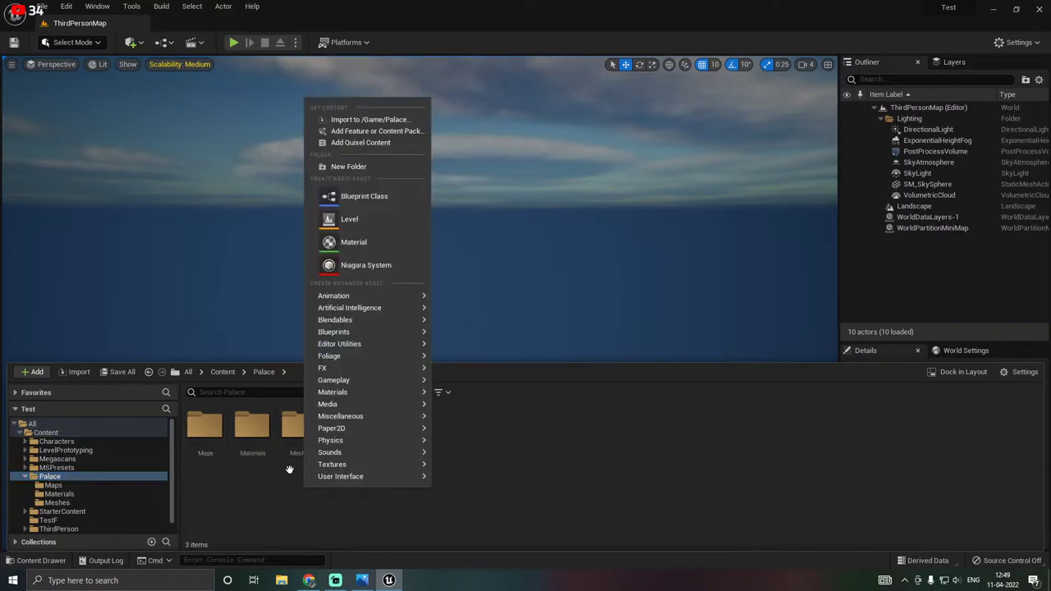
{"action": "left_click", "coordinate": [372, 165]}
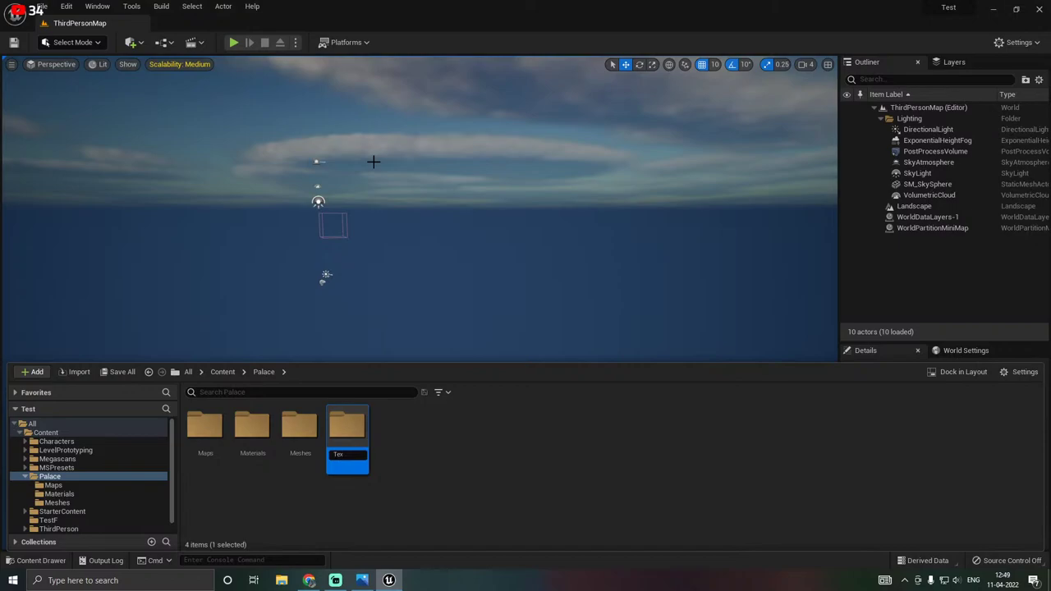
{"action": "key", "text": "Return"}
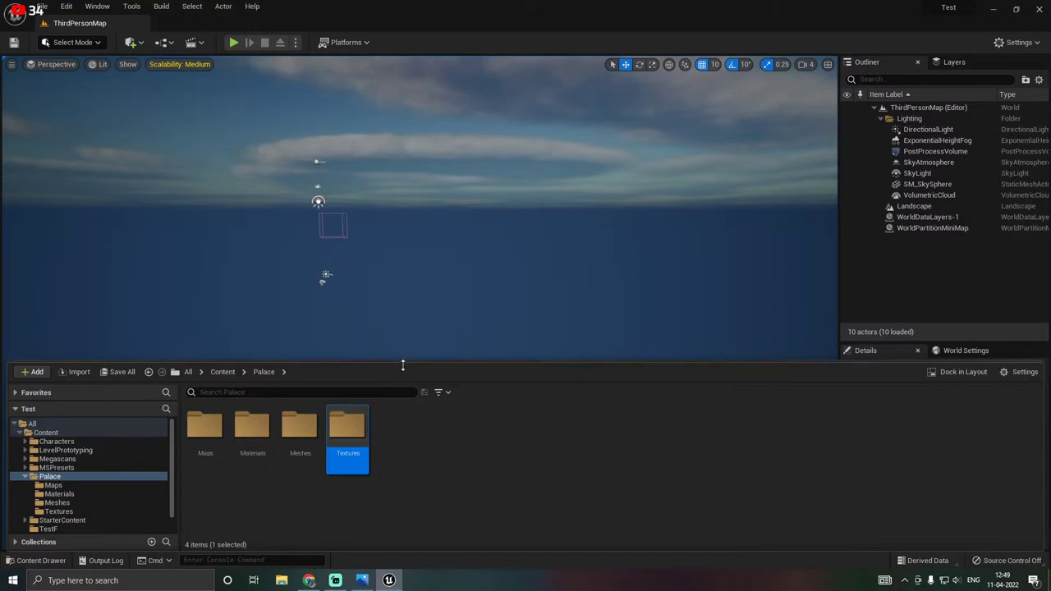
Choose SM_Pillar.fbx from the Desktop's Palace folder for import into the project's Palace/Meshes folder.
{"action": "mouse_move", "coordinate": [408, 365]}
{"action": "left_mouse_down"}
{"action": "mouse_move", "coordinate": [404, 399]}
{"action": "mouse_move", "coordinate": [413, 372]}
{"action": "left_mouse_up"}
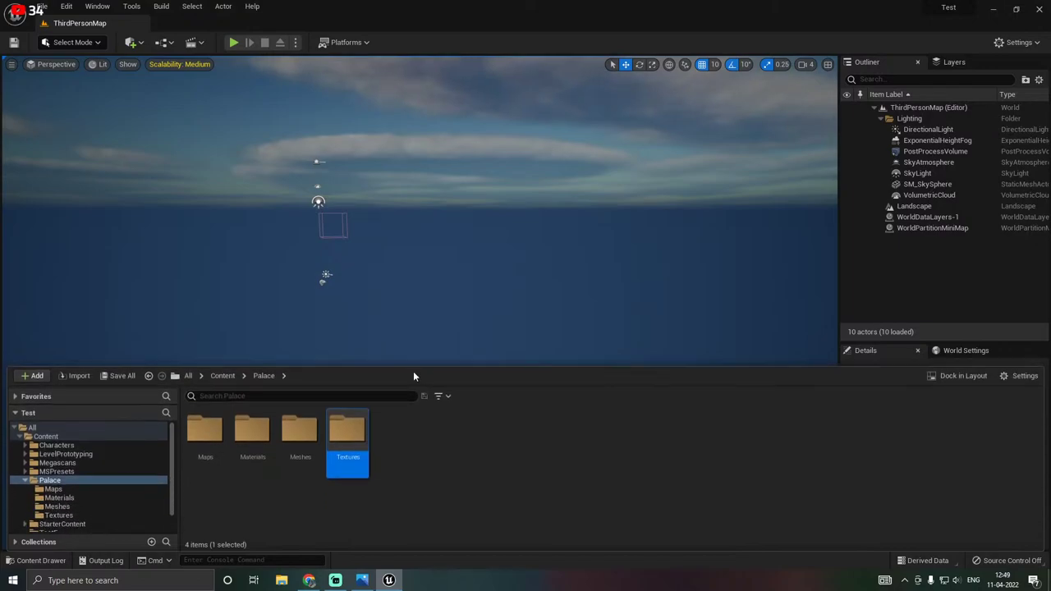
{"action": "double_click", "coordinate": [308, 441]}
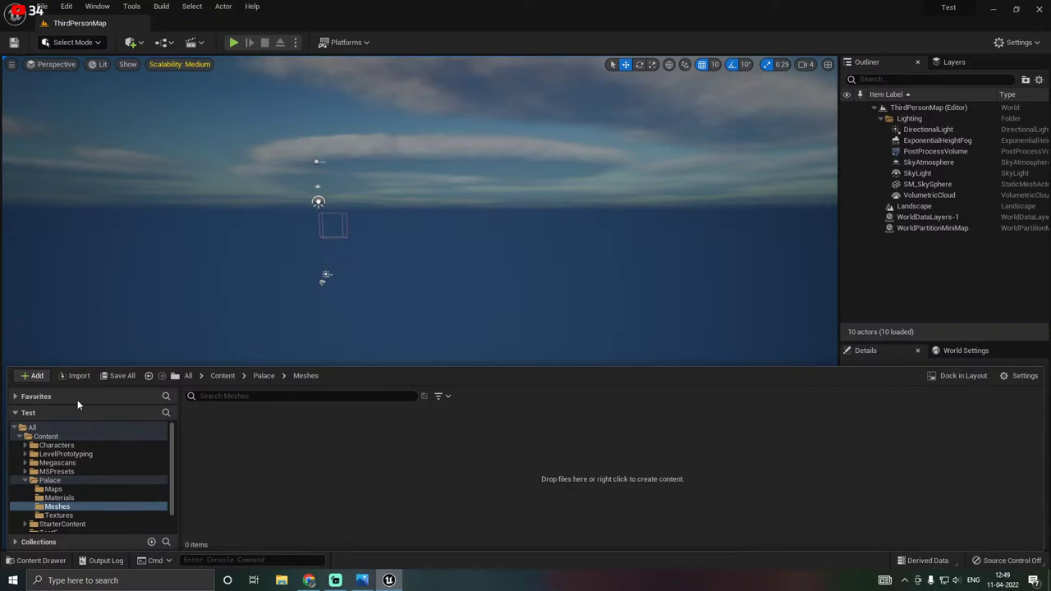
{"action": "left_click", "coordinate": [75, 375]}
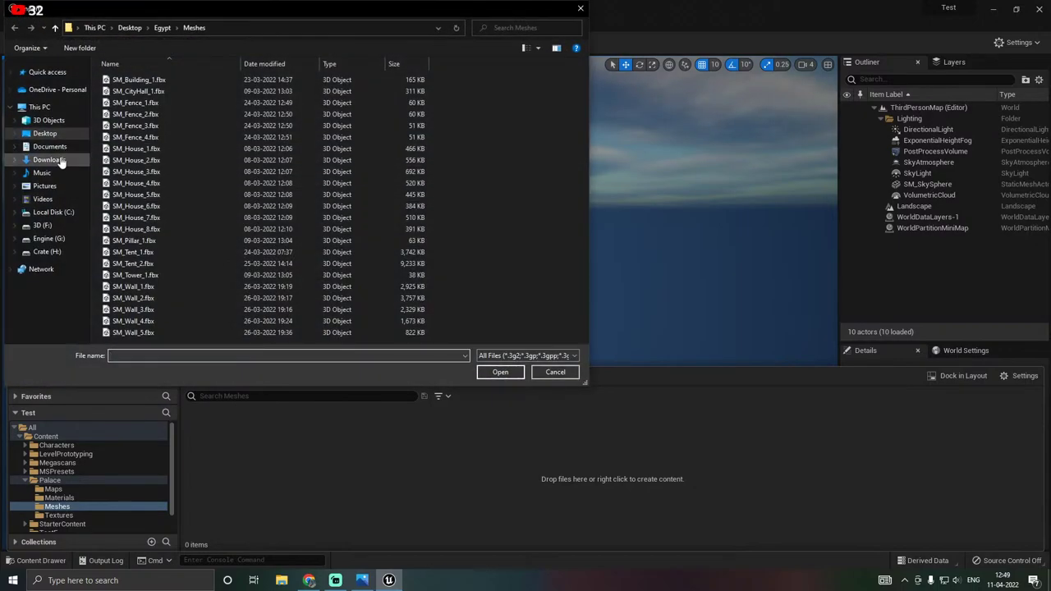
{"action": "left_click", "coordinate": [50, 120]}
{"action": "left_click", "coordinate": [39, 106]}
{"action": "left_click", "coordinate": [45, 133]}
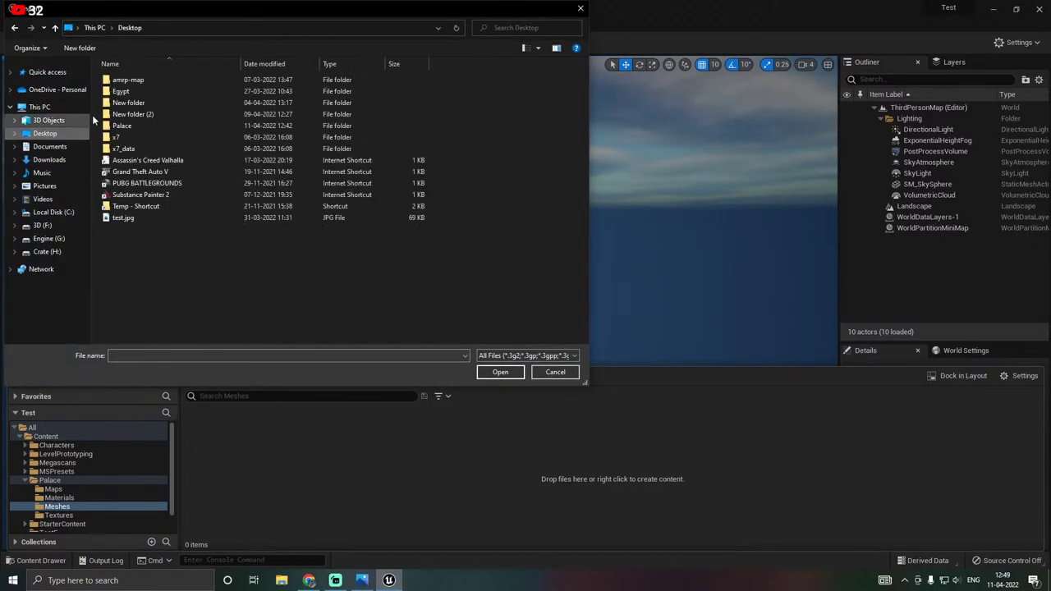
{"action": "double_click", "coordinate": [128, 126]}
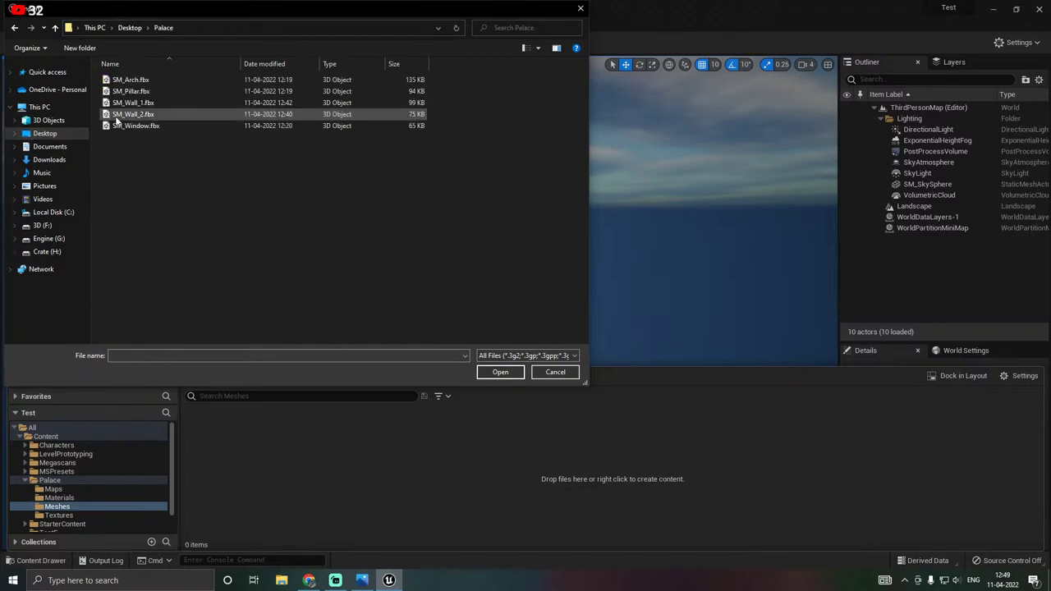
{"action": "left_click", "coordinate": [144, 91]}
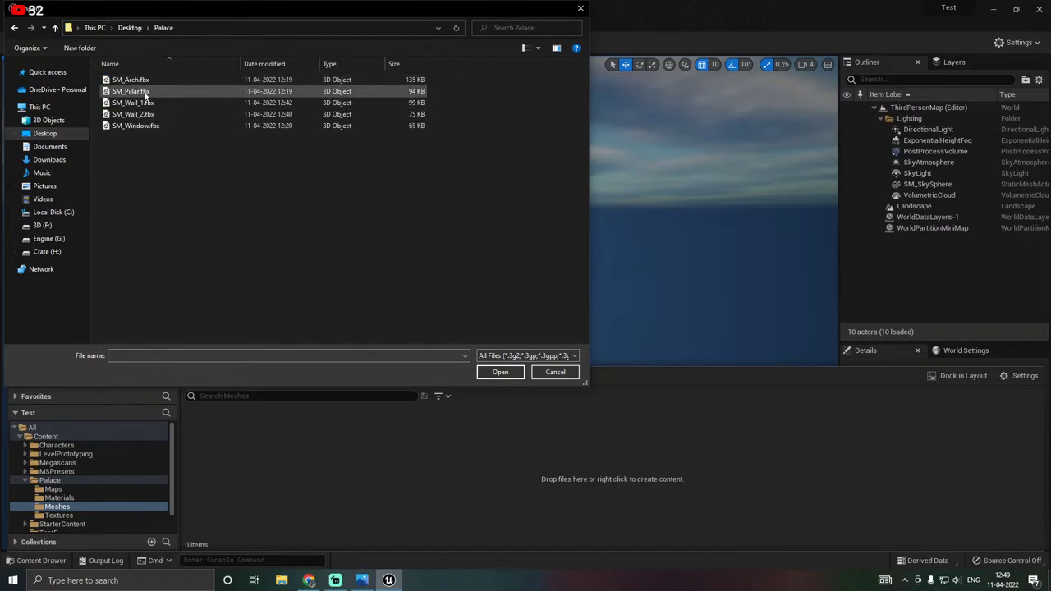
{"action": "double_click", "coordinate": [144, 93]}
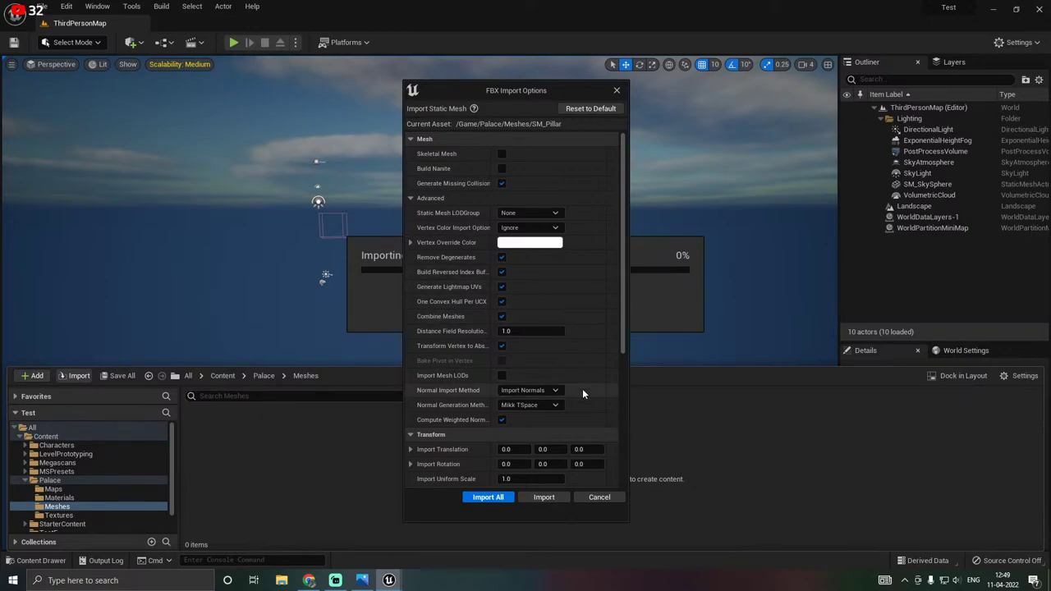
Import the pillar mesh with Do Not Create Material and Import Textures disabled, and clear the FBX import log.
{"action": "scroll", "coordinate": [466, 403], "scroll_direction": "down", "scroll_amount": 6}
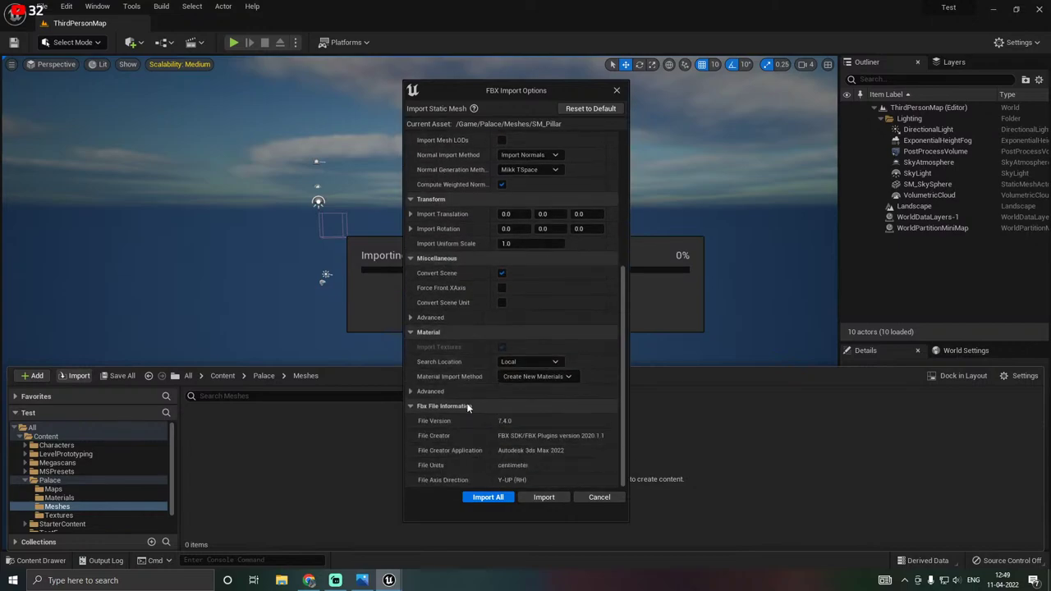
{"action": "left_click", "coordinate": [561, 378]}
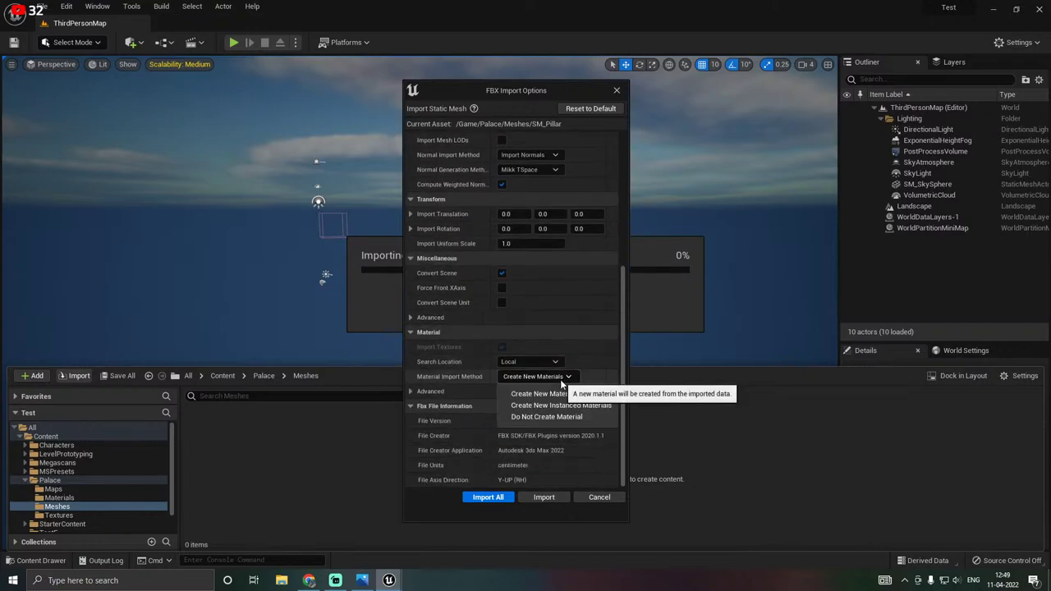
{"action": "left_click", "coordinate": [532, 419]}
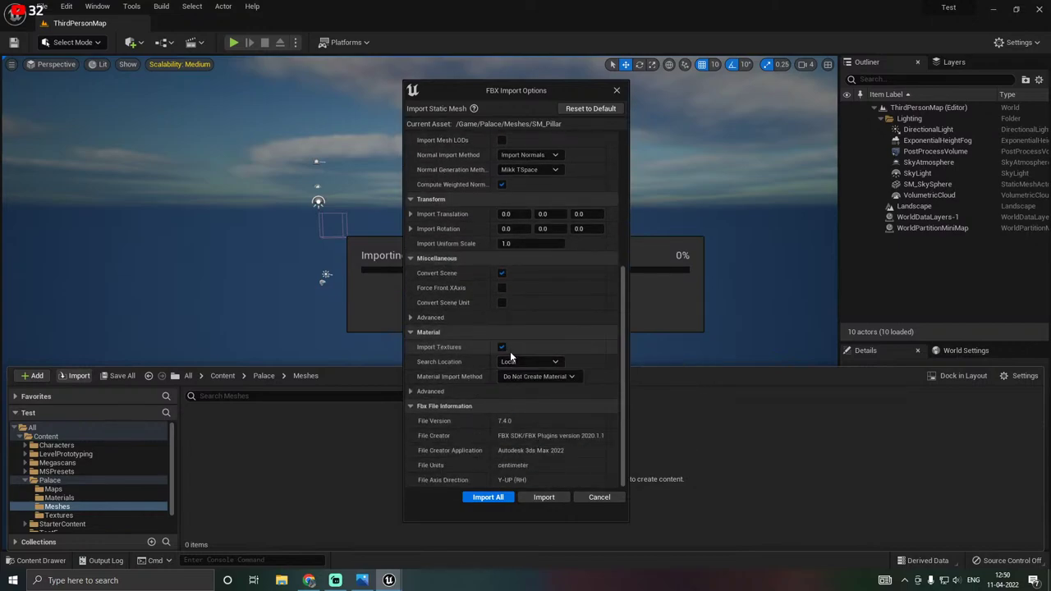
{"action": "left_click", "coordinate": [503, 348]}
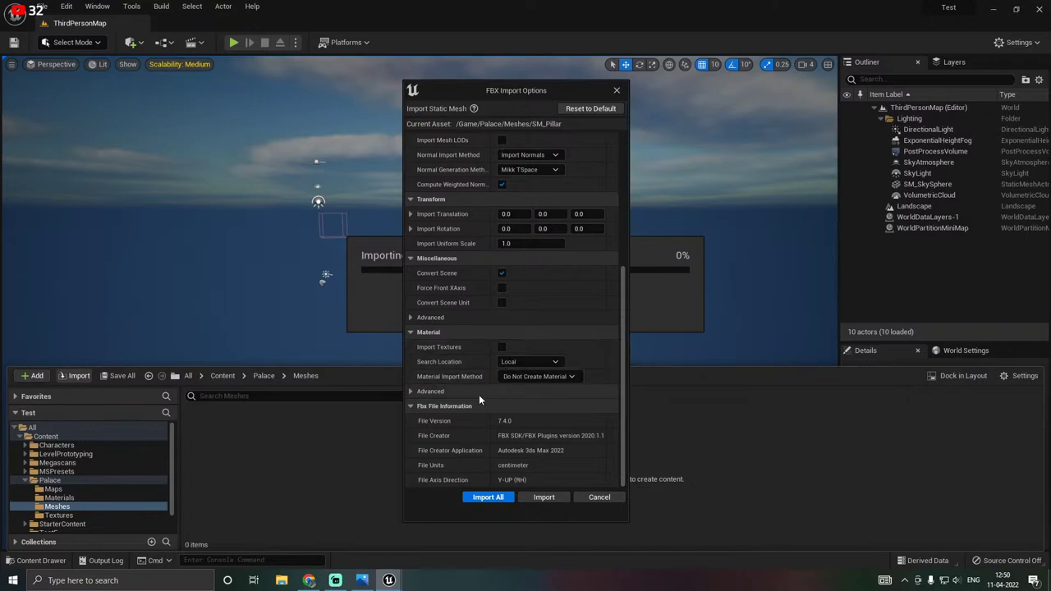
{"action": "left_click", "coordinate": [416, 390]}
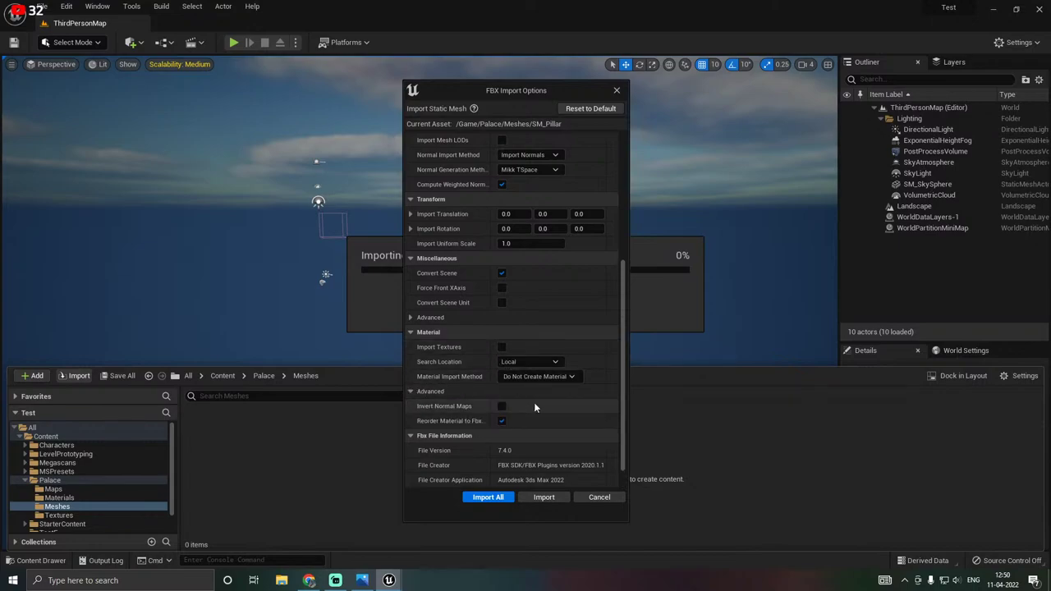
{"action": "left_click", "coordinate": [543, 497]}
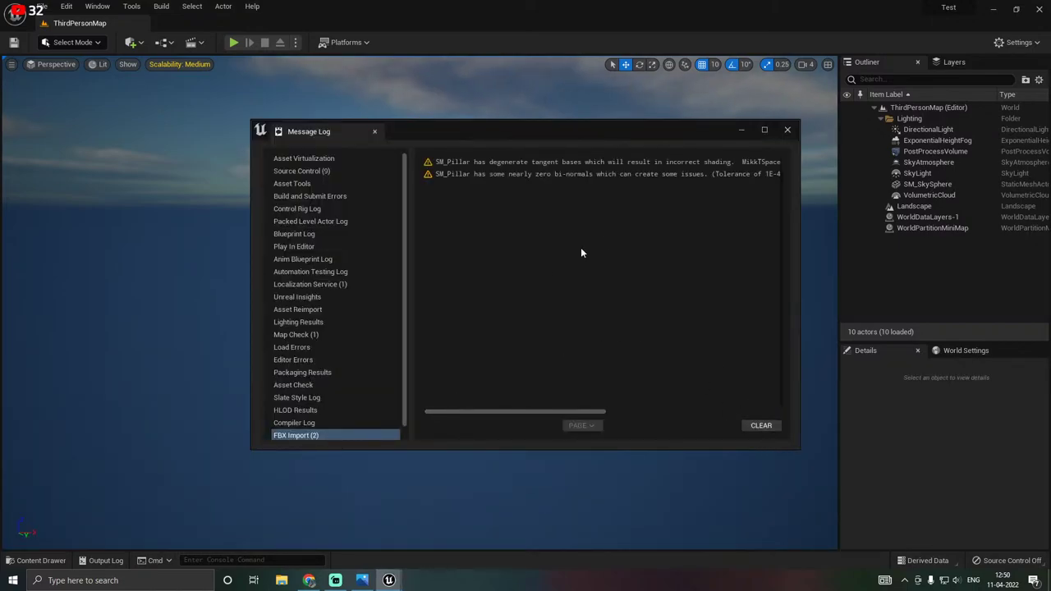
{"action": "left_click", "coordinate": [766, 427]}
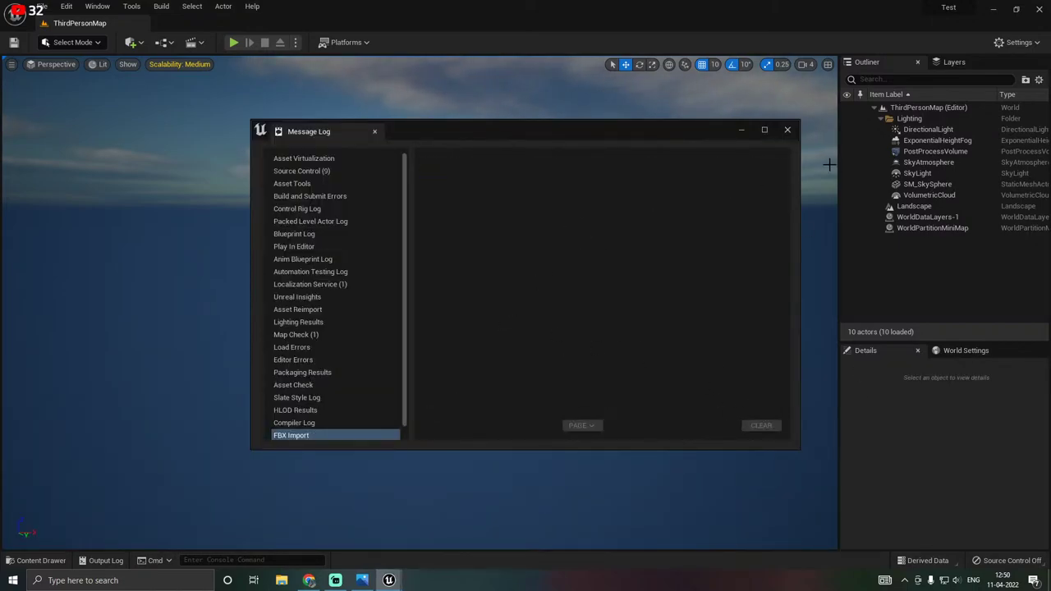
{"action": "left_click", "coordinate": [788, 130]}
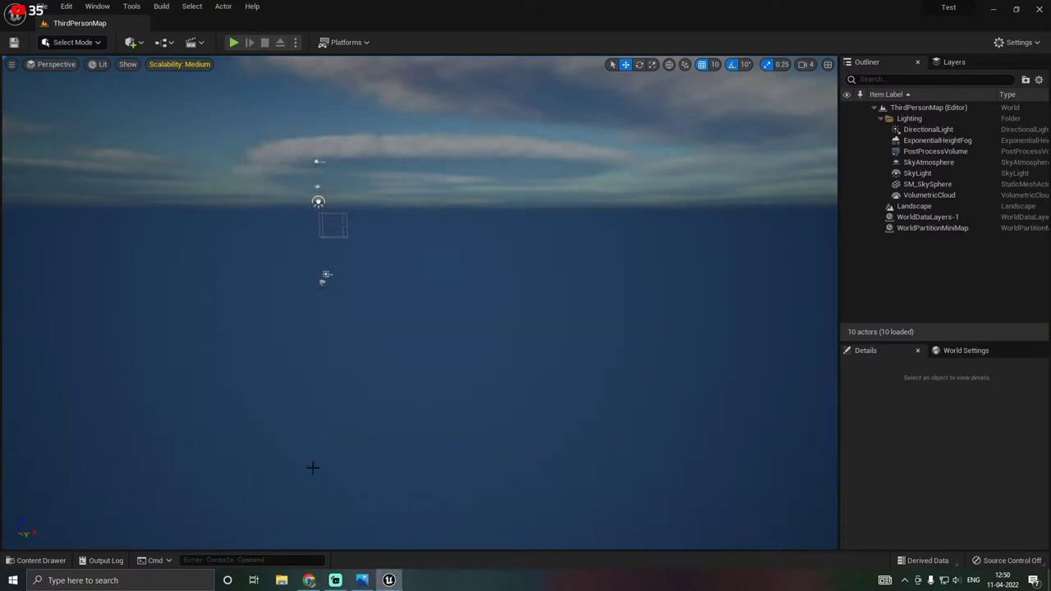
Inspect the imported SM_Pillar mesh in the static mesh editor, and close it.
{"action": "key", "text": "ctrl+space"}
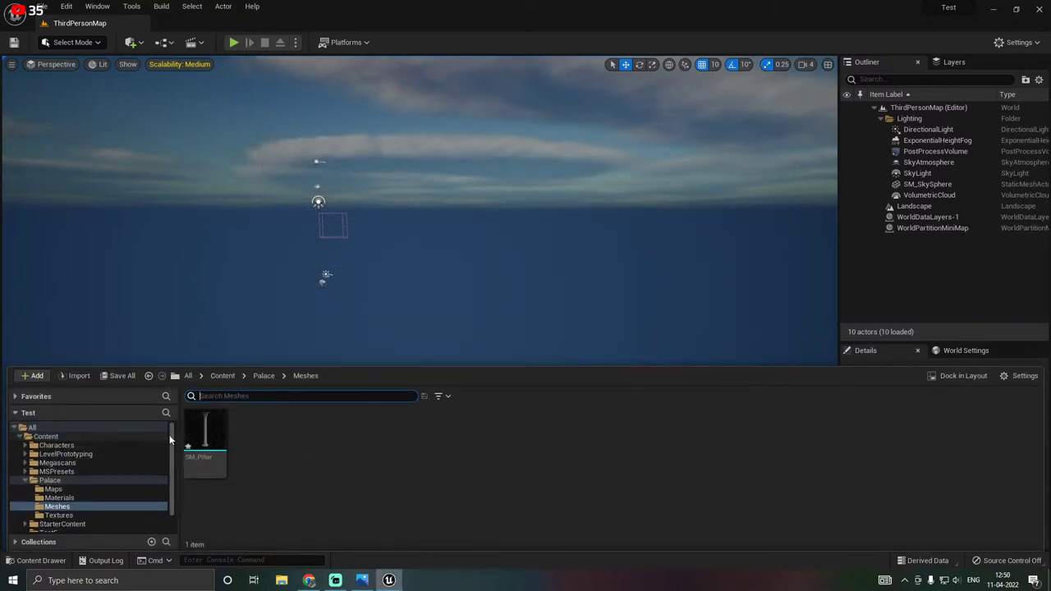
{"action": "left_click", "coordinate": [205, 433]}
{"action": "double_click", "coordinate": [205, 433]}
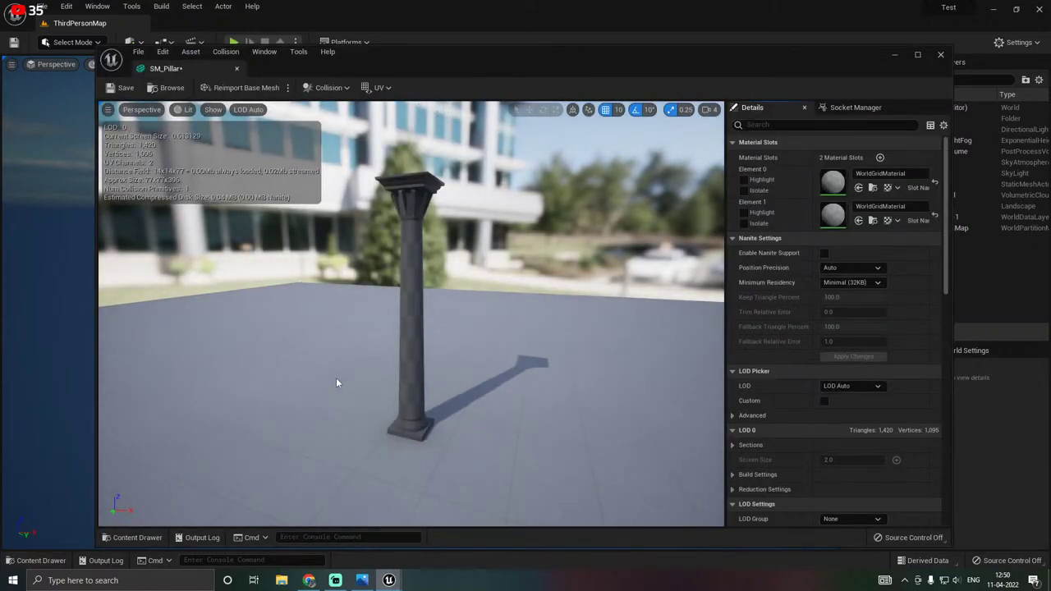
{"action": "left_click", "coordinate": [941, 55]}
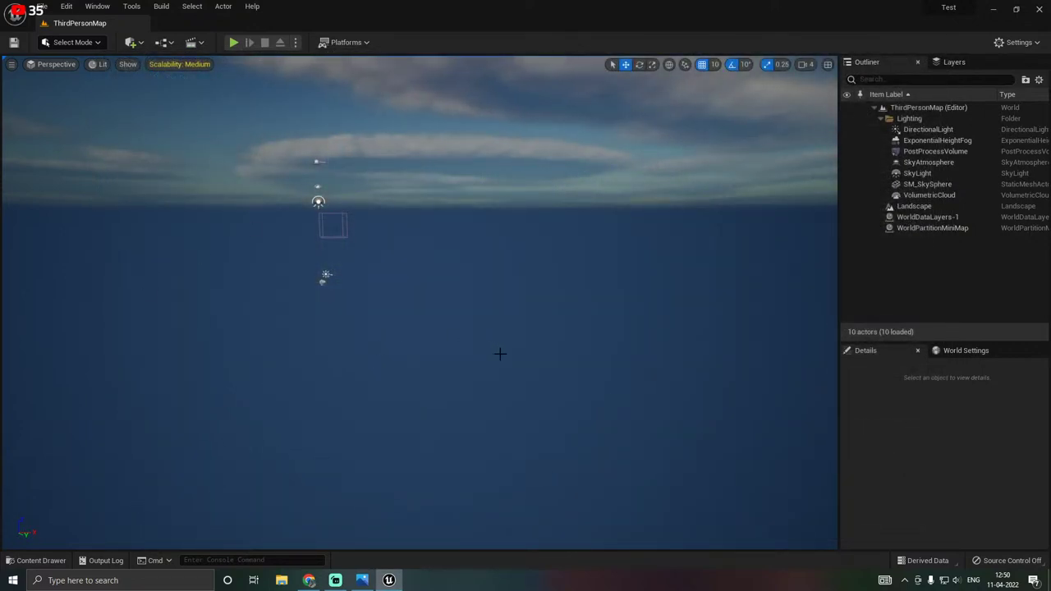
Create a new landscape with 63×63 quad sections and 8 × 8 components, and return to selection mode.
{"action": "left_click", "coordinate": [91, 44]}
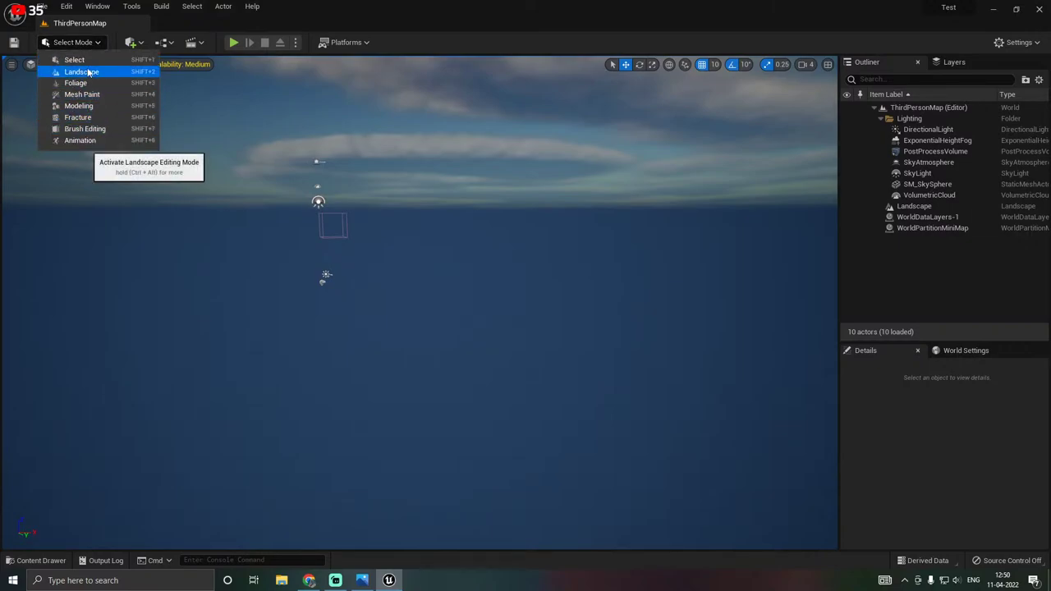
{"action": "left_click", "coordinate": [85, 71]}
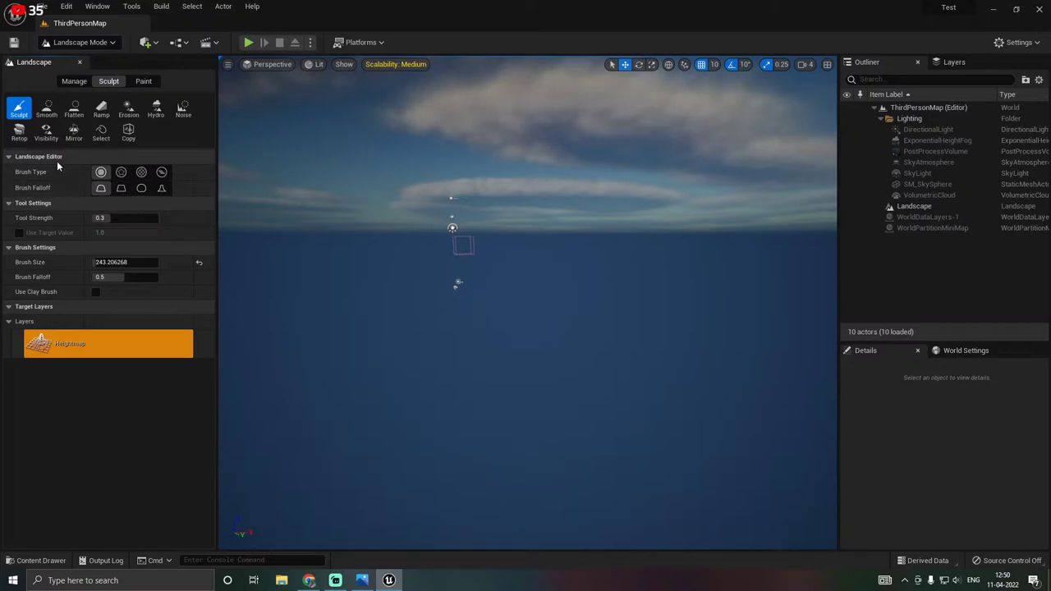
{"action": "left_click", "coordinate": [73, 83]}
{"action": "left_click", "coordinate": [19, 108]}
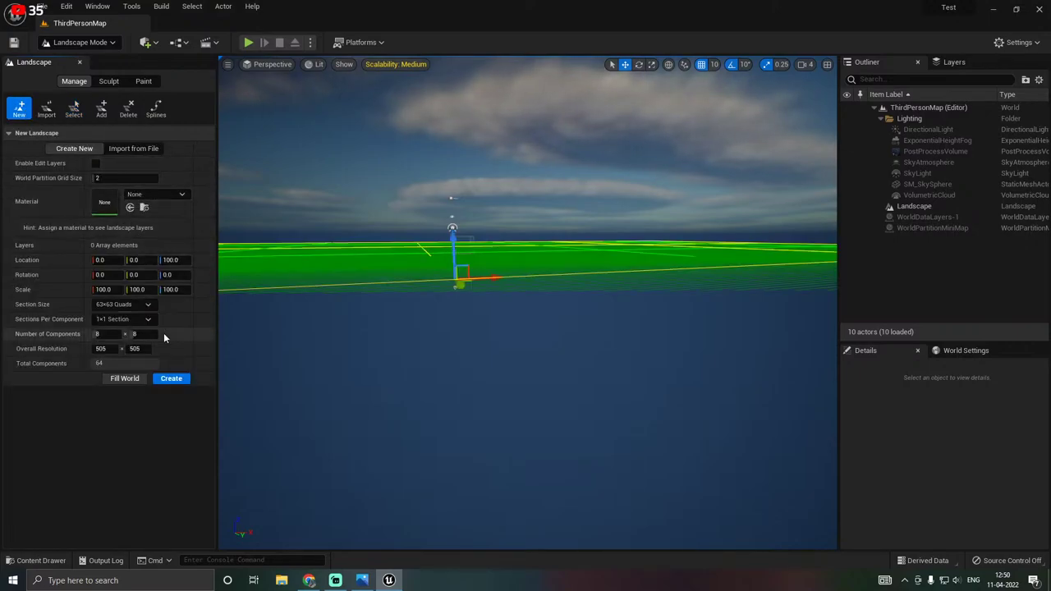
{"action": "left_click", "coordinate": [161, 381]}
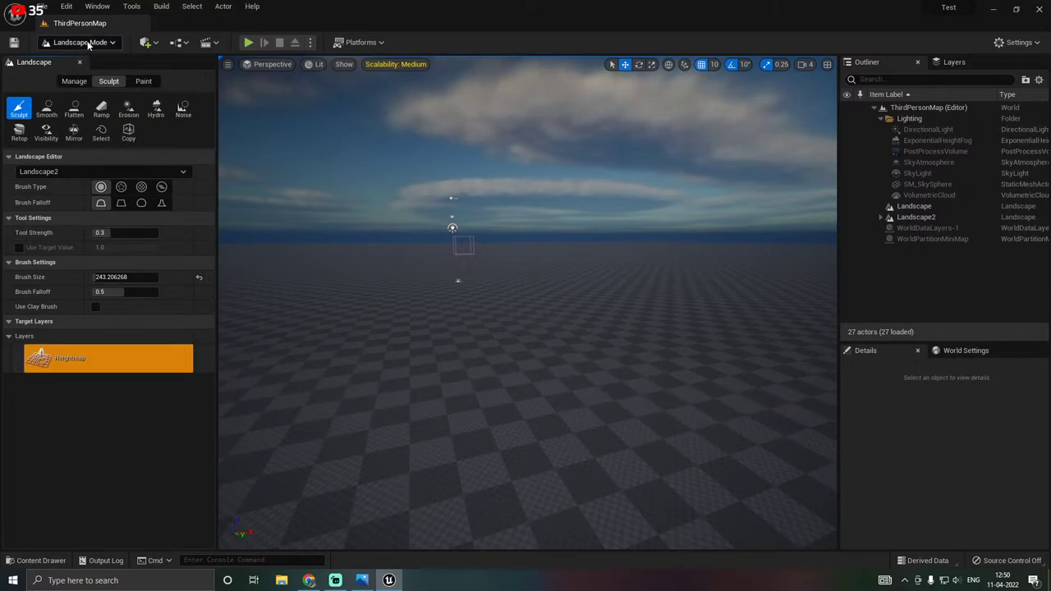
{"action": "left_click", "coordinate": [87, 42]}
{"action": "left_click", "coordinate": [79, 60]}
Save all modified content, including the new landscape and its streaming proxies.
{"action": "key", "text": "ctrl+space"}
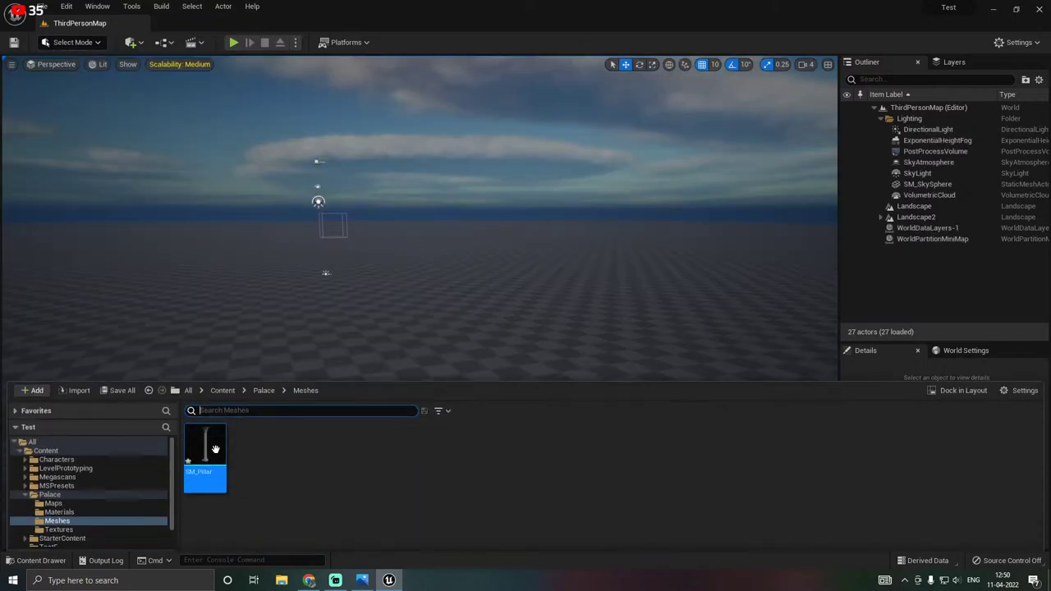
{"action": "left_click", "coordinate": [122, 377]}
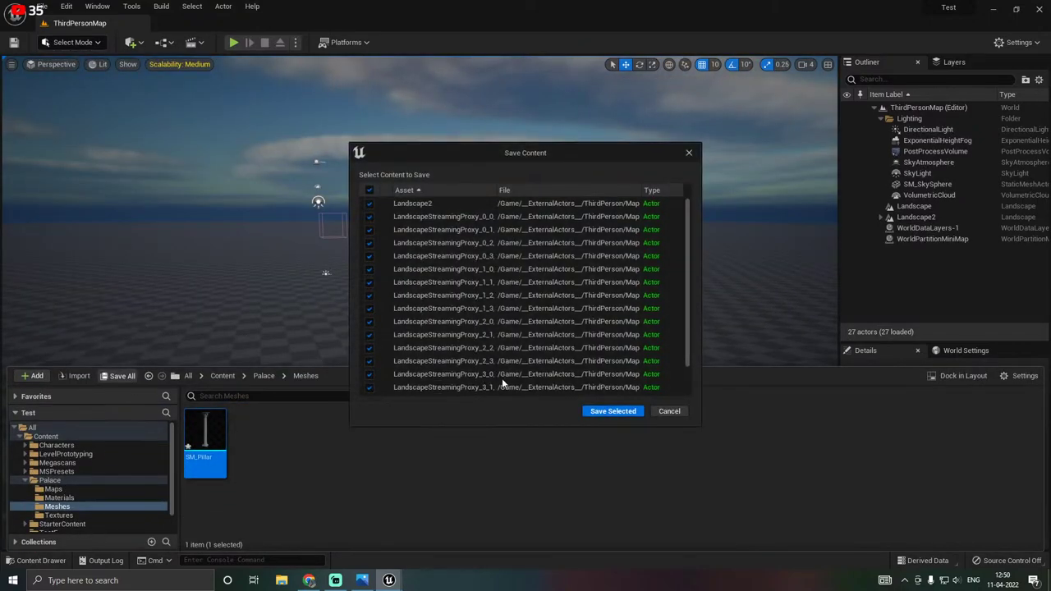
{"action": "left_click", "coordinate": [607, 411]}
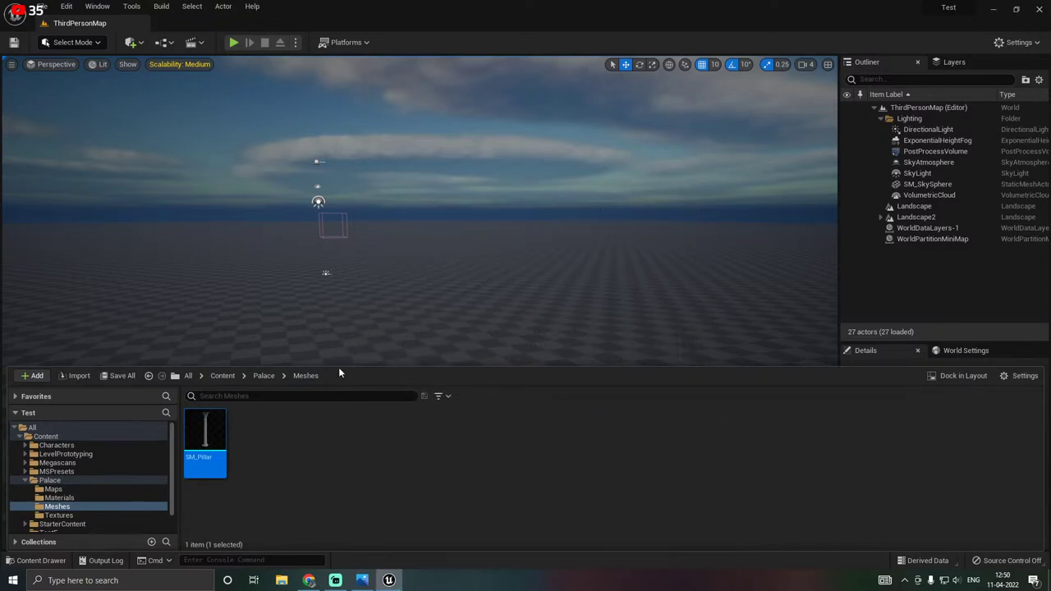
Place SM_Pillar from the Palace/Meshes folder on the landscape at about X -160, Y 2210, Z 100.
{"action": "left_click_drag", "start_coordinate": [333, 366], "coordinate": [327, 385]}
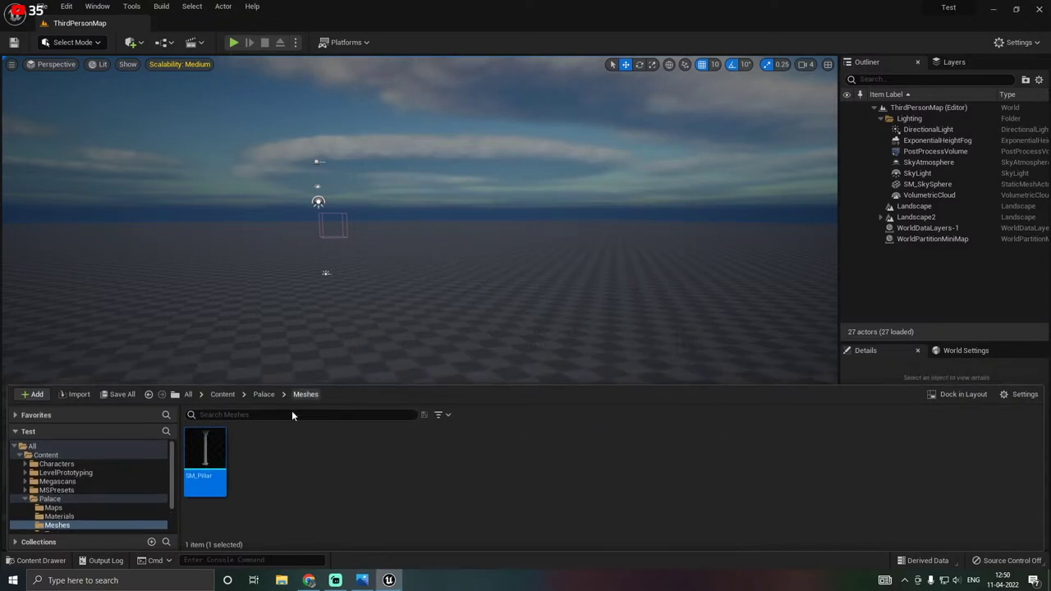
{"action": "left_click_drag", "start_coordinate": [206, 449], "coordinate": [355, 347]}
{"action": "mouse_move", "coordinate": [483, 347]}
{"action": "right_mouse_down"}
{"action": "mouse_move", "coordinate": [453, 356]}
{"action": "mouse_move", "coordinate": [462, 347]}
{"action": "right_mouse_up"}
{"action": "key", "text": "w"}
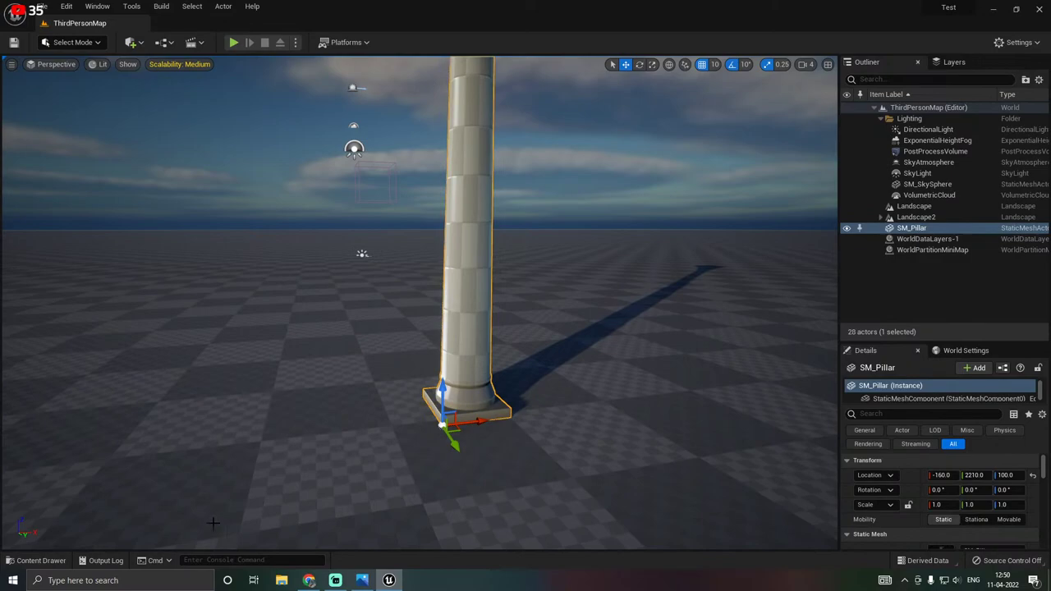
Save all content with the newly placed pillar in the level.
{"action": "left_click", "coordinate": [36, 560]}
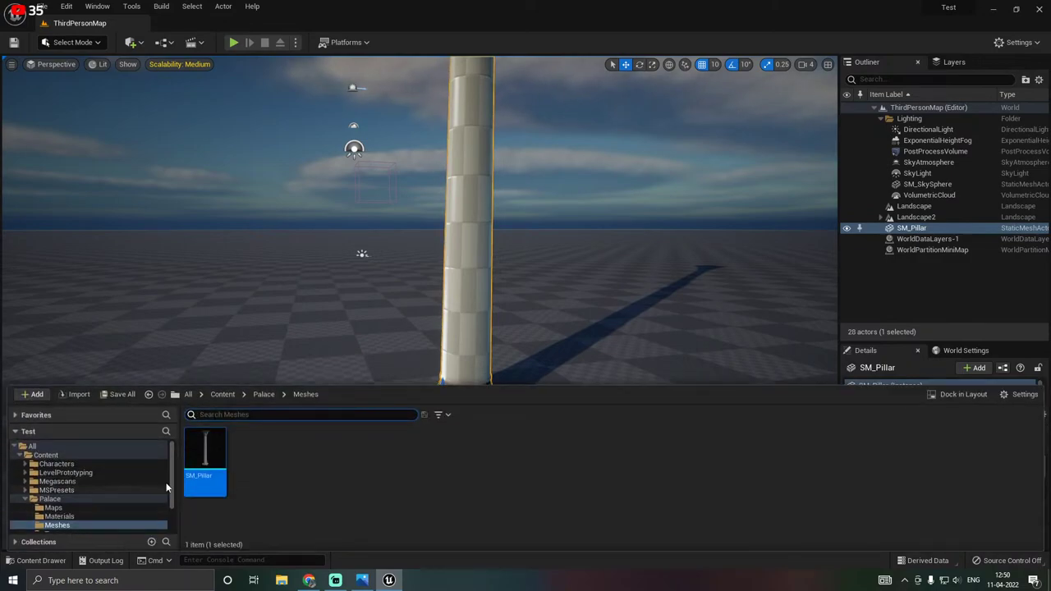
{"action": "left_click", "coordinate": [121, 394]}
{"action": "left_click", "coordinate": [611, 411]}
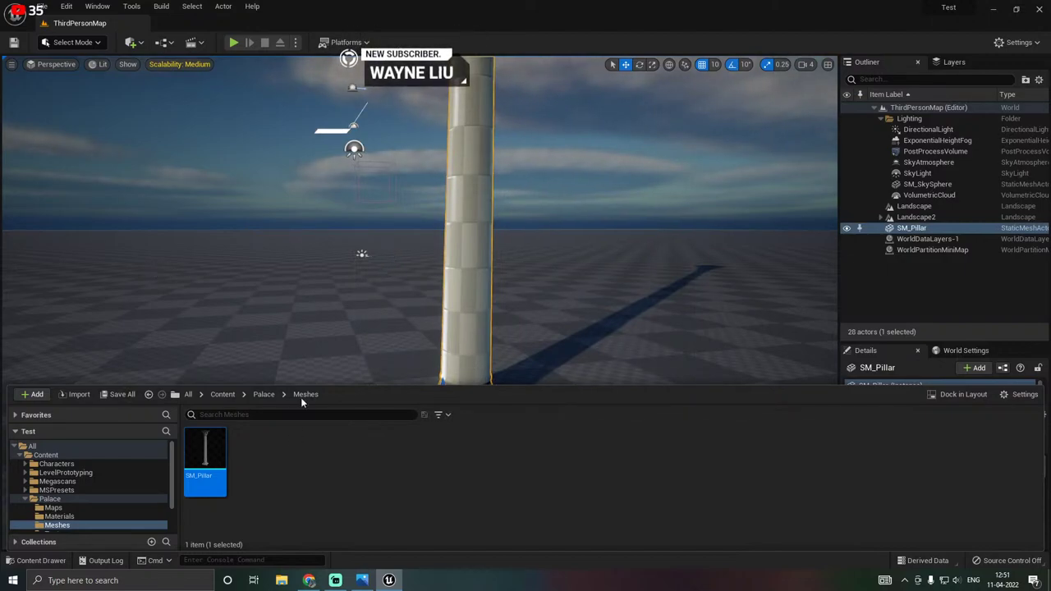
Play the level, walk the character up to the pillar to check its height, and stop playing.
{"action": "right_click_drag", "start_coordinate": [376, 350], "coordinate": [363, 310]}
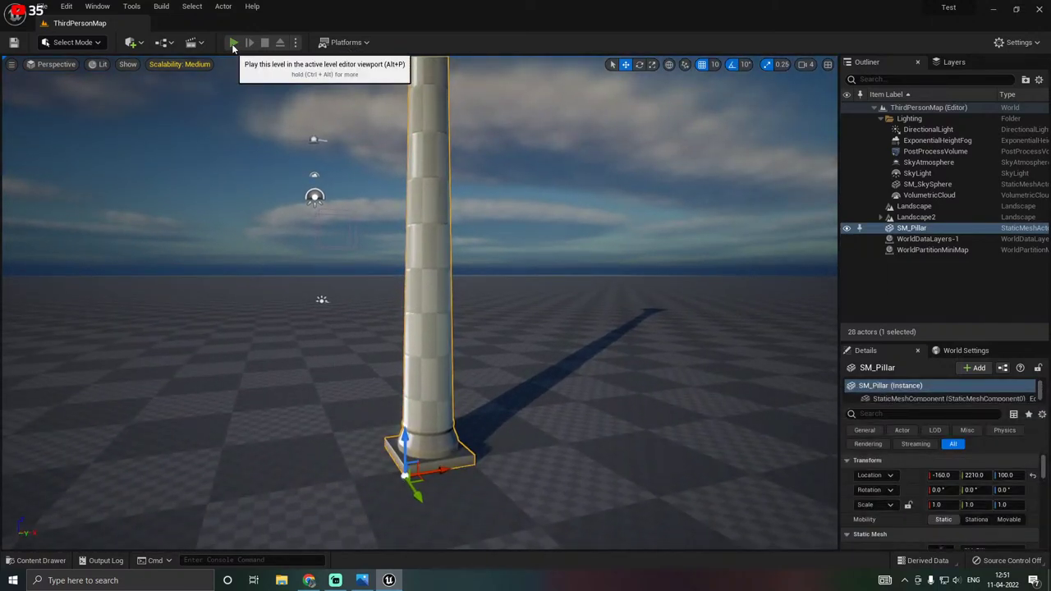
{"action": "left_click", "coordinate": [233, 43]}
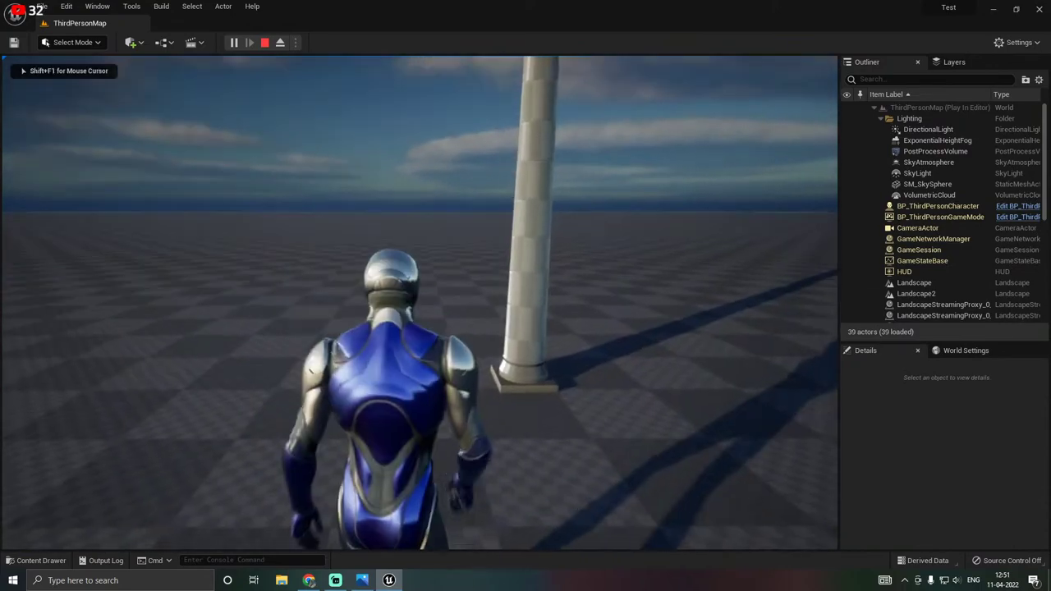
{"action": "key", "text": "w"}
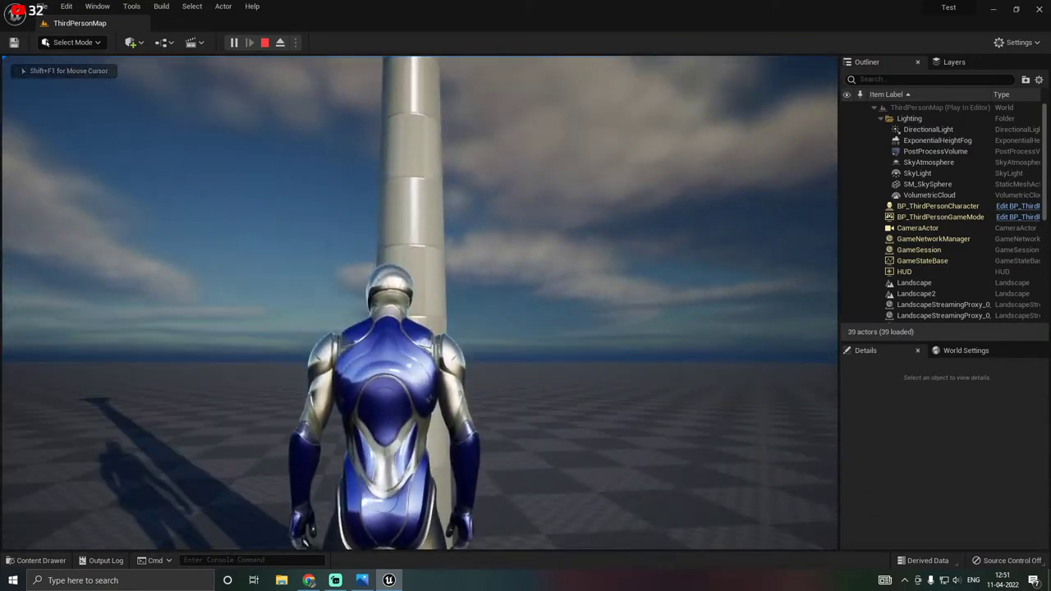
{"action": "key", "text": "w"}
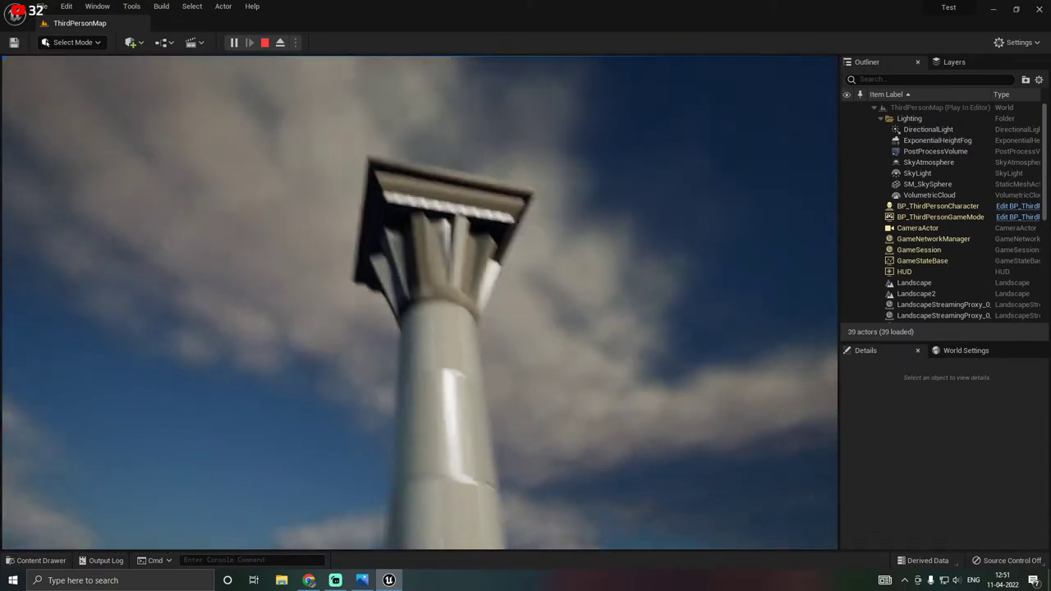
{"action": "key", "text": "s"}
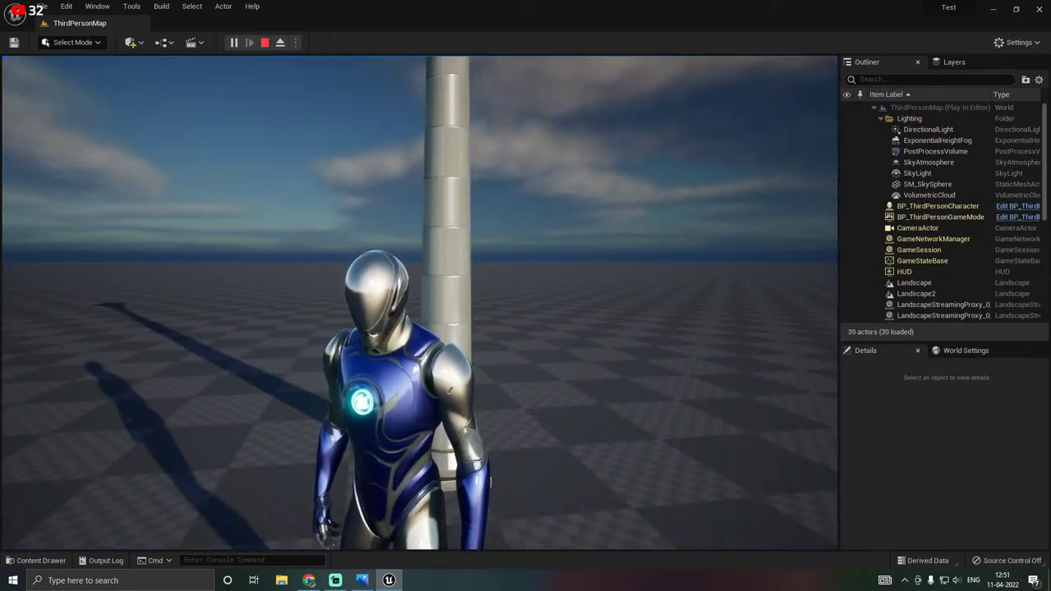
{"action": "key", "text": "Escape"}
Play the level again from beside the pillar to compare its scale with the character, and stop playing.
{"action": "key", "text": "d"}
{"action": "right_click_drag", "start_coordinate": [539, 230], "coordinate": [285, 185]}
{"action": "key", "text": "w"}
{"action": "key", "text": "s"}
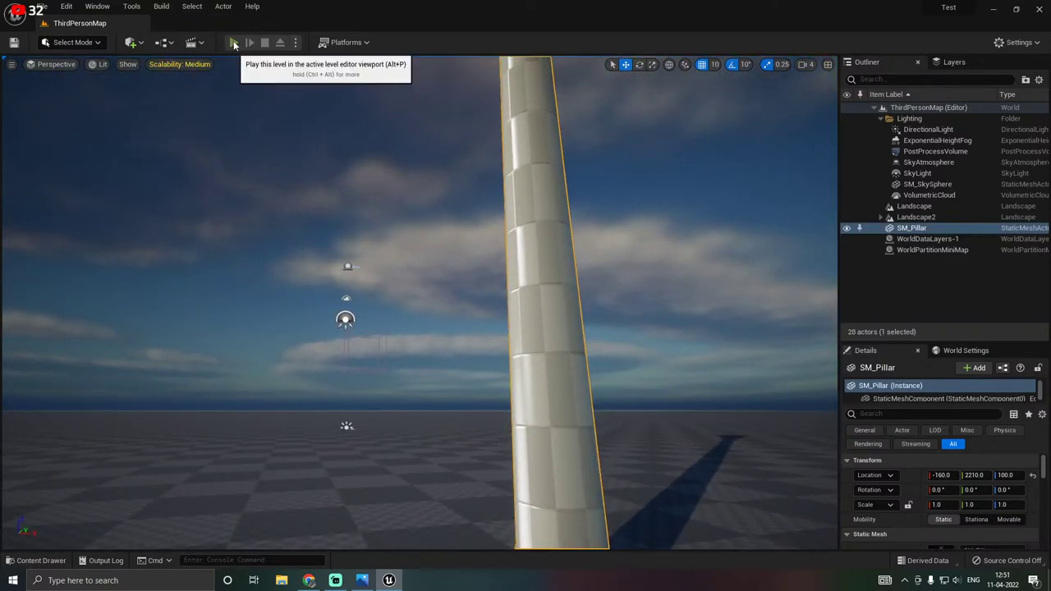
{"action": "left_click", "coordinate": [233, 42]}
{"action": "key", "text": "w"}
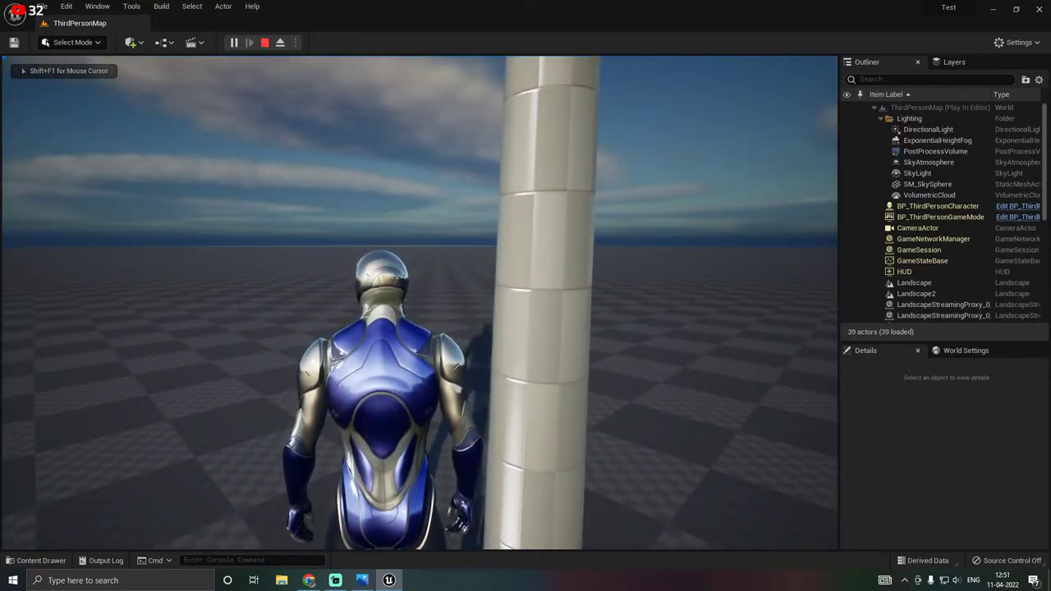
{"action": "key", "text": "super"}
{"action": "key", "text": "super"}
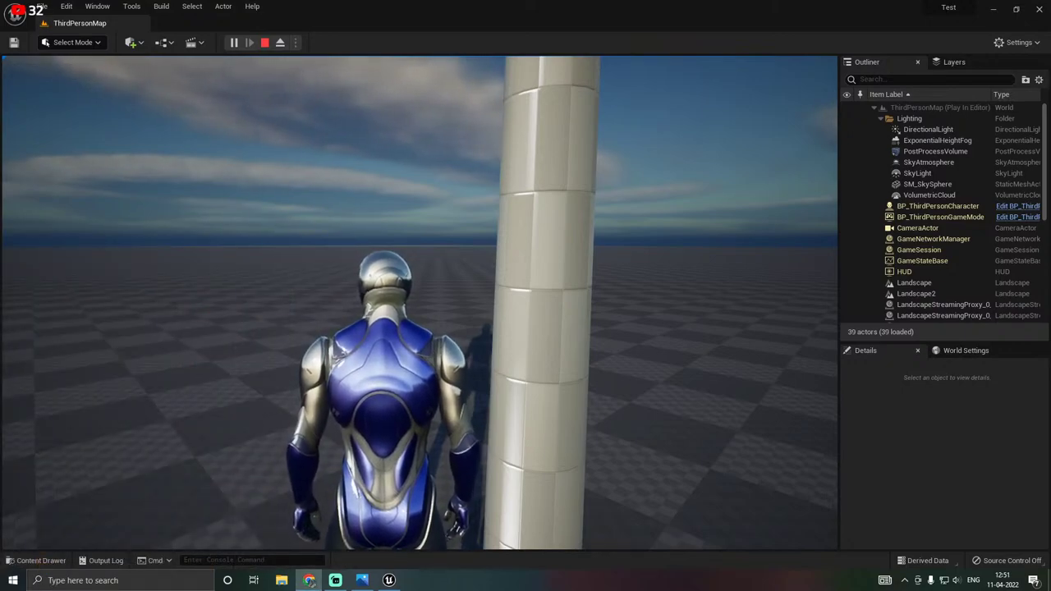
{"action": "left_click", "coordinate": [286, 302]}
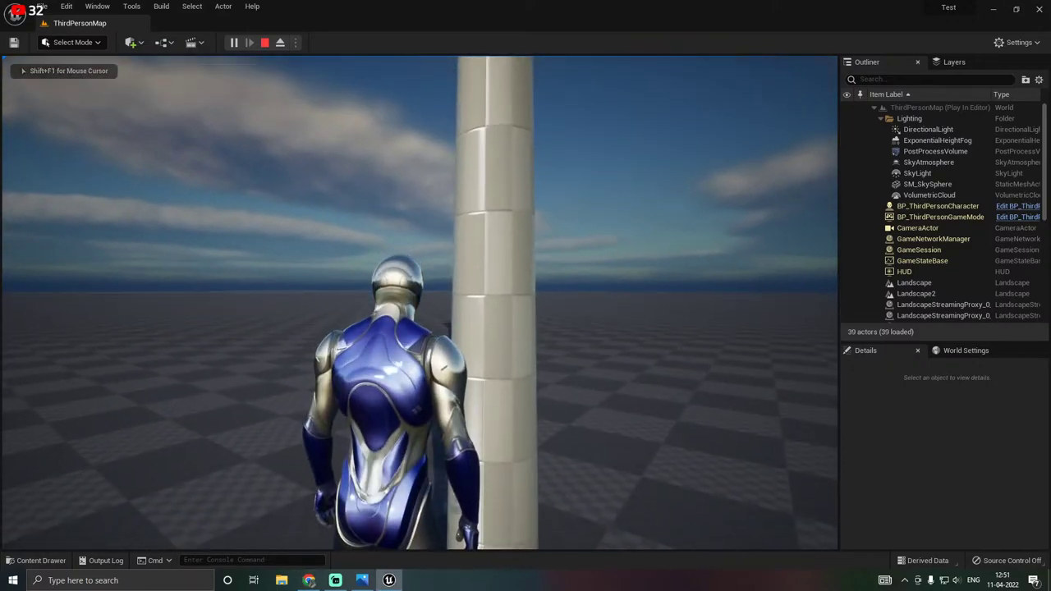
{"action": "key", "text": "Escape"}
Frame the pillar and move it along the Y axis to about 2180.
{"action": "key", "text": "f"}
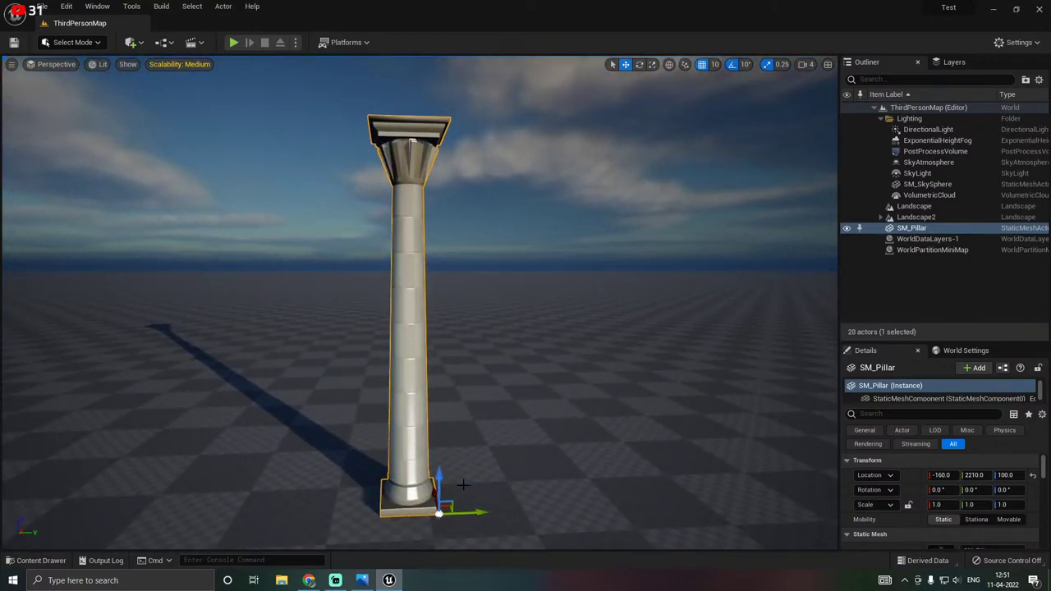
{"action": "left_click_drag", "start_coordinate": [464, 513], "coordinate": [437, 512]}
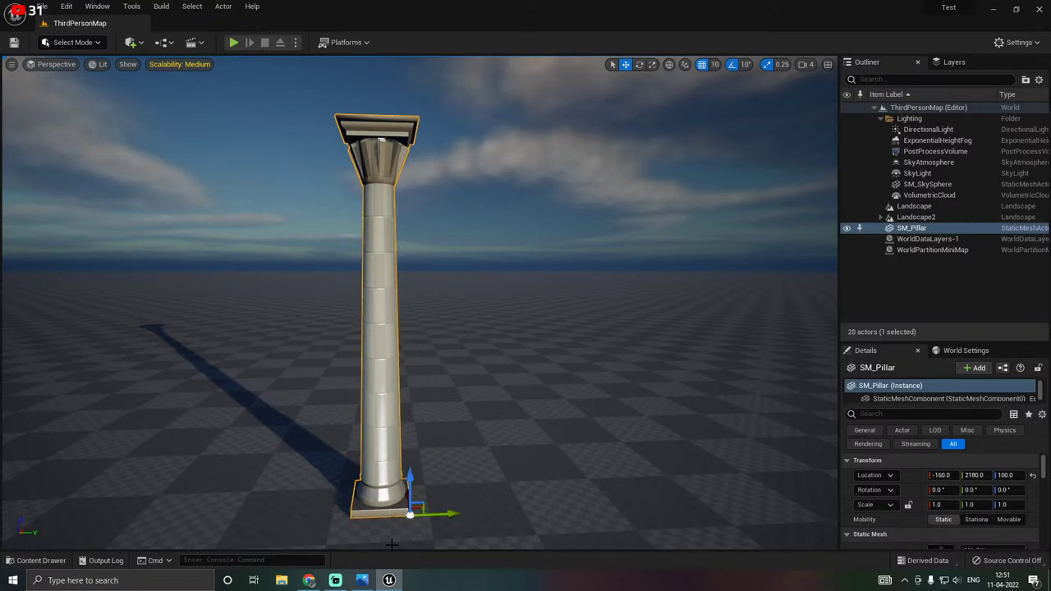
Choose SM_Arch.fbx, SM_Wall_1.fbx, SM_Wall_2.fbx and SM_Window.fbx from the Desktop's Palace folder for import into Palace/Meshes.
{"action": "key", "text": "ctrl+space"}
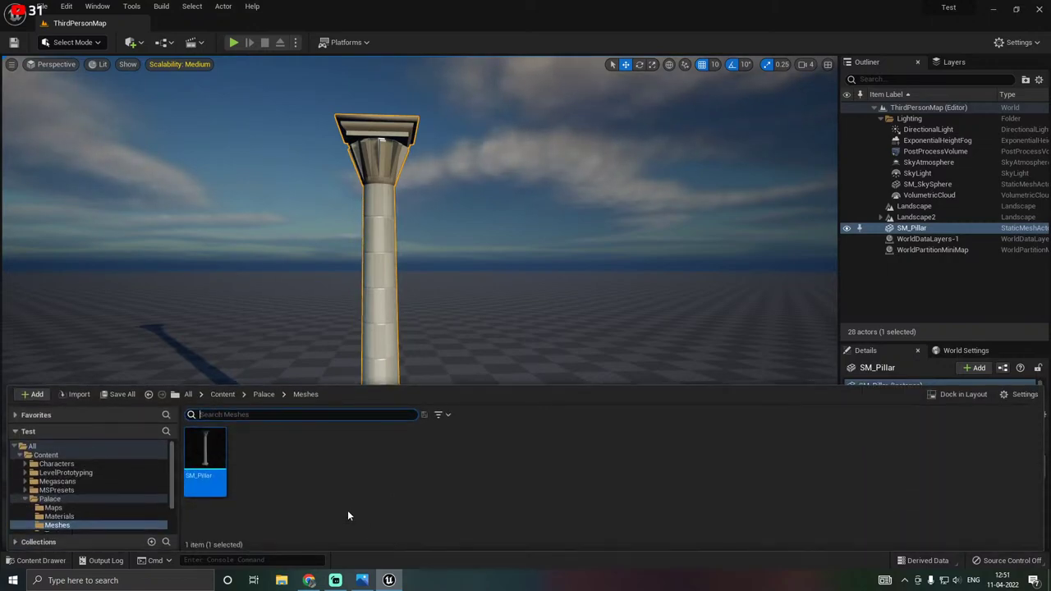
{"action": "left_click", "coordinate": [73, 395]}
{"action": "left_click", "coordinate": [141, 127]}
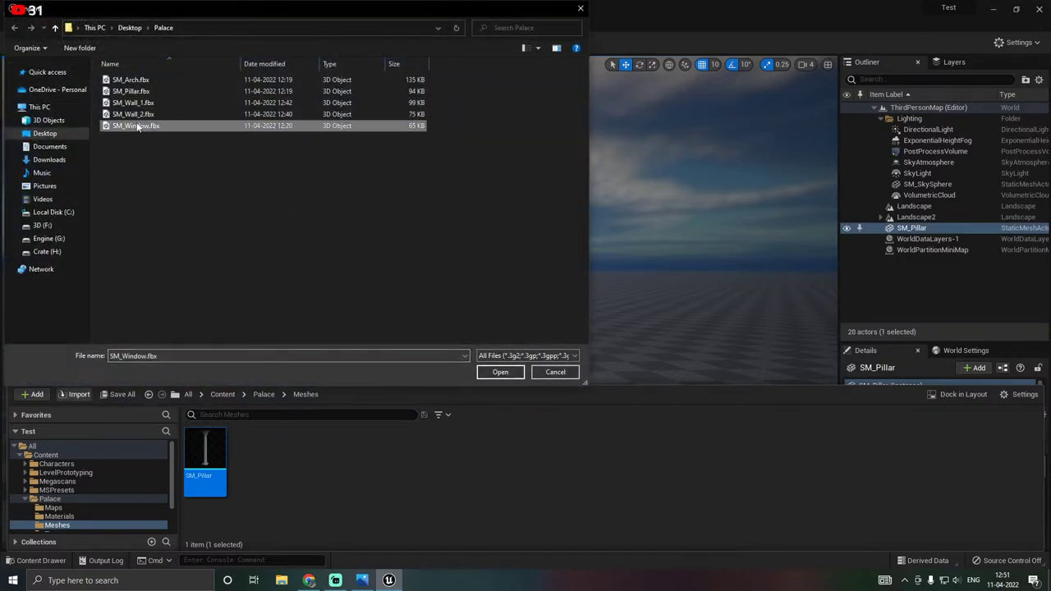
{"action": "left_click", "coordinate": [135, 114], "text": "ctrl"}
{"action": "left_click", "coordinate": [134, 104], "text": "ctrl"}
{"action": "left_click", "coordinate": [131, 80], "text": "ctrl"}
{"action": "left_click", "coordinate": [132, 92], "text": "ctrl"}
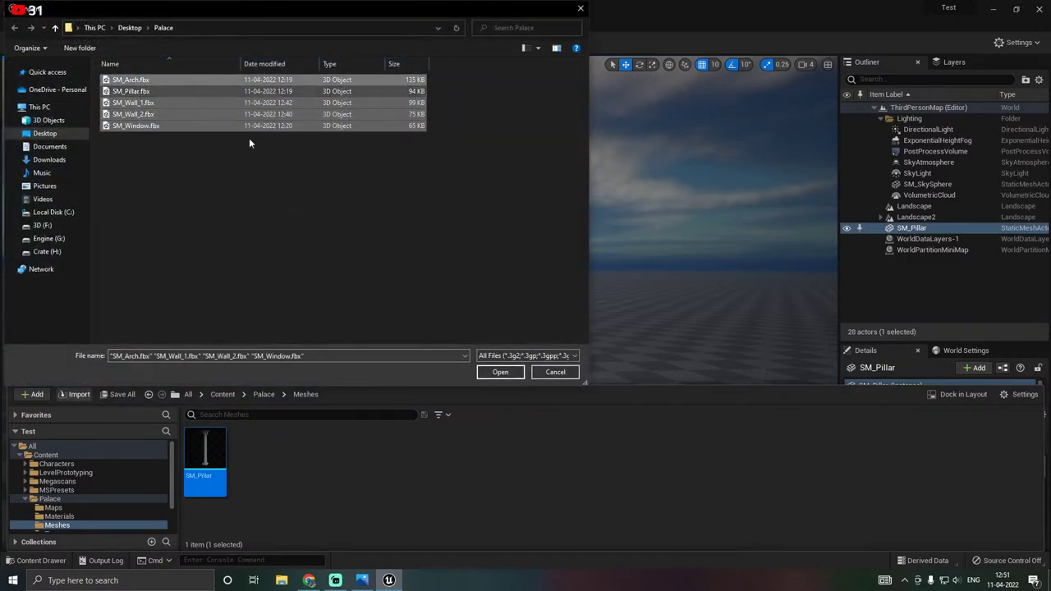
{"action": "left_click", "coordinate": [500, 372]}
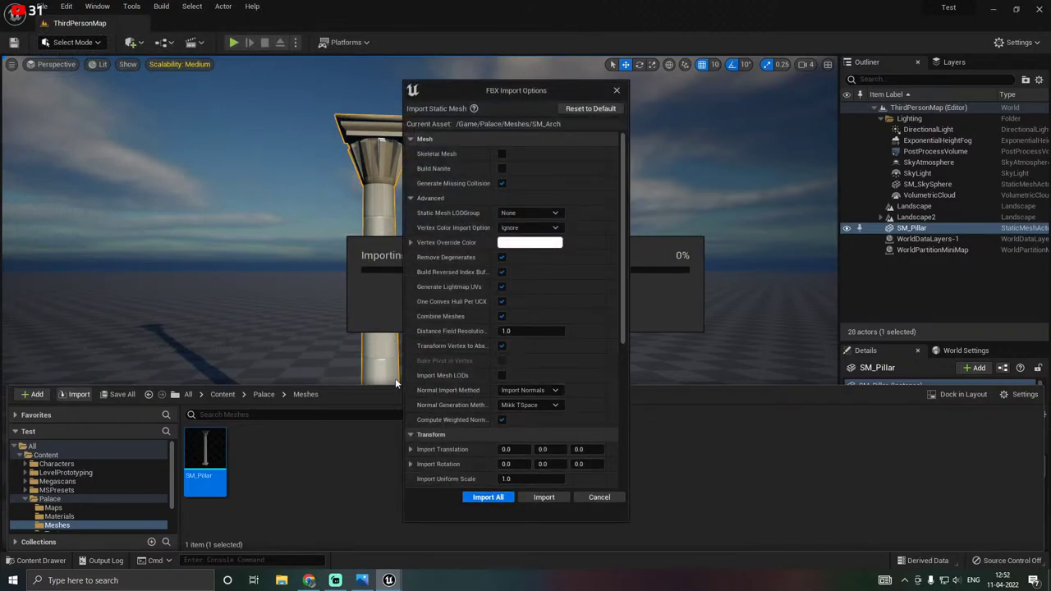
Import all chosen meshes with Import Textures off and Do Not Create Material, clear the FBX import log, and close it.
{"action": "scroll", "coordinate": [490, 388], "scroll_direction": "down", "scroll_amount": 5}
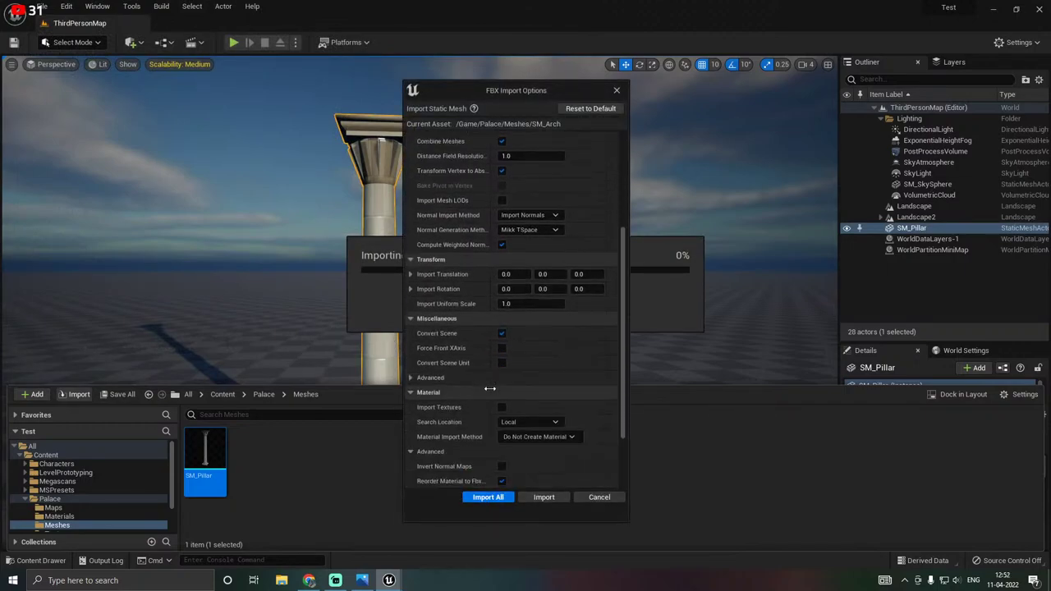
{"action": "scroll", "coordinate": [489, 388], "scroll_direction": "down", "scroll_amount": 2}
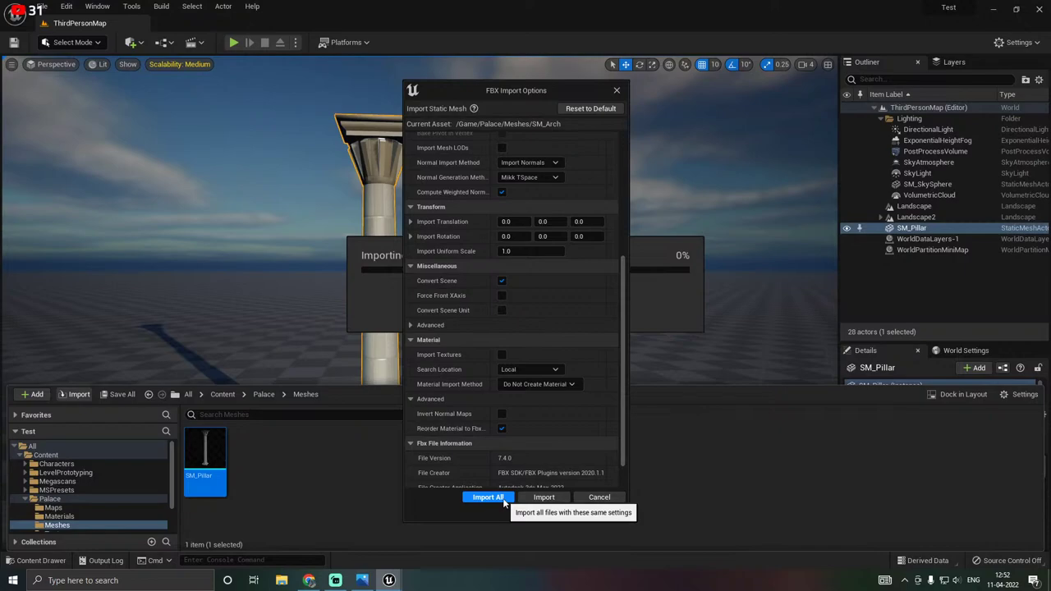
{"action": "left_click", "coordinate": [488, 497]}
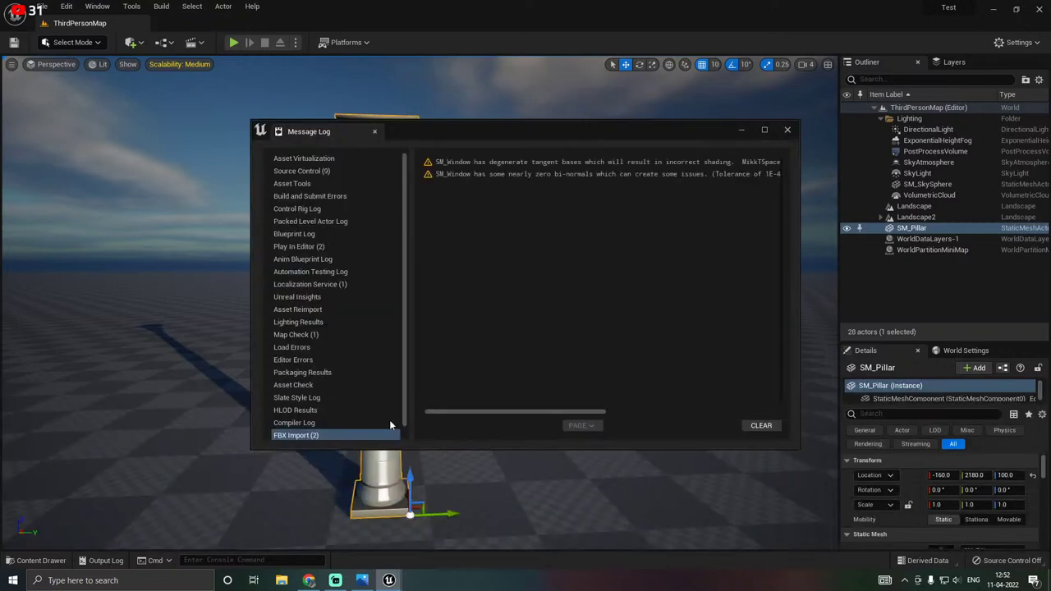
{"action": "left_click", "coordinate": [761, 427]}
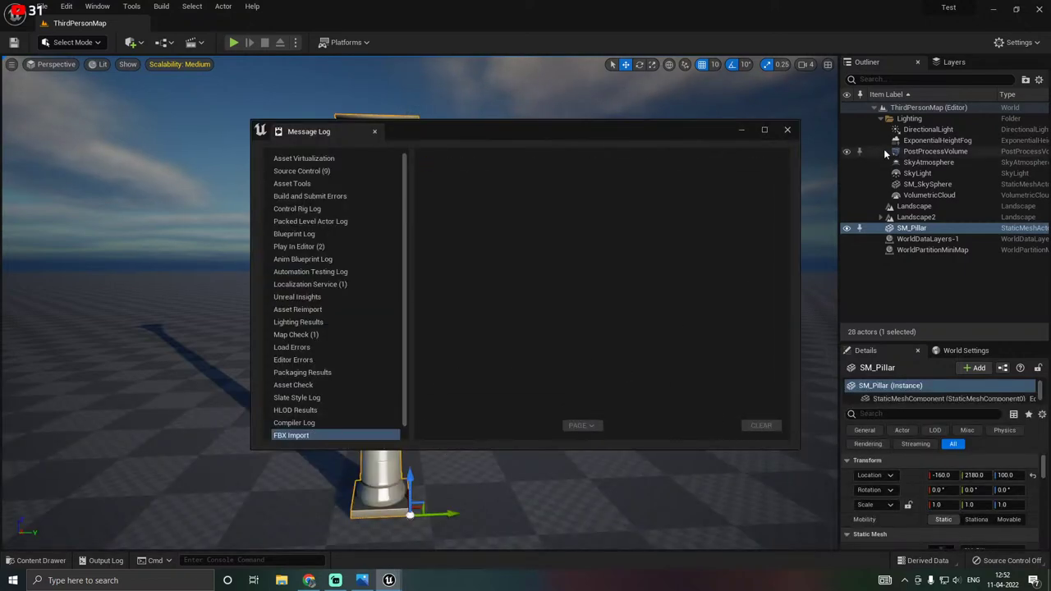
{"action": "left_click", "coordinate": [787, 129]}
Save the newly imported arch, wall and window meshes.
{"action": "key", "text": "ctrl+space"}
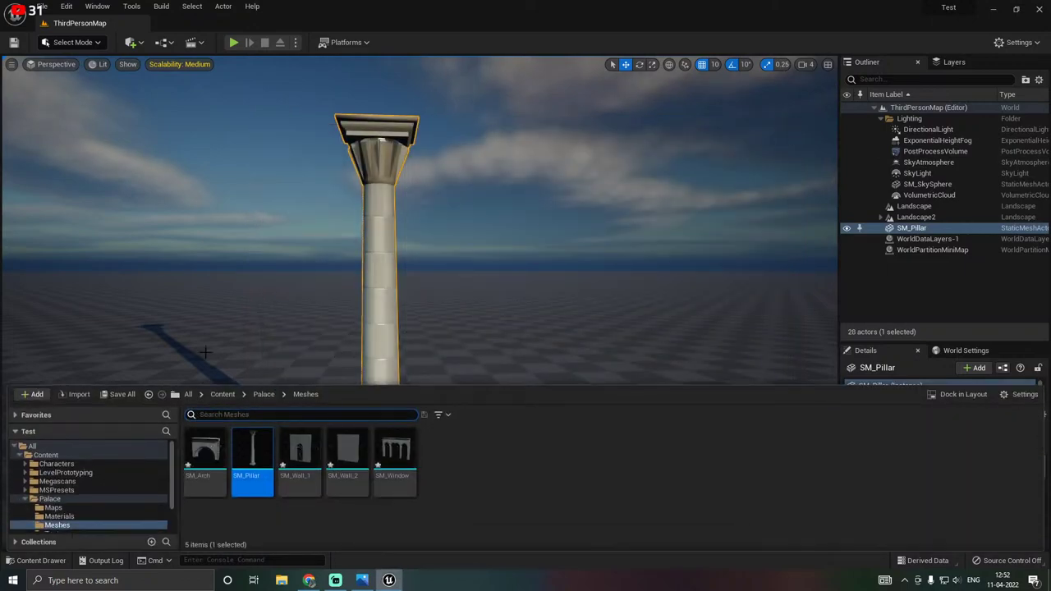
{"action": "left_click", "coordinate": [119, 394]}
{"action": "left_click", "coordinate": [615, 410]}
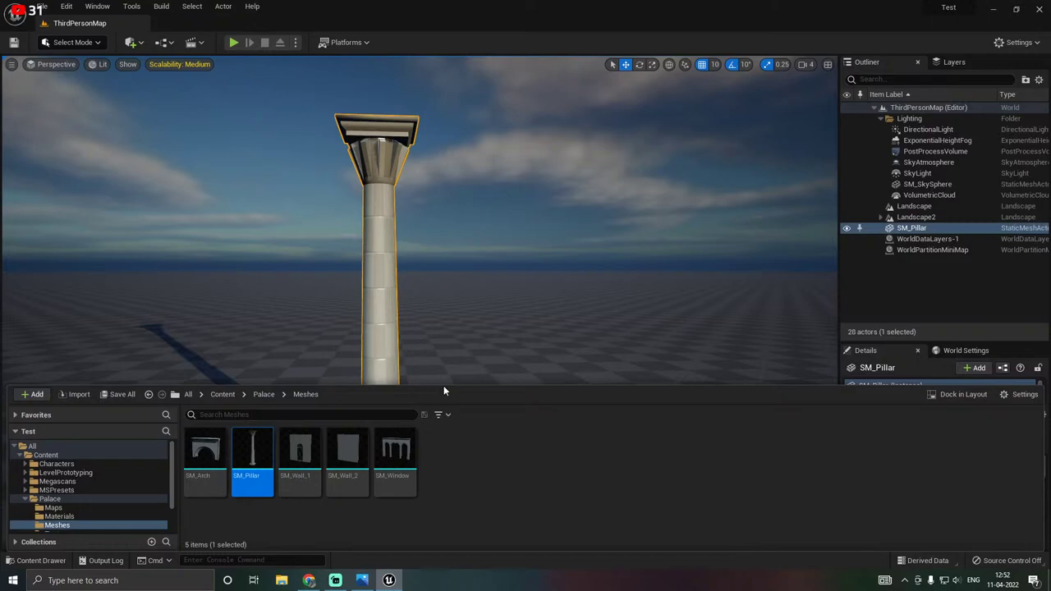
Duplicate the placed pillar upward along the Z axis to a height of about 190.
{"action": "left_click_drag", "start_coordinate": [438, 383], "coordinate": [441, 506]}
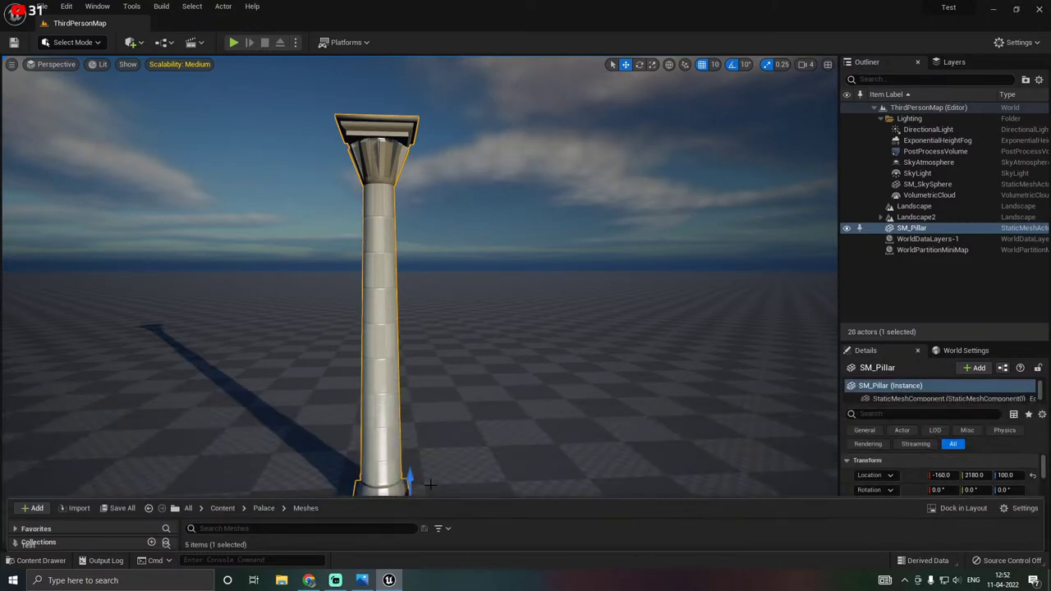
{"action": "right_click_drag", "start_coordinate": [447, 410], "coordinate": [435, 437]}
{"action": "key", "text": "s"}
{"action": "right_click_drag", "start_coordinate": [478, 406], "coordinate": [482, 406]}
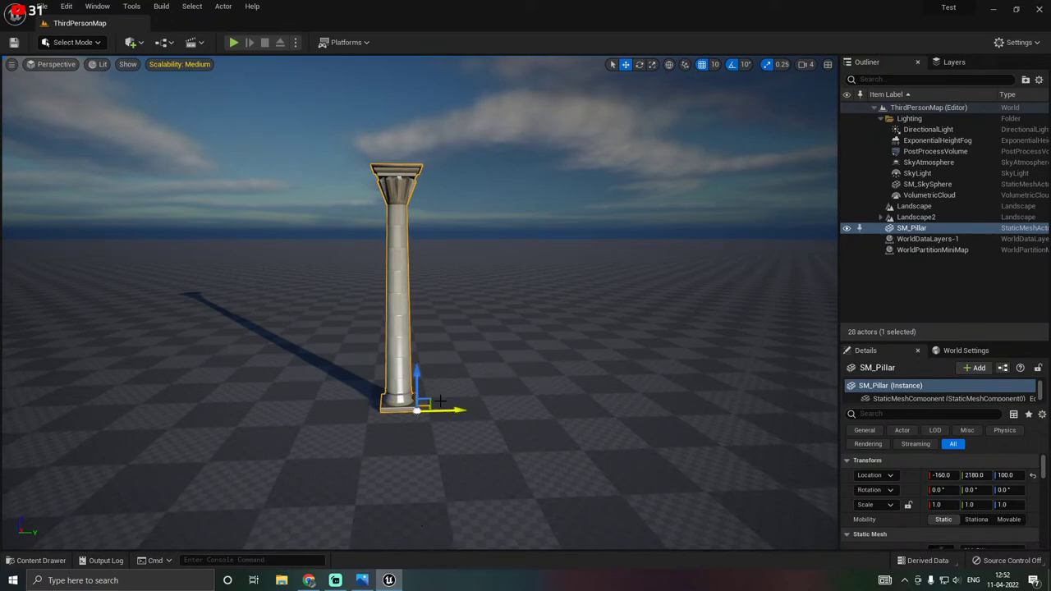
{"action": "left_click_drag", "start_coordinate": [416, 390], "coordinate": [416, 355], "text": "alt"}
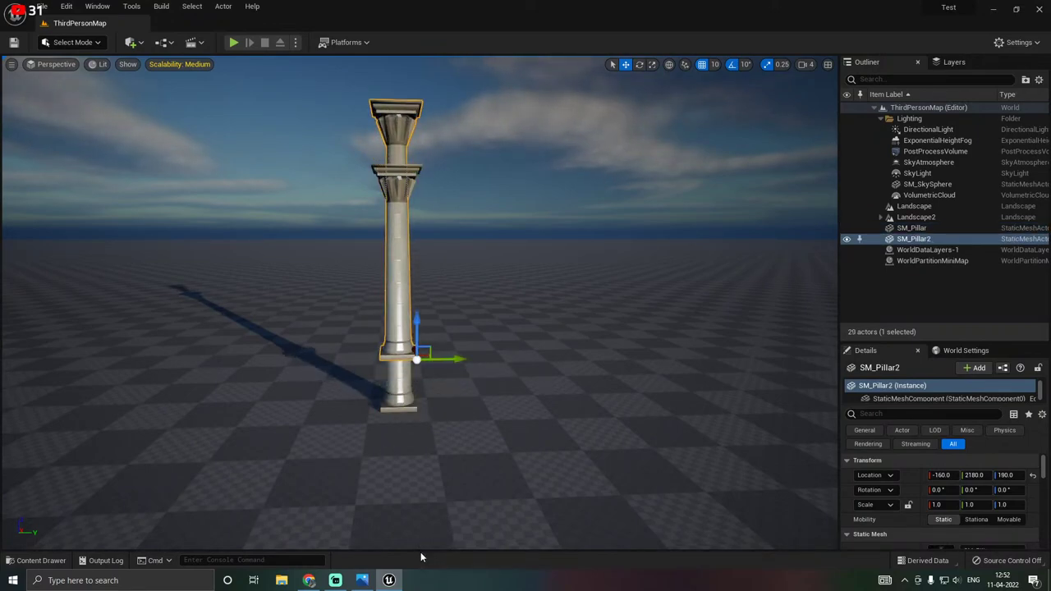
Replace the raised duplicate pillar's static mesh with SM_Arch from the Palace/Meshes folder.
{"action": "key", "text": "ctrl+space"}
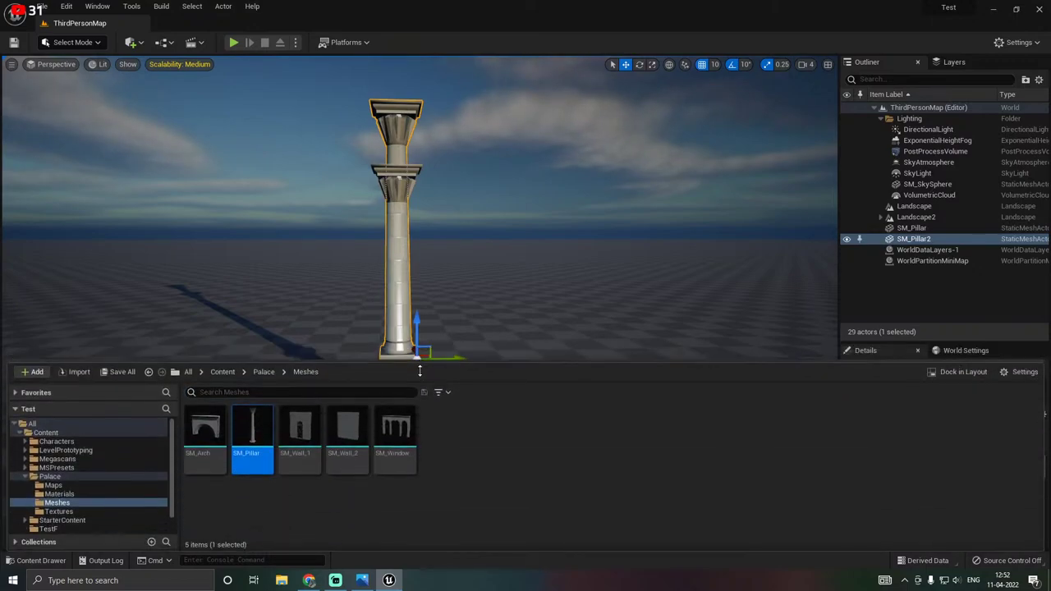
{"action": "left_click", "coordinate": [212, 441]}
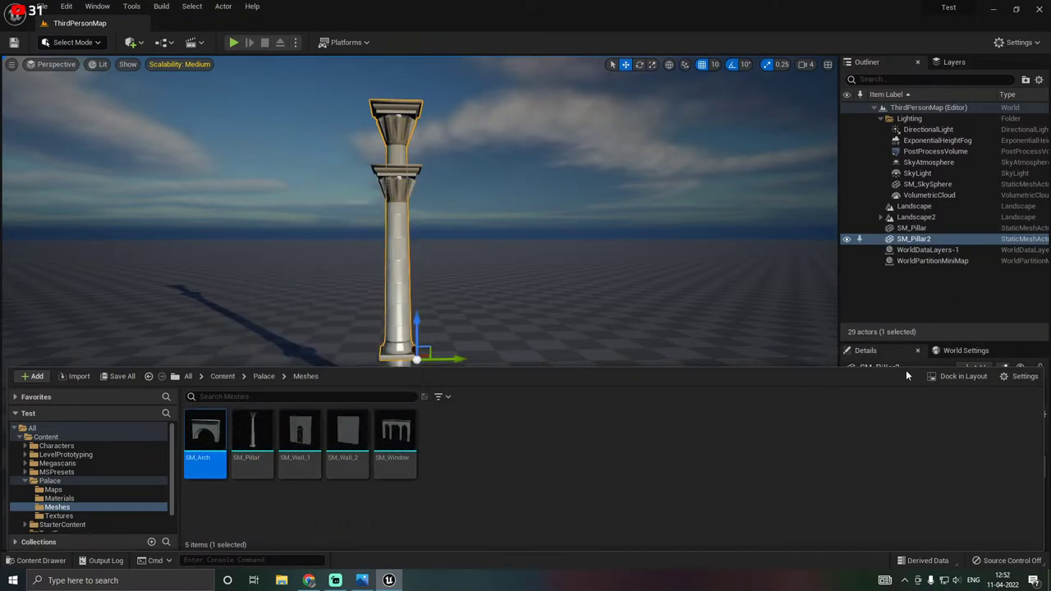
{"action": "key", "text": "ctrl+space"}
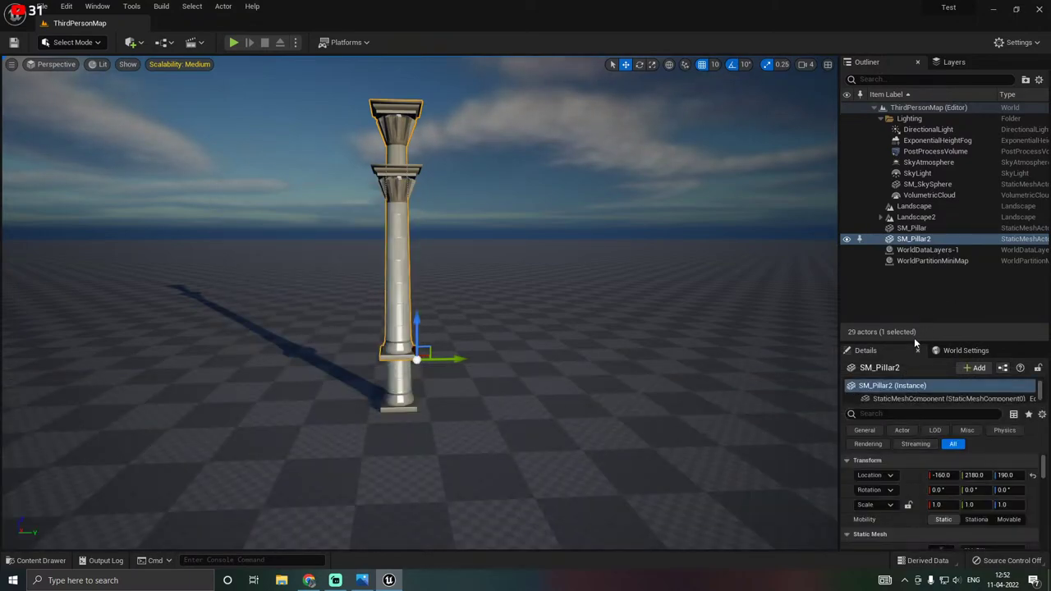
{"action": "left_click_drag", "start_coordinate": [915, 342], "coordinate": [914, 152]}
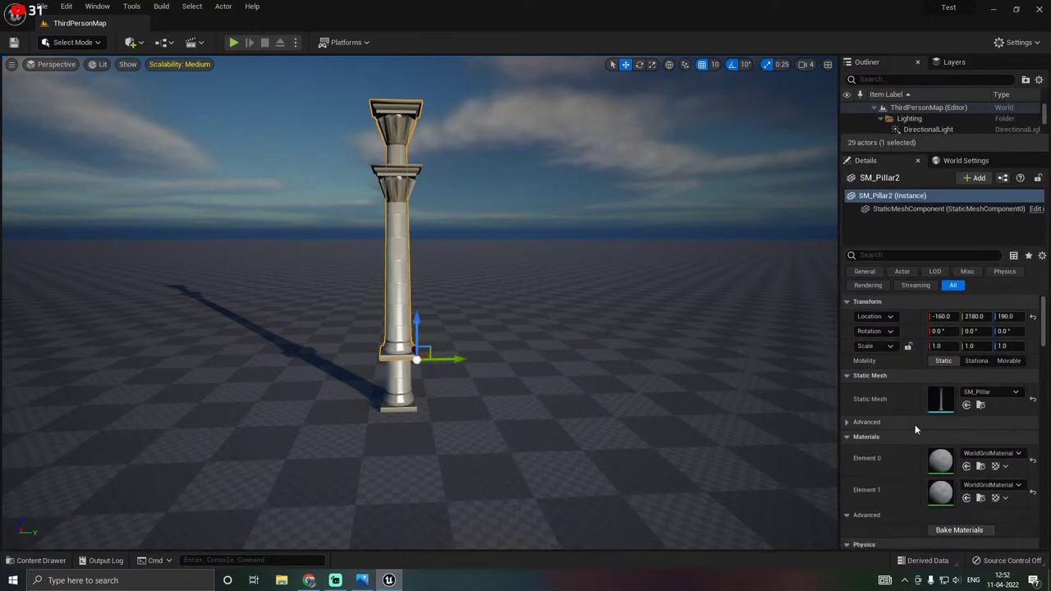
{"action": "left_click", "coordinate": [966, 405]}
Raise the arch along the Z axis onto the pillar's capital, to a height of about 500.
{"action": "right_click_drag", "start_coordinate": [551, 386], "coordinate": [486, 386]}
{"action": "key", "text": "w"}
{"action": "key", "text": "d"}
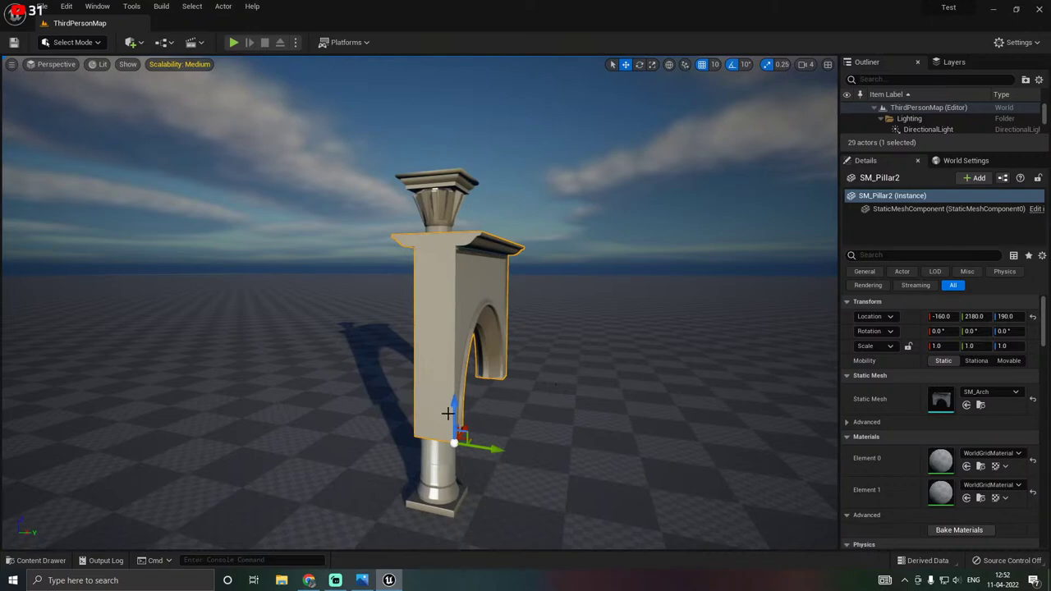
{"action": "left_click_drag", "start_coordinate": [452, 420], "coordinate": [424, 156]}
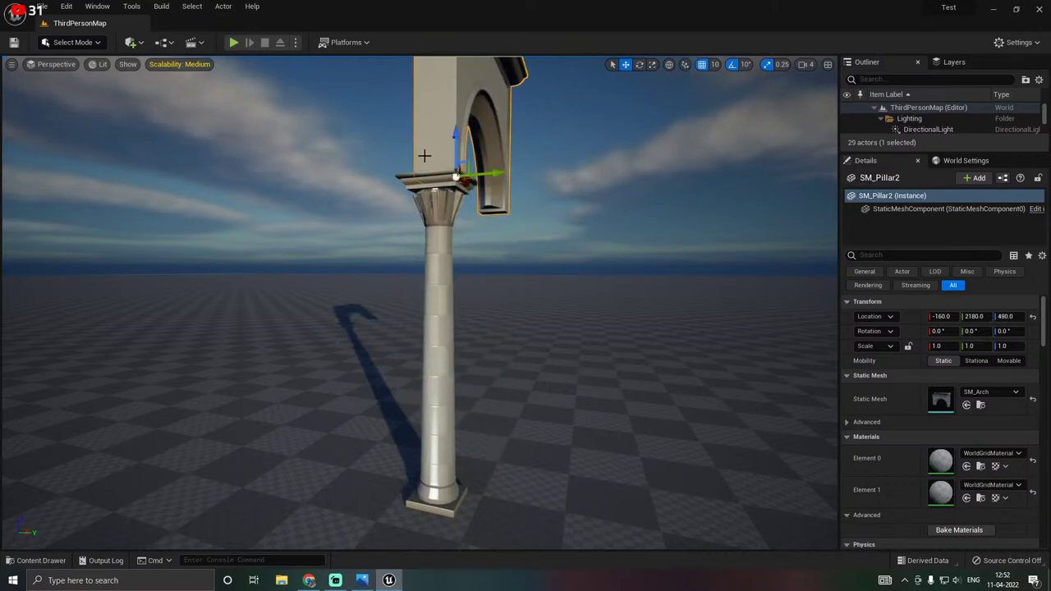
{"action": "key", "text": "d"}
{"action": "right_click_drag", "start_coordinate": [424, 156], "coordinate": [356, 430]}
{"action": "key", "text": "w"}
{"action": "key", "text": "s"}
{"action": "key", "text": "w"}
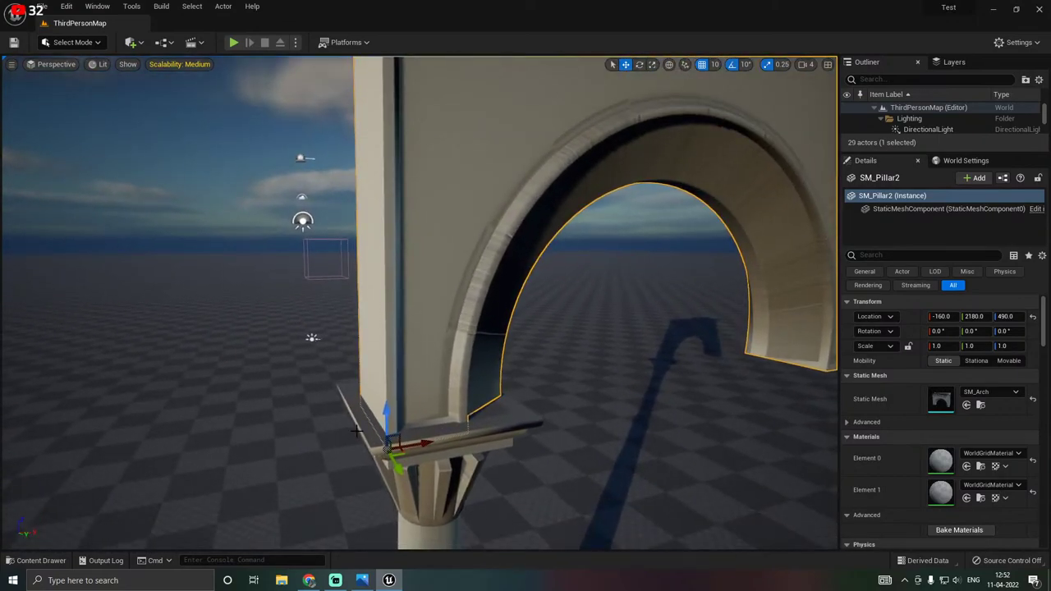
{"action": "left_click_drag", "start_coordinate": [382, 421], "coordinate": [382, 408]}
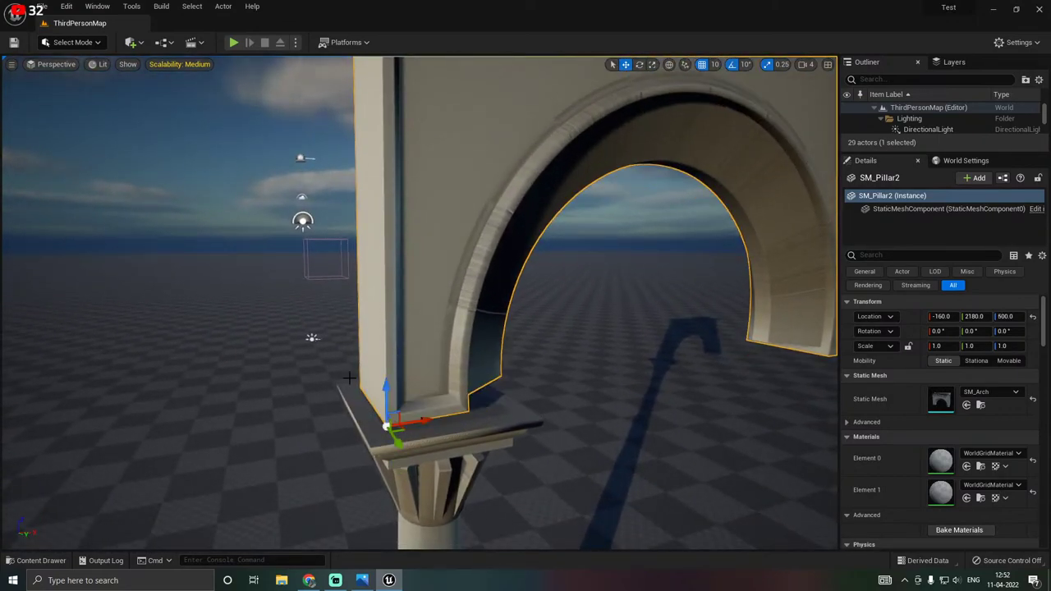
Turn off grid snapping and seat the arch precisely on the capital at about Y 2175.9 and Z 494.8.
{"action": "left_click", "coordinate": [701, 64]}
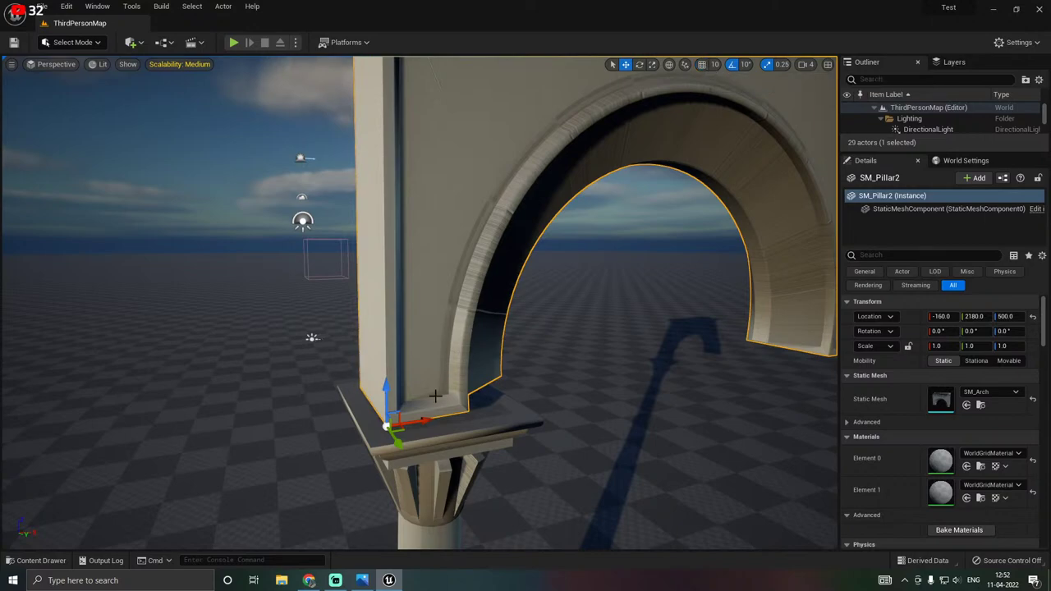
{"action": "left_click_drag", "start_coordinate": [383, 399], "coordinate": [391, 411]}
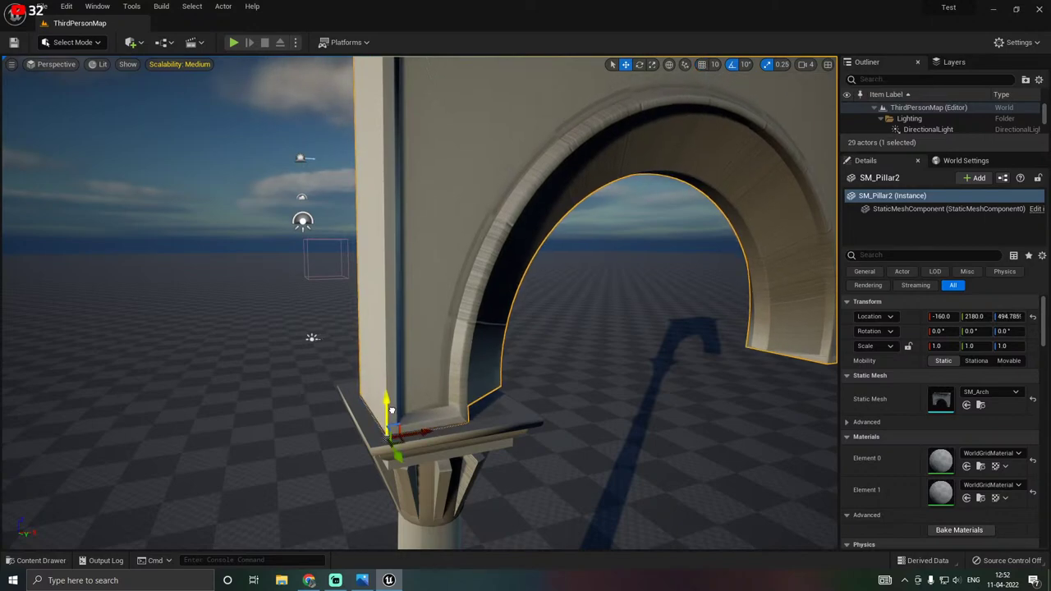
{"action": "left_click_drag", "start_coordinate": [397, 452], "coordinate": [395, 450]}
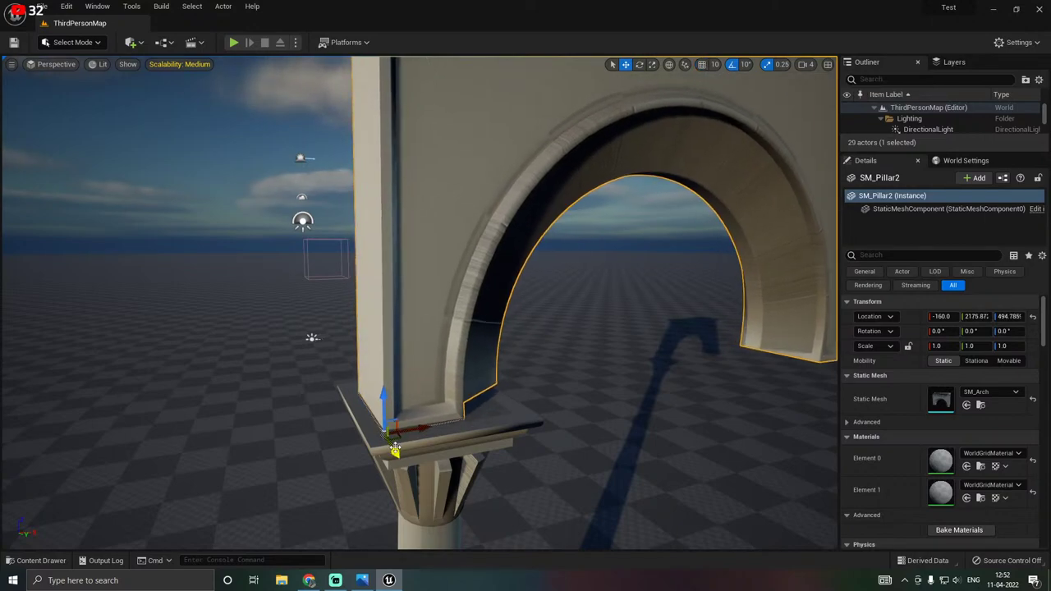
Duplicate the pillar along the X axis to about 114.5 so it supports the arch's other end.
{"action": "mouse_move", "coordinate": [400, 435]}
{"action": "right_mouse_down"}
{"action": "mouse_move", "coordinate": [389, 442]}
{"action": "mouse_move", "coordinate": [400, 435]}
{"action": "mouse_move", "coordinate": [384, 422]}
{"action": "right_mouse_up"}
{"action": "key", "text": "s"}
{"action": "key", "text": "d"}
{"action": "left_click", "coordinate": [341, 425]}
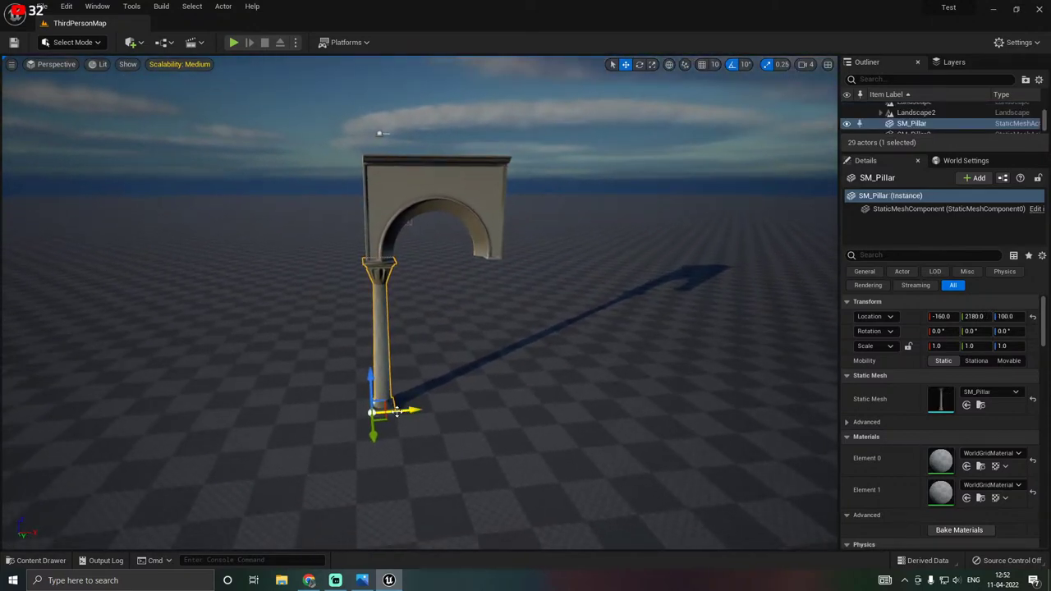
{"action": "left_click_drag", "start_coordinate": [396, 413], "coordinate": [505, 408], "text": "alt"}
{"action": "key", "text": "f"}
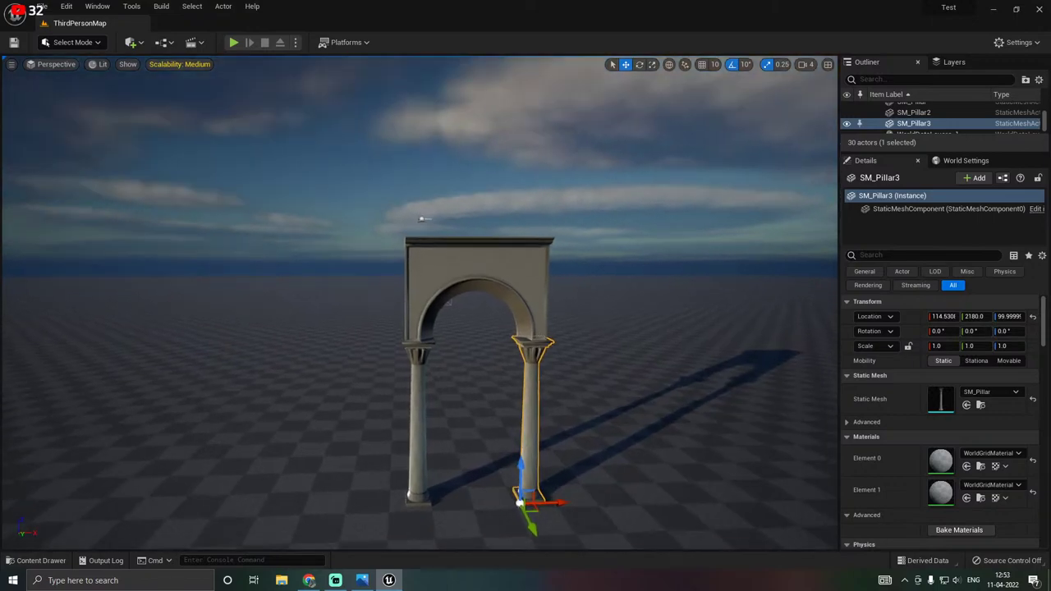
Duplicate the arch upward along the Z axis to a height of about 652.
{"action": "key", "text": "w"}
{"action": "mouse_move", "coordinate": [506, 408]}
{"action": "right_mouse_down"}
{"action": "mouse_move", "coordinate": [512, 446]}
{"action": "mouse_move", "coordinate": [525, 449]}
{"action": "mouse_move", "coordinate": [491, 445]}
{"action": "mouse_move", "coordinate": [511, 427]}
{"action": "right_mouse_up"}
{"action": "key", "text": "s"}
{"action": "key", "text": "a"}
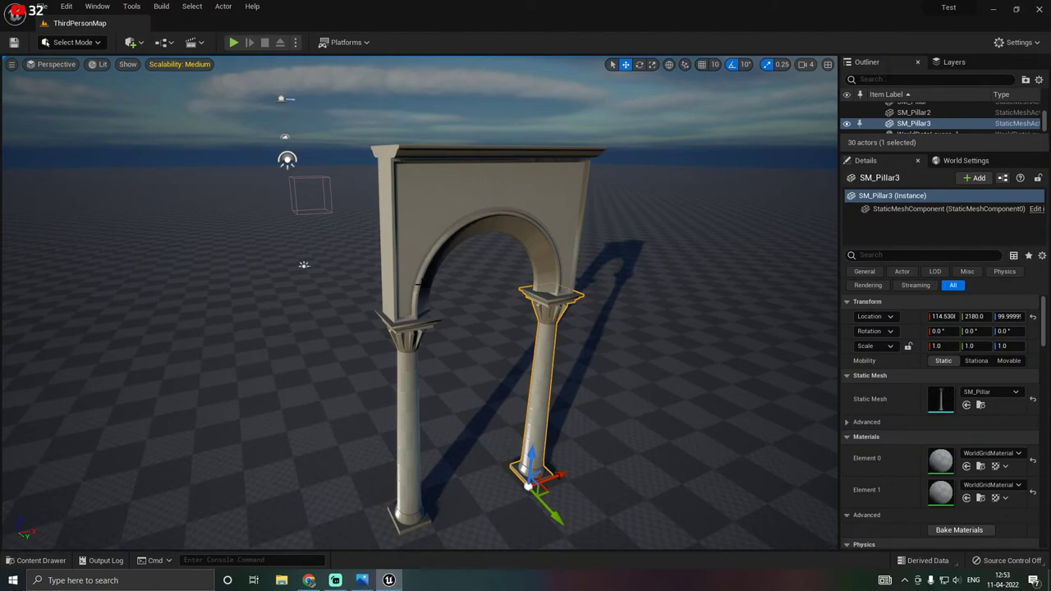
{"action": "left_click", "coordinate": [416, 283]}
{"action": "left_click_drag", "start_coordinate": [393, 288], "coordinate": [393, 180], "text": "alt"}
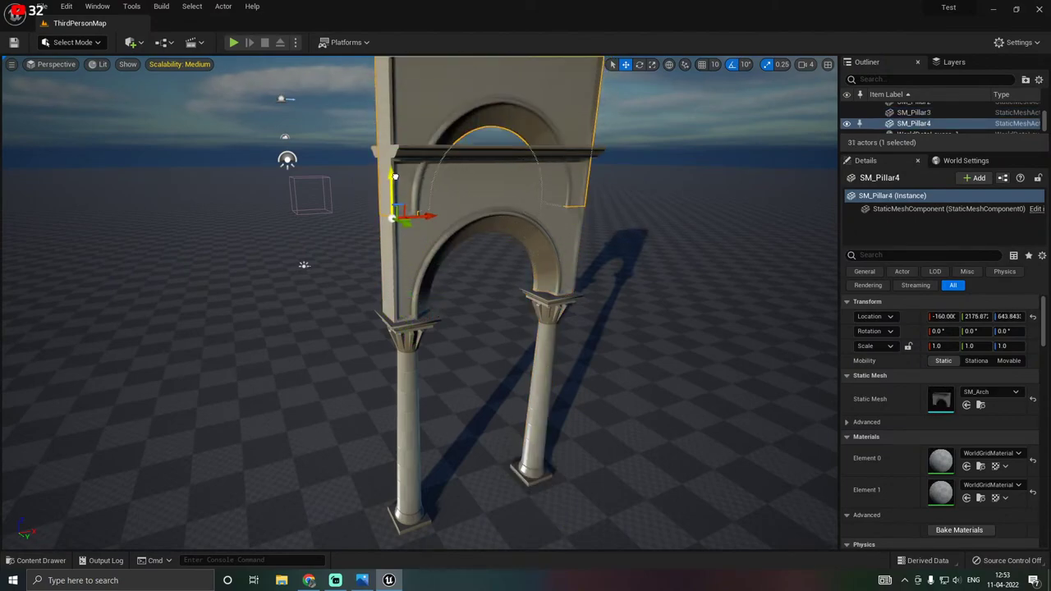
Replace the upper arch copy's static mesh with SM_Window from the Palace/Meshes folder.
{"action": "key", "text": "ctrl+space"}
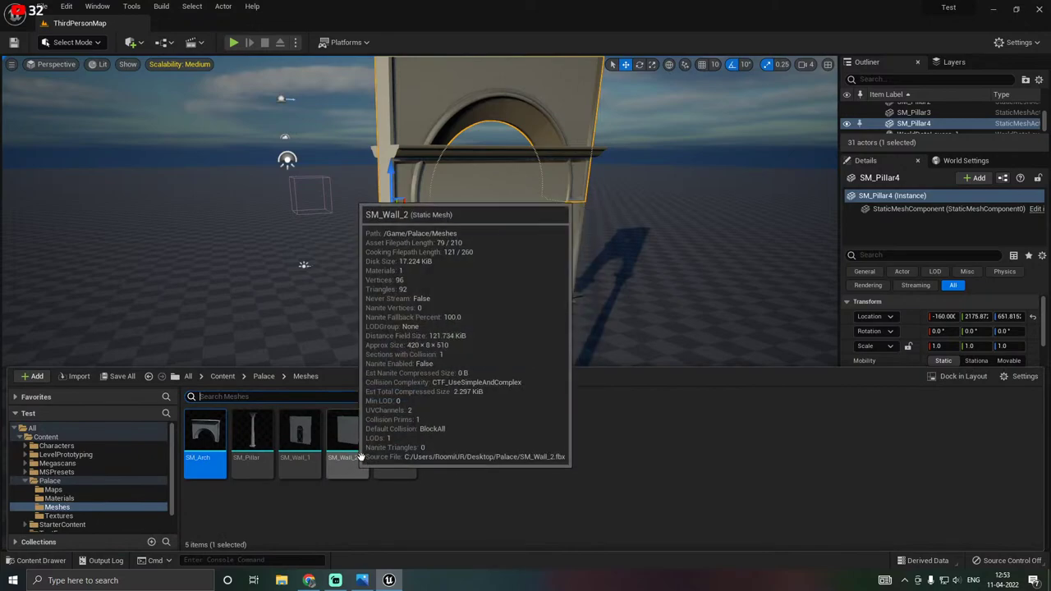
{"action": "left_click", "coordinate": [398, 436]}
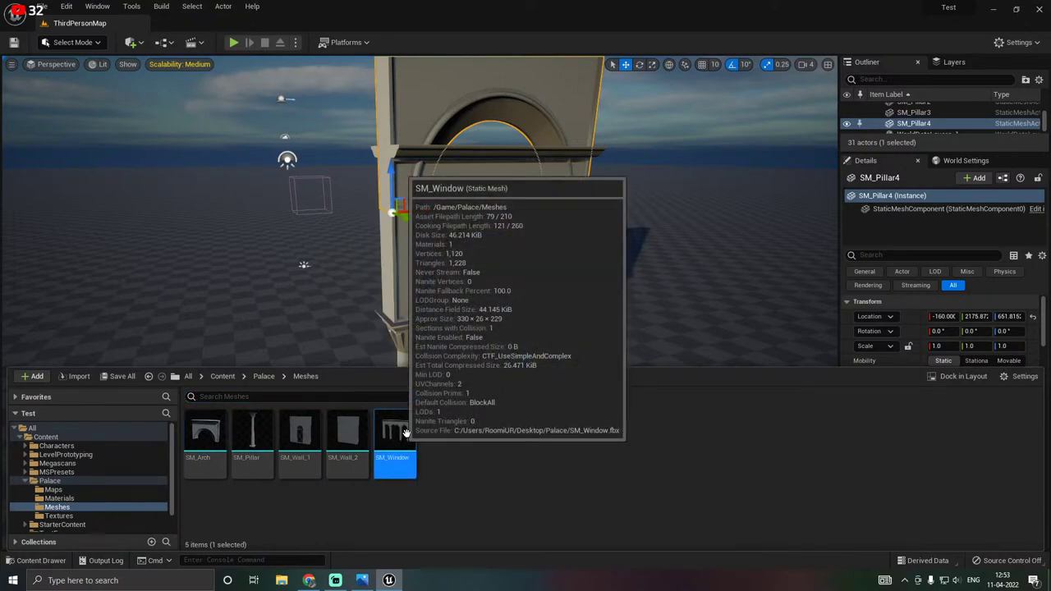
{"action": "left_click", "coordinate": [915, 358]}
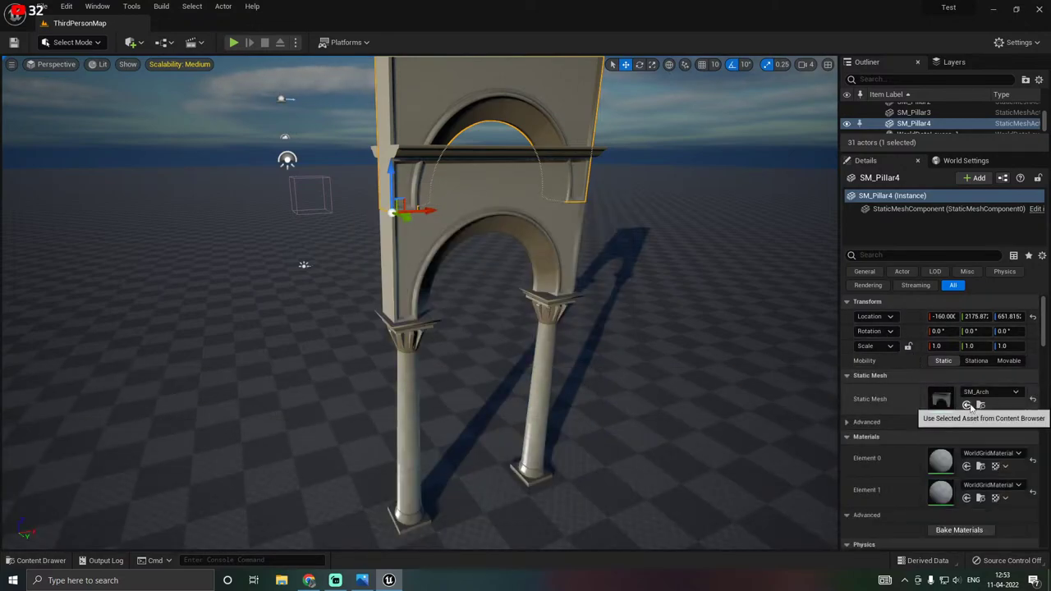
{"action": "left_click", "coordinate": [966, 404]}
Raise the window piece along the Z axis onto the arch's top ledge, at a height of about 733.8.
{"action": "mouse_move", "coordinate": [533, 380]}
{"action": "right_mouse_down"}
{"action": "mouse_move", "coordinate": [518, 279]}
{"action": "mouse_move", "coordinate": [533, 380]}
{"action": "right_mouse_up"}
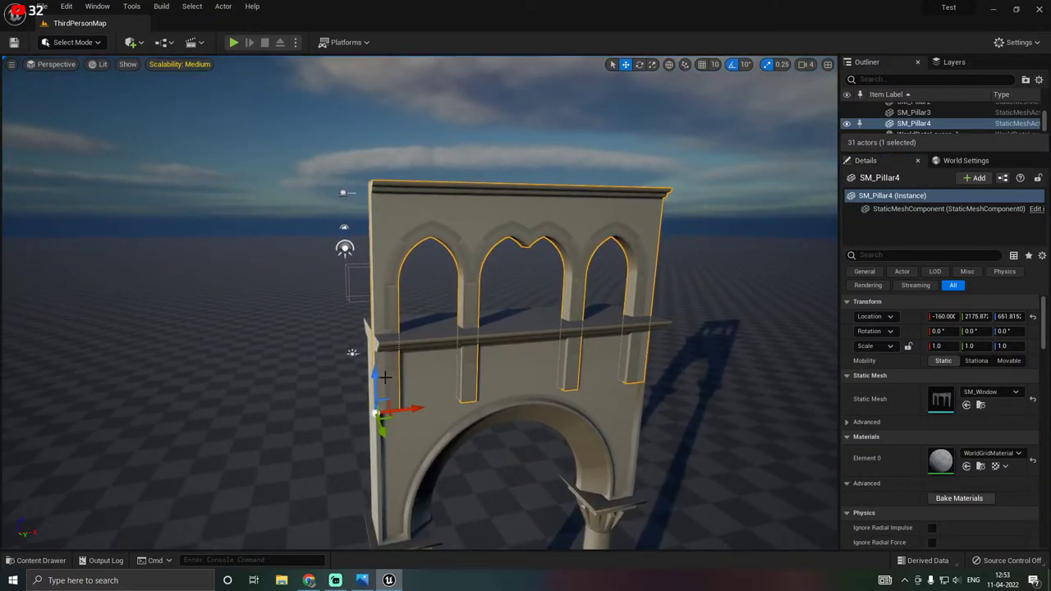
{"action": "left_click_drag", "start_coordinate": [375, 377], "coordinate": [356, 300]}
{"action": "right_click_drag", "start_coordinate": [356, 300], "coordinate": [371, 344]}
{"action": "key", "text": "w"}
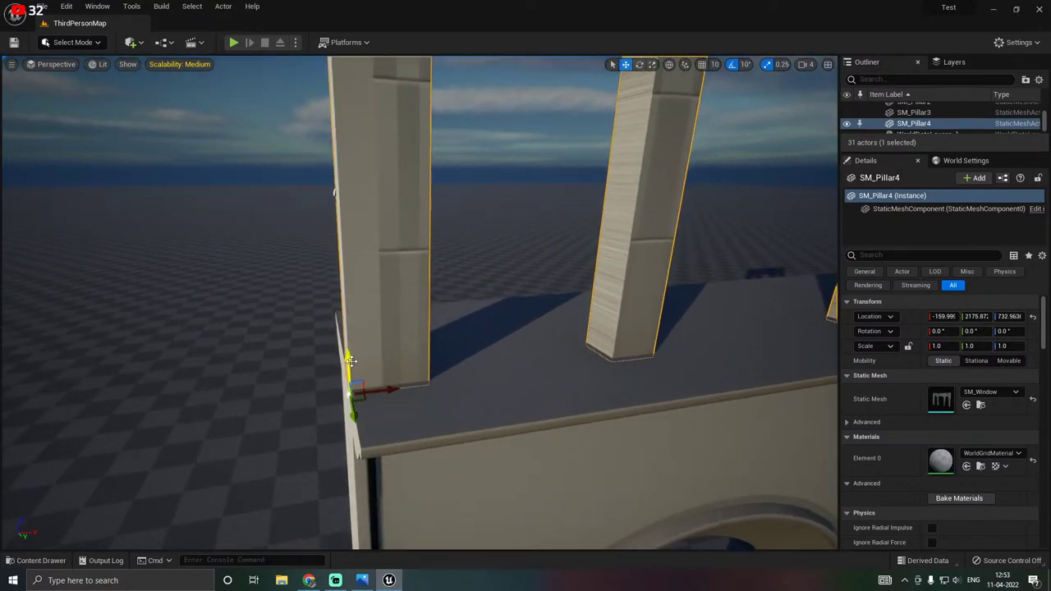
{"action": "left_click_drag", "start_coordinate": [350, 360], "coordinate": [349, 358]}
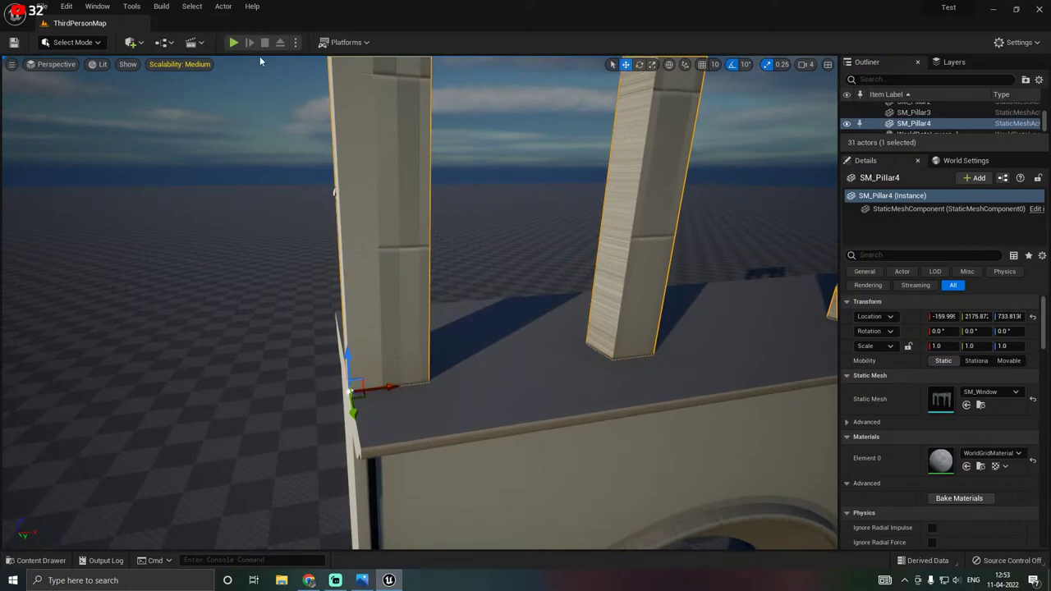
Save all unsaved pillar, arch and window actors in the level.
{"action": "right_click_drag", "start_coordinate": [340, 159], "coordinate": [344, 163]}
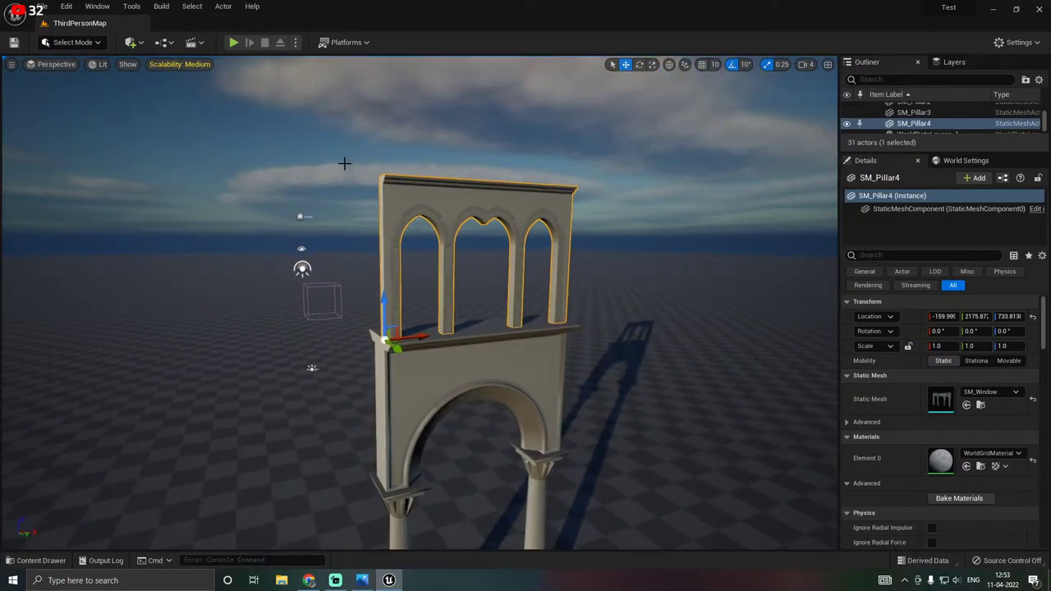
{"action": "key", "text": "ctrl+space"}
{"action": "left_click", "coordinate": [122, 376]}
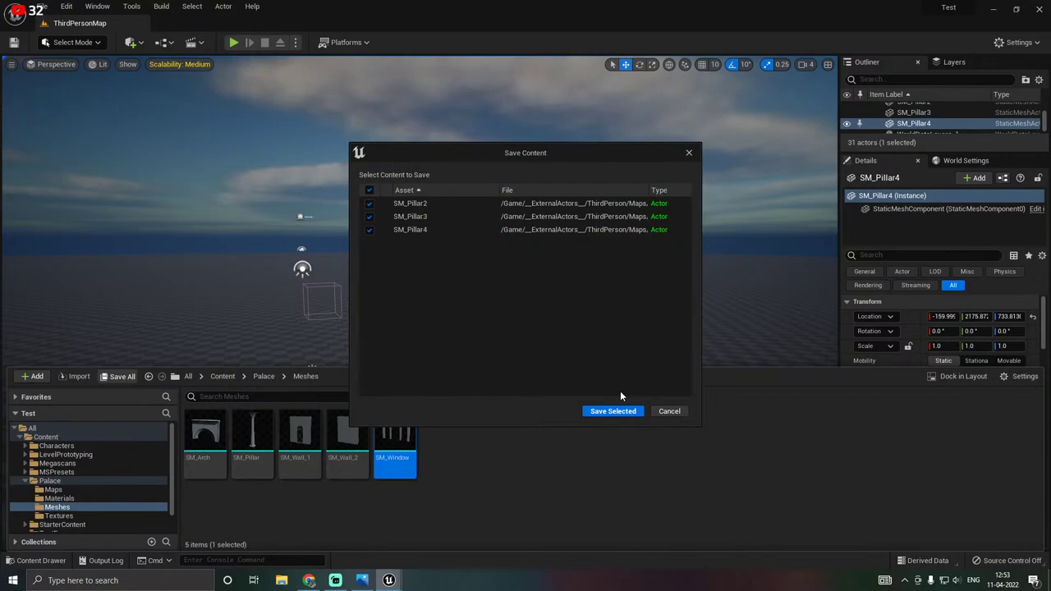
{"action": "left_click", "coordinate": [618, 409]}
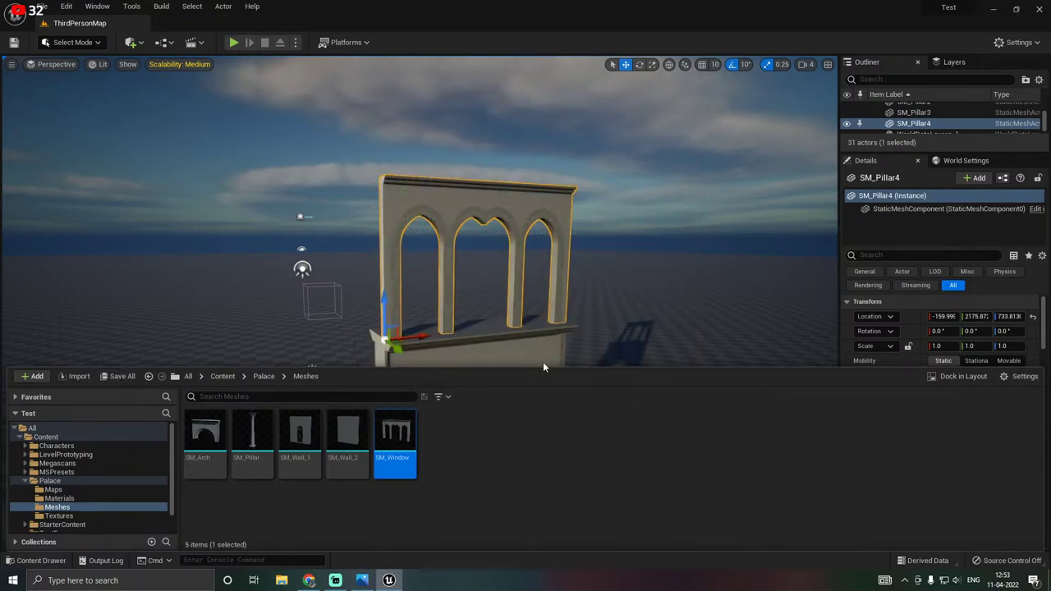
Duplicate the window, arch and first pillar together along the X axis, placing the copy just beyond the second pillar.
{"action": "mouse_move", "coordinate": [575, 322]}
{"action": "right_mouse_down"}
{"action": "mouse_move", "coordinate": [576, 338]}
{"action": "mouse_move", "coordinate": [582, 322]}
{"action": "mouse_move", "coordinate": [548, 338]}
{"action": "mouse_move", "coordinate": [534, 297]}
{"action": "mouse_move", "coordinate": [502, 307]}
{"action": "mouse_move", "coordinate": [535, 331]}
{"action": "mouse_move", "coordinate": [562, 326]}
{"action": "right_mouse_up"}
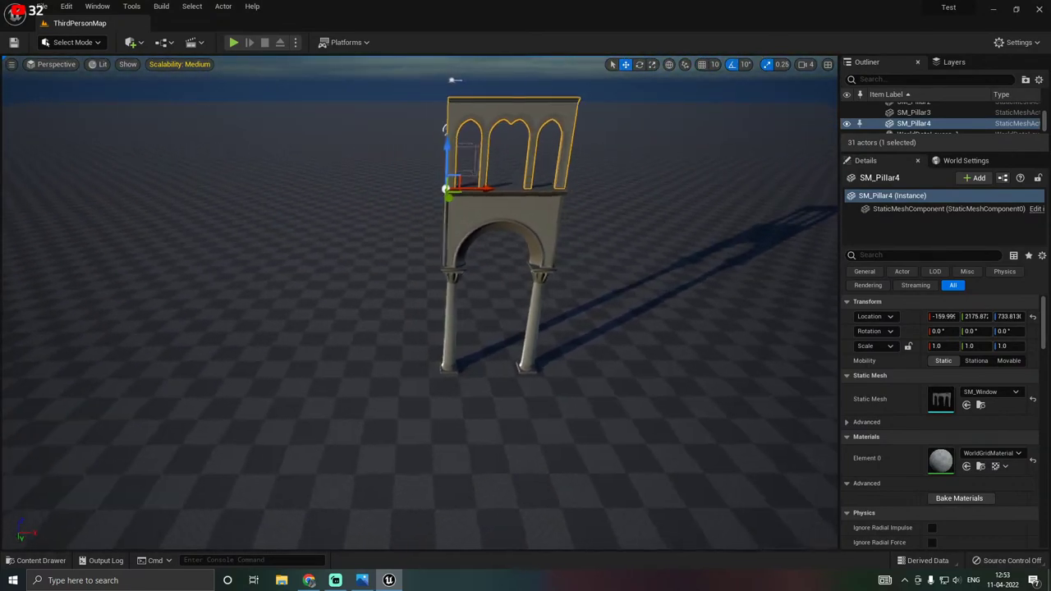
{"action": "right_click_drag", "start_coordinate": [518, 279], "coordinate": [518, 279]}
{"action": "left_click", "coordinate": [527, 228], "text": "ctrl"}
{"action": "left_click", "coordinate": [465, 322], "text": "ctrl"}
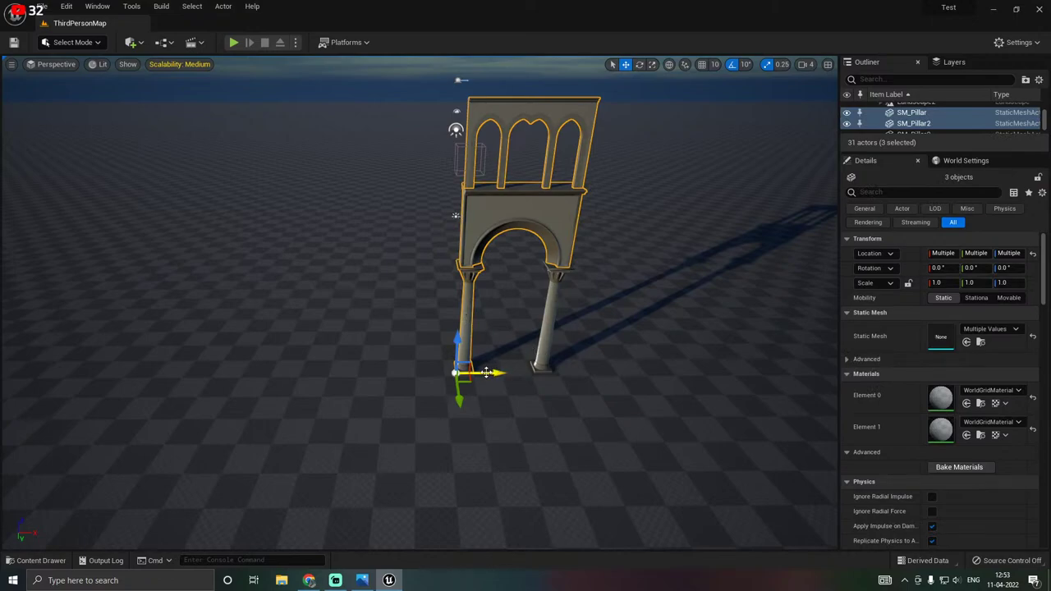
{"action": "left_click_drag", "start_coordinate": [486, 372], "coordinate": [542, 361], "text": "alt"}
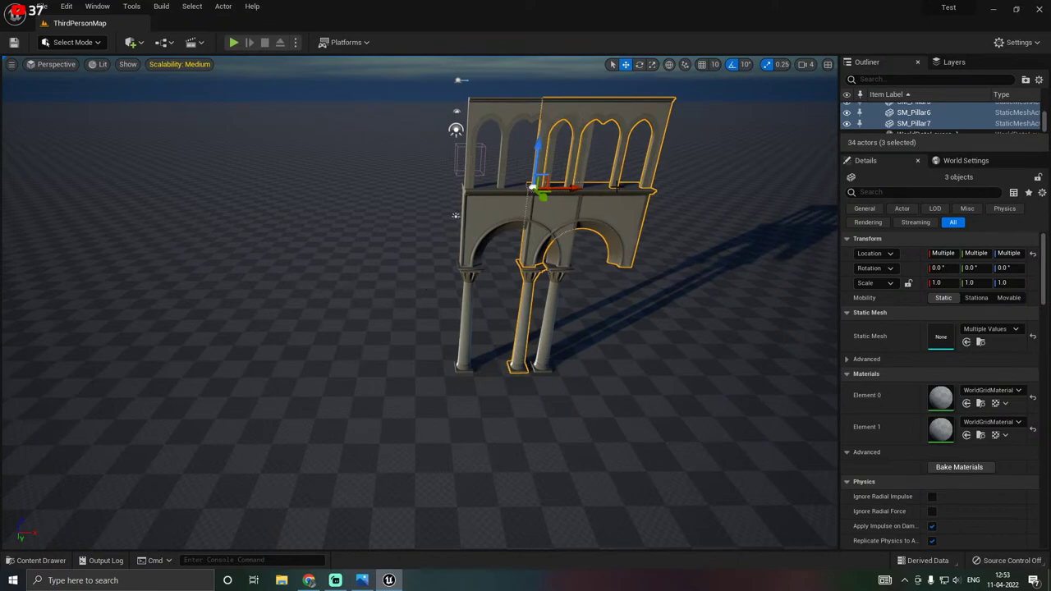
{"action": "left_click_drag", "start_coordinate": [565, 187], "coordinate": [604, 201]}
Shift the duplicated bay along the X axis closer to the first bay, keeping its pillar beside the second pillar.
{"action": "right_click_drag", "start_coordinate": [544, 221], "coordinate": [454, 173]}
{"action": "key", "text": "w"}
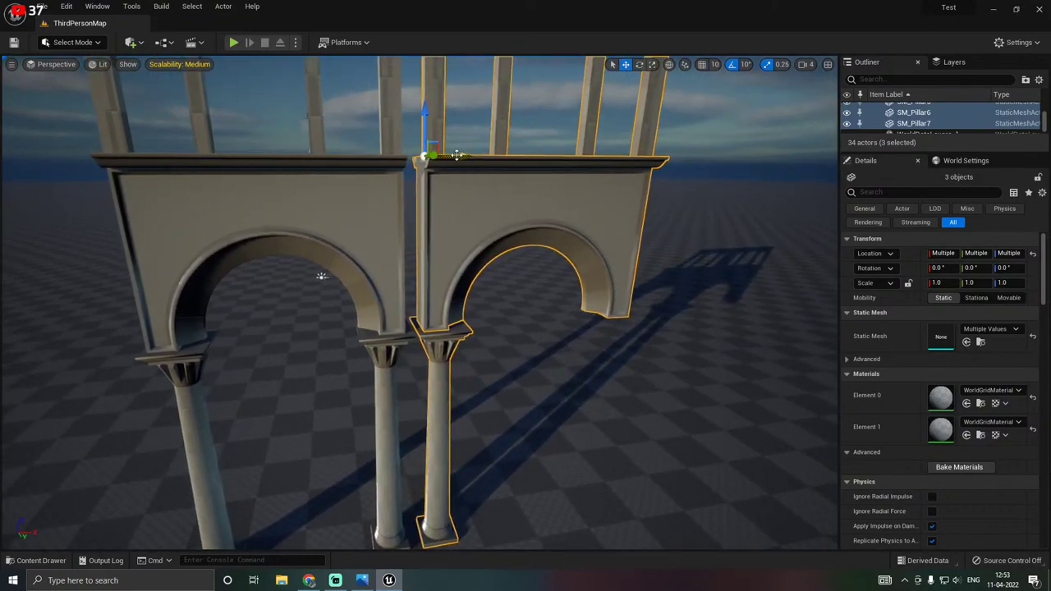
{"action": "left_click_drag", "start_coordinate": [456, 155], "coordinate": [446, 155]}
{"action": "right_click_drag", "start_coordinate": [446, 155], "coordinate": [423, 144]}
{"action": "key", "text": "d"}
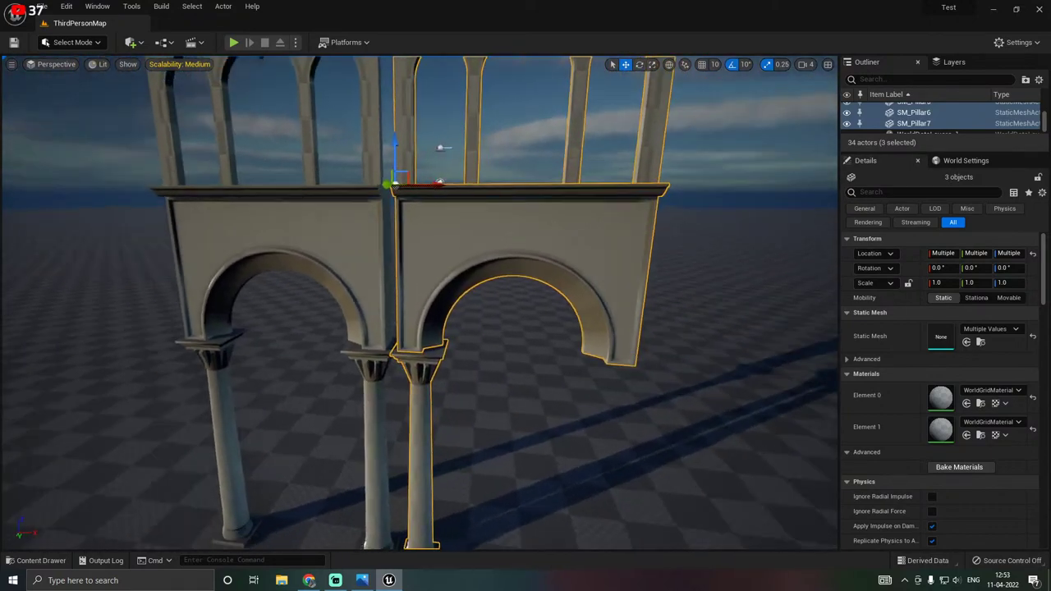
{"action": "right_click_drag", "start_coordinate": [439, 182], "coordinate": [476, 176]}
{"action": "left_click_drag", "start_coordinate": [510, 94], "coordinate": [516, 92]}
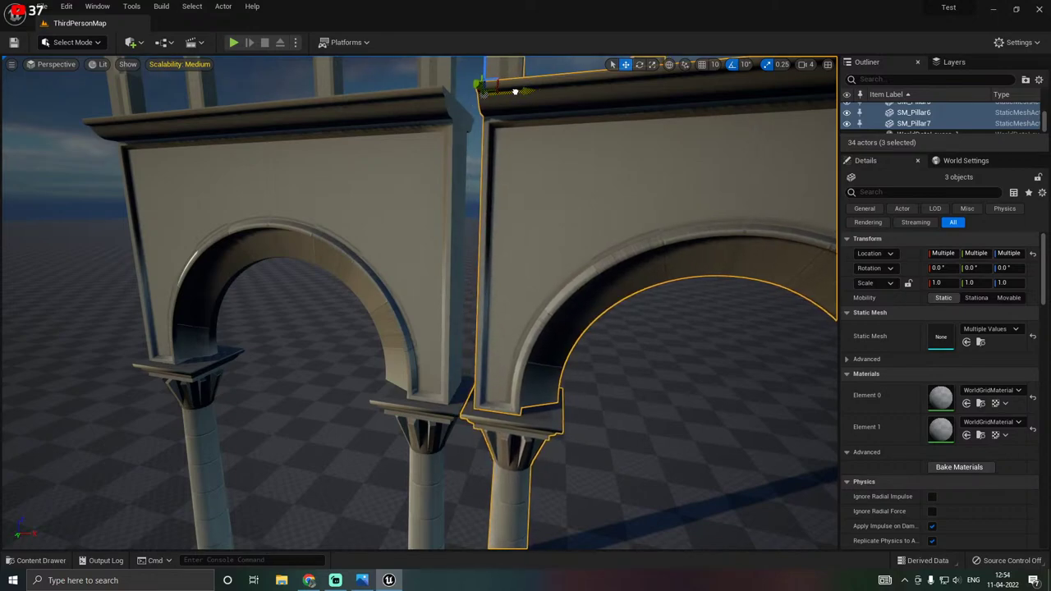
{"action": "mouse_move", "coordinate": [493, 194]}
{"action": "right_mouse_down"}
{"action": "mouse_move", "coordinate": [495, 210]}
{"action": "mouse_move", "coordinate": [494, 194]}
{"action": "mouse_move", "coordinate": [511, 194]}
{"action": "mouse_move", "coordinate": [493, 185]}
{"action": "right_mouse_up"}
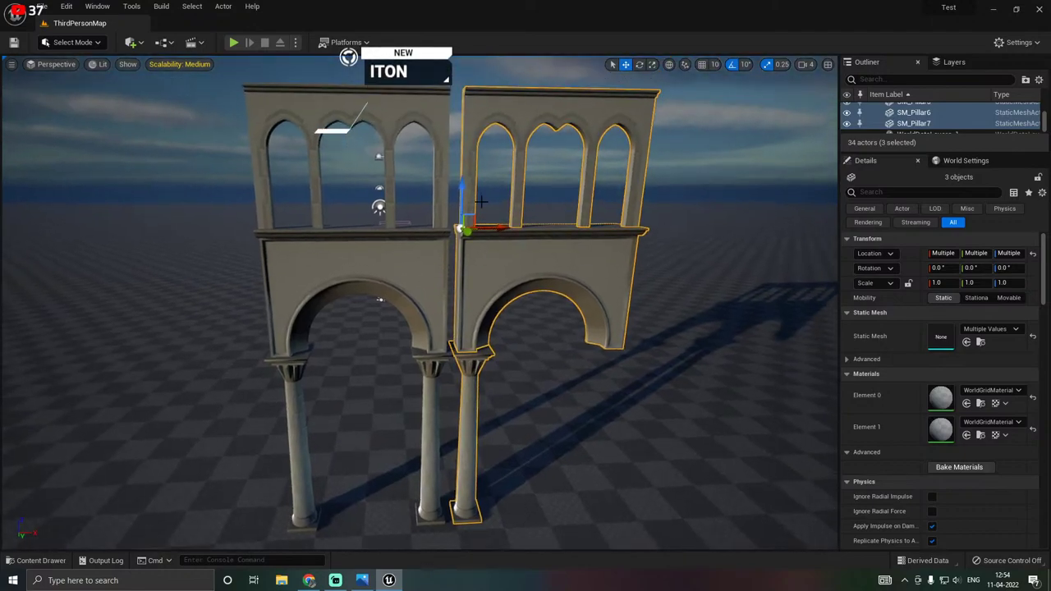
Move only the duplicated arch and window along the X axis to meet the first bay's arch and window.
{"action": "left_click", "coordinate": [468, 357]}
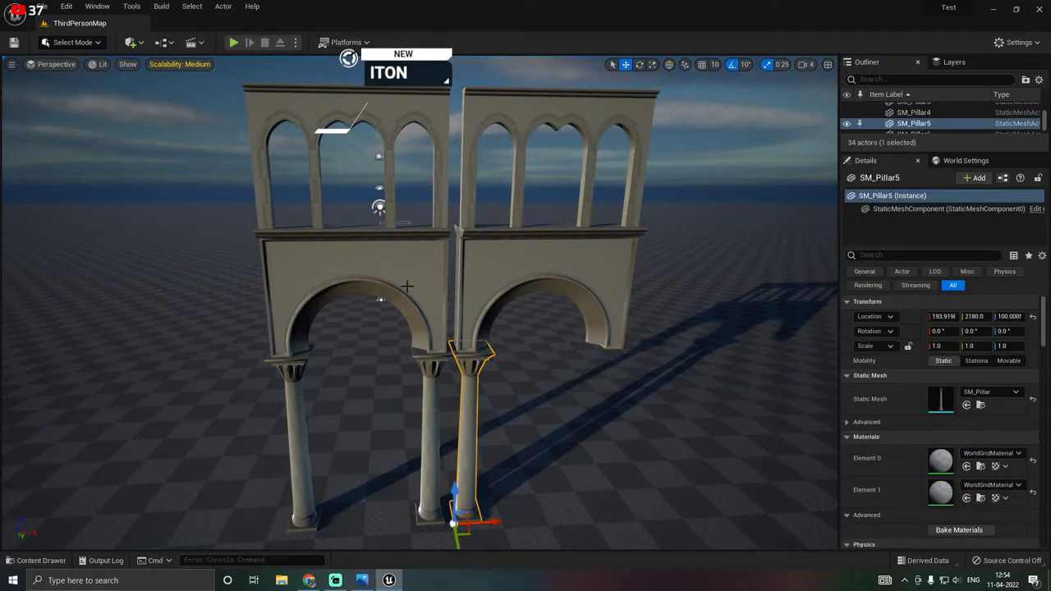
{"action": "left_click", "coordinate": [523, 244]}
{"action": "left_click", "coordinate": [482, 227], "text": "ctrl"}
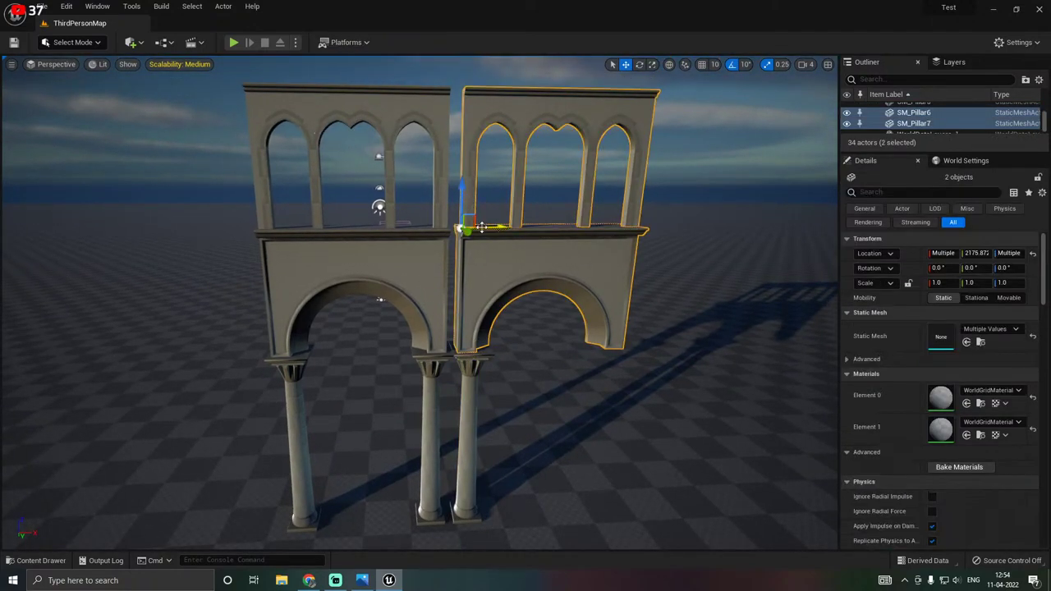
{"action": "left_click_drag", "start_coordinate": [486, 228], "coordinate": [476, 226]}
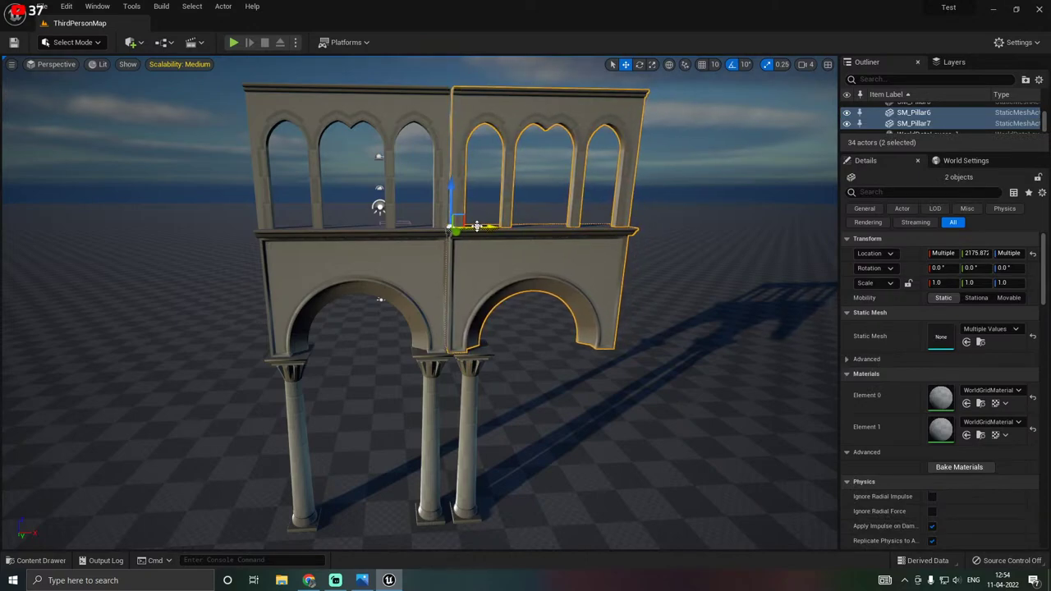
{"action": "left_click", "coordinate": [532, 182]}
{"action": "scroll", "coordinate": [526, 176], "scroll_direction": "up", "scroll_amount": 5}
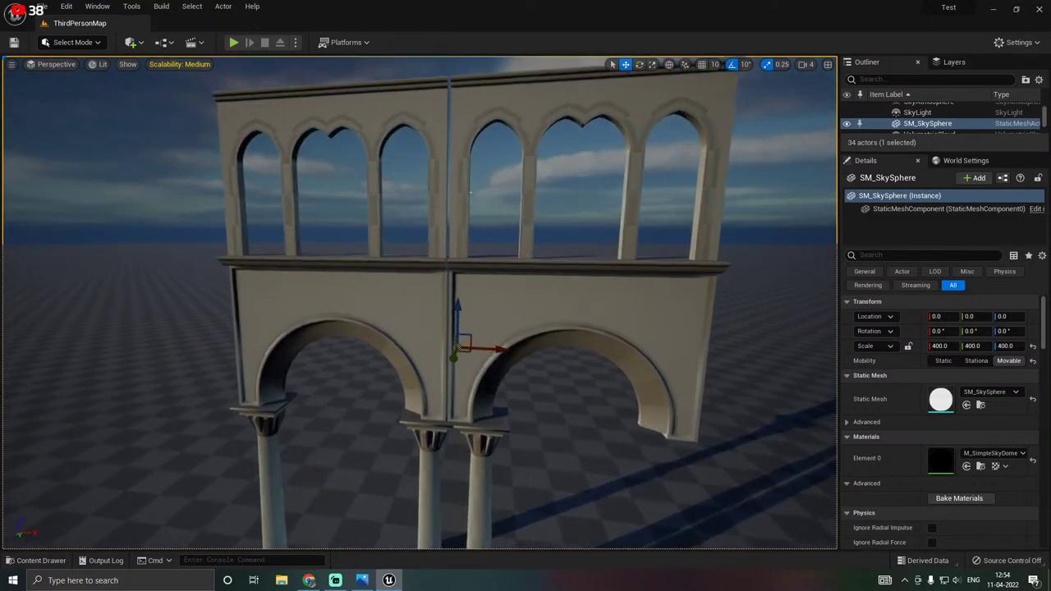
Nudge the second bay's arch and window together along the X axis to close the gap with the first bay.
{"action": "mouse_move", "coordinate": [549, 215]}
{"action": "right_mouse_down"}
{"action": "mouse_move", "coordinate": [530, 215]}
{"action": "mouse_move", "coordinate": [549, 227]}
{"action": "right_mouse_up"}
{"action": "left_click", "coordinate": [535, 267]}
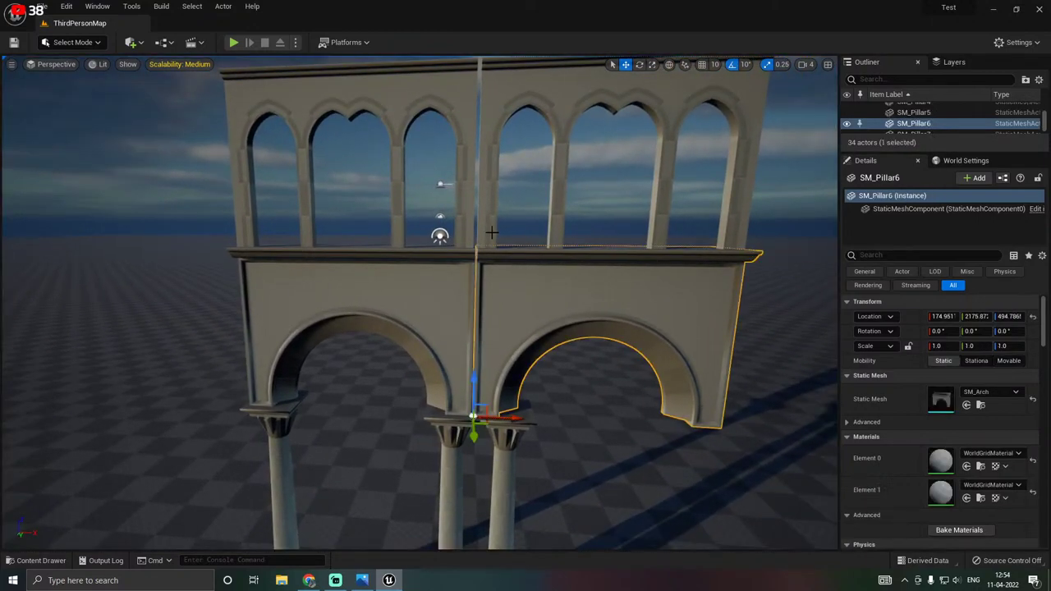
{"action": "left_click", "coordinate": [494, 238], "text": "ctrl"}
{"action": "left_click_drag", "start_coordinate": [508, 247], "coordinate": [505, 247]}
{"action": "left_click", "coordinate": [520, 178]}
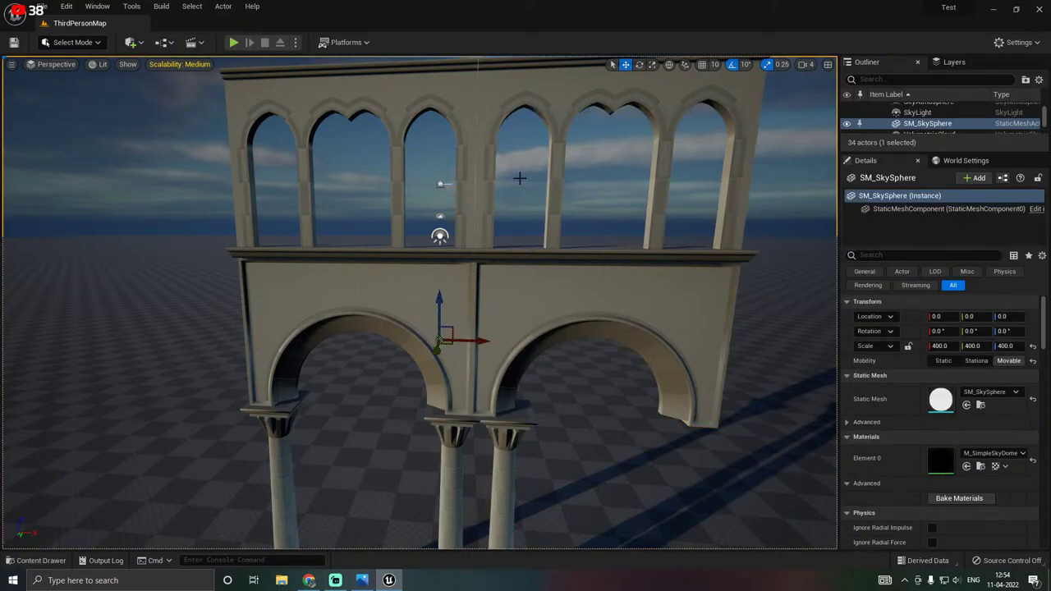
Fine-tune the X position of the second bay's arch and window at the seam with the first bay.
{"action": "right_click_drag", "start_coordinate": [503, 178], "coordinate": [508, 169]}
{"action": "key", "text": "w"}
{"action": "key", "text": "s"}
{"action": "scroll", "coordinate": [500, 177], "scroll_direction": "down", "scroll_amount": 4}
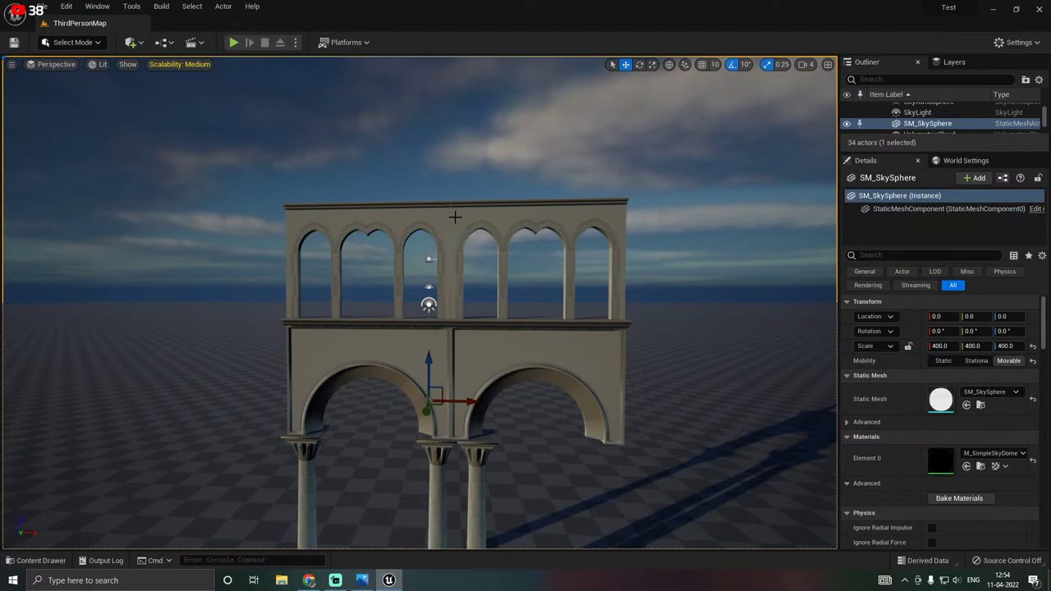
{"action": "left_click", "coordinate": [454, 218]}
{"action": "left_click", "coordinate": [469, 351], "text": "ctrl"}
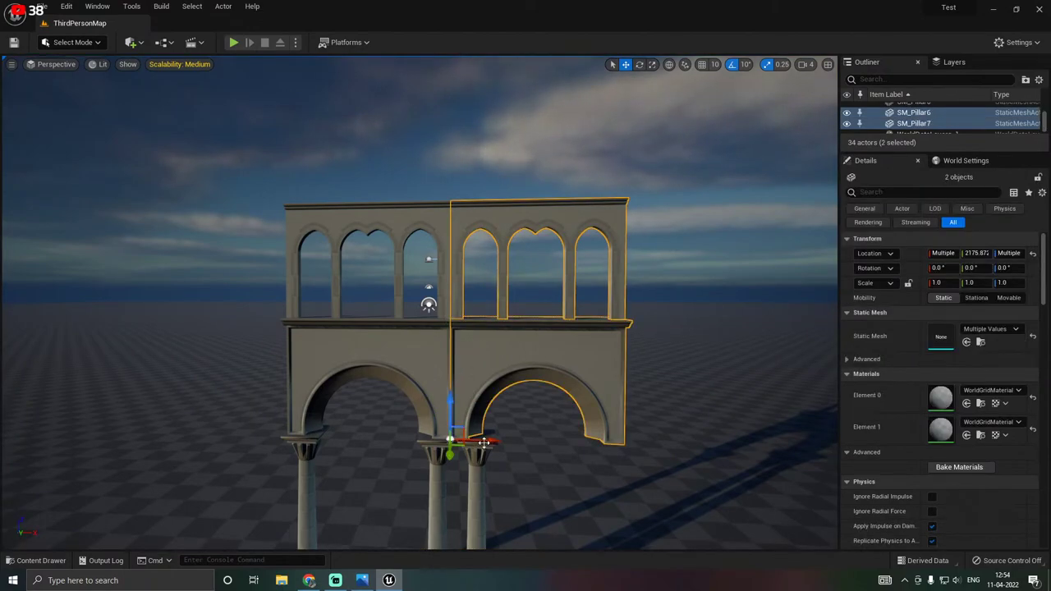
{"action": "left_click_drag", "start_coordinate": [480, 440], "coordinate": [480, 440]}
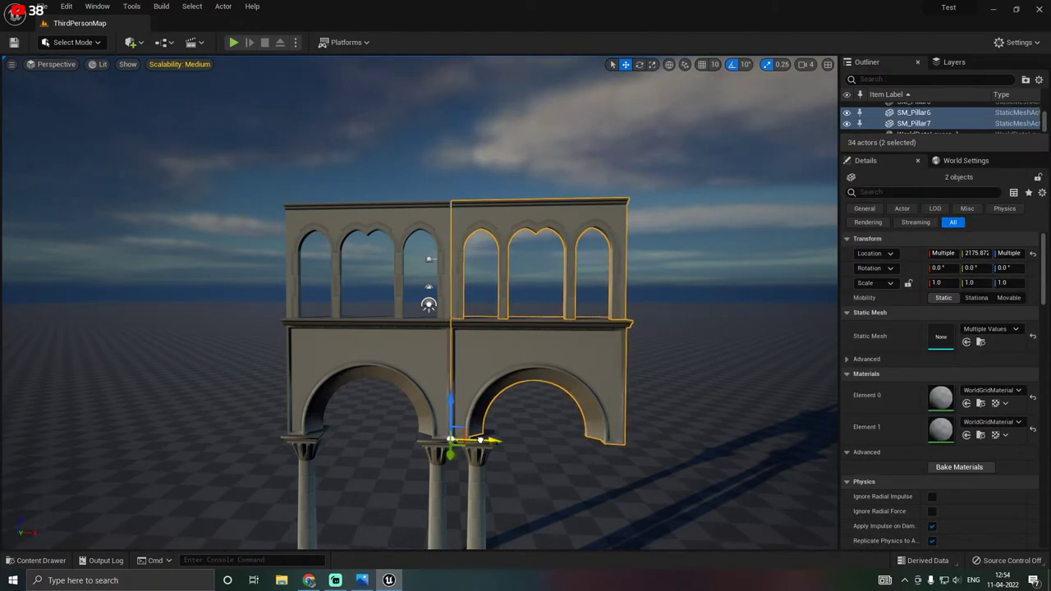
Duplicate the two adjacent pillars between the first and second arches along the X axis, placing the copies under the second arch's far end.
{"action": "right_click_drag", "start_coordinate": [482, 282], "coordinate": [510, 321]}
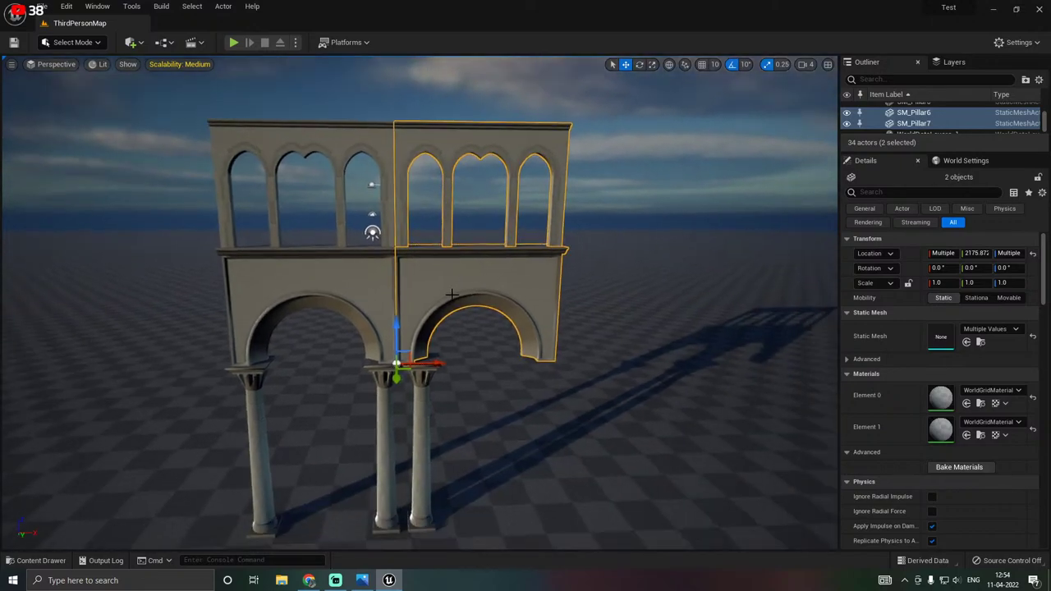
{"action": "right_click_drag", "start_coordinate": [435, 331], "coordinate": [445, 352]}
{"action": "left_click", "coordinate": [368, 410]}
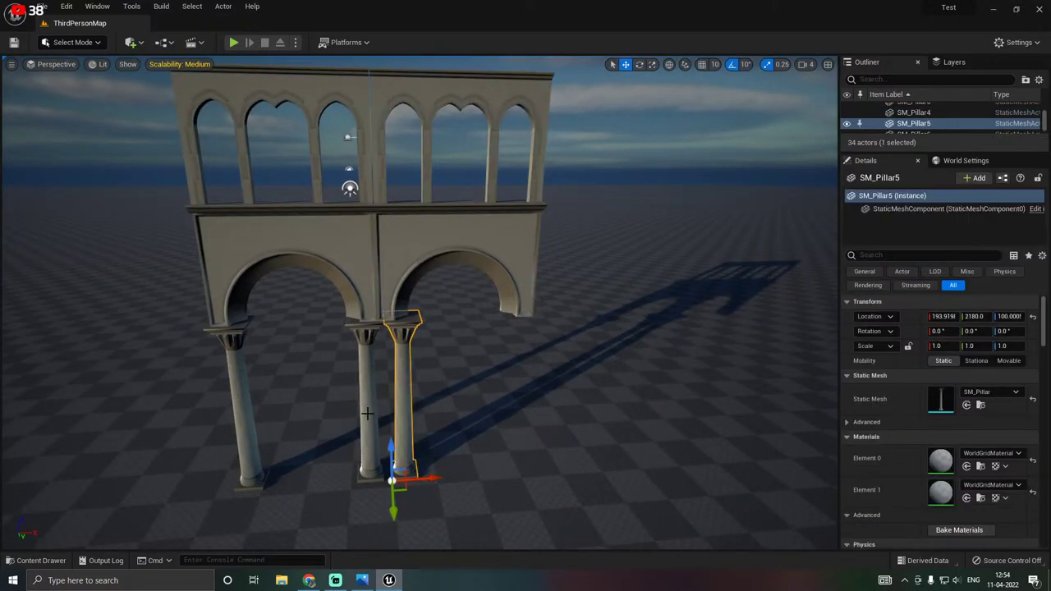
{"action": "left_click", "coordinate": [401, 361], "text": "ctrl"}
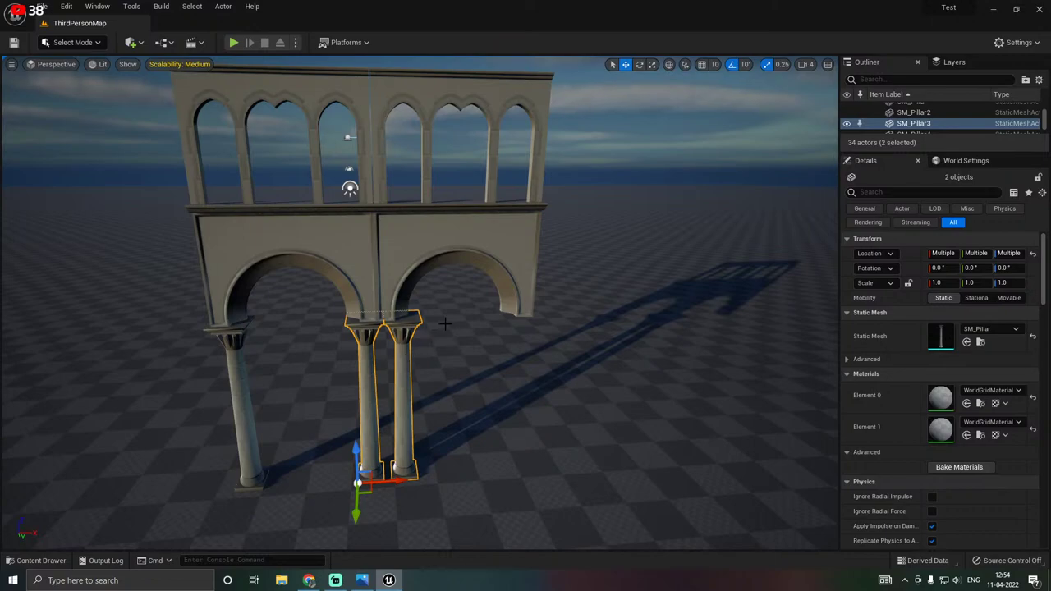
{"action": "mouse_move", "coordinate": [446, 310]}
{"action": "right_mouse_down"}
{"action": "mouse_move", "coordinate": [493, 344]}
{"action": "mouse_move", "coordinate": [461, 300]}
{"action": "right_mouse_up"}
{"action": "key", "text": "a"}
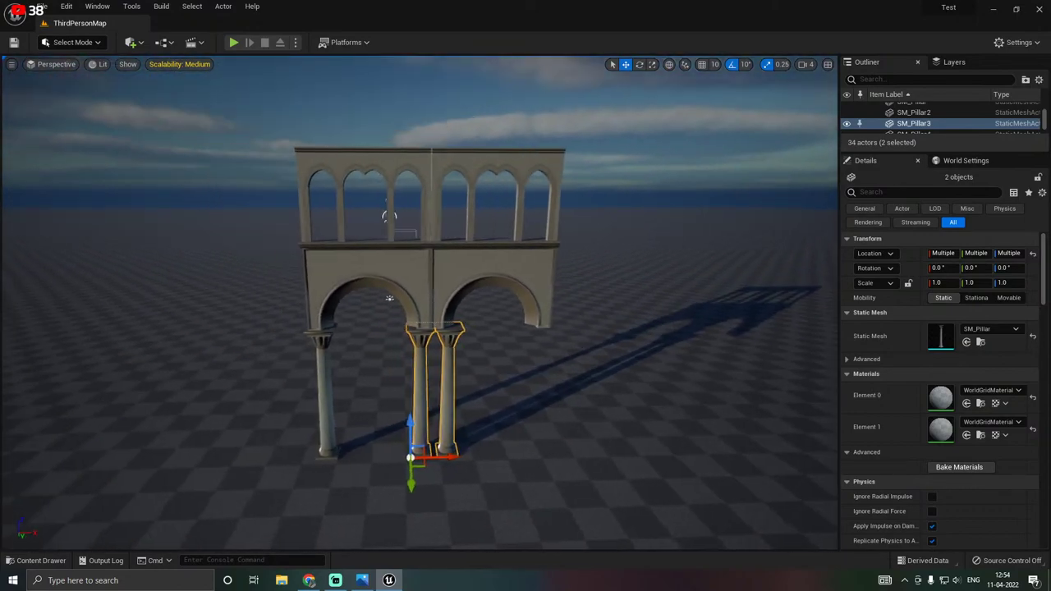
{"action": "key", "text": "w"}
{"action": "key", "text": "s"}
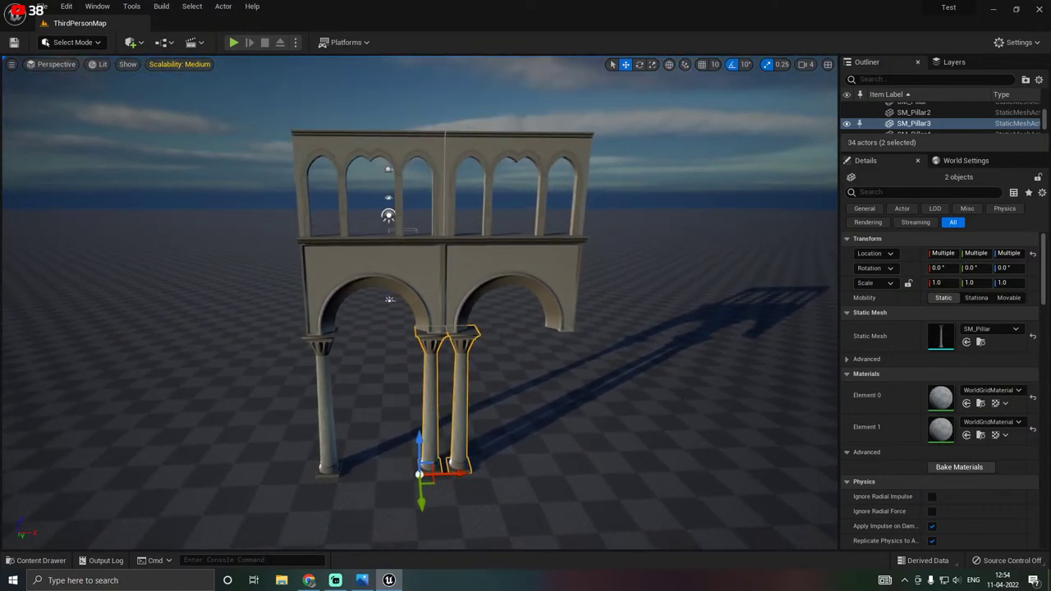
{"action": "key", "text": "a"}
{"action": "right_click_drag", "start_coordinate": [565, 499], "coordinate": [593, 498]}
{"action": "left_click_drag", "start_coordinate": [501, 469], "coordinate": [639, 456], "text": "alt"}
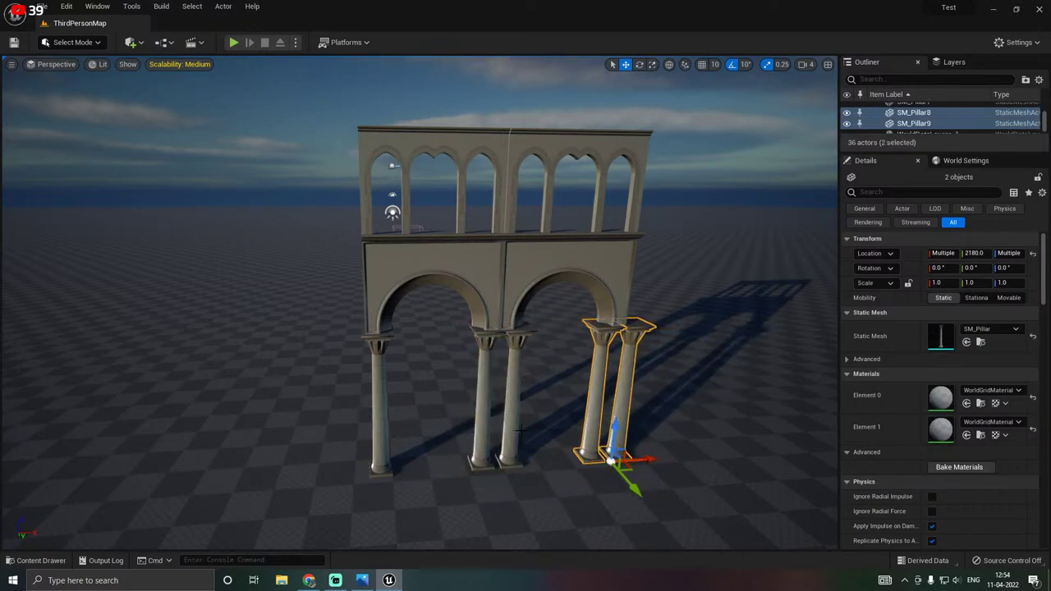
Duplicate the second bay's arch and window along the X axis to form the third bay, flush with the second.
{"action": "key", "text": "d"}
{"action": "right_click_drag", "start_coordinate": [520, 430], "coordinate": [493, 436]}
{"action": "key", "text": "w"}
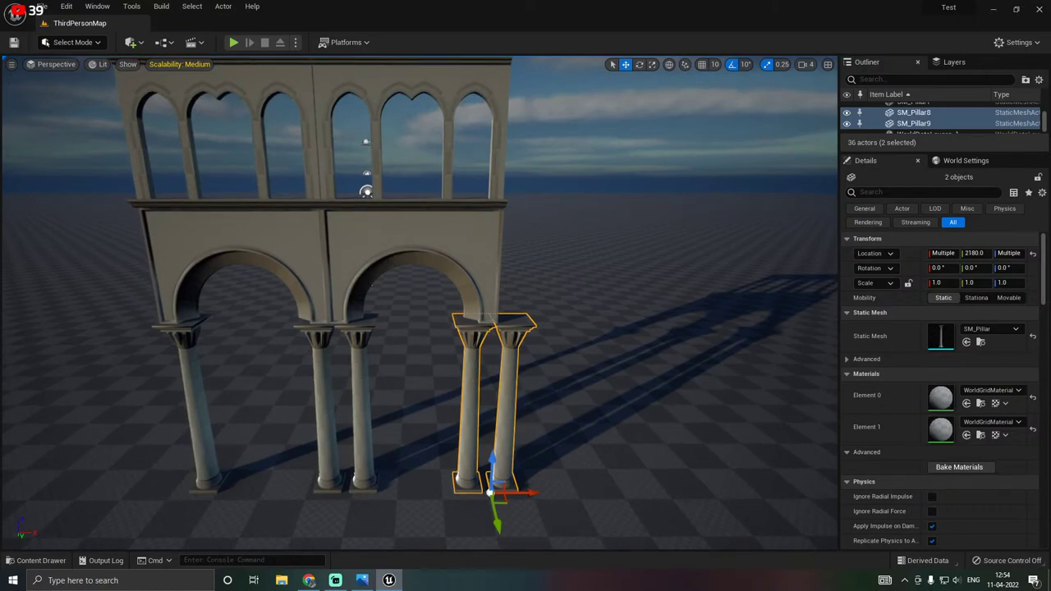
{"action": "left_click", "coordinate": [362, 265]}
{"action": "left_click", "coordinate": [327, 135], "text": "ctrl"}
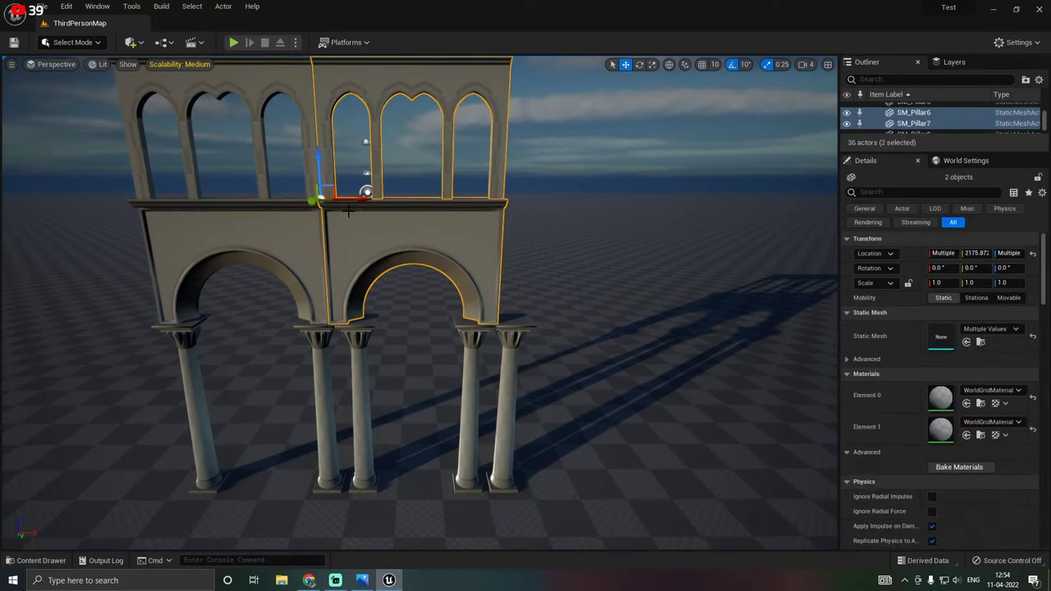
{"action": "left_click_drag", "start_coordinate": [359, 197], "coordinate": [531, 202], "text": "alt"}
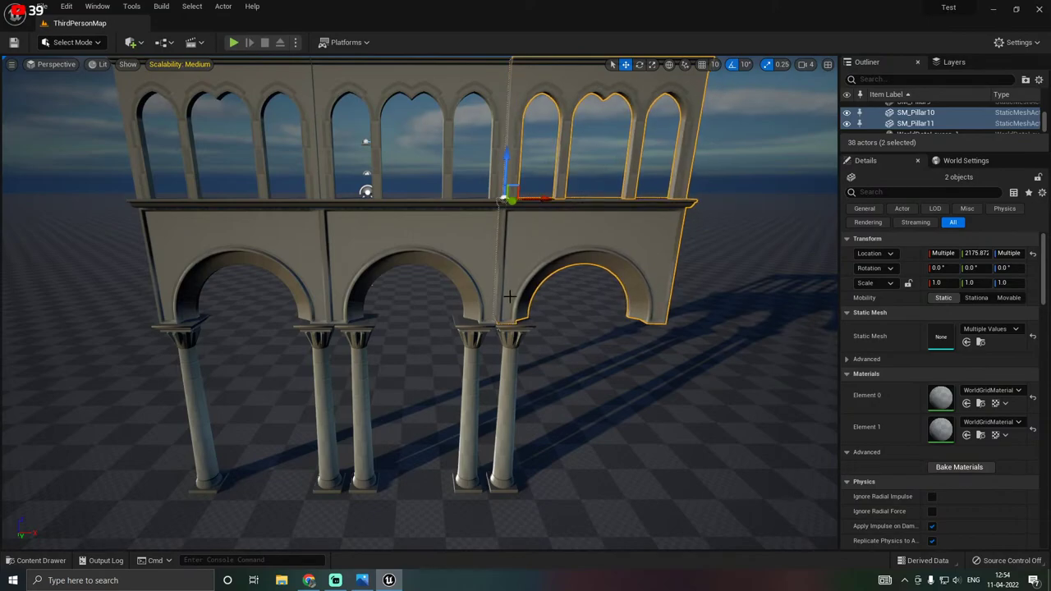
Duplicate the last pillar pair along the X axis to support the far end of the third arch.
{"action": "right_click_drag", "start_coordinate": [509, 296], "coordinate": [566, 300]}
{"action": "left_click", "coordinate": [331, 347]}
{"action": "left_click", "coordinate": [310, 354], "text": "shift"}
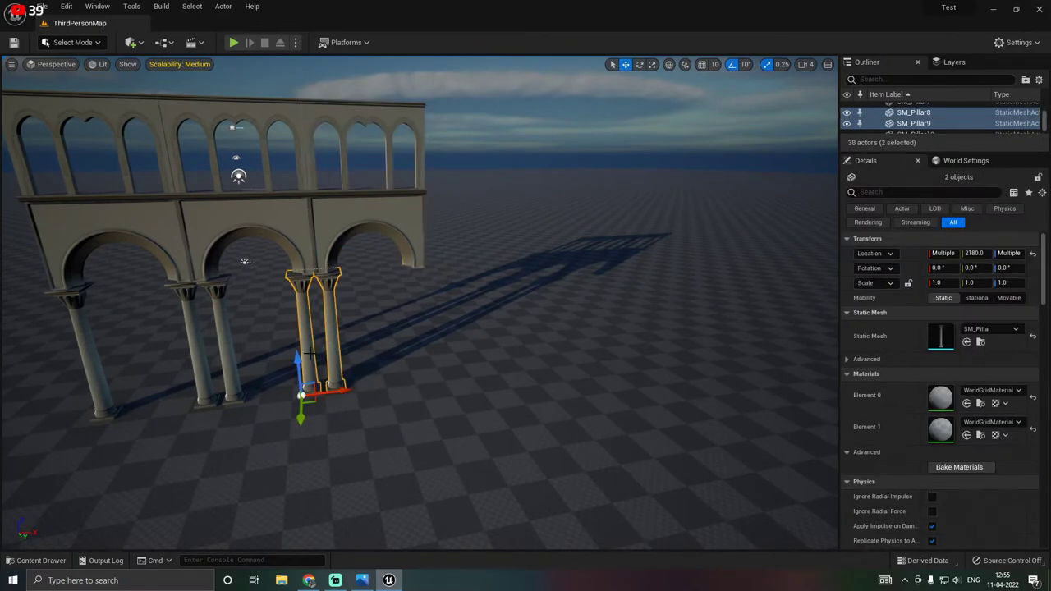
{"action": "left_click_drag", "start_coordinate": [327, 392], "coordinate": [444, 370], "text": "alt"}
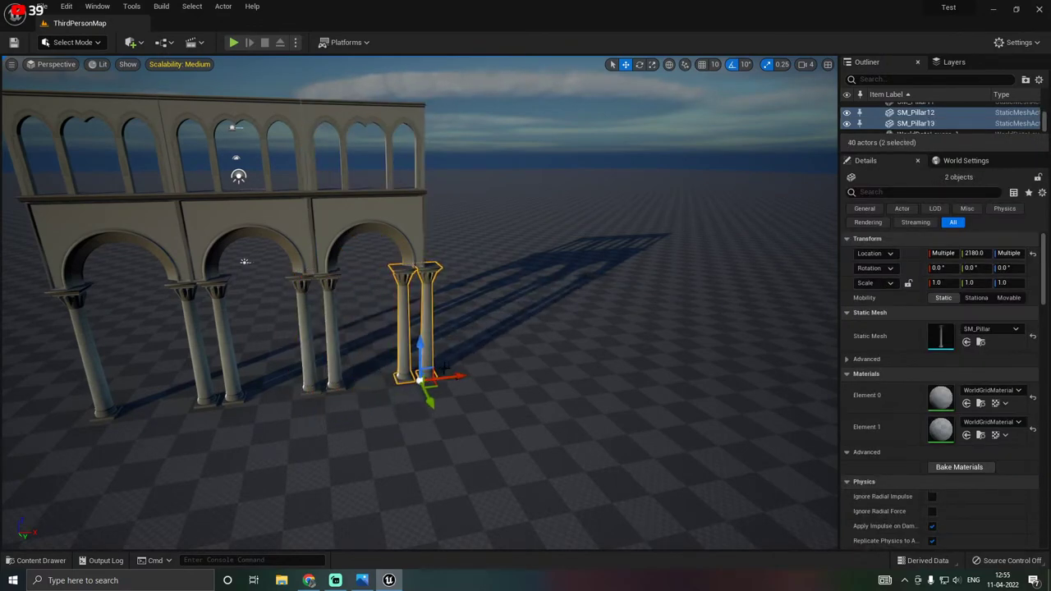
Duplicate the third bay's arch and window along the X axis as a fourth bay, aligning the copy flush with the third.
{"action": "left_click", "coordinate": [350, 190]}
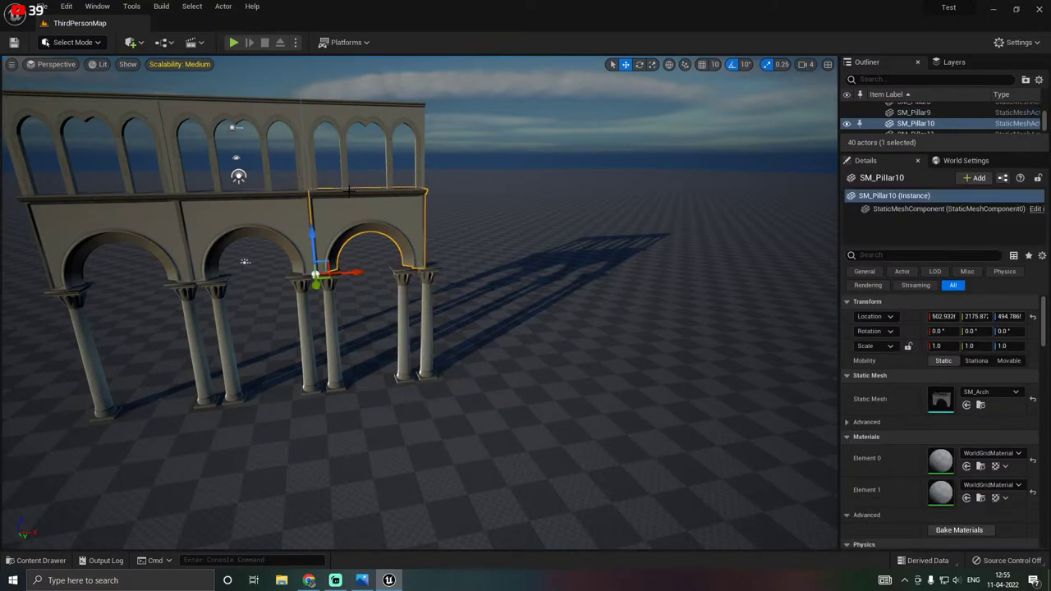
{"action": "left_click", "coordinate": [346, 121], "text": "ctrl"}
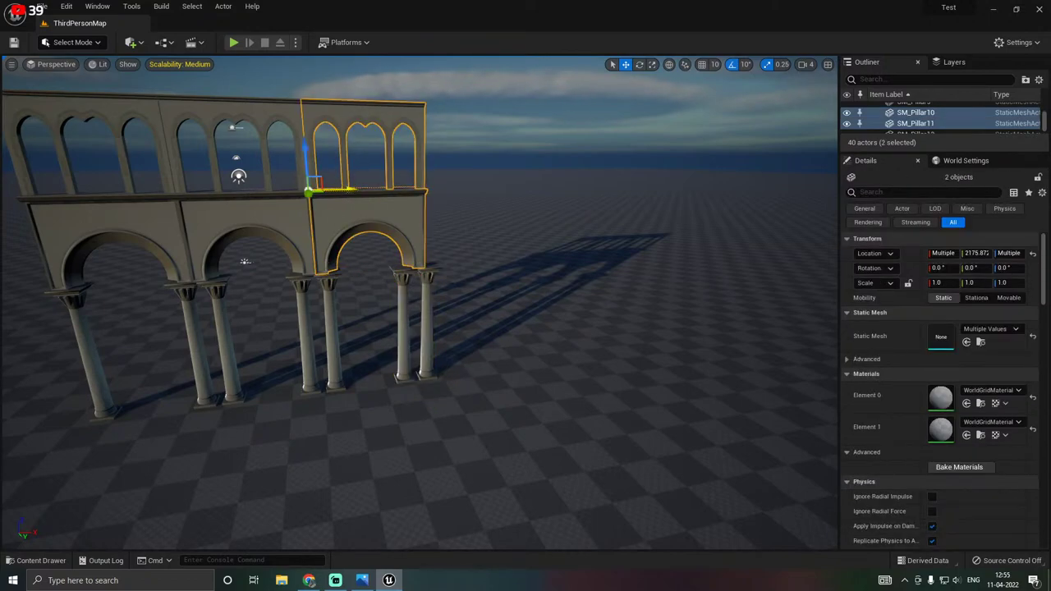
{"action": "left_click_drag", "start_coordinate": [349, 189], "coordinate": [454, 170], "text": "alt"}
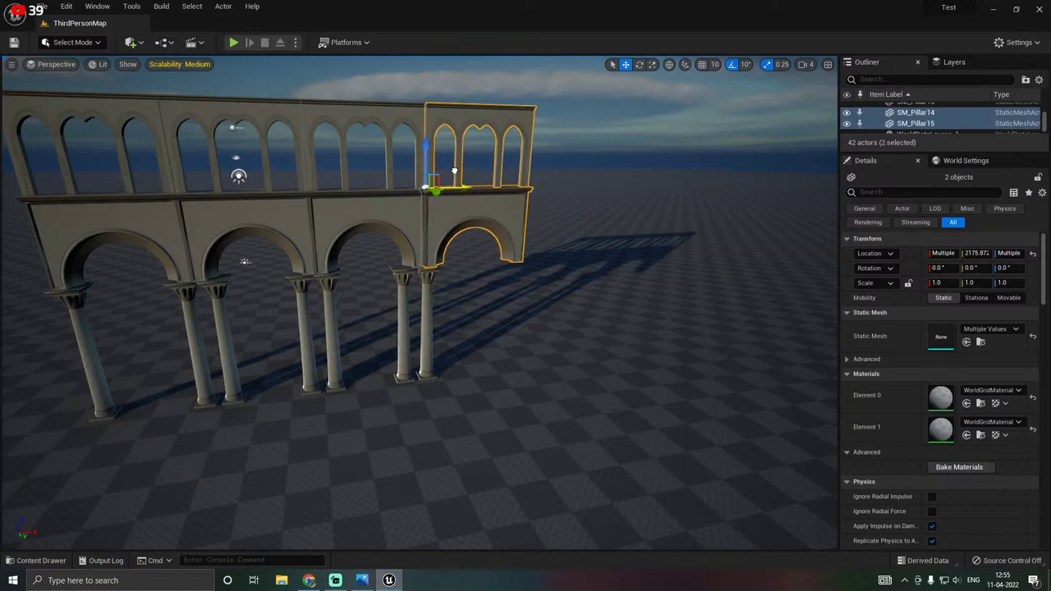
{"action": "key", "text": "w"}
{"action": "right_click_drag", "start_coordinate": [458, 282], "coordinate": [472, 233]}
{"action": "left_click_drag", "start_coordinate": [468, 218], "coordinate": [467, 218]}
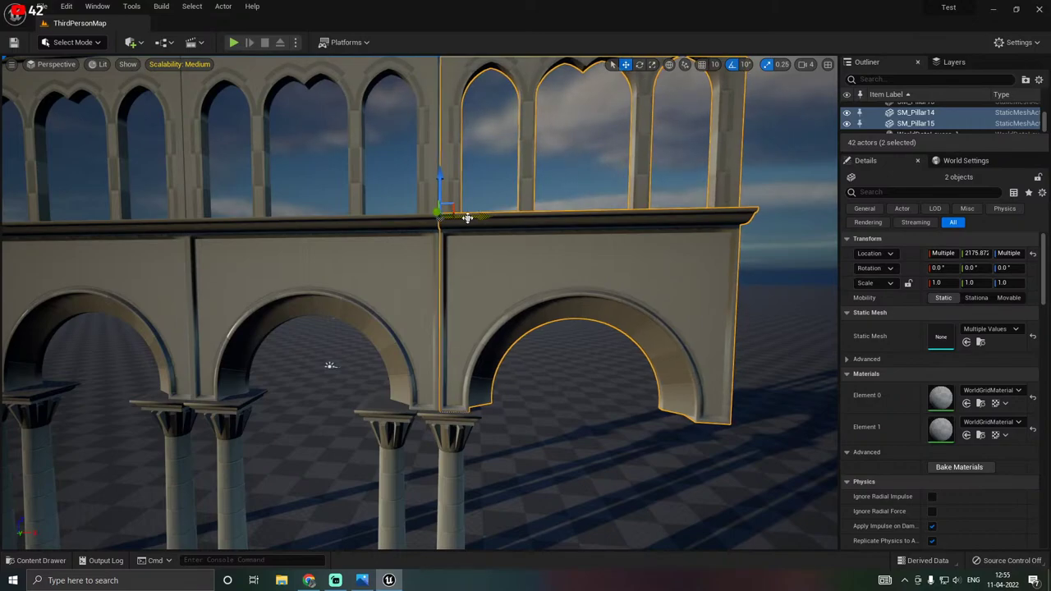
Shift the last pillar pair along the X axis to sit centred under the joint between the third and fourth arches.
{"action": "mouse_move", "coordinate": [408, 267]}
{"action": "right_mouse_down"}
{"action": "mouse_move", "coordinate": [417, 278]}
{"action": "mouse_move", "coordinate": [408, 268]}
{"action": "right_mouse_up"}
{"action": "key", "text": "s"}
{"action": "left_click", "coordinate": [364, 409]}
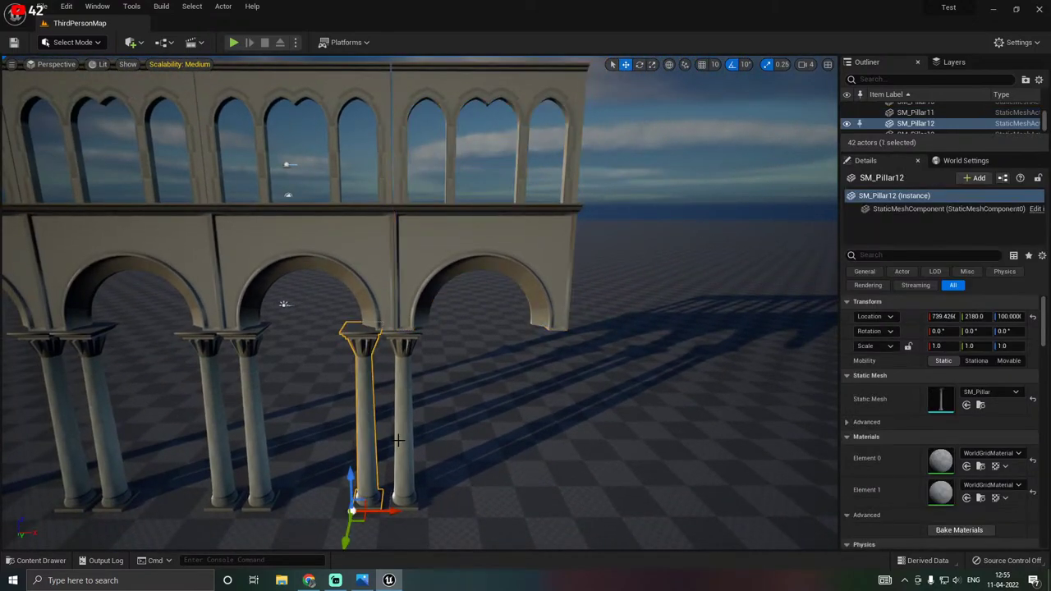
{"action": "left_click", "coordinate": [405, 443], "text": "ctrl"}
{"action": "left_click_drag", "start_coordinate": [415, 510], "coordinate": [427, 509]}
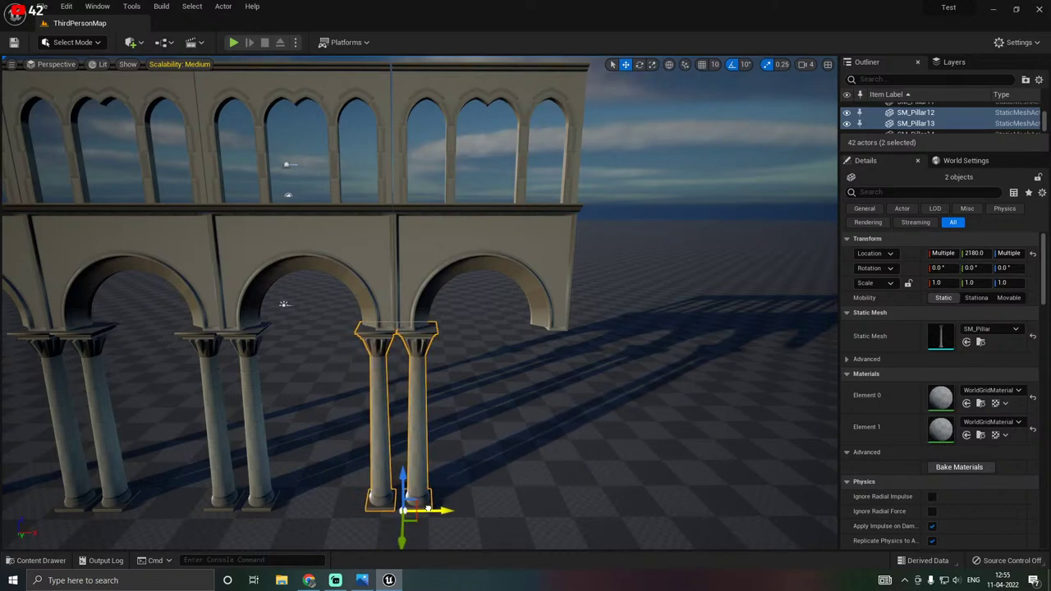
Duplicate the last pillar pair with the fourth arch and window along the X axis to form the fifth bay.
{"action": "scroll", "coordinate": [346, 423], "scroll_direction": "down", "scroll_amount": 2}
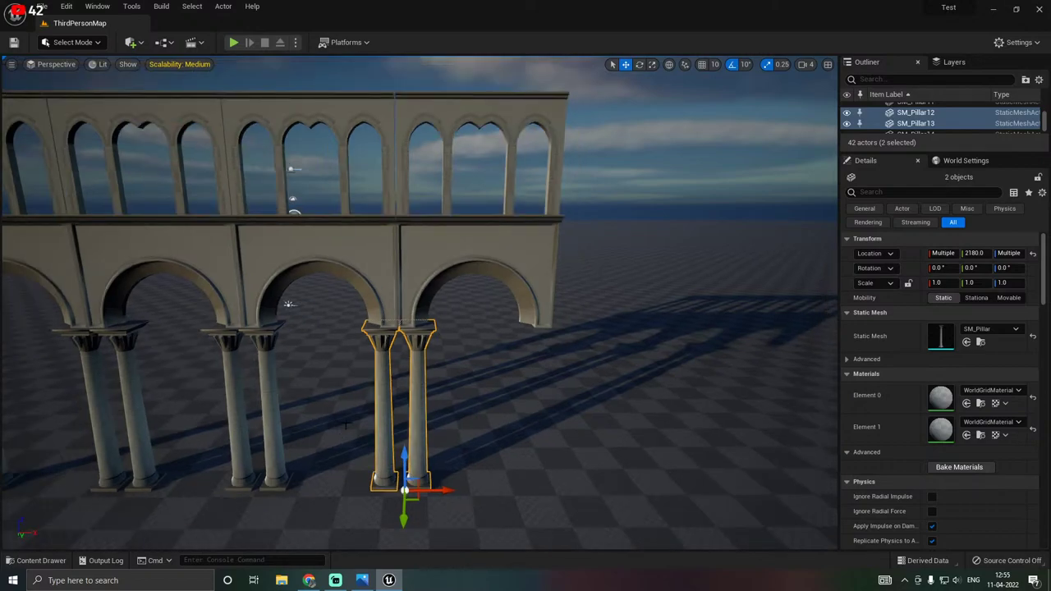
{"action": "left_click", "coordinate": [430, 240], "text": "ctrl"}
{"action": "left_click", "coordinate": [431, 115], "text": "ctrl"}
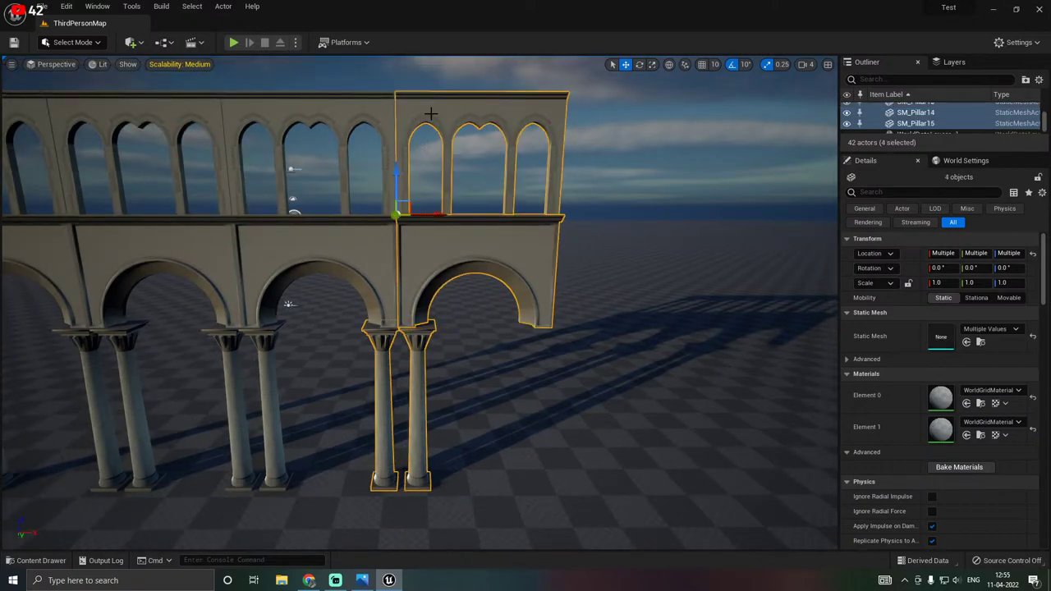
{"action": "left_click_drag", "start_coordinate": [425, 215], "coordinate": [587, 203], "text": "alt"}
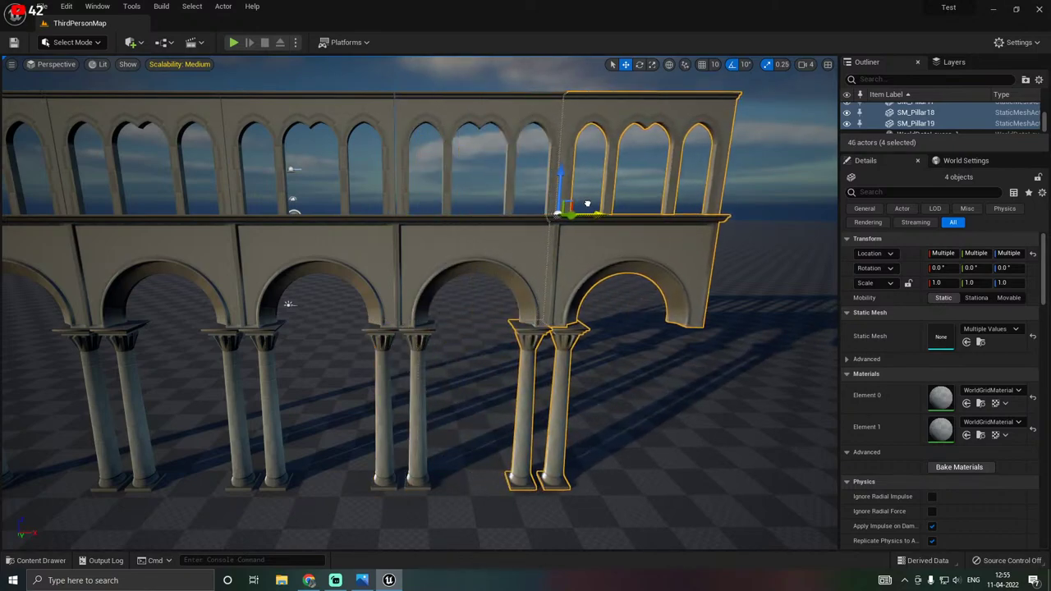
Nudge the fourth bay's window slightly along the X axis to line up with its neighbours.
{"action": "left_click", "coordinate": [423, 115]}
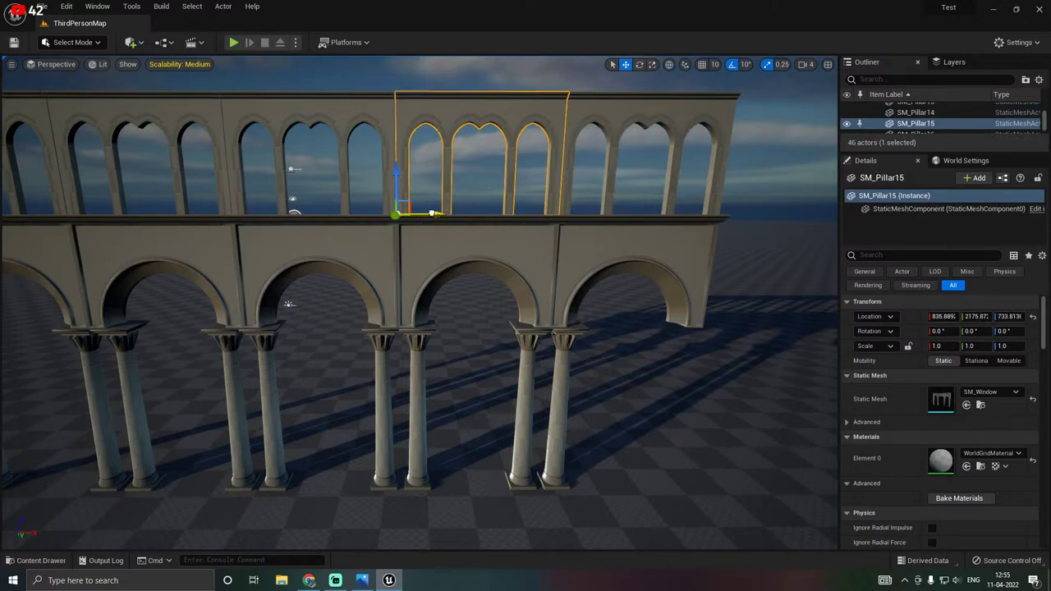
{"action": "left_click_drag", "start_coordinate": [432, 214], "coordinate": [430, 213]}
{"action": "left_click", "coordinate": [588, 158]}
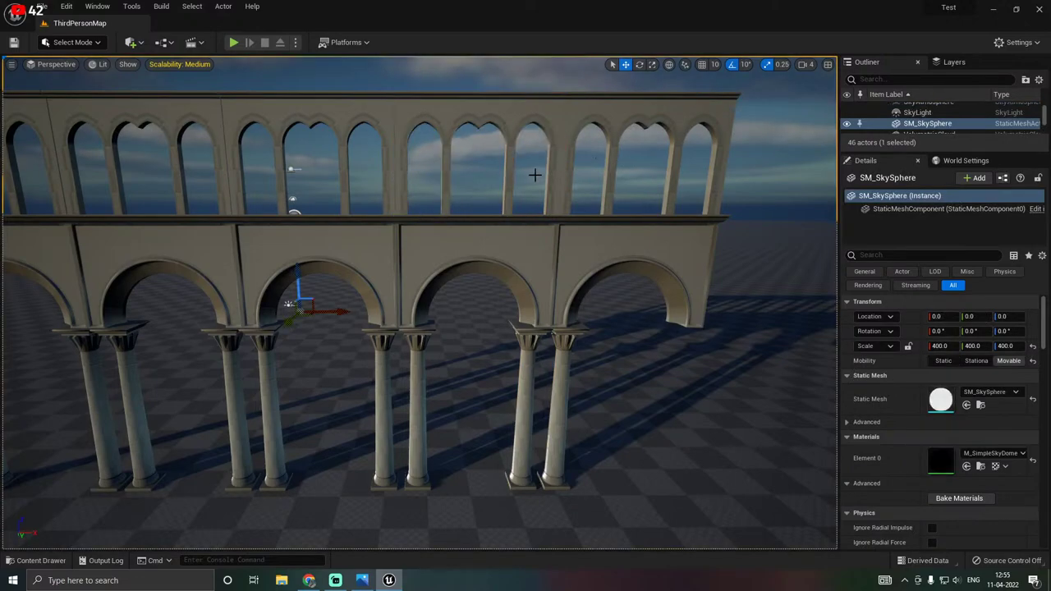
Duplicate the fourth and fifth bays' windows, arches and pillar pairs together along the X axis to extend the arcade.
{"action": "right_click_drag", "start_coordinate": [535, 174], "coordinate": [492, 174]}
{"action": "right_click_drag", "start_coordinate": [559, 300], "coordinate": [584, 301]}
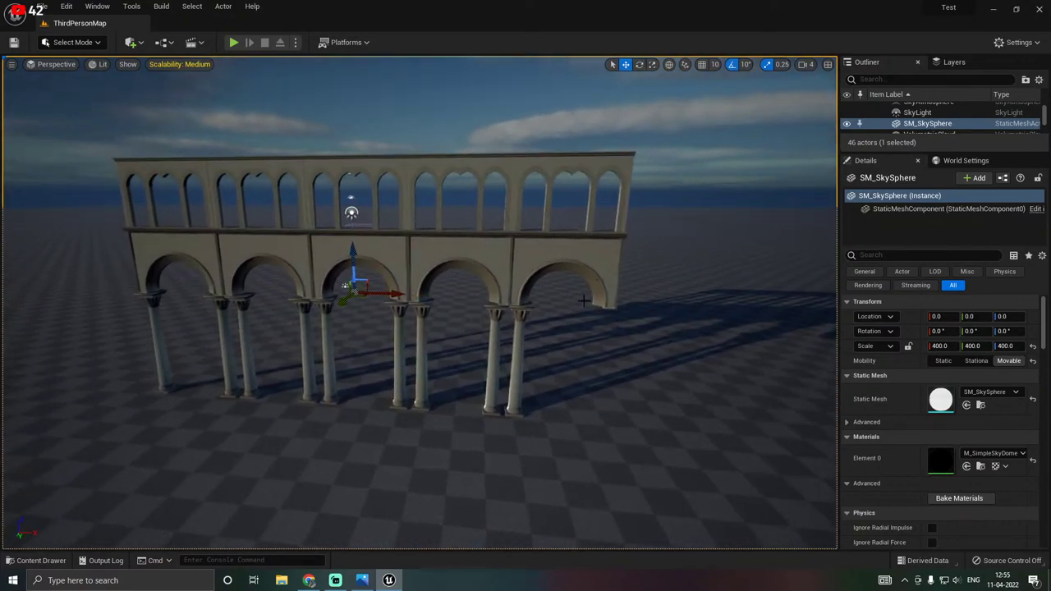
{"action": "left_click", "coordinate": [517, 347]}
{"action": "left_click", "coordinate": [498, 338], "text": "ctrl"}
{"action": "left_click", "coordinate": [526, 262], "text": "ctrl"}
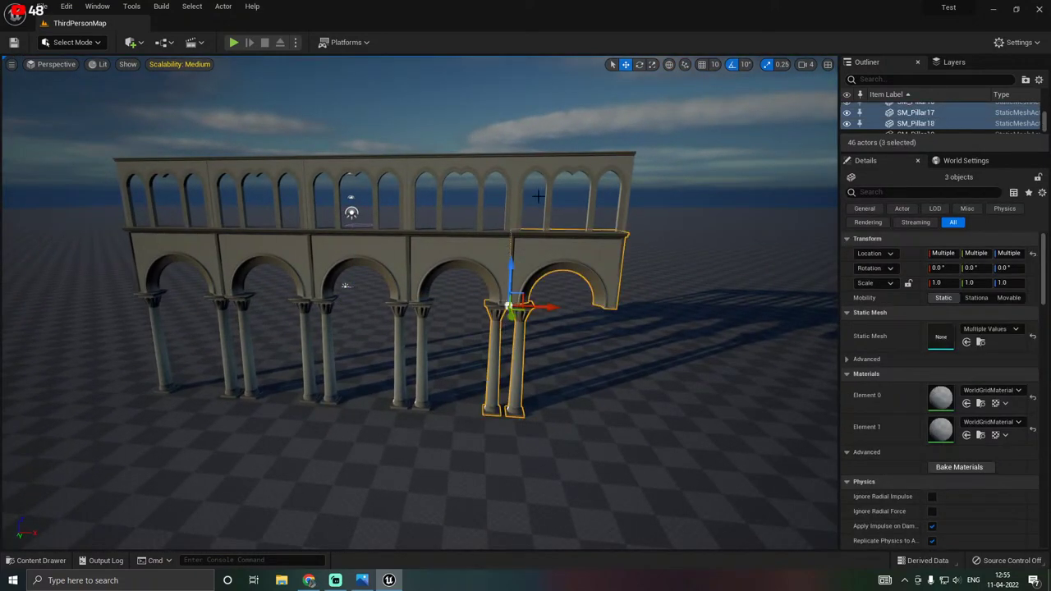
{"action": "left_click", "coordinate": [565, 162], "text": "ctrl"}
{"action": "left_click", "coordinate": [444, 164], "text": "ctrl"}
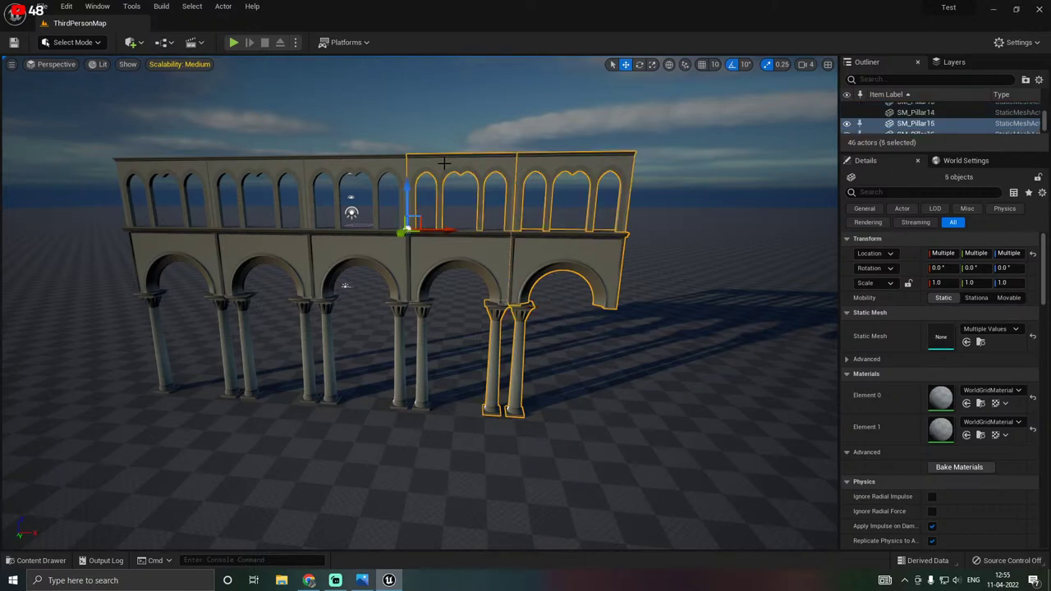
{"action": "left_click", "coordinate": [421, 320], "text": "ctrl"}
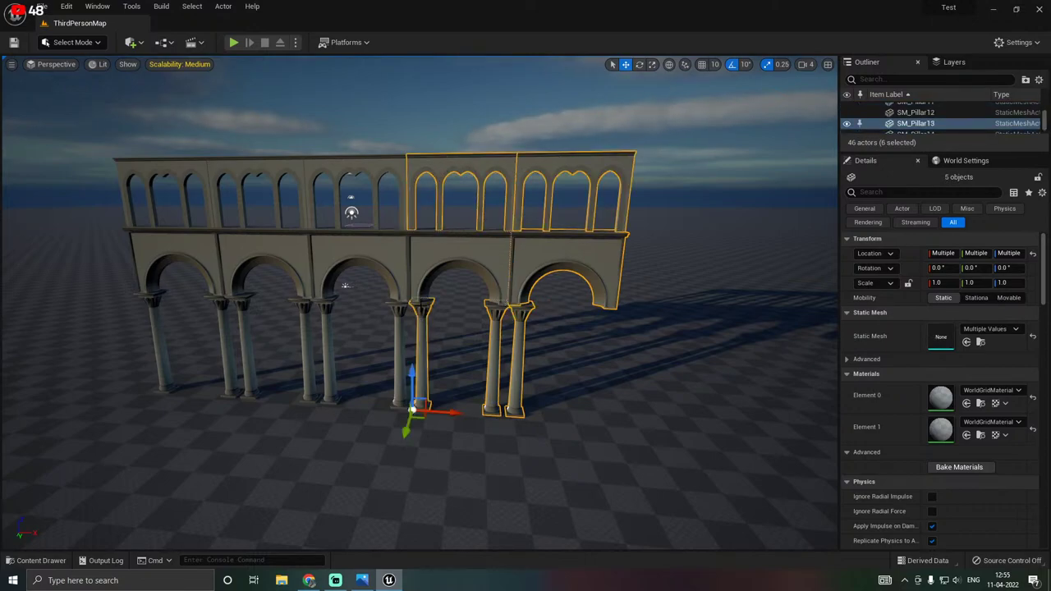
{"action": "left_click", "coordinate": [420, 274], "text": "ctrl"}
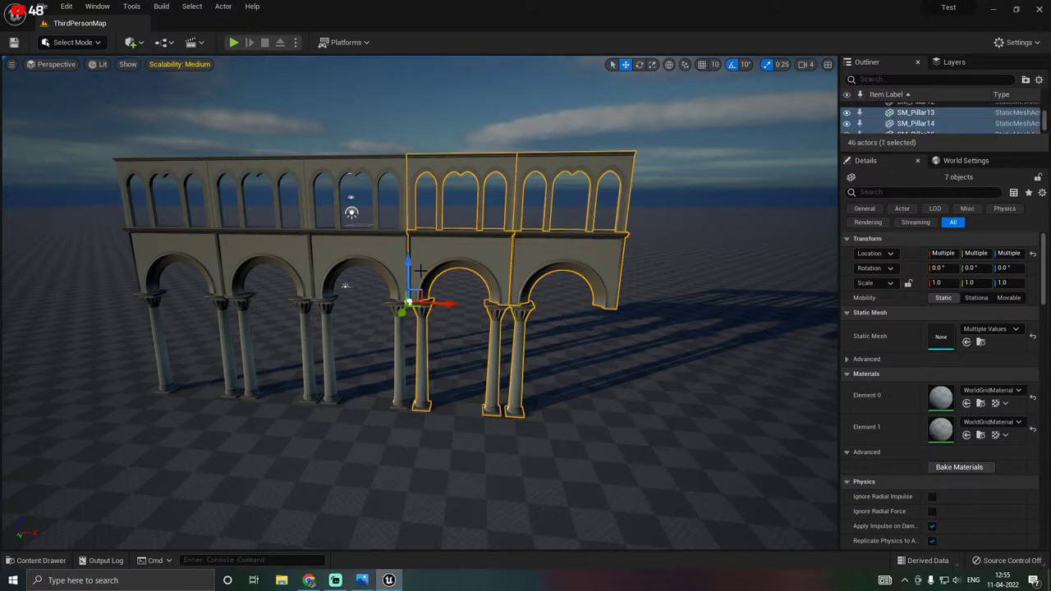
{"action": "left_click", "coordinate": [396, 331], "text": "ctrl"}
{"action": "left_click_drag", "start_coordinate": [427, 409], "coordinate": [726, 371], "text": "alt"}
Move the two duplicated bays along the X axis until they meet the end of the fifth bay without overlapping.
{"action": "right_click_drag", "start_coordinate": [553, 315], "coordinate": [559, 312]}
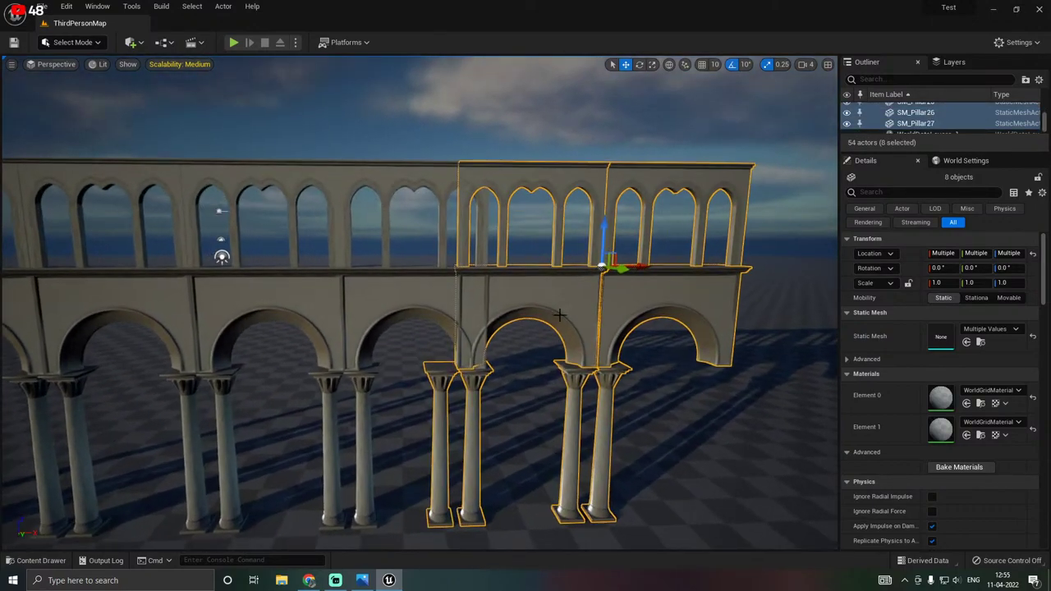
{"action": "right_click_drag", "start_coordinate": [646, 284], "coordinate": [641, 287]}
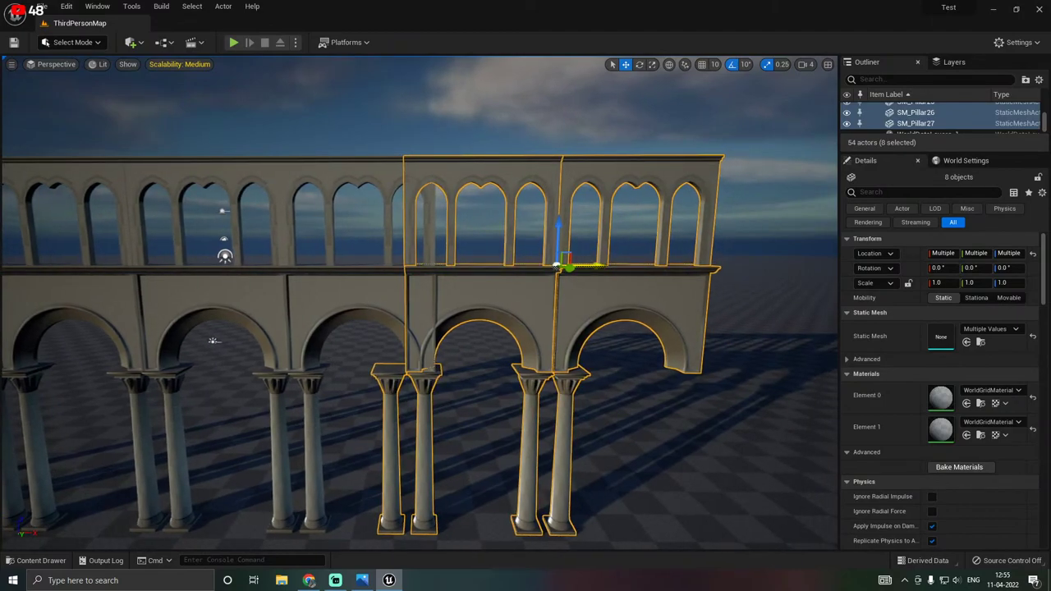
{"action": "left_click_drag", "start_coordinate": [598, 264], "coordinate": [630, 261]}
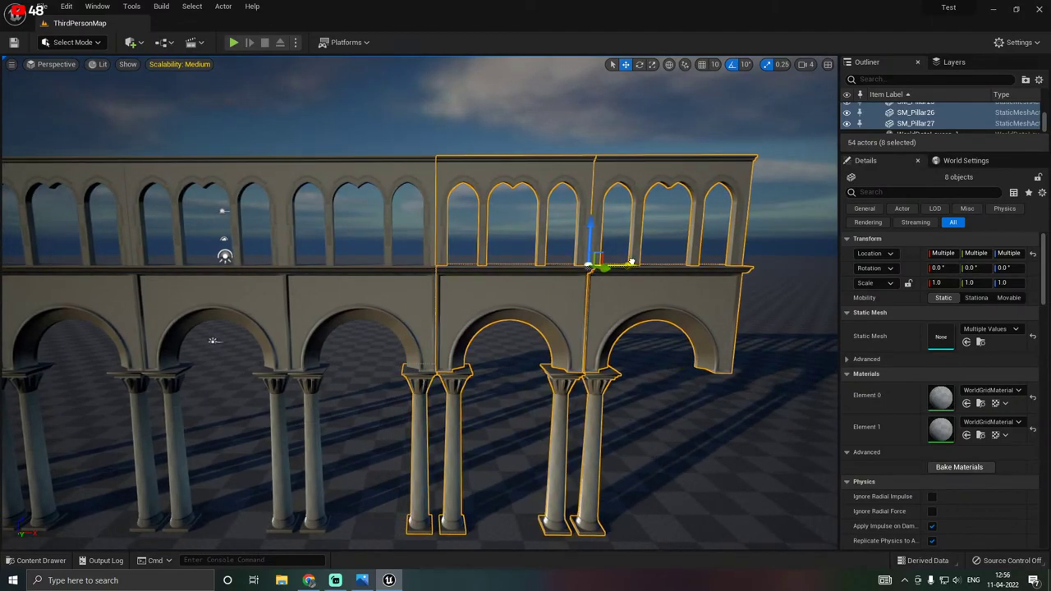
Duplicate the last two bays with their windows, arches and pillars along the X axis, flush with the arcade's end.
{"action": "right_click_drag", "start_coordinate": [628, 273], "coordinate": [545, 264]}
{"action": "left_click_drag", "start_coordinate": [568, 254], "coordinate": [815, 245], "text": "alt"}
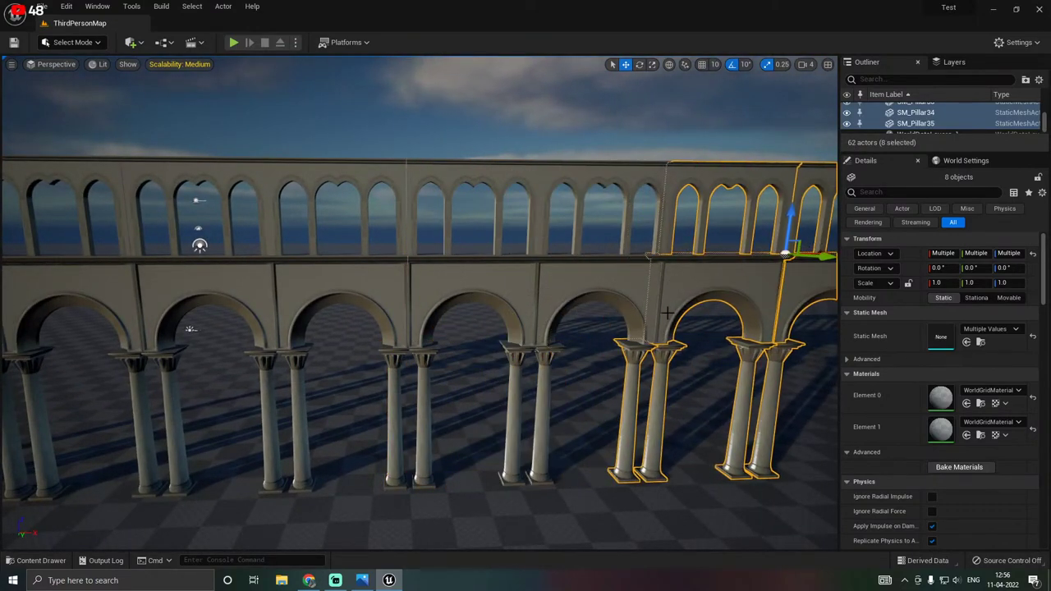
{"action": "key", "text": "d"}
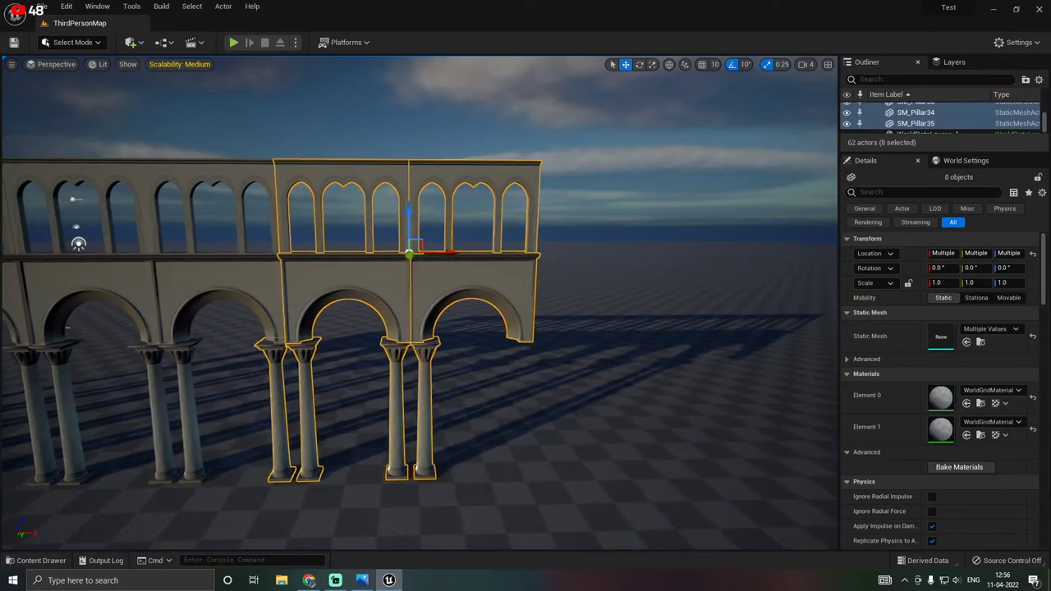
{"action": "key", "text": "a"}
{"action": "right_click_drag", "start_coordinate": [807, 247], "coordinate": [784, 251]}
{"action": "key", "text": "w"}
{"action": "key", "text": "w"}
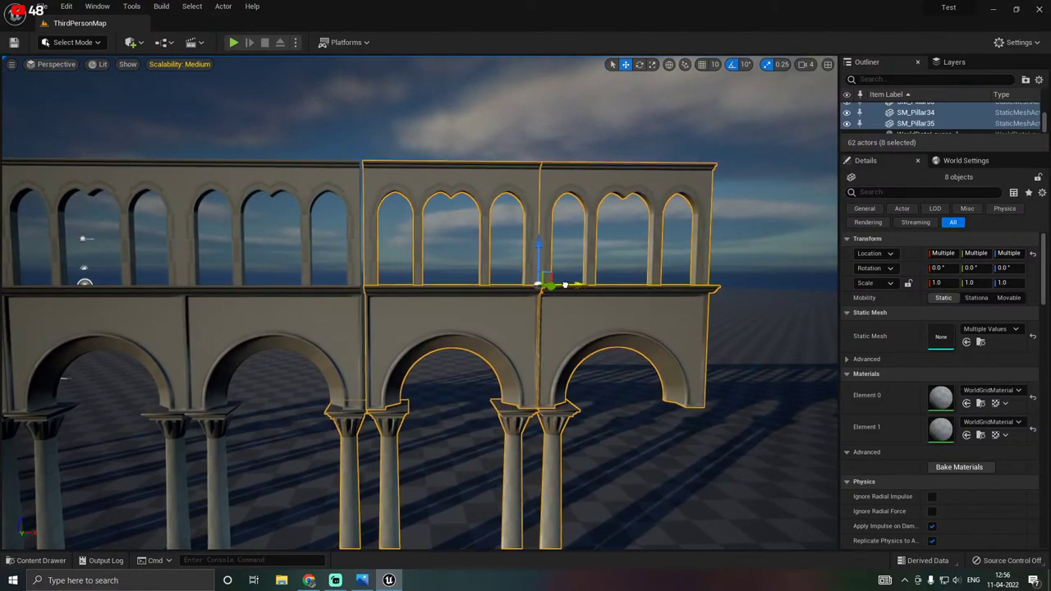
Duplicate the two end bays twice more along the X axis, setting each copy flush against the previous one.
{"action": "key", "text": "s"}
{"action": "mouse_move", "coordinate": [561, 286]}
{"action": "right_mouse_down"}
{"action": "mouse_move", "coordinate": [509, 297]}
{"action": "mouse_move", "coordinate": [559, 297]}
{"action": "right_mouse_up"}
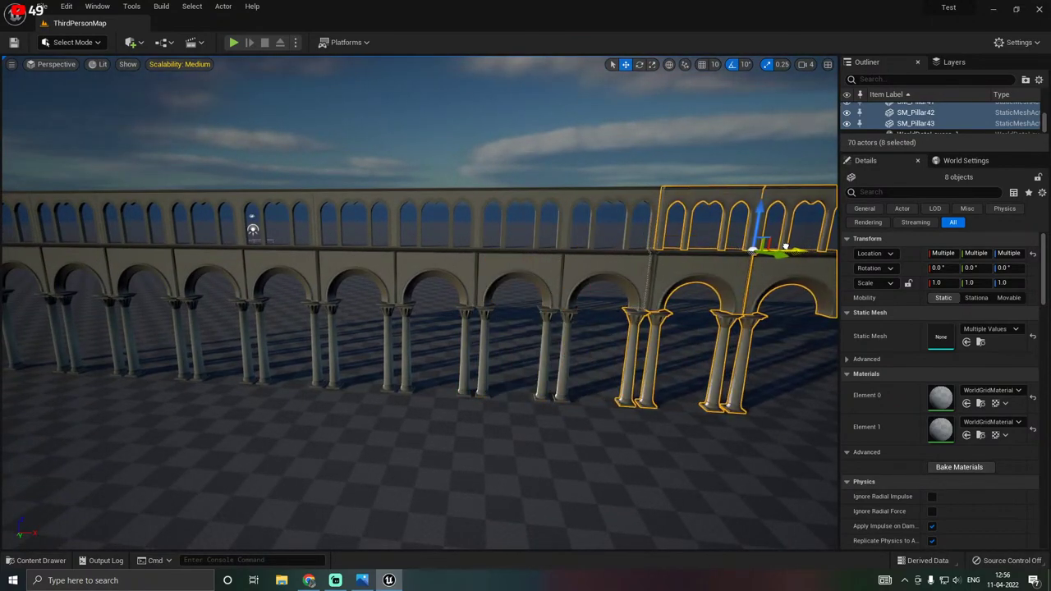
{"action": "right_click_drag", "start_coordinate": [736, 262], "coordinate": [673, 275]}
{"action": "key", "text": "d"}
{"action": "right_click_drag", "start_coordinate": [726, 222], "coordinate": [82, 305]}
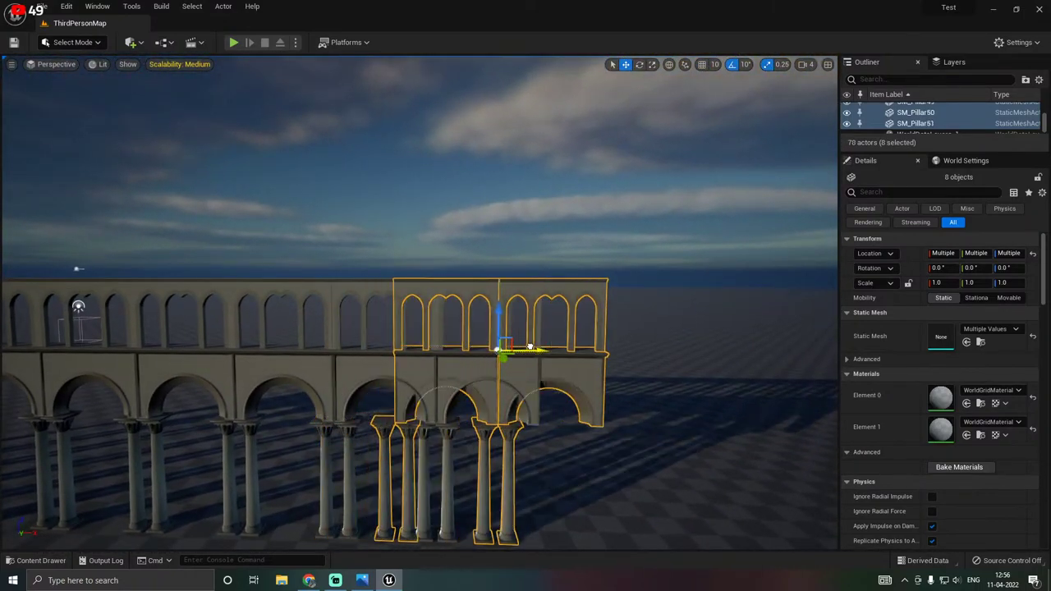
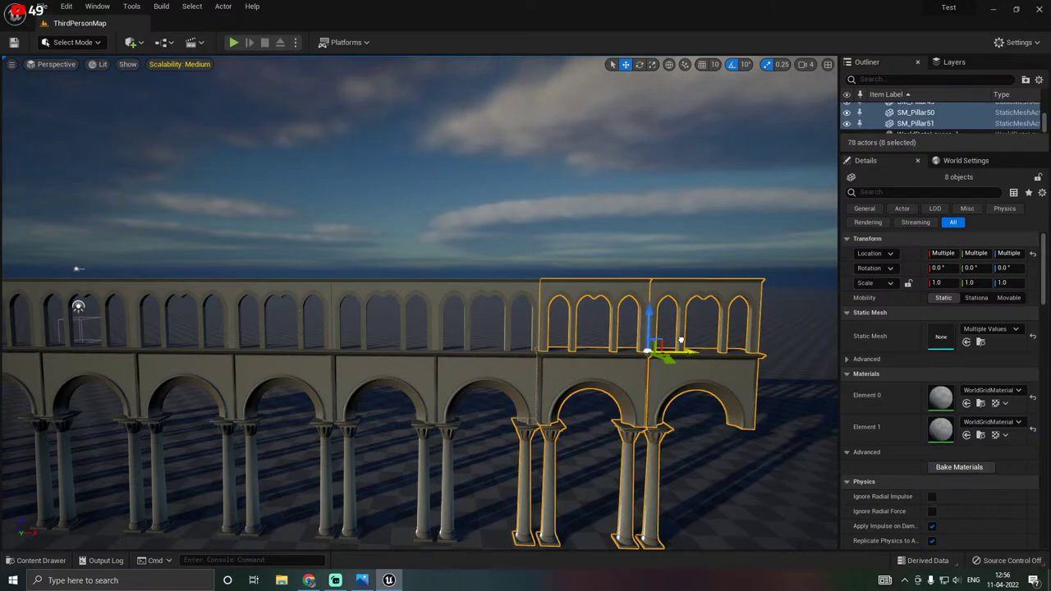
Duplicate the last single pillar along the X axis to support the free end of the final arch.
{"action": "right_click_drag", "start_coordinate": [535, 337], "coordinate": [503, 339]}
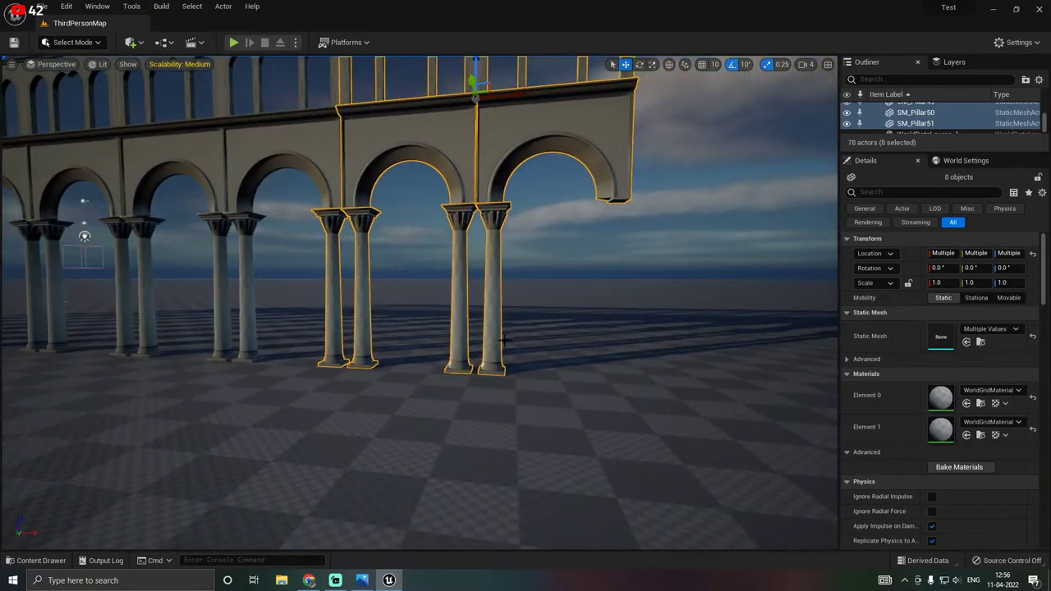
{"action": "left_click", "coordinate": [496, 359]}
{"action": "left_click_drag", "start_coordinate": [511, 375], "coordinate": [633, 367], "text": "alt"}
{"action": "right_click_drag", "start_coordinate": [631, 366], "coordinate": [247, 459]}
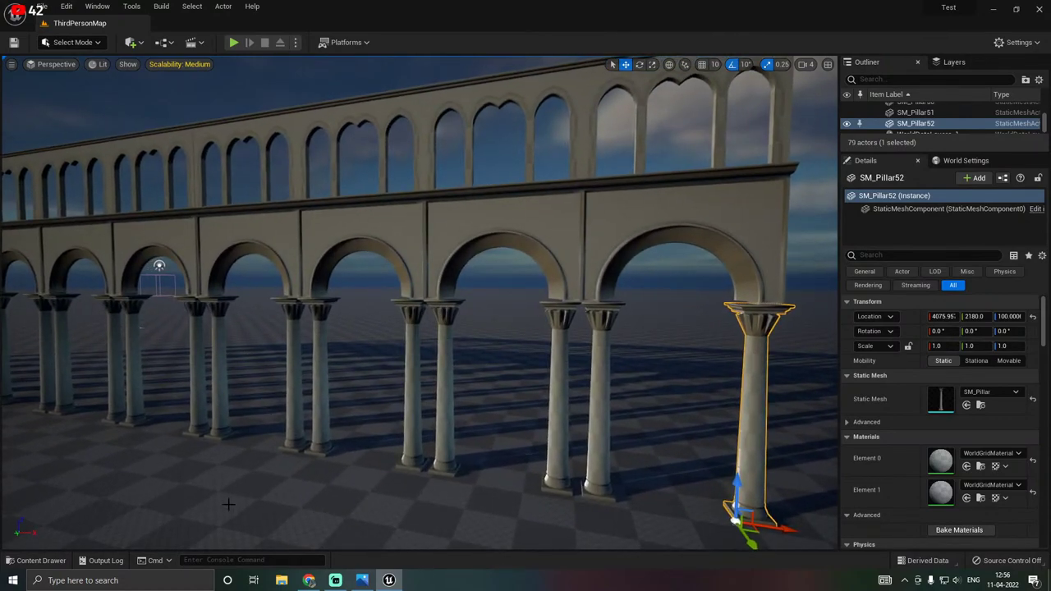
Save all modified level actors and content.
{"action": "key", "text": "ctrl+space"}
{"action": "left_click", "coordinate": [126, 378]}
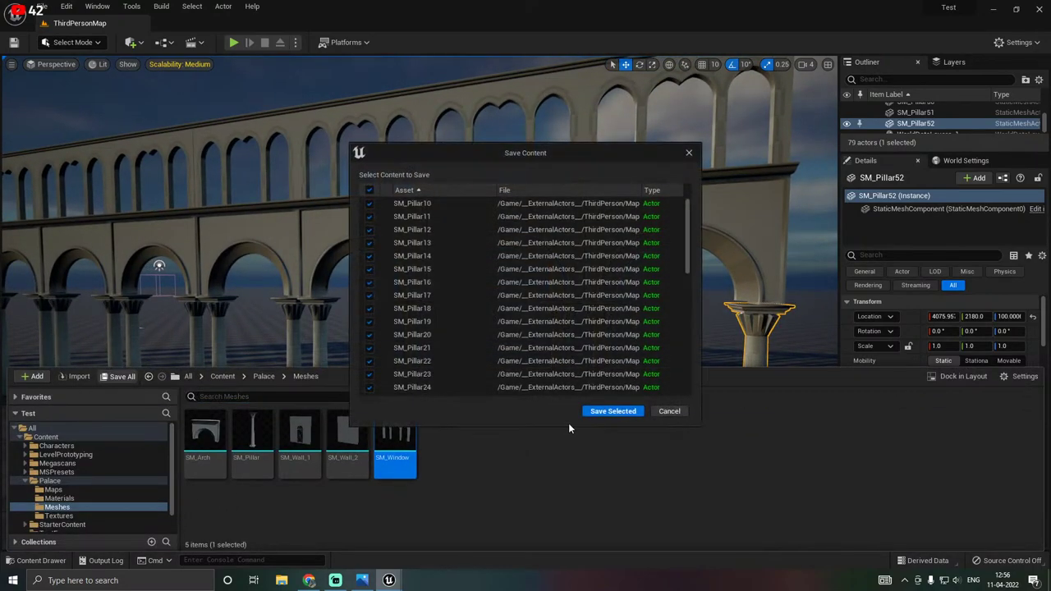
{"action": "key", "text": "Return"}
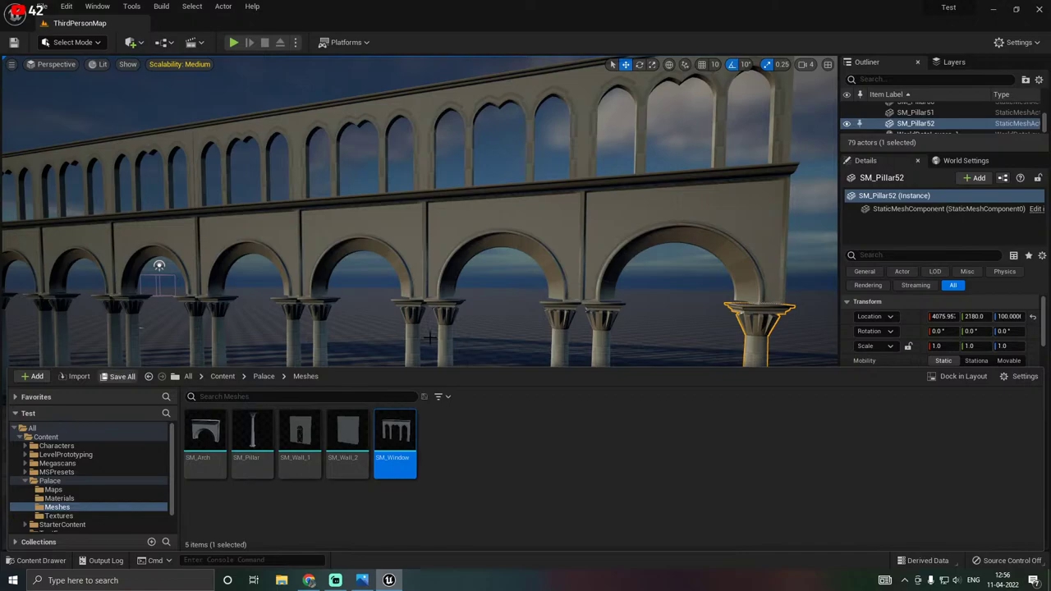
Examine the full length of the arcade and its end pillar from several angles.
{"action": "right_click_drag", "start_coordinate": [435, 332], "coordinate": [222, 403]}
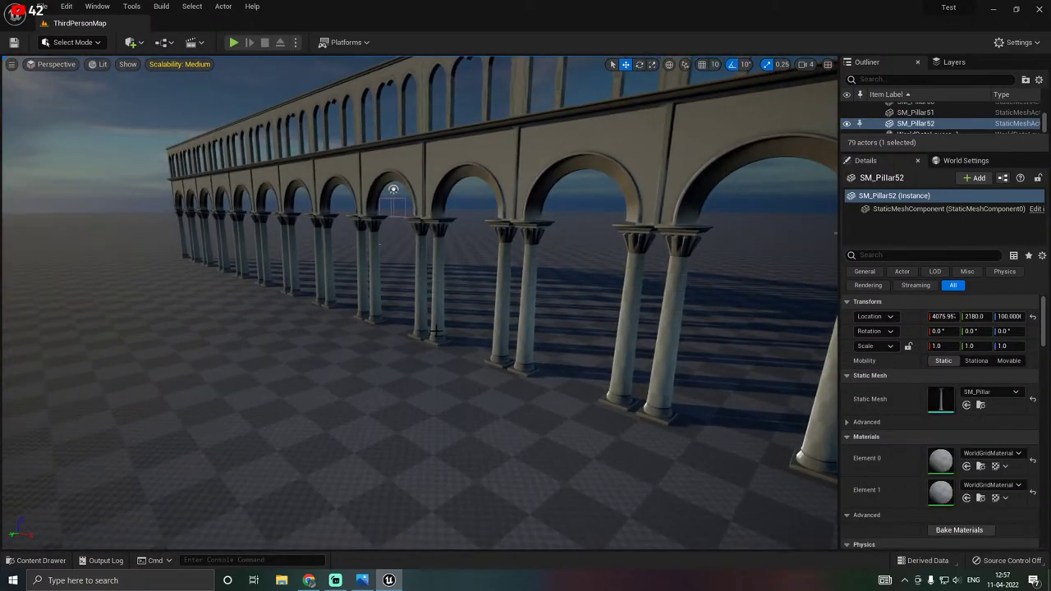
{"action": "key", "text": "ctrl+space"}
{"action": "key", "text": "ctrl+space"}
{"action": "right_click_drag", "start_coordinate": [364, 332], "coordinate": [307, 357]}
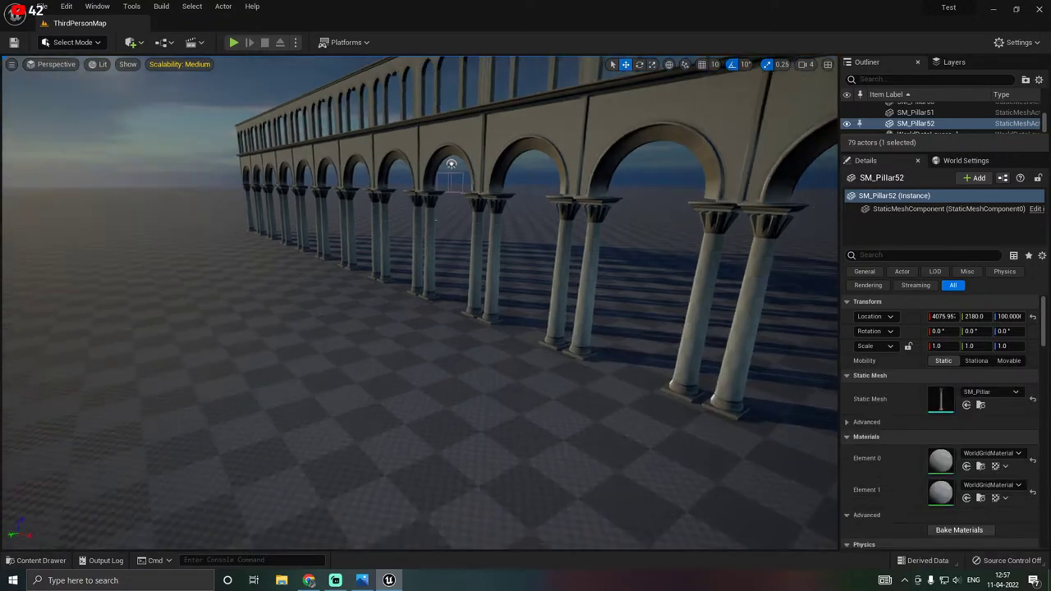
{"action": "right_click_drag", "start_coordinate": [414, 320], "coordinate": [399, 322]}
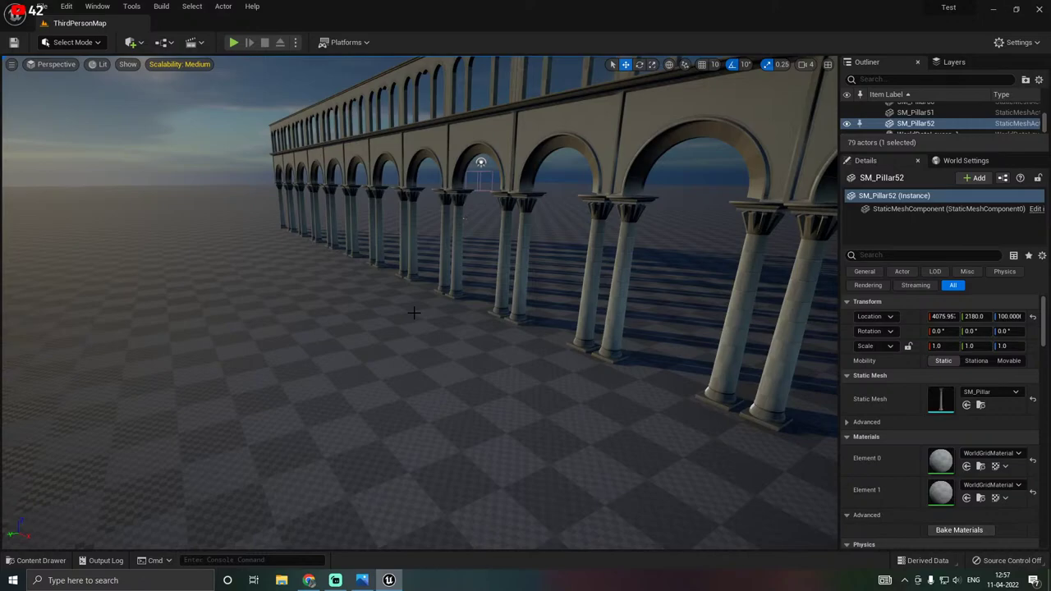
{"action": "key", "text": "f"}
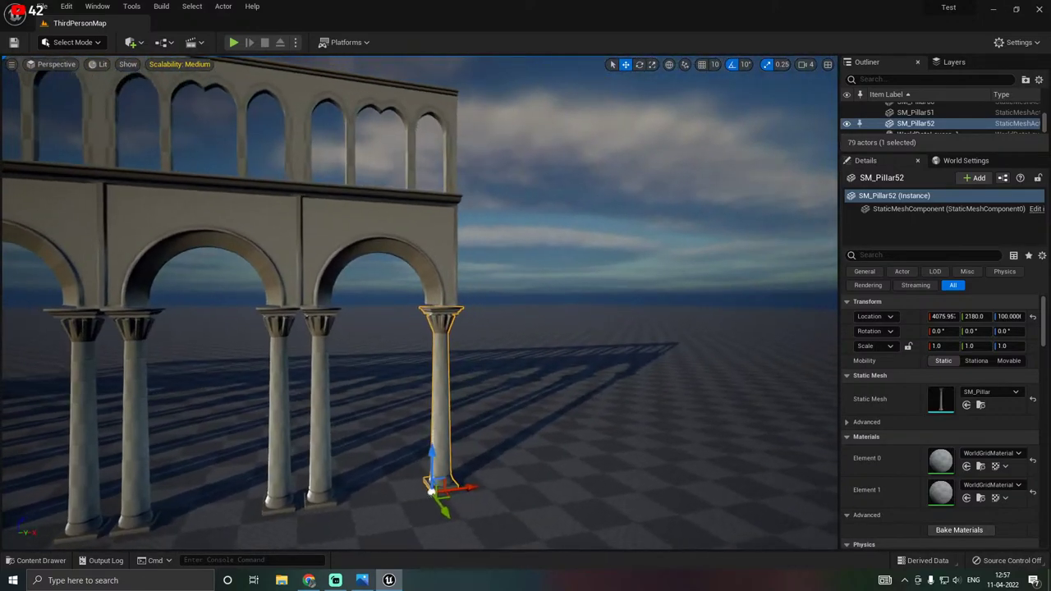
{"action": "key", "text": "w"}
{"action": "mouse_move", "coordinate": [398, 322]}
{"action": "right_mouse_down"}
{"action": "mouse_move", "coordinate": [382, 319]}
{"action": "mouse_move", "coordinate": [419, 317]}
{"action": "mouse_move", "coordinate": [362, 341]}
{"action": "mouse_move", "coordinate": [391, 328]}
{"action": "right_mouse_up"}
{"action": "key", "text": "s"}
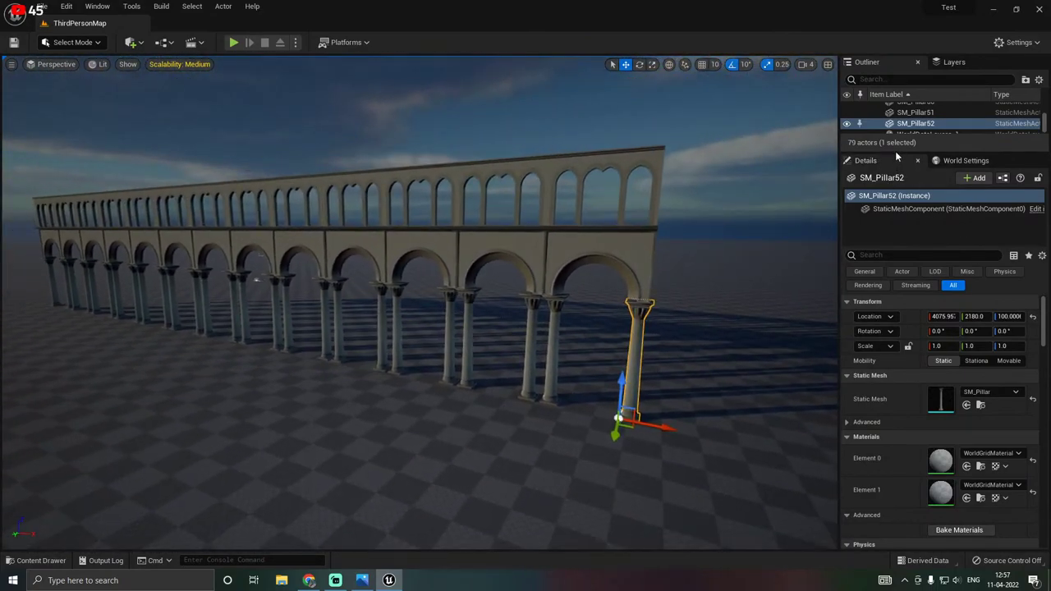
Select all arcade meshes from SM_Pillar through SM_Pillar52 in the enlarged Outliner and group them.
{"action": "left_click_drag", "start_coordinate": [895, 152], "coordinate": [933, 526]}
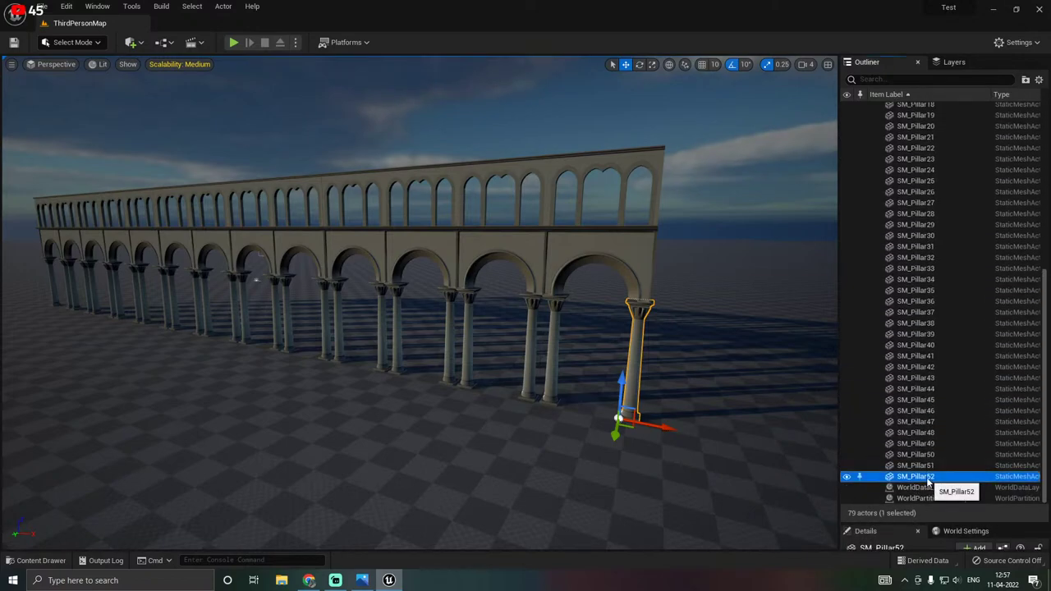
{"action": "scroll", "coordinate": [918, 466], "scroll_direction": "up", "scroll_amount": 3}
{"action": "scroll", "coordinate": [919, 246], "scroll_direction": "up", "scroll_amount": 5}
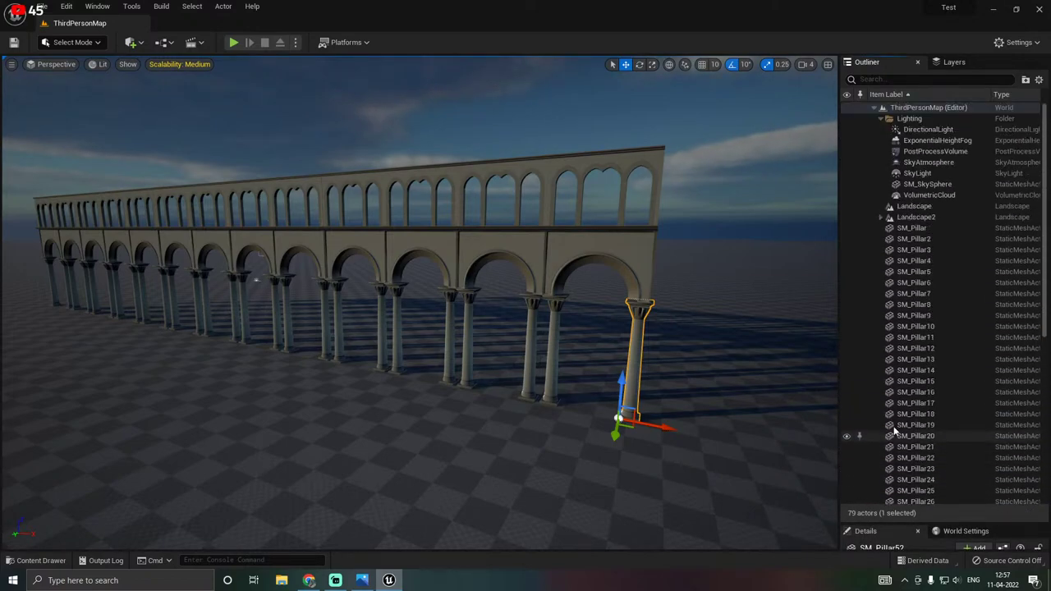
{"action": "left_click", "coordinate": [918, 230], "text": "shift"}
{"action": "scroll", "coordinate": [845, 238], "scroll_direction": "down", "scroll_amount": 7}
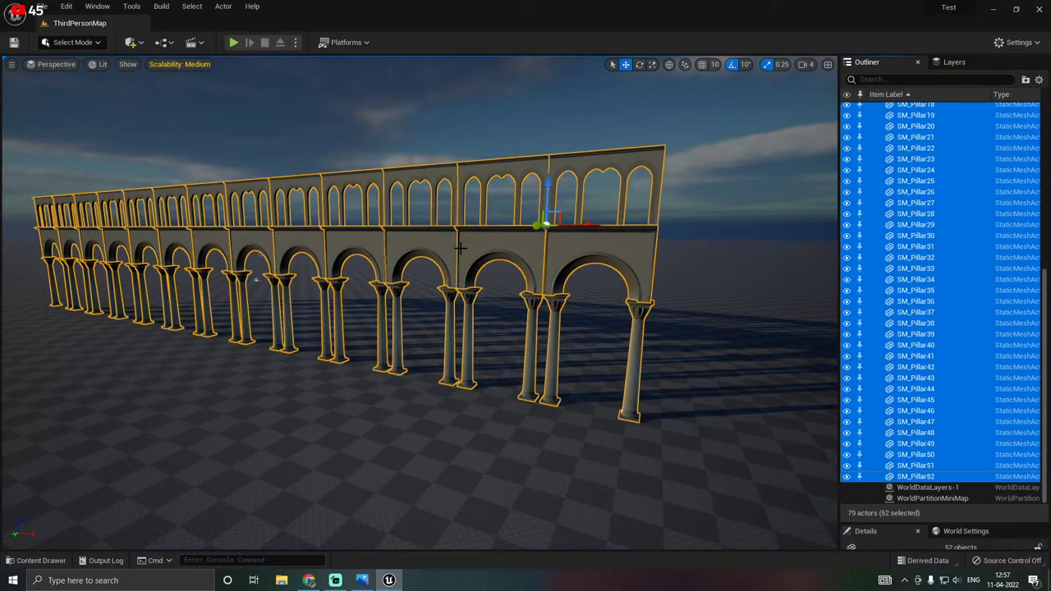
{"action": "mouse_move", "coordinate": [495, 246]}
{"action": "right_mouse_down"}
{"action": "mouse_move", "coordinate": [444, 246]}
{"action": "mouse_move", "coordinate": [502, 247]}
{"action": "right_mouse_up"}
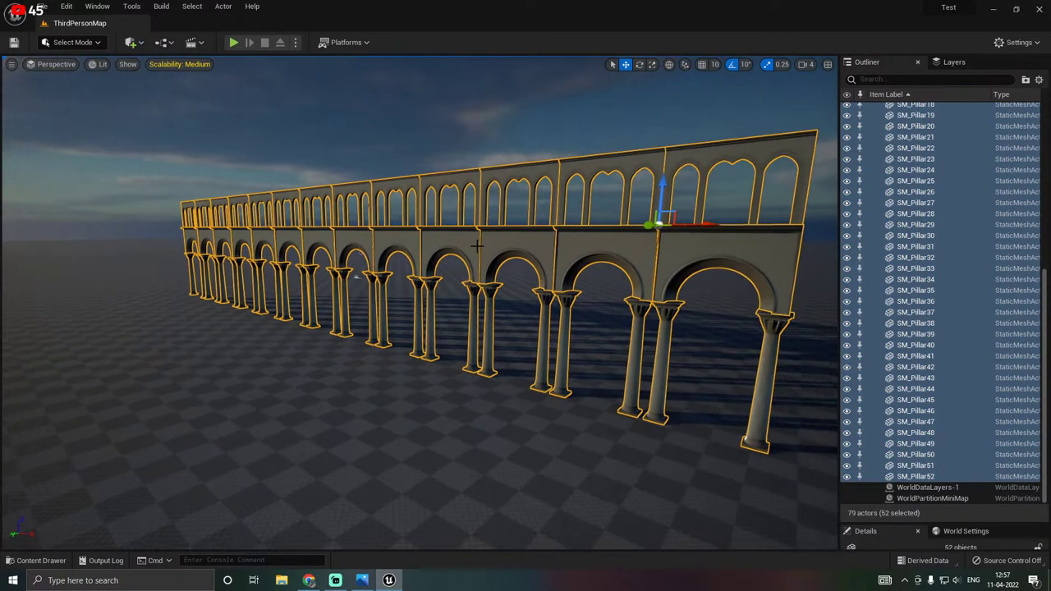
{"action": "right_click", "coordinate": [452, 241]}
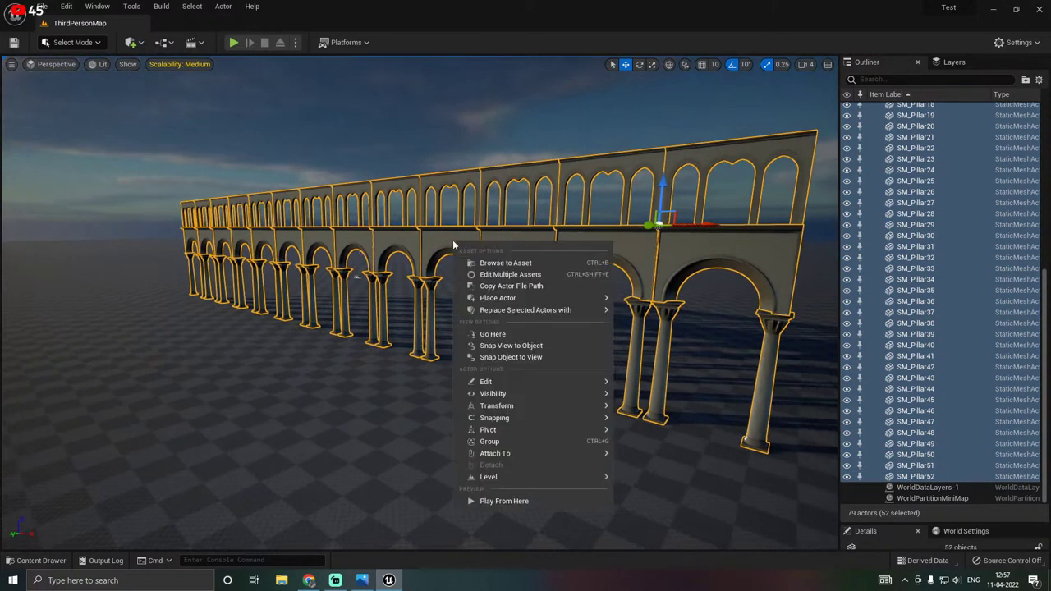
{"action": "left_click", "coordinate": [522, 443]}
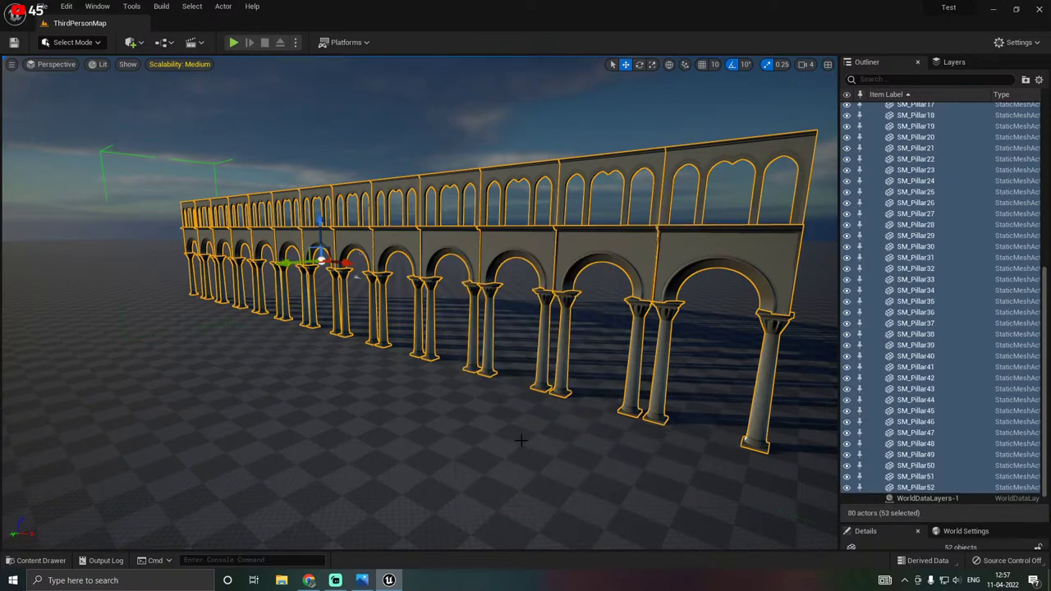
Duplicate the grouped arcade along the Y axis to form the opposite side of the hall.
{"action": "right_click_drag", "start_coordinate": [431, 339], "coordinate": [452, 337]}
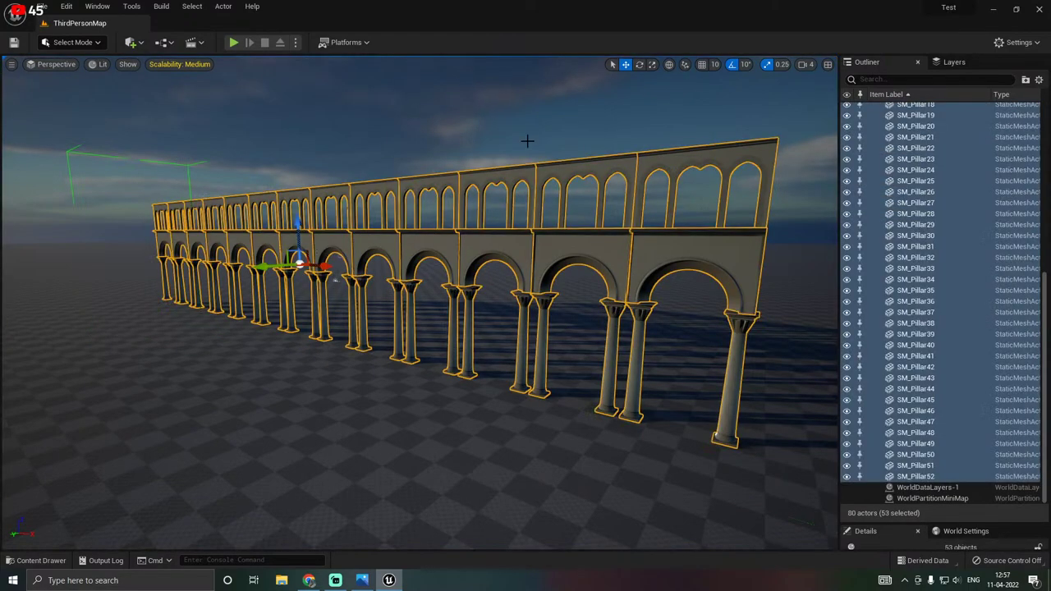
{"action": "right_click_drag", "start_coordinate": [527, 142], "coordinate": [402, 230]}
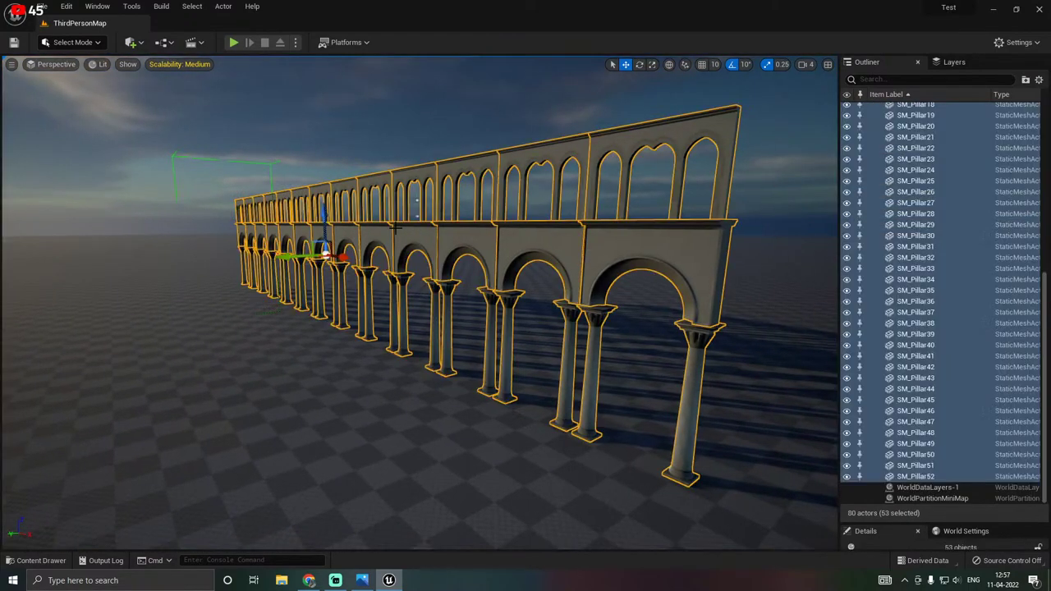
{"action": "left_click_drag", "start_coordinate": [290, 258], "coordinate": [116, 279], "text": "alt"}
{"action": "mouse_move", "coordinate": [276, 238]}
{"action": "right_mouse_down"}
{"action": "mouse_move", "coordinate": [201, 248]}
{"action": "mouse_move", "coordinate": [276, 237]}
{"action": "right_mouse_up"}
{"action": "key", "text": "d"}
{"action": "left_click_drag", "start_coordinate": [324, 235], "coordinate": [243, 231]}
{"action": "right_click_drag", "start_coordinate": [353, 239], "coordinate": [291, 244]}
{"action": "key", "text": "a"}
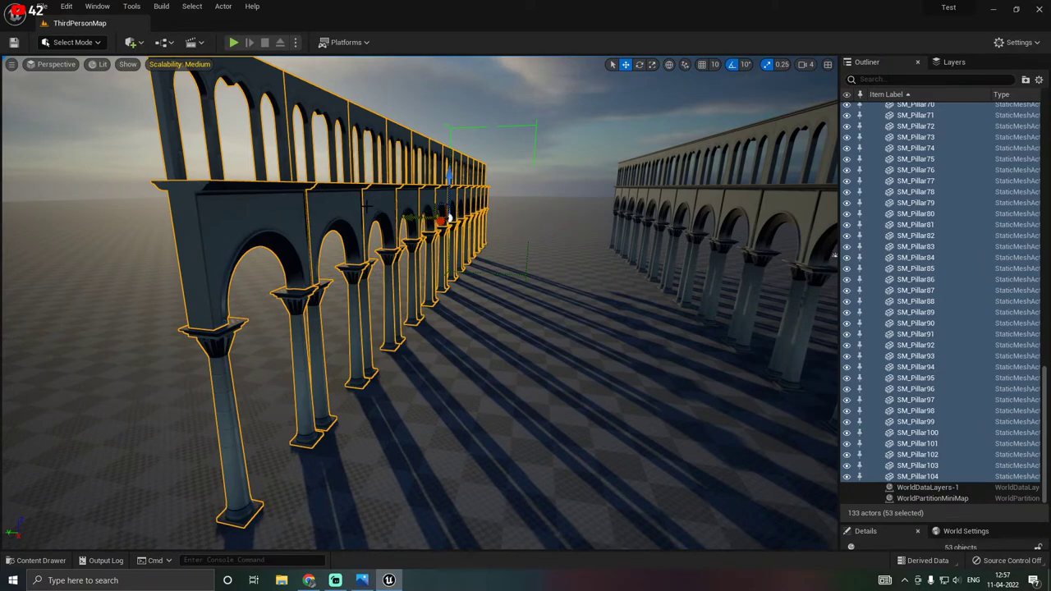
Mirror the duplicated arcade group across the Y axis.
{"action": "right_click", "coordinate": [366, 205]}
{"action": "mouse_move", "coordinate": [460, 399]}
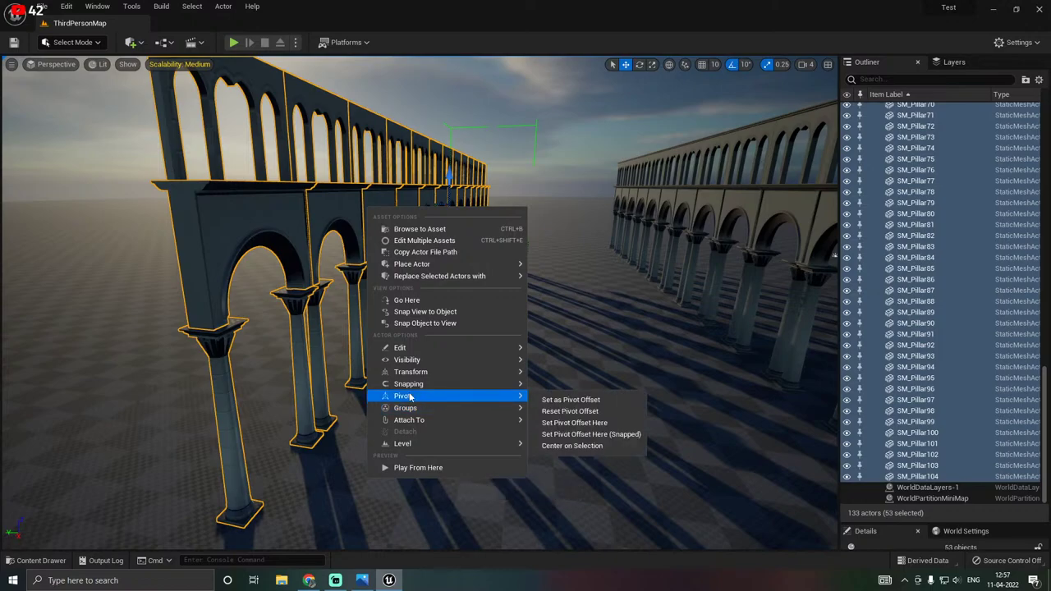
{"action": "mouse_move", "coordinate": [422, 376]}
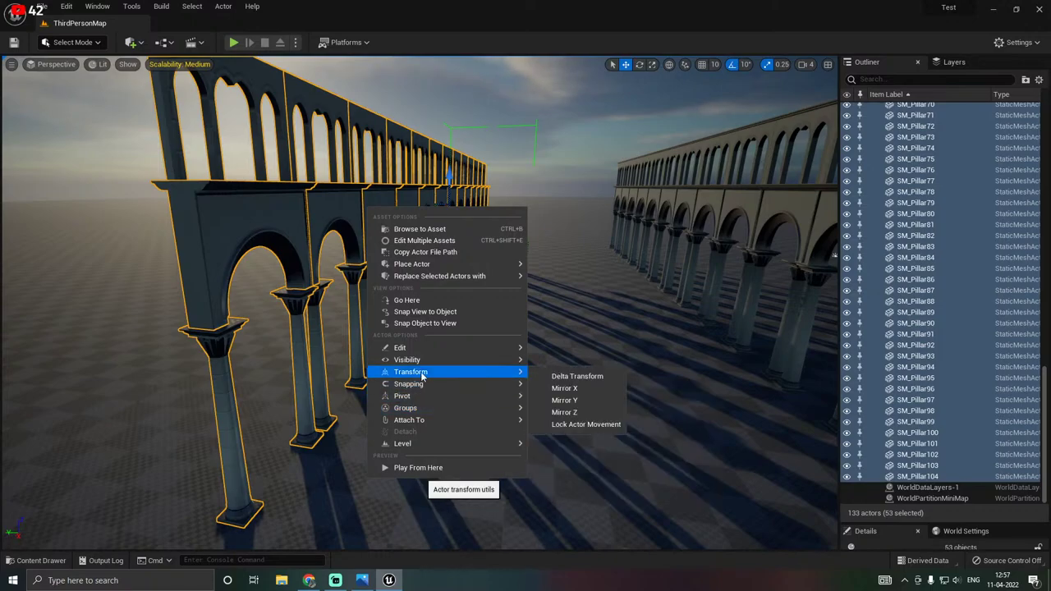
{"action": "left_click", "coordinate": [565, 400]}
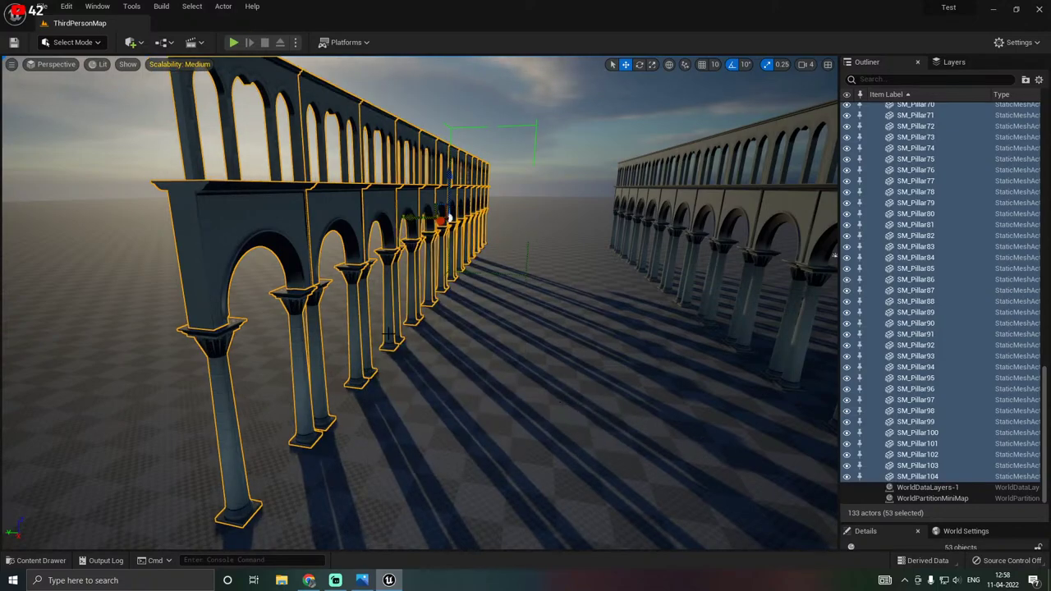
Move the mirrored arcade slightly outward along the Y axis to widen the hall, and deselect it.
{"action": "key", "text": "a"}
{"action": "right_click_drag", "start_coordinate": [389, 334], "coordinate": [410, 324]}
{"action": "key", "text": "d"}
{"action": "key", "text": "s"}
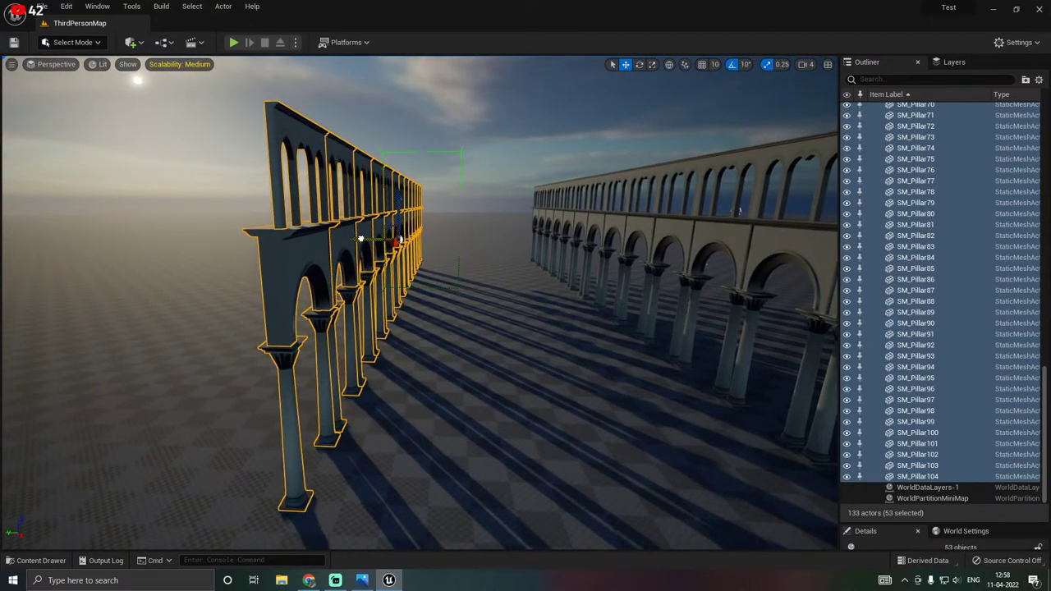
{"action": "left_click_drag", "start_coordinate": [359, 239], "coordinate": [351, 239]}
{"action": "key", "text": "w"}
{"action": "right_click_drag", "start_coordinate": [562, 314], "coordinate": [526, 287]}
{"action": "left_click", "coordinate": [447, 187]}
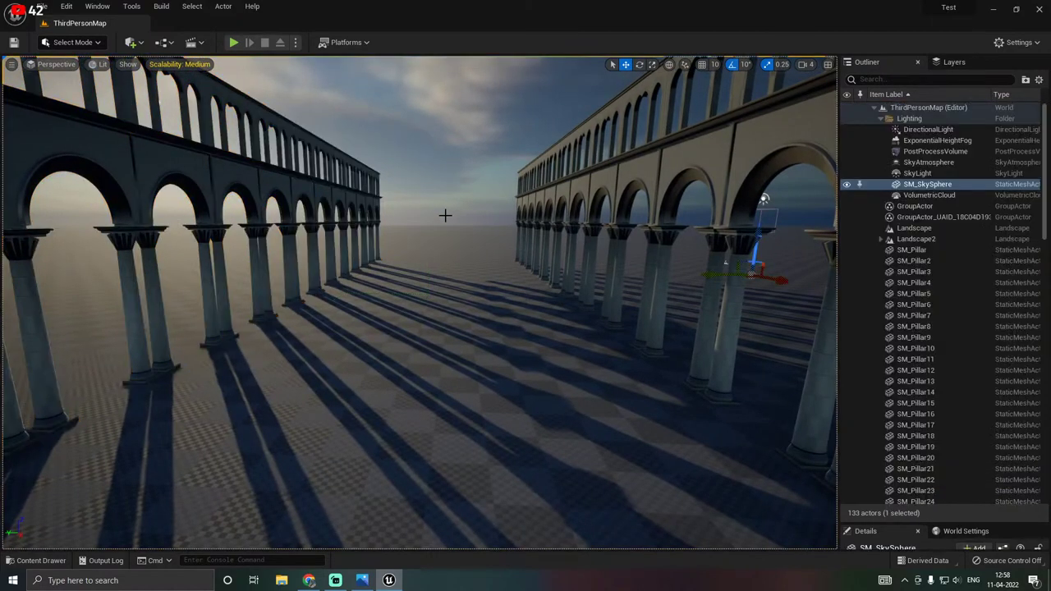
Rotate the directional light 110° about the vertical axis so sunlight falls through the opposite arcade.
{"action": "mouse_move", "coordinate": [446, 216]}
{"action": "right_mouse_down"}
{"action": "mouse_move", "coordinate": [423, 214]}
{"action": "mouse_move", "coordinate": [429, 207]}
{"action": "right_mouse_up"}
{"action": "key", "text": "w"}
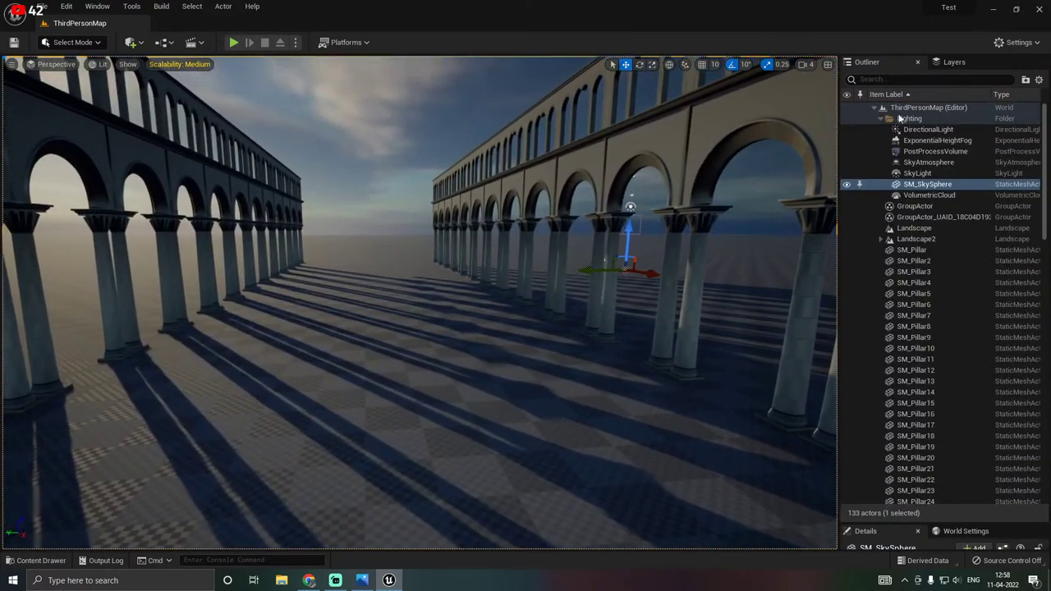
{"action": "left_click", "coordinate": [931, 129]}
{"action": "mouse_move", "coordinate": [633, 220]}
{"action": "right_mouse_down"}
{"action": "mouse_move", "coordinate": [546, 199]}
{"action": "mouse_move", "coordinate": [648, 209]}
{"action": "right_mouse_up"}
{"action": "right_click_drag", "start_coordinate": [472, 289], "coordinate": [534, 239]}
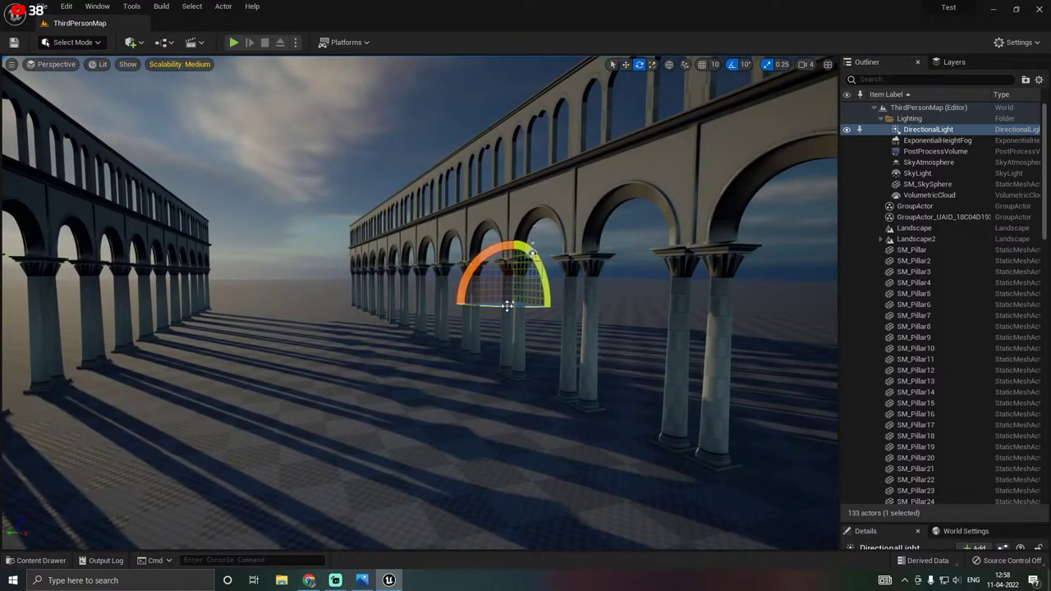
{"action": "mouse_move", "coordinate": [507, 305]}
{"action": "left_mouse_down"}
{"action": "mouse_move", "coordinate": [537, 306]}
{"action": "mouse_move", "coordinate": [491, 306]}
{"action": "left_mouse_up"}
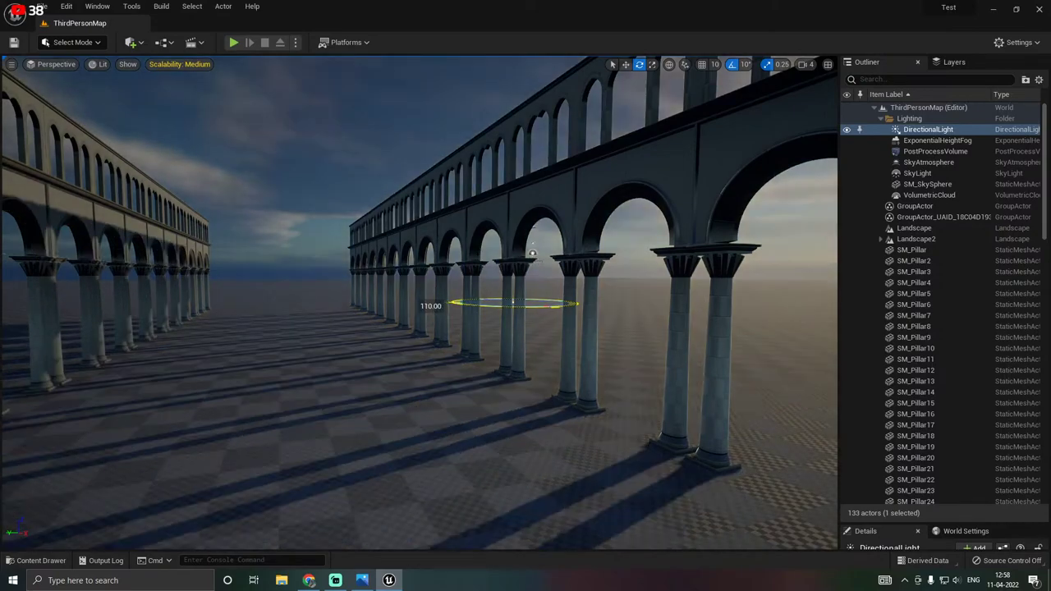
{"action": "right_click_drag", "start_coordinate": [383, 328], "coordinate": [340, 328]}
{"action": "key", "text": "w"}
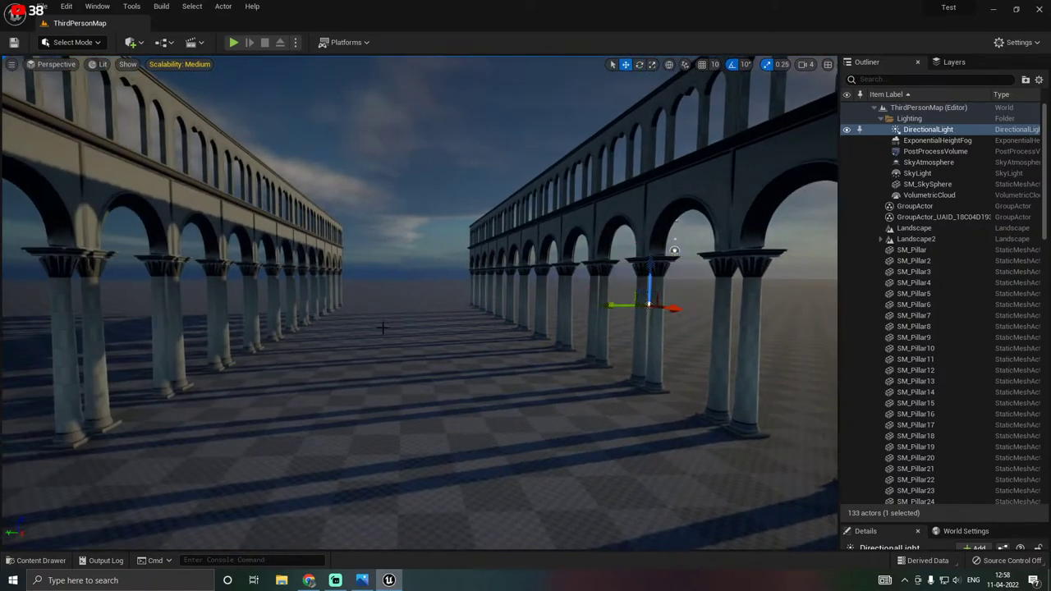
{"action": "right_click_drag", "start_coordinate": [174, 456], "coordinate": [156, 465]}
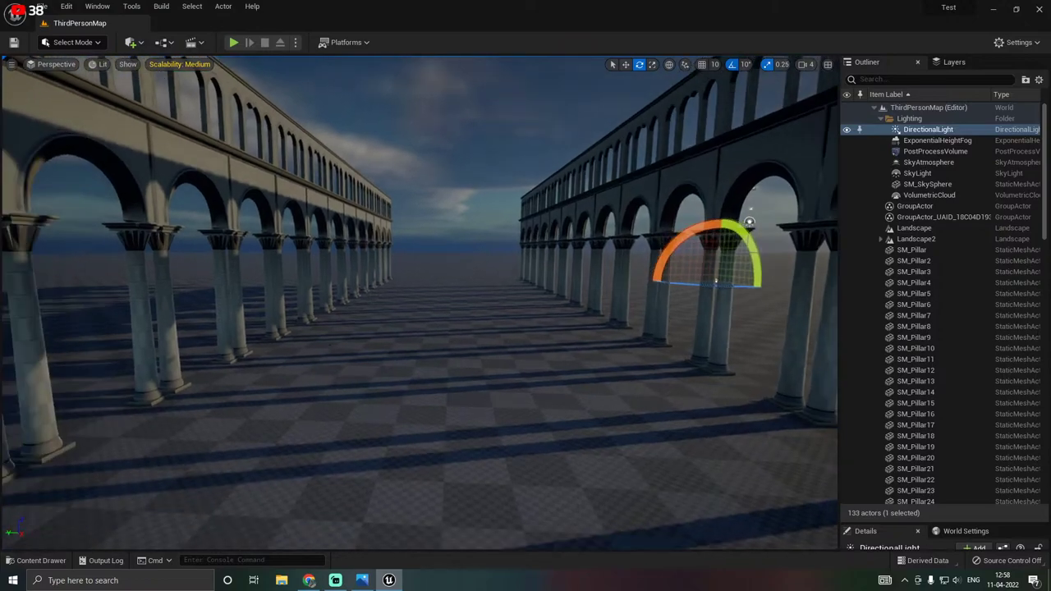
Save all the modified level content.
{"action": "key", "text": "ctrl+space"}
{"action": "left_click", "coordinate": [114, 377]}
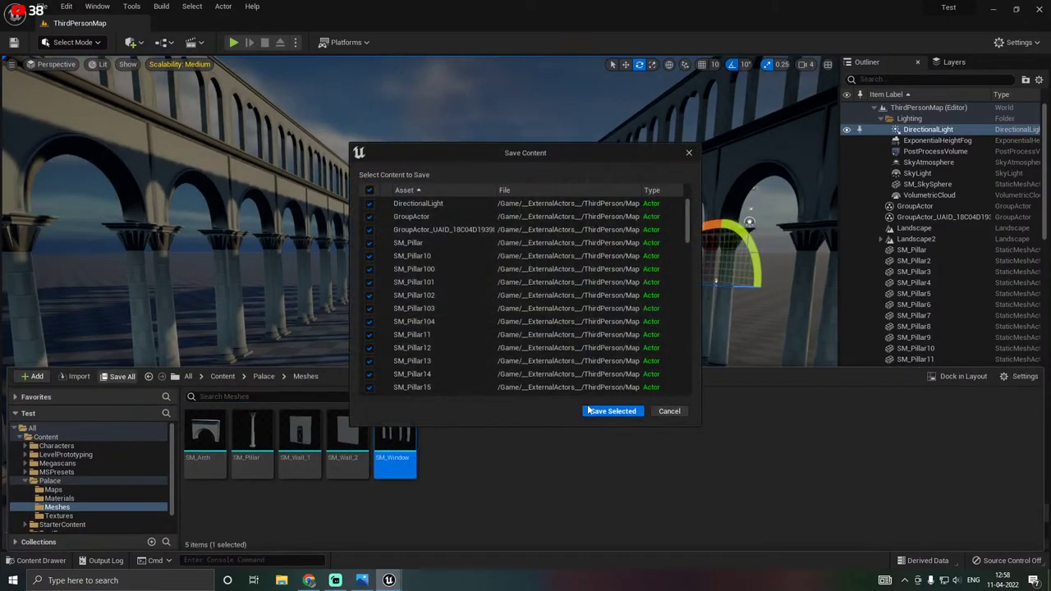
{"action": "left_click", "coordinate": [611, 410]}
Unlock the arcade group at the near end of the hall so its pieces can be selected individually.
{"action": "right_click_drag", "start_coordinate": [556, 399], "coordinate": [564, 401]}
{"action": "right_click_drag", "start_coordinate": [475, 351], "coordinate": [542, 343]}
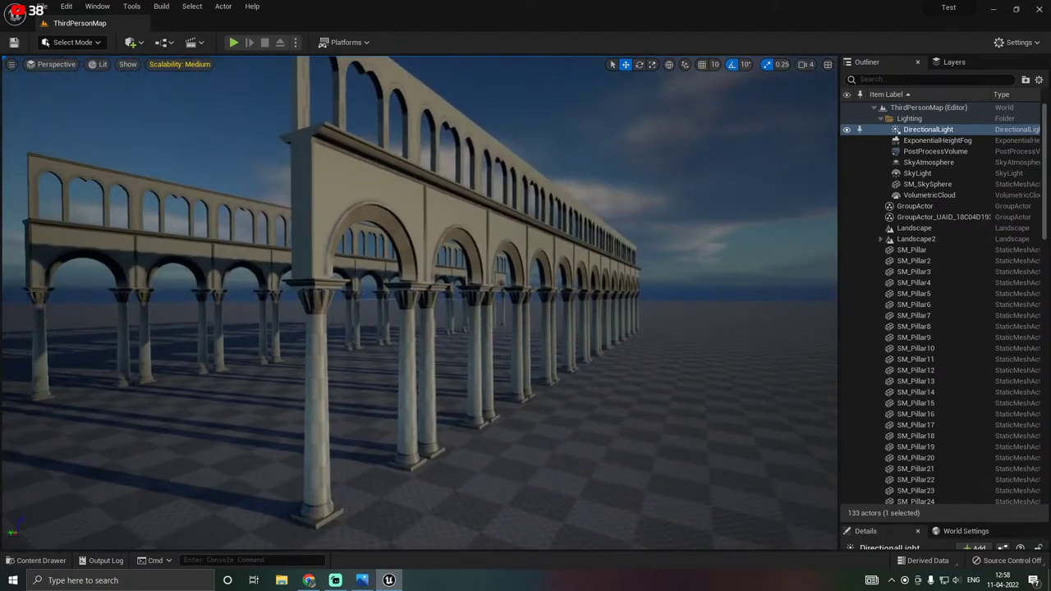
{"action": "left_click", "coordinate": [331, 169]}
{"action": "right_click", "coordinate": [332, 169]}
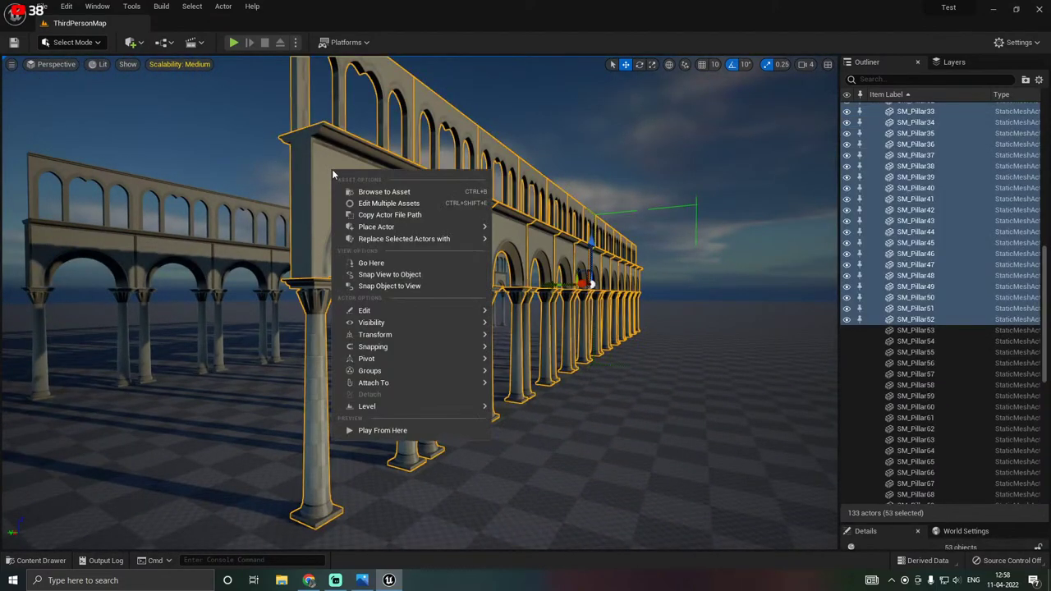
{"action": "mouse_move", "coordinate": [374, 360]}
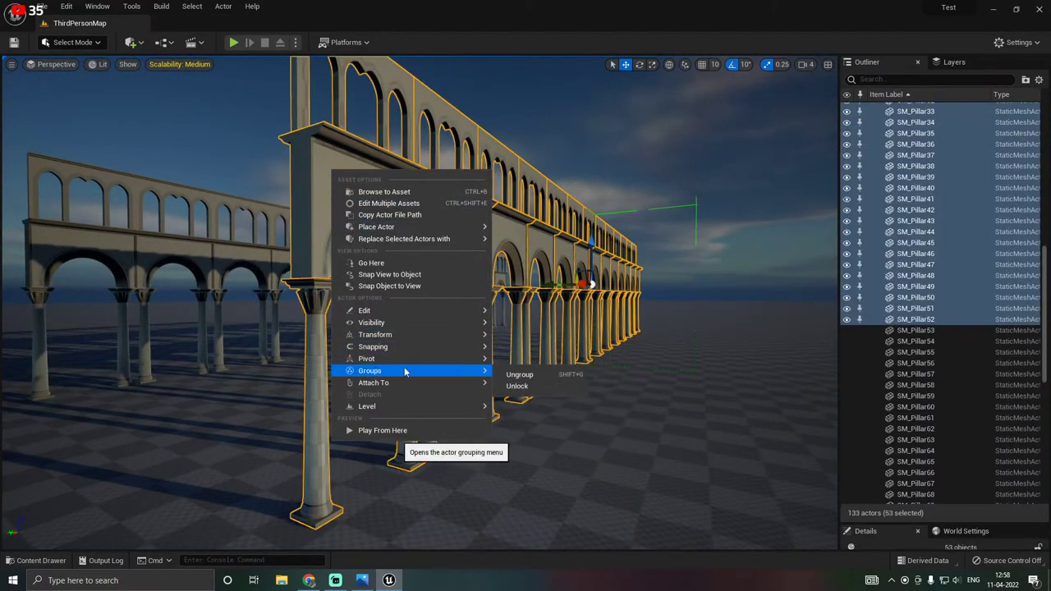
{"action": "left_click", "coordinate": [532, 386]}
Duplicate the arcade's end bay of two pillars, arch and window, and rotate the copy perpendicular to the arcade.
{"action": "left_click", "coordinate": [342, 194]}
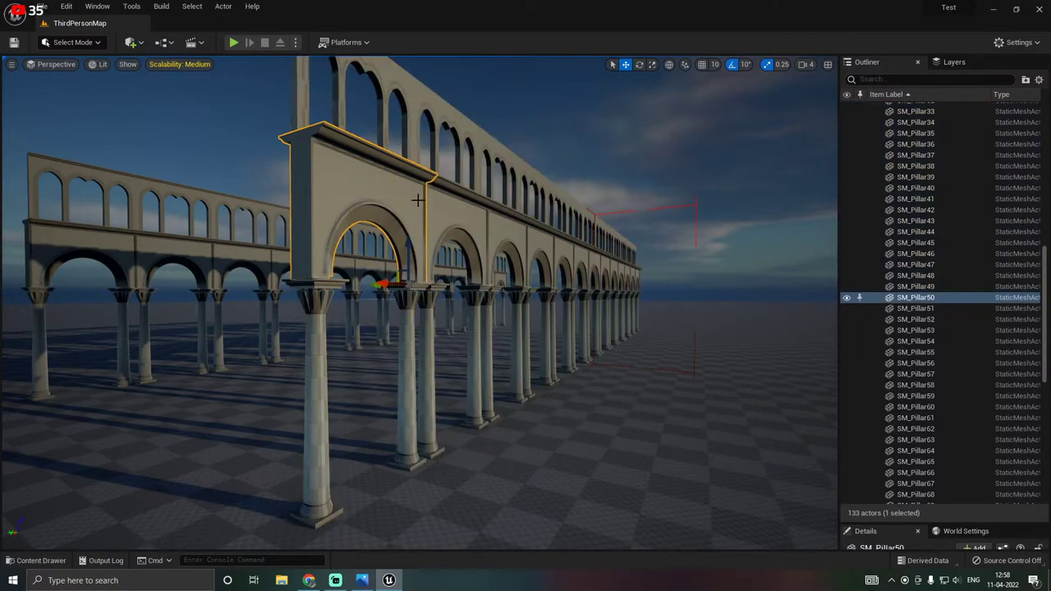
{"action": "right_click_drag", "start_coordinate": [342, 194], "coordinate": [269, 137]}
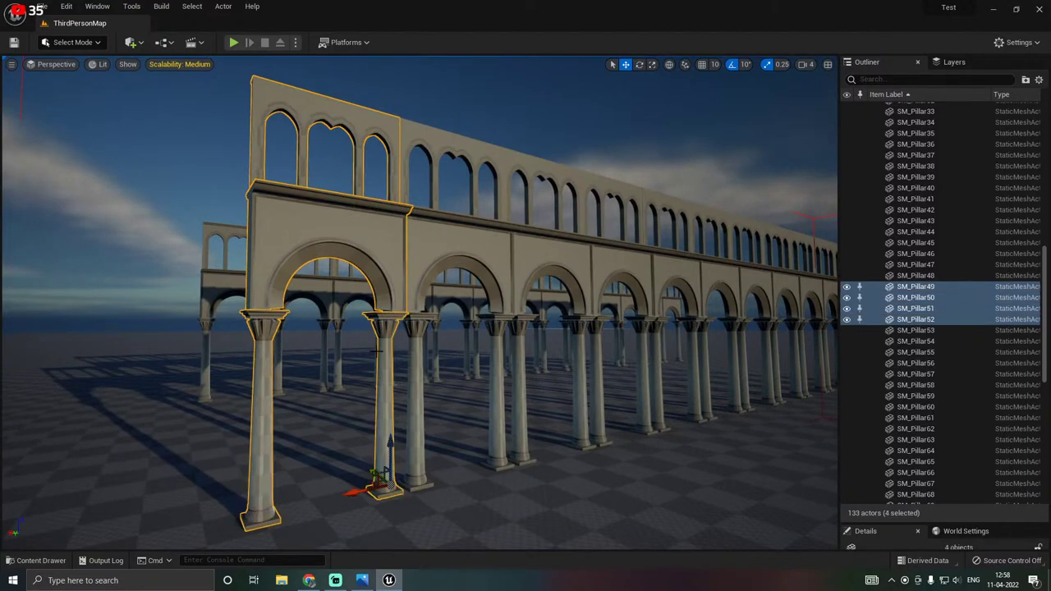
{"action": "right_click_drag", "start_coordinate": [393, 341], "coordinate": [420, 367]}
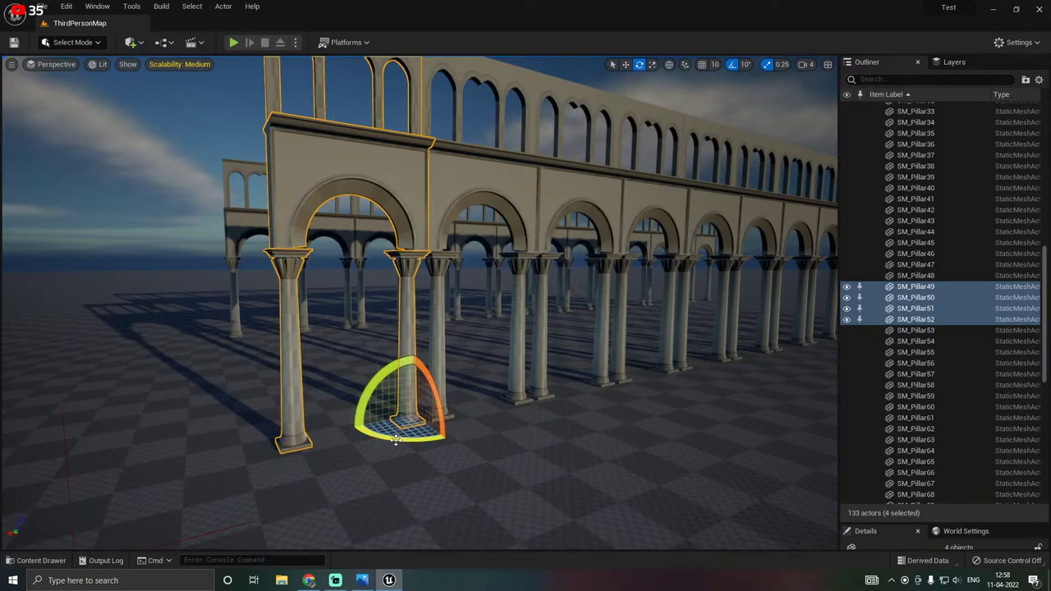
{"action": "left_click_drag", "start_coordinate": [393, 439], "coordinate": [374, 437], "text": "alt"}
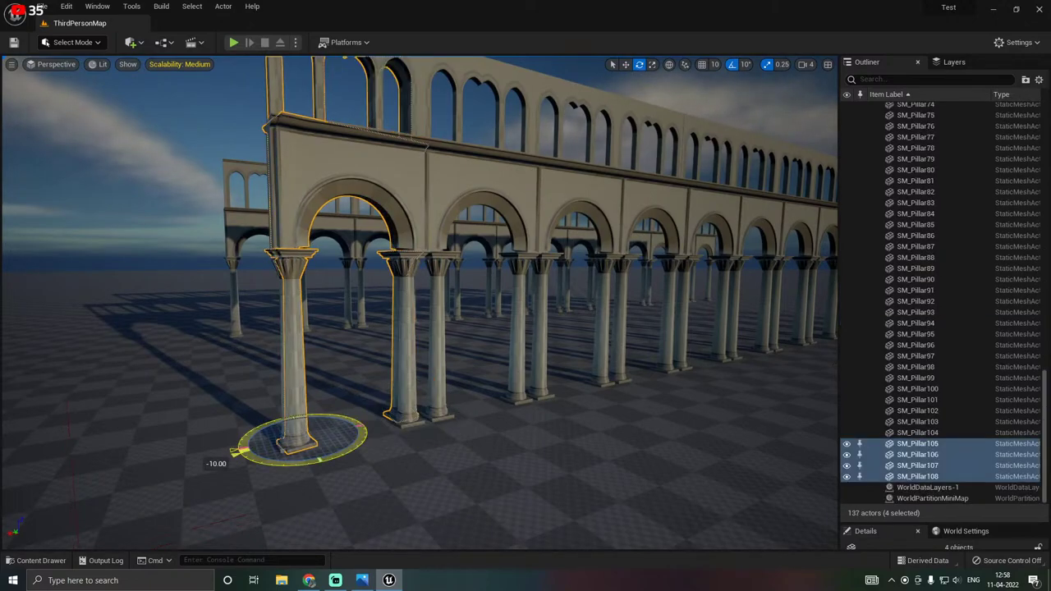
{"action": "left_click_drag", "start_coordinate": [238, 451], "coordinate": [509, 486], "text": "alt"}
Move the rotated bay along the Y axis until it meets the outer side of the arcade at its end pillars.
{"action": "key", "text": "w"}
{"action": "right_click_drag", "start_coordinate": [509, 486], "coordinate": [411, 492]}
{"action": "key", "text": "s"}
{"action": "mouse_move", "coordinate": [310, 411]}
{"action": "right_mouse_down"}
{"action": "mouse_move", "coordinate": [328, 394]}
{"action": "mouse_move", "coordinate": [324, 328]}
{"action": "mouse_move", "coordinate": [337, 341]}
{"action": "mouse_move", "coordinate": [310, 411]}
{"action": "right_mouse_up"}
{"action": "key", "text": "w"}
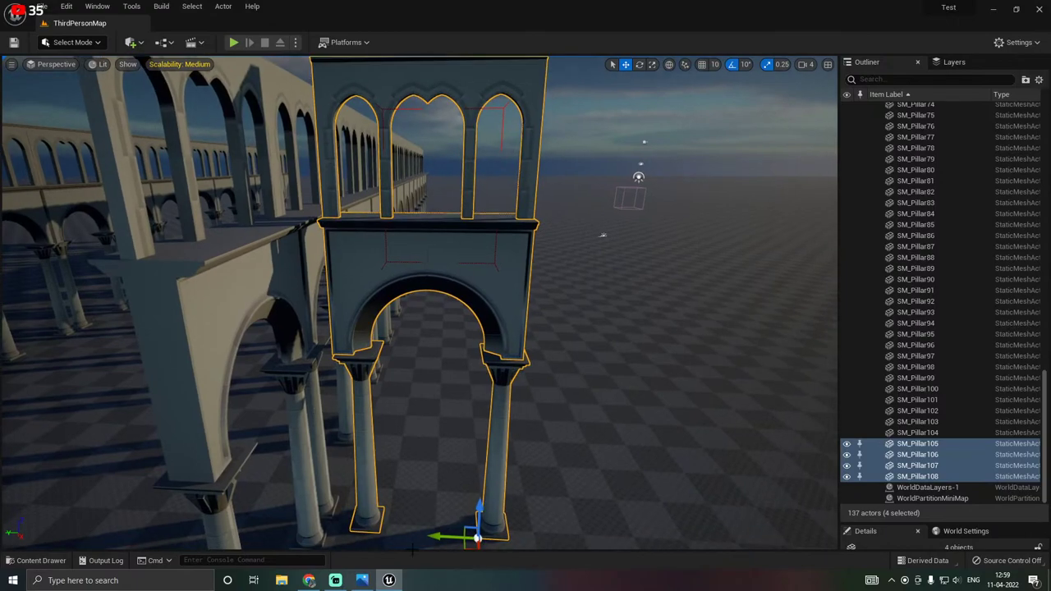
{"action": "left_click_drag", "start_coordinate": [440, 534], "coordinate": [432, 535]}
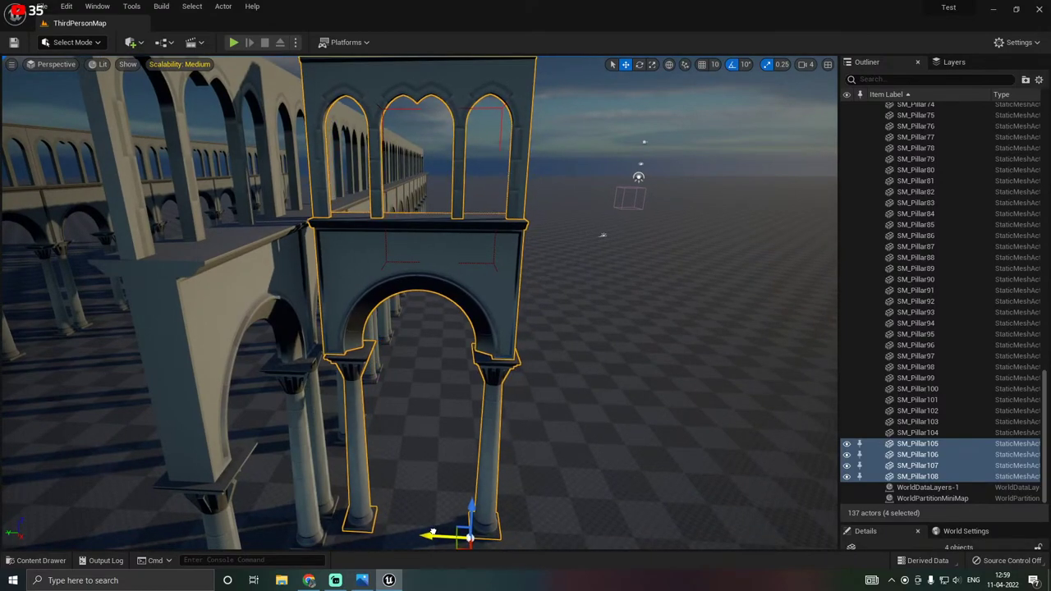
{"action": "key", "text": "w"}
{"action": "right_click_drag", "start_coordinate": [337, 453], "coordinate": [308, 534]}
{"action": "key", "text": "d"}
{"action": "key", "text": "a"}
{"action": "right_click_drag", "start_coordinate": [405, 453], "coordinate": [456, 453]}
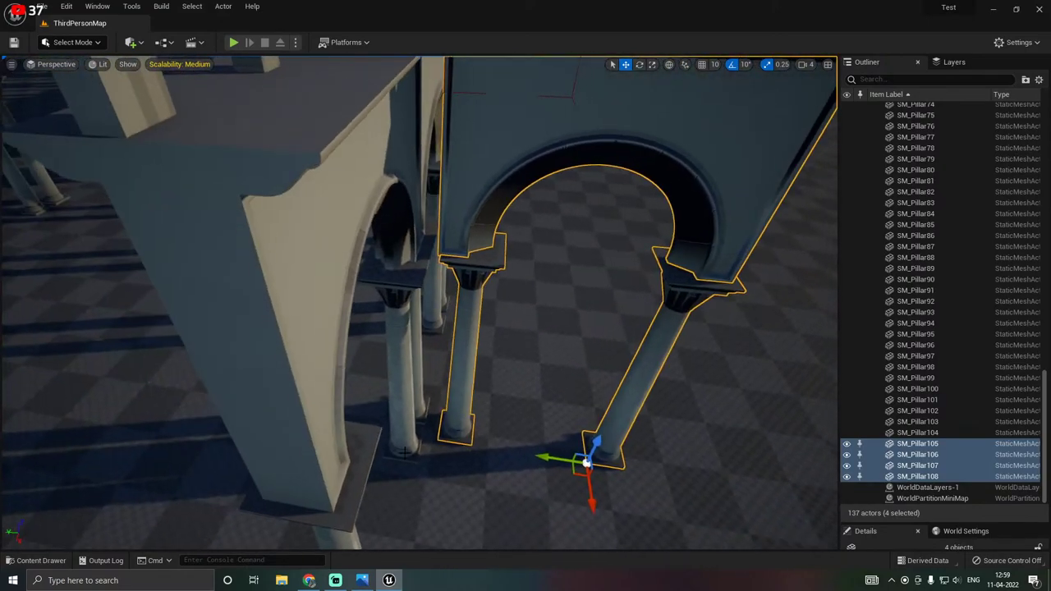
{"action": "left_click_drag", "start_coordinate": [547, 457], "coordinate": [541, 456]}
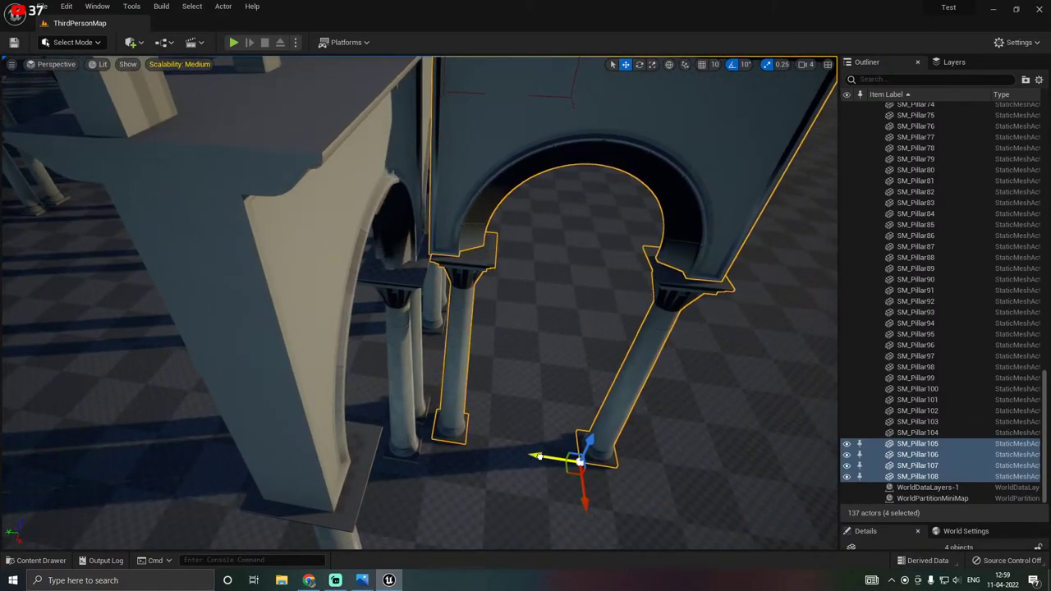
Duplicate the perpendicular bay along the X axis on the arcade's outer side, placing a copy at every second bay.
{"action": "key", "text": "s"}
{"action": "right_click_drag", "start_coordinate": [533, 456], "coordinate": [430, 419]}
{"action": "key", "text": "d"}
{"action": "key", "text": "d"}
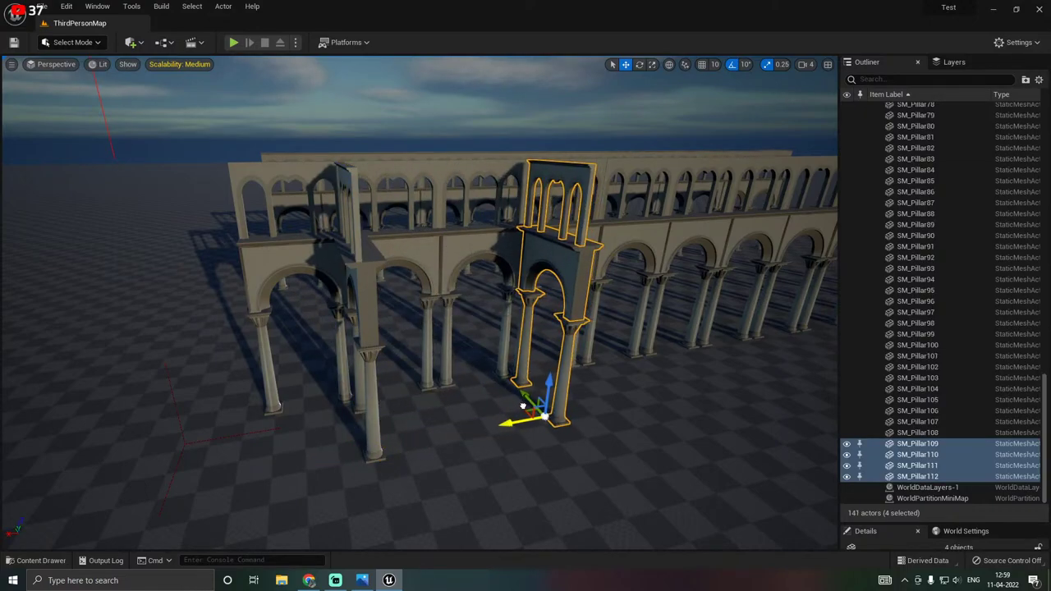
{"action": "key", "text": "d"}
{"action": "right_click_drag", "start_coordinate": [477, 394], "coordinate": [423, 400]}
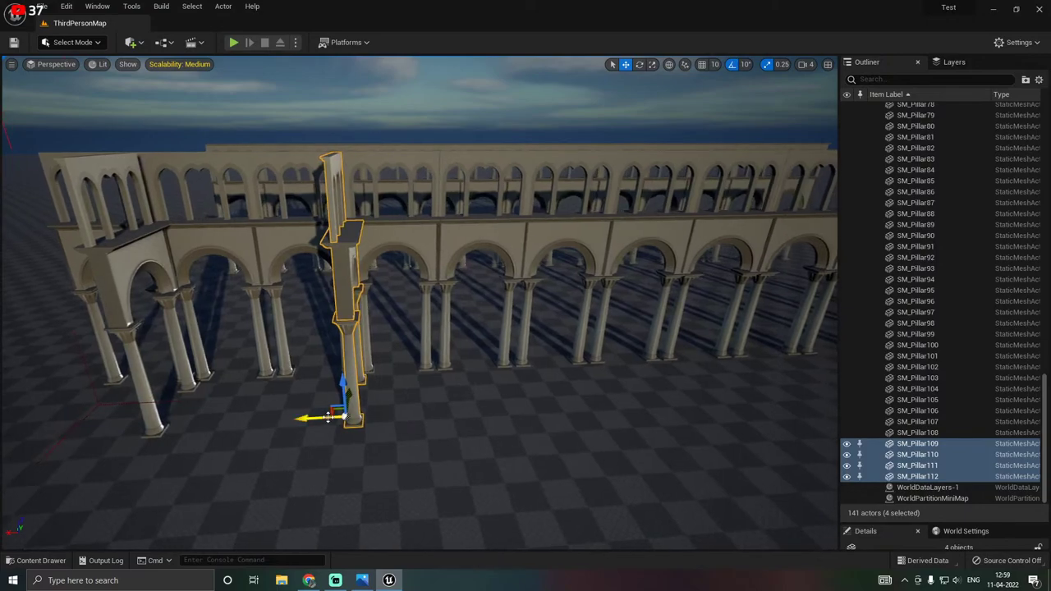
{"action": "left_click_drag", "start_coordinate": [310, 417], "coordinate": [500, 382], "text": "alt"}
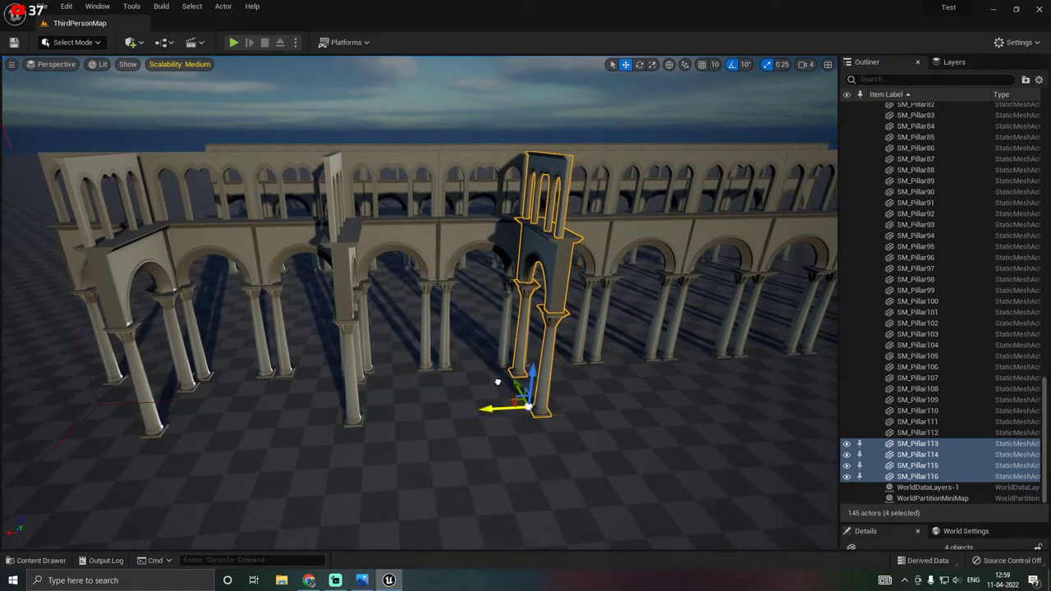
Continue copying the perpendicular bay along the X axis to the far end of the same arcade.
{"action": "key", "text": "d"}
{"action": "right_click_drag", "start_coordinate": [498, 381], "coordinate": [456, 376]}
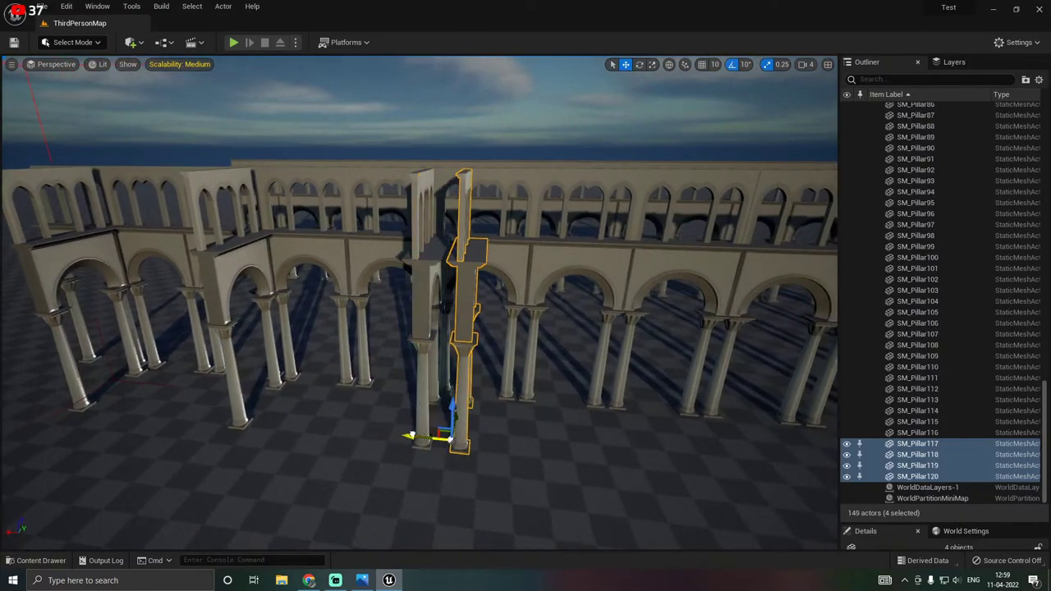
{"action": "left_click_drag", "start_coordinate": [413, 435], "coordinate": [581, 432]}
{"action": "left_click_drag", "start_coordinate": [515, 422], "coordinate": [624, 455], "text": "alt"}
{"action": "right_click_drag", "start_coordinate": [624, 454], "coordinate": [673, 455]}
{"action": "left_click_drag", "start_coordinate": [534, 488], "coordinate": [460, 484], "text": "alt"}
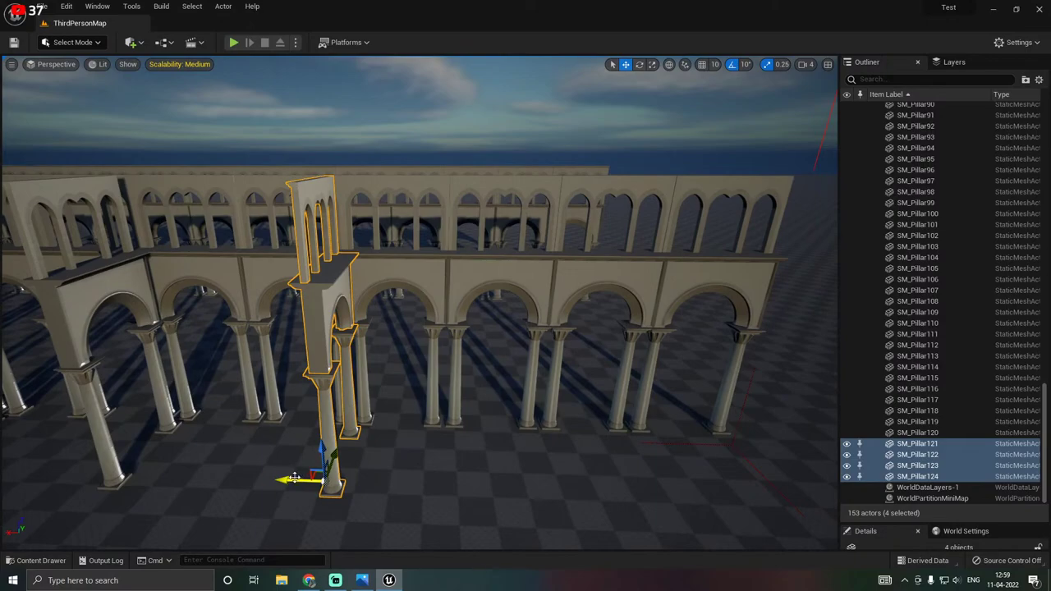
{"action": "left_click_drag", "start_coordinate": [287, 482], "coordinate": [524, 481], "text": "alt"}
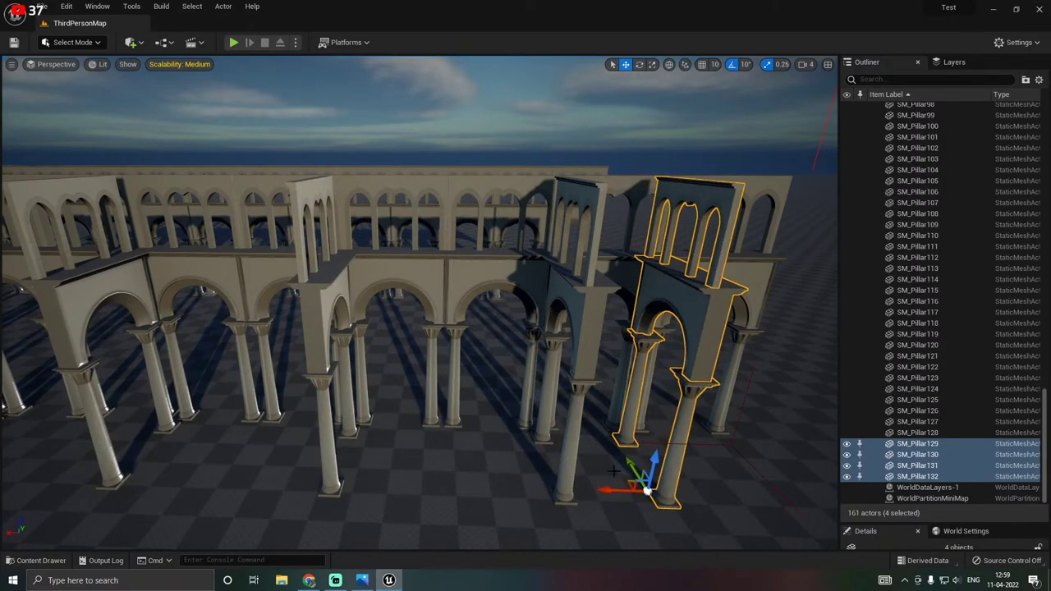
Move the last perpendicular bay across the hall and align it with the pillars on the outer side of the opposite arcade.
{"action": "right_click_drag", "start_coordinate": [532, 469], "coordinate": [665, 447]}
{"action": "left_click_drag", "start_coordinate": [782, 377], "coordinate": [826, 223], "text": "alt"}
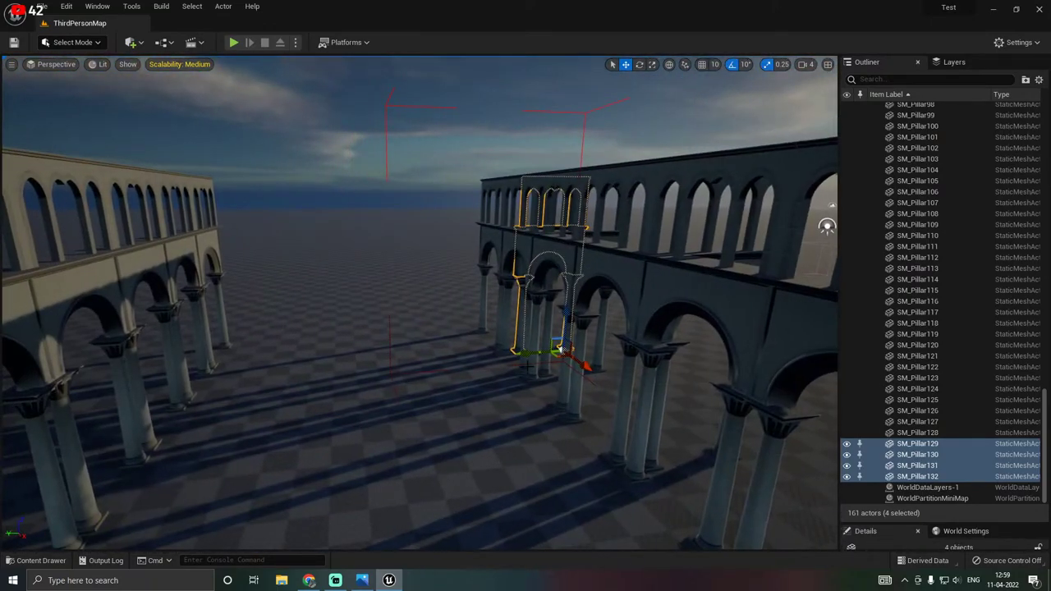
{"action": "left_click_drag", "start_coordinate": [162, 421], "coordinate": [126, 429], "text": "alt"}
{"action": "right_click_drag", "start_coordinate": [127, 429], "coordinate": [314, 414]}
{"action": "left_click_drag", "start_coordinate": [559, 424], "coordinate": [495, 399]}
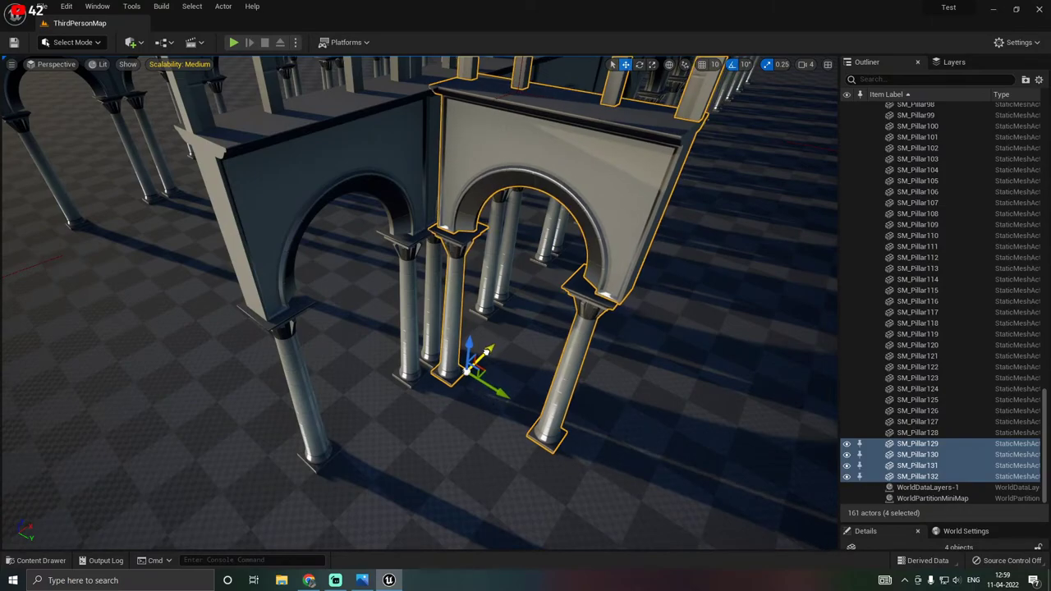
{"action": "left_click_drag", "start_coordinate": [487, 351], "coordinate": [482, 354]}
Duplicate the perpendicular bay at regular intervals along the outer side of the opposite arcade, and deselect the last copy.
{"action": "right_click_drag", "start_coordinate": [608, 389], "coordinate": [443, 382]}
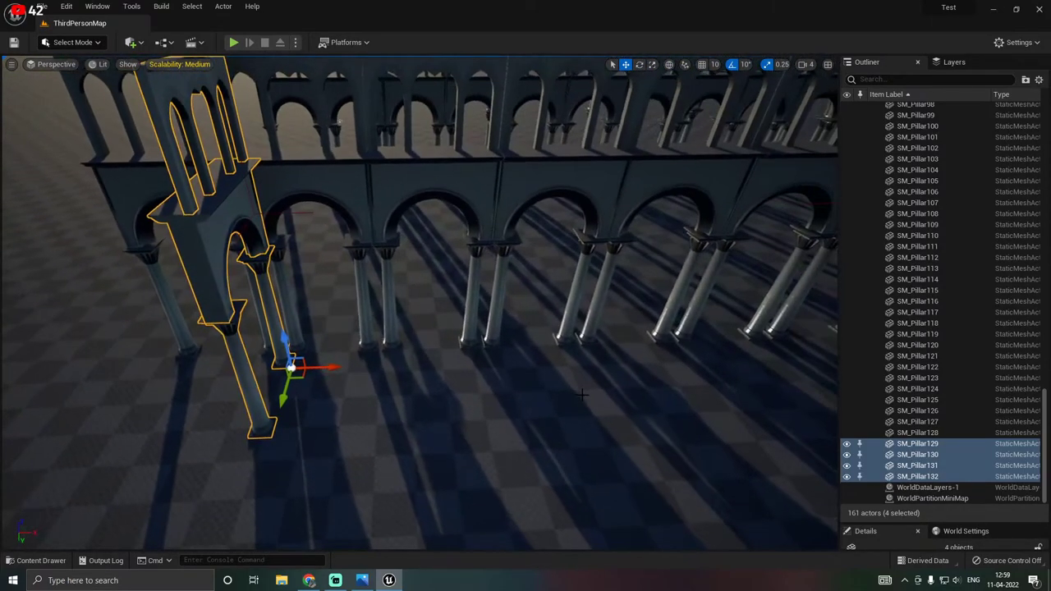
{"action": "left_click_drag", "start_coordinate": [320, 367], "coordinate": [561, 350], "text": "alt"}
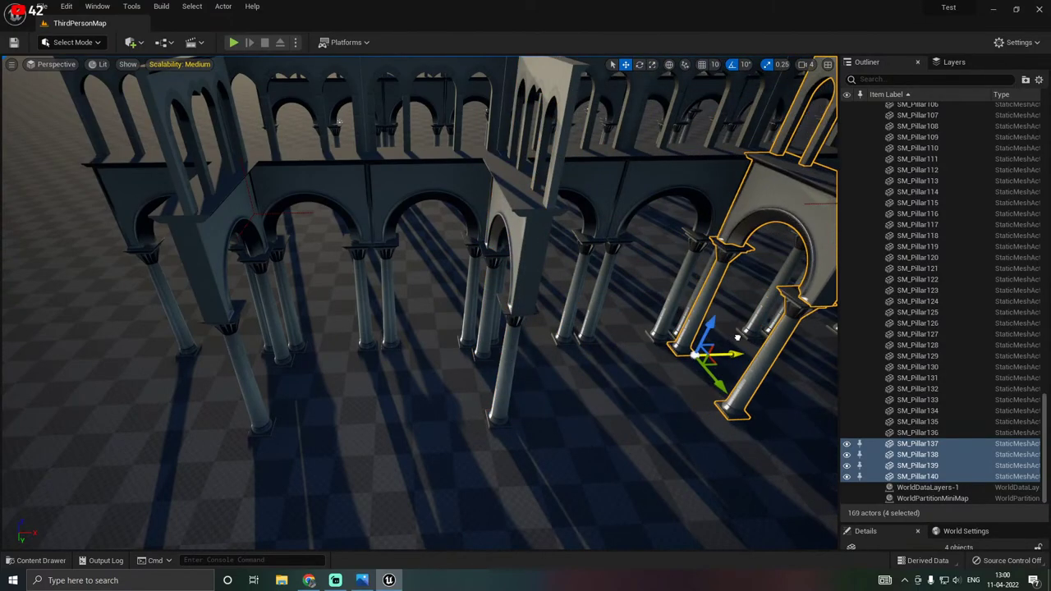
{"action": "right_click_drag", "start_coordinate": [625, 361], "coordinate": [534, 370]}
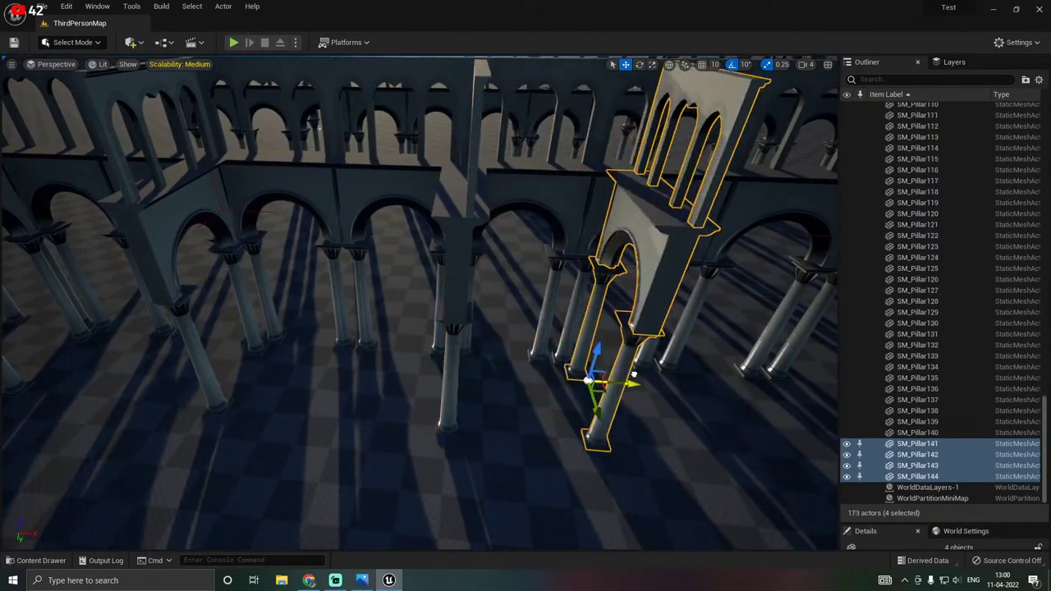
{"action": "right_click_drag", "start_coordinate": [600, 391], "coordinate": [414, 388]}
{"action": "left_click_drag", "start_coordinate": [414, 387], "coordinate": [633, 386], "text": "alt"}
{"action": "right_click_drag", "start_coordinate": [623, 392], "coordinate": [308, 388]}
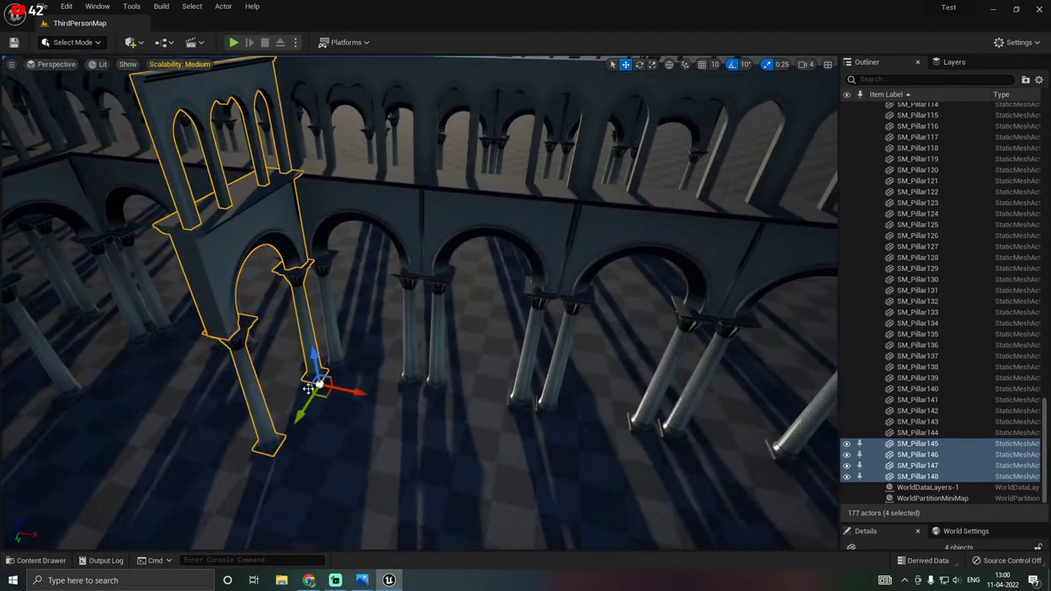
{"action": "left_click_drag", "start_coordinate": [353, 389], "coordinate": [604, 399], "text": "alt"}
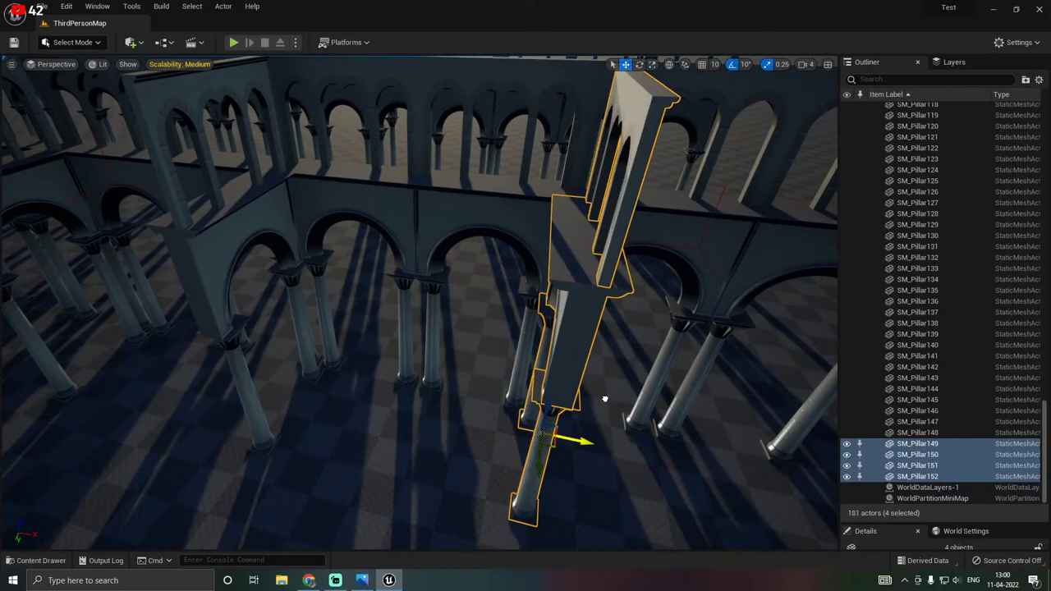
{"action": "right_click_drag", "start_coordinate": [603, 398], "coordinate": [505, 408]}
{"action": "left_click", "coordinate": [454, 431]}
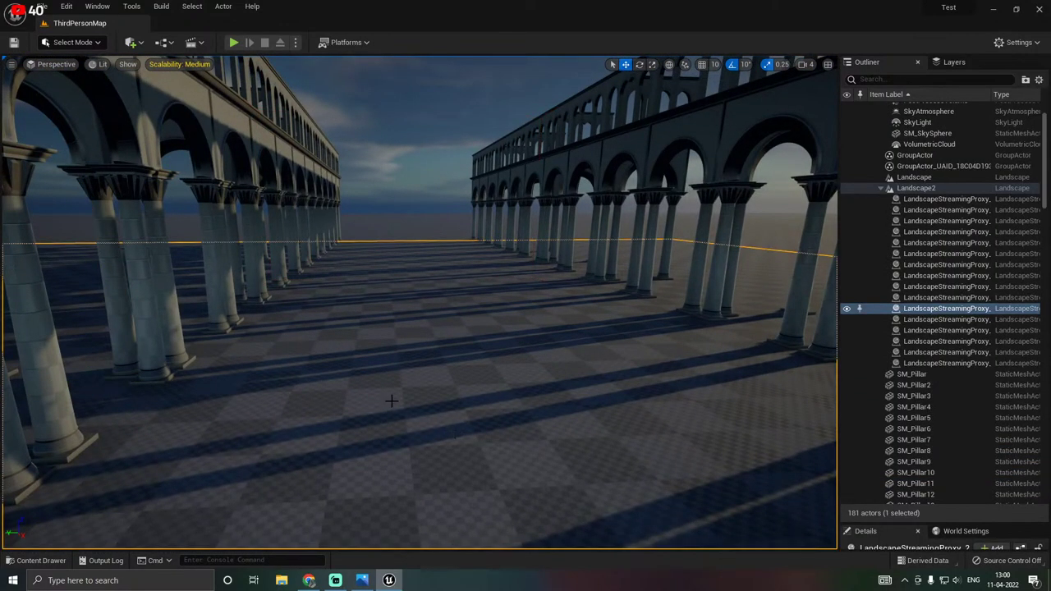
Lock the arcade group again and deselect it.
{"action": "left_click", "coordinate": [708, 121]}
{"action": "right_click", "coordinate": [707, 120]}
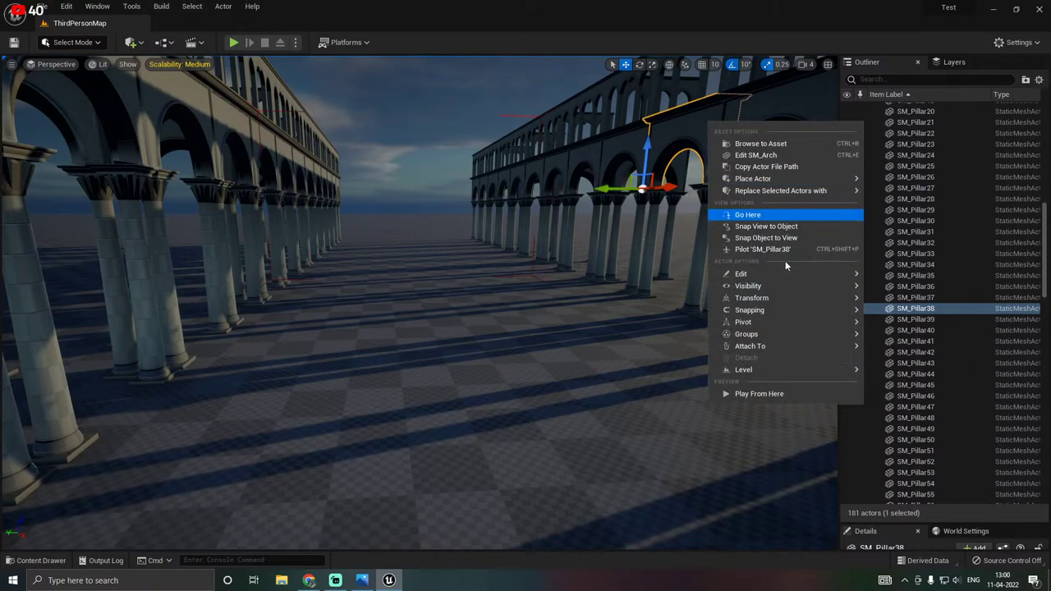
{"action": "mouse_move", "coordinate": [760, 332]}
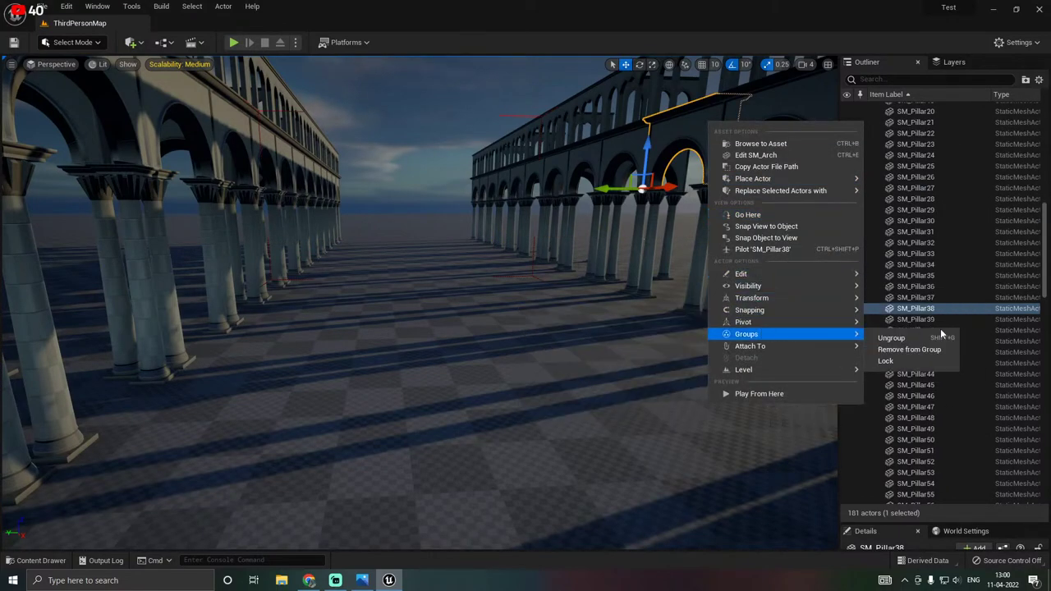
{"action": "left_click", "coordinate": [893, 362]}
{"action": "mouse_move", "coordinate": [534, 216]}
{"action": "right_mouse_down"}
{"action": "mouse_move", "coordinate": [509, 220]}
{"action": "mouse_move", "coordinate": [539, 220]}
{"action": "right_mouse_up"}
{"action": "left_click", "coordinate": [534, 215]}
{"action": "key", "text": "w"}
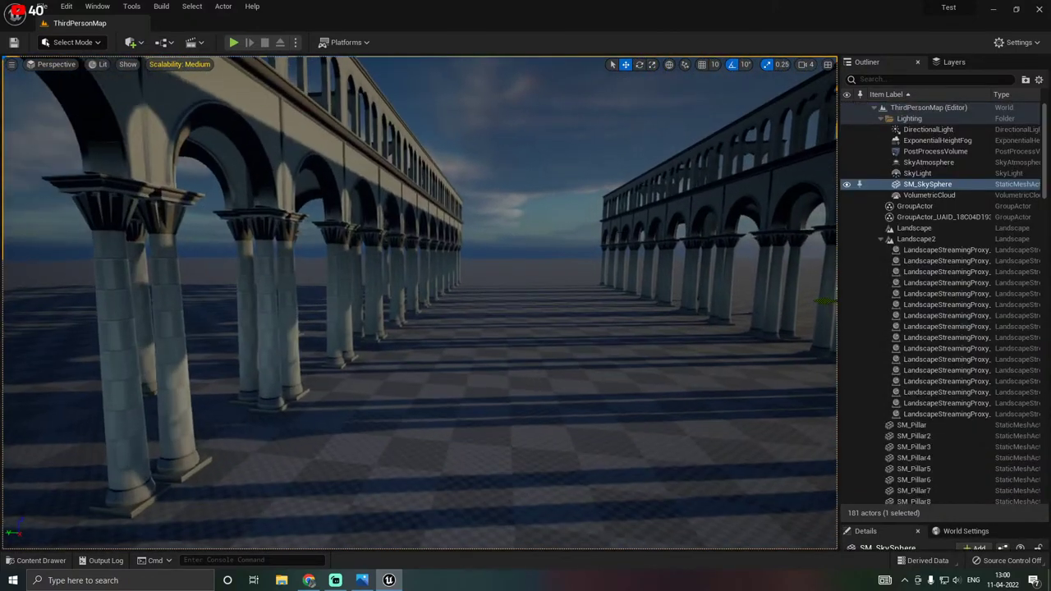
Save all the newly added perpendicular bays and the changed level actors.
{"action": "key", "text": "ctrl+space"}
{"action": "left_click", "coordinate": [122, 376]}
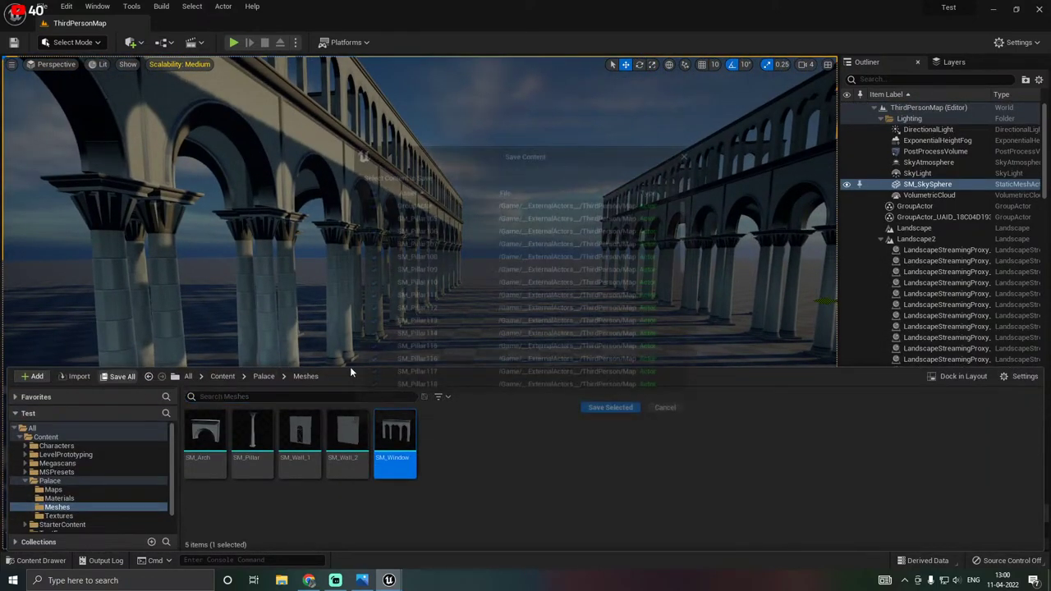
{"action": "left_click", "coordinate": [617, 411]}
Place the SM_Wall_2 mesh from the Palace Meshes folder in the level near the end of the arcade.
{"action": "right_click_drag", "start_coordinate": [552, 362], "coordinate": [650, 333]}
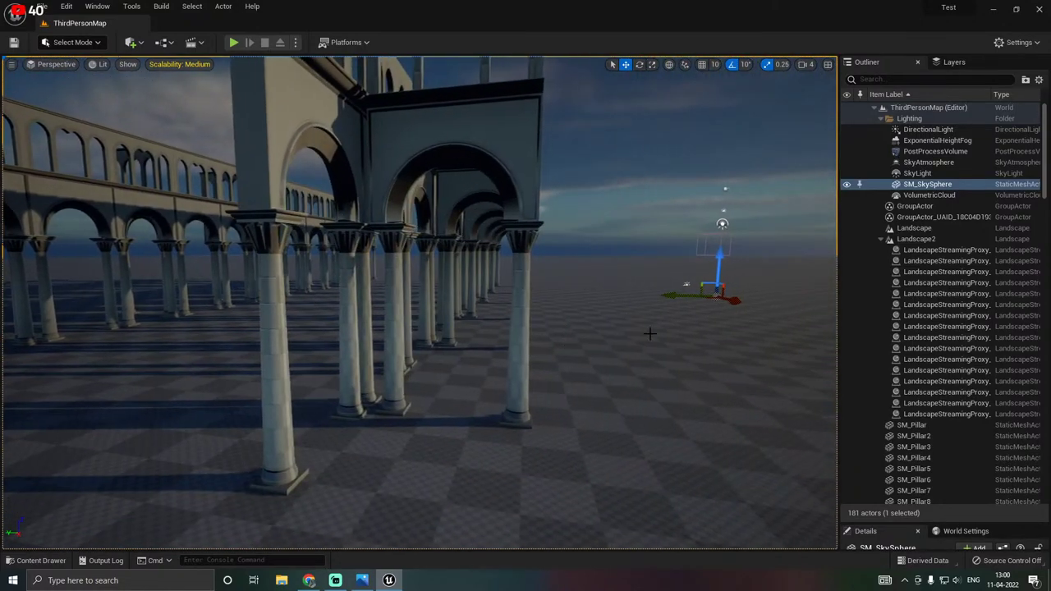
{"action": "right_click_drag", "start_coordinate": [448, 435], "coordinate": [447, 405]}
{"action": "mouse_move", "coordinate": [397, 435]}
{"action": "right_mouse_down"}
{"action": "mouse_move", "coordinate": [410, 438]}
{"action": "mouse_move", "coordinate": [397, 436]}
{"action": "right_mouse_up"}
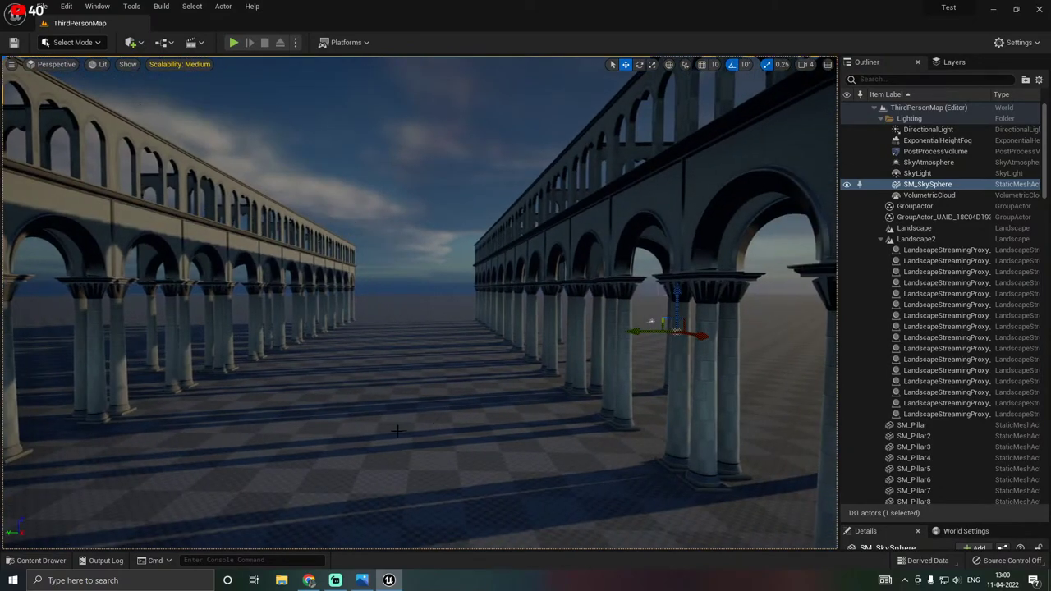
{"action": "key", "text": "ctrl+space"}
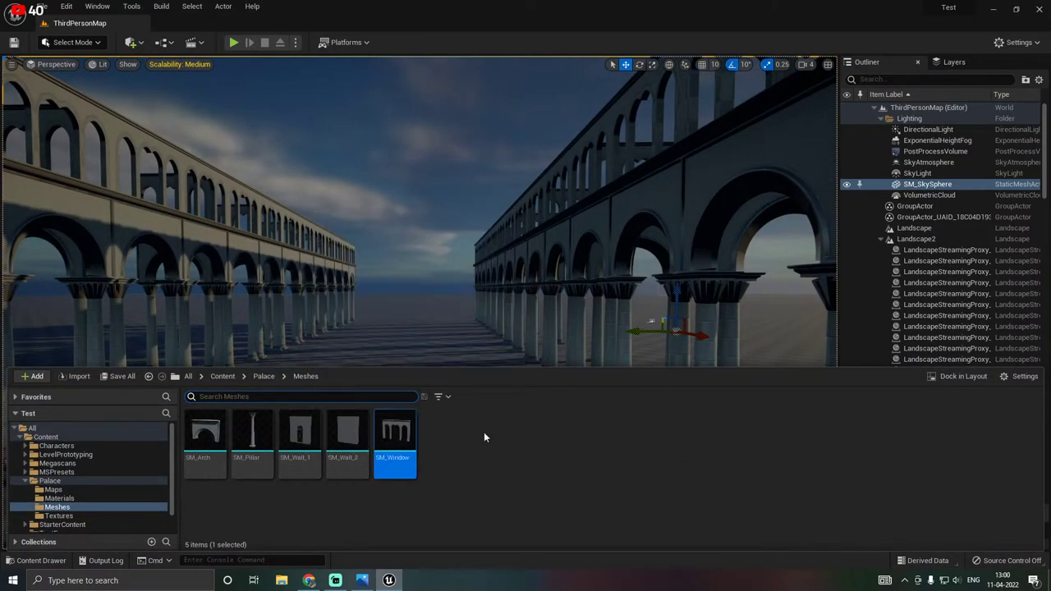
{"action": "right_click_drag", "start_coordinate": [392, 343], "coordinate": [418, 331]}
{"action": "key", "text": "ctrl+space"}
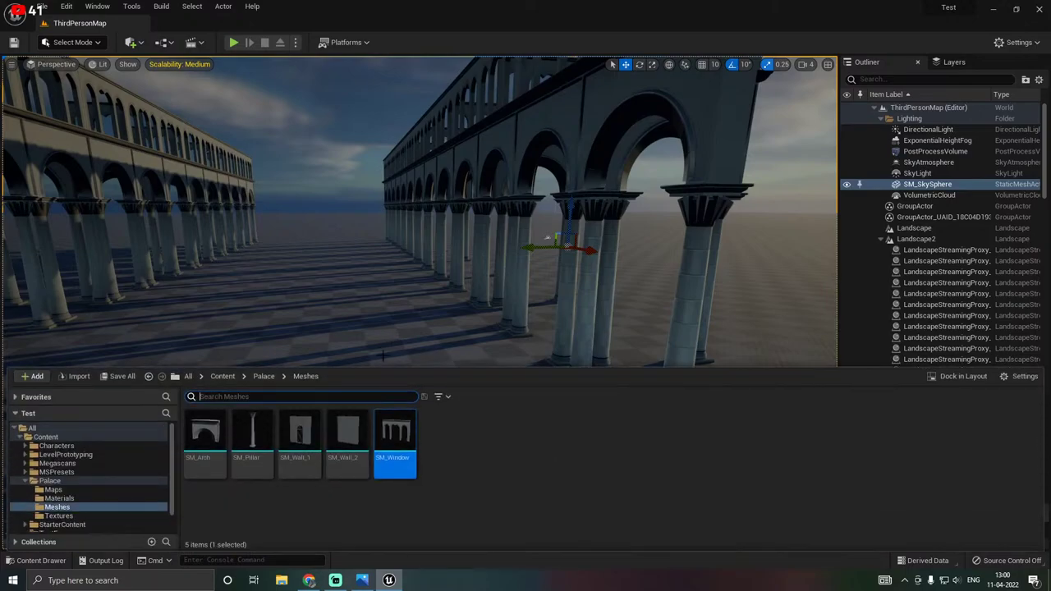
{"action": "left_click_drag", "start_coordinate": [390, 462], "coordinate": [420, 387]}
{"action": "right_click_drag", "start_coordinate": [420, 388], "coordinate": [477, 387]}
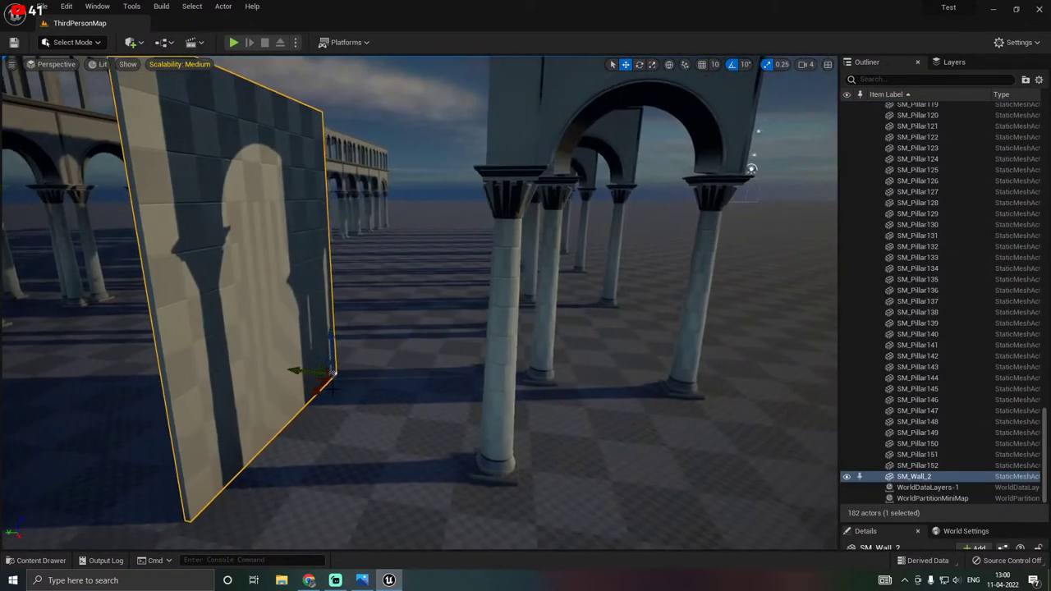
Move the SM_Wall_2 piece outward, clear of the arcade pillars, with grid snapping enabled at 10 units.
{"action": "left_click_drag", "start_coordinate": [291, 370], "coordinate": [280, 369]}
{"action": "right_click_drag", "start_coordinate": [280, 370], "coordinate": [82, 370]}
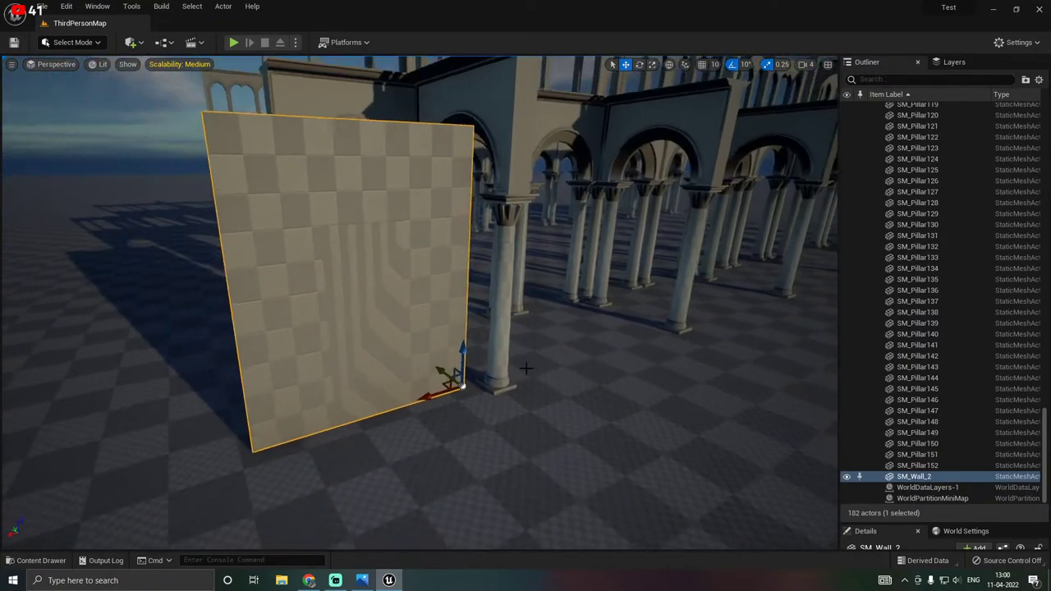
{"action": "left_click_drag", "start_coordinate": [461, 384], "coordinate": [483, 383]}
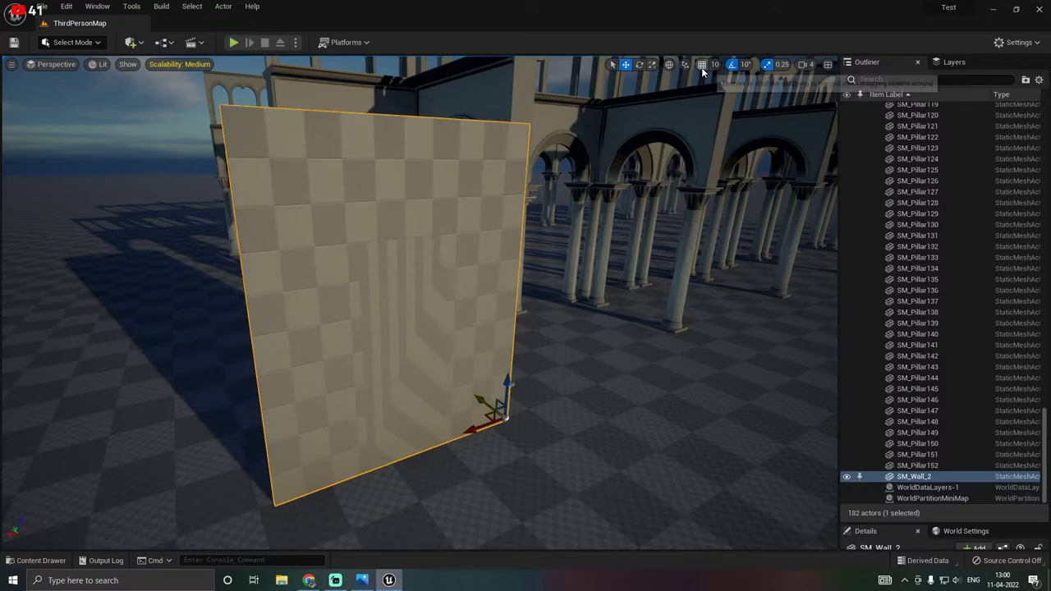
{"action": "right_click_drag", "start_coordinate": [472, 197], "coordinate": [607, 214]}
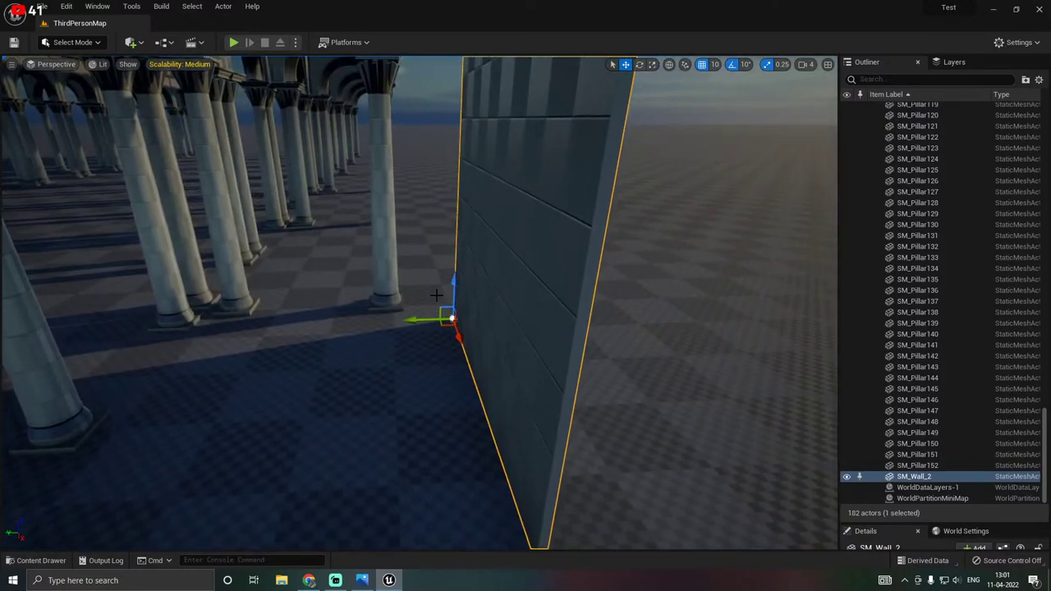
{"action": "left_click_drag", "start_coordinate": [427, 319], "coordinate": [490, 307]}
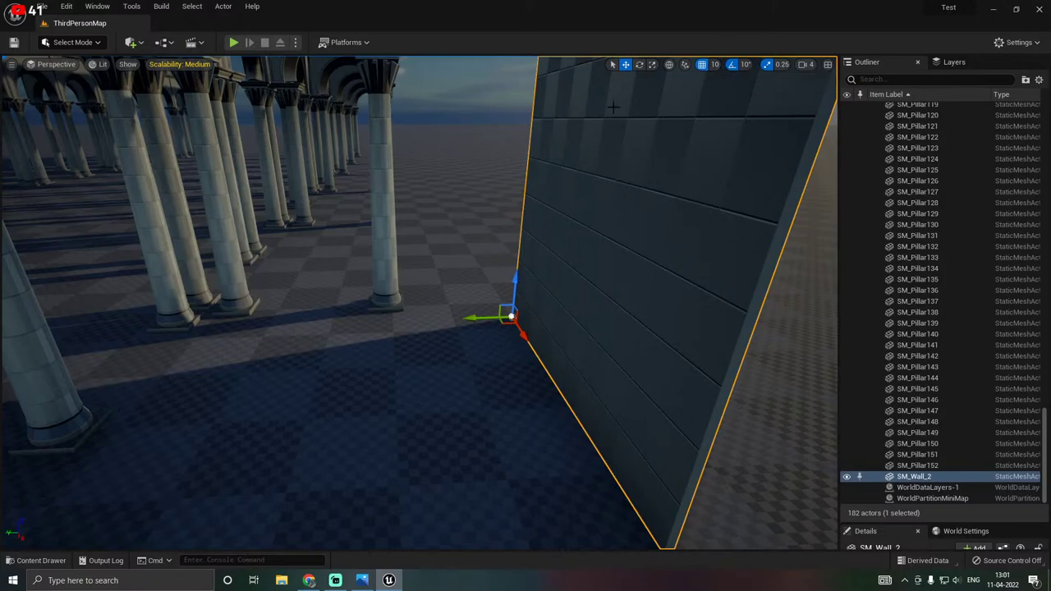
{"action": "right_click_drag", "start_coordinate": [613, 106], "coordinate": [410, 127]}
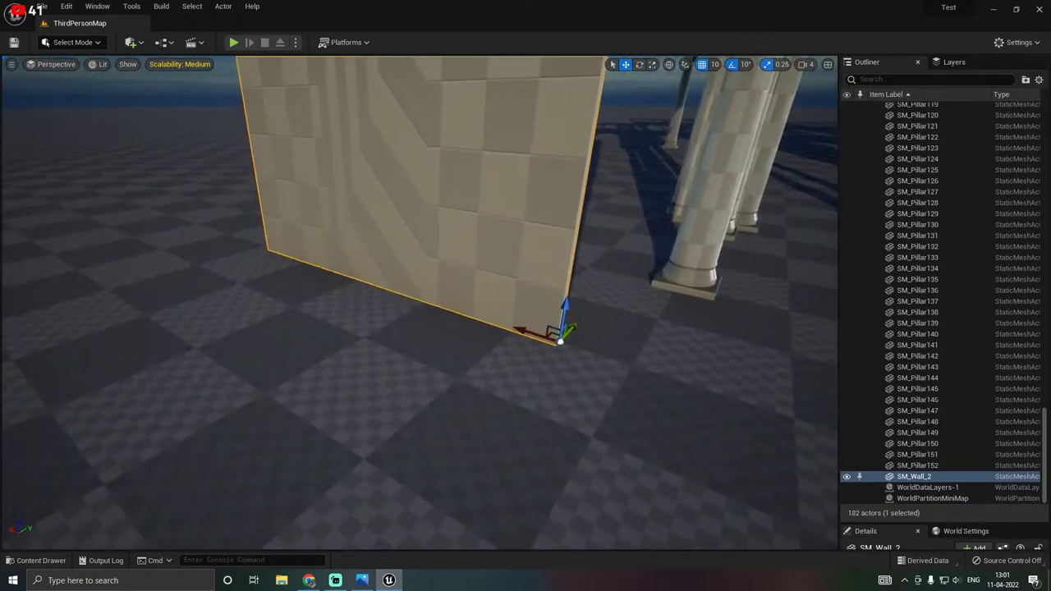
Slide the wall piece along the arcade's outer side to line up with the arcade's end.
{"action": "right_click_drag", "start_coordinate": [496, 323], "coordinate": [648, 299]}
{"action": "scroll", "coordinate": [366, 380], "scroll_direction": "down", "scroll_amount": 5}
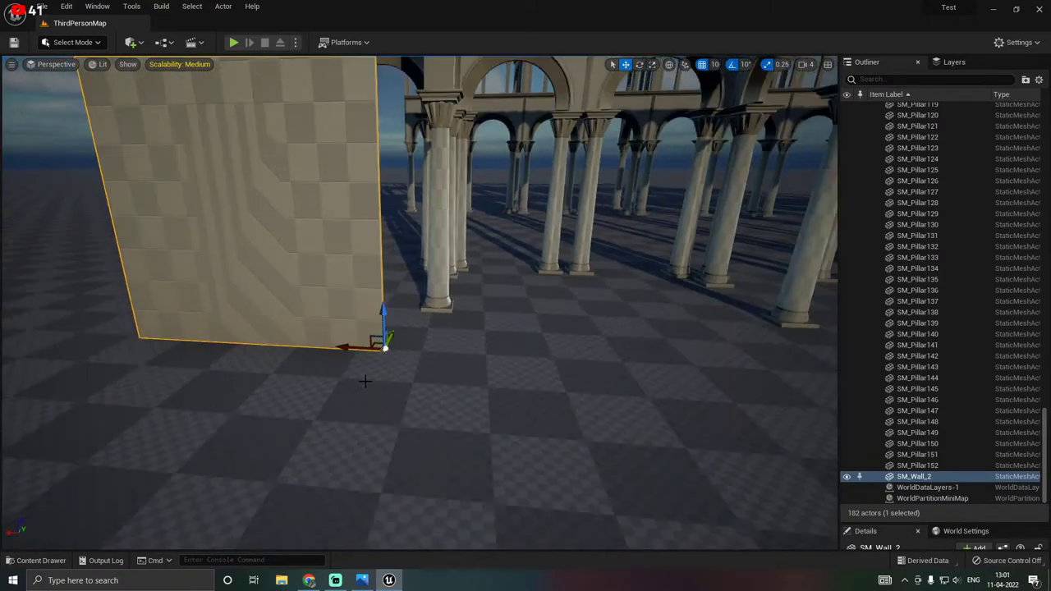
{"action": "right_click_drag", "start_coordinate": [366, 380], "coordinate": [612, 349]}
{"action": "left_click_drag", "start_coordinate": [125, 364], "coordinate": [744, 332]}
{"action": "right_click_drag", "start_coordinate": [744, 332], "coordinate": [792, 322]}
{"action": "key", "text": "w"}
{"action": "mouse_move", "coordinate": [553, 352]}
{"action": "right_mouse_down"}
{"action": "mouse_move", "coordinate": [529, 402]}
{"action": "mouse_move", "coordinate": [496, 418]}
{"action": "mouse_move", "coordinate": [552, 352]}
{"action": "right_mouse_up"}
{"action": "key", "text": "d"}
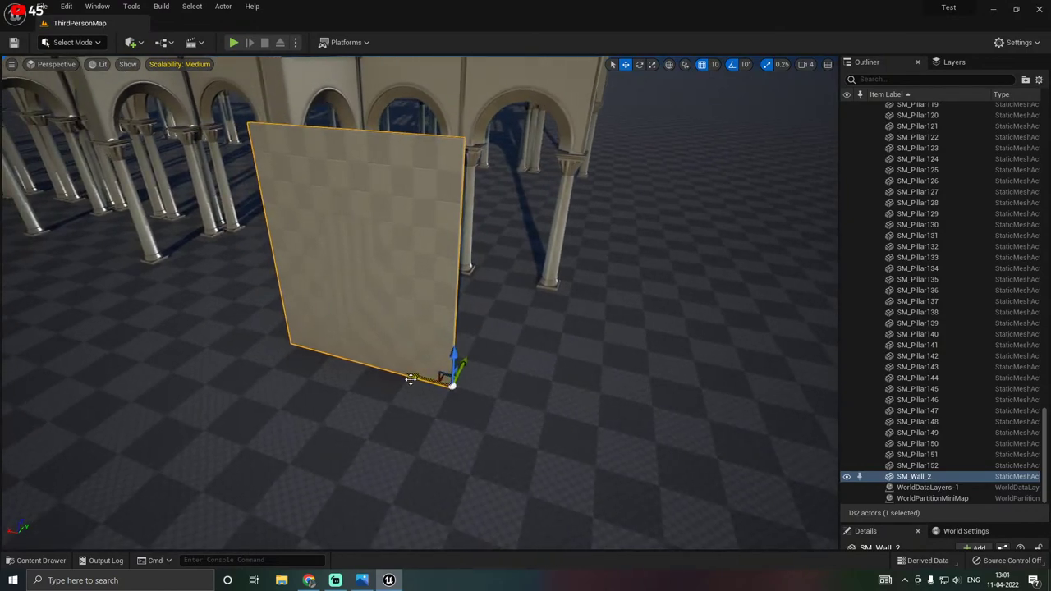
{"action": "left_click_drag", "start_coordinate": [411, 377], "coordinate": [481, 377]}
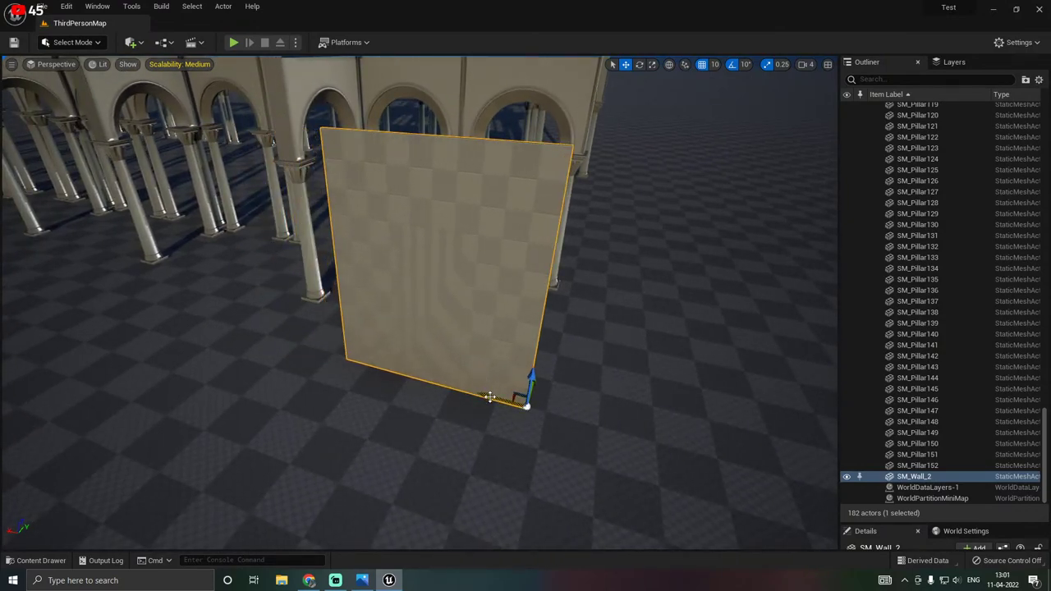
Duplicate the wall piece along the arcade and set the copy flush against the first one.
{"action": "left_click_drag", "start_coordinate": [489, 398], "coordinate": [311, 322], "text": "alt"}
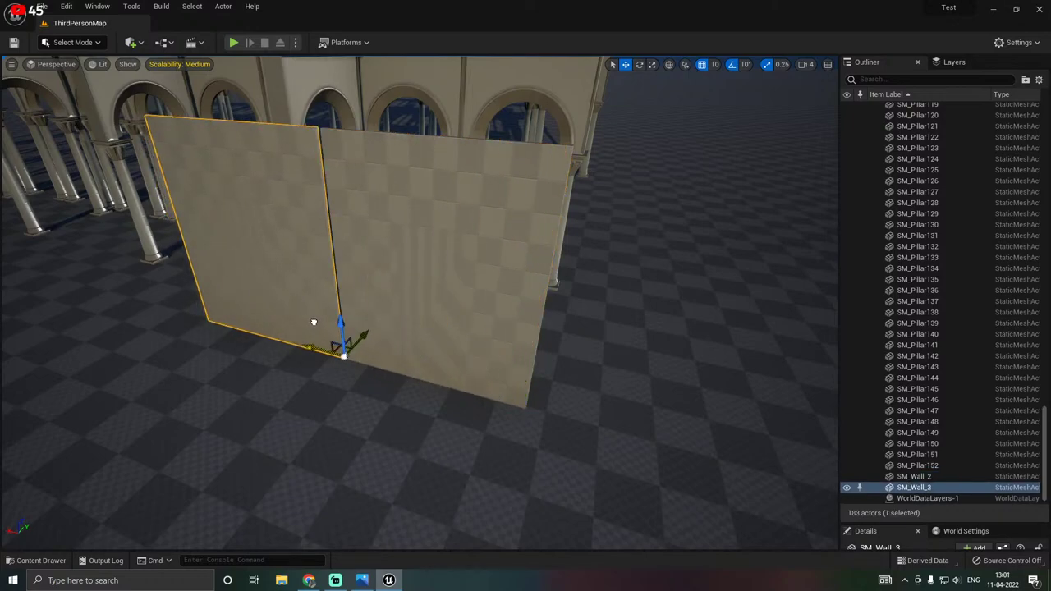
{"action": "key", "text": "a"}
{"action": "right_click_drag", "start_coordinate": [372, 303], "coordinate": [424, 361]}
{"action": "key", "text": "w"}
{"action": "left_click_drag", "start_coordinate": [444, 407], "coordinate": [445, 407]}
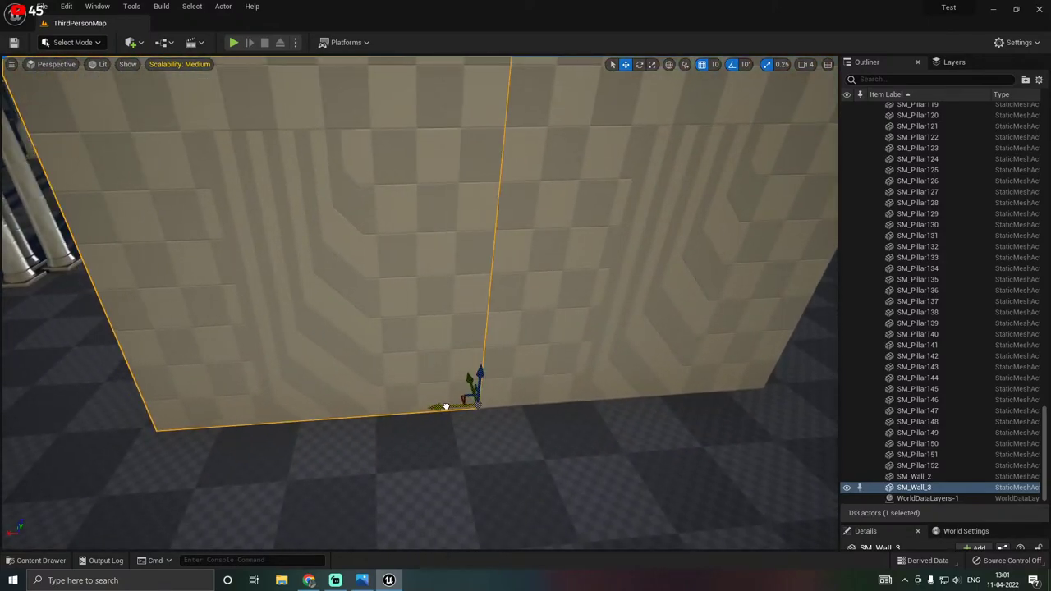
Select both wall pieces and duplicate the pair alongside, flush with the existing wall.
{"action": "left_click", "coordinate": [529, 371], "text": "ctrl"}
{"action": "scroll", "coordinate": [507, 357], "scroll_direction": "down", "scroll_amount": 8}
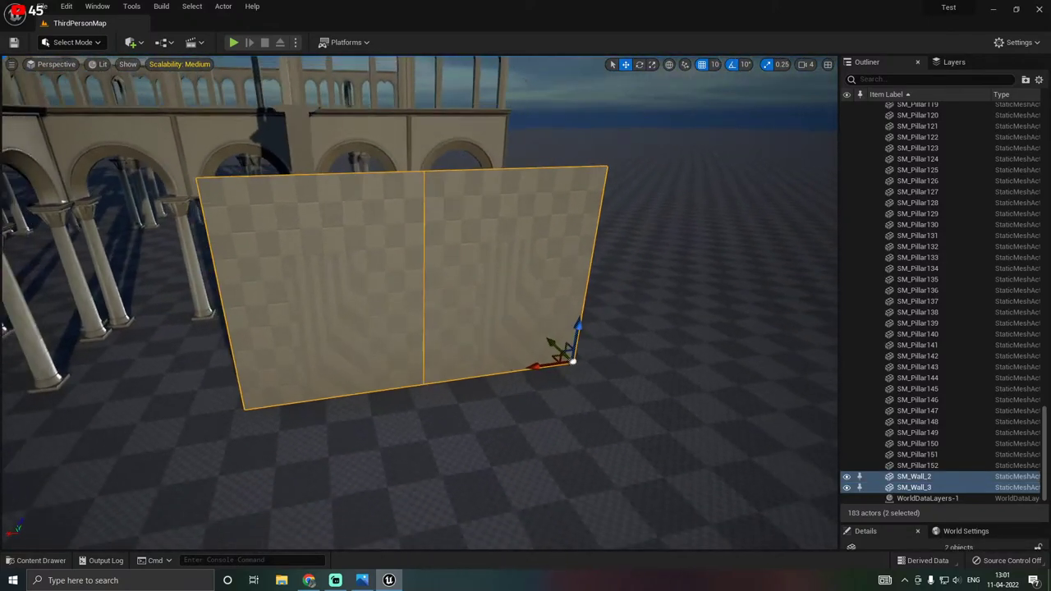
{"action": "left_click_drag", "start_coordinate": [516, 354], "coordinate": [131, 353], "text": "alt"}
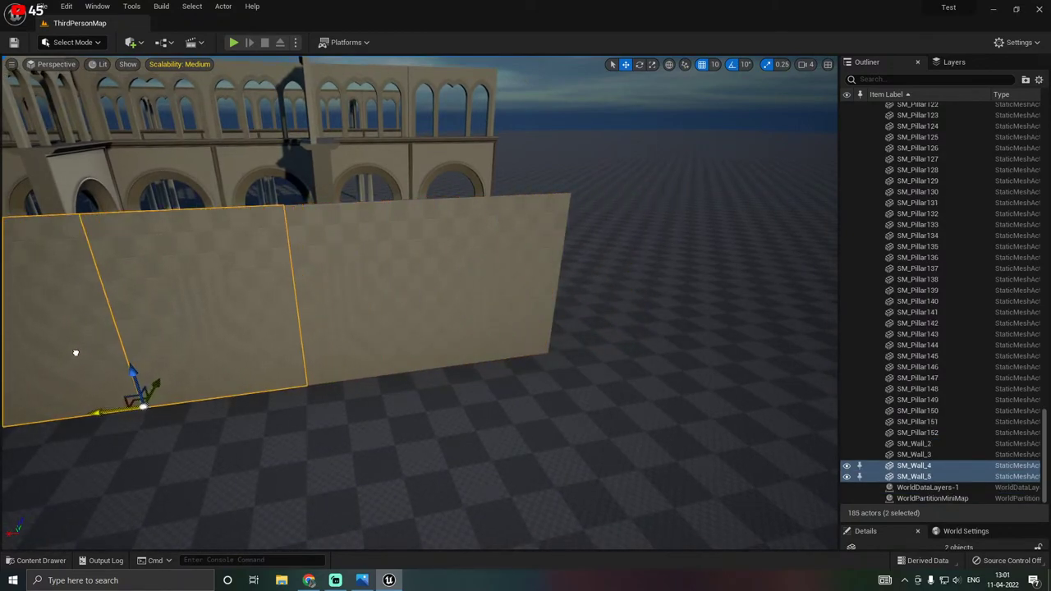
{"action": "left_click_drag", "start_coordinate": [30, 359], "coordinate": [23, 362], "text": "alt"}
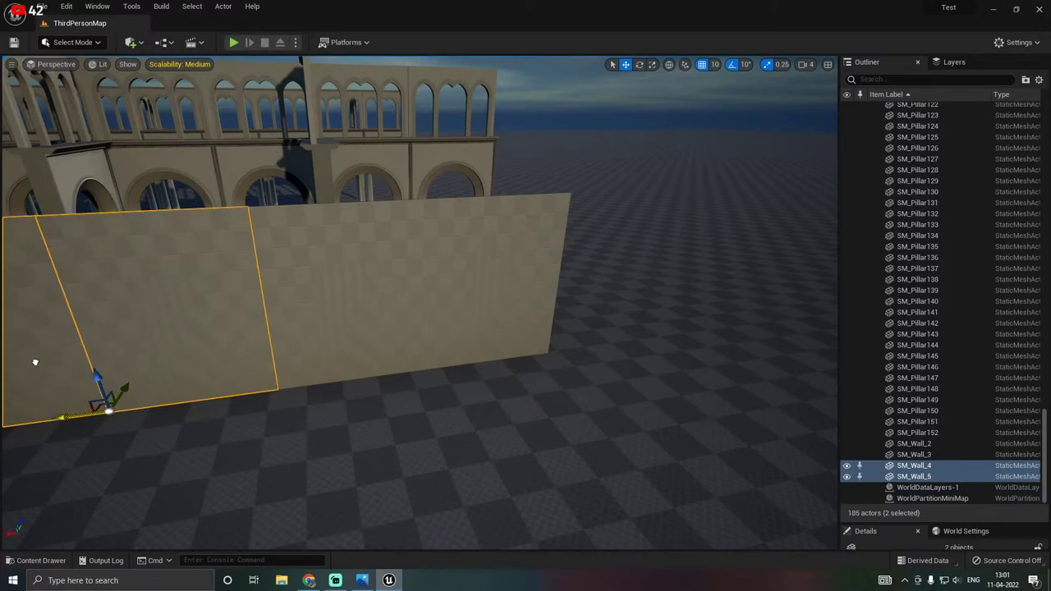
Duplicate the wall pair again further along the arcade and close the gap to the previous pair.
{"action": "key", "text": "a"}
{"action": "mouse_move", "coordinate": [703, 326]}
{"action": "right_mouse_down"}
{"action": "mouse_move", "coordinate": [624, 326]}
{"action": "mouse_move", "coordinate": [704, 326]}
{"action": "right_mouse_up"}
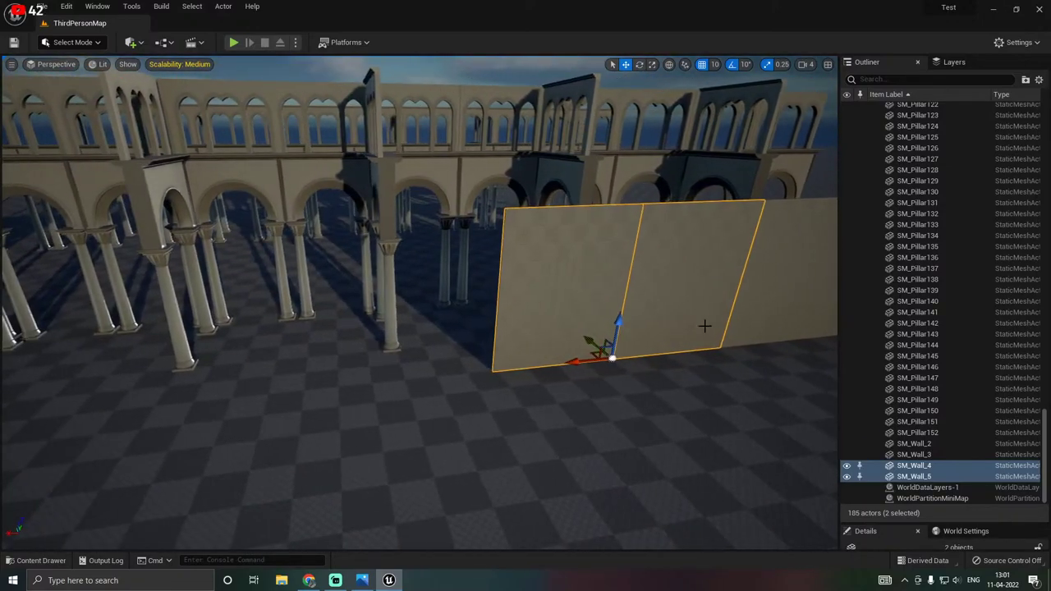
{"action": "left_click_drag", "start_coordinate": [579, 362], "coordinate": [298, 357], "text": "alt"}
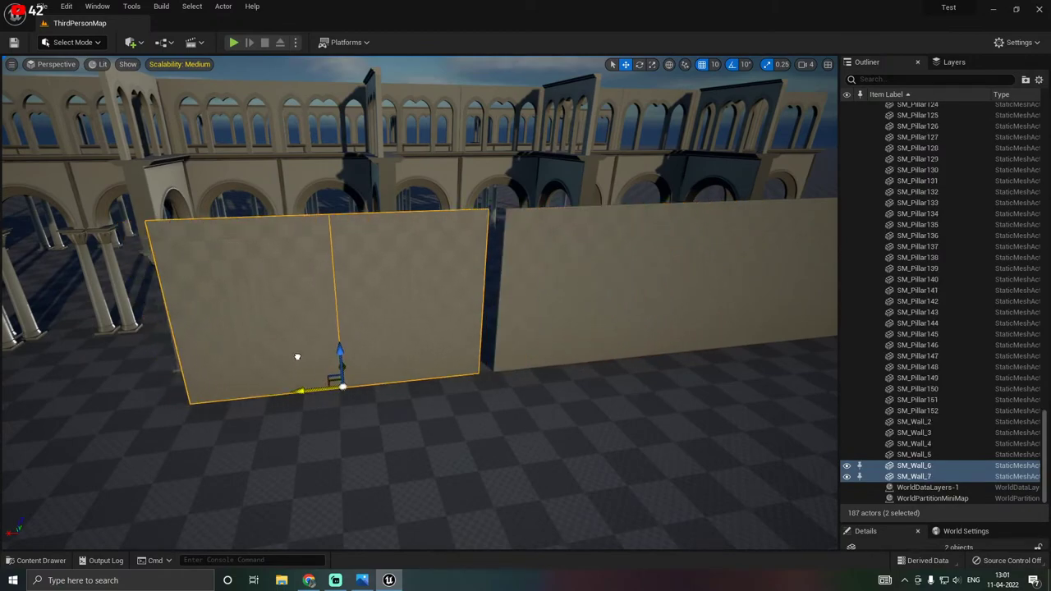
{"action": "right_click_drag", "start_coordinate": [664, 291], "coordinate": [683, 278]}
{"action": "right_click_drag", "start_coordinate": [320, 361], "coordinate": [526, 332]}
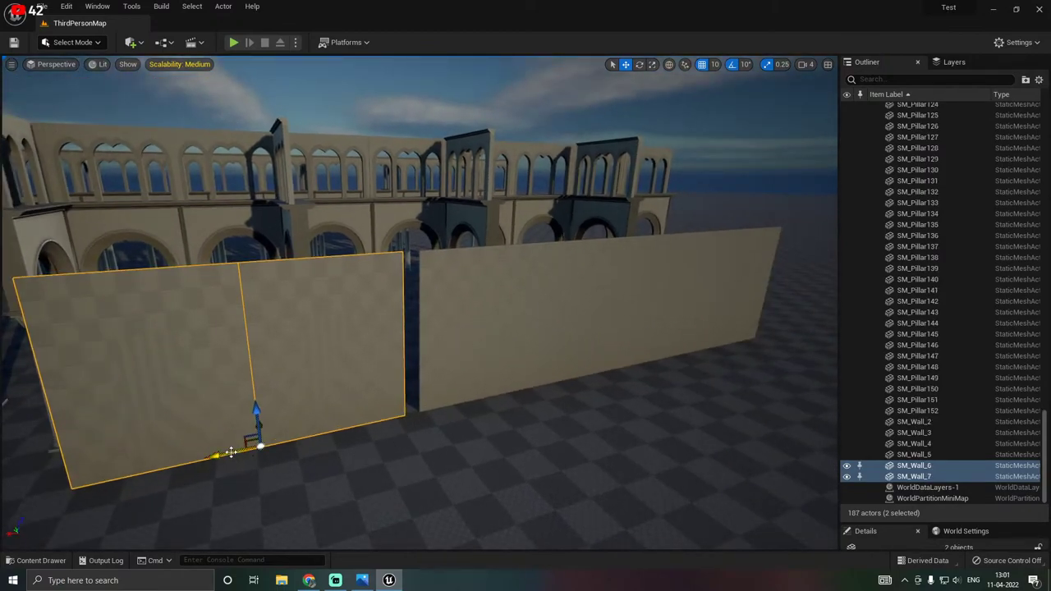
{"action": "left_click_drag", "start_coordinate": [232, 452], "coordinate": [252, 454]}
Duplicate the wall pair two more times to extend the wall to the far end of the arcade.
{"action": "right_click_drag", "start_coordinate": [472, 384], "coordinate": [492, 382]}
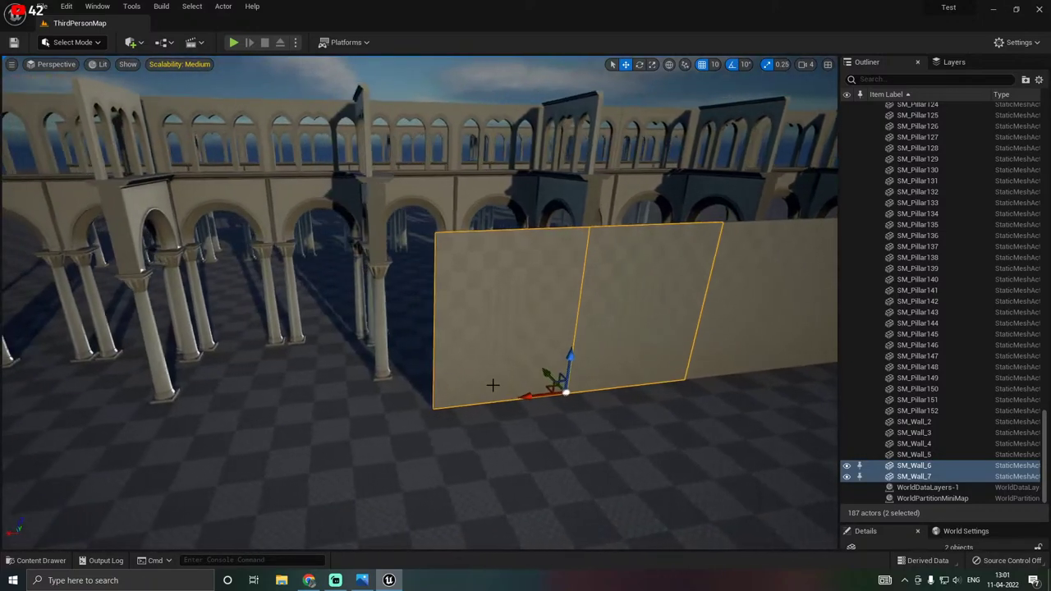
{"action": "left_click_drag", "start_coordinate": [537, 400], "coordinate": [239, 390], "text": "alt"}
{"action": "key", "text": "a"}
{"action": "right_click_drag", "start_coordinate": [300, 367], "coordinate": [294, 371]}
{"action": "left_click_drag", "start_coordinate": [566, 411], "coordinate": [243, 400], "text": "alt"}
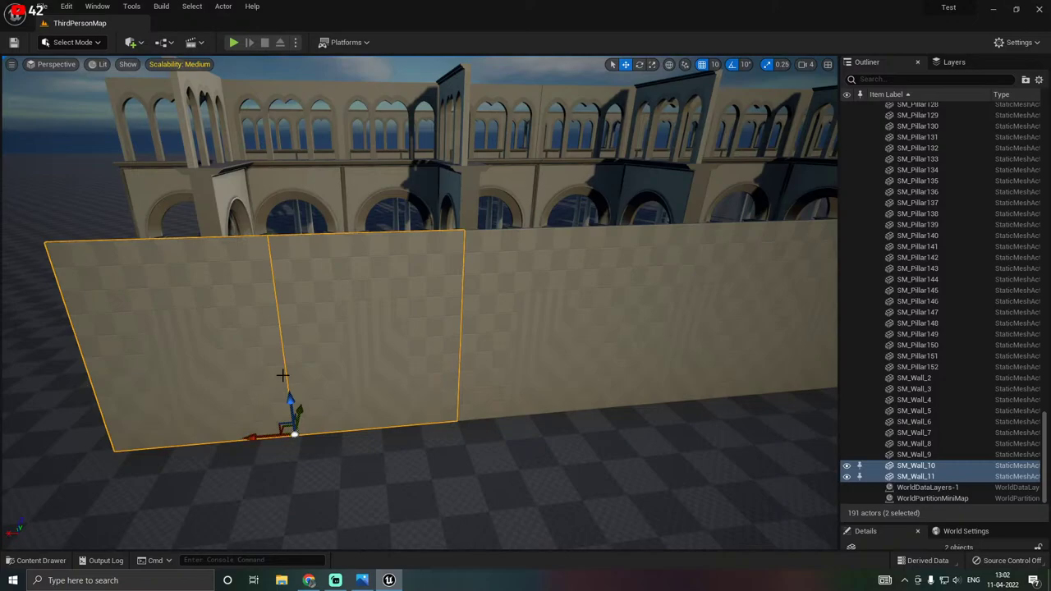
Save all the newly added wall pieces and the changed level actors.
{"action": "key", "text": "a"}
{"action": "right_click_drag", "start_coordinate": [282, 375], "coordinate": [377, 372]}
{"action": "key", "text": "d"}
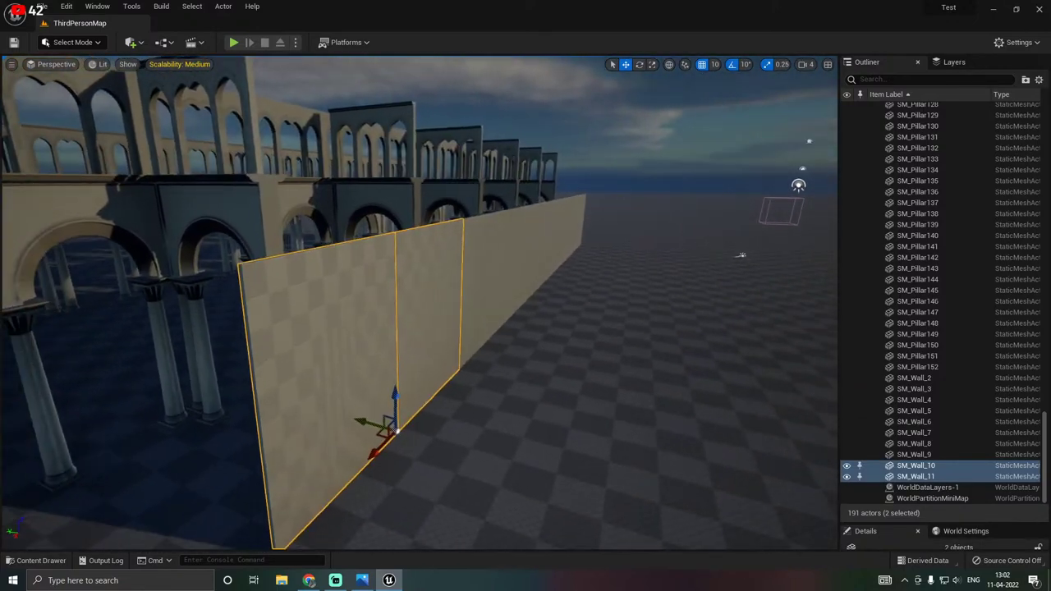
{"action": "key", "text": "ctrl+space"}
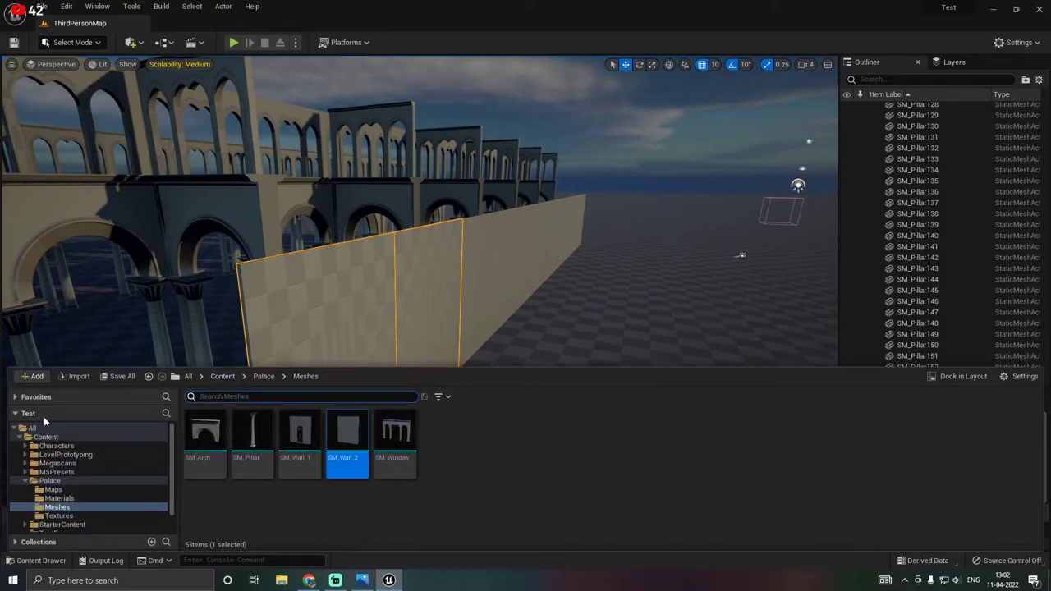
{"action": "left_click", "coordinate": [120, 377]}
{"action": "left_click", "coordinate": [596, 416]}
Duplicate the end wall pair straight upward to stack a second tier on top of the wall.
{"action": "key", "text": "s"}
{"action": "right_click_drag", "start_coordinate": [436, 315], "coordinate": [451, 384]}
{"action": "key", "text": "d"}
{"action": "left_click_drag", "start_coordinate": [409, 416], "coordinate": [412, 256], "text": "alt"}
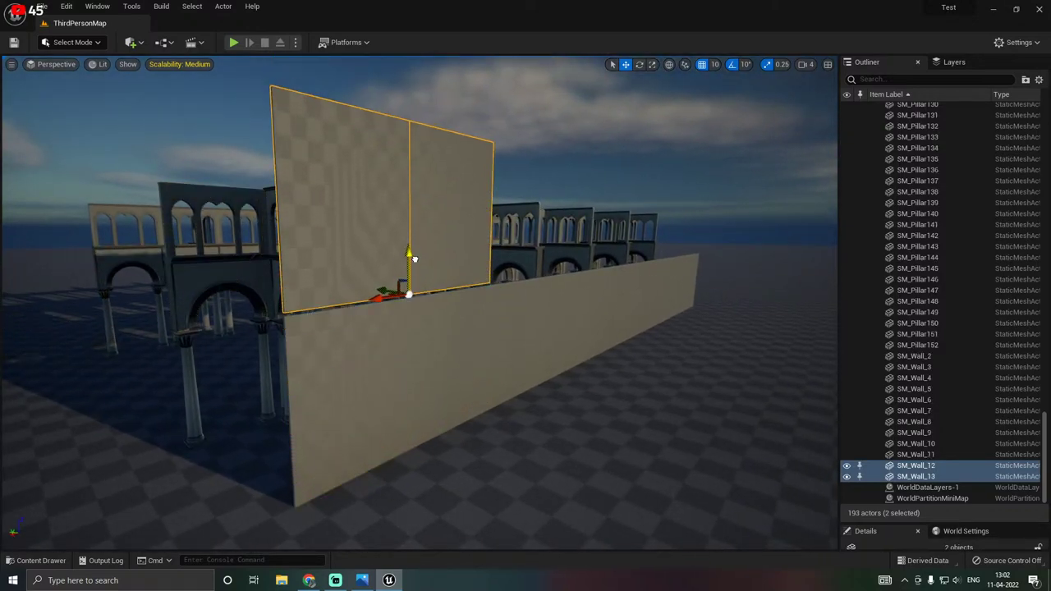
Duplicate the selected pair of upper wall panels twice, extending the upper row along the top of the lower wall.
{"action": "left_click_drag", "start_coordinate": [380, 304], "coordinate": [514, 265], "text": "alt"}
{"action": "key", "text": "d"}
{"action": "right_click_drag", "start_coordinate": [439, 338], "coordinate": [370, 361]}
{"action": "key", "text": "w"}
{"action": "left_click_drag", "start_coordinate": [284, 357], "coordinate": [663, 346]}
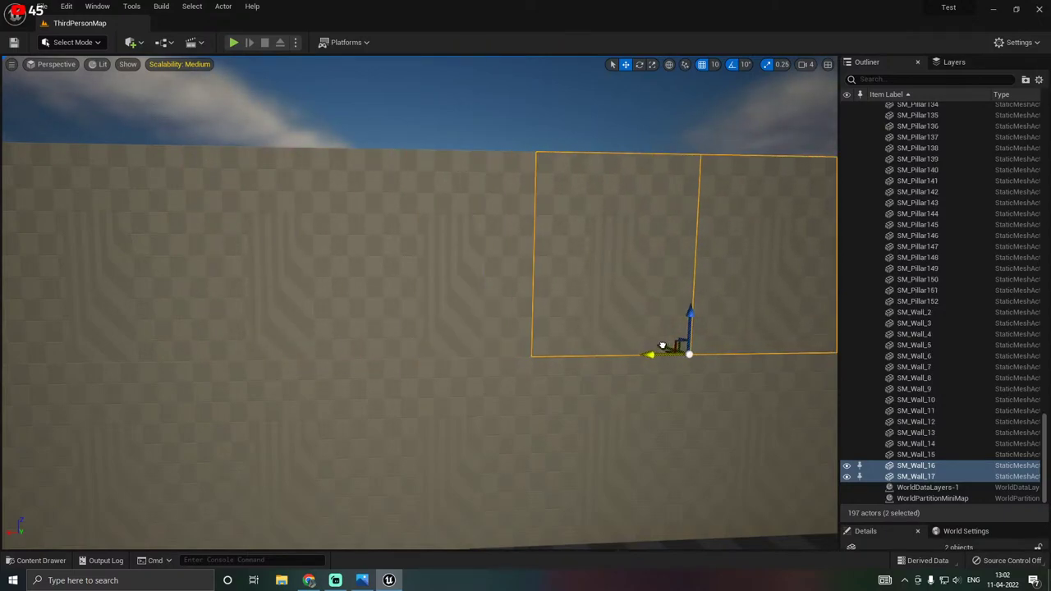
Duplicate the end pair of upper wall panels once more and place the copy flush against the preceding panel.
{"action": "mouse_move", "coordinate": [443, 345]}
{"action": "right_mouse_down"}
{"action": "mouse_move", "coordinate": [488, 345]}
{"action": "mouse_move", "coordinate": [444, 345]}
{"action": "right_mouse_up"}
{"action": "key", "text": "d"}
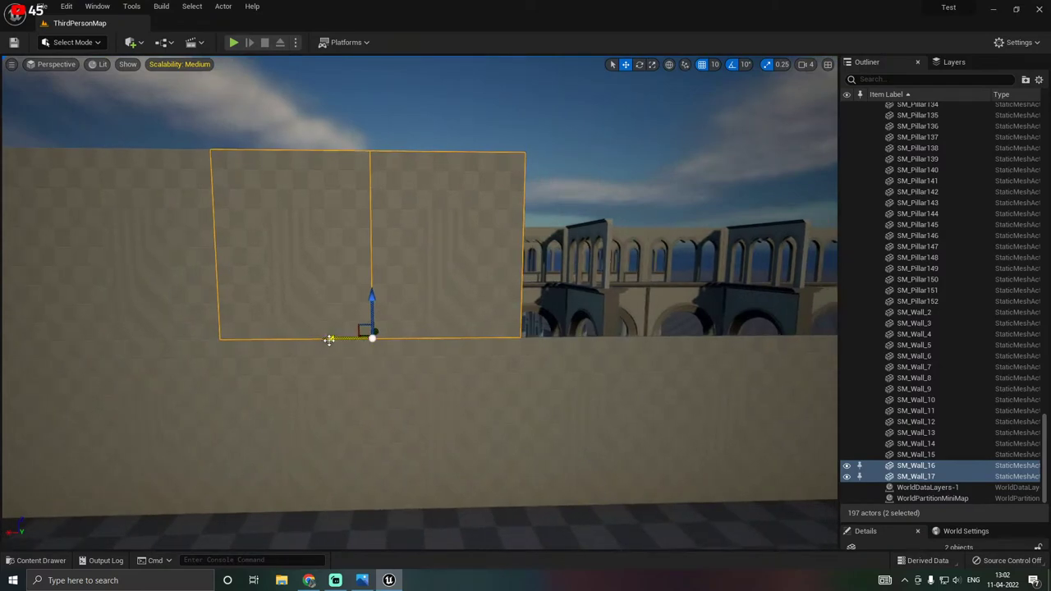
{"action": "left_click_drag", "start_coordinate": [328, 340], "coordinate": [631, 337], "text": "alt"}
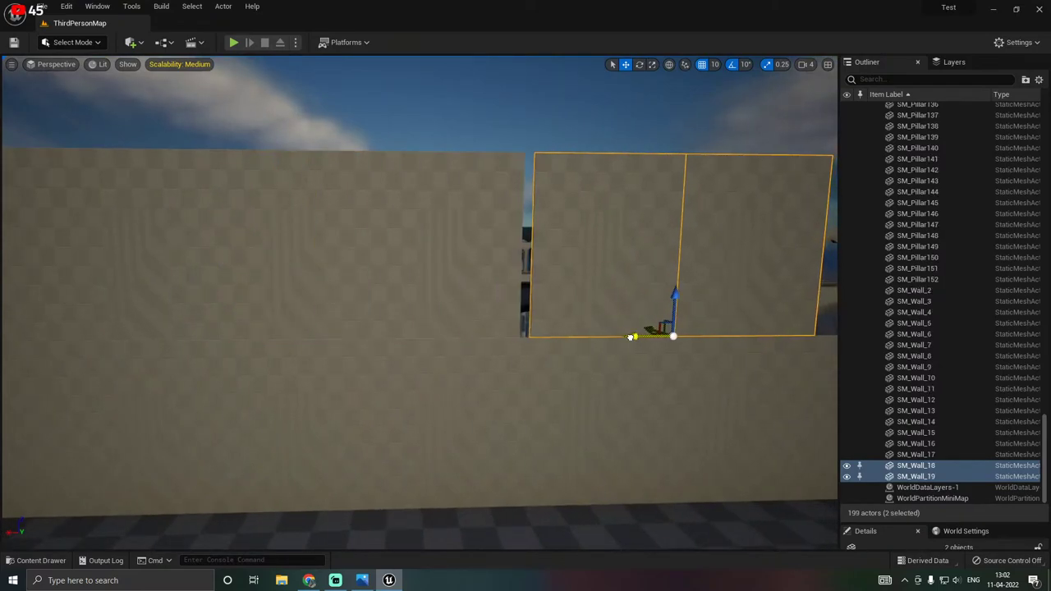
{"action": "middle_click_drag", "start_coordinate": [620, 336], "coordinate": [316, 363]}
{"action": "right_click_drag", "start_coordinate": [384, 369], "coordinate": [358, 369]}
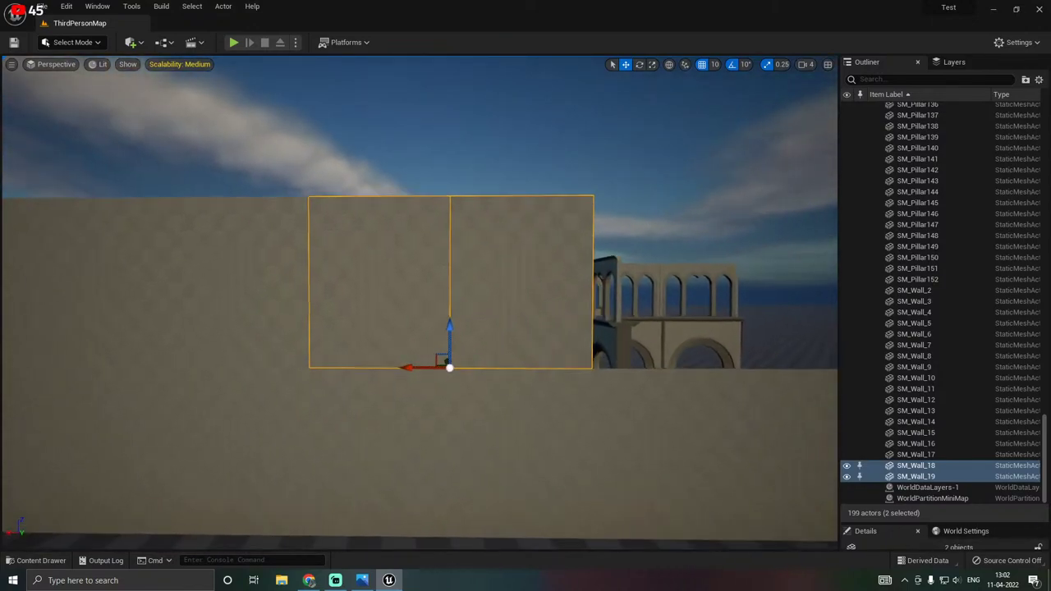
Duplicate the end pair of panels to complete the upper row, aligning it with the far end of the lower wall.
{"action": "key", "text": "w"}
{"action": "left_click_drag", "start_coordinate": [416, 385], "coordinate": [806, 373], "text": "alt"}
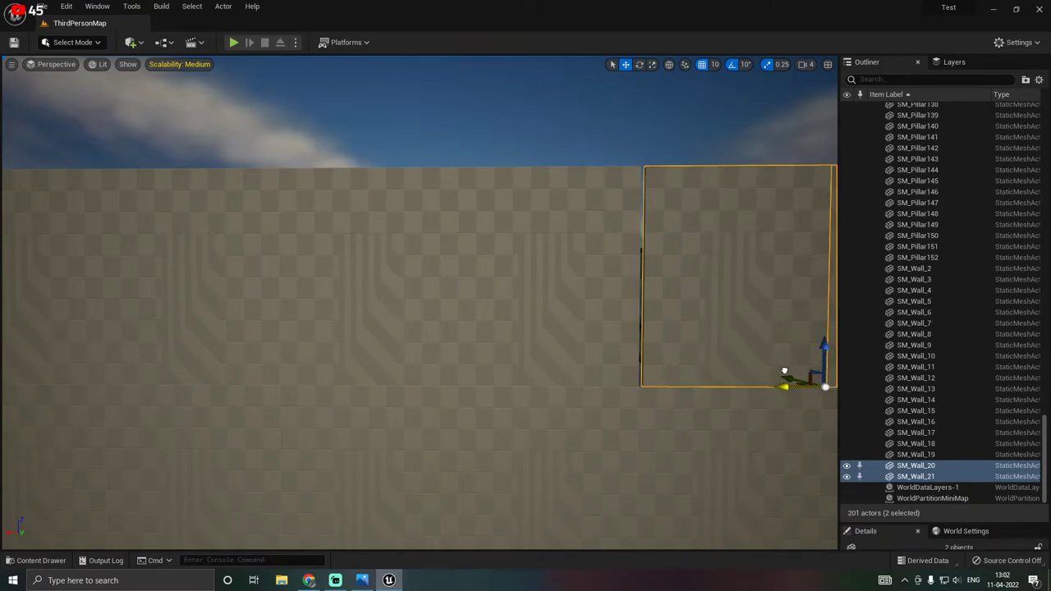
{"action": "right_click_drag", "start_coordinate": [561, 408], "coordinate": [140, 420]}
{"action": "key", "text": "d"}
{"action": "key", "text": "a"}
{"action": "key", "text": "d"}
{"action": "right_click_drag", "start_coordinate": [739, 406], "coordinate": [692, 436]}
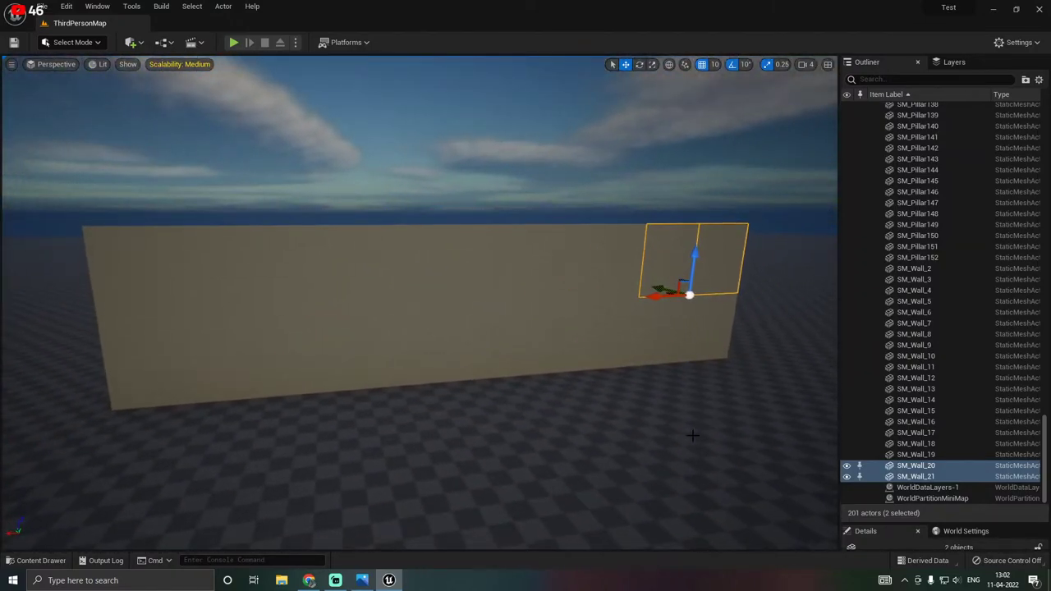
Select all 20 wall panels in the upper and lower rows and group them.
{"action": "left_click", "coordinate": [718, 264]}
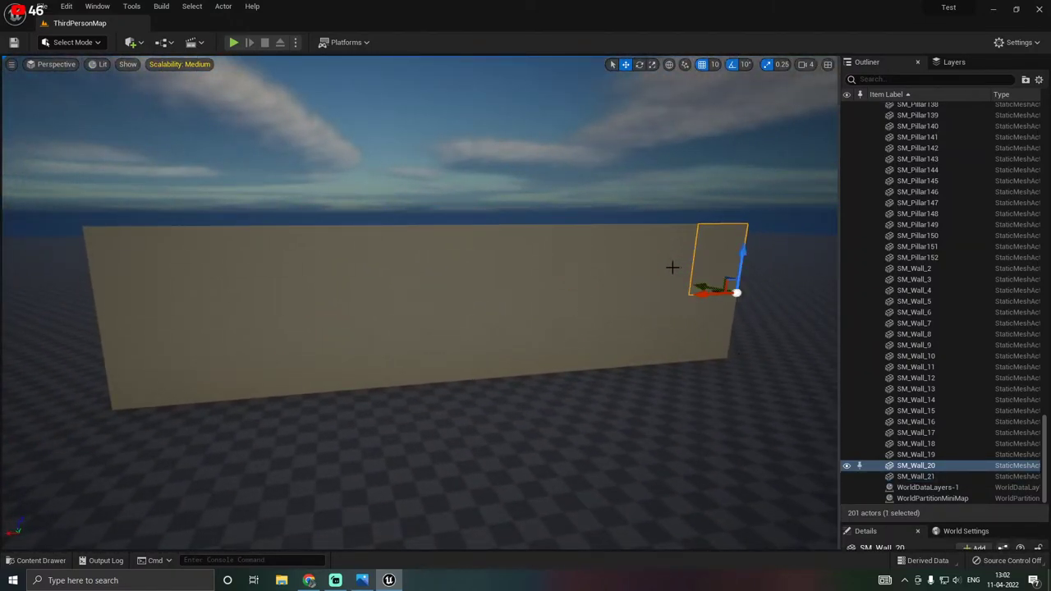
{"action": "left_click", "coordinate": [673, 267], "text": "ctrl"}
{"action": "left_click", "coordinate": [609, 268], "text": "ctrl"}
{"action": "left_click", "coordinate": [552, 258], "text": "ctrl"}
{"action": "left_click", "coordinate": [489, 261], "text": "ctrl"}
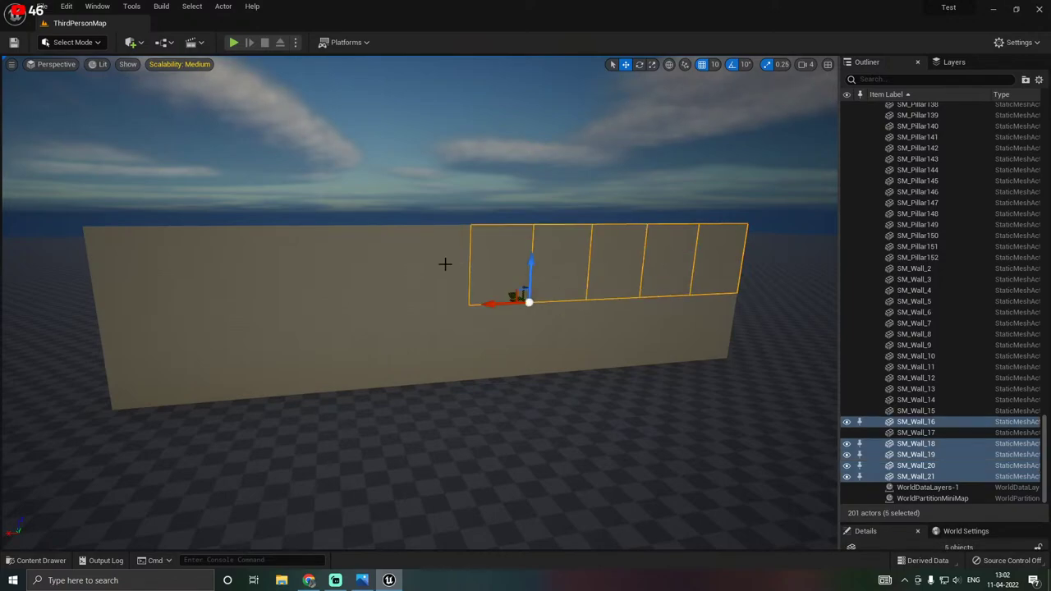
{"action": "left_click", "coordinate": [413, 265], "text": "ctrl"}
{"action": "left_click", "coordinate": [365, 267], "text": "ctrl"}
{"action": "left_click", "coordinate": [218, 268], "text": "ctrl"}
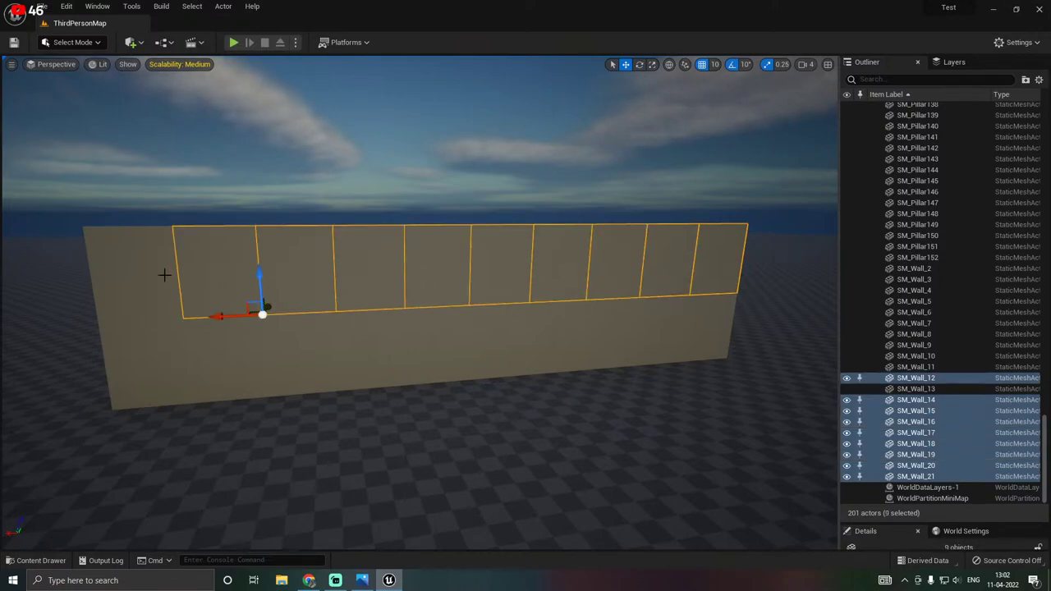
{"action": "left_click", "coordinate": [156, 272], "text": "ctrl"}
{"action": "left_click", "coordinate": [155, 356], "text": "ctrl"}
{"action": "left_click", "coordinate": [221, 356], "text": "ctrl"}
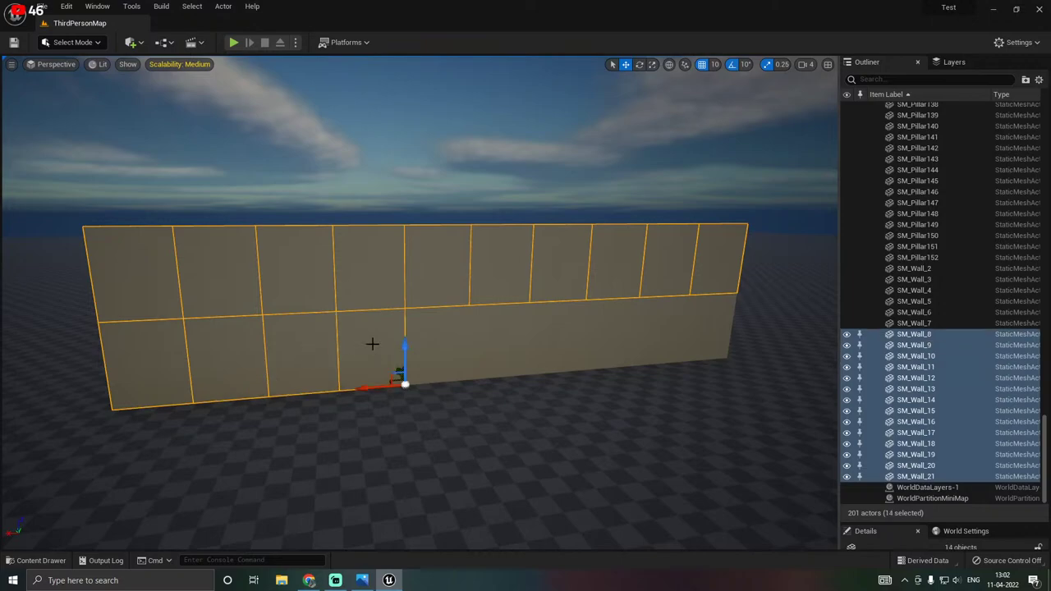
{"action": "left_click", "coordinate": [602, 328], "text": "ctrl"}
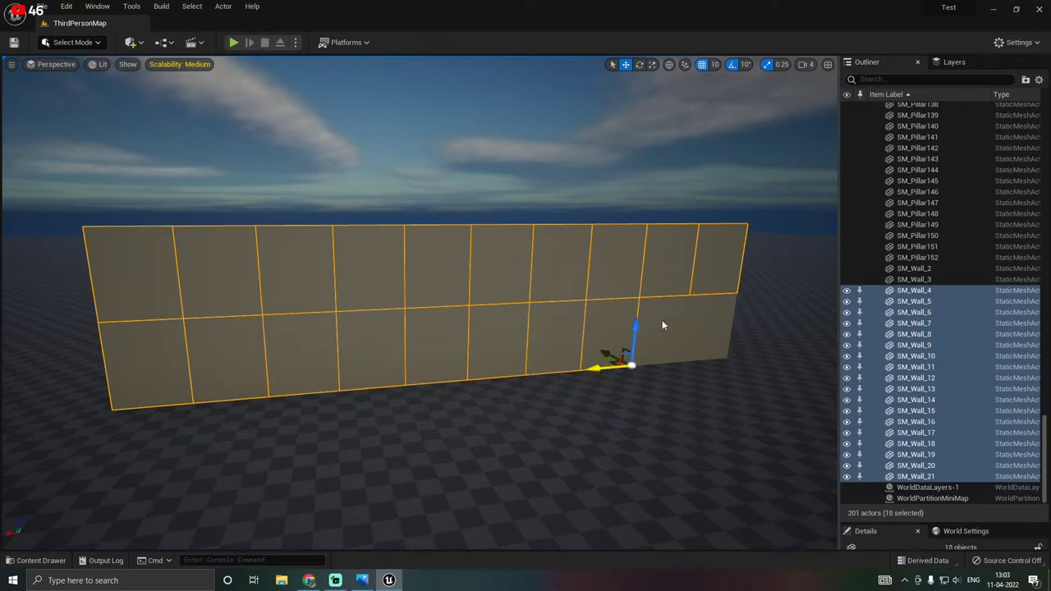
{"action": "left_click", "coordinate": [662, 320], "text": "ctrl"}
{"action": "left_click", "coordinate": [695, 317], "text": "ctrl"}
{"action": "right_click", "coordinate": [435, 287]}
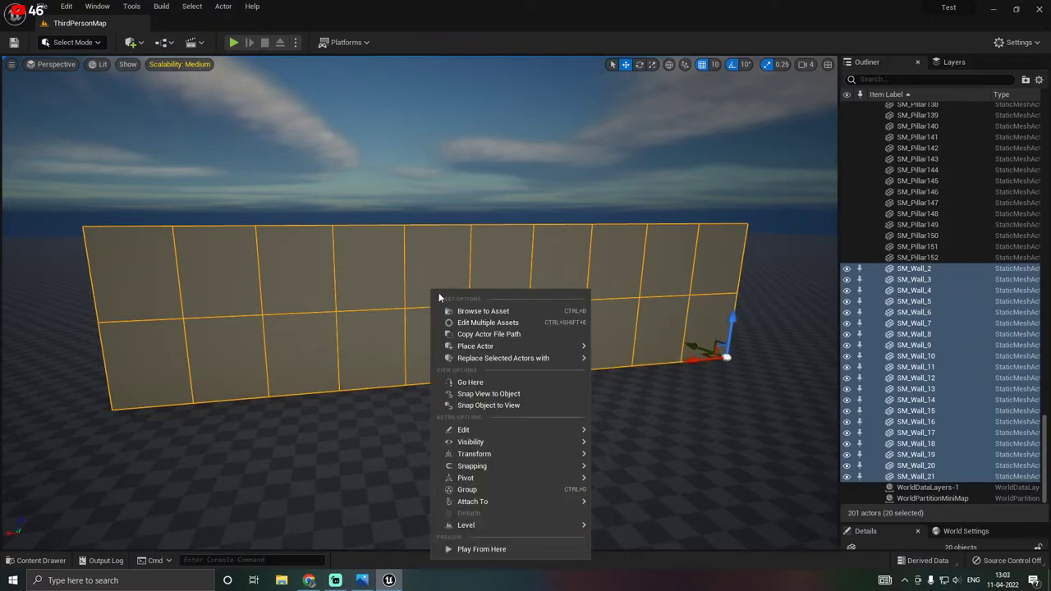
{"action": "left_click", "coordinate": [479, 490]}
Duplicate the wall group across the hall and place the copy outside the opposite row of arches.
{"action": "right_click_drag", "start_coordinate": [435, 312], "coordinate": [517, 336]}
{"action": "key", "text": "a"}
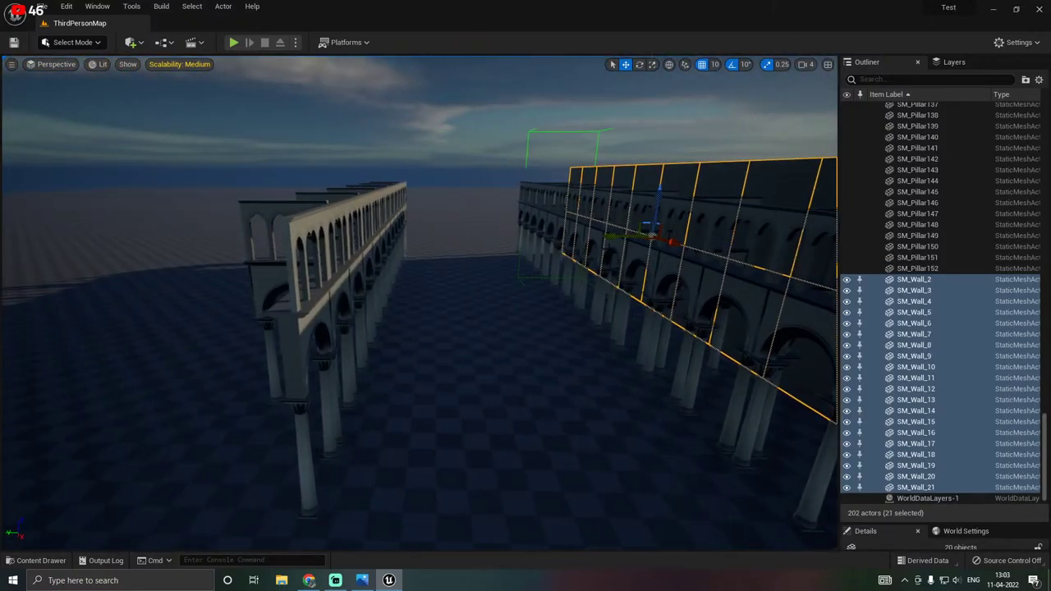
{"action": "left_click_drag", "start_coordinate": [637, 250], "coordinate": [271, 255], "text": "alt"}
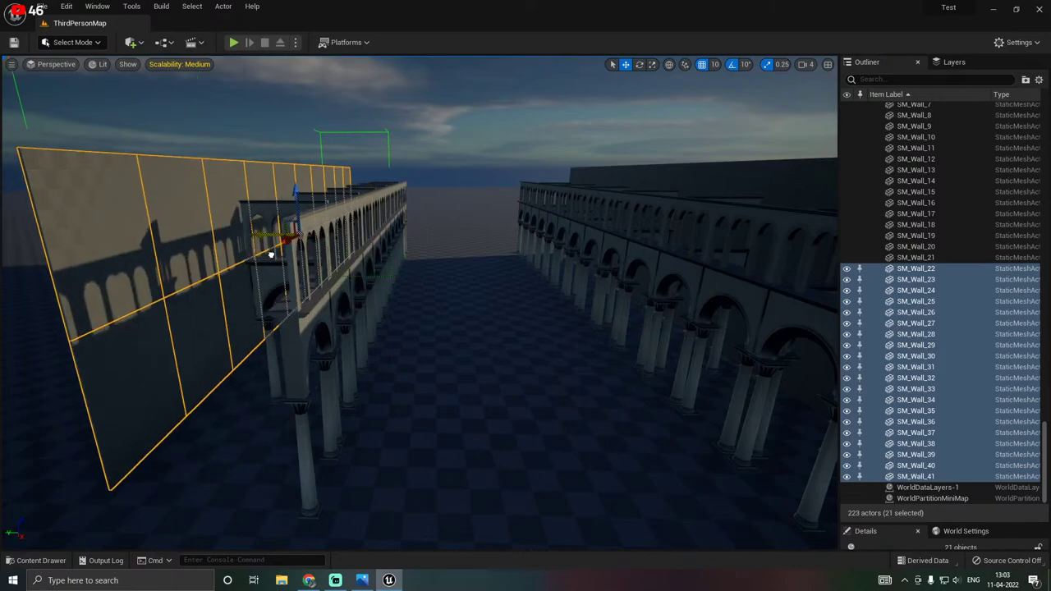
{"action": "key", "text": "a"}
{"action": "right_click_drag", "start_coordinate": [328, 281], "coordinate": [377, 279]}
{"action": "key", "text": "d"}
{"action": "key", "text": "d"}
{"action": "key", "text": "a"}
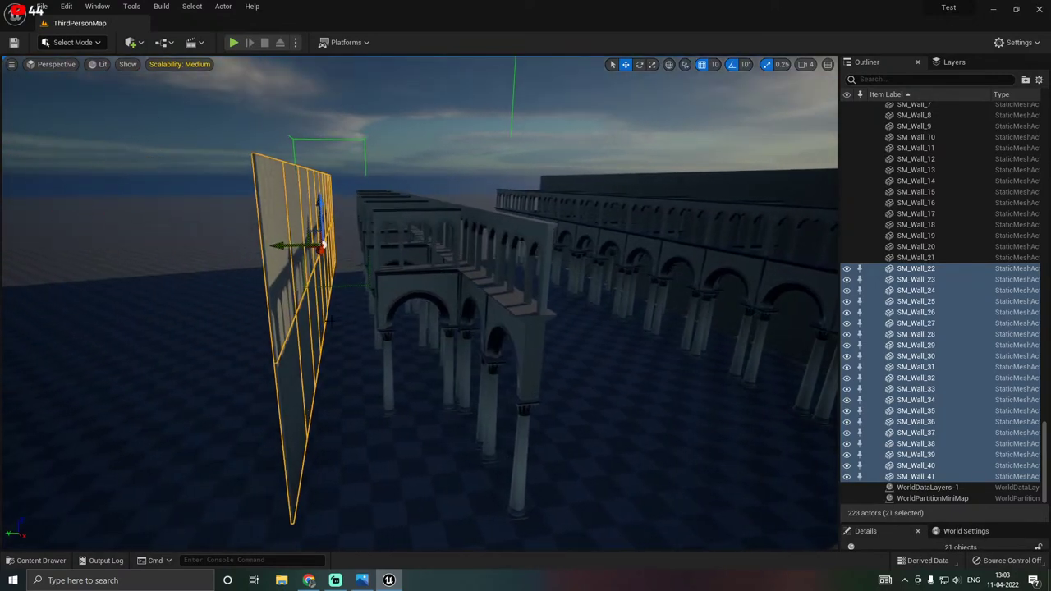
Save all modified content, keeping every listed asset selected.
{"action": "key", "text": "ctrl+space"}
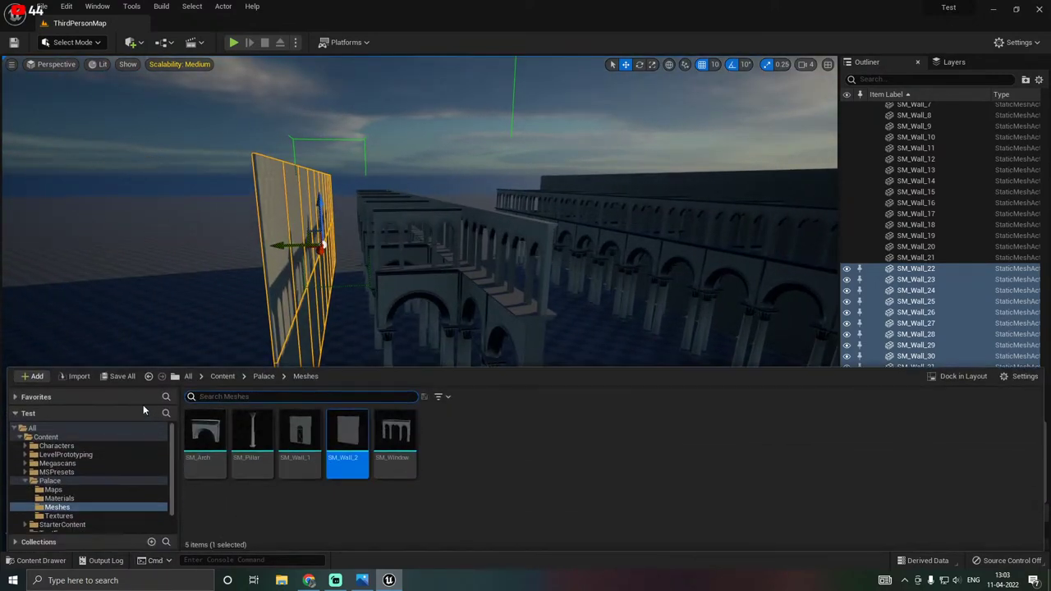
{"action": "left_click", "coordinate": [122, 377]}
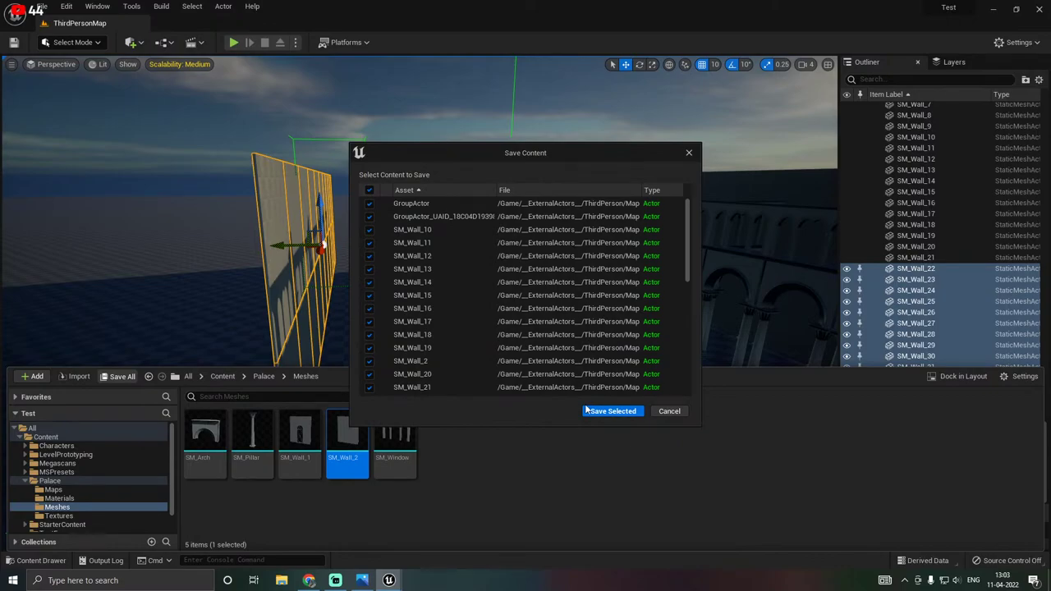
{"action": "left_click", "coordinate": [612, 411]}
{"action": "right_click_drag", "start_coordinate": [577, 408], "coordinate": [507, 354]}
{"action": "right_click_drag", "start_coordinate": [628, 408], "coordinate": [636, 408]}
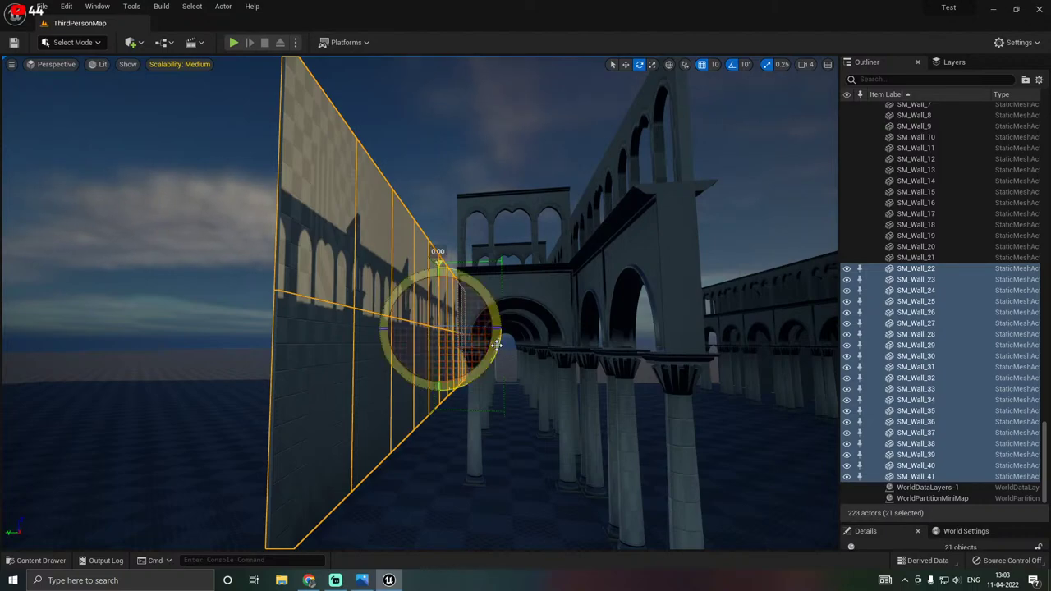
{"action": "left_click_drag", "start_coordinate": [439, 265], "coordinate": [491, 280]}
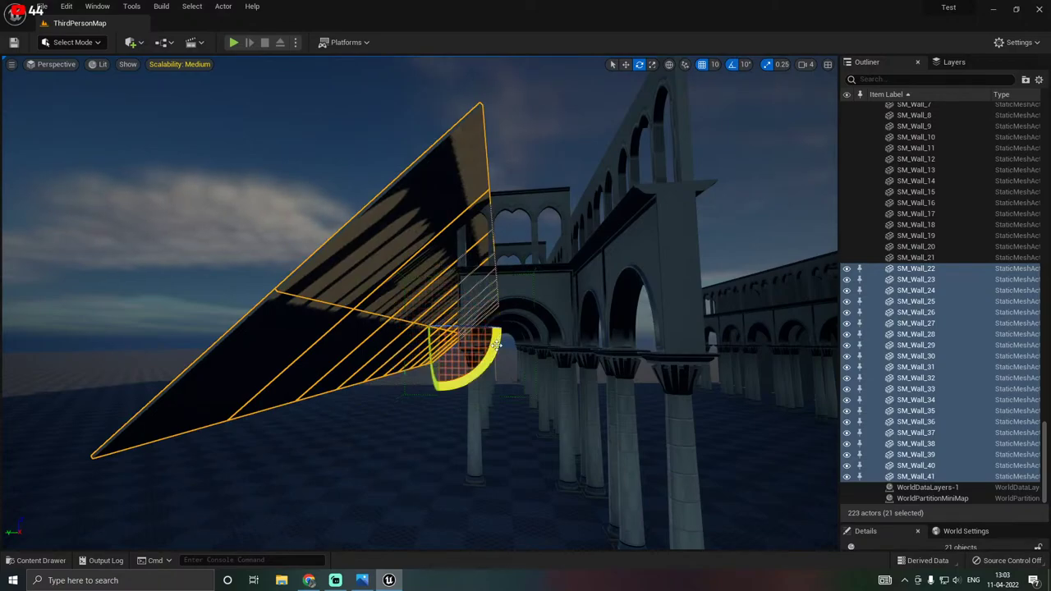
{"action": "key", "text": "ctrl+z"}
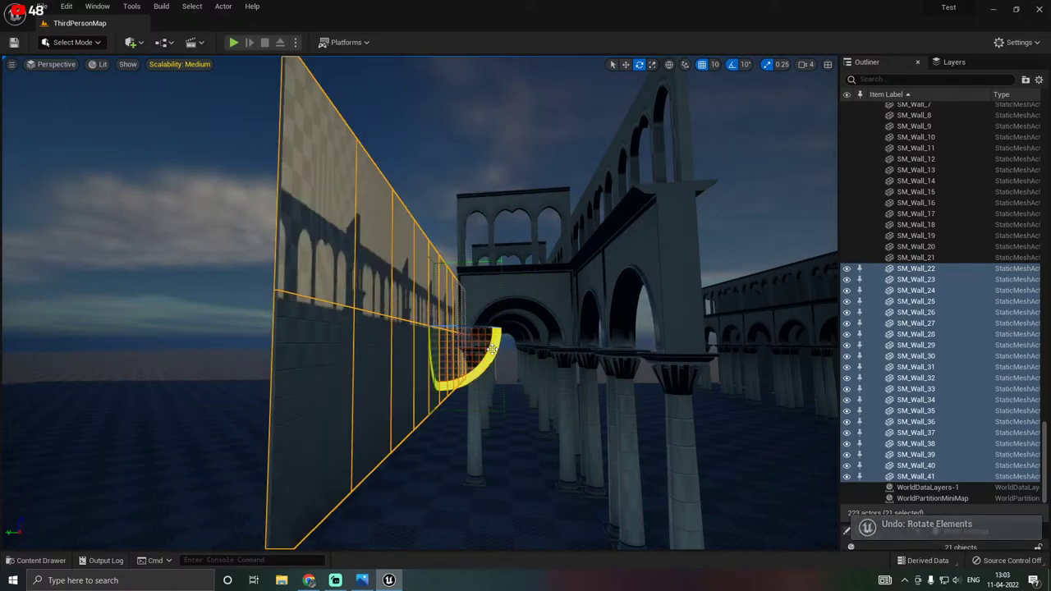
{"action": "left_click_drag", "start_coordinate": [491, 348], "coordinate": [504, 330], "text": "alt"}
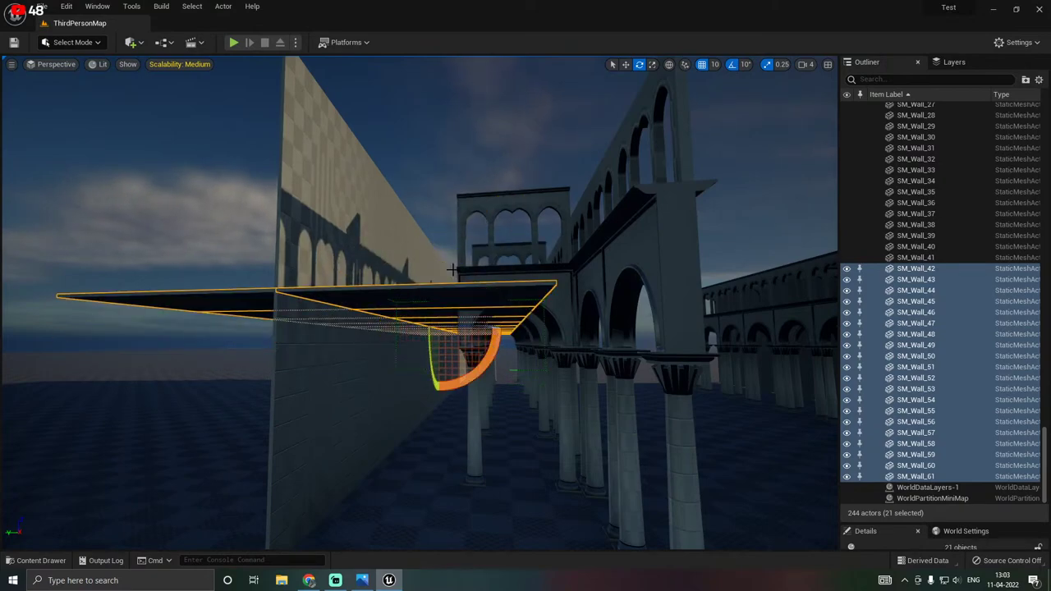
{"action": "key", "text": "ctrl+z"}
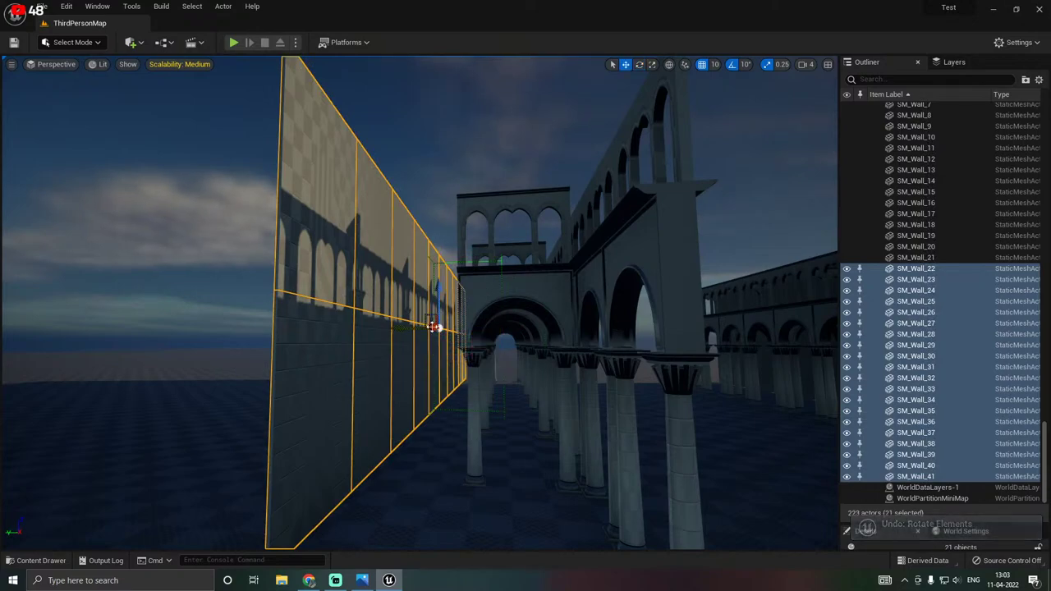
{"action": "left_click_drag", "start_coordinate": [404, 328], "coordinate": [362, 324]}
{"action": "key", "text": "ctrl+z"}
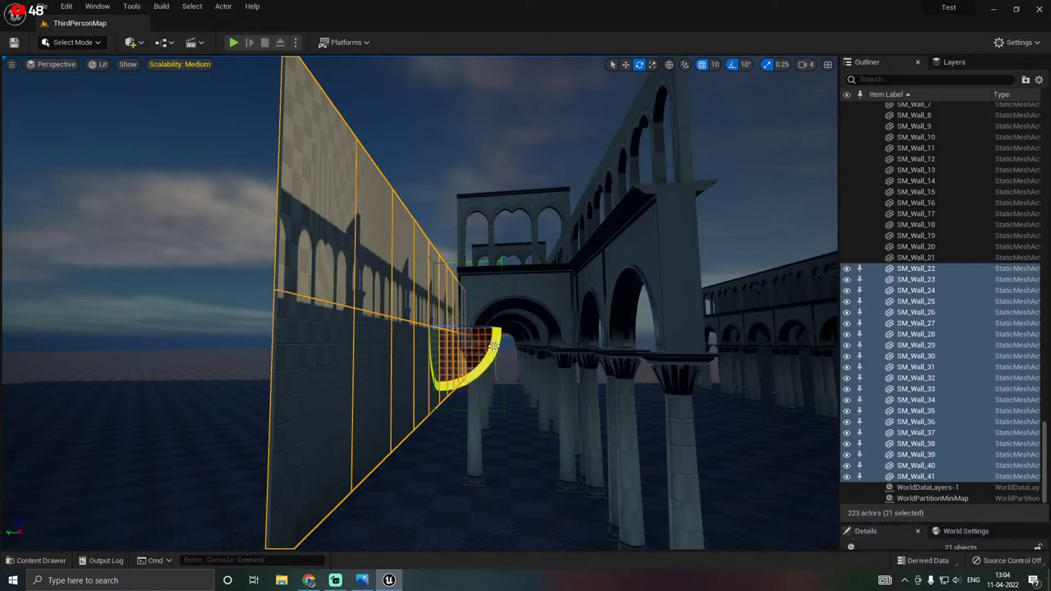
{"action": "left_click_drag", "start_coordinate": [495, 345], "coordinate": [481, 381]}
{"action": "key", "text": "ctrl+z"}
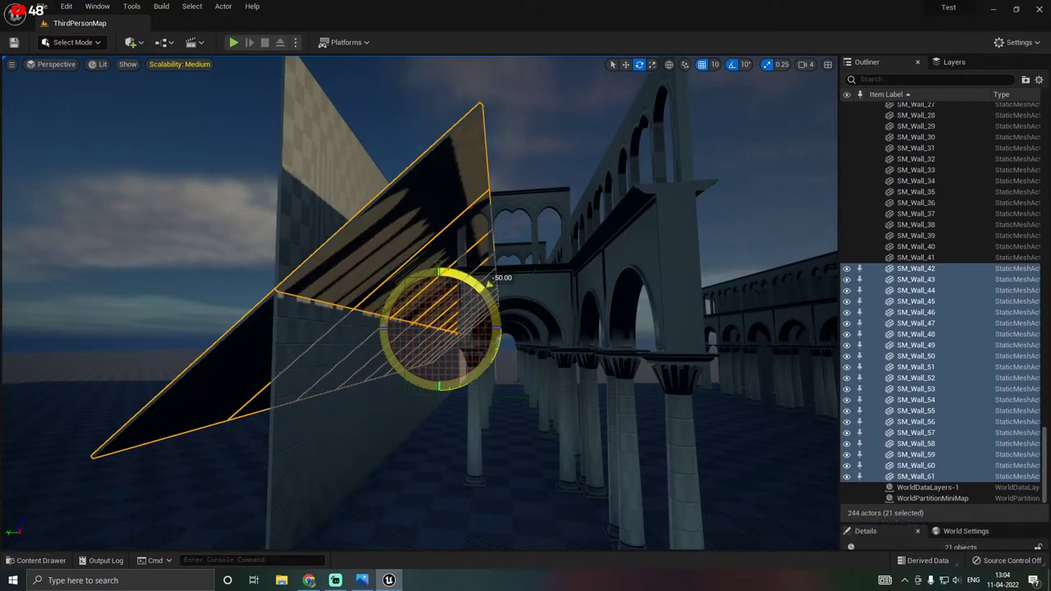
Make a copy of the duplicated wall group rotated flat to horizontal, and raise it above the adjacent side aisle.
{"action": "left_click_drag", "start_coordinate": [491, 444], "coordinate": [489, 530], "text": "alt"}
{"action": "right_click_drag", "start_coordinate": [480, 202], "coordinate": [466, 244]}
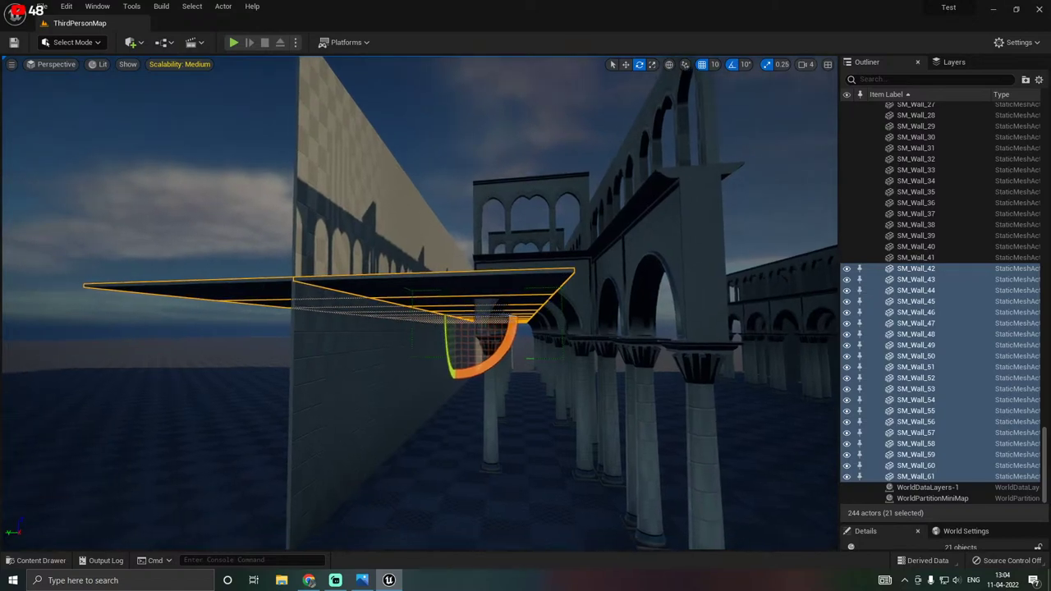
{"action": "key", "text": "w"}
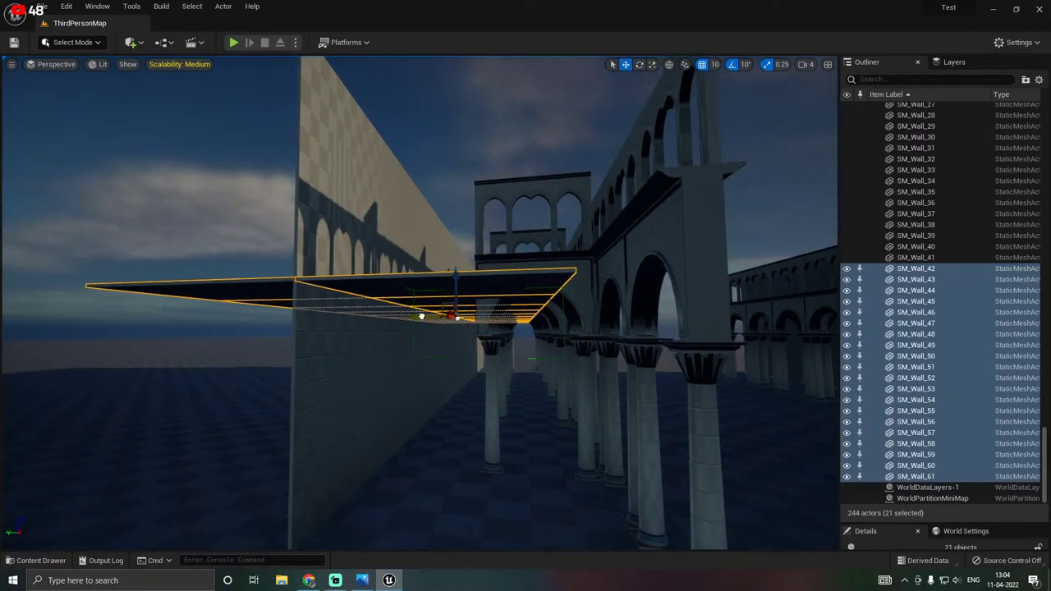
{"action": "left_click_drag", "start_coordinate": [421, 316], "coordinate": [516, 184]}
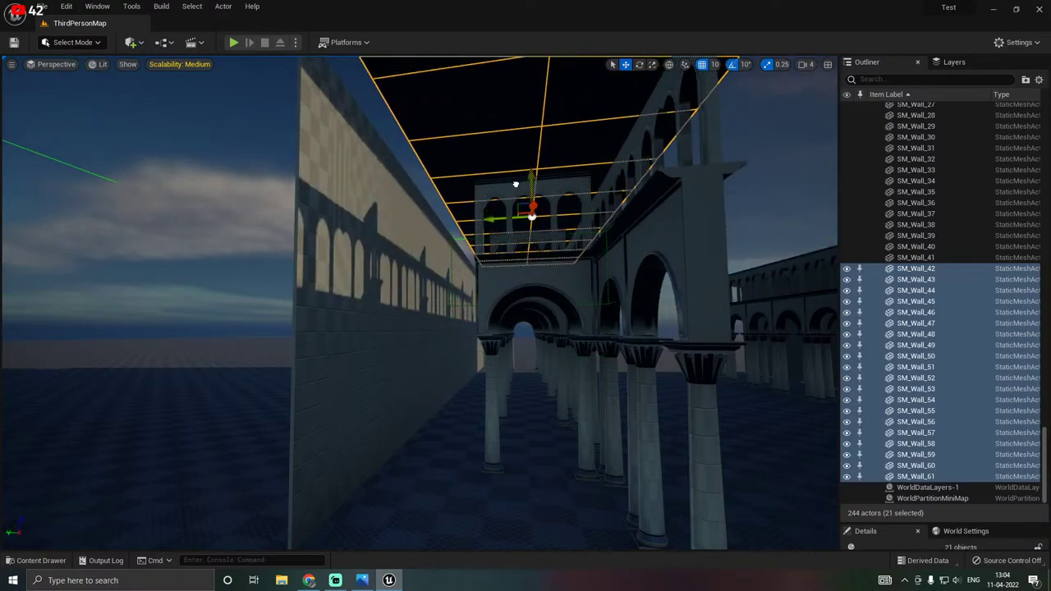
Lower the horizontal panel group onto the top edge of the side wall, aligned as a roof section.
{"action": "right_click_drag", "start_coordinate": [515, 184], "coordinate": [530, 138]}
{"action": "right_click_drag", "start_coordinate": [530, 235], "coordinate": [529, 258]}
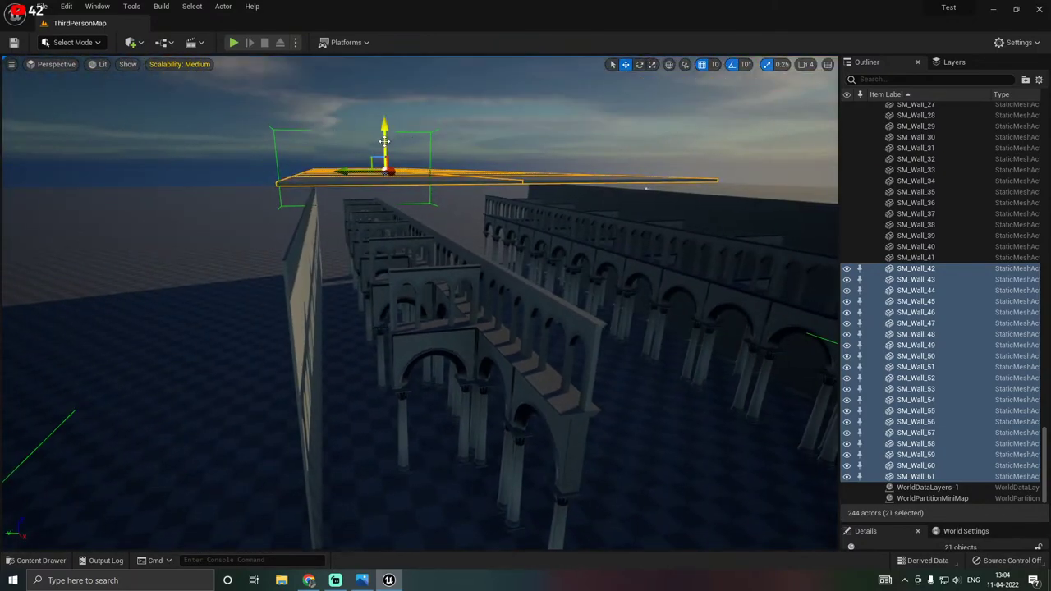
{"action": "left_click_drag", "start_coordinate": [384, 141], "coordinate": [385, 168]}
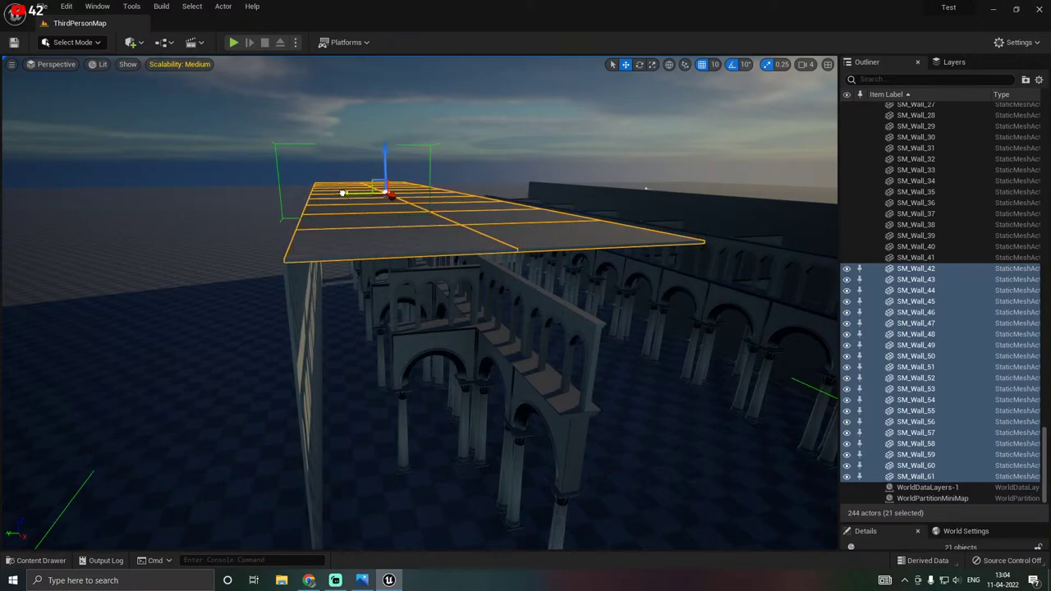
{"action": "right_click_drag", "start_coordinate": [342, 193], "coordinate": [301, 202]}
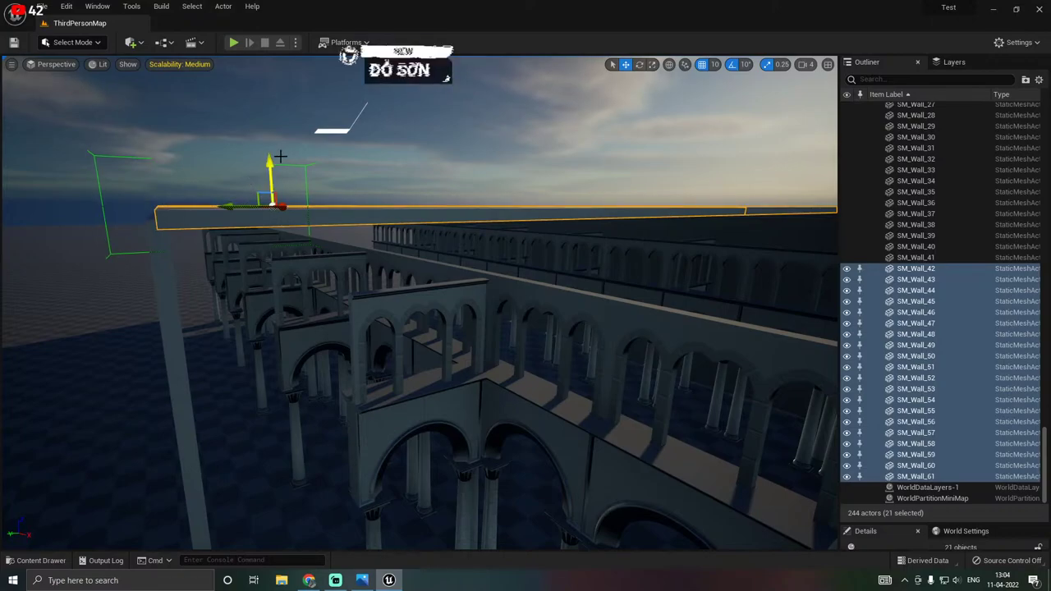
{"action": "right_click_drag", "start_coordinate": [281, 156], "coordinate": [210, 170]}
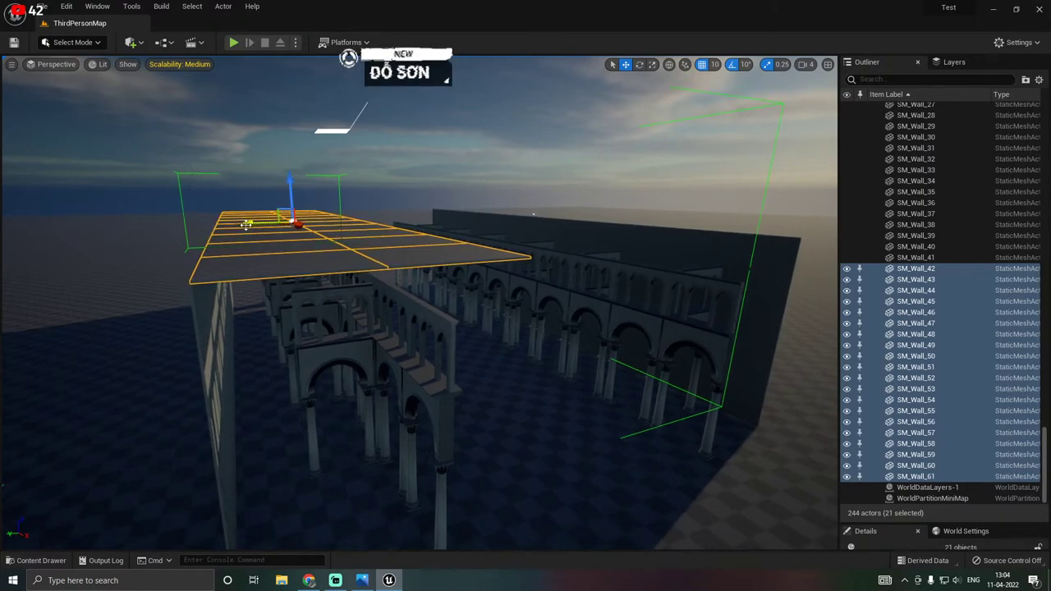
Duplicate the horizontal roof group sideways toward the middle of the hall, edge to edge with the first roof section.
{"action": "left_click_drag", "start_coordinate": [246, 224], "coordinate": [303, 215], "text": "alt"}
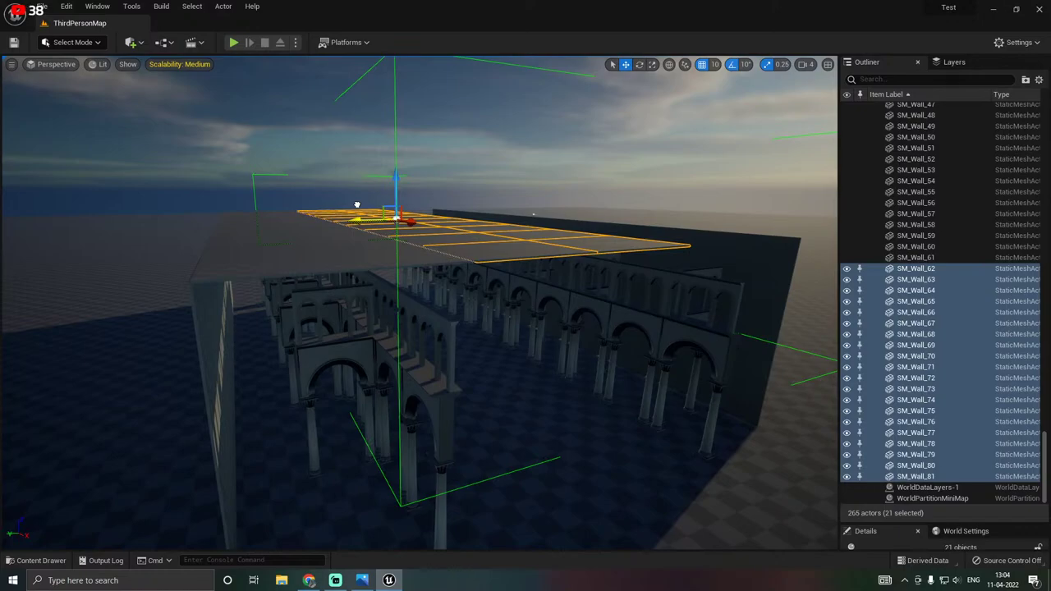
{"action": "right_click_drag", "start_coordinate": [419, 304], "coordinate": [340, 259]}
{"action": "mouse_move", "coordinate": [270, 201]}
{"action": "right_mouse_down"}
{"action": "mouse_move", "coordinate": [264, 212]}
{"action": "mouse_move", "coordinate": [270, 202]}
{"action": "right_mouse_up"}
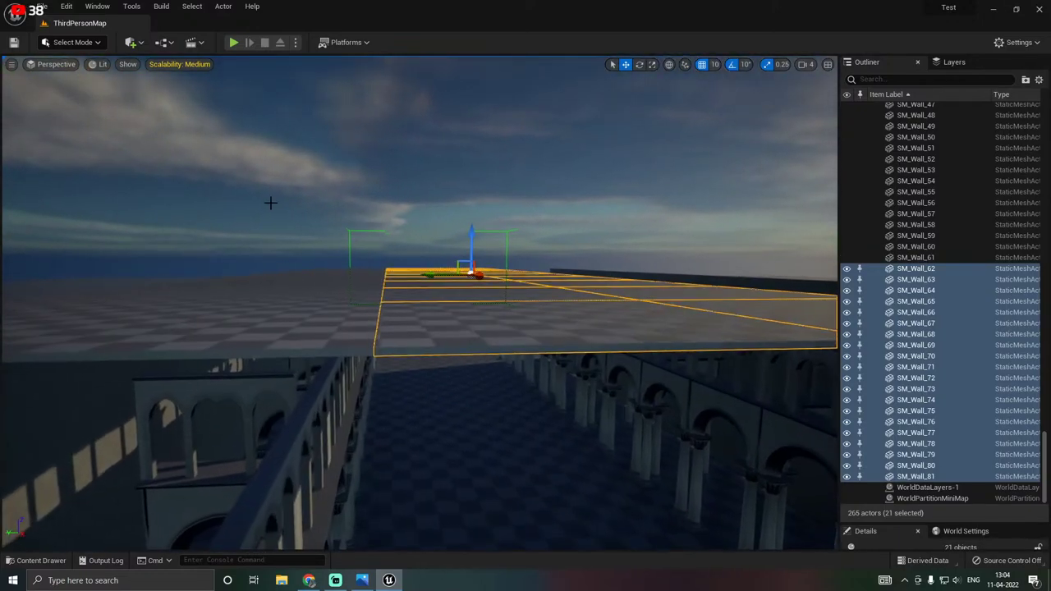
Duplicate the second roof section sideways to cover the remaining gap up to the opposite outer wall.
{"action": "mouse_move", "coordinate": [359, 239]}
{"action": "right_mouse_down"}
{"action": "mouse_move", "coordinate": [378, 248]}
{"action": "mouse_move", "coordinate": [359, 240]}
{"action": "right_mouse_up"}
{"action": "left_click_drag", "start_coordinate": [359, 239], "coordinate": [438, 243]}
{"action": "key", "text": "f"}
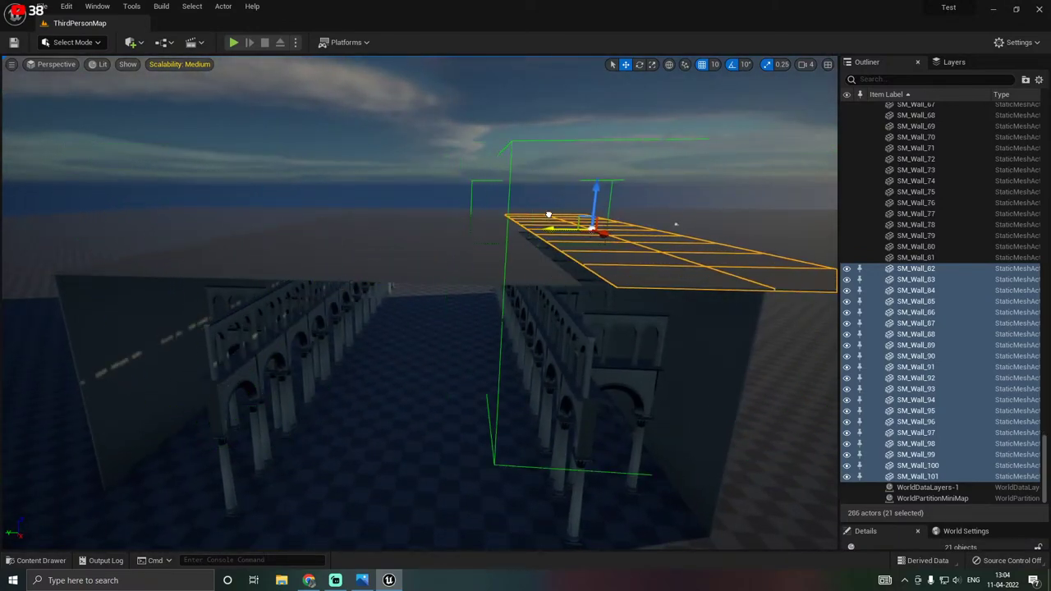
Examine the roof sections, side walls and colonnades from around and inside the open end of the hall.
{"action": "key", "text": "w"}
{"action": "right_click_drag", "start_coordinate": [454, 234], "coordinate": [476, 214]}
{"action": "key", "text": "s"}
{"action": "key", "text": "d"}
{"action": "key", "text": "a"}
{"action": "key", "text": "w"}
{"action": "key", "text": "s"}
{"action": "key", "text": "w"}
{"action": "key", "text": "a"}
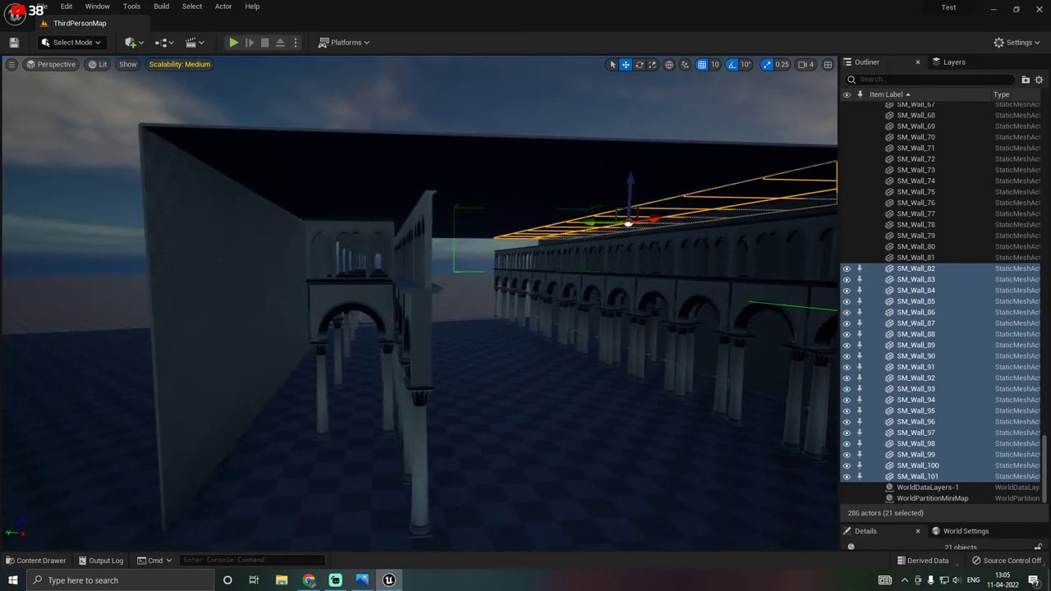
Select all three roof sections and lower them together so the roof sits below the side walls' top edges.
{"action": "right_click_drag", "start_coordinate": [628, 184], "coordinate": [652, 175]}
{"action": "key", "text": "d"}
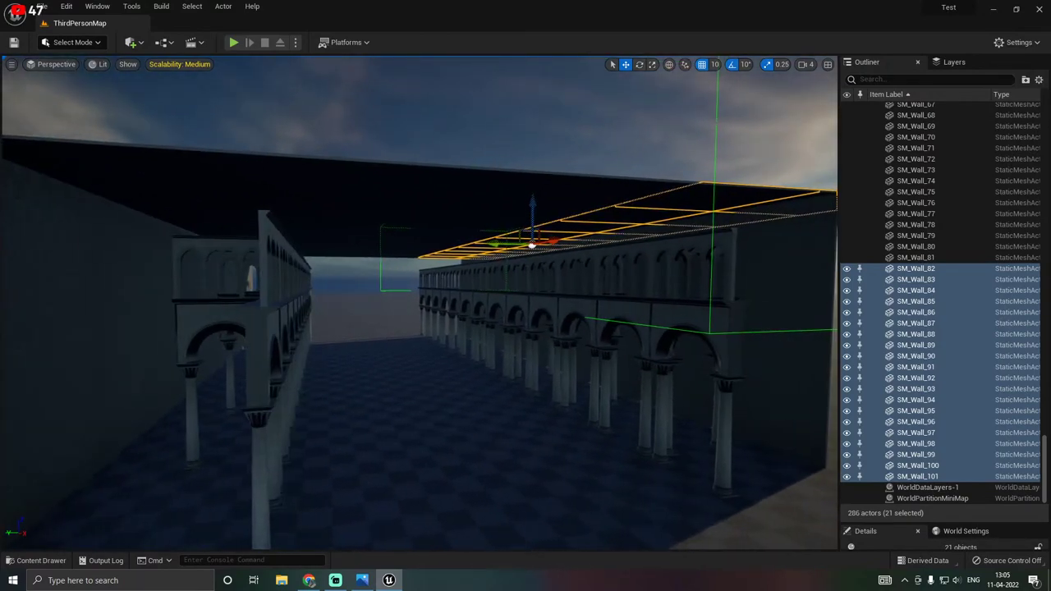
{"action": "left_click", "coordinate": [565, 194], "text": "ctrl"}
{"action": "left_click", "coordinate": [304, 192], "text": "ctrl"}
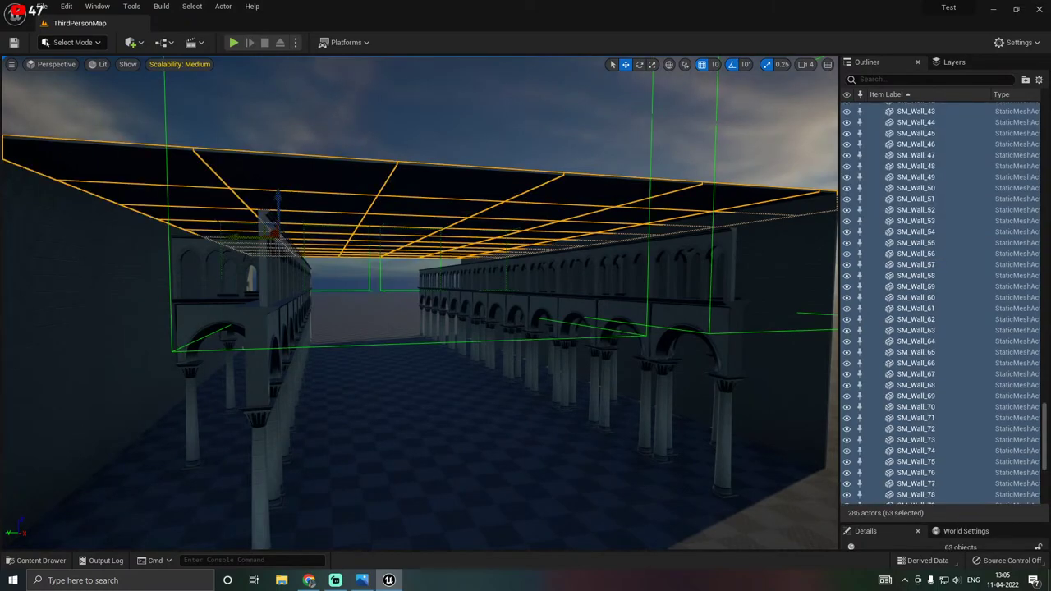
{"action": "right_click_drag", "start_coordinate": [304, 191], "coordinate": [283, 185]}
{"action": "key", "text": "w"}
{"action": "key", "text": "d"}
{"action": "left_click_drag", "start_coordinate": [344, 218], "coordinate": [351, 232]}
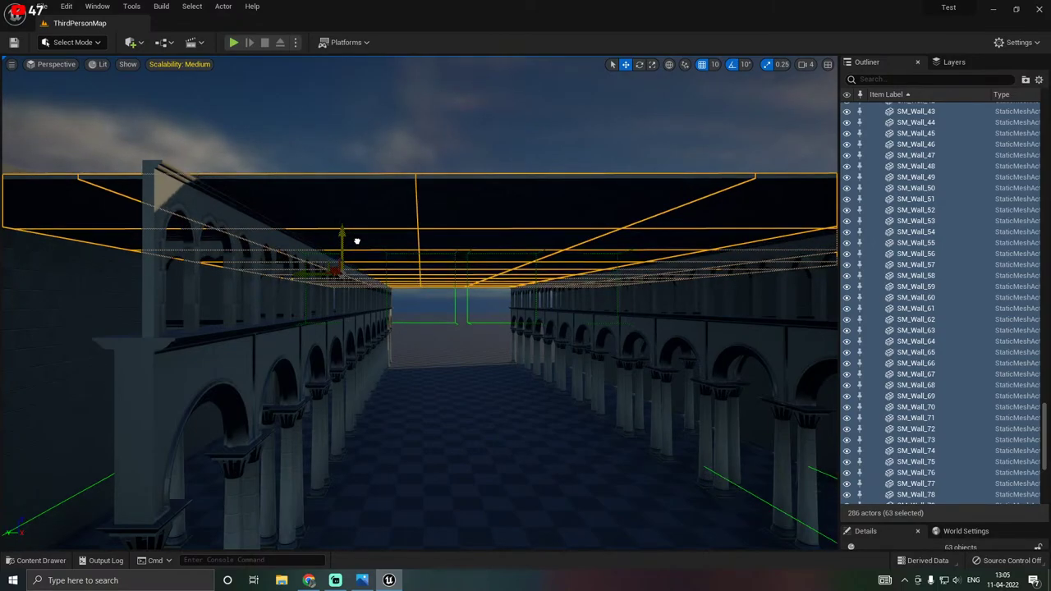
Unlock the group of the outer side wall so its panels can be selected individually.
{"action": "key", "text": "s"}
{"action": "right_click_drag", "start_coordinate": [419, 304], "coordinate": [292, 361]}
{"action": "key", "text": "d"}
{"action": "key", "text": "e"}
{"action": "right_click_drag", "start_coordinate": [399, 257], "coordinate": [404, 260]}
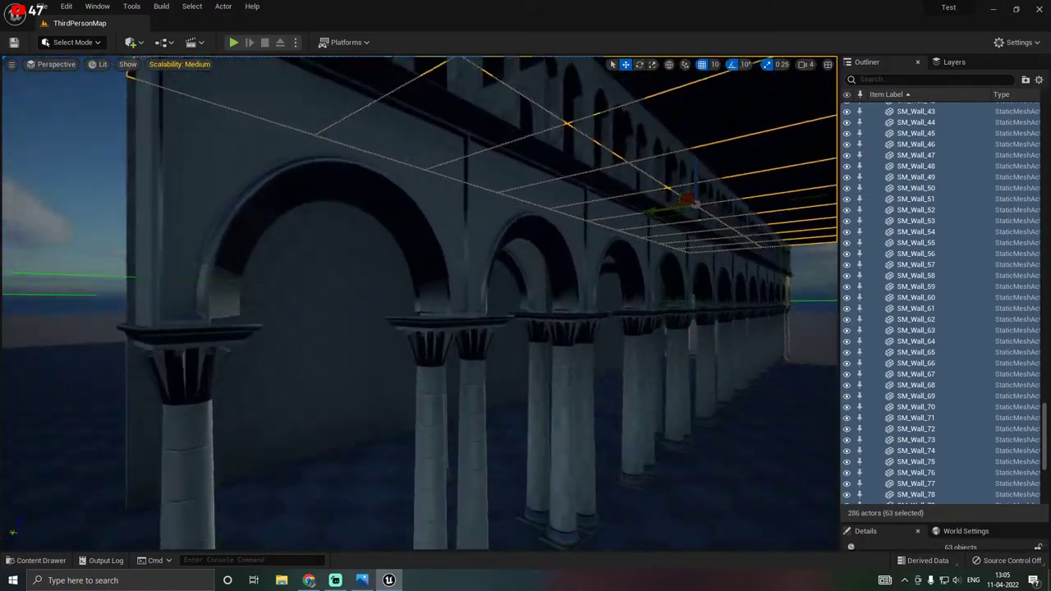
{"action": "right_click_drag", "start_coordinate": [420, 303], "coordinate": [394, 385]}
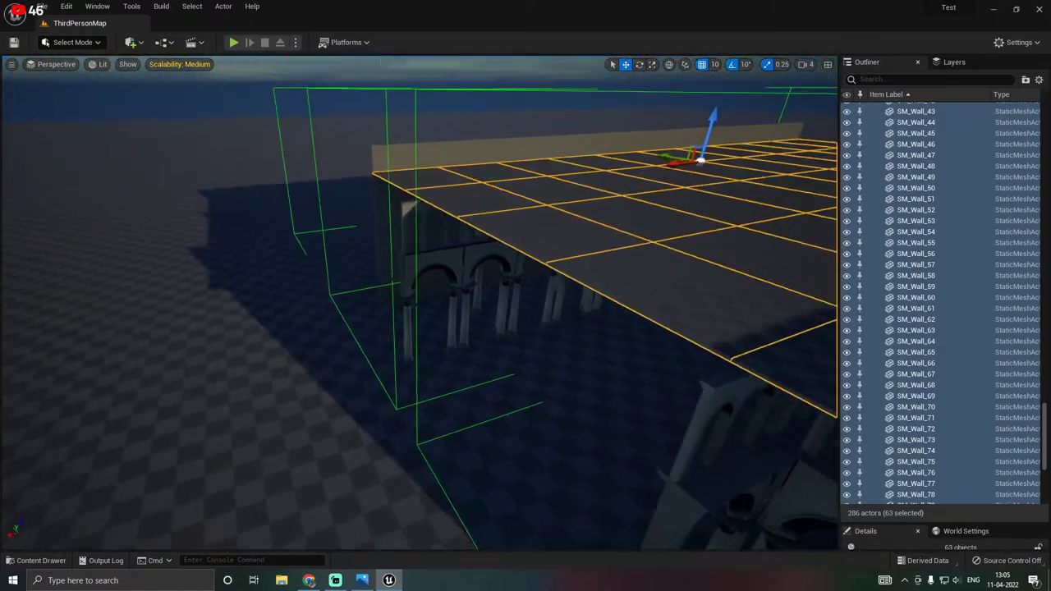
{"action": "key", "text": "d"}
{"action": "right_click_drag", "start_coordinate": [420, 303], "coordinate": [550, 204]}
{"action": "key", "text": "a"}
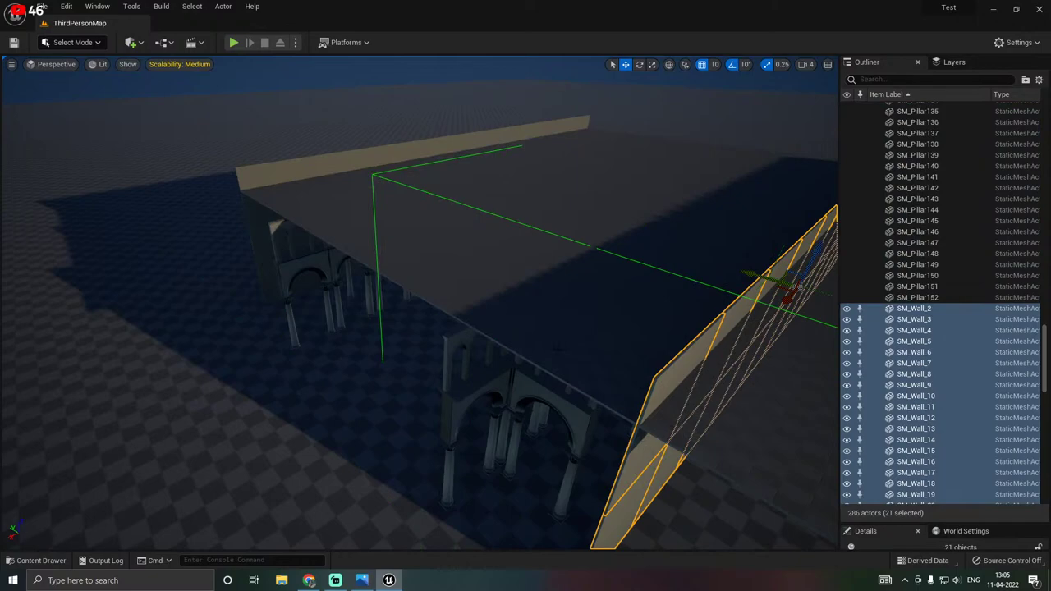
{"action": "right_click_drag", "start_coordinate": [567, 341], "coordinate": [570, 345]}
{"action": "right_click", "coordinate": [449, 424]}
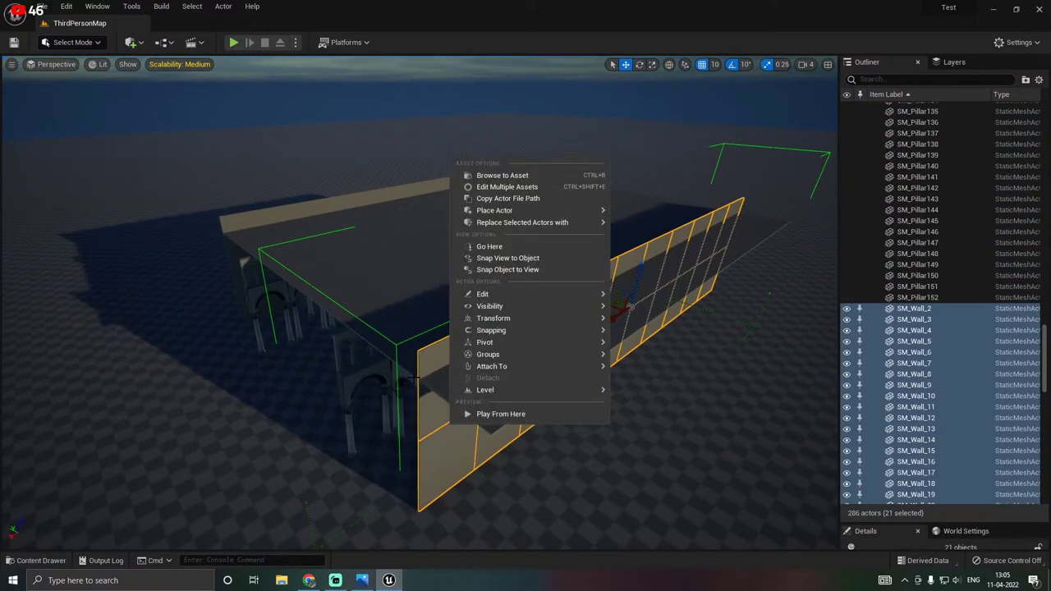
{"action": "mouse_move", "coordinate": [501, 345]}
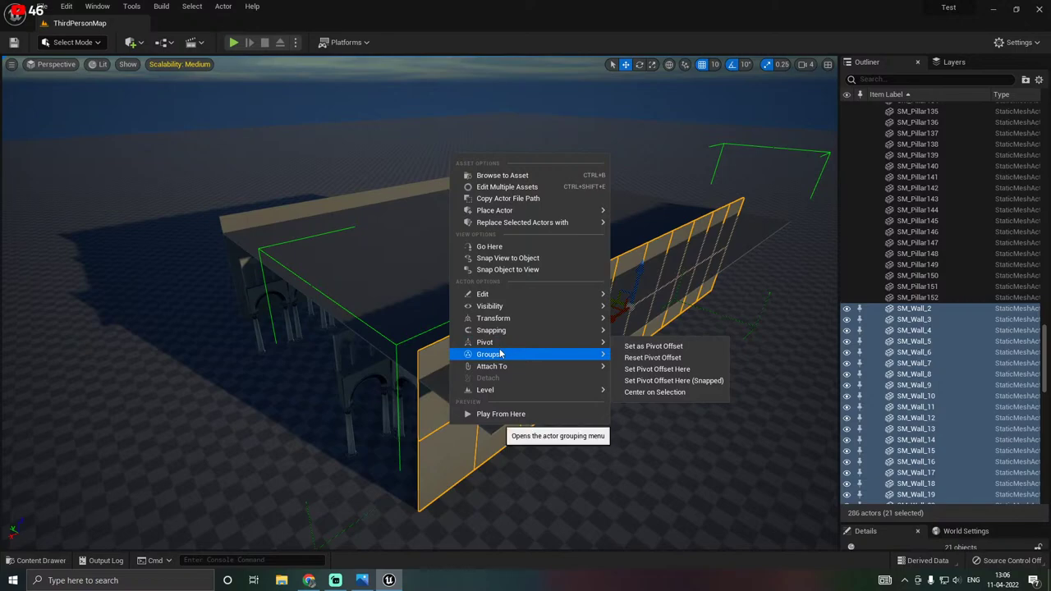
{"action": "left_click", "coordinate": [688, 369]}
Duplicate the two stacked end panels of the side wall, turned perpendicular to it, and align them with the hall's open corner.
{"action": "left_click", "coordinate": [447, 456]}
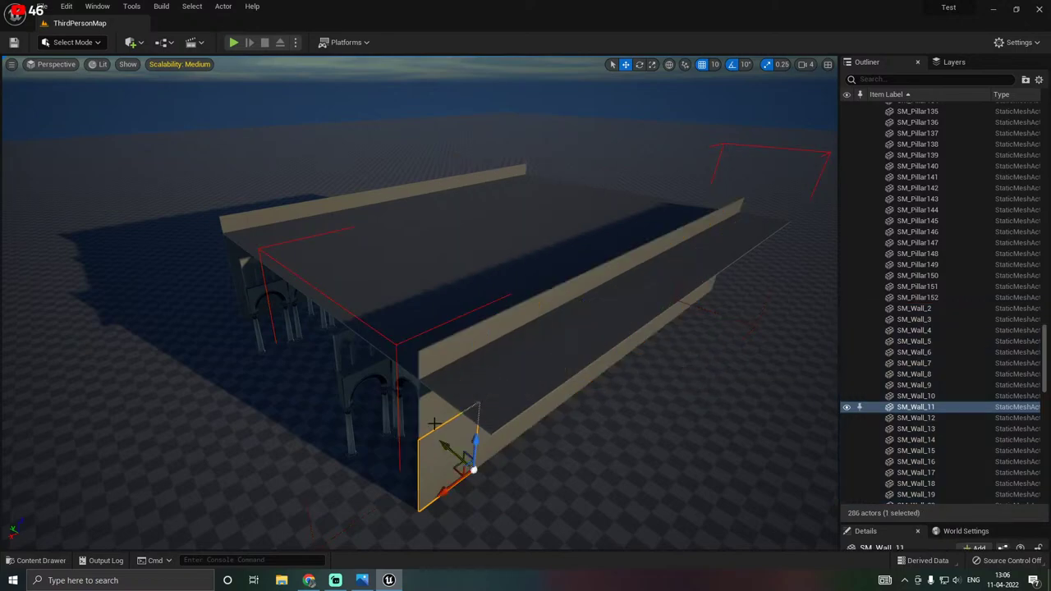
{"action": "left_click", "coordinate": [427, 411], "text": "ctrl"}
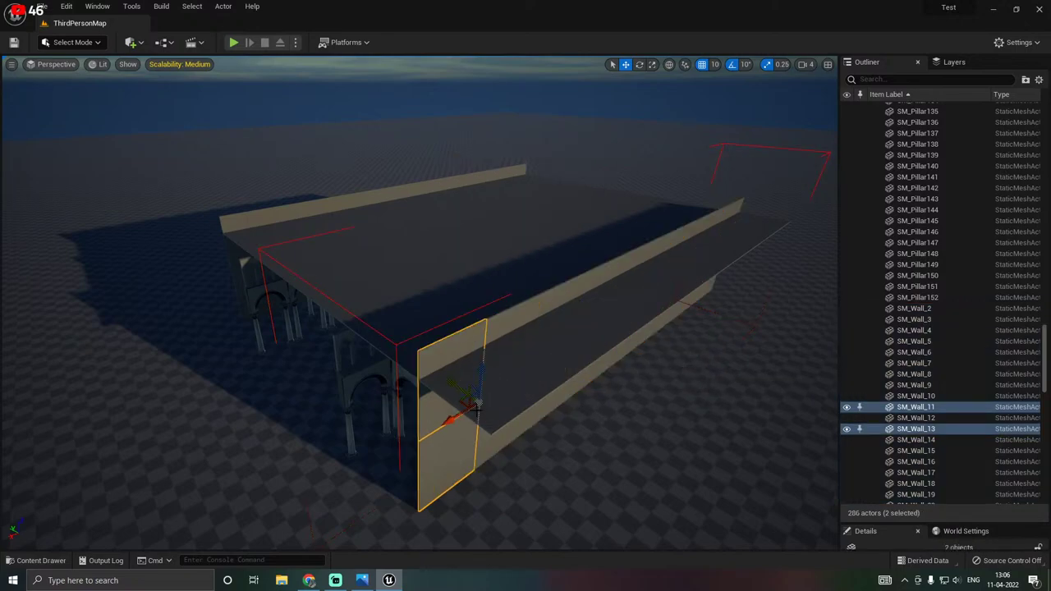
{"action": "left_click_drag", "start_coordinate": [478, 446], "coordinate": [429, 429], "text": "alt"}
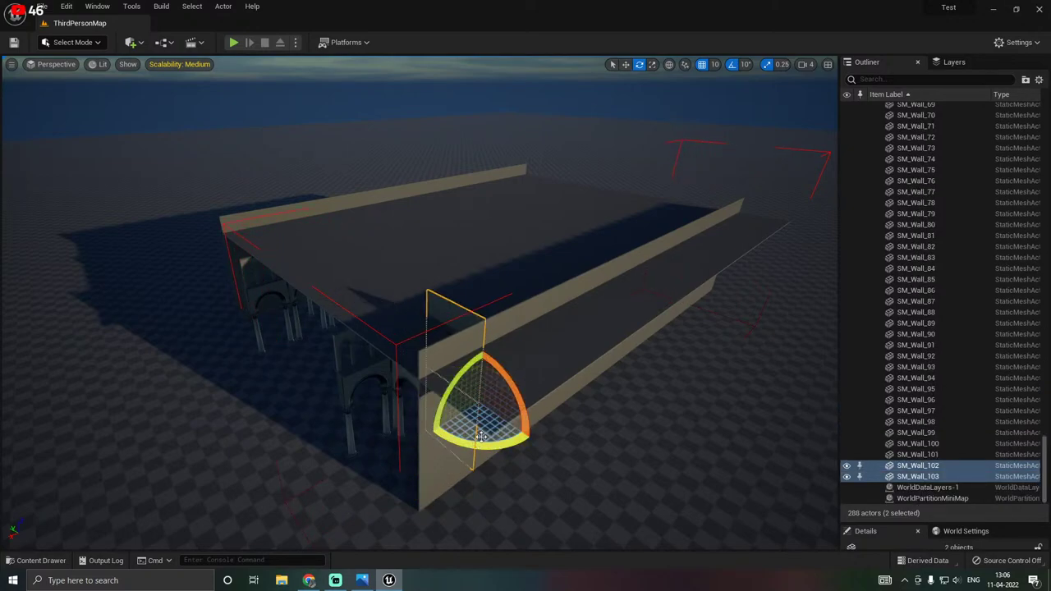
{"action": "key", "text": "w"}
{"action": "left_click_drag", "start_coordinate": [451, 418], "coordinate": [394, 433]}
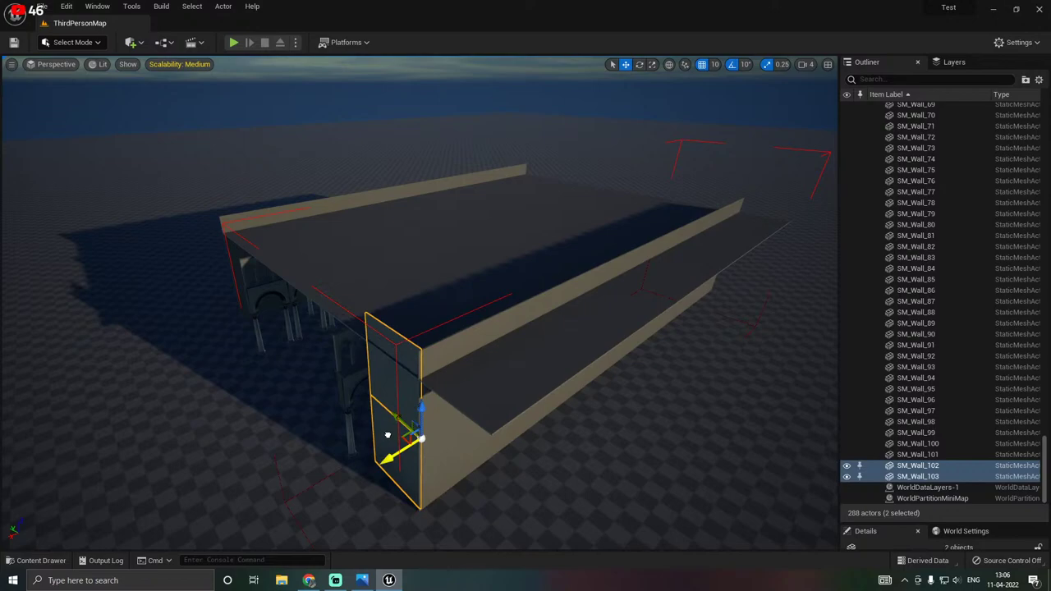
Duplicate the turned panel pair three times, edge to edge, past the first colonnade to begin closing the hall's open end.
{"action": "key", "text": "f"}
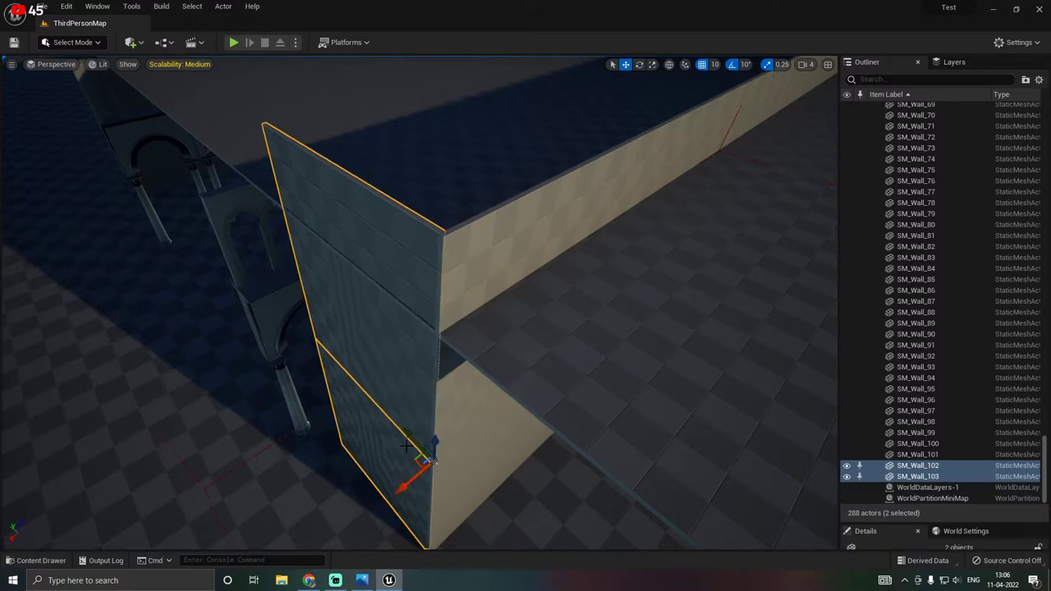
{"action": "left_click_drag", "start_coordinate": [413, 437], "coordinate": [325, 380], "text": "alt"}
{"action": "key", "text": "f"}
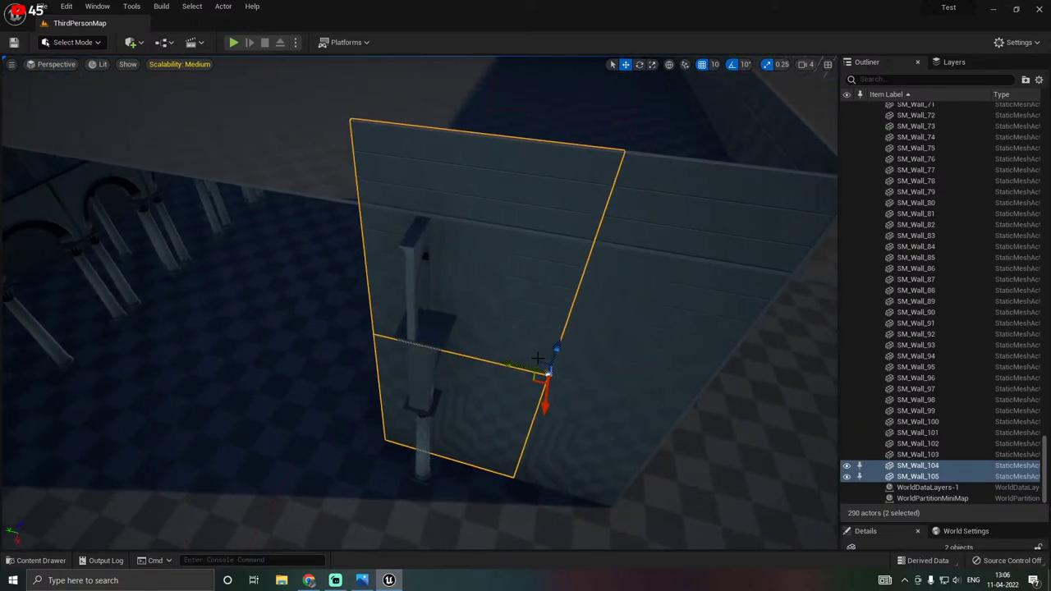
{"action": "left_click_drag", "start_coordinate": [514, 367], "coordinate": [317, 316]}
{"action": "mouse_move", "coordinate": [464, 335]}
{"action": "right_mouse_down"}
{"action": "mouse_move", "coordinate": [472, 326]}
{"action": "mouse_move", "coordinate": [464, 335]}
{"action": "right_mouse_up"}
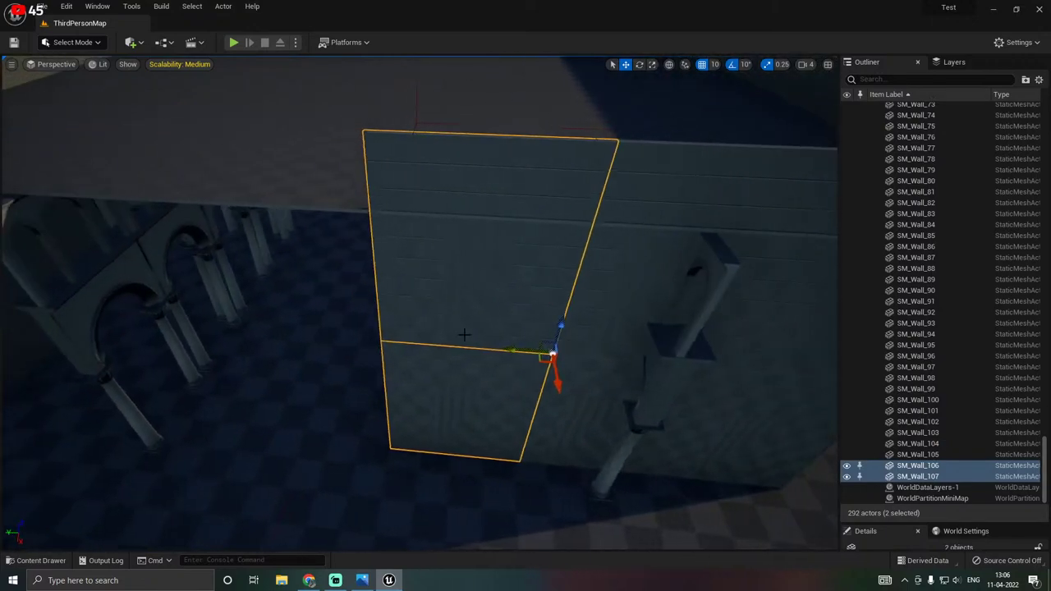
{"action": "left_click_drag", "start_coordinate": [505, 350], "coordinate": [324, 336]}
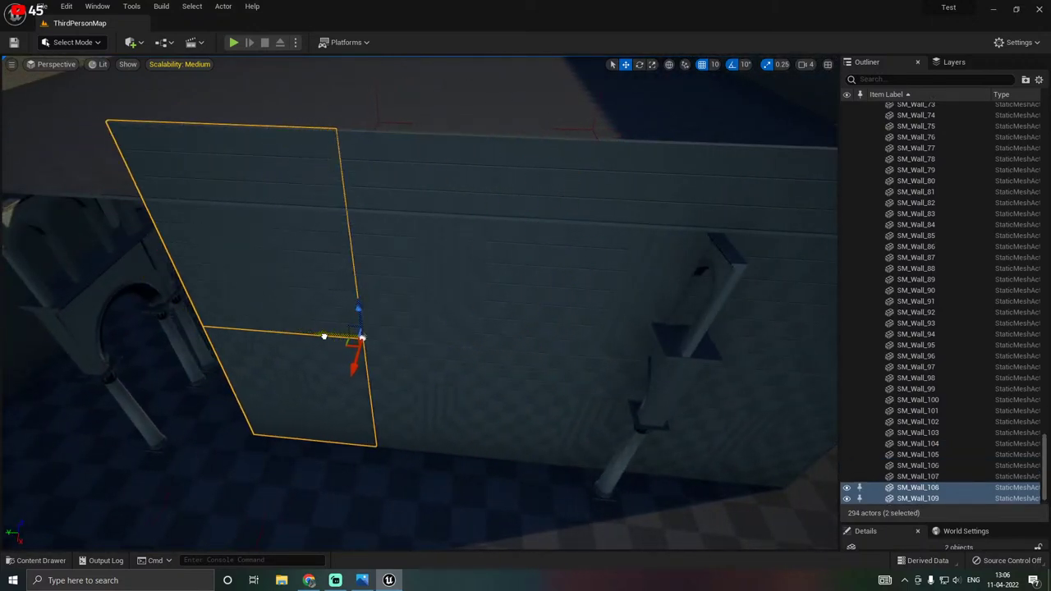
Continue the end wall with three more duplicated panel pairs, reaching the opposite side wall.
{"action": "key", "text": "a"}
{"action": "right_click_drag", "start_coordinate": [394, 336], "coordinate": [412, 333]}
{"action": "left_click_drag", "start_coordinate": [545, 345], "coordinate": [69, 354], "text": "alt"}
{"action": "right_click_drag", "start_coordinate": [295, 343], "coordinate": [226, 343]}
{"action": "mouse_move", "coordinate": [343, 368]}
{"action": "left_mouse_down"}
{"action": "mouse_move", "coordinate": [275, 368]}
{"action": "mouse_move", "coordinate": [328, 366]}
{"action": "left_mouse_up"}
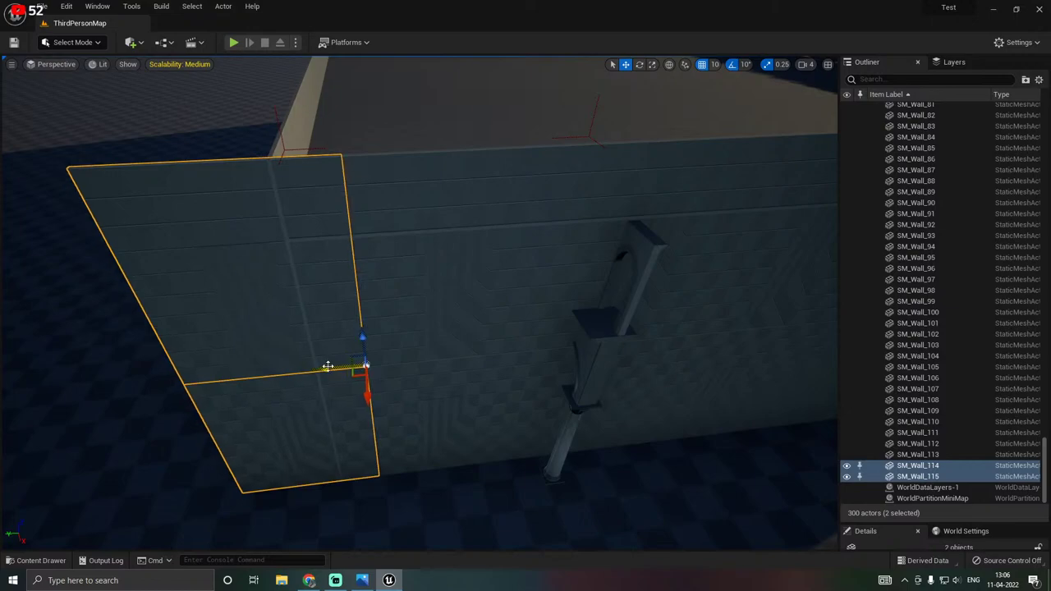
Select all fourteen panels of the new end wall and duplicate them along the length of the hall.
{"action": "left_click", "coordinate": [406, 384], "text": "ctrl"}
{"action": "left_click", "coordinate": [426, 301], "text": "ctrl"}
{"action": "right_click_drag", "start_coordinate": [404, 335], "coordinate": [460, 308]}
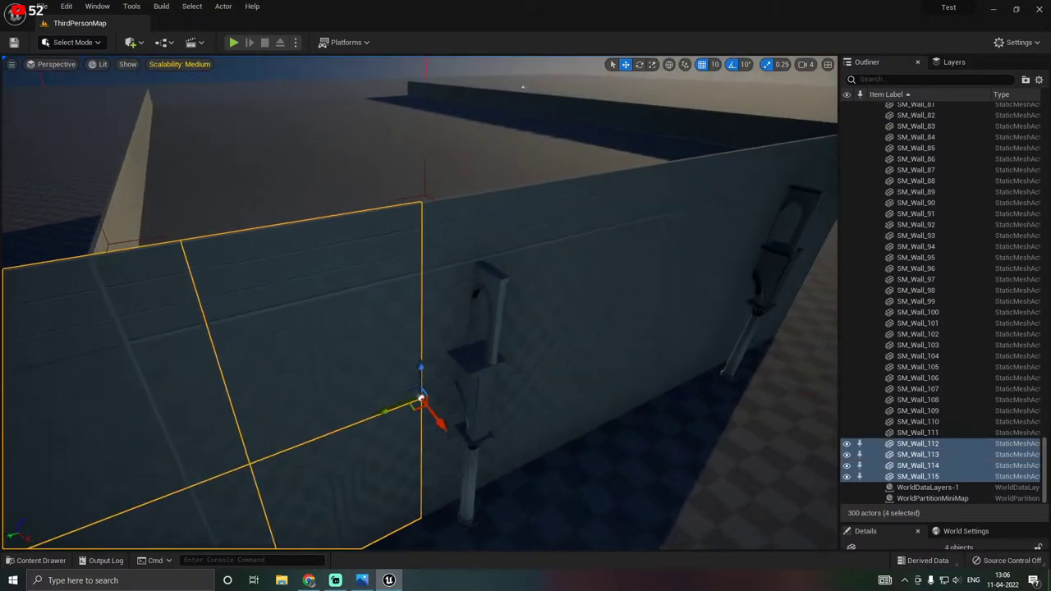
{"action": "left_click", "coordinate": [450, 455], "text": "ctrl"}
{"action": "left_click", "coordinate": [544, 289], "text": "ctrl"}
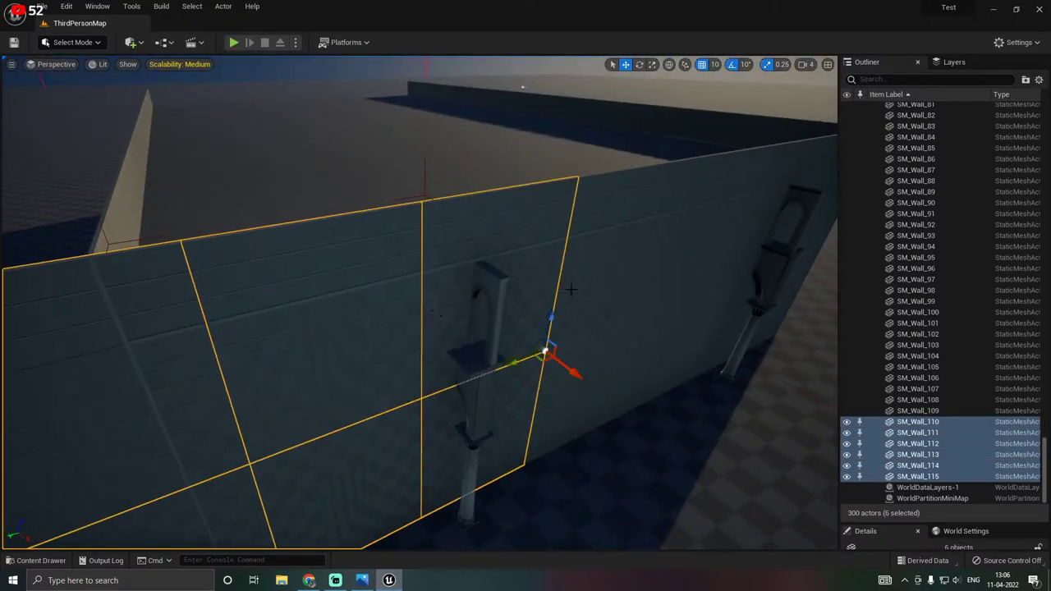
{"action": "left_click", "coordinate": [608, 246], "text": "ctrl"}
{"action": "left_click", "coordinate": [587, 379], "text": "ctrl"}
{"action": "left_click", "coordinate": [664, 315], "text": "ctrl"}
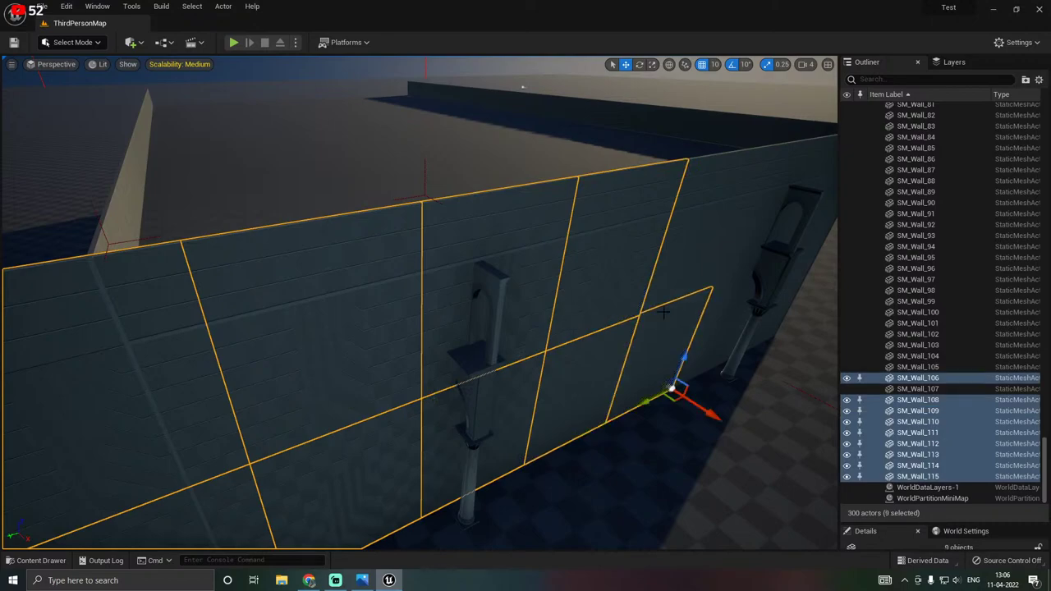
{"action": "left_click", "coordinate": [696, 261], "text": "ctrl"}
{"action": "left_click", "coordinate": [725, 310], "text": "ctrl"}
{"action": "right_click_drag", "start_coordinate": [619, 307], "coordinate": [476, 316]}
{"action": "key", "text": "d"}
{"action": "left_click", "coordinate": [569, 394], "text": "ctrl"}
{"action": "left_click", "coordinate": [592, 326], "text": "ctrl"}
{"action": "left_click", "coordinate": [489, 293], "text": "ctrl"}
{"action": "key", "text": "s"}
{"action": "key", "text": "d"}
{"action": "left_click_drag", "start_coordinate": [289, 375], "coordinate": [538, 307], "text": "alt"}
Move the duplicated end wall to the far open end of the hall and align it with the side walls.
{"action": "key", "text": "w"}
{"action": "right_click_drag", "start_coordinate": [532, 318], "coordinate": [526, 261]}
{"action": "key", "text": "w"}
{"action": "left_click_drag", "start_coordinate": [306, 220], "coordinate": [414, 222]}
{"action": "key", "text": "w"}
{"action": "mouse_move", "coordinate": [409, 227]}
{"action": "right_mouse_down"}
{"action": "mouse_move", "coordinate": [447, 218]}
{"action": "mouse_move", "coordinate": [423, 220]}
{"action": "right_mouse_up"}
{"action": "key", "text": "a"}
{"action": "left_click_drag", "start_coordinate": [392, 220], "coordinate": [359, 218]}
Lock the wall group containing the end wall panels again and deselect it.
{"action": "right_click_drag", "start_coordinate": [359, 229], "coordinate": [587, 228]}
{"action": "key", "text": "w"}
{"action": "key", "text": "s"}
{"action": "right_click_drag", "start_coordinate": [442, 239], "coordinate": [387, 224]}
{"action": "right_click", "coordinate": [471, 253]}
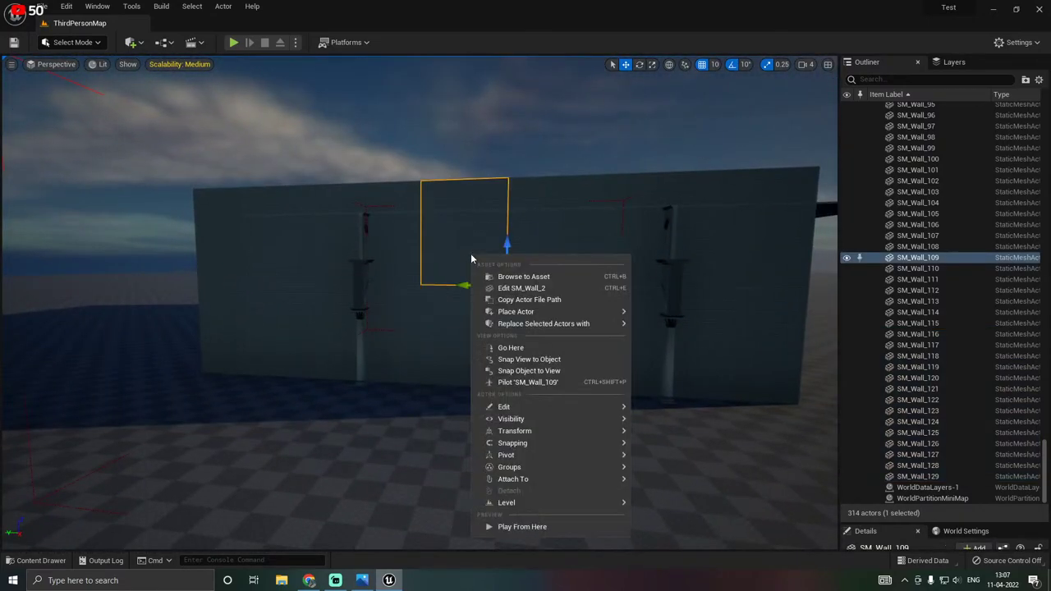
{"action": "mouse_move", "coordinate": [526, 467]}
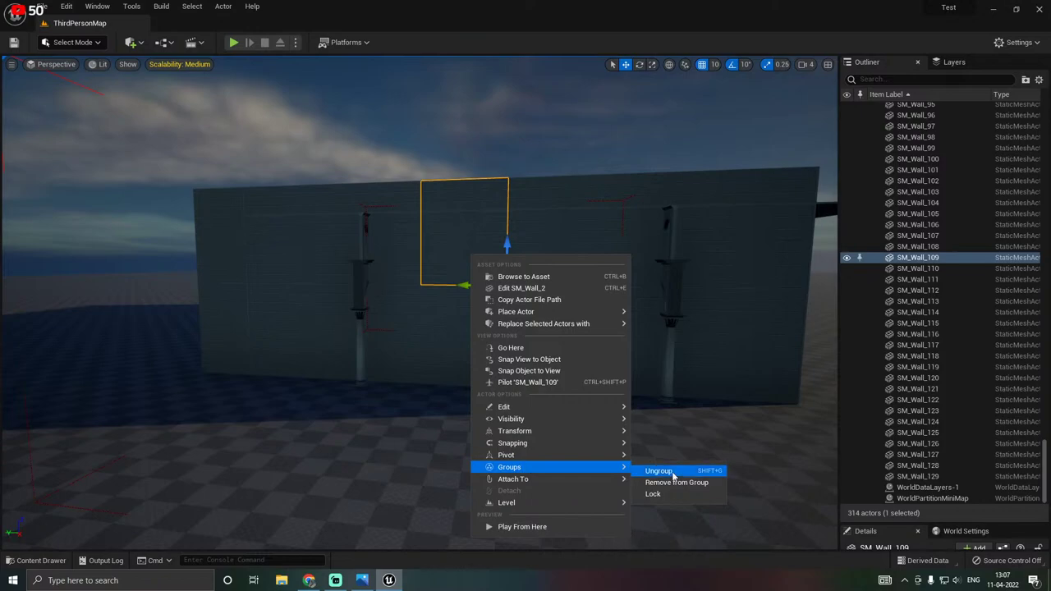
{"action": "left_click", "coordinate": [657, 494]}
{"action": "left_click", "coordinate": [269, 431]}
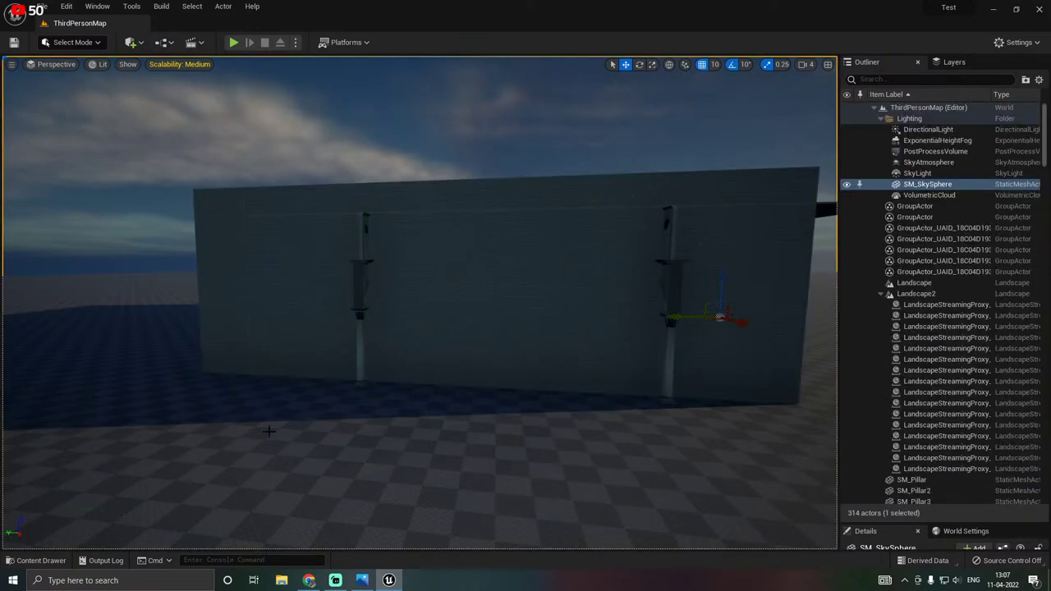
Save all modified content of the level.
{"action": "key", "text": "ctrl+space"}
{"action": "left_click", "coordinate": [123, 377]}
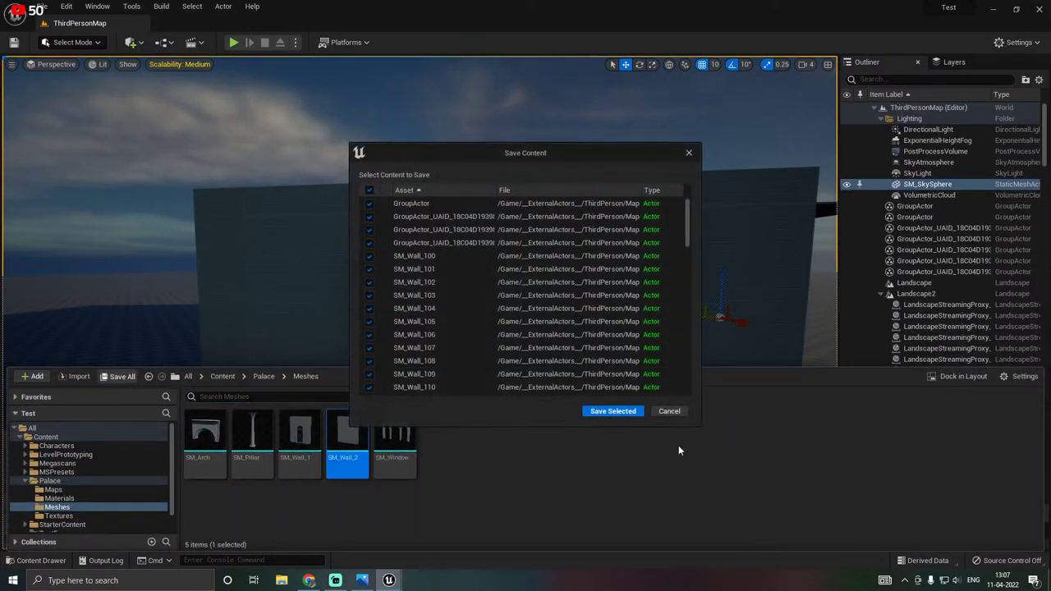
{"action": "left_click", "coordinate": [616, 412]}
Examine the enclosed hall from inside and compare its proportions with the palace reference image.
{"action": "right_click_drag", "start_coordinate": [460, 291], "coordinate": [546, 294]}
{"action": "key", "text": "w"}
{"action": "key", "text": "s"}
{"action": "key", "text": "w"}
{"action": "right_click_drag", "start_coordinate": [460, 328], "coordinate": [451, 329]}
{"action": "mouse_move", "coordinate": [452, 329]}
{"action": "left_mouse_down"}
{"action": "mouse_move", "coordinate": [468, 246]}
{"action": "mouse_move", "coordinate": [460, 230]}
{"action": "mouse_move", "coordinate": [445, 320]}
{"action": "left_mouse_up"}
{"action": "right_click_drag", "start_coordinate": [445, 330], "coordinate": [438, 330]}
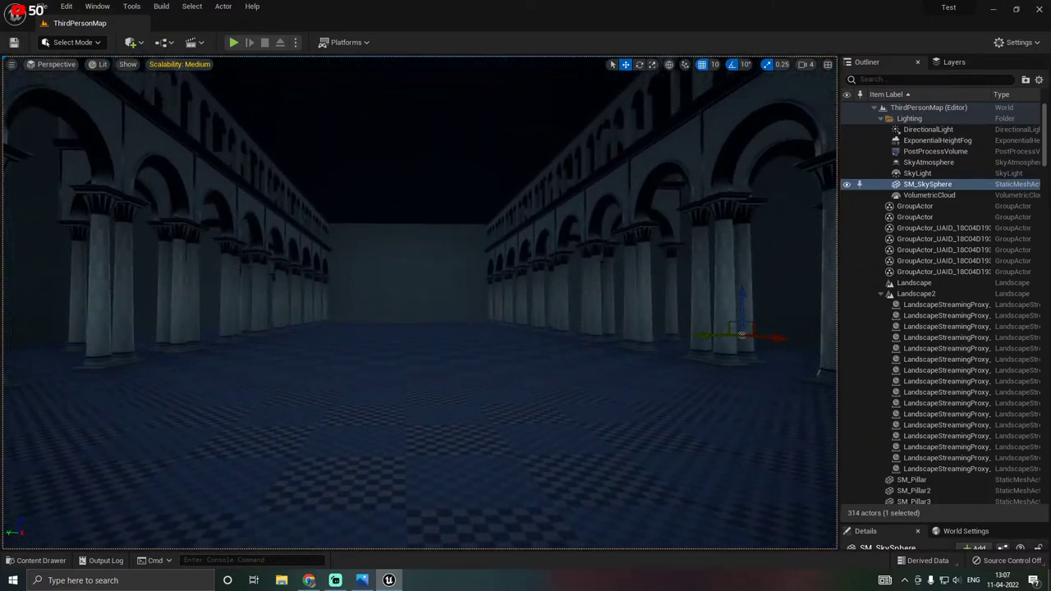
{"action": "left_click", "coordinate": [359, 581]}
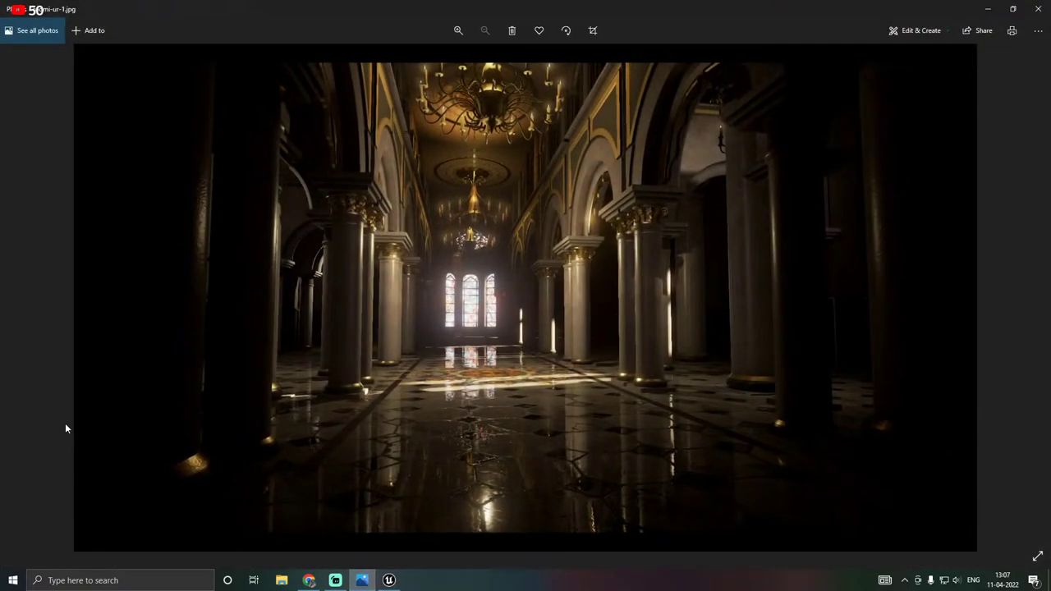
{"action": "left_click", "coordinate": [398, 579]}
{"action": "right_click_drag", "start_coordinate": [202, 456], "coordinate": [201, 457]}
Shift the colonnade groups sideways toward the hall's centre to adjust the width of the central aisle.
{"action": "left_click", "coordinate": [232, 321]}
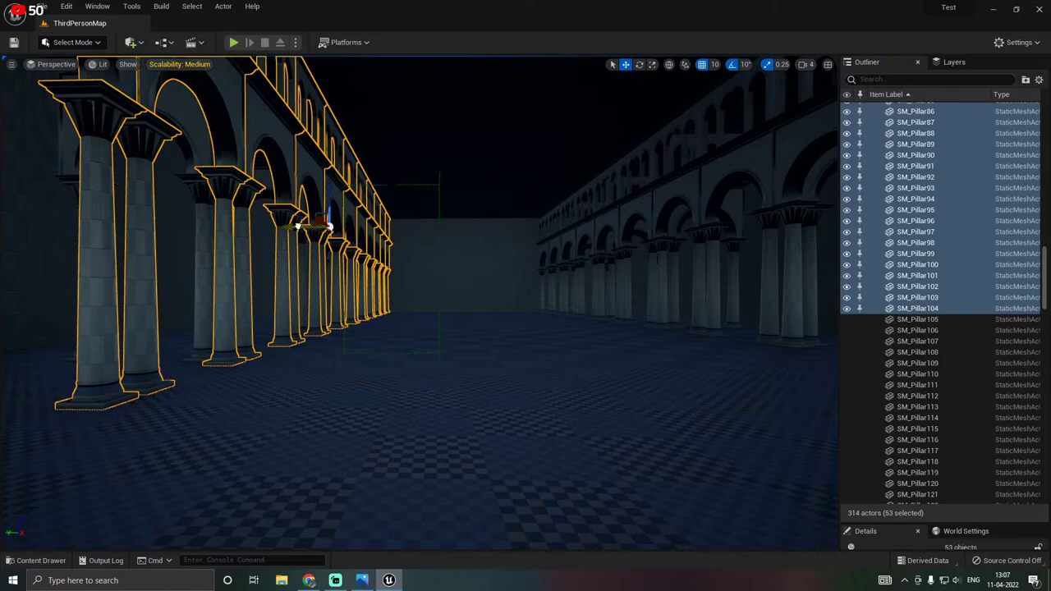
{"action": "left_click_drag", "start_coordinate": [298, 225], "coordinate": [359, 222]}
{"action": "right_click_drag", "start_coordinate": [449, 267], "coordinate": [449, 267]}
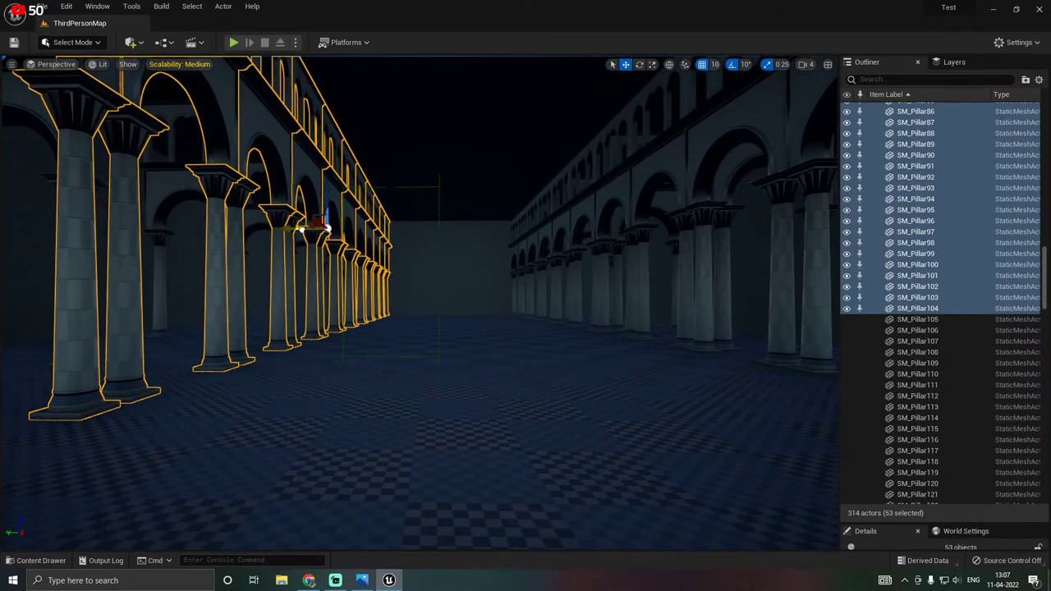
{"action": "left_click_drag", "start_coordinate": [301, 229], "coordinate": [317, 228]}
{"action": "right_click_drag", "start_coordinate": [341, 228], "coordinate": [340, 228]}
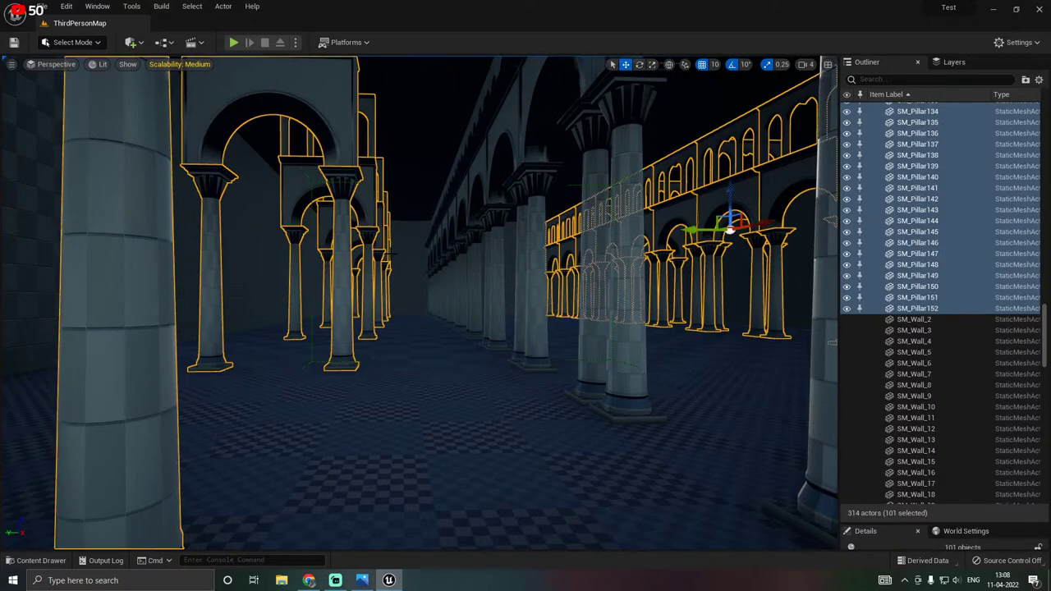
{"action": "right_click_drag", "start_coordinate": [392, 259], "coordinate": [393, 260]}
{"action": "right_click_drag", "start_coordinate": [340, 228], "coordinate": [341, 228]}
Unlock the combined side and end wall group from outside the hall.
{"action": "right_click_drag", "start_coordinate": [473, 305], "coordinate": [473, 306]}
{"action": "left_click", "coordinate": [473, 305]}
{"action": "right_click", "coordinate": [473, 305]}
{"action": "mouse_move", "coordinate": [624, 235]}
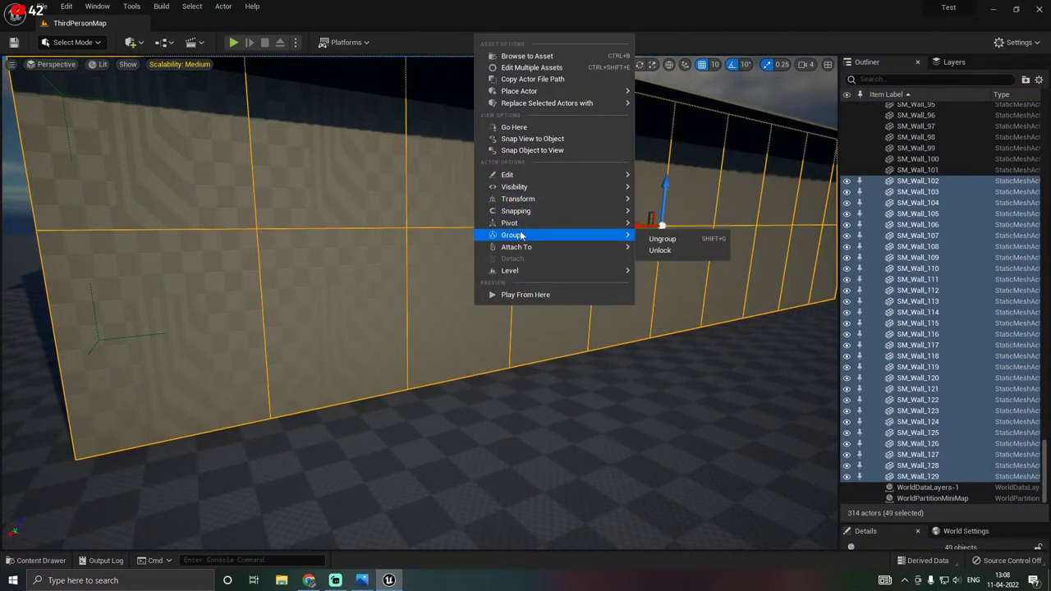
{"action": "left_click", "coordinate": [698, 250]}
Replace the static mesh of a lower panel near the middle of the side wall with SM_Wall_1.
{"action": "left_click", "coordinate": [637, 253]}
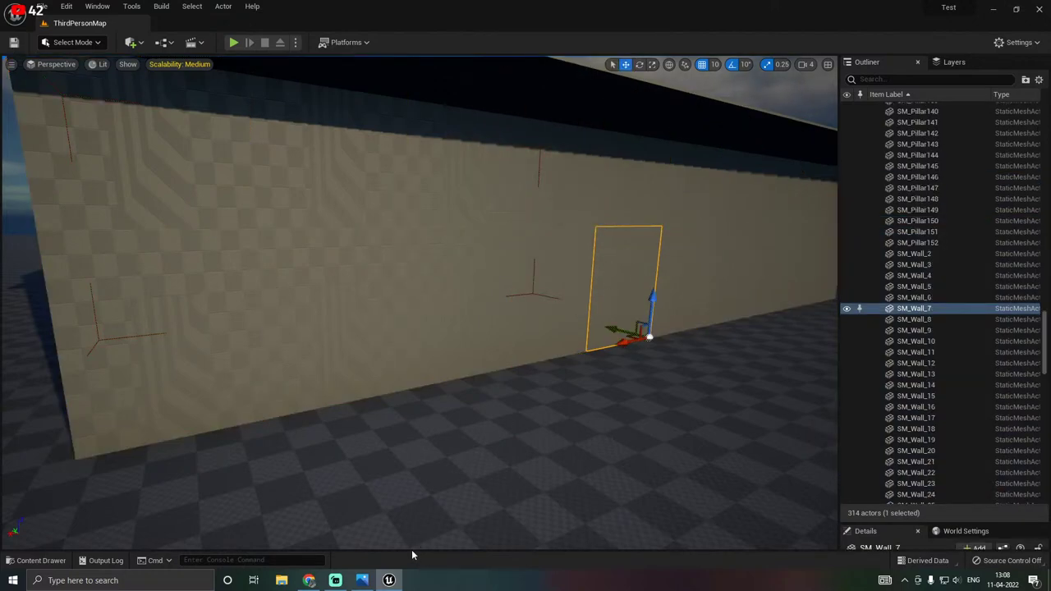
{"action": "key", "text": "ctrl+space"}
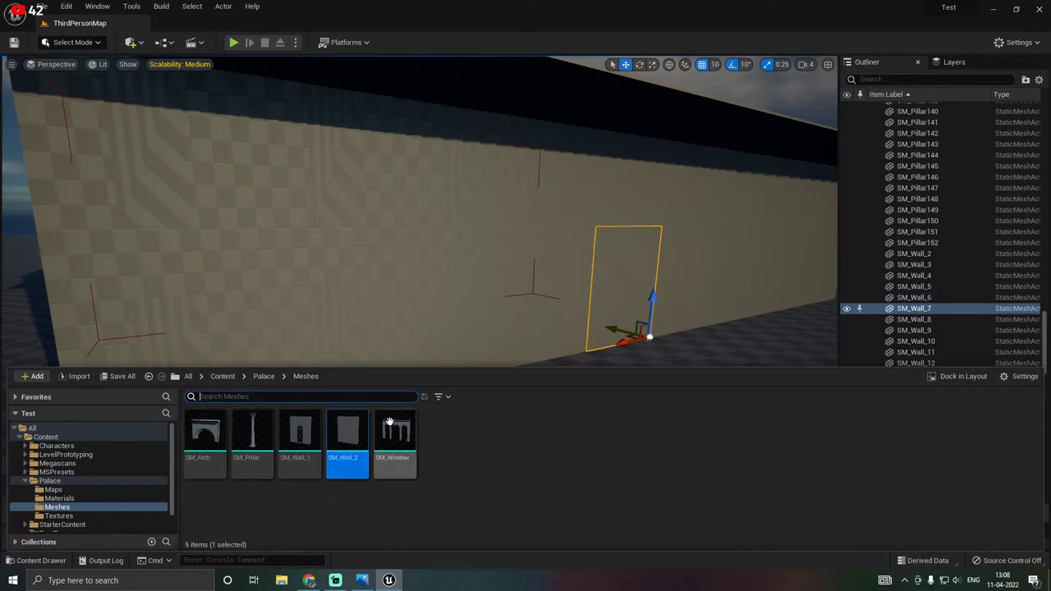
{"action": "left_click", "coordinate": [304, 434]}
{"action": "right_click_drag", "start_coordinate": [512, 343], "coordinate": [517, 356]}
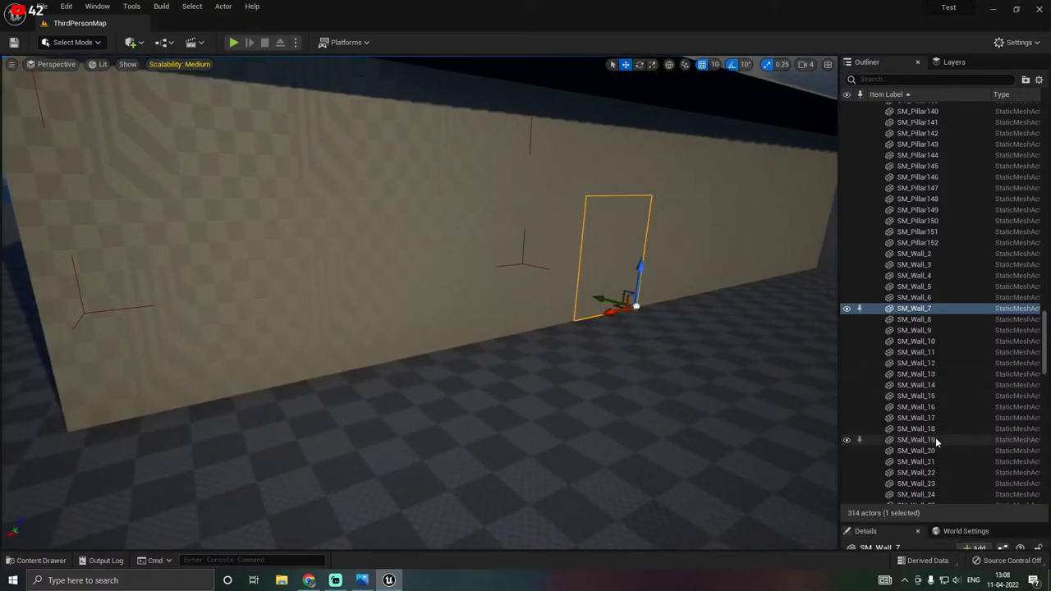
{"action": "left_click_drag", "start_coordinate": [901, 523], "coordinate": [902, 205]}
{"action": "left_click", "coordinate": [966, 450]}
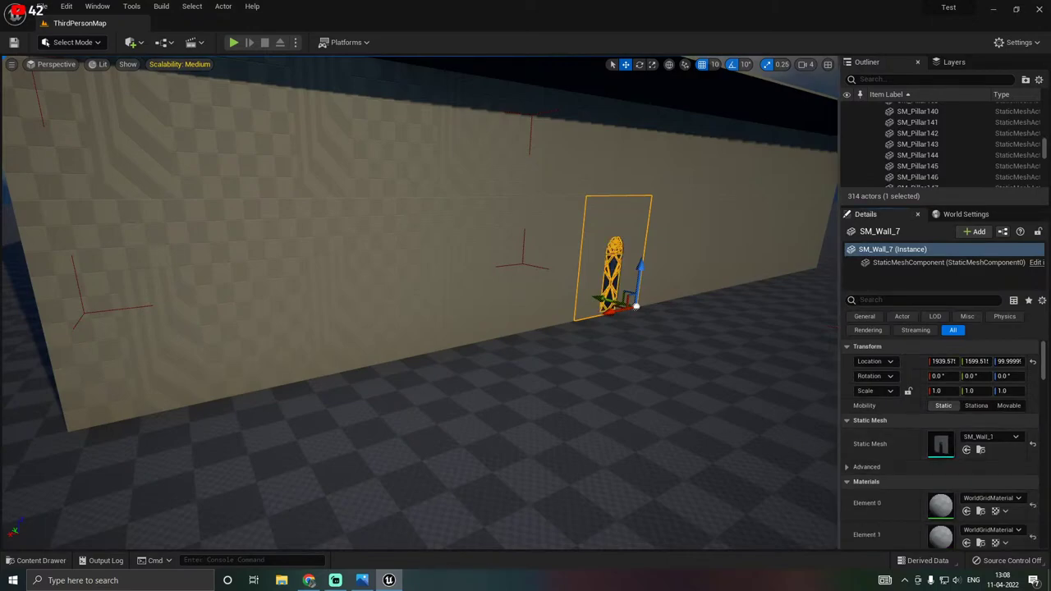
{"action": "right_click_drag", "start_coordinate": [699, 437], "coordinate": [682, 443]}
{"action": "right_click_drag", "start_coordinate": [575, 418], "coordinate": [600, 428]}
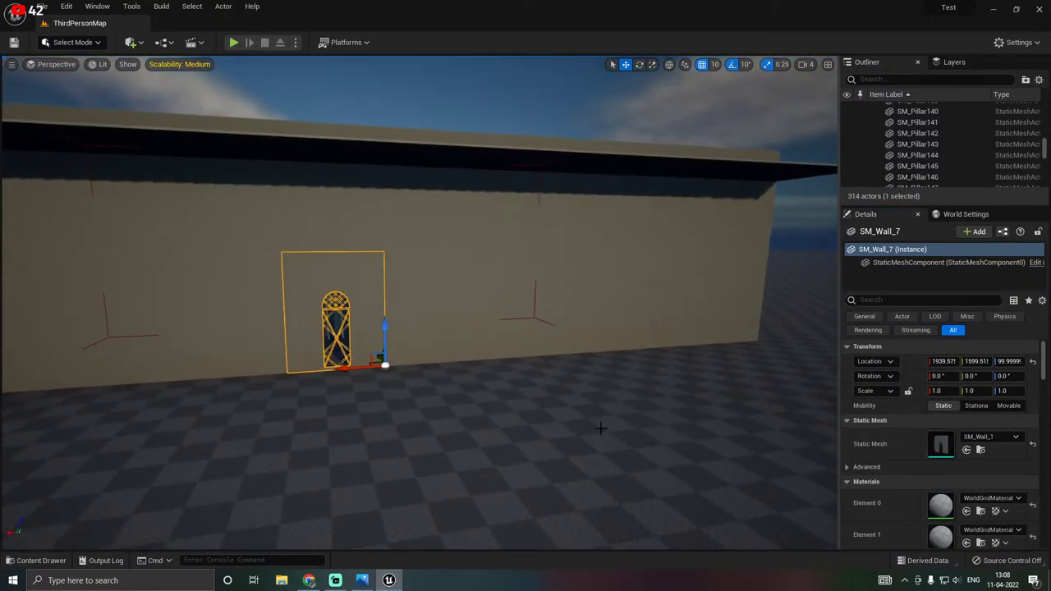
Replace the static mesh of three more evenly spaced lower panels along the side wall with SM_Wall_1.
{"action": "left_click", "coordinate": [503, 347]}
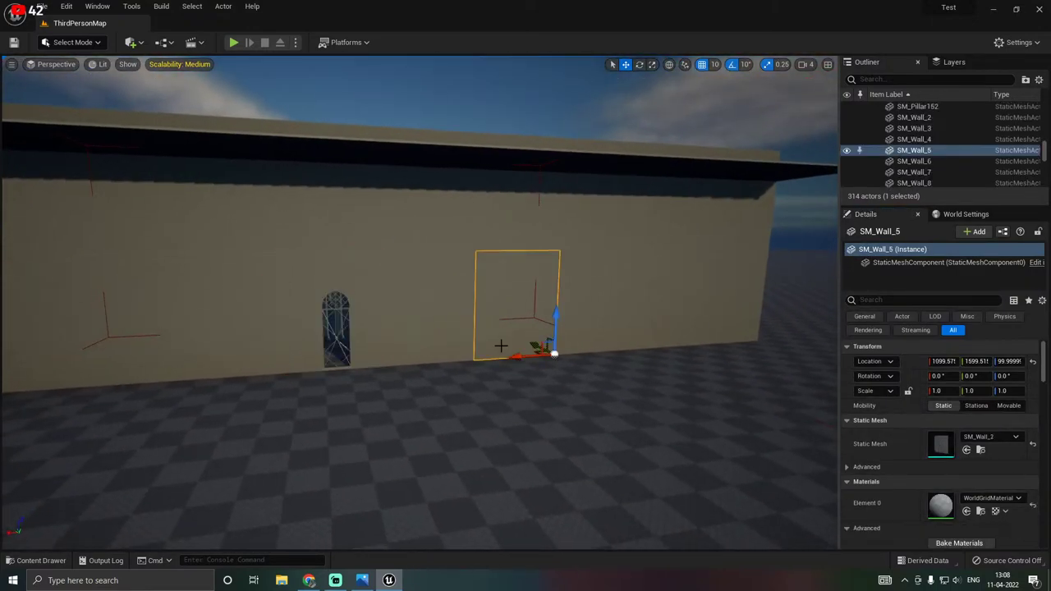
{"action": "left_click", "coordinate": [966, 449]}
{"action": "left_click", "coordinate": [668, 317]}
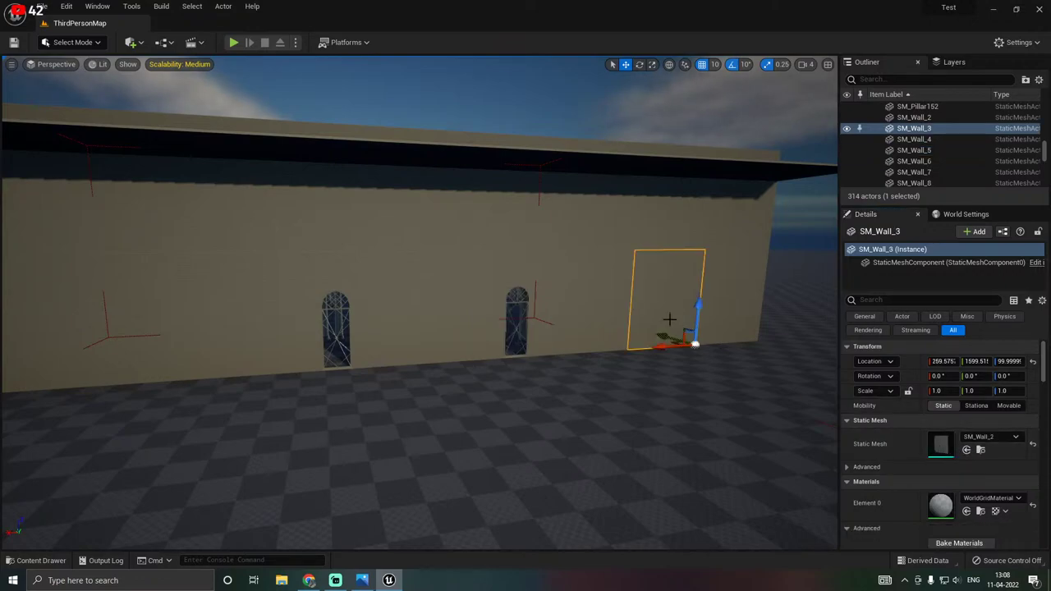
{"action": "left_click", "coordinate": [966, 451]}
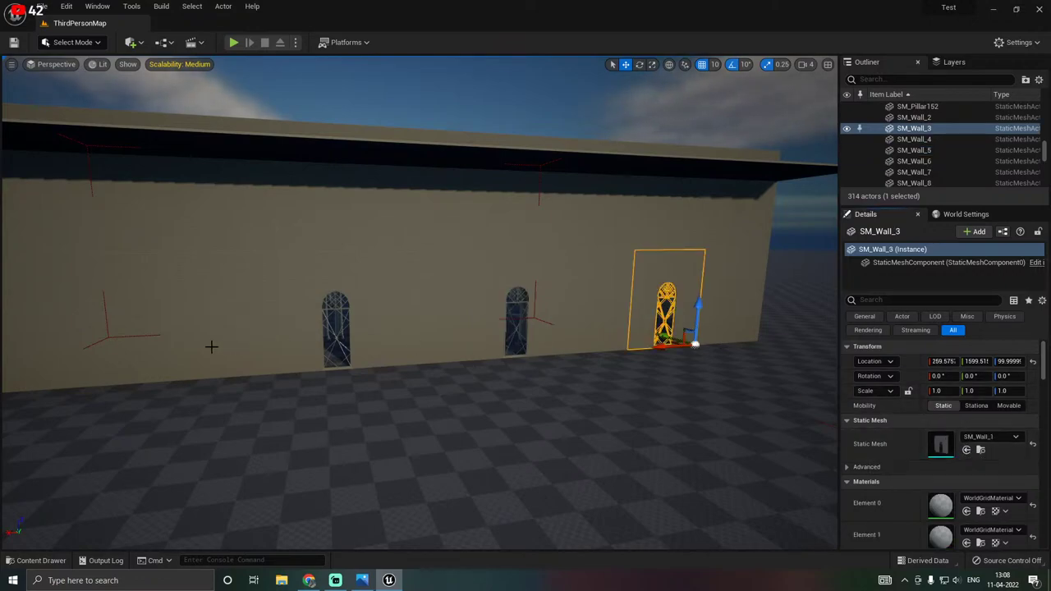
{"action": "left_click", "coordinate": [166, 350]}
{"action": "left_click", "coordinate": [966, 450]}
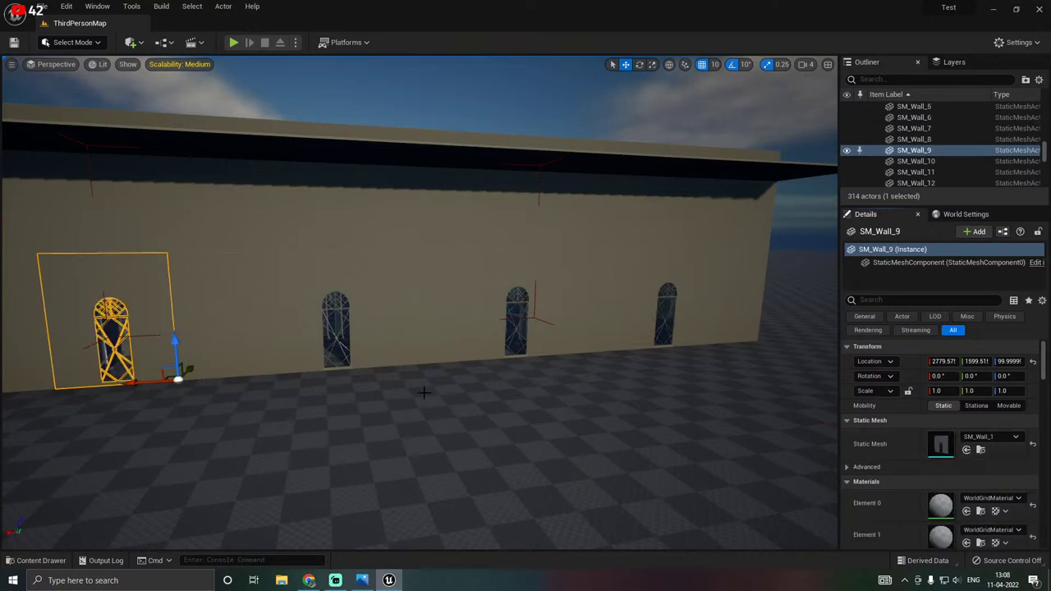
Replace the static mesh of two upper-row panels, SM_Wall_14 and SM_Wall_19, with SM_Wall_1.
{"action": "right_click_drag", "start_coordinate": [423, 392], "coordinate": [394, 387]}
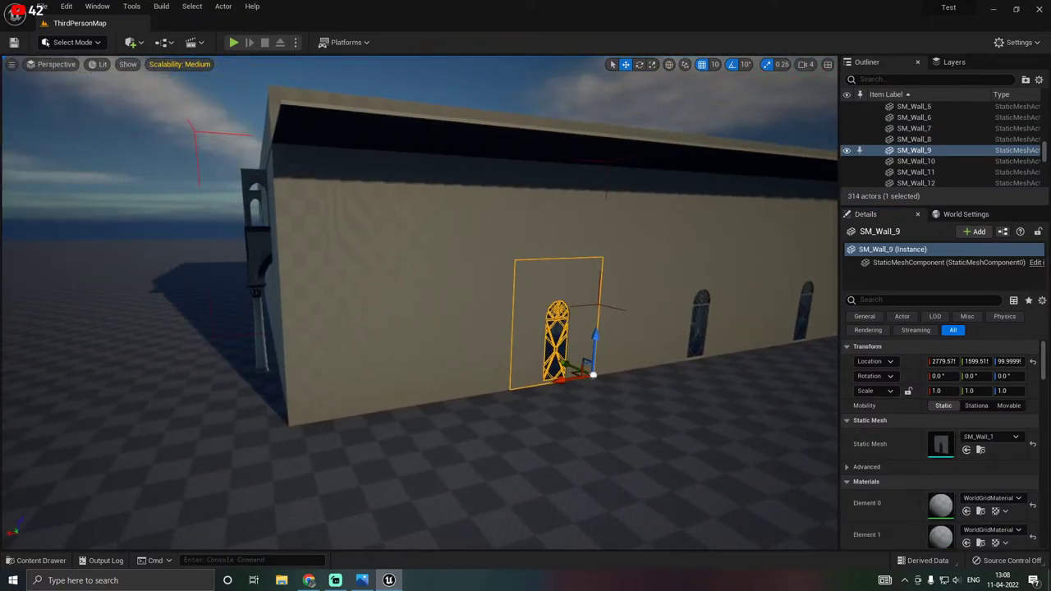
{"action": "left_click", "coordinate": [406, 378]}
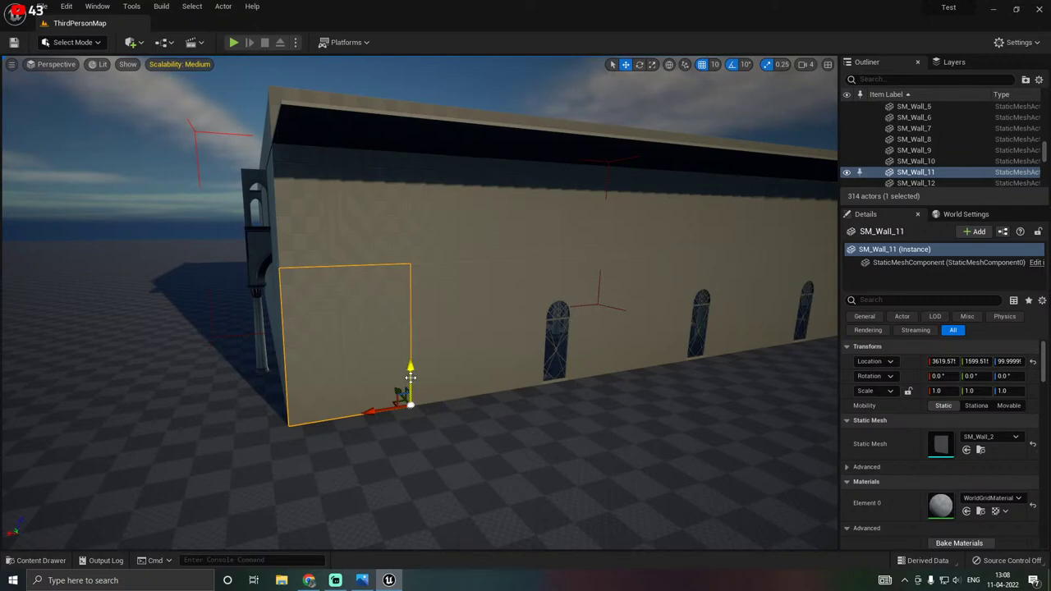
{"action": "right_click_drag", "start_coordinate": [499, 339], "coordinate": [347, 312]}
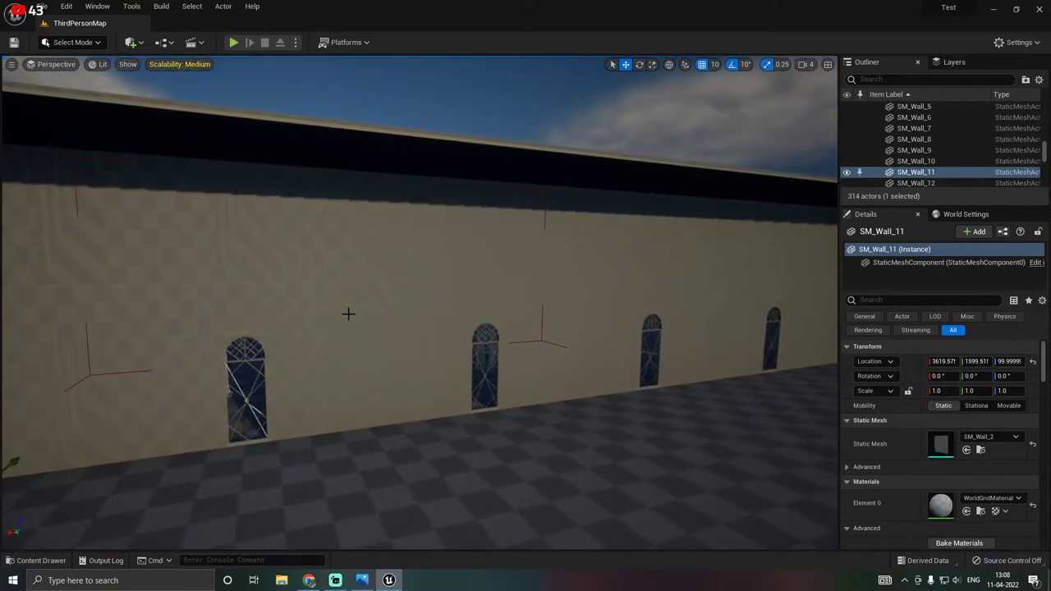
{"action": "left_click", "coordinate": [347, 281]}
{"action": "right_click_drag", "start_coordinate": [371, 280], "coordinate": [445, 252]}
{"action": "left_click", "coordinate": [389, 243]}
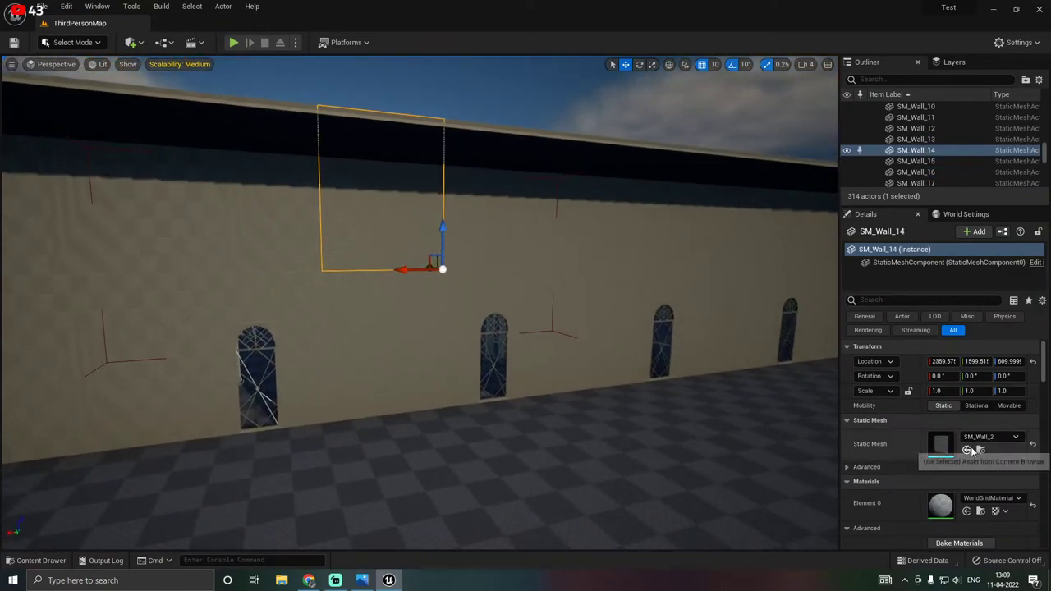
{"action": "left_click", "coordinate": [968, 450]}
{"action": "right_click_drag", "start_coordinate": [523, 341], "coordinate": [583, 335]}
{"action": "left_click", "coordinate": [474, 244]}
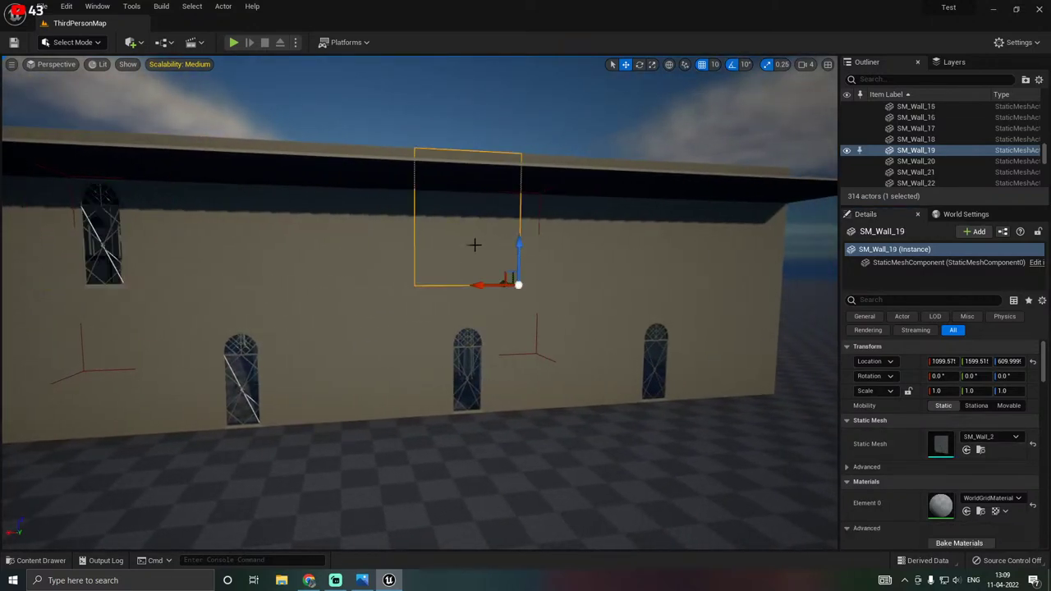
{"action": "left_click", "coordinate": [966, 451]}
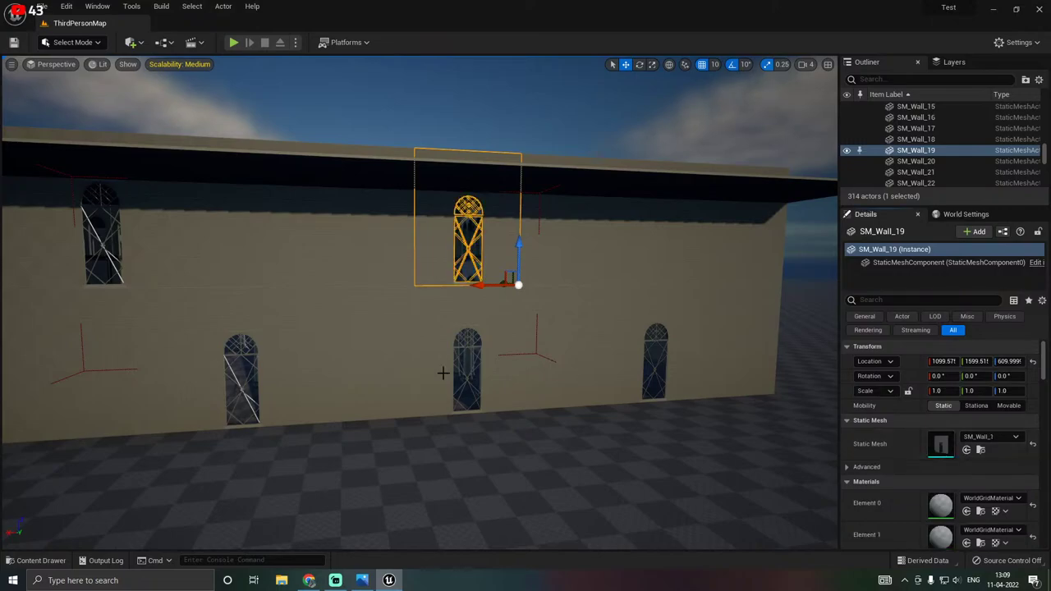
Lock the side and end wall group again from inside the hall.
{"action": "right_click_drag", "start_coordinate": [442, 371], "coordinate": [616, 357]}
{"action": "right_click_drag", "start_coordinate": [273, 368], "coordinate": [434, 390]}
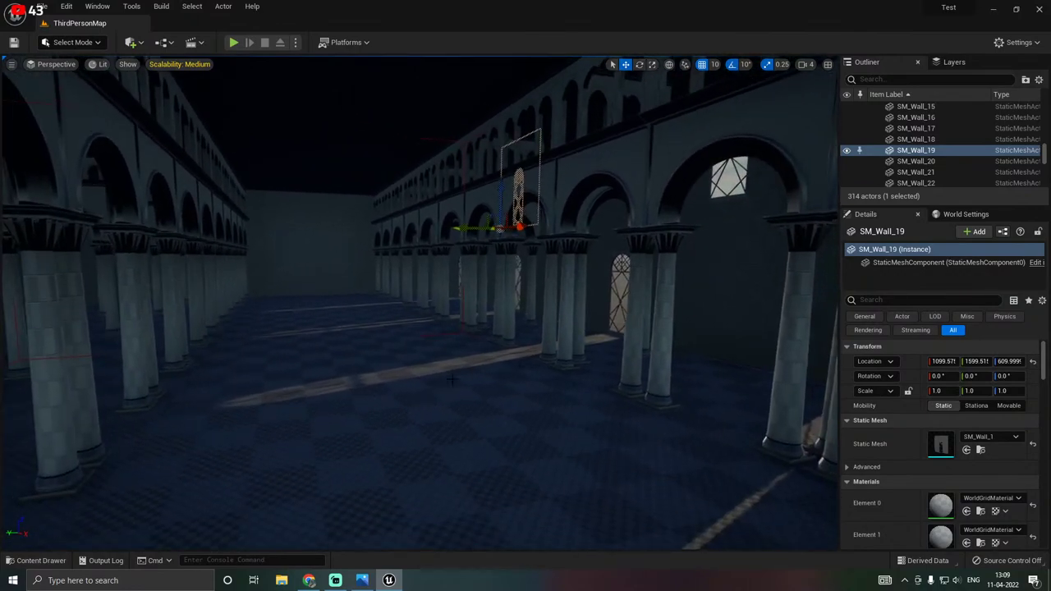
{"action": "left_click", "coordinate": [735, 262]}
{"action": "right_click", "coordinate": [734, 263]}
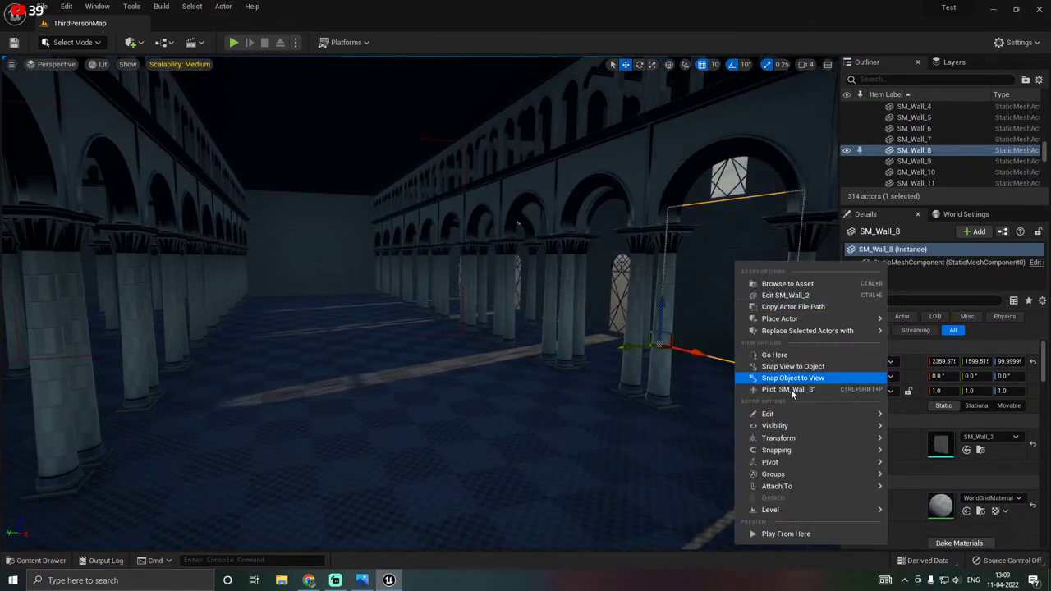
{"action": "mouse_move", "coordinate": [784, 462]}
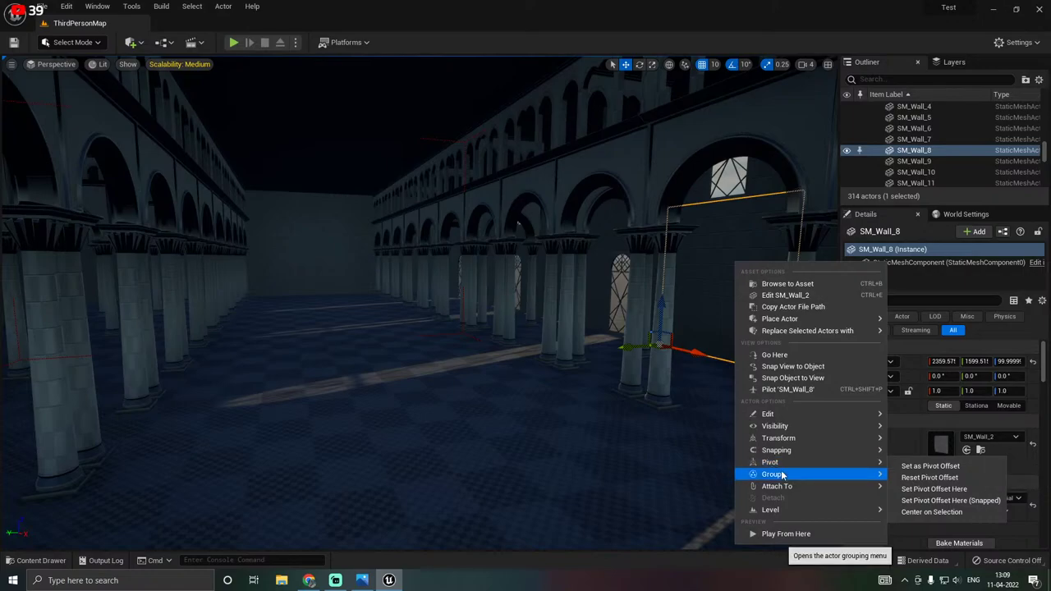
{"action": "left_click", "coordinate": [908, 502]}
Check the hall from outside and inside, and save all modified content.
{"action": "key", "text": "s"}
{"action": "right_click_drag", "start_coordinate": [499, 357], "coordinate": [495, 358]}
{"action": "left_click", "coordinate": [504, 436]}
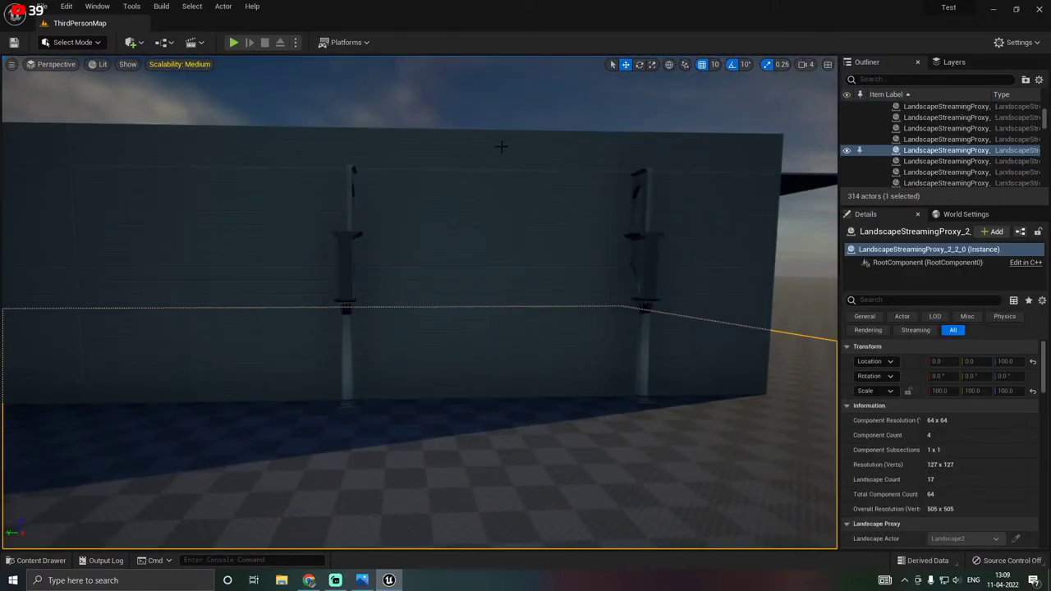
{"action": "left_click", "coordinate": [456, 124]}
{"action": "key", "text": "w"}
{"action": "right_click_drag", "start_coordinate": [457, 128], "coordinate": [458, 128]}
{"action": "right_click_drag", "start_coordinate": [385, 319], "coordinate": [386, 320]}
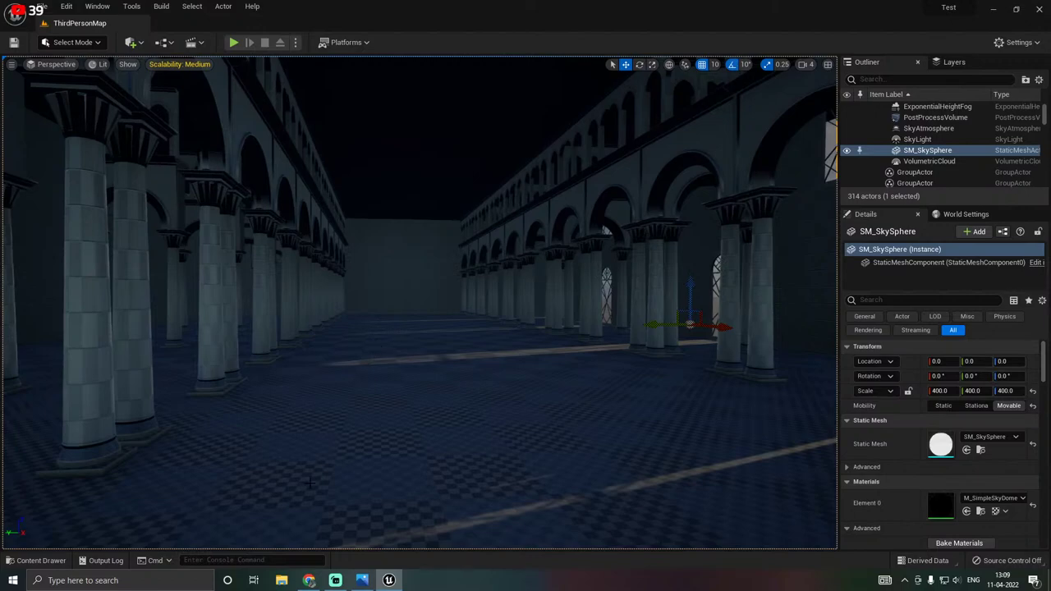
{"action": "key", "text": "ctrl+space"}
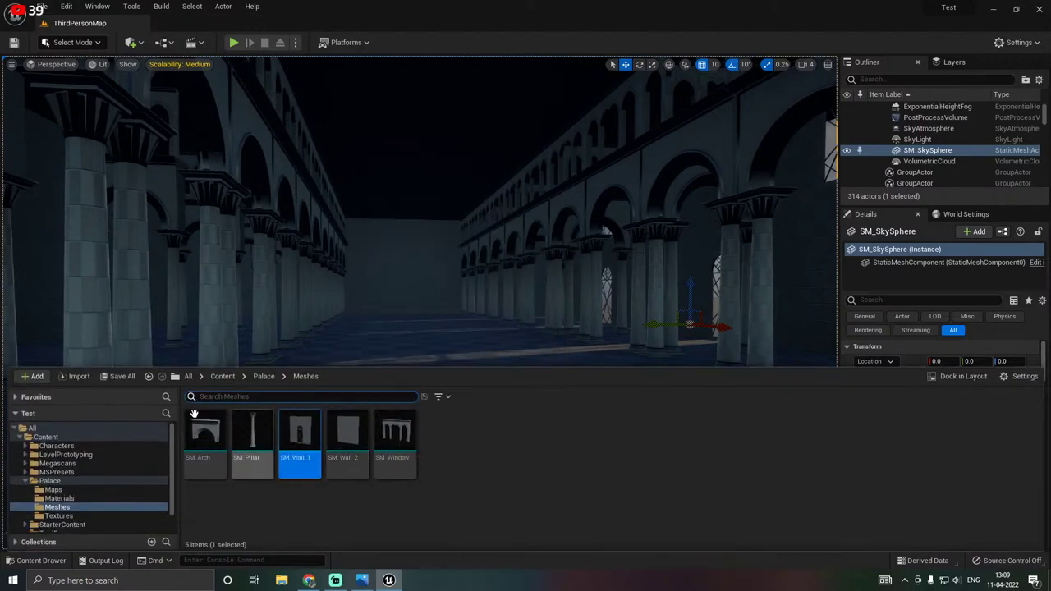
{"action": "left_click", "coordinate": [122, 377]}
{"action": "left_click", "coordinate": [614, 412]}
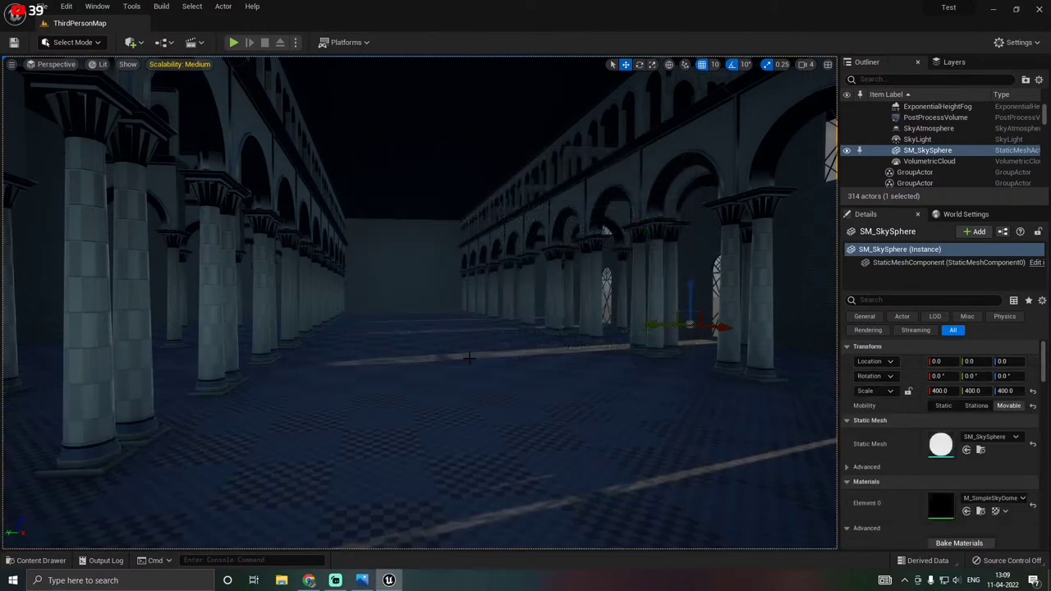
Rotate the DirectionalLight to a Z rotation of about 114.5° to redirect the sunlight coming through the window openings.
{"action": "right_click_drag", "start_coordinate": [614, 412], "coordinate": [667, 396]}
{"action": "right_click_drag", "start_coordinate": [575, 412], "coordinate": [599, 412]}
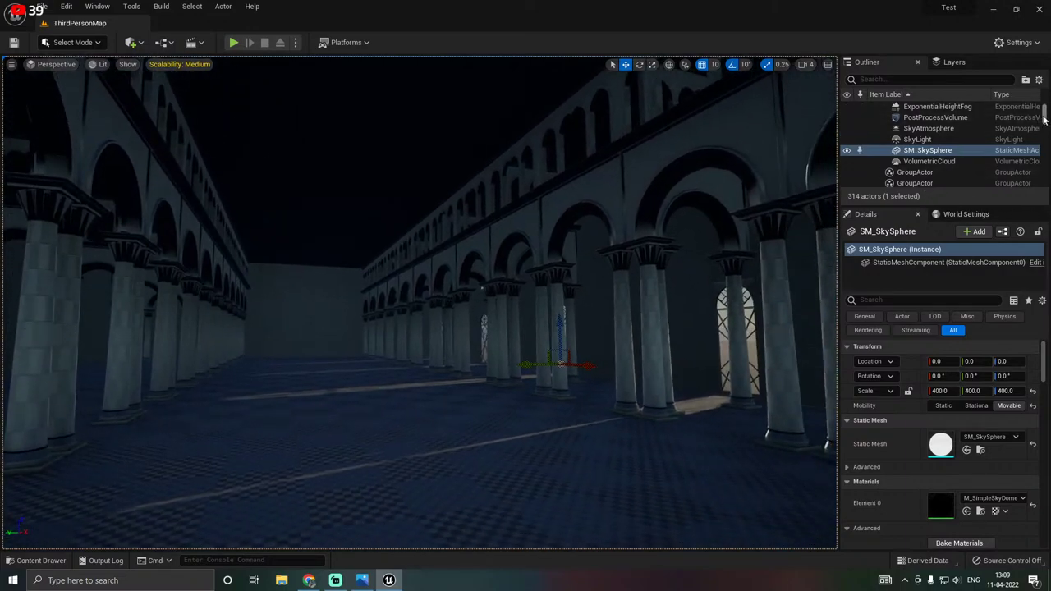
{"action": "scroll", "coordinate": [930, 140], "scroll_direction": "up", "scroll_amount": 2}
{"action": "left_click", "coordinate": [931, 130]}
{"action": "right_click_drag", "start_coordinate": [528, 349], "coordinate": [548, 344]}
{"action": "key", "text": "e"}
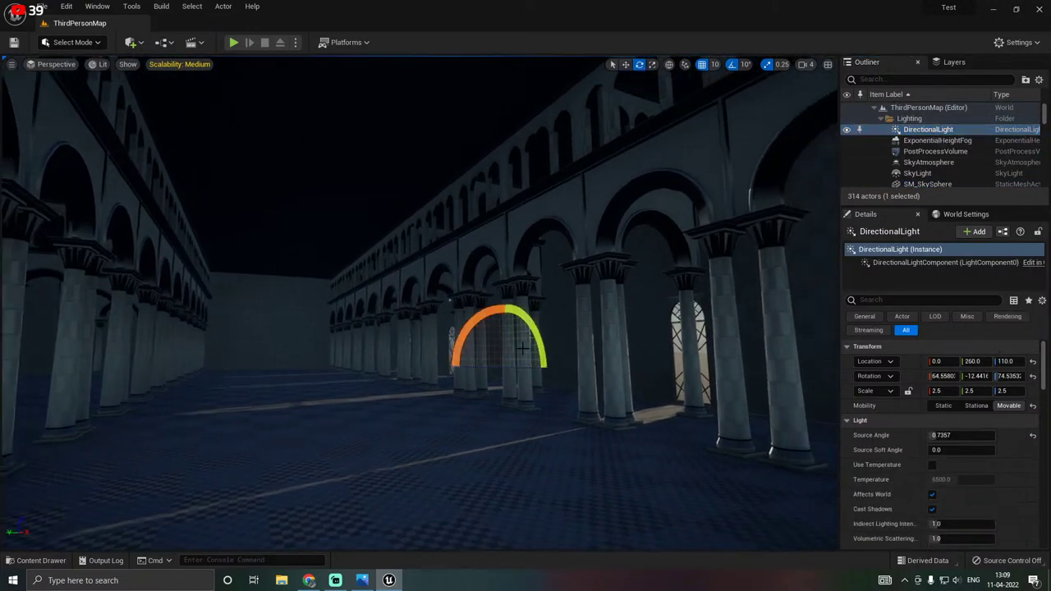
{"action": "mouse_move", "coordinate": [504, 368]}
{"action": "left_mouse_down"}
{"action": "mouse_move", "coordinate": [532, 373]}
{"action": "mouse_move", "coordinate": [503, 367]}
{"action": "left_mouse_up"}
{"action": "left_click_drag", "start_coordinate": [493, 311], "coordinate": [505, 304]}
{"action": "key", "text": "w"}
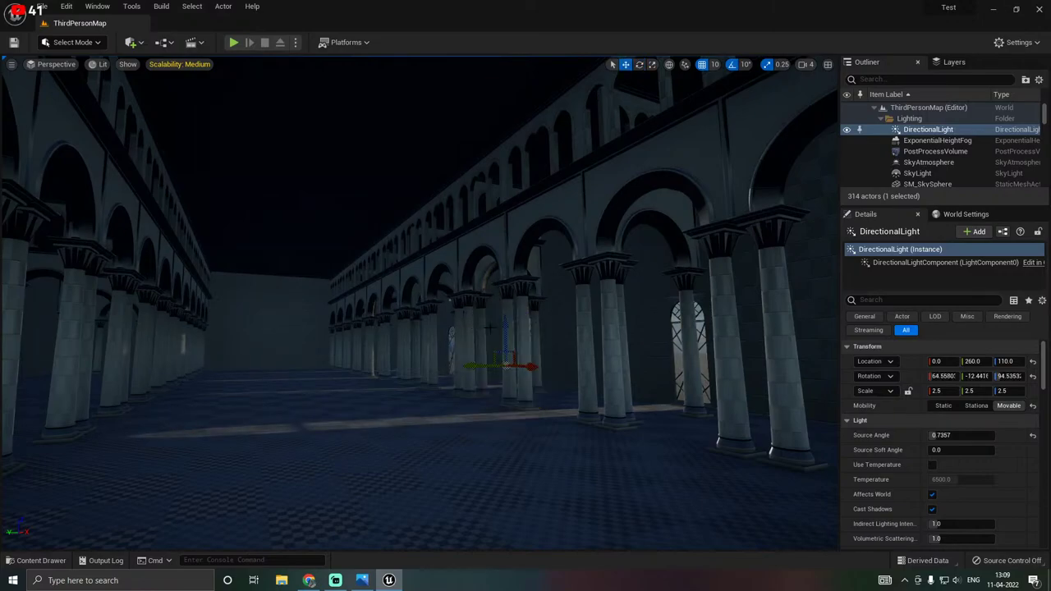
{"action": "mouse_move", "coordinate": [504, 304]}
{"action": "right_mouse_down"}
{"action": "mouse_move", "coordinate": [611, 297]}
{"action": "mouse_move", "coordinate": [587, 288]}
{"action": "mouse_move", "coordinate": [511, 298]}
{"action": "right_mouse_up"}
{"action": "key", "text": "w"}
{"action": "key", "text": "e"}
{"action": "mouse_move", "coordinate": [553, 345]}
{"action": "left_mouse_down"}
{"action": "mouse_move", "coordinate": [603, 346]}
{"action": "mouse_move", "coordinate": [551, 344]}
{"action": "left_mouse_up"}
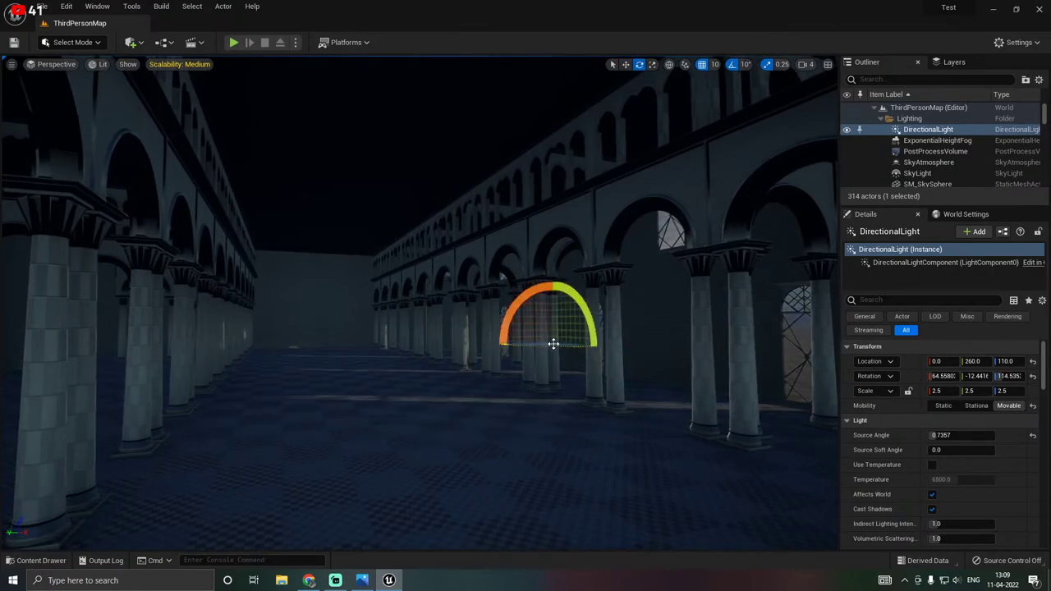
Review the sunlight falling across the colonnade interior and save all content with the rotated light.
{"action": "key", "text": "w"}
{"action": "key", "text": "s"}
{"action": "right_click_drag", "start_coordinate": [550, 345], "coordinate": [398, 335]}
{"action": "key", "text": "w"}
{"action": "key", "text": "w"}
{"action": "key", "text": "d"}
{"action": "right_click_drag", "start_coordinate": [610, 326], "coordinate": [611, 326]}
{"action": "key", "text": "ctrl+space"}
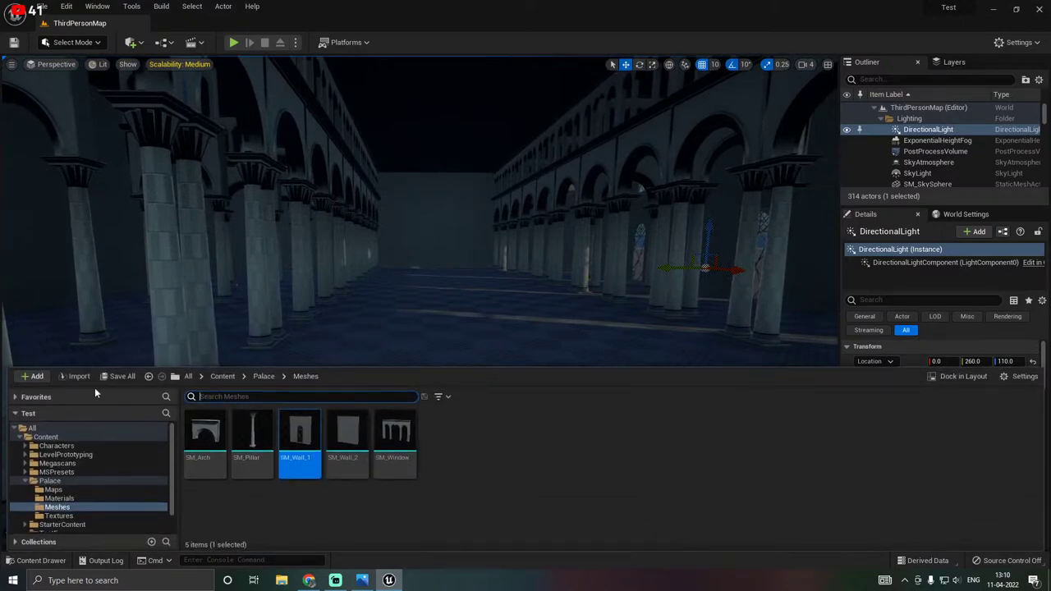
{"action": "left_click", "coordinate": [120, 376]}
{"action": "left_click", "coordinate": [585, 410]}
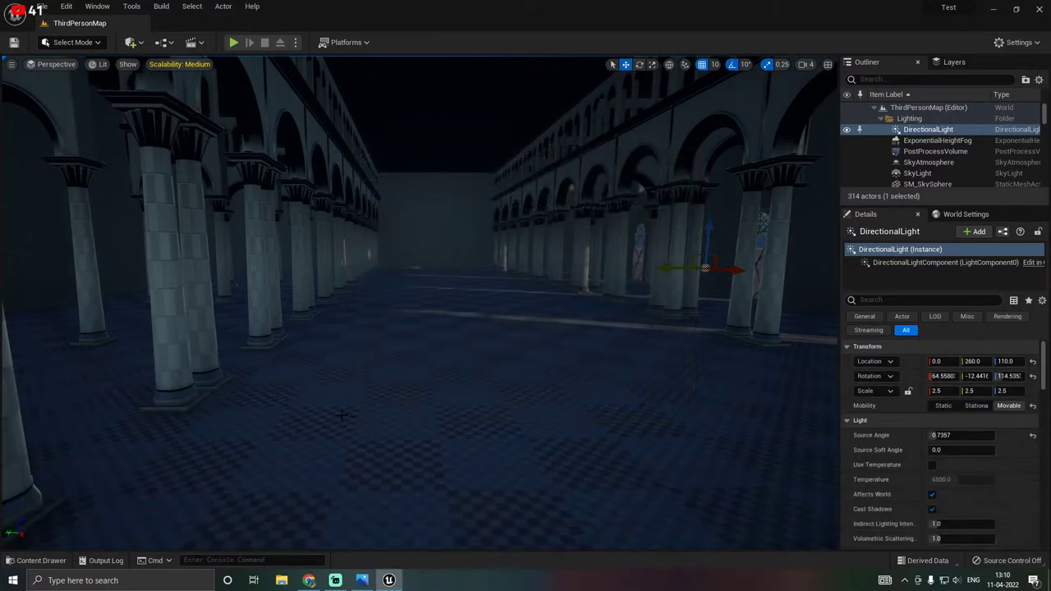
Create a material named White in the Palace/Materials folder and save it.
{"action": "key", "text": "ctrl+space"}
{"action": "left_click", "coordinate": [59, 499]}
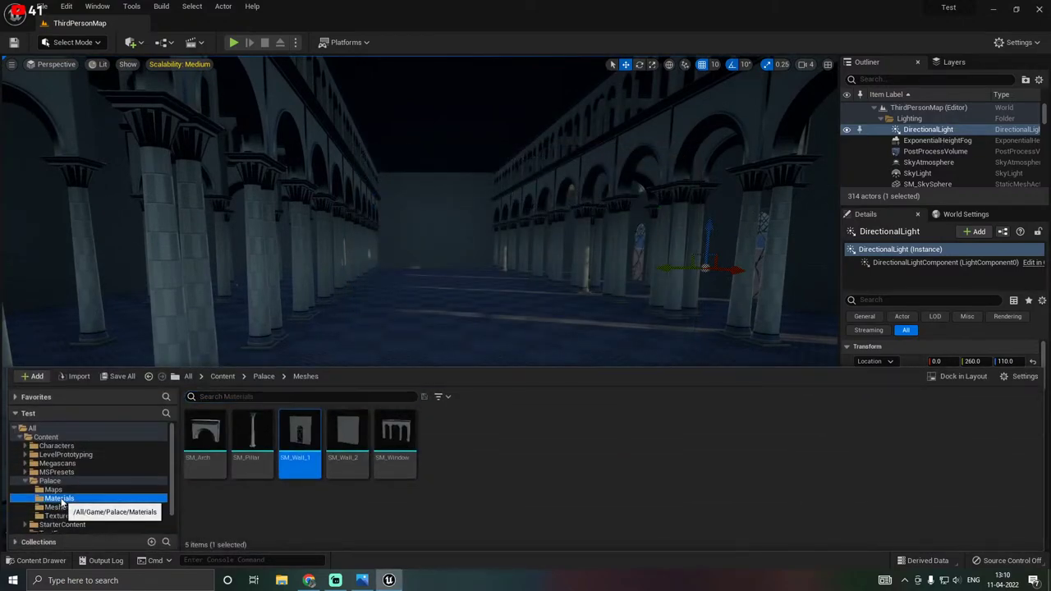
{"action": "right_click_drag", "start_coordinate": [366, 299], "coordinate": [362, 303]}
{"action": "key", "text": "s"}
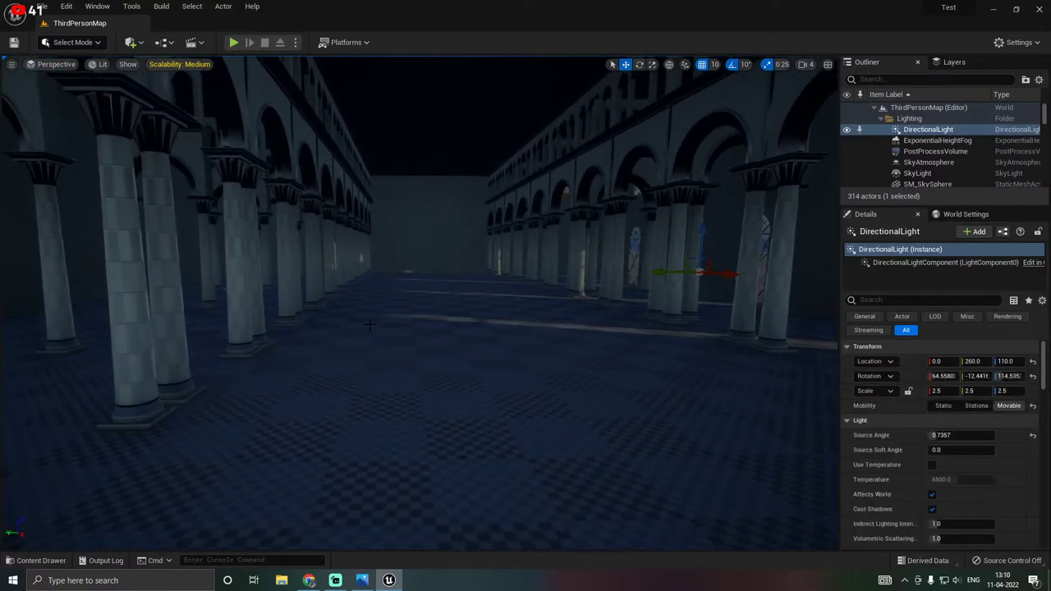
{"action": "key", "text": "ctrl+space"}
{"action": "right_click", "coordinate": [235, 447]}
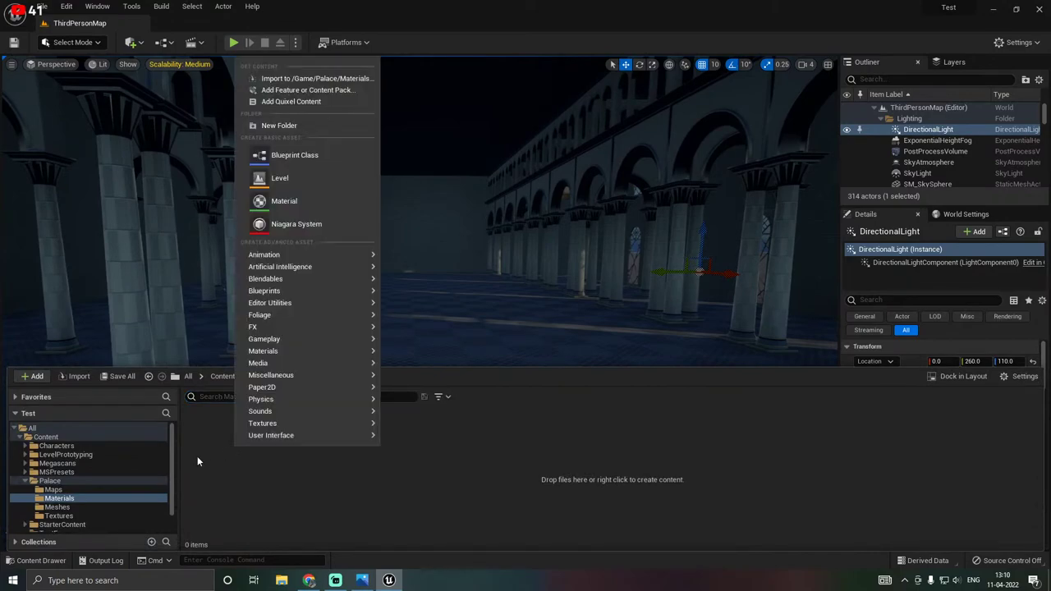
{"action": "left_click", "coordinate": [39, 500]}
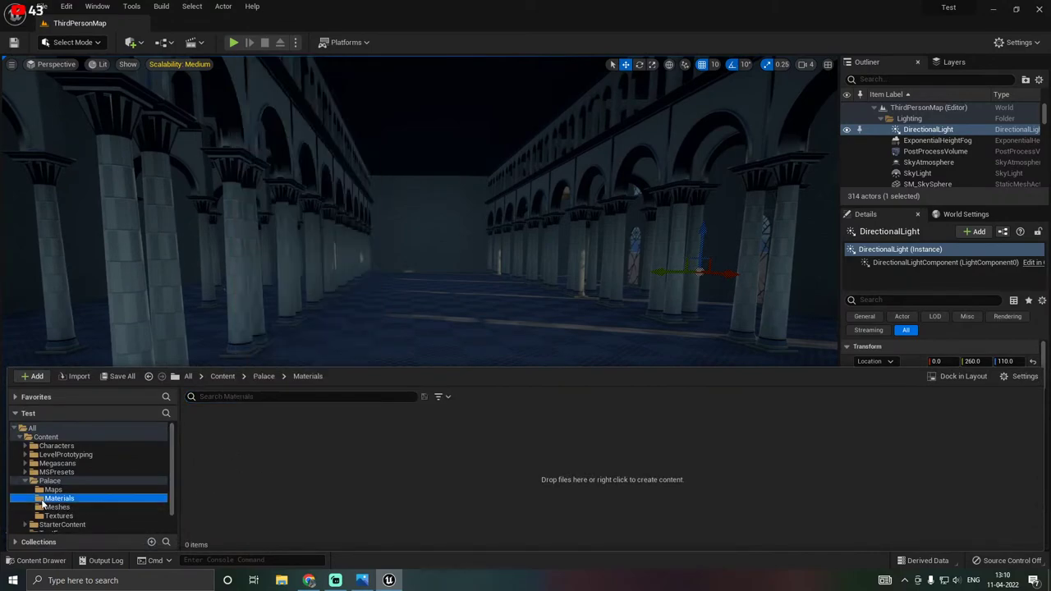
{"action": "right_click", "coordinate": [262, 470]}
{"action": "left_click", "coordinate": [312, 223]}
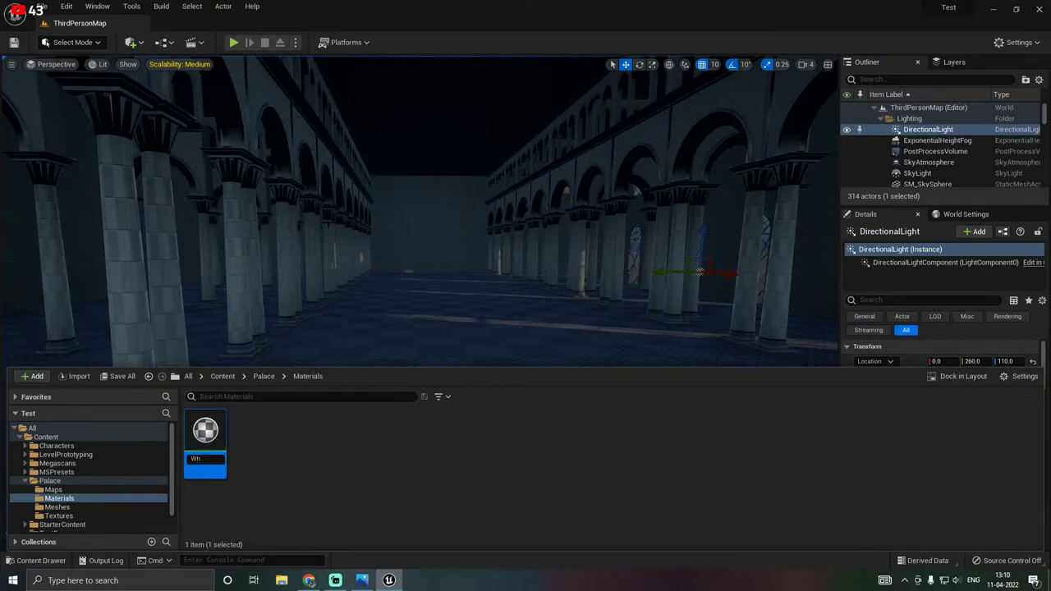
{"action": "key", "text": "Return"}
{"action": "left_click", "coordinate": [119, 378]}
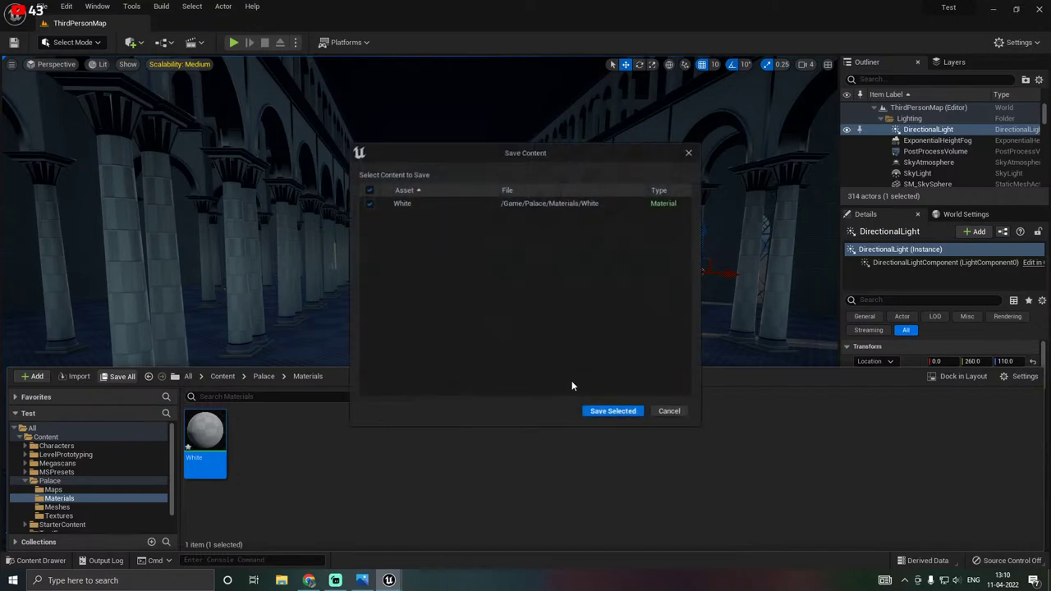
{"action": "left_click", "coordinate": [611, 410]}
Open the White material, add a Constant3Vector node and connect it to Base Color.
{"action": "double_click", "coordinate": [205, 435]}
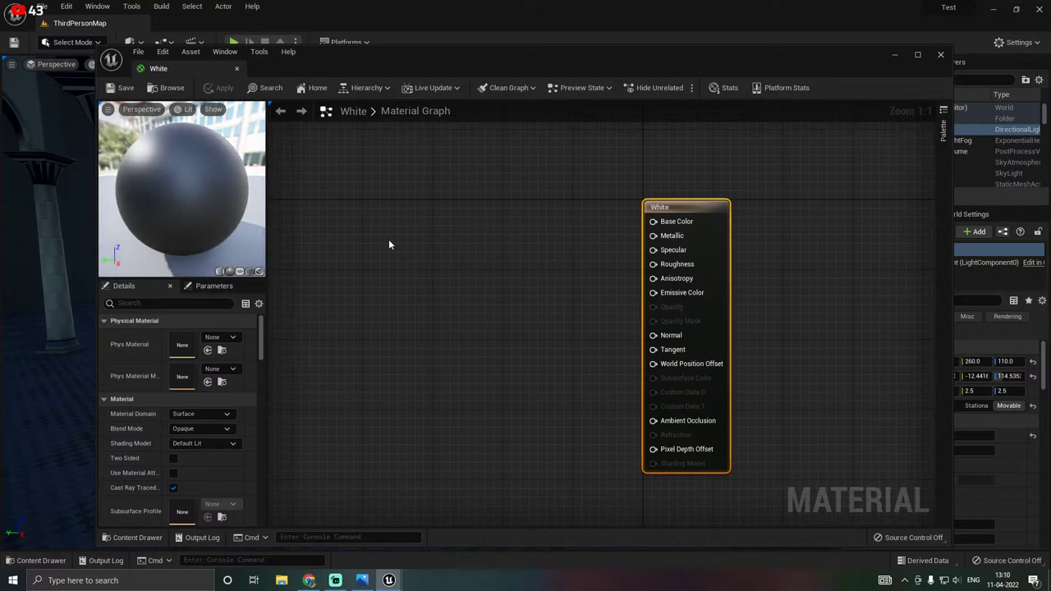
{"action": "left_click", "coordinate": [460, 223]}
{"action": "left_click_drag", "start_coordinate": [503, 252], "coordinate": [652, 222]}
{"action": "left_click_drag", "start_coordinate": [477, 263], "coordinate": [467, 251]}
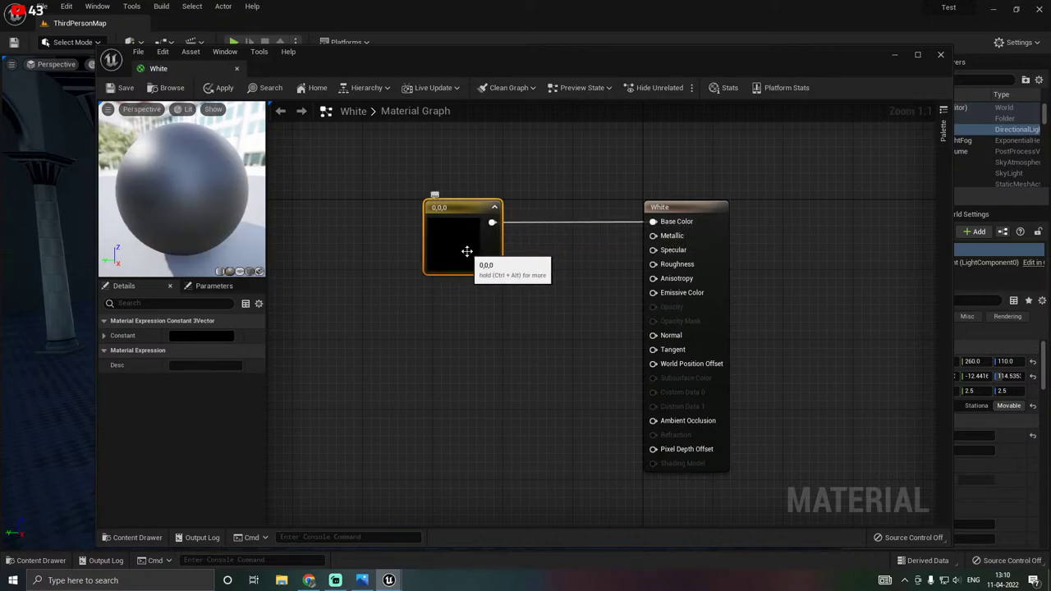
Add a scalar parameter named Roghness with a default value of 1 and connect it to Roughness.
{"action": "left_click", "coordinate": [470, 299]}
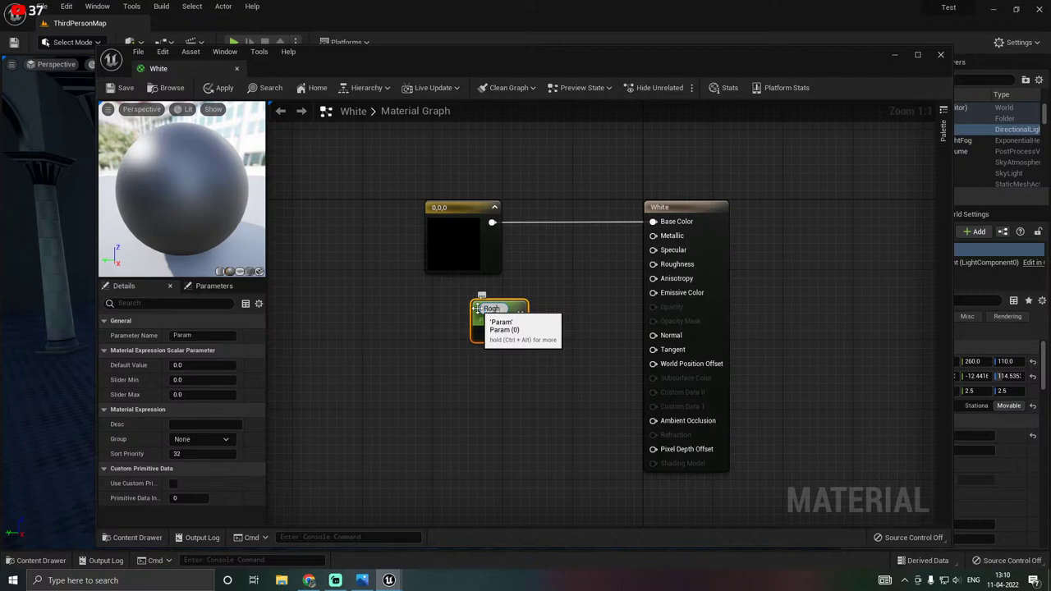
{"action": "type", "text": "Roghness"}
{"action": "key", "text": "Return"}
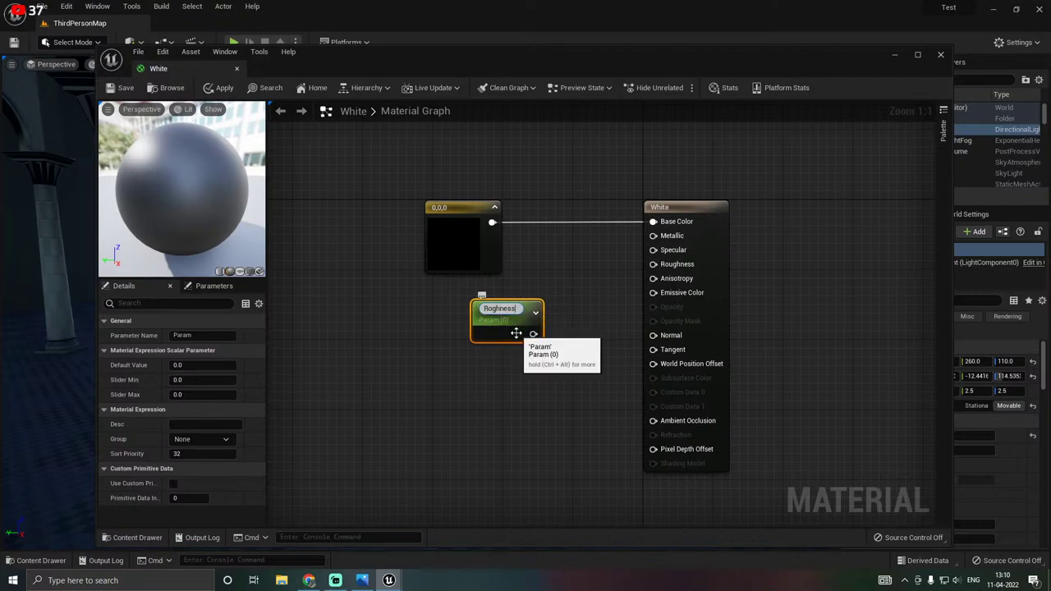
{"action": "left_click", "coordinate": [189, 366]}
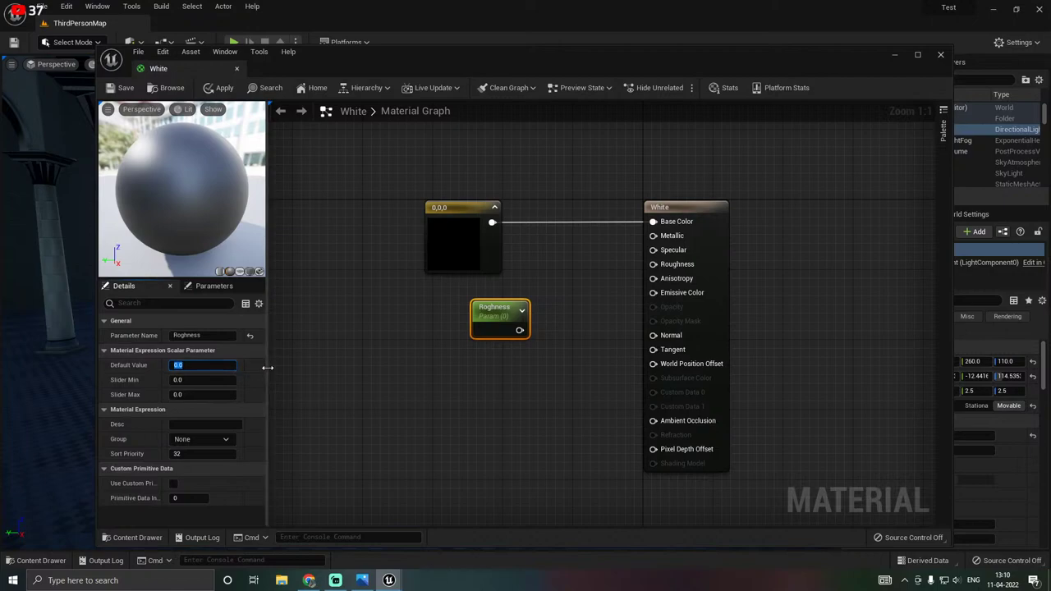
{"action": "type", "text": "1"}
{"action": "left_click_drag", "start_coordinate": [489, 328], "coordinate": [655, 266]}
Convert the constant vector node feeding Base Color into a parameter named Color.
{"action": "left_click", "coordinate": [467, 247]}
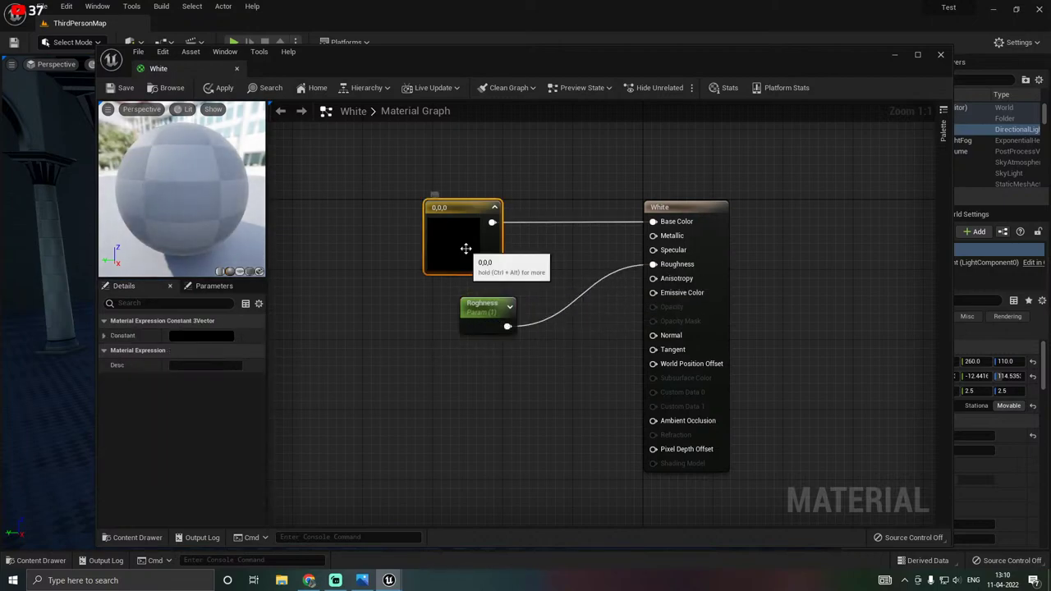
{"action": "left_click_drag", "start_coordinate": [428, 236], "coordinate": [393, 237]}
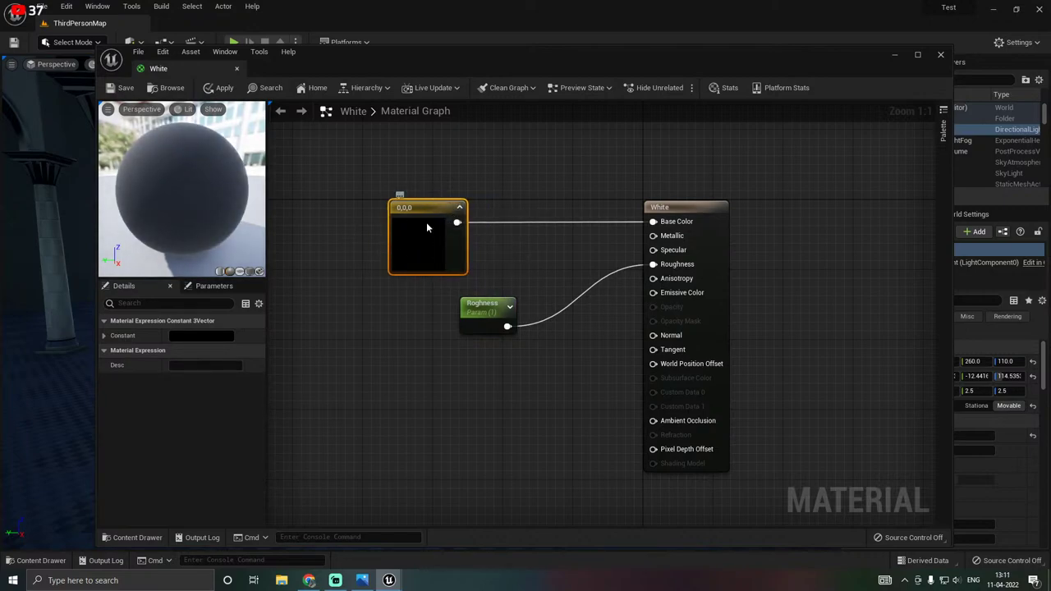
{"action": "right_click", "coordinate": [427, 223]}
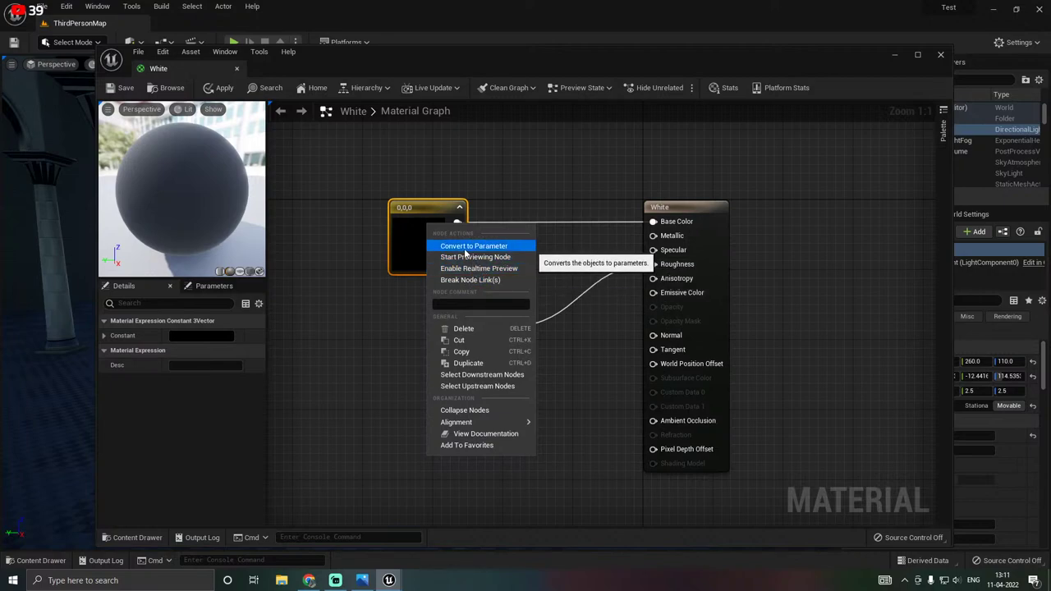
{"action": "left_click", "coordinate": [466, 251]}
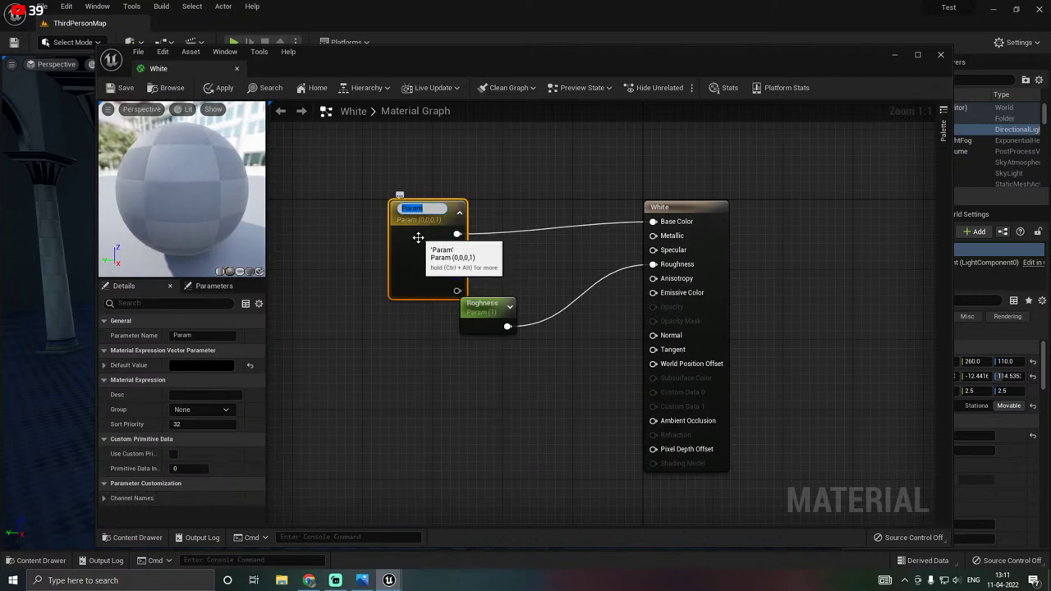
{"action": "type", "text": "Colo"}
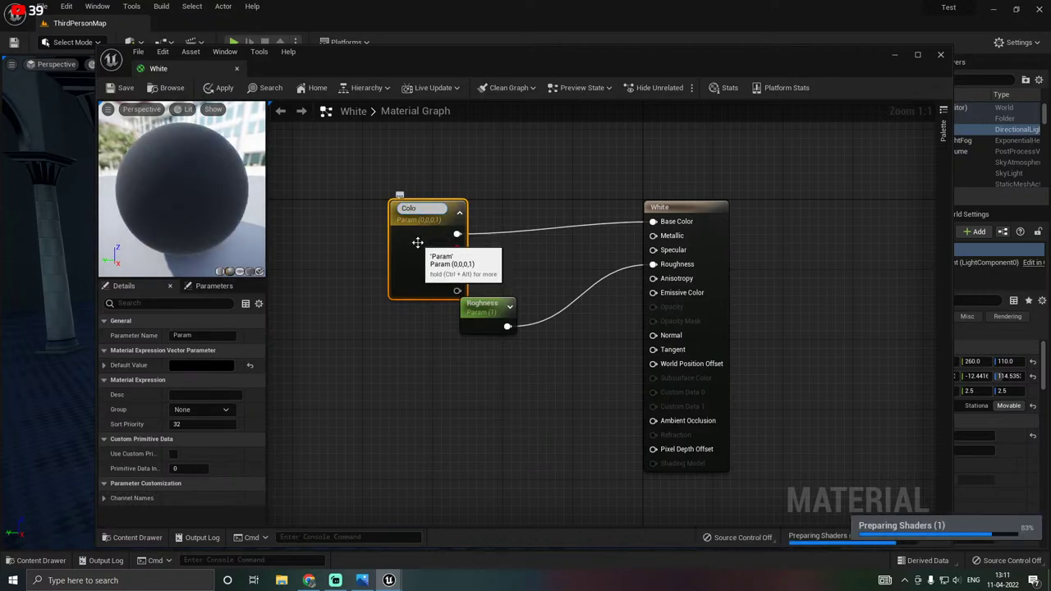
{"action": "type", "text": "r"}
{"action": "key", "text": "Return"}
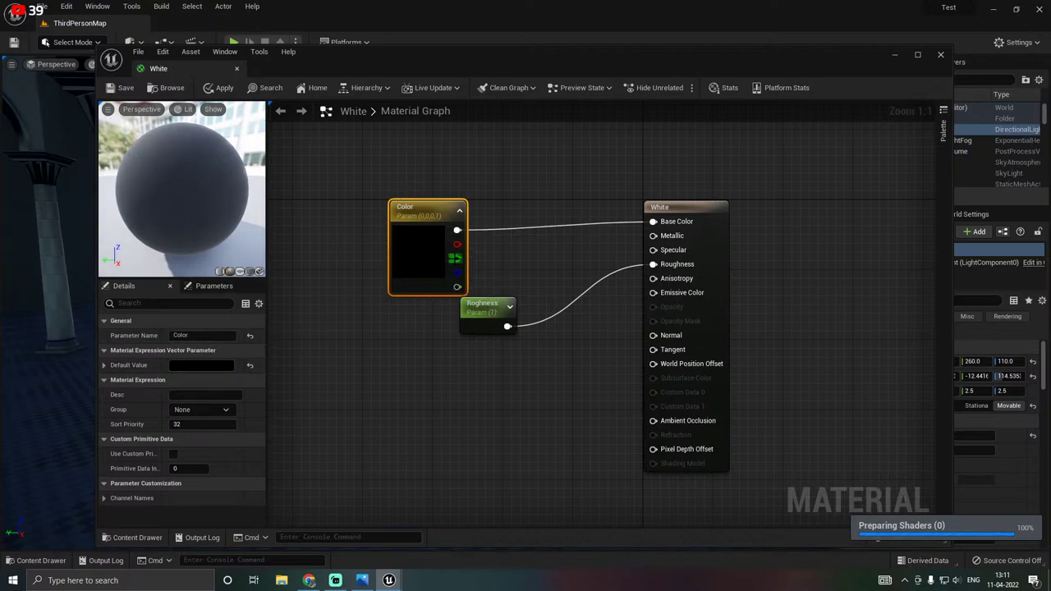
Set the Color parameter's default value to light grey, about 0.427 in R, G and B, and shift the node away from the material output.
{"action": "left_click", "coordinate": [202, 365]}
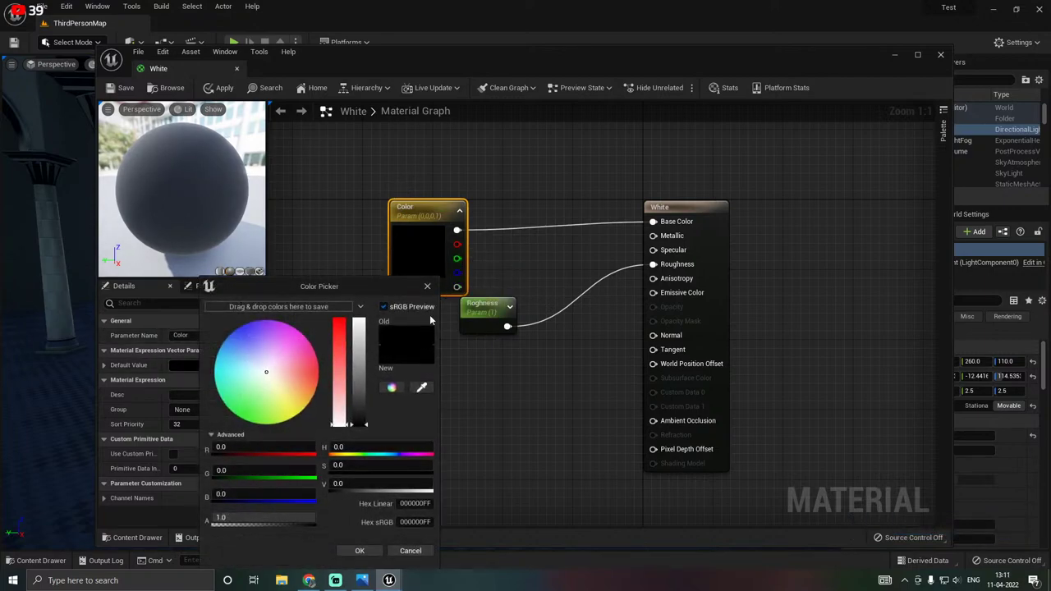
{"action": "left_click_drag", "start_coordinate": [358, 414], "coordinate": [359, 382]}
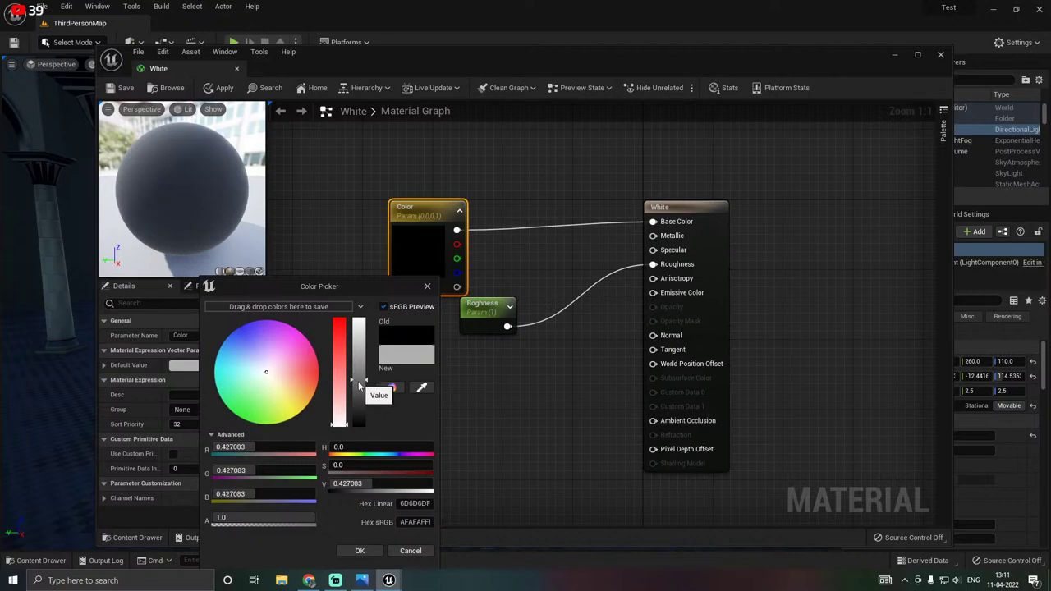
{"action": "left_click", "coordinate": [359, 550]}
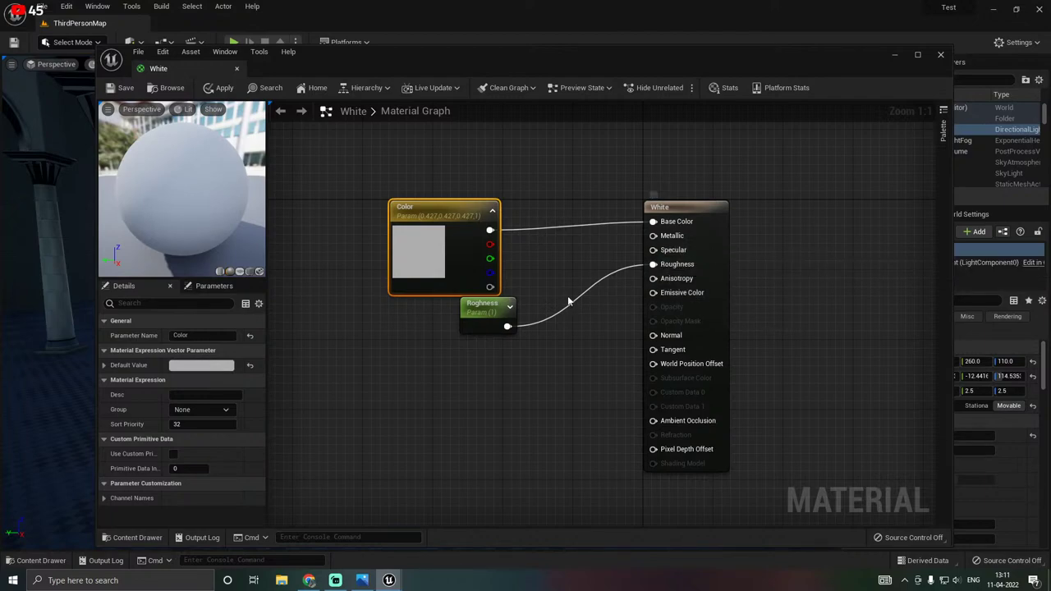
{"action": "left_click_drag", "start_coordinate": [443, 284], "coordinate": [426, 285]}
Set the Roghness parameter's default value to 0.5, with its node moved clear of Color, and check the preview sphere.
{"action": "left_click_drag", "start_coordinate": [484, 314], "coordinate": [474, 322]}
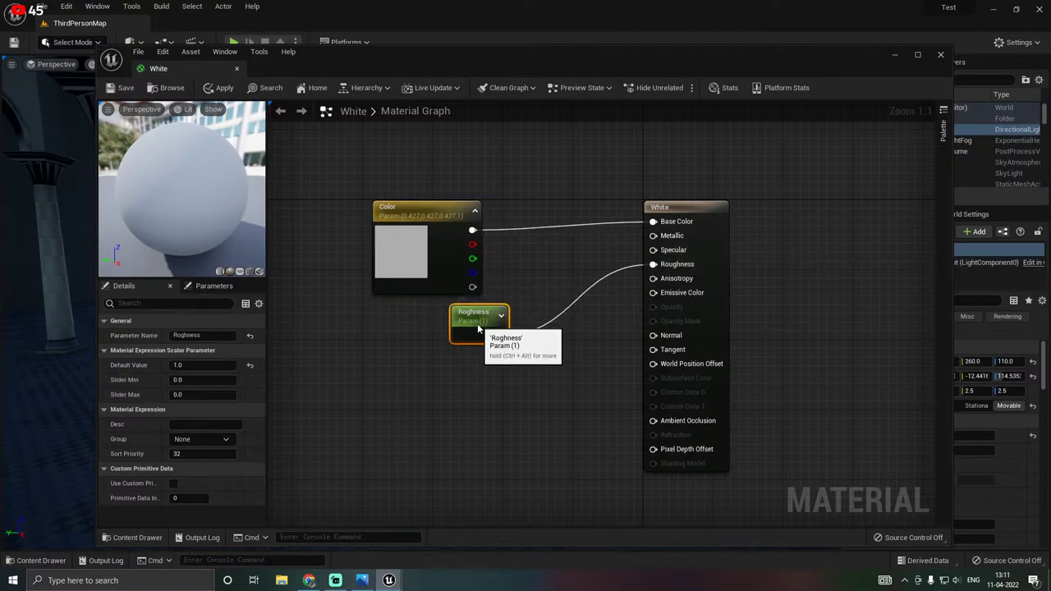
{"action": "left_click", "coordinate": [189, 365]}
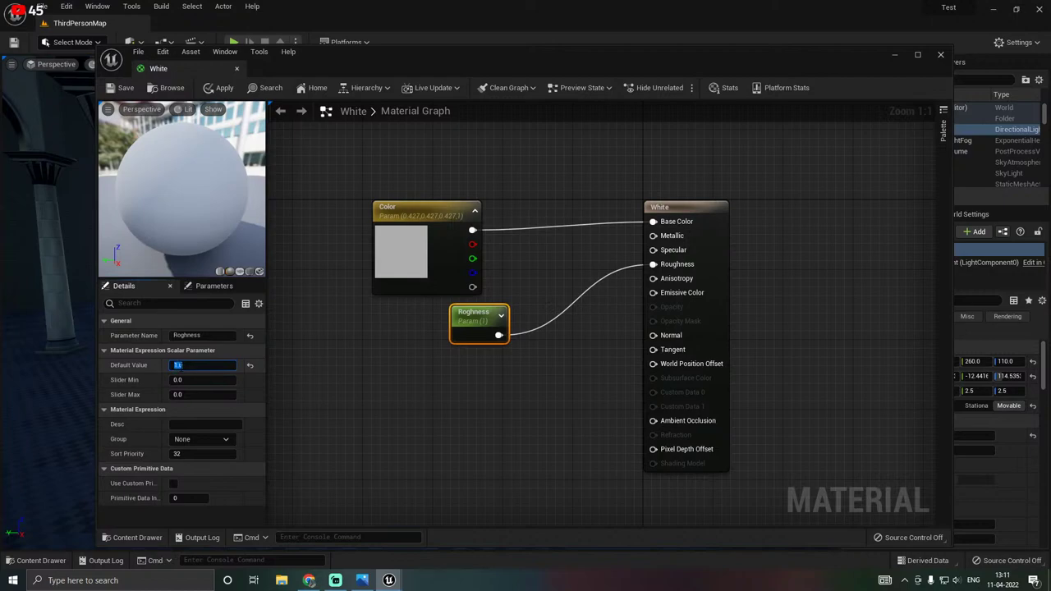
{"action": "type", "text": ".5"}
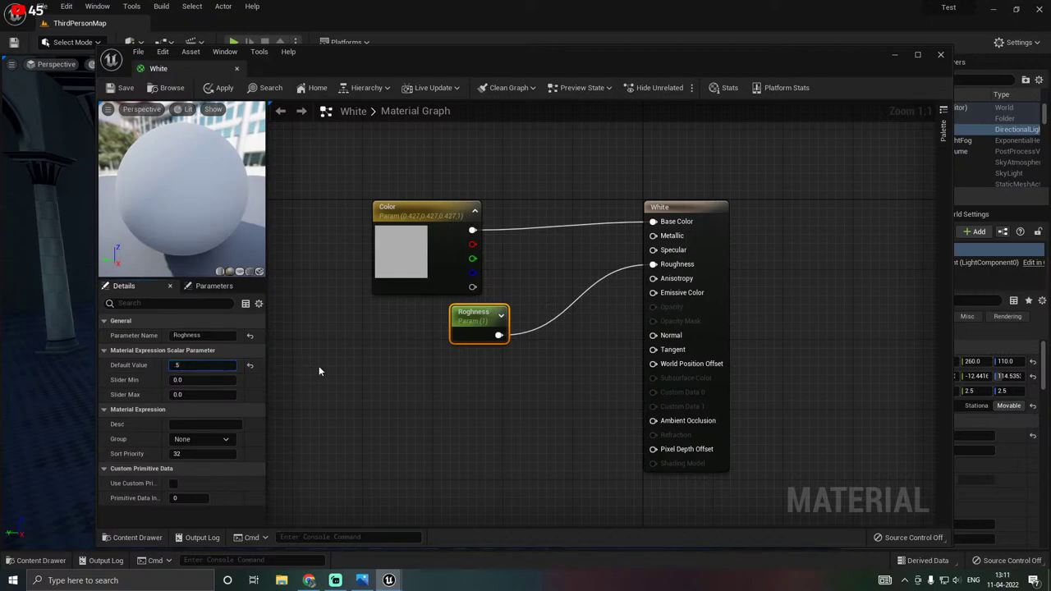
{"action": "left_click", "coordinate": [333, 368]}
{"action": "left_click_drag", "start_coordinate": [182, 189], "coordinate": [230, 189]}
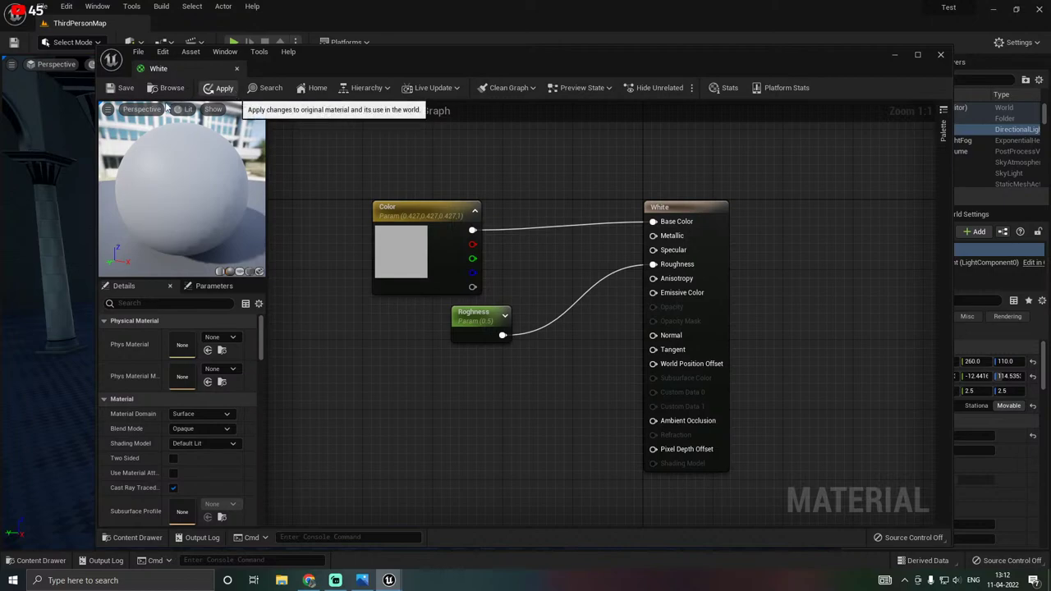
Apply and save the White material, and close its editor.
{"action": "left_click", "coordinate": [220, 88]}
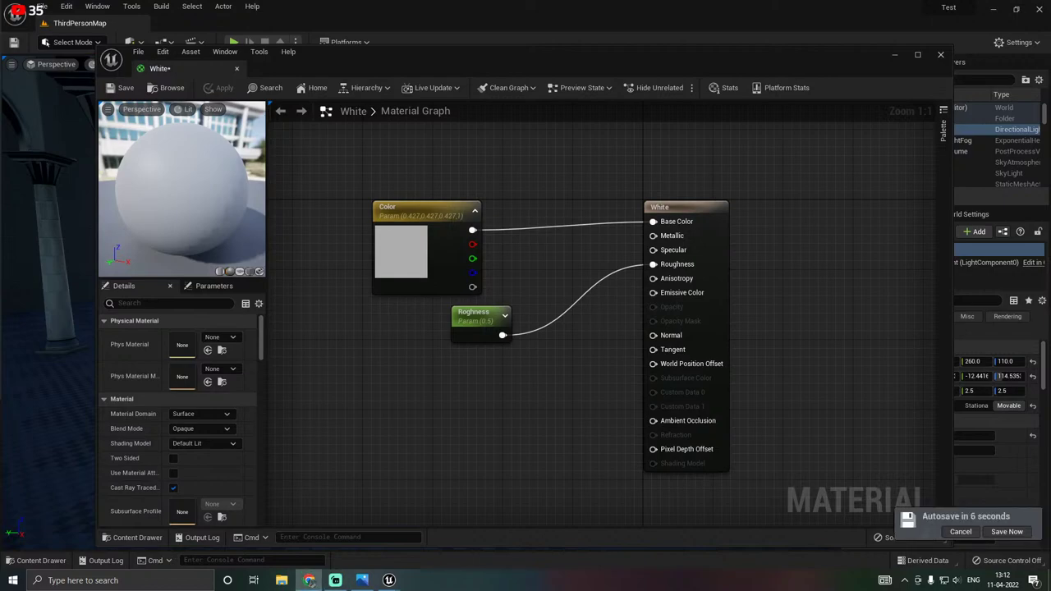
{"action": "left_click", "coordinate": [121, 88]}
{"action": "left_click", "coordinate": [235, 69]}
Create a material instance of White in Palace/Materials, keep the name White_Inst, and save it.
{"action": "right_click_drag", "start_coordinate": [285, 509], "coordinate": [275, 509]}
{"action": "key", "text": "ctrl+space"}
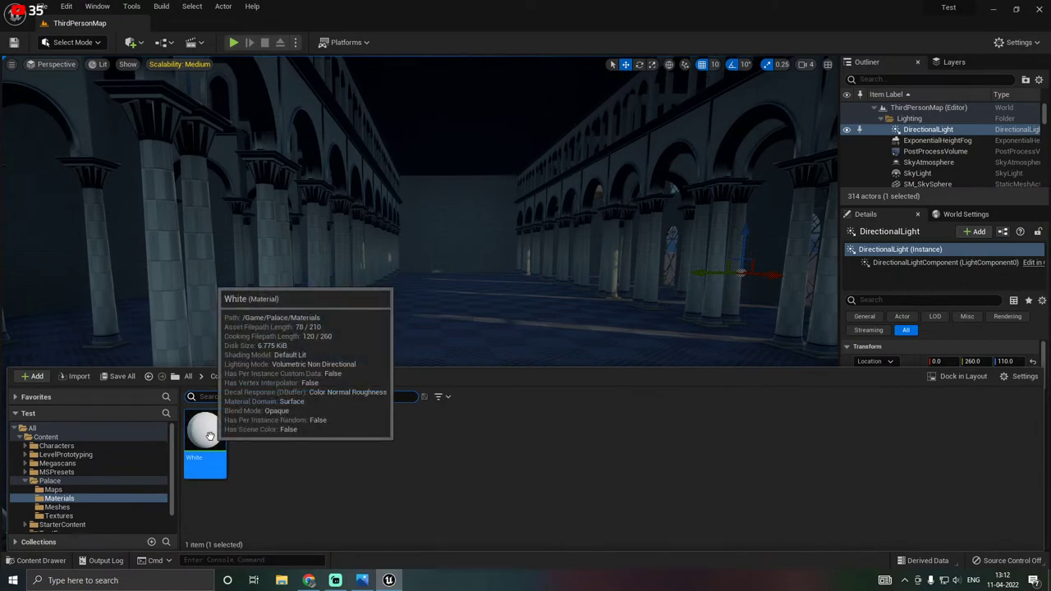
{"action": "right_click", "coordinate": [209, 436]}
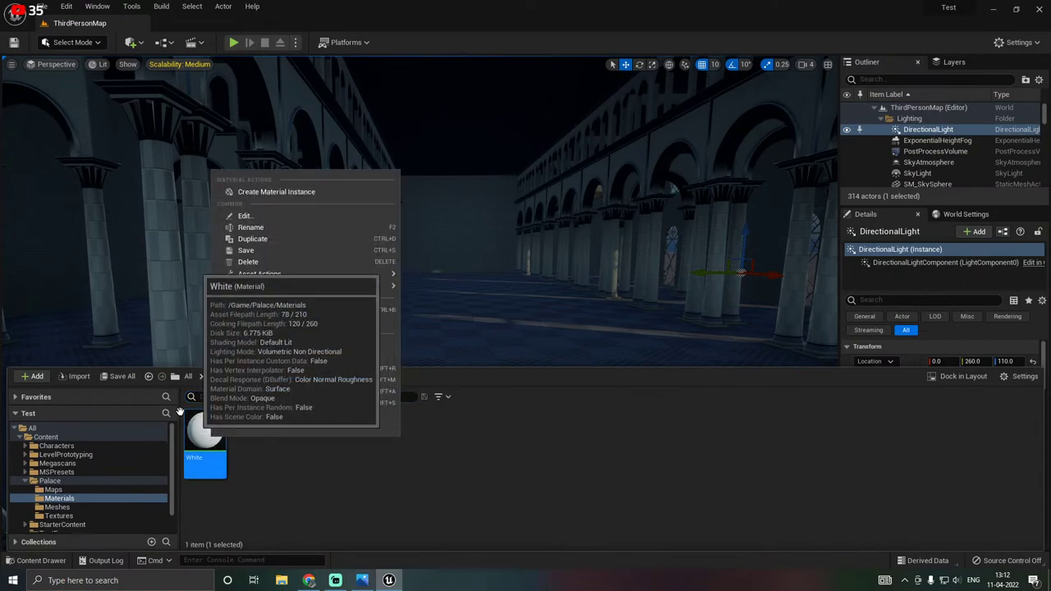
{"action": "left_click", "coordinate": [280, 193]}
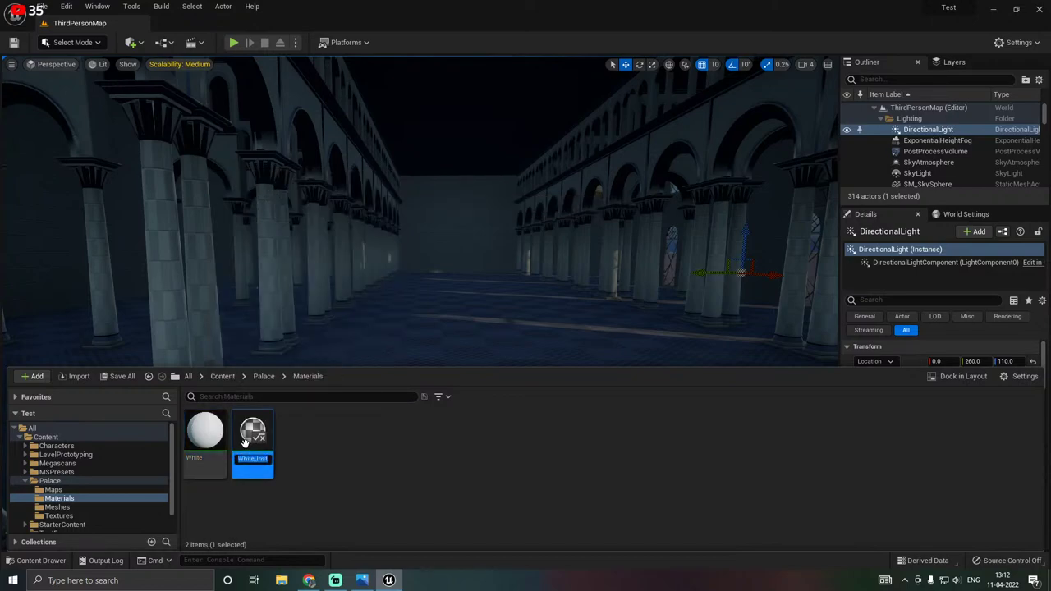
{"action": "key", "text": "Return"}
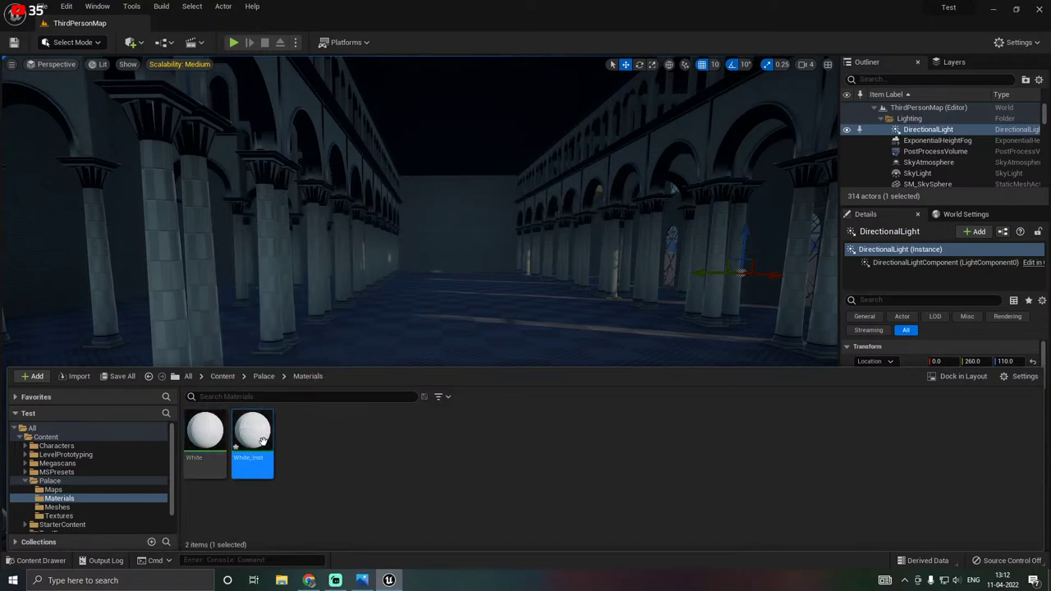
{"action": "left_click", "coordinate": [121, 376]}
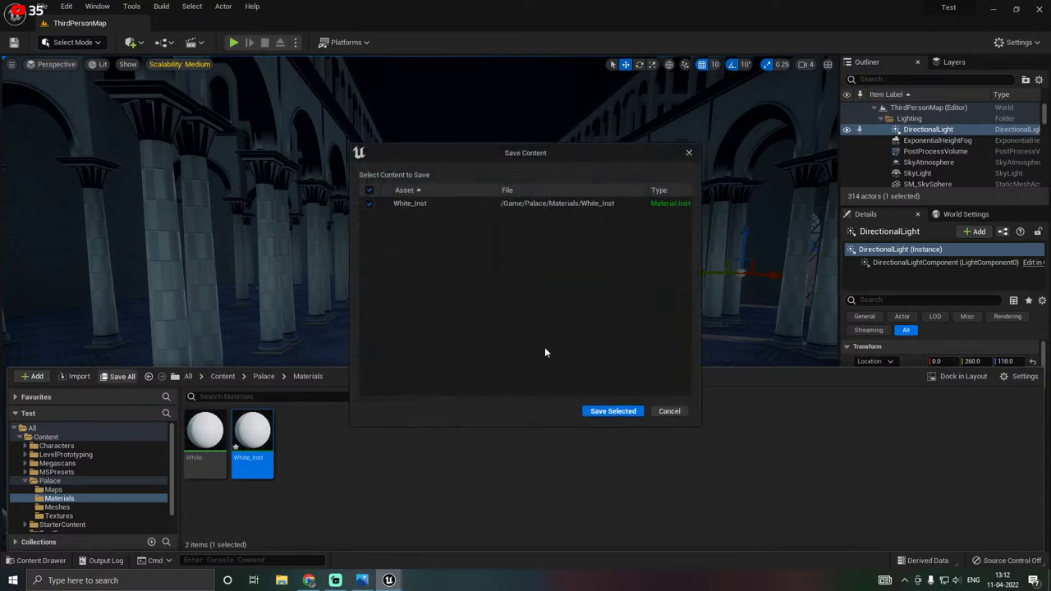
{"action": "left_click", "coordinate": [613, 407]}
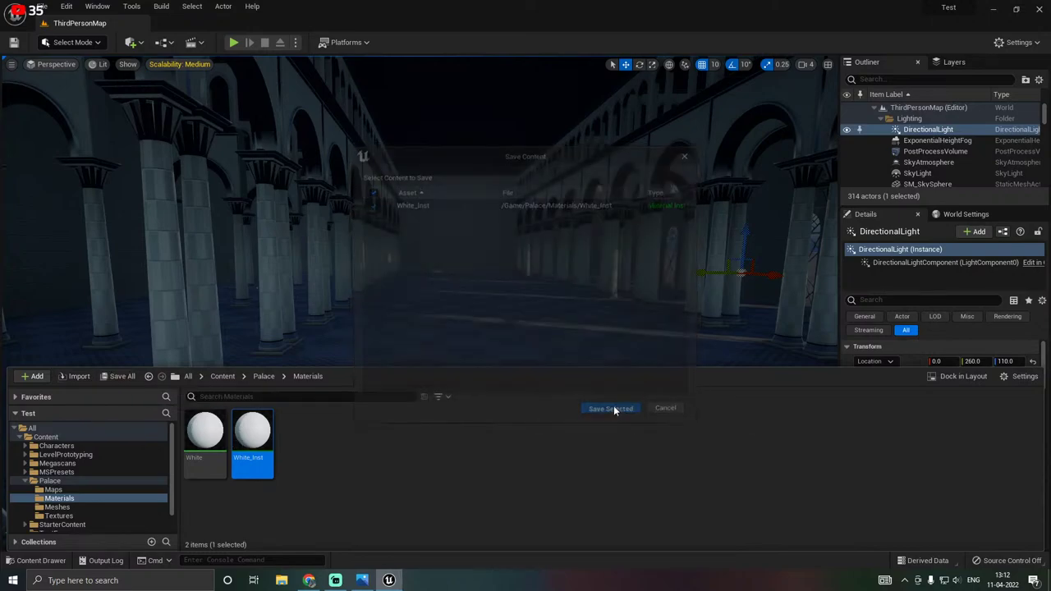
Open the SM_Pillar mesh from Palace/Meshes and shrink its editor window so the level's pillars stay in view.
{"action": "left_click", "coordinate": [174, 324]}
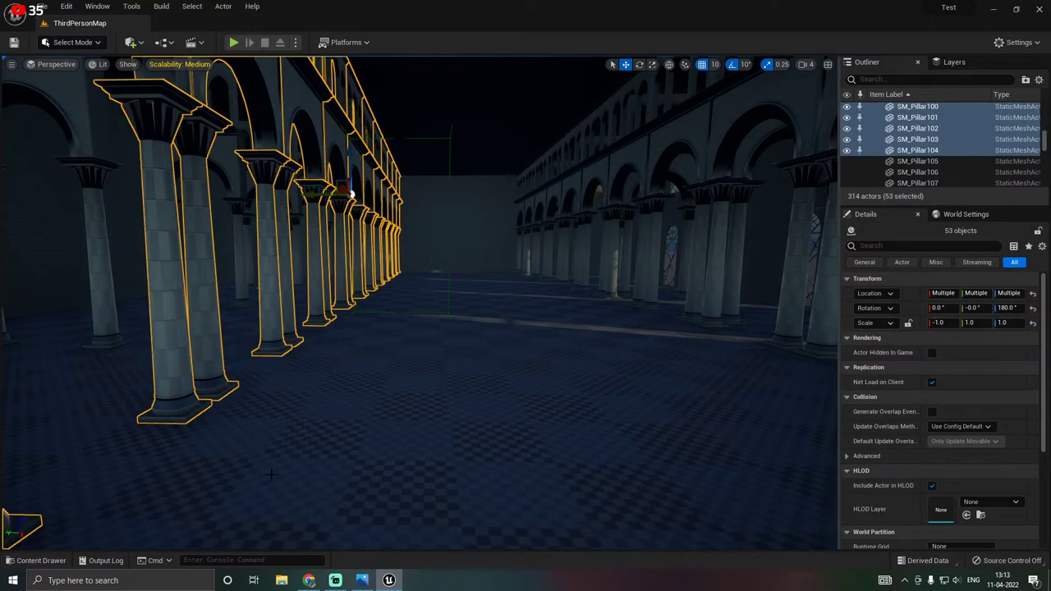
{"action": "key", "text": "ctrl+space"}
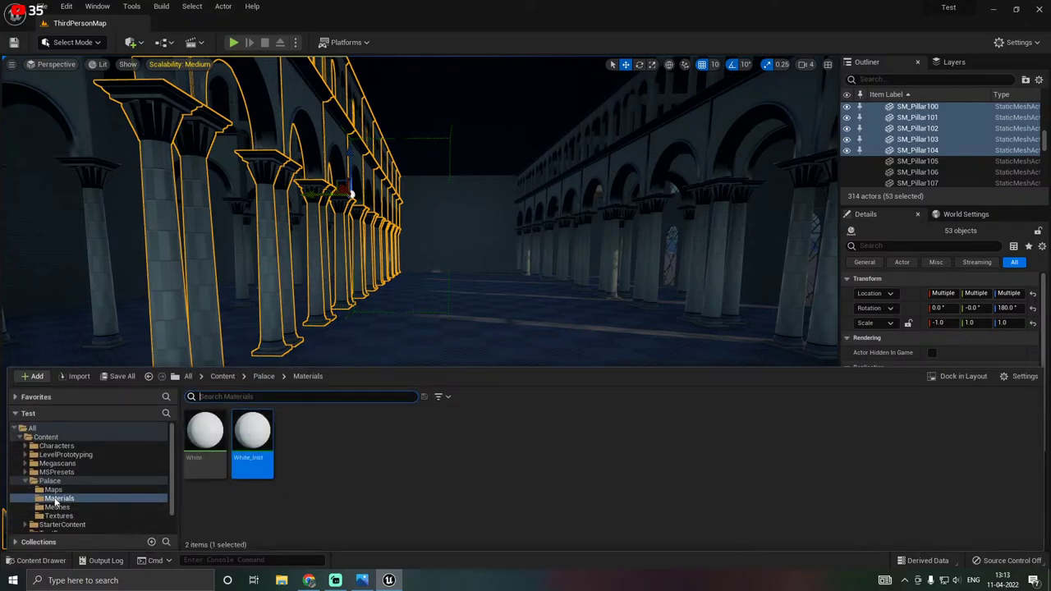
{"action": "left_click", "coordinate": [56, 506]}
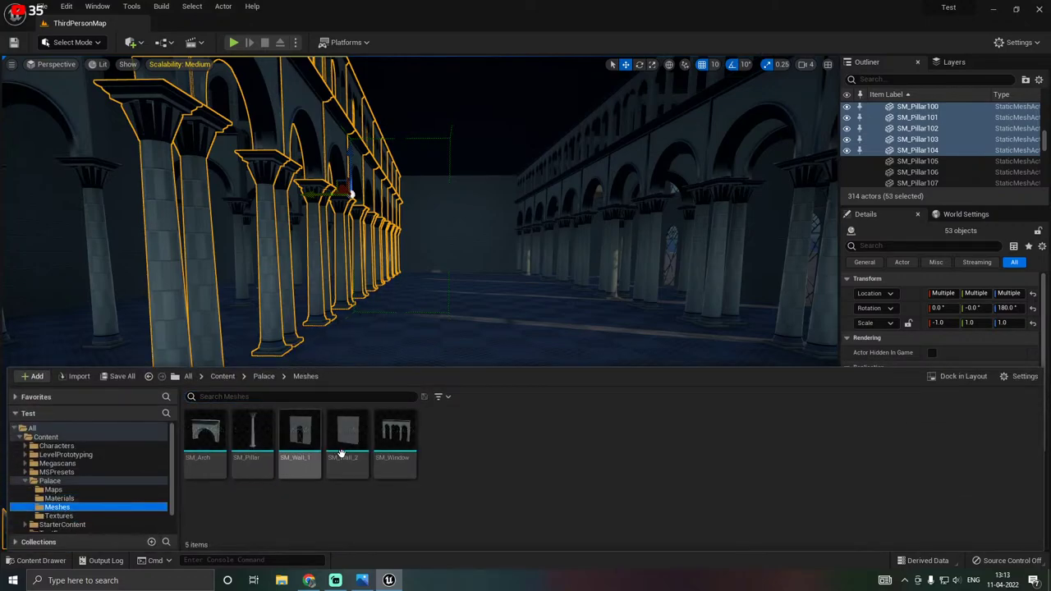
{"action": "double_click", "coordinate": [252, 435]}
{"action": "scroll", "coordinate": [416, 351], "scroll_direction": "down", "scroll_amount": 3}
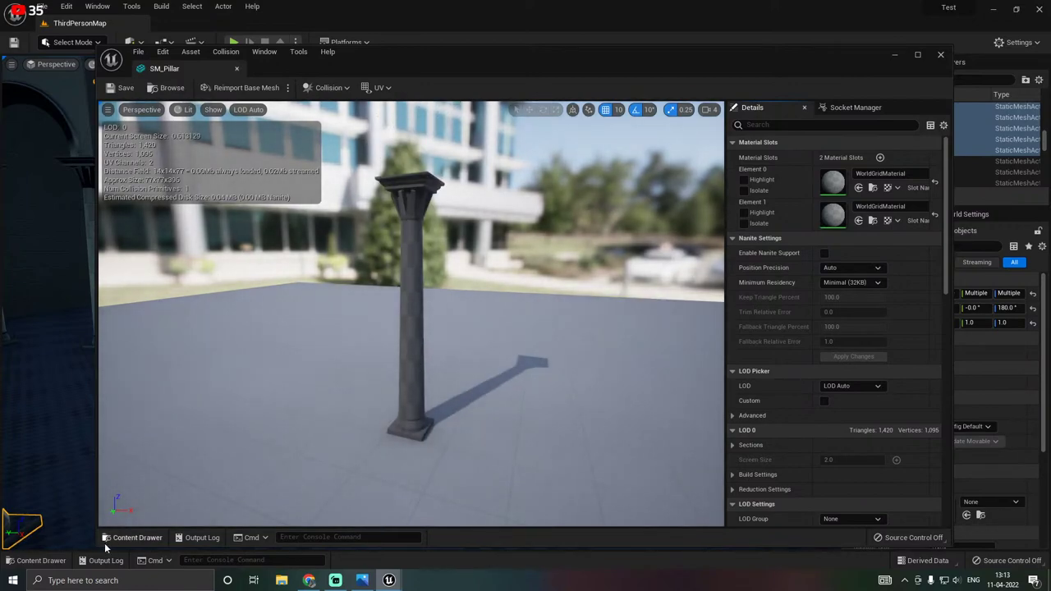
{"action": "left_click_drag", "start_coordinate": [97, 547], "coordinate": [250, 435]}
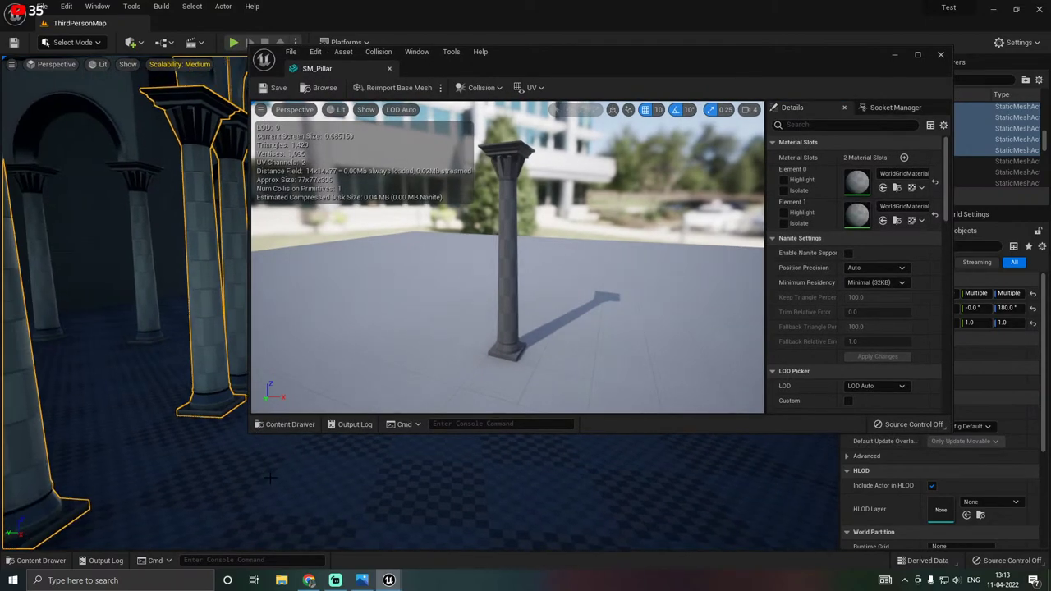
Select the White_Inst material instance in the Palace/Materials folder.
{"action": "key", "text": "ctrl+space"}
{"action": "left_click", "coordinate": [59, 498]}
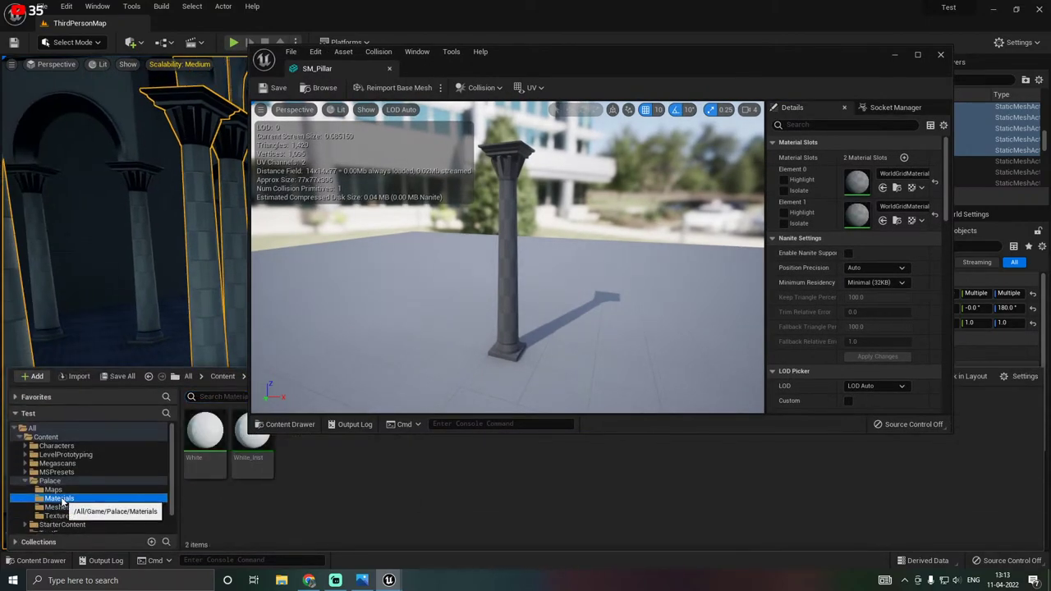
{"action": "left_click", "coordinate": [249, 464]}
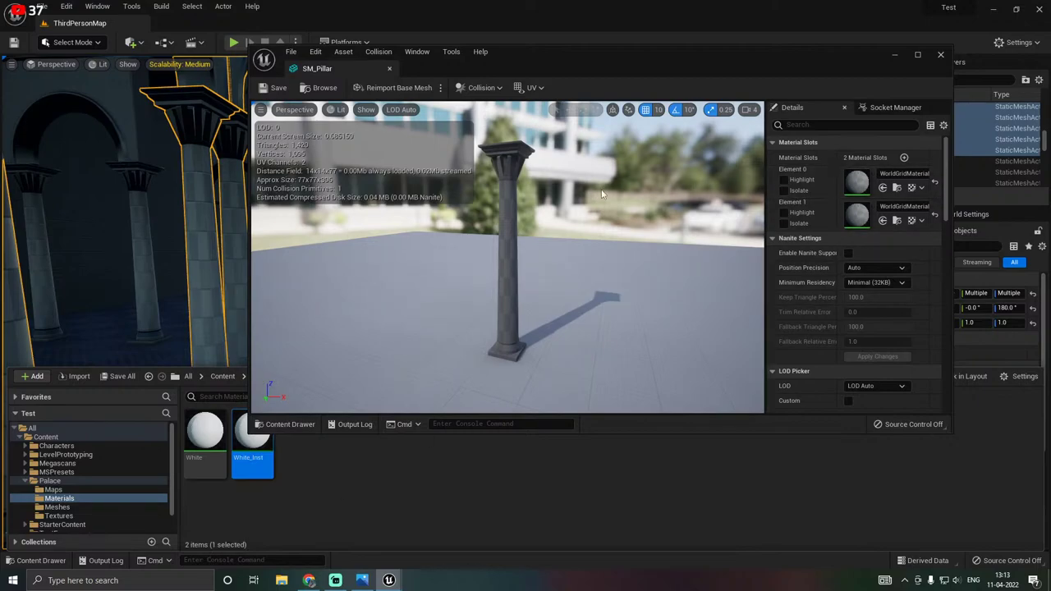
Isolate the Element 0 and Element 1 material slots in turn to see which parts of the pillar each covers.
{"action": "left_click", "coordinate": [784, 190]}
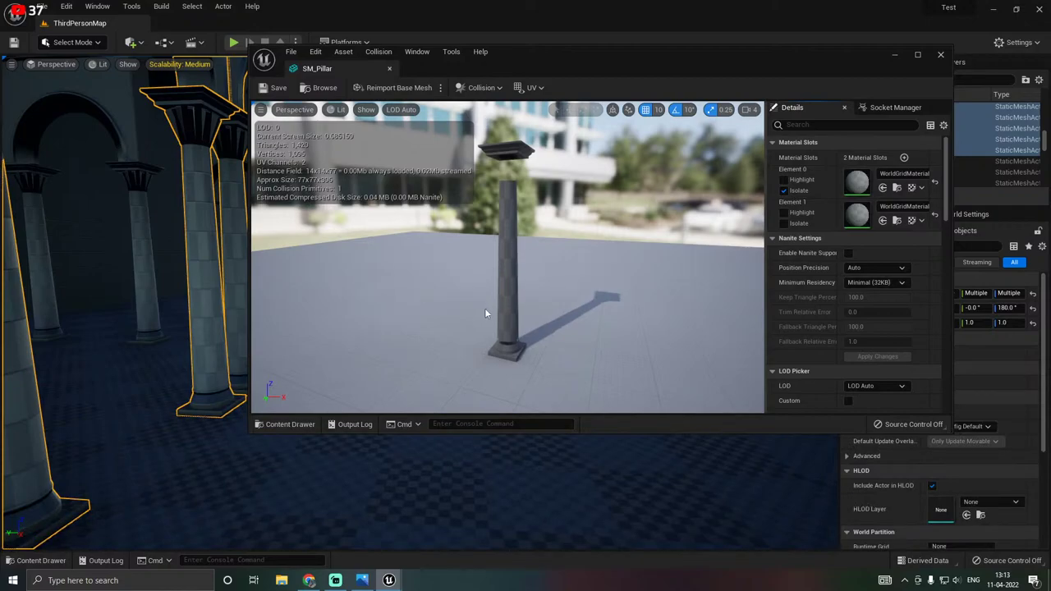
{"action": "left_click", "coordinate": [784, 190]}
{"action": "left_click", "coordinate": [785, 223]}
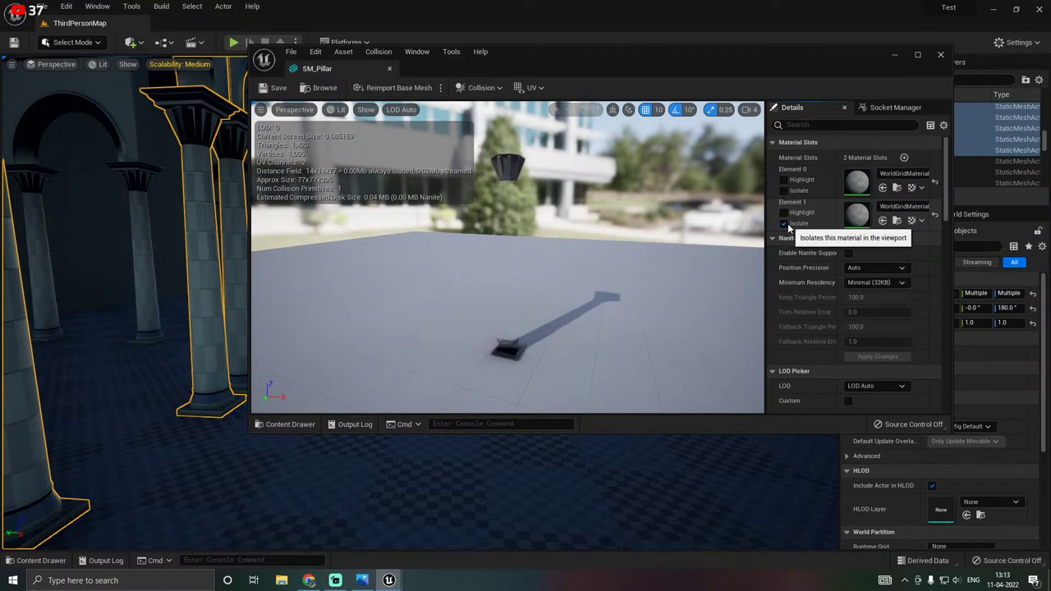
{"action": "left_click", "coordinate": [786, 225]}
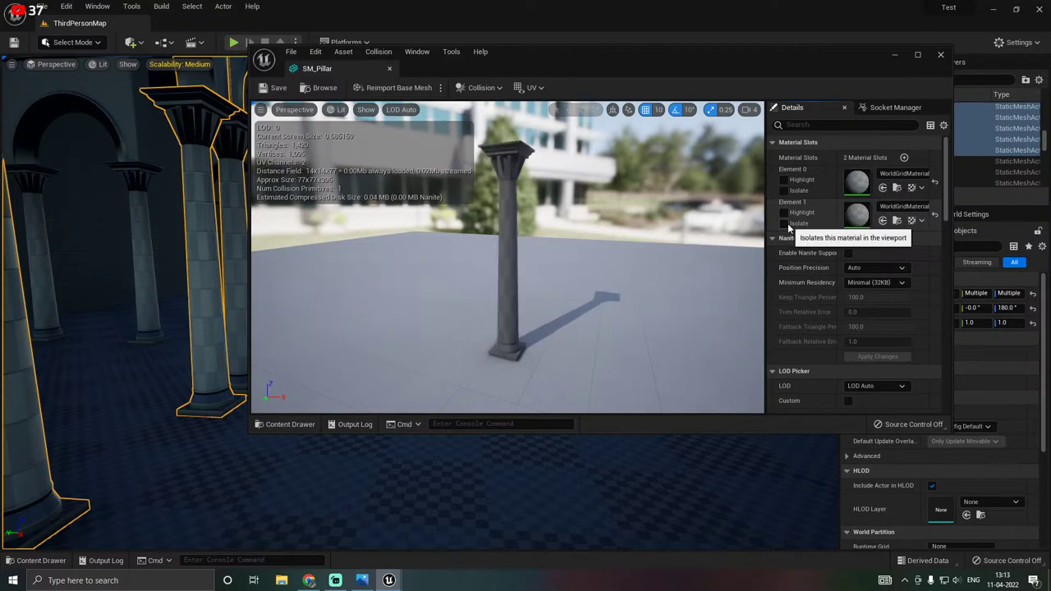
{"action": "left_click", "coordinate": [784, 190]}
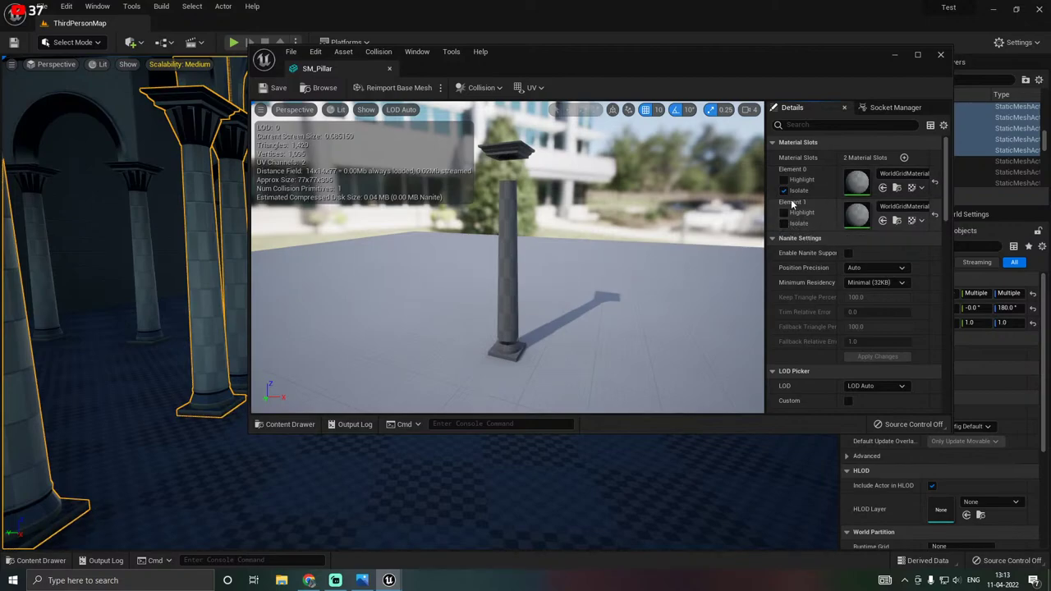
Assign White_Inst to Element 0 of SM_Pillar and frame the selected pillars in the level.
{"action": "left_click", "coordinate": [883, 189]}
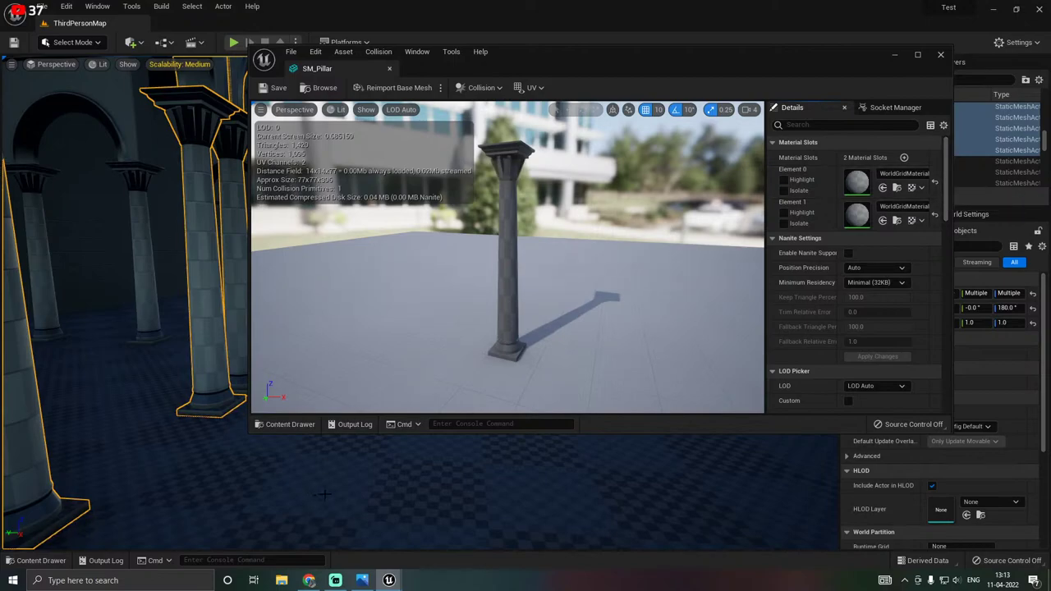
{"action": "right_click_drag", "start_coordinate": [299, 493], "coordinate": [283, 496]}
{"action": "key", "text": "ctrl+space"}
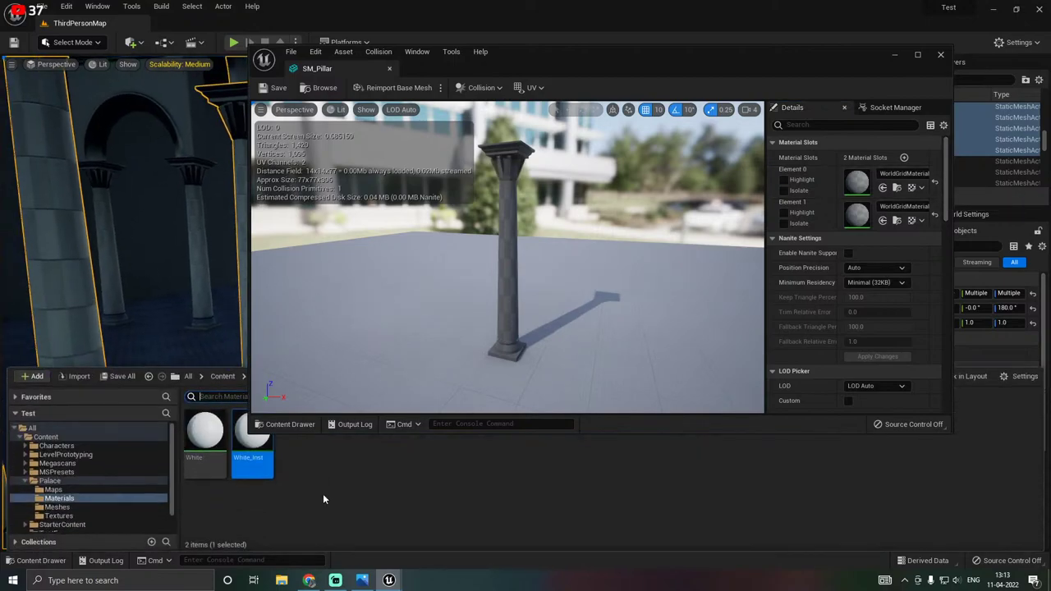
{"action": "left_click", "coordinate": [884, 188]}
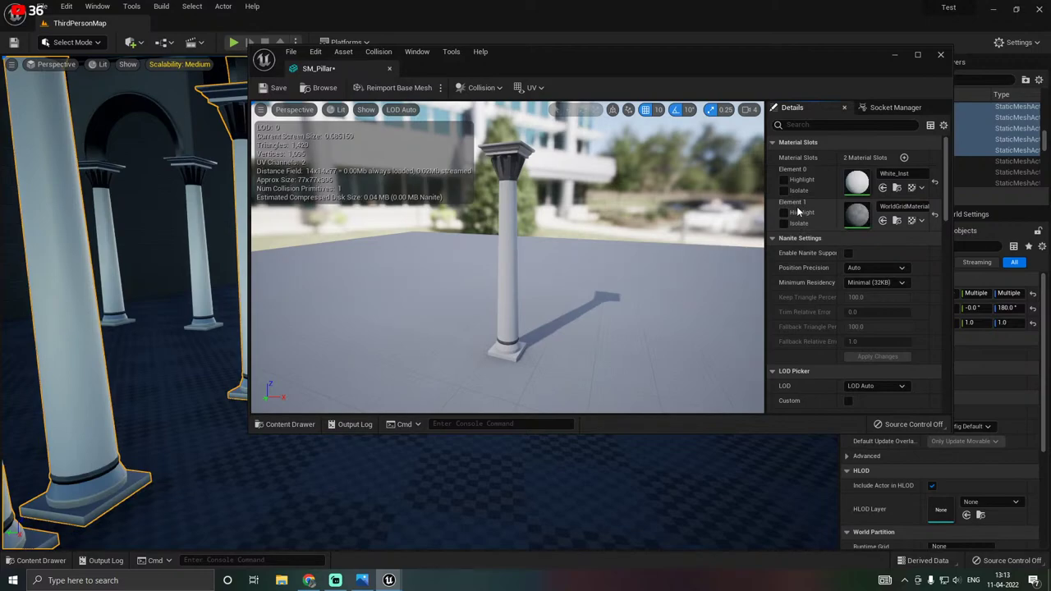
{"action": "key", "text": "f"}
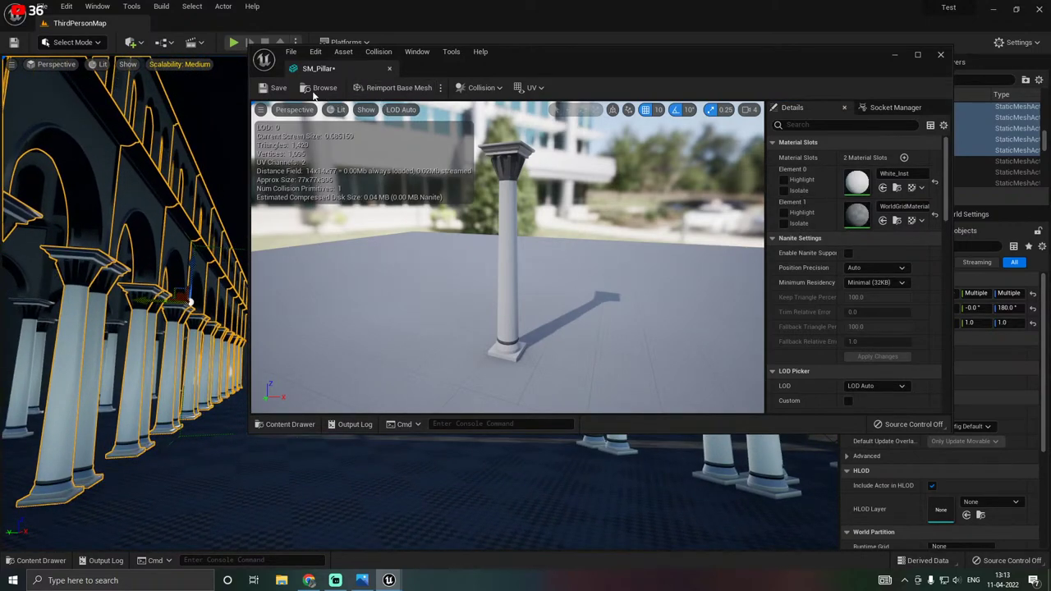
Close the SM_Pillar editor and open the White material from the Palace/Materials folder.
{"action": "left_click", "coordinate": [941, 54]}
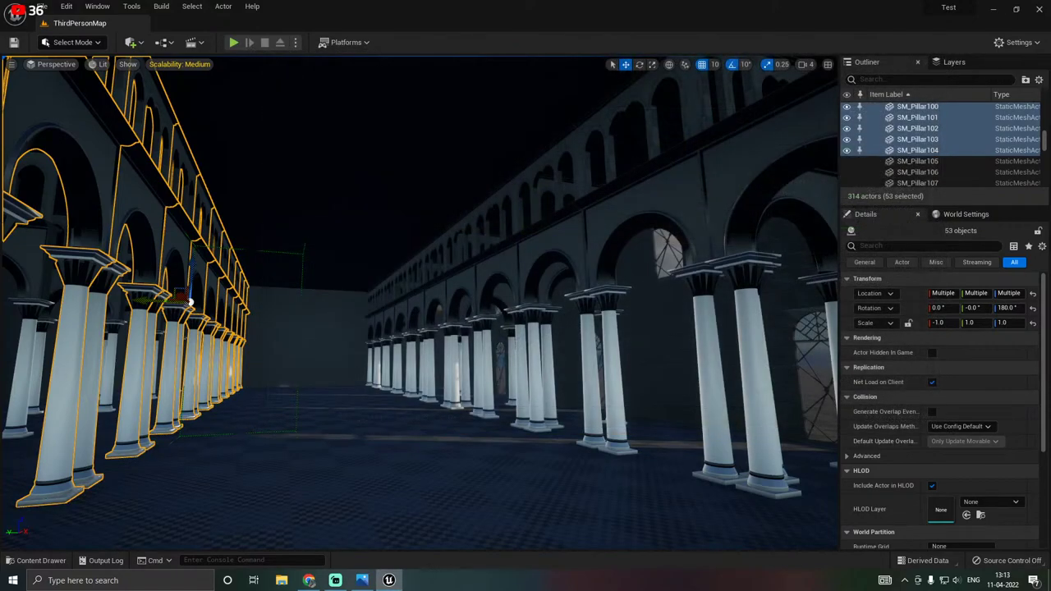
{"action": "key", "text": "w"}
{"action": "mouse_move", "coordinate": [420, 304]}
{"action": "right_mouse_down"}
{"action": "mouse_move", "coordinate": [197, 297]}
{"action": "mouse_move", "coordinate": [435, 301]}
{"action": "mouse_move", "coordinate": [394, 297]}
{"action": "mouse_move", "coordinate": [411, 295]}
{"action": "right_mouse_up"}
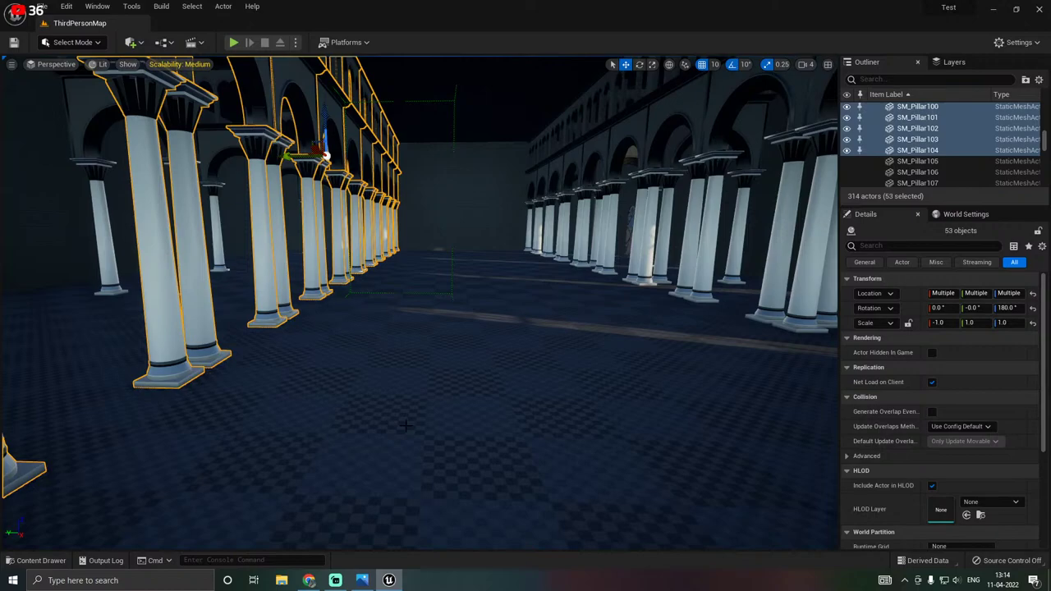
{"action": "key", "text": "ctrl+space"}
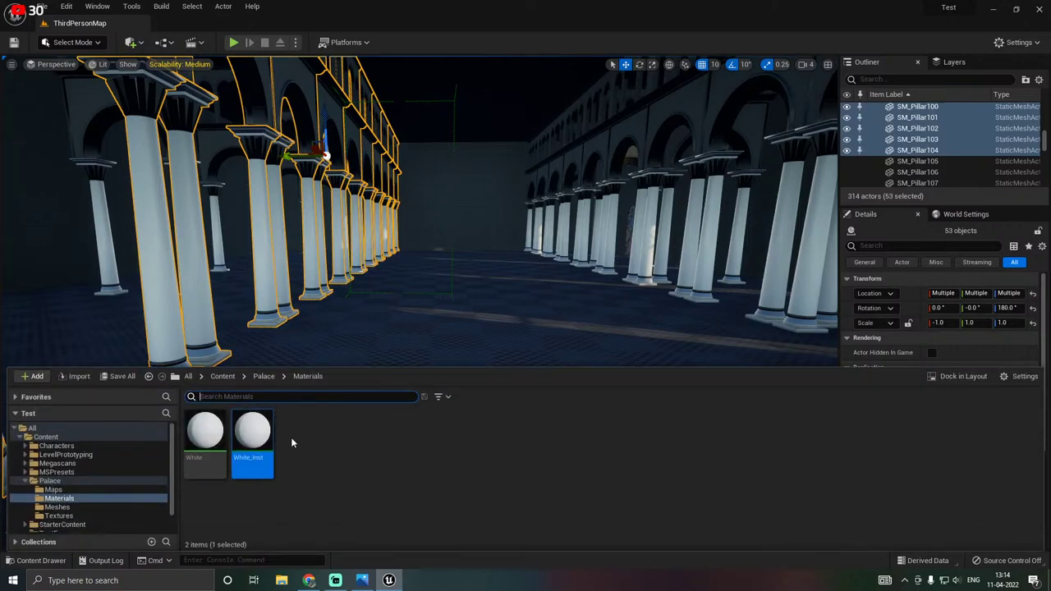
{"action": "double_click", "coordinate": [205, 433]}
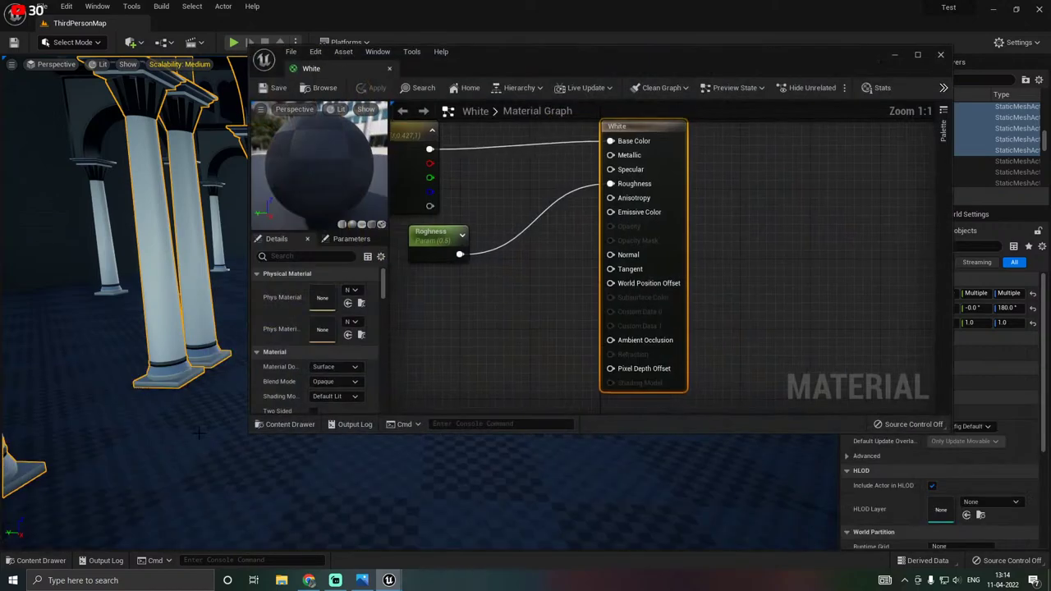
Add a scalar parameter node above the Color node in the White material graph.
{"action": "right_click_drag", "start_coordinate": [564, 277], "coordinate": [644, 333]}
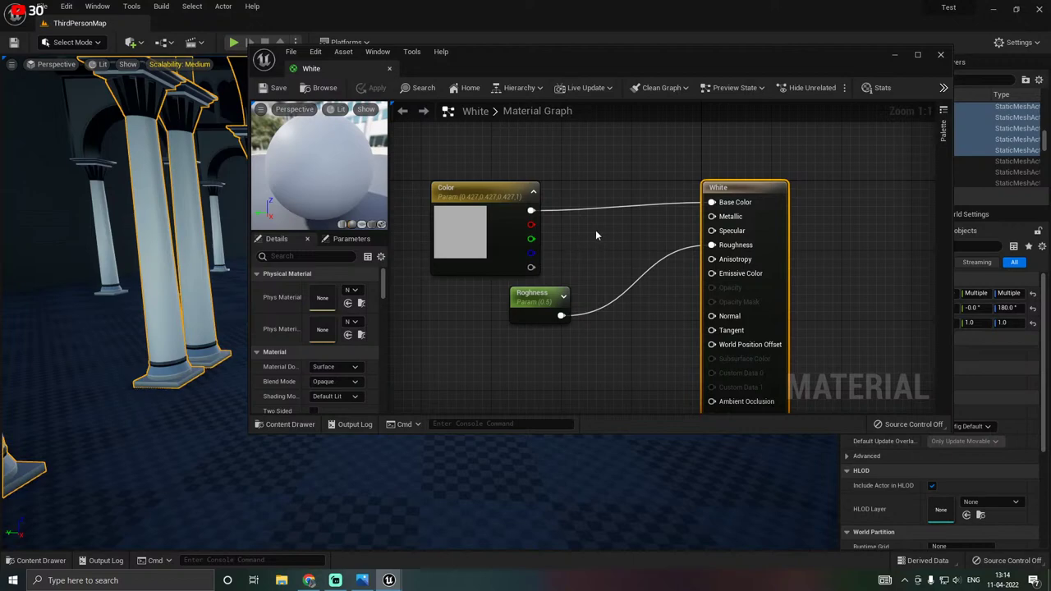
{"action": "right_click_drag", "start_coordinate": [786, 235], "coordinate": [757, 287]}
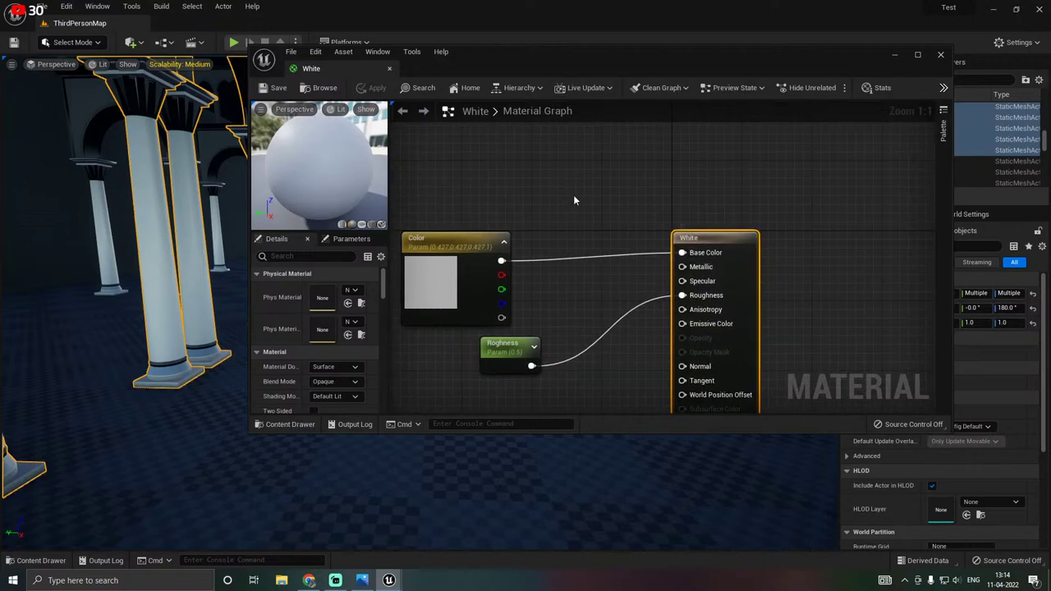
{"action": "key", "text": "s"}
{"action": "left_click", "coordinate": [538, 190]}
{"action": "type", "text": "sssssss"}
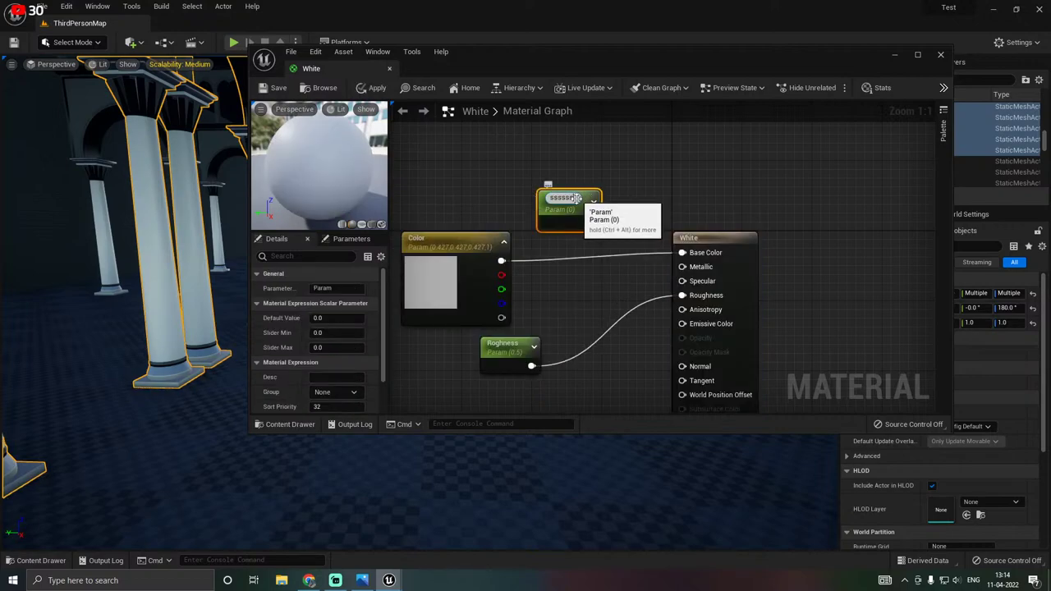
{"action": "left_click", "coordinate": [574, 198]}
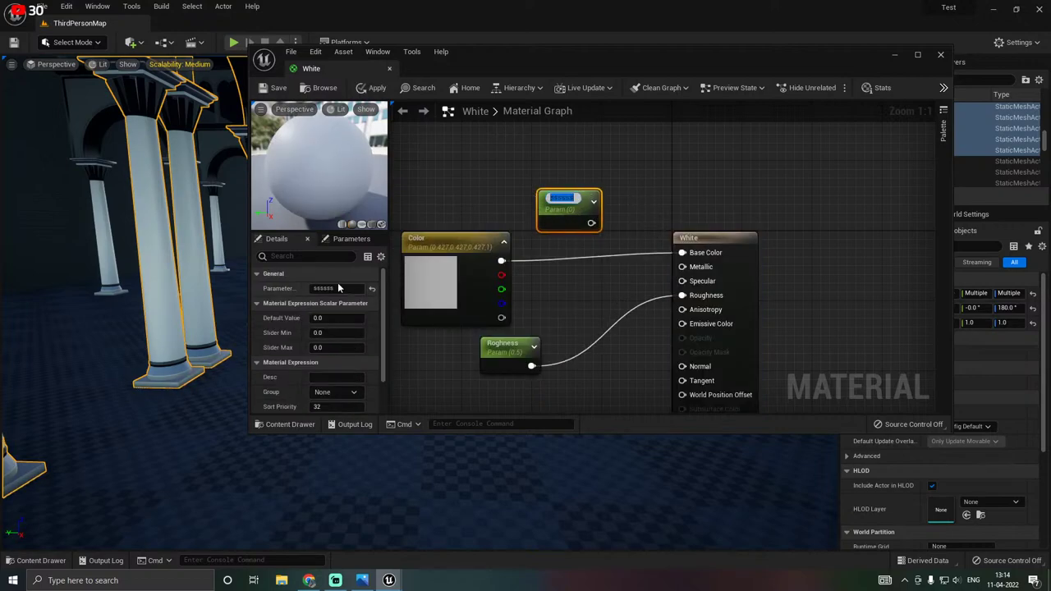
{"action": "left_click", "coordinate": [329, 288]}
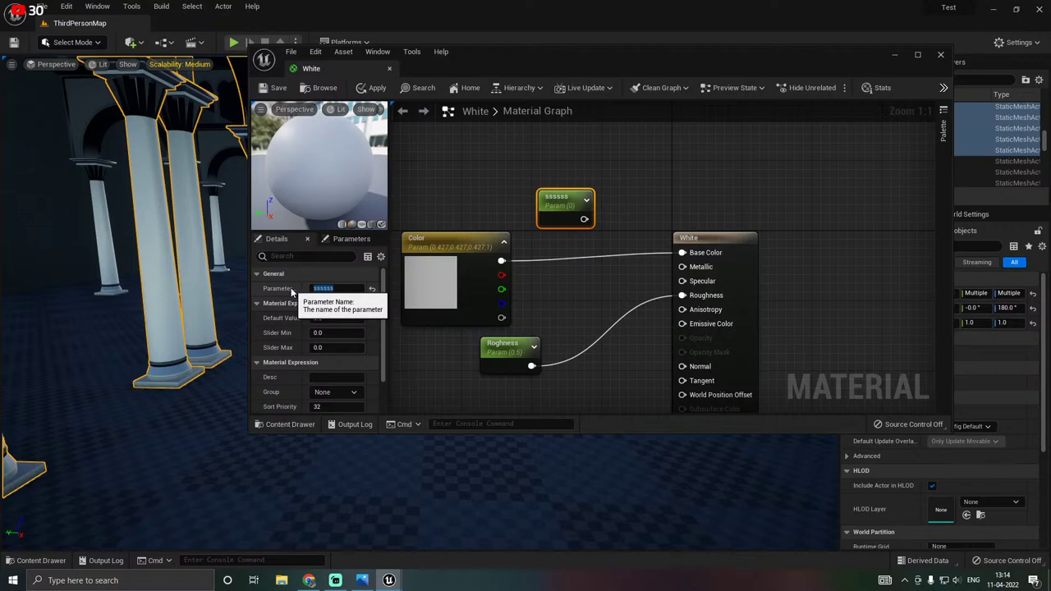
{"action": "key", "text": "c"}
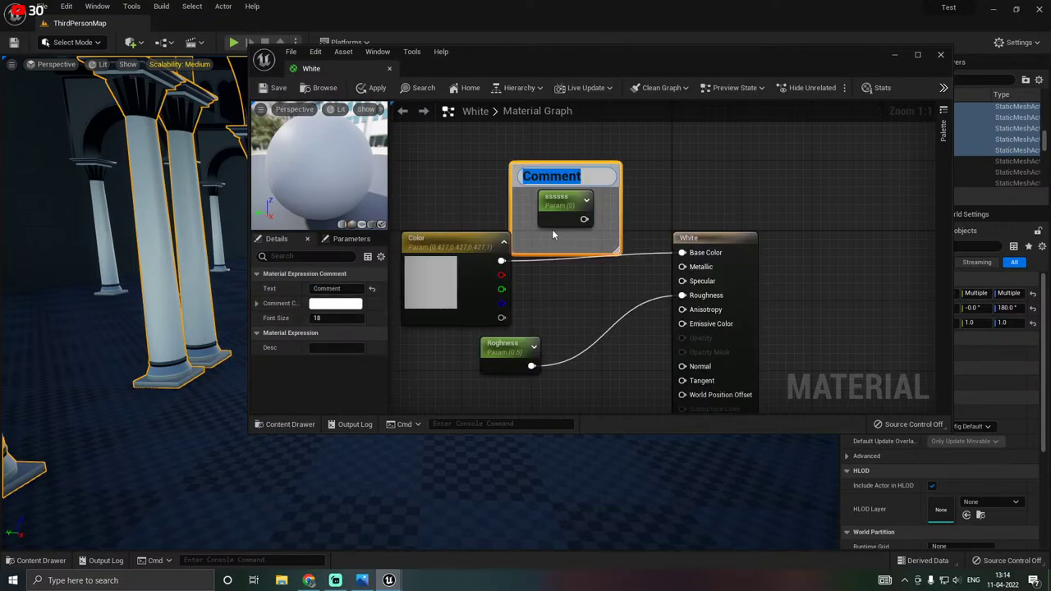
{"action": "left_click", "coordinate": [616, 172]}
{"action": "left_click_drag", "start_coordinate": [576, 176], "coordinate": [597, 164]}
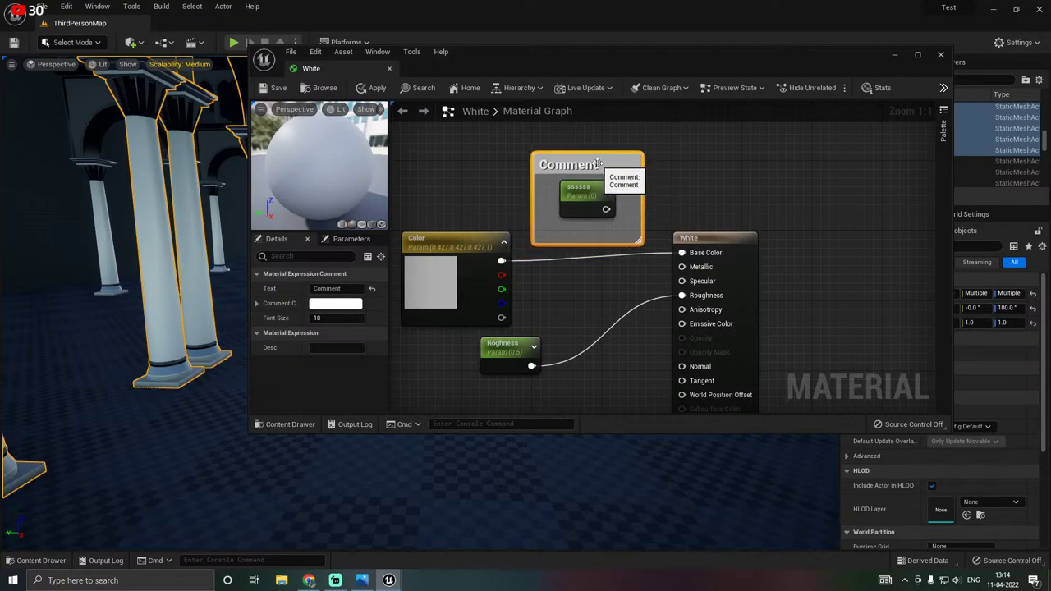
{"action": "double_click", "coordinate": [598, 163]}
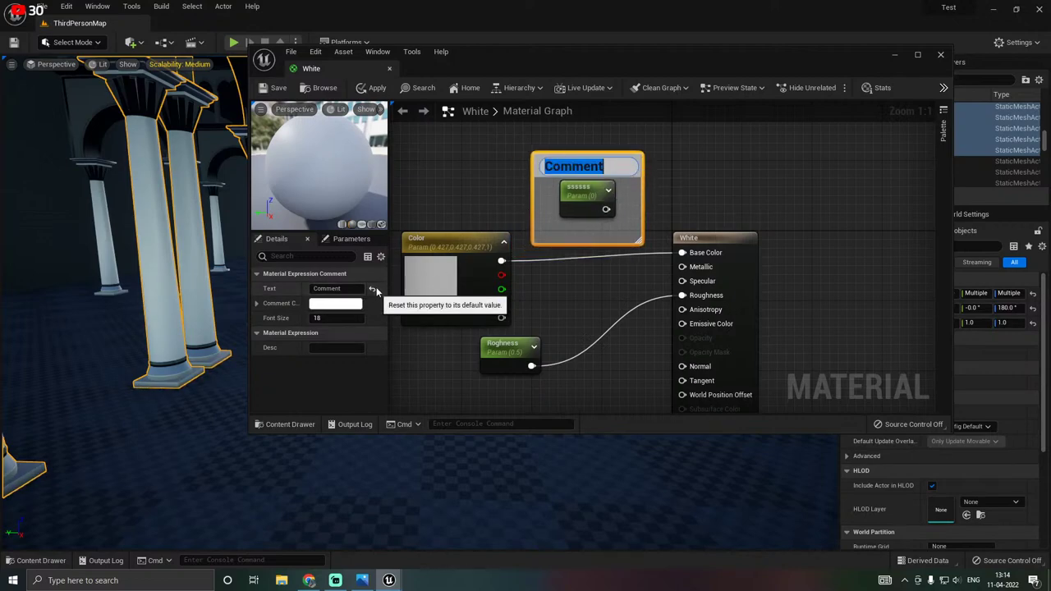
{"action": "left_click", "coordinate": [371, 288]}
{"action": "left_click", "coordinate": [578, 191]}
{"action": "mouse_move", "coordinate": [578, 191]}
{"action": "left_mouse_down"}
{"action": "mouse_move", "coordinate": [586, 287]}
{"action": "mouse_move", "coordinate": [580, 184]}
{"action": "left_mouse_up"}
{"action": "left_click", "coordinate": [578, 171]}
{"action": "key", "text": "Delete"}
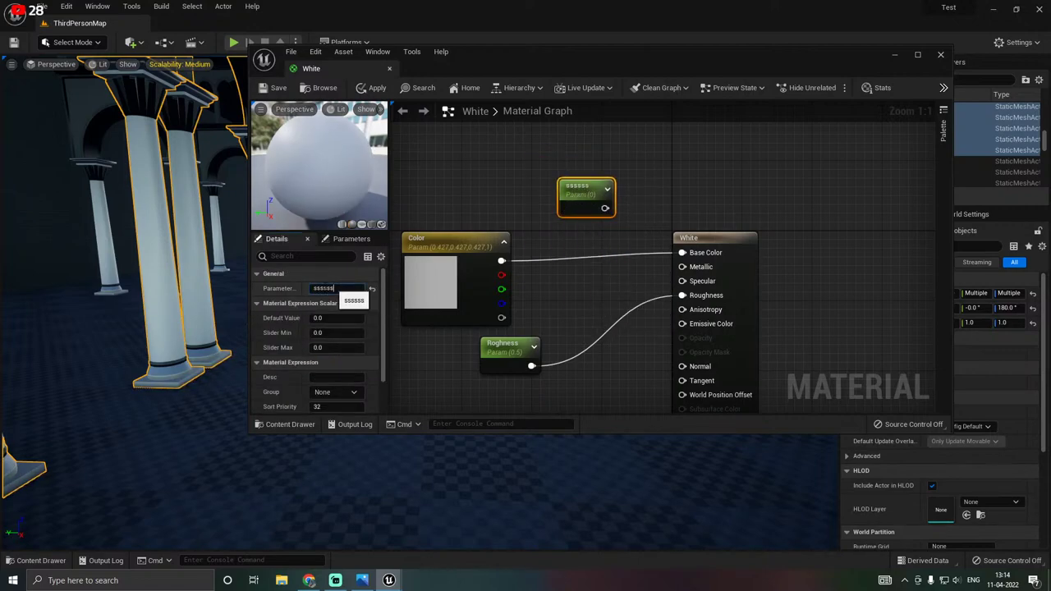
Rename the new scalar parameter to Metalic and place its node just above the Color node.
{"action": "left_click", "coordinate": [333, 289]}
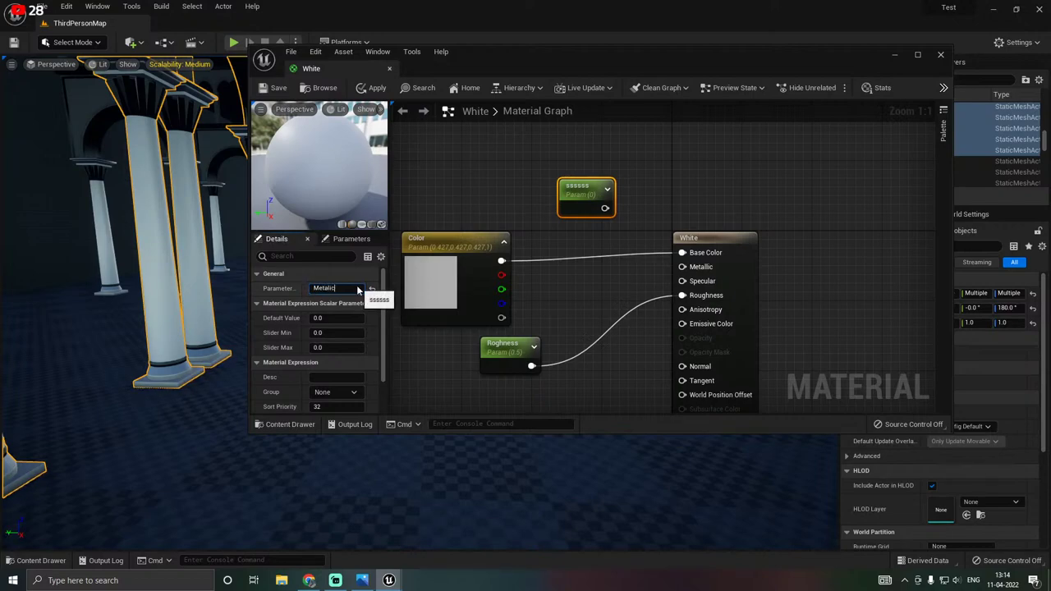
{"action": "left_click", "coordinate": [534, 250]}
{"action": "left_click_drag", "start_coordinate": [575, 207], "coordinate": [571, 210]}
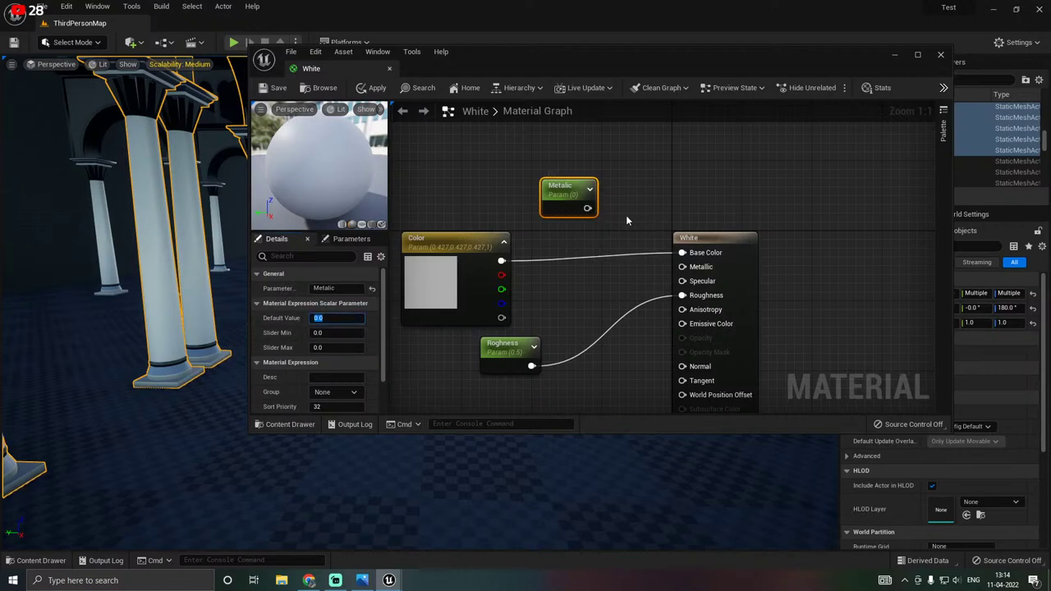
Connect the Metalic parameter to the Metallic input, apply and save the White material, and close its editor.
{"action": "left_click_drag", "start_coordinate": [586, 207], "coordinate": [681, 267]}
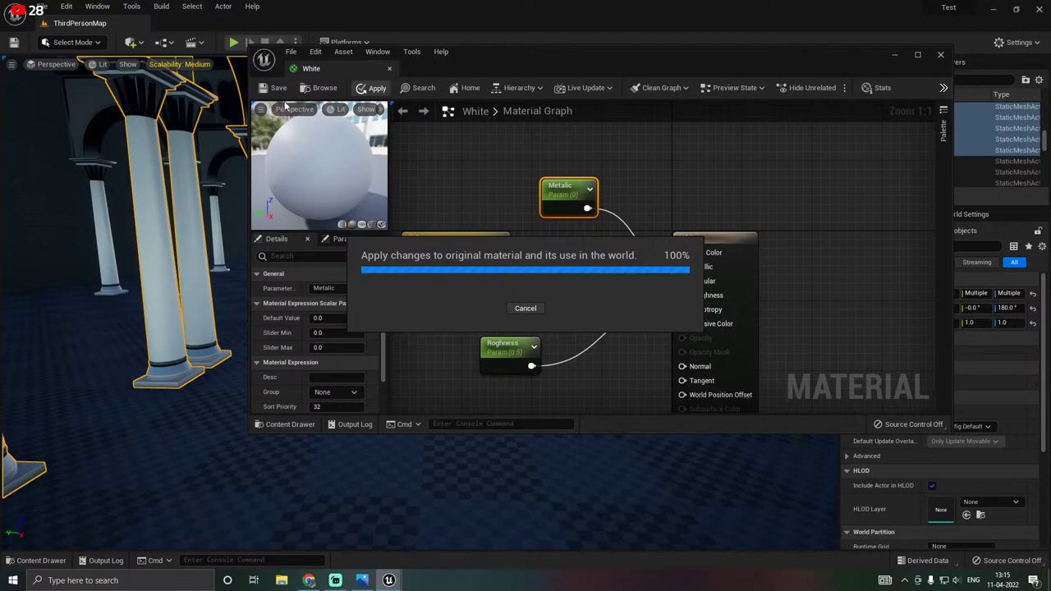
{"action": "left_click", "coordinate": [278, 88]}
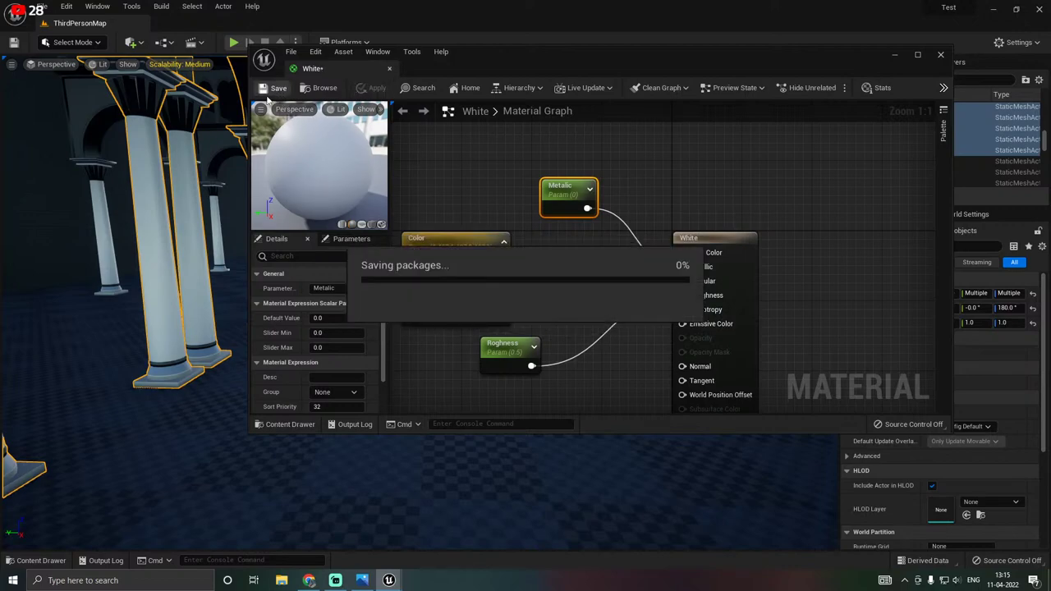
{"action": "left_click", "coordinate": [389, 71]}
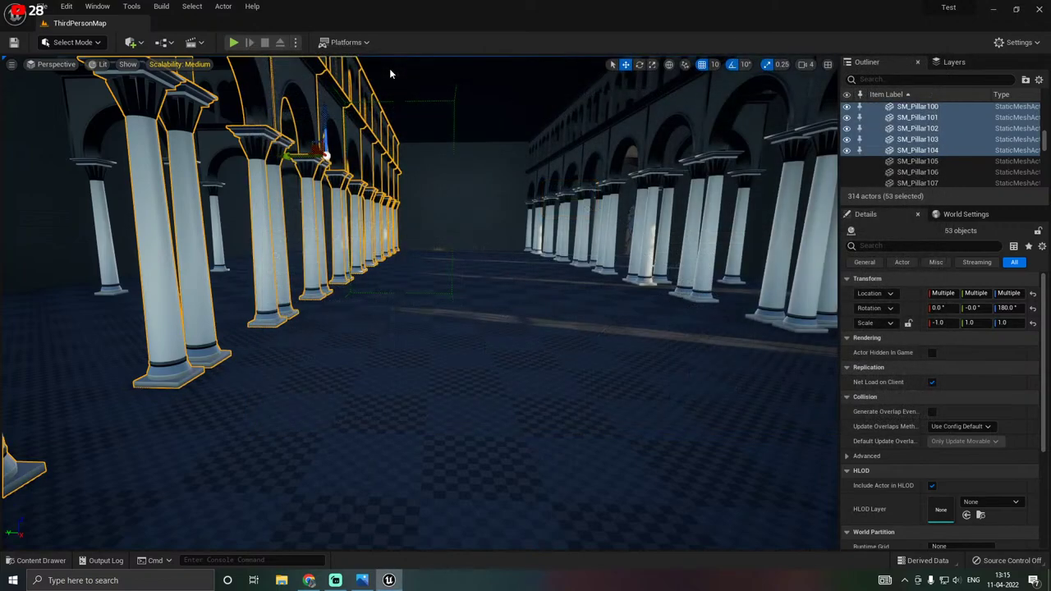
Duplicate White_Inst in the Palace/Materials folder as Gold_Inst1 and save the new instance.
{"action": "right_click_drag", "start_coordinate": [321, 410], "coordinate": [302, 380]}
{"action": "key", "text": "ctrl+space"}
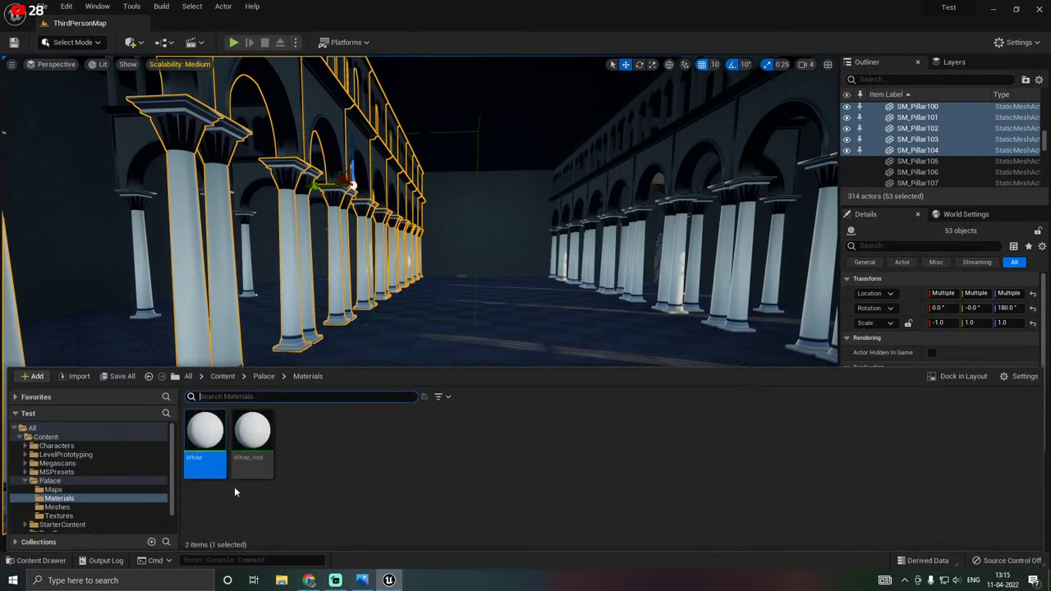
{"action": "right_click", "coordinate": [241, 460]}
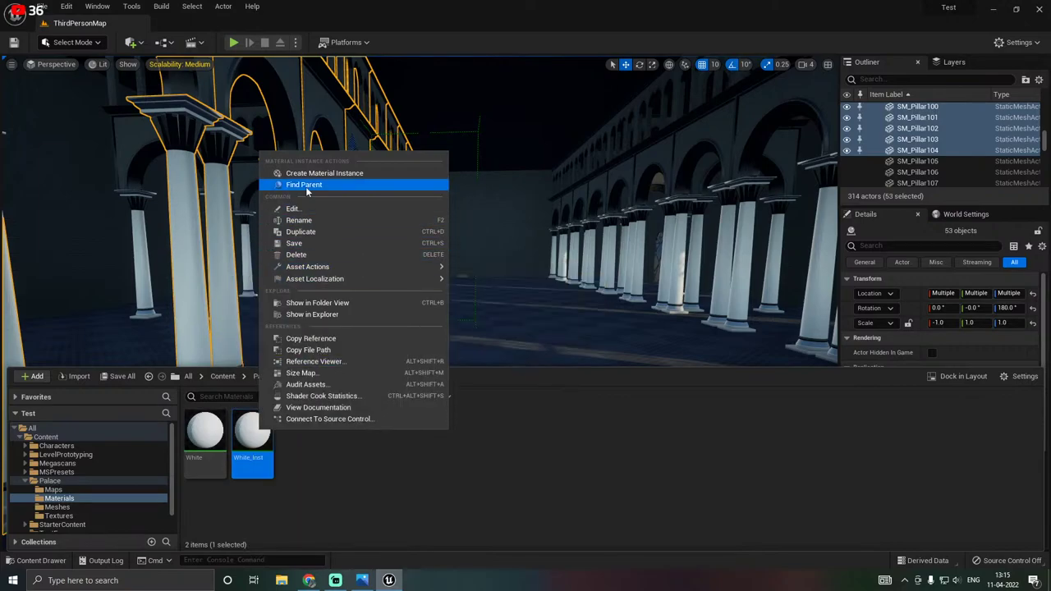
{"action": "left_click", "coordinate": [303, 232]}
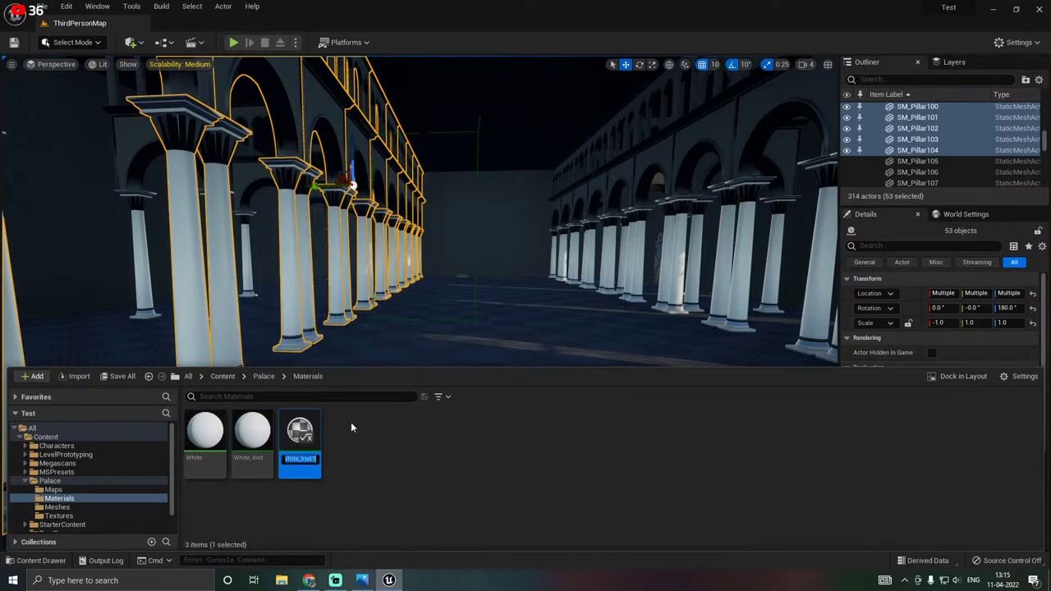
{"action": "key", "text": "BackSpace"}
{"action": "key", "text": "BackSpace"}
{"action": "key", "text": "BackSpace"}
{"action": "key", "text": "BackSpace"}
{"action": "key", "text": "BackSpace"}
{"action": "type", "text": "G"}
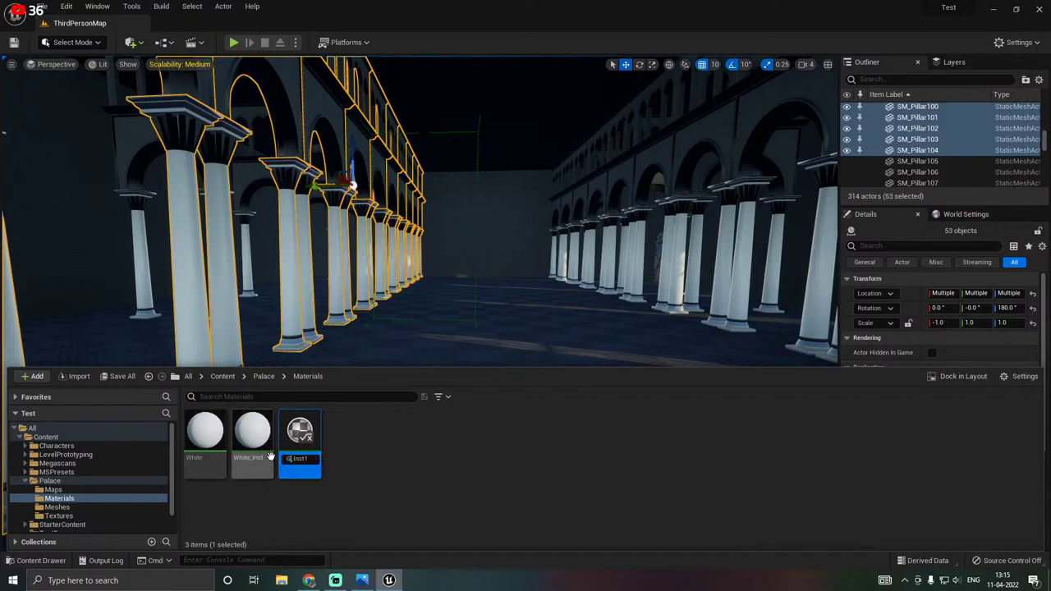
{"action": "type", "text": "old"}
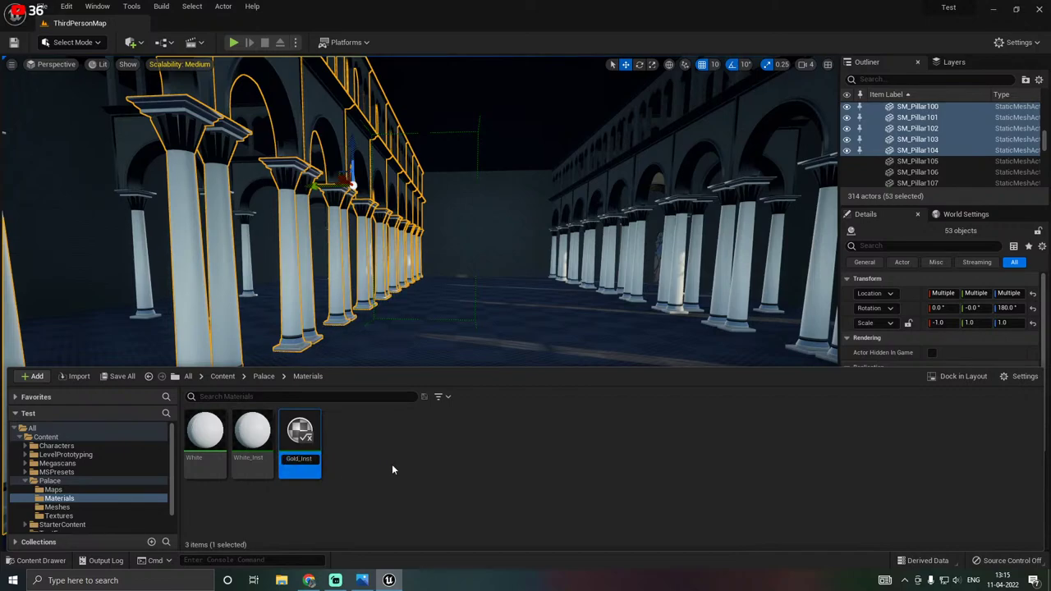
{"action": "key", "text": "Return"}
{"action": "left_click", "coordinate": [117, 376]}
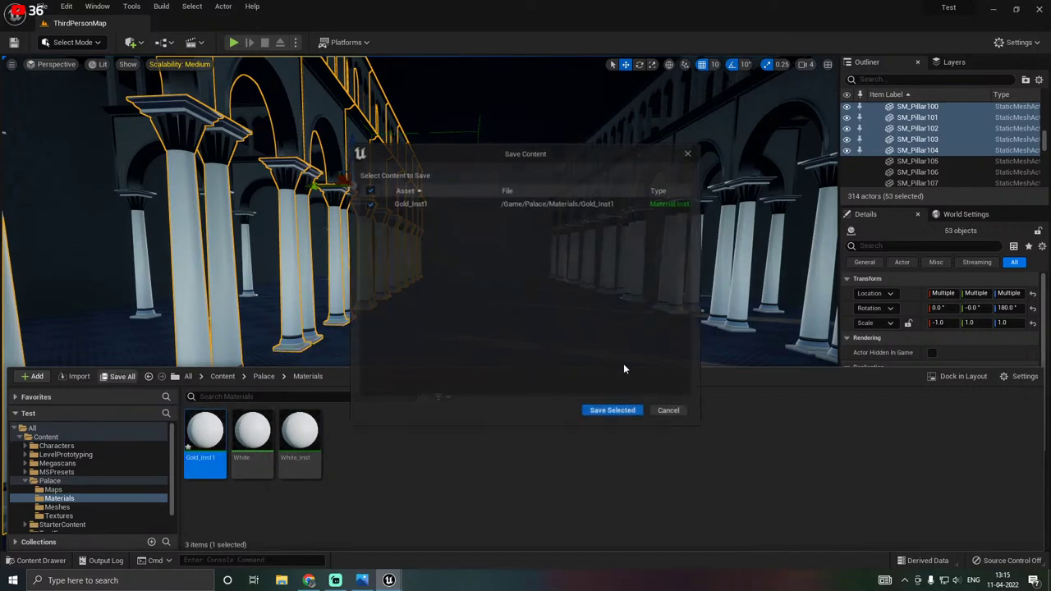
{"action": "left_click", "coordinate": [616, 411]}
Open Gold_Inst1 and enable overrides for its Color, Roghness and Metalic parameters.
{"action": "double_click", "coordinate": [206, 434]}
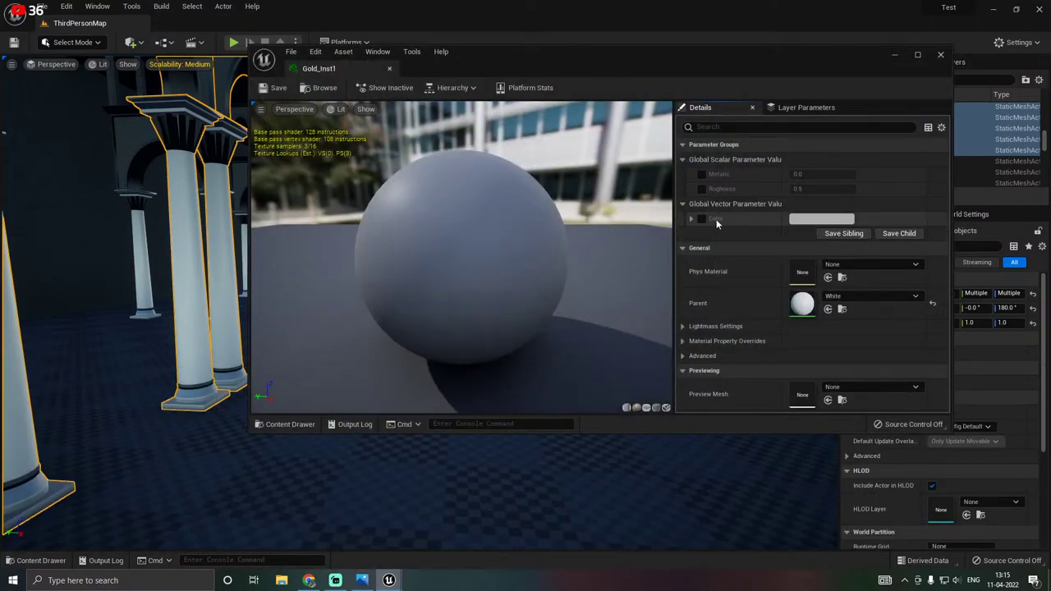
{"action": "left_click", "coordinate": [701, 218]}
{"action": "left_click", "coordinate": [701, 189]}
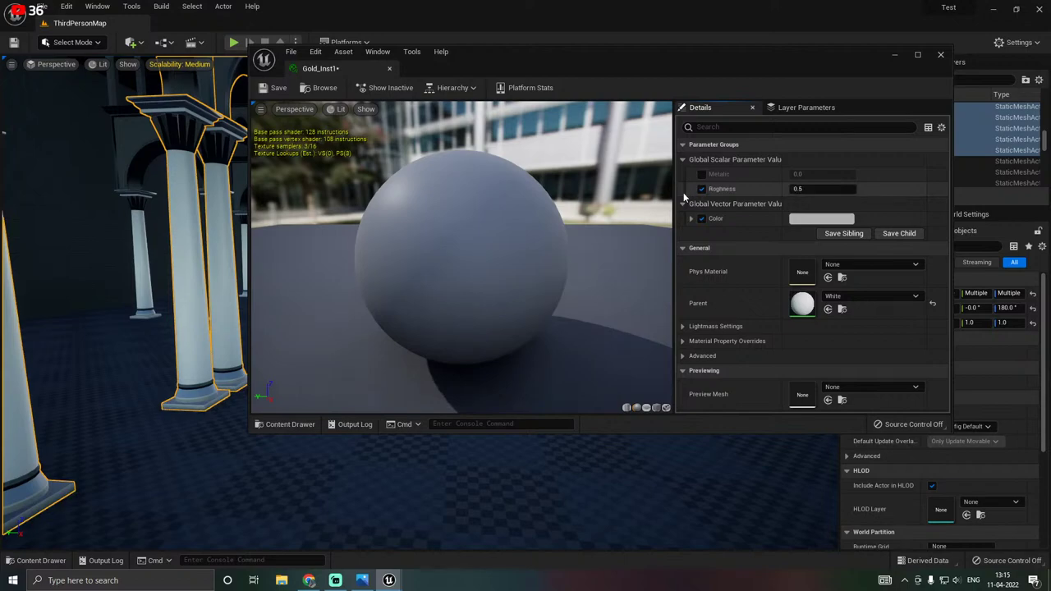
{"action": "left_click", "coordinate": [702, 174]}
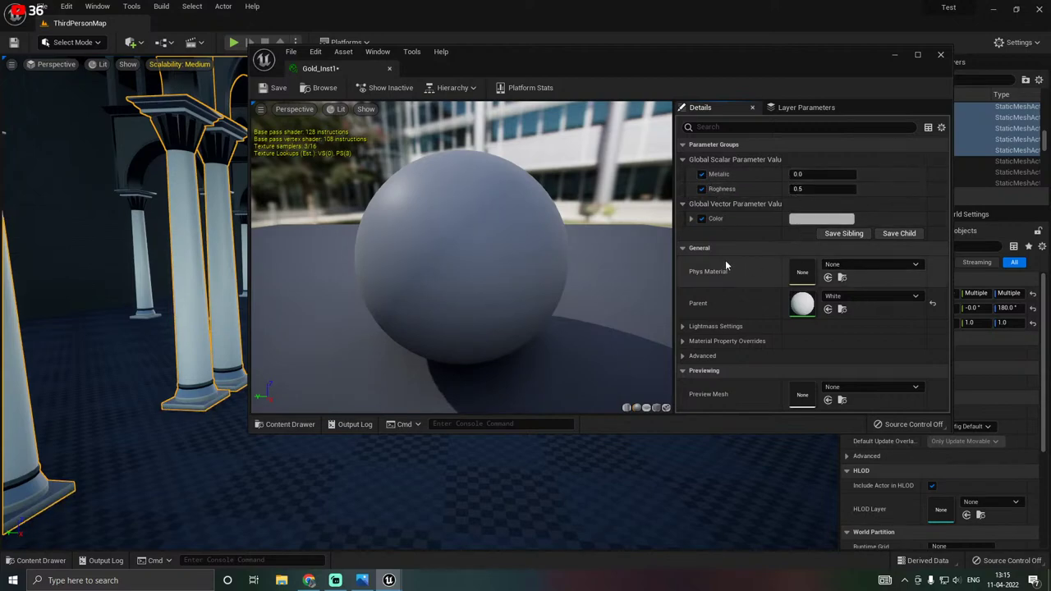
Set the Color parameter of Gold_Inst1 to a golden orange of about R 0.76, G 0.38, B 0.008.
{"action": "left_click", "coordinate": [821, 219]}
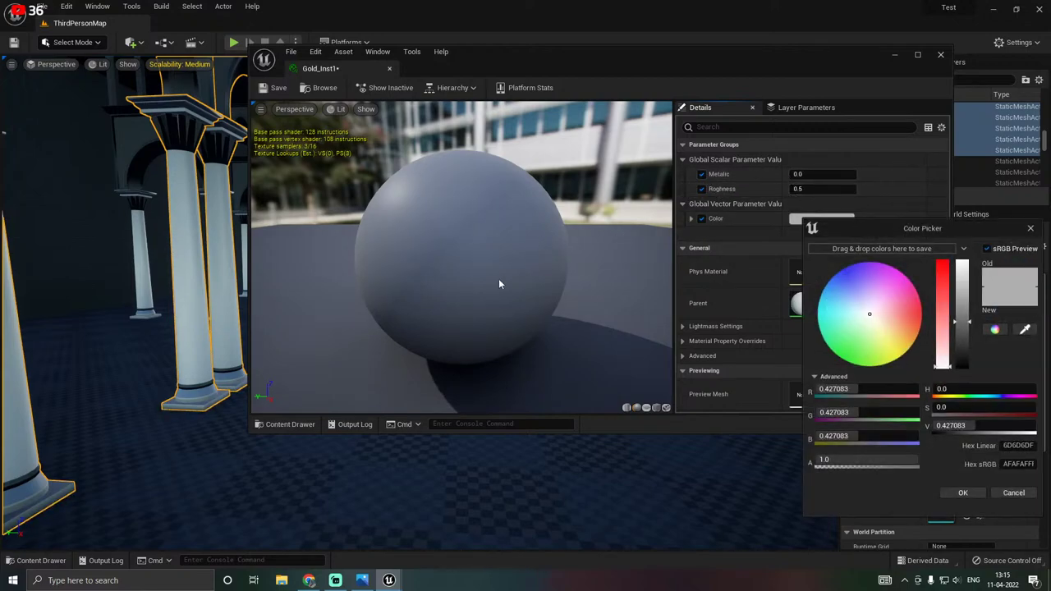
{"action": "left_click_drag", "start_coordinate": [903, 335], "coordinate": [896, 349]}
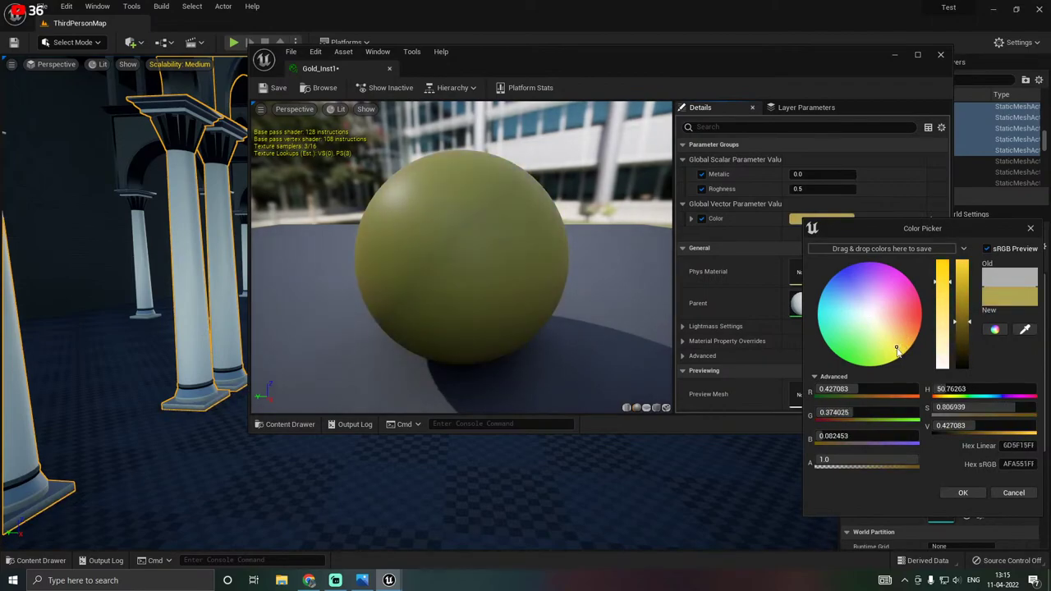
{"action": "left_click_drag", "start_coordinate": [950, 285], "coordinate": [944, 260]}
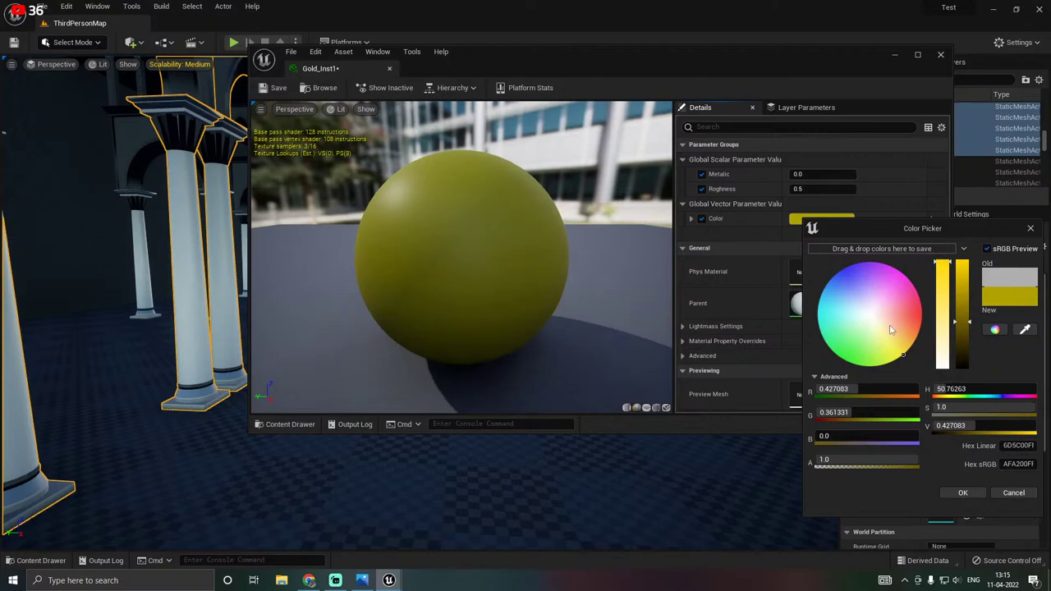
{"action": "left_click_drag", "start_coordinate": [903, 345], "coordinate": [910, 340]}
{"action": "left_click_drag", "start_coordinate": [944, 276], "coordinate": [946, 263]}
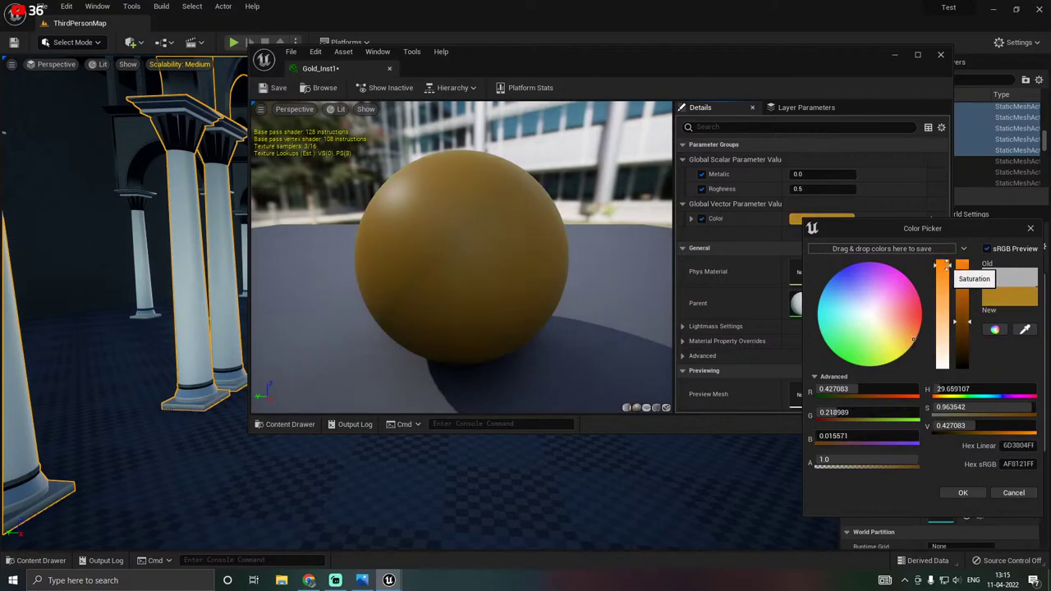
{"action": "left_click_drag", "start_coordinate": [962, 319], "coordinate": [958, 287]}
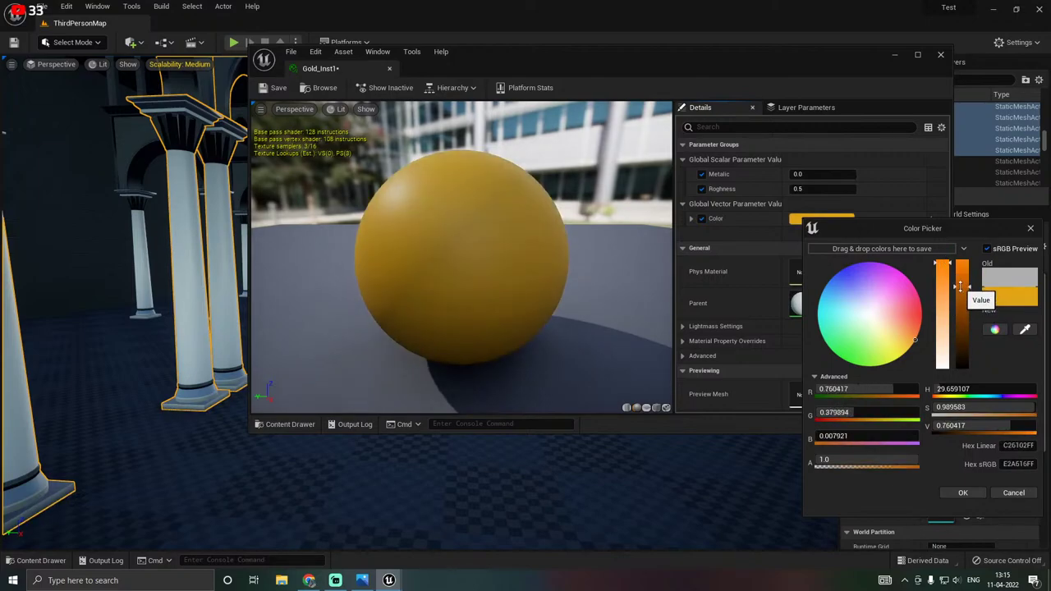
{"action": "left_click", "coordinate": [962, 492]}
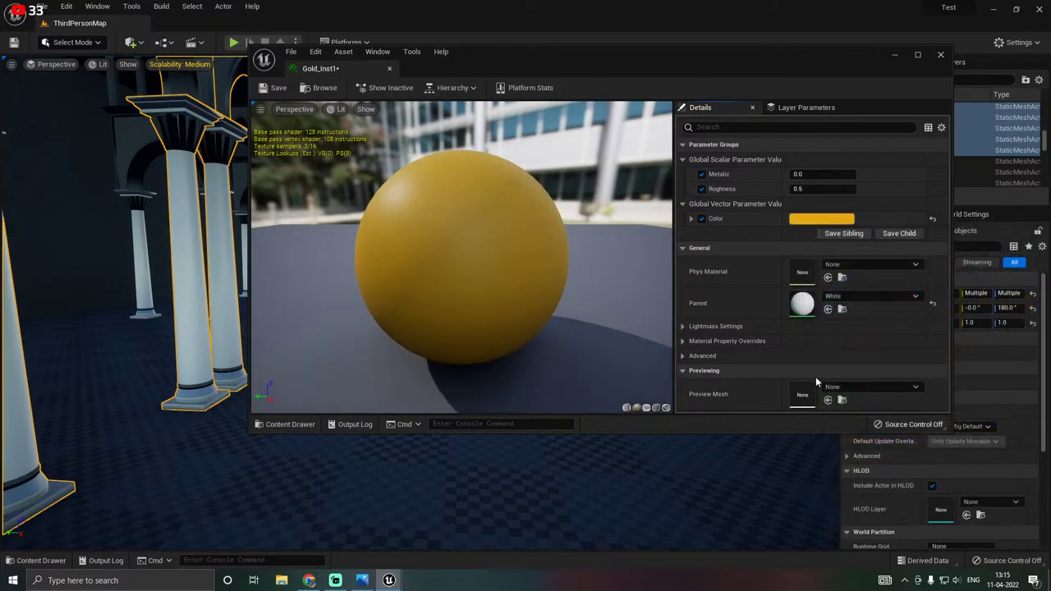
Set the Metalic parameter of Gold_Inst1 to 0.7.
{"action": "left_click", "coordinate": [798, 174]}
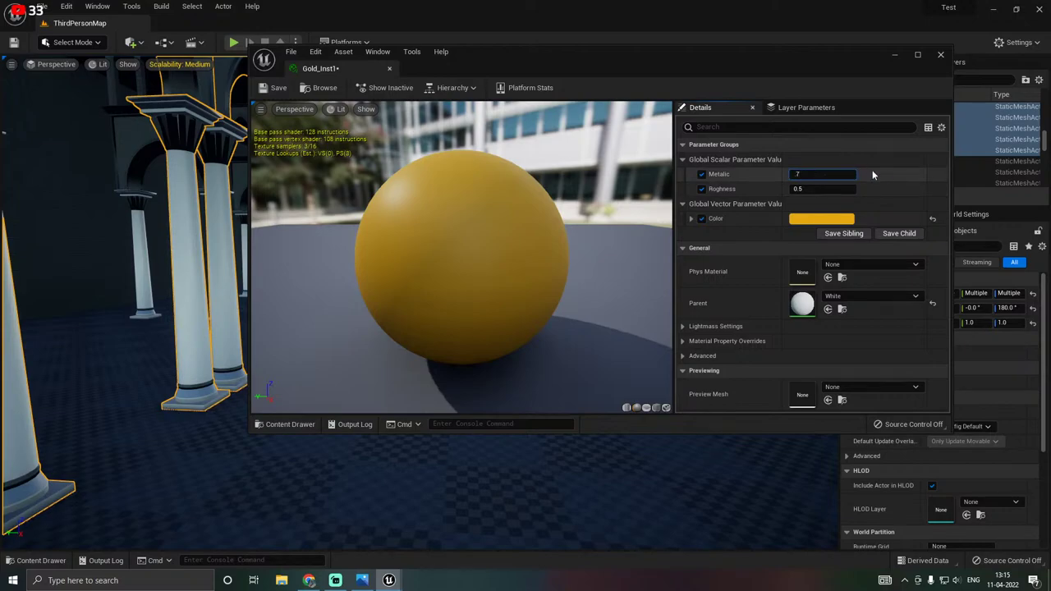
{"action": "type", "text": ".7"}
{"action": "key", "text": "Return"}
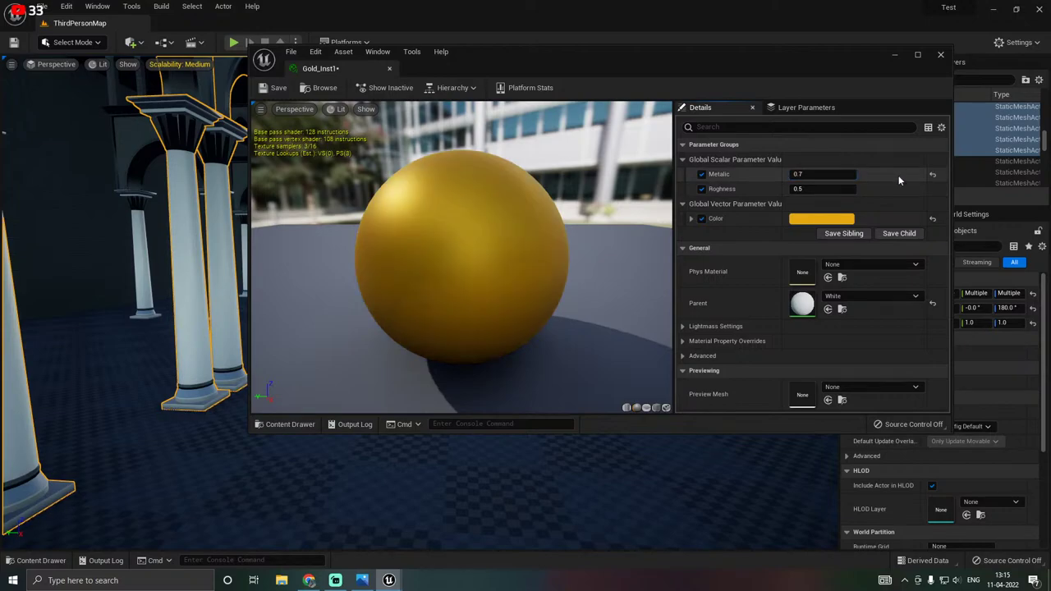
Raise the Metalic parameter of Gold_Inst1 to 0.9 and finally to 1.0.
{"action": "left_click", "coordinate": [807, 174]}
{"action": "type", "text": ".9"}
{"action": "key", "text": "Return"}
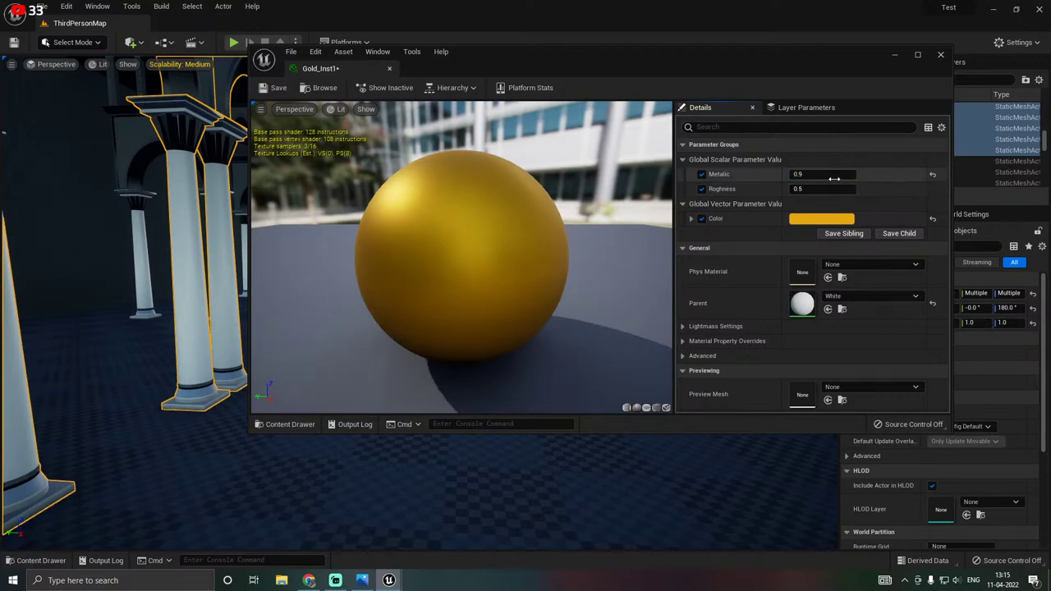
{"action": "type", "text": "1"}
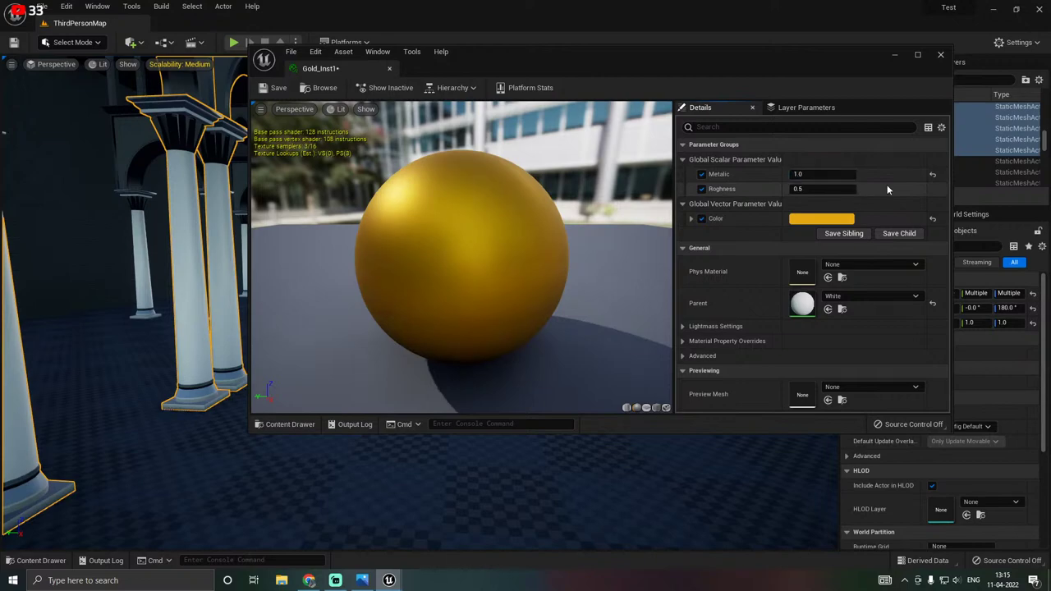
Set the Roghness parameter of Gold_Inst1 to 0.3, then save and close the material instance.
{"action": "left_click", "coordinate": [819, 191]}
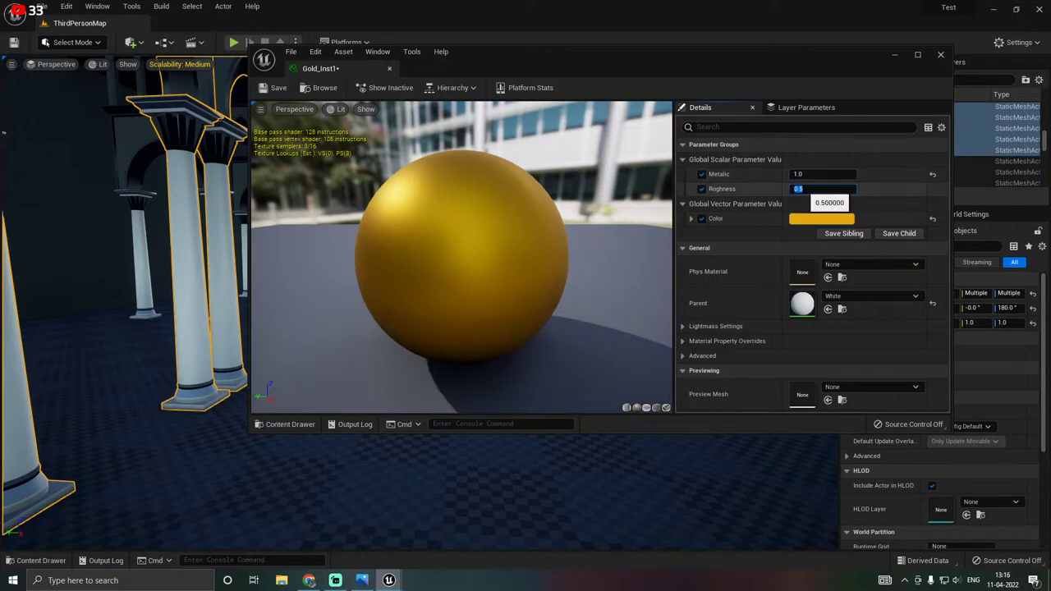
{"action": "type", "text": "0.3"}
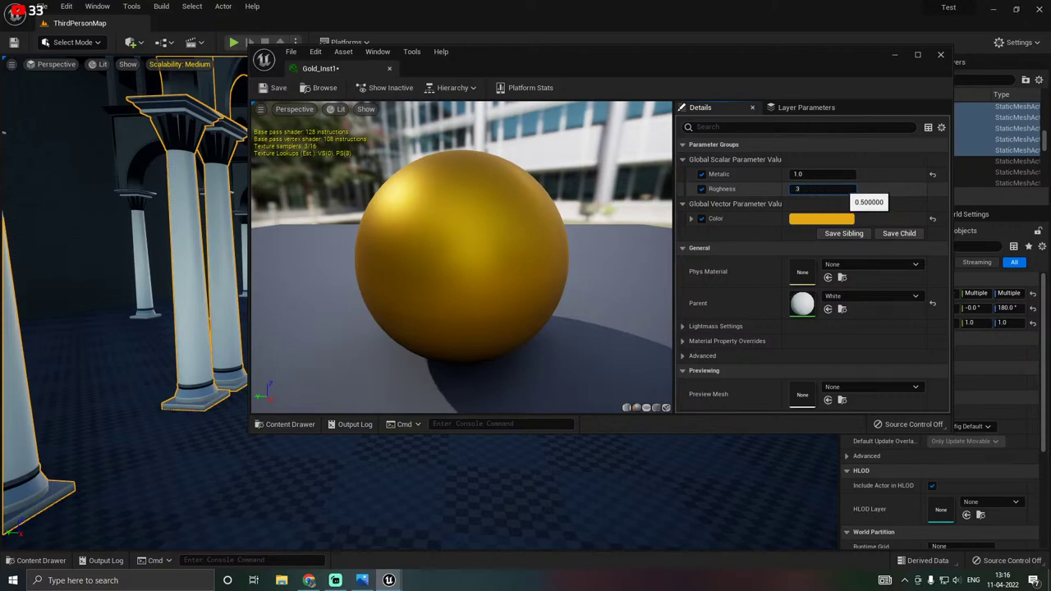
{"action": "key", "text": "Return"}
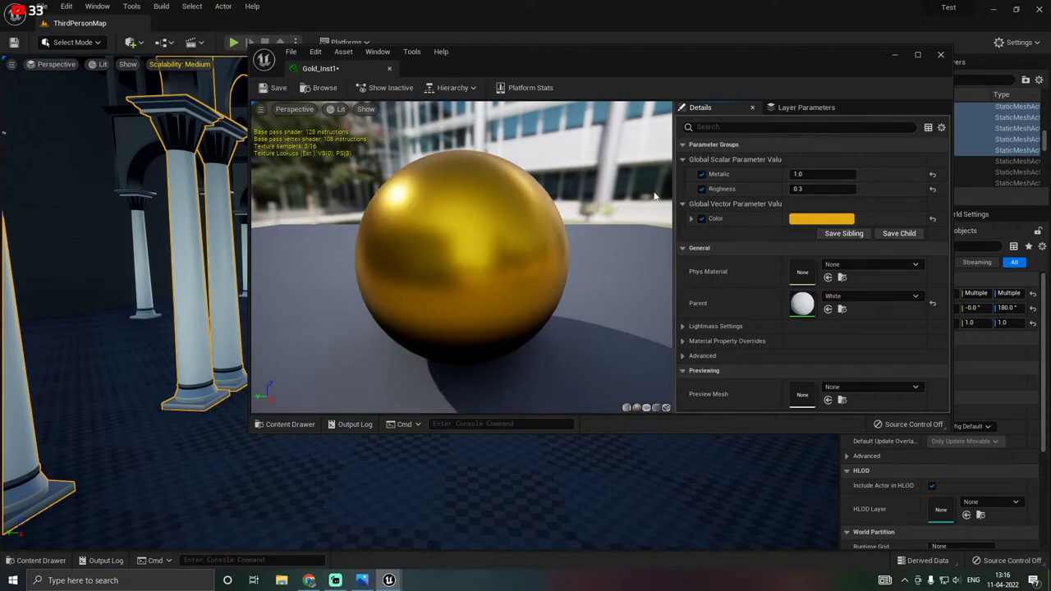
{"action": "left_click_drag", "start_coordinate": [431, 210], "coordinate": [253, 213]}
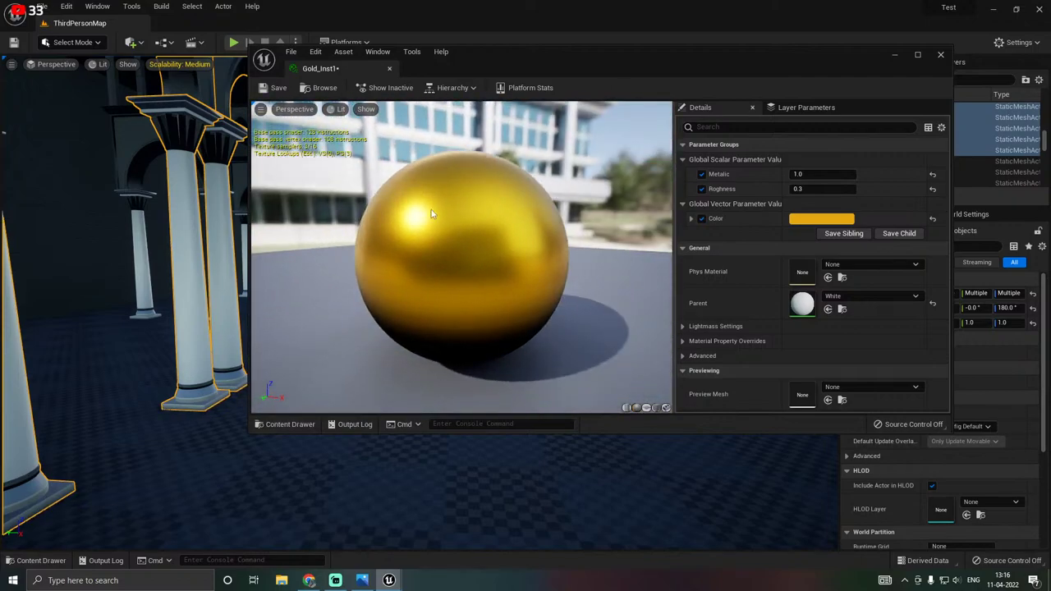
{"action": "left_click", "coordinate": [276, 87]}
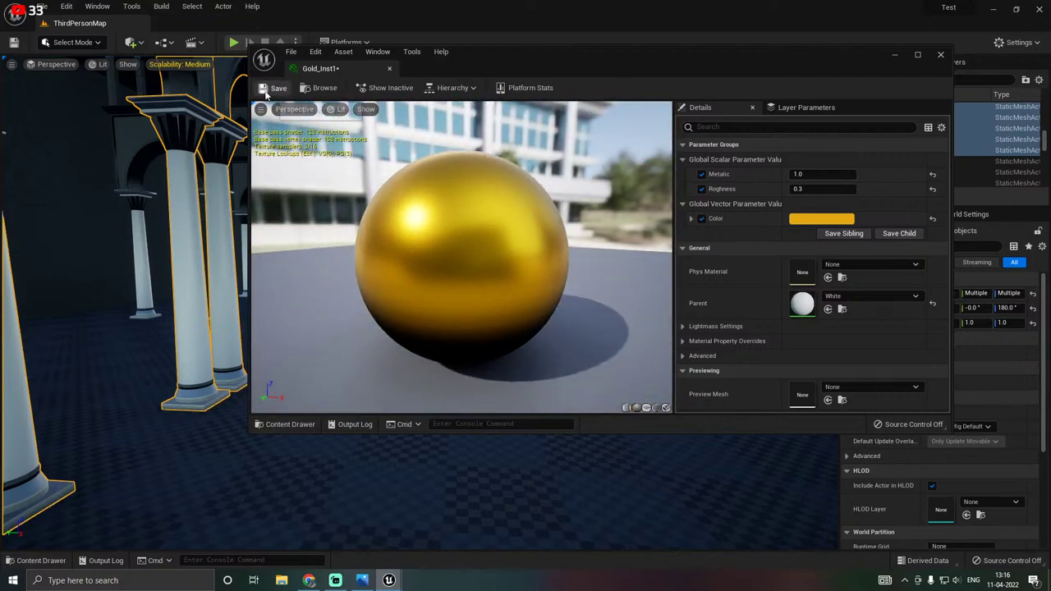
{"action": "left_click", "coordinate": [390, 68]}
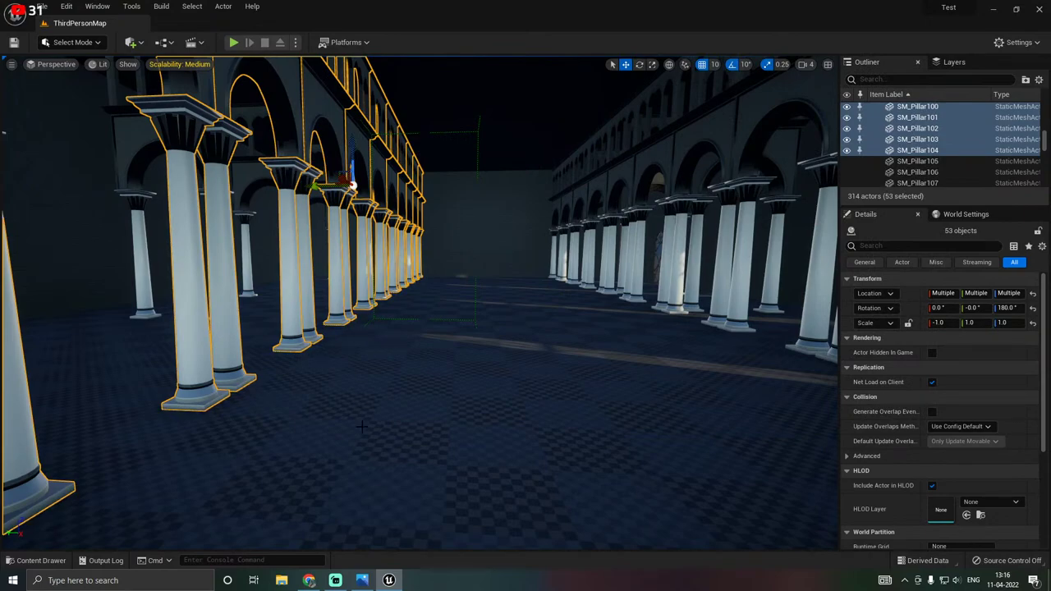
Open the SM_Pillar static mesh from the Palace/Meshes folder.
{"action": "right_click_drag", "start_coordinate": [362, 427], "coordinate": [344, 429]}
{"action": "key", "text": "ctrl+space"}
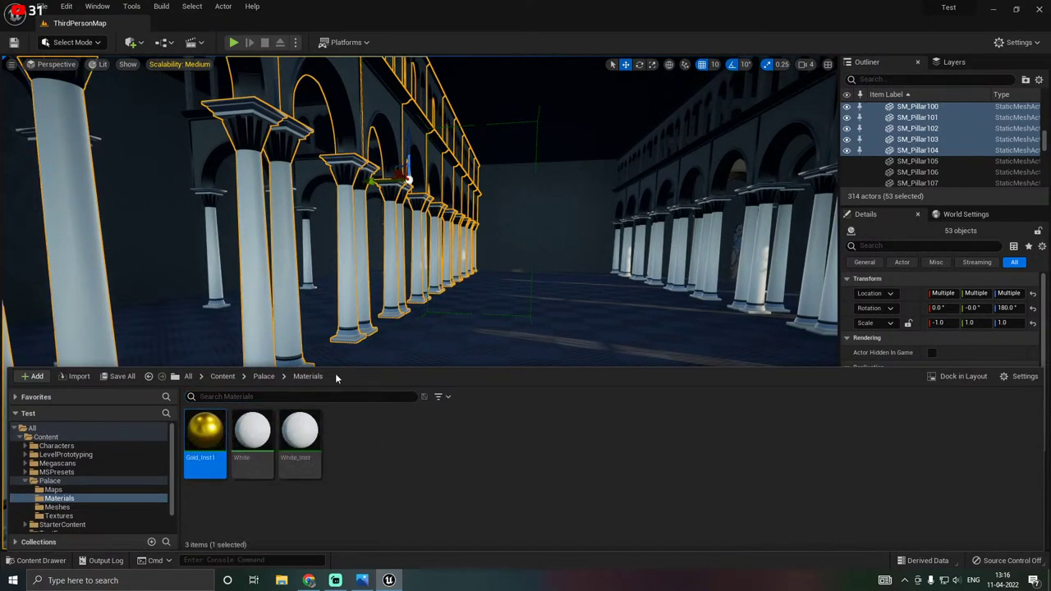
{"action": "left_click", "coordinate": [57, 506]}
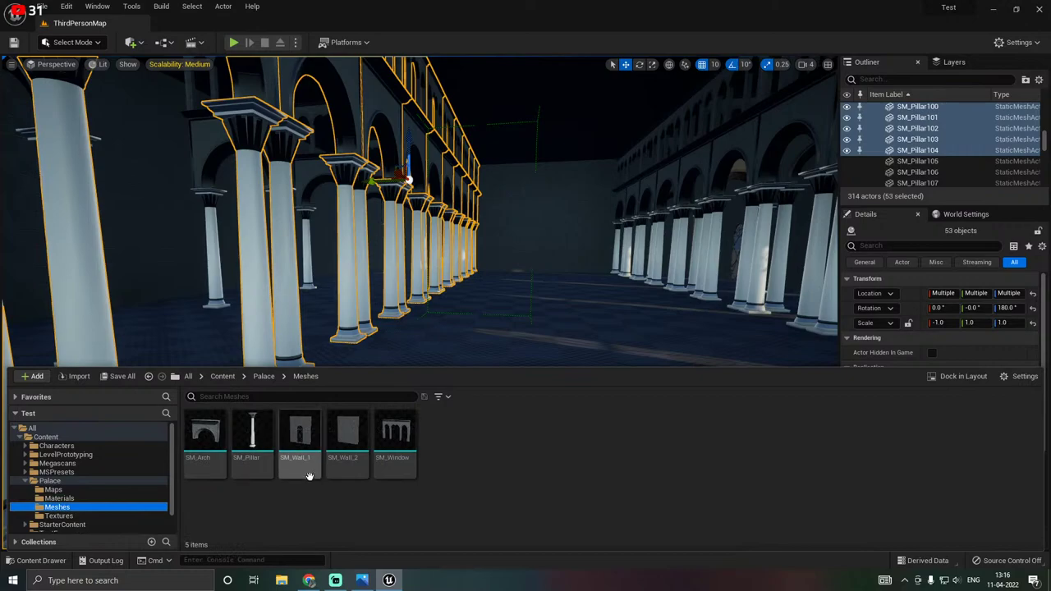
{"action": "double_click", "coordinate": [261, 433]}
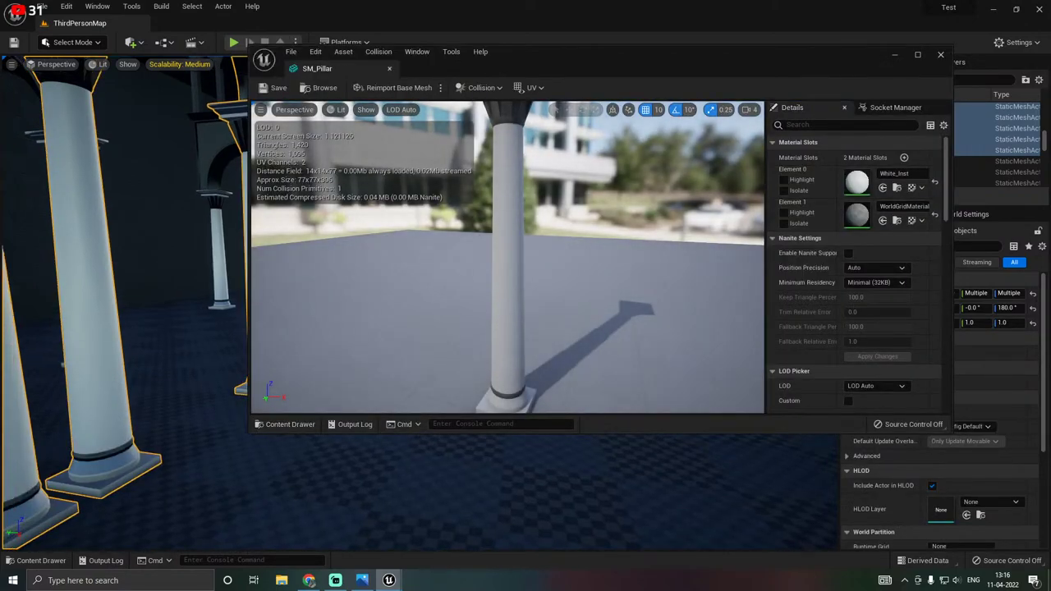
Assign Gold_Inst1 from Palace/Materials to SM_Pillar's Element 1 material slot, close the mesh, and select the landscape floor instead of the pillars.
{"action": "left_click", "coordinate": [37, 560]}
{"action": "left_click", "coordinate": [80, 496]}
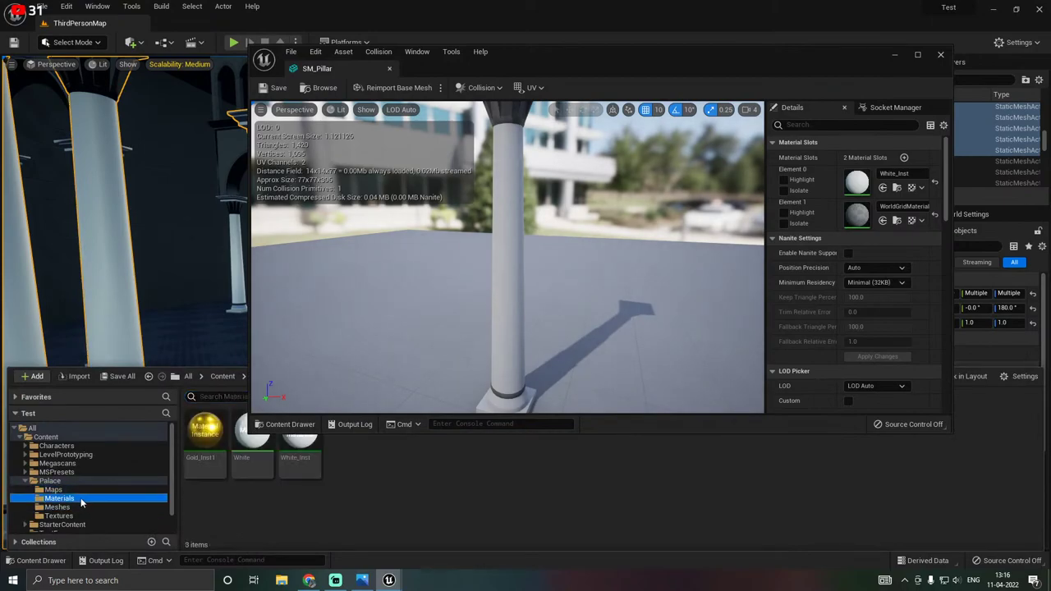
{"action": "left_click", "coordinate": [784, 223]}
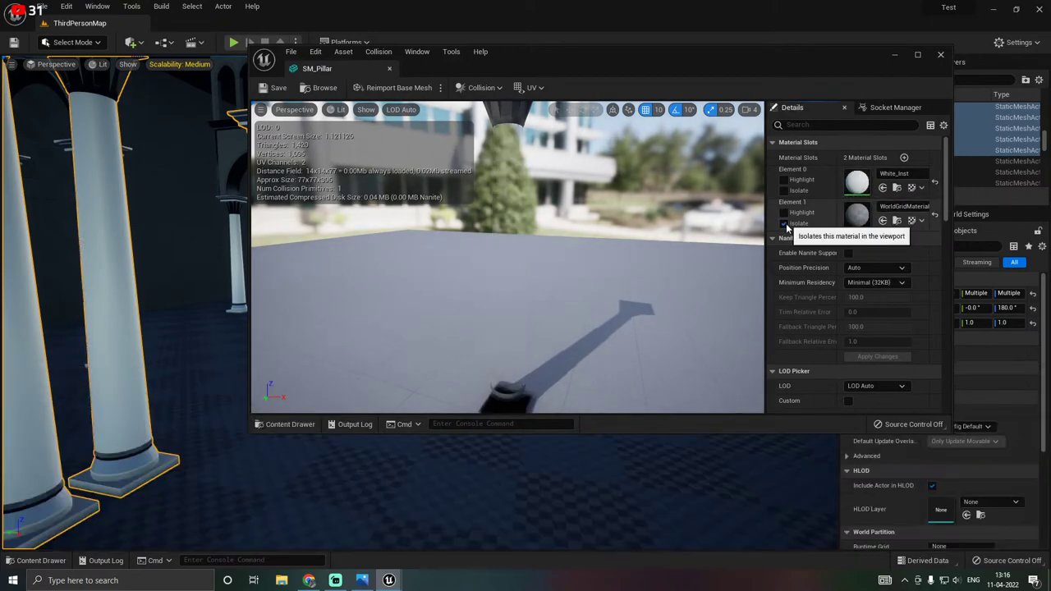
{"action": "left_click", "coordinate": [784, 223]}
{"action": "left_click", "coordinate": [884, 222]}
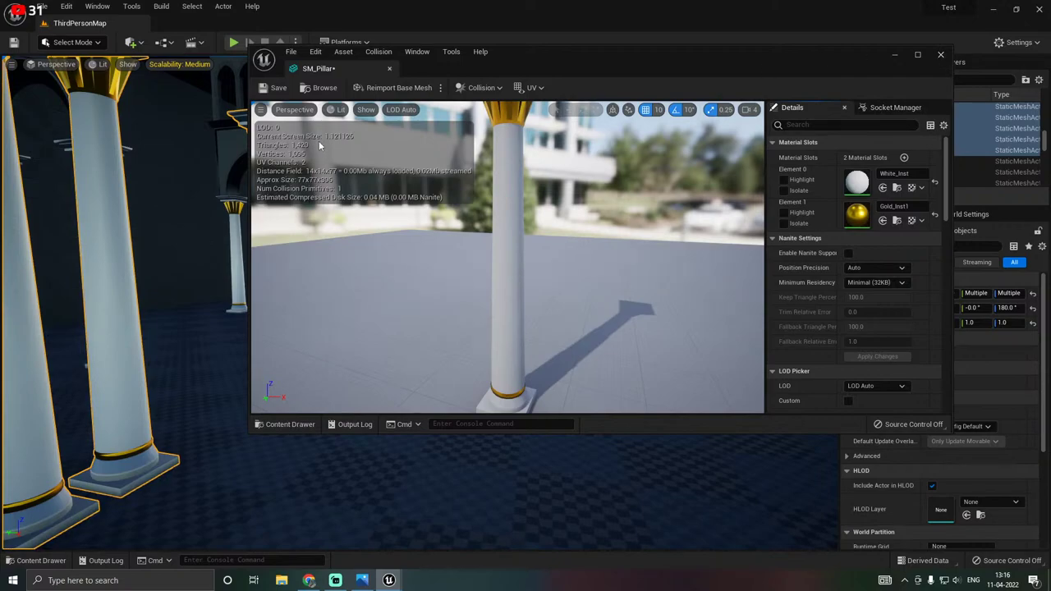
{"action": "left_click", "coordinate": [389, 68]}
{"action": "right_click_drag", "start_coordinate": [387, 281], "coordinate": [416, 273]}
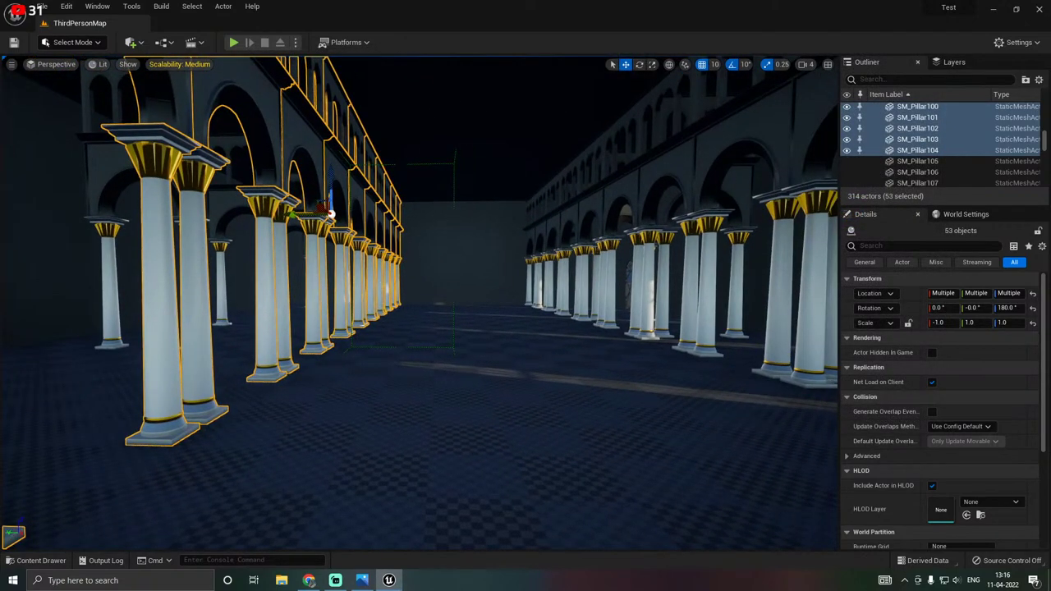
{"action": "left_click", "coordinate": [431, 363]}
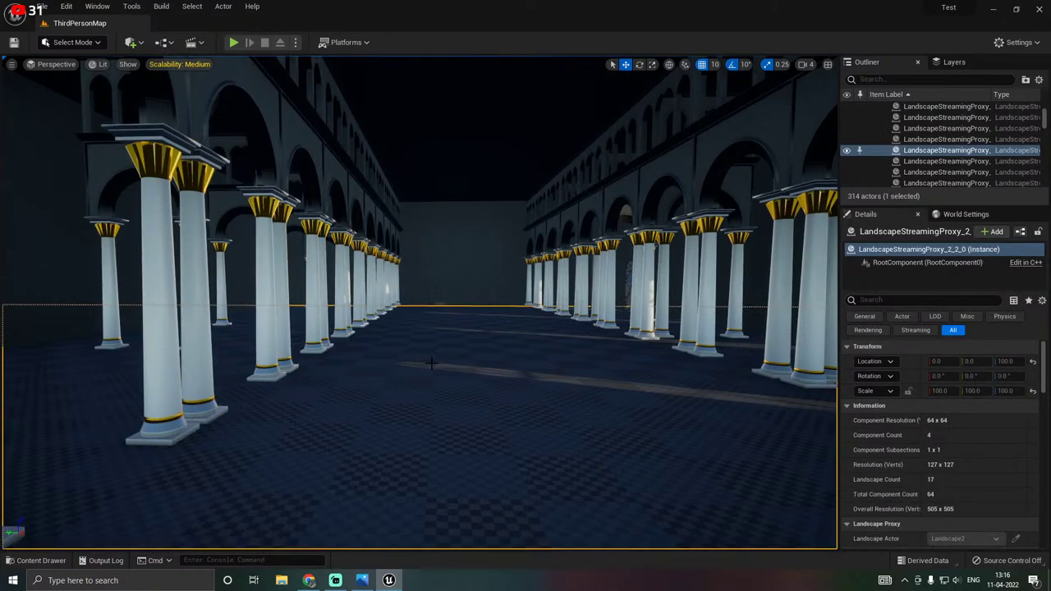
{"action": "right_click_drag", "start_coordinate": [443, 359], "coordinate": [427, 359]}
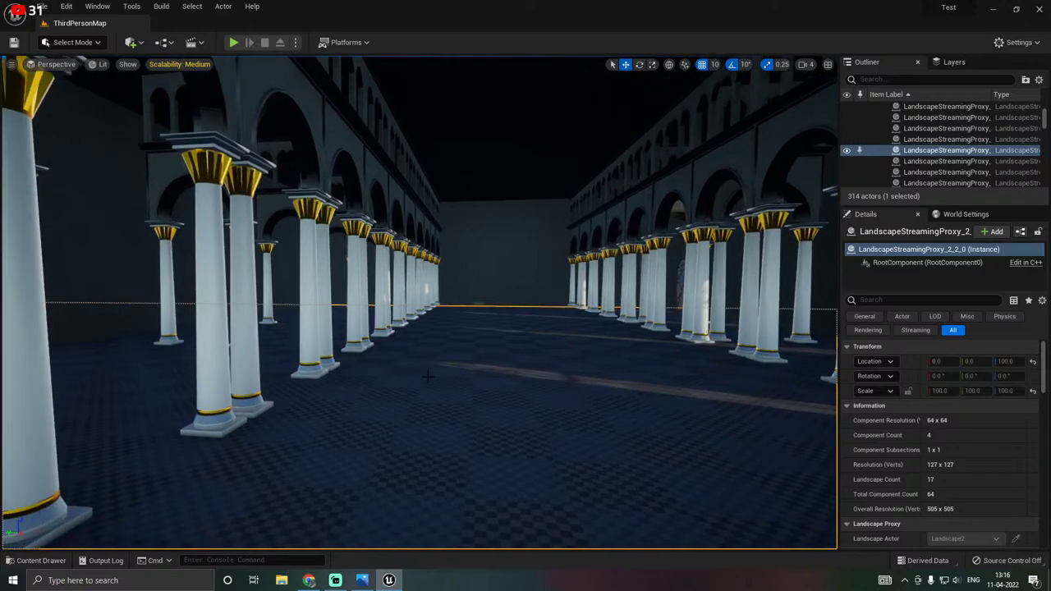
Open White_Inst from the Palace/Materials folder and enable overrides for its Color, Metalic and Roghness parameters.
{"action": "key", "text": "ctrl+space"}
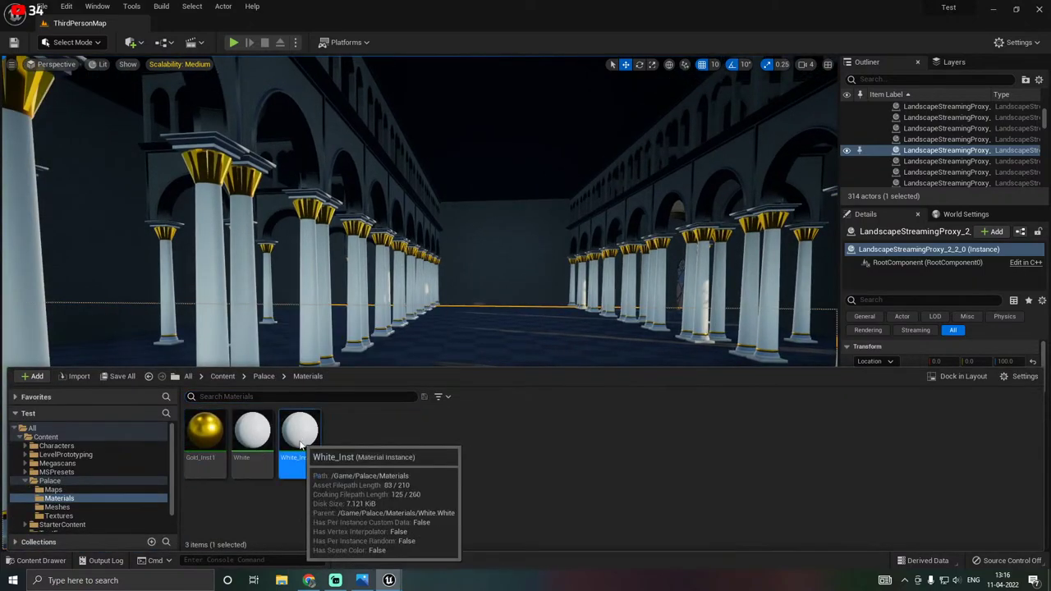
{"action": "double_click", "coordinate": [298, 434]}
{"action": "left_click", "coordinate": [702, 219]}
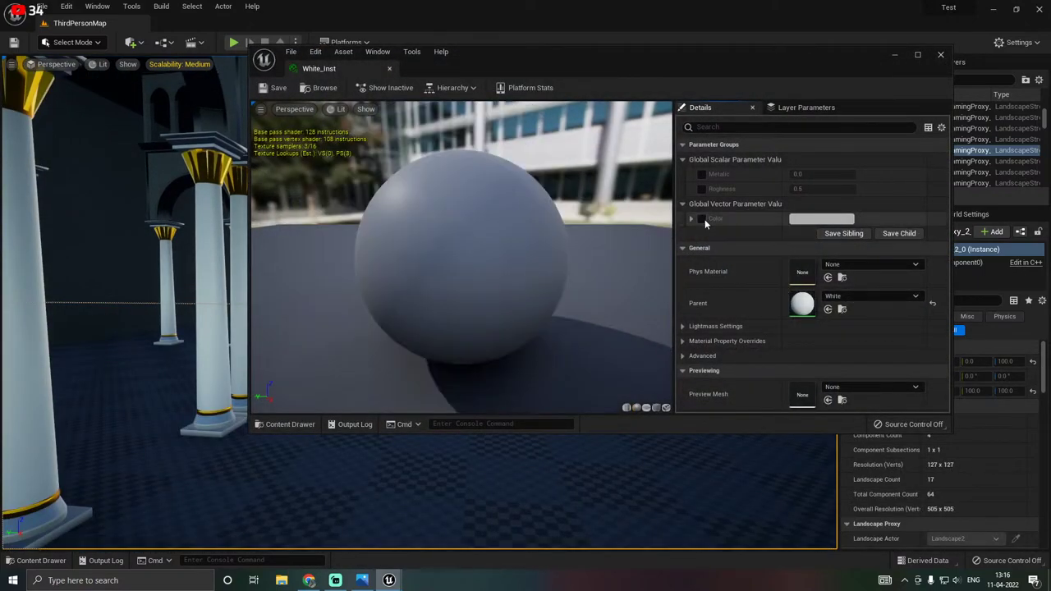
{"action": "left_click", "coordinate": [702, 174]}
{"action": "left_click", "coordinate": [702, 189]}
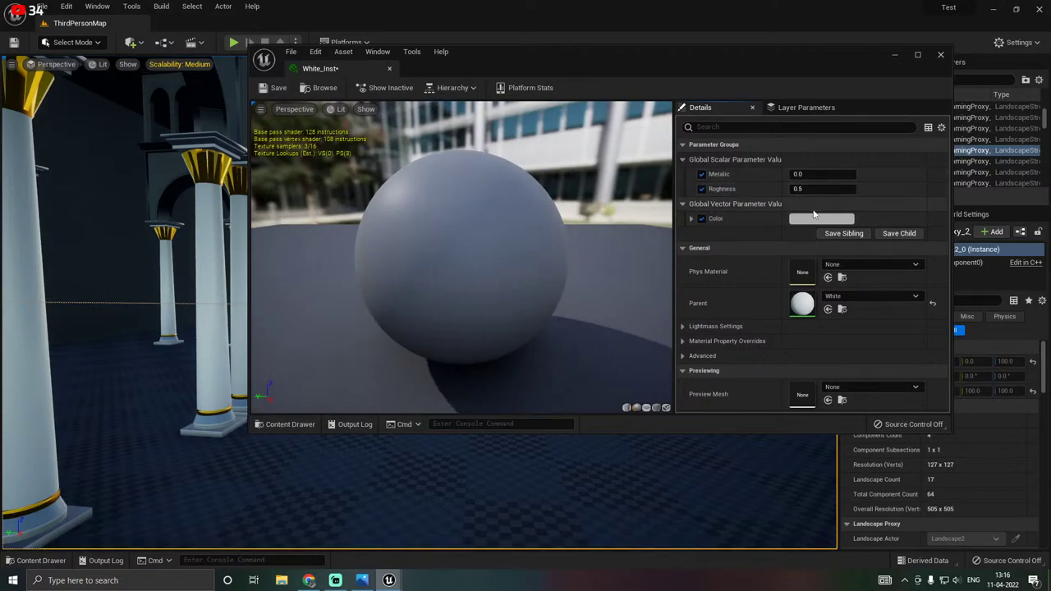
{"action": "left_click", "coordinate": [702, 175]}
{"action": "left_click", "coordinate": [702, 174]}
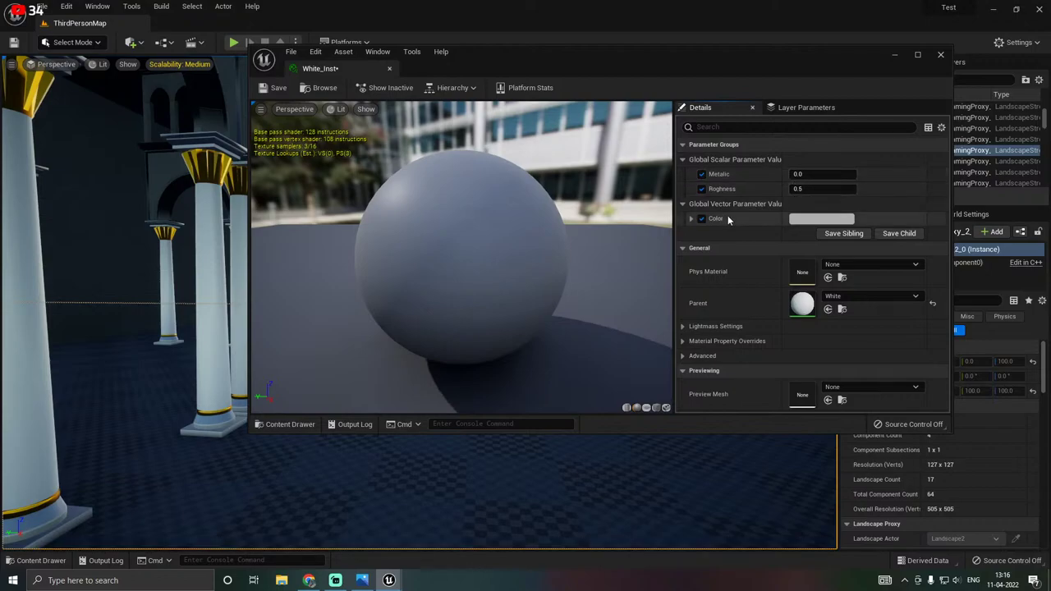
Set White_Inst's Roghness to 0.3 and darken its Color to a neutral grey of about 0.354 in R, G and B.
{"action": "left_click", "coordinate": [817, 189]}
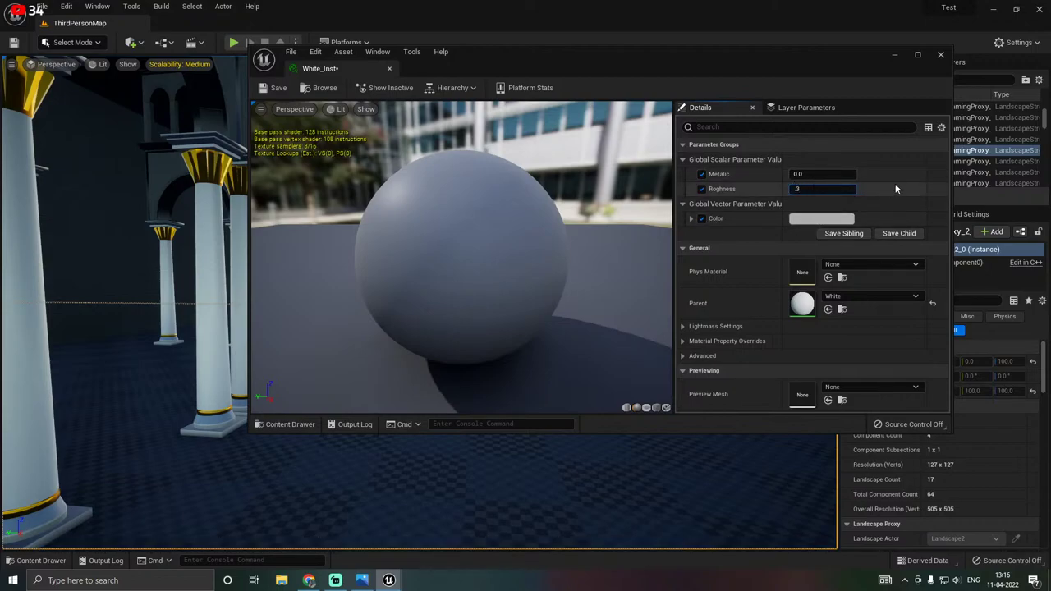
{"action": "key", "text": "Return"}
{"action": "left_click", "coordinate": [805, 220]}
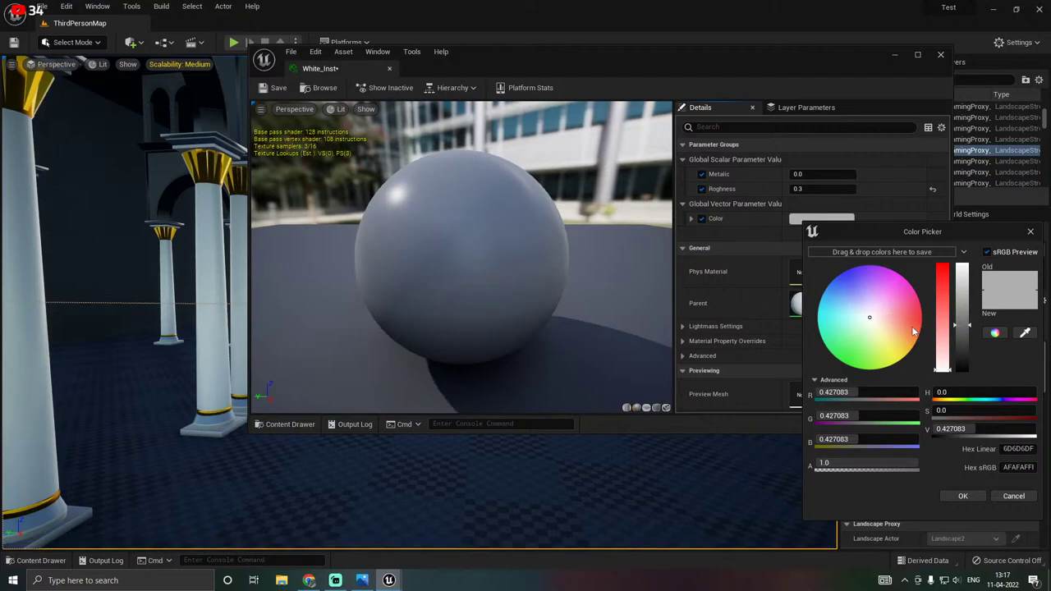
{"action": "left_click_drag", "start_coordinate": [970, 301], "coordinate": [958, 333]}
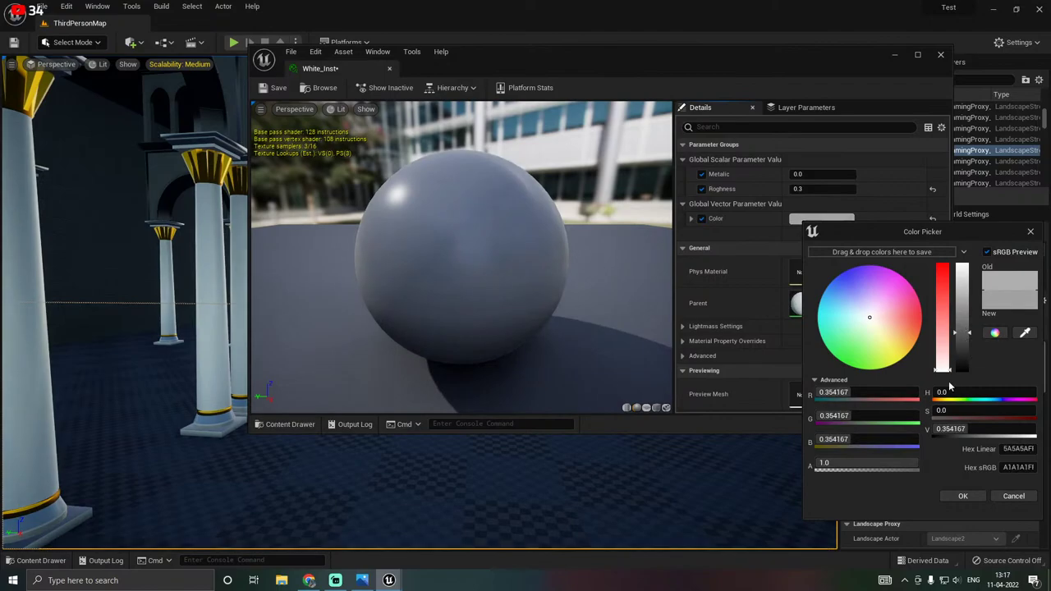
{"action": "left_click", "coordinate": [951, 495]}
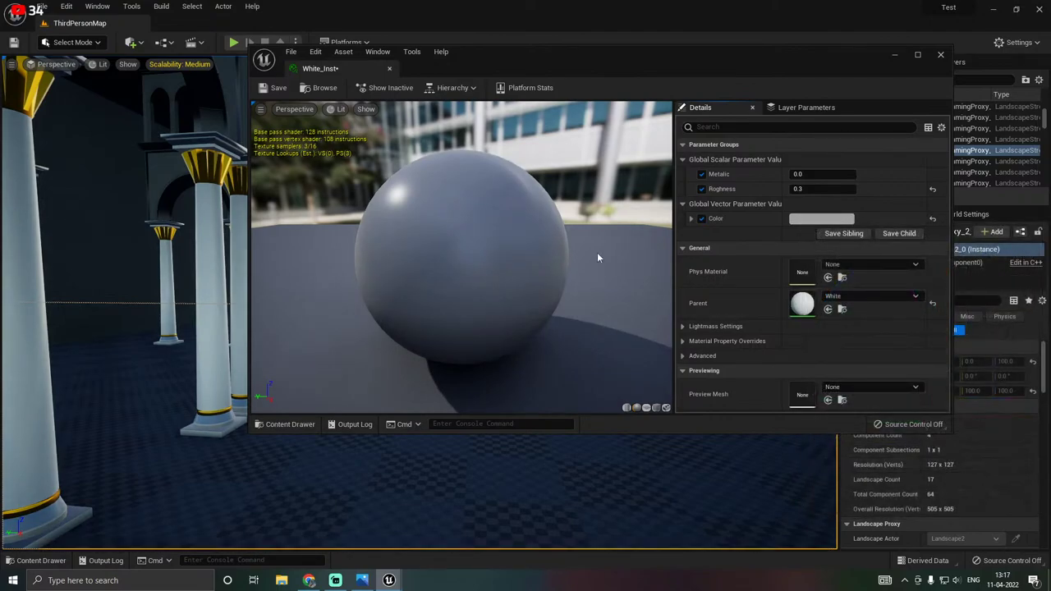
Try Metalic values of 0.3 and 0.1 on White_Inst, and set the parameter back to 0.
{"action": "left_click", "coordinate": [821, 174]}
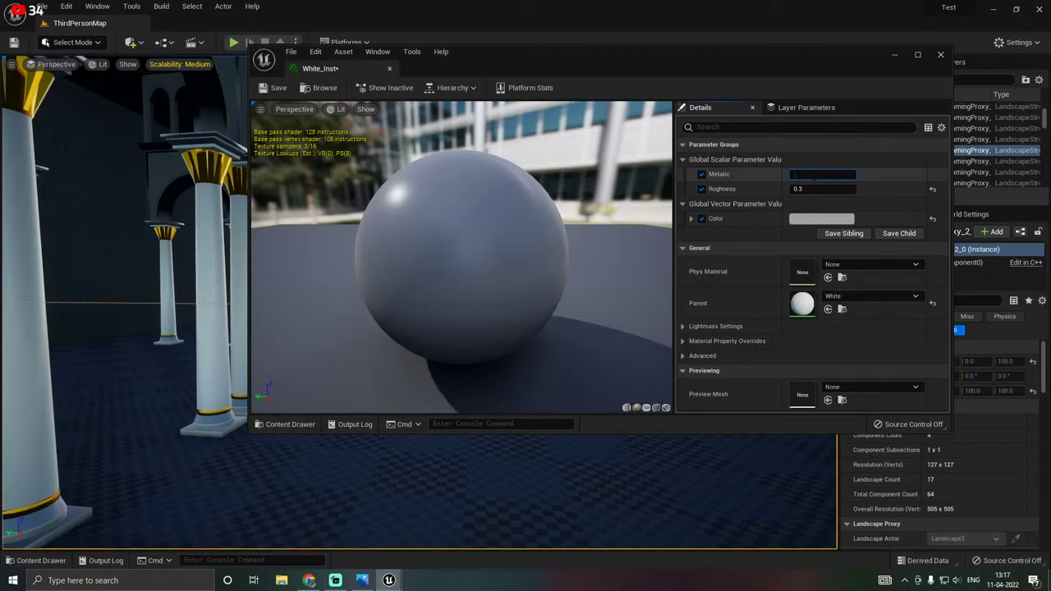
{"action": "type", "text": "0.3"}
{"action": "key", "text": "Return"}
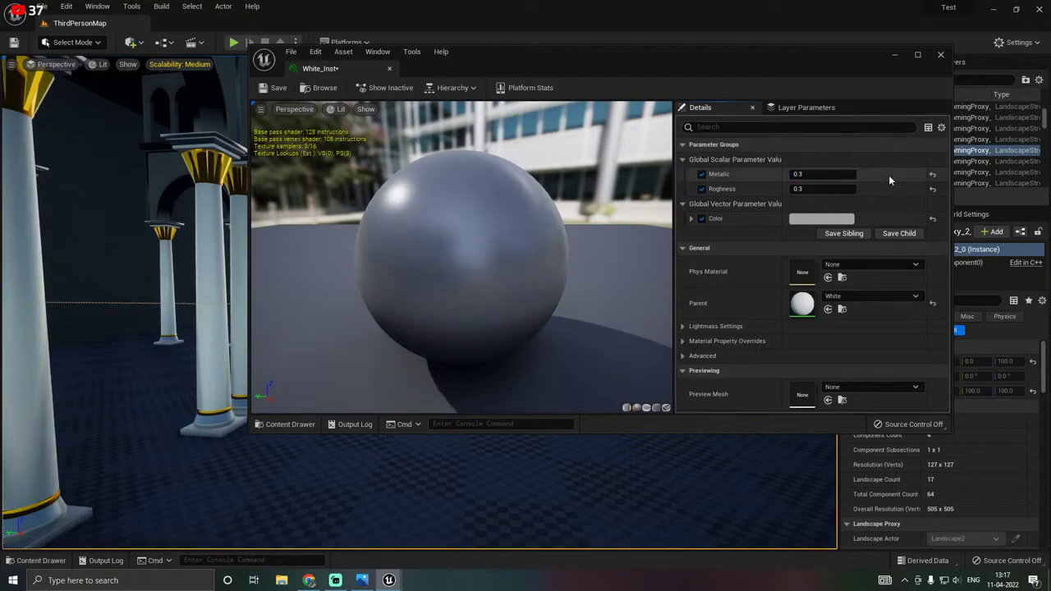
{"action": "left_click", "coordinate": [817, 175]}
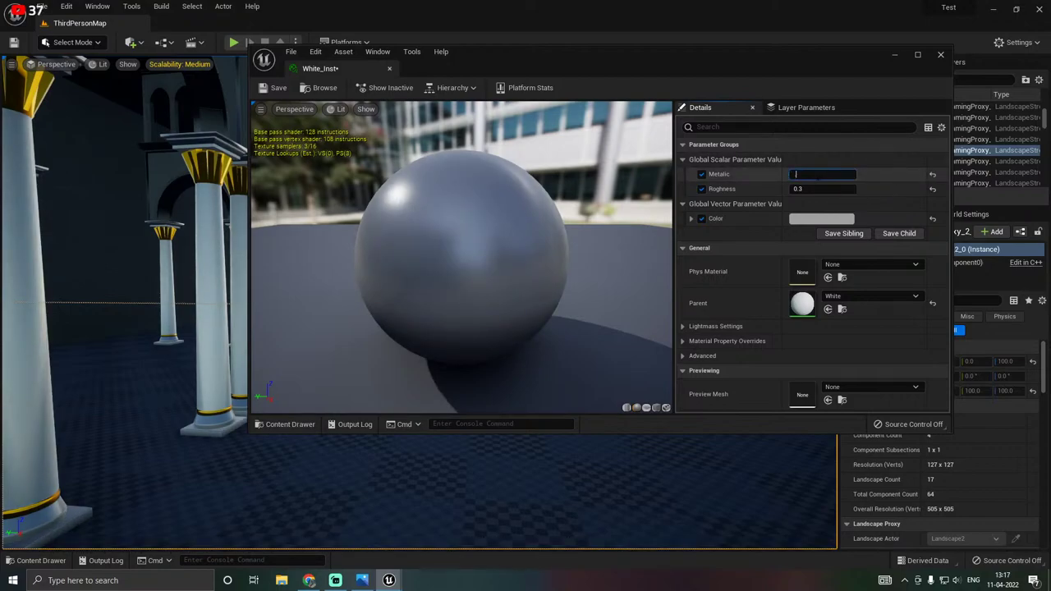
{"action": "type", "text": ".1"}
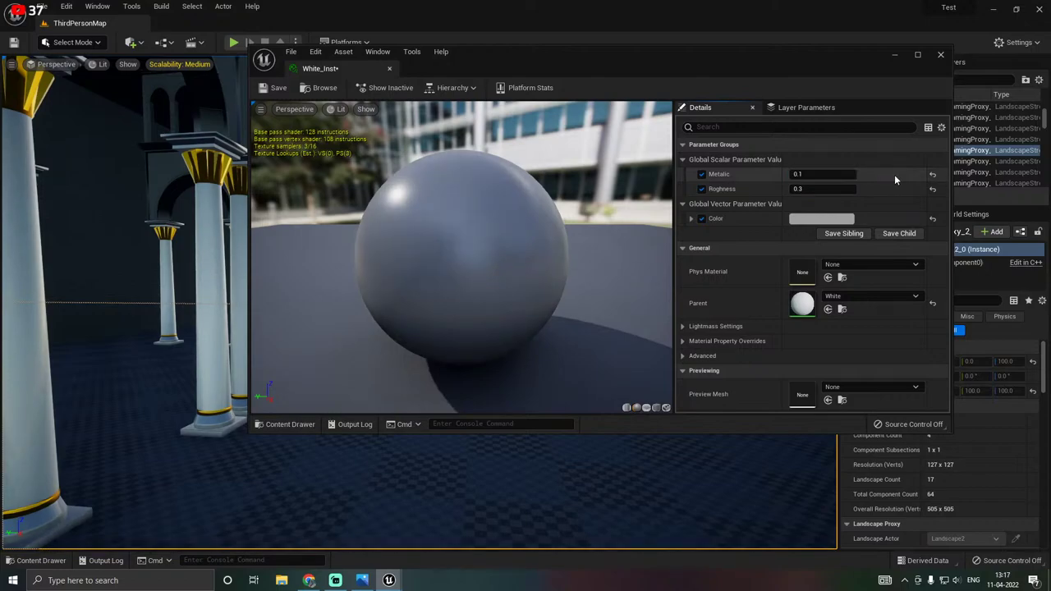
{"action": "key", "text": "Return"}
{"action": "left_click_drag", "start_coordinate": [439, 199], "coordinate": [500, 199]}
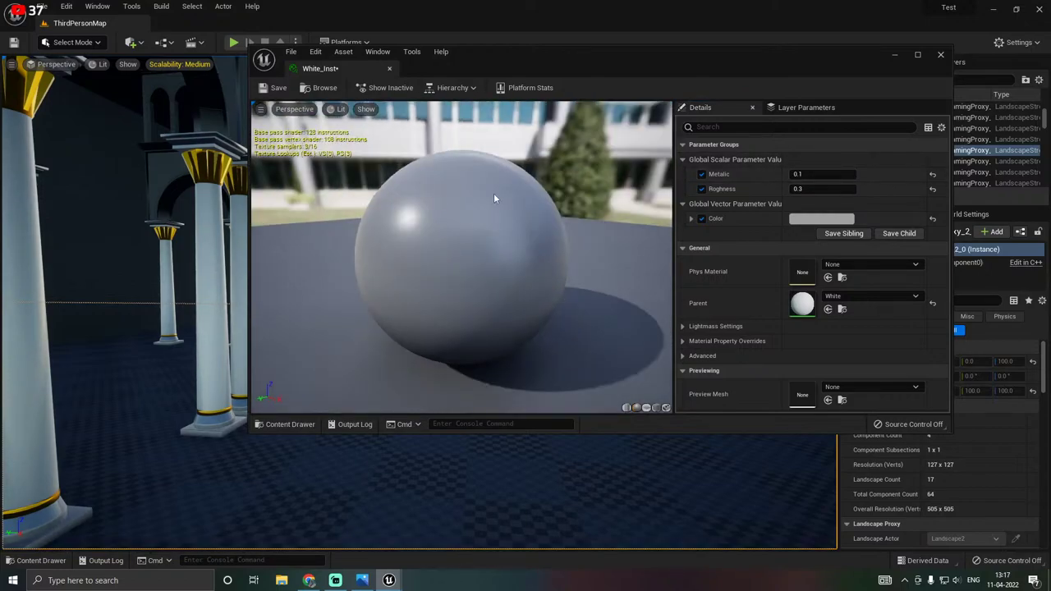
{"action": "left_click", "coordinate": [825, 174]}
{"action": "type", "text": "0"}
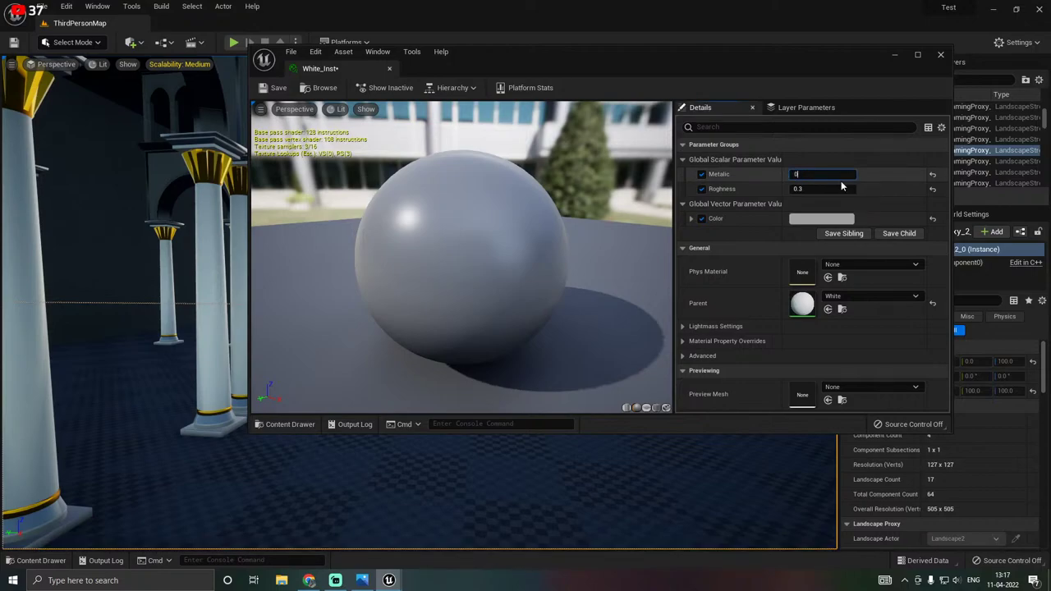
{"action": "key", "text": "Return"}
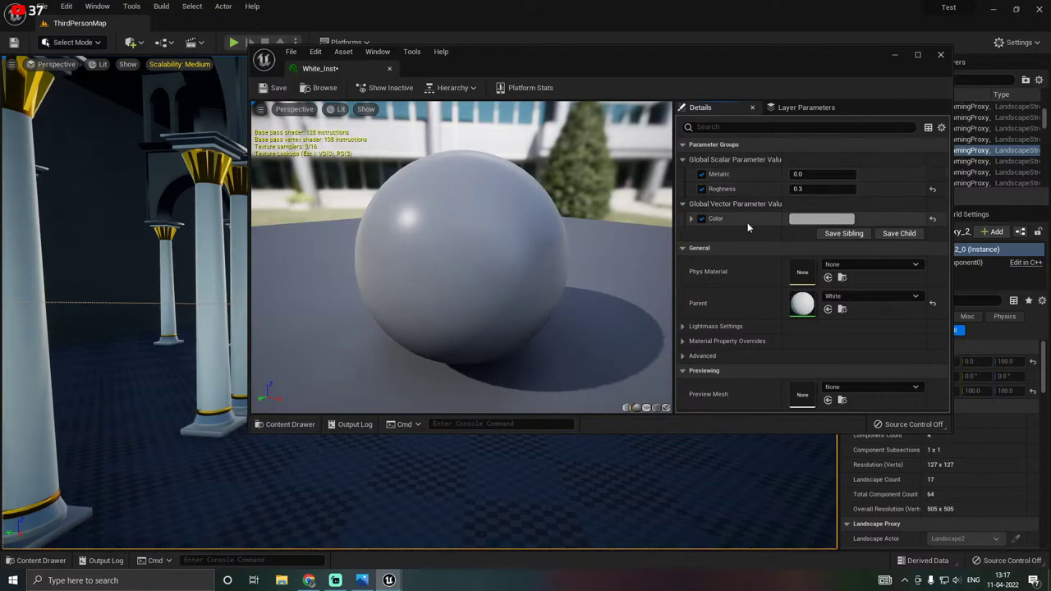
Set the Roghness parameter of White_Inst to 0.1 and save the material instance.
{"action": "left_click", "coordinate": [821, 189]}
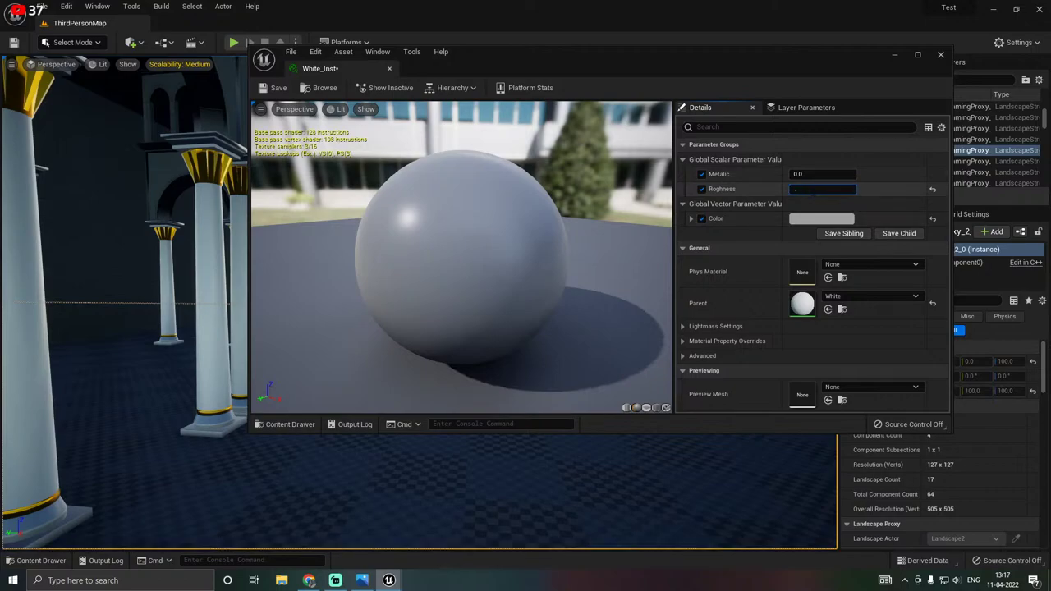
{"action": "type", "text": ".1"}
{"action": "key", "text": "Return"}
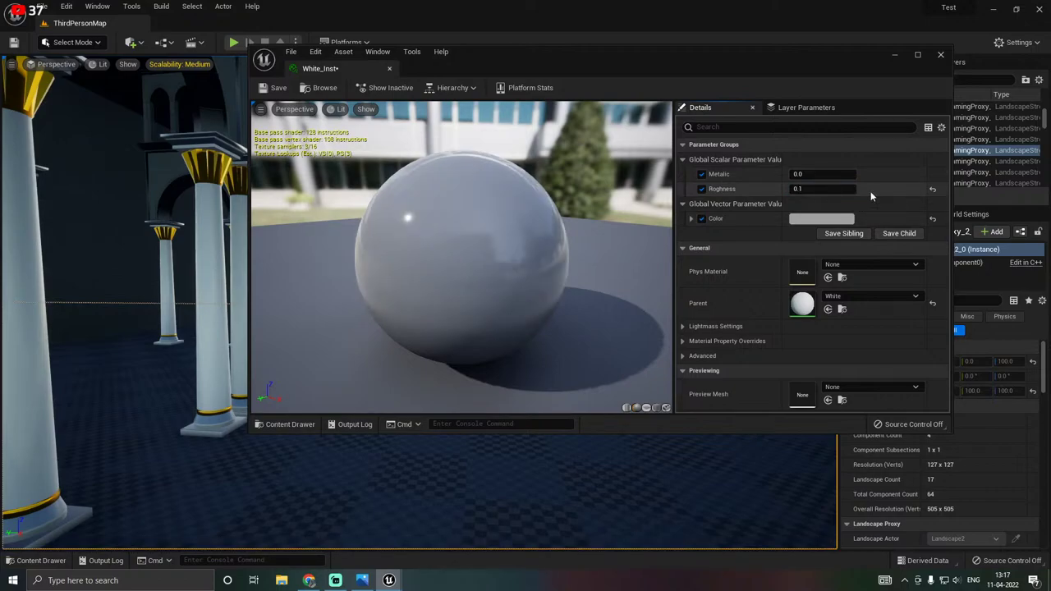
{"action": "left_click", "coordinate": [274, 88]}
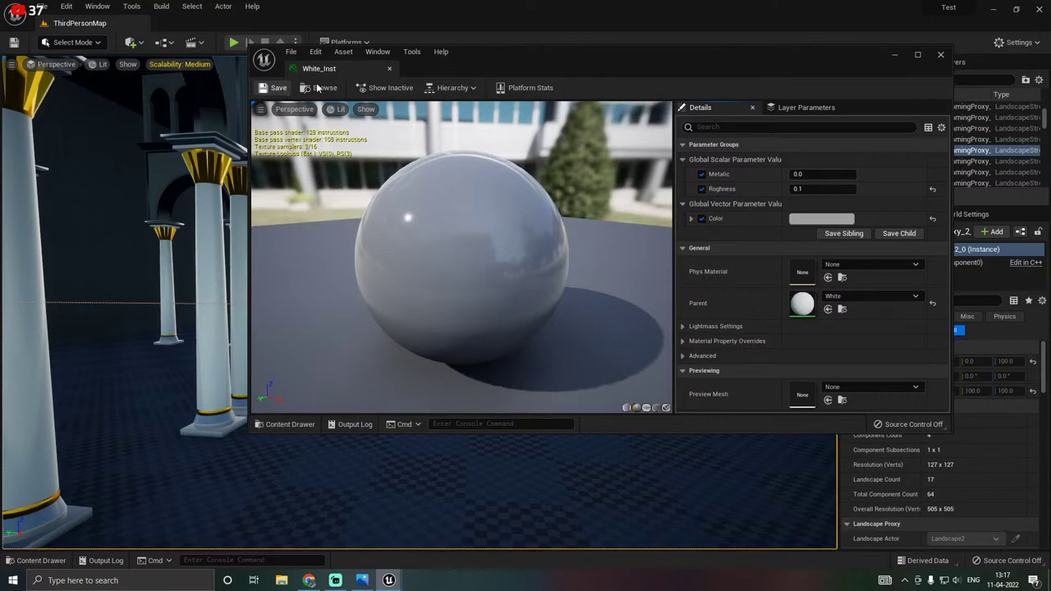
Close the White_Inst editor and open the SM_Arch static mesh from the Palace/Meshes folder.
{"action": "left_click", "coordinate": [391, 68]}
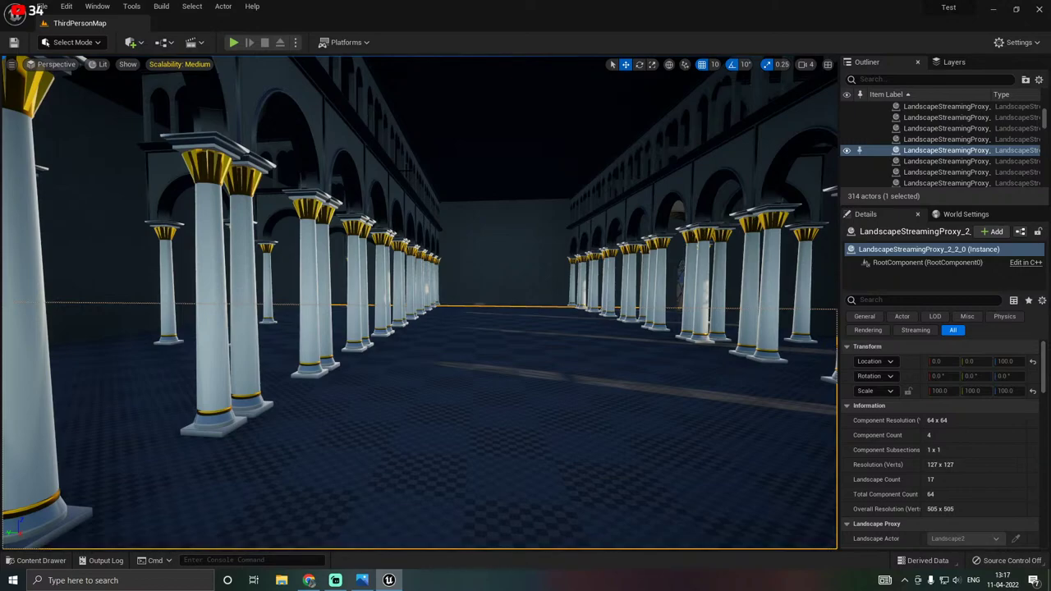
{"action": "right_click_drag", "start_coordinate": [335, 284], "coordinate": [302, 250]}
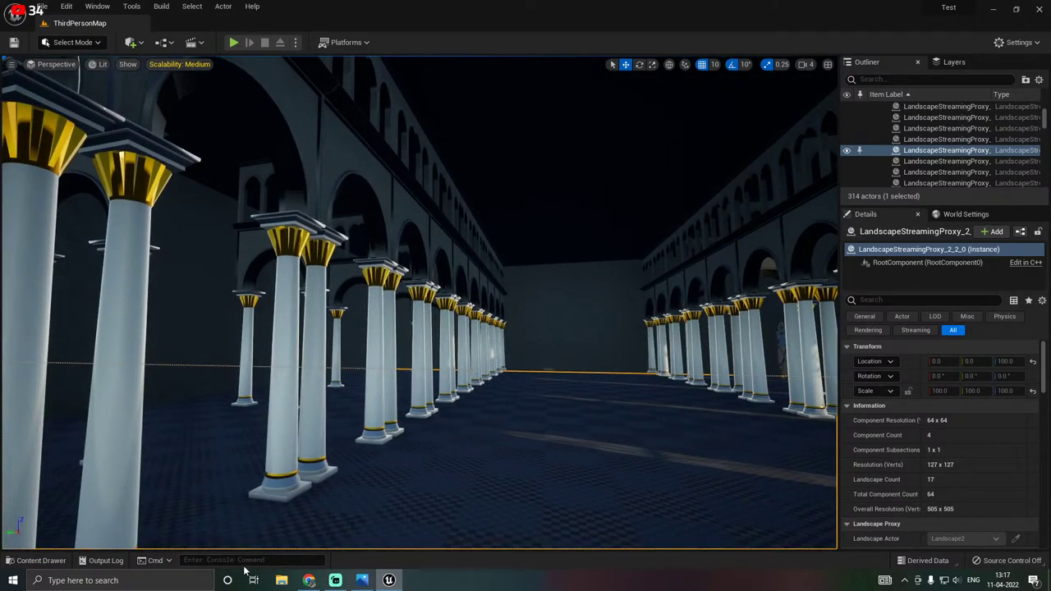
{"action": "left_click", "coordinate": [41, 560]}
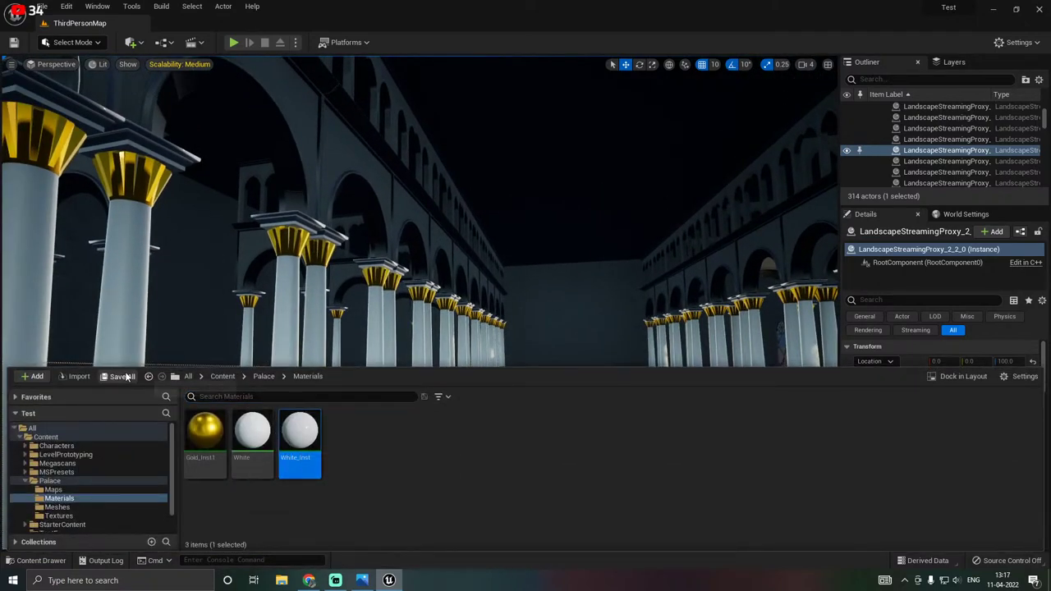
{"action": "left_click", "coordinate": [66, 508]}
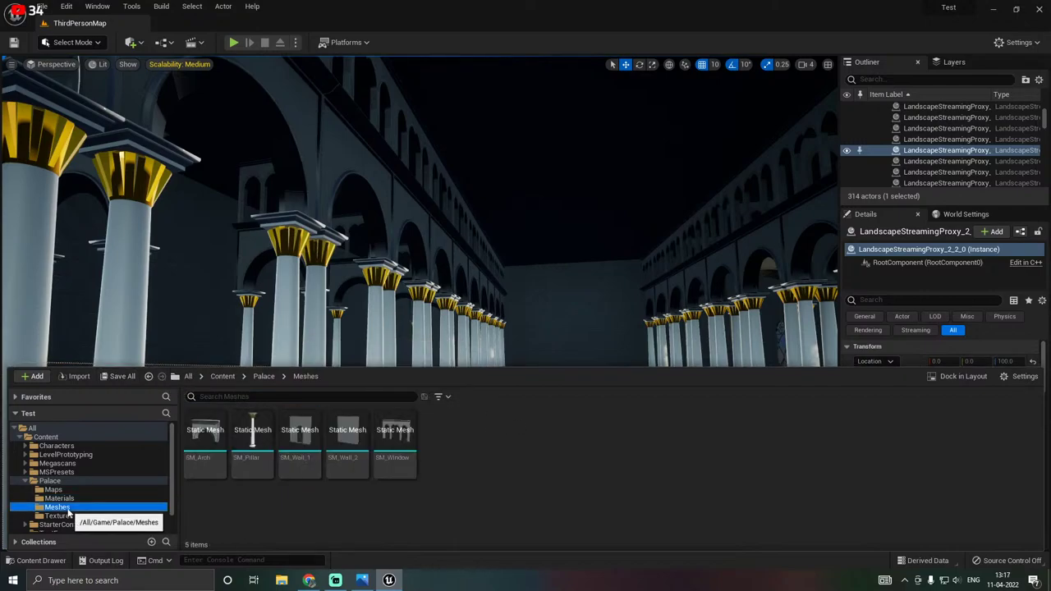
{"action": "left_click", "coordinate": [202, 445]}
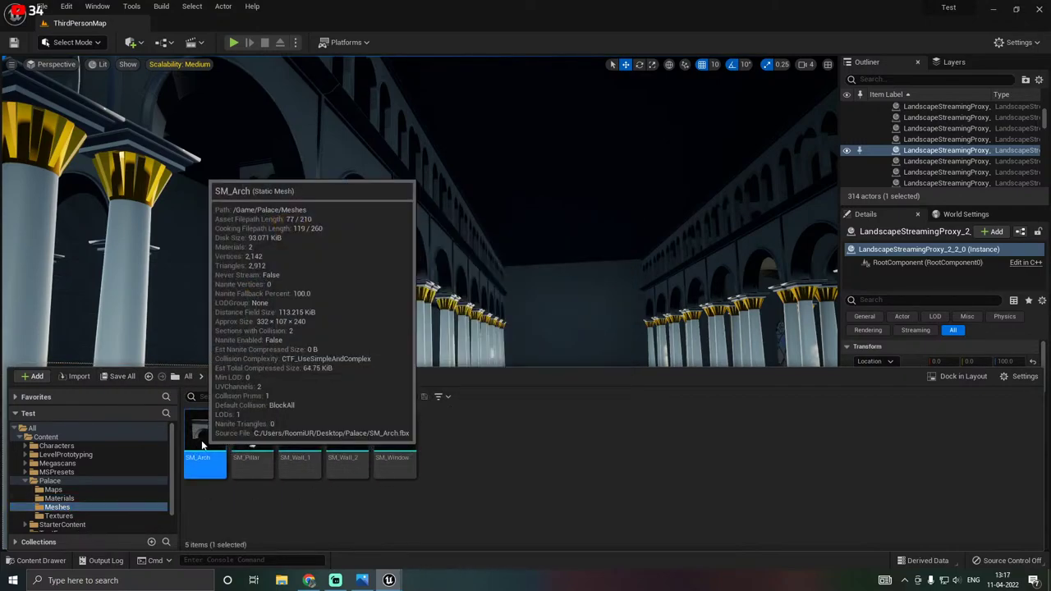
{"action": "double_click", "coordinate": [202, 445]}
{"action": "key", "text": "ctrl+space"}
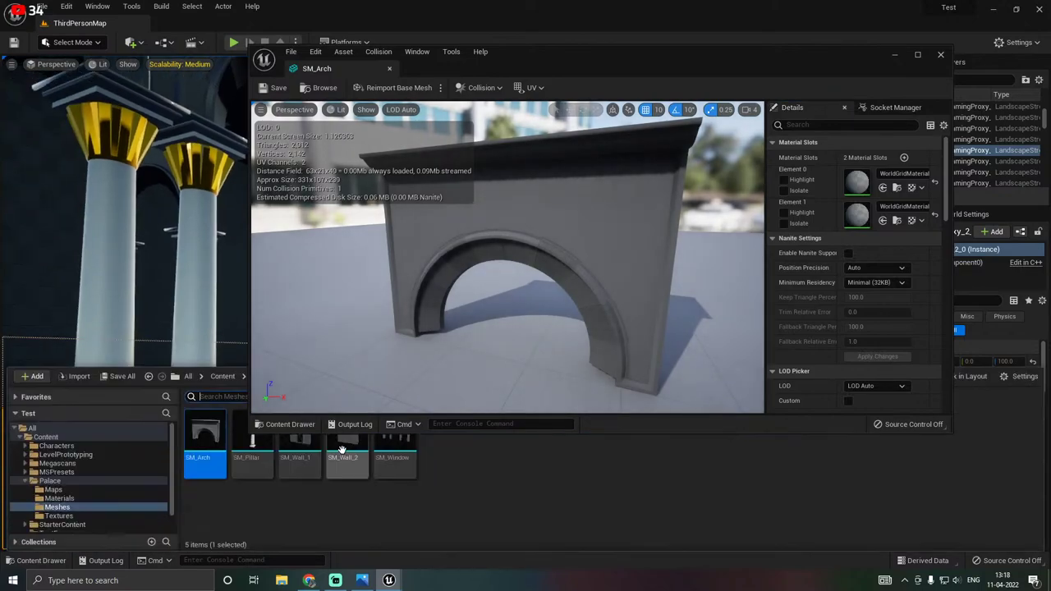
Isolate material Element 0 of SM_Arch and assign the White material from the Palace/Materials folder to it.
{"action": "left_click", "coordinate": [59, 499]}
{"action": "left_click", "coordinate": [252, 443]}
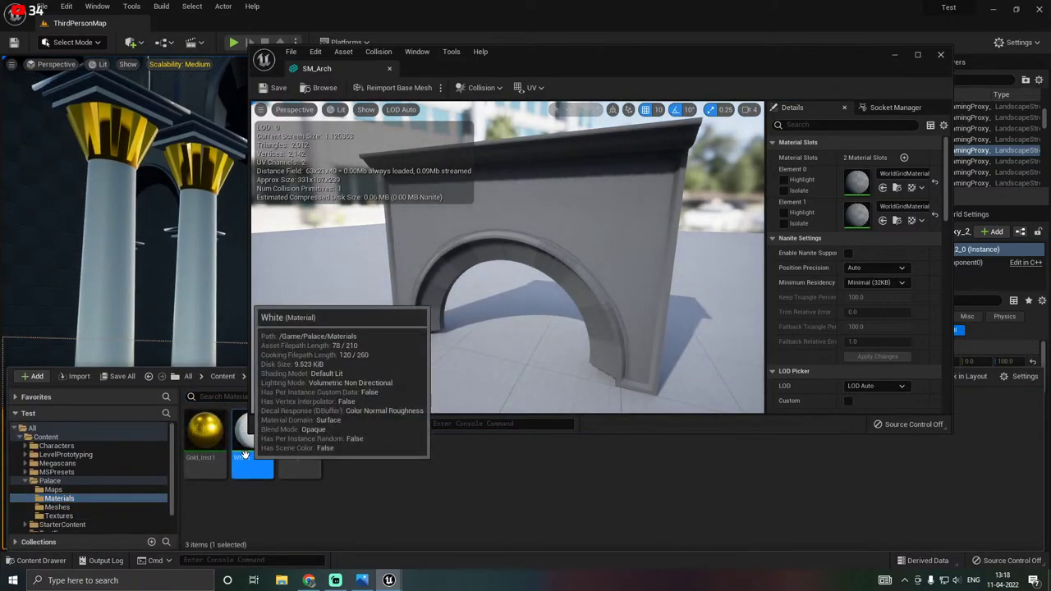
{"action": "left_click", "coordinate": [785, 191]}
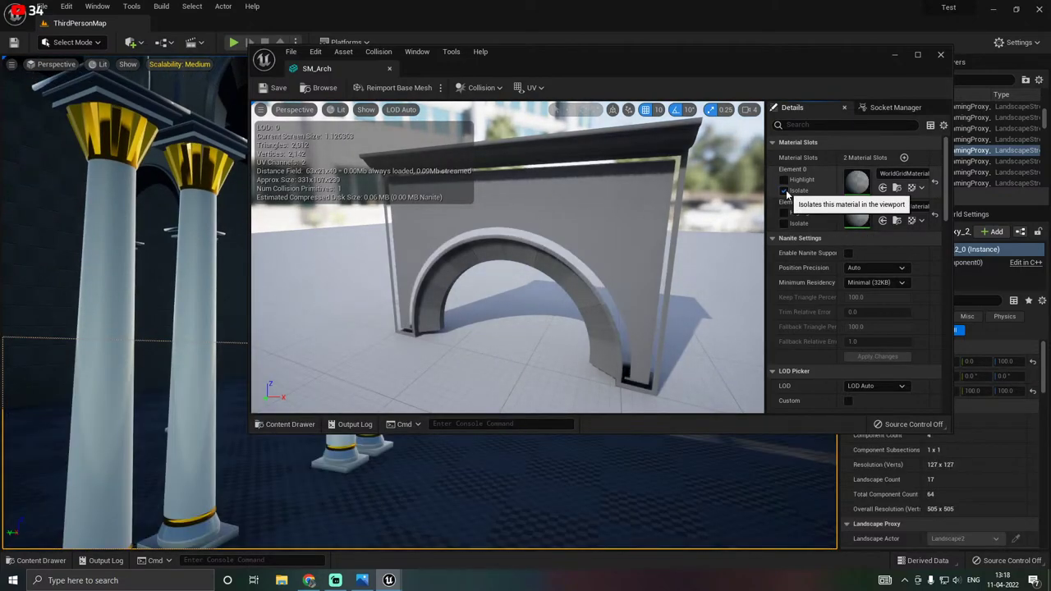
{"action": "left_click", "coordinate": [784, 191]}
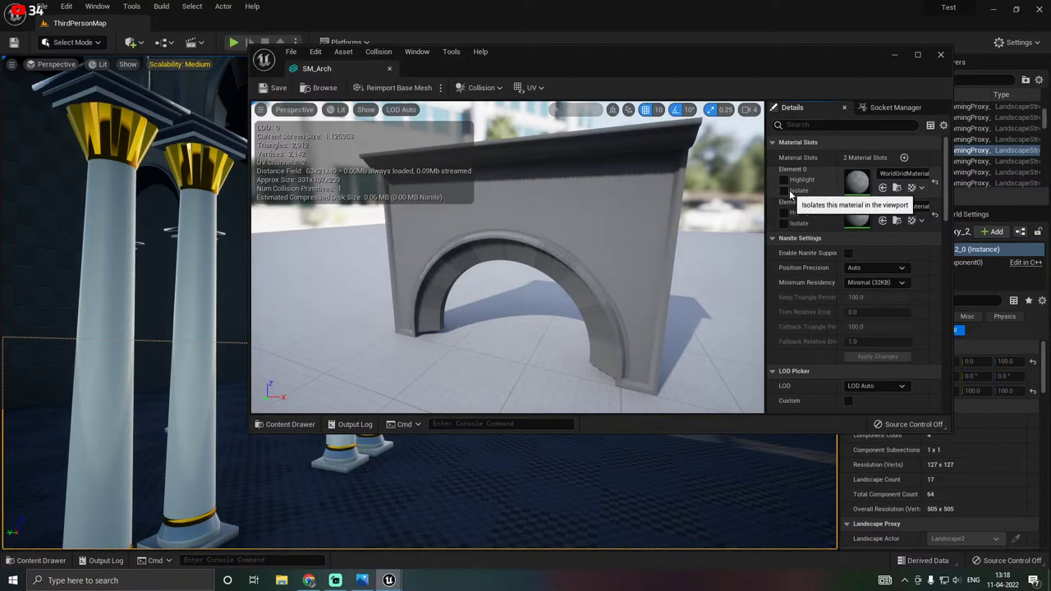
{"action": "left_click", "coordinate": [785, 191]}
{"action": "left_click", "coordinate": [888, 189]}
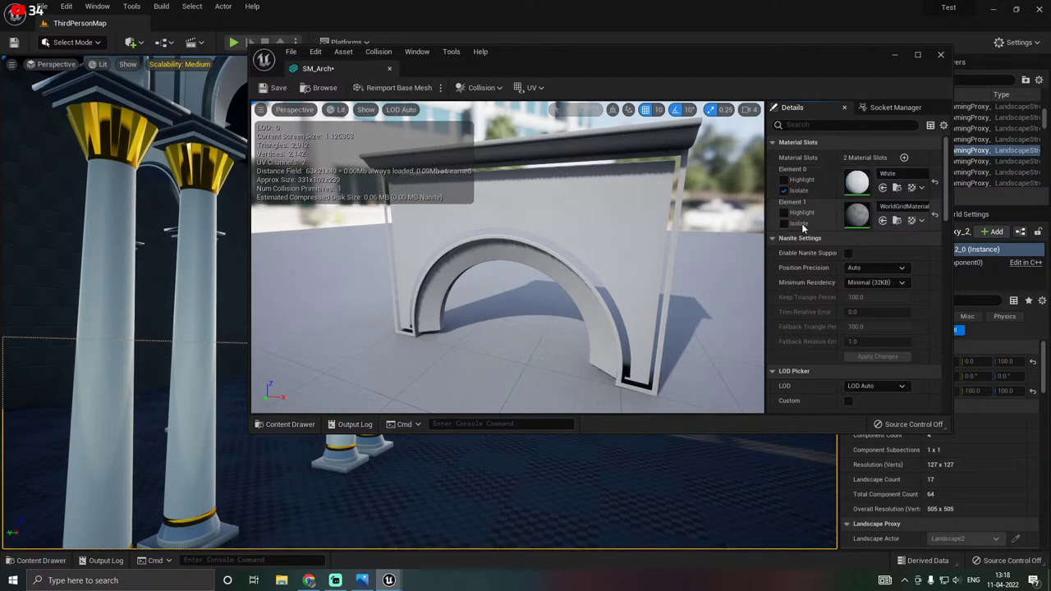
Isolate Element 1 of SM_Arch, assign Gold_Inst1 to it, turn the isolation off and close the mesh editor.
{"action": "left_click", "coordinate": [784, 224]}
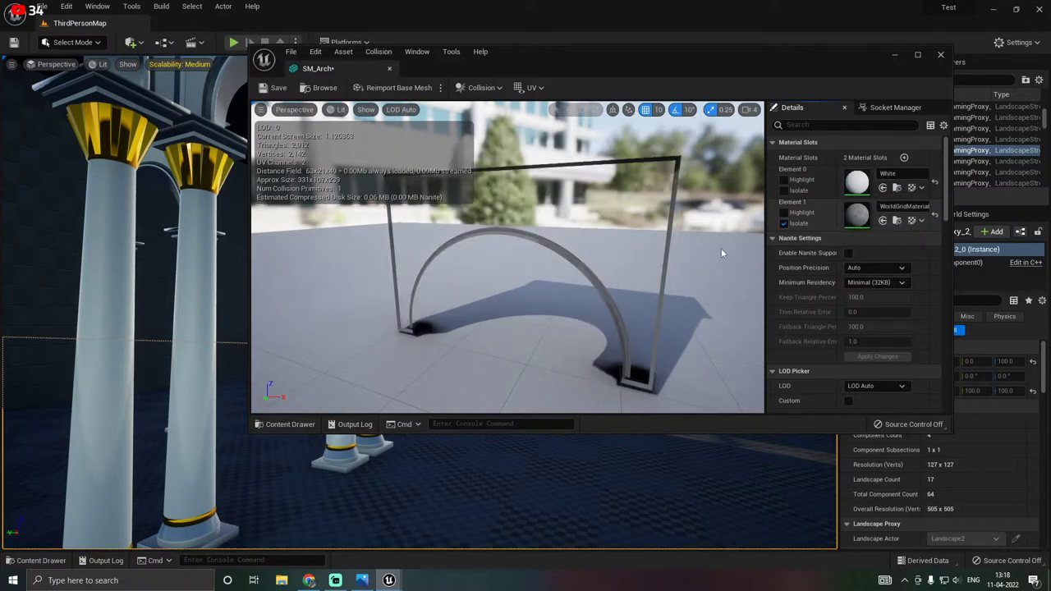
{"action": "right_click_drag", "start_coordinate": [324, 473], "coordinate": [309, 473]}
{"action": "key", "text": "ctrl+space"}
{"action": "left_click", "coordinate": [211, 456]}
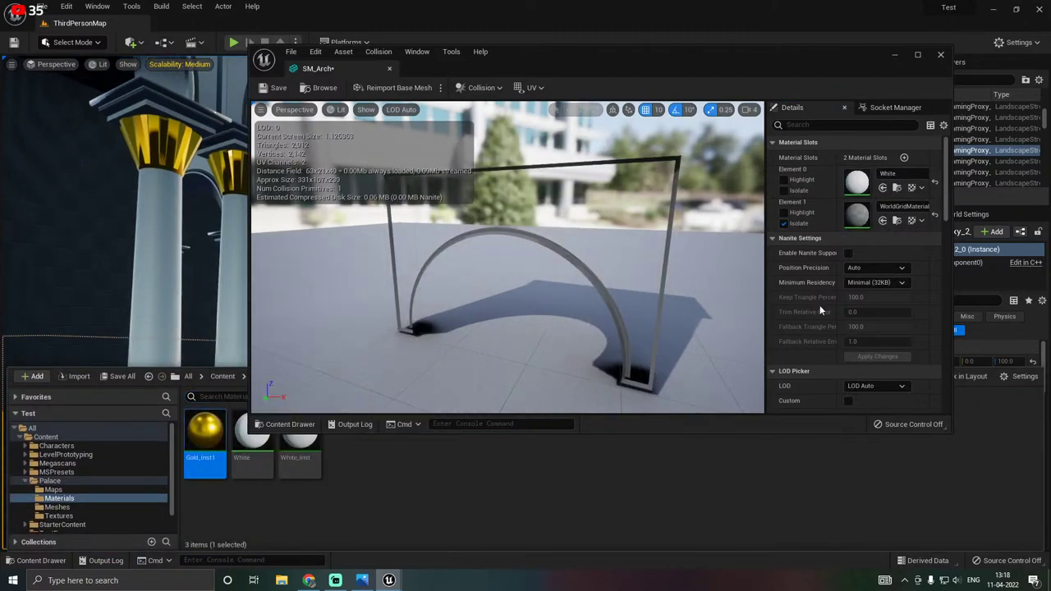
{"action": "left_click", "coordinate": [882, 221]}
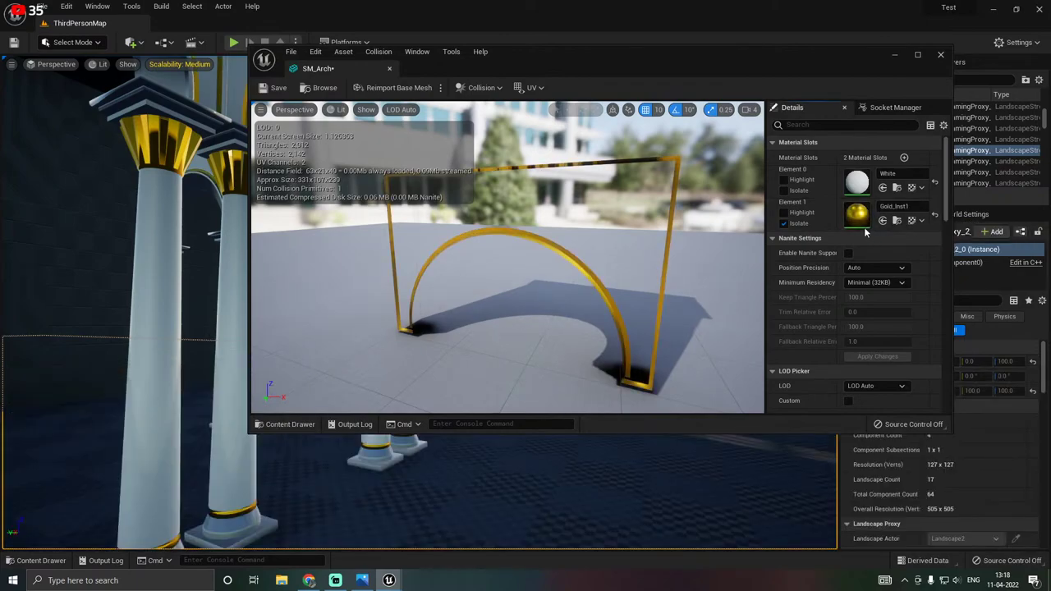
{"action": "left_click", "coordinate": [784, 224]}
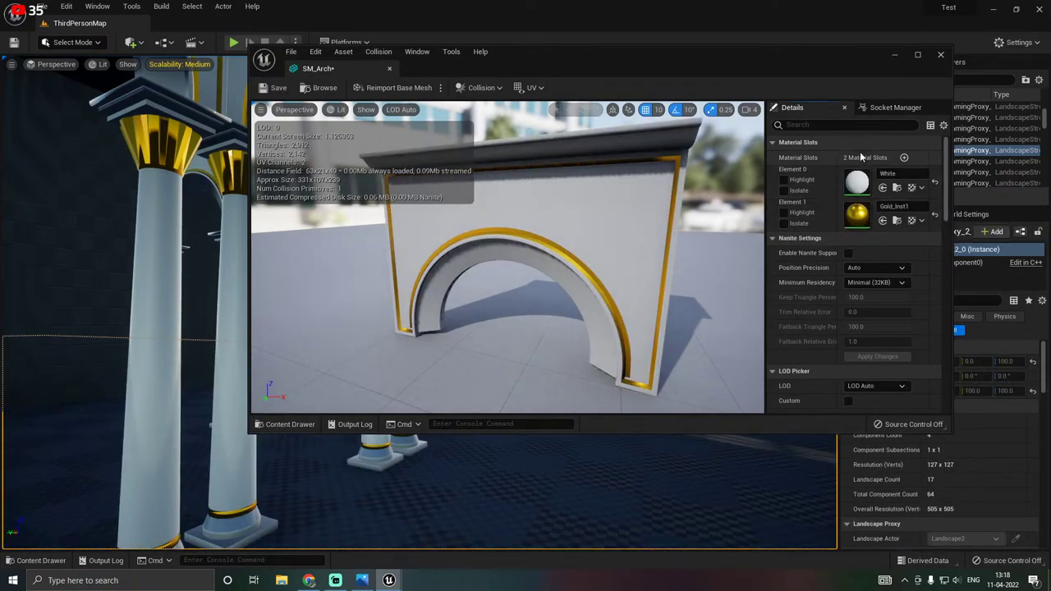
{"action": "left_click", "coordinate": [940, 55]}
Open the SM_Window static mesh from the Palace/Meshes folder.
{"action": "right_click_drag", "start_coordinate": [426, 211], "coordinate": [460, 200]}
{"action": "left_click", "coordinate": [349, 378]}
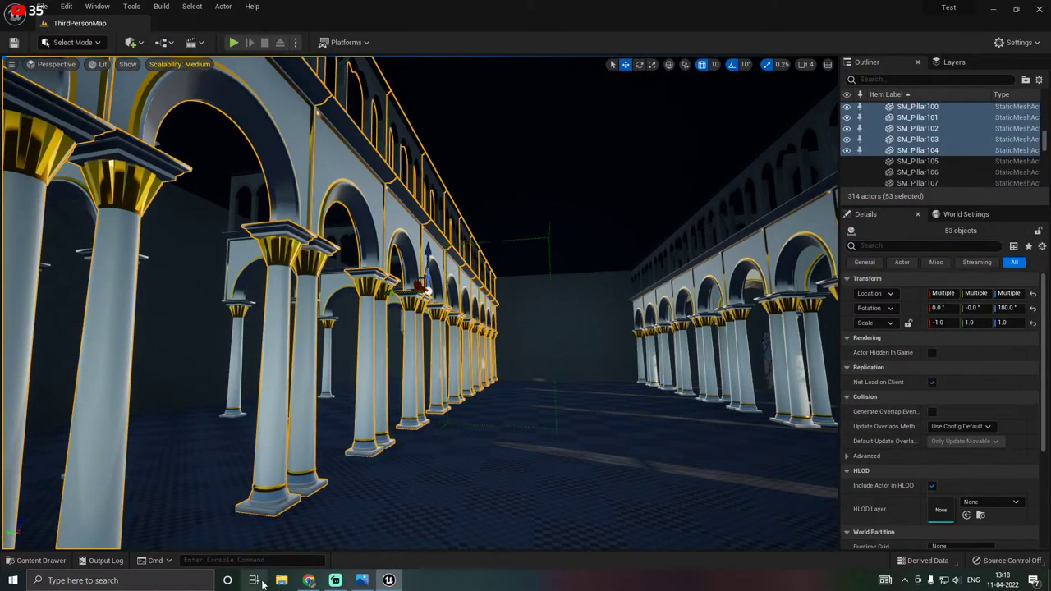
{"action": "key", "text": "ctrl+space"}
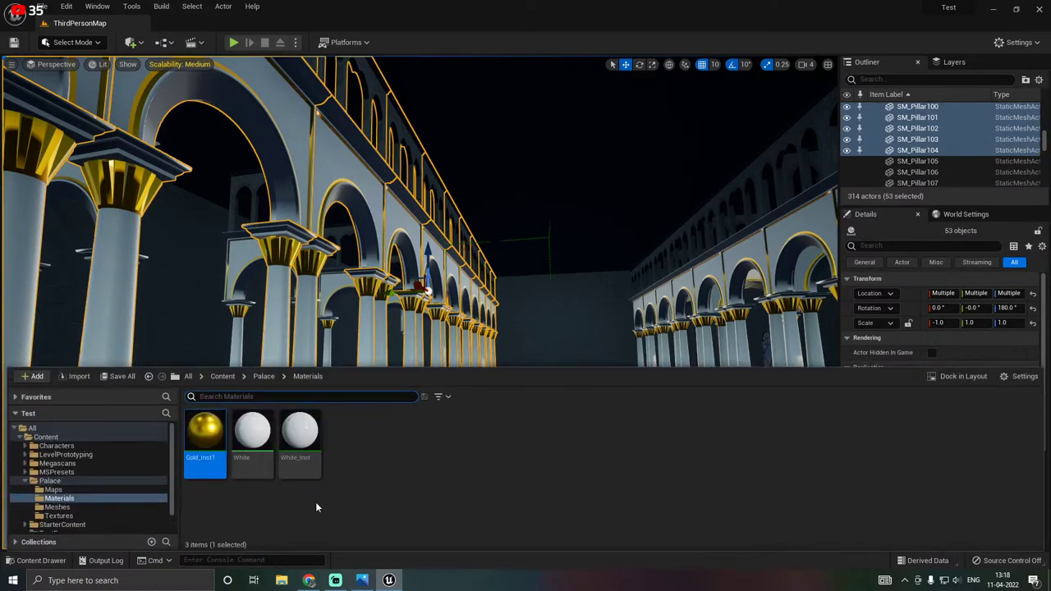
{"action": "left_click", "coordinate": [59, 507]}
{"action": "left_click", "coordinate": [403, 442]}
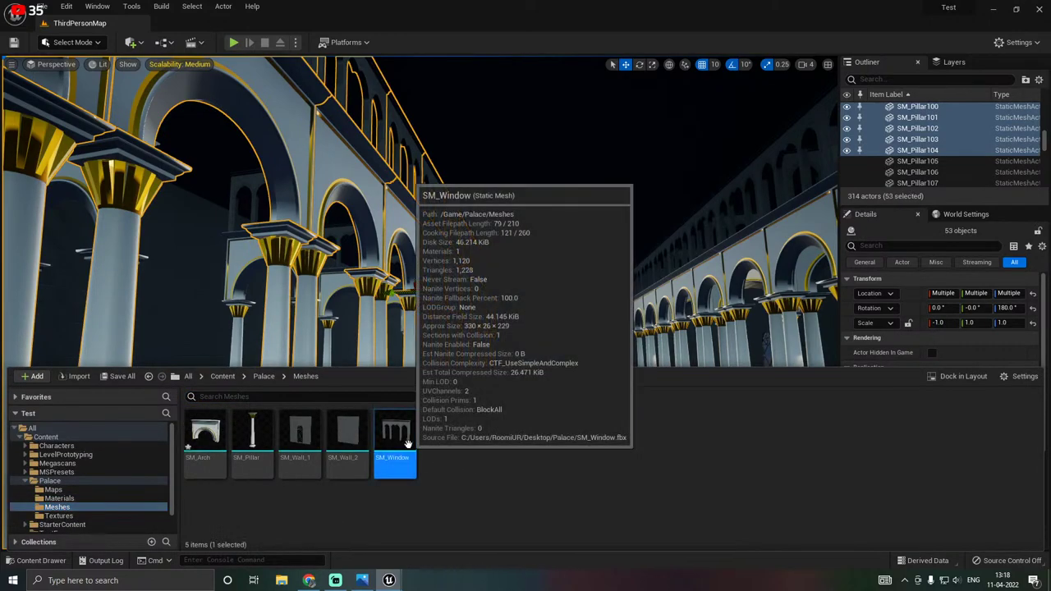
{"action": "double_click", "coordinate": [407, 443]}
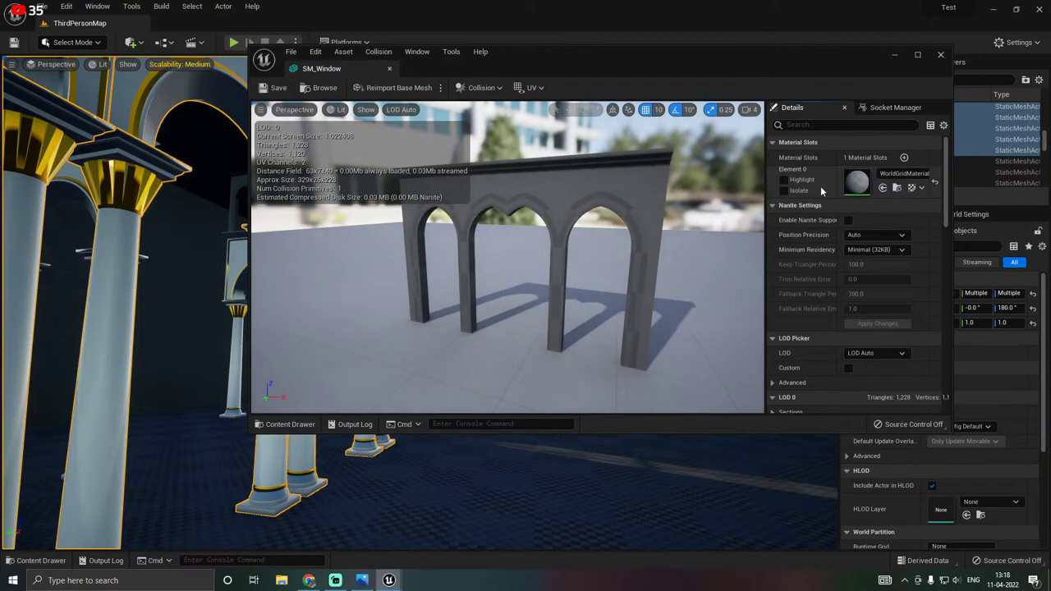
Assign the White material to Element 0 of SM_Window and close the mesh editor.
{"action": "right_click_drag", "start_coordinate": [142, 466], "coordinate": [164, 475]}
{"action": "key", "text": "ctrl+space"}
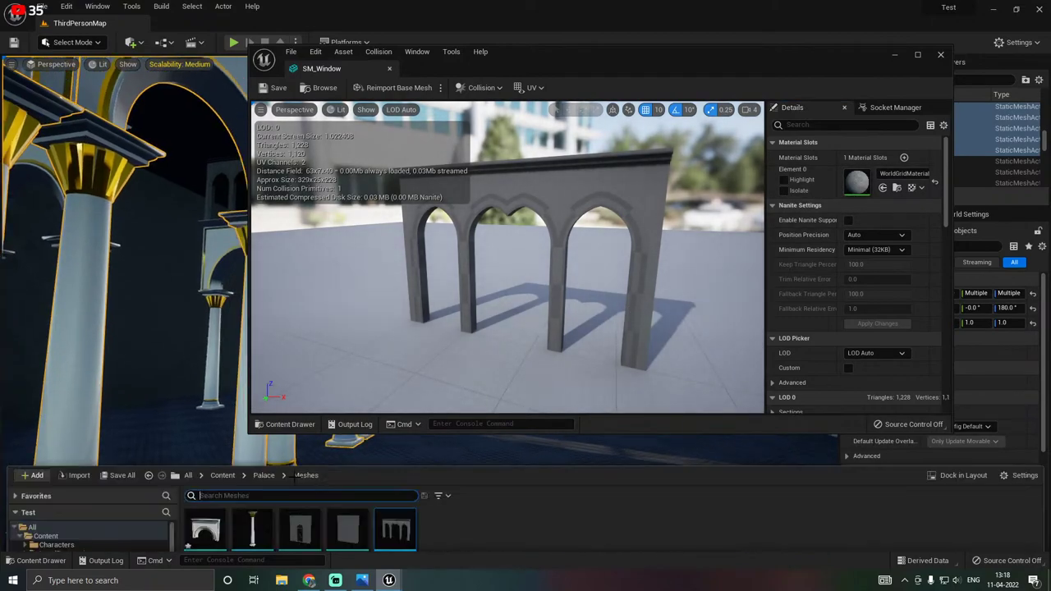
{"action": "left_click", "coordinate": [59, 498]}
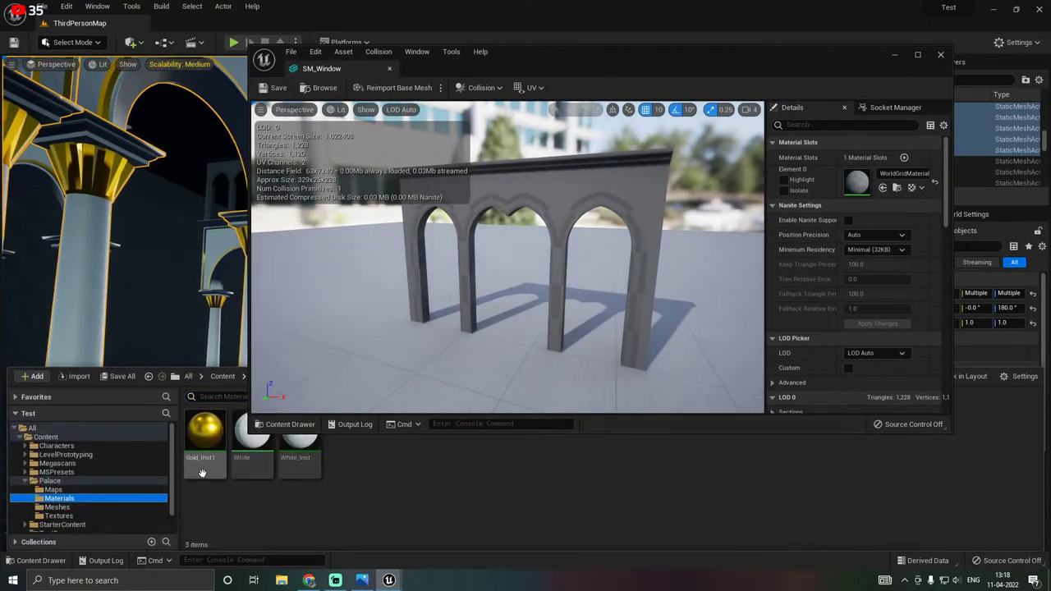
{"action": "left_click", "coordinate": [267, 466]}
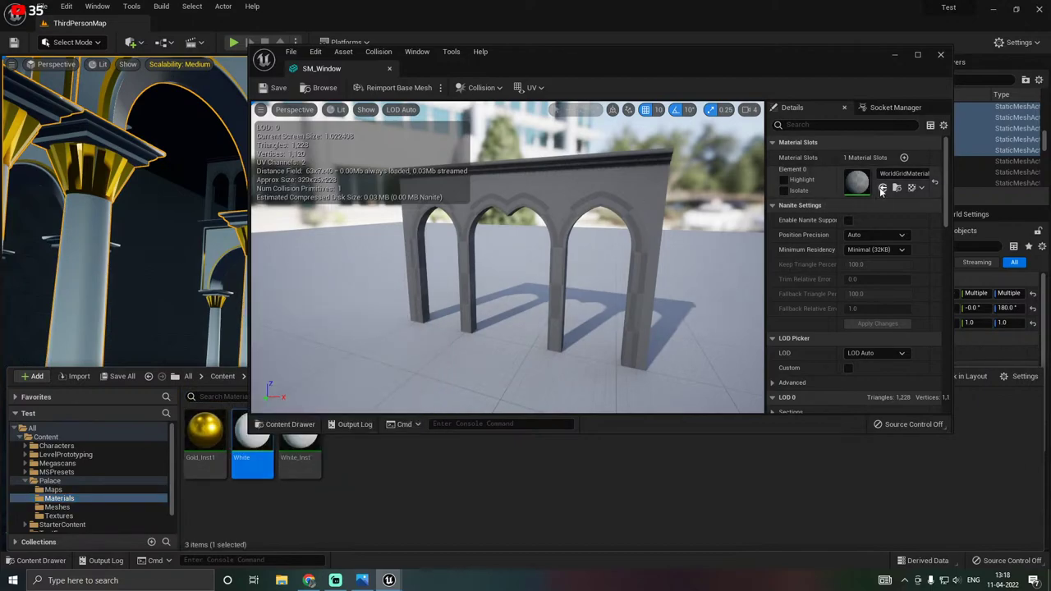
{"action": "left_click", "coordinate": [882, 189]}
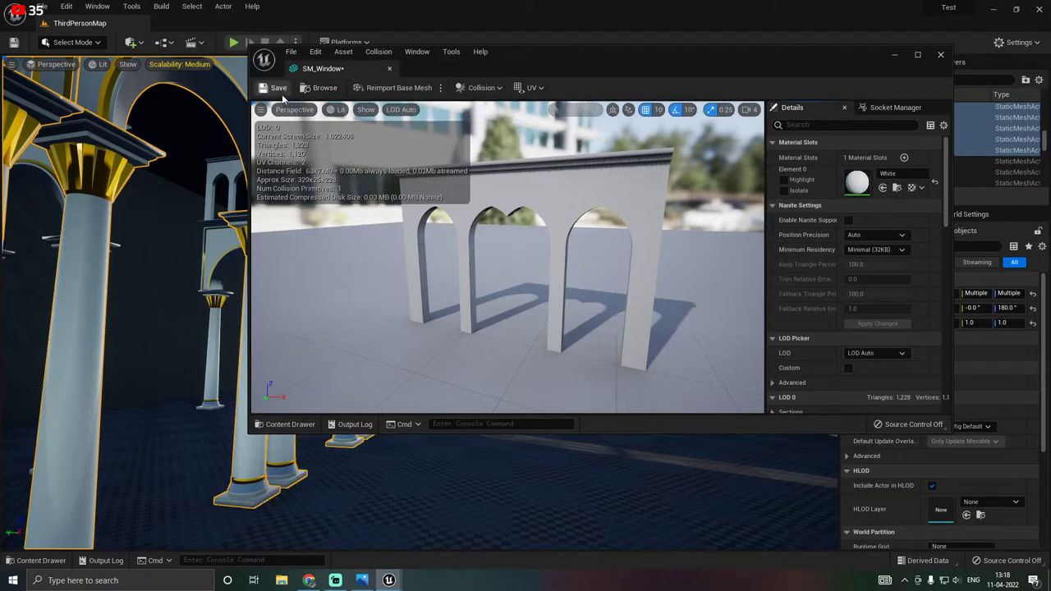
{"action": "left_click", "coordinate": [391, 70]}
Examine the white and gold materials on the arches, windows and pillars along the colonnade hall.
{"action": "right_click_drag", "start_coordinate": [383, 168], "coordinate": [435, 171]}
{"action": "right_click_drag", "start_coordinate": [369, 185], "coordinate": [355, 187]}
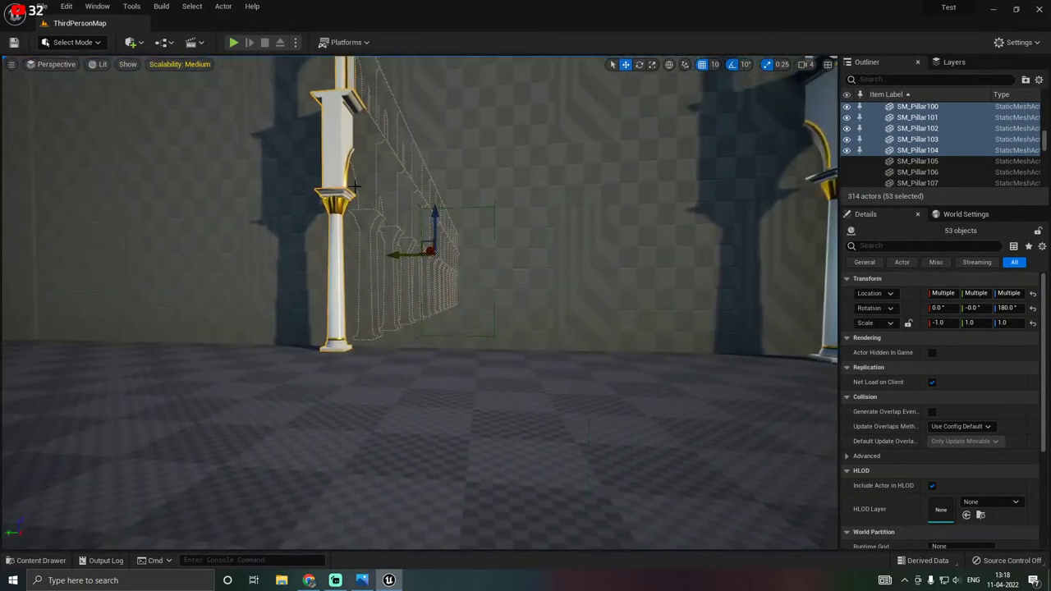
{"action": "left_click", "coordinate": [277, 407]}
{"action": "key", "text": "w"}
{"action": "mouse_move", "coordinate": [278, 407]}
{"action": "right_mouse_down"}
{"action": "mouse_move", "coordinate": [264, 343]}
{"action": "mouse_move", "coordinate": [246, 403]}
{"action": "mouse_move", "coordinate": [251, 412]}
{"action": "mouse_move", "coordinate": [253, 389]}
{"action": "mouse_move", "coordinate": [274, 427]}
{"action": "mouse_move", "coordinate": [289, 394]}
{"action": "right_mouse_up"}
{"action": "key", "text": "s"}
{"action": "key", "text": "s"}
{"action": "key", "text": "w"}
{"action": "key", "text": "w"}
{"action": "right_click_drag", "start_coordinate": [309, 435], "coordinate": [315, 445]}
{"action": "key", "text": "s"}
{"action": "mouse_move", "coordinate": [338, 371]}
{"action": "right_mouse_down"}
{"action": "mouse_move", "coordinate": [386, 349]}
{"action": "mouse_move", "coordinate": [348, 362]}
{"action": "right_mouse_up"}
{"action": "key", "text": "w"}
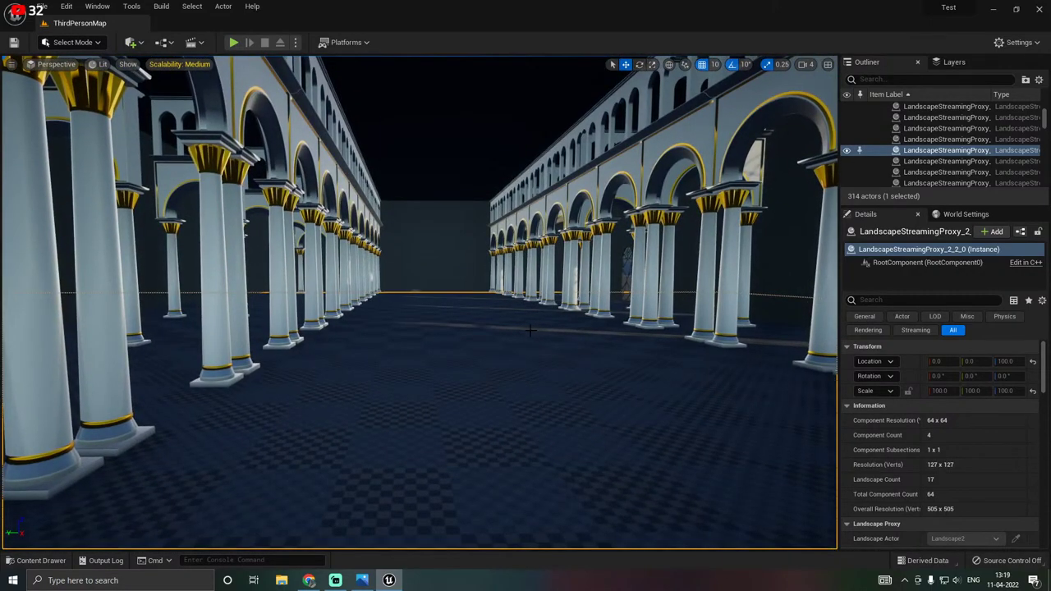
{"action": "key", "text": "s"}
{"action": "right_click_drag", "start_coordinate": [504, 344], "coordinate": [400, 356]}
{"action": "key", "text": "w"}
{"action": "key", "text": "w"}
{"action": "key", "text": "s"}
Save all modified content of the project.
{"action": "key", "text": "ctrl+space"}
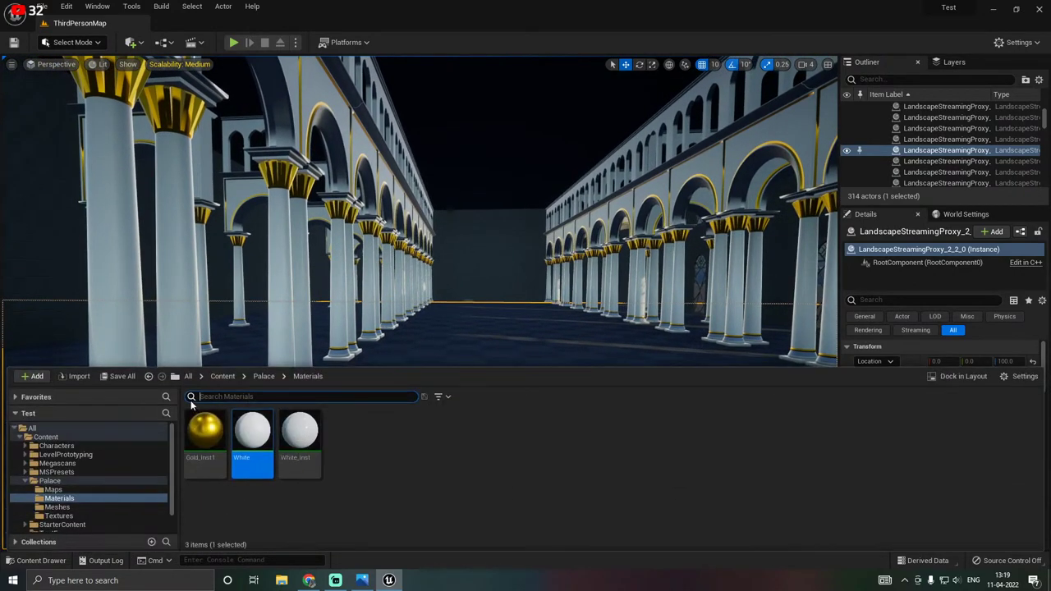
{"action": "left_click", "coordinate": [119, 377]}
{"action": "left_click", "coordinate": [612, 411]}
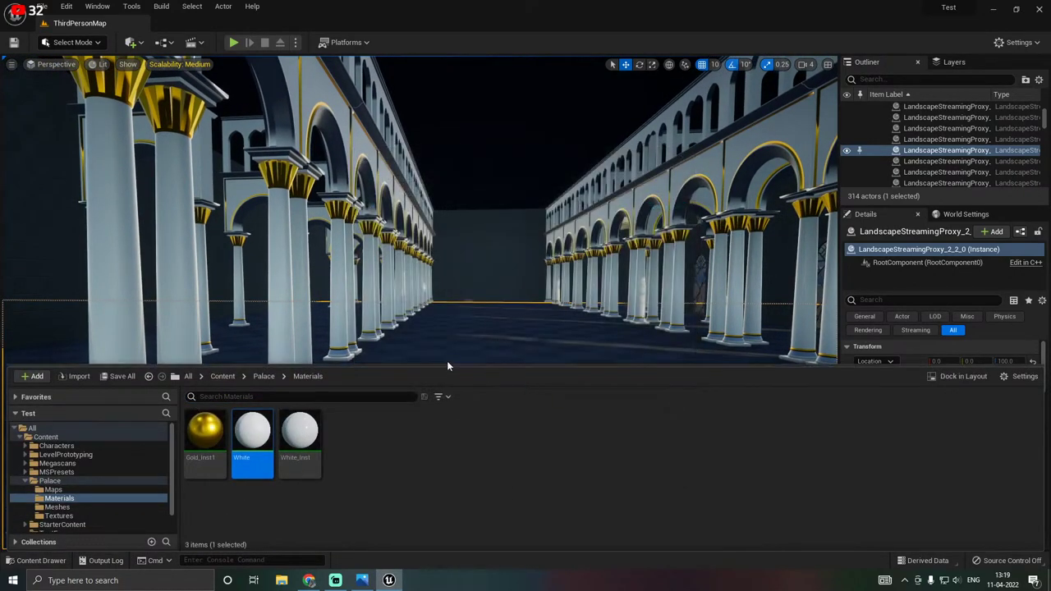
{"action": "right_click_drag", "start_coordinate": [447, 360], "coordinate": [461, 355]}
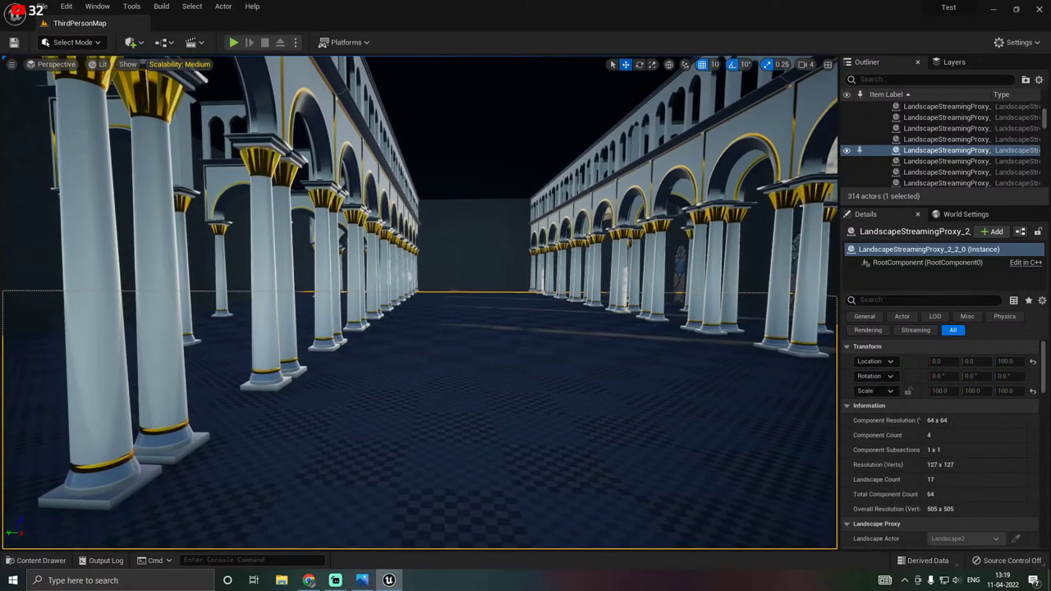
Select the grouped SM_Wall ceiling panels from outside the hall and duplicate them straight down to ground level as a floor.
{"action": "right_click_drag", "start_coordinate": [503, 323], "coordinate": [467, 304]}
{"action": "left_click", "coordinate": [506, 325]}
{"action": "right_click_drag", "start_coordinate": [548, 292], "coordinate": [548, 292]}
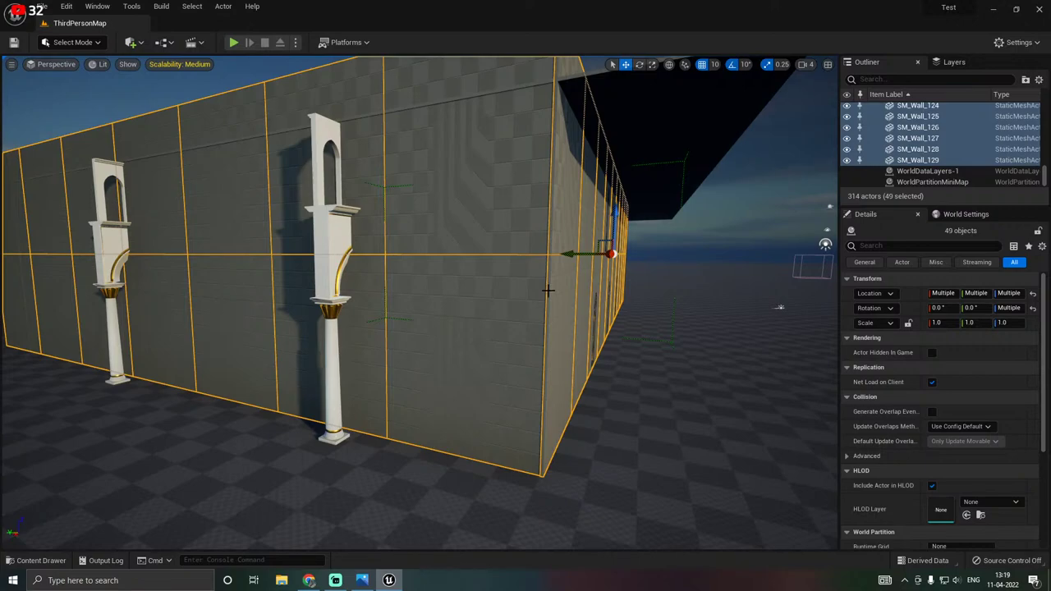
{"action": "right_click_drag", "start_coordinate": [551, 286], "coordinate": [464, 275]}
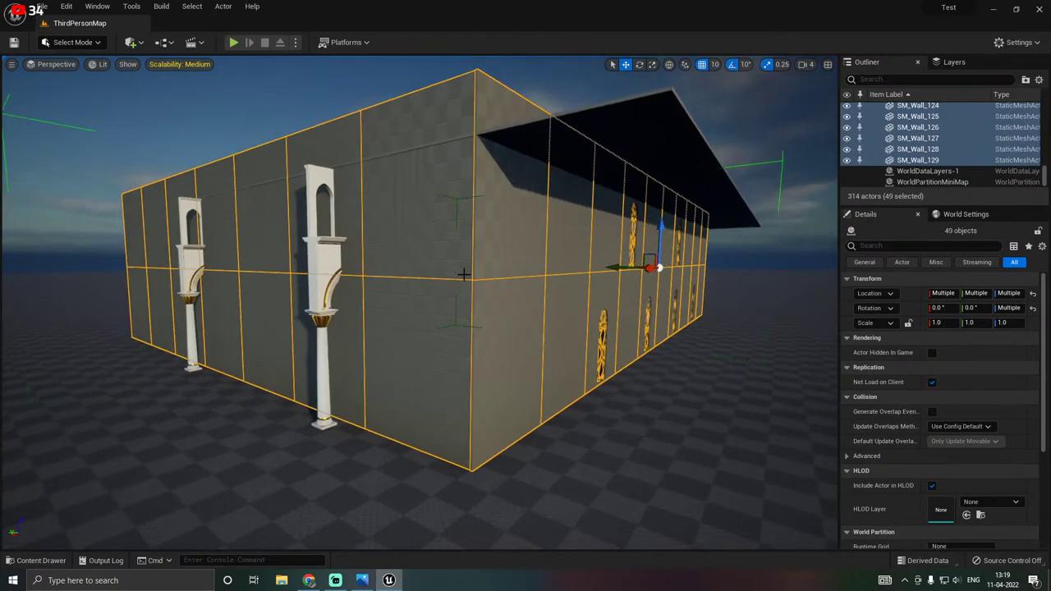
{"action": "left_click", "coordinate": [628, 141]}
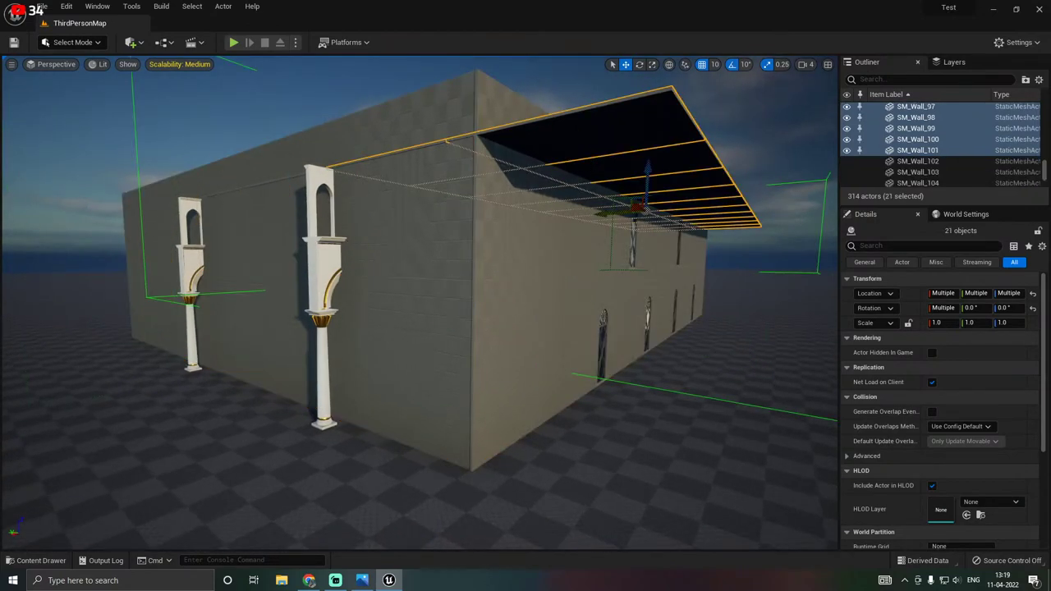
{"action": "left_click_drag", "start_coordinate": [650, 174], "coordinate": [651, 179], "text": "alt"}
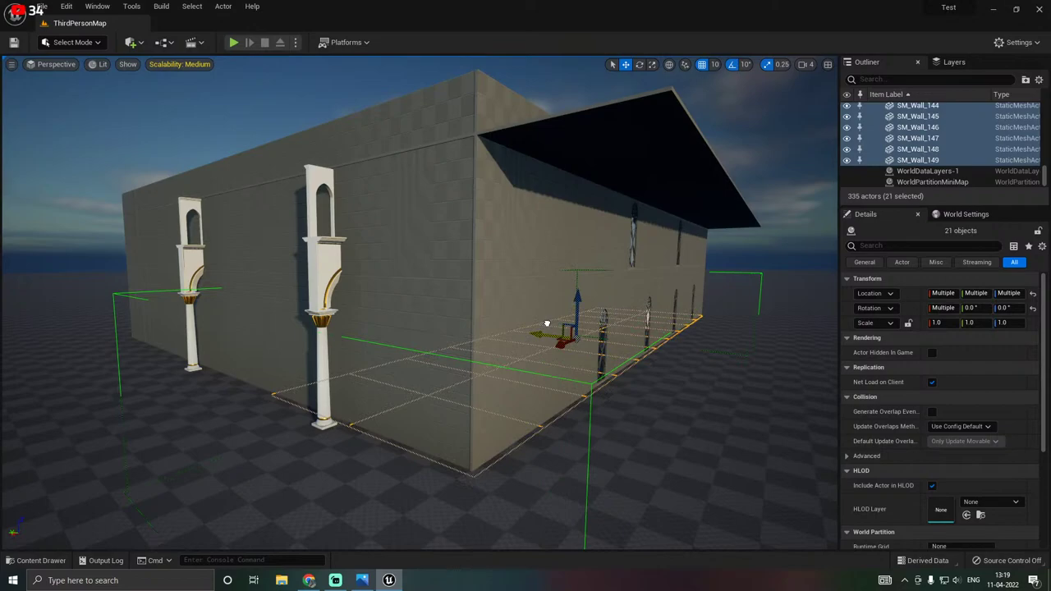
Raise the duplicated floor panels slightly above the landscape and check their coverage inside and outside the hall.
{"action": "key", "text": "w"}
{"action": "right_click_drag", "start_coordinate": [547, 324], "coordinate": [546, 323]}
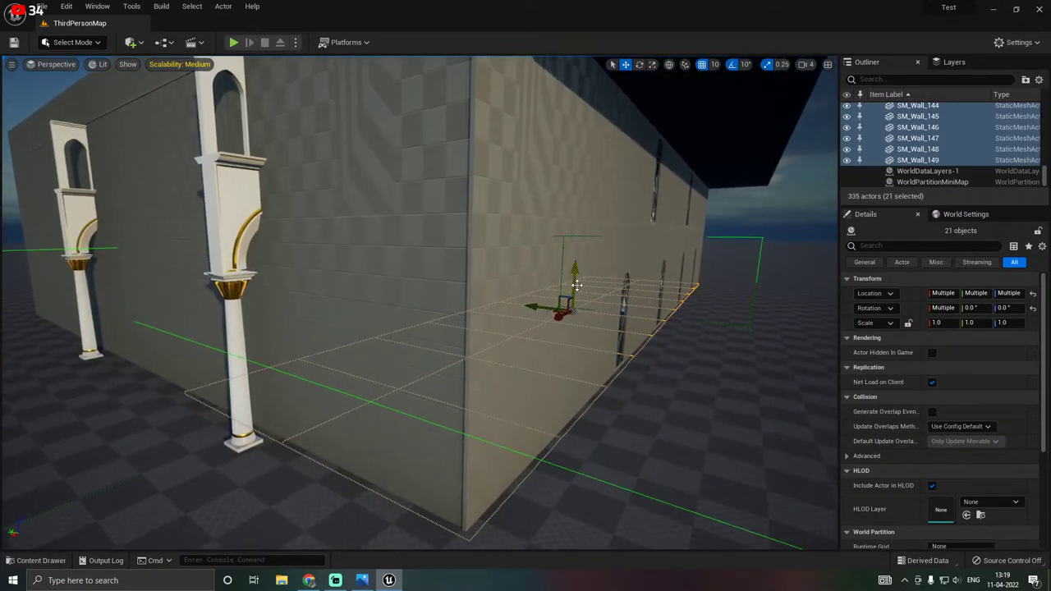
{"action": "left_click_drag", "start_coordinate": [576, 285], "coordinate": [576, 282]}
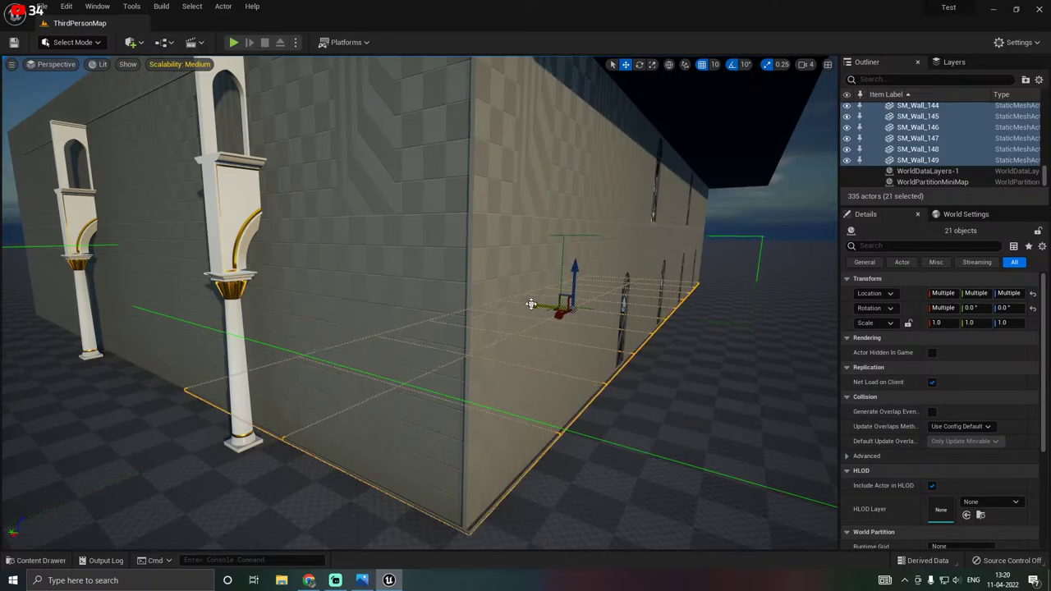
{"action": "key", "text": "w"}
{"action": "right_click_drag", "start_coordinate": [531, 304], "coordinate": [531, 304]}
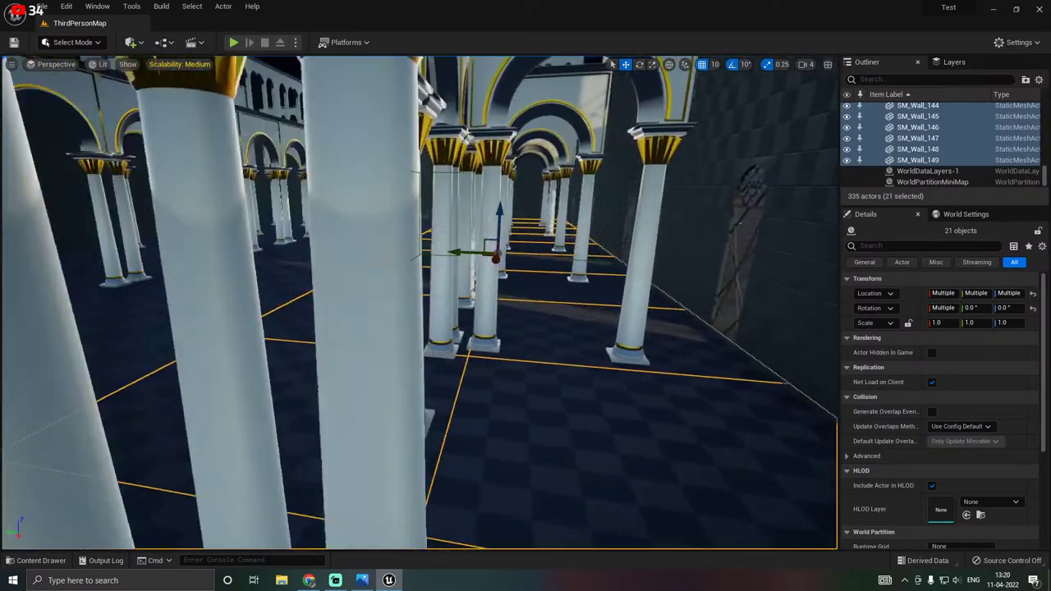
{"action": "key", "text": "s"}
{"action": "right_click_drag", "start_coordinate": [388, 279], "coordinate": [388, 279]}
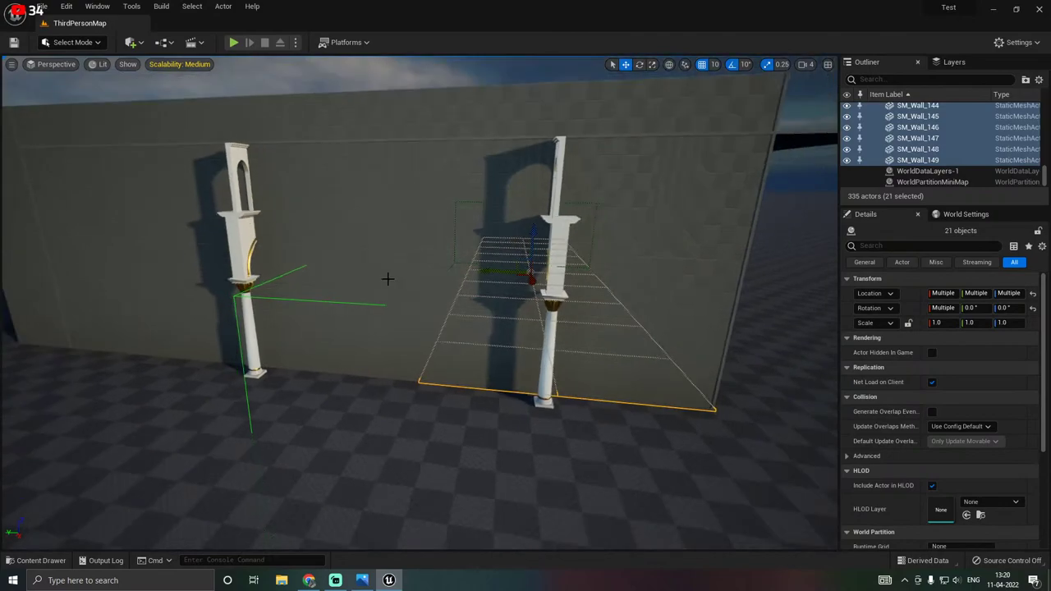
Delete the landscape tile under the colonnade hall.
{"action": "left_click", "coordinate": [319, 424]}
{"action": "right_click_drag", "start_coordinate": [319, 425], "coordinate": [319, 425]}
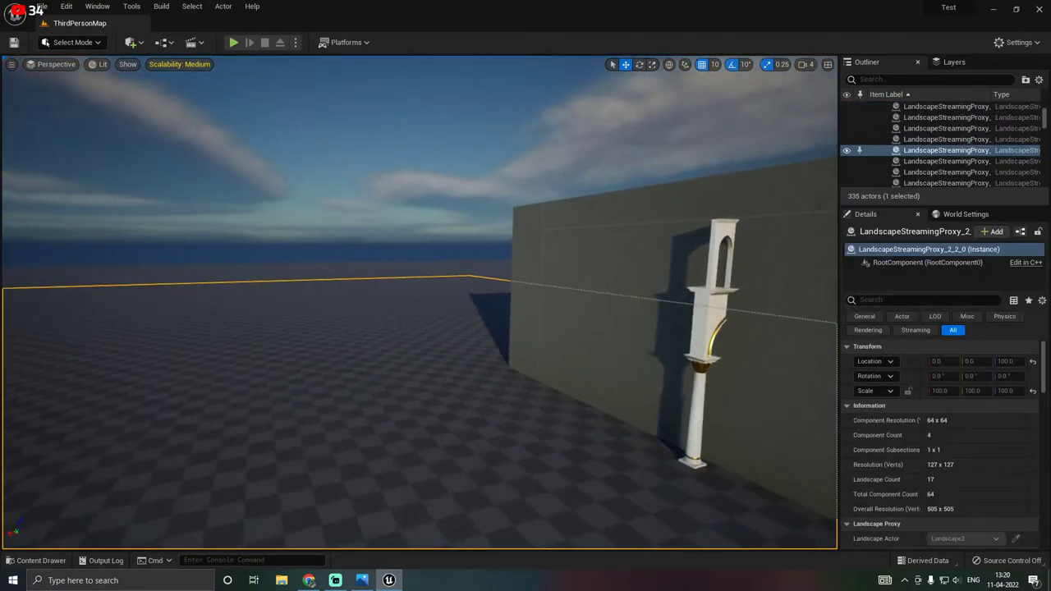
{"action": "right_click_drag", "start_coordinate": [336, 389], "coordinate": [359, 382]}
{"action": "key", "text": "Delete"}
{"action": "key", "text": "w"}
Select the grouped floor panels along one side of the hall and duplicate them sideways across the central aisle, aligned edge to edge.
{"action": "left_click", "coordinate": [523, 348]}
{"action": "right_click_drag", "start_coordinate": [523, 347], "coordinate": [550, 322]}
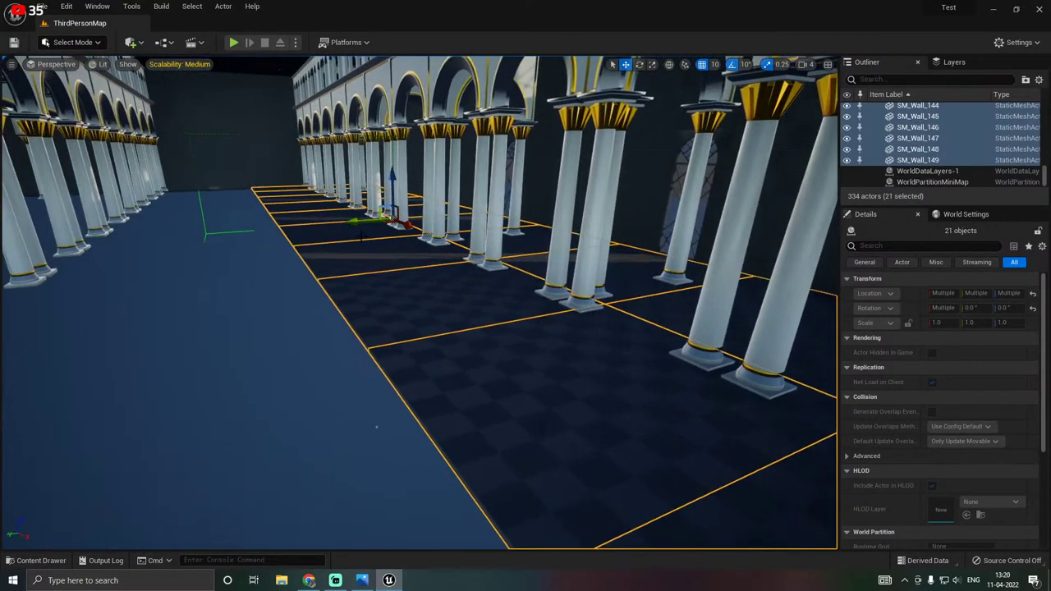
{"action": "left_click_drag", "start_coordinate": [357, 221], "coordinate": [231, 238], "text": "alt"}
{"action": "right_click_drag", "start_coordinate": [443, 265], "coordinate": [443, 264]}
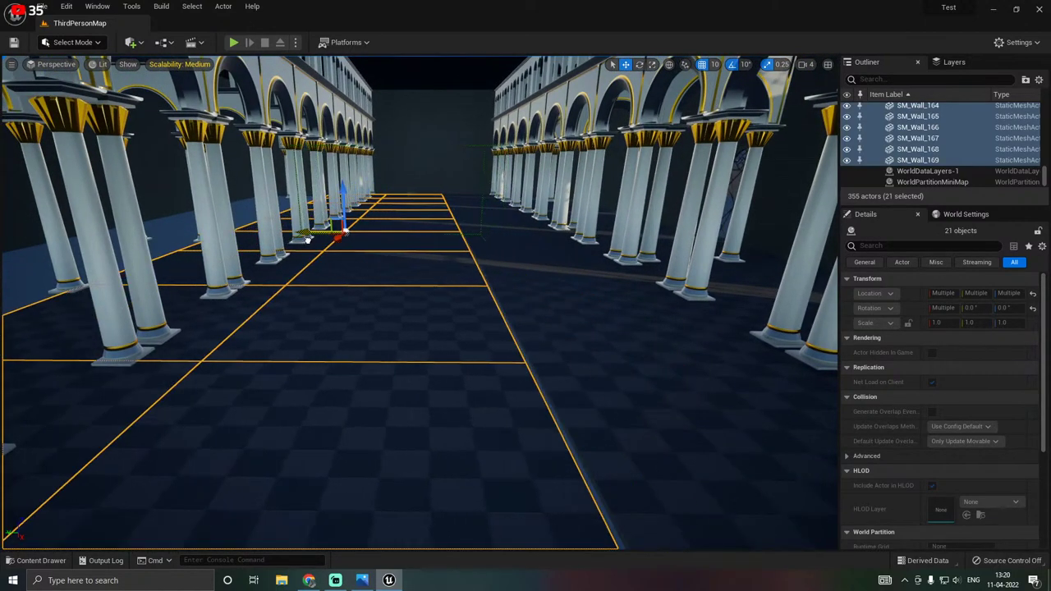
{"action": "left_click_drag", "start_coordinate": [307, 239], "coordinate": [311, 240]}
{"action": "right_click_drag", "start_coordinate": [311, 240], "coordinate": [299, 238]}
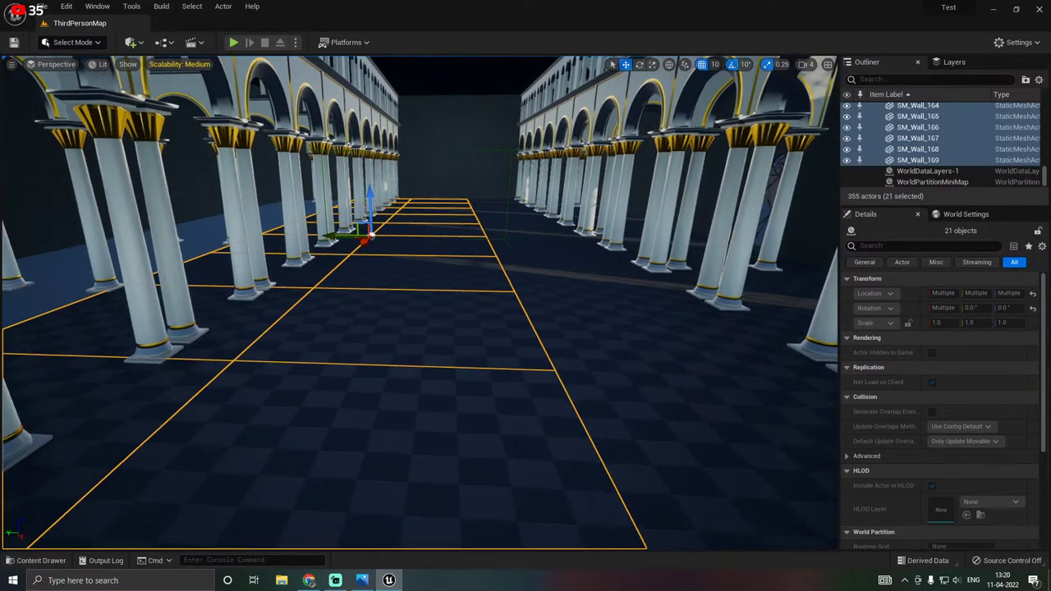
Duplicate the central floor panels sideways again to cover the uncovered side of the hall.
{"action": "right_click_drag", "start_coordinate": [371, 234], "coordinate": [444, 237]}
{"action": "left_click_drag", "start_coordinate": [446, 238], "coordinate": [221, 238], "text": "alt"}
{"action": "key", "text": "a"}
{"action": "right_click_drag", "start_coordinate": [458, 228], "coordinate": [422, 231]}
{"action": "key", "text": "d"}
{"action": "key", "text": "d"}
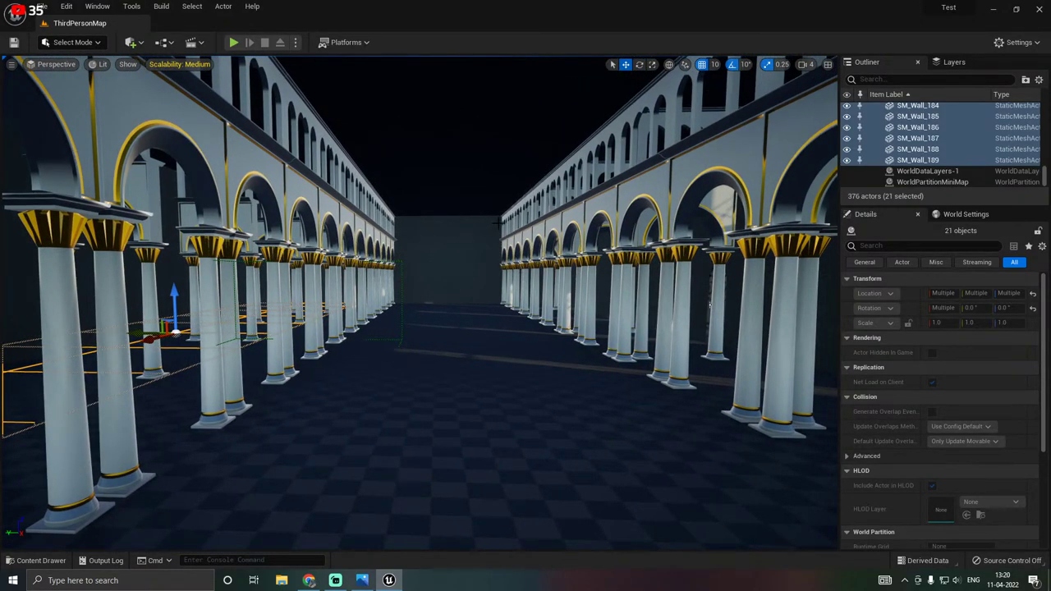
Compare the hall with the palace reference image and save all modified content of the project.
{"action": "right_click_drag", "start_coordinate": [498, 222], "coordinate": [499, 205]}
{"action": "left_click", "coordinate": [365, 580]}
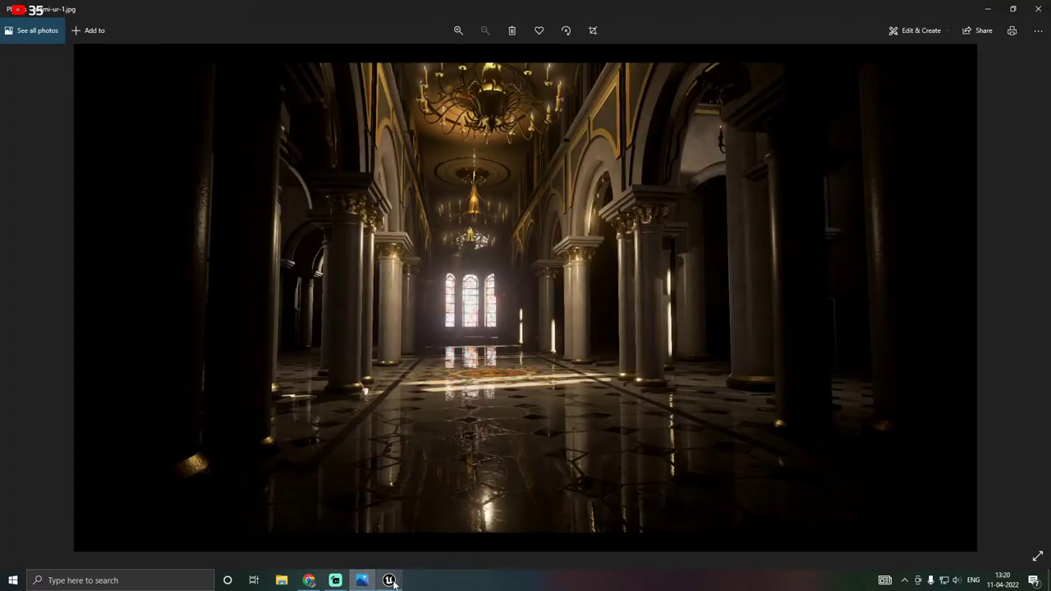
{"action": "left_click", "coordinate": [394, 584]}
{"action": "right_click_drag", "start_coordinate": [415, 499], "coordinate": [400, 507]}
{"action": "key", "text": "ctrl+space"}
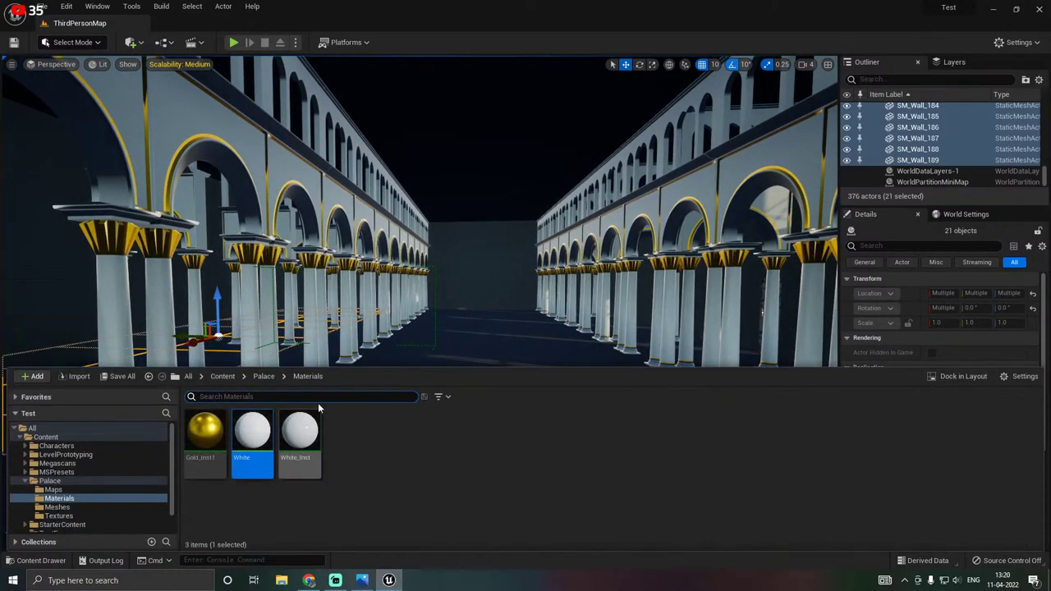
{"action": "left_click", "coordinate": [121, 376]}
{"action": "left_click", "coordinate": [592, 408]}
{"action": "mouse_move", "coordinate": [566, 277]}
{"action": "right_mouse_down"}
{"action": "mouse_move", "coordinate": [547, 276]}
{"action": "mouse_move", "coordinate": [568, 274]}
{"action": "right_mouse_up"}
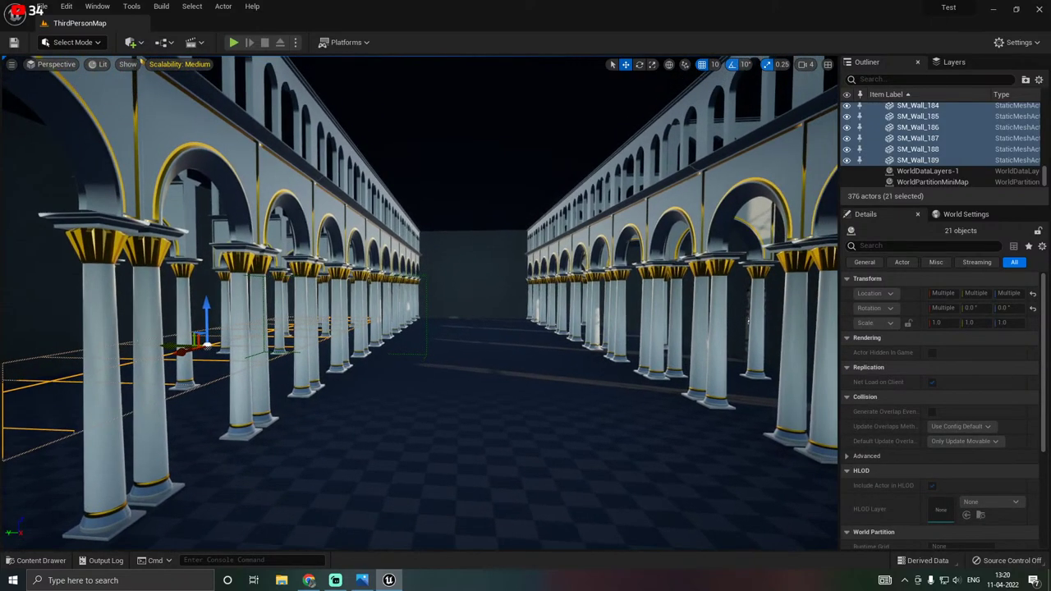
Select the grouped outer wall panels from outside the hall, locate their source meshes and open SM_Wall_2 for editing.
{"action": "key", "text": "f"}
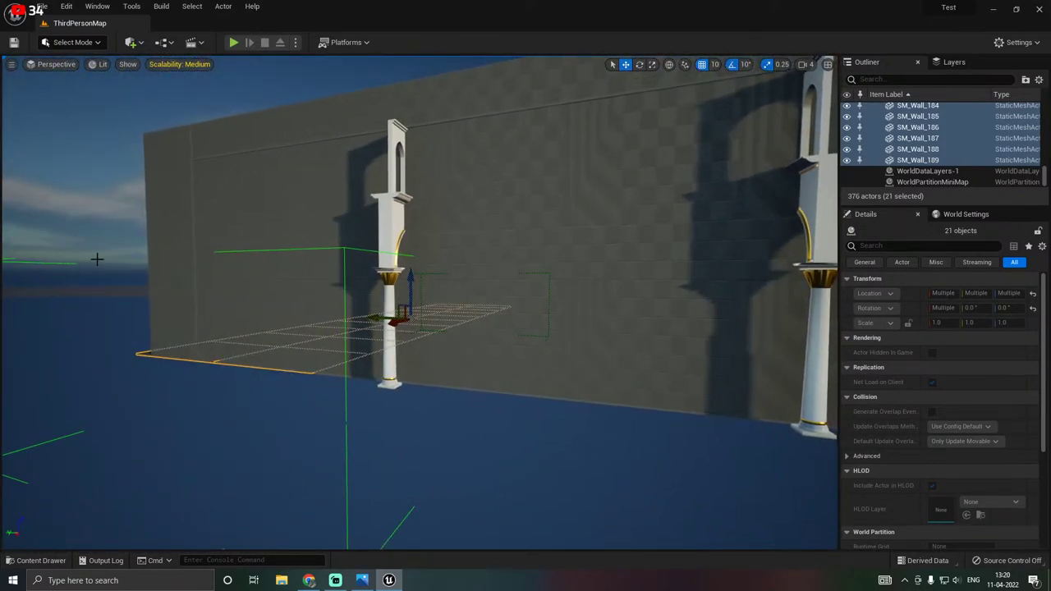
{"action": "left_click", "coordinate": [97, 260]}
{"action": "left_click", "coordinate": [443, 274]}
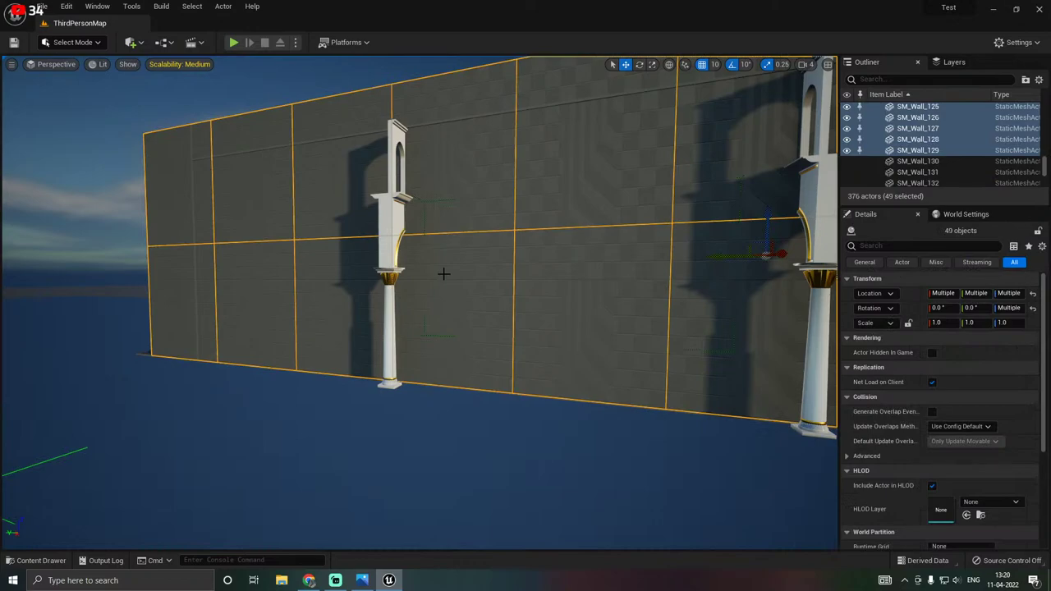
{"action": "right_click_drag", "start_coordinate": [444, 273], "coordinate": [490, 273]}
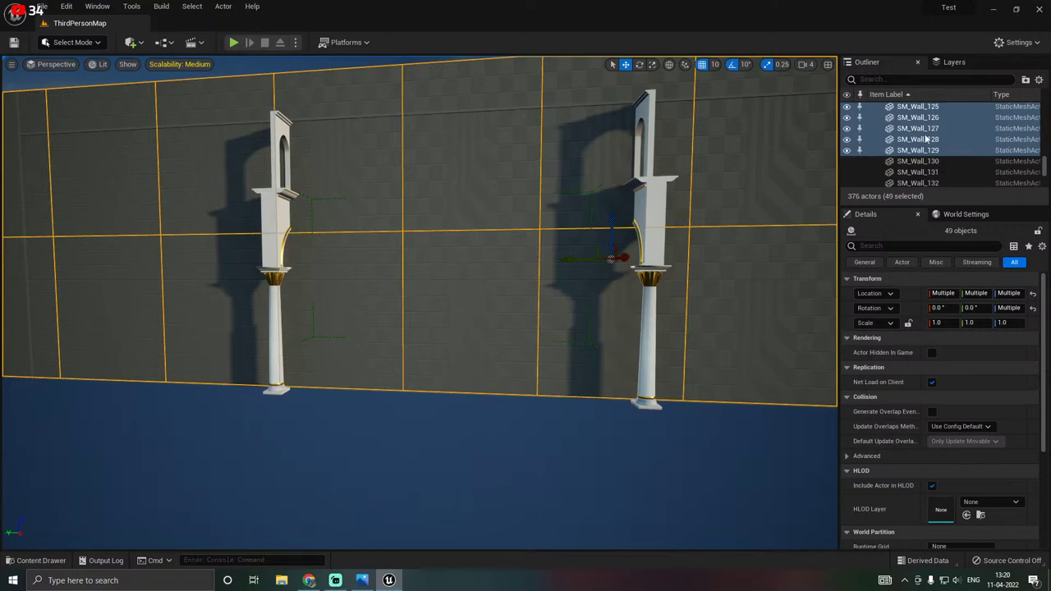
{"action": "key", "text": "Escape"}
{"action": "right_click", "coordinate": [910, 154]}
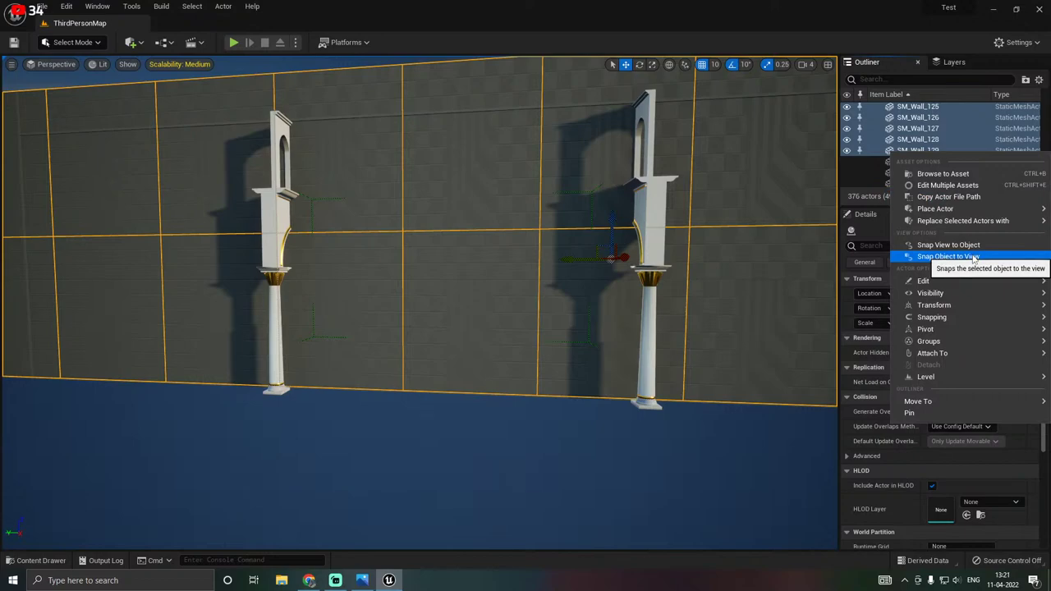
{"action": "mouse_move", "coordinate": [962, 300]}
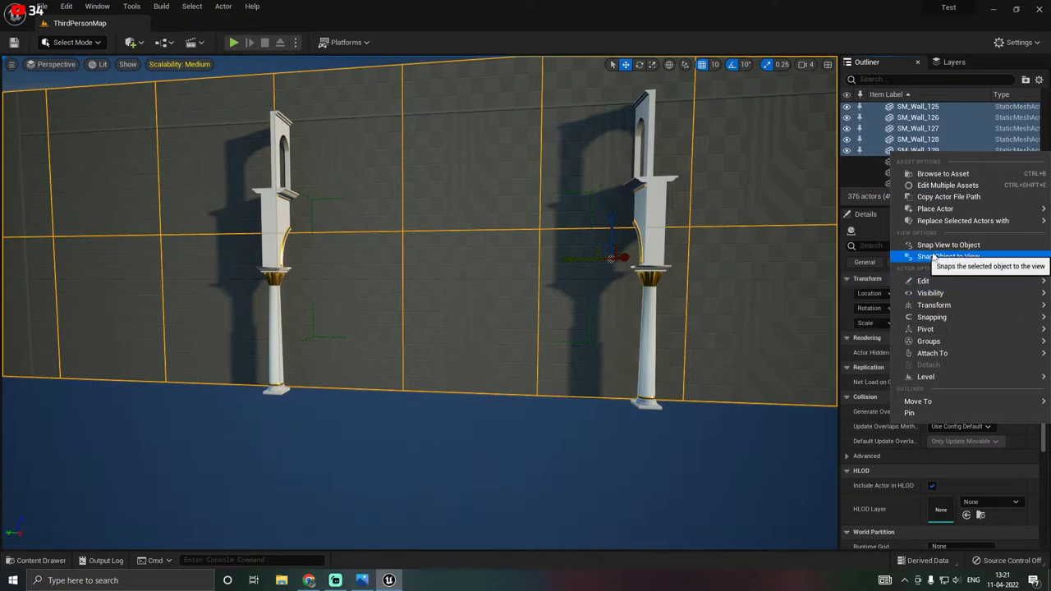
{"action": "left_click", "coordinate": [944, 174]}
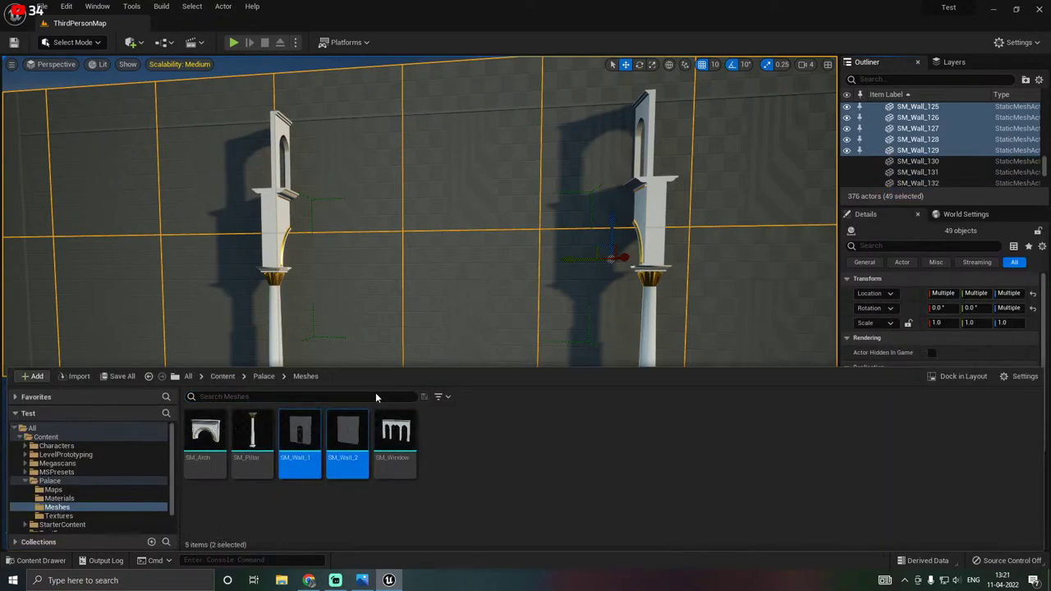
{"action": "left_click", "coordinate": [320, 497]}
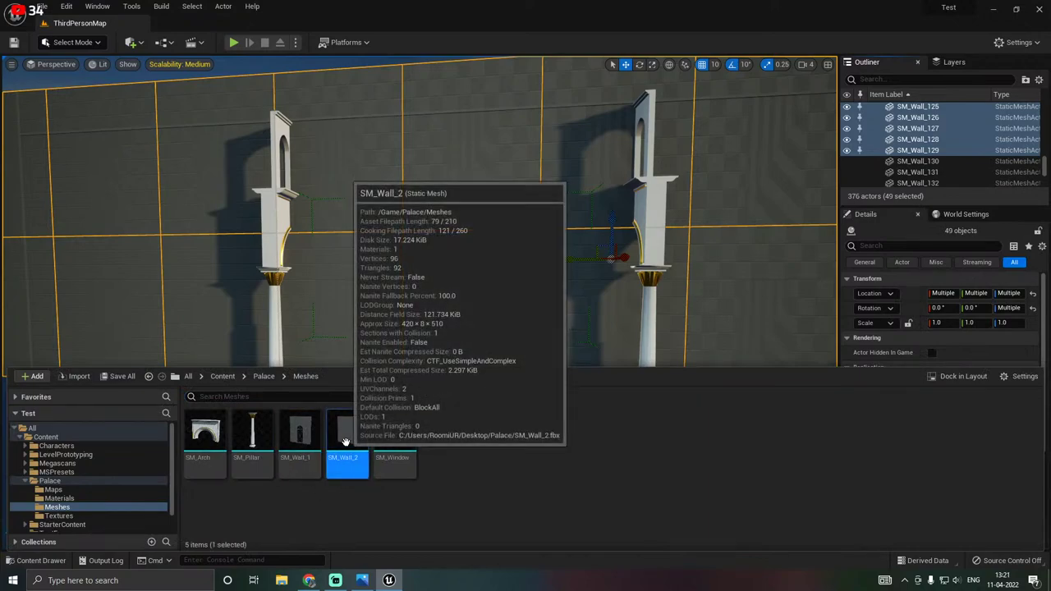
{"action": "double_click", "coordinate": [333, 452]}
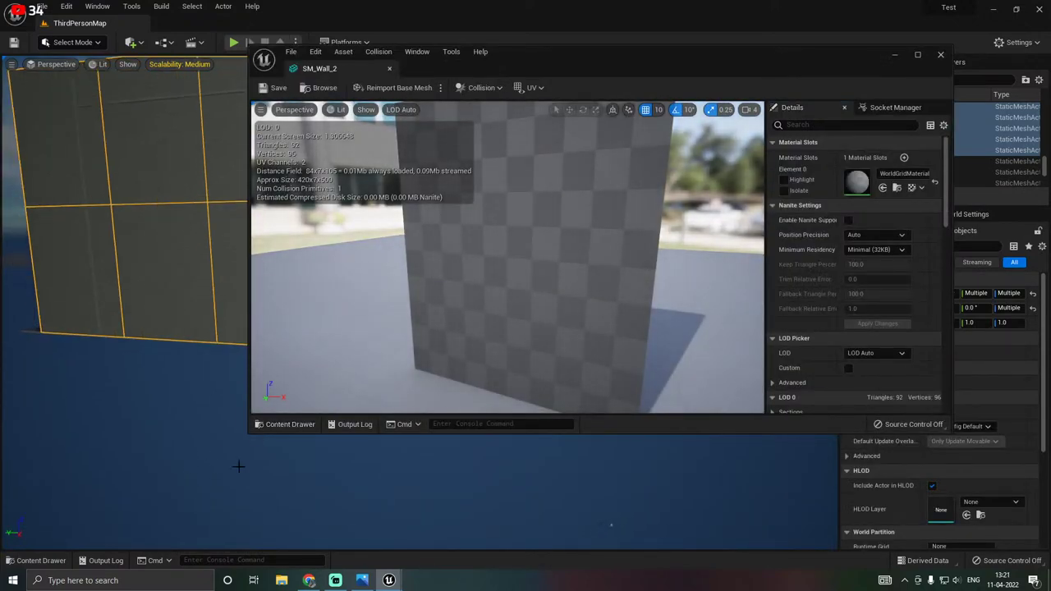
Assign the White material to SM_Wall_2's Element 0 slot and close the mesh editor.
{"action": "left_click", "coordinate": [39, 560]}
{"action": "left_click", "coordinate": [59, 499]}
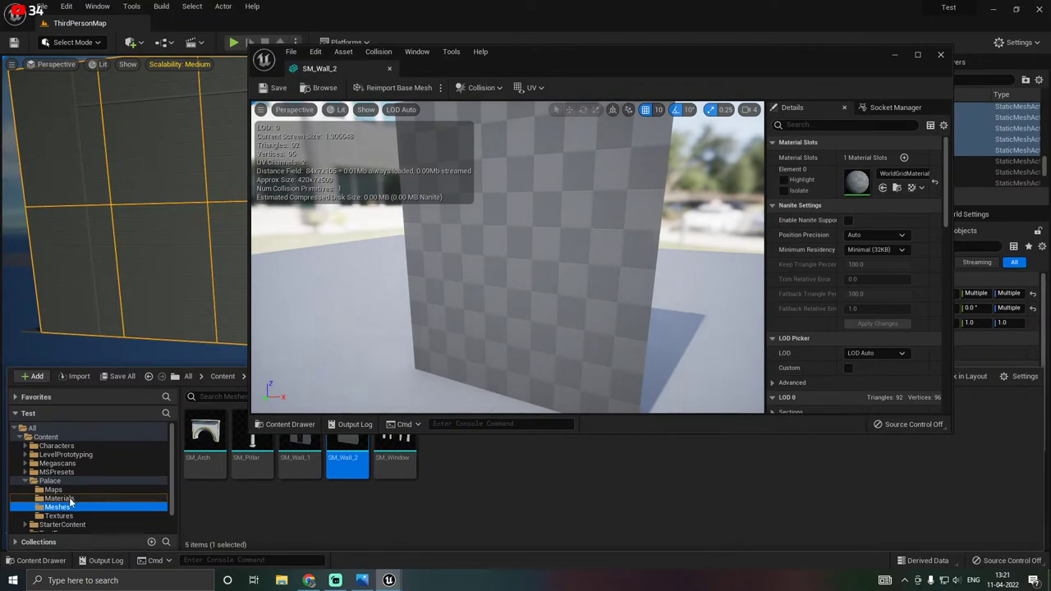
{"action": "left_click", "coordinate": [250, 457]}
{"action": "left_click_drag", "start_coordinate": [250, 457], "coordinate": [880, 185]}
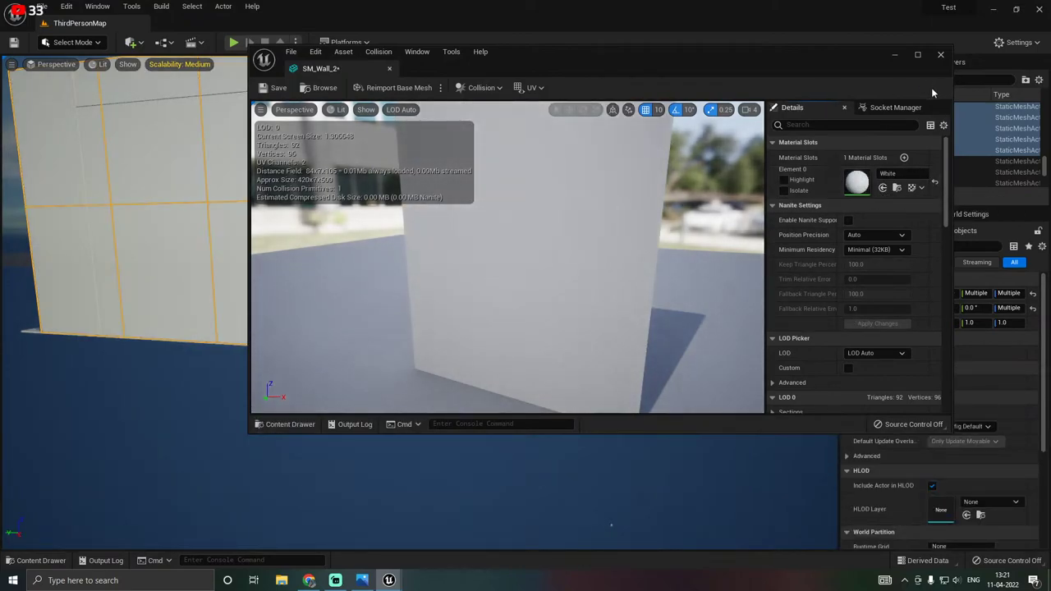
{"action": "left_click", "coordinate": [943, 55]}
Examine the white walls, ceiling and floor inside the hall, focusing on the central floor panels.
{"action": "right_click_drag", "start_coordinate": [483, 258], "coordinate": [549, 252]}
{"action": "key", "text": "w"}
{"action": "key", "text": "w"}
{"action": "key", "text": "s"}
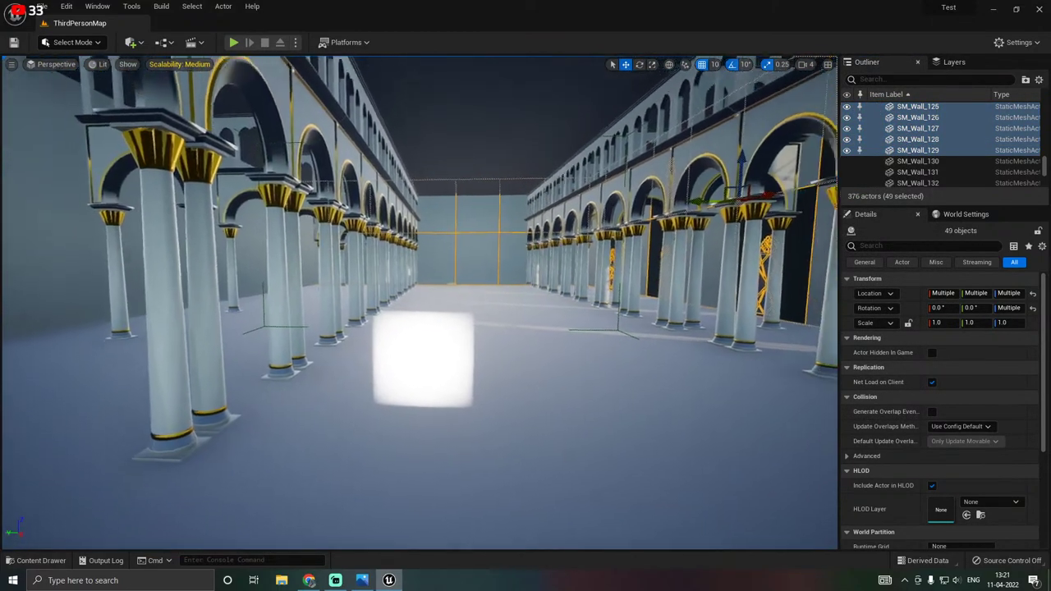
{"action": "key", "text": "w"}
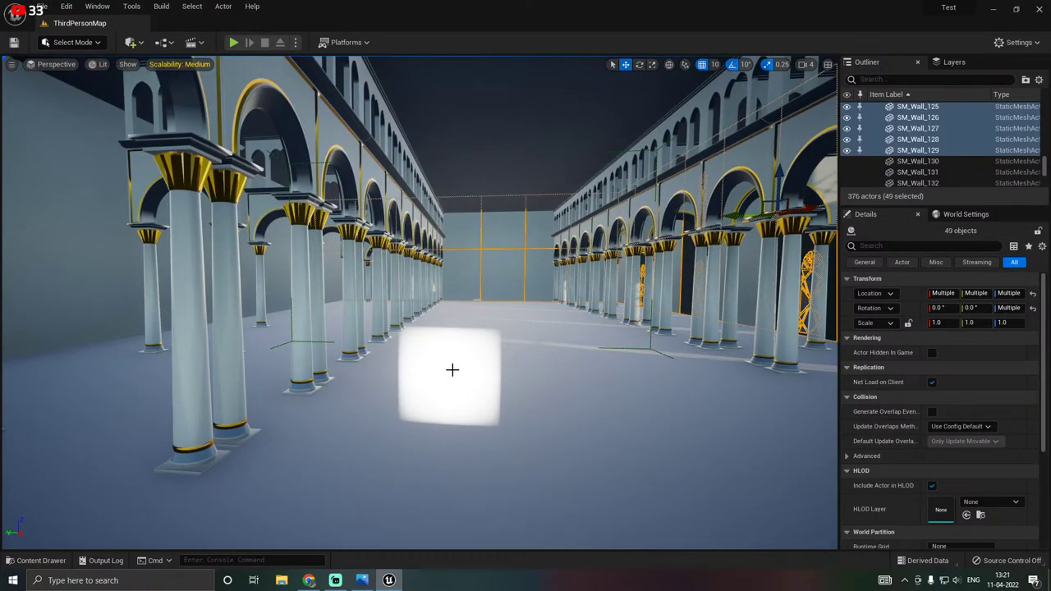
{"action": "left_click", "coordinate": [481, 359]}
{"action": "key", "text": "f"}
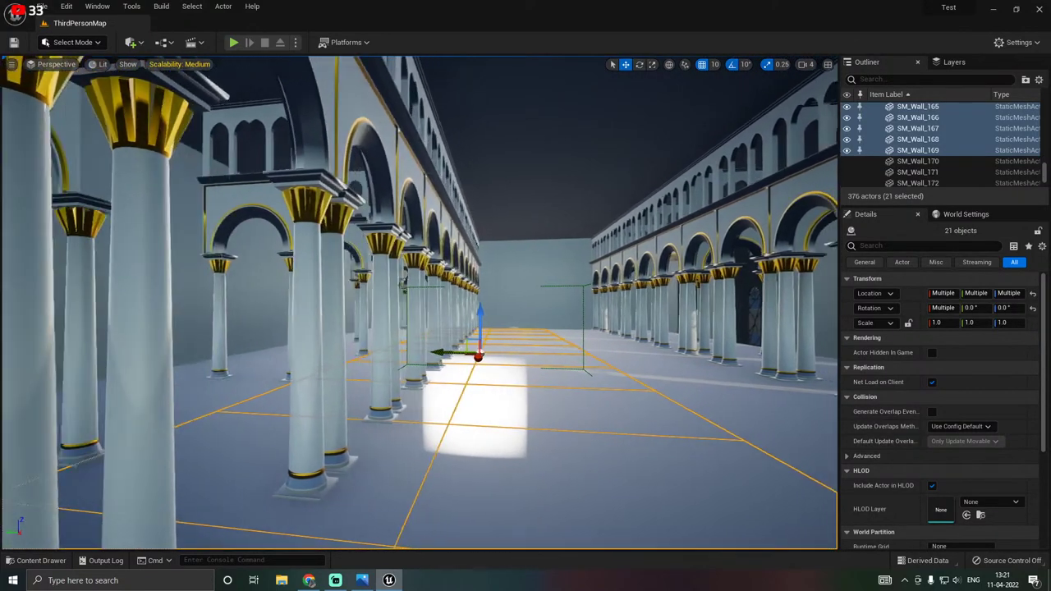
{"action": "key", "text": "d"}
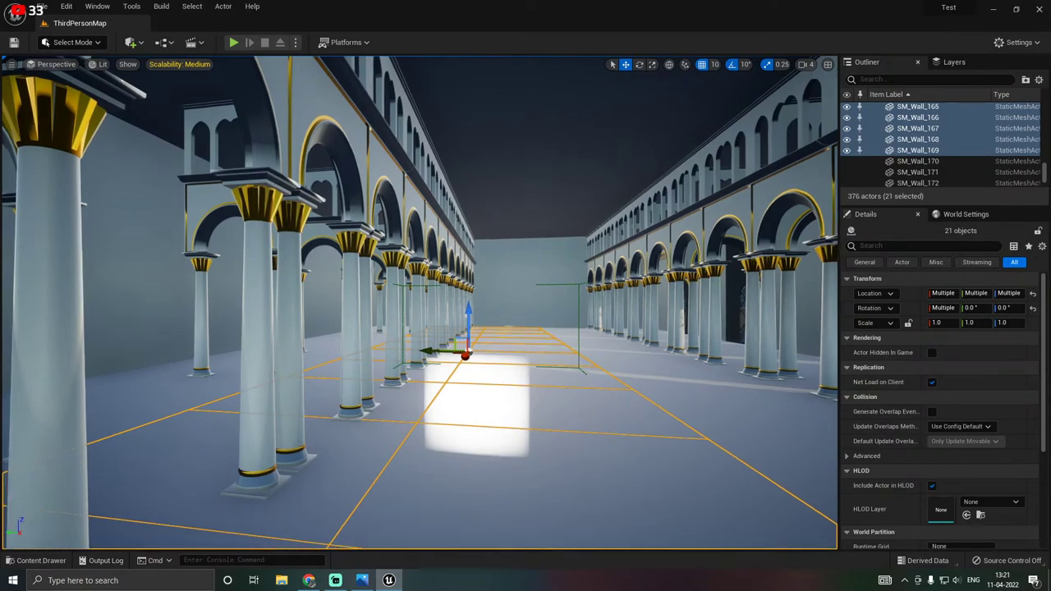
Save all modified content, including the SM_Wall_2 material change.
{"action": "key", "text": "ctrl+space"}
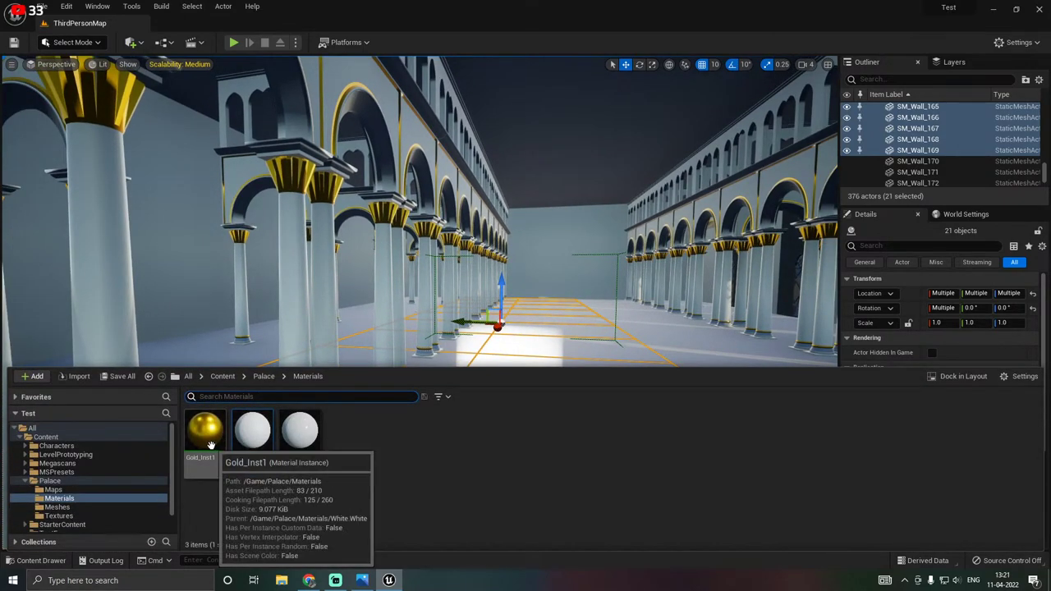
{"action": "left_click", "coordinate": [121, 377]}
{"action": "left_click", "coordinate": [614, 410]}
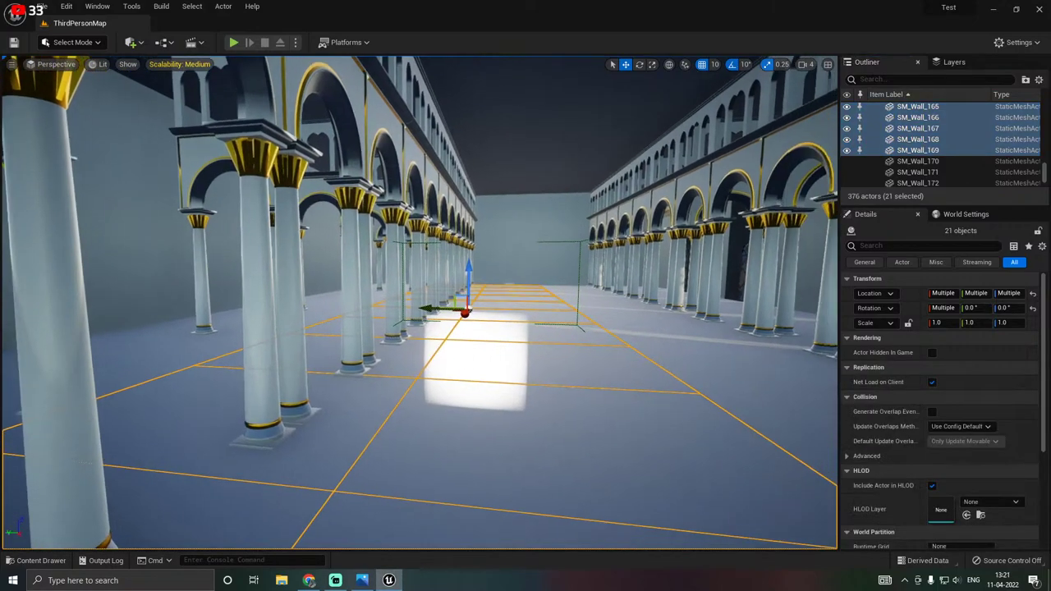
Examine the white surfaces throughout the hall and on the outside of its walls.
{"action": "key", "text": "s"}
{"action": "right_click_drag", "start_coordinate": [421, 302], "coordinate": [394, 457]}
{"action": "key", "text": "w"}
{"action": "key", "text": "s"}
{"action": "key", "text": "w"}
{"action": "key", "text": "d"}
{"action": "key", "text": "a"}
{"action": "key", "text": "d"}
{"action": "key", "text": "a"}
{"action": "key", "text": "d"}
{"action": "key", "text": "s"}
{"action": "left_click", "coordinate": [388, 460]}
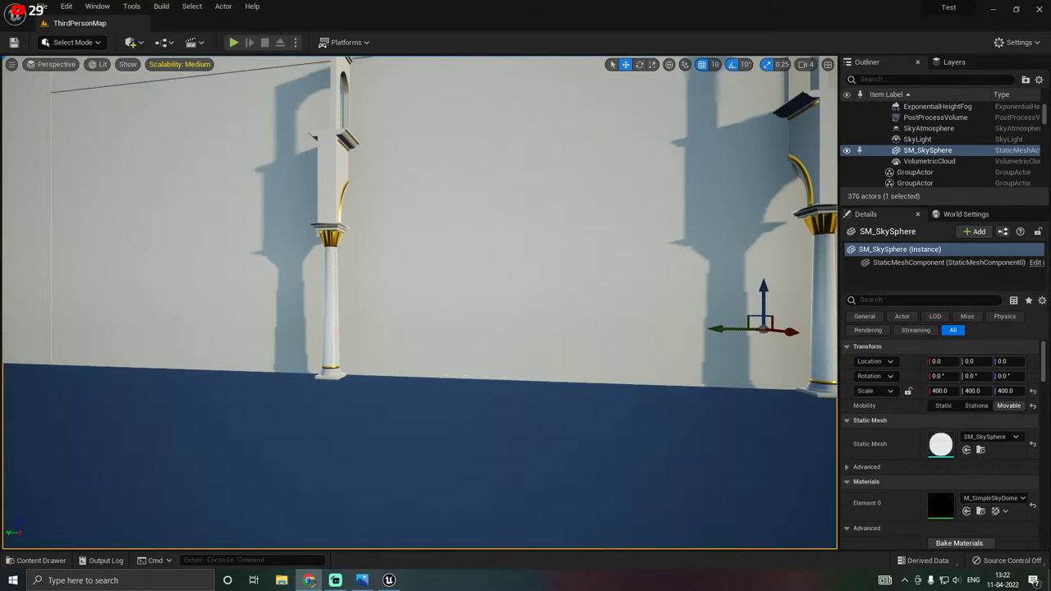
Switch to the textures.com page in Chrome and look through its PBR tile and parquet materials.
{"action": "left_click_drag", "start_coordinate": [0, 41], "coordinate": [443, 0]}
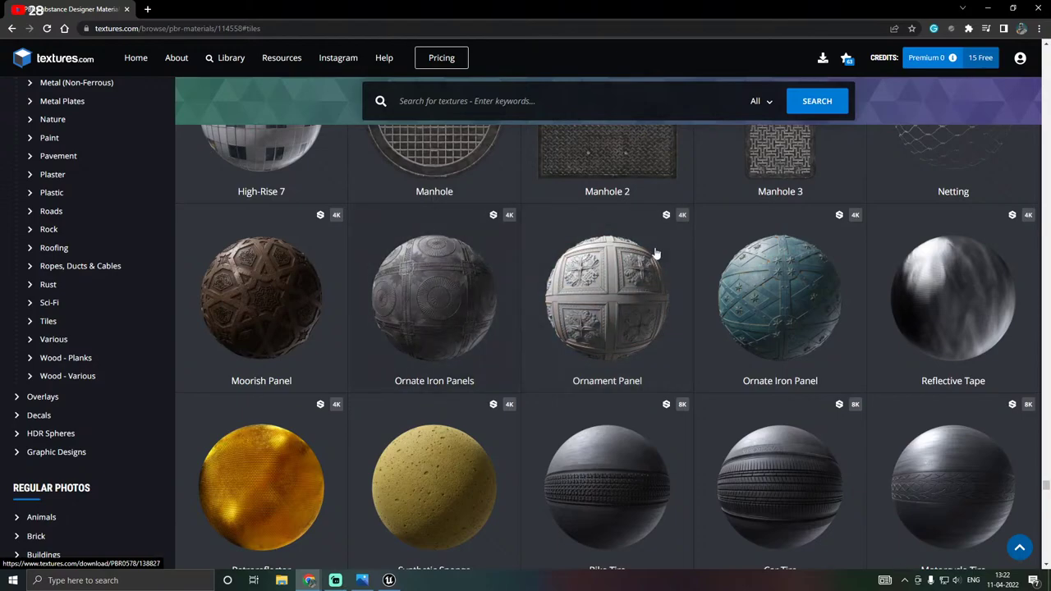
{"action": "scroll", "coordinate": [544, 279], "scroll_direction": "down", "scroll_amount": 9}
{"action": "scroll", "coordinate": [544, 279], "scroll_direction": "down", "scroll_amount": 3}
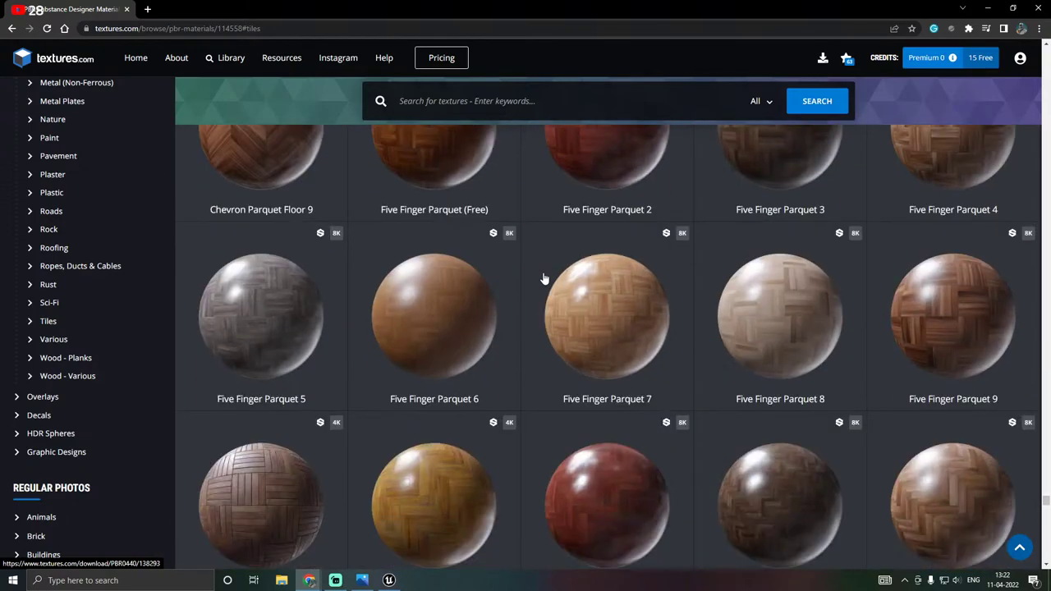
{"action": "scroll", "coordinate": [65, 266], "scroll_direction": "up", "scroll_amount": 2}
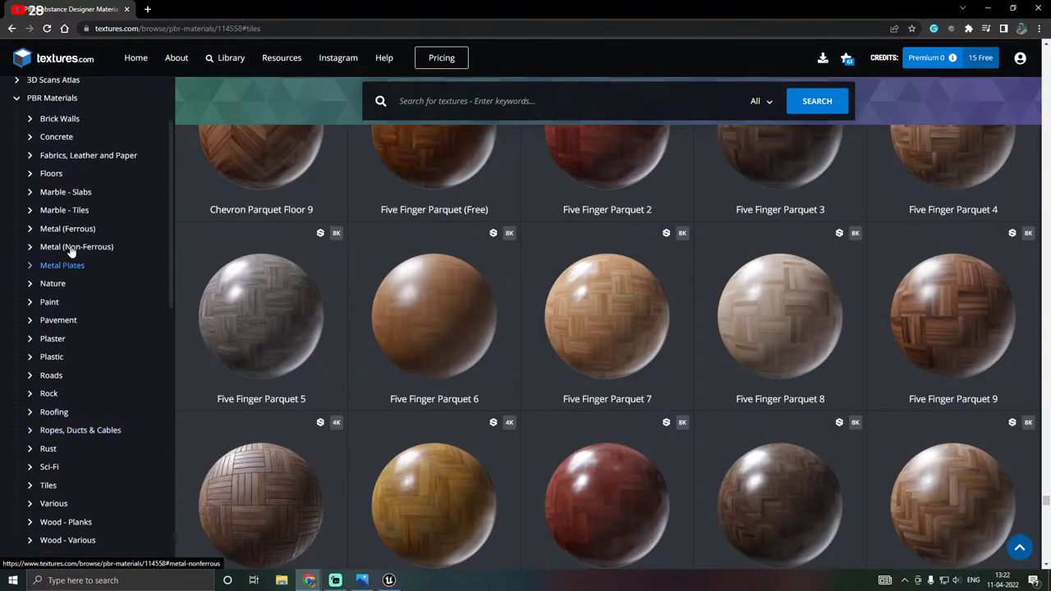
Browse the Marble - Tiles category of PBR materials for a suitable floor texture.
{"action": "left_click", "coordinate": [73, 210]}
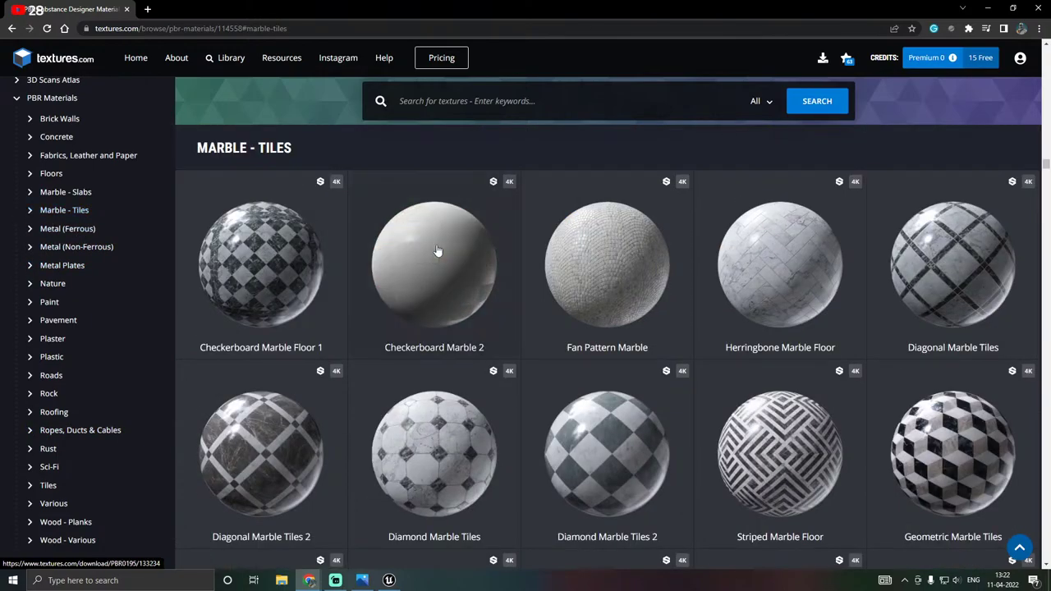
{"action": "scroll", "coordinate": [433, 252], "scroll_direction": "down", "scroll_amount": 6}
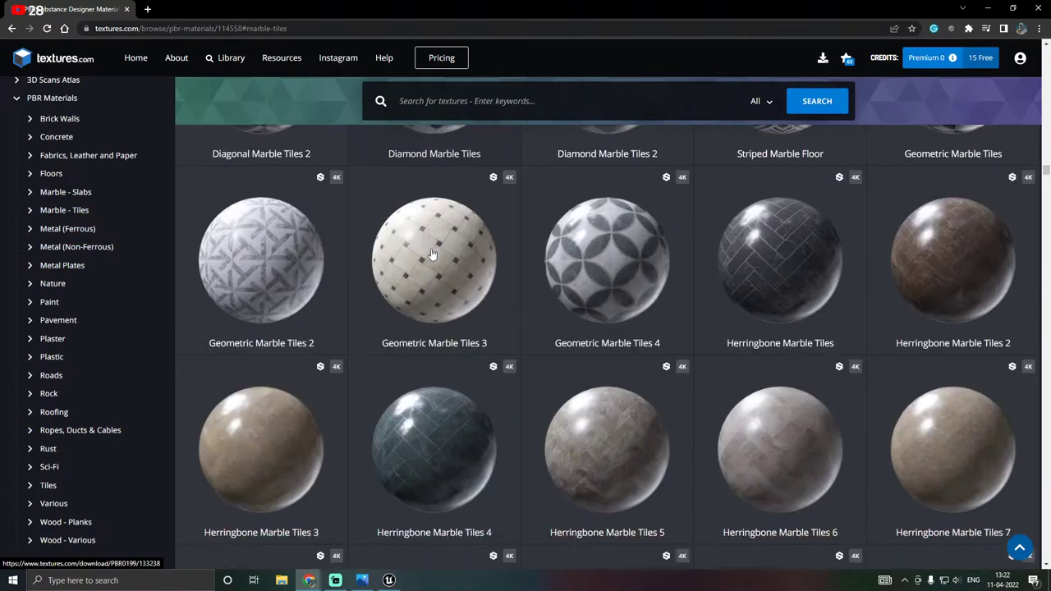
{"action": "scroll", "coordinate": [432, 255], "scroll_direction": "down", "scroll_amount": 12}
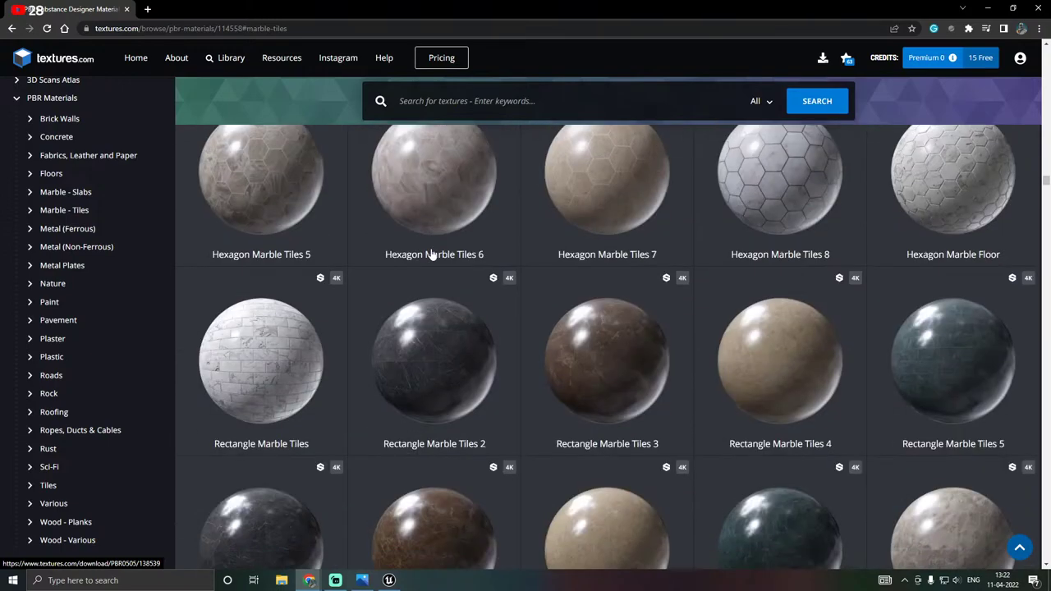
{"action": "scroll", "coordinate": [433, 254], "scroll_direction": "down", "scroll_amount": 5}
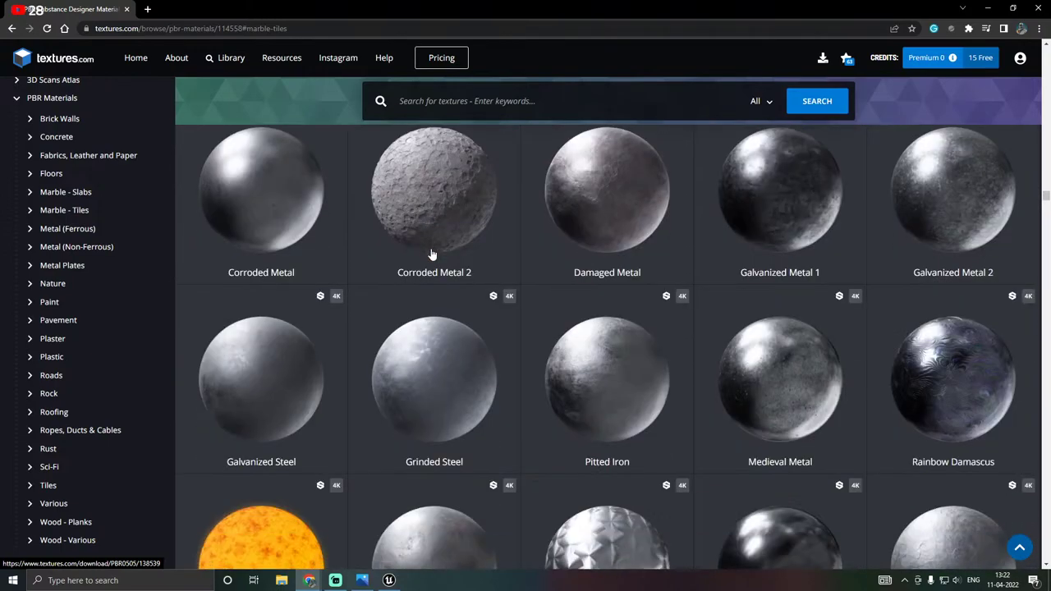
{"action": "scroll", "coordinate": [432, 254], "scroll_direction": "up", "scroll_amount": 6}
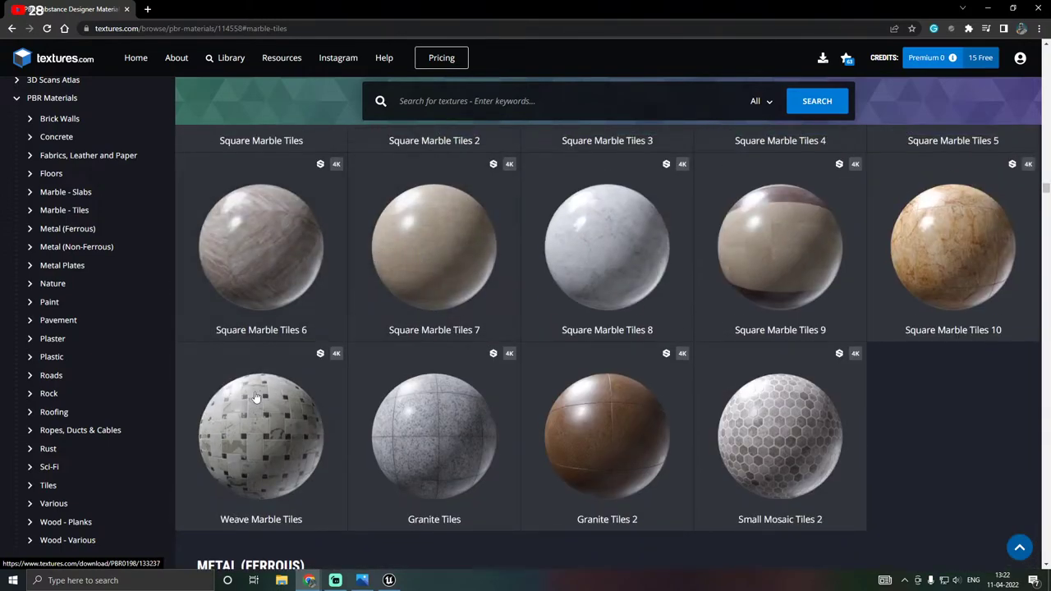
{"action": "scroll", "coordinate": [343, 383], "scroll_direction": "up", "scroll_amount": 7}
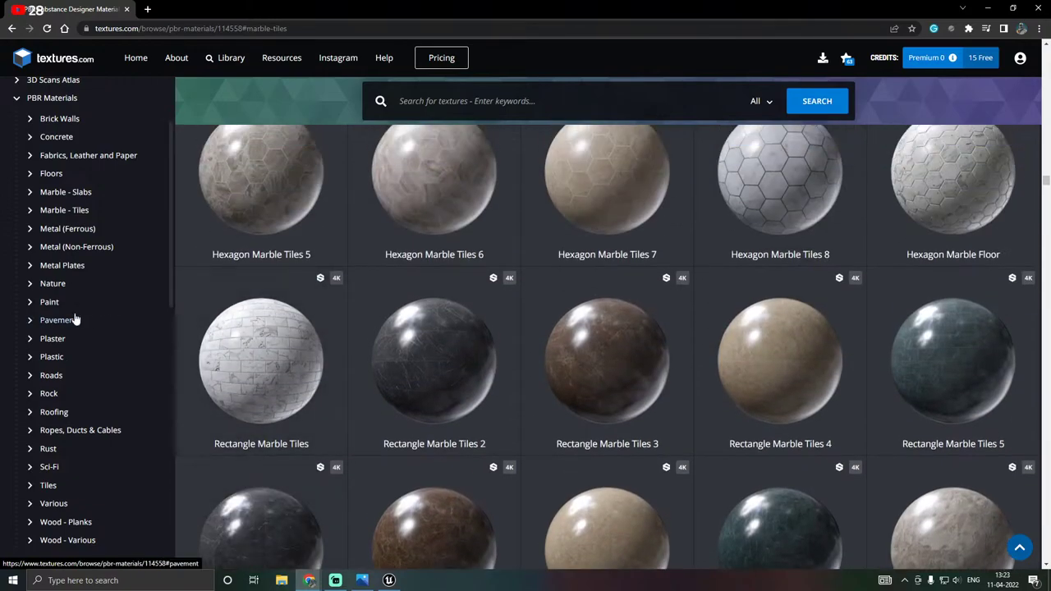
Browse the PBR materials from the Marble - Slabs category onwards for a floor texture.
{"action": "scroll", "coordinate": [78, 319], "scroll_direction": "up", "scroll_amount": 3}
{"action": "left_click", "coordinate": [83, 301]}
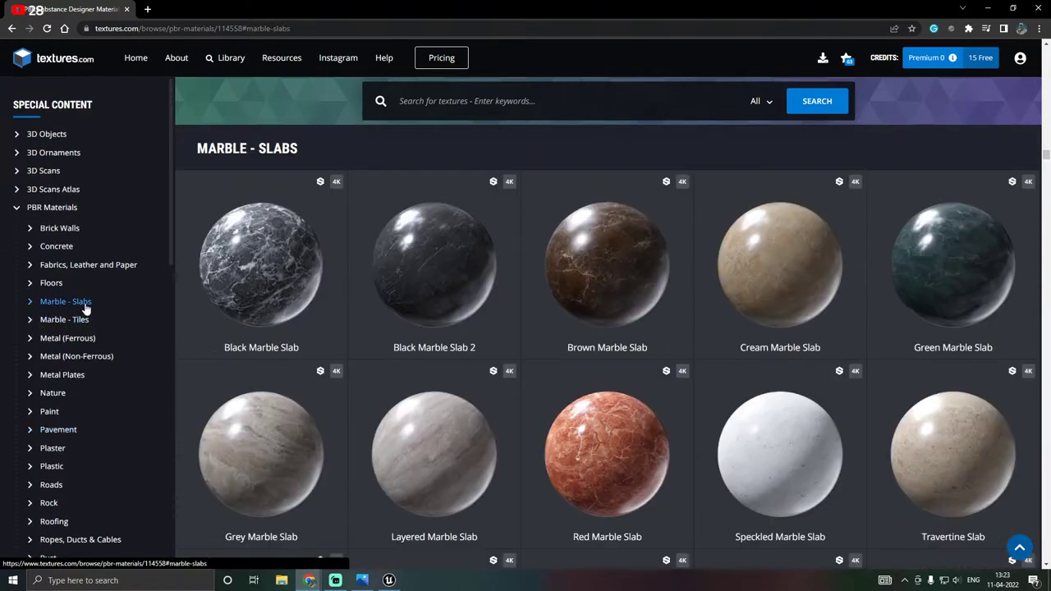
{"action": "scroll", "coordinate": [469, 306], "scroll_direction": "down", "scroll_amount": 4}
{"action": "scroll", "coordinate": [471, 308], "scroll_direction": "down", "scroll_amount": 8}
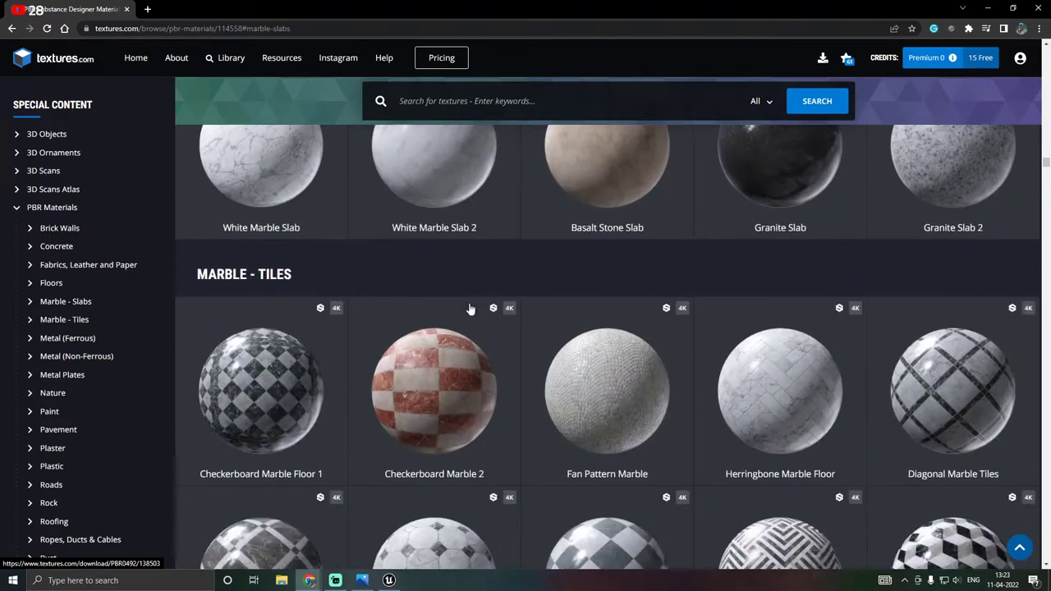
{"action": "scroll", "coordinate": [471, 308], "scroll_direction": "down", "scroll_amount": 8}
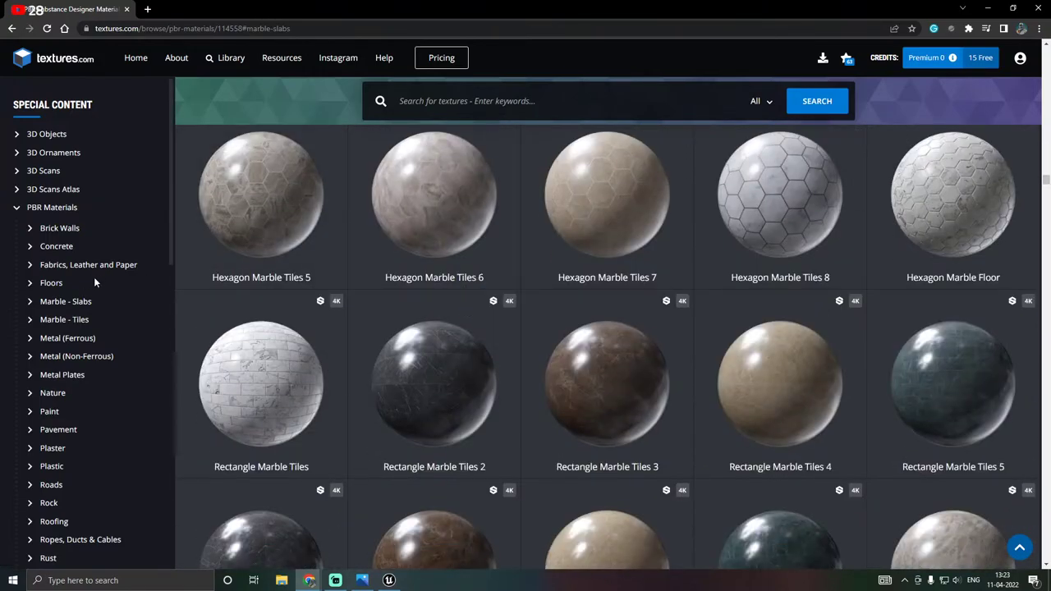
Look through the Floors category of PBR materials and return to Marble - Tiles.
{"action": "left_click", "coordinate": [49, 284]}
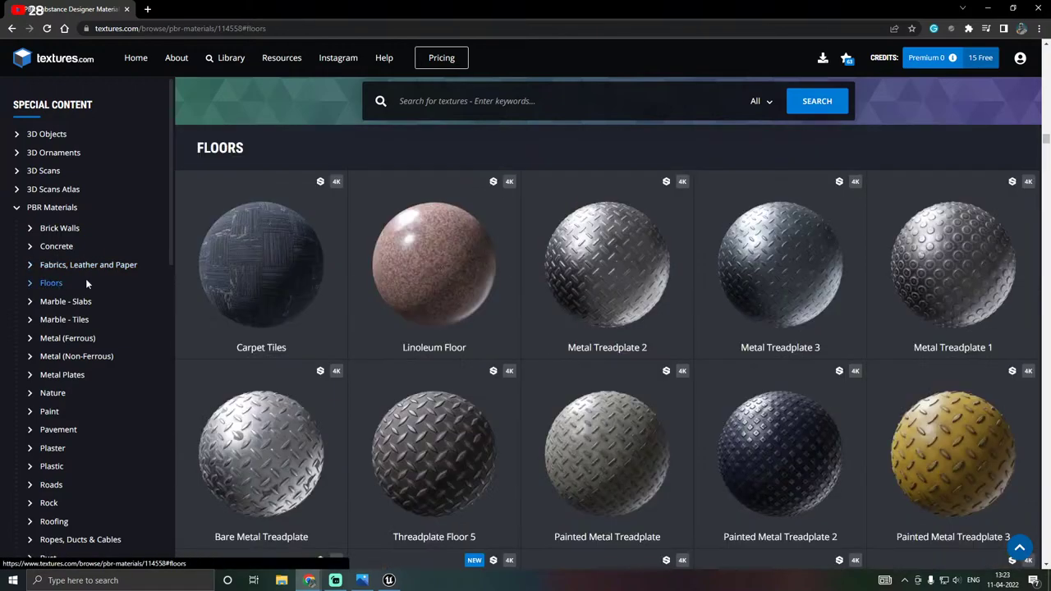
{"action": "scroll", "coordinate": [450, 276], "scroll_direction": "down", "scroll_amount": 7}
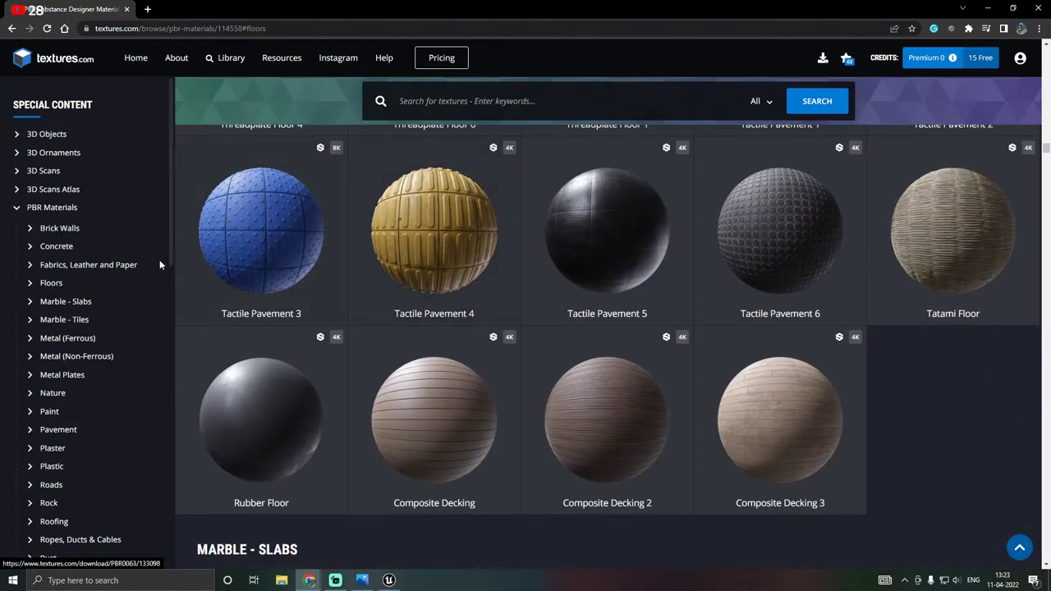
{"action": "left_click", "coordinate": [82, 320]}
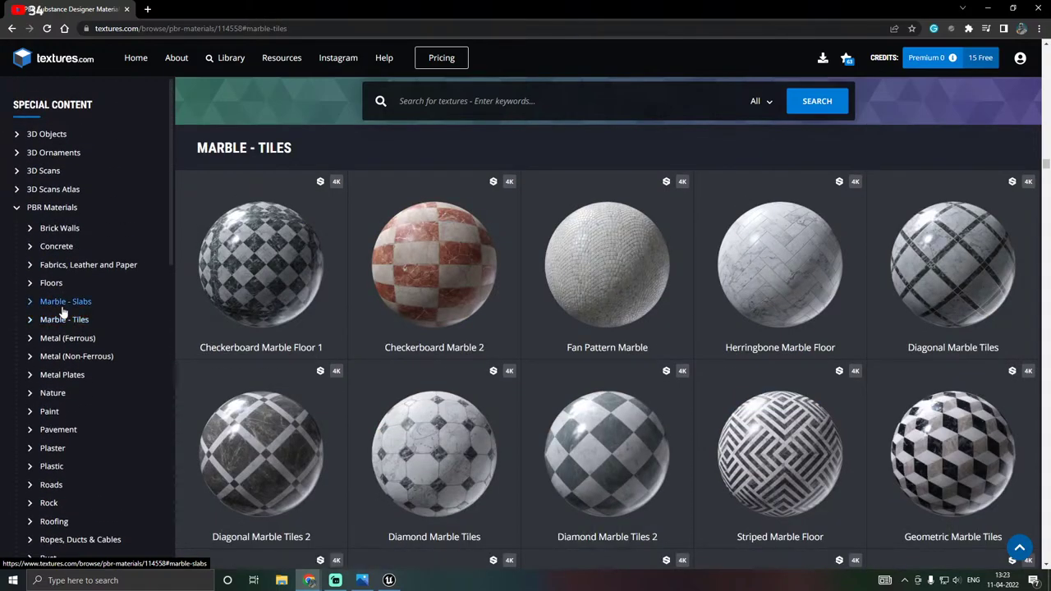
Open the 3D Scans library and look through its Asphalt and Concrete textures.
{"action": "left_click", "coordinate": [57, 174]}
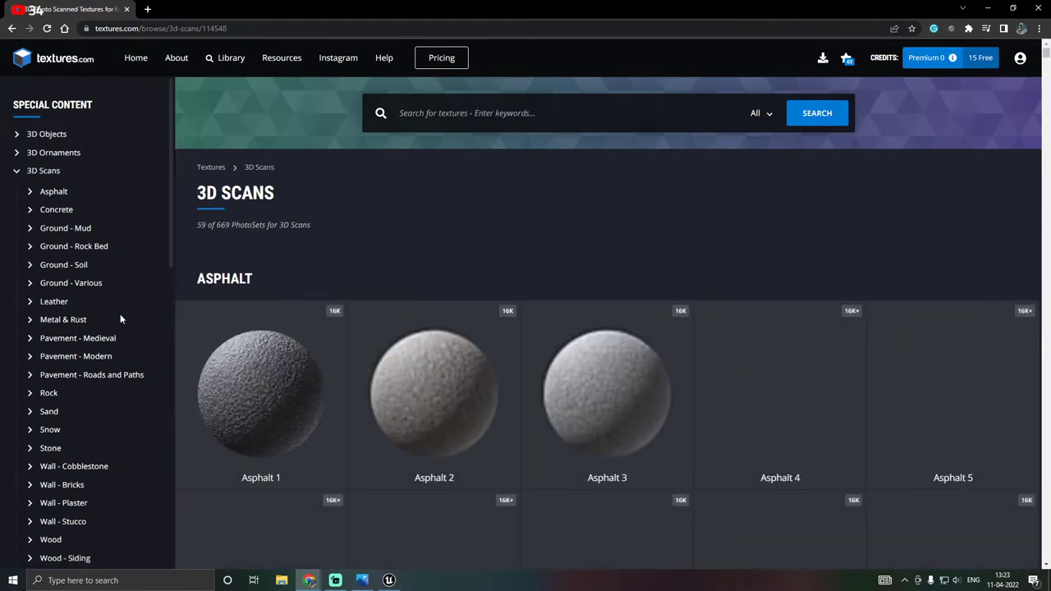
{"action": "scroll", "coordinate": [116, 328], "scroll_direction": "down", "scroll_amount": 2}
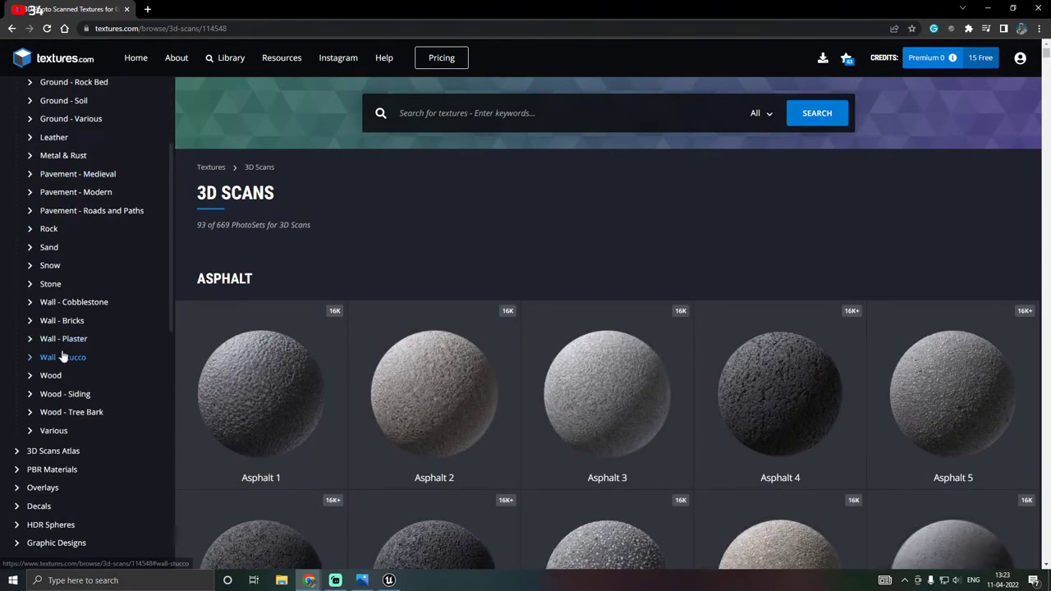
{"action": "left_click", "coordinate": [69, 321]}
{"action": "scroll", "coordinate": [59, 271], "scroll_direction": "up", "scroll_amount": 2}
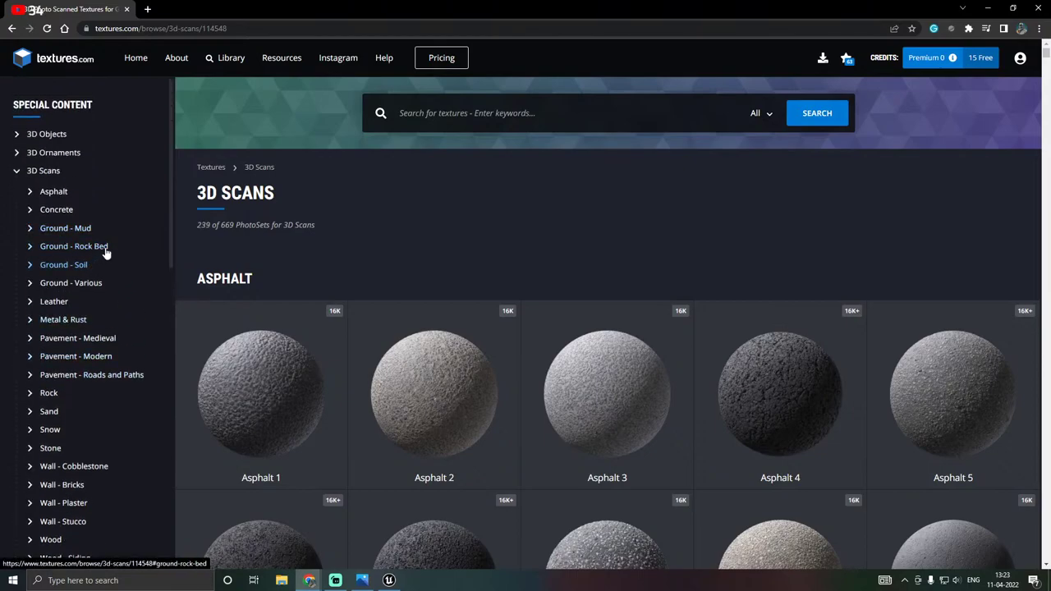
{"action": "left_click", "coordinate": [55, 209]}
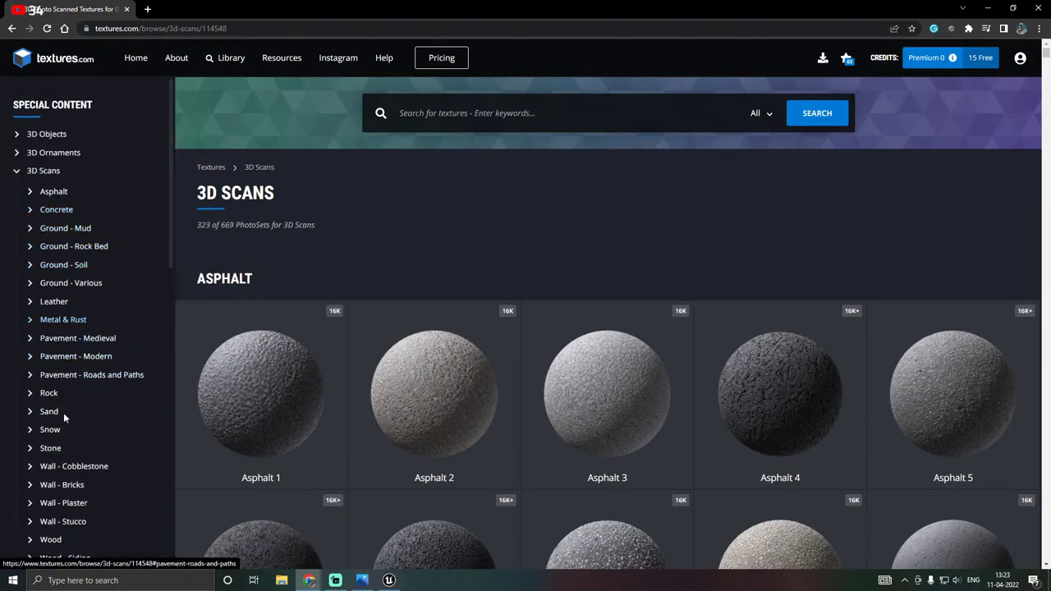
{"action": "scroll", "coordinate": [86, 429], "scroll_direction": "down", "scroll_amount": 3}
{"action": "scroll", "coordinate": [445, 386], "scroll_direction": "down", "scroll_amount": 8}
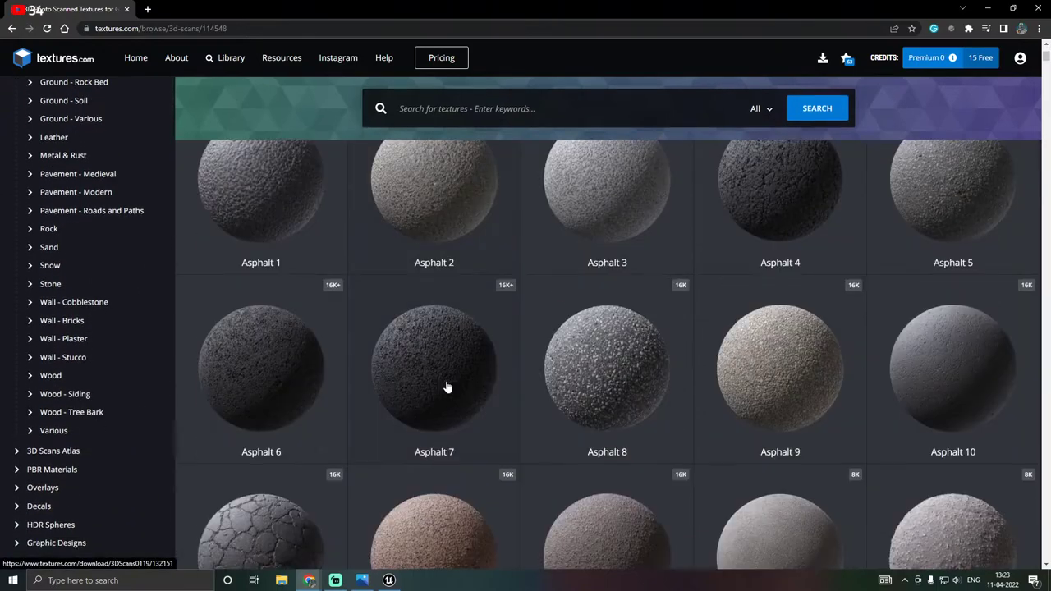
{"action": "scroll", "coordinate": [446, 387], "scroll_direction": "down", "scroll_amount": 5}
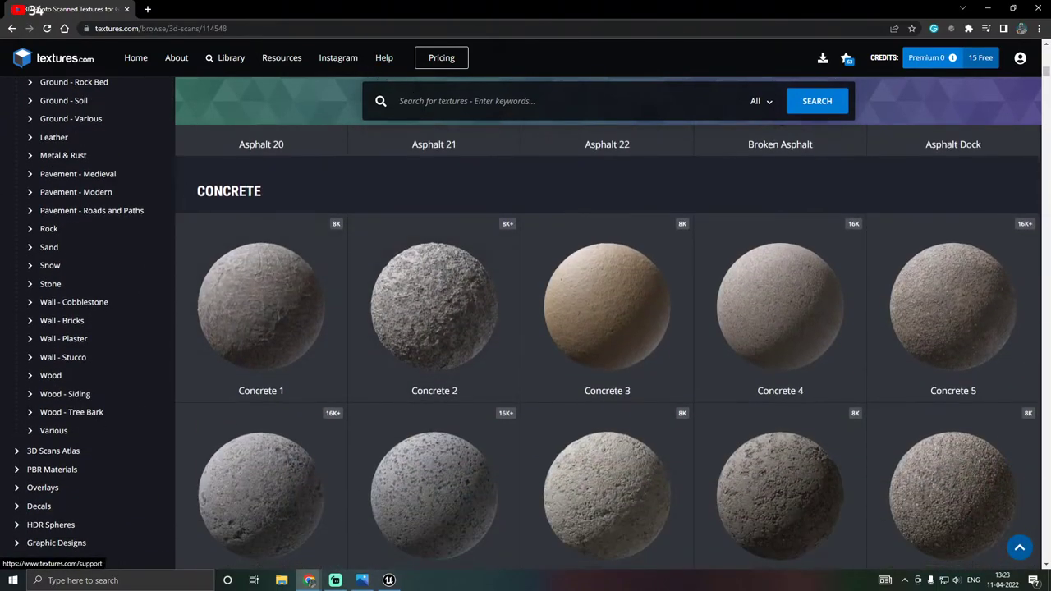
Search the texture library for "tile" and look through the matching textures.
{"action": "left_click", "coordinate": [468, 101]}
{"action": "type", "text": "tile"}
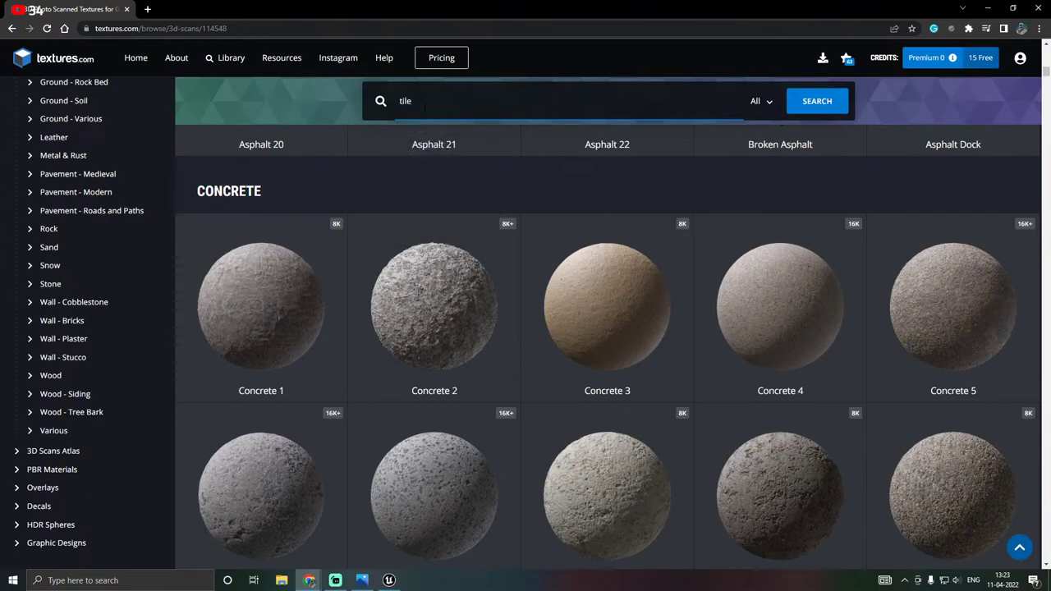
{"action": "key", "text": "Return"}
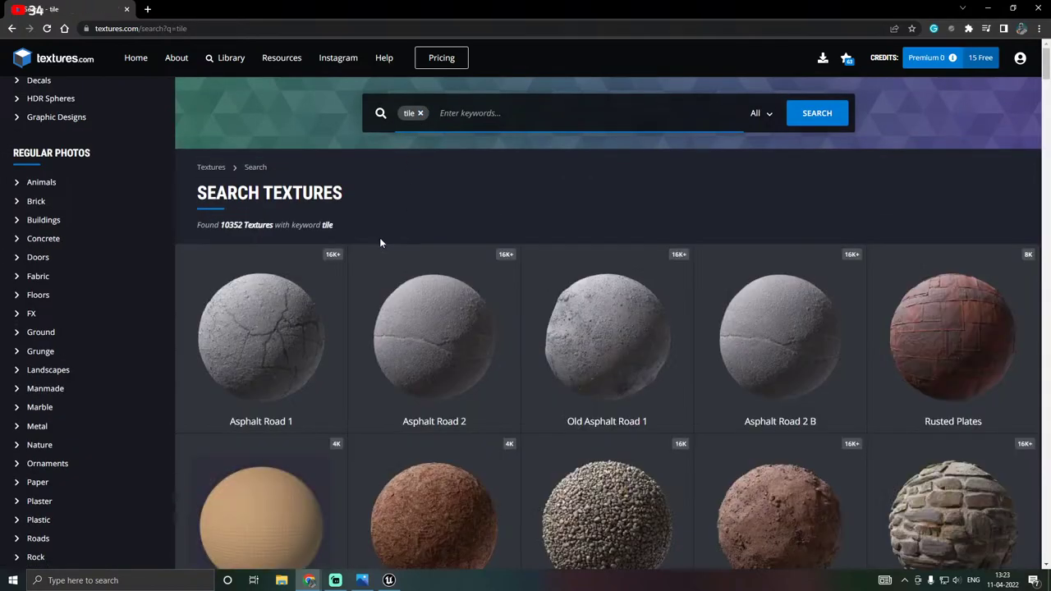
{"action": "scroll", "coordinate": [380, 244], "scroll_direction": "down", "scroll_amount": 3}
{"action": "scroll", "coordinate": [380, 244], "scroll_direction": "down", "scroll_amount": 15}
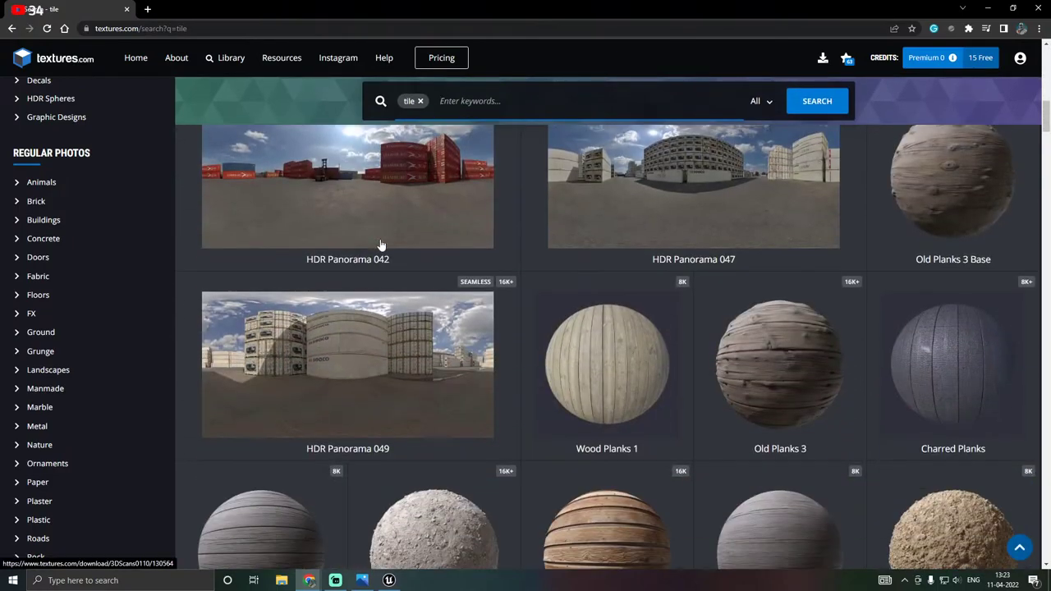
{"action": "scroll", "coordinate": [380, 244], "scroll_direction": "down", "scroll_amount": 10}
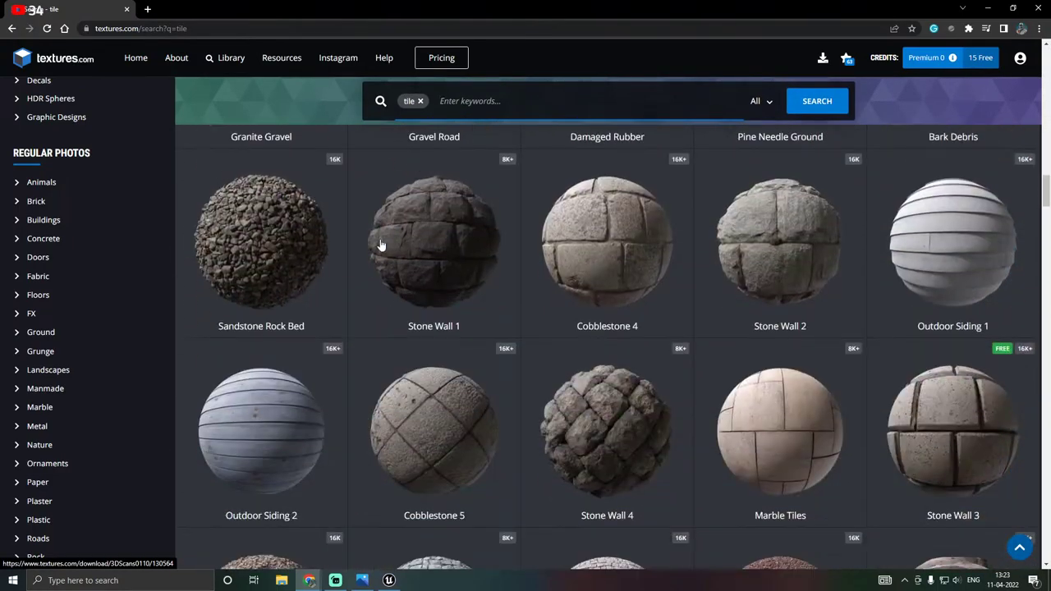
Replace the search keyword with "floor" and look through the matching textures for a marble floor pattern.
{"action": "left_click", "coordinate": [420, 101]}
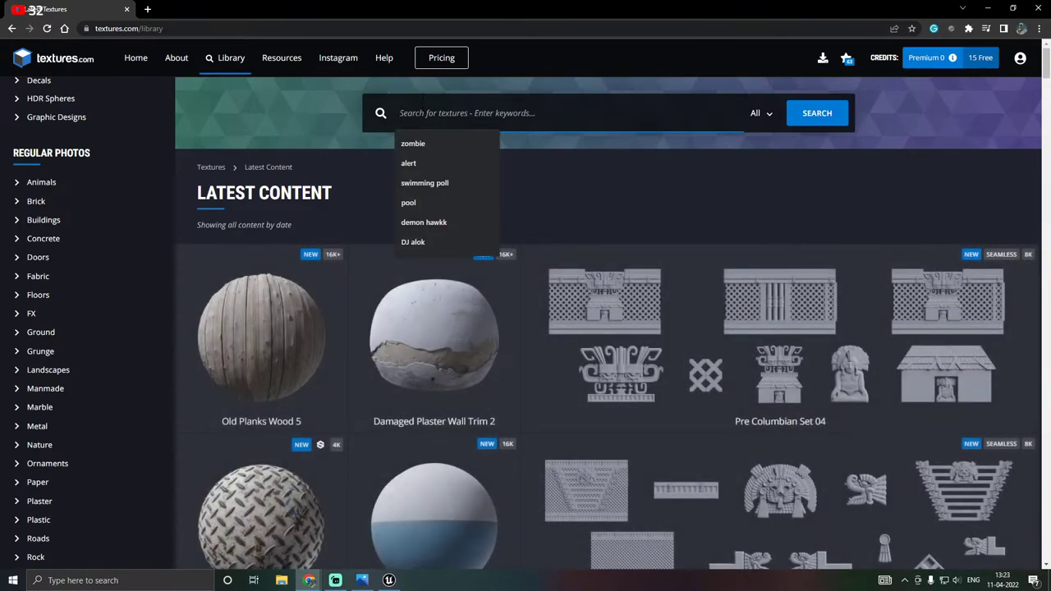
{"action": "type", "text": "floor"}
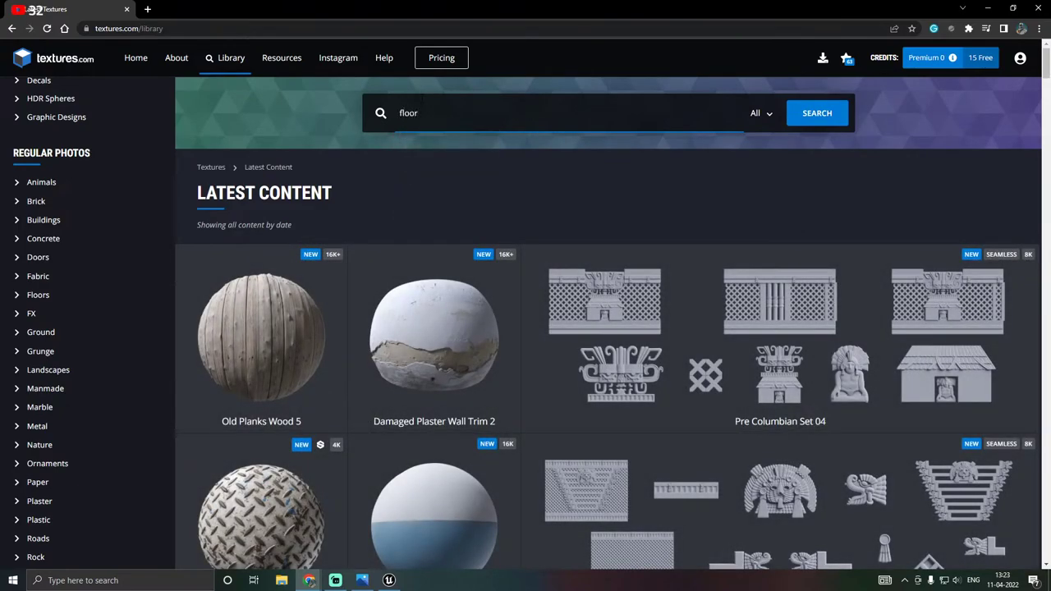
{"action": "key", "text": "Return"}
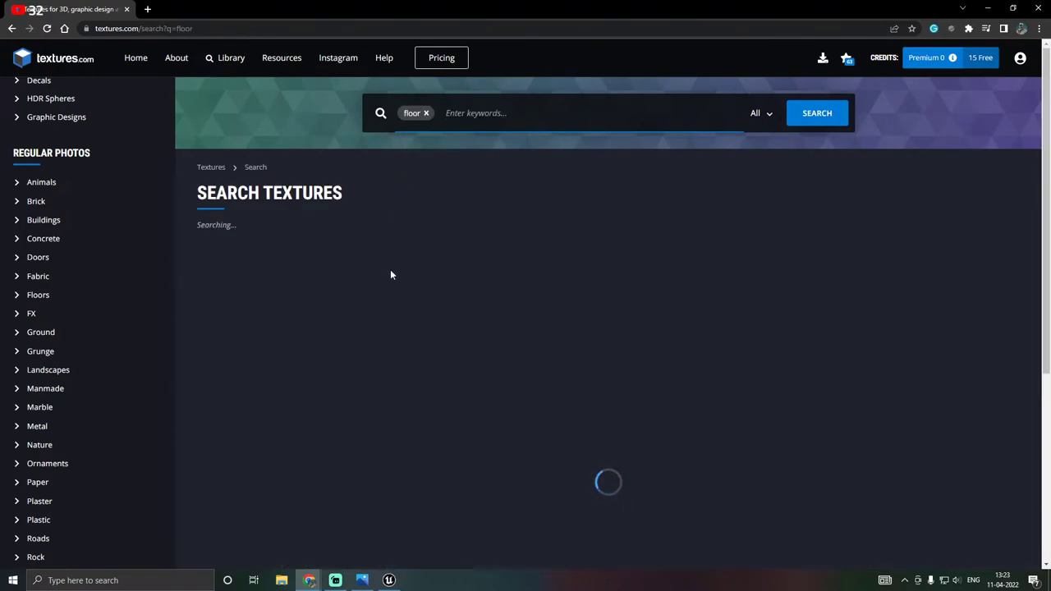
{"action": "scroll", "coordinate": [391, 275], "scroll_direction": "down", "scroll_amount": 6}
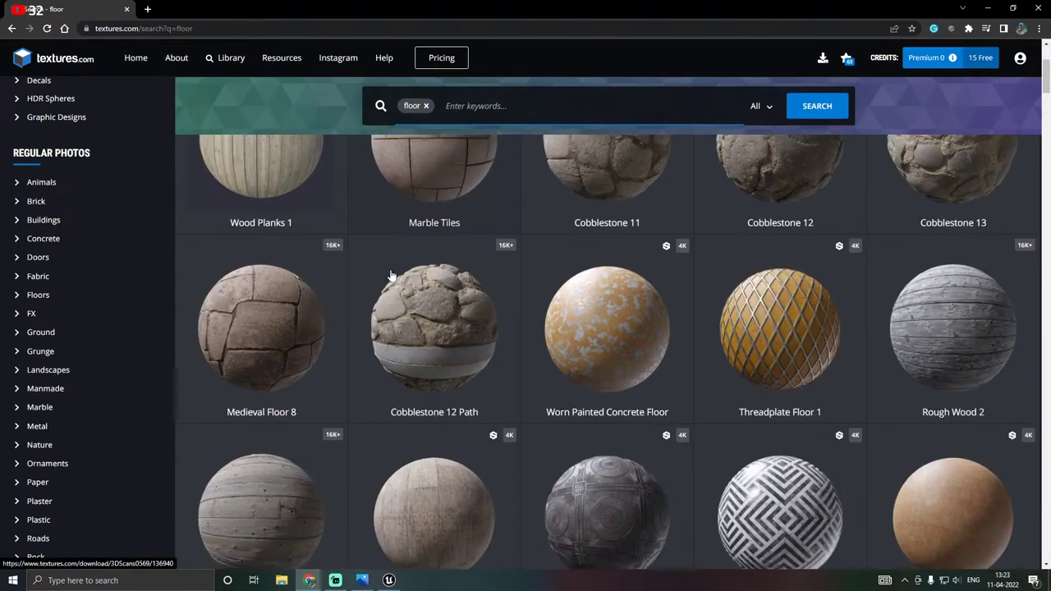
{"action": "scroll", "coordinate": [391, 276], "scroll_direction": "down", "scroll_amount": 10}
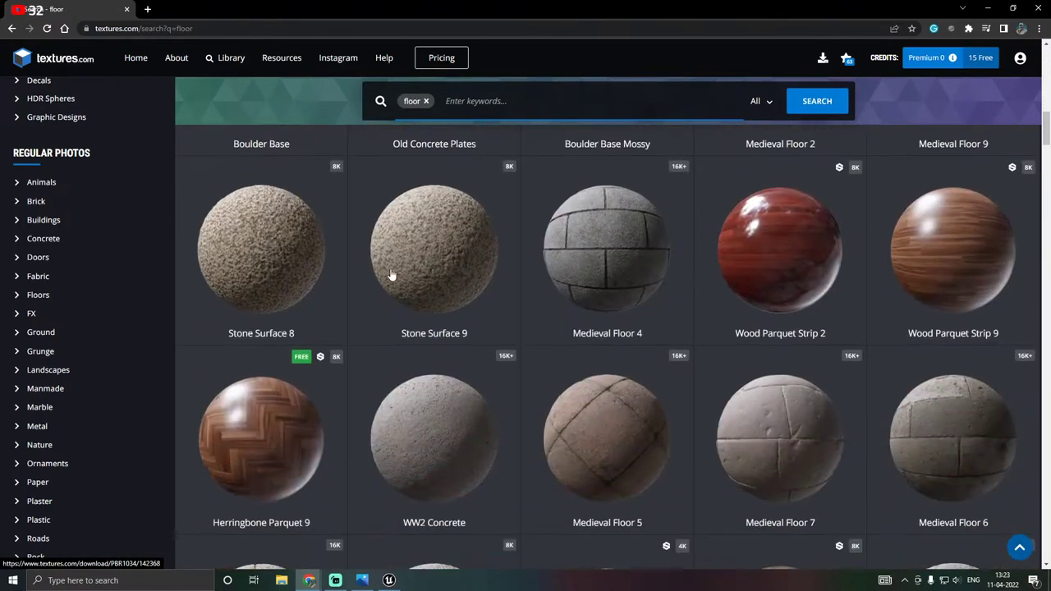
{"action": "scroll", "coordinate": [391, 275], "scroll_direction": "down", "scroll_amount": 10}
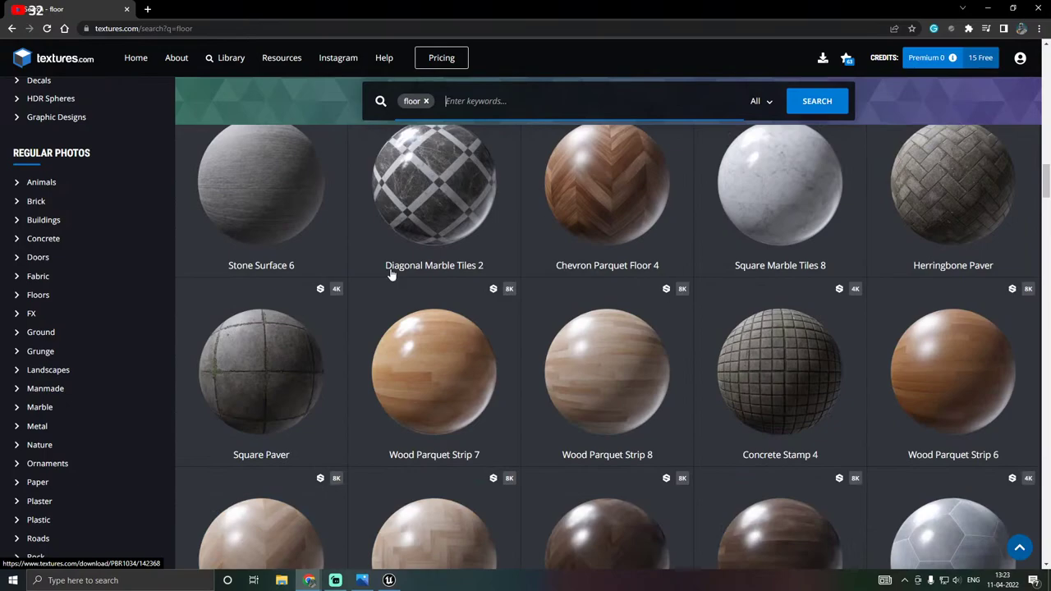
{"action": "scroll", "coordinate": [391, 275], "scroll_direction": "down", "scroll_amount": 8}
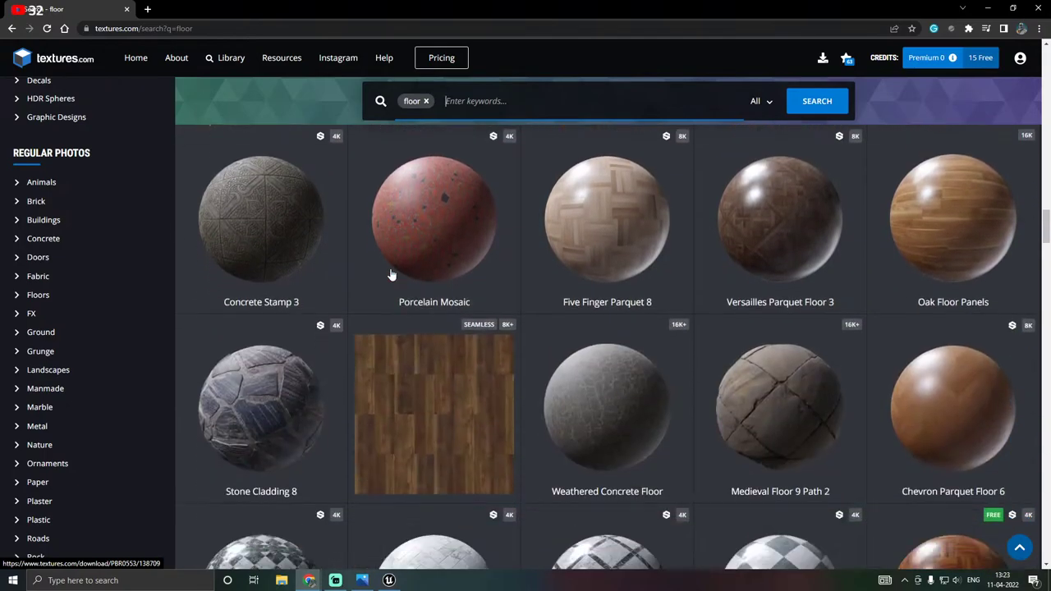
{"action": "scroll", "coordinate": [391, 275], "scroll_direction": "down", "scroll_amount": 3}
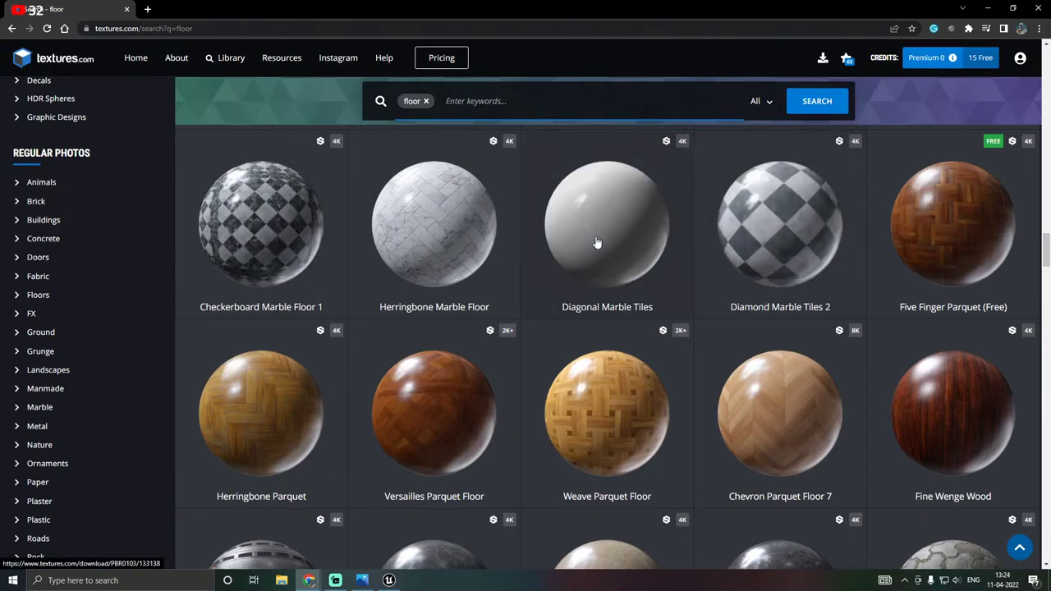
{"action": "scroll", "coordinate": [377, 257], "scroll_direction": "down", "scroll_amount": 5}
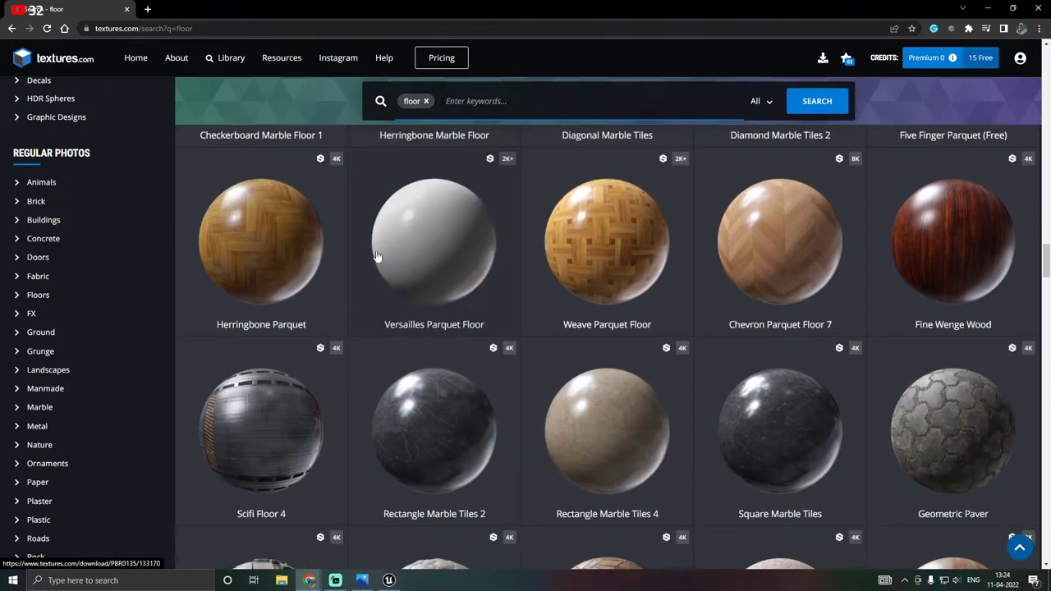
{"action": "scroll", "coordinate": [377, 257], "scroll_direction": "down", "scroll_amount": 9}
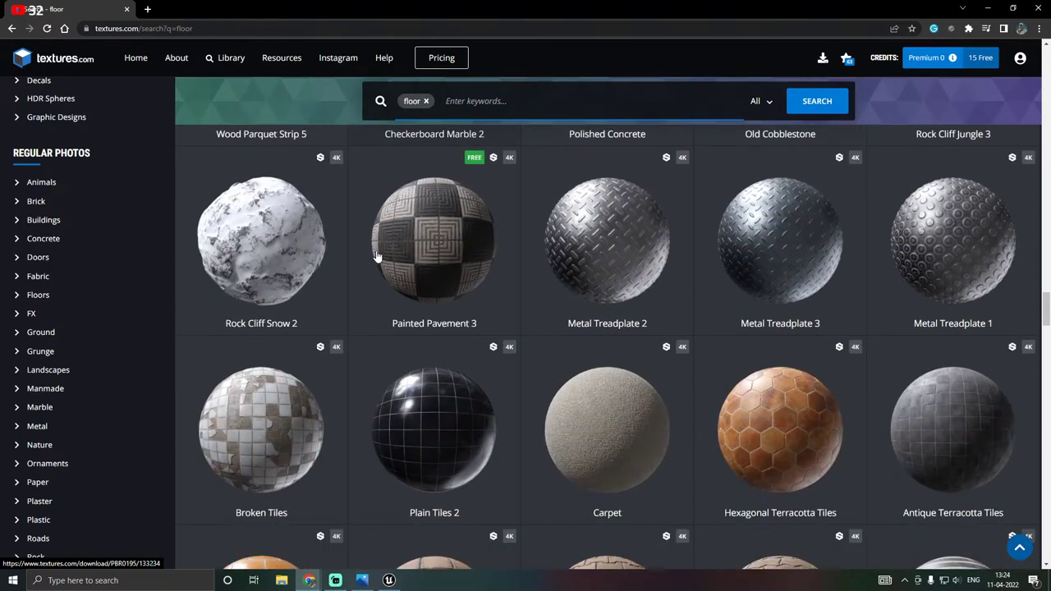
Look further through the "floor" search results for a suitable marble floor pattern.
{"action": "scroll", "coordinate": [377, 257], "scroll_direction": "down", "scroll_amount": 2}
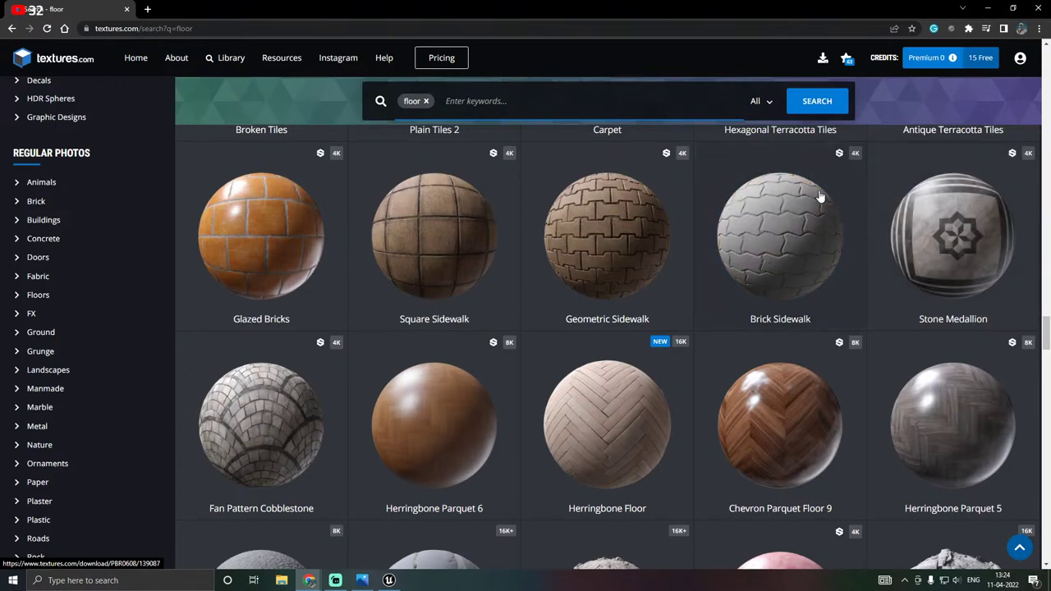
{"action": "scroll", "coordinate": [966, 199], "scroll_direction": "down", "scroll_amount": 6}
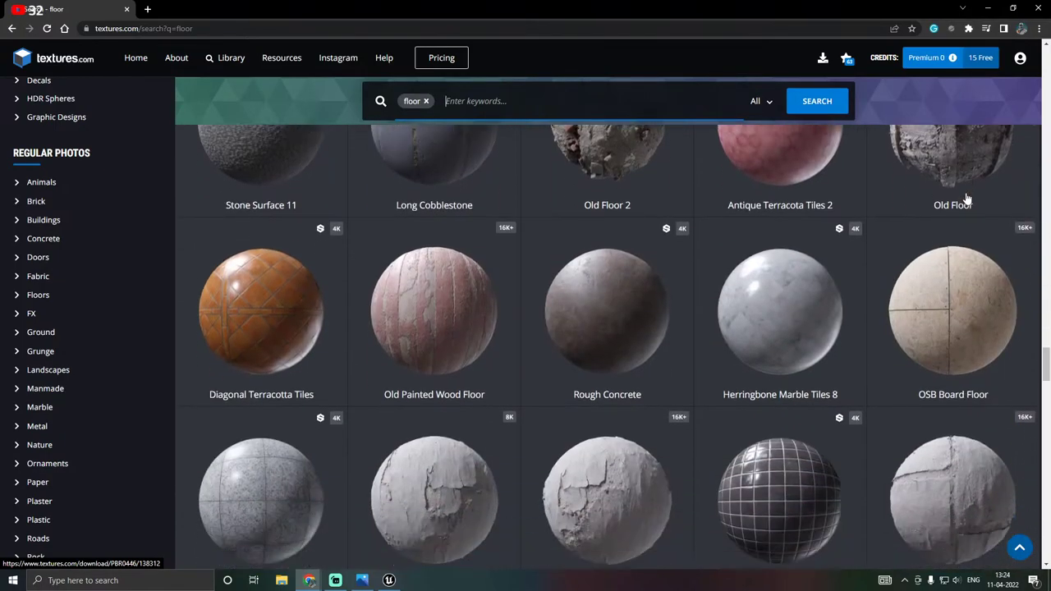
{"action": "scroll", "coordinate": [966, 200], "scroll_direction": "down", "scroll_amount": 7}
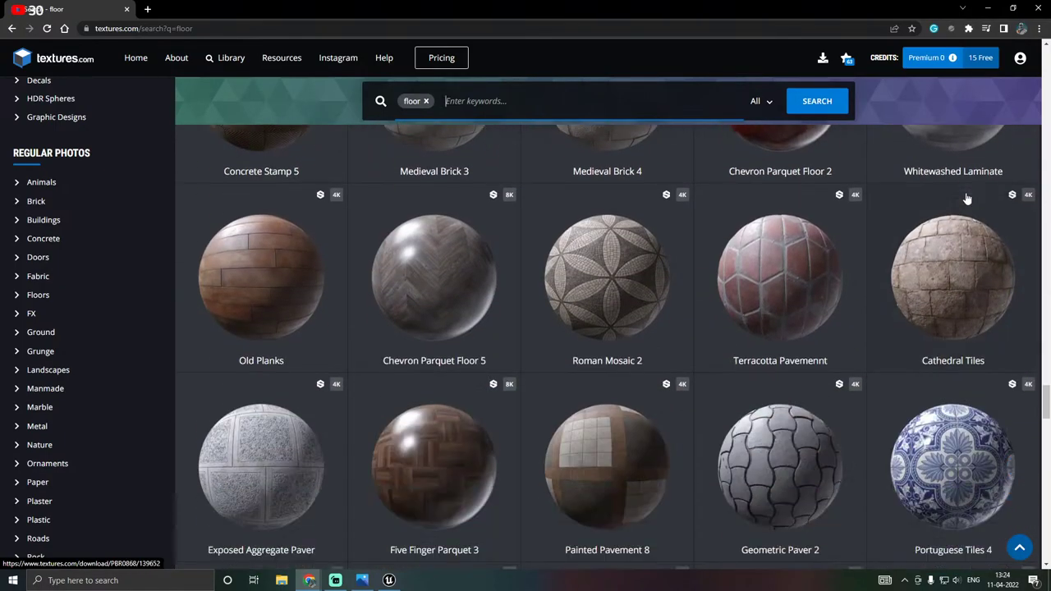
{"action": "scroll", "coordinate": [966, 199], "scroll_direction": "down", "scroll_amount": 5}
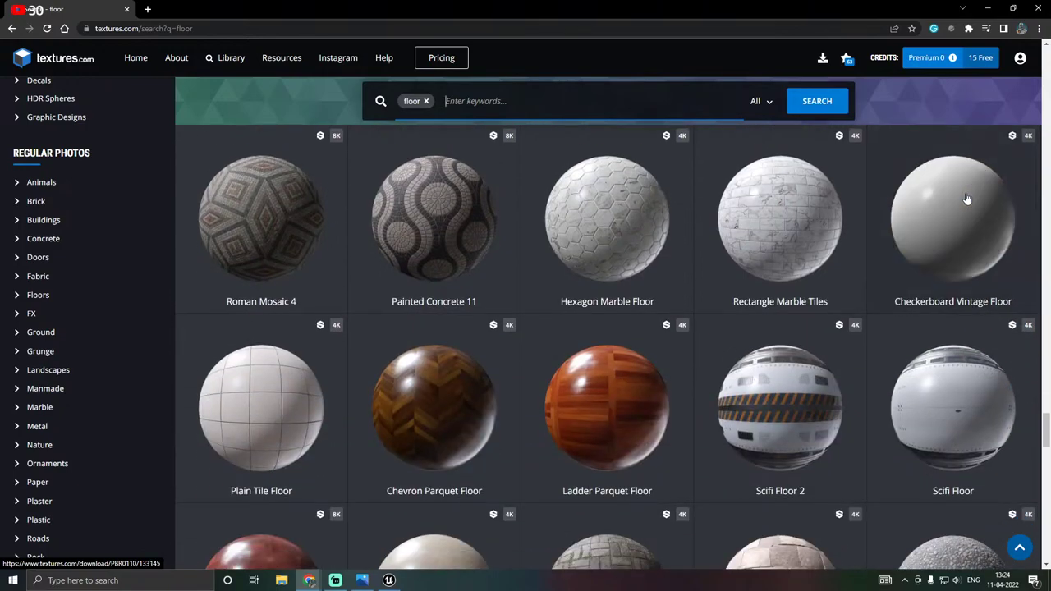
{"action": "scroll", "coordinate": [966, 199], "scroll_direction": "down", "scroll_amount": 7}
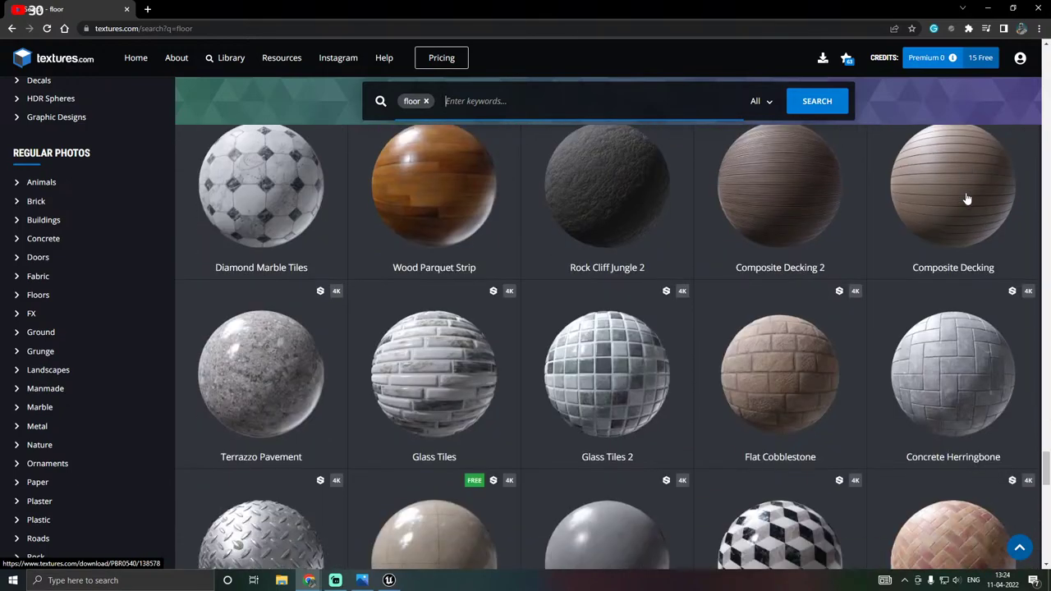
{"action": "scroll", "coordinate": [966, 199], "scroll_direction": "down", "scroll_amount": 5}
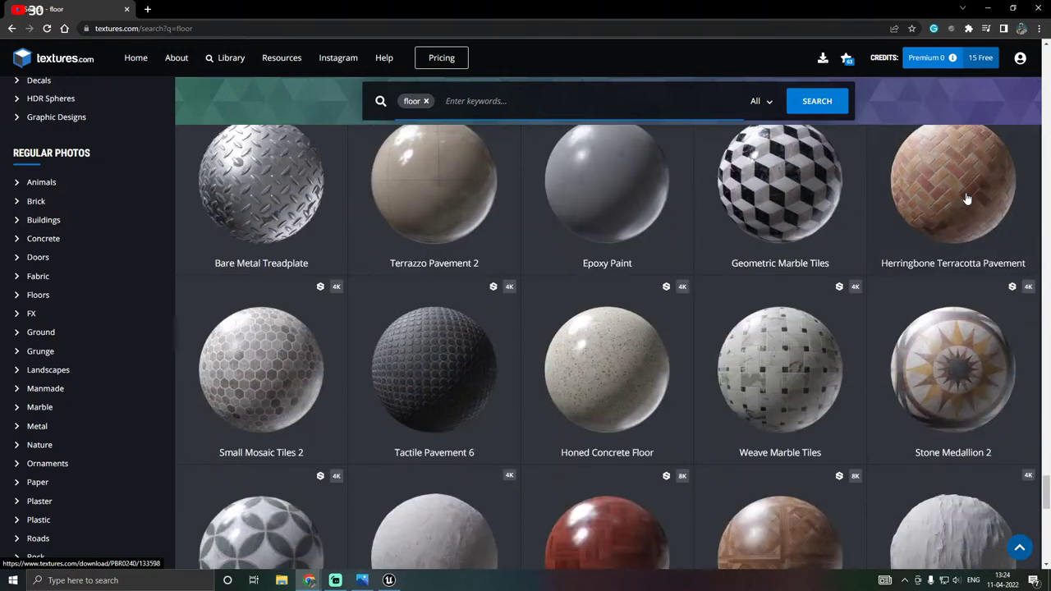
{"action": "scroll", "coordinate": [967, 200], "scroll_direction": "down", "scroll_amount": 1}
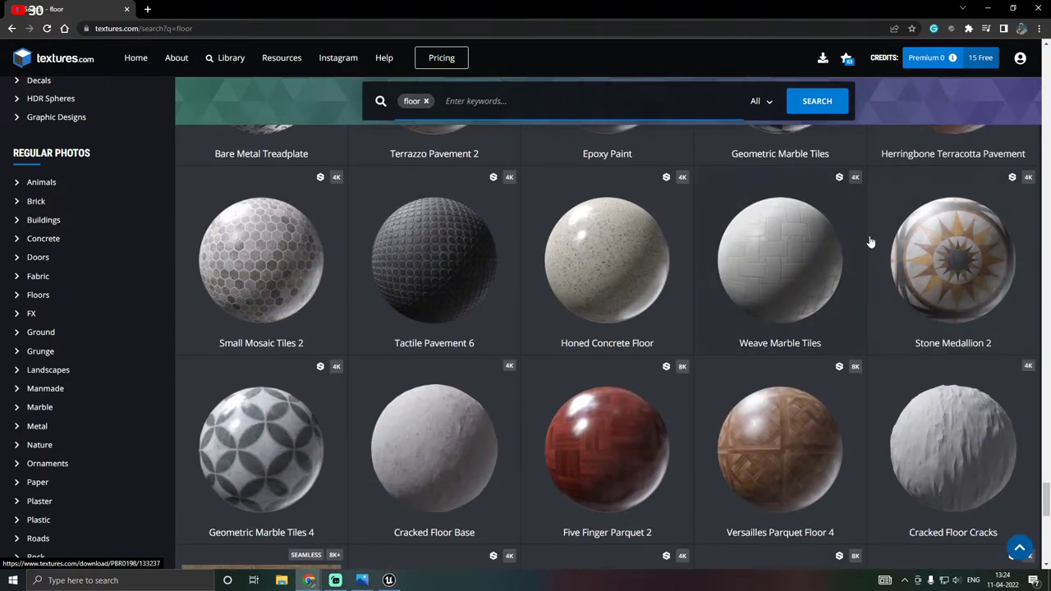
Open the Stone Medallion 2 texture in a new tab and examine its preview renders and flat maps.
{"action": "right_click", "coordinate": [921, 222]}
{"action": "left_click", "coordinate": [925, 232]}
{"action": "scroll", "coordinate": [635, 238], "scroll_direction": "down", "scroll_amount": 7}
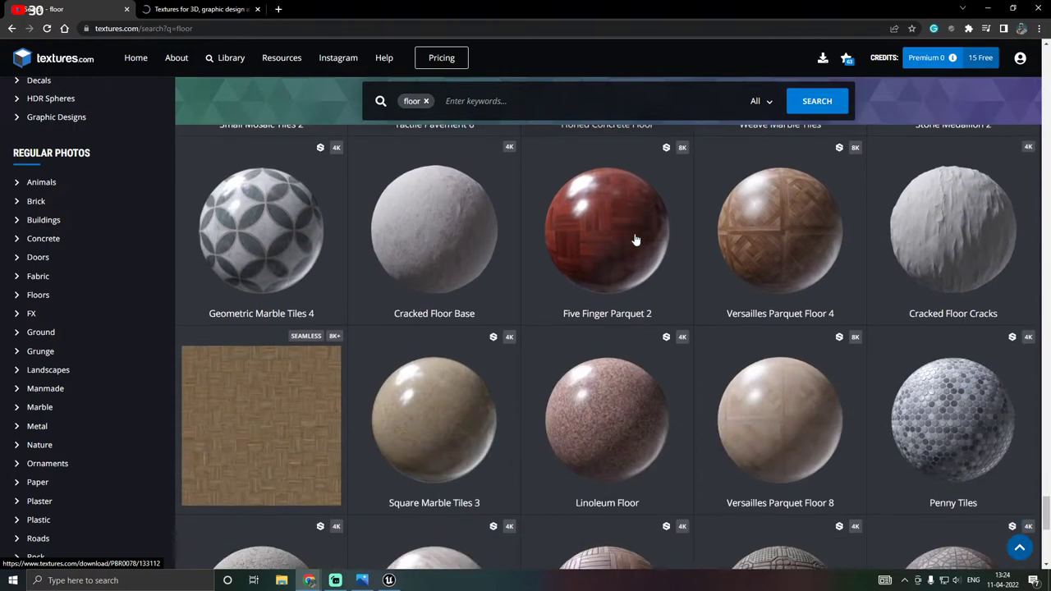
{"action": "scroll", "coordinate": [486, 232], "scroll_direction": "up", "scroll_amount": 8}
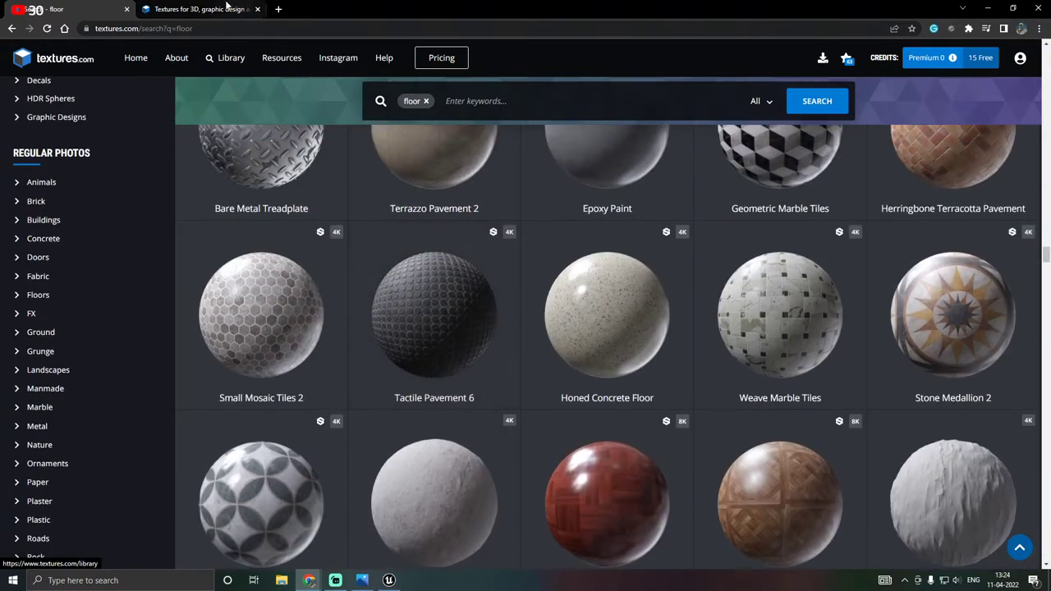
{"action": "left_click", "coordinate": [201, 9]}
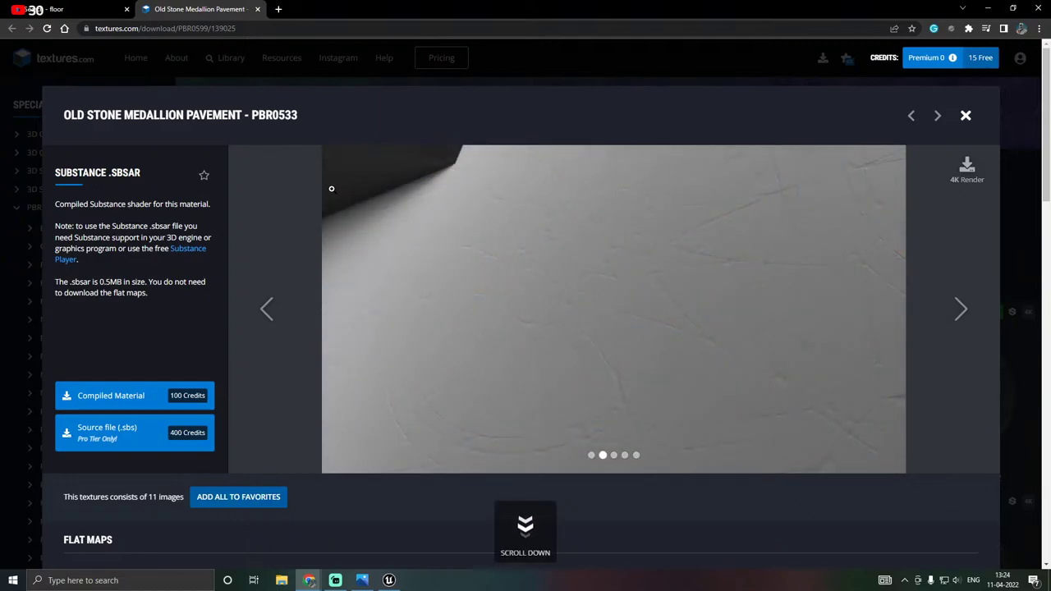
{"action": "scroll", "coordinate": [371, 186], "scroll_direction": "down", "scroll_amount": 3}
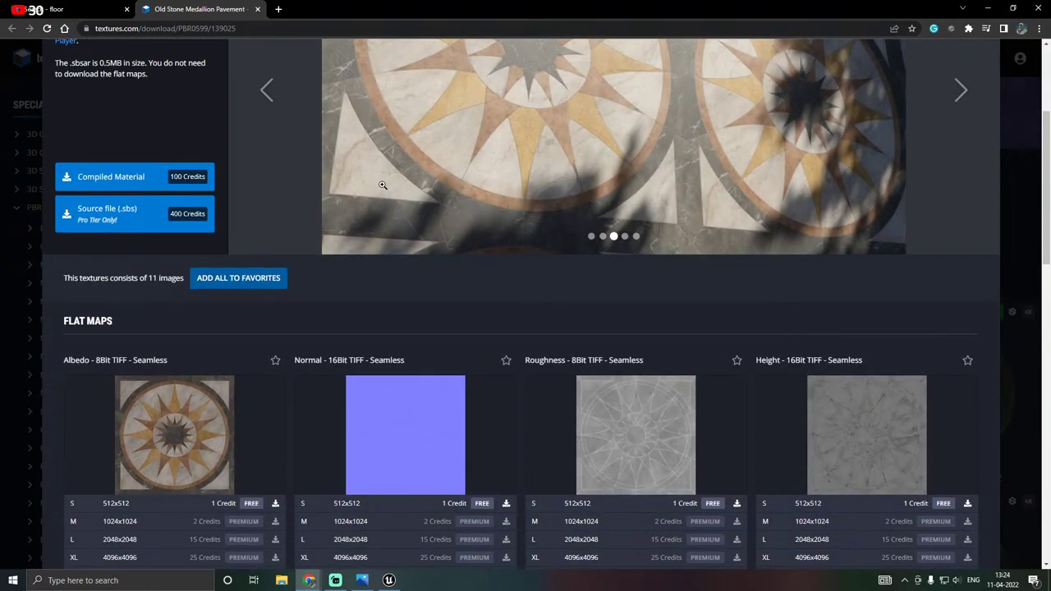
{"action": "scroll", "coordinate": [382, 185], "scroll_direction": "up", "scroll_amount": 2}
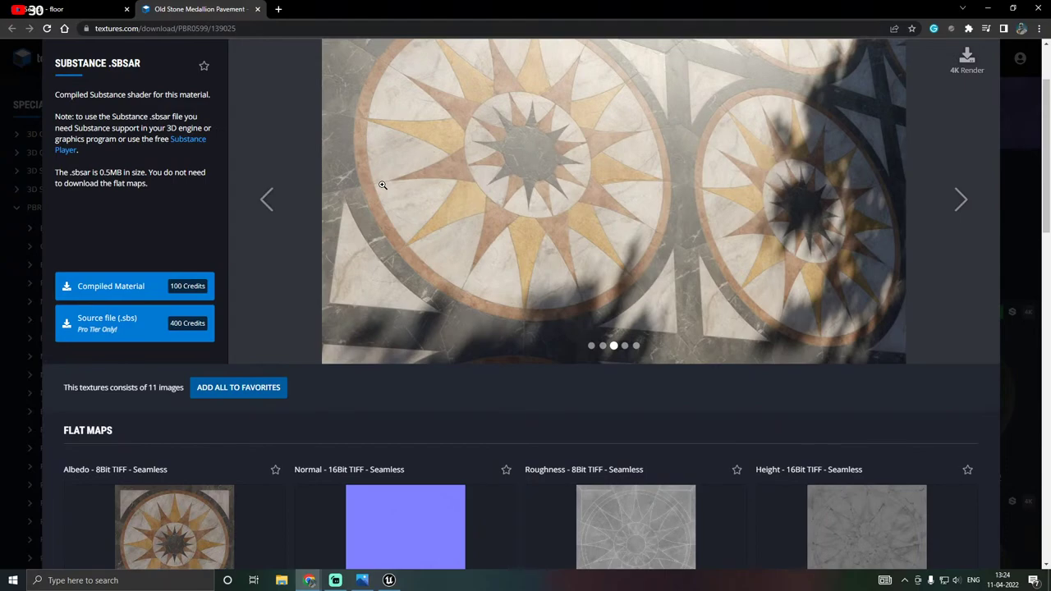
Return to the floor results, open the Stone Medallion texture in a new tab and examine its renders and flat maps.
{"action": "left_click", "coordinate": [61, 15]}
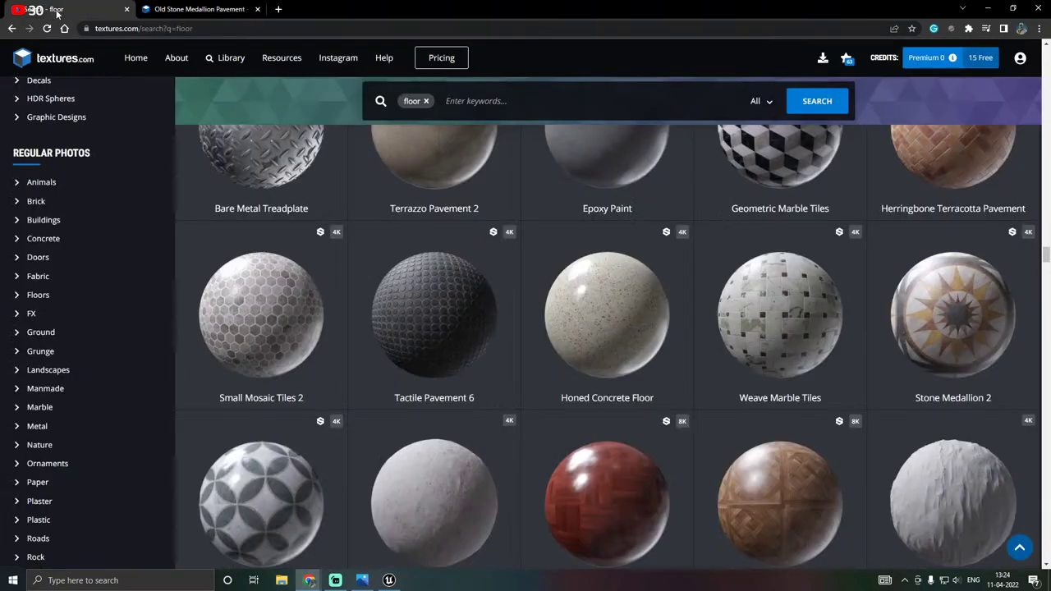
{"action": "scroll", "coordinate": [619, 283], "scroll_direction": "up", "scroll_amount": 10}
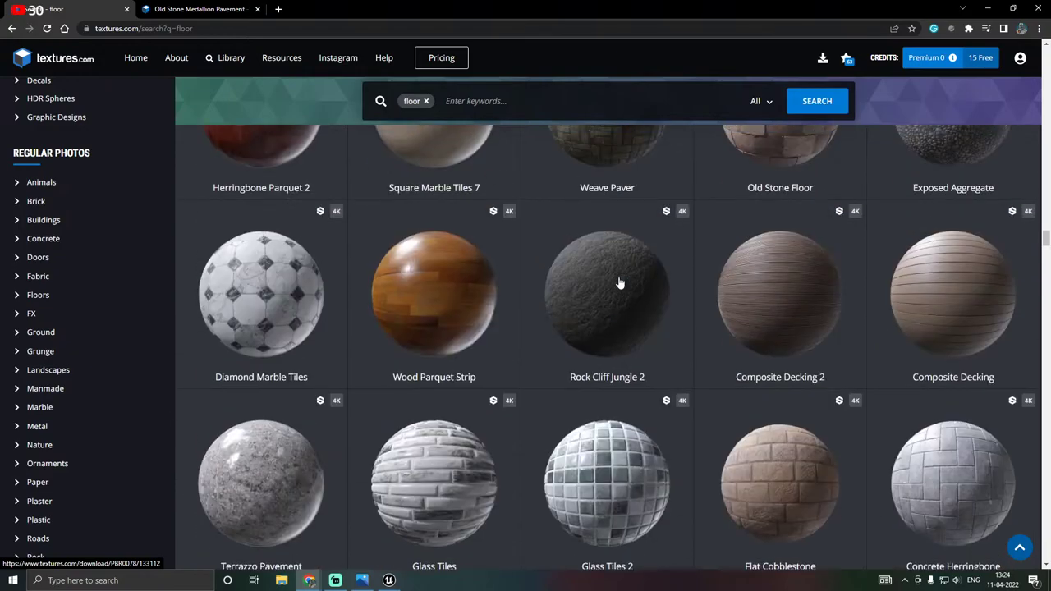
{"action": "scroll", "coordinate": [619, 283], "scroll_direction": "up", "scroll_amount": 10}
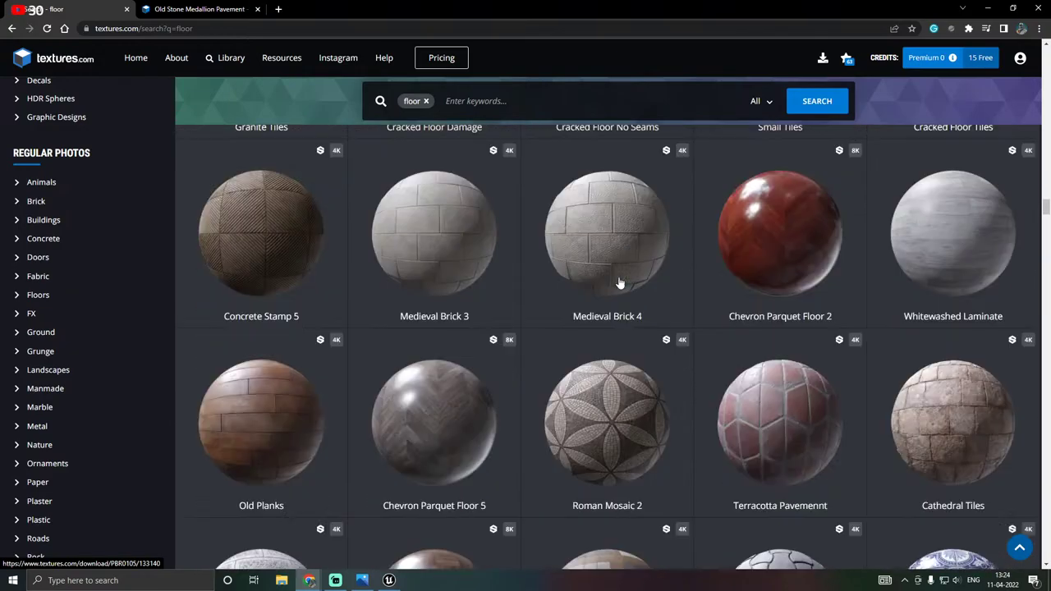
{"action": "scroll", "coordinate": [619, 283], "scroll_direction": "up", "scroll_amount": 3}
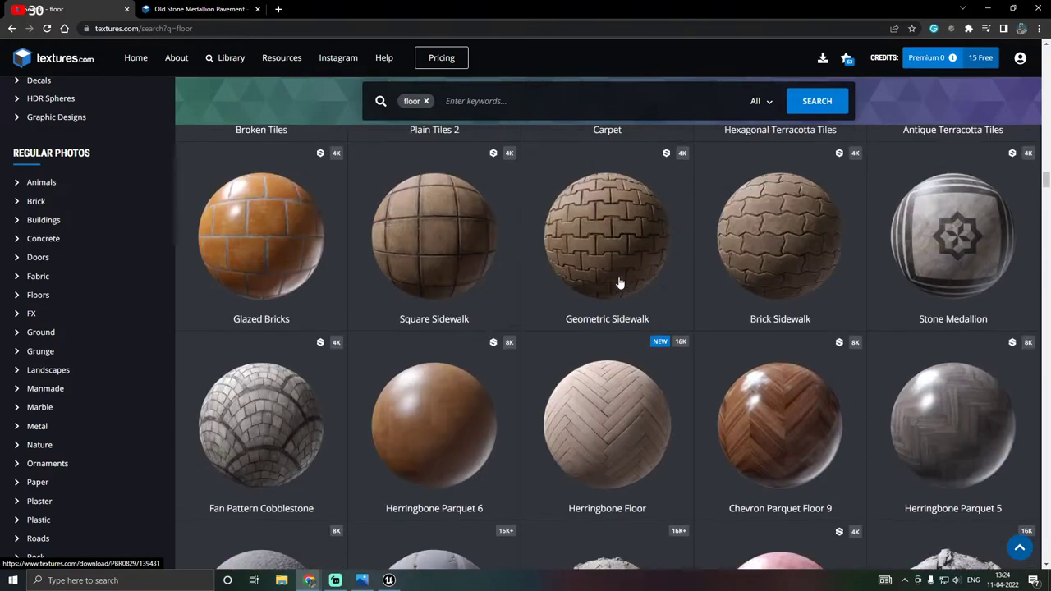
{"action": "right_click", "coordinate": [900, 245]}
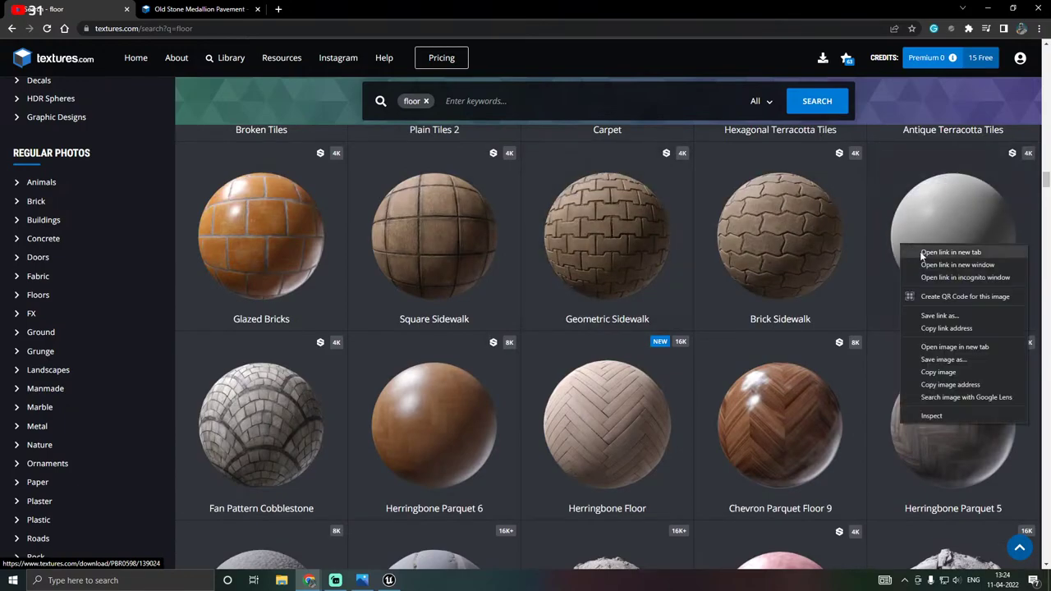
{"action": "left_click", "coordinate": [928, 251]}
{"action": "left_click", "coordinate": [312, 9]}
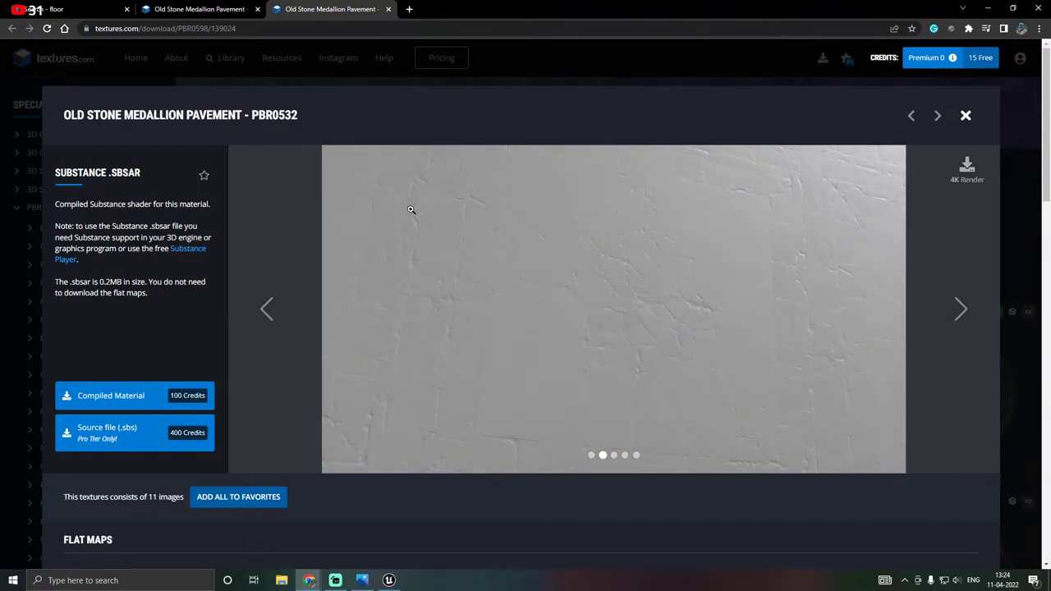
{"action": "scroll", "coordinate": [410, 209], "scroll_direction": "down", "scroll_amount": 2}
{"action": "scroll", "coordinate": [411, 209], "scroll_direction": "up", "scroll_amount": 1}
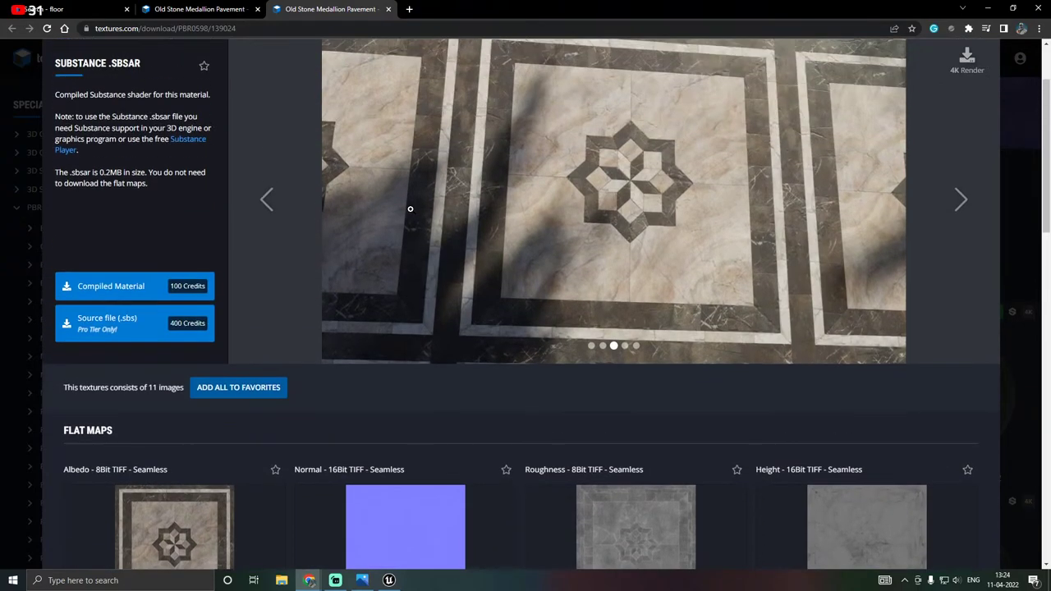
{"action": "scroll", "coordinate": [410, 209], "scroll_direction": "down", "scroll_amount": 3}
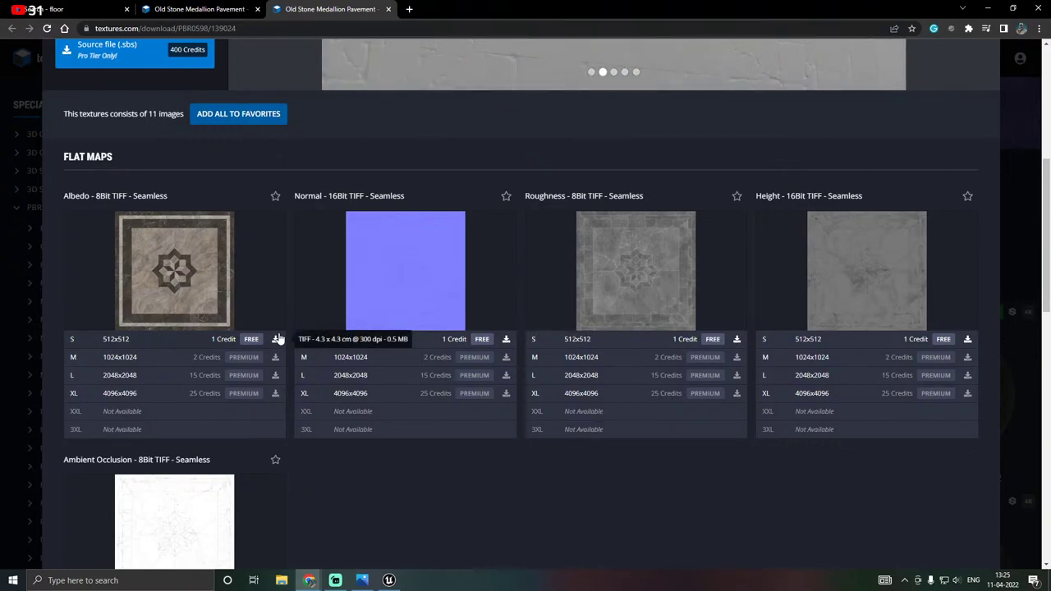
{"action": "scroll", "coordinate": [279, 340], "scroll_direction": "down", "scroll_amount": 2}
{"action": "scroll", "coordinate": [246, 320], "scroll_direction": "up", "scroll_amount": 3}
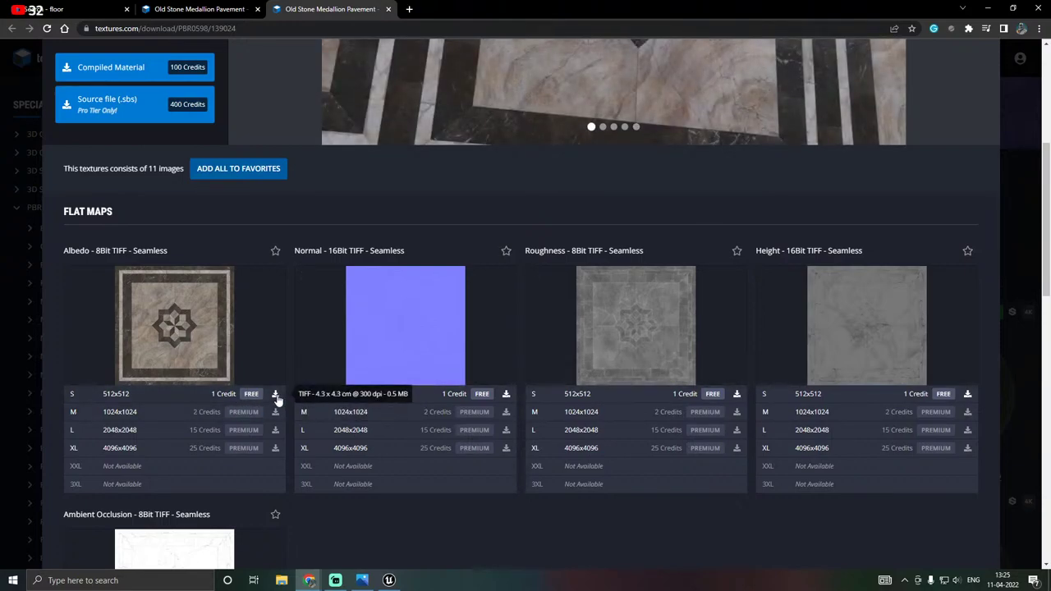
Start downloading the 512x512 albedo map and create a Textures folder inside the desktop's Palace folder.
{"action": "left_click", "coordinate": [276, 395]}
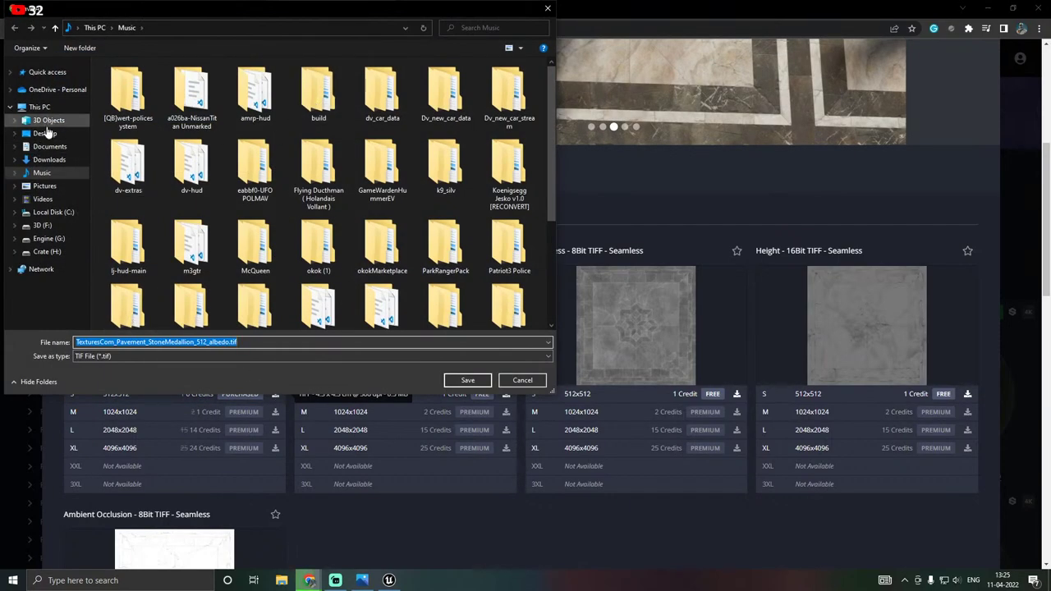
{"action": "left_click", "coordinate": [45, 133]}
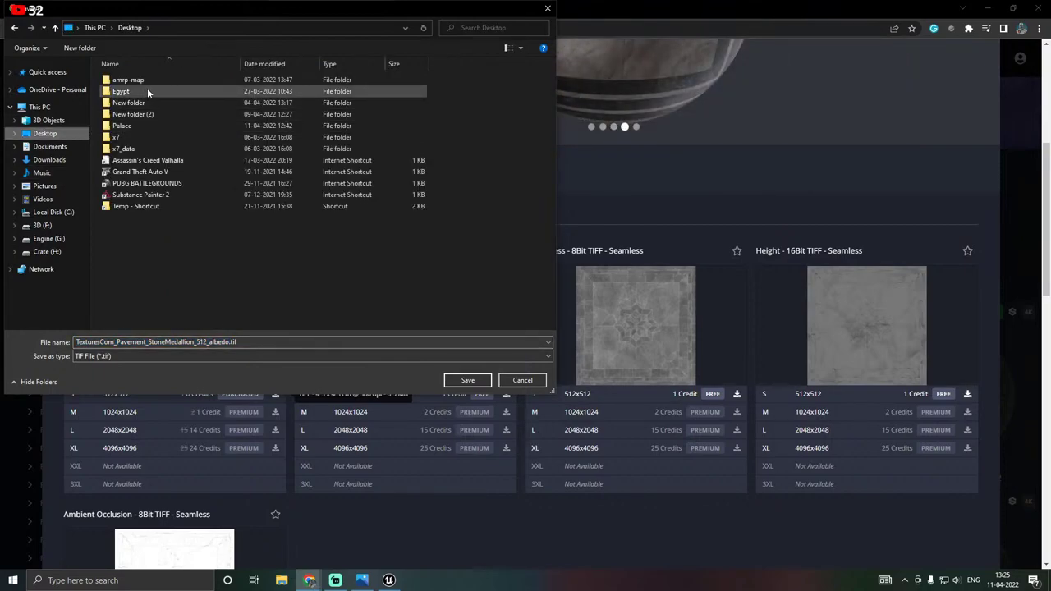
{"action": "double_click", "coordinate": [124, 125]}
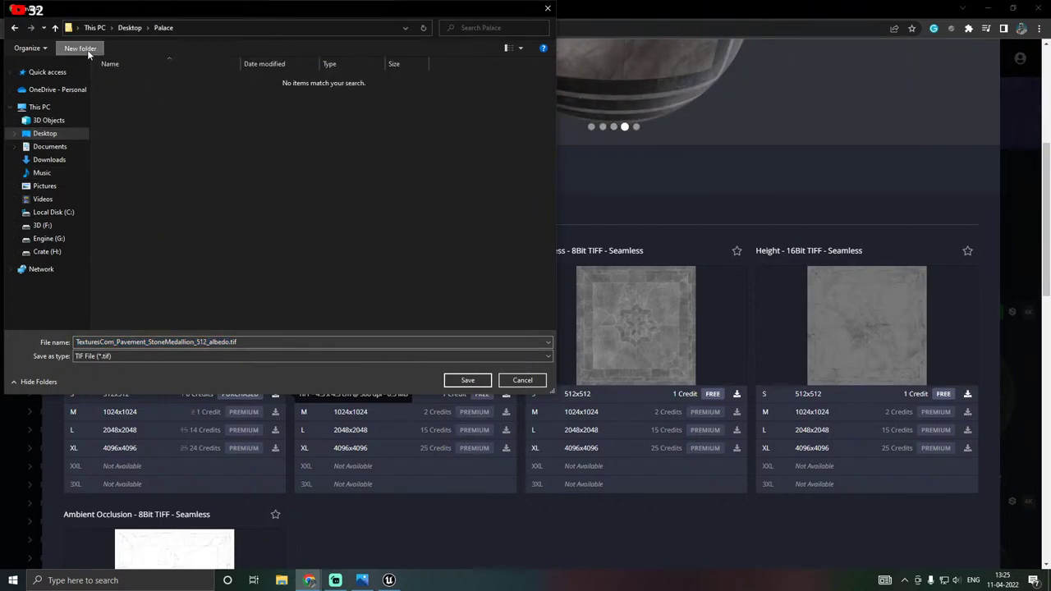
{"action": "left_click", "coordinate": [80, 49]}
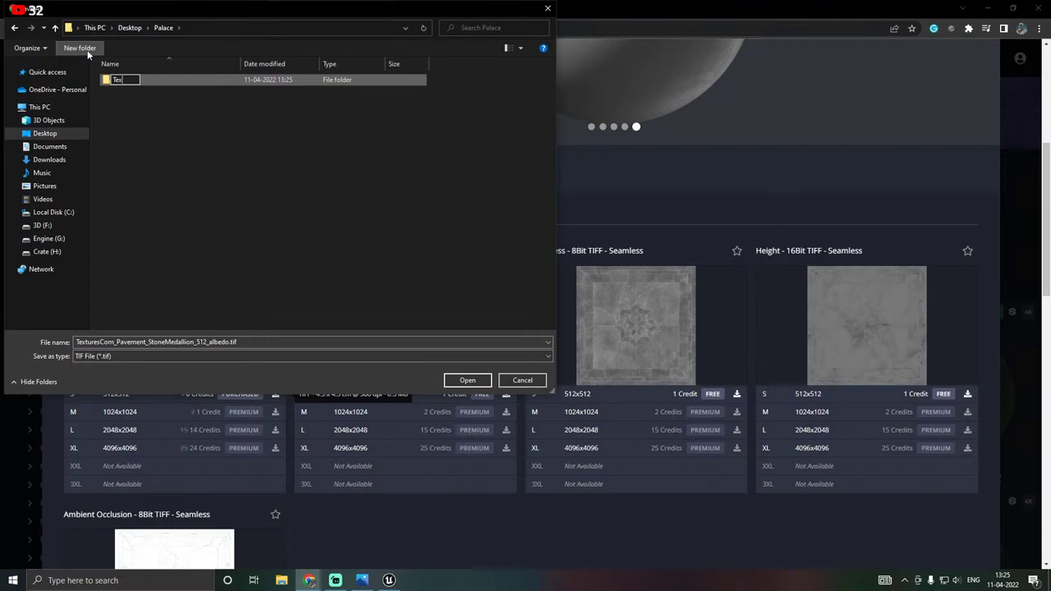
{"action": "type", "text": "Textures"}
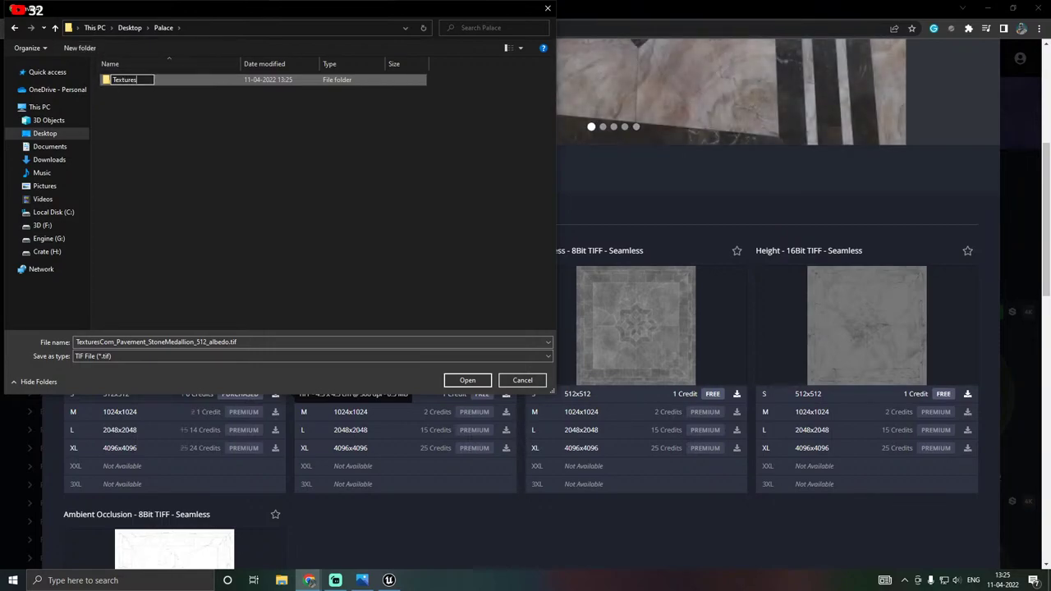
{"action": "key", "text": "Return"}
Save TexturesCom_Pavement_StoneMedallion_512_albedo.tif as a TIF file in the Textures folder.
{"action": "double_click", "coordinate": [163, 79]}
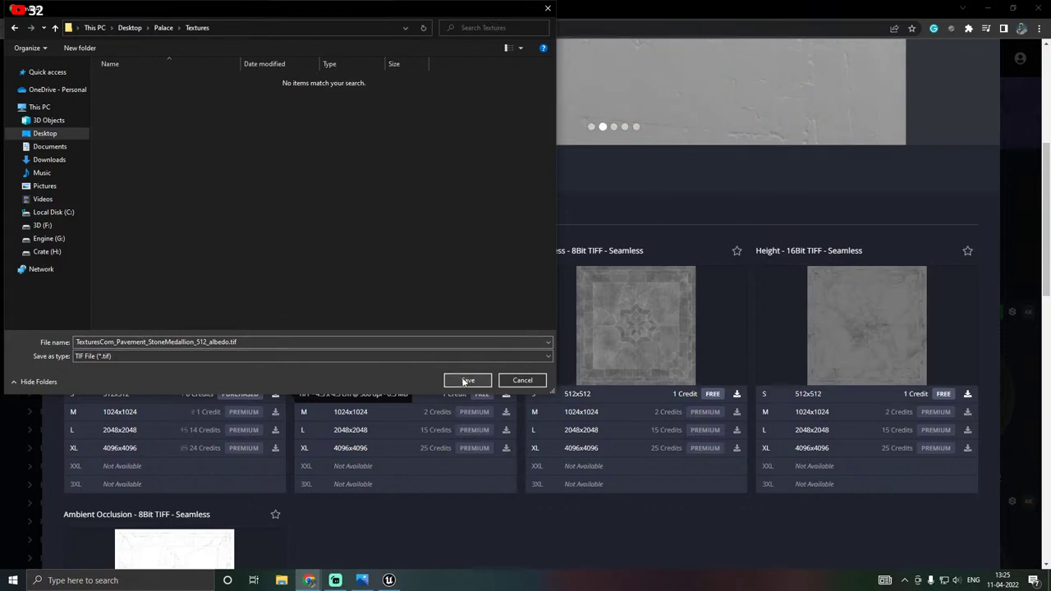
{"action": "left_click", "coordinate": [353, 357]}
{"action": "left_click", "coordinate": [333, 364]}
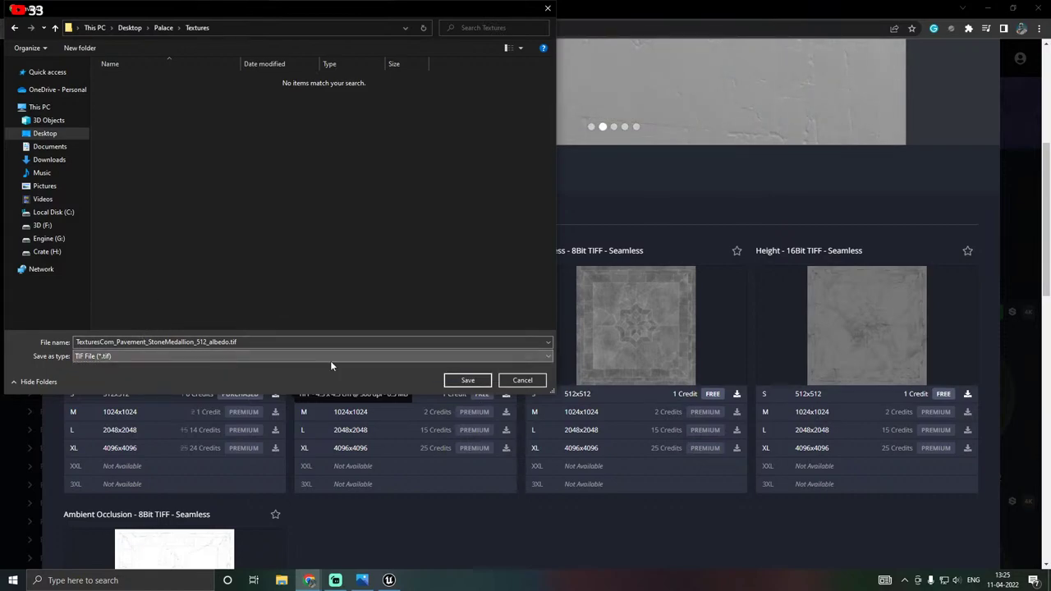
{"action": "left_click", "coordinate": [467, 380]}
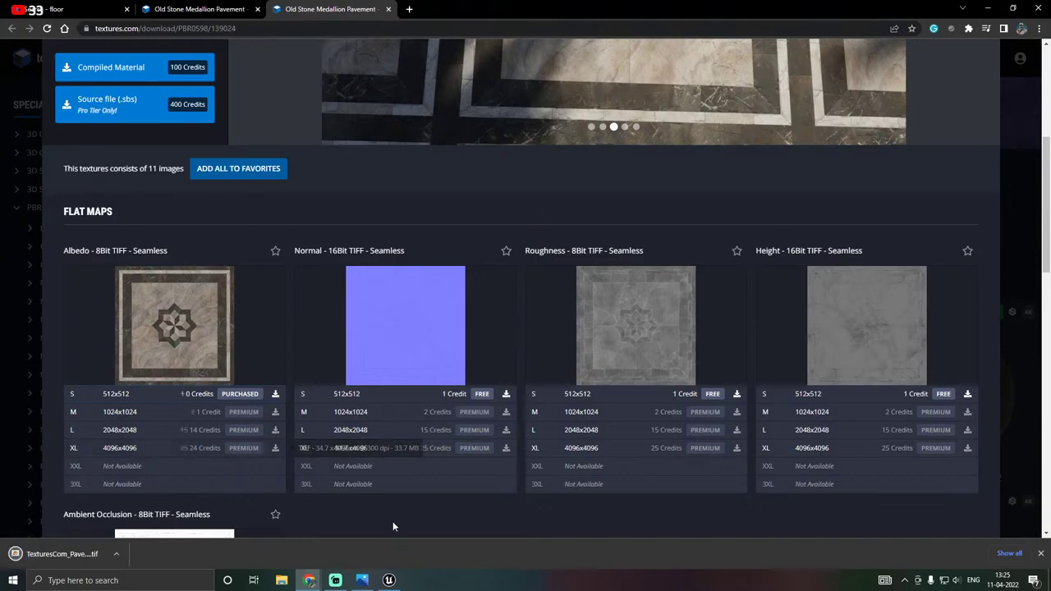
{"action": "left_click", "coordinate": [389, 580]}
{"action": "right_click_drag", "start_coordinate": [333, 448], "coordinate": [312, 452]}
{"action": "key", "text": "ctrl+space"}
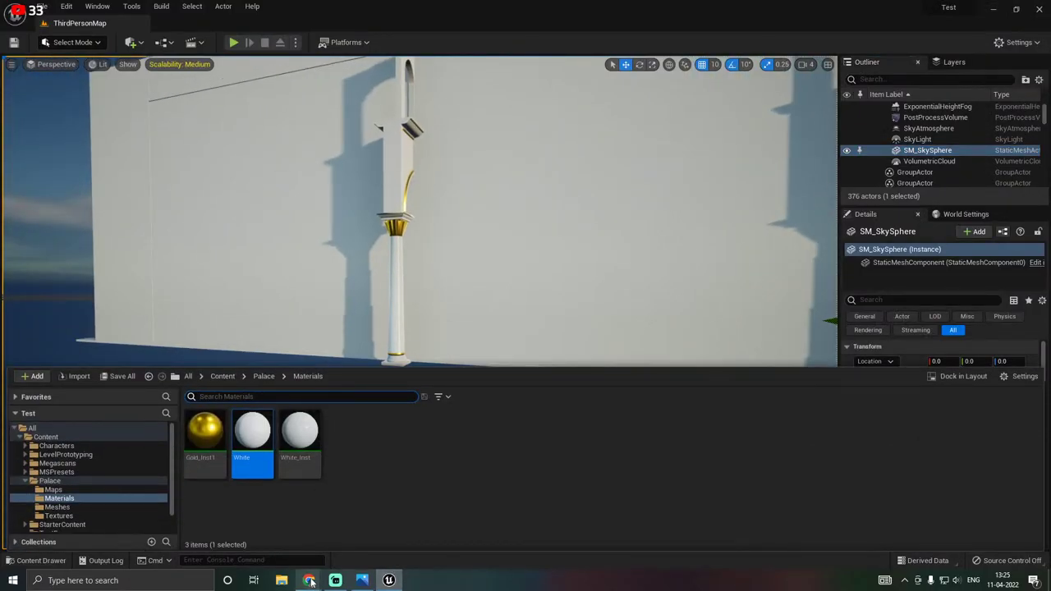
{"action": "mouse_move", "coordinate": [310, 582]}
{"action": "left_click", "coordinate": [362, 545]}
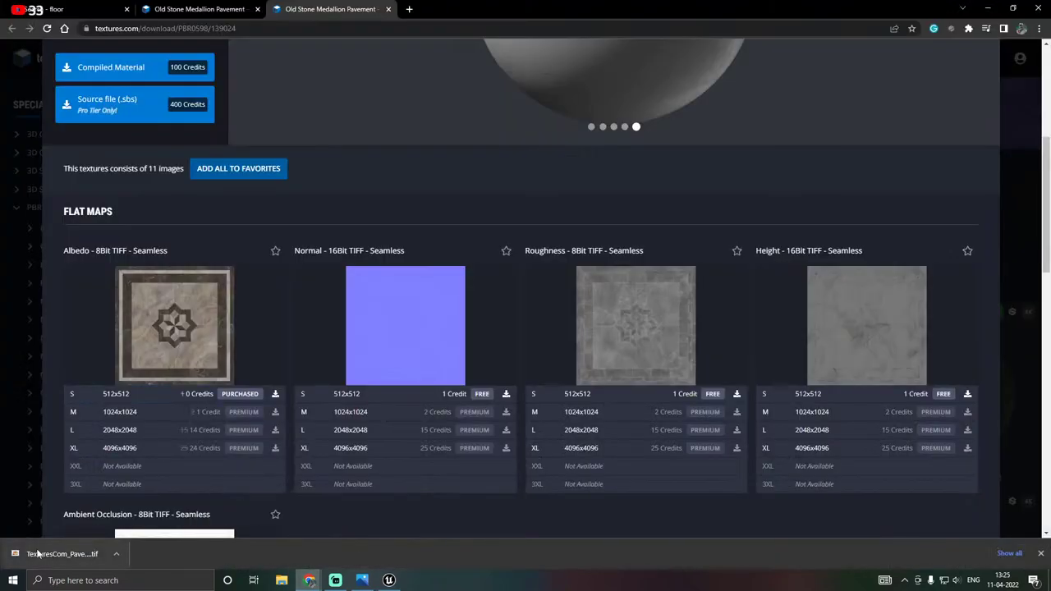
Switch to Unreal Editor and import TexturesCom_Pavement_StoneMedallion_512_albedo.tif from the desktop's Palace Textures folder into the Palace Materials content folder.
{"action": "left_click", "coordinate": [389, 580]}
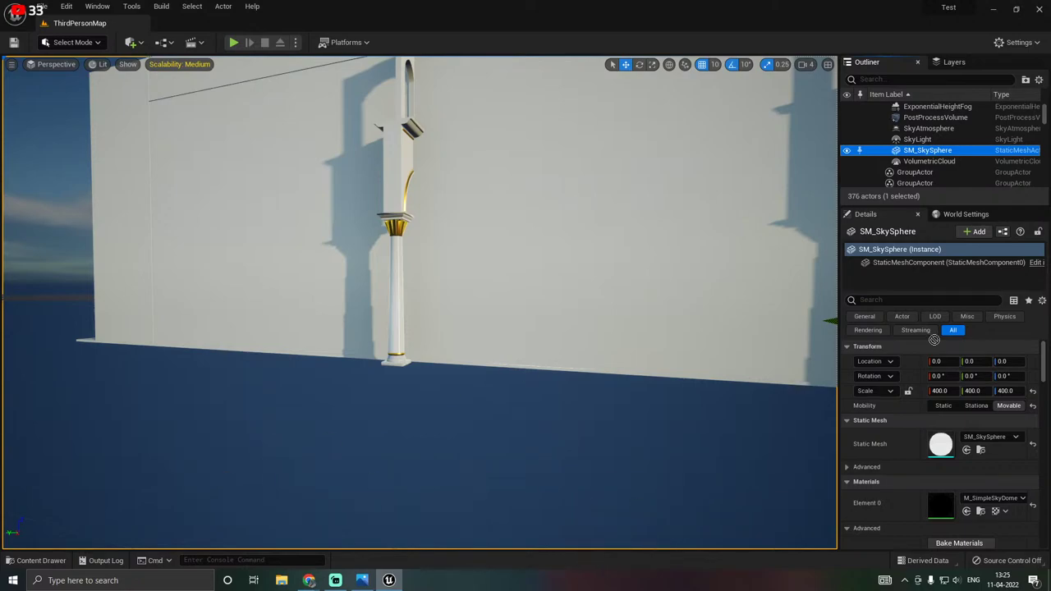
{"action": "right_click_drag", "start_coordinate": [451, 367], "coordinate": [419, 374]}
{"action": "key", "text": "ctrl+space"}
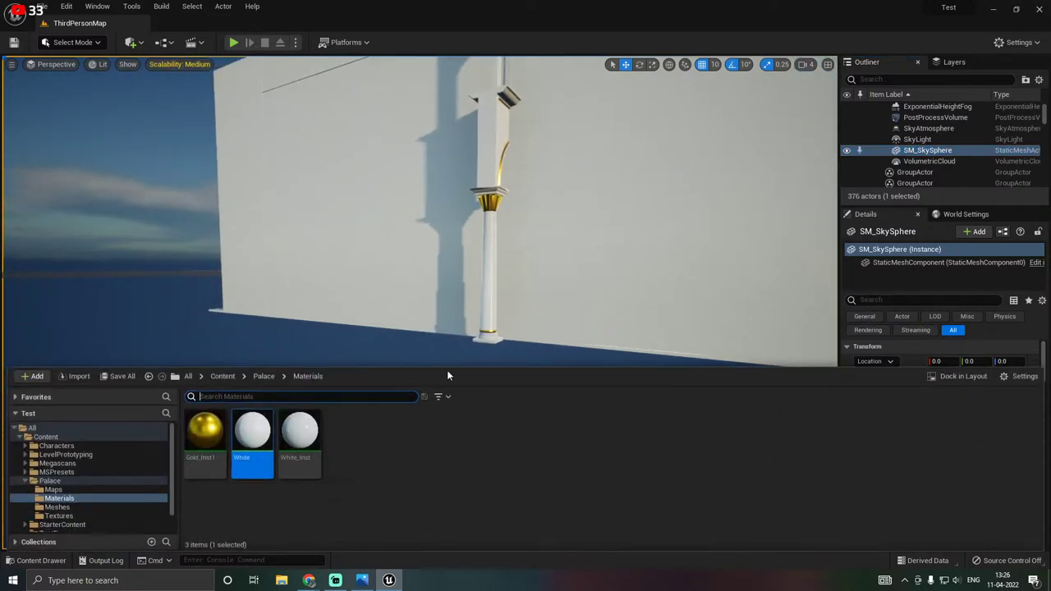
{"action": "left_click", "coordinate": [84, 378]}
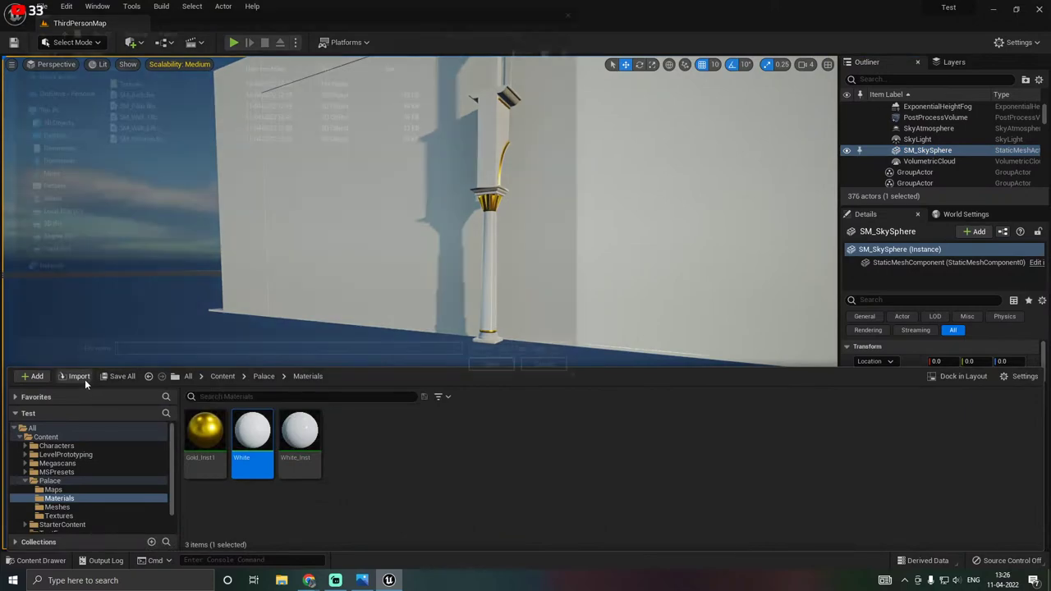
{"action": "double_click", "coordinate": [124, 79]}
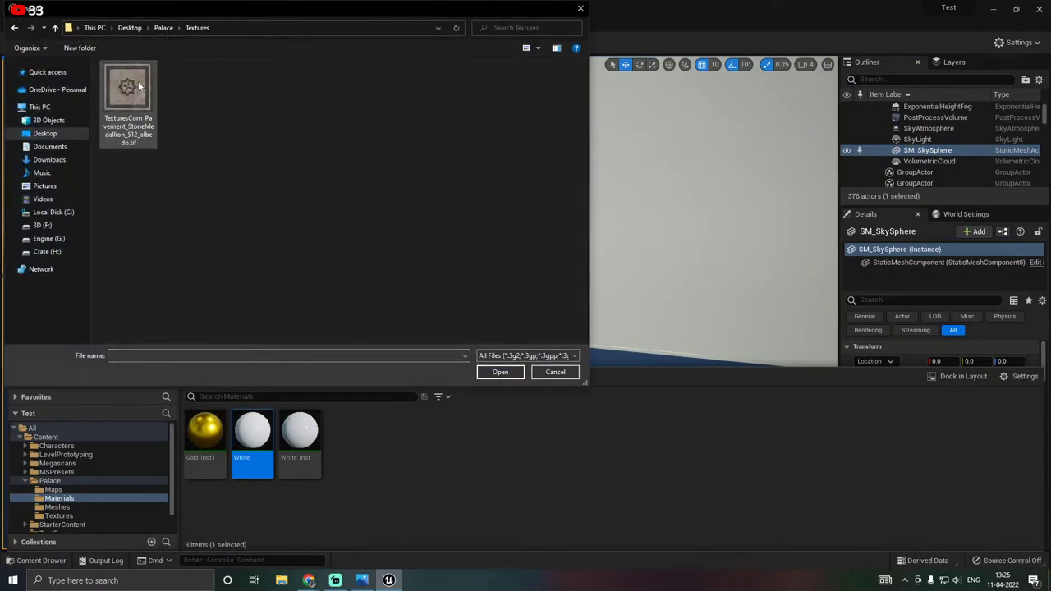
{"action": "left_click", "coordinate": [131, 89]}
{"action": "double_click", "coordinate": [133, 89]}
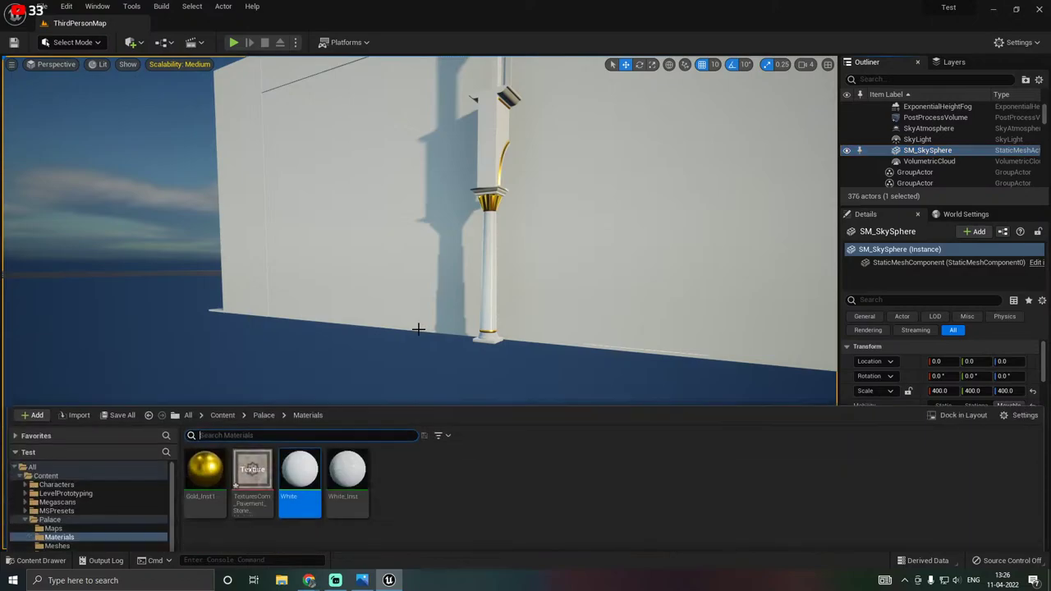
Open the imported stone medallion texture for inspection, close its editor and return to the Palace Materials folder.
{"action": "double_click", "coordinate": [248, 461]}
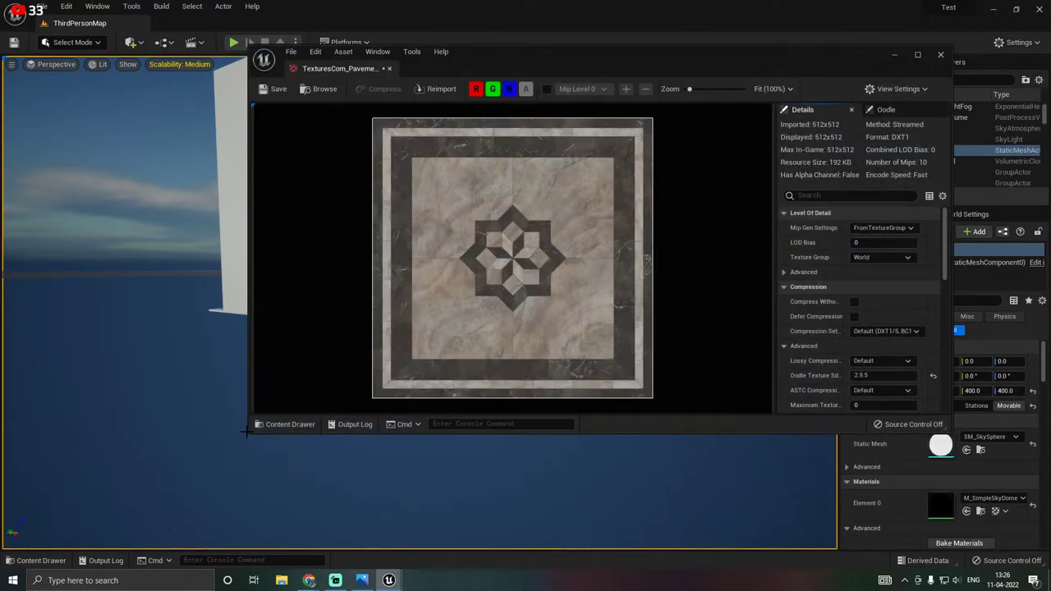
{"action": "left_click", "coordinate": [941, 56]}
{"action": "key", "text": "ctrl+space"}
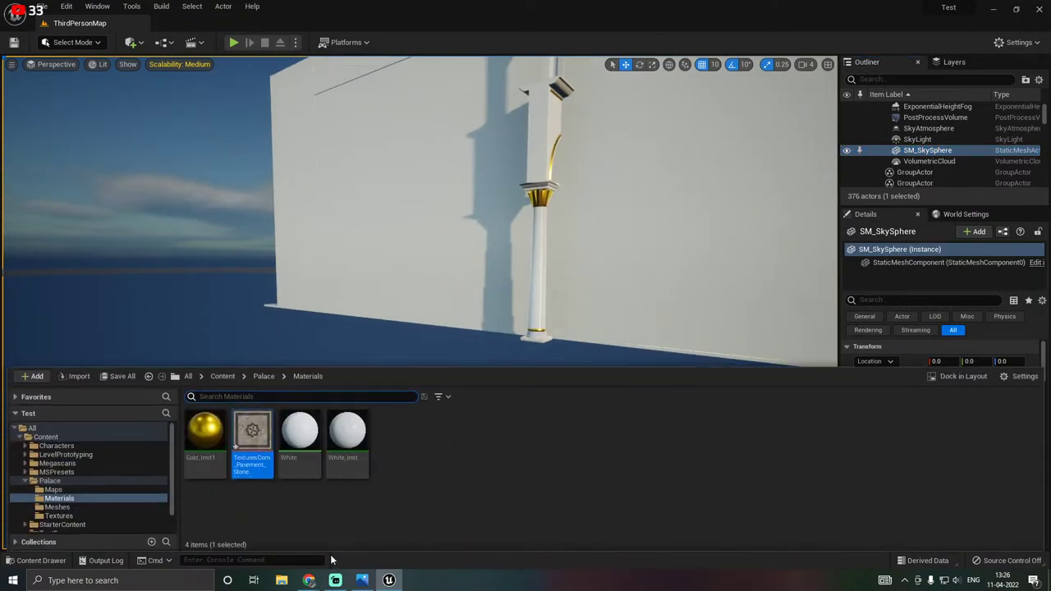
Switch back to textures.com and download the Stone Medallion 512x512 normal and roughness maps as TIF files into the Textures folder.
{"action": "mouse_move", "coordinate": [308, 581]}
{"action": "left_click", "coordinate": [367, 541]}
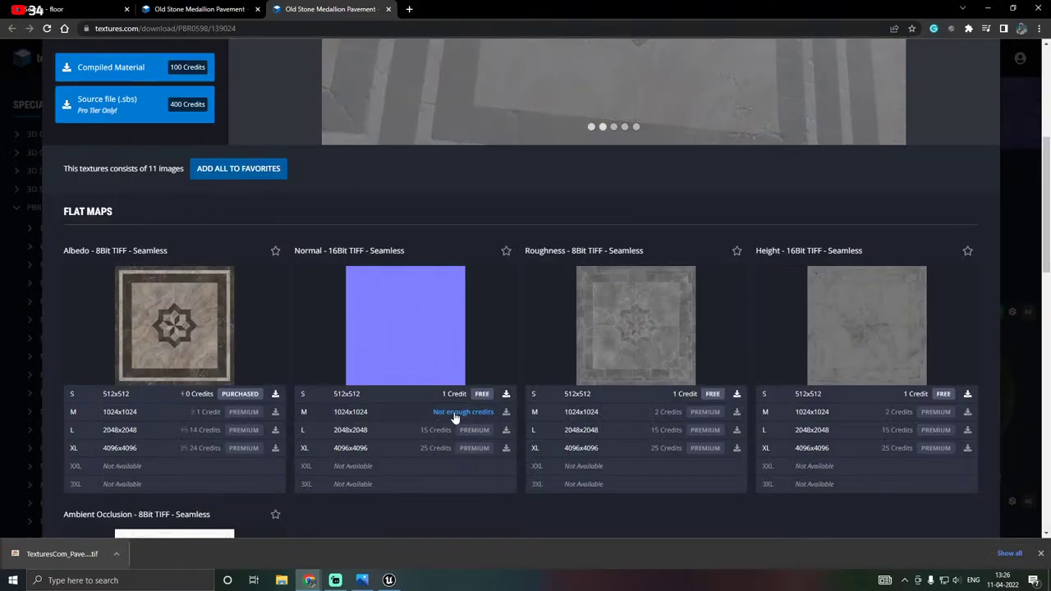
{"action": "left_click", "coordinate": [506, 394]}
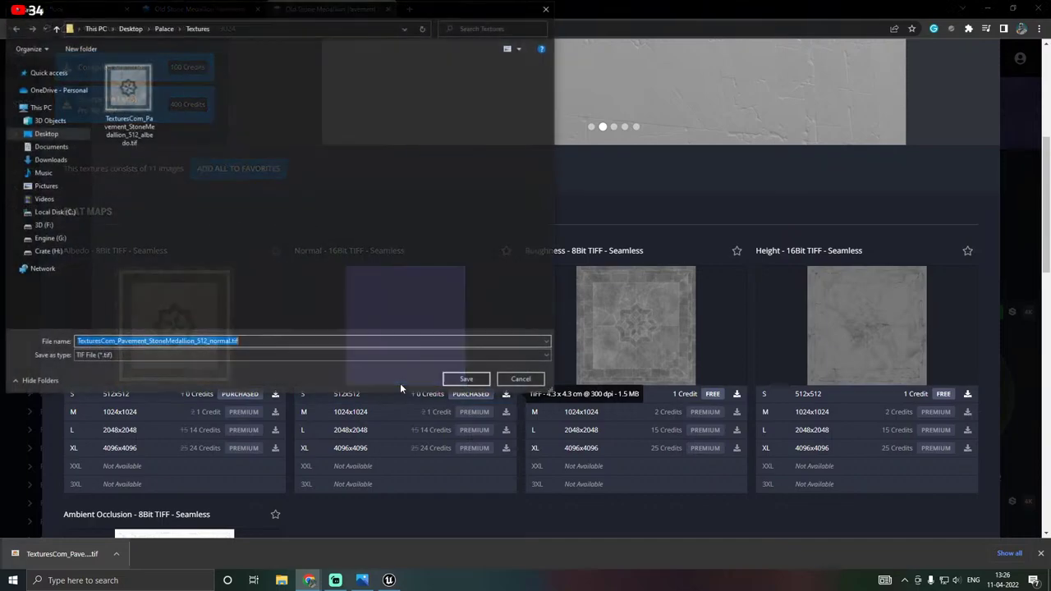
{"action": "left_click", "coordinate": [468, 380]}
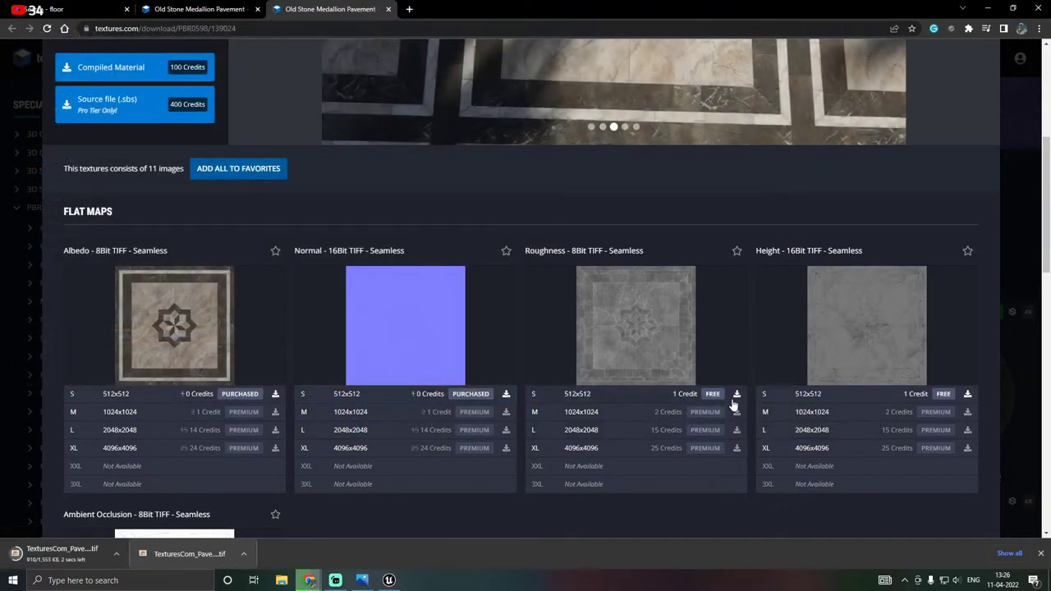
{"action": "left_click", "coordinate": [736, 395]}
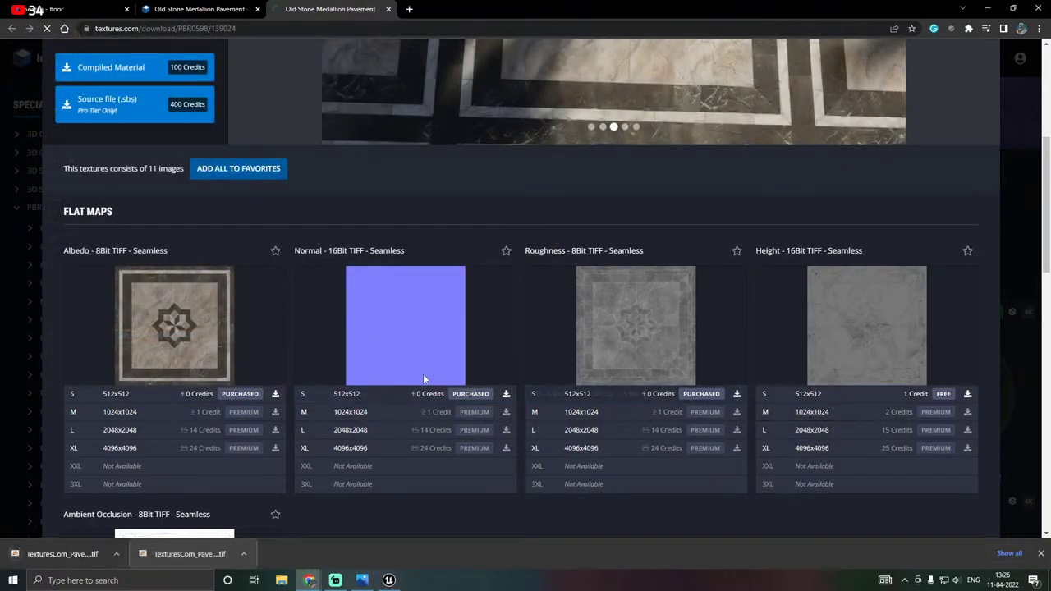
{"action": "left_click", "coordinate": [479, 382]}
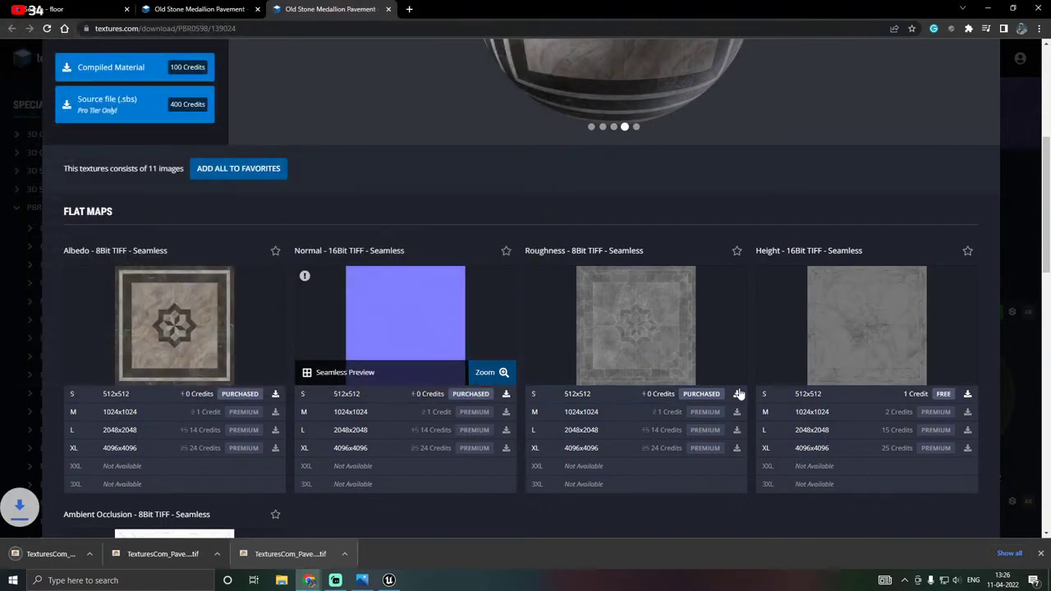
Download the 512x512 ambient occlusion map and save it as TexturesCom_Pavement_StoneMedallion_512_ao.tif in the Textures folder.
{"action": "scroll", "coordinate": [662, 399], "scroll_direction": "down", "scroll_amount": 3}
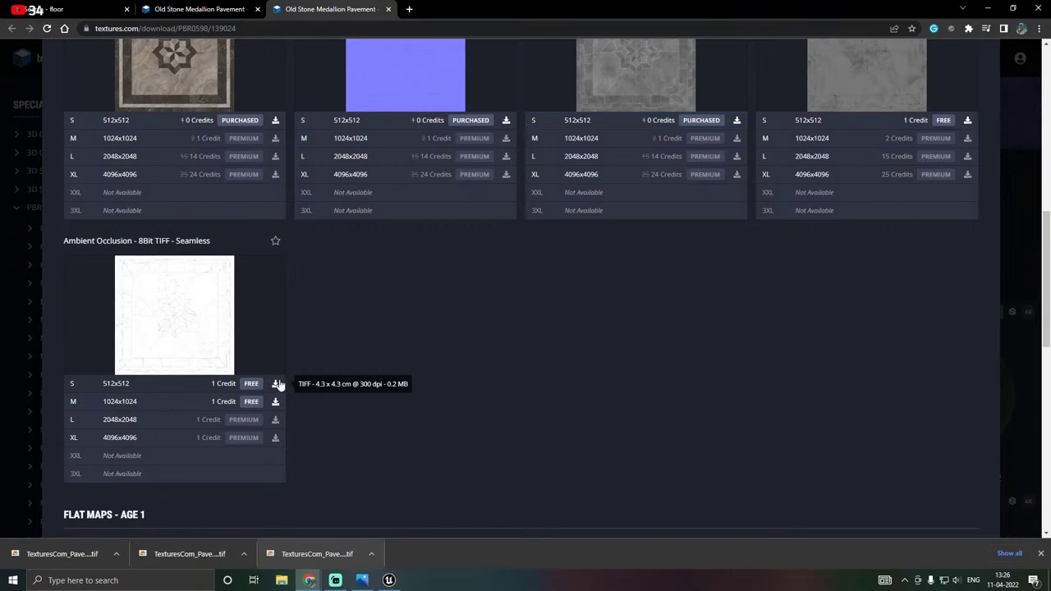
{"action": "left_click", "coordinate": [277, 384]}
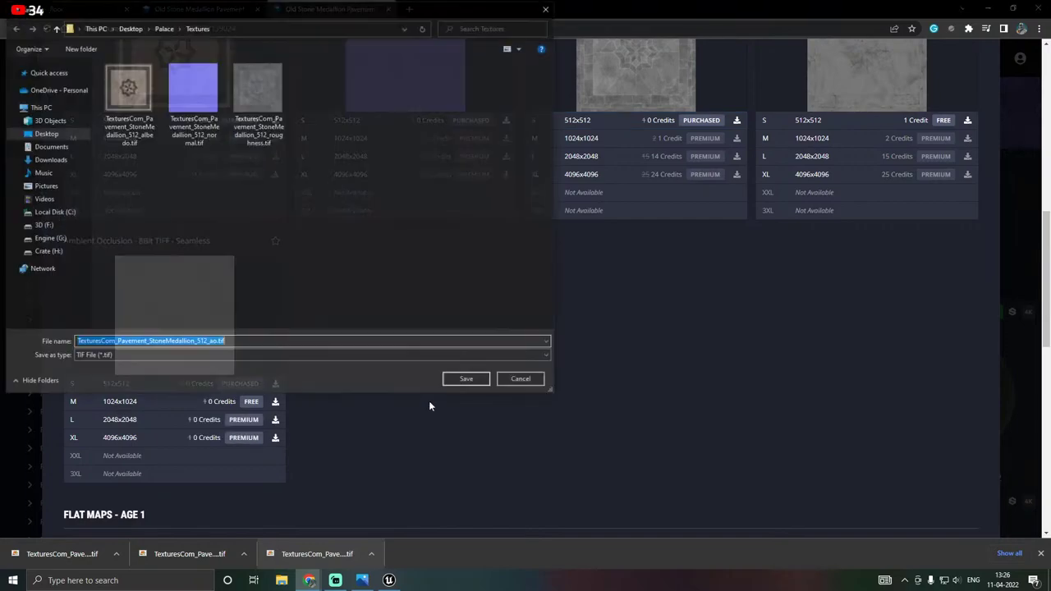
{"action": "left_click", "coordinate": [466, 381]}
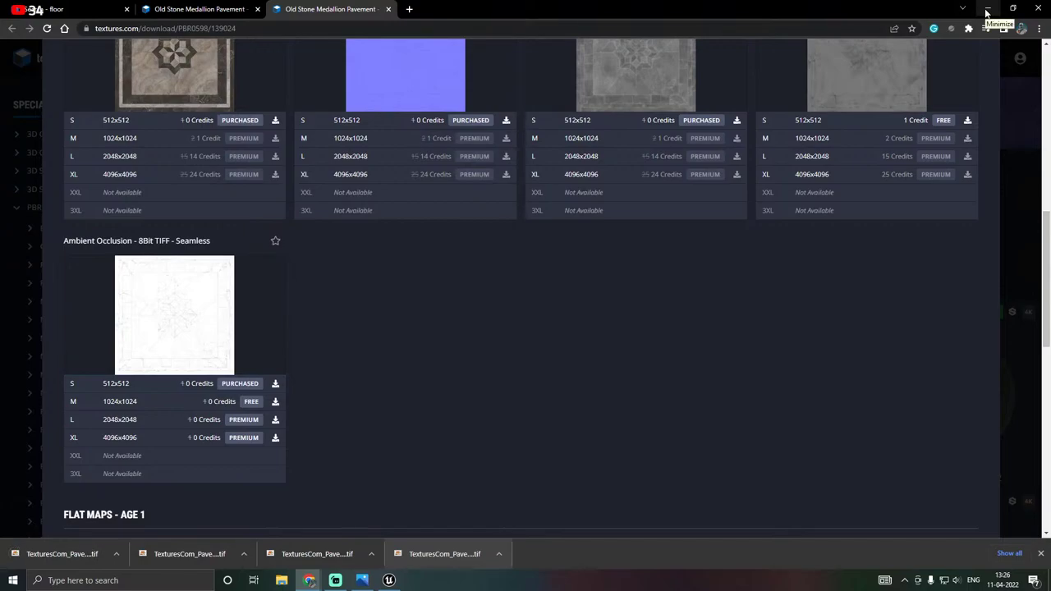
Clear the open windows off the screen, show the desktop icons and launch 3ds Max from its shortcut.
{"action": "left_click", "coordinate": [1038, 8]}
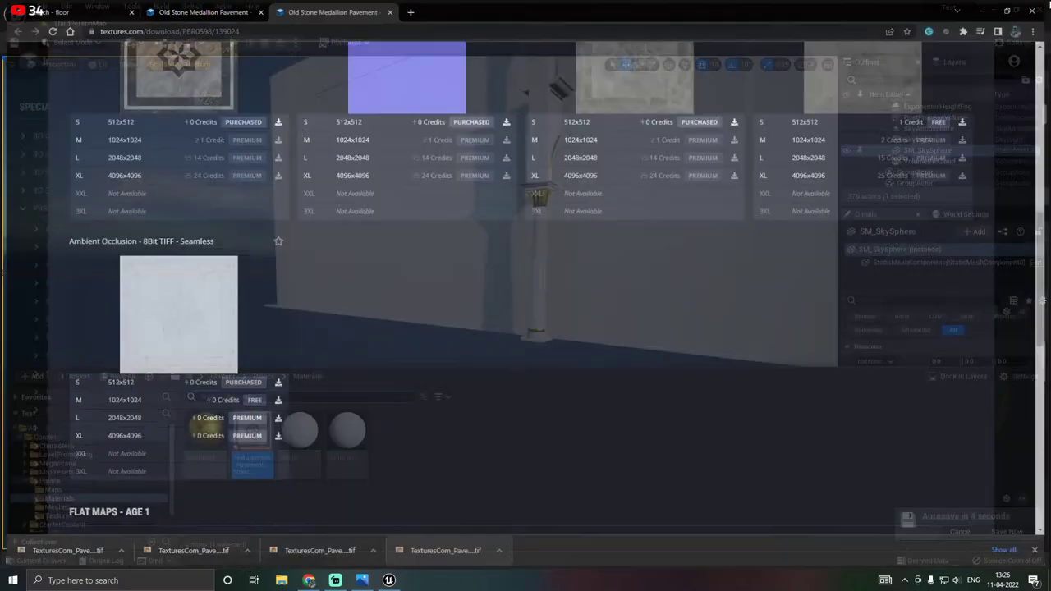
{"action": "left_click", "coordinate": [992, 12]}
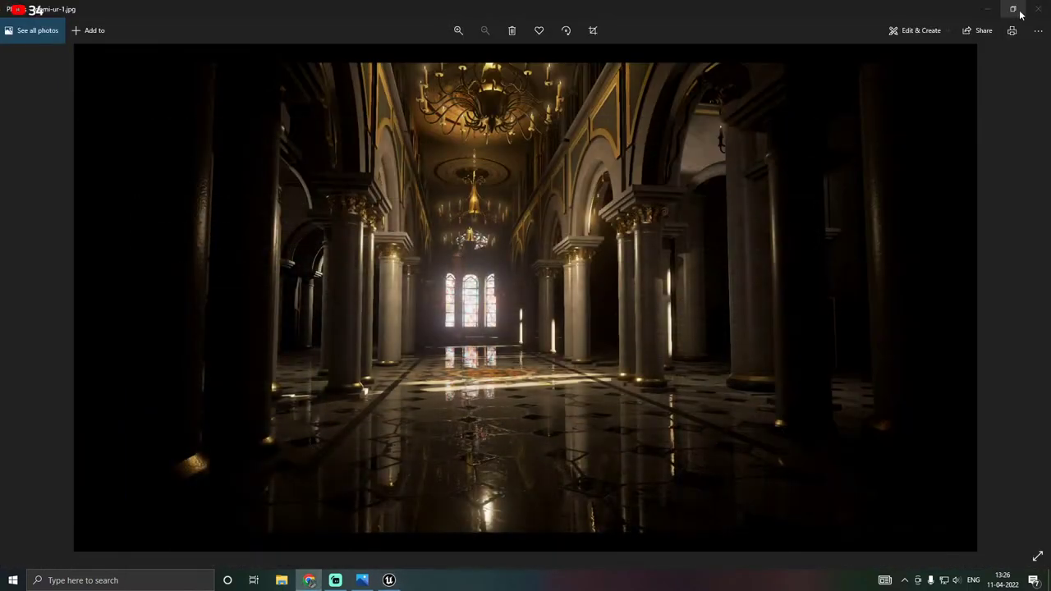
{"action": "left_click", "coordinate": [989, 9]}
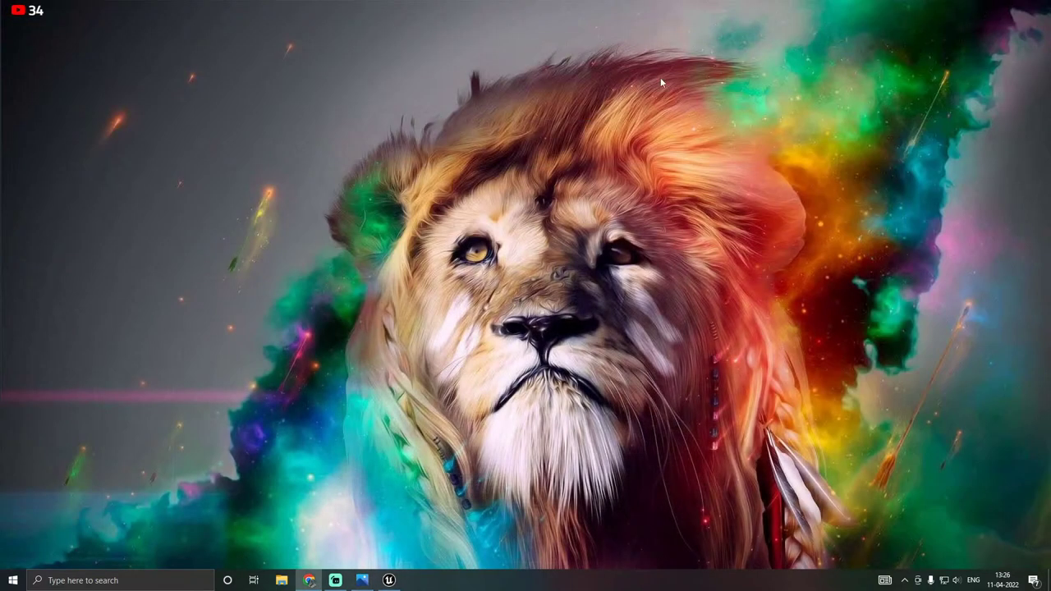
{"action": "right_click", "coordinate": [286, 247]}
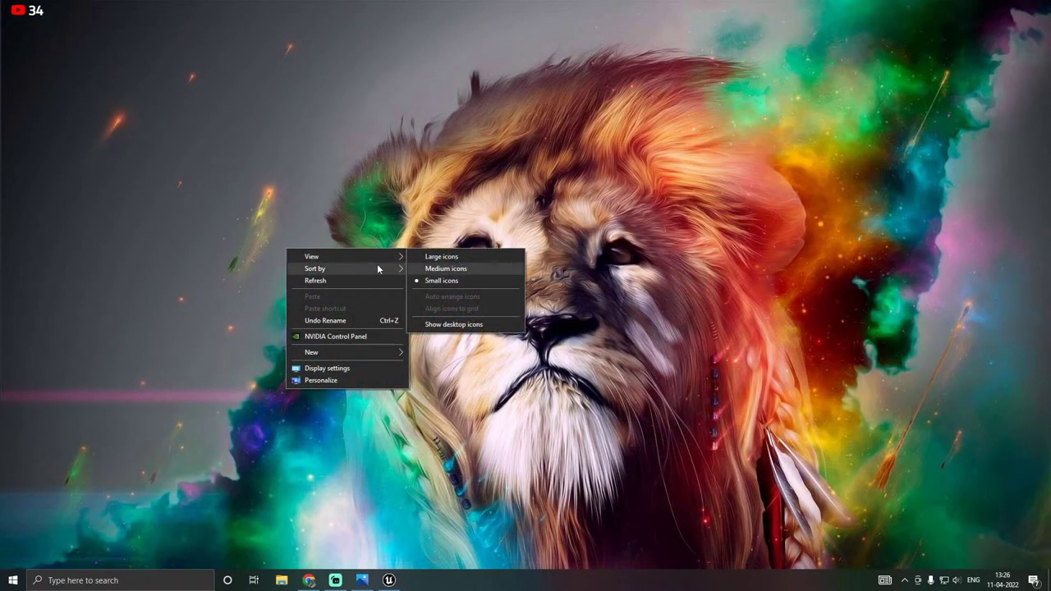
{"action": "left_click", "coordinate": [454, 324]}
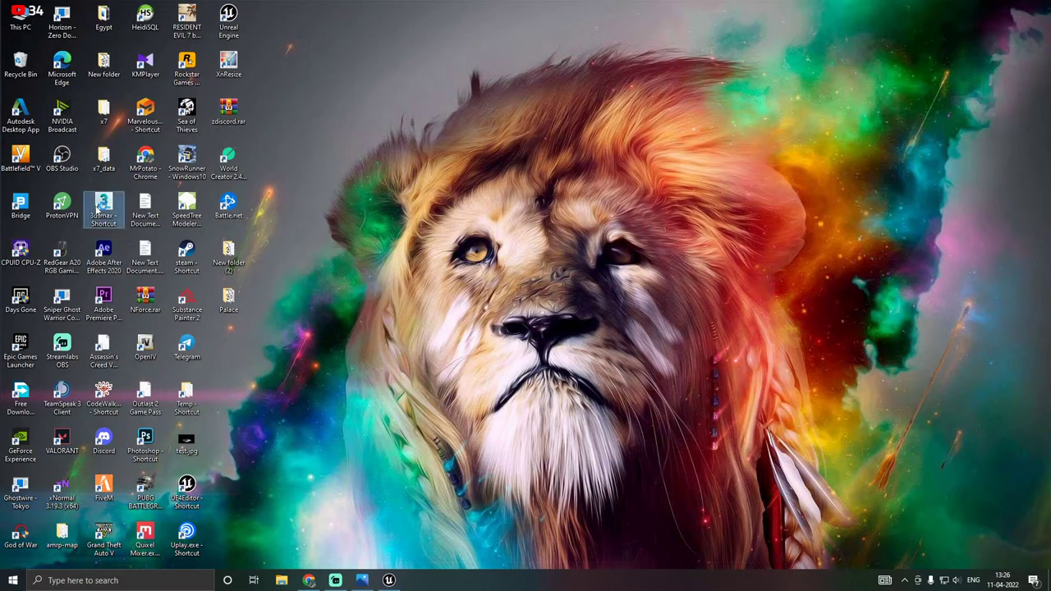
{"action": "double_click", "coordinate": [97, 209]}
Hide the desktop icons again and return to Unreal Editor.
{"action": "right_click", "coordinate": [372, 202]}
{"action": "mouse_move", "coordinate": [417, 213]}
{"action": "left_click", "coordinate": [528, 279]}
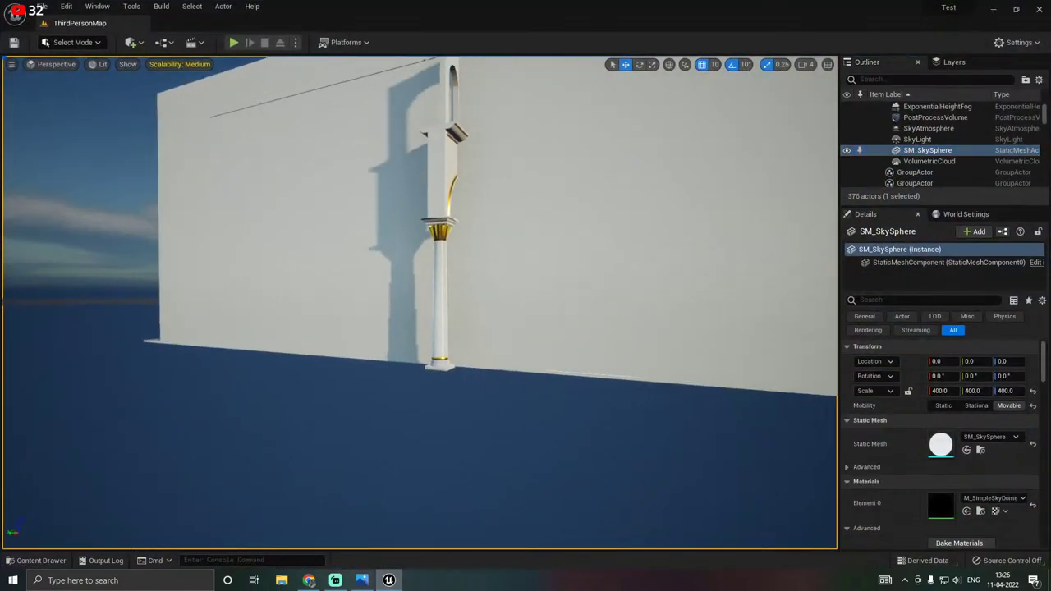
Select the grouped floor panels inside the colonnade hall and bring up the Palace Materials folder.
{"action": "key", "text": "w"}
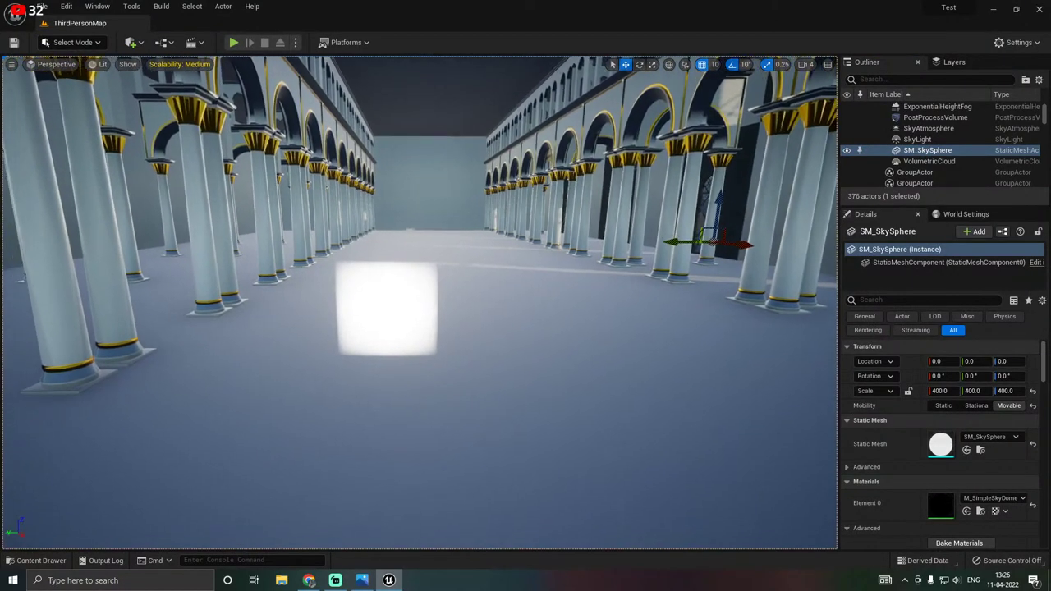
{"action": "key", "text": "a"}
{"action": "left_click", "coordinate": [402, 423]}
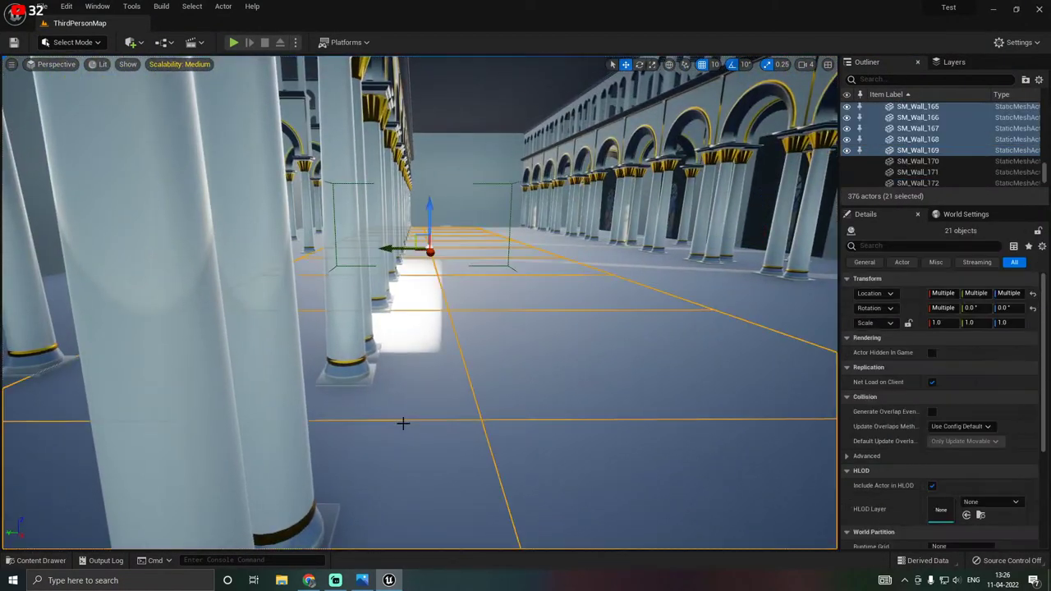
{"action": "key", "text": "d"}
{"action": "right_click_drag", "start_coordinate": [393, 418], "coordinate": [403, 416]}
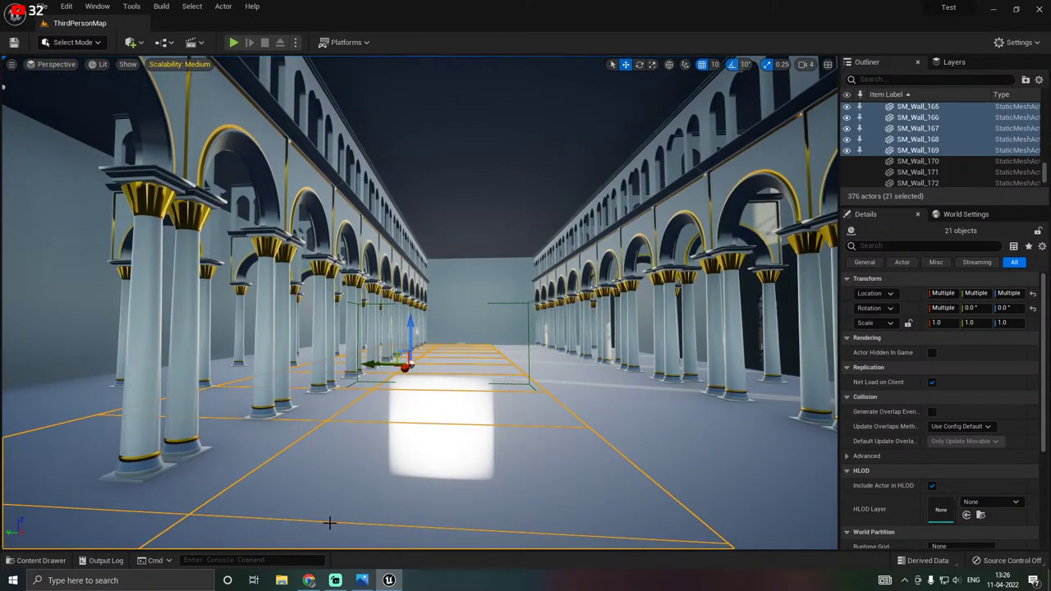
{"action": "key", "text": "ctrl+space"}
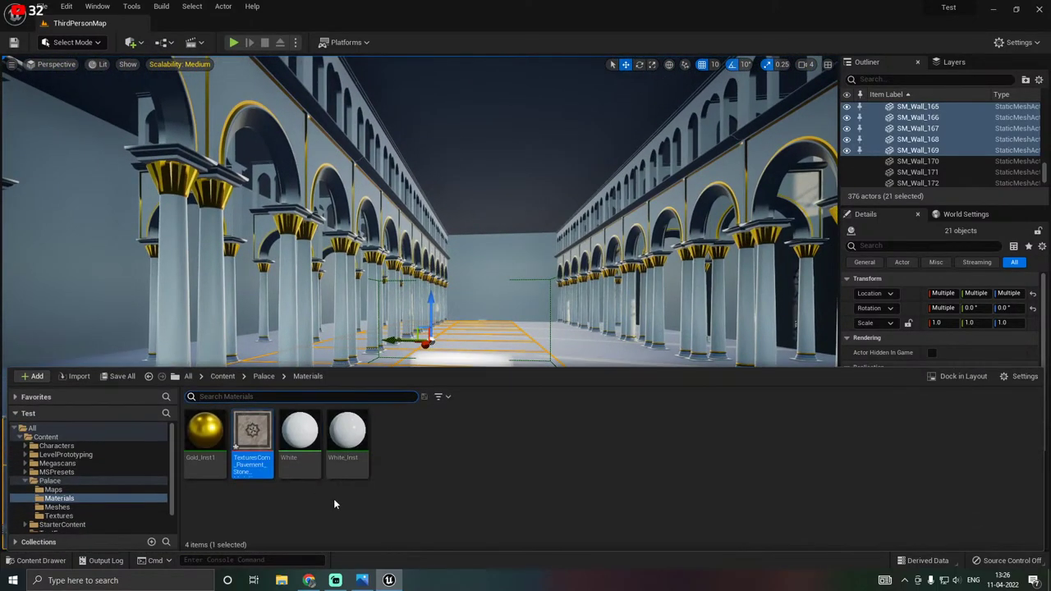
{"action": "left_click", "coordinate": [349, 435]}
{"action": "right_click", "coordinate": [351, 436]}
{"action": "left_click", "coordinate": [411, 183]}
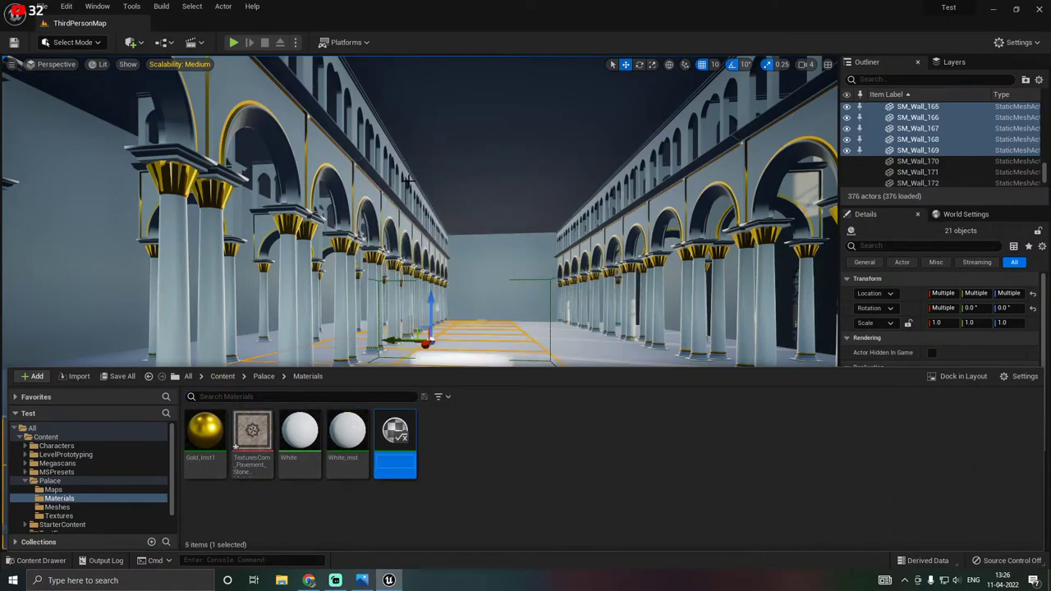
{"action": "key", "text": "Return"}
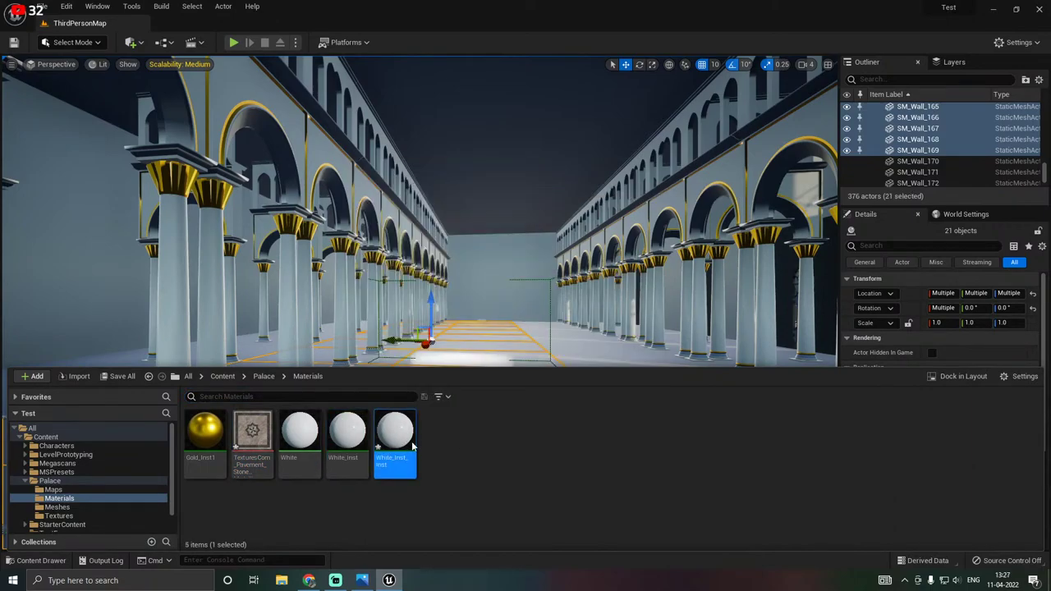
{"action": "key", "text": "Delete"}
{"action": "left_click", "coordinate": [433, 463]}
Duplicate the White_Inst material instance and set the copy's Color to a dark grey with value 0.125.
{"action": "left_click", "coordinate": [343, 437]}
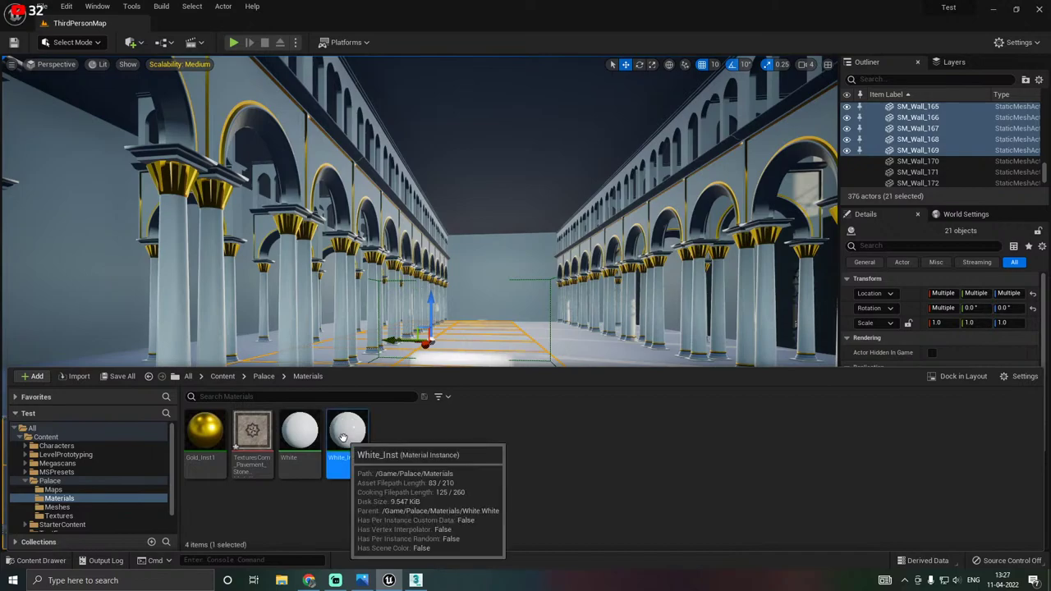
{"action": "right_click", "coordinate": [344, 437]}
{"action": "left_click", "coordinate": [394, 236]}
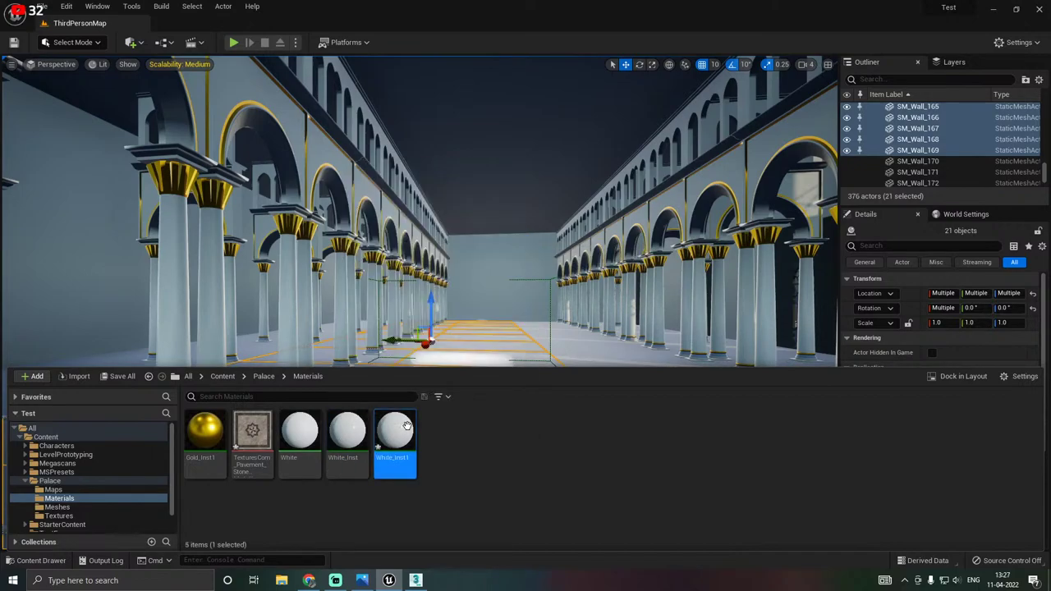
{"action": "double_click", "coordinate": [408, 432]}
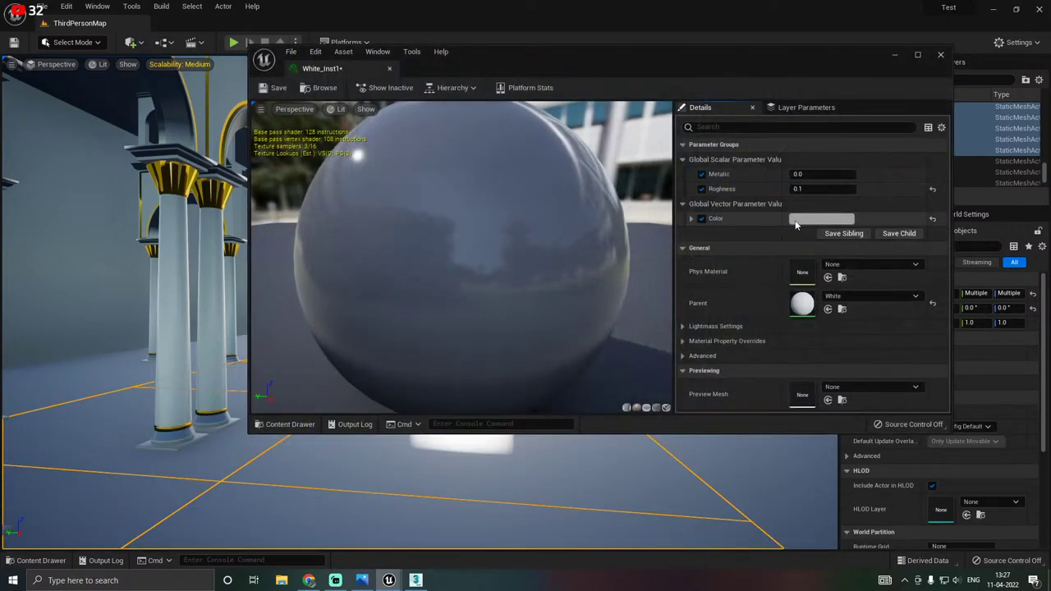
{"action": "left_click", "coordinate": [821, 219]}
{"action": "left_click", "coordinate": [956, 361]}
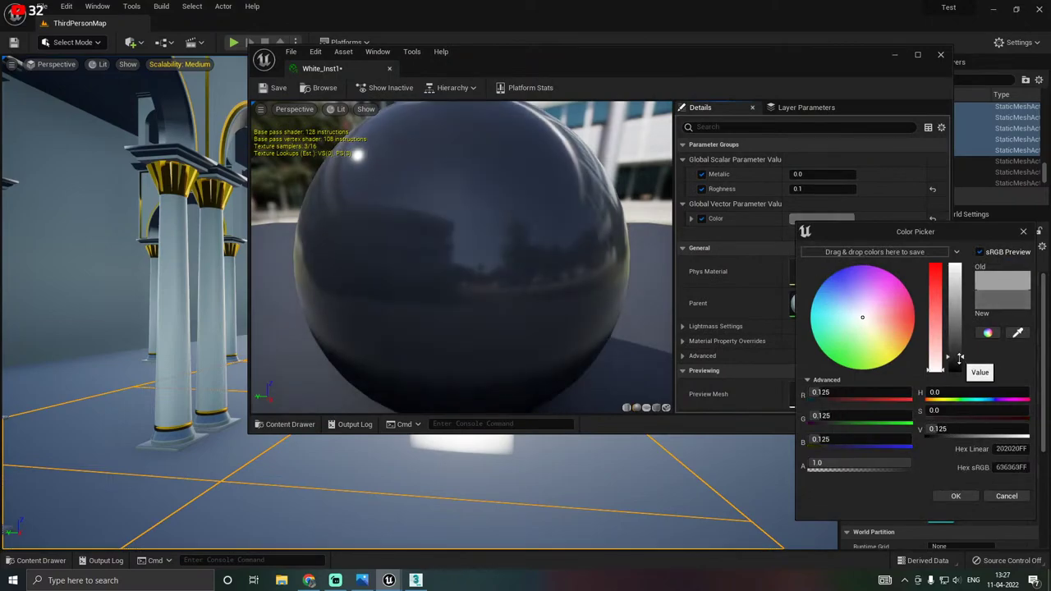
{"action": "left_click", "coordinate": [961, 495]}
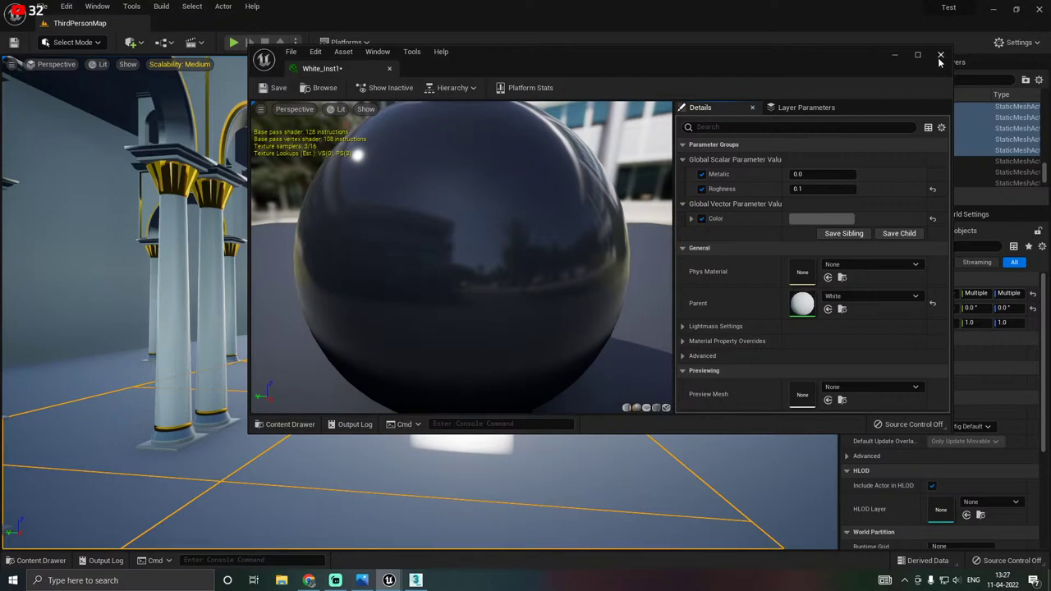
Try a roughness of 1 on the White_Inst1 material instance.
{"action": "left_click", "coordinate": [798, 188]}
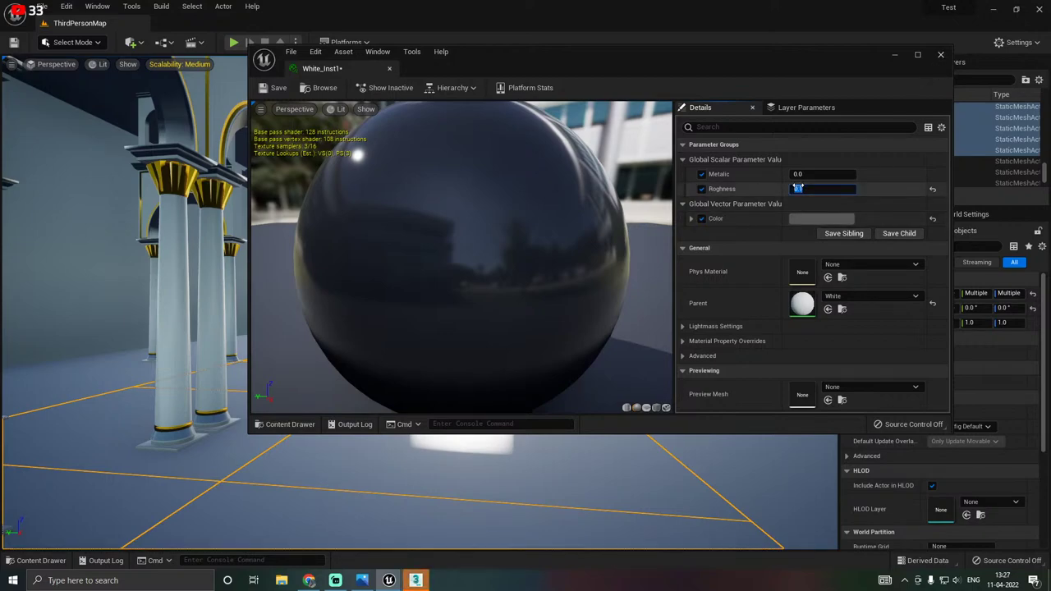
{"action": "type", "text": "1"}
{"action": "key", "text": "Return"}
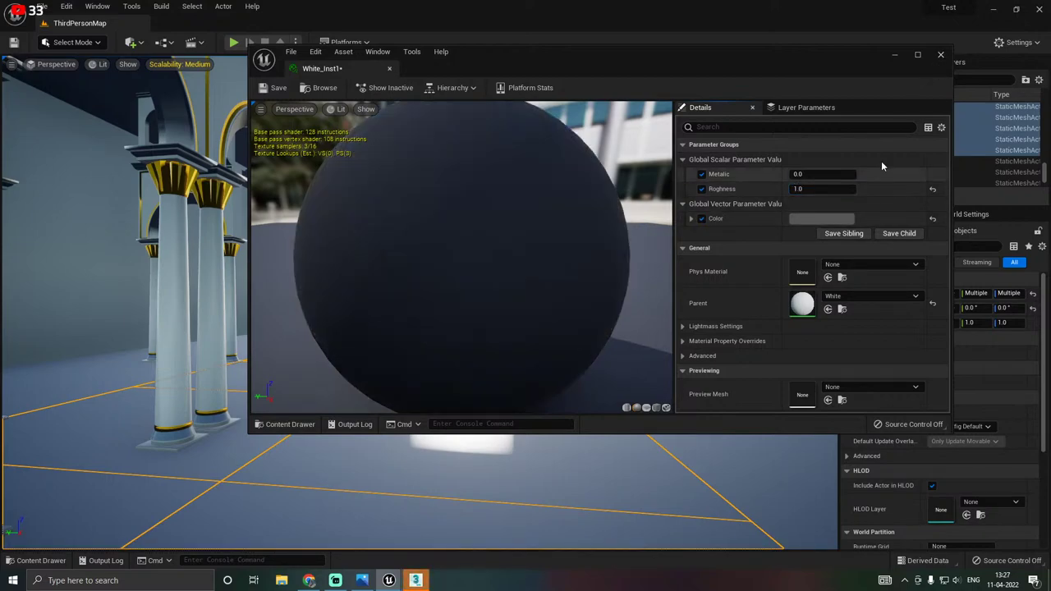
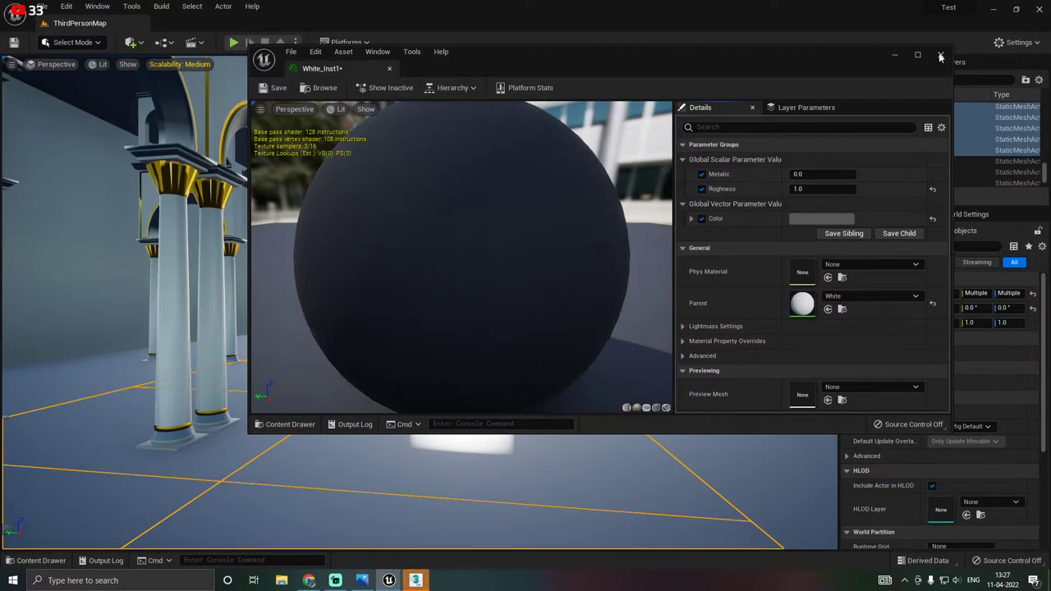
Set the White_Inst1 material's roughness to 0.4 and metallic to 1, and close its editor.
{"action": "left_click", "coordinate": [807, 188]}
{"action": "key", "text": "BackSpace"}
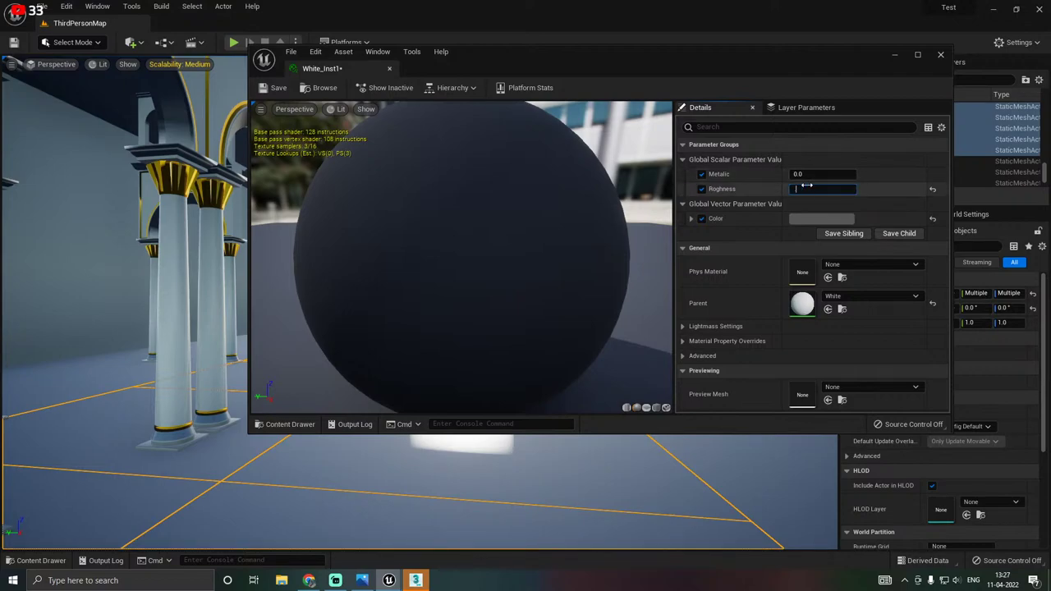
{"action": "type", "text": ".4"}
{"action": "key", "text": "Return"}
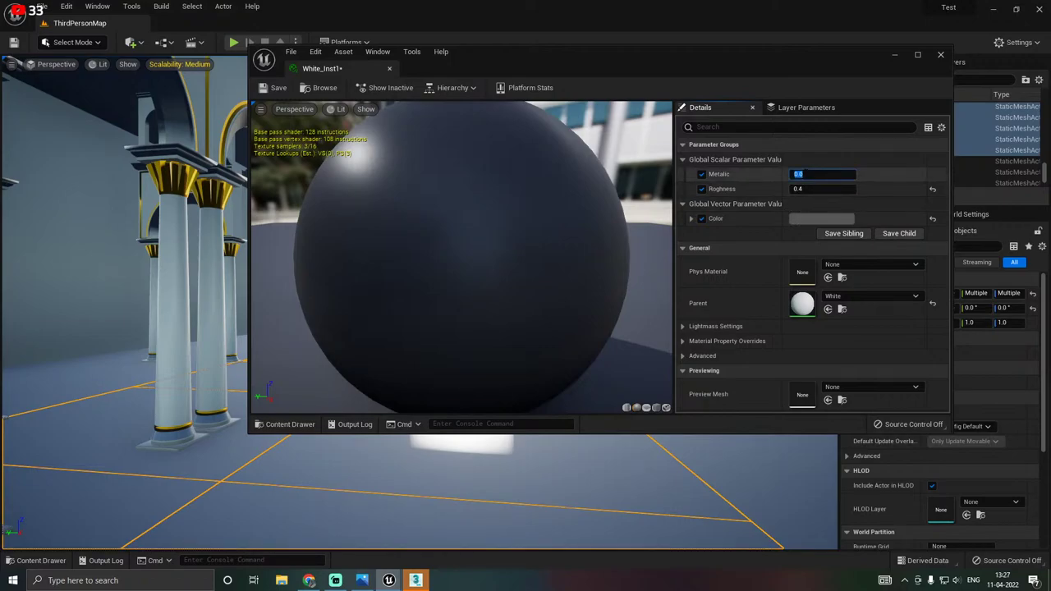
{"action": "type", "text": "1"}
{"action": "key", "text": "Return"}
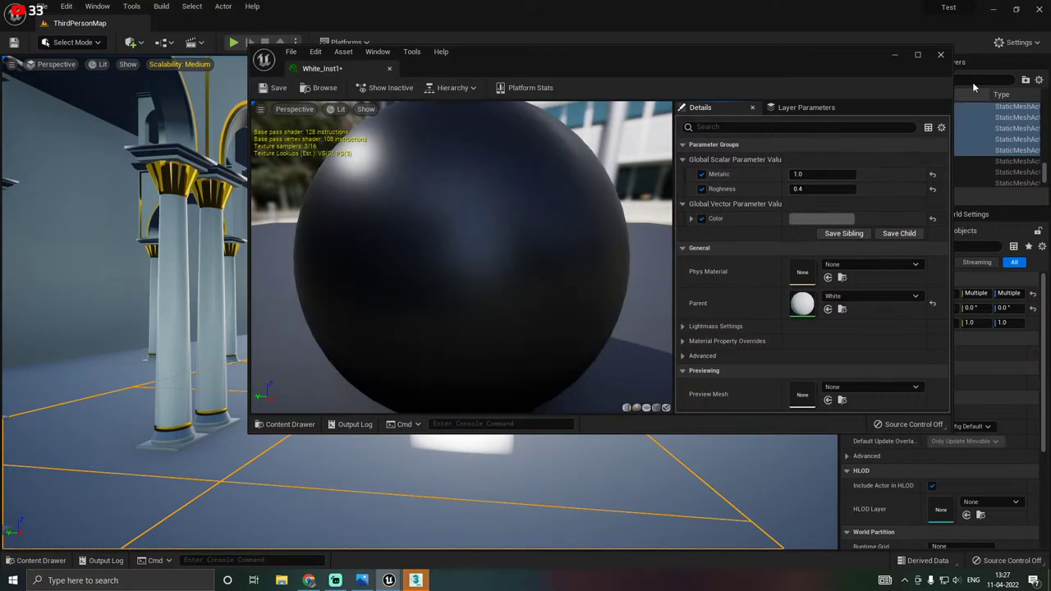
{"action": "left_click", "coordinate": [941, 56]}
Select the palace's outer wall group, locate its meshes among the assets, and open SM_Wall_1 for editing.
{"action": "mouse_move", "coordinate": [581, 194]}
{"action": "right_mouse_down"}
{"action": "mouse_move", "coordinate": [739, 196]}
{"action": "mouse_move", "coordinate": [586, 203]}
{"action": "right_mouse_up"}
{"action": "key", "text": "w"}
{"action": "key", "text": "s"}
{"action": "key", "text": "w"}
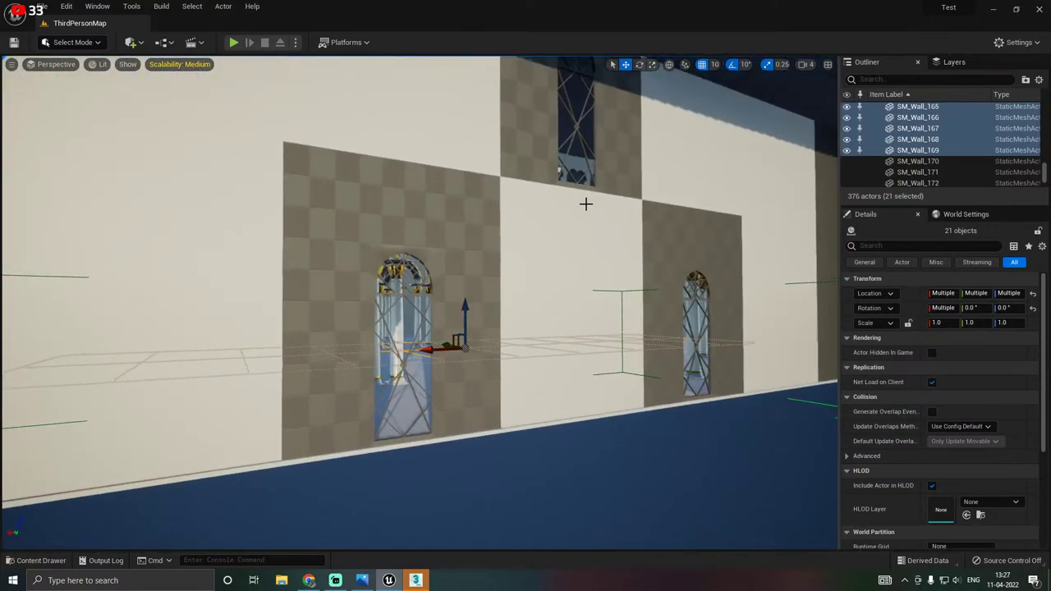
{"action": "left_click", "coordinate": [420, 250]}
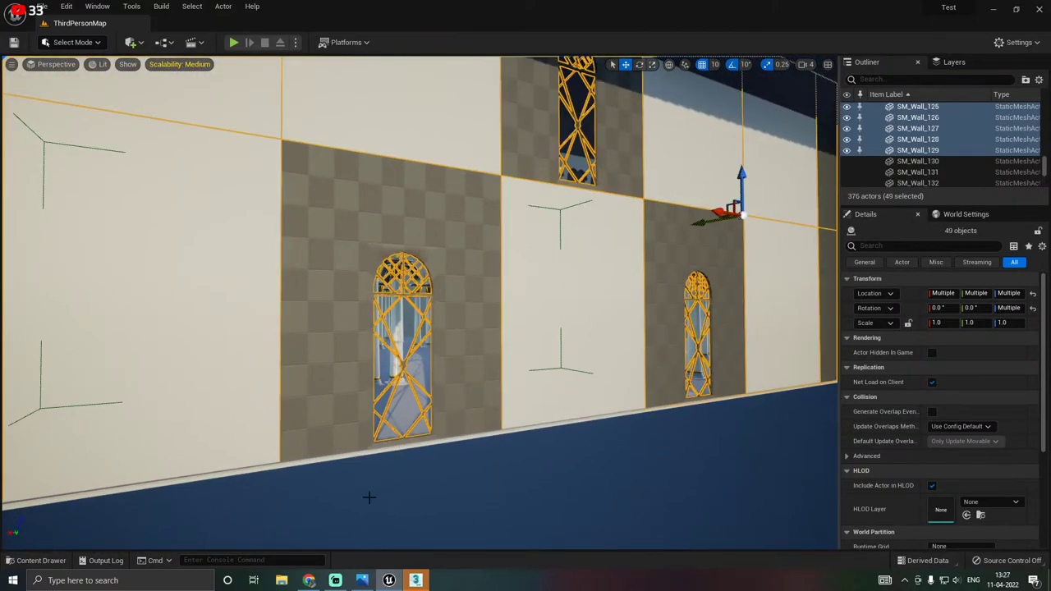
{"action": "right_click", "coordinate": [930, 157]}
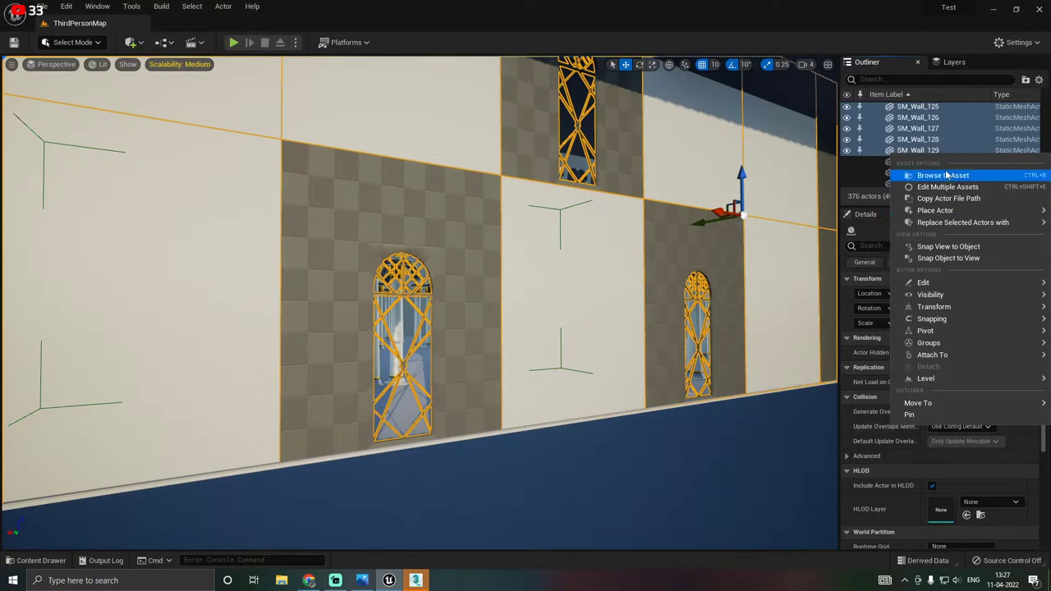
{"action": "left_click", "coordinate": [946, 175]}
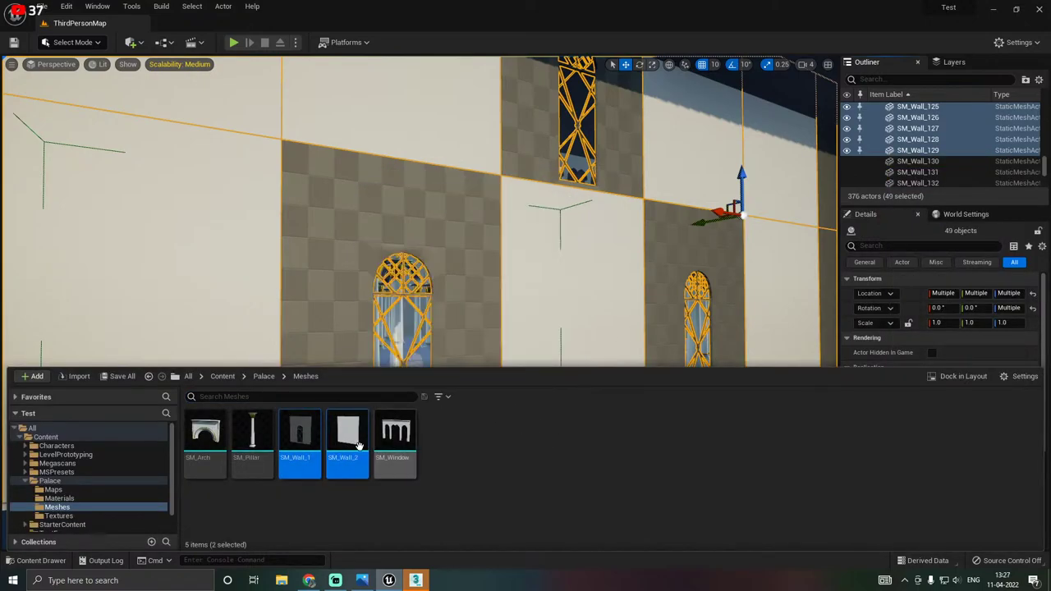
{"action": "left_click", "coordinate": [302, 450]}
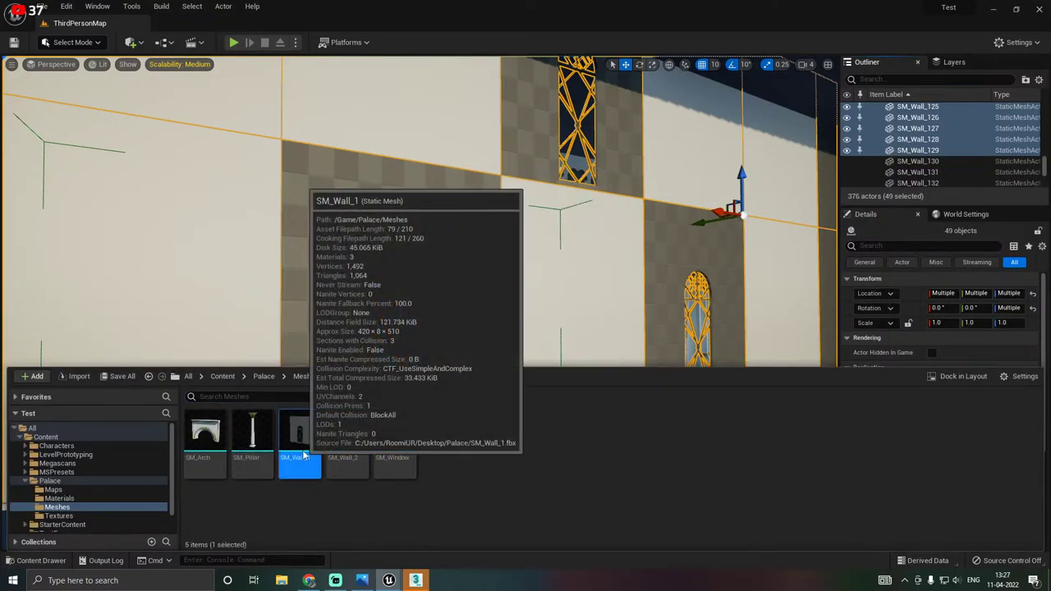
{"action": "double_click", "coordinate": [303, 452]}
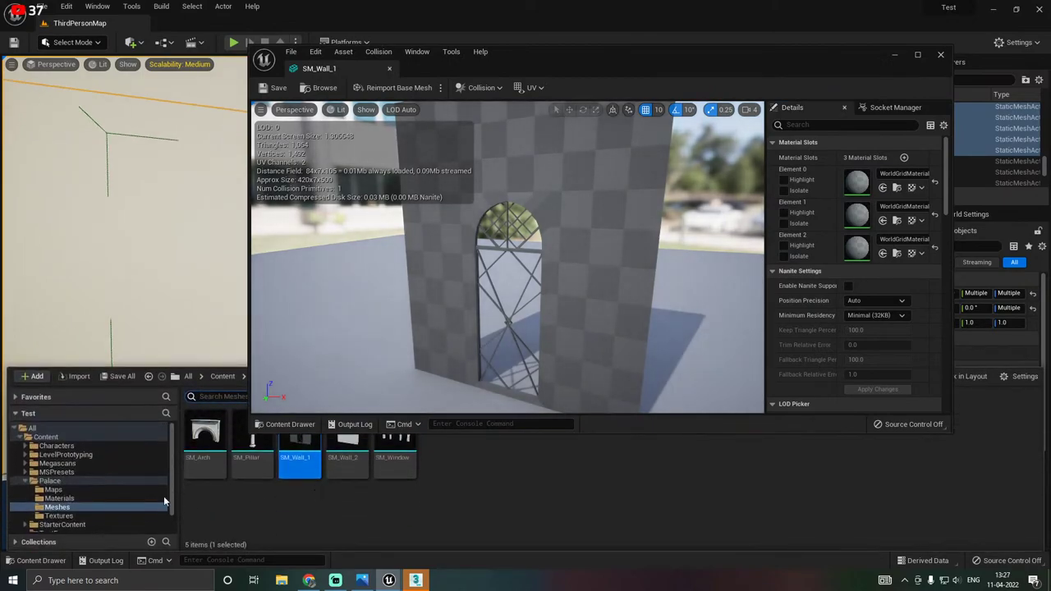
Display the palace Materials folder, and isolate Element 1 and Element 0 of the wall mesh in turn to identify their parts.
{"action": "left_click", "coordinate": [99, 498]}
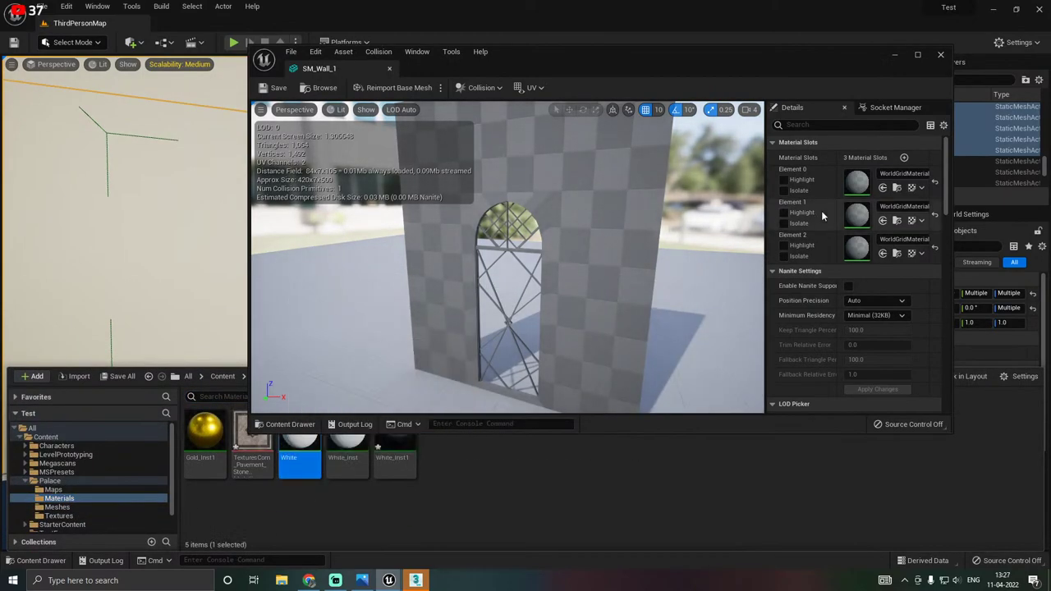
{"action": "left_click", "coordinate": [782, 223]}
{"action": "left_click", "coordinate": [782, 223]}
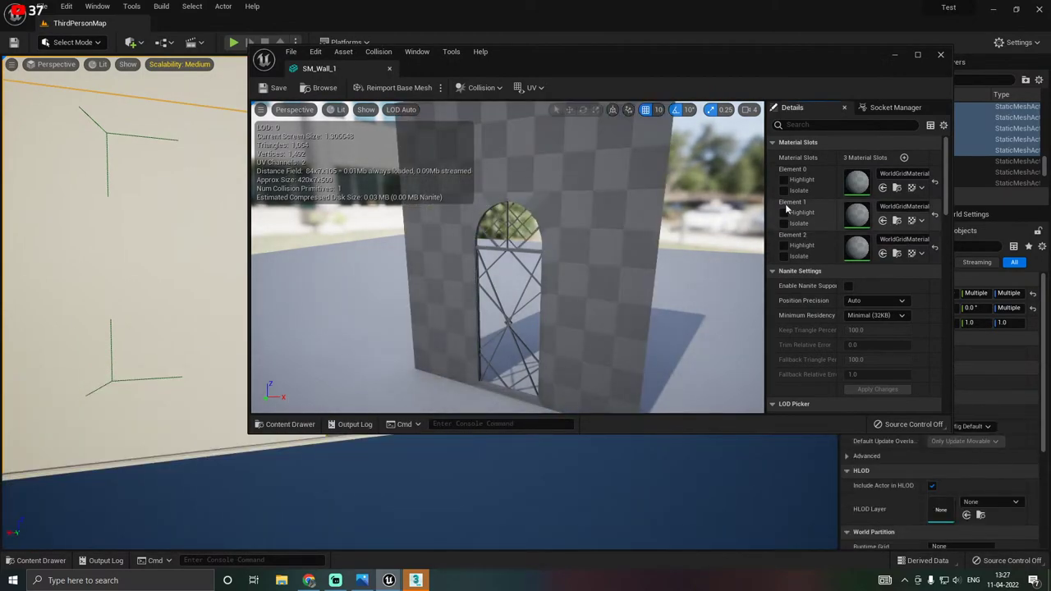
{"action": "left_click", "coordinate": [783, 190]}
{"action": "left_click", "coordinate": [784, 191]}
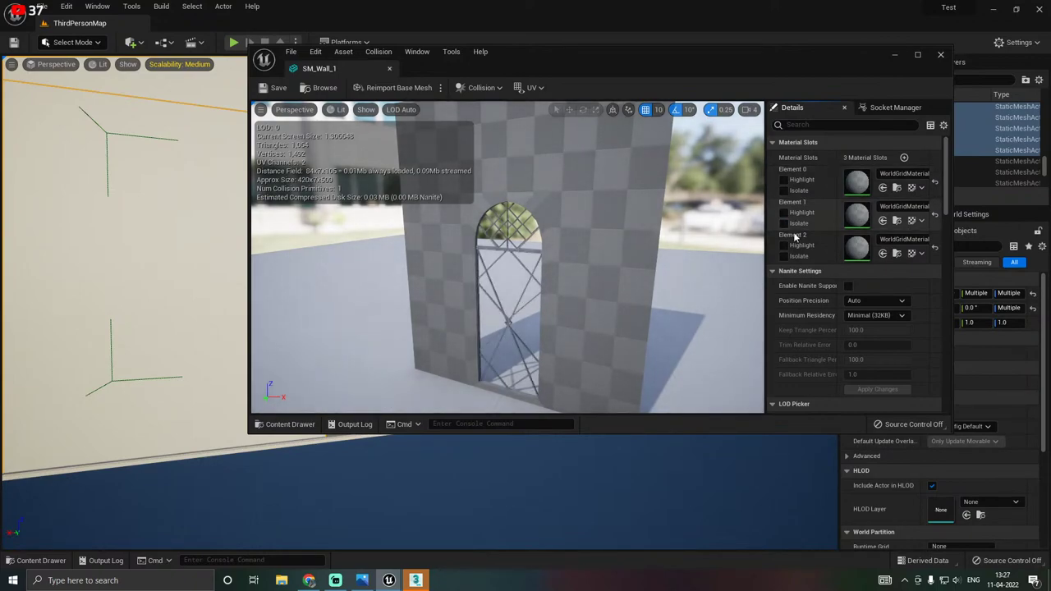
Assign the White material to Element 2 of SM_Wall_1 and preview that part in isolation.
{"action": "left_click", "coordinate": [883, 254]}
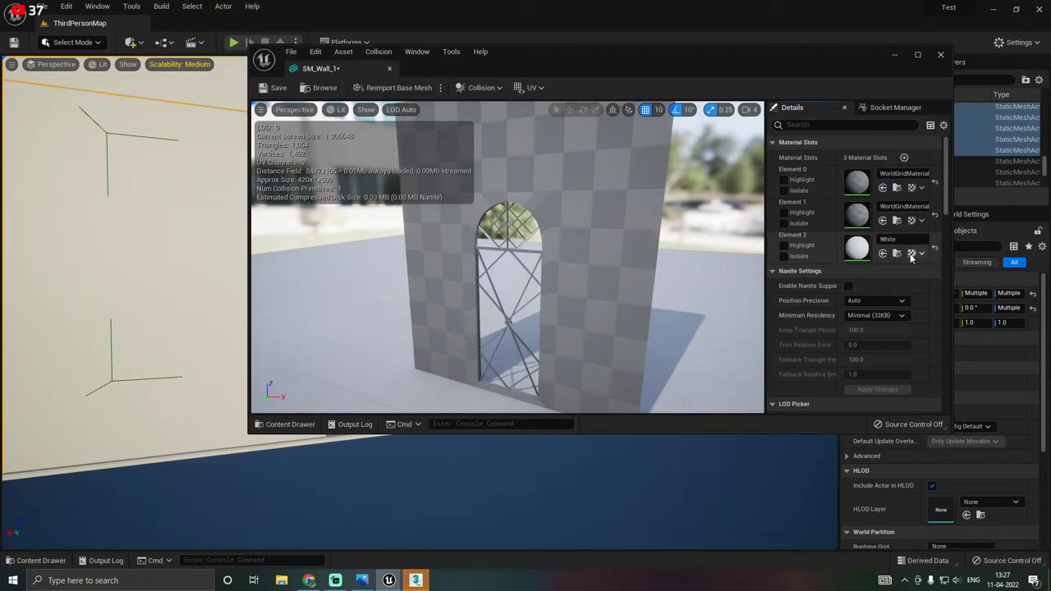
{"action": "left_click", "coordinate": [785, 257]}
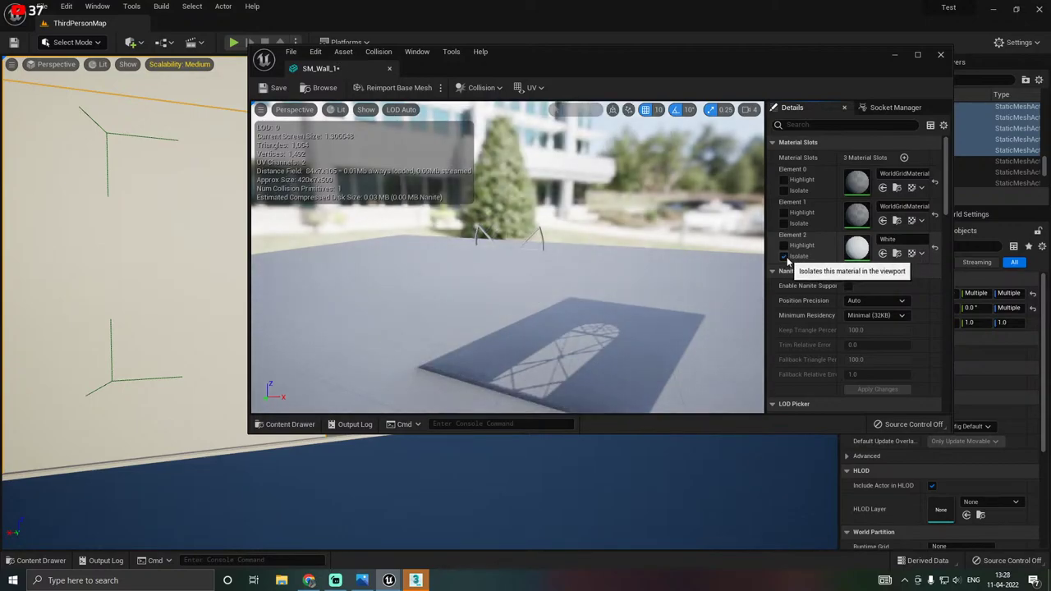
{"action": "left_click", "coordinate": [785, 257]}
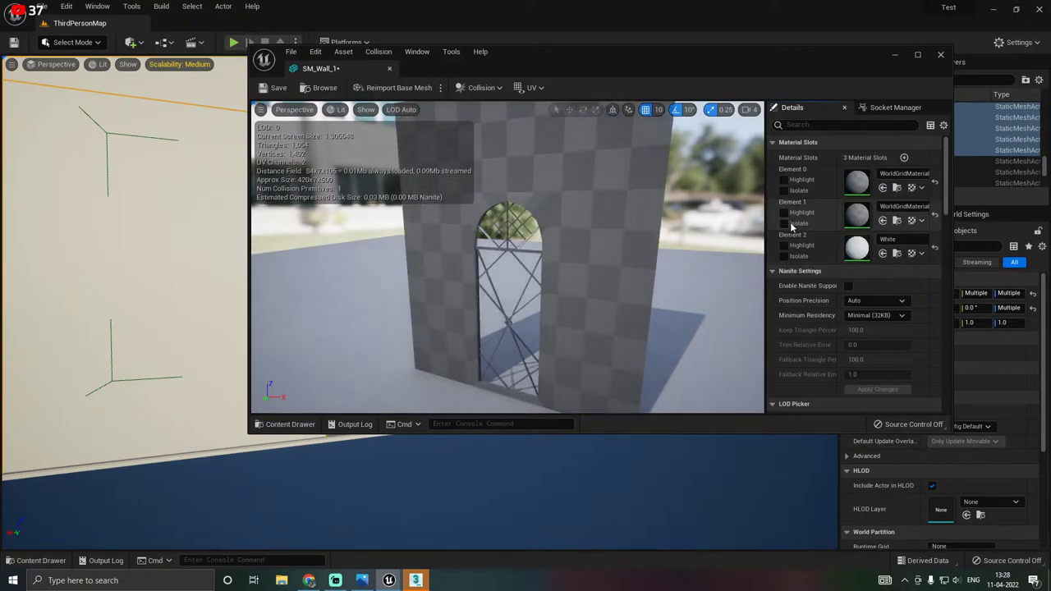
Isolate Element 1 and Element 0 of SM_Wall_1 in turn, and assign the White material to Element 0.
{"action": "left_click", "coordinate": [785, 224]}
{"action": "left_click", "coordinate": [785, 223]}
{"action": "left_click", "coordinate": [784, 191]}
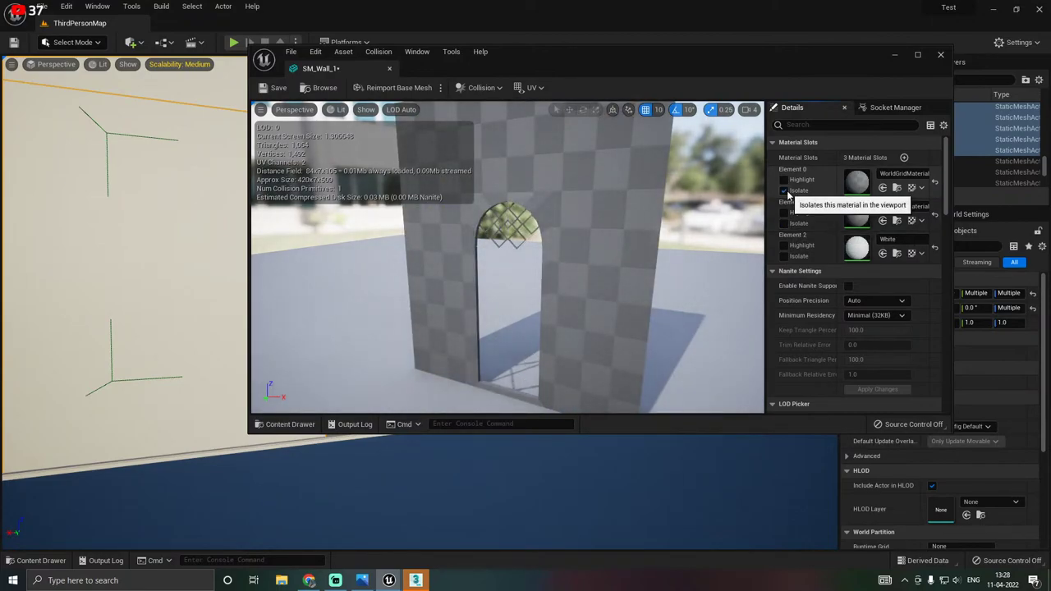
{"action": "left_click", "coordinate": [882, 187]}
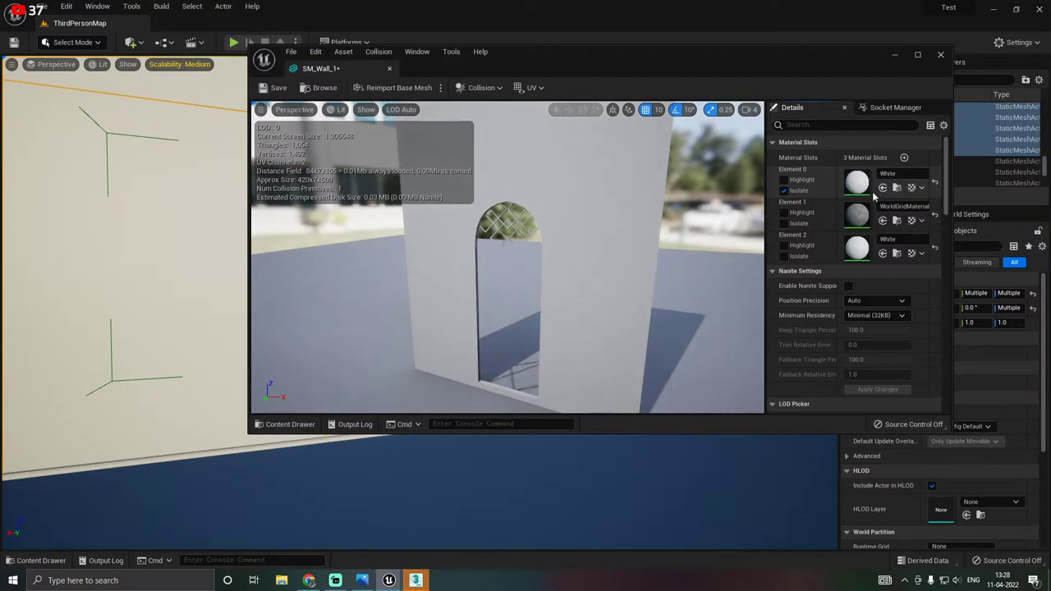
Turn off the isolated view and assign the White_Inst1 material to Element 1 of SM_Wall_1.
{"action": "right_click_drag", "start_coordinate": [354, 476], "coordinate": [296, 473]}
{"action": "key", "text": "ctrl+space"}
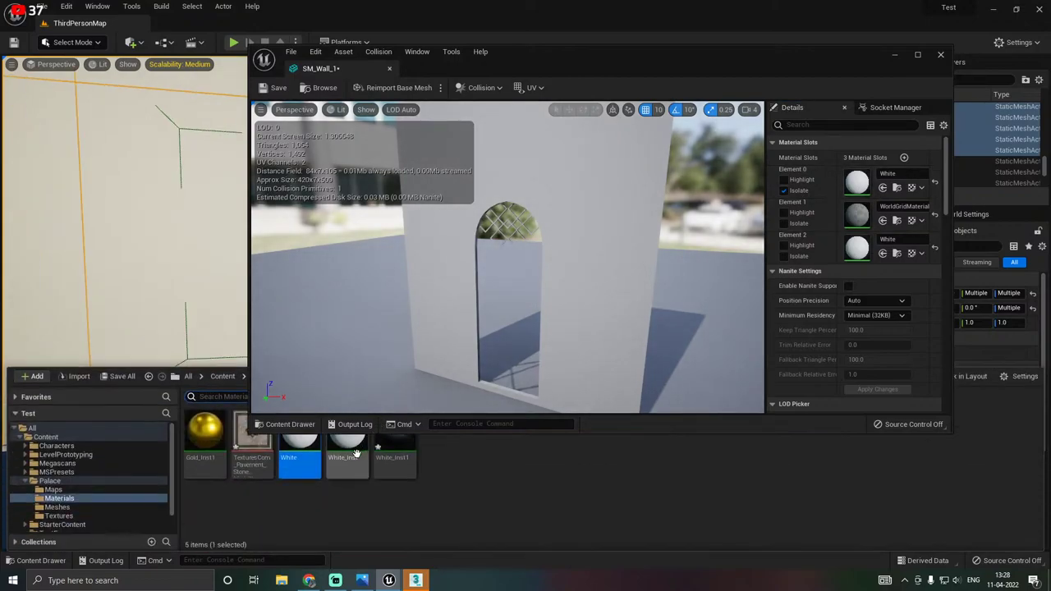
{"action": "left_click", "coordinate": [414, 462]}
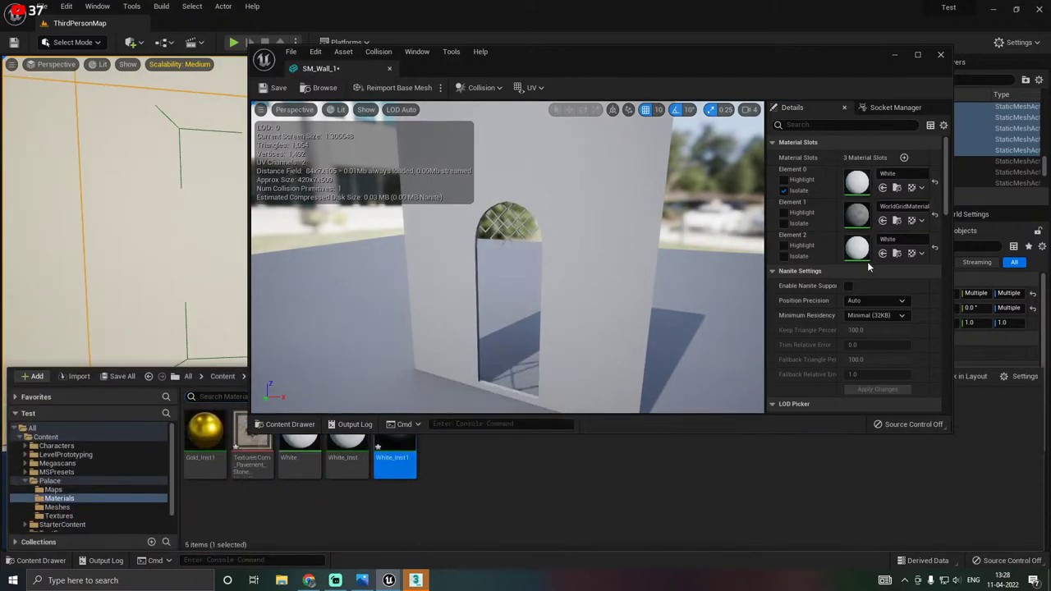
{"action": "left_click", "coordinate": [783, 223]}
{"action": "left_click", "coordinate": [783, 227]}
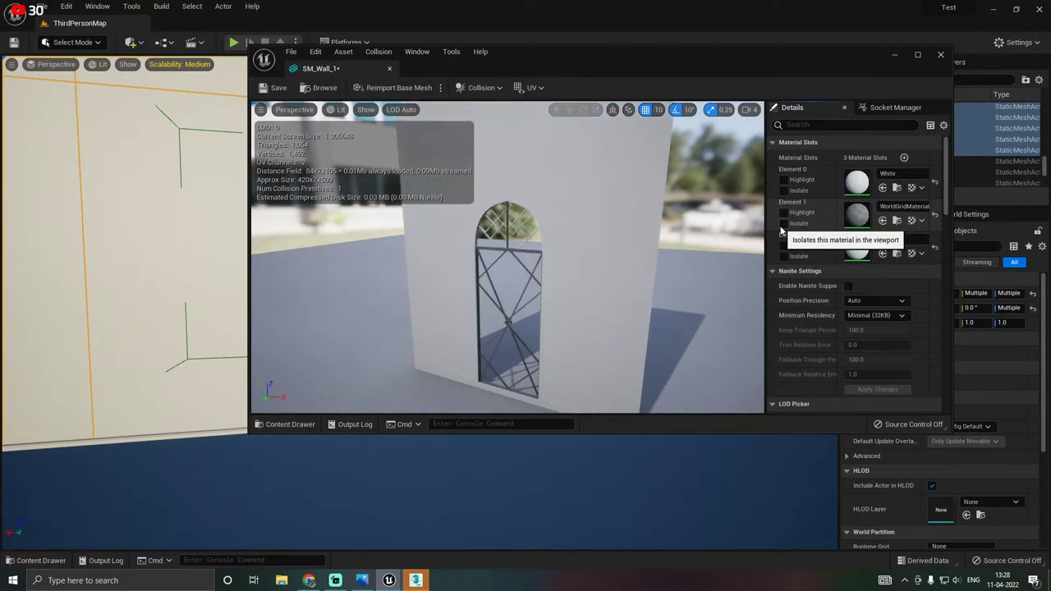
{"action": "left_click", "coordinate": [884, 221]}
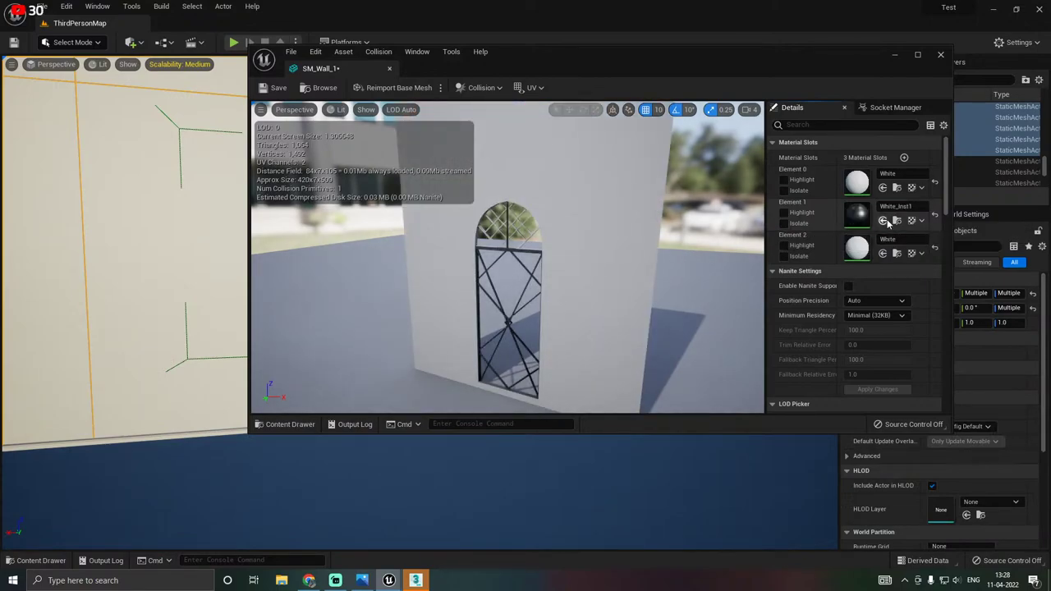
Isolate Element 2 of SM_Wall_1, assign White_Inst1 to it, and show the whole mesh again.
{"action": "left_click", "coordinate": [784, 257]}
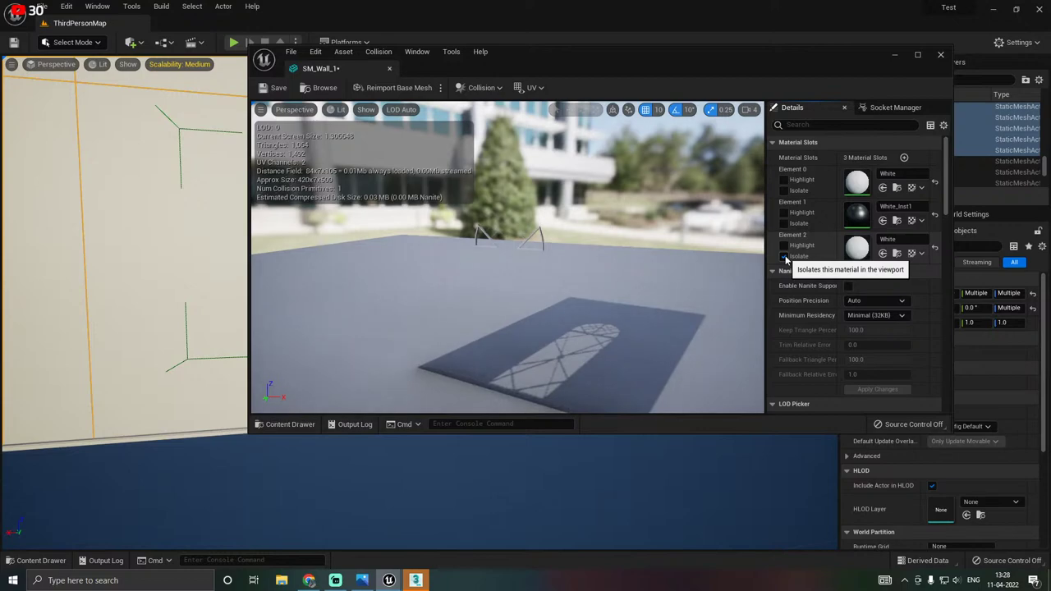
{"action": "left_click", "coordinate": [883, 254]}
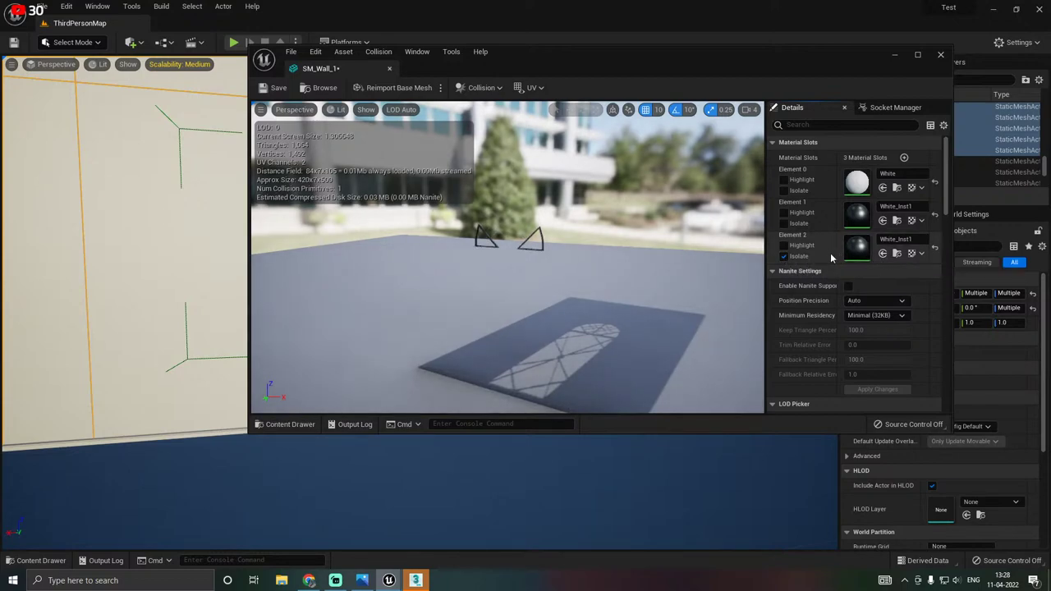
{"action": "left_click", "coordinate": [784, 256]}
Examine the materials on the arched window's lattice up close in the mesh preview.
{"action": "scroll", "coordinate": [806, 253], "scroll_direction": "down", "scroll_amount": 1}
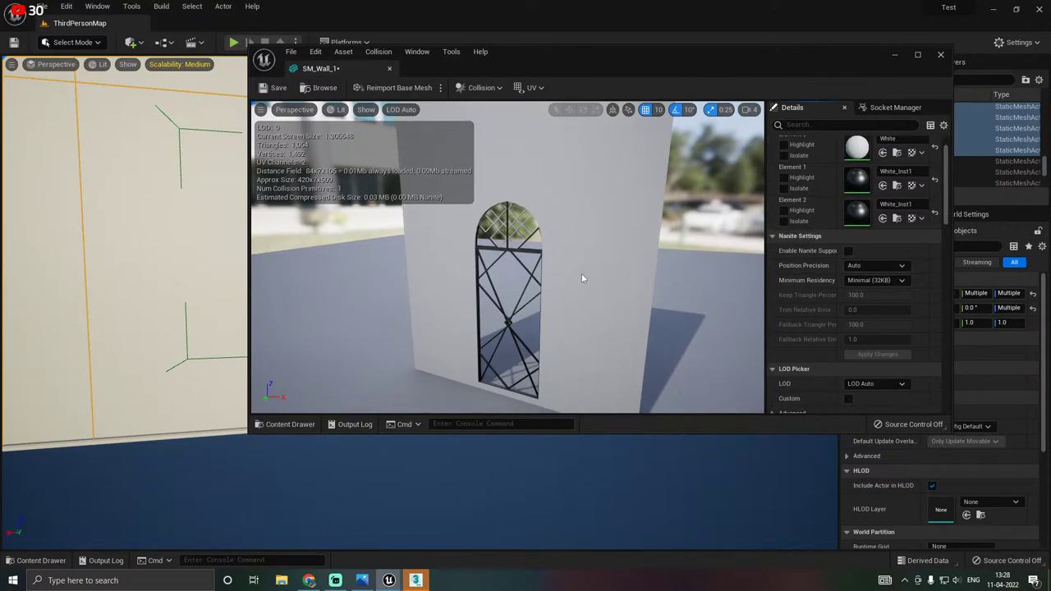
{"action": "key", "text": "w"}
{"action": "mouse_move", "coordinate": [581, 278]}
{"action": "right_mouse_down"}
{"action": "mouse_move", "coordinate": [578, 245]}
{"action": "mouse_move", "coordinate": [593, 284]}
{"action": "right_mouse_up"}
{"action": "key", "text": "s"}
{"action": "key", "text": "w"}
{"action": "right_click_drag", "start_coordinate": [519, 261], "coordinate": [586, 237]}
{"action": "key", "text": "s"}
{"action": "key", "text": "w"}
{"action": "key", "text": "s"}
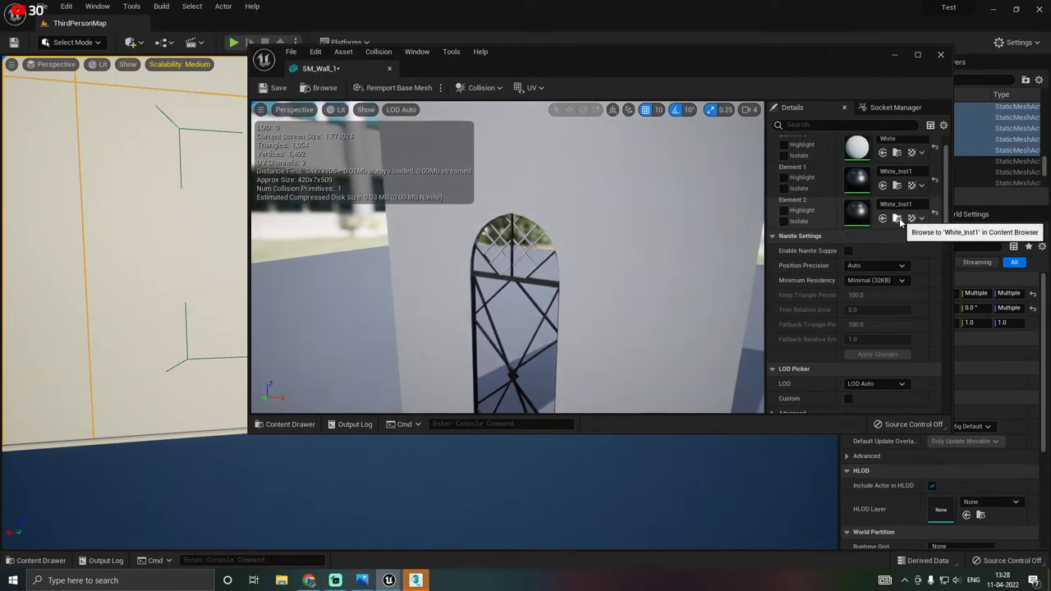
Assign the Gold_Inst1 material to Element 2 of SM_Wall_1, check the window, and close the mesh editor.
{"action": "left_click", "coordinate": [897, 218]}
{"action": "left_click", "coordinate": [397, 353]}
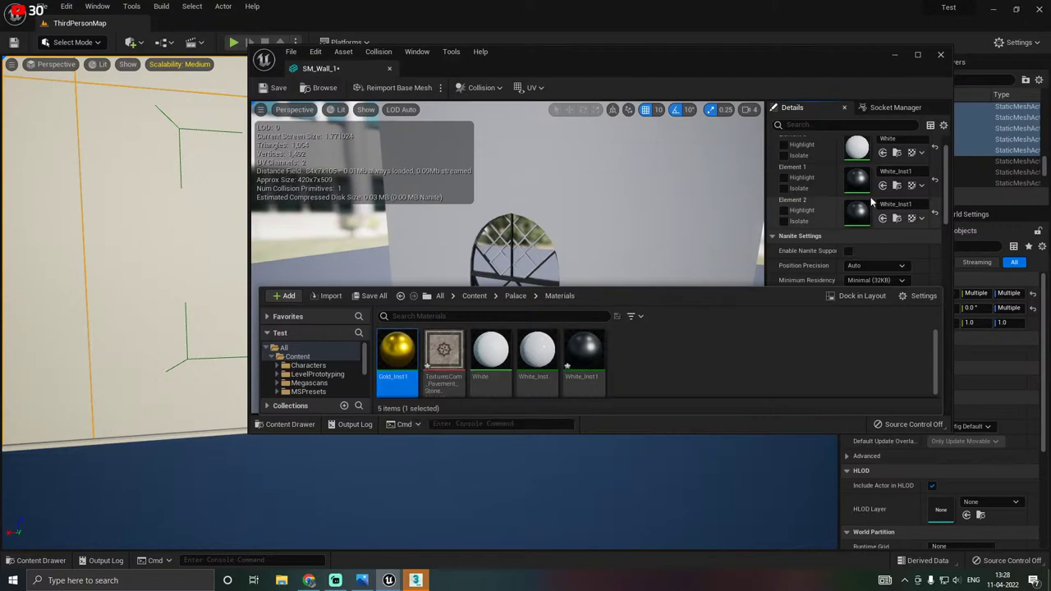
{"action": "left_click", "coordinate": [883, 218]}
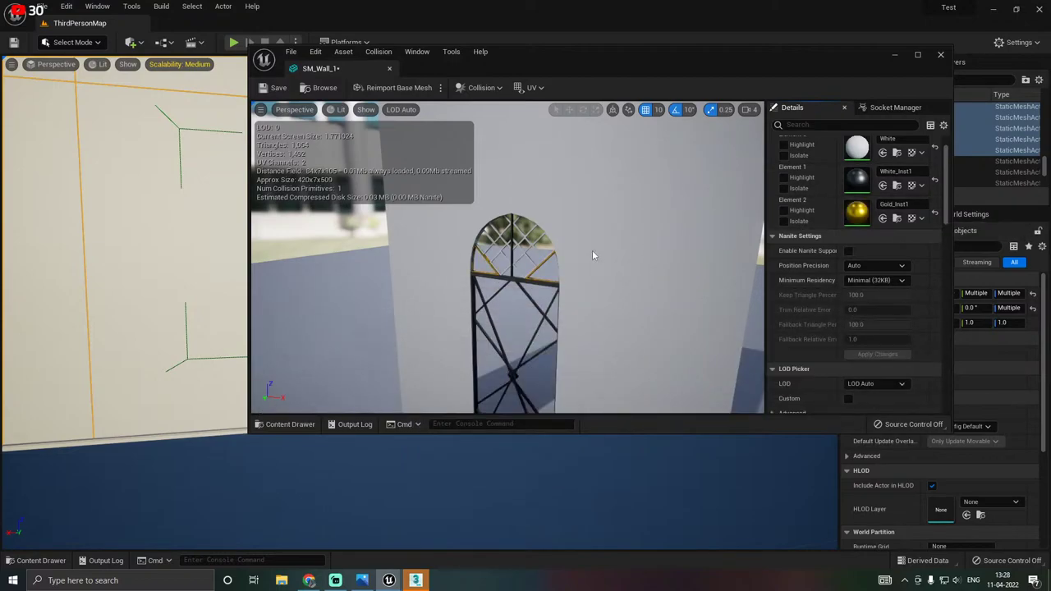
{"action": "left_click_drag", "start_coordinate": [592, 249], "coordinate": [679, 186]}
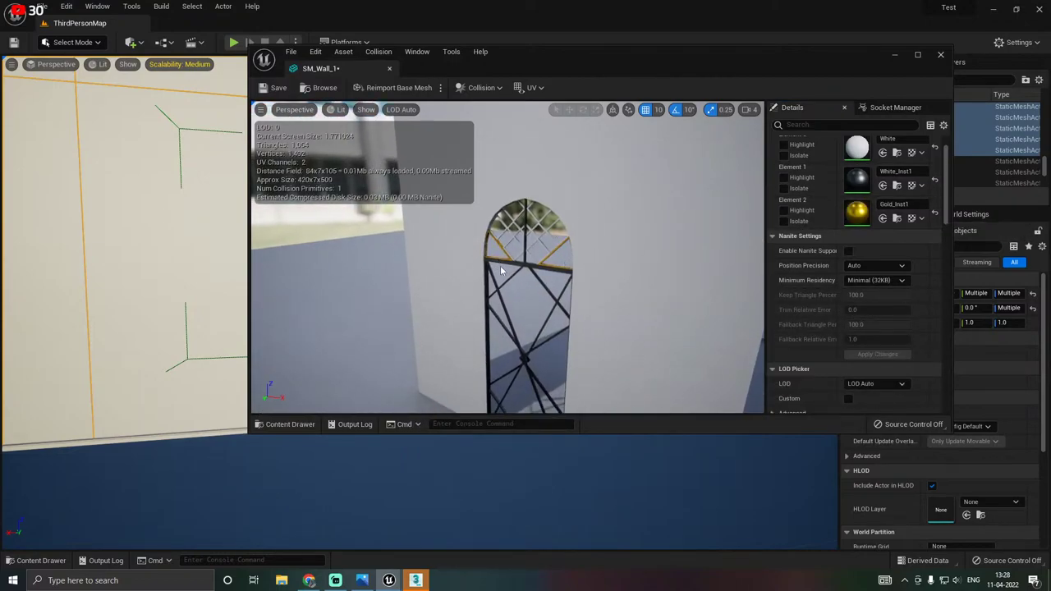
{"action": "left_click", "coordinate": [941, 56]}
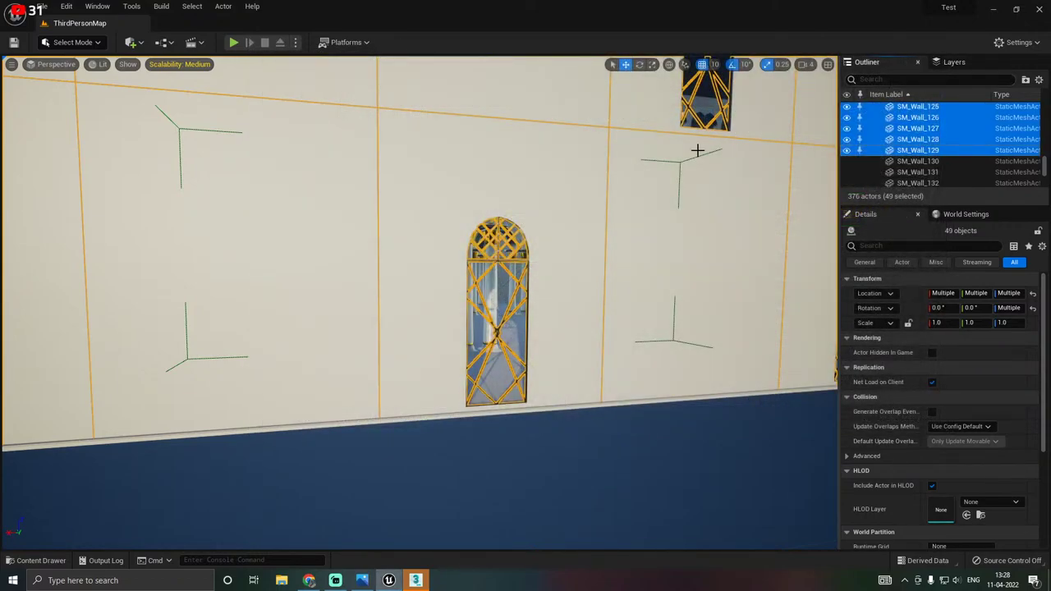
Inspect the arched window lattice in the level from close up, and review the columned hall inside.
{"action": "left_click", "coordinate": [405, 459]}
{"action": "key", "text": "w"}
{"action": "mouse_move", "coordinate": [427, 448]}
{"action": "right_mouse_down"}
{"action": "mouse_move", "coordinate": [443, 427]}
{"action": "mouse_move", "coordinate": [435, 431]}
{"action": "right_mouse_up"}
{"action": "mouse_move", "coordinate": [369, 413]}
{"action": "right_mouse_down"}
{"action": "mouse_move", "coordinate": [365, 421]}
{"action": "mouse_move", "coordinate": [369, 413]}
{"action": "right_mouse_up"}
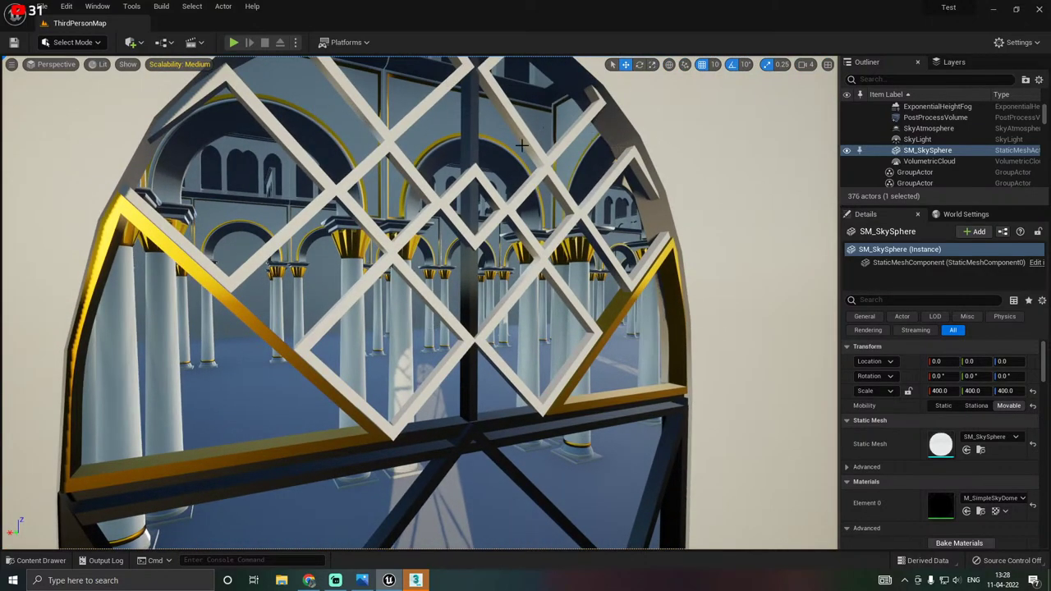
{"action": "key", "text": "s"}
{"action": "mouse_move", "coordinate": [520, 238]}
{"action": "right_mouse_down"}
{"action": "mouse_move", "coordinate": [542, 255]}
{"action": "mouse_move", "coordinate": [517, 238]}
{"action": "right_mouse_up"}
{"action": "key", "text": "a"}
{"action": "key", "text": "s"}
{"action": "right_click_drag", "start_coordinate": [356, 281], "coordinate": [363, 284]}
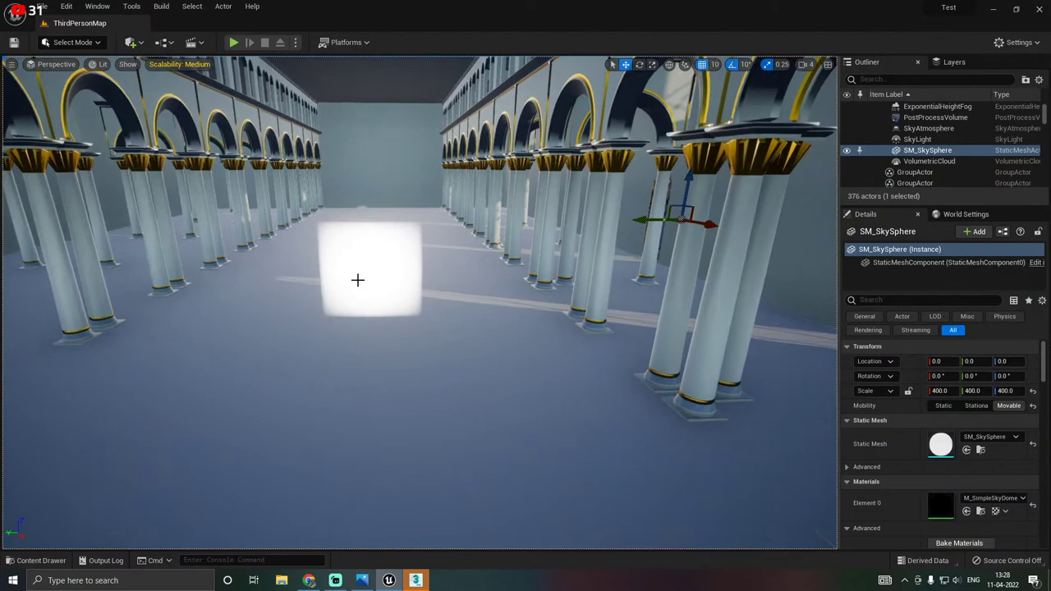
Save all modified content, including SM_Wall_1, the pavement stone texture and White_Inst1.
{"action": "key", "text": "ctrl+space"}
{"action": "left_click", "coordinate": [122, 375]}
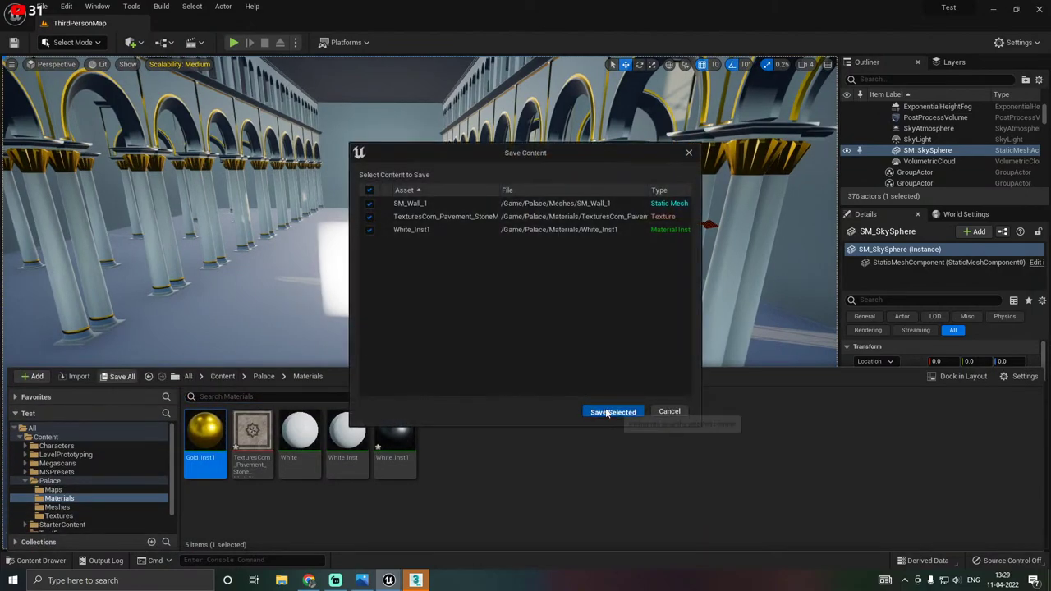
{"action": "left_click", "coordinate": [609, 412]}
Switch to 3ds Max, dismiss the security and Spline Rope windows, and open the recent palace scene.
{"action": "left_click", "coordinate": [417, 581]}
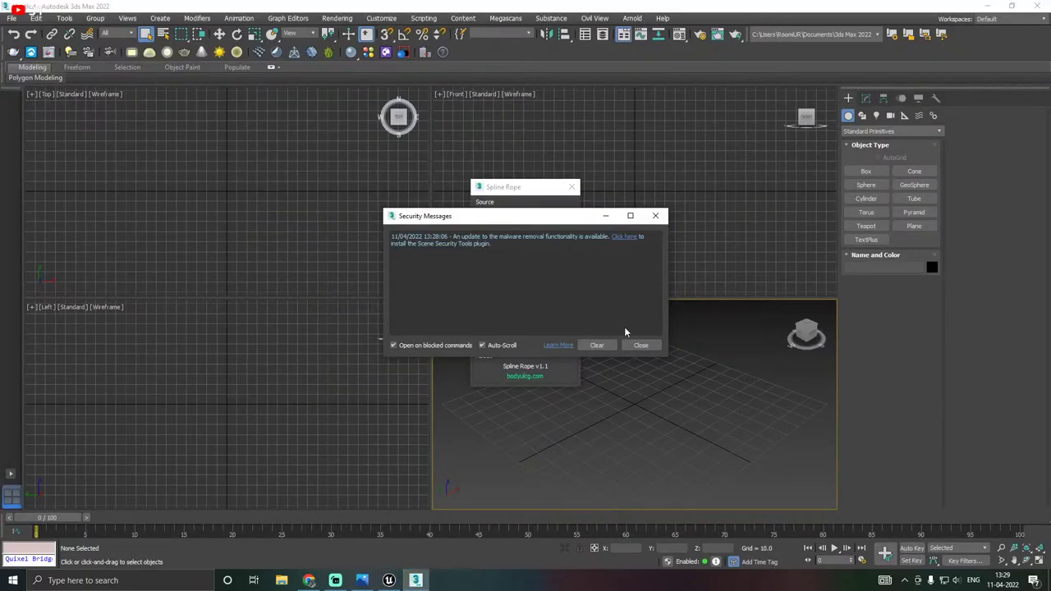
{"action": "left_click", "coordinate": [640, 345]}
{"action": "left_click", "coordinate": [572, 187]}
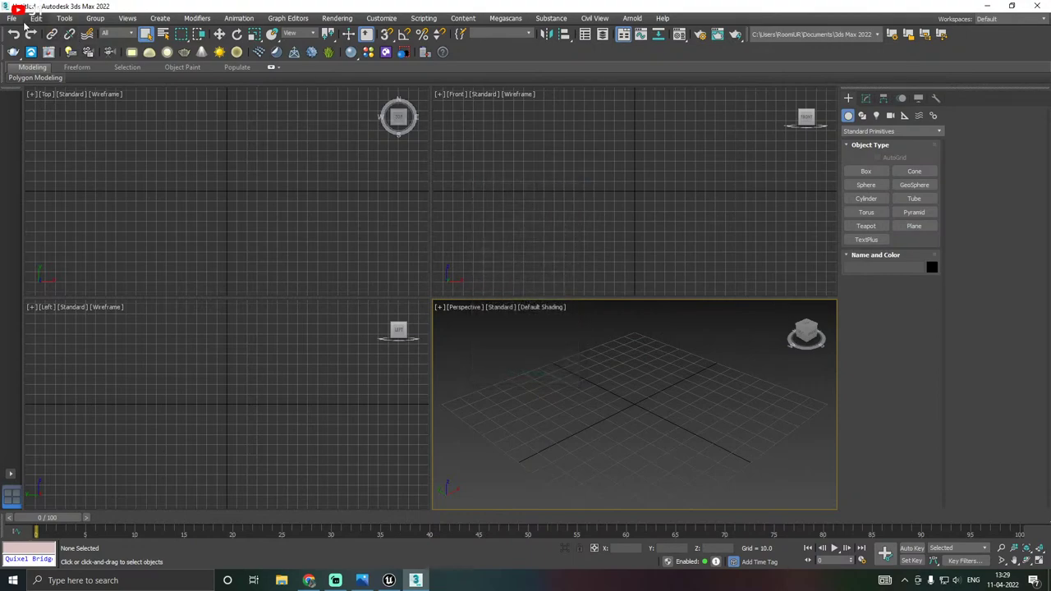
{"action": "left_click", "coordinate": [11, 18]}
{"action": "mouse_move", "coordinate": [72, 78]}
{"action": "left_click", "coordinate": [195, 75]}
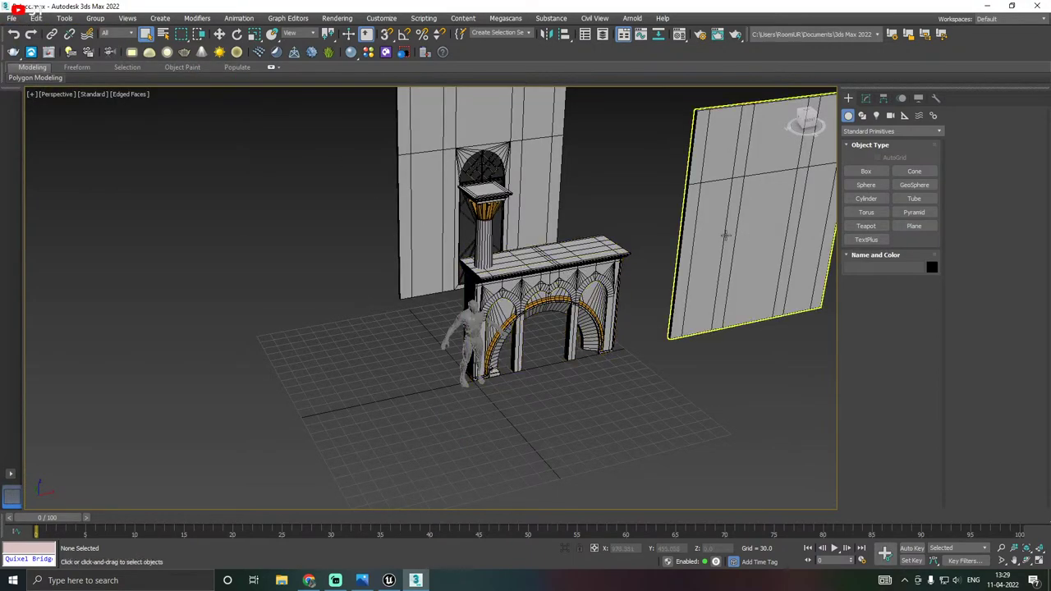
Isolate the plain wall panel without a window opening.
{"action": "left_click", "coordinate": [747, 222]}
{"action": "left_click", "coordinate": [218, 34]}
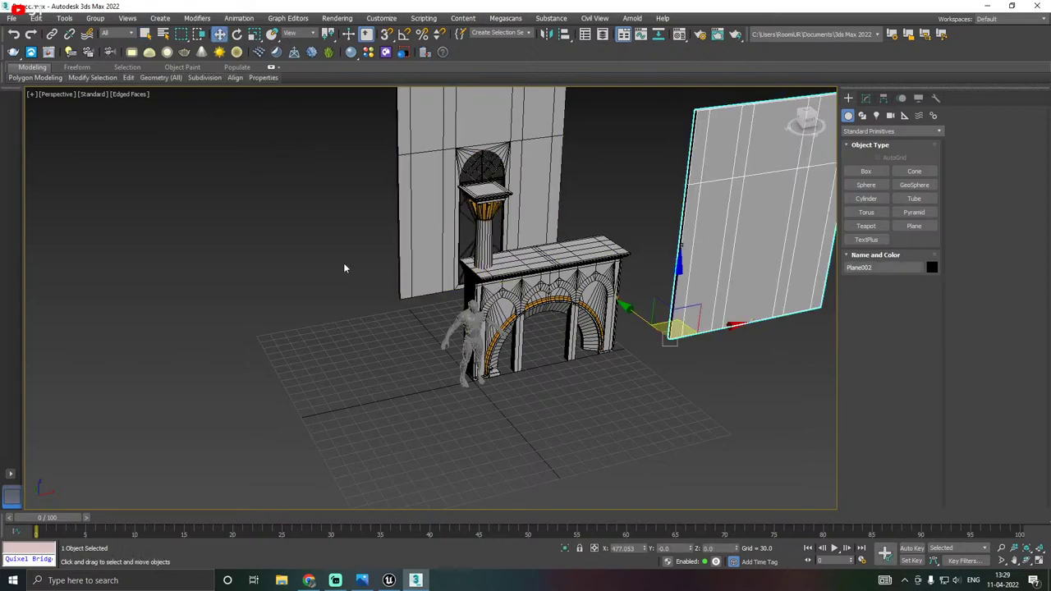
{"action": "left_click", "coordinate": [564, 546]}
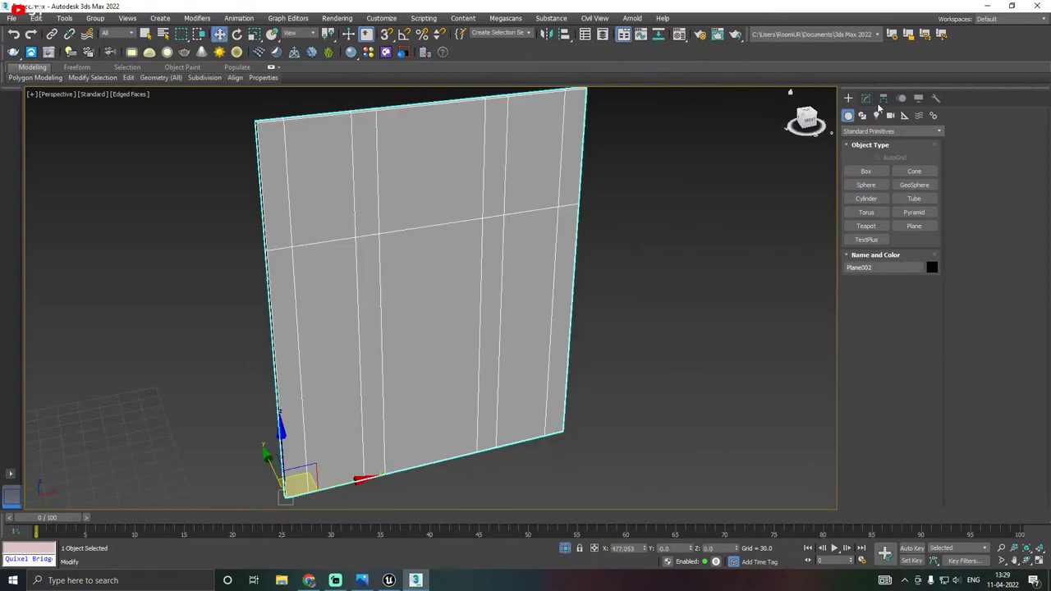
Add an Unwrap UVW modifier to the plain wall and open its UV editor.
{"action": "left_click", "coordinate": [866, 98]}
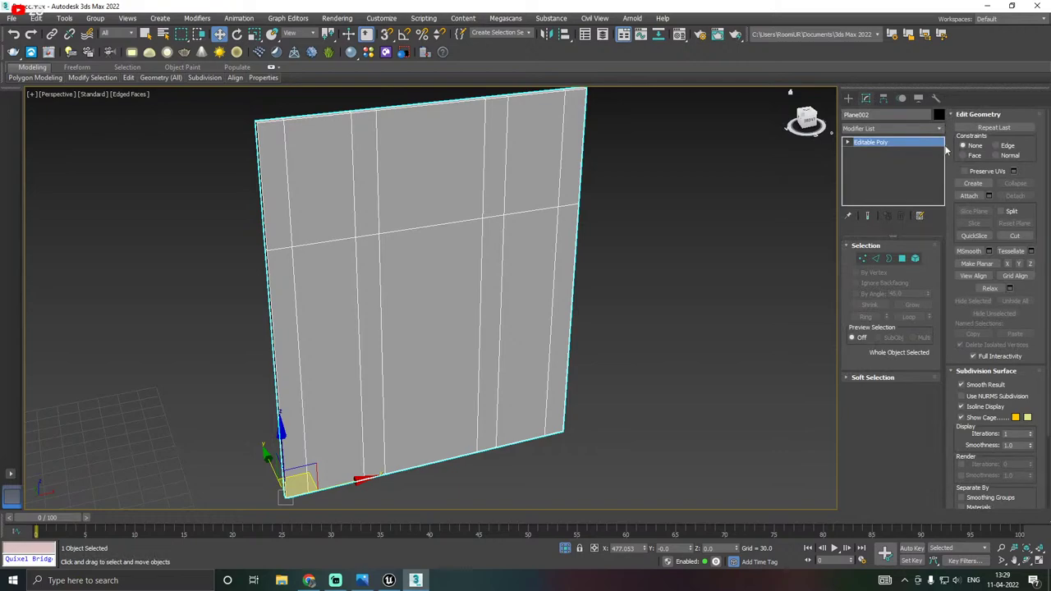
{"action": "left_click", "coordinate": [939, 128]}
{"action": "scroll", "coordinate": [973, 519], "scroll_direction": "down", "scroll_amount": 15}
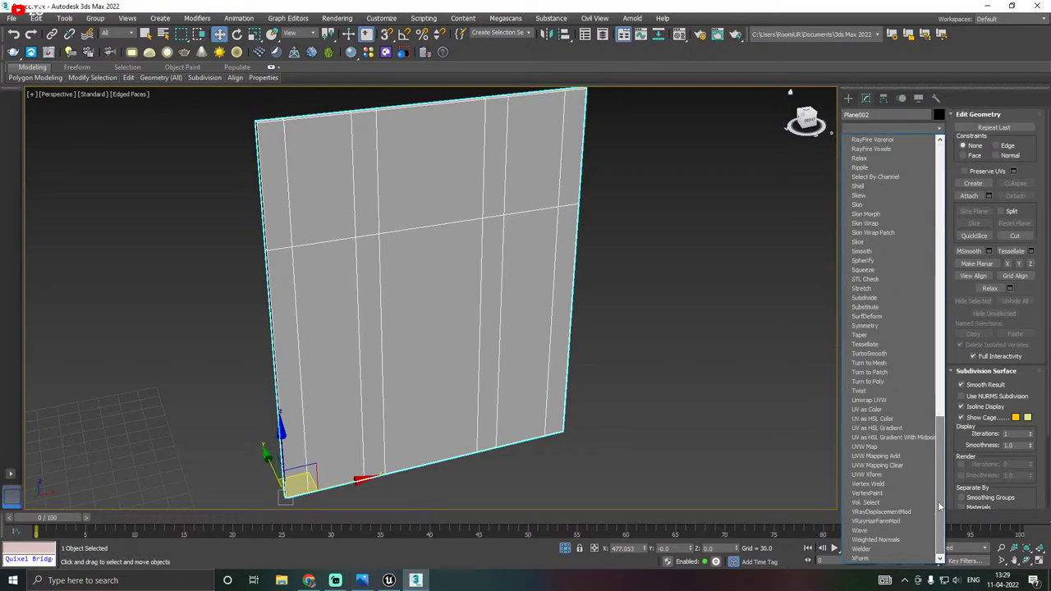
{"action": "left_click", "coordinate": [870, 399]}
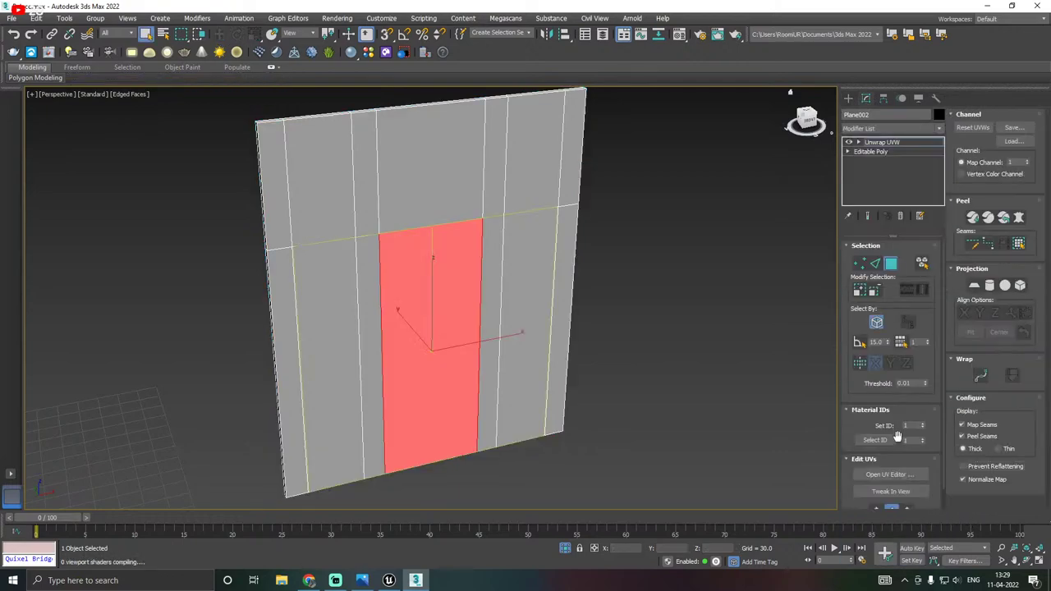
{"action": "left_click", "coordinate": [886, 475]}
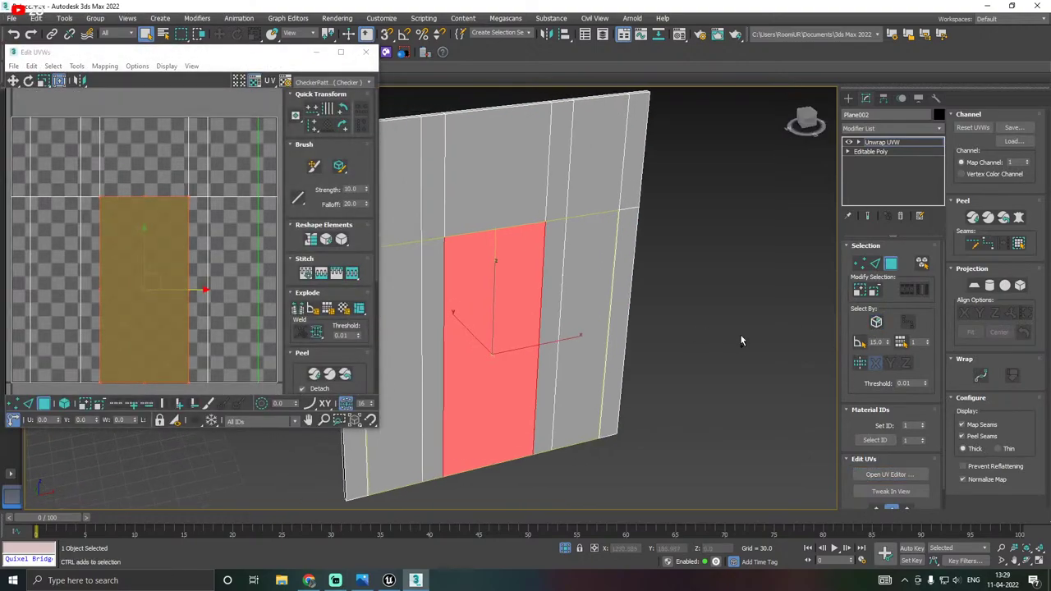
Select all of the wall's UV faces and apply Flatten Mapping to them.
{"action": "key", "text": "ctrl+a"}
{"action": "scroll", "coordinate": [643, 337], "scroll_direction": "down", "scroll_amount": 3}
{"action": "scroll", "coordinate": [255, 300], "scroll_direction": "down", "scroll_amount": 2}
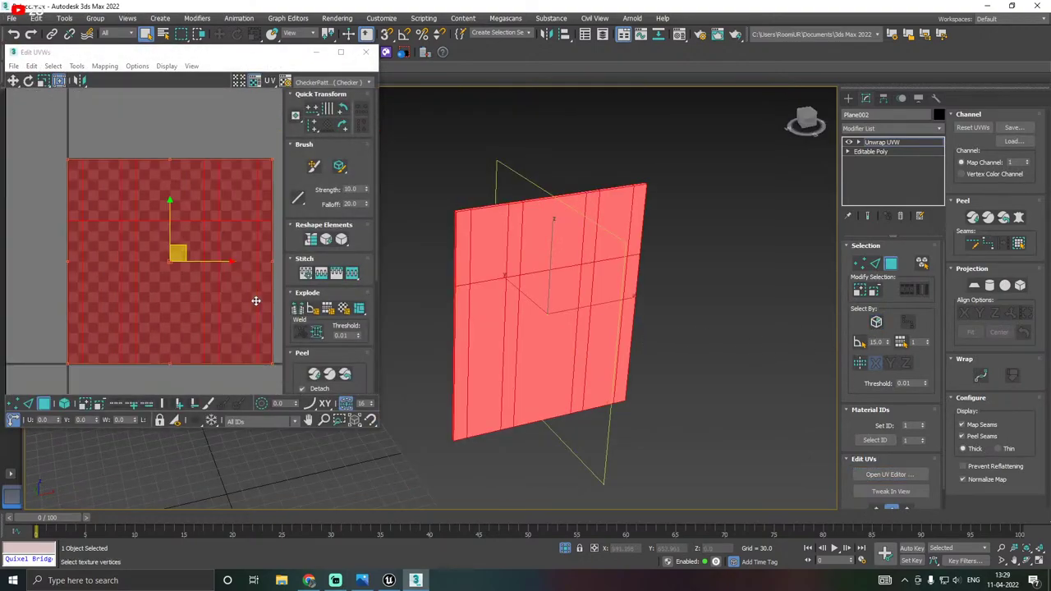
{"action": "left_click", "coordinate": [179, 251]}
{"action": "left_click", "coordinate": [104, 65]}
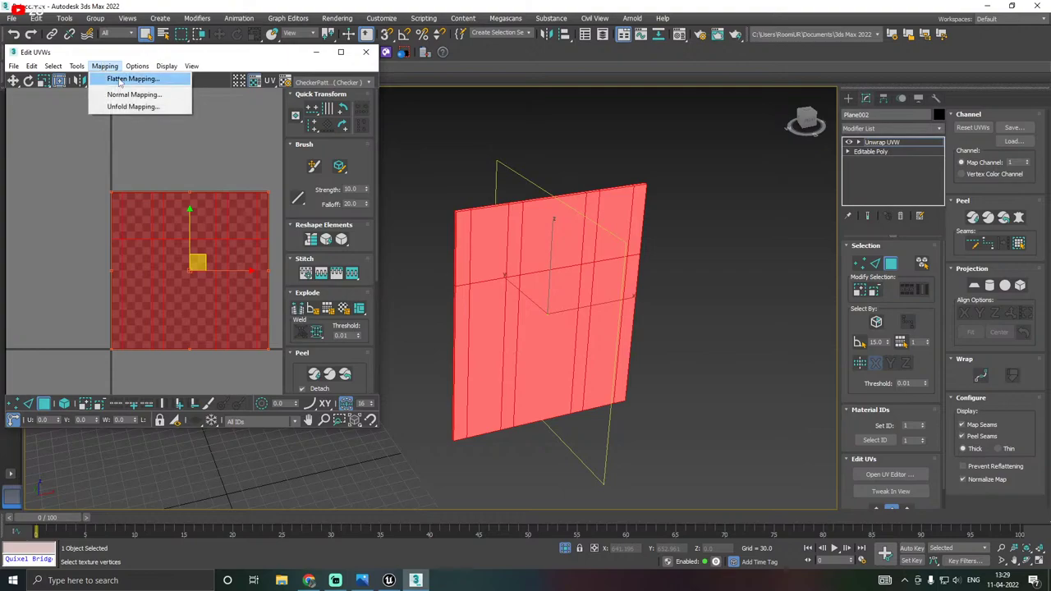
{"action": "left_click", "coordinate": [123, 79]}
{"action": "left_click", "coordinate": [152, 89]}
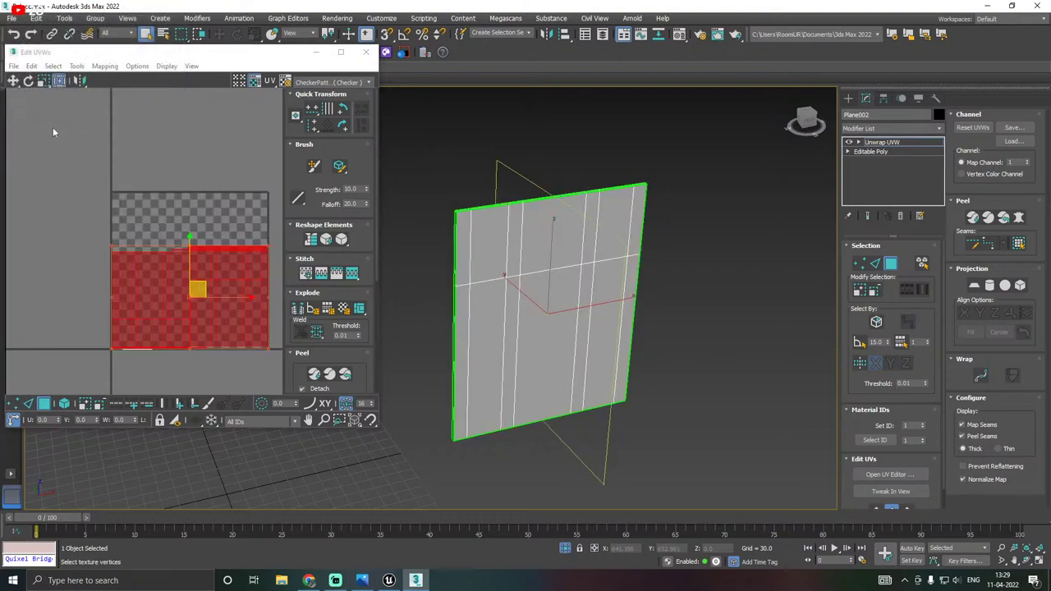
Preview the UV_Checker.png and CheckerPattern textures on the wall and examine the mapping from several angles.
{"action": "left_click", "coordinate": [331, 83]}
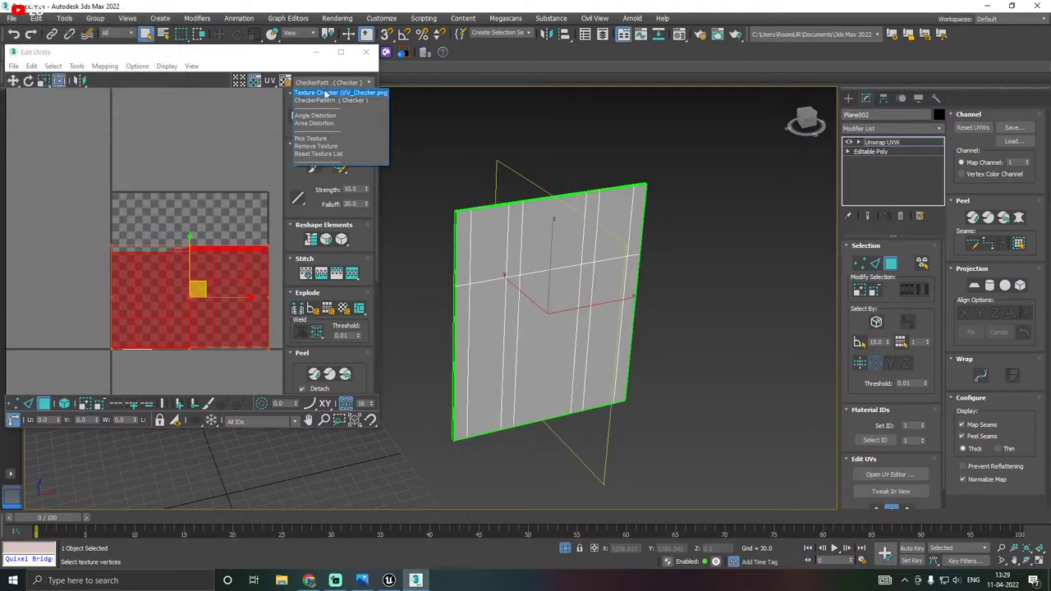
{"action": "left_click", "coordinate": [326, 94]}
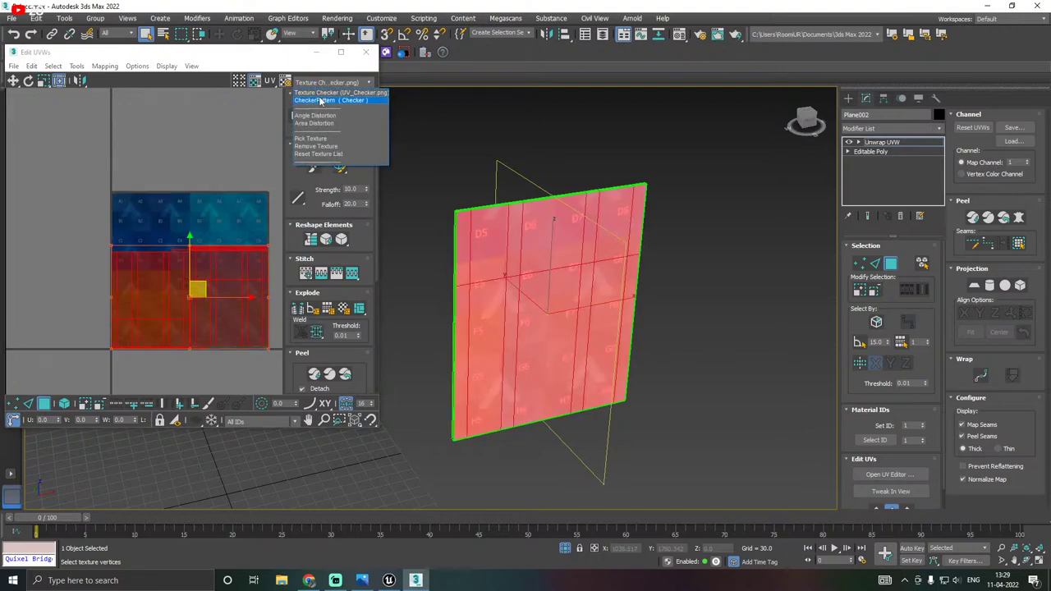
{"action": "left_click", "coordinate": [320, 100]}
{"action": "middle_click_drag", "start_coordinate": [588, 247], "coordinate": [563, 248], "text": "alt"}
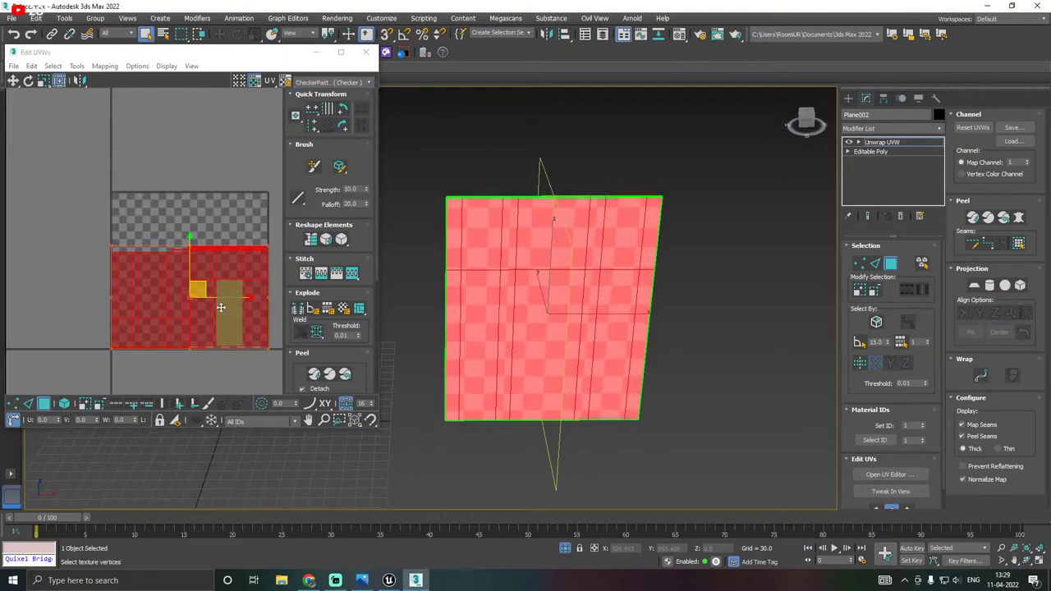
{"action": "scroll", "coordinate": [220, 307], "scroll_direction": "up", "scroll_amount": 3}
{"action": "left_click", "coordinate": [188, 181]}
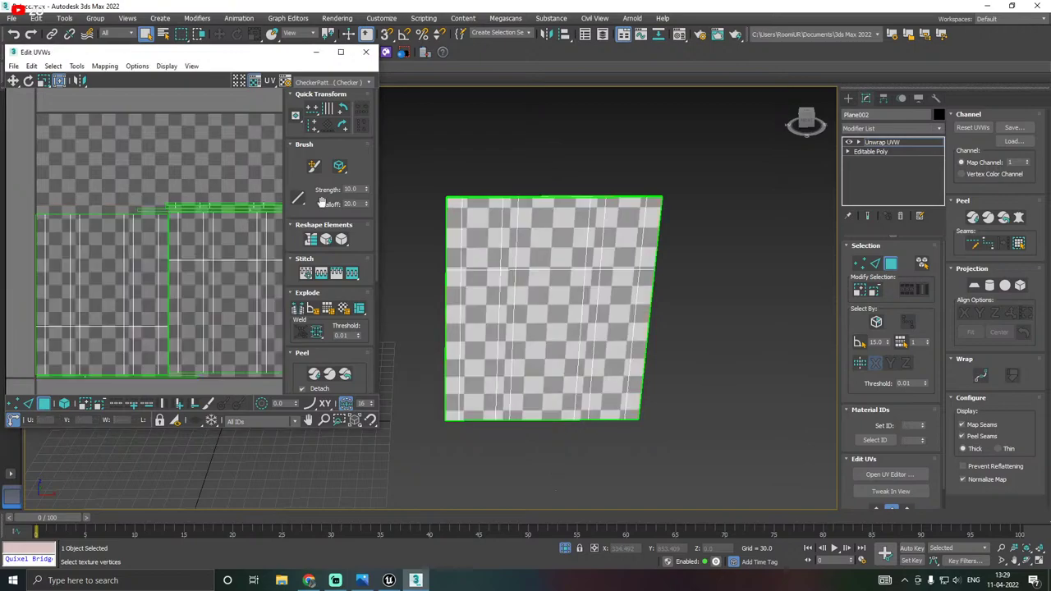
{"action": "middle_click_drag", "start_coordinate": [550, 265], "coordinate": [359, 194], "text": "alt"}
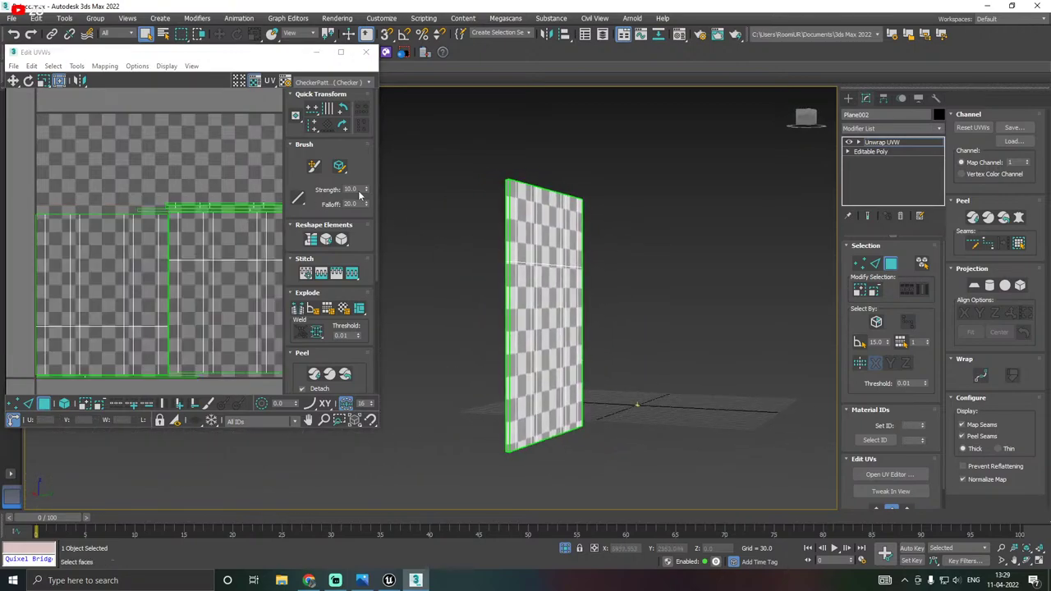
Close the UV editor and collapse the Unwrap UVW modifier into the wall's Editable Poly.
{"action": "left_click", "coordinate": [365, 52]}
{"action": "middle_click_drag", "start_coordinate": [493, 176], "coordinate": [560, 177], "text": "alt"}
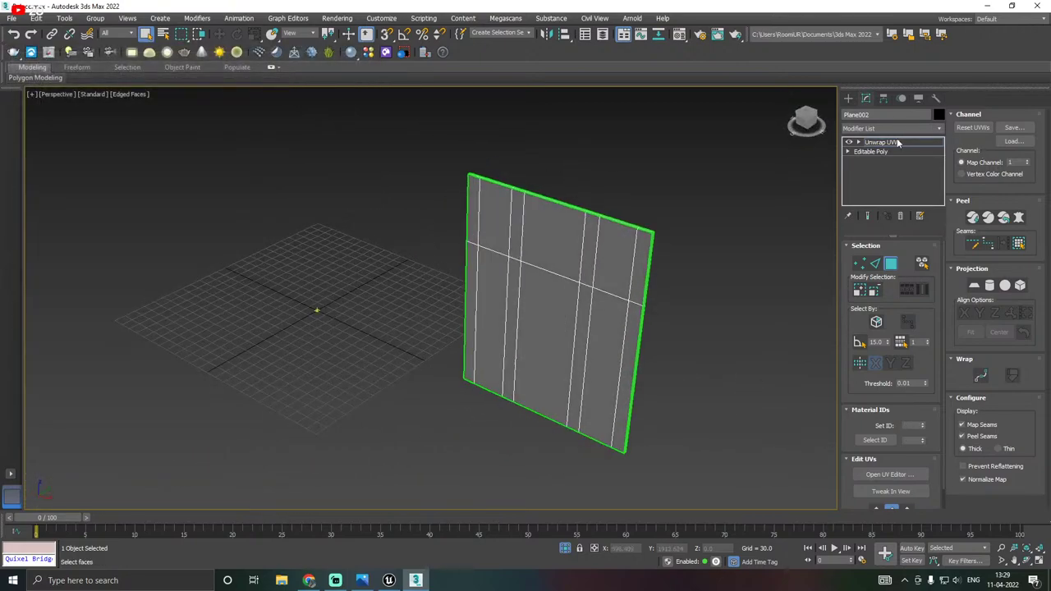
{"action": "right_click", "coordinate": [897, 142]}
{"action": "left_click", "coordinate": [874, 246]}
Turn on 3D snapping and move the wall so its lower pivot corner sits on the scene origin.
{"action": "middle_click_drag", "start_coordinate": [586, 199], "coordinate": [335, 93], "text": "alt"}
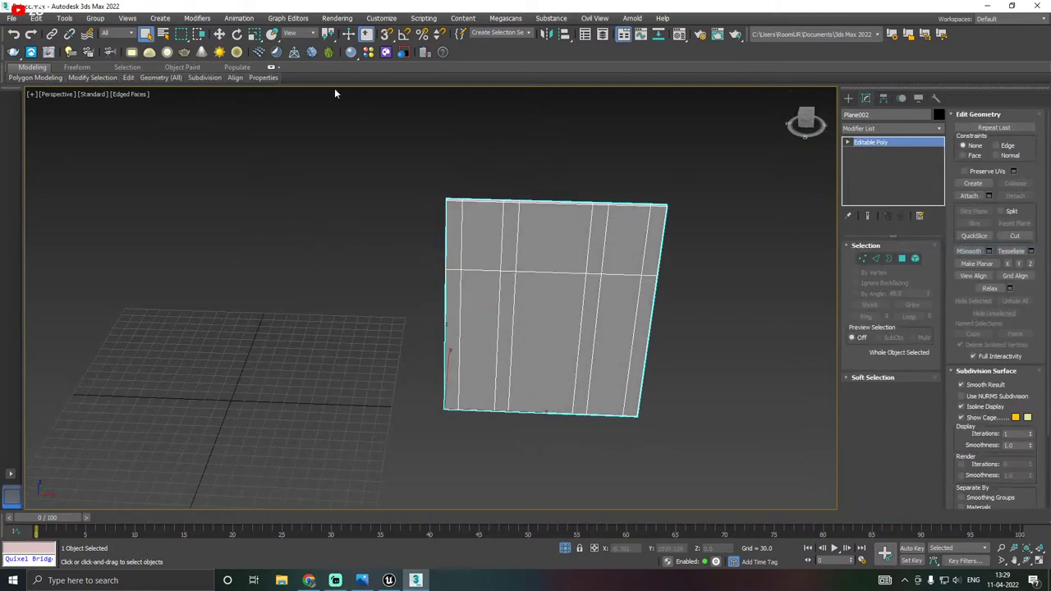
{"action": "left_click", "coordinate": [219, 34]}
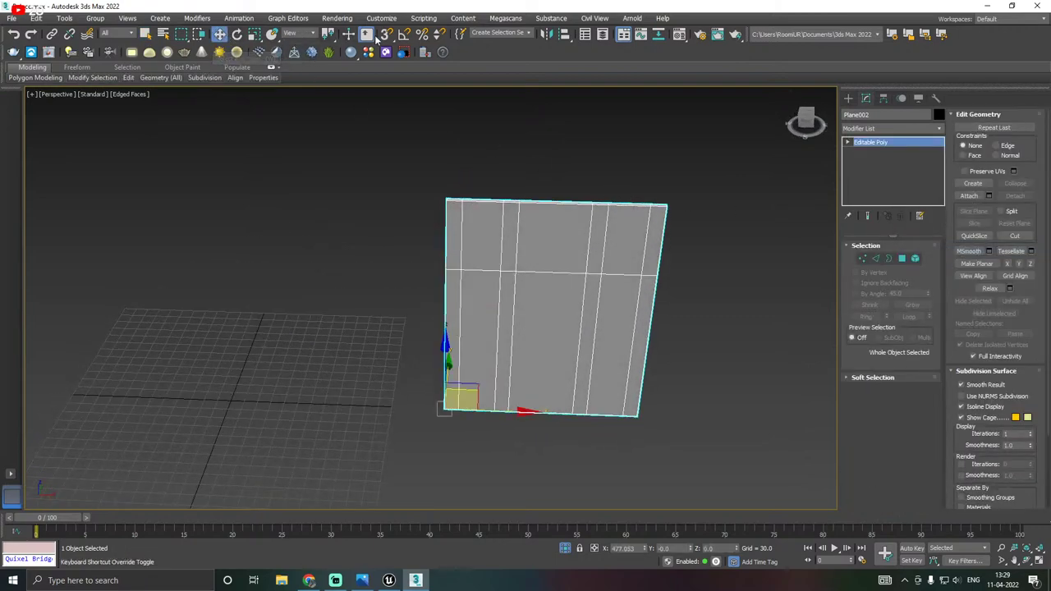
{"action": "middle_click_drag", "start_coordinate": [448, 256], "coordinate": [552, 157], "text": "alt"}
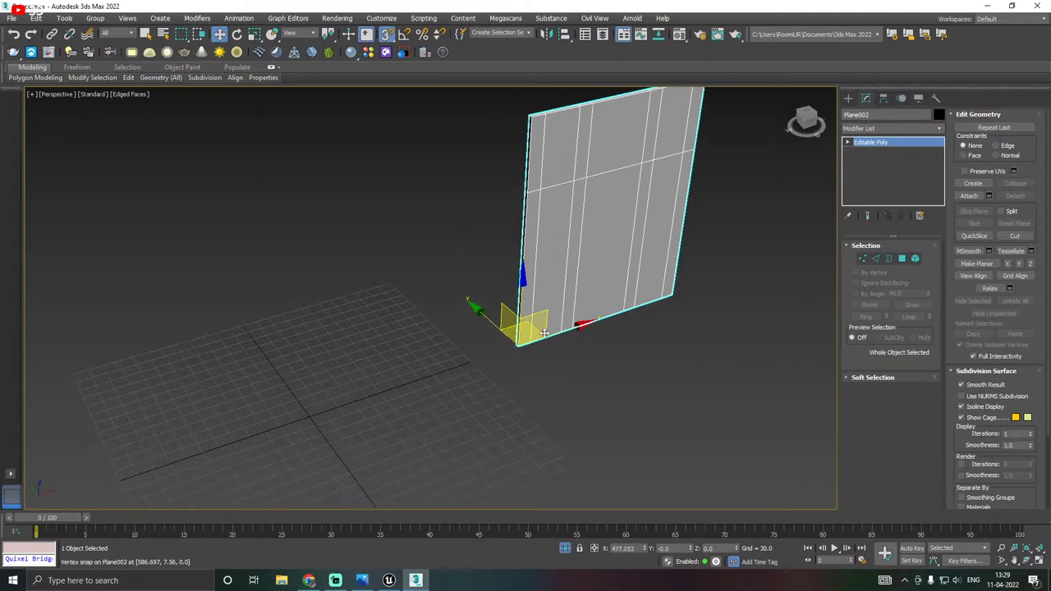
{"action": "left_click_drag", "start_coordinate": [532, 338], "coordinate": [305, 416]}
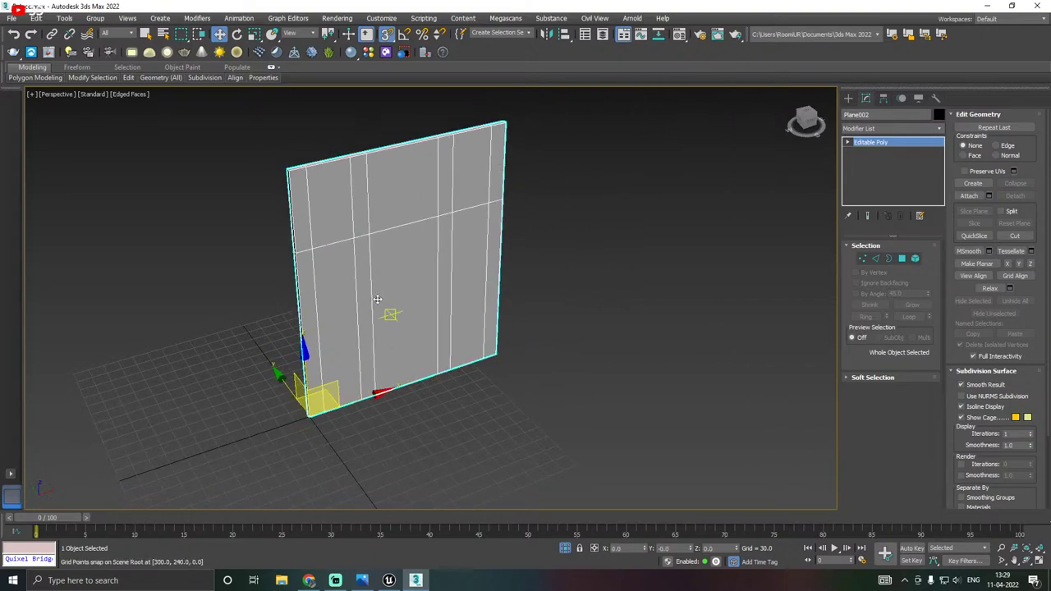
Export the selected wall as FBX to the desktop's Palace folder, replacing SM_Wall_2.fbx.
{"action": "left_click", "coordinate": [12, 18]}
{"action": "mouse_move", "coordinate": [49, 180]}
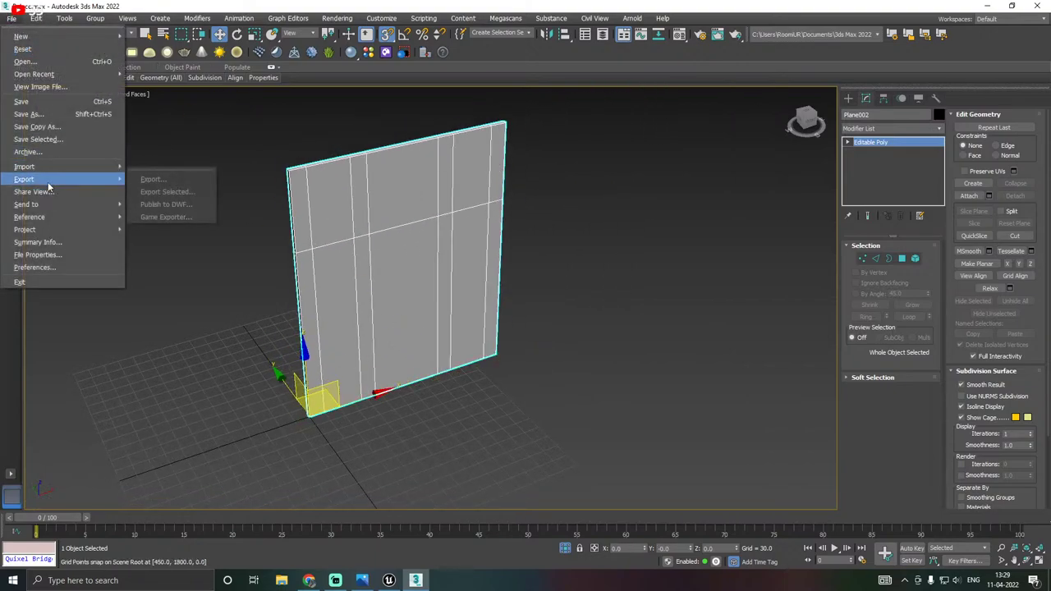
{"action": "left_click", "coordinate": [165, 194]}
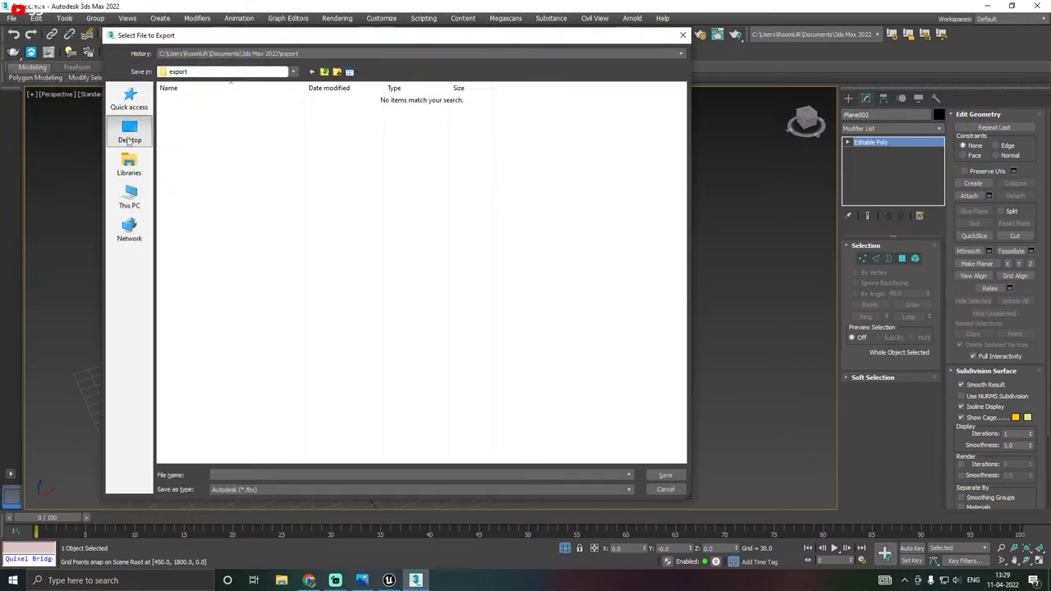
{"action": "left_click", "coordinate": [129, 135]}
{"action": "double_click", "coordinate": [336, 157]}
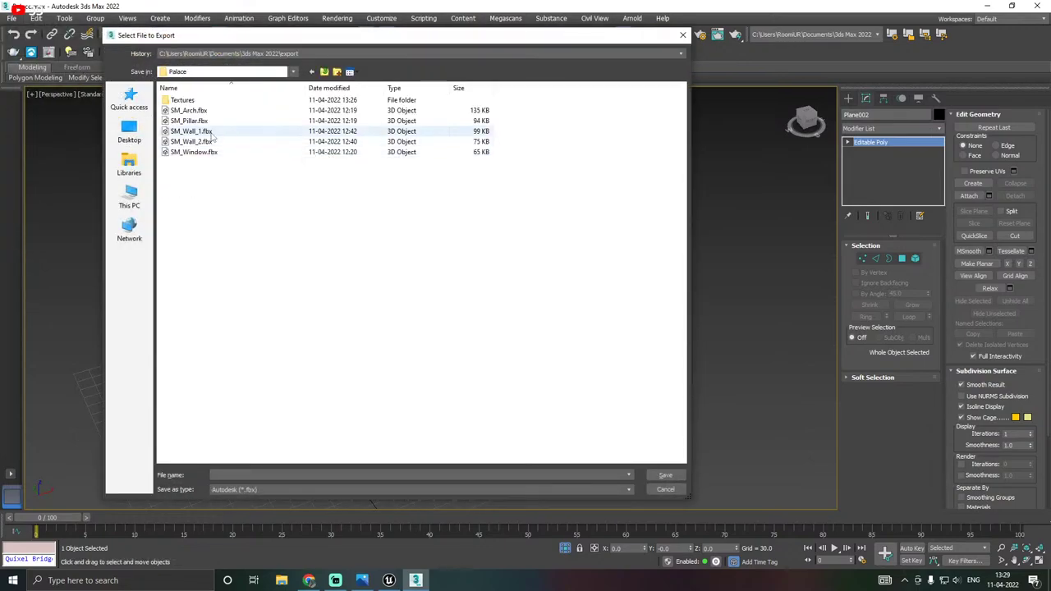
{"action": "double_click", "coordinate": [191, 142]}
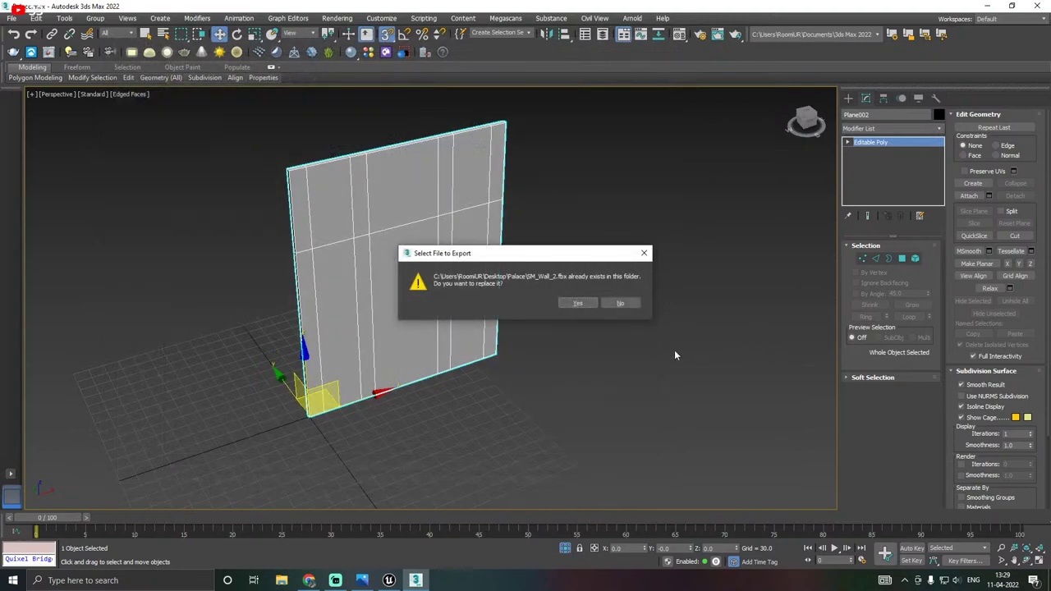
{"action": "left_click", "coordinate": [580, 305]}
{"action": "left_click", "coordinate": [595, 432]}
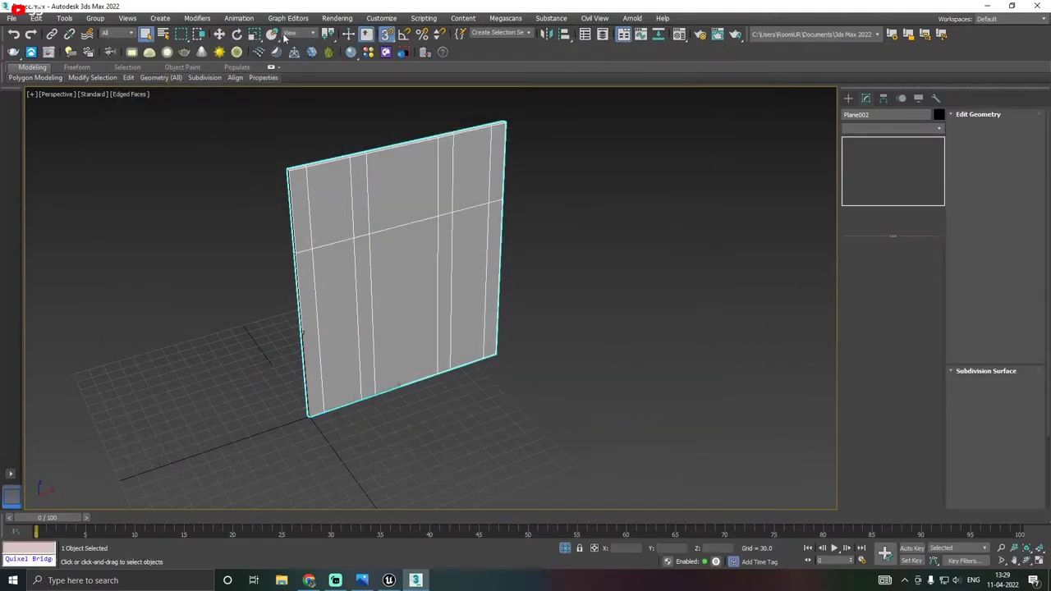
Save the palace scene with the unwrapped wall.
{"action": "key", "text": "w"}
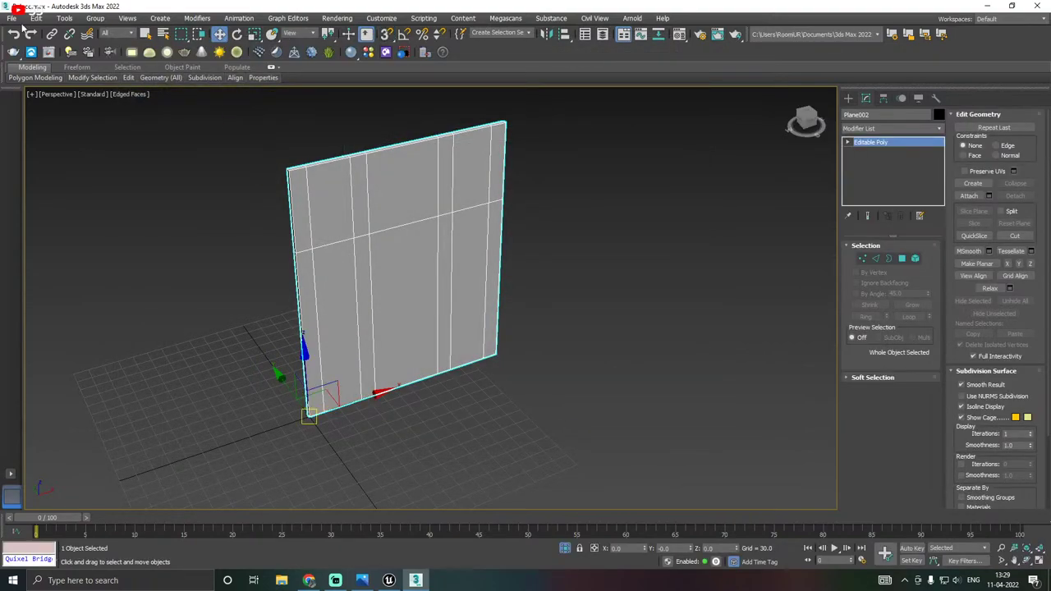
{"action": "left_click", "coordinate": [12, 18]}
{"action": "left_click", "coordinate": [35, 107]}
Switch to Unreal Editor, select the grouped floor tiles in the hall, and locate their source mesh among the assets.
{"action": "left_click", "coordinate": [389, 580]}
{"action": "left_click", "coordinate": [438, 362]}
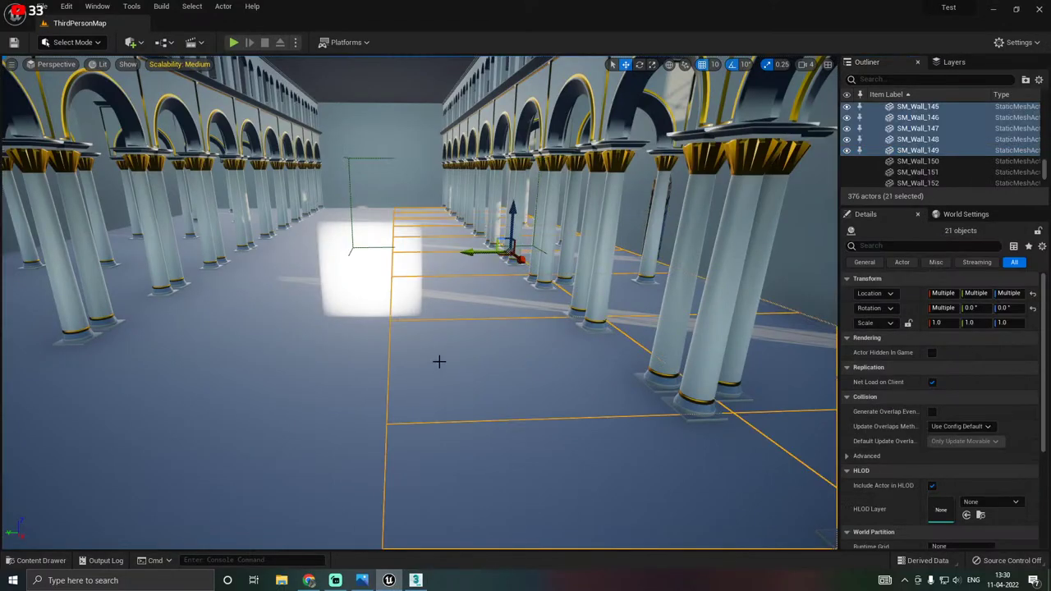
{"action": "right_click", "coordinate": [923, 152]}
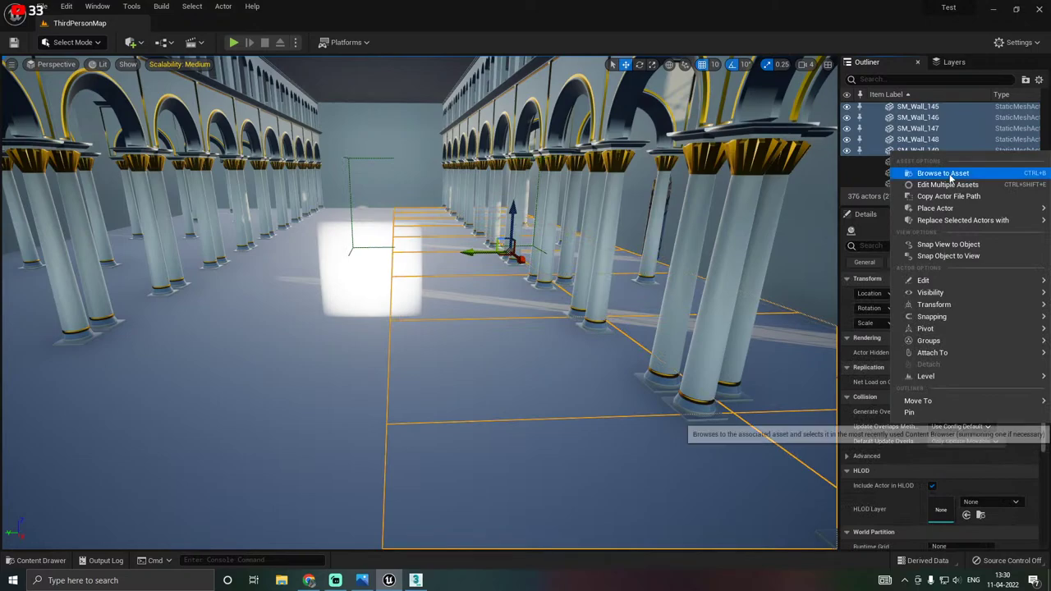
{"action": "left_click", "coordinate": [928, 171]}
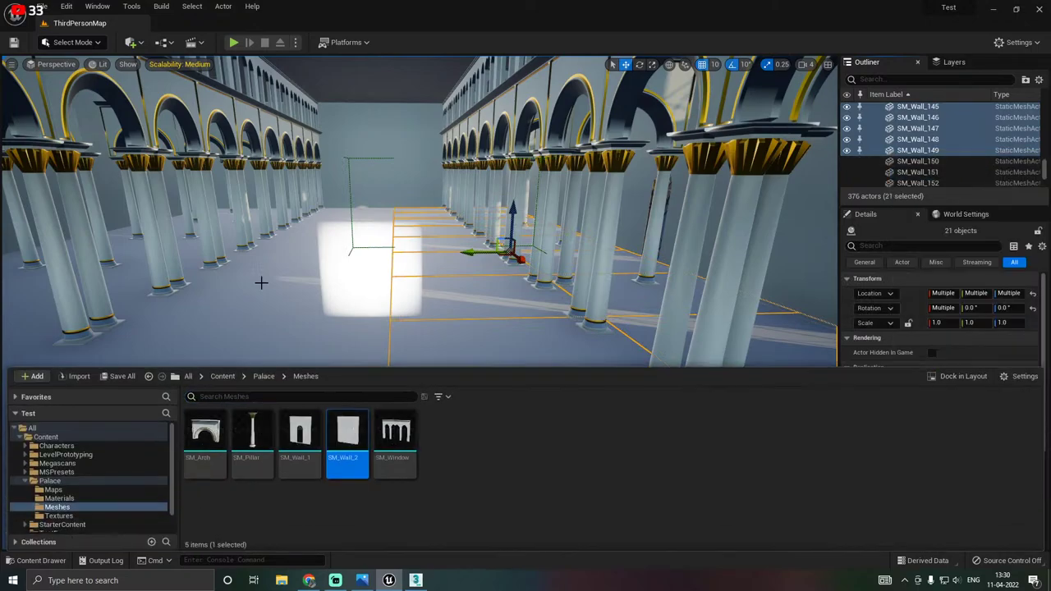
Reimport the SM_Wall_2 mesh from its updated FBX file and save all modified content.
{"action": "right_click", "coordinate": [344, 439]}
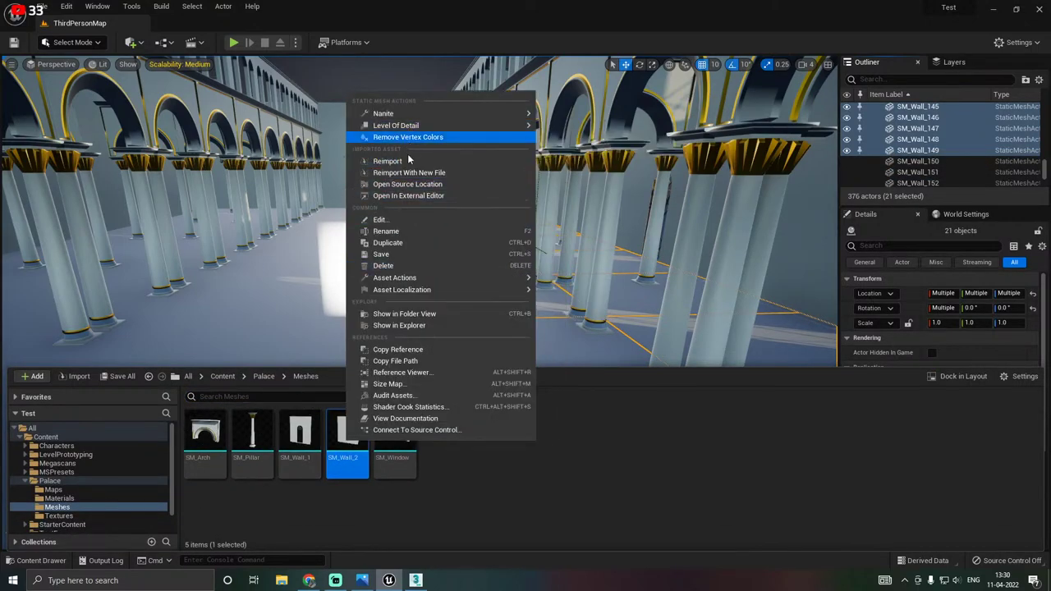
{"action": "left_click", "coordinate": [387, 161]}
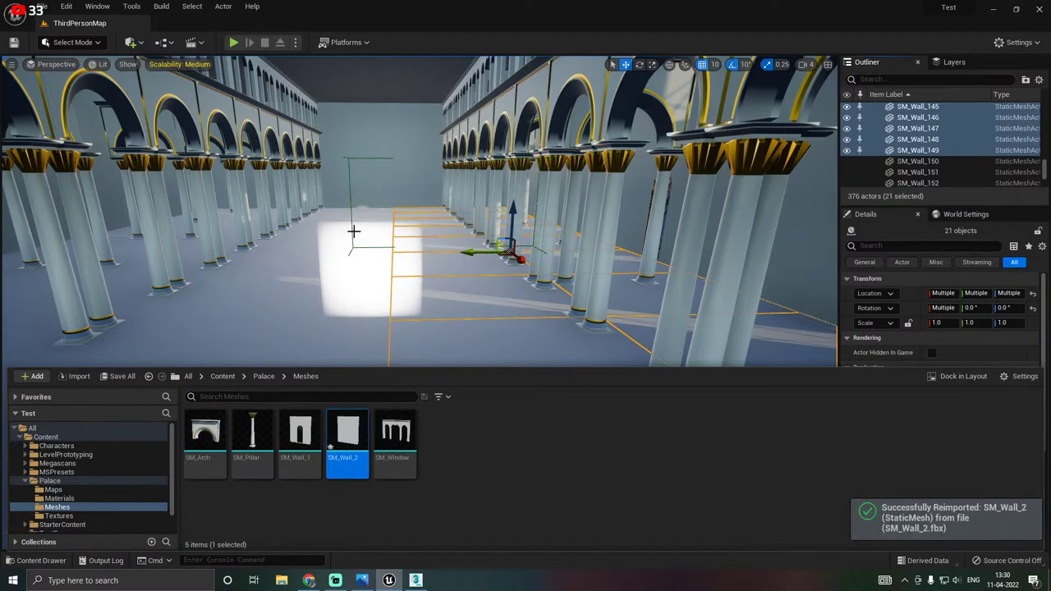
{"action": "left_click", "coordinate": [120, 376]}
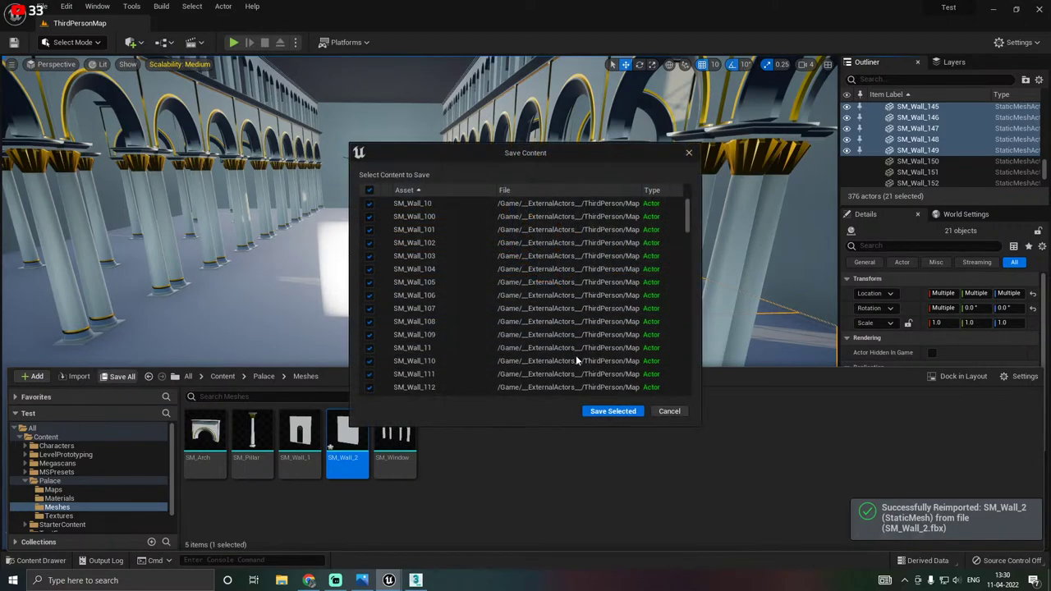
{"action": "left_click", "coordinate": [597, 408]}
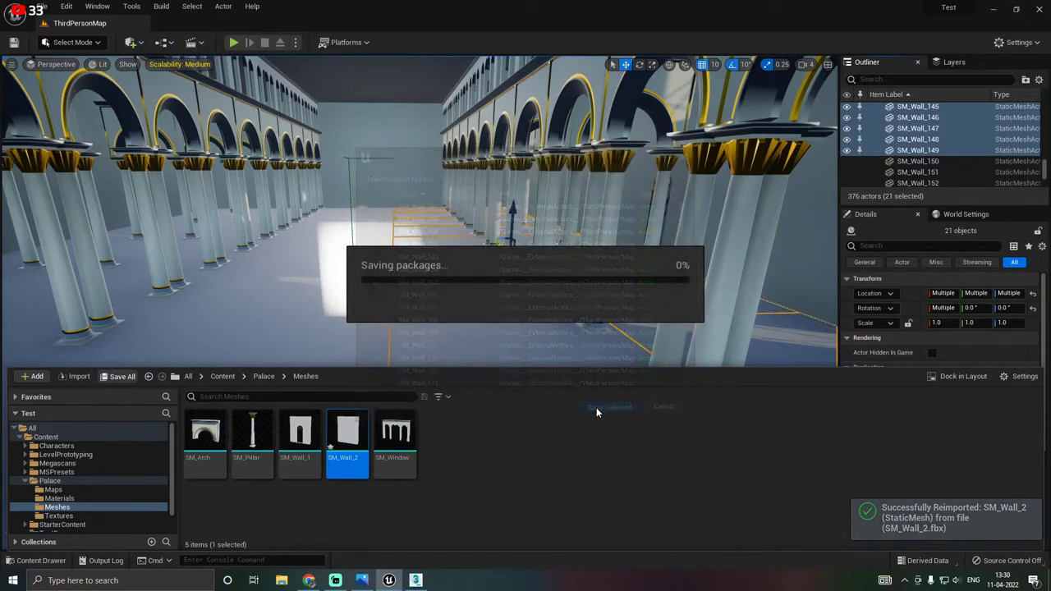
Move the pavement stone medallion albedo texture from the Palace Materials folder into the Textures folder.
{"action": "left_click", "coordinate": [57, 499]}
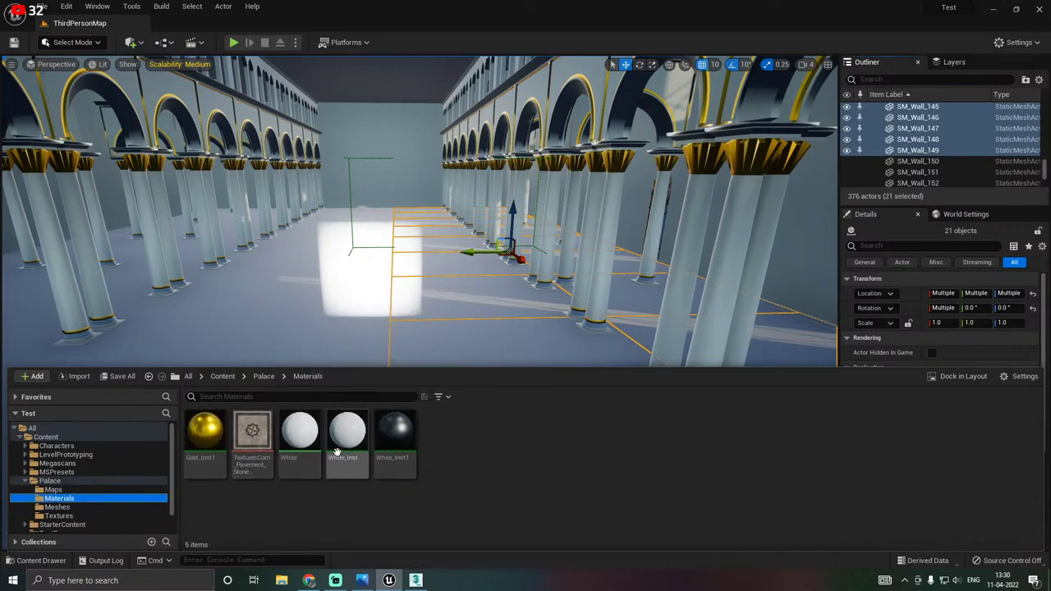
{"action": "left_click_drag", "start_coordinate": [252, 439], "coordinate": [94, 514]}
{"action": "left_click", "coordinate": [134, 478]}
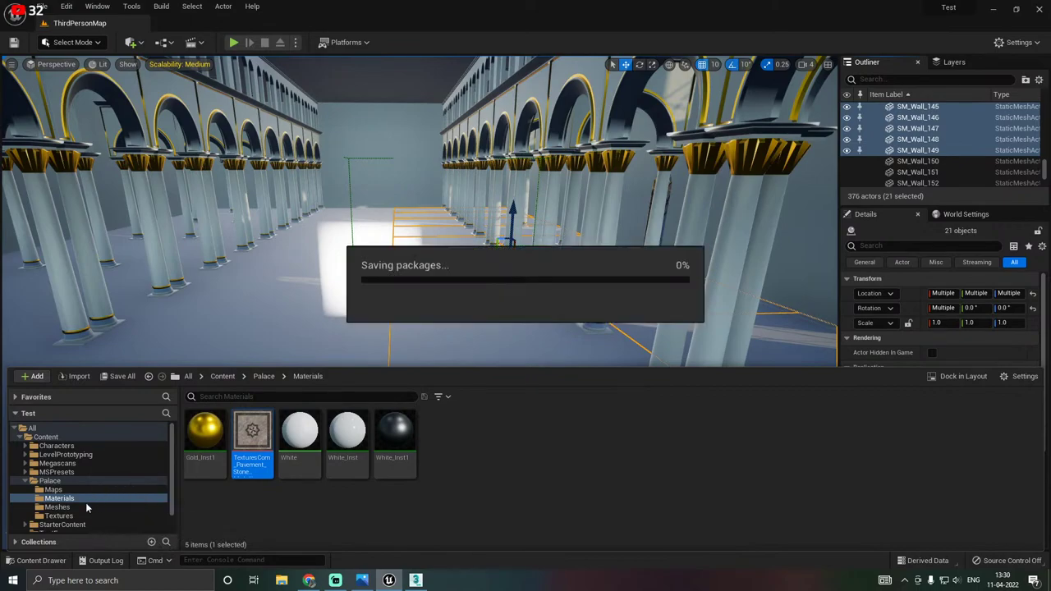
Import the StoneMedallion ao, normal and roughness TIF files into the Palace Textures folder and save all content.
{"action": "left_click", "coordinate": [72, 517]}
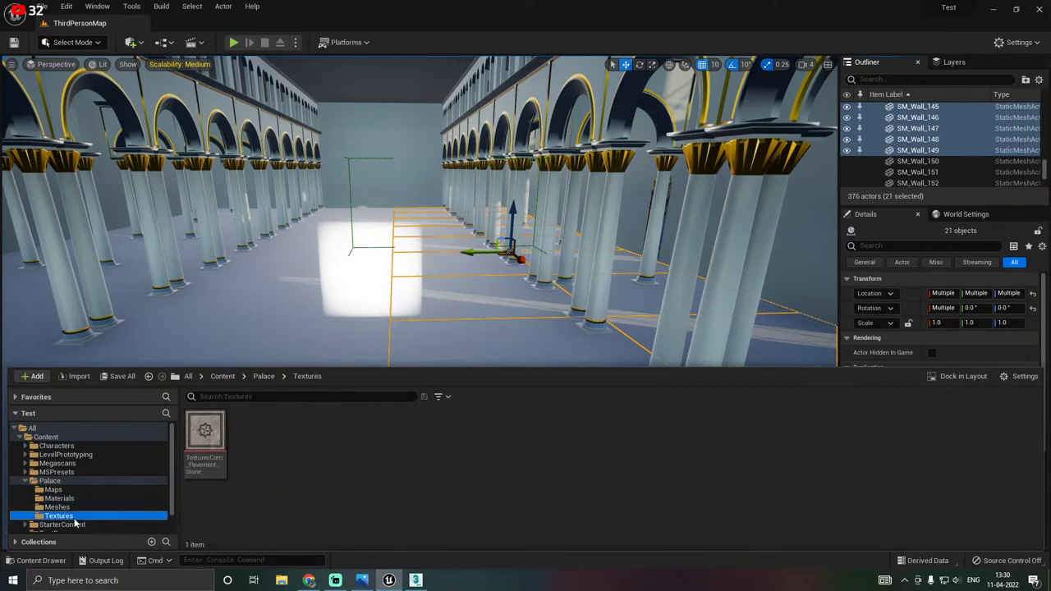
{"action": "left_click", "coordinate": [67, 379]}
{"action": "left_click_drag", "start_coordinate": [196, 163], "coordinate": [380, 109]}
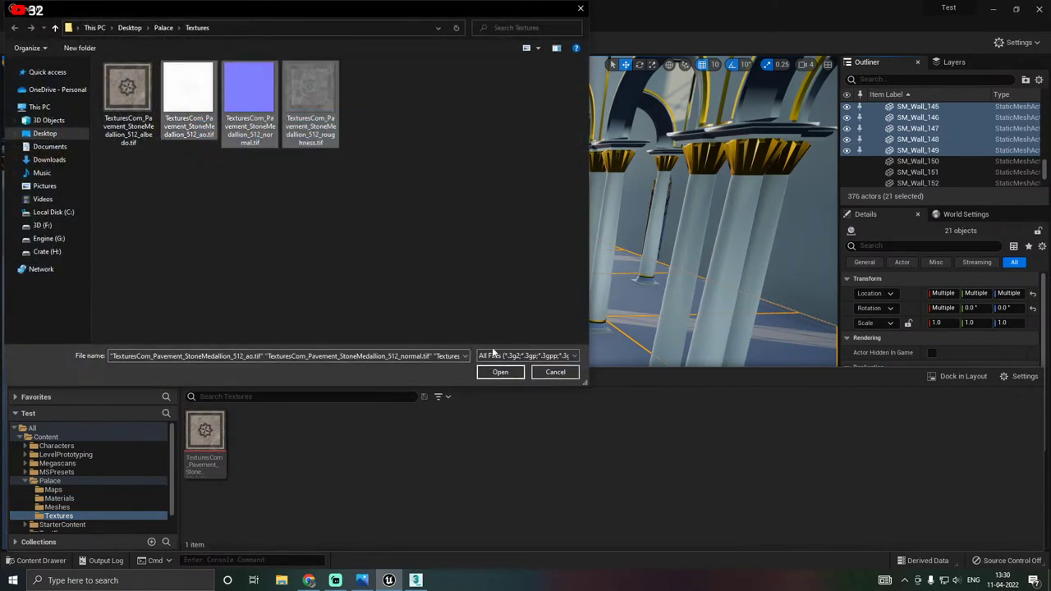
{"action": "left_click", "coordinate": [498, 371]}
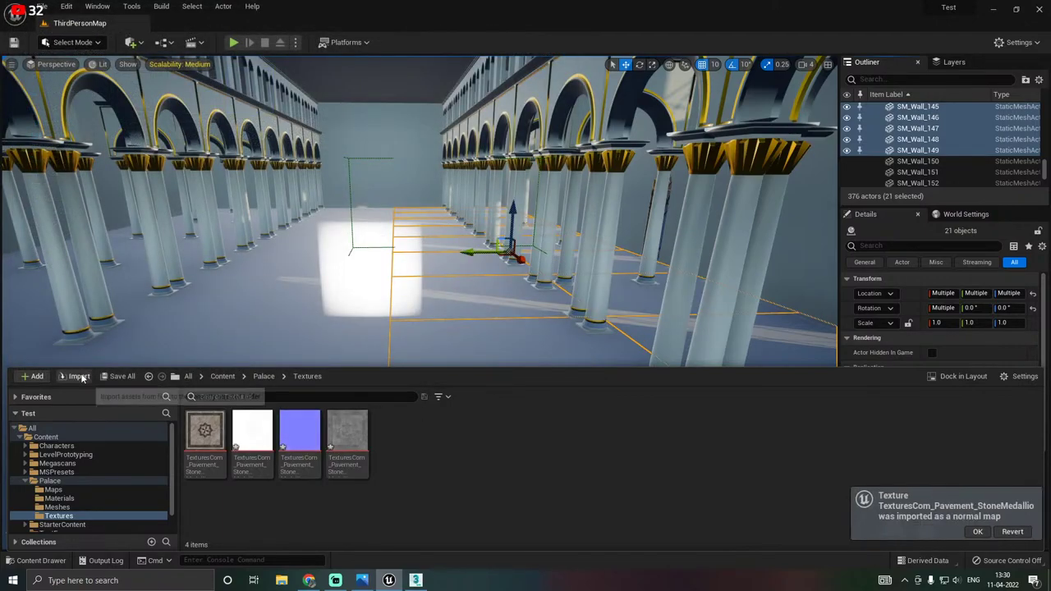
{"action": "left_click", "coordinate": [121, 376]}
{"action": "left_click", "coordinate": [607, 412]}
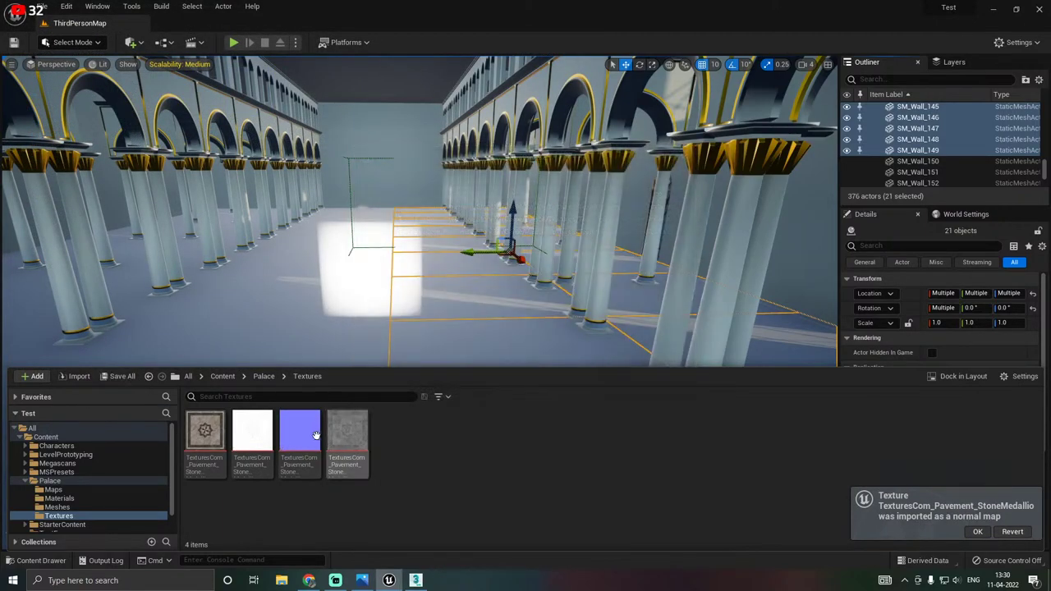
Enable Flip Green Channel on the stone medallion normal map texture and close its editor.
{"action": "double_click", "coordinate": [300, 433]}
{"action": "scroll", "coordinate": [837, 310], "scroll_direction": "down", "scroll_amount": 2}
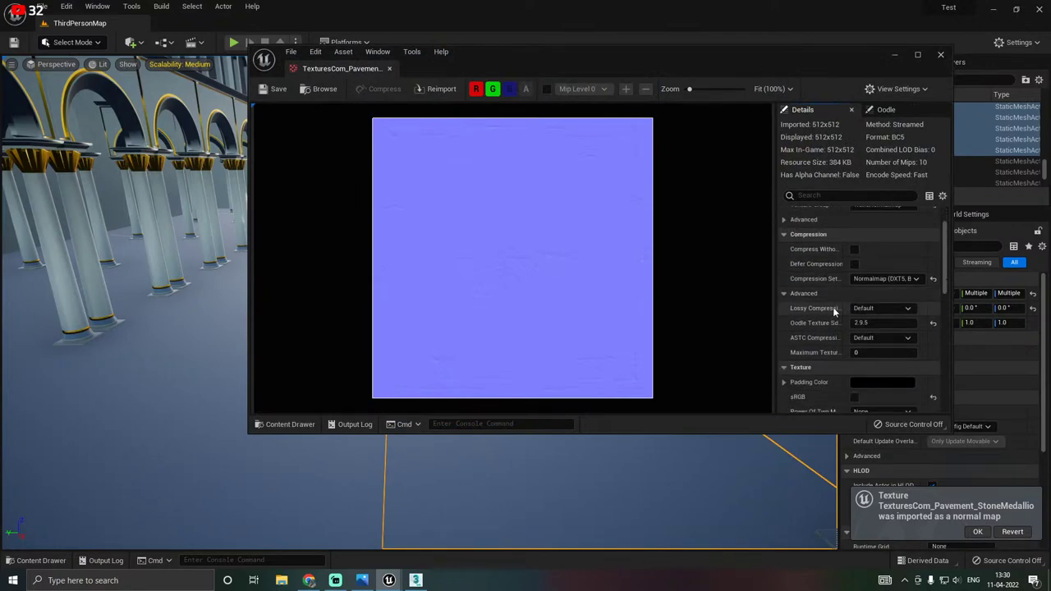
{"action": "scroll", "coordinate": [842, 344], "scroll_direction": "down", "scroll_amount": 2}
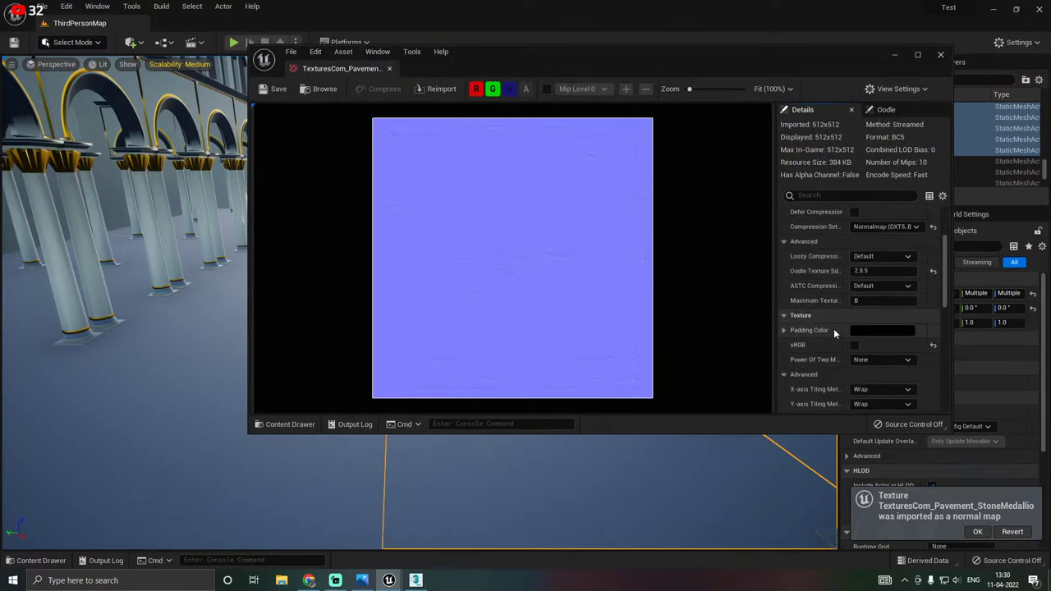
{"action": "scroll", "coordinate": [832, 329], "scroll_direction": "down", "scroll_amount": 1}
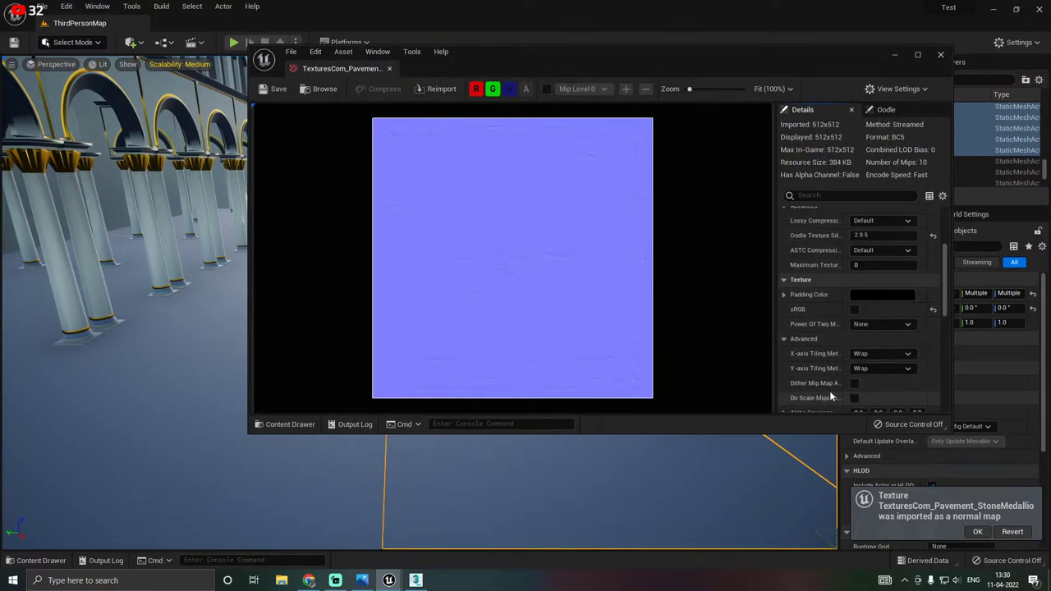
{"action": "scroll", "coordinate": [830, 390], "scroll_direction": "down", "scroll_amount": 1}
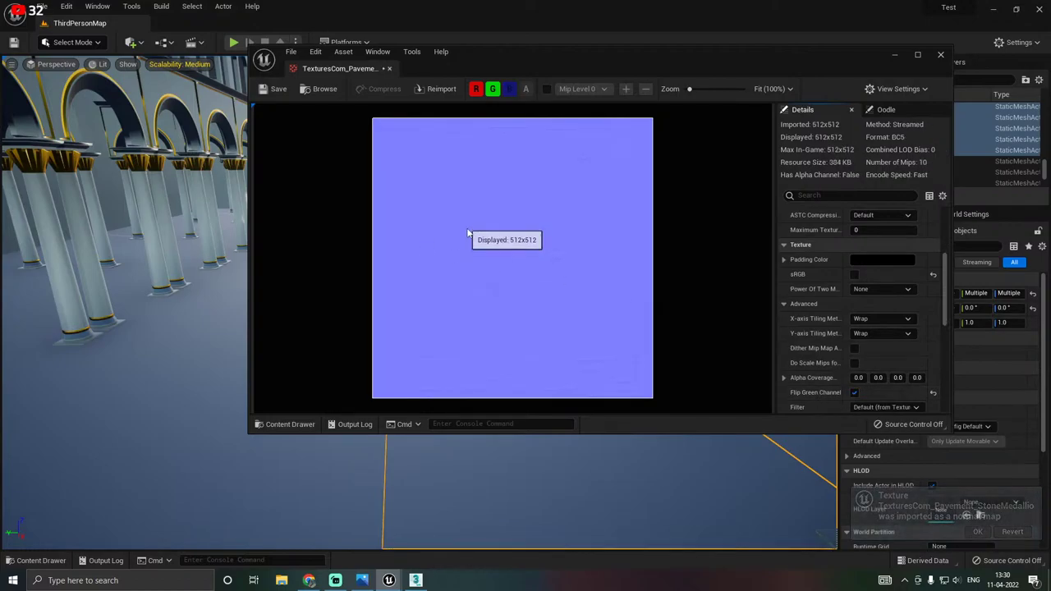
{"action": "left_click", "coordinate": [390, 69]}
Create a new material named Floor in the Palace Materials folder and save it.
{"action": "key", "text": "ctrl+space"}
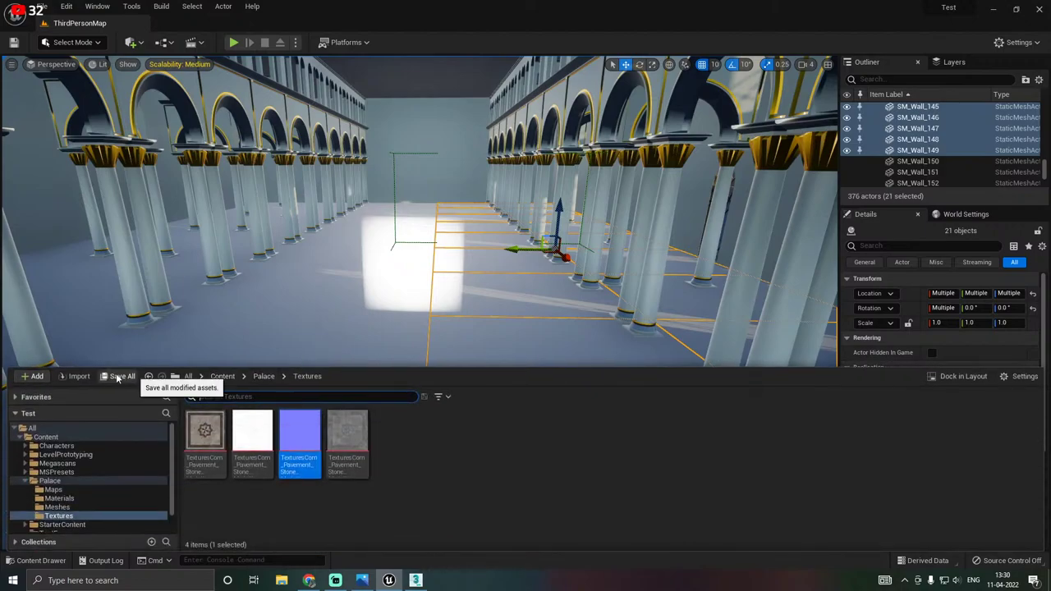
{"action": "left_click", "coordinate": [54, 498]}
{"action": "right_click", "coordinate": [424, 467]}
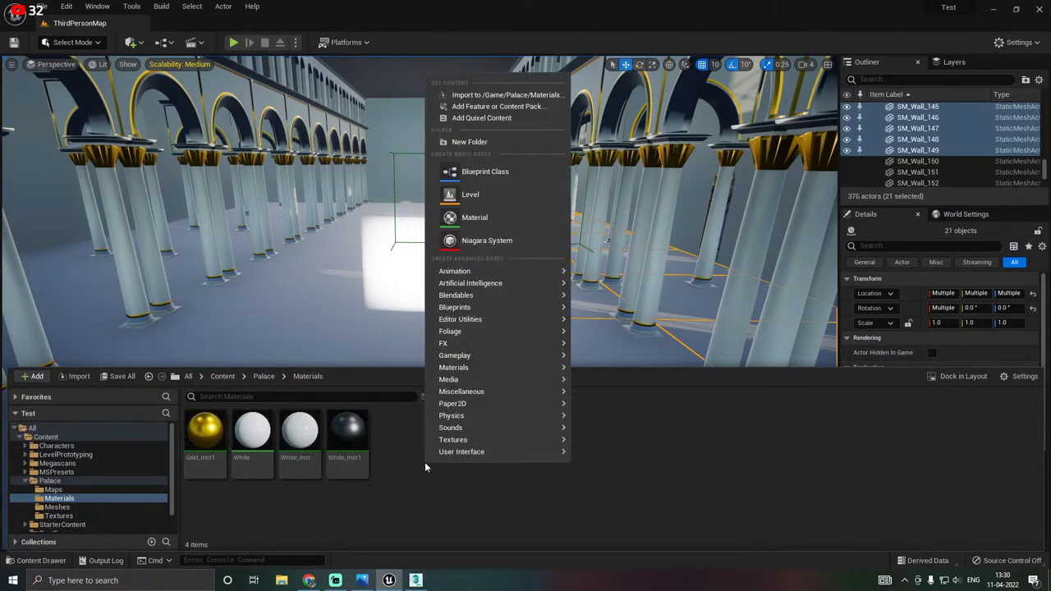
{"action": "left_click", "coordinate": [521, 220]}
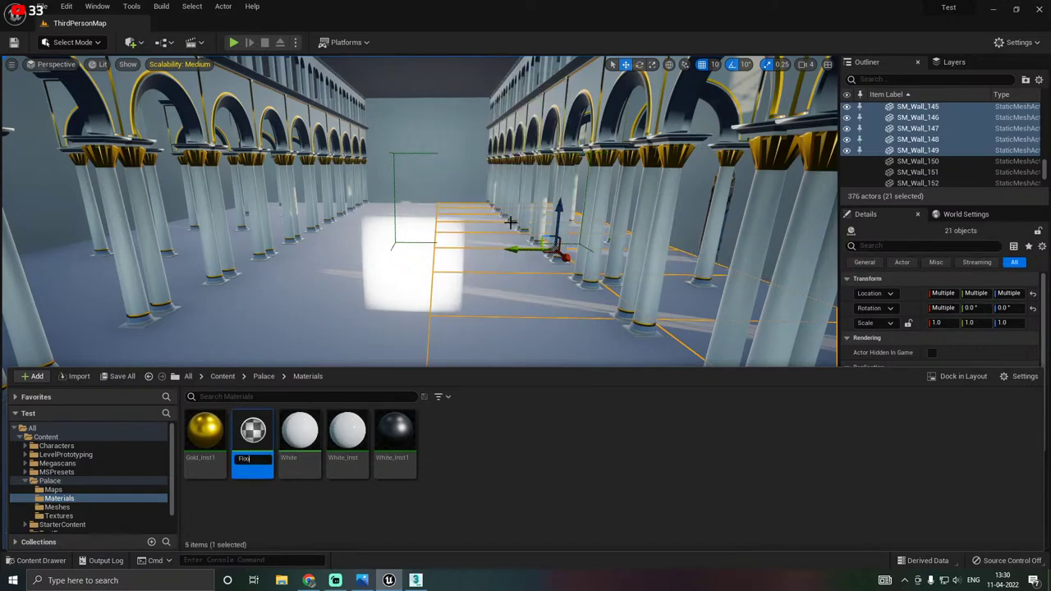
{"action": "key", "text": "Return"}
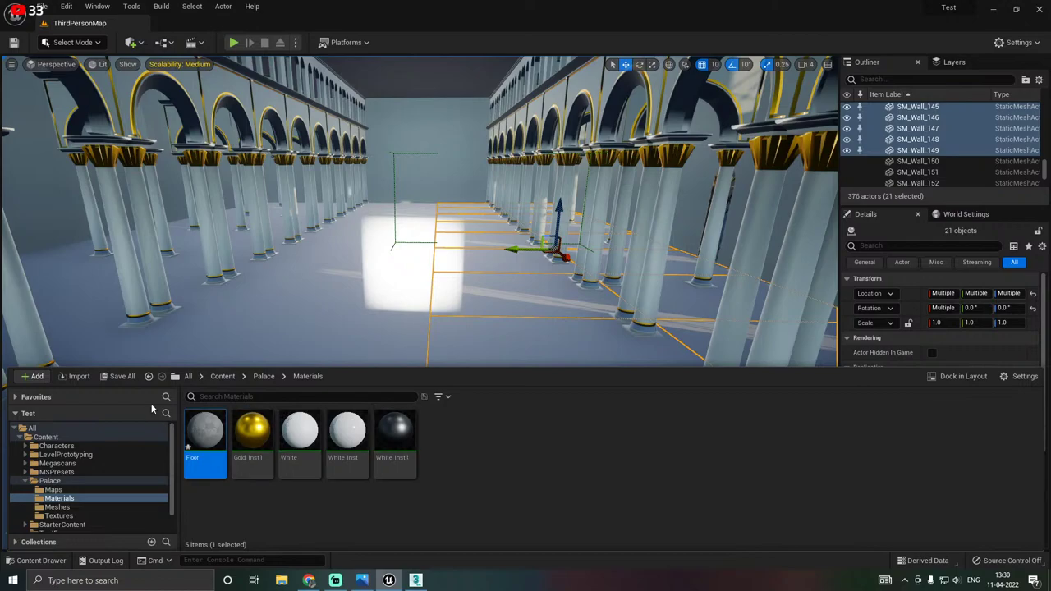
{"action": "left_click", "coordinate": [116, 377]}
{"action": "left_click", "coordinate": [612, 411]}
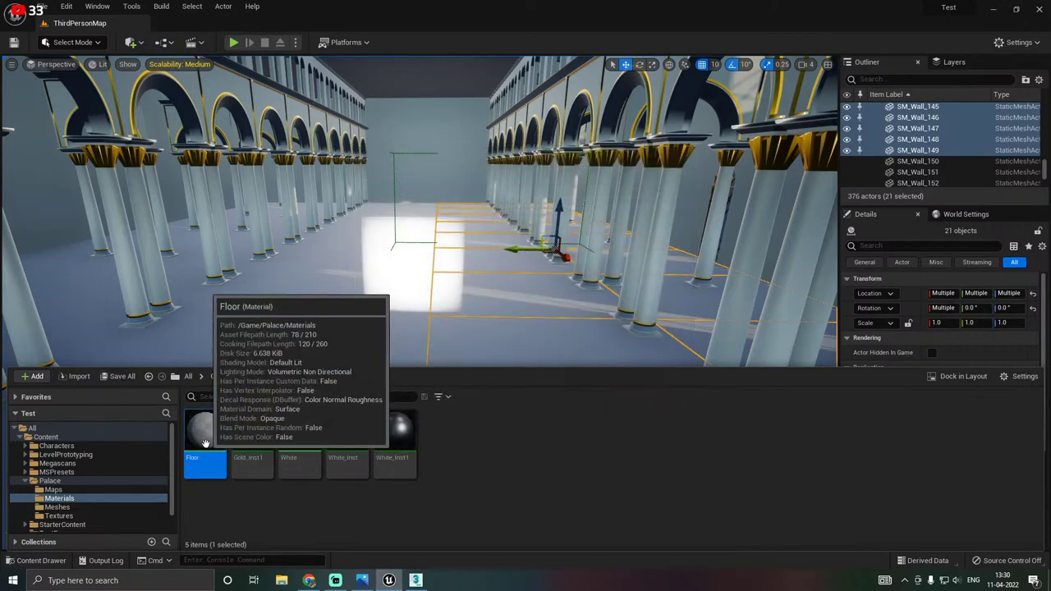
Open the Floor material's graph and preview the stone medallion albedo texture at full size.
{"action": "double_click", "coordinate": [206, 443]}
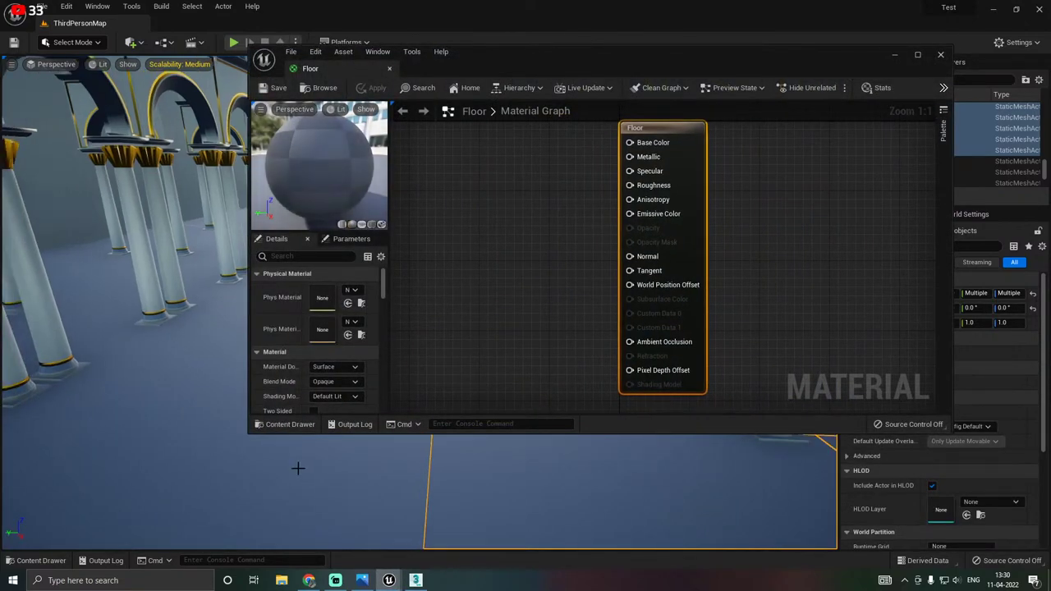
{"action": "key", "text": "ctrl+space"}
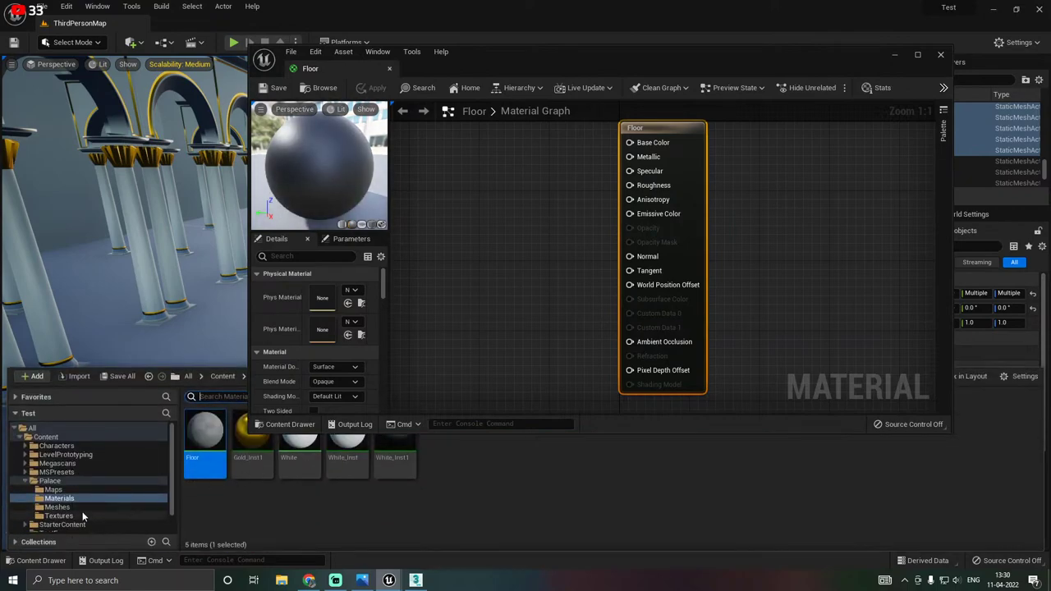
{"action": "left_click", "coordinate": [60, 515]}
{"action": "double_click", "coordinate": [205, 448]}
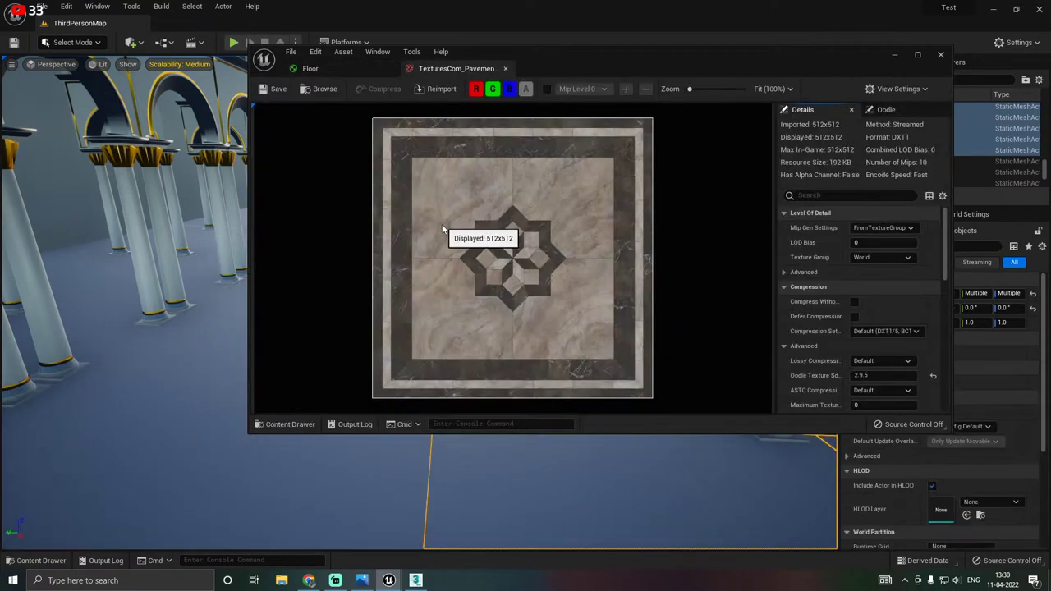
{"action": "left_click", "coordinate": [505, 68]}
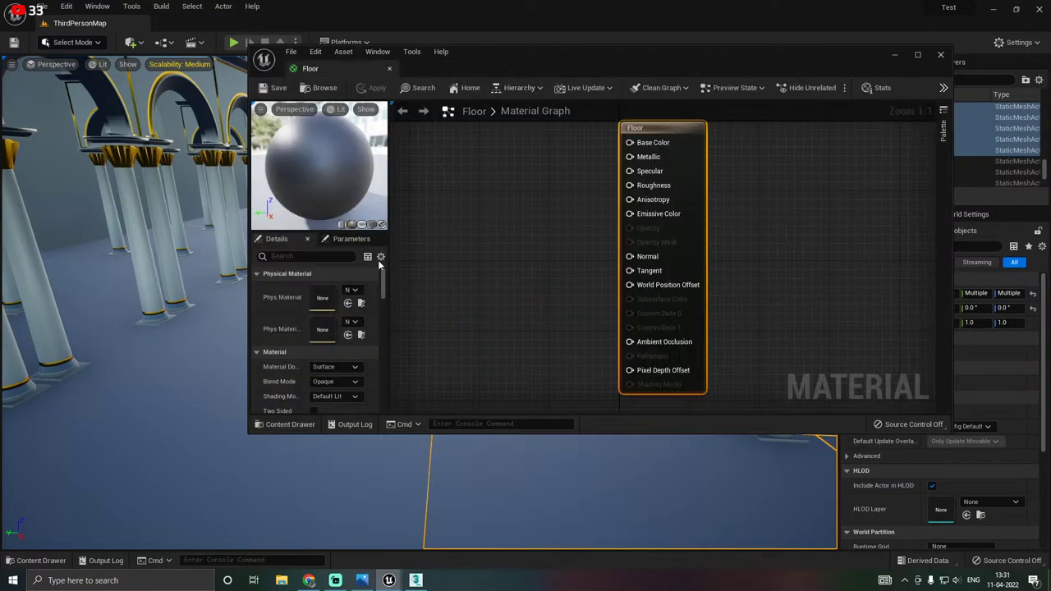
Add the albedo texture to the Floor material graph and connect its RGB output to Base Color.
{"action": "left_click_drag", "start_coordinate": [149, 384], "coordinate": [146, 375]}
{"action": "key", "text": "ctrl+space"}
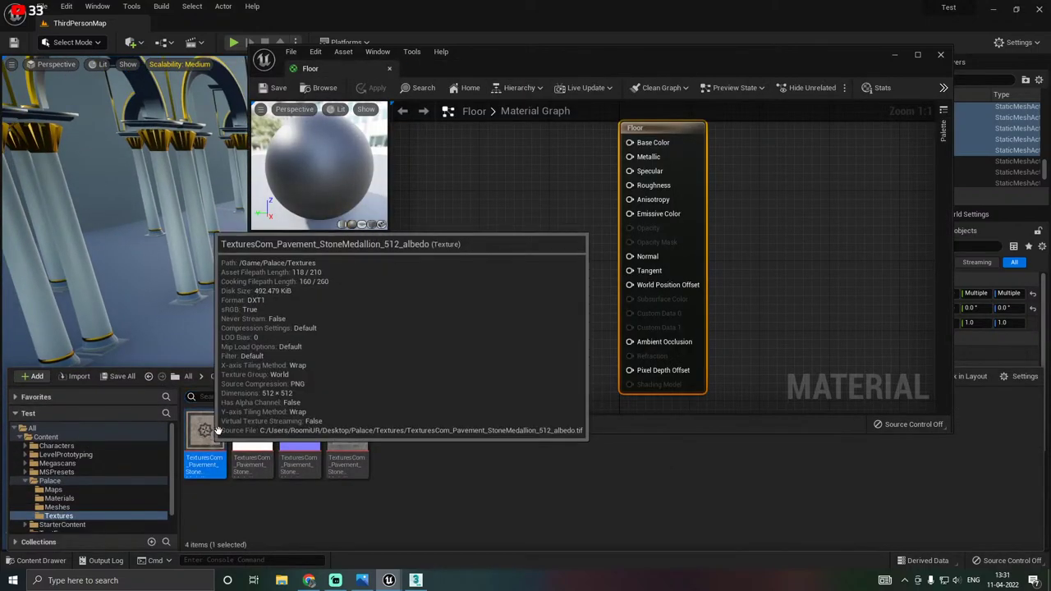
{"action": "left_click_drag", "start_coordinate": [218, 431], "coordinate": [446, 181]}
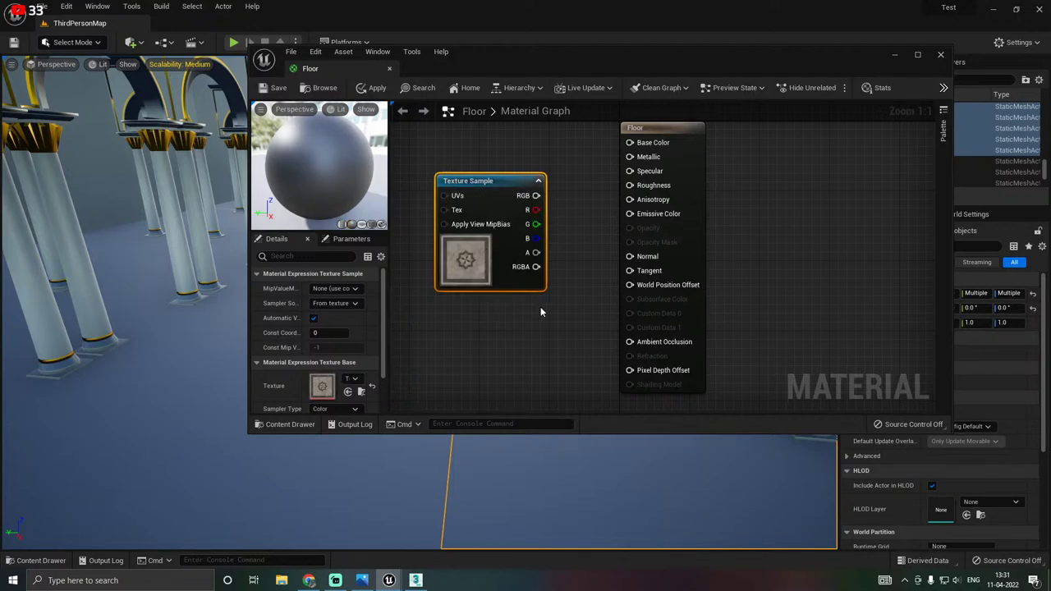
{"action": "right_click_drag", "start_coordinate": [452, 287], "coordinate": [525, 326]}
{"action": "left_click_drag", "start_coordinate": [564, 319], "coordinate": [538, 302]}
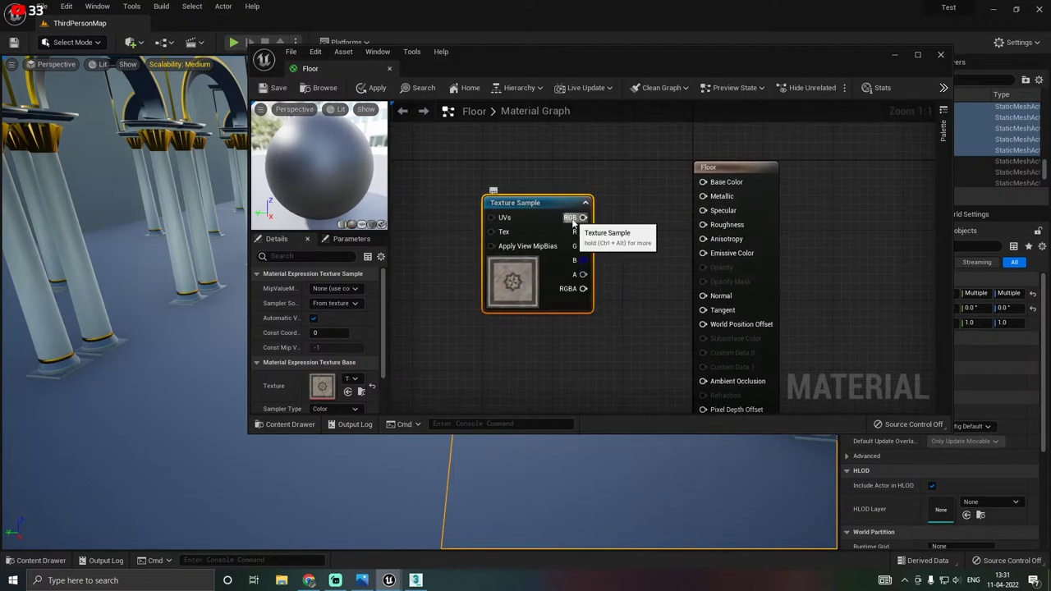
{"action": "left_click_drag", "start_coordinate": [583, 217], "coordinate": [707, 187]}
{"action": "left_click_drag", "start_coordinate": [502, 280], "coordinate": [492, 245]}
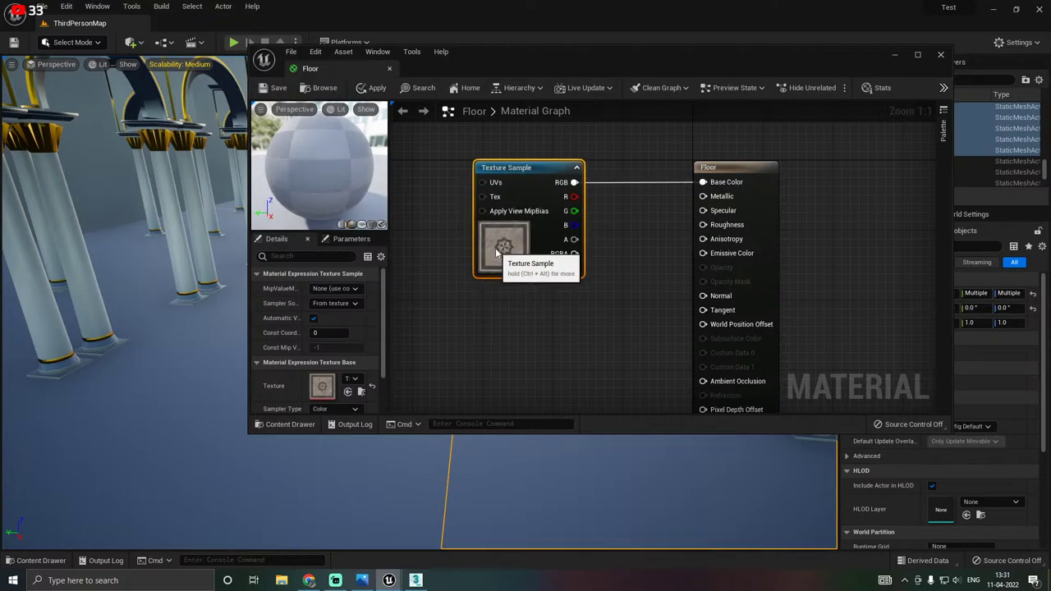
Add the stone medallion normal, roughness and ao textures to the Floor material graph.
{"action": "right_click_drag", "start_coordinate": [235, 458], "coordinate": [217, 467]}
{"action": "key", "text": "ctrl+space"}
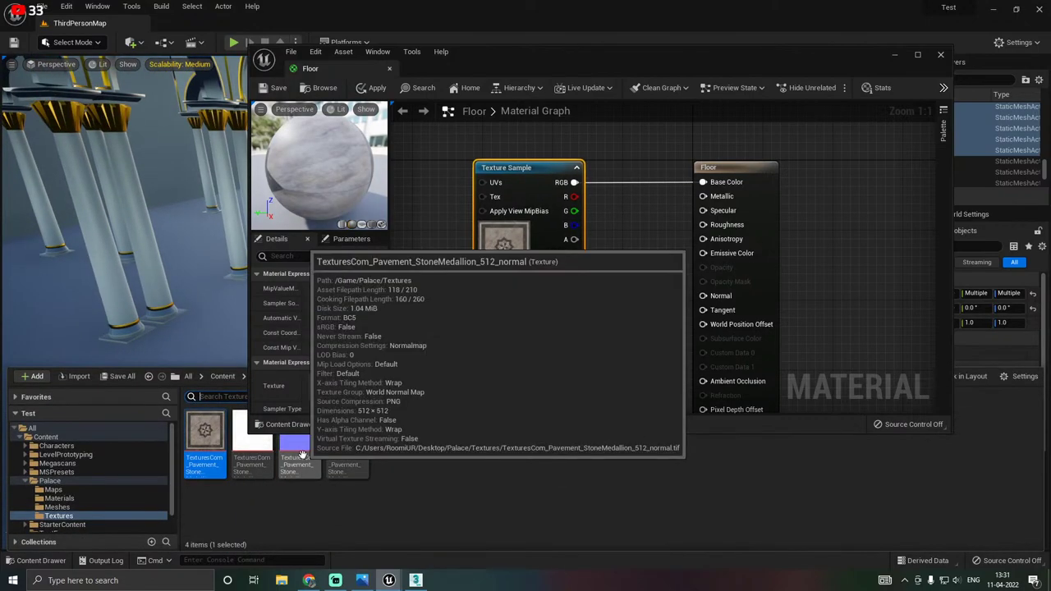
{"action": "left_click", "coordinate": [291, 488]}
{"action": "left_click_drag", "start_coordinate": [377, 478], "coordinate": [493, 320]}
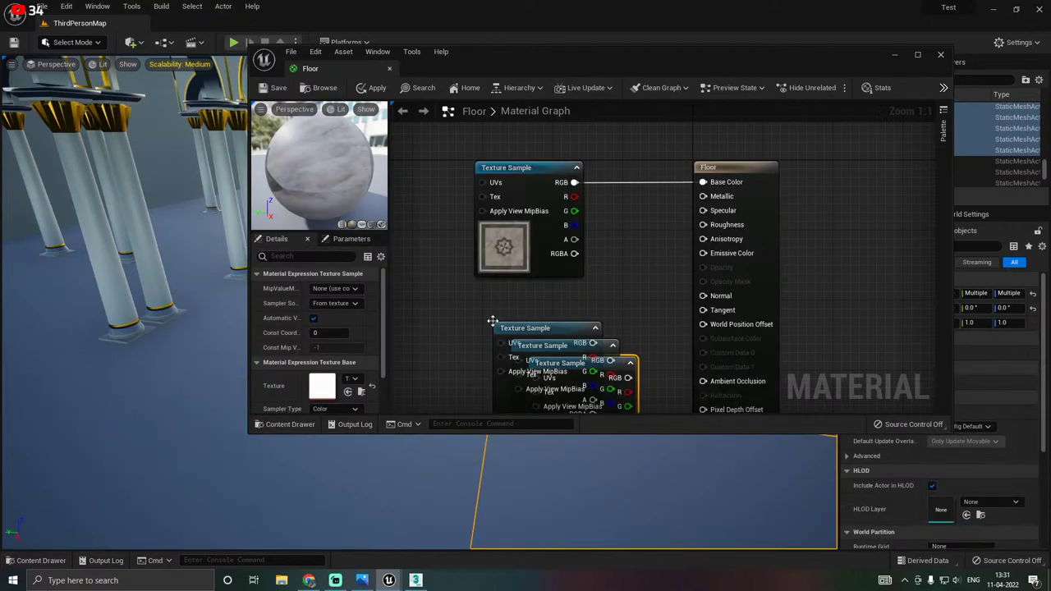
Spread out the overlapping texture samples, stacking normal and ao below the albedo and setting roughness apart to their left.
{"action": "scroll", "coordinate": [545, 302], "scroll_direction": "down", "scroll_amount": 2}
{"action": "left_click_drag", "start_coordinate": [541, 318], "coordinate": [462, 302]}
{"action": "right_click_drag", "start_coordinate": [526, 328], "coordinate": [598, 279]}
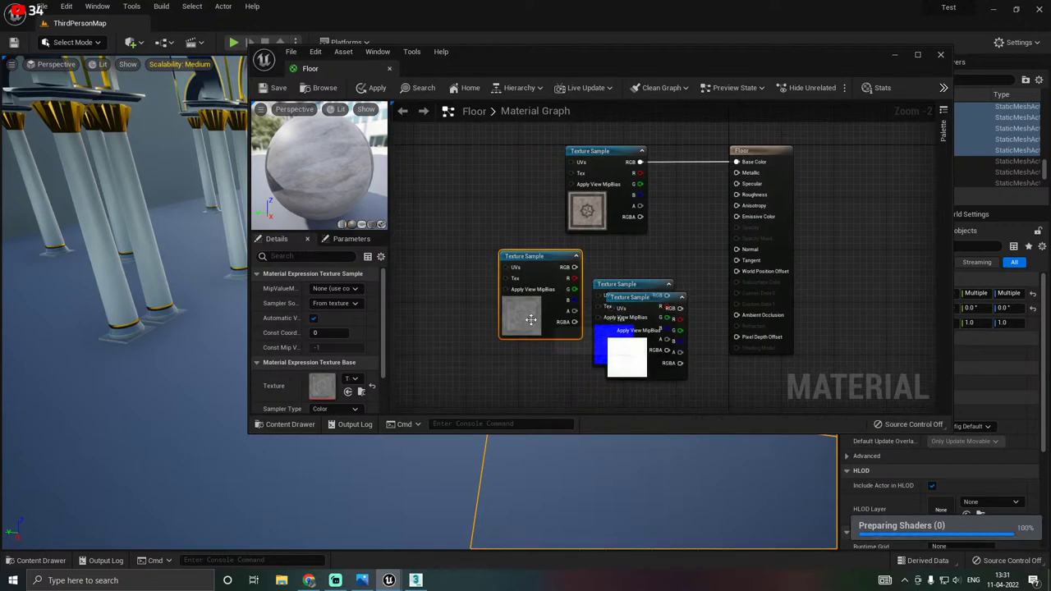
{"action": "left_click_drag", "start_coordinate": [530, 312], "coordinate": [452, 305]}
{"action": "left_click_drag", "start_coordinate": [646, 311], "coordinate": [600, 382]}
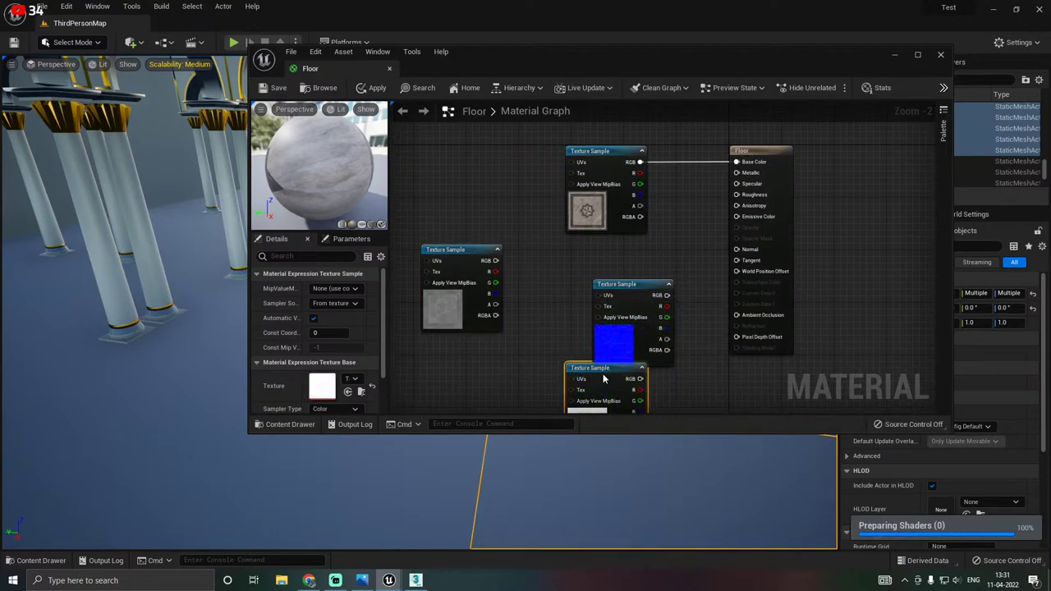
{"action": "left_click_drag", "start_coordinate": [629, 344], "coordinate": [596, 310]}
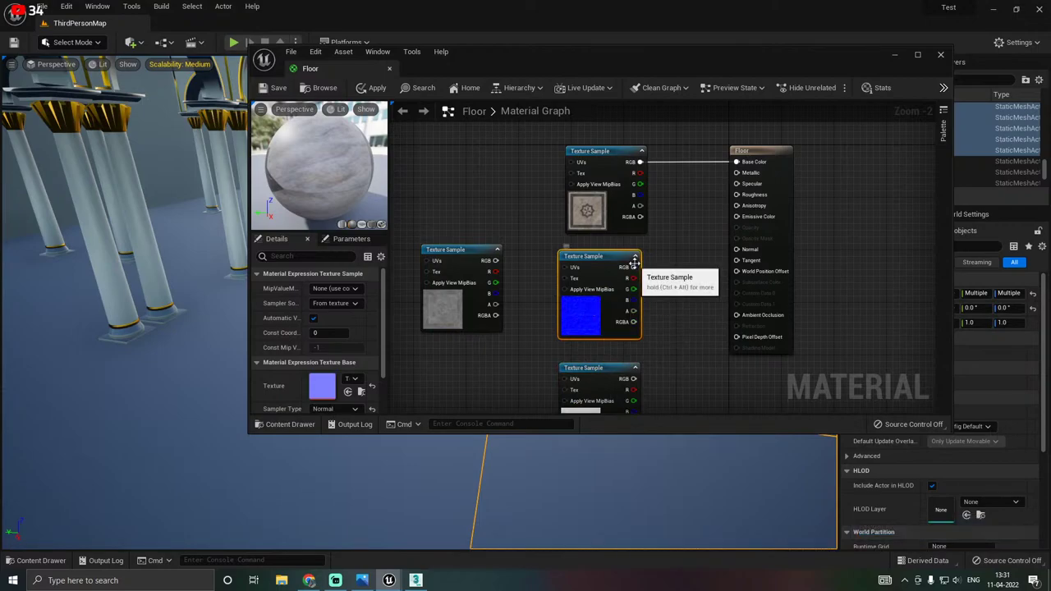
Connect the normal texture to Normal and the roughness texture to Roughness, and move the roughness sample farther from the output node.
{"action": "left_click_drag", "start_coordinate": [633, 267], "coordinate": [736, 249]}
{"action": "left_click_drag", "start_coordinate": [497, 261], "coordinate": [737, 195]}
{"action": "right_click_drag", "start_coordinate": [656, 238], "coordinate": [788, 218]}
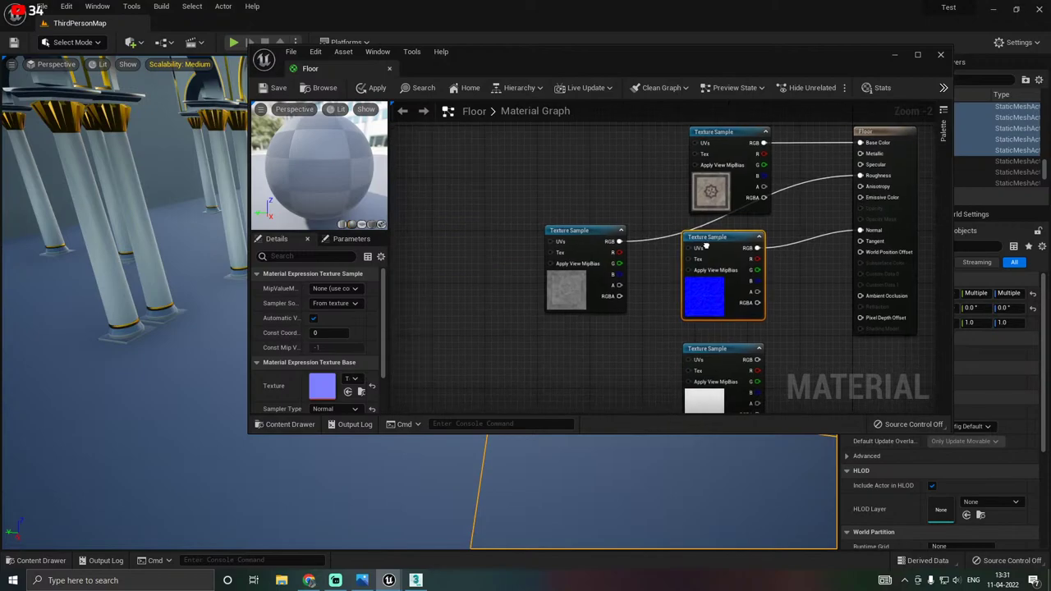
{"action": "left_click_drag", "start_coordinate": [561, 300], "coordinate": [455, 261]}
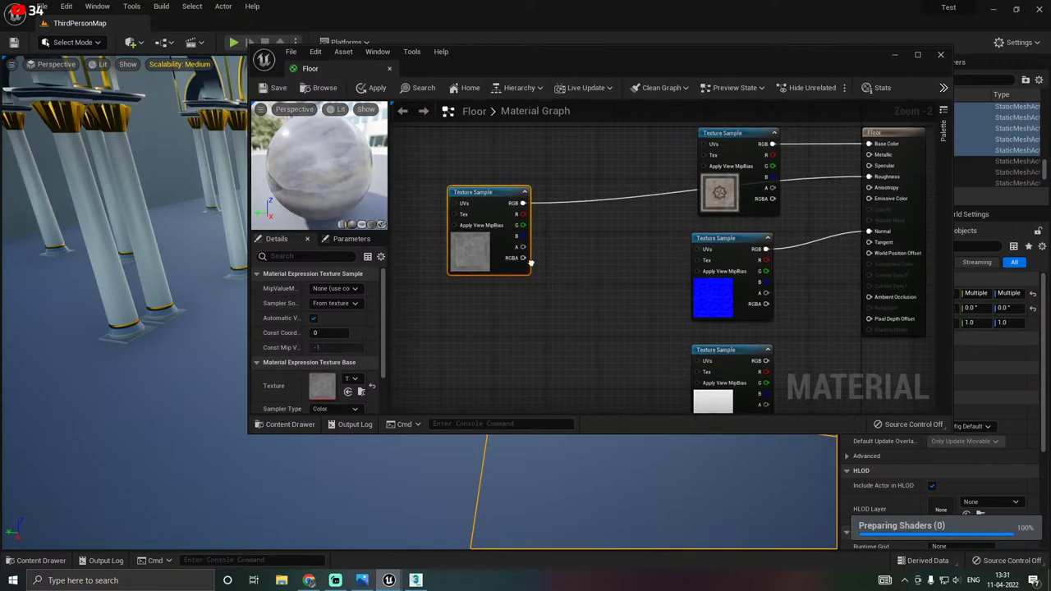
{"action": "right_click_drag", "start_coordinate": [526, 259], "coordinate": [519, 326]}
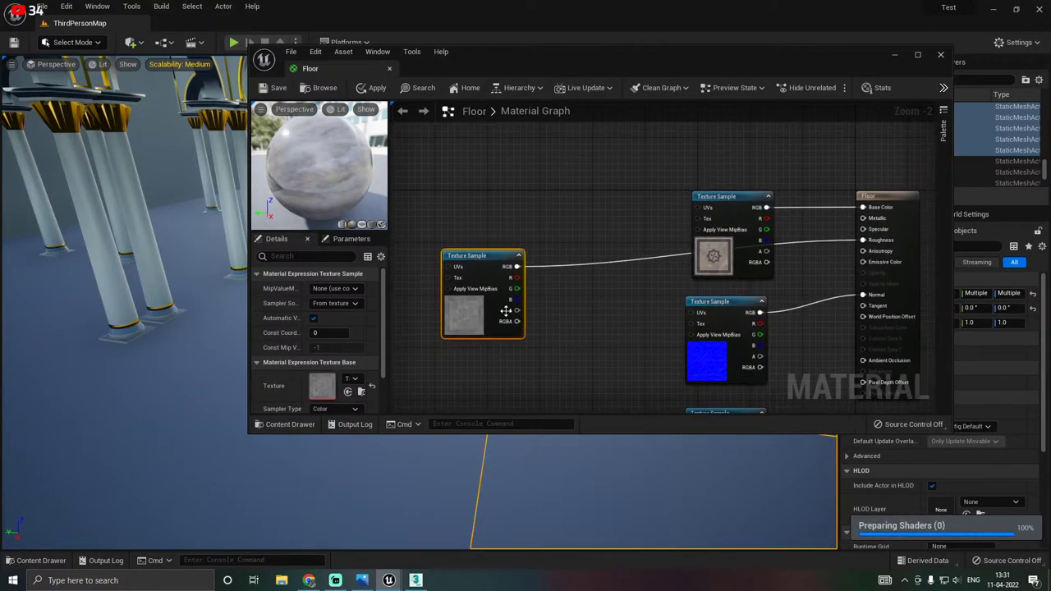
Add a Multiply node and a scalar parameter named Roughness with default value 1 near the roughness texture sample.
{"action": "left_click", "coordinate": [596, 292]}
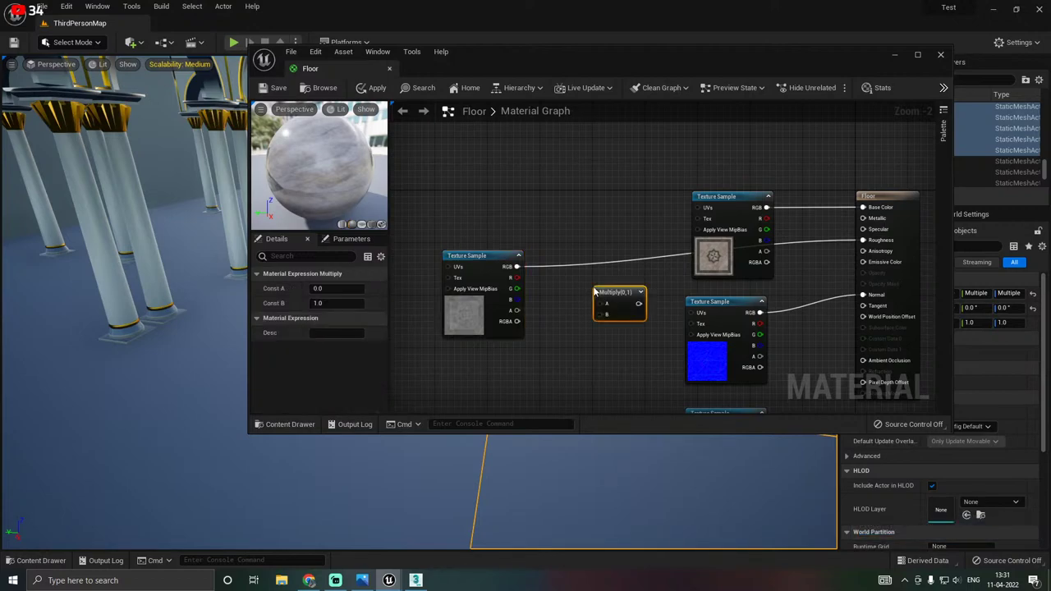
{"action": "left_click", "coordinate": [547, 351]}
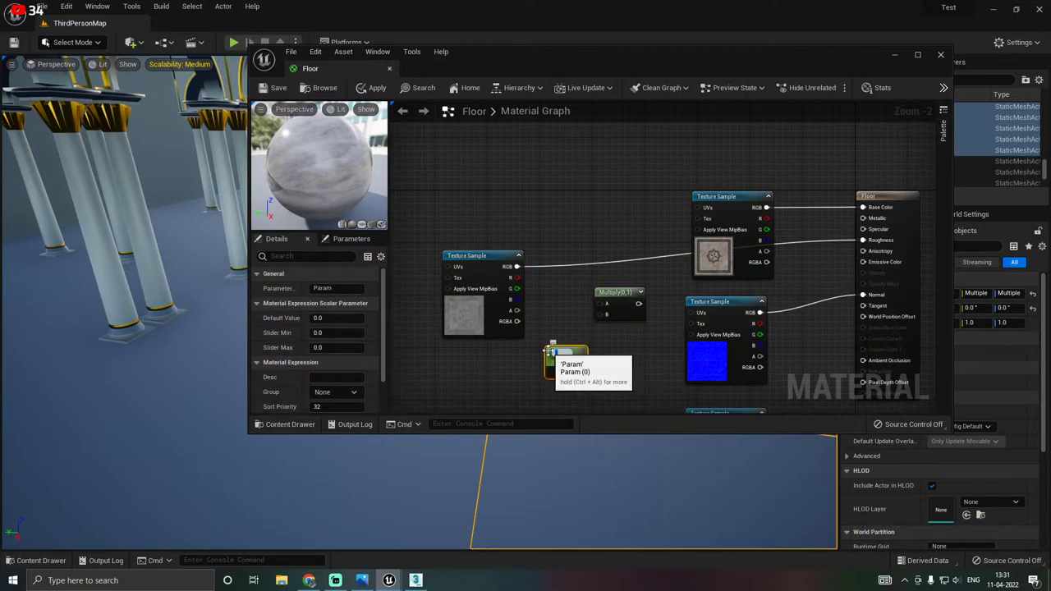
{"action": "type", "text": "Ro"}
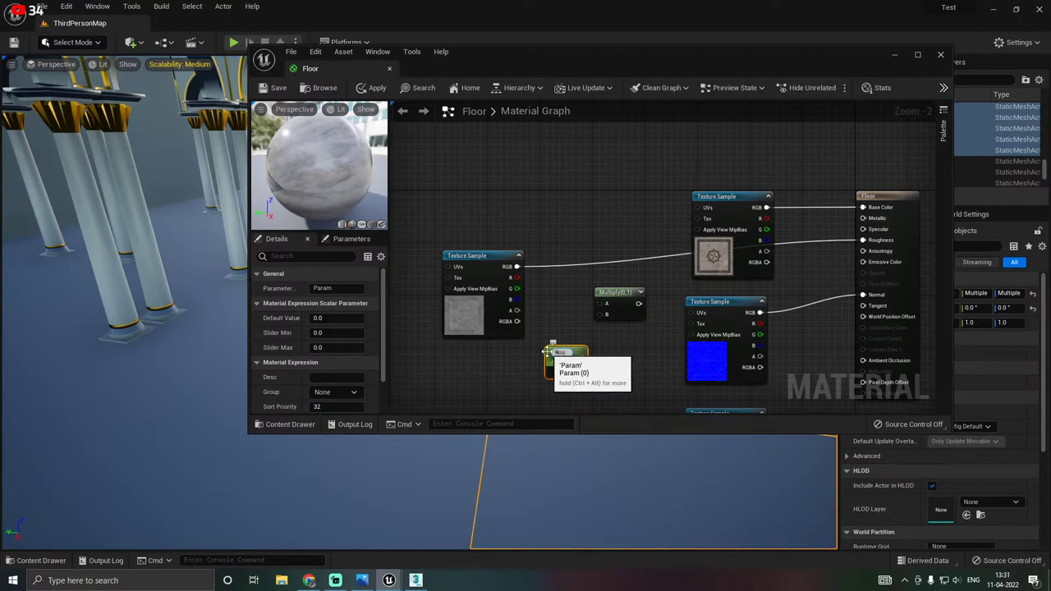
{"action": "type", "text": "ughn"}
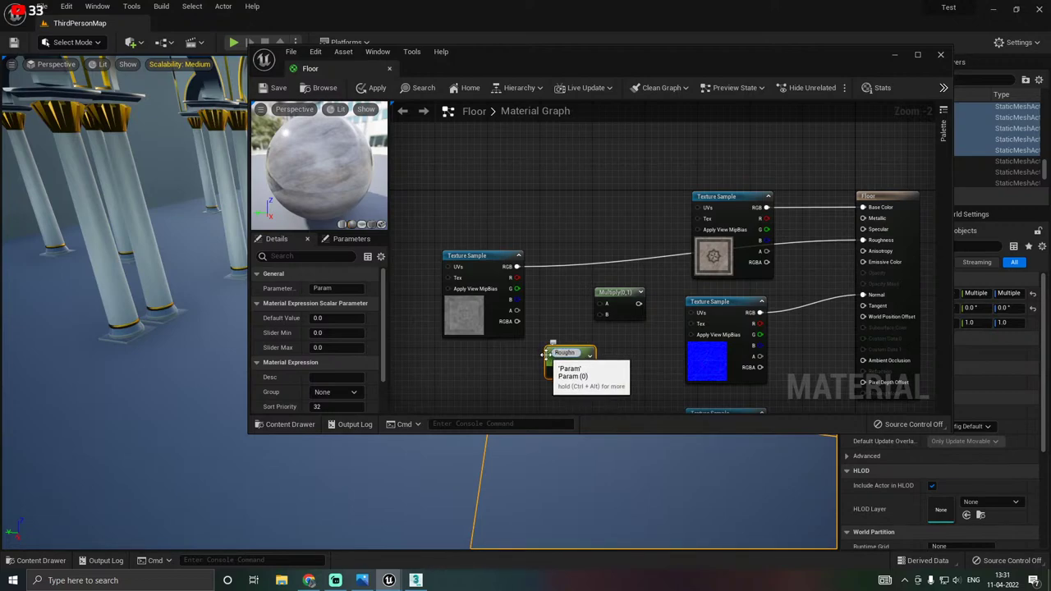
{"action": "type", "text": "ess"}
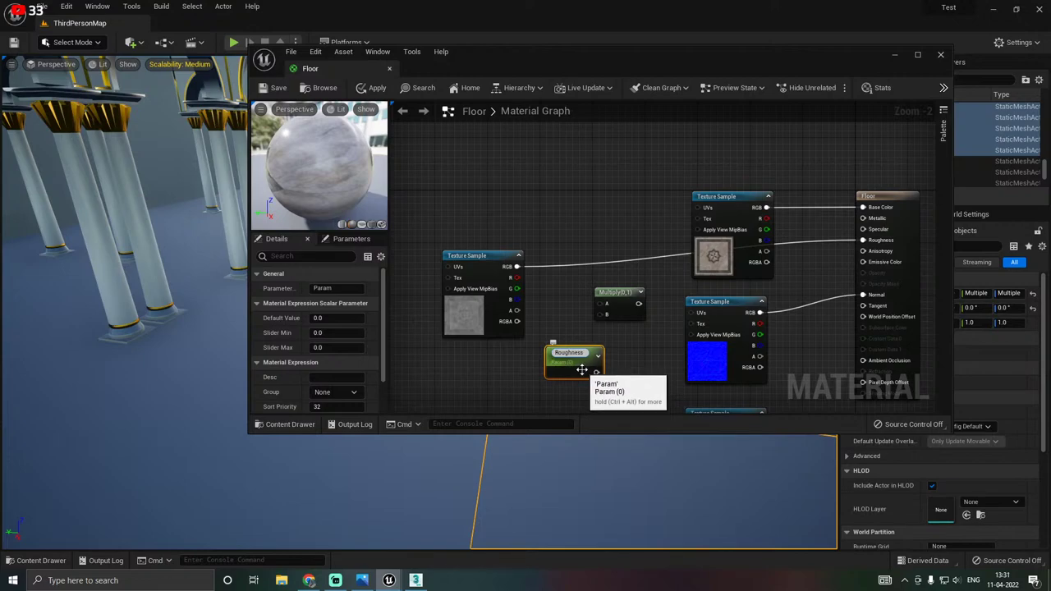
{"action": "left_click_drag", "start_coordinate": [581, 369], "coordinate": [537, 378]}
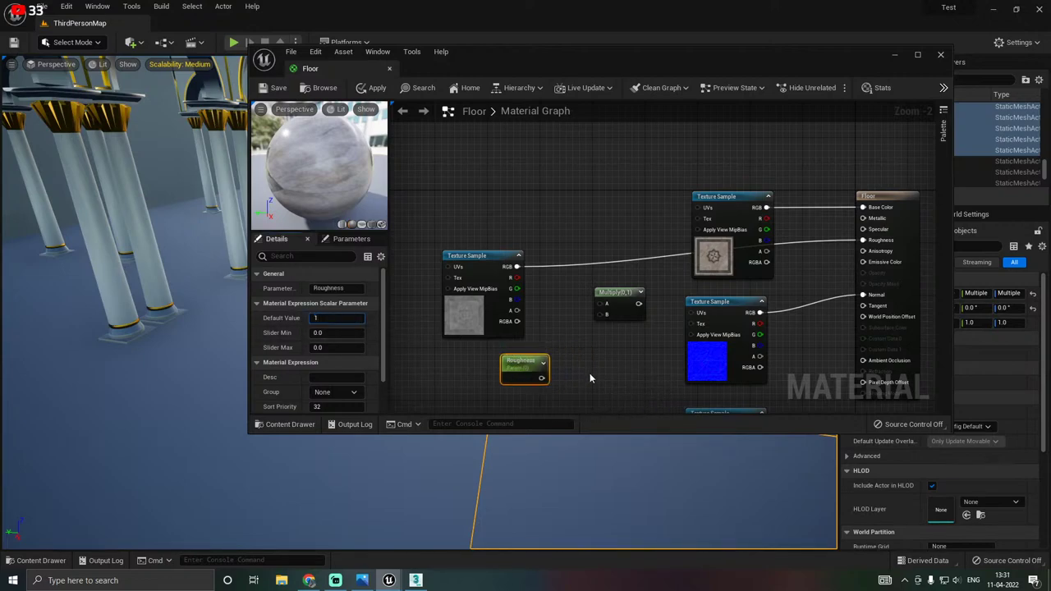
Multiply the roughness texture by the Roughness parameter, connect the result to the material's Roughness input, and shift the roughness sample slightly up.
{"action": "left_click_drag", "start_coordinate": [541, 378], "coordinate": [517, 267]}
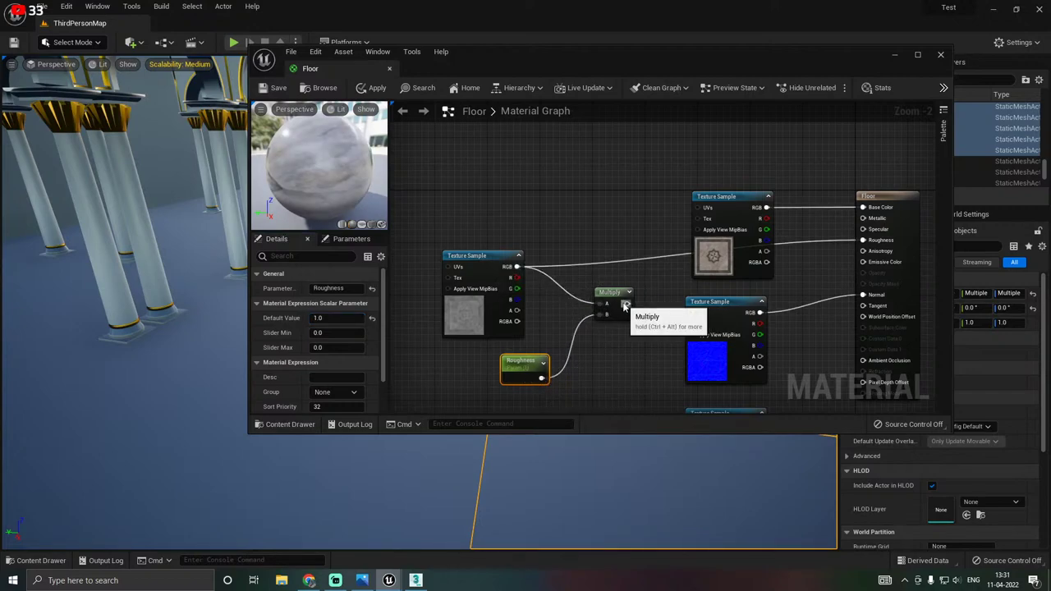
{"action": "left_click_drag", "start_coordinate": [627, 303], "coordinate": [863, 244]}
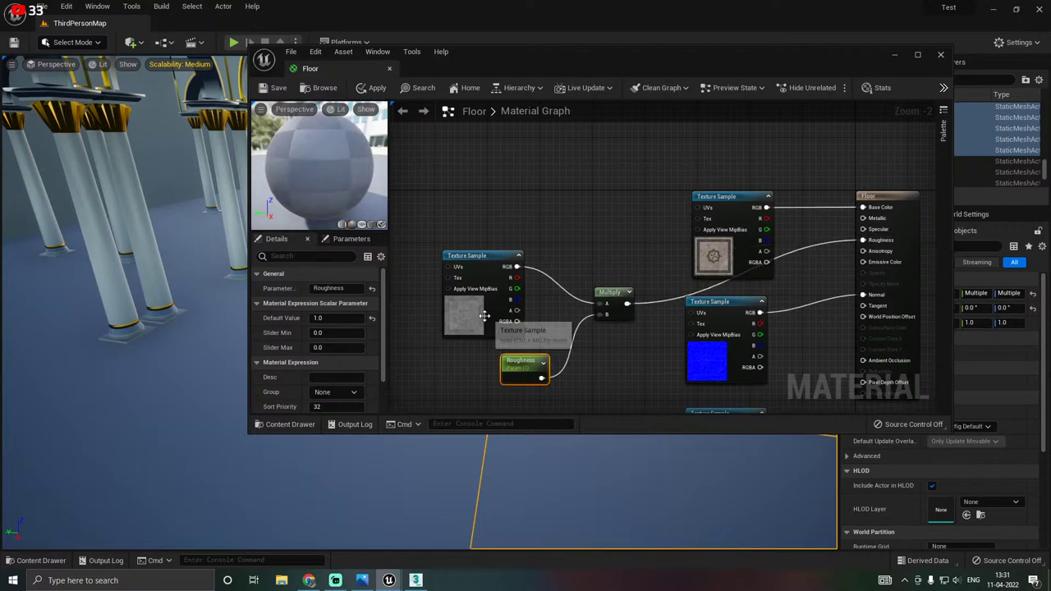
{"action": "left_click_drag", "start_coordinate": [482, 311], "coordinate": [482, 285]}
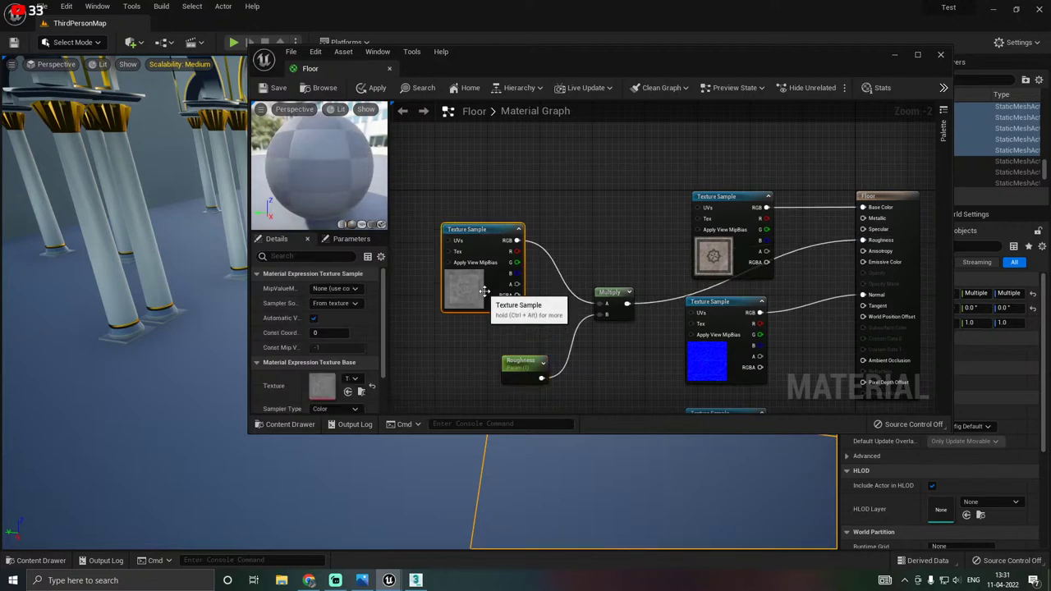
{"action": "left_click", "coordinate": [600, 299]}
{"action": "right_click_drag", "start_coordinate": [593, 299], "coordinate": [629, 303]}
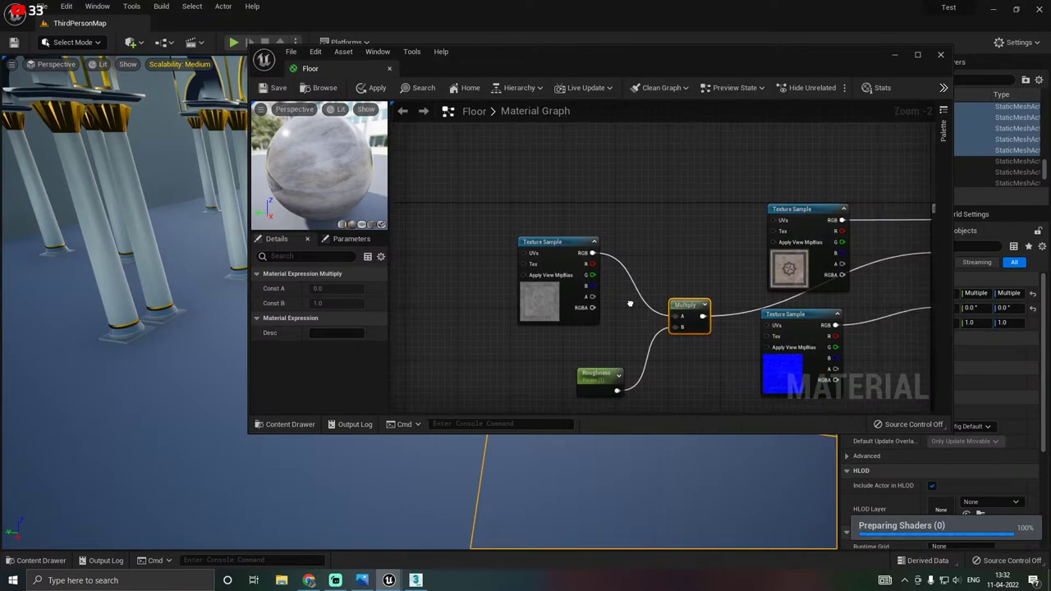
Add a TexCoord node, a second Multiply node and a scalar parameter named Scale ahead of the roughness texture sample.
{"action": "right_click_drag", "start_coordinate": [476, 280], "coordinate": [550, 271]}
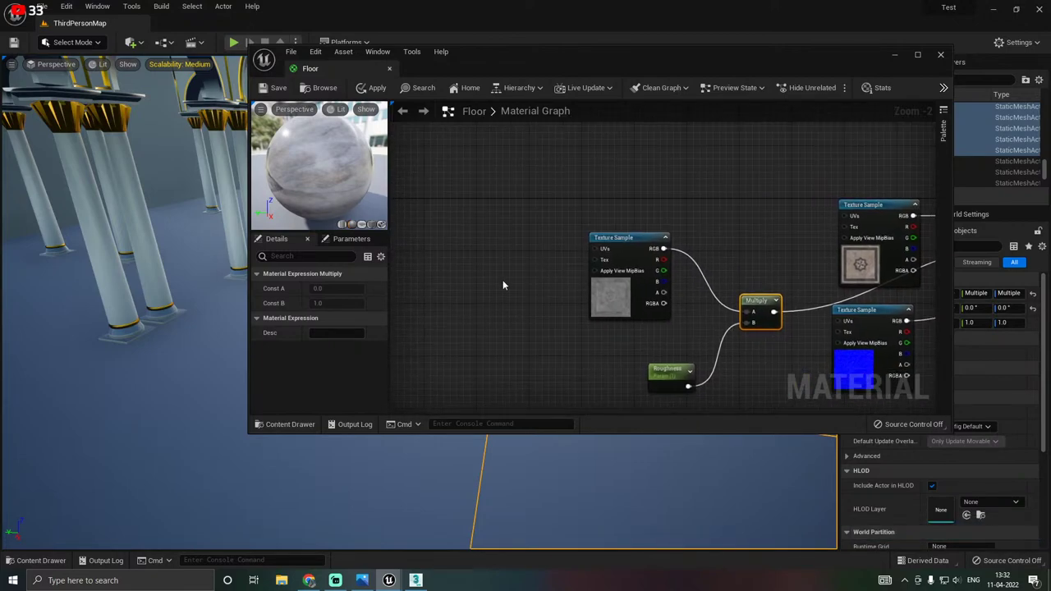
{"action": "left_click", "coordinate": [481, 244]}
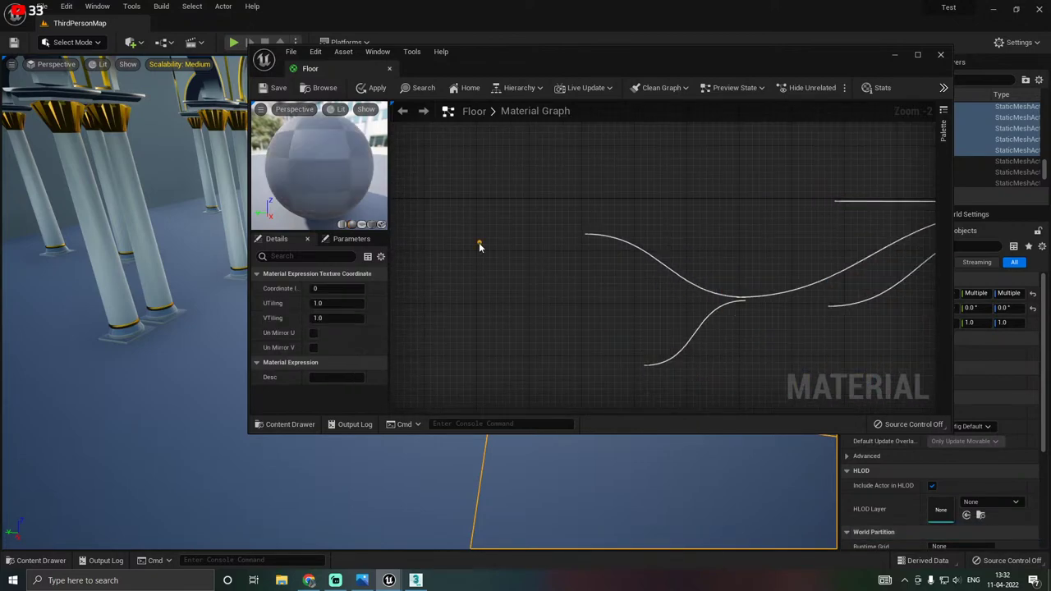
{"action": "left_click", "coordinate": [515, 279]}
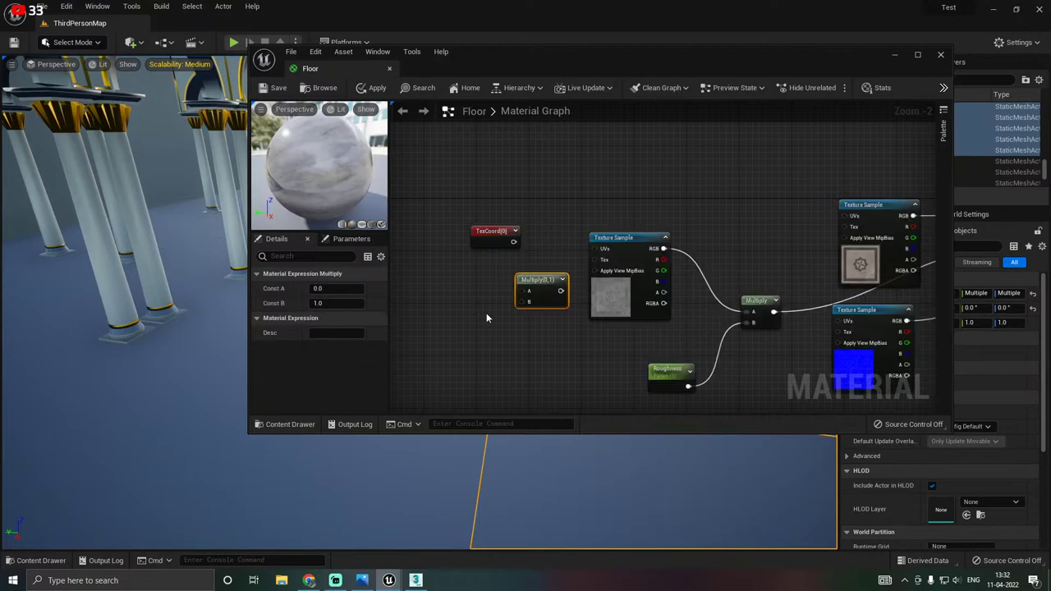
{"action": "left_click", "coordinate": [454, 294]}
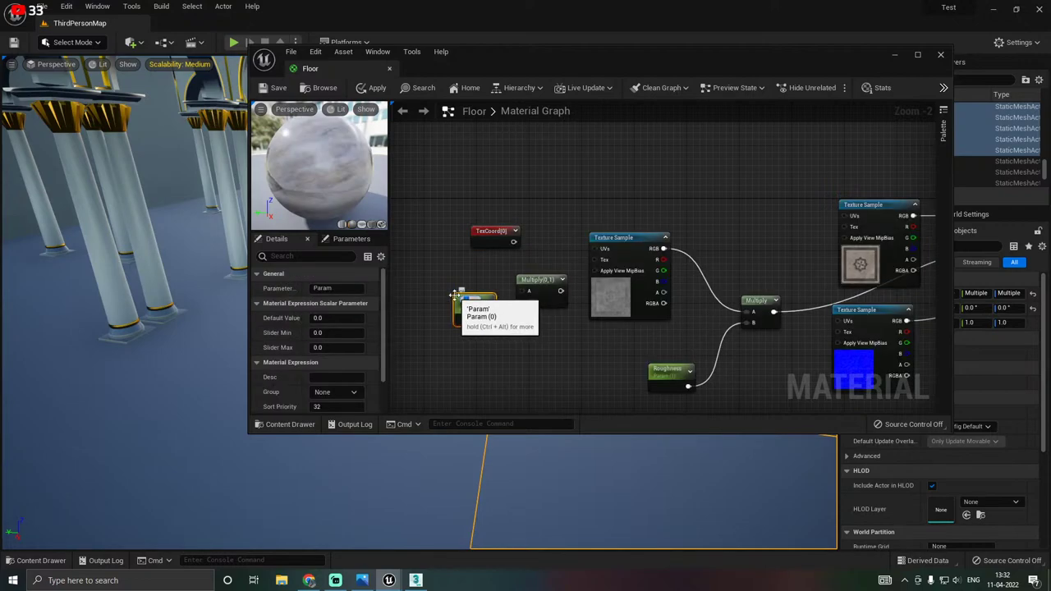
{"action": "type", "text": "ScScale"}
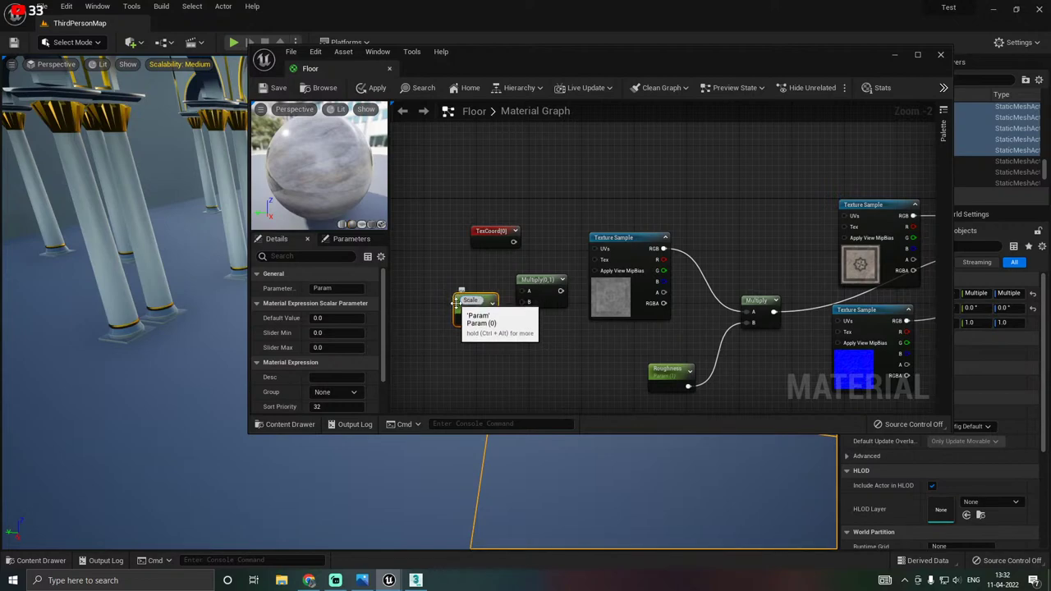
{"action": "key", "text": "Return"}
Multiply TexCoord by Scale and connect the result to the UVs of the roughness, albedo and normal texture samples.
{"action": "left_click_drag", "start_coordinate": [485, 301], "coordinate": [515, 243]}
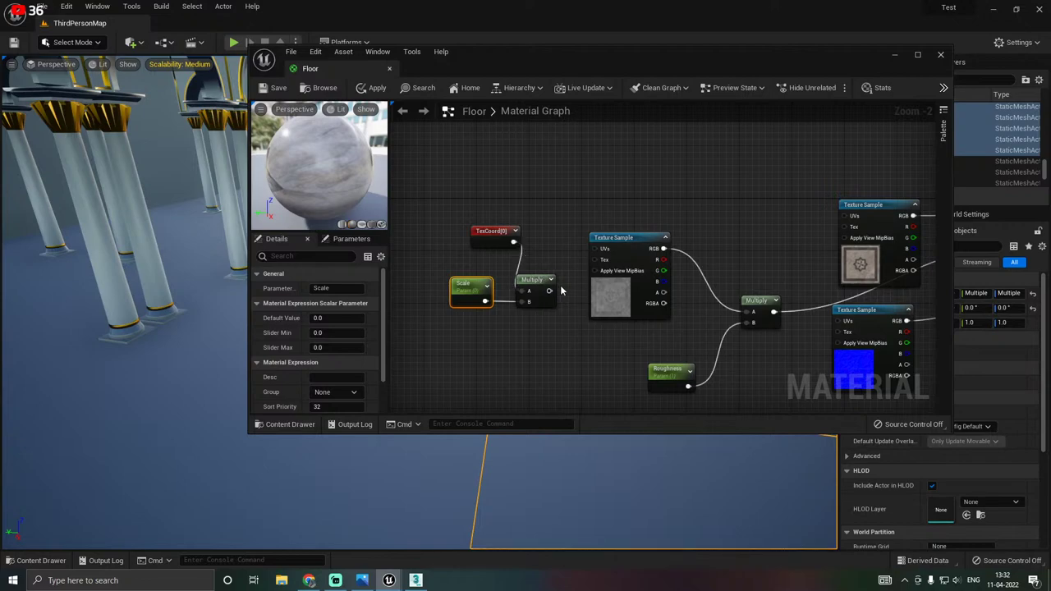
{"action": "left_click_drag", "start_coordinate": [551, 291], "coordinate": [604, 249]}
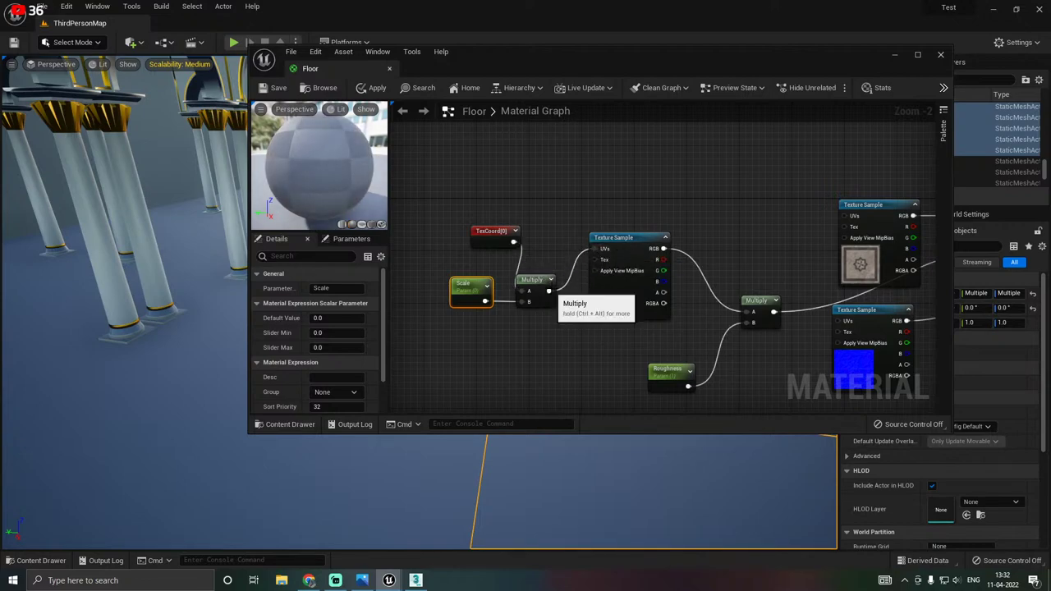
{"action": "left_click_drag", "start_coordinate": [549, 291], "coordinate": [844, 215]}
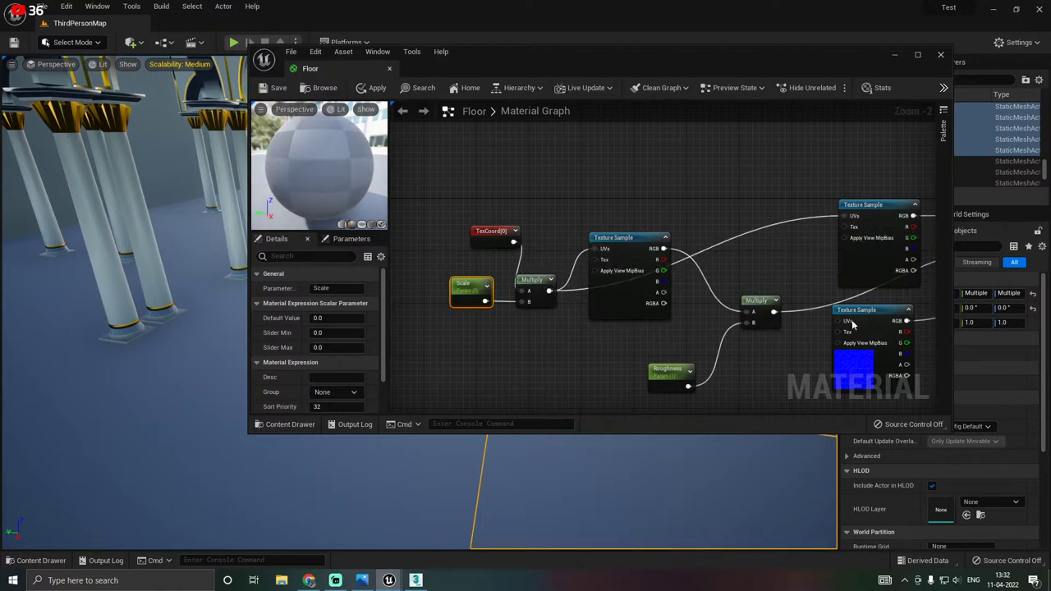
{"action": "left_click_drag", "start_coordinate": [847, 320], "coordinate": [549, 291]}
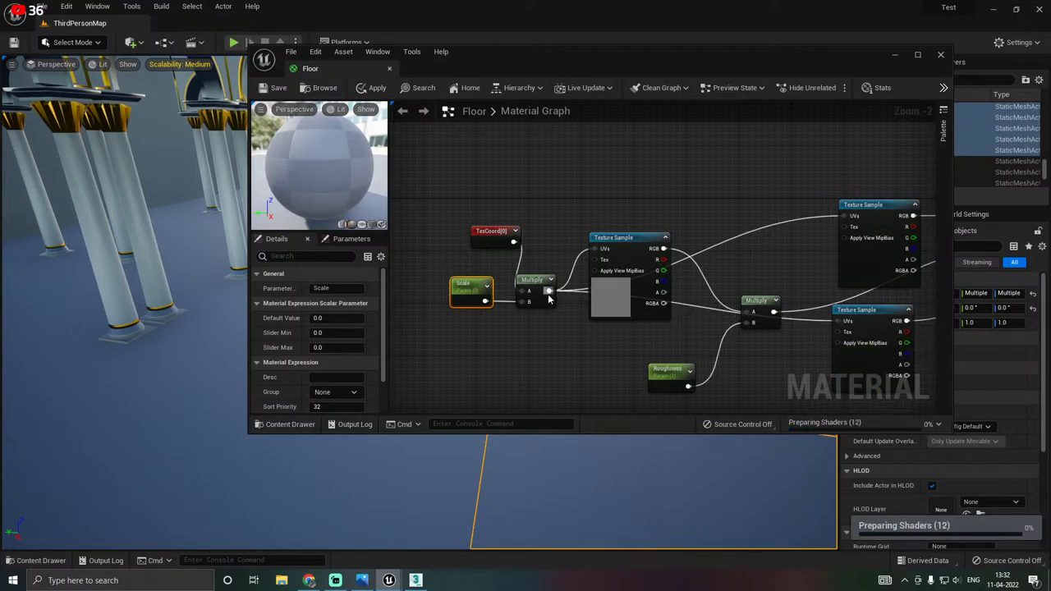
Rearrange the TexCoord, Roughness and both Multiply nodes, placing the UV Multiply above the roughness sample to untangle the wires.
{"action": "left_click_drag", "start_coordinate": [492, 232], "coordinate": [460, 238]}
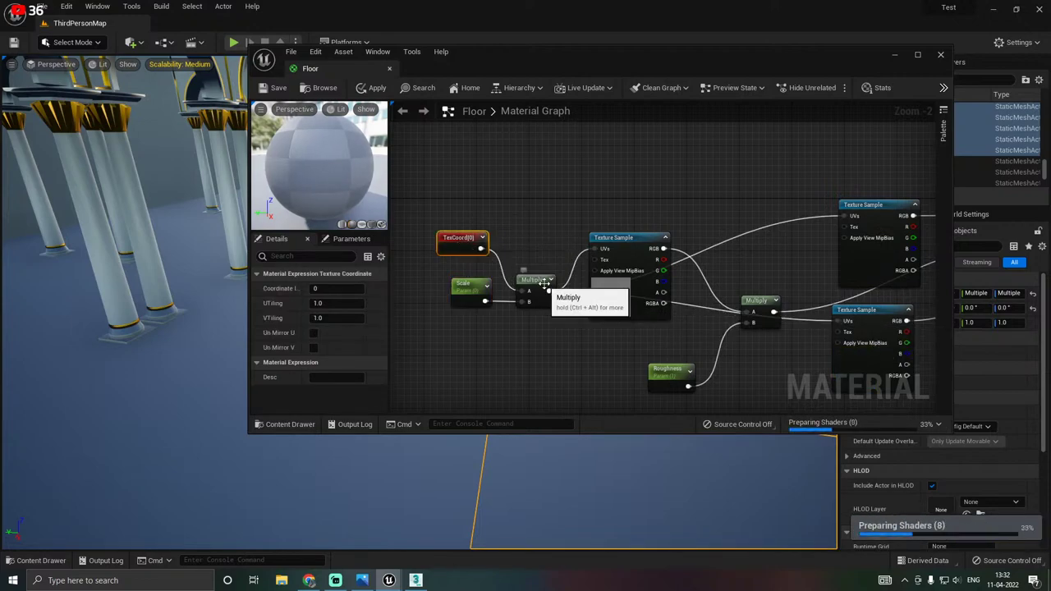
{"action": "left_click_drag", "start_coordinate": [549, 279], "coordinate": [576, 177]}
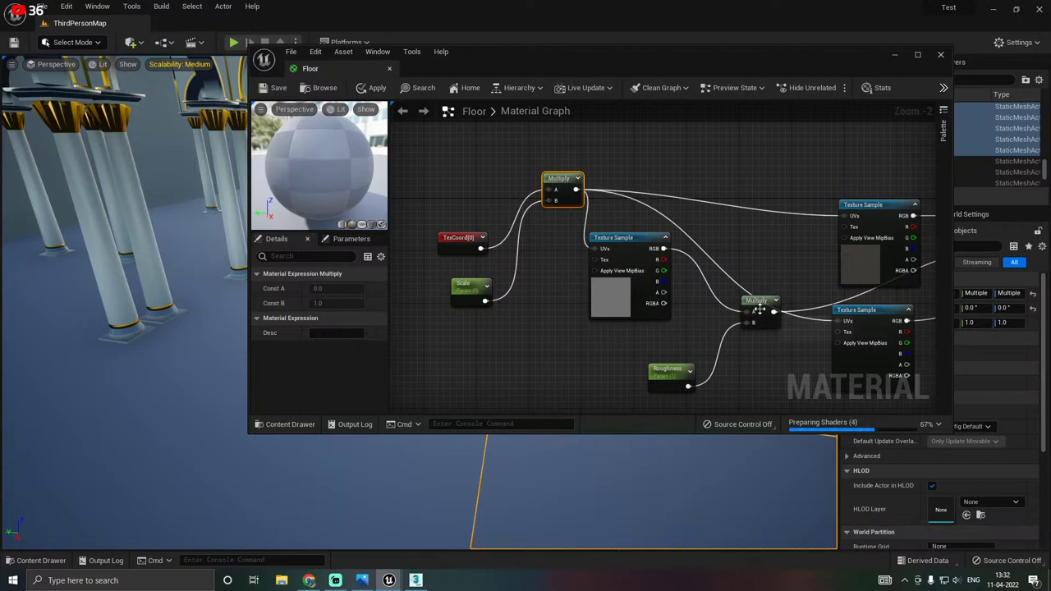
{"action": "left_click_drag", "start_coordinate": [758, 311], "coordinate": [739, 321]}
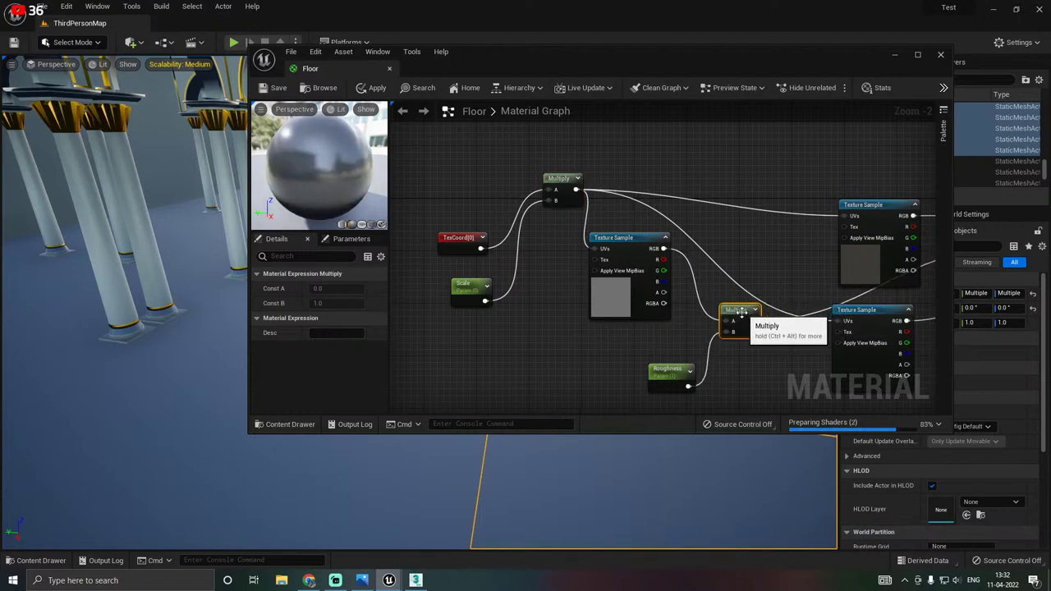
{"action": "left_click", "coordinate": [657, 371]}
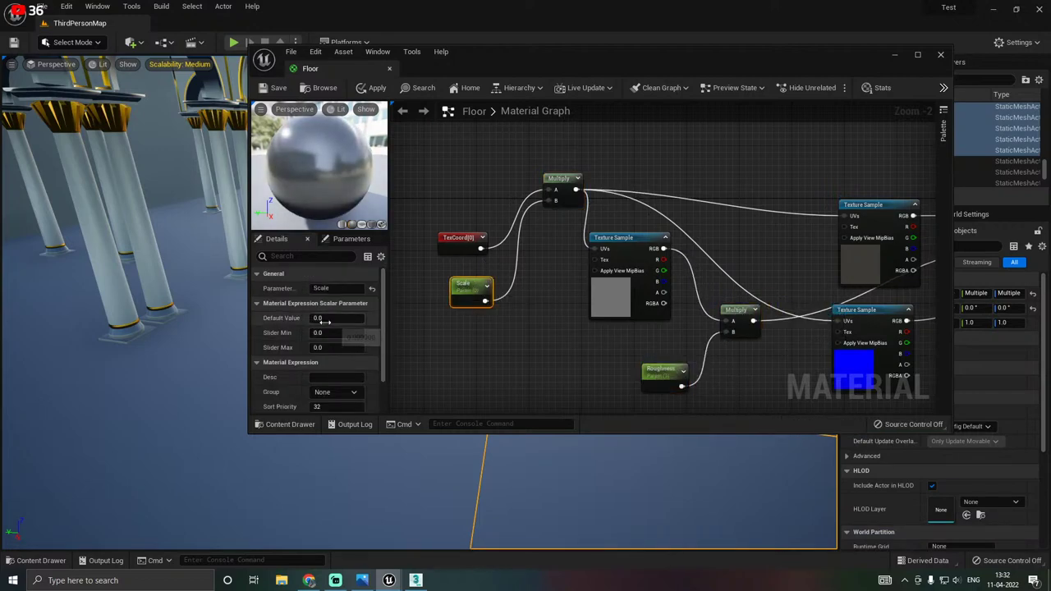
Set the Scale parameter's default value to 1, then apply, save and close the Floor material.
{"action": "type", "text": "1"}
{"action": "left_click", "coordinate": [461, 338]}
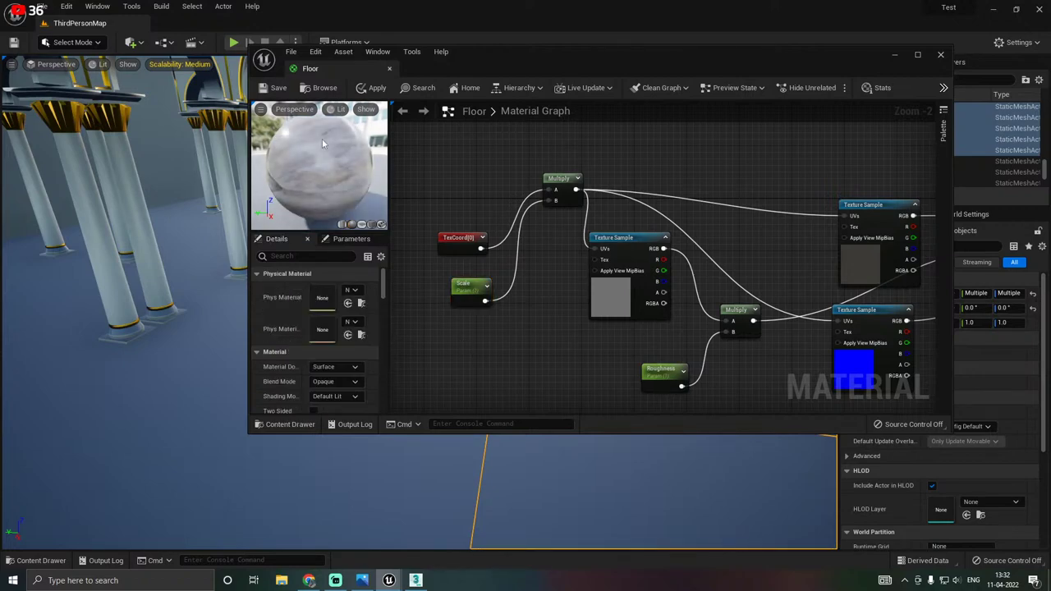
{"action": "left_click", "coordinate": [371, 88]}
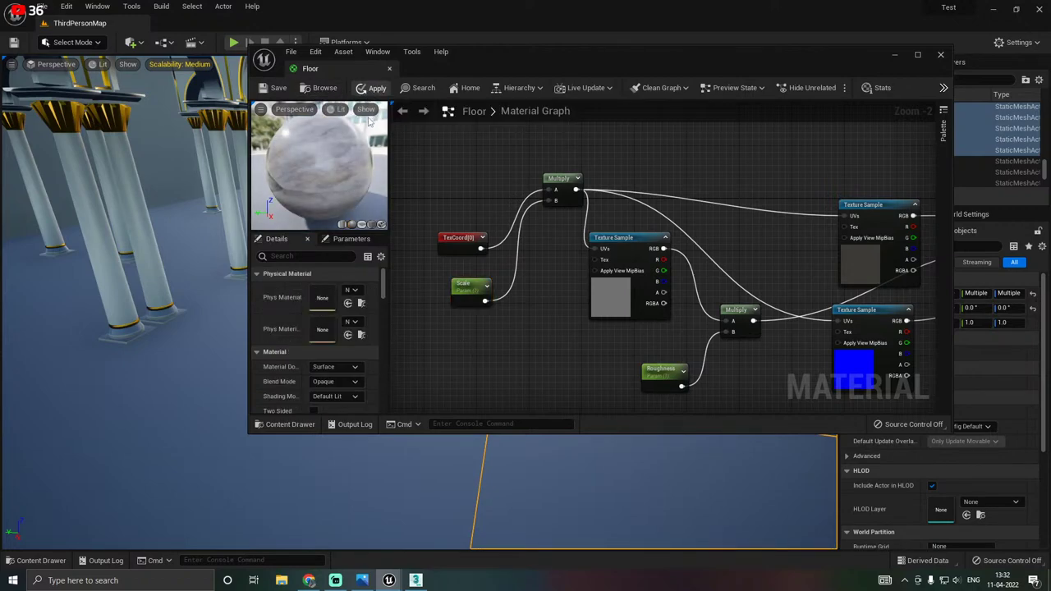
{"action": "left_click", "coordinate": [276, 88]}
{"action": "left_click", "coordinate": [390, 69]}
Create a material instance of the Floor material in the Palace Materials folder with the default name and save it.
{"action": "right_click_drag", "start_coordinate": [265, 494], "coordinate": [247, 498]}
{"action": "key", "text": "ctrl+space"}
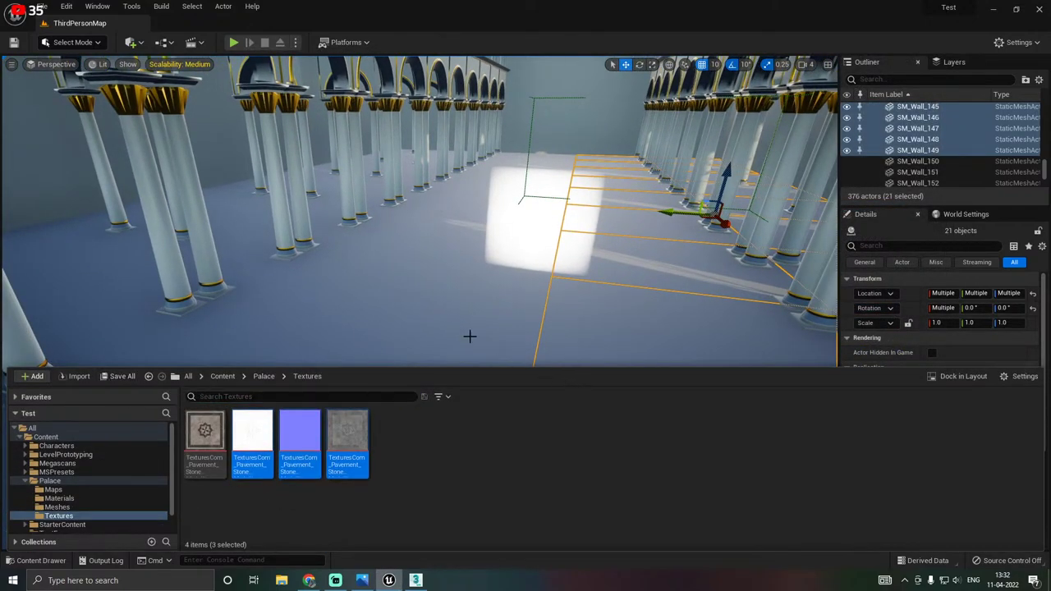
{"action": "right_click_drag", "start_coordinate": [469, 337], "coordinate": [492, 328]}
{"action": "key", "text": "ctrl+space"}
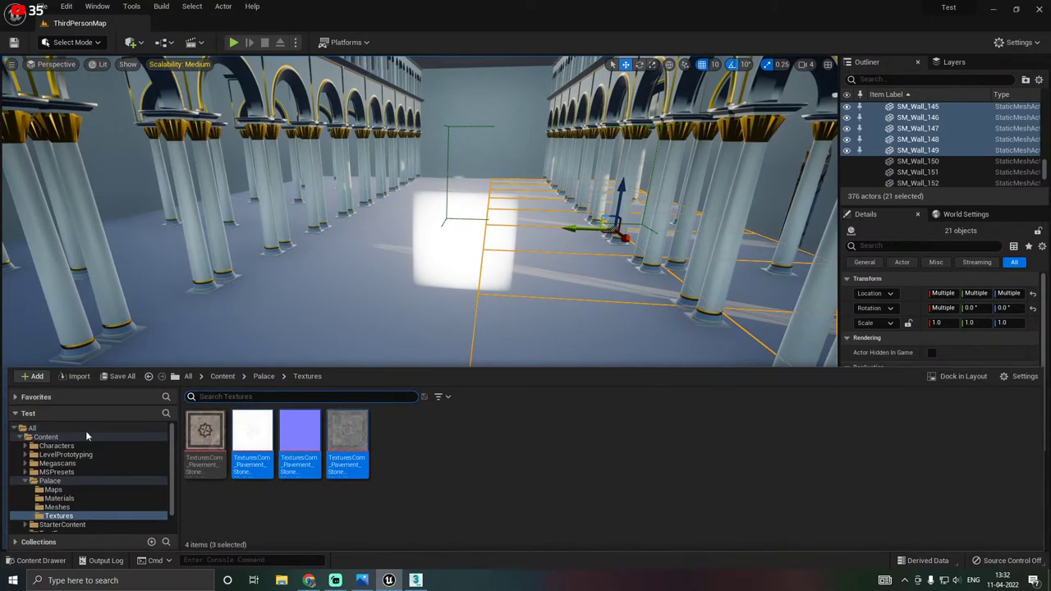
{"action": "key", "text": "Up"}
{"action": "key", "text": "Up"}
{"action": "left_click", "coordinate": [205, 435]}
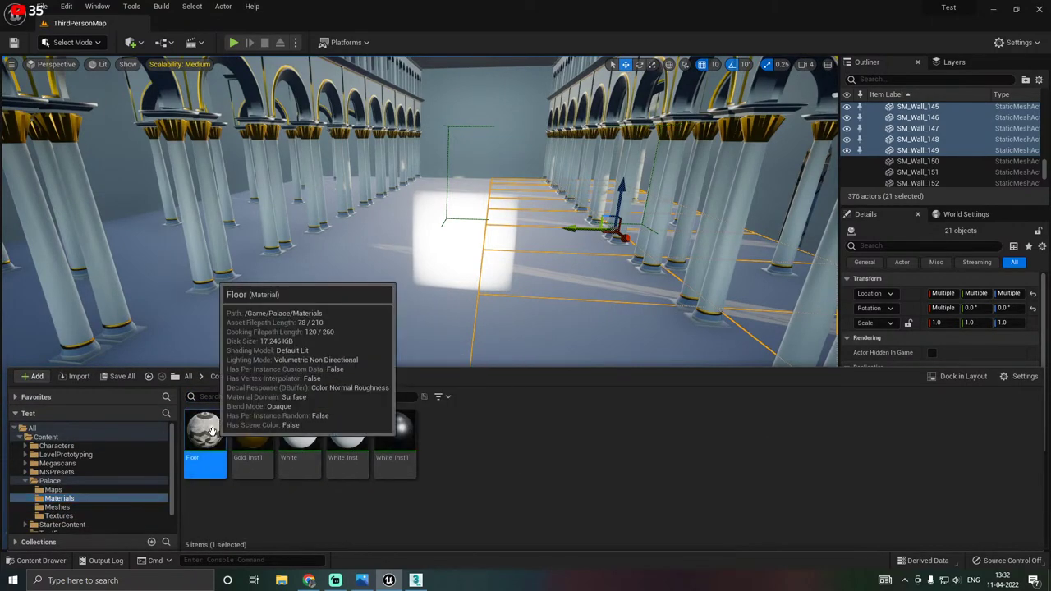
{"action": "right_click", "coordinate": [210, 440]}
{"action": "left_click", "coordinate": [326, 189]}
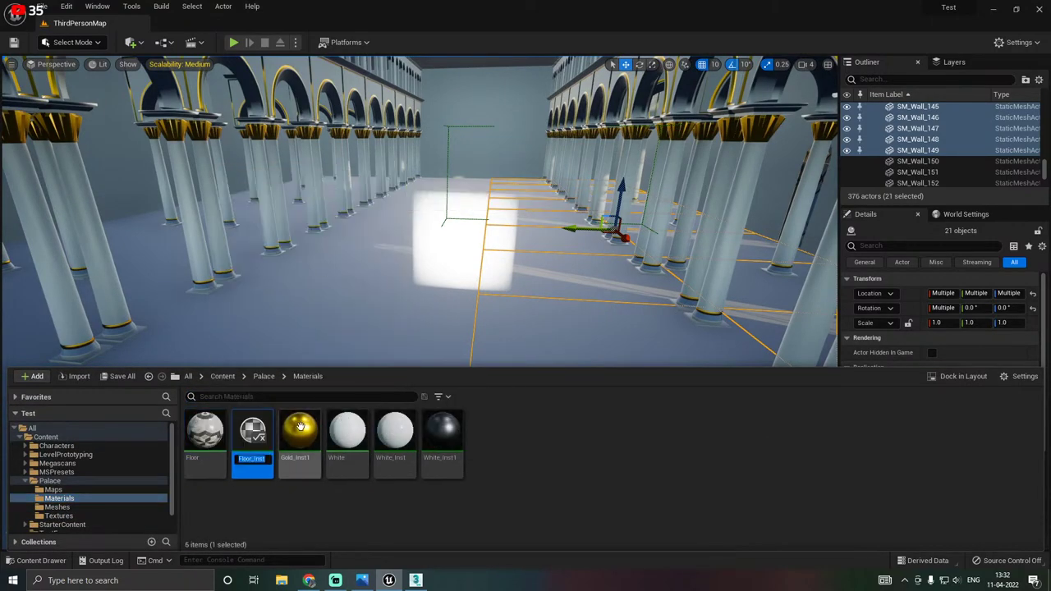
{"action": "left_click", "coordinate": [119, 377]}
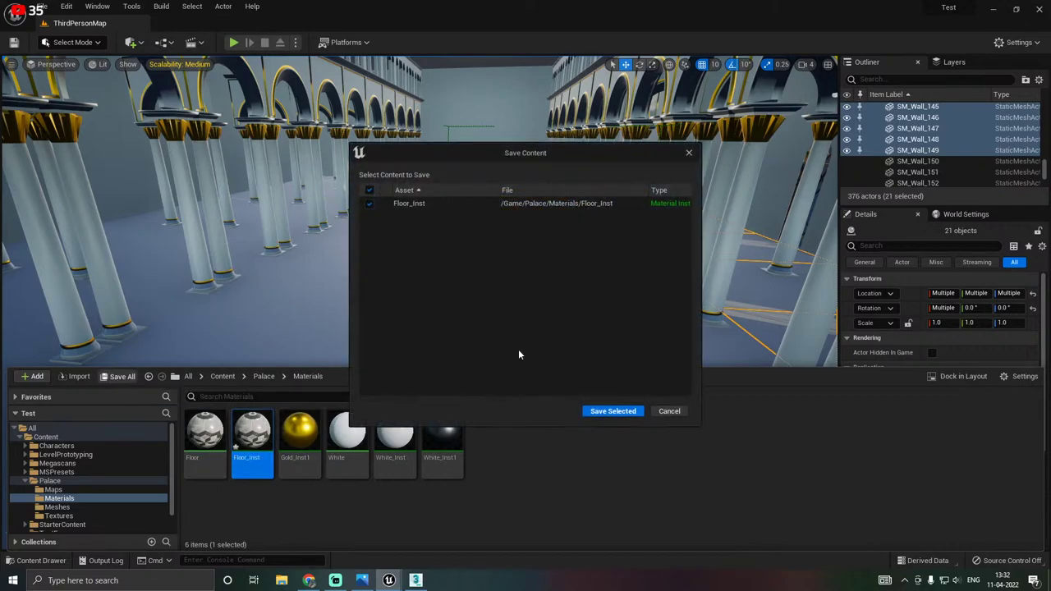
{"action": "left_click", "coordinate": [611, 411]}
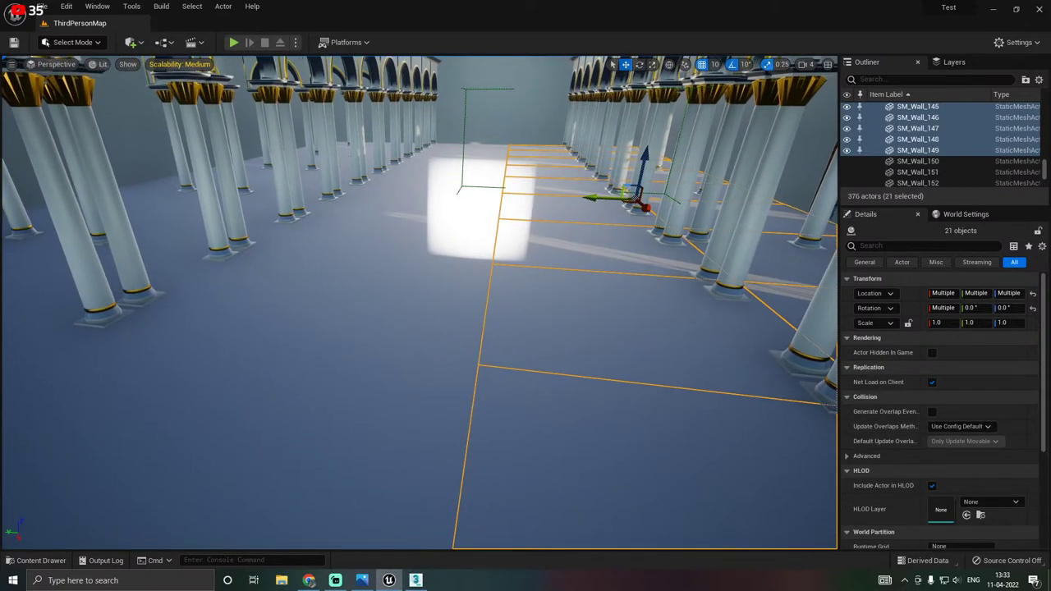
Select the group of SM_Wall floor tiles along the hall's centre and pick Floor_Inst in the Palace Materials folder.
{"action": "mouse_move", "coordinate": [437, 326]}
{"action": "right_mouse_down"}
{"action": "mouse_move", "coordinate": [437, 287]}
{"action": "mouse_move", "coordinate": [435, 326]}
{"action": "right_mouse_up"}
{"action": "right_click_drag", "start_coordinate": [426, 392], "coordinate": [427, 392]}
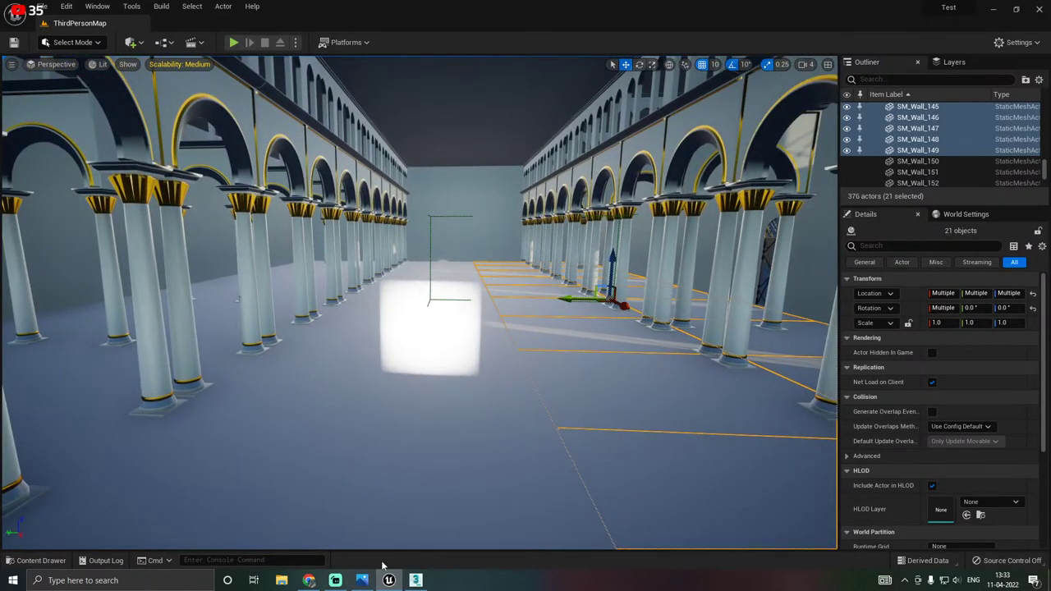
{"action": "right_click_drag", "start_coordinate": [413, 509], "coordinate": [413, 509]}
{"action": "right_click", "coordinate": [413, 509]}
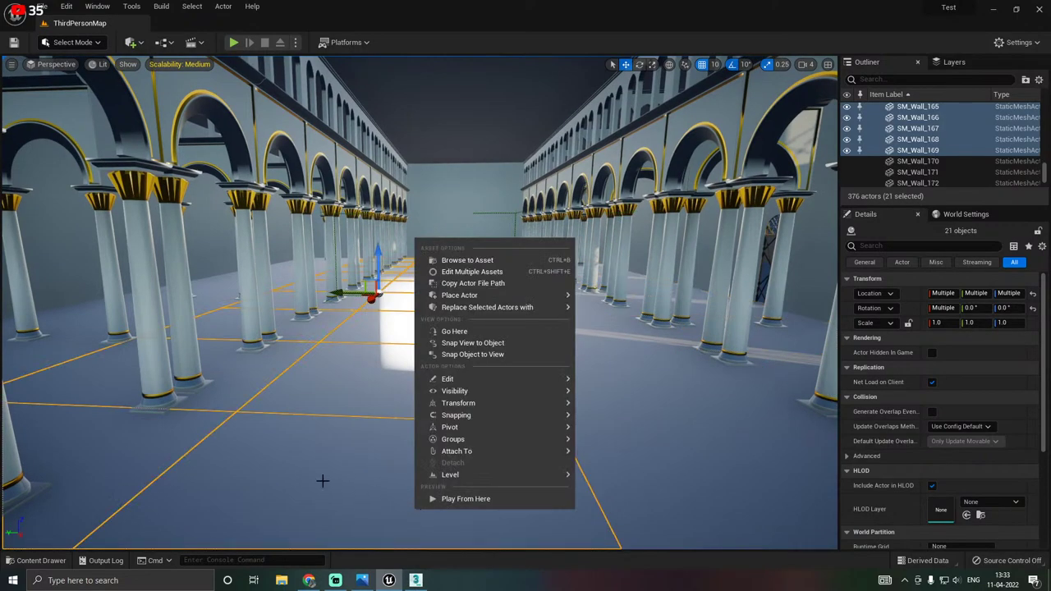
{"action": "right_click_drag", "start_coordinate": [321, 481], "coordinate": [322, 480]}
{"action": "key", "text": "ctrl+space"}
{"action": "left_click", "coordinate": [253, 451]}
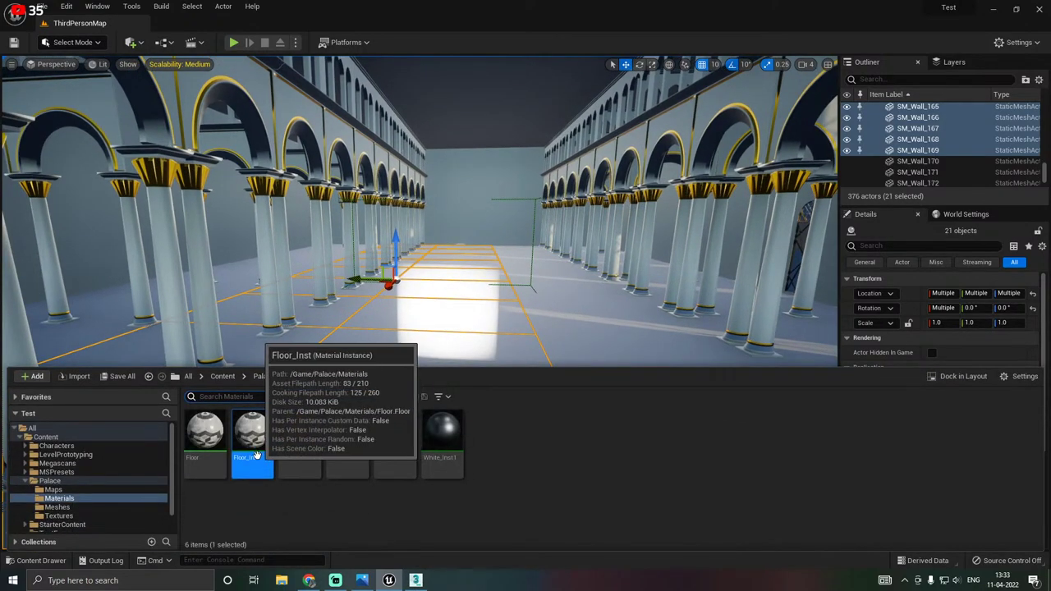
{"action": "left_click_drag", "start_coordinate": [257, 454], "coordinate": [247, 430]}
{"action": "right_click_drag", "start_coordinate": [432, 322], "coordinate": [432, 322]}
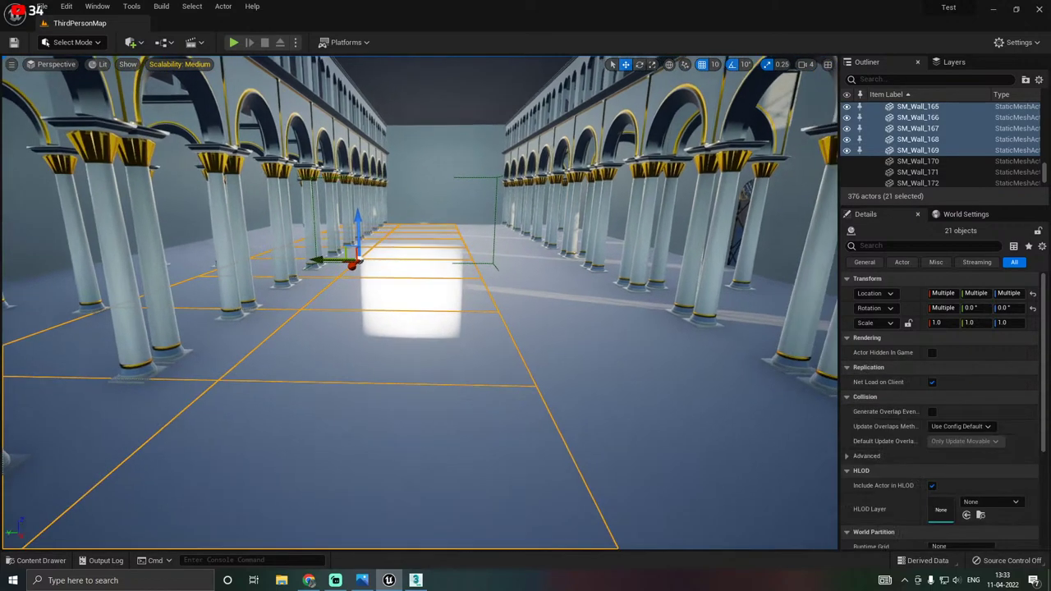
Look through the selected floor tiles' shared properties for a material setting, including the advanced Collision and Actor options.
{"action": "scroll", "coordinate": [900, 451], "scroll_direction": "down", "scroll_amount": 1}
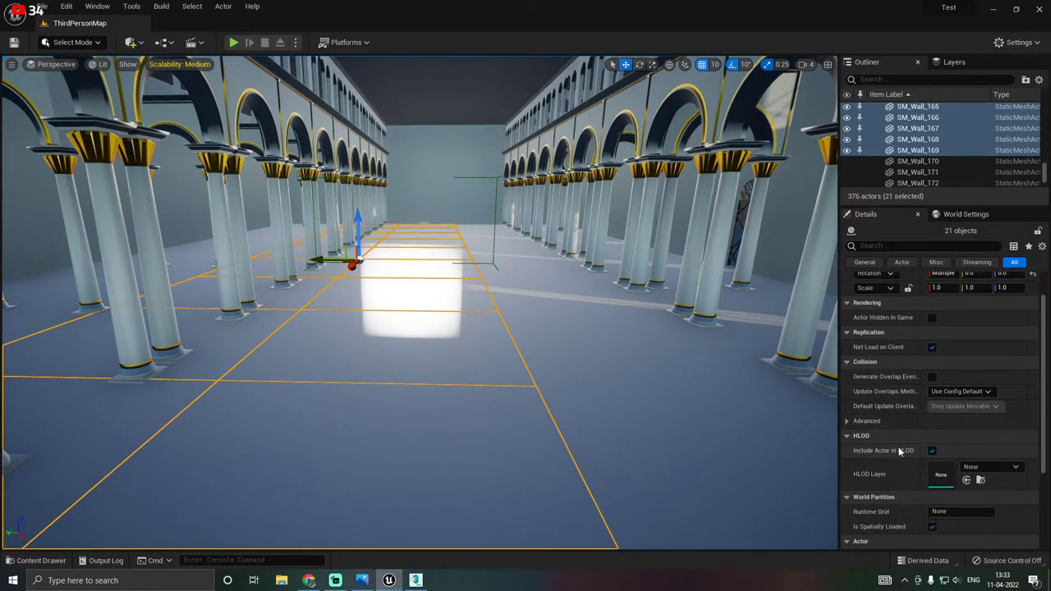
{"action": "scroll", "coordinate": [900, 452], "scroll_direction": "up", "scroll_amount": 2}
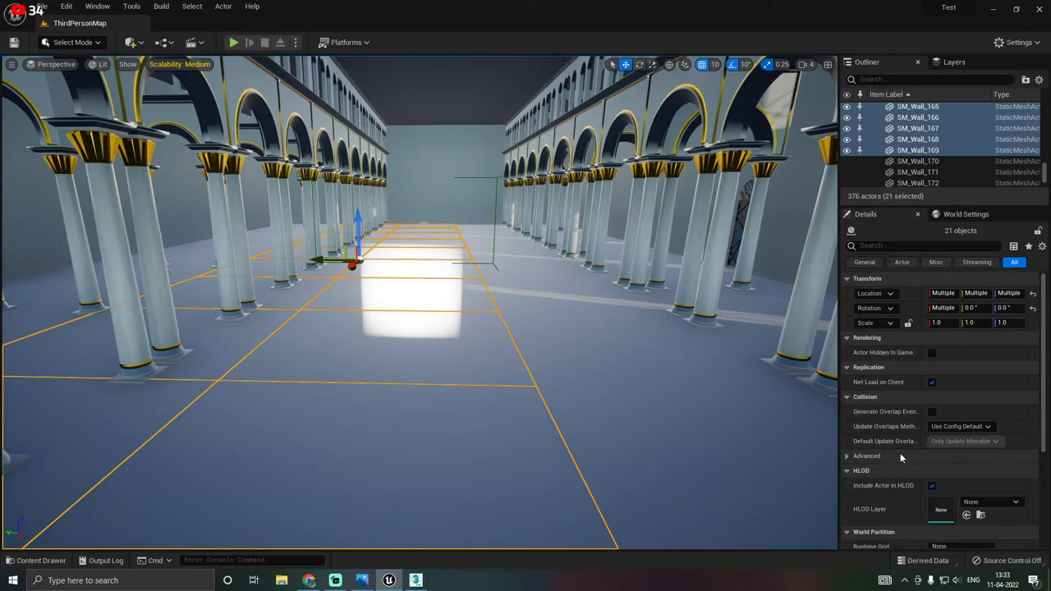
{"action": "scroll", "coordinate": [901, 457], "scroll_direction": "down", "scroll_amount": 4}
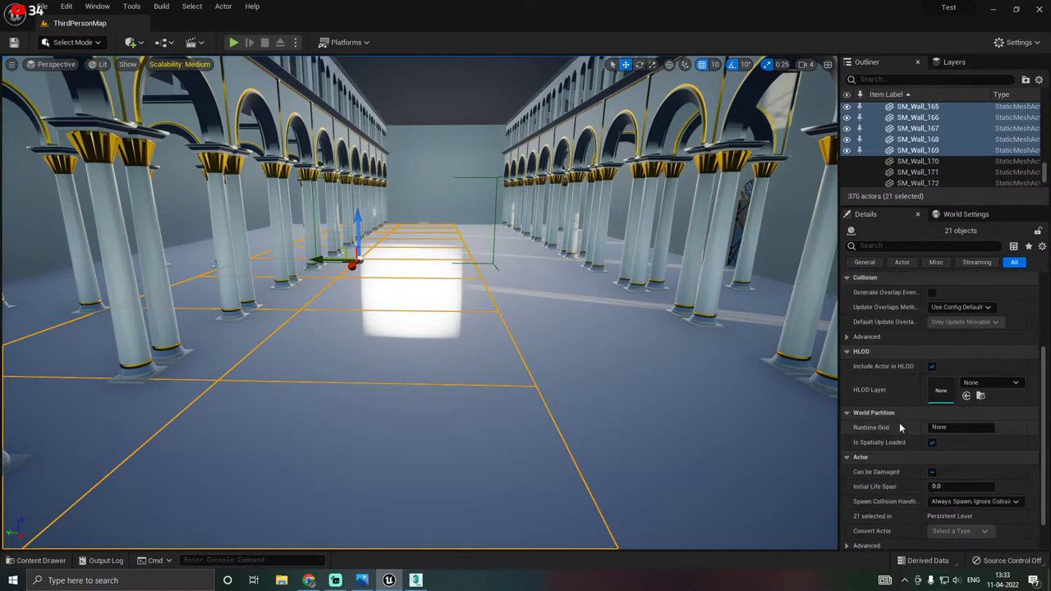
{"action": "left_click", "coordinate": [849, 336]}
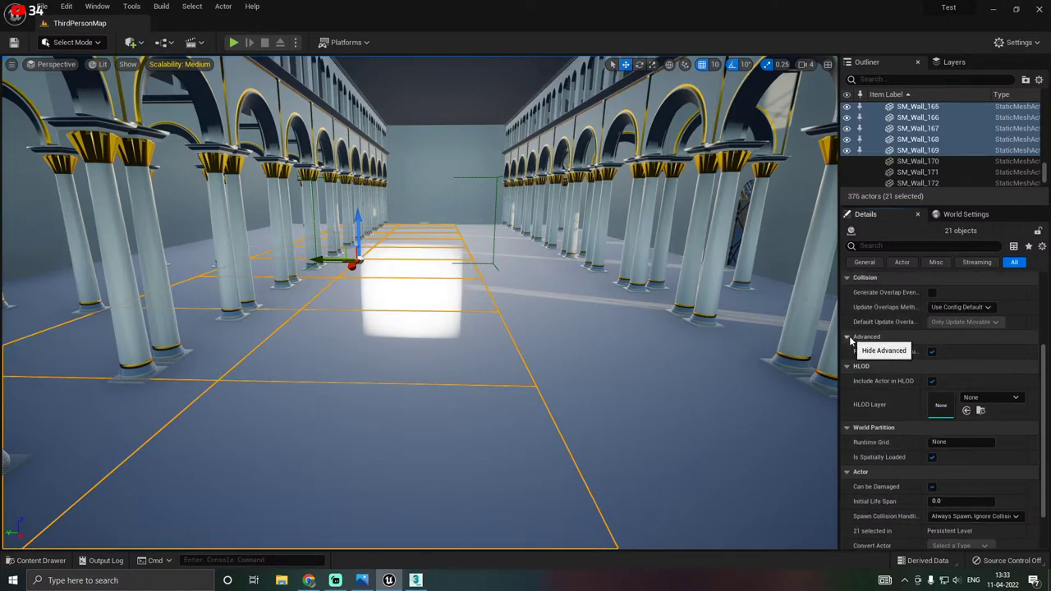
{"action": "left_click", "coordinate": [848, 336]}
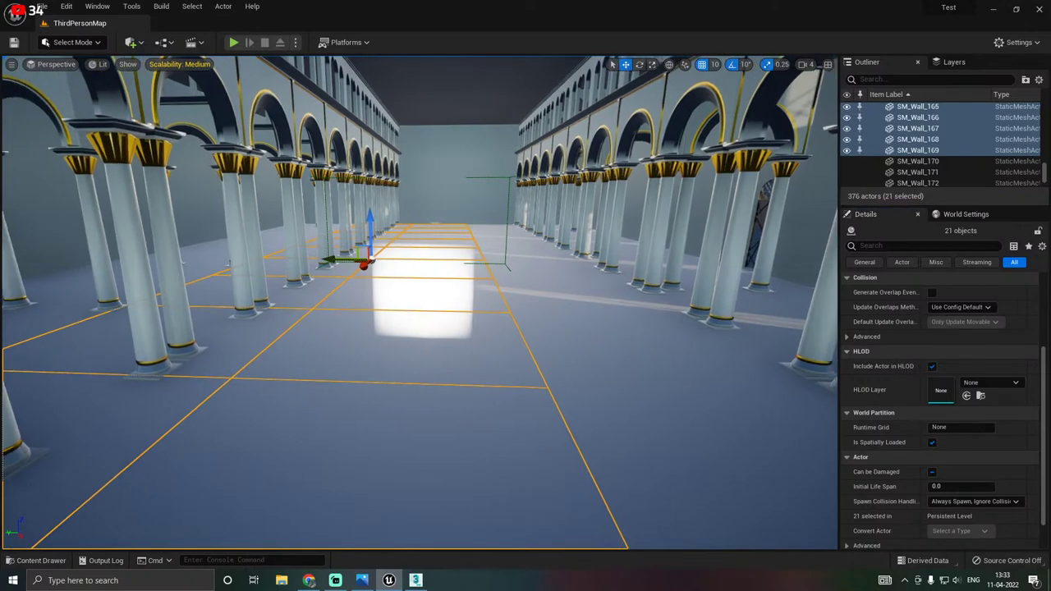
{"action": "scroll", "coordinate": [912, 400], "scroll_direction": "up", "scroll_amount": 2}
{"action": "scroll", "coordinate": [913, 400], "scroll_direction": "down", "scroll_amount": 3}
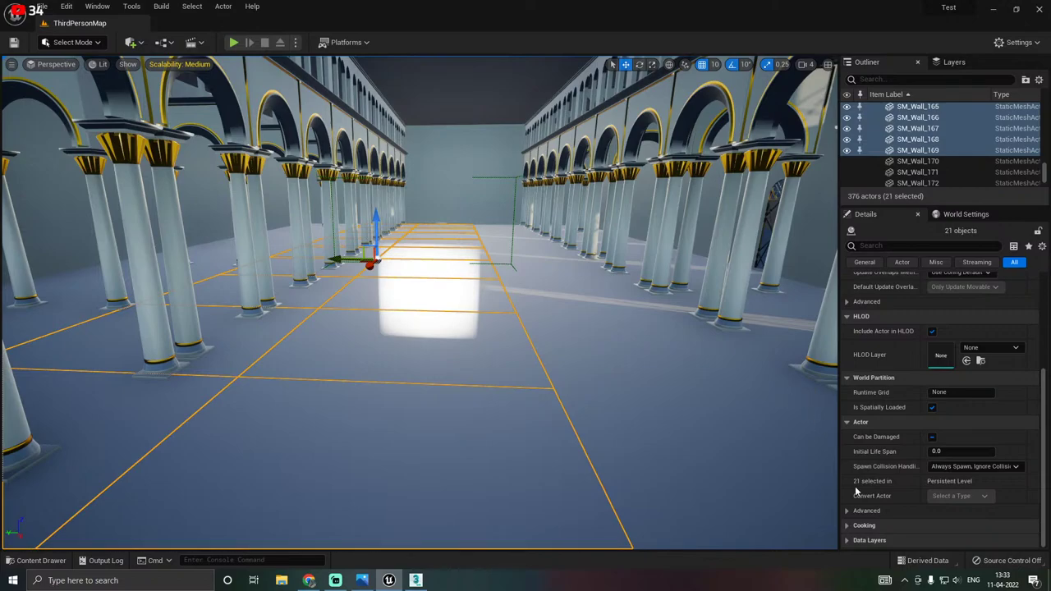
{"action": "left_click", "coordinate": [877, 510]}
{"action": "left_click", "coordinate": [877, 511]}
Apply Floor_Inst to one foreground tile of the selected central floor group.
{"action": "right_click_drag", "start_coordinate": [650, 412], "coordinate": [625, 425]}
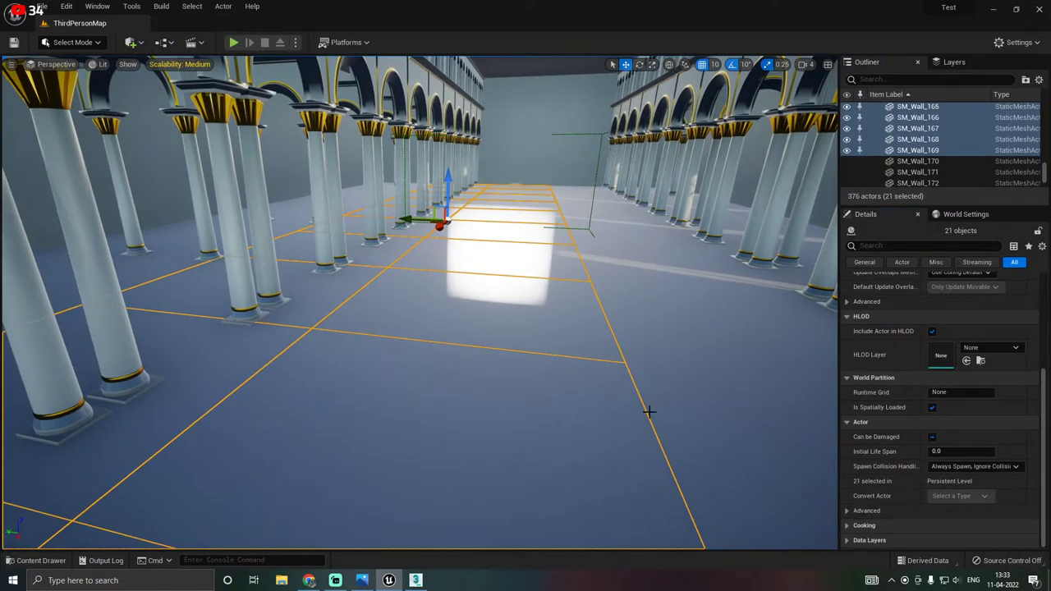
{"action": "key", "text": "ctrl+space"}
{"action": "left_click_drag", "start_coordinate": [253, 435], "coordinate": [400, 327]}
{"action": "right_click_drag", "start_coordinate": [400, 349], "coordinate": [376, 374]}
{"action": "key", "text": "w"}
{"action": "key", "text": "s"}
{"action": "right_click_drag", "start_coordinate": [381, 414], "coordinate": [390, 394]}
{"action": "key", "text": "w"}
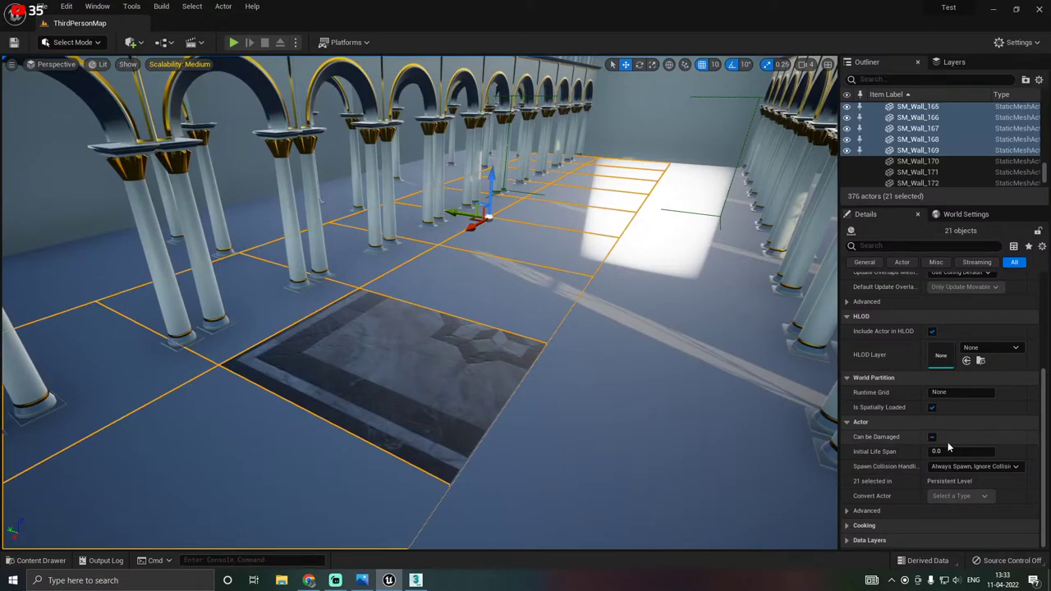
Unlock the central floor tile group and select only the marble-textured tile SM_Wall_163.
{"action": "right_click", "coordinate": [430, 337]}
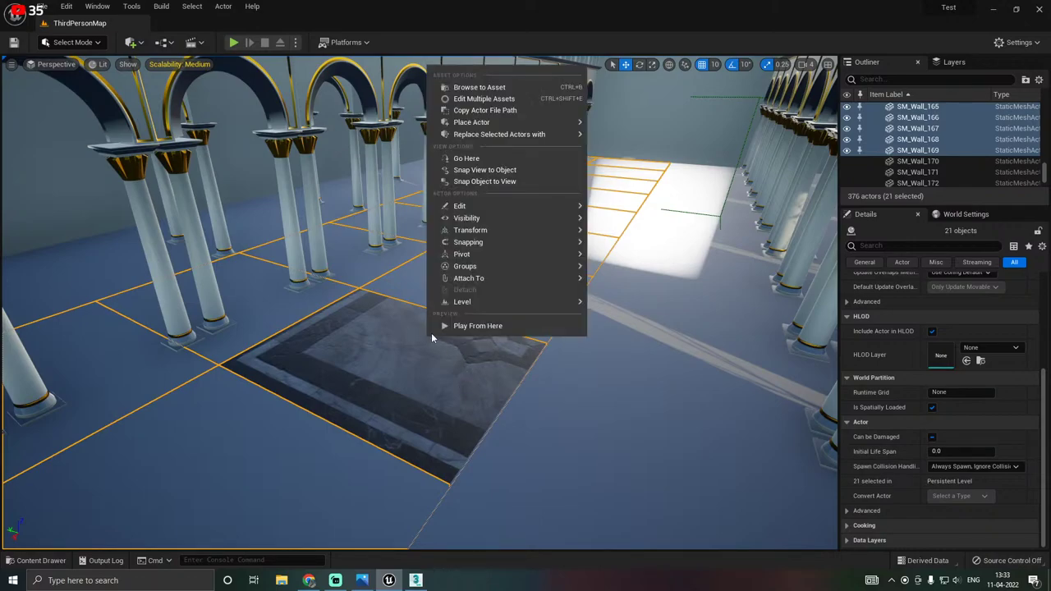
{"action": "mouse_move", "coordinate": [478, 266]}
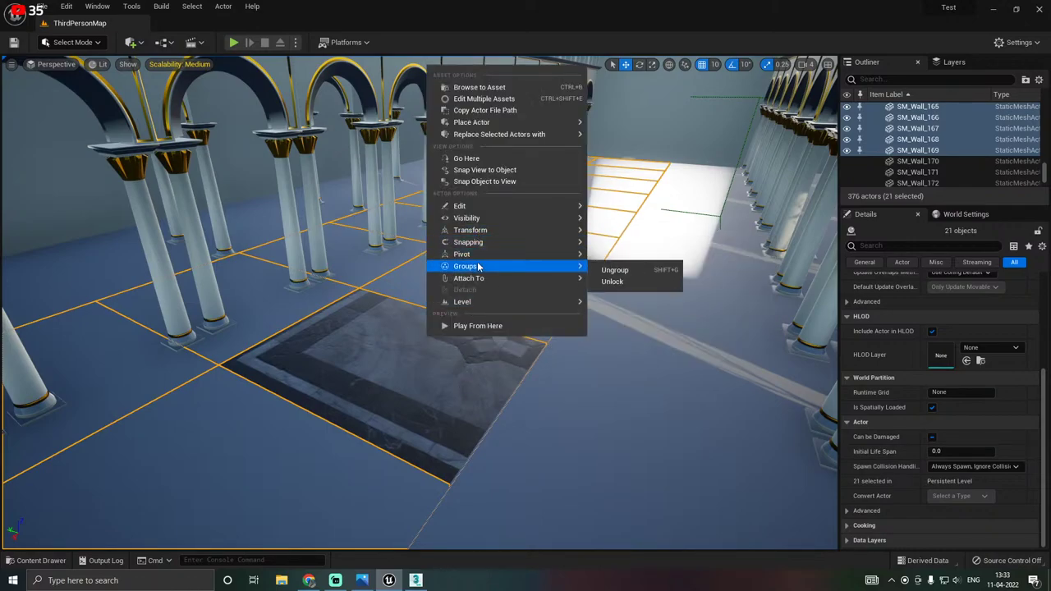
{"action": "left_click", "coordinate": [622, 270]}
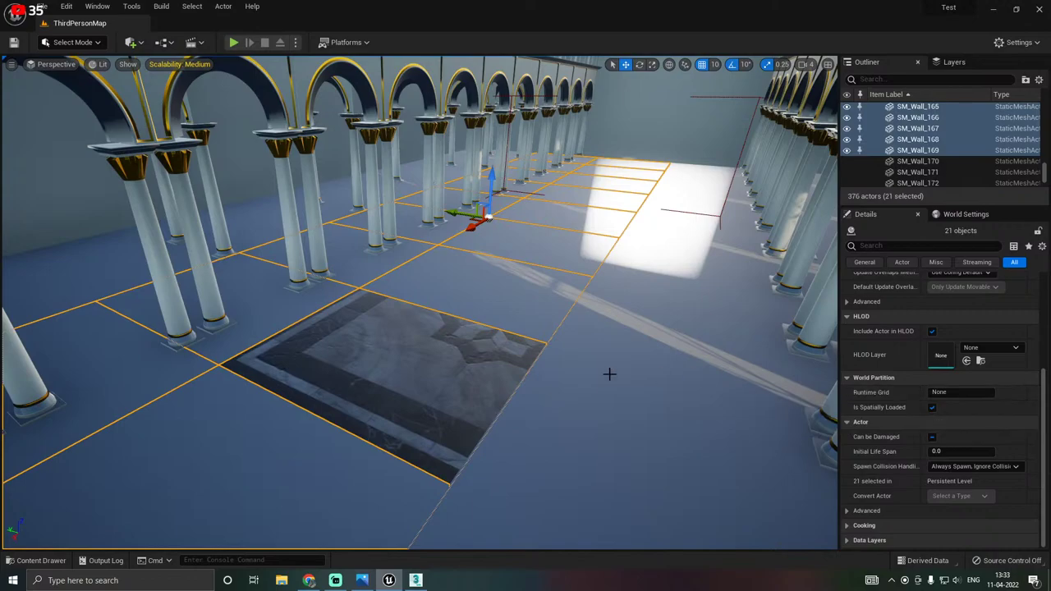
{"action": "left_click", "coordinate": [509, 372]}
Examine SM_Wall_163's full property list and its Rendering category, including the advanced options, for material settings.
{"action": "scroll", "coordinate": [967, 417], "scroll_direction": "down", "scroll_amount": 6}
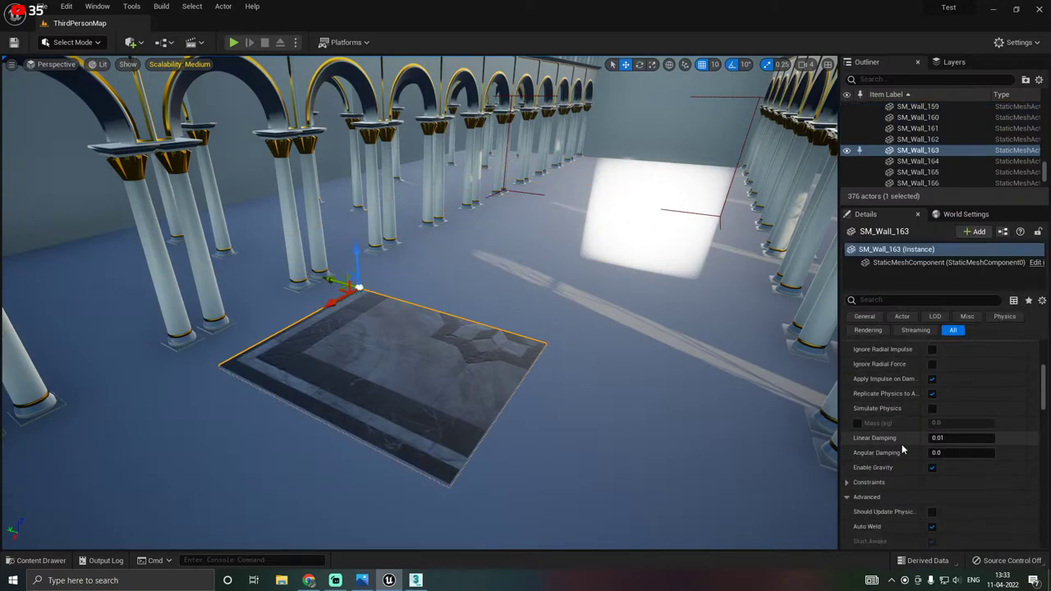
{"action": "scroll", "coordinate": [903, 449], "scroll_direction": "down", "scroll_amount": 1}
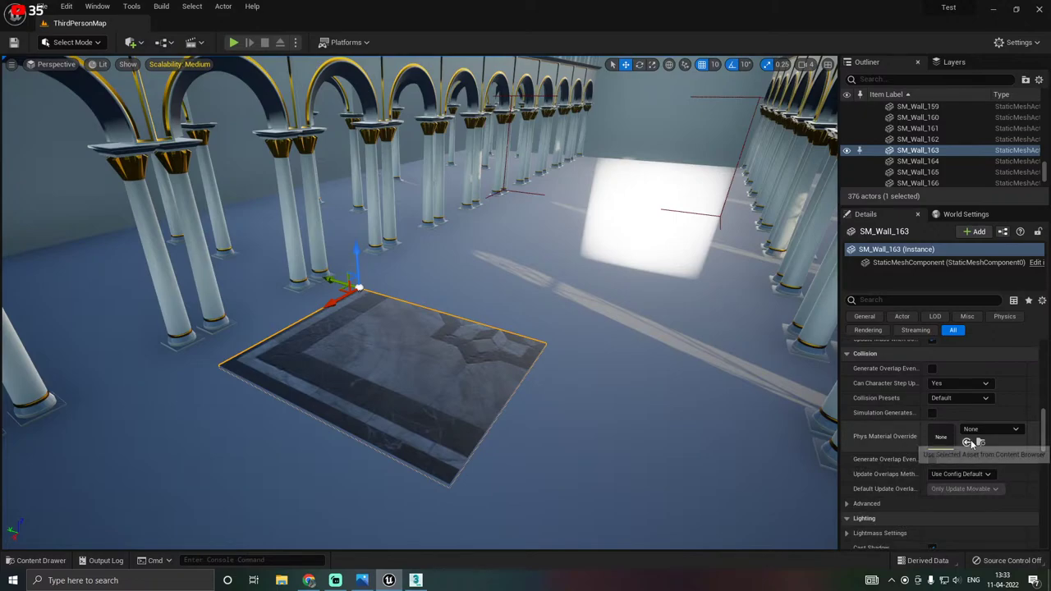
{"action": "scroll", "coordinate": [904, 453], "scroll_direction": "down", "scroll_amount": 6}
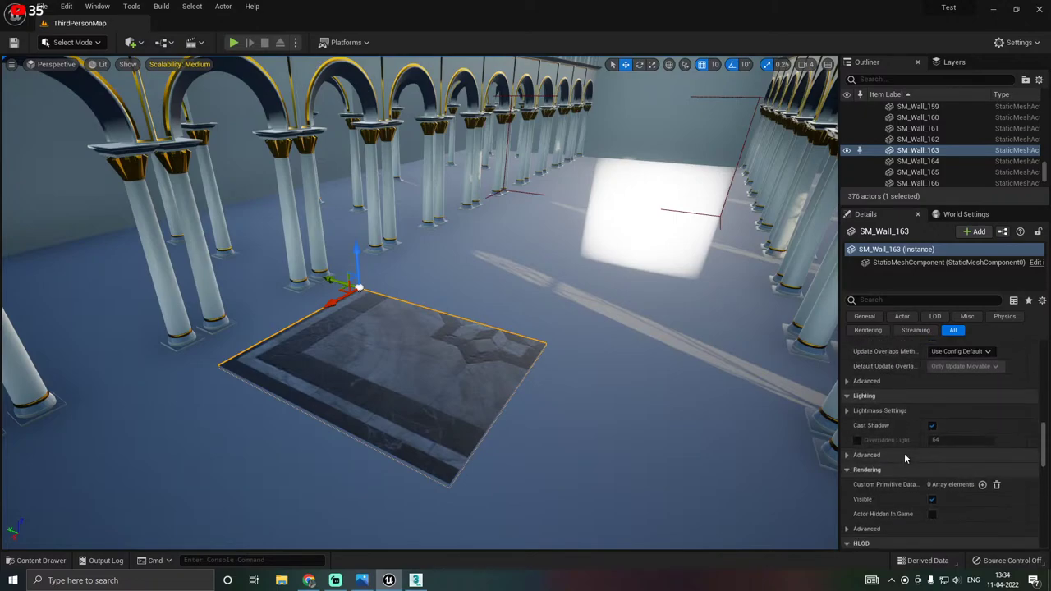
{"action": "scroll", "coordinate": [904, 453], "scroll_direction": "down", "scroll_amount": 6}
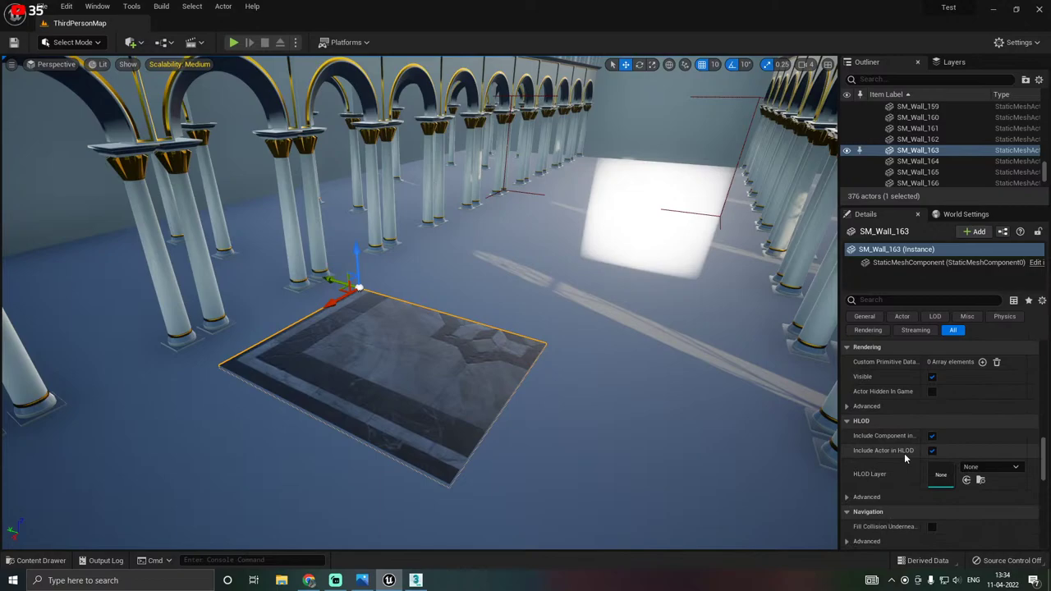
{"action": "scroll", "coordinate": [904, 457], "scroll_direction": "down", "scroll_amount": 15}
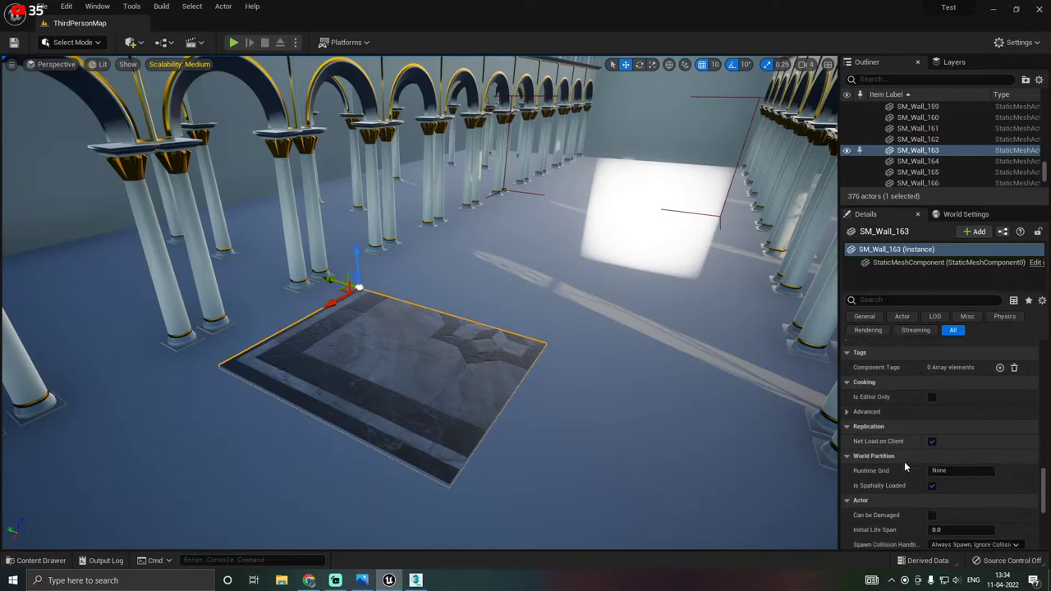
{"action": "scroll", "coordinate": [905, 466], "scroll_direction": "down", "scroll_amount": 9}
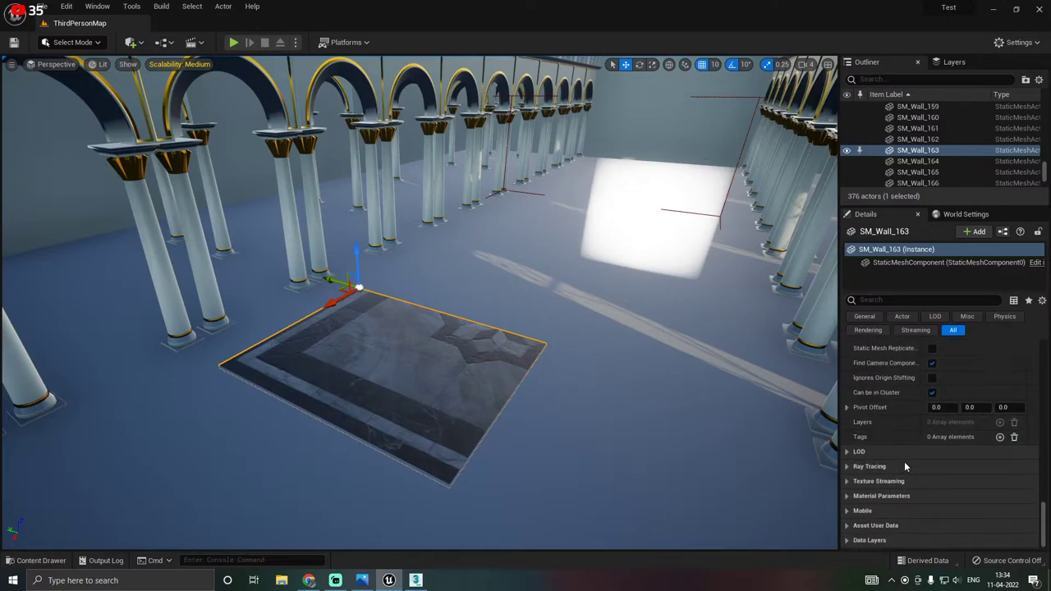
{"action": "scroll", "coordinate": [895, 467], "scroll_direction": "up", "scroll_amount": 10}
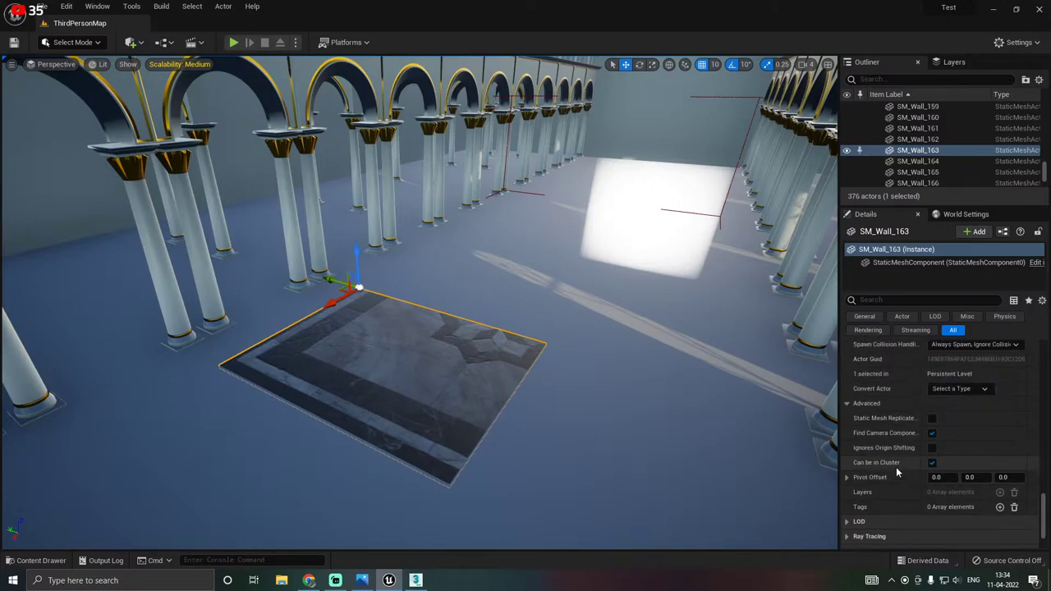
{"action": "left_click", "coordinate": [868, 330]}
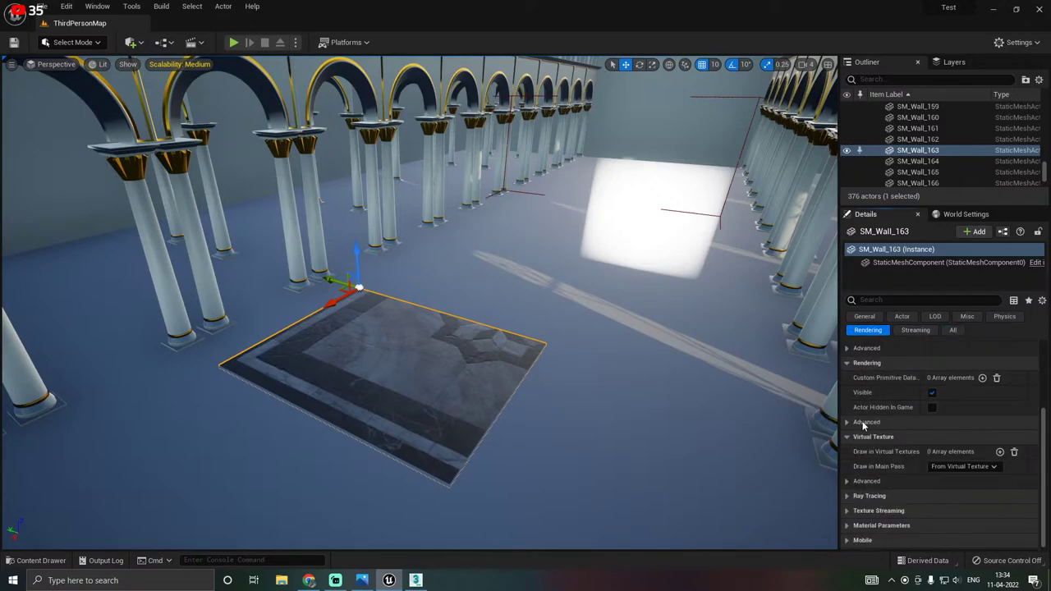
{"action": "left_click", "coordinate": [863, 422]}
{"action": "scroll", "coordinate": [893, 429], "scroll_direction": "down", "scroll_amount": 2}
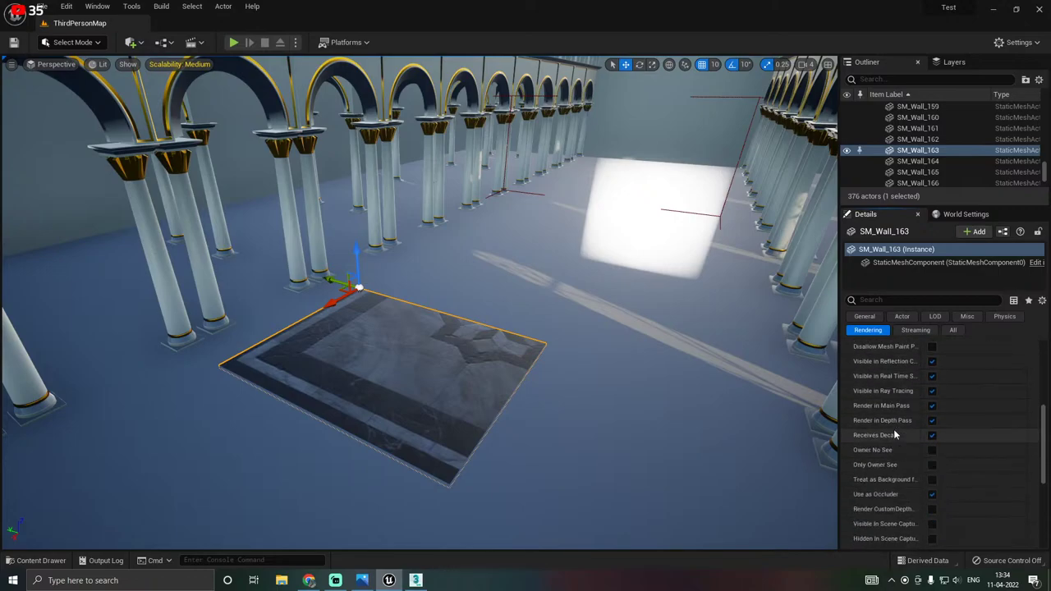
{"action": "left_click", "coordinate": [868, 388]}
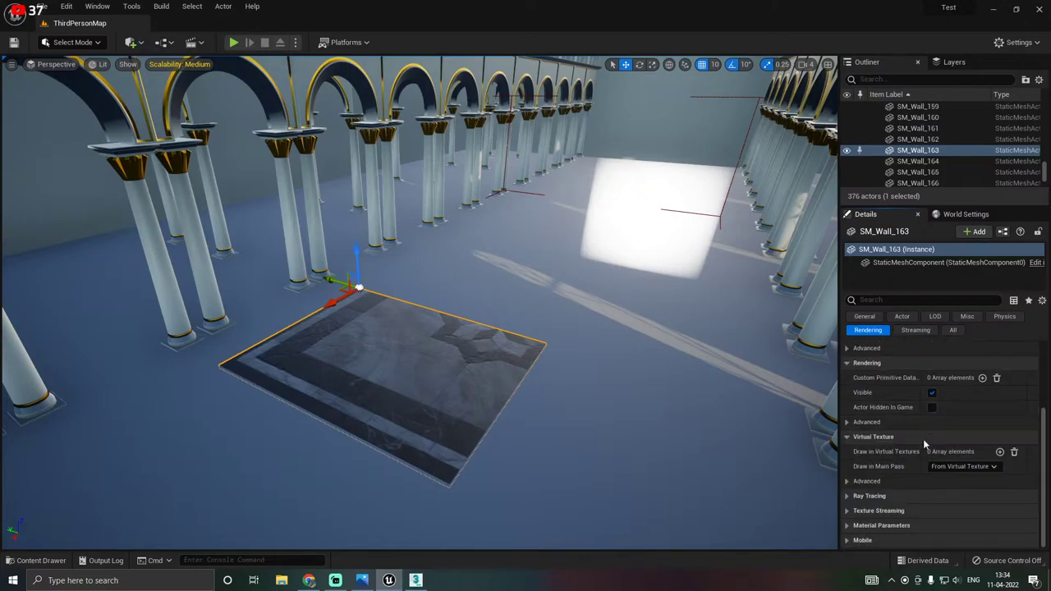
{"action": "left_click", "coordinate": [876, 482]}
{"action": "left_click", "coordinate": [876, 482]}
{"action": "right_click_drag", "start_coordinate": [695, 377], "coordinate": [712, 360]}
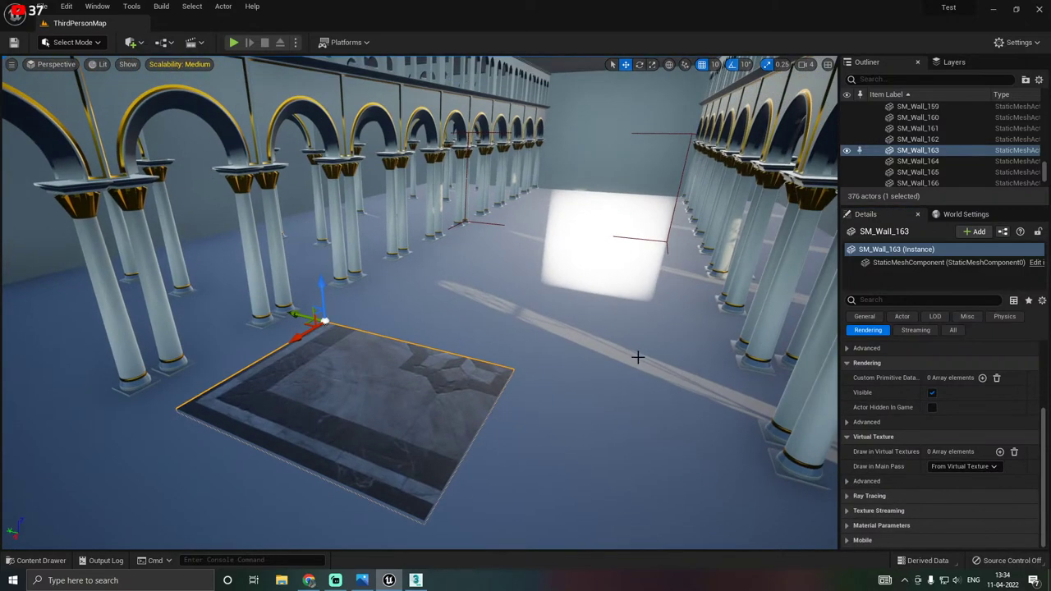
Select the neighbouring floor tile SM_Wall_162 and lock its group.
{"action": "left_click", "coordinate": [483, 317]}
{"action": "right_click", "coordinate": [482, 316]}
{"action": "mouse_move", "coordinate": [536, 237]}
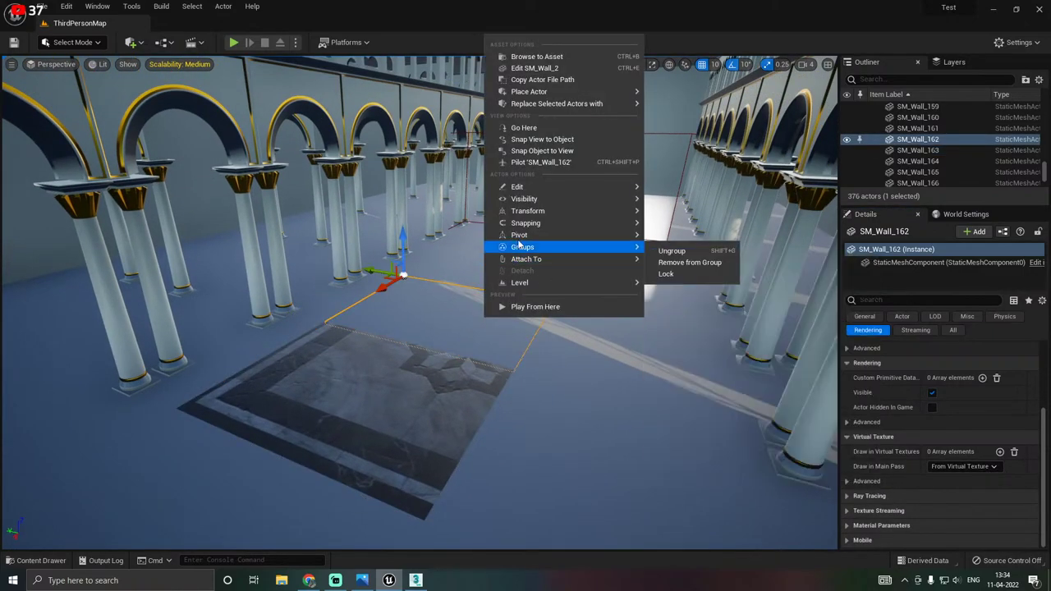
{"action": "left_click", "coordinate": [680, 277]}
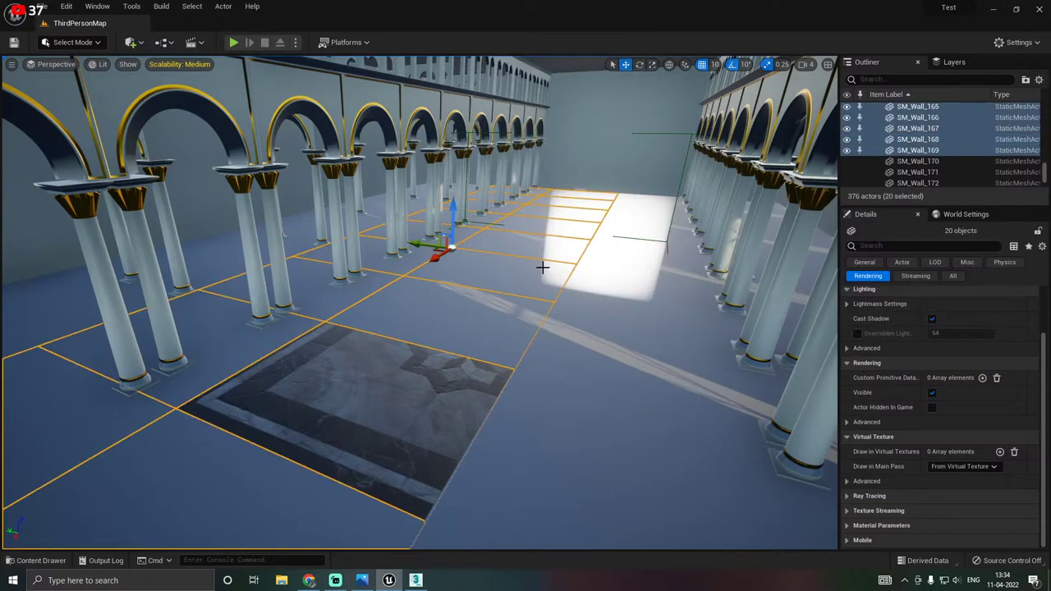
Apply Floor_Inst to the floor tile directly behind the marble-textured one.
{"action": "key", "text": "ctrl+space"}
{"action": "left_click_drag", "start_coordinate": [251, 443], "coordinate": [427, 310]}
{"action": "scroll", "coordinate": [460, 319], "scroll_direction": "up", "scroll_amount": 4}
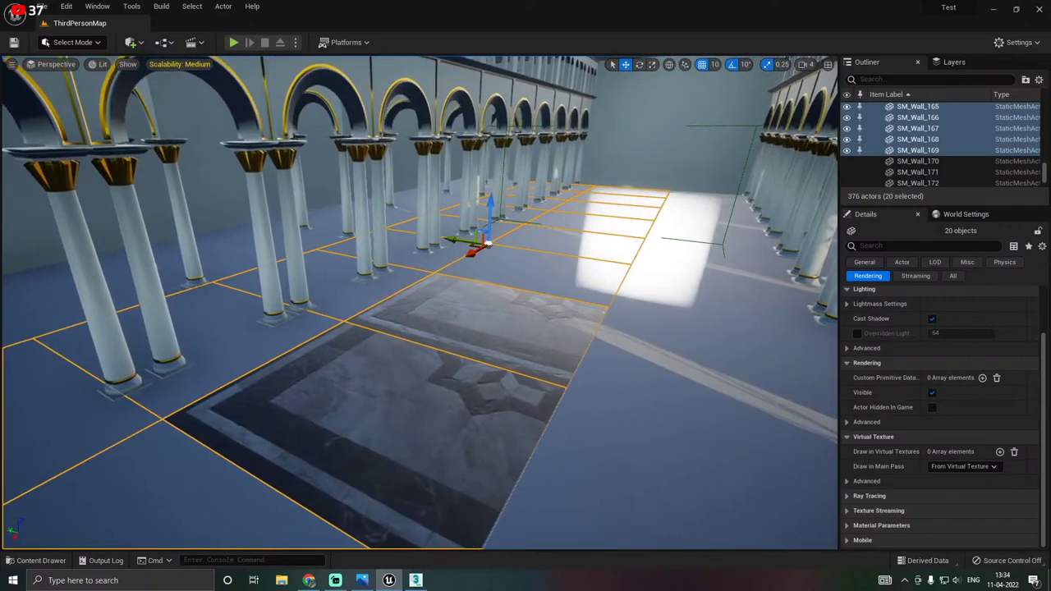
{"action": "scroll", "coordinate": [465, 314], "scroll_direction": "down", "scroll_amount": 3}
Override the Scale parameter of Floor_Inst with 2 and move its editor window aside to uncover the floor tiles.
{"action": "key", "text": "ctrl+space"}
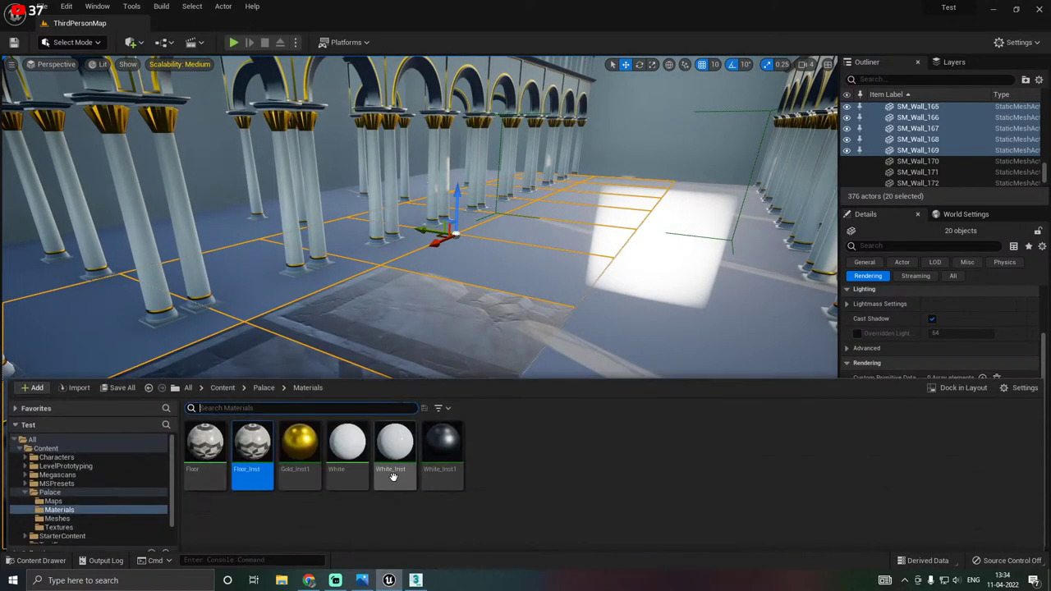
{"action": "double_click", "coordinate": [252, 450]}
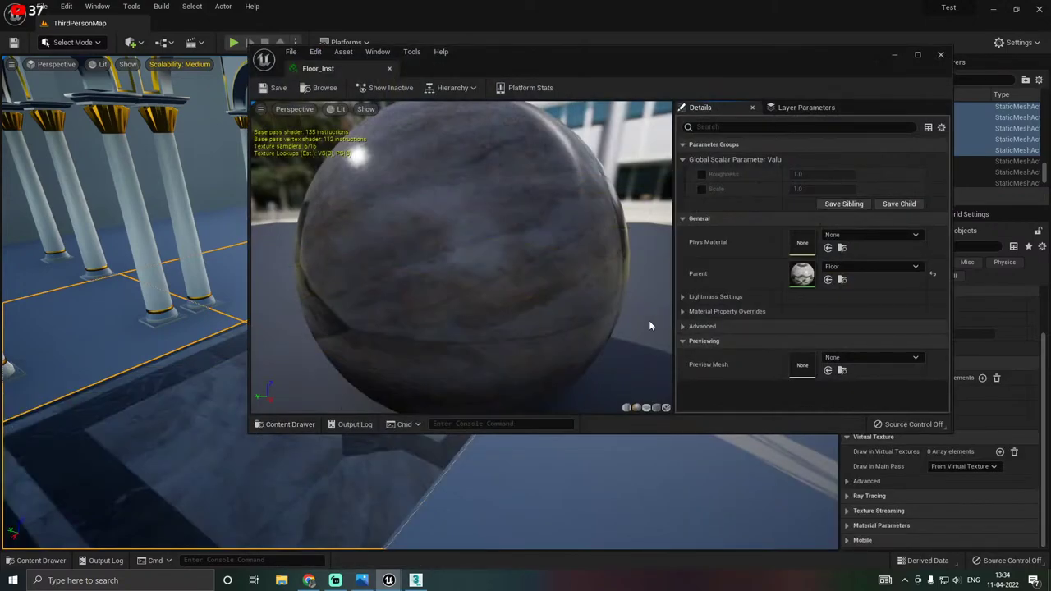
{"action": "scroll", "coordinate": [478, 317], "scroll_direction": "down", "scroll_amount": 5}
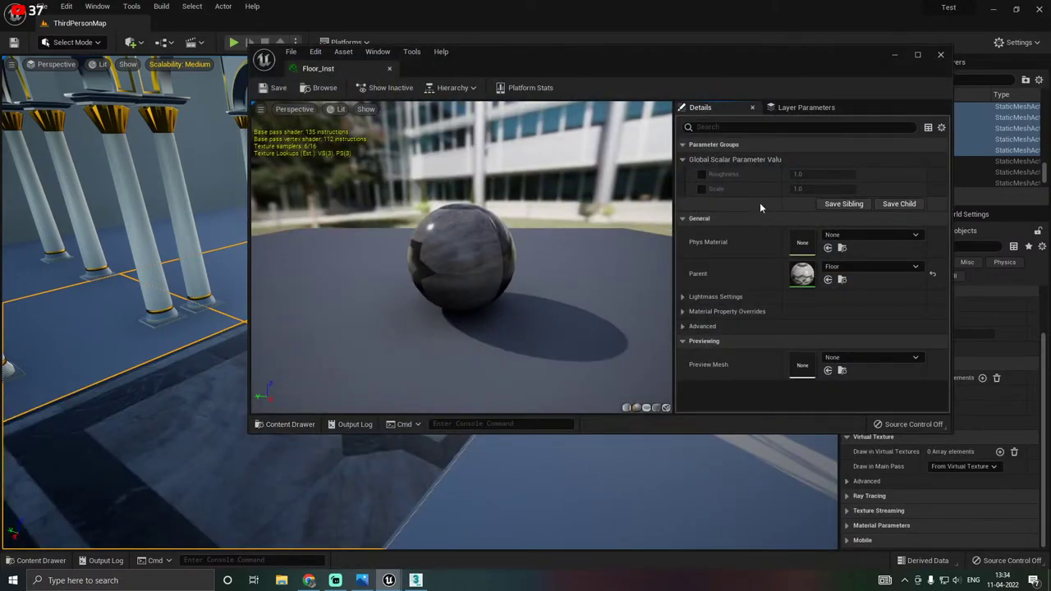
{"action": "left_click", "coordinate": [702, 189]}
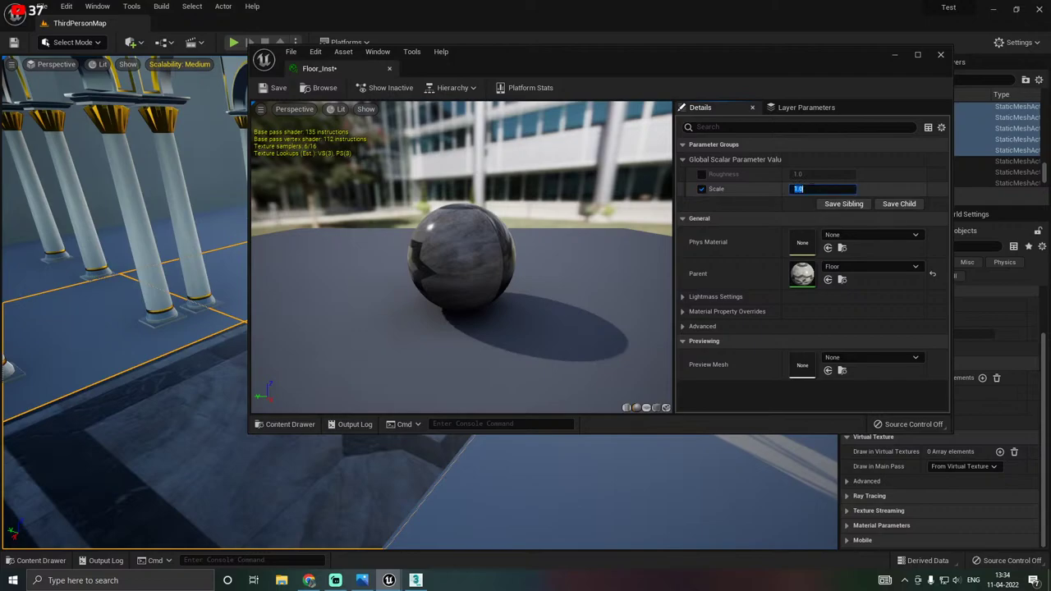
{"action": "type", "text": "2"}
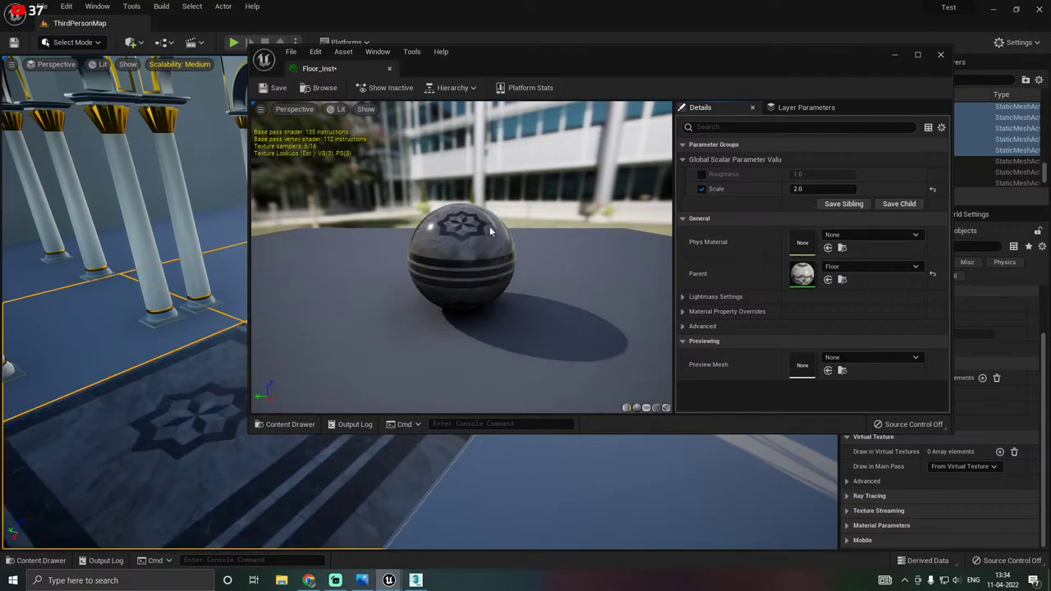
{"action": "left_click_drag", "start_coordinate": [456, 55], "coordinate": [743, 53]}
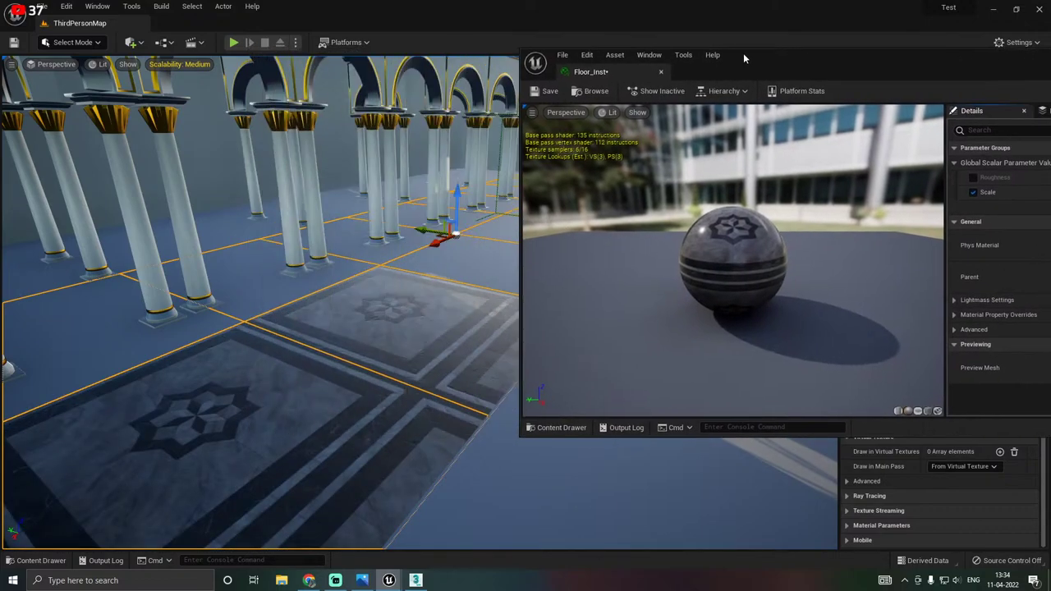
Close the Floor_Inst material editor and examine the marble-textured floor tiles in the hall up close.
{"action": "left_click", "coordinate": [659, 75]}
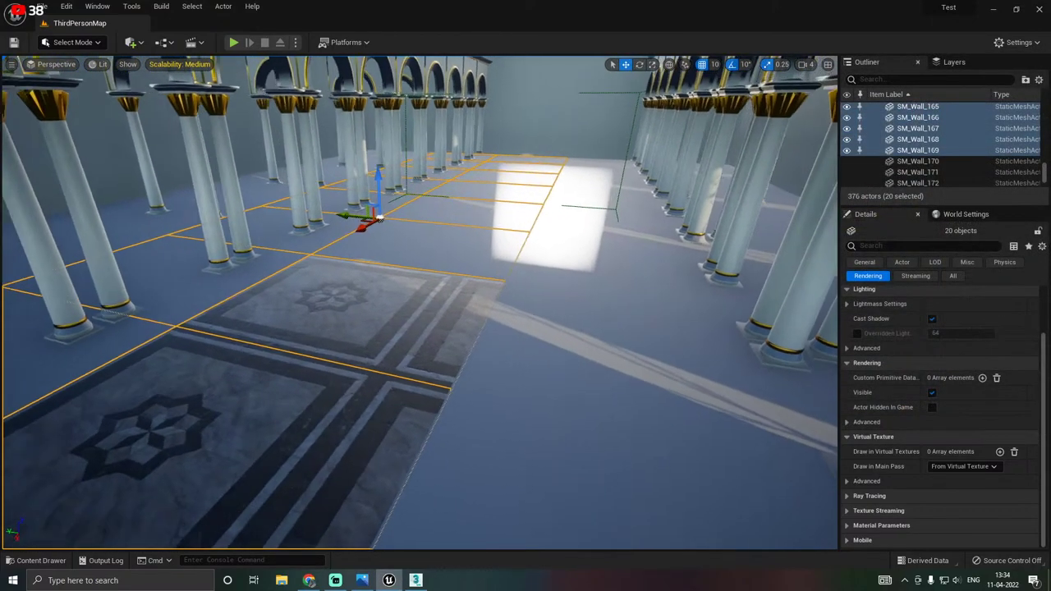
{"action": "key", "text": "a"}
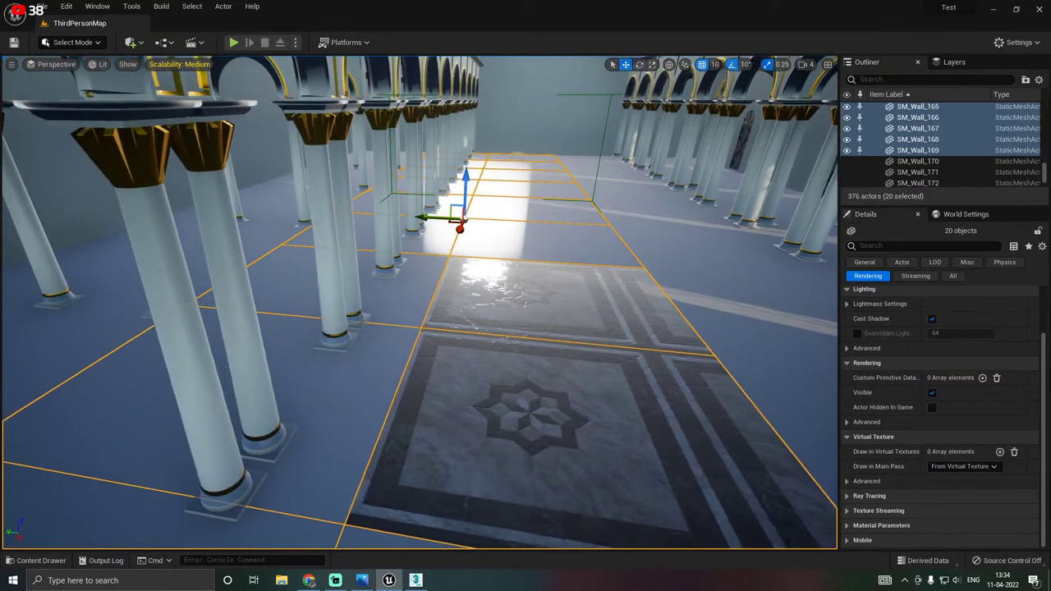
{"action": "key", "text": "d"}
{"action": "key", "text": "w"}
{"action": "key", "text": "w"}
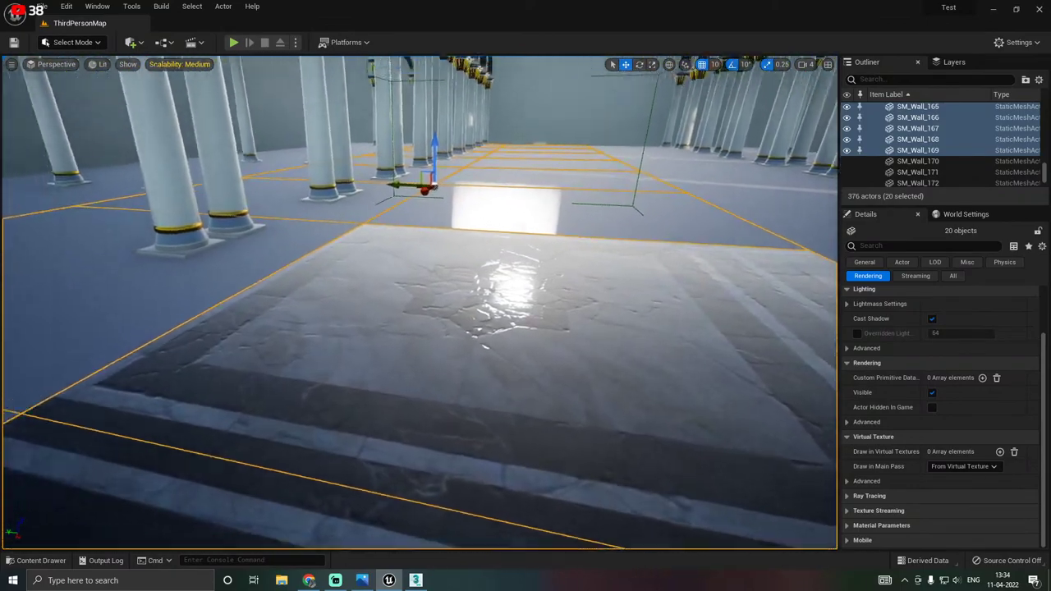
{"action": "key", "text": "s"}
{"action": "right_click_drag", "start_coordinate": [402, 300], "coordinate": [461, 212]}
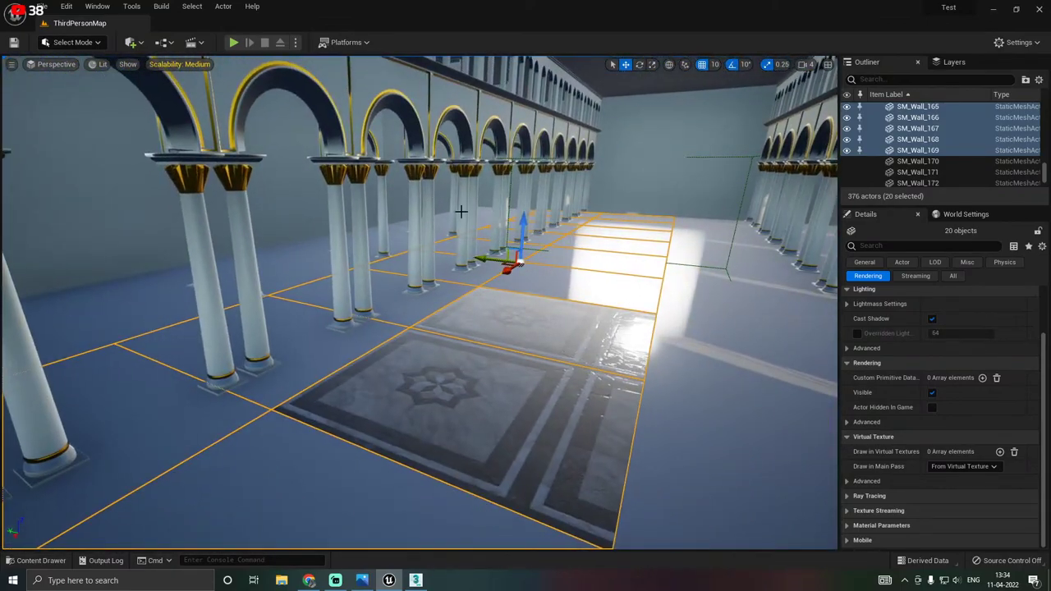
{"action": "key", "text": "w"}
{"action": "right_click_drag", "start_coordinate": [308, 374], "coordinate": [215, 388]}
{"action": "key", "text": "s"}
Dock the content browser with the Palace materials in the layout and reduce its height to enlarge the viewport.
{"action": "key", "text": "ctrl+space"}
{"action": "right_click_drag", "start_coordinate": [417, 312], "coordinate": [389, 328]}
{"action": "key", "text": "ctrl+space"}
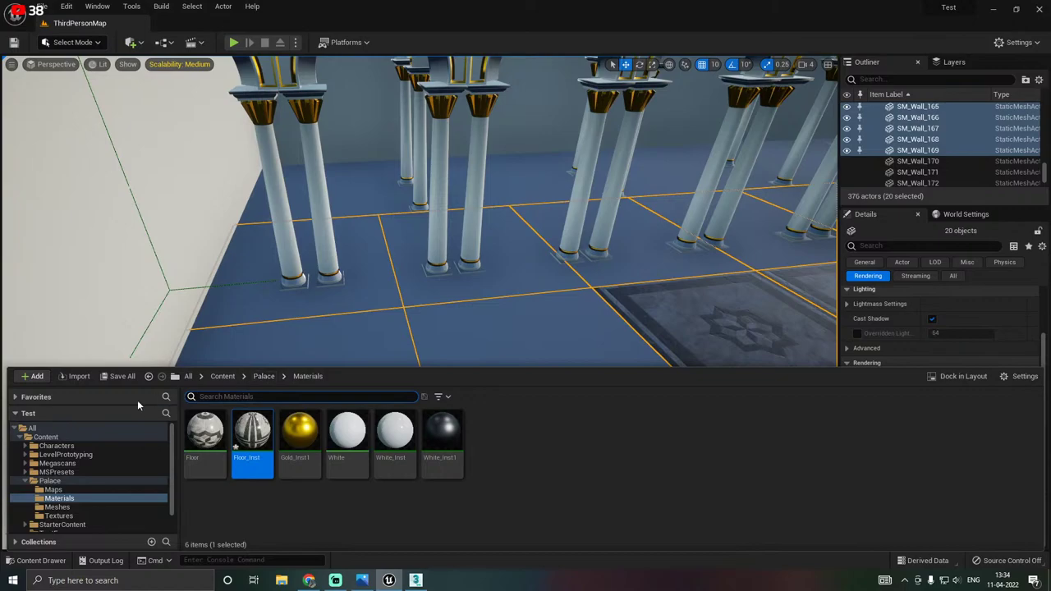
{"action": "left_click", "coordinate": [959, 379]}
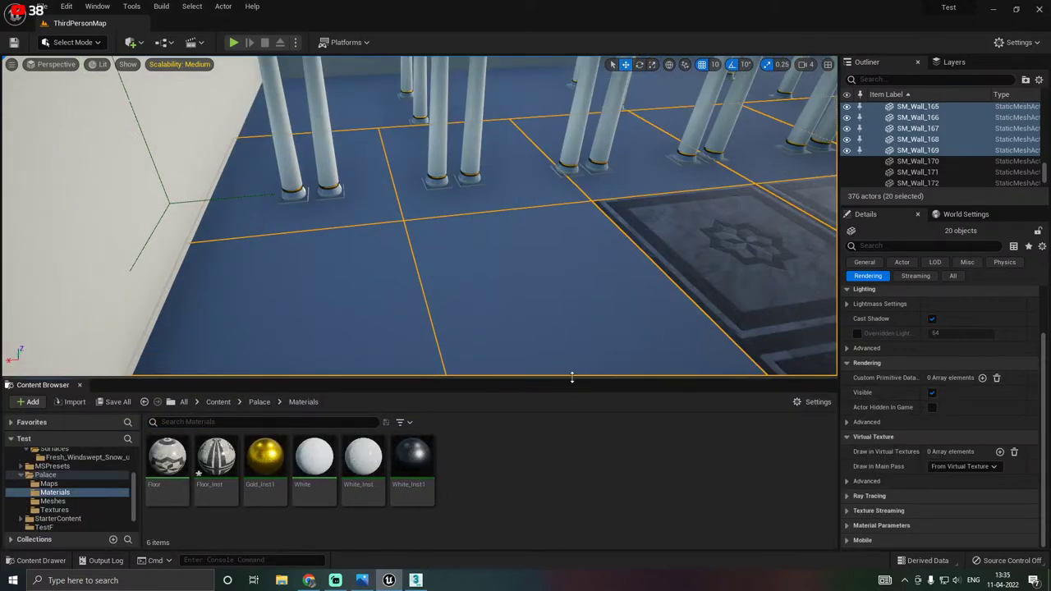
{"action": "left_click_drag", "start_coordinate": [573, 379], "coordinate": [558, 417]}
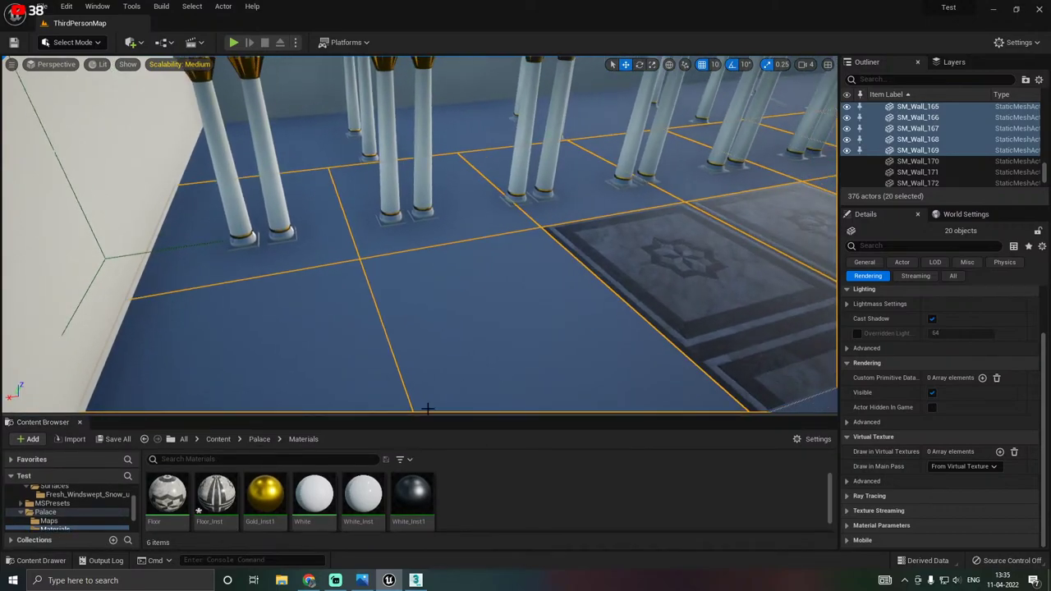
Apply Floor_Inst to the plain floor tiles near the end wall, including the ones beneath the columns.
{"action": "left_click_drag", "start_coordinate": [216, 492], "coordinate": [425, 357]}
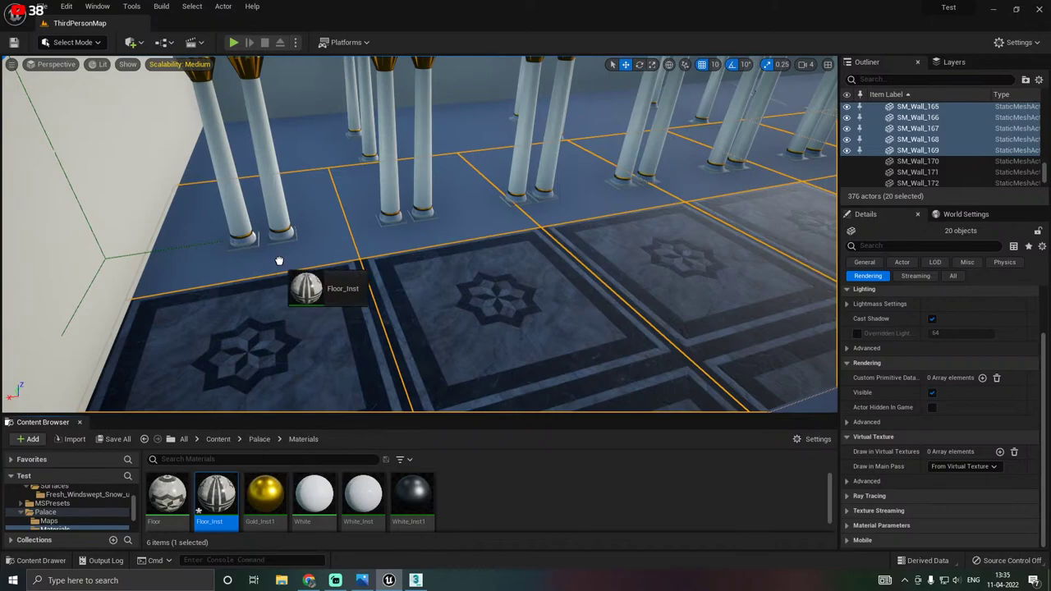
{"action": "left_click_drag", "start_coordinate": [279, 261], "coordinate": [298, 245]}
{"action": "left_click_drag", "start_coordinate": [219, 492], "coordinate": [398, 246]}
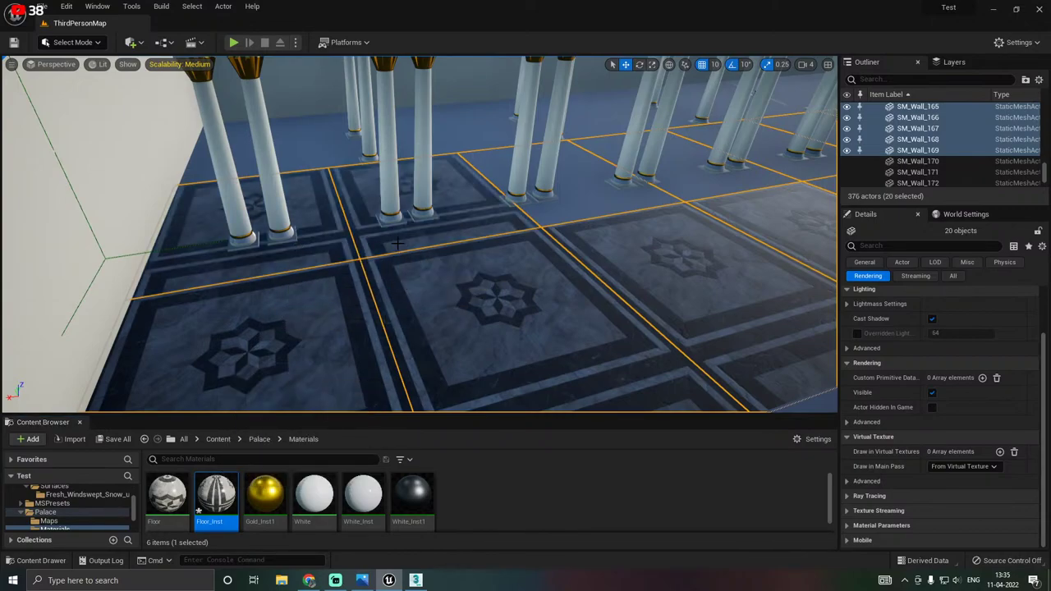
{"action": "right_click_drag", "start_coordinate": [401, 248], "coordinate": [413, 272]}
{"action": "left_click_drag", "start_coordinate": [228, 490], "coordinate": [394, 304]}
{"action": "right_click_drag", "start_coordinate": [394, 304], "coordinate": [394, 319]}
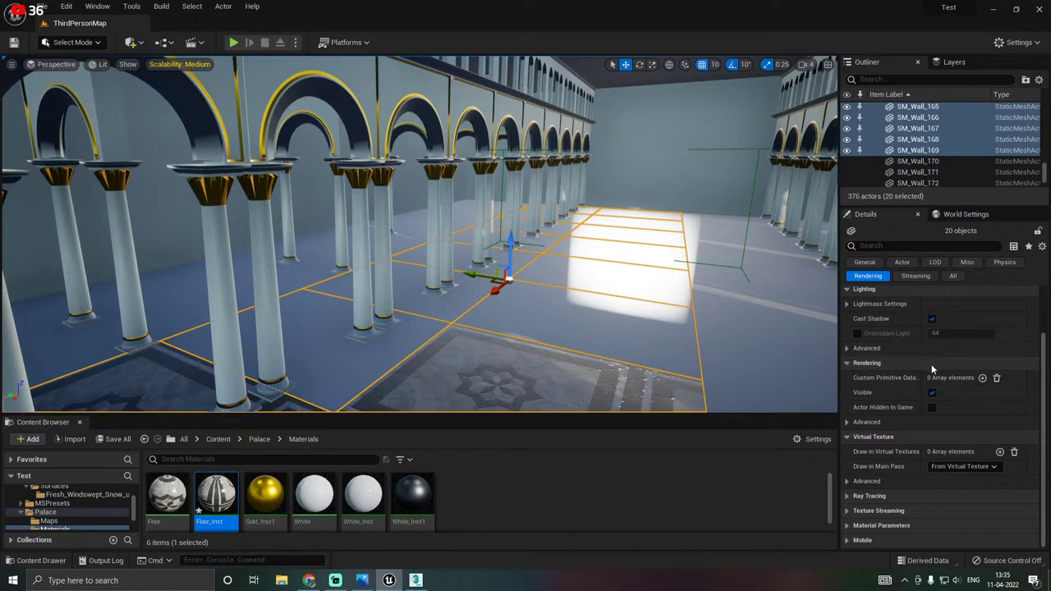
Examine the Element 0 materials of the selected floor tiles, then the shared properties with one more actor added to the selection.
{"action": "scroll", "coordinate": [931, 365], "scroll_direction": "up", "scroll_amount": 3}
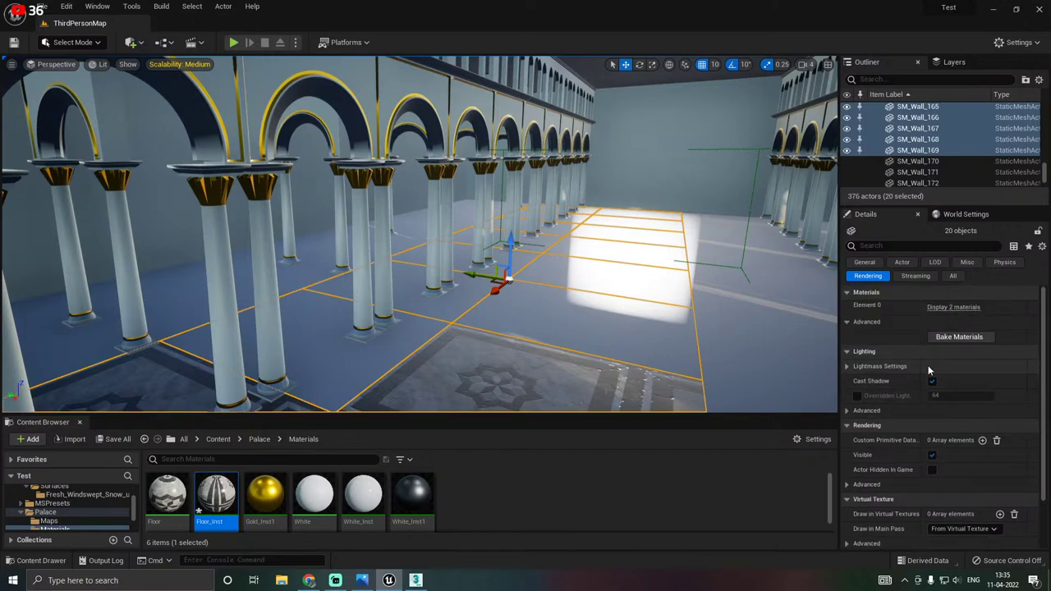
{"action": "left_click", "coordinate": [945, 309]}
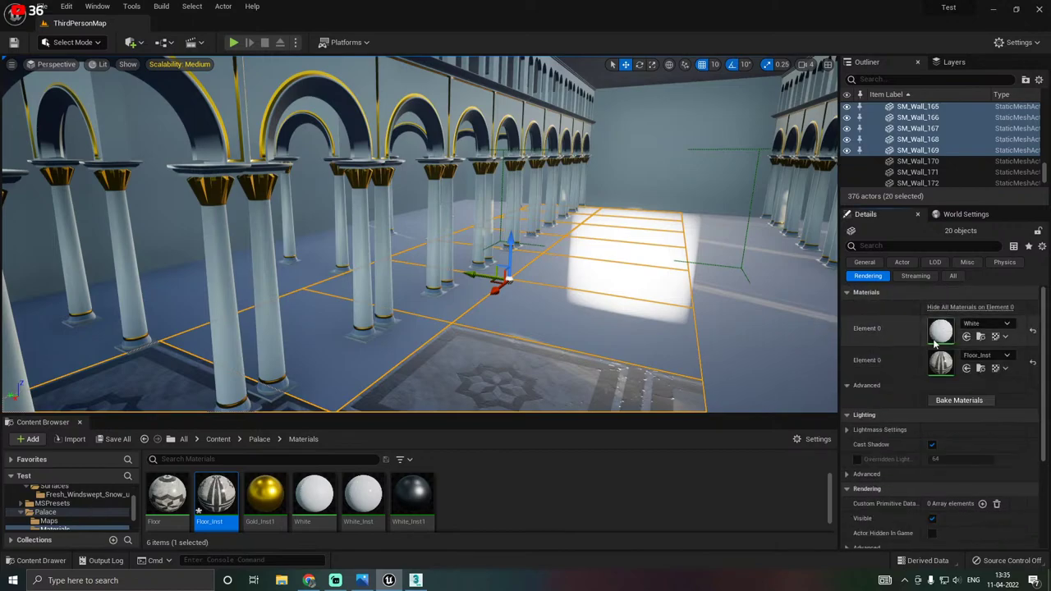
{"action": "left_click", "coordinate": [546, 325], "text": "ctrl"}
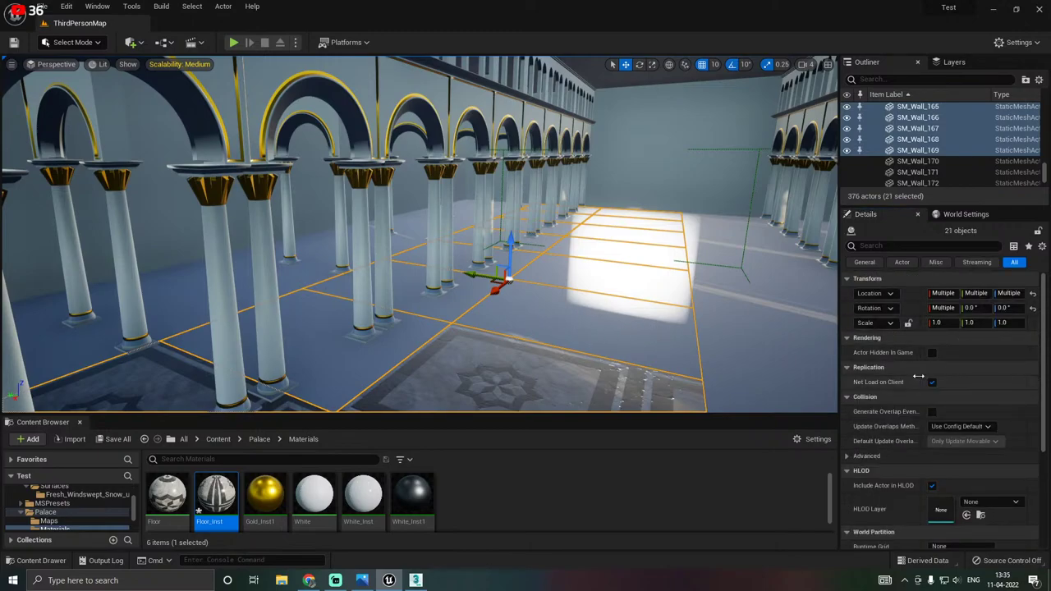
{"action": "scroll", "coordinate": [899, 388], "scroll_direction": "down", "scroll_amount": 2}
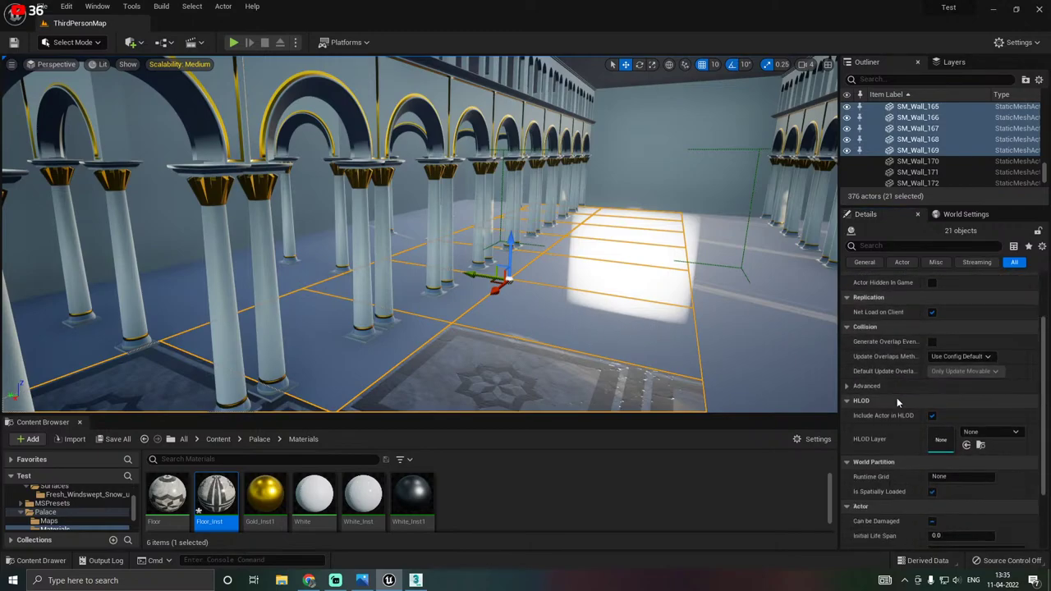
{"action": "scroll", "coordinate": [897, 398], "scroll_direction": "down", "scroll_amount": 2}
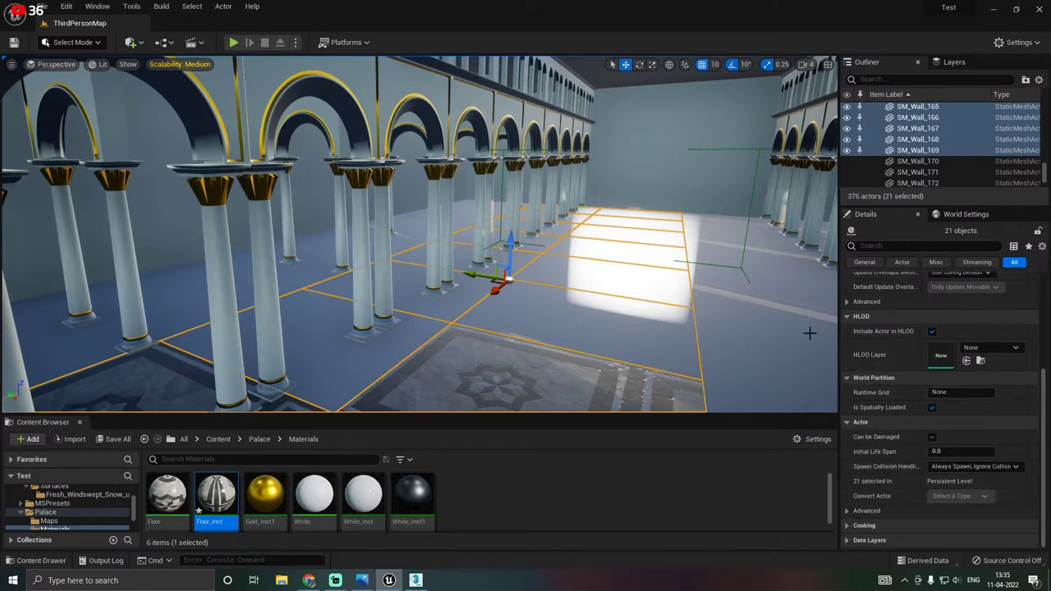
{"action": "scroll", "coordinate": [880, 322], "scroll_direction": "up", "scroll_amount": 4}
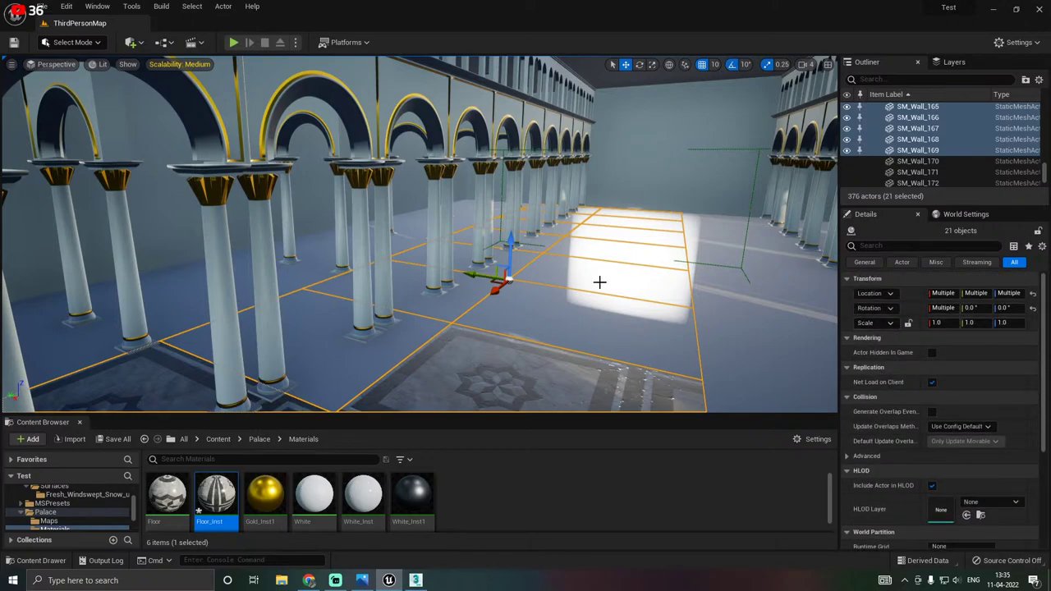
Apply Floor_Inst to the next two tiles of the central row and to the column-side tiles beside them.
{"action": "left_click_drag", "start_coordinate": [216, 492], "coordinate": [570, 333]}
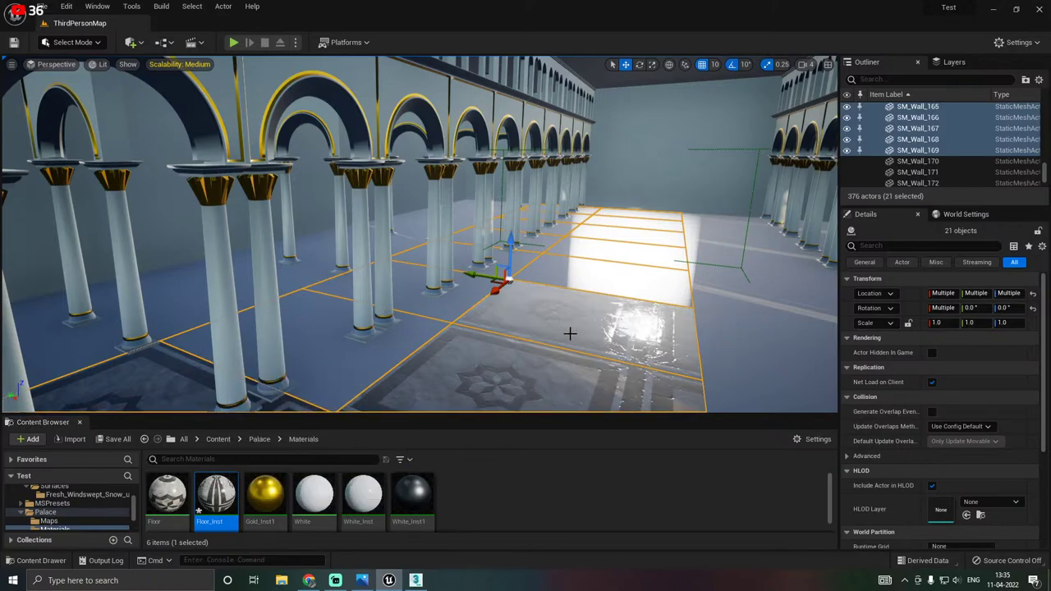
{"action": "left_click_drag", "start_coordinate": [216, 495], "coordinate": [349, 358]}
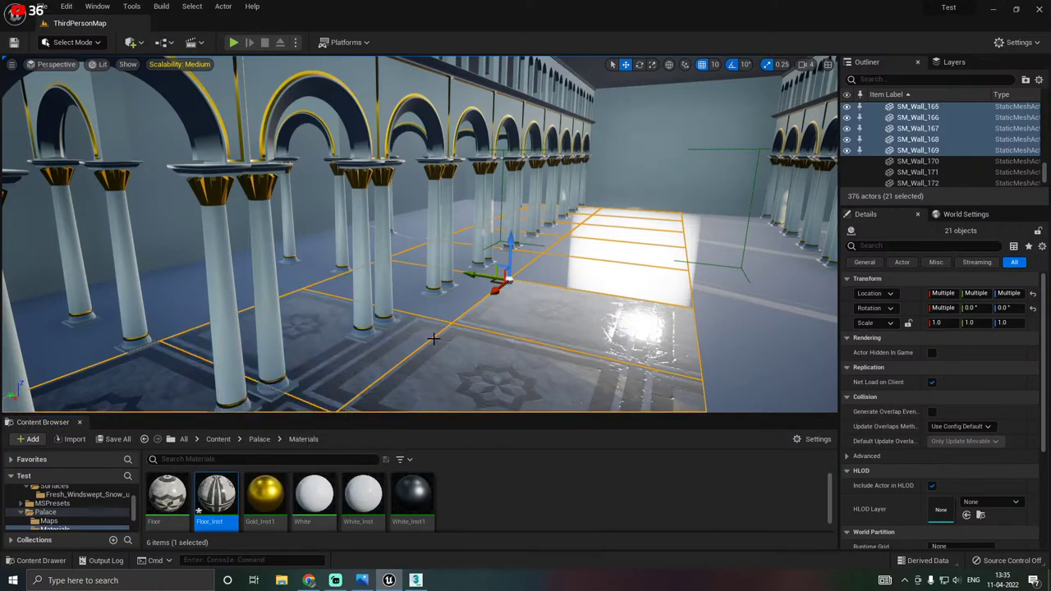
{"action": "key", "text": "w"}
{"action": "right_click_drag", "start_coordinate": [433, 339], "coordinate": [362, 338]}
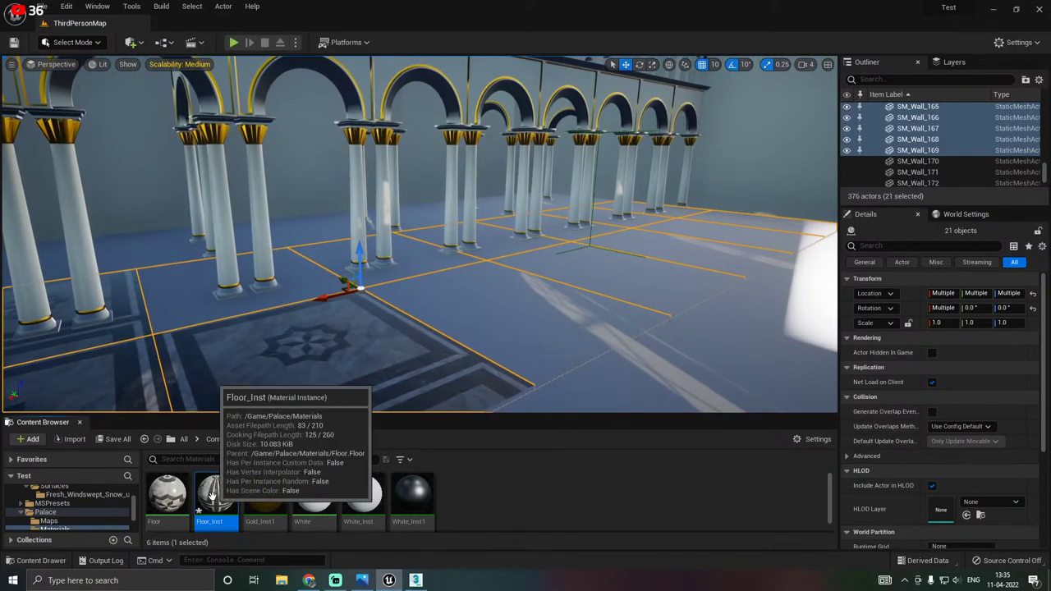
{"action": "left_click_drag", "start_coordinate": [216, 492], "coordinate": [488, 316]}
{"action": "left_click_drag", "start_coordinate": [270, 360], "coordinate": [305, 280]}
{"action": "left_click_drag", "start_coordinate": [221, 496], "coordinate": [432, 268]}
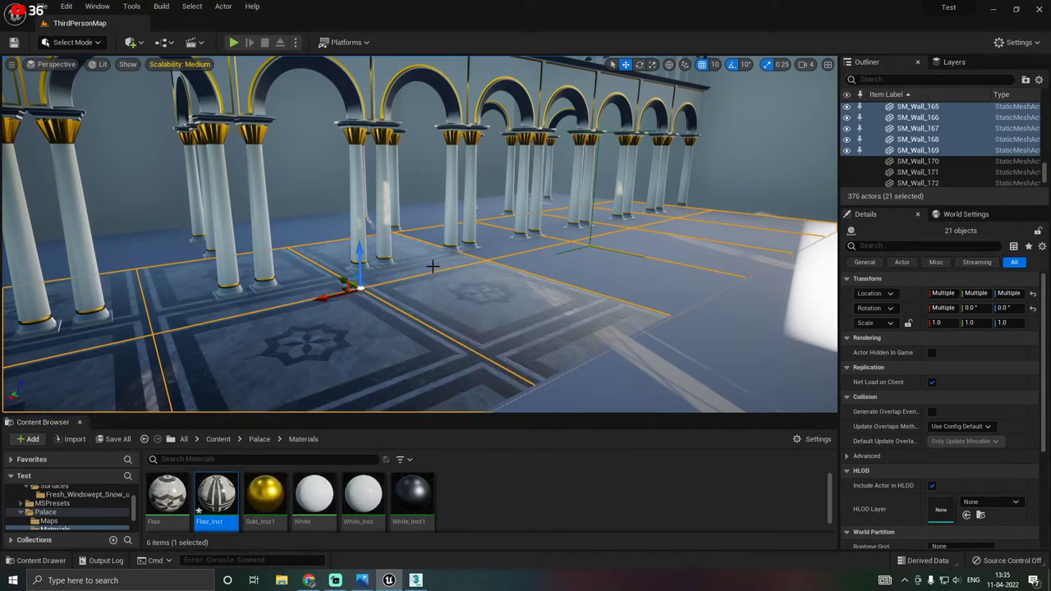
Continue Floor_Inst onto the following central-row tile and the adjoining tiles beneath the columns.
{"action": "left_click_drag", "start_coordinate": [216, 493], "coordinate": [578, 272]}
{"action": "right_click_drag", "start_coordinate": [578, 273], "coordinate": [560, 260]}
{"action": "right_click_drag", "start_coordinate": [623, 243], "coordinate": [433, 161]}
{"action": "right_click_drag", "start_coordinate": [387, 122], "coordinate": [835, 211]}
{"action": "right_click_drag", "start_coordinate": [312, 151], "coordinate": [327, 146]}
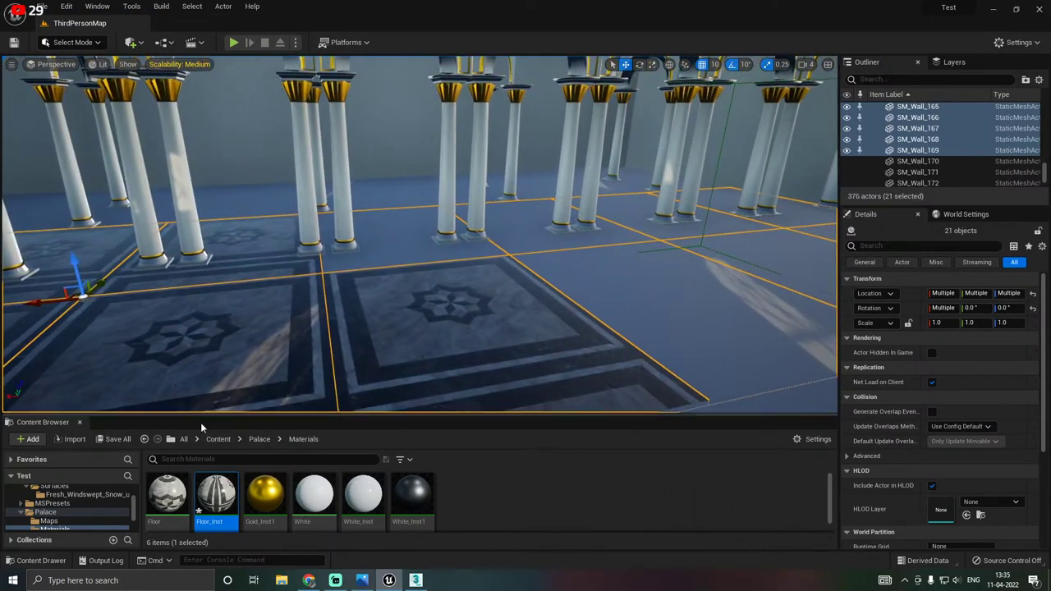
{"action": "left_click_drag", "start_coordinate": [216, 495], "coordinate": [403, 256]}
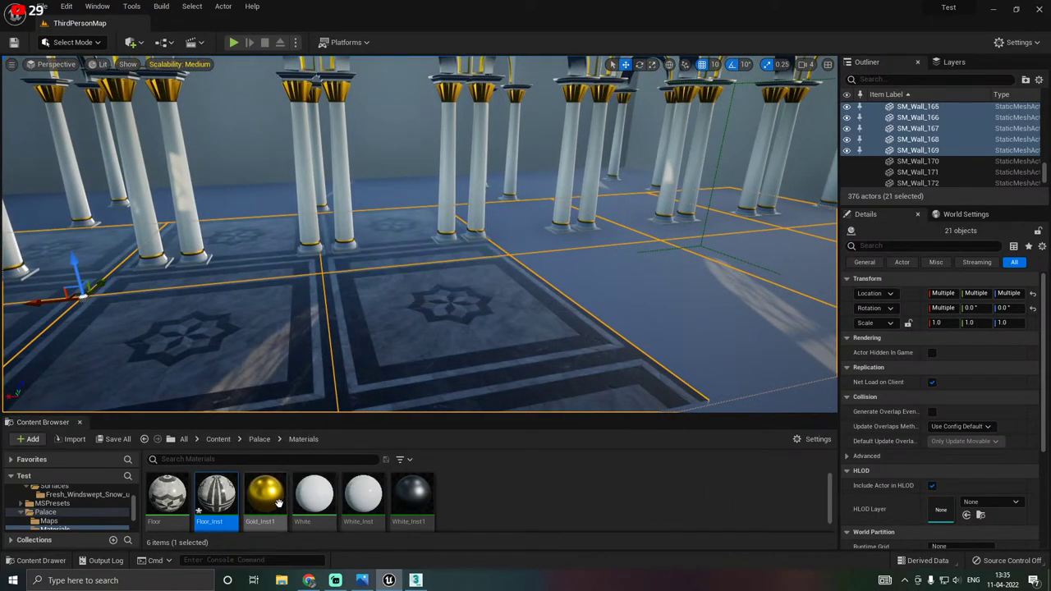
{"action": "left_click_drag", "start_coordinate": [234, 514], "coordinate": [492, 218]}
Apply Floor_Inst to the remaining outlined floor tiles toward the far end wall, including those under the last columns.
{"action": "left_click_drag", "start_coordinate": [203, 514], "coordinate": [528, 334]}
{"action": "left_click_drag", "start_coordinate": [235, 502], "coordinate": [577, 203]}
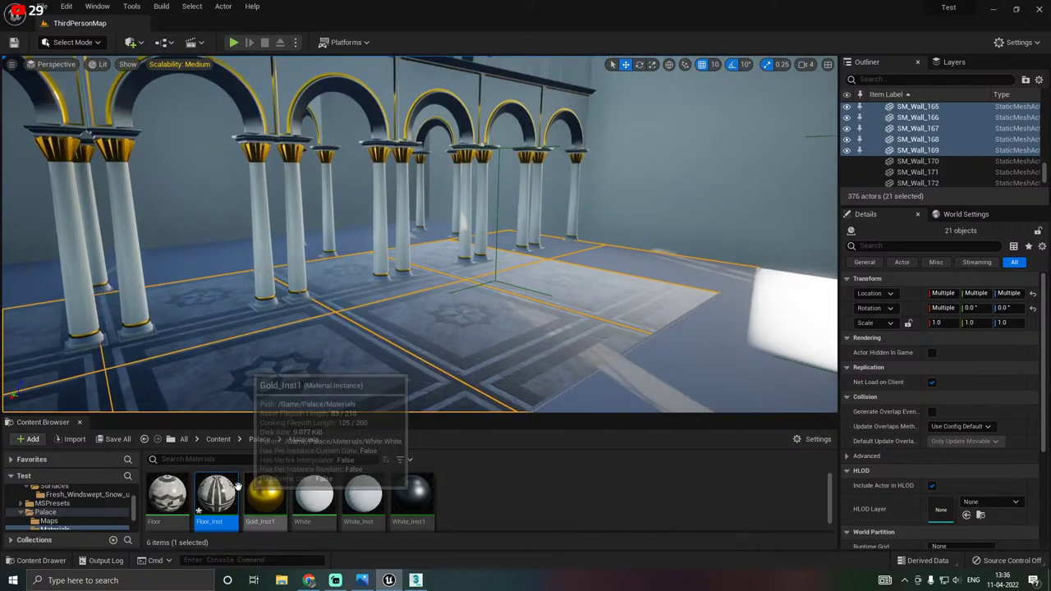
{"action": "left_click_drag", "start_coordinate": [216, 497], "coordinate": [571, 286]}
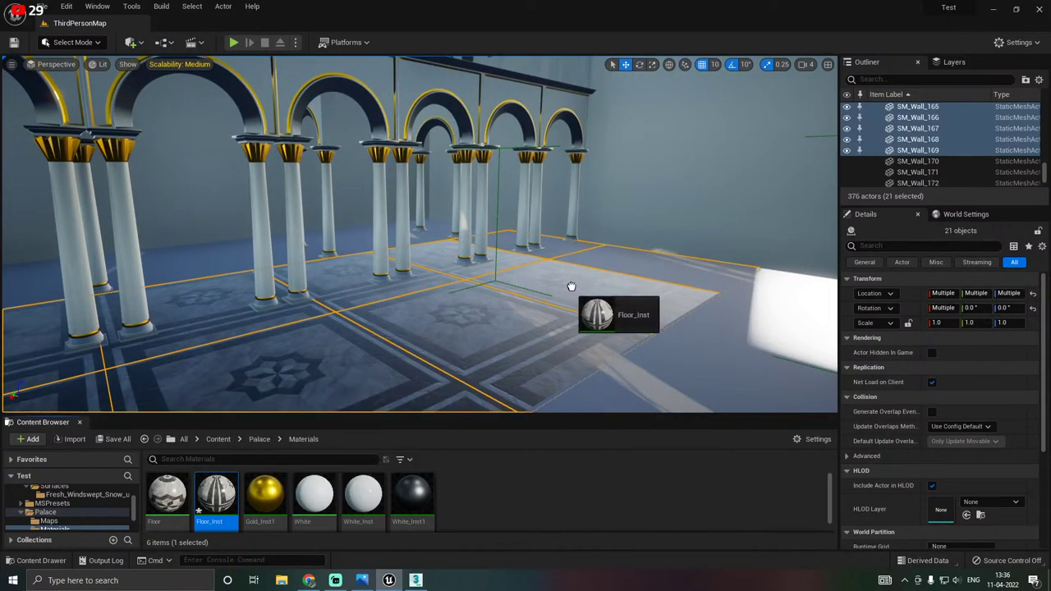
{"action": "left_click_drag", "start_coordinate": [624, 258], "coordinate": [612, 260]}
{"action": "left_click_drag", "start_coordinate": [216, 501], "coordinate": [566, 248]}
Apply Floor_Inst to a first tile in the unselected half of the hall, next to the textured central row.
{"action": "right_click_drag", "start_coordinate": [560, 253], "coordinate": [431, 312]}
{"action": "right_click_drag", "start_coordinate": [426, 362], "coordinate": [427, 406]}
{"action": "left_click_drag", "start_coordinate": [216, 496], "coordinate": [598, 359]}
{"action": "right_click_drag", "start_coordinate": [597, 359], "coordinate": [622, 406]}
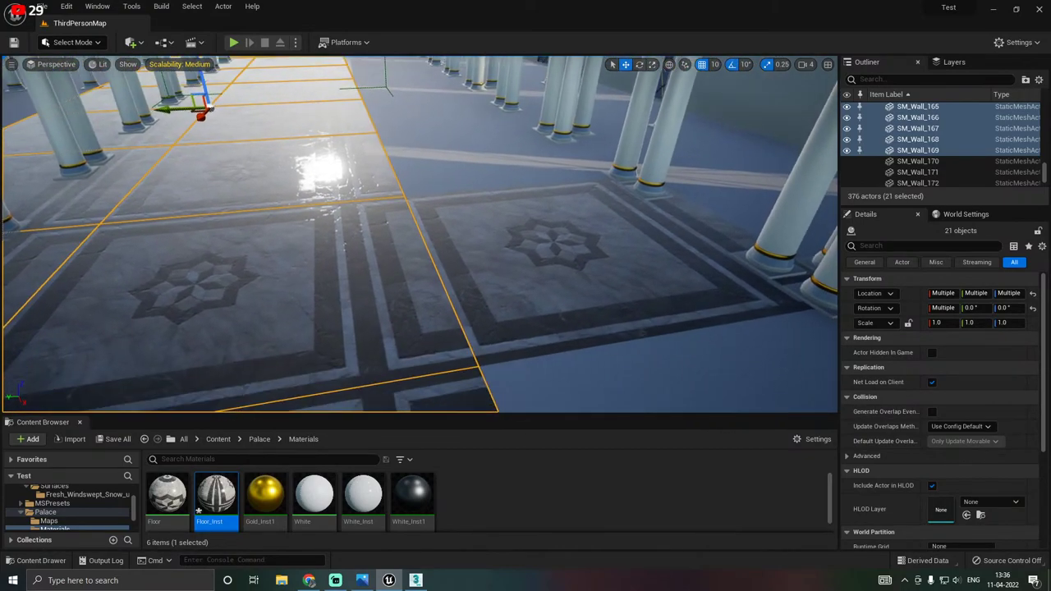
{"action": "right_click_drag", "start_coordinate": [465, 324], "coordinate": [460, 326]}
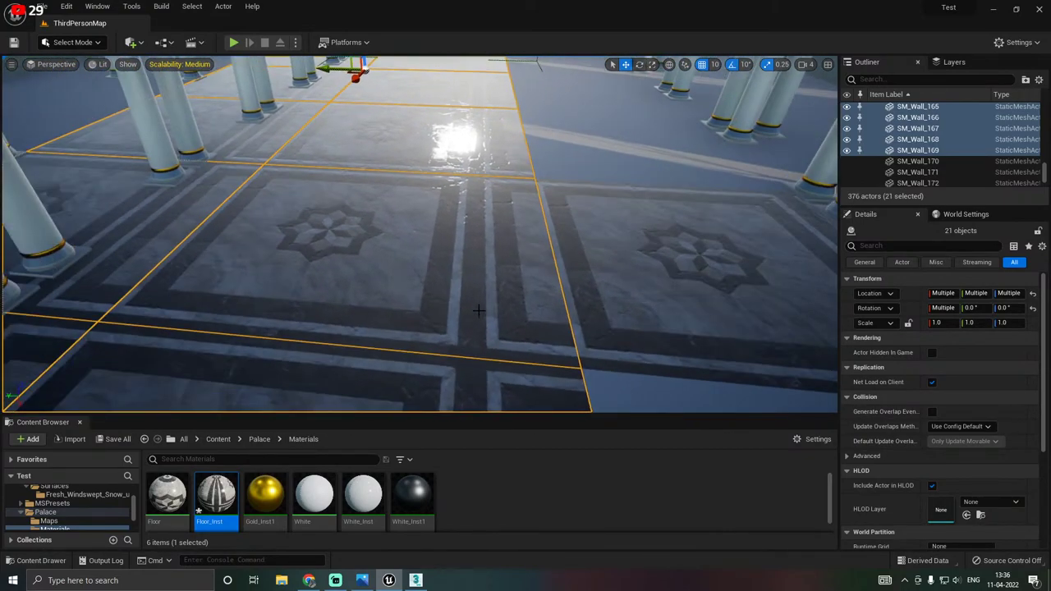
{"action": "right_click_drag", "start_coordinate": [591, 284], "coordinate": [585, 284]}
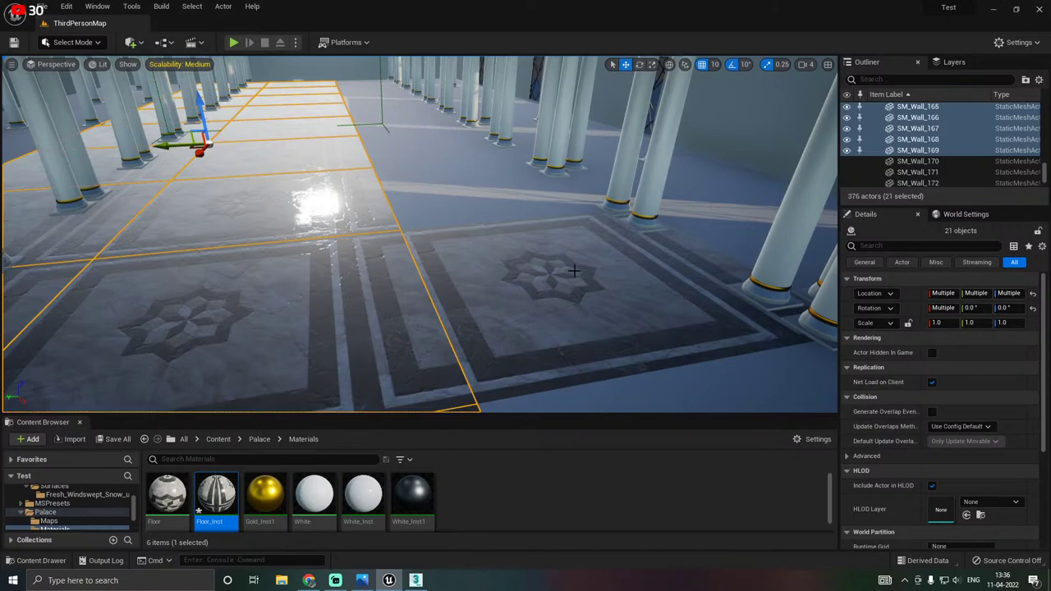
Apply Floor_Inst to more tiles in the hall's opposite half, hiding the editor overlays with game view.
{"action": "left_click_drag", "start_coordinate": [227, 483], "coordinate": [456, 205]}
{"action": "right_click_drag", "start_coordinate": [456, 206], "coordinate": [534, 229]}
{"action": "key", "text": "g"}
{"action": "right_click_drag", "start_coordinate": [458, 213], "coordinate": [478, 220]}
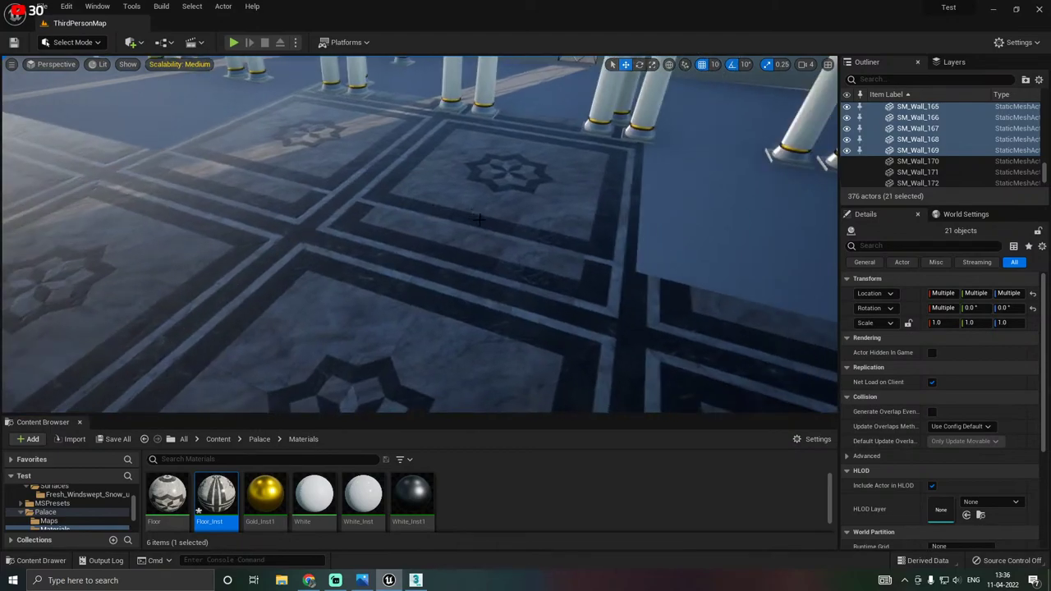
{"action": "left_click_drag", "start_coordinate": [220, 494], "coordinate": [699, 226]}
{"action": "mouse_move", "coordinate": [622, 238]}
{"action": "right_mouse_down"}
{"action": "mouse_move", "coordinate": [657, 215]}
{"action": "mouse_move", "coordinate": [621, 243]}
{"action": "right_mouse_up"}
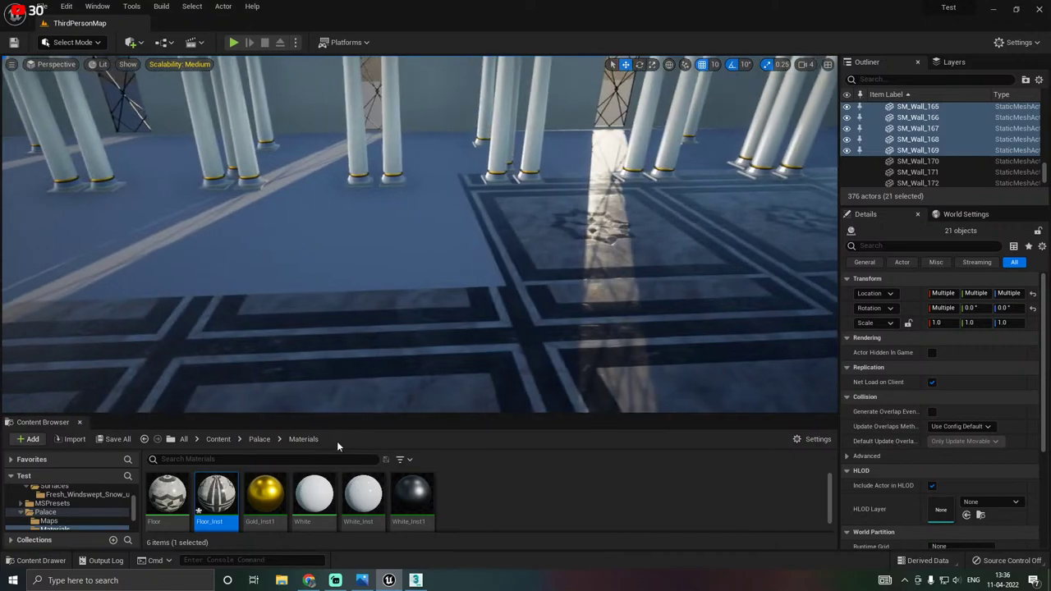
Apply Floor_Inst to the next plain tiles between the textured central row and the opposite colonnade.
{"action": "left_click_drag", "start_coordinate": [216, 493], "coordinate": [418, 265]}
{"action": "right_click_drag", "start_coordinate": [418, 265], "coordinate": [328, 269]}
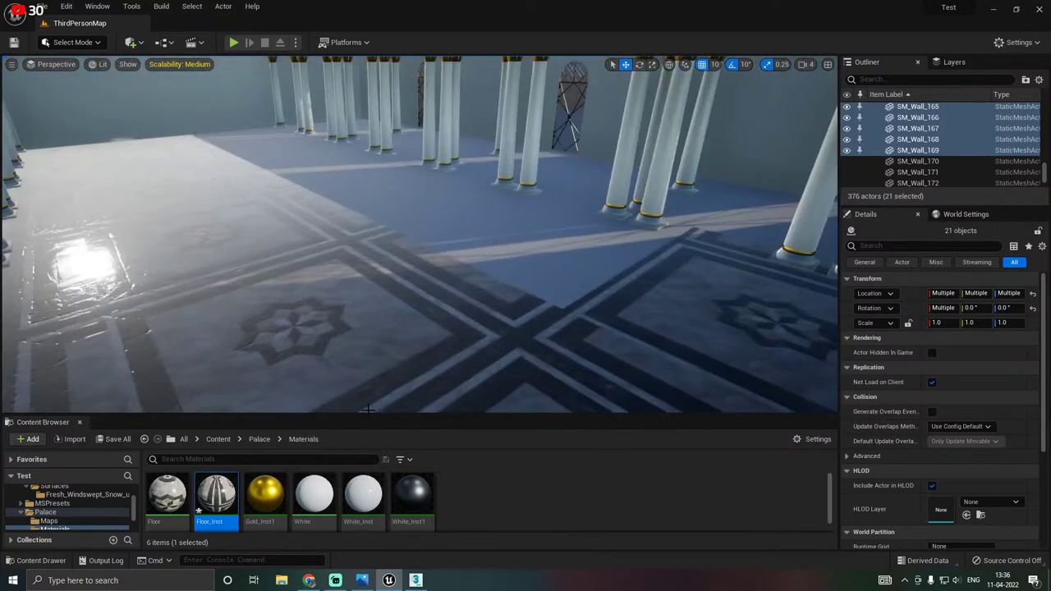
{"action": "left_click_drag", "start_coordinate": [218, 494], "coordinate": [557, 241]}
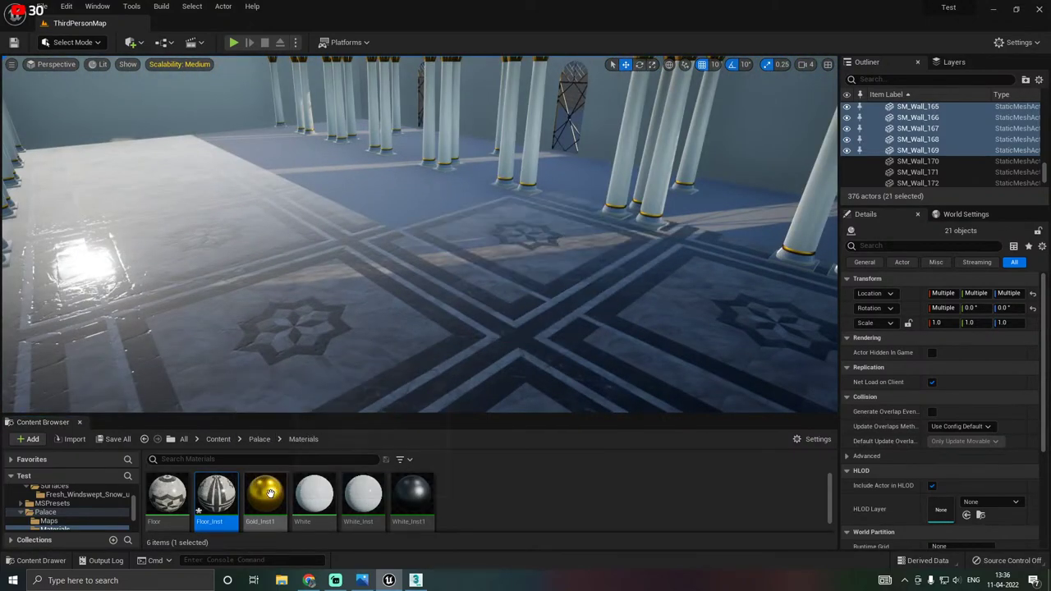
{"action": "left_click_drag", "start_coordinate": [216, 493], "coordinate": [434, 214]}
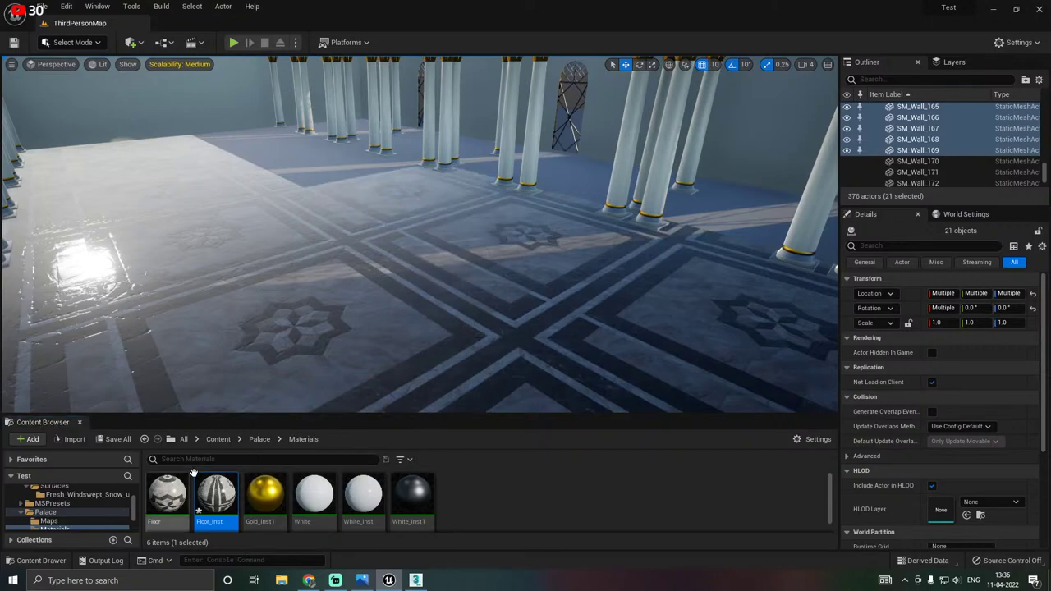
Apply Floor_Inst to the farthest plain tiles of the central aisle, completing the row along the opposite colonnade.
{"action": "left_click_drag", "start_coordinate": [222, 408], "coordinate": [306, 167]}
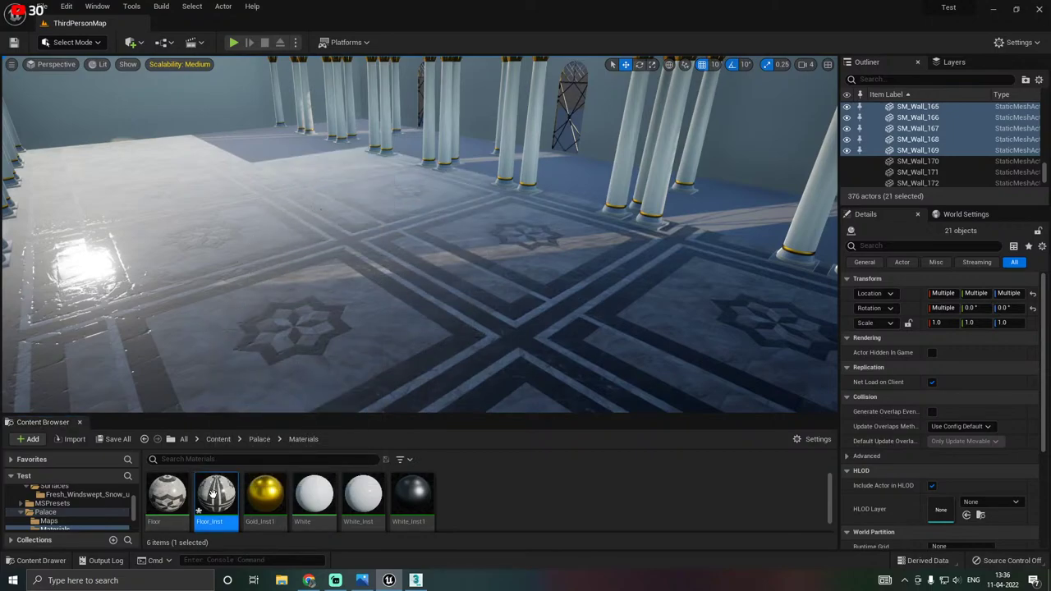
{"action": "left_click_drag", "start_coordinate": [212, 492], "coordinate": [258, 143]}
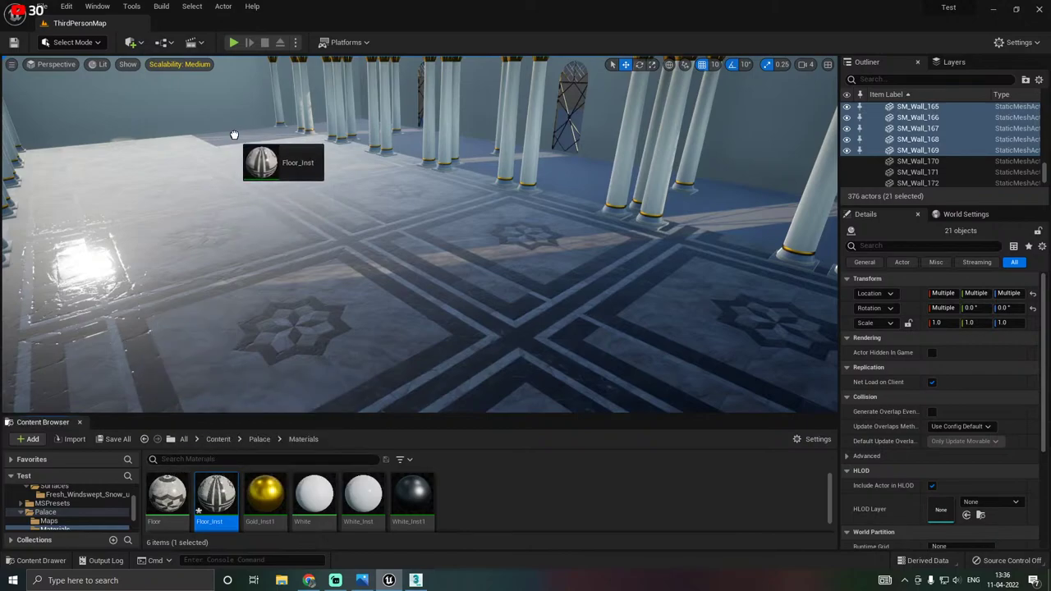
{"action": "key", "text": "w"}
{"action": "right_click_drag", "start_coordinate": [441, 203], "coordinate": [361, 218]}
{"action": "key", "text": "d"}
{"action": "right_click_drag", "start_coordinate": [233, 135], "coordinate": [234, 135]}
{"action": "right_click_drag", "start_coordinate": [366, 221], "coordinate": [366, 221]}
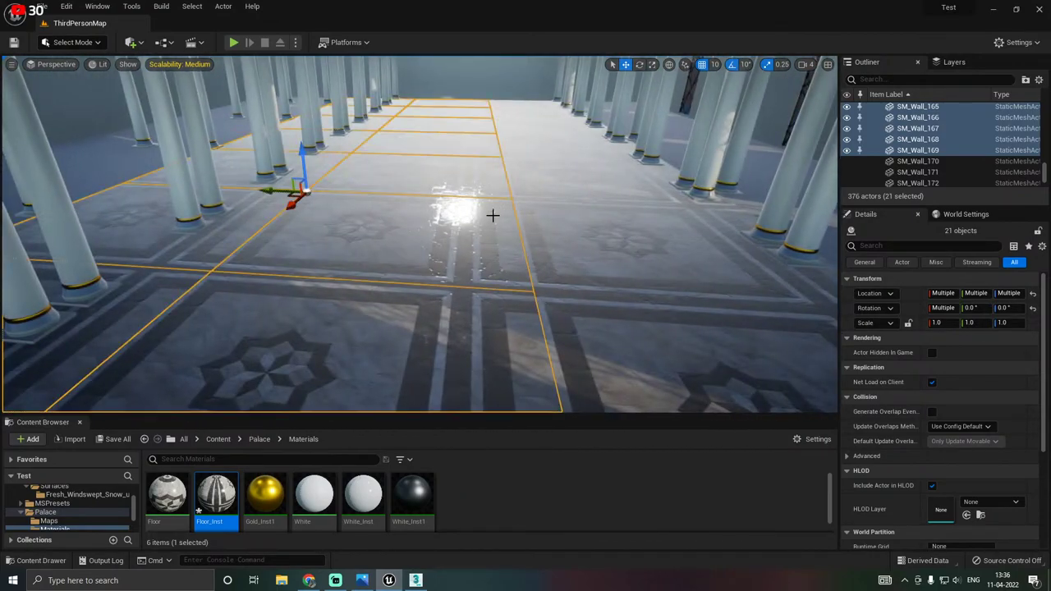
Select the SM_Wall_130 to SM_Wall_149 floor group, back out of deleting it, and save all modified content.
{"action": "left_click", "coordinate": [580, 219]}
{"action": "key", "text": "Delete"}
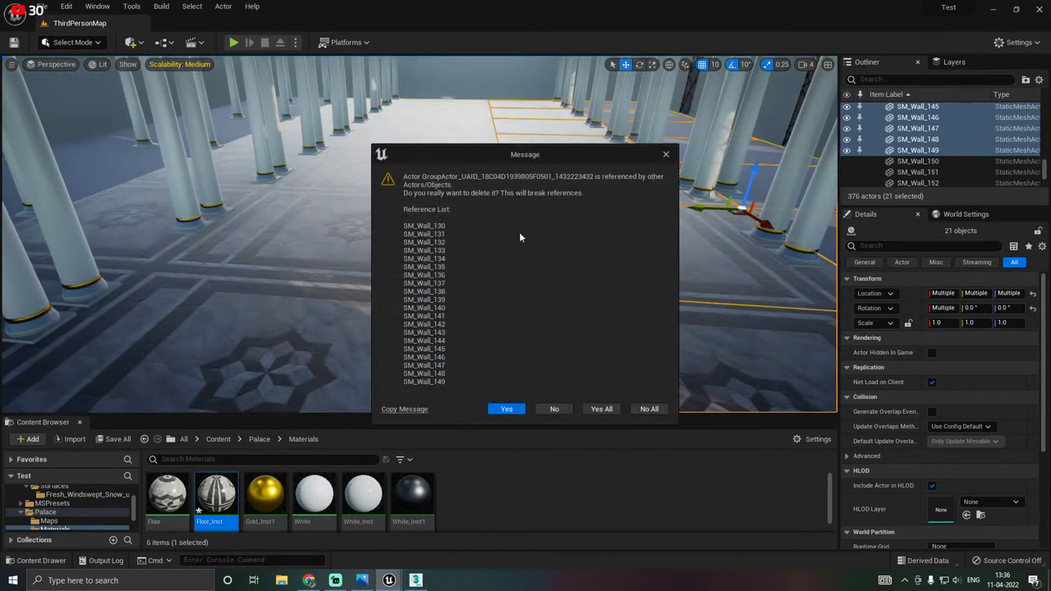
{"action": "left_click", "coordinate": [649, 410]}
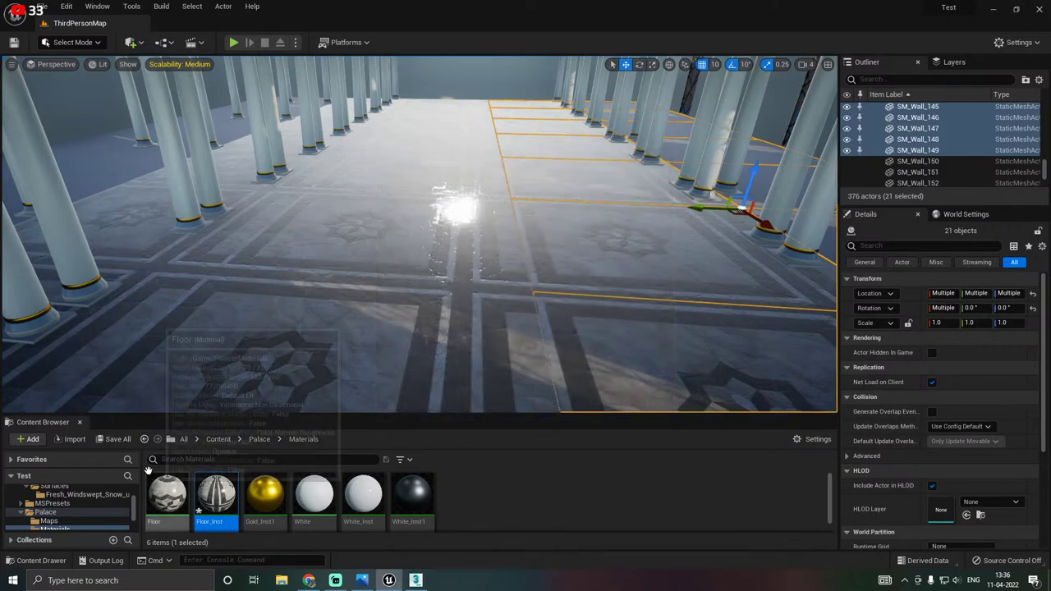
{"action": "left_click", "coordinate": [115, 438]}
{"action": "left_click", "coordinate": [594, 410]}
Delete the two outer floor groups, SM_Wall_130 to 149 and SM_Wall_170 to 189, accepting the broken references.
{"action": "right_click_drag", "start_coordinate": [463, 338], "coordinate": [525, 317]}
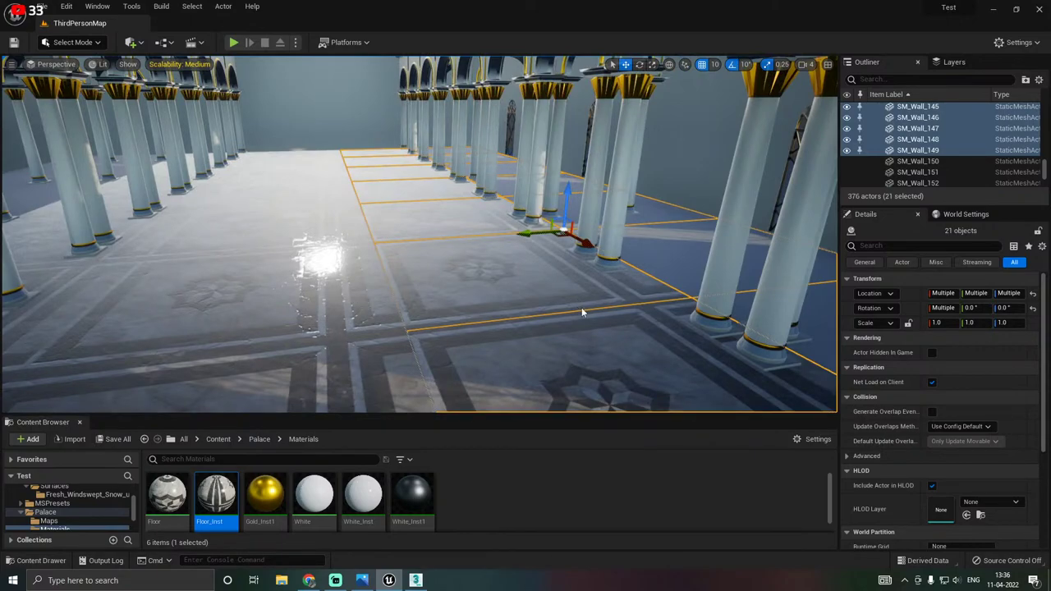
{"action": "key", "text": "Delete"}
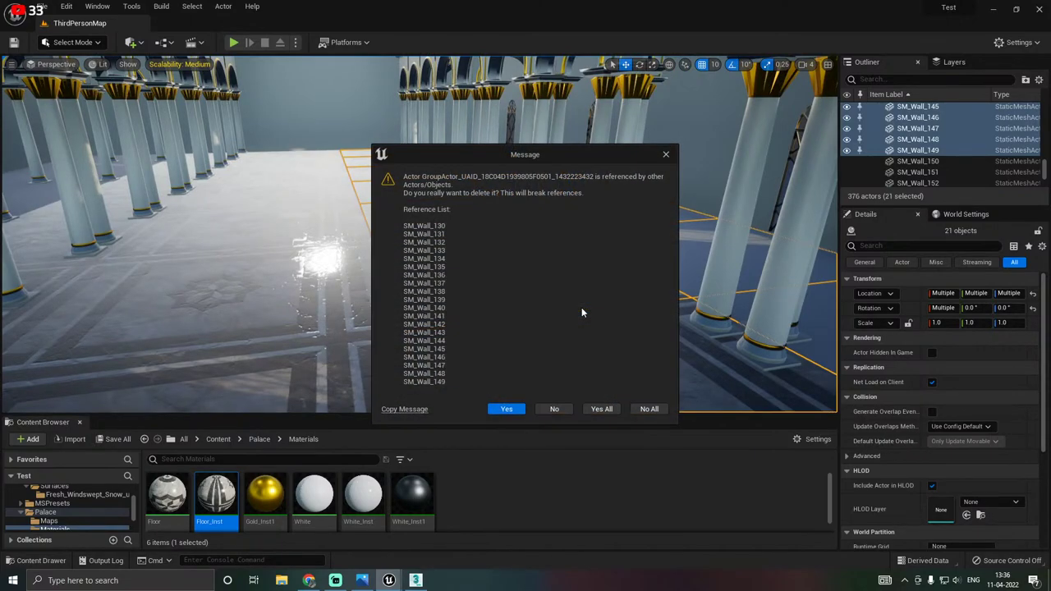
{"action": "left_click", "coordinate": [602, 409]}
{"action": "right_click_drag", "start_coordinate": [375, 285], "coordinate": [265, 278]}
{"action": "key", "text": "ctrl+z"}
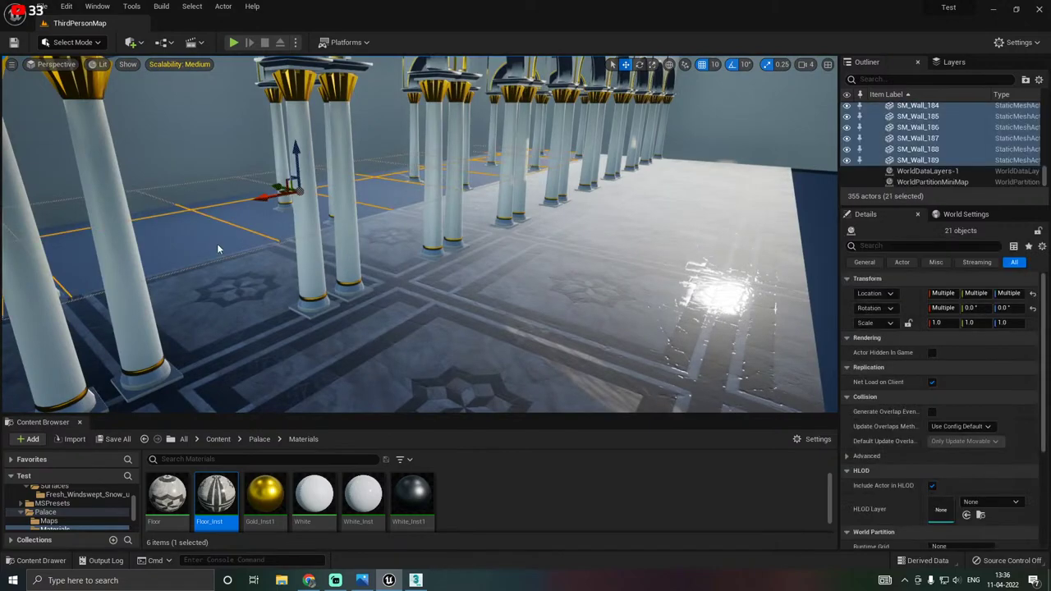
{"action": "key", "text": "Delete"}
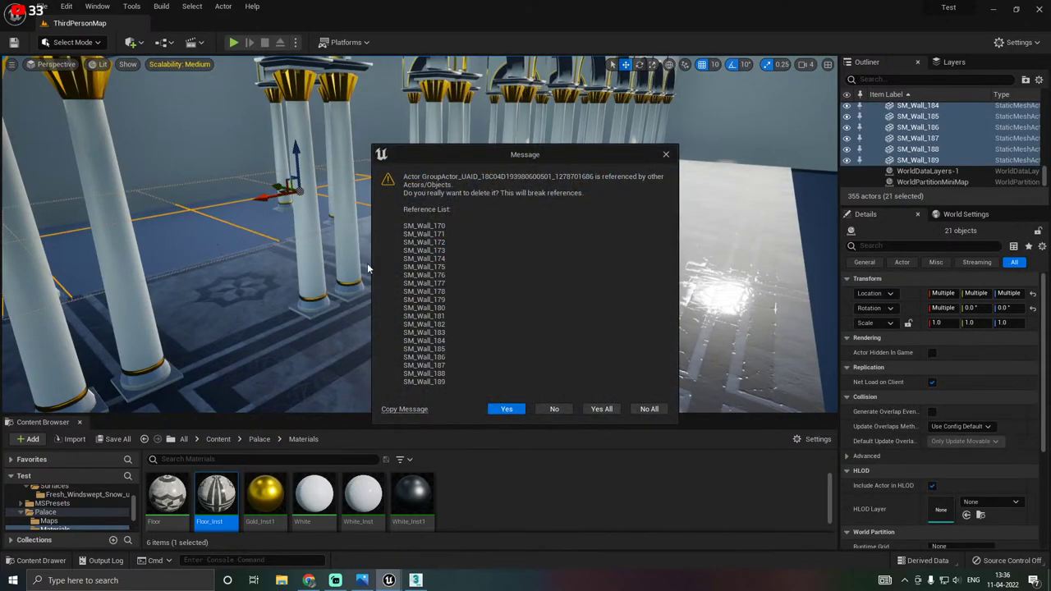
{"action": "left_click", "coordinate": [600, 408]}
Shift the remaining floor group sideways on Y and place a duplicate beside it to cover the uncovered half of the aisle.
{"action": "key", "text": "ctrl+z"}
{"action": "right_click_drag", "start_coordinate": [558, 323], "coordinate": [636, 353]}
{"action": "key", "text": "d"}
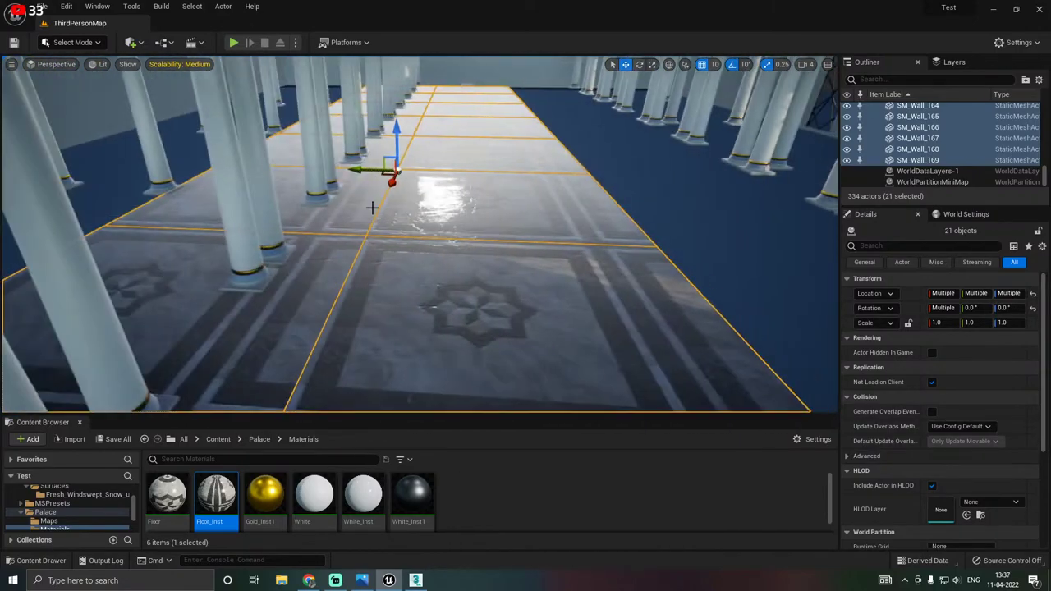
{"action": "left_click_drag", "start_coordinate": [358, 169], "coordinate": [423, 168]}
{"action": "right_click_drag", "start_coordinate": [423, 169], "coordinate": [439, 165]}
{"action": "left_click_drag", "start_coordinate": [439, 165], "coordinate": [148, 207]}
{"action": "key", "text": "a"}
{"action": "right_click_drag", "start_coordinate": [148, 207], "coordinate": [119, 212]}
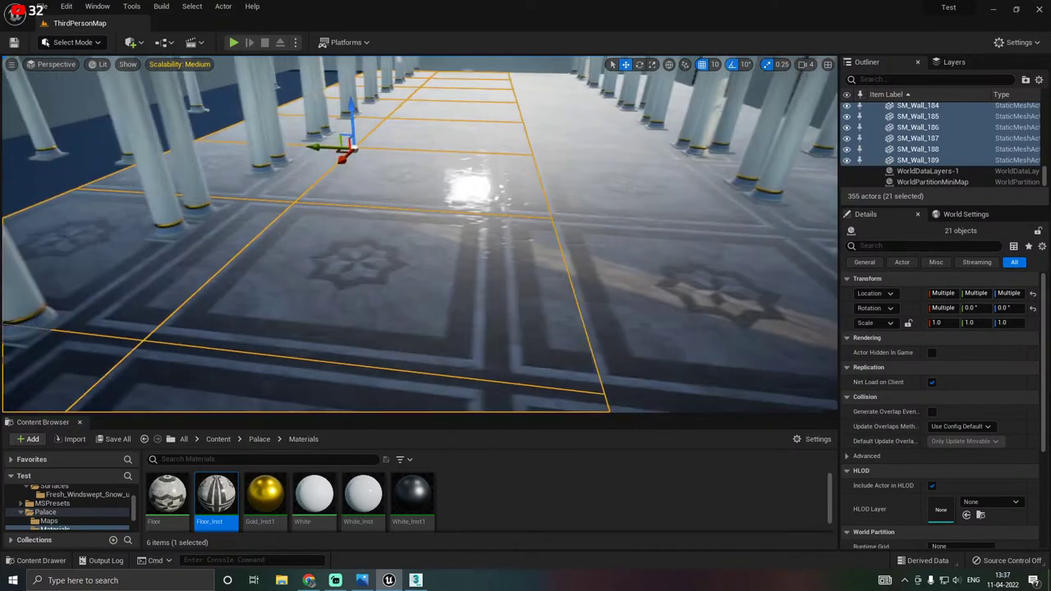
Mirror the duplicated floor group on Y and align it with the seam of the neighbouring group.
{"action": "right_click_drag", "start_coordinate": [197, 193], "coordinate": [345, 213]}
{"action": "right_click", "coordinate": [342, 215]}
{"action": "mouse_move", "coordinate": [432, 411]}
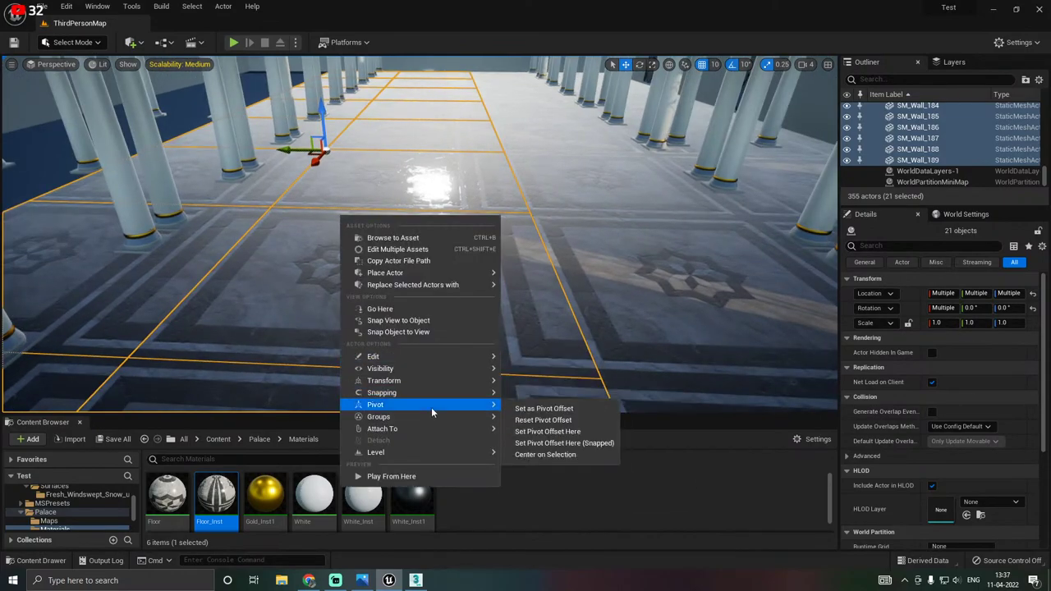
{"action": "mouse_move", "coordinate": [383, 380]}
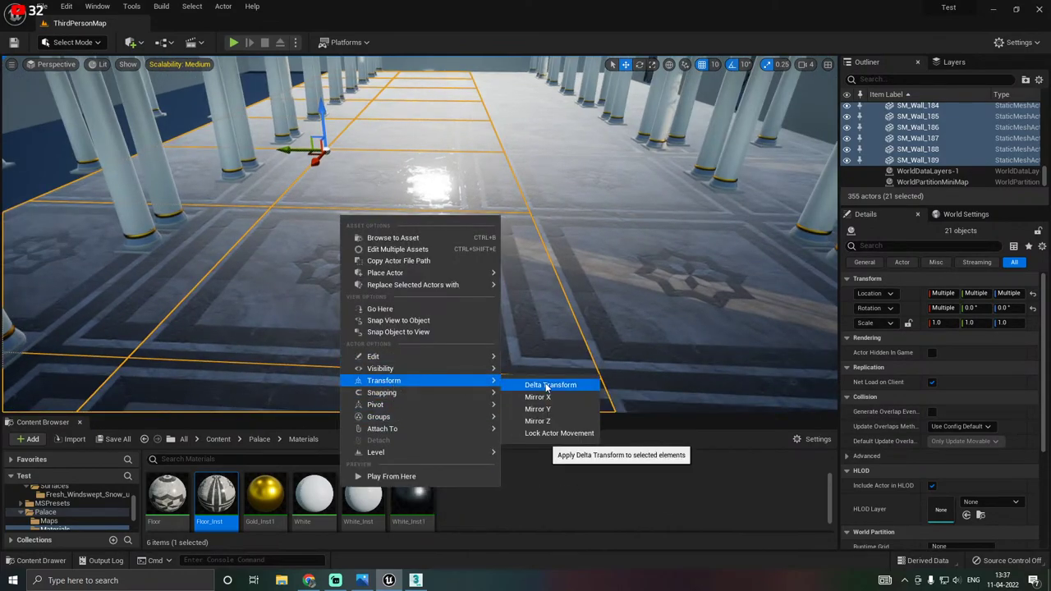
{"action": "left_click", "coordinate": [538, 409]}
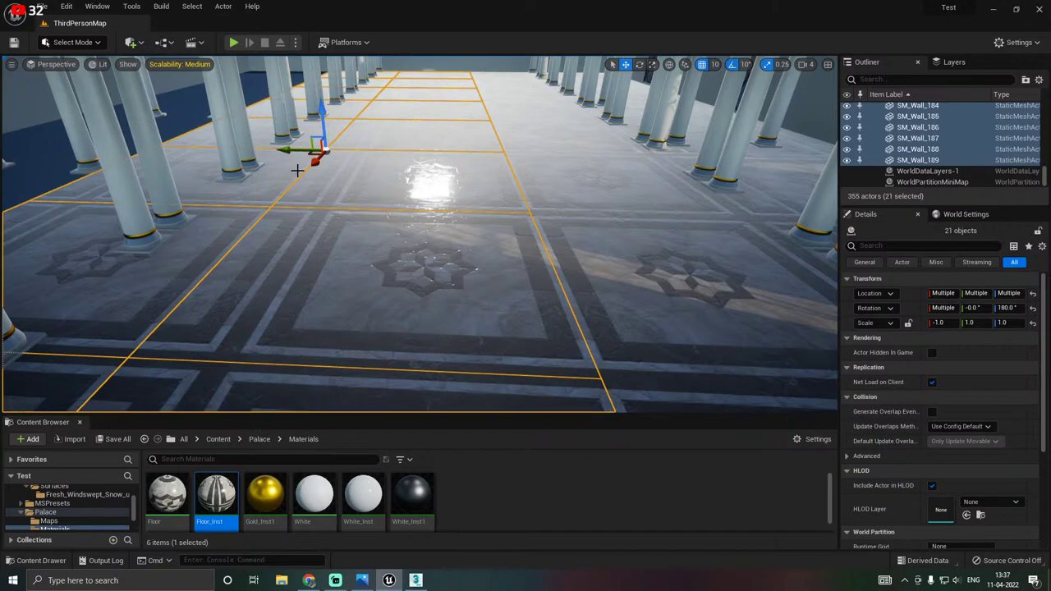
{"action": "mouse_move", "coordinate": [288, 152]}
{"action": "left_mouse_down"}
{"action": "mouse_move", "coordinate": [275, 154]}
{"action": "mouse_move", "coordinate": [289, 152]}
{"action": "left_mouse_up"}
Duplicate the mirrored floor group sideways on Y to cover the bare floor between the colonnade and the side wall.
{"action": "key", "text": "a"}
{"action": "right_click_drag", "start_coordinate": [526, 132], "coordinate": [544, 127]}
{"action": "left_click_drag", "start_coordinate": [600, 156], "coordinate": [244, 169], "text": "alt"}
Mirror the newest floor group by the side wall on Y and nudge it against the adjoining group.
{"action": "right_click", "coordinate": [361, 214]}
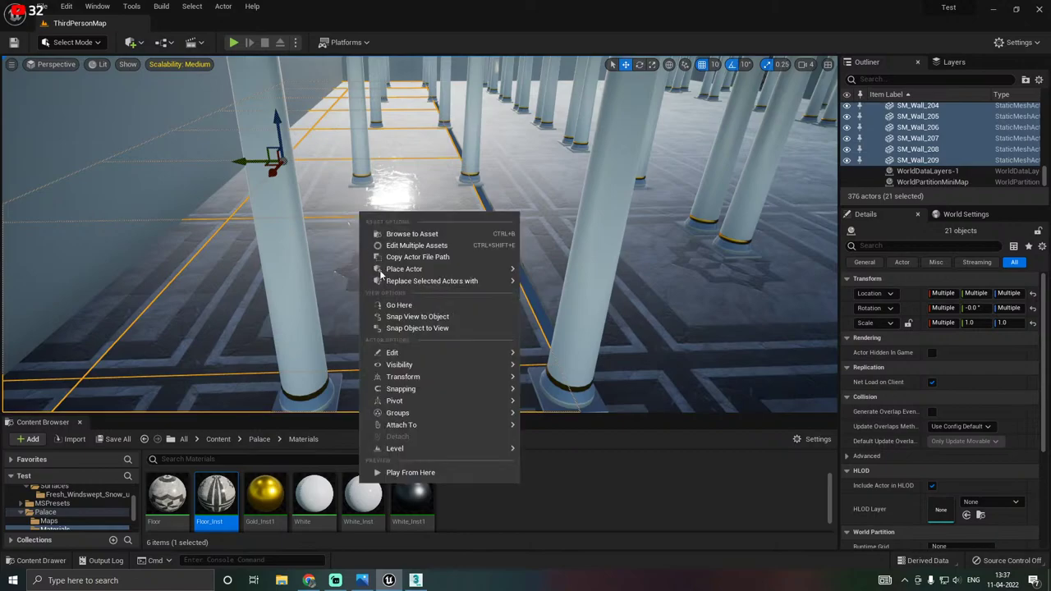
{"action": "mouse_move", "coordinate": [485, 364]}
{"action": "mouse_move", "coordinate": [449, 382]}
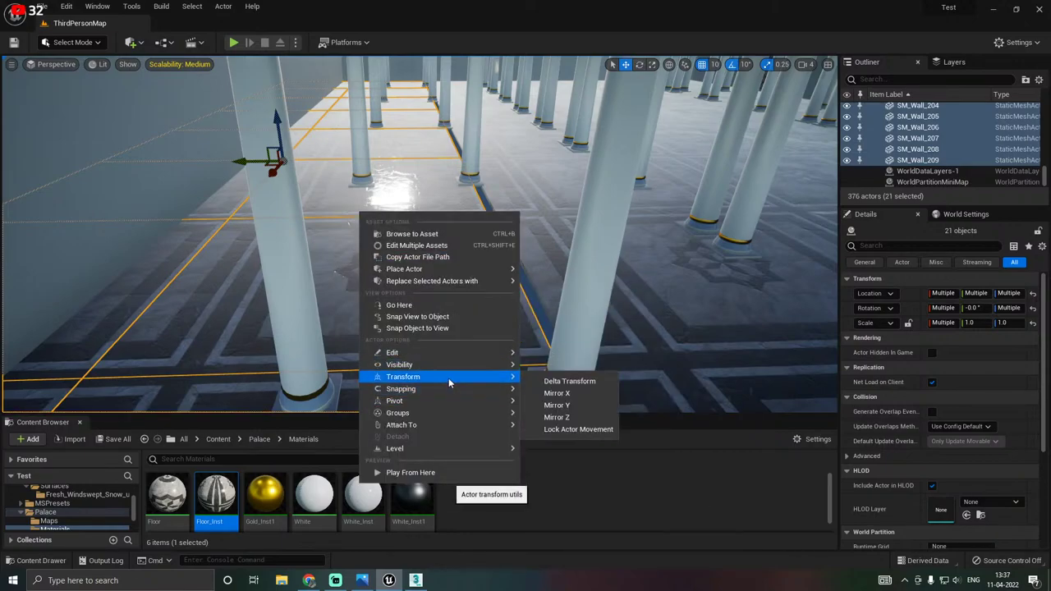
{"action": "left_click", "coordinate": [561, 405]}
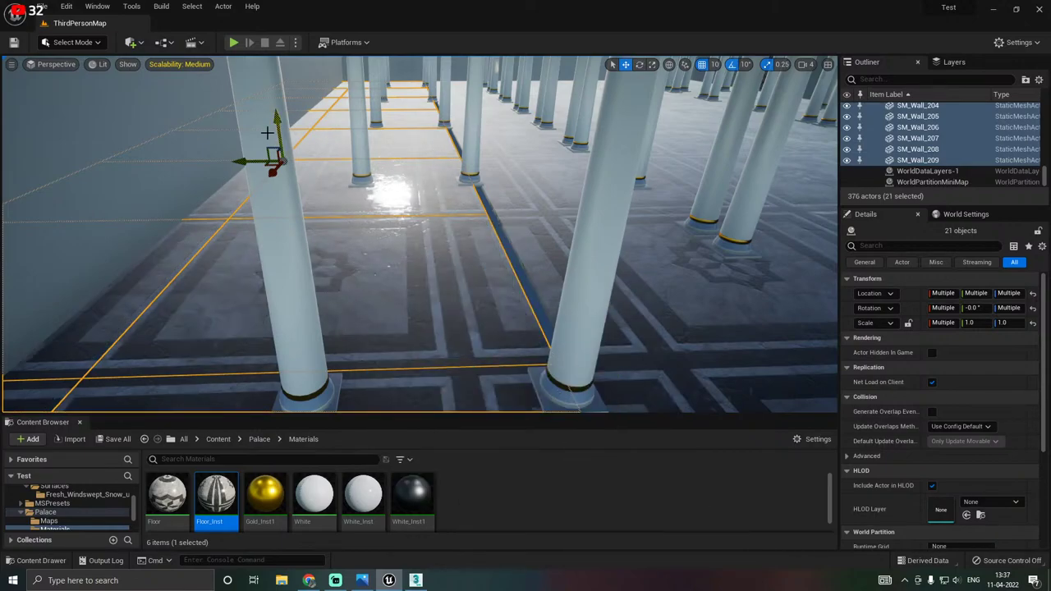
{"action": "left_click_drag", "start_coordinate": [257, 161], "coordinate": [267, 161]}
Check the seam between the two neighbouring floor groups and select both groups together.
{"action": "right_click_drag", "start_coordinate": [274, 160], "coordinate": [200, 227]}
{"action": "key", "text": "w"}
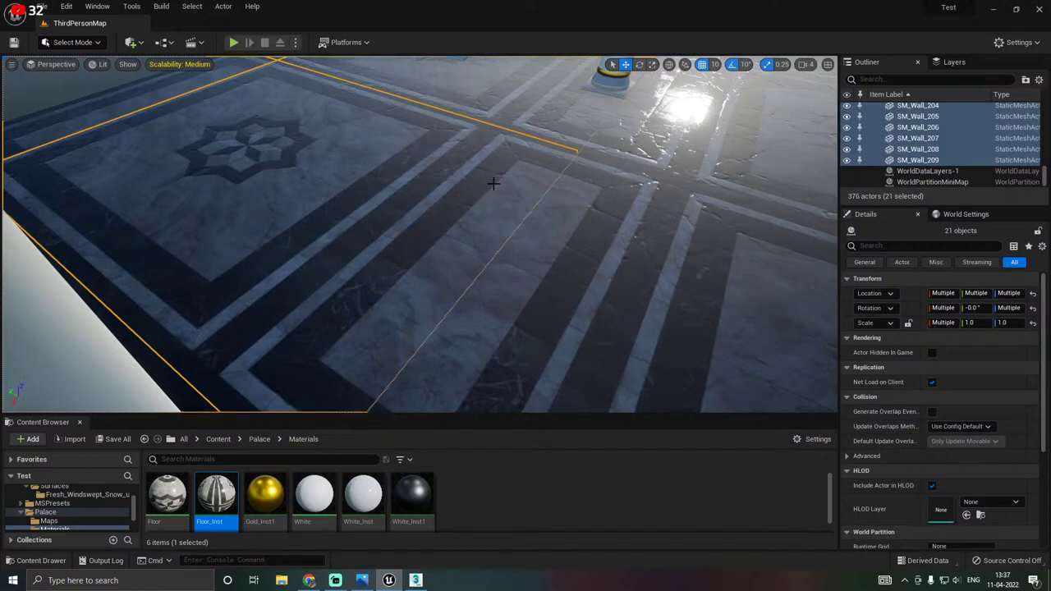
{"action": "right_click_drag", "start_coordinate": [563, 220], "coordinate": [557, 228]}
{"action": "key", "text": "s"}
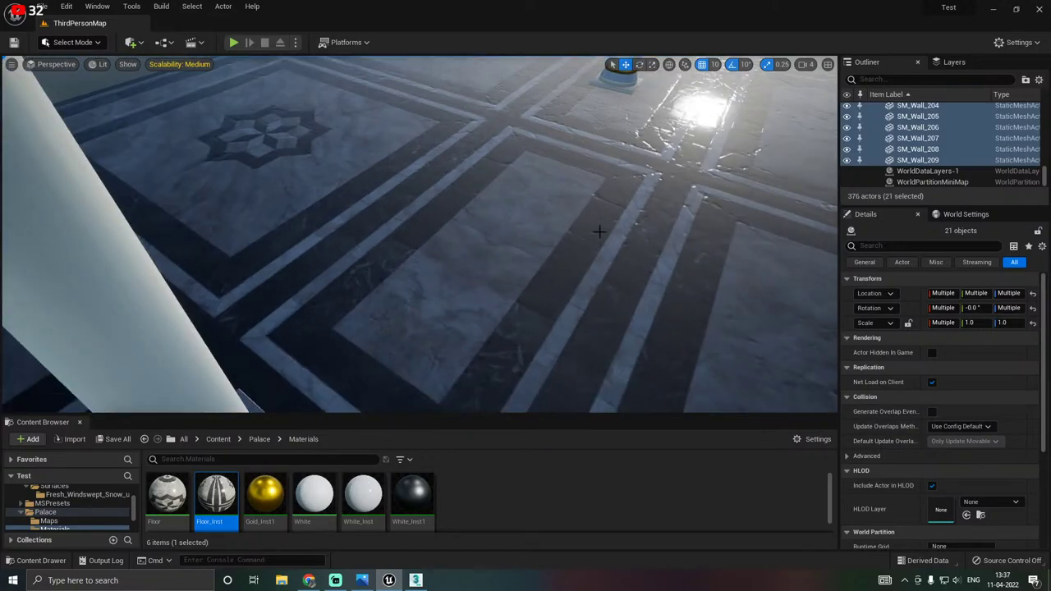
{"action": "left_click", "coordinate": [599, 232]}
{"action": "left_click", "coordinate": [504, 192], "text": "ctrl"}
{"action": "key", "text": "s"}
{"action": "right_click_drag", "start_coordinate": [540, 183], "coordinate": [566, 182]}
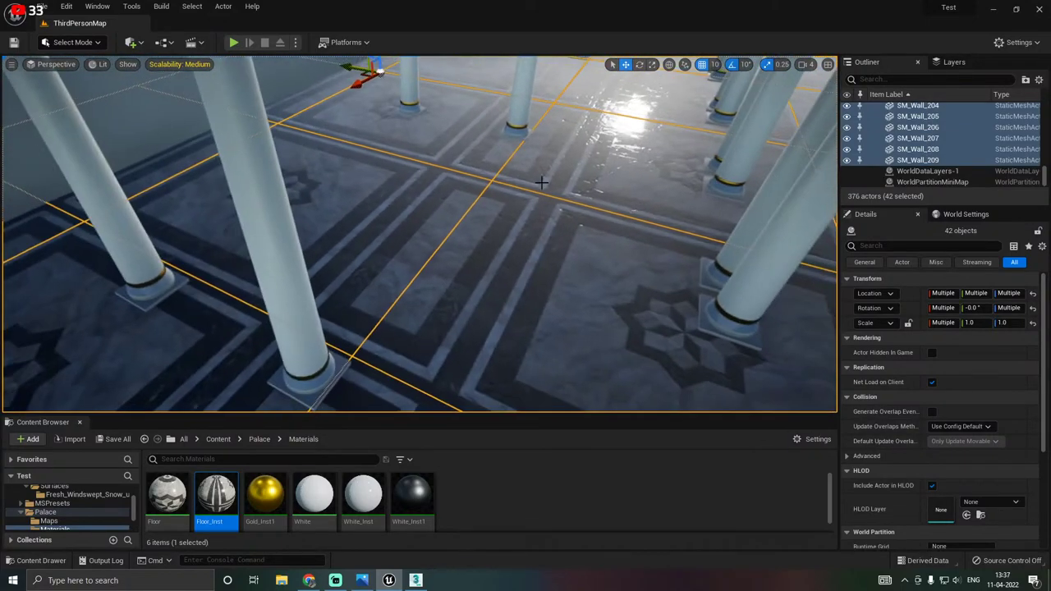
Examine the new floor's extent and its edge along the base of the hall's wall.
{"action": "right_click_drag", "start_coordinate": [510, 250], "coordinate": [776, 160]}
{"action": "right_click_drag", "start_coordinate": [528, 307], "coordinate": [486, 233]}
{"action": "key", "text": "s"}
{"action": "key", "text": "w"}
{"action": "key", "text": "w"}
{"action": "key", "text": "s"}
{"action": "key", "text": "s"}
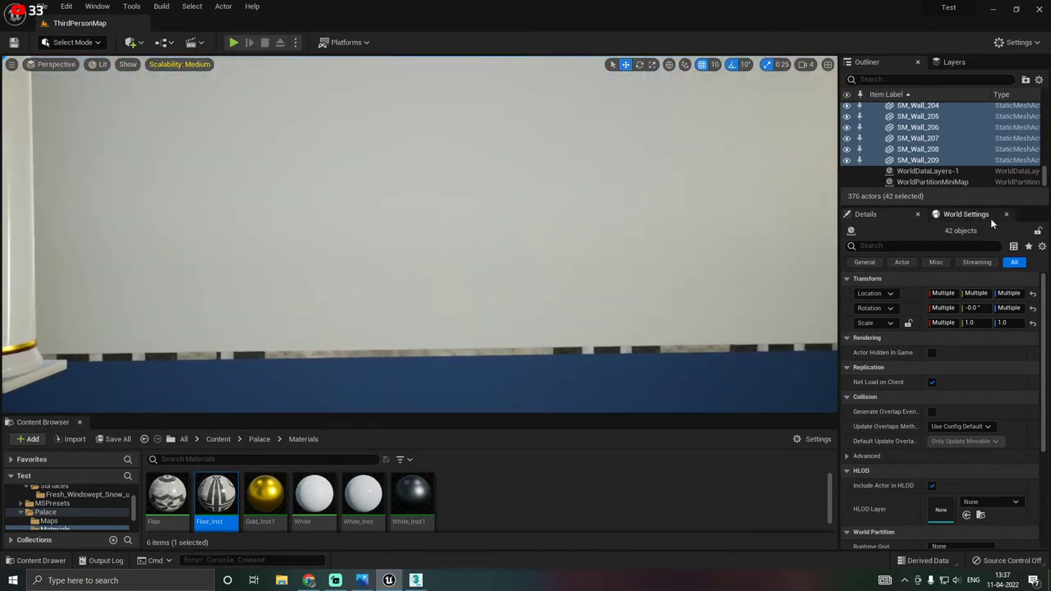
Enlarge the Outliner, switch to 3ds Max and close it.
{"action": "left_click_drag", "start_coordinate": [903, 208], "coordinate": [903, 250]}
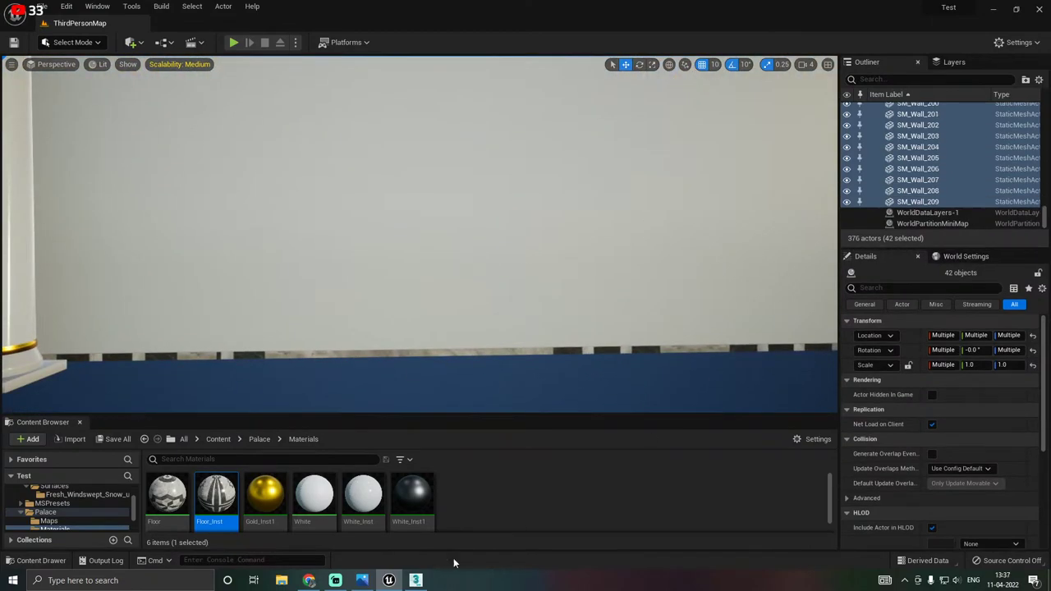
{"action": "left_click", "coordinate": [416, 581]}
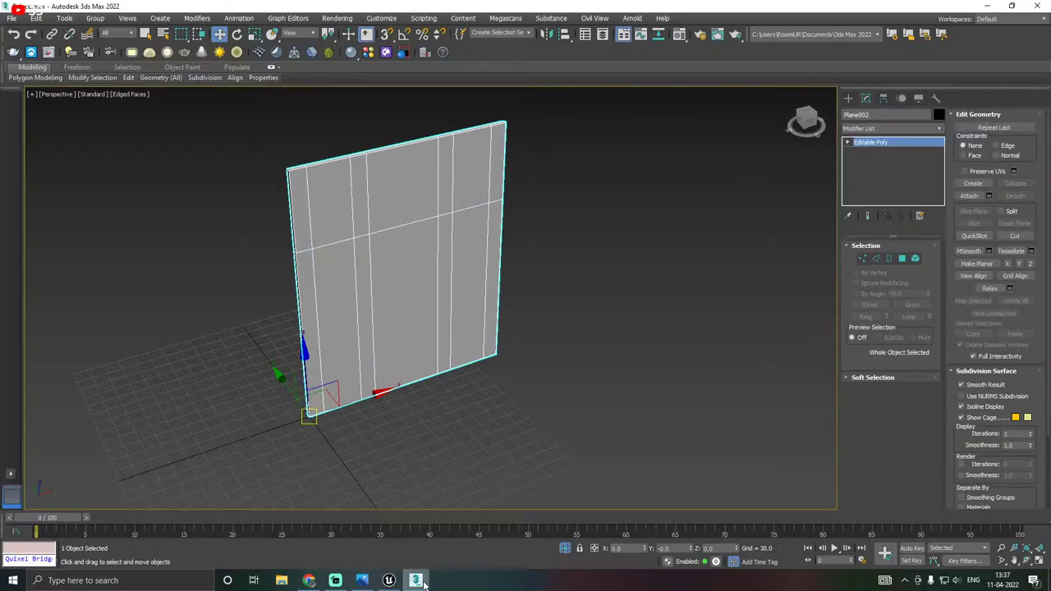
{"action": "left_click", "coordinate": [641, 280]}
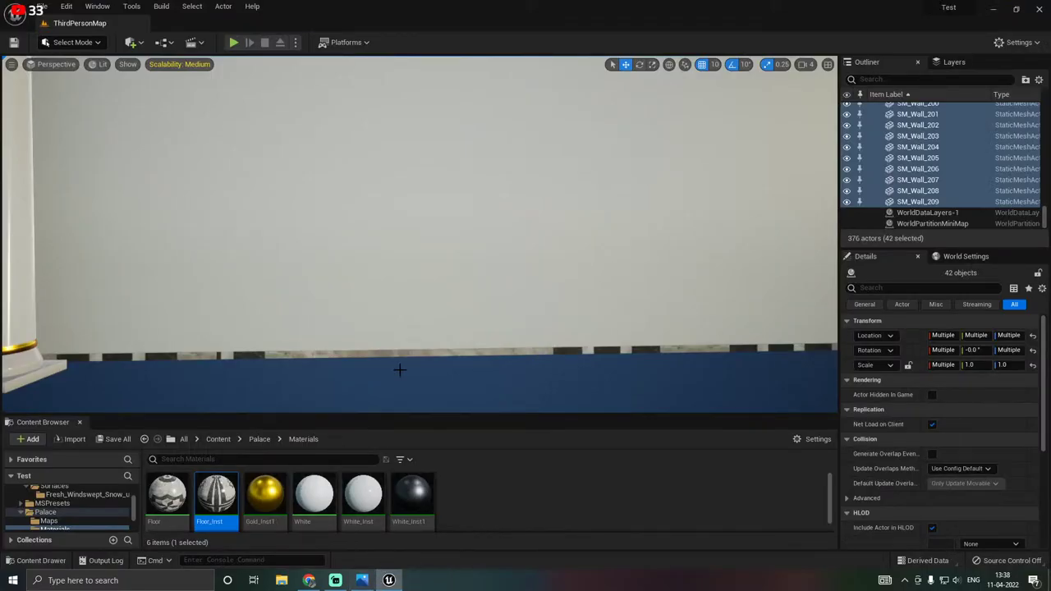
Return to a view down the hall and save all modified floor actors and groups.
{"action": "scroll", "coordinate": [399, 368], "scroll_direction": "up", "scroll_amount": 3}
{"action": "scroll", "coordinate": [399, 368], "scroll_direction": "up", "scroll_amount": 3}
{"action": "scroll", "coordinate": [399, 368], "scroll_direction": "down", "scroll_amount": 4}
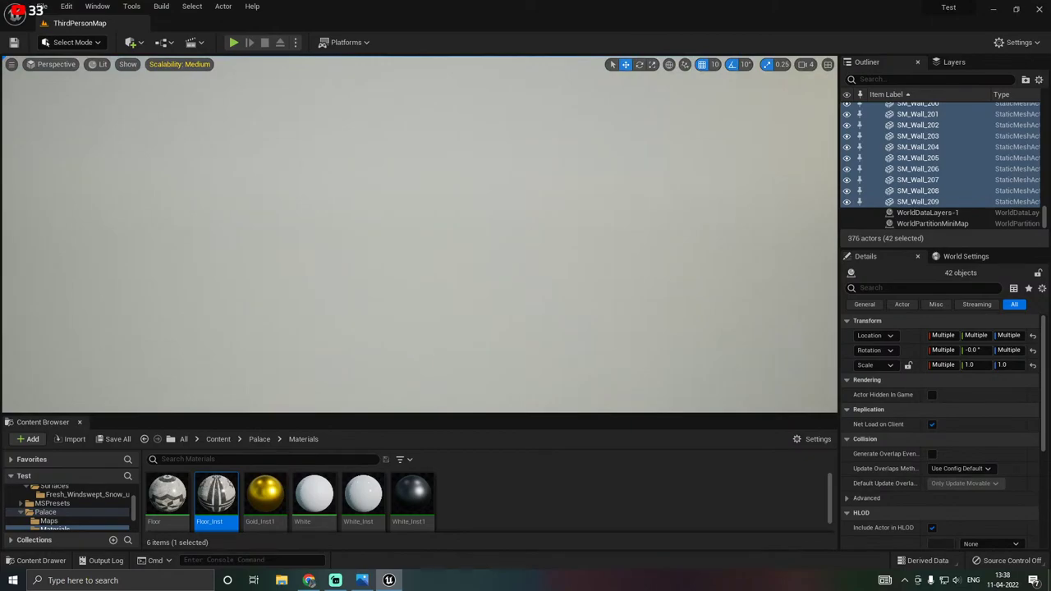
{"action": "right_click_drag", "start_coordinate": [448, 356], "coordinate": [472, 355]}
{"action": "scroll", "coordinate": [420, 235], "scroll_direction": "up", "scroll_amount": 3}
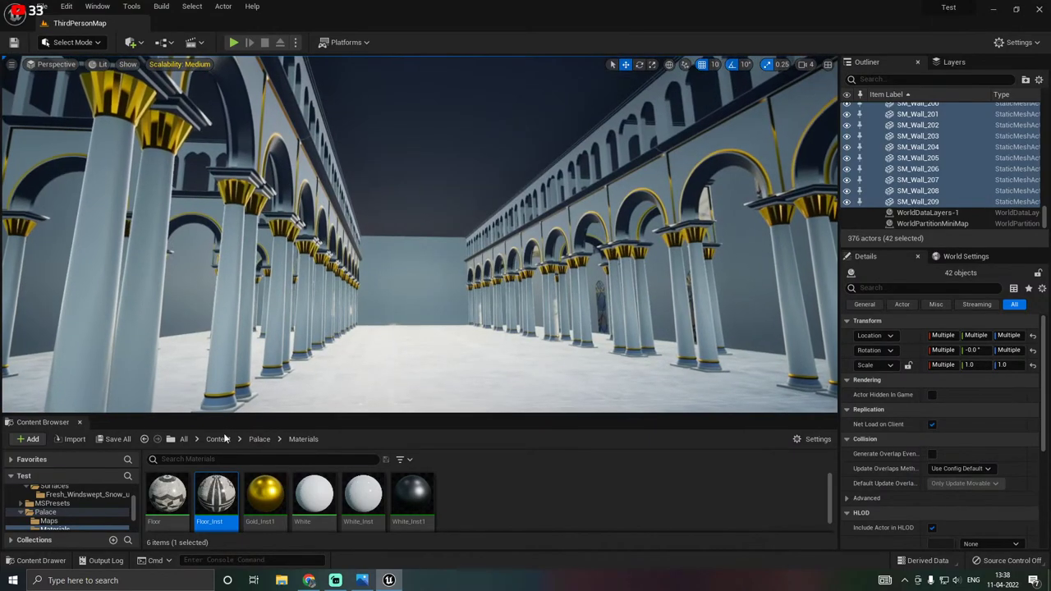
{"action": "left_click", "coordinate": [112, 438]}
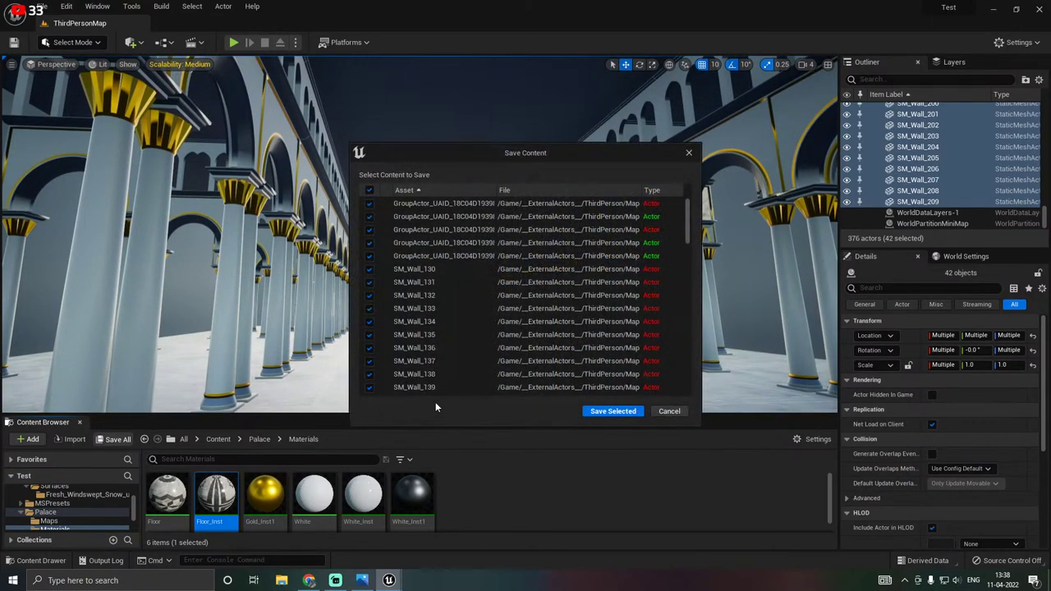
{"action": "left_click", "coordinate": [605, 412]}
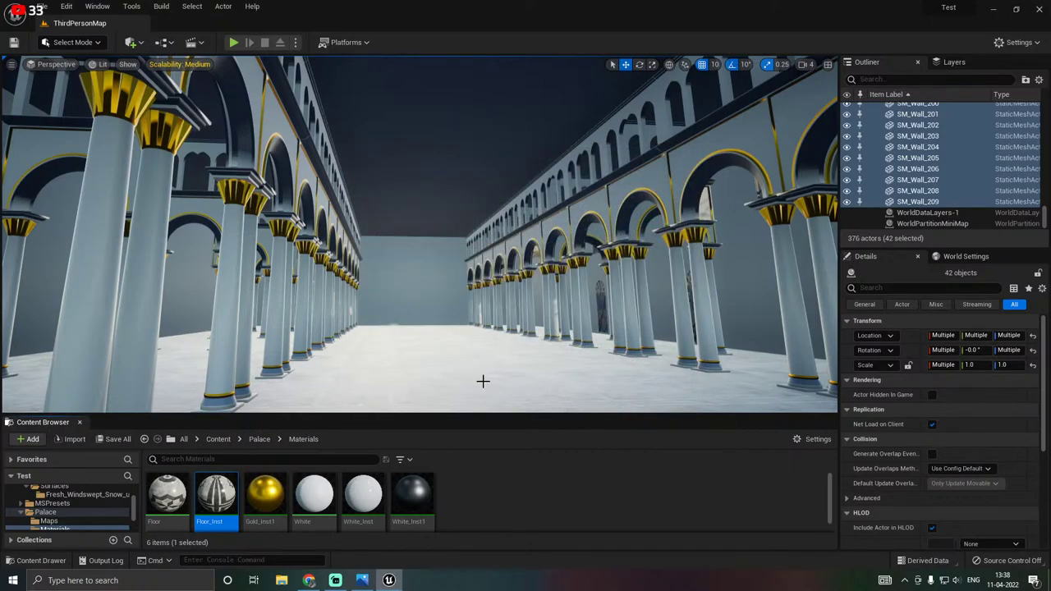
Compare the hall's view with the palace reference image in Photos and return to Unreal Editor.
{"action": "right_click_drag", "start_coordinate": [466, 330], "coordinate": [454, 328]}
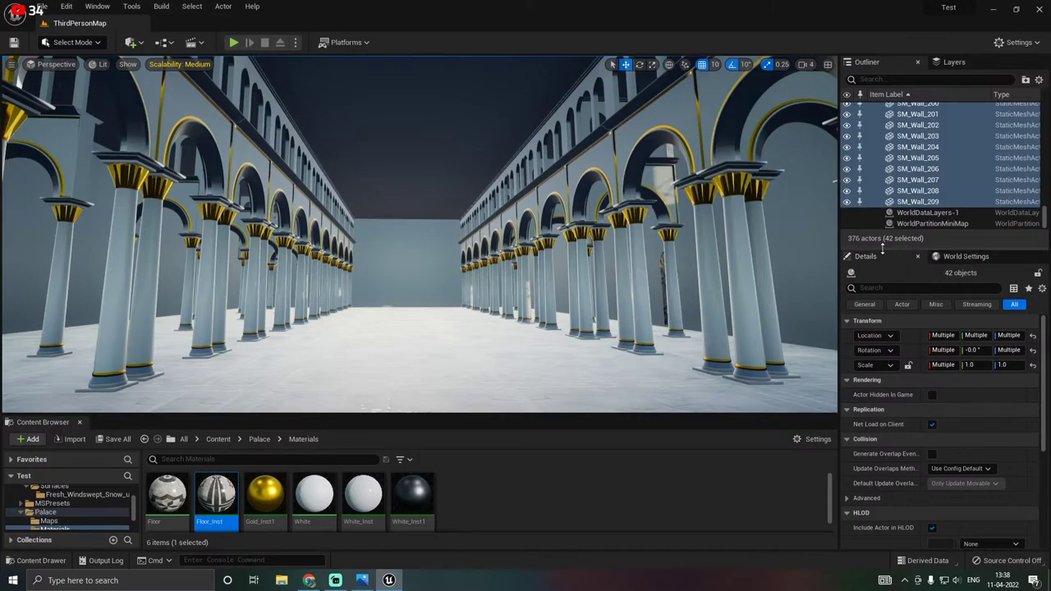
{"action": "left_click_drag", "start_coordinate": [893, 248], "coordinate": [893, 369]}
{"action": "mouse_move", "coordinate": [563, 261]}
{"action": "right_mouse_down"}
{"action": "mouse_move", "coordinate": [504, 237]}
{"action": "mouse_move", "coordinate": [548, 248]}
{"action": "right_mouse_up"}
{"action": "left_click", "coordinate": [364, 580]}
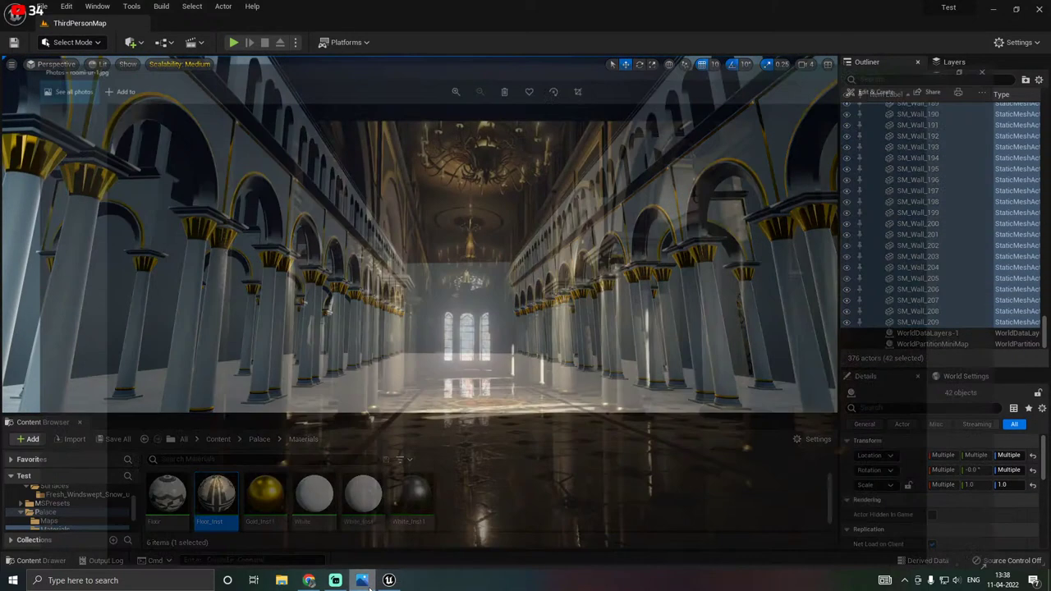
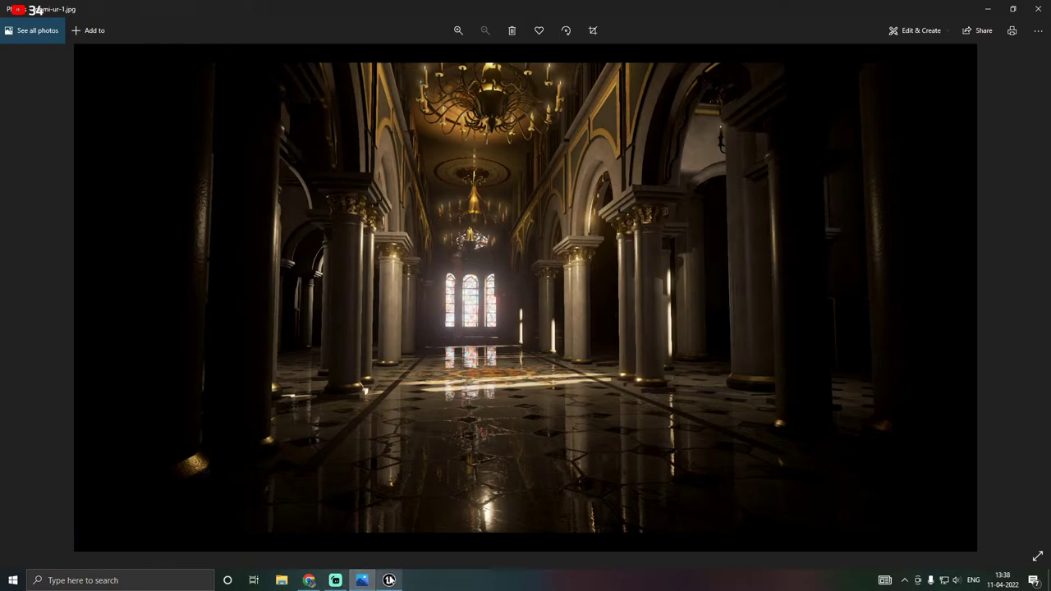
{"action": "left_click", "coordinate": [356, 580]}
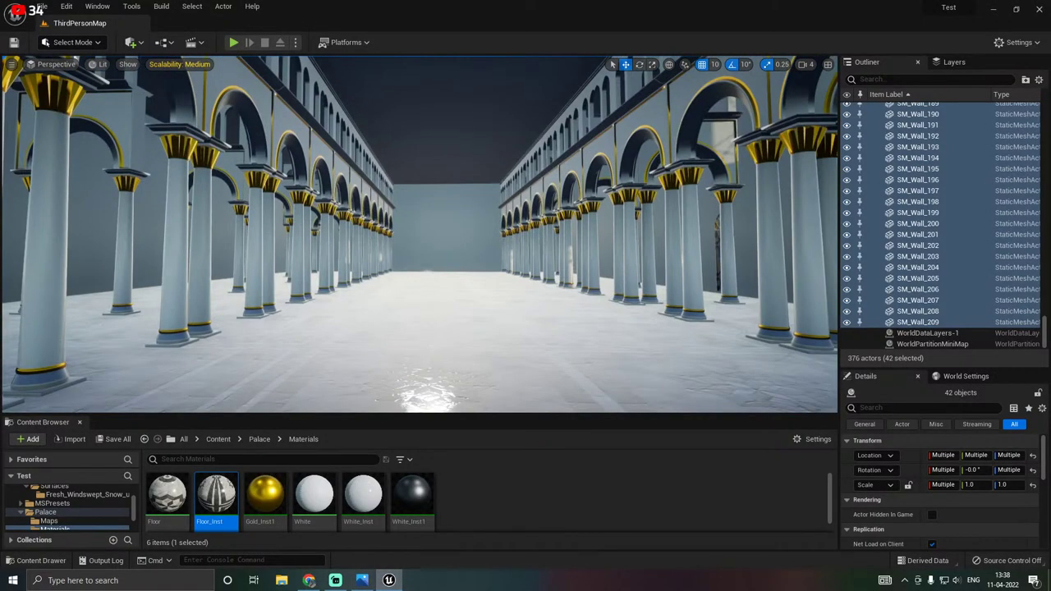
{"action": "right_click_drag", "start_coordinate": [419, 234], "coordinate": [464, 232]}
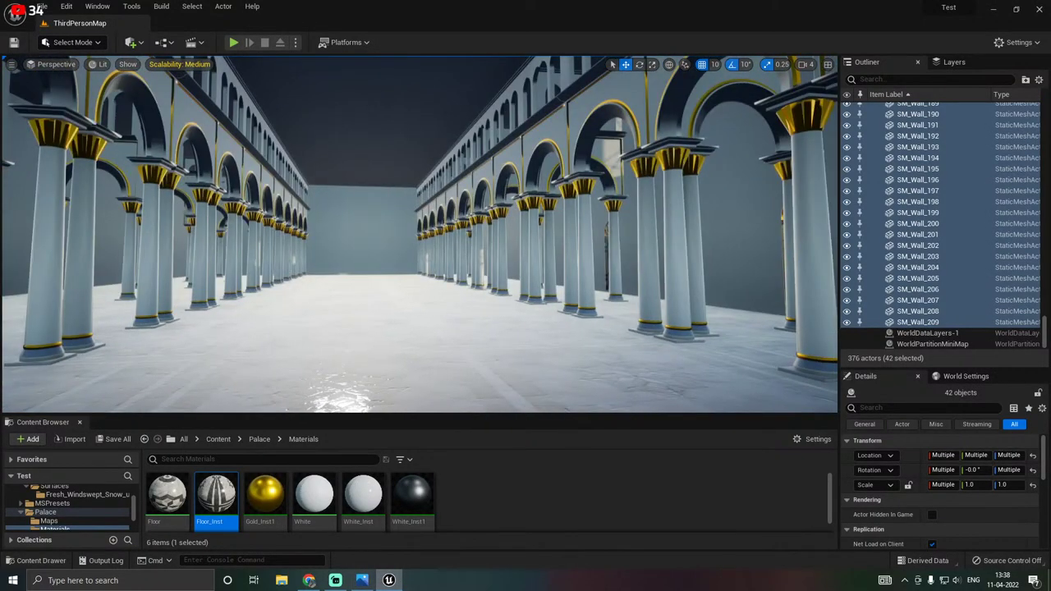
Filter the Outliner by "light" and delete the SkyLight from the level.
{"action": "left_click_drag", "start_coordinate": [894, 370], "coordinate": [895, 436]}
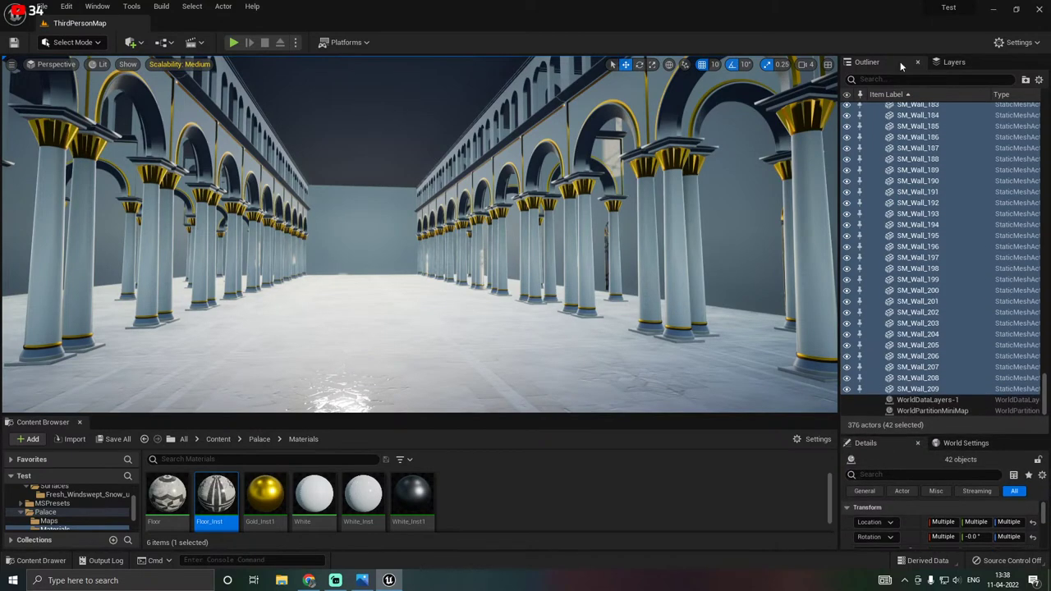
{"action": "left_click", "coordinate": [894, 78]}
{"action": "type", "text": "li"}
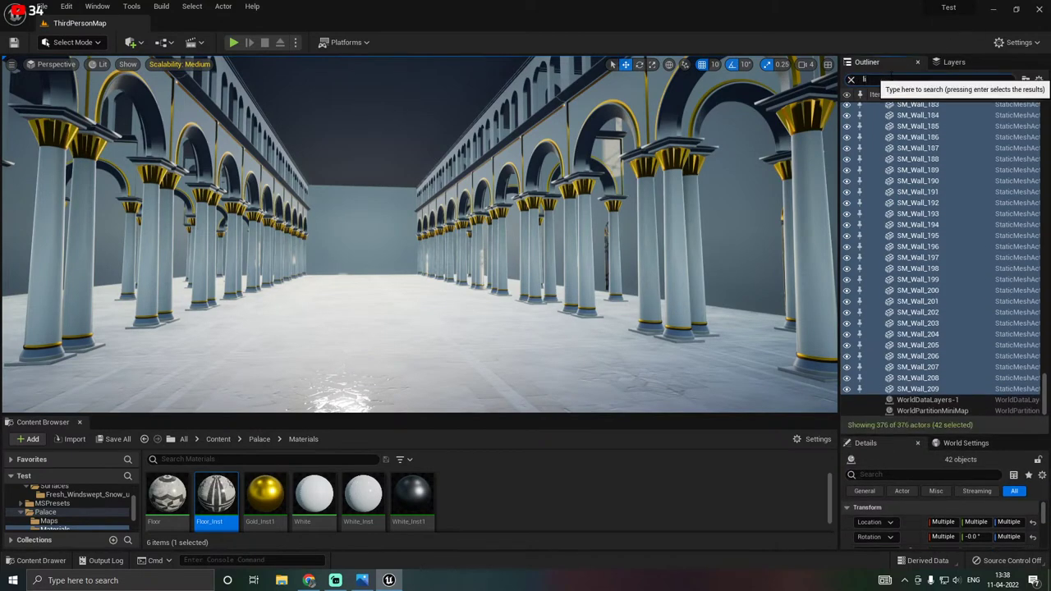
{"action": "type", "text": "ght"}
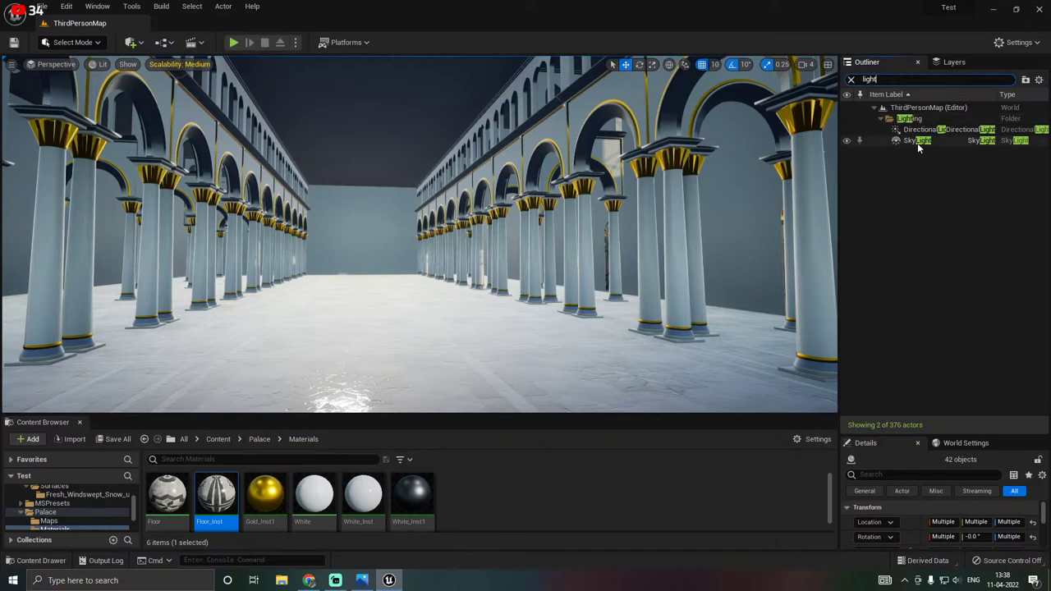
{"action": "left_click", "coordinate": [886, 142]}
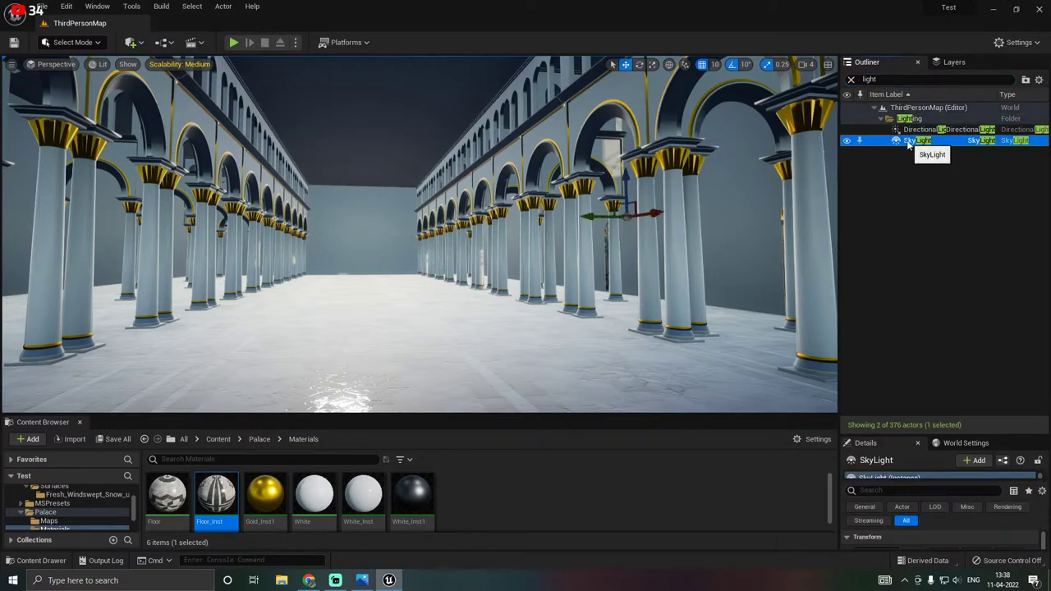
{"action": "key", "text": "Delete"}
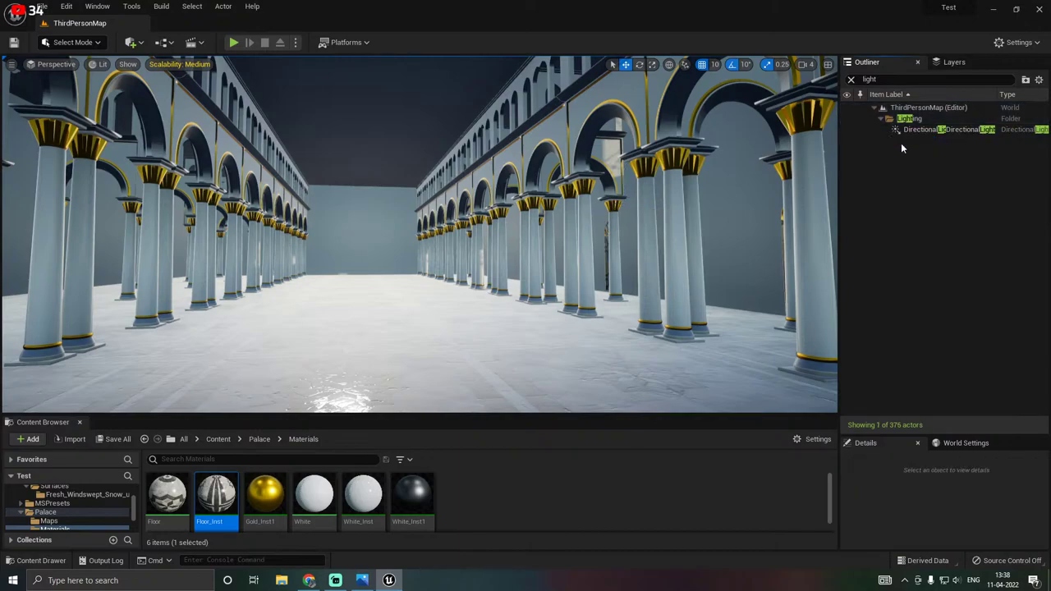
Select the DirectionalLight, make the White material two-sided, and apply and save the material before closing its editor.
{"action": "left_click", "coordinate": [900, 132]}
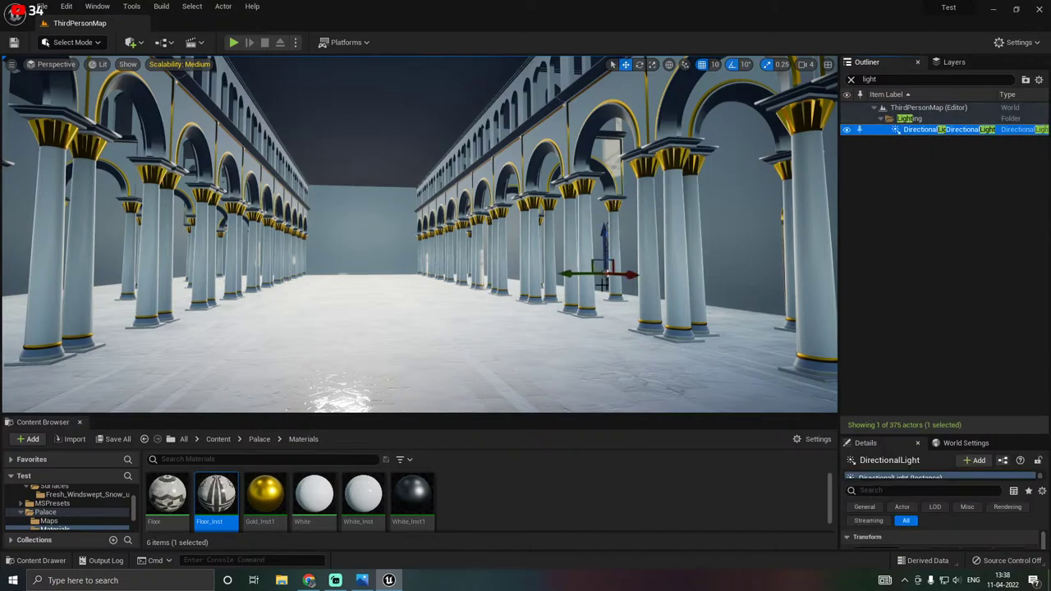
{"action": "right_click_drag", "start_coordinate": [602, 285], "coordinate": [609, 284]}
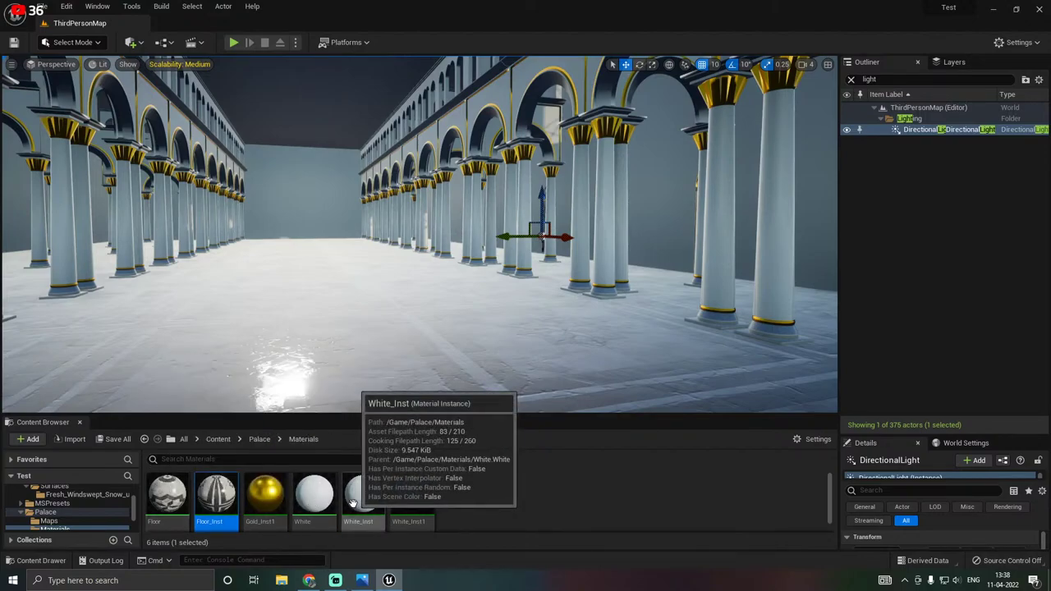
{"action": "double_click", "coordinate": [316, 497]}
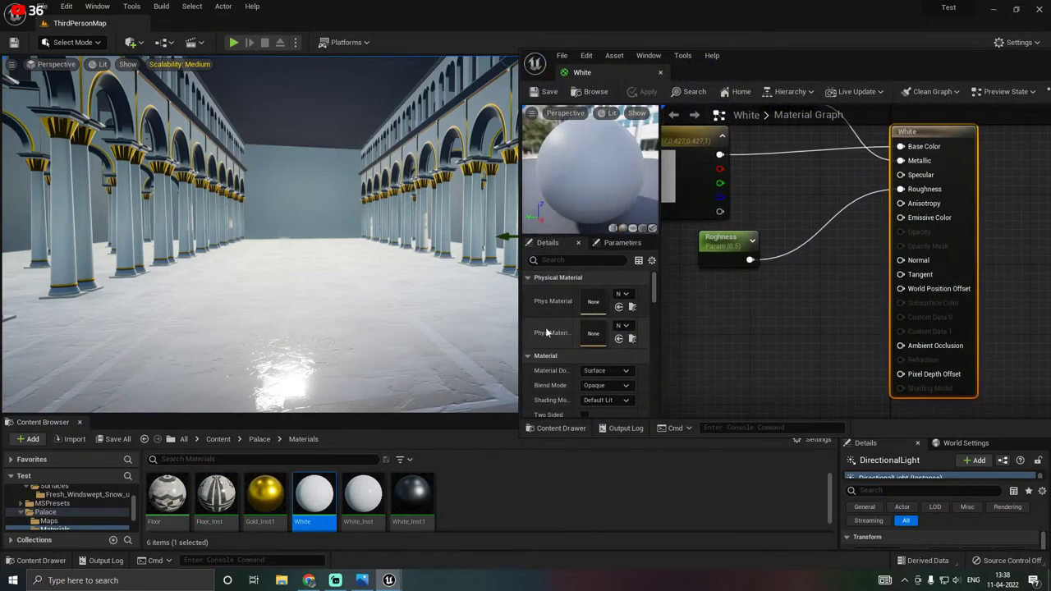
{"action": "scroll", "coordinate": [575, 361], "scroll_direction": "down", "scroll_amount": 1}
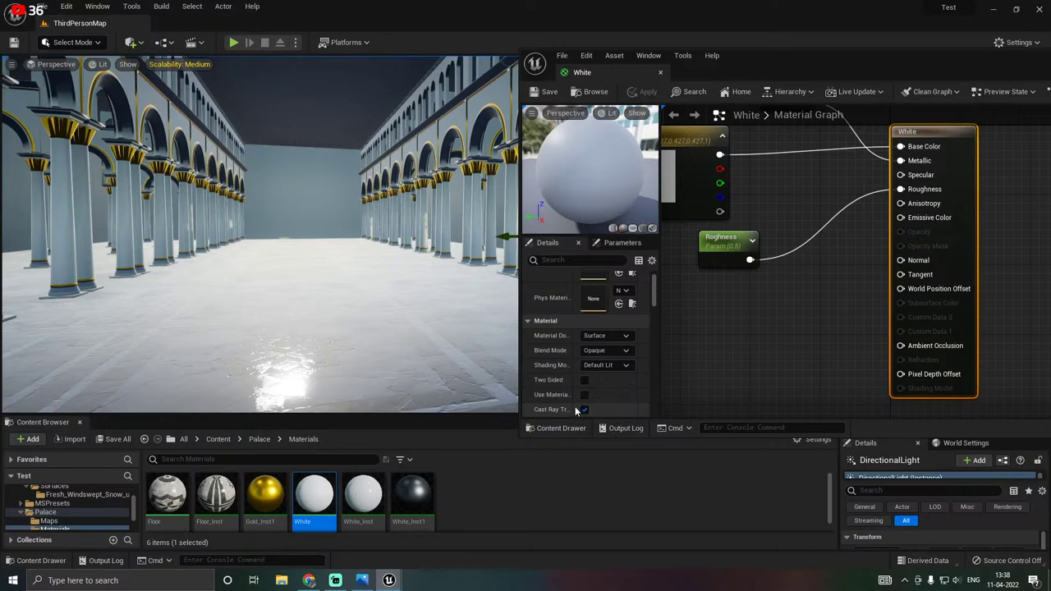
{"action": "left_click", "coordinate": [584, 380]}
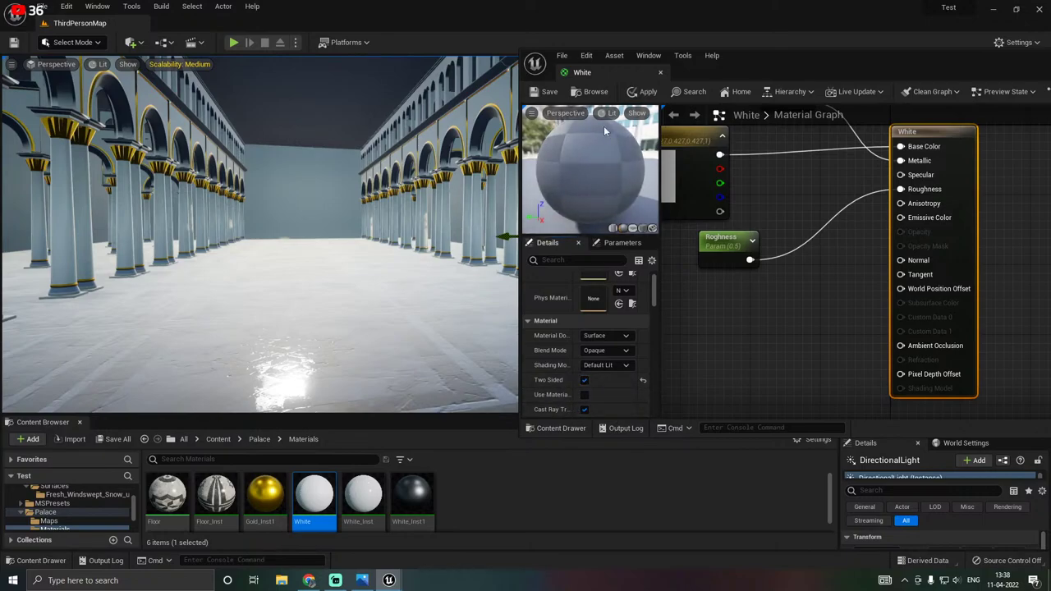
{"action": "left_click", "coordinate": [644, 92]}
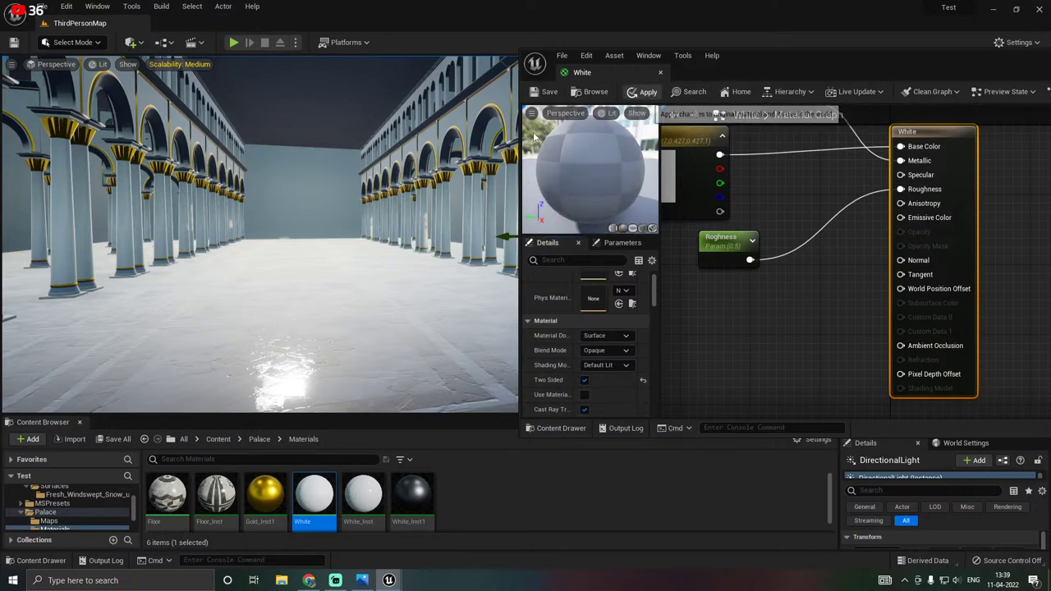
{"action": "left_click", "coordinate": [548, 92]}
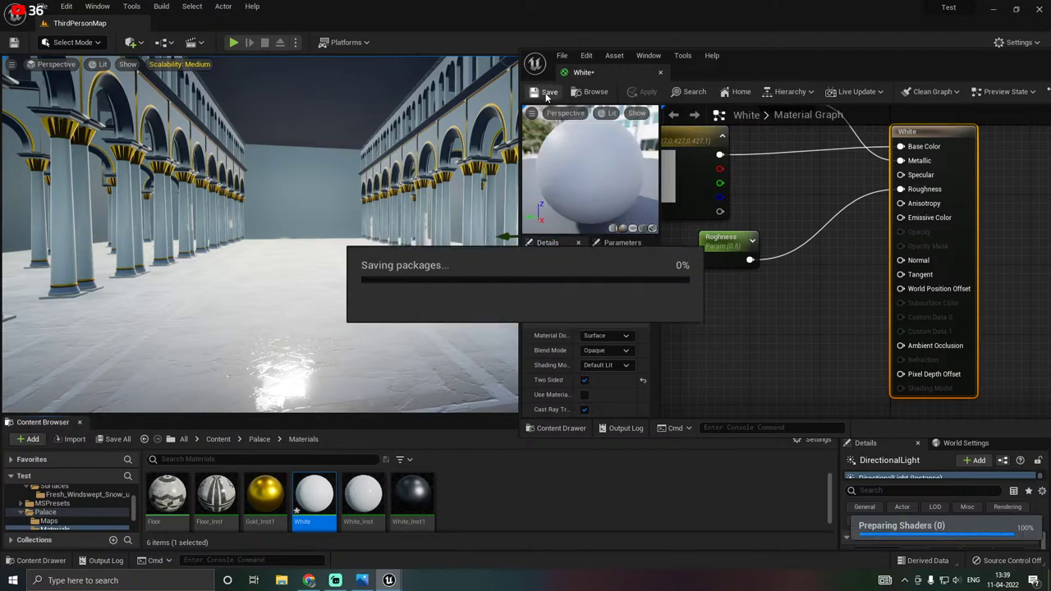
{"action": "left_click", "coordinate": [661, 74]}
Make the Floor material two-sided, save it and close its editor.
{"action": "double_click", "coordinate": [168, 496]}
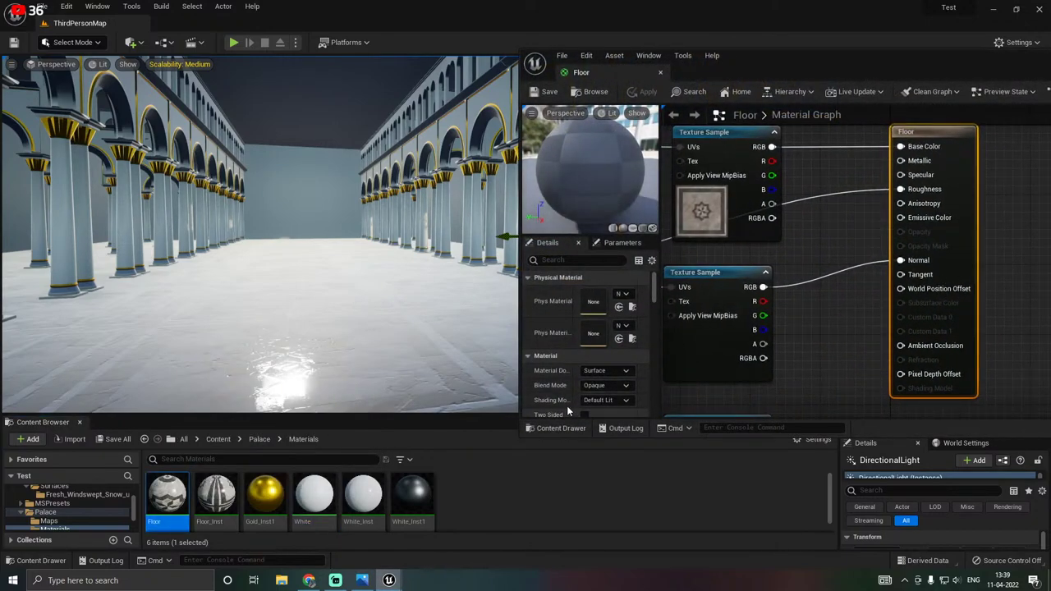
{"action": "scroll", "coordinate": [559, 394], "scroll_direction": "down", "scroll_amount": 1}
{"action": "left_click", "coordinate": [585, 380]}
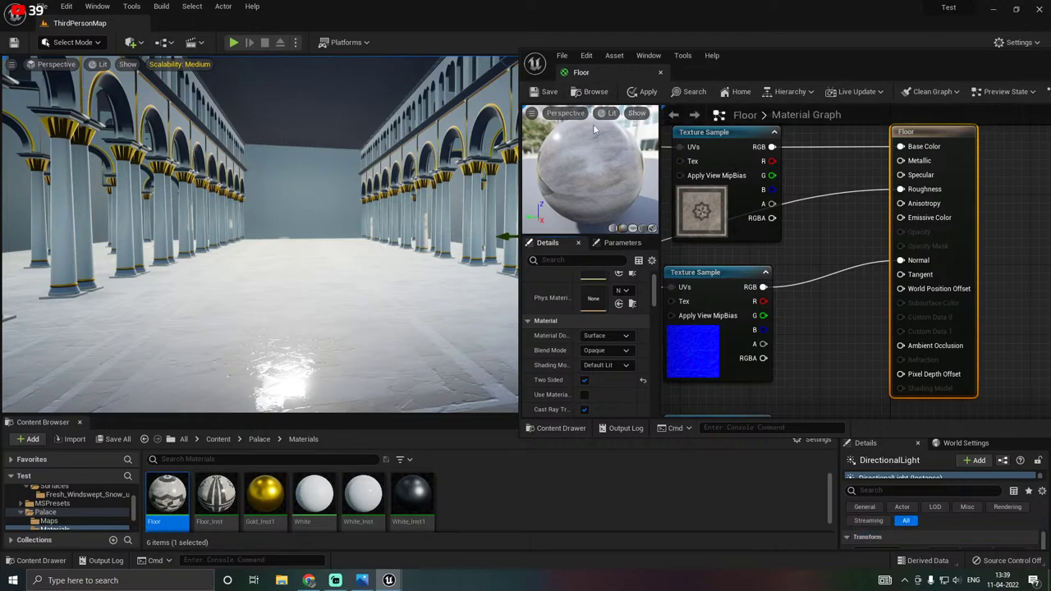
{"action": "left_click", "coordinate": [546, 91]}
{"action": "left_click", "coordinate": [659, 73]}
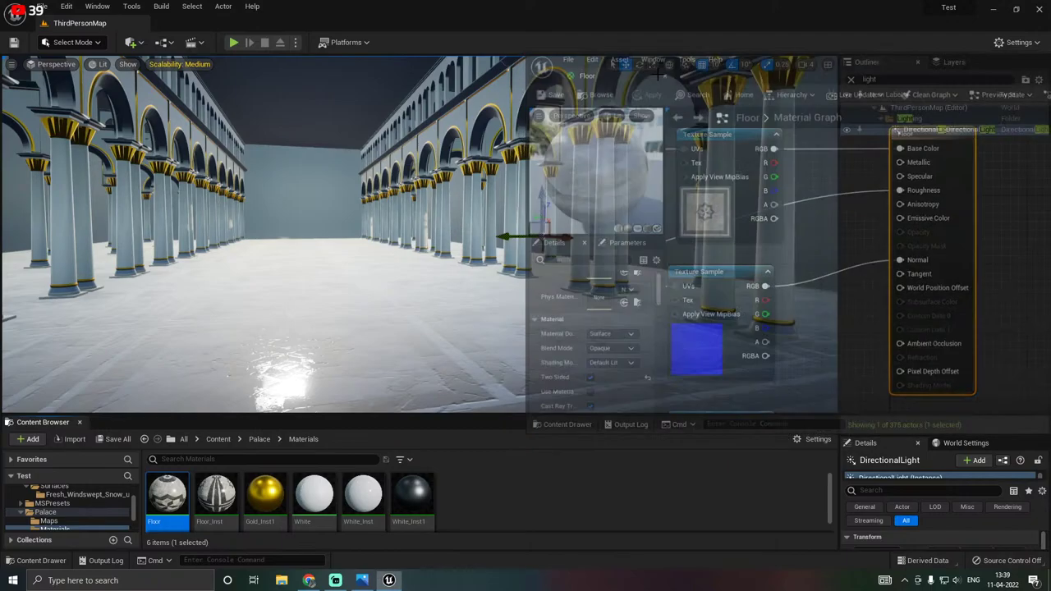
Toggle the DirectionalLight's visibility to check its effect on the hall.
{"action": "mouse_move", "coordinate": [517, 172]}
{"action": "right_mouse_down"}
{"action": "mouse_move", "coordinate": [825, 180]}
{"action": "mouse_move", "coordinate": [505, 188]}
{"action": "mouse_move", "coordinate": [482, 102]}
{"action": "mouse_move", "coordinate": [501, 179]}
{"action": "right_mouse_up"}
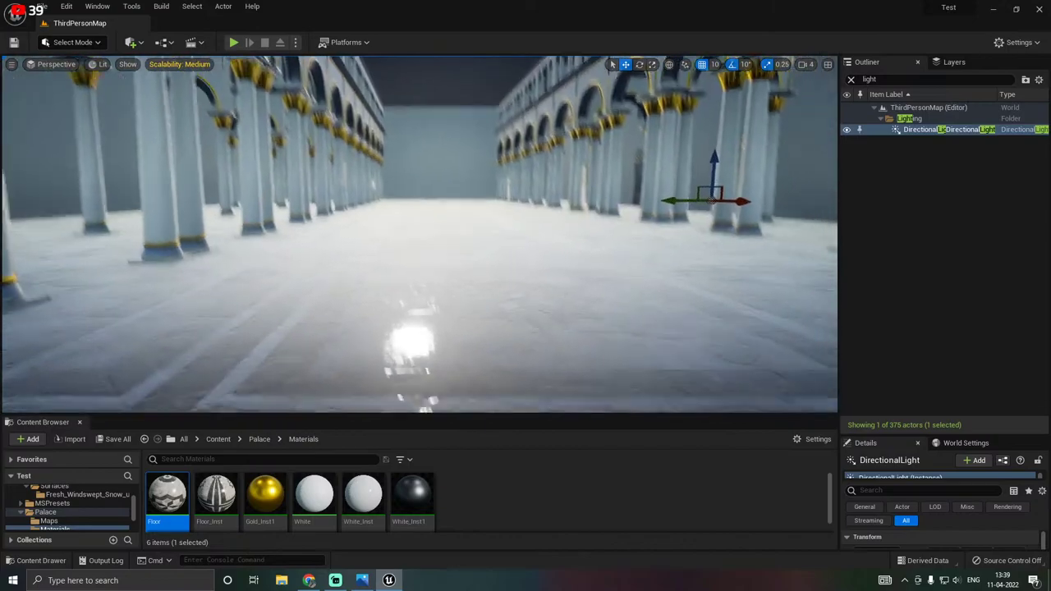
{"action": "left_click", "coordinate": [847, 130]}
{"action": "mouse_move", "coordinate": [706, 189]}
{"action": "right_mouse_down"}
{"action": "mouse_move", "coordinate": [696, 164]}
{"action": "mouse_move", "coordinate": [694, 205]}
{"action": "mouse_move", "coordinate": [691, 168]}
{"action": "mouse_move", "coordinate": [624, 140]}
{"action": "mouse_move", "coordinate": [575, 164]}
{"action": "mouse_move", "coordinate": [682, 201]}
{"action": "mouse_move", "coordinate": [722, 200]}
{"action": "right_mouse_up"}
{"action": "right_click_drag", "start_coordinate": [657, 179], "coordinate": [640, 195]}
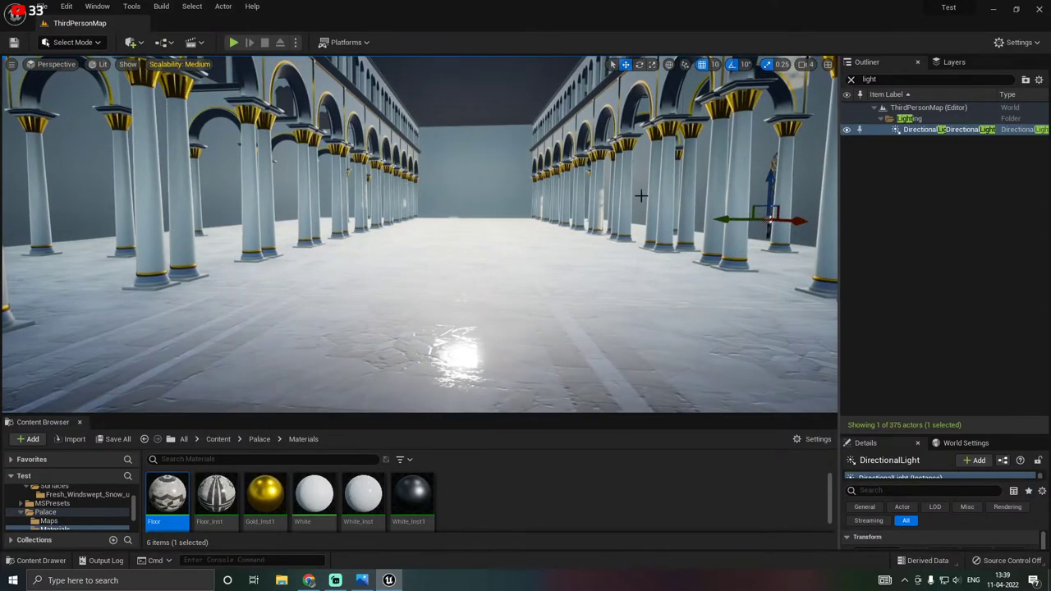
Try a point light raised above the hall floor and delete it from the level.
{"action": "left_click", "coordinate": [133, 45]}
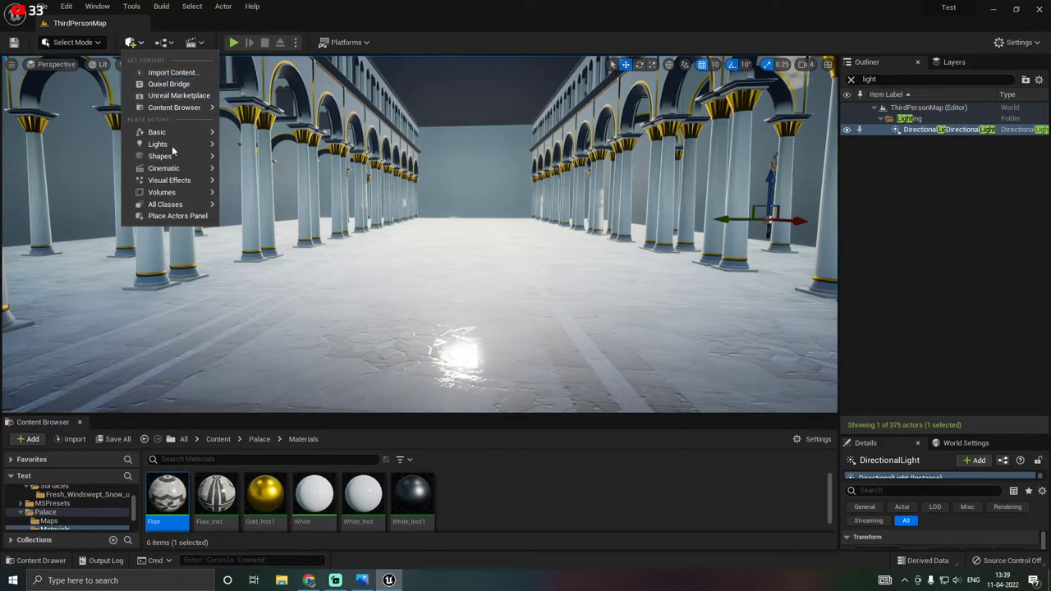
{"action": "mouse_move", "coordinate": [170, 146]}
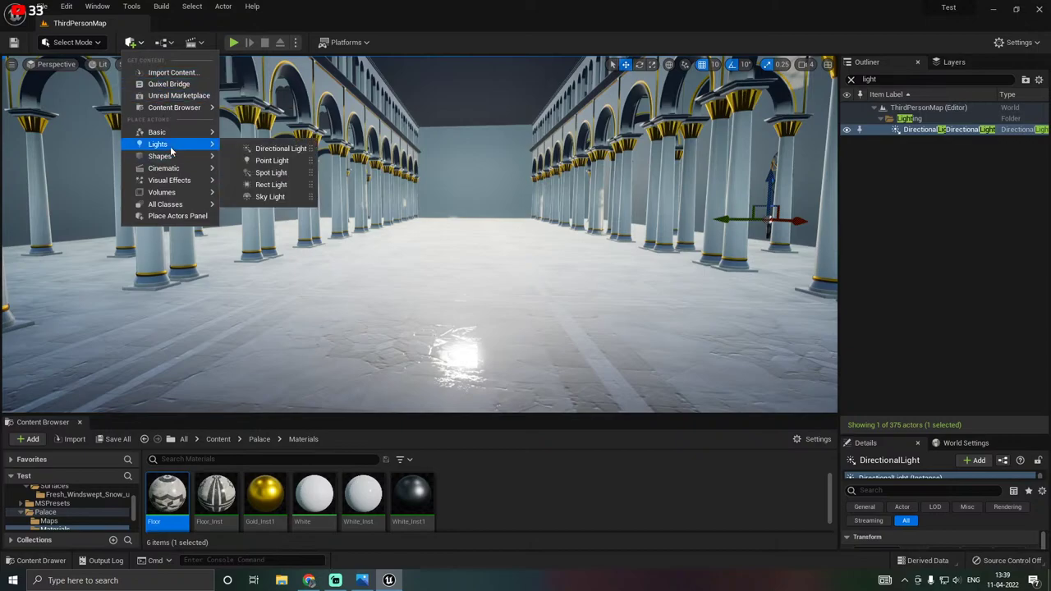
{"action": "left_click", "coordinate": [272, 161]}
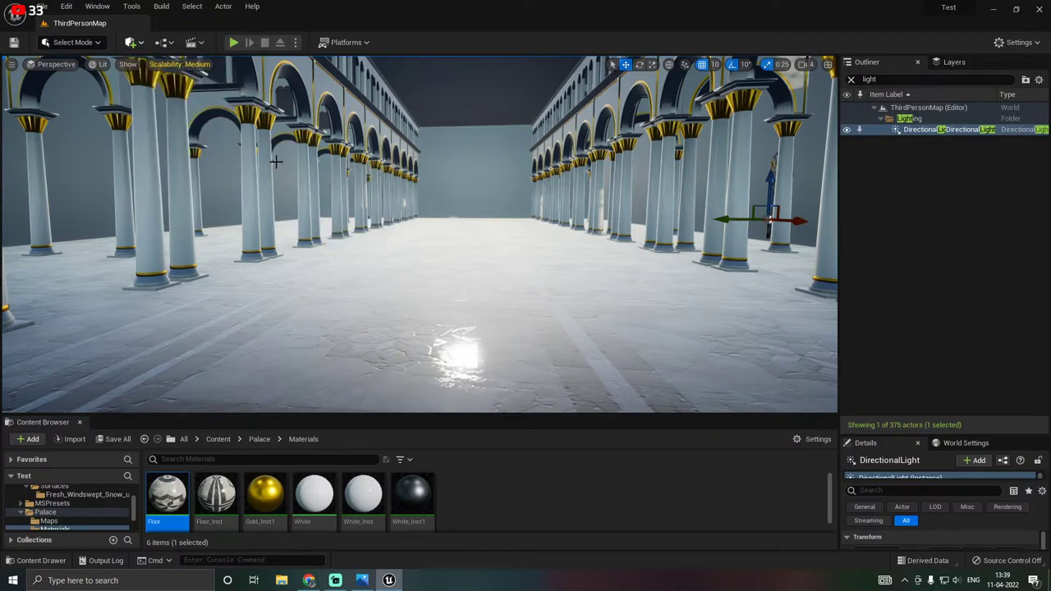
{"action": "right_click_drag", "start_coordinate": [493, 206], "coordinate": [483, 205]}
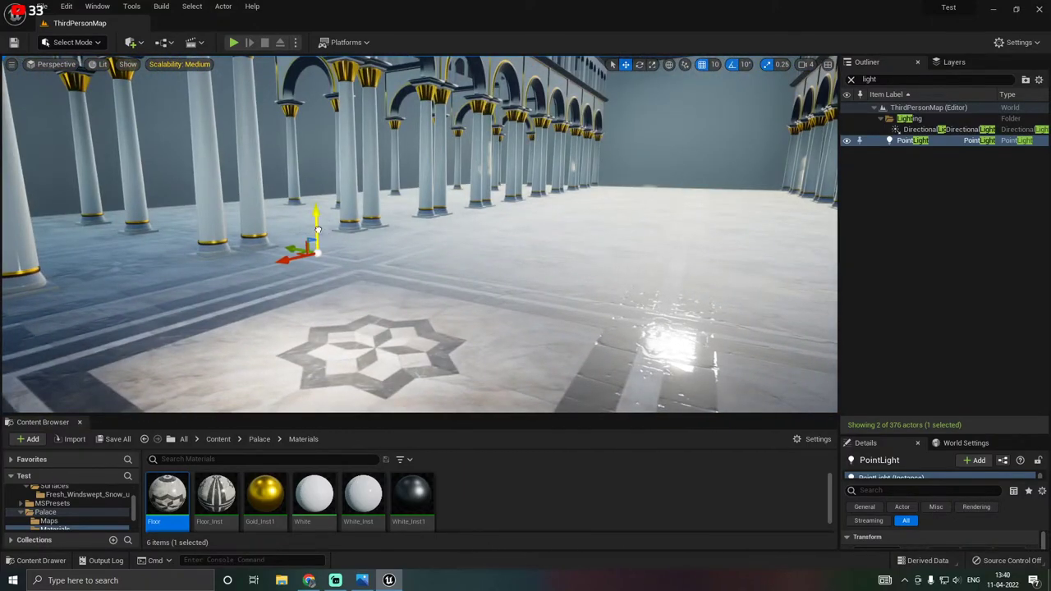
{"action": "left_click_drag", "start_coordinate": [317, 229], "coordinate": [317, 124]}
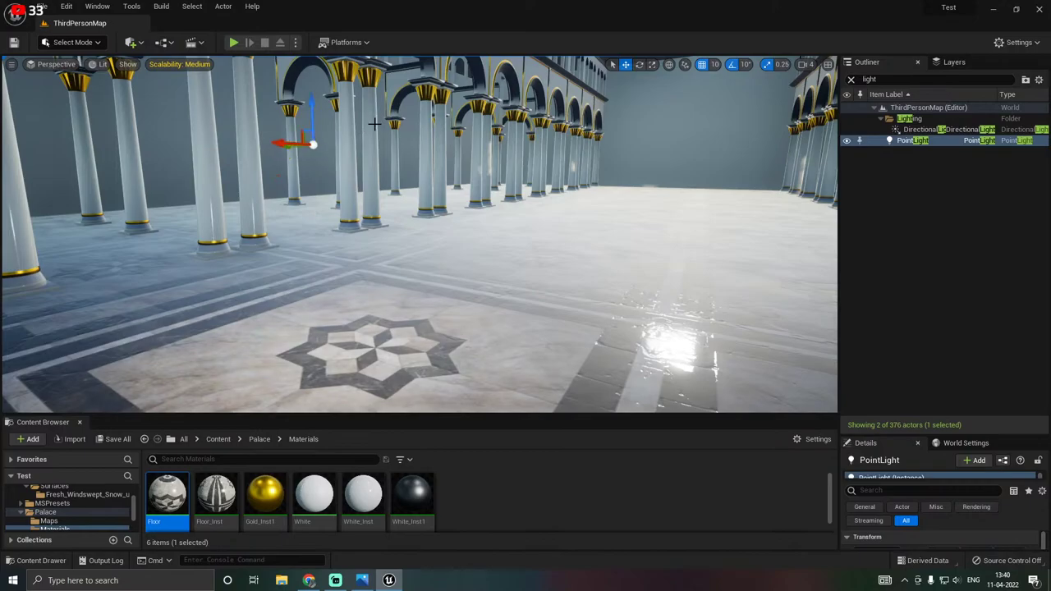
{"action": "right_click_drag", "start_coordinate": [373, 123], "coordinate": [493, 164]}
{"action": "key", "text": "Delete"}
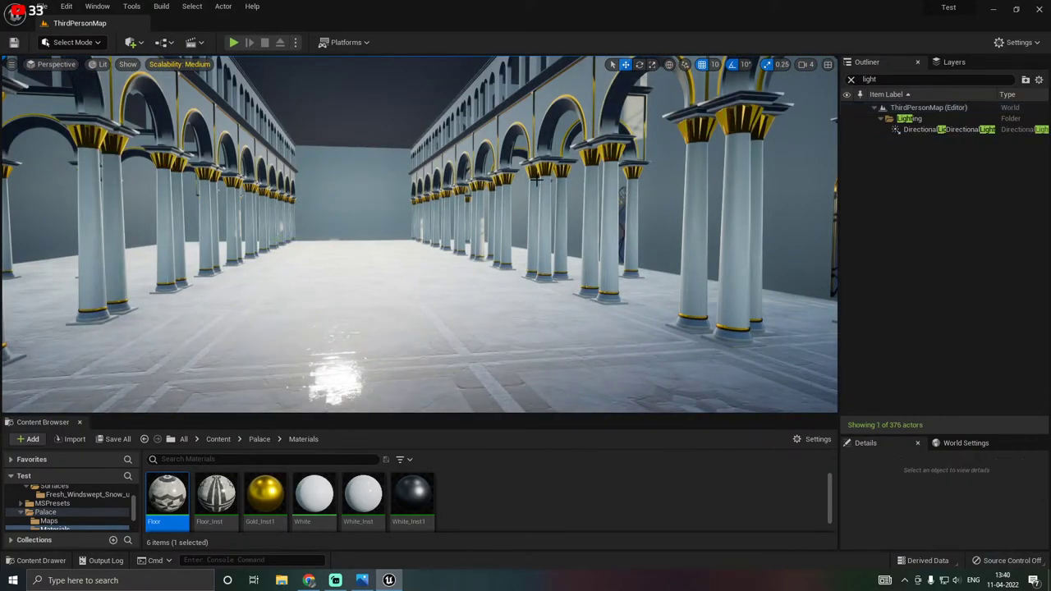
Rotate the DirectionalLight by 70° about its vertical axis, keeping its mobility Movable.
{"action": "left_click", "coordinate": [907, 131]}
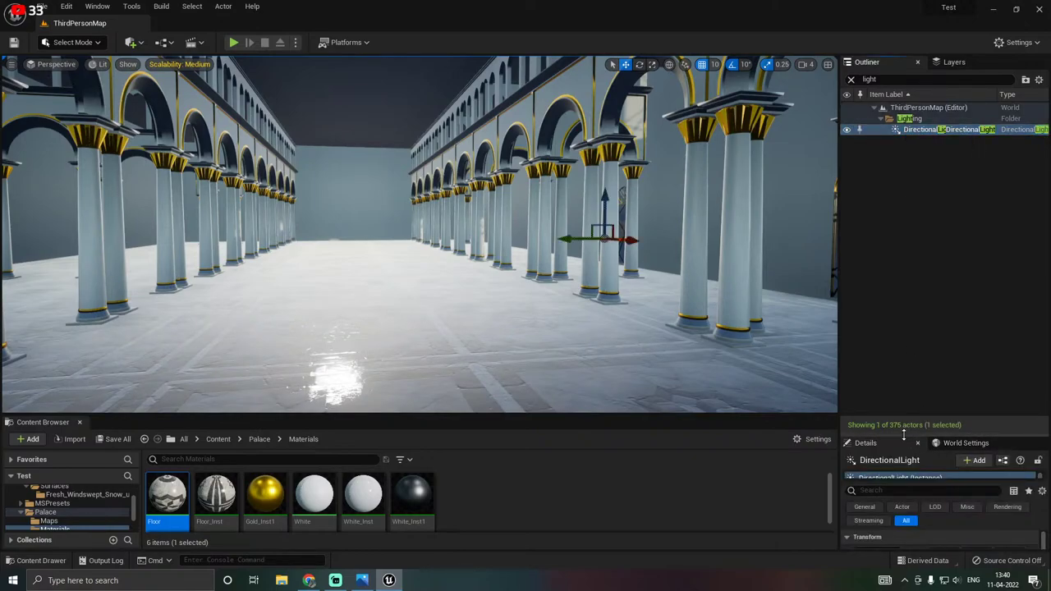
{"action": "left_click_drag", "start_coordinate": [904, 434], "coordinate": [891, 163]}
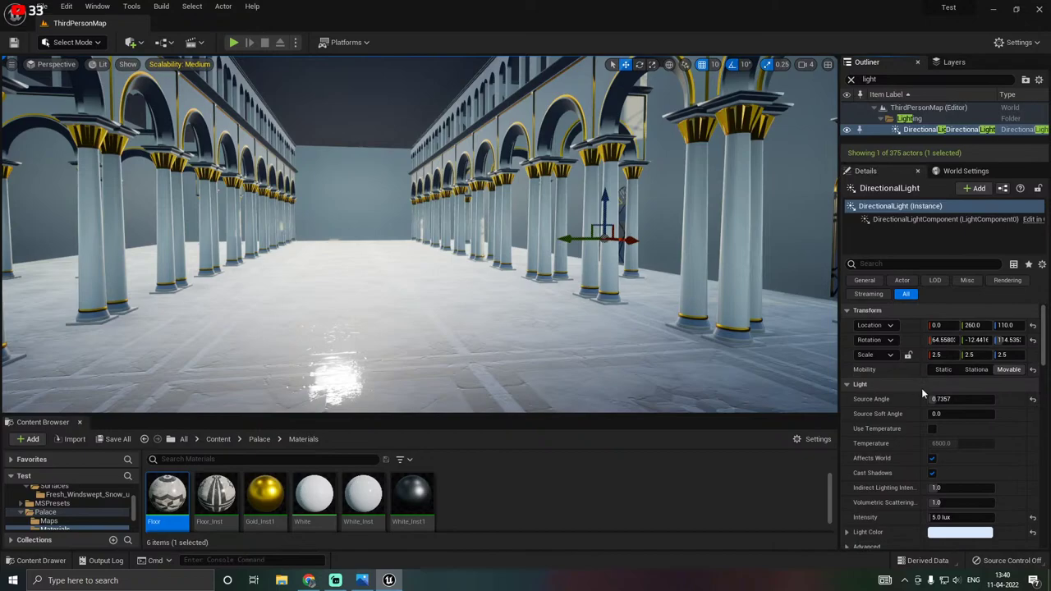
{"action": "left_click", "coordinate": [1008, 370]}
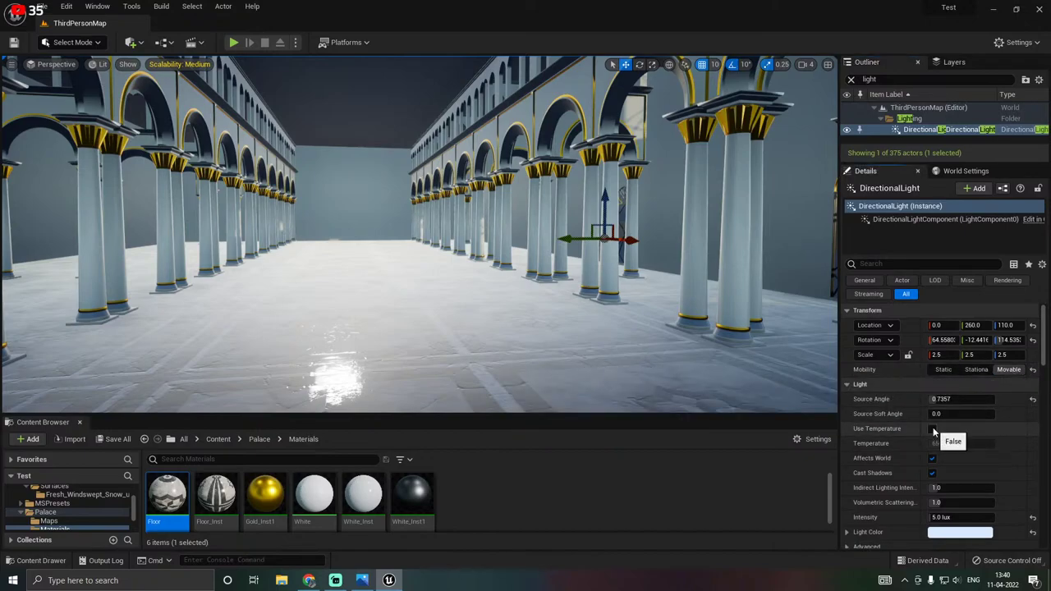
{"action": "key", "text": "f"}
{"action": "key", "text": "e"}
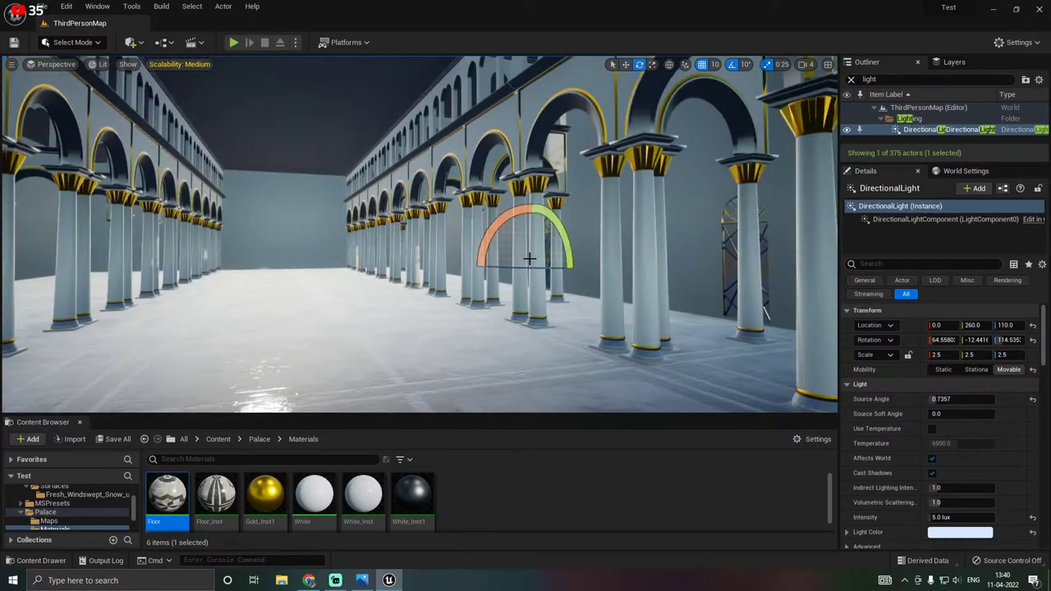
{"action": "left_click_drag", "start_coordinate": [517, 269], "coordinate": [636, 272]}
{"action": "right_click_drag", "start_coordinate": [676, 251], "coordinate": [714, 262]}
{"action": "key", "text": "w"}
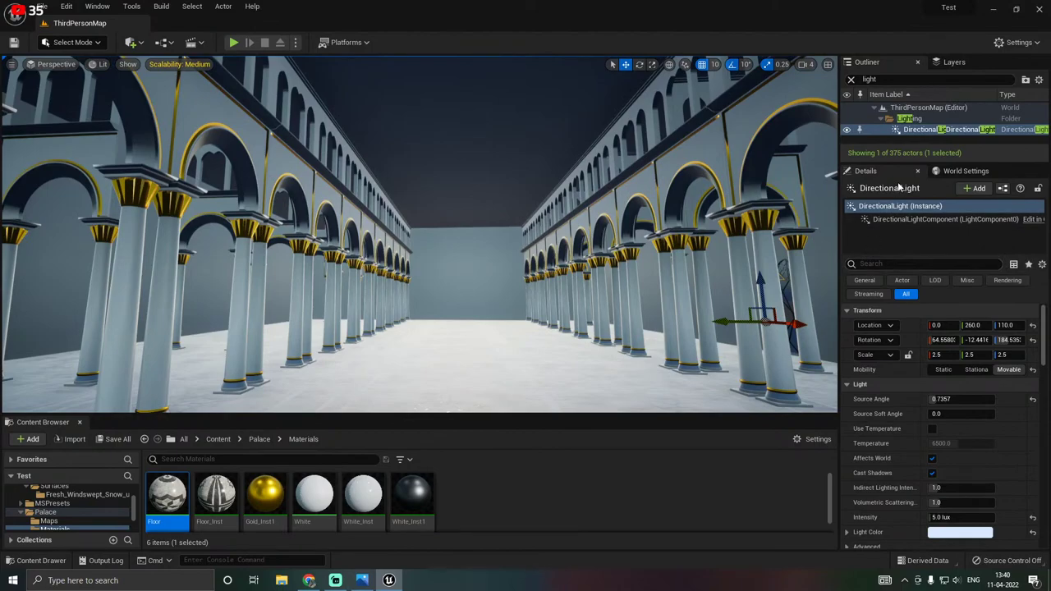
Enlarge the Outliner, filter it by "post" and select the PostProcessVolume.
{"action": "left_click_drag", "start_coordinate": [890, 163], "coordinate": [900, 276]}
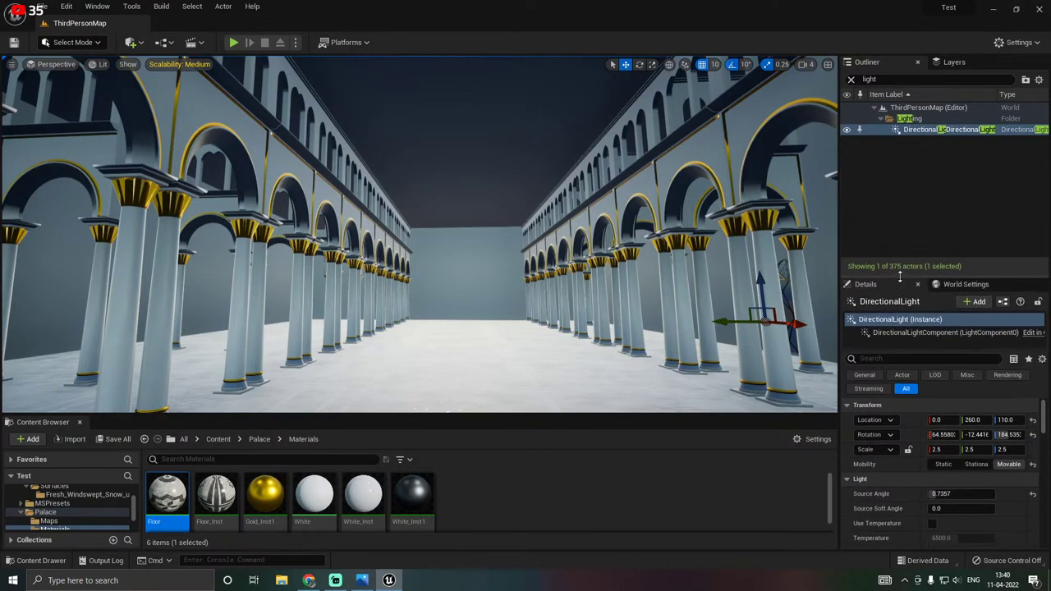
{"action": "left_click", "coordinate": [850, 80]}
{"action": "type", "text": "post"}
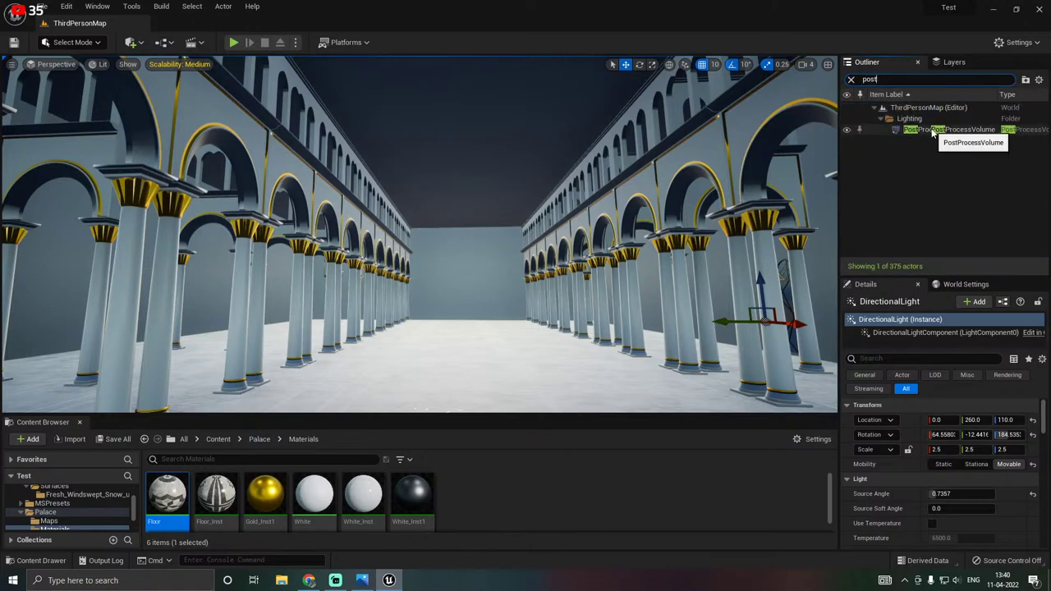
{"action": "left_click", "coordinate": [896, 129]}
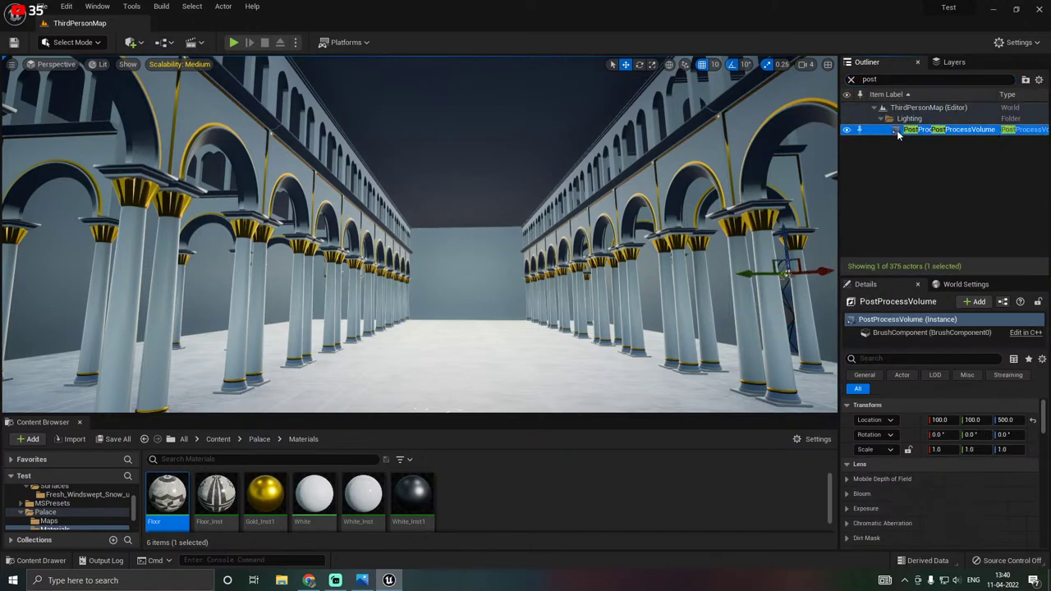
Hide the PostProcessVolume to compare the hall's lighting without it, and show it again.
{"action": "left_click", "coordinate": [847, 130]}
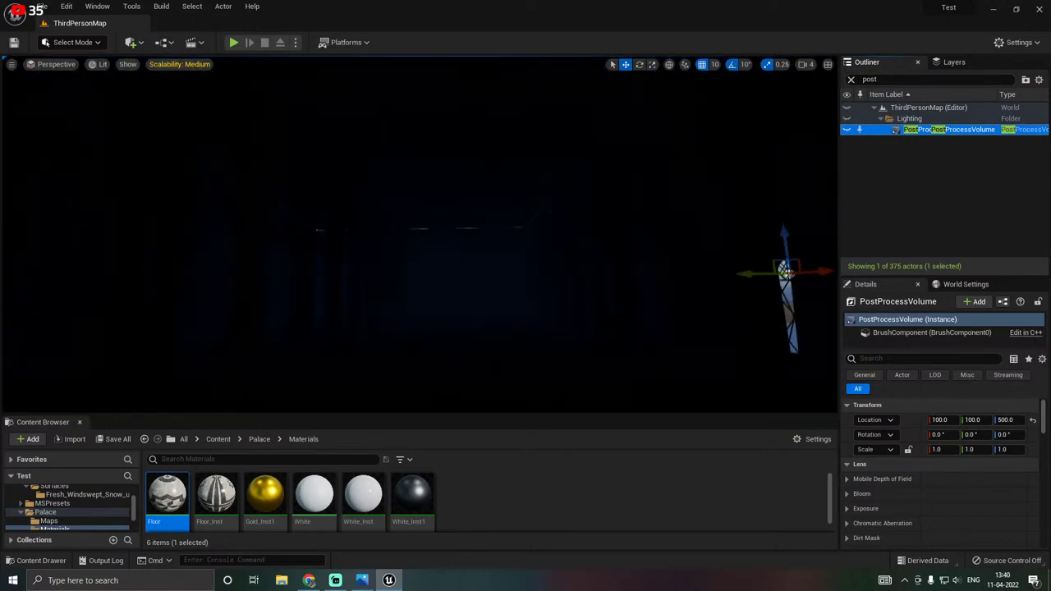
{"action": "right_click_drag", "start_coordinate": [492, 246], "coordinate": [554, 293]}
{"action": "key", "text": "s"}
{"action": "right_click_drag", "start_coordinate": [604, 183], "coordinate": [606, 189]}
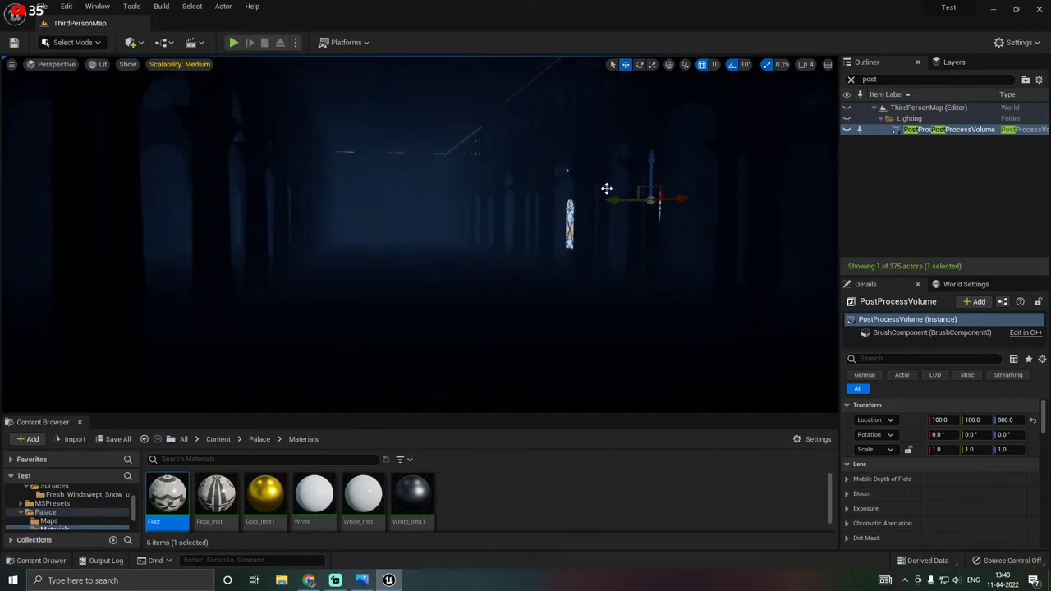
{"action": "left_click", "coordinate": [848, 130]}
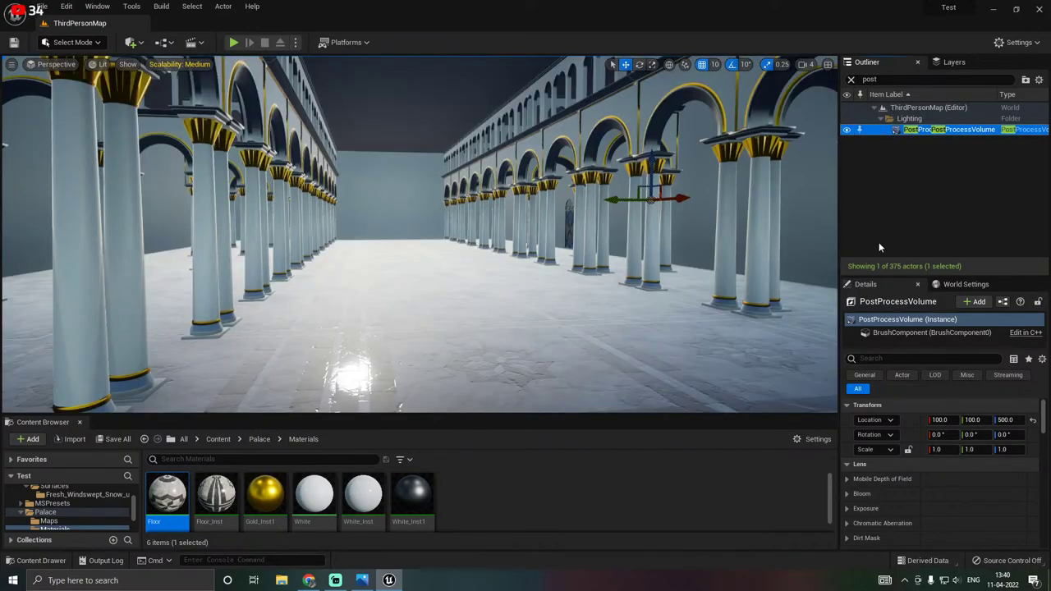
Enlarge the Details area, look through the PostProcessVolume's settings and expand its Local Exposure group.
{"action": "left_click_drag", "start_coordinate": [889, 276], "coordinate": [888, 109]}
{"action": "scroll", "coordinate": [869, 420], "scroll_direction": "down", "scroll_amount": 10}
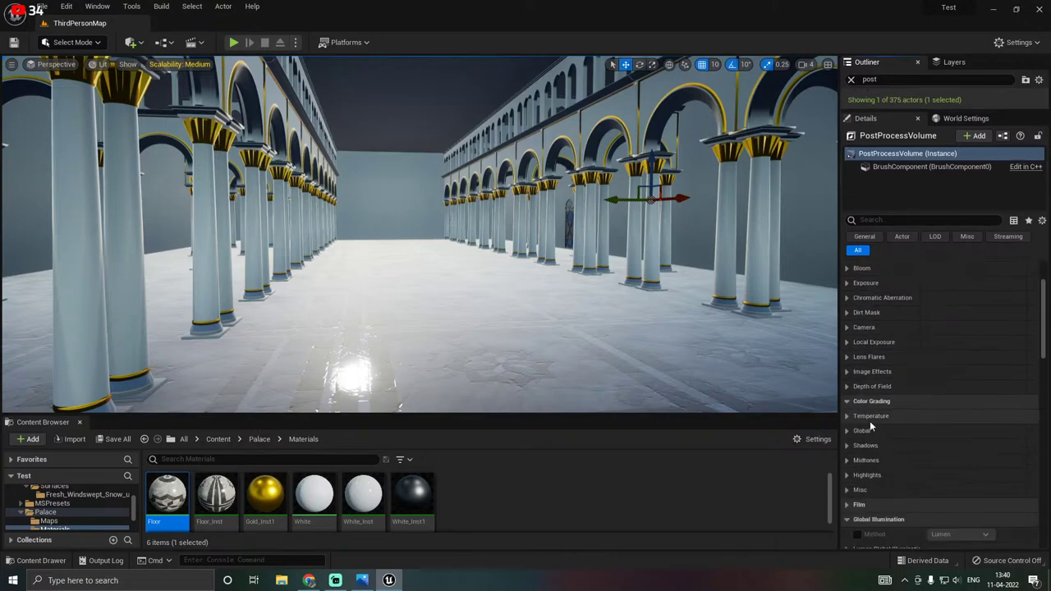
{"action": "scroll", "coordinate": [869, 421], "scroll_direction": "down", "scroll_amount": 5}
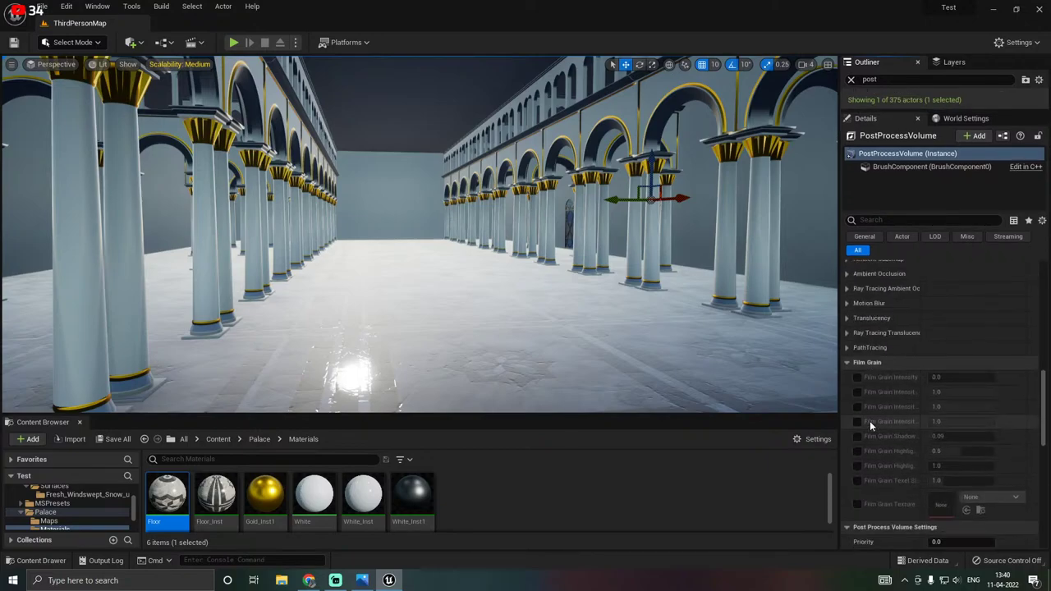
{"action": "scroll", "coordinate": [859, 421], "scroll_direction": "down", "scroll_amount": 3}
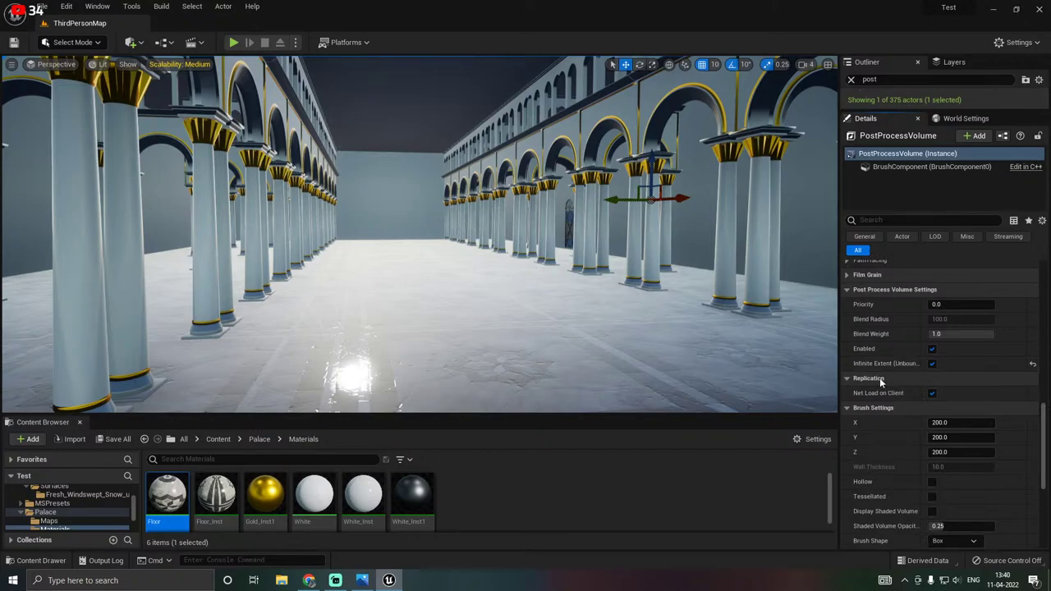
{"action": "scroll", "coordinate": [880, 378], "scroll_direction": "up", "scroll_amount": 5}
{"action": "scroll", "coordinate": [880, 377], "scroll_direction": "up", "scroll_amount": 5}
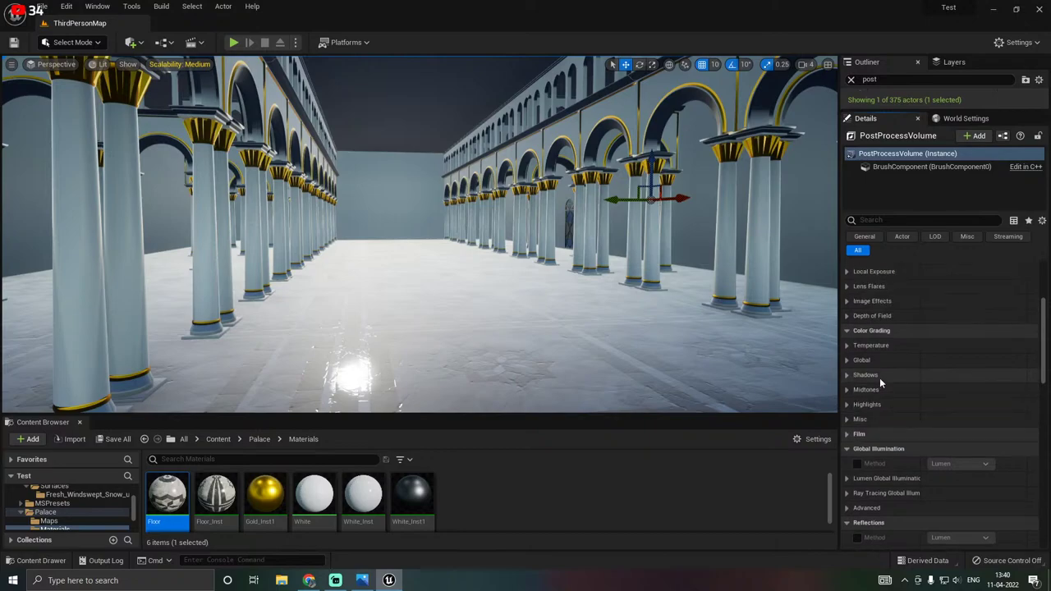
{"action": "scroll", "coordinate": [880, 378], "scroll_direction": "up", "scroll_amount": 3}
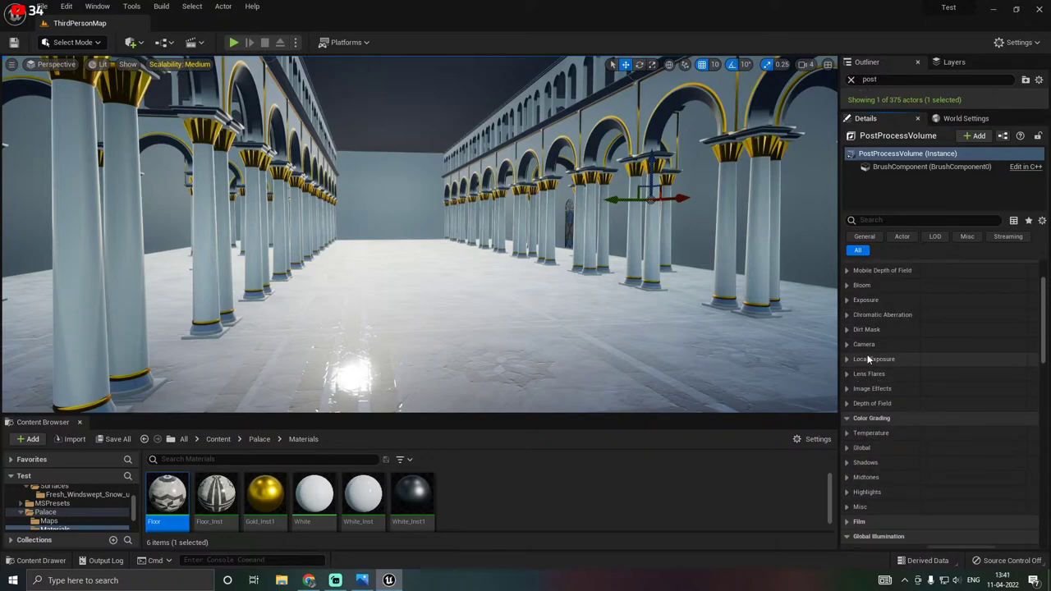
{"action": "left_click", "coordinate": [846, 360]}
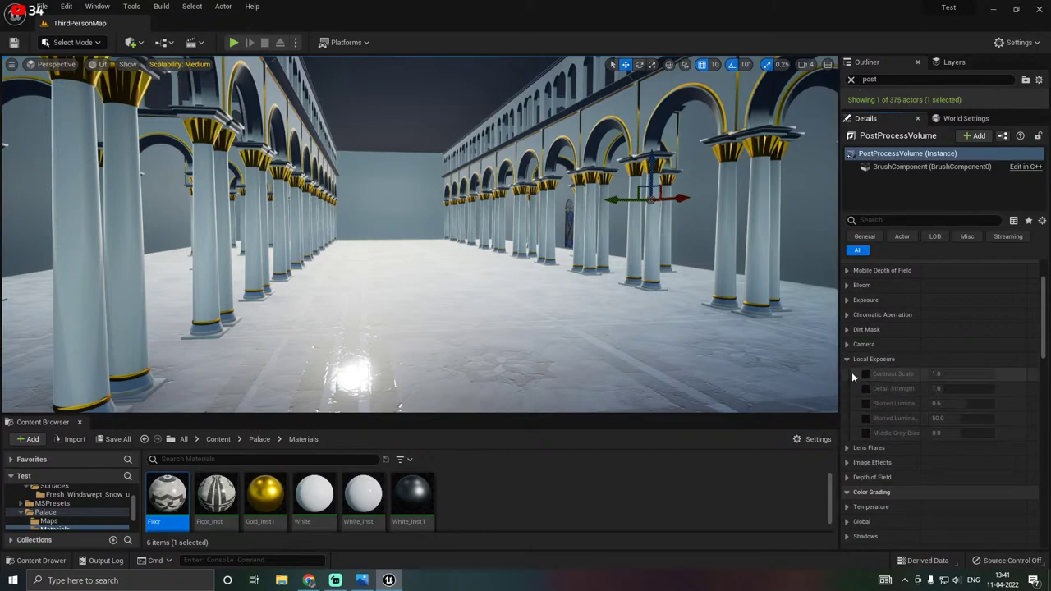
Try the Detail Strength override in the PostProcessVolume's Local Exposure group, turn it off again and collapse the group.
{"action": "left_click", "coordinate": [847, 358]}
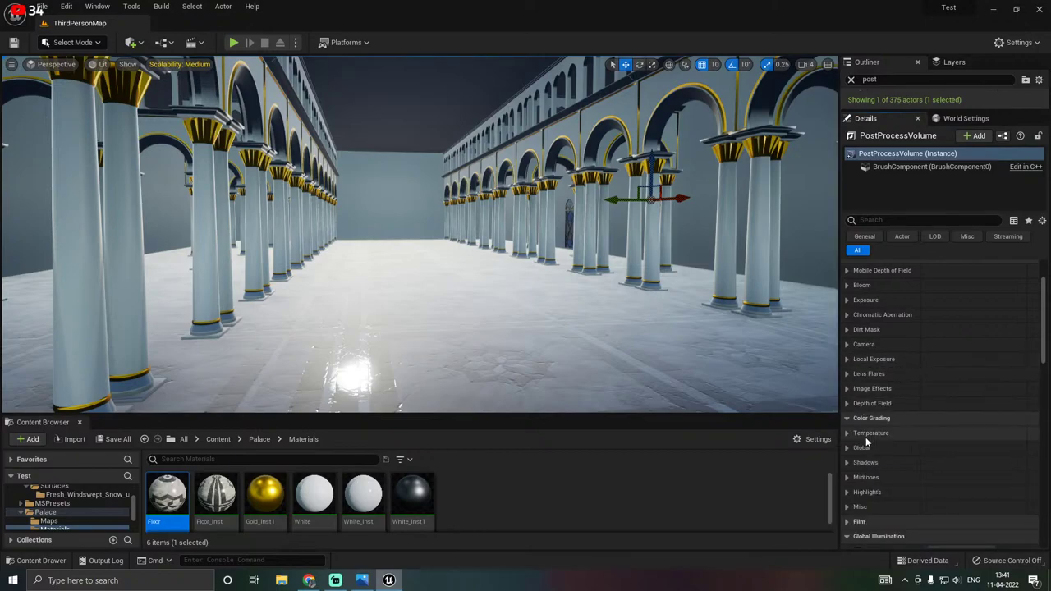
{"action": "scroll", "coordinate": [868, 438], "scroll_direction": "up", "scroll_amount": 2}
{"action": "scroll", "coordinate": [867, 438], "scroll_direction": "down", "scroll_amount": 6}
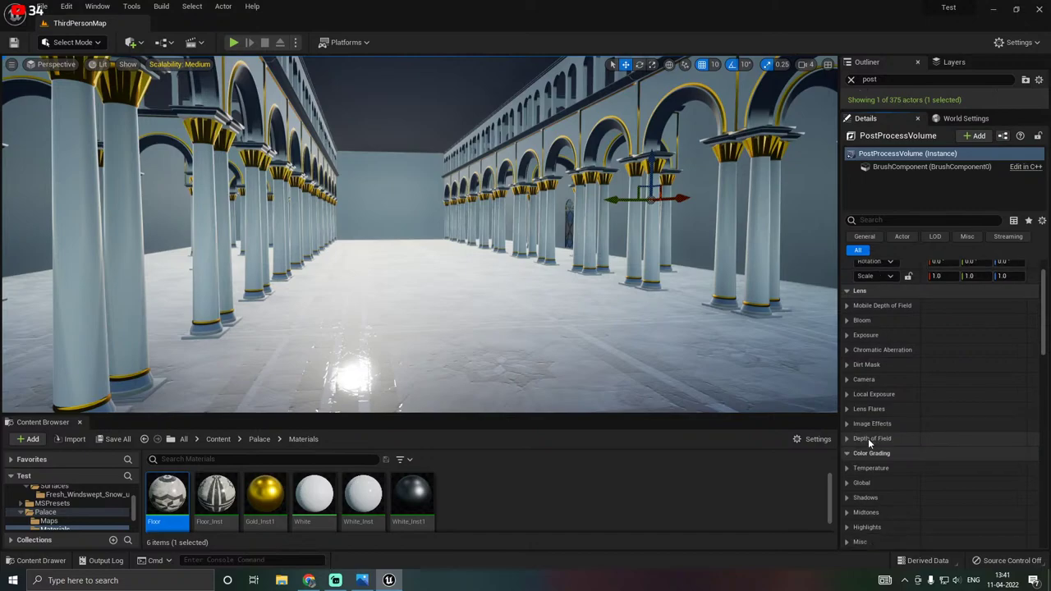
{"action": "scroll", "coordinate": [868, 438], "scroll_direction": "up", "scroll_amount": 3}
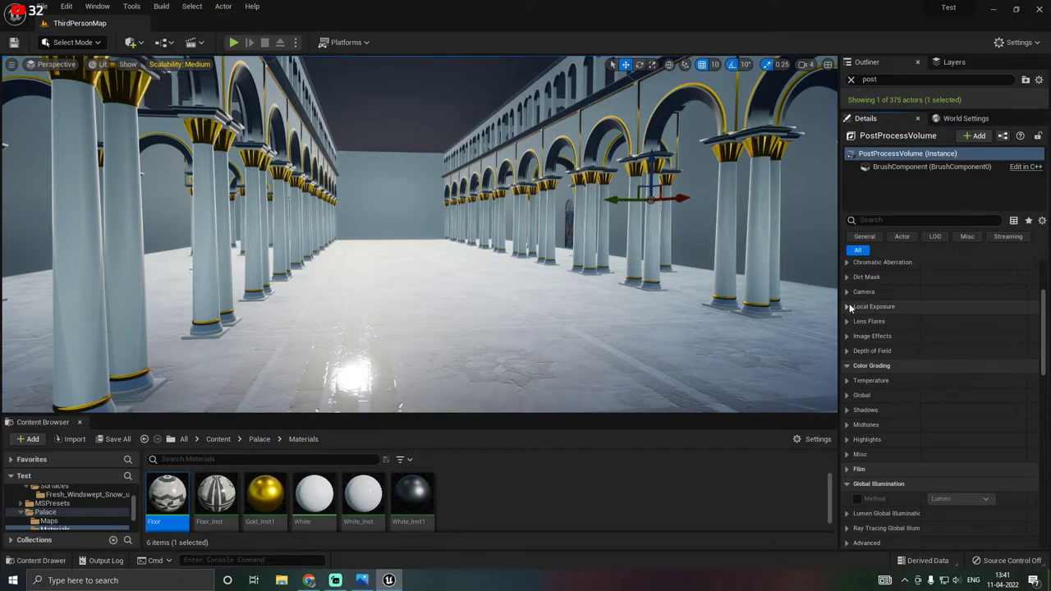
{"action": "left_click", "coordinate": [847, 306]}
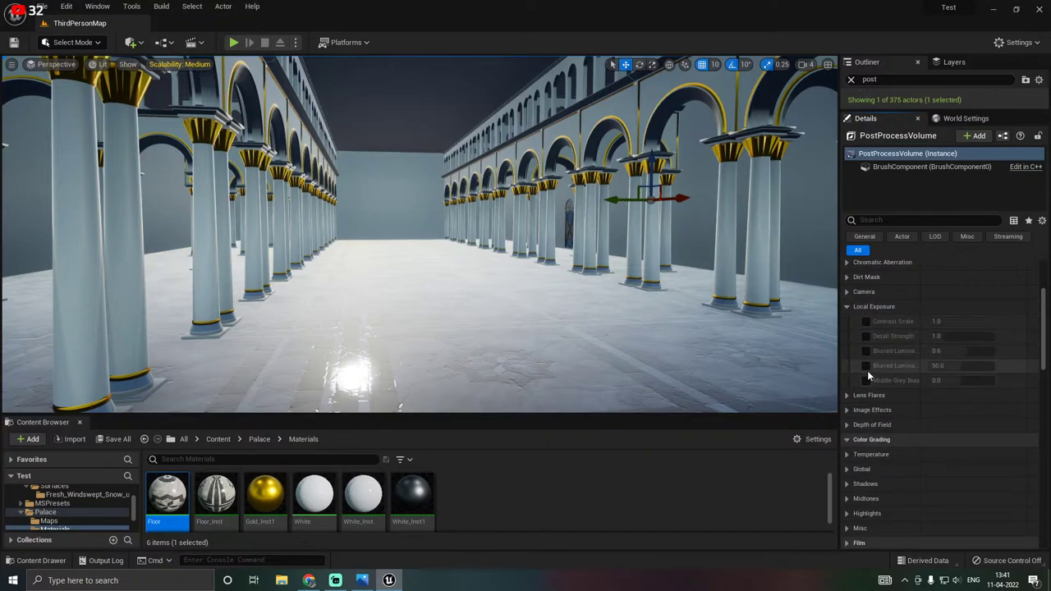
{"action": "left_click", "coordinate": [868, 335]}
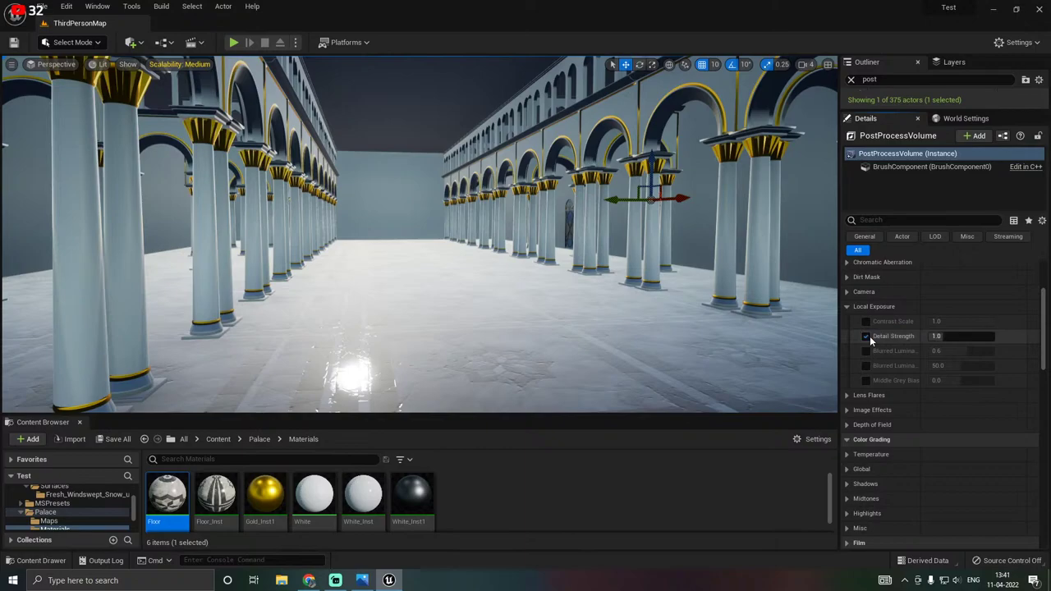
{"action": "left_click", "coordinate": [867, 337]}
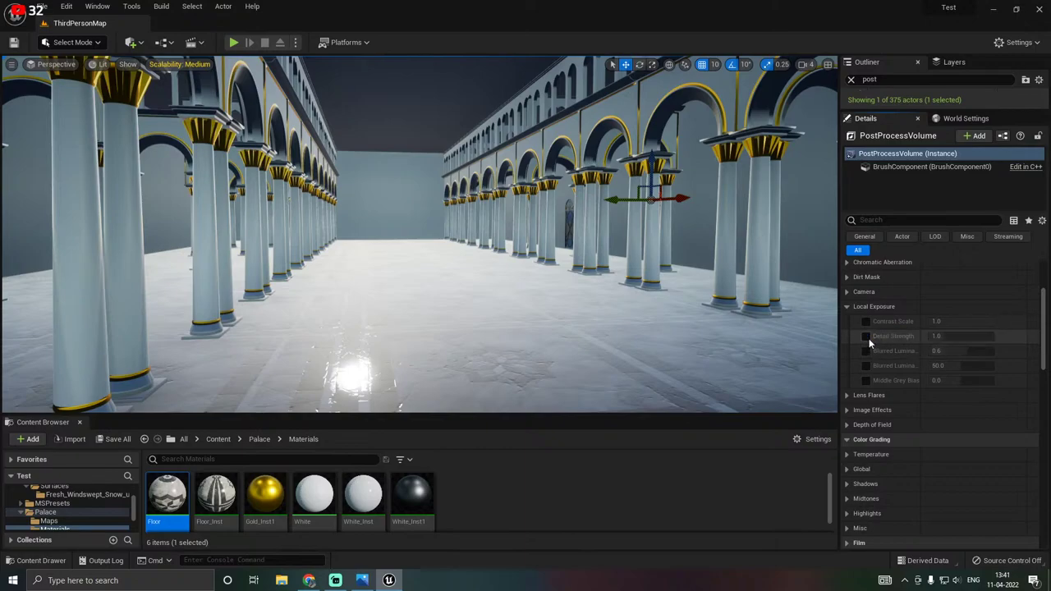
{"action": "scroll", "coordinate": [864, 350], "scroll_direction": "up", "scroll_amount": 2}
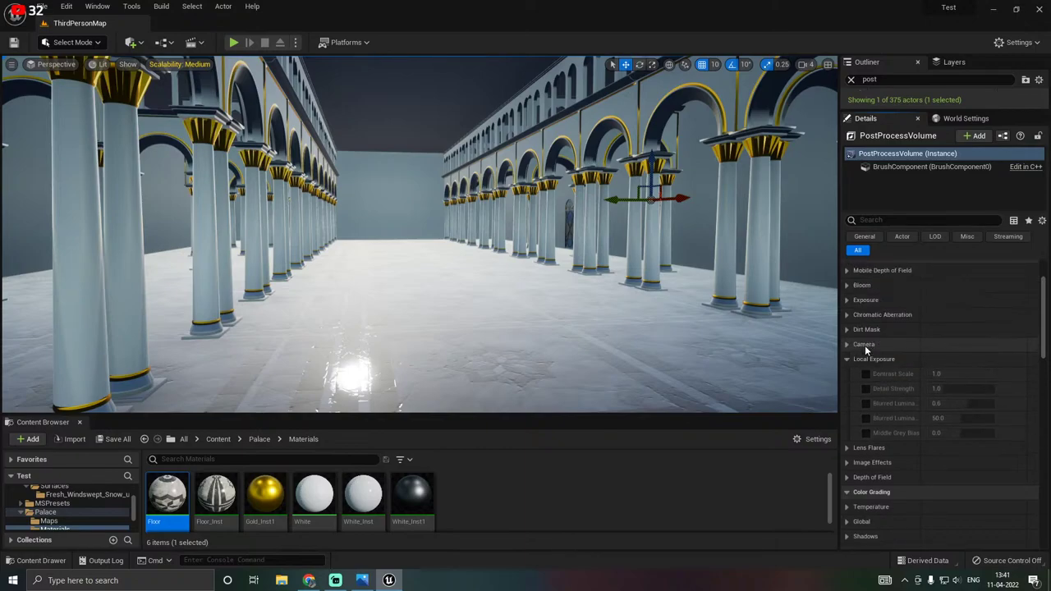
{"action": "left_click", "coordinate": [849, 359]}
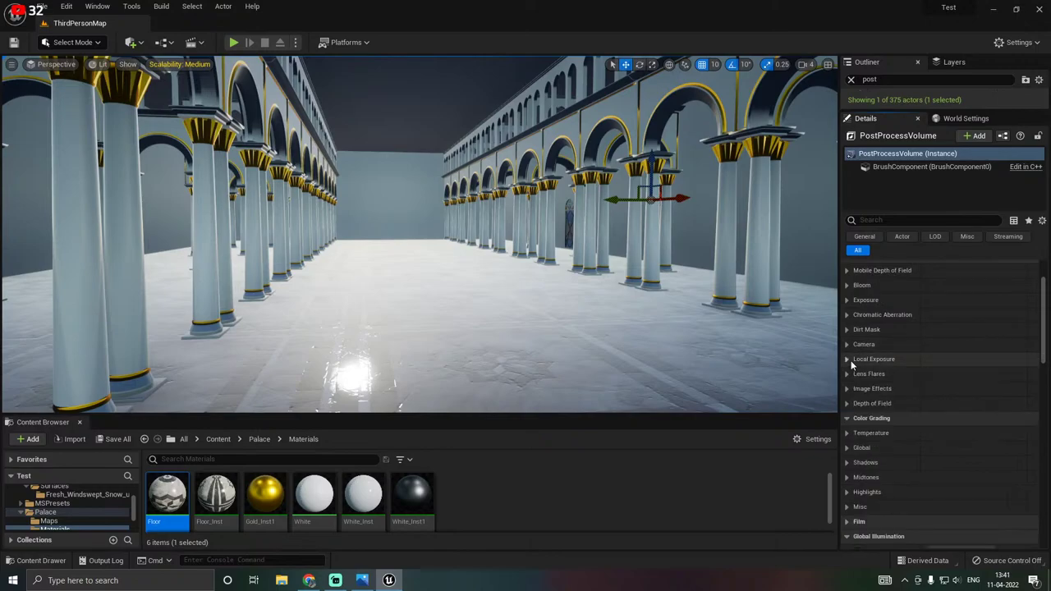
Expand the Exposure group and toggle the Min Brightness and Max Brightness overrides off and on to compare the hall's lighting.
{"action": "left_click", "coordinate": [846, 300]}
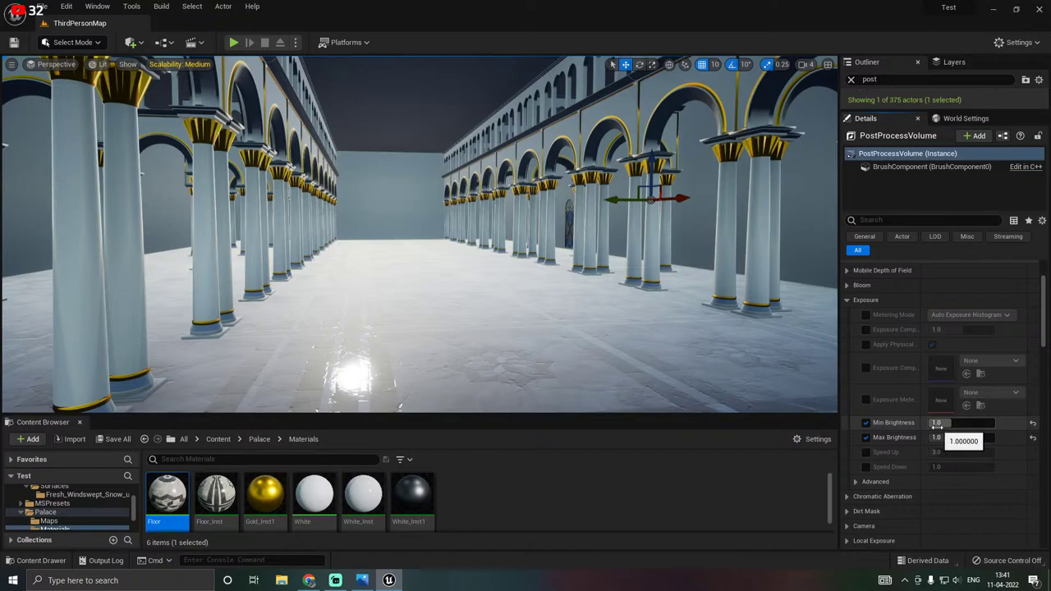
{"action": "left_click", "coordinate": [866, 437]}
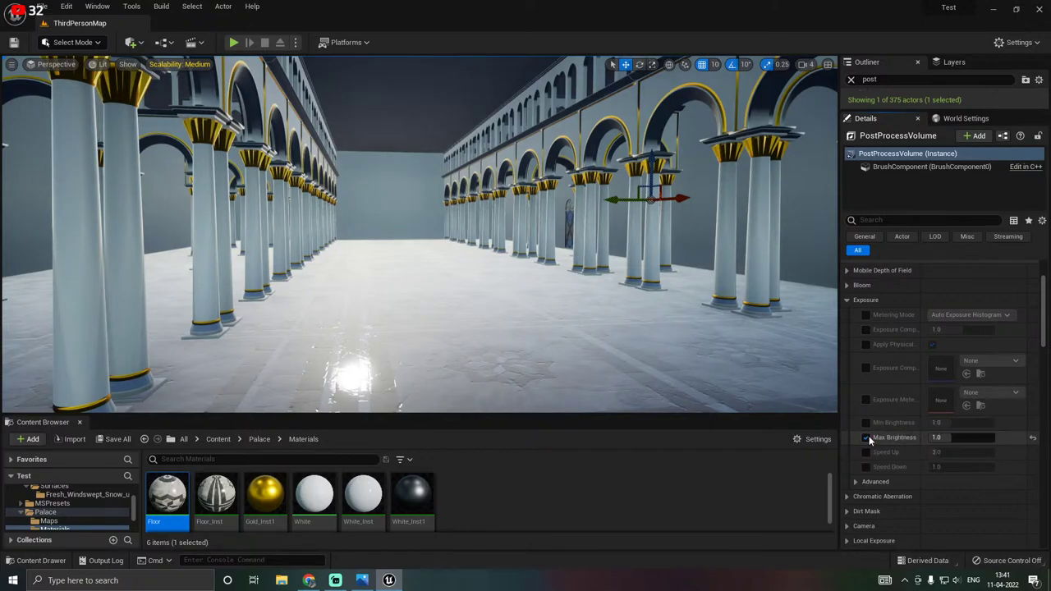
{"action": "left_click", "coordinate": [866, 422]}
{"action": "left_click", "coordinate": [866, 423]}
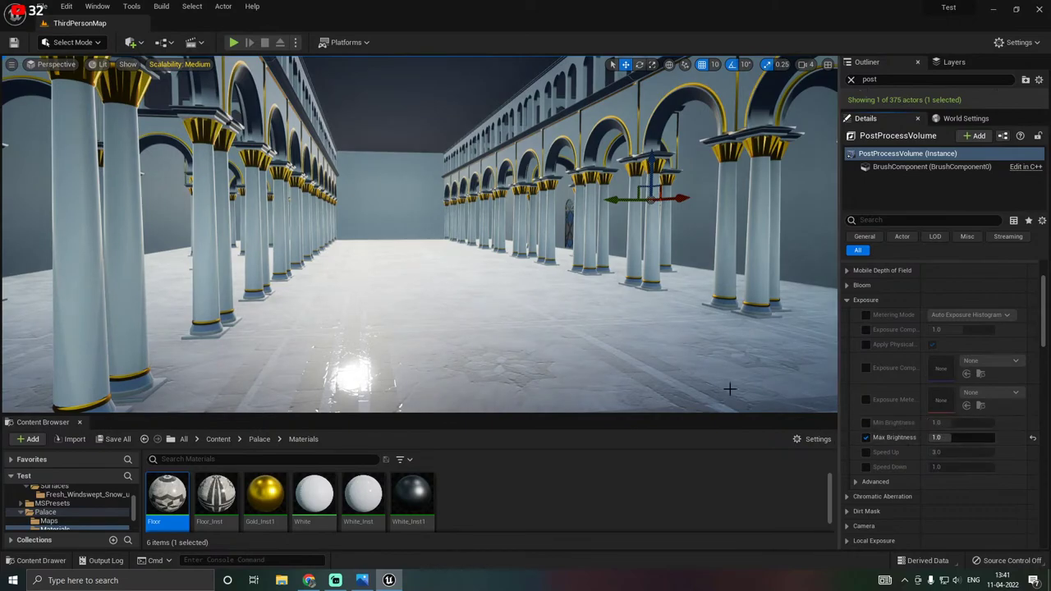
{"action": "right_click_drag", "start_coordinate": [729, 388], "coordinate": [780, 388]}
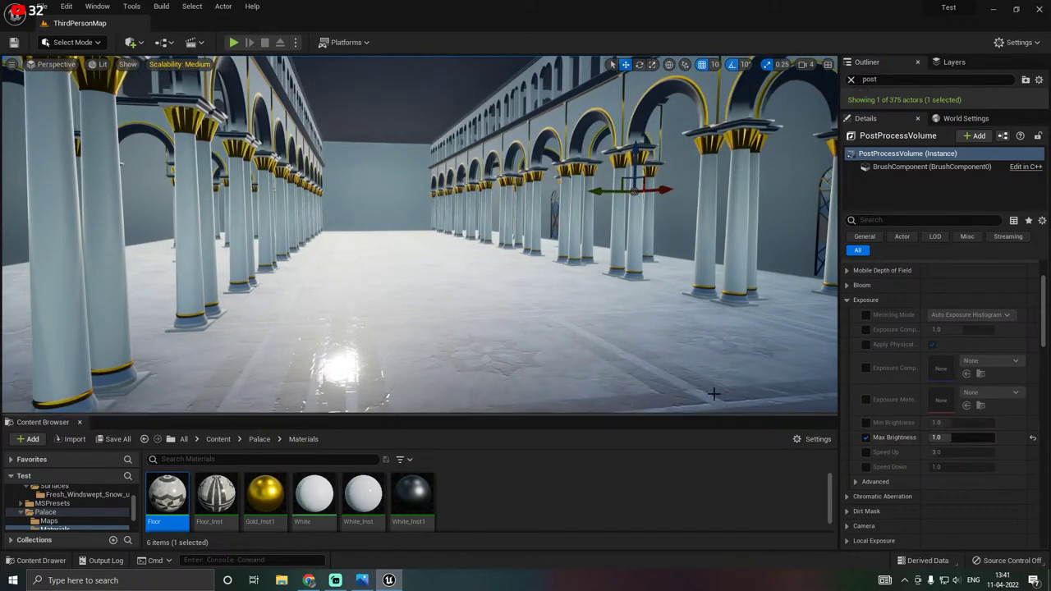
{"action": "left_click", "coordinate": [867, 438]}
{"action": "left_click", "coordinate": [866, 422]}
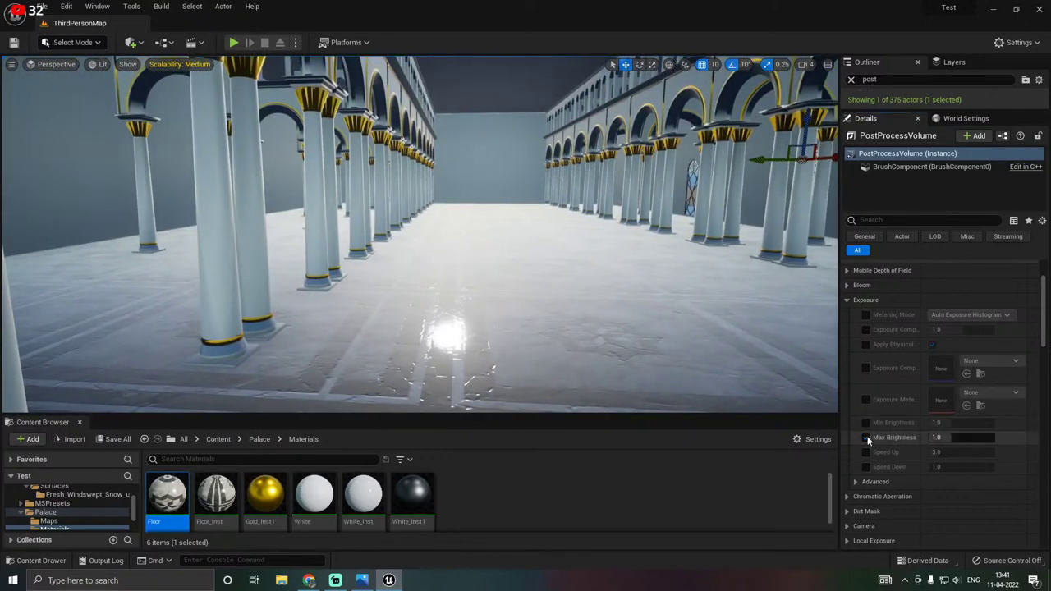
{"action": "left_click", "coordinate": [867, 436]}
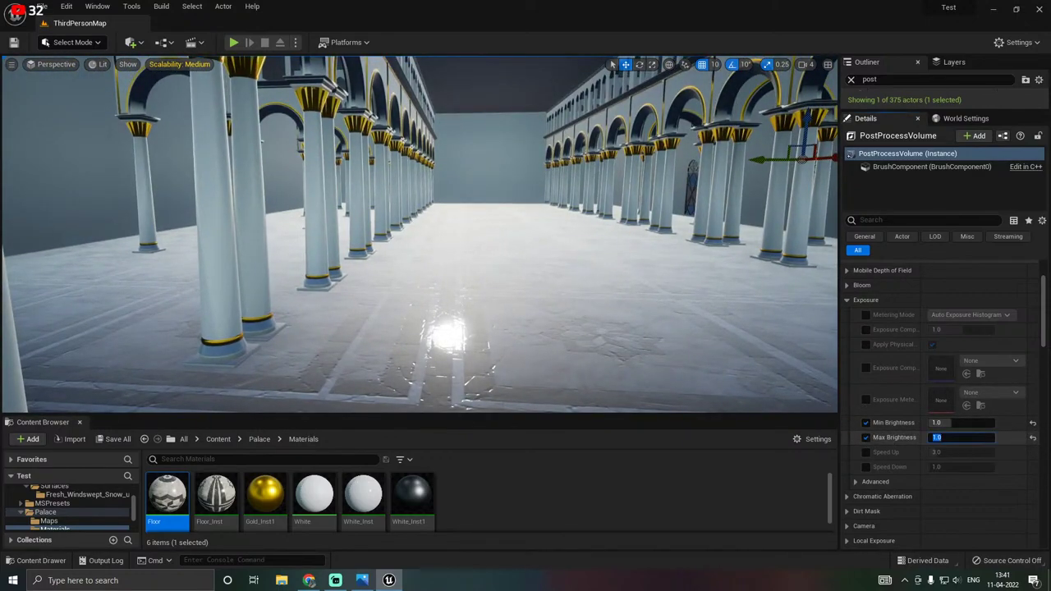
Try Min Brightness and Max Brightness at 2.0, then both at 0.4, and check the effect around the hall.
{"action": "type", "text": "2"}
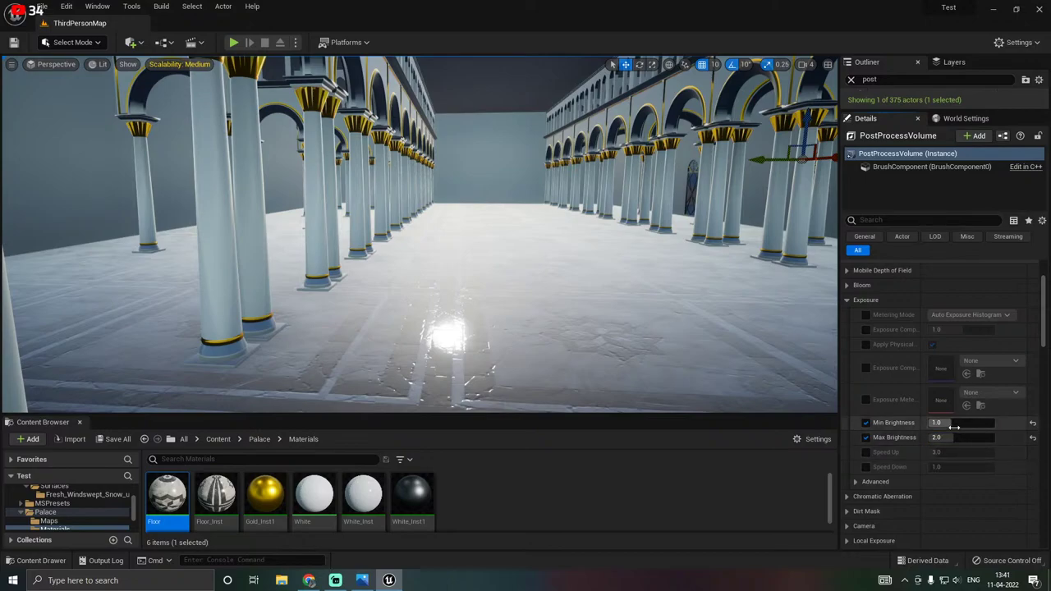
{"action": "key", "text": "Return"}
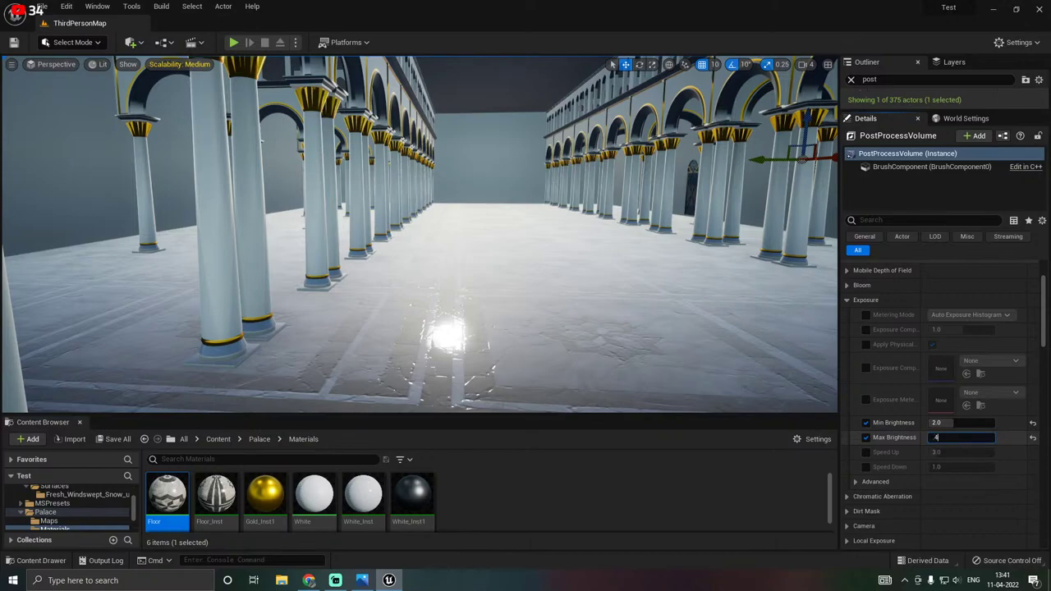
{"action": "key", "text": "shift+Tab"}
{"action": "type", "text": "."}
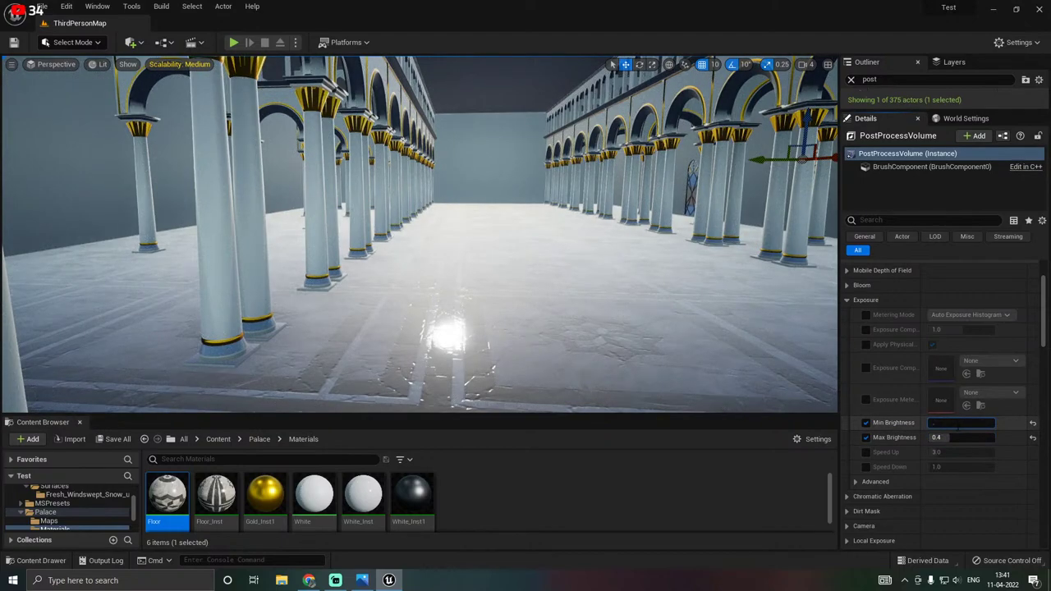
{"action": "type", "text": "4"}
{"action": "key", "text": "Return"}
{"action": "right_click_drag", "start_coordinate": [654, 354], "coordinate": [738, 271]}
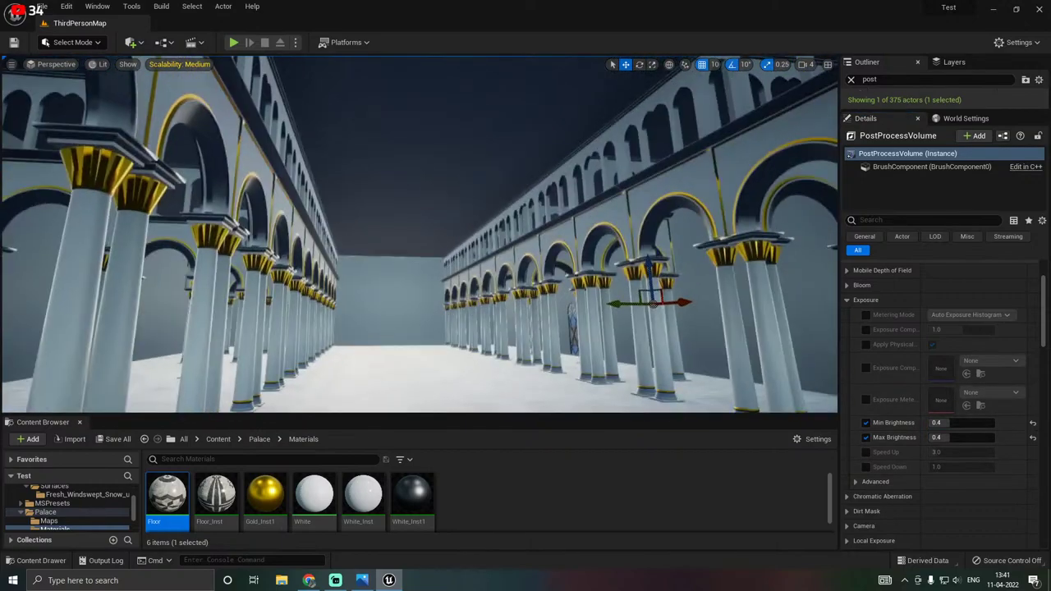
{"action": "right_click_drag", "start_coordinate": [624, 337], "coordinate": [648, 362]}
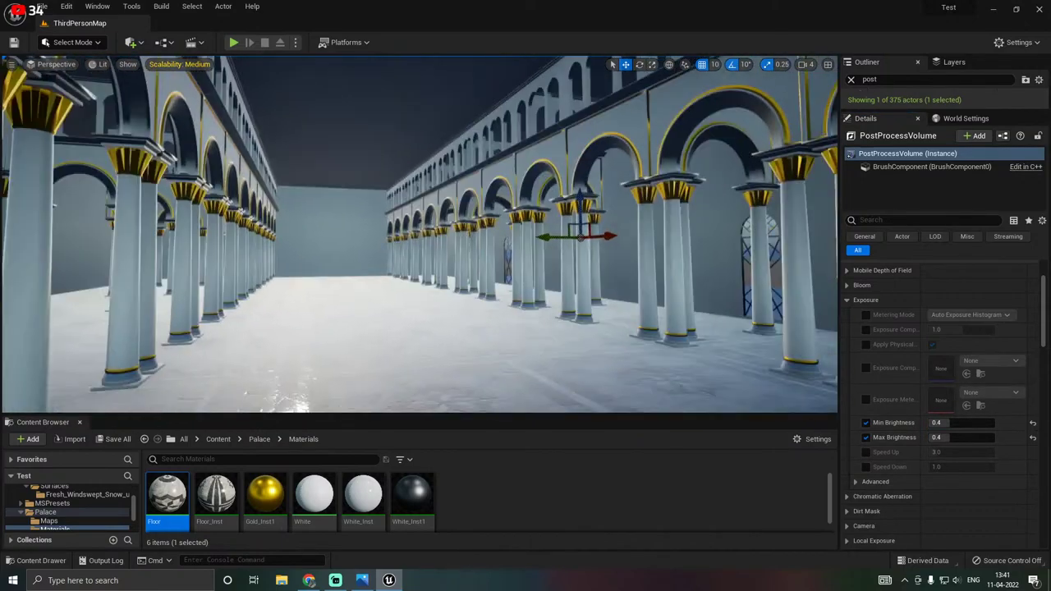
Set Min Brightness and Max Brightness to 1.0, disable both overrides and collapse the Exposure group.
{"action": "left_click", "coordinate": [866, 438]}
{"action": "type", "text": "1"}
{"action": "key", "text": "Return"}
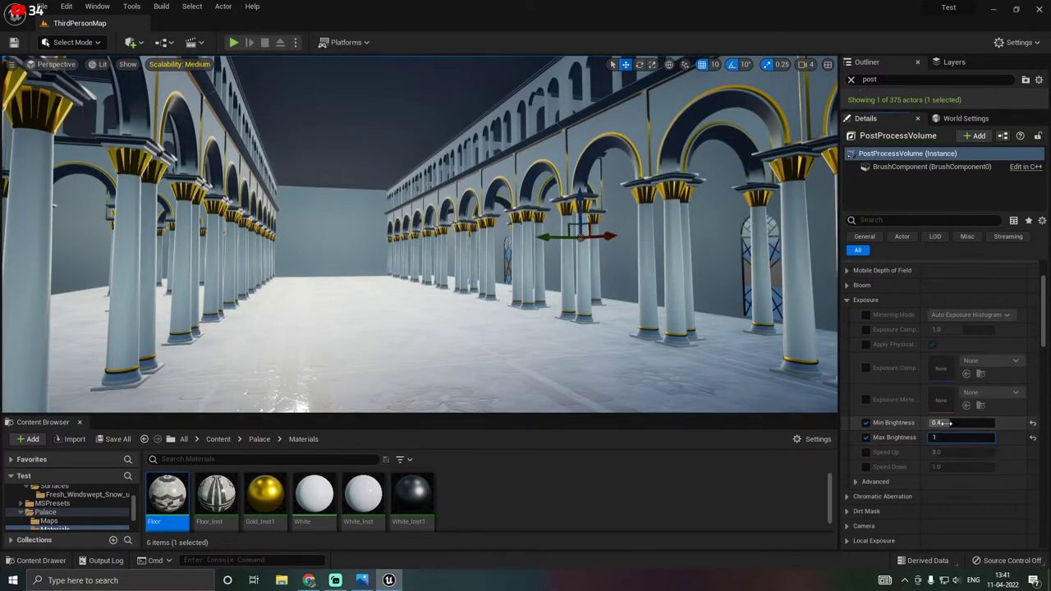
{"action": "left_click", "coordinate": [866, 437]}
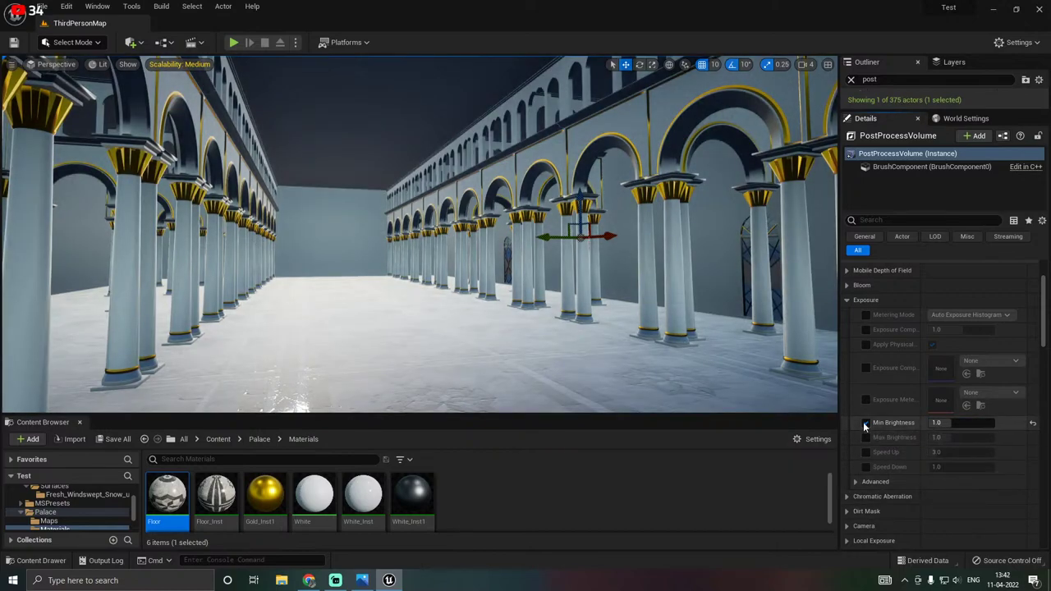
{"action": "left_click", "coordinate": [866, 422]}
{"action": "left_click", "coordinate": [846, 300]}
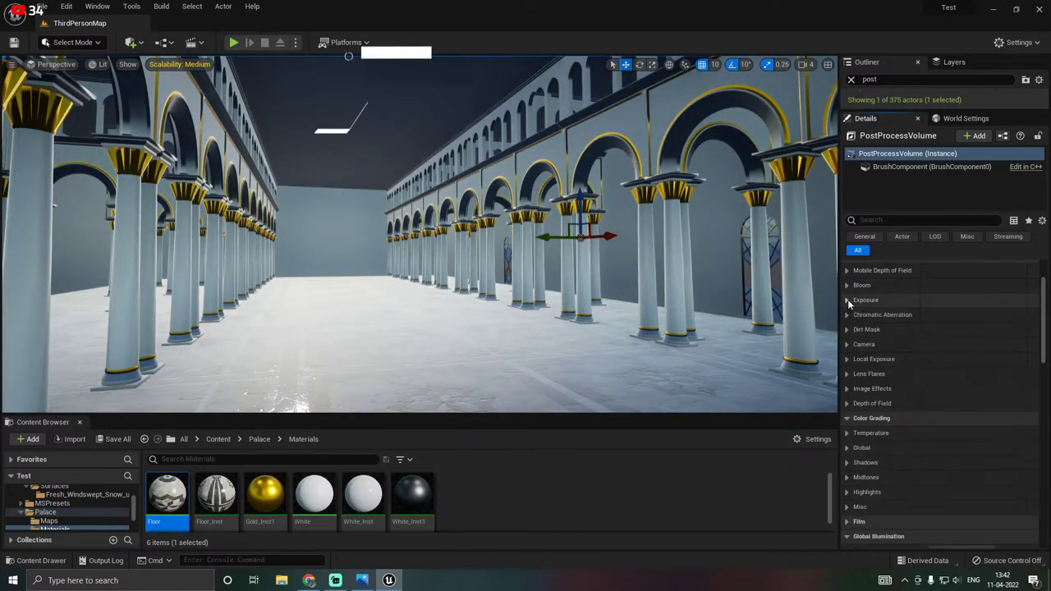
Look through the PostProcessVolume's setting groups from Lens to Rendering Features and examine the hall's lighting with the exposure overrides off.
{"action": "scroll", "coordinate": [903, 369], "scroll_direction": "up", "scroll_amount": 2}
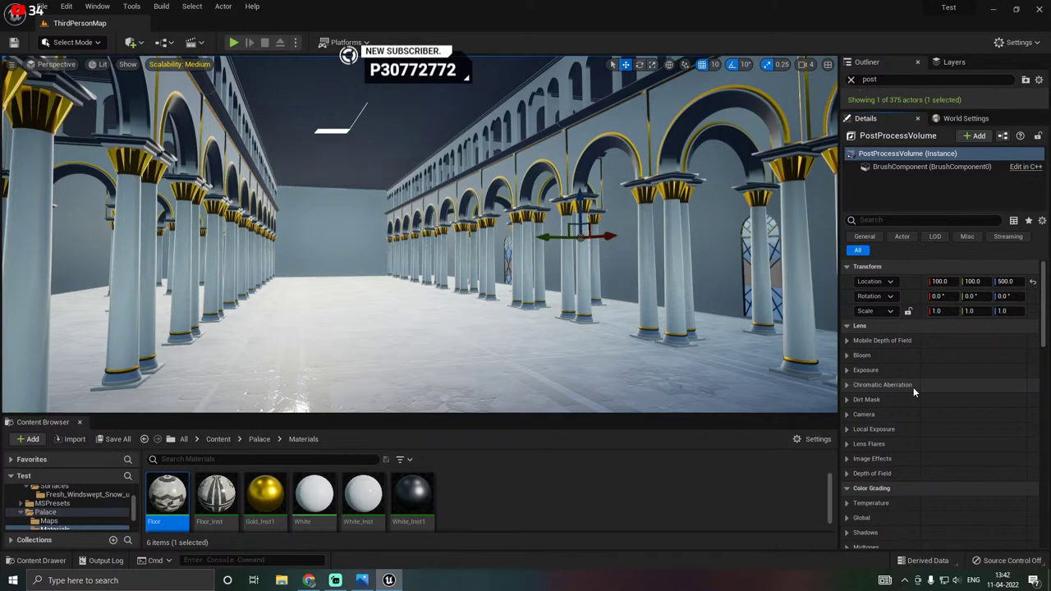
{"action": "scroll", "coordinate": [913, 390], "scroll_direction": "down", "scroll_amount": 5}
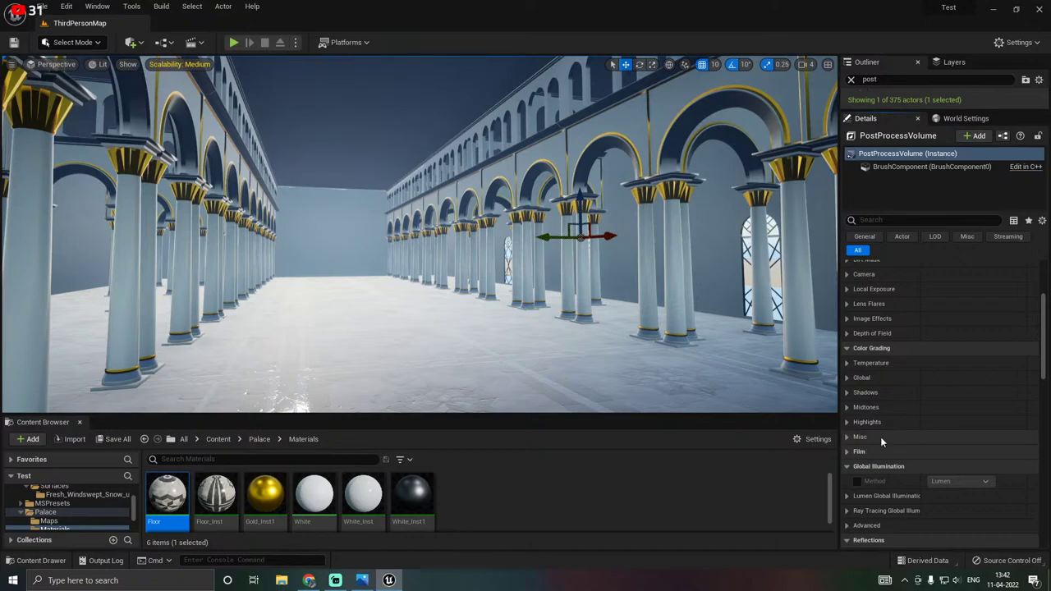
{"action": "scroll", "coordinate": [905, 454], "scroll_direction": "down", "scroll_amount": 5}
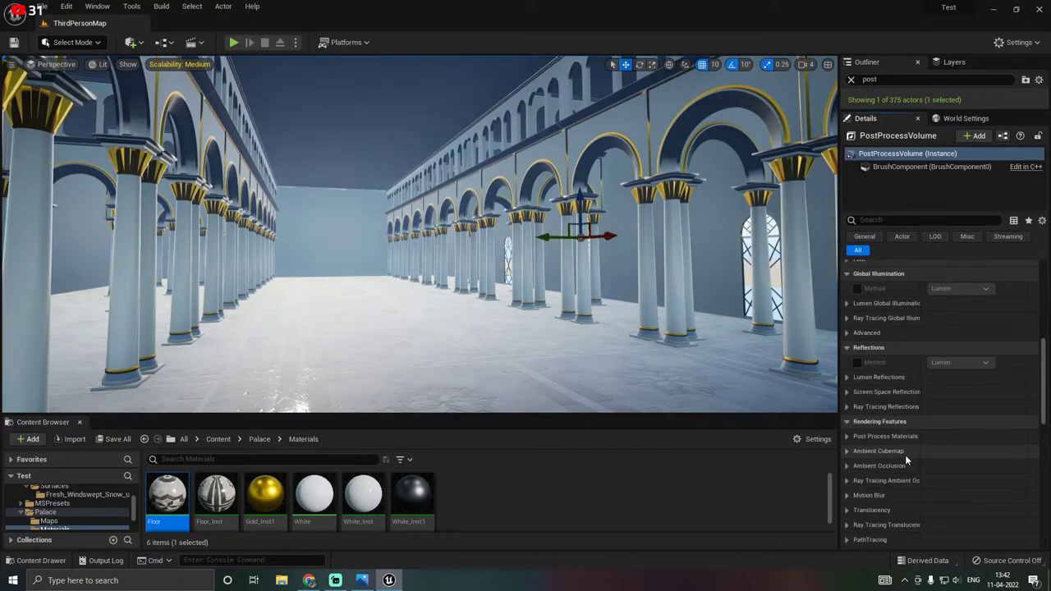
{"action": "scroll", "coordinate": [905, 454], "scroll_direction": "up", "scroll_amount": 6}
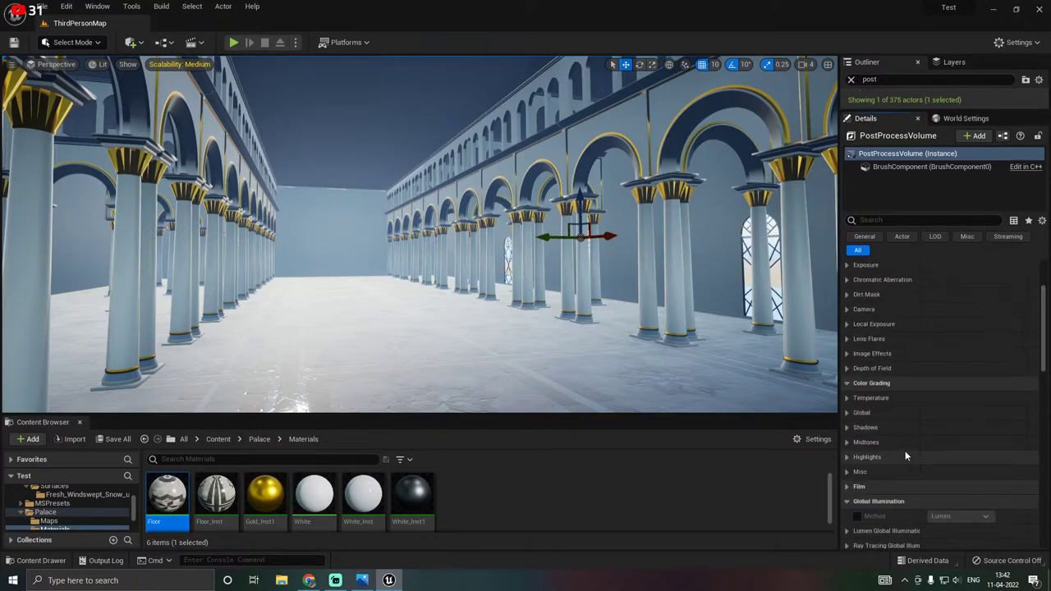
{"action": "scroll", "coordinate": [905, 454], "scroll_direction": "up", "scroll_amount": 2}
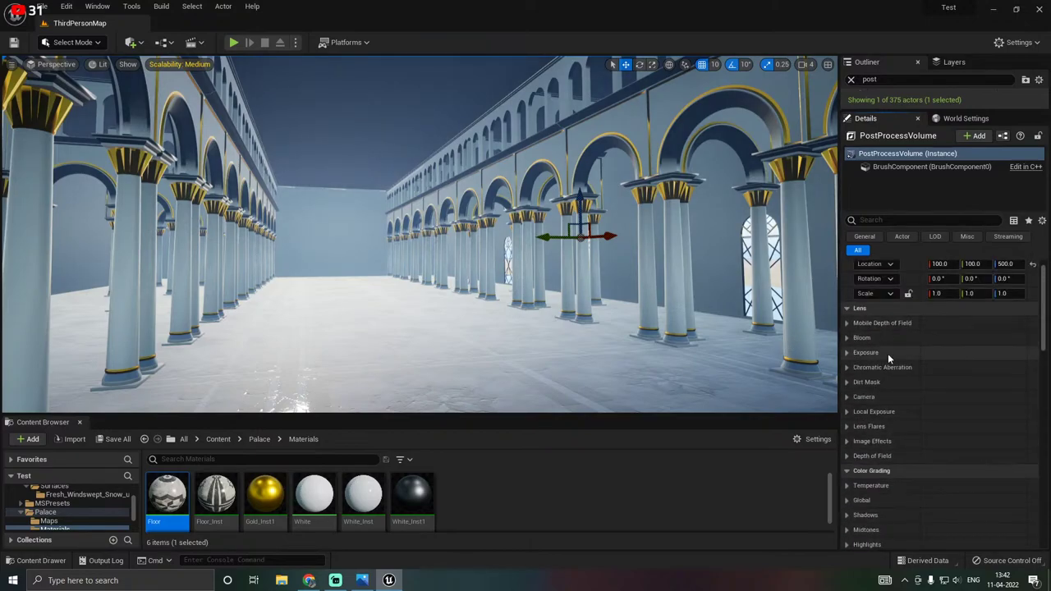
{"action": "scroll", "coordinate": [887, 353], "scroll_direction": "down", "scroll_amount": 2}
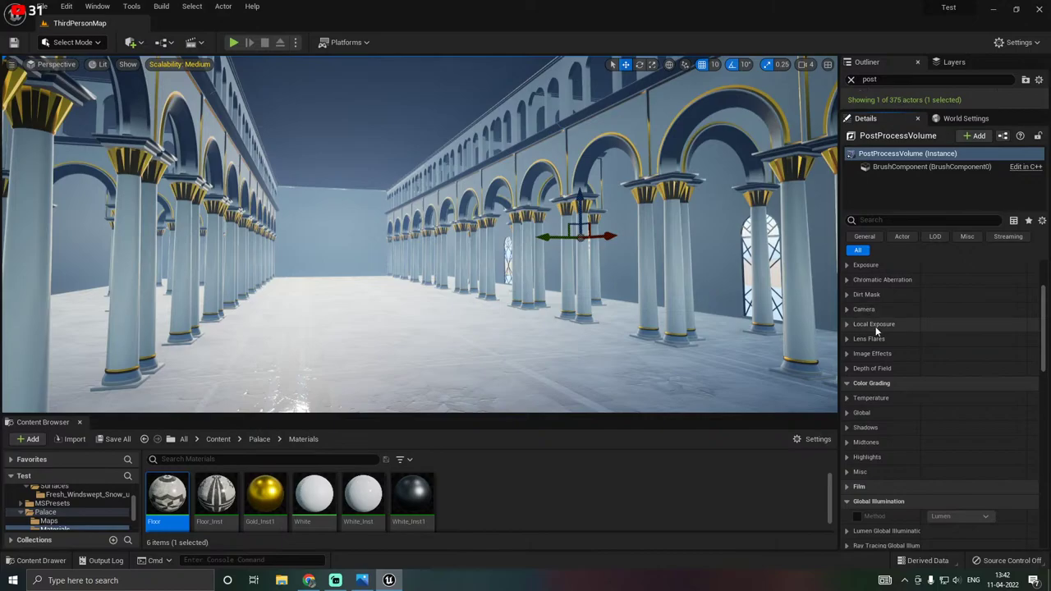
{"action": "right_click_drag", "start_coordinate": [729, 315], "coordinate": [792, 302]}
{"action": "mouse_move", "coordinate": [706, 301]}
{"action": "right_mouse_down"}
{"action": "mouse_move", "coordinate": [694, 299]}
{"action": "mouse_move", "coordinate": [706, 300]}
{"action": "right_mouse_up"}
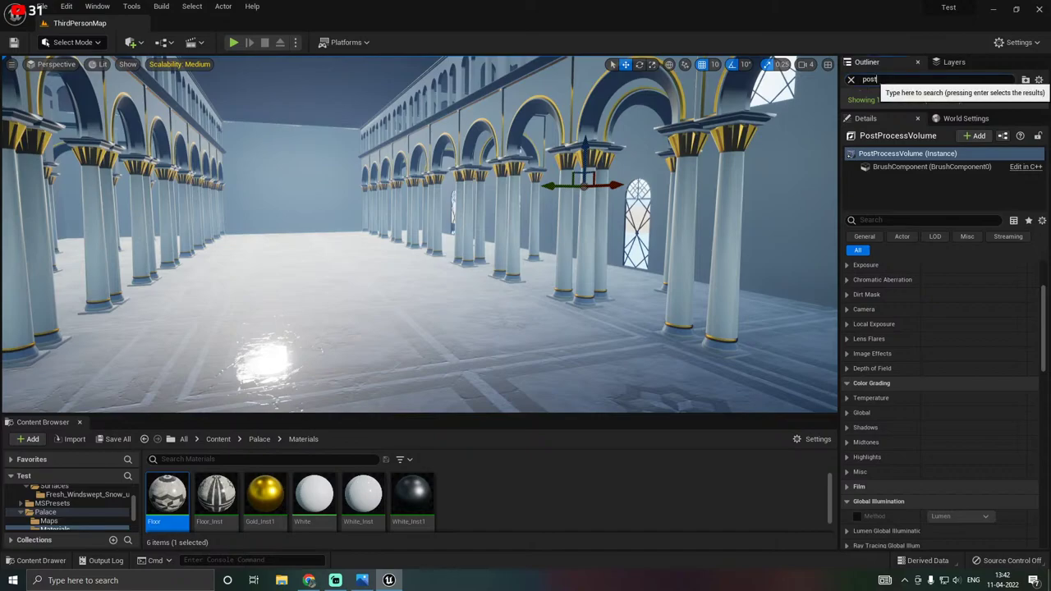
Filter the Outliner by "expo", enlarge its area and select the ExponentialHeightFog.
{"action": "left_click", "coordinate": [857, 79]}
{"action": "type", "text": "e"}
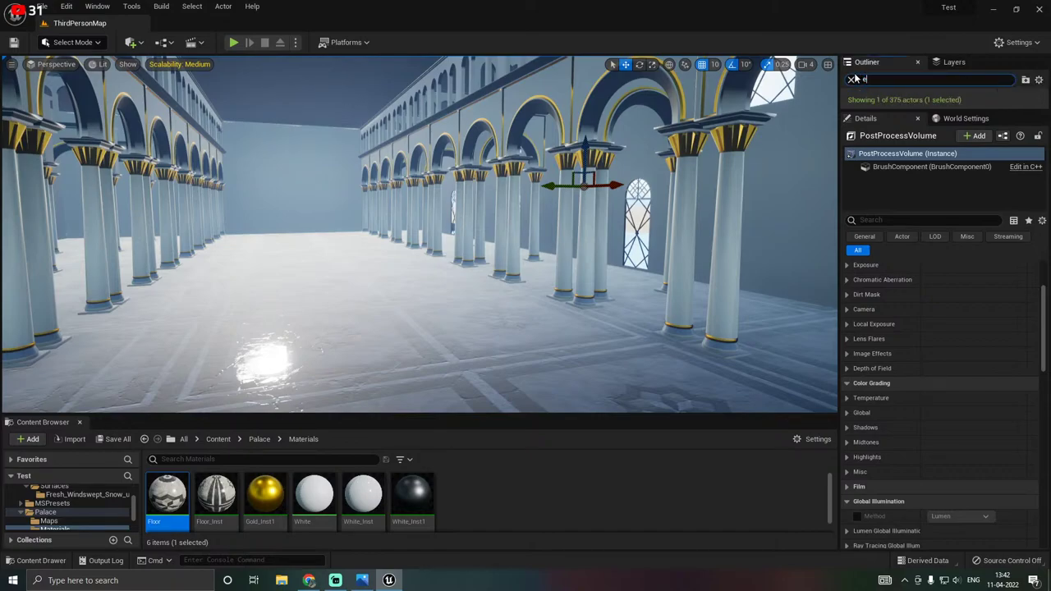
{"action": "type", "text": "xpo"}
{"action": "left_click_drag", "start_coordinate": [889, 112], "coordinate": [910, 230]}
{"action": "left_click", "coordinate": [914, 129]}
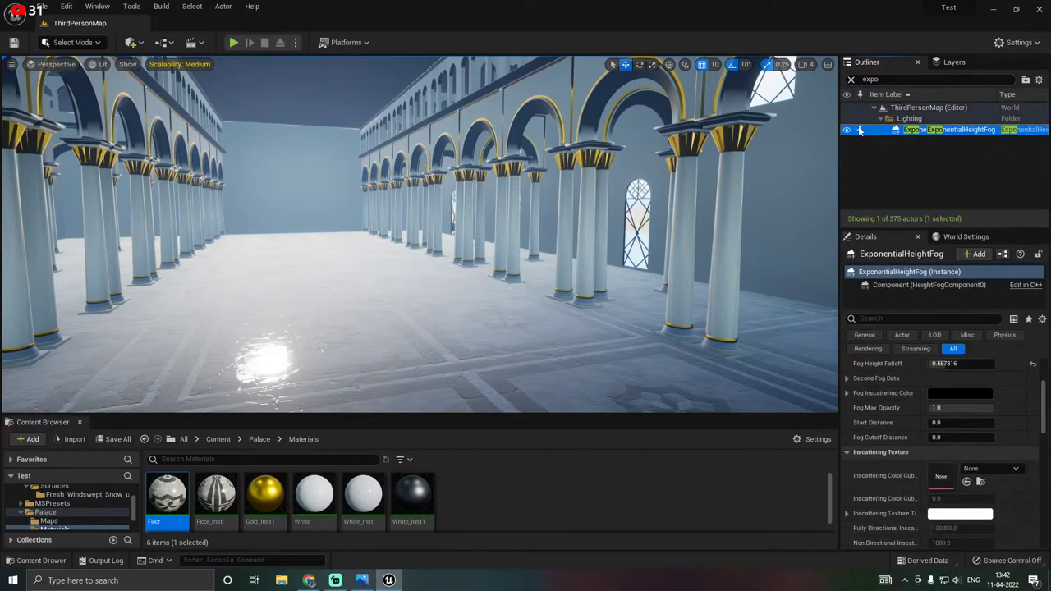
Hide the ExponentialHeightFog to compare the hall without it, show it again and clear the Outliner filter.
{"action": "left_click", "coordinate": [847, 130]}
{"action": "right_click_drag", "start_coordinate": [607, 222], "coordinate": [527, 211]}
{"action": "key", "text": "d"}
{"action": "key", "text": "a"}
{"action": "key", "text": "d"}
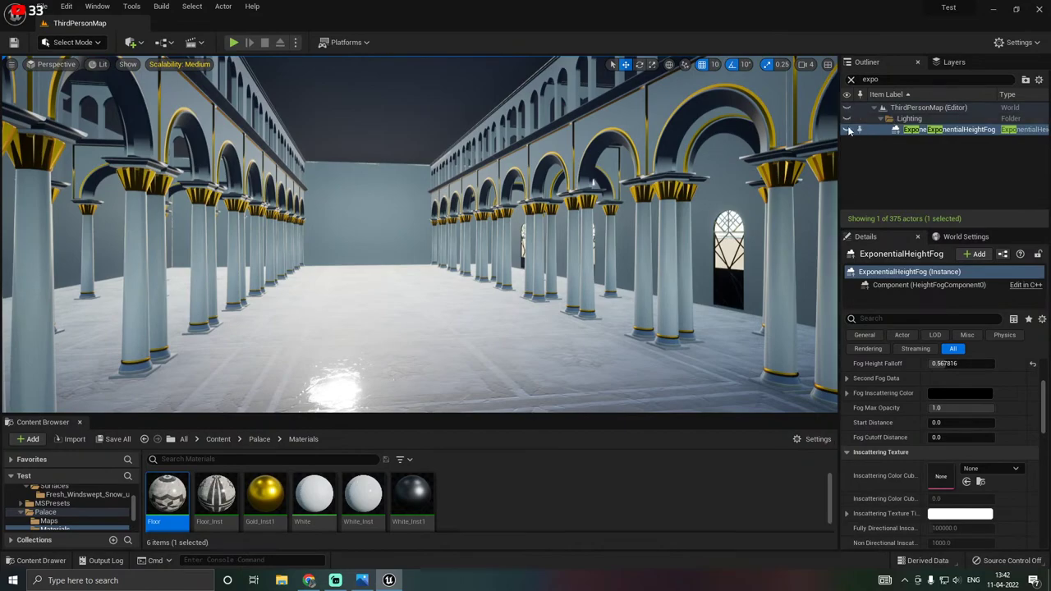
{"action": "left_click", "coordinate": [847, 129]}
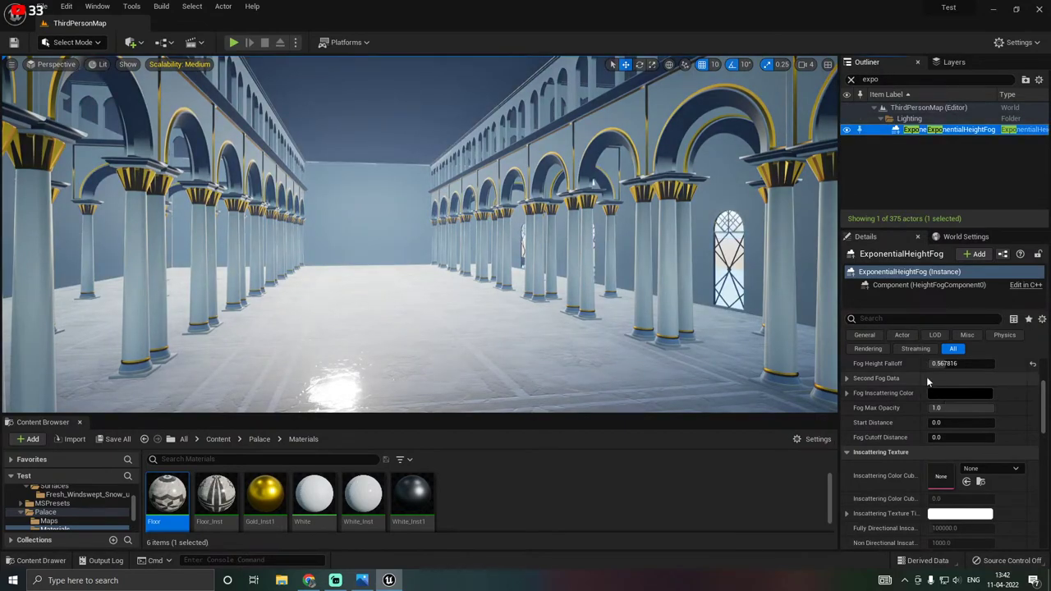
{"action": "right_click_drag", "start_coordinate": [687, 233], "coordinate": [712, 233]}
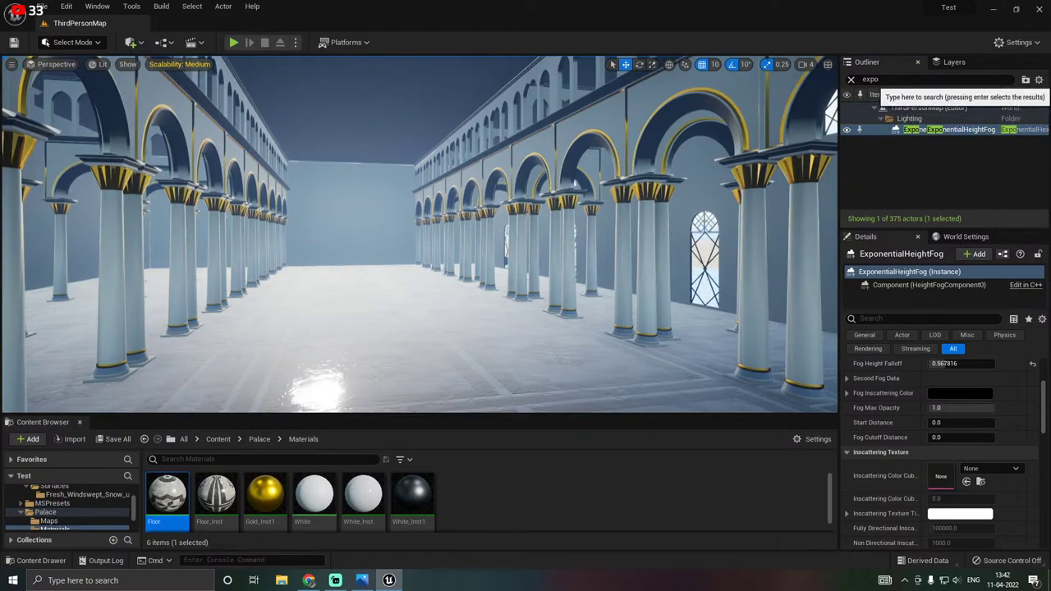
{"action": "left_click", "coordinate": [851, 81]}
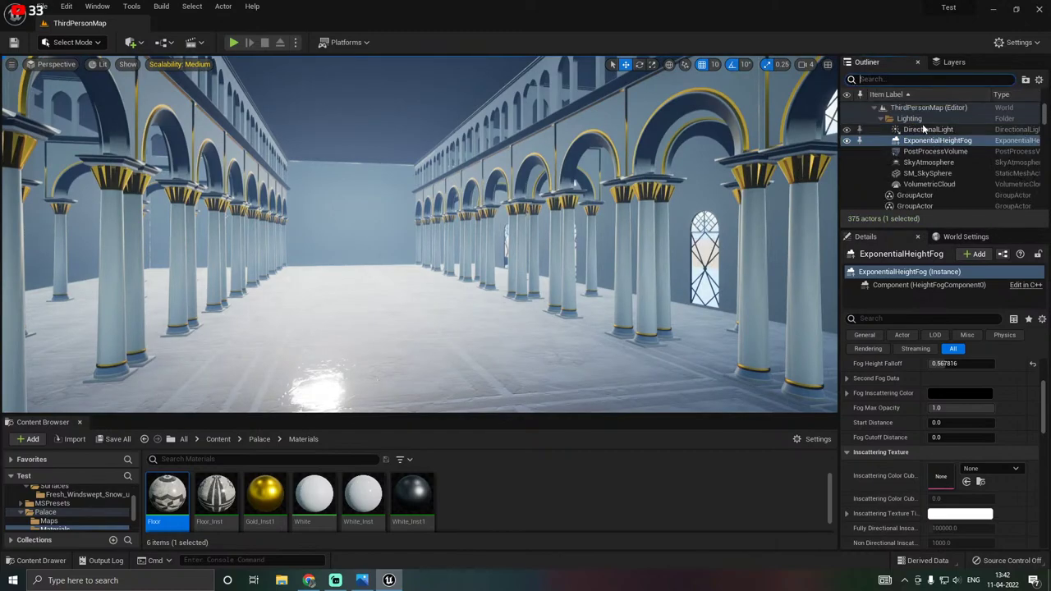
Hide the SkyAtmosphere to compare the hall without it and show it again.
{"action": "left_click", "coordinate": [847, 163]}
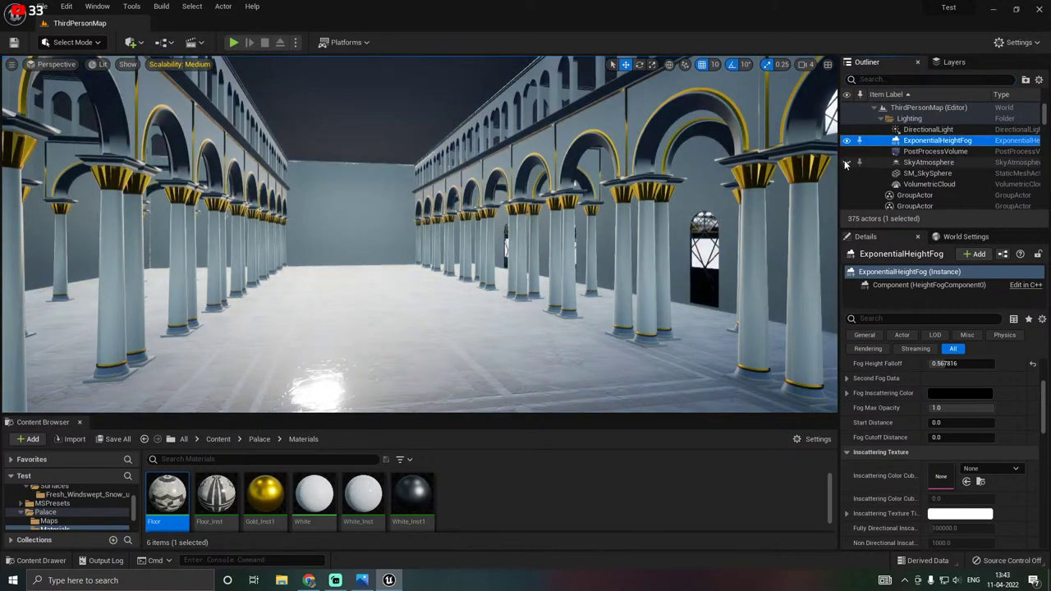
{"action": "left_click", "coordinate": [847, 162]}
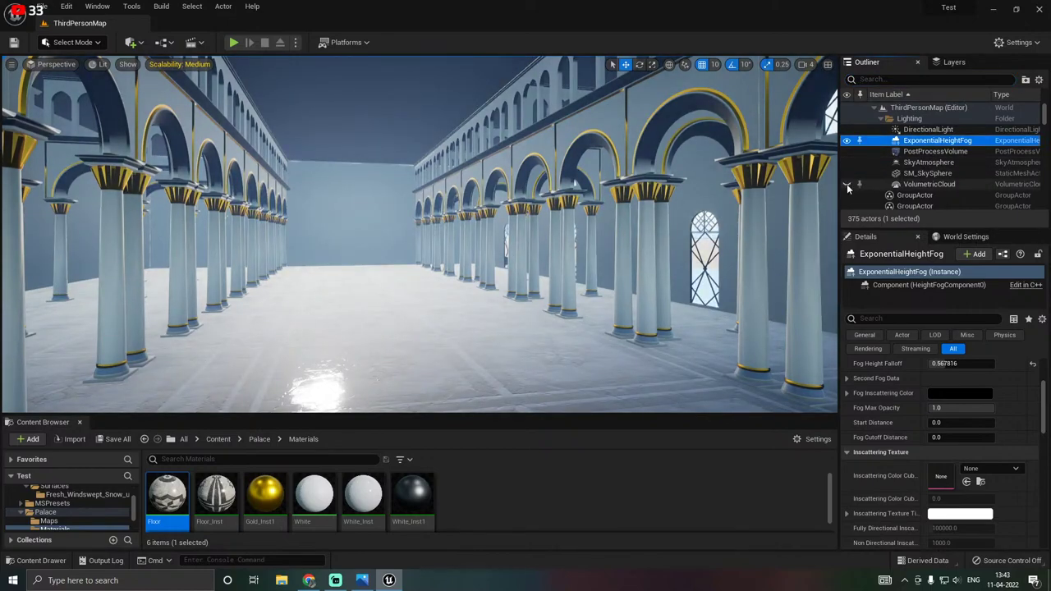
Turn the VolumetricCloud's visibility back on and delete the actor from the level.
{"action": "left_click", "coordinate": [848, 185]}
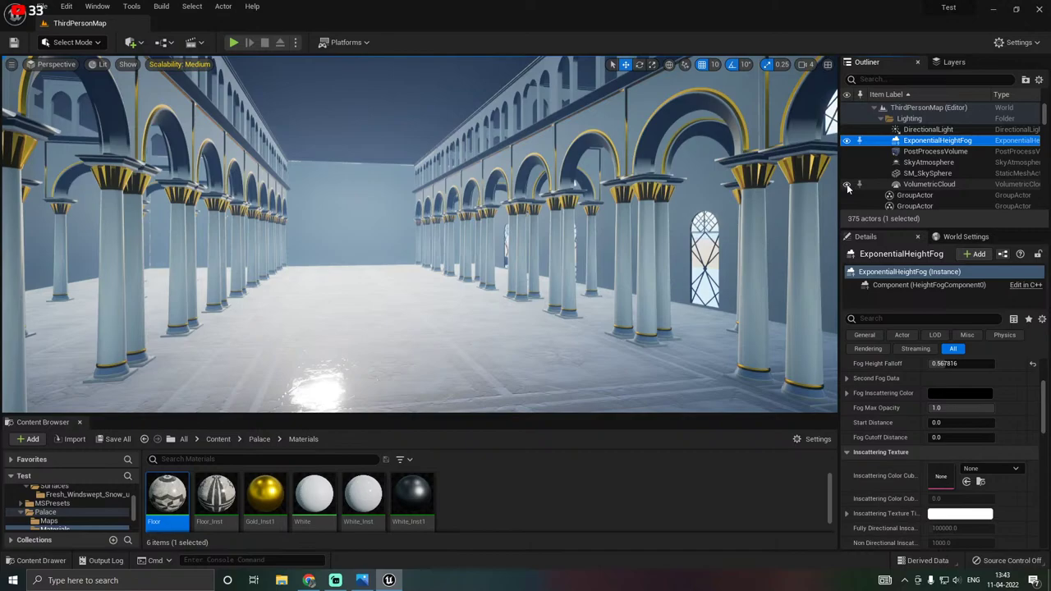
{"action": "left_click", "coordinate": [925, 184]}
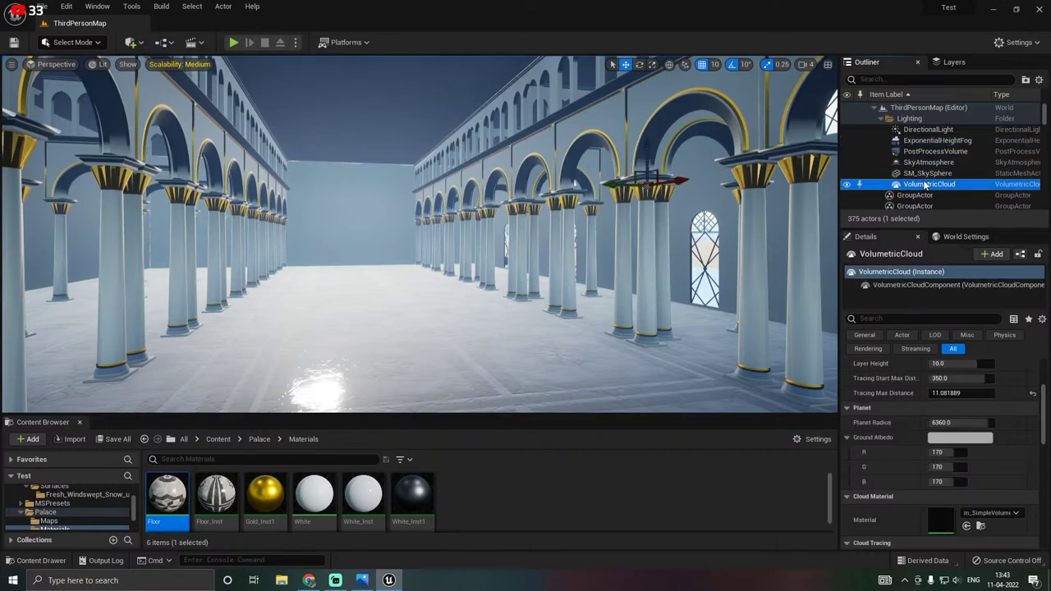
{"action": "key", "text": "Delete"}
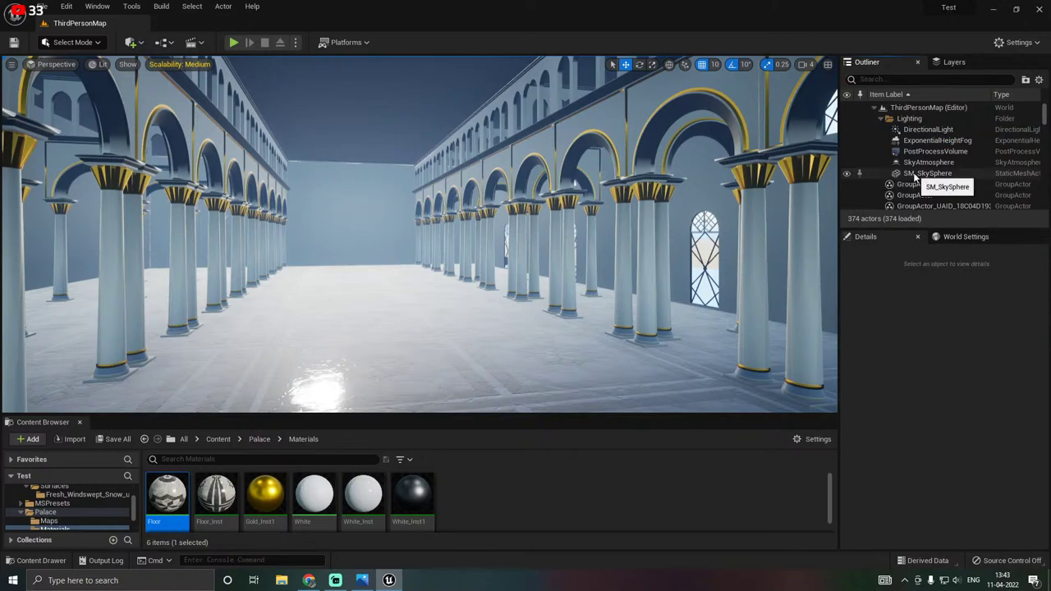
Hide the SkyAtmosphere, examine the sky from outside the palace and show the atmosphere again.
{"action": "left_click", "coordinate": [911, 163]}
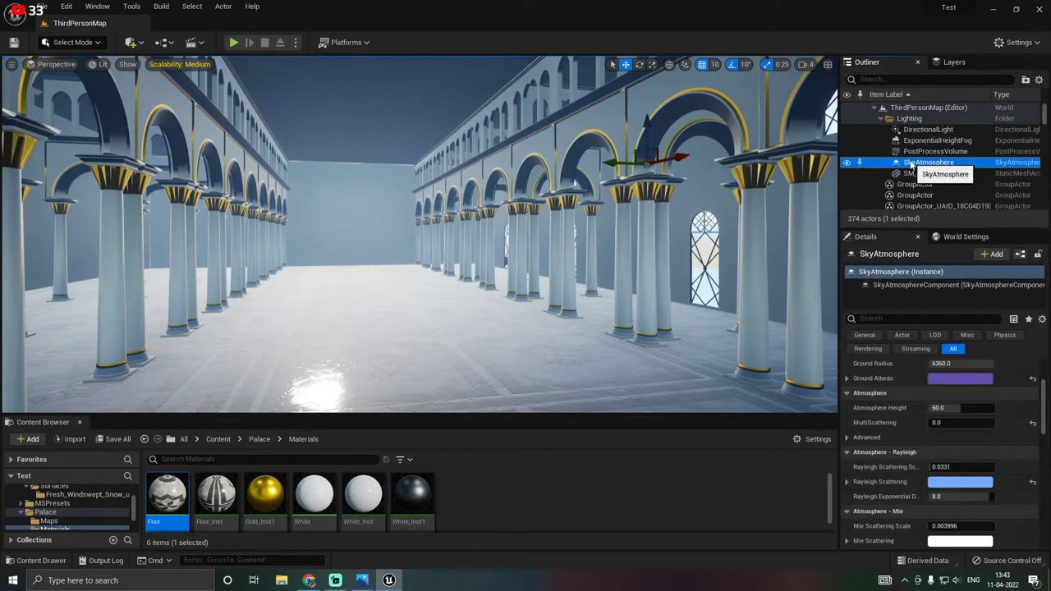
{"action": "left_click", "coordinate": [848, 162]}
{"action": "key", "text": "f"}
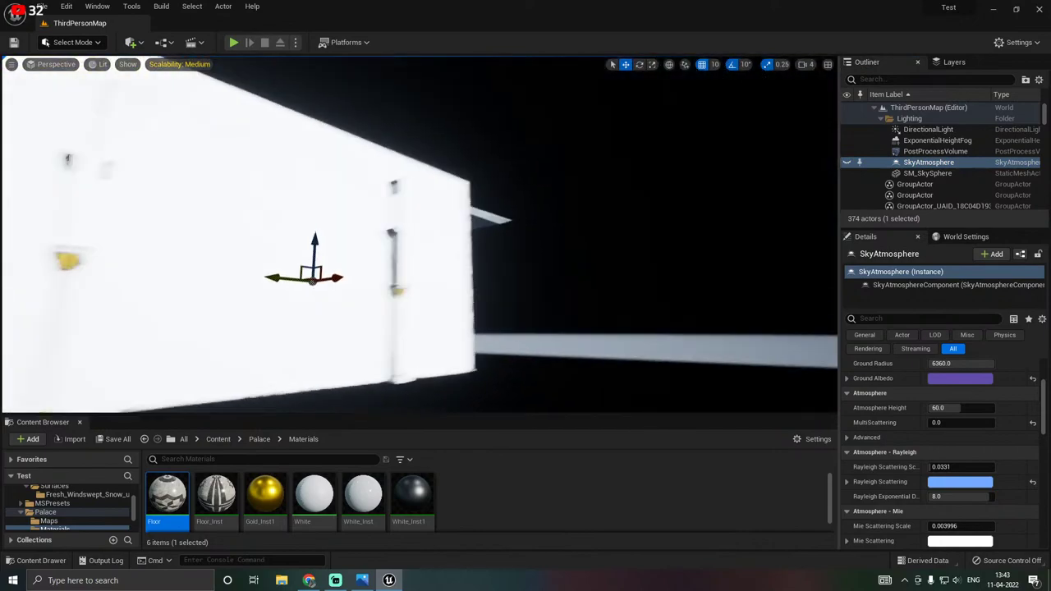
{"action": "right_click_drag", "start_coordinate": [420, 235], "coordinate": [495, 194]}
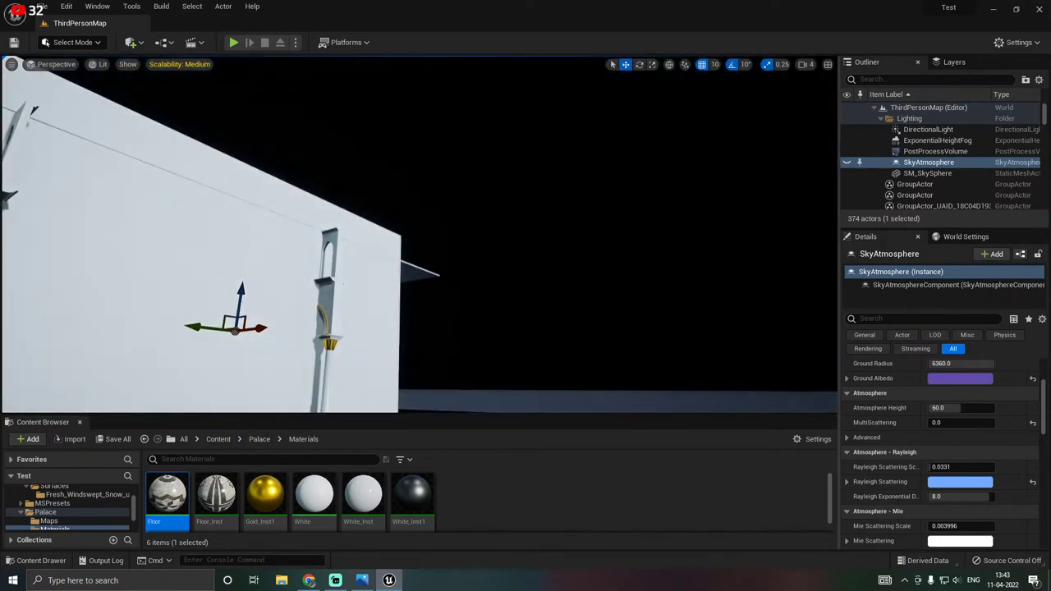
{"action": "left_click", "coordinate": [848, 162]}
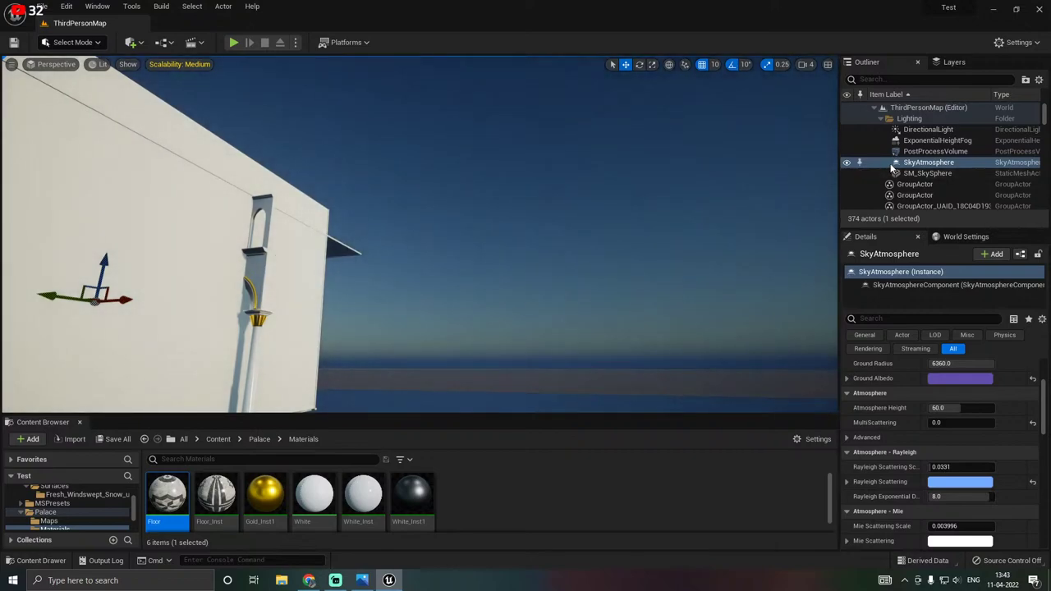
Select the PostProcessVolume and return inside the palace to examine the hall's lighting.
{"action": "left_click", "coordinate": [935, 152]}
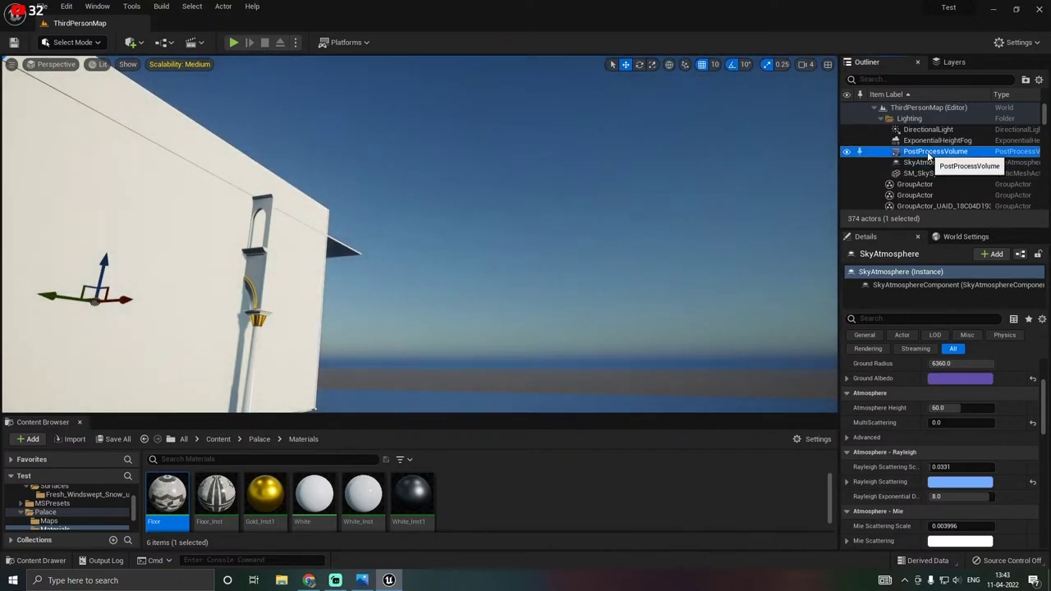
{"action": "scroll", "coordinate": [879, 393], "scroll_direction": "down", "scroll_amount": 2}
{"action": "right_click_drag", "start_coordinate": [559, 354], "coordinate": [435, 352]}
{"action": "key", "text": "w"}
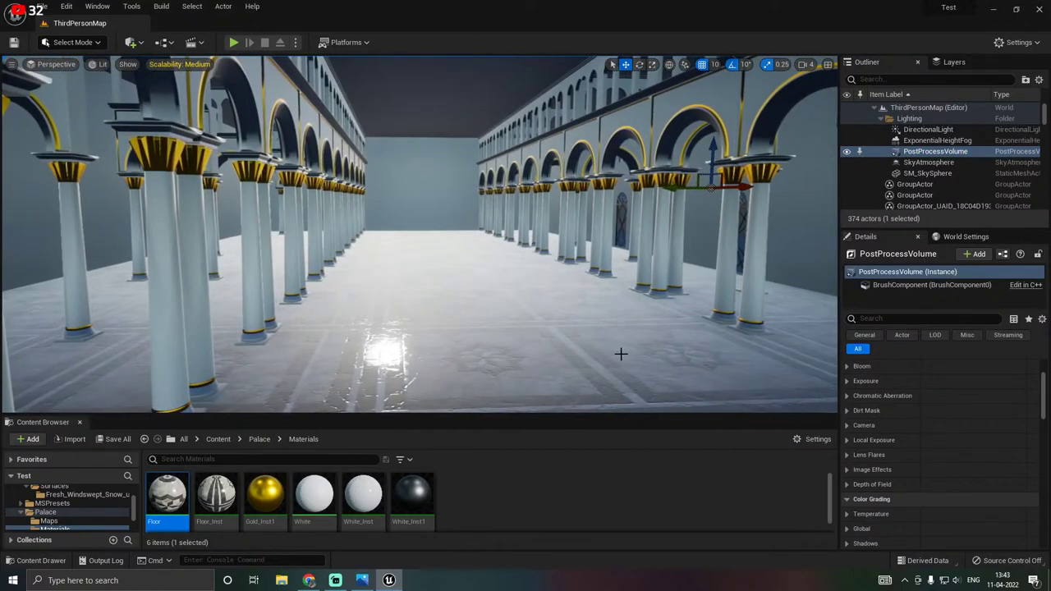
Select the DirectionalLight and rotate it slightly to change the sun's angle on the hall.
{"action": "left_click", "coordinate": [936, 129]}
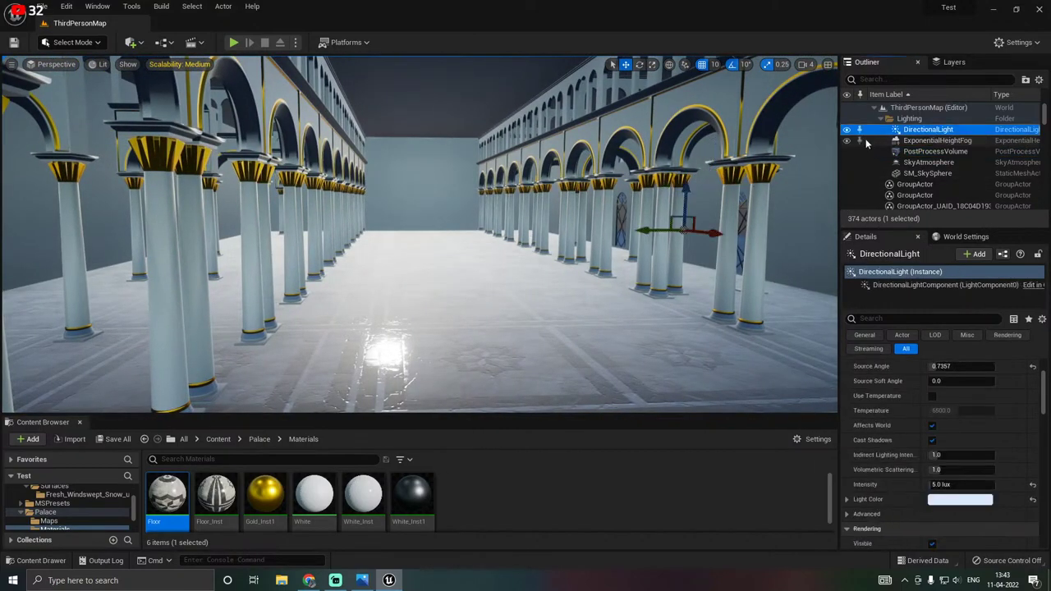
{"action": "left_click", "coordinate": [671, 189]}
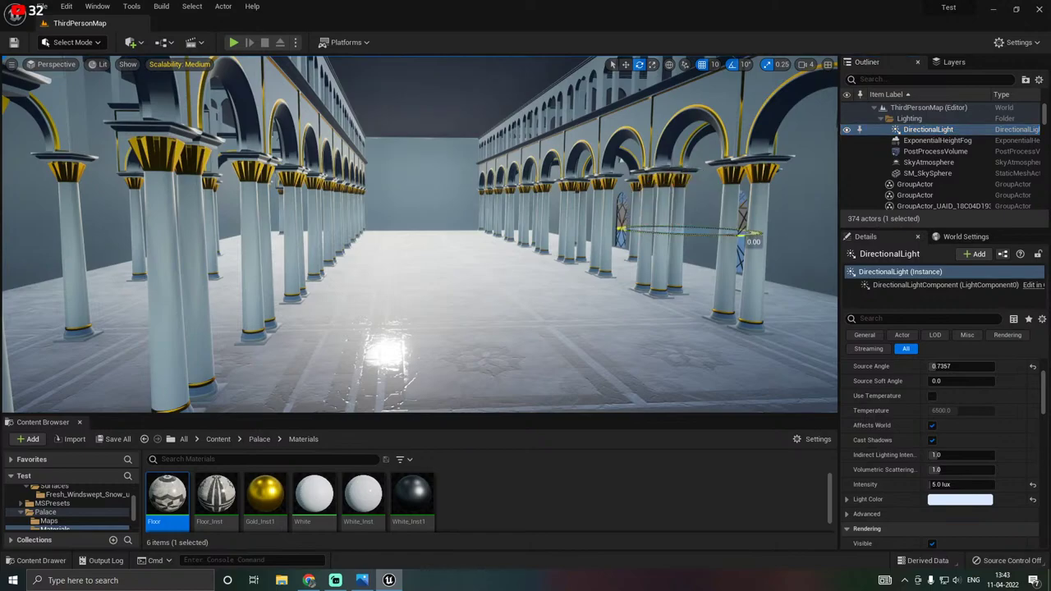
{"action": "left_click_drag", "start_coordinate": [662, 226], "coordinate": [655, 226]}
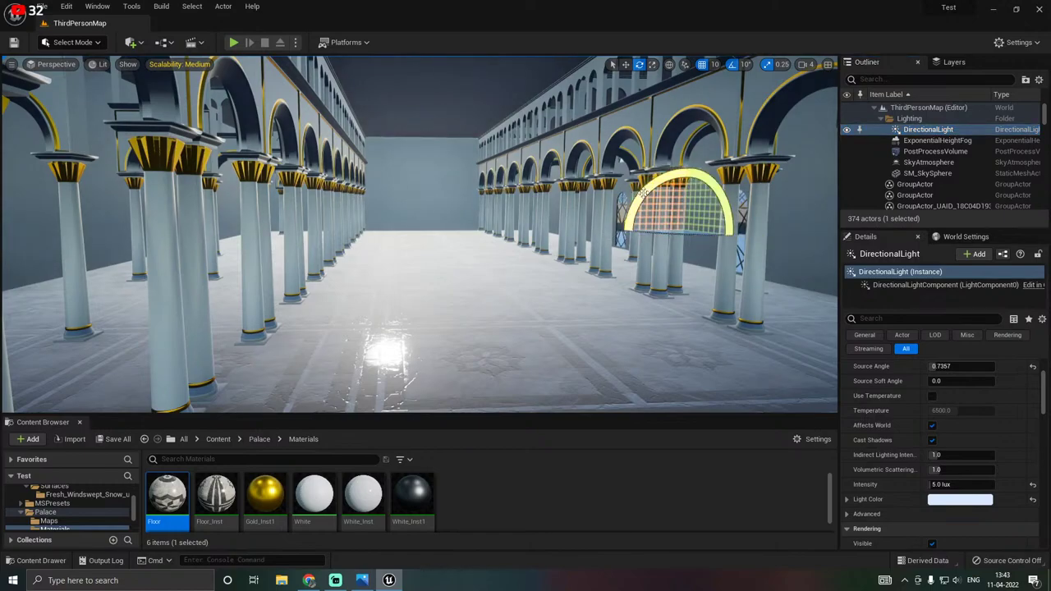
{"action": "left_click_drag", "start_coordinate": [705, 176], "coordinate": [667, 175]}
{"action": "key", "text": "w"}
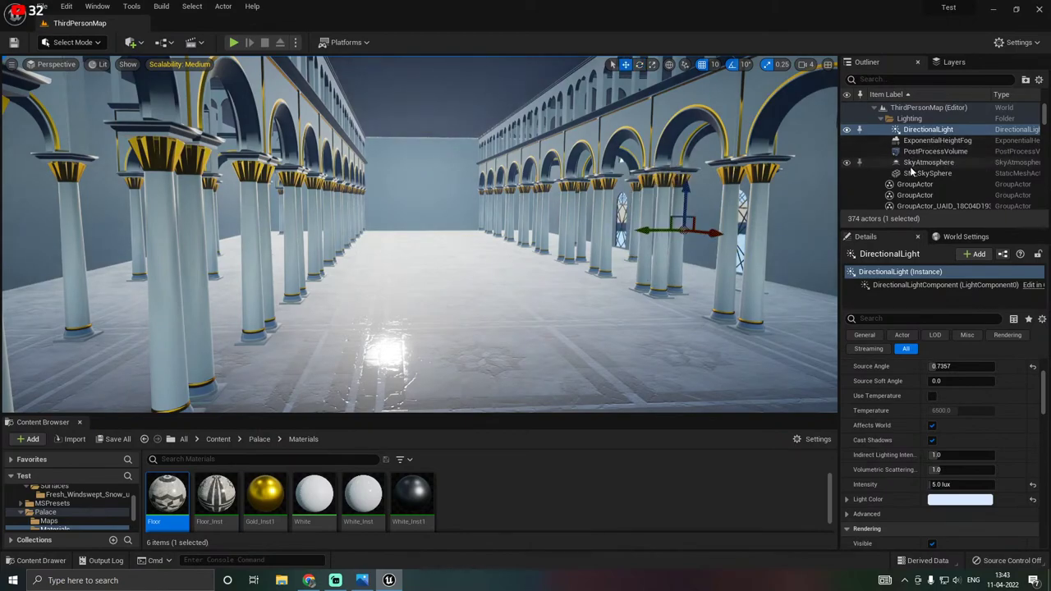
Hide the PostProcessVolume and examine the hall without its effect.
{"action": "left_click", "coordinate": [846, 152]}
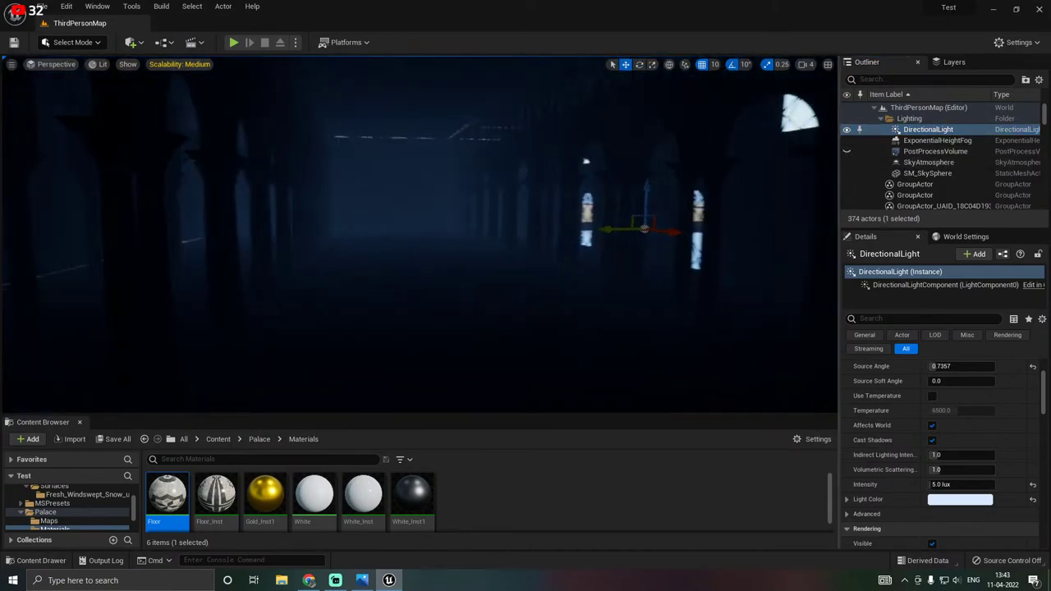
{"action": "right_click_drag", "start_coordinate": [420, 234], "coordinate": [444, 234]}
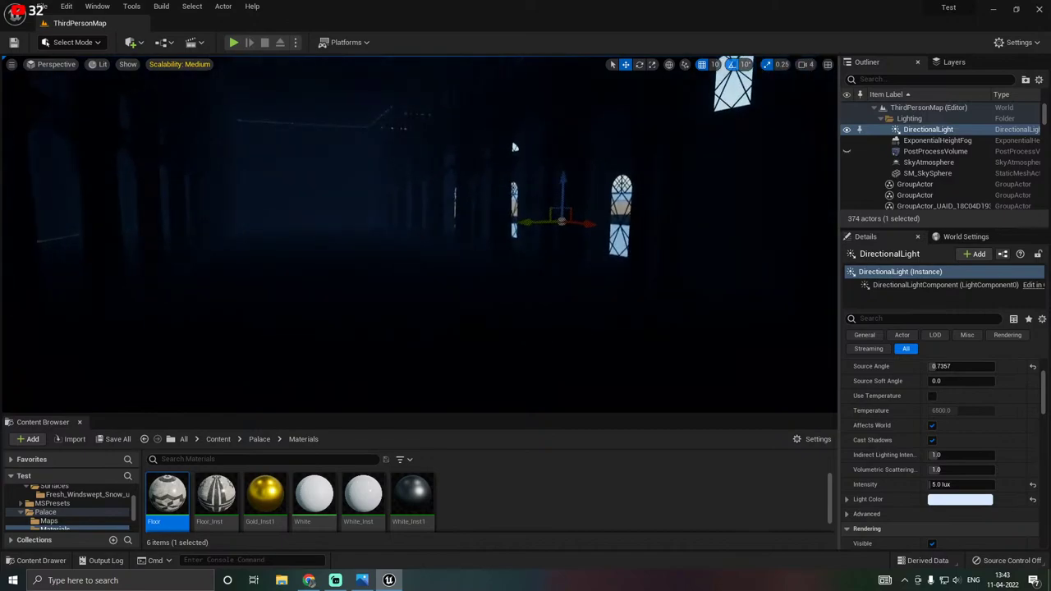
Disable the Ambient Cubemap Intensity override of the PostProcessVolume and make the volume visible again.
{"action": "left_click", "coordinate": [911, 151]}
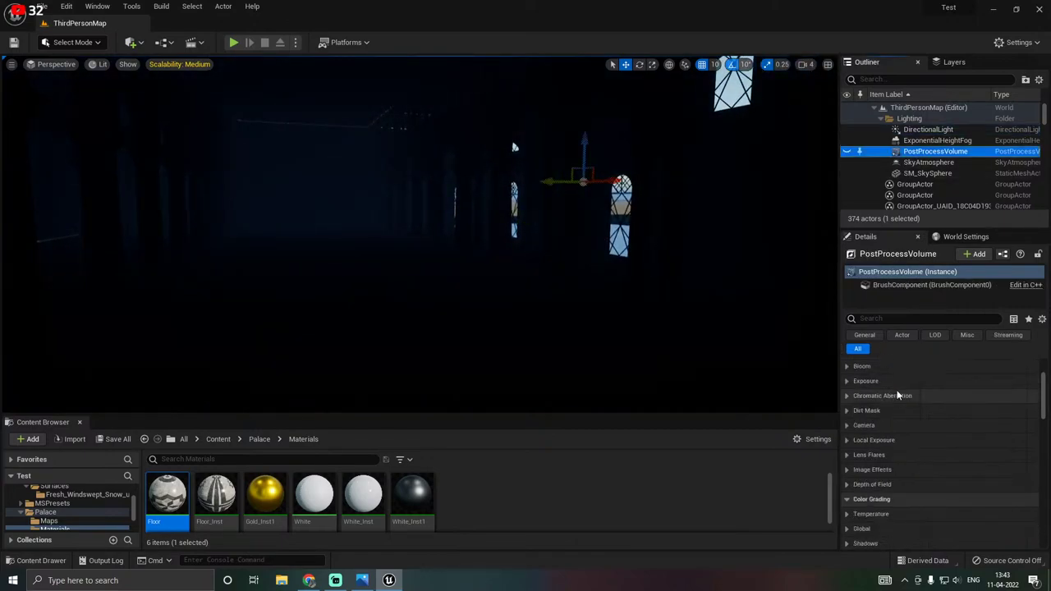
{"action": "scroll", "coordinate": [859, 444], "scroll_direction": "down", "scroll_amount": 8}
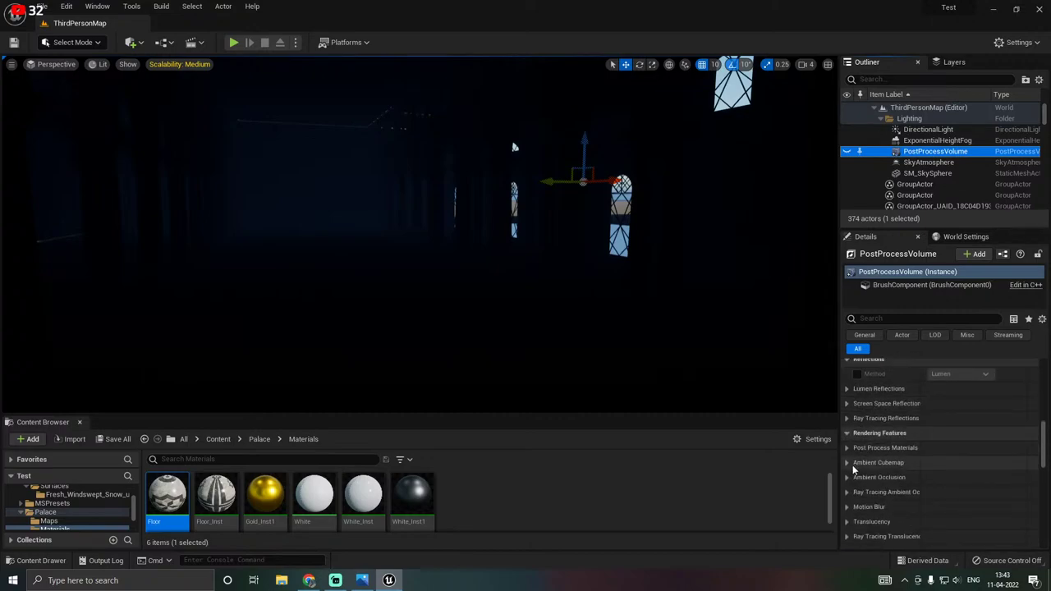
{"action": "left_click", "coordinate": [846, 463]}
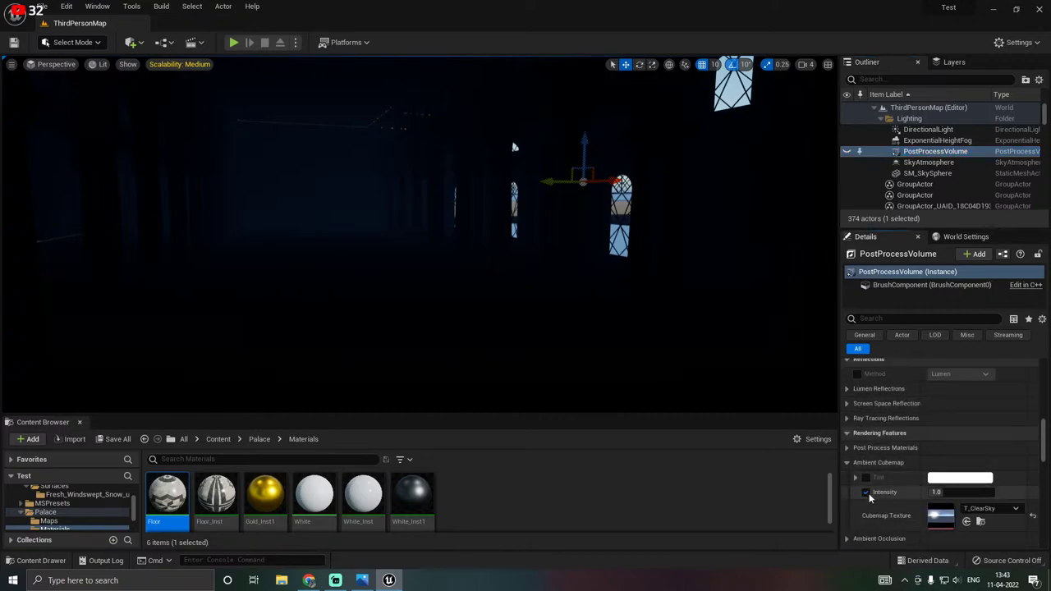
{"action": "left_click", "coordinate": [865, 492]}
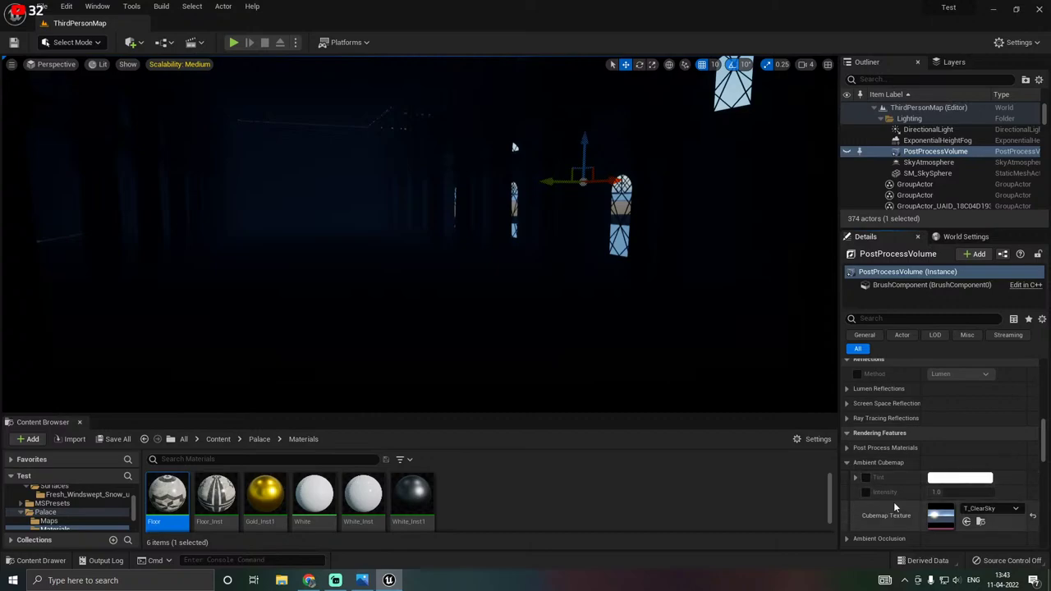
{"action": "left_click", "coordinate": [847, 463]}
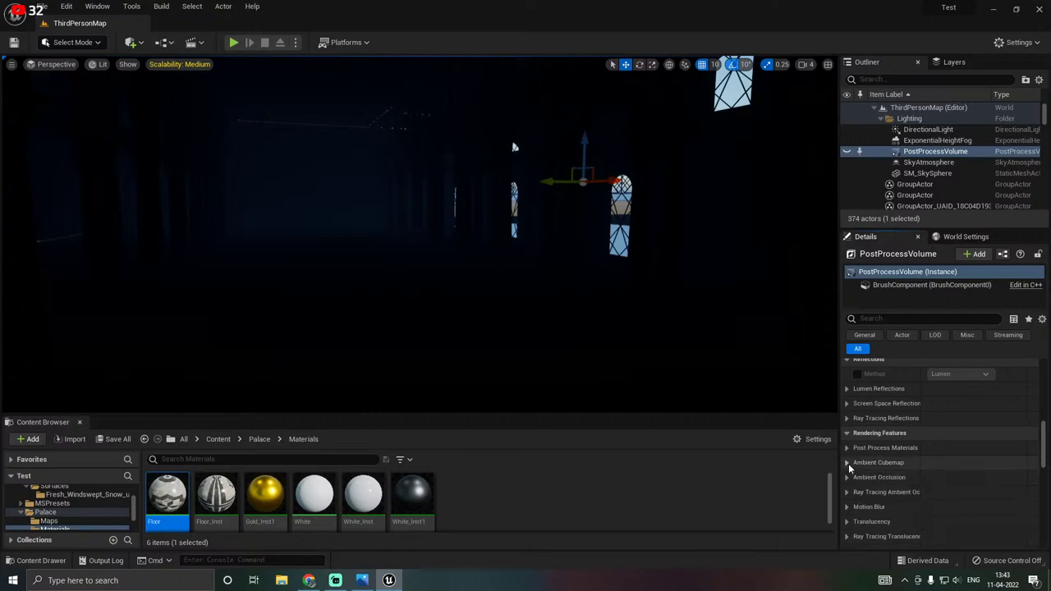
{"action": "left_click", "coordinate": [848, 153]}
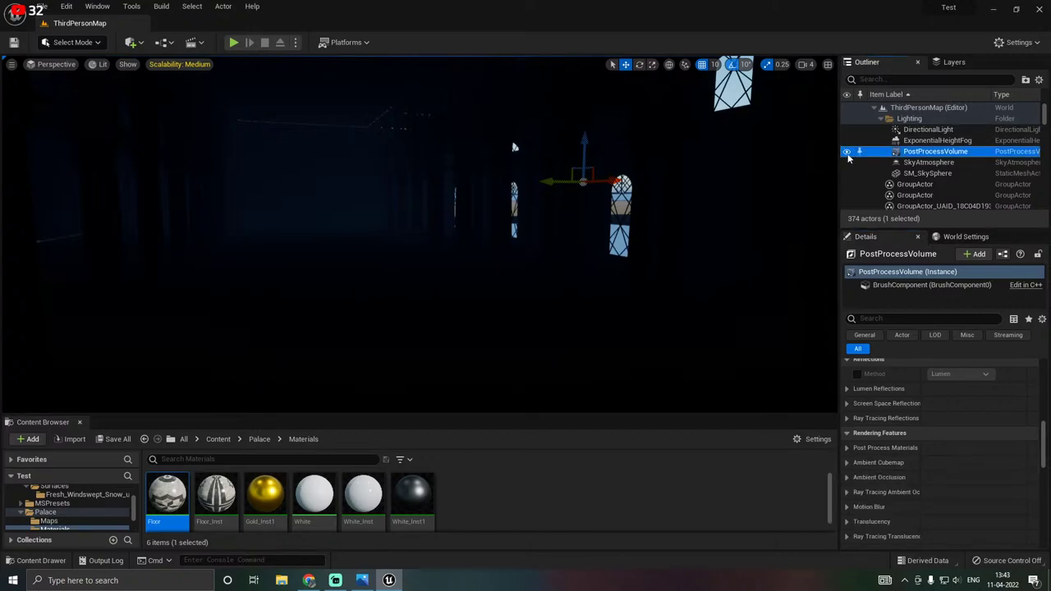
{"action": "right_click_drag", "start_coordinate": [574, 238], "coordinate": [557, 215]}
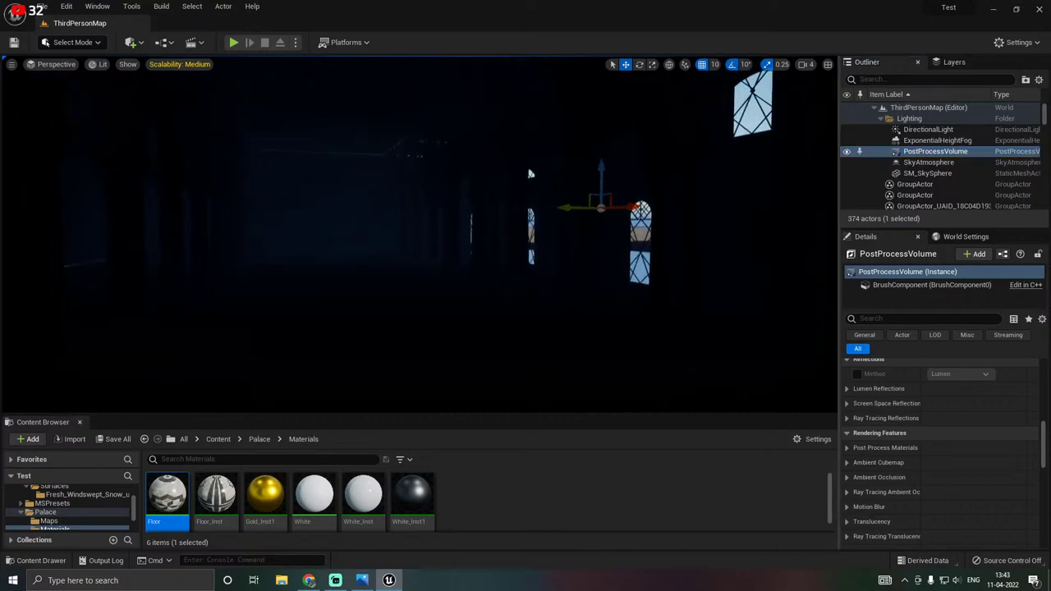
Enable the Ambient Cubemap Intensity override to compare the hall's lighting, disable it once more and examine the hall.
{"action": "left_click", "coordinate": [927, 152]}
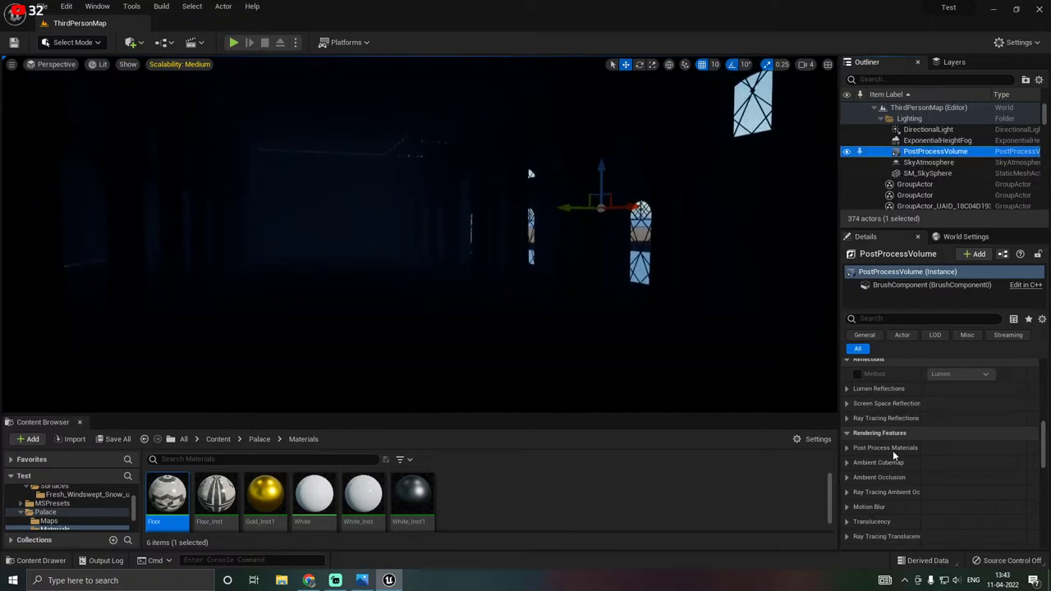
{"action": "left_click", "coordinate": [846, 462]}
{"action": "left_click", "coordinate": [866, 493]}
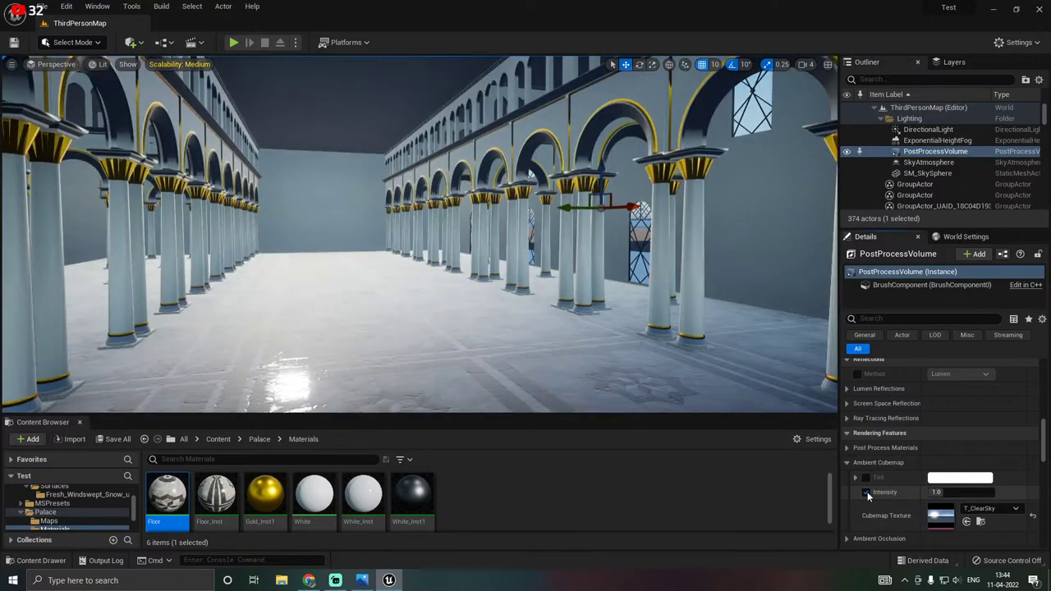
{"action": "left_click", "coordinate": [867, 493]}
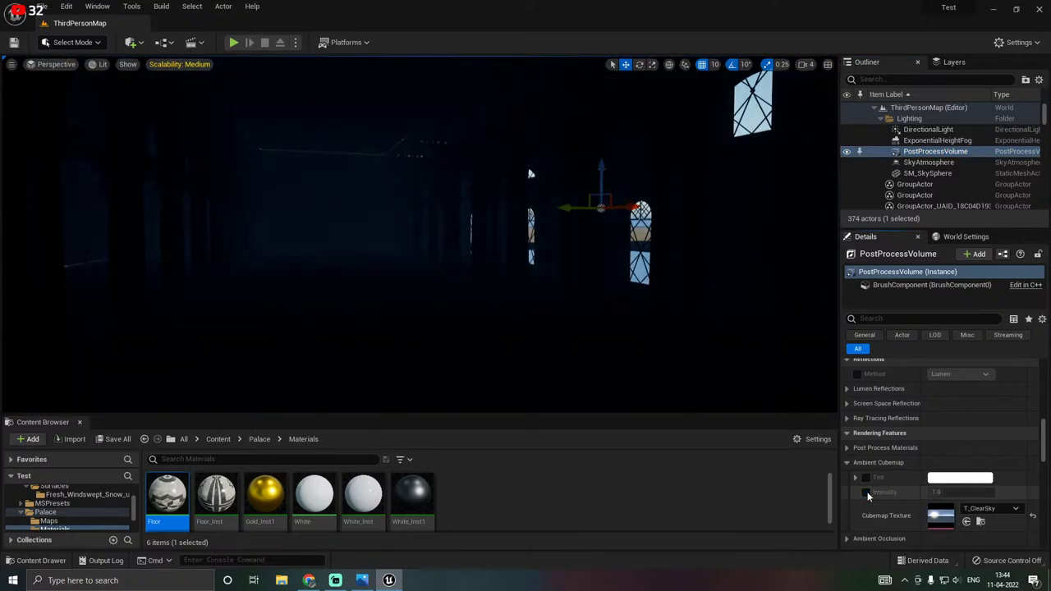
{"action": "mouse_move", "coordinate": [673, 328]}
{"action": "right_mouse_down"}
{"action": "mouse_move", "coordinate": [625, 353]}
{"action": "mouse_move", "coordinate": [683, 340]}
{"action": "right_mouse_up"}
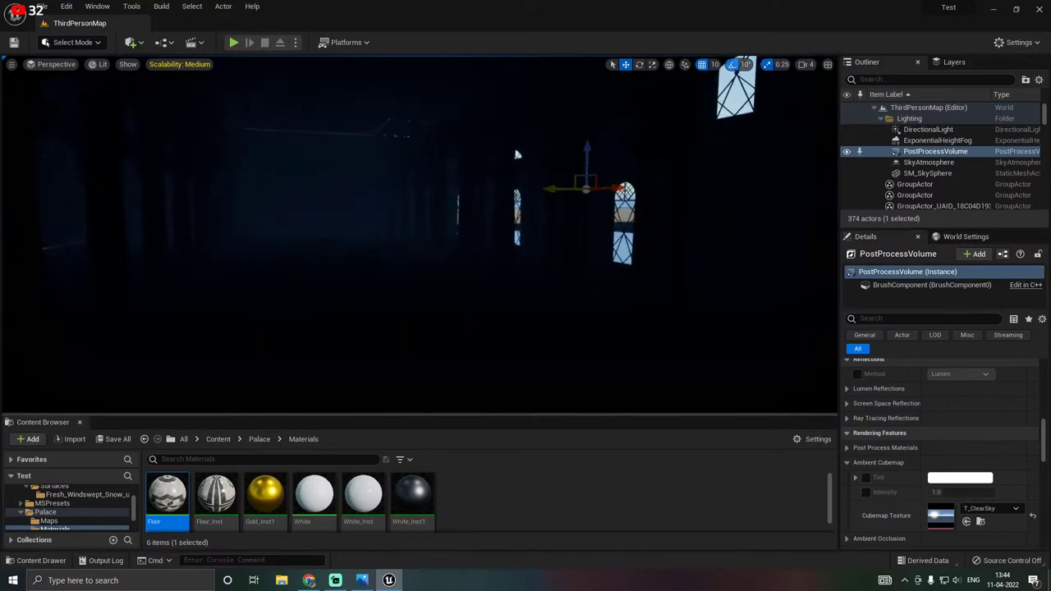
{"action": "mouse_move", "coordinate": [517, 155]}
{"action": "right_mouse_down"}
{"action": "mouse_move", "coordinate": [476, 153]}
{"action": "mouse_move", "coordinate": [657, 149]}
{"action": "mouse_move", "coordinate": [443, 150]}
{"action": "mouse_move", "coordinate": [525, 156]}
{"action": "right_mouse_up"}
Rotate the DirectionalLight while viewing the palace from outside so that sunlight falls through the windows onto the hall floor.
{"action": "double_click", "coordinate": [923, 130]}
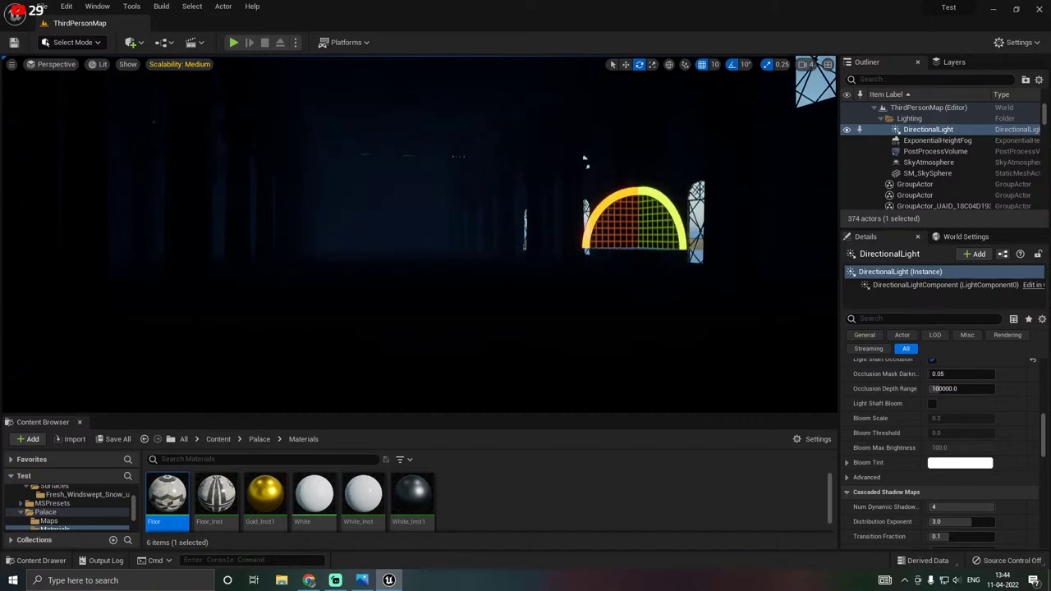
{"action": "right_click_drag", "start_coordinate": [460, 238], "coordinate": [630, 277]}
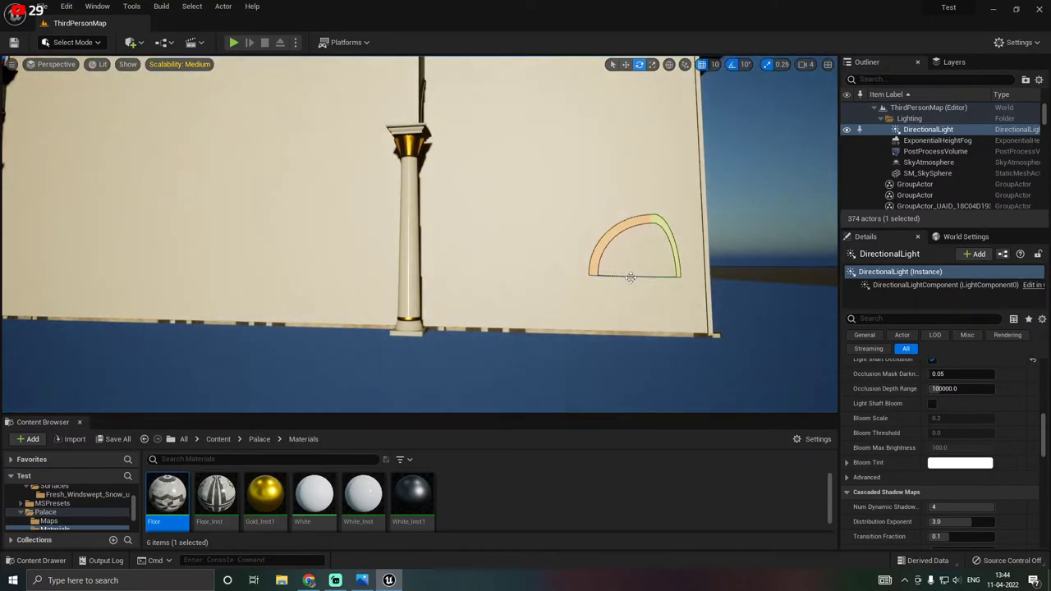
{"action": "left_click_drag", "start_coordinate": [631, 277], "coordinate": [597, 276]}
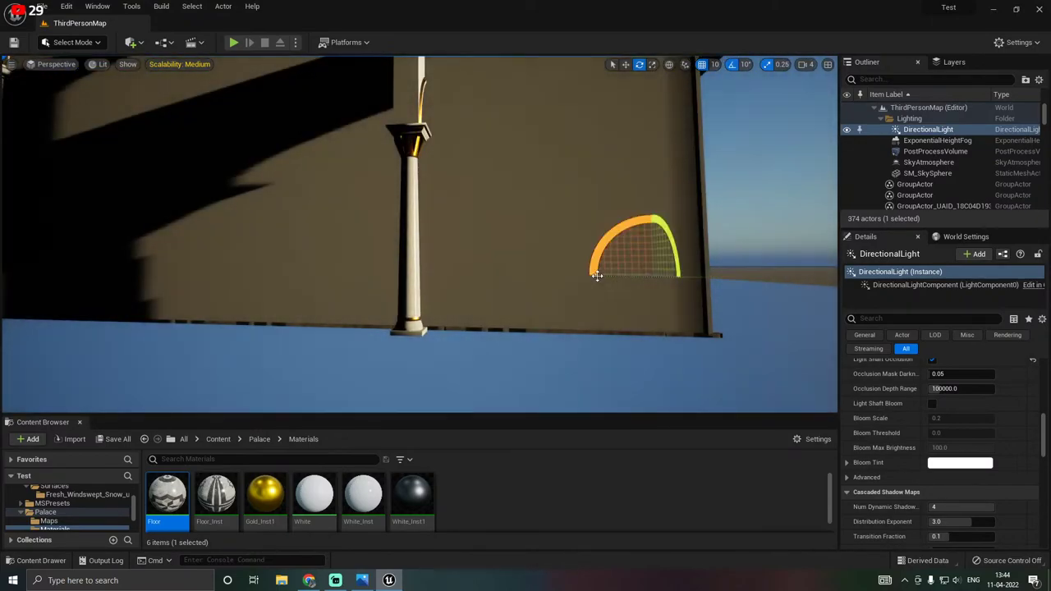
{"action": "right_click_drag", "start_coordinate": [597, 276], "coordinate": [530, 147]}
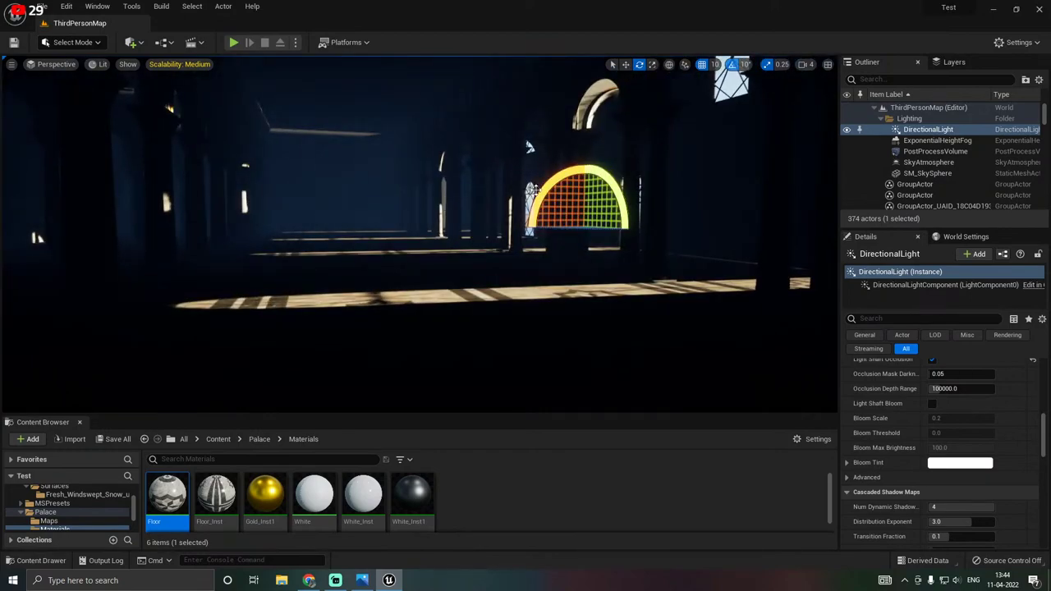
Rotate the DirectionalLight a further 10° about the vertical axis and examine the light streaks in the hall.
{"action": "mouse_move", "coordinate": [537, 190]}
{"action": "left_mouse_down"}
{"action": "mouse_move", "coordinate": [547, 183]}
{"action": "mouse_move", "coordinate": [538, 189]}
{"action": "left_mouse_up"}
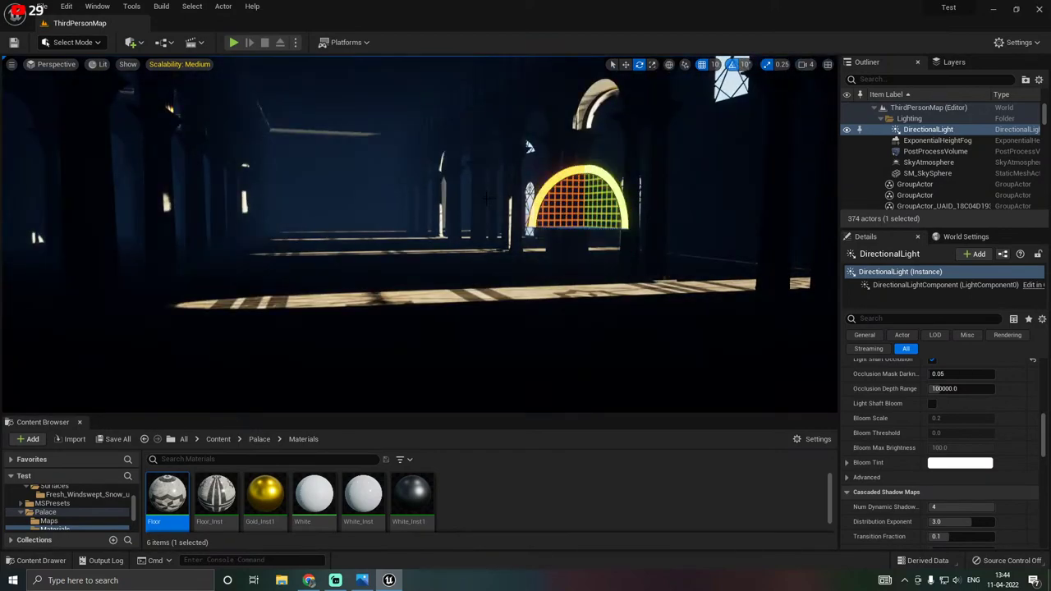
{"action": "mouse_move", "coordinate": [591, 230]}
{"action": "left_mouse_down"}
{"action": "mouse_move", "coordinate": [628, 230]}
{"action": "mouse_move", "coordinate": [573, 231]}
{"action": "left_mouse_up"}
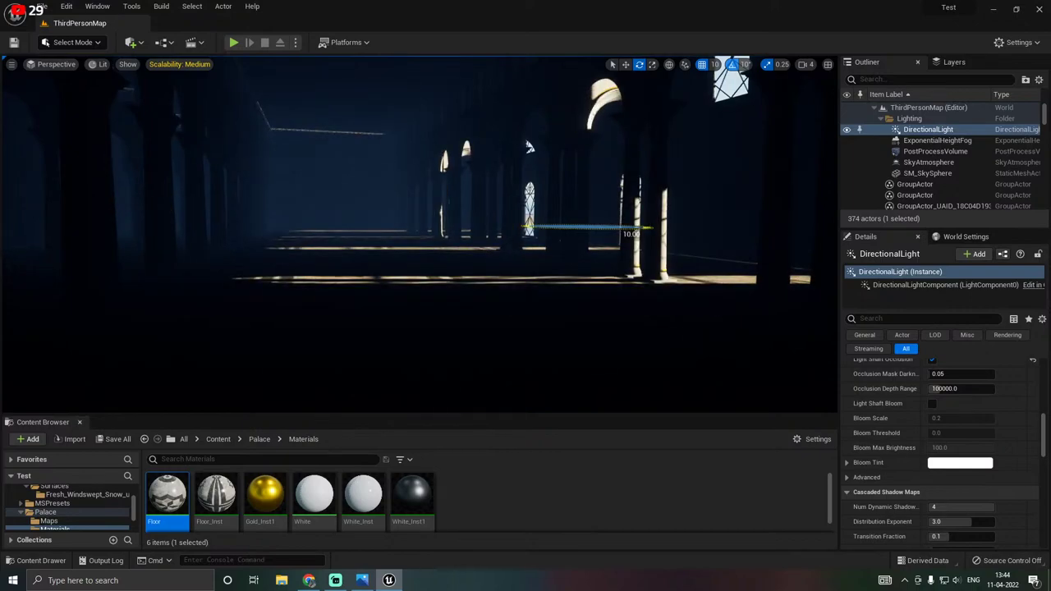
{"action": "right_click_drag", "start_coordinate": [579, 230], "coordinate": [526, 209]}
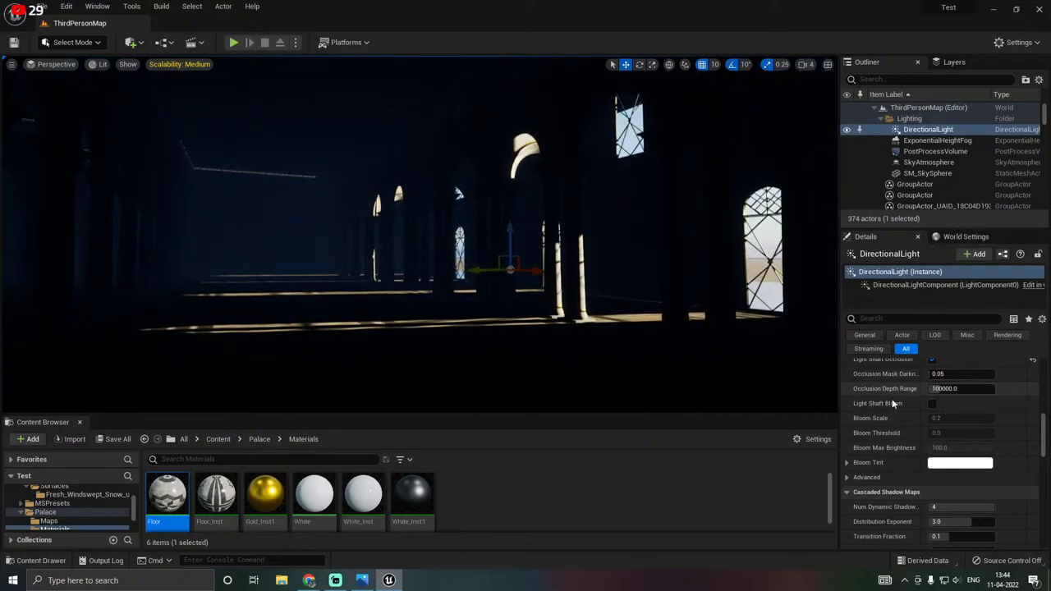
Set the DirectionalLight's Source Angle to 1.0.
{"action": "scroll", "coordinate": [887, 398], "scroll_direction": "up", "scroll_amount": 3}
{"action": "scroll", "coordinate": [887, 398], "scroll_direction": "up", "scroll_amount": 5}
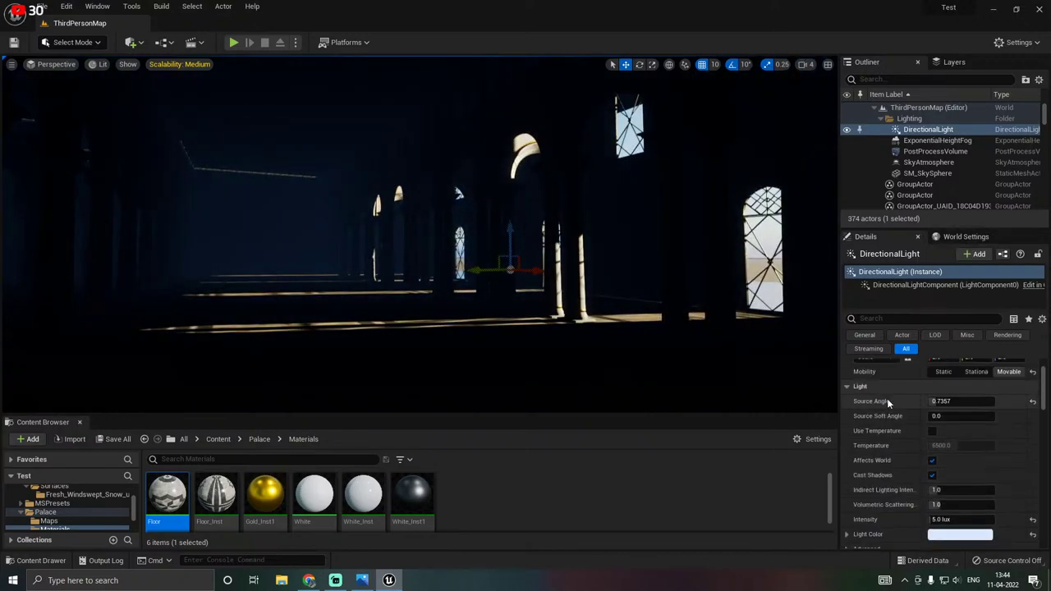
{"action": "scroll", "coordinate": [955, 400], "scroll_direction": "up", "scroll_amount": 2}
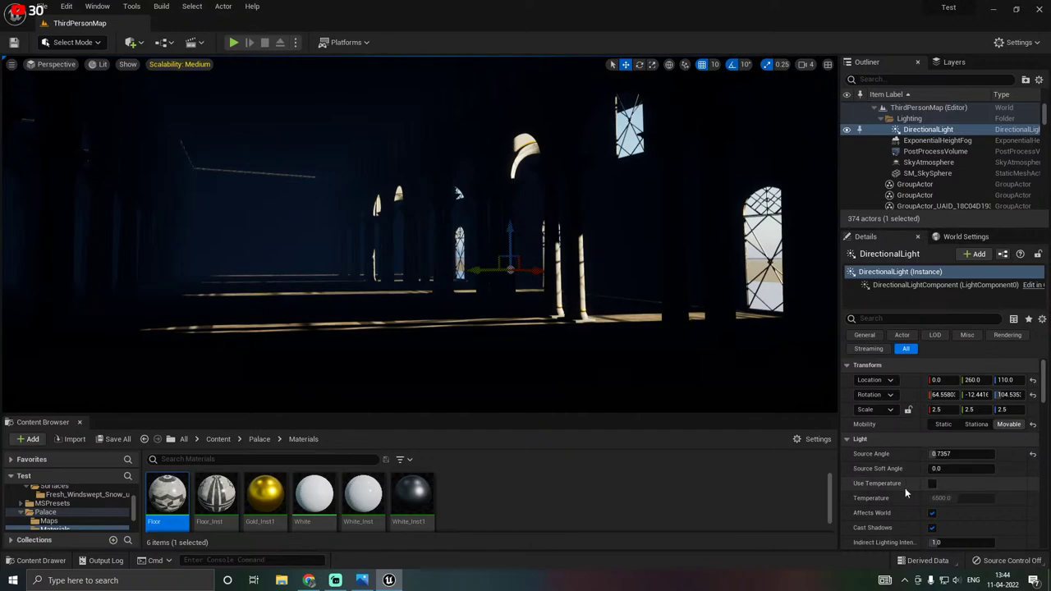
{"action": "scroll", "coordinate": [905, 488], "scroll_direction": "down", "scroll_amount": 1}
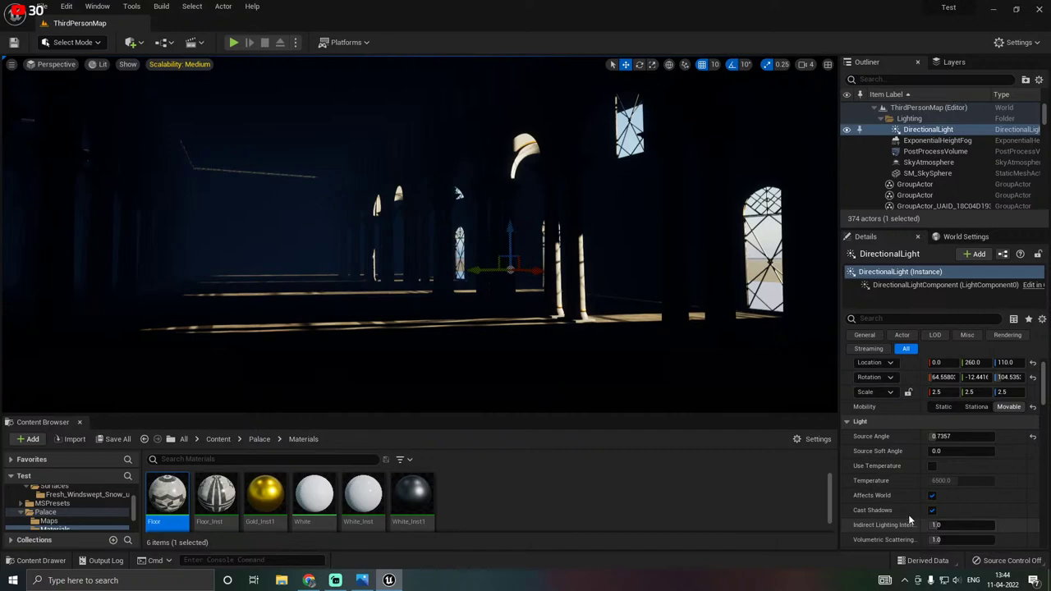
{"action": "scroll", "coordinate": [907, 509], "scroll_direction": "up", "scroll_amount": 1}
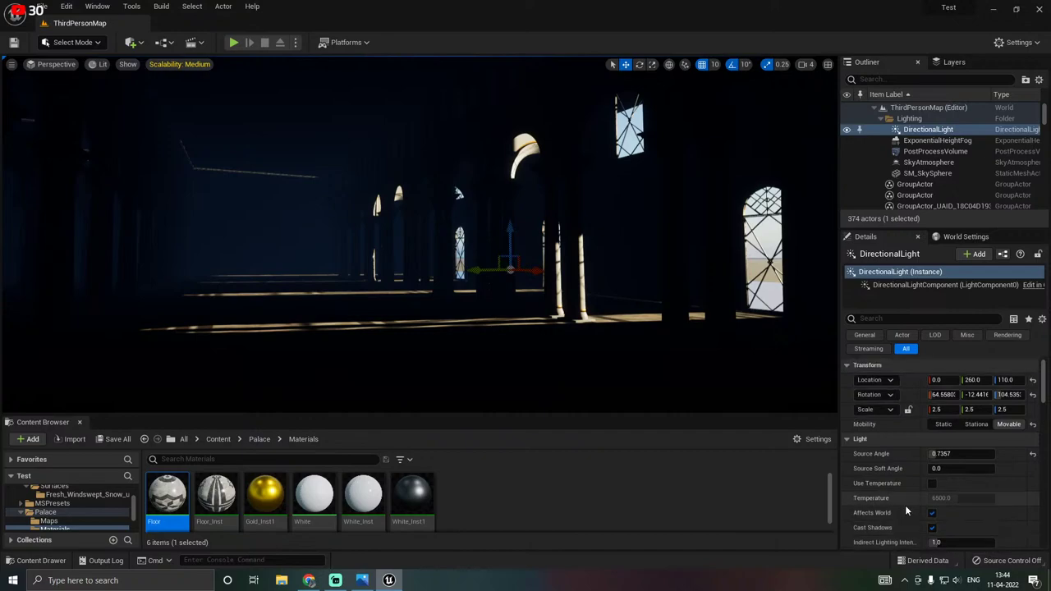
{"action": "left_click", "coordinate": [940, 454]}
{"action": "type", "text": "1"}
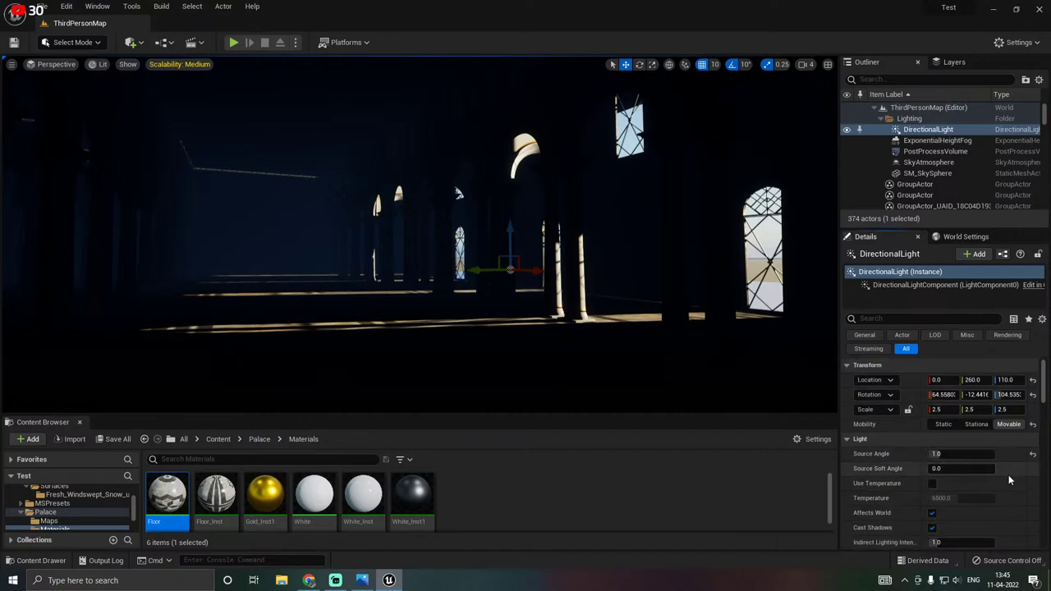
{"action": "key", "text": "Return"}
Expand the DirectionalLight's colour and advanced light settings and set its Indirect Lighting Intensity to 1.
{"action": "scroll", "coordinate": [881, 468], "scroll_direction": "down", "scroll_amount": 5}
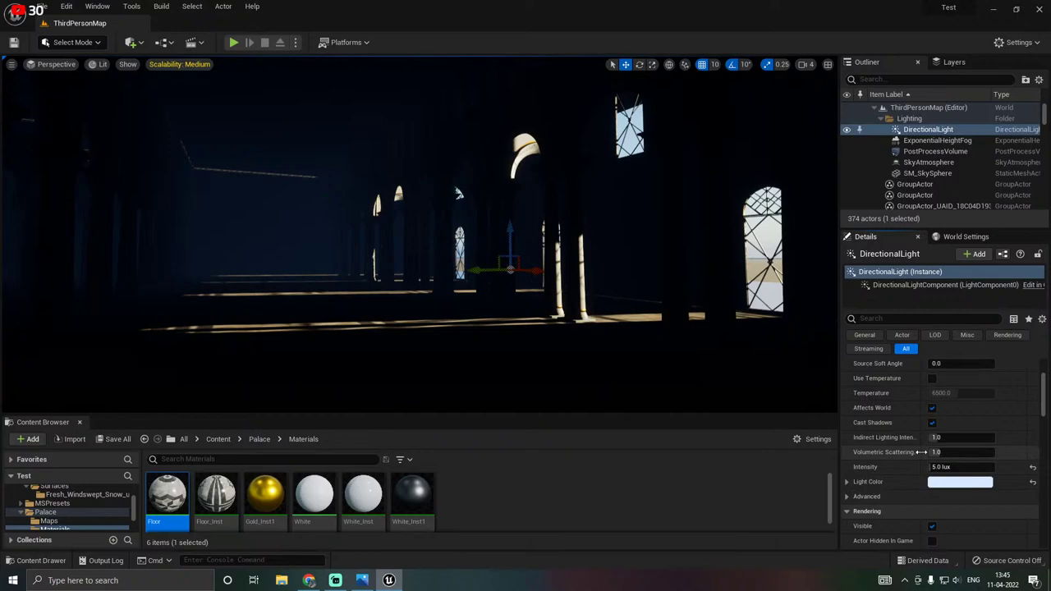
{"action": "scroll", "coordinate": [908, 449], "scroll_direction": "down", "scroll_amount": 2}
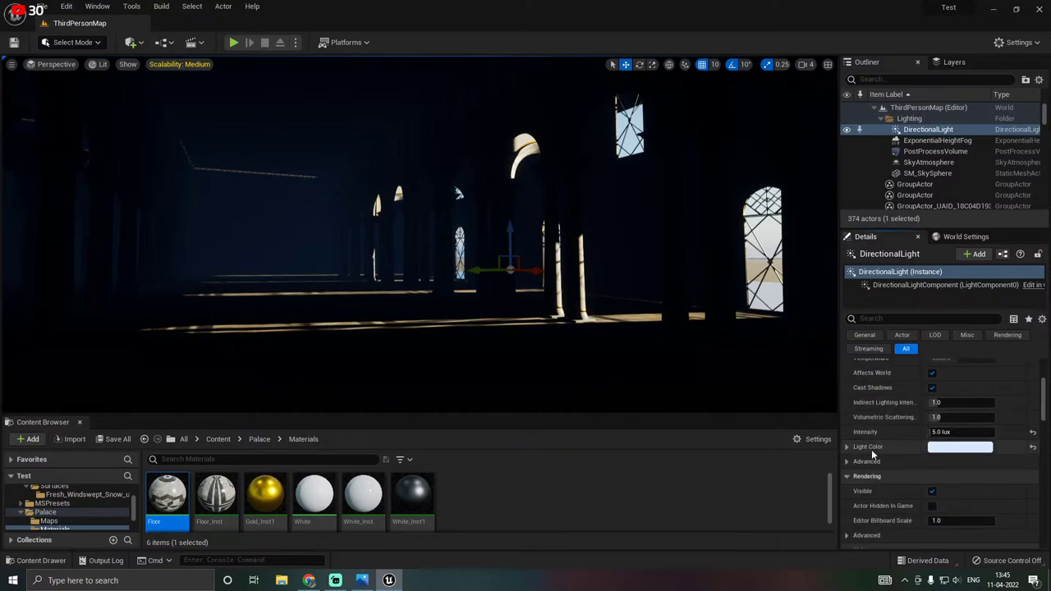
{"action": "left_click", "coordinate": [847, 446]}
{"action": "left_click", "coordinate": [847, 447]}
{"action": "left_click", "coordinate": [848, 462]}
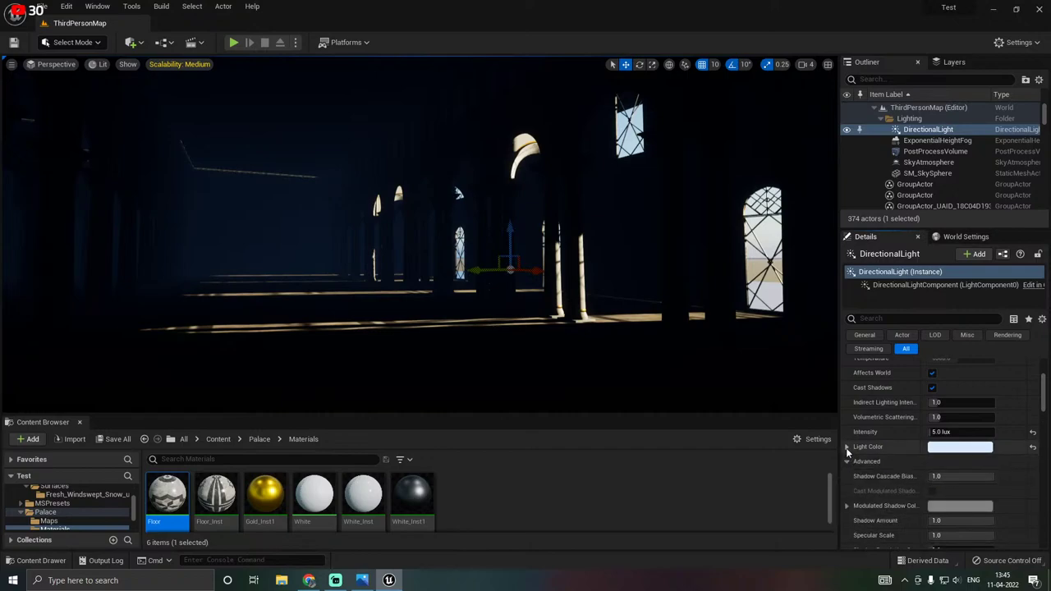
{"action": "scroll", "coordinate": [884, 443], "scroll_direction": "up", "scroll_amount": 5}
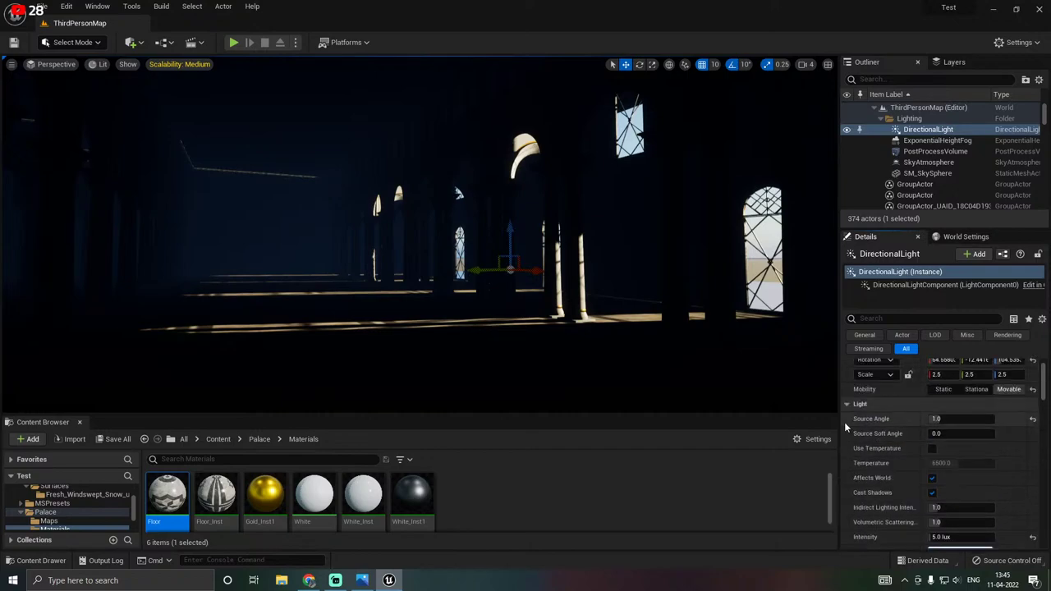
{"action": "scroll", "coordinate": [869, 393], "scroll_direction": "up", "scroll_amount": 2}
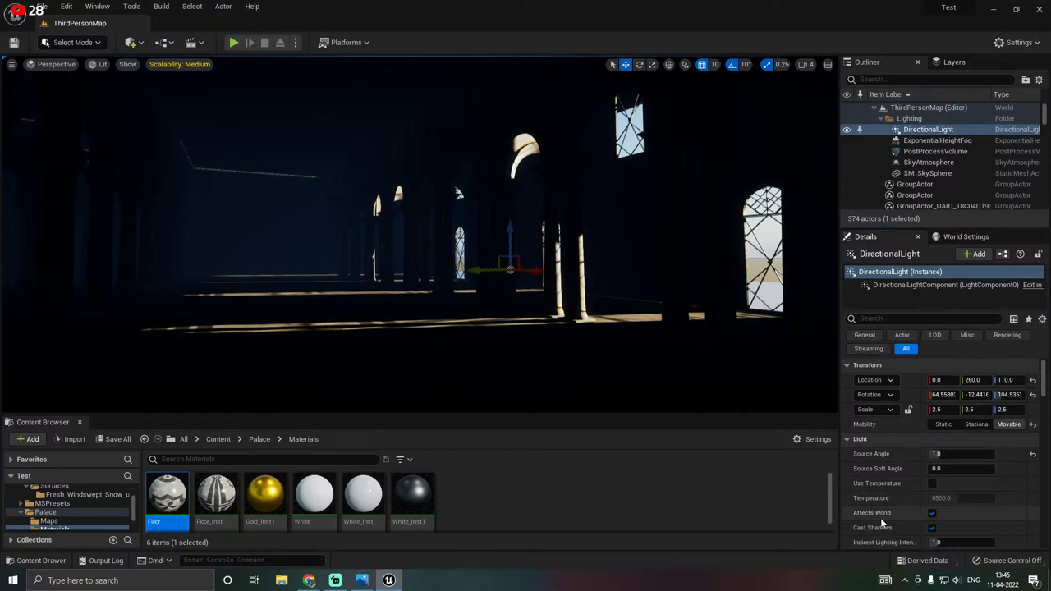
{"action": "scroll", "coordinate": [903, 525], "scroll_direction": "down", "scroll_amount": 1}
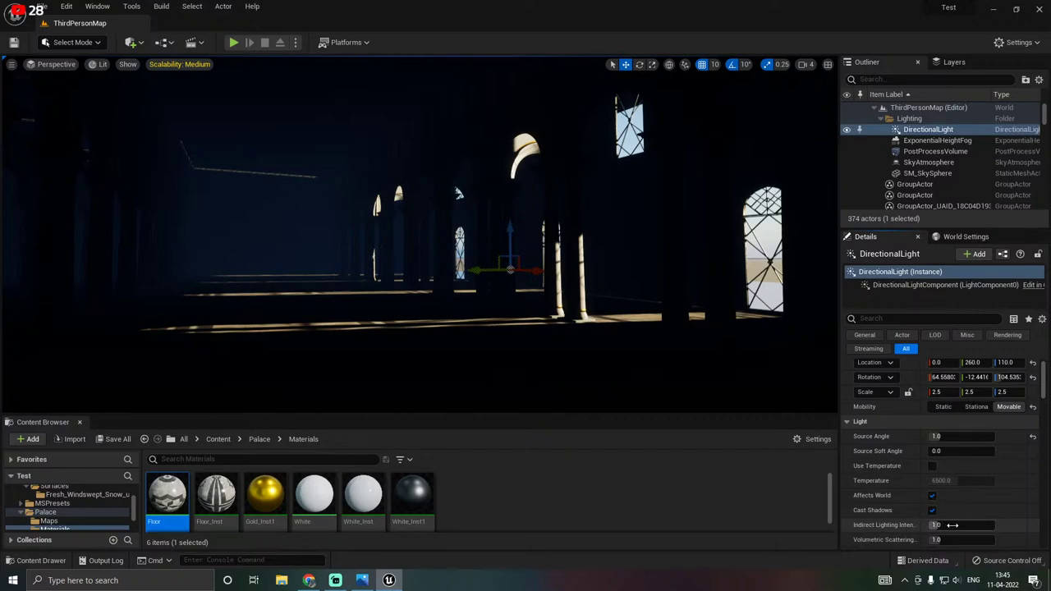
{"action": "key", "text": "Return"}
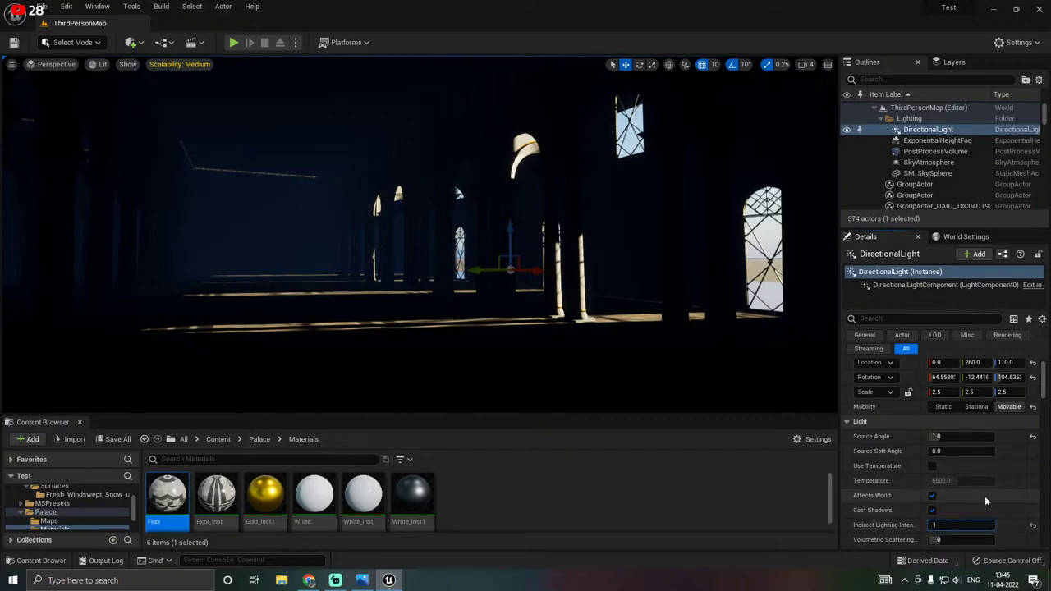
Set the DirectionalLight's Intensity to 1 lux and check the light streaks in the hall.
{"action": "scroll", "coordinate": [923, 506], "scroll_direction": "down", "scroll_amount": 2}
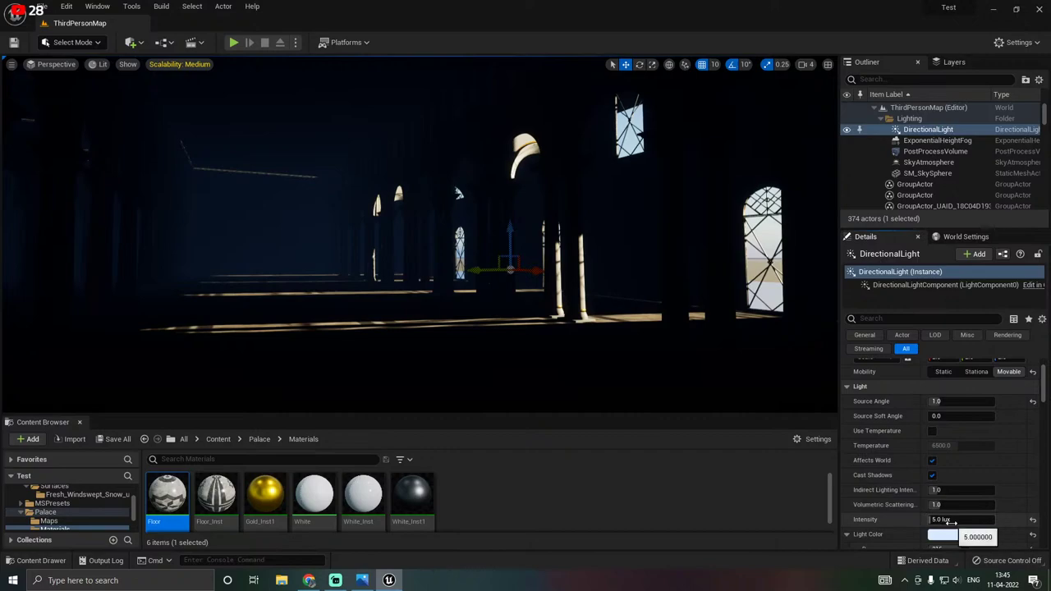
{"action": "left_click", "coordinate": [951, 523]}
{"action": "type", "text": "1"}
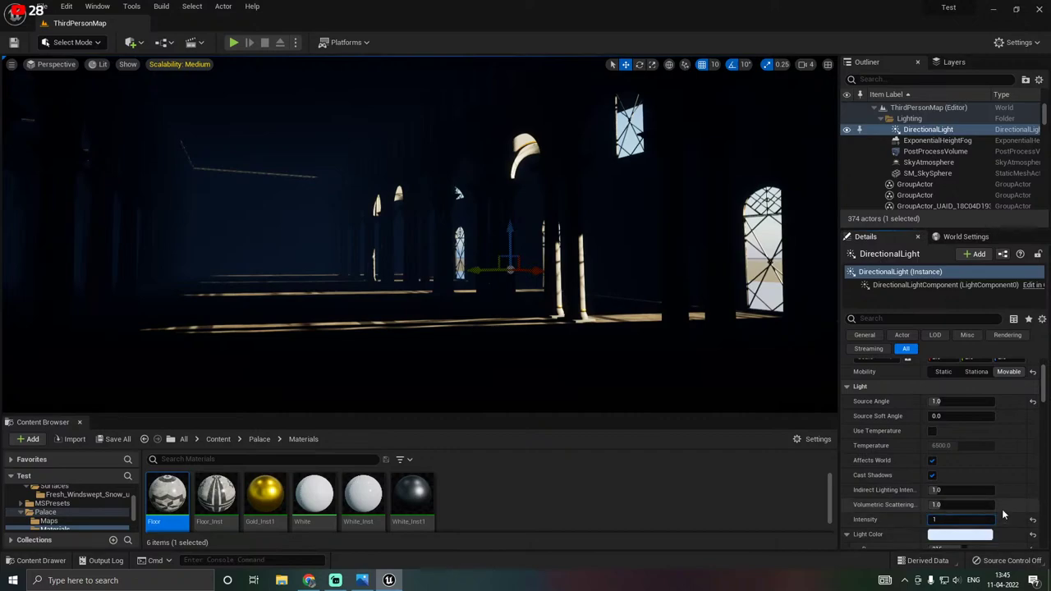
{"action": "key", "text": "Return"}
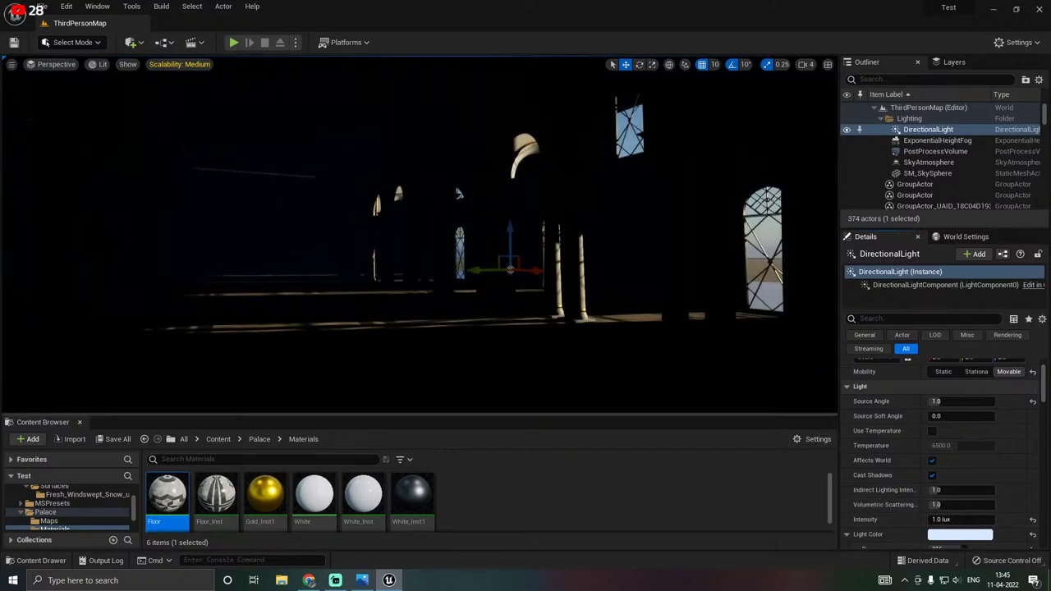
{"action": "right_click_drag", "start_coordinate": [575, 329], "coordinate": [534, 338]}
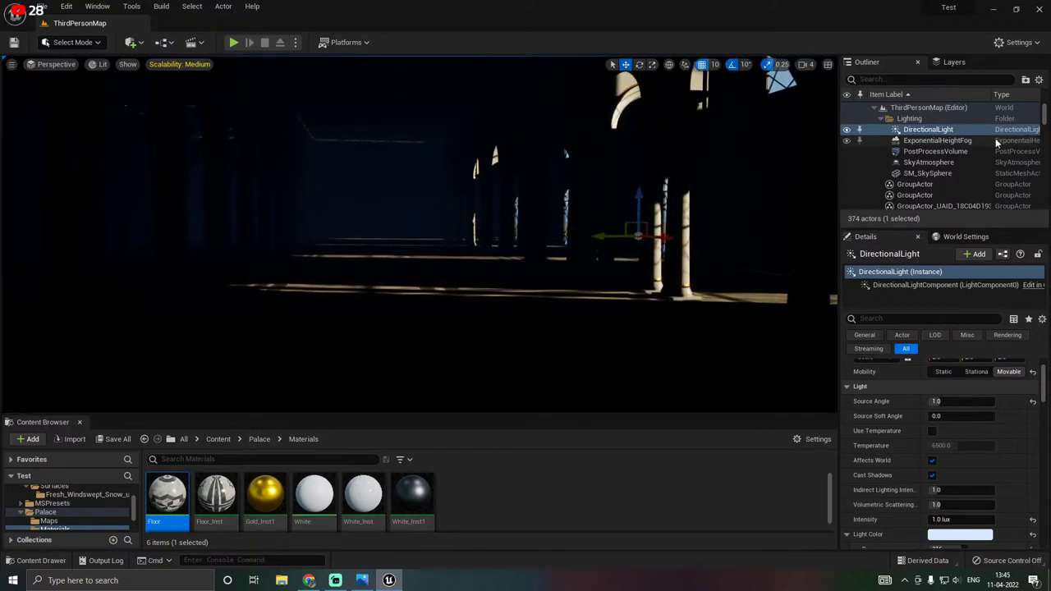
Enable the Min Brightness and Max Brightness exposure overrides of the PostProcessVolume.
{"action": "left_click", "coordinate": [936, 152]}
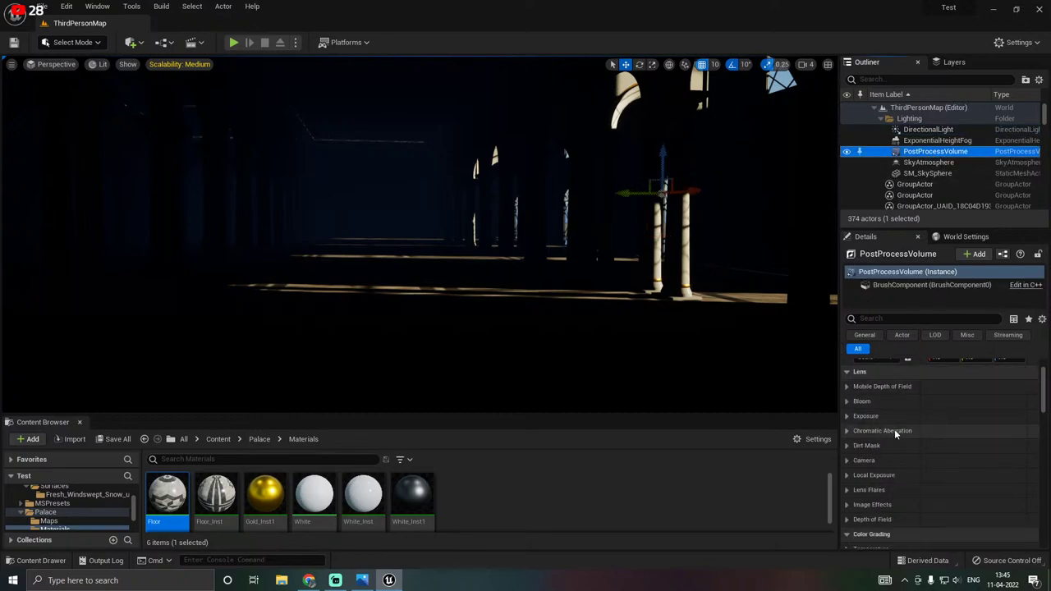
{"action": "scroll", "coordinate": [894, 428], "scroll_direction": "up", "scroll_amount": 2}
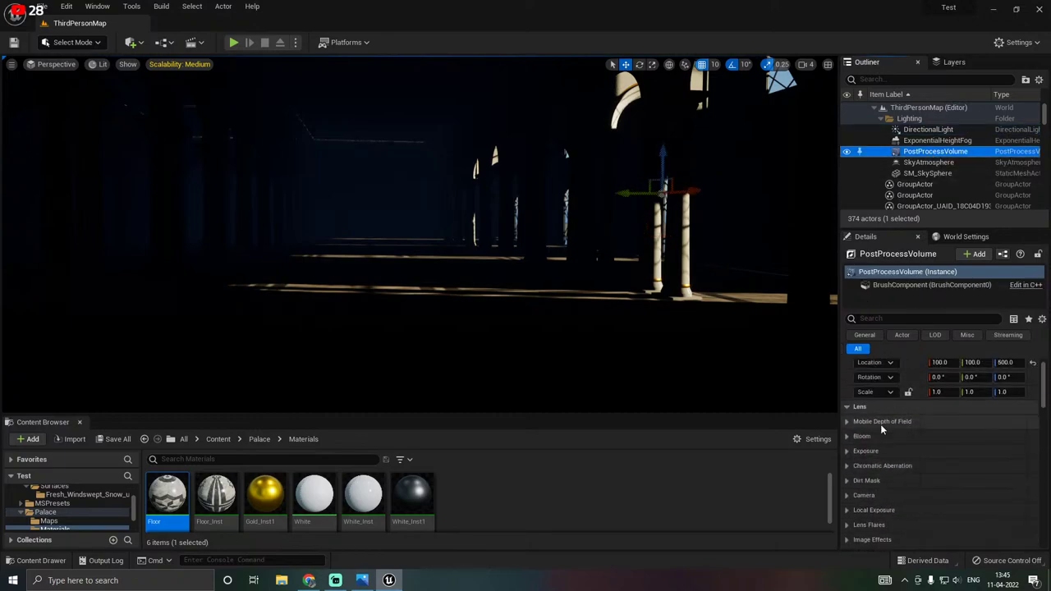
{"action": "left_click", "coordinate": [846, 451]}
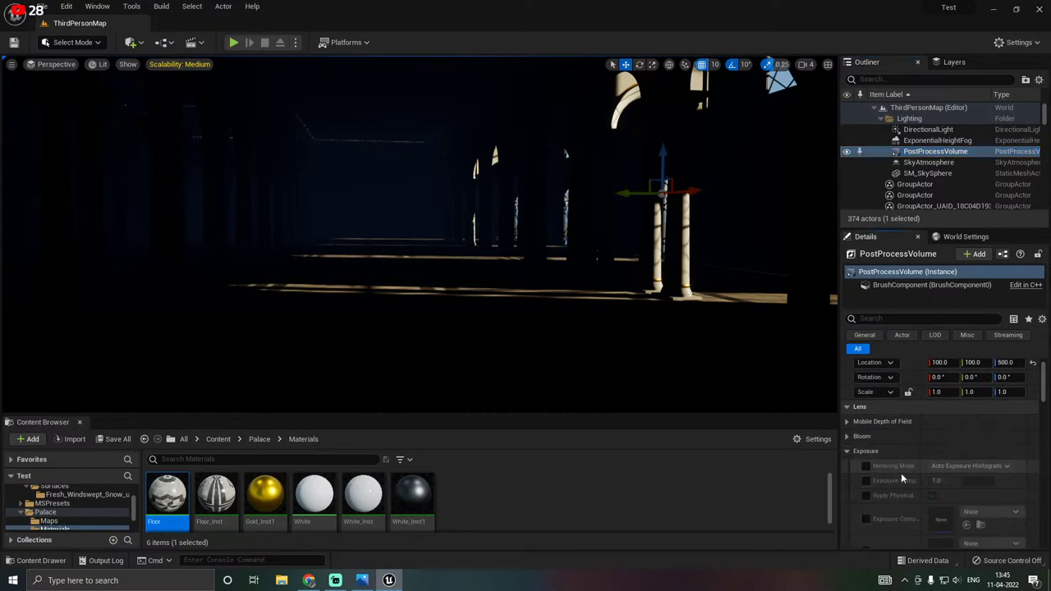
{"action": "scroll", "coordinate": [901, 474], "scroll_direction": "down", "scroll_amount": 3}
{"action": "left_click", "coordinate": [866, 483]}
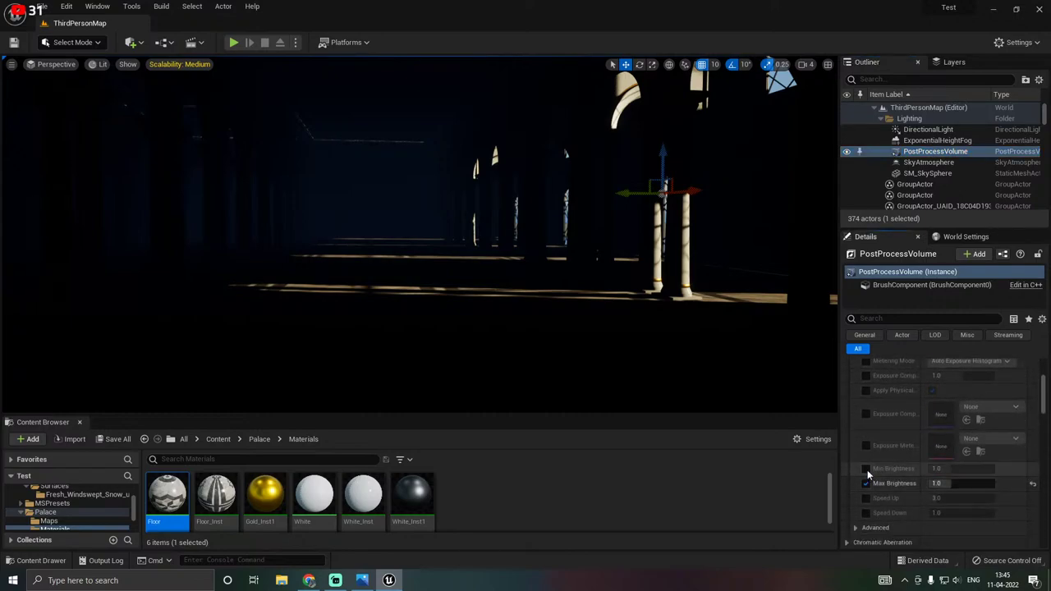
{"action": "left_click", "coordinate": [866, 469]}
Set the PostProcessVolume's Max Brightness and Min Brightness to 0.5 each and examine the hall.
{"action": "left_click", "coordinate": [945, 483]}
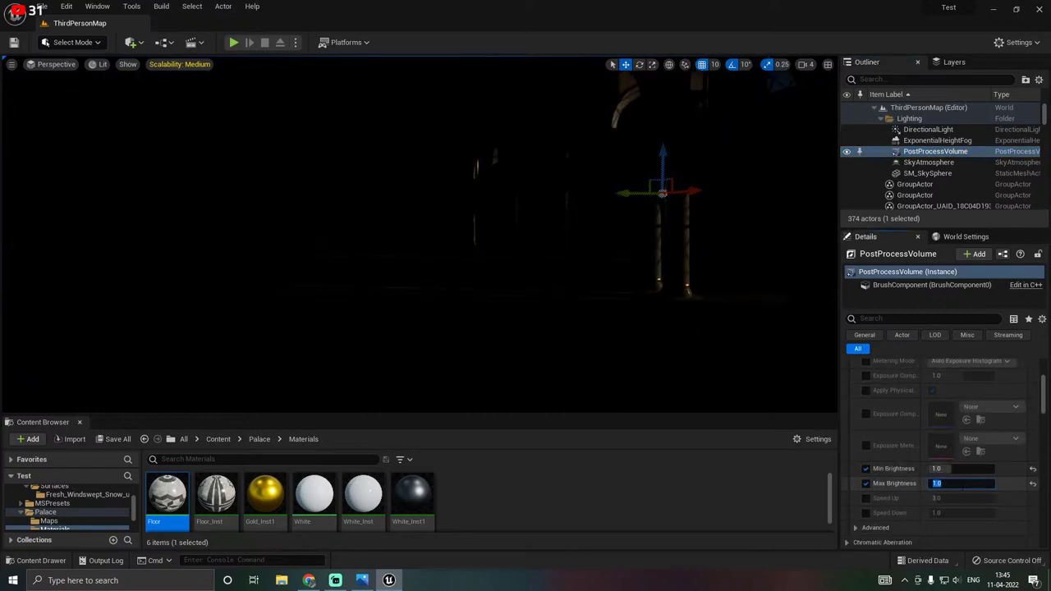
{"action": "key", "text": "BackSpace"}
{"action": "type", "text": ".5"}
{"action": "left_click", "coordinate": [959, 470]}
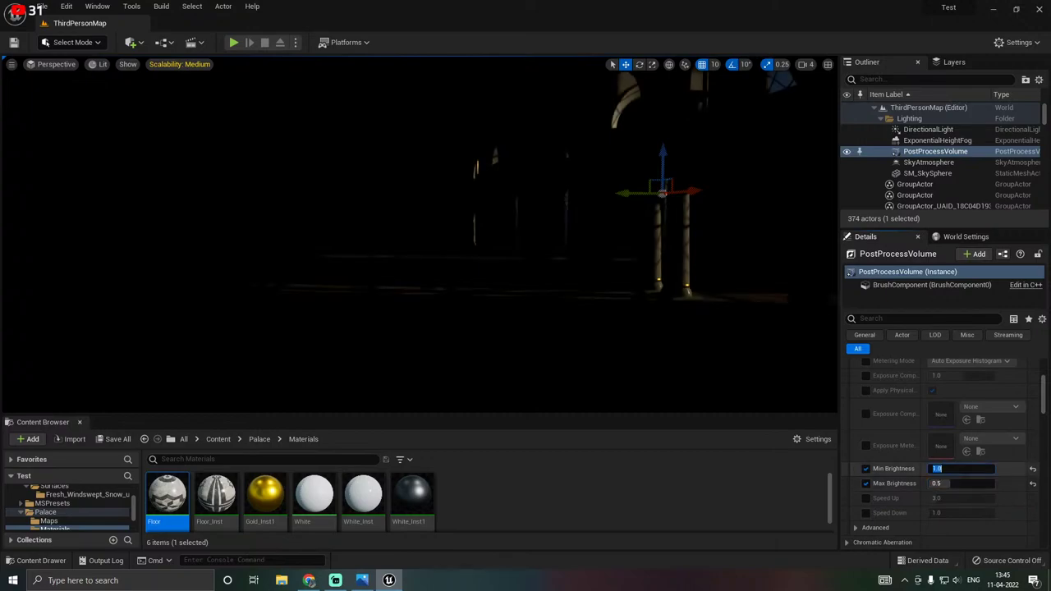
{"action": "type", "text": ".5"}
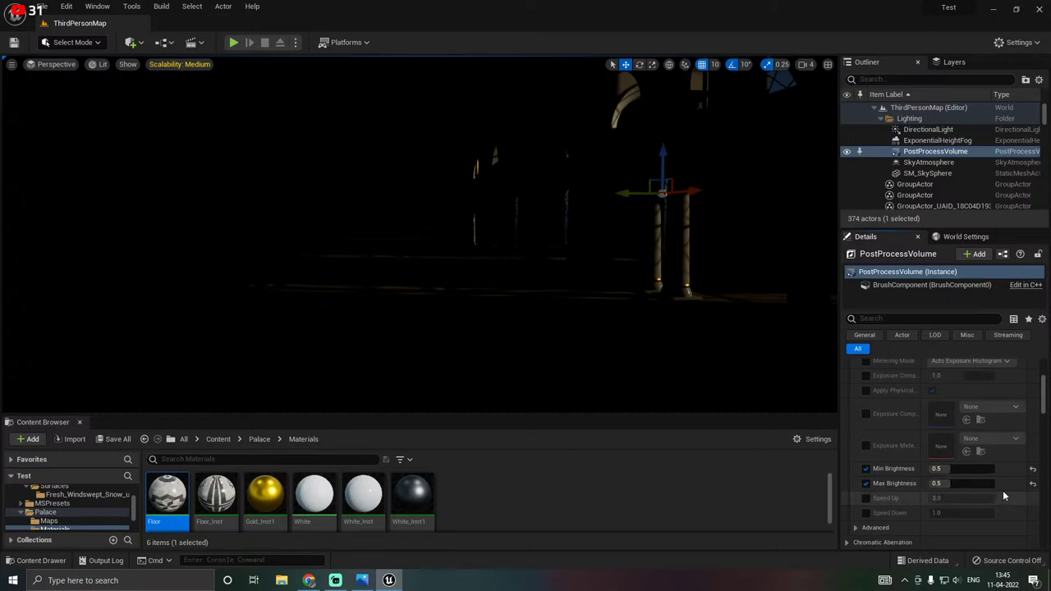
{"action": "right_click_drag", "start_coordinate": [482, 234], "coordinate": [564, 216]}
{"action": "right_click_drag", "start_coordinate": [509, 149], "coordinate": [459, 149]}
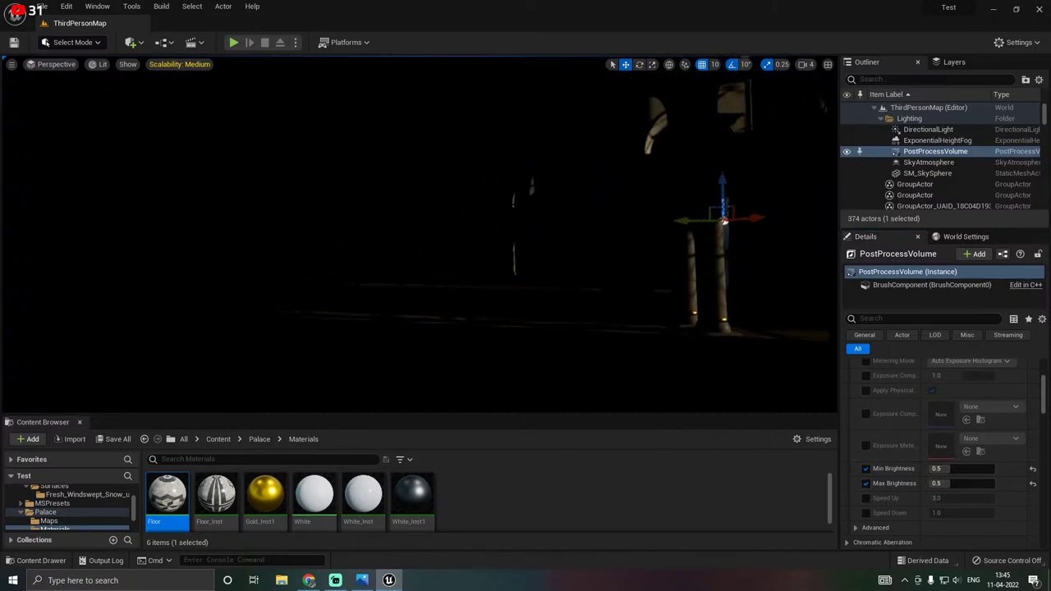
Open the list of actors that can be placed in the level.
{"action": "left_click", "coordinate": [131, 41]}
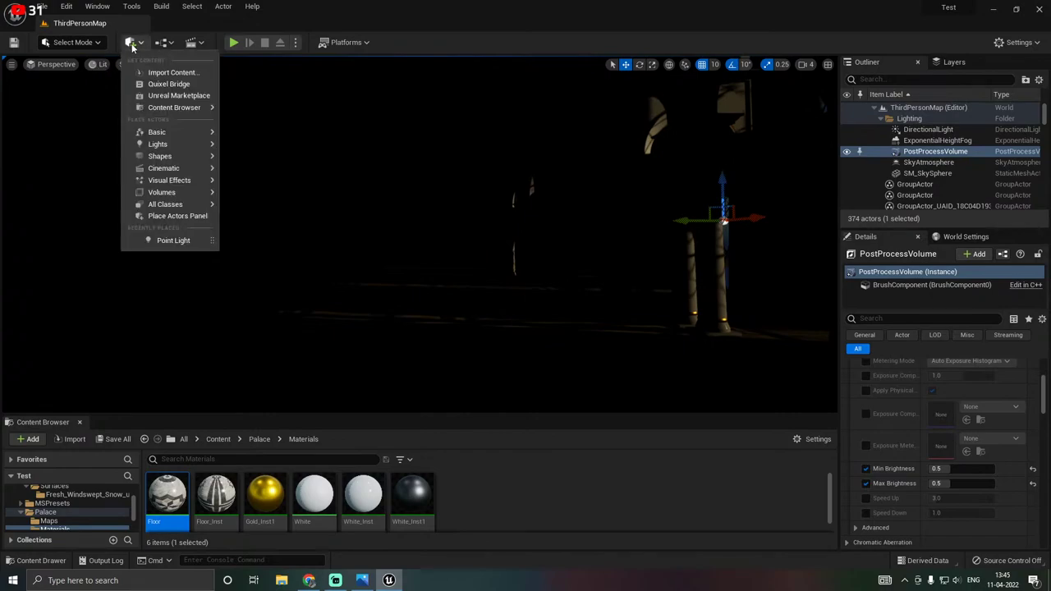
Add a point light to the palace hall and raise it close to the ceiling.
{"action": "mouse_move", "coordinate": [168, 144]}
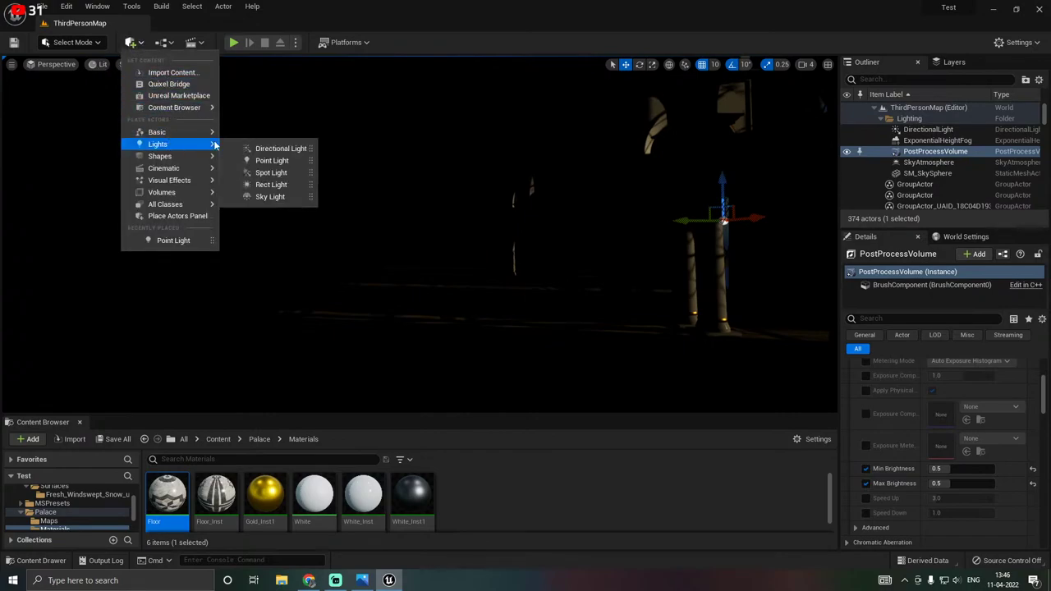
{"action": "left_click", "coordinate": [262, 160]}
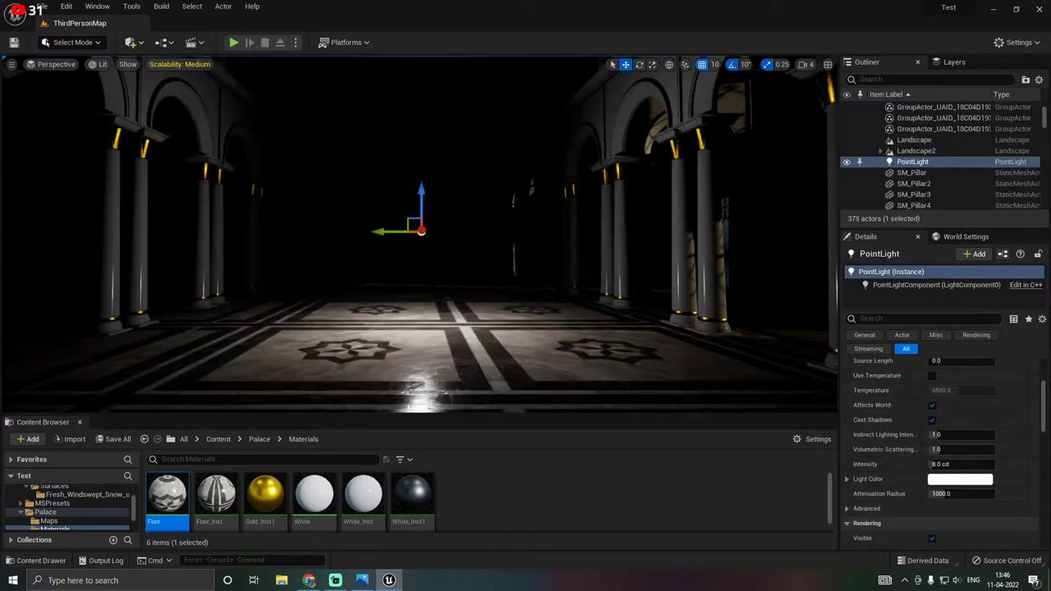
{"action": "right_click_drag", "start_coordinate": [420, 234], "coordinate": [367, 240]}
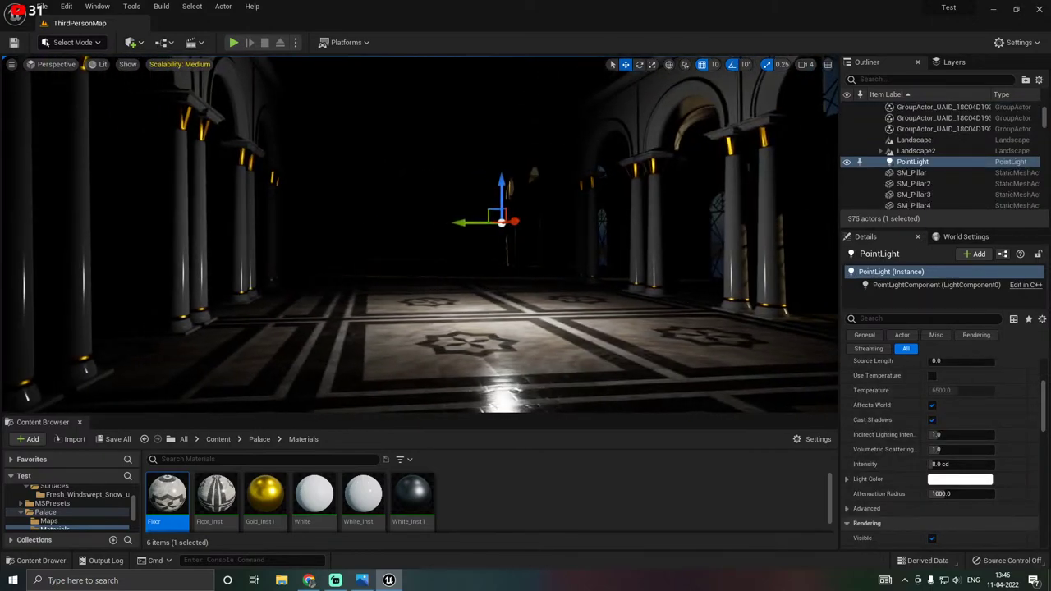
{"action": "left_click_drag", "start_coordinate": [515, 223], "coordinate": [436, 99]}
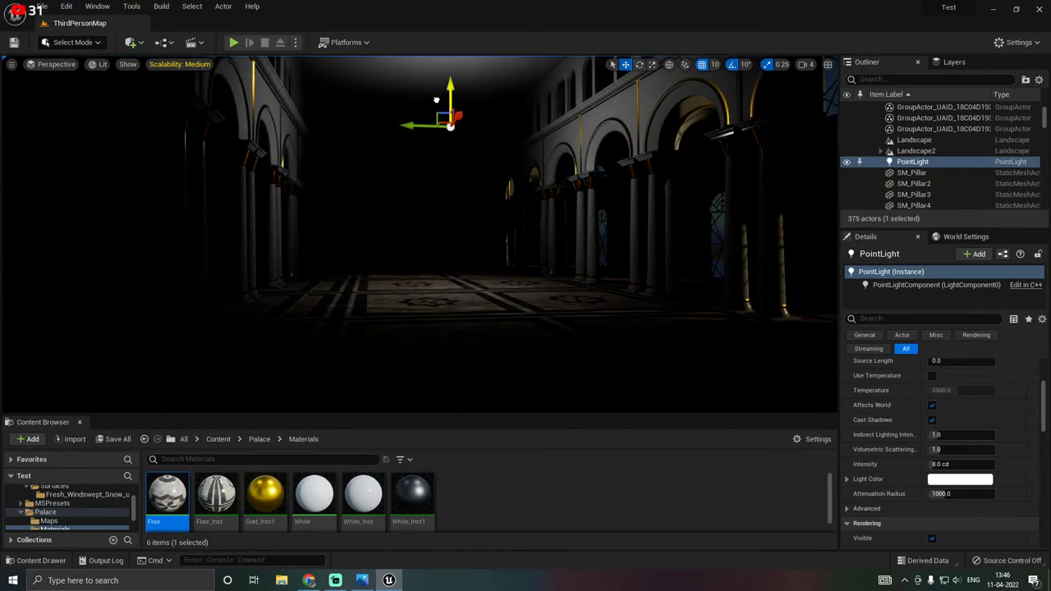
{"action": "right_click_drag", "start_coordinate": [406, 238], "coordinate": [382, 238]}
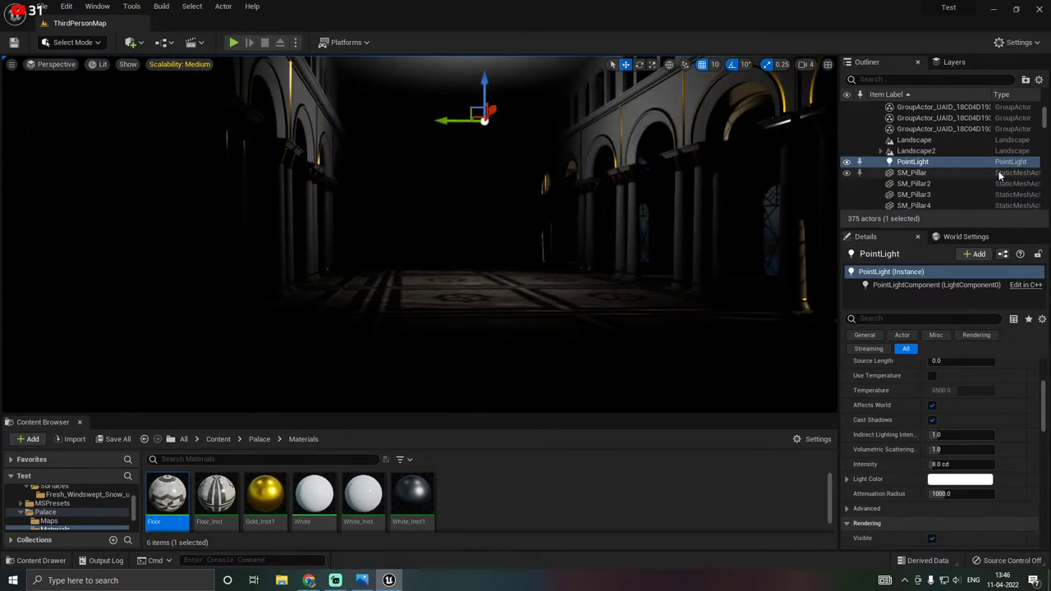
Set the point light's colour to a warm orange with hue about 30 and saturation about 0.84.
{"action": "left_click", "coordinate": [953, 480]}
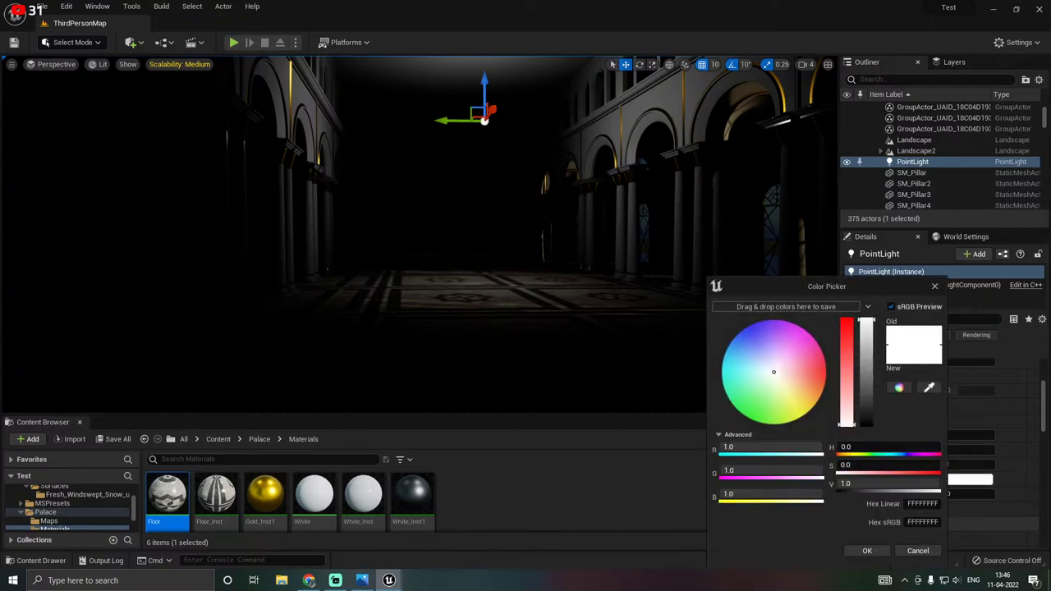
{"action": "left_click_drag", "start_coordinate": [819, 282], "coordinate": [784, 248]}
{"action": "left_click", "coordinate": [763, 359]}
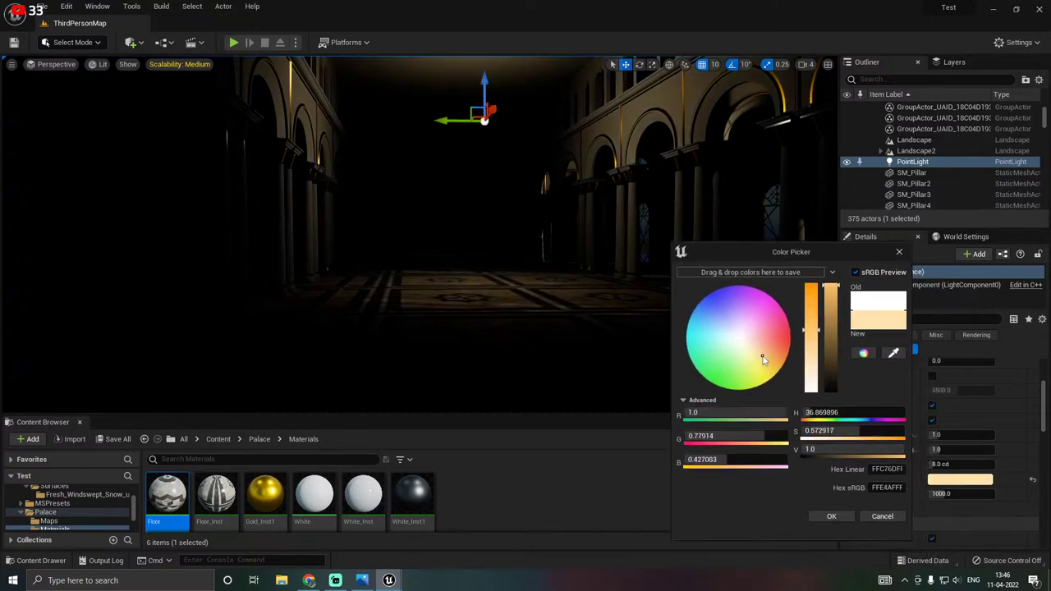
{"action": "left_click_drag", "start_coordinate": [763, 359], "coordinate": [766, 362]}
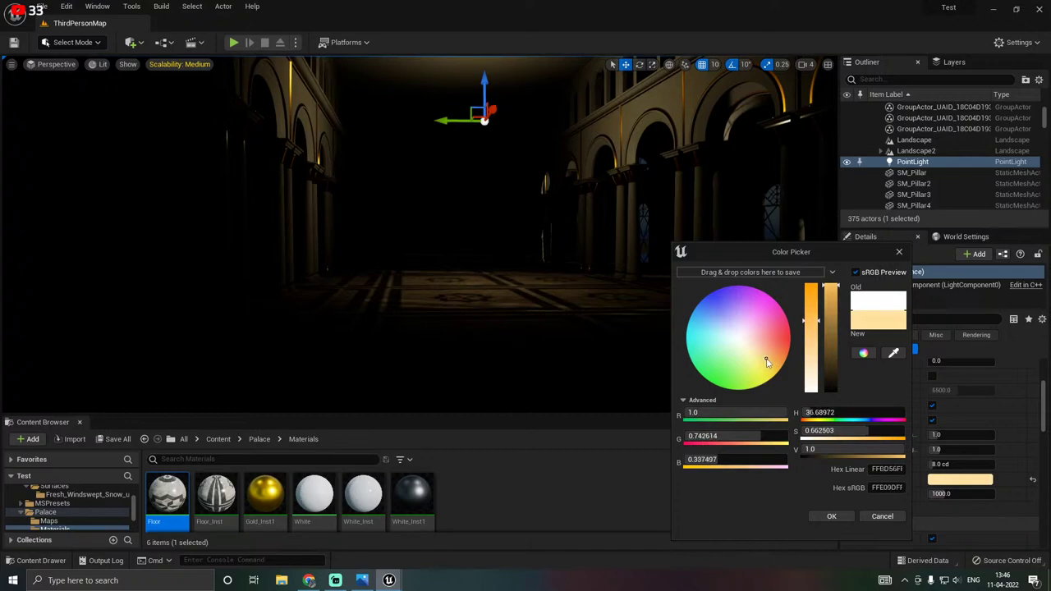
{"action": "left_click_drag", "start_coordinate": [809, 317], "coordinate": [808, 301]}
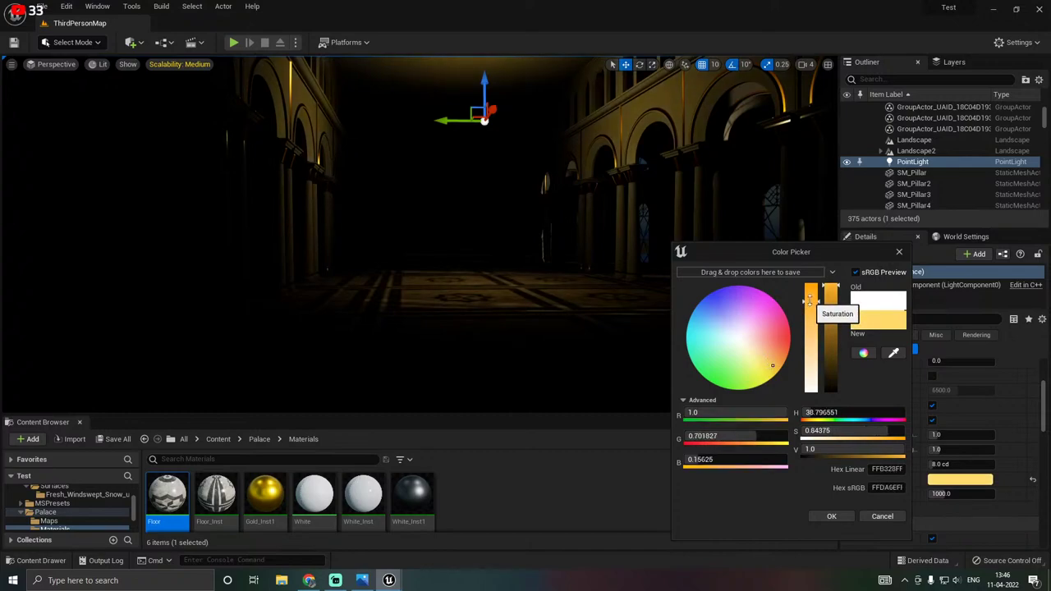
{"action": "left_click", "coordinate": [771, 364]}
{"action": "left_click", "coordinate": [777, 361]}
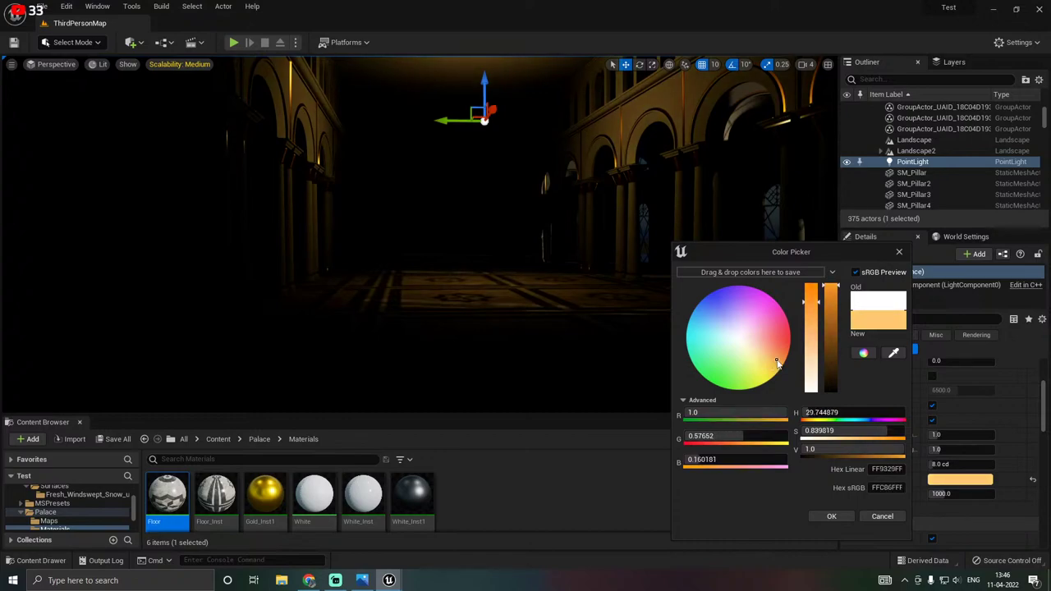
{"action": "mouse_move", "coordinate": [419, 238]}
{"action": "right_mouse_down"}
{"action": "mouse_move", "coordinate": [386, 233]}
{"action": "mouse_move", "coordinate": [422, 238]}
{"action": "mouse_move", "coordinate": [393, 237]}
{"action": "mouse_move", "coordinate": [405, 231]}
{"action": "right_mouse_up"}
{"action": "left_click", "coordinate": [831, 516]}
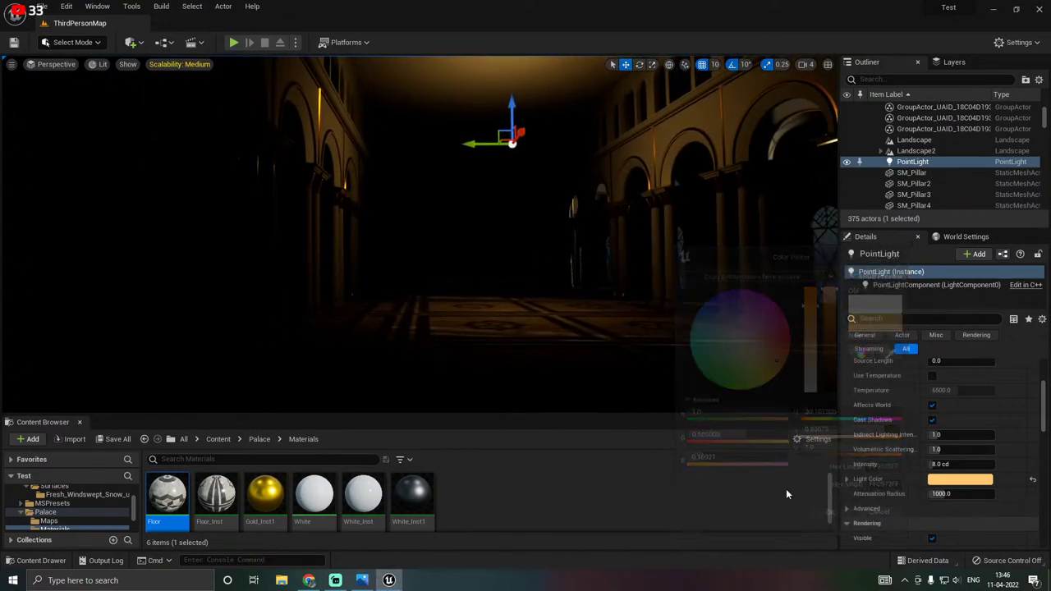
Check the palace reference image in Photos, return to Unreal Editor and set the point light's intensity to 4 cd.
{"action": "left_click", "coordinate": [362, 581]}
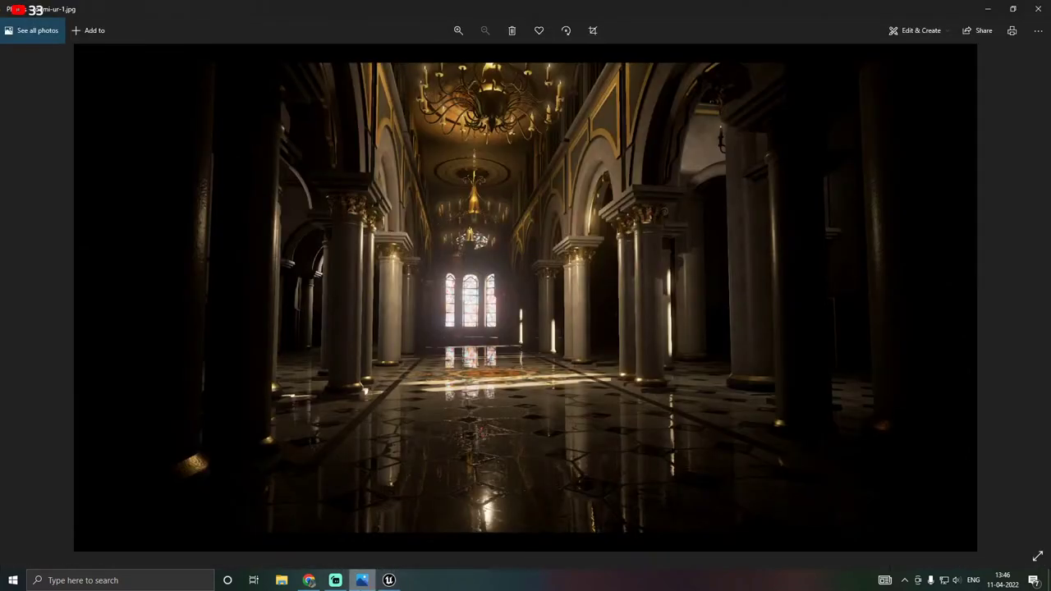
{"action": "left_click", "coordinate": [395, 584]}
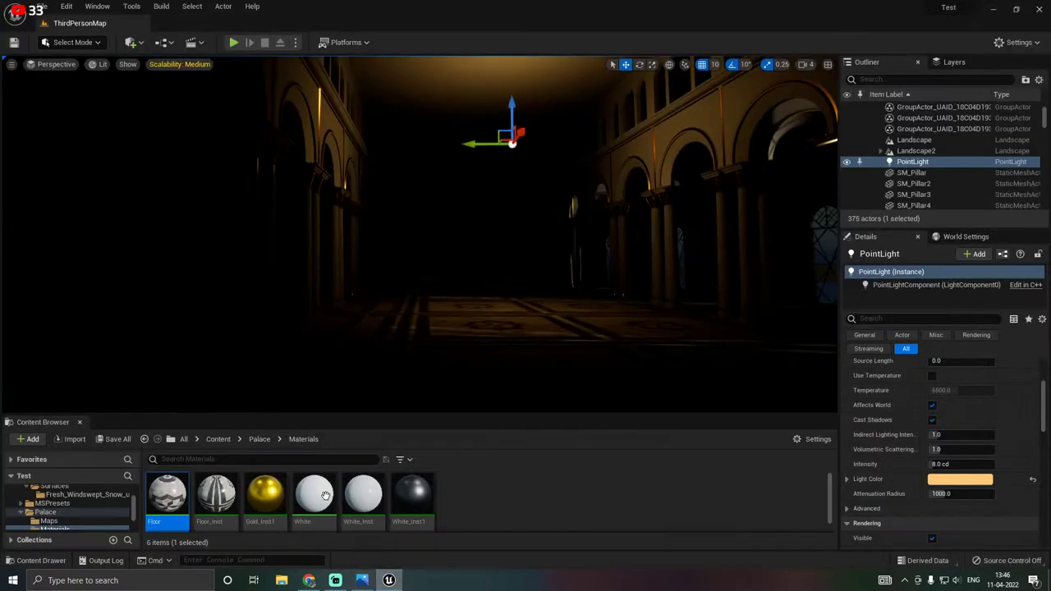
{"action": "left_click", "coordinate": [956, 464]}
{"action": "type", "text": "4"}
{"action": "key", "text": "Return"}
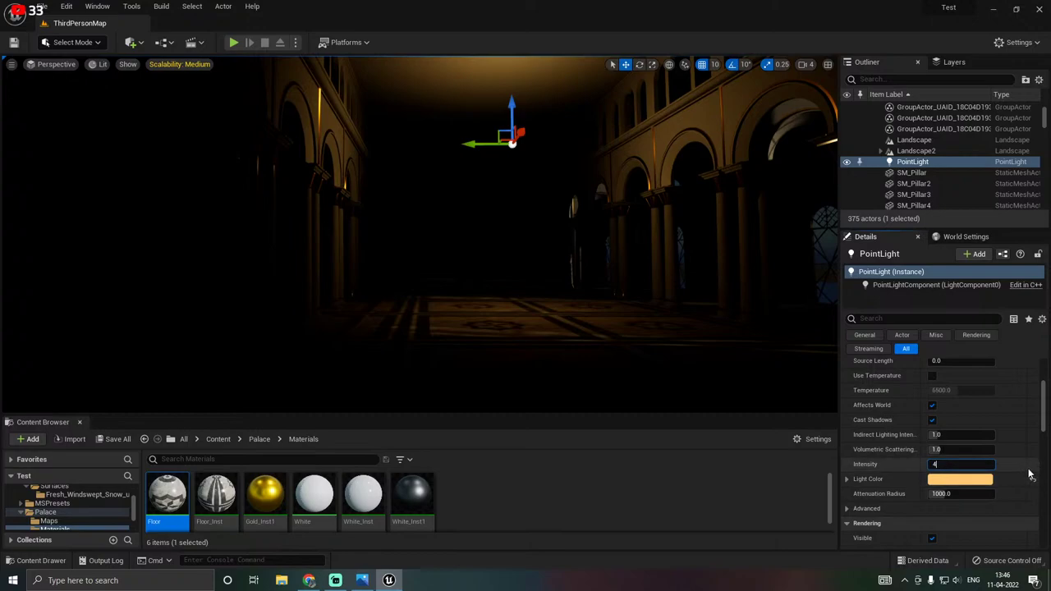
Soften the point light's colour by lowering its saturation to about 0.6.
{"action": "left_click", "coordinate": [958, 479]}
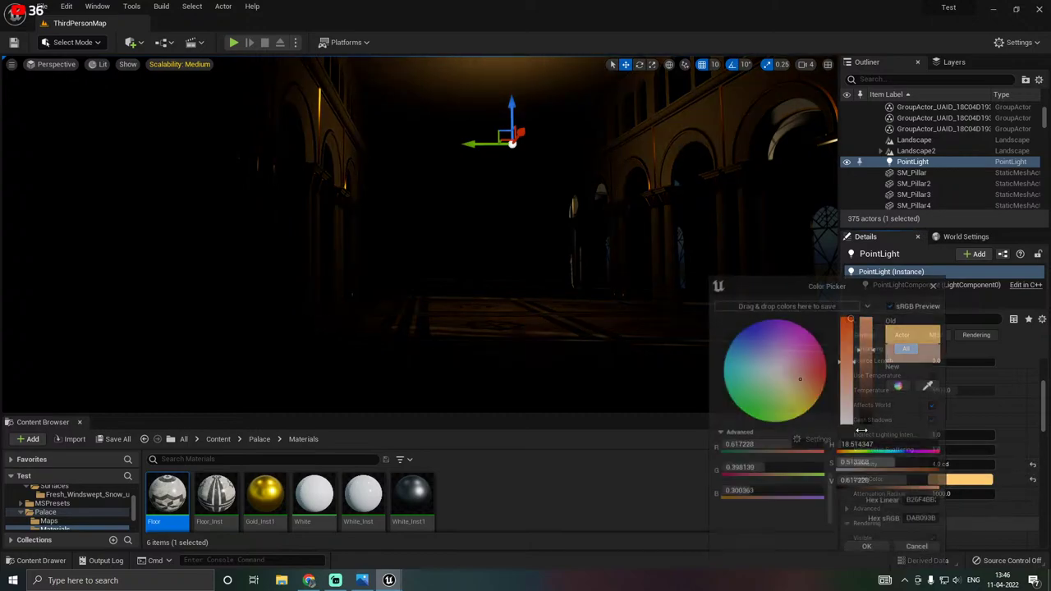
{"action": "left_click_drag", "start_coordinate": [843, 339], "coordinate": [853, 361]}
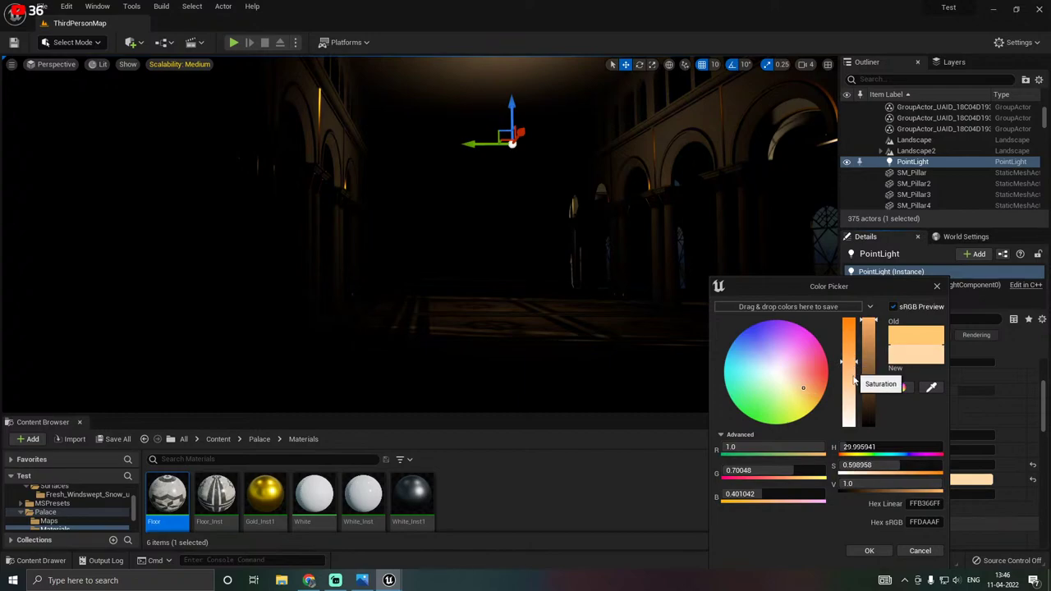
{"action": "left_click", "coordinate": [869, 551]}
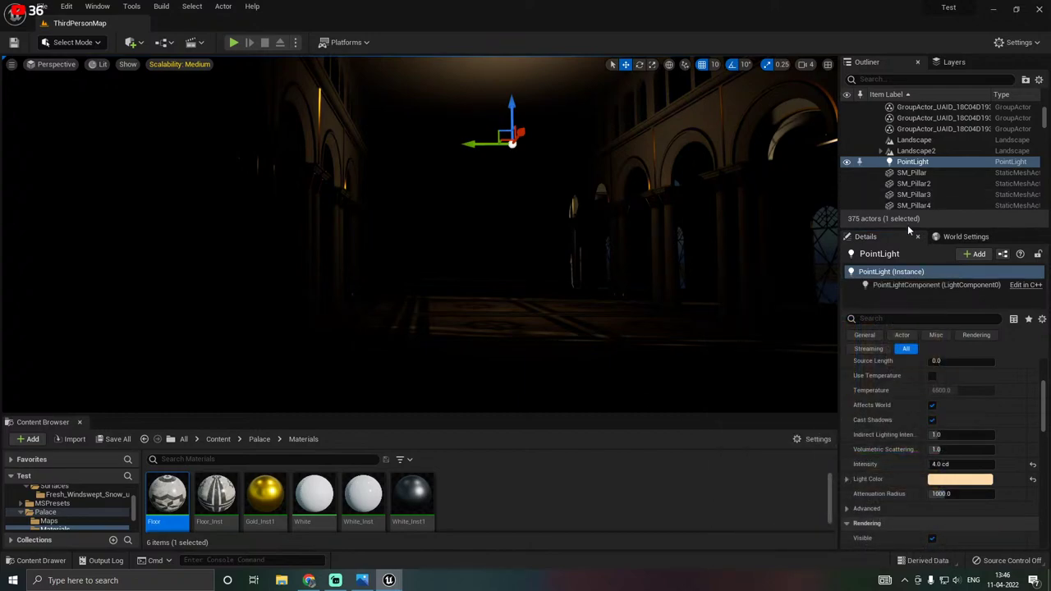
Set the fog density of the ExponentialHeightFog actor to 1.0.
{"action": "left_click_drag", "start_coordinate": [909, 230], "coordinate": [884, 340]}
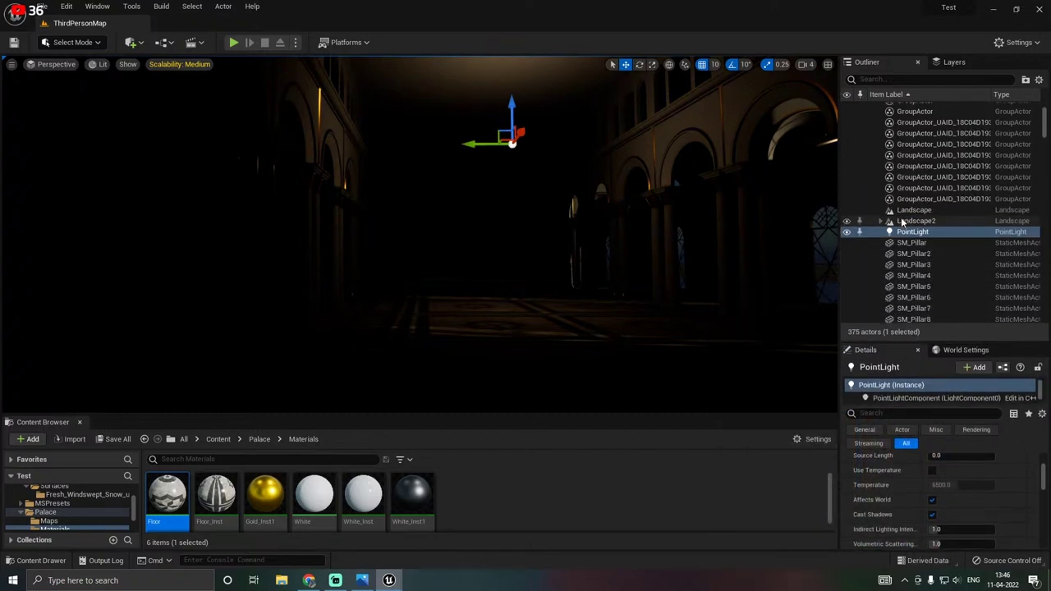
{"action": "scroll", "coordinate": [901, 222], "scroll_direction": "up", "scroll_amount": 3}
{"action": "left_click", "coordinate": [936, 141]}
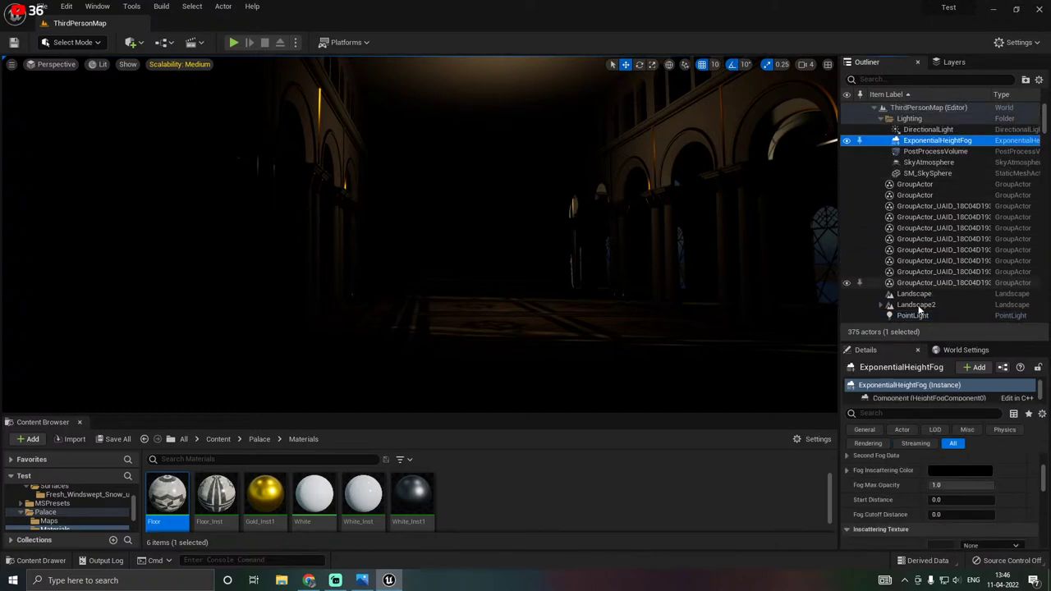
{"action": "left_click_drag", "start_coordinate": [916, 340], "coordinate": [913, 230]}
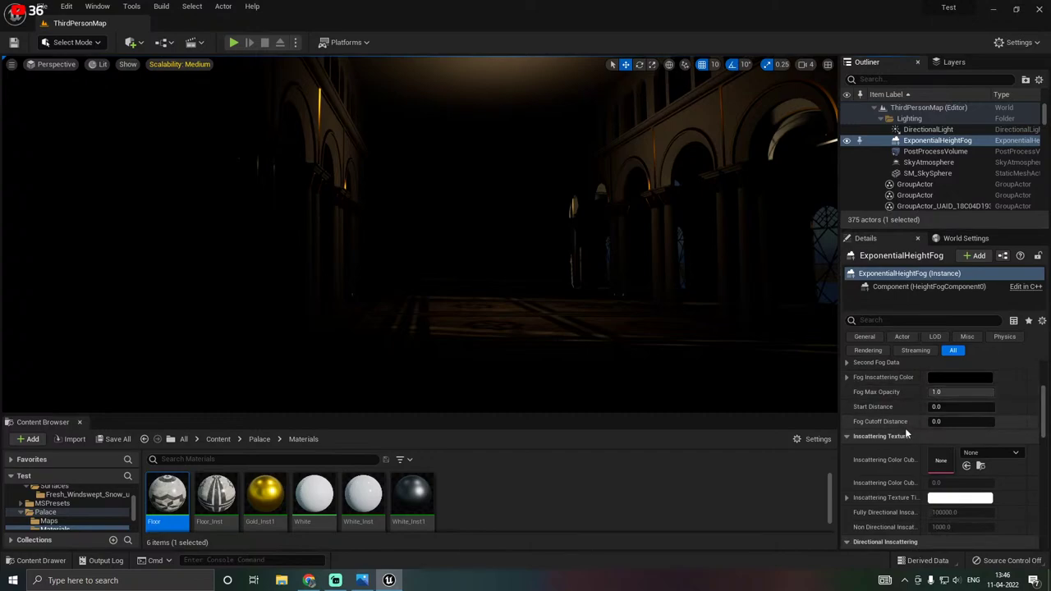
{"action": "scroll", "coordinate": [903, 415], "scroll_direction": "up", "scroll_amount": 5}
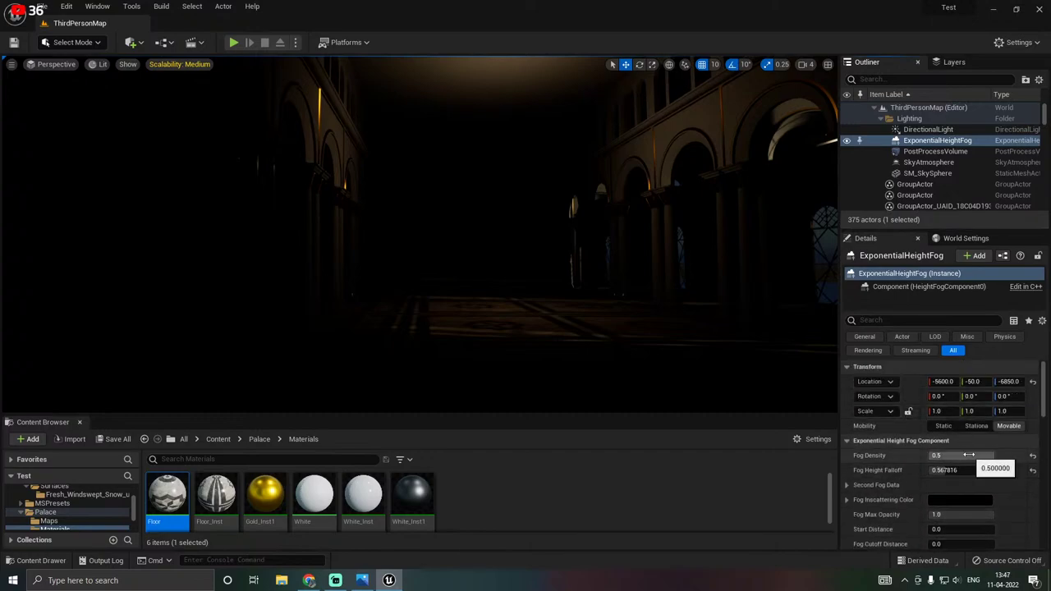
{"action": "left_click", "coordinate": [968, 457]}
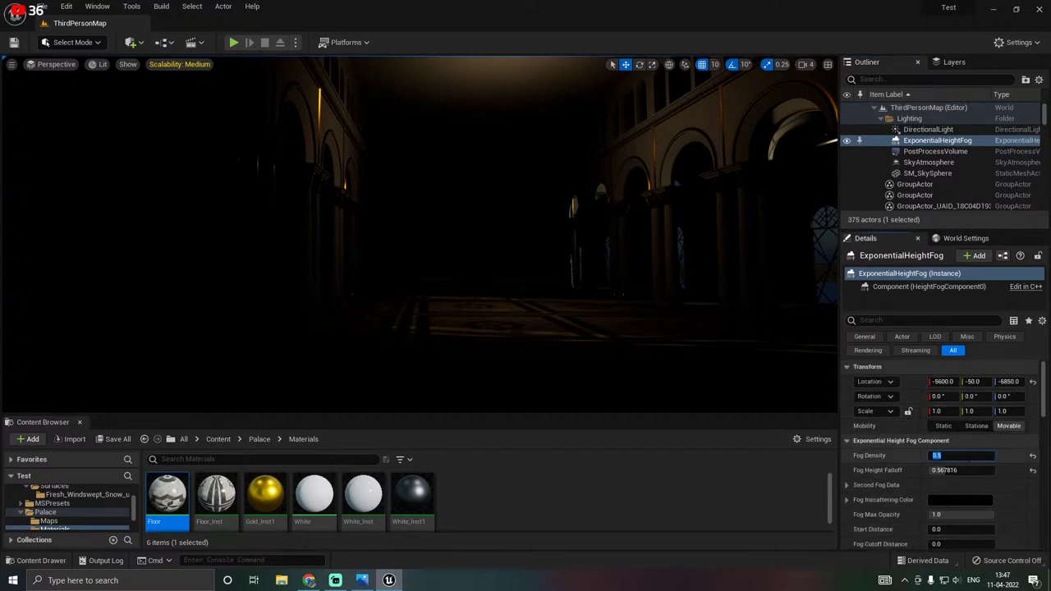
{"action": "type", "text": "1"}
{"action": "key", "text": "Return"}
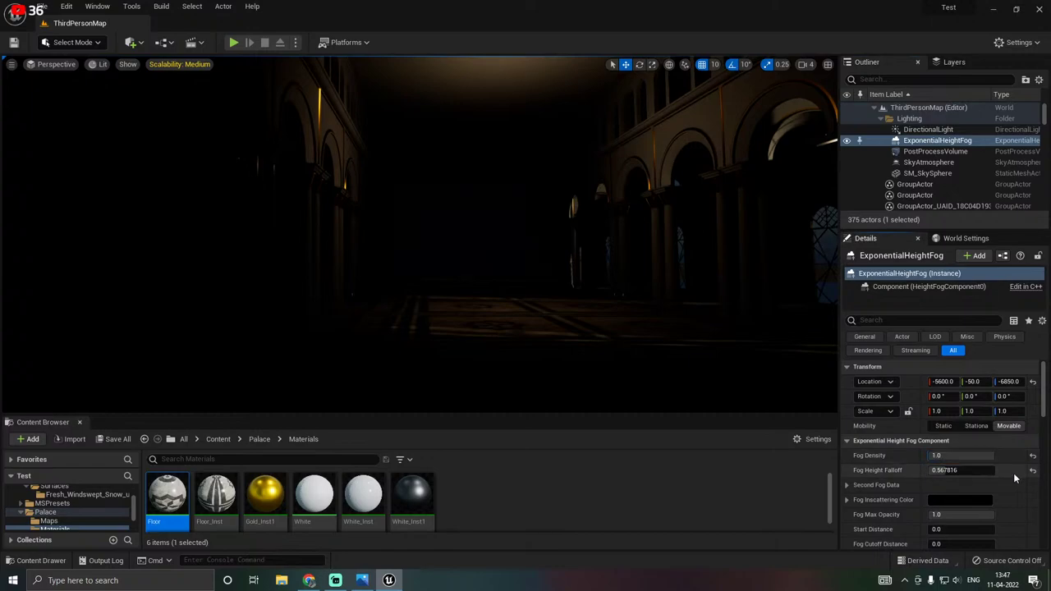
Set the ExponentialHeightFog actor's fog density back to 0.5.
{"action": "left_click", "coordinate": [953, 454]}
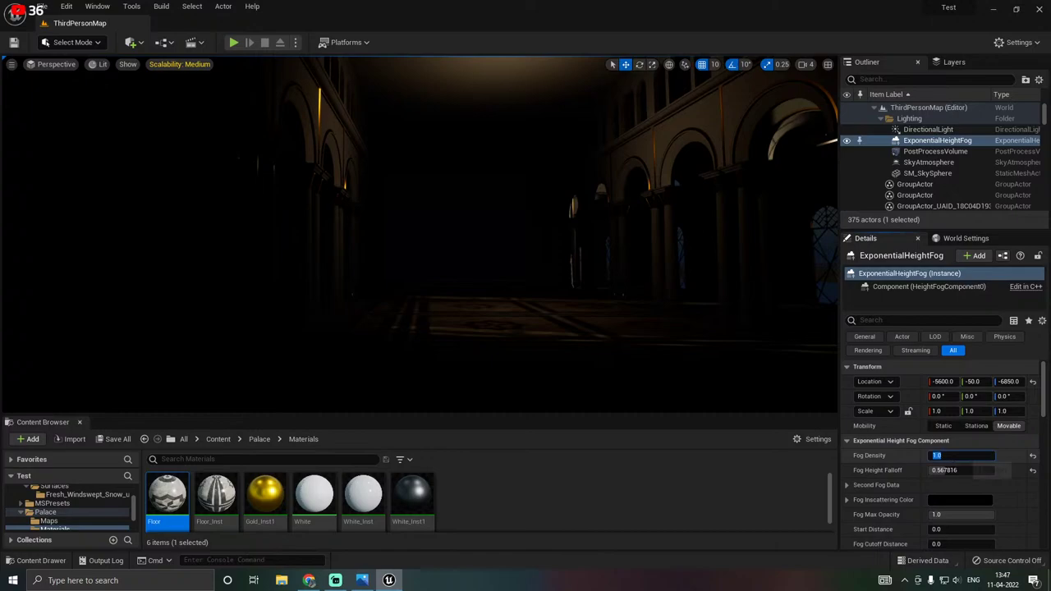
{"action": "type", "text": ".5"}
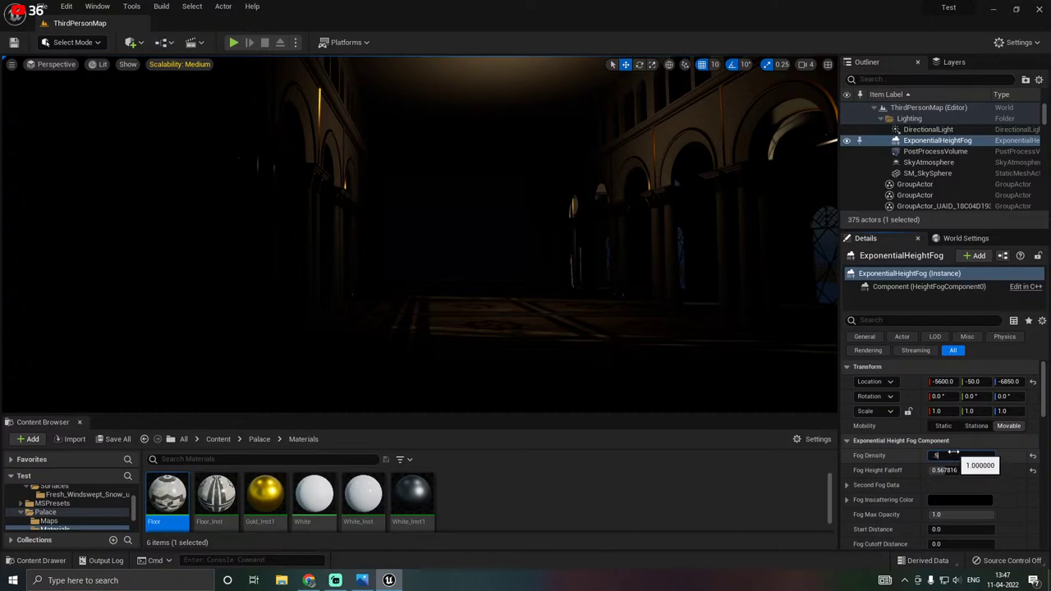
{"action": "type", "text": ".5"}
{"action": "key", "text": "Return"}
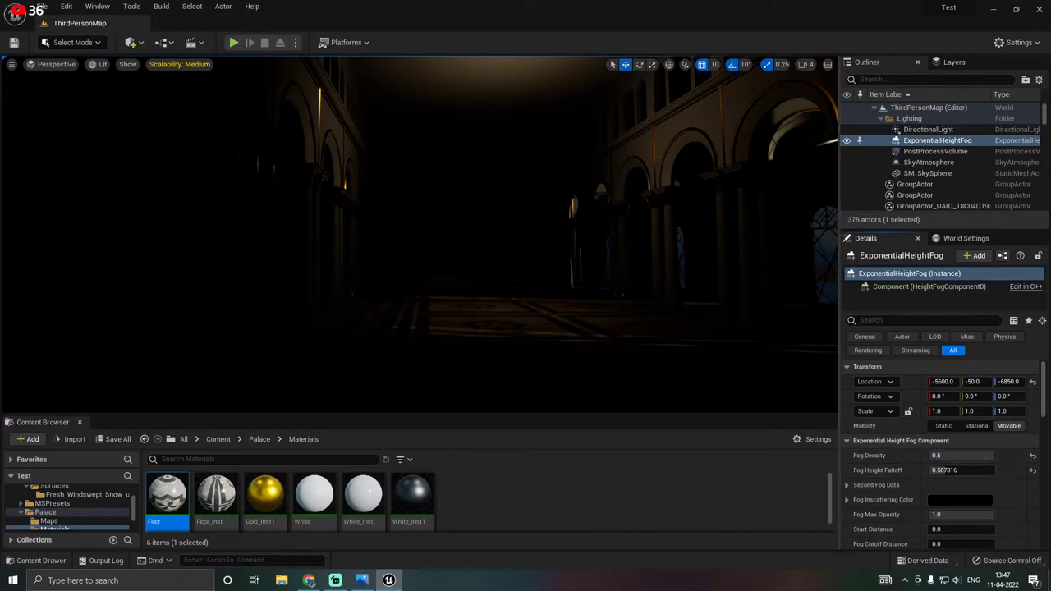
Select the point light under the hall's ceiling and raise it to a Z location of 670.
{"action": "right_click_drag", "start_coordinate": [420, 234], "coordinate": [448, 217]}
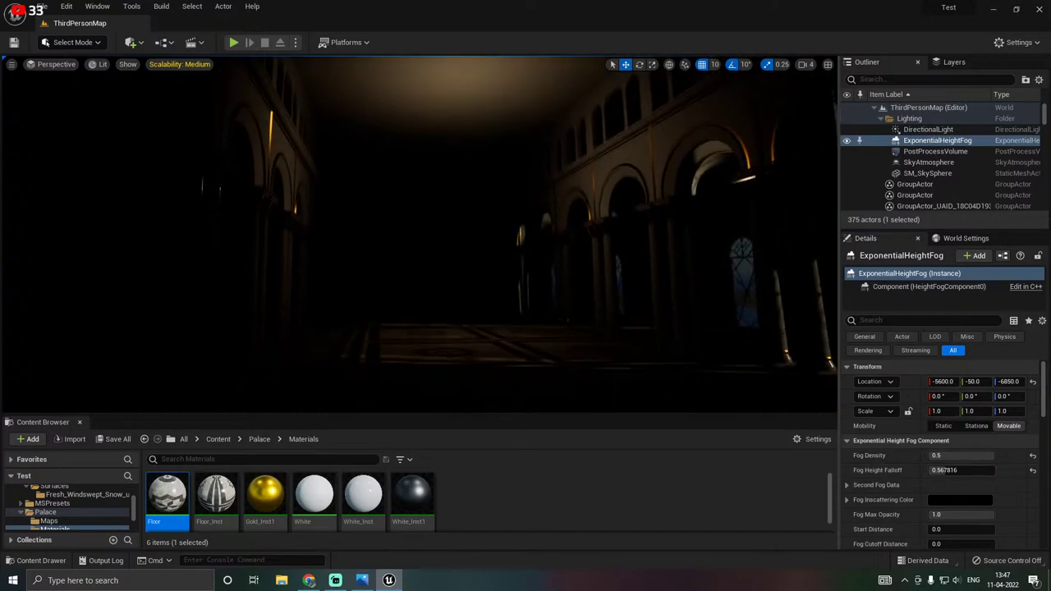
{"action": "right_click_drag", "start_coordinate": [369, 221], "coordinate": [349, 220]}
{"action": "left_click", "coordinate": [495, 158]}
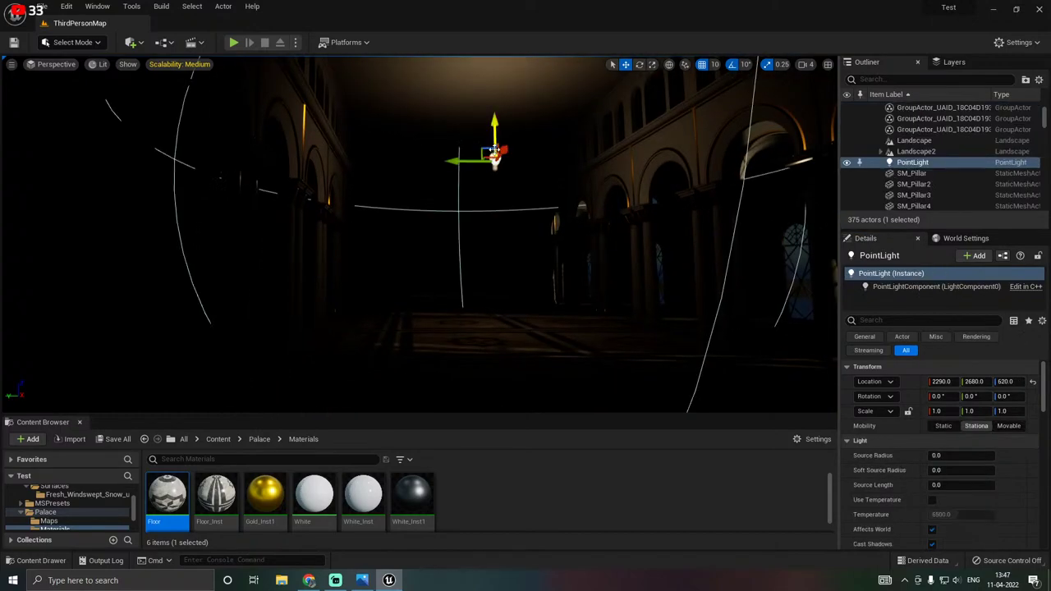
{"action": "left_click_drag", "start_coordinate": [495, 132], "coordinate": [495, 115]}
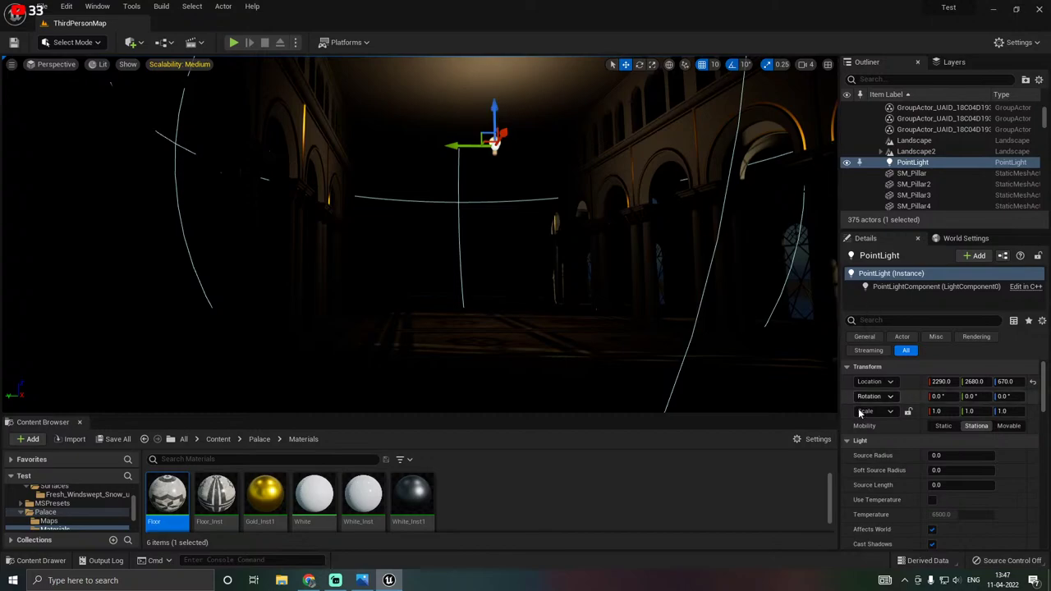
Try a source radius of 0.256 on the point light, reset it, and increase the attenuation radius to about 1909.
{"action": "left_click_drag", "start_coordinate": [939, 456], "coordinate": [948, 456]}
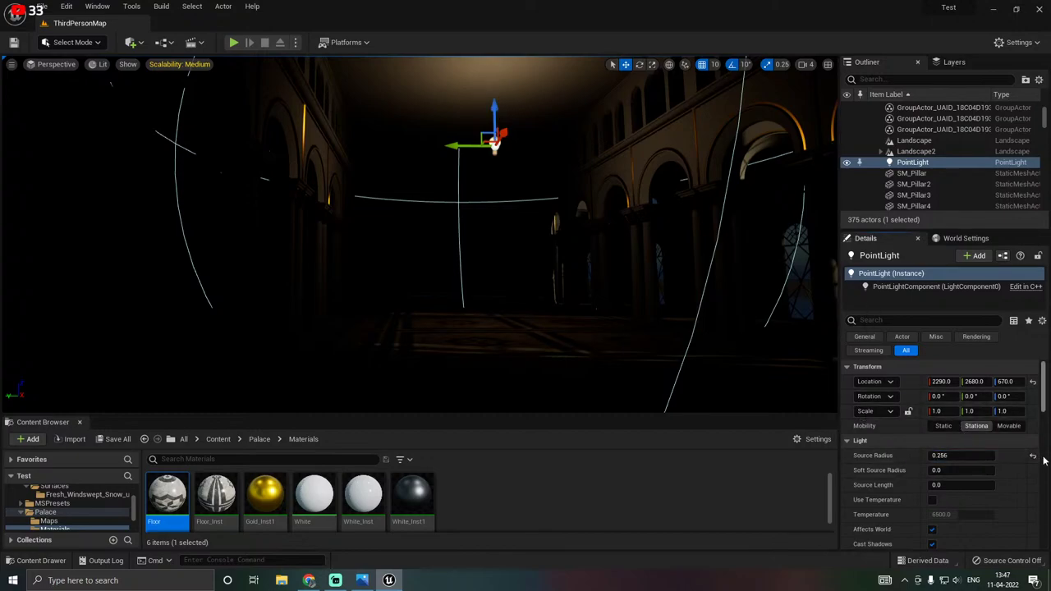
{"action": "left_click", "coordinate": [1033, 454]}
{"action": "scroll", "coordinate": [887, 465], "scroll_direction": "down", "scroll_amount": 1}
{"action": "scroll", "coordinate": [887, 465], "scroll_direction": "down", "scroll_amount": 3}
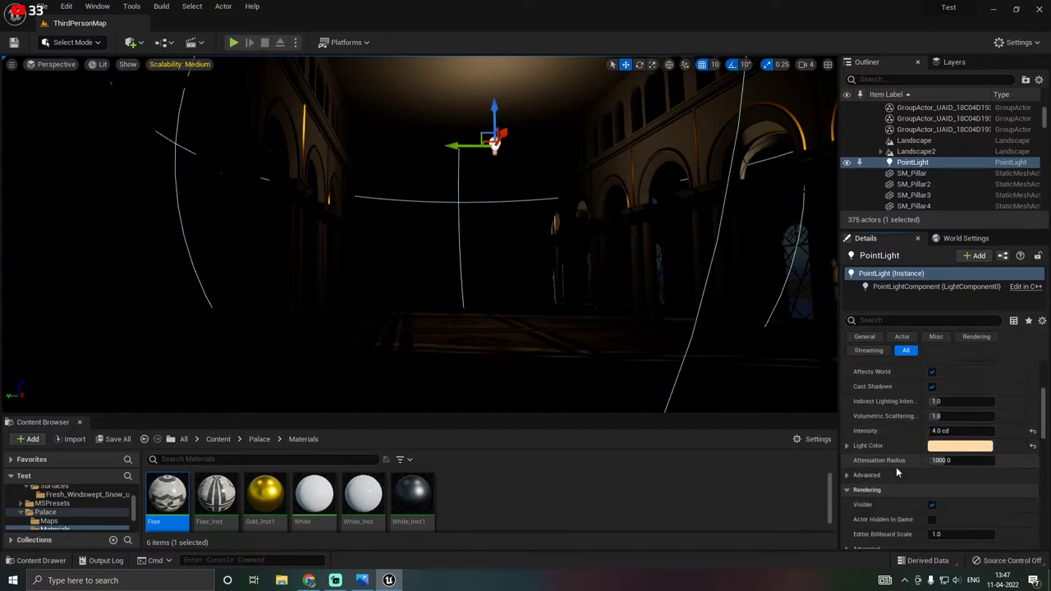
{"action": "scroll", "coordinate": [896, 471], "scroll_direction": "down", "scroll_amount": 1}
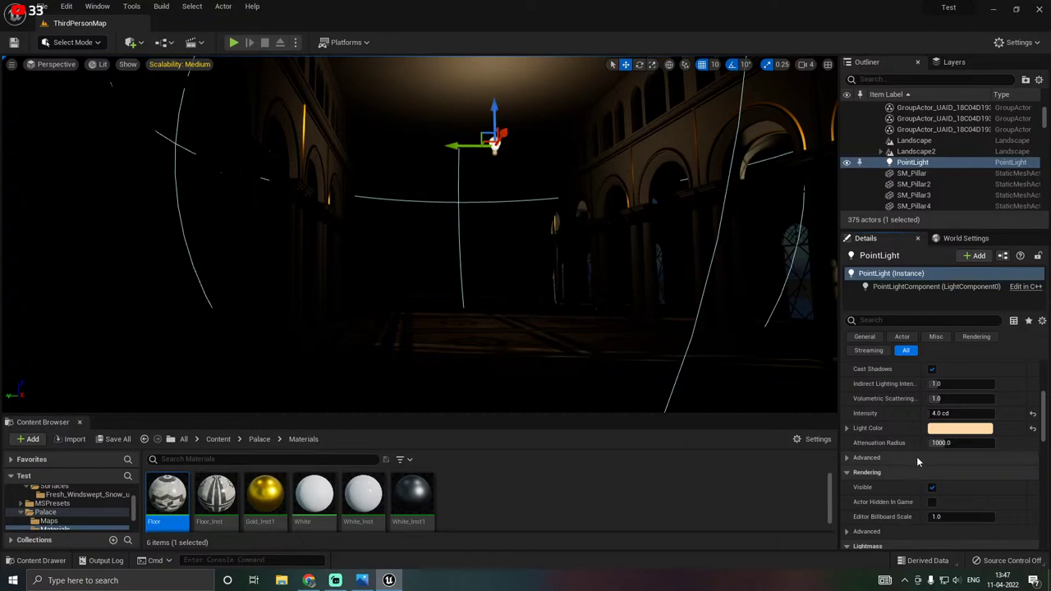
{"action": "left_click_drag", "start_coordinate": [940, 443], "coordinate": [975, 443]}
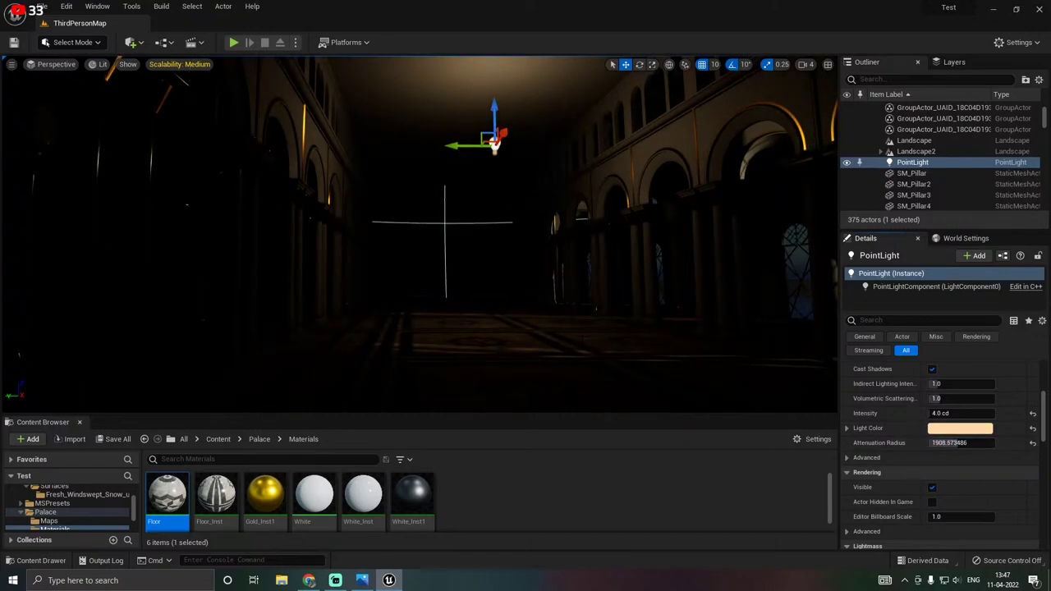
Duplicate the point light and place the copy farther along the hall.
{"action": "right_click_drag", "start_coordinate": [444, 193], "coordinate": [468, 174]}
{"action": "left_click_drag", "start_coordinate": [458, 177], "coordinate": [352, 236]}
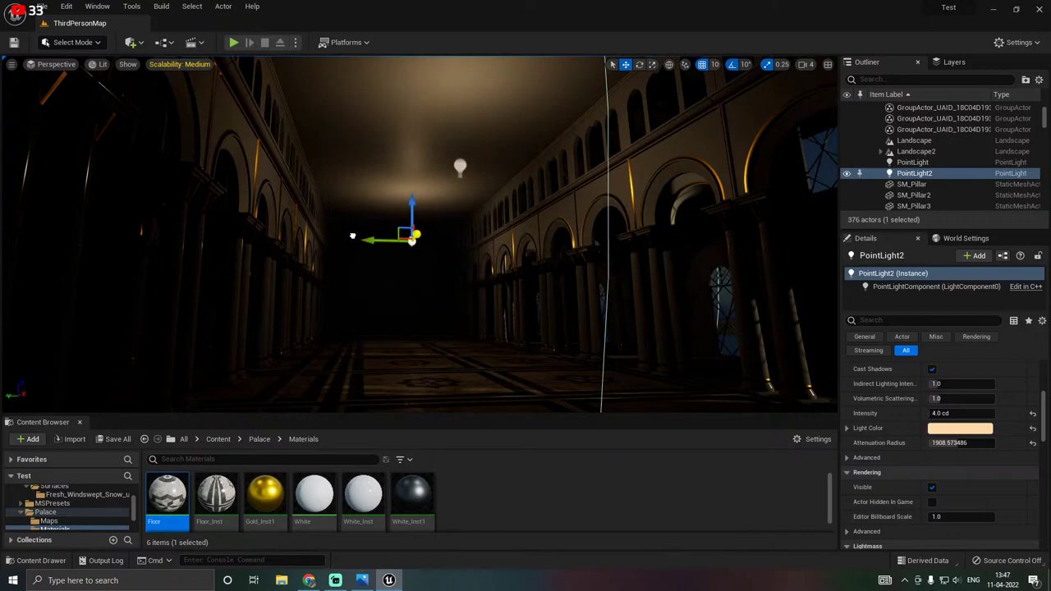
{"action": "right_click_drag", "start_coordinate": [353, 237], "coordinate": [341, 273]}
{"action": "key", "text": "a"}
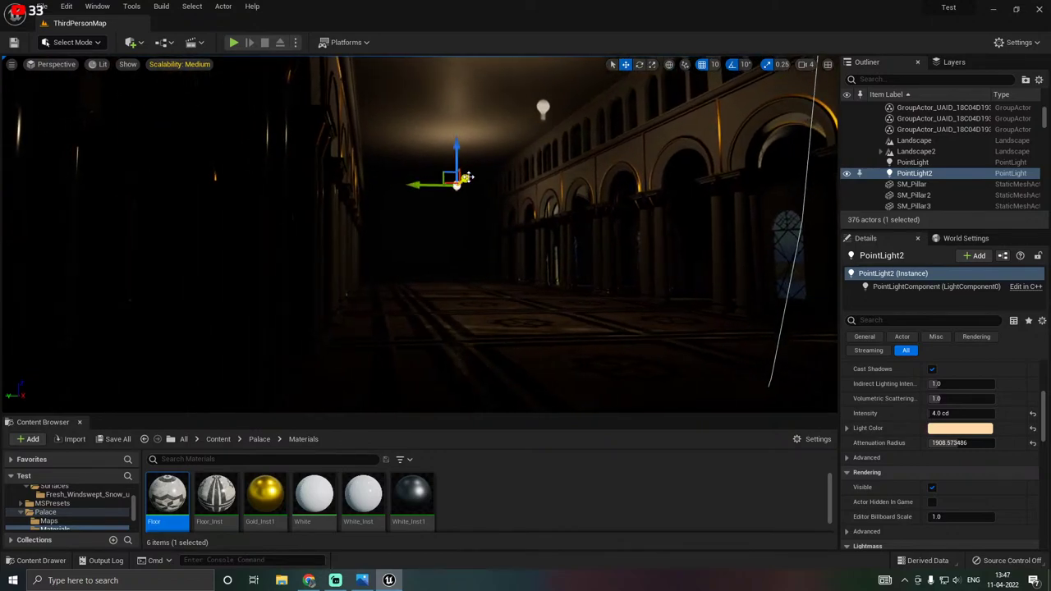
Fine-tune the position of the duplicated point light in the far part of the hall.
{"action": "left_click_drag", "start_coordinate": [466, 178], "coordinate": [457, 182]}
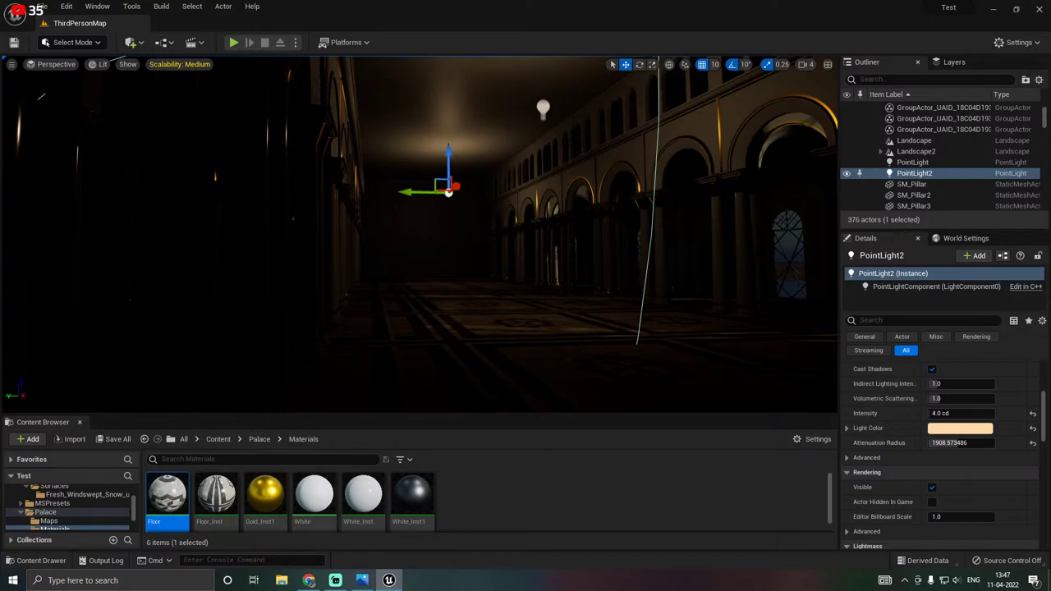
Select the grouped wall panels from outside the palace and unlock their group.
{"action": "right_click_drag", "start_coordinate": [456, 186], "coordinate": [149, 172]}
{"action": "key", "text": "d"}
{"action": "left_click", "coordinate": [451, 187]}
{"action": "right_click", "coordinate": [590, 241]}
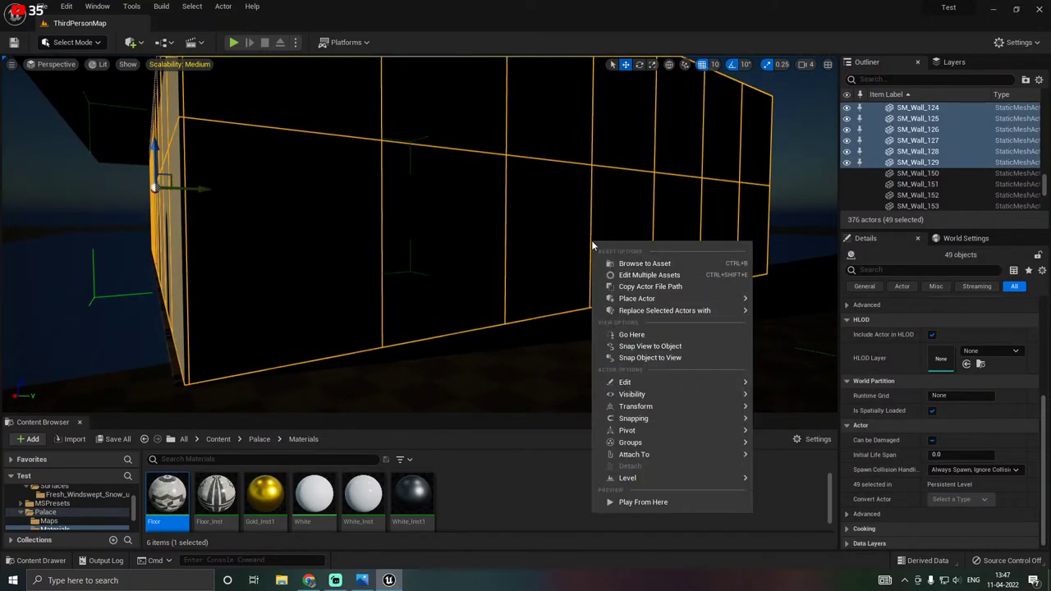
{"action": "mouse_move", "coordinate": [628, 431]}
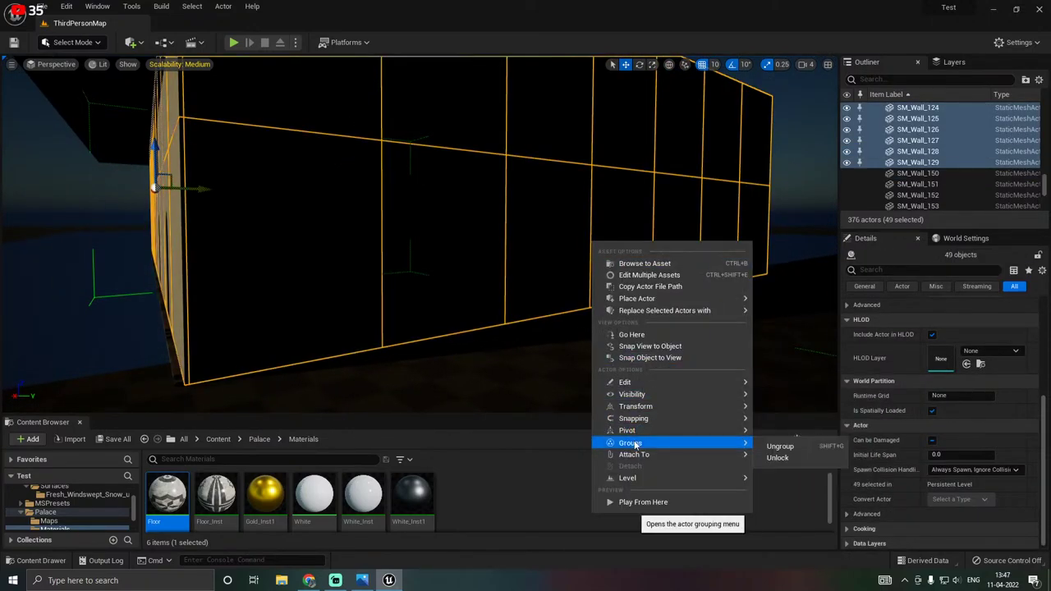
{"action": "left_click", "coordinate": [797, 458]}
Select the end-wall panel SM_Wall_122, locate its mesh asset in the project content, and pick SM_Wall_1 there.
{"action": "left_click", "coordinate": [622, 242]}
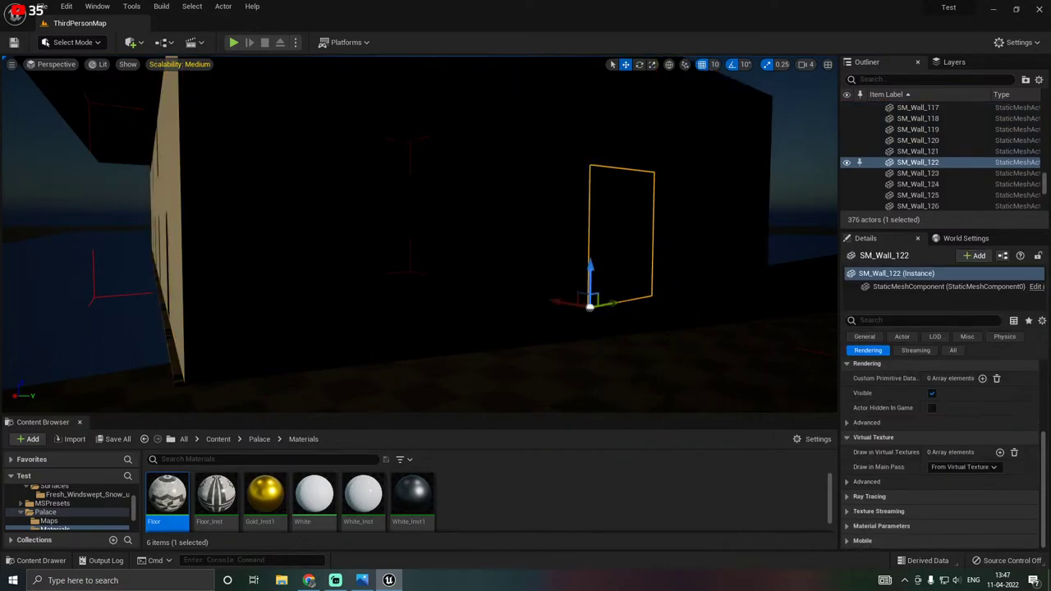
{"action": "right_click", "coordinate": [907, 162]}
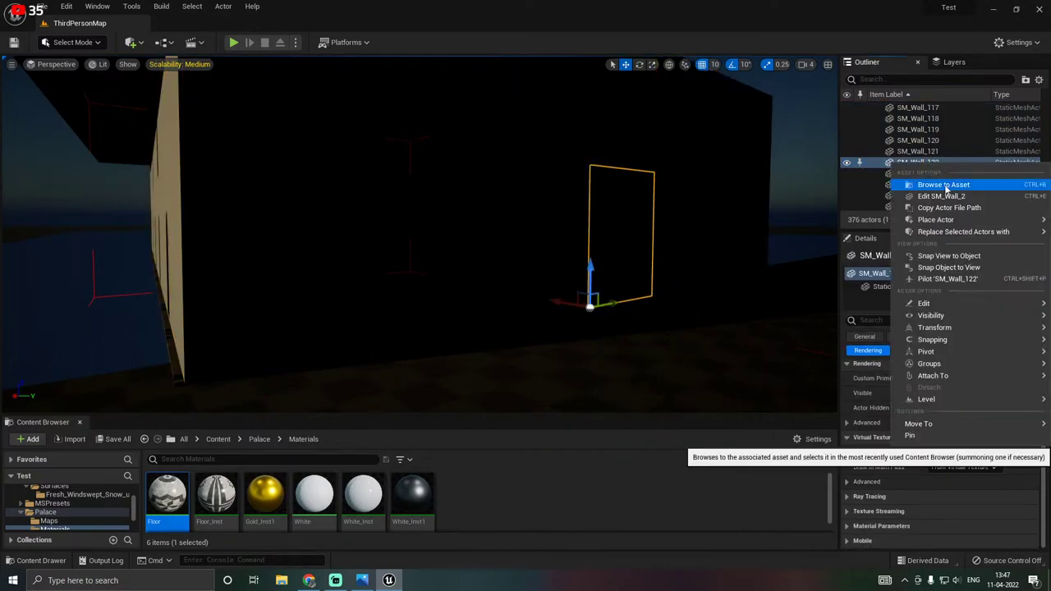
{"action": "left_click", "coordinate": [944, 185]}
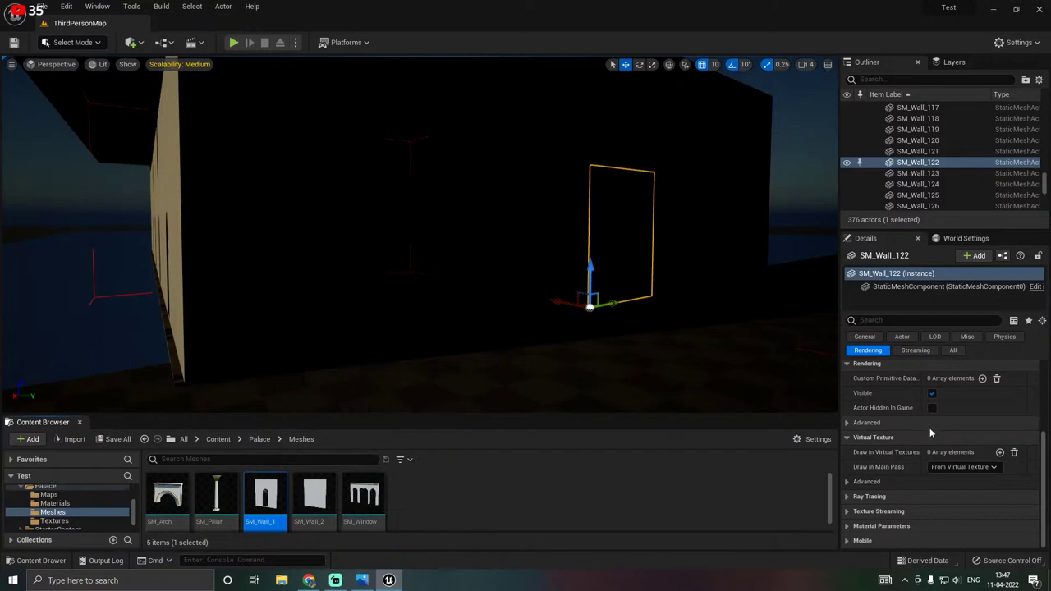
Find the static mesh setting of SM_Wall_122 and replace its mesh with the windowed SM_Wall_1.
{"action": "scroll", "coordinate": [887, 421], "scroll_direction": "up", "scroll_amount": 2}
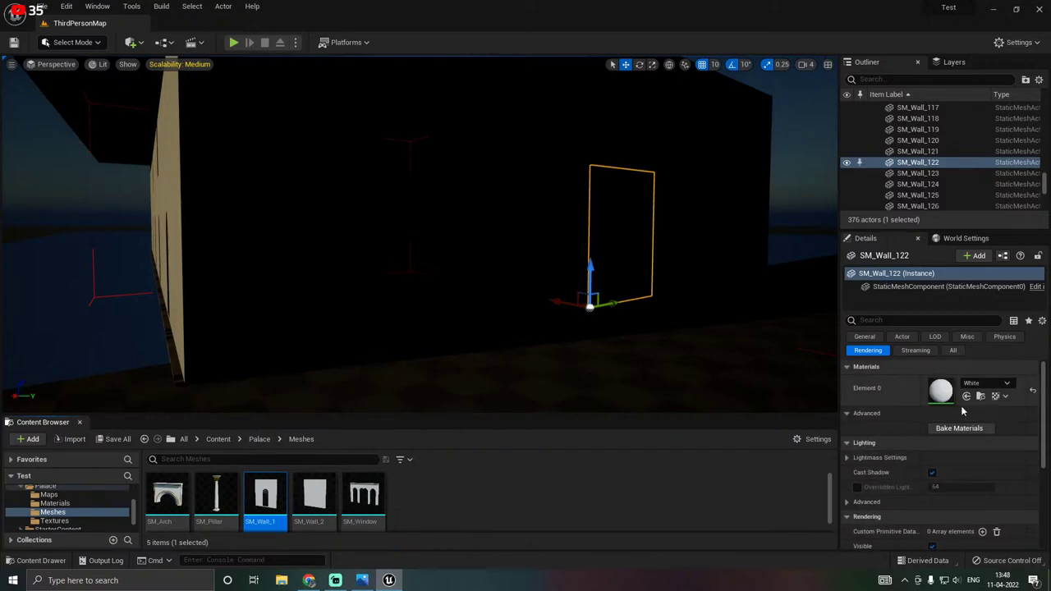
{"action": "scroll", "coordinate": [899, 419], "scroll_direction": "down", "scroll_amount": 2}
{"action": "scroll", "coordinate": [899, 421], "scroll_direction": "down", "scroll_amount": 2}
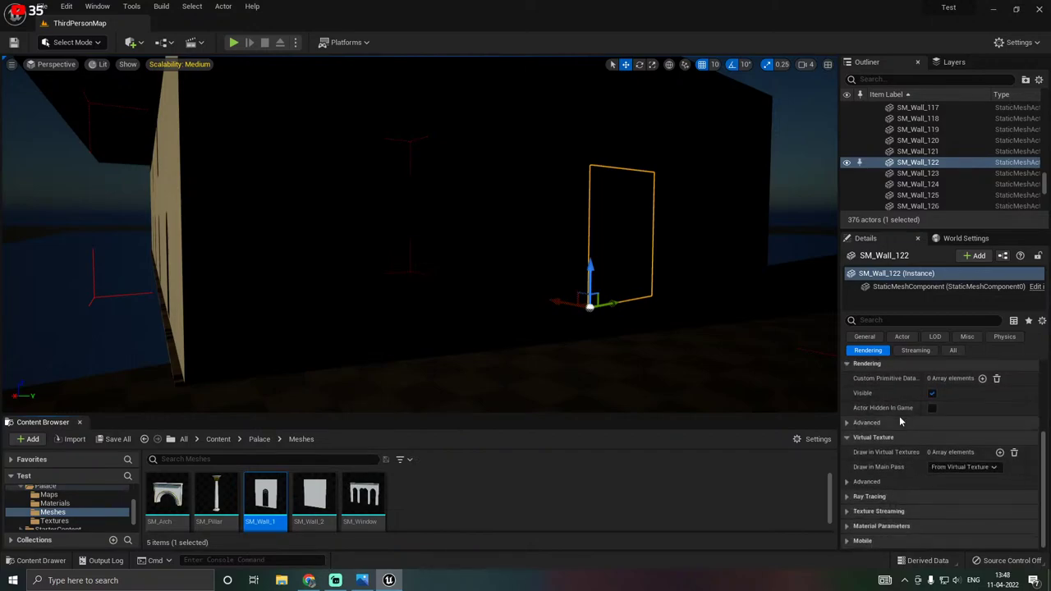
{"action": "scroll", "coordinate": [896, 417], "scroll_direction": "up", "scroll_amount": 3}
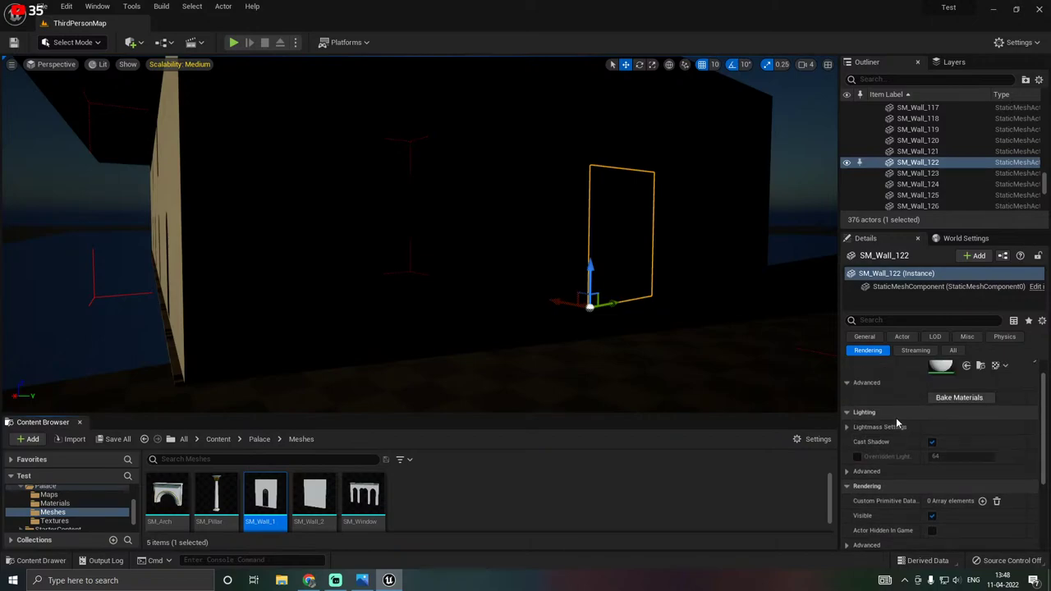
{"action": "scroll", "coordinate": [895, 419], "scroll_direction": "up", "scroll_amount": 1}
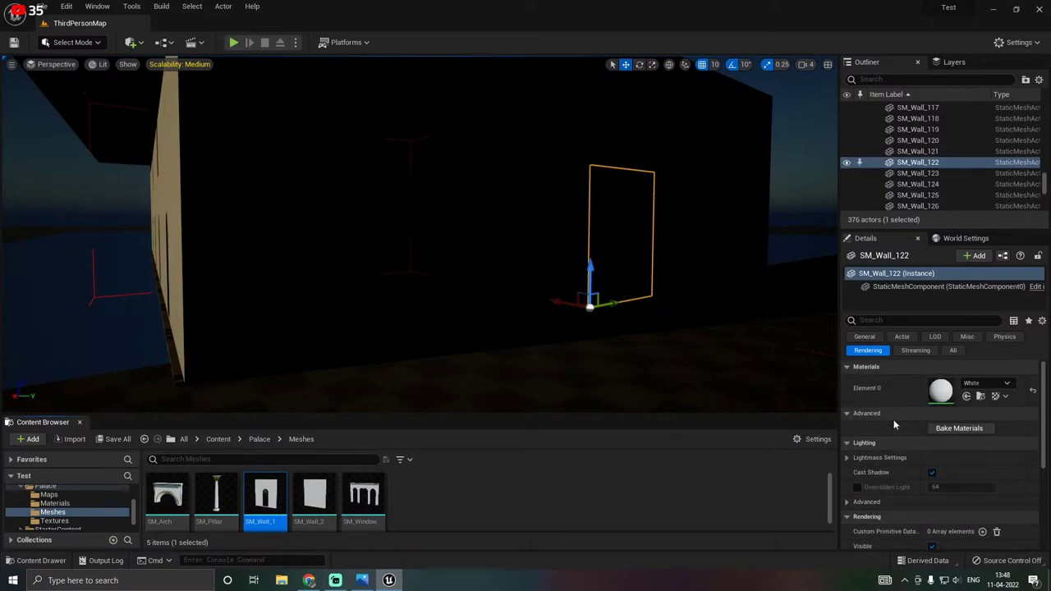
{"action": "scroll", "coordinate": [873, 459], "scroll_direction": "down", "scroll_amount": 2}
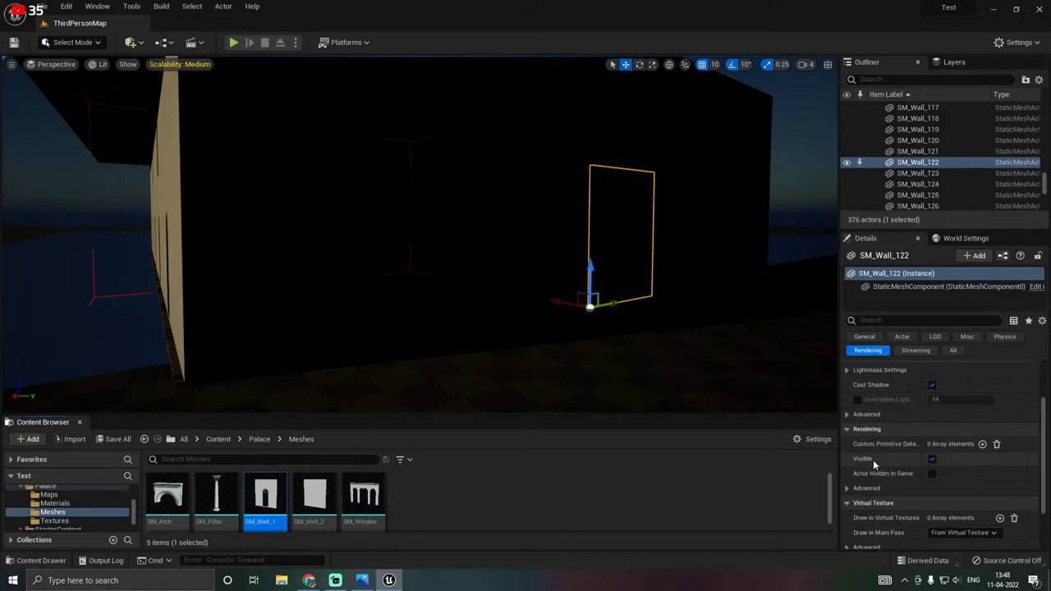
{"action": "scroll", "coordinate": [873, 461], "scroll_direction": "down", "scroll_amount": 2}
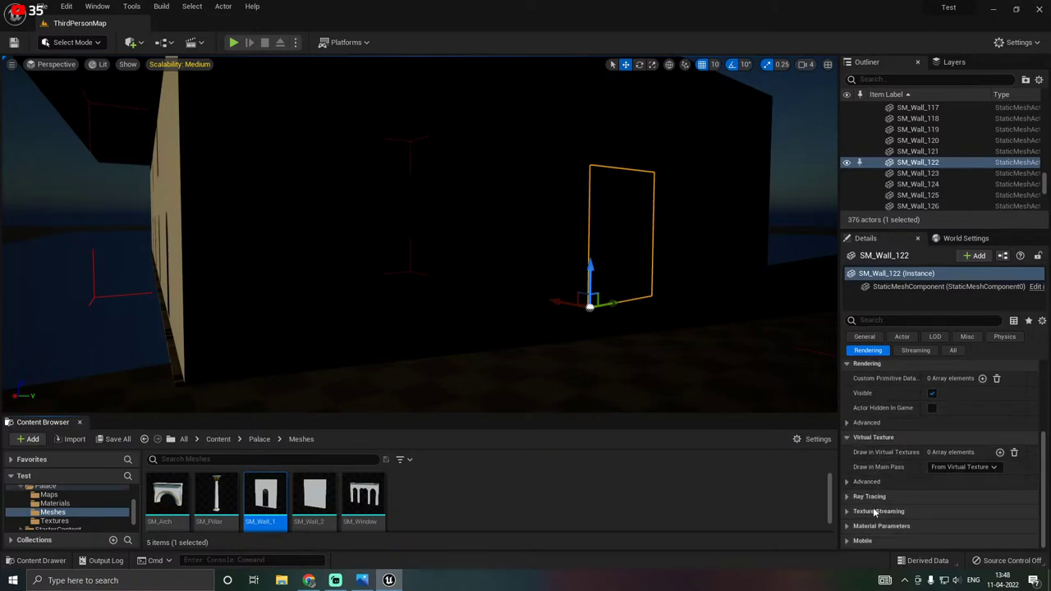
{"action": "scroll", "coordinate": [881, 465], "scroll_direction": "up", "scroll_amount": 3}
{"action": "scroll", "coordinate": [881, 463], "scroll_direction": "up", "scroll_amount": 2}
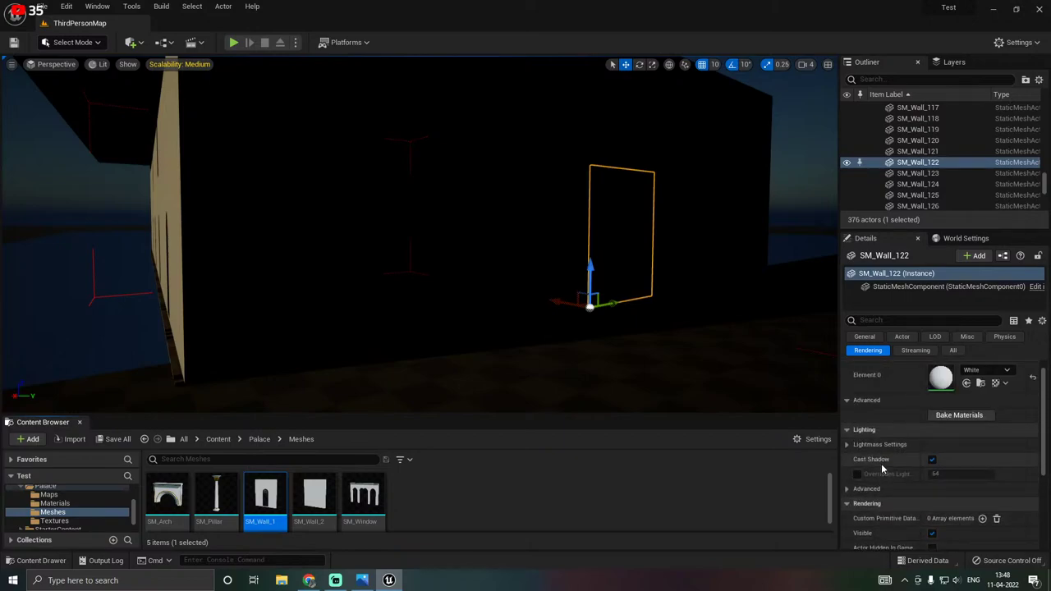
{"action": "scroll", "coordinate": [888, 423], "scroll_direction": "up", "scroll_amount": 1}
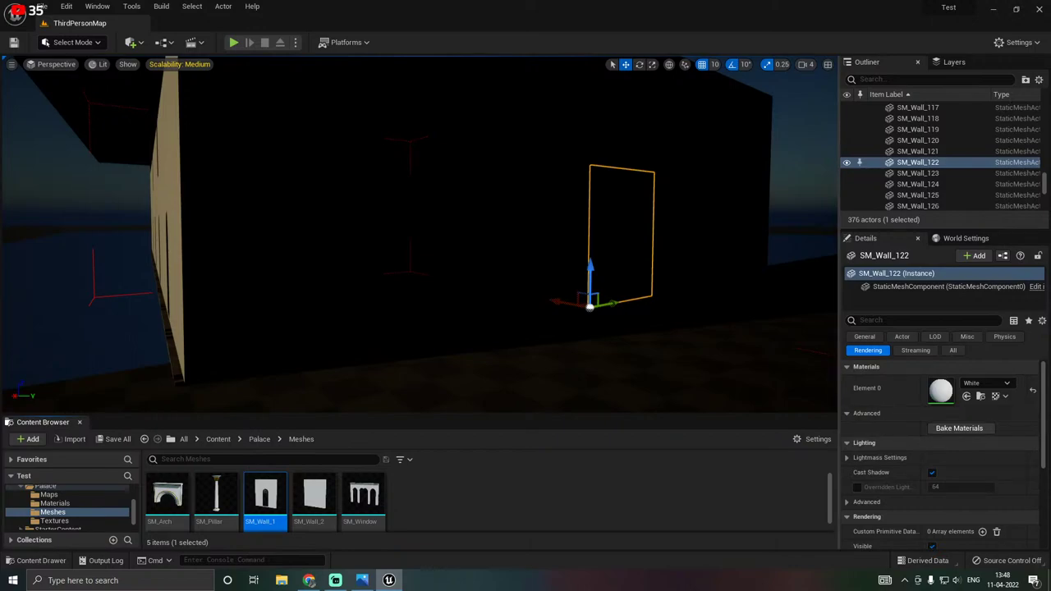
{"action": "left_click", "coordinate": [953, 351]}
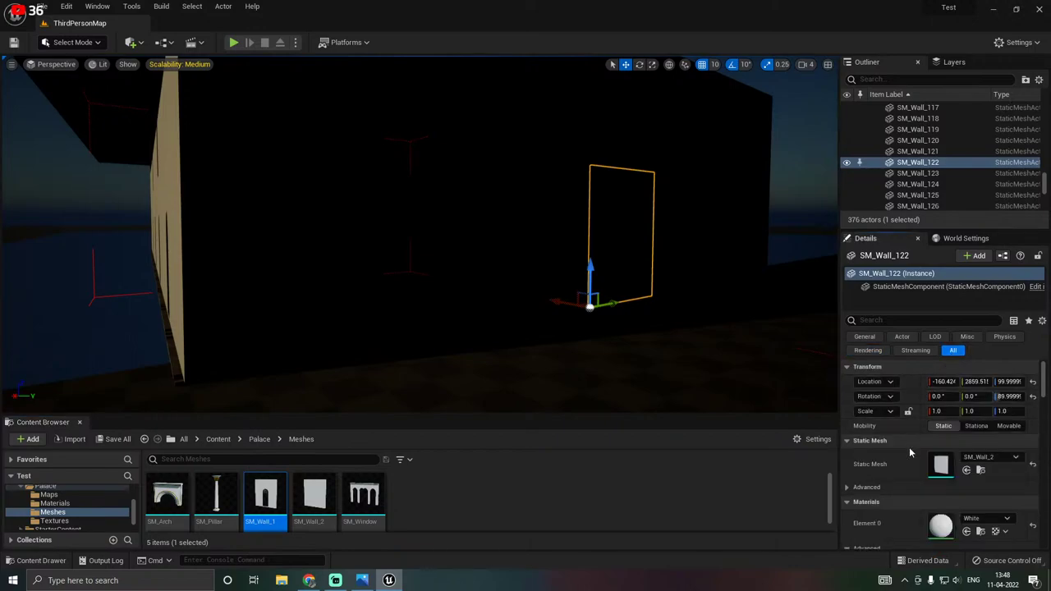
{"action": "left_click", "coordinate": [967, 470]}
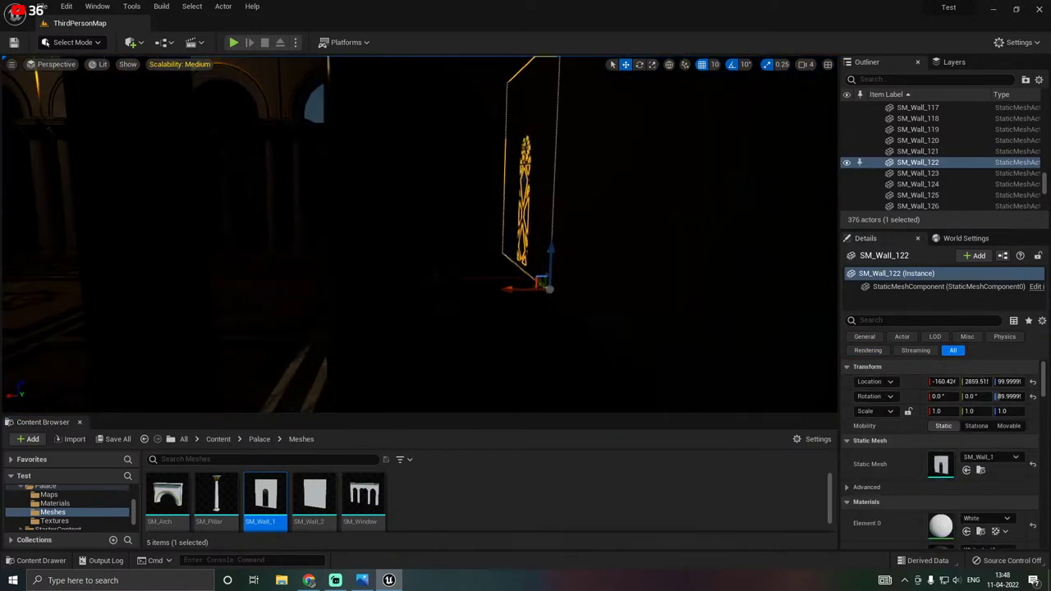
Replace the mesh of the neighbouring end-wall panel SM_Wall_120 with SM_Wall_1 as well.
{"action": "right_click_drag", "start_coordinate": [420, 234], "coordinate": [443, 242]}
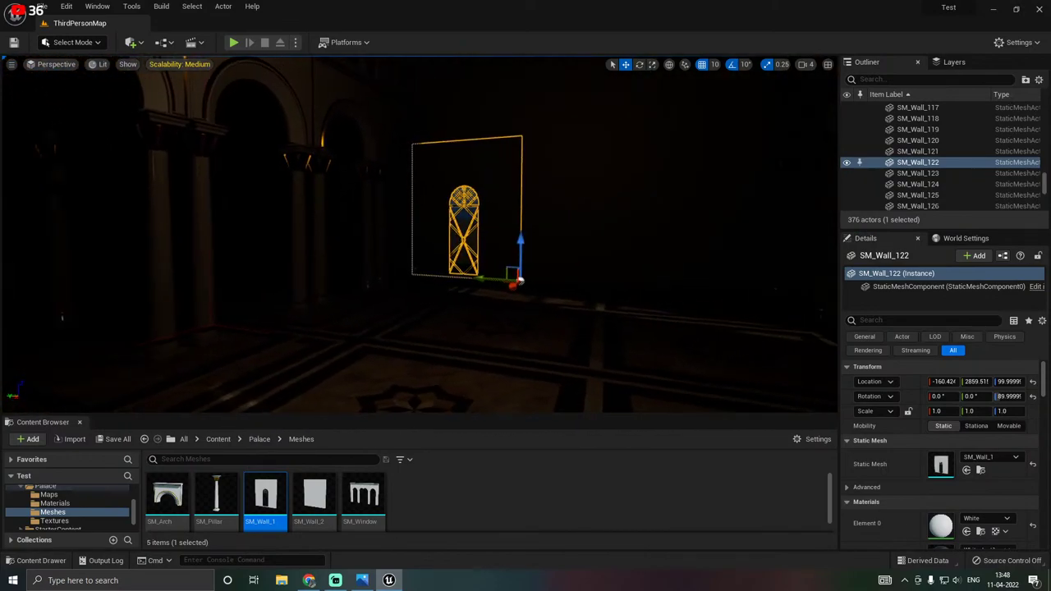
{"action": "left_click", "coordinate": [584, 215]}
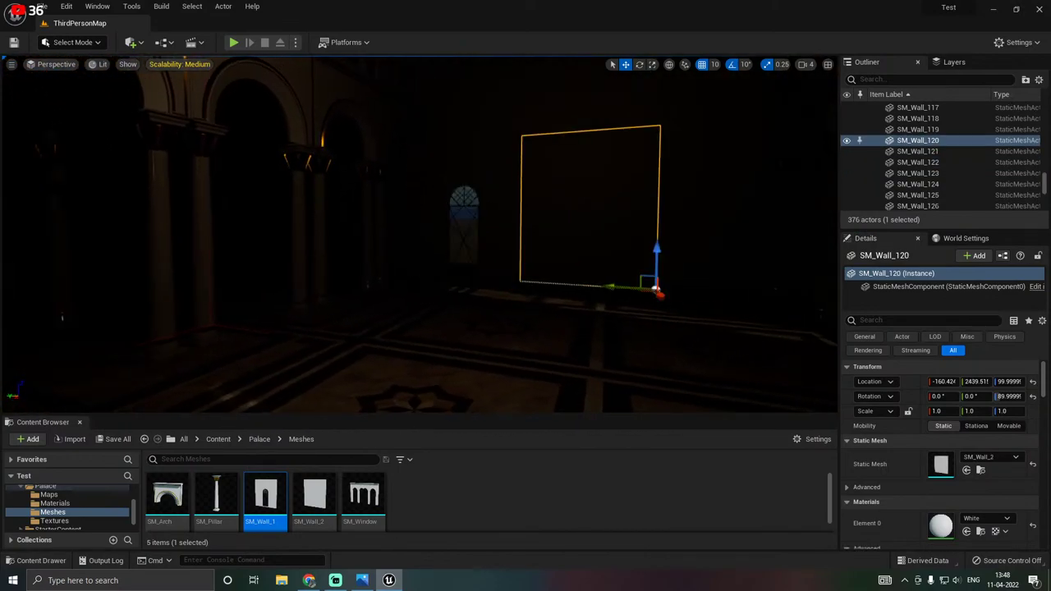
{"action": "left_click", "coordinate": [967, 470]}
Lock the wall group again and save all modified content.
{"action": "right_click_drag", "start_coordinate": [575, 263], "coordinate": [618, 254]}
{"action": "right_click", "coordinate": [483, 186]}
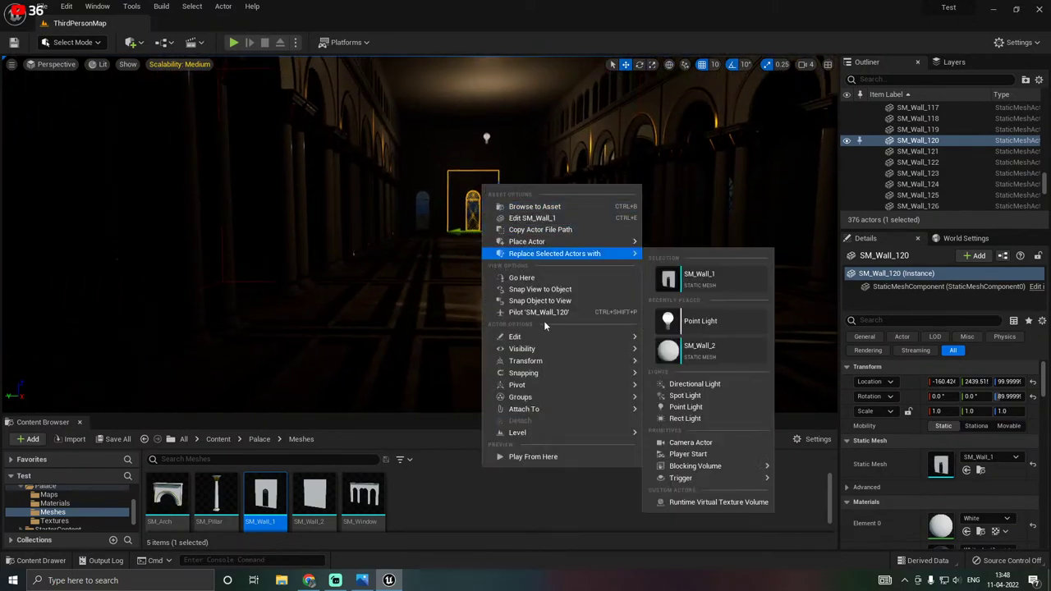
{"action": "mouse_move", "coordinate": [575, 397]}
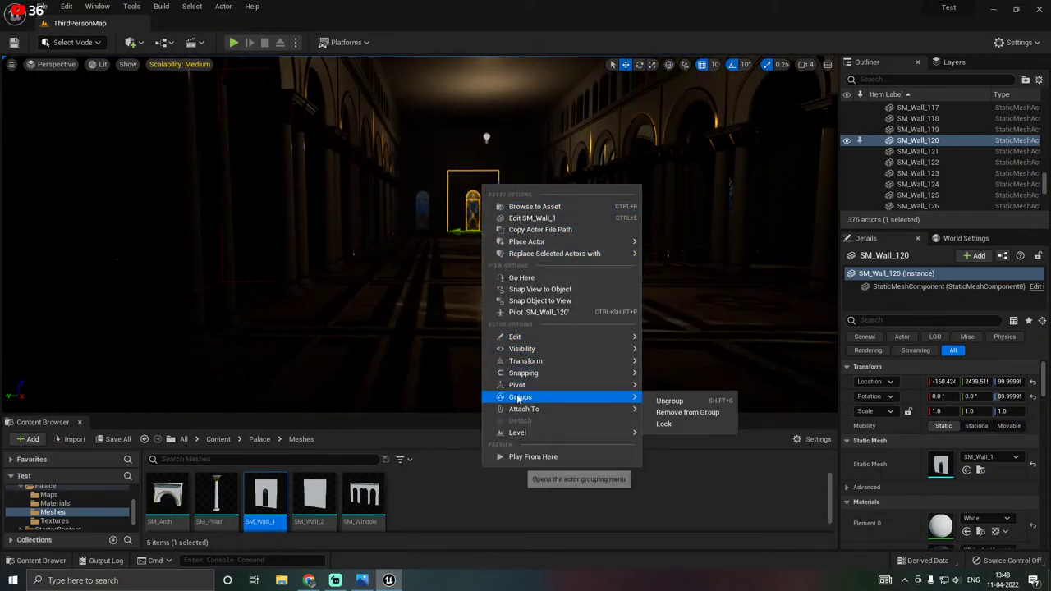
{"action": "left_click", "coordinate": [663, 424]}
{"action": "left_click", "coordinate": [118, 439]}
{"action": "left_click", "coordinate": [619, 412]}
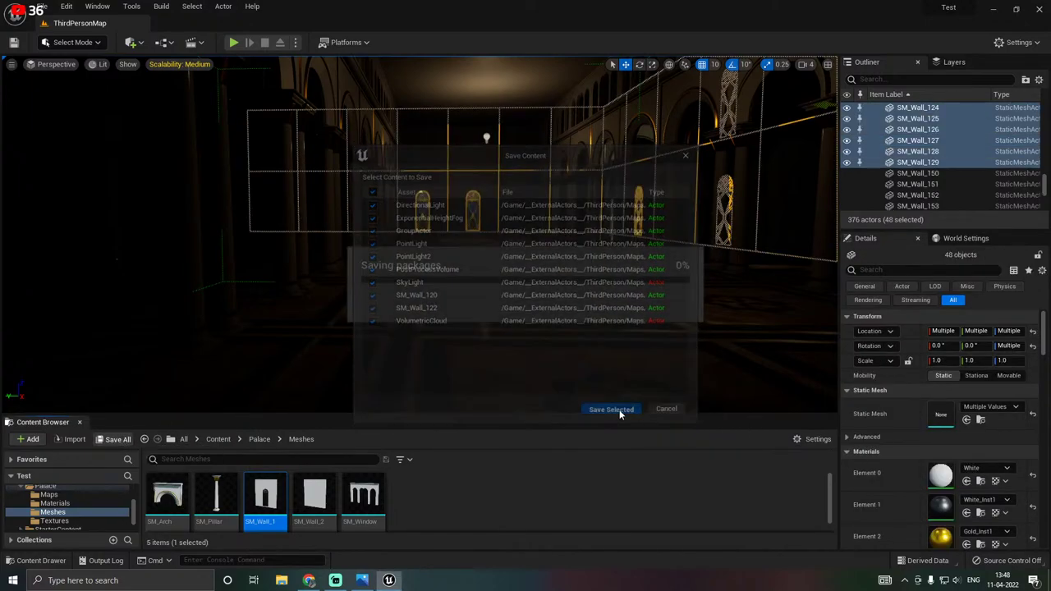
Select the DirectionalLight and set its intensity to 5 lux.
{"action": "key", "text": "s"}
{"action": "right_click_drag", "start_coordinate": [611, 320], "coordinate": [566, 318]}
{"action": "key", "text": "s"}
{"action": "right_click_drag", "start_coordinate": [473, 330], "coordinate": [706, 291]}
{"action": "left_click", "coordinate": [473, 330]}
{"action": "key", "text": "s"}
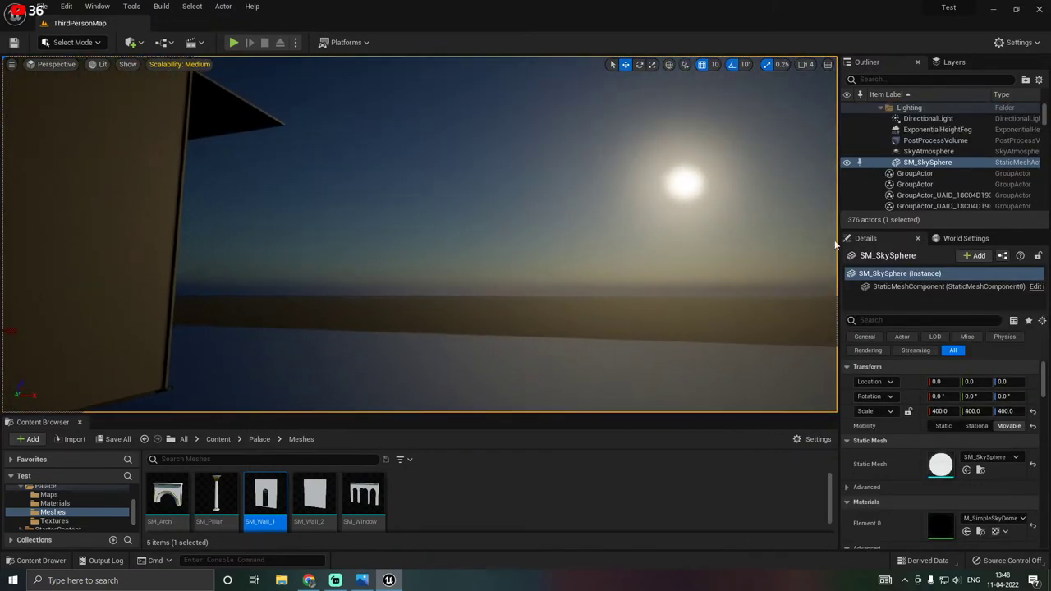
{"action": "scroll", "coordinate": [981, 126], "scroll_direction": "up", "scroll_amount": 1}
{"action": "left_click", "coordinate": [954, 130]}
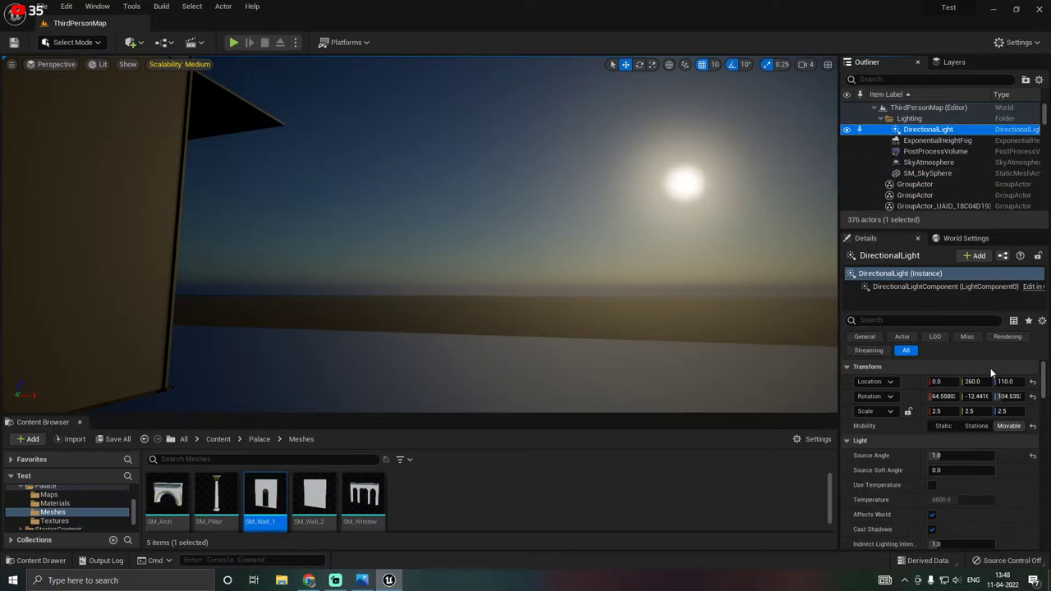
{"action": "scroll", "coordinate": [894, 467], "scroll_direction": "down", "scroll_amount": 3}
{"action": "scroll", "coordinate": [898, 466], "scroll_direction": "down", "scroll_amount": 1}
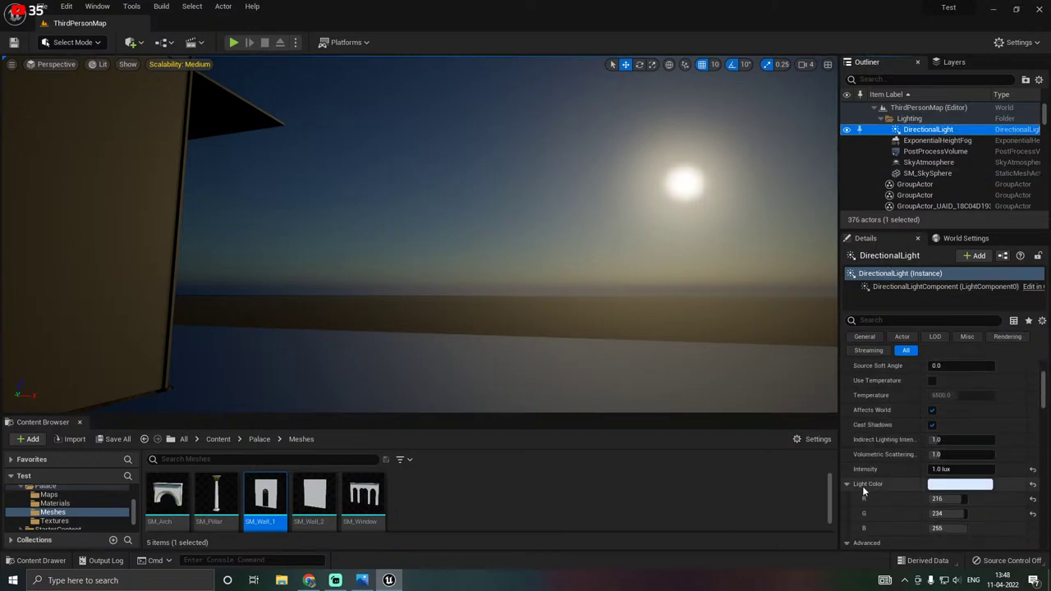
{"action": "left_click", "coordinate": [962, 471]}
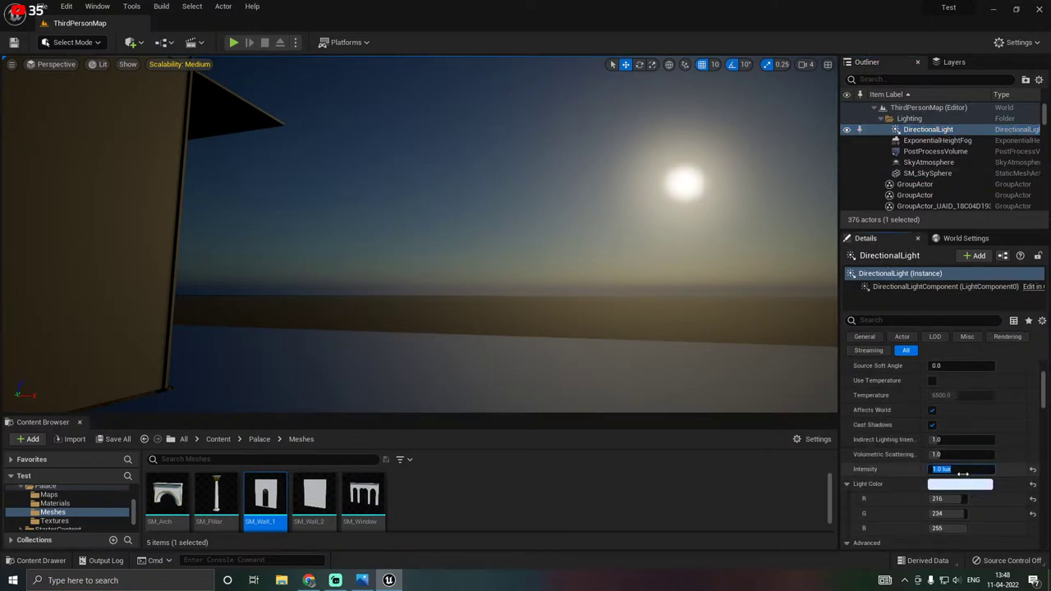
{"action": "type", "text": "5"}
{"action": "key", "text": "Return"}
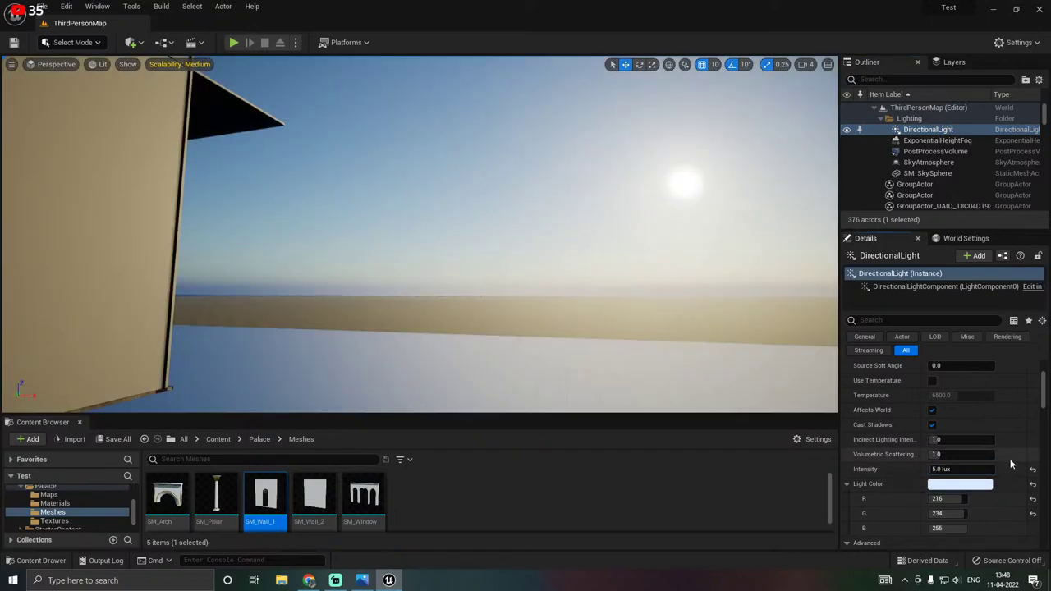
Return inside the hall and unlock the wall group around the end wall.
{"action": "right_click_drag", "start_coordinate": [390, 309], "coordinate": [245, 327]}
{"action": "key", "text": "w"}
{"action": "left_click", "coordinate": [505, 178]}
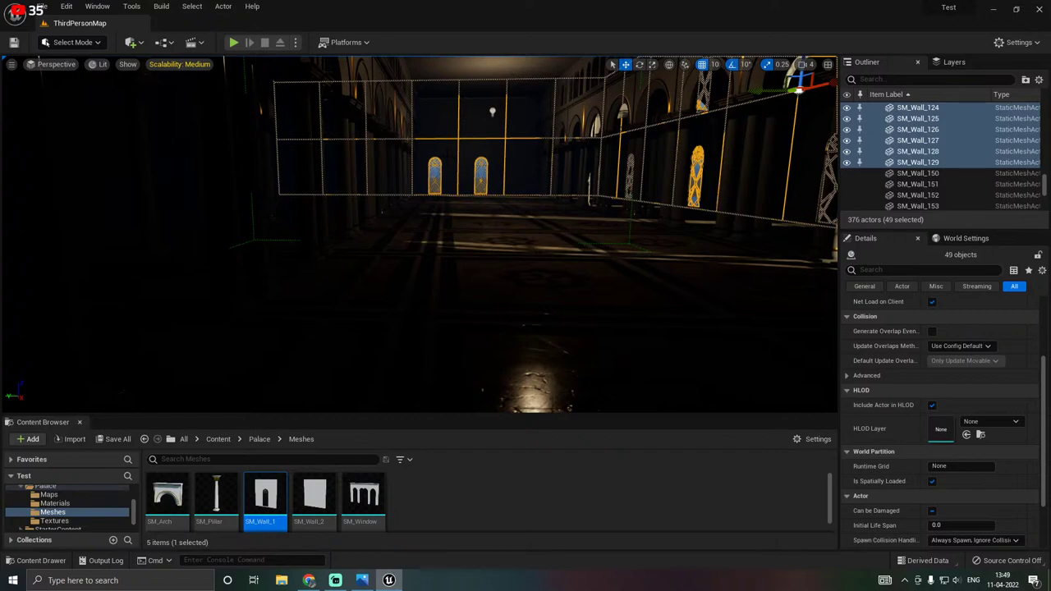
{"action": "right_click", "coordinate": [524, 172]}
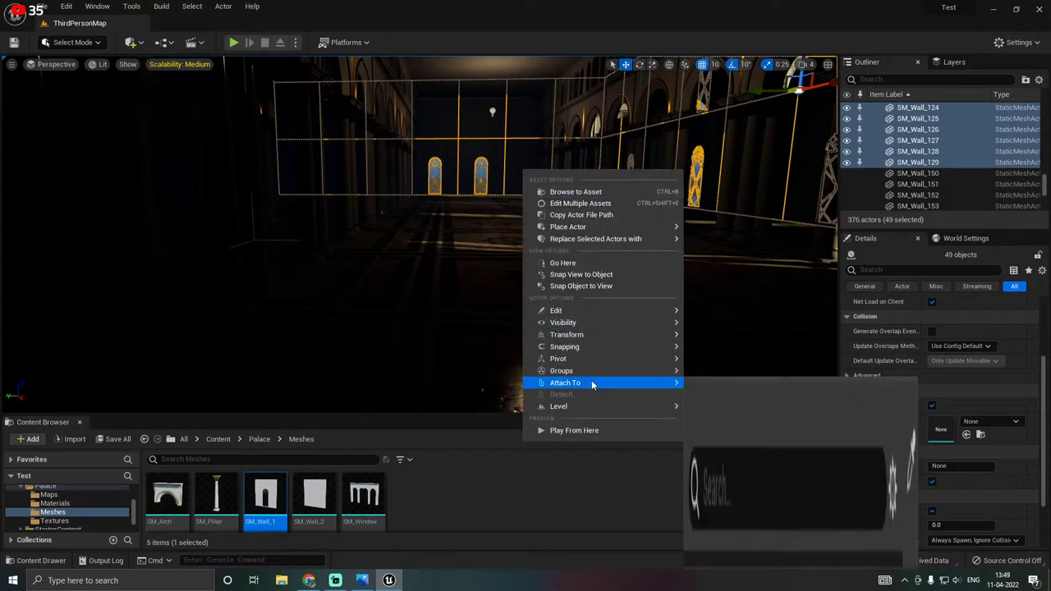
{"action": "mouse_move", "coordinate": [563, 368]}
{"action": "left_click", "coordinate": [709, 386]}
Replace the static mesh of end-wall panel SM_Wall_118 with SM_Wall_1 to add a third window.
{"action": "left_click", "coordinate": [532, 188]}
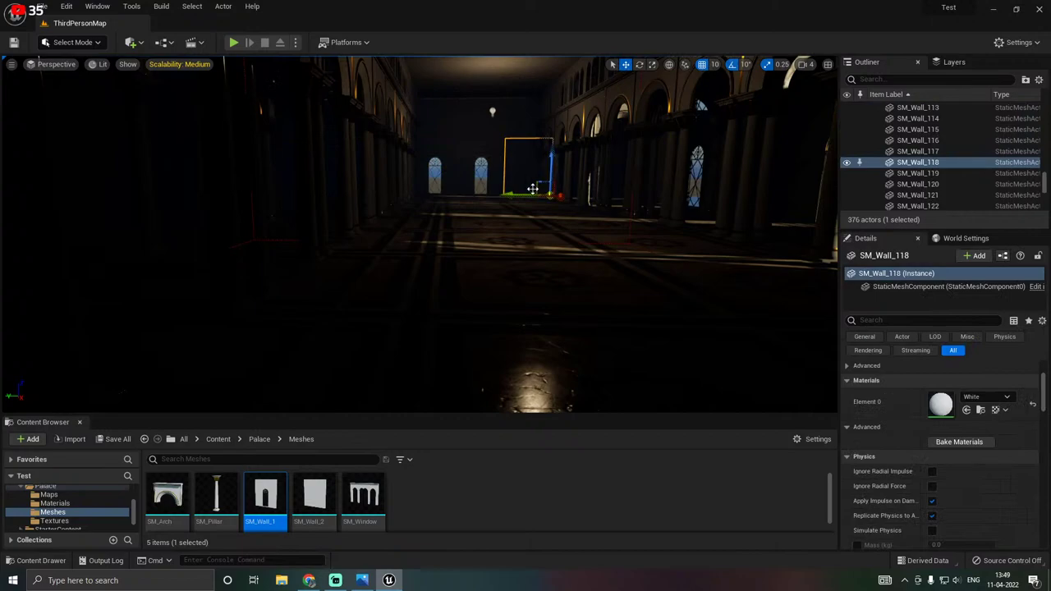
{"action": "scroll", "coordinate": [953, 386], "scroll_direction": "up", "scroll_amount": 3}
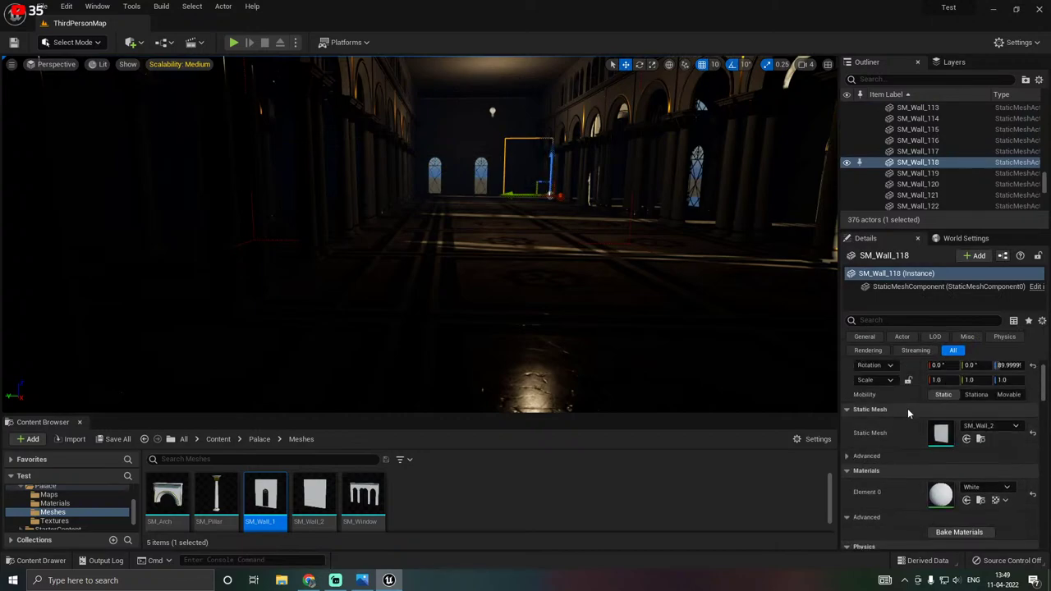
{"action": "left_click", "coordinate": [967, 440]}
Relock the wall group that contains SM_Wall_118 and save all changes.
{"action": "right_click_drag", "start_coordinate": [542, 246], "coordinate": [493, 246]}
{"action": "right_click", "coordinate": [515, 186]}
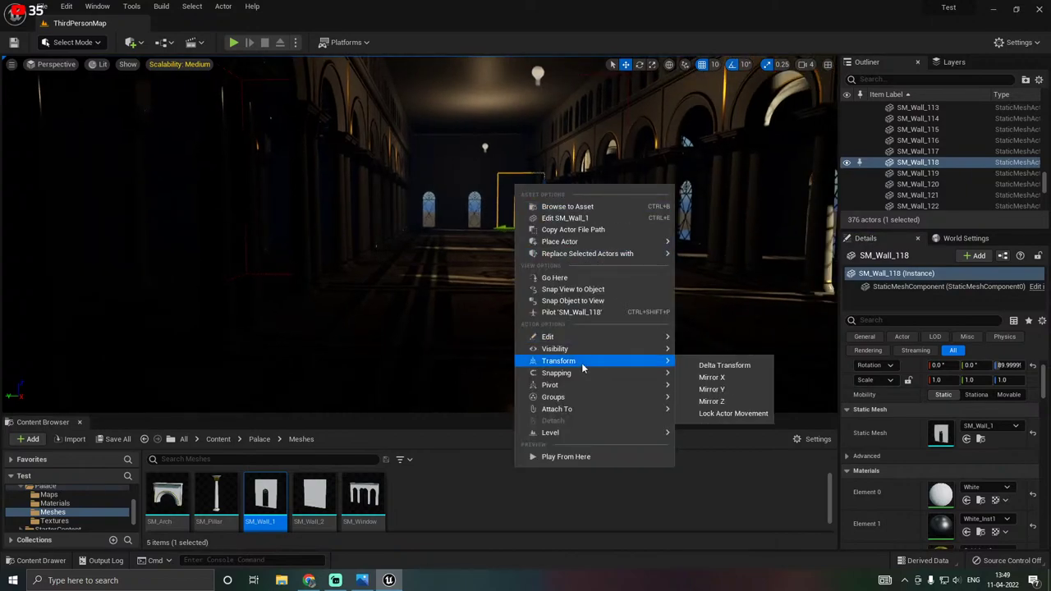
{"action": "mouse_move", "coordinate": [561, 399]}
{"action": "left_click", "coordinate": [682, 417]}
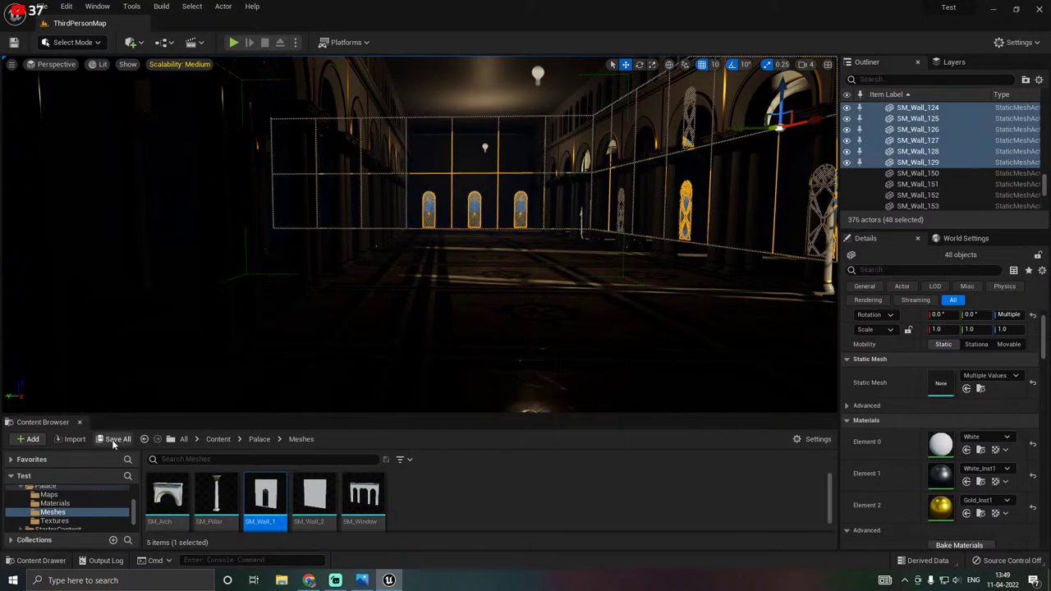
{"action": "left_click", "coordinate": [117, 439]}
{"action": "key", "text": "Return"}
View the hall toward its end windows and compare its lighting and layout with the reference image.
{"action": "right_click_drag", "start_coordinate": [337, 288], "coordinate": [337, 288]}
{"action": "key", "text": "s"}
{"action": "left_click", "coordinate": [337, 289]}
{"action": "key", "text": "w"}
{"action": "mouse_move", "coordinate": [427, 288]}
{"action": "right_mouse_down"}
{"action": "mouse_move", "coordinate": [566, 287]}
{"action": "mouse_move", "coordinate": [426, 286]}
{"action": "right_mouse_up"}
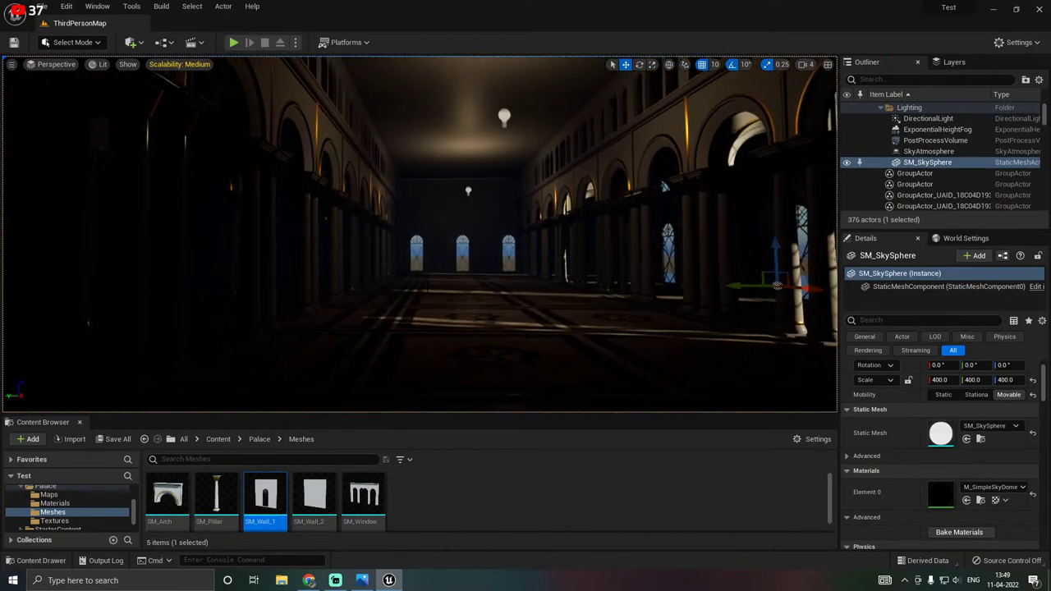
{"action": "left_click", "coordinate": [363, 581]}
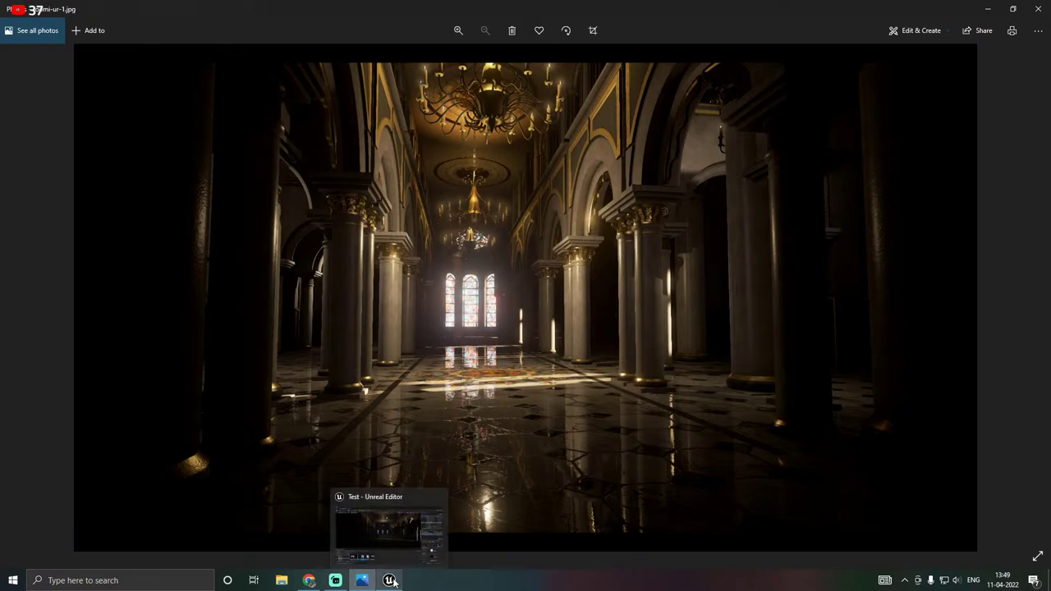
{"action": "left_click", "coordinate": [391, 580]}
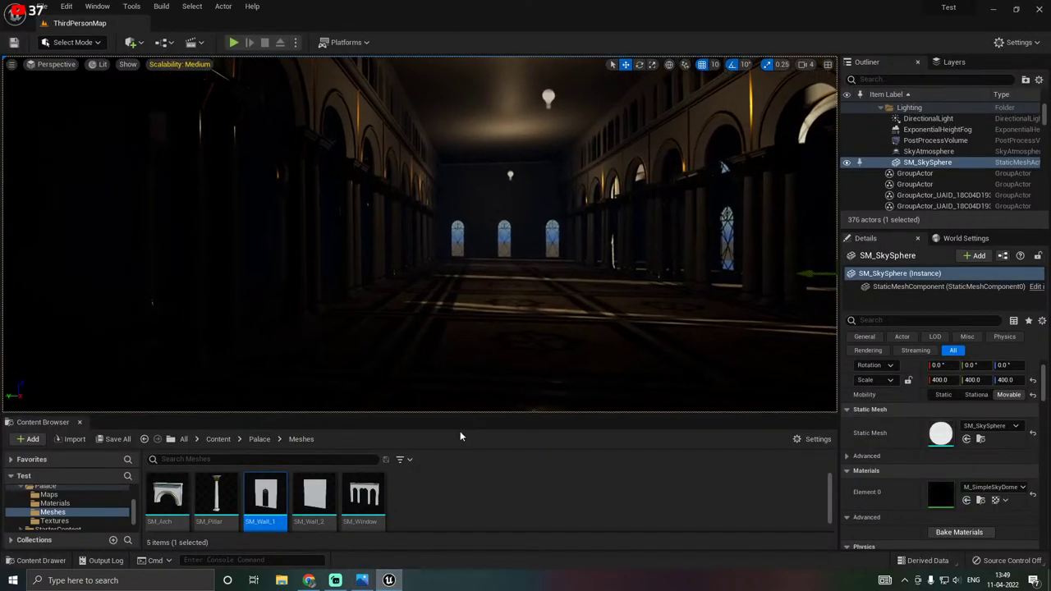
Change the directional light's color to a pale warm cream with R 255, G 249 and B 240.
{"action": "left_click", "coordinate": [931, 119]}
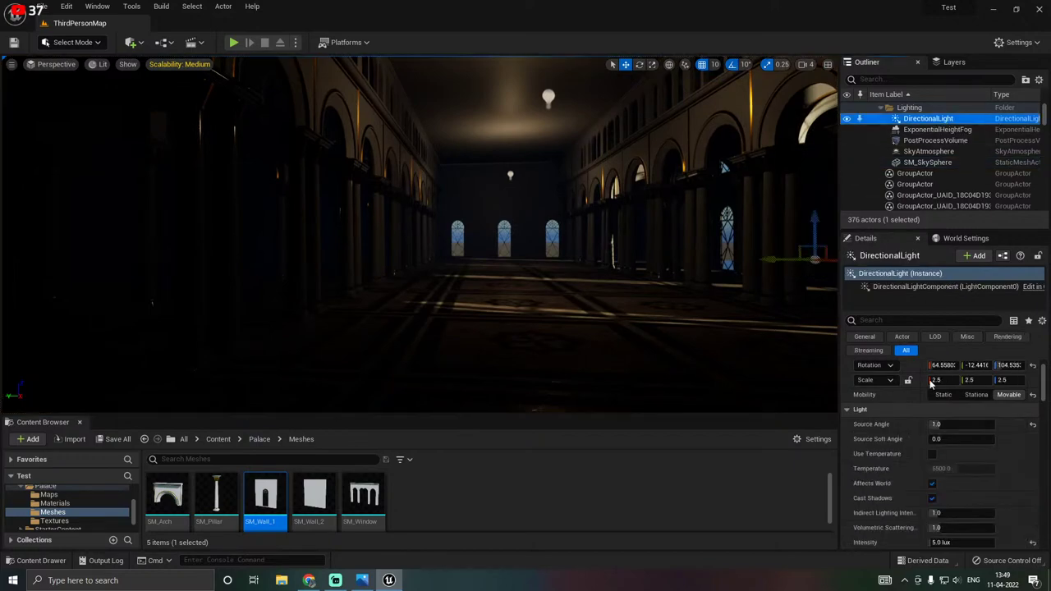
{"action": "scroll", "coordinate": [912, 459], "scroll_direction": "down", "scroll_amount": 5}
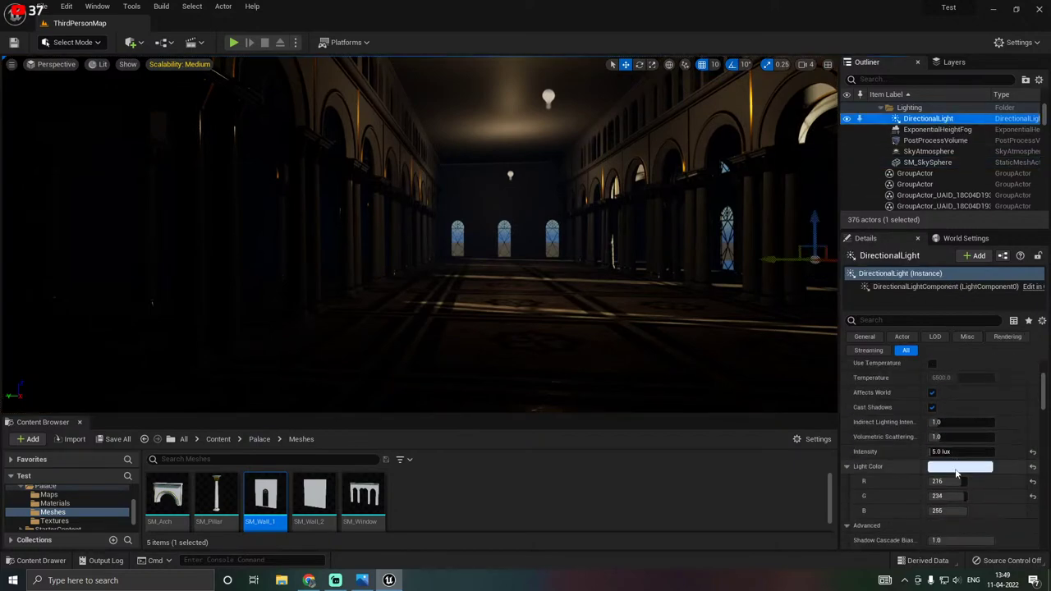
{"action": "left_click", "coordinate": [933, 466]}
{"action": "left_click_drag", "start_coordinate": [854, 391], "coordinate": [853, 425]}
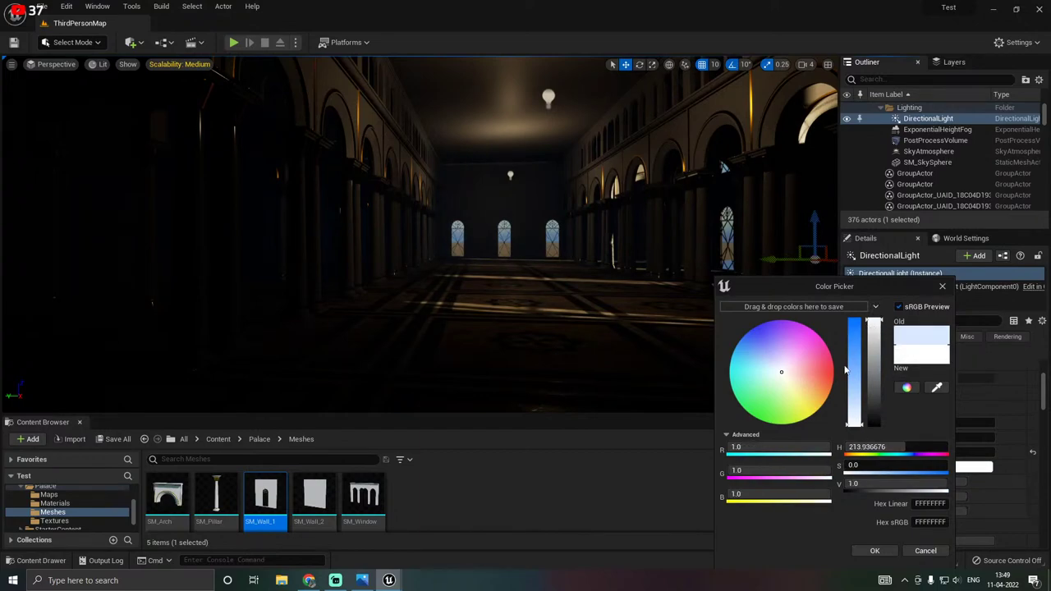
{"action": "left_click_drag", "start_coordinate": [812, 389], "coordinate": [851, 405]}
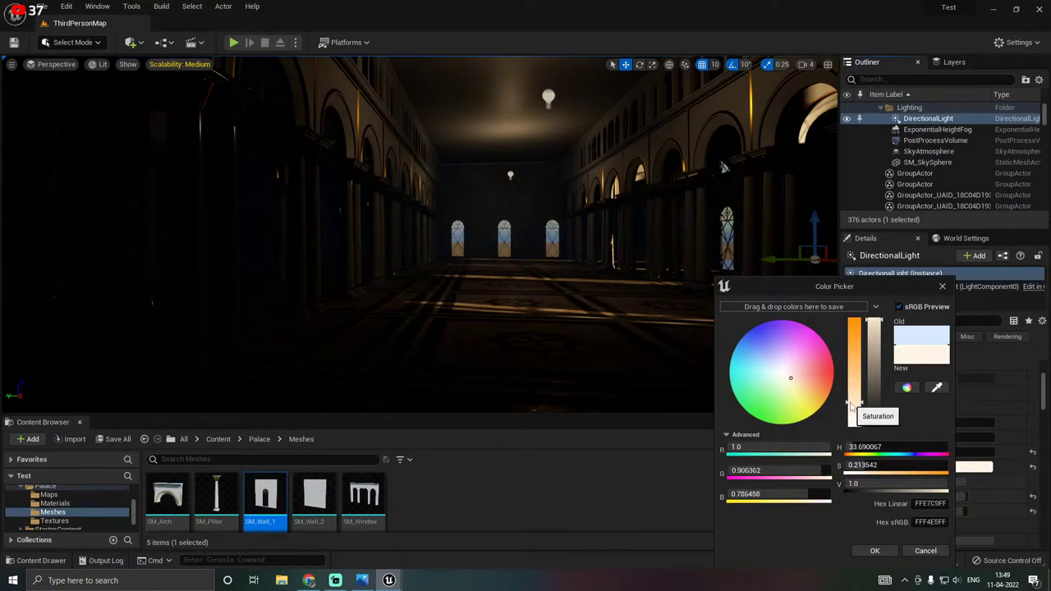
{"action": "left_click", "coordinate": [874, 551]}
Rotate the directional light about its vertical axis so sunlight falls diagonally through the side windows onto the hall floor.
{"action": "right_click_drag", "start_coordinate": [608, 320], "coordinate": [681, 321]}
{"action": "key", "text": "e"}
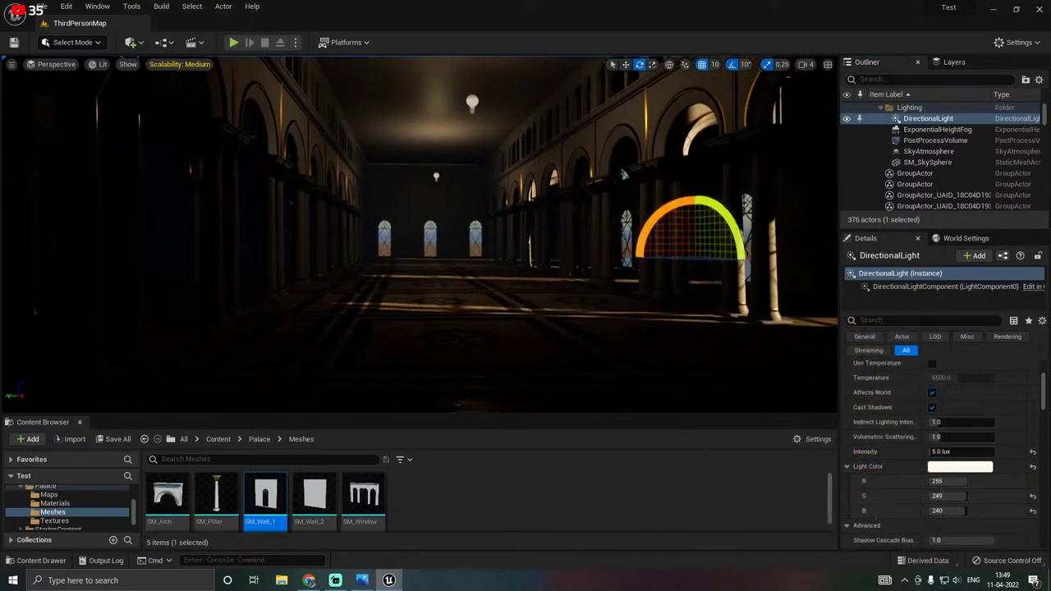
{"action": "left_click_drag", "start_coordinate": [677, 261], "coordinate": [801, 263]}
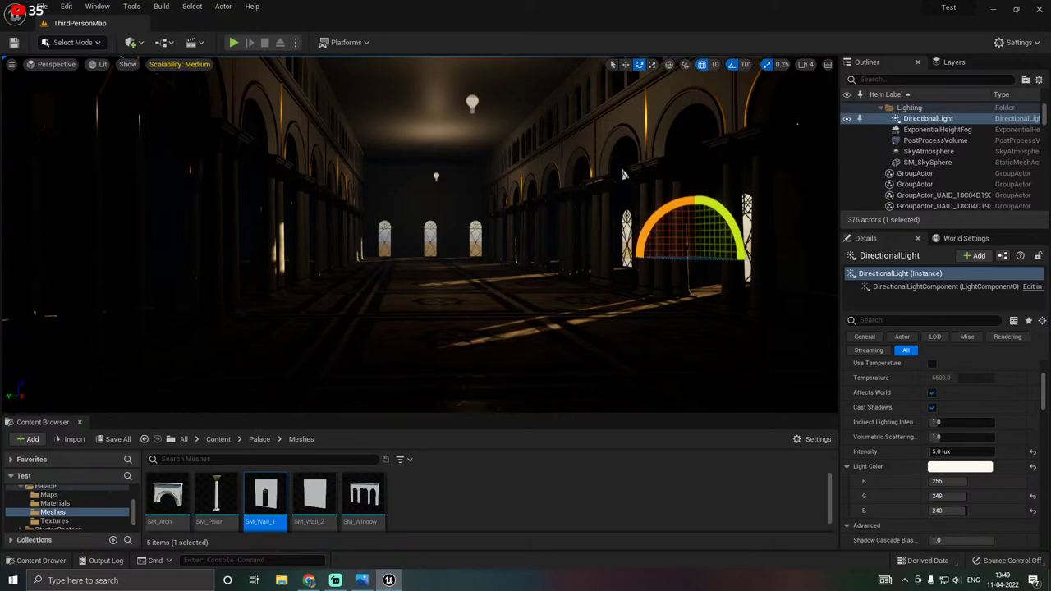
{"action": "key", "text": "w"}
Override the Roughness parameter of the Floor_Inst material instance with 0.1 for a shinier floor.
{"action": "right_click_drag", "start_coordinate": [395, 312], "coordinate": [370, 309]}
{"action": "left_click", "coordinate": [394, 312]}
{"action": "scroll", "coordinate": [862, 431], "scroll_direction": "up", "scroll_amount": 3}
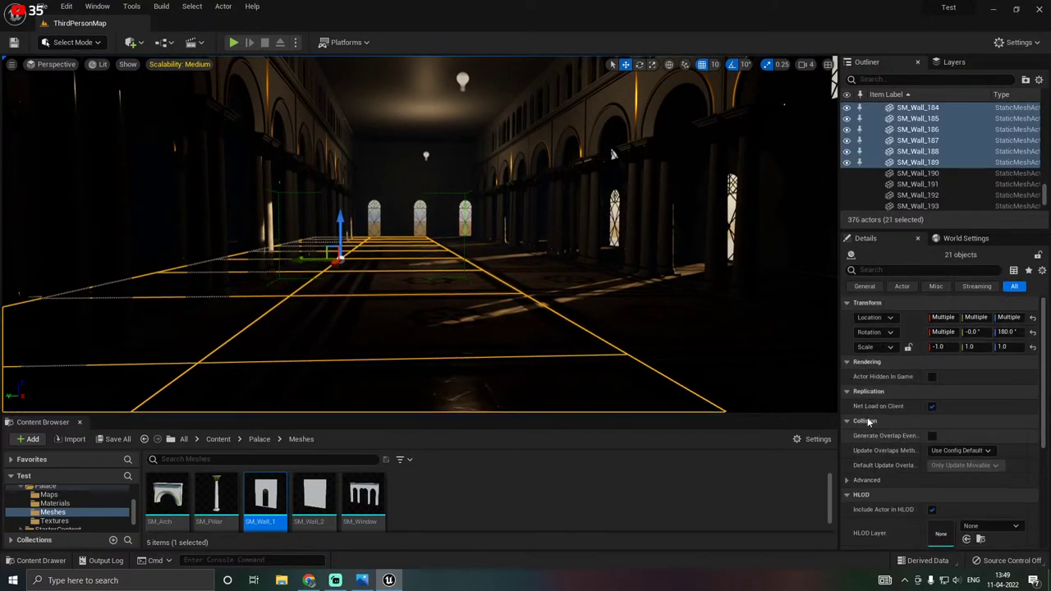
{"action": "left_click", "coordinate": [74, 506]}
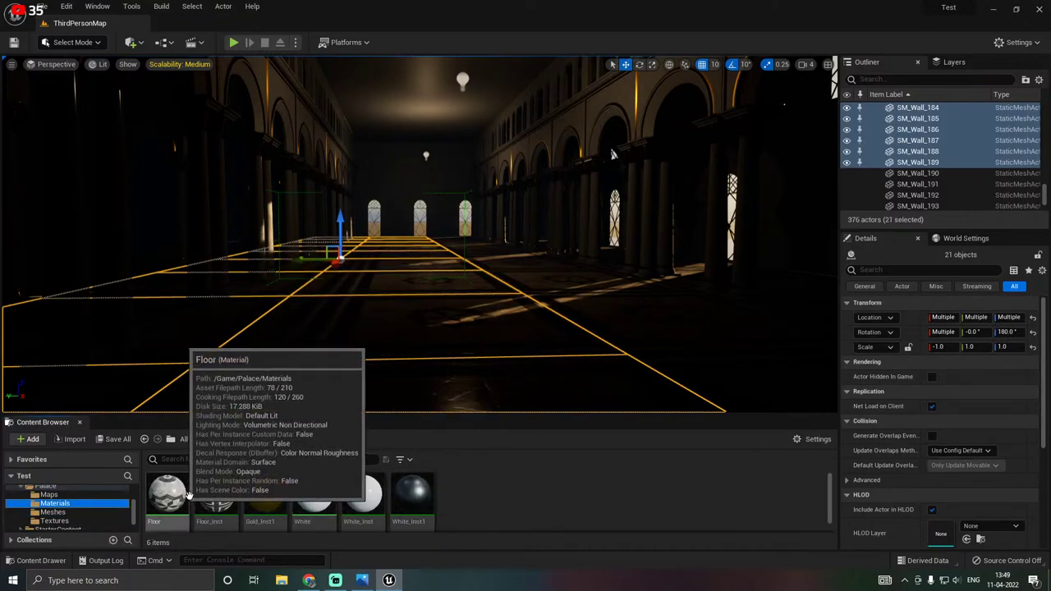
{"action": "left_click", "coordinate": [214, 491]}
{"action": "double_click", "coordinate": [215, 491]}
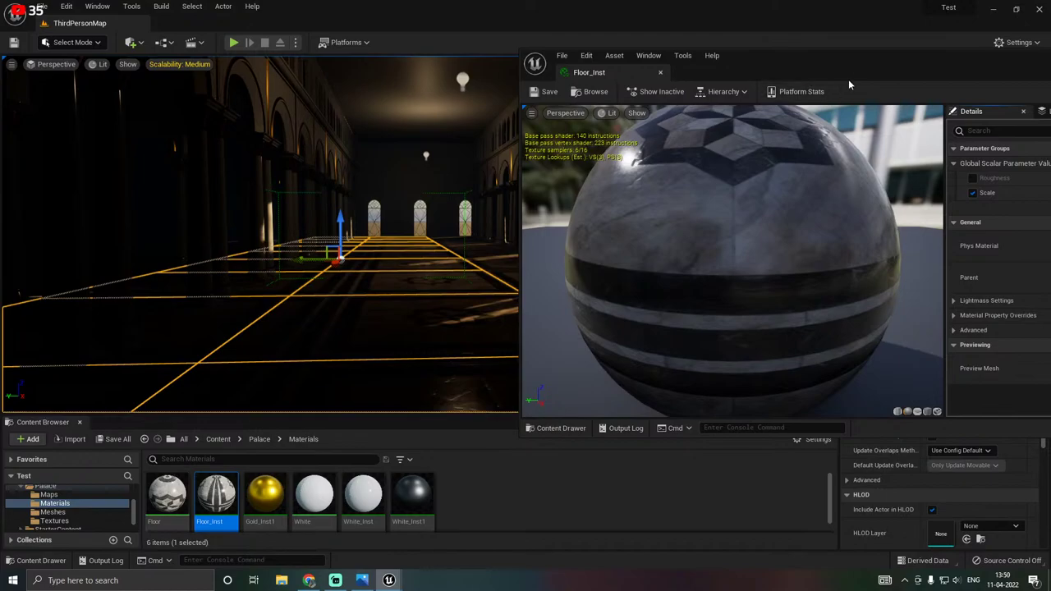
{"action": "left_click_drag", "start_coordinate": [801, 56], "coordinate": [563, 102]}
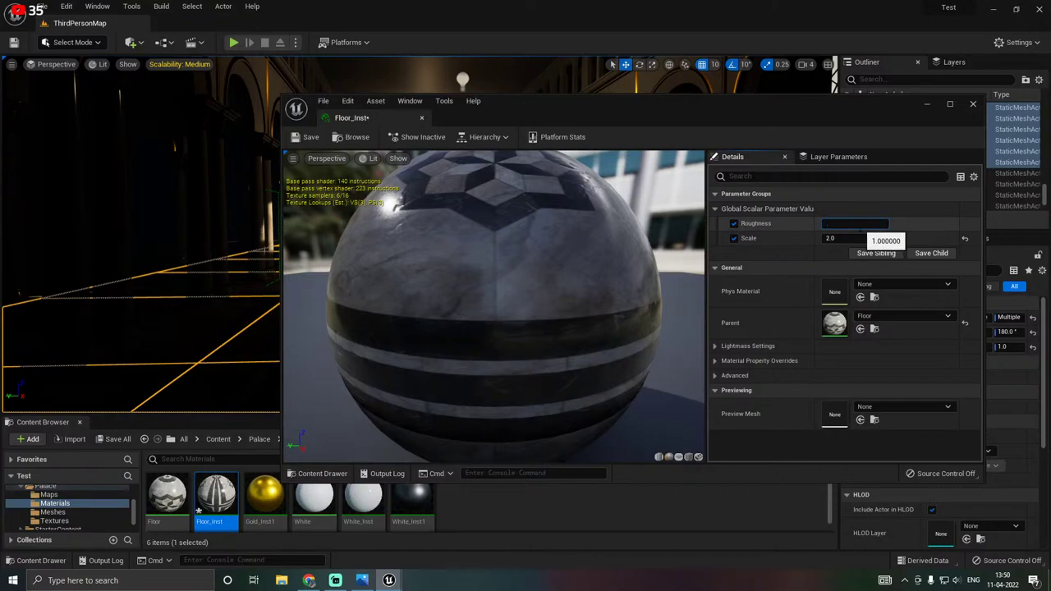
{"action": "type", "text": "0.1"}
{"action": "key", "text": "Return"}
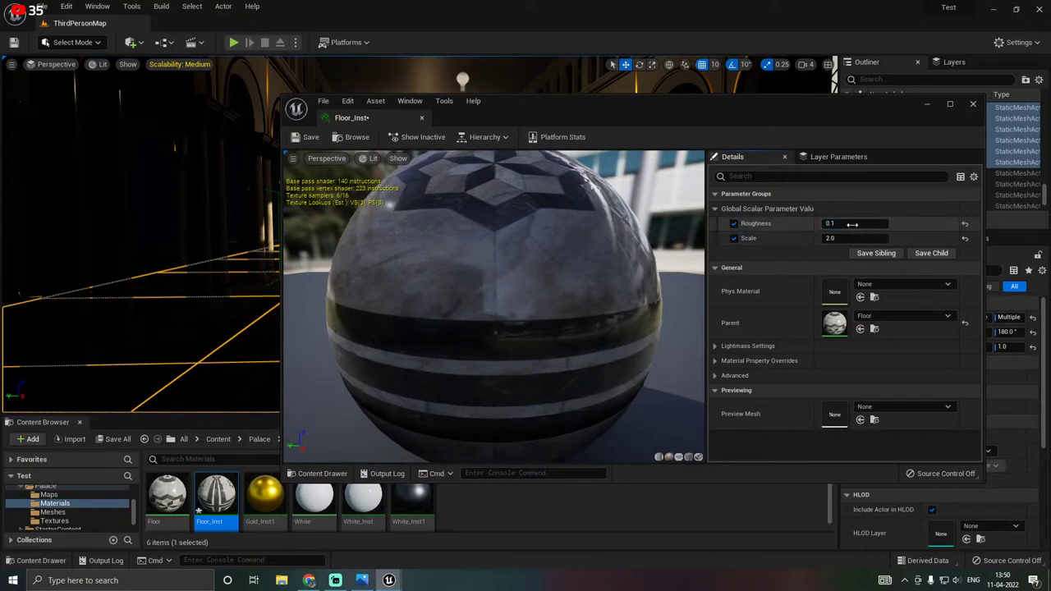
Close the Floor_Inst material instance and save all changed content.
{"action": "left_click_drag", "start_coordinate": [502, 105], "coordinate": [808, 107]}
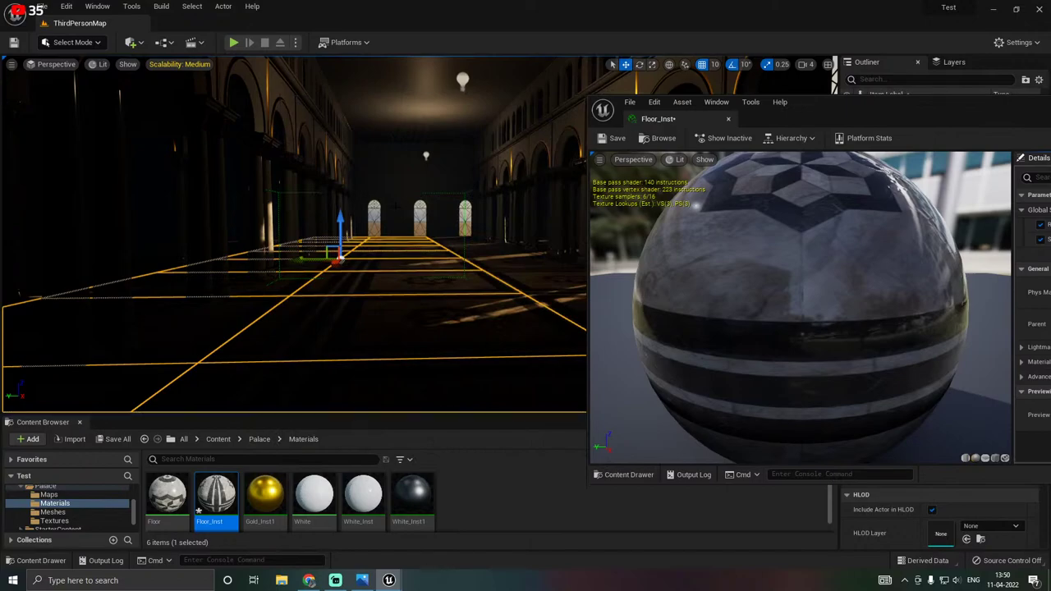
{"action": "right_click_drag", "start_coordinate": [505, 155], "coordinate": [574, 156]}
{"action": "right_click_drag", "start_coordinate": [505, 154], "coordinate": [698, 210]}
{"action": "right_click_drag", "start_coordinate": [493, 197], "coordinate": [492, 160]}
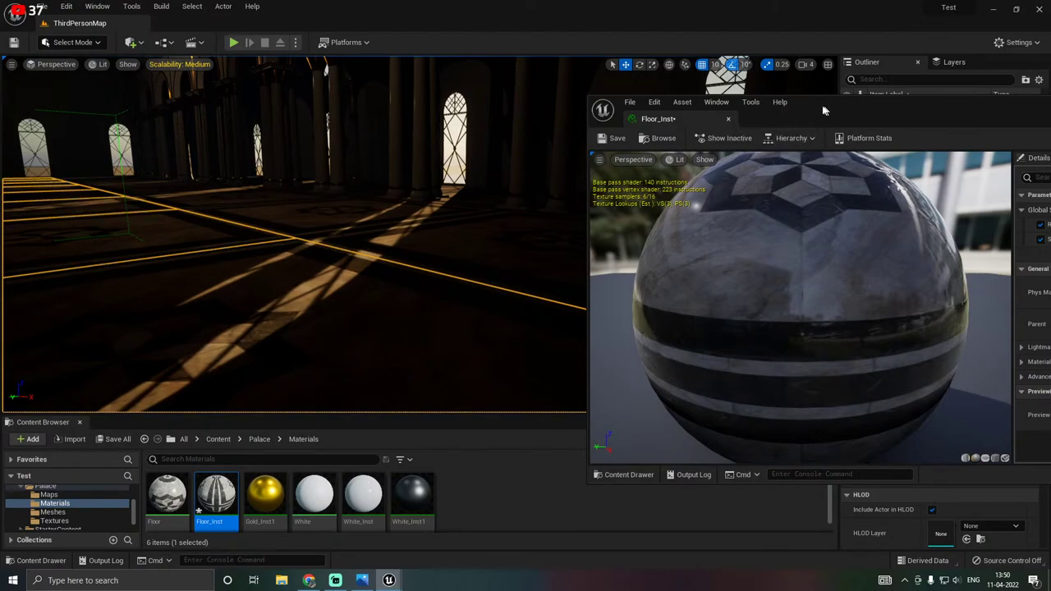
{"action": "left_click_drag", "start_coordinate": [826, 110], "coordinate": [415, 105]}
{"action": "left_click", "coordinate": [868, 107]}
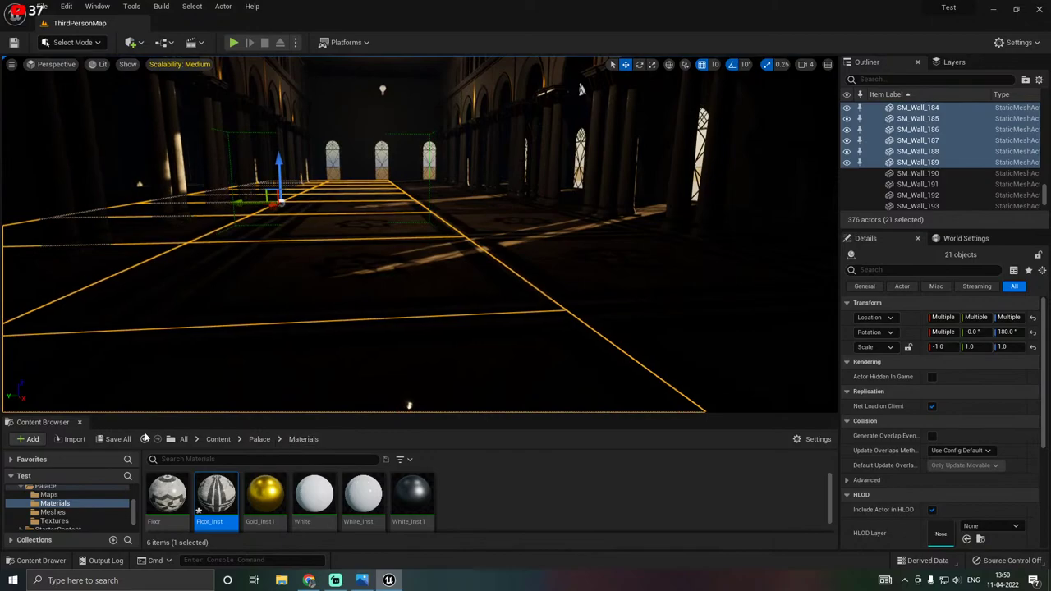
{"action": "left_click", "coordinate": [117, 438]}
{"action": "left_click", "coordinate": [634, 409]}
Lower the nearer ceiling light, PointLight, to a height of 430 above the hall floor.
{"action": "right_click_drag", "start_coordinate": [441, 304], "coordinate": [429, 256]}
{"action": "left_click", "coordinate": [441, 113]}
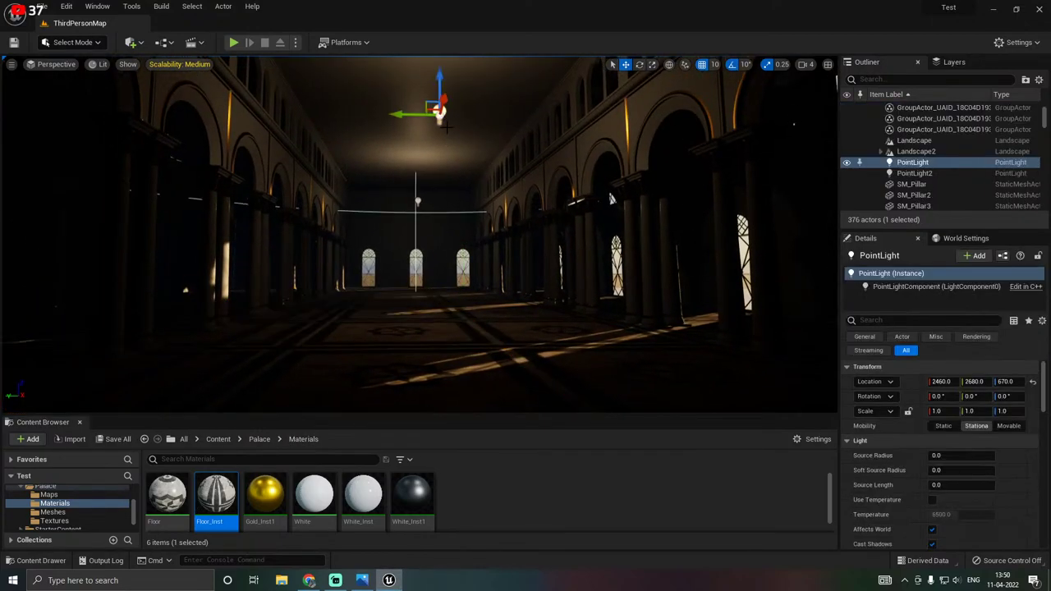
{"action": "left_click_drag", "start_coordinate": [439, 92], "coordinate": [476, 237]}
{"action": "right_click_drag", "start_coordinate": [476, 237], "coordinate": [526, 249]}
{"action": "left_click_drag", "start_coordinate": [552, 248], "coordinate": [689, 241]}
{"action": "right_click_drag", "start_coordinate": [663, 247], "coordinate": [660, 288]}
{"action": "right_click_drag", "start_coordinate": [546, 209], "coordinate": [575, 211]}
{"action": "left_click_drag", "start_coordinate": [440, 185], "coordinate": [392, 184]}
{"action": "right_click_drag", "start_coordinate": [500, 228], "coordinate": [485, 205]}
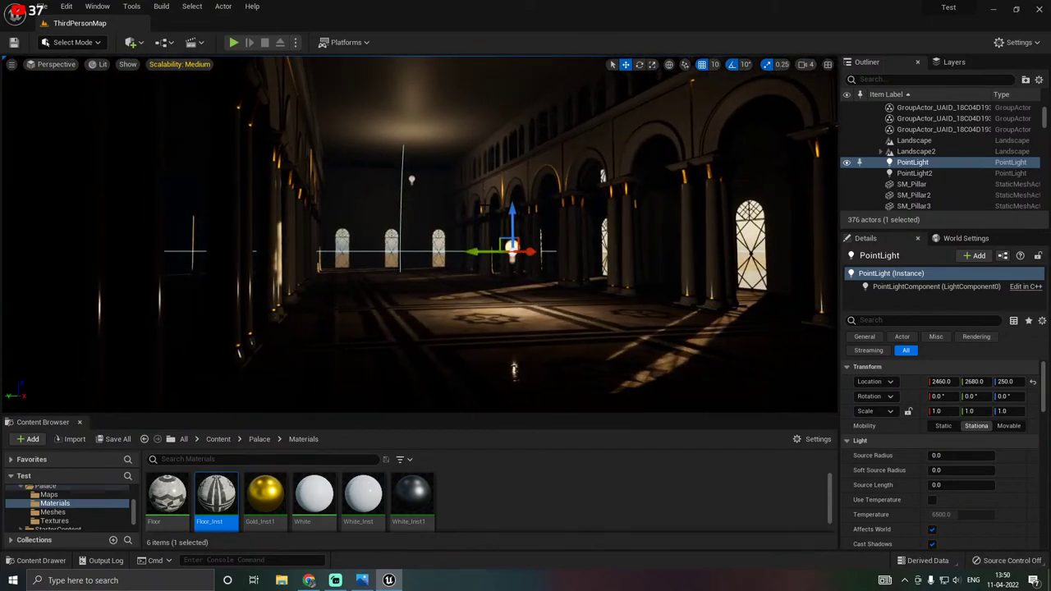
{"action": "left_click_drag", "start_coordinate": [506, 173], "coordinate": [505, 162]}
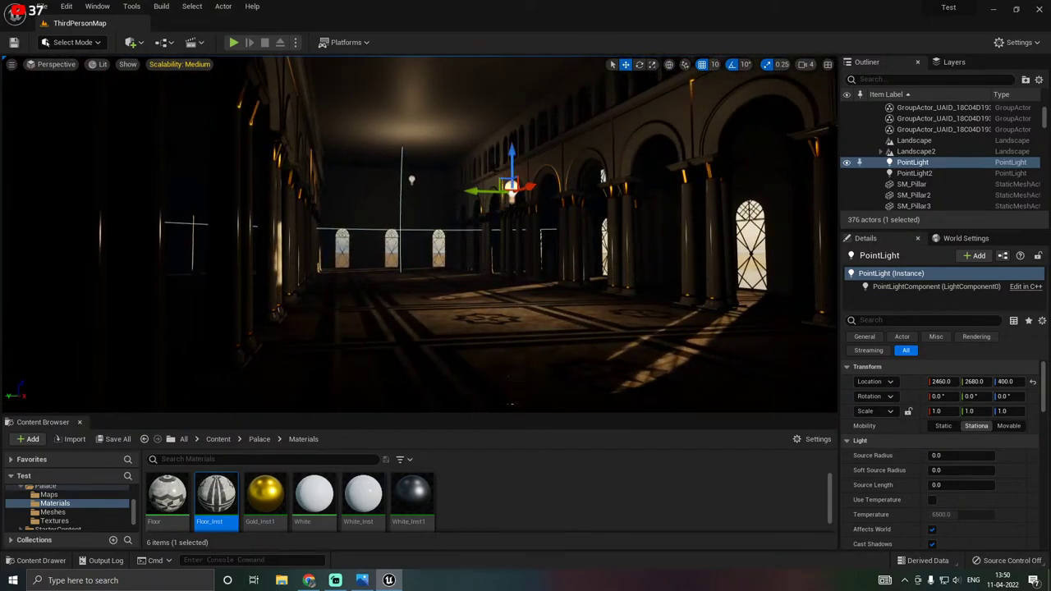
{"action": "mouse_move", "coordinate": [505, 169]}
{"action": "right_mouse_down"}
{"action": "mouse_move", "coordinate": [532, 161]}
{"action": "mouse_move", "coordinate": [505, 147]}
{"action": "right_mouse_up"}
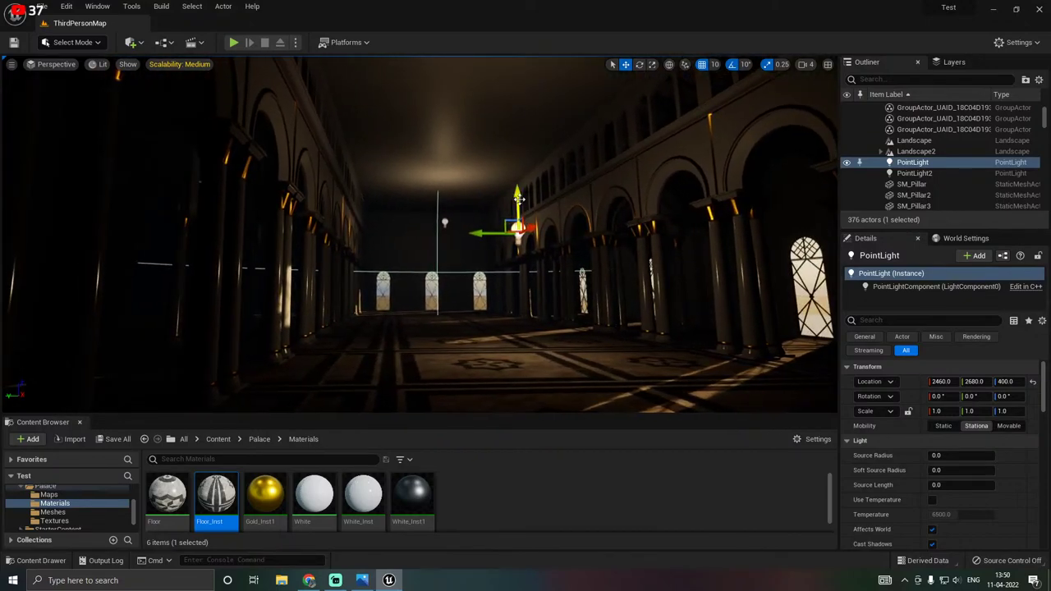
{"action": "mouse_move", "coordinate": [466, 195]}
{"action": "right_mouse_down"}
{"action": "mouse_move", "coordinate": [468, 246]}
{"action": "mouse_move", "coordinate": [453, 180]}
{"action": "right_mouse_up"}
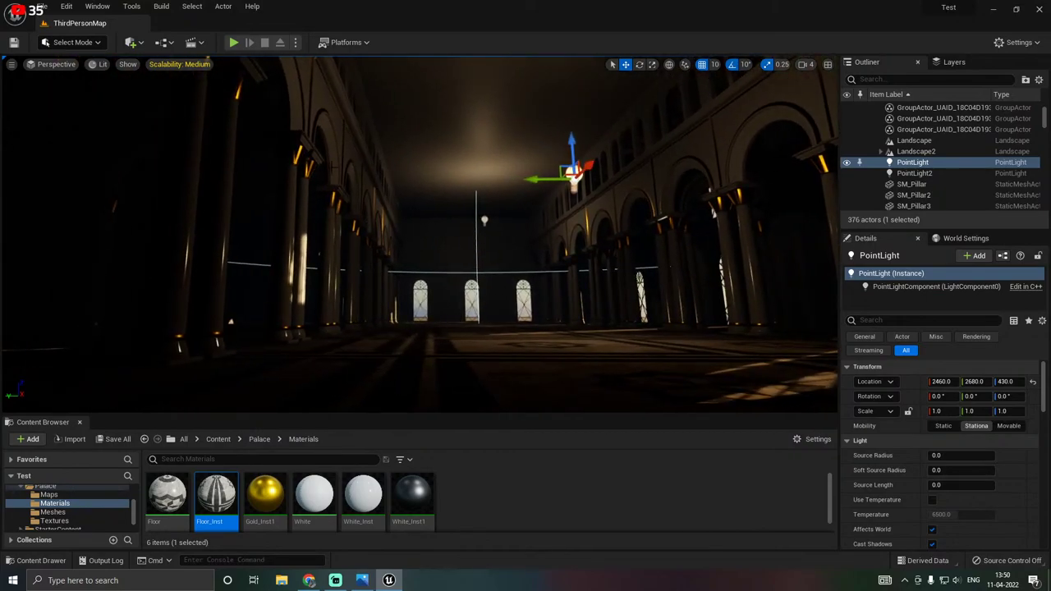
Move the grouped row of pillars along the hall's left side inward toward the middle of the hall.
{"action": "left_click", "coordinate": [335, 235]}
{"action": "left_click_drag", "start_coordinate": [310, 197], "coordinate": [354, 195]}
{"action": "right_click_drag", "start_coordinate": [355, 196], "coordinate": [357, 207]}
{"action": "key", "text": "d"}
{"action": "left_click_drag", "start_coordinate": [300, 170], "coordinate": [348, 170]}
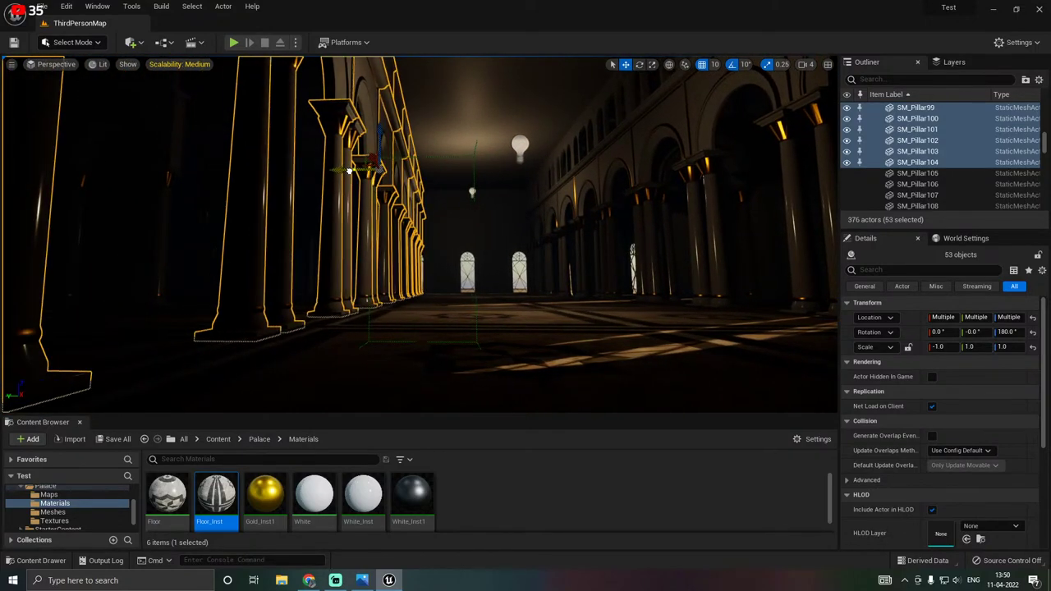
{"action": "right_click_drag", "start_coordinate": [349, 170], "coordinate": [353, 192]}
{"action": "key", "text": "d"}
{"action": "left_click", "coordinate": [358, 169]}
Save all modified actors, including the moved pillars and PointLight.
{"action": "key", "text": "a"}
{"action": "key", "text": "d"}
{"action": "key", "text": "w"}
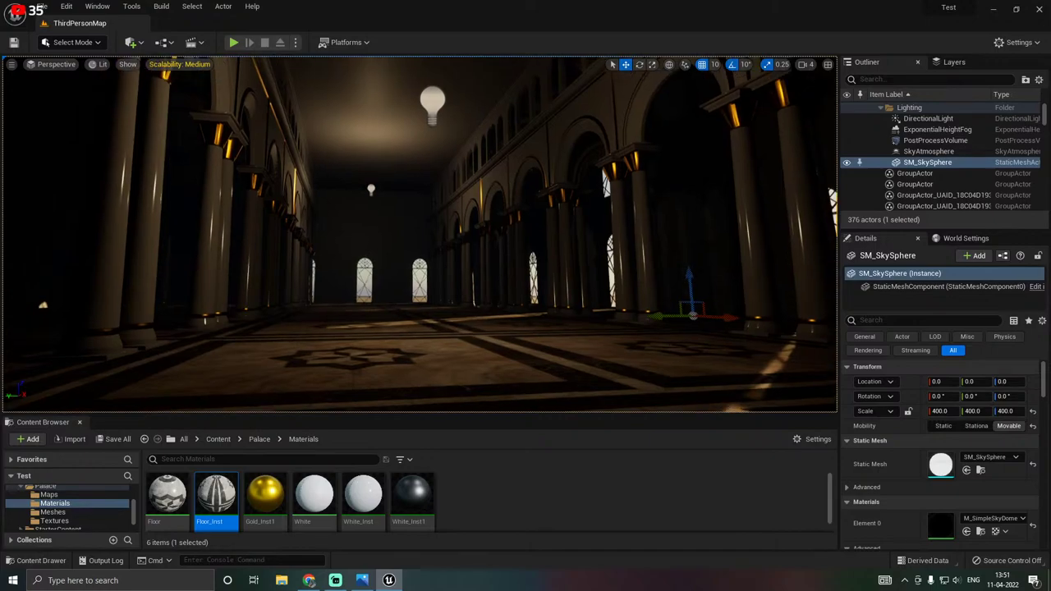
{"action": "left_click", "coordinate": [115, 440]}
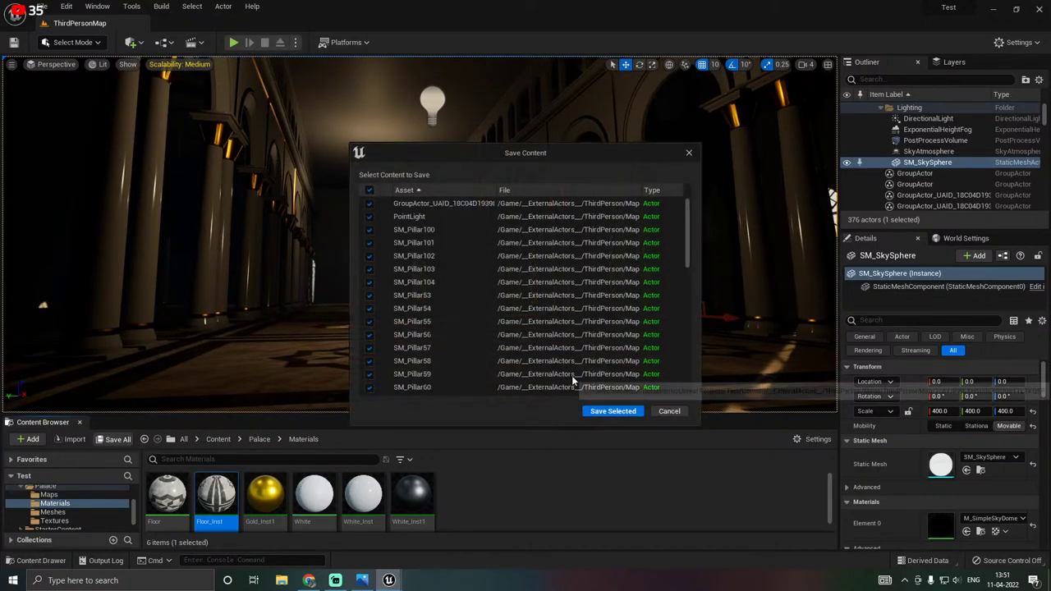
{"action": "left_click", "coordinate": [612, 410]}
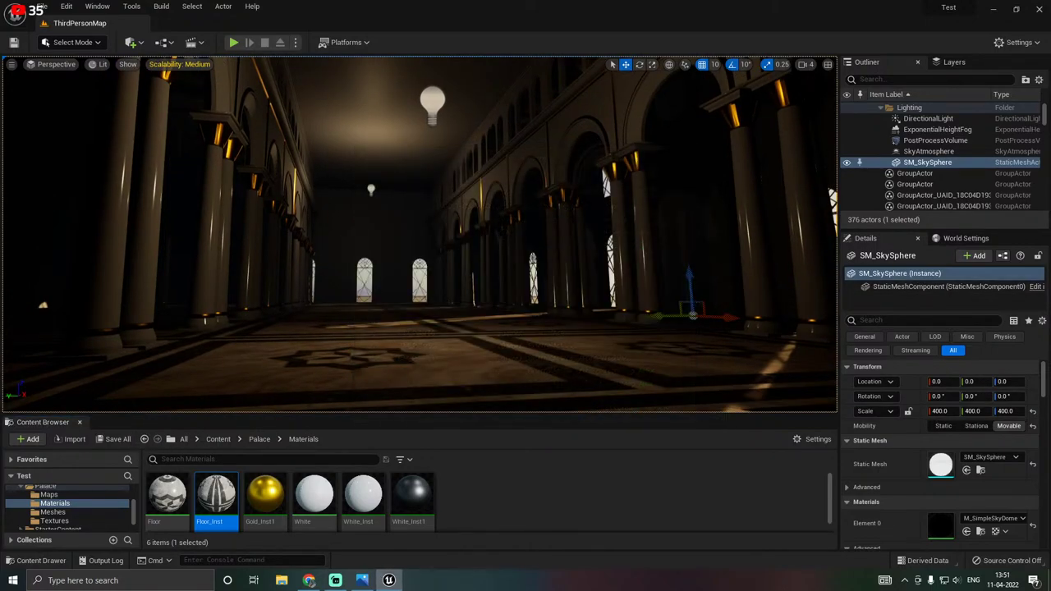
Lower the far light, PointLight2, to a height of 530 and enlarge the viewport slightly.
{"action": "left_click", "coordinate": [371, 190]}
{"action": "left_click_drag", "start_coordinate": [353, 187], "coordinate": [390, 188]}
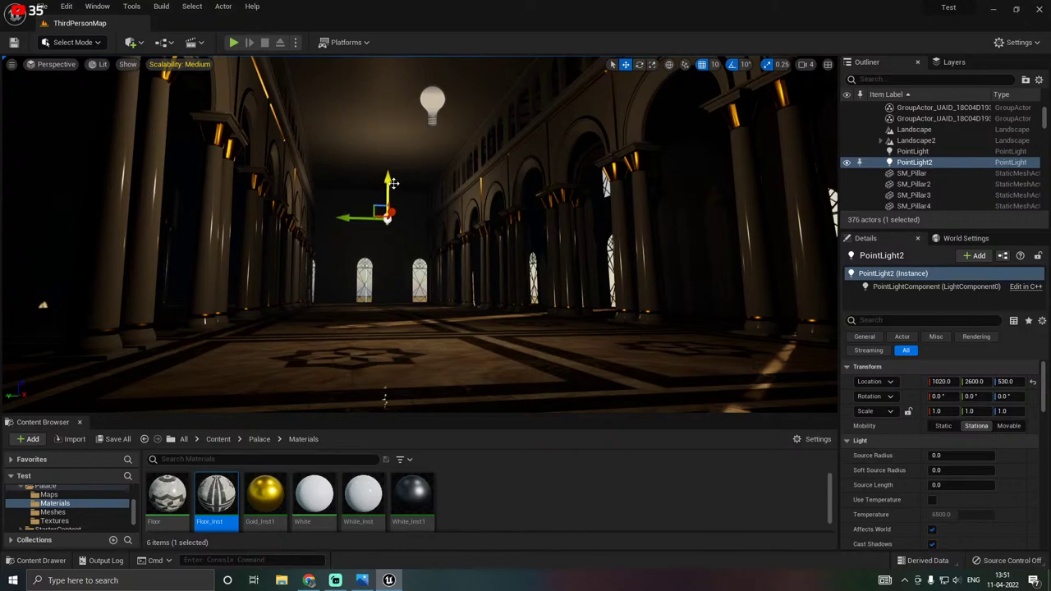
{"action": "left_click_drag", "start_coordinate": [400, 431], "coordinate": [400, 451]}
Open the Floor material and inspect the pavement texture used by its base color Texture Sample.
{"action": "left_click", "coordinate": [430, 373]}
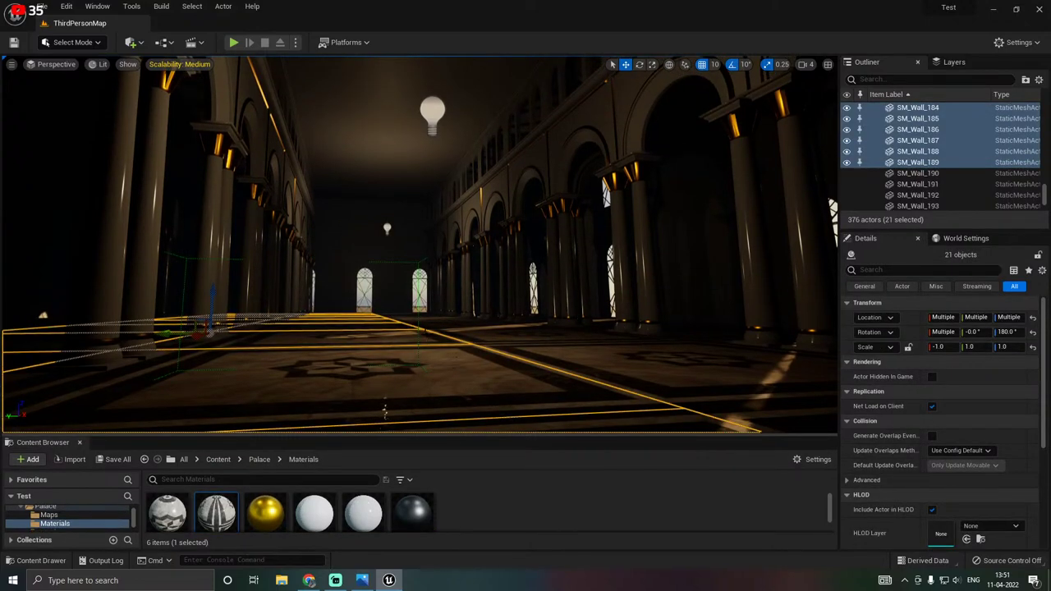
{"action": "key", "text": "ctrl+z"}
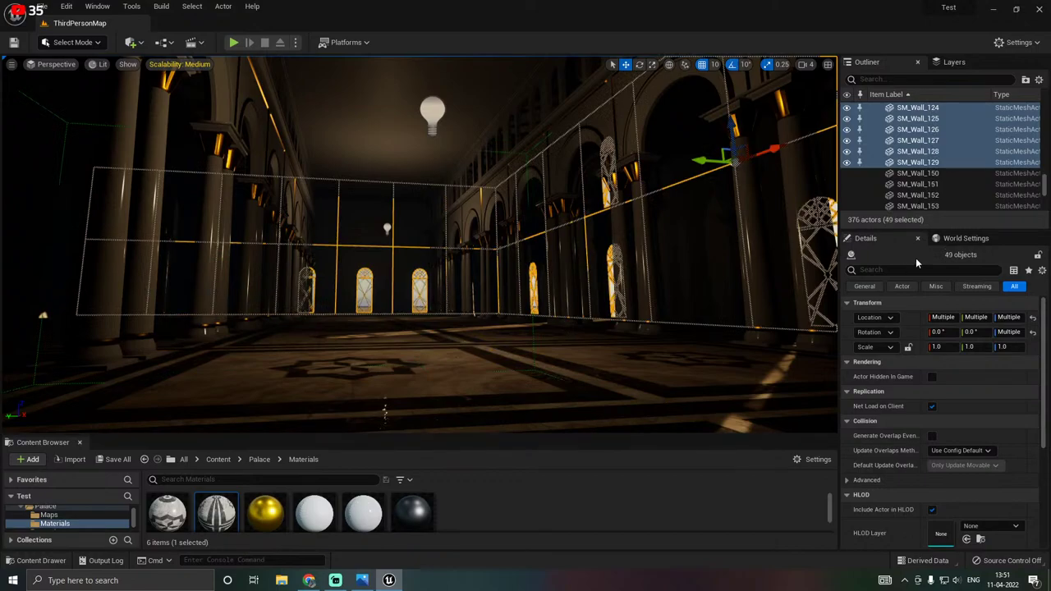
{"action": "double_click", "coordinate": [168, 512]}
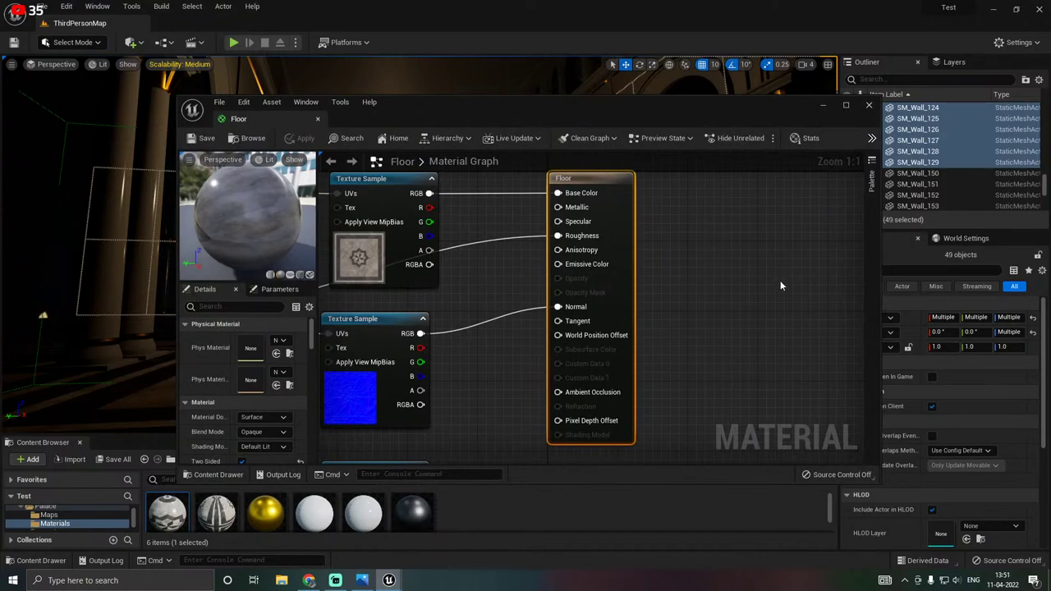
{"action": "scroll", "coordinate": [706, 275], "scroll_direction": "down", "scroll_amount": 1}
{"action": "right_click_drag", "start_coordinate": [629, 260], "coordinate": [803, 314]}
{"action": "left_click", "coordinate": [606, 325]}
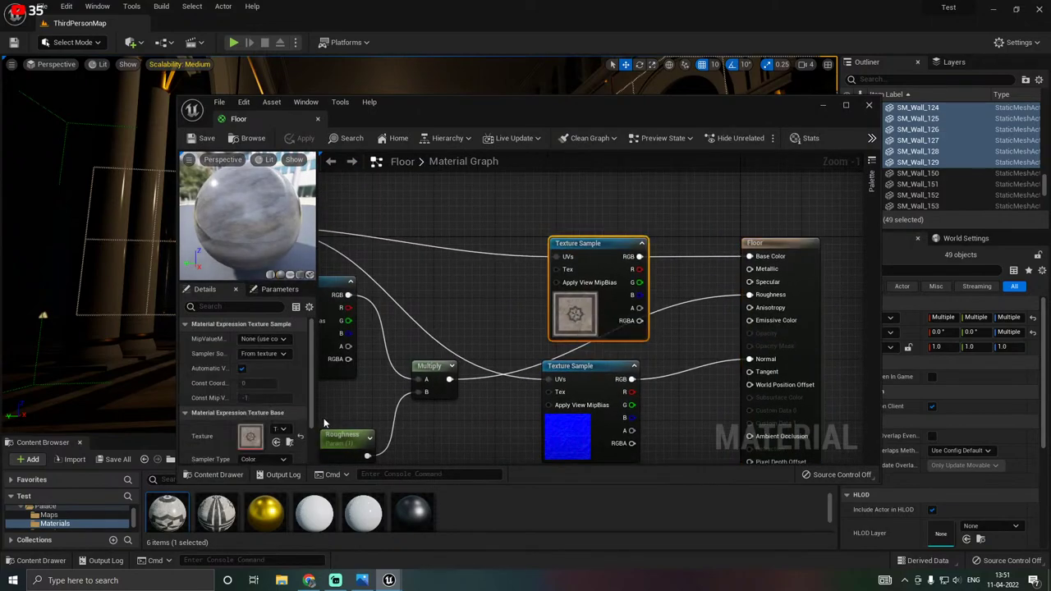
{"action": "double_click", "coordinate": [249, 436]}
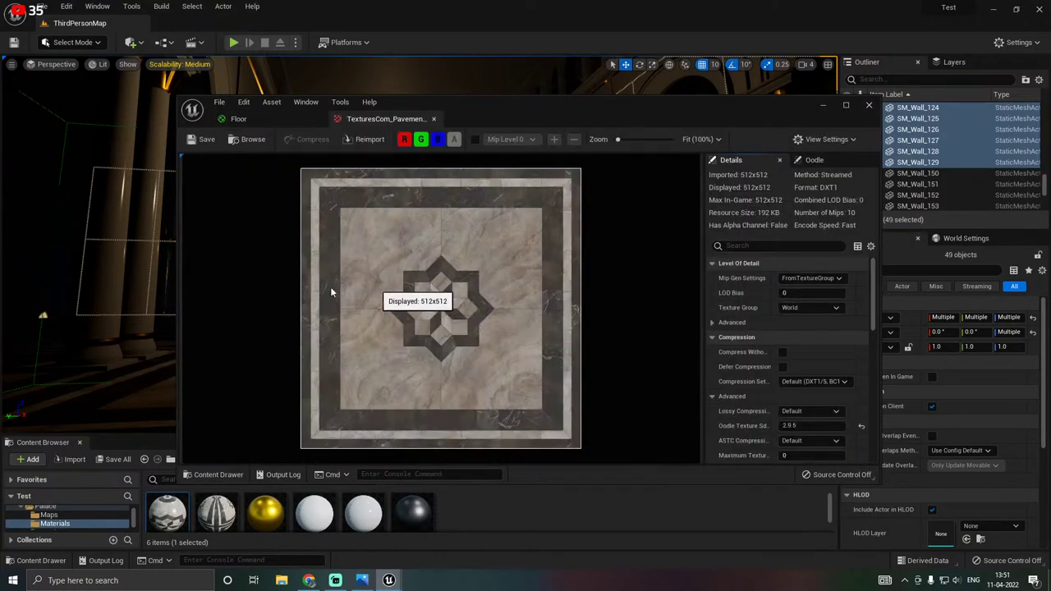
{"action": "left_click", "coordinate": [433, 118]}
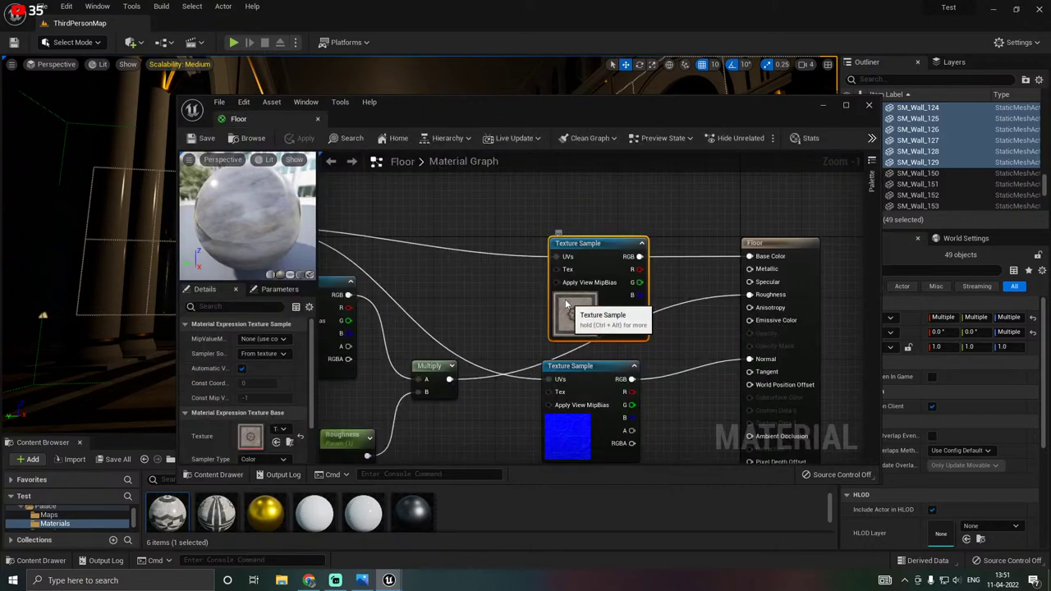
Move the base color Texture Sample away from the Floor node and add a Constant3Vector node above it.
{"action": "left_click_drag", "start_coordinate": [564, 298], "coordinate": [449, 275]}
{"action": "right_click_drag", "start_coordinate": [598, 256], "coordinate": [573, 291]}
{"action": "left_click", "coordinate": [661, 215]}
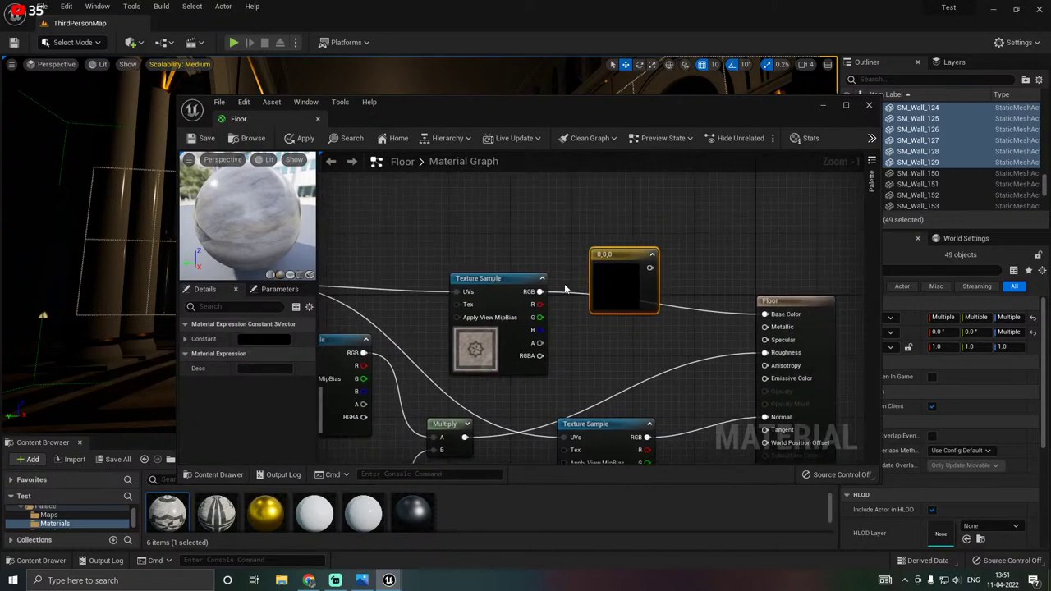
{"action": "left_click_drag", "start_coordinate": [607, 285], "coordinate": [495, 231]}
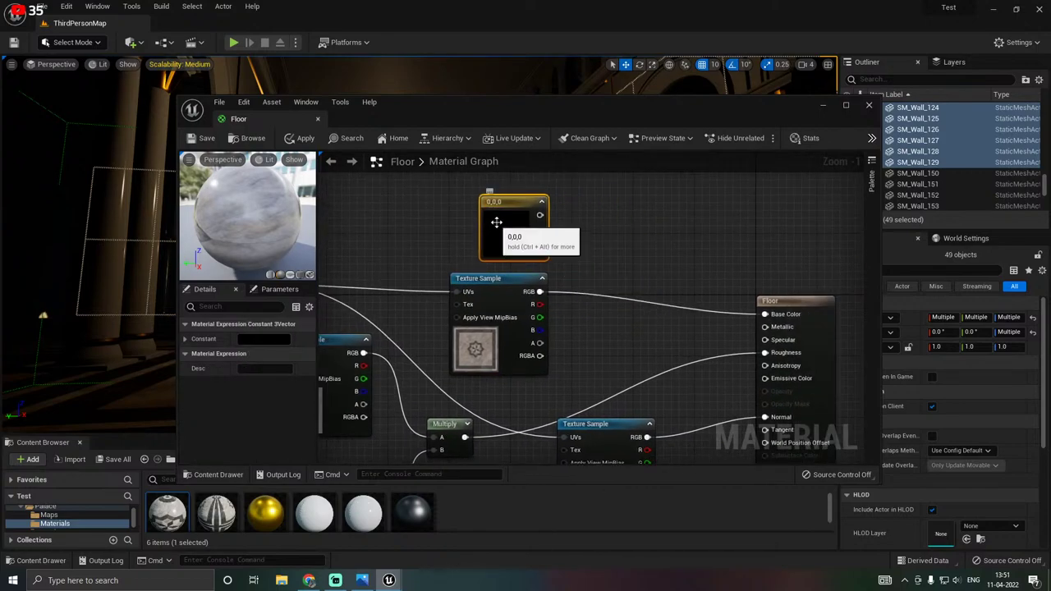
{"action": "left_click", "coordinate": [612, 250]}
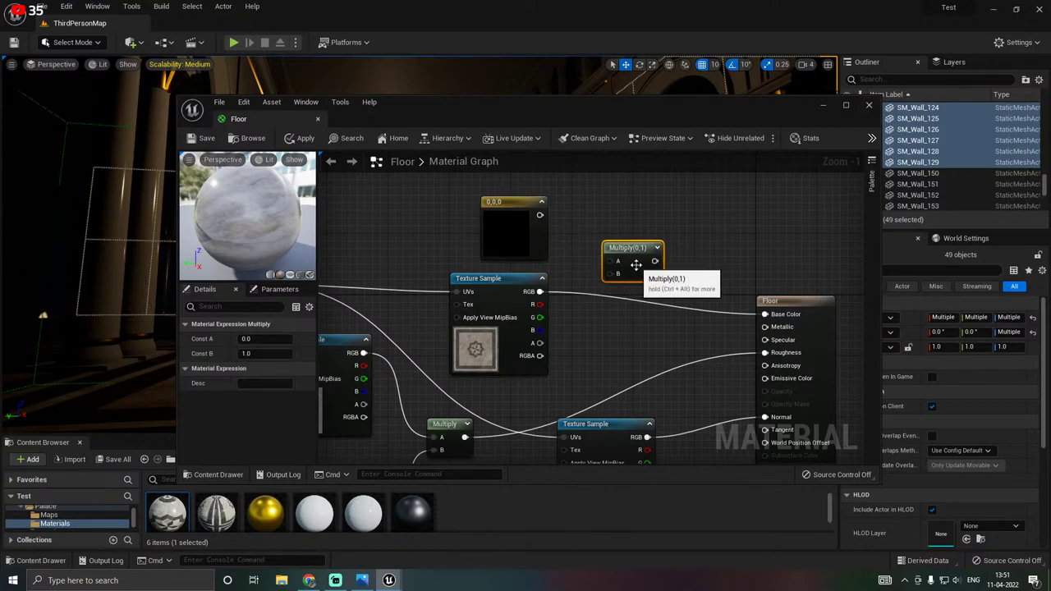
{"action": "left_click_drag", "start_coordinate": [551, 293], "coordinate": [550, 238]}
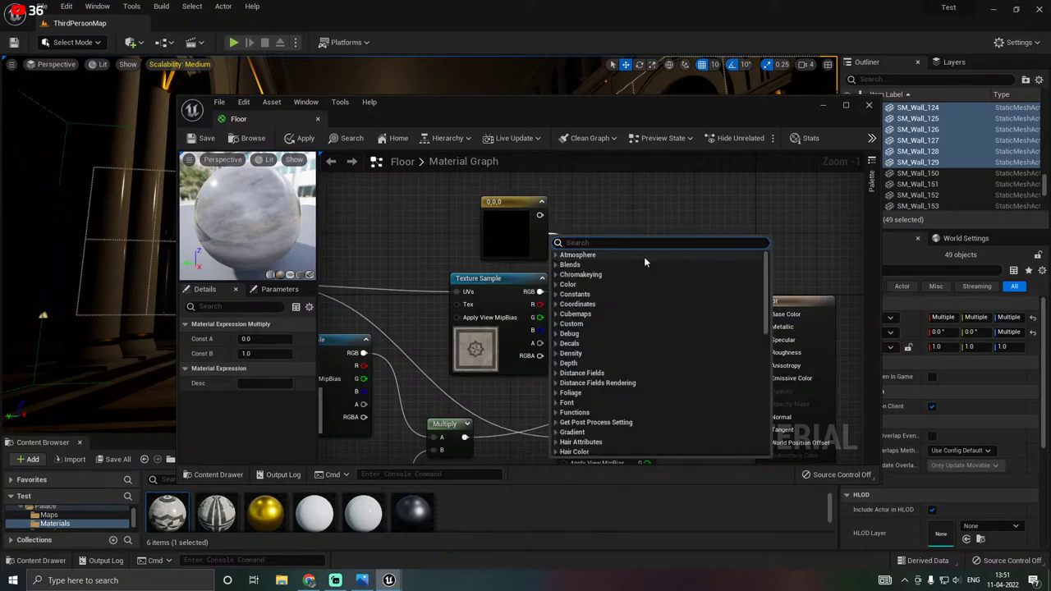
{"action": "left_click", "coordinate": [606, 205]}
{"action": "key", "text": "Delete"}
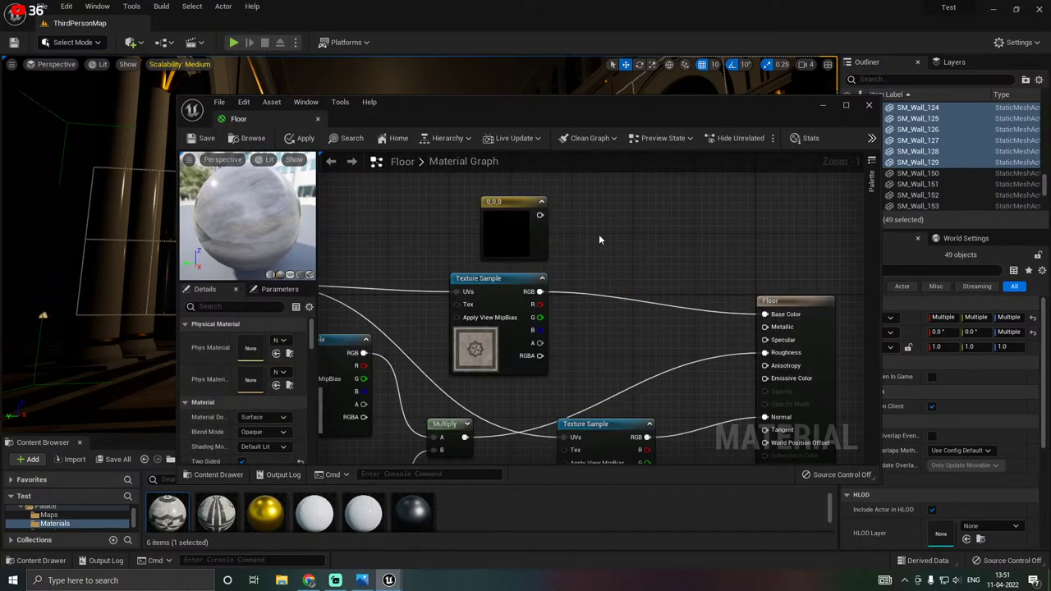
{"action": "right_click", "coordinate": [599, 239]}
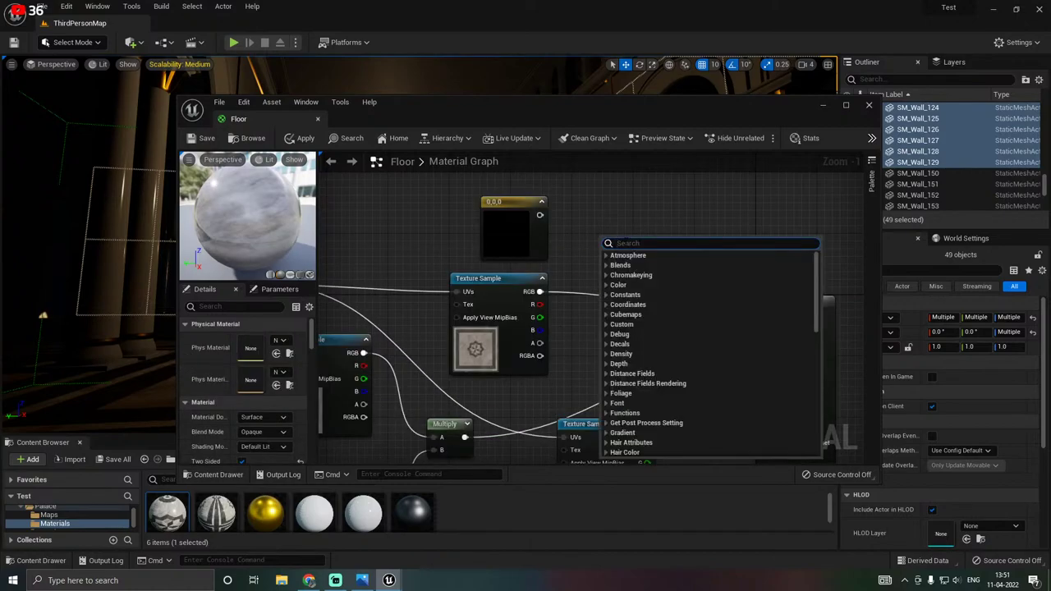
{"action": "type", "text": "over"}
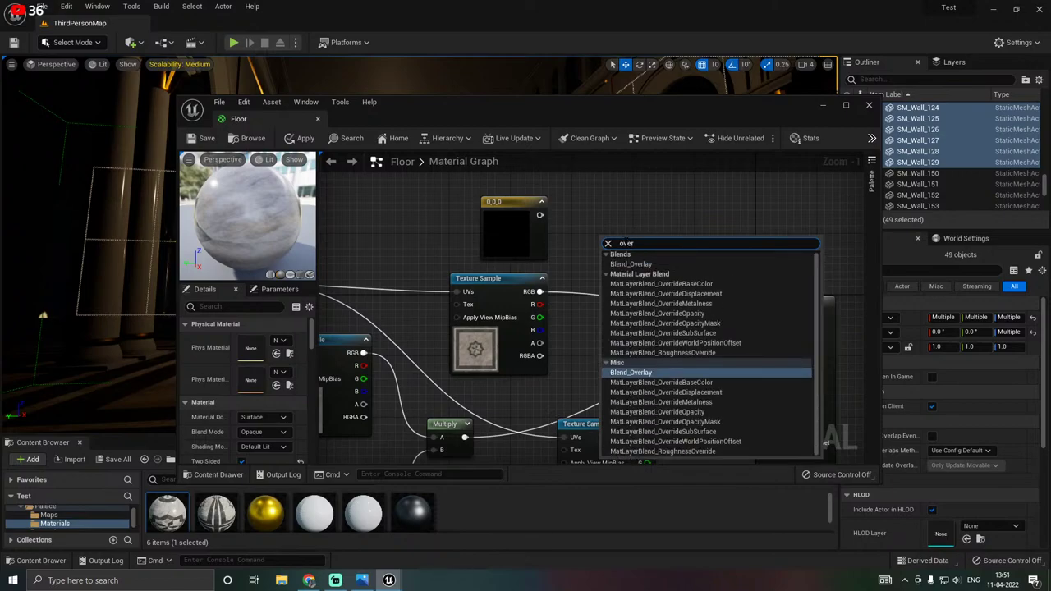
{"action": "left_click", "coordinate": [621, 223]}
{"action": "right_click", "coordinate": [609, 231]}
{"action": "left_click", "coordinate": [580, 262]}
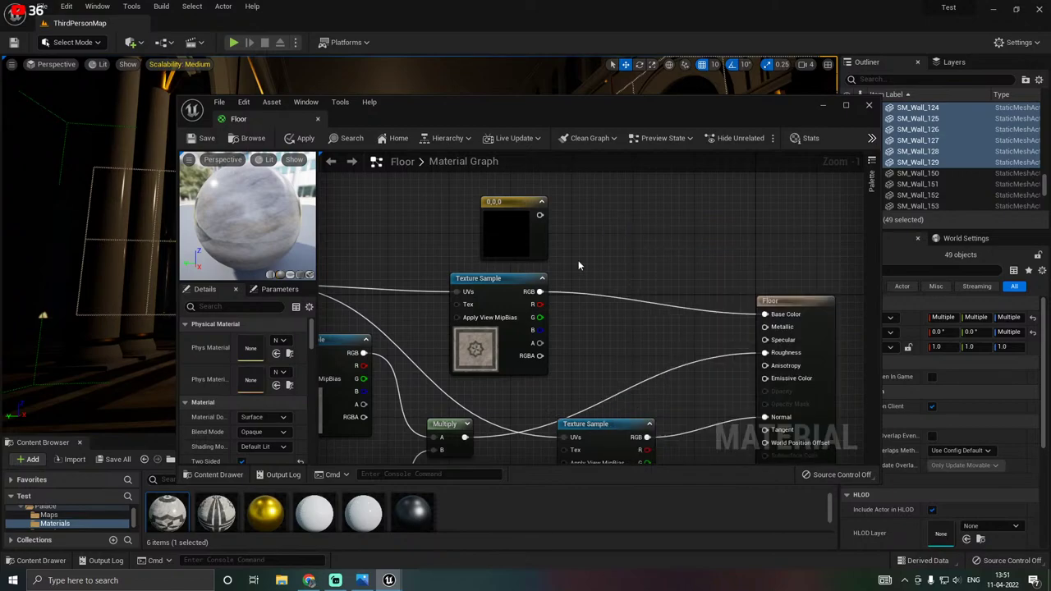
{"action": "right_click", "coordinate": [623, 240]}
{"action": "key", "text": "Escape"}
Add a Blend_Overlay node with the color constant as Base and the pavement texture's RGB as Blend, and feed its result into Base Color.
{"action": "right_click", "coordinate": [586, 263]}
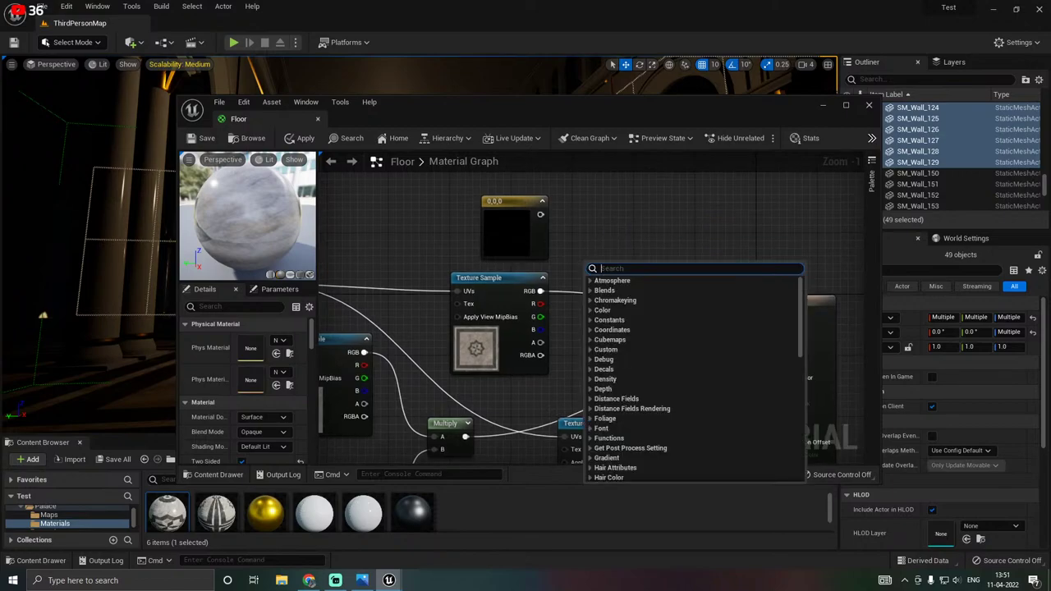
{"action": "type", "text": "over"}
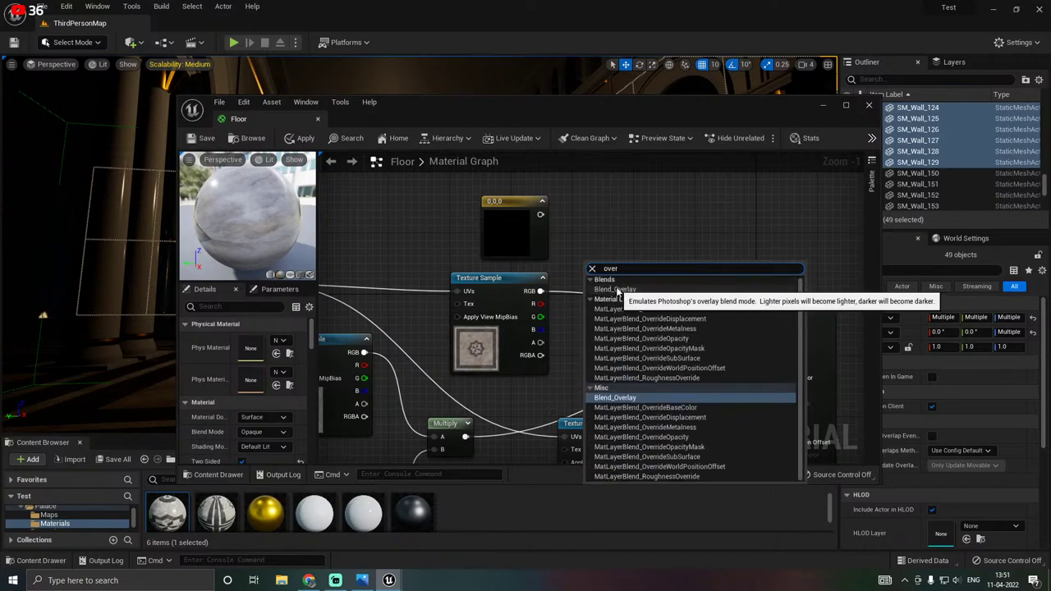
{"action": "left_click", "coordinate": [616, 397]}
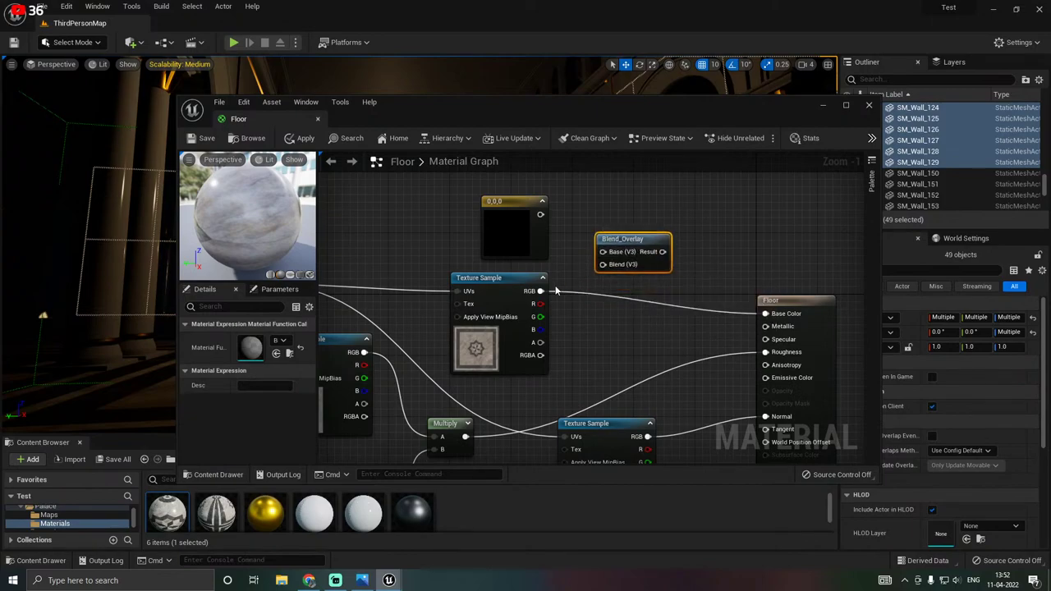
{"action": "left_click_drag", "start_coordinate": [540, 291], "coordinate": [605, 264]}
{"action": "left_click_drag", "start_coordinate": [540, 215], "coordinate": [766, 314]}
Convert the black Constant3Vector to a parameter with a gray default value of about 0.271, and place it clear of the Texture Sample.
{"action": "left_click", "coordinate": [507, 247]}
{"action": "right_click", "coordinate": [507, 248]}
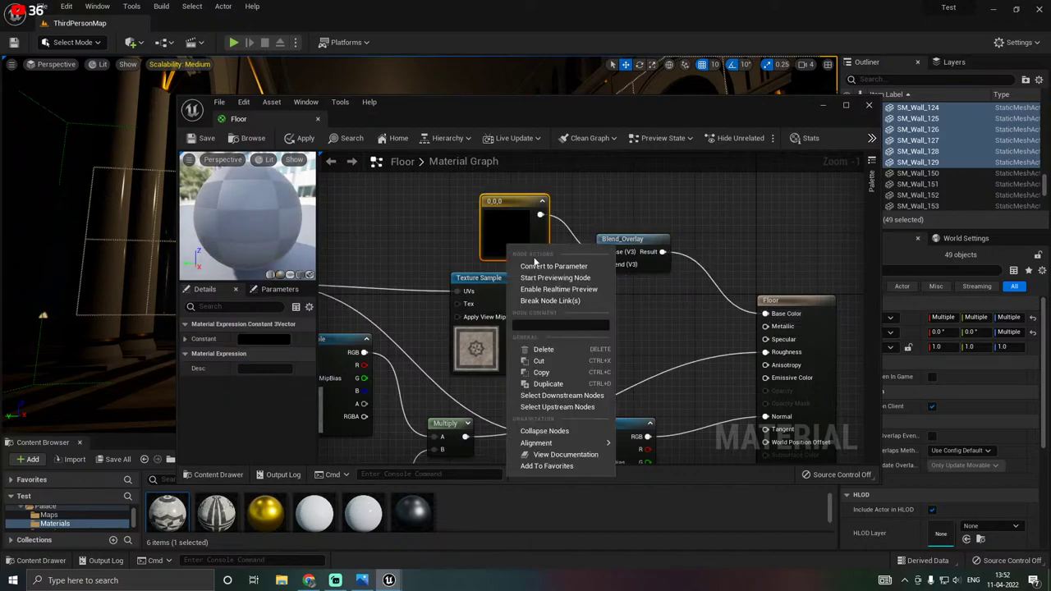
{"action": "left_click", "coordinate": [548, 267]}
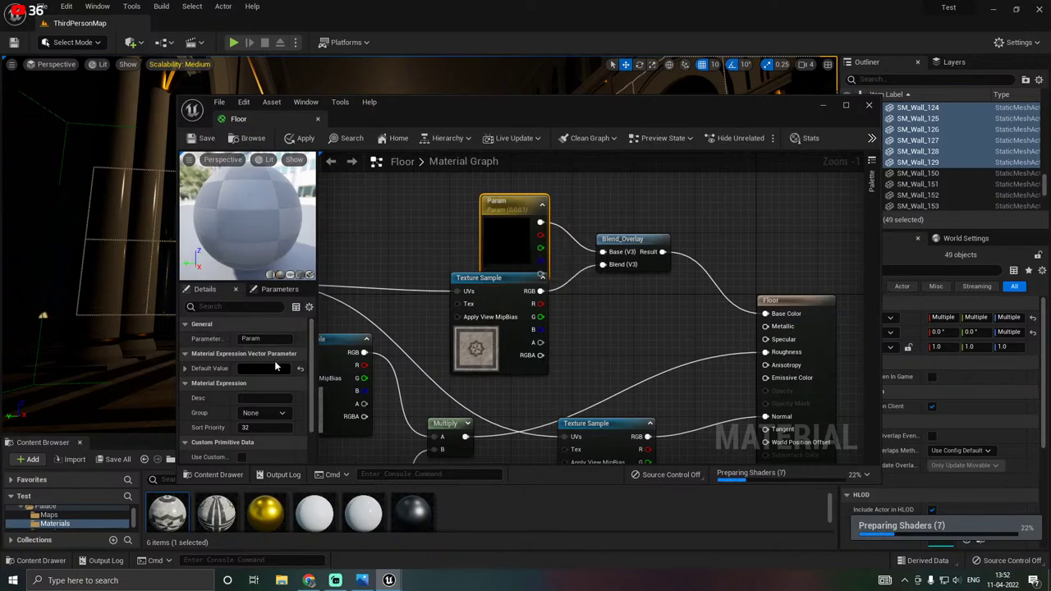
{"action": "left_click", "coordinate": [277, 369]}
{"action": "left_click_drag", "start_coordinate": [430, 406], "coordinate": [433, 400]}
{"action": "left_click", "coordinate": [433, 551]}
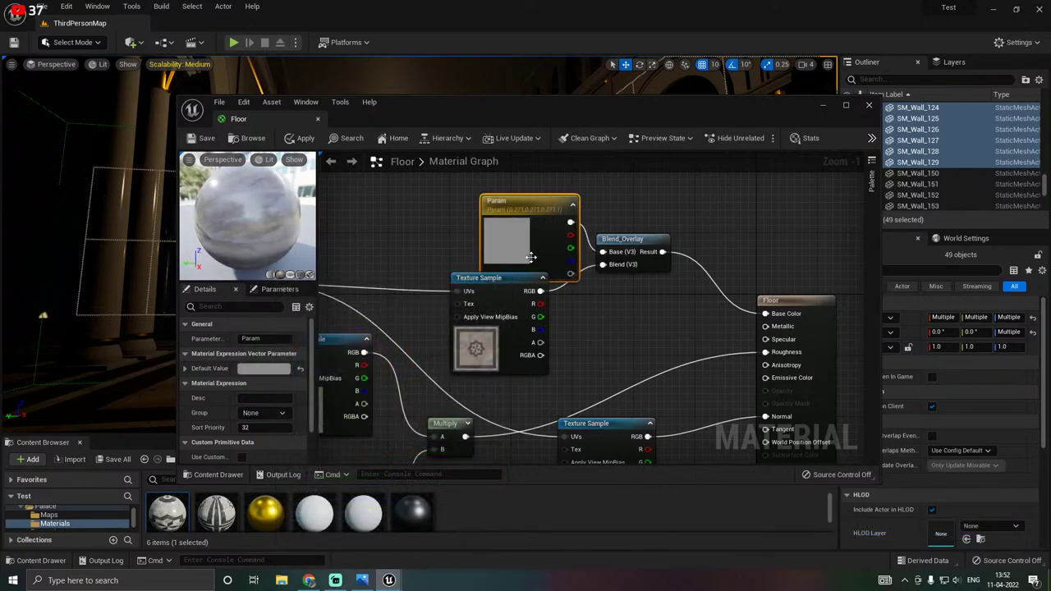
{"action": "left_click_drag", "start_coordinate": [476, 251], "coordinate": [445, 228]}
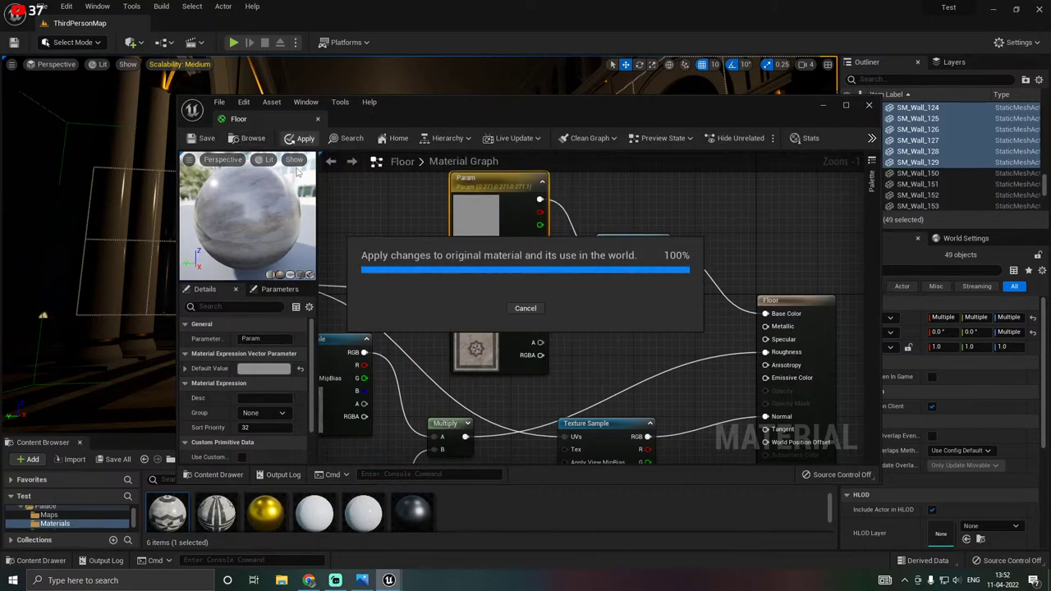
Save and close the Floor material, clear the wall selection in the level, and save all modified content.
{"action": "left_click", "coordinate": [208, 139]}
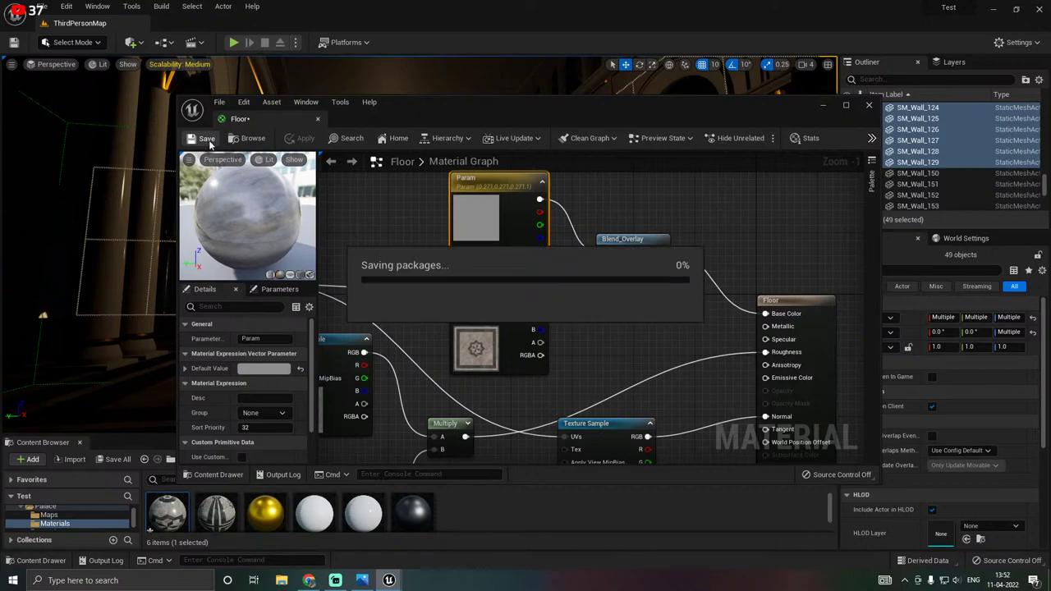
{"action": "left_click", "coordinate": [317, 119]}
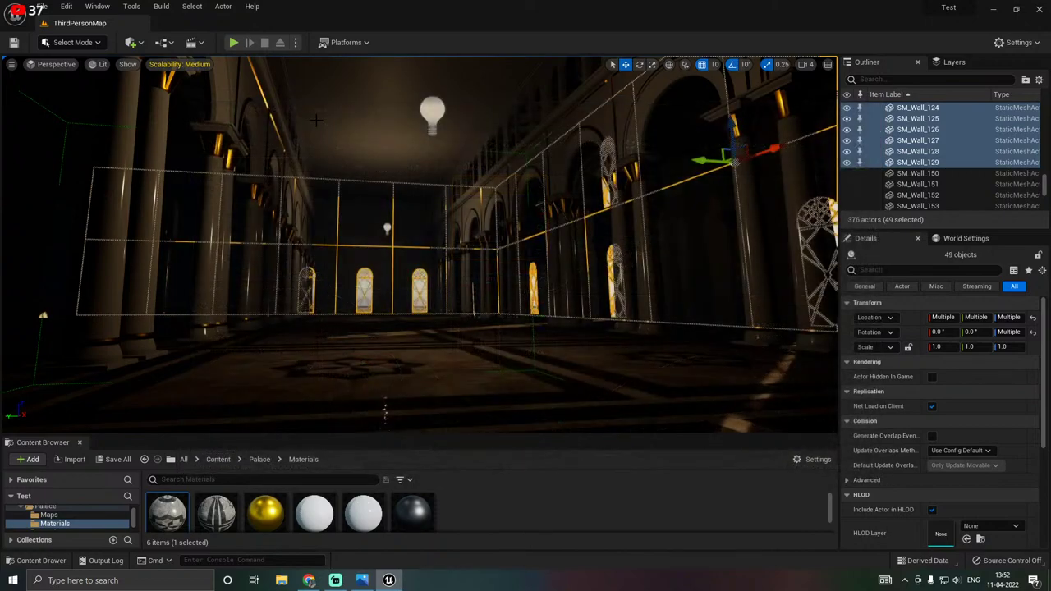
{"action": "left_click", "coordinate": [360, 296]}
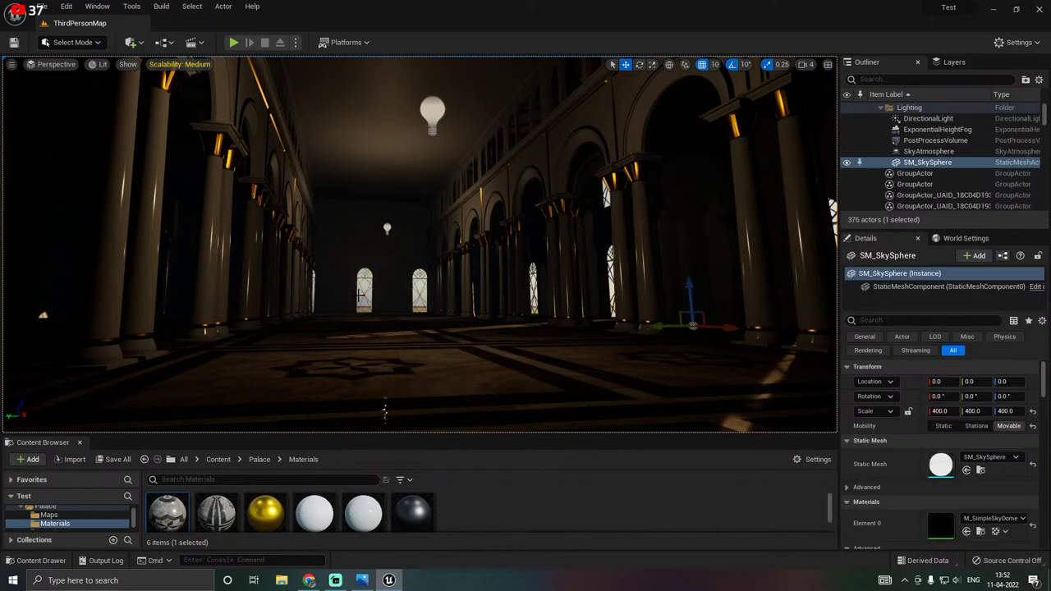
{"action": "left_click", "coordinate": [114, 463]}
{"action": "left_click", "coordinate": [612, 412]}
Open the Floor_Inst material instance, enable its Param color override, and preview the material on a cylinder.
{"action": "double_click", "coordinate": [205, 519]}
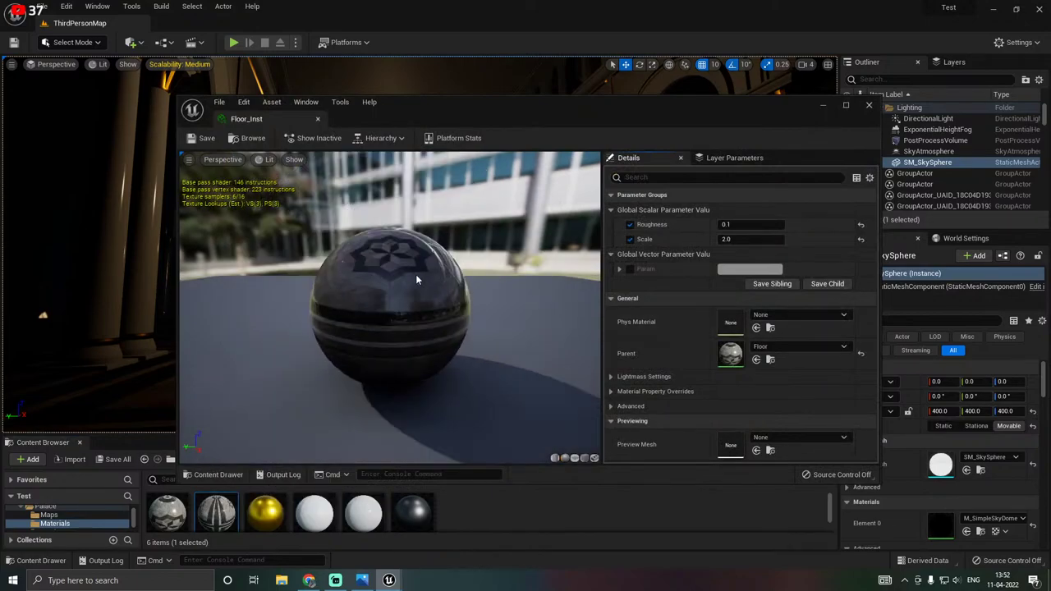
{"action": "left_click", "coordinate": [629, 270]}
{"action": "left_click_drag", "start_coordinate": [451, 293], "coordinate": [484, 289]}
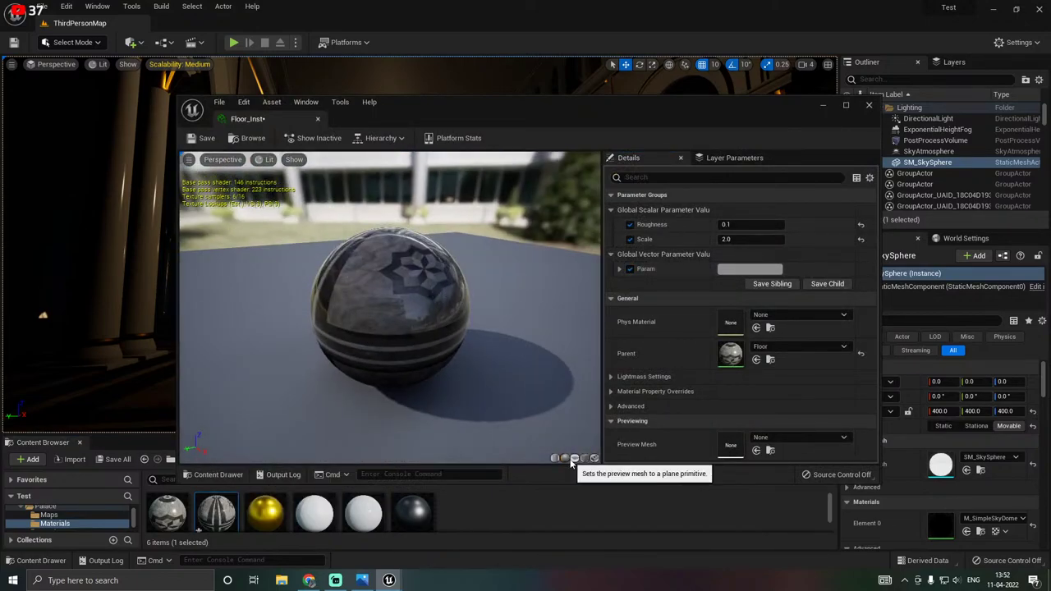
{"action": "left_click", "coordinate": [554, 457]}
{"action": "left_click_drag", "start_coordinate": [385, 358], "coordinate": [469, 333]}
{"action": "scroll", "coordinate": [384, 358], "scroll_direction": "down", "scroll_amount": 5}
{"action": "scroll", "coordinate": [384, 357], "scroll_direction": "up", "scroll_amount": 5}
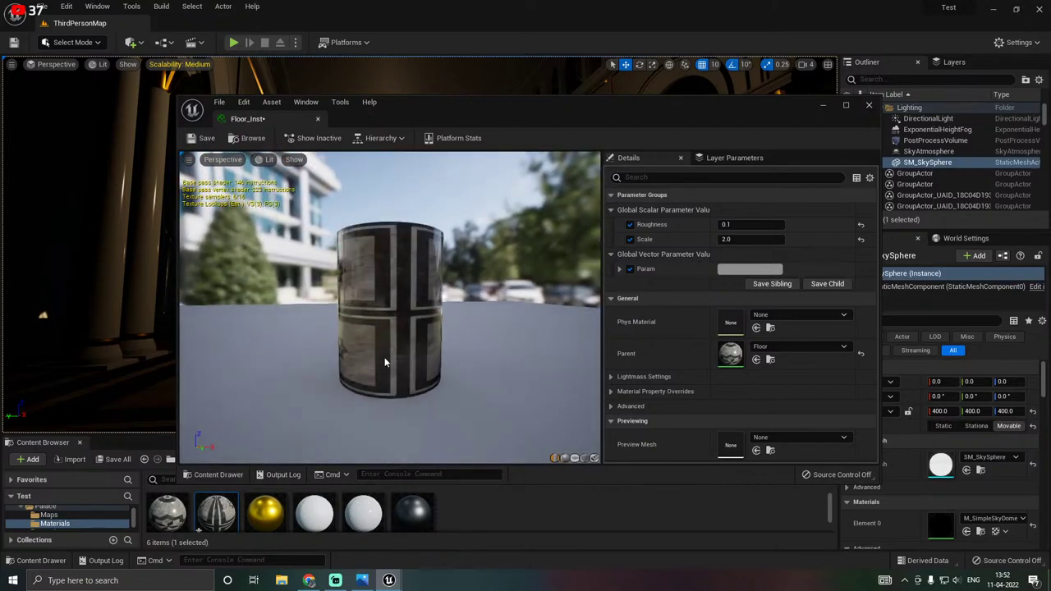
Lighten Floor_Inst's Param color to a gray value of about 0.52 and close the material instance.
{"action": "left_click", "coordinate": [750, 269]}
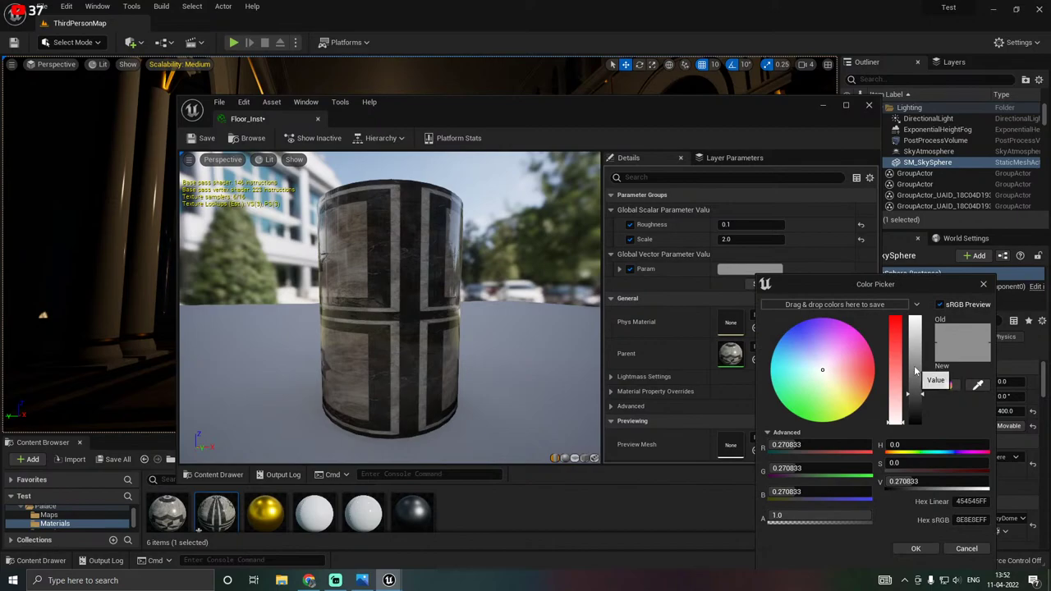
{"action": "left_click_drag", "start_coordinate": [916, 371], "coordinate": [916, 367]}
{"action": "left_click_drag", "start_coordinate": [453, 342], "coordinate": [493, 364]}
{"action": "left_click_drag", "start_coordinate": [914, 384], "coordinate": [917, 372]}
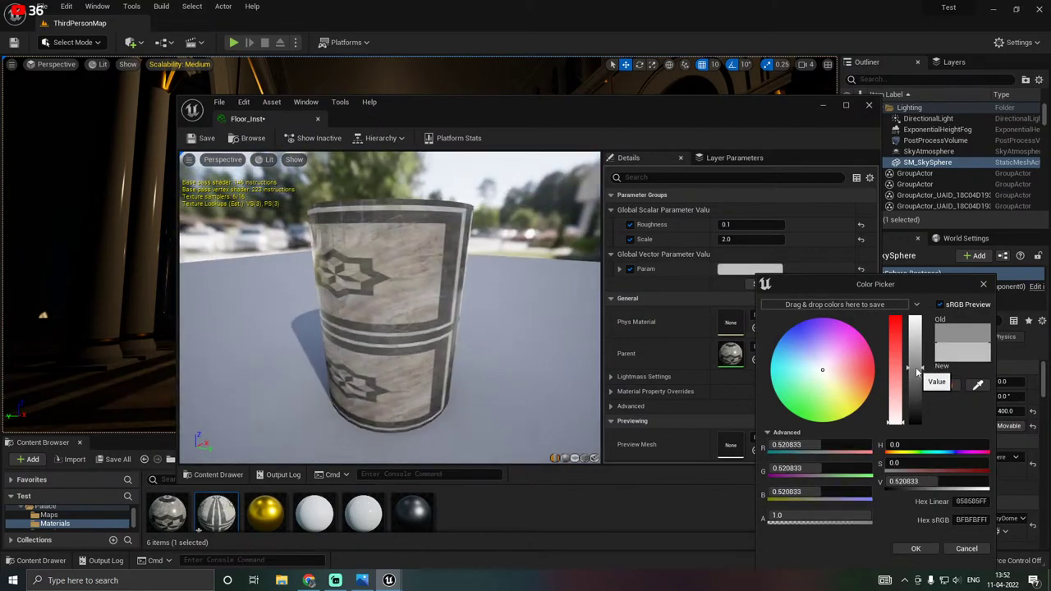
{"action": "left_click", "coordinate": [916, 549]}
{"action": "left_click", "coordinate": [870, 106]}
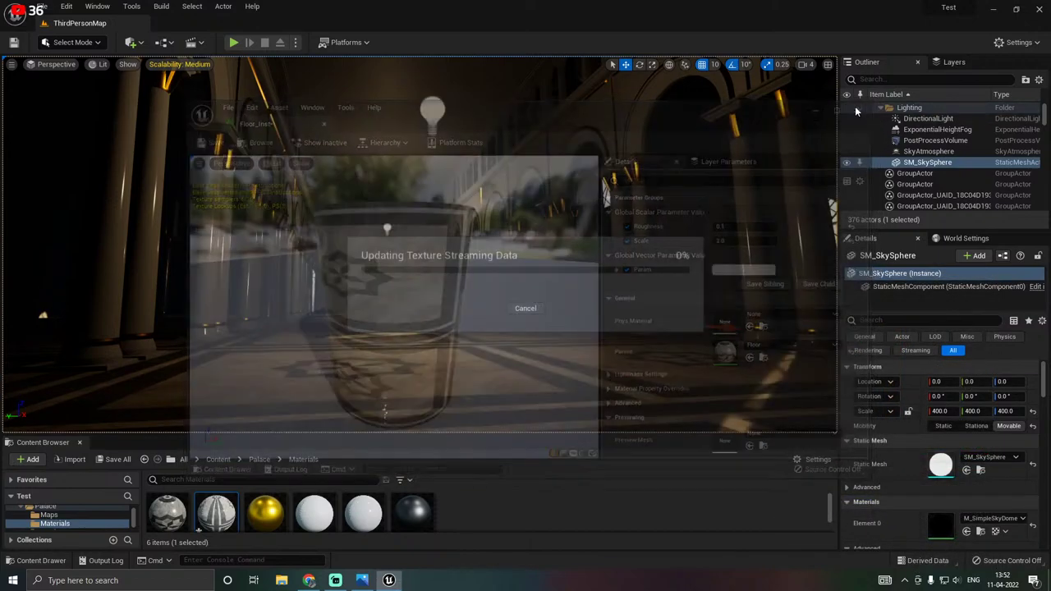
Try applying the Floor_Inst material to the hall's ceiling panels, and undo it.
{"action": "right_click_drag", "start_coordinate": [525, 263], "coordinate": [571, 279]}
{"action": "right_click_drag", "start_coordinate": [472, 230], "coordinate": [426, 238]}
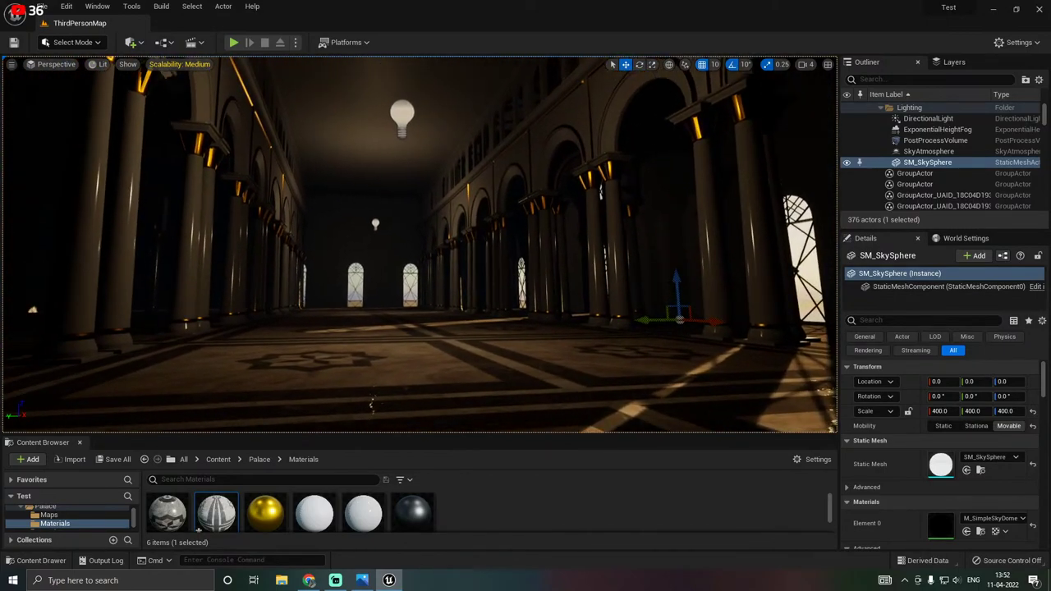
{"action": "left_click", "coordinate": [388, 127]}
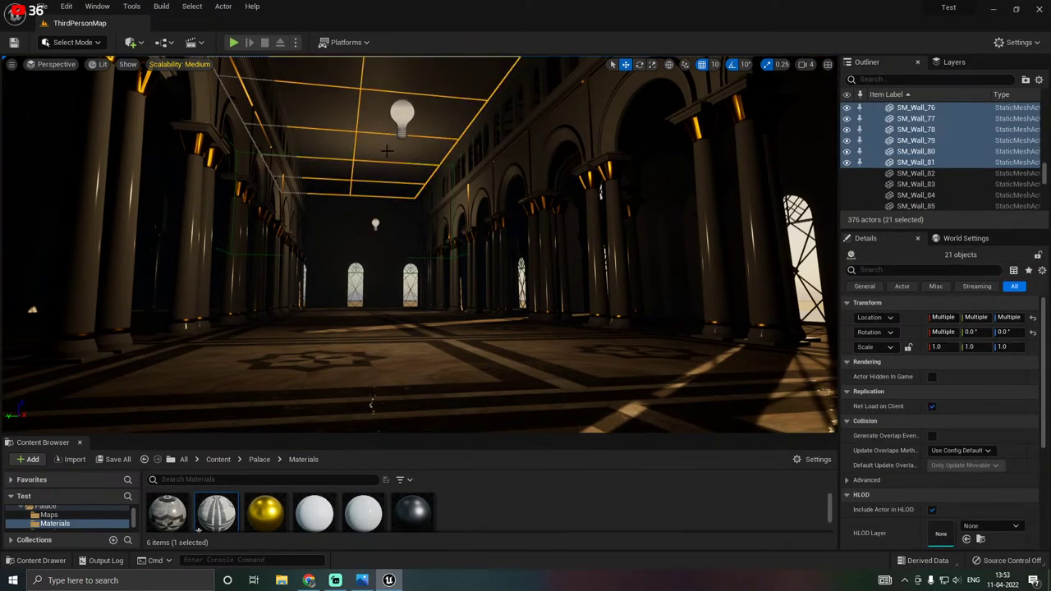
{"action": "left_click_drag", "start_coordinate": [216, 513], "coordinate": [365, 146]}
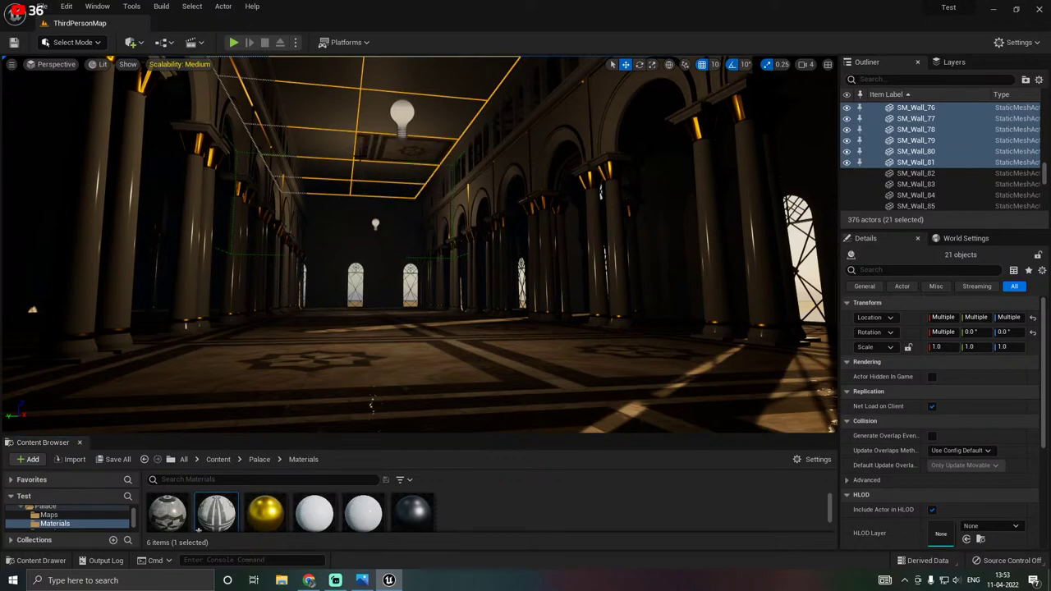
{"action": "key", "text": "ctrl+z"}
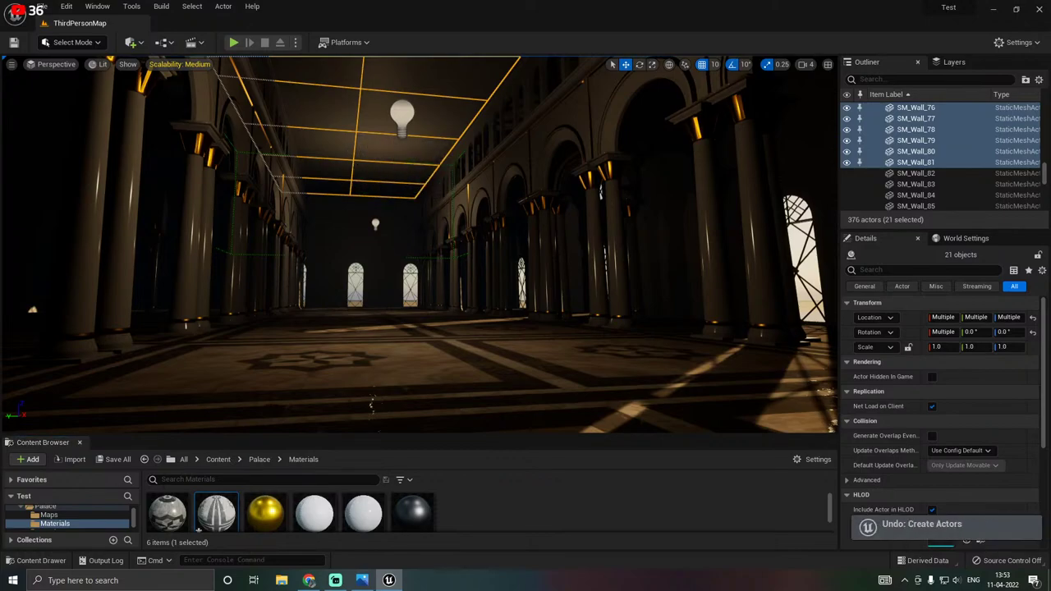
Save the modified Floor_Inst material instance.
{"action": "left_click", "coordinate": [115, 459]}
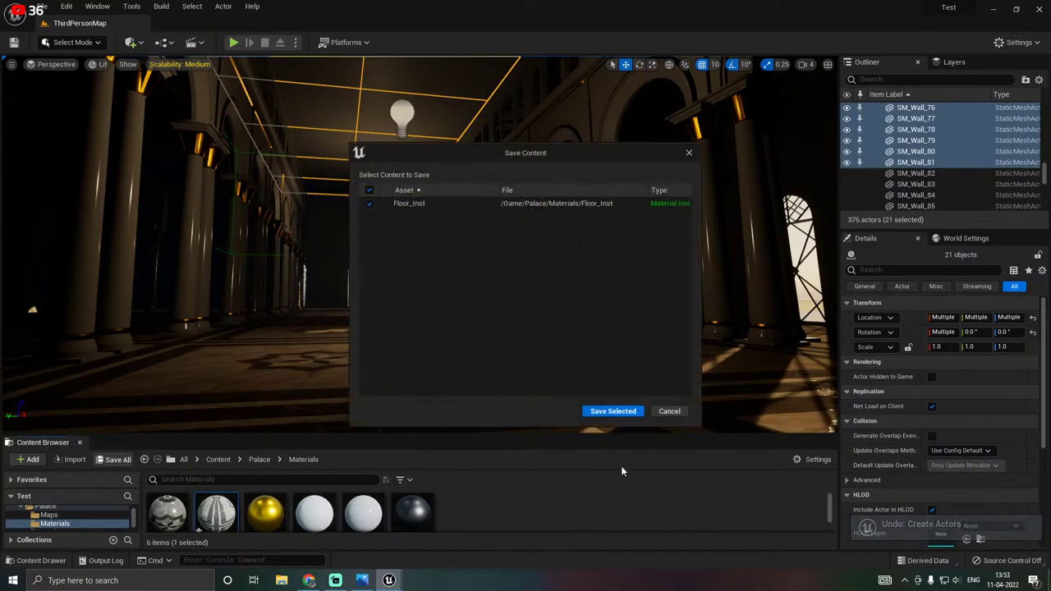
{"action": "left_click", "coordinate": [611, 411]}
Raise the near PointLight to a height of 800 and the far PointLight2 to a height of 590.
{"action": "right_click_drag", "start_coordinate": [500, 335], "coordinate": [495, 337]}
{"action": "right_click_drag", "start_coordinate": [560, 326], "coordinate": [563, 319]}
{"action": "right_click_drag", "start_coordinate": [375, 421], "coordinate": [361, 200]}
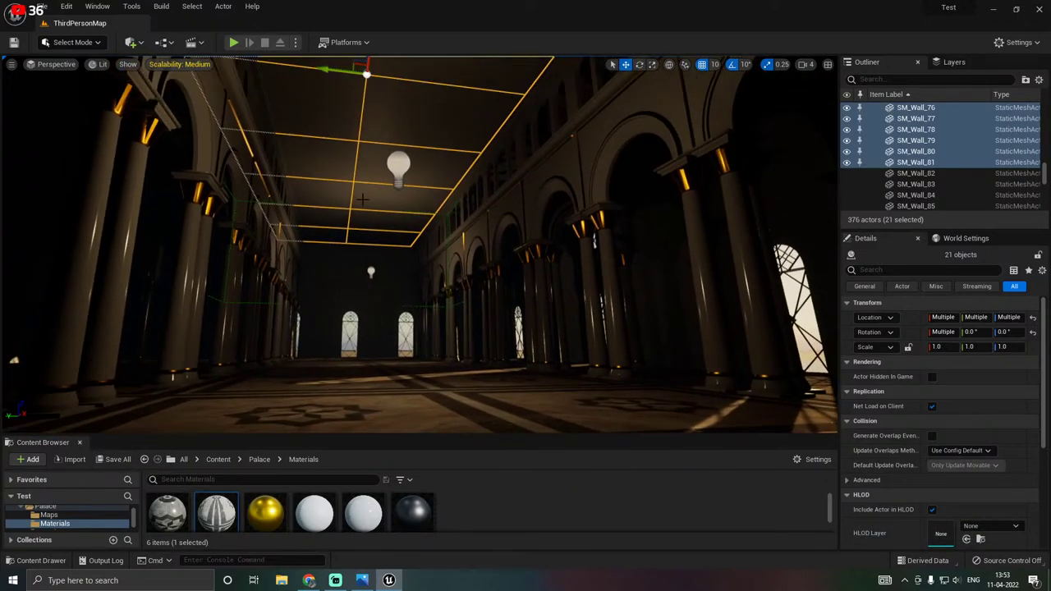
{"action": "left_click", "coordinate": [399, 163]}
{"action": "left_click_drag", "start_coordinate": [399, 144], "coordinate": [380, 147]}
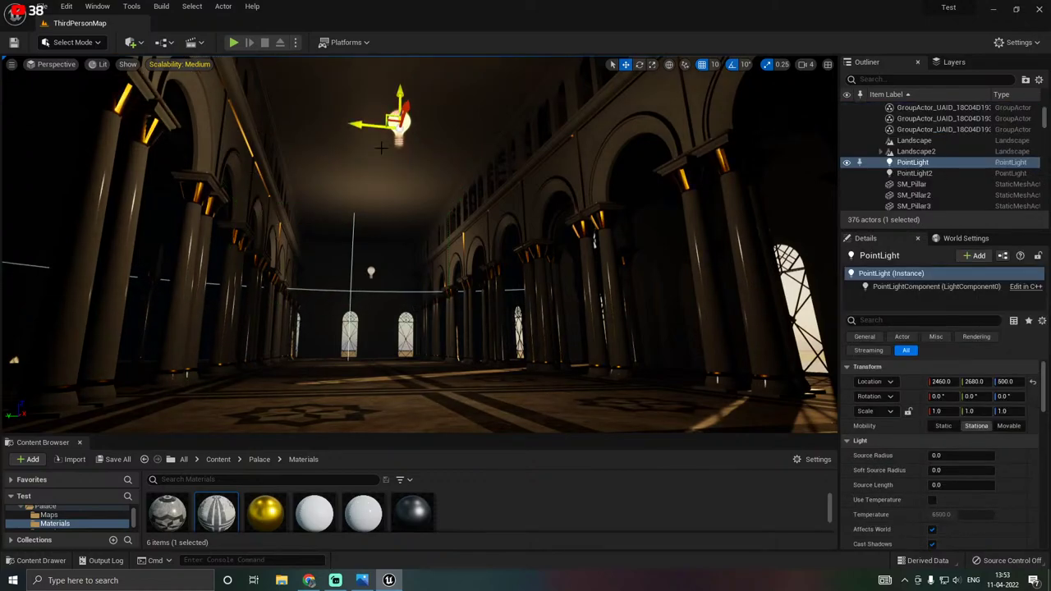
{"action": "left_click", "coordinate": [372, 273]}
{"action": "left_click_drag", "start_coordinate": [371, 273], "coordinate": [376, 226]}
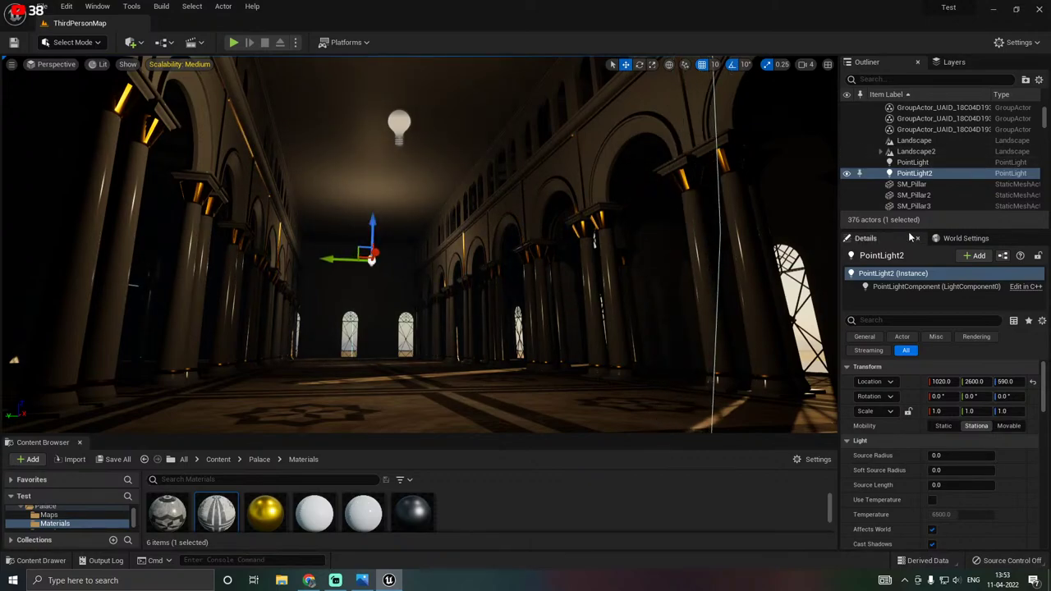
Raise the DirectionalLight's light shaft Bloom Scale to about 6.2, checking it against the sun outside the hall.
{"action": "left_click_drag", "start_coordinate": [908, 229], "coordinate": [908, 300]}
{"action": "scroll", "coordinate": [920, 267], "scroll_direction": "up", "scroll_amount": 3}
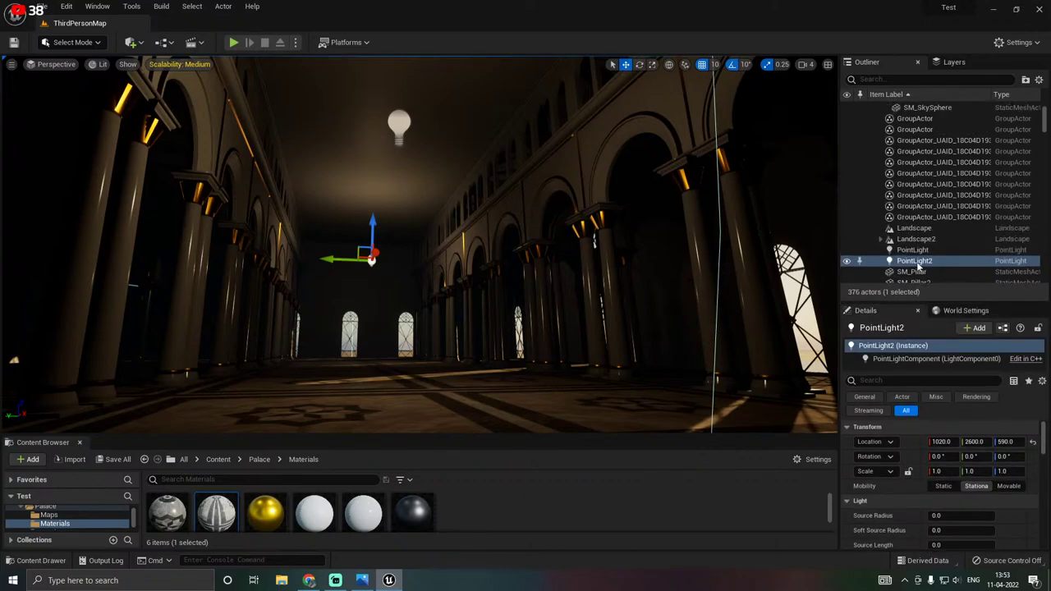
{"action": "scroll", "coordinate": [920, 267], "scroll_direction": "up", "scroll_amount": 5}
{"action": "left_click", "coordinate": [912, 130]}
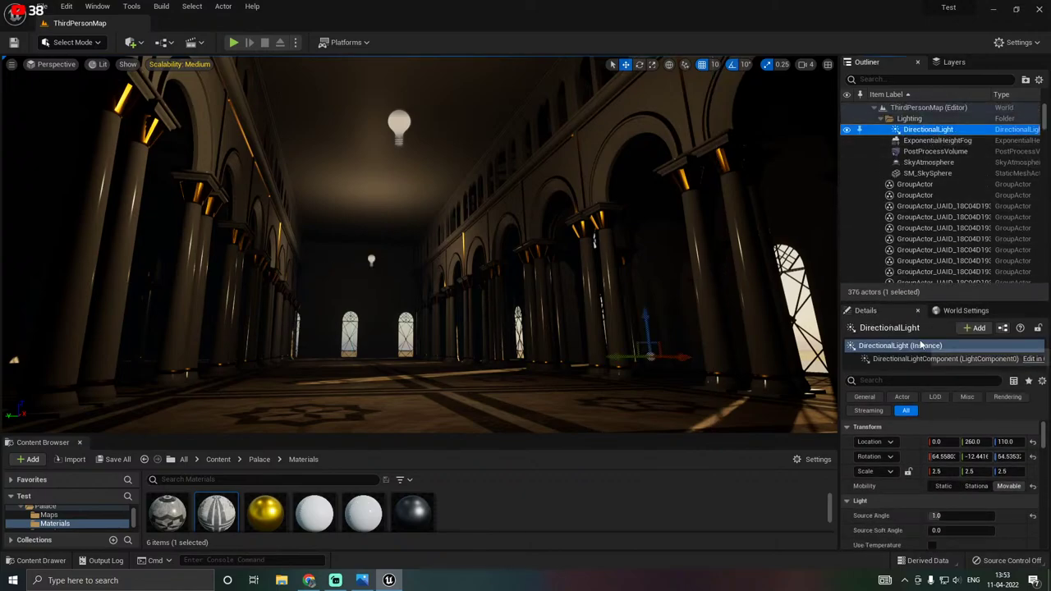
{"action": "left_click_drag", "start_coordinate": [912, 302], "coordinate": [911, 134]}
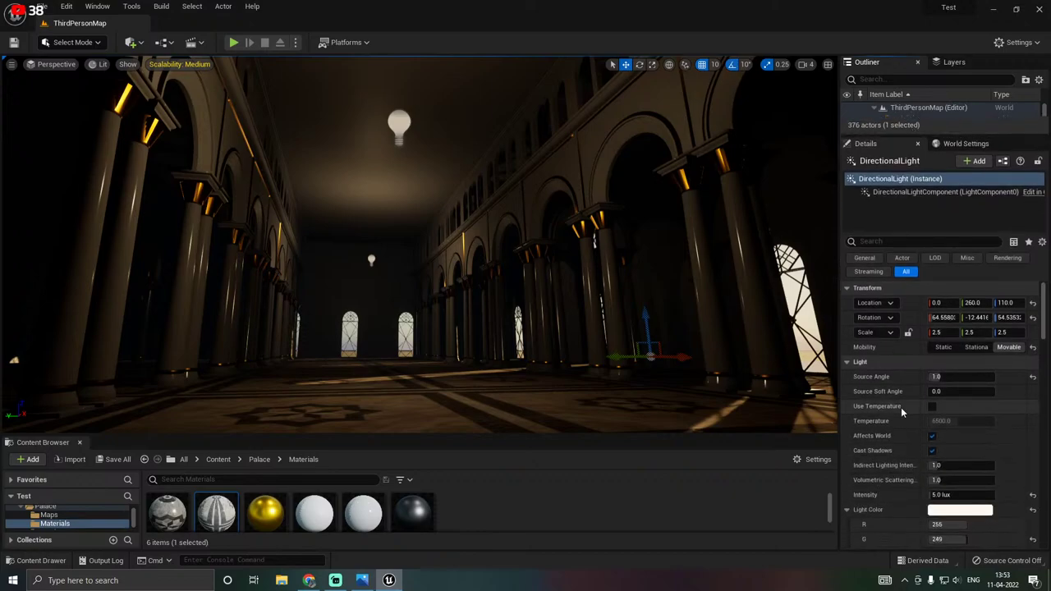
{"action": "scroll", "coordinate": [890, 413], "scroll_direction": "down", "scroll_amount": 4}
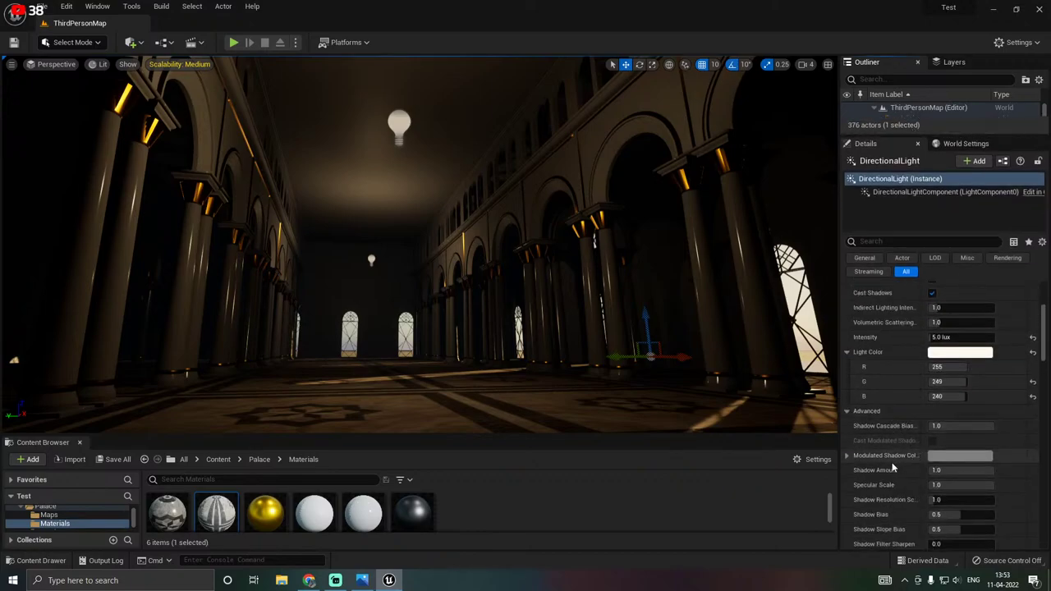
{"action": "scroll", "coordinate": [889, 456], "scroll_direction": "down", "scroll_amount": 12}
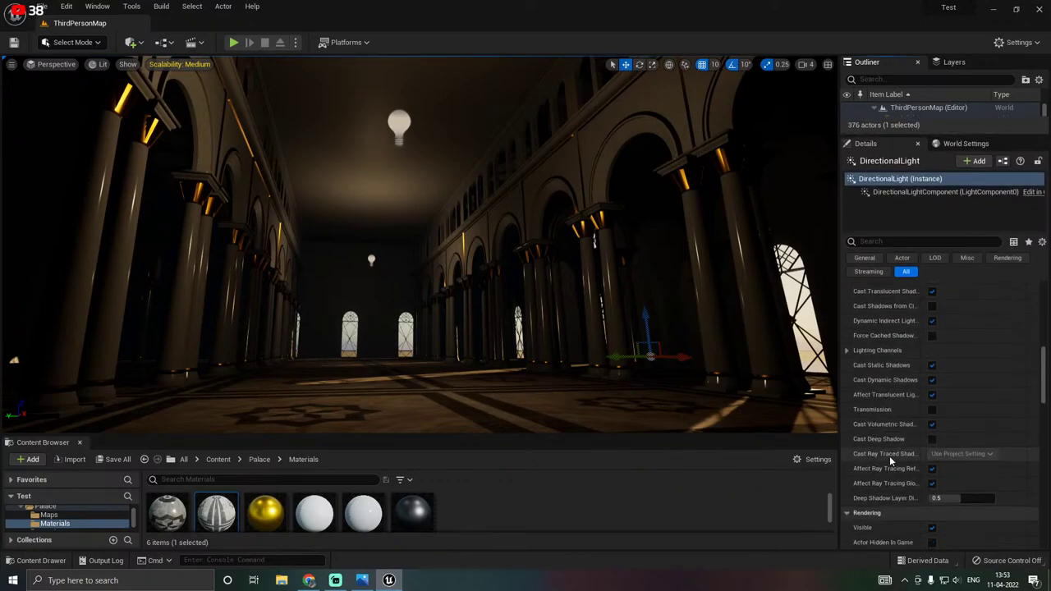
{"action": "scroll", "coordinate": [889, 456], "scroll_direction": "down", "scroll_amount": 2}
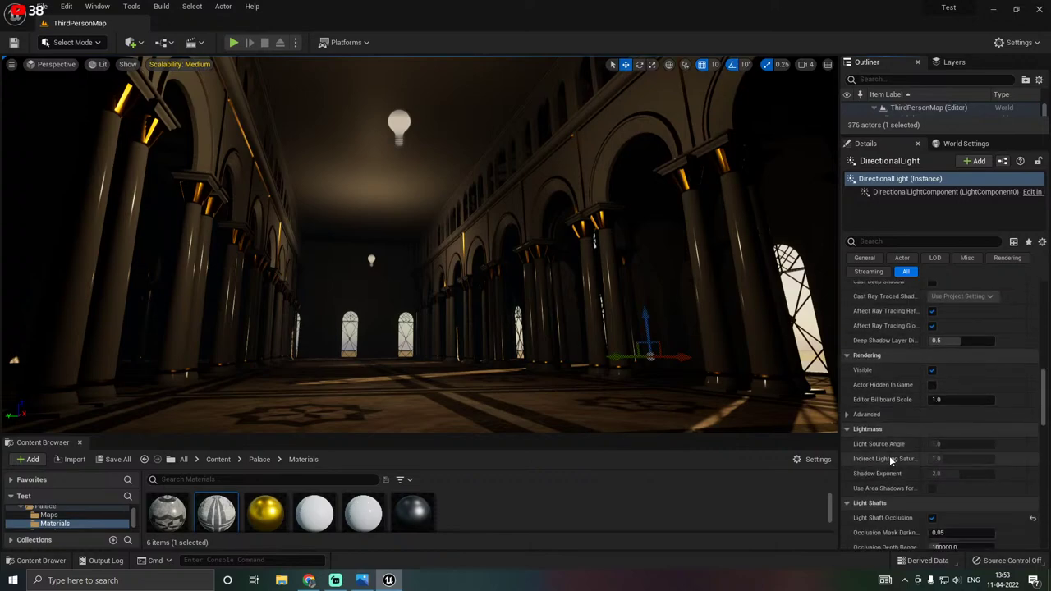
{"action": "scroll", "coordinate": [898, 453], "scroll_direction": "down", "scroll_amount": 1}
{"action": "scroll", "coordinate": [885, 456], "scroll_direction": "down", "scroll_amount": 1}
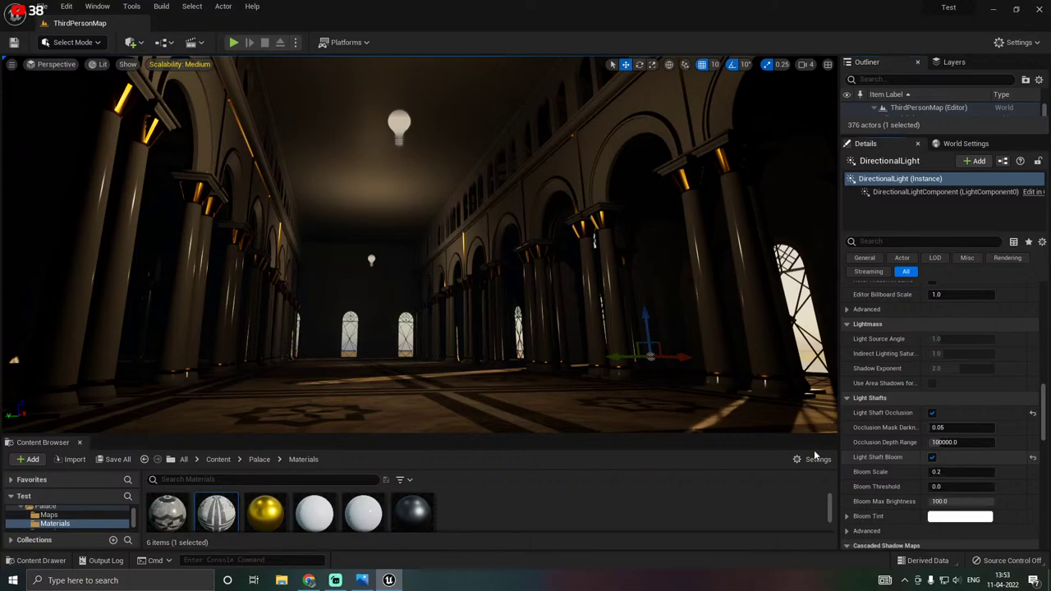
{"action": "right_click_drag", "start_coordinate": [640, 353], "coordinate": [657, 371]}
{"action": "key", "text": "w"}
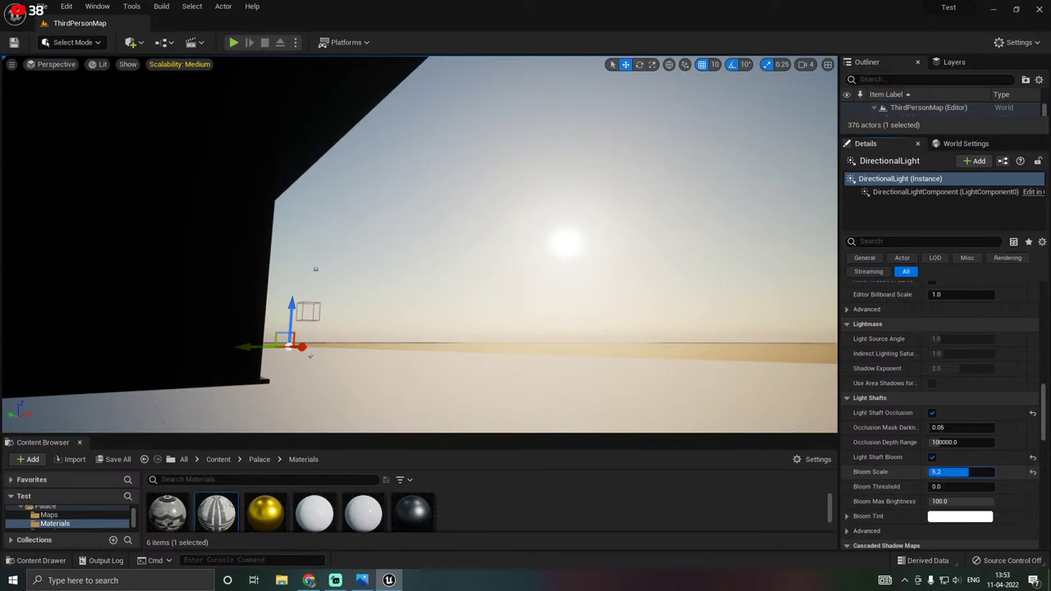
Ungroup the wall pieces that form the hall's sunlit outer side.
{"action": "key", "text": "w"}
{"action": "right_click_drag", "start_coordinate": [492, 288], "coordinate": [357, 305]}
{"action": "right_click_drag", "start_coordinate": [687, 403], "coordinate": [575, 453]}
{"action": "key", "text": "s"}
{"action": "key", "text": "w"}
{"action": "right_click_drag", "start_coordinate": [398, 249], "coordinate": [493, 248]}
{"action": "mouse_move", "coordinate": [645, 385]}
{"action": "right_mouse_down"}
{"action": "mouse_move", "coordinate": [559, 385]}
{"action": "mouse_move", "coordinate": [646, 385]}
{"action": "right_mouse_up"}
{"action": "key", "text": "s"}
{"action": "left_click", "coordinate": [368, 271]}
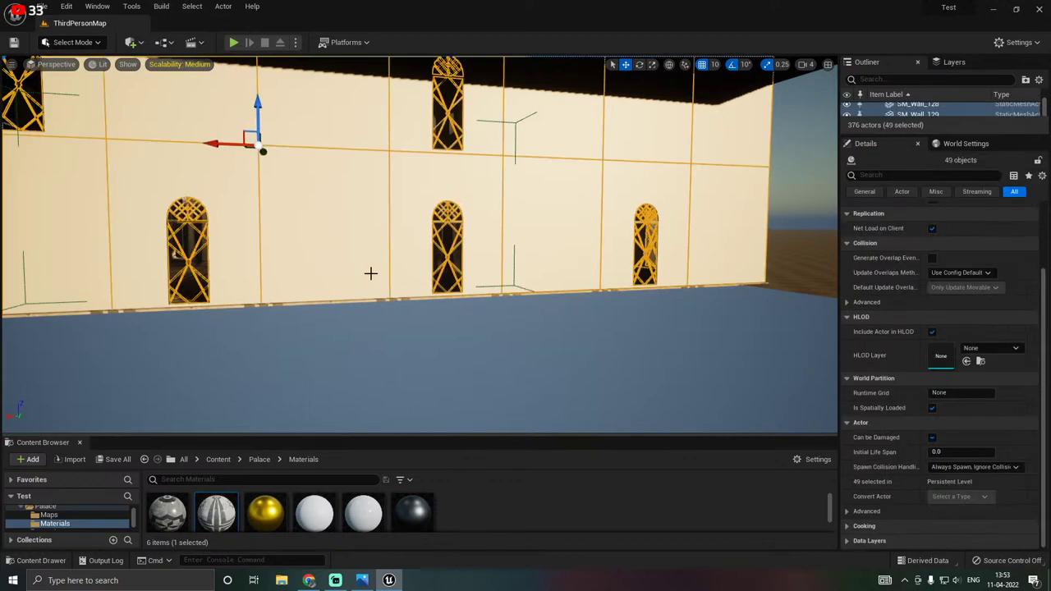
{"action": "scroll", "coordinate": [366, 270], "scroll_direction": "down", "scroll_amount": 3}
{"action": "right_click", "coordinate": [368, 271]}
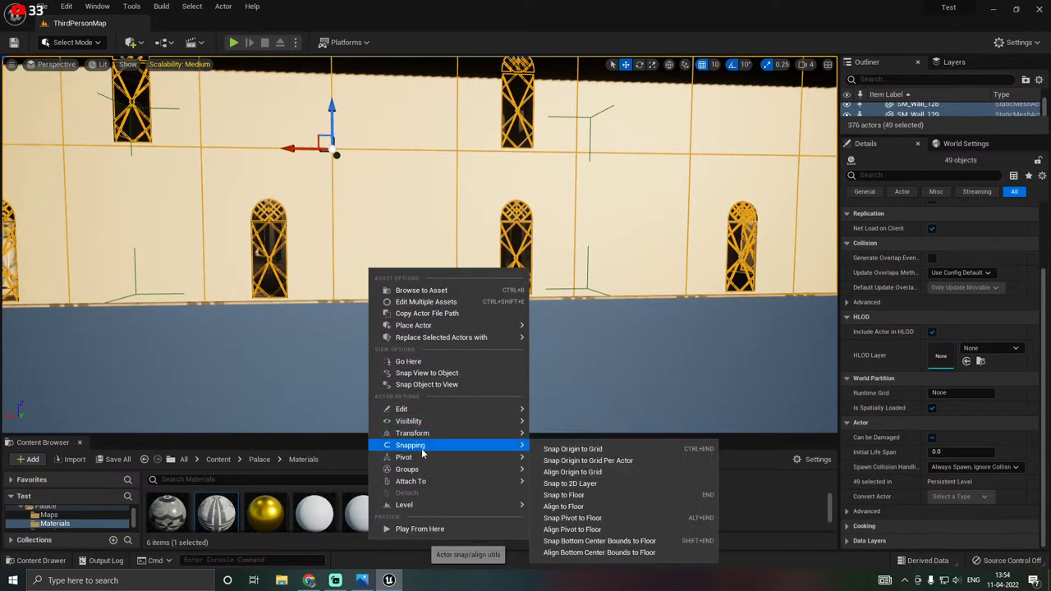
{"action": "mouse_move", "coordinate": [413, 472]}
{"action": "left_click", "coordinate": [556, 473]}
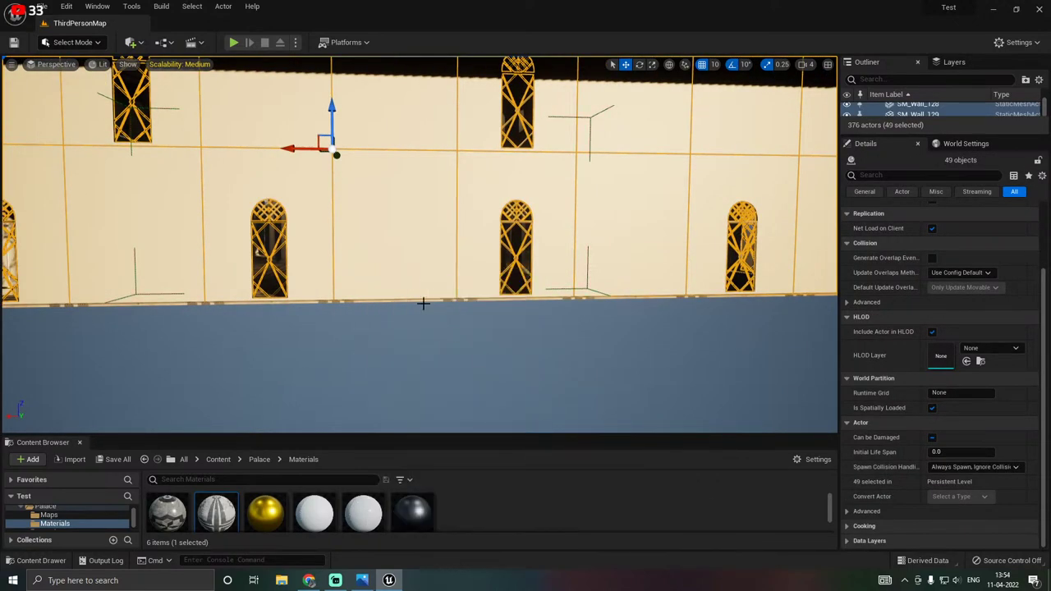
Replace the static mesh of the plain lower wall panels SM_Wall_6 and SM_Wall_4 with the windowed SM_Wall_1.
{"action": "left_click", "coordinate": [413, 263]}
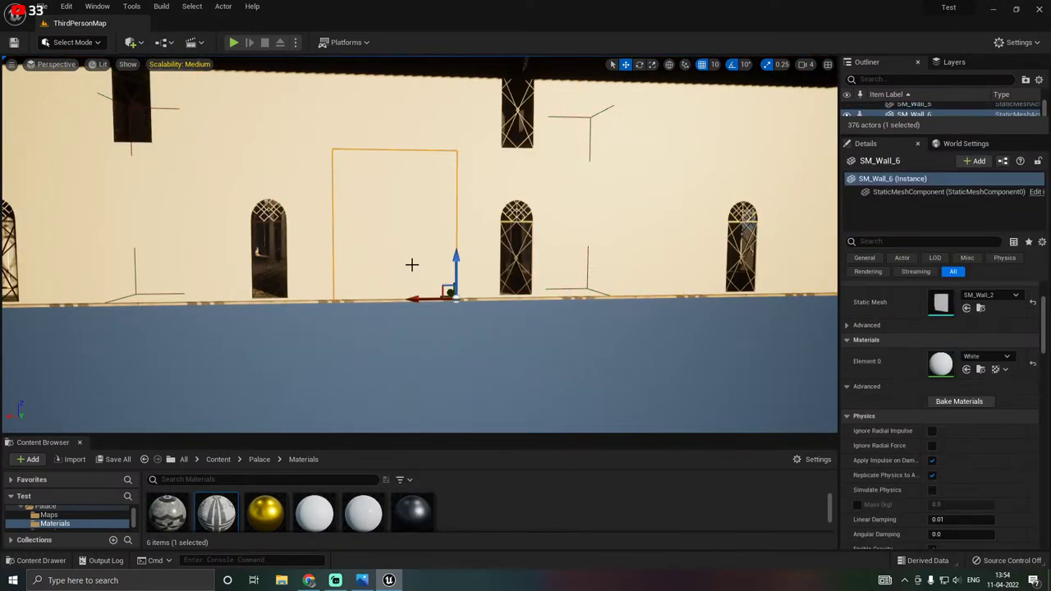
{"action": "left_click", "coordinate": [980, 308]}
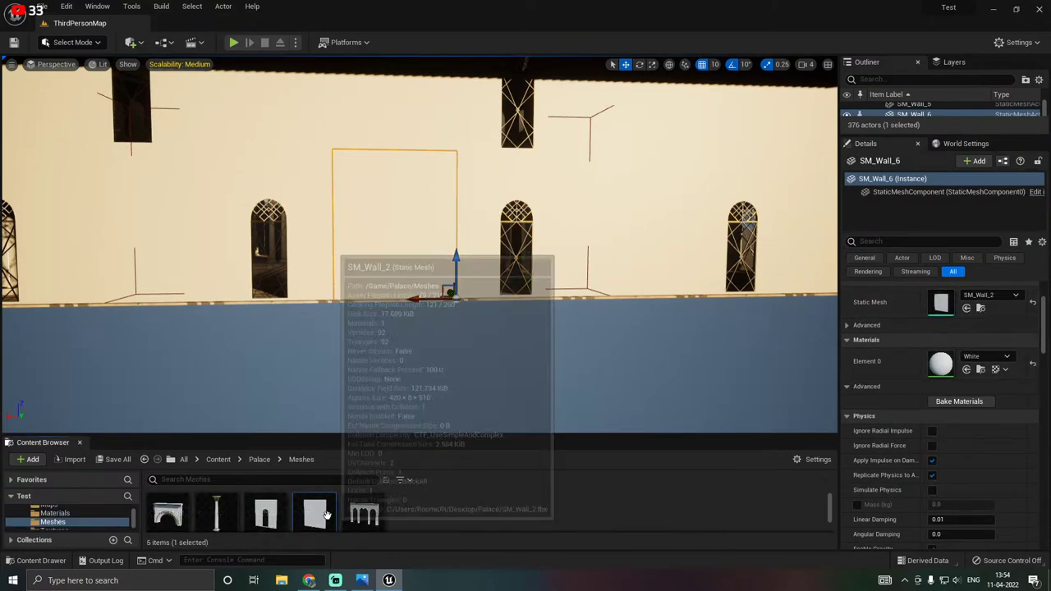
{"action": "left_click", "coordinate": [275, 499]}
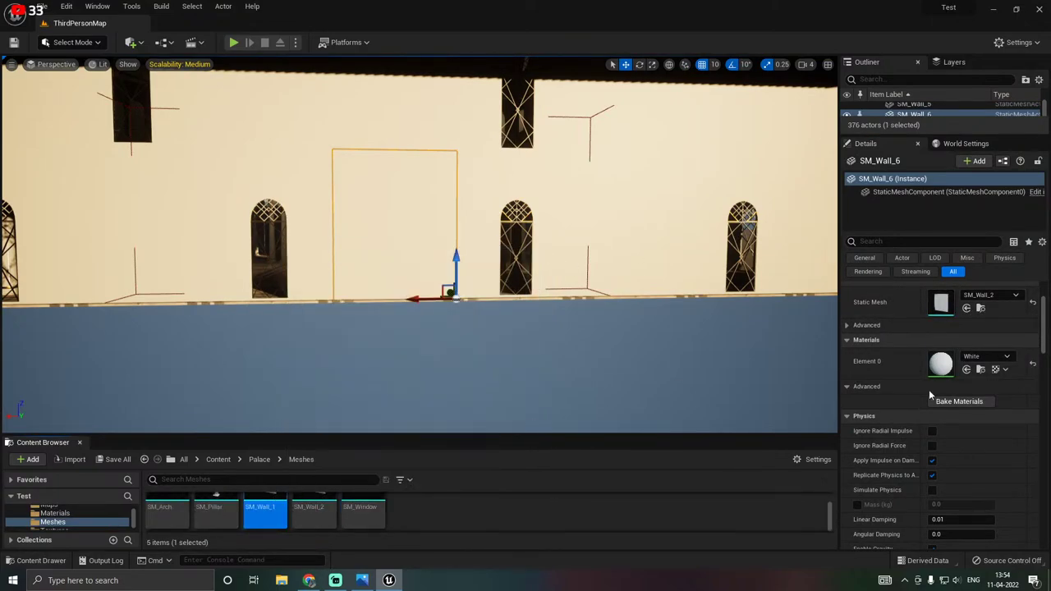
{"action": "left_click", "coordinate": [966, 309]}
{"action": "left_click", "coordinate": [650, 277]}
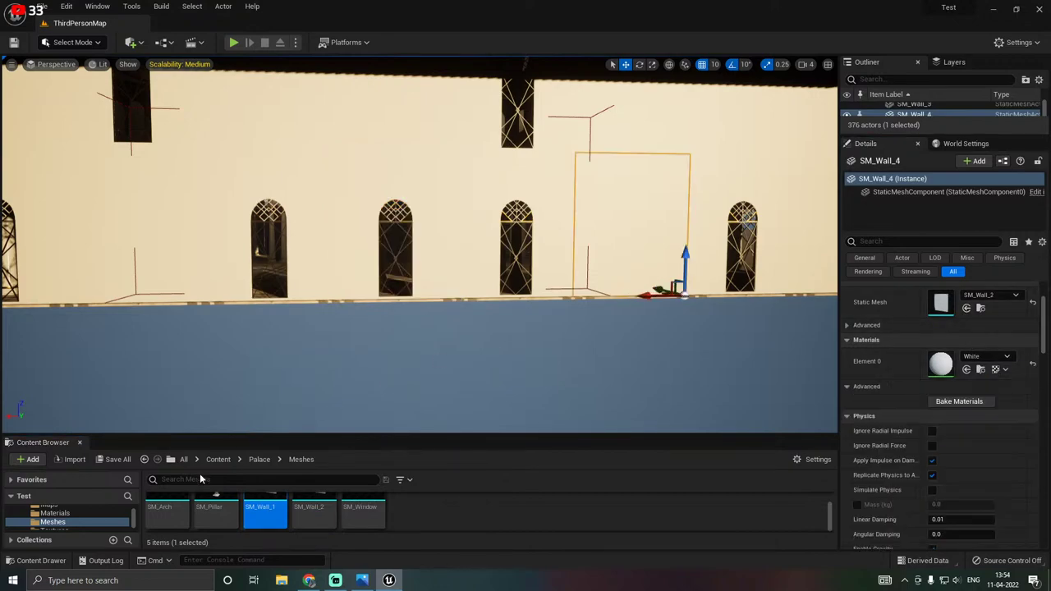
{"action": "left_click", "coordinate": [966, 308]}
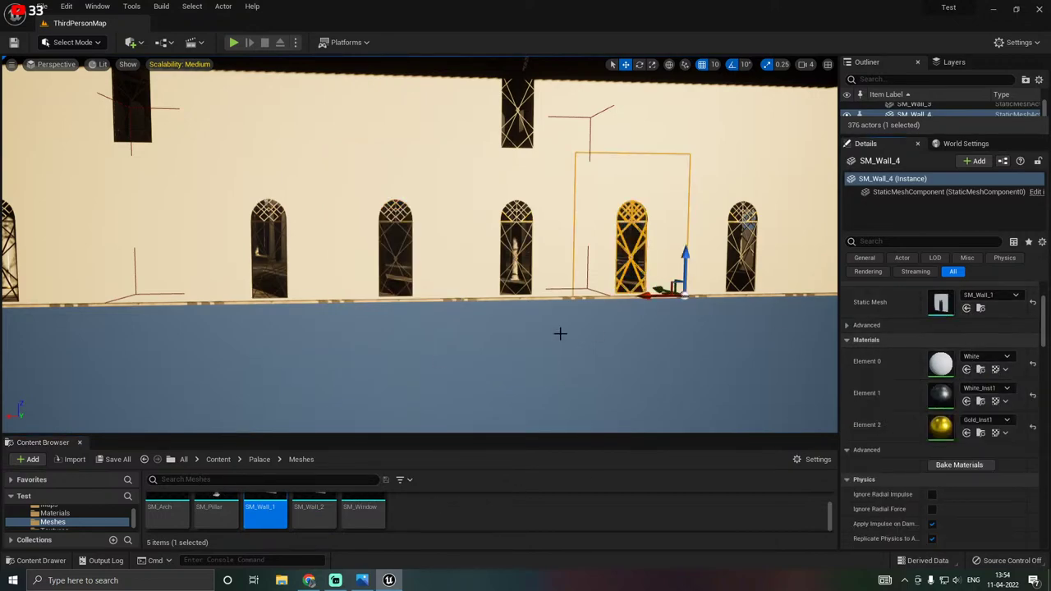
Swap the plain lower panel SM_Wall_8 on the same outer wall to the SM_Wall_1 window mesh.
{"action": "right_click_drag", "start_coordinate": [613, 318], "coordinate": [788, 357]}
{"action": "left_click", "coordinate": [332, 280]}
{"action": "left_click", "coordinate": [966, 309]}
{"action": "key", "text": "a"}
{"action": "key", "text": "a"}
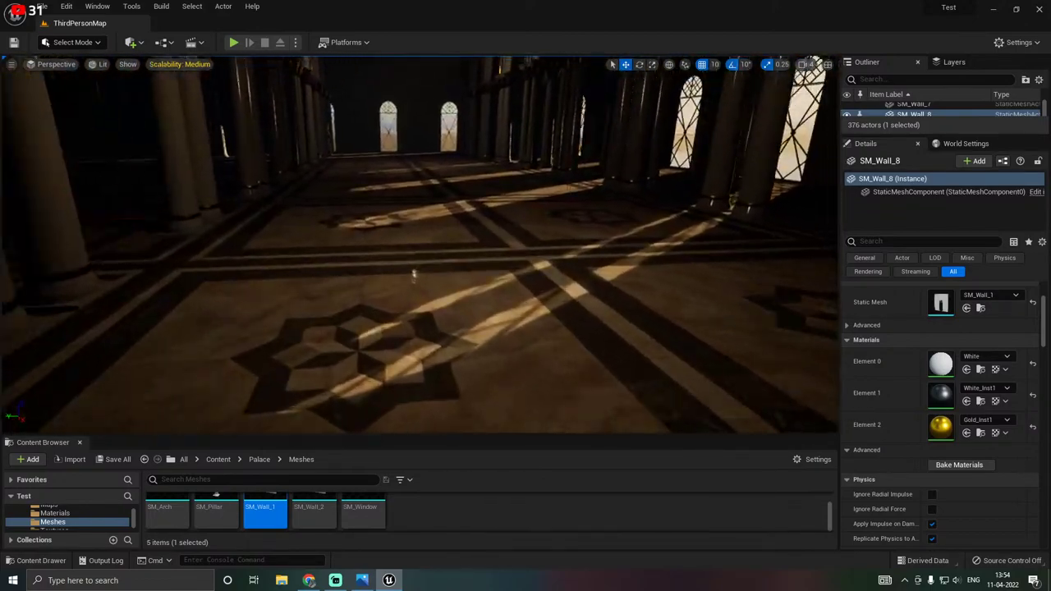
Look down the hall interior with the added windows and save all modified content.
{"action": "right_click_drag", "start_coordinate": [413, 275], "coordinate": [440, 385]}
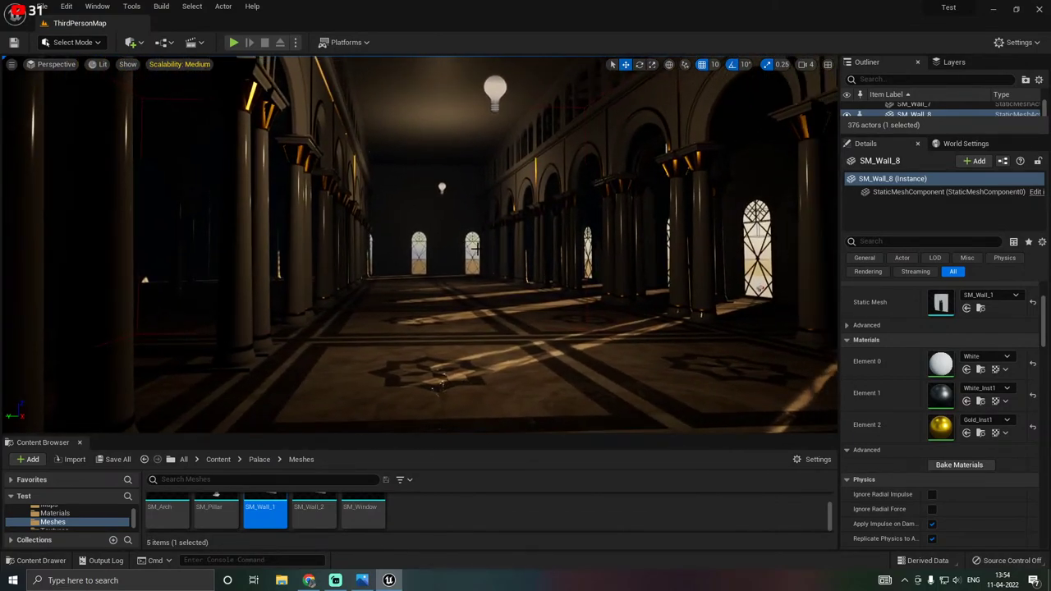
{"action": "left_click", "coordinate": [124, 459]}
{"action": "left_click", "coordinate": [645, 417]}
{"action": "mouse_move", "coordinate": [509, 340]}
{"action": "right_mouse_down"}
{"action": "mouse_move", "coordinate": [509, 326]}
{"action": "mouse_move", "coordinate": [514, 337]}
{"action": "right_mouse_up"}
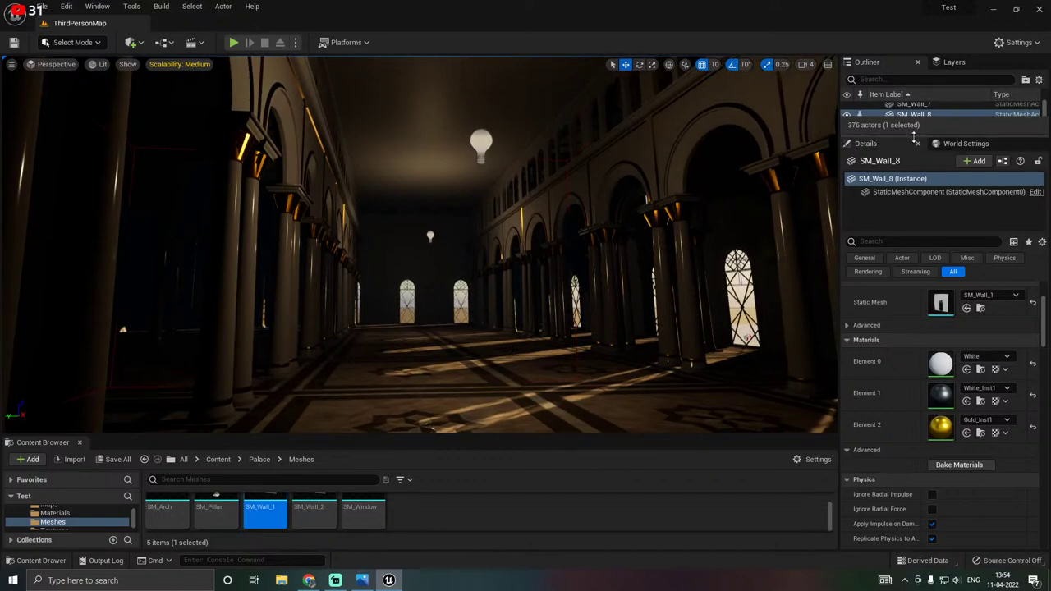
Set the Fog Density of the existing ExponentialHeightFog in the Lighting folder to 1.0.
{"action": "left_click_drag", "start_coordinate": [913, 136], "coordinate": [914, 335]}
{"action": "scroll", "coordinate": [909, 243], "scroll_direction": "up", "scroll_amount": 5}
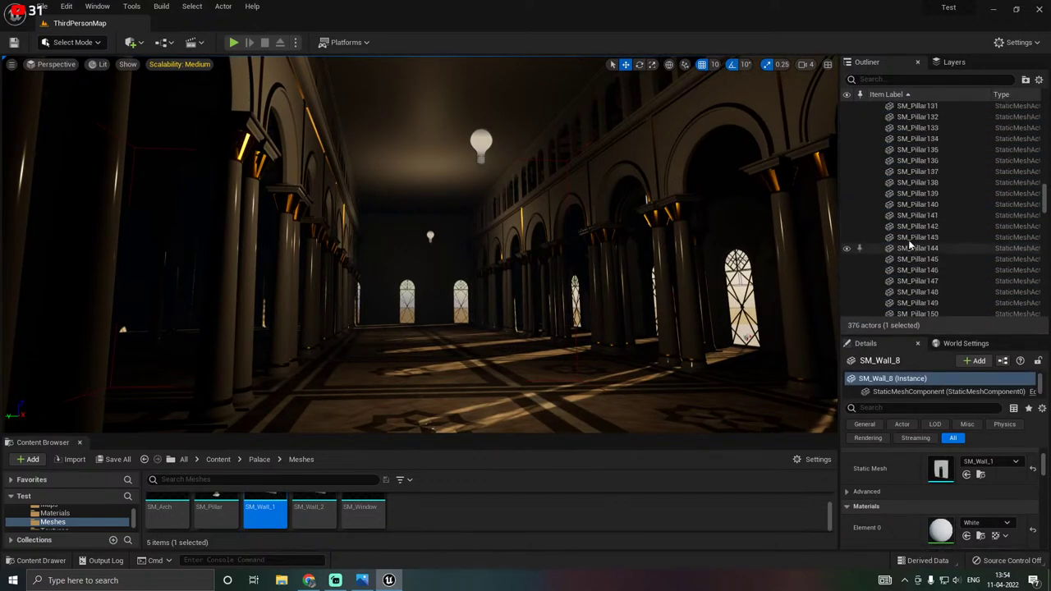
{"action": "left_click_drag", "start_coordinate": [1045, 129], "coordinate": [1043, 100]}
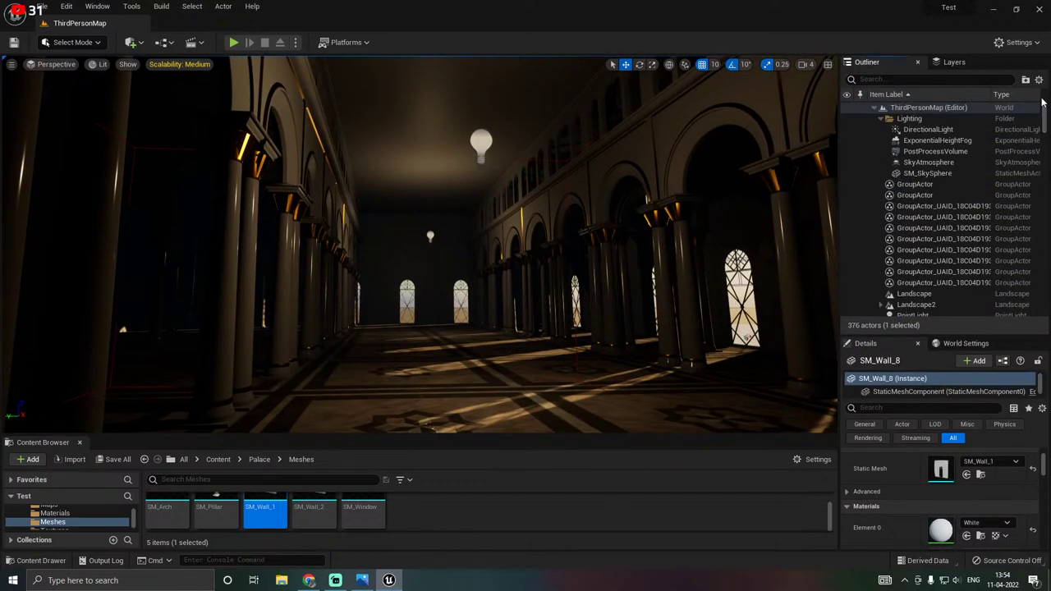
{"action": "left_click", "coordinate": [941, 142]}
{"action": "left_click_drag", "start_coordinate": [892, 335], "coordinate": [891, 134]}
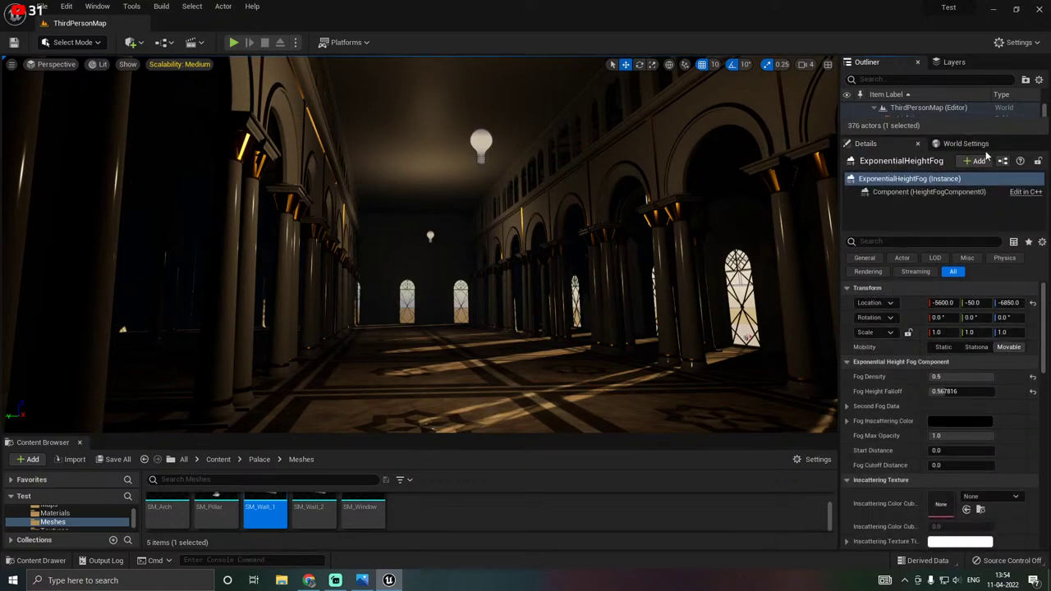
{"action": "left_click", "coordinate": [952, 377]}
{"action": "key", "text": "Return"}
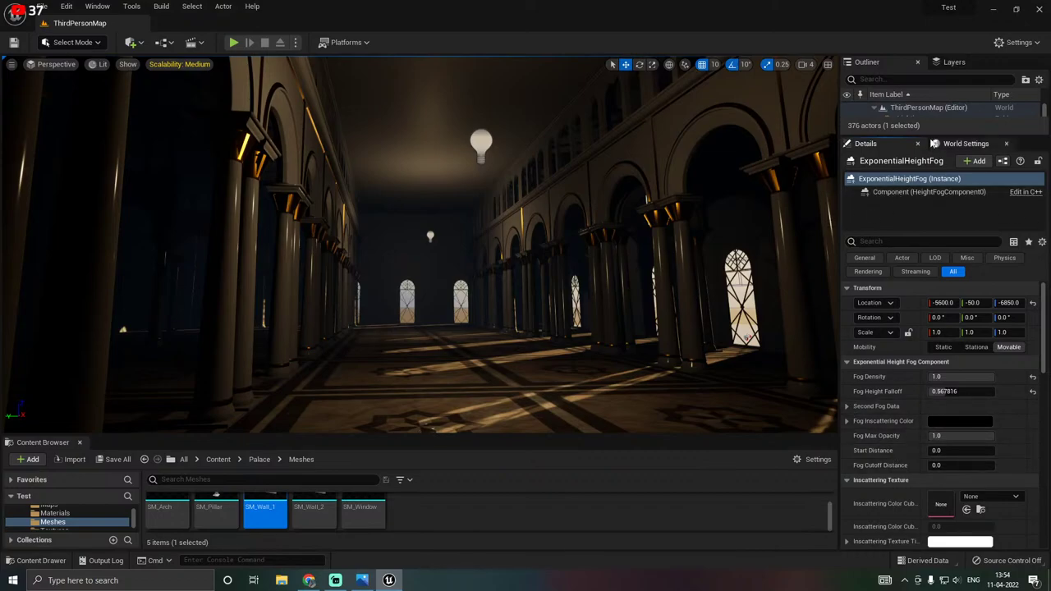
Delete the existing ExponentialHeightFog and place a new one low in the hall at about 2540, 2770, 210.
{"action": "left_click_drag", "start_coordinate": [911, 138], "coordinate": [918, 239]}
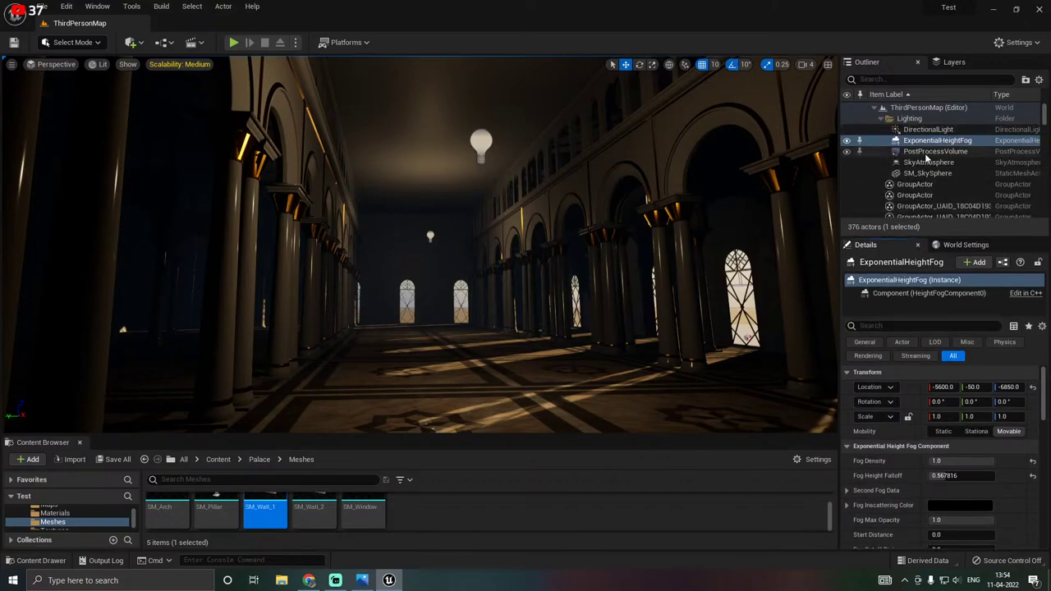
{"action": "key", "text": "Delete"}
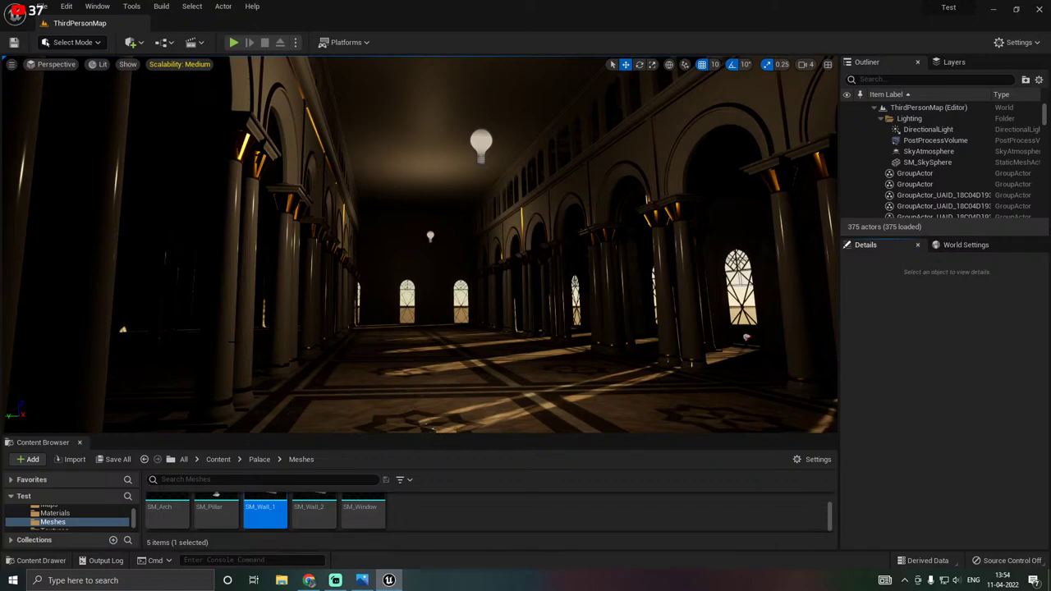
{"action": "left_click", "coordinate": [132, 43]}
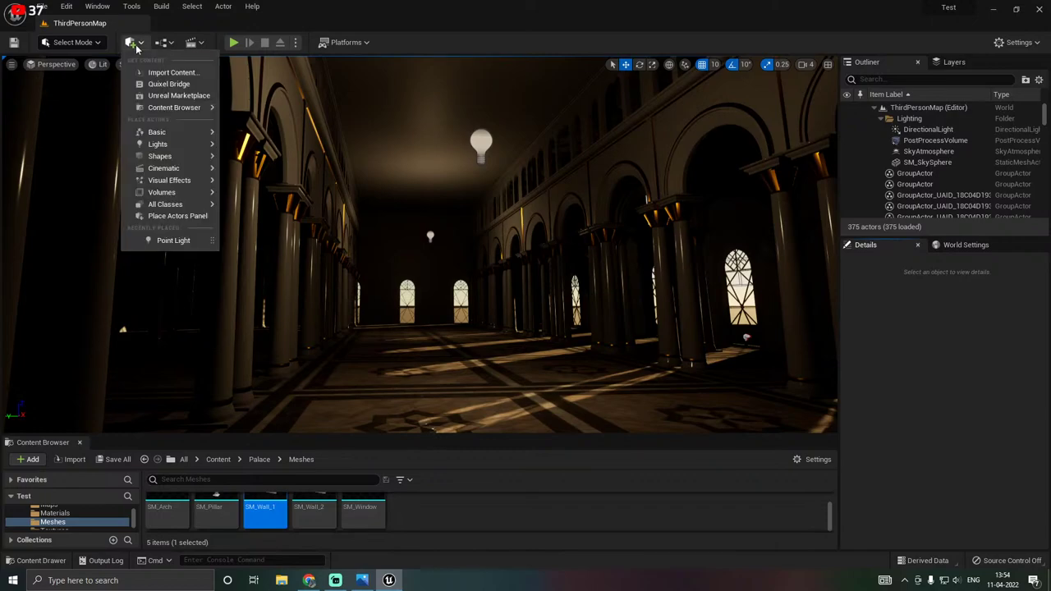
{"action": "mouse_move", "coordinate": [182, 183]}
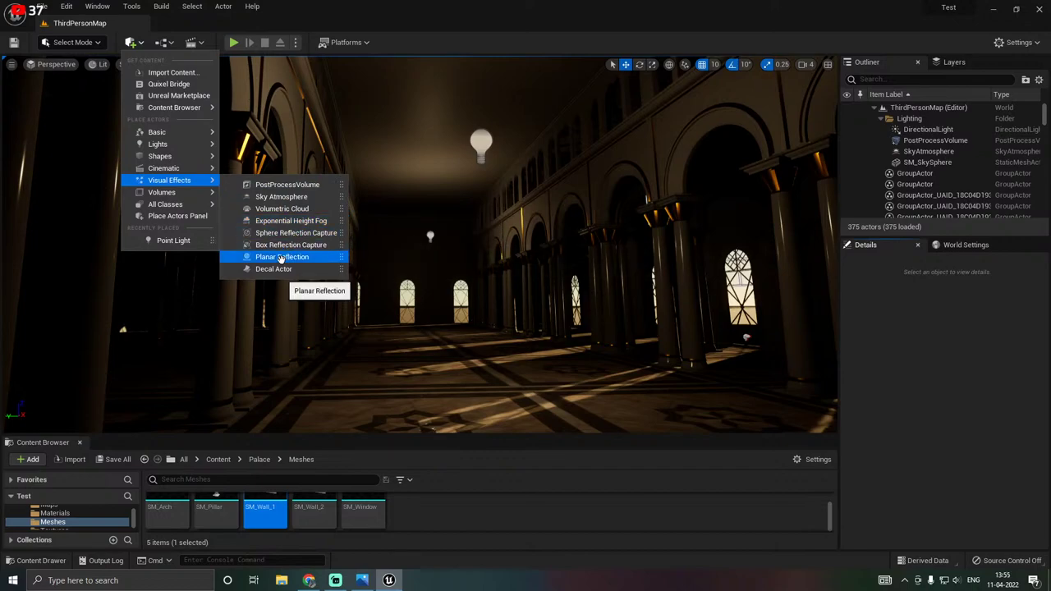
{"action": "left_click", "coordinate": [277, 221]}
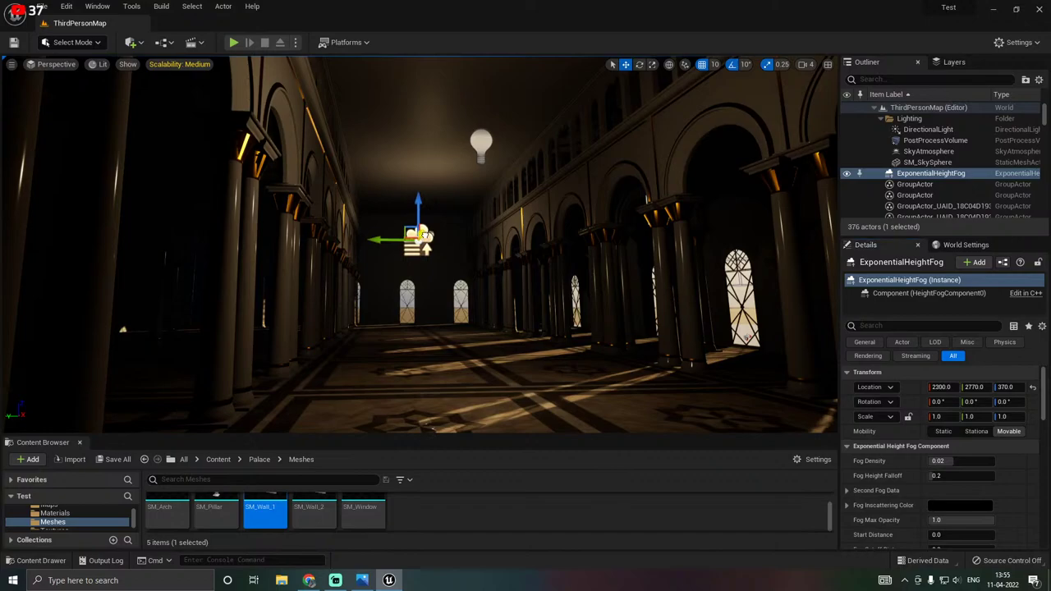
{"action": "left_click_drag", "start_coordinate": [405, 228], "coordinate": [520, 203]}
{"action": "left_click_drag", "start_coordinate": [438, 180], "coordinate": [441, 287]}
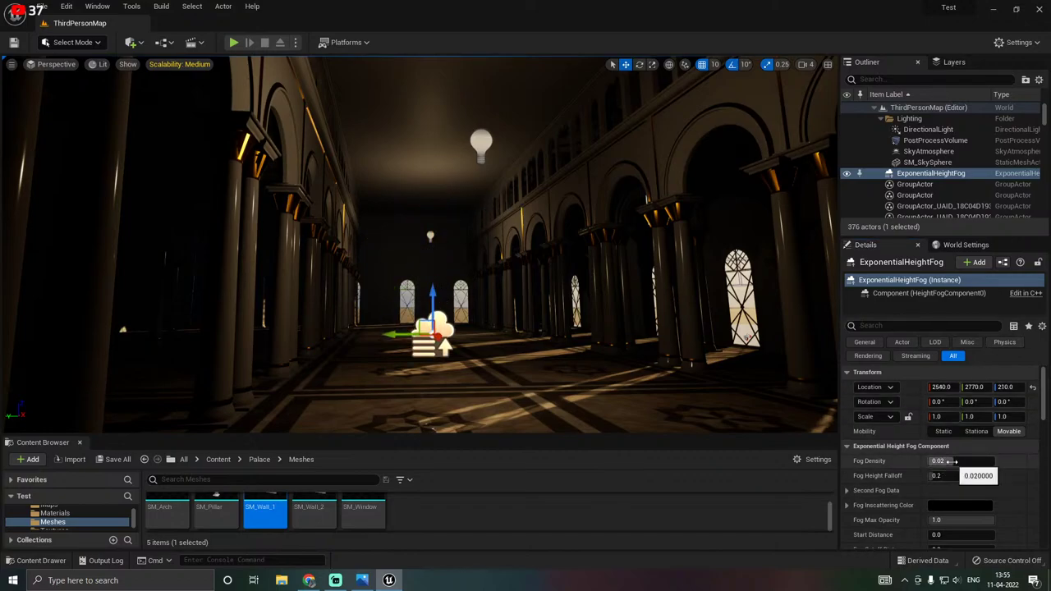
Set the new height fog's Fog Density to 1.0 and its Fog Height Falloff to 2.0.
{"action": "left_click", "coordinate": [952, 461]}
{"action": "type", "text": "1"}
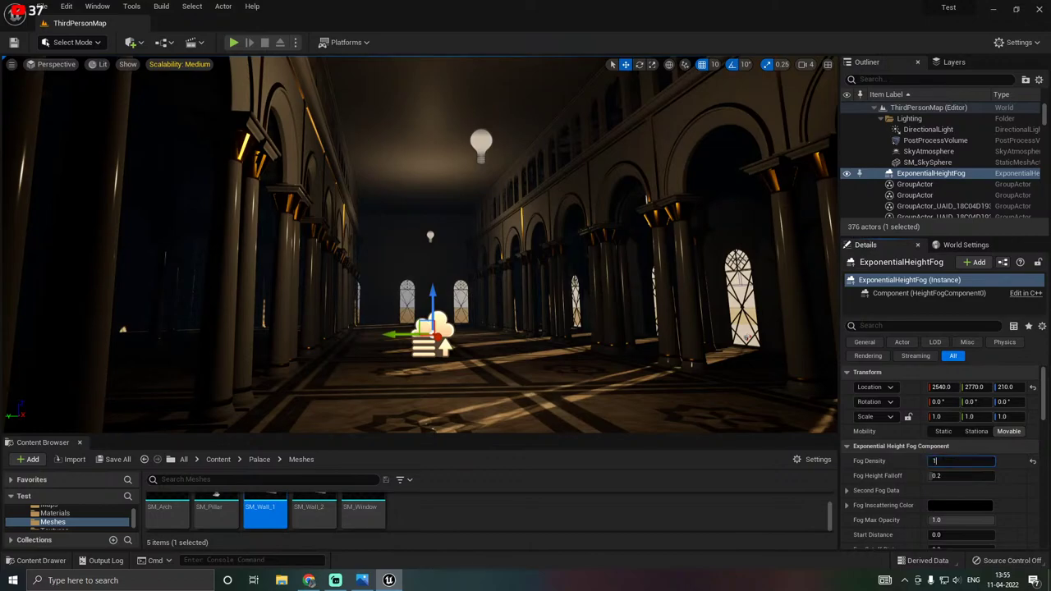
{"action": "key", "text": "Return"}
{"action": "mouse_move", "coordinate": [530, 285]}
{"action": "right_mouse_down"}
{"action": "mouse_move", "coordinate": [529, 386]}
{"action": "mouse_move", "coordinate": [540, 281]}
{"action": "right_mouse_up"}
{"action": "key", "text": "w"}
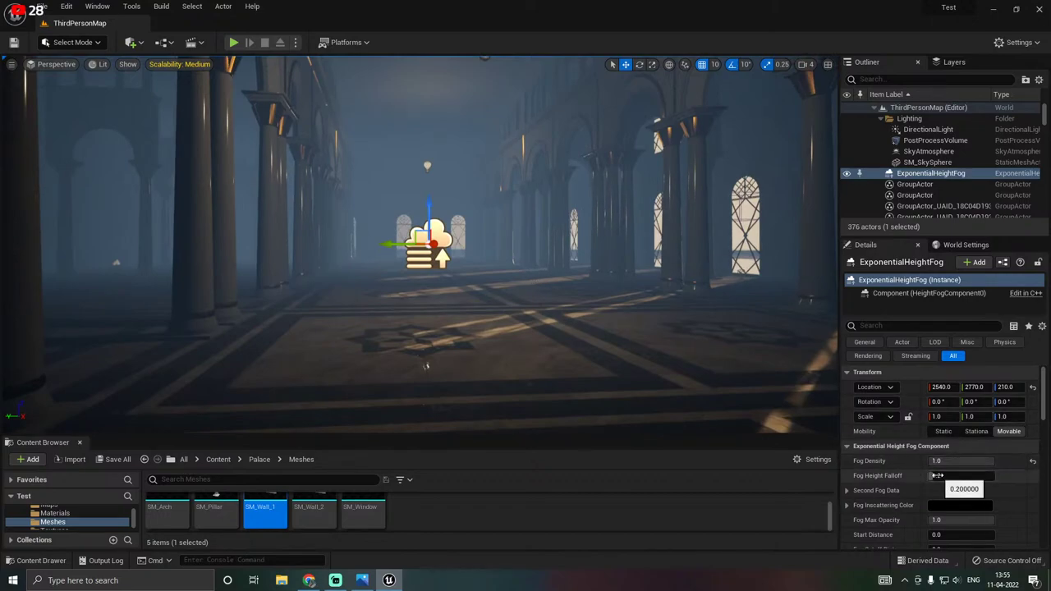
{"action": "left_click_drag", "start_coordinate": [936, 475], "coordinate": [994, 476]}
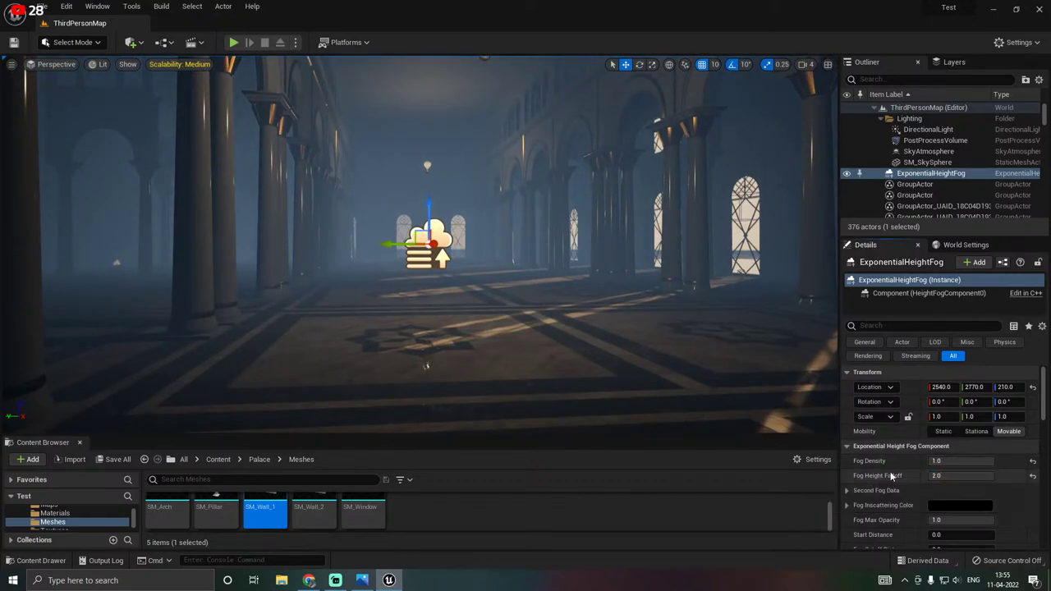
Set the height fog's Start Distance to 240.
{"action": "scroll", "coordinate": [891, 482], "scroll_direction": "down", "scroll_amount": 2}
{"action": "scroll", "coordinate": [892, 483], "scroll_direction": "down", "scroll_amount": 1}
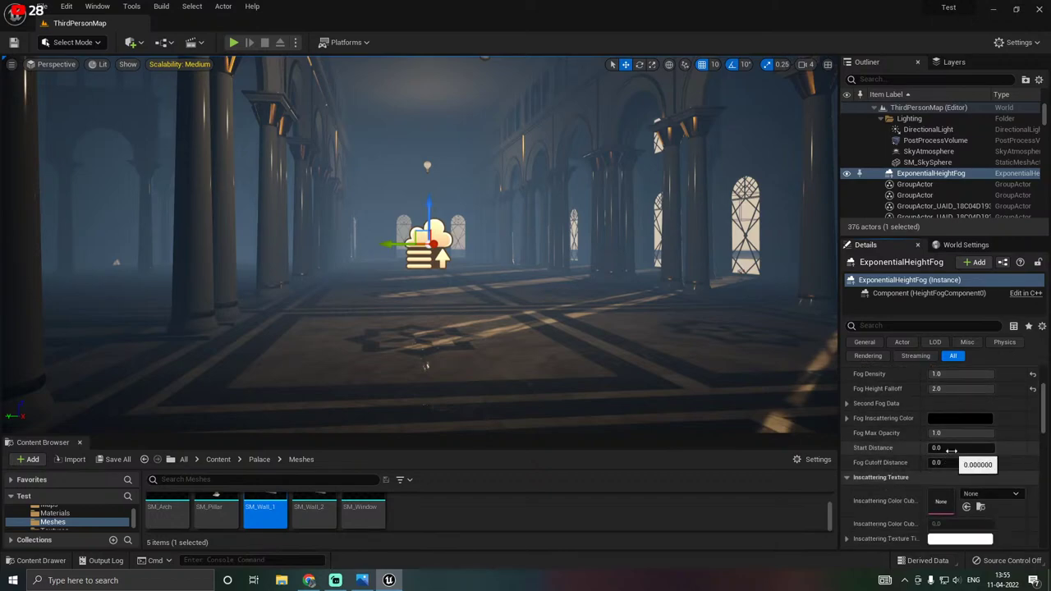
{"action": "left_click_drag", "start_coordinate": [946, 450], "coordinate": [951, 450]}
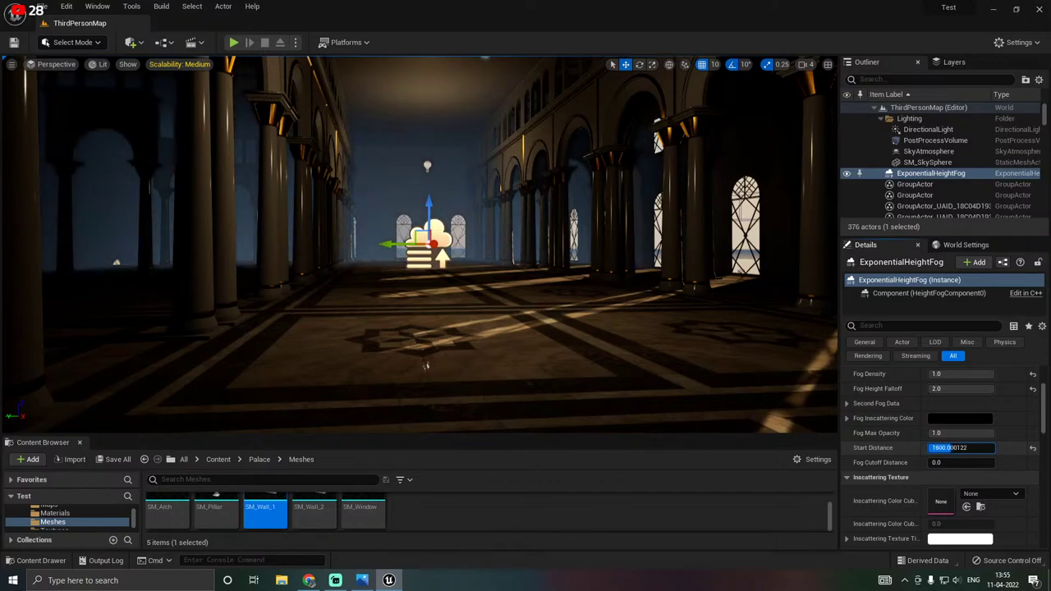
{"action": "type", "text": "200"}
{"action": "key", "text": "Return"}
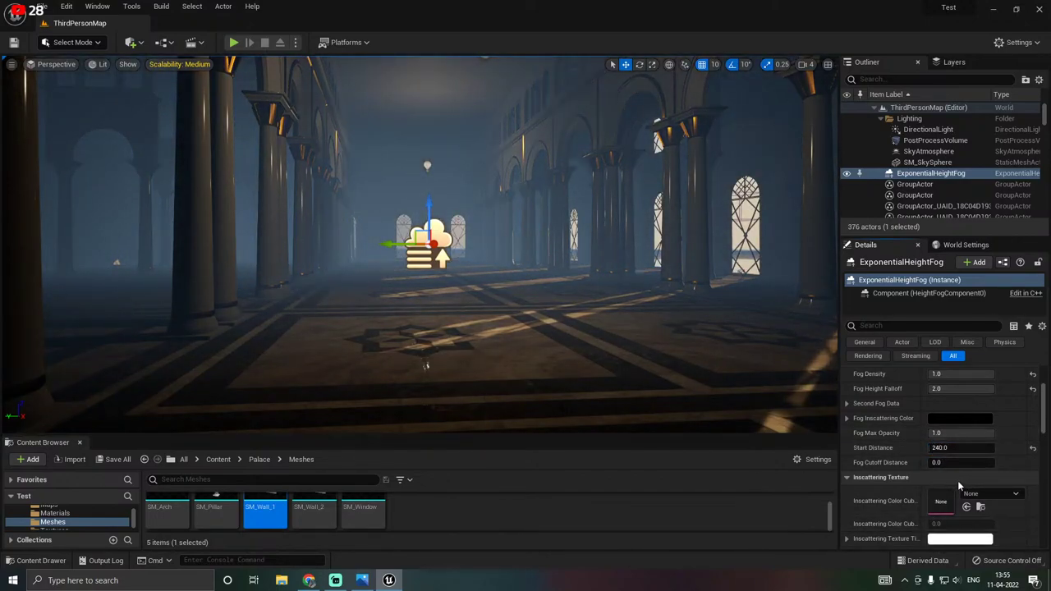
Set the height fog's Fog Inscattering Color to a dark blue, hex sRGB 284054.
{"action": "scroll", "coordinate": [895, 462], "scroll_direction": "down", "scroll_amount": 2}
{"action": "scroll", "coordinate": [903, 417], "scroll_direction": "up", "scroll_amount": 3}
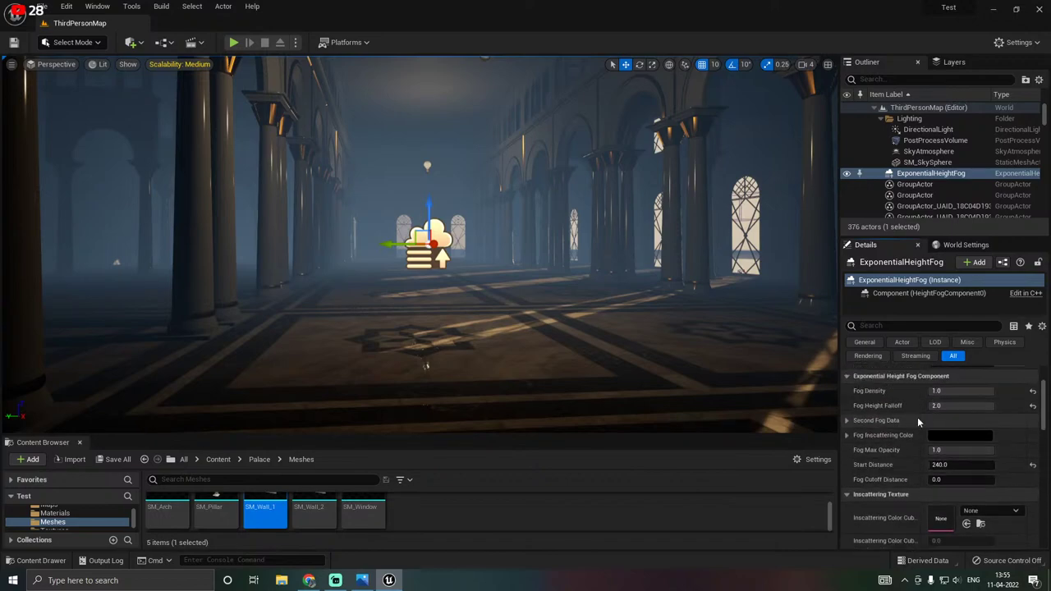
{"action": "left_click", "coordinate": [949, 441]}
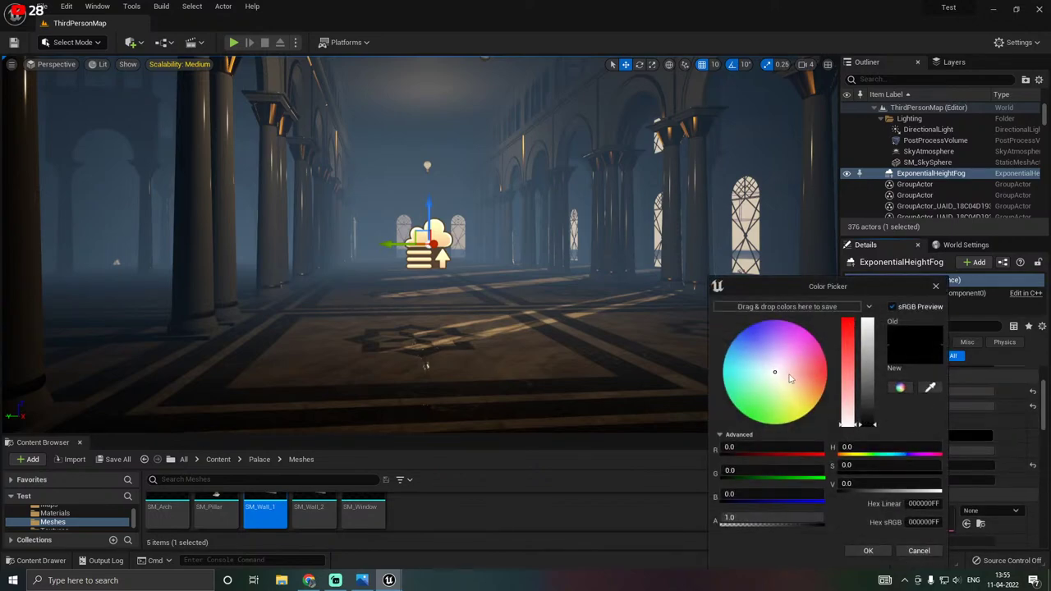
{"action": "left_click", "coordinate": [867, 371]}
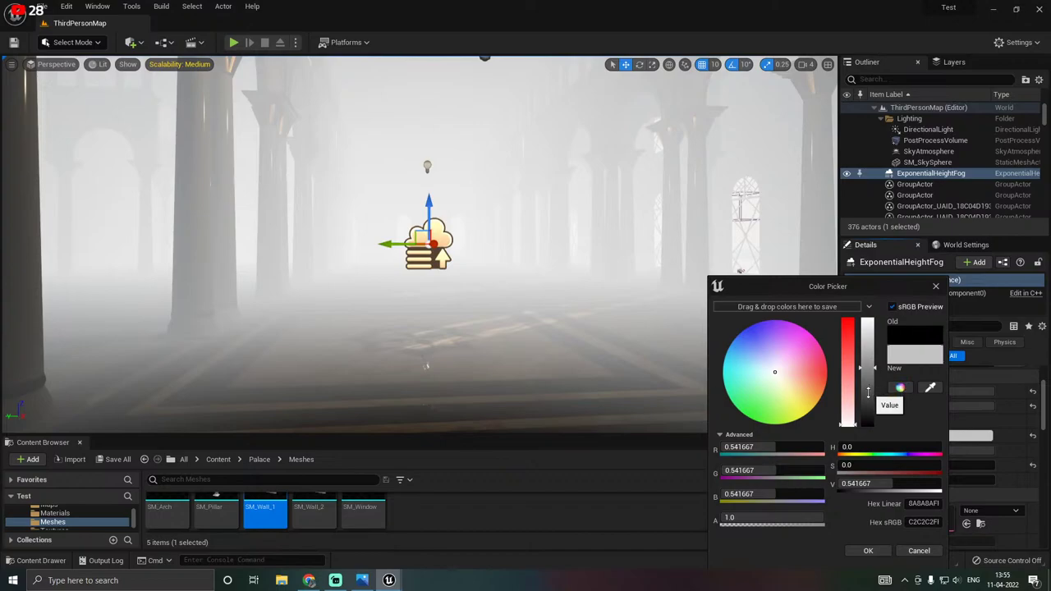
{"action": "left_click_drag", "start_coordinate": [865, 392], "coordinate": [871, 417]}
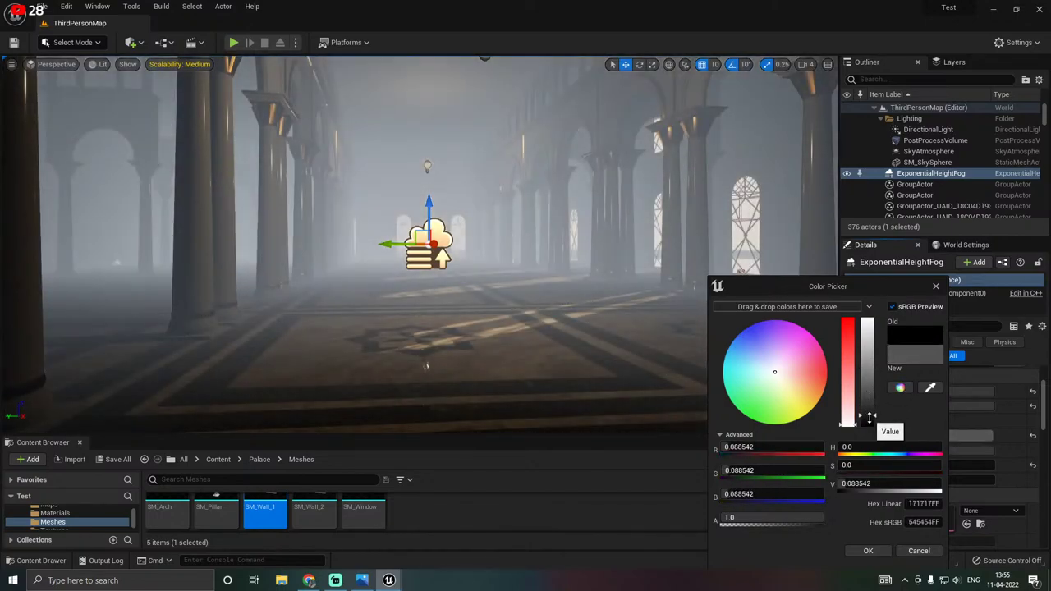
{"action": "left_click", "coordinate": [759, 355]}
{"action": "left_click_drag", "start_coordinate": [754, 349], "coordinate": [742, 354]}
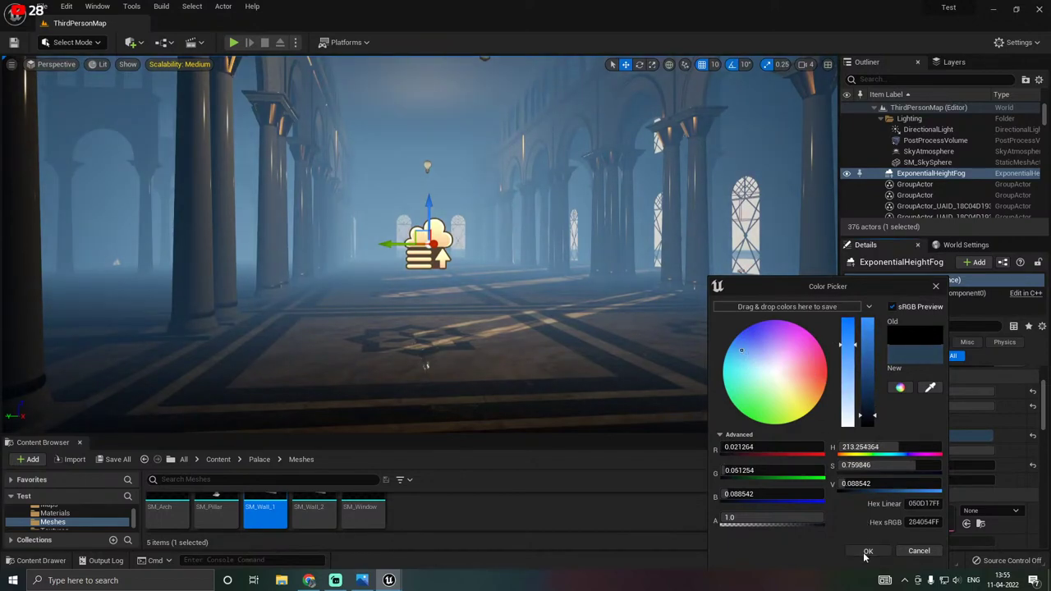
{"action": "left_click", "coordinate": [866, 551]}
Set the height fog's Fog Density to 0.4.
{"action": "left_click", "coordinate": [958, 392]}
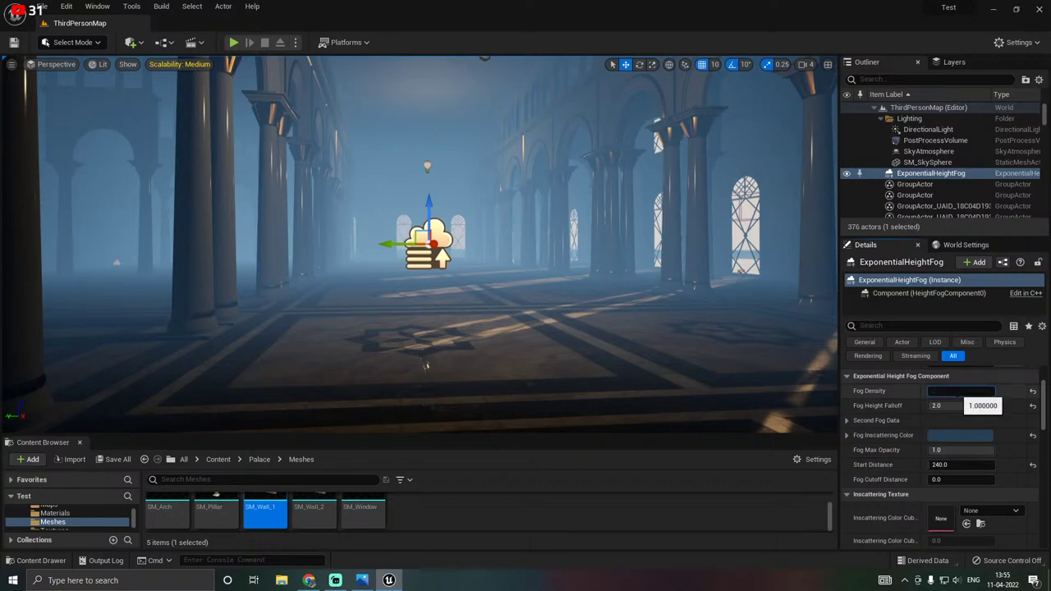
{"action": "type", "text": ".4"}
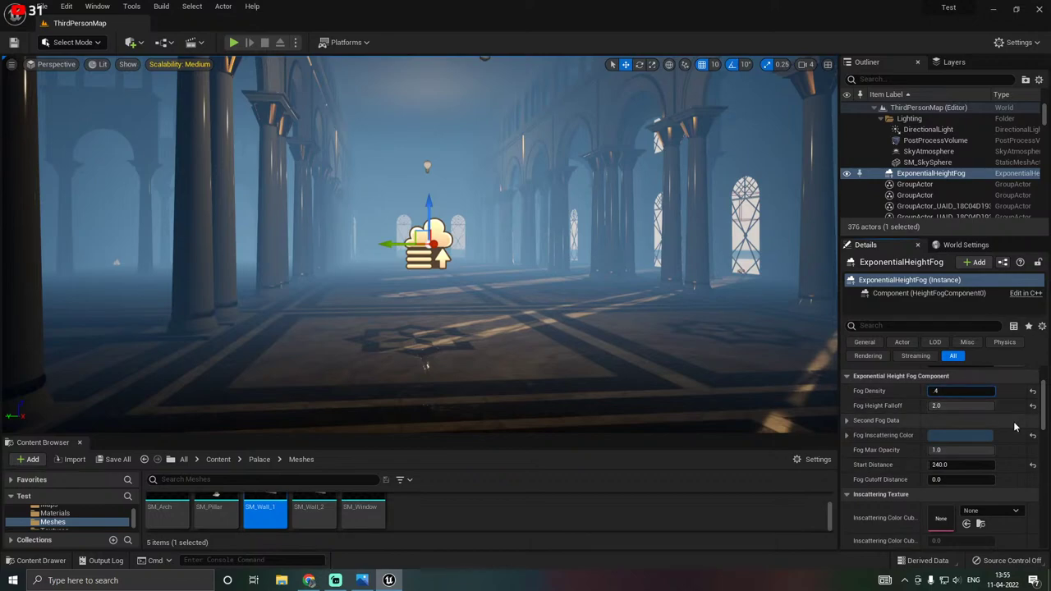
{"action": "key", "text": "Return"}
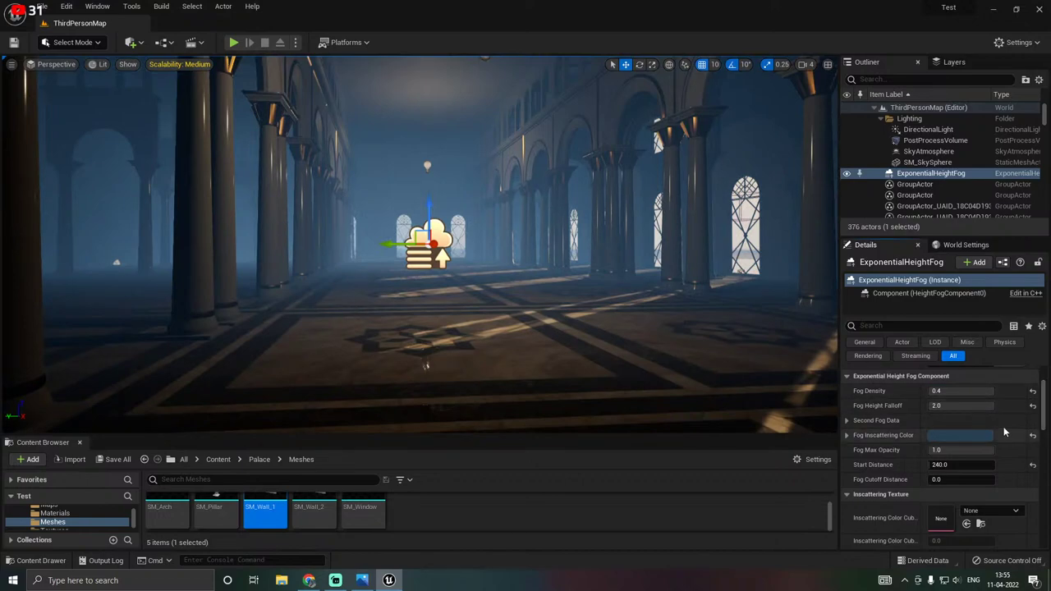
Set the height fog's Fog Inscattering Color to black and its Fog Density to 0.1.
{"action": "left_click", "coordinate": [966, 437]}
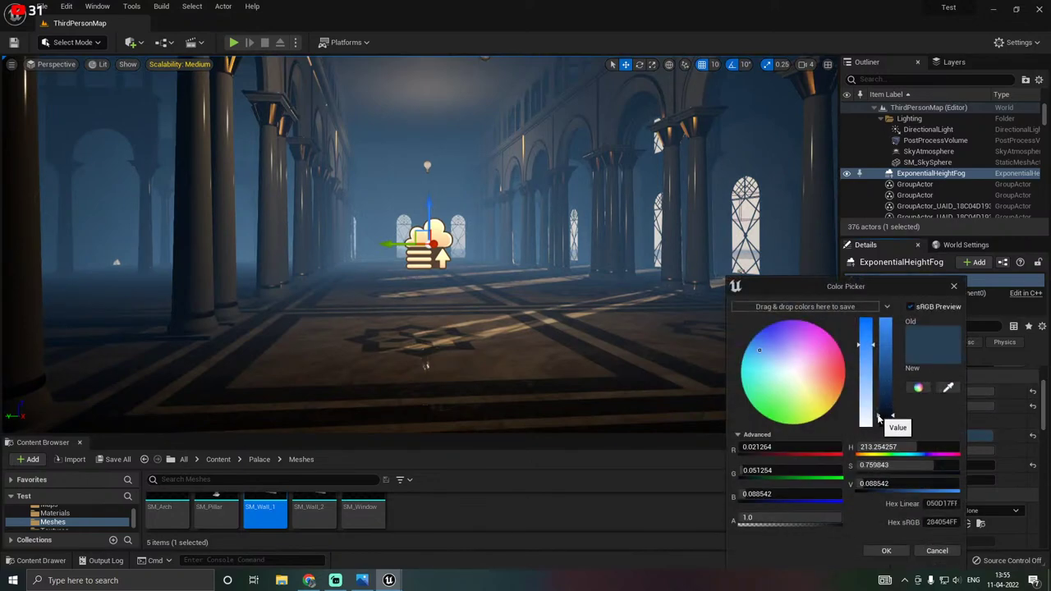
{"action": "left_click_drag", "start_coordinate": [879, 419], "coordinate": [887, 425]}
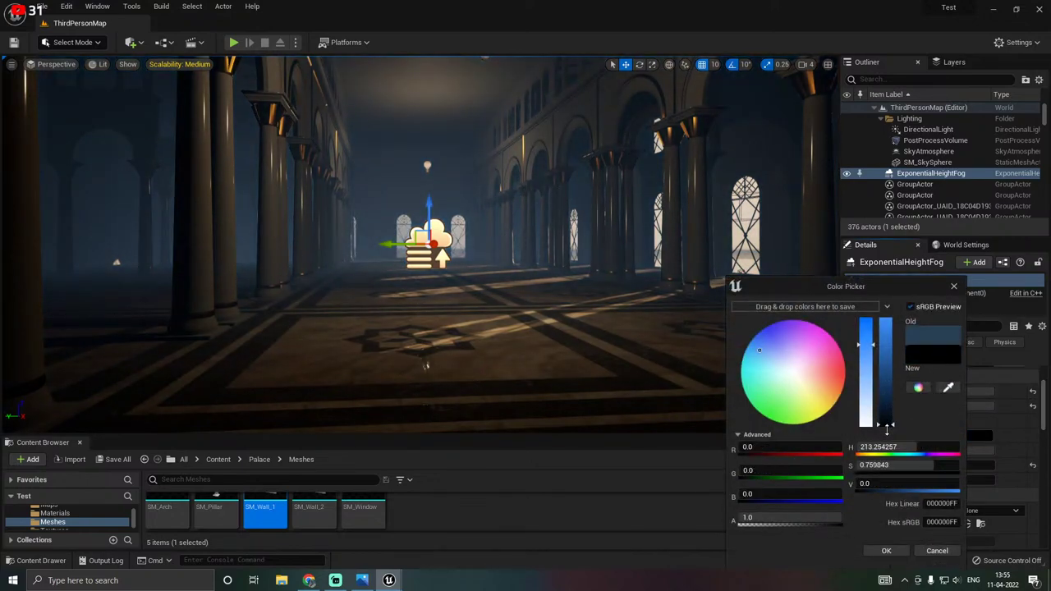
{"action": "left_click", "coordinate": [887, 551]}
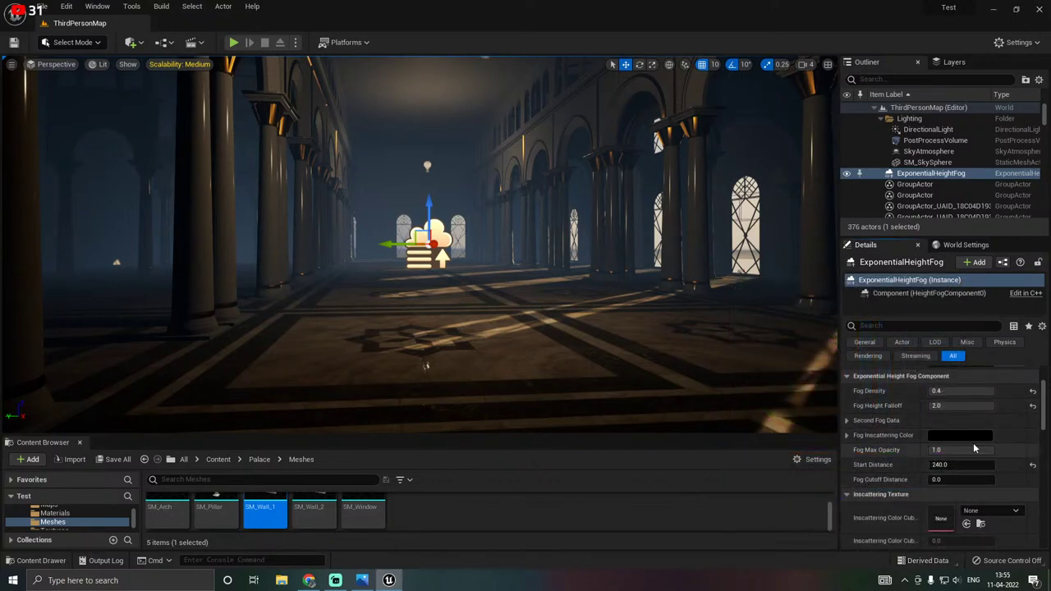
{"action": "left_click", "coordinate": [966, 394]}
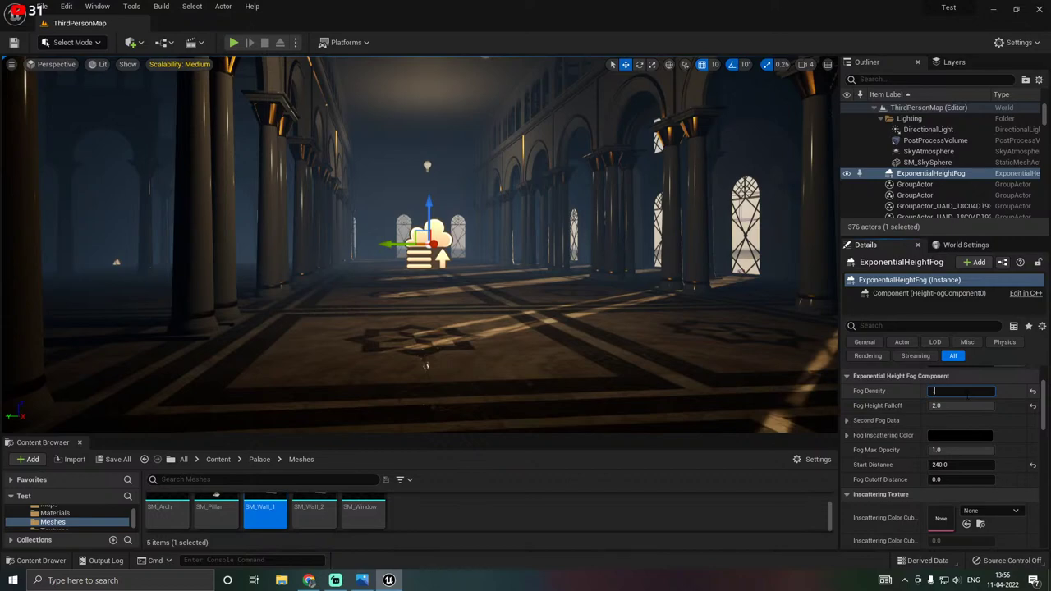
{"action": "type", "text": "0.1"}
{"action": "key", "text": "Return"}
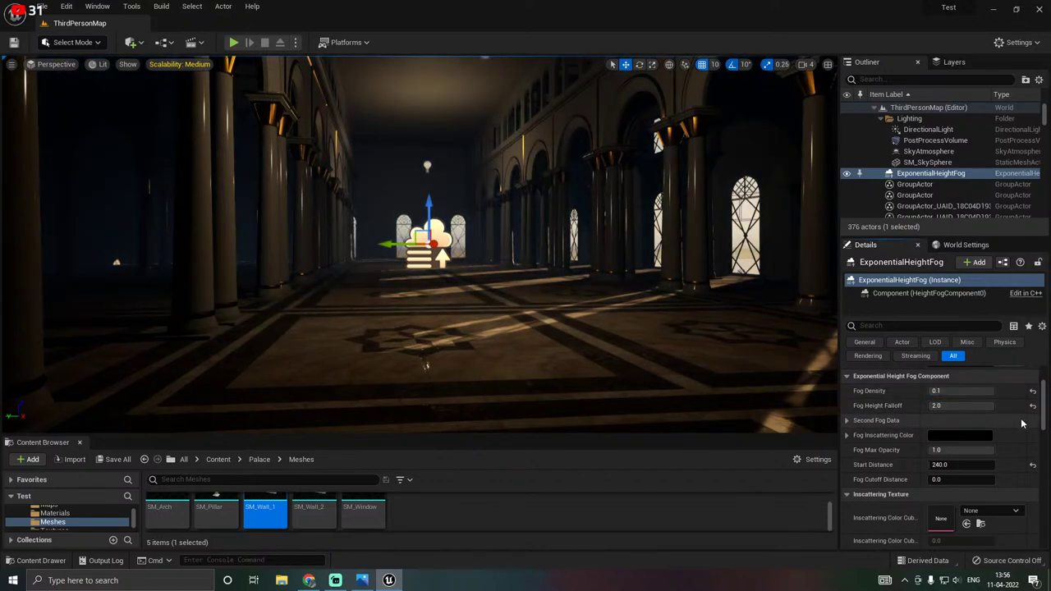
Place a Sphere Reflection Capture in the hall and switch its visibility off and on to compare the floor reflections.
{"action": "right_click_drag", "start_coordinate": [610, 348], "coordinate": [605, 330]}
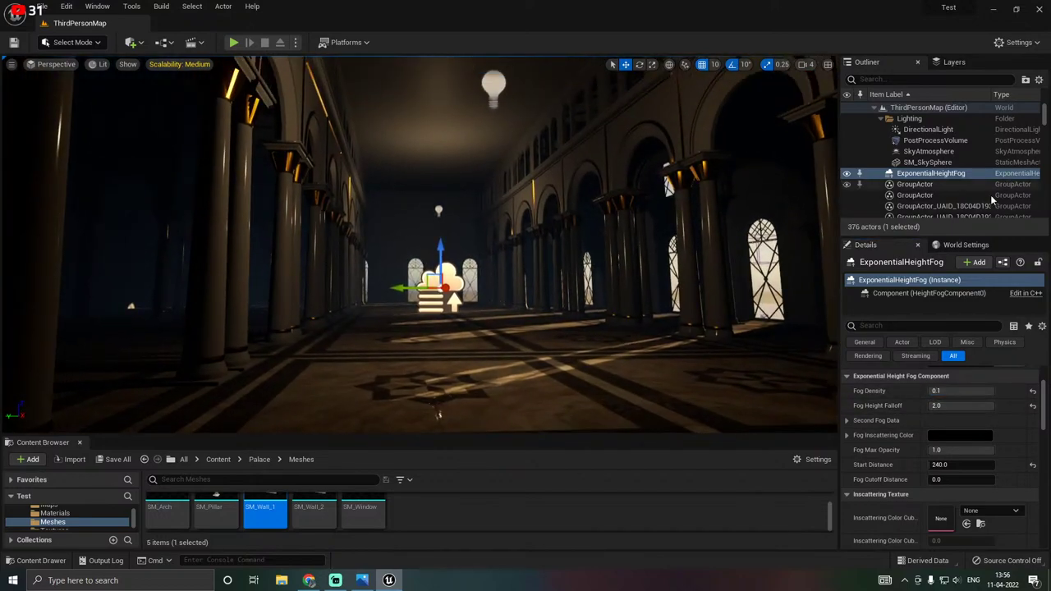
{"action": "left_click_drag", "start_coordinate": [906, 237], "coordinate": [906, 239]}
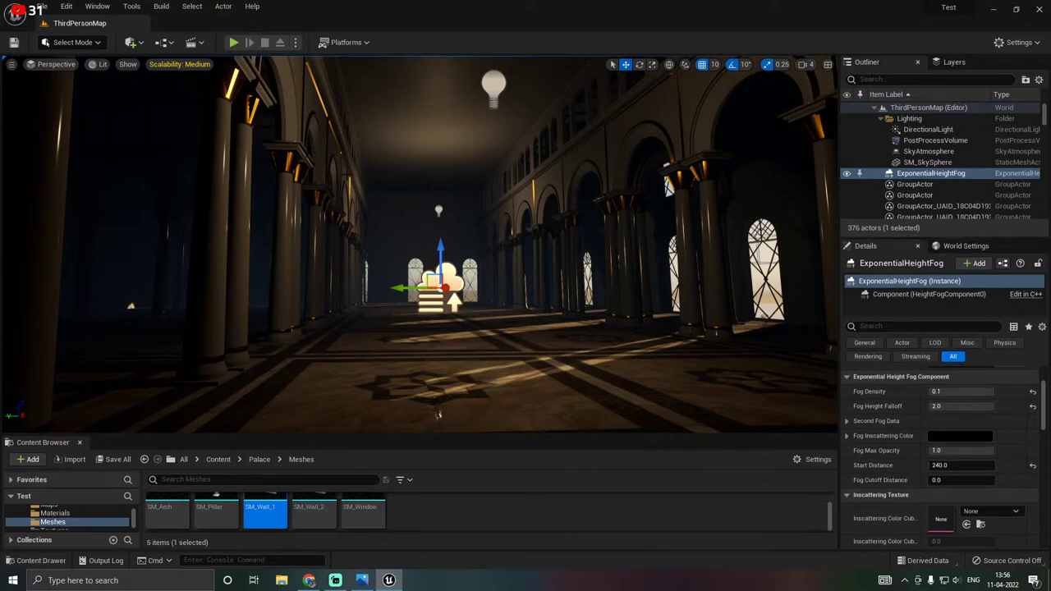
{"action": "left_click", "coordinate": [131, 42]}
{"action": "mouse_move", "coordinate": [177, 183]}
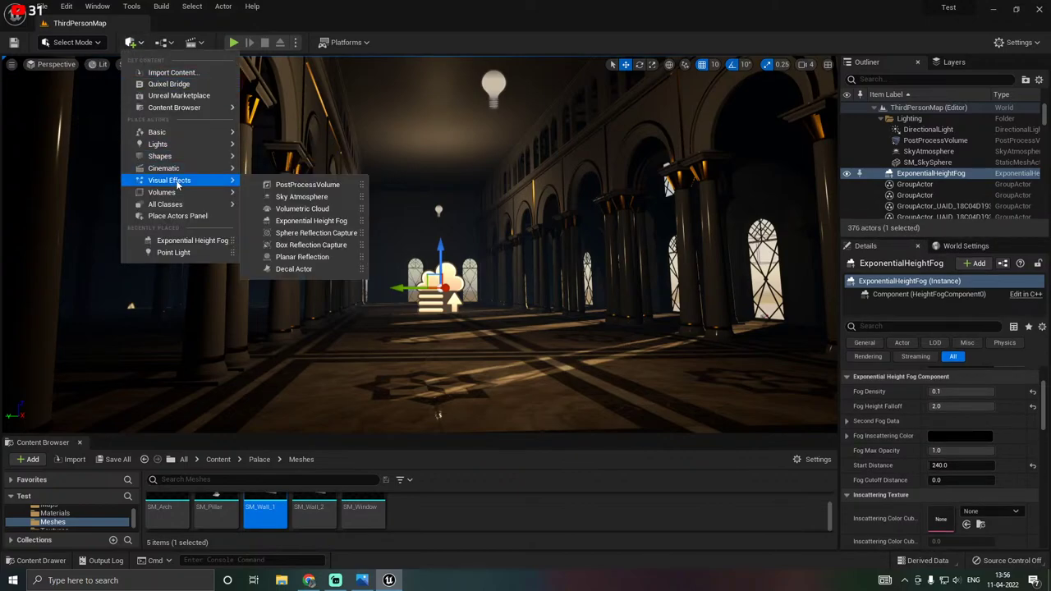
{"action": "left_click", "coordinate": [299, 234]}
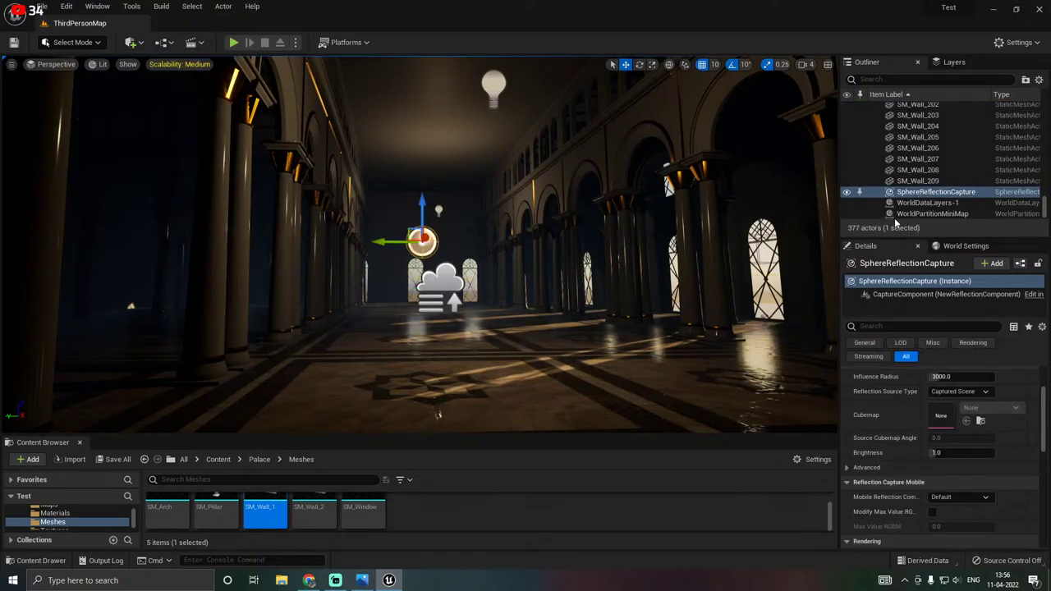
{"action": "left_click", "coordinate": [847, 192]}
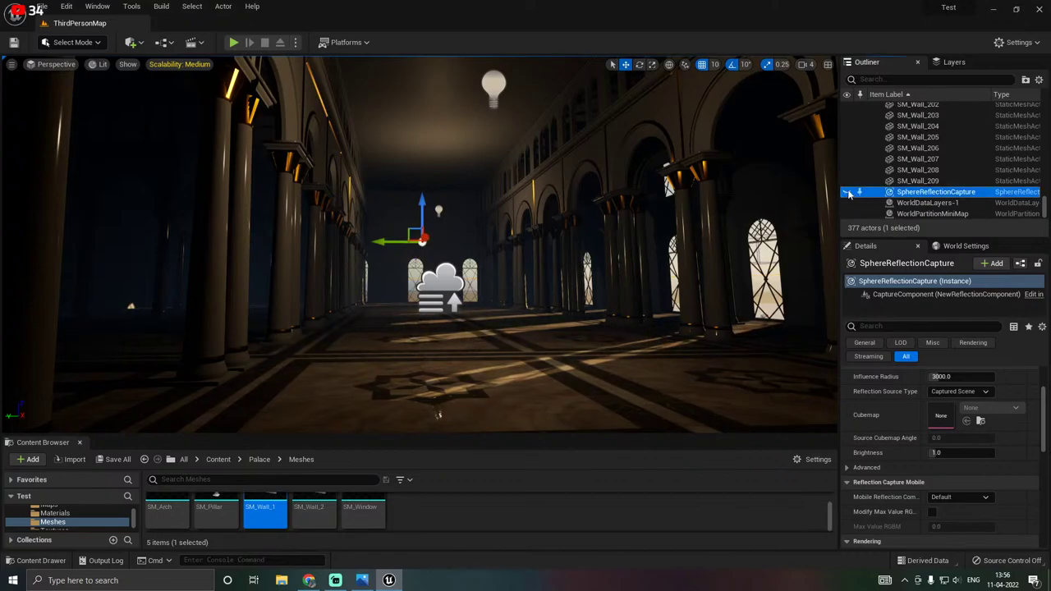
{"action": "left_click", "coordinate": [848, 193]}
Move the sphere reflection capture to about 2230, 2830, 370 and set its Influence Radius to about 1973.
{"action": "right_click_drag", "start_coordinate": [750, 223], "coordinate": [786, 200]}
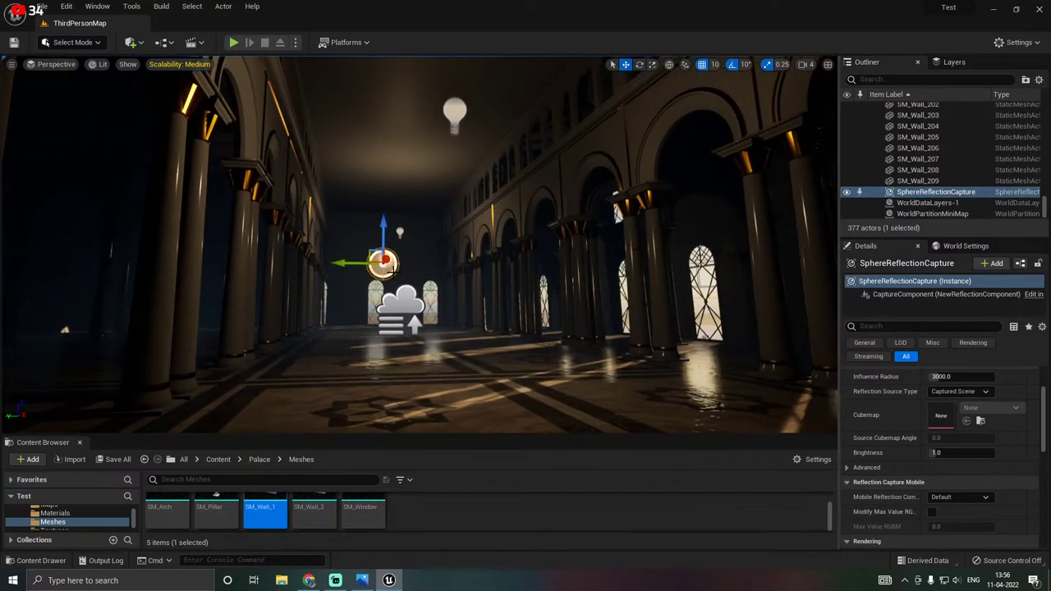
{"action": "left_click_drag", "start_coordinate": [358, 264], "coordinate": [429, 223]}
{"action": "scroll", "coordinate": [902, 422], "scroll_direction": "up", "scroll_amount": 2}
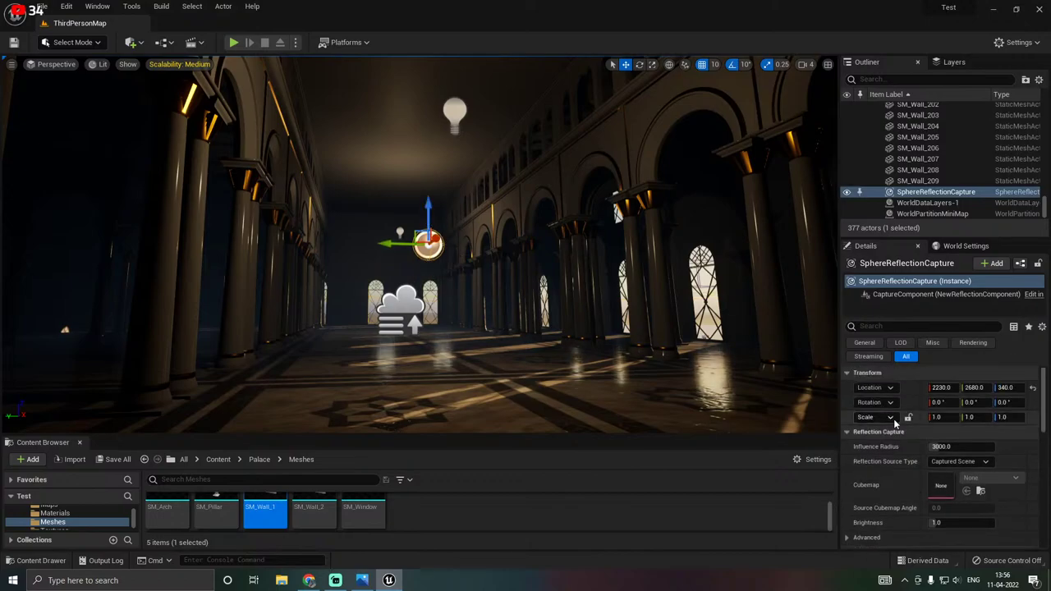
{"action": "left_click_drag", "start_coordinate": [940, 446], "coordinate": [994, 447]}
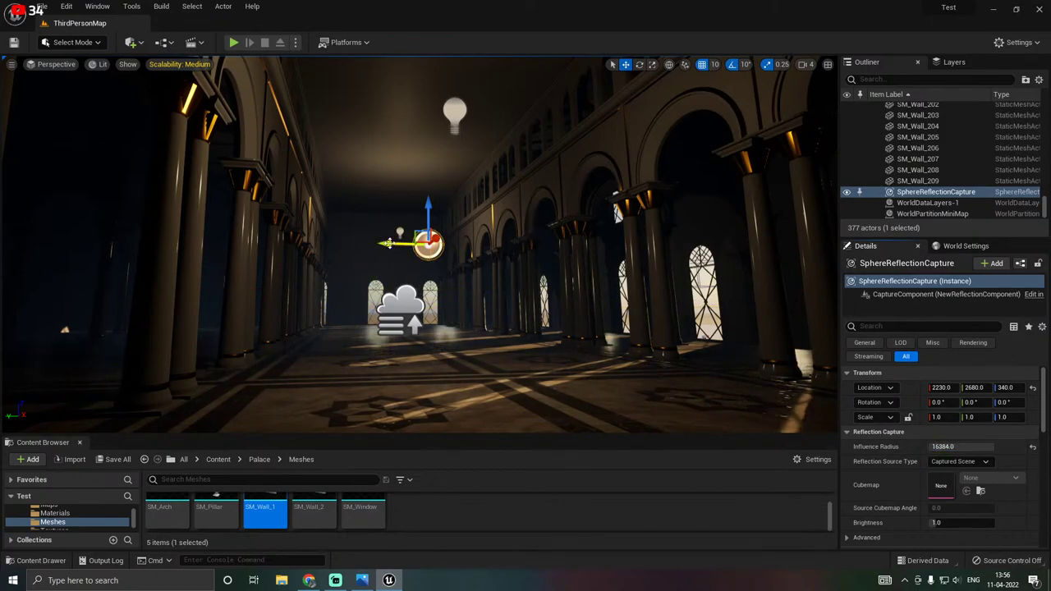
{"action": "left_click_drag", "start_coordinate": [388, 243], "coordinate": [304, 241]}
{"action": "left_click_drag", "start_coordinate": [354, 208], "coordinate": [410, 197]}
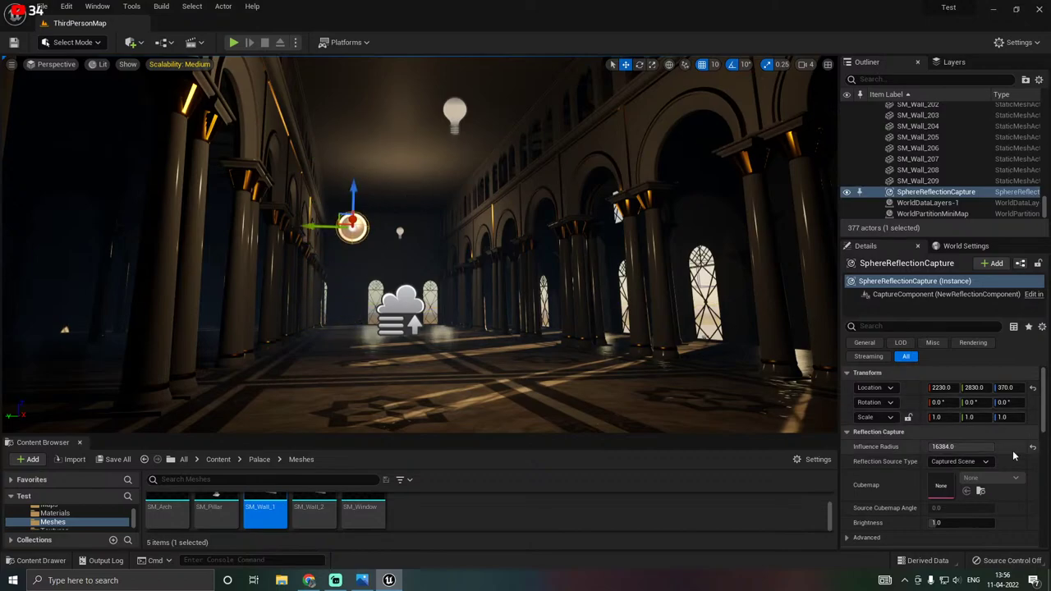
{"action": "mouse_move", "coordinate": [986, 447]}
{"action": "left_mouse_down"}
{"action": "mouse_move", "coordinate": [932, 447]}
{"action": "mouse_move", "coordinate": [969, 446]}
{"action": "left_mouse_up"}
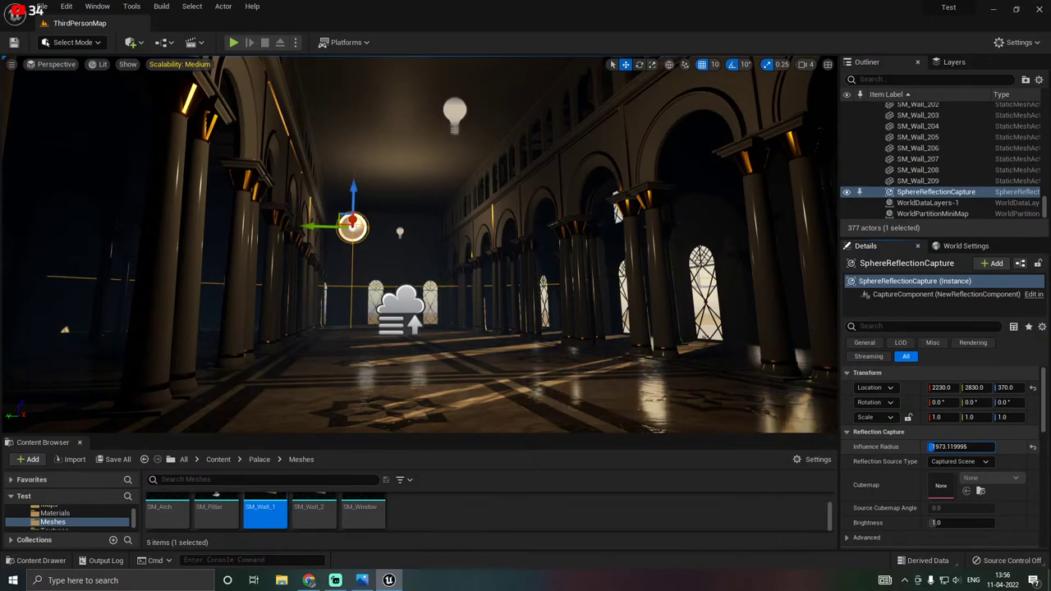
Inspect the floor reflections up close and set the sphere reflection capture's Brightness to 2.26.
{"action": "key", "text": "w"}
{"action": "right_click_drag", "start_coordinate": [442, 297], "coordinate": [464, 261]}
{"action": "key", "text": "s"}
{"action": "key", "text": "d"}
{"action": "key", "text": "s"}
{"action": "key", "text": "a"}
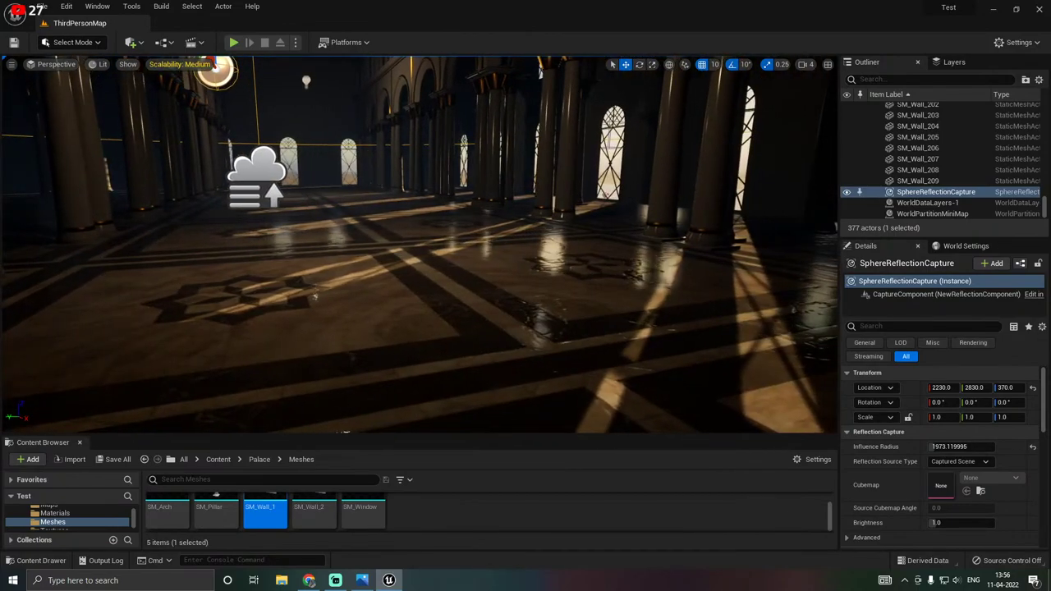
{"action": "scroll", "coordinate": [876, 491], "scroll_direction": "down", "scroll_amount": 1}
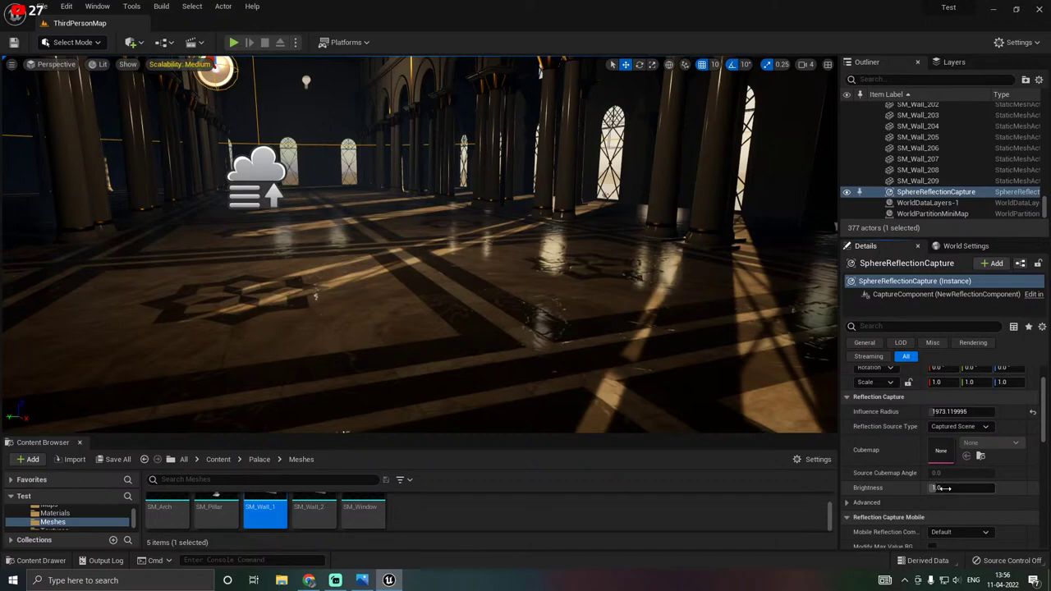
{"action": "left_click_drag", "start_coordinate": [944, 488], "coordinate": [969, 487]}
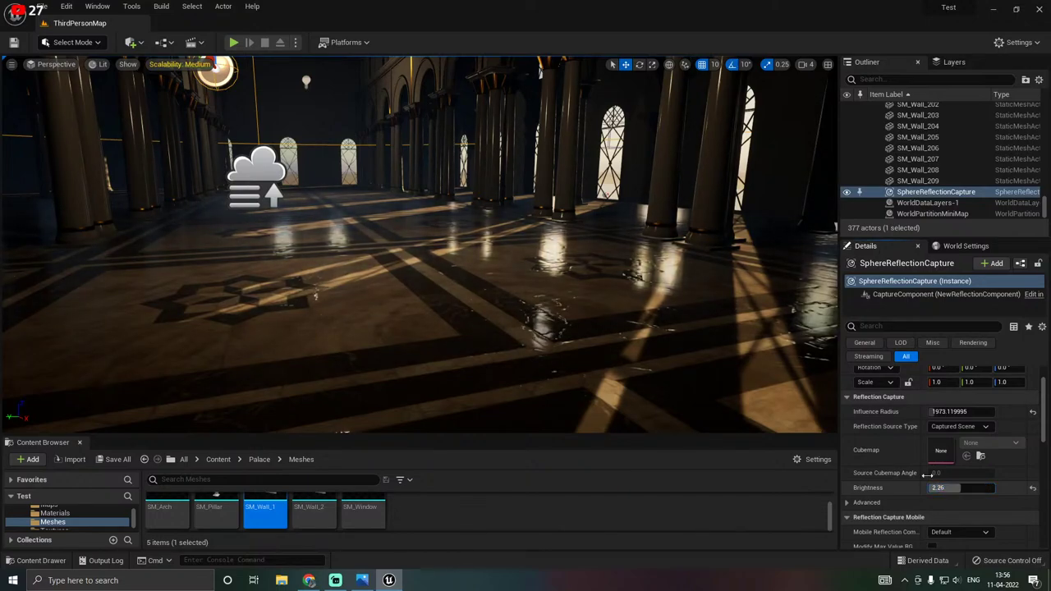
Return to a view down the length of the hall and save all modified content.
{"action": "right_click_drag", "start_coordinate": [640, 312], "coordinate": [477, 288]}
{"action": "key", "text": "s"}
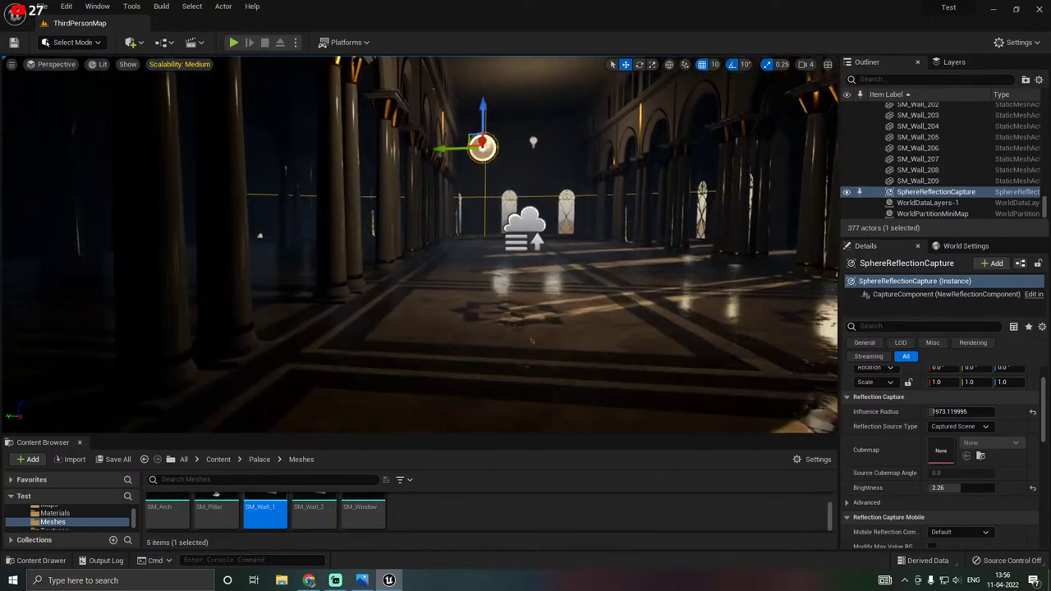
{"action": "right_click_drag", "start_coordinate": [345, 249], "coordinate": [297, 236]}
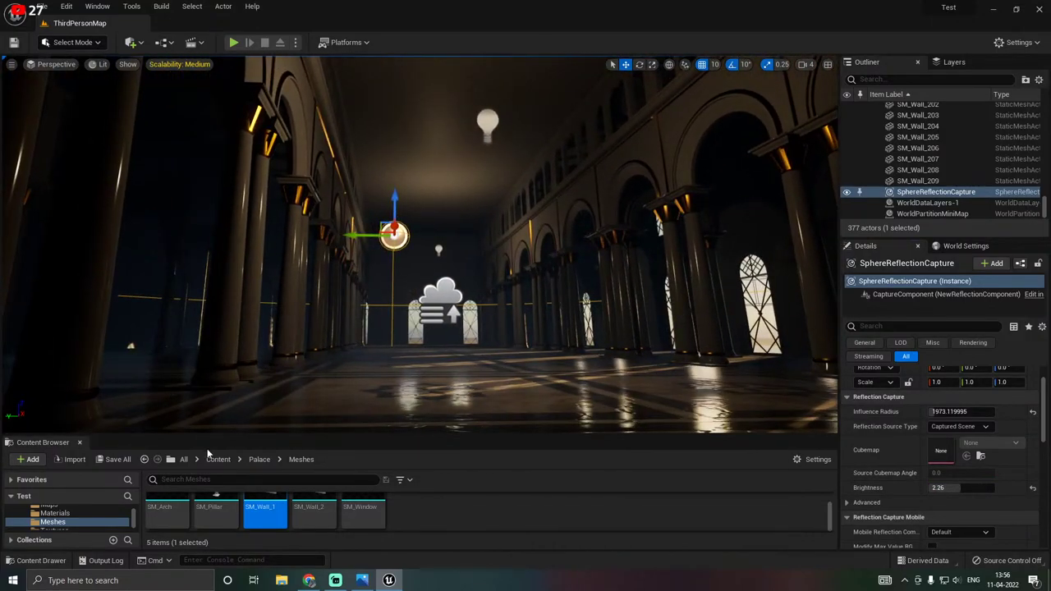
{"action": "left_click", "coordinate": [118, 459]}
{"action": "left_click", "coordinate": [614, 413]}
{"action": "scroll", "coordinate": [892, 462], "scroll_direction": "down", "scroll_amount": 2}
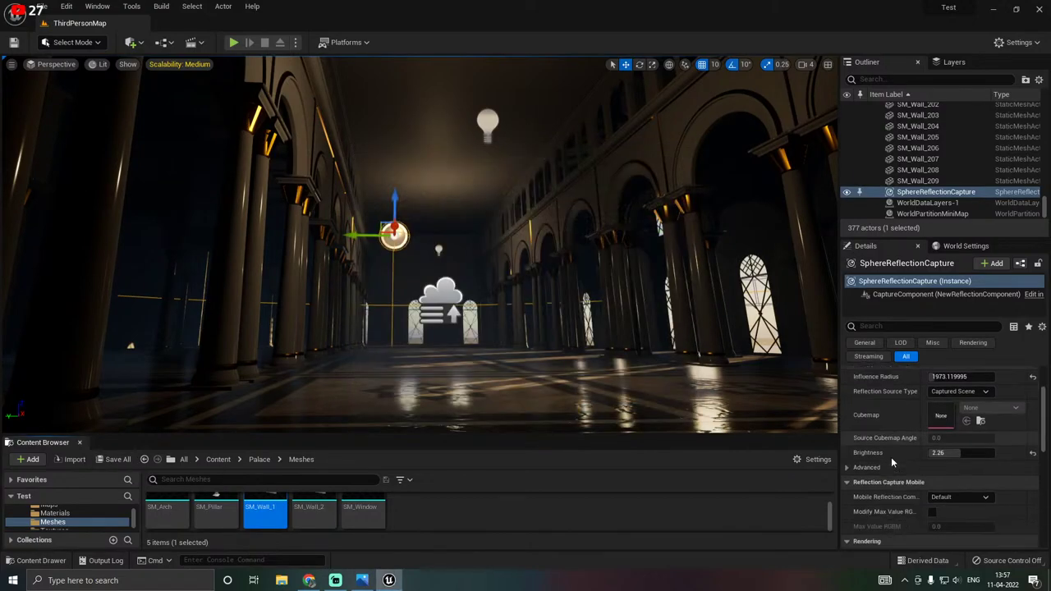
{"action": "scroll", "coordinate": [858, 374], "scroll_direction": "up", "scroll_amount": 1}
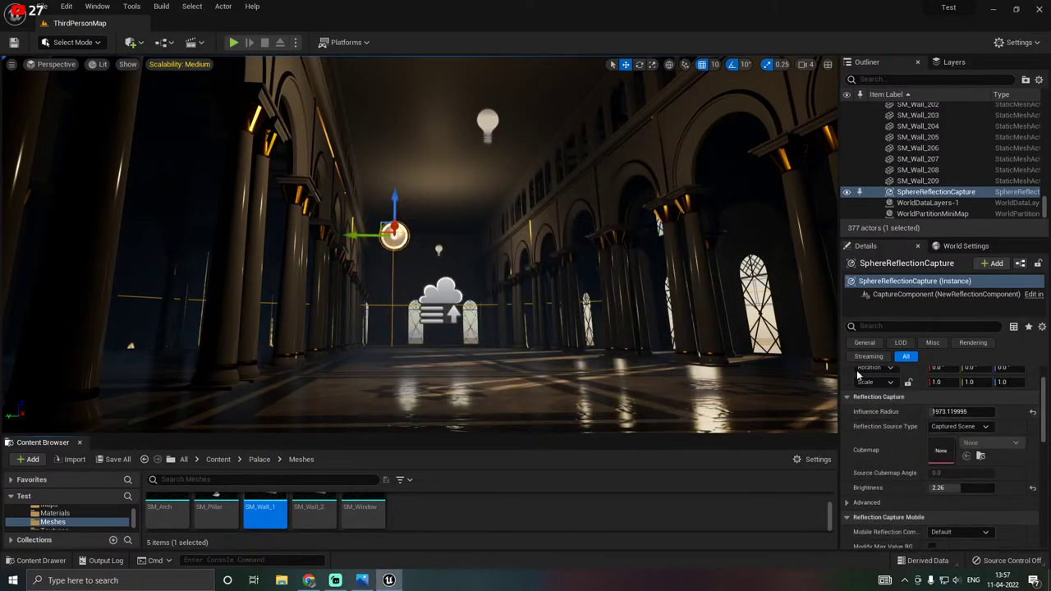
{"action": "left_click", "coordinate": [131, 42]}
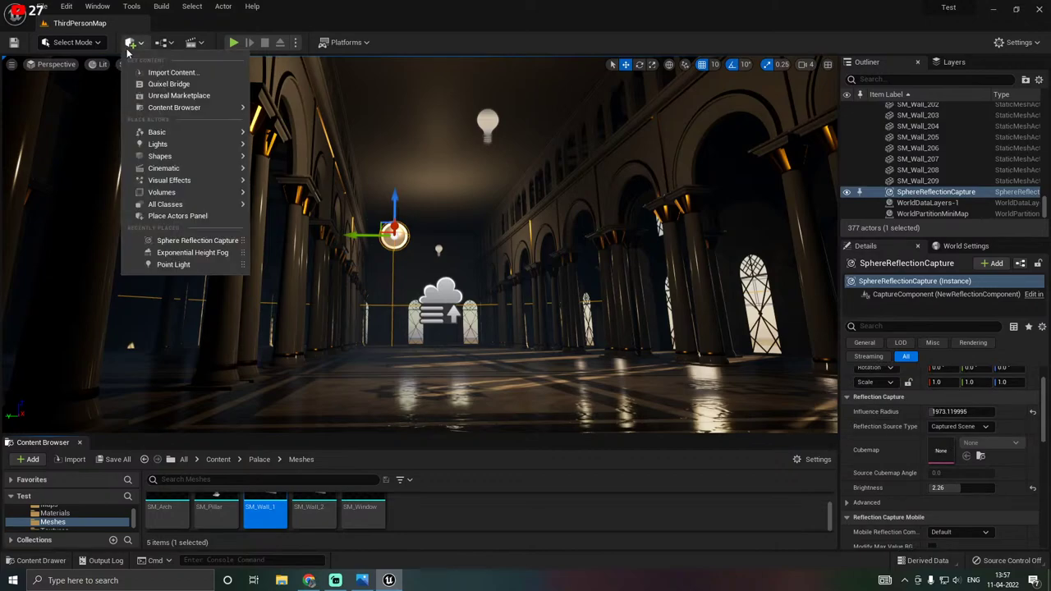
{"action": "mouse_move", "coordinate": [195, 183]}
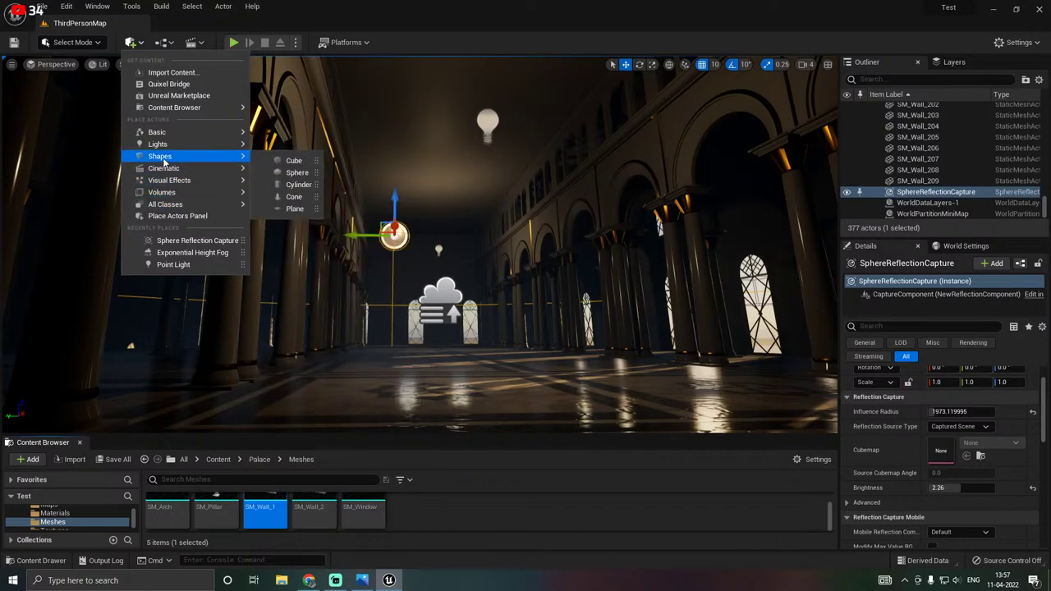
{"action": "mouse_move", "coordinate": [167, 151]}
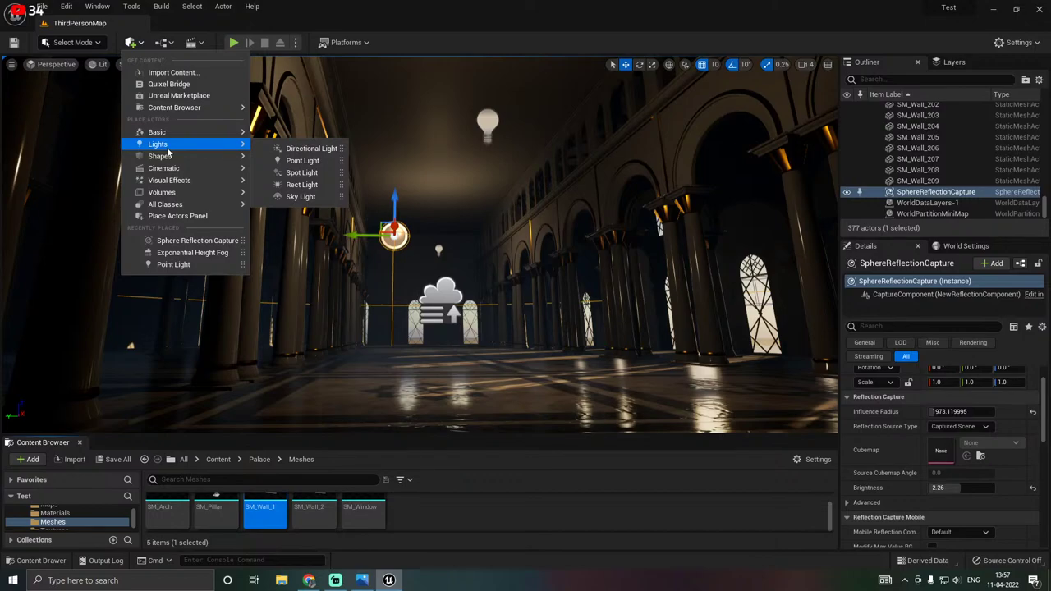
{"action": "right_click_drag", "start_coordinate": [451, 158], "coordinate": [537, 160]}
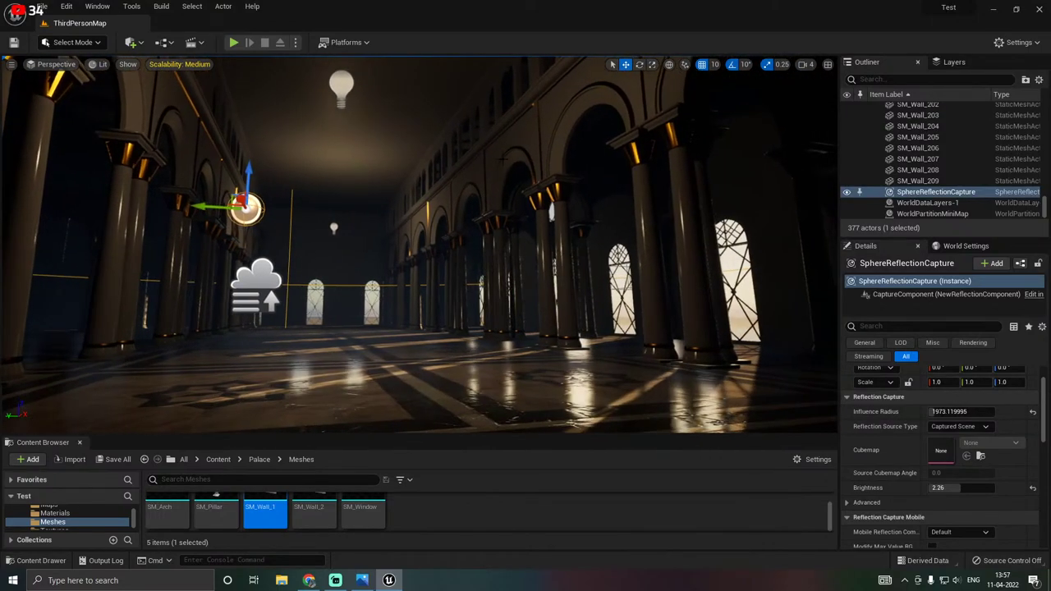
Select the PostProcessVolume in the Lighting folder and enlarge the area showing its properties.
{"action": "left_click_drag", "start_coordinate": [928, 238], "coordinate": [928, 375]}
{"action": "scroll", "coordinate": [903, 207], "scroll_direction": "up", "scroll_amount": 5}
{"action": "left_click_drag", "start_coordinate": [1043, 323], "coordinate": [1043, 111]}
{"action": "left_click", "coordinate": [934, 140]}
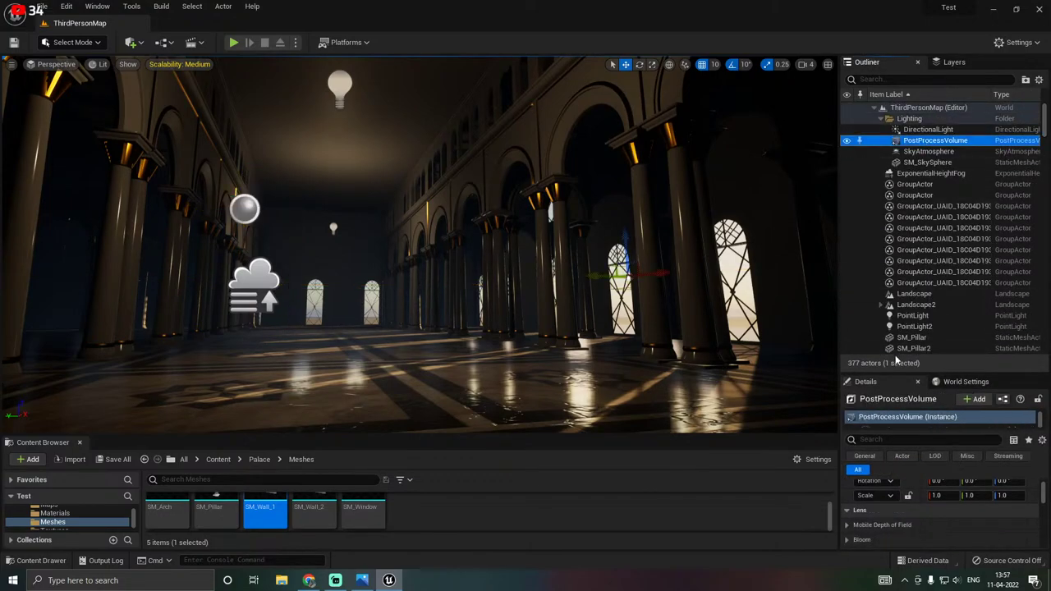
{"action": "left_click_drag", "start_coordinate": [878, 363], "coordinate": [885, 124]}
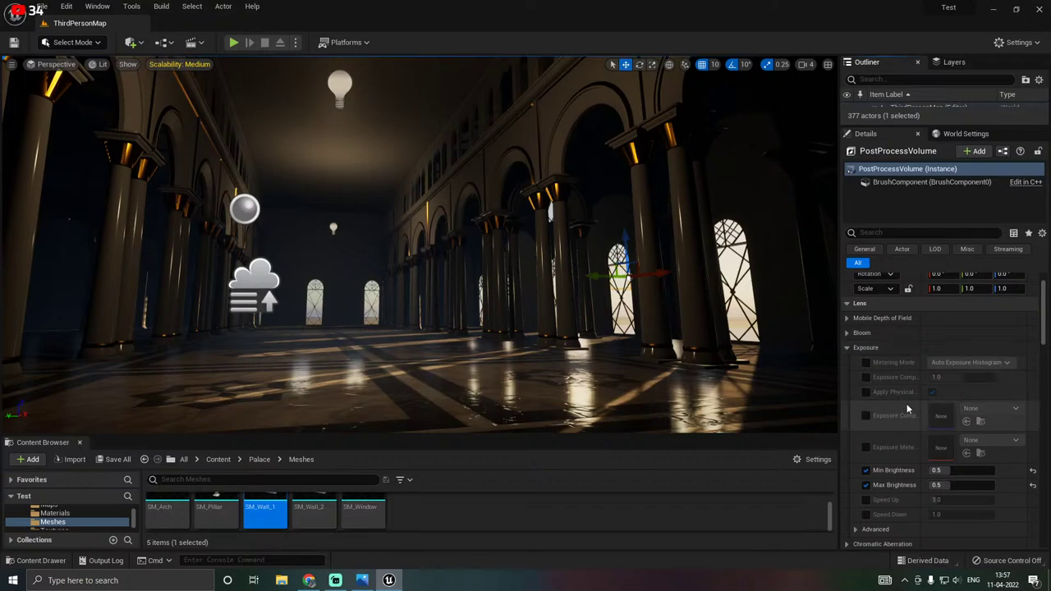
Try exposure Min Brightness and Max Brightness values of 1 on the post process volume and check the hall.
{"action": "left_click", "coordinate": [949, 486]}
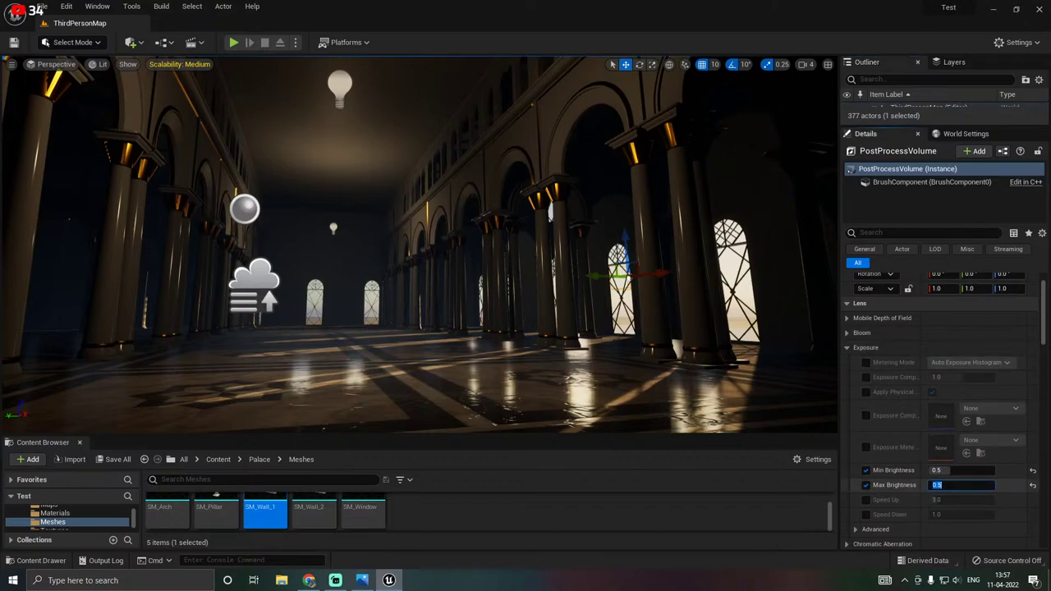
{"action": "type", "text": "1"}
{"action": "left_click", "coordinate": [953, 471]}
{"action": "type", "text": "1"}
{"action": "key", "text": "Return"}
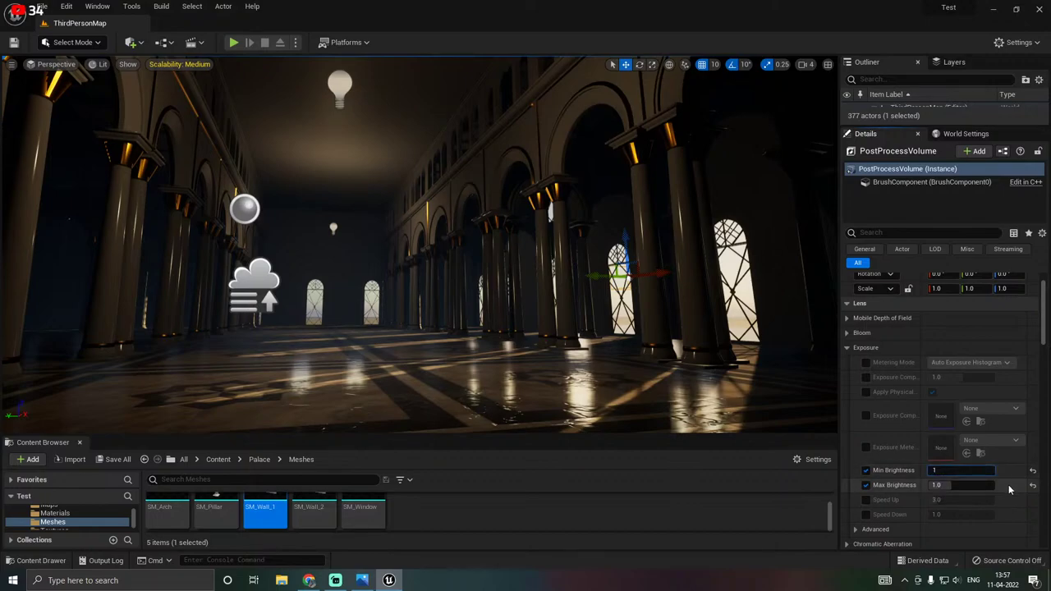
{"action": "right_click_drag", "start_coordinate": [722, 328], "coordinate": [674, 338]}
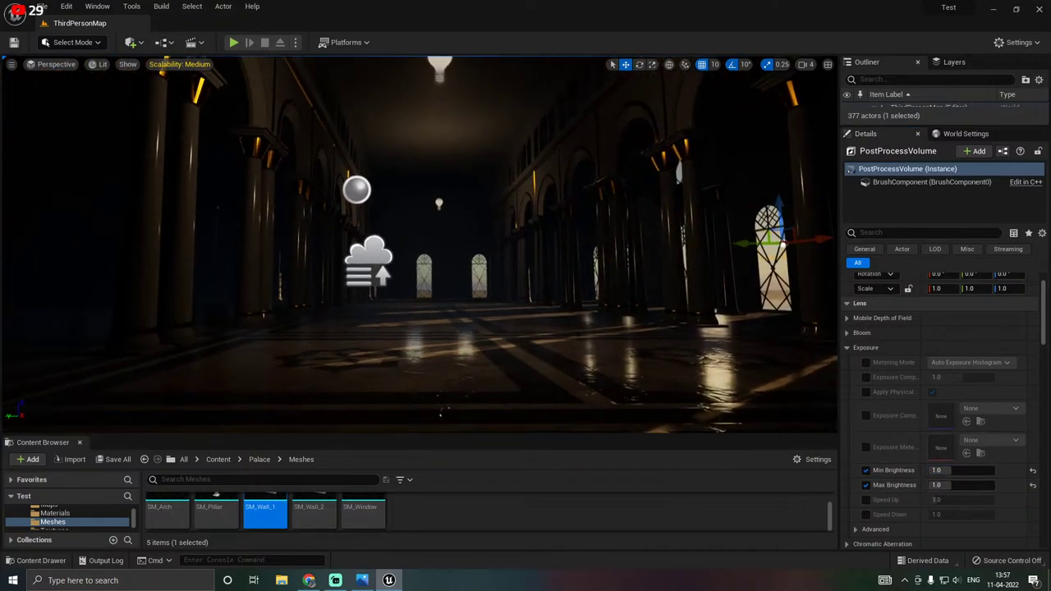
Return the exposure Max Brightness and Min Brightness to 0.5.
{"action": "left_click", "coordinate": [957, 486]}
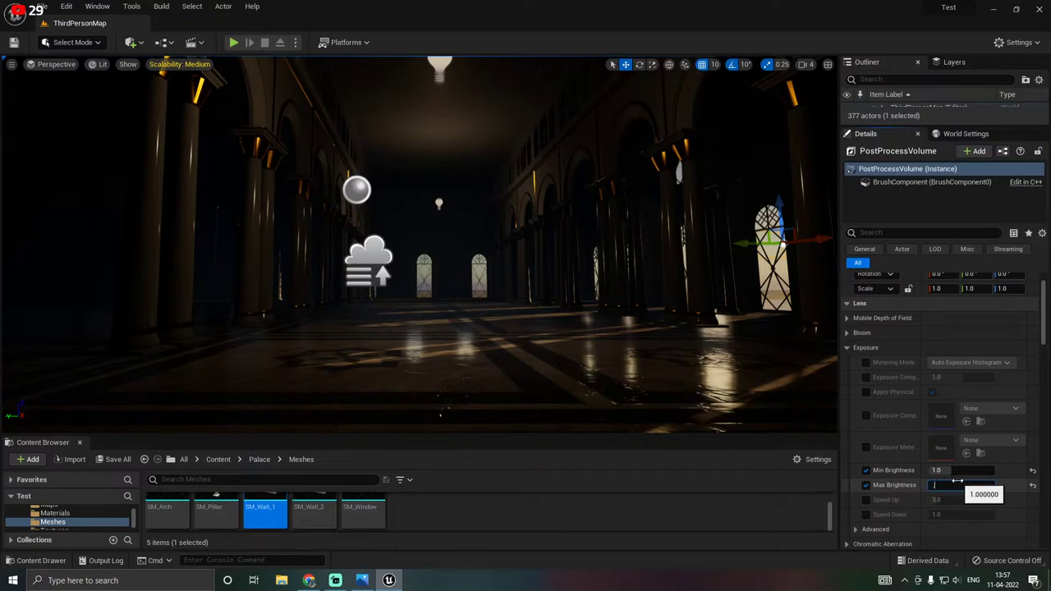
{"action": "type", "text": "0.5"}
{"action": "key", "text": "Return"}
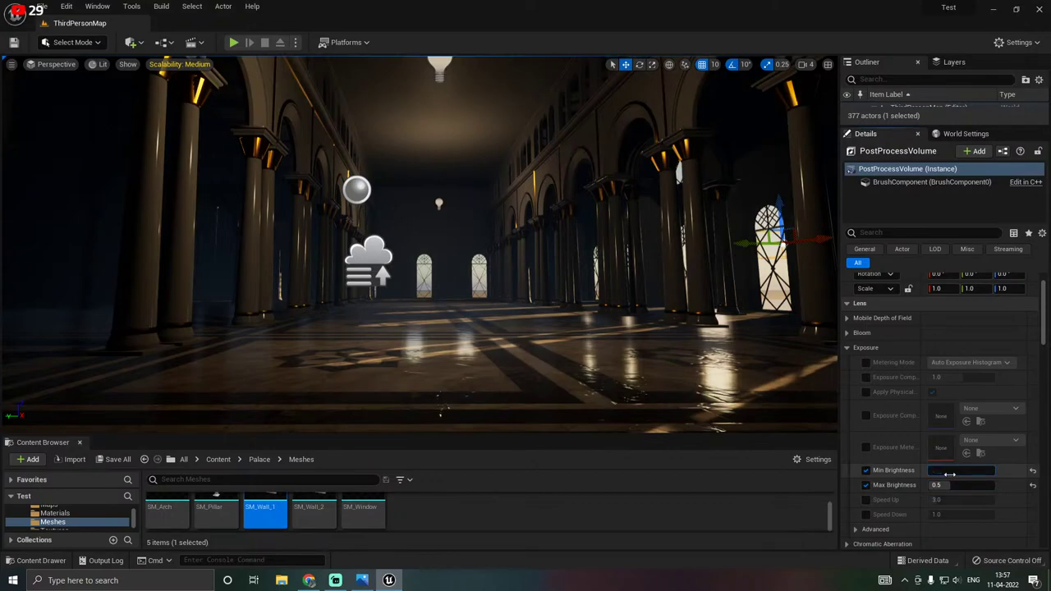
{"action": "left_click", "coordinate": [950, 475]}
{"action": "type", "text": "5"}
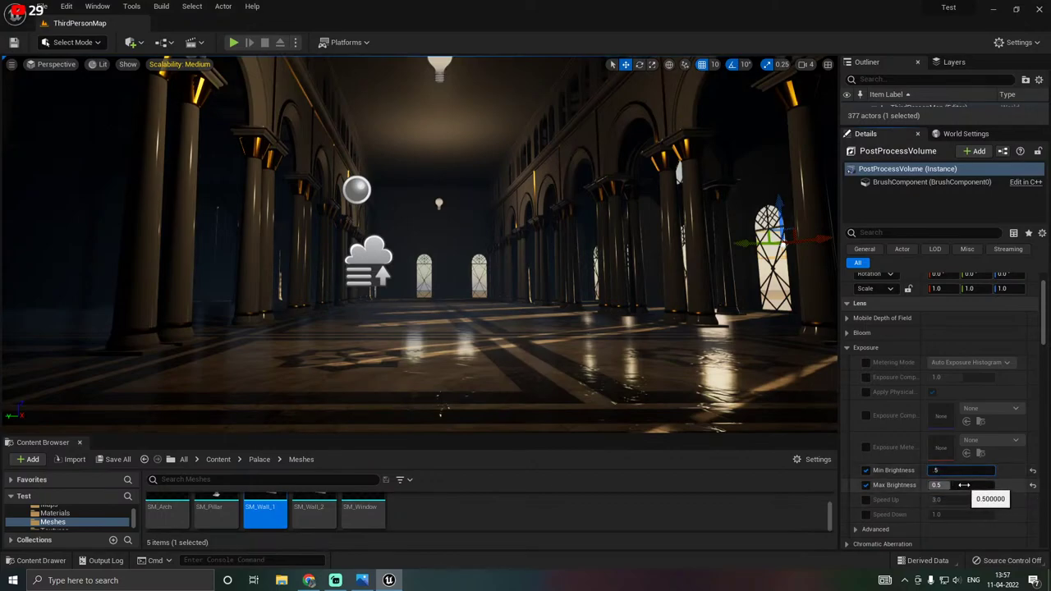
Set the exposure Max Brightness and Min Brightness to 0.6 and check the result down the length of the hall.
{"action": "left_click", "coordinate": [964, 485]}
{"action": "type", "text": "."}
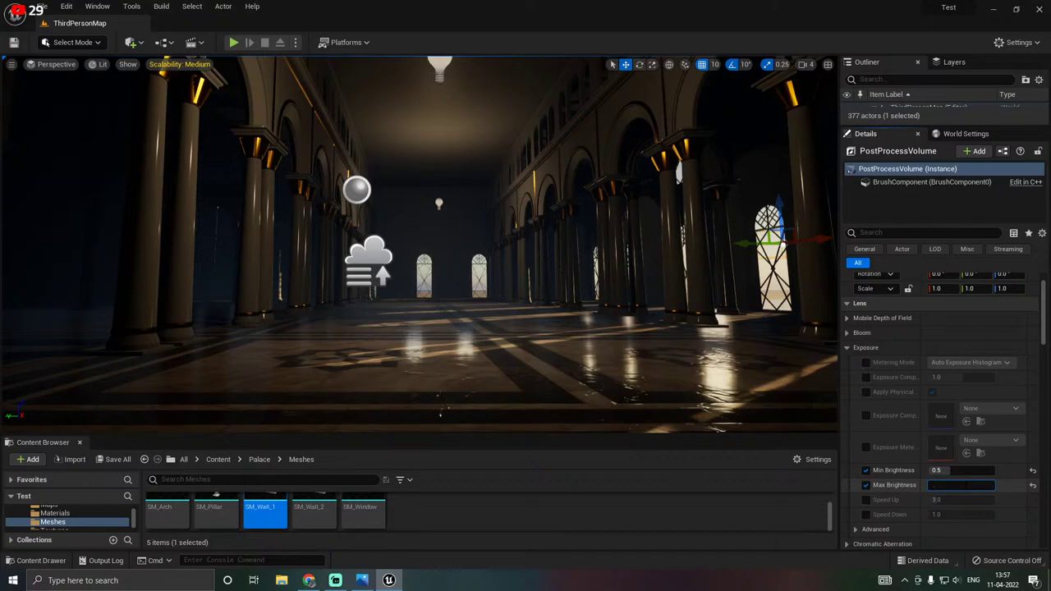
{"action": "type", "text": "6"}
{"action": "left_click", "coordinate": [966, 474]}
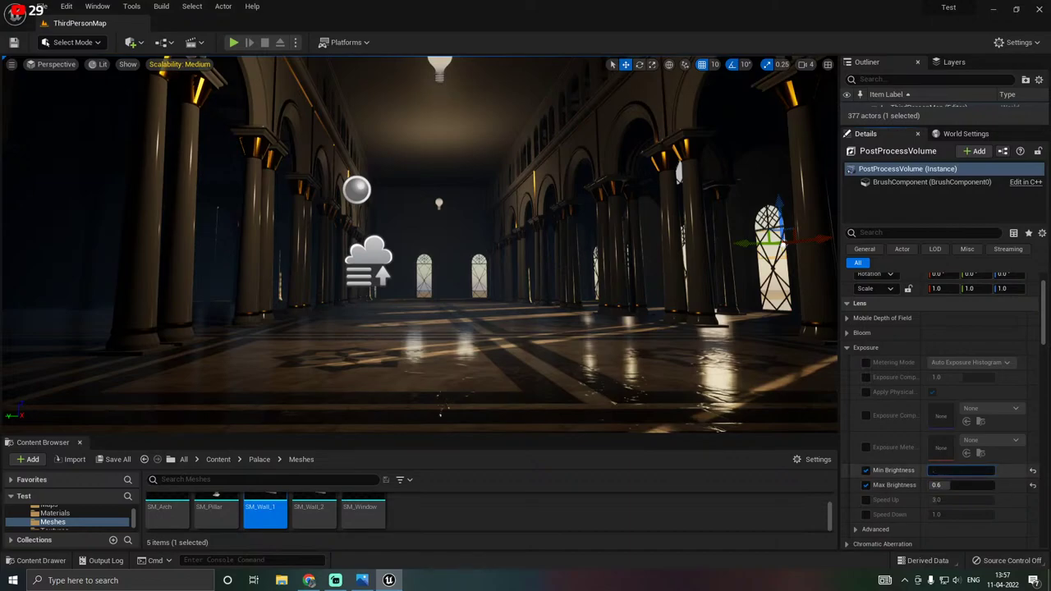
{"action": "type", "text": ".6"}
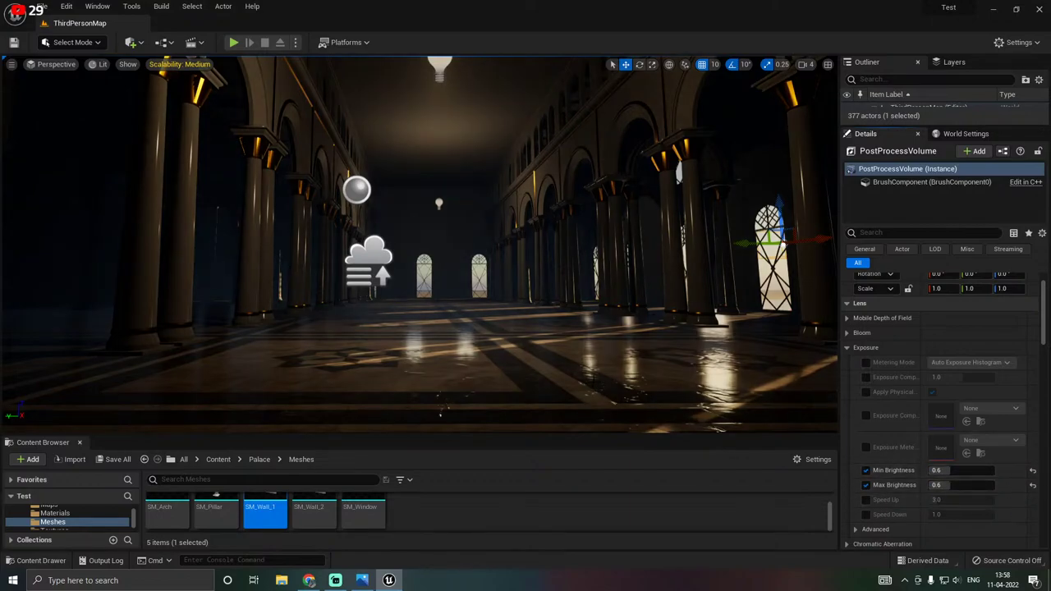
{"action": "key", "text": "a"}
{"action": "right_click_drag", "start_coordinate": [558, 279], "coordinate": [583, 312]}
{"action": "key", "text": "d"}
{"action": "right_click_drag", "start_coordinate": [448, 251], "coordinate": [435, 250]}
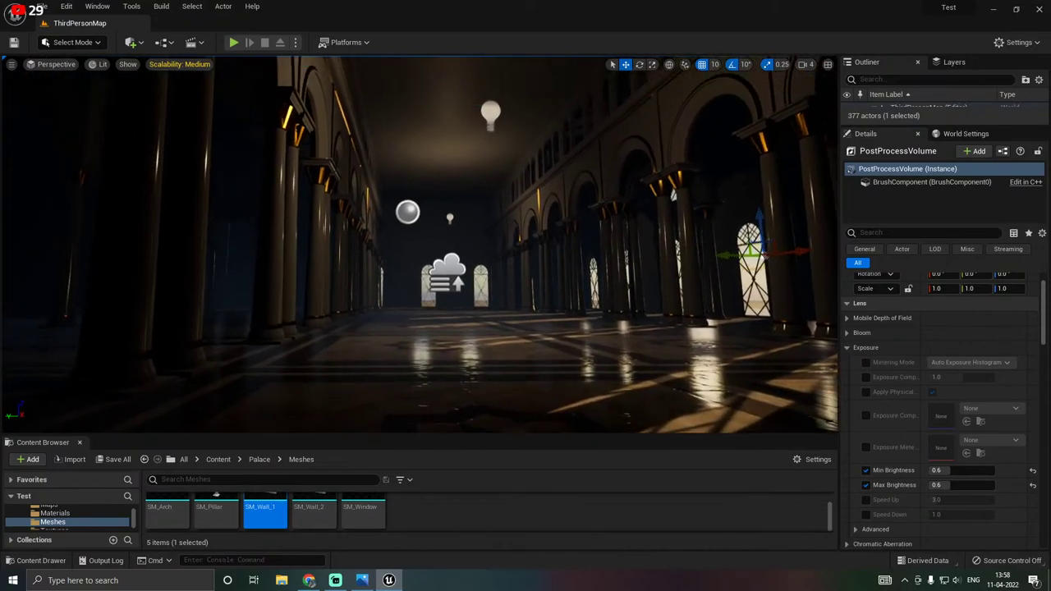
Enable the Bloom Method and Intensity overrides, keeping the Standard method and raising the Intensity to about 7.84.
{"action": "left_click", "coordinate": [846, 348]}
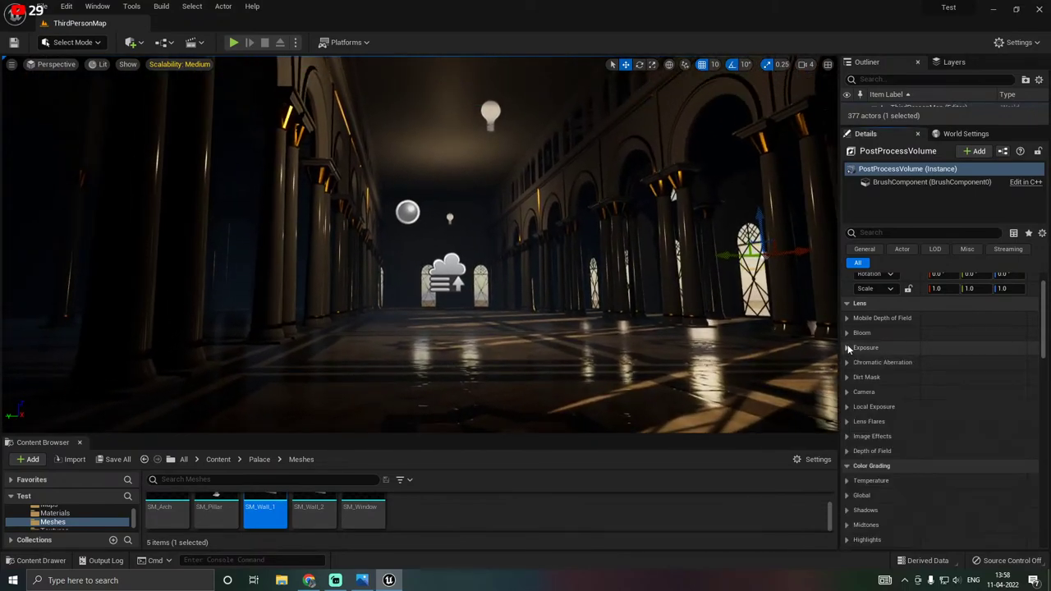
{"action": "left_click", "coordinate": [848, 333]}
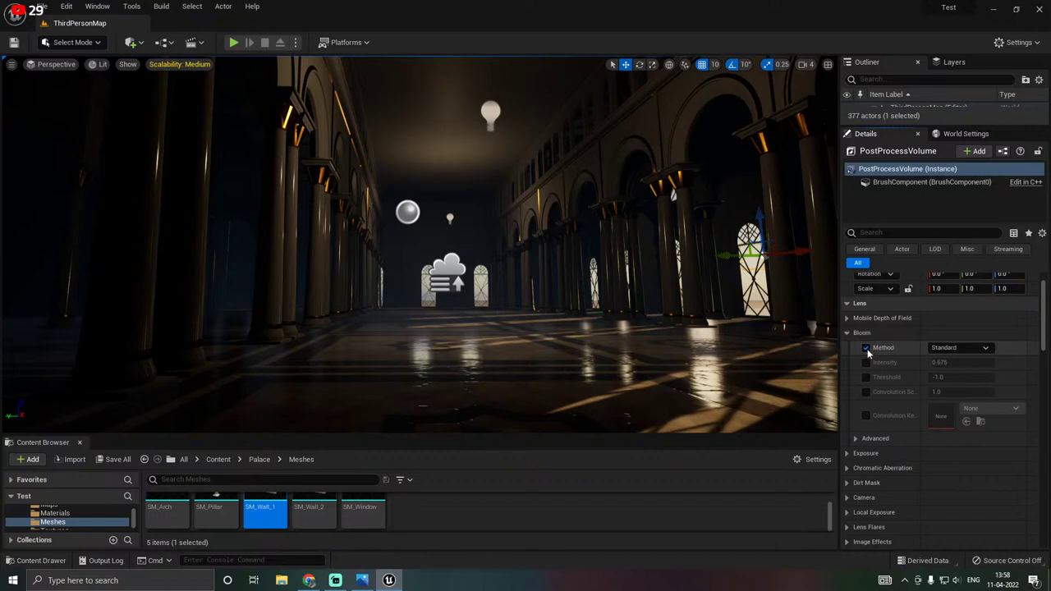
{"action": "left_click", "coordinate": [866, 348]}
{"action": "left_click", "coordinate": [866, 362]}
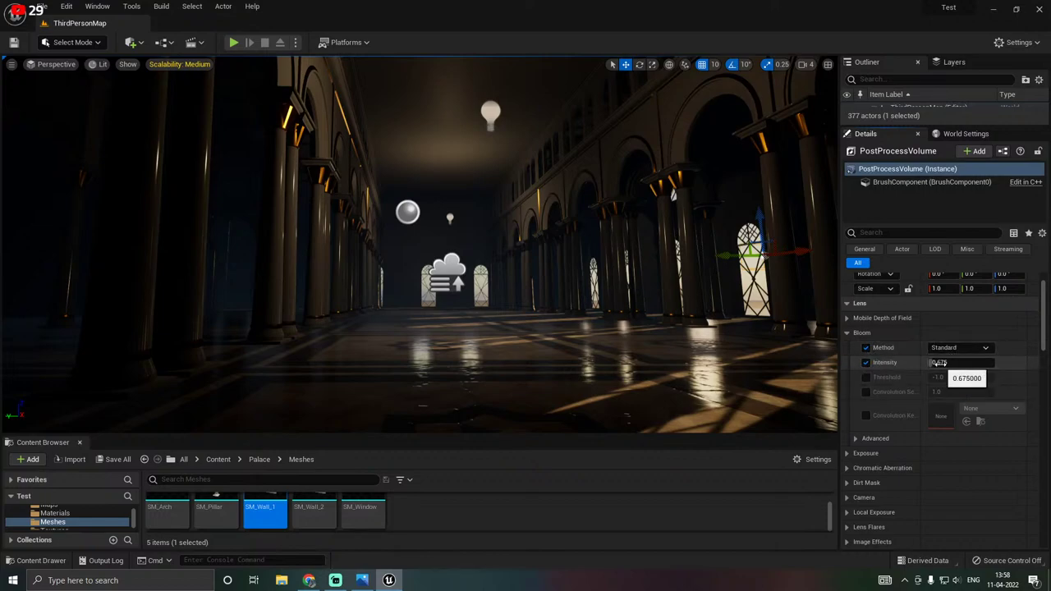
{"action": "left_click_drag", "start_coordinate": [940, 362], "coordinate": [984, 362]}
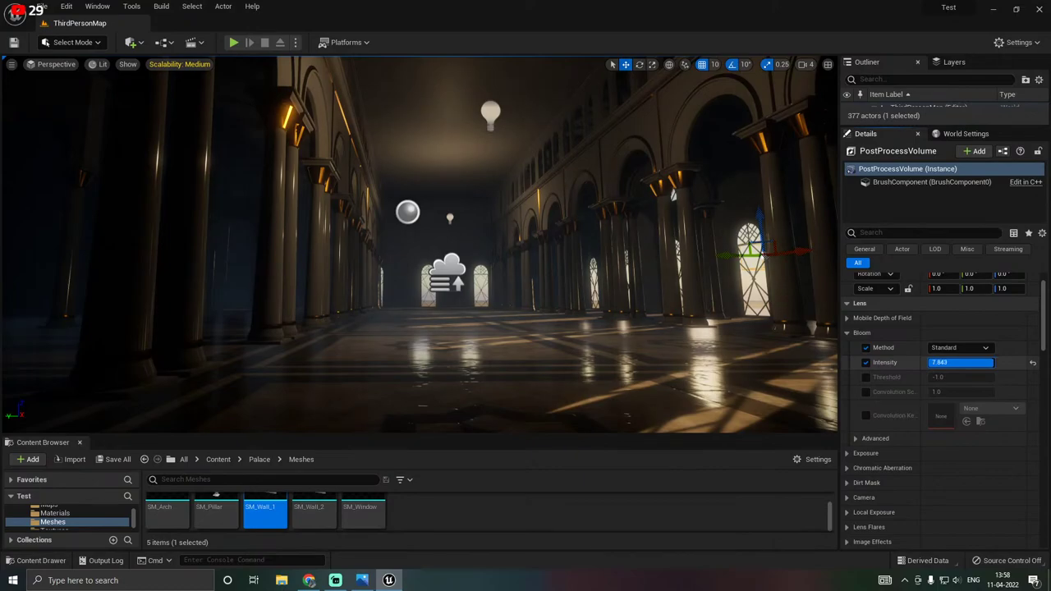
Inspect the bloom from several spots in the hall and reduce the Bloom Intensity to 5.859.
{"action": "right_click_drag", "start_coordinate": [558, 271], "coordinate": [579, 269]}
{"action": "key", "text": "w"}
{"action": "key", "text": "d"}
{"action": "key", "text": "s"}
{"action": "key", "text": "a"}
{"action": "key", "text": "w"}
{"action": "right_click_drag", "start_coordinate": [368, 239], "coordinate": [355, 239]}
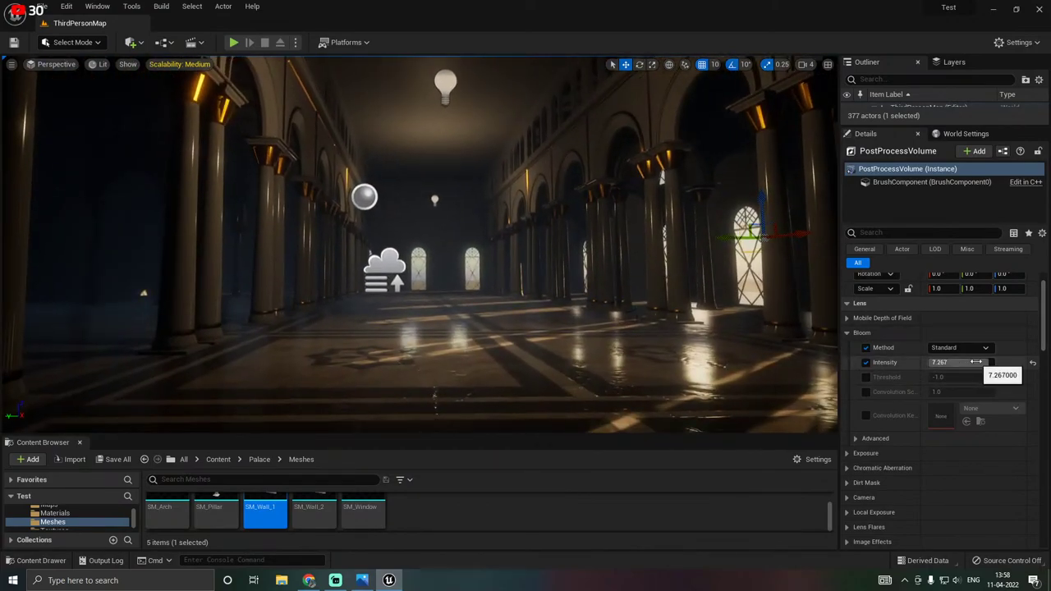
{"action": "left_click_drag", "start_coordinate": [981, 362], "coordinate": [969, 362]}
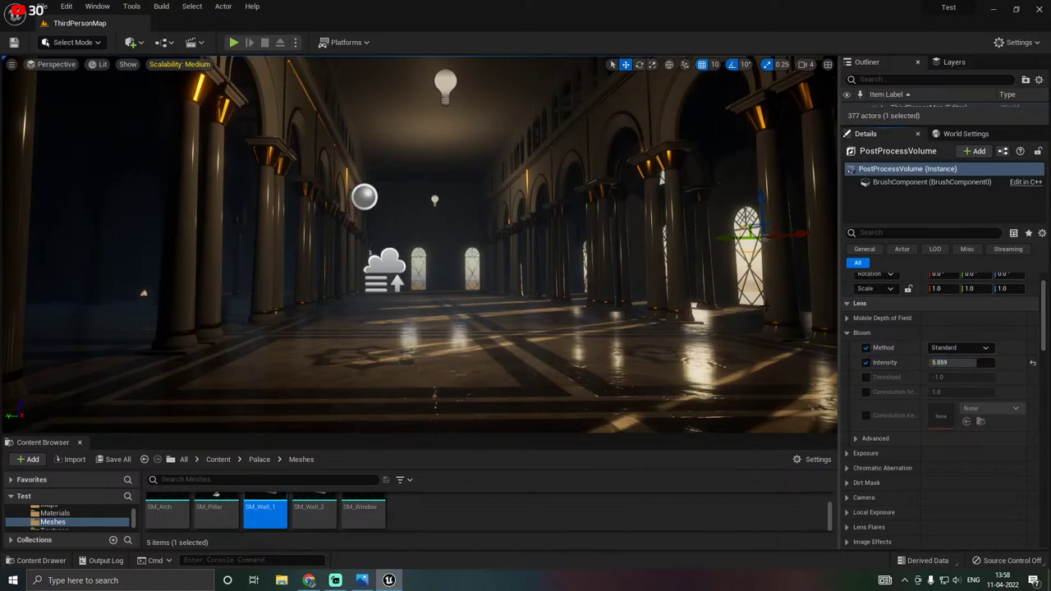
Enable the Bloom Threshold override, set it to -0.424 and collapse the Bloom settings.
{"action": "left_click", "coordinate": [865, 376]}
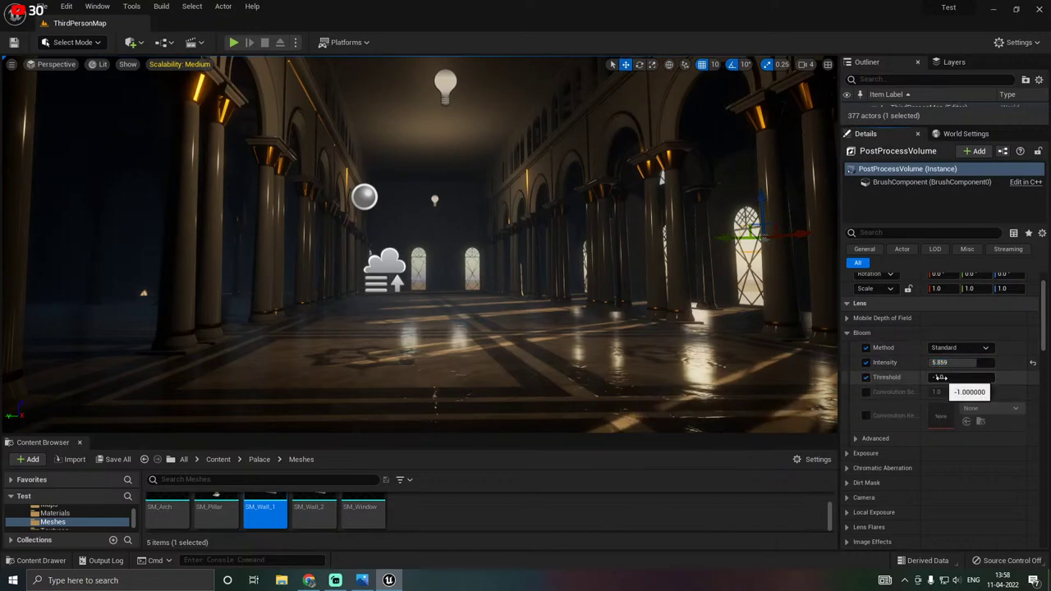
{"action": "mouse_move", "coordinate": [940, 378]}
{"action": "left_mouse_down"}
{"action": "mouse_move", "coordinate": [990, 378]}
{"action": "mouse_move", "coordinate": [932, 377]}
{"action": "left_mouse_up"}
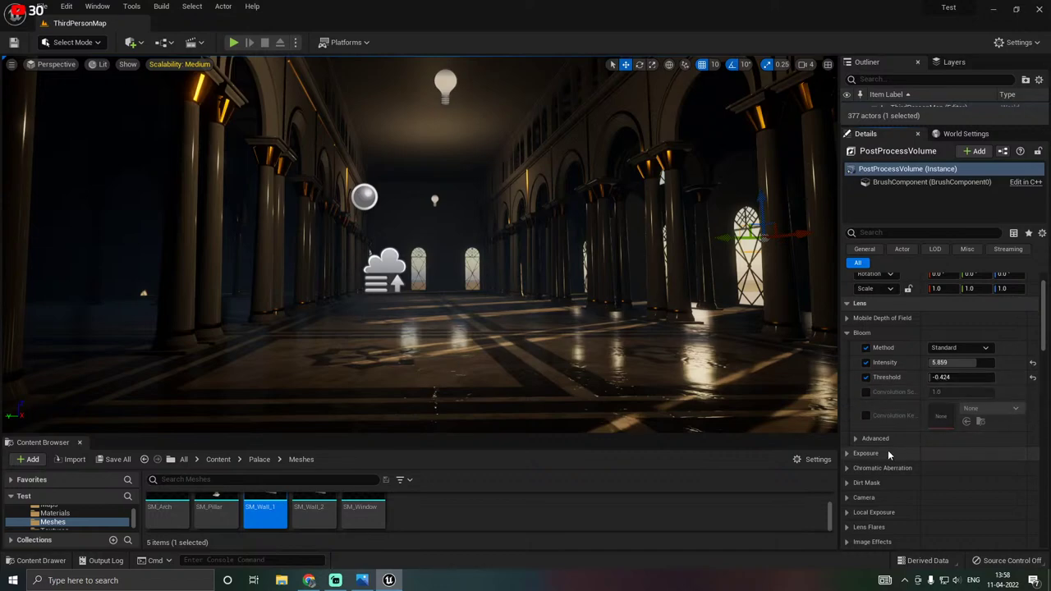
{"action": "left_click", "coordinate": [847, 334]}
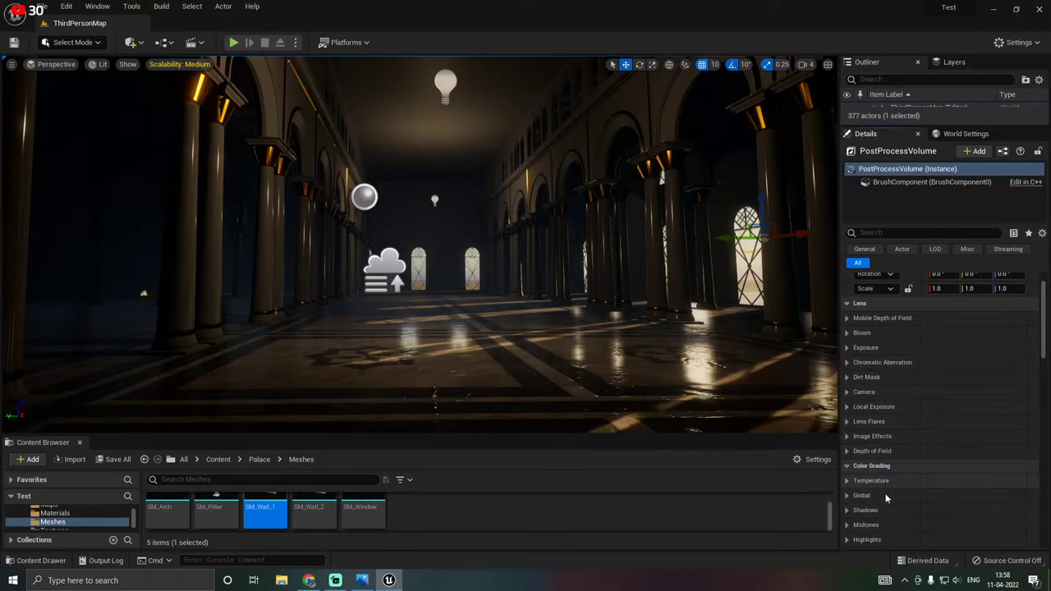
Look through the post process volume's Lens, Color Grading, Film, Global Illumination and Reflections settings.
{"action": "scroll", "coordinate": [907, 505], "scroll_direction": "down", "scroll_amount": 2}
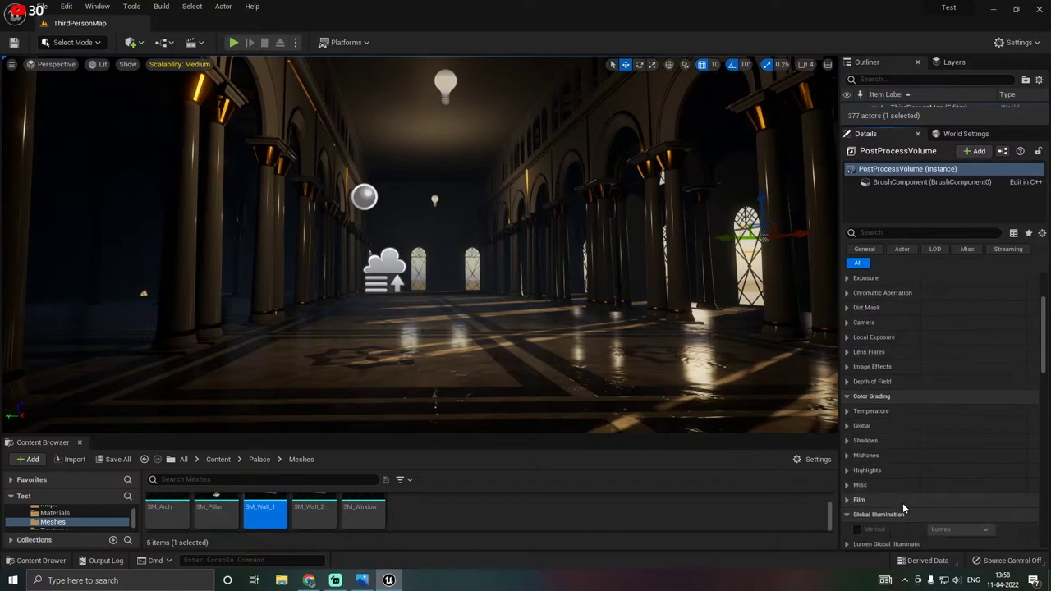
{"action": "scroll", "coordinate": [885, 491], "scroll_direction": "up", "scroll_amount": 3}
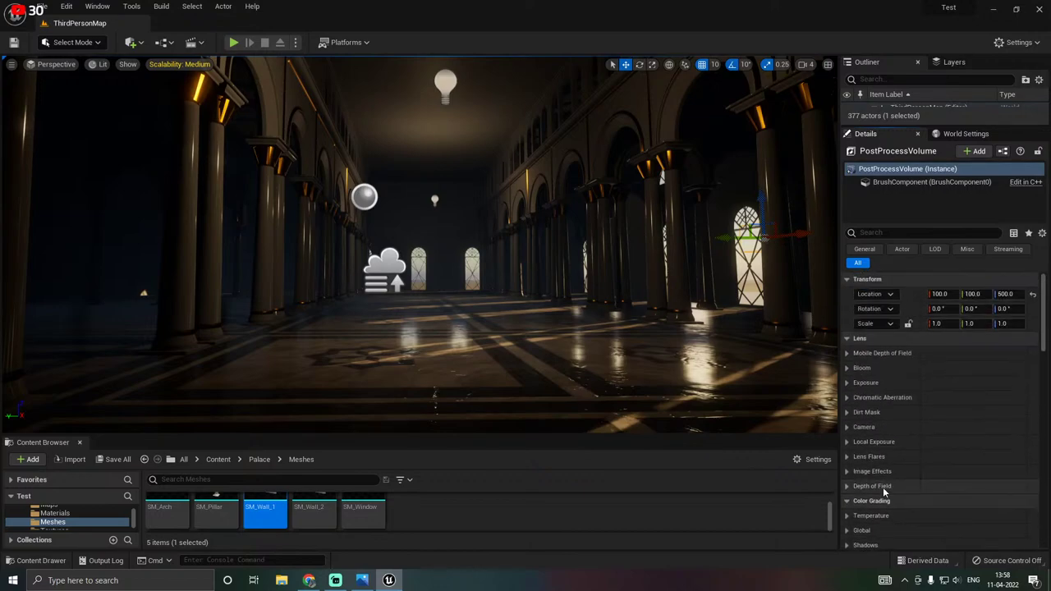
{"action": "scroll", "coordinate": [884, 492], "scroll_direction": "down", "scroll_amount": 3}
{"action": "scroll", "coordinate": [886, 491], "scroll_direction": "up", "scroll_amount": 3}
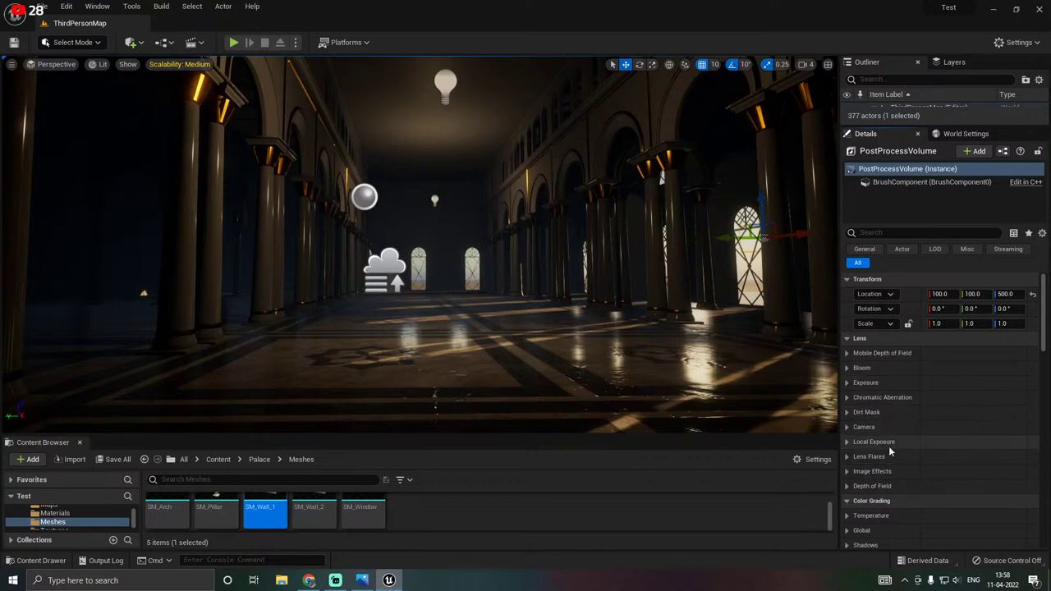
{"action": "scroll", "coordinate": [881, 458], "scroll_direction": "down", "scroll_amount": 5}
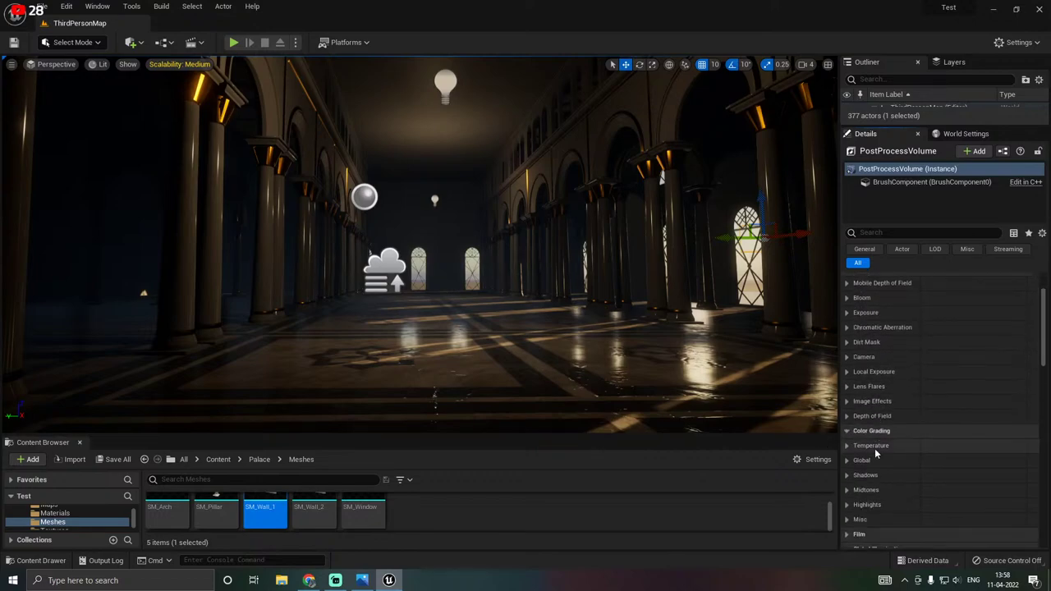
{"action": "scroll", "coordinate": [884, 460], "scroll_direction": "down", "scroll_amount": 2}
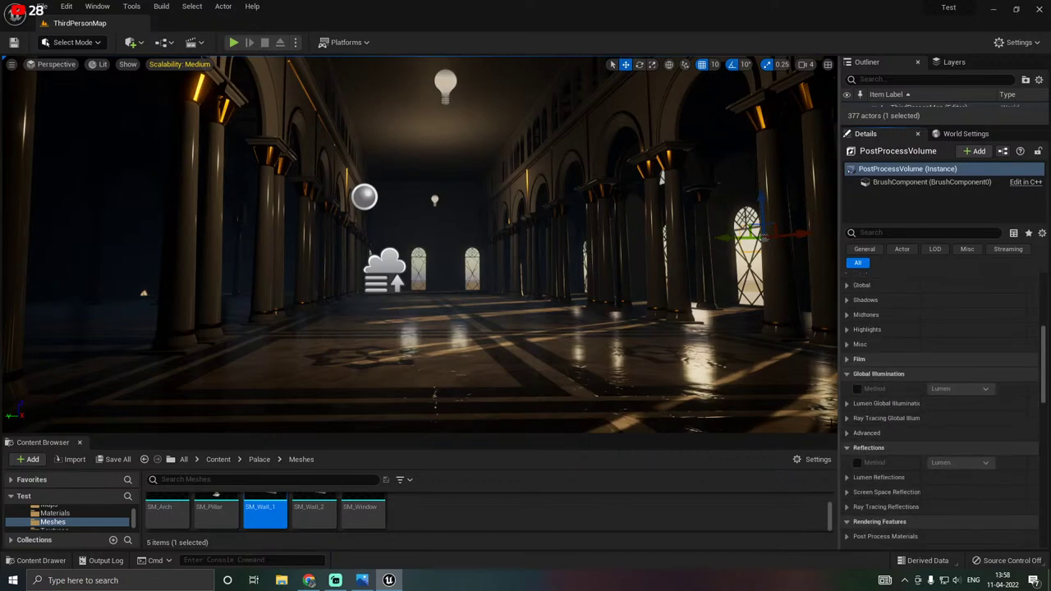
{"action": "left_click", "coordinate": [848, 359]}
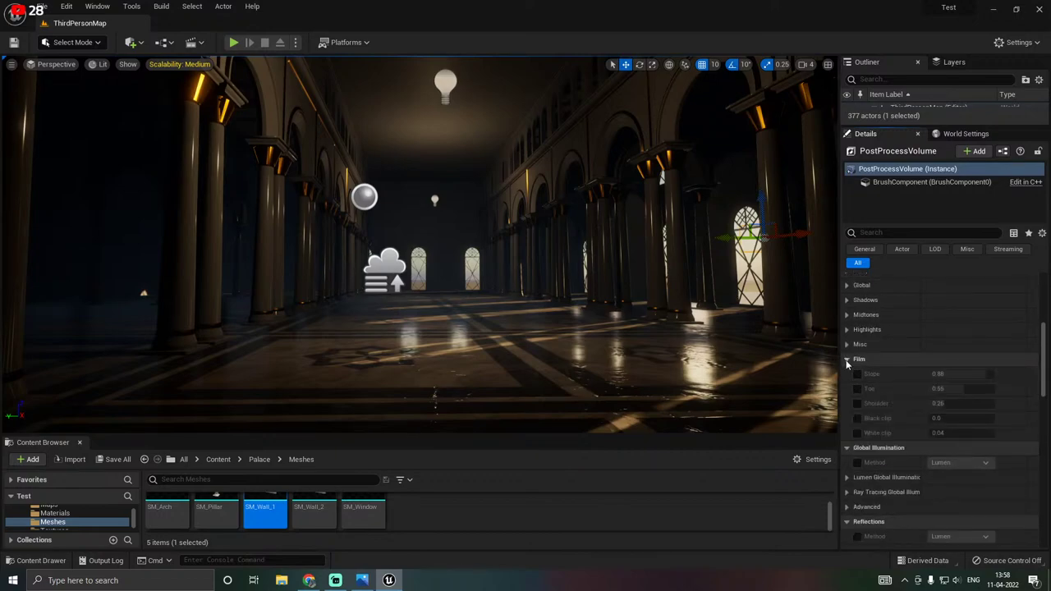
{"action": "left_click", "coordinate": [848, 359]}
{"action": "scroll", "coordinate": [873, 418], "scroll_direction": "down", "scroll_amount": 2}
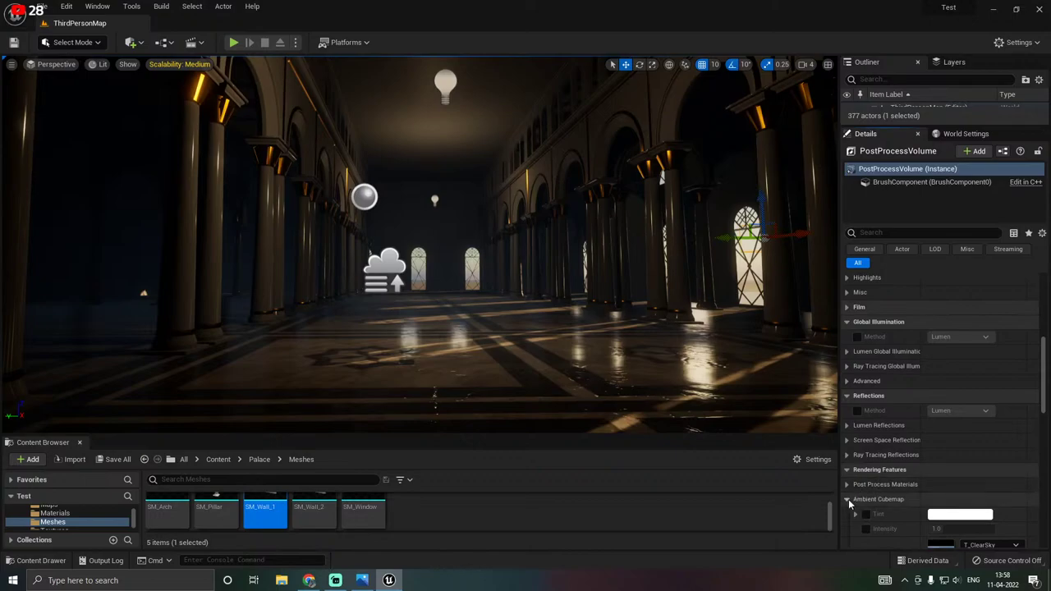
Try the Ambient Cubemap Intensity override and switch it off again.
{"action": "scroll", "coordinate": [852, 503], "scroll_direction": "down", "scroll_amount": 1}
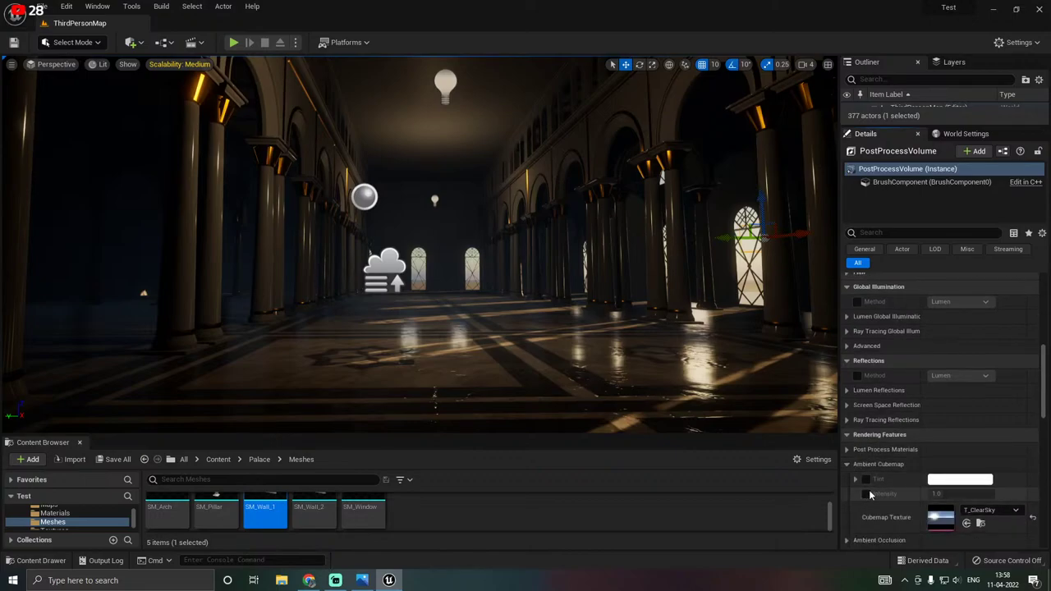
{"action": "left_click", "coordinate": [867, 493]}
{"action": "left_click", "coordinate": [867, 494]}
{"action": "left_click", "coordinate": [847, 465]}
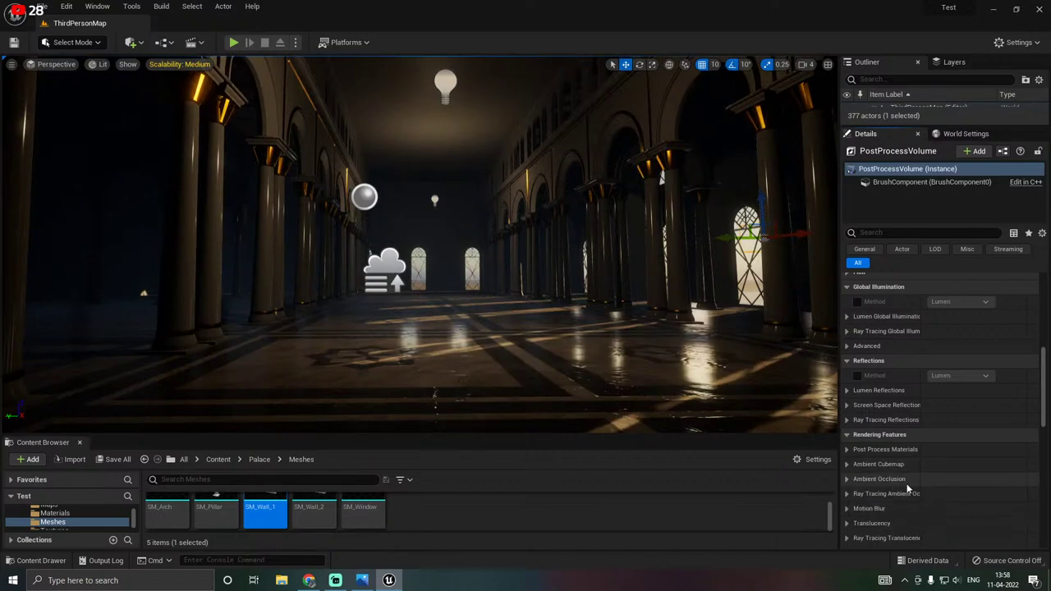
Enable the Ambient Occlusion Intensity and Radius overrides, set the Intensity to 0.976 and lower the Radius.
{"action": "left_click", "coordinate": [853, 480]}
{"action": "scroll", "coordinate": [851, 484], "scroll_direction": "down", "scroll_amount": 1}
{"action": "left_click", "coordinate": [866, 476]}
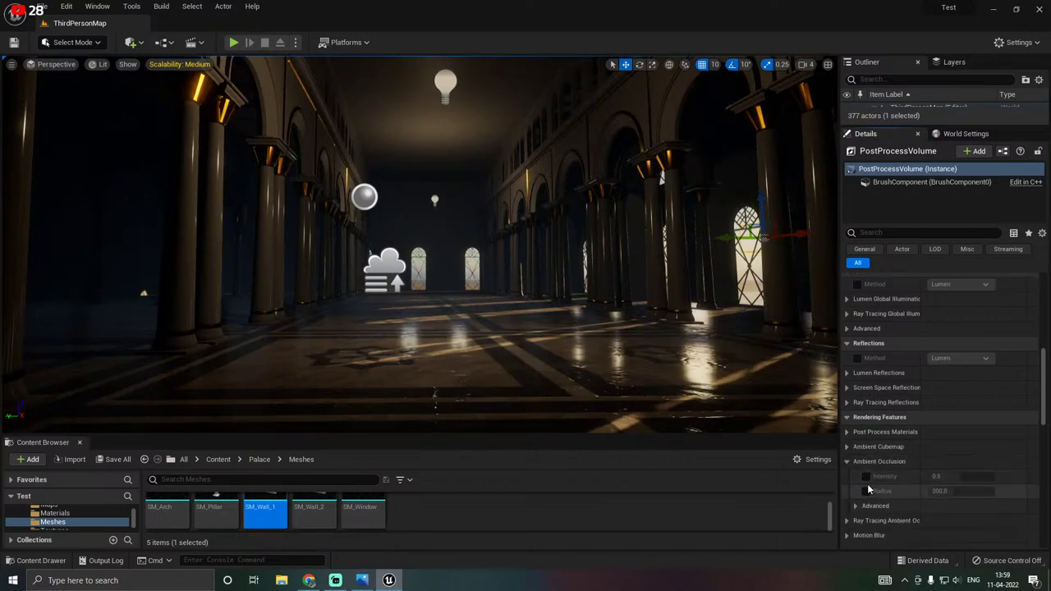
{"action": "left_click", "coordinate": [866, 491]}
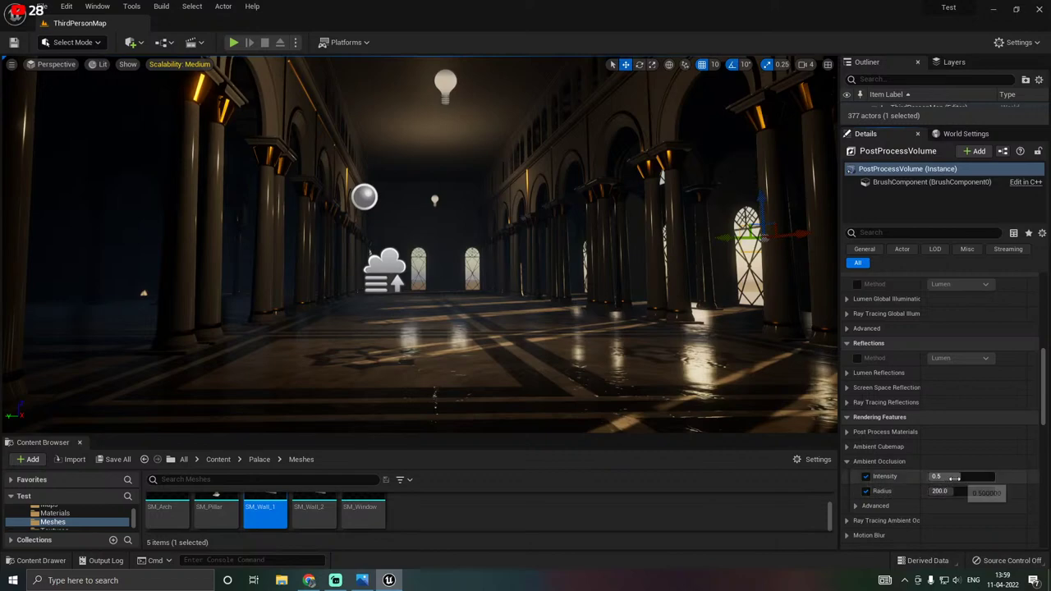
{"action": "left_click_drag", "start_coordinate": [994, 476], "coordinate": [935, 491]}
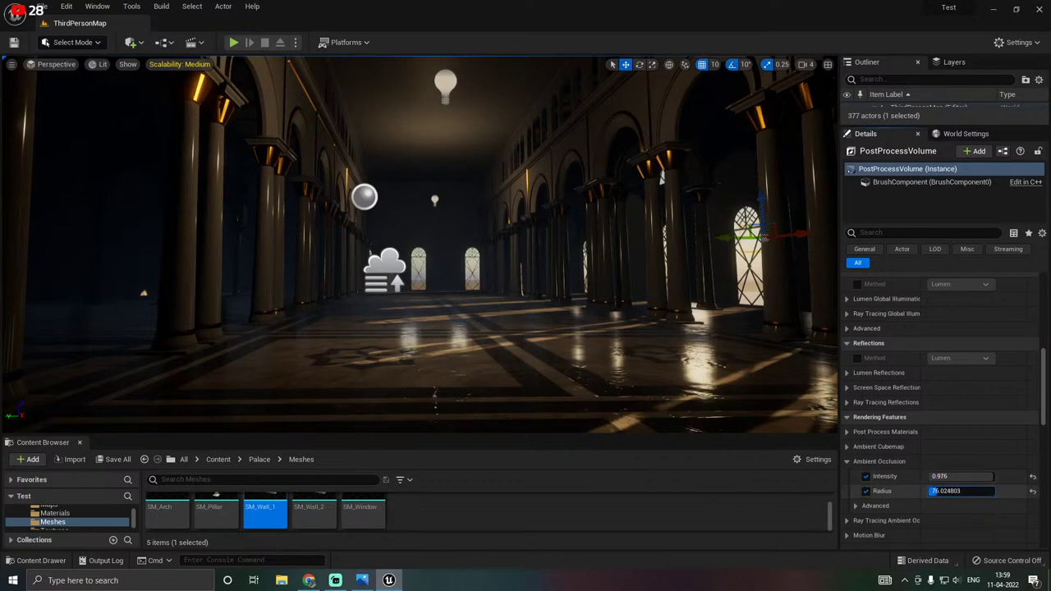
{"action": "left_click", "coordinate": [846, 461]}
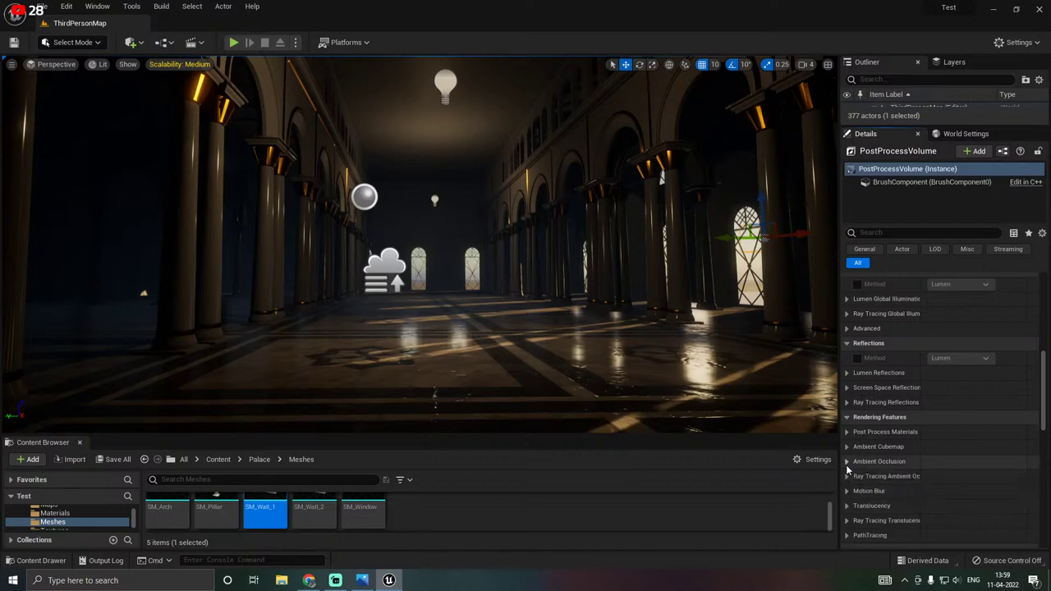
{"action": "scroll", "coordinate": [859, 507], "scroll_direction": "down", "scroll_amount": 3}
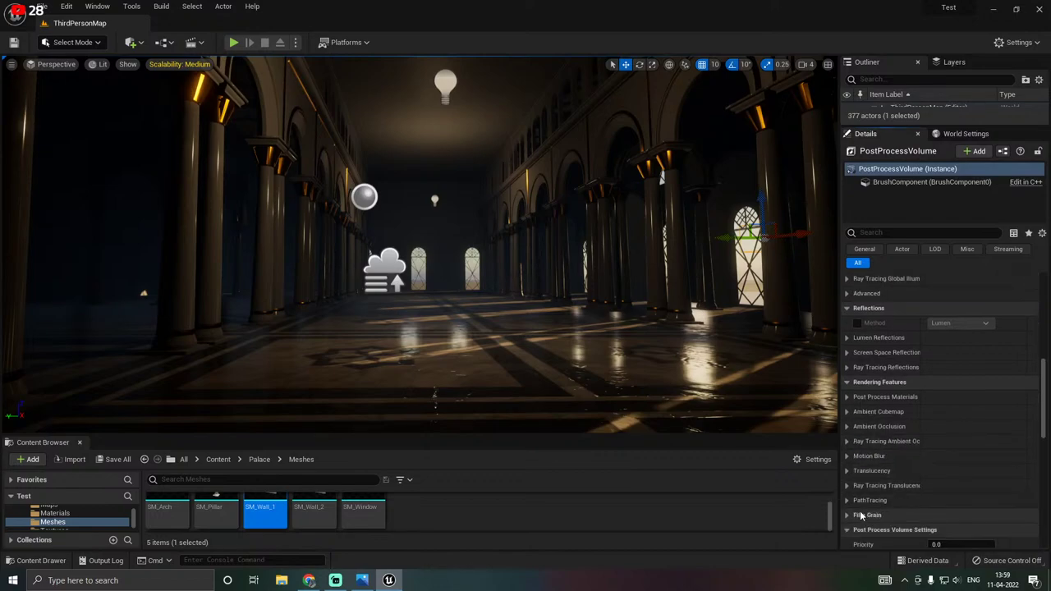
Look through the post process volume's Rendering Features, volume, Brush, HLOD and Actor settings, collapsing the Brush Settings.
{"action": "scroll", "coordinate": [861, 510], "scroll_direction": "down", "scroll_amount": 5}
{"action": "scroll", "coordinate": [862, 512], "scroll_direction": "down", "scroll_amount": 2}
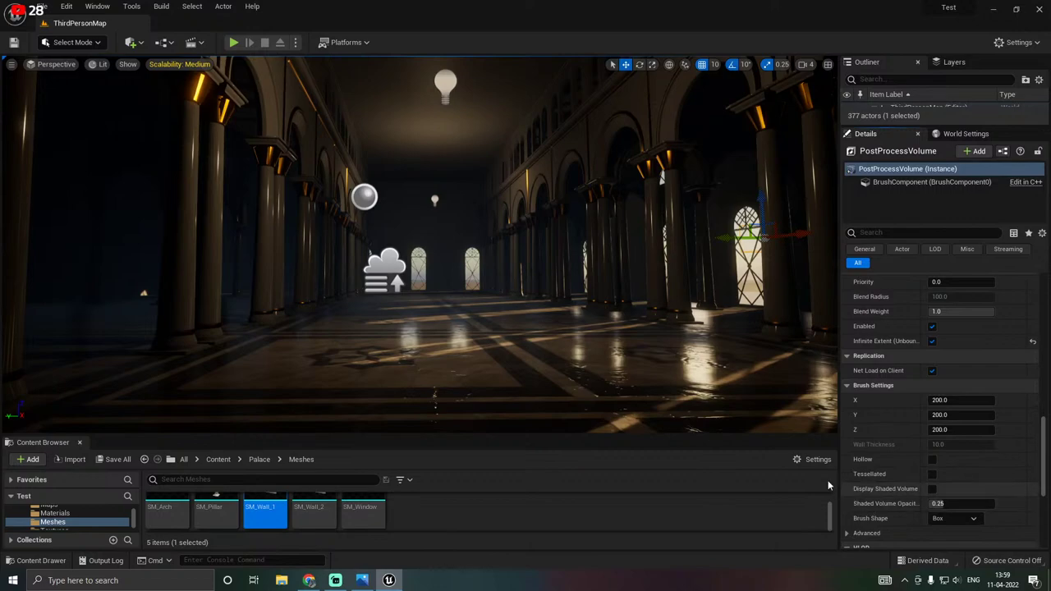
{"action": "left_click", "coordinate": [847, 386]}
{"action": "scroll", "coordinate": [888, 520], "scroll_direction": "down", "scroll_amount": 2}
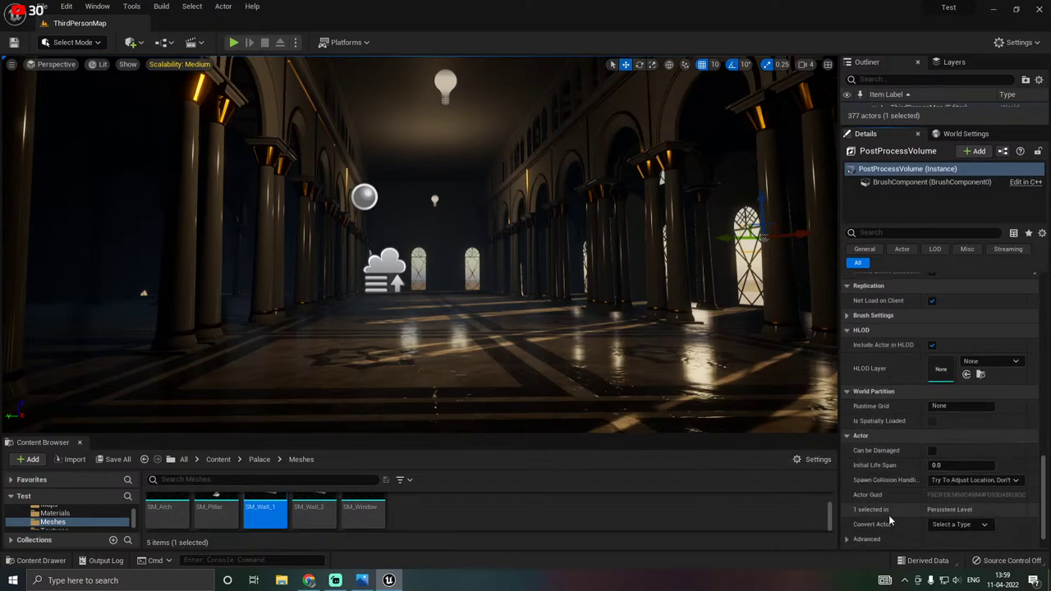
{"action": "scroll", "coordinate": [887, 515], "scroll_direction": "up", "scroll_amount": 8}
{"action": "scroll", "coordinate": [885, 514], "scroll_direction": "up", "scroll_amount": 9}
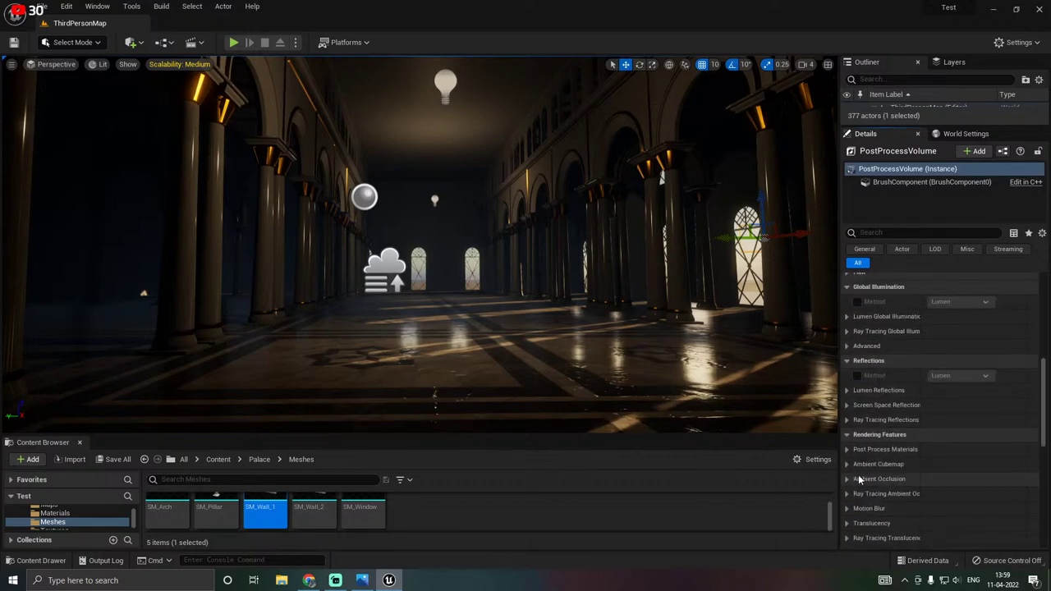
{"action": "scroll", "coordinate": [927, 426], "scroll_direction": "up", "scroll_amount": 4}
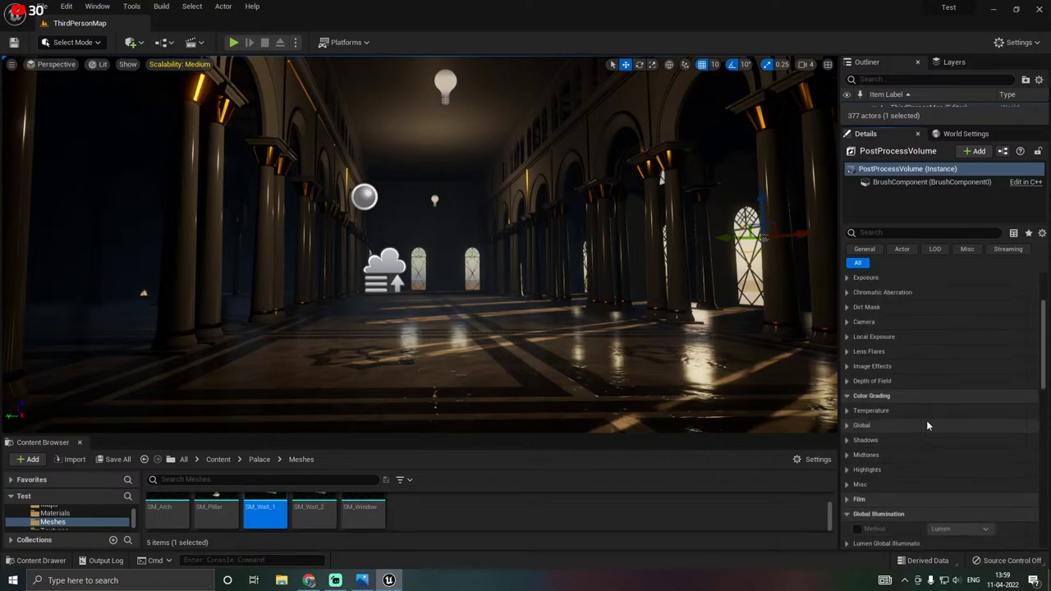
{"action": "scroll", "coordinate": [863, 373], "scroll_direction": "up", "scroll_amount": 2}
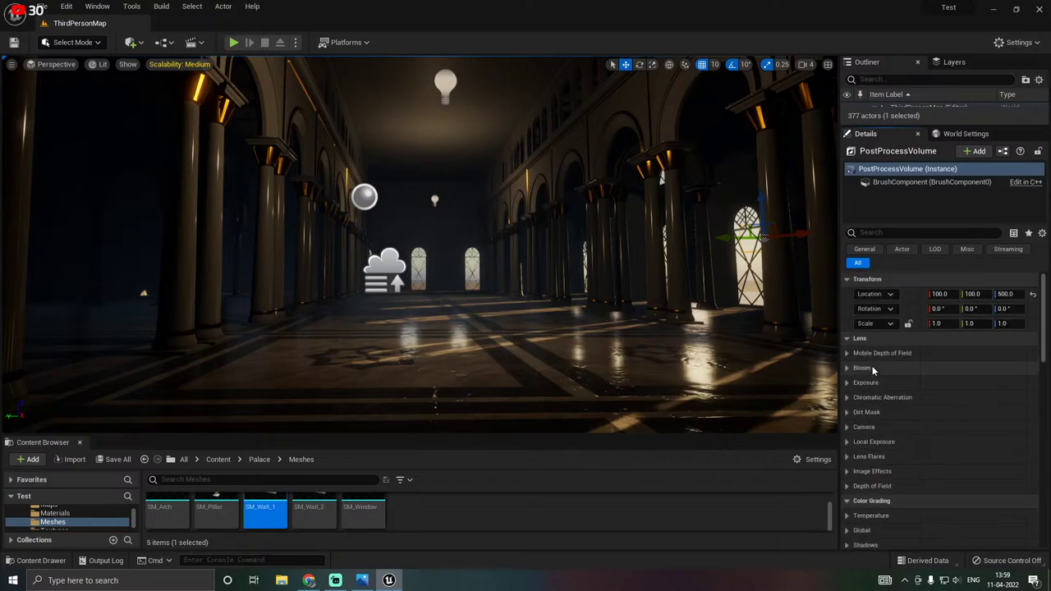
Enable the Saturation override in the Global color grading settings and expose its full color wheel with wider property rows.
{"action": "left_click", "coordinate": [847, 531]}
{"action": "scroll", "coordinate": [879, 488], "scroll_direction": "down", "scroll_amount": 2}
{"action": "scroll", "coordinate": [860, 489], "scroll_direction": "down", "scroll_amount": 1}
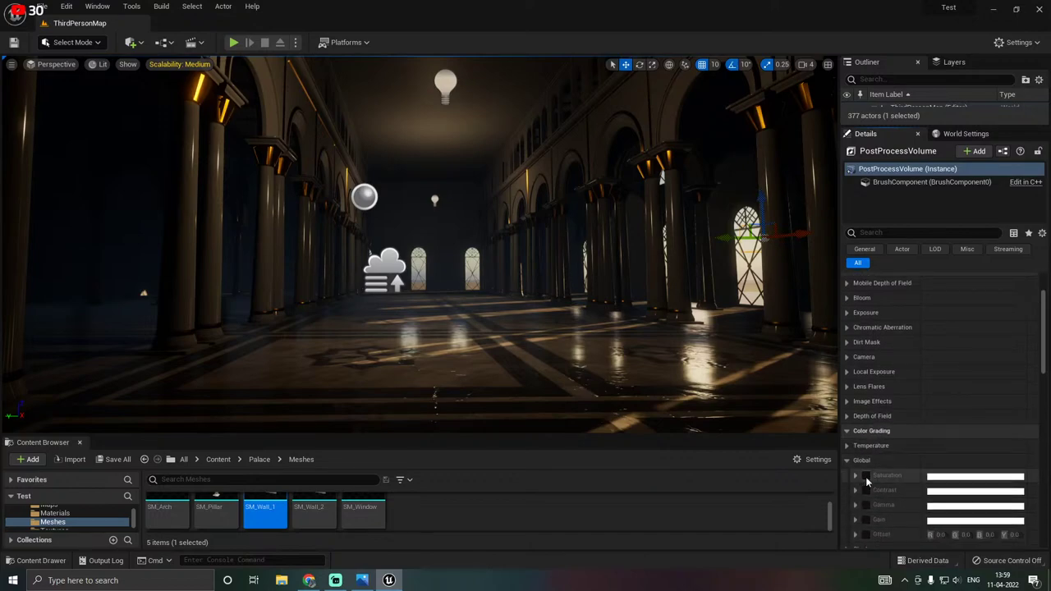
{"action": "left_click", "coordinate": [865, 474]}
{"action": "left_click", "coordinate": [856, 474]}
{"action": "scroll", "coordinate": [863, 468], "scroll_direction": "down", "scroll_amount": 1}
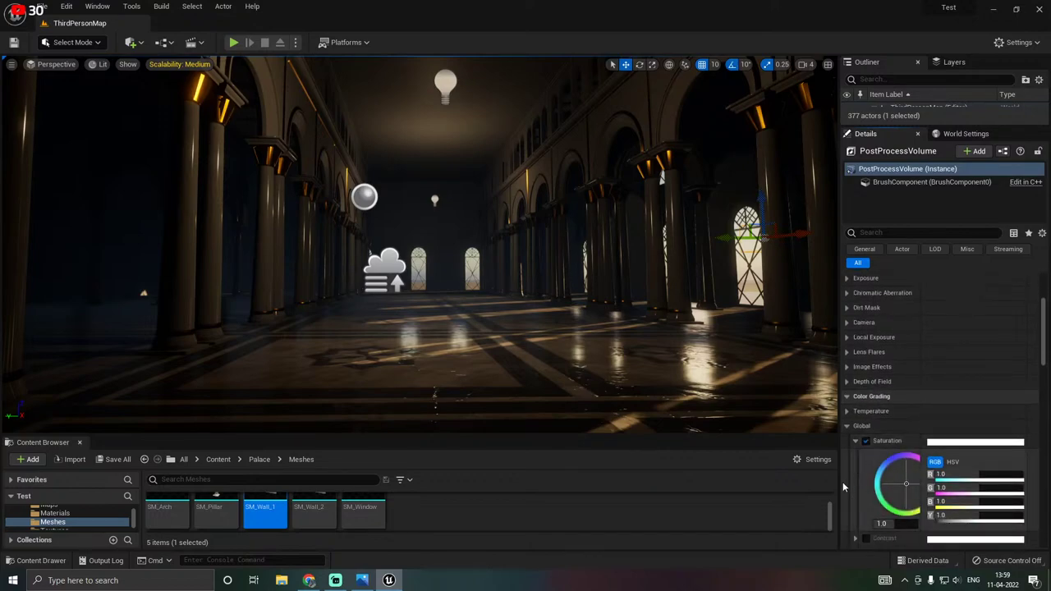
{"action": "left_click_drag", "start_coordinate": [838, 483], "coordinate": [760, 491]}
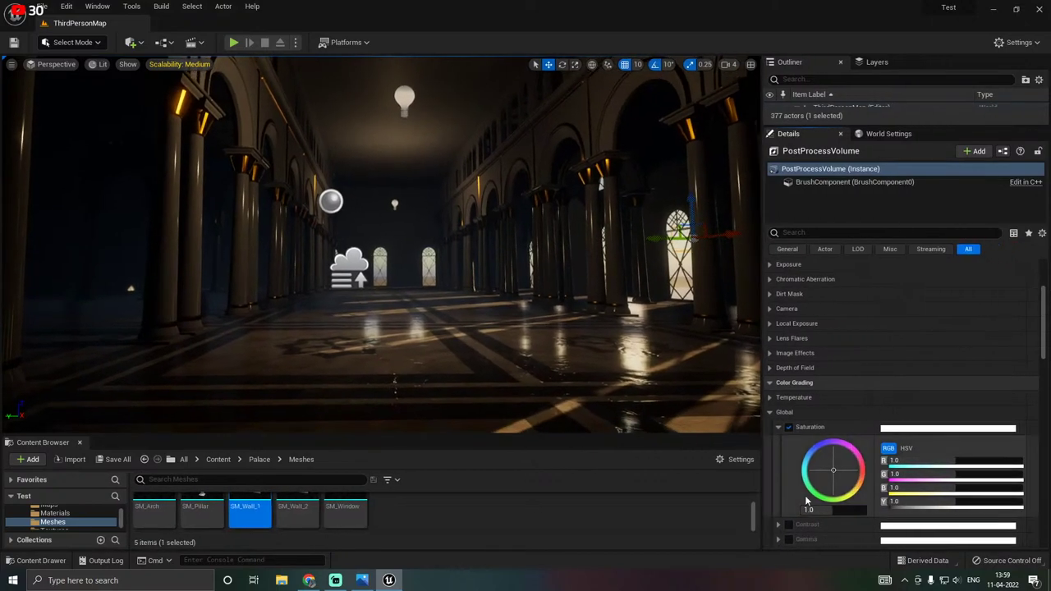
Try a Global Saturation of 2, and reduce it to 1.1.
{"action": "left_click", "coordinate": [828, 510]}
{"action": "type", "text": "2"}
{"action": "key", "text": "Return"}
{"action": "left_click", "coordinate": [831, 510]}
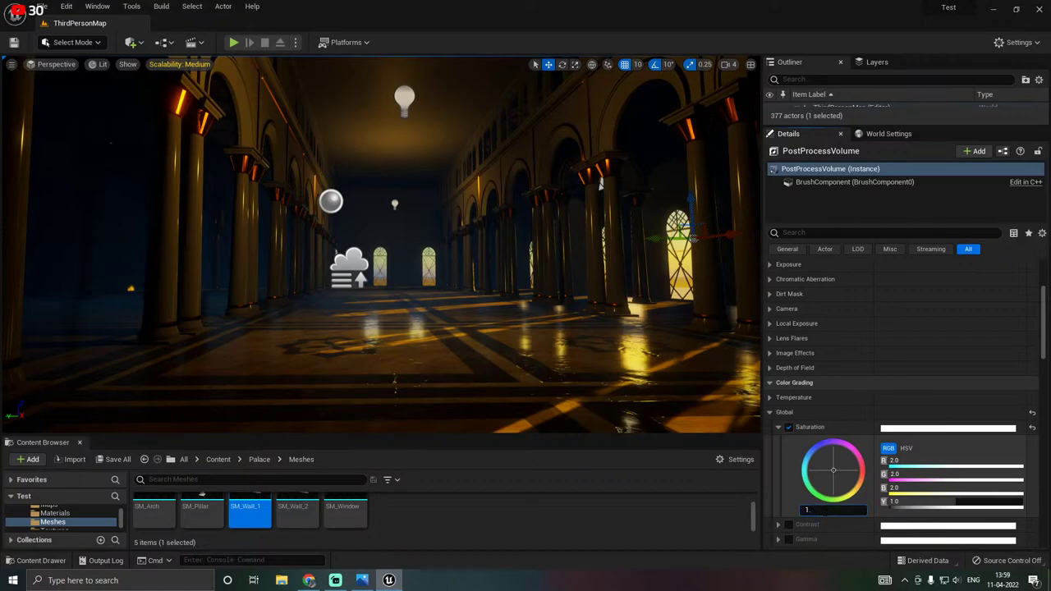
{"action": "key", "text": "Return"}
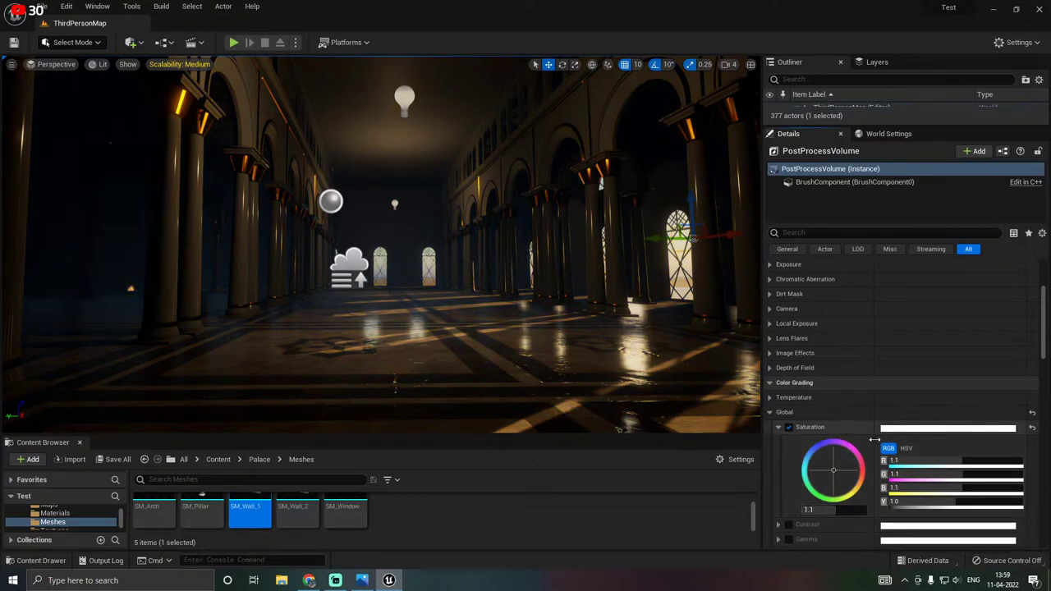
Try blue and violet tints on the Global Saturation color wheel and reset Saturation to its default.
{"action": "left_click", "coordinate": [819, 450]}
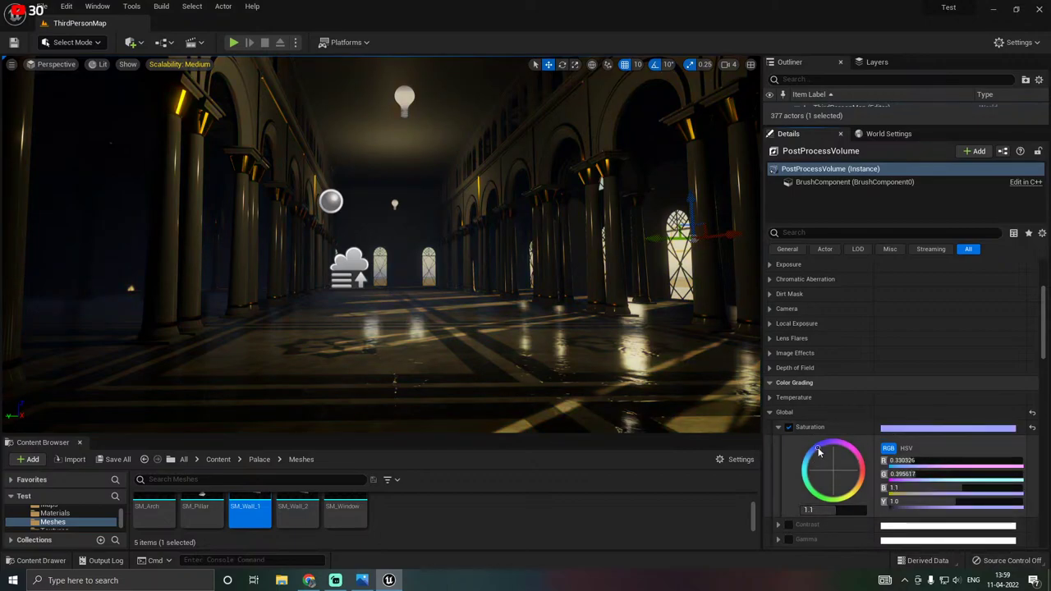
{"action": "left_click_drag", "start_coordinate": [819, 450], "coordinate": [827, 449]}
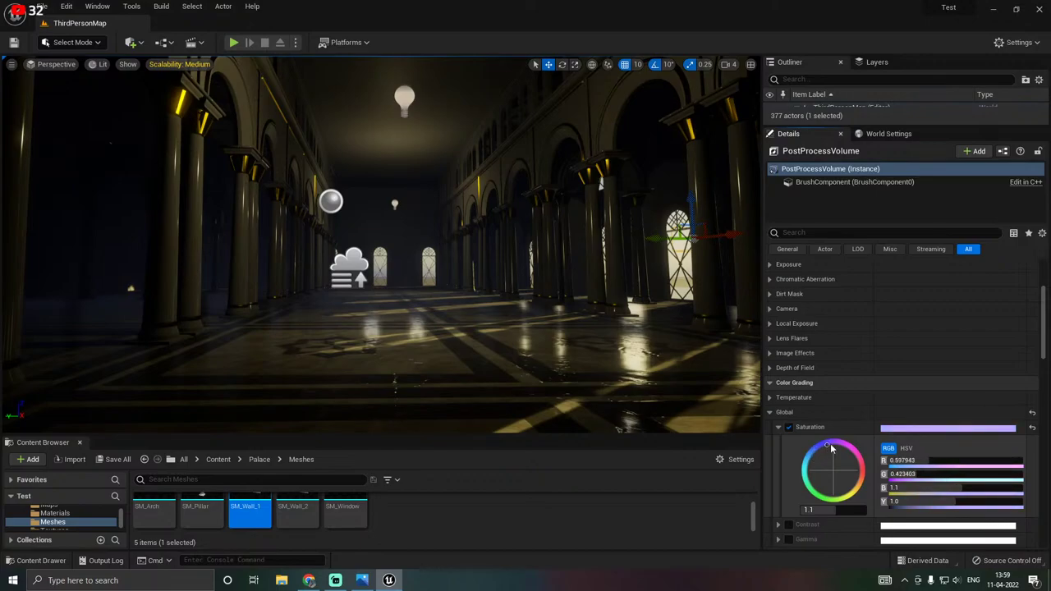
{"action": "left_click", "coordinate": [906, 448]}
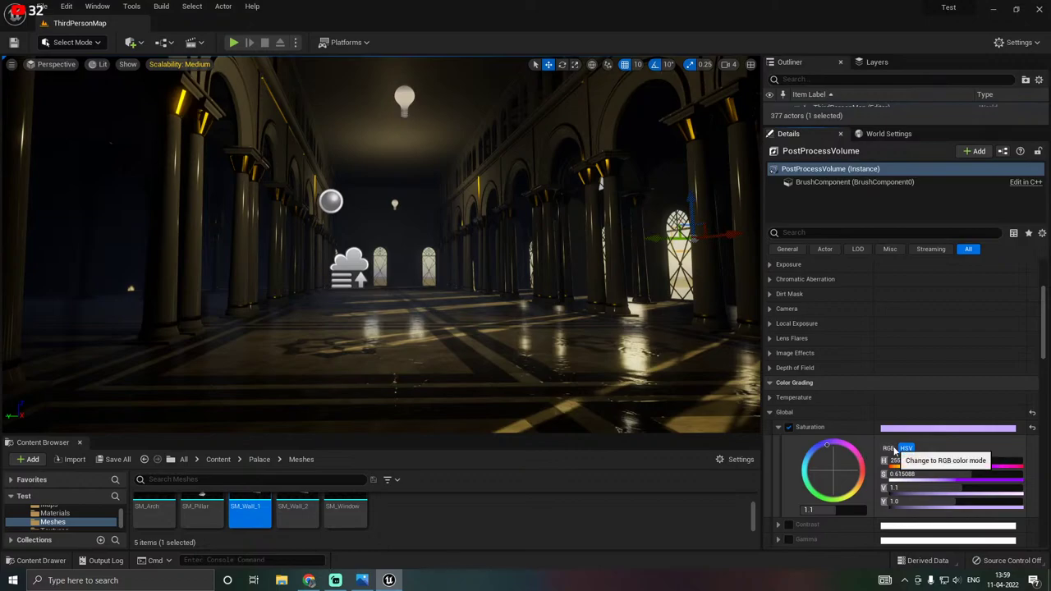
{"action": "left_click", "coordinate": [888, 448]}
{"action": "mouse_move", "coordinate": [827, 446]}
{"action": "left_mouse_down"}
{"action": "mouse_move", "coordinate": [806, 461]}
{"action": "mouse_move", "coordinate": [838, 444]}
{"action": "mouse_move", "coordinate": [864, 484]}
{"action": "mouse_move", "coordinate": [853, 496]}
{"action": "mouse_move", "coordinate": [819, 458]}
{"action": "left_mouse_up"}
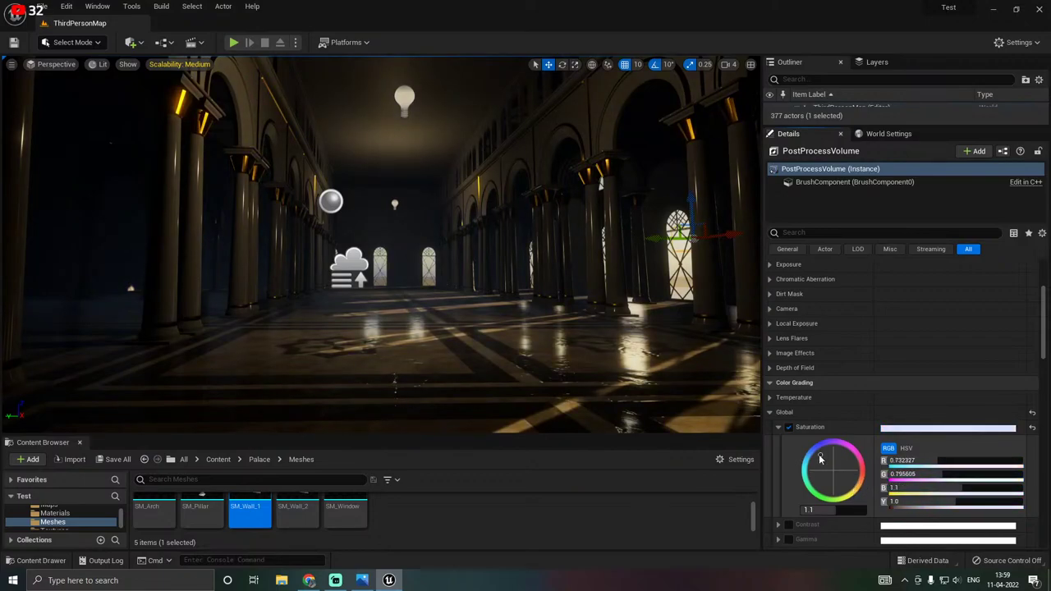
{"action": "left_click", "coordinate": [1032, 427]}
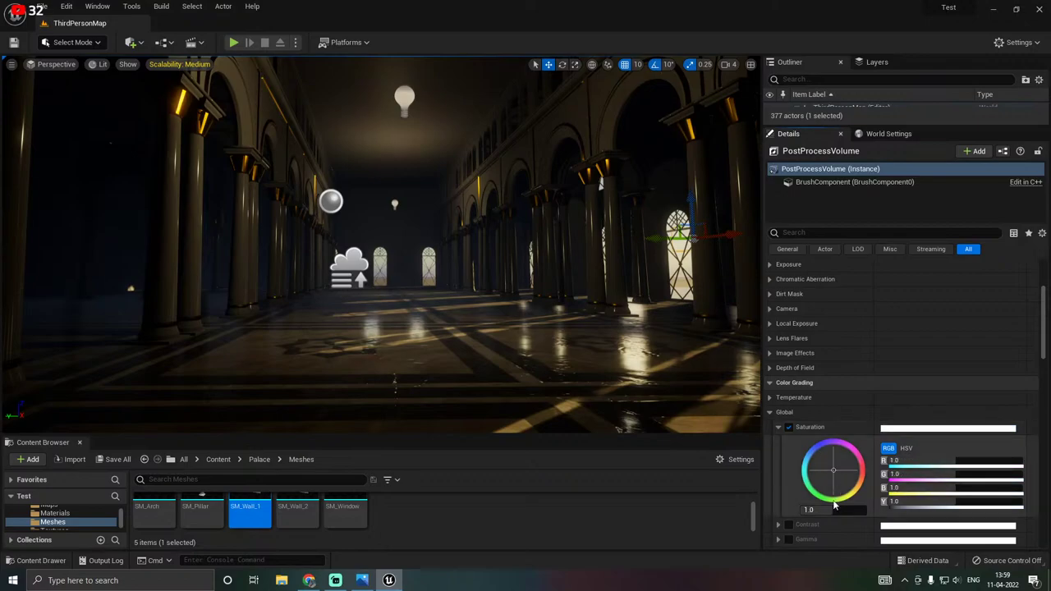
Set the Global Saturation to 1.1 and collapse its color wheel.
{"action": "left_click", "coordinate": [833, 509]}
{"action": "type", "text": ".1"}
{"action": "key", "text": "Return"}
{"action": "left_click", "coordinate": [779, 428]}
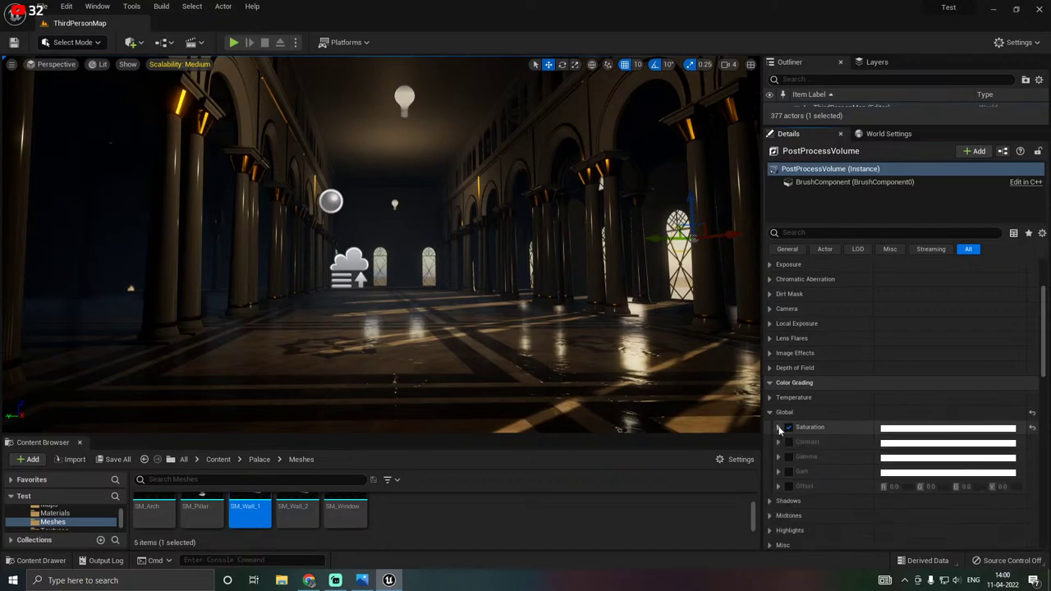
Look through the Film, Global Illumination, Reflections, Rendering Features and Film Grain settings of the post process volume.
{"action": "scroll", "coordinate": [841, 489], "scroll_direction": "down", "scroll_amount": 2}
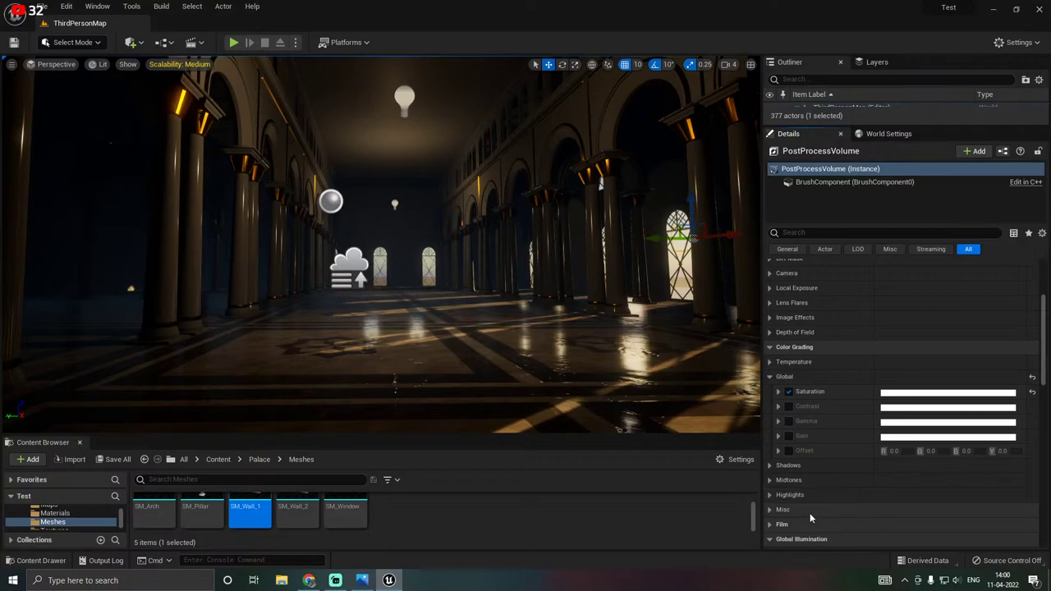
{"action": "scroll", "coordinate": [810, 517], "scroll_direction": "down", "scroll_amount": 3}
{"action": "left_click", "coordinate": [776, 472]}
{"action": "scroll", "coordinate": [776, 472], "scroll_direction": "down", "scroll_amount": 3}
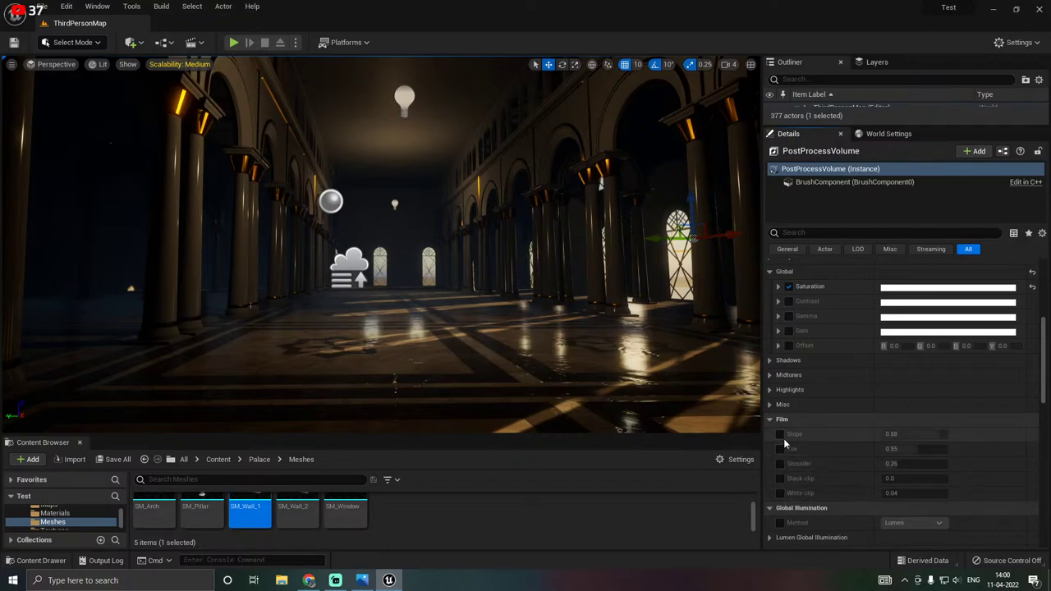
{"action": "left_click", "coordinate": [770, 420]}
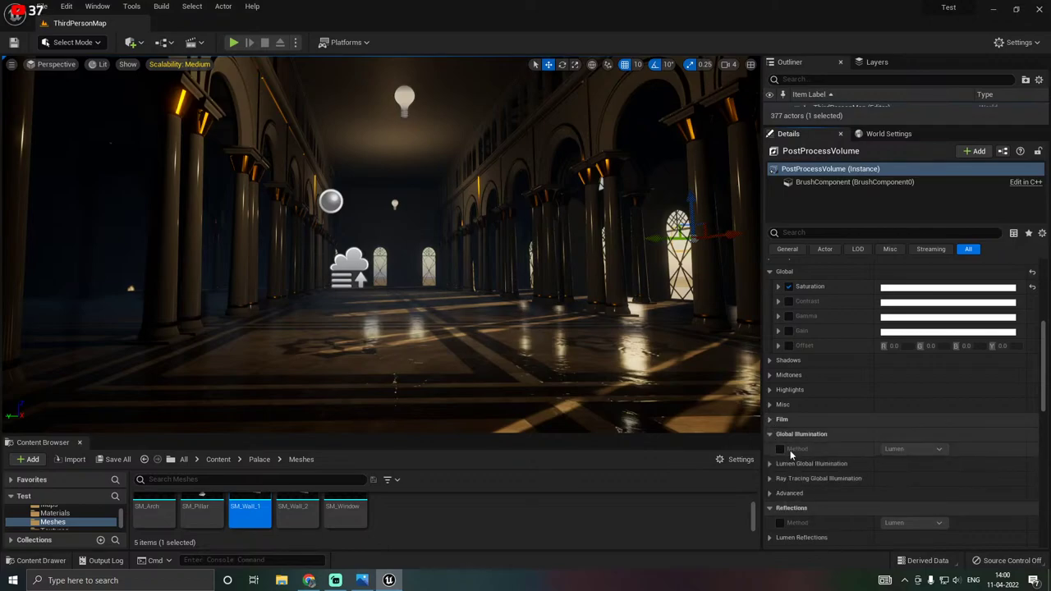
{"action": "scroll", "coordinate": [821, 504], "scroll_direction": "down", "scroll_amount": 2}
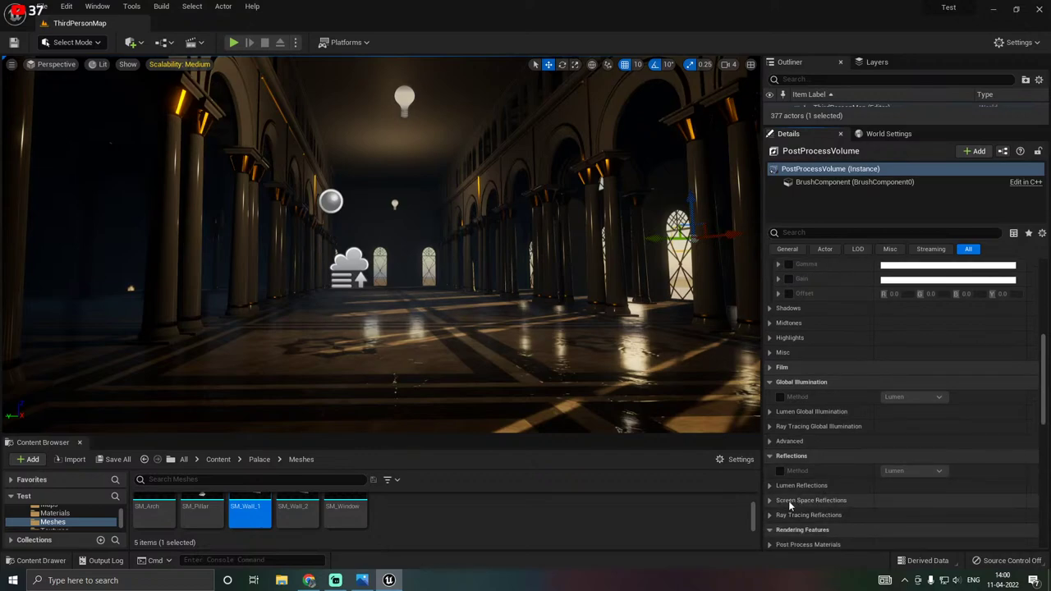
{"action": "scroll", "coordinate": [825, 497], "scroll_direction": "down", "scroll_amount": 3}
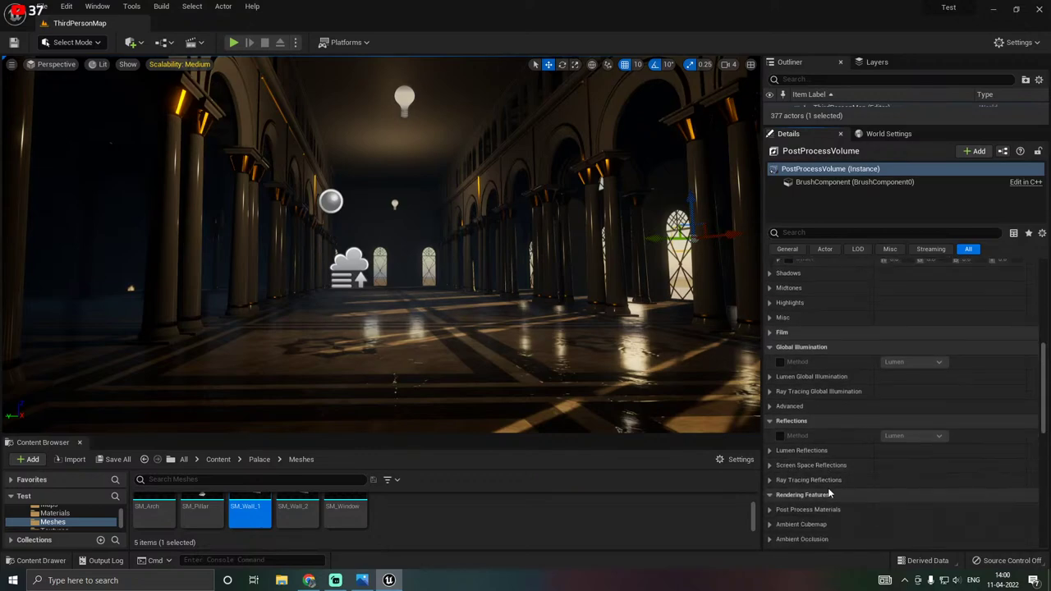
{"action": "scroll", "coordinate": [830, 493], "scroll_direction": "down", "scroll_amount": 1}
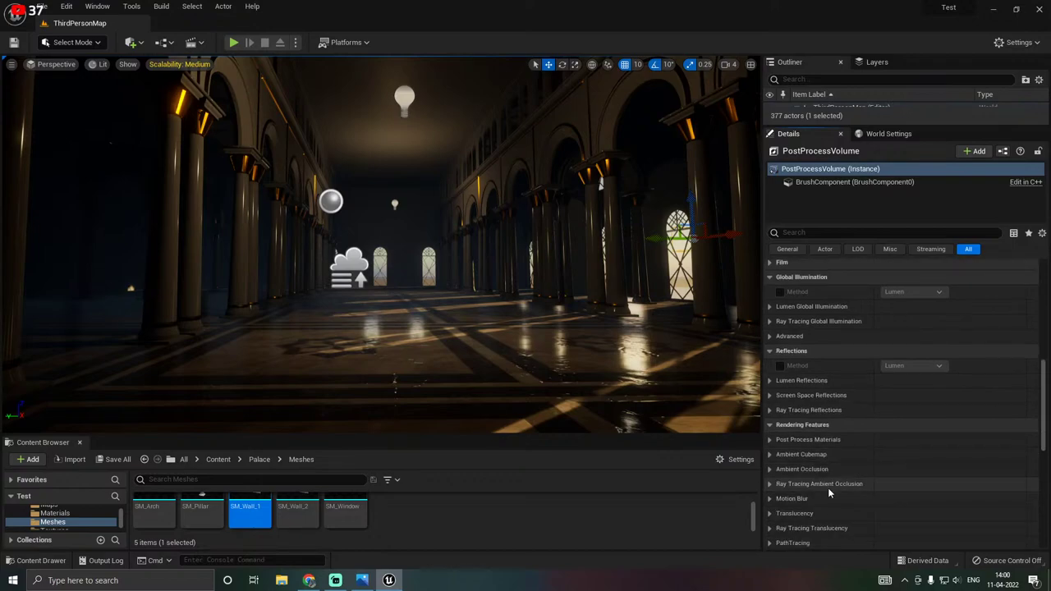
{"action": "scroll", "coordinate": [829, 492], "scroll_direction": "down", "scroll_amount": 2}
{"action": "scroll", "coordinate": [817, 496], "scroll_direction": "down", "scroll_amount": 2}
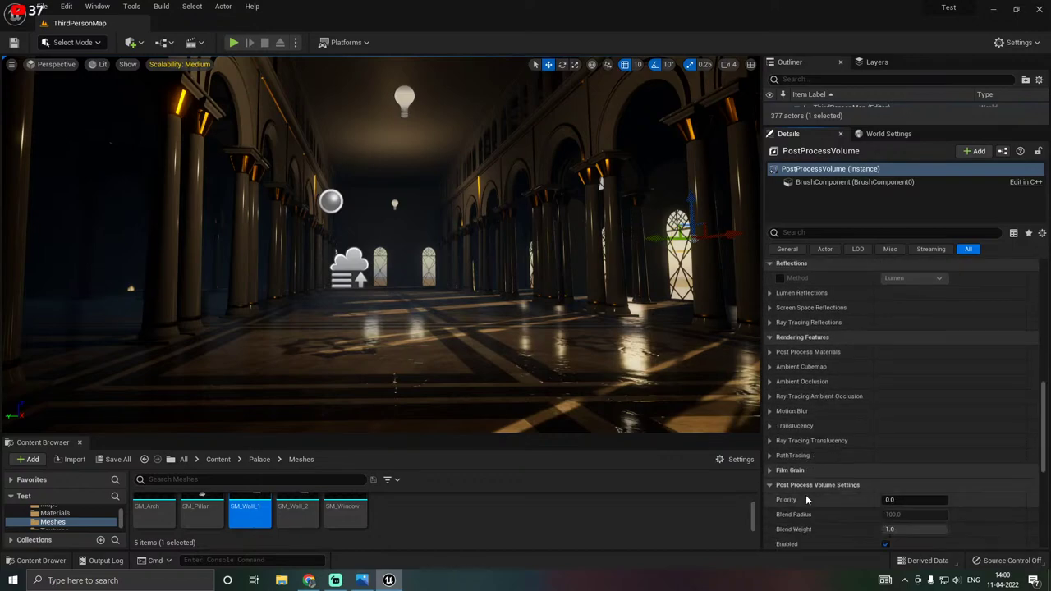
{"action": "left_click", "coordinate": [770, 454]}
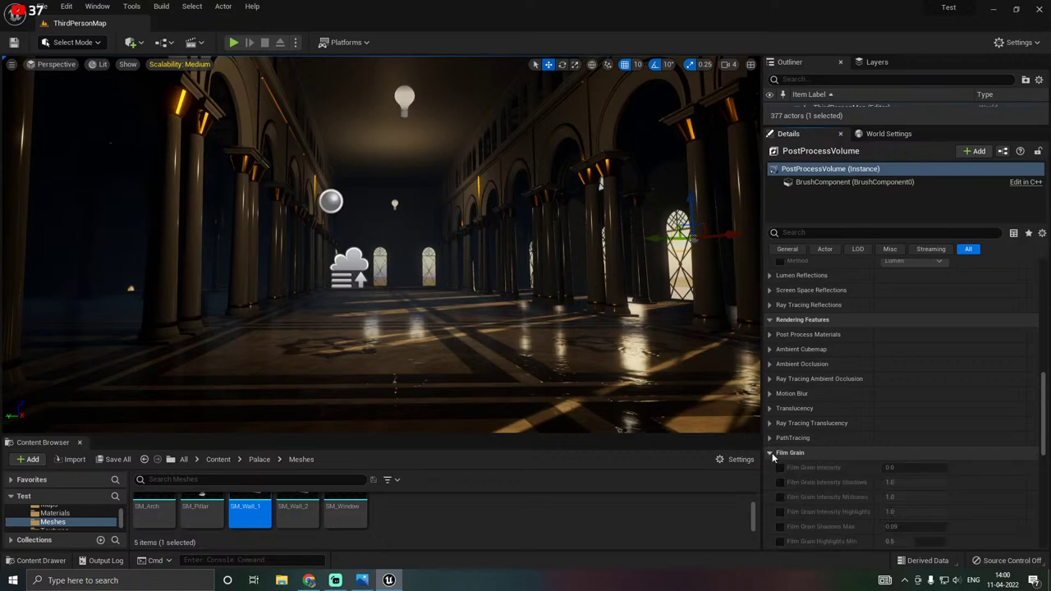
{"action": "scroll", "coordinate": [774, 458], "scroll_direction": "down", "scroll_amount": 2}
{"action": "scroll", "coordinate": [774, 458], "scroll_direction": "up", "scroll_amount": 2}
{"action": "left_click", "coordinate": [770, 453]}
{"action": "scroll", "coordinate": [774, 455], "scroll_direction": "up", "scroll_amount": 6}
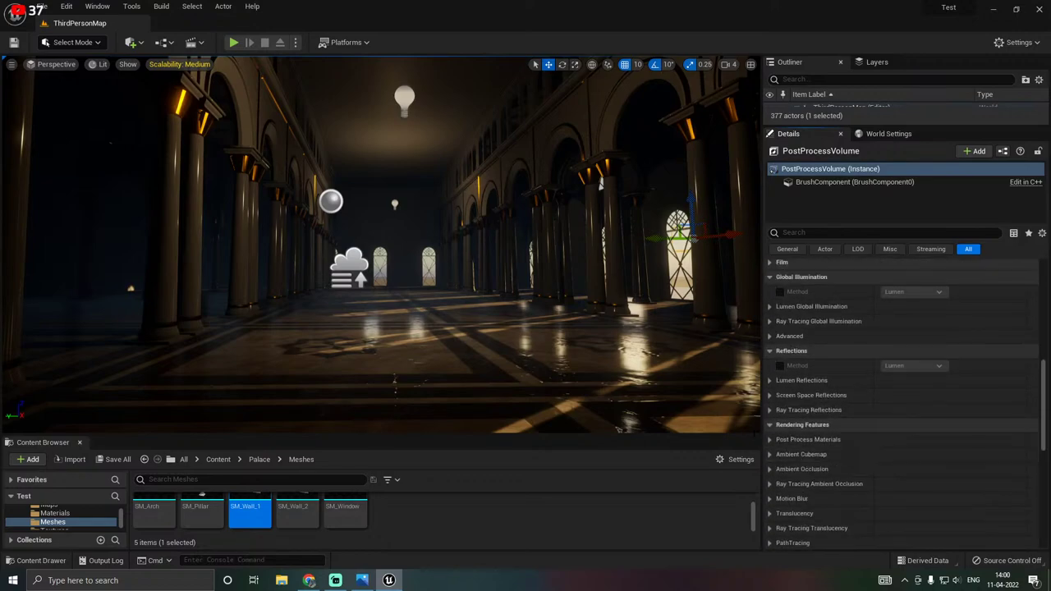
Examine the Advanced Global Illumination and Film settings and the Misc, Highlights and Midtones color grading options.
{"action": "scroll", "coordinate": [784, 434], "scroll_direction": "up", "scroll_amount": 1}
{"action": "left_click", "coordinate": [773, 427]}
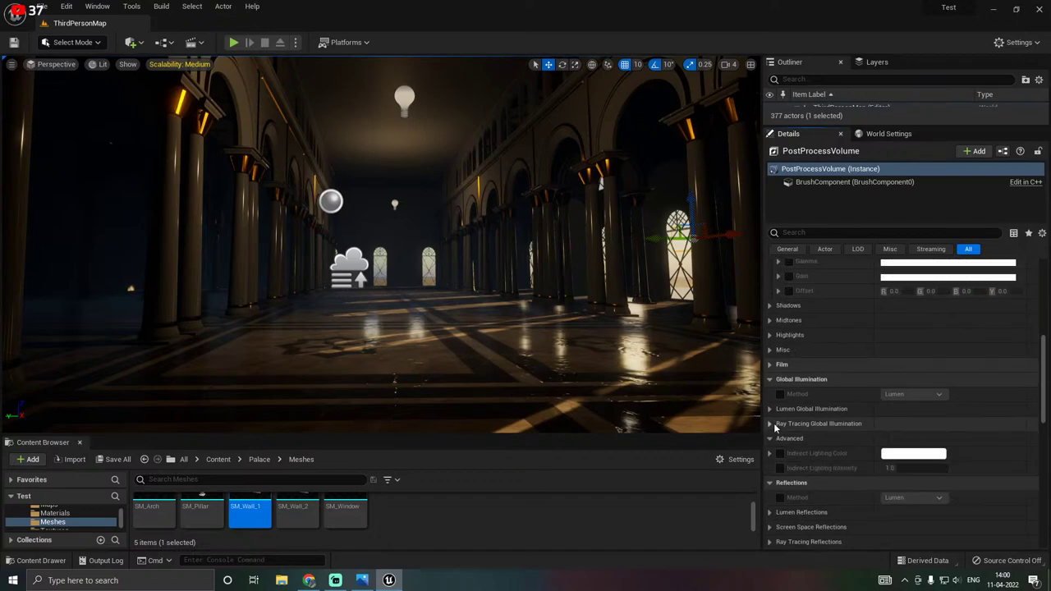
{"action": "left_click", "coordinate": [773, 442]}
{"action": "scroll", "coordinate": [790, 441], "scroll_direction": "up", "scroll_amount": 1}
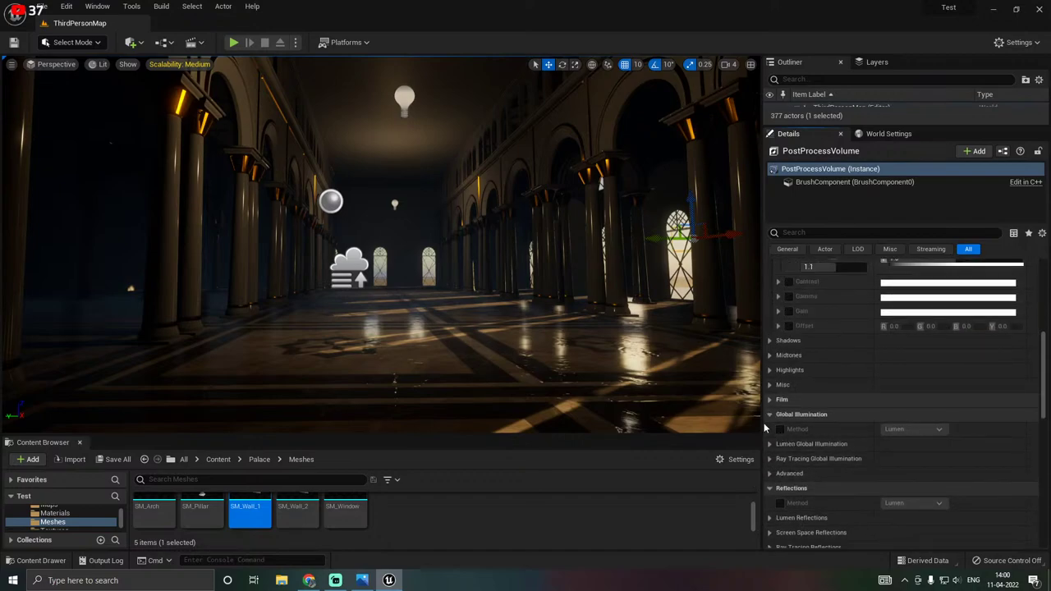
{"action": "left_click", "coordinate": [771, 403]}
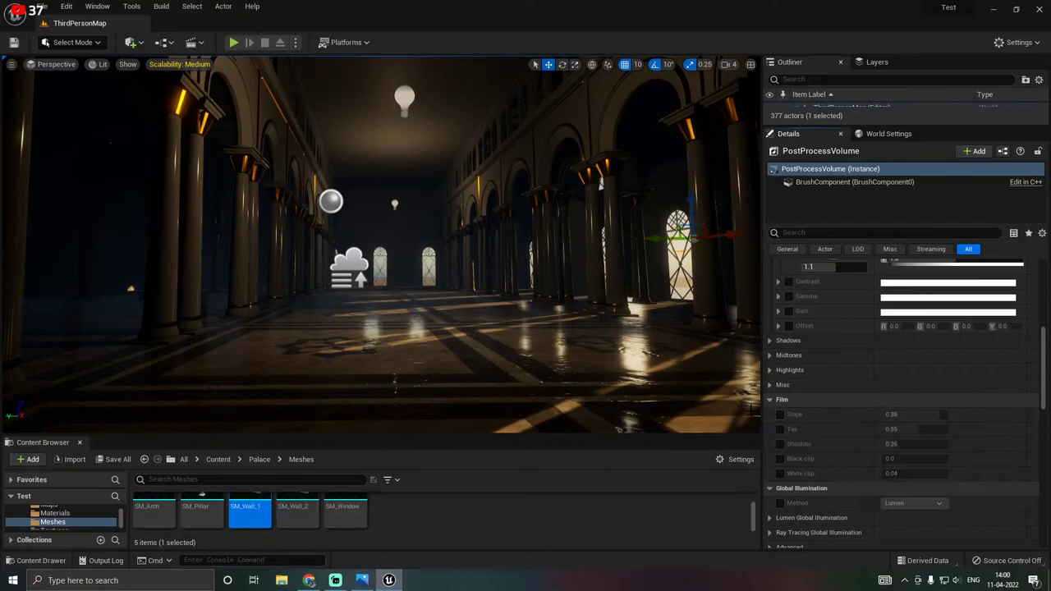
{"action": "left_click", "coordinate": [778, 401]}
{"action": "left_click", "coordinate": [773, 386]}
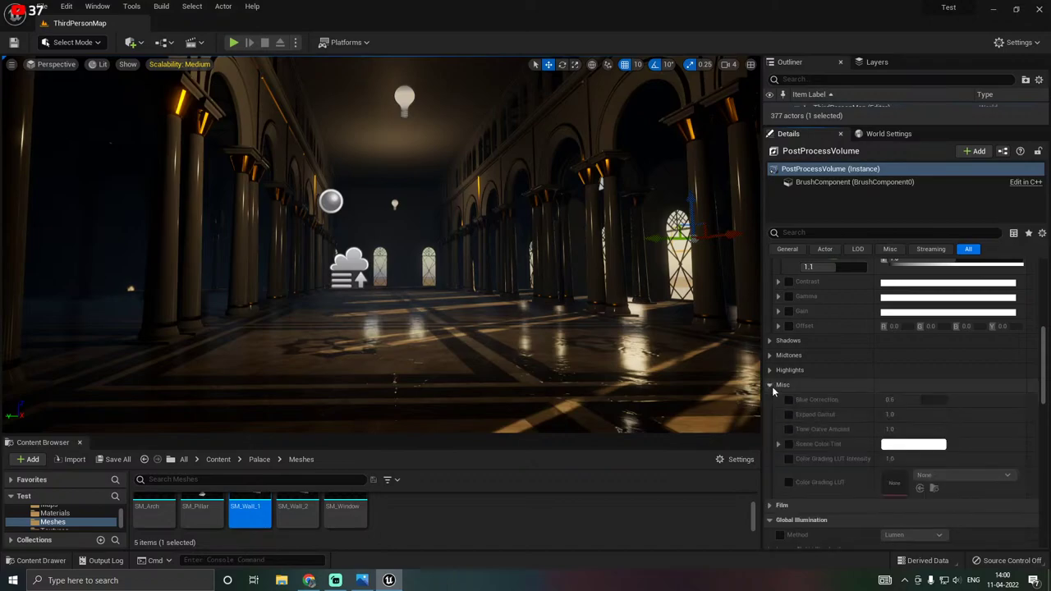
{"action": "left_click", "coordinate": [770, 385]}
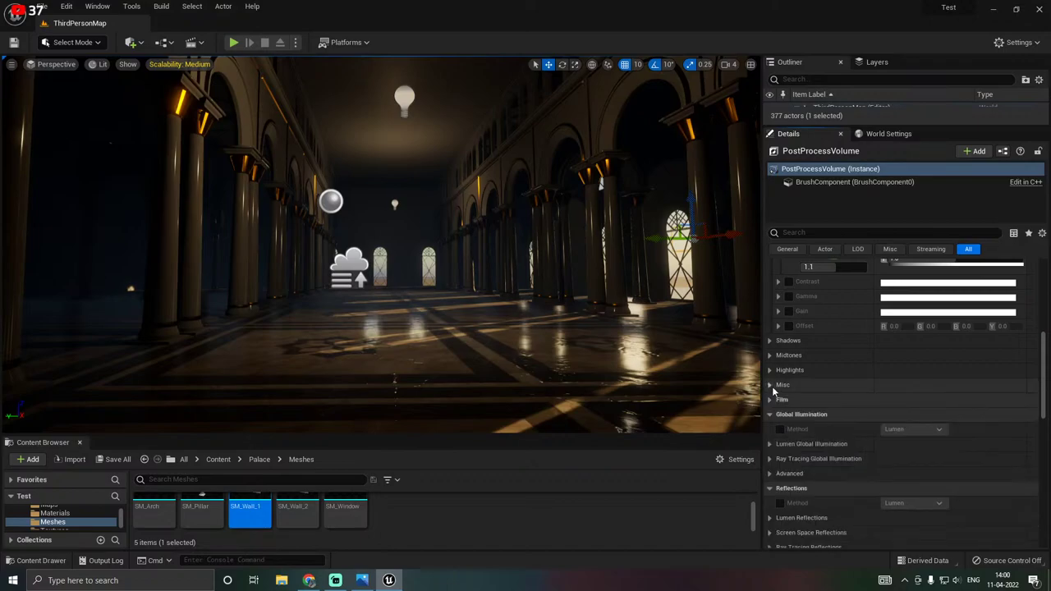
{"action": "left_click", "coordinate": [773, 373]}
{"action": "left_click", "coordinate": [773, 373]}
{"action": "left_click", "coordinate": [773, 359]}
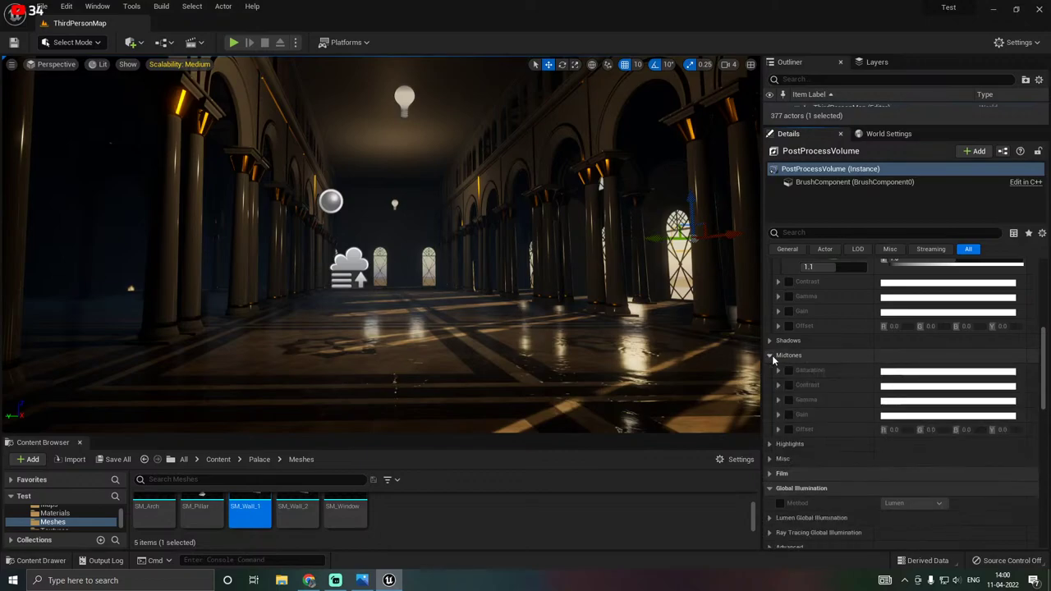
{"action": "left_click", "coordinate": [772, 358]}
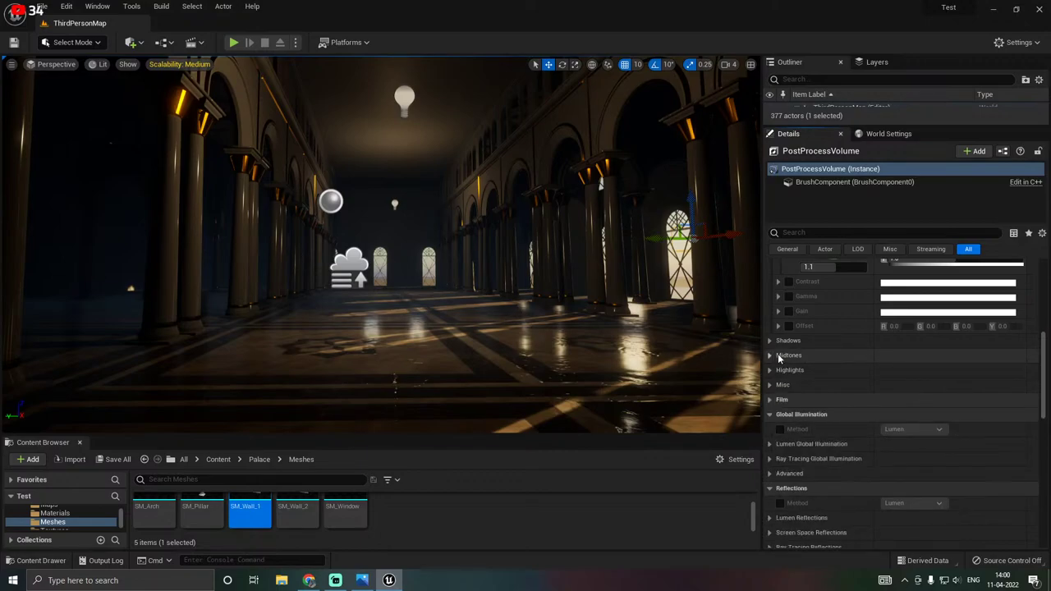
Open the Palace Materials folder to show the hall's materials.
{"action": "right_click_drag", "start_coordinate": [409, 294], "coordinate": [424, 271]}
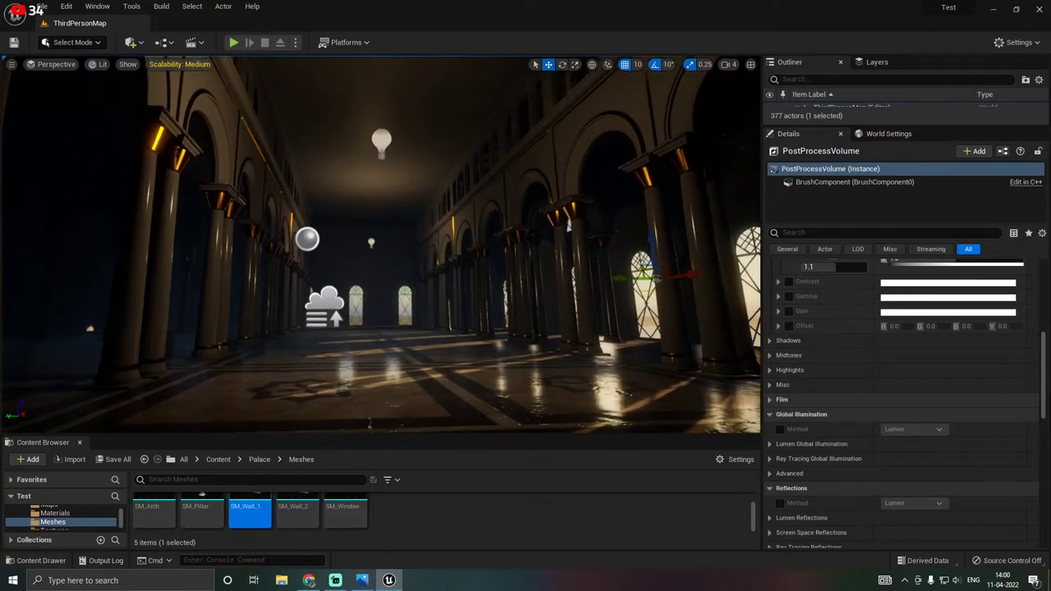
{"action": "right_click_drag", "start_coordinate": [525, 263], "coordinate": [464, 218]}
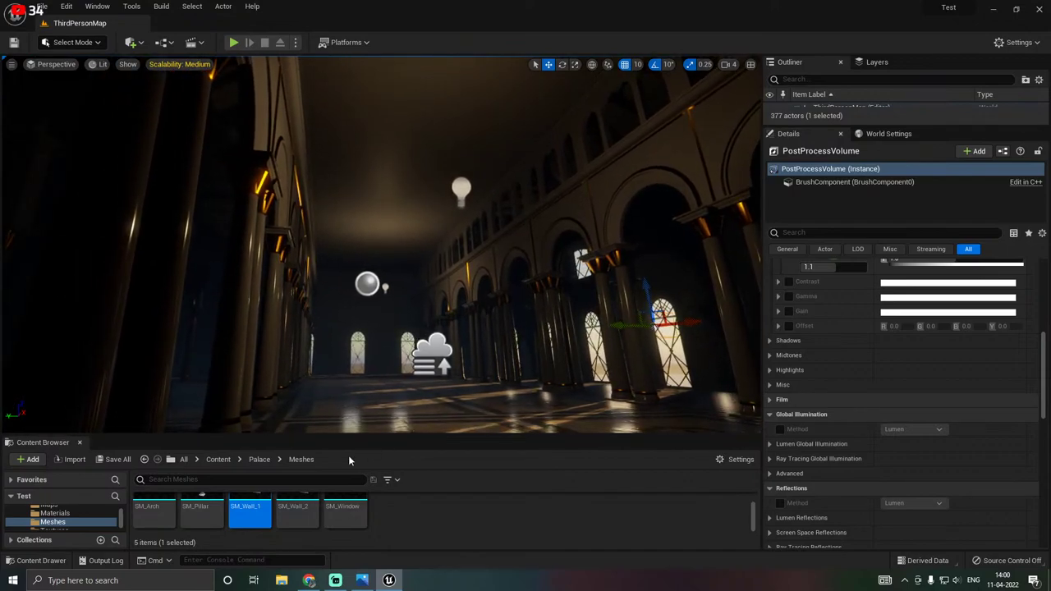
{"action": "left_click", "coordinate": [56, 513]}
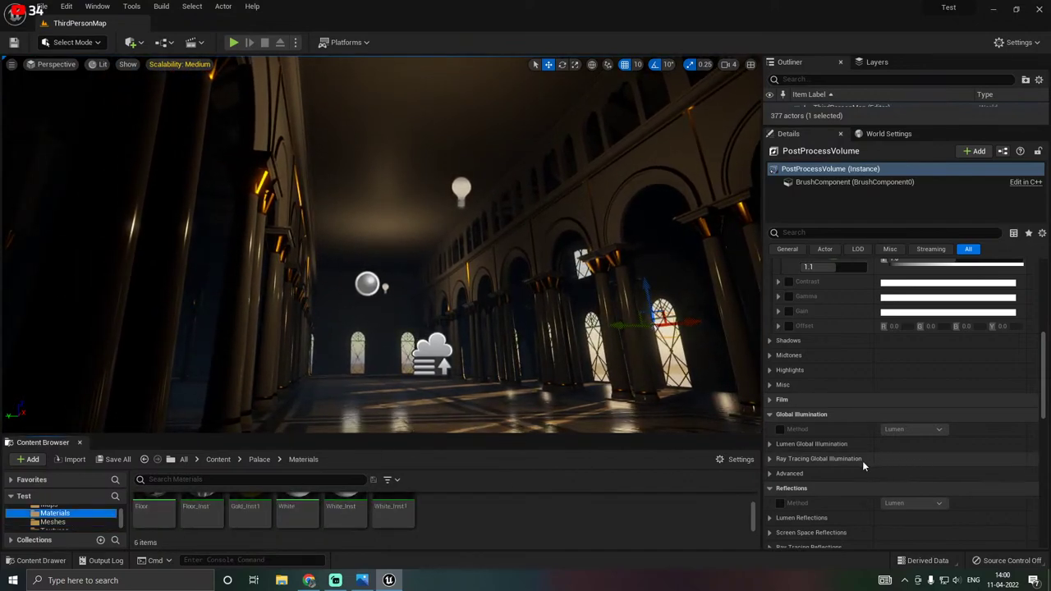
Collapse the Global color grading group and check the Temperature settings of the post process volume.
{"action": "scroll", "coordinate": [809, 445], "scroll_direction": "up", "scroll_amount": 1}
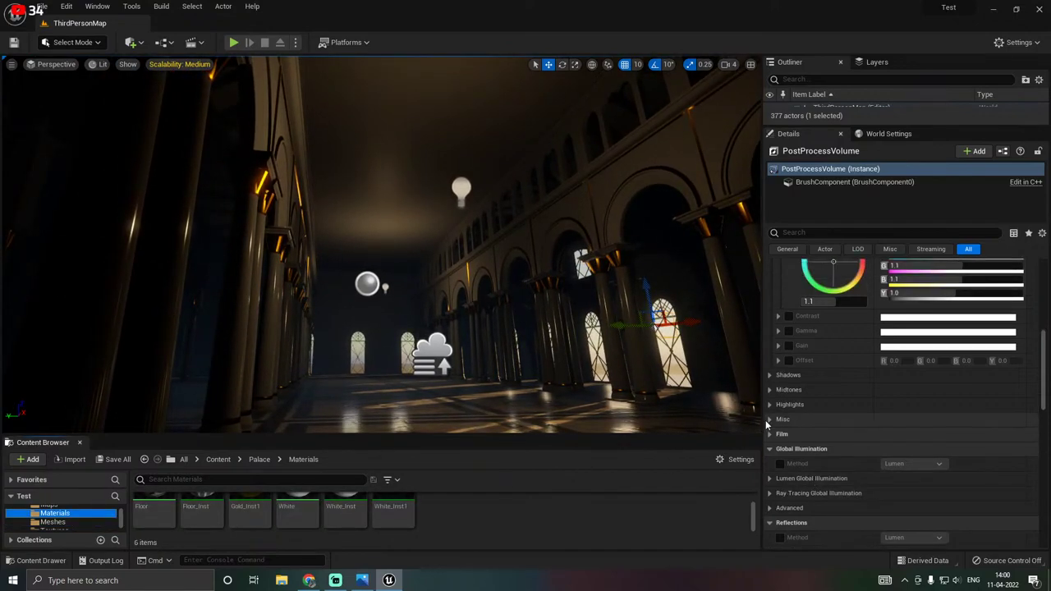
{"action": "scroll", "coordinate": [834, 427], "scroll_direction": "up", "scroll_amount": 3}
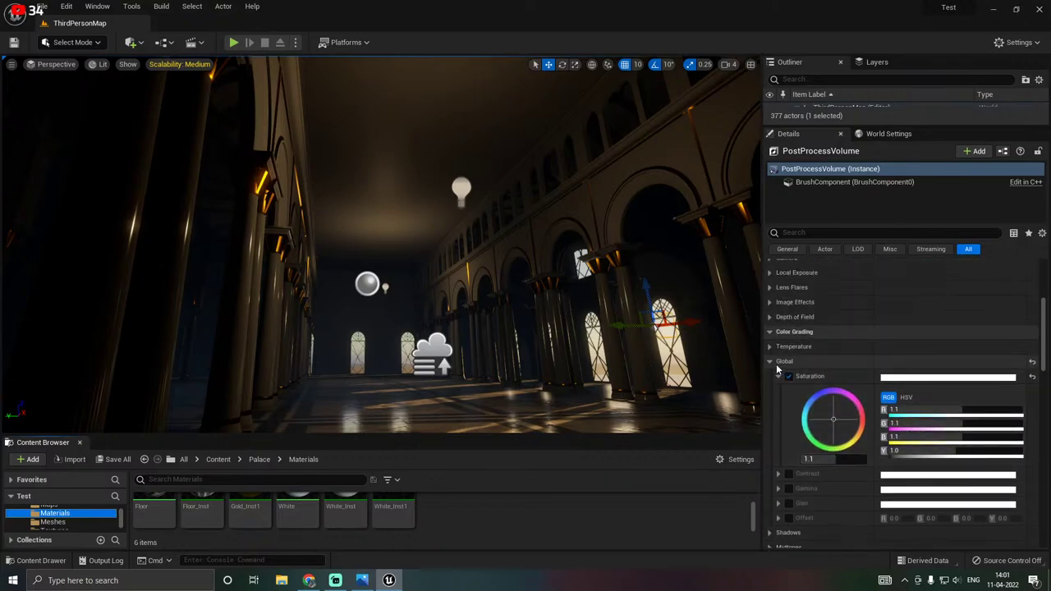
{"action": "left_click", "coordinate": [770, 361]}
{"action": "left_click", "coordinate": [769, 348]}
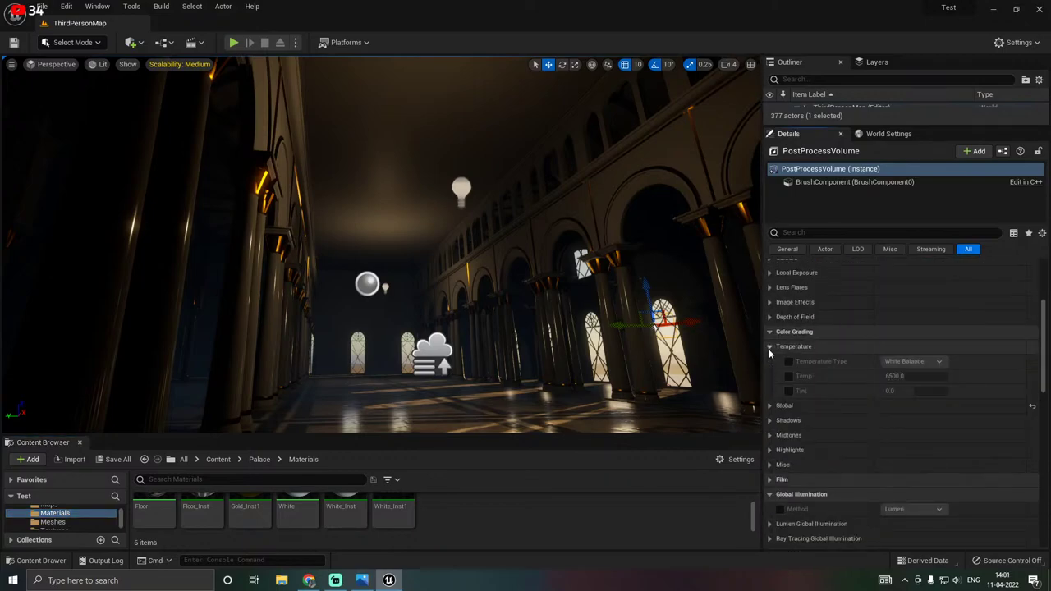
{"action": "left_click", "coordinate": [769, 348]}
{"action": "scroll", "coordinate": [807, 387], "scroll_direction": "up", "scroll_amount": 2}
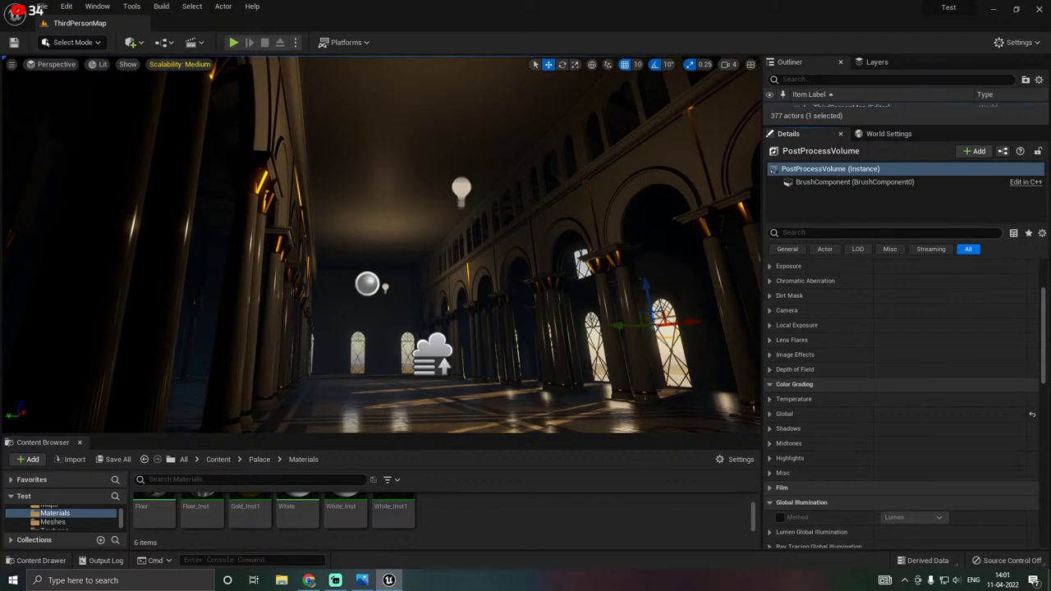
Filter the post process settings by "vi" and override the Vignette Intensity with about 0.704.
{"action": "type", "text": "vi"}
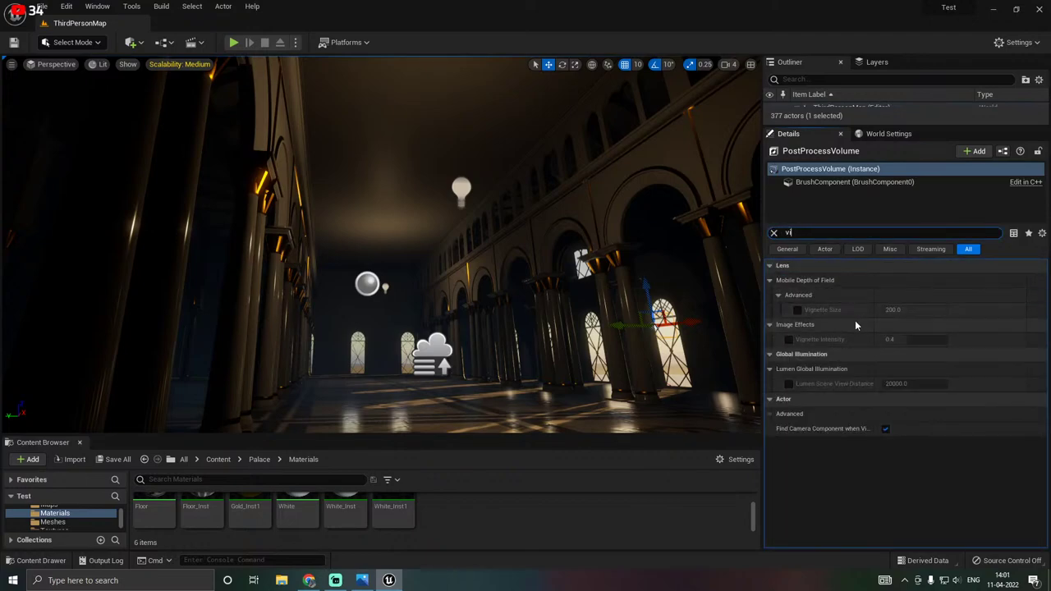
{"action": "left_click", "coordinate": [797, 310]}
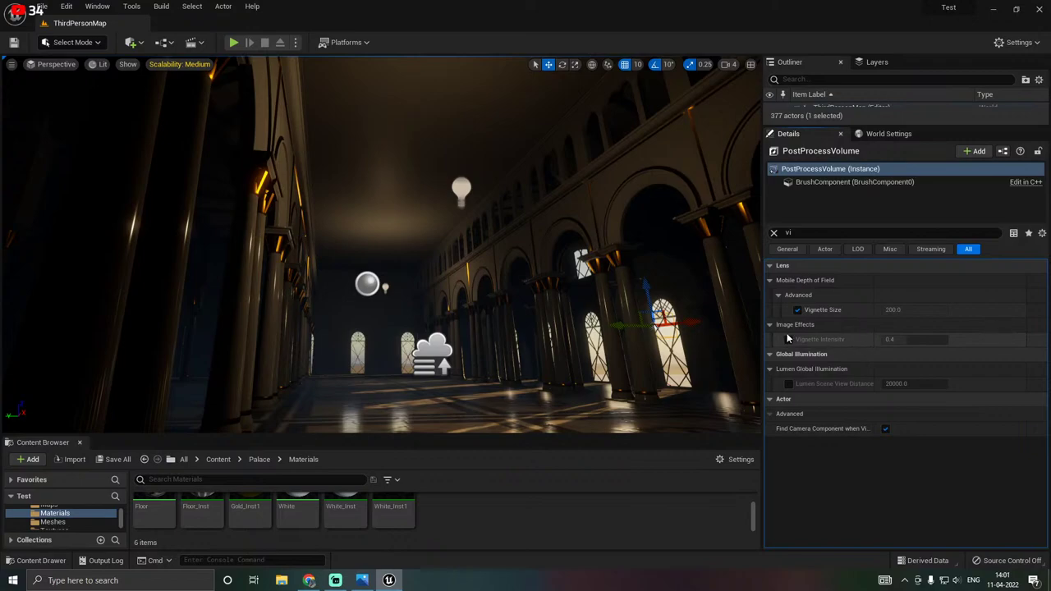
{"action": "left_click", "coordinate": [797, 310]}
{"action": "left_click", "coordinate": [788, 339]}
{"action": "left_click_drag", "start_coordinate": [903, 339], "coordinate": [937, 339]}
{"action": "right_click_drag", "start_coordinate": [492, 295], "coordinate": [484, 361]}
{"action": "mouse_move", "coordinate": [382, 246]}
{"action": "right_mouse_down"}
{"action": "mouse_move", "coordinate": [365, 242]}
{"action": "mouse_move", "coordinate": [382, 236]}
{"action": "right_mouse_up"}
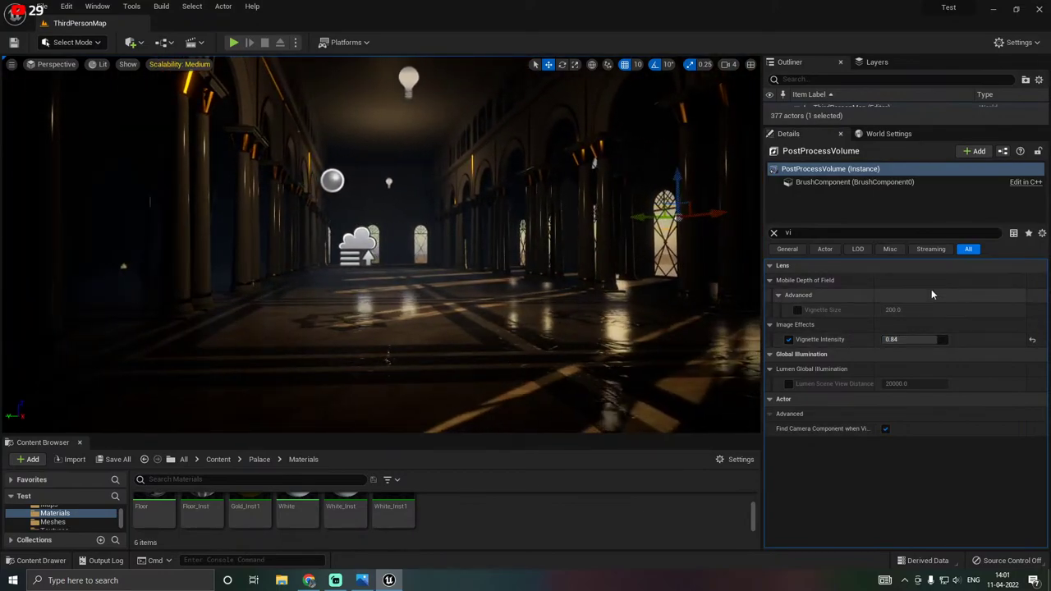
{"action": "left_click_drag", "start_coordinate": [920, 339], "coordinate": [903, 339]}
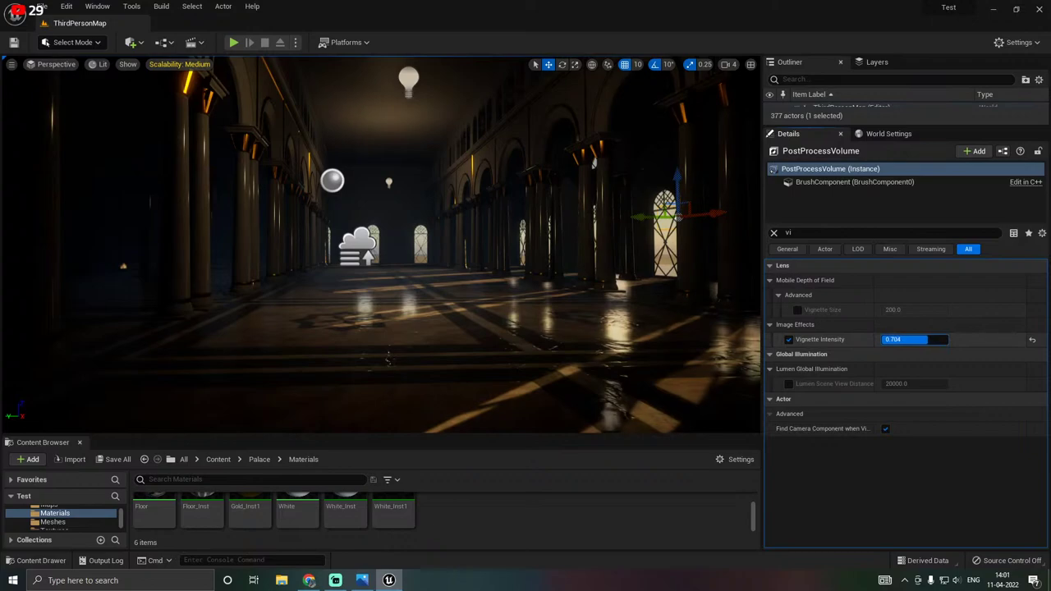
Compare the darkened hall view with the reference image in the photo viewer.
{"action": "right_click_drag", "start_coordinate": [525, 263], "coordinate": [534, 242]}
{"action": "left_click", "coordinate": [362, 581]}
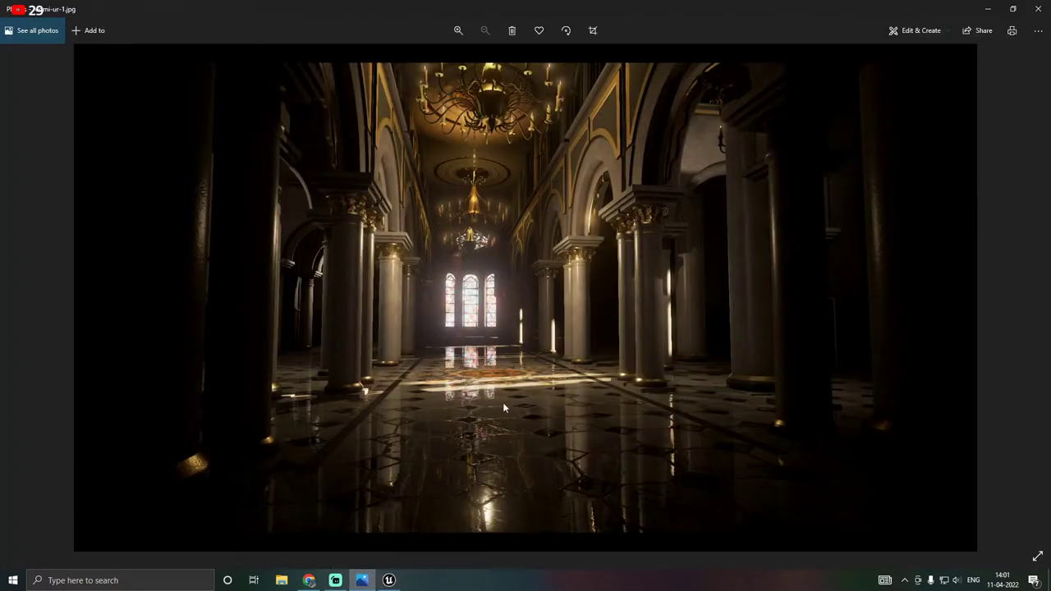
{"action": "left_click", "coordinate": [389, 581]}
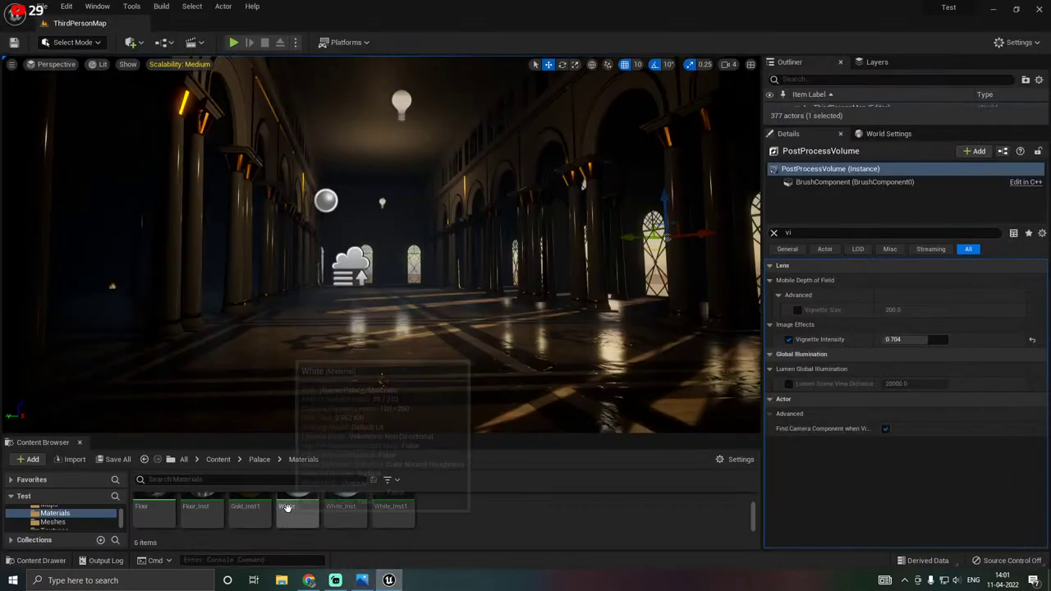
Open the White_Inst material instance and brighten its Color parameter to white.
{"action": "double_click", "coordinate": [344, 503]}
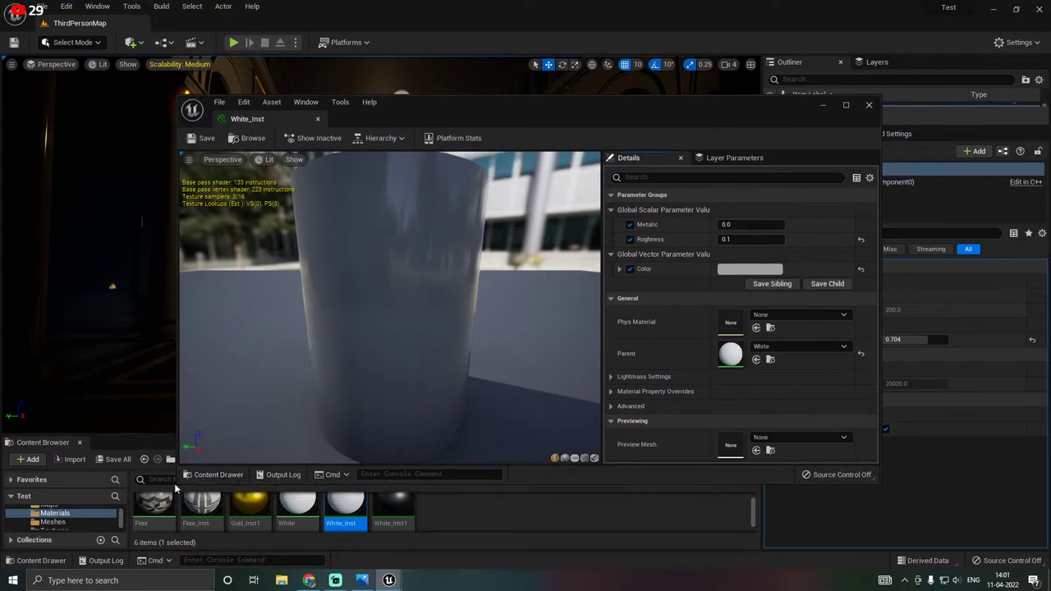
{"action": "left_click_drag", "start_coordinate": [175, 482], "coordinate": [402, 473]}
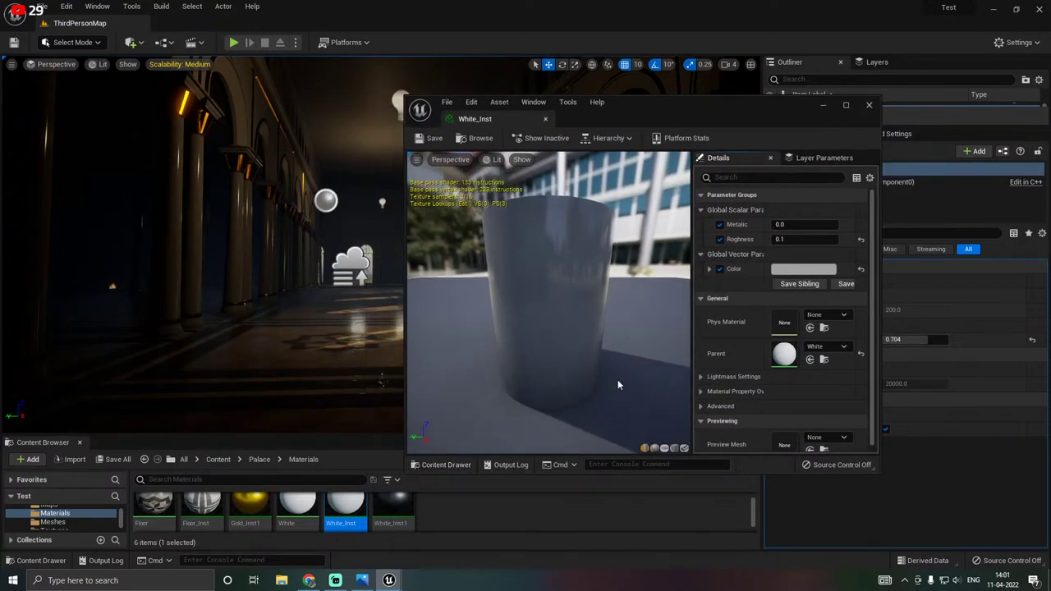
{"action": "left_click", "coordinate": [801, 269]}
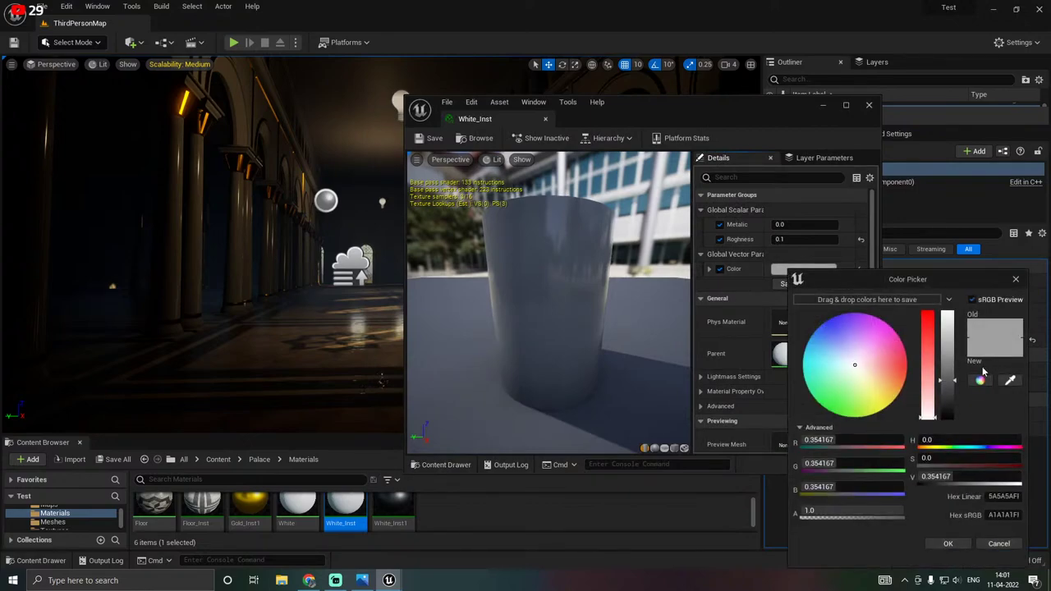
{"action": "left_click_drag", "start_coordinate": [948, 371], "coordinate": [949, 317]}
{"action": "left_click", "coordinate": [946, 544]}
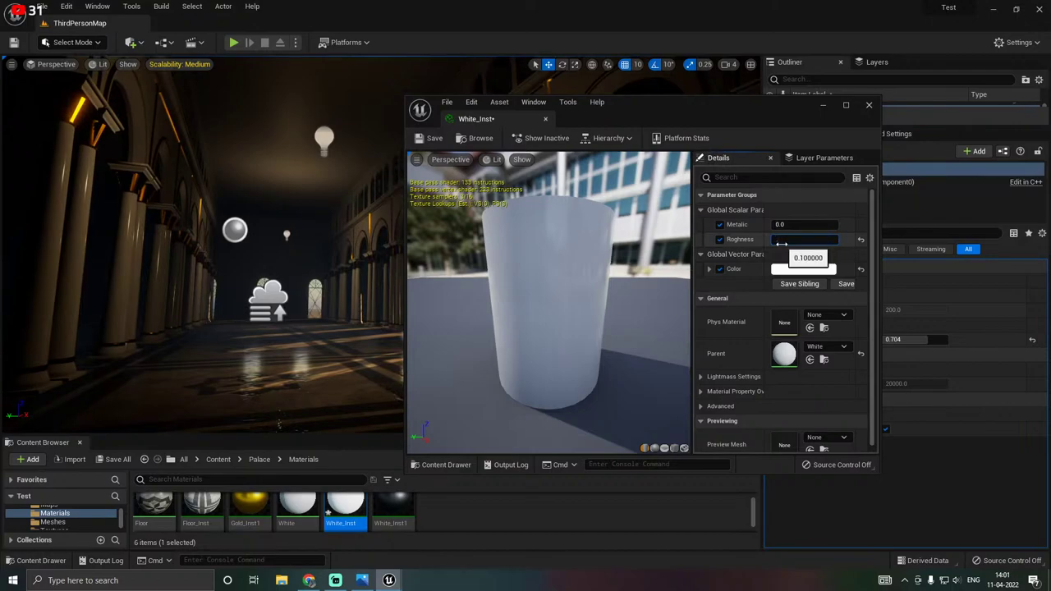
Try a Roghness of 0.5 on White_Inst, set it back to 0.1 and turn off the Metalic override.
{"action": "type", "text": ".5"}
{"action": "key", "text": "Return"}
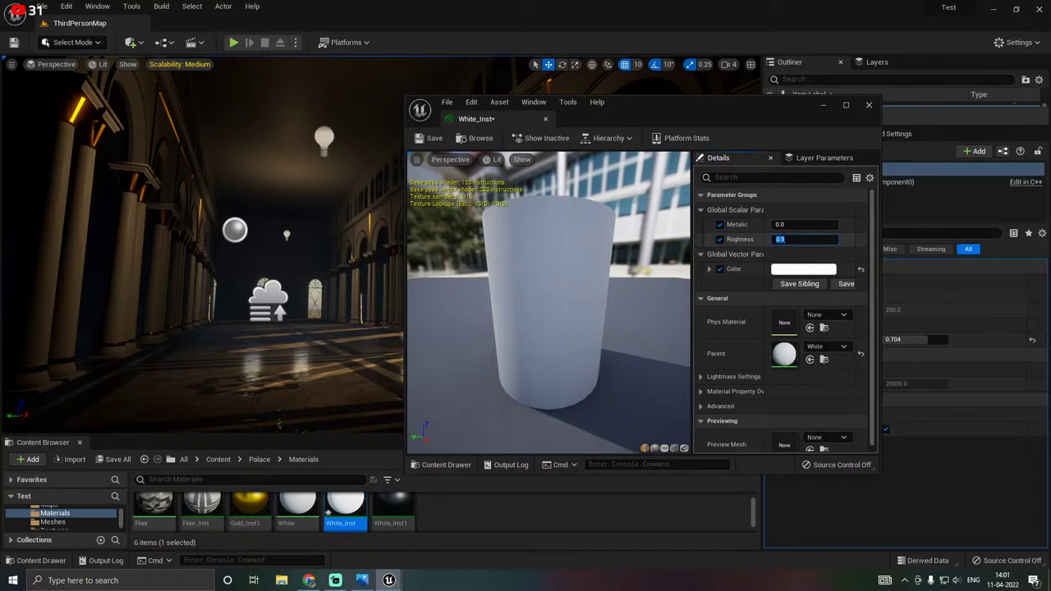
{"action": "type", "text": "1"}
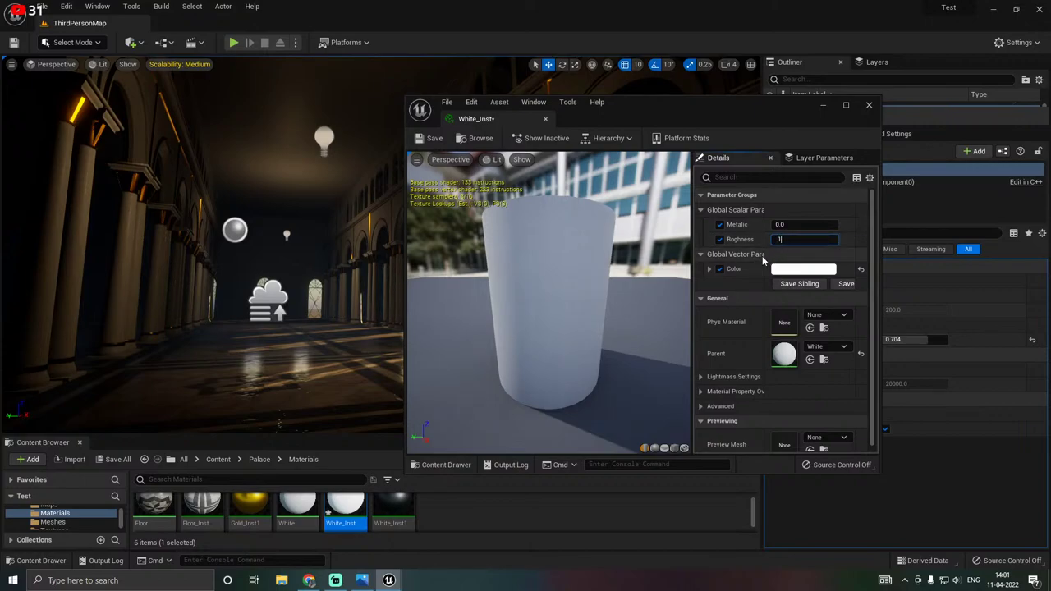
{"action": "key", "text": "Return"}
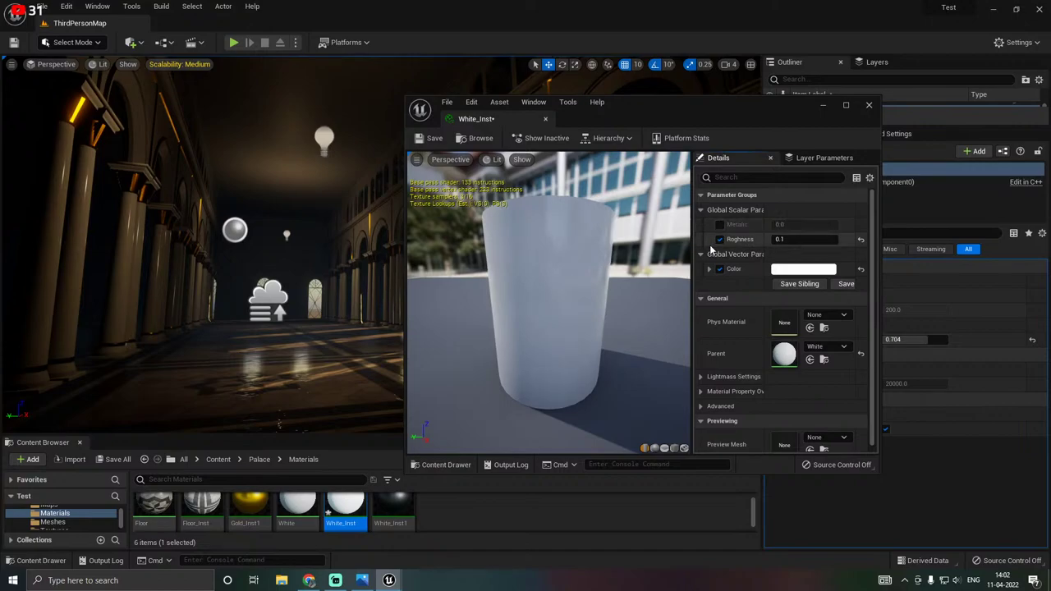
{"action": "left_click", "coordinate": [866, 107]}
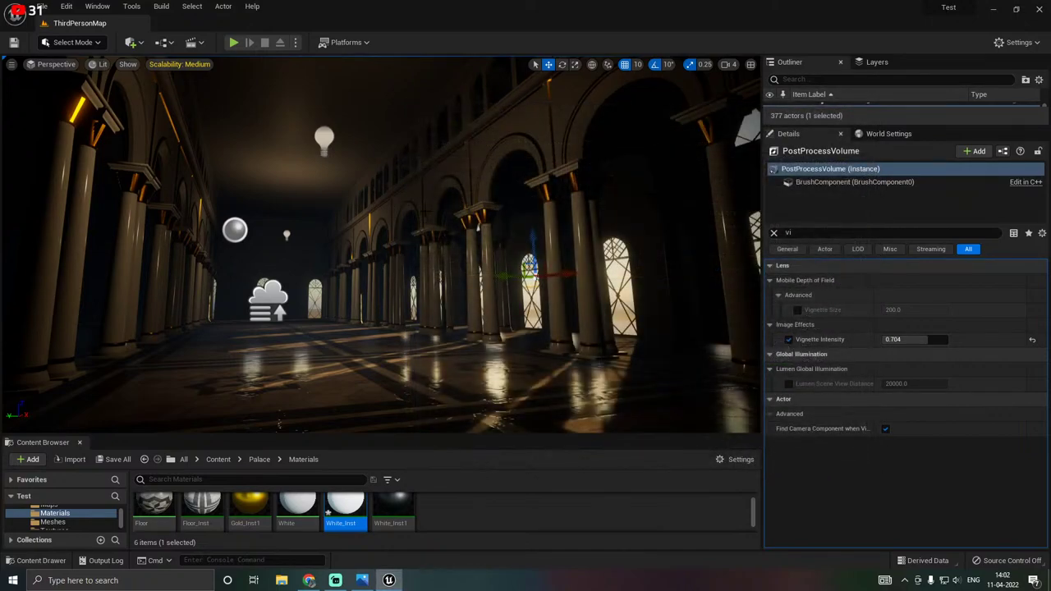
Select the grouped row of pillars along the hall and show the viewport in game view without icons and outlines.
{"action": "left_click_drag", "start_coordinate": [292, 244], "coordinate": [251, 283]}
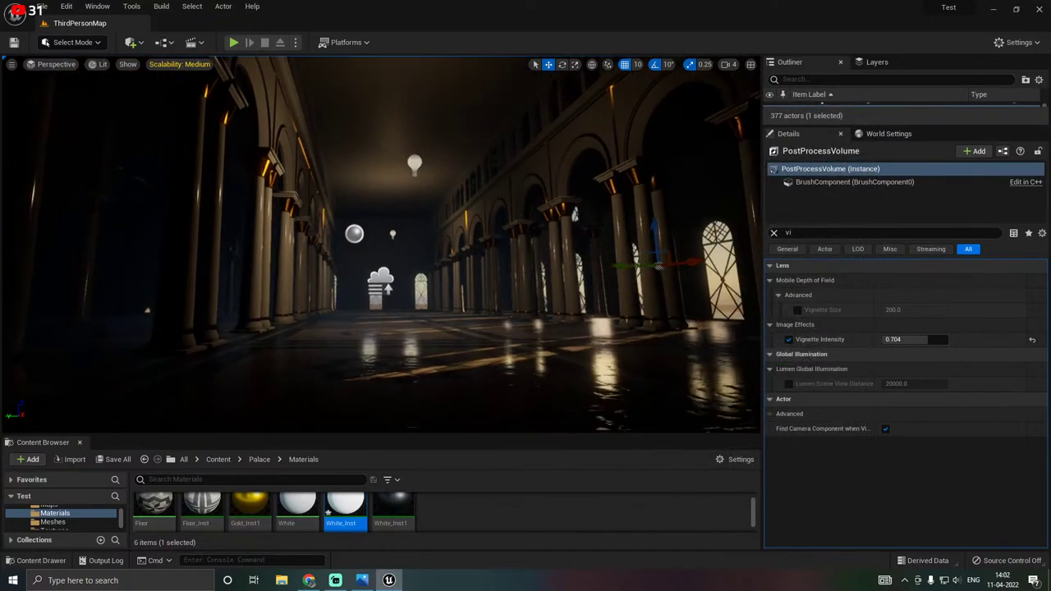
{"action": "left_click", "coordinate": [261, 254]}
{"action": "left_click_drag", "start_coordinate": [267, 203], "coordinate": [276, 203]}
{"action": "mouse_move", "coordinate": [276, 203]}
{"action": "right_mouse_down"}
{"action": "mouse_move", "coordinate": [249, 206]}
{"action": "mouse_move", "coordinate": [283, 212]}
{"action": "right_mouse_up"}
{"action": "key", "text": "d"}
{"action": "key", "text": "a"}
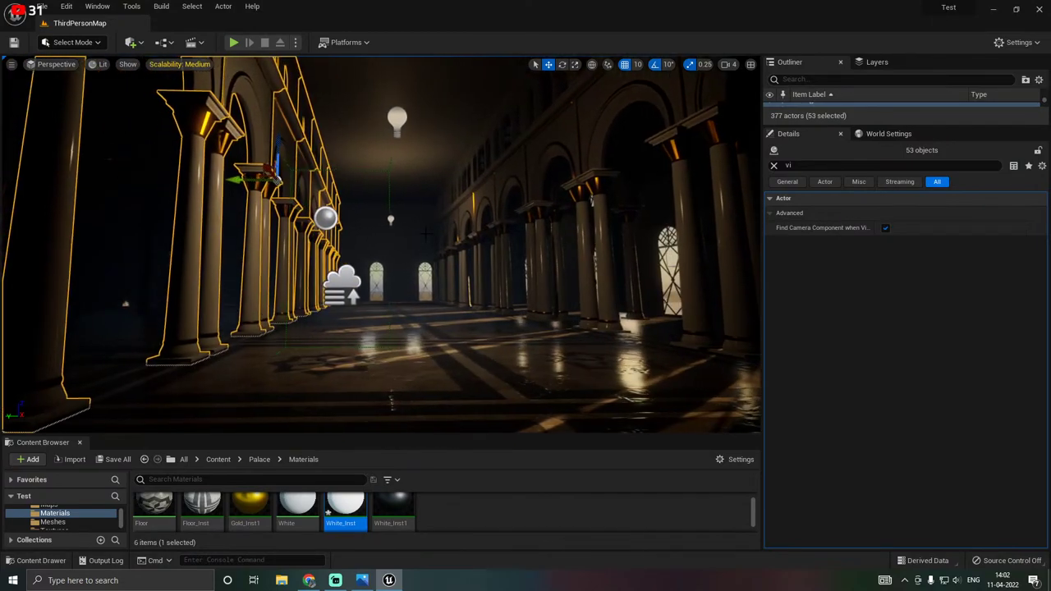
{"action": "key", "text": "g"}
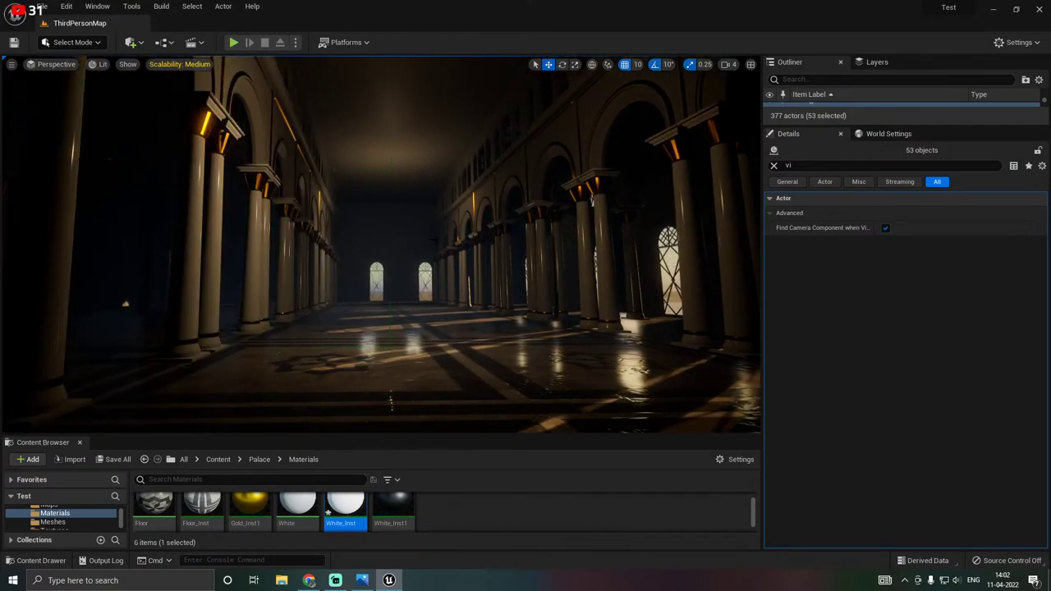
Save all modified assets of the project.
{"action": "left_click", "coordinate": [100, 460]}
{"action": "left_click", "coordinate": [612, 408]}
{"action": "right_click_drag", "start_coordinate": [486, 330], "coordinate": [509, 329]}
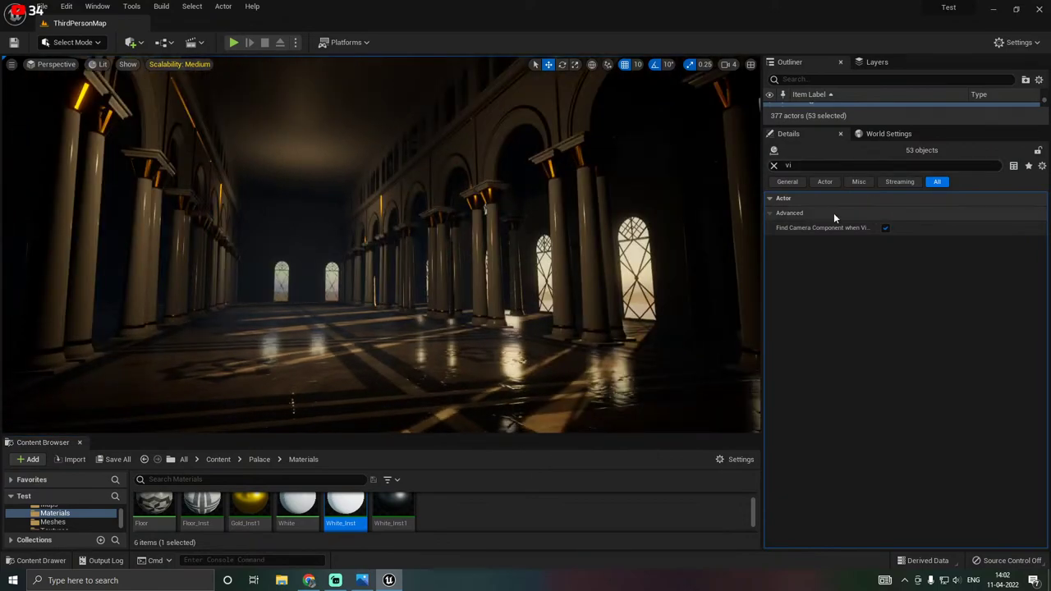
Clear the "vi" filter from the object details and give the Outliner slightly more height.
{"action": "left_click", "coordinate": [773, 167]}
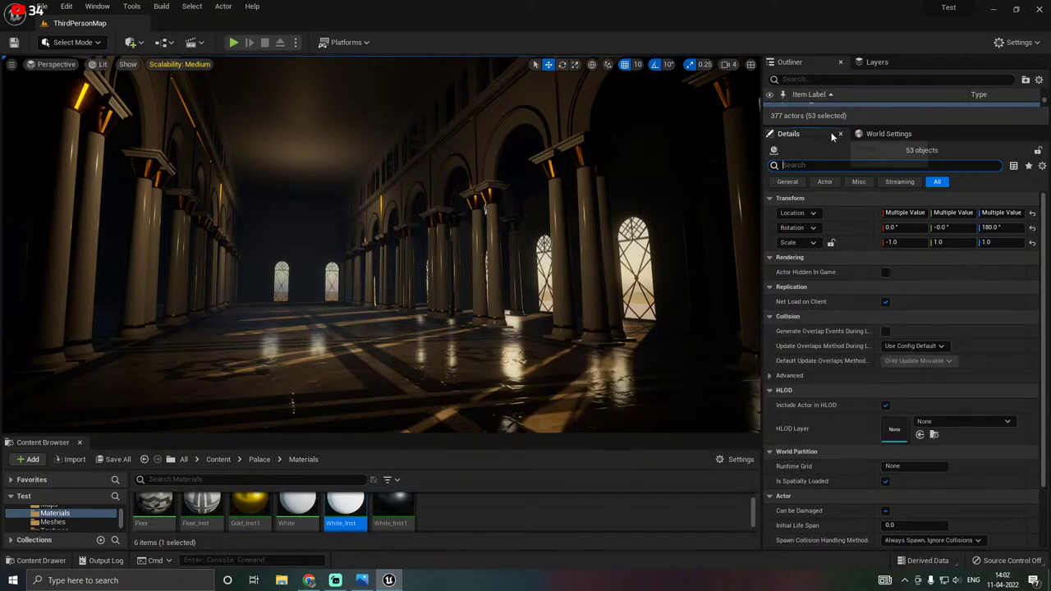
{"action": "left_click_drag", "start_coordinate": [829, 125], "coordinate": [828, 146]}
{"action": "right_click_drag", "start_coordinate": [486, 203], "coordinate": [468, 187]}
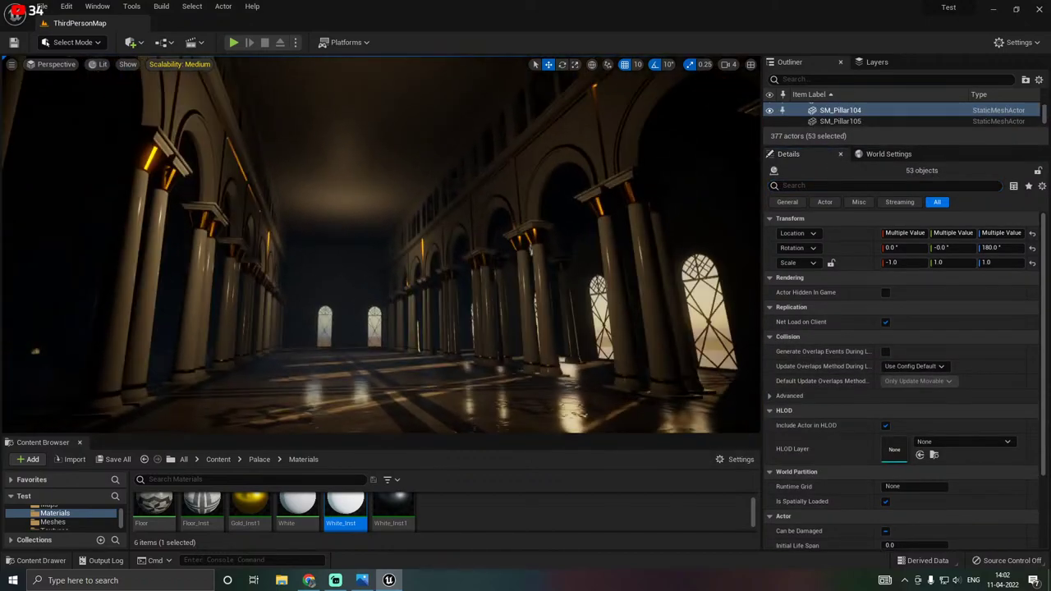
Select the grouped wall pieces that form the hall's ceiling.
{"action": "left_click", "coordinate": [299, 178]}
{"action": "key", "text": "f"}
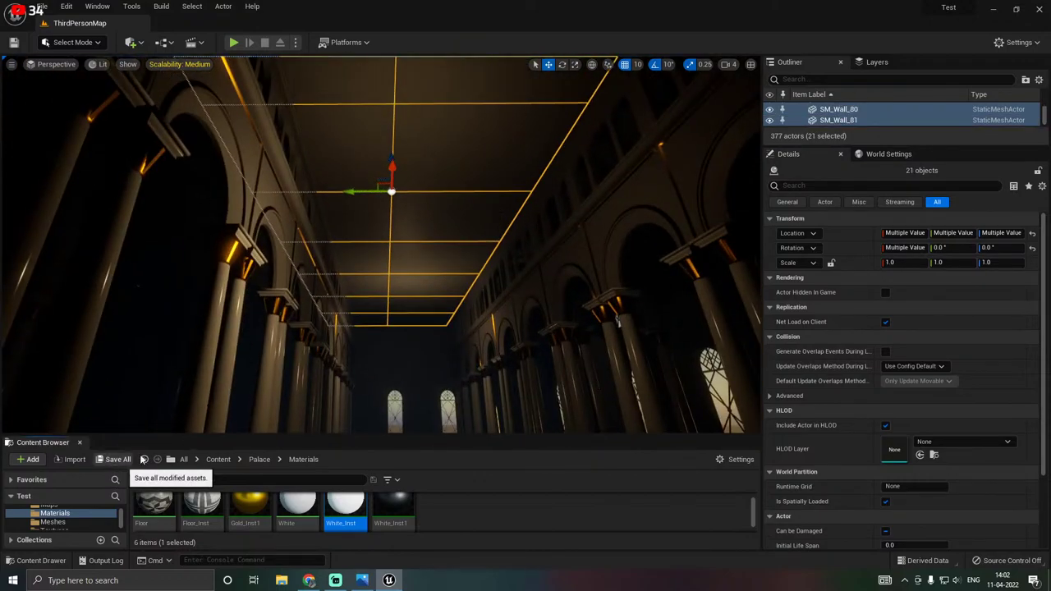
Switch to Chrome and search the textures.com library for "floor".
{"action": "left_click", "coordinate": [309, 581]}
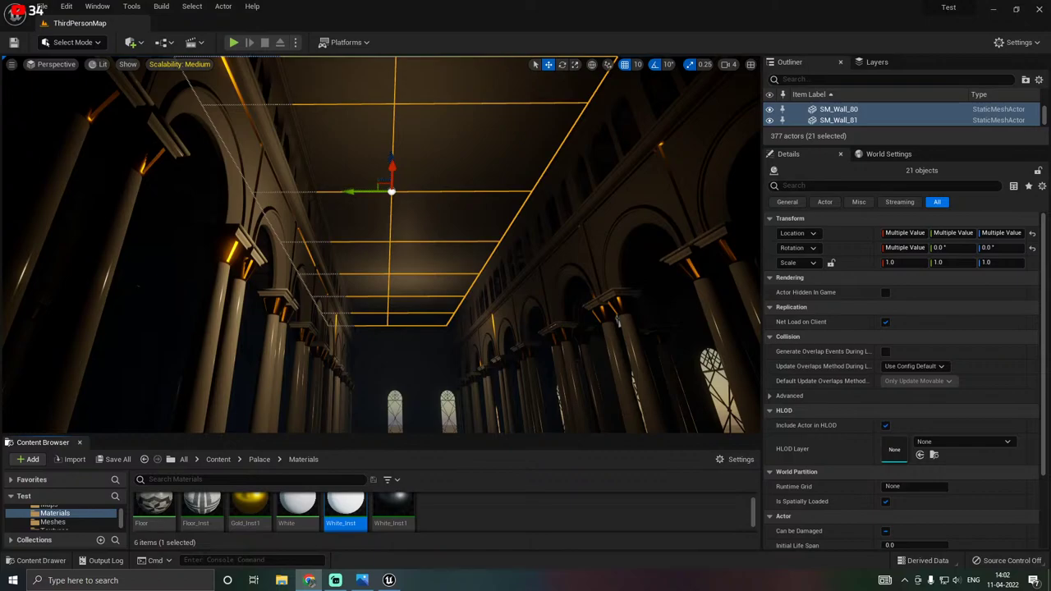
{"action": "left_click_drag", "start_coordinate": [444, 11], "coordinate": [430, 12]}
{"action": "left_click", "coordinate": [467, 113]}
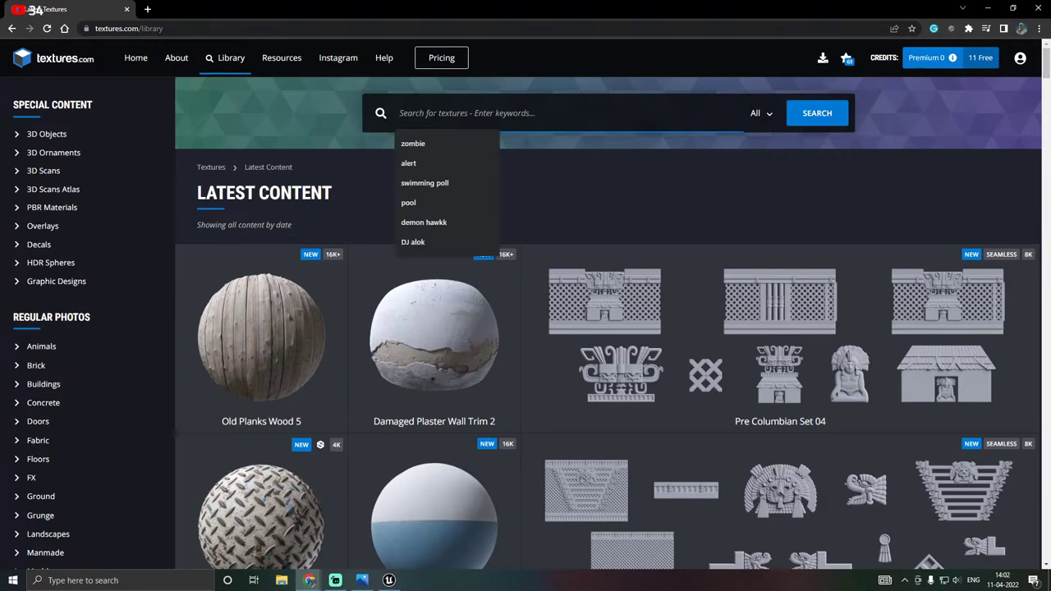
{"action": "type", "text": "floor"}
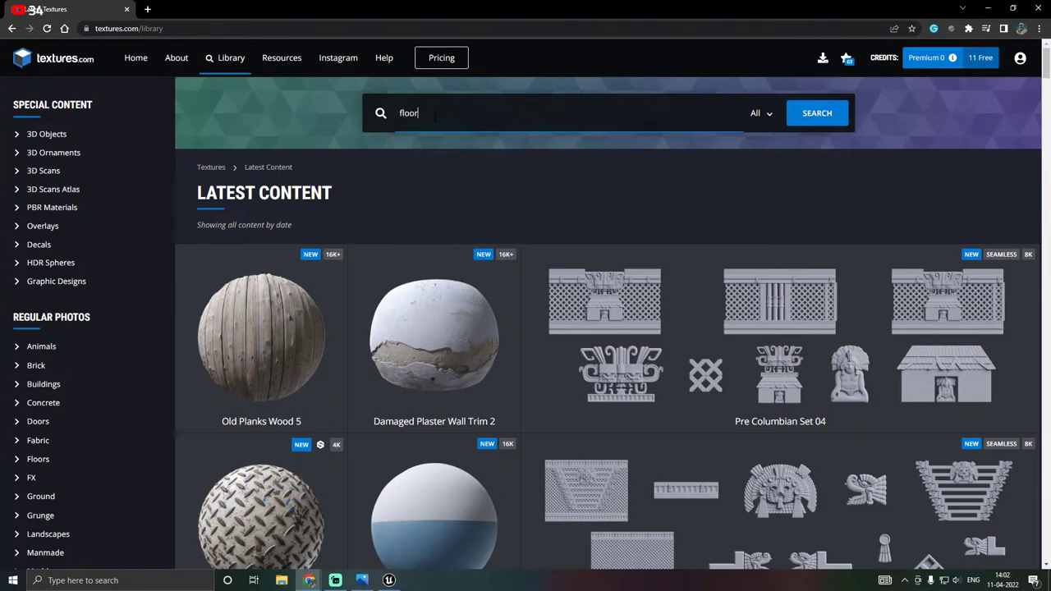
{"action": "key", "text": "Return"}
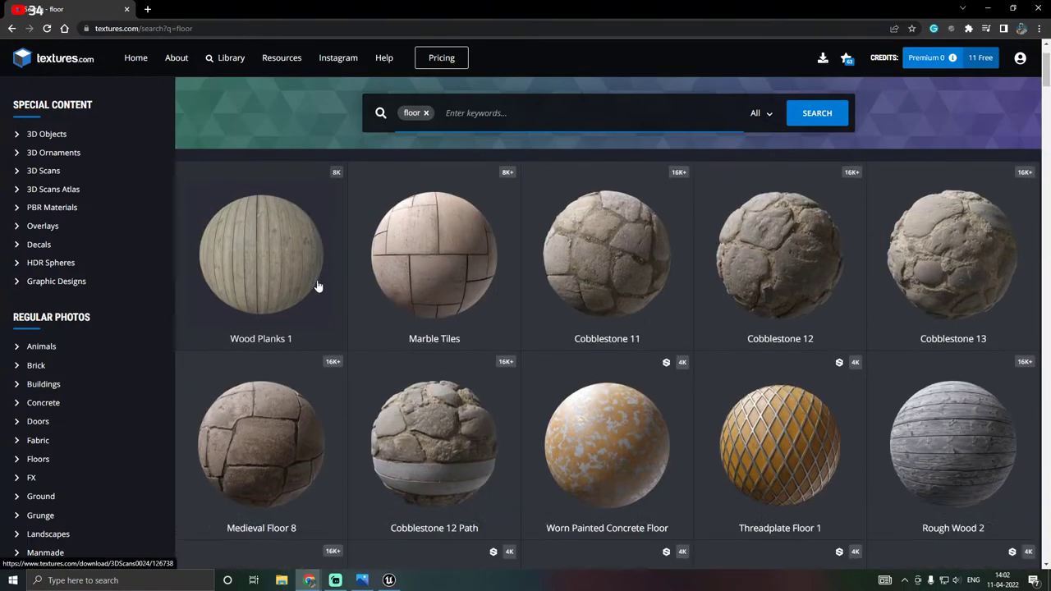
Look through the floor search results for a texture that suits the palace hall.
{"action": "scroll", "coordinate": [317, 287], "scroll_direction": "down", "scroll_amount": 5}
{"action": "scroll", "coordinate": [319, 286], "scroll_direction": "down", "scroll_amount": 15}
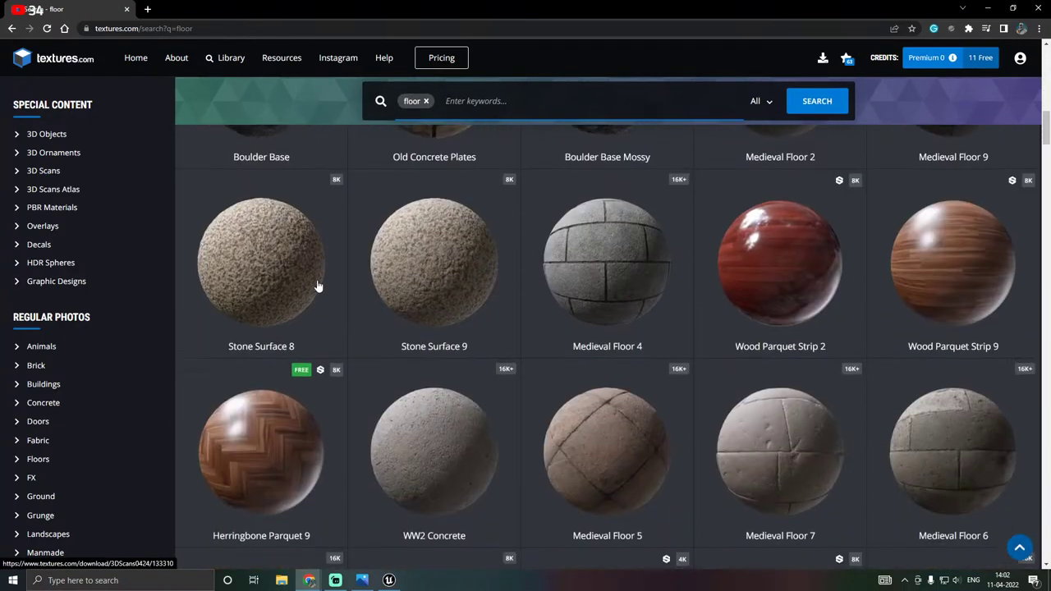
{"action": "scroll", "coordinate": [318, 286], "scroll_direction": "down", "scroll_amount": 10}
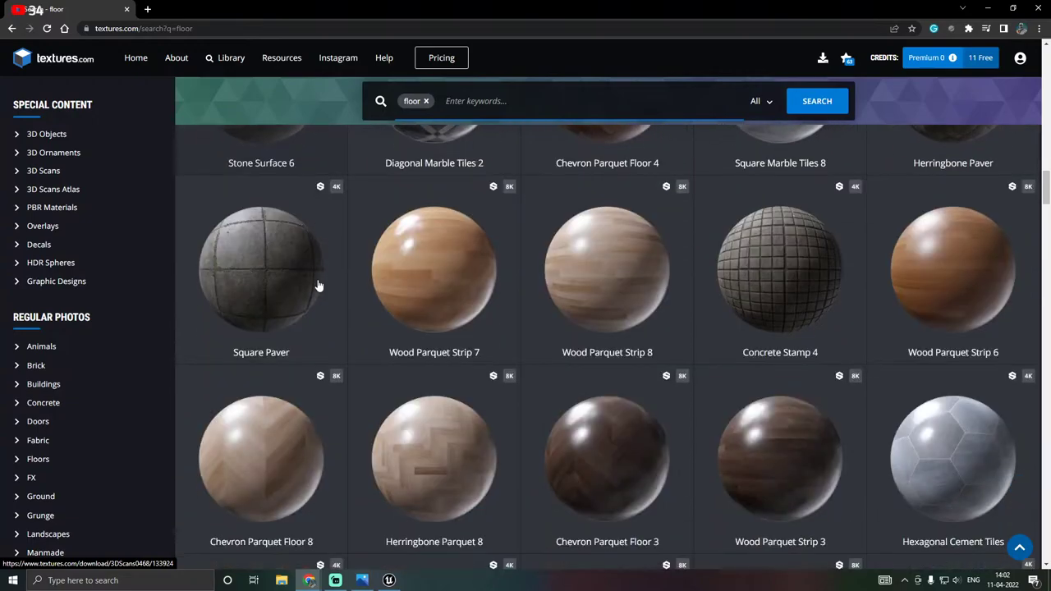
{"action": "scroll", "coordinate": [318, 286], "scroll_direction": "down", "scroll_amount": 7}
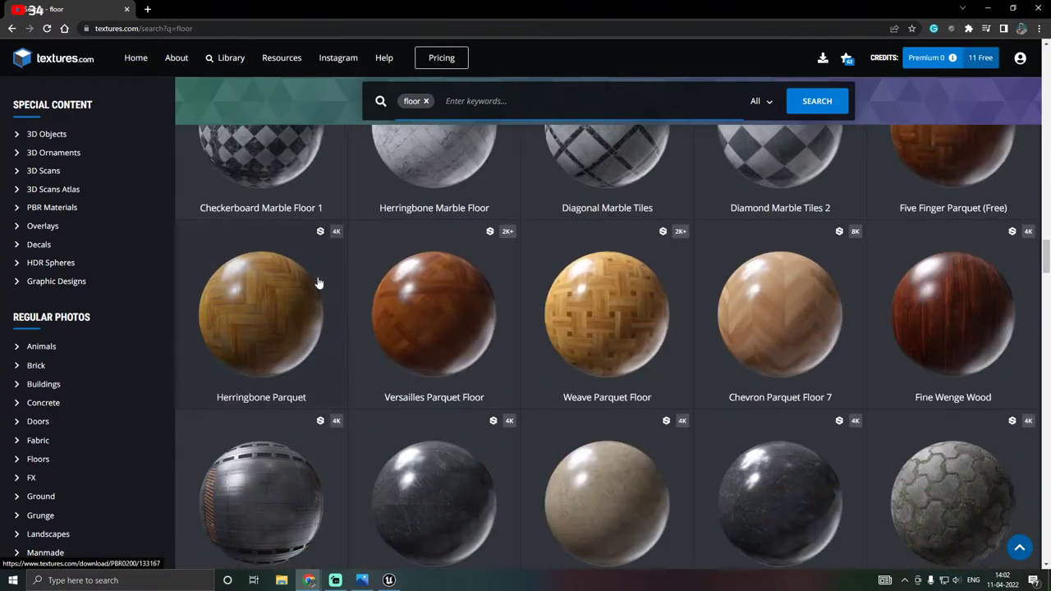
{"action": "scroll", "coordinate": [319, 284], "scroll_direction": "down", "scroll_amount": 7}
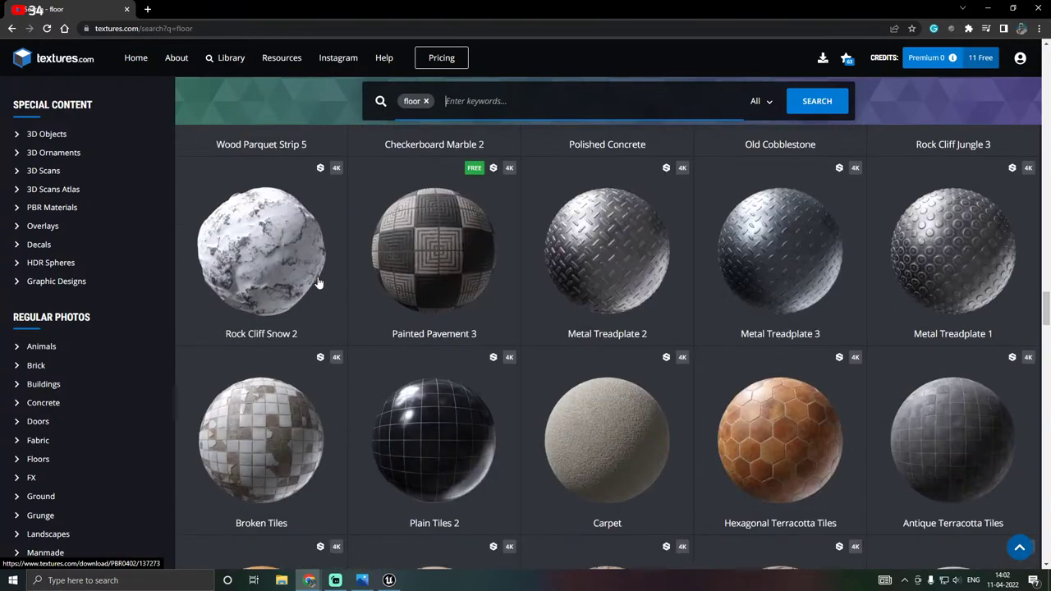
{"action": "scroll", "coordinate": [318, 283], "scroll_direction": "down", "scroll_amount": 5}
{"action": "scroll", "coordinate": [318, 283], "scroll_direction": "down", "scroll_amount": 2}
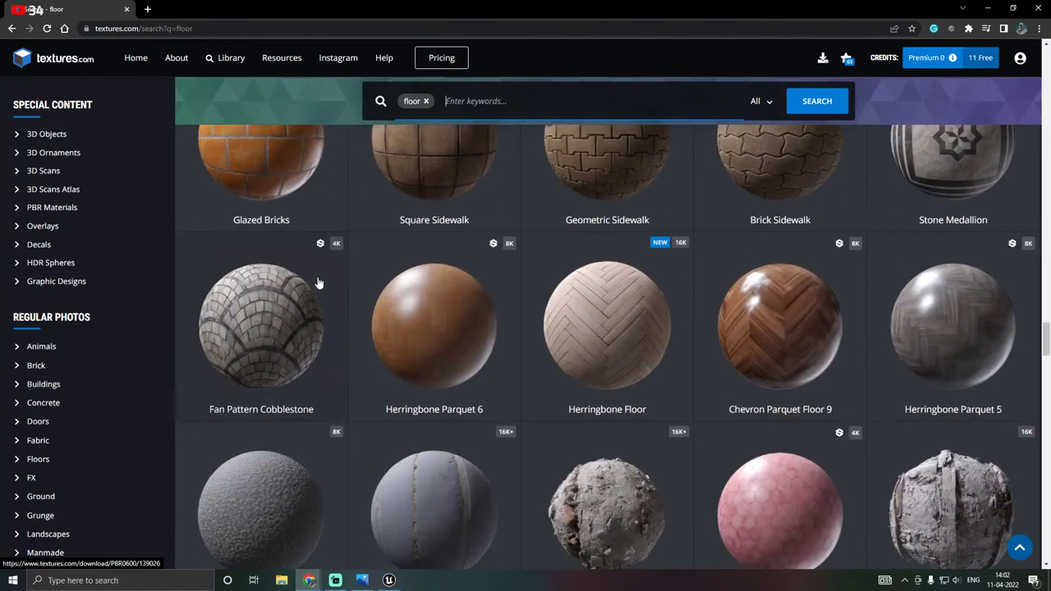
{"action": "scroll", "coordinate": [318, 283], "scroll_direction": "down", "scroll_amount": 3}
{"action": "scroll", "coordinate": [319, 283], "scroll_direction": "down", "scroll_amount": 11}
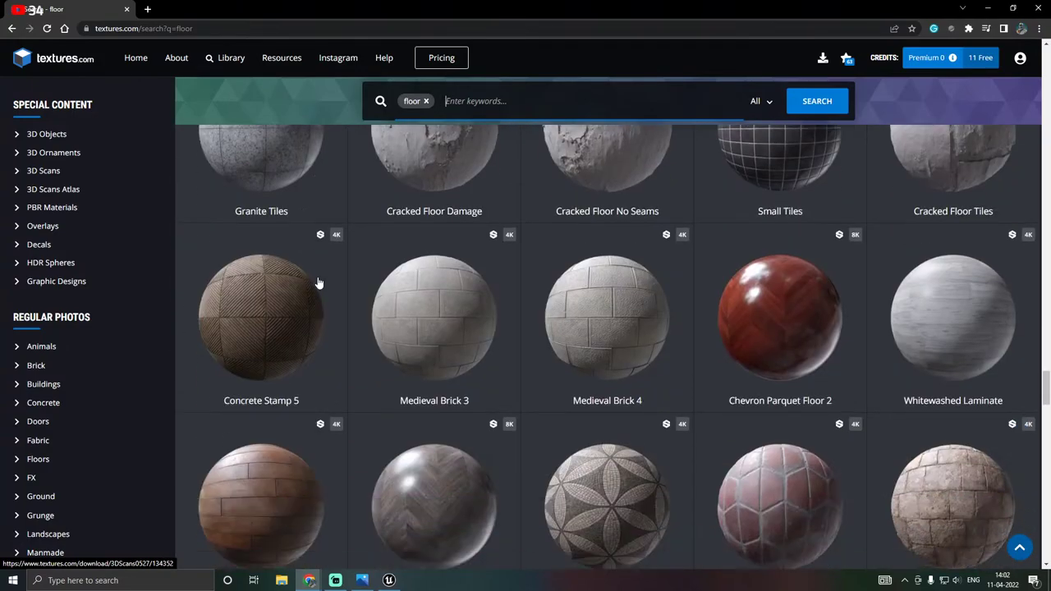
{"action": "scroll", "coordinate": [319, 283], "scroll_direction": "down", "scroll_amount": 11}
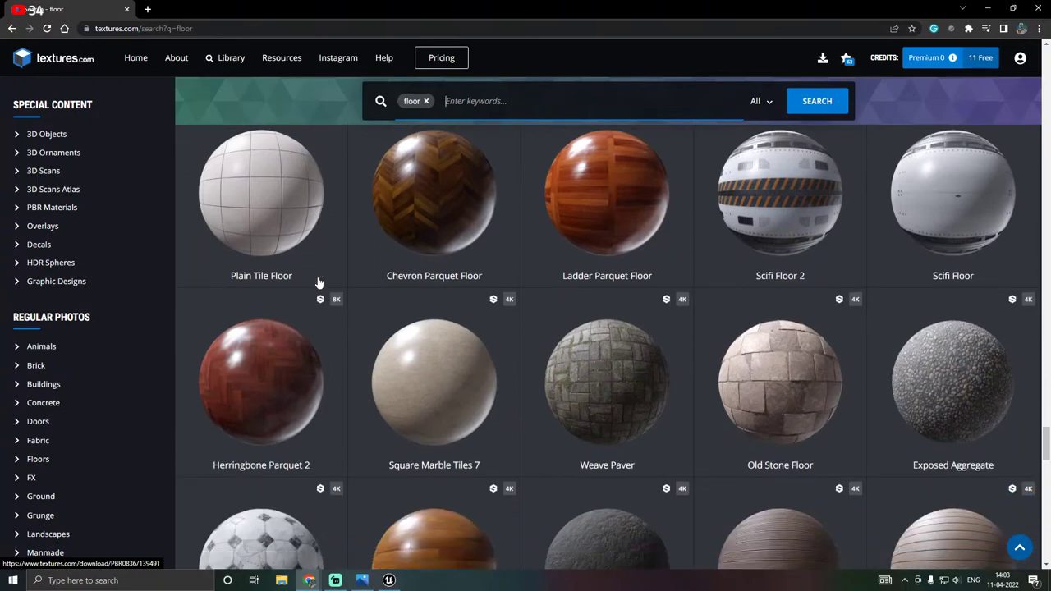
{"action": "scroll", "coordinate": [318, 283], "scroll_direction": "down", "scroll_amount": 5}
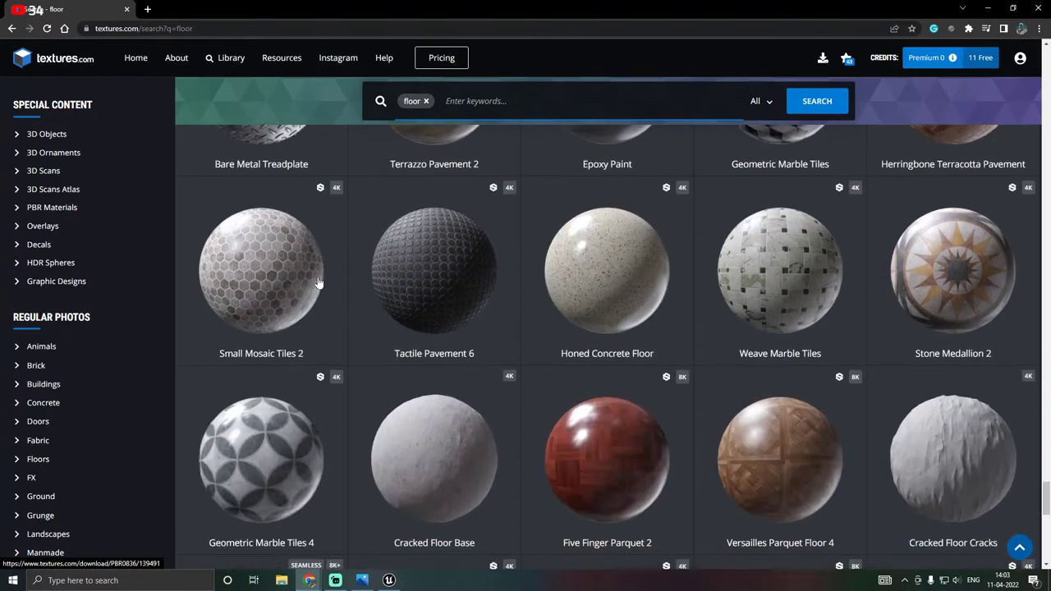
{"action": "scroll", "coordinate": [319, 283], "scroll_direction": "down", "scroll_amount": 8}
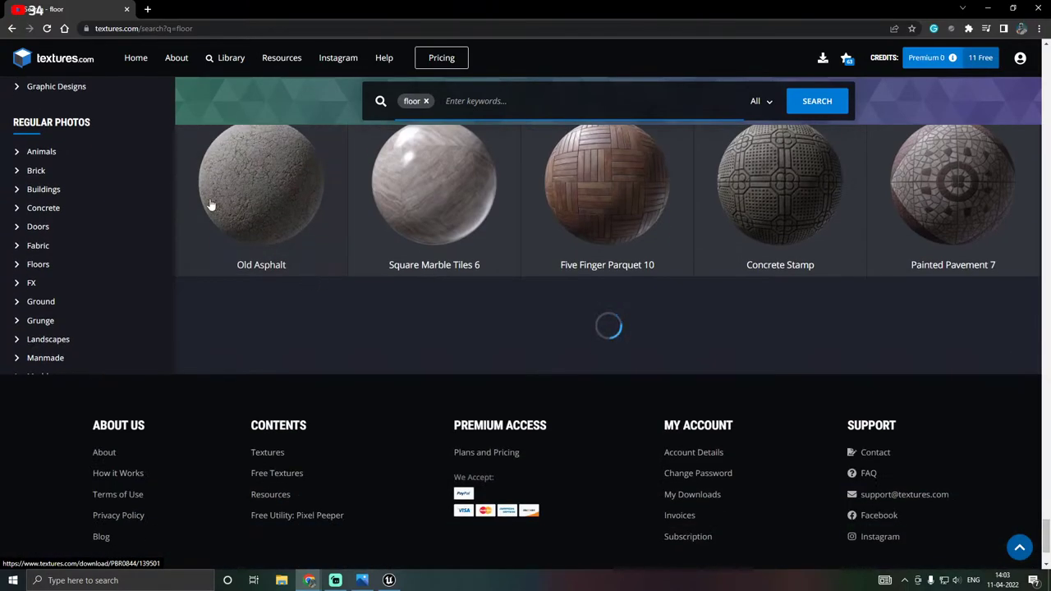
Replace the floor keyword with a search for "tile" and look through the textures found.
{"action": "left_click", "coordinate": [426, 100]}
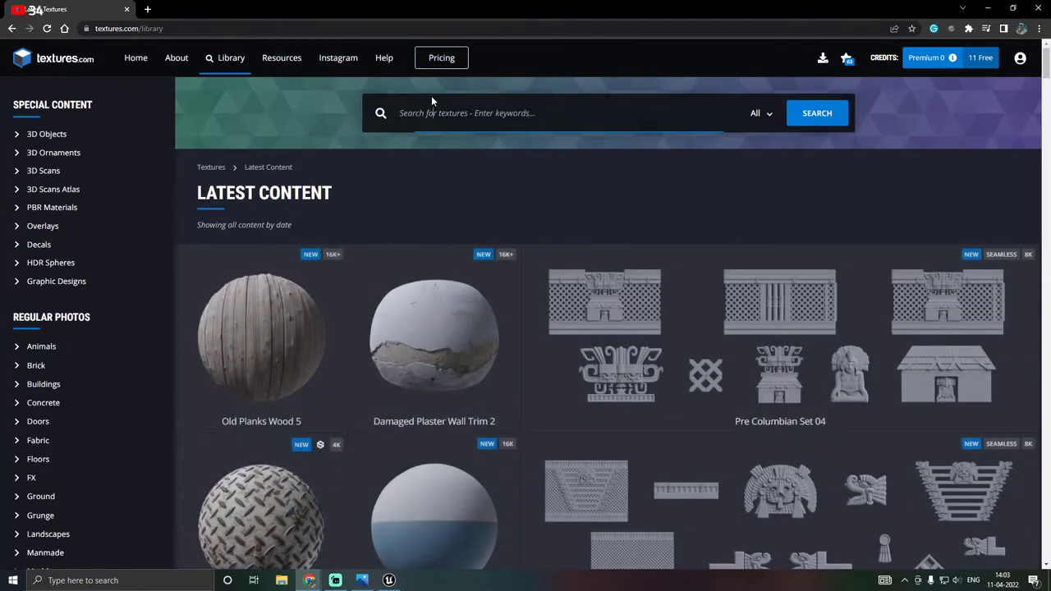
{"action": "left_click", "coordinate": [431, 97]}
{"action": "type", "text": "ti"}
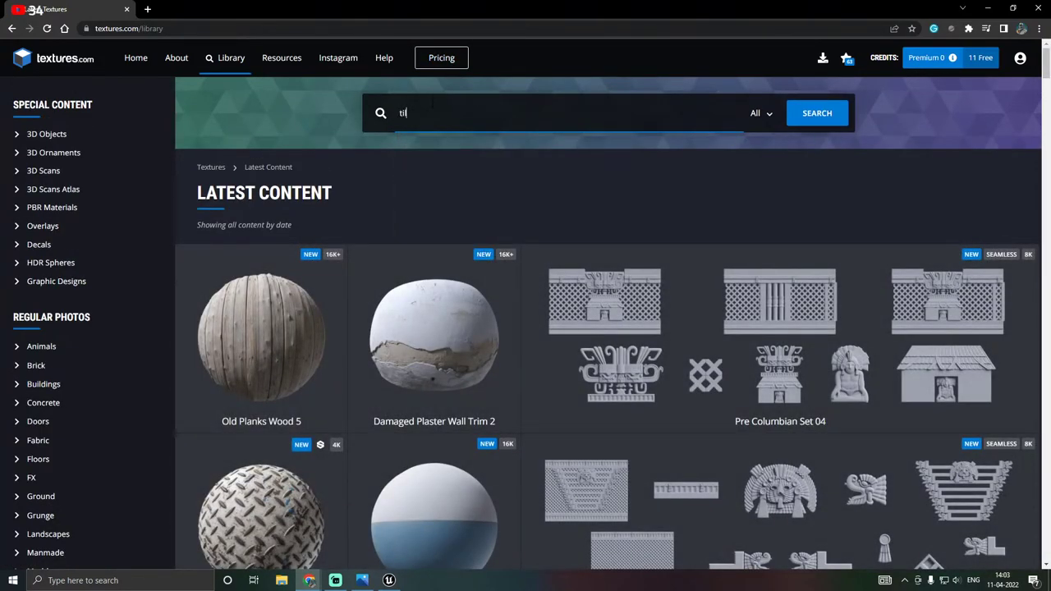
{"action": "type", "text": "le"}
{"action": "key", "text": "Return"}
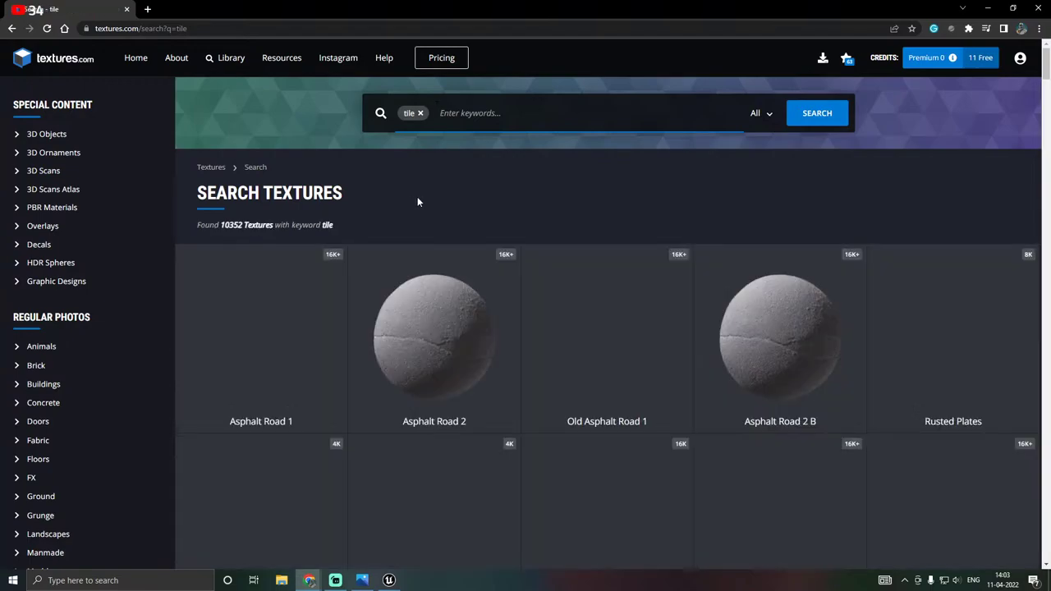
{"action": "scroll", "coordinate": [417, 202], "scroll_direction": "down", "scroll_amount": 10}
{"action": "scroll", "coordinate": [417, 202], "scroll_direction": "down", "scroll_amount": 15}
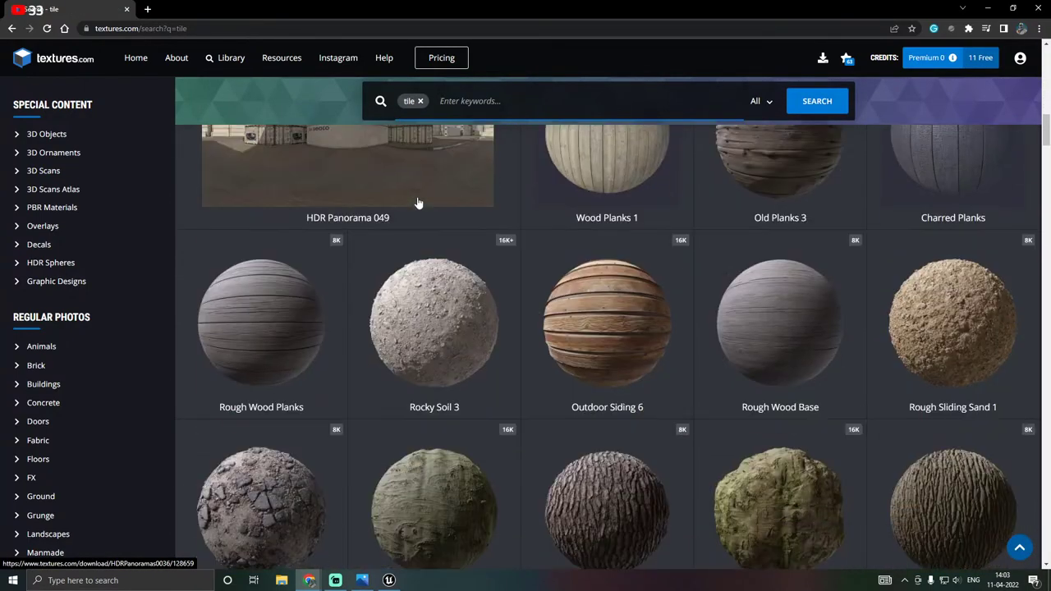
{"action": "scroll", "coordinate": [417, 204], "scroll_direction": "down", "scroll_amount": 12}
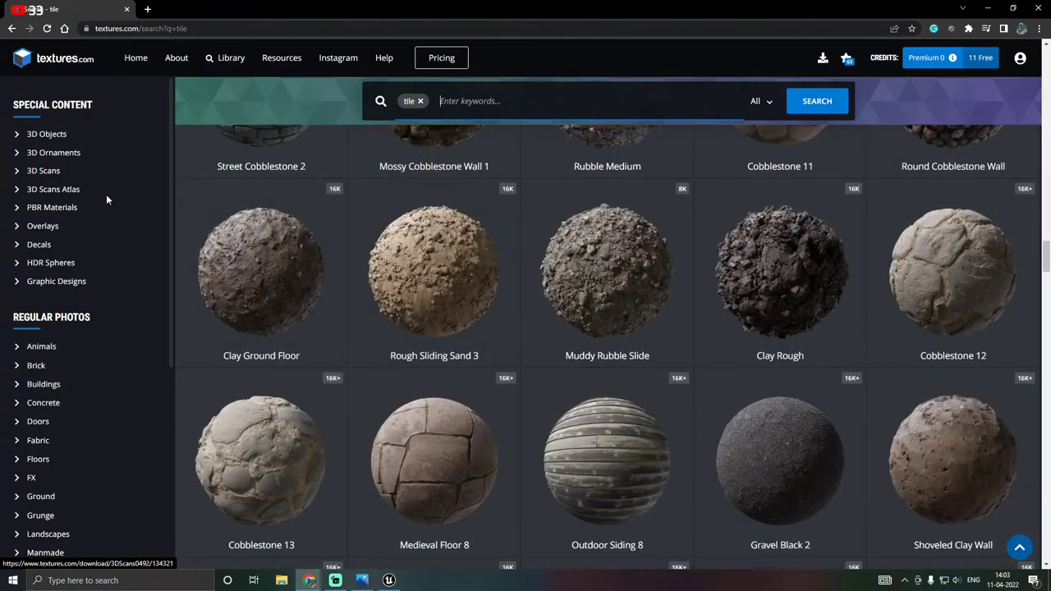
Browse the PBR Materials category, visiting its Marble - Tiles section and its Tiles section.
{"action": "left_click", "coordinate": [51, 207]}
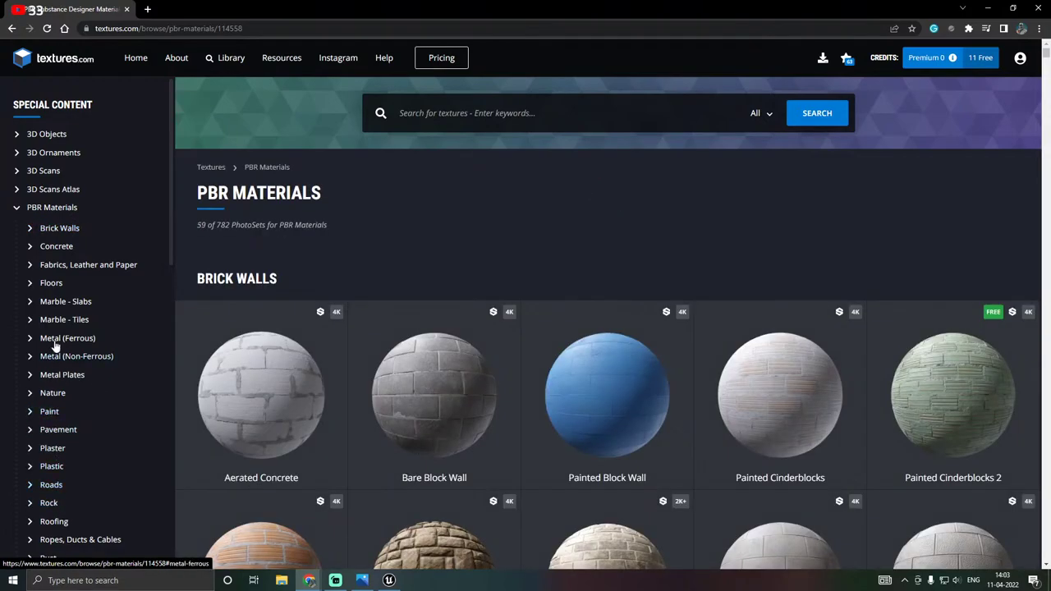
{"action": "left_click", "coordinate": [76, 320]}
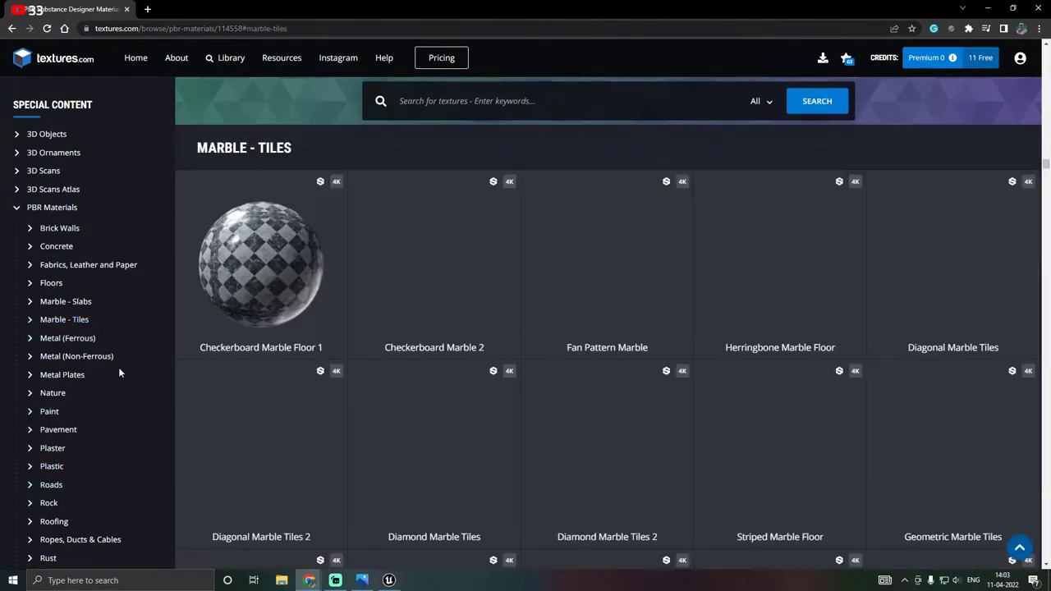
{"action": "scroll", "coordinate": [110, 374], "scroll_direction": "down", "scroll_amount": 1}
{"action": "left_click", "coordinate": [48, 541]}
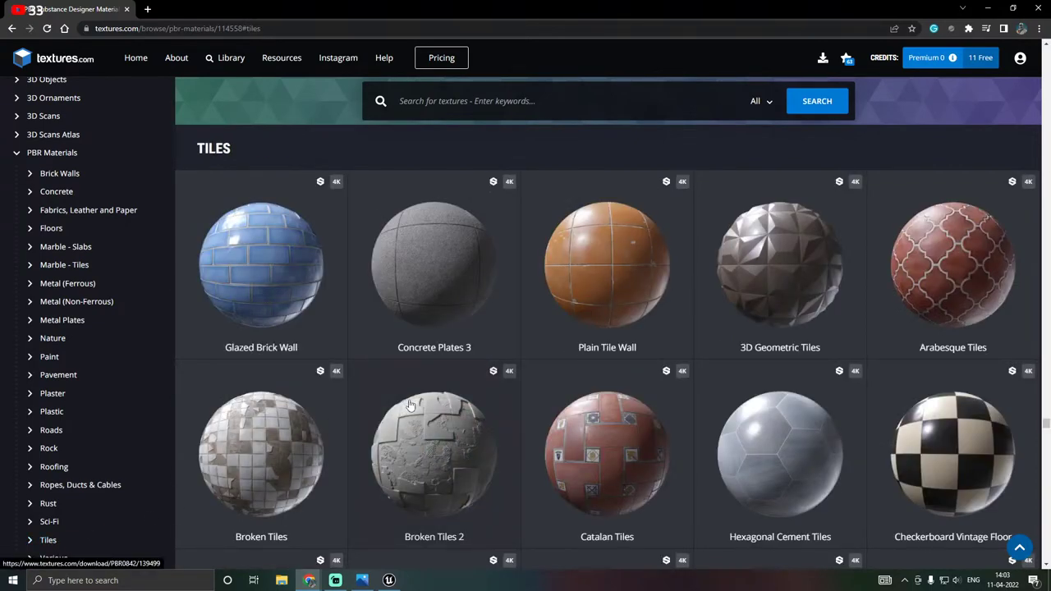
Look through the tile materials and open the Ornament Panel material from the Various section.
{"action": "scroll", "coordinate": [411, 405], "scroll_direction": "down", "scroll_amount": 7}
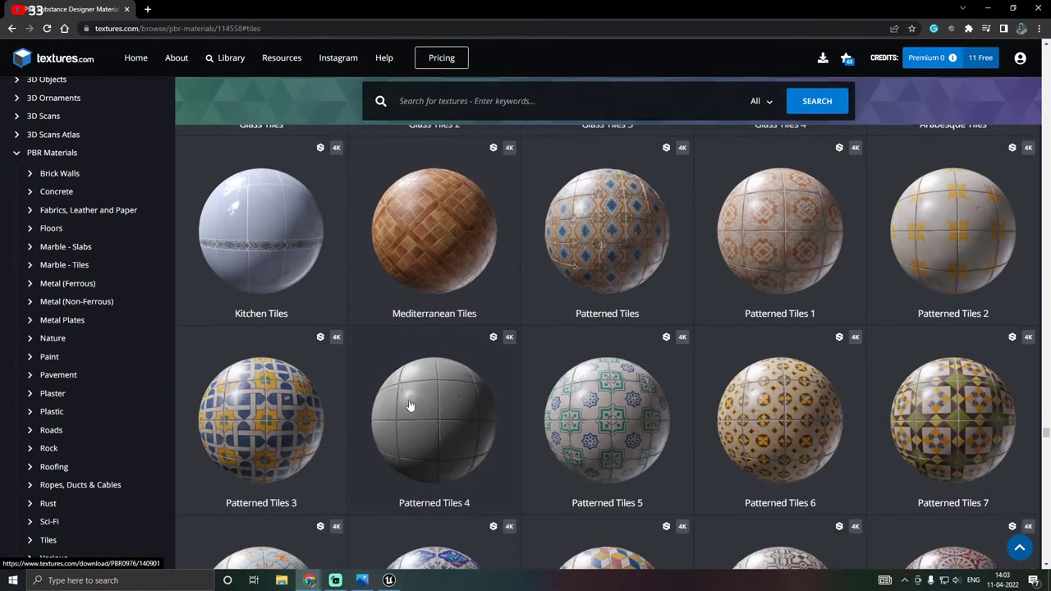
{"action": "scroll", "coordinate": [410, 405], "scroll_direction": "down", "scroll_amount": 10}
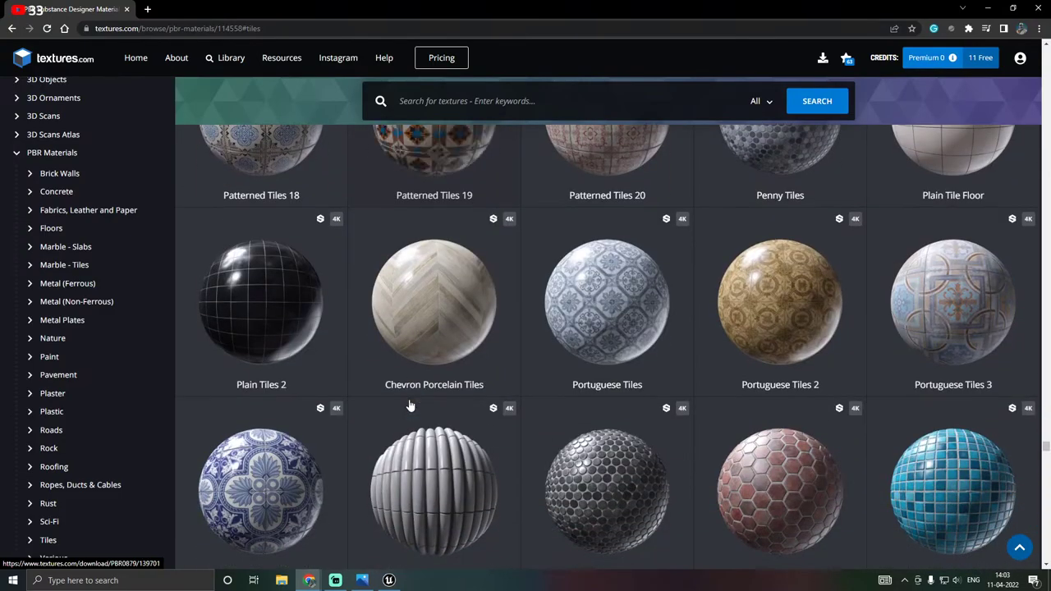
{"action": "scroll", "coordinate": [411, 405], "scroll_direction": "down", "scroll_amount": 8}
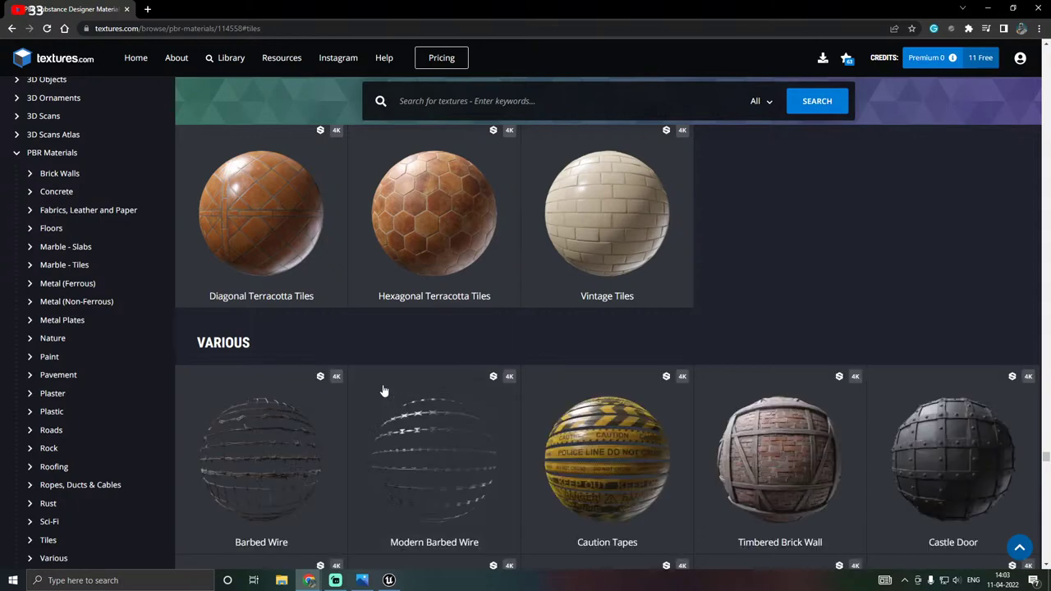
{"action": "scroll", "coordinate": [519, 315], "scroll_direction": "down", "scroll_amount": 2}
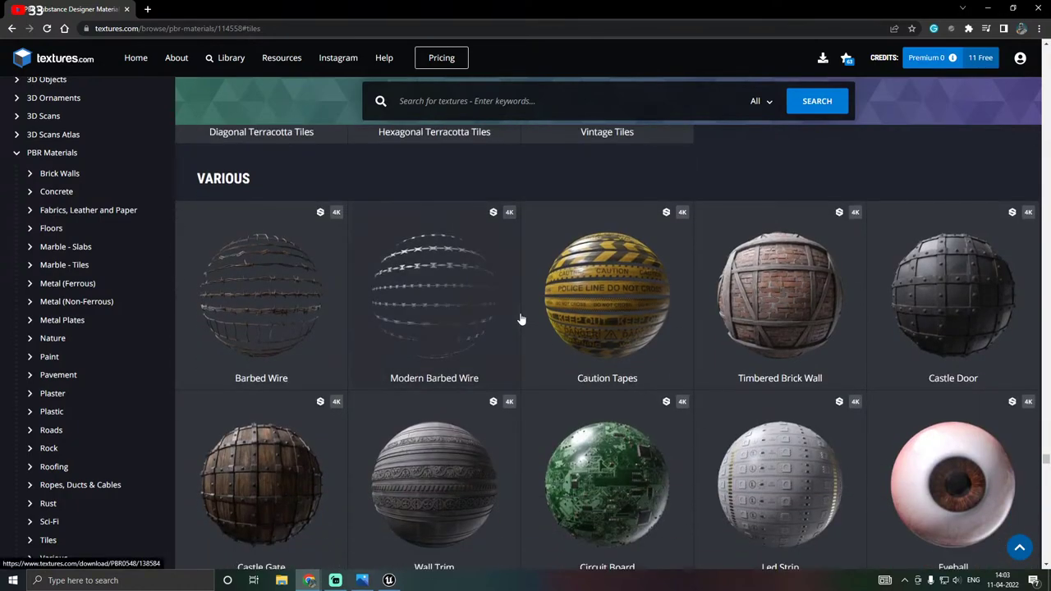
{"action": "scroll", "coordinate": [520, 319], "scroll_direction": "down", "scroll_amount": 2}
{"action": "scroll", "coordinate": [520, 319], "scroll_direction": "down", "scroll_amount": 4}
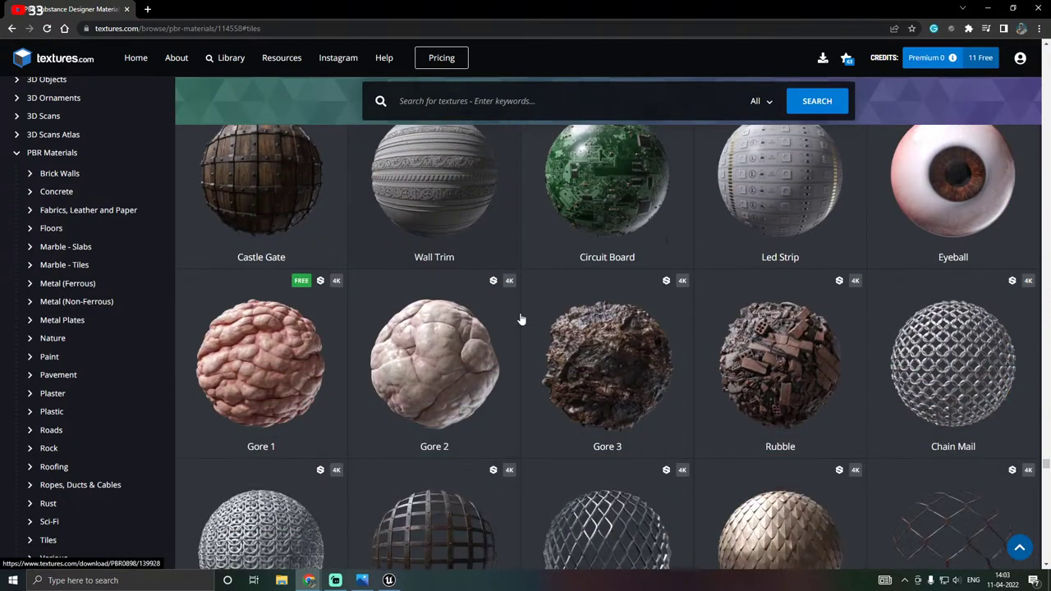
{"action": "scroll", "coordinate": [519, 319], "scroll_direction": "down", "scroll_amount": 7}
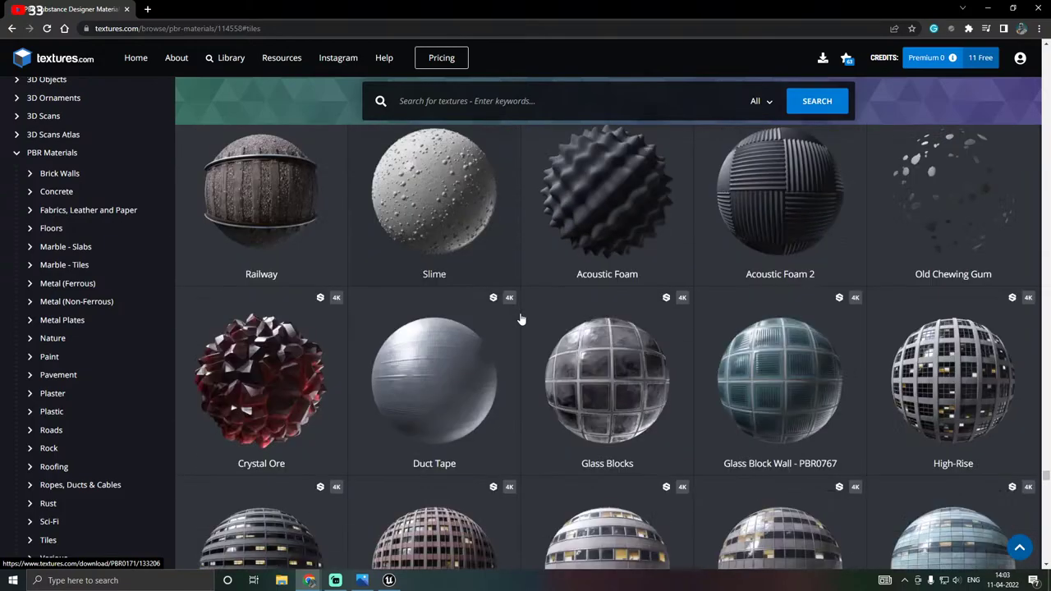
{"action": "scroll", "coordinate": [520, 319], "scroll_direction": "down", "scroll_amount": 7}
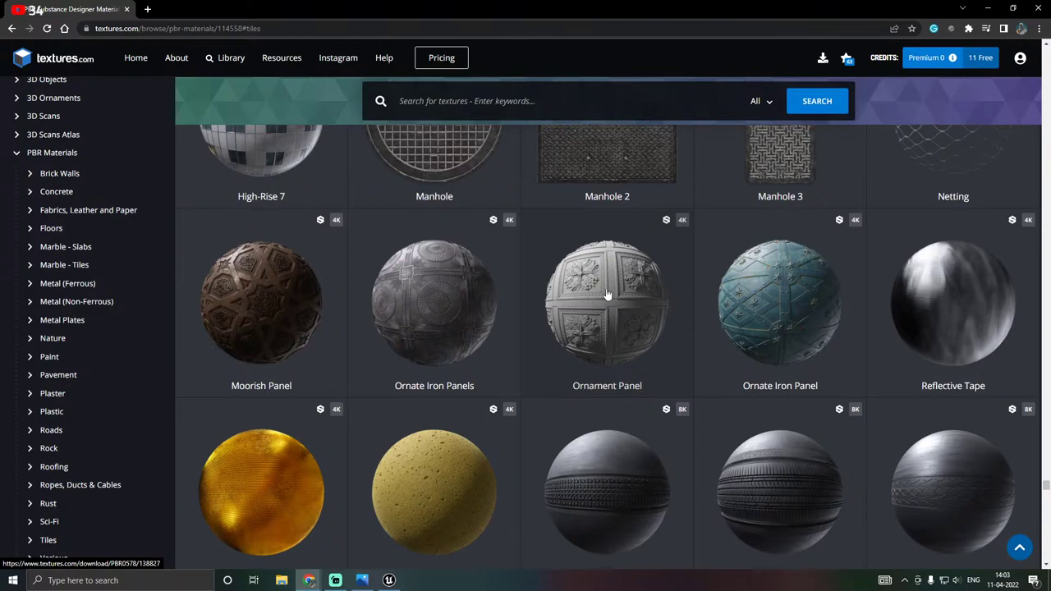
{"action": "left_click", "coordinate": [606, 294]}
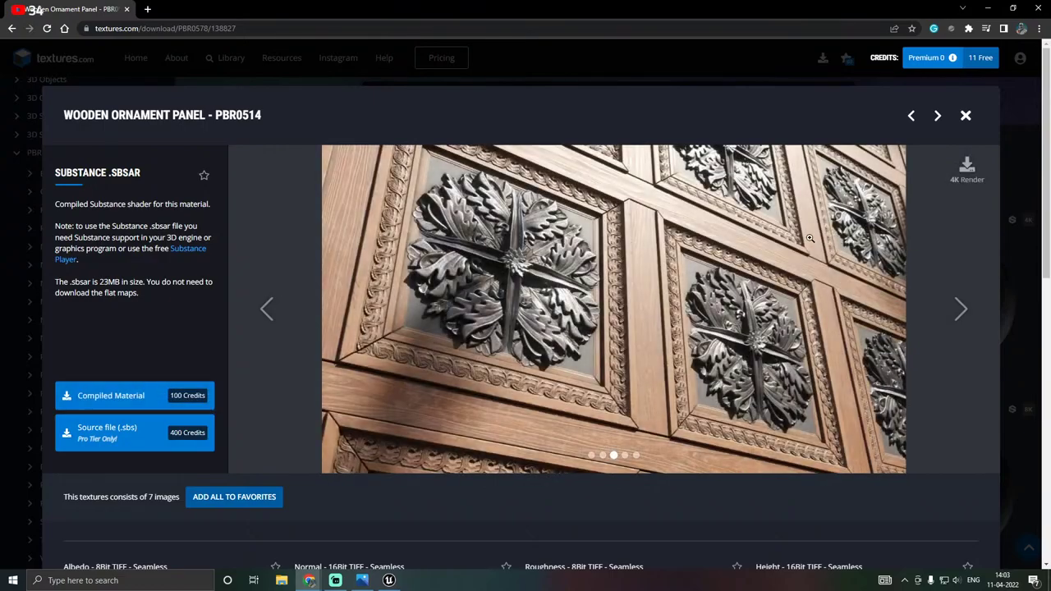
Start downloading the panel's 1024x1024 albedo map and create a folder named C in Palace > Textures as its destination.
{"action": "scroll", "coordinate": [164, 352], "scroll_direction": "down", "scroll_amount": 2}
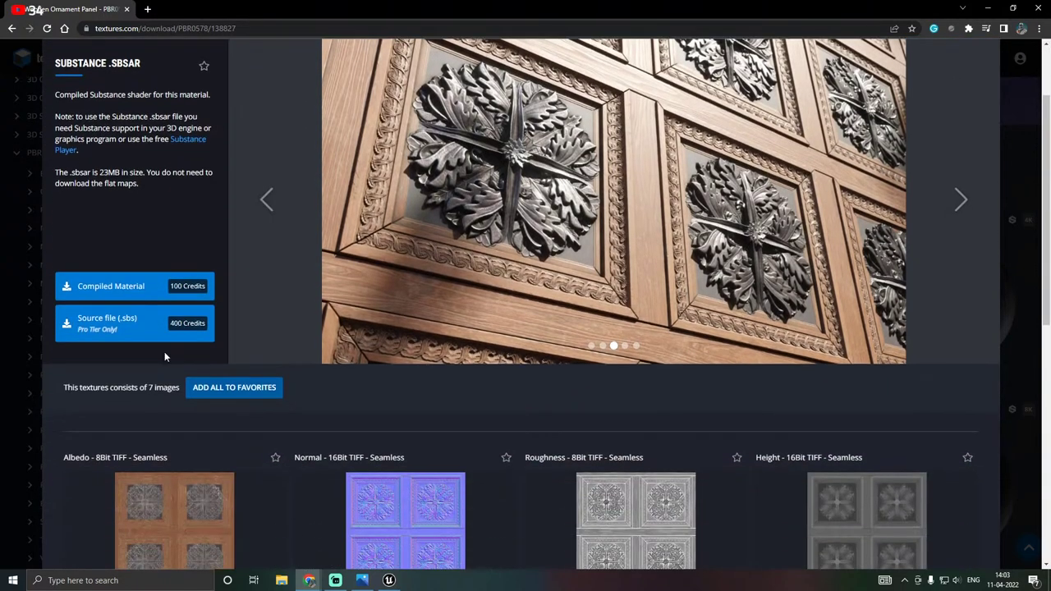
{"action": "scroll", "coordinate": [164, 351], "scroll_direction": "down", "scroll_amount": 4}
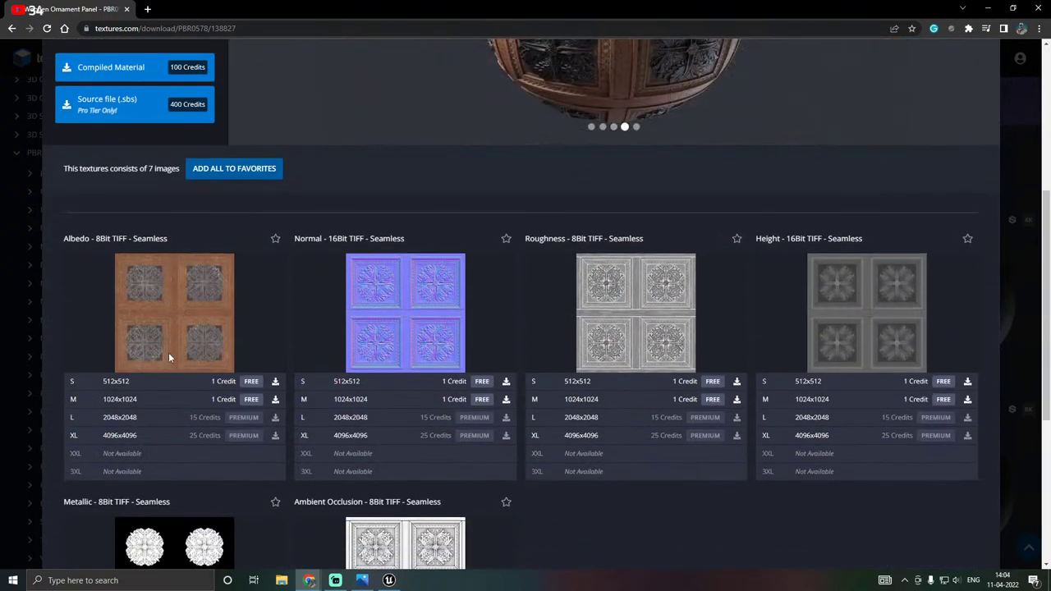
{"action": "left_click", "coordinate": [276, 400]}
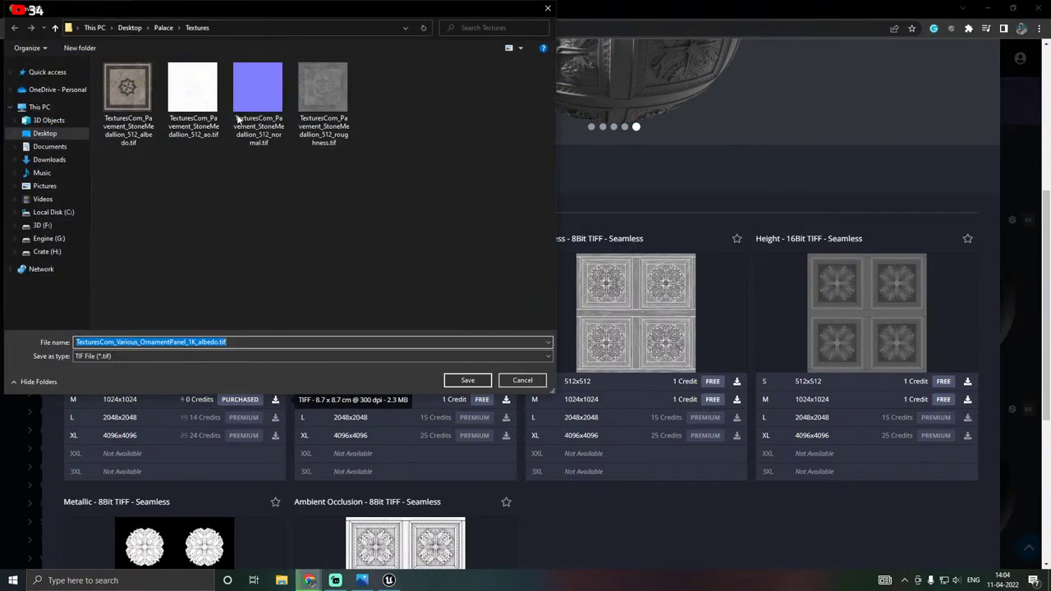
{"action": "left_click", "coordinate": [163, 27]}
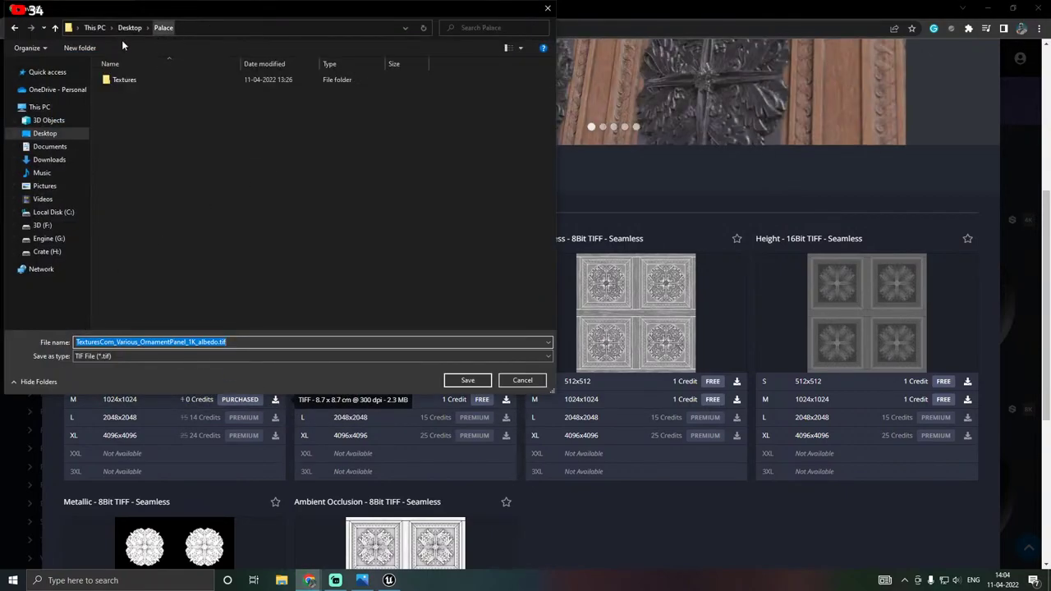
{"action": "double_click", "coordinate": [122, 82]}
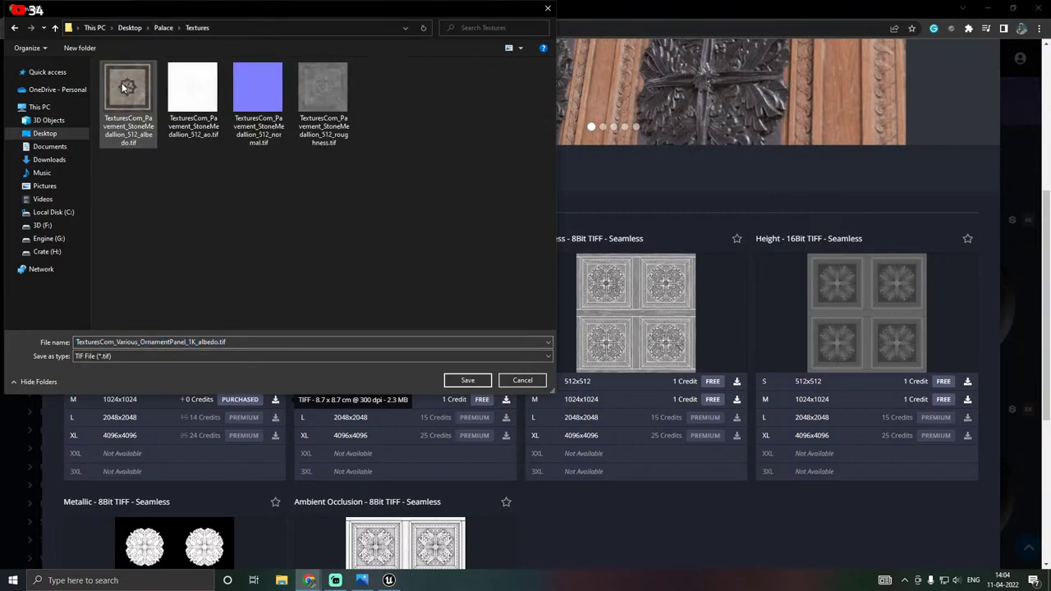
{"action": "left_click", "coordinate": [85, 49]}
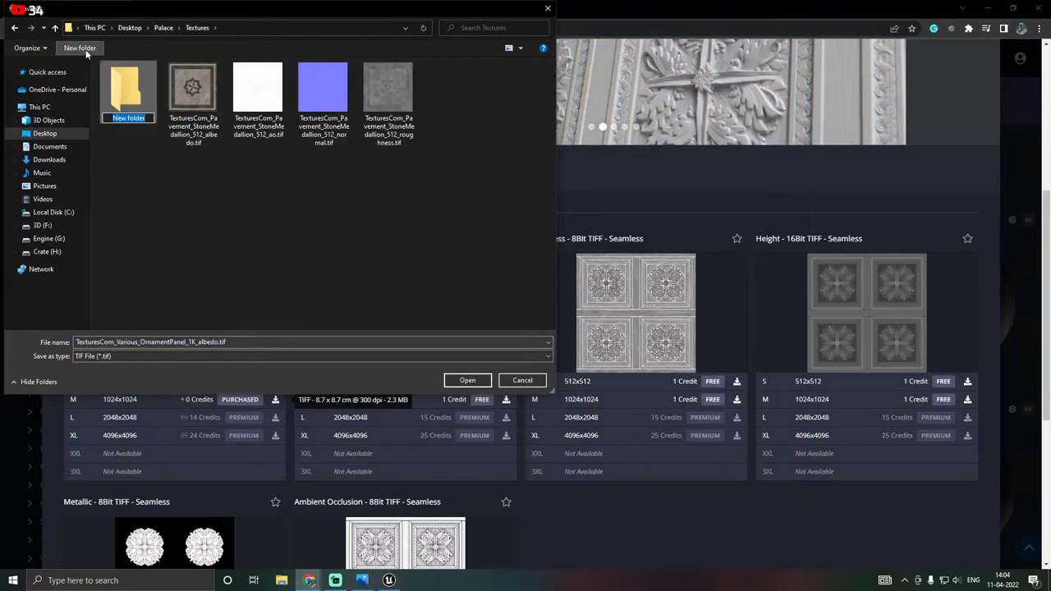
{"action": "type", "text": "C"}
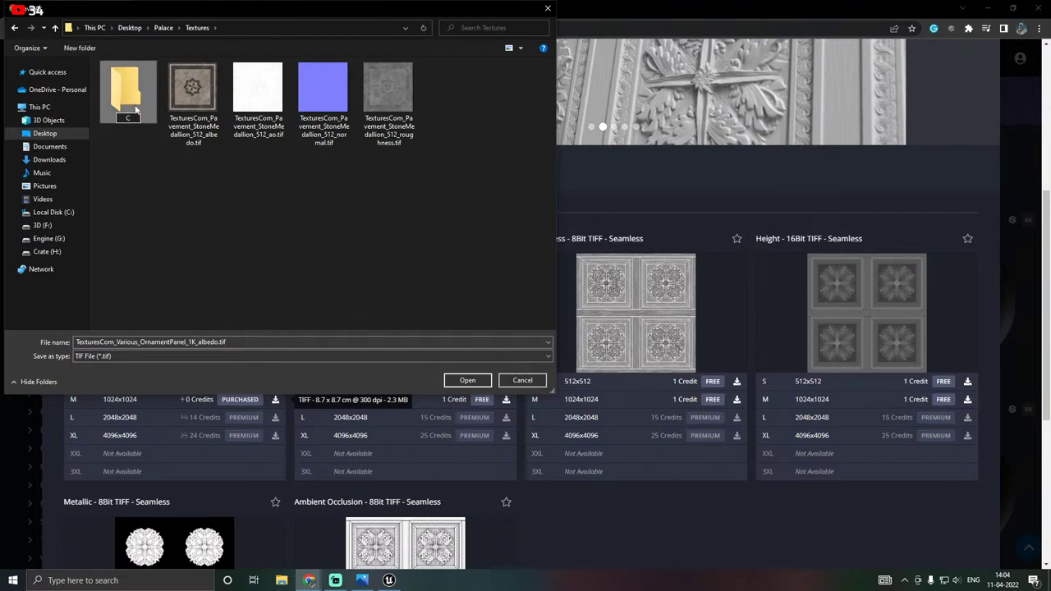
{"action": "key", "text": "Return"}
{"action": "double_click", "coordinate": [134, 117]}
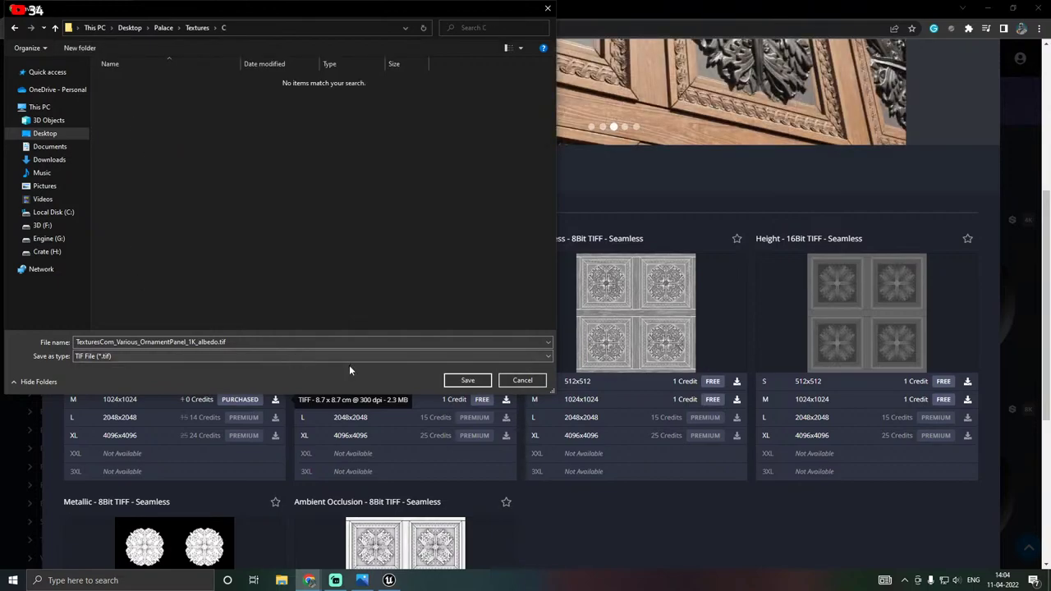
Save the albedo map in folder C and download the 1024x1024 normal map to the same folder.
{"action": "left_click", "coordinate": [467, 380]}
{"action": "left_click", "coordinate": [506, 399]}
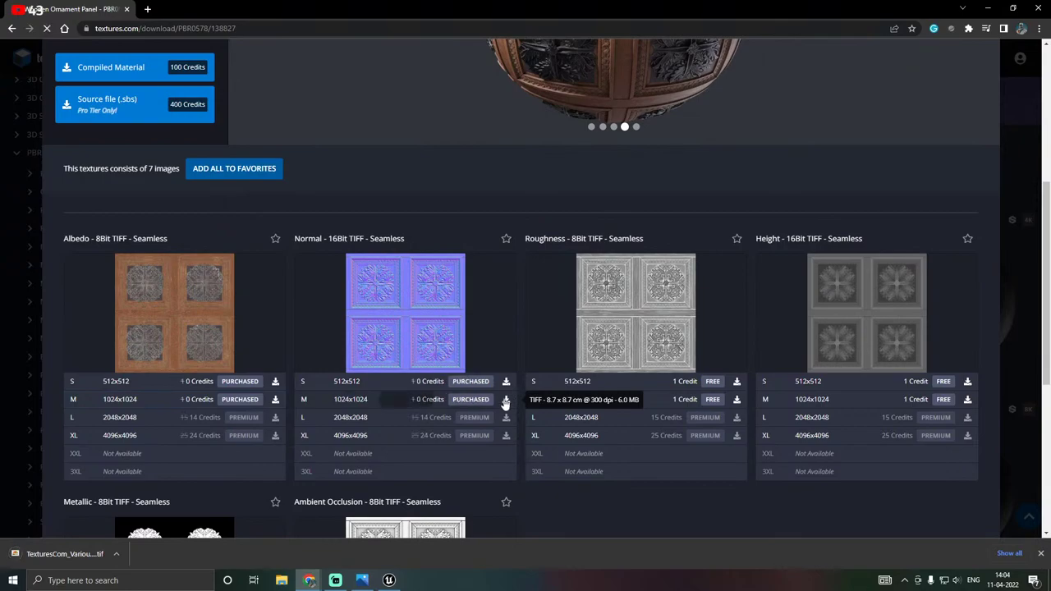
{"action": "left_click", "coordinate": [467, 378]}
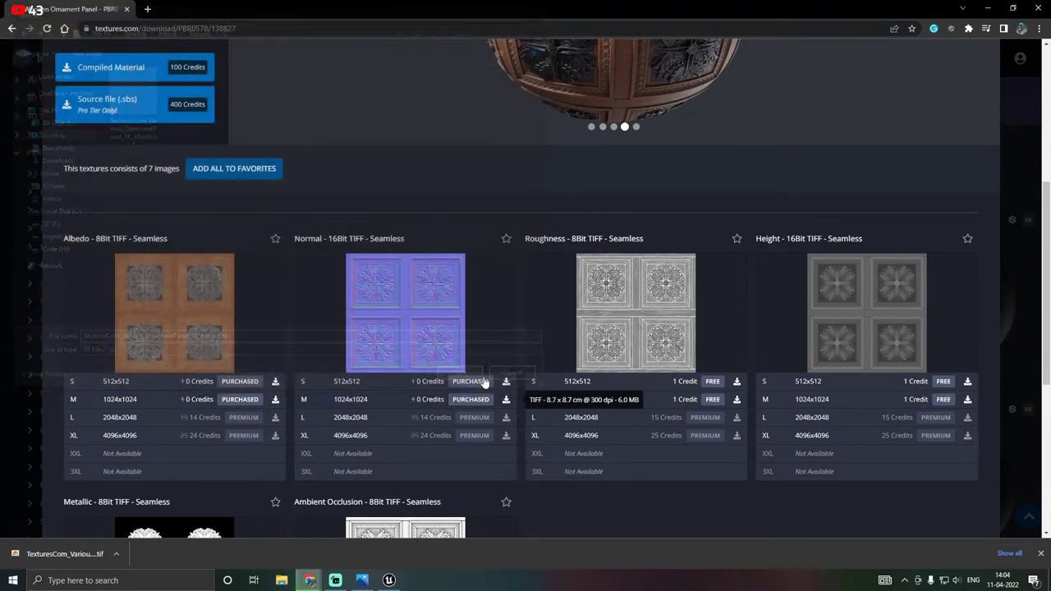
Download the ornament panel's 1024x1024 roughness and ambient occlusion maps and save both in folder C.
{"action": "left_click", "coordinate": [735, 401]}
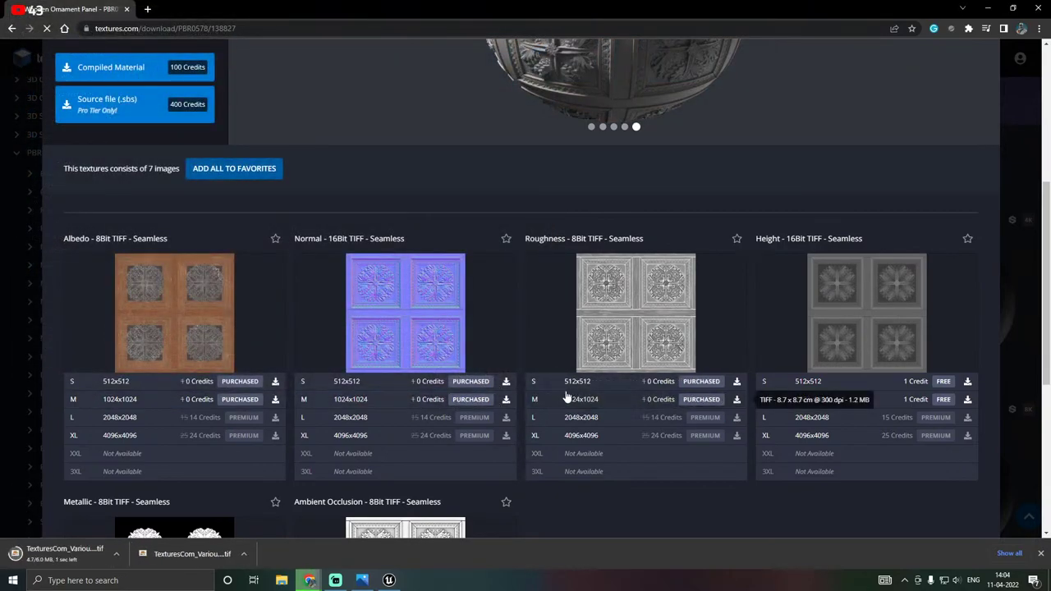
{"action": "left_click", "coordinate": [467, 380]}
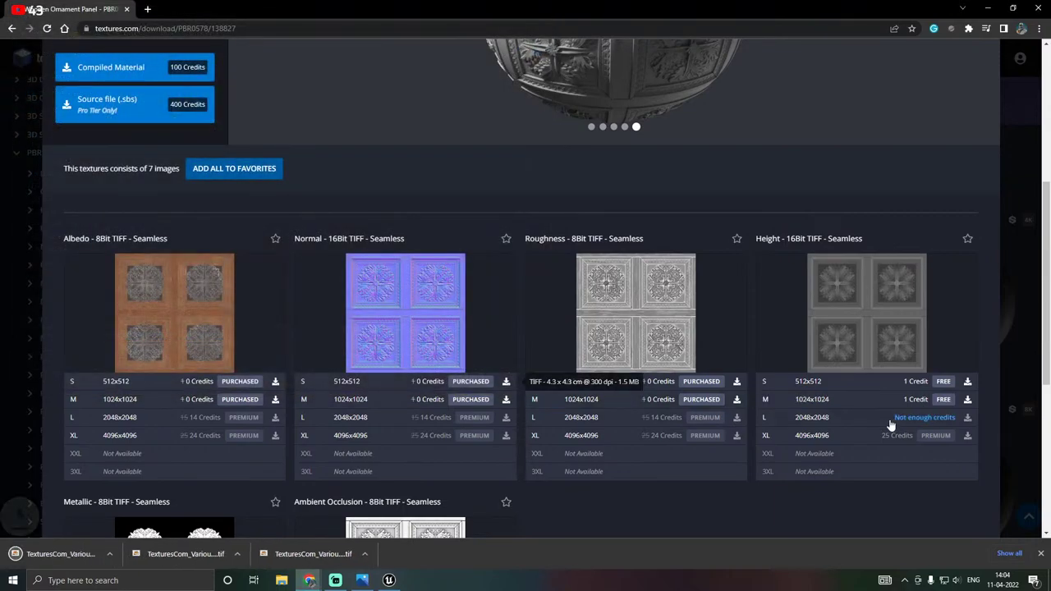
{"action": "scroll", "coordinate": [656, 403], "scroll_direction": "down", "scroll_amount": 2}
{"action": "scroll", "coordinate": [565, 404], "scroll_direction": "down", "scroll_amount": 2}
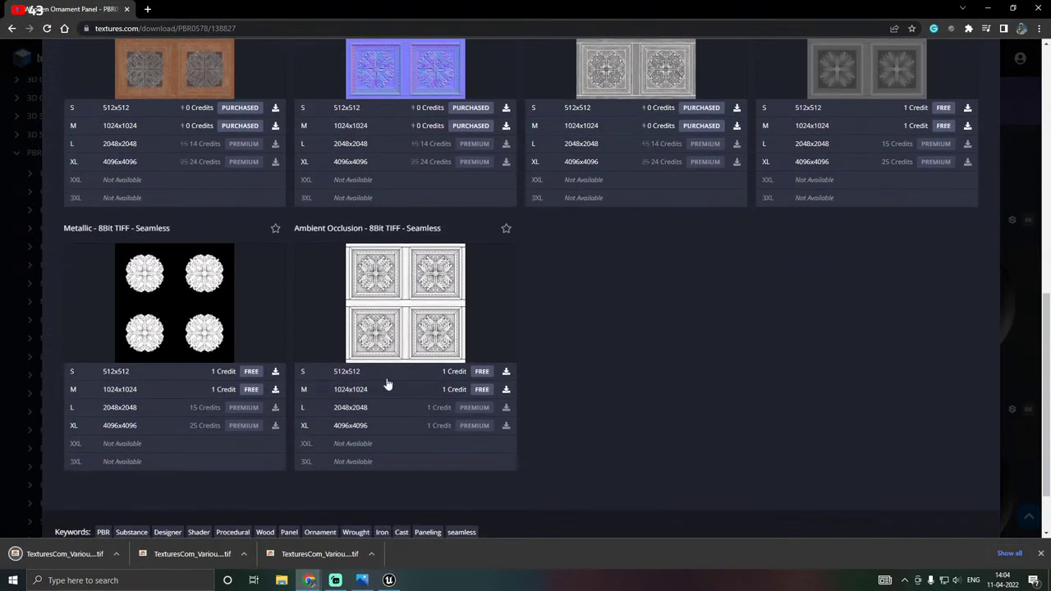
{"action": "left_click", "coordinate": [506, 391]}
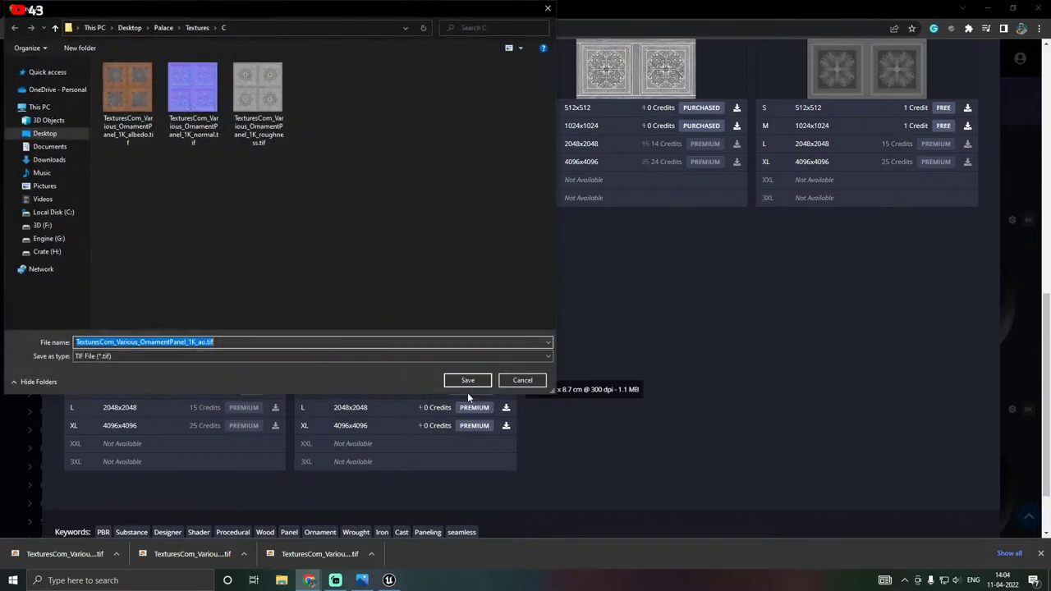
{"action": "left_click", "coordinate": [463, 377]}
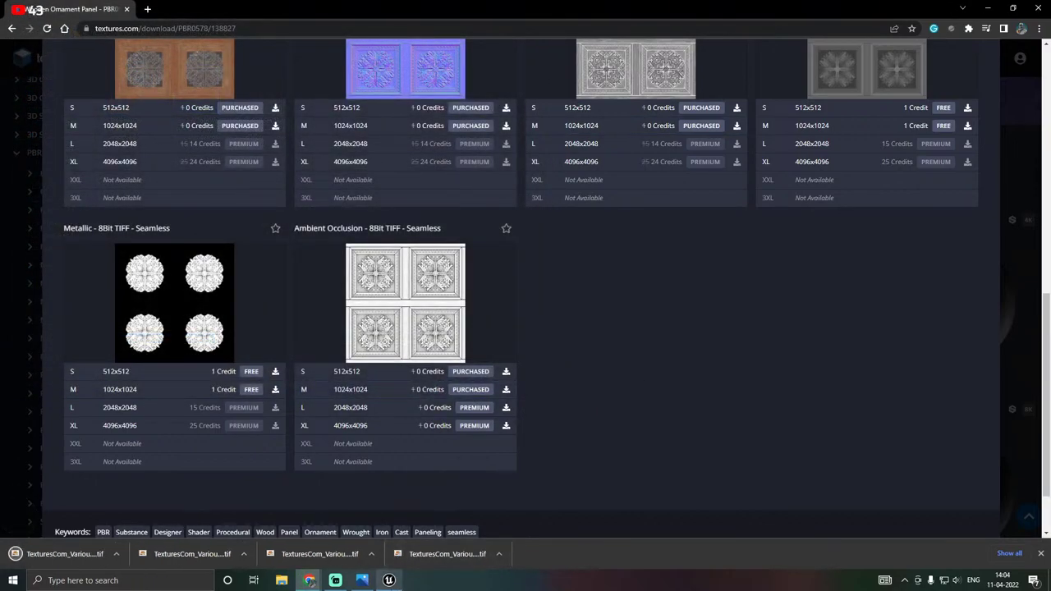
Switch to Unreal Editor, import the four ornament panel maps from folder C into Palace > Textures, and save all assets.
{"action": "left_click", "coordinate": [389, 581]}
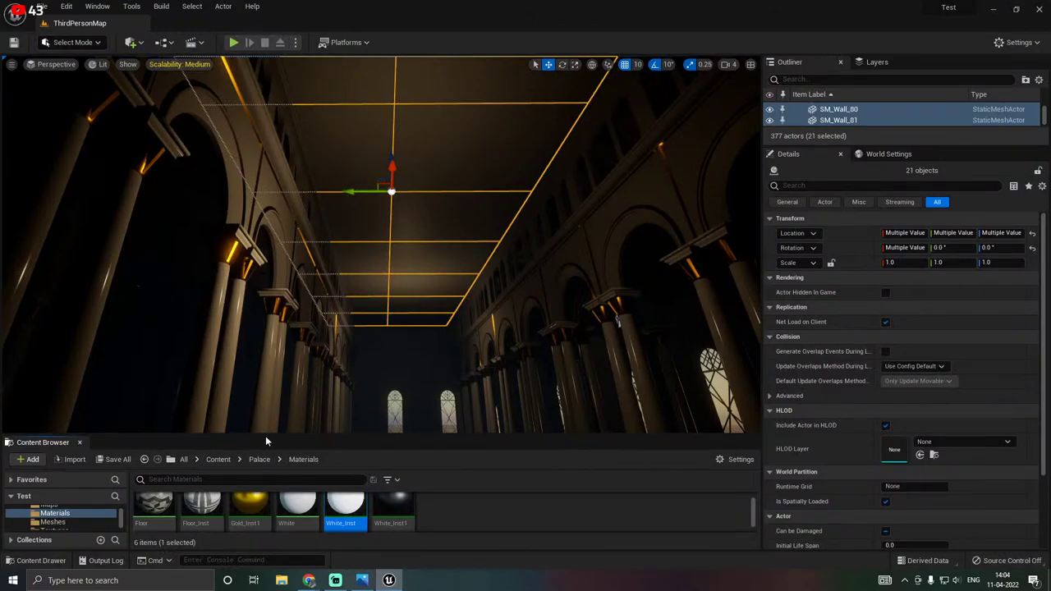
{"action": "left_click_drag", "start_coordinate": [265, 436], "coordinate": [265, 351]}
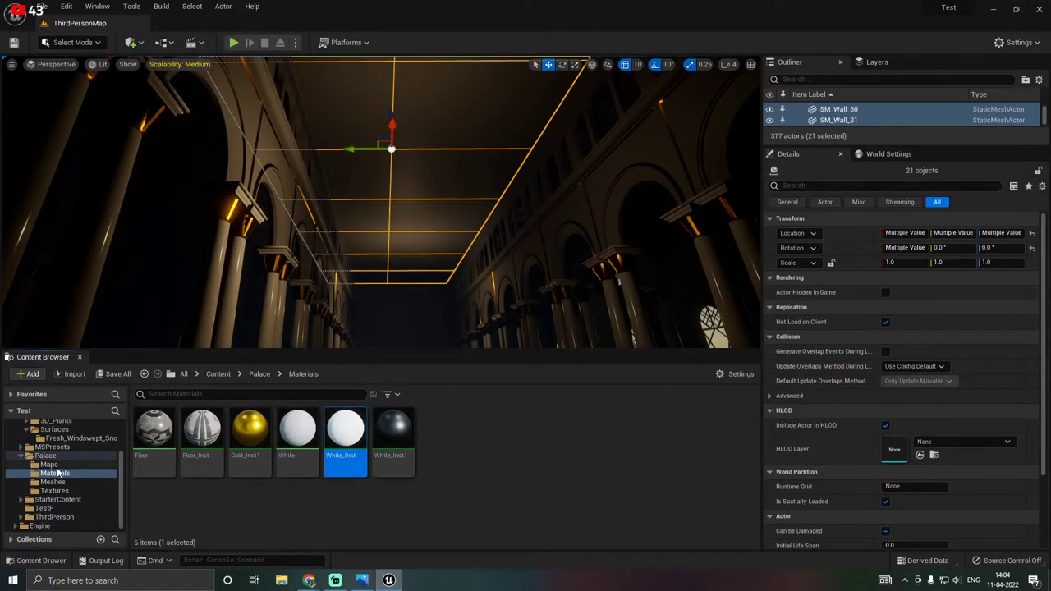
{"action": "left_click", "coordinate": [54, 490]}
{"action": "left_click", "coordinate": [64, 374]}
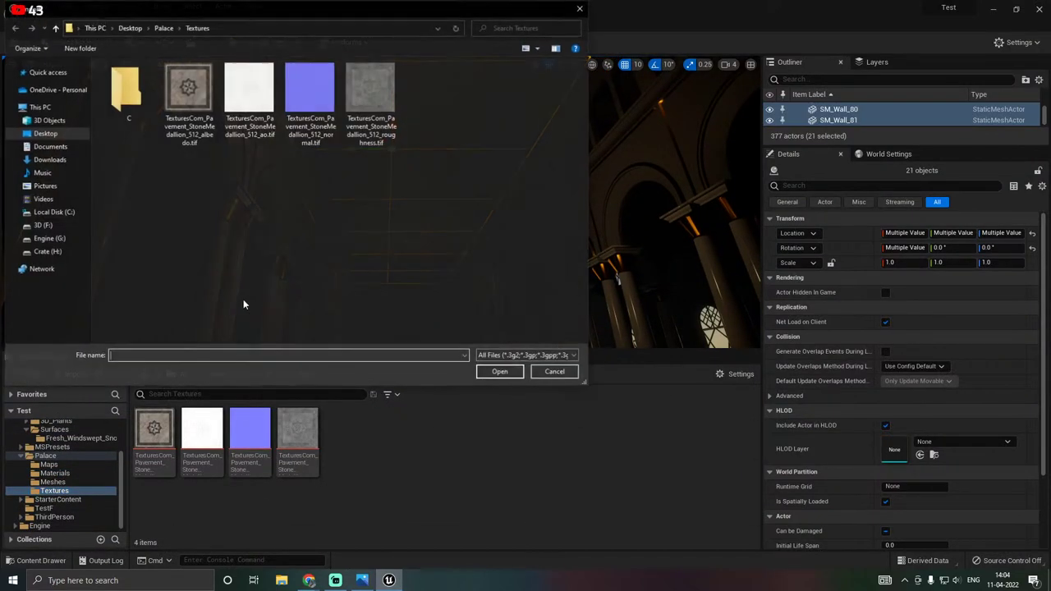
{"action": "double_click", "coordinate": [124, 95]}
{"action": "key", "text": "ctrl+a"}
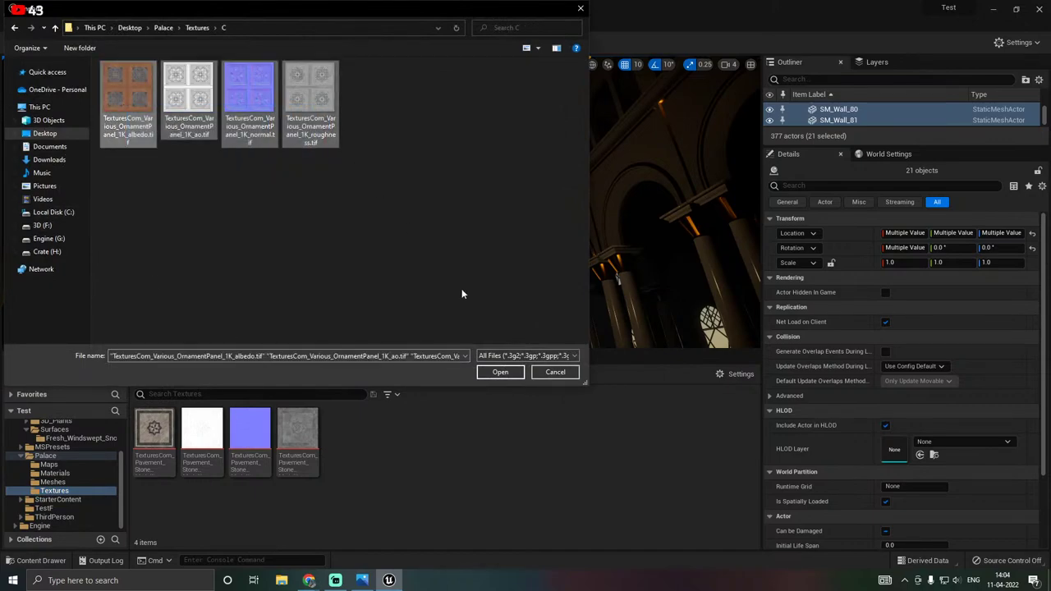
{"action": "left_click", "coordinate": [497, 374]}
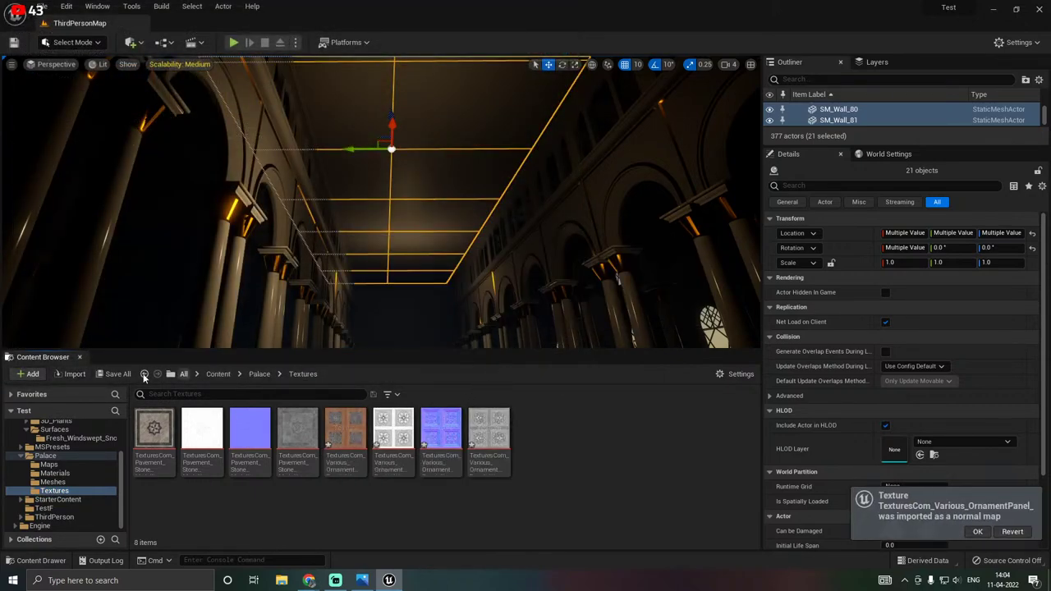
{"action": "left_click", "coordinate": [111, 375]}
{"action": "left_click", "coordinate": [614, 410]}
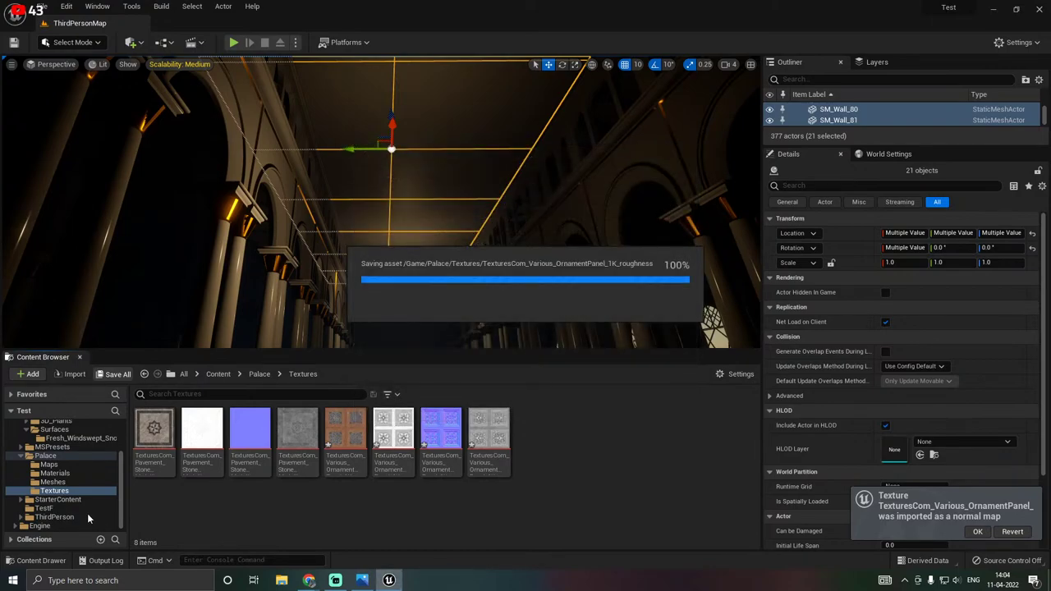
Open the Floor material from Palace > Materials and convert its albedo texture sample to a parameter named b.
{"action": "left_click", "coordinate": [56, 474]}
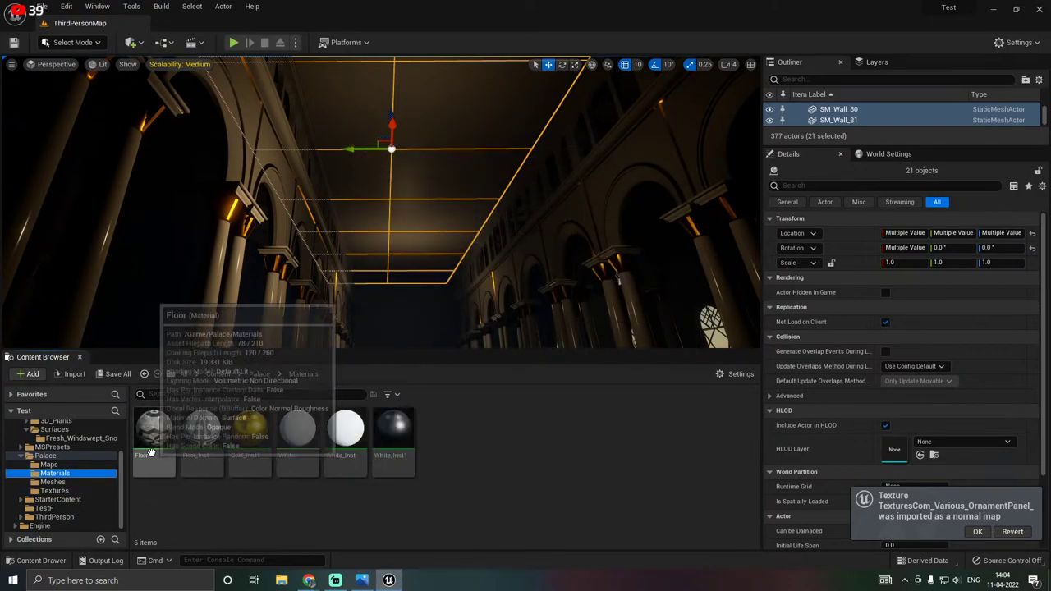
{"action": "double_click", "coordinate": [152, 451]}
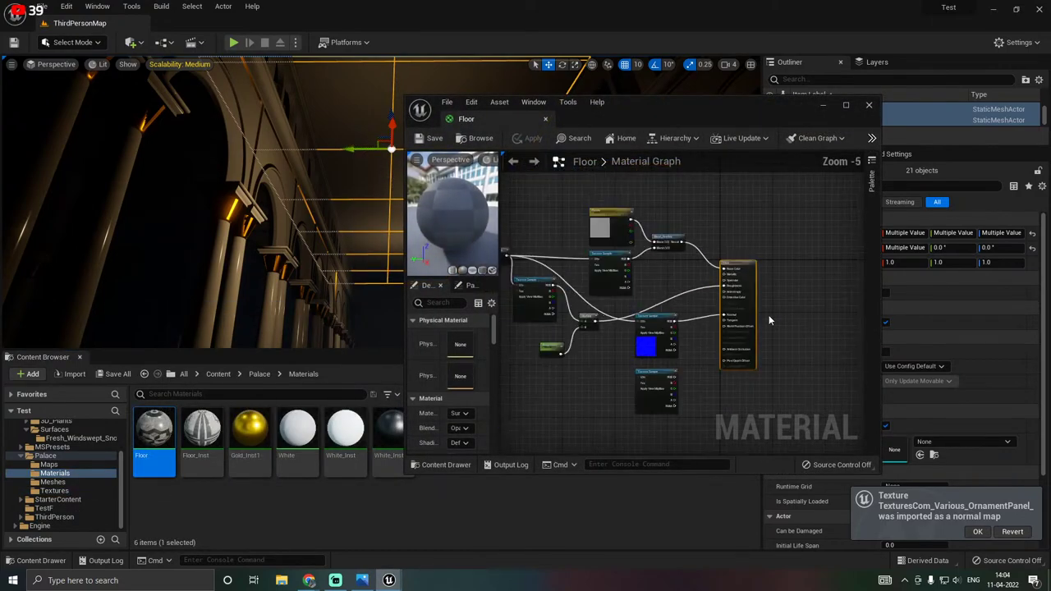
{"action": "left_click", "coordinate": [615, 278]}
{"action": "right_click", "coordinate": [614, 275]}
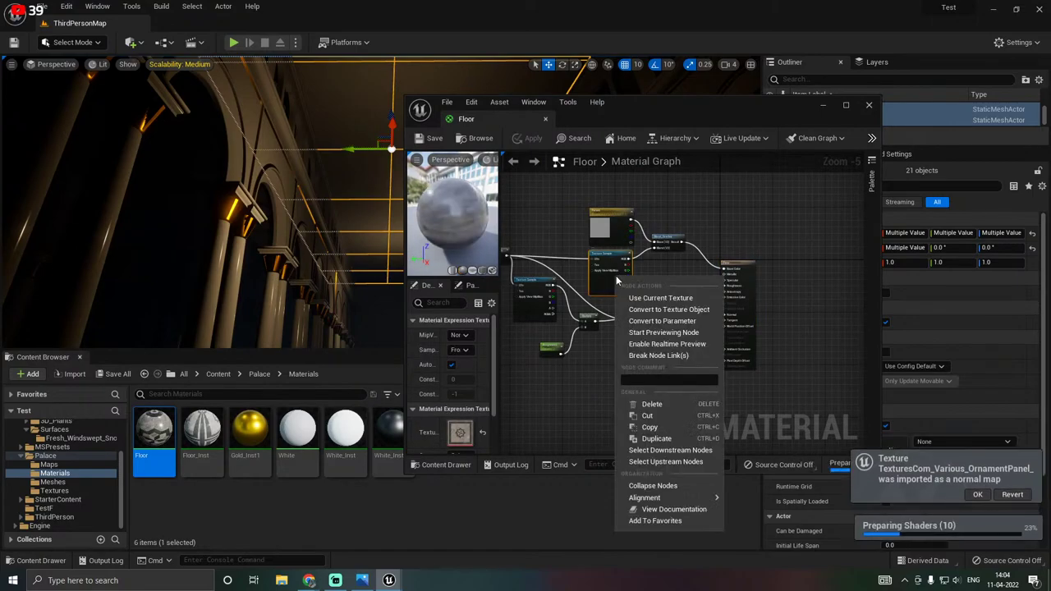
{"action": "left_click", "coordinate": [667, 321]}
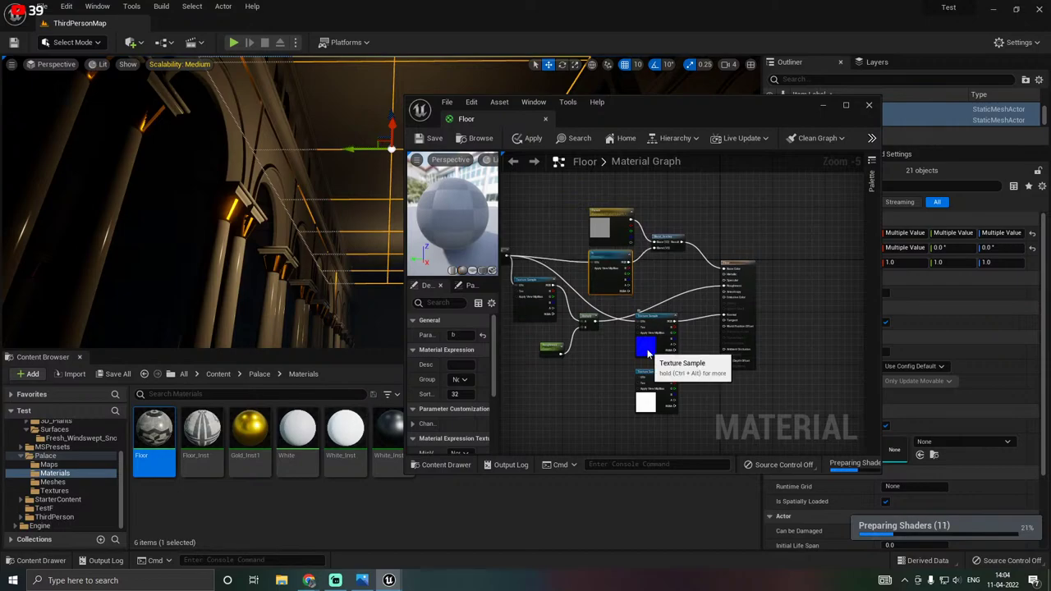
Convert the Floor material's normal and roughness texture samples to parameters named n and R.
{"action": "right_click", "coordinate": [646, 349]}
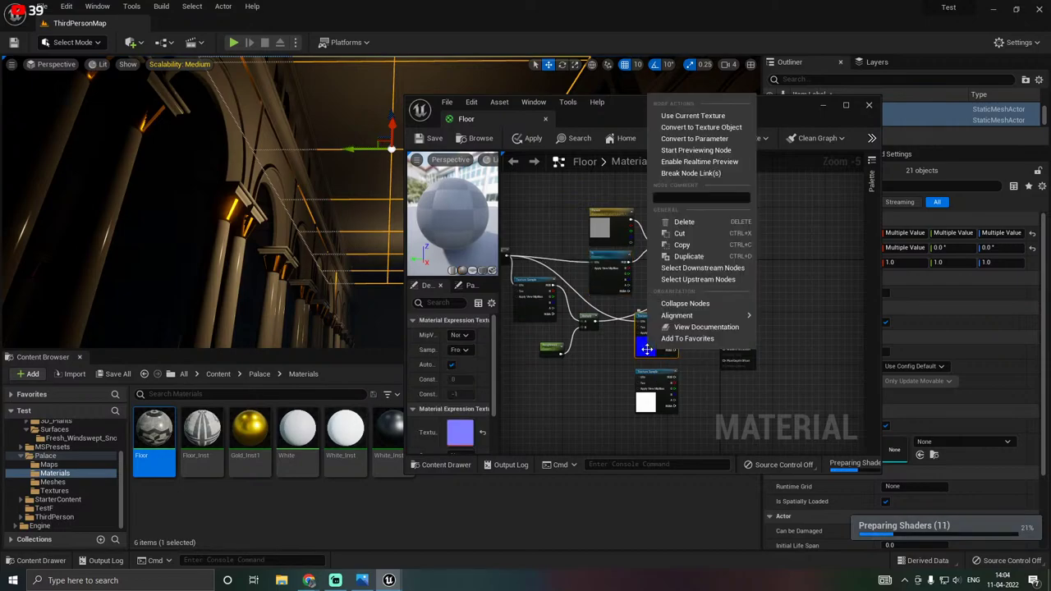
{"action": "left_click", "coordinate": [694, 138]}
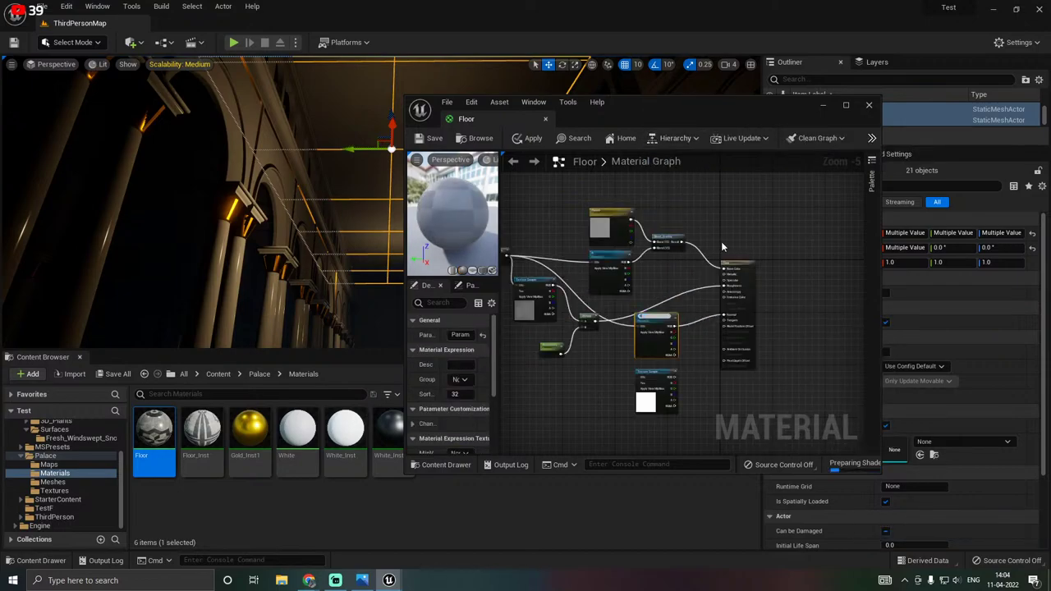
{"action": "left_click", "coordinate": [647, 403]}
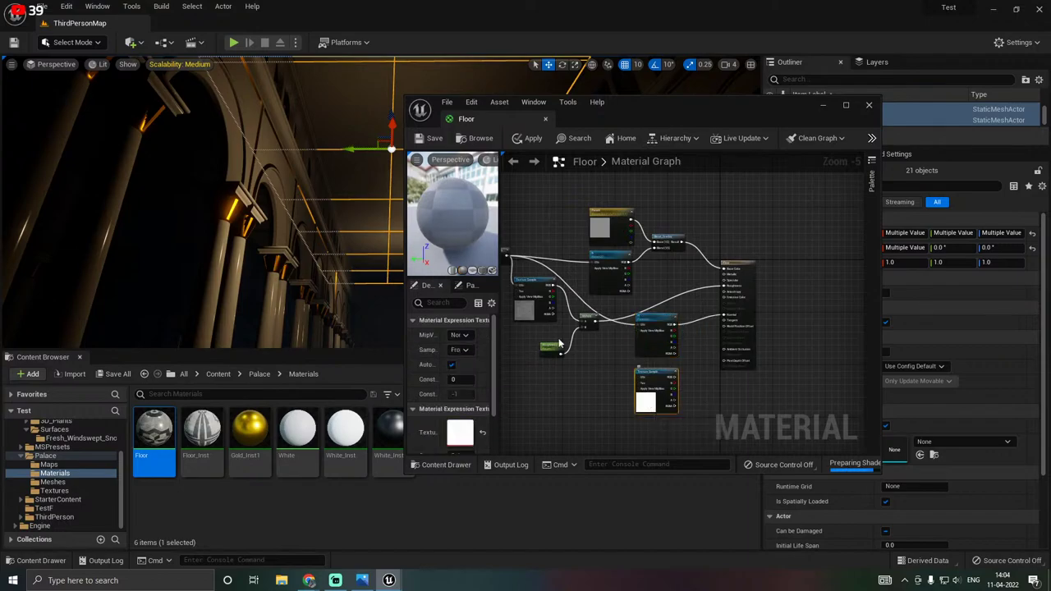
{"action": "right_click", "coordinate": [538, 308]}
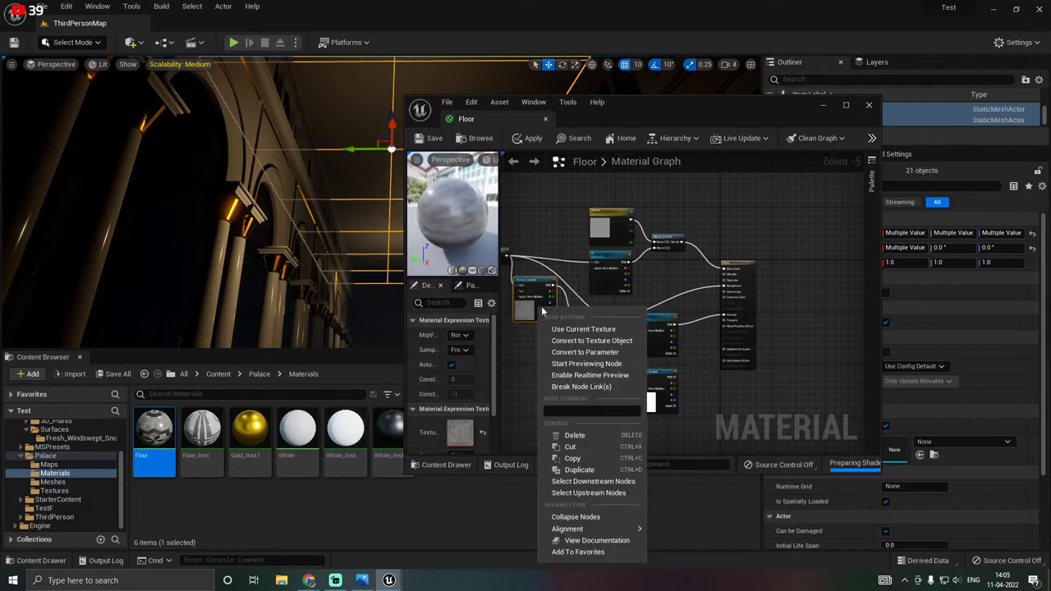
{"action": "left_click", "coordinate": [600, 353]}
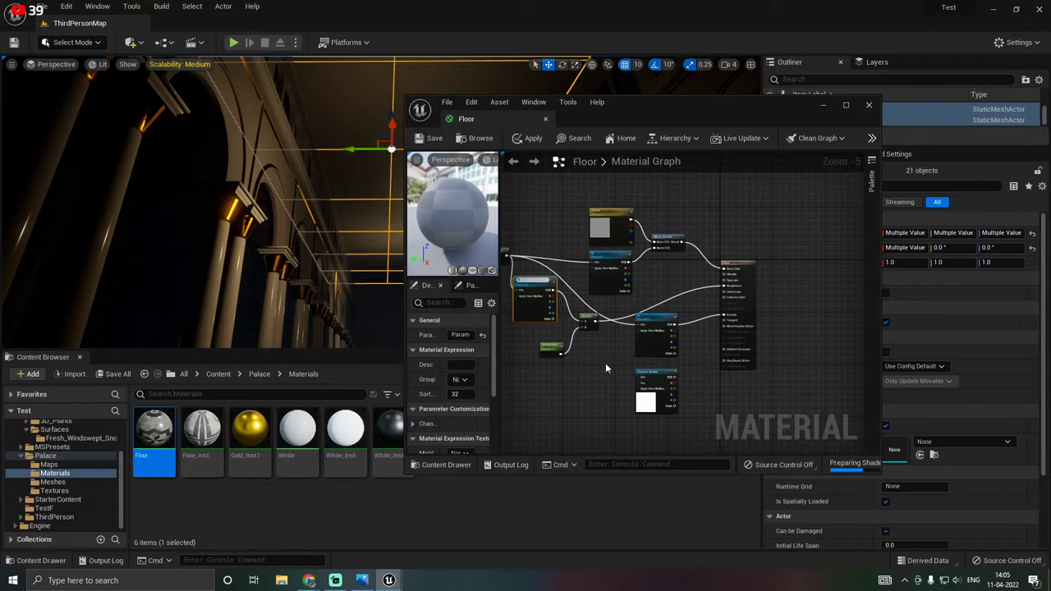
{"action": "left_click", "coordinate": [605, 363]}
{"action": "right_click", "coordinate": [538, 310]}
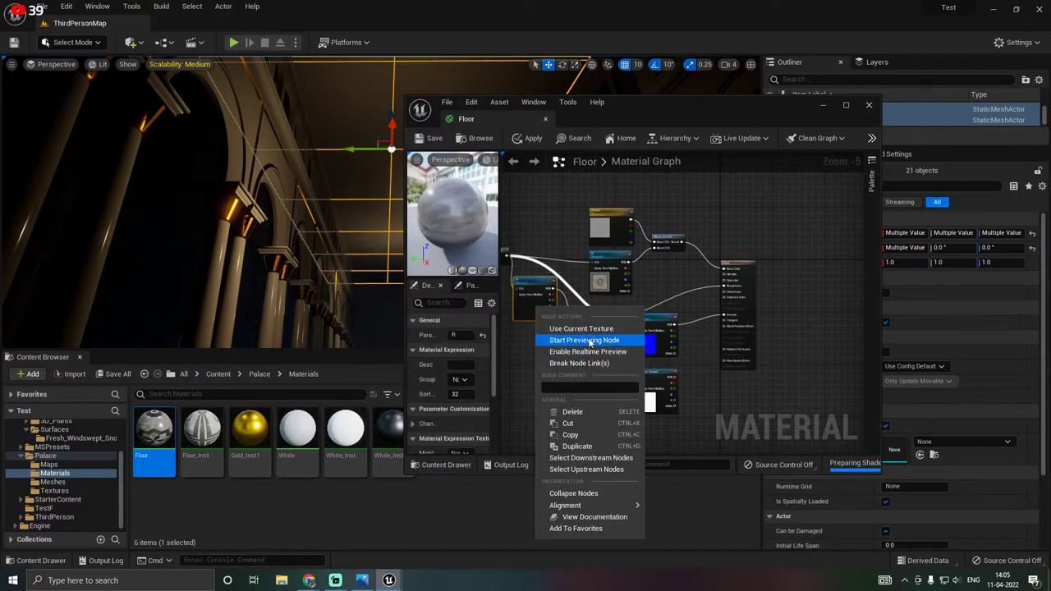
{"action": "left_click", "coordinate": [519, 329]}
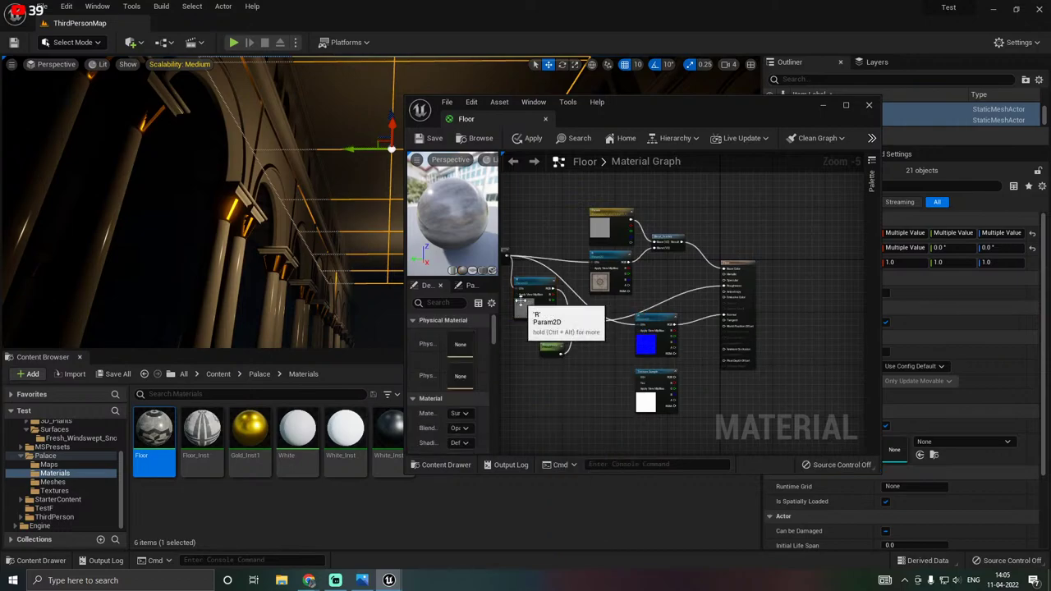
{"action": "scroll", "coordinate": [520, 301], "scroll_direction": "up", "scroll_amount": 2}
{"action": "scroll", "coordinate": [520, 302], "scroll_direction": "up", "scroll_amount": 2}
{"action": "right_click", "coordinate": [525, 302]}
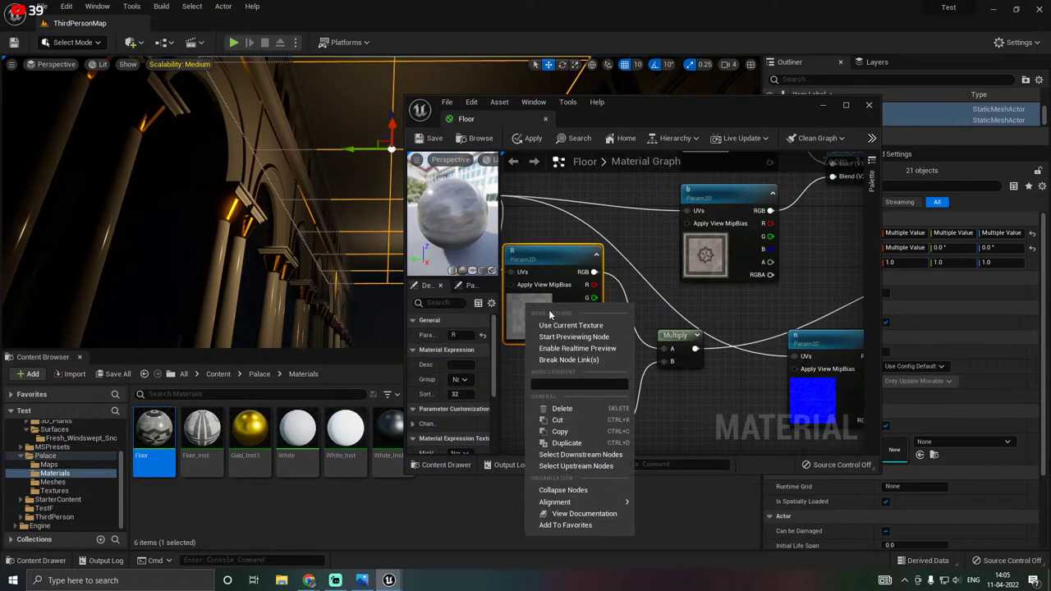
{"action": "left_click", "coordinate": [706, 261]}
{"action": "right_click", "coordinate": [709, 264]}
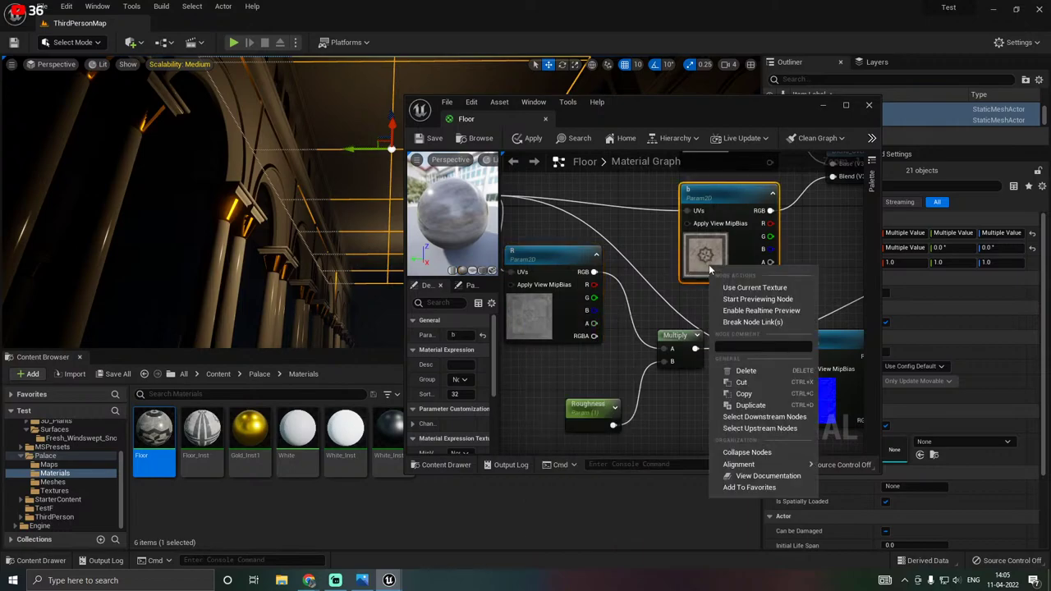
{"action": "right_click_drag", "start_coordinate": [683, 316], "coordinate": [595, 275]}
{"action": "scroll", "coordinate": [674, 307], "scroll_direction": "down", "scroll_amount": 2}
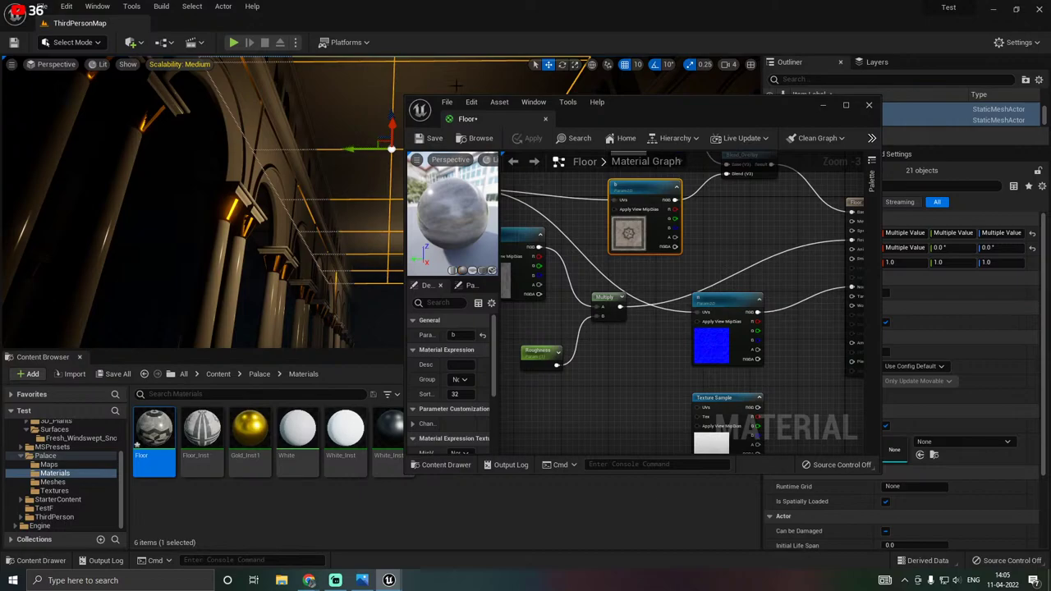
Save the Floor material and close its graph.
{"action": "key", "text": "ctrl+s"}
{"action": "left_click", "coordinate": [546, 120]}
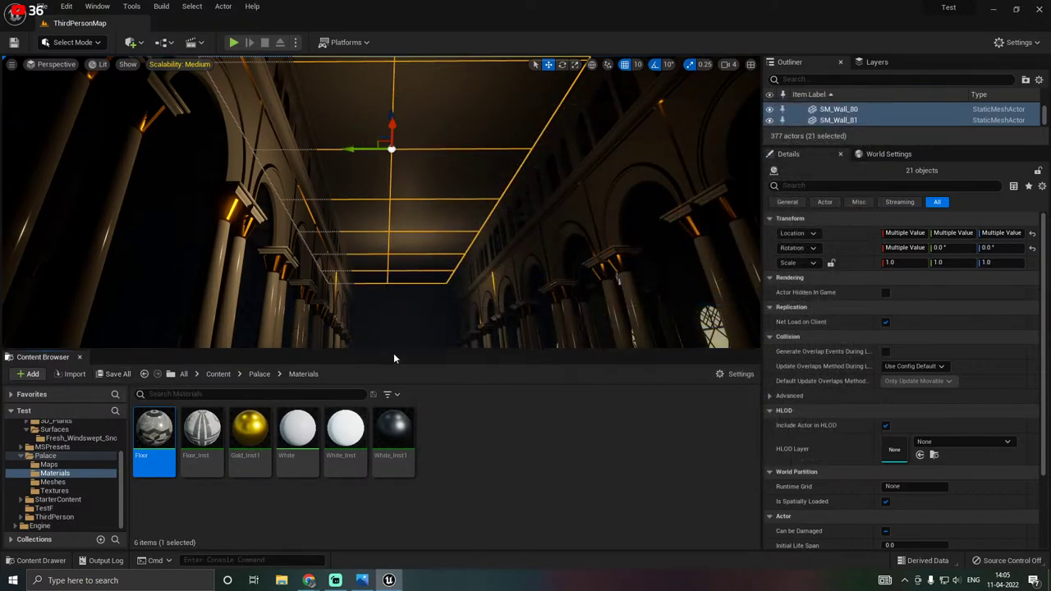
Enable the R, n and b texture parameter overrides in the Floor_Inst material instance and close its editor.
{"action": "right_click", "coordinate": [194, 453]}
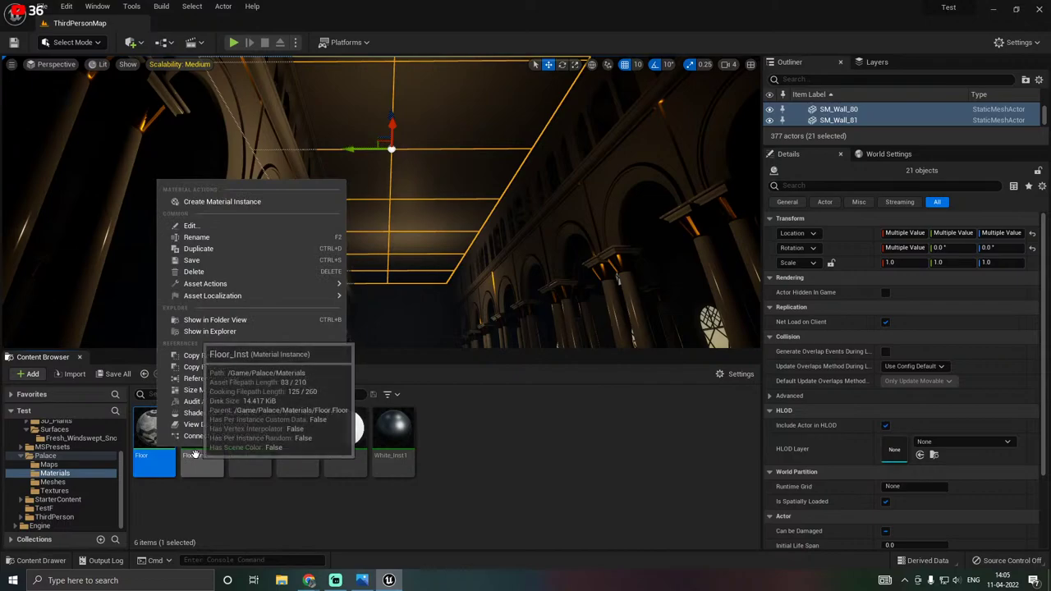
{"action": "left_click", "coordinate": [195, 453]}
{"action": "double_click", "coordinate": [194, 453]}
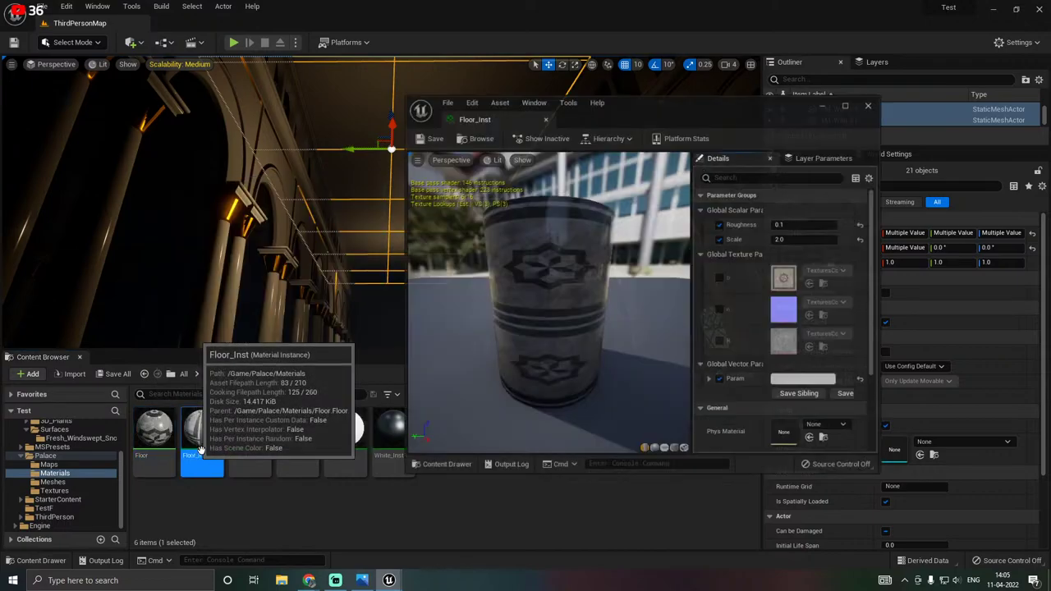
{"action": "left_click", "coordinate": [720, 340]}
{"action": "left_click", "coordinate": [720, 309]}
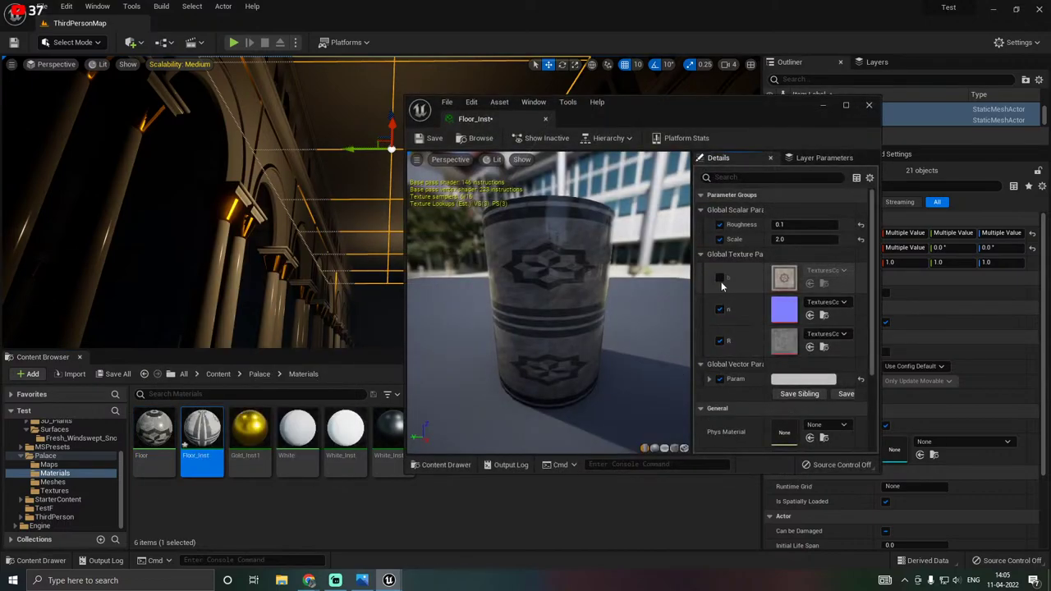
{"action": "left_click", "coordinate": [720, 278]}
{"action": "left_click", "coordinate": [868, 107]}
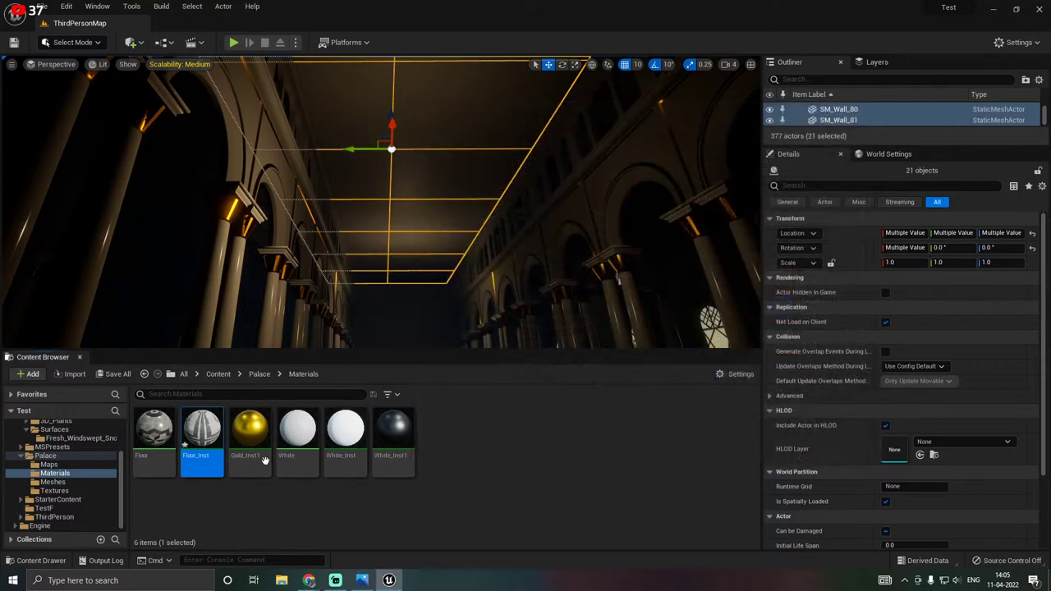
Bring up the available asset actions for the Floor_Inst material instance.
{"action": "right_click", "coordinate": [203, 448]}
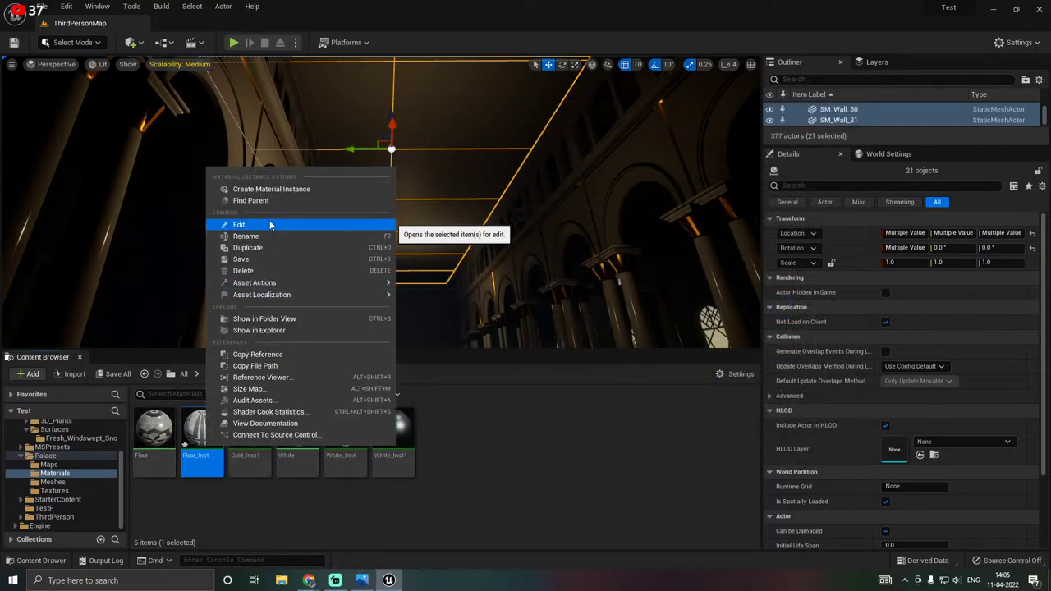
Duplicate the Floor_Inst material instance, name the copy "ceiling" and open it for editing.
{"action": "left_click", "coordinate": [247, 247]}
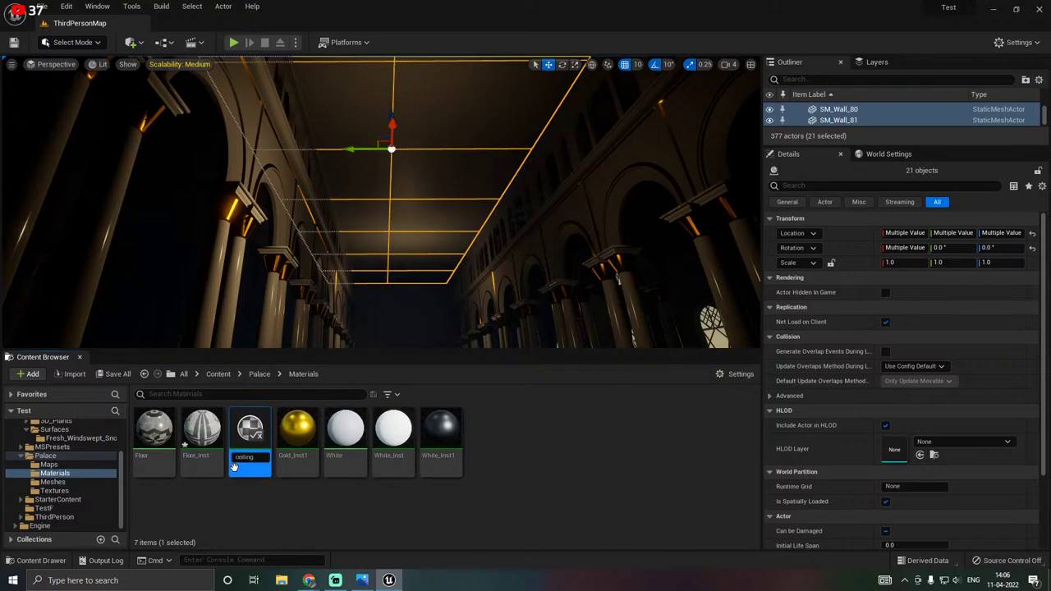
{"action": "key", "text": "Return"}
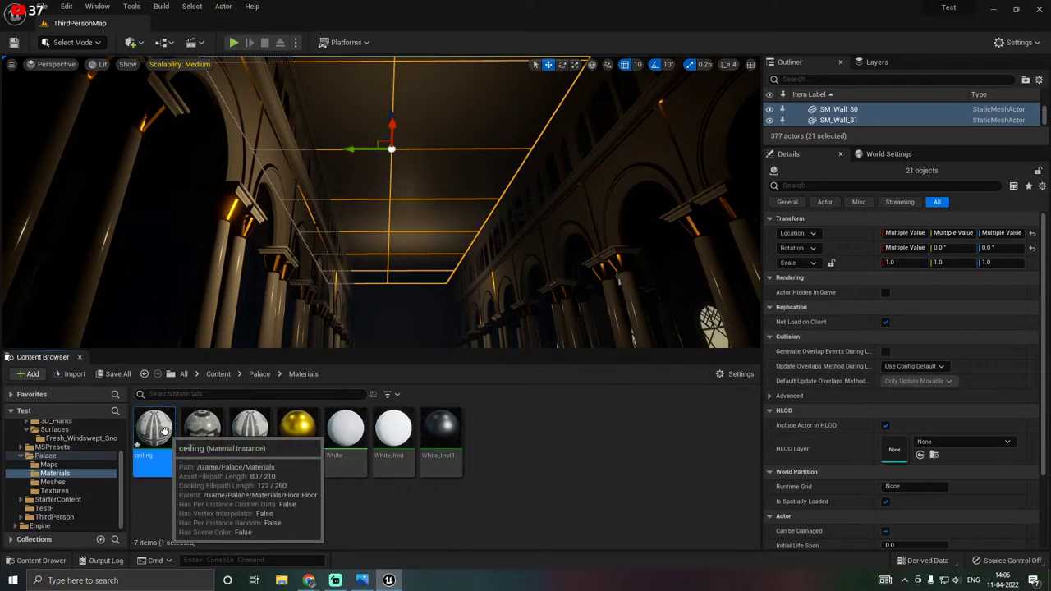
{"action": "double_click", "coordinate": [166, 437]}
Assign the wooden ornament panel color texture to the ceiling material's b parameter and the OrnamentPanel_1K_roughness texture to its R parameter.
{"action": "left_click", "coordinate": [54, 490]}
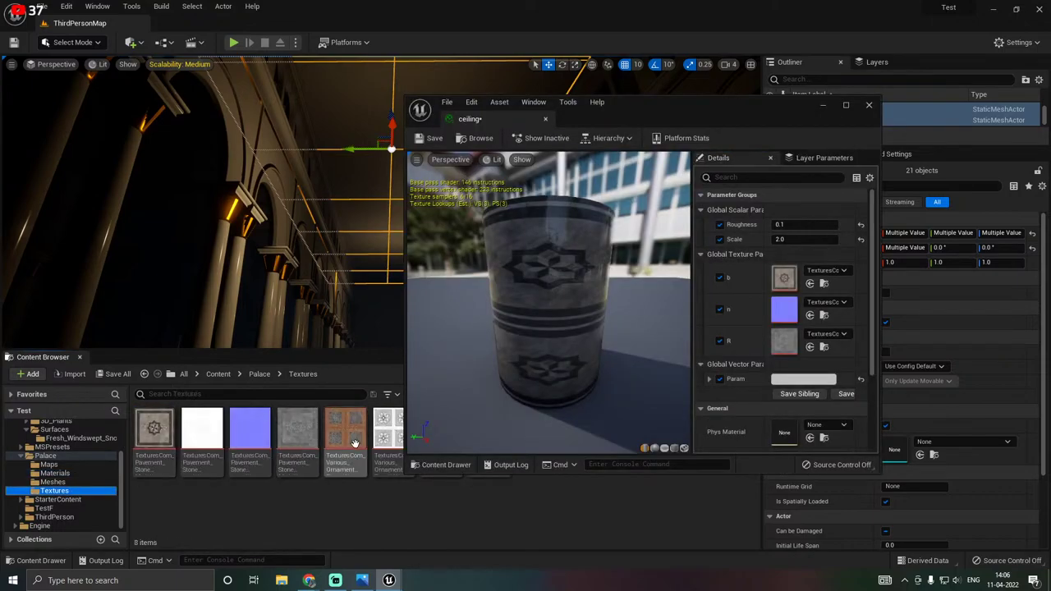
{"action": "left_click_drag", "start_coordinate": [357, 439], "coordinate": [784, 277]}
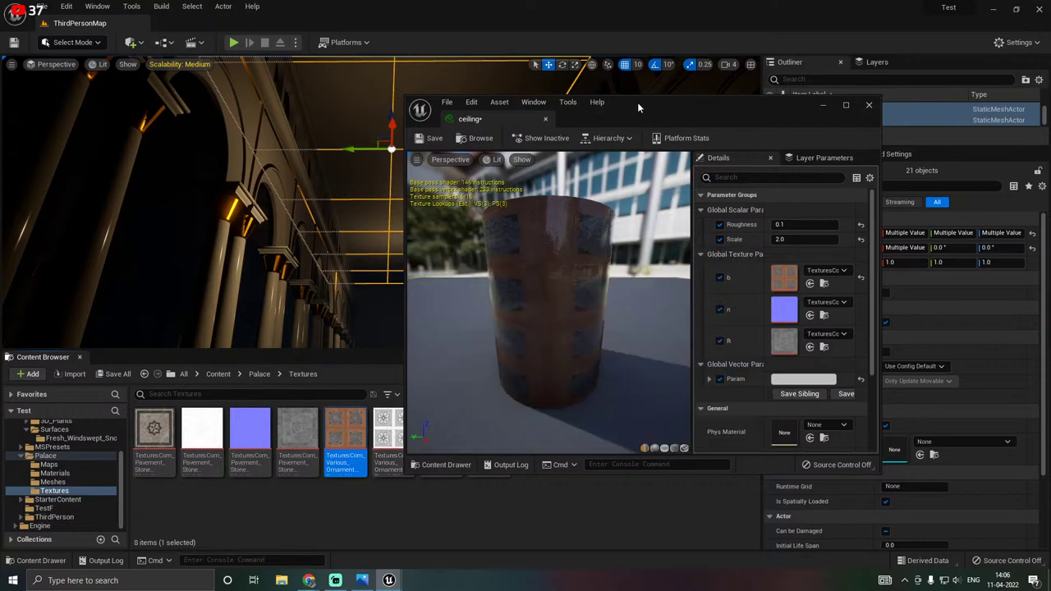
{"action": "left_click_drag", "start_coordinate": [637, 102], "coordinate": [584, 62]}
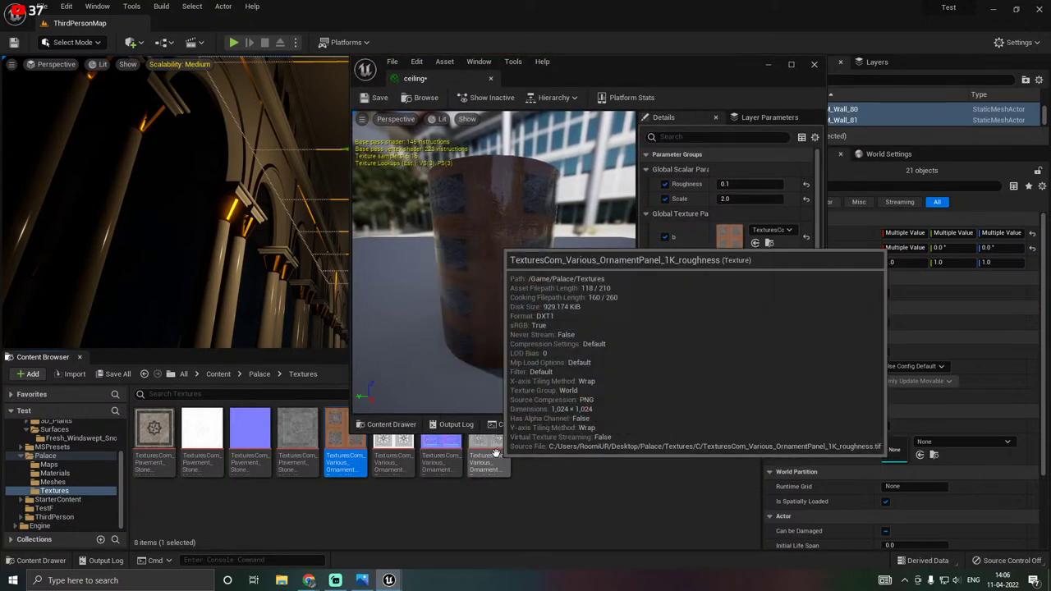
{"action": "left_click_drag", "start_coordinate": [495, 453], "coordinate": [729, 299]}
Enable Flip Green Channel on the ornament panel normal texture, save it and close its editor.
{"action": "double_click", "coordinate": [444, 473]}
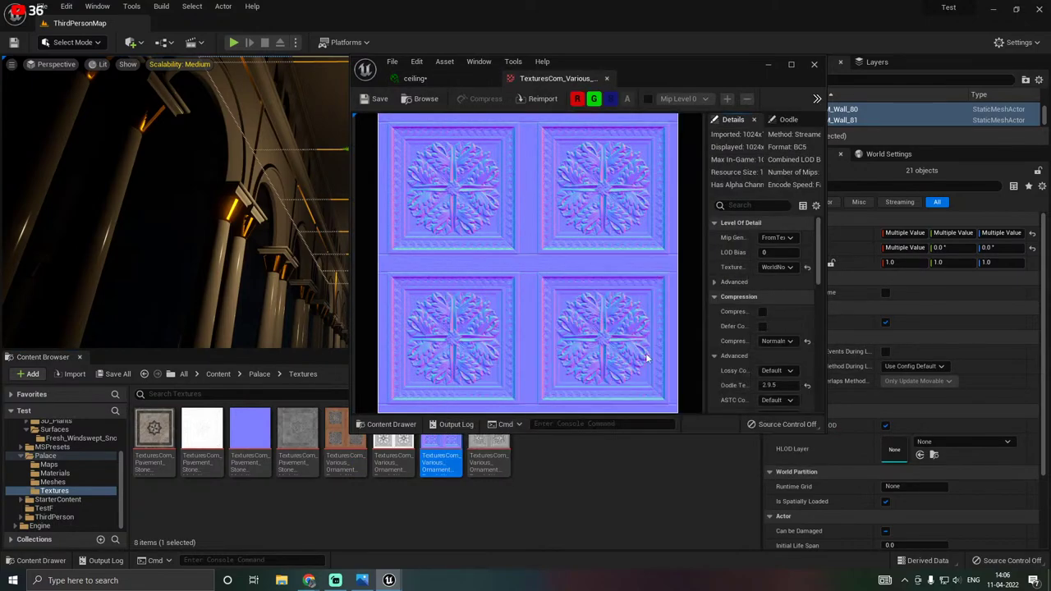
{"action": "scroll", "coordinate": [719, 361], "scroll_direction": "down", "scroll_amount": 5}
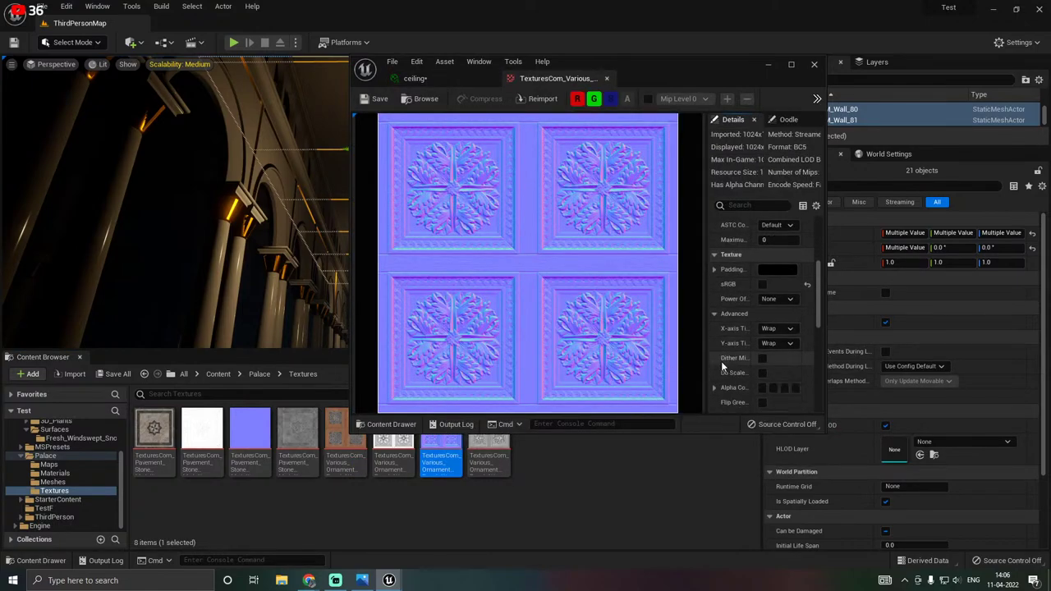
{"action": "left_click", "coordinate": [762, 368]}
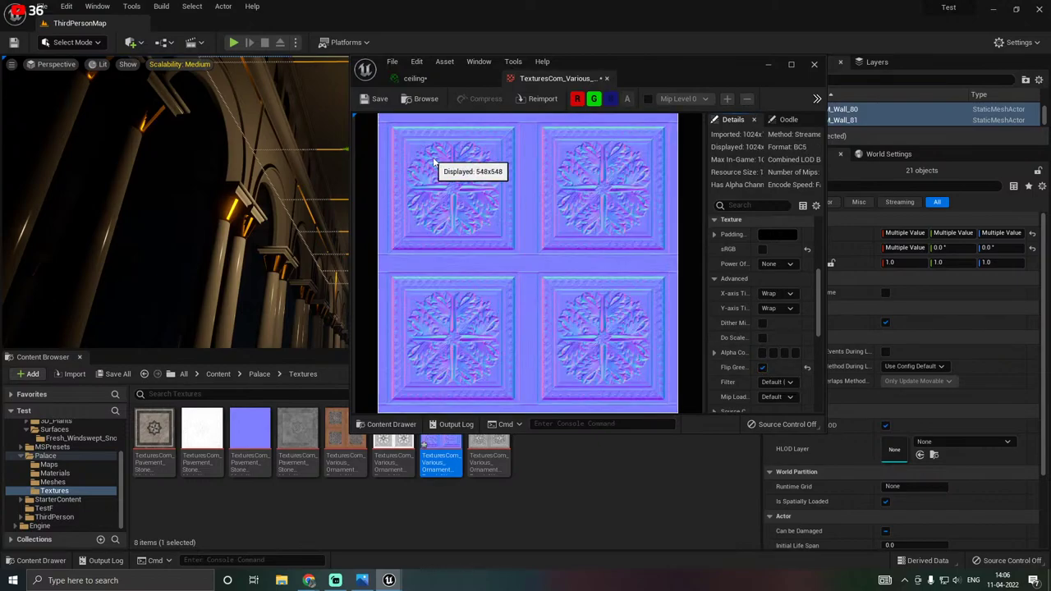
{"action": "left_click", "coordinate": [380, 99]}
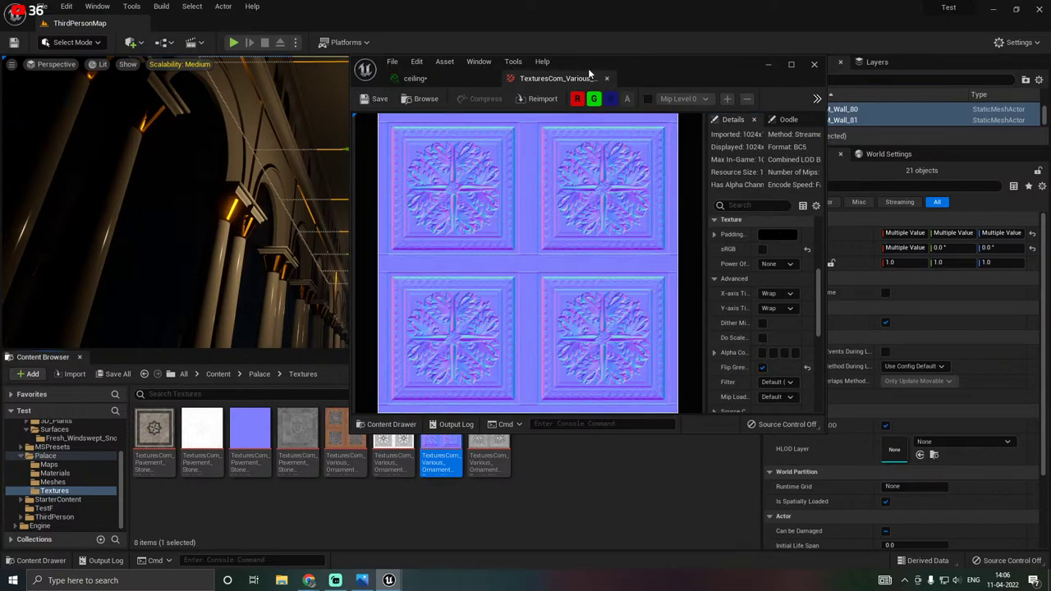
{"action": "left_click", "coordinate": [606, 79]}
Assign the ornament panel normal map to the ceiling material's n parameter, set Roughness to 1.0 and save the material.
{"action": "left_click_drag", "start_coordinate": [446, 450], "coordinate": [730, 269]}
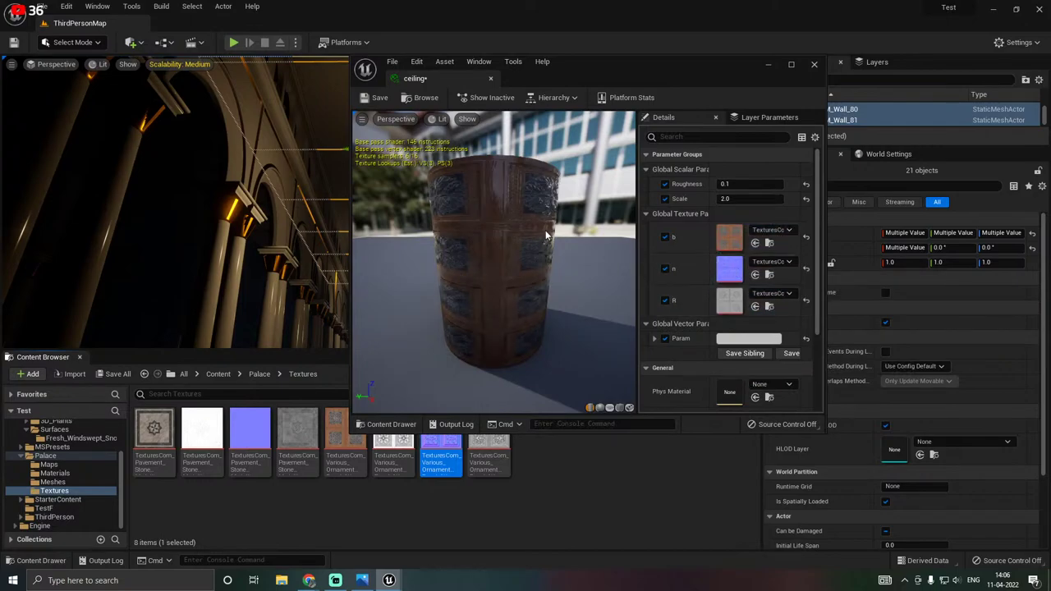
{"action": "left_click_drag", "start_coordinate": [546, 231], "coordinate": [541, 232]}
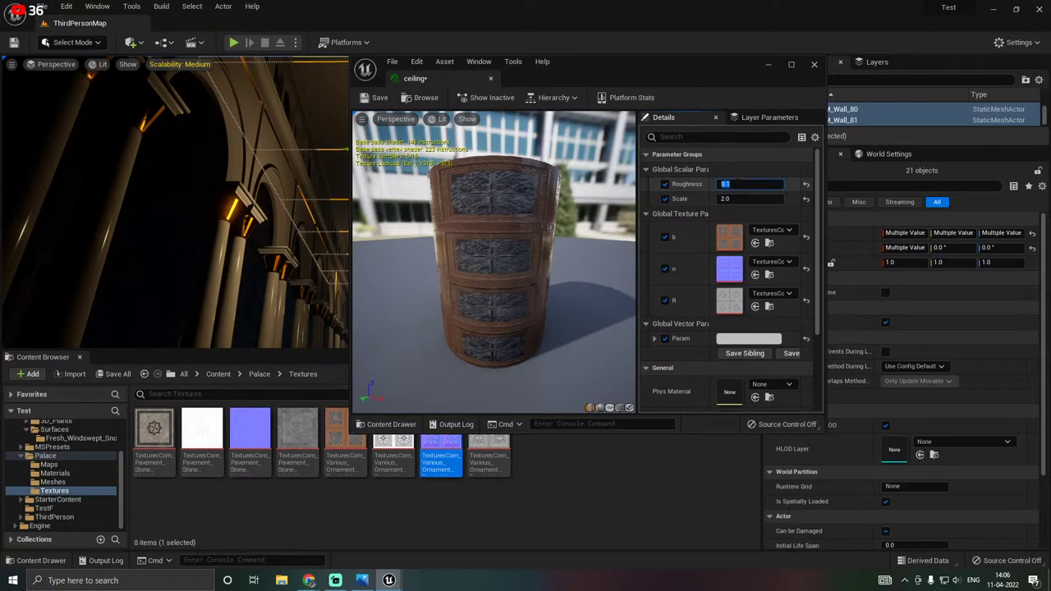
{"action": "key", "text": "Return"}
{"action": "left_click_drag", "start_coordinate": [555, 239], "coordinate": [493, 214]}
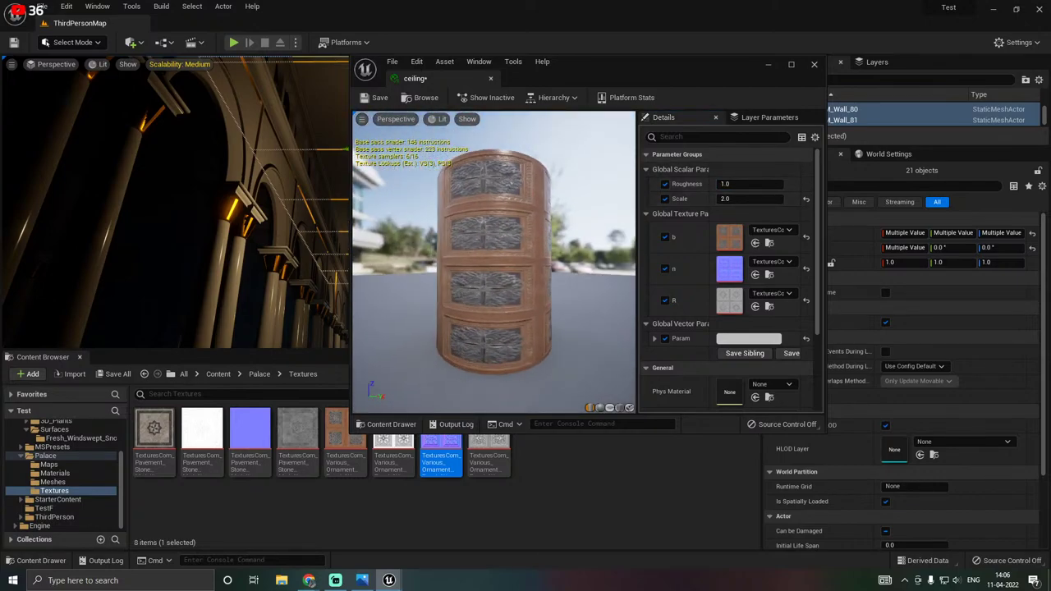
{"action": "left_click", "coordinate": [376, 98]}
{"action": "left_click", "coordinate": [814, 64]}
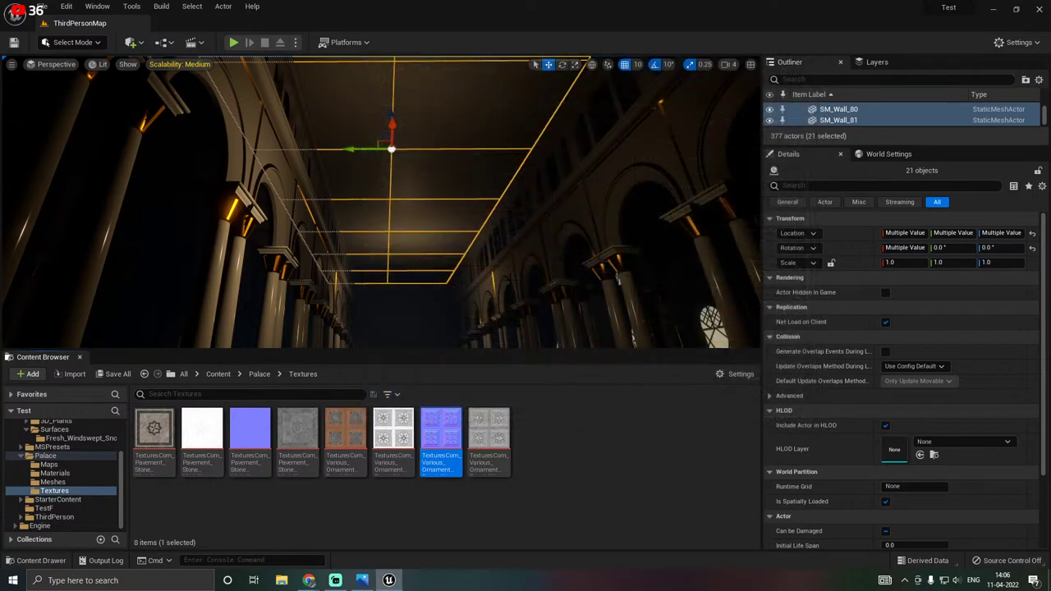
Apply the ceiling material from the Palace Materials folder to one panel of the hall's ceiling.
{"action": "left_click", "coordinate": [72, 474]}
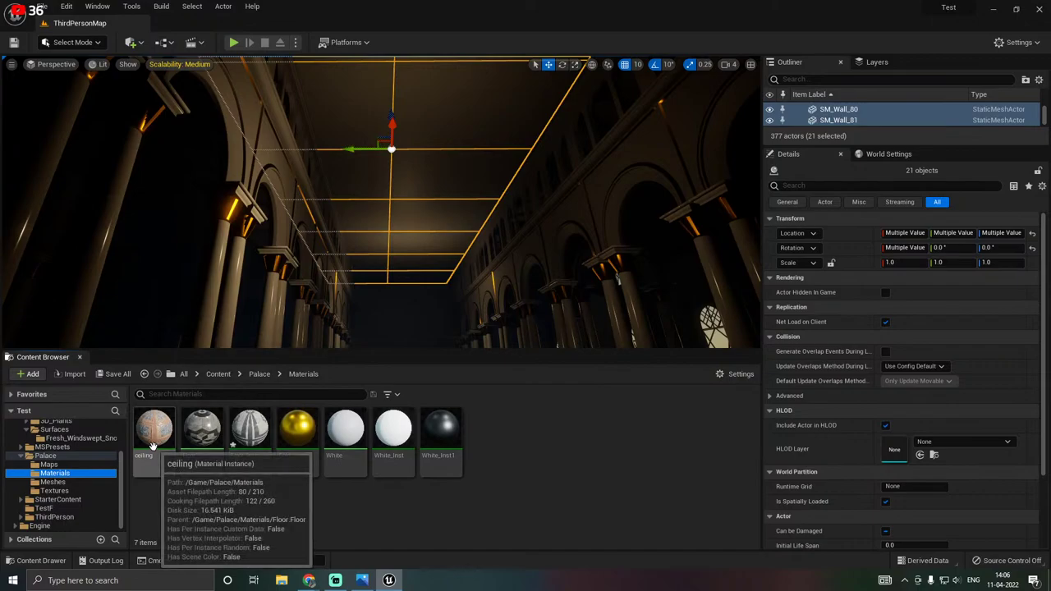
{"action": "left_click", "coordinate": [152, 446]}
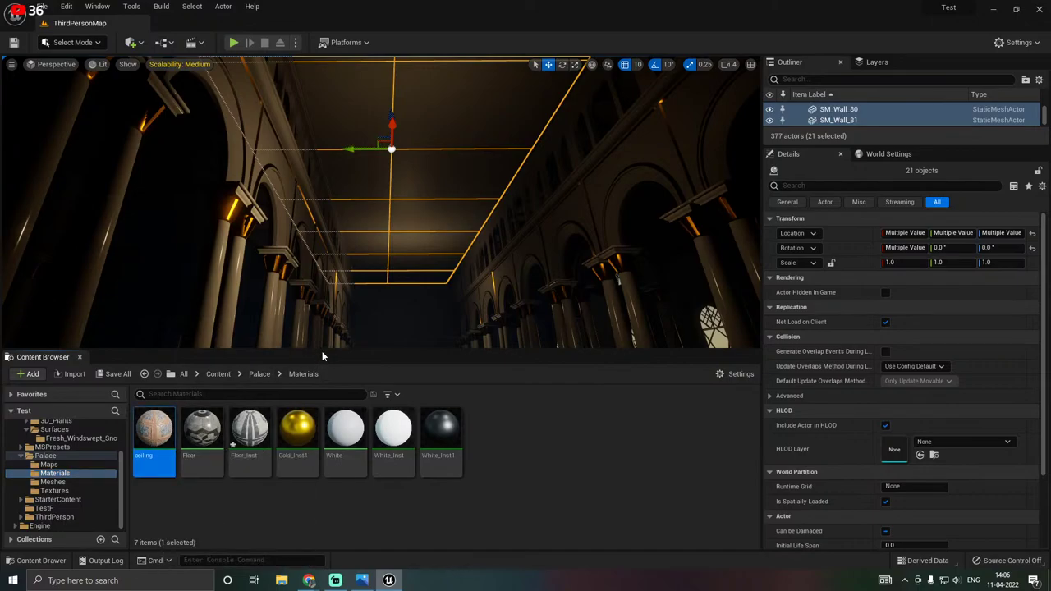
{"action": "left_click_drag", "start_coordinate": [322, 350], "coordinate": [322, 406]}
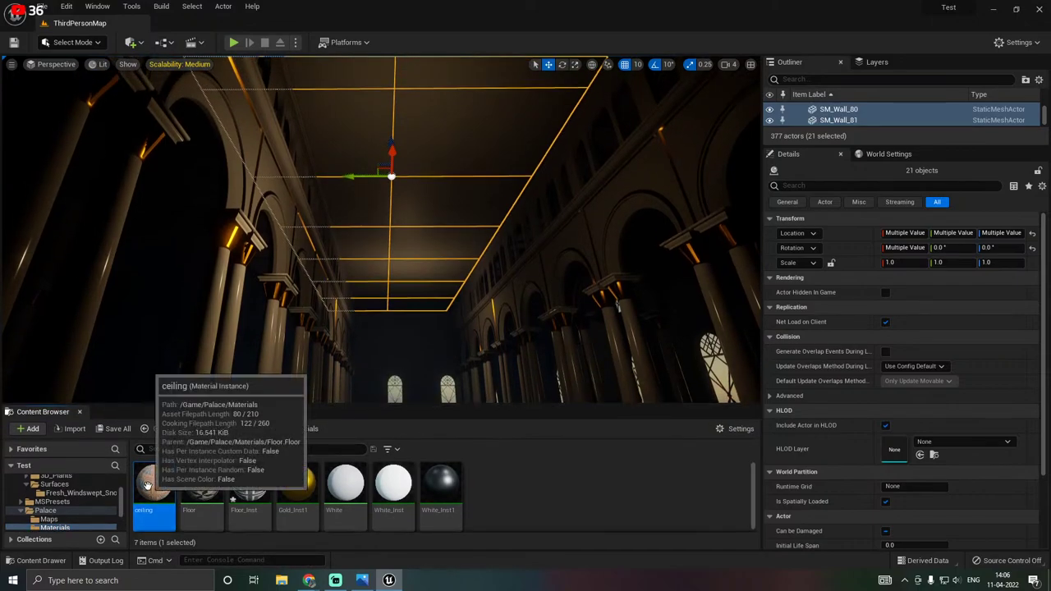
{"action": "left_click_drag", "start_coordinate": [148, 486], "coordinate": [417, 192]}
{"action": "right_click_drag", "start_coordinate": [417, 194], "coordinate": [458, 128]}
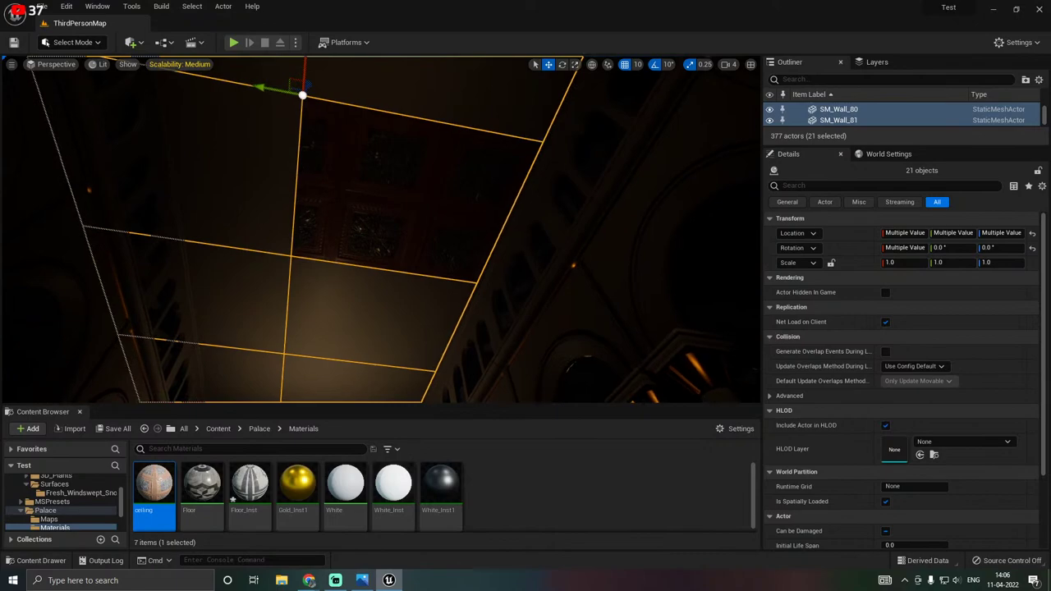
Switch the viewport's view mode to Unlit.
{"action": "left_click", "coordinate": [129, 64]}
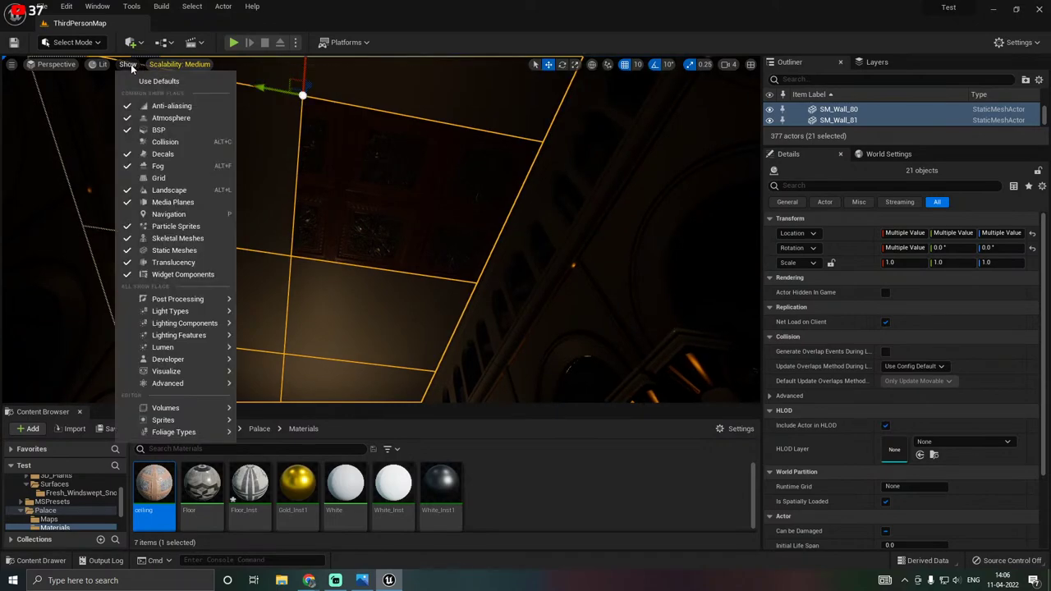
{"action": "left_click", "coordinate": [101, 66]}
{"action": "left_click", "coordinate": [123, 105]}
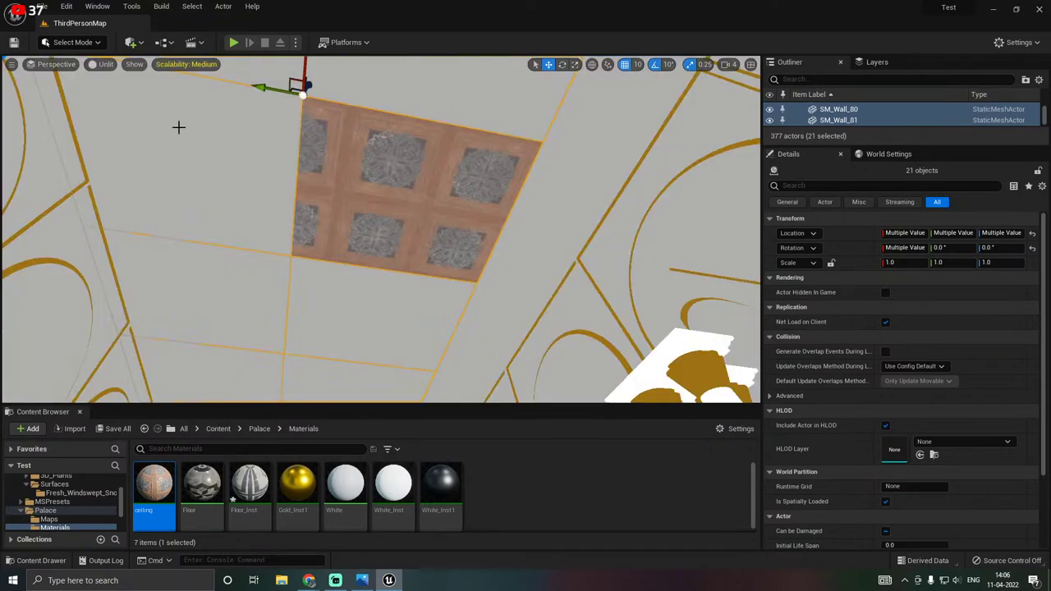
Apply the ceiling material to the panel beside the first one and to both panels of each of the next two rows.
{"action": "left_click_drag", "start_coordinate": [168, 490], "coordinate": [225, 217]}
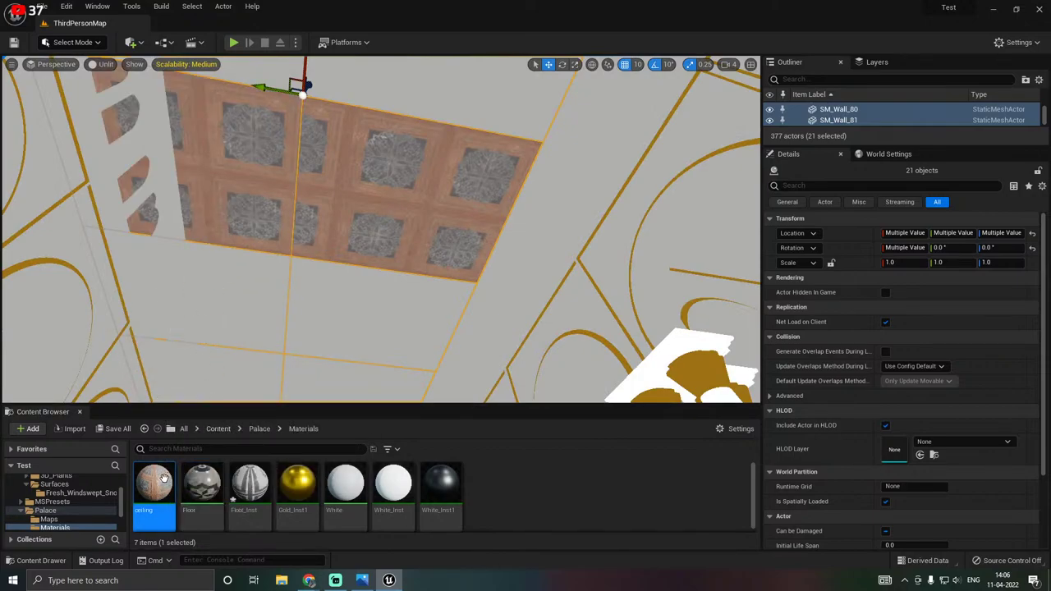
{"action": "left_click_drag", "start_coordinate": [164, 480], "coordinate": [305, 317]}
{"action": "left_click_drag", "start_coordinate": [159, 484], "coordinate": [213, 293]}
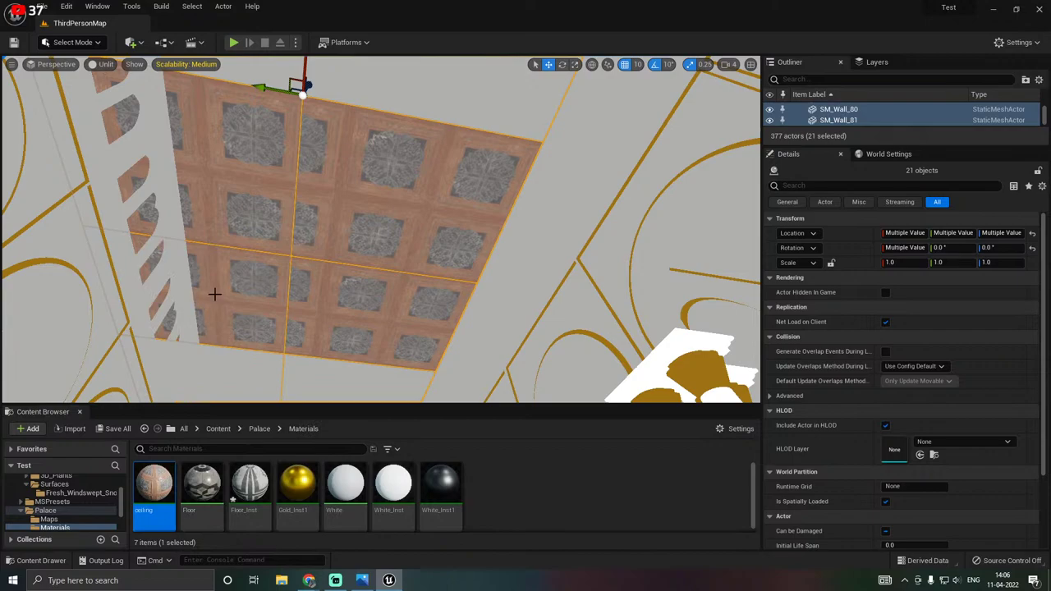
{"action": "right_click_drag", "start_coordinate": [307, 269], "coordinate": [301, 312]}
{"action": "left_click_drag", "start_coordinate": [202, 474], "coordinate": [315, 324]}
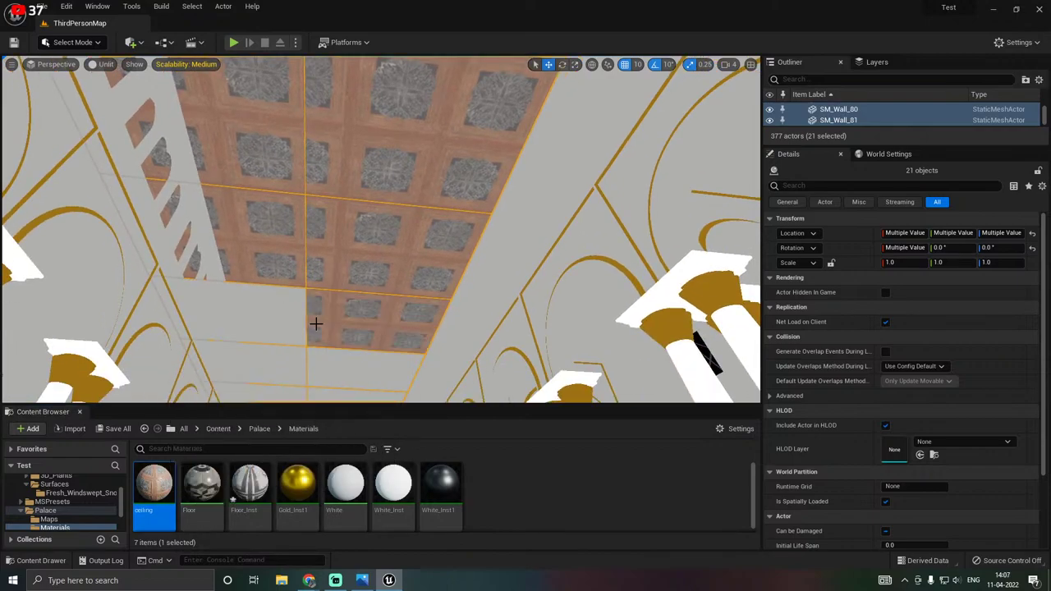
{"action": "left_click_drag", "start_coordinate": [155, 484], "coordinate": [305, 293]}
Apply the ceiling material to the remaining bare panels at this end of the hall's ceiling.
{"action": "right_click_drag", "start_coordinate": [305, 293], "coordinate": [270, 390]}
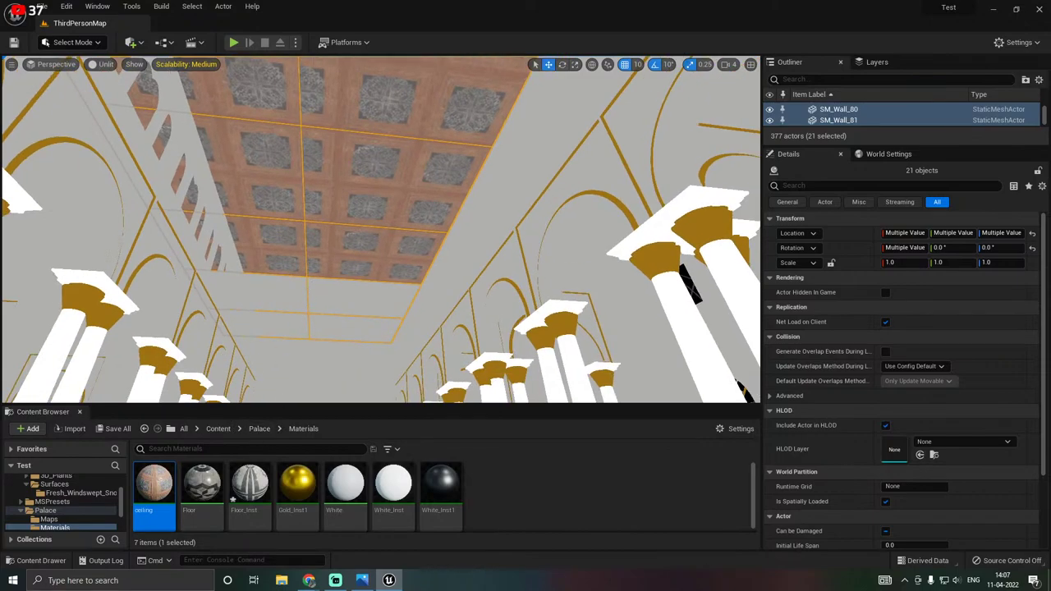
{"action": "right_click_drag", "start_coordinate": [270, 345], "coordinate": [283, 328]}
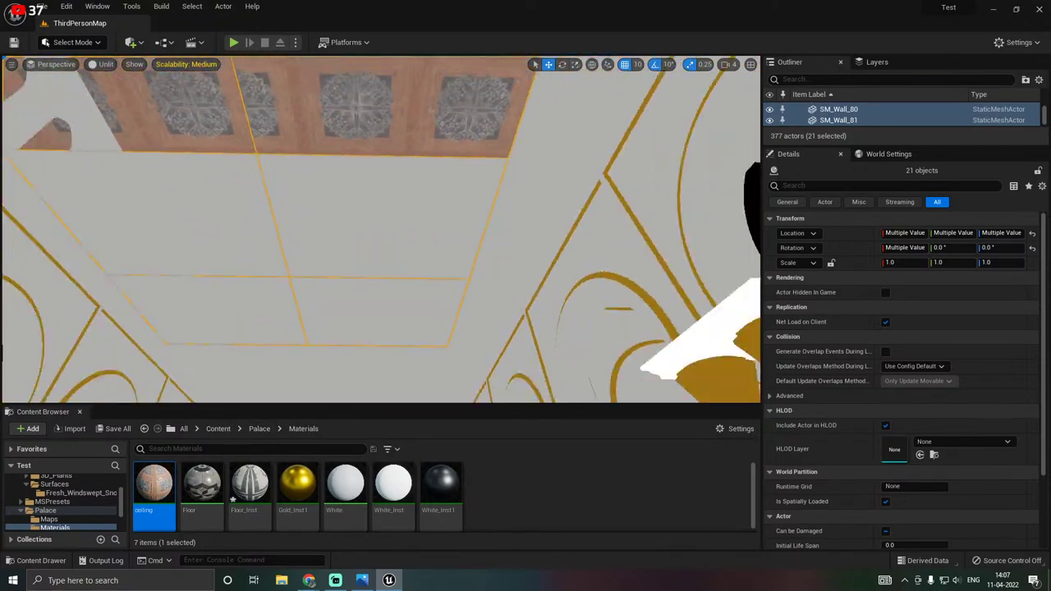
{"action": "right_click_drag", "start_coordinate": [277, 383], "coordinate": [283, 386]}
{"action": "left_click_drag", "start_coordinate": [154, 484], "coordinate": [276, 227]}
{"action": "left_click_drag", "start_coordinate": [156, 488], "coordinate": [289, 289]}
Apply the ceiling material to both panels of the next three rows toward the opposite end of the hall.
{"action": "right_click_drag", "start_coordinate": [286, 289], "coordinate": [427, 259]}
{"action": "left_click", "coordinate": [378, 293]}
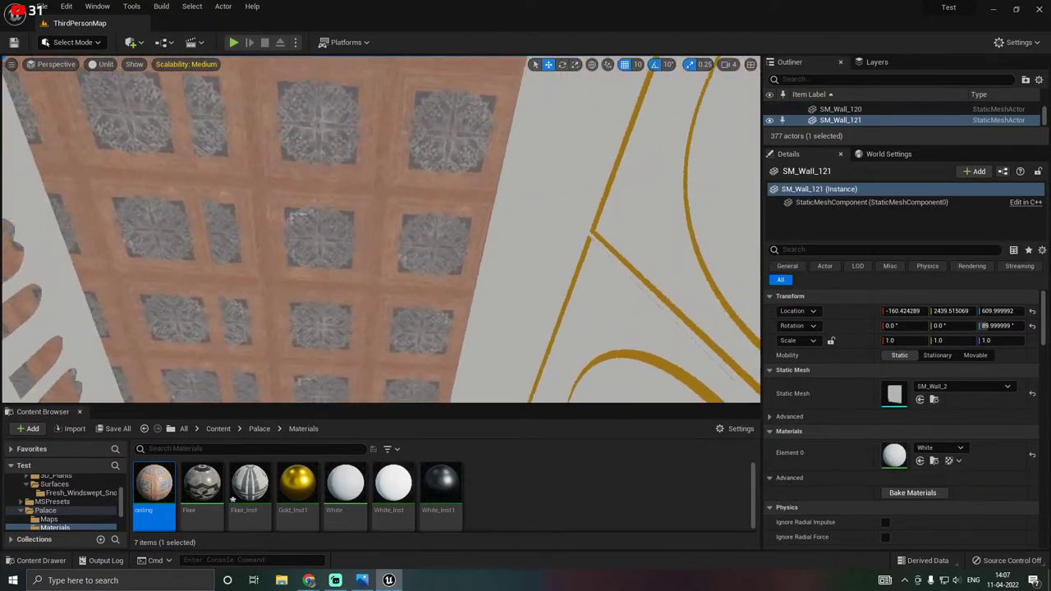
{"action": "mouse_move", "coordinate": [382, 293]}
{"action": "right_mouse_down"}
{"action": "mouse_move", "coordinate": [402, 302]}
{"action": "mouse_move", "coordinate": [382, 293]}
{"action": "right_mouse_up"}
{"action": "right_click_drag", "start_coordinate": [317, 293], "coordinate": [317, 305]}
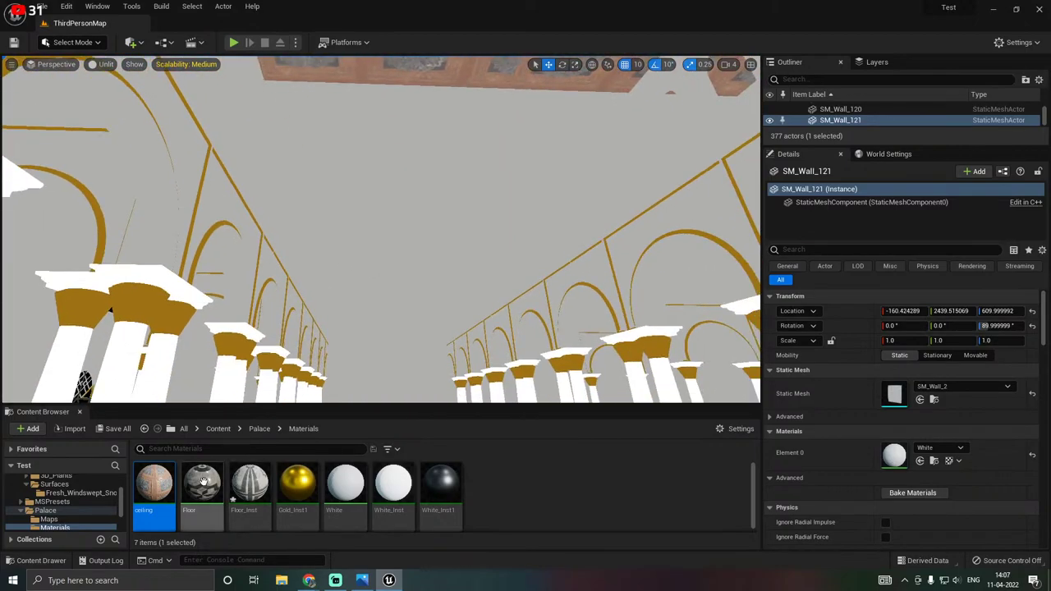
{"action": "left_click_drag", "start_coordinate": [153, 484], "coordinate": [330, 153]}
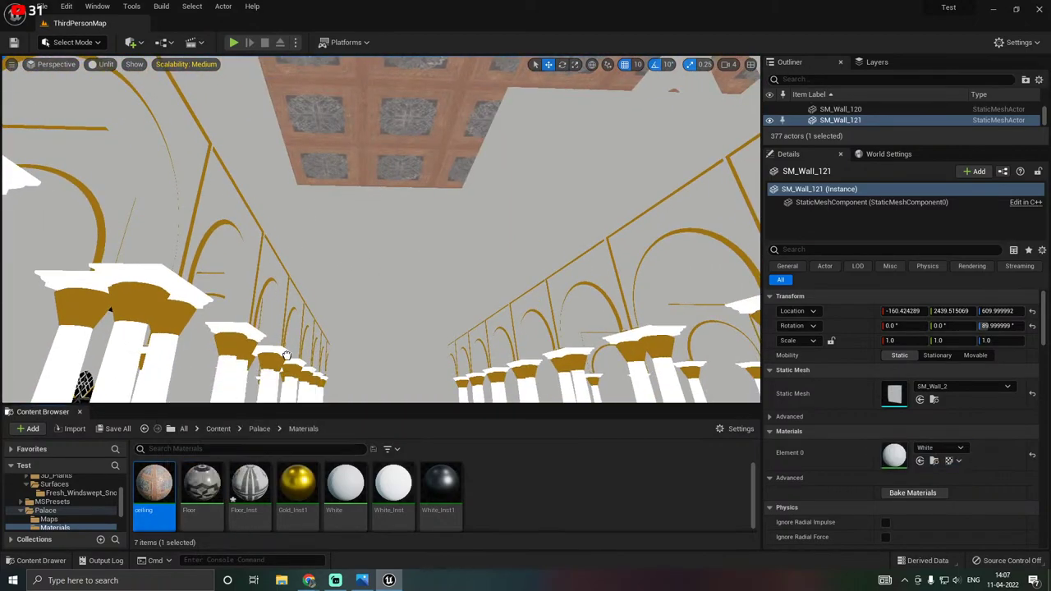
{"action": "left_click_drag", "start_coordinate": [154, 484], "coordinate": [478, 173]}
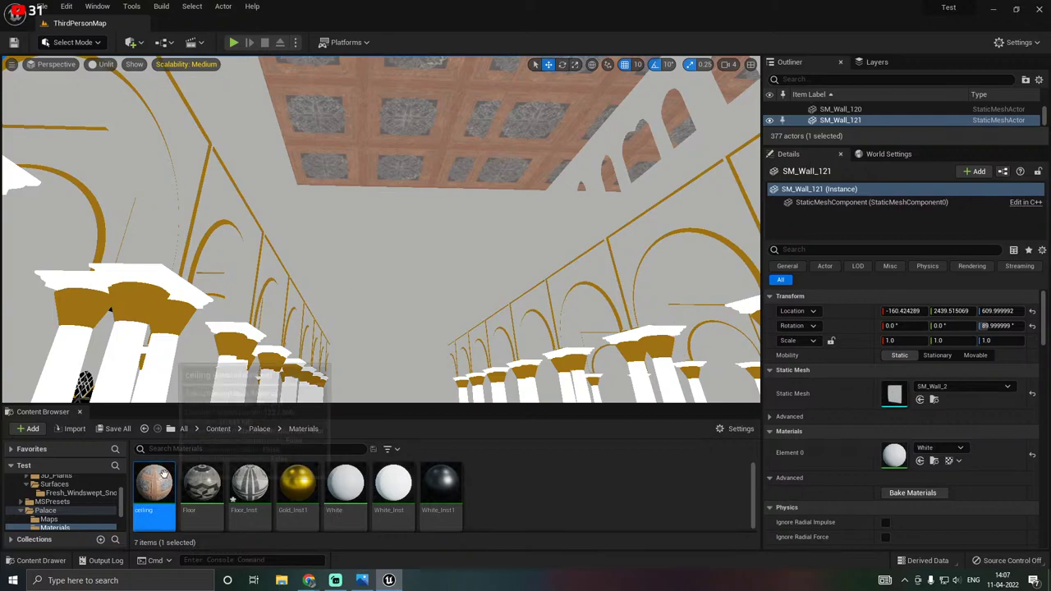
{"action": "left_click_drag", "start_coordinate": [164, 474], "coordinate": [358, 238]}
{"action": "left_click_drag", "start_coordinate": [154, 484], "coordinate": [460, 235]}
{"action": "left_click_drag", "start_coordinate": [160, 477], "coordinate": [356, 256]}
{"action": "left_click_drag", "start_coordinate": [158, 495], "coordinate": [453, 260]}
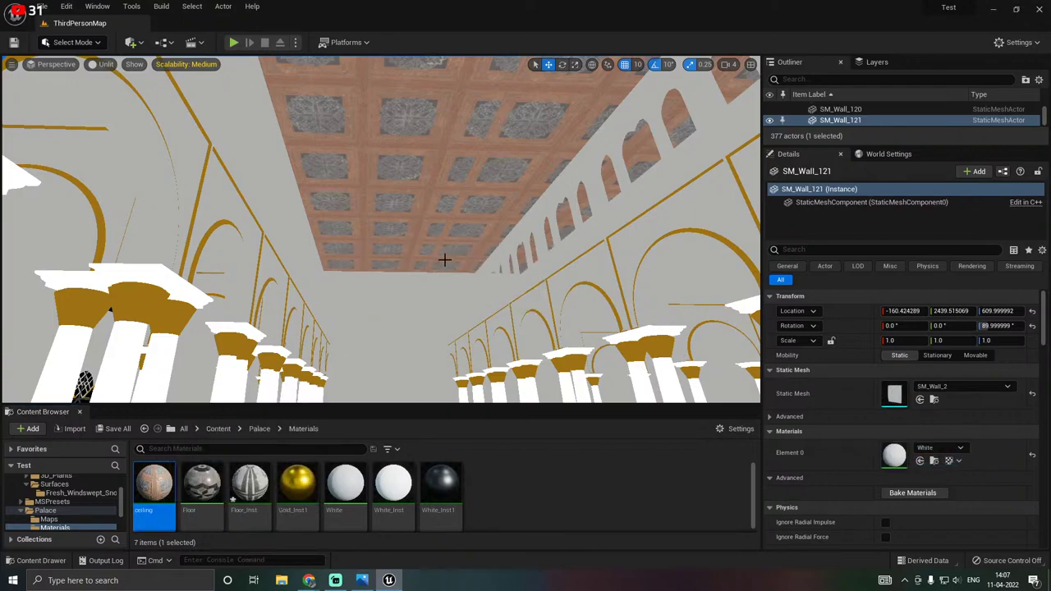
Apply the ceiling material to the remaining bare panels in the last rows at the opposite end of the ceiling.
{"action": "mouse_move", "coordinate": [444, 258]}
{"action": "right_mouse_down"}
{"action": "mouse_move", "coordinate": [444, 316]}
{"action": "mouse_move", "coordinate": [444, 275]}
{"action": "right_mouse_up"}
{"action": "key", "text": "w"}
{"action": "right_click_drag", "start_coordinate": [441, 238], "coordinate": [429, 253]}
{"action": "left_click", "coordinate": [410, 240]}
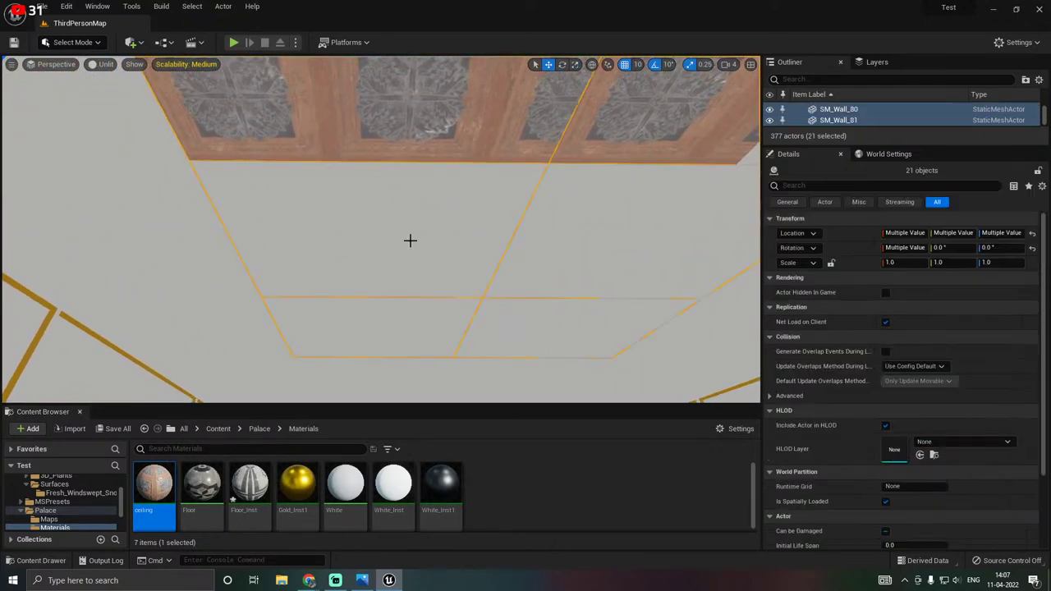
{"action": "left_click_drag", "start_coordinate": [165, 480], "coordinate": [496, 267]}
{"action": "left_click_drag", "start_coordinate": [155, 491], "coordinate": [511, 326]}
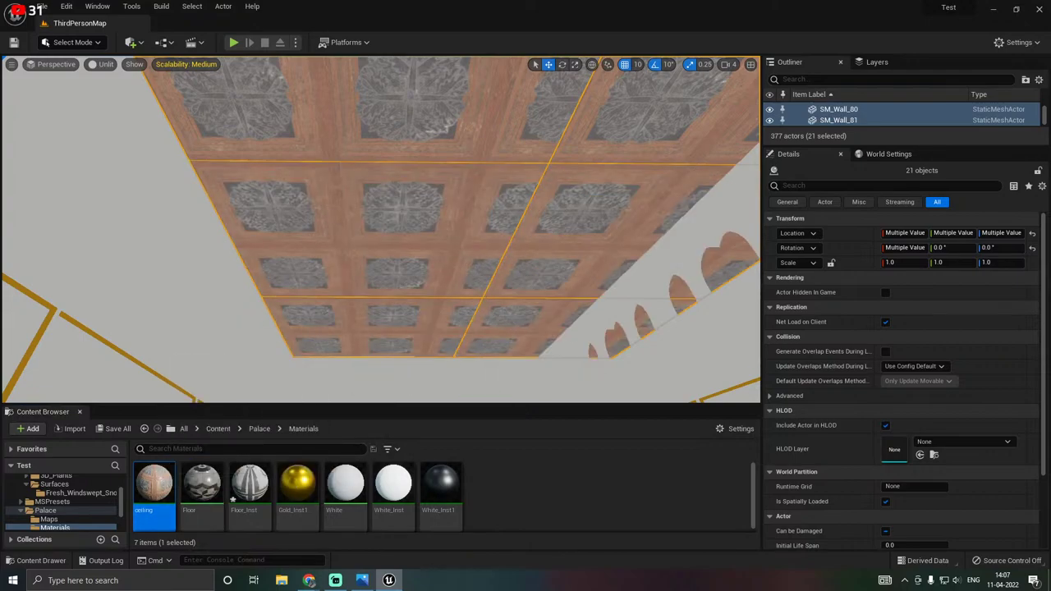
Return the viewport to the Lit view mode, deselect the ceiling panels and inspect the textured ceiling.
{"action": "right_click_drag", "start_coordinate": [493, 313], "coordinate": [361, 358]}
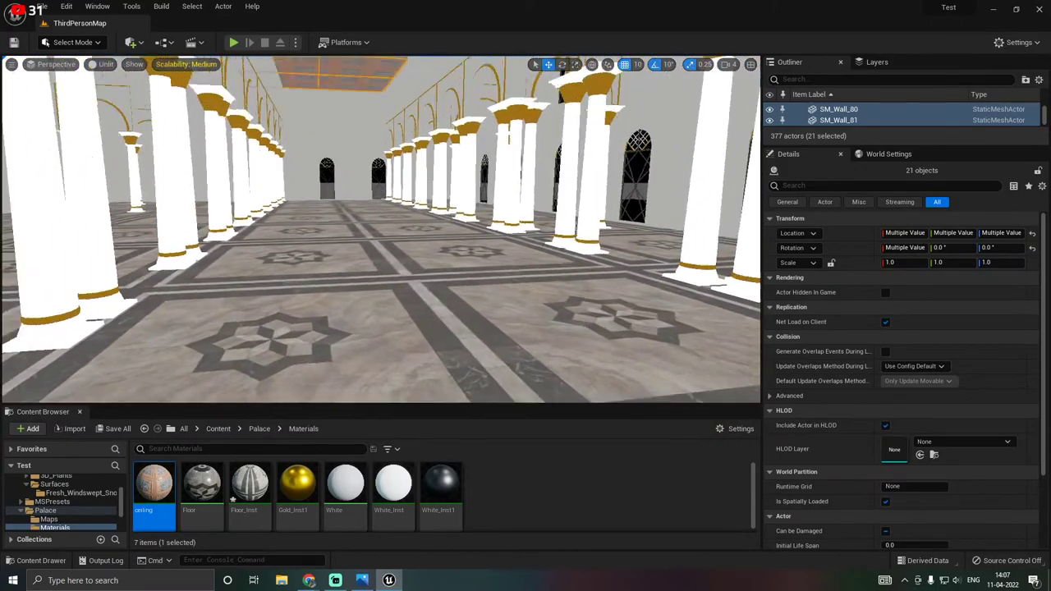
{"action": "right_click_drag", "start_coordinate": [329, 312], "coordinate": [135, 81]}
{"action": "left_click", "coordinate": [103, 65]}
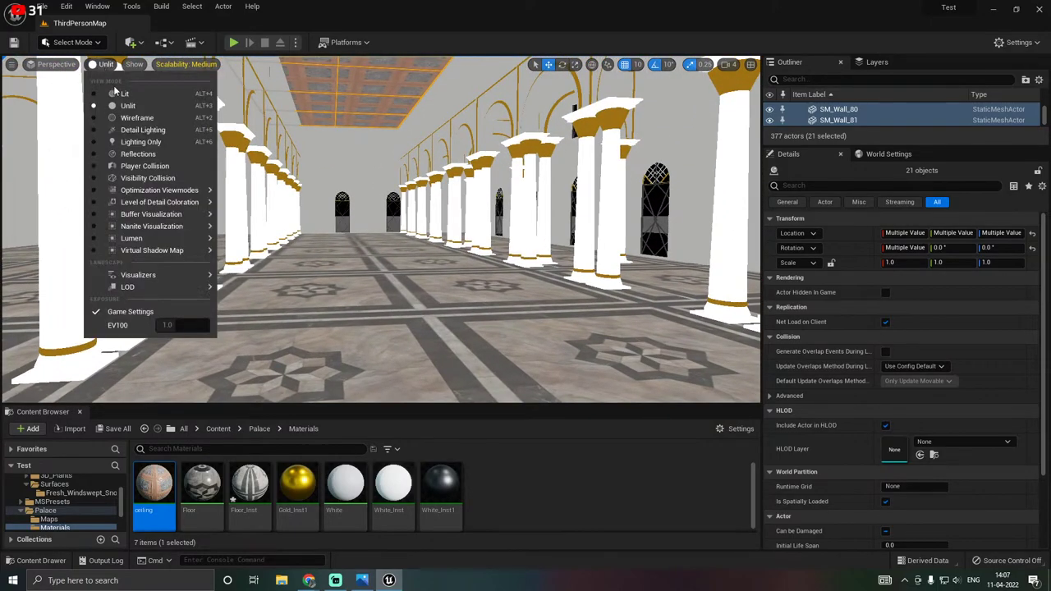
{"action": "left_click", "coordinate": [117, 93]}
{"action": "right_click_drag", "start_coordinate": [359, 341], "coordinate": [364, 173]}
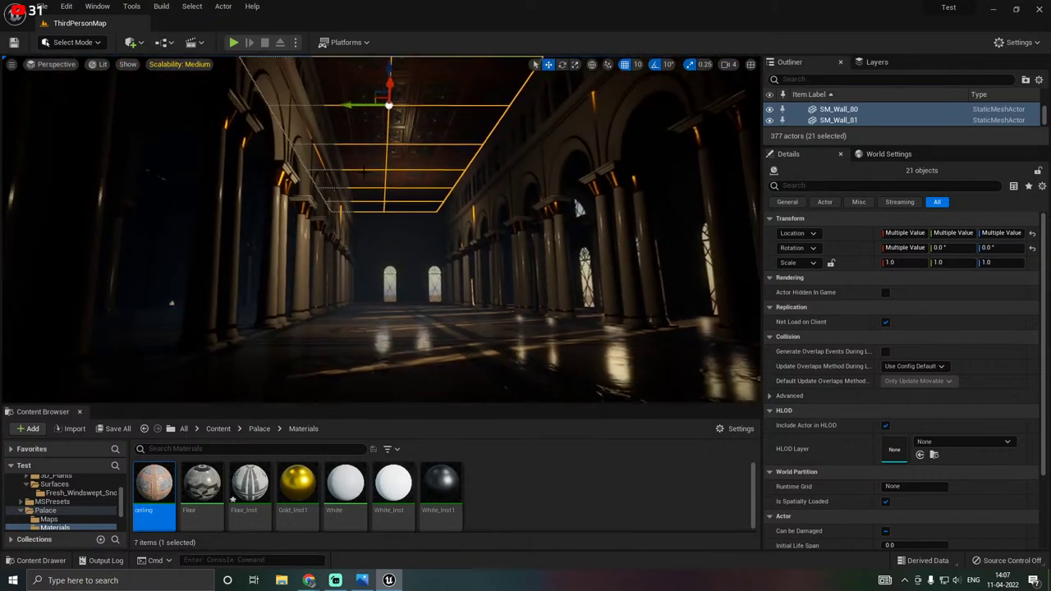
{"action": "left_click", "coordinate": [394, 238]}
{"action": "right_click_drag", "start_coordinate": [394, 238], "coordinate": [382, 185]}
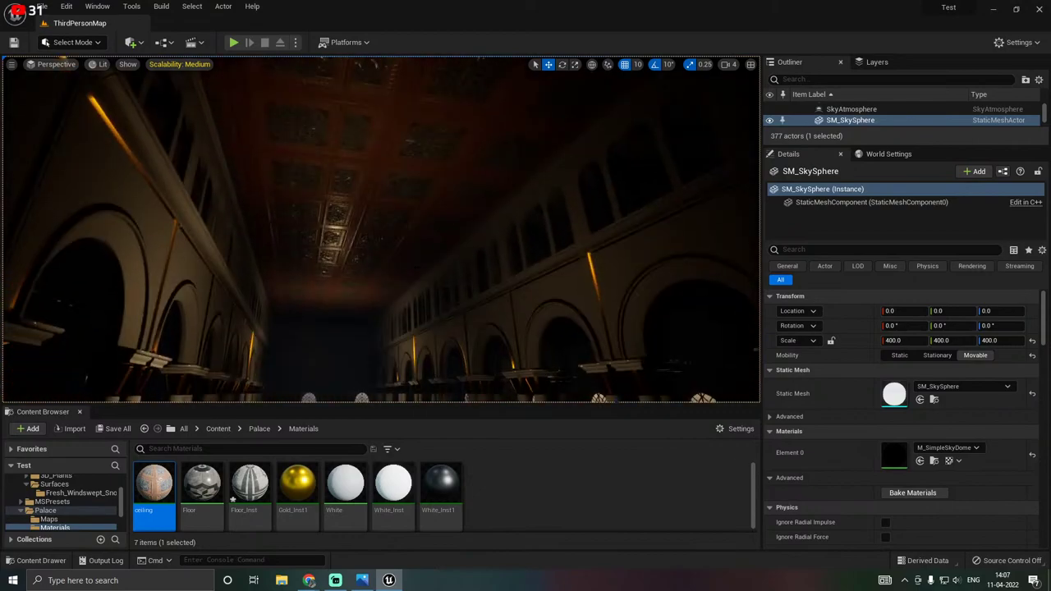
Open the ceiling material instance for editing and place its window so the hall's ceiling stays visible beside it.
{"action": "double_click", "coordinate": [152, 488]}
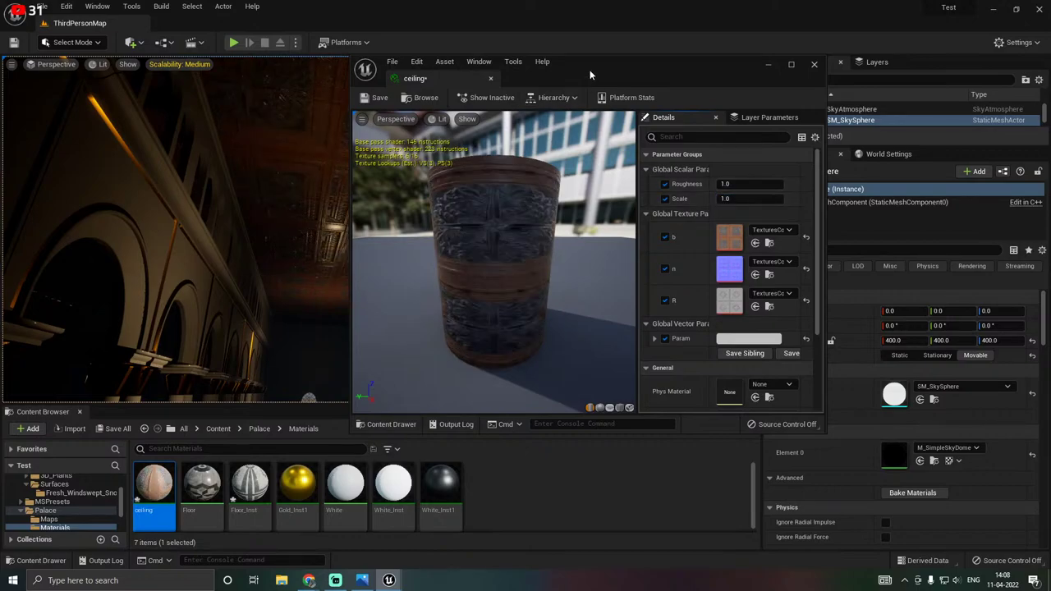
{"action": "left_click_drag", "start_coordinate": [587, 66], "coordinate": [797, 66]}
{"action": "right_click_drag", "start_coordinate": [279, 230], "coordinate": [267, 148]}
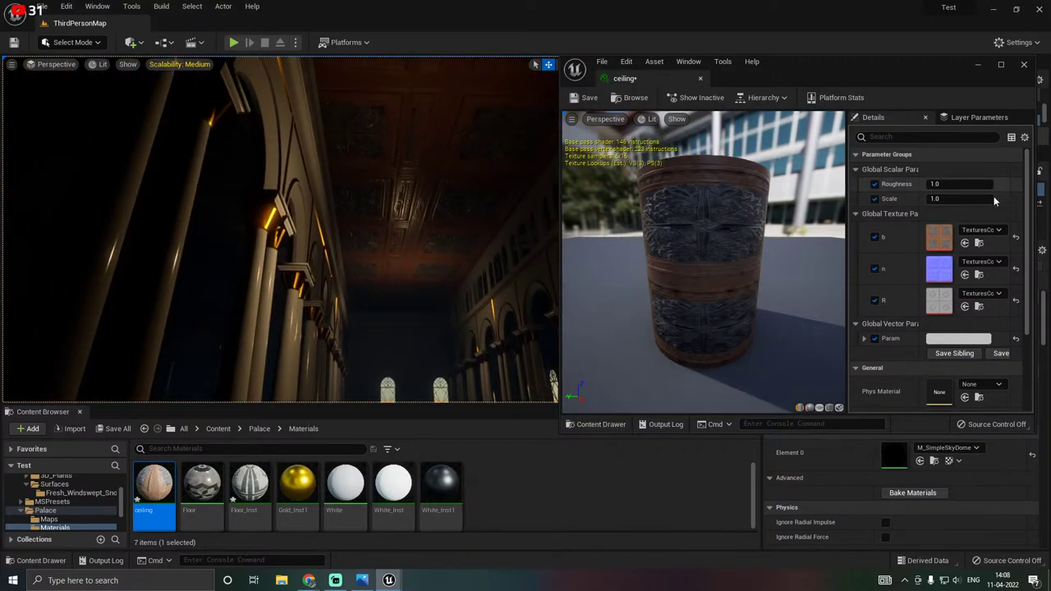
Try a Scale of 2 on the ceiling material, restore it to 1, and view the ceiling panels up close.
{"action": "type", "text": "2"}
{"action": "key", "text": "Return"}
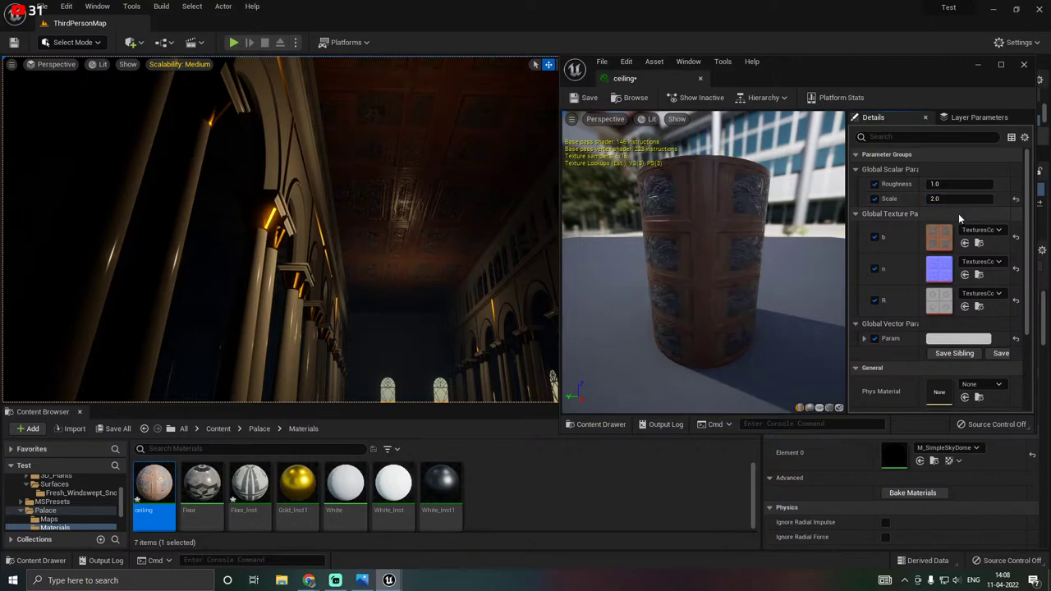
{"action": "left_click", "coordinate": [1016, 198]}
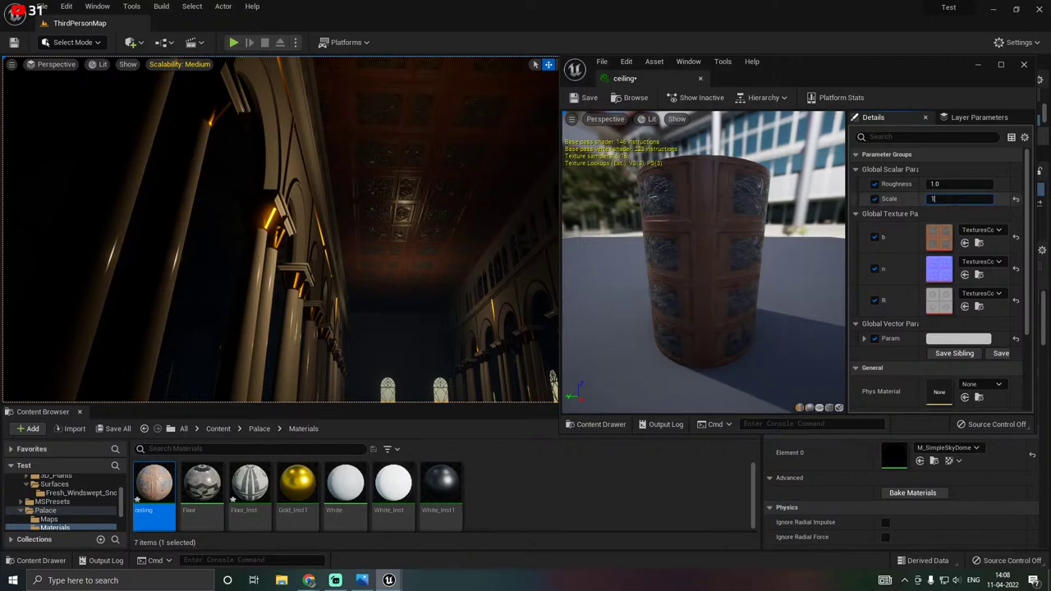
{"action": "right_click_drag", "start_coordinate": [279, 230], "coordinate": [268, 174]}
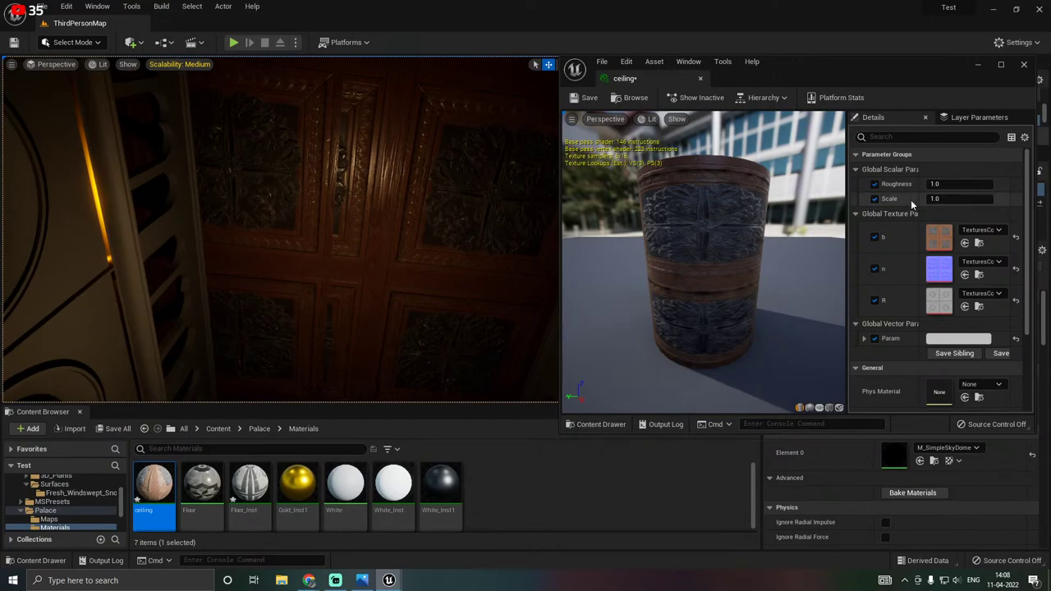
Set the ceiling material's Scale parameter to 2, judging the tiling on the close-up ceiling panels.
{"action": "left_click", "coordinate": [355, 206]}
{"action": "right_click_drag", "start_coordinate": [362, 205], "coordinate": [355, 201]}
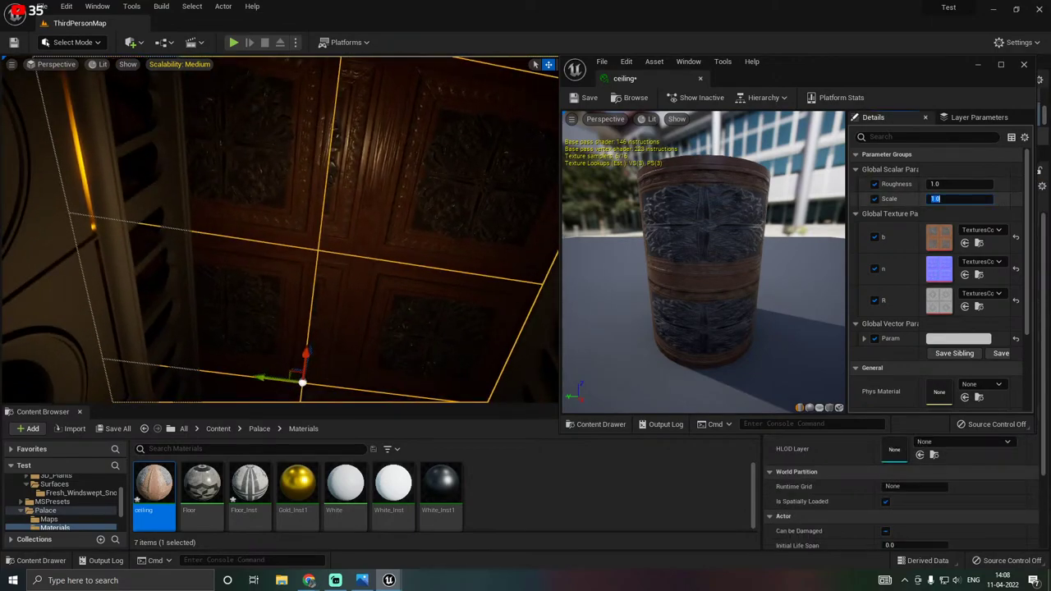
{"action": "type", "text": "2"}
{"action": "key", "text": "Return"}
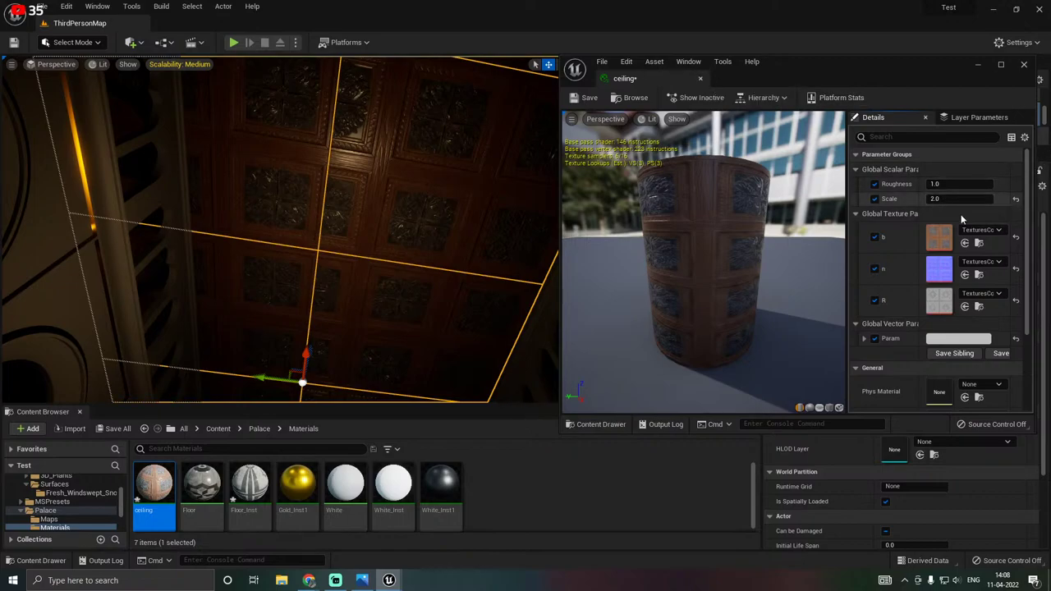
Disable the Param color override of the ceiling material and check the ceiling from within the hall.
{"action": "scroll", "coordinate": [932, 279], "scroll_direction": "down", "scroll_amount": 2}
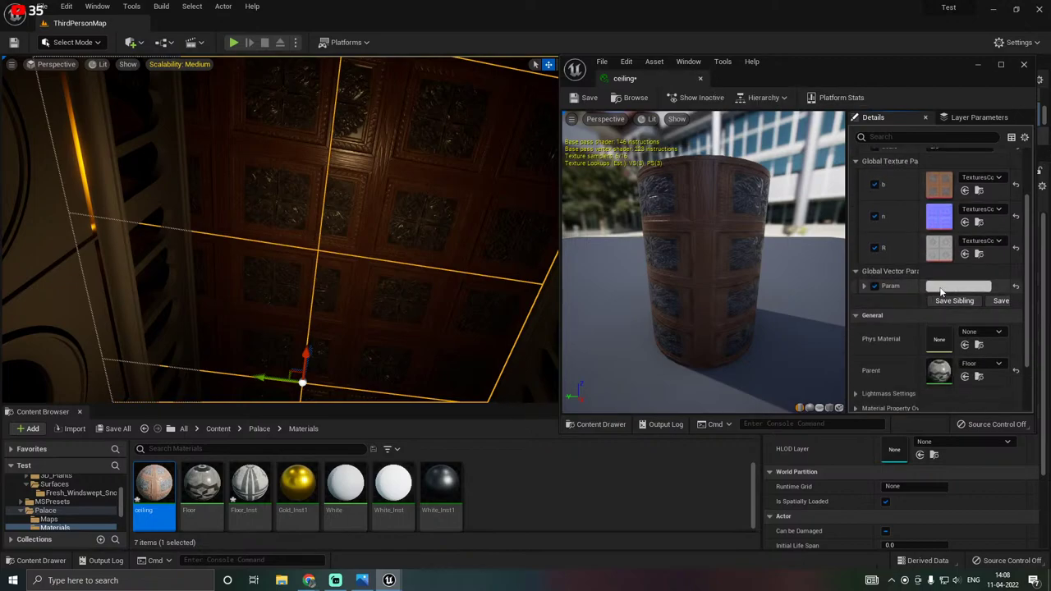
{"action": "left_click", "coordinate": [875, 286]}
{"action": "right_click_drag", "start_coordinate": [444, 270], "coordinate": [419, 353]}
{"action": "key", "text": "g"}
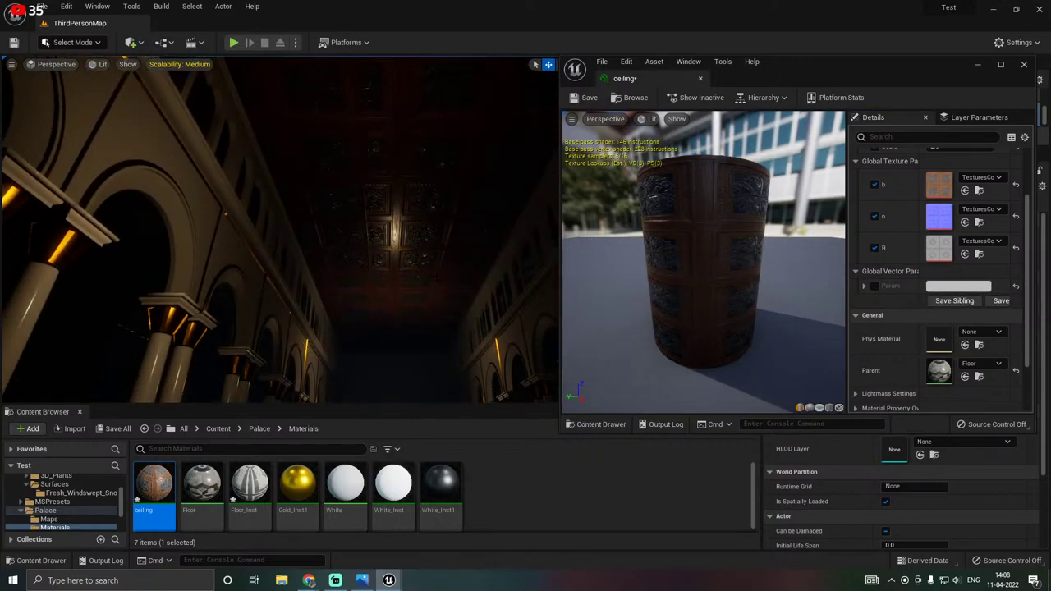
{"action": "right_click_drag", "start_coordinate": [436, 274], "coordinate": [455, 328]}
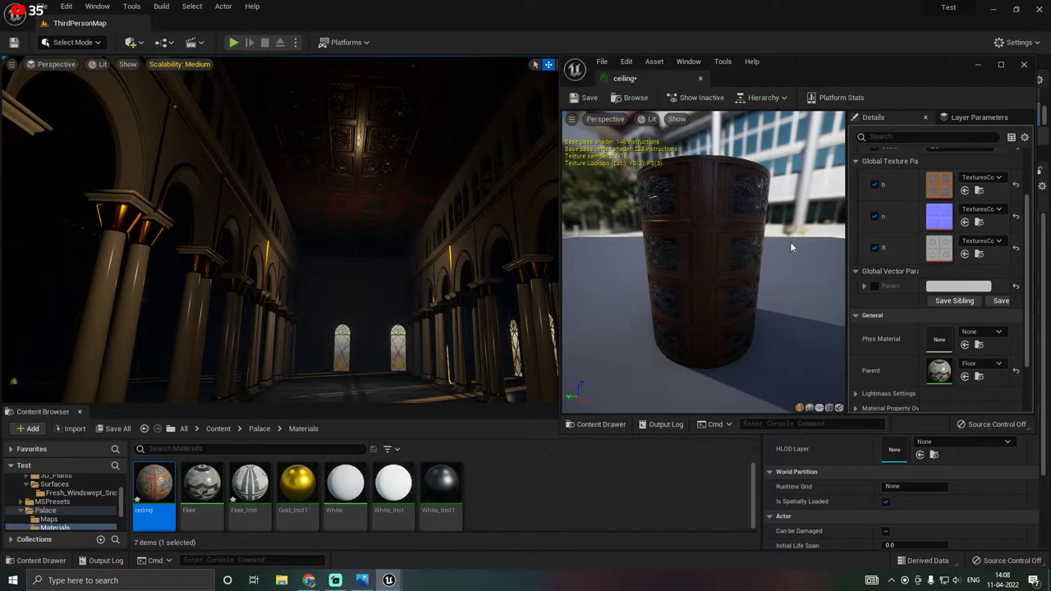
Close the ceiling material editor and save all modified assets and wall actors.
{"action": "left_click", "coordinate": [1025, 66]}
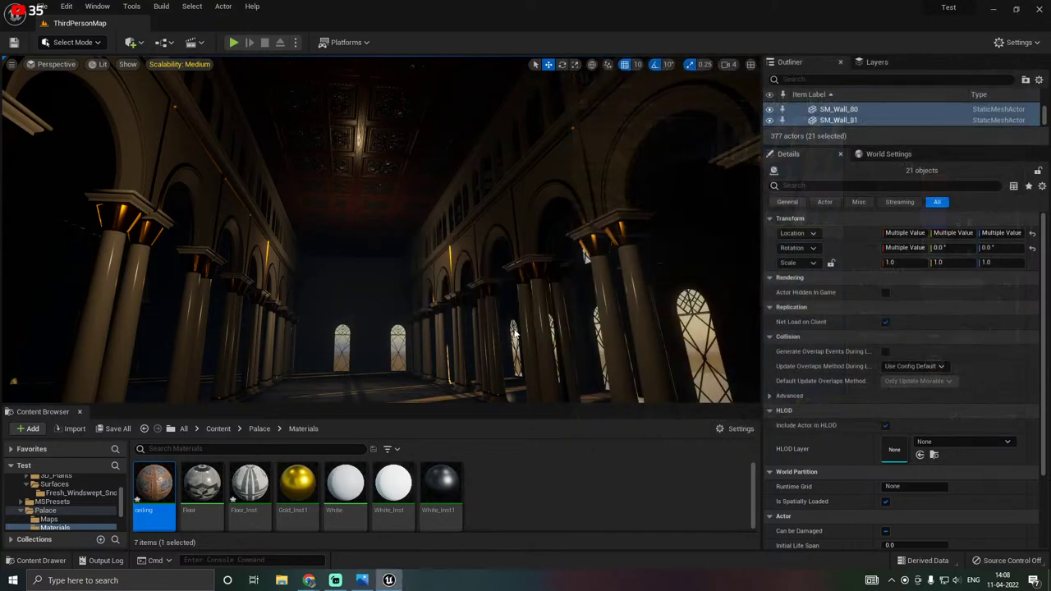
{"action": "left_click", "coordinate": [117, 428]}
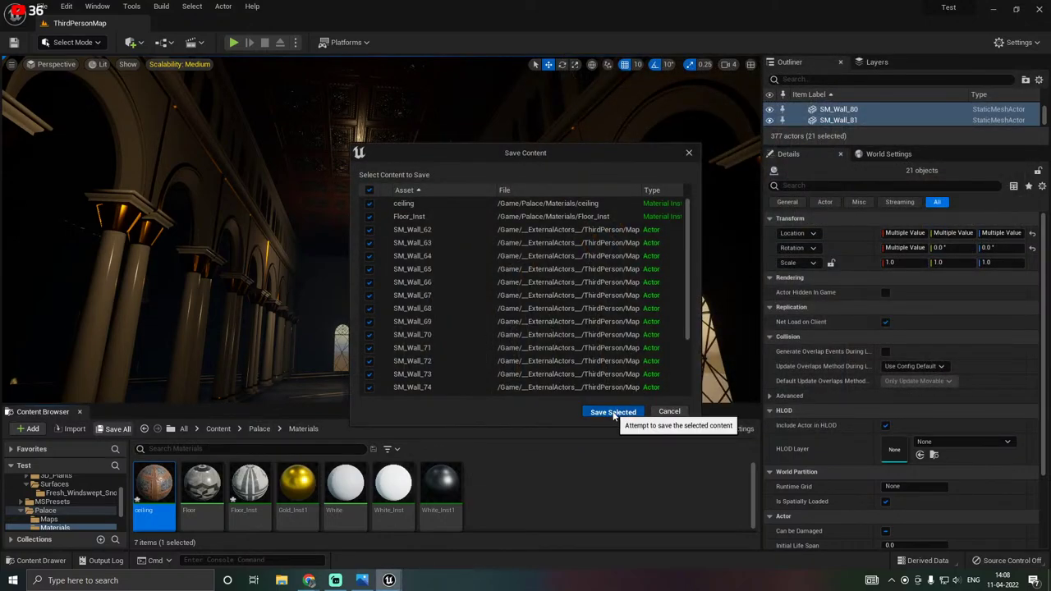
{"action": "left_click", "coordinate": [612, 410]}
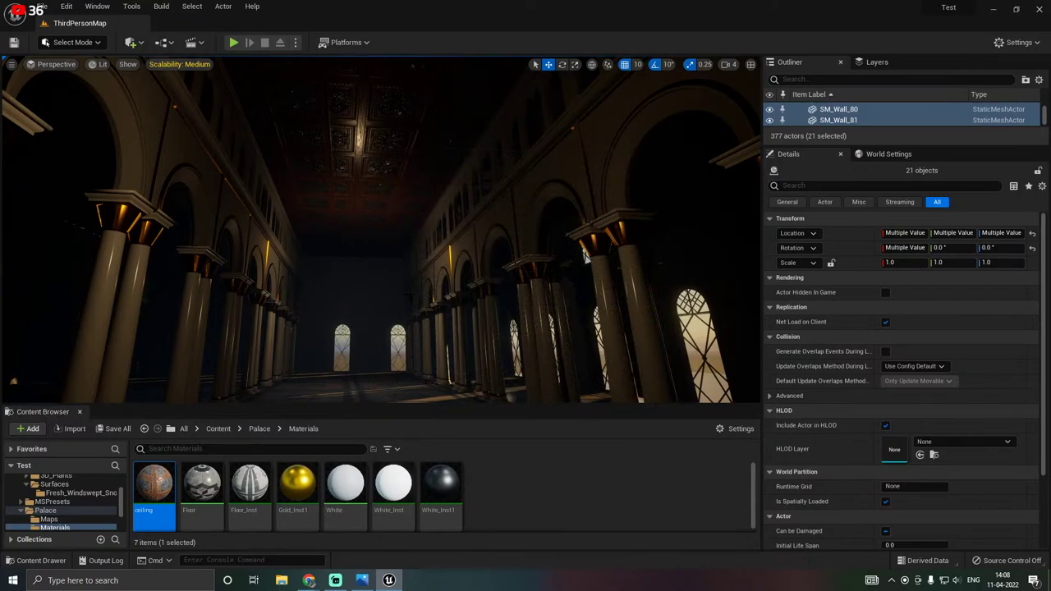
Examine the lit hall from floor level and compare it with the palace reference image in the photo viewer.
{"action": "right_click_drag", "start_coordinate": [381, 230], "coordinate": [363, 262]}
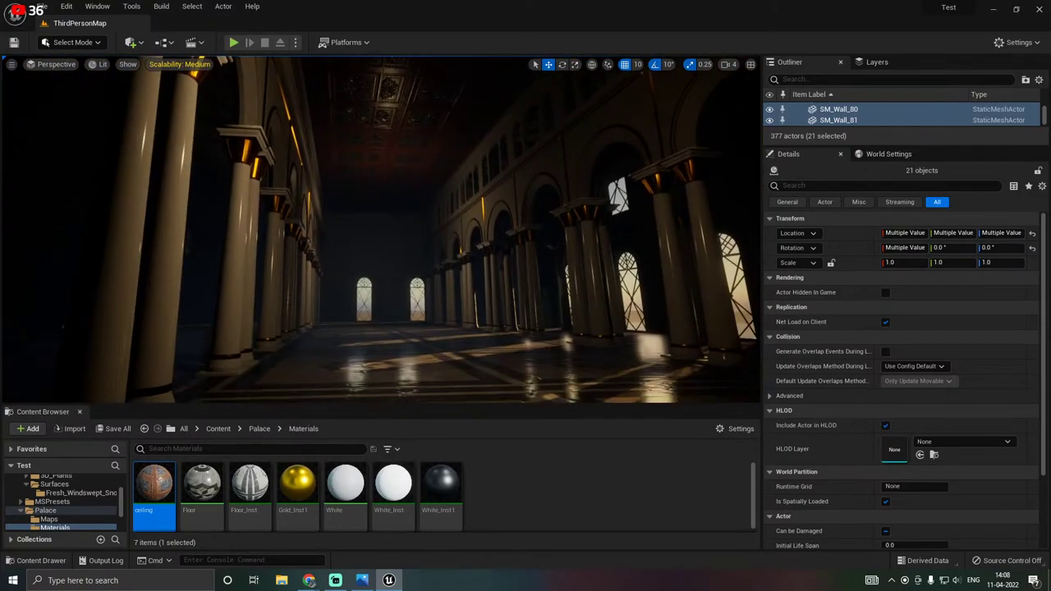
{"action": "right_click_drag", "start_coordinate": [428, 240], "coordinate": [378, 246]}
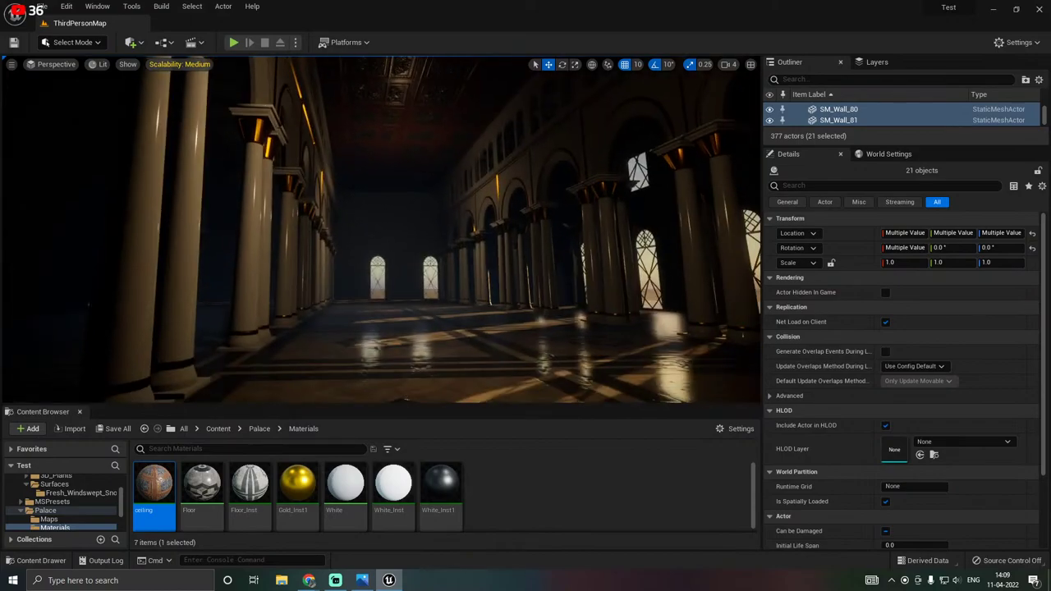
{"action": "key", "text": "alt+Tab"}
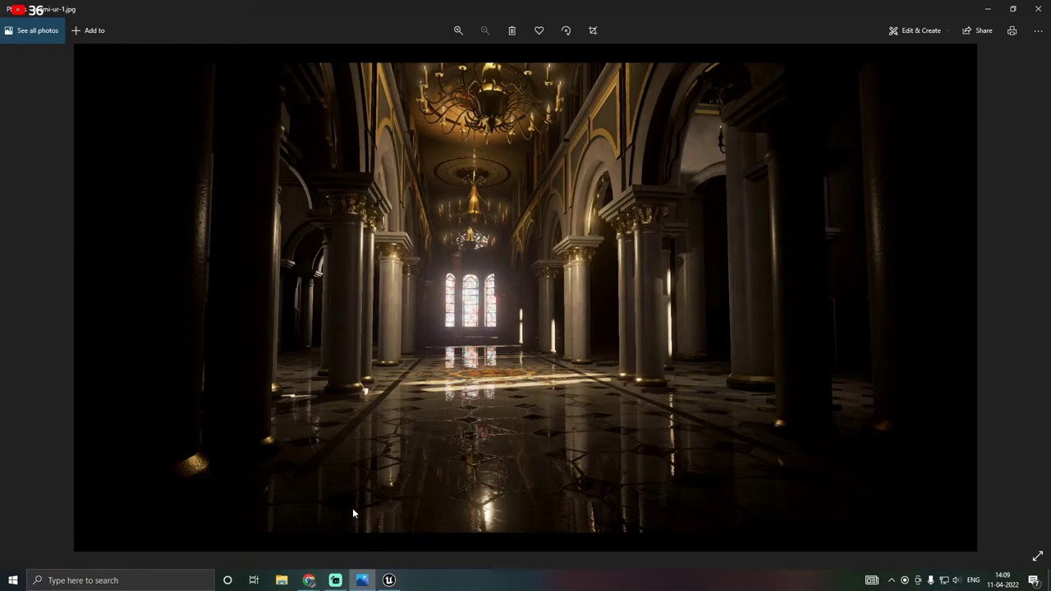
{"action": "left_click", "coordinate": [394, 582]}
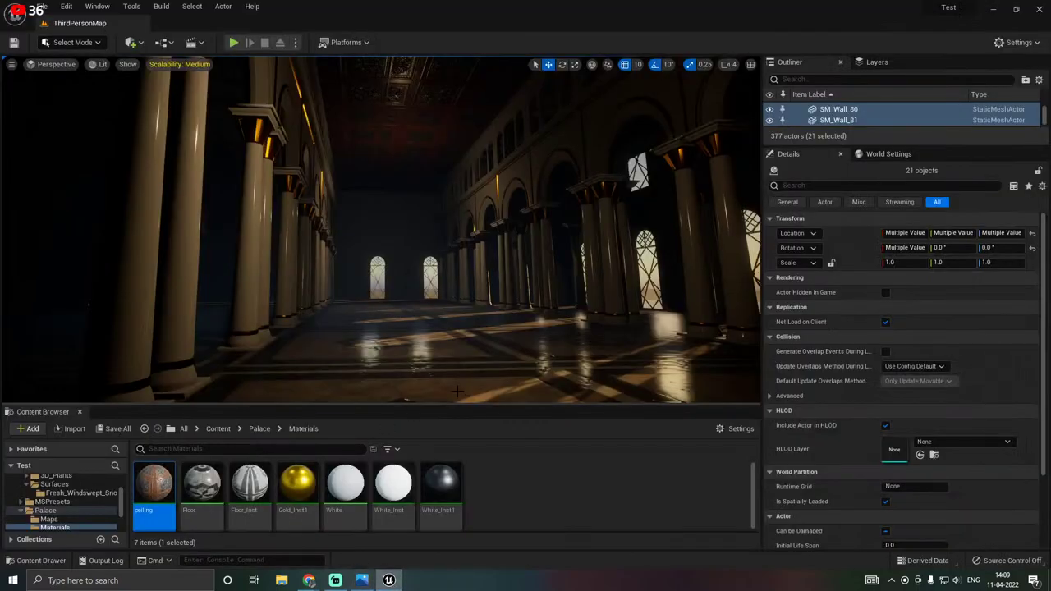
{"action": "right_click_drag", "start_coordinate": [414, 376], "coordinate": [446, 373]}
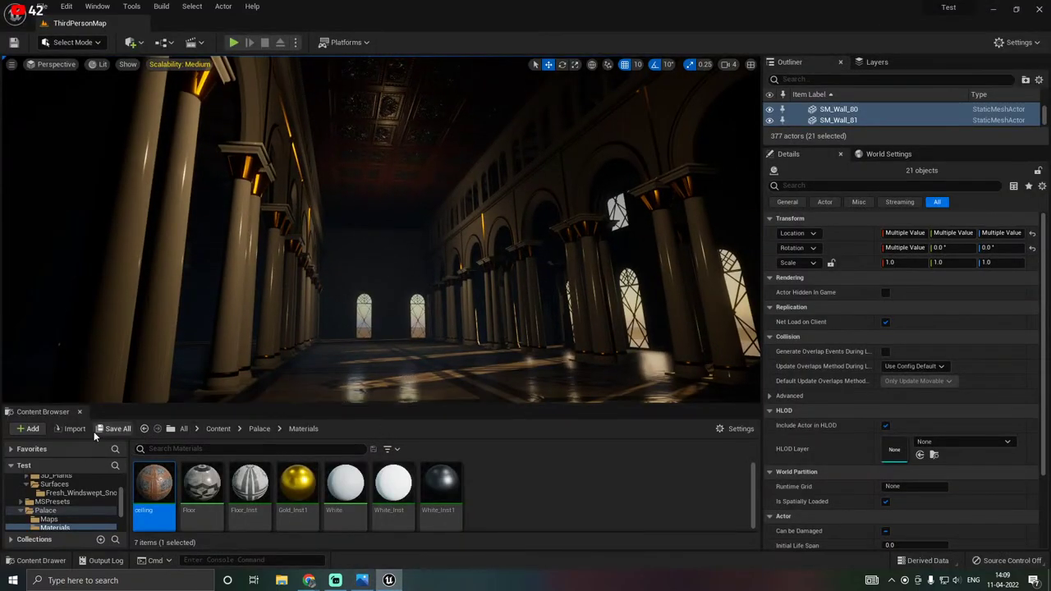
{"action": "mouse_move", "coordinate": [353, 320]}
{"action": "right_mouse_down"}
{"action": "mouse_move", "coordinate": [327, 331]}
{"action": "mouse_move", "coordinate": [348, 333]}
{"action": "right_mouse_up"}
{"action": "key", "text": "w"}
{"action": "mouse_move", "coordinate": [410, 344]}
{"action": "right_mouse_down"}
{"action": "mouse_move", "coordinate": [401, 336]}
{"action": "mouse_move", "coordinate": [411, 356]}
{"action": "right_mouse_up"}
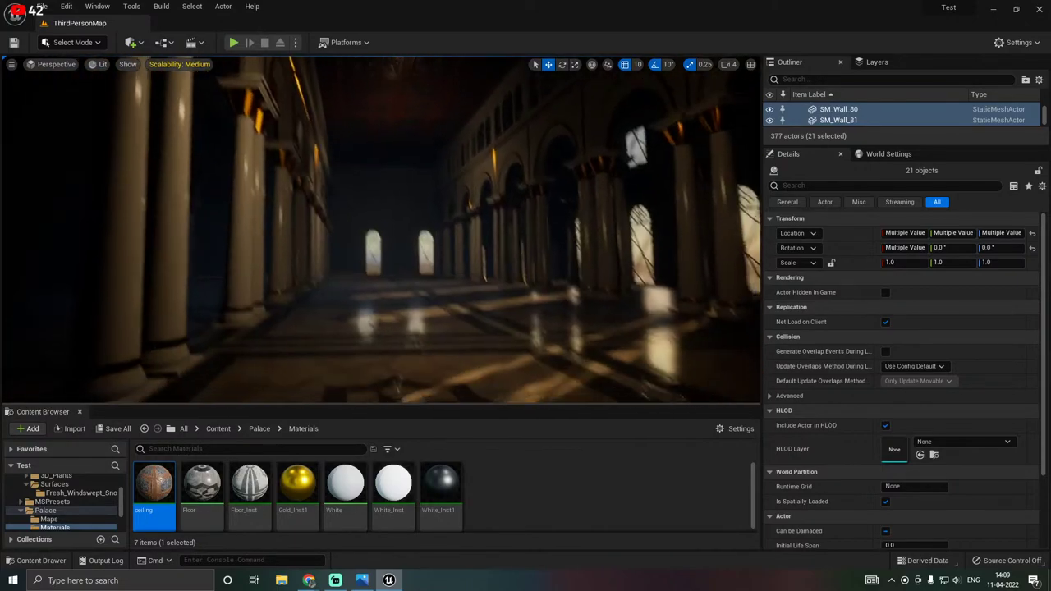
Open the Gold_Inst1 material instance and set its Metalic parameter to 0.7.
{"action": "double_click", "coordinate": [297, 484]}
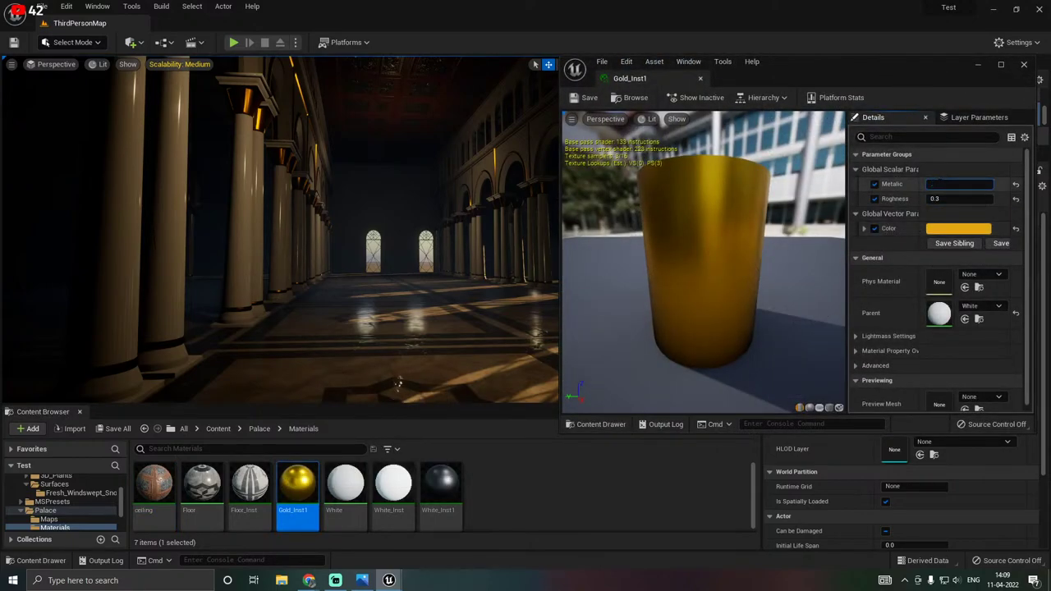
{"action": "type", "text": "0.7"}
{"action": "key", "text": "Return"}
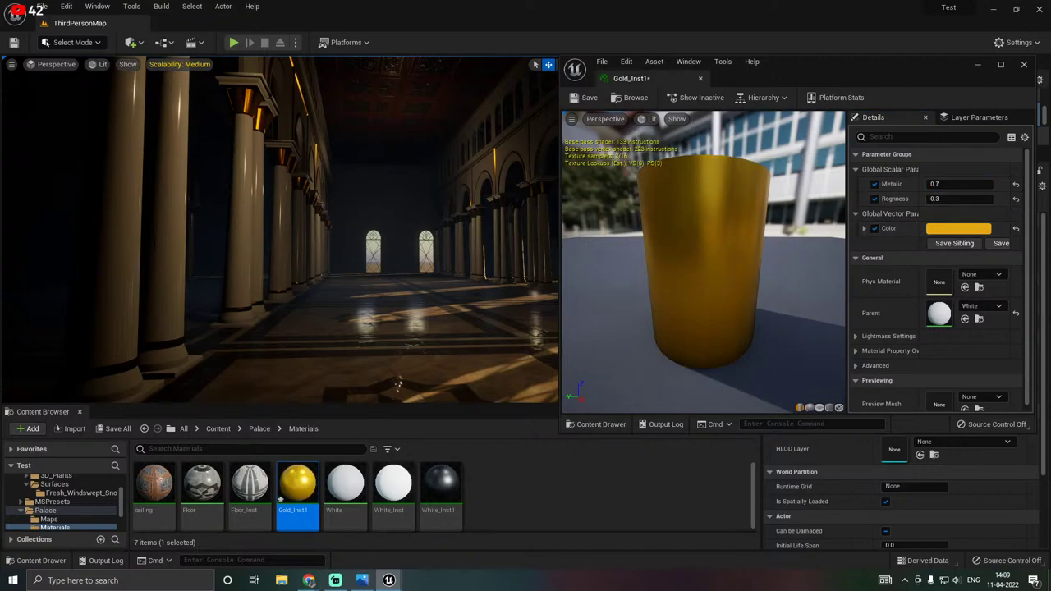
Try a Roghness of 0.6 on the gold material.
{"action": "left_click", "coordinate": [935, 199]}
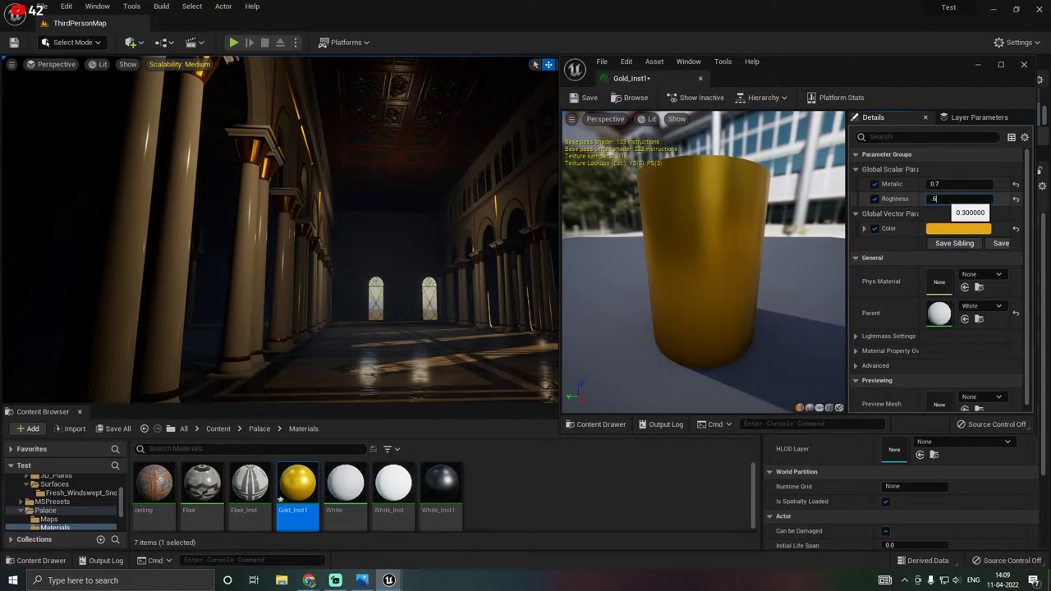
{"action": "type", "text": "0.6"}
{"action": "key", "text": "Return"}
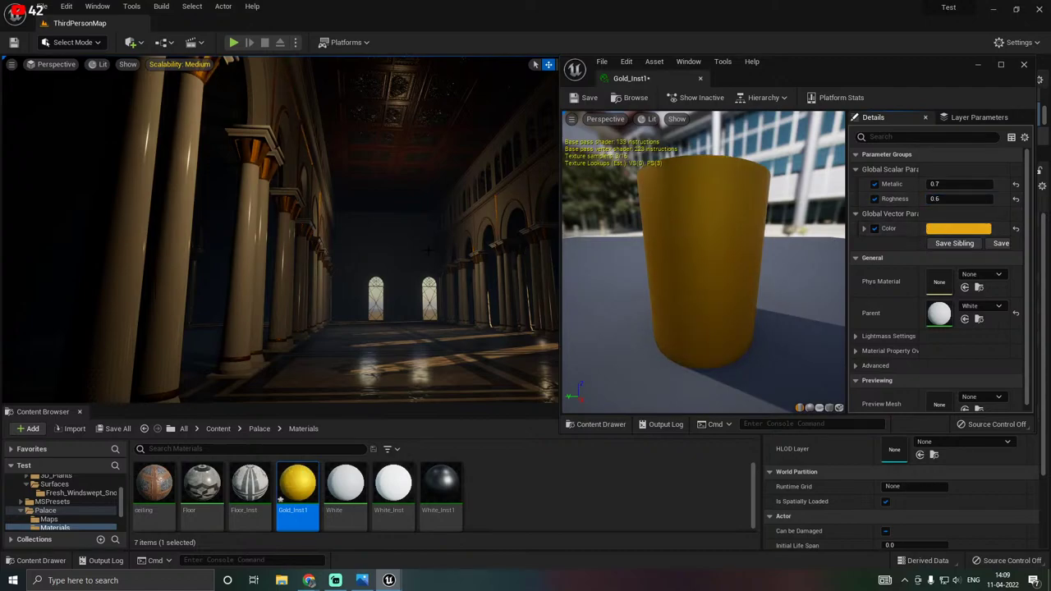
Set the gold material's Roghness to 0.1 and its Metalic to 1.
{"action": "left_click", "coordinate": [935, 199]}
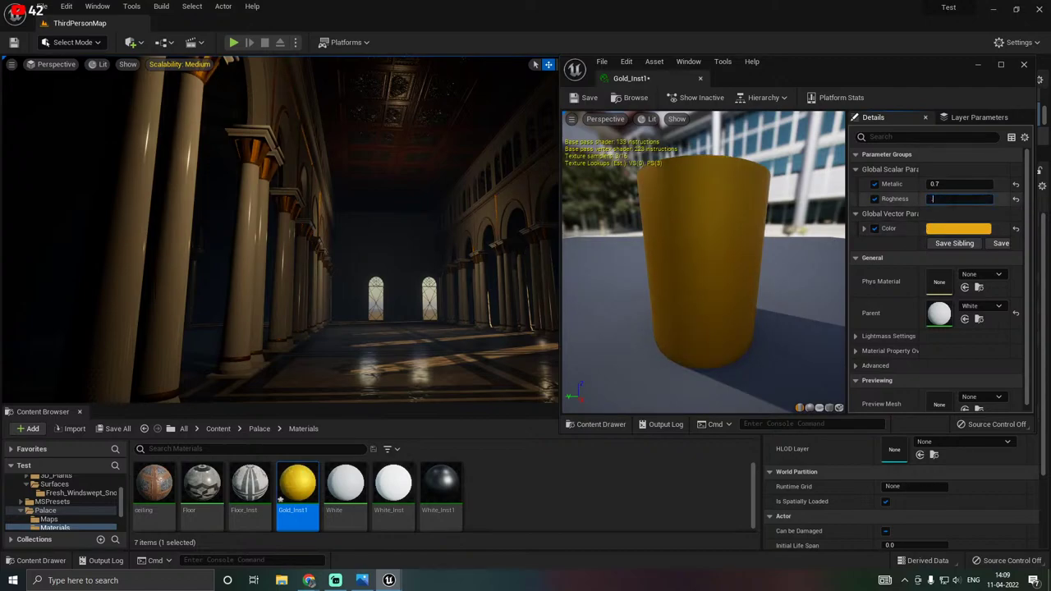
{"action": "type", "text": "0.1"}
{"action": "key", "text": "Return"}
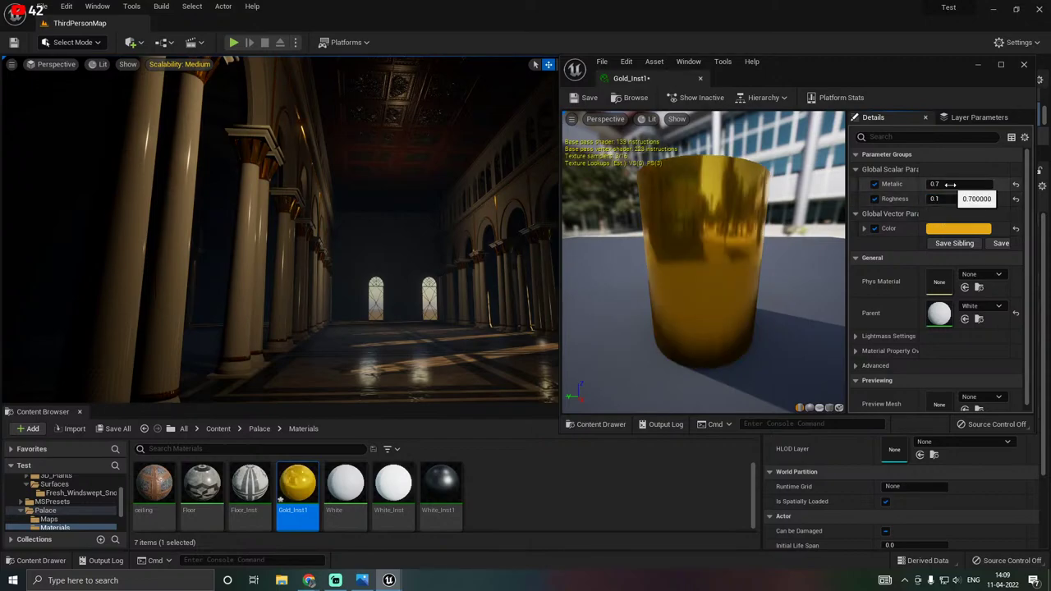
{"action": "type", "text": "1"}
{"action": "key", "text": "Return"}
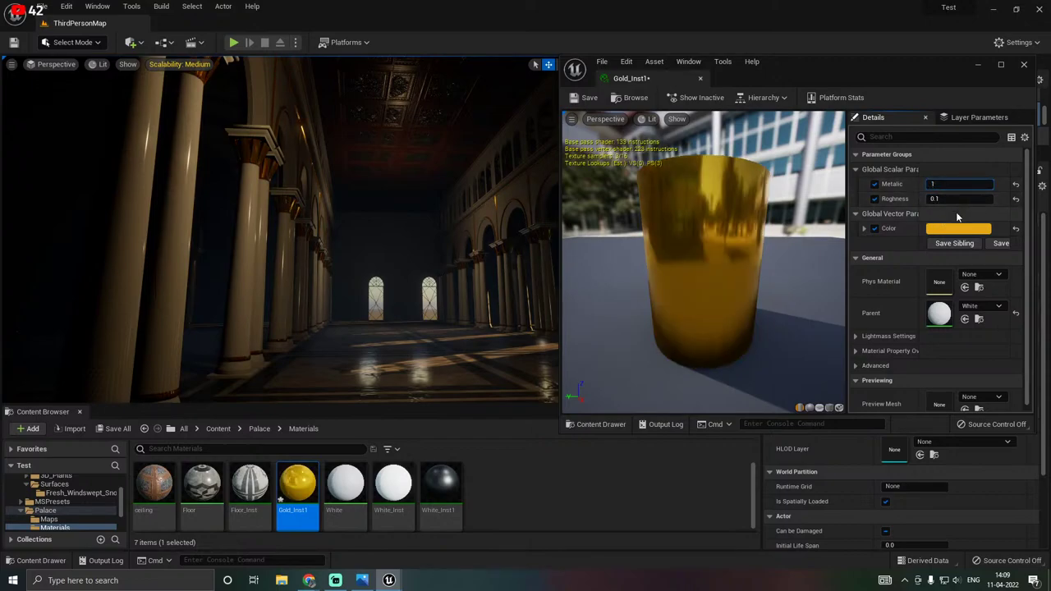
Try a paler color with saturation about 0.77 on the gold material and discard it.
{"action": "left_click", "coordinate": [951, 231]}
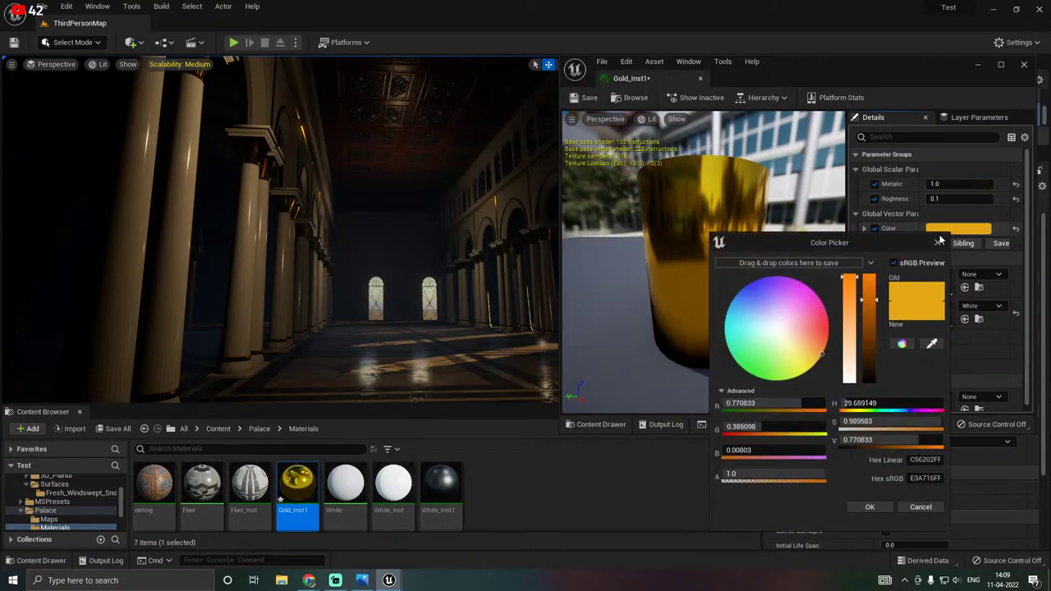
{"action": "left_click", "coordinate": [849, 302]}
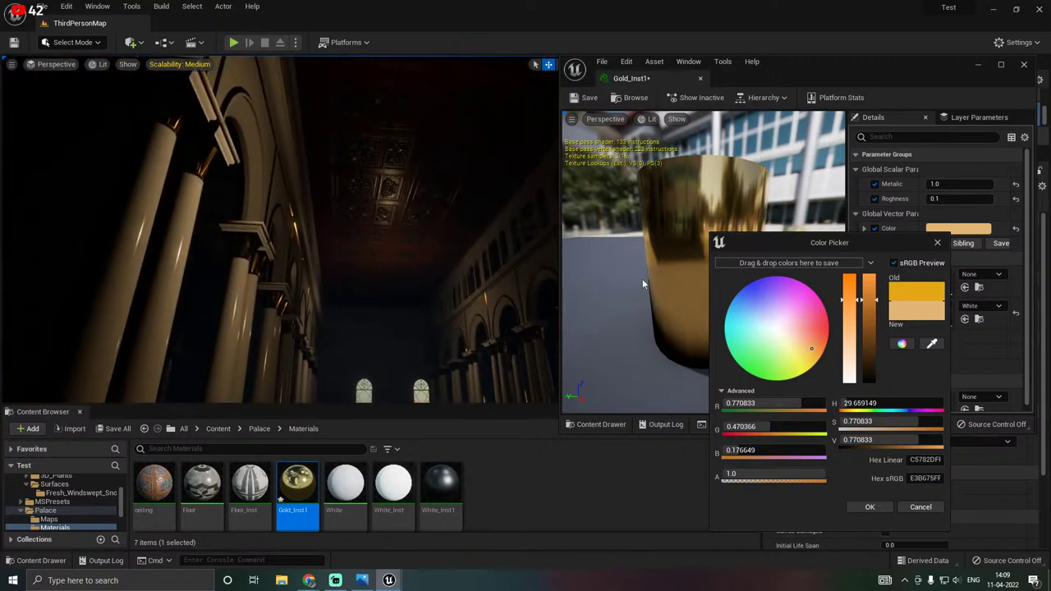
{"action": "left_click", "coordinate": [921, 507]}
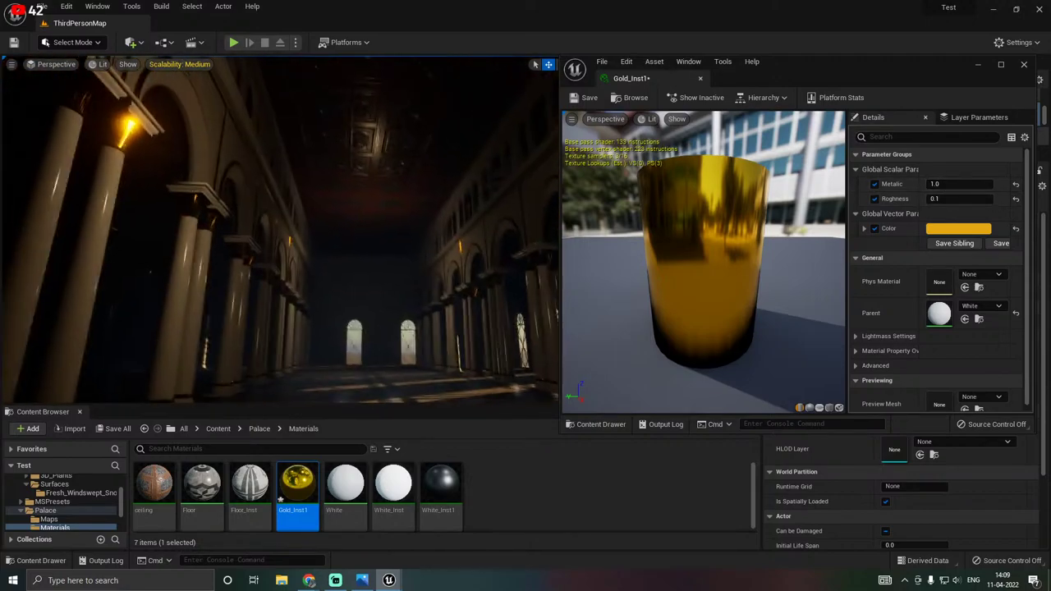
Set the gold material's Roghness to 0.4.
{"action": "left_click", "coordinate": [944, 198]}
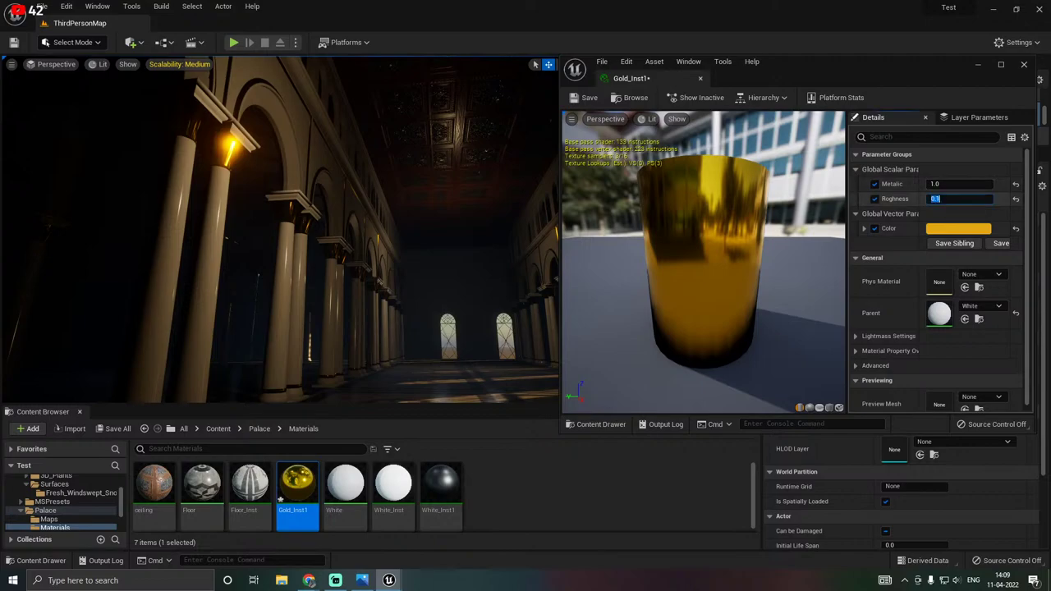
{"action": "type", "text": ".4"}
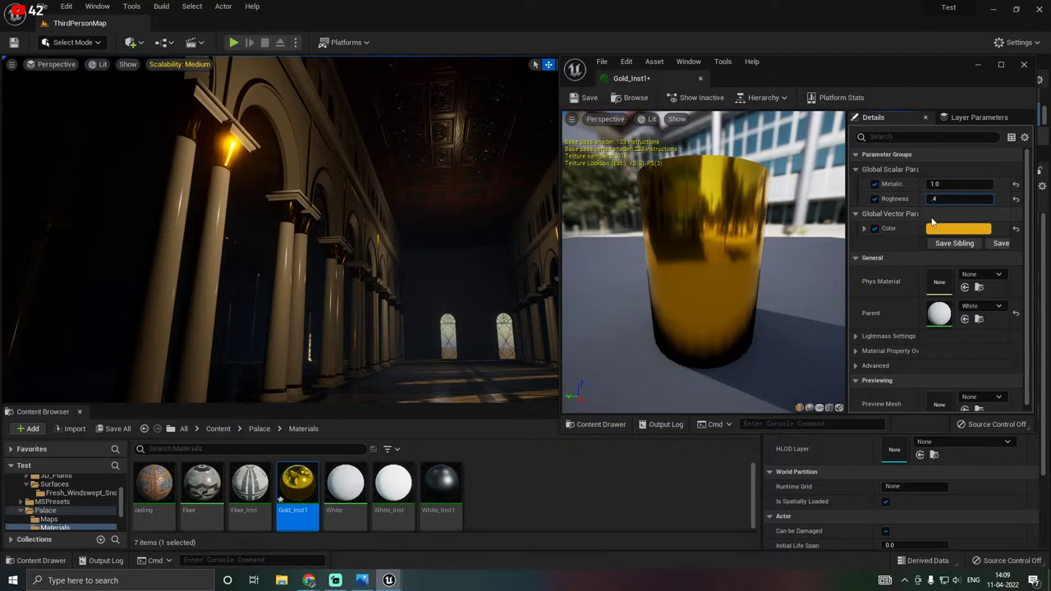
{"action": "key", "text": "Return"}
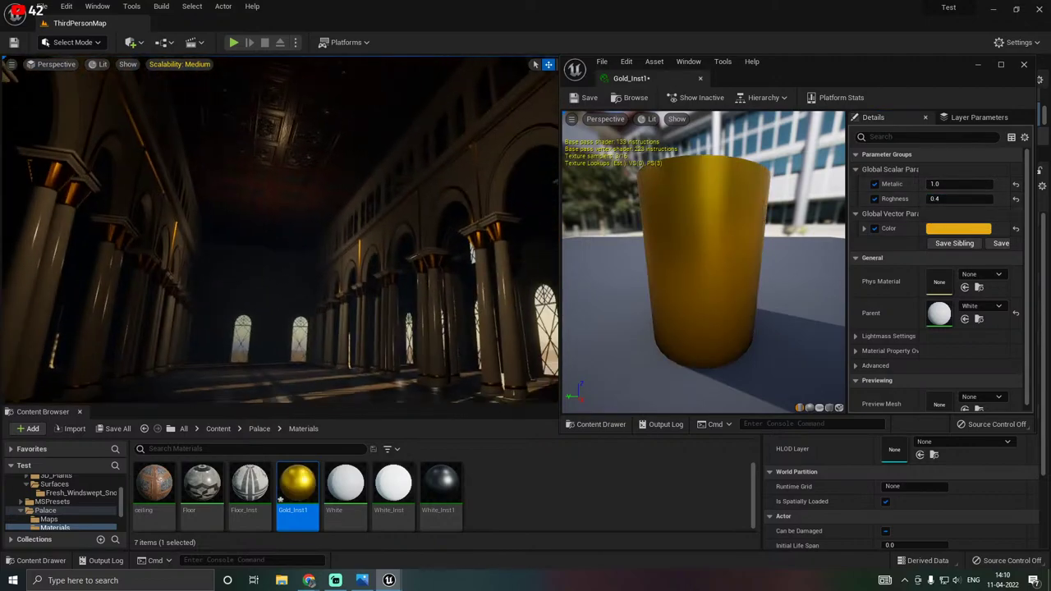
Change the gold material's color to a brighter, slightly paler gold with saturation about 0.90 and value about 0.99.
{"action": "left_click", "coordinate": [958, 228]}
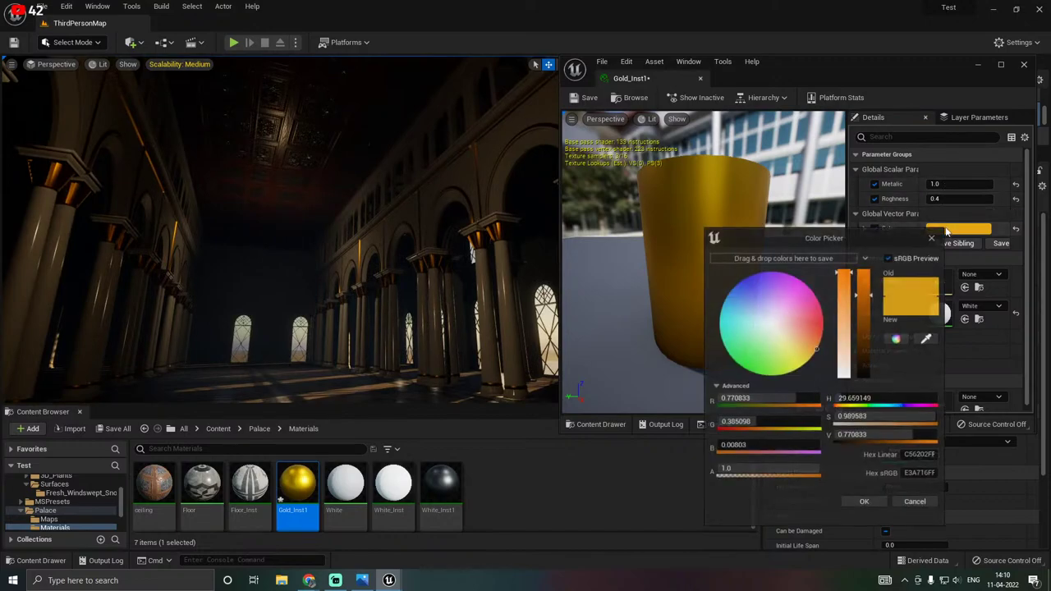
{"action": "left_click", "coordinate": [866, 279]}
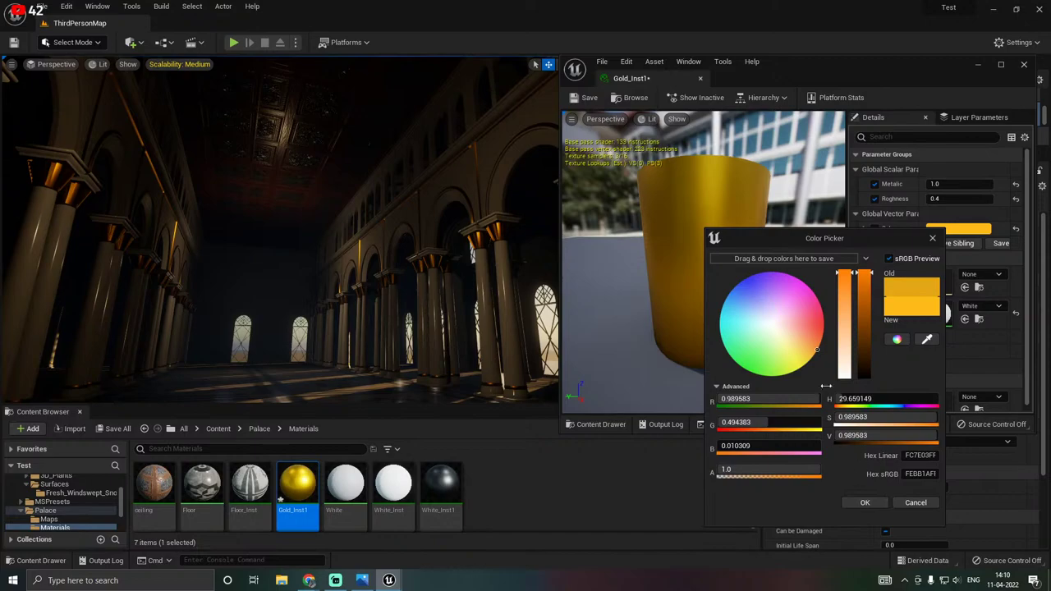
{"action": "left_click", "coordinate": [844, 304]}
{"action": "right_click_drag", "start_coordinate": [312, 238], "coordinate": [238, 238]}
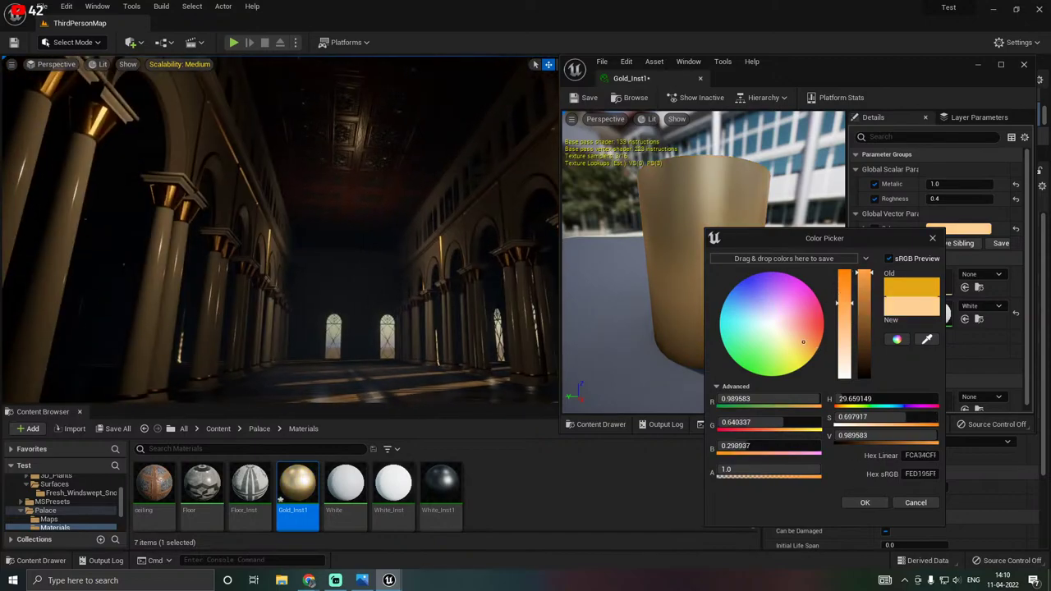
{"action": "left_click", "coordinate": [846, 282]}
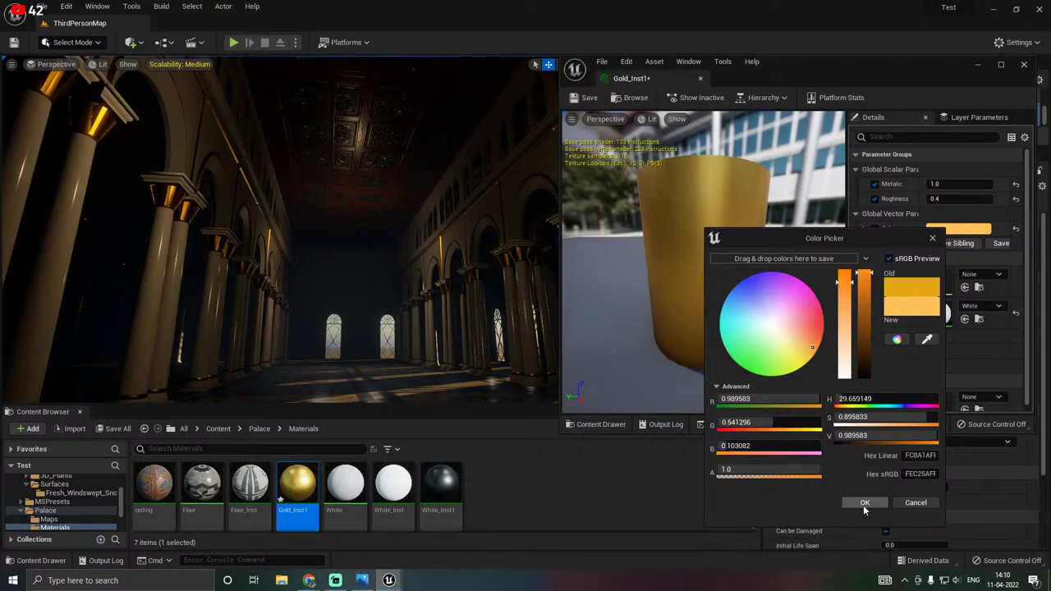
{"action": "left_click", "coordinate": [863, 503]}
Try a Roghness of 0.5 on the gold material.
{"action": "left_click", "coordinate": [957, 199]}
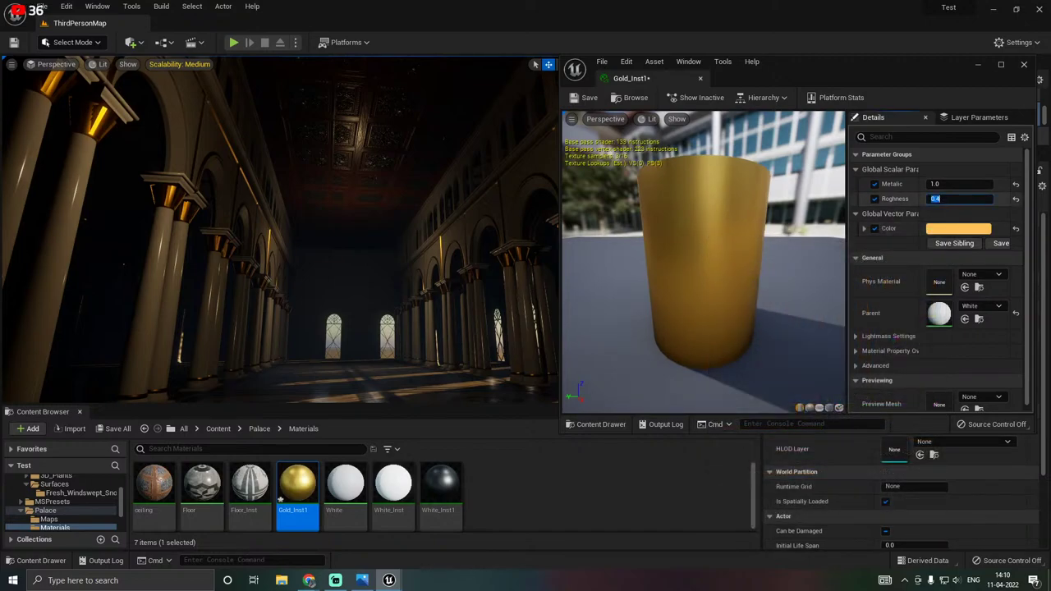
{"action": "type", "text": ".5"}
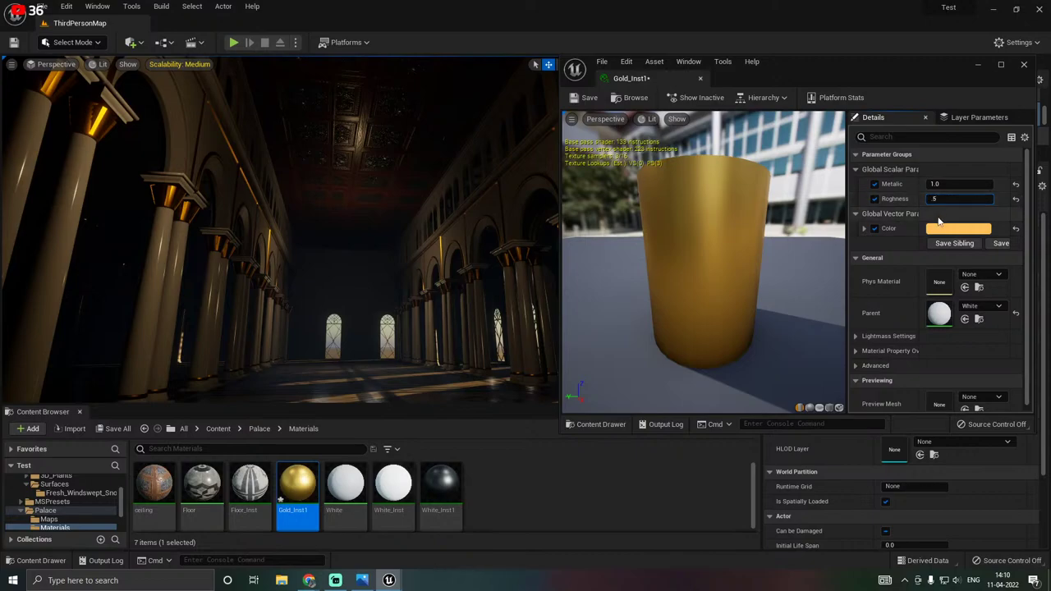
{"action": "key", "text": "Return"}
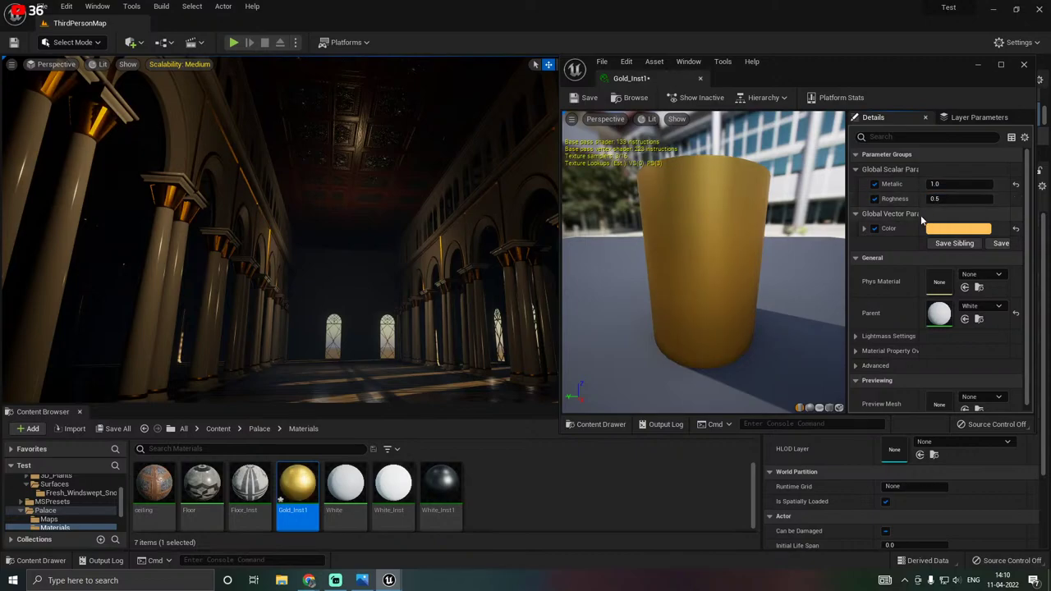
Set the gold material's Roghness to 0.4, then save the material and close its editor.
{"action": "left_click", "coordinate": [944, 199]}
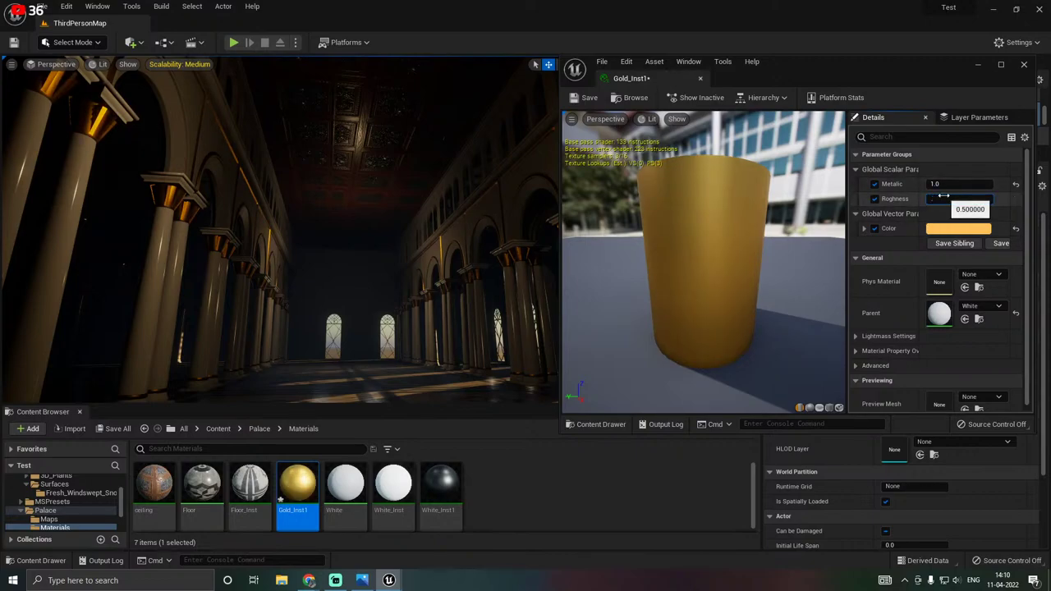
{"action": "type", "text": ".4"}
{"action": "key", "text": "Return"}
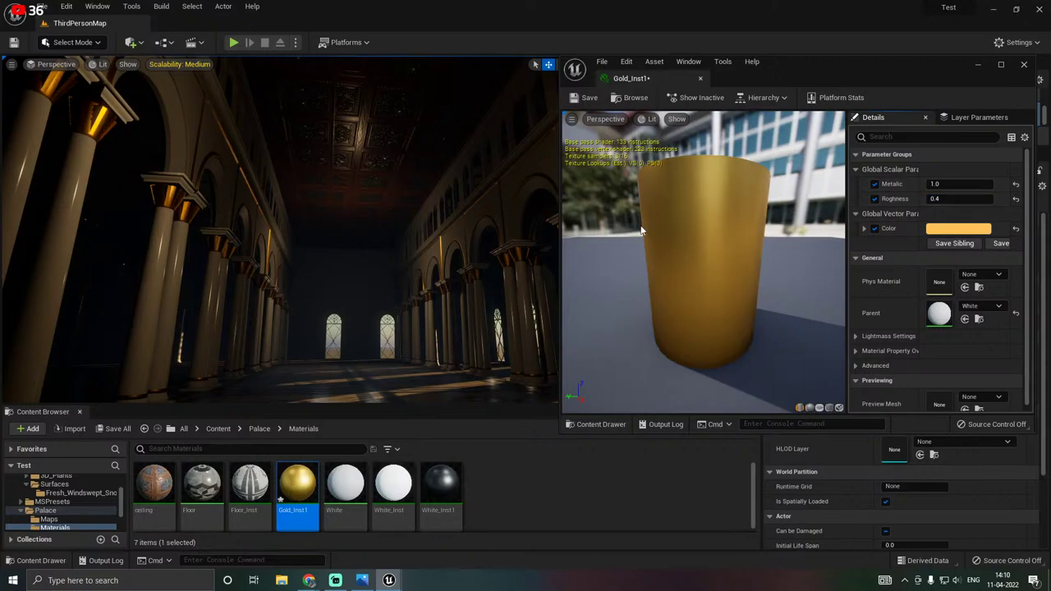
{"action": "left_click", "coordinate": [588, 97]}
{"action": "left_click", "coordinate": [1022, 65]}
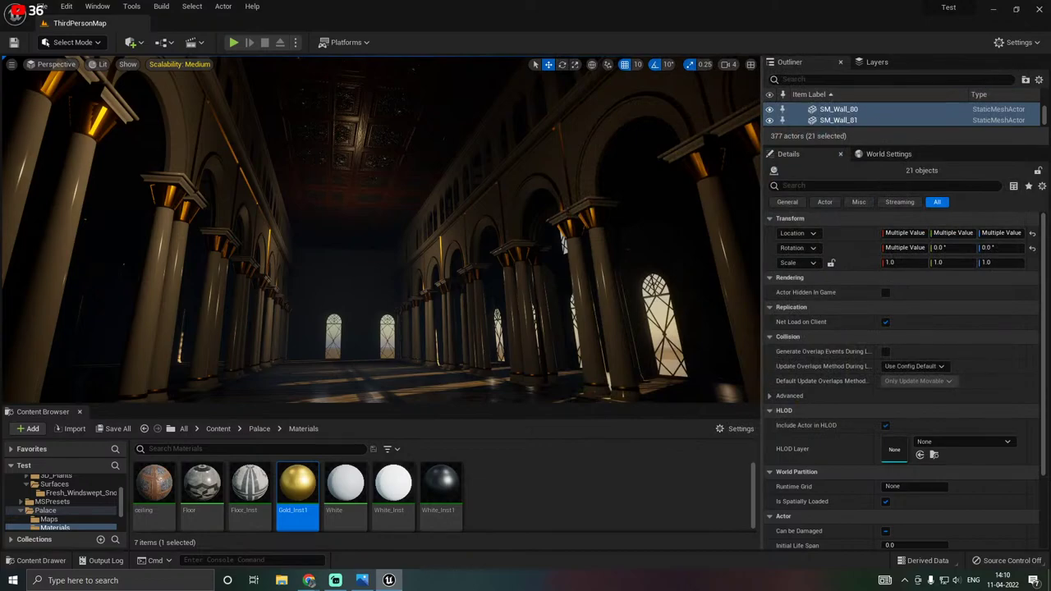
Select the group of floor tiles in the hall and take a look at the parent Floor material.
{"action": "right_click_drag", "start_coordinate": [381, 230], "coordinate": [386, 258]}
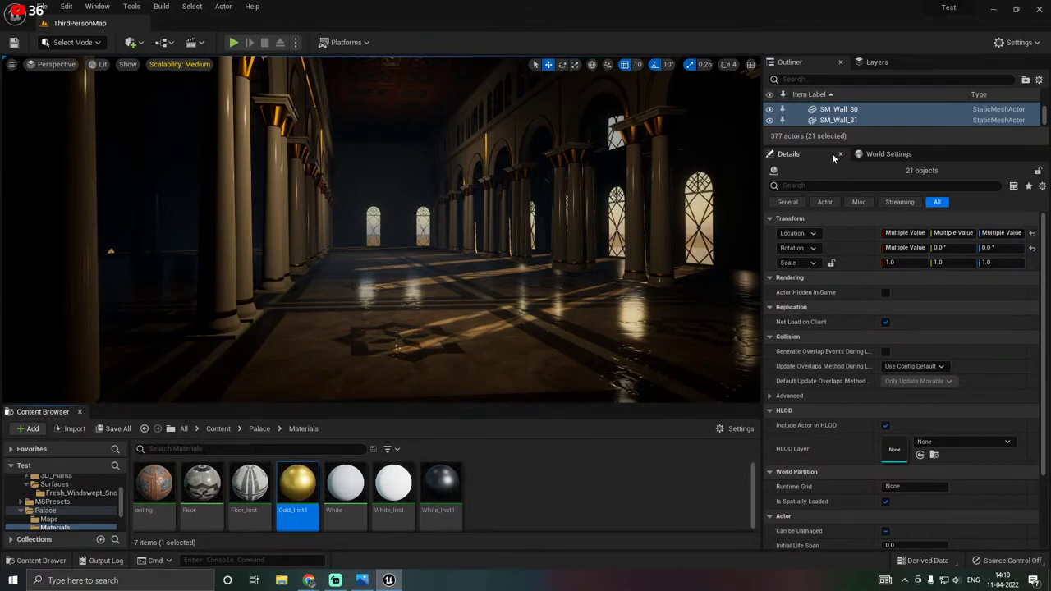
{"action": "left_click_drag", "start_coordinate": [832, 146], "coordinate": [832, 191]}
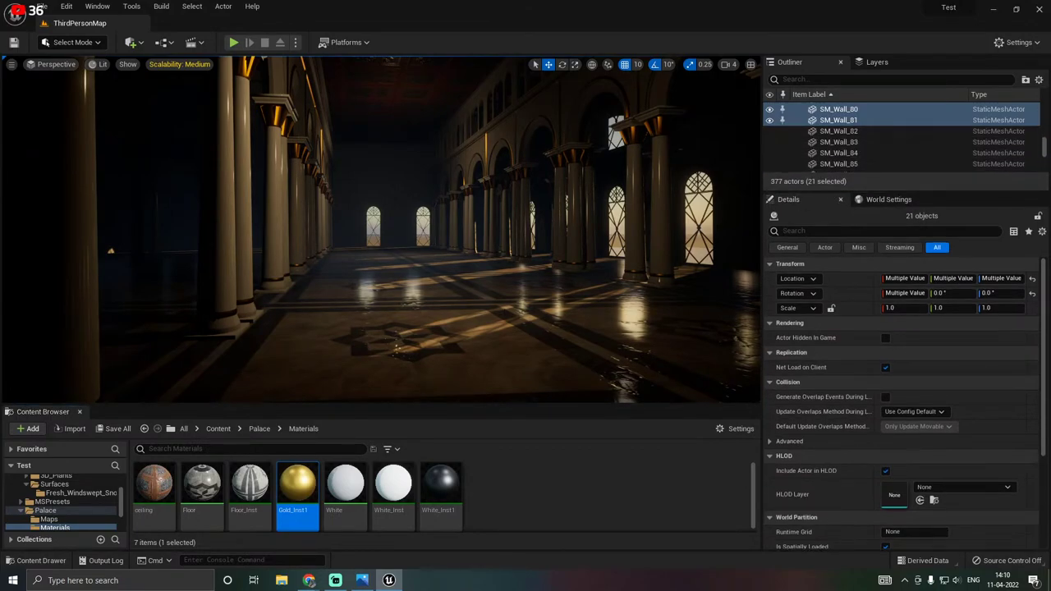
{"action": "left_click", "coordinate": [507, 315]}
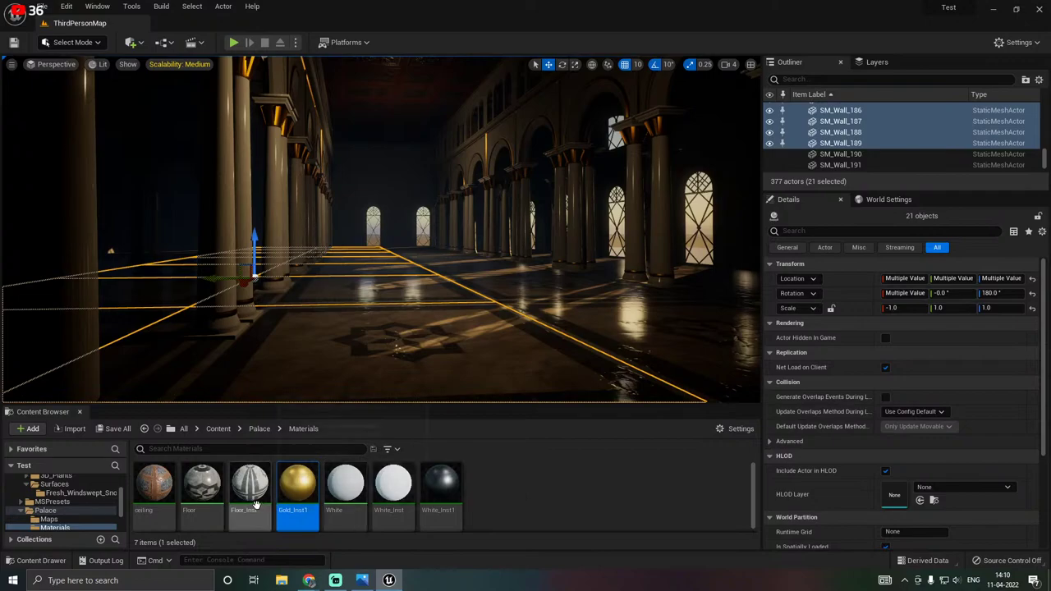
{"action": "double_click", "coordinate": [207, 486]}
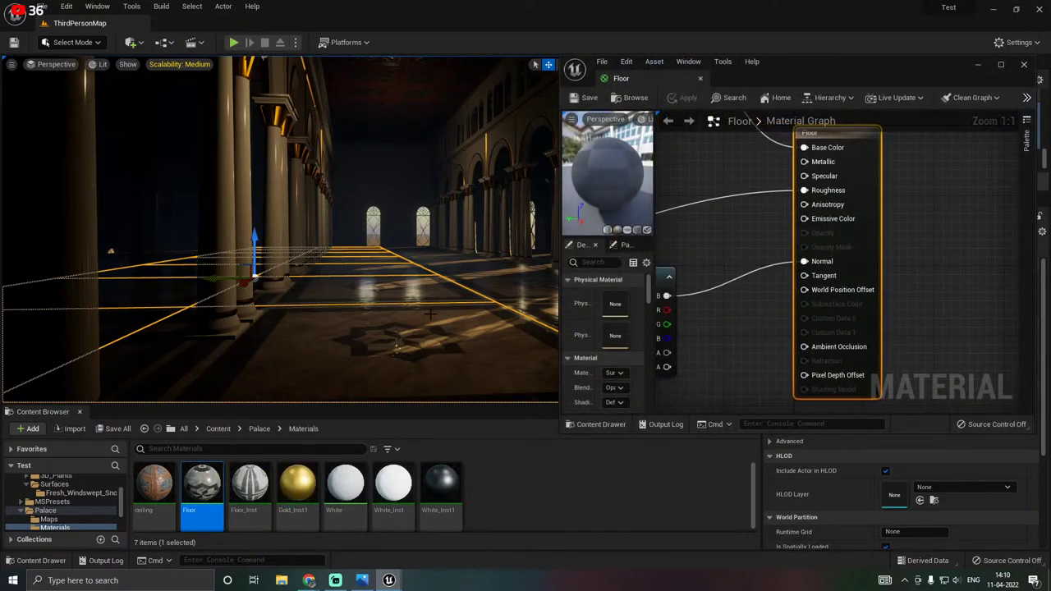
{"action": "left_click", "coordinate": [701, 81]}
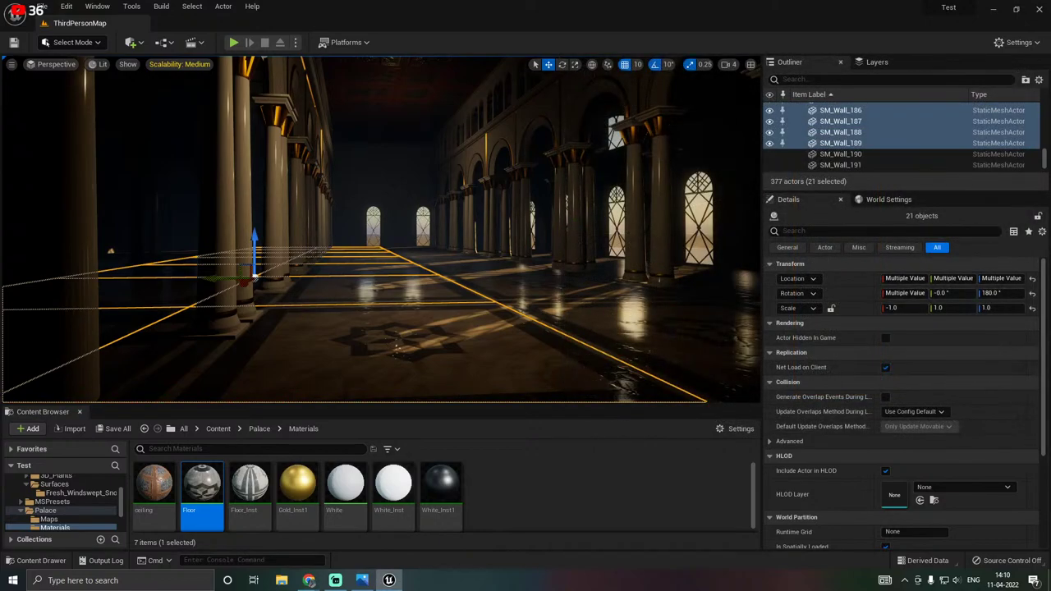
Try a blue tint with hue about 220, saturation about 0.54 and value about 0.58 on the Floor_Inst material.
{"action": "left_click_drag", "start_coordinate": [250, 485], "coordinate": [394, 382]}
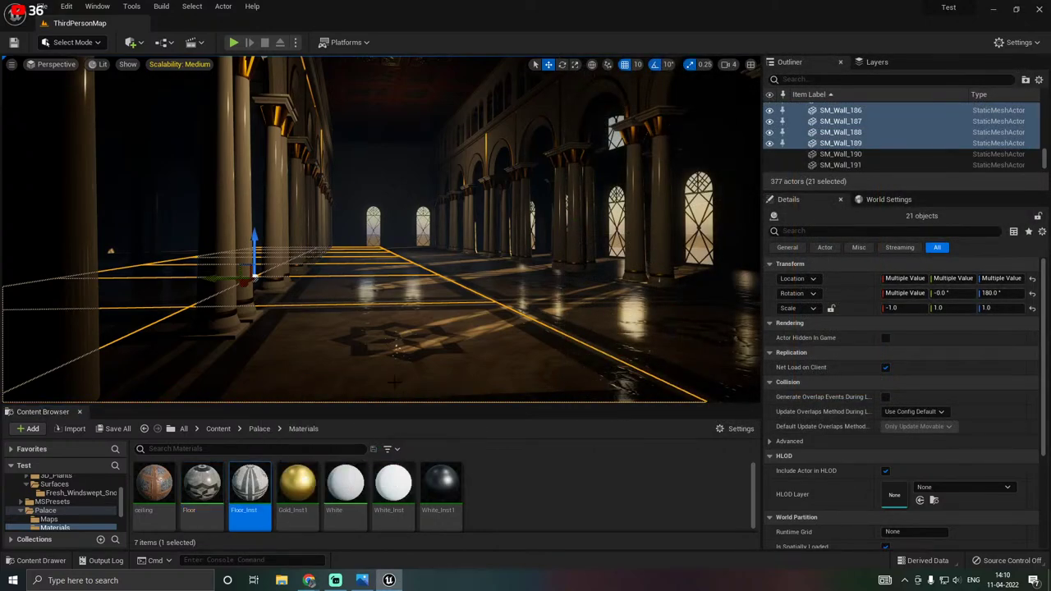
{"action": "double_click", "coordinate": [249, 488]}
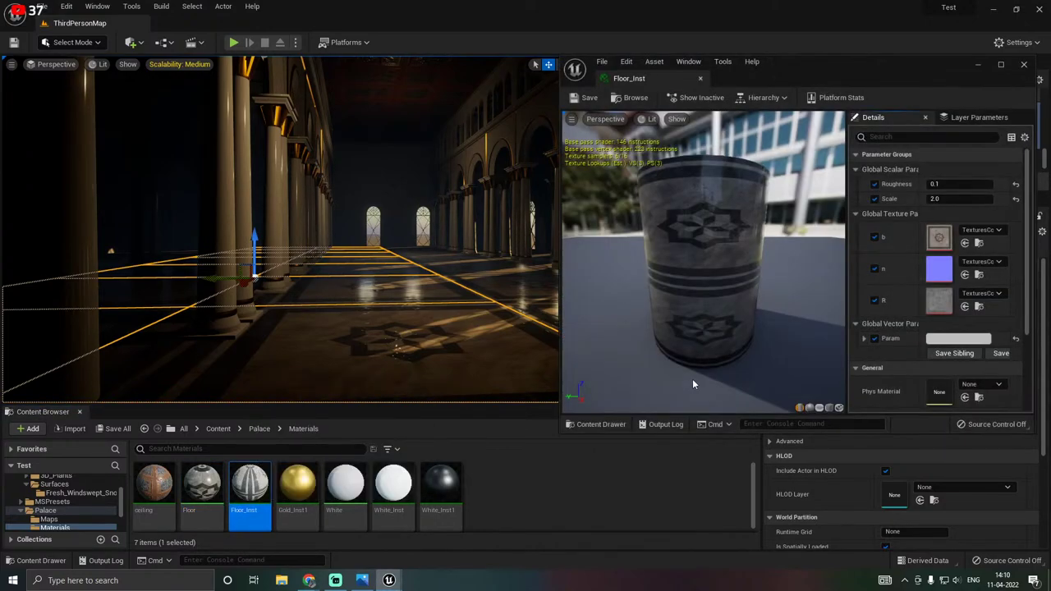
{"action": "left_click", "coordinate": [934, 340]}
{"action": "left_click_drag", "start_coordinate": [872, 343], "coordinate": [859, 374]}
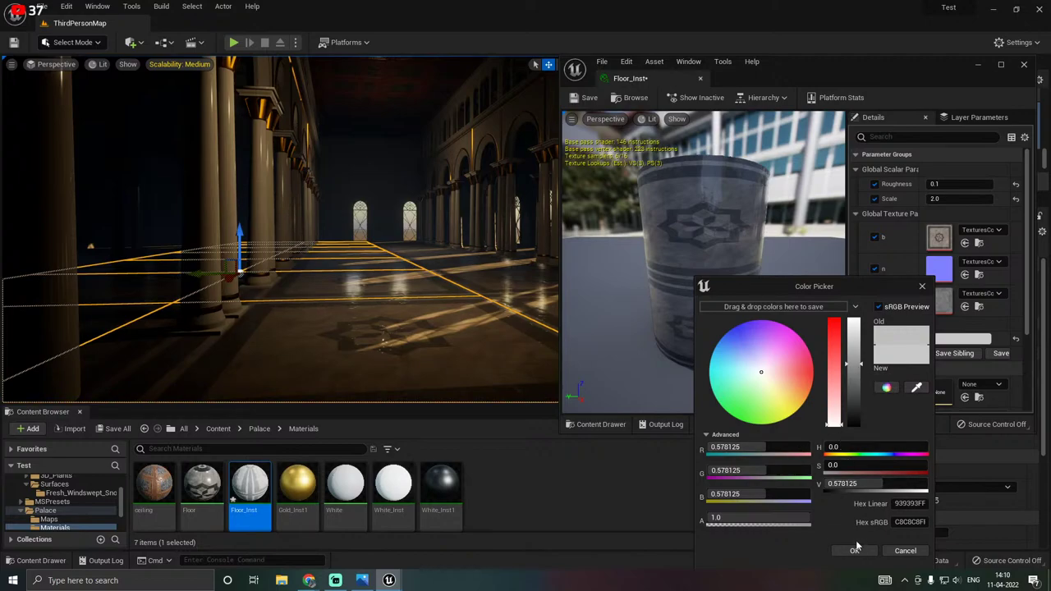
{"action": "left_click_drag", "start_coordinate": [763, 371], "coordinate": [740, 357]}
{"action": "key", "text": "w"}
{"action": "right_click_drag", "start_coordinate": [448, 333], "coordinate": [492, 369]}
{"action": "key", "text": "d"}
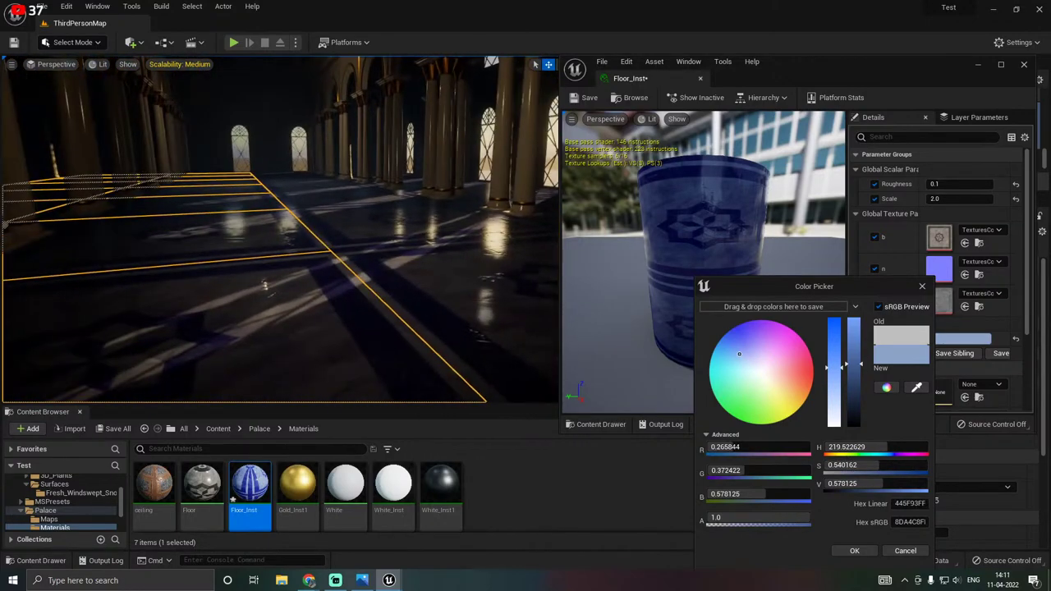
Inspect the blue-tinted floor around the hall, discard the tint and close the Floor_Inst material.
{"action": "mouse_move", "coordinate": [264, 285]}
{"action": "right_mouse_down"}
{"action": "mouse_move", "coordinate": [356, 261]}
{"action": "mouse_move", "coordinate": [185, 272]}
{"action": "mouse_move", "coordinate": [263, 269]}
{"action": "right_mouse_up"}
{"action": "right_click_drag", "start_coordinate": [152, 275], "coordinate": [112, 305]}
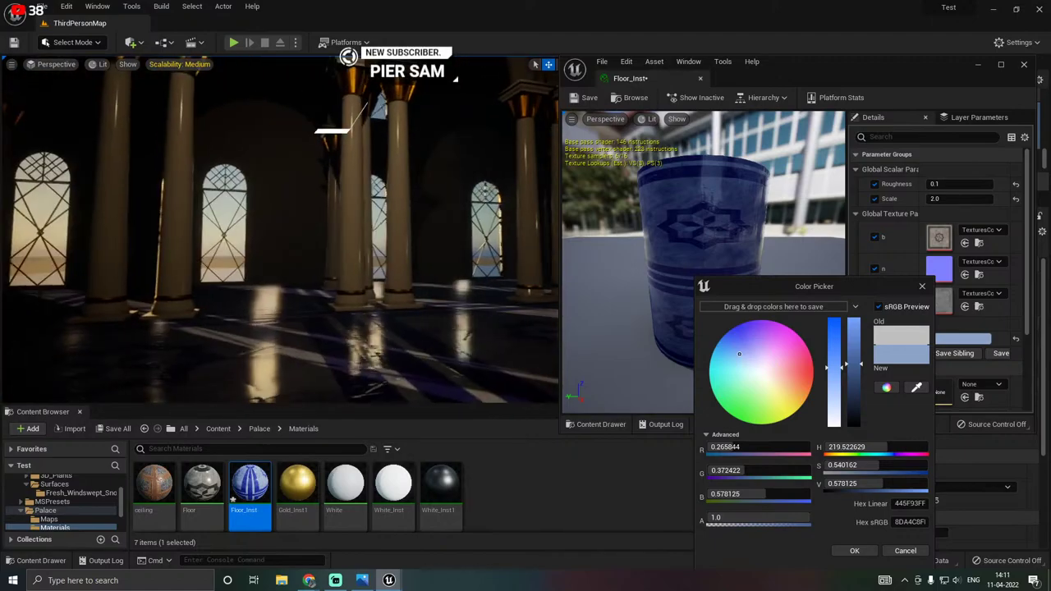
{"action": "right_click_drag", "start_coordinate": [279, 230], "coordinate": [378, 201]}
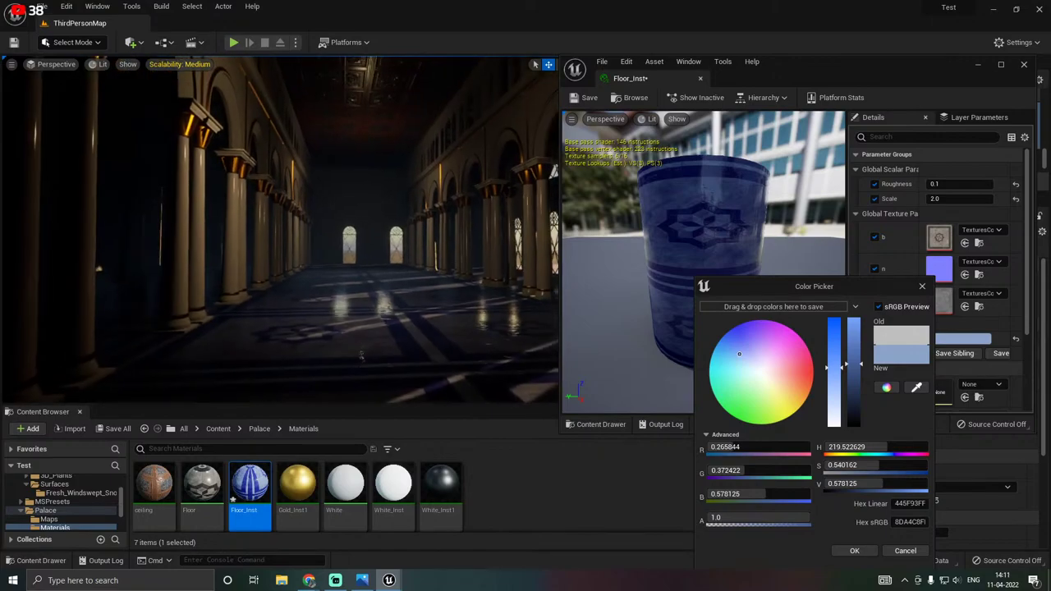
{"action": "left_click", "coordinate": [891, 552]}
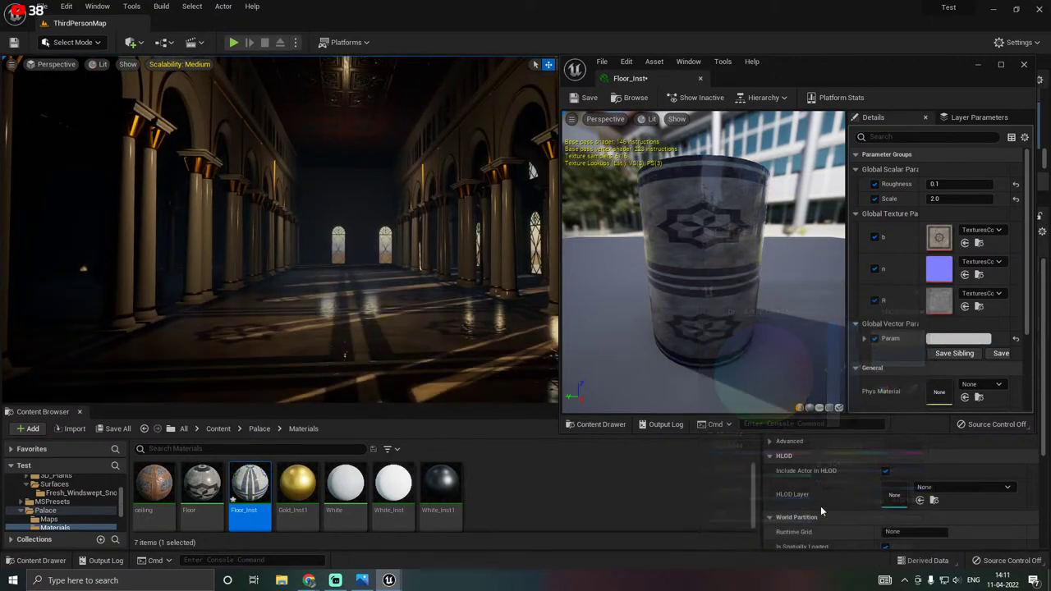
{"action": "left_click", "coordinate": [700, 80]}
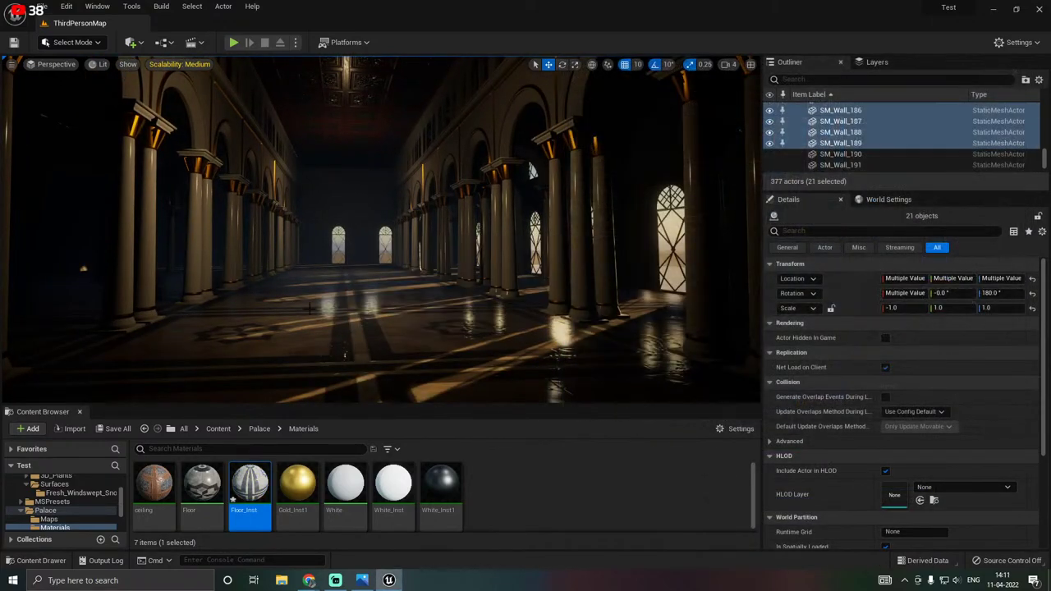
Save all modified content and enlarge the Outliner to show more actors.
{"action": "left_click", "coordinate": [99, 429]}
{"action": "left_click", "coordinate": [614, 414]}
{"action": "left_click_drag", "start_coordinate": [857, 189], "coordinate": [858, 296]}
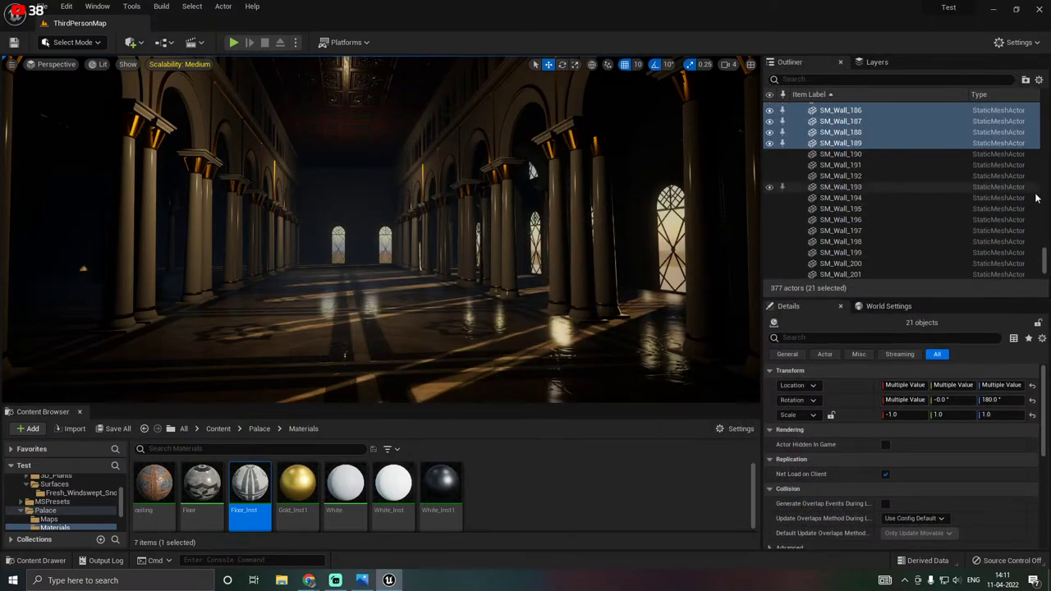
Rotate the DirectionalLight around the vertical axis to a Z rotation of about 124.5° so sunlight enters from another direction.
{"action": "left_click_drag", "start_coordinate": [1046, 261], "coordinate": [1046, 118]}
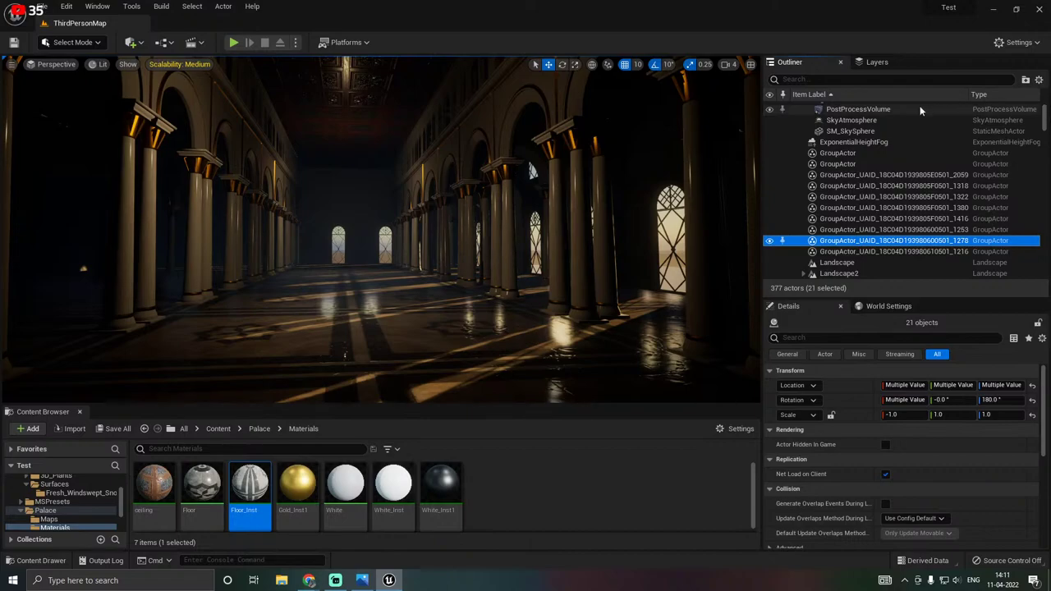
{"action": "scroll", "coordinate": [918, 156], "scroll_direction": "up", "scroll_amount": 1}
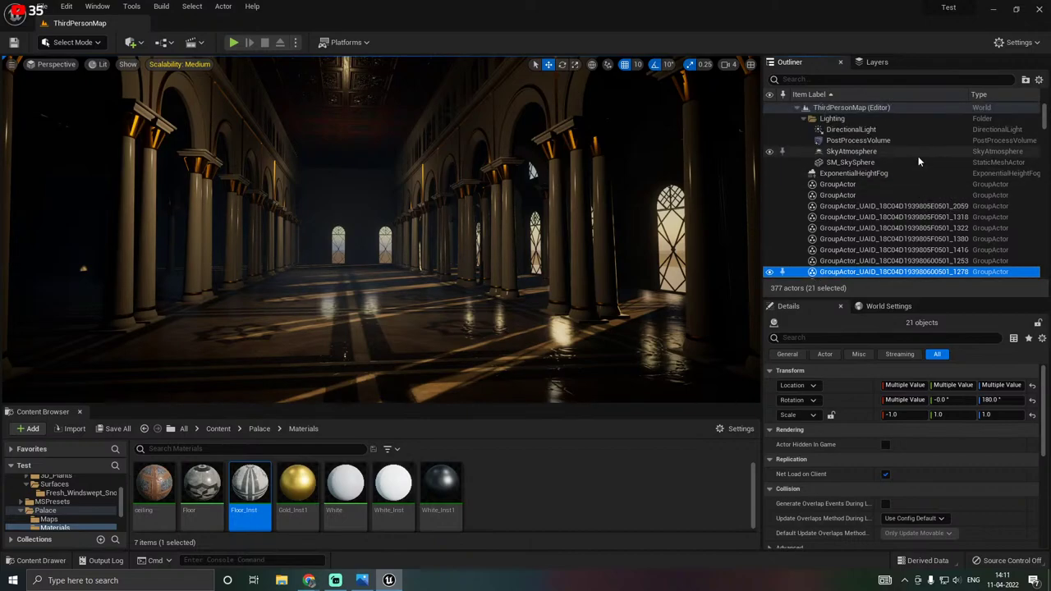
{"action": "left_click", "coordinate": [850, 130]}
{"action": "right_click_drag", "start_coordinate": [599, 302], "coordinate": [577, 283]}
{"action": "key", "text": "e"}
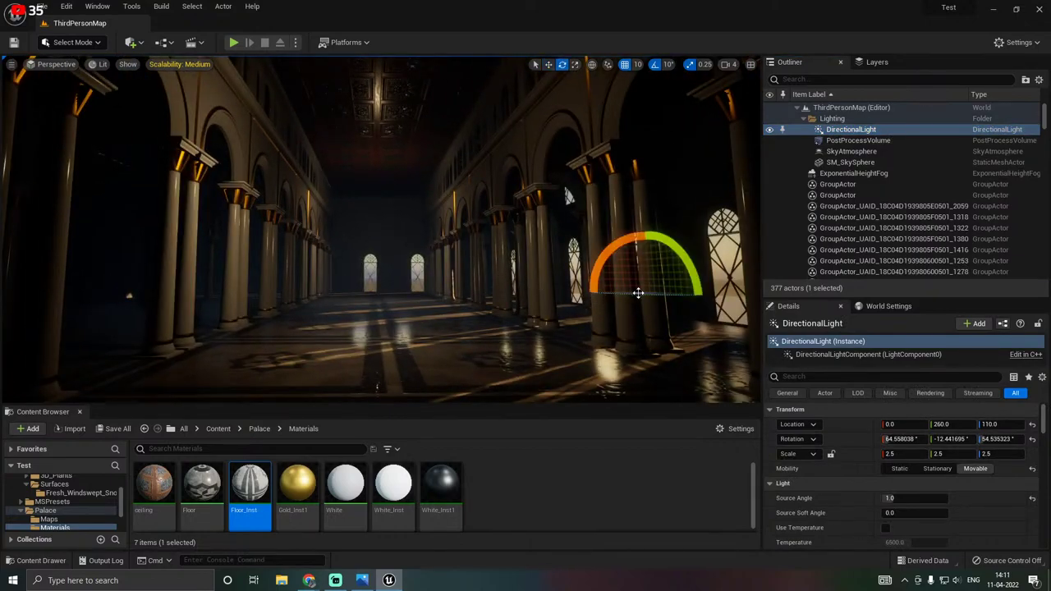
{"action": "left_click_drag", "start_coordinate": [638, 293], "coordinate": [577, 294]}
{"action": "mouse_move", "coordinate": [577, 294]}
{"action": "right_mouse_down"}
{"action": "mouse_move", "coordinate": [604, 326]}
{"action": "mouse_move", "coordinate": [589, 286]}
{"action": "right_mouse_up"}
{"action": "left_click_drag", "start_coordinate": [616, 319], "coordinate": [696, 320]}
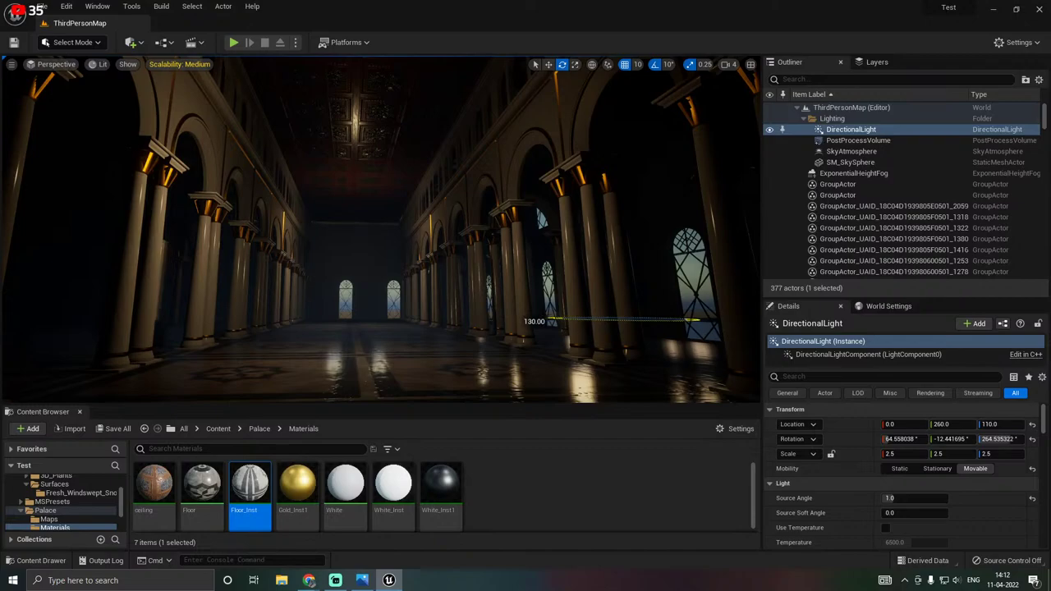
{"action": "left_click_drag", "start_coordinate": [573, 324], "coordinate": [690, 324]}
Save the modified DirectionalLight actor.
{"action": "key", "text": "w"}
{"action": "right_click_drag", "start_coordinate": [689, 323], "coordinate": [699, 293]}
{"action": "key", "text": "s"}
{"action": "left_click", "coordinate": [115, 428]}
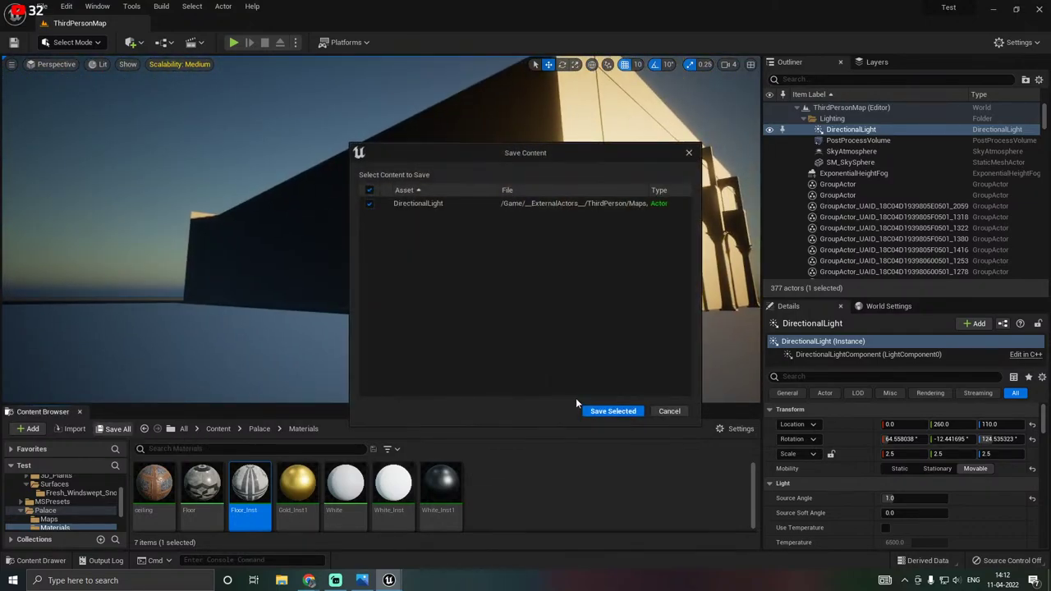
{"action": "left_click", "coordinate": [611, 411]}
Switch the viewport to Unlit shading and unlock the group of panels forming the building's long exterior wall.
{"action": "left_click", "coordinate": [103, 68]}
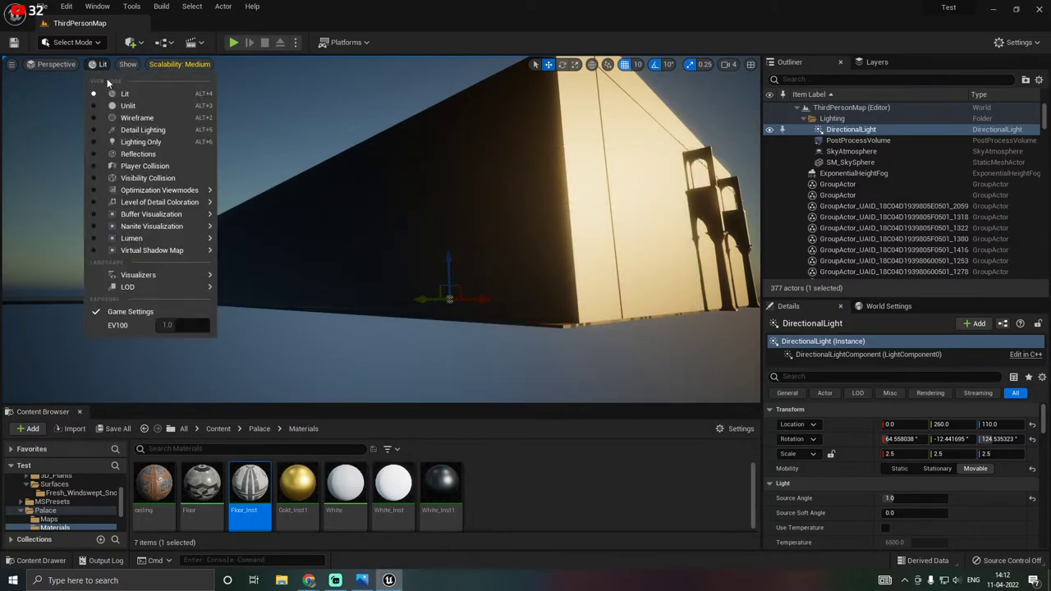
{"action": "left_click", "coordinate": [123, 107]}
{"action": "left_click", "coordinate": [335, 255]}
{"action": "right_click", "coordinate": [335, 254]}
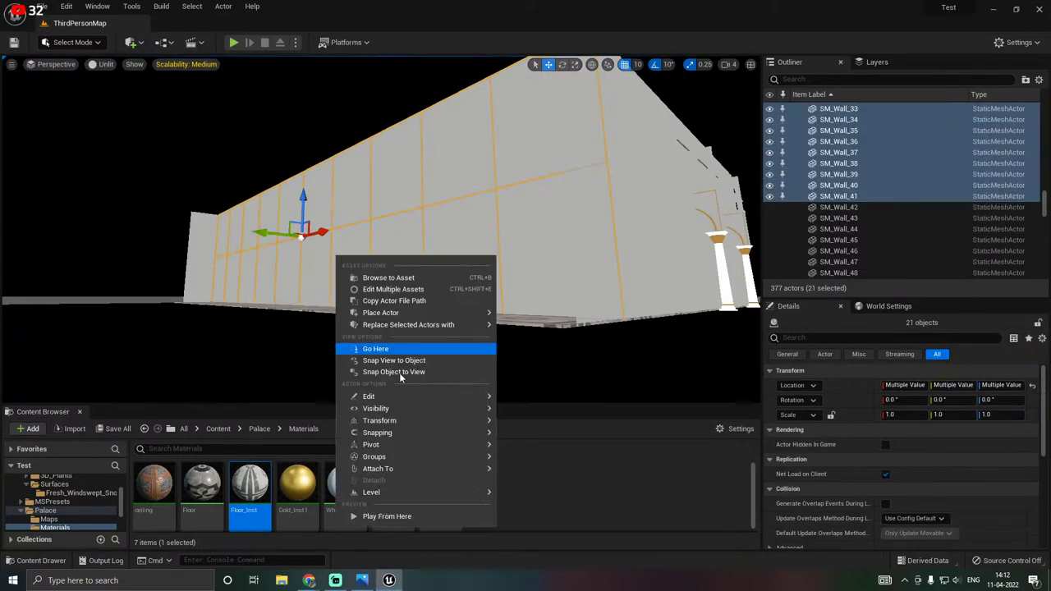
{"action": "mouse_move", "coordinate": [391, 456]}
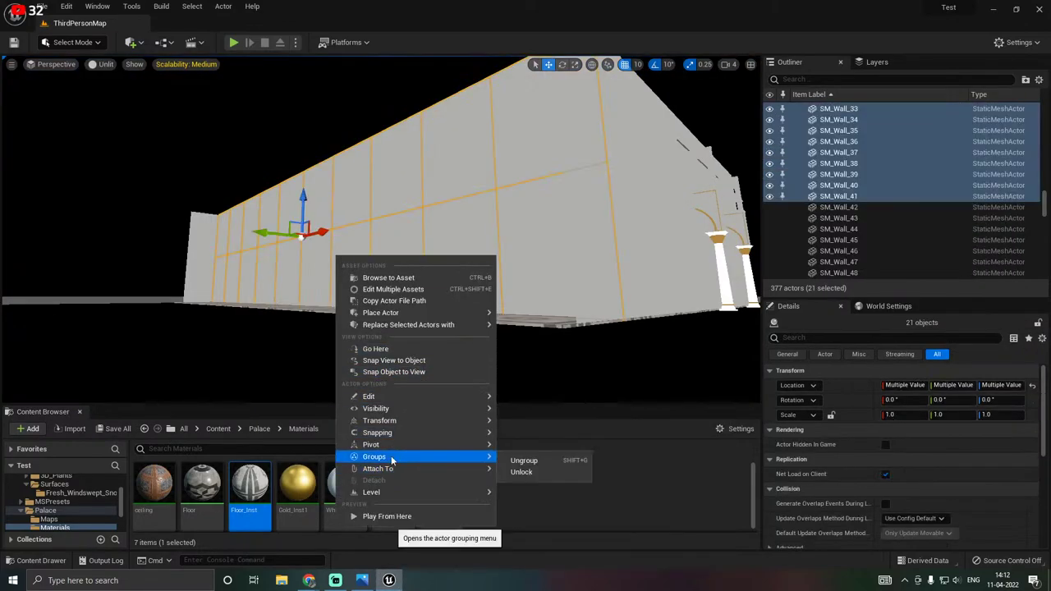
{"action": "left_click", "coordinate": [546, 474]}
Replace the static mesh of four adjacent ground-level wall panels, SM_Wall_27 to SM_Wall_30, with the windowed SM_Wall_1 mesh.
{"action": "left_click", "coordinate": [310, 247]}
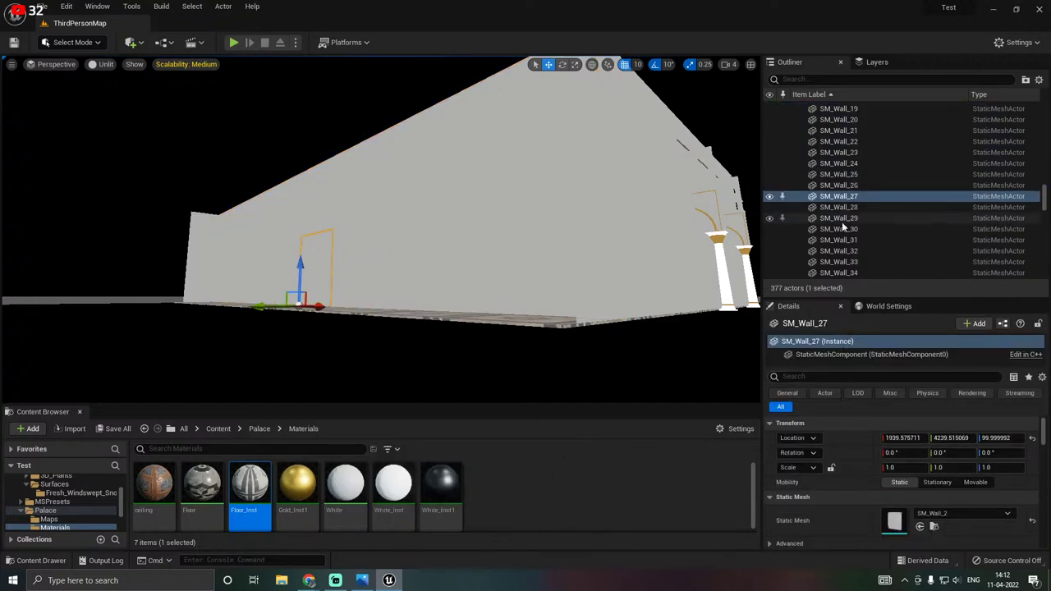
{"action": "left_click", "coordinate": [934, 527]}
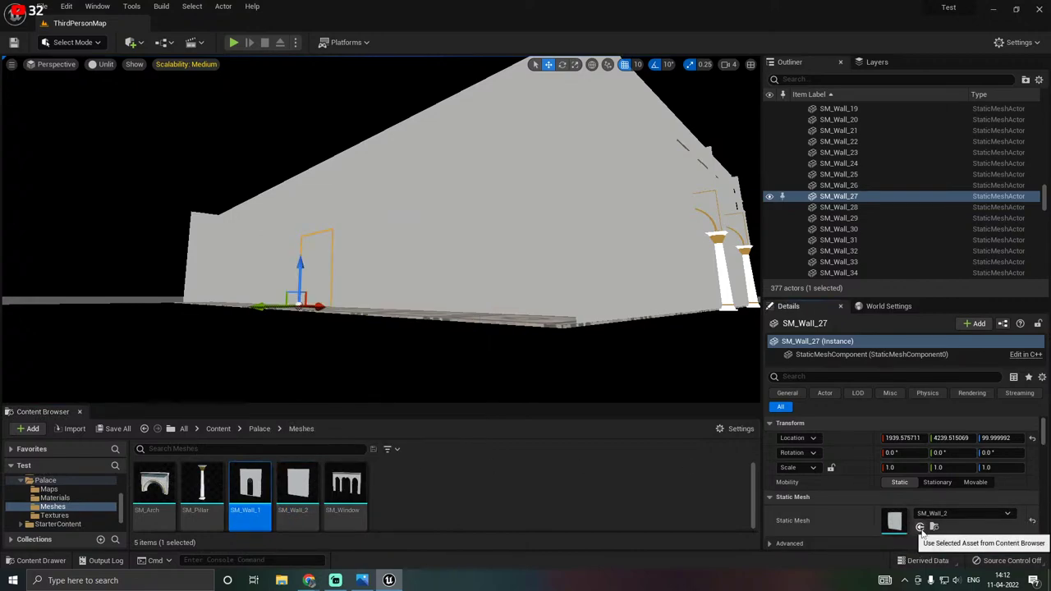
{"action": "left_click", "coordinate": [352, 296]}
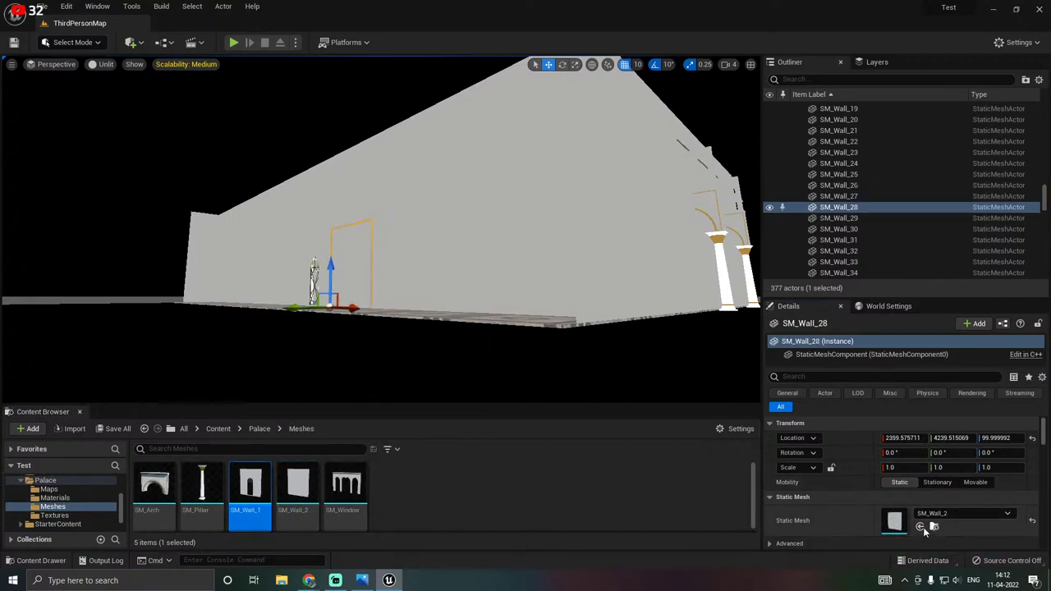
{"action": "right_click_drag", "start_coordinate": [526, 288], "coordinate": [612, 276]}
{"action": "key", "text": "a"}
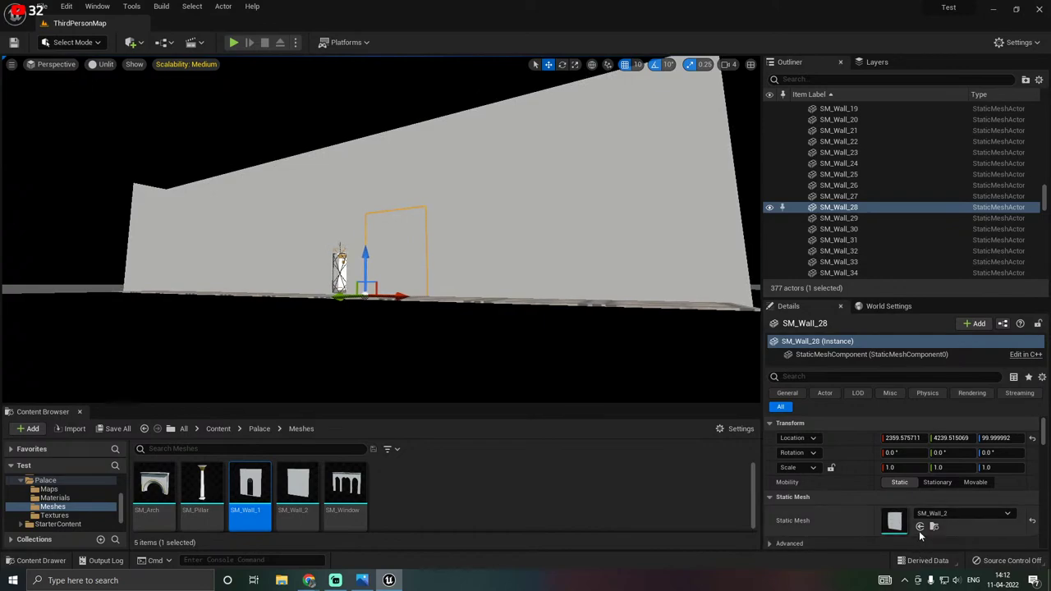
{"action": "left_click", "coordinate": [920, 528]}
{"action": "left_click", "coordinate": [470, 255]}
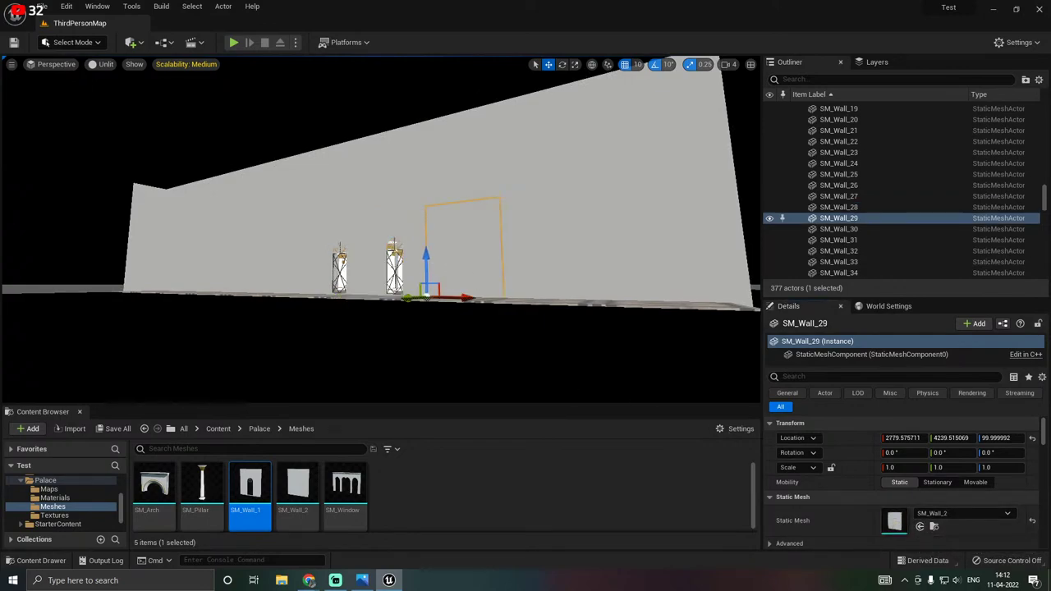
{"action": "left_click", "coordinate": [920, 528]}
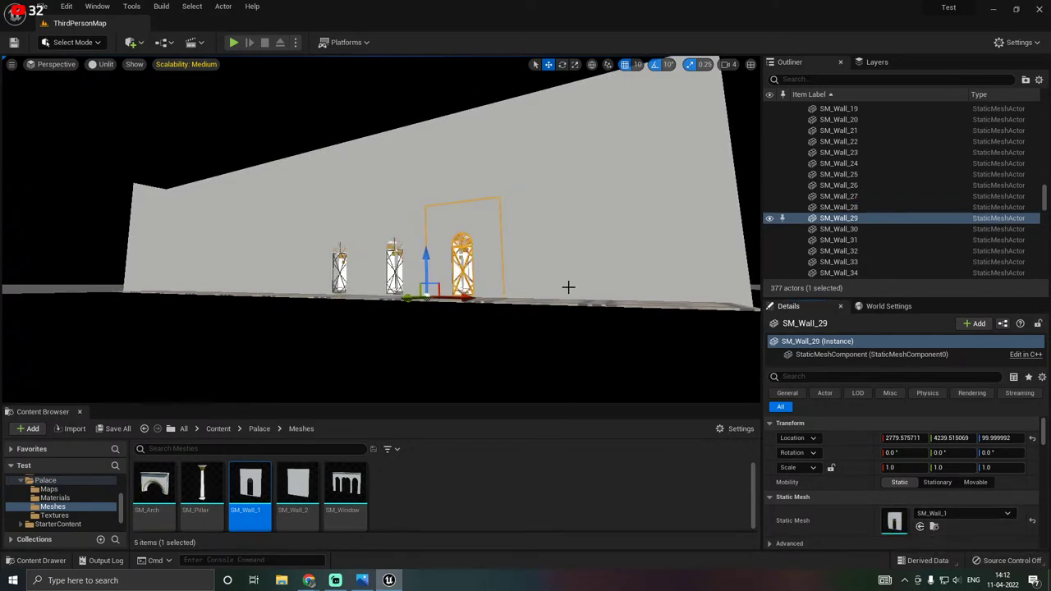
{"action": "key", "text": "ctrl+d"}
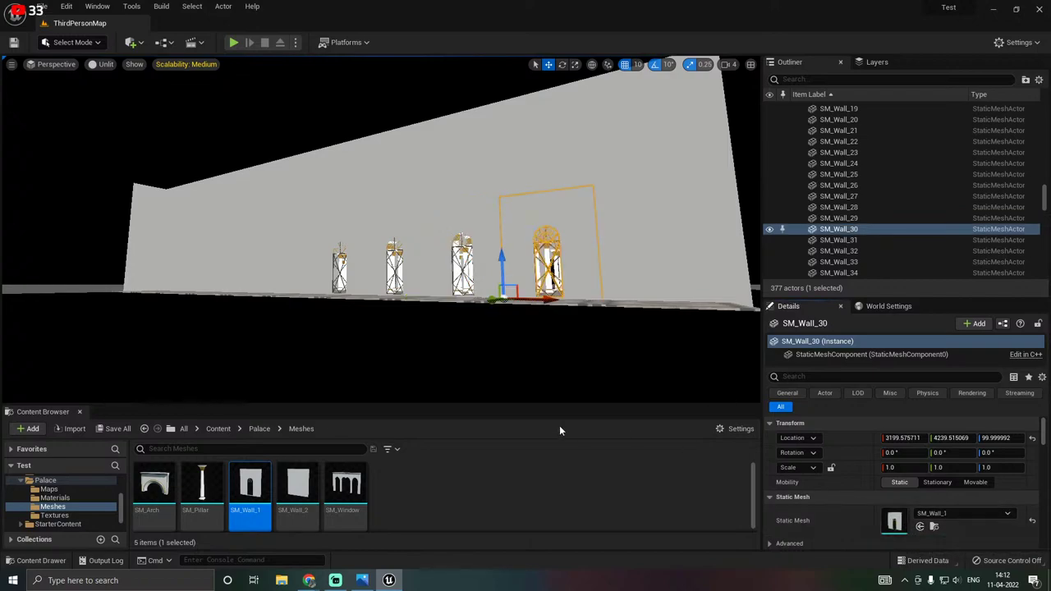
Assign the windowed SM_Wall_1 mesh to the neighbouring ground-level panels SM_Wall_25 and SM_Wall_26.
{"action": "left_click", "coordinate": [247, 270]}
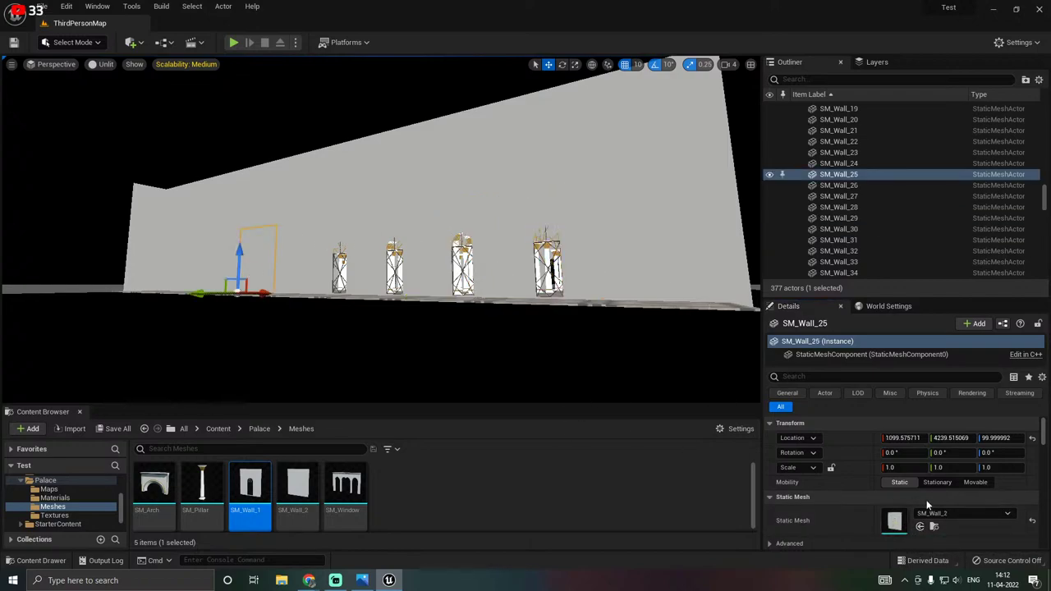
{"action": "left_click", "coordinate": [920, 526]}
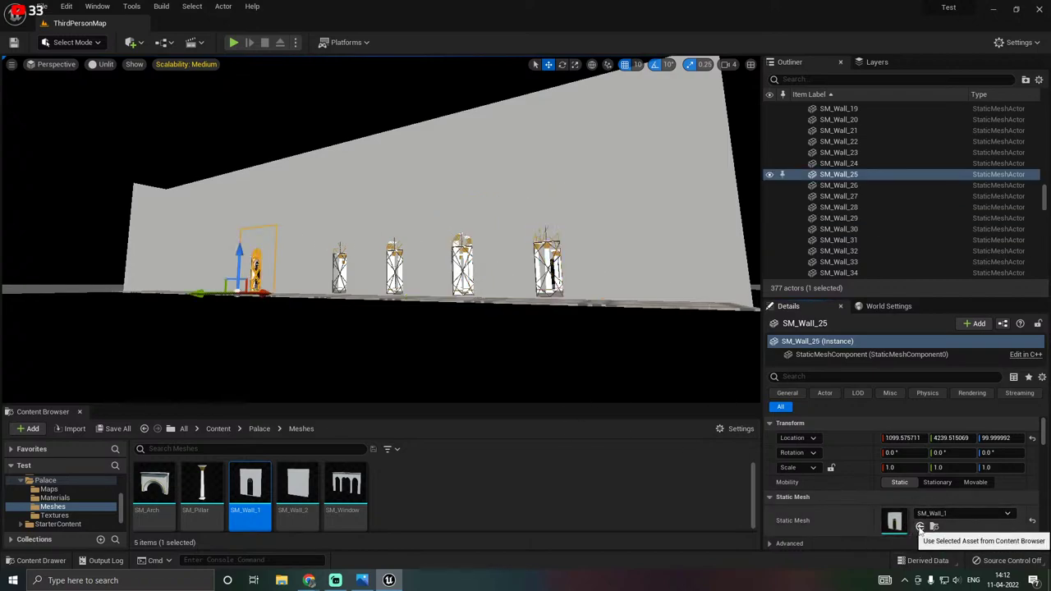
{"action": "left_click", "coordinate": [312, 284]}
{"action": "left_click", "coordinate": [920, 527]}
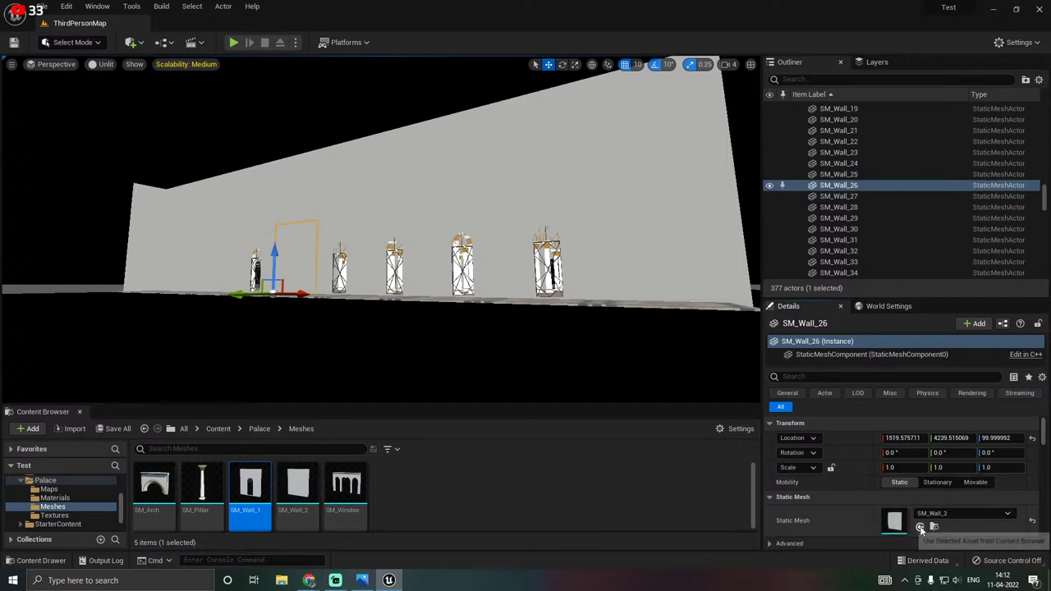
Lock the exterior wall's group again and save all modified wall panels and the group actor.
{"action": "right_click", "coordinate": [415, 248]}
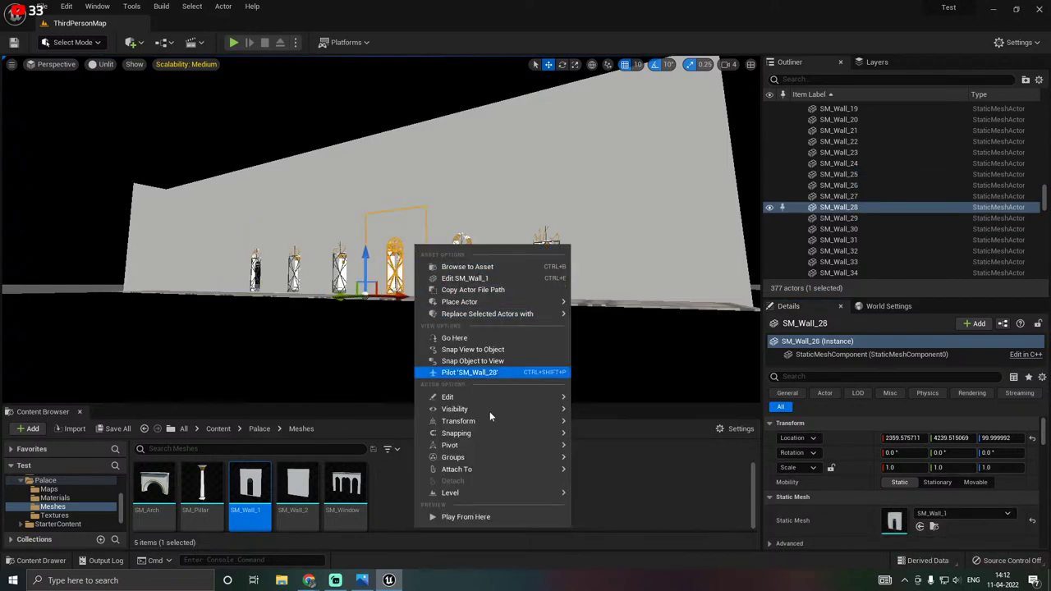
{"action": "mouse_move", "coordinate": [492, 457]}
{"action": "left_click", "coordinate": [611, 472]}
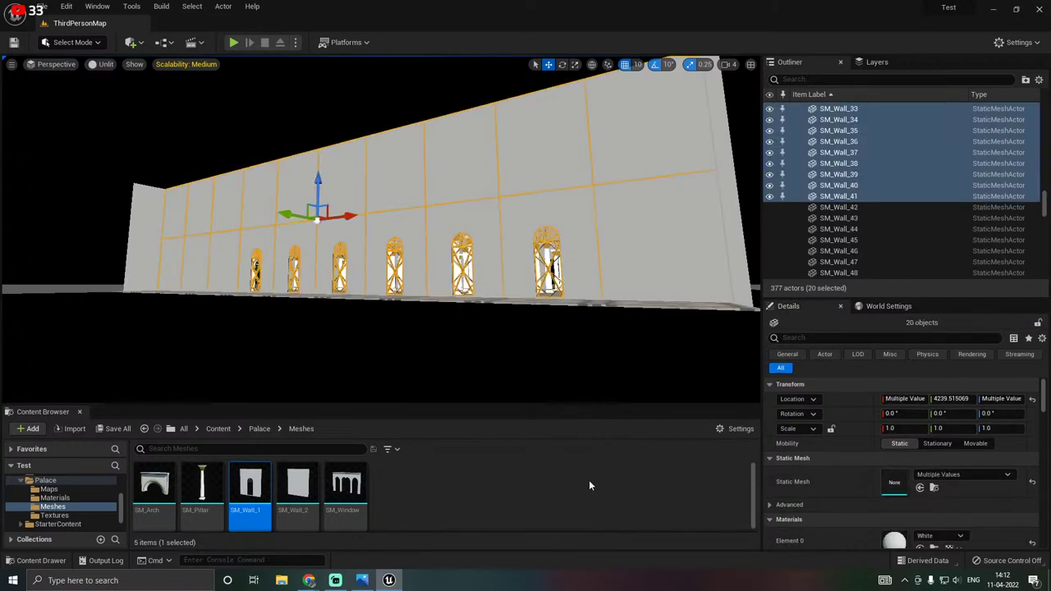
{"action": "left_click", "coordinate": [118, 429]}
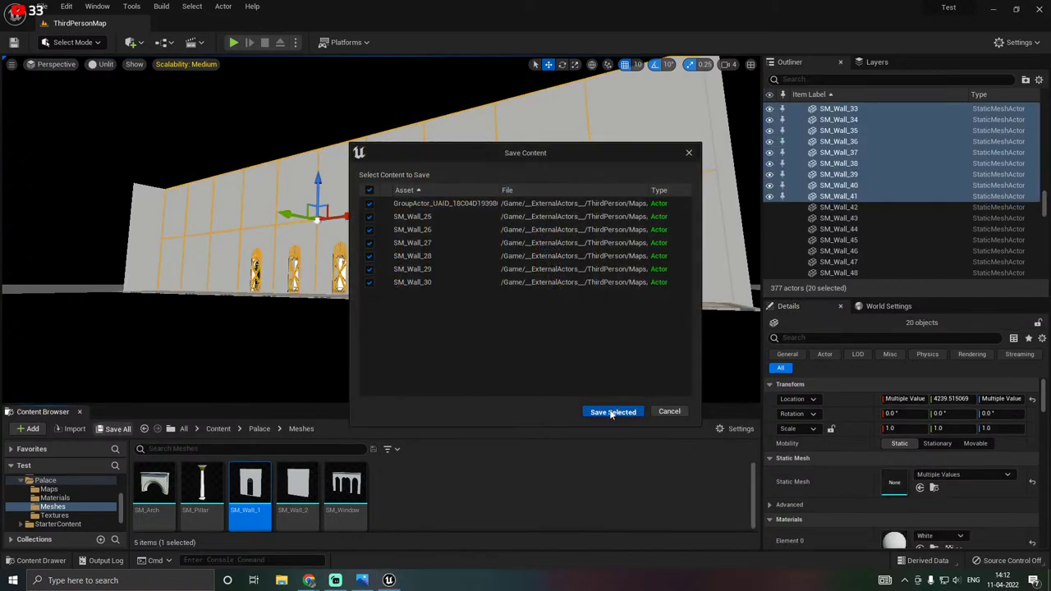
{"action": "left_click", "coordinate": [611, 412]}
Preview the hall interior in Wireframe, Detail Lighting and Lighting Only view modes, and set the viewport to Lit.
{"action": "left_click", "coordinate": [493, 353]}
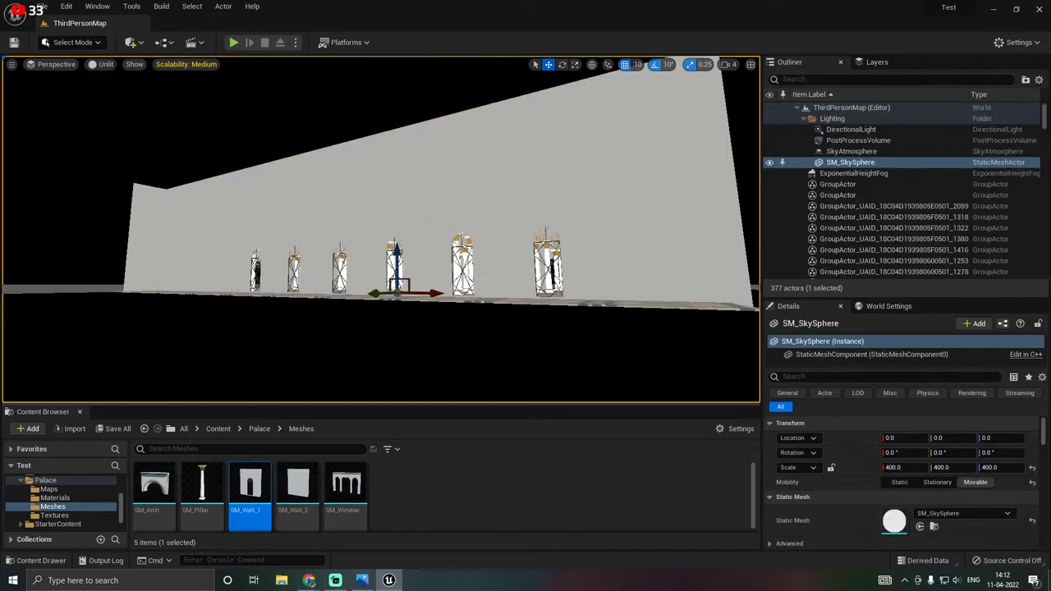
{"action": "right_click_drag", "start_coordinate": [492, 353], "coordinate": [369, 370]}
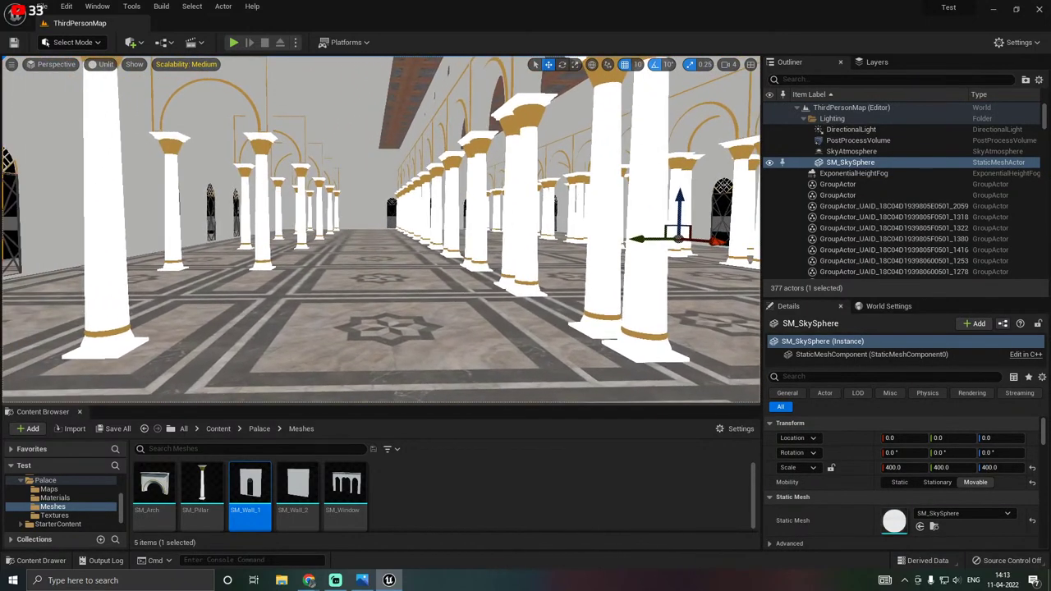
{"action": "left_click", "coordinate": [103, 65]}
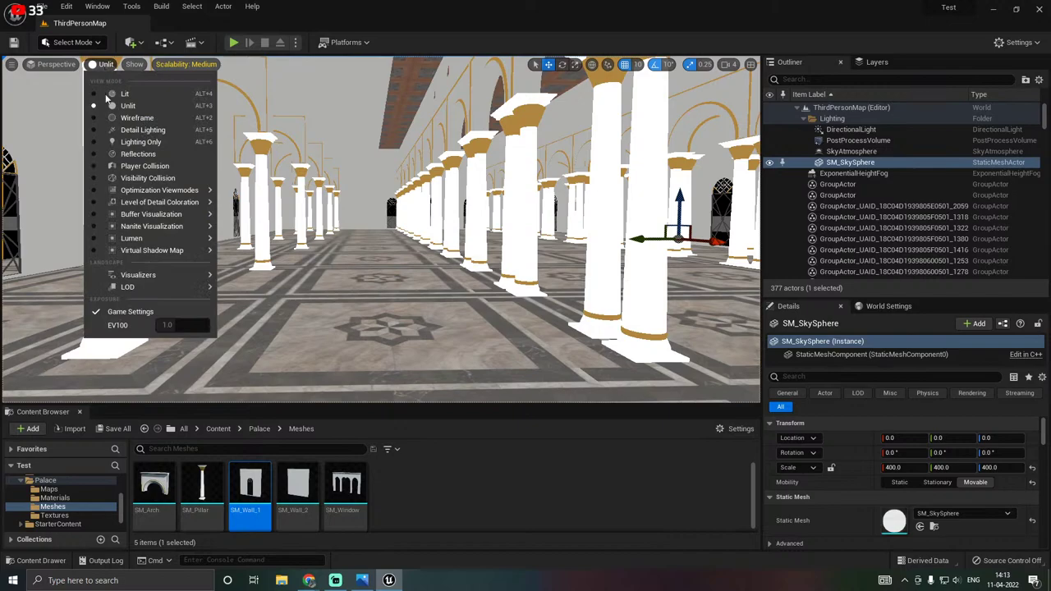
{"action": "left_click", "coordinate": [107, 118]}
{"action": "left_click", "coordinate": [102, 64]}
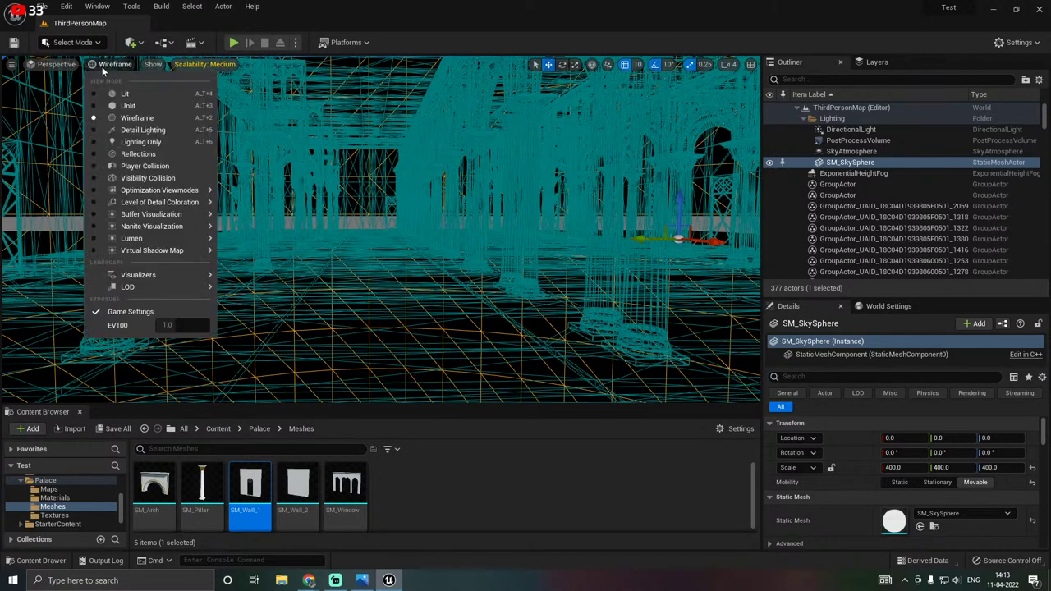
{"action": "left_click", "coordinate": [124, 129]}
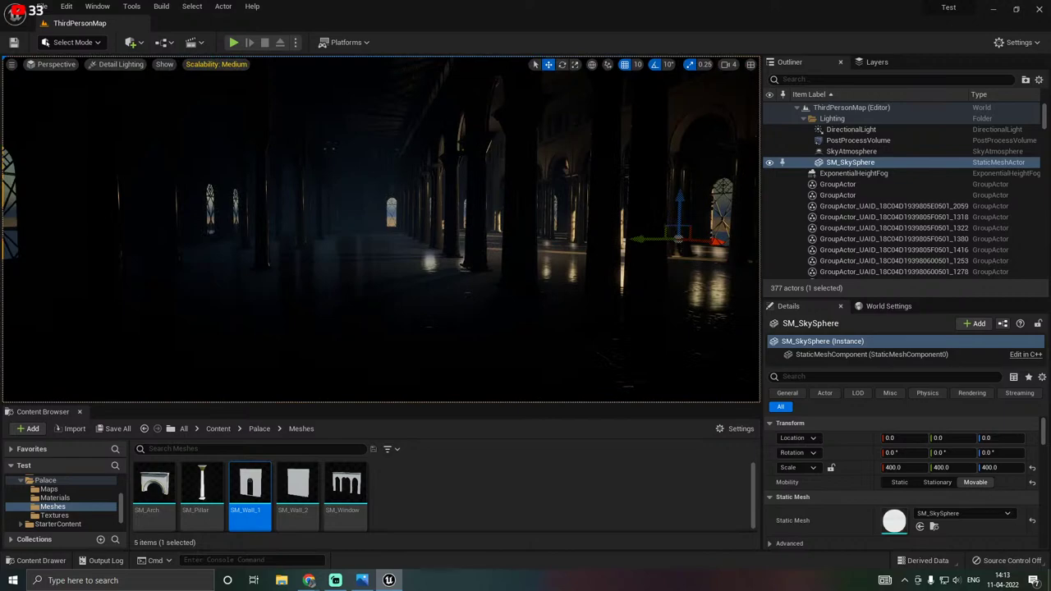
{"action": "left_click", "coordinate": [118, 65]}
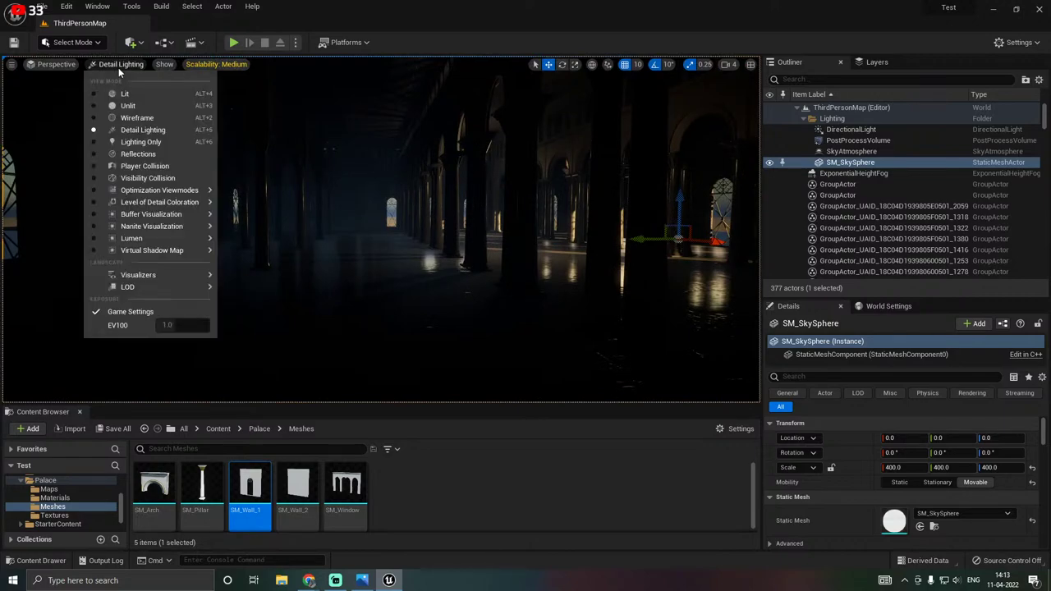
{"action": "left_click", "coordinate": [127, 142]}
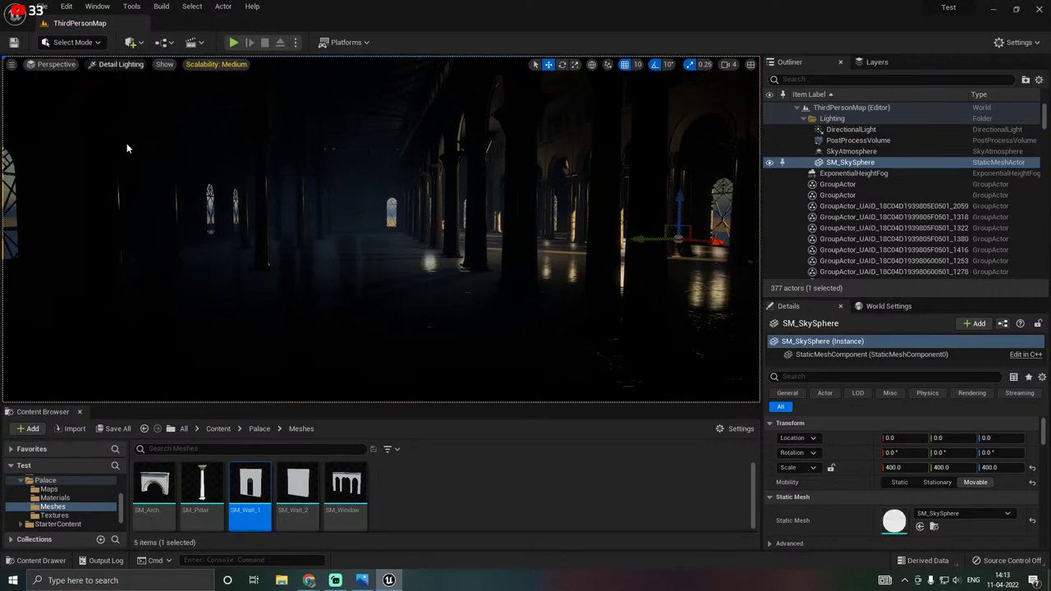
{"action": "left_click", "coordinate": [126, 70]}
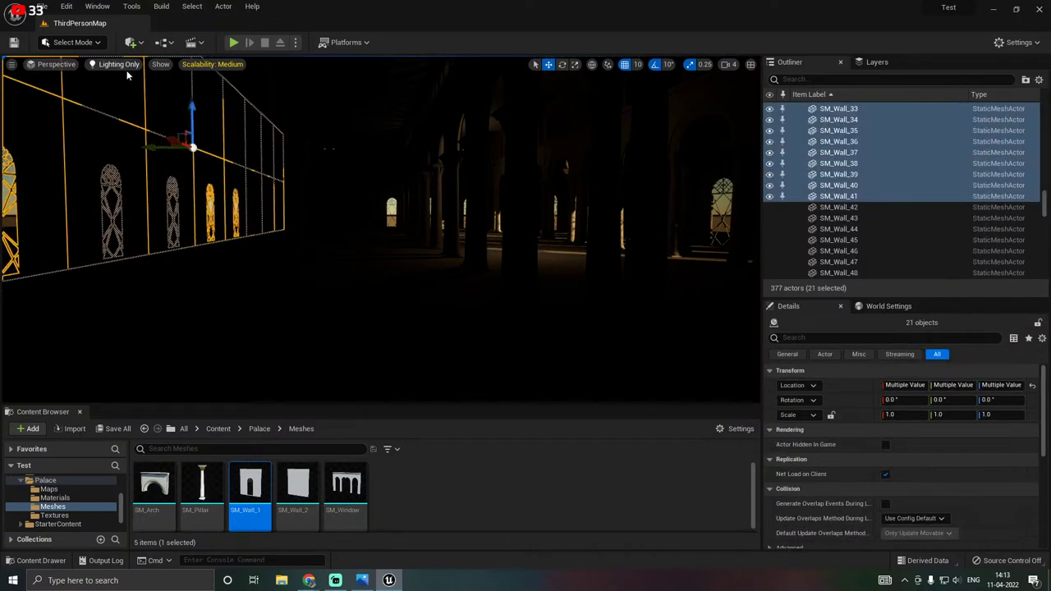
{"action": "left_click", "coordinate": [126, 66]}
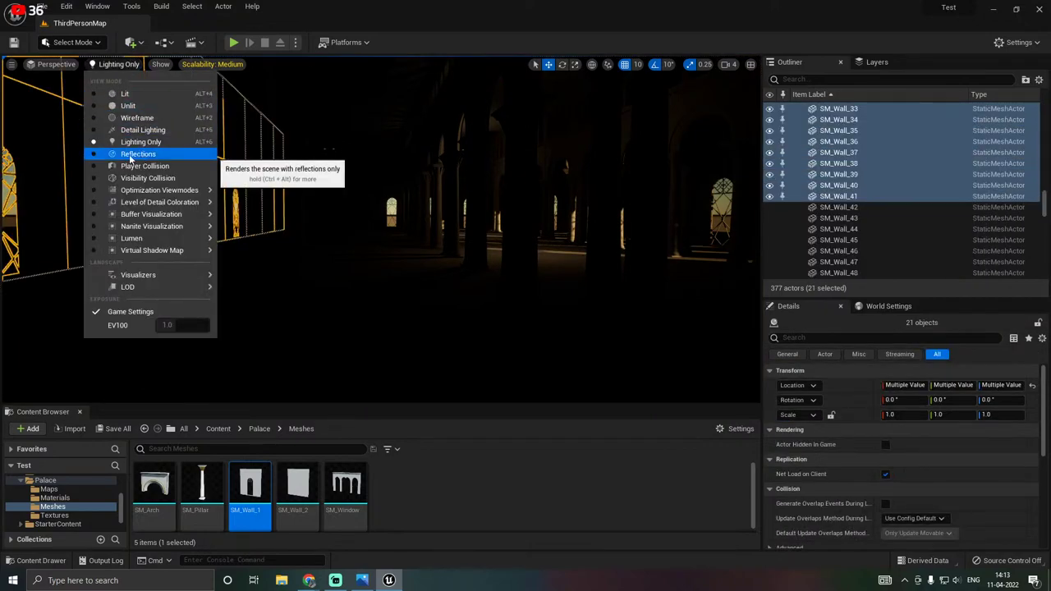
{"action": "left_click", "coordinate": [138, 94]}
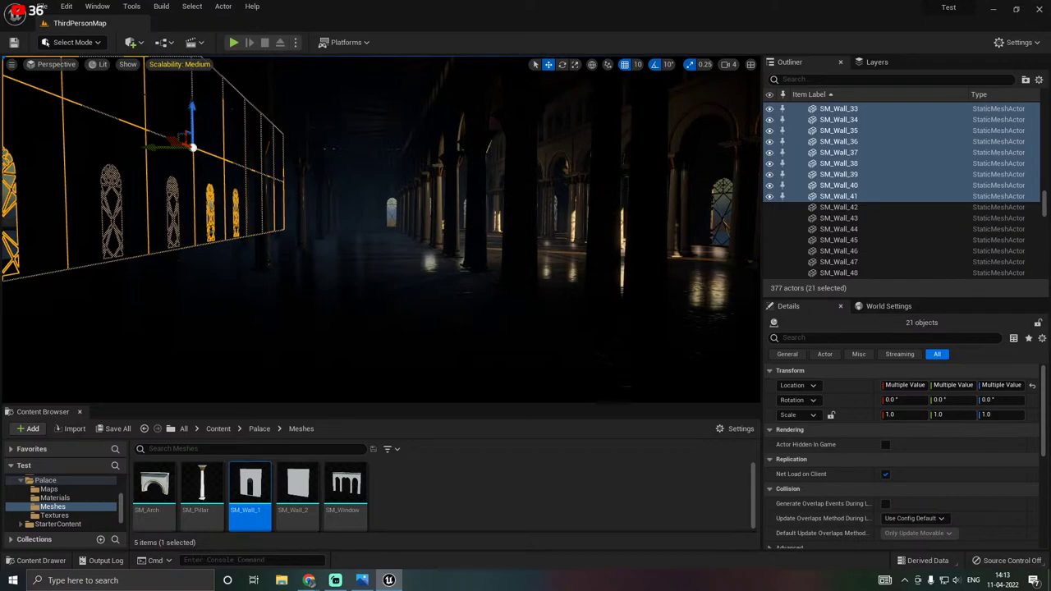
Try rotating the DirectionalLight around the vertical axis to Z rotations of about 274.5° and 314.5° while viewing the hall interior.
{"action": "right_click_drag", "start_coordinate": [272, 239], "coordinate": [272, 239]}
{"action": "left_click", "coordinate": [272, 239]}
{"action": "left_click", "coordinate": [329, 187]}
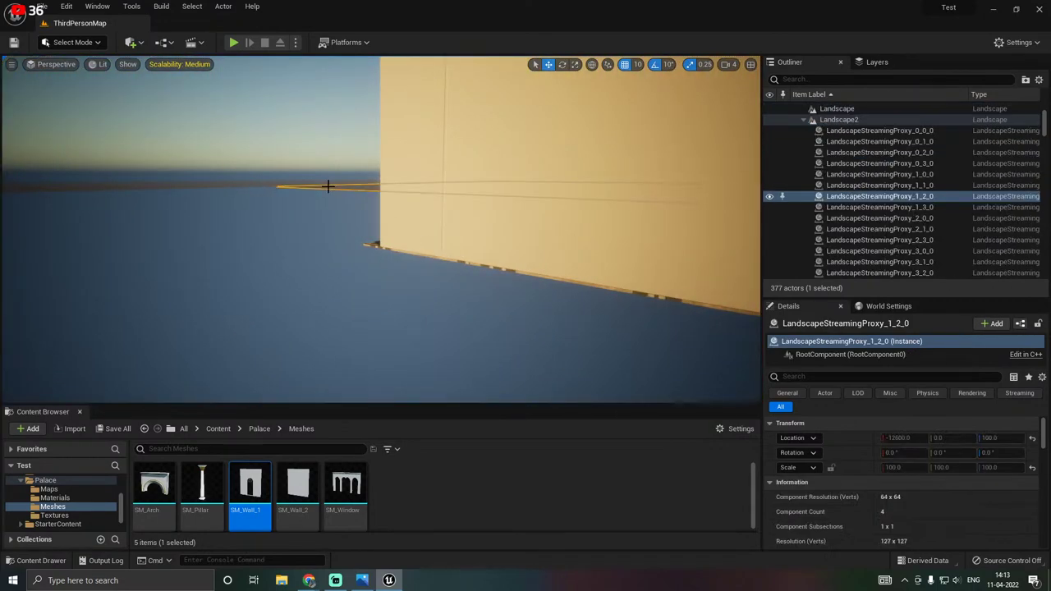
{"action": "right_click_drag", "start_coordinate": [690, 205], "coordinate": [690, 205]}
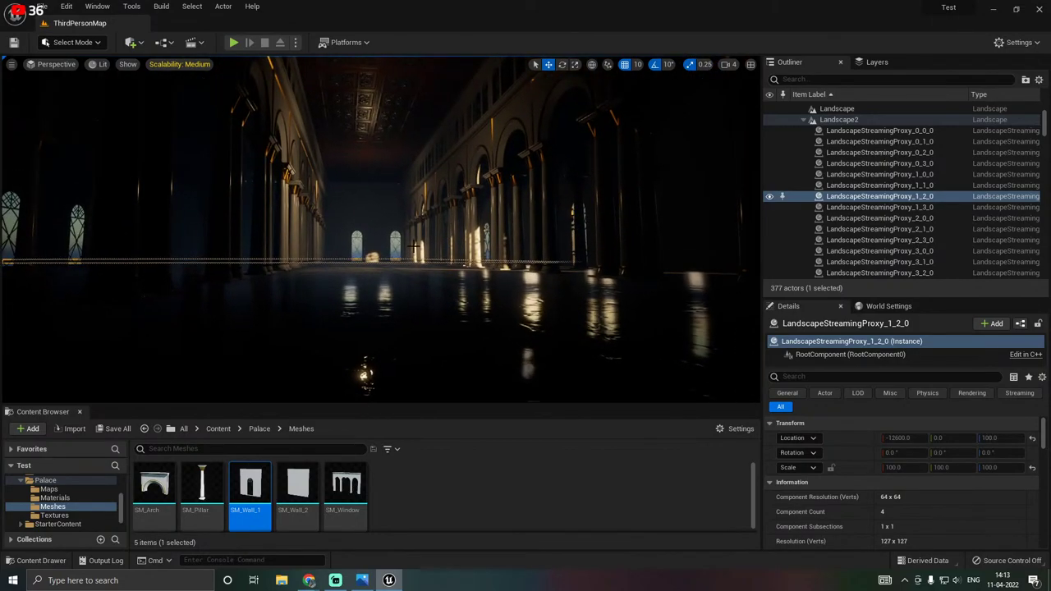
{"action": "right_click_drag", "start_coordinate": [394, 306], "coordinate": [394, 305]}
{"action": "left_click", "coordinate": [394, 305]}
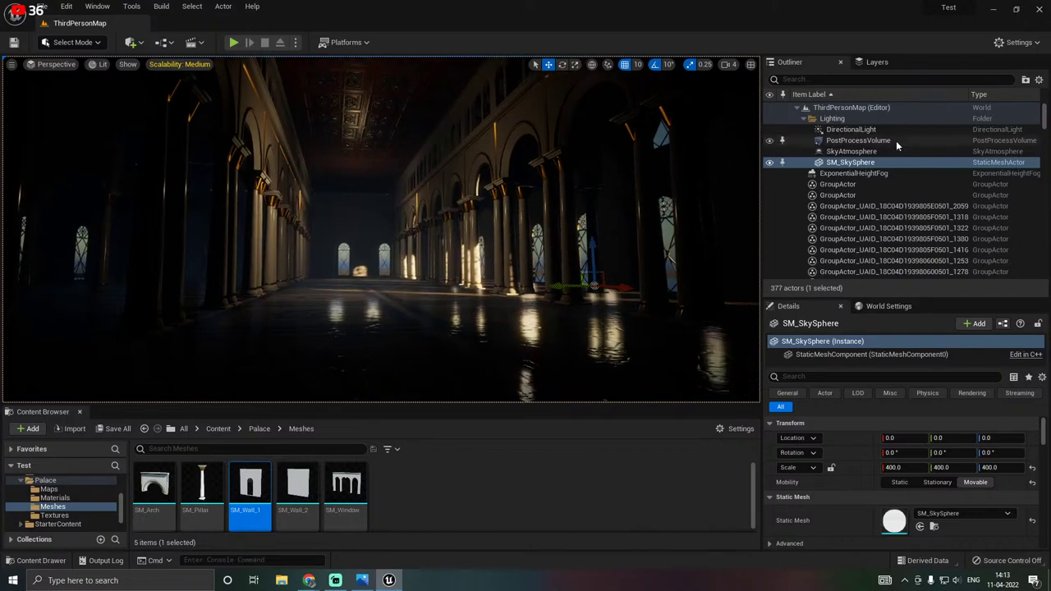
{"action": "left_click", "coordinate": [850, 129]}
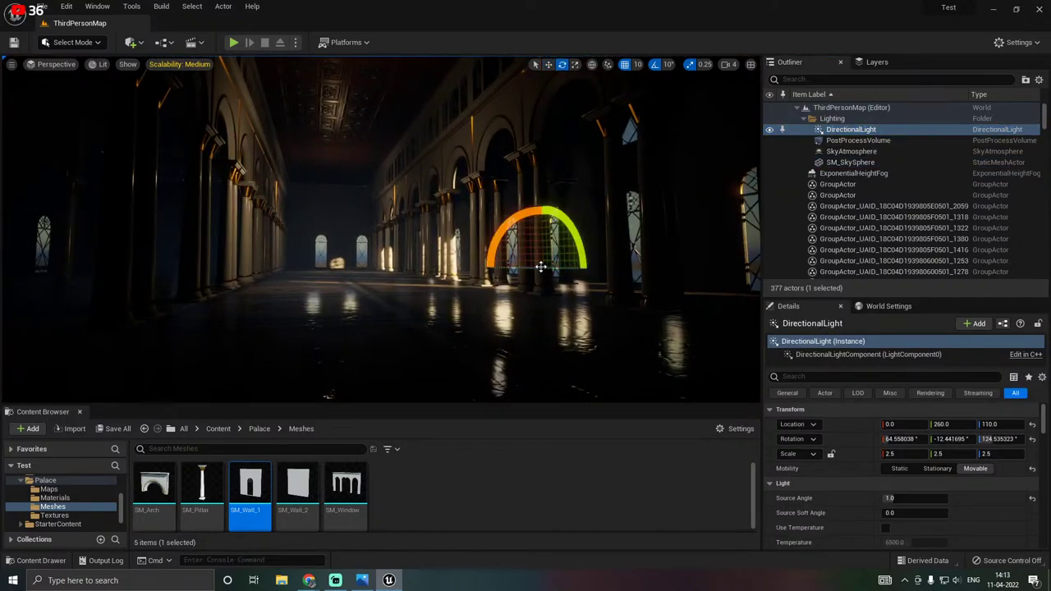
{"action": "left_click_drag", "start_coordinate": [545, 268], "coordinate": [484, 269]}
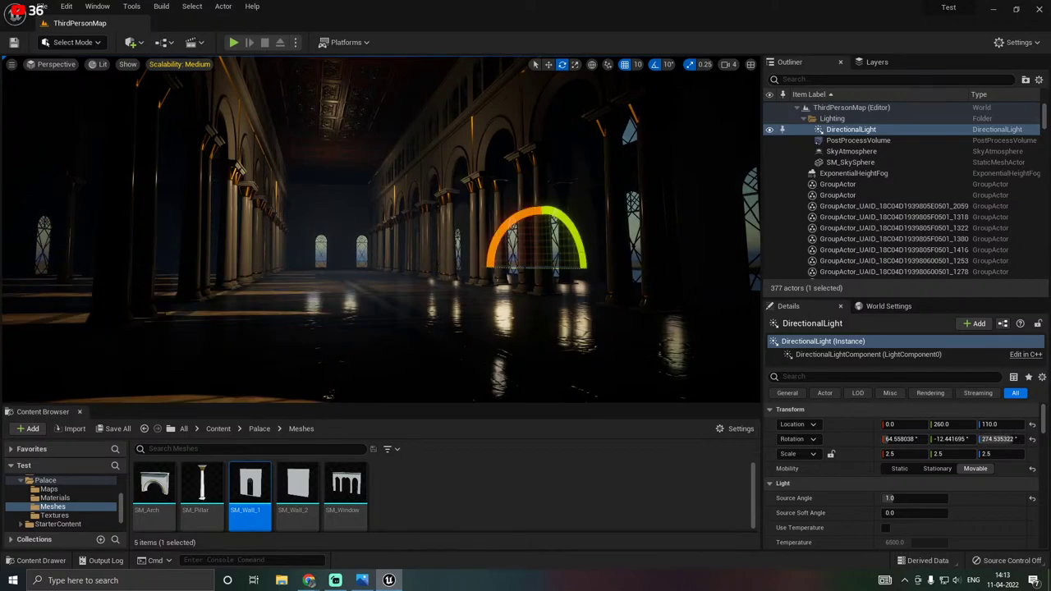
{"action": "mouse_move", "coordinate": [368, 273]}
{"action": "right_mouse_down"}
{"action": "mouse_move", "coordinate": [197, 272]}
{"action": "mouse_move", "coordinate": [368, 272]}
{"action": "right_mouse_up"}
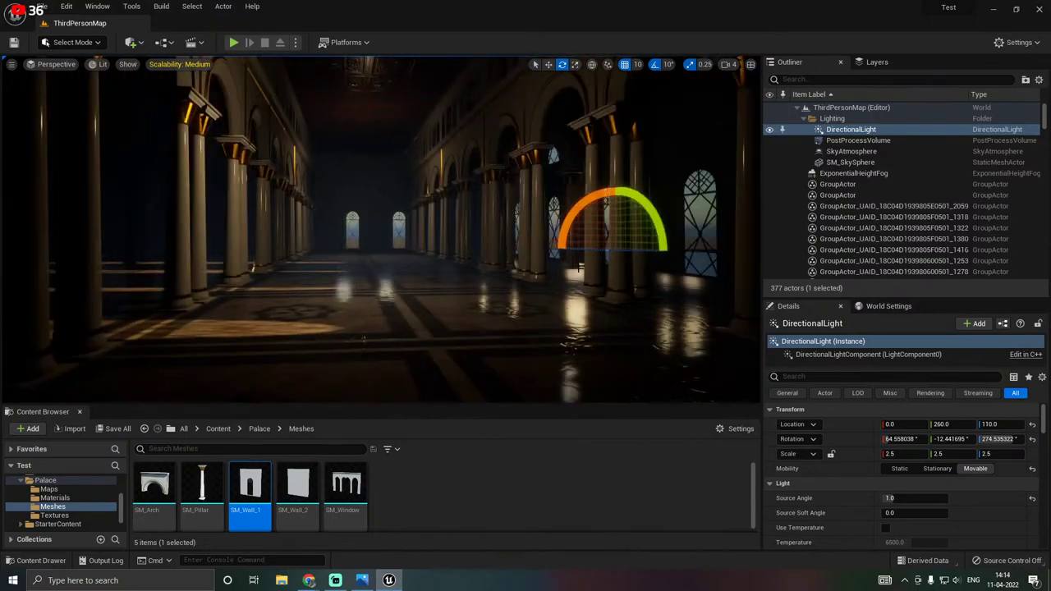
{"action": "left_click_drag", "start_coordinate": [583, 251], "coordinate": [649, 251]}
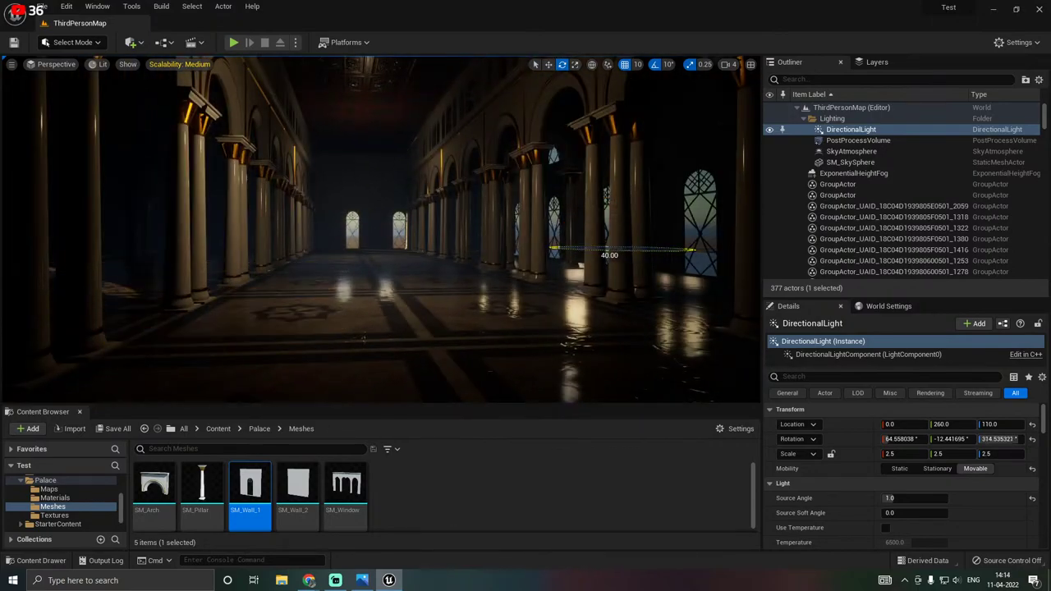
{"action": "right_click_drag", "start_coordinate": [368, 273], "coordinate": [368, 273]}
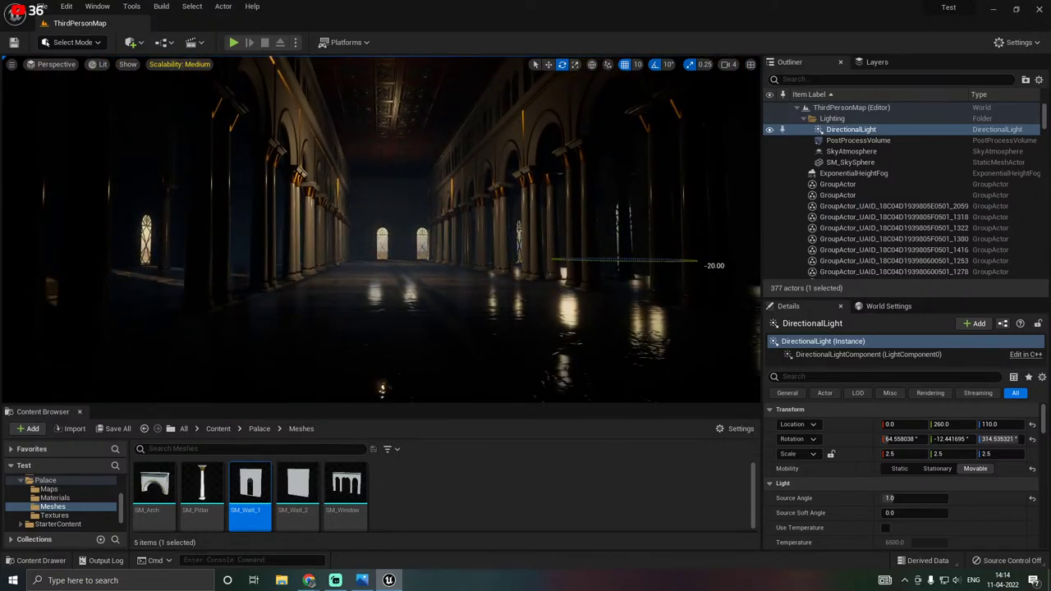
Rotate the DirectionalLight around the vertical axis to a Z rotation of about 104.5° and save the modified actor.
{"action": "left_click_drag", "start_coordinate": [618, 261], "coordinate": [470, 261]}
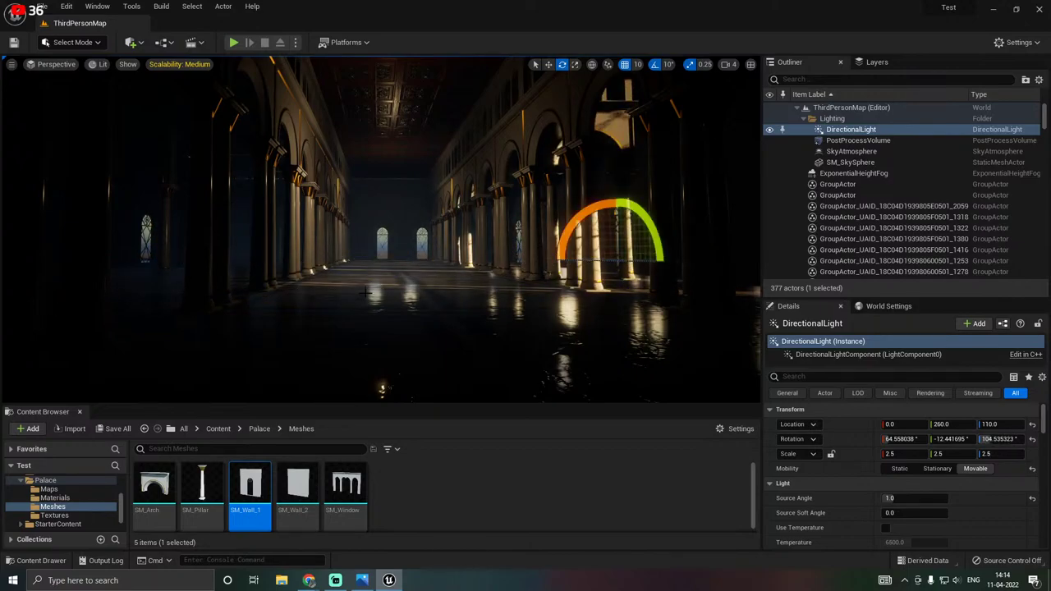
{"action": "key", "text": "w"}
{"action": "right_click_drag", "start_coordinate": [366, 292], "coordinate": [427, 286]}
{"action": "key", "text": "s"}
{"action": "key", "text": "s"}
{"action": "key", "text": "e"}
{"action": "right_click_drag", "start_coordinate": [298, 307], "coordinate": [298, 305]}
{"action": "key", "text": "w"}
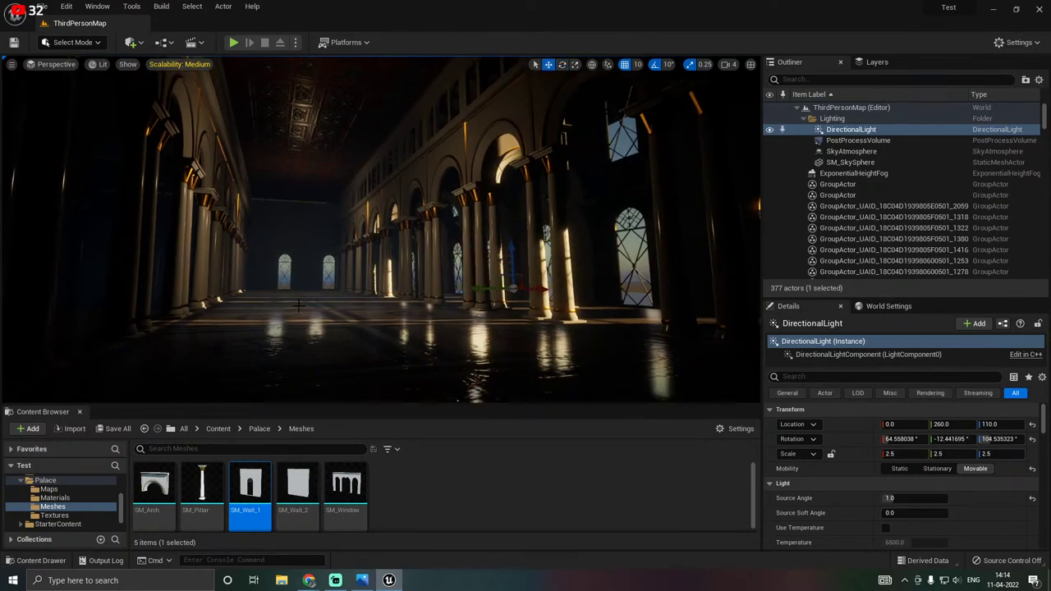
{"action": "left_click", "coordinate": [115, 428]}
{"action": "left_click", "coordinate": [599, 412]}
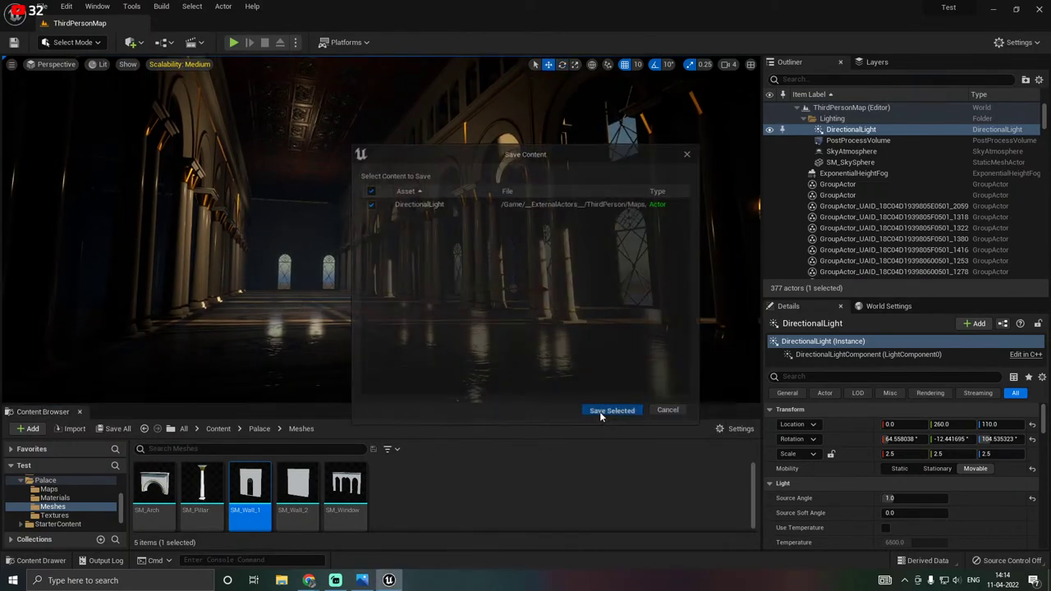
Assign the windowed SM_Wall_1 mesh to ground-level panel SM_Wall_10 on the sunlit exterior wall.
{"action": "right_click_drag", "start_coordinate": [575, 386], "coordinate": [665, 378]}
{"action": "key", "text": "s"}
{"action": "mouse_move", "coordinate": [540, 318]}
{"action": "right_mouse_down"}
{"action": "mouse_move", "coordinate": [574, 312]}
{"action": "mouse_move", "coordinate": [540, 318]}
{"action": "right_mouse_up"}
{"action": "left_click", "coordinate": [411, 296]}
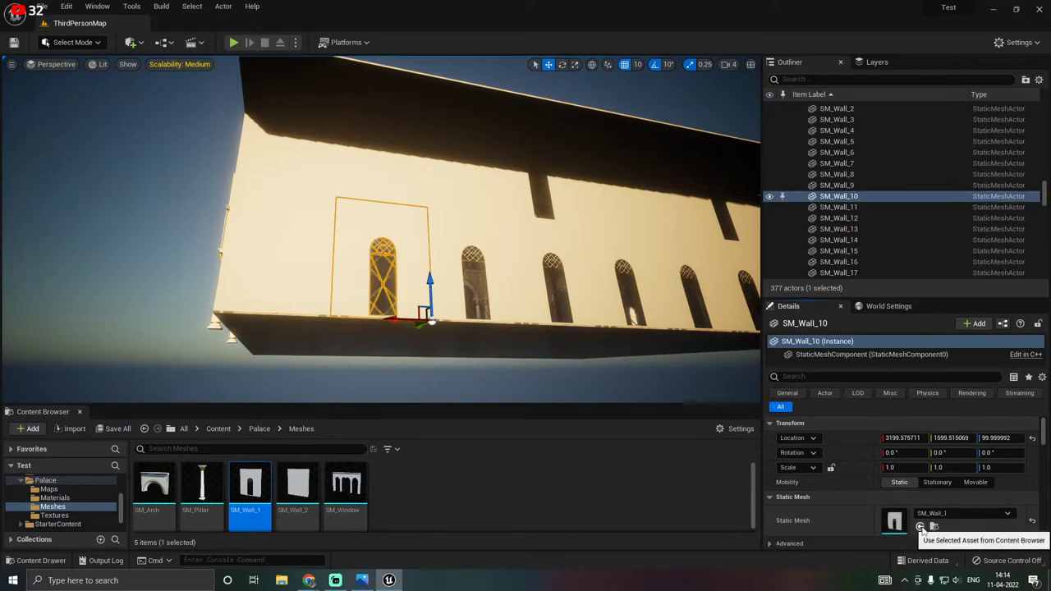
Assign the windowed SM_Wall_1 mesh to upper panel SM_Wall_12 on the sunlit exterior wall and check the light inside the hall.
{"action": "left_click", "coordinate": [400, 180]}
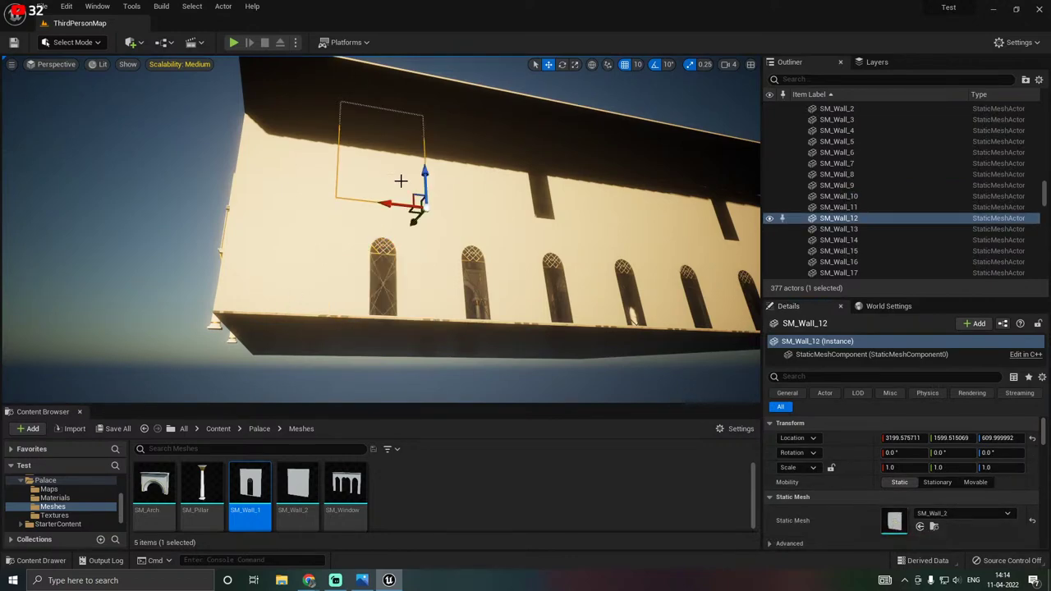
{"action": "left_click", "coordinate": [920, 527]}
{"action": "right_click_drag", "start_coordinate": [310, 287], "coordinate": [328, 279]}
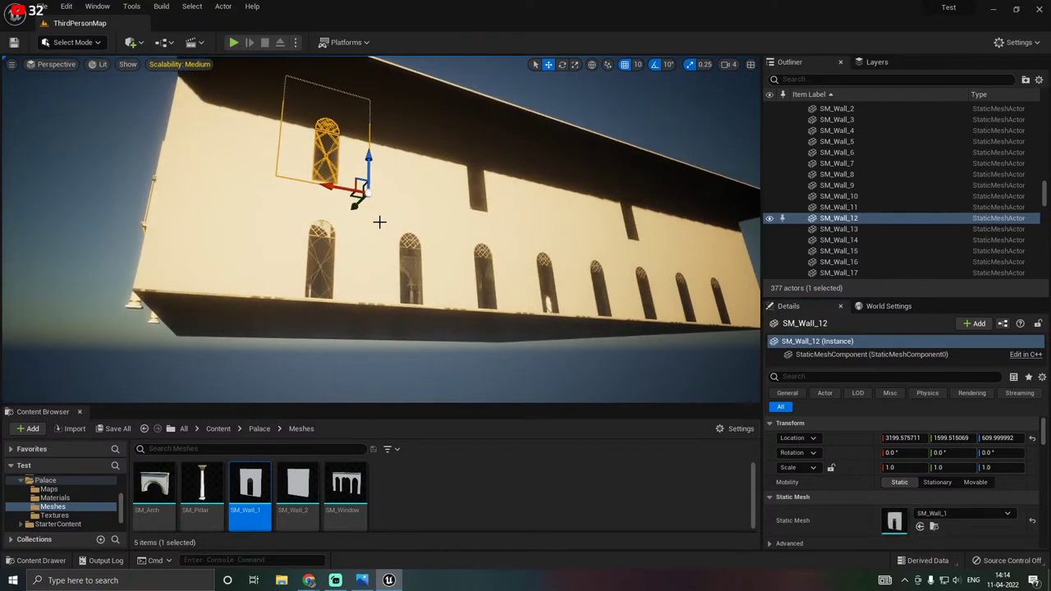
{"action": "right_click_drag", "start_coordinate": [380, 221], "coordinate": [509, 234]}
{"action": "key", "text": "w"}
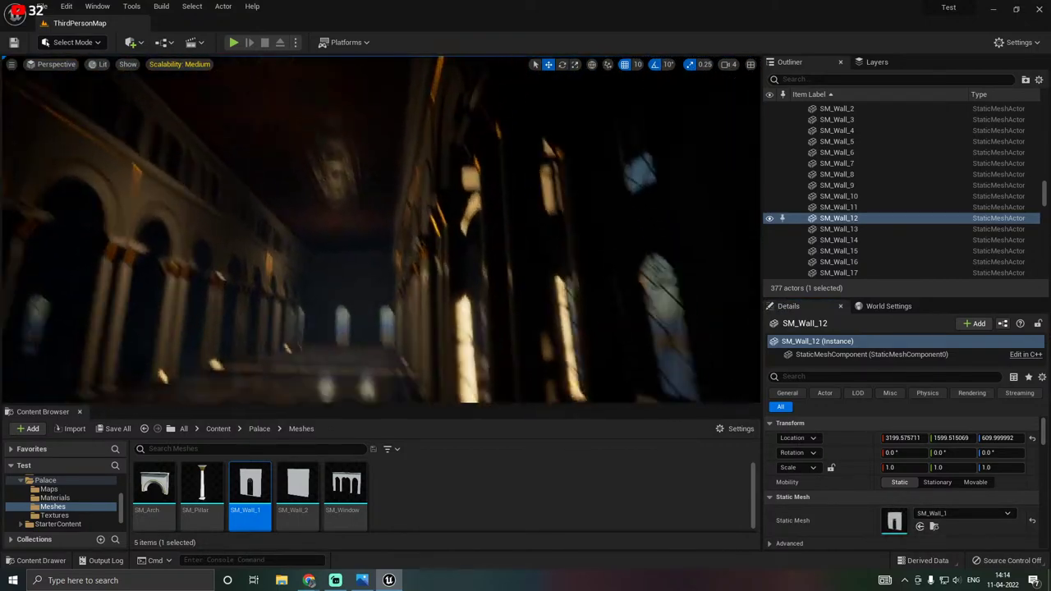
{"action": "right_click_drag", "start_coordinate": [369, 246], "coordinate": [370, 263]}
{"action": "right_click_drag", "start_coordinate": [381, 230], "coordinate": [369, 186]}
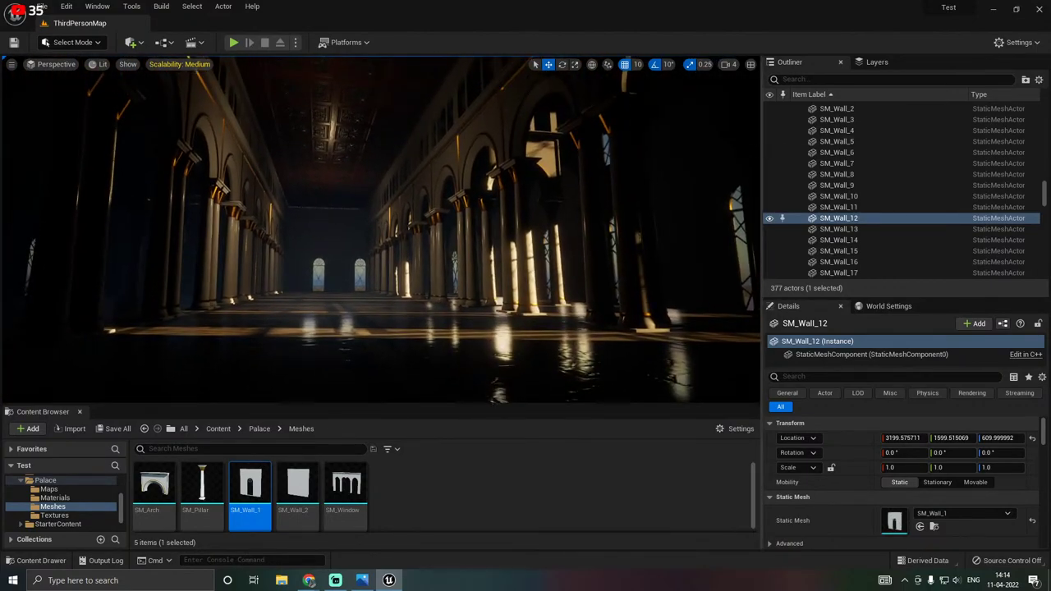
Rotate the DirectionalLight around the vertical axis to a Z rotation of about 114.5° and save all modified actors.
{"action": "scroll", "coordinate": [977, 121], "scroll_direction": "up", "scroll_amount": 10}
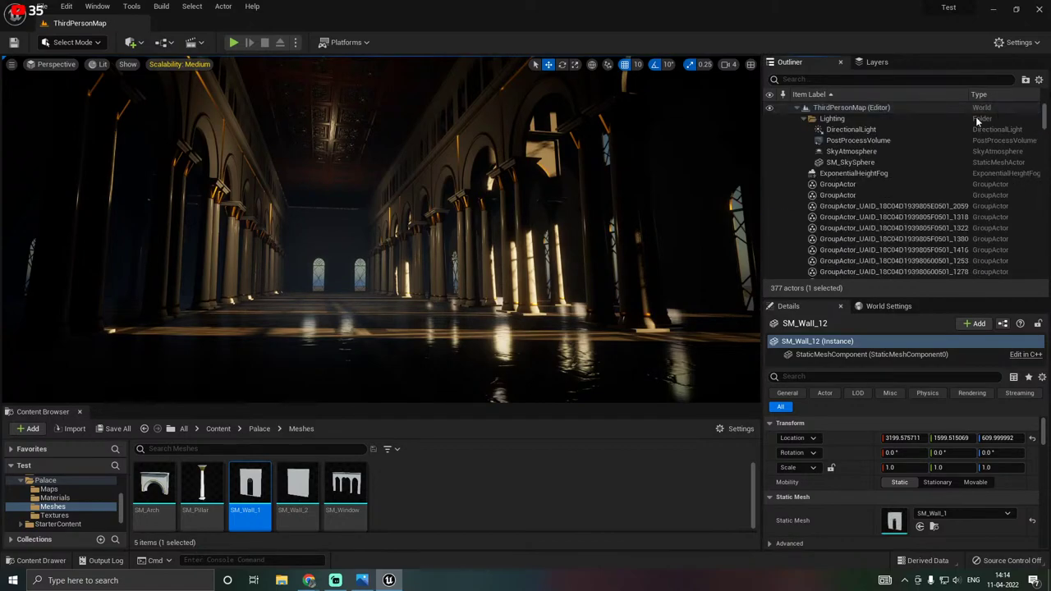
{"action": "left_click", "coordinate": [977, 129]}
{"action": "key", "text": "e"}
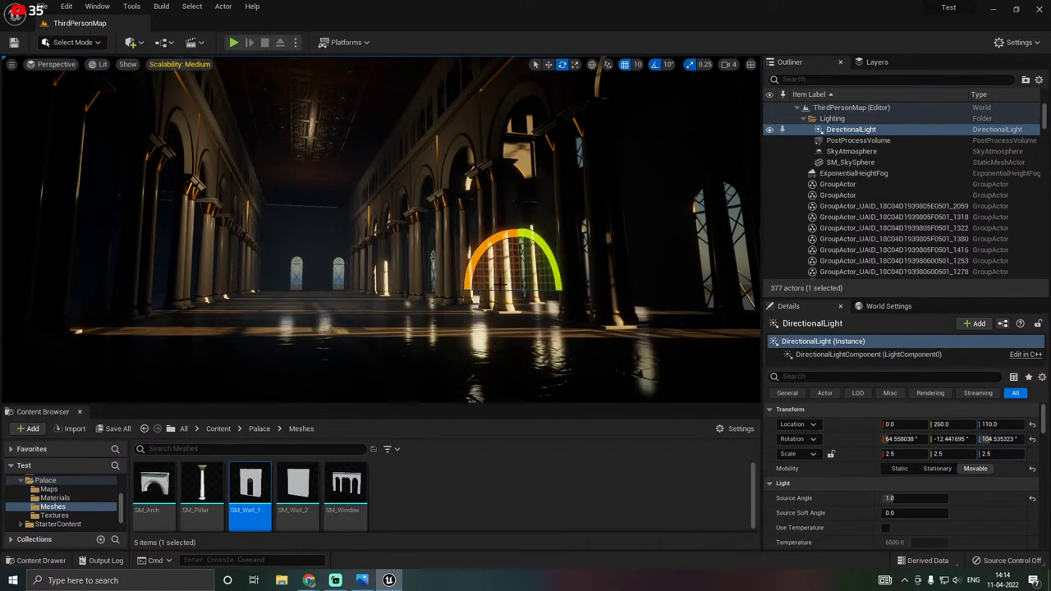
{"action": "left_click_drag", "start_coordinate": [501, 284], "coordinate": [563, 295]}
{"action": "key", "text": "w"}
{"action": "right_click_drag", "start_coordinate": [338, 264], "coordinate": [348, 268]}
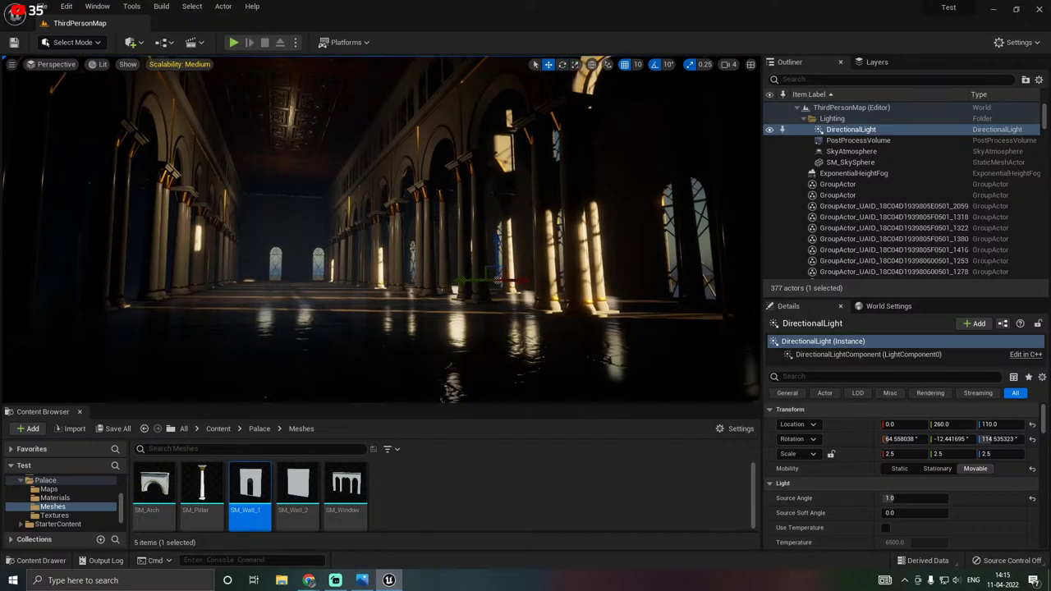
{"action": "left_click", "coordinate": [100, 428]}
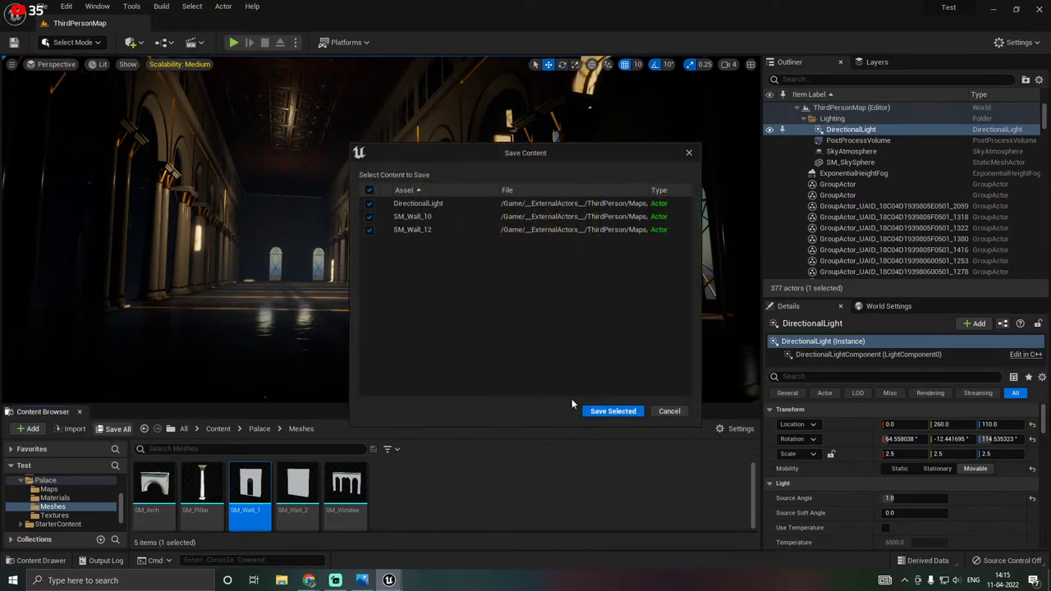
{"action": "left_click", "coordinate": [605, 415]}
Unlock the ceiling panel group and try the windowed SM_Wall_1 mesh on ceiling panel SM_Wall_77.
{"action": "right_click_drag", "start_coordinate": [306, 172], "coordinate": [289, 140]}
{"action": "left_click", "coordinate": [303, 169]}
{"action": "right_click", "coordinate": [374, 230]}
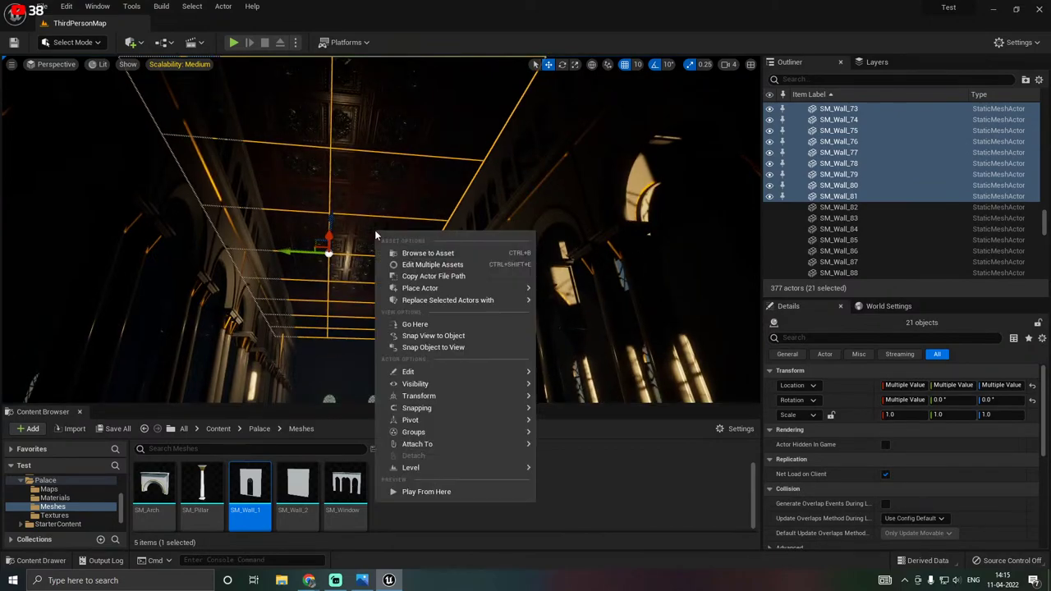
{"action": "mouse_move", "coordinate": [443, 431]}
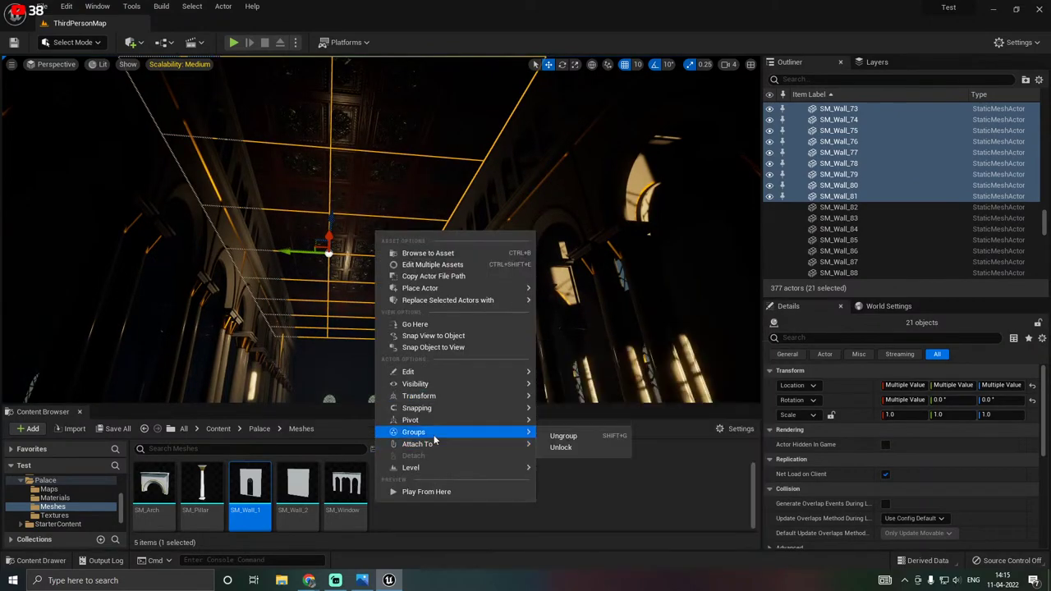
{"action": "left_click", "coordinate": [594, 446]}
{"action": "left_click", "coordinate": [352, 239]}
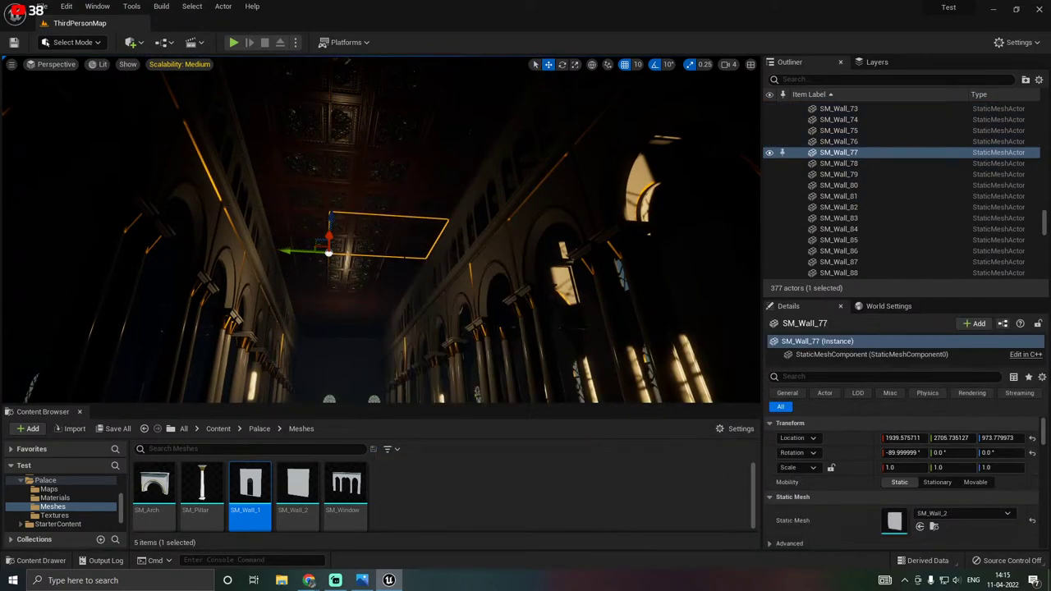
{"action": "left_click", "coordinate": [920, 527]}
{"action": "right_click_drag", "start_coordinate": [624, 312], "coordinate": [625, 361]}
{"action": "right_click_drag", "start_coordinate": [386, 263], "coordinate": [386, 268]}
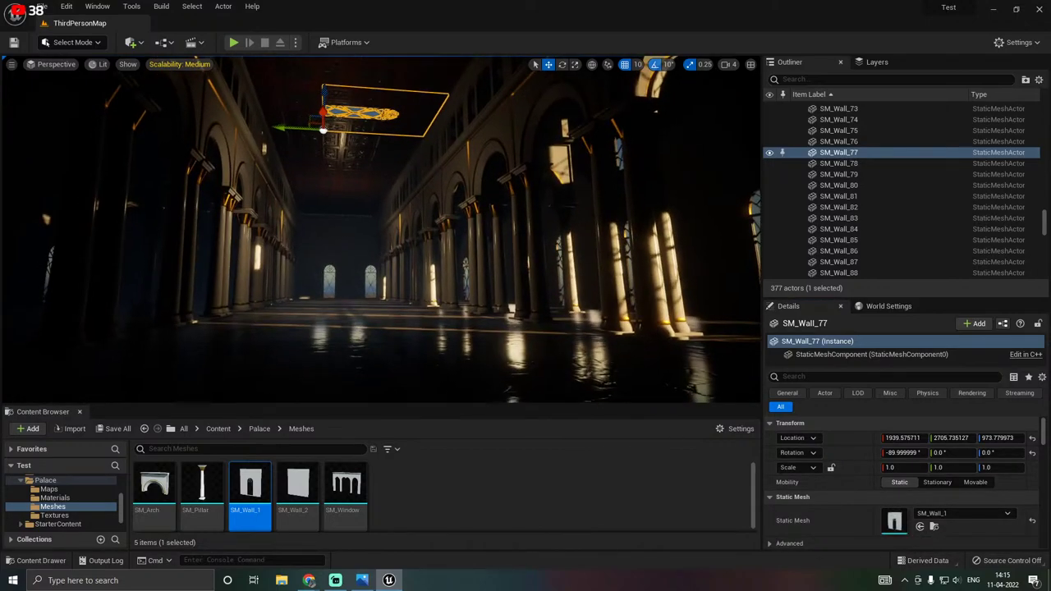
{"action": "key", "text": "g"}
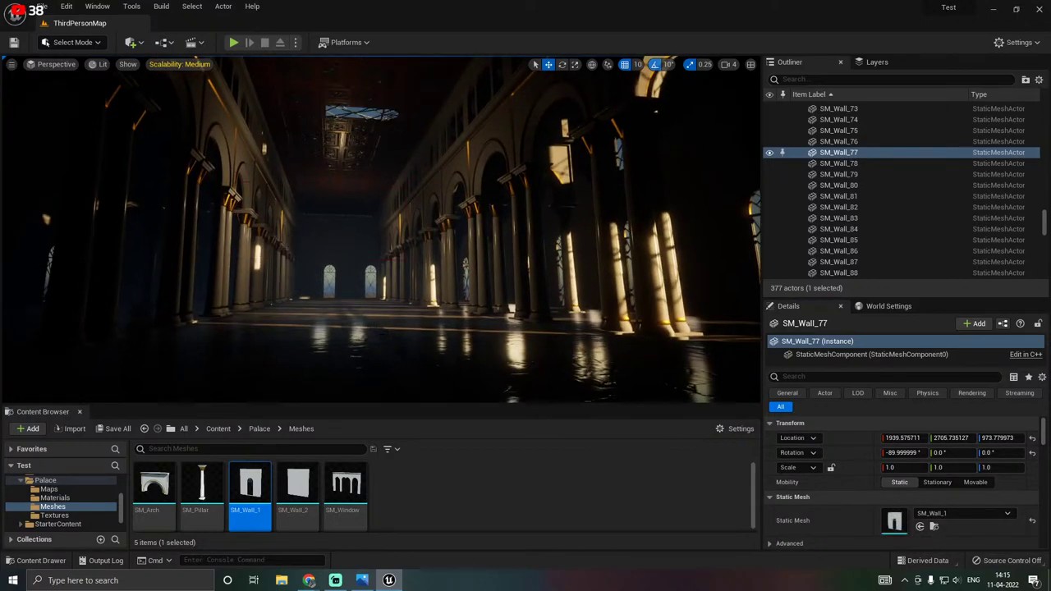
{"action": "right_click_drag", "start_coordinate": [377, 328], "coordinate": [370, 304]}
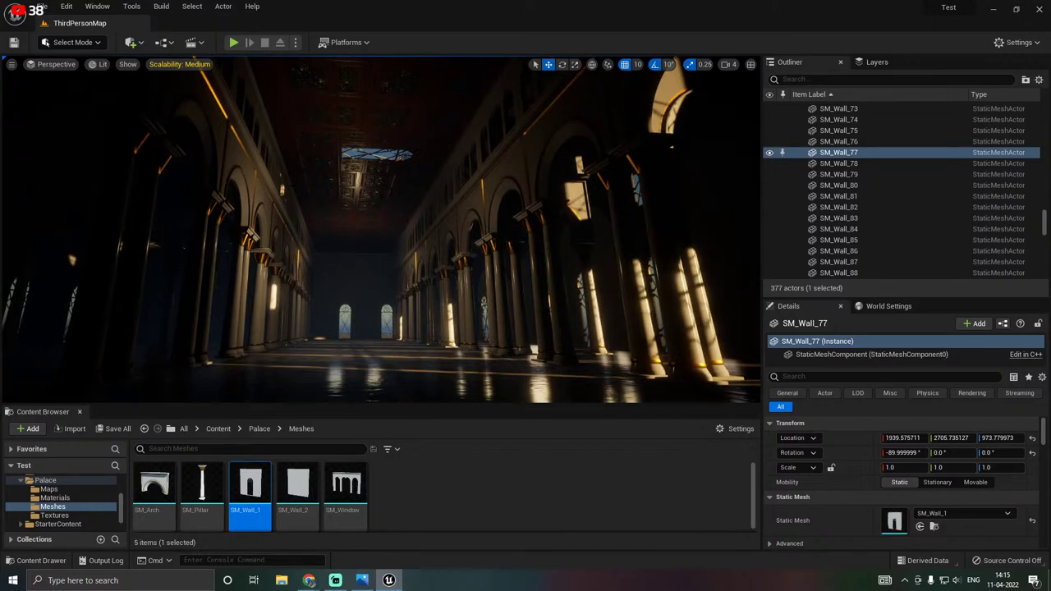
Restore the solid SM_Wall_2 mesh on ceiling panel SM_Wall_77 and lock the ceiling panel group again.
{"action": "left_click", "coordinate": [377, 154]}
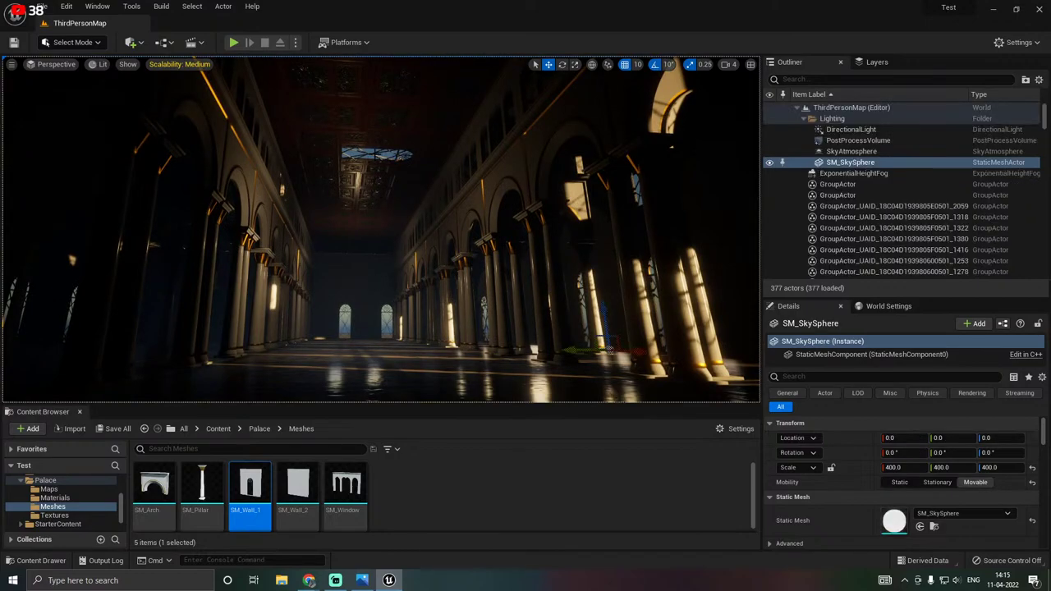
{"action": "left_click", "coordinate": [380, 161]}
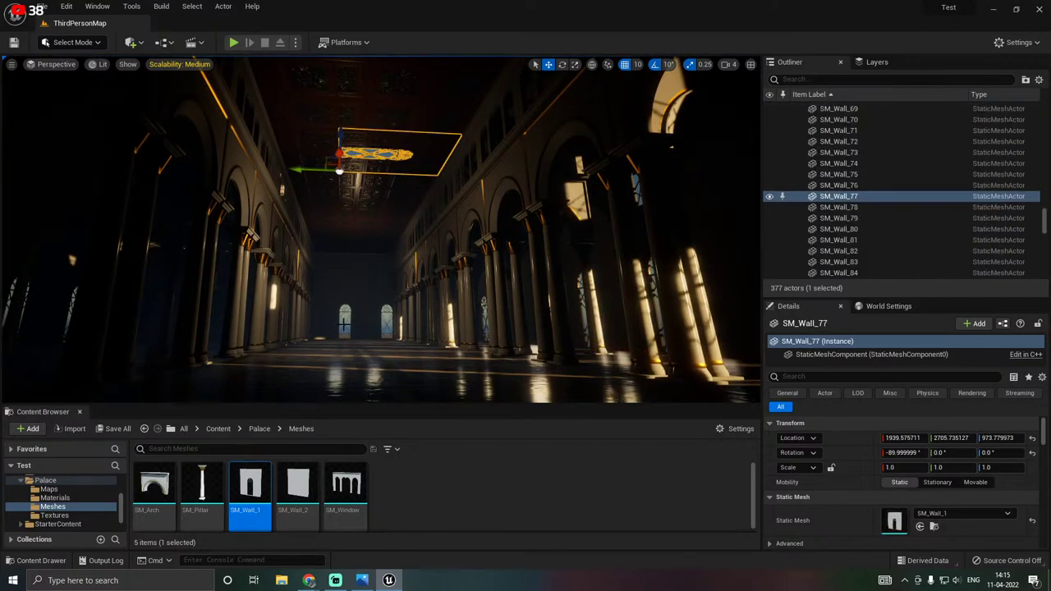
{"action": "left_click", "coordinate": [297, 493]}
{"action": "left_click", "coordinate": [919, 526]}
{"action": "mouse_move", "coordinate": [486, 375]}
{"action": "right_mouse_down"}
{"action": "mouse_move", "coordinate": [473, 367]}
{"action": "mouse_move", "coordinate": [482, 384]}
{"action": "right_mouse_up"}
{"action": "key", "text": "g"}
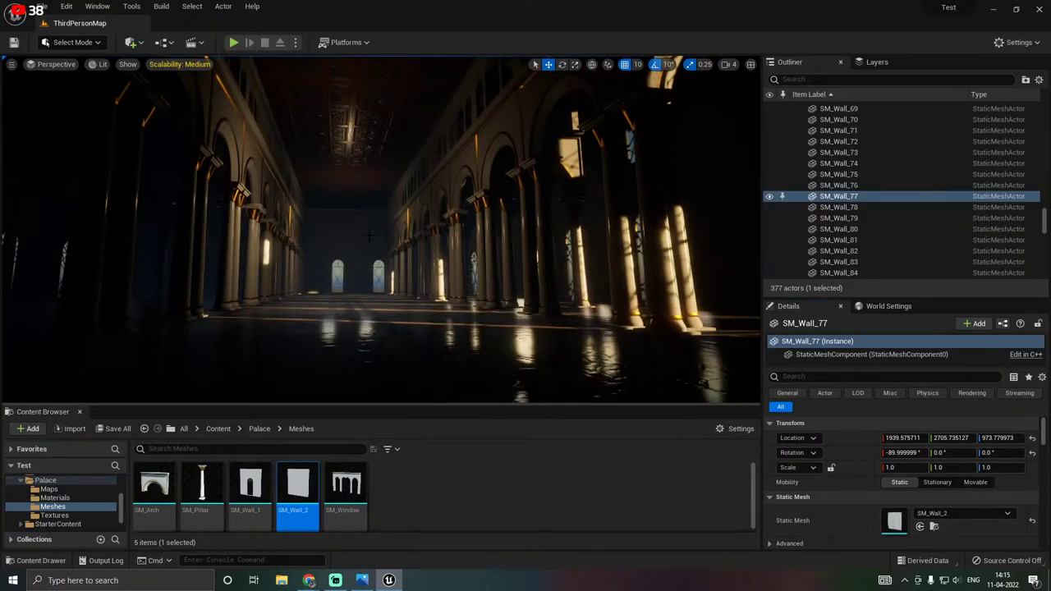
{"action": "right_click", "coordinate": [363, 139]}
{"action": "mouse_move", "coordinate": [402, 352]}
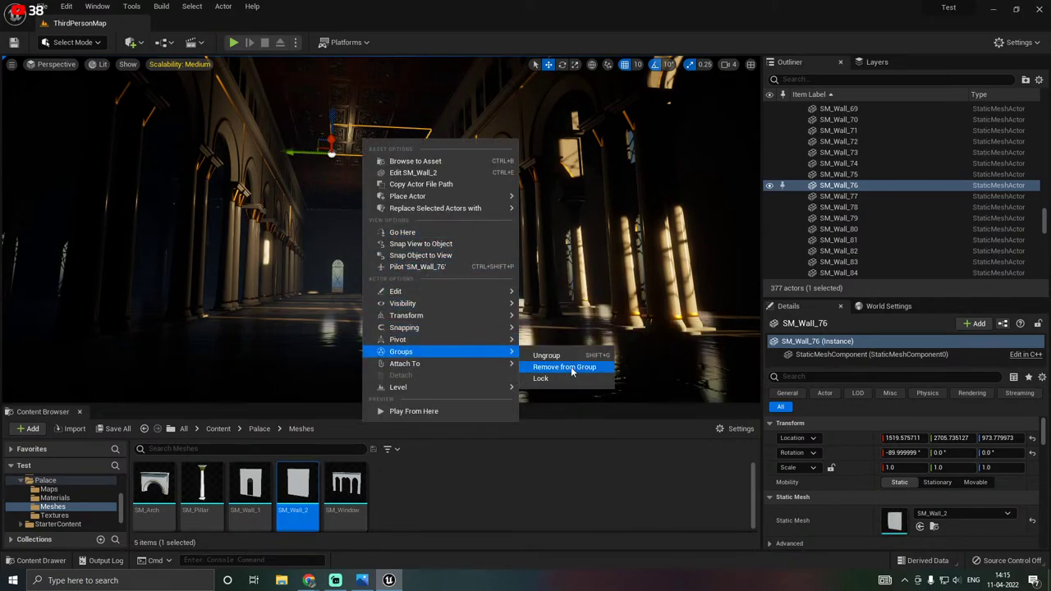
{"action": "left_click", "coordinate": [542, 379]}
Lock the wall group containing SM_Wall_7 and check the grouping options of the opposite side wall's group.
{"action": "left_click", "coordinate": [597, 262]}
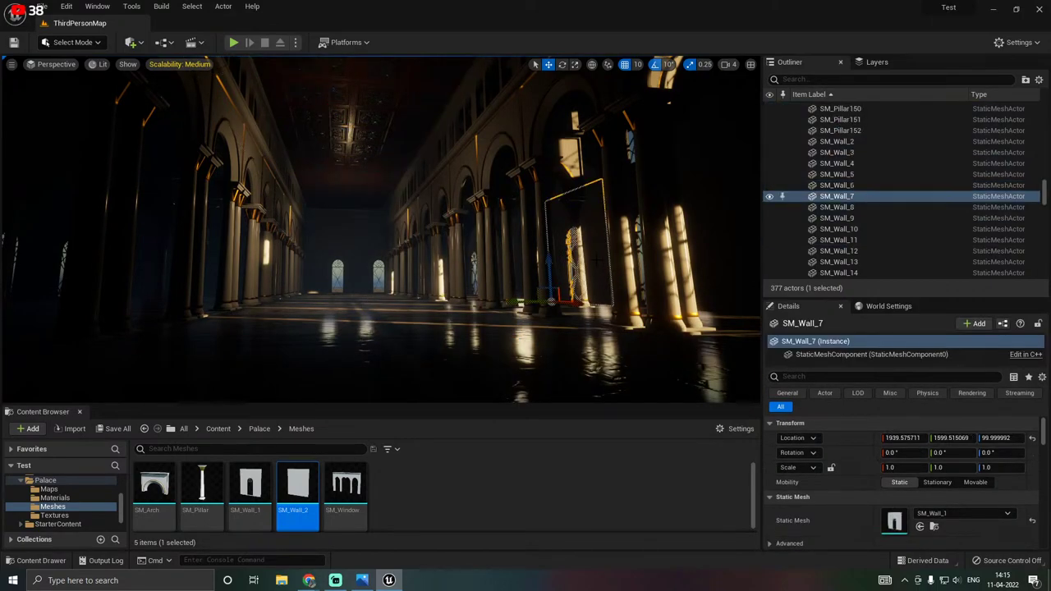
{"action": "right_click", "coordinate": [597, 262]}
{"action": "mouse_move", "coordinate": [669, 473]}
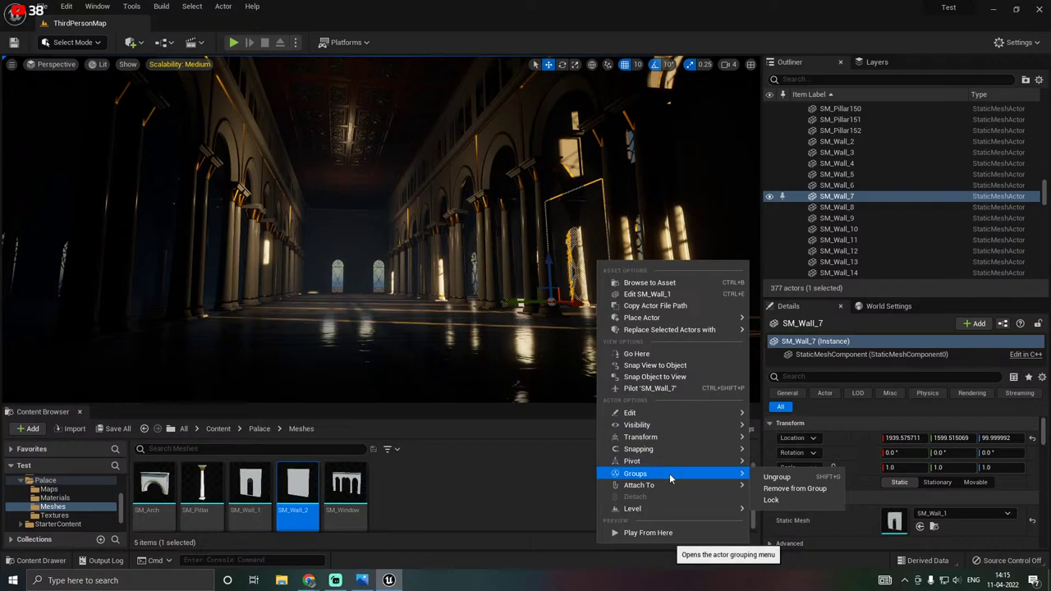
{"action": "left_click", "coordinate": [775, 498]}
{"action": "key", "text": "f"}
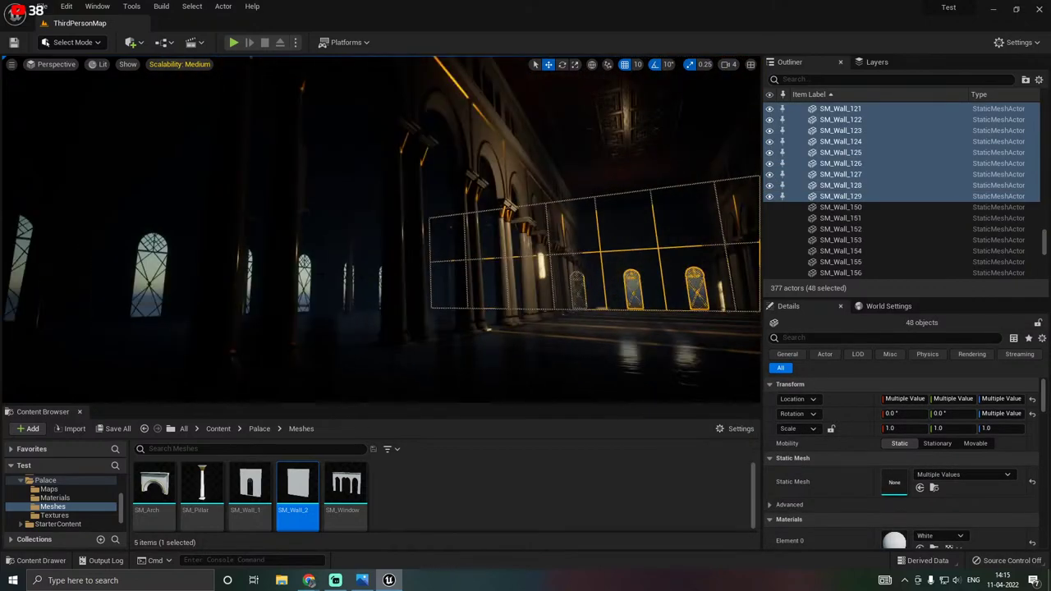
{"action": "left_click", "coordinate": [142, 239]}
{"action": "key", "text": "f"}
{"action": "right_click", "coordinate": [141, 234]}
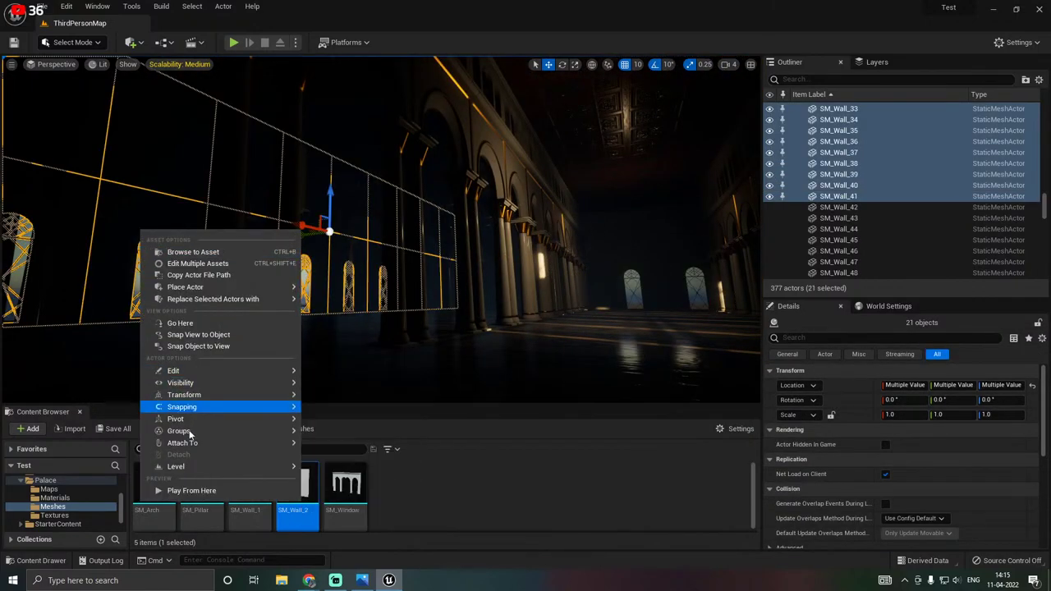
{"action": "left_click", "coordinate": [320, 438]}
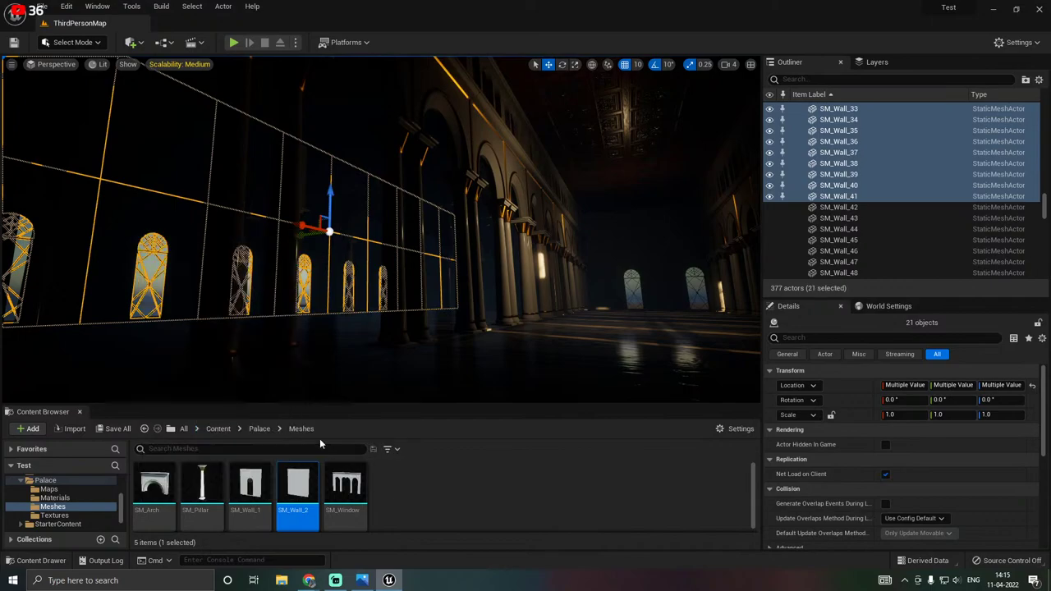
{"action": "left_click", "coordinate": [147, 289]}
Save all modified level content with the hall viewed along its length.
{"action": "right_click_drag", "start_coordinate": [147, 288], "coordinate": [327, 300]}
{"action": "right_click_drag", "start_coordinate": [320, 230], "coordinate": [256, 173]}
{"action": "right_click_drag", "start_coordinate": [381, 230], "coordinate": [395, 212]}
{"action": "mouse_move", "coordinate": [275, 218]}
{"action": "right_mouse_down"}
{"action": "mouse_move", "coordinate": [259, 224]}
{"action": "mouse_move", "coordinate": [287, 221]}
{"action": "mouse_move", "coordinate": [262, 222]}
{"action": "right_mouse_up"}
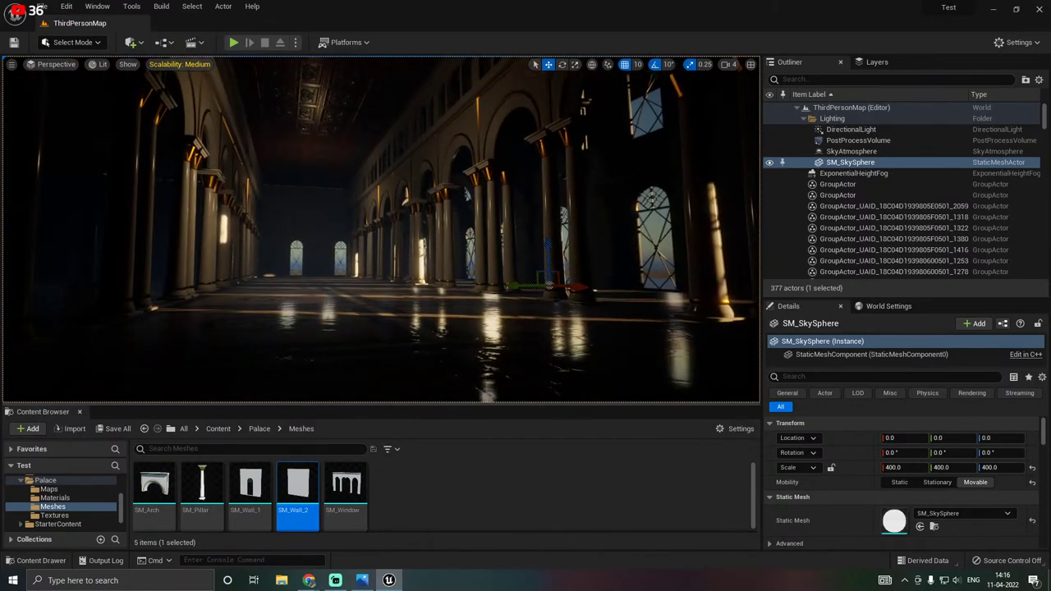
{"action": "left_click", "coordinate": [117, 429]}
{"action": "left_click", "coordinate": [617, 408]}
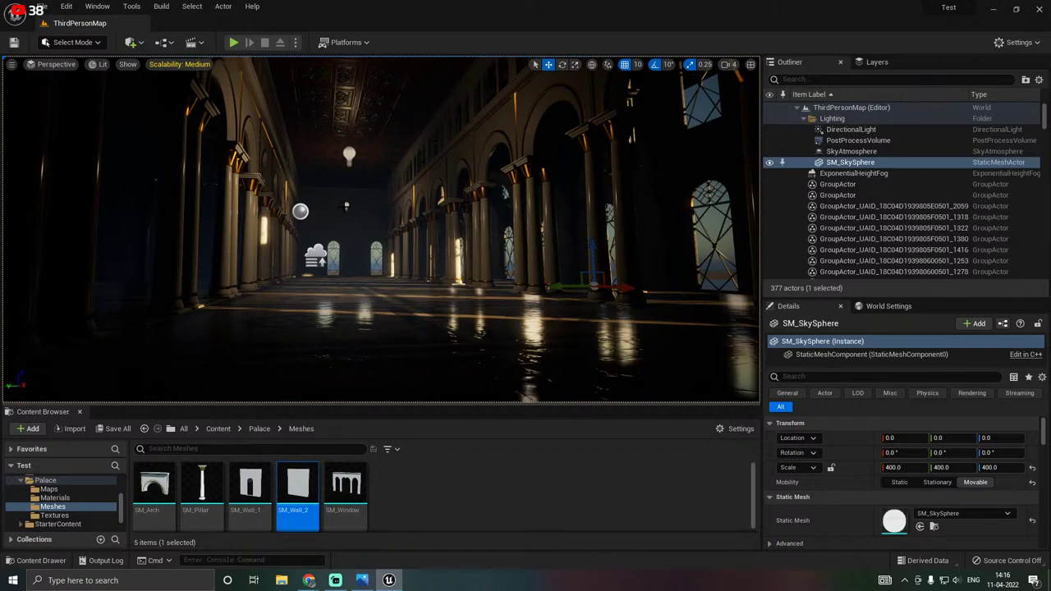
Switch Affects World off and back on for PointLight2 and for PointLight to compare their contribution to the hall.
{"action": "left_click", "coordinate": [345, 206]}
{"action": "scroll", "coordinate": [892, 492], "scroll_direction": "down", "scroll_amount": 2}
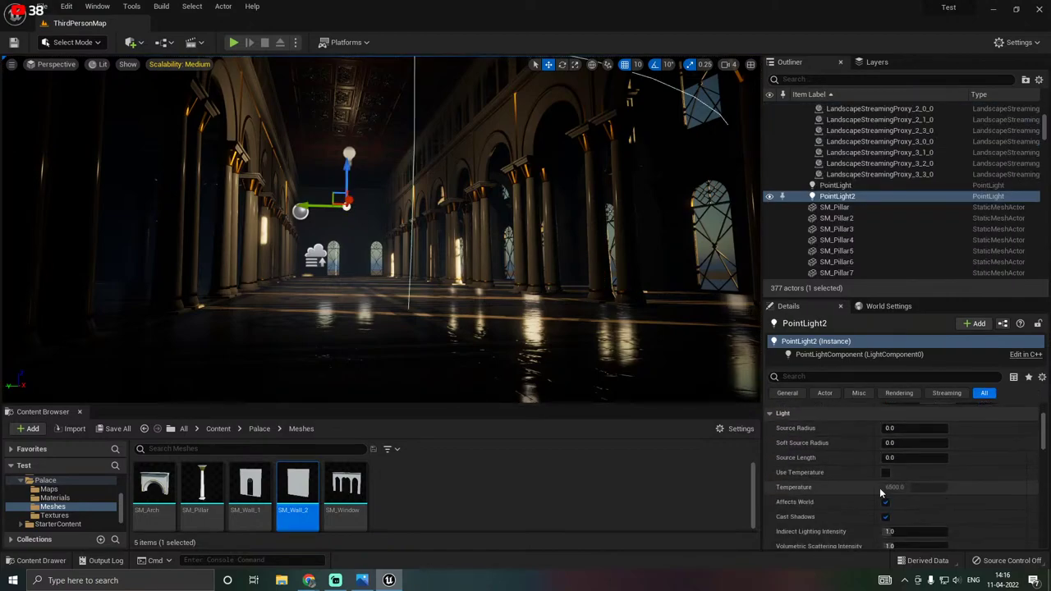
{"action": "left_click", "coordinate": [885, 503]}
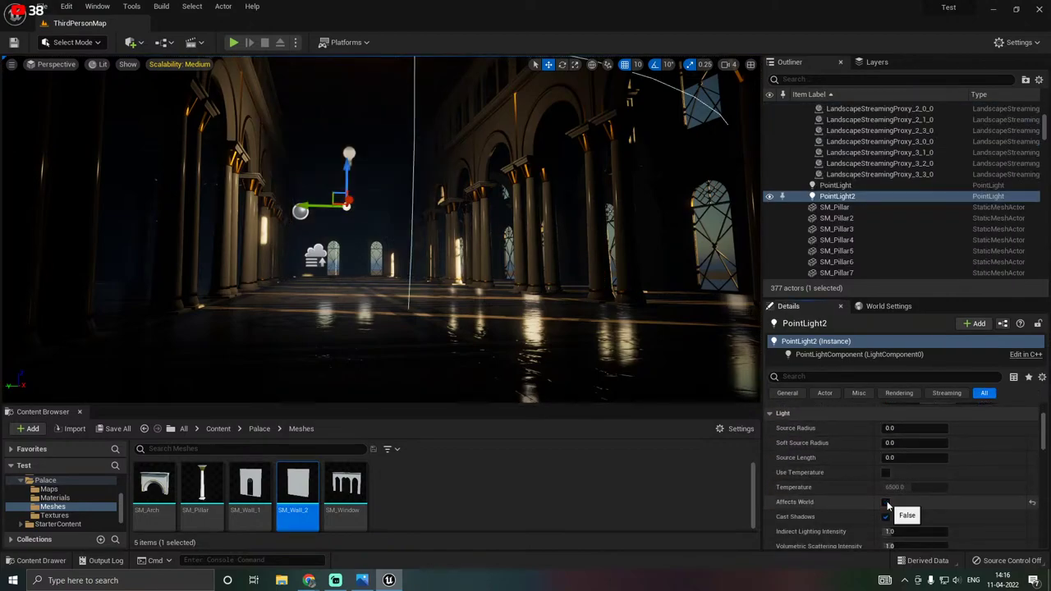
{"action": "left_click", "coordinate": [885, 503]}
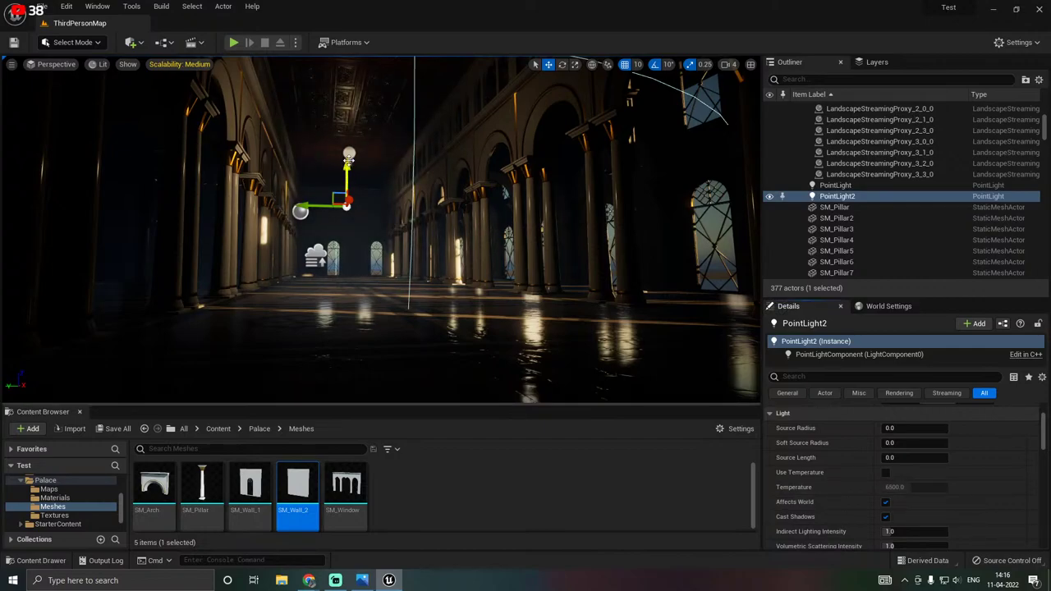
{"action": "left_click", "coordinate": [348, 158]}
{"action": "left_click", "coordinate": [886, 502]}
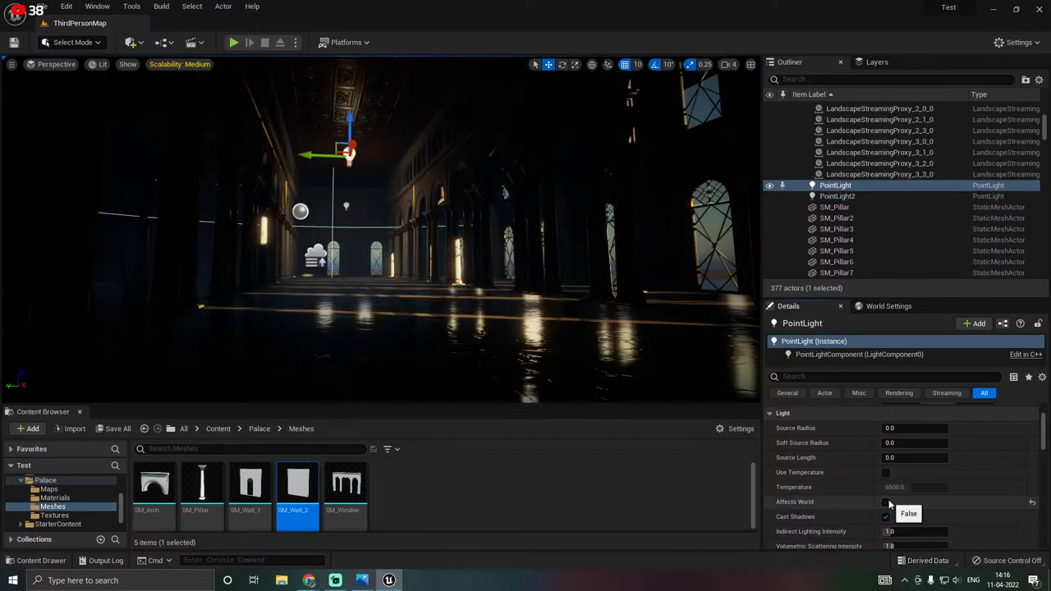
{"action": "left_click", "coordinate": [886, 502]}
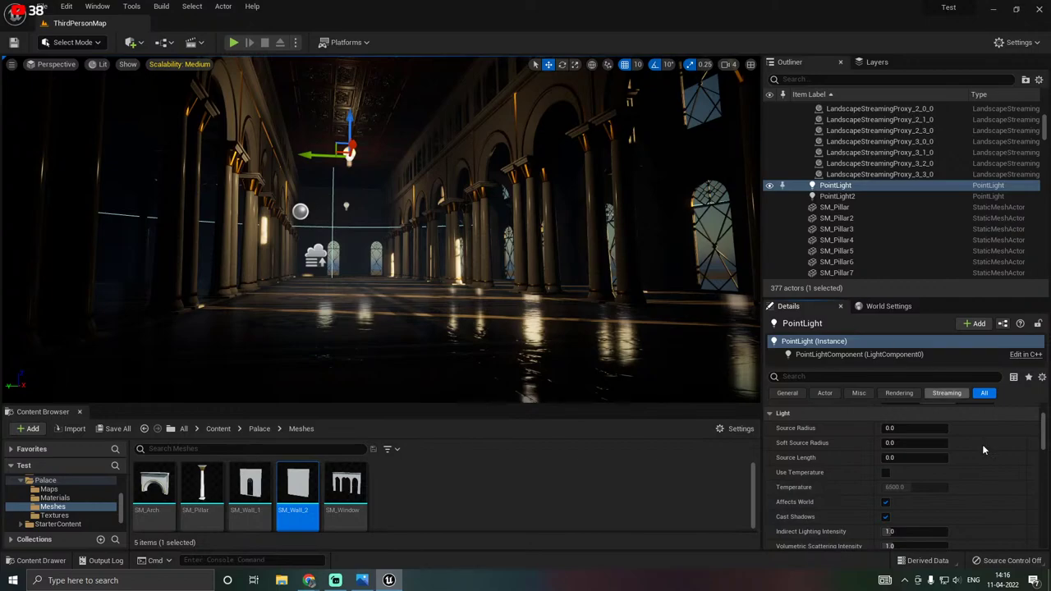
Desaturate PointLight's light color to a paler peach with saturation about 0.28, comparing several strengths in the hall.
{"action": "scroll", "coordinate": [848, 496], "scroll_direction": "down", "scroll_amount": 3}
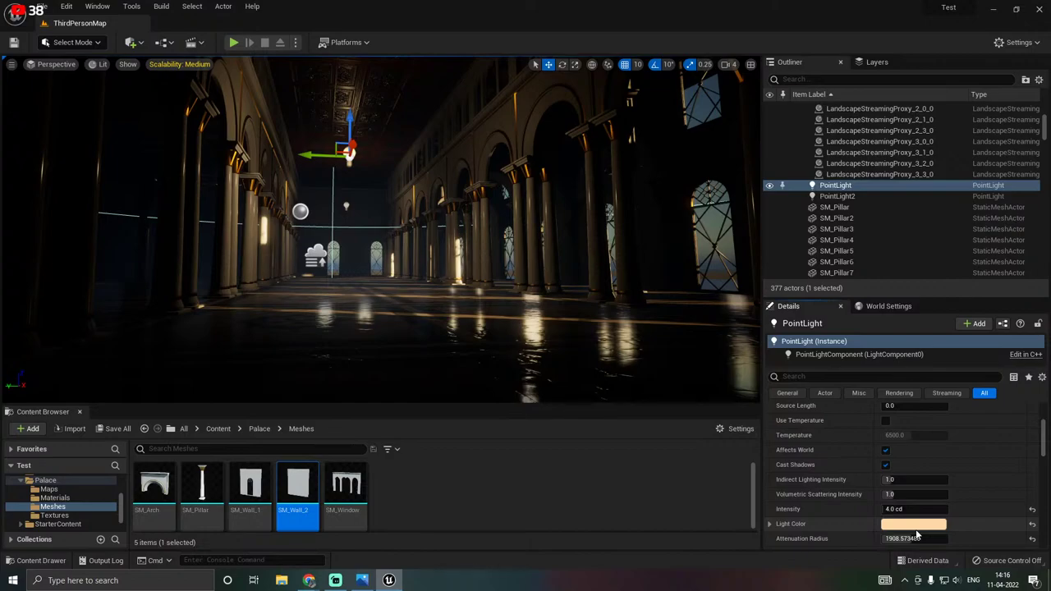
{"action": "left_click", "coordinate": [917, 527]}
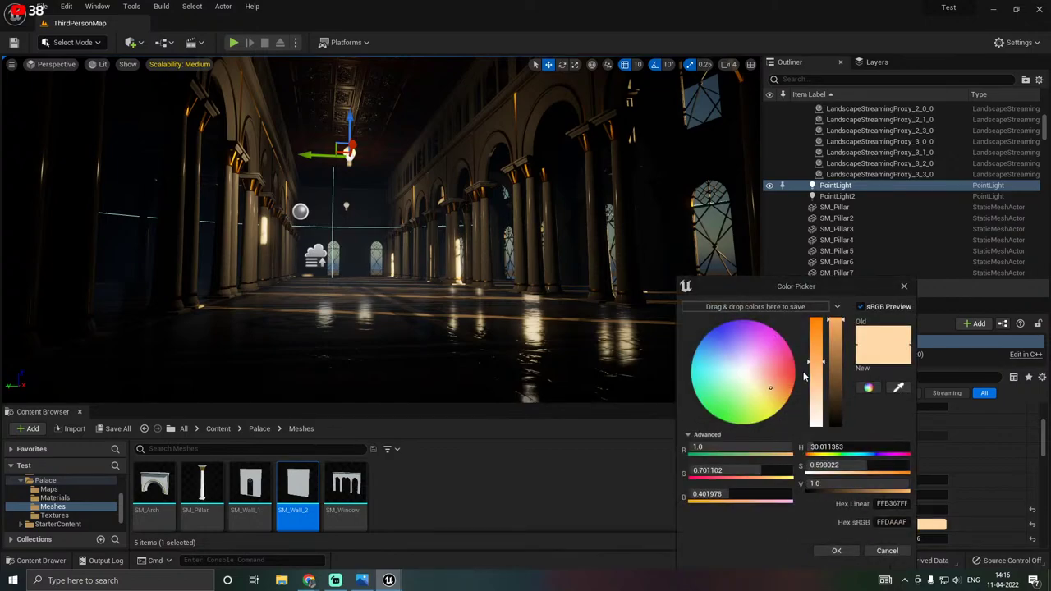
{"action": "right_click_drag", "start_coordinate": [432, 308], "coordinate": [430, 279]}
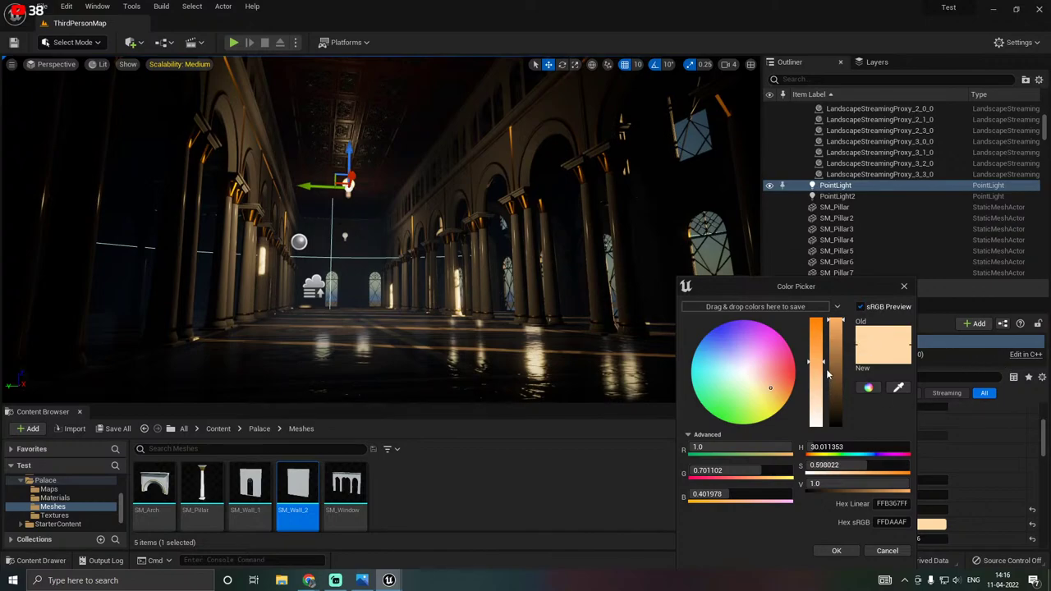
{"action": "left_click_drag", "start_coordinate": [826, 369], "coordinate": [823, 402]}
{"action": "key", "text": "w"}
{"action": "right_click_drag", "start_coordinate": [458, 328], "coordinate": [490, 329]}
{"action": "key", "text": "s"}
{"action": "key", "text": "w"}
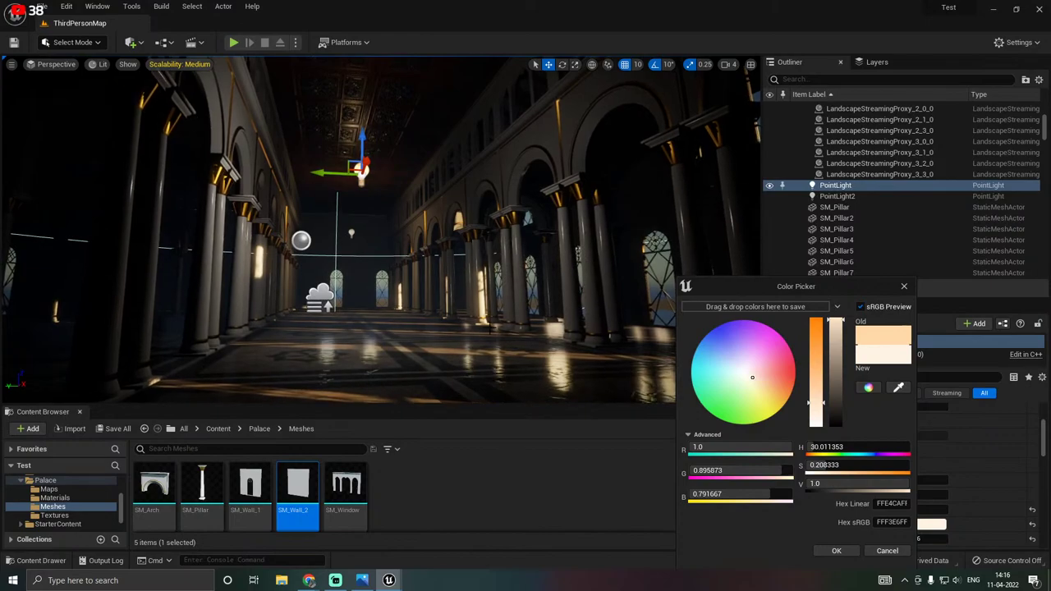
{"action": "left_click_drag", "start_coordinate": [819, 396], "coordinate": [820, 390]}
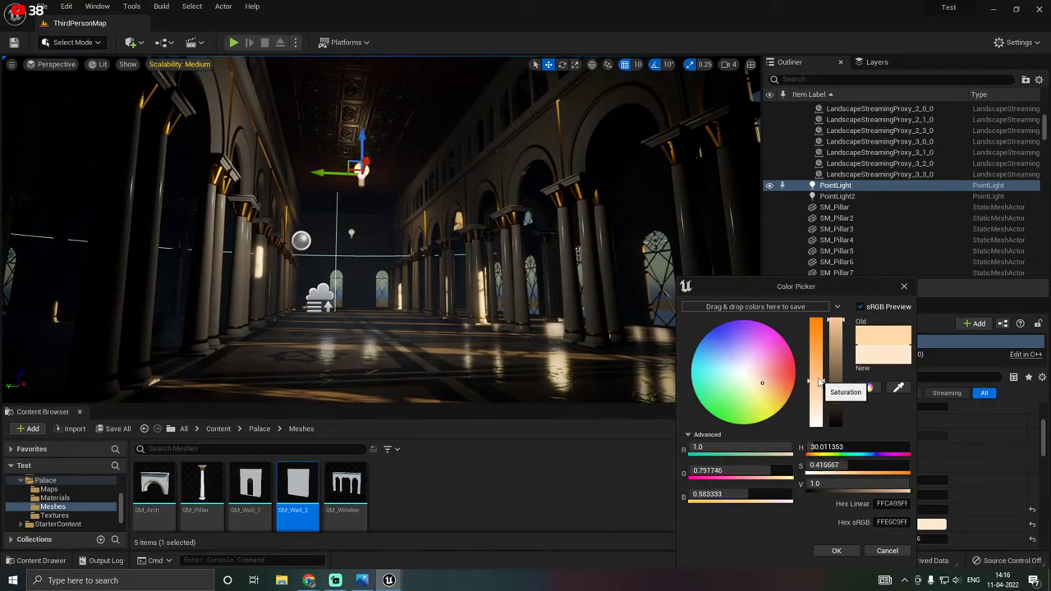
{"action": "left_click_drag", "start_coordinate": [819, 376], "coordinate": [822, 385]}
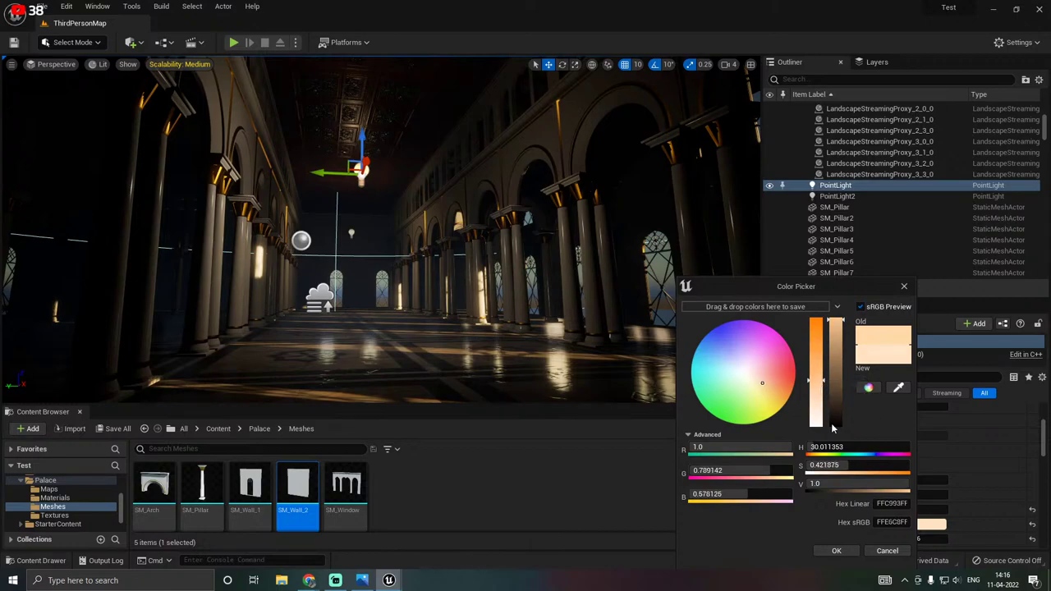
{"action": "left_click", "coordinate": [820, 397]}
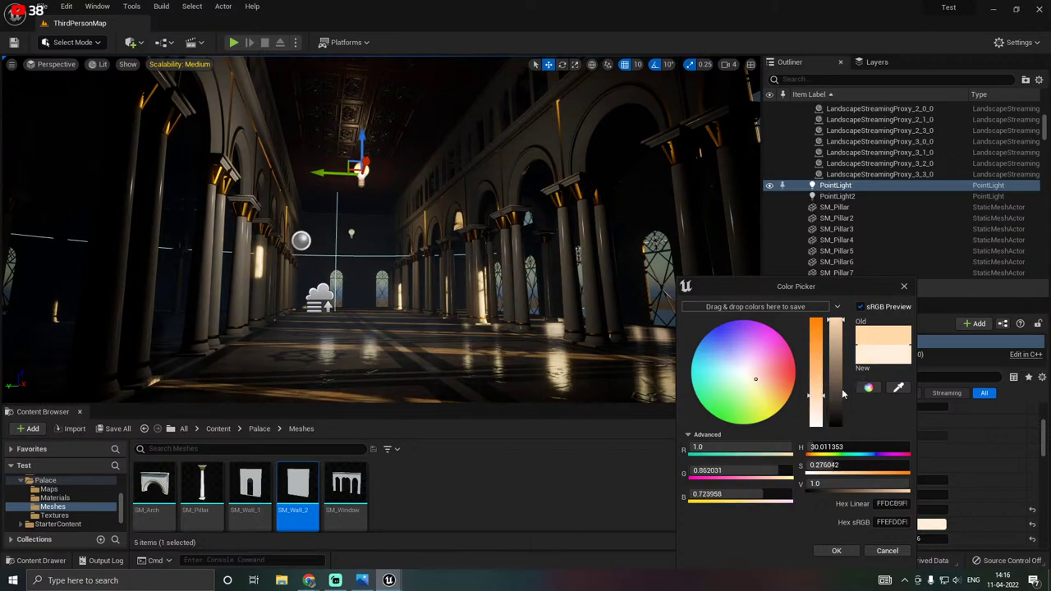
{"action": "left_click", "coordinate": [836, 551]}
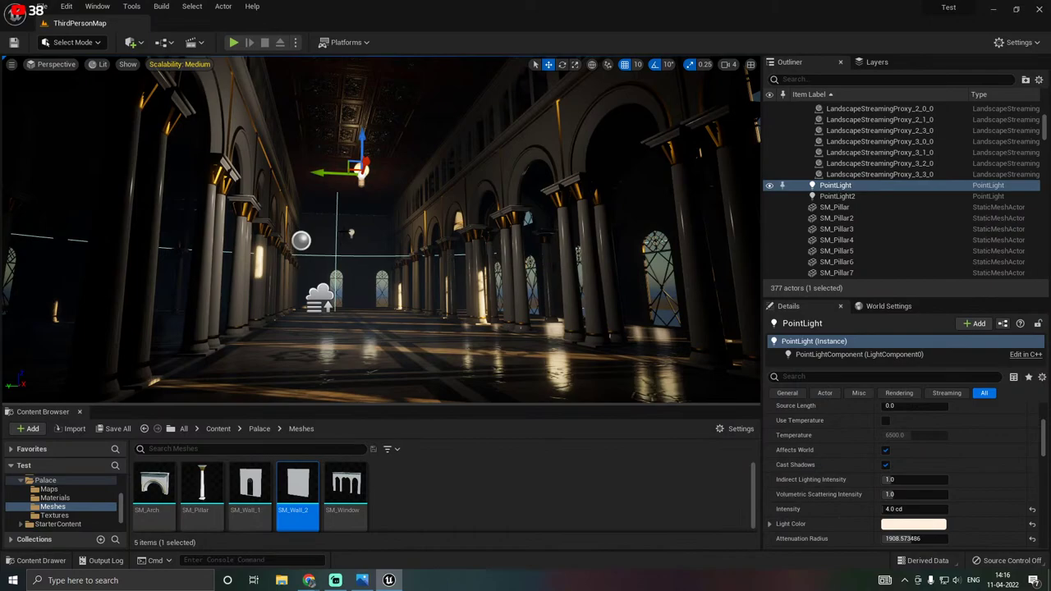
Set PointLight2's light color to a stronger warm orange with saturation 0.75.
{"action": "left_click", "coordinate": [350, 233]}
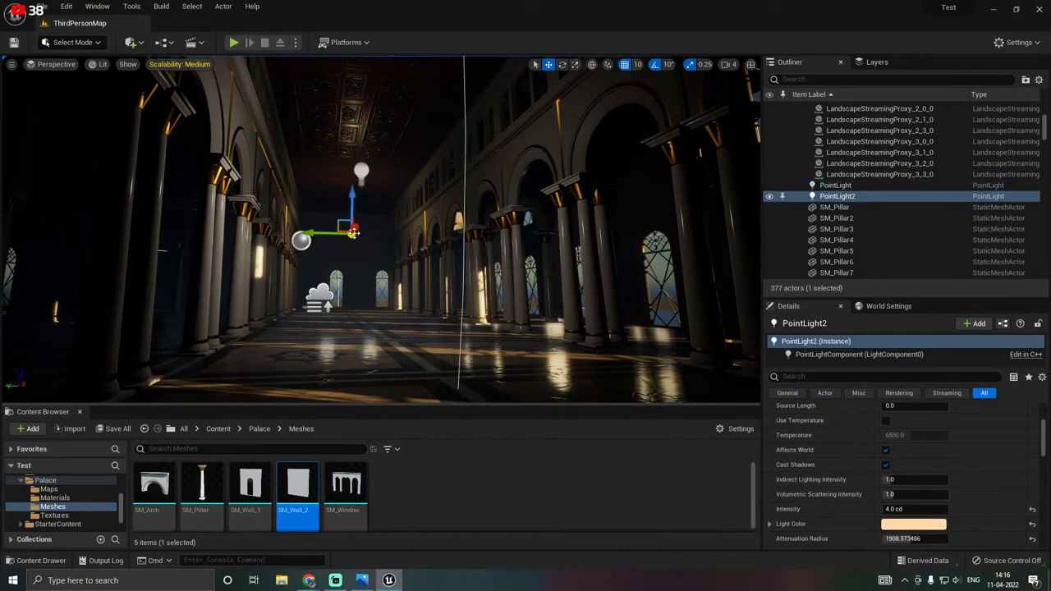
{"action": "left_click", "coordinate": [913, 525]}
{"action": "left_click", "coordinate": [809, 388]}
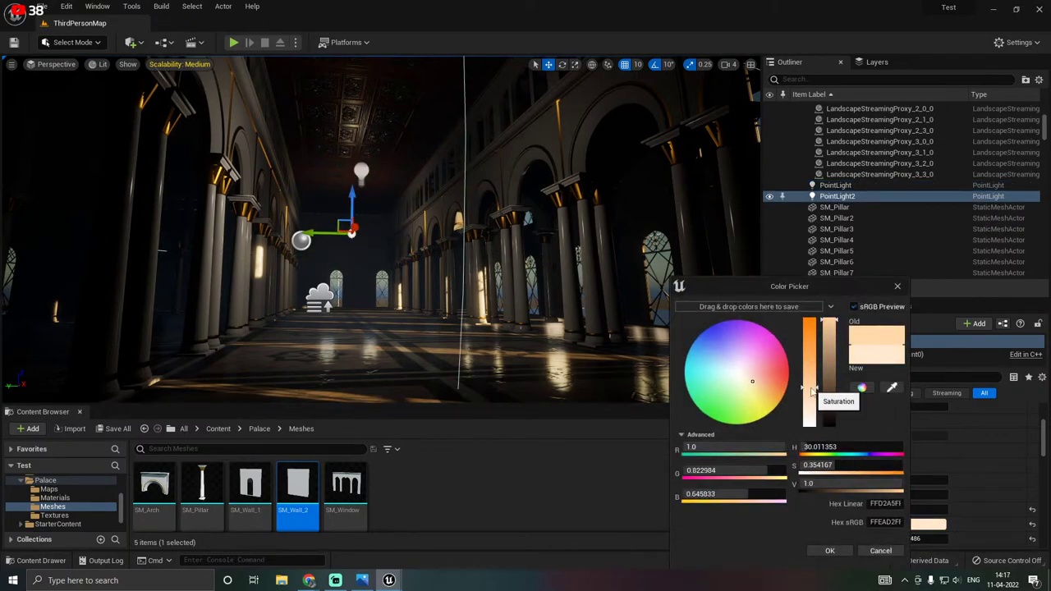
{"action": "left_click_drag", "start_coordinate": [807, 377], "coordinate": [816, 353]}
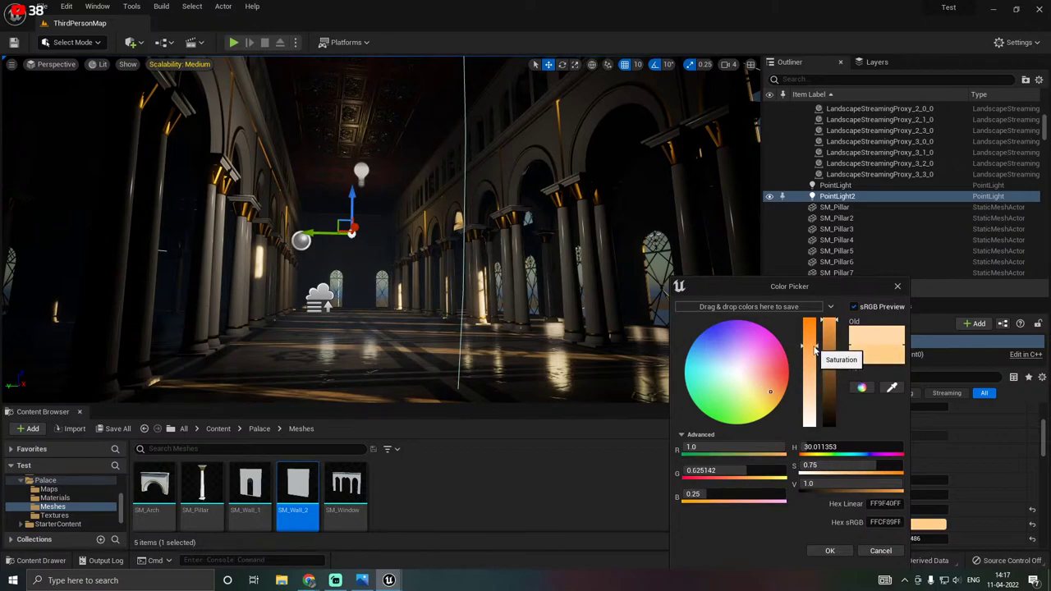
{"action": "left_click", "coordinate": [834, 553]}
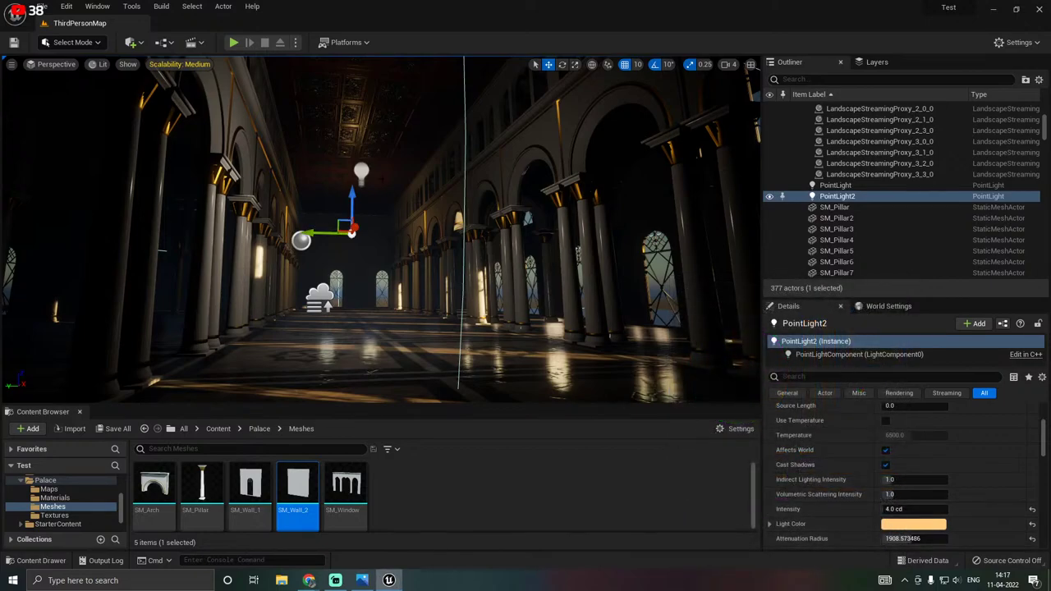
Set the saturation of PointLight's light color to 0.5 for a warmer peach tone.
{"action": "left_click", "coordinate": [835, 185]}
{"action": "left_click", "coordinate": [913, 524]}
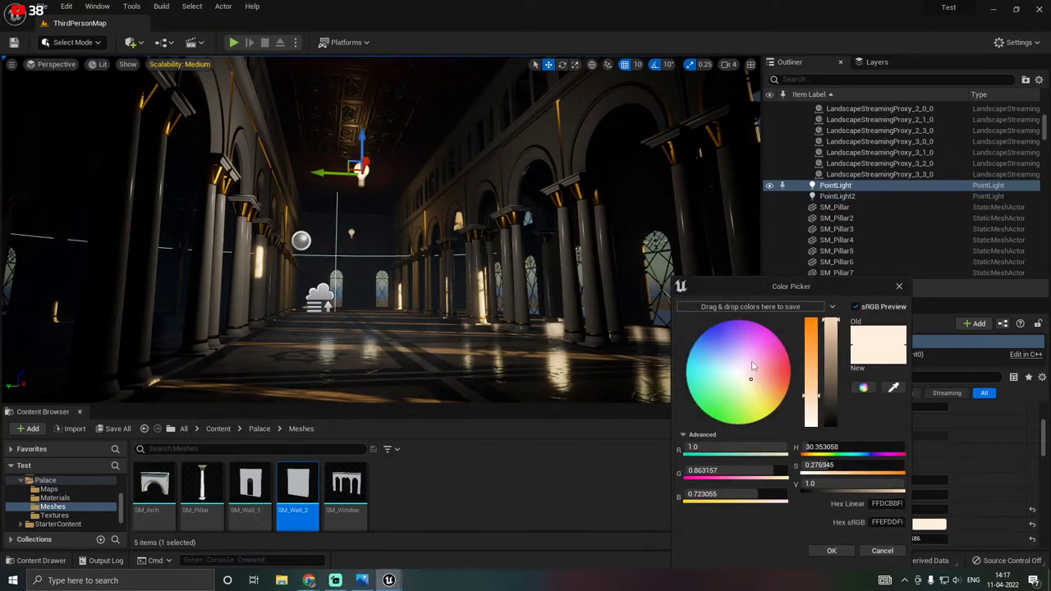
{"action": "left_click", "coordinate": [811, 375]}
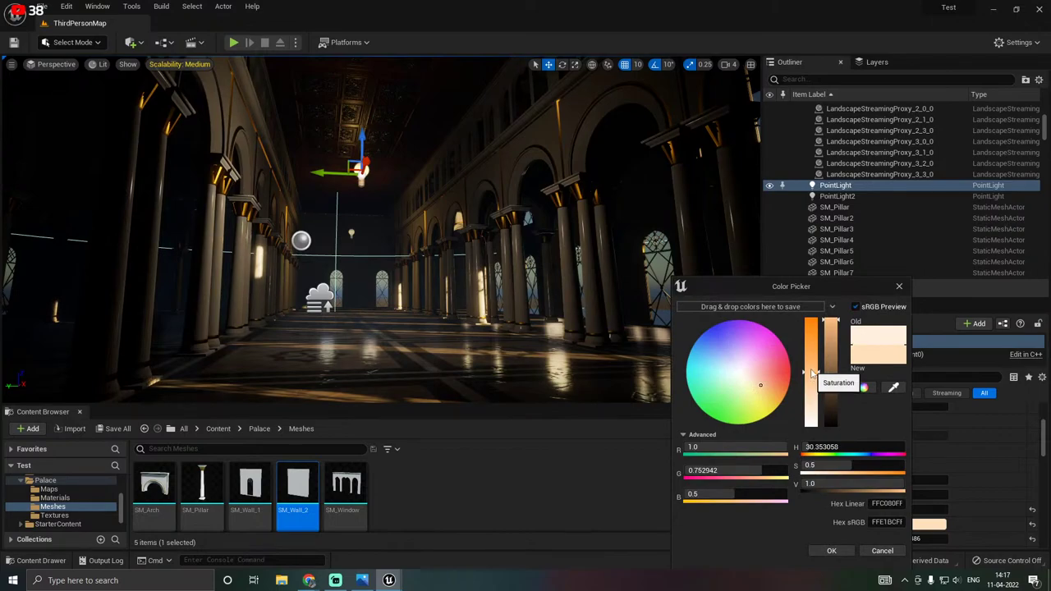
{"action": "left_click", "coordinate": [831, 550]}
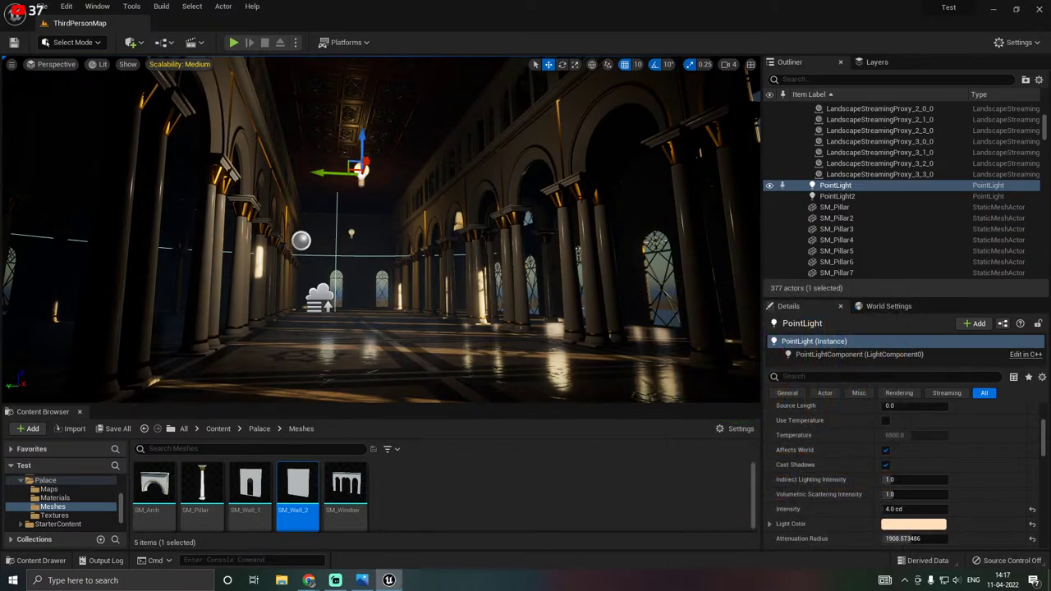
Save the modified PointLight and PointLight2 actors with the hall viewed along its length.
{"action": "right_click_drag", "start_coordinate": [382, 230], "coordinate": [350, 196]}
{"action": "right_click_drag", "start_coordinate": [382, 230], "coordinate": [355, 199]}
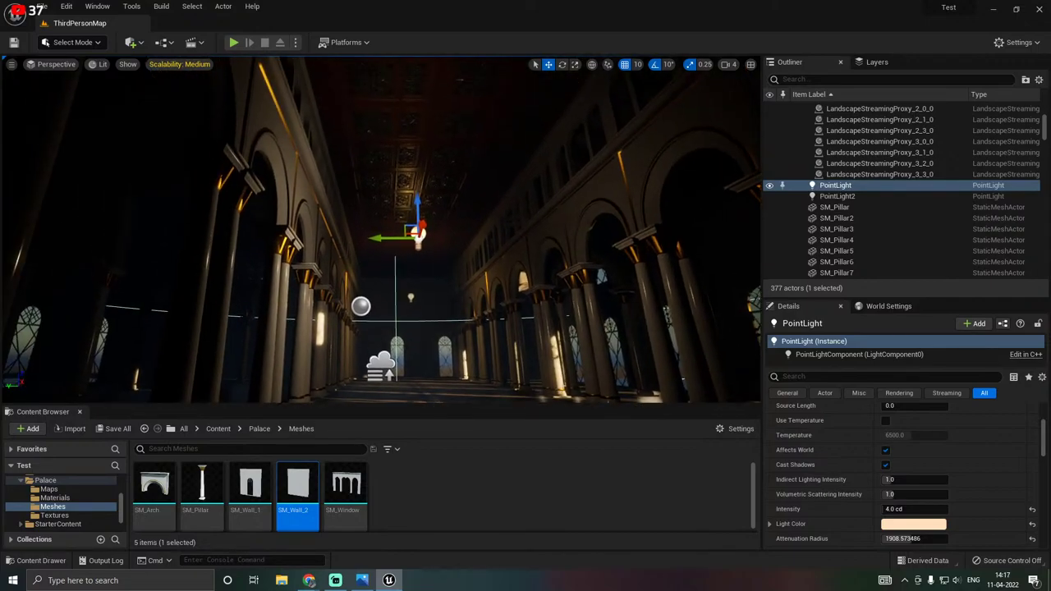
{"action": "right_click_drag", "start_coordinate": [325, 230], "coordinate": [417, 302]}
{"action": "key", "text": "s"}
{"action": "left_click", "coordinate": [99, 429]}
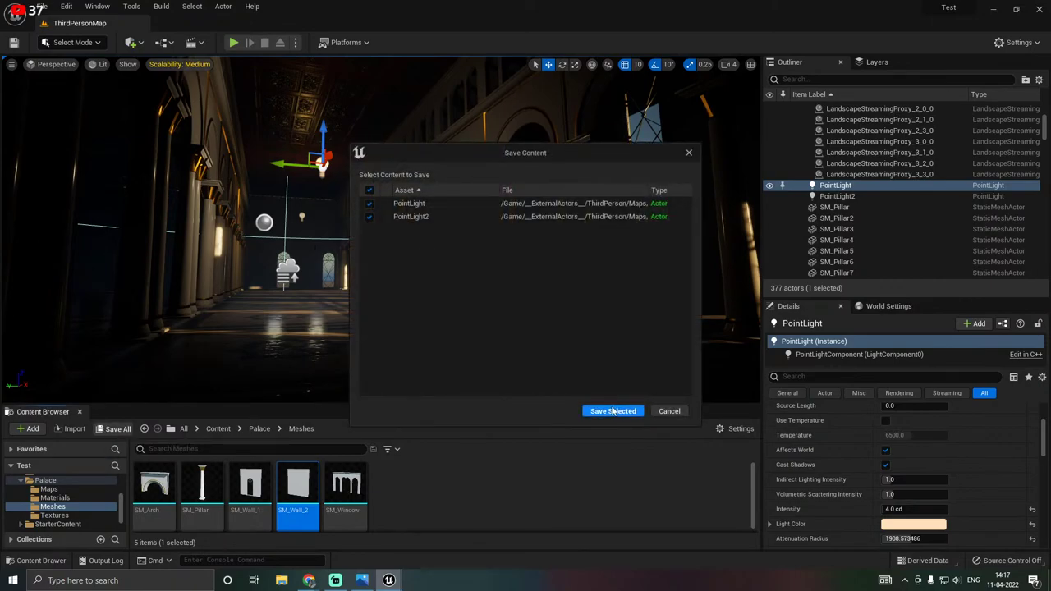
{"action": "left_click", "coordinate": [614, 410]}
Examine how the warmer point lights fall on the hall's pillars, arches, ceiling and floor from several angles.
{"action": "key", "text": "d"}
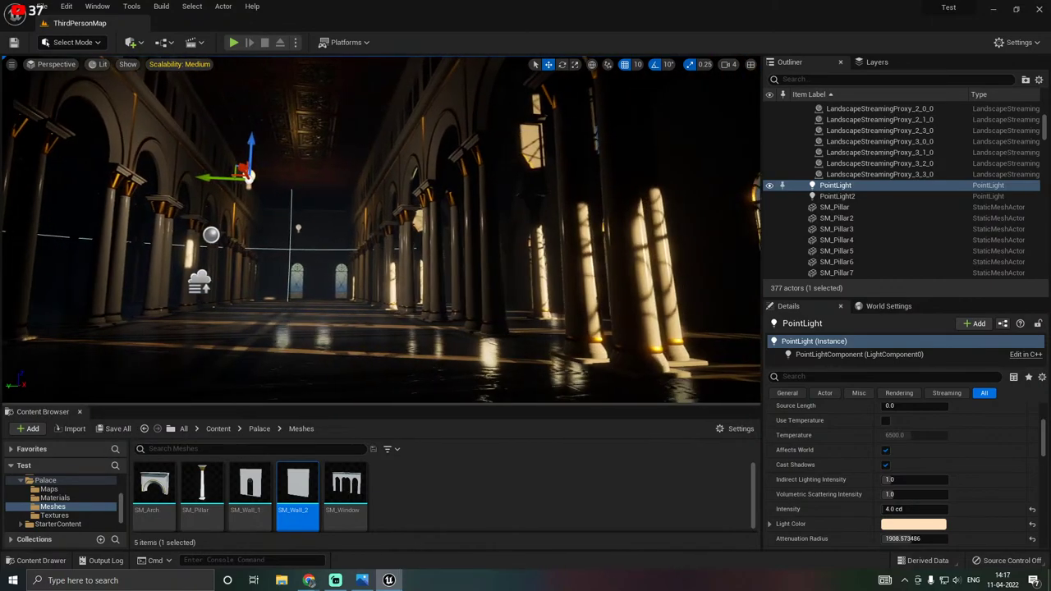
{"action": "key", "text": "a"}
{"action": "key", "text": "a"}
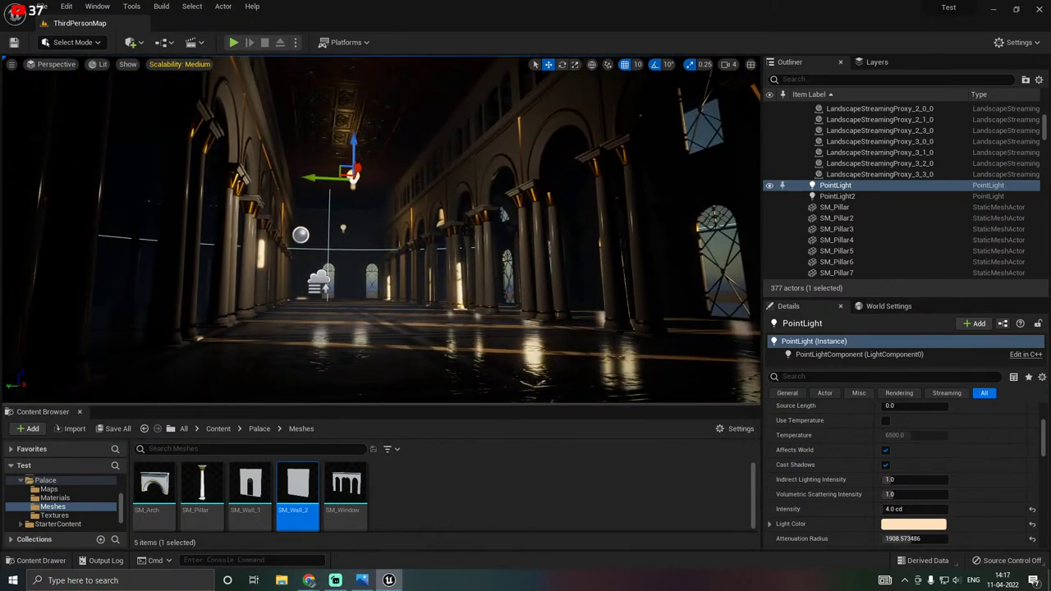
{"action": "mouse_move", "coordinate": [382, 230]}
{"action": "right_mouse_down"}
{"action": "mouse_move", "coordinate": [389, 220]}
{"action": "mouse_move", "coordinate": [308, 233]}
{"action": "mouse_move", "coordinate": [377, 223]}
{"action": "right_mouse_up"}
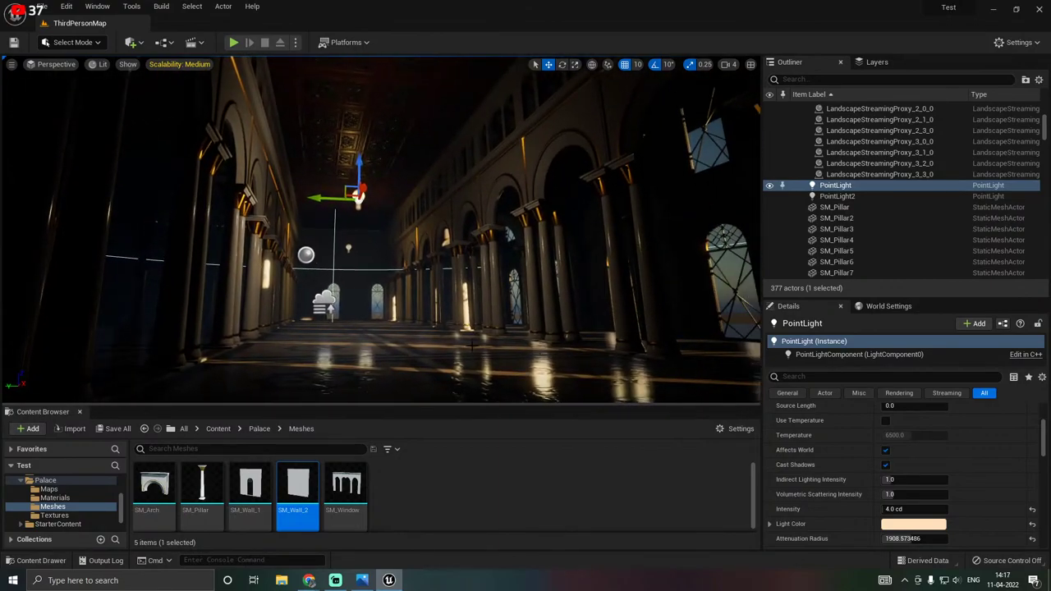
{"action": "right_click_drag", "start_coordinate": [472, 346], "coordinate": [480, 274]}
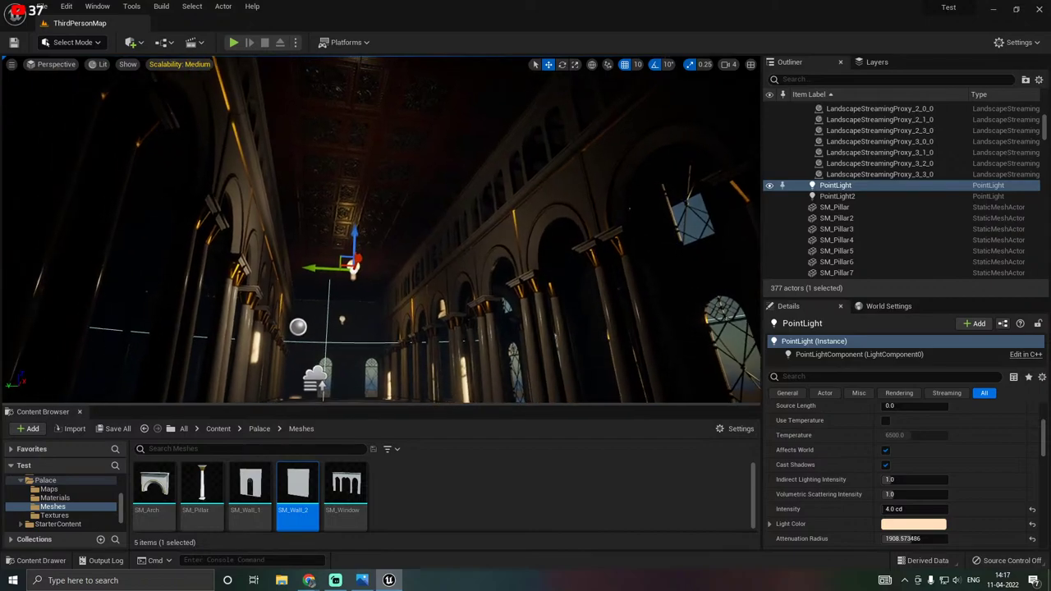
{"action": "right_click_drag", "start_coordinate": [429, 215], "coordinate": [422, 290]}
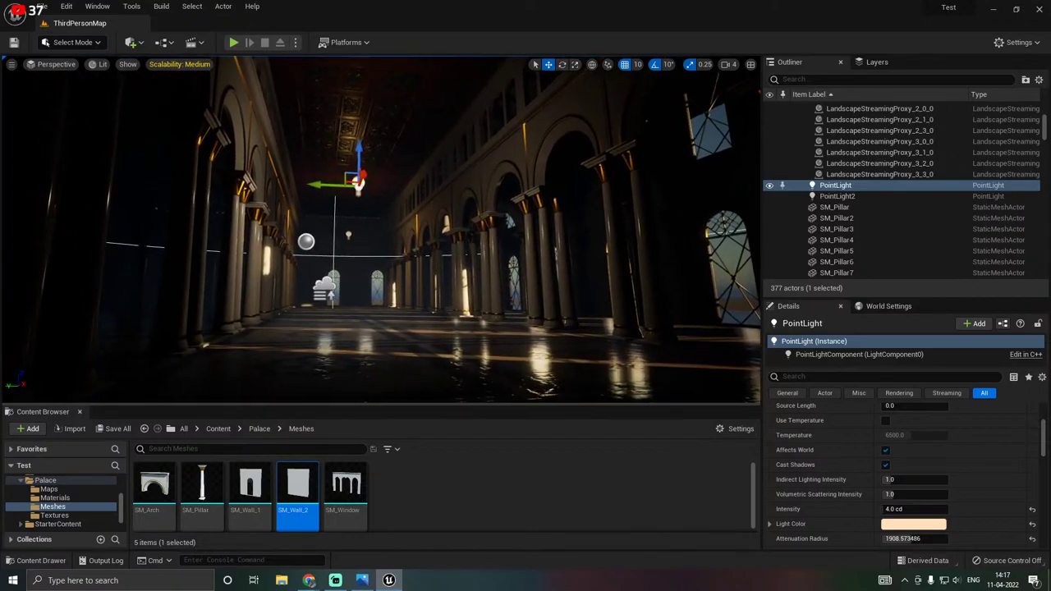
{"action": "mouse_move", "coordinate": [361, 149]}
{"action": "left_mouse_down"}
{"action": "mouse_move", "coordinate": [361, 200]}
{"action": "mouse_move", "coordinate": [355, 158]}
{"action": "left_mouse_up"}
{"action": "right_click_drag", "start_coordinate": [373, 177], "coordinate": [373, 190]}
{"action": "key", "text": "a"}
{"action": "key", "text": "d"}
Try Indirect Lighting Intensity values of about 4 and 0 on PointLight, and reset it to the default.
{"action": "scroll", "coordinate": [854, 505], "scroll_direction": "down", "scroll_amount": 2}
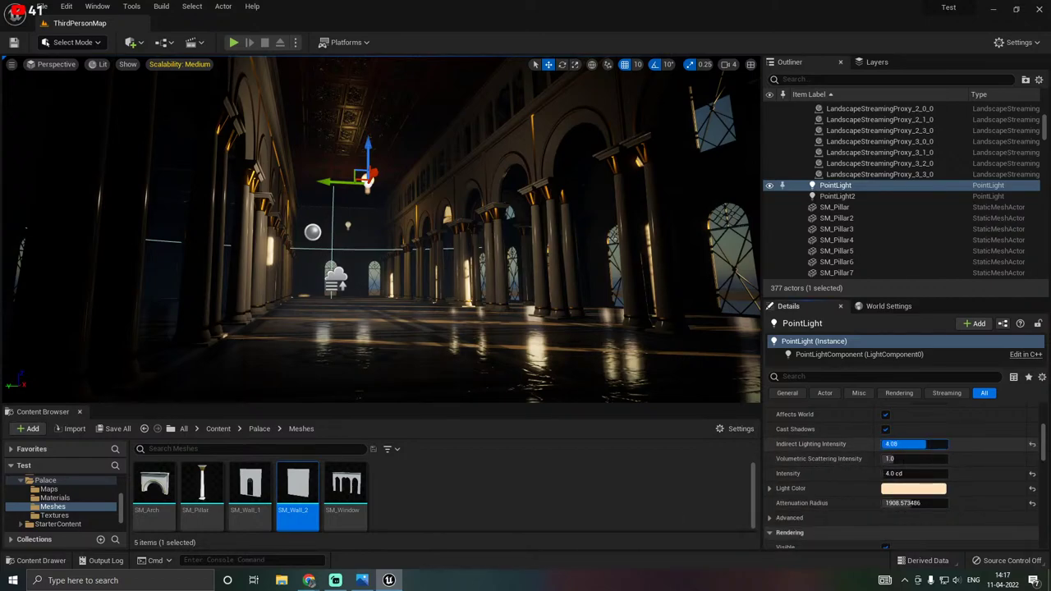
{"action": "left_click_drag", "start_coordinate": [926, 444], "coordinate": [883, 444]}
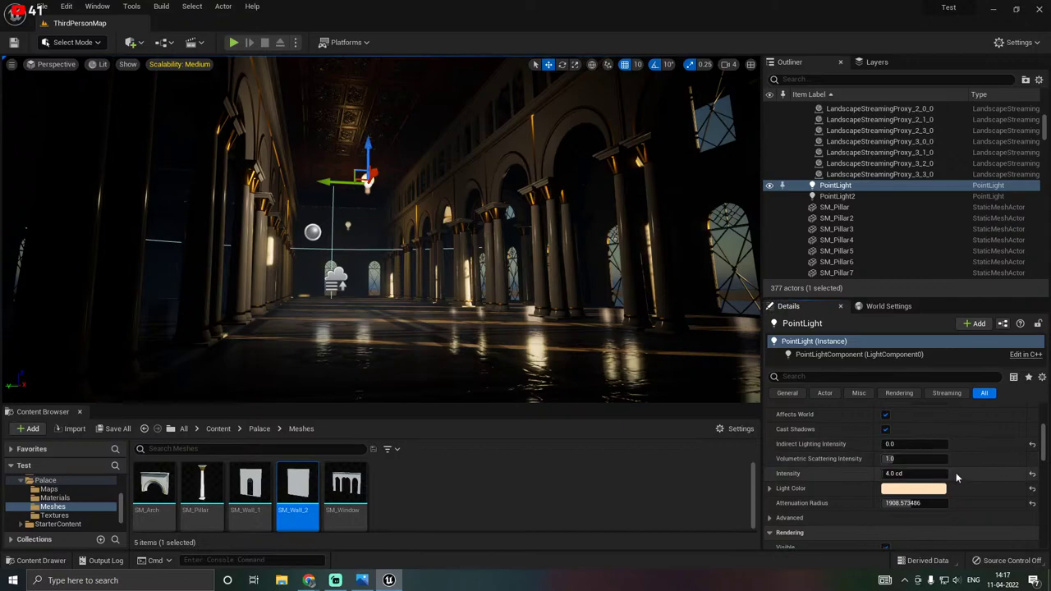
{"action": "left_click", "coordinate": [1032, 444]}
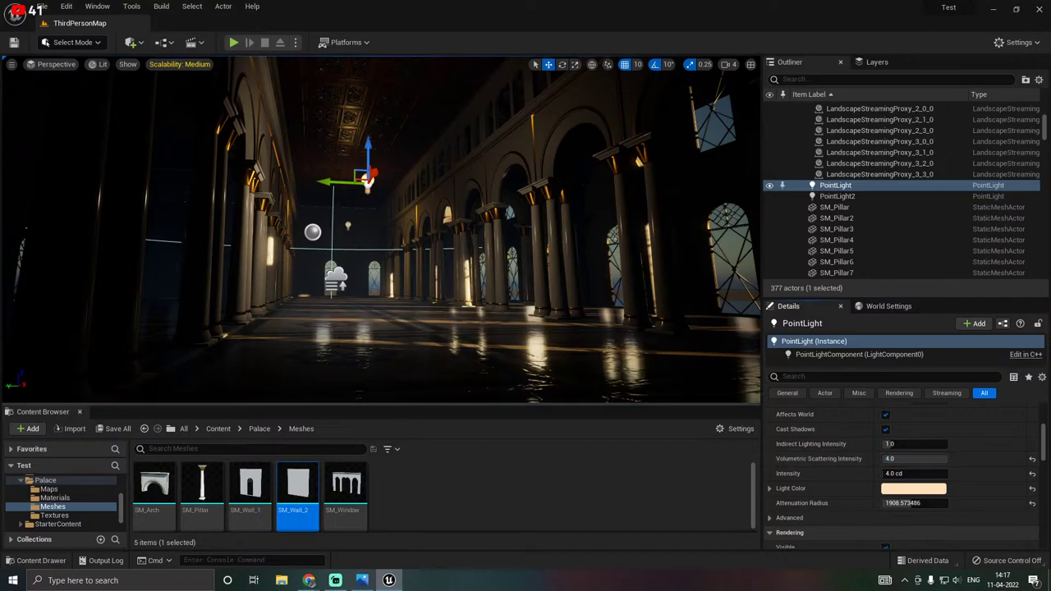
Preview the hall in game view without the editor icons, and return to the normal editing view.
{"action": "right_click", "coordinate": [466, 356]}
{"action": "type", "text": "g"}
{"action": "mouse_move", "coordinate": [364, 349]}
{"action": "right_mouse_down"}
{"action": "mouse_move", "coordinate": [379, 351]}
{"action": "mouse_move", "coordinate": [351, 357]}
{"action": "right_mouse_up"}
{"action": "key", "text": "g"}
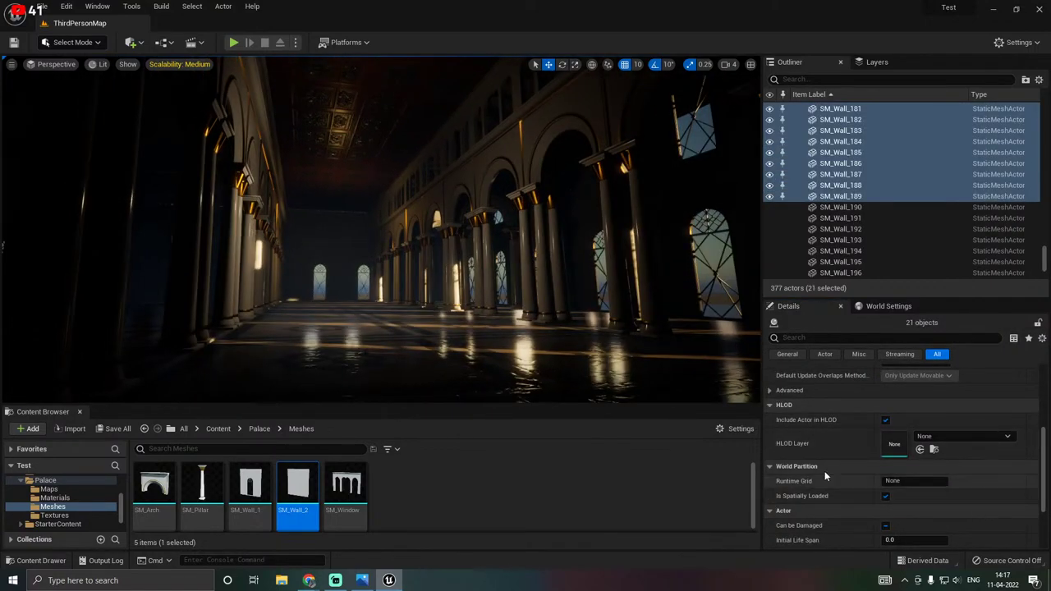
{"action": "key", "text": "g"}
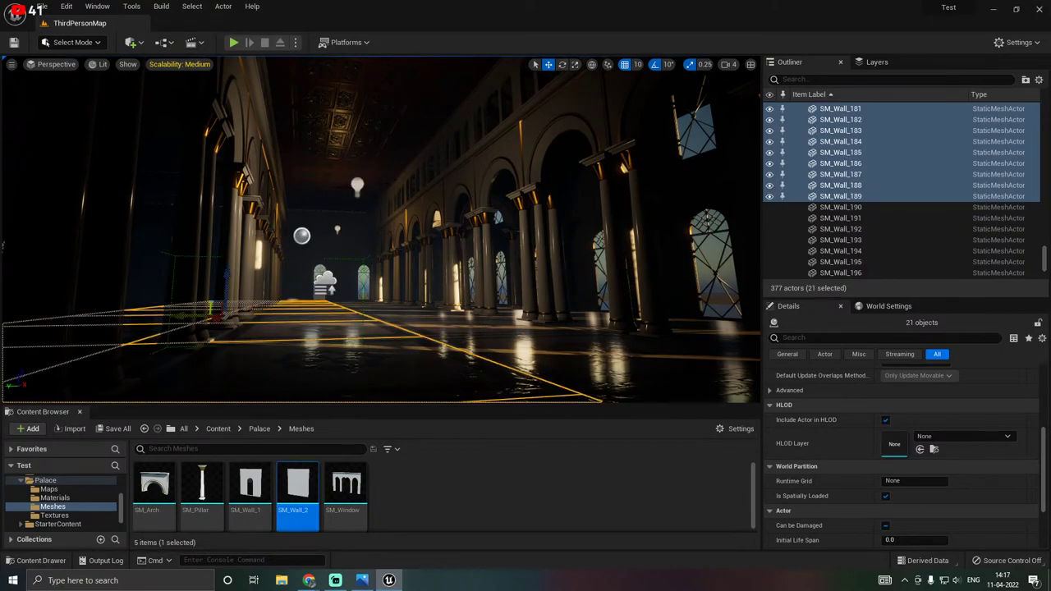
Check PointLight's rendering and Lightmass settings and set its Volumetric Scattering Intensity to 4.0.
{"action": "left_click", "coordinate": [357, 185]}
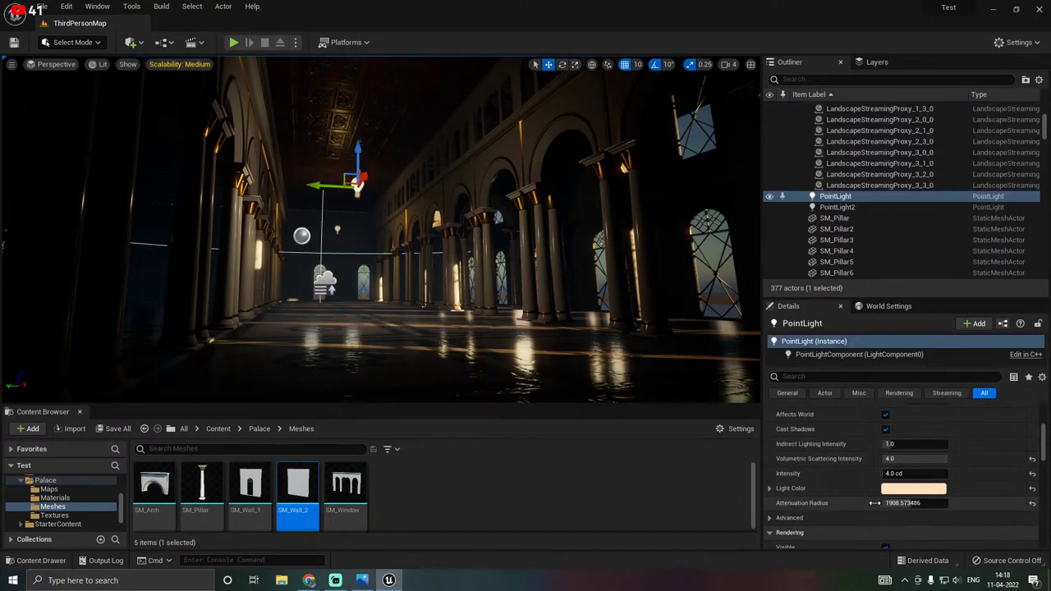
{"action": "scroll", "coordinate": [834, 495], "scroll_direction": "down", "scroll_amount": 5}
{"action": "scroll", "coordinate": [834, 495], "scroll_direction": "up", "scroll_amount": 2}
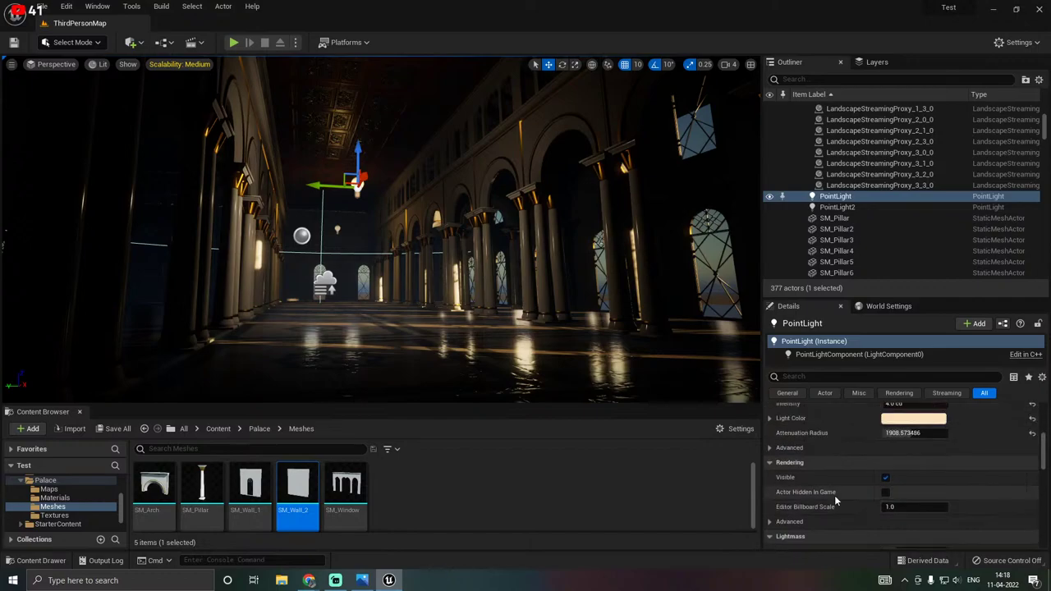
{"action": "scroll", "coordinate": [837, 495], "scroll_direction": "down", "scroll_amount": 3}
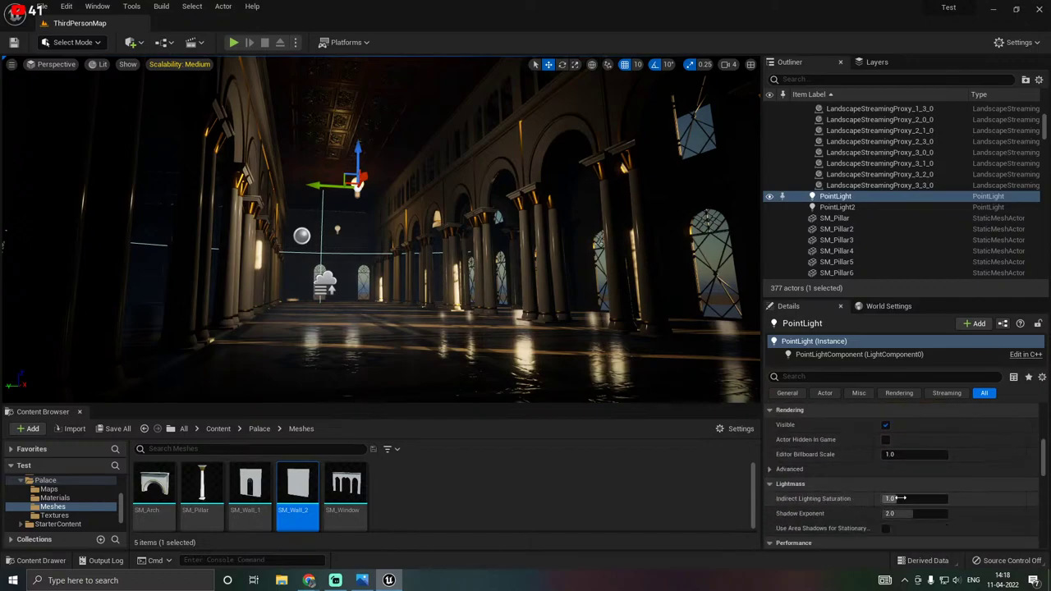
{"action": "scroll", "coordinate": [836, 495], "scroll_direction": "up", "scroll_amount": 5}
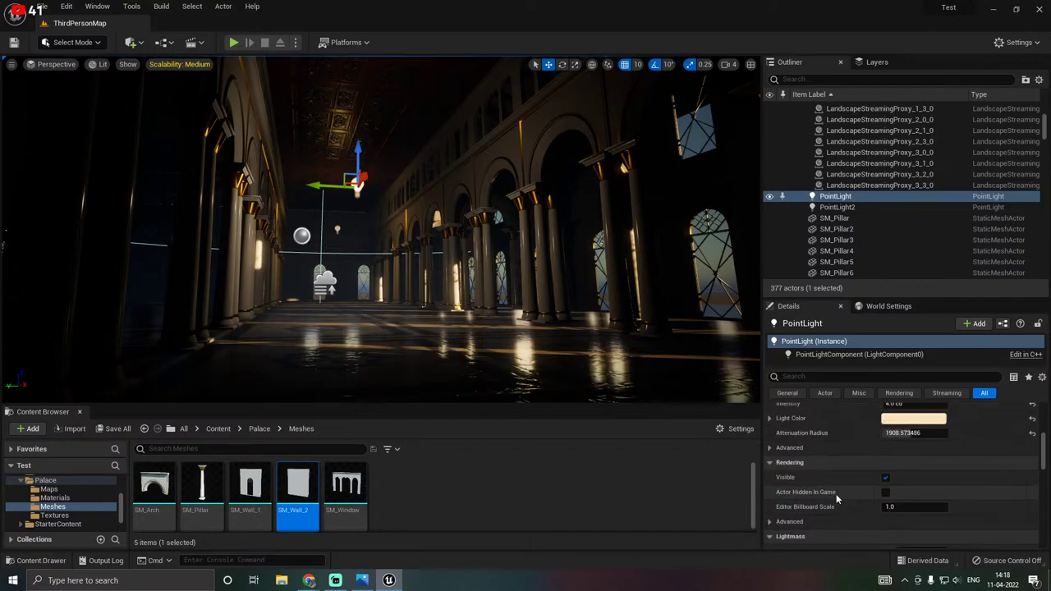
{"action": "left_click_drag", "start_coordinate": [903, 423], "coordinate": [872, 424]}
{"action": "type", "text": "4"}
{"action": "key", "text": "Return"}
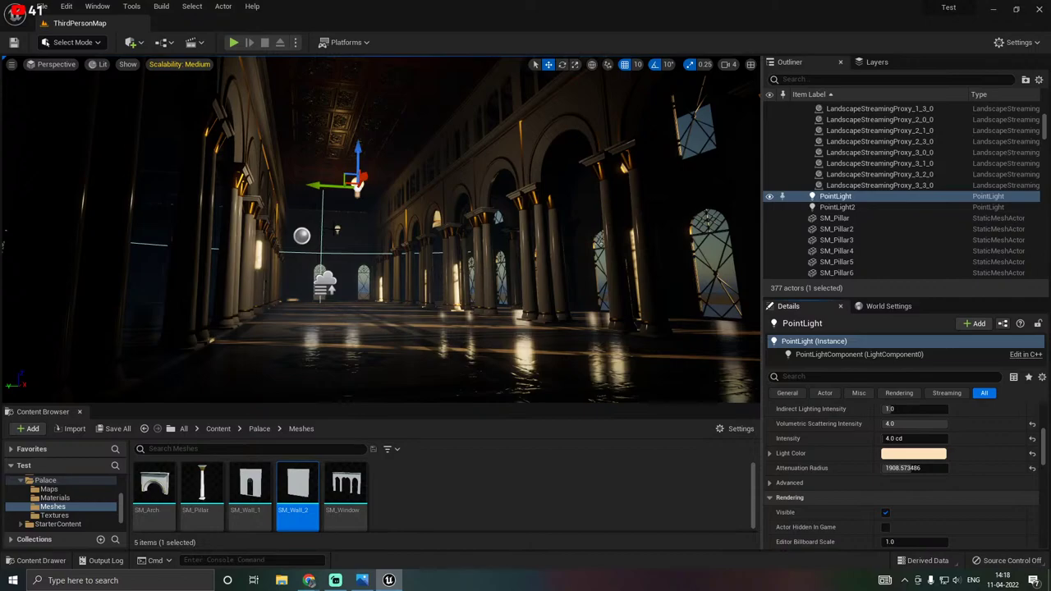
Set the Volumetric Scattering Intensity of PointLight2 to 4.0.
{"action": "left_click", "coordinate": [336, 229]}
{"action": "left_click_drag", "start_coordinate": [904, 424], "coordinate": [946, 424]}
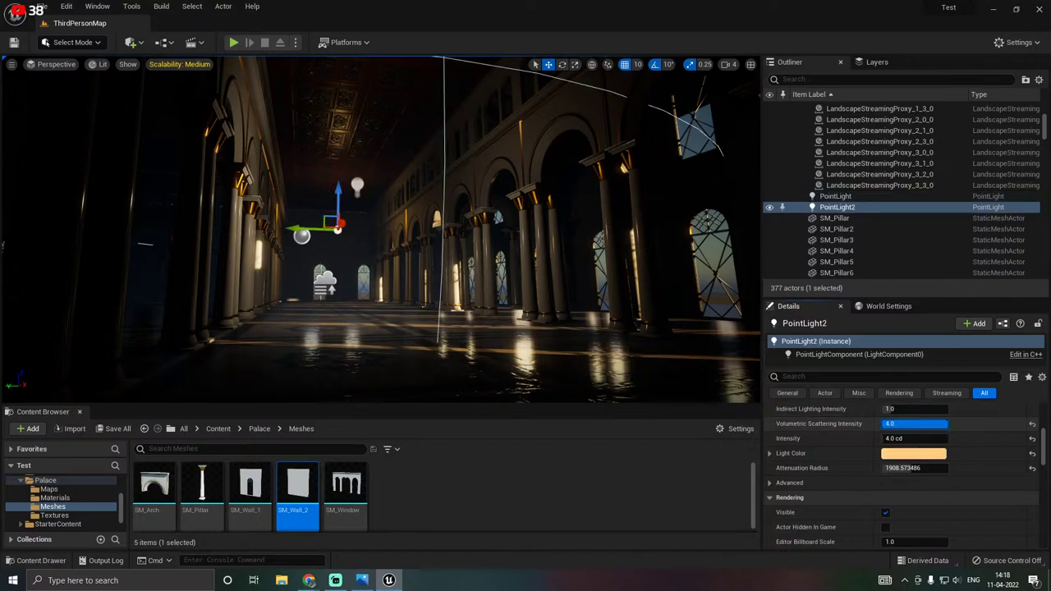
{"action": "scroll", "coordinate": [879, 202], "scroll_direction": "up", "scroll_amount": 4}
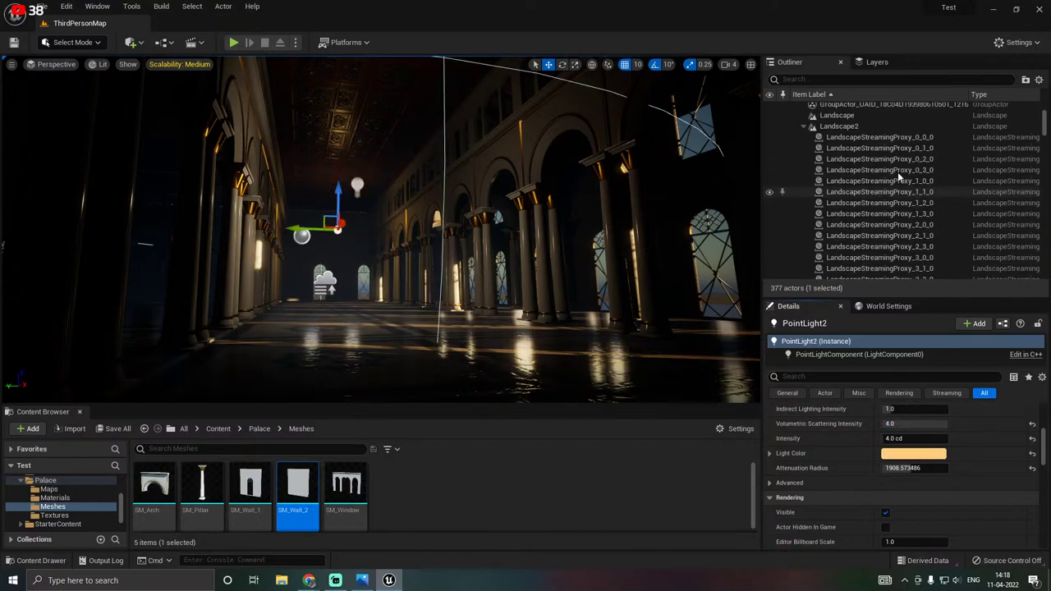
{"action": "scroll", "coordinate": [897, 175], "scroll_direction": "up", "scroll_amount": 5}
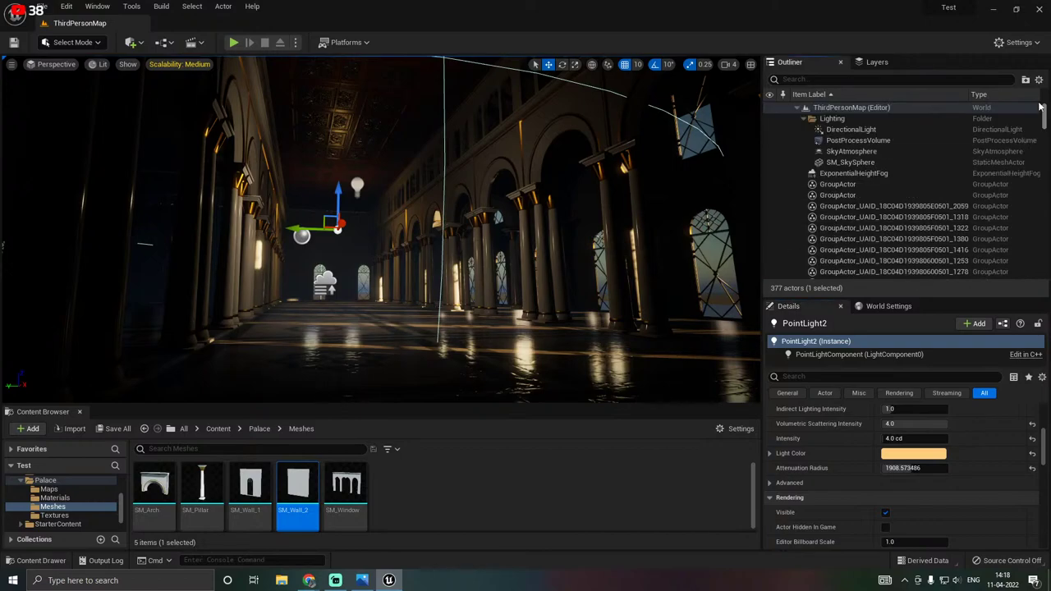
Set the Volumetric Scattering Intensity of DirectionalLight to 4.0 and save the modified content.
{"action": "left_click", "coordinate": [875, 130]}
{"action": "scroll", "coordinate": [821, 493], "scroll_direction": "down", "scroll_amount": 3}
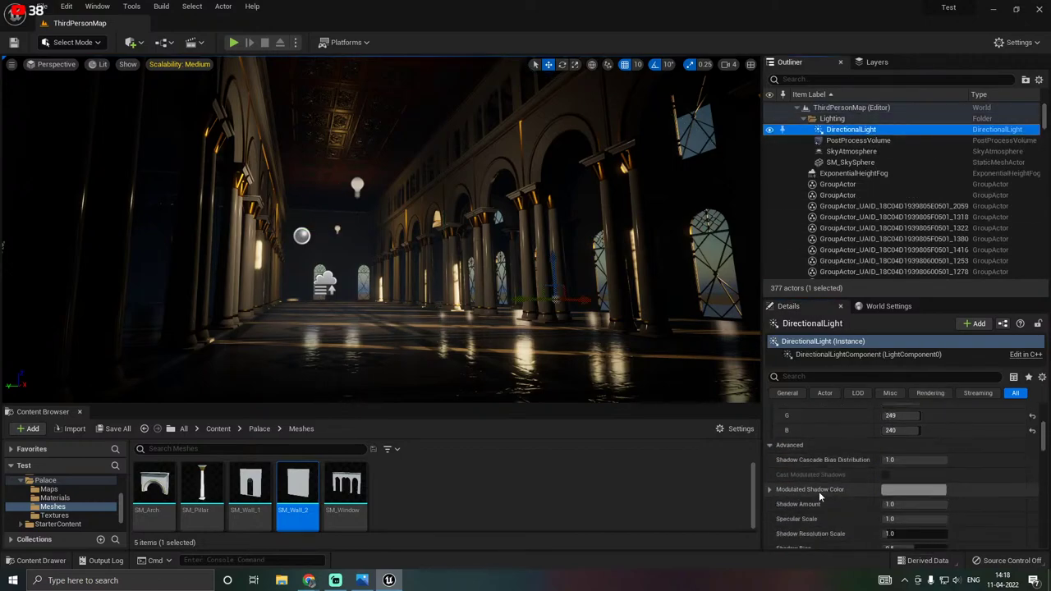
{"action": "scroll", "coordinate": [819, 491], "scroll_direction": "down", "scroll_amount": 3}
{"action": "scroll", "coordinate": [819, 491], "scroll_direction": "up", "scroll_amount": 4}
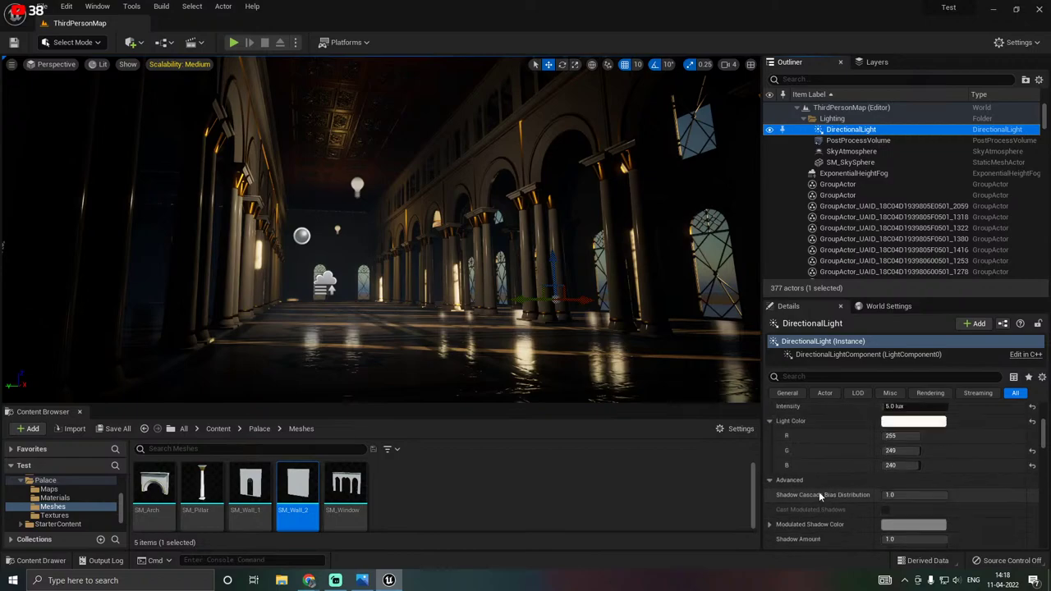
{"action": "scroll", "coordinate": [819, 491], "scroll_direction": "up", "scroll_amount": 2}
{"action": "left_click_drag", "start_coordinate": [892, 462], "coordinate": [947, 462]}
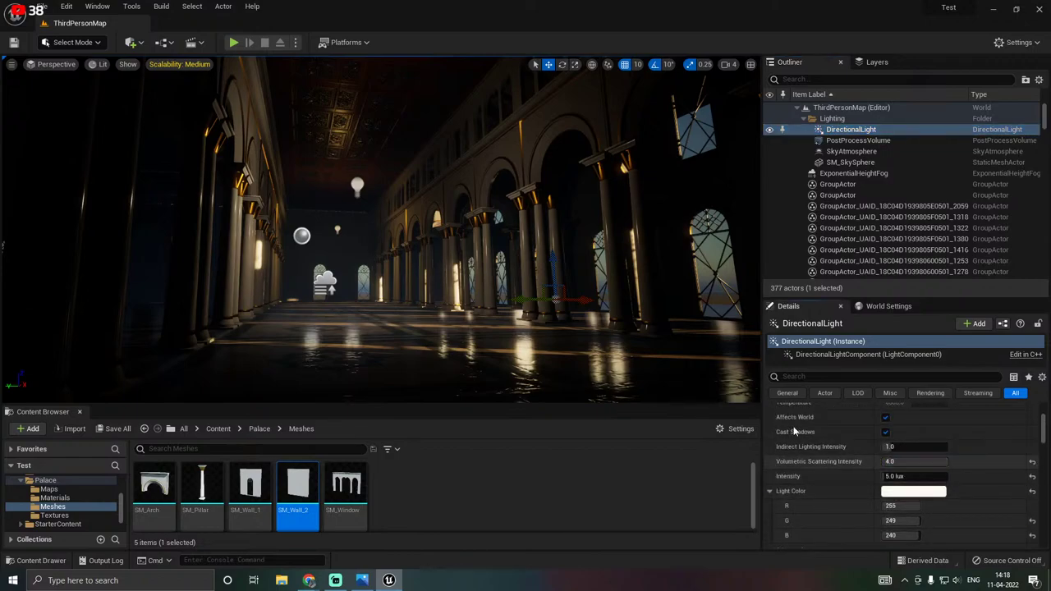
{"action": "left_click", "coordinate": [116, 427]}
{"action": "left_click", "coordinate": [614, 410]}
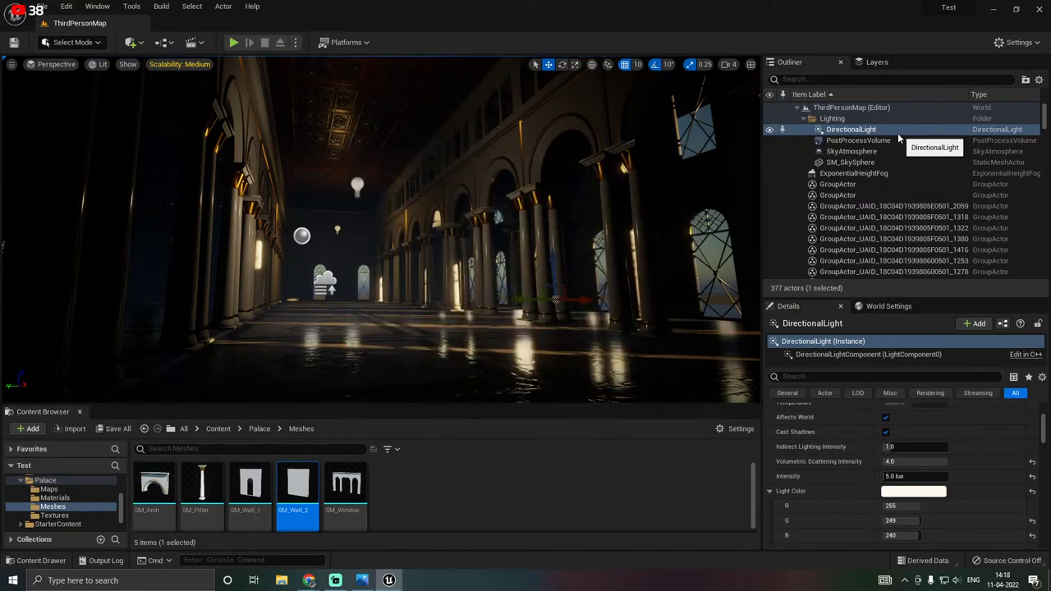
Try Fog Density values of 1.0 and 0.5 on ExponentialHeightFog.
{"action": "left_click", "coordinate": [854, 173]}
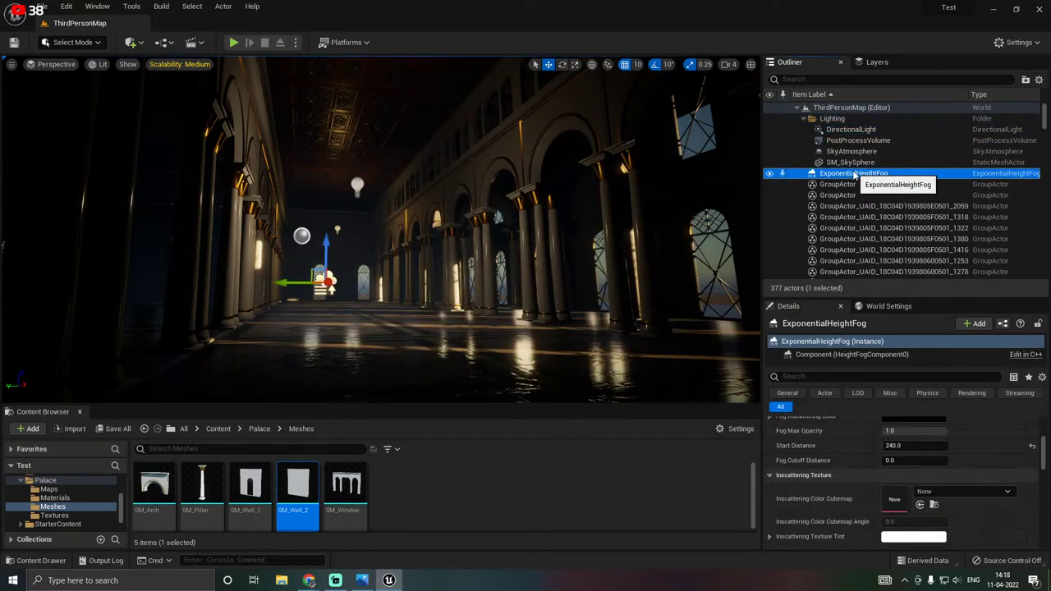
{"action": "scroll", "coordinate": [840, 451], "scroll_direction": "up", "scroll_amount": 10}
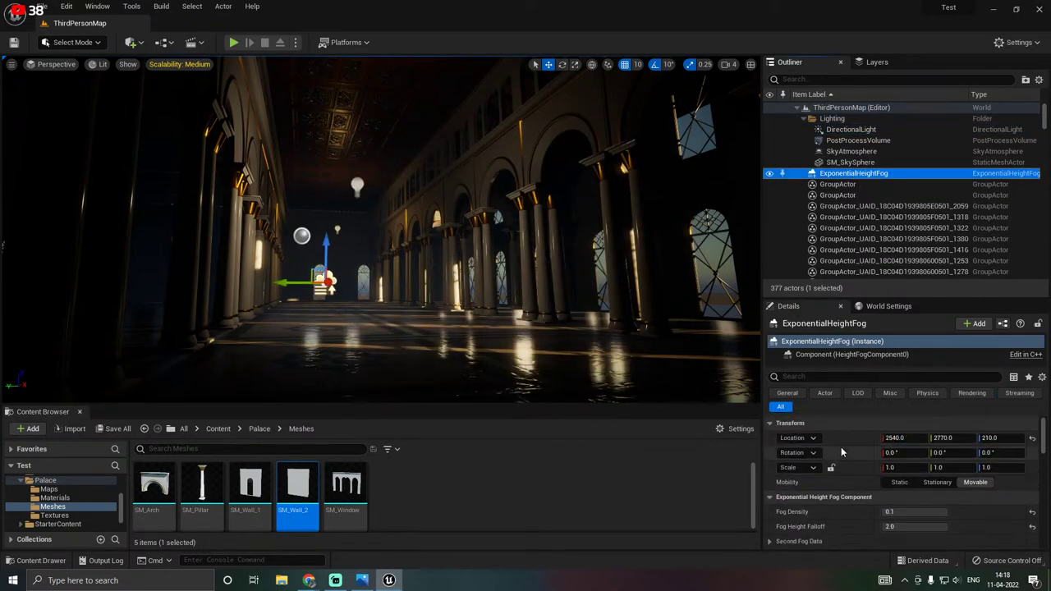
{"action": "scroll", "coordinate": [840, 447], "scroll_direction": "down", "scroll_amount": 1}
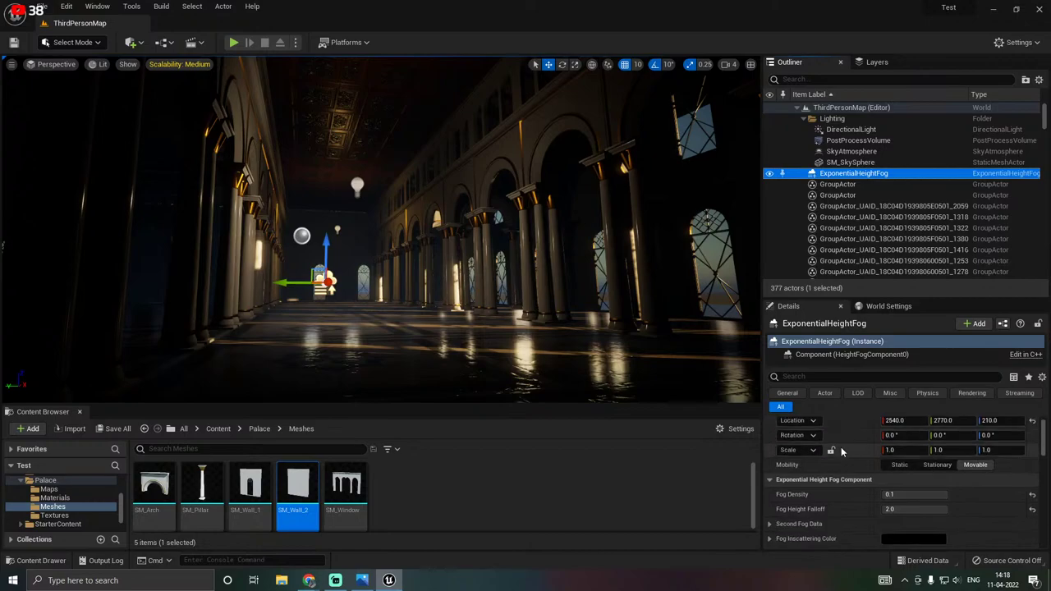
{"action": "left_click", "coordinate": [911, 494]}
{"action": "type", "text": "1"}
{"action": "key", "text": "Return"}
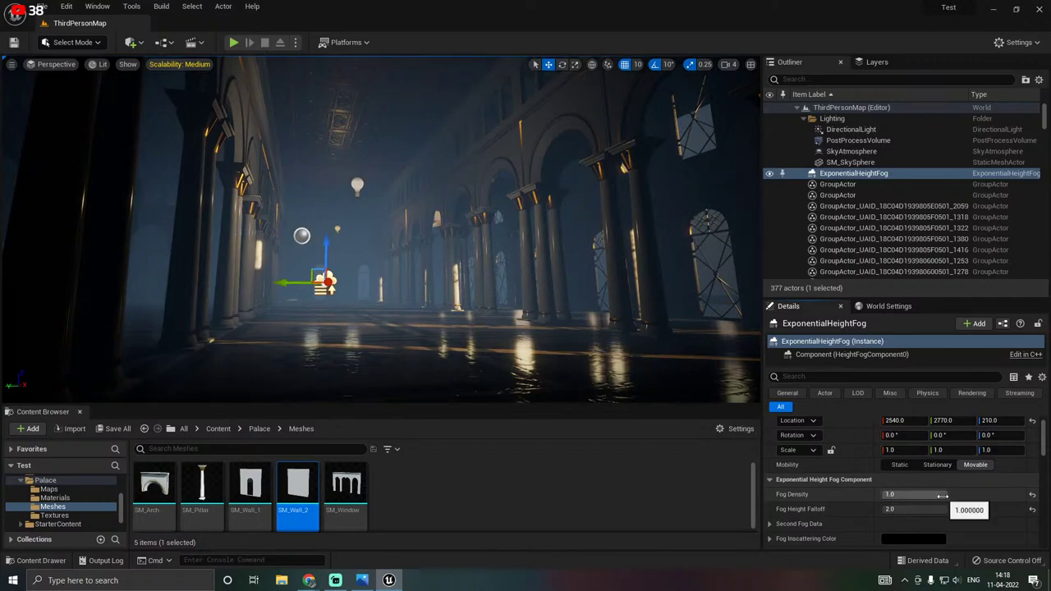
{"action": "left_click", "coordinate": [943, 494]}
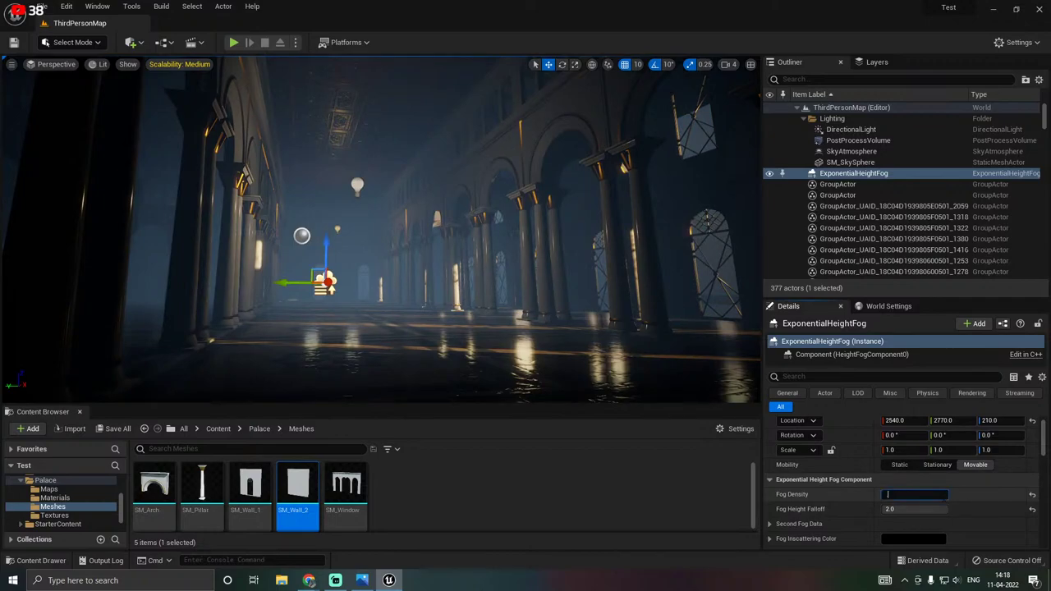
{"action": "type", "text": "0.5"}
{"action": "key", "text": "Return"}
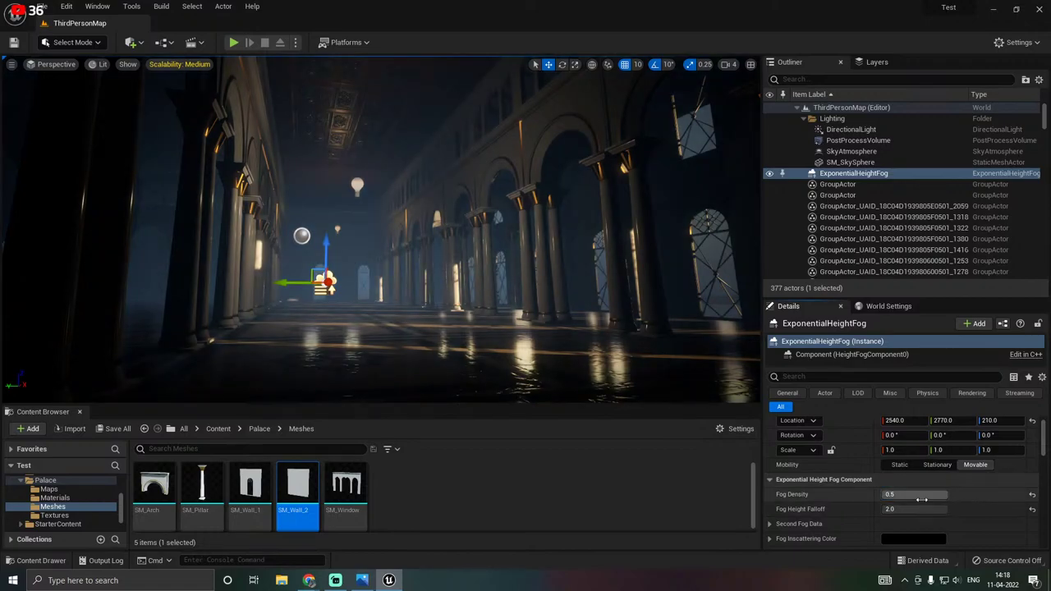
Examine the fog's Volumetric Fog and Directional Inscattering settings, and view its Fog Inscattering Color without changing it.
{"action": "scroll", "coordinate": [863, 514], "scroll_direction": "down", "scroll_amount": 5}
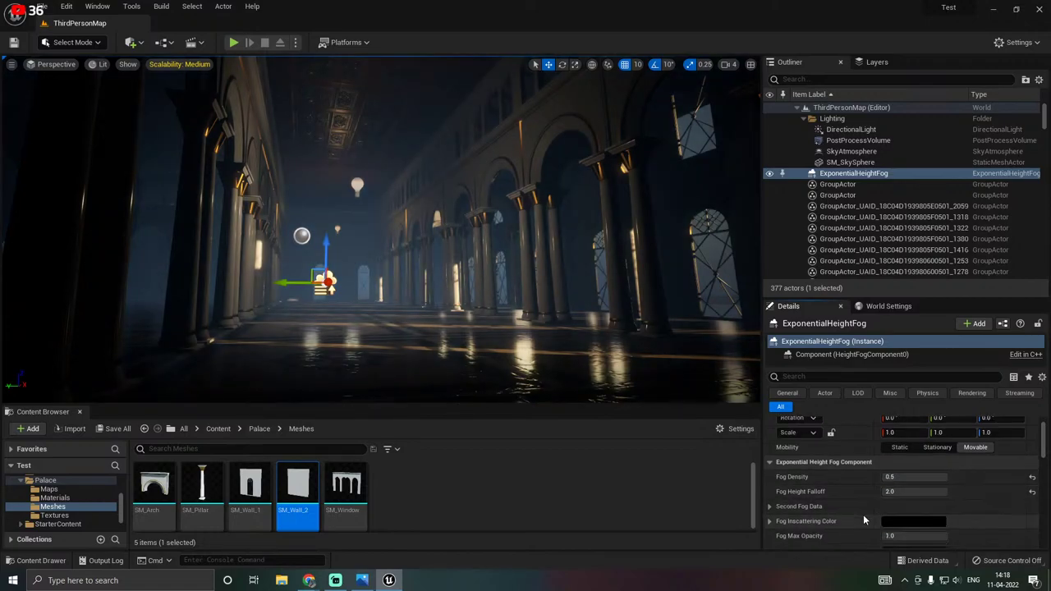
{"action": "scroll", "coordinate": [861, 513], "scroll_direction": "down", "scroll_amount": 6}
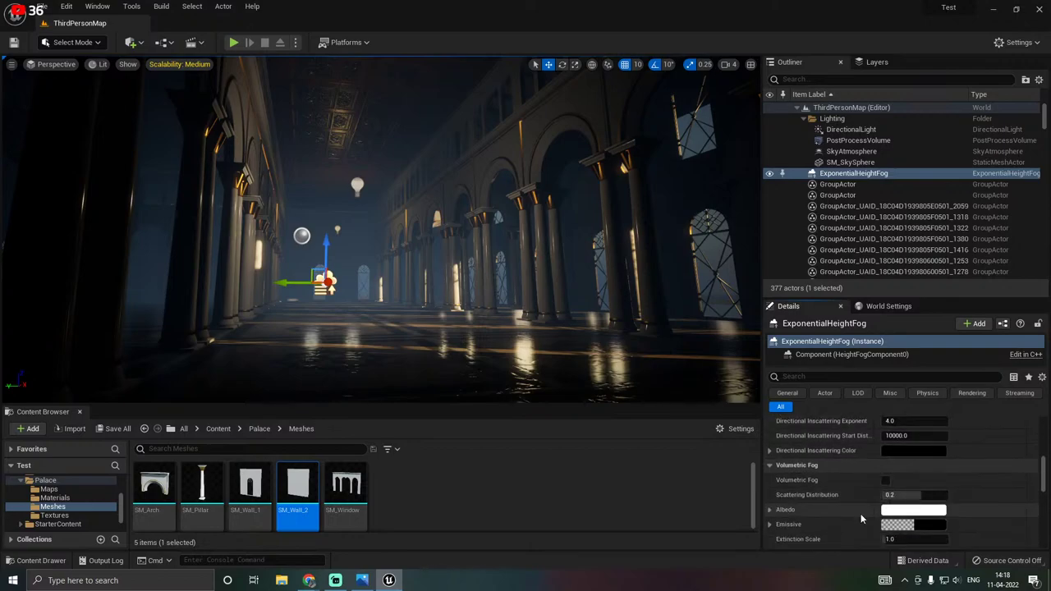
{"action": "scroll", "coordinate": [861, 516], "scroll_direction": "up", "scroll_amount": 1}
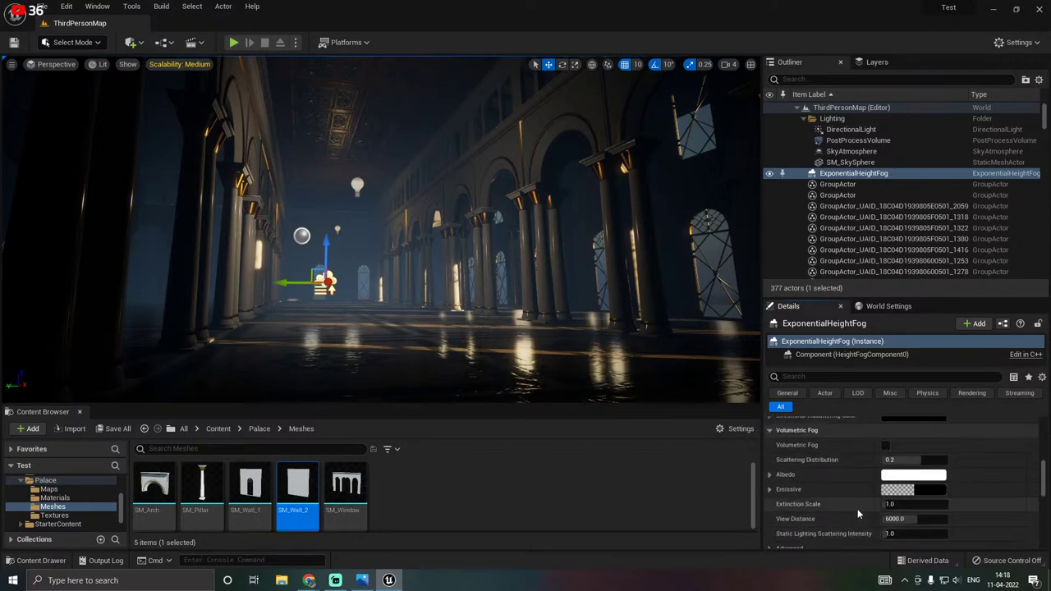
{"action": "left_click", "coordinate": [885, 446]}
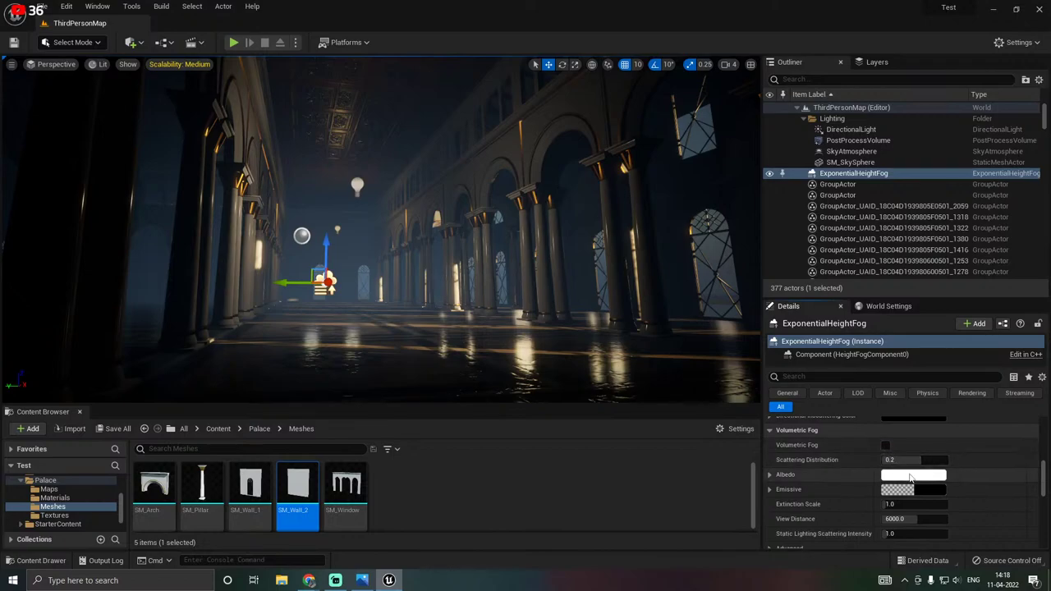
{"action": "scroll", "coordinate": [860, 473], "scroll_direction": "up", "scroll_amount": 5}
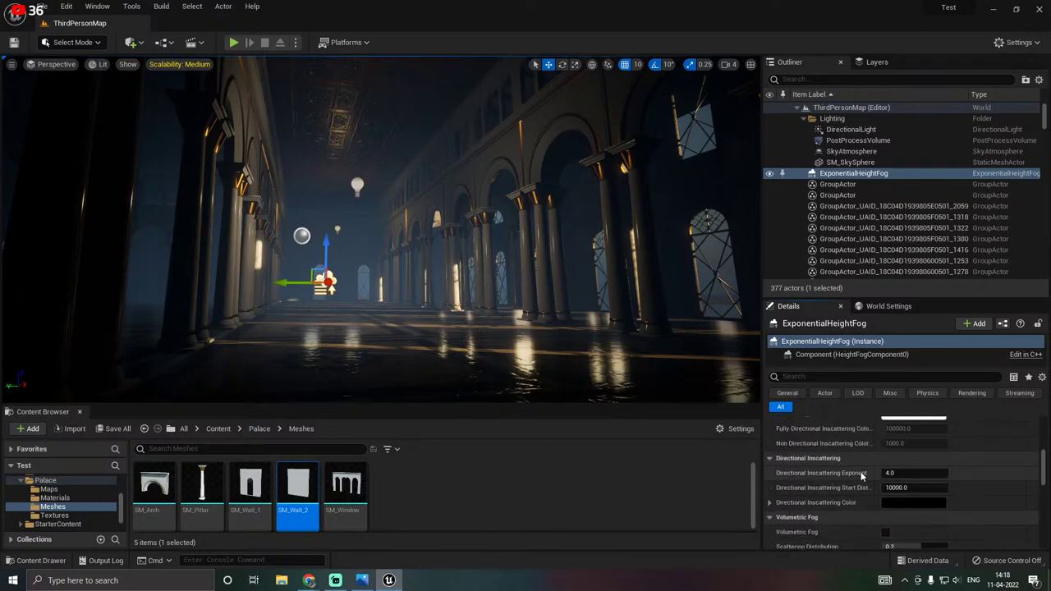
{"action": "scroll", "coordinate": [861, 472], "scroll_direction": "up", "scroll_amount": 1}
{"action": "left_click", "coordinate": [915, 468]}
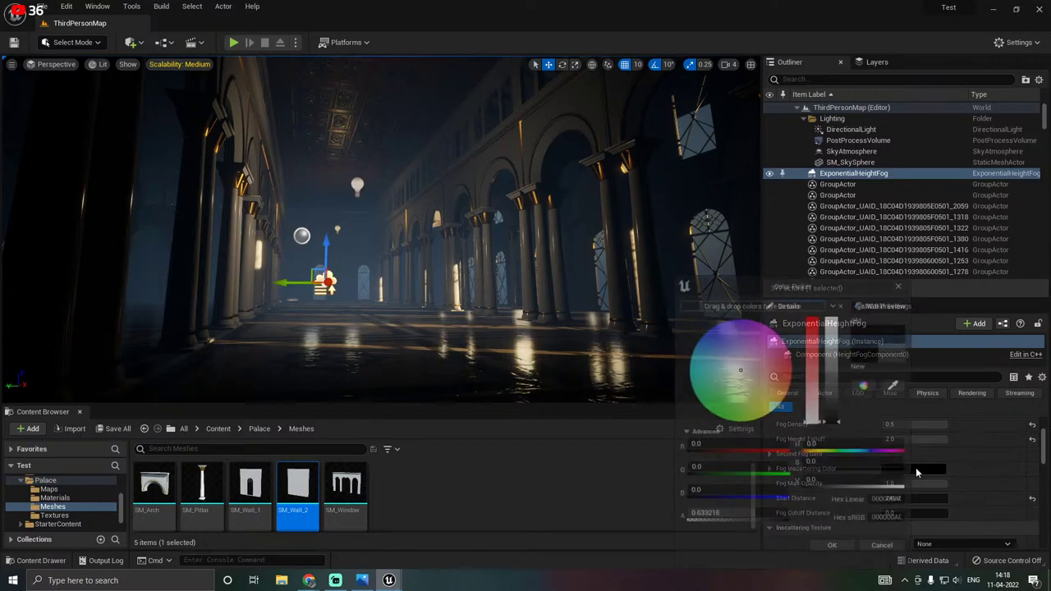
{"action": "left_click", "coordinate": [886, 550]}
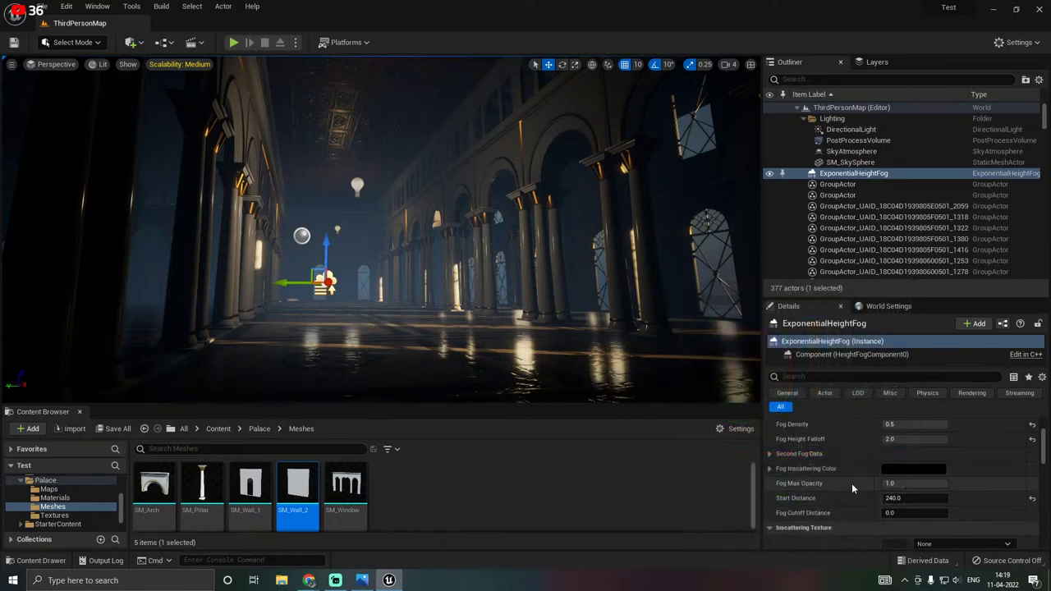
Try a Fog Density of 0.2 on ExponentialHeightFog.
{"action": "scroll", "coordinate": [852, 483], "scroll_direction": "up", "scroll_amount": 3}
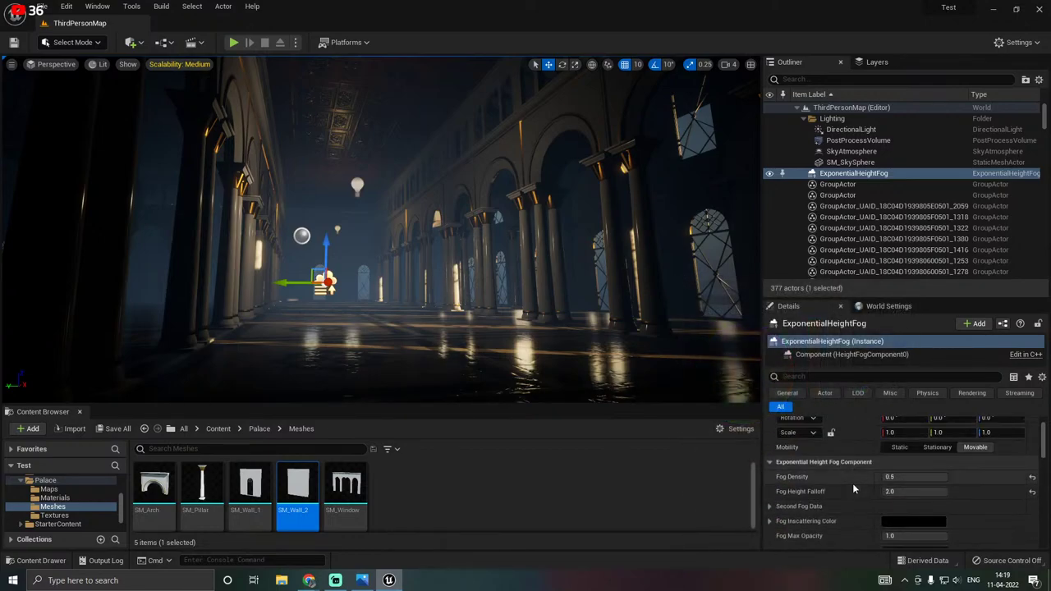
{"action": "left_click", "coordinate": [909, 477]}
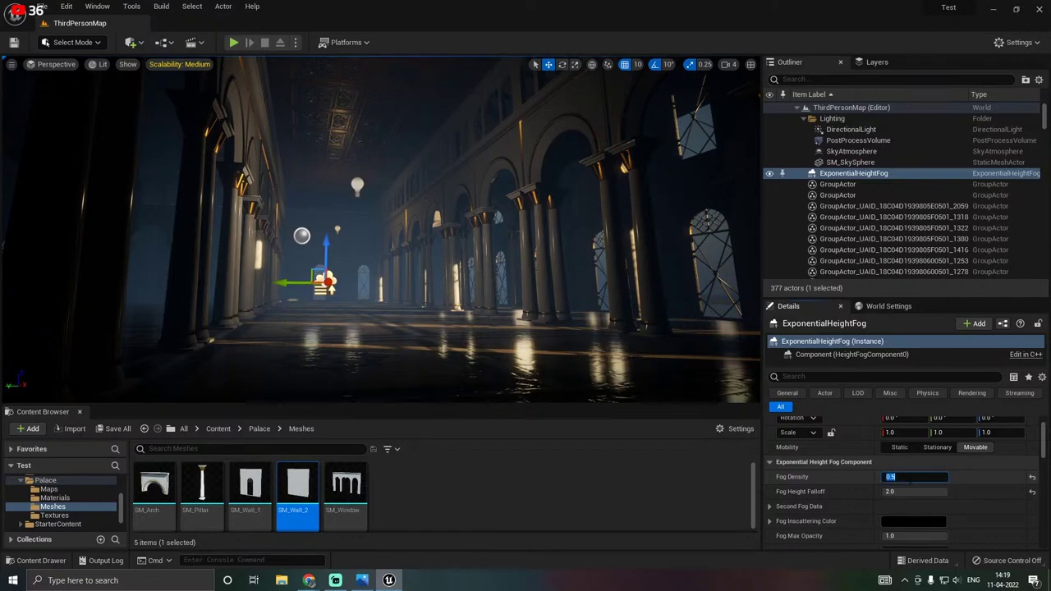
{"action": "type", "text": ".2"}
{"action": "key", "text": "Return"}
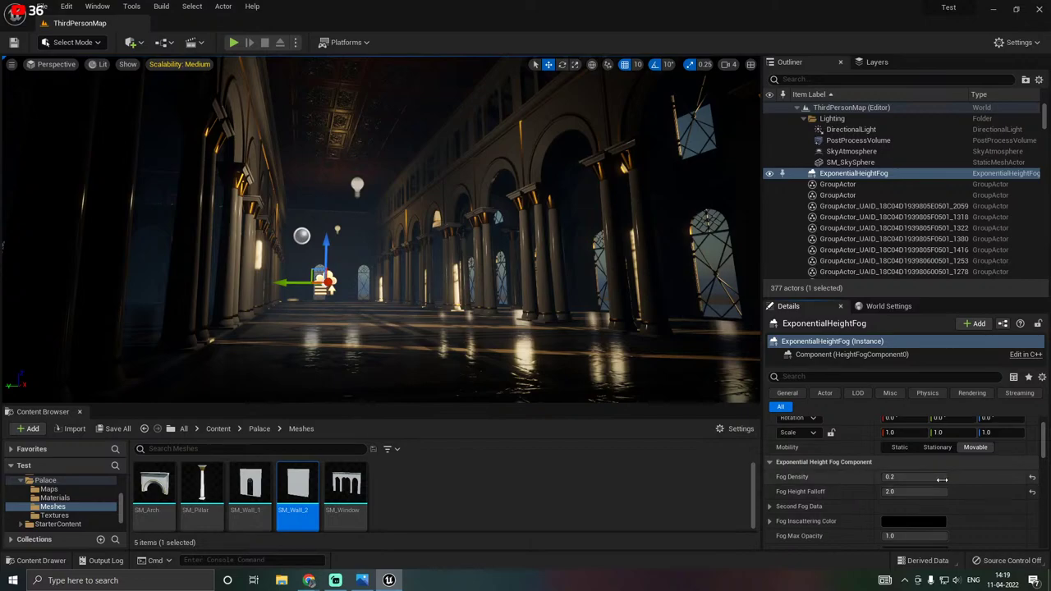
Set the Fog Density of ExponentialHeightFog to 0.1 and save the modified content.
{"action": "left_click", "coordinate": [911, 477]}
{"action": "type", "text": ".1"}
{"action": "key", "text": "Return"}
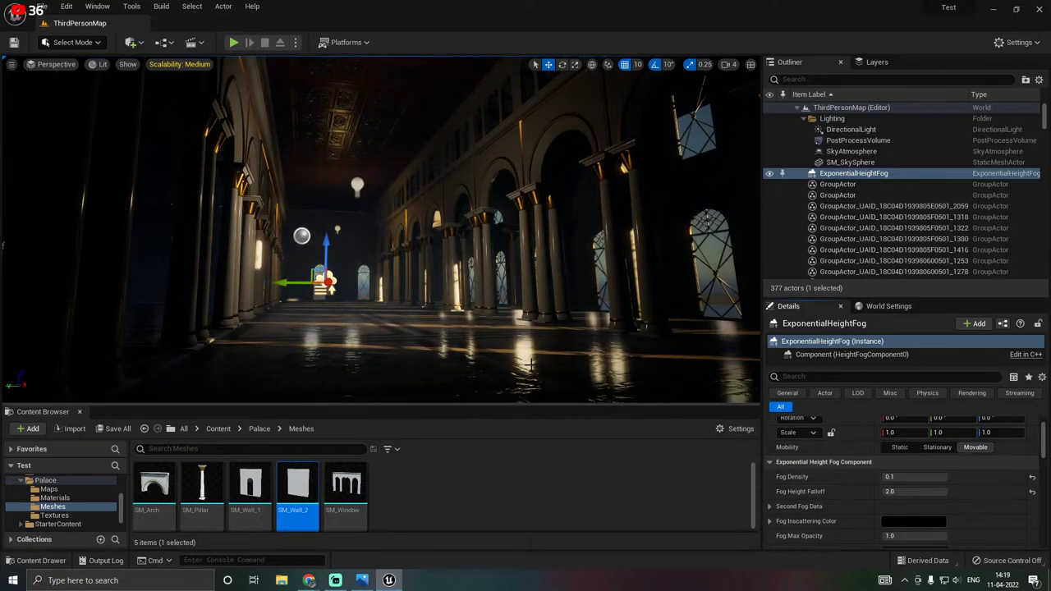
{"action": "left_click", "coordinate": [111, 428]}
{"action": "left_click", "coordinate": [616, 410]}
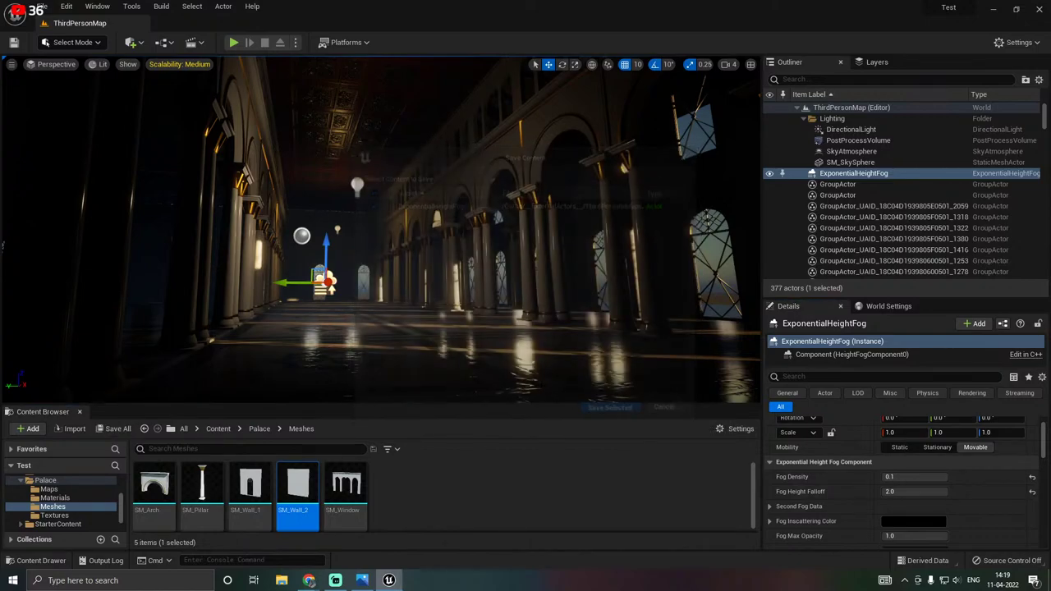
Set the exposure Min Brightness and Max Brightness of PostProcessVolume both to 0.7.
{"action": "left_click", "coordinate": [870, 141]}
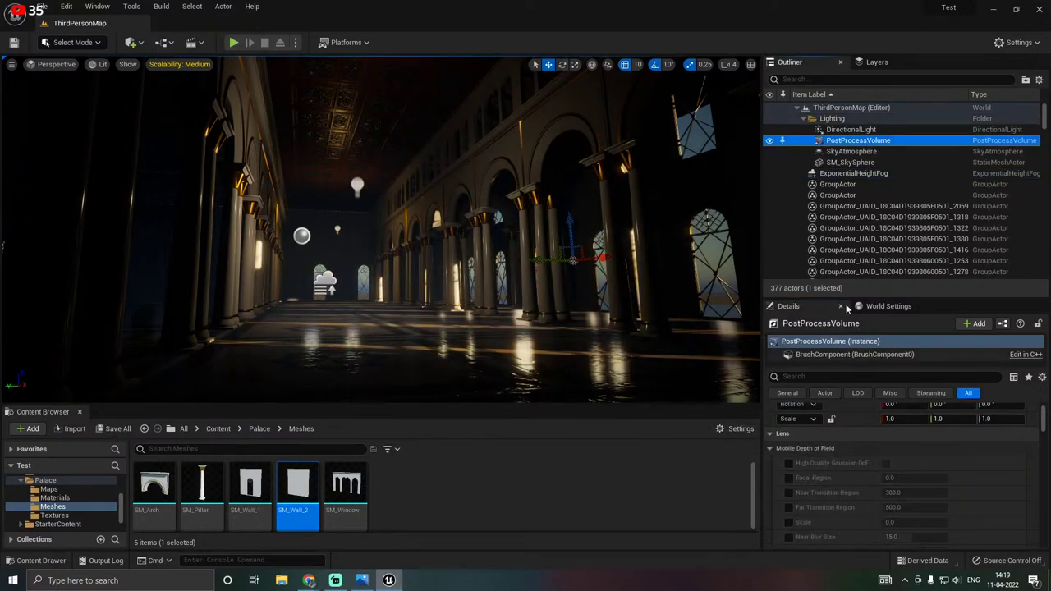
{"action": "left_click_drag", "start_coordinate": [858, 298], "coordinate": [858, 194]}
{"action": "scroll", "coordinate": [808, 422], "scroll_direction": "up", "scroll_amount": 2}
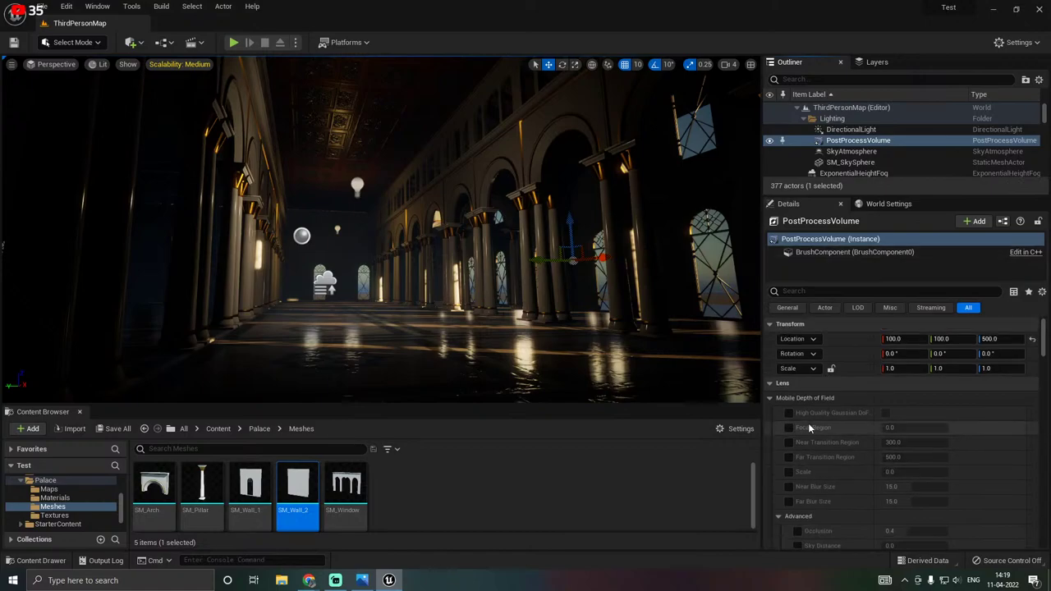
{"action": "scroll", "coordinate": [808, 422], "scroll_direction": "down", "scroll_amount": 5}
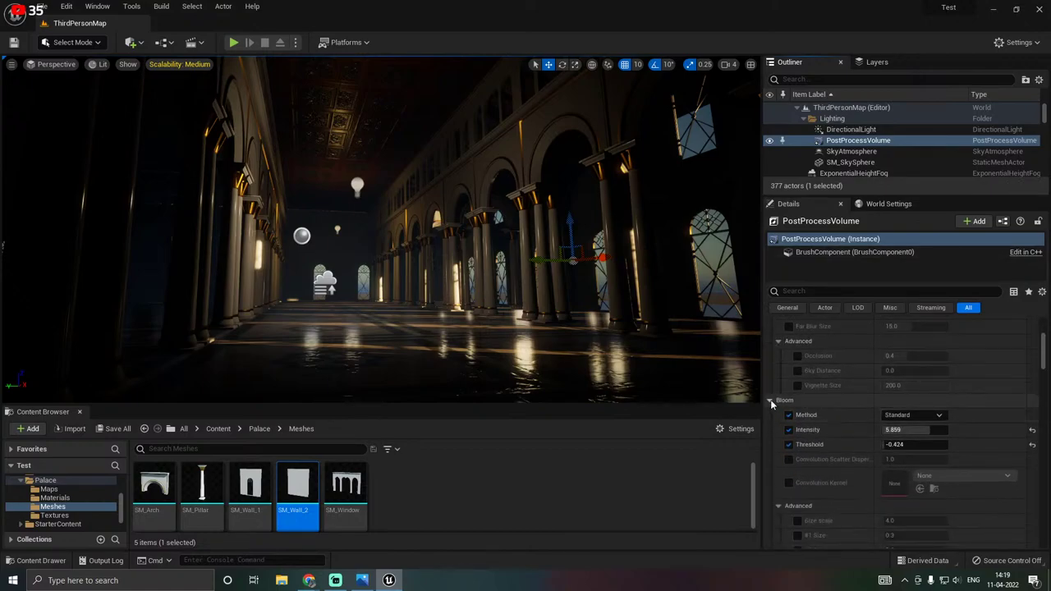
{"action": "left_click", "coordinate": [770, 400]}
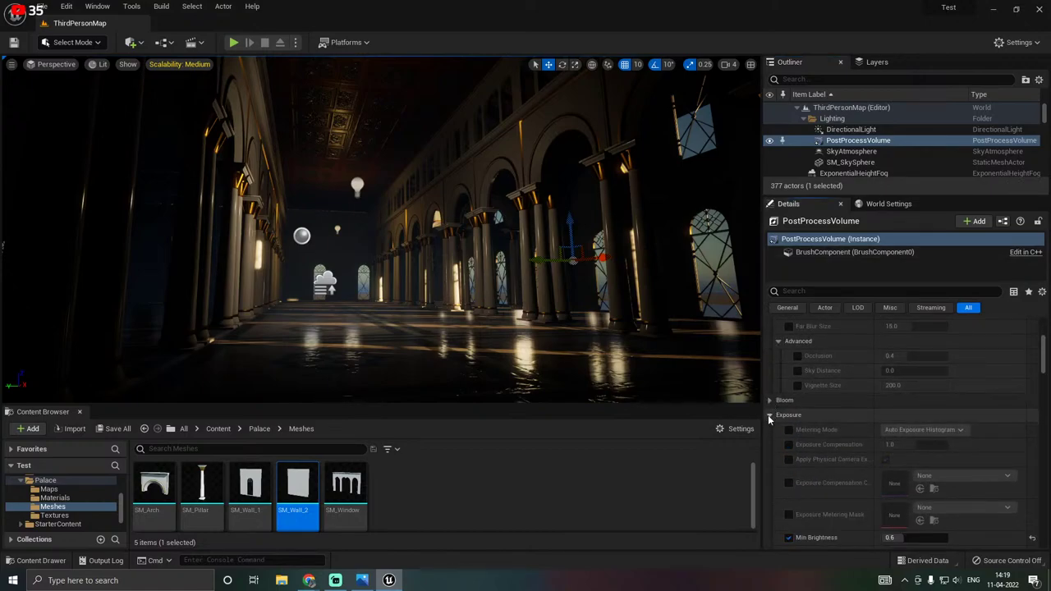
{"action": "scroll", "coordinate": [836, 430], "scroll_direction": "down", "scroll_amount": 2}
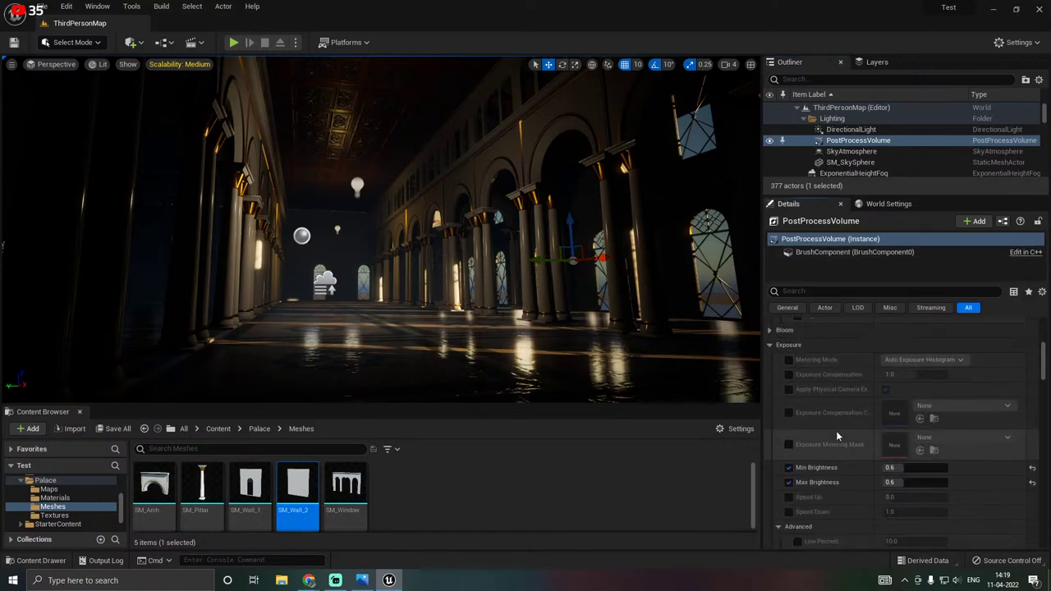
{"action": "left_click", "coordinate": [916, 483]}
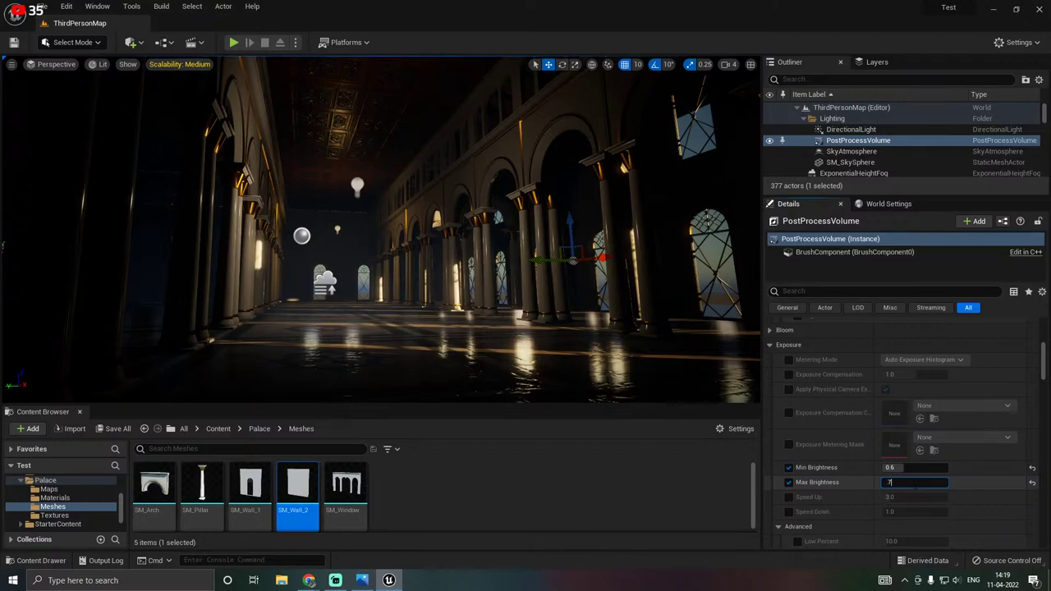
{"action": "left_click", "coordinate": [909, 468]}
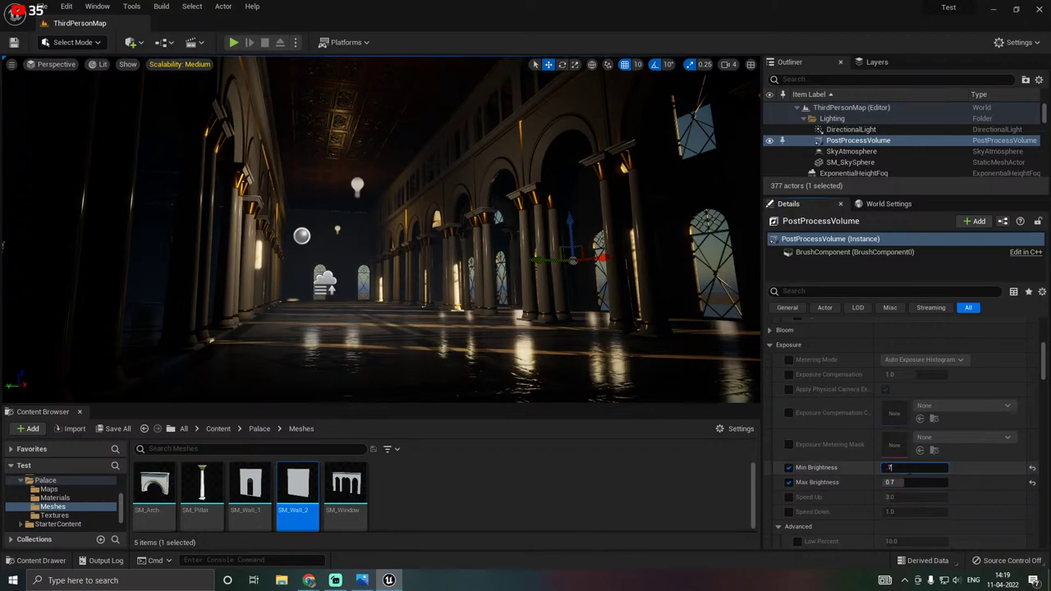
{"action": "key", "text": "Return"}
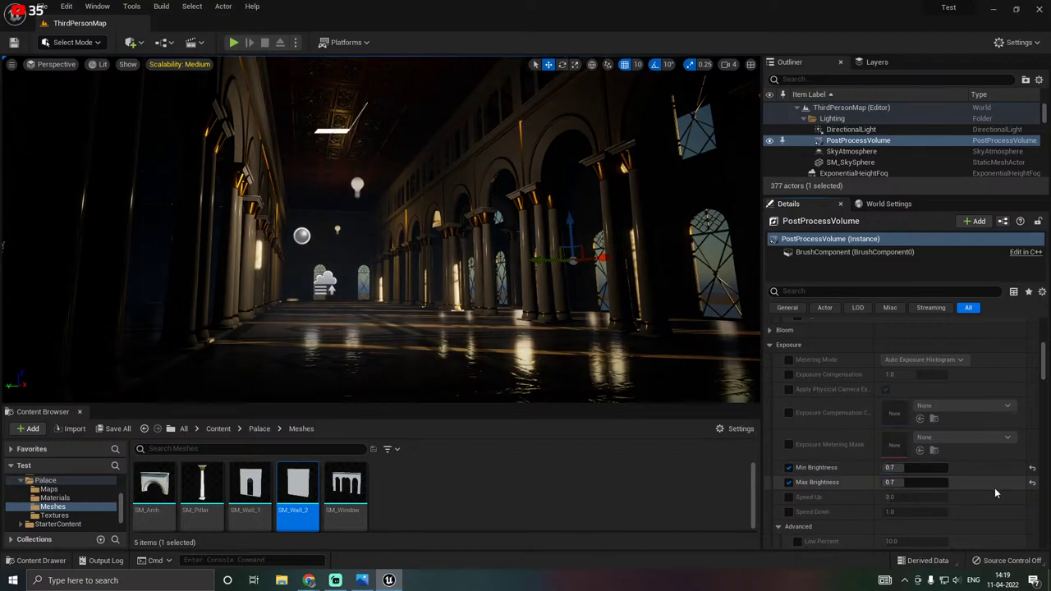
Try a Vignette Intensity of about 0.39 on PostProcessVolume and undo the change.
{"action": "scroll", "coordinate": [804, 474], "scroll_direction": "down", "scroll_amount": 2}
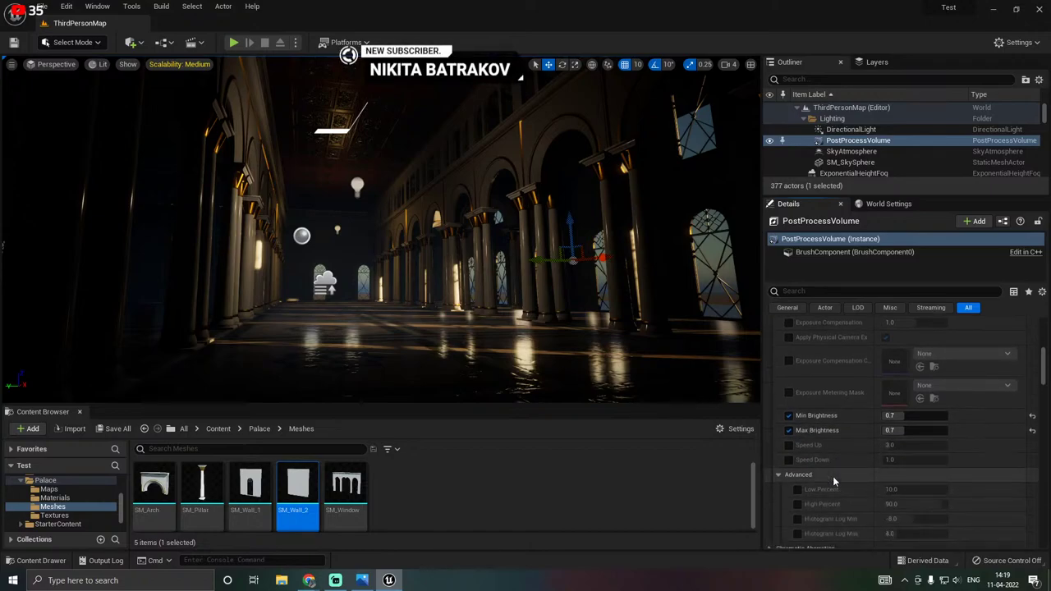
{"action": "left_click", "coordinate": [777, 475]}
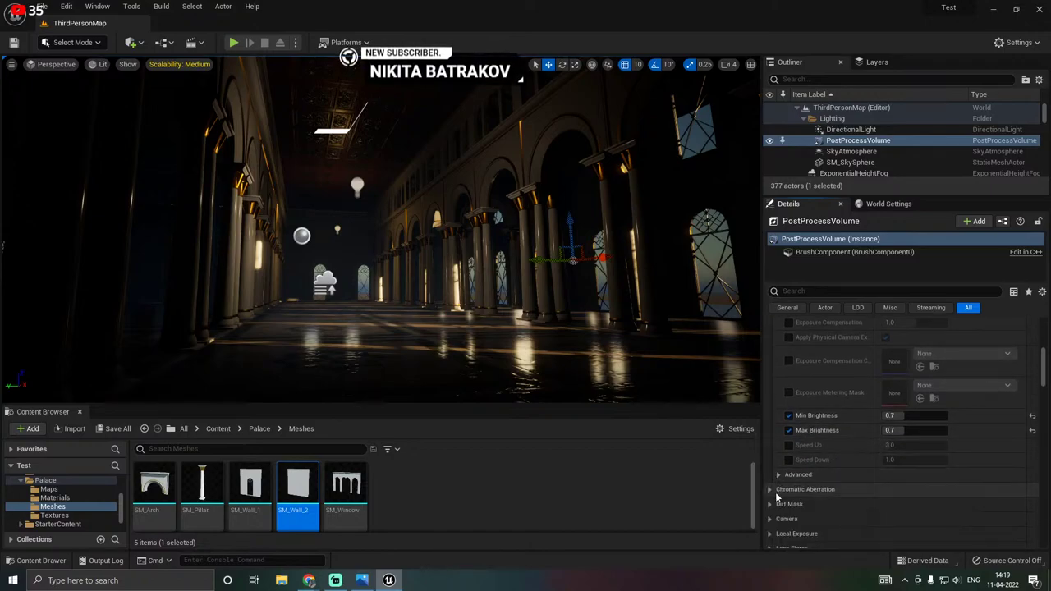
{"action": "scroll", "coordinate": [776, 502], "scroll_direction": "down", "scroll_amount": 2}
{"action": "left_click", "coordinate": [775, 503]}
{"action": "scroll", "coordinate": [775, 502], "scroll_direction": "down", "scroll_amount": 2}
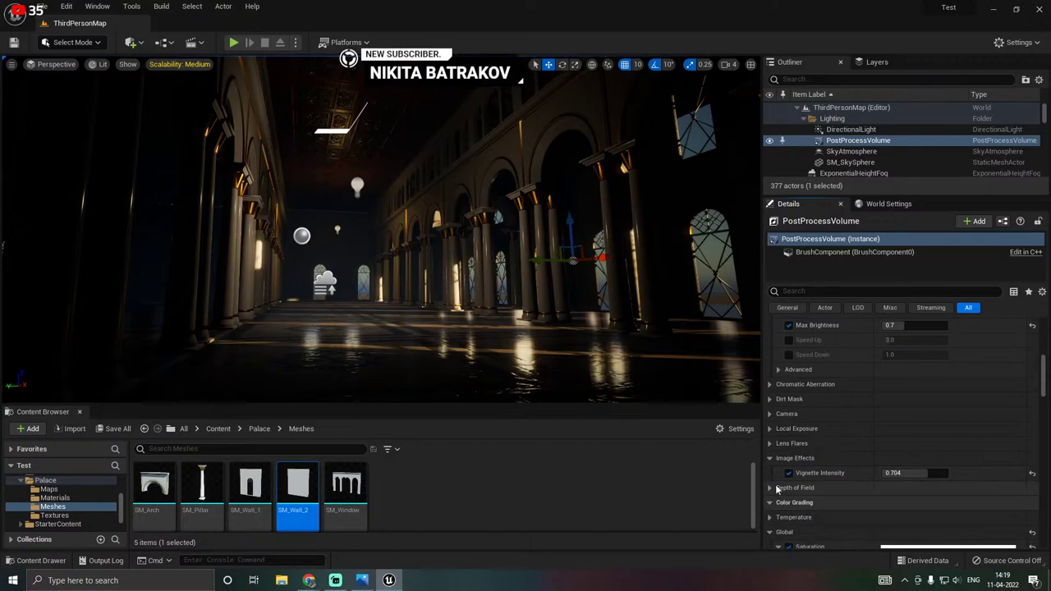
{"action": "left_click", "coordinate": [775, 502]}
{"action": "left_click_drag", "start_coordinate": [887, 475], "coordinate": [834, 475]}
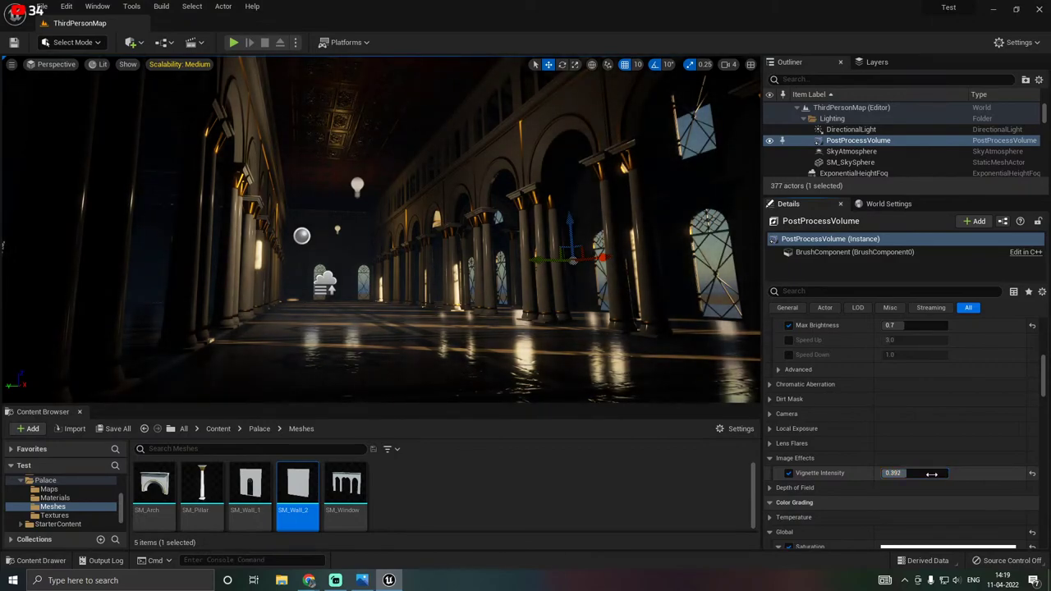
{"action": "mouse_move", "coordinate": [932, 473]}
{"action": "left_mouse_down"}
{"action": "mouse_move", "coordinate": [977, 474]}
{"action": "mouse_move", "coordinate": [932, 476]}
{"action": "left_mouse_up"}
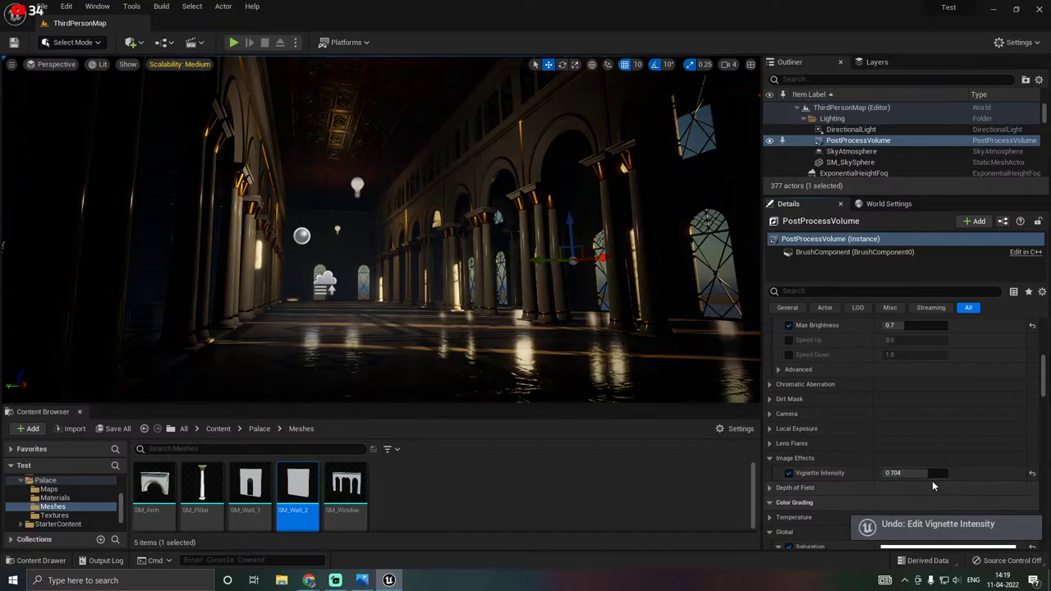
Enable the Depth of Field Focal Distance of PostProcessVolume at 1.0 and save the modified content.
{"action": "left_click", "coordinate": [772, 487]}
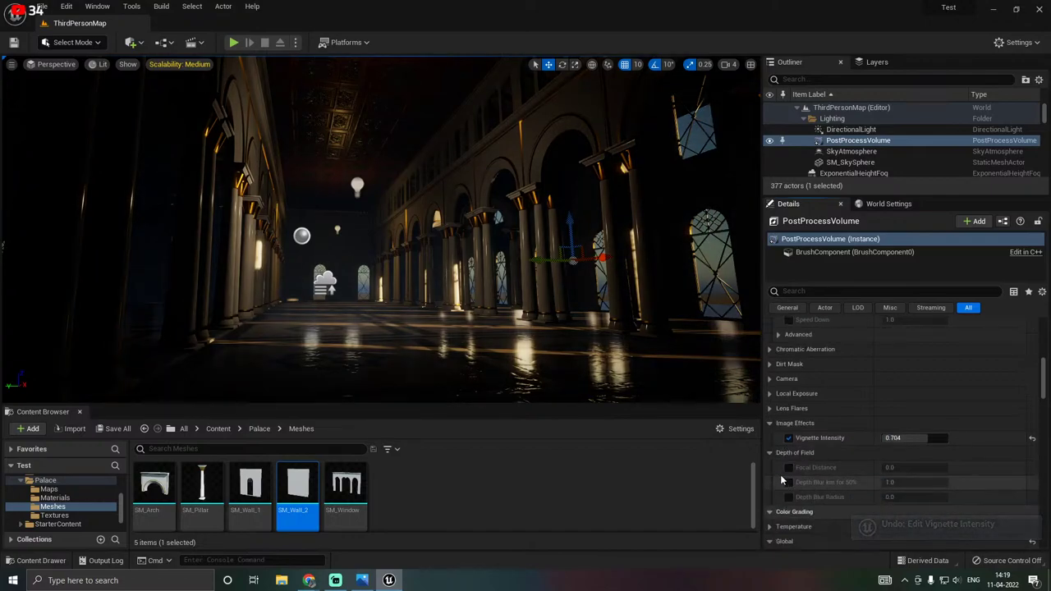
{"action": "mouse_move", "coordinate": [899, 468]}
{"action": "left_mouse_down"}
{"action": "mouse_move", "coordinate": [947, 467]}
{"action": "mouse_move", "coordinate": [882, 467]}
{"action": "left_mouse_up"}
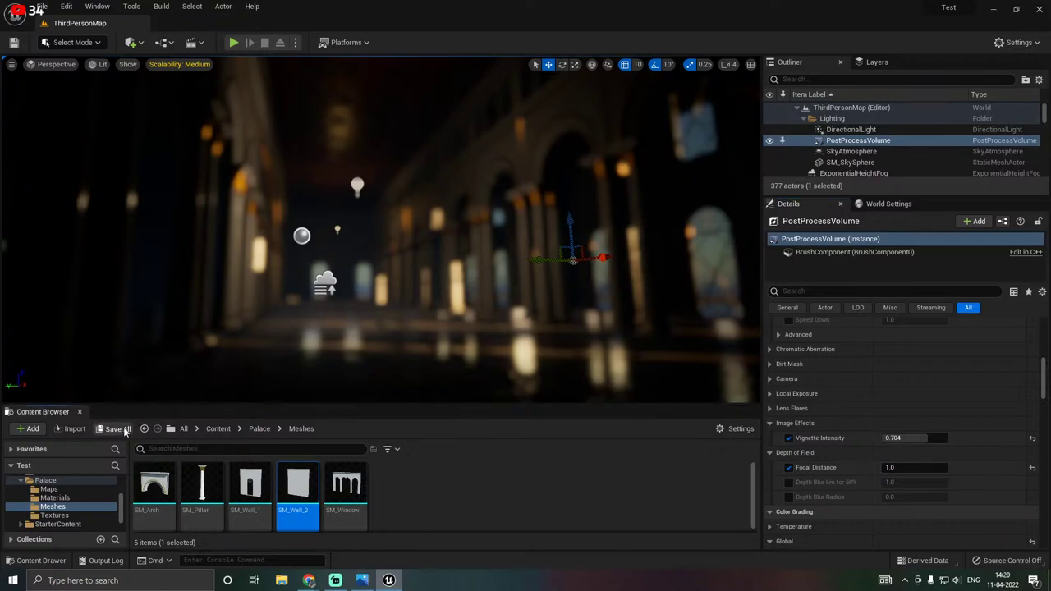
{"action": "key", "text": "ctrl+s"}
{"action": "left_click", "coordinate": [591, 408]}
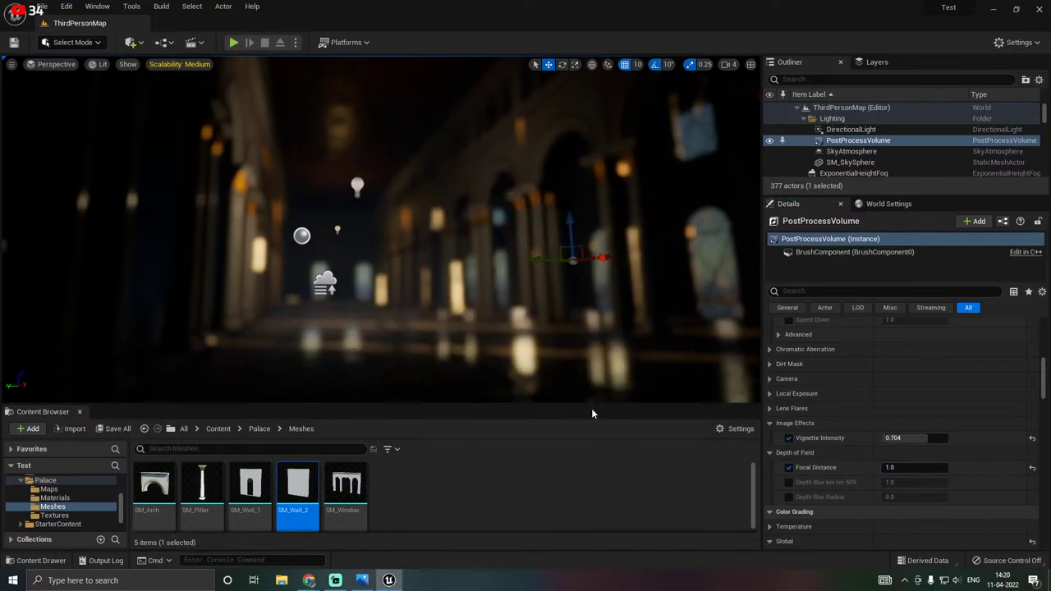
Try a Depth Blur km for 50% of 100 and a Depth Blur Radius of 3.488, turning both overrides off again.
{"action": "left_click", "coordinate": [788, 483]}
{"action": "left_click", "coordinate": [907, 482]}
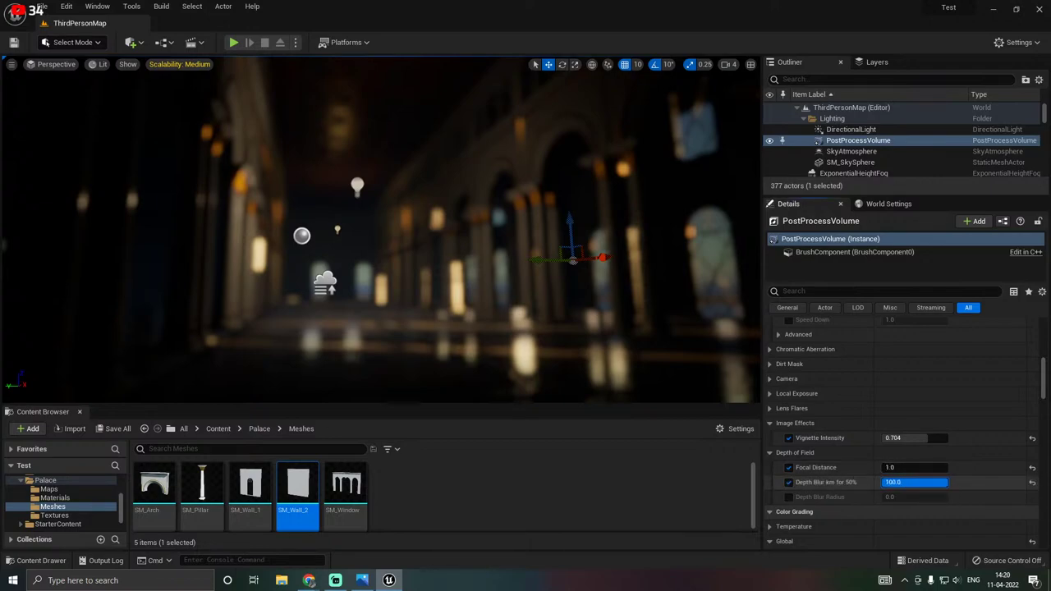
{"action": "left_click_drag", "start_coordinate": [947, 482], "coordinate": [927, 497]}
{"action": "left_click", "coordinate": [788, 483]}
{"action": "left_click", "coordinate": [788, 497]}
{"action": "left_click", "coordinate": [903, 496]}
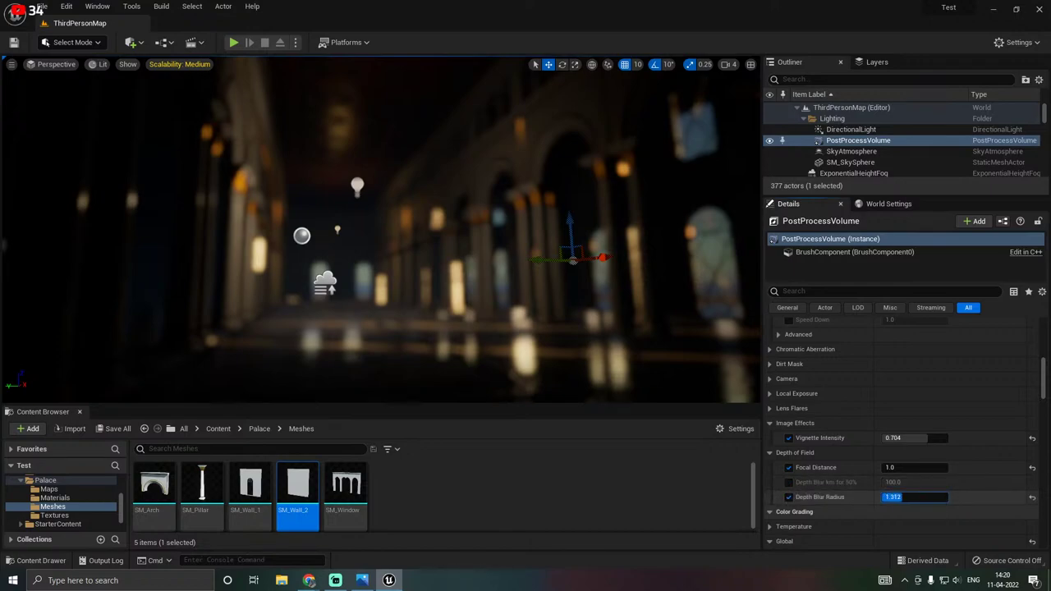
{"action": "type", "text": "3.488"}
{"action": "key", "text": "Return"}
{"action": "left_click", "coordinate": [789, 497]}
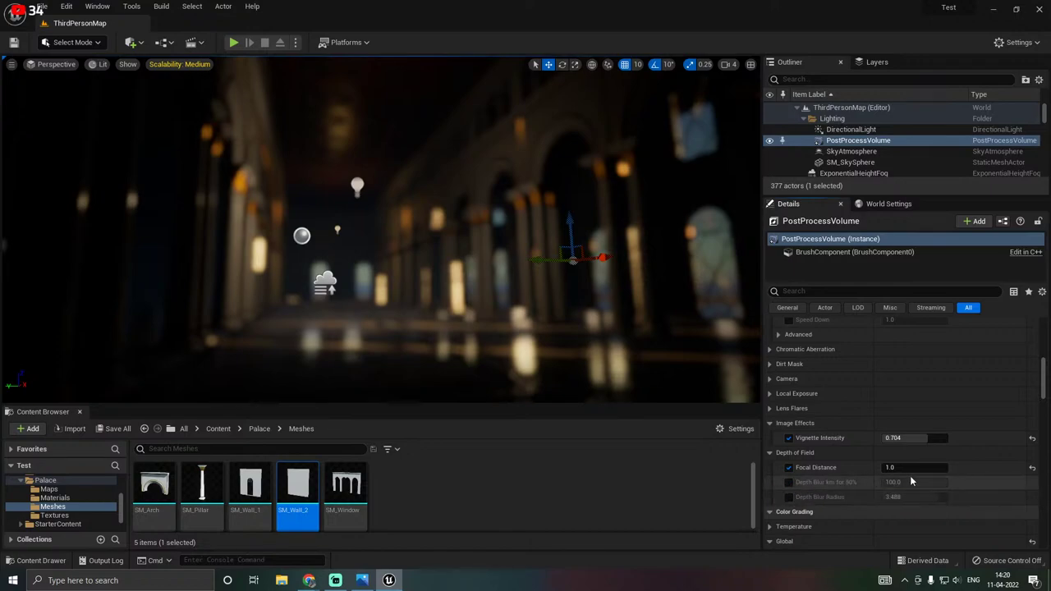
Try several Depth of Field Focal Distances on PostProcessVolume and set it to about 721.
{"action": "left_click", "coordinate": [907, 467]}
{"action": "type", "text": "2000.8"}
{"action": "key", "text": "Return"}
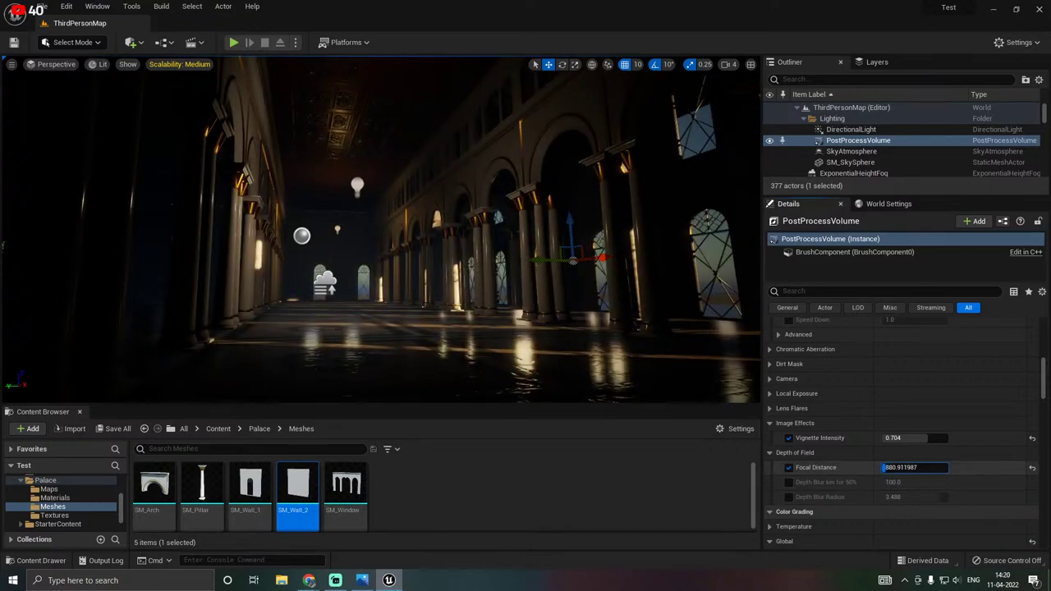
{"action": "left_click_drag", "start_coordinate": [883, 467], "coordinate": [885, 467]}
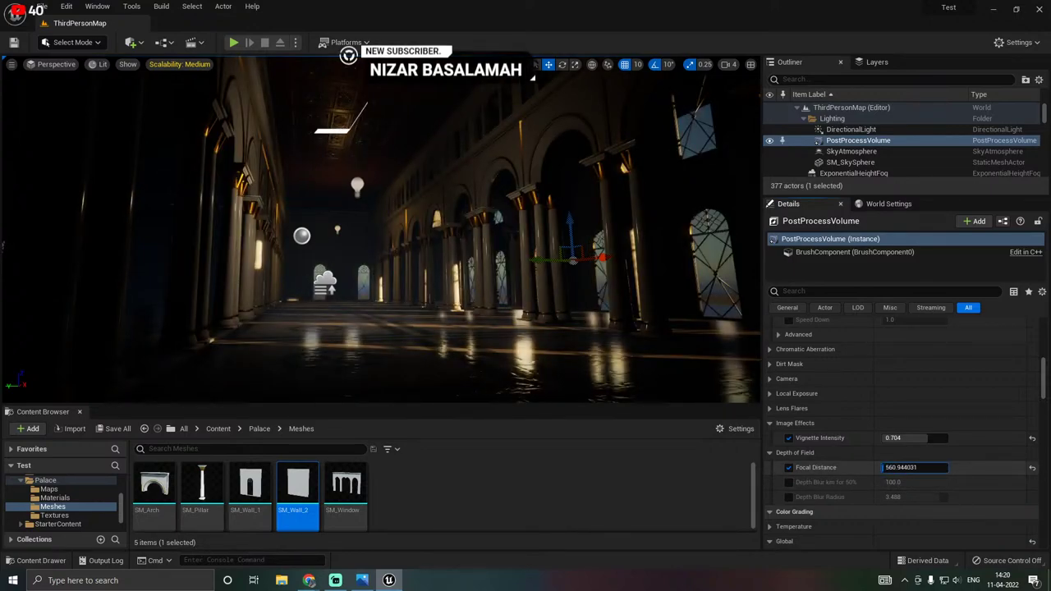
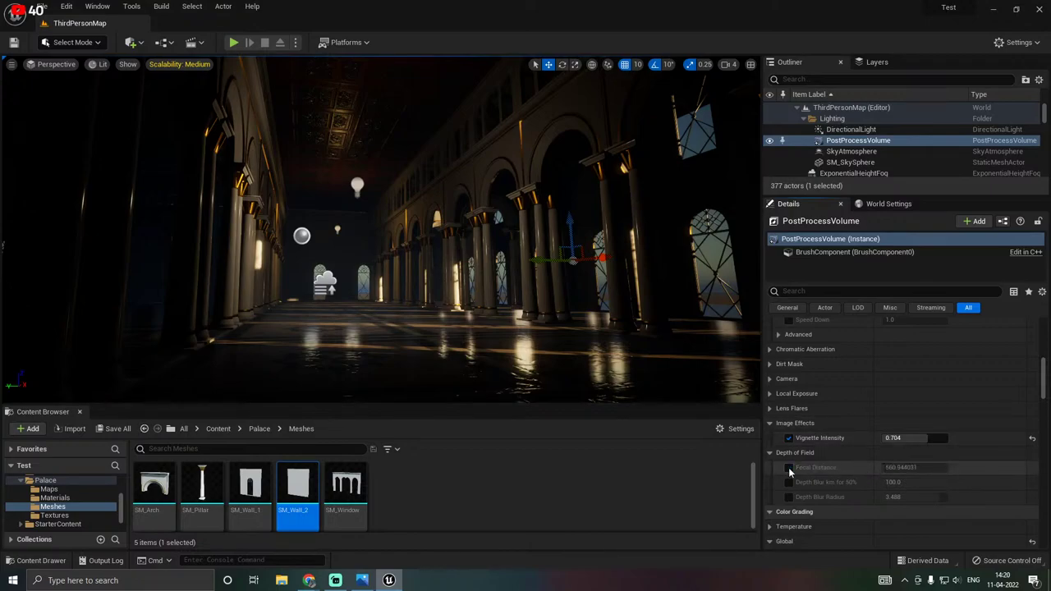
{"action": "left_click_drag", "start_coordinate": [926, 469], "coordinate": [897, 469]}
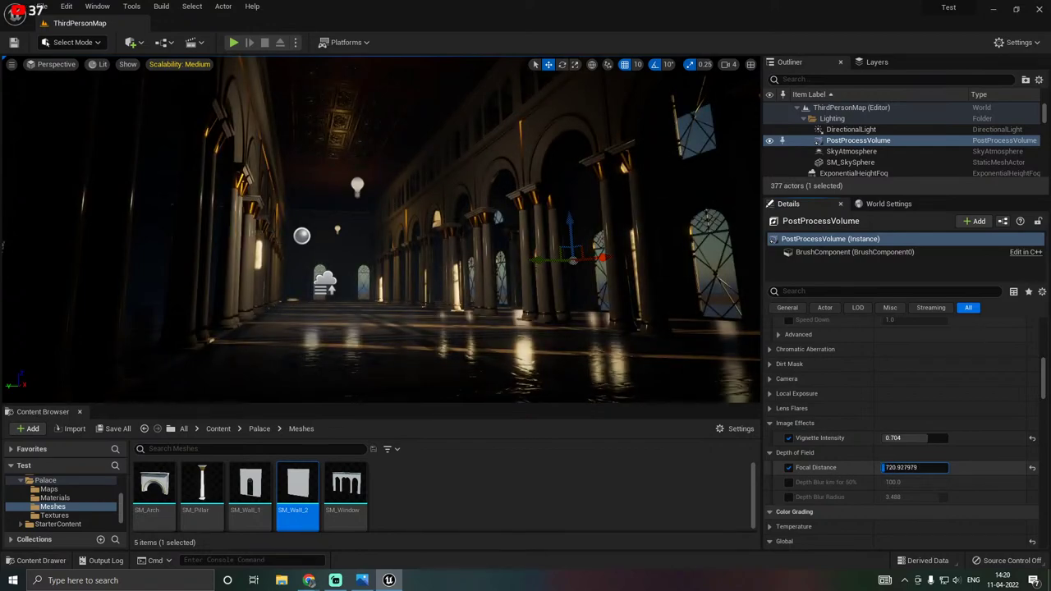
{"action": "left_click", "coordinate": [769, 541]}
{"action": "left_click", "coordinate": [769, 453]}
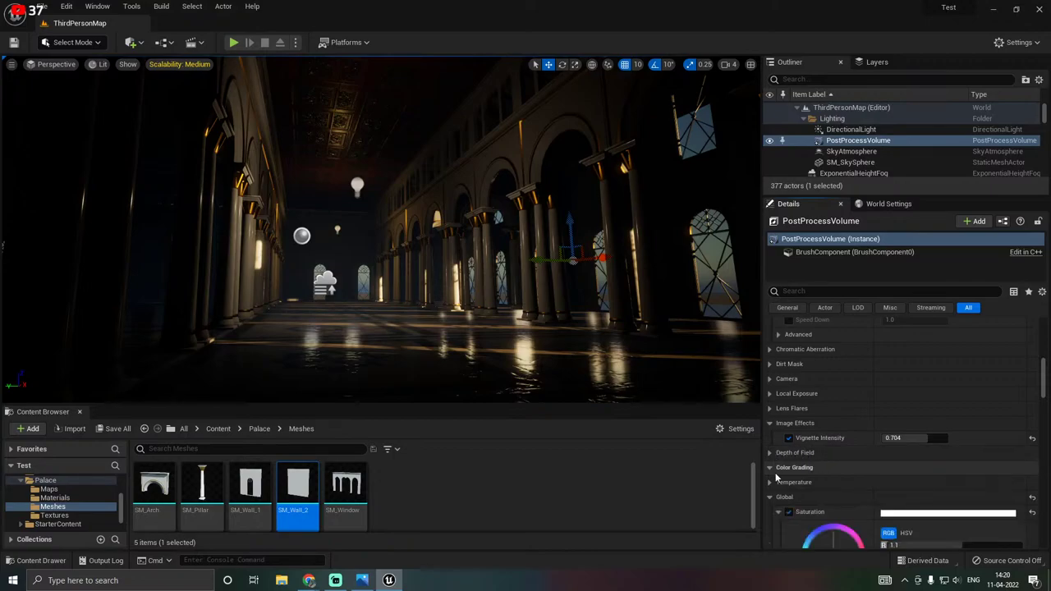
Review the Color Grading and Film settings of PostProcessVolume, including Shadows and Misc.
{"action": "left_click", "coordinate": [769, 497]}
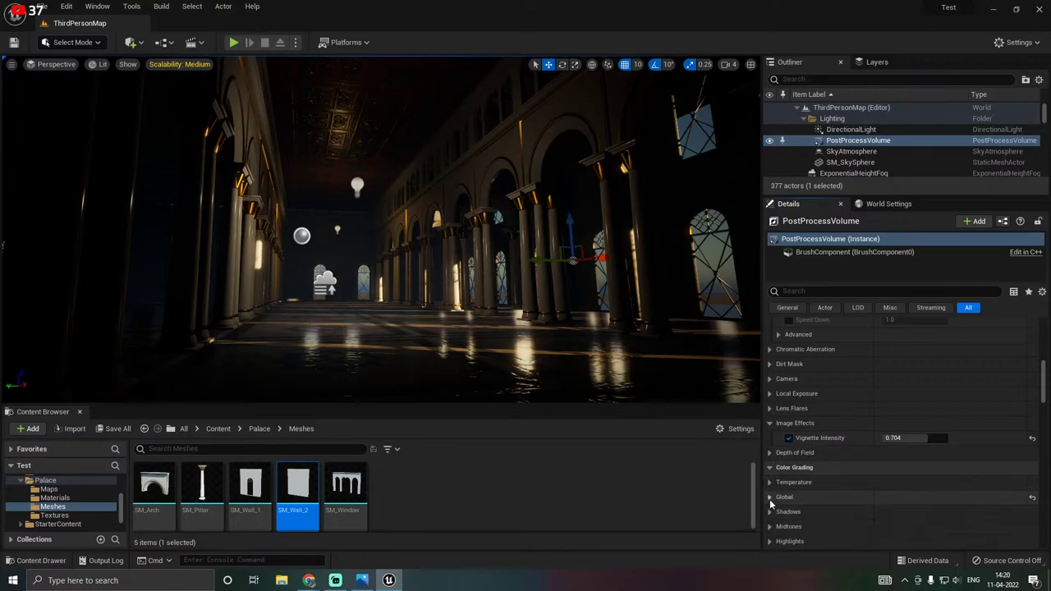
{"action": "scroll", "coordinate": [777, 478], "scroll_direction": "down", "scroll_amount": 2}
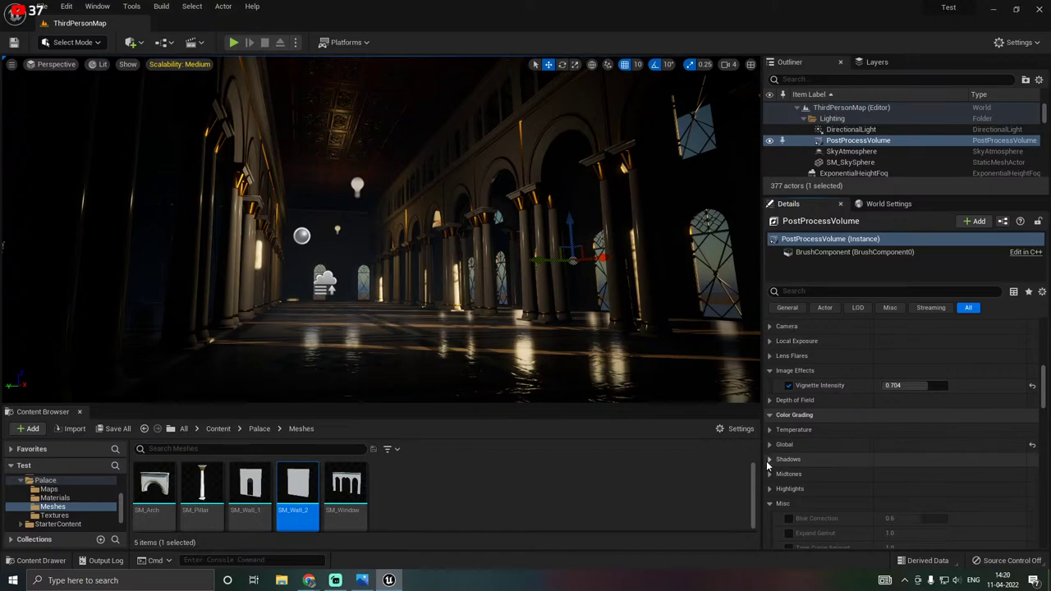
{"action": "left_click", "coordinate": [770, 459]}
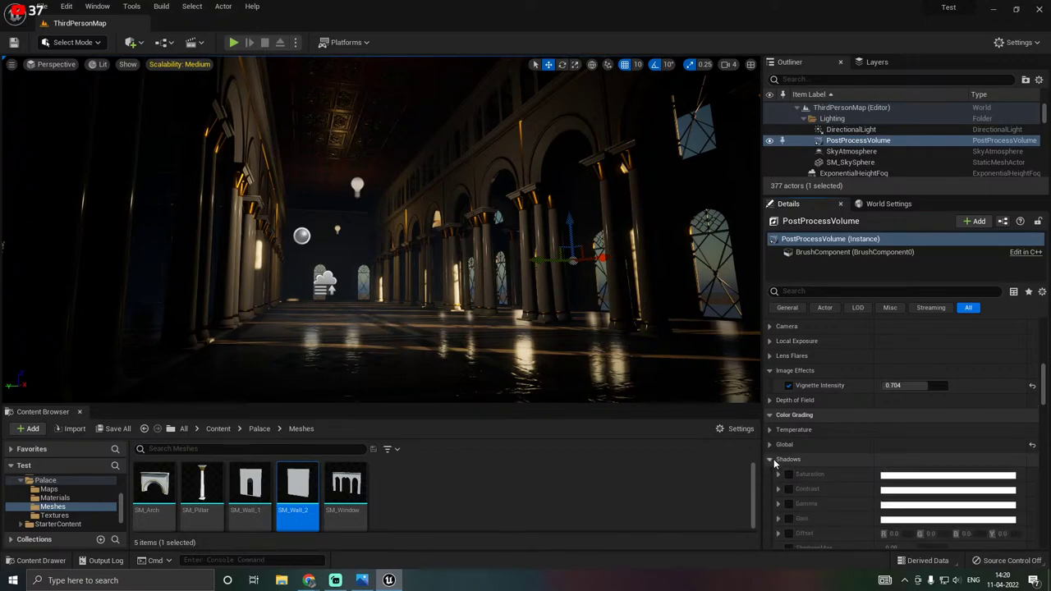
{"action": "left_click", "coordinate": [771, 459]}
{"action": "left_click", "coordinate": [772, 503]}
{"action": "scroll", "coordinate": [772, 505], "scroll_direction": "down", "scroll_amount": 3}
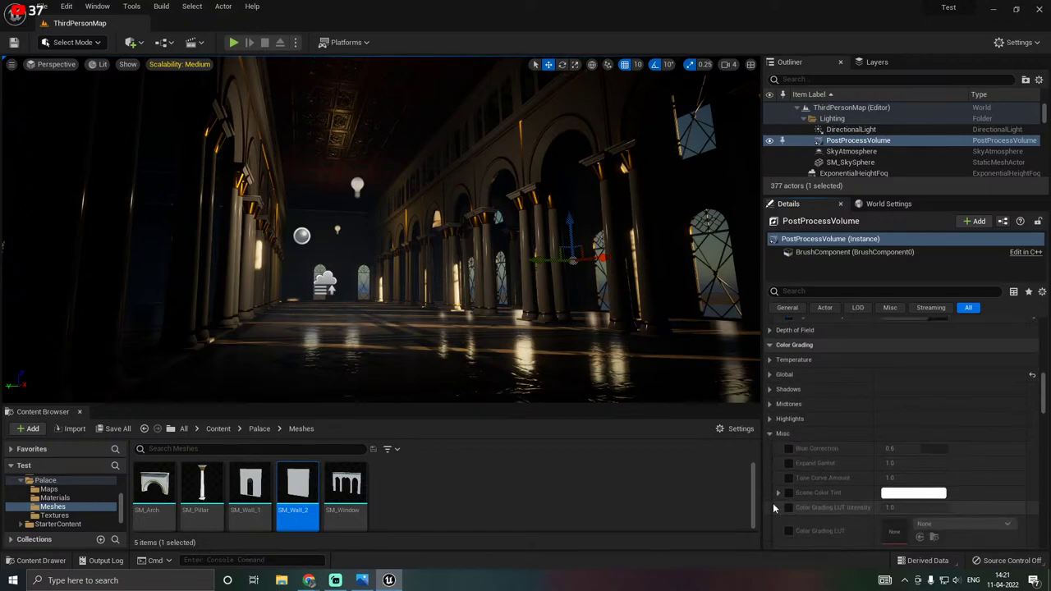
{"action": "left_click", "coordinate": [770, 434]}
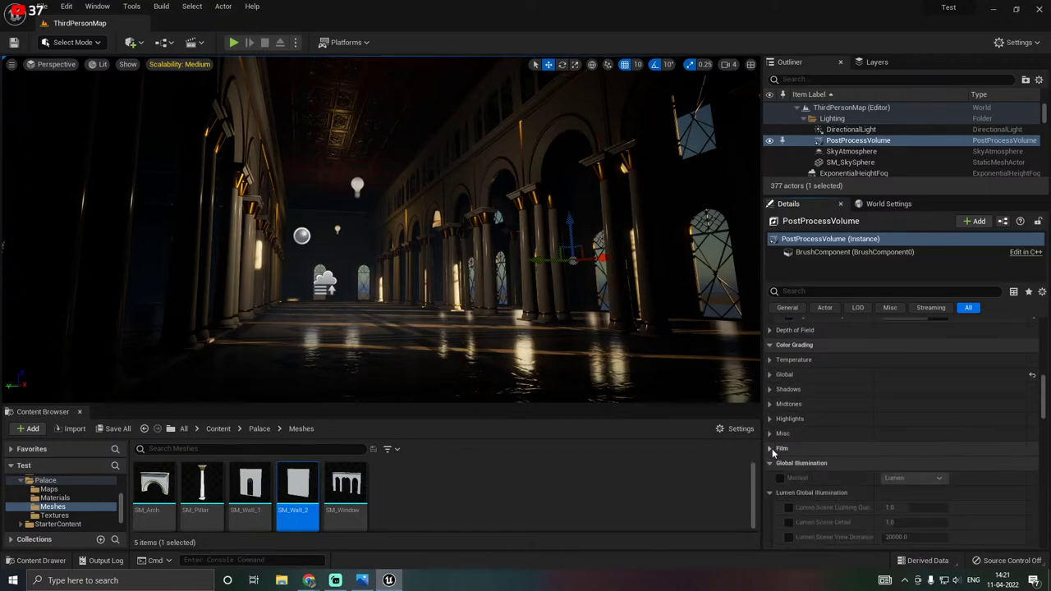
{"action": "left_click", "coordinate": [771, 448]}
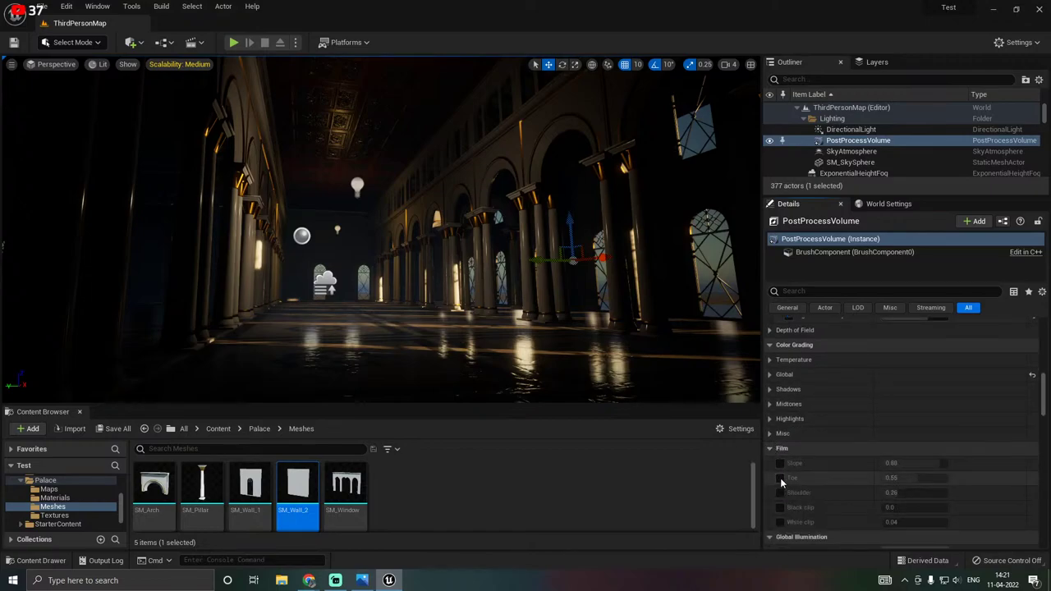
{"action": "left_click", "coordinate": [771, 449]}
{"action": "left_click", "coordinate": [771, 463]}
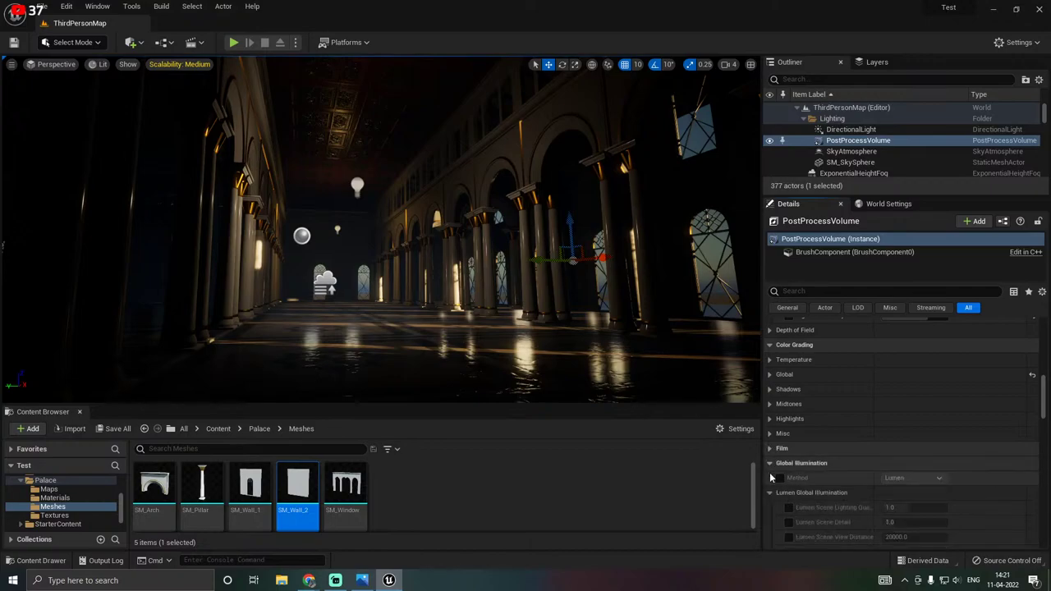
{"action": "scroll", "coordinate": [770, 477], "scroll_direction": "down", "scroll_amount": 2}
Enable the Global Illumination Method override of PostProcessVolume with Lumen as the method.
{"action": "left_click", "coordinate": [780, 408]}
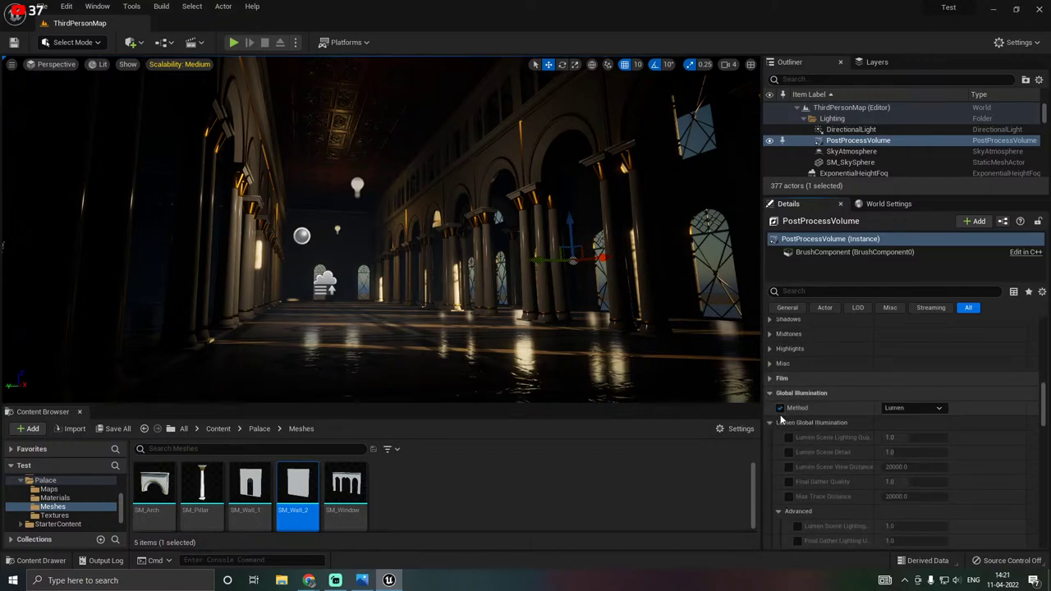
{"action": "left_click", "coordinate": [888, 411]}
{"action": "left_click", "coordinate": [887, 411]}
{"action": "left_click", "coordinate": [770, 394]}
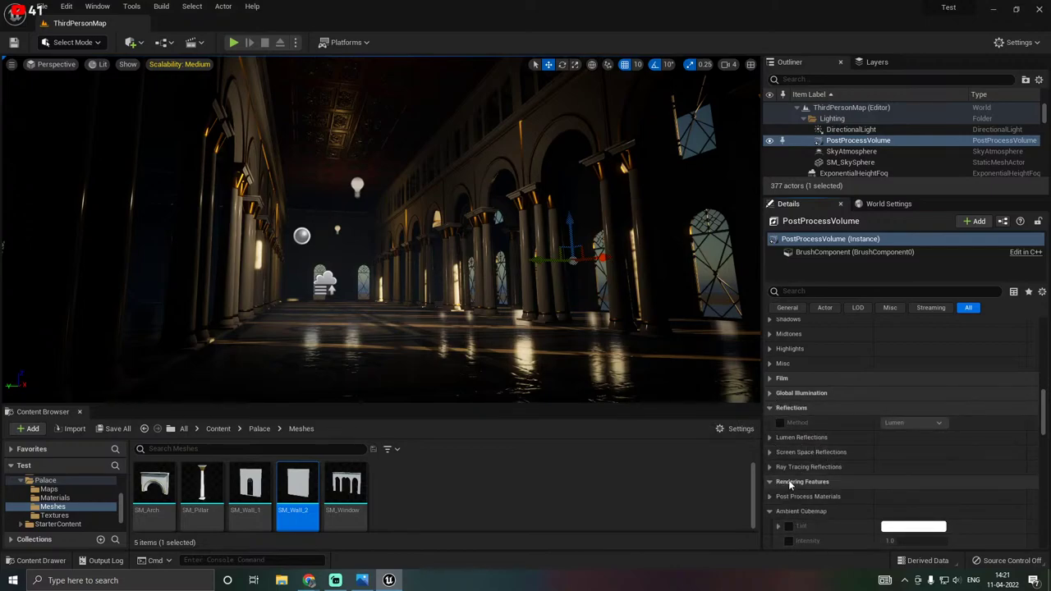
Check the Reflections and Ambient Occlusion settings of PostProcessVolume and set its Motion Blur Amount to about 0.75.
{"action": "left_click", "coordinate": [770, 467]}
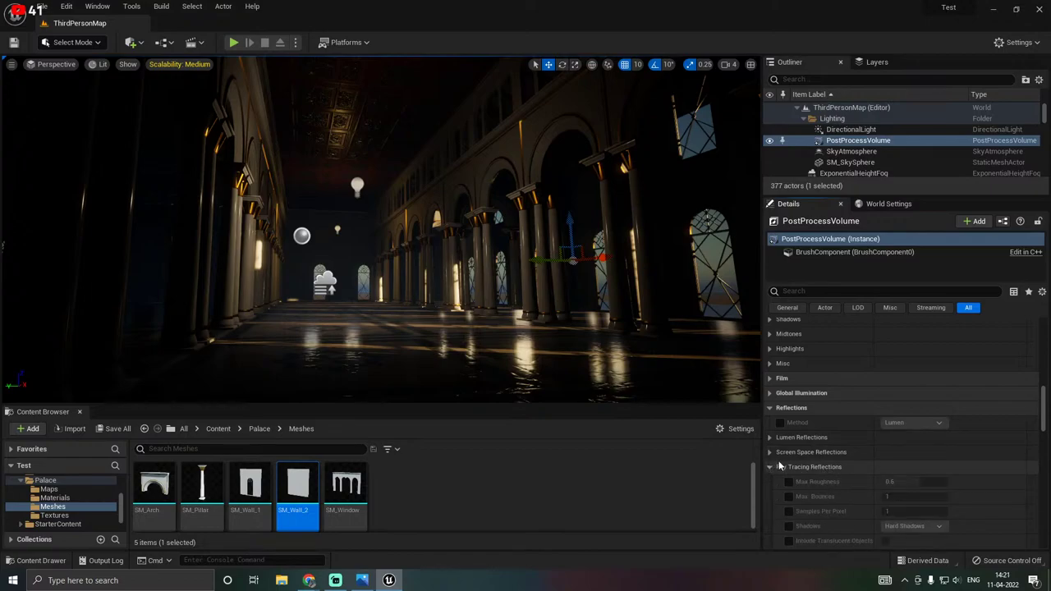
{"action": "left_click", "coordinate": [770, 467]}
{"action": "scroll", "coordinate": [843, 467], "scroll_direction": "down", "scroll_amount": 2}
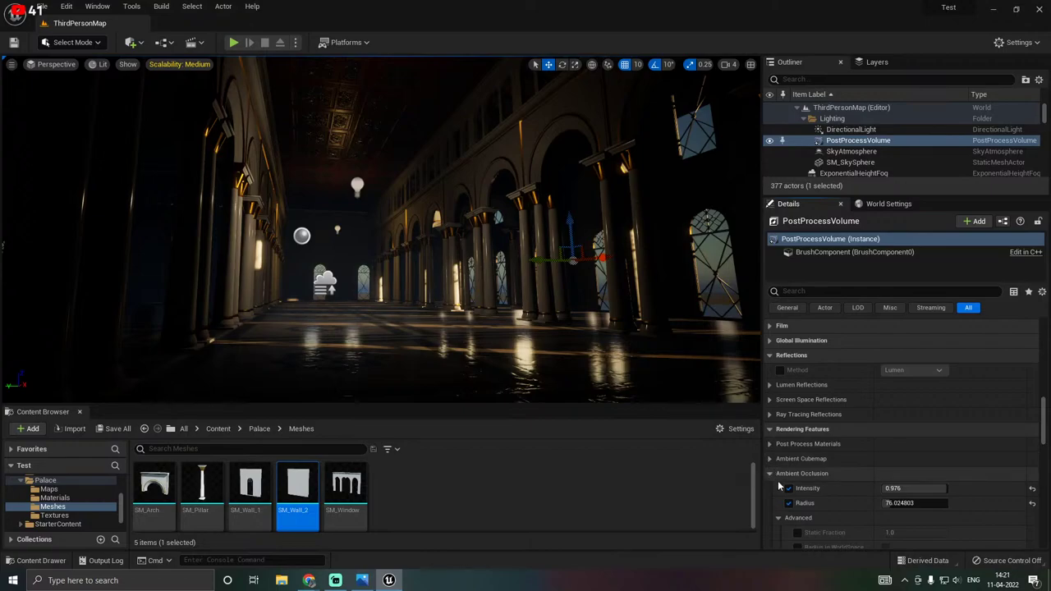
{"action": "left_click", "coordinate": [770, 472]}
{"action": "scroll", "coordinate": [797, 467], "scroll_direction": "down", "scroll_amount": 1}
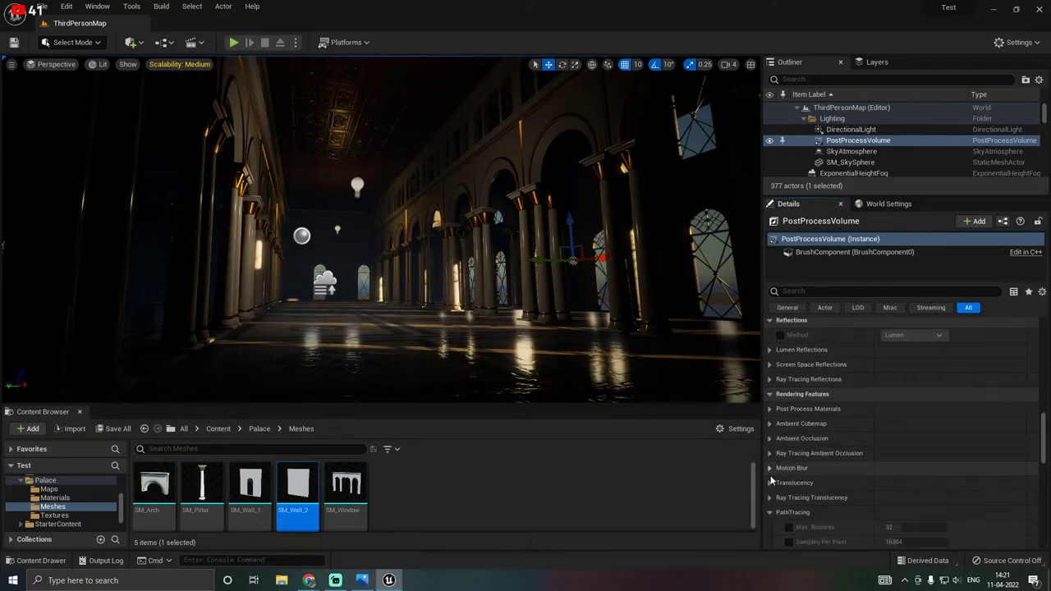
{"action": "left_click", "coordinate": [770, 469]}
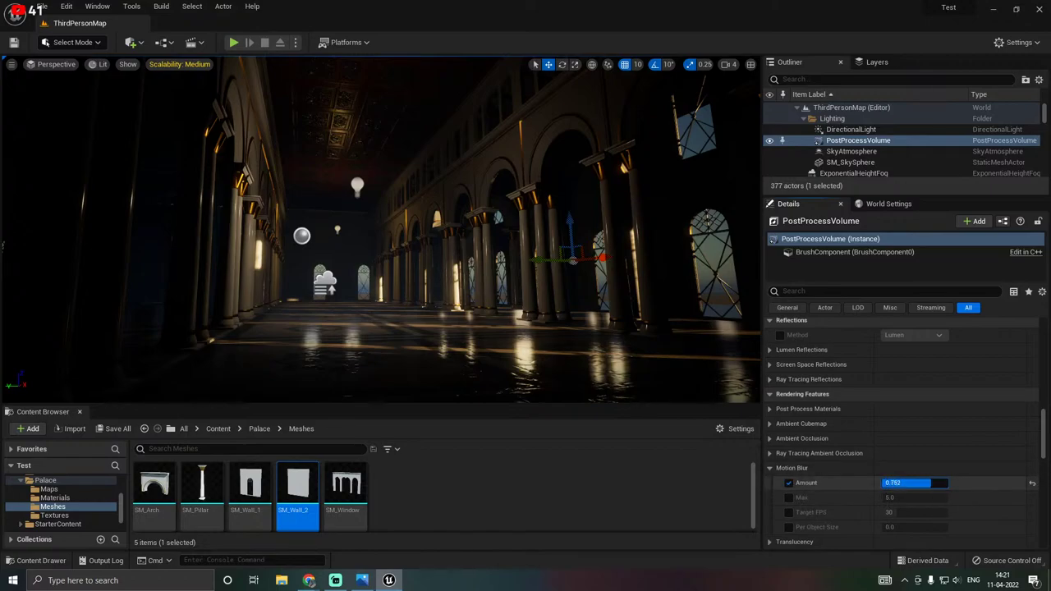
{"action": "left_click", "coordinate": [770, 468]}
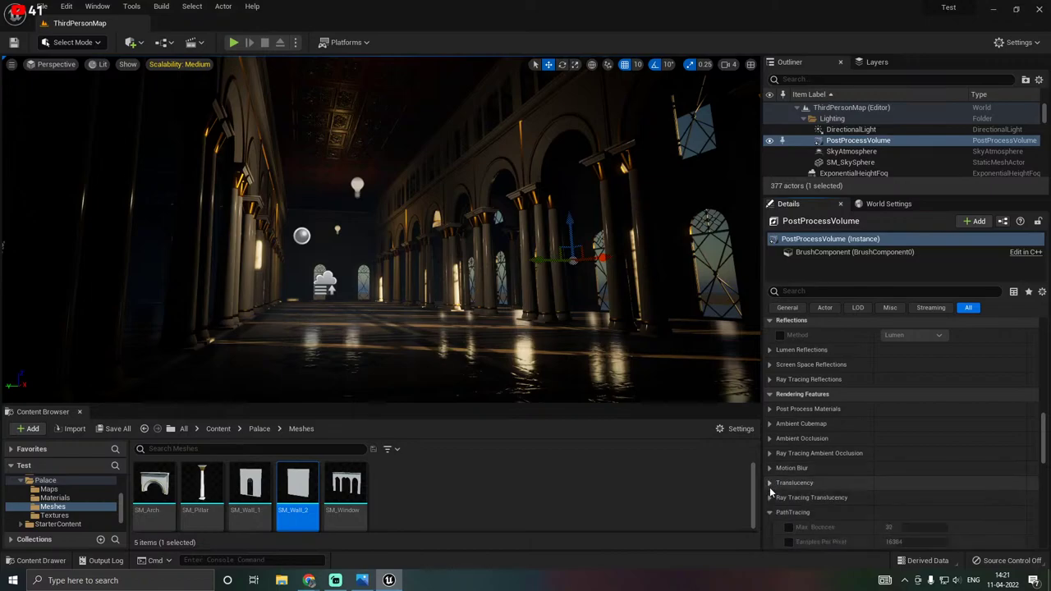
Turn Infinite Extent (Unbound) of PostProcessVolume off and on again to compare the hall with and without the effects.
{"action": "left_click", "coordinate": [792, 512]}
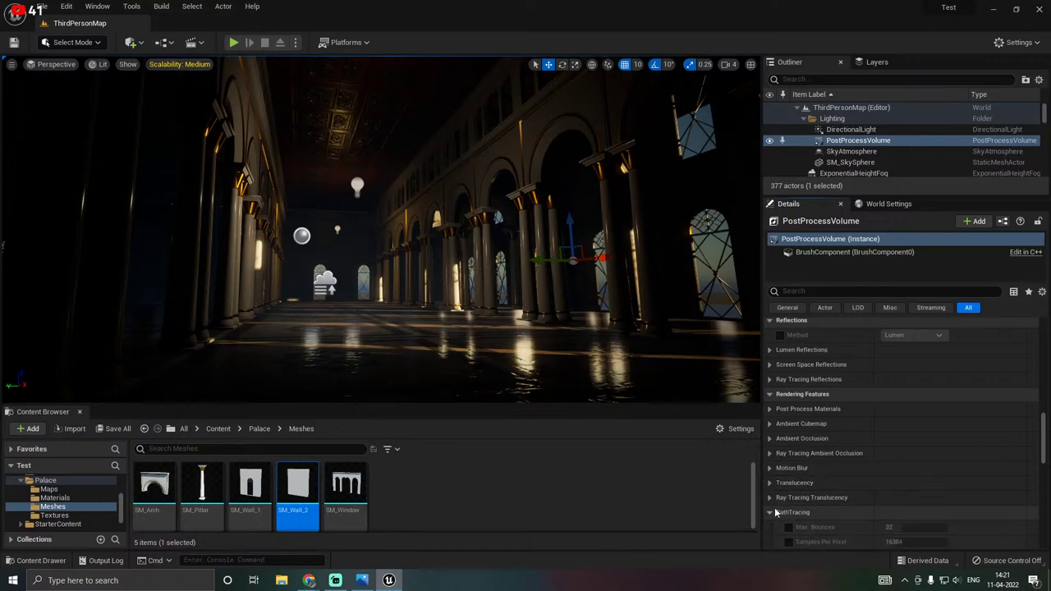
{"action": "left_click", "coordinate": [772, 511]}
{"action": "scroll", "coordinate": [803, 489], "scroll_direction": "down", "scroll_amount": 2}
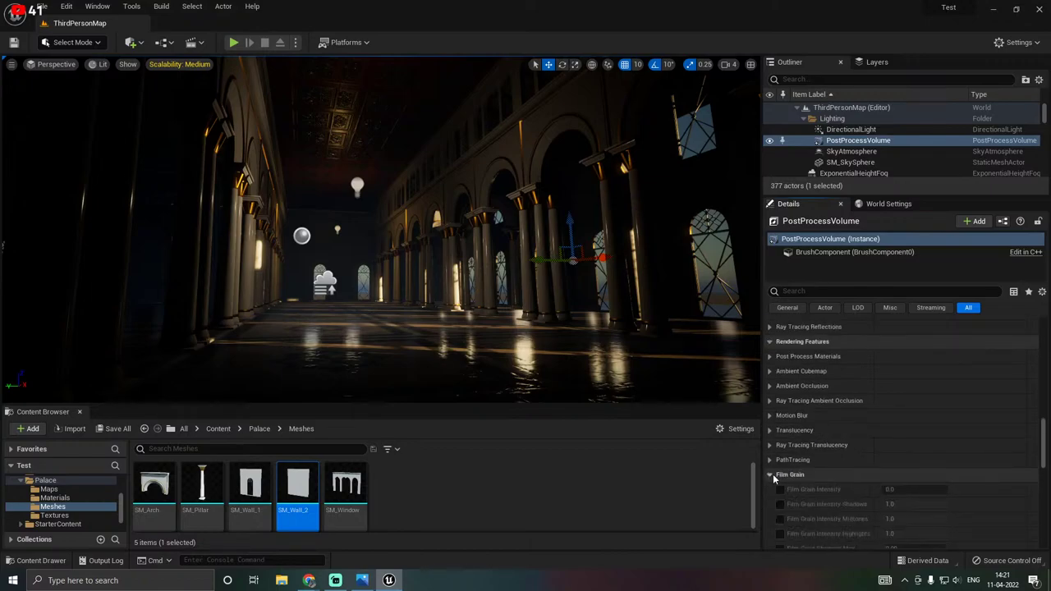
{"action": "scroll", "coordinate": [773, 488], "scroll_direction": "down", "scroll_amount": 2}
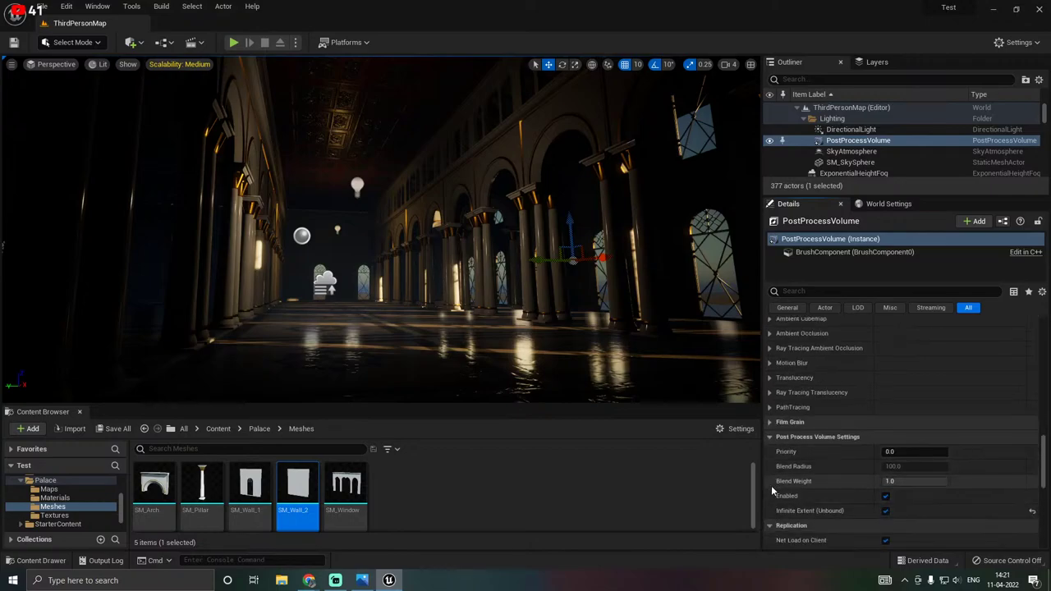
{"action": "left_click", "coordinate": [887, 510]}
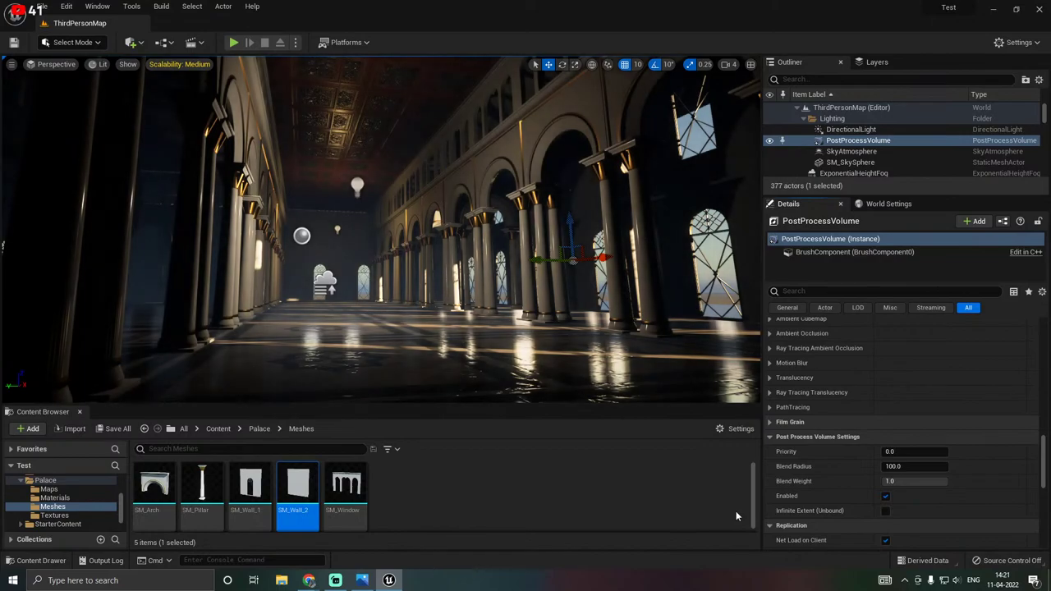
{"action": "left_click", "coordinate": [112, 428]}
{"action": "left_click", "coordinate": [614, 411]}
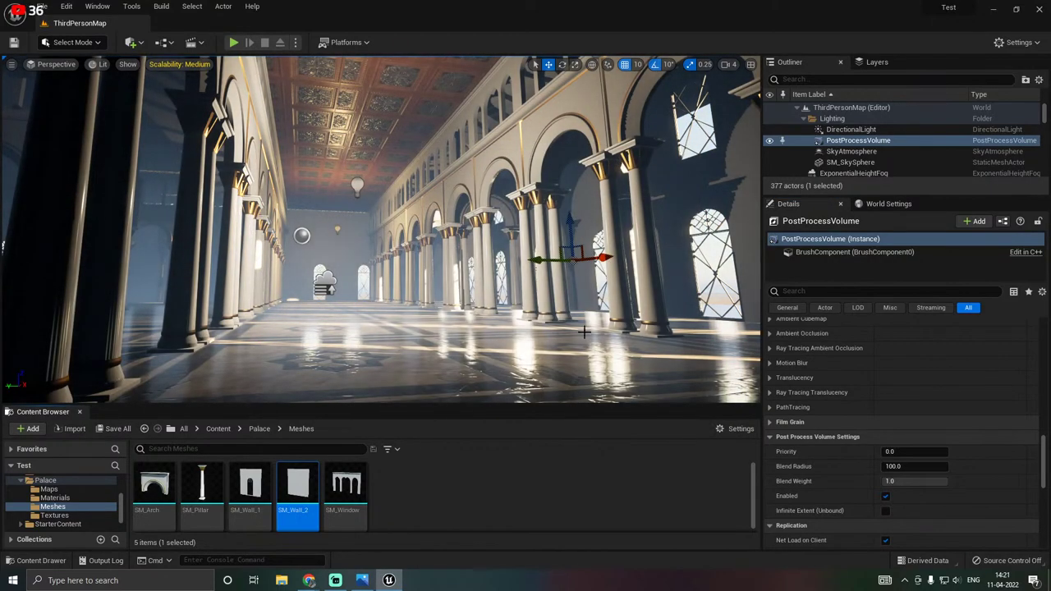
{"action": "left_click", "coordinate": [885, 510]}
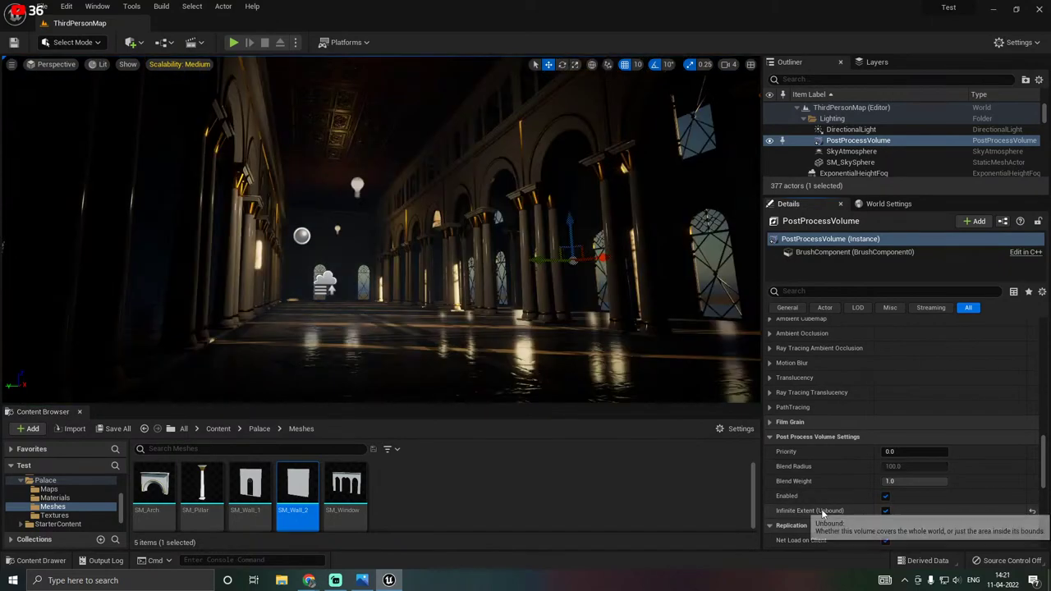
Collapse the Post Process Volume Settings and save all modified content.
{"action": "scroll", "coordinate": [821, 508], "scroll_direction": "down", "scroll_amount": 3}
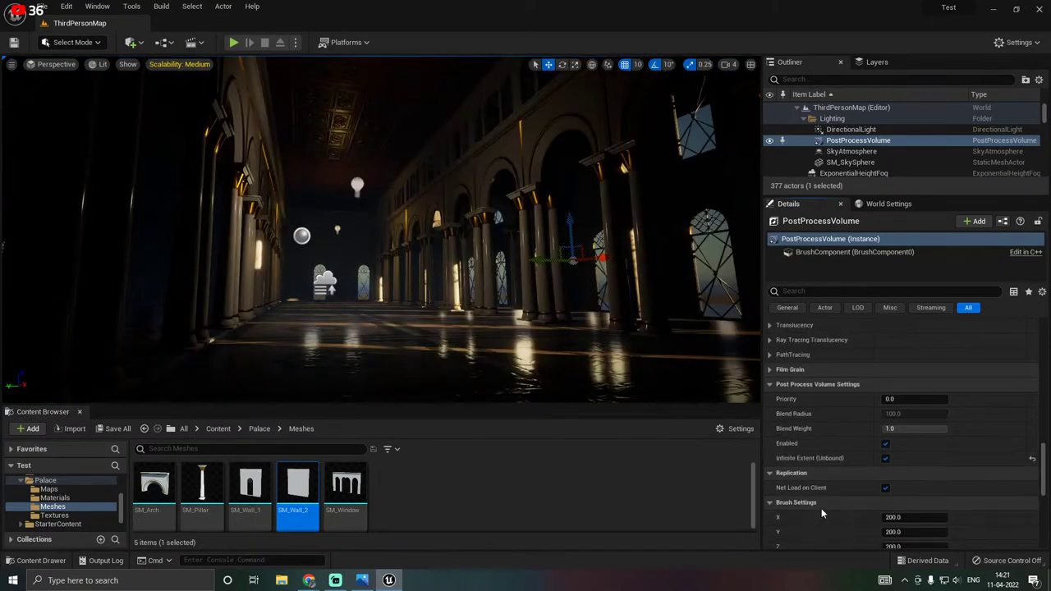
{"action": "left_click", "coordinate": [773, 385]}
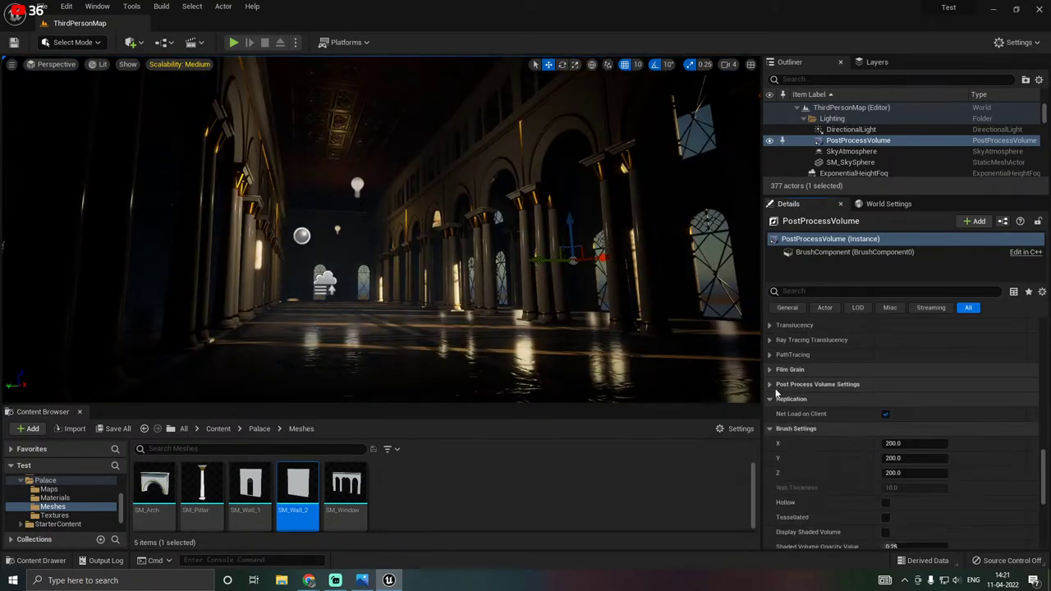
{"action": "left_click", "coordinate": [115, 428]}
{"action": "left_click", "coordinate": [600, 413]}
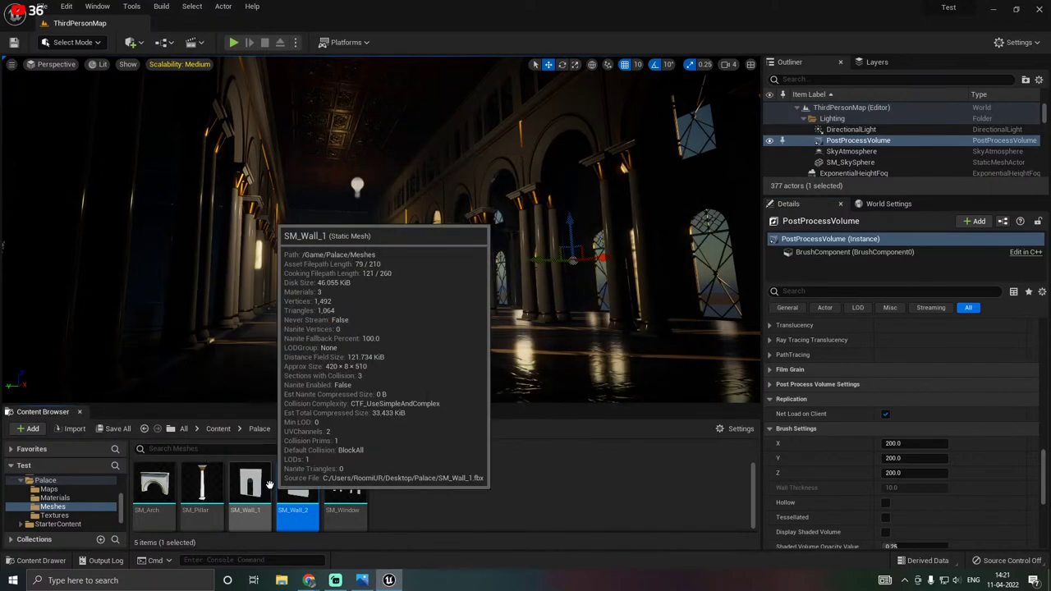
Open the SM_Wall_2 mesh for editing, widen its details area and collapse the LOD Settings and General Settings.
{"action": "double_click", "coordinate": [281, 484]}
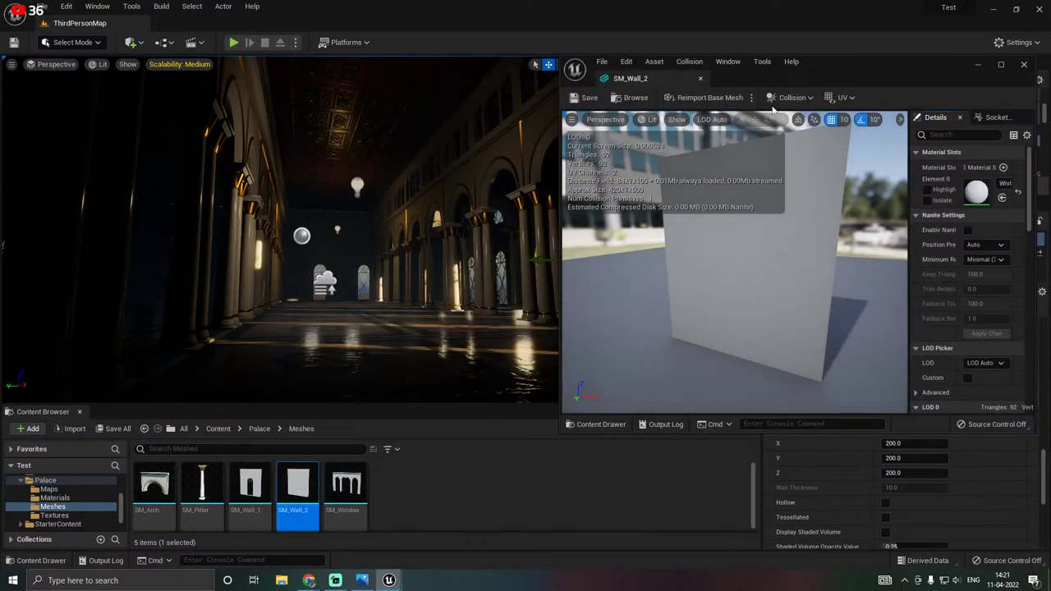
{"action": "left_click_drag", "start_coordinate": [797, 78], "coordinate": [543, 111]}
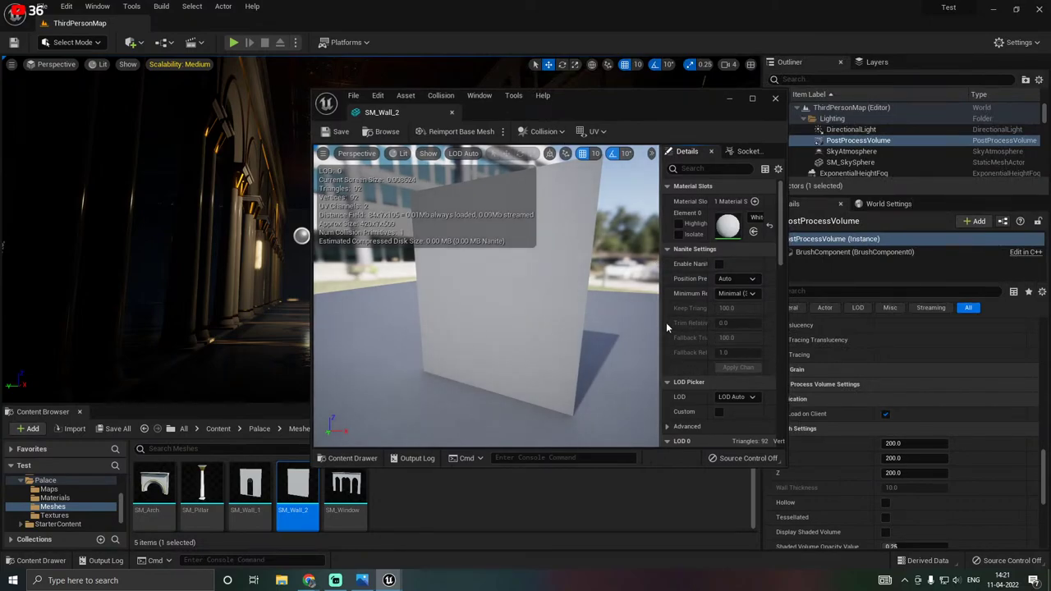
{"action": "left_click_drag", "start_coordinate": [660, 316], "coordinate": [615, 316]}
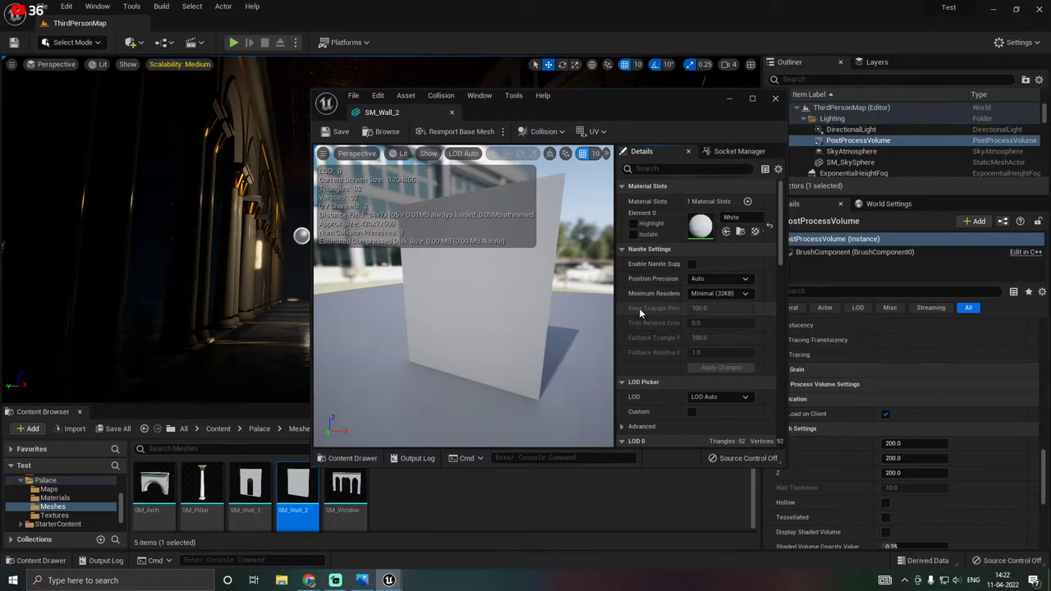
{"action": "scroll", "coordinate": [669, 366], "scroll_direction": "down", "scroll_amount": 5}
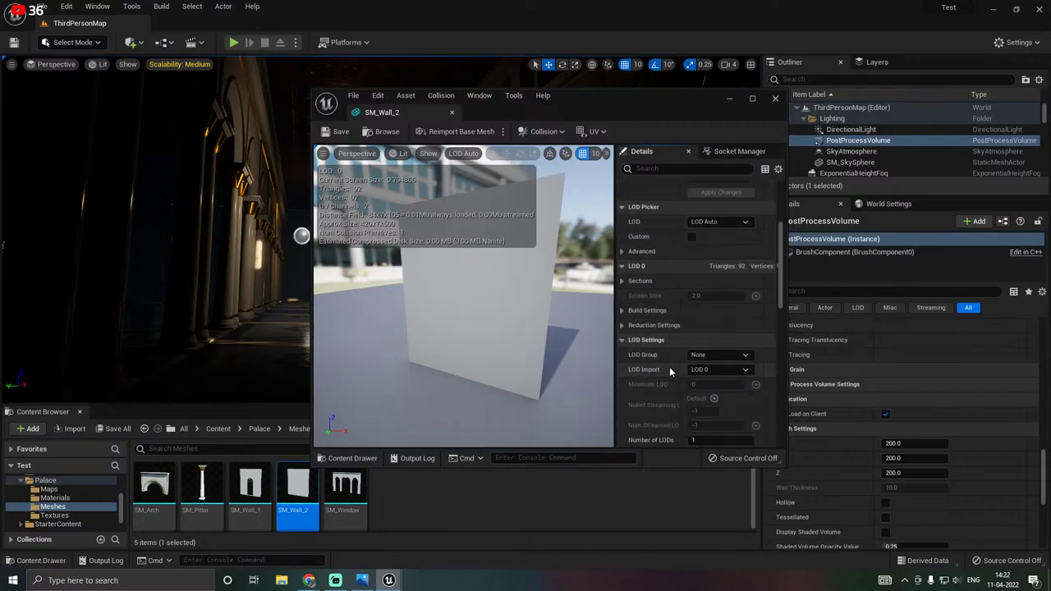
{"action": "left_click", "coordinate": [623, 340]}
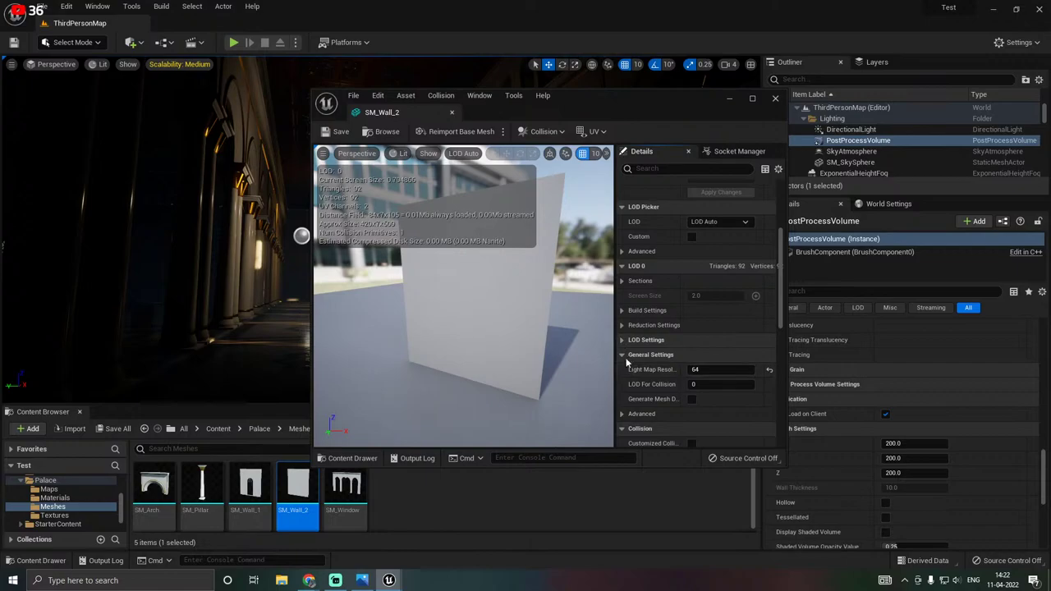
{"action": "left_click", "coordinate": [622, 354]}
Set SM_Wall_2's Collision Complexity to Use Complex Collision As Simple, save the mesh and close it.
{"action": "left_click", "coordinate": [752, 401]}
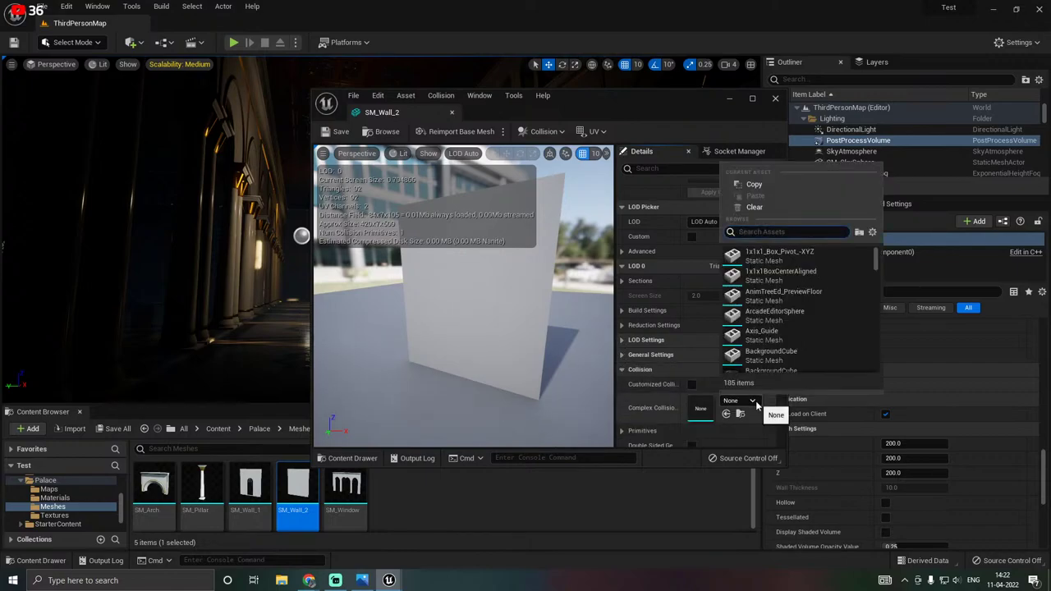
{"action": "left_click", "coordinate": [753, 402]}
{"action": "scroll", "coordinate": [665, 399], "scroll_direction": "down", "scroll_amount": 3}
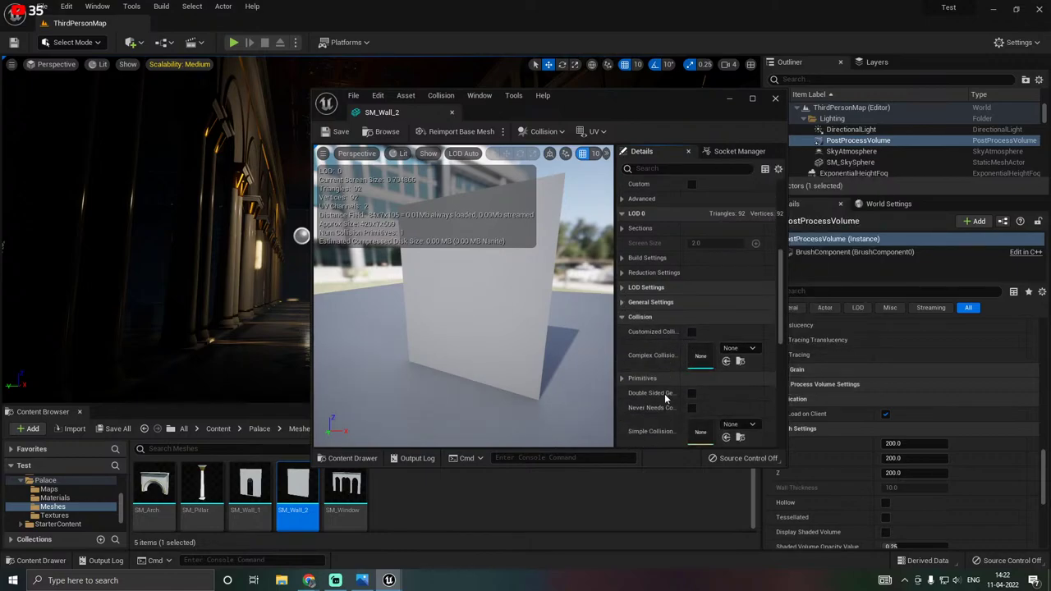
{"action": "scroll", "coordinate": [667, 400], "scroll_direction": "down", "scroll_amount": 1}
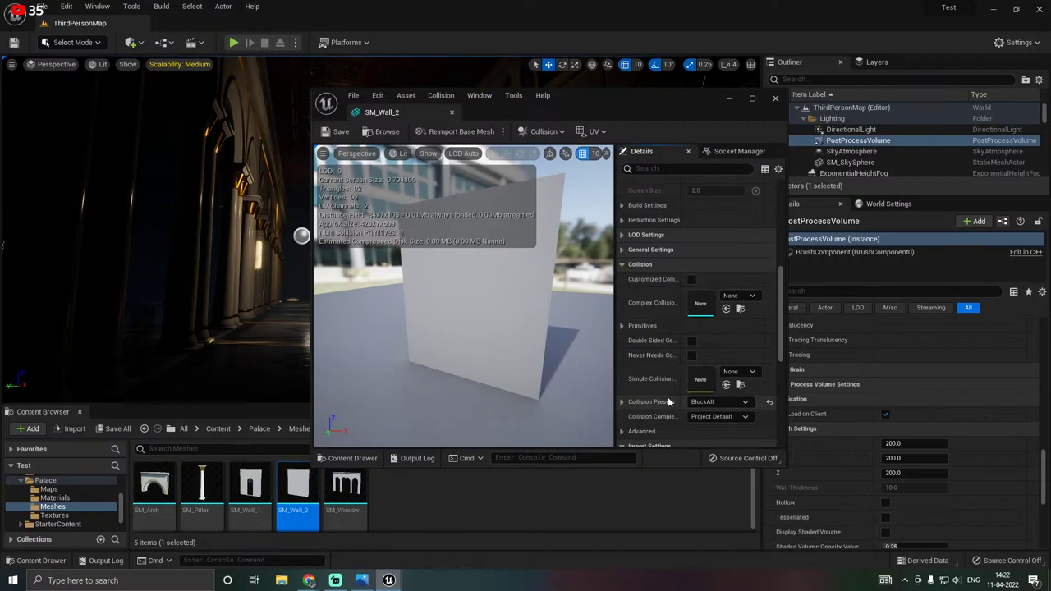
{"action": "left_click", "coordinate": [716, 416]}
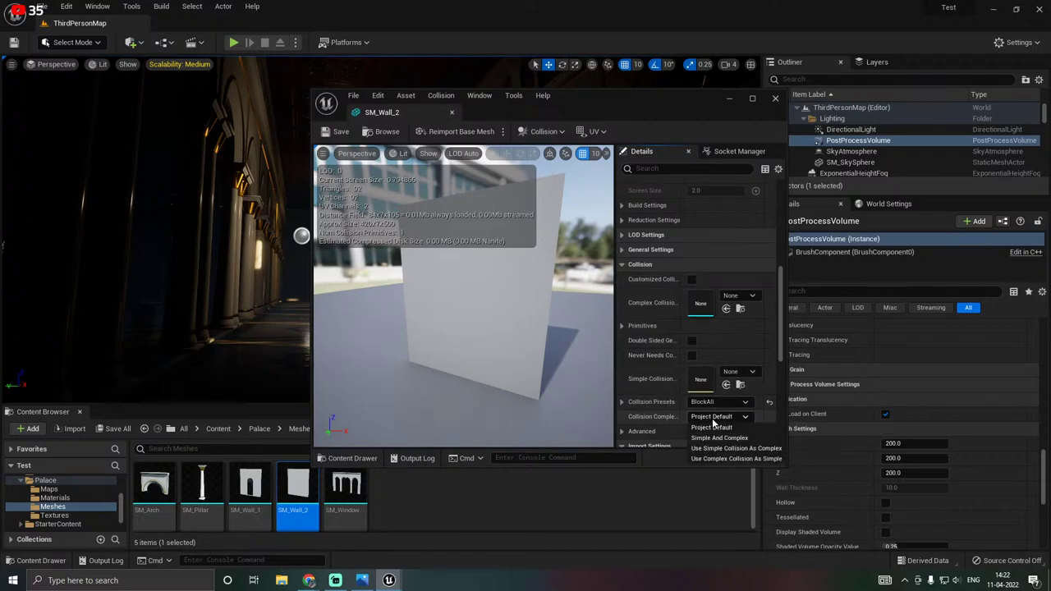
{"action": "left_click", "coordinate": [703, 458]}
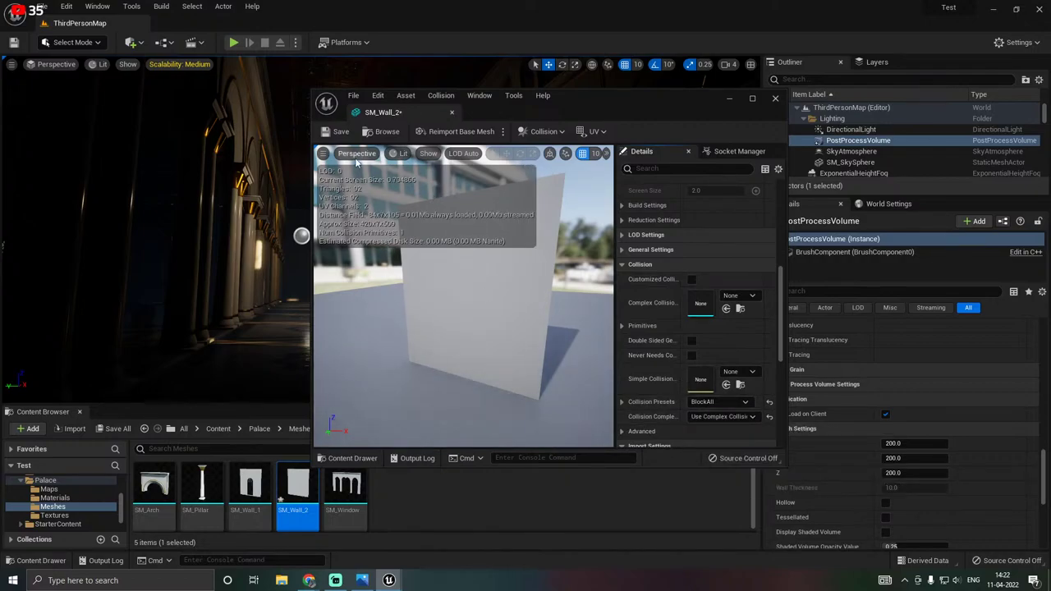
{"action": "left_click", "coordinate": [343, 133]}
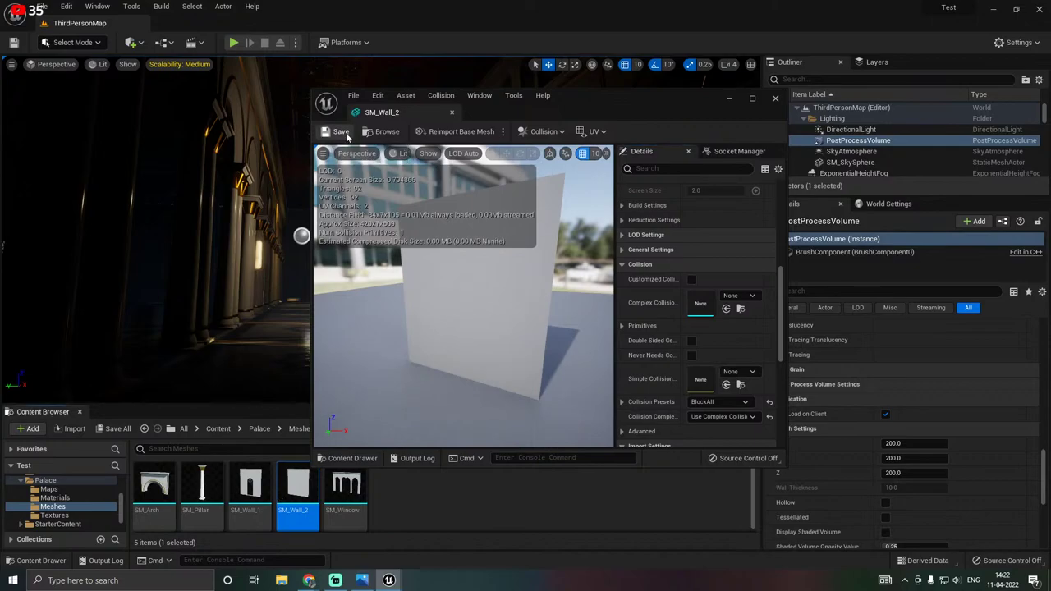
{"action": "left_click", "coordinate": [775, 97]}
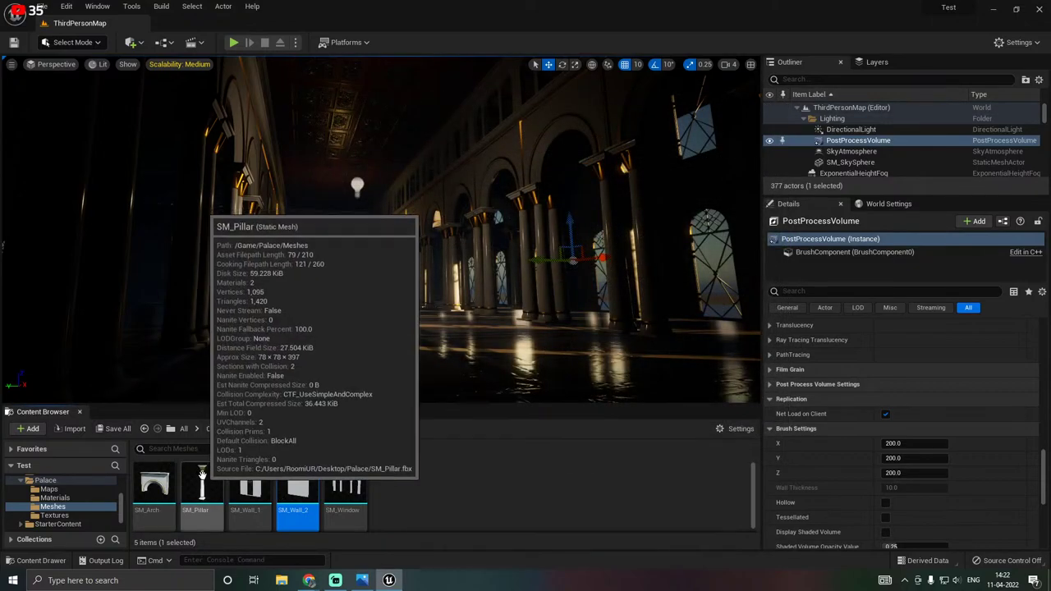
Open SM_Arch, set its Collision Complexity to Use Complex Collision As Simple, and save and close the mesh.
{"action": "left_click", "coordinate": [149, 485]}
{"action": "double_click", "coordinate": [150, 483]}
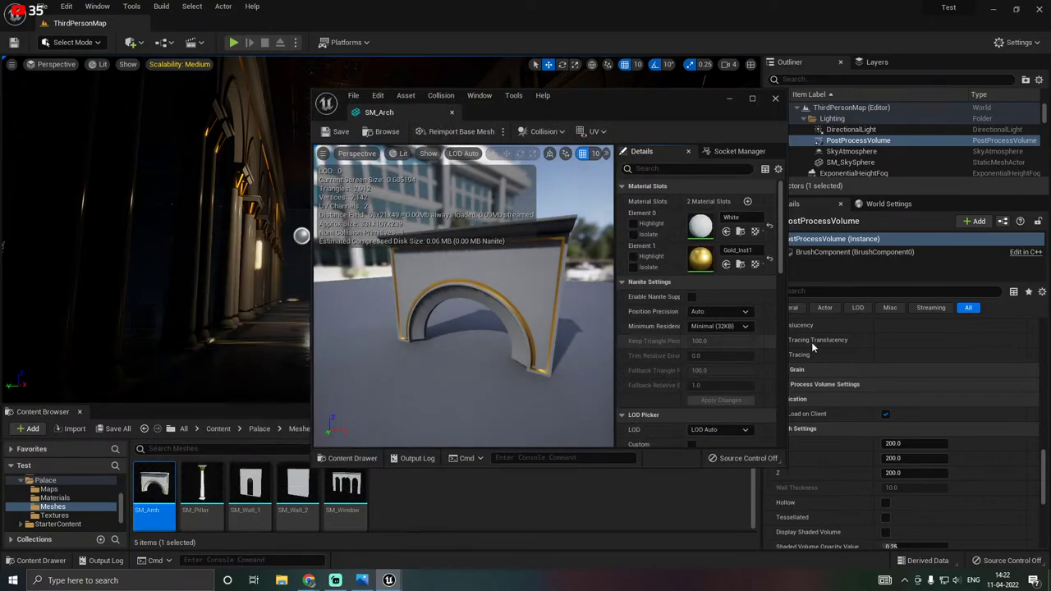
{"action": "left_click", "coordinate": [622, 282]}
{"action": "left_click", "coordinate": [622, 296]}
{"action": "left_click", "coordinate": [621, 311]}
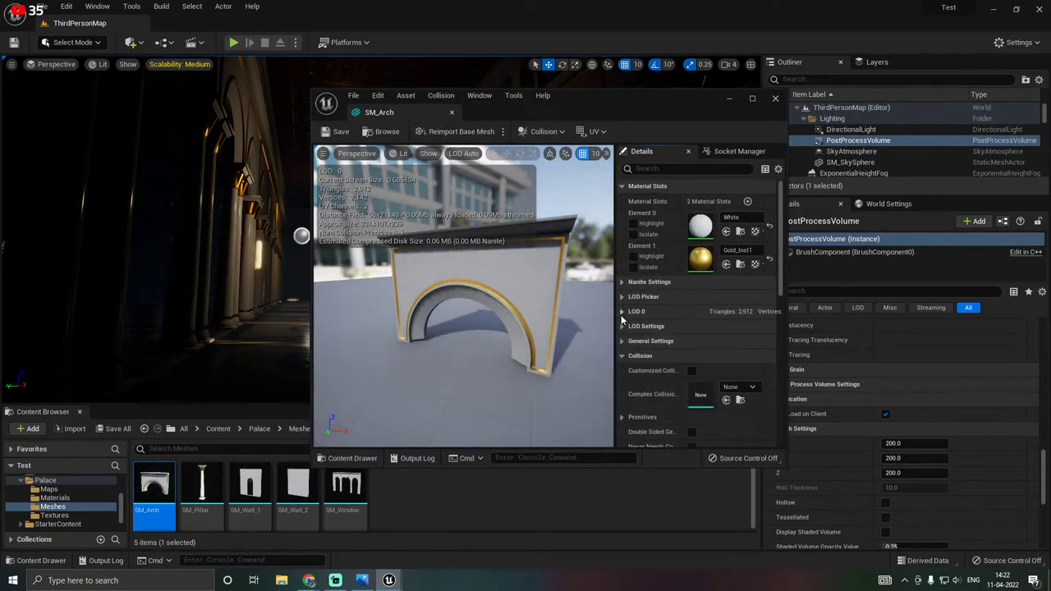
{"action": "scroll", "coordinate": [649, 374], "scroll_direction": "down", "scroll_amount": 2}
{"action": "left_click", "coordinate": [718, 437]}
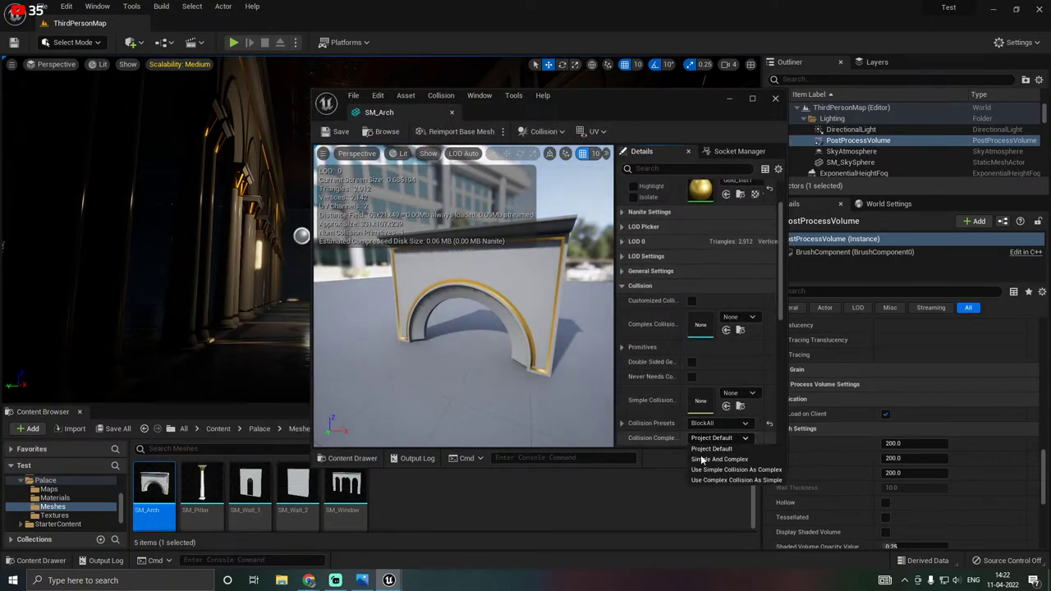
{"action": "left_click", "coordinate": [701, 481]}
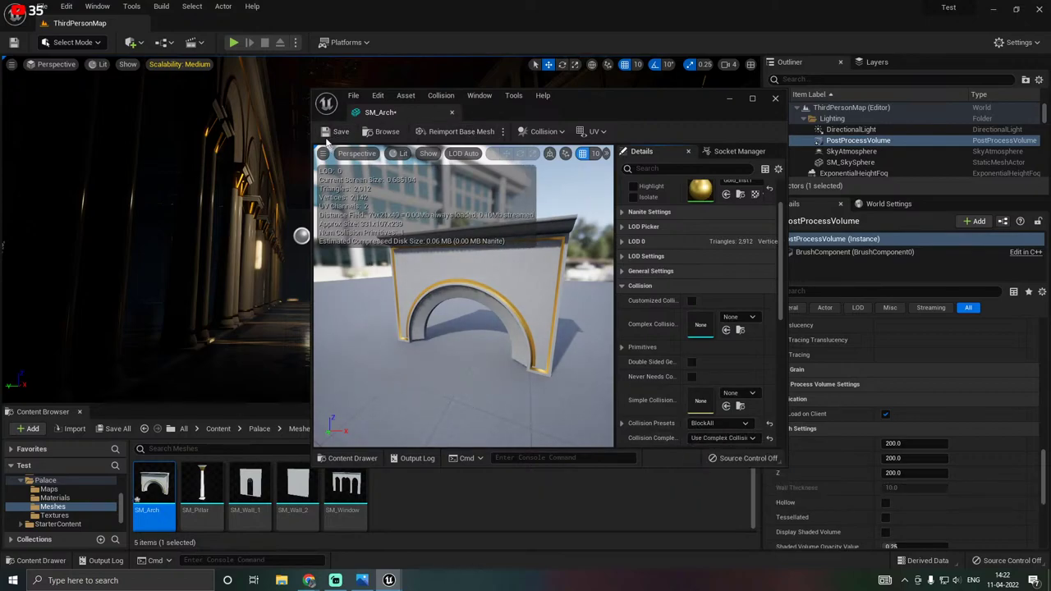
{"action": "left_click", "coordinate": [451, 112]}
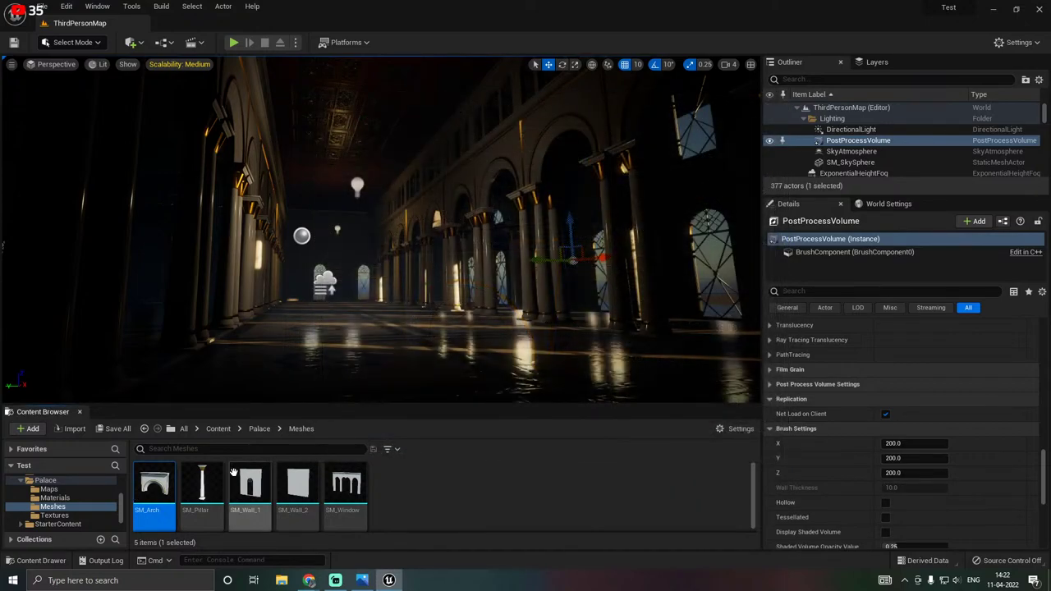
Open SM_Pillar, set its Collision Complexity to Use Complex Collision As Simple, and save and close the mesh.
{"action": "double_click", "coordinate": [201, 491]}
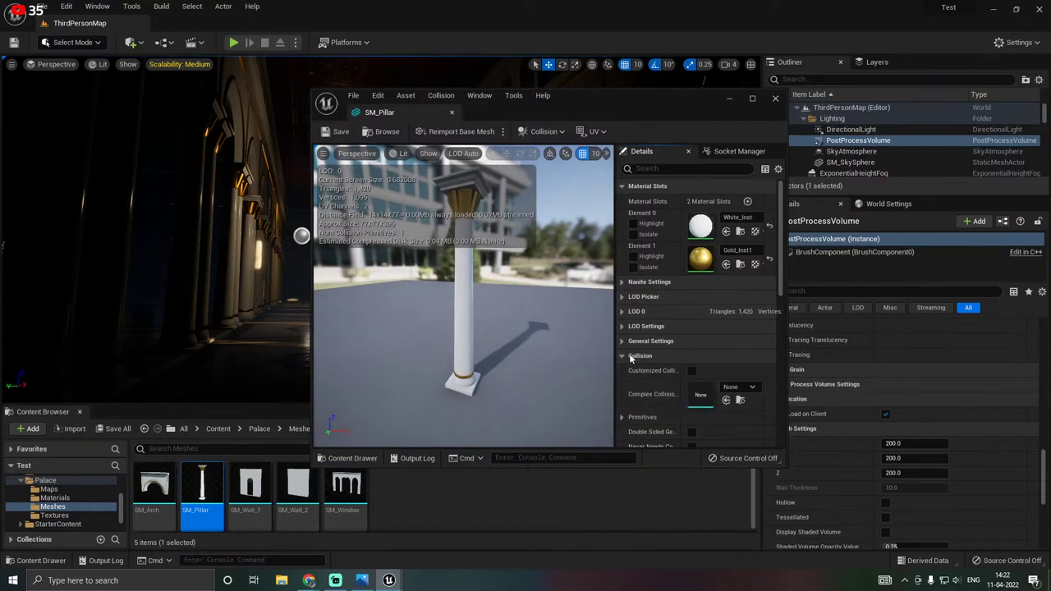
{"action": "scroll", "coordinate": [656, 361], "scroll_direction": "down", "scroll_amount": 3}
{"action": "left_click", "coordinate": [719, 421]}
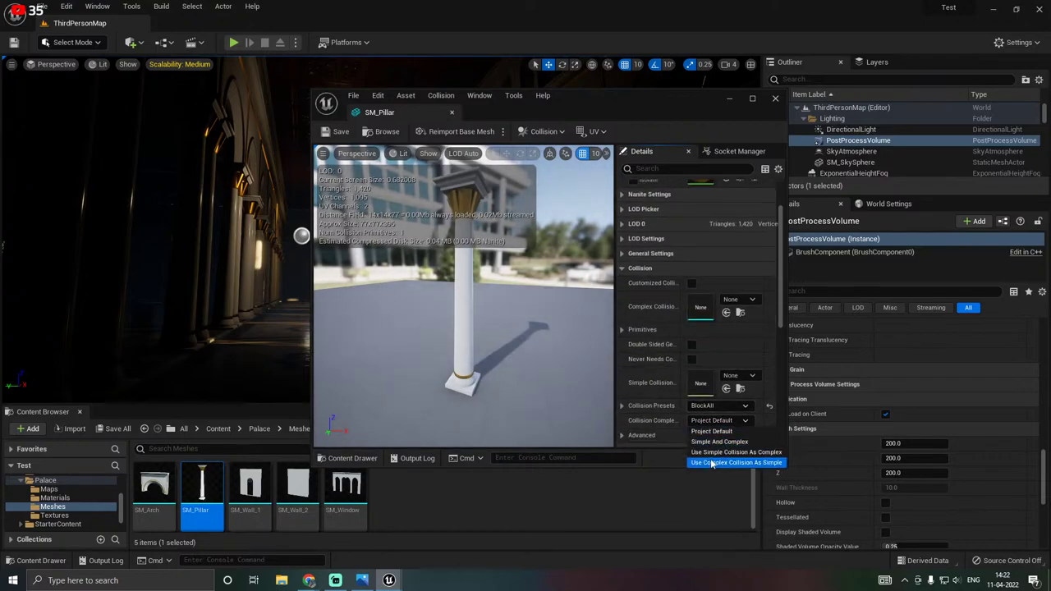
{"action": "left_click", "coordinate": [711, 463]}
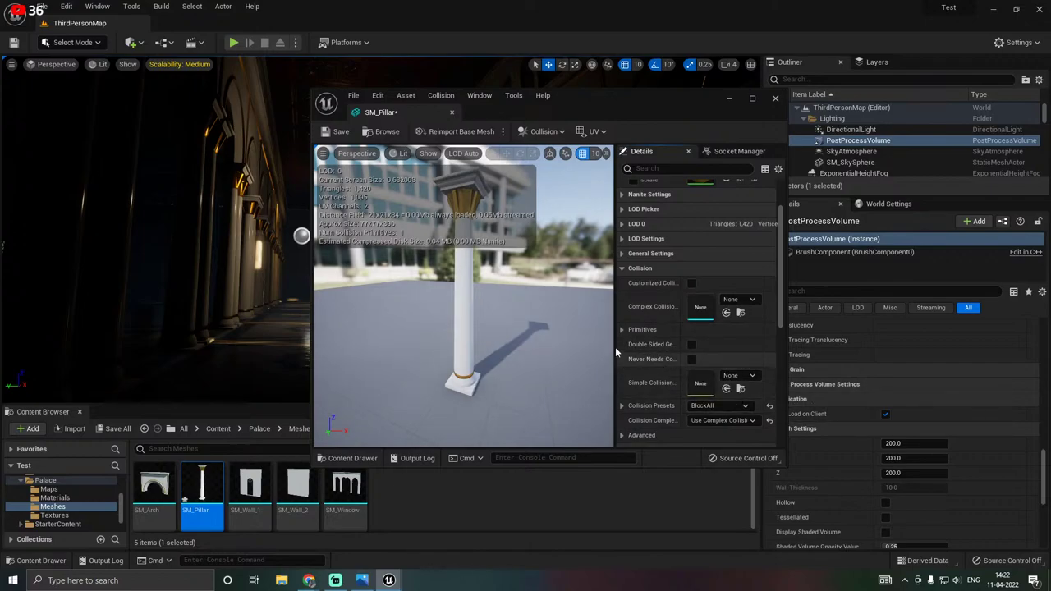
{"action": "left_click", "coordinate": [330, 132]}
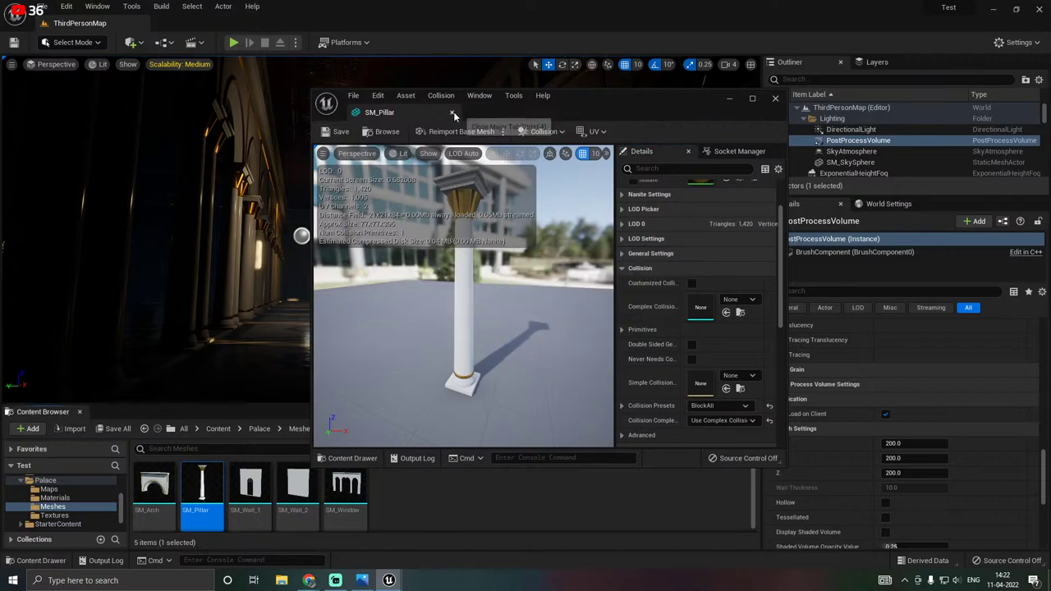
{"action": "left_click", "coordinate": [452, 112]}
Open SM_Wall_1, set its Collision Complexity to Use Complex Collision As Simple, and save and close the mesh.
{"action": "double_click", "coordinate": [254, 488]}
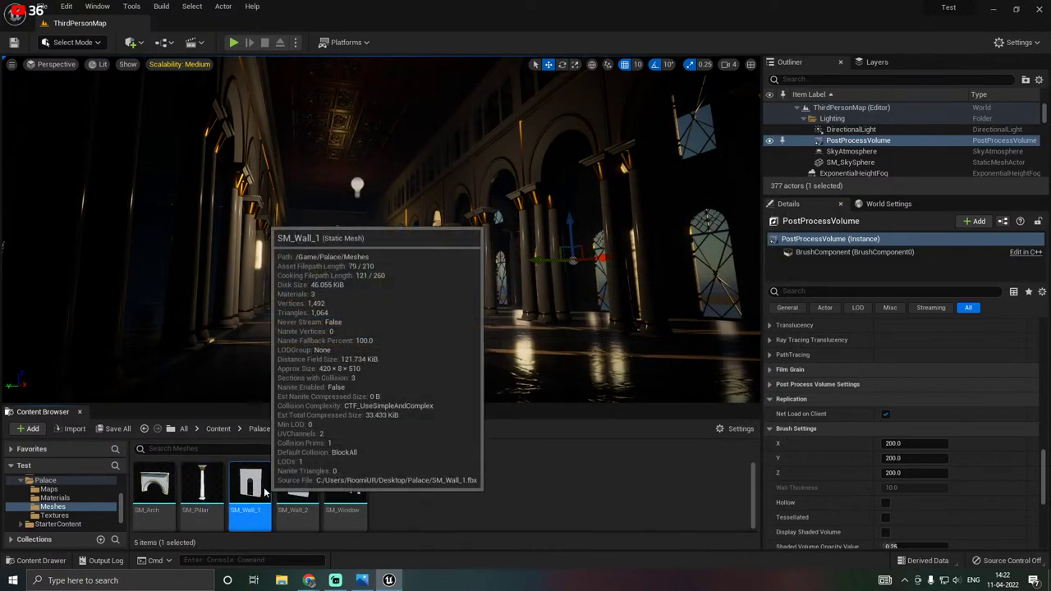
{"action": "scroll", "coordinate": [676, 424], "scroll_direction": "down", "scroll_amount": 3}
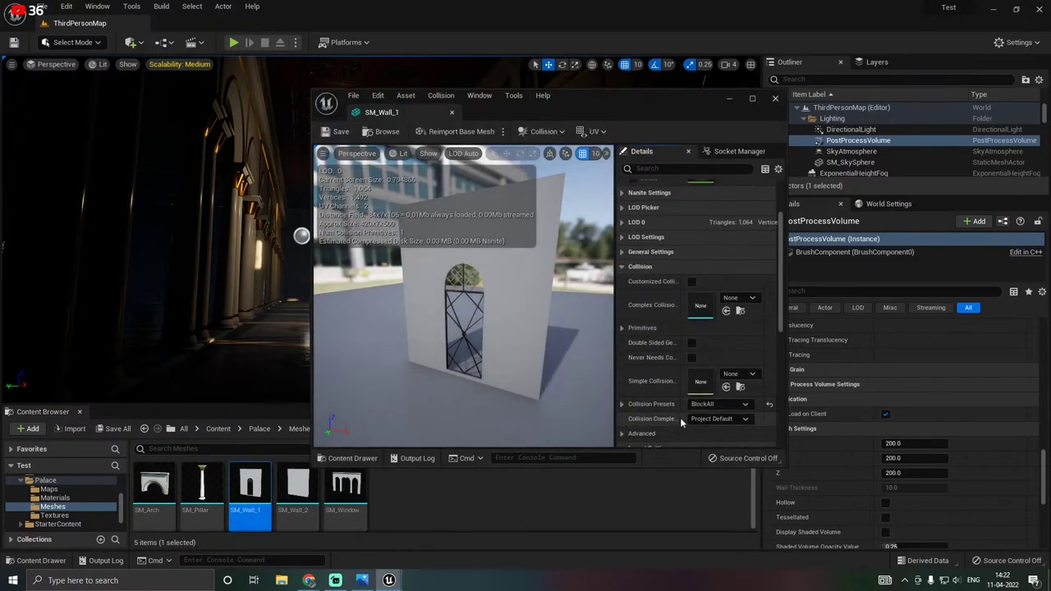
{"action": "left_click", "coordinate": [721, 419]}
{"action": "left_click", "coordinate": [714, 459]}
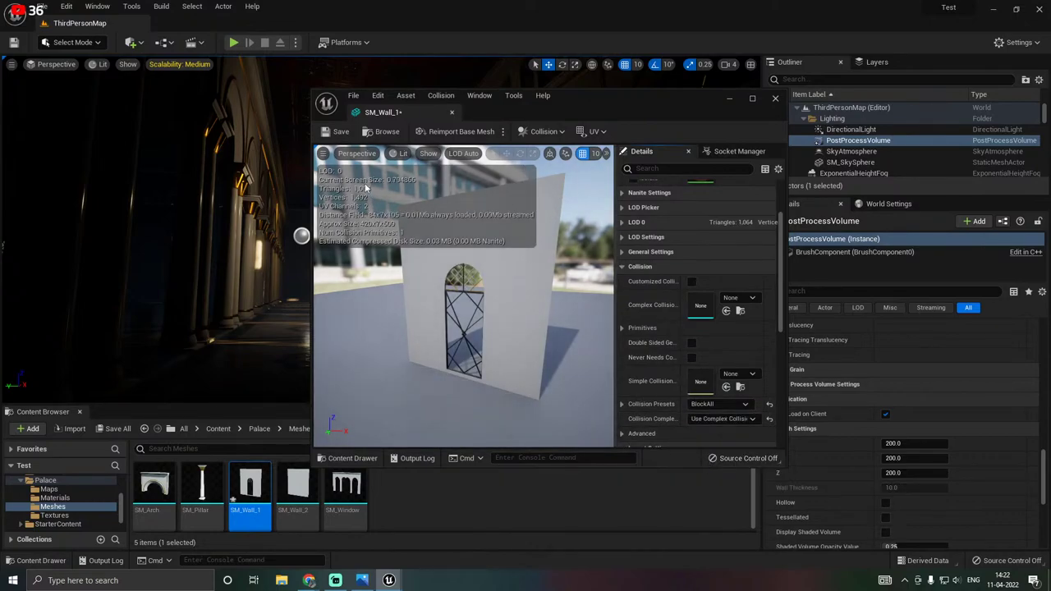
{"action": "left_click", "coordinate": [337, 132]}
{"action": "left_click", "coordinate": [452, 113]}
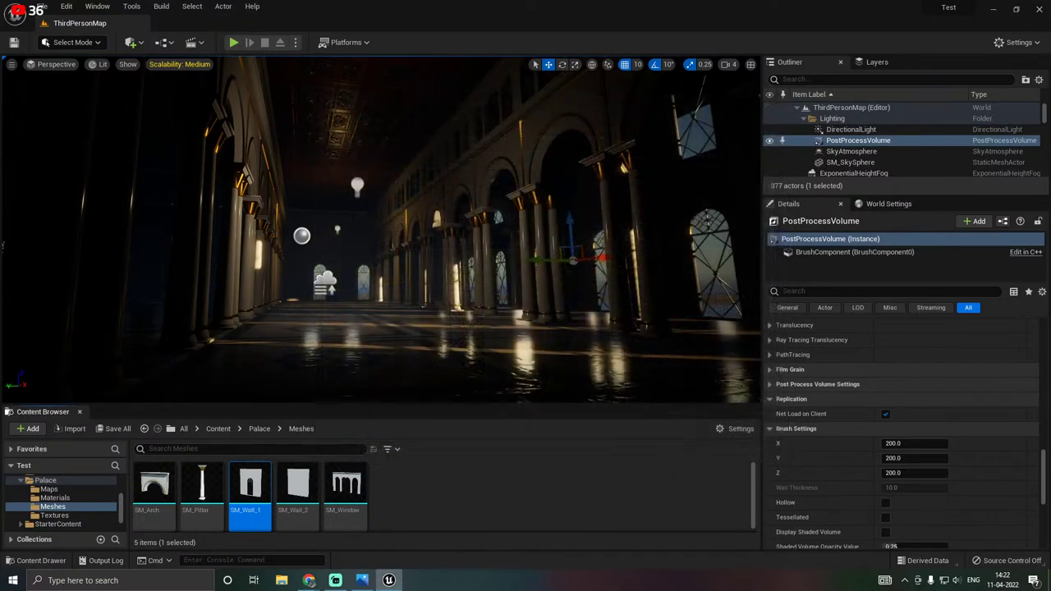
Open SM_Window, set its Collision Complexity to Use Complex Collision As Simple, and save and close the mesh.
{"action": "double_click", "coordinate": [346, 491]}
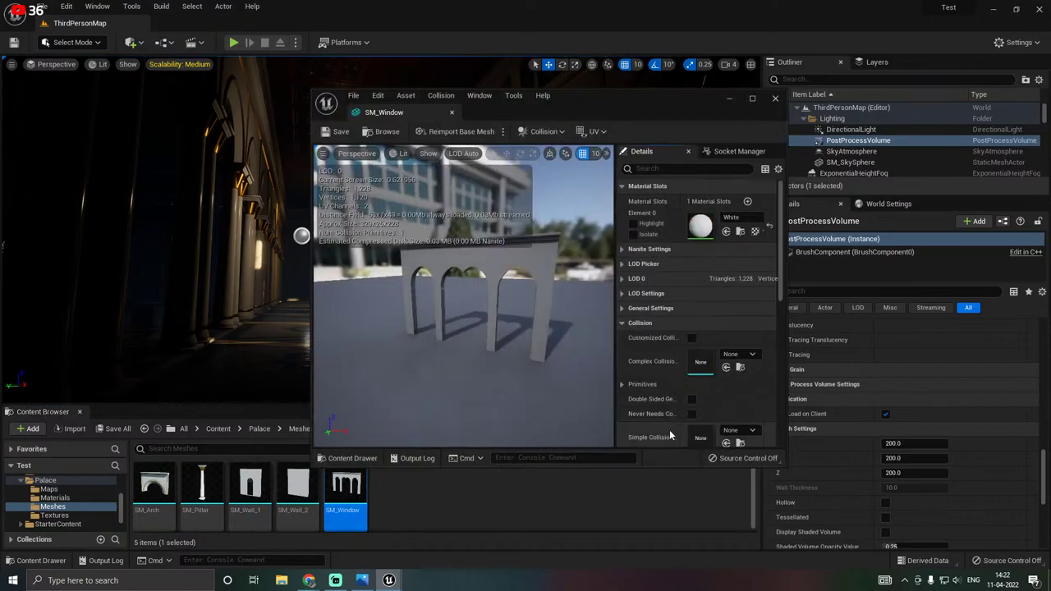
{"action": "scroll", "coordinate": [649, 419], "scroll_direction": "down", "scroll_amount": 2}
{"action": "left_click", "coordinate": [716, 369]}
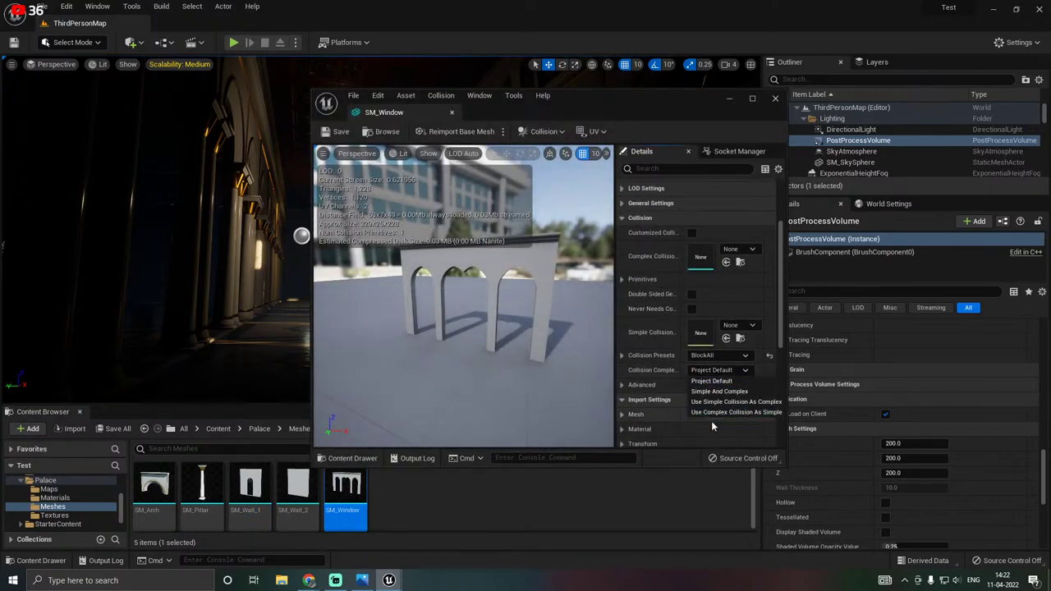
{"action": "left_click", "coordinate": [711, 412]}
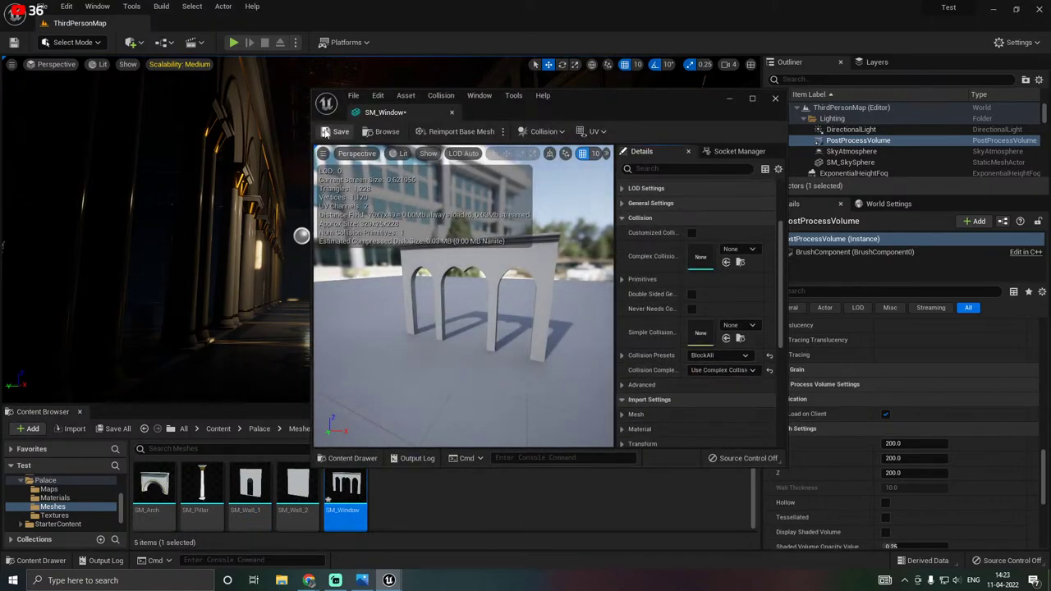
{"action": "left_click", "coordinate": [451, 113]}
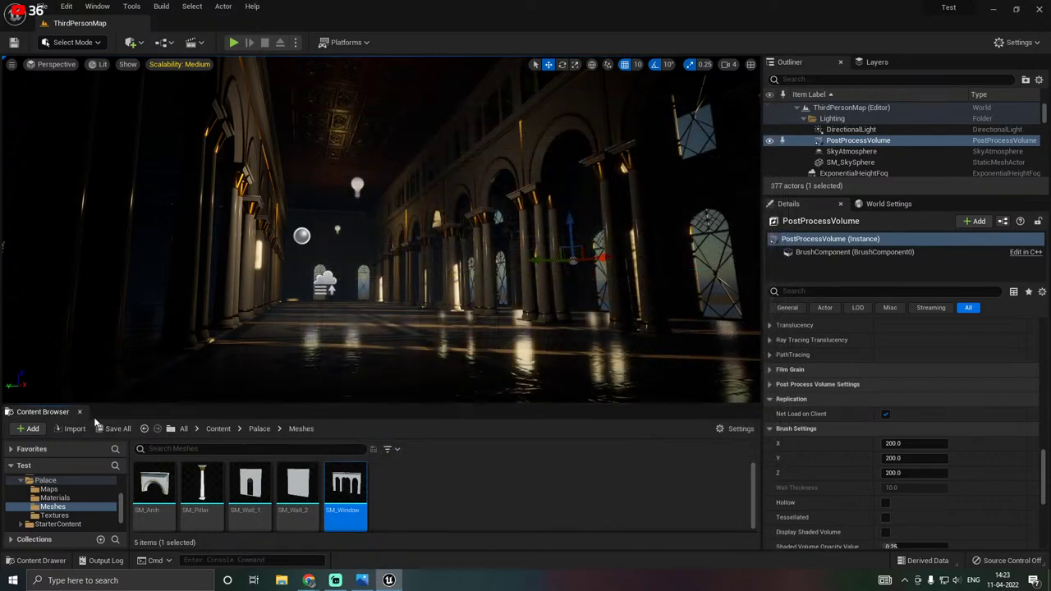
Preview the length of the palace hall in the Cinematic Viewport and enlarge the viewport by shrinking the Content Browser.
{"action": "left_click", "coordinate": [63, 64]}
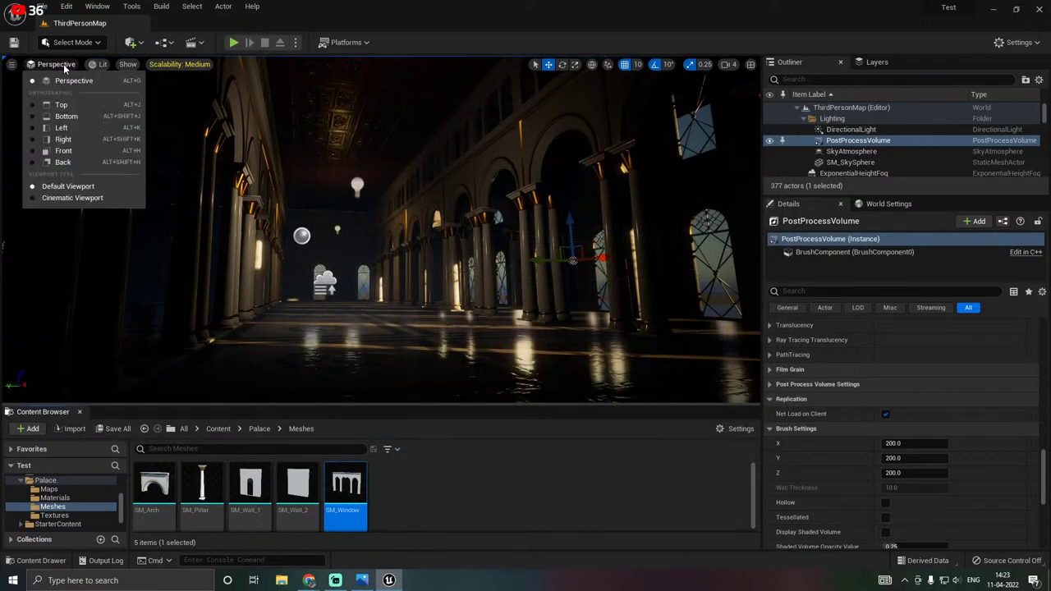
{"action": "left_click", "coordinate": [46, 197]}
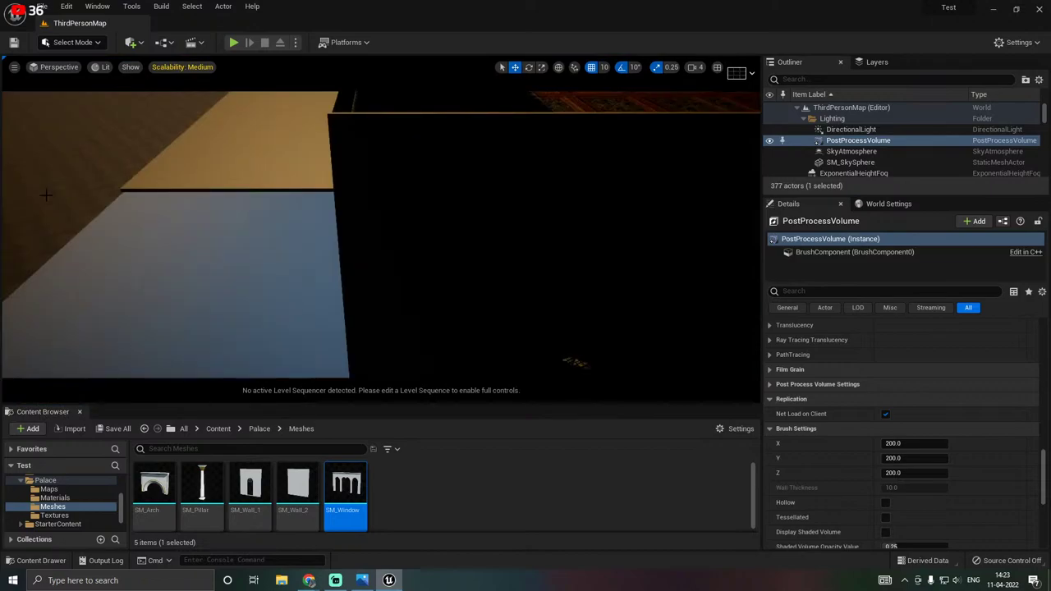
{"action": "right_click_drag", "start_coordinate": [381, 235], "coordinate": [469, 188]}
{"action": "right_click_drag", "start_coordinate": [482, 319], "coordinate": [84, 285]}
{"action": "right_click_drag", "start_coordinate": [349, 300], "coordinate": [408, 296]}
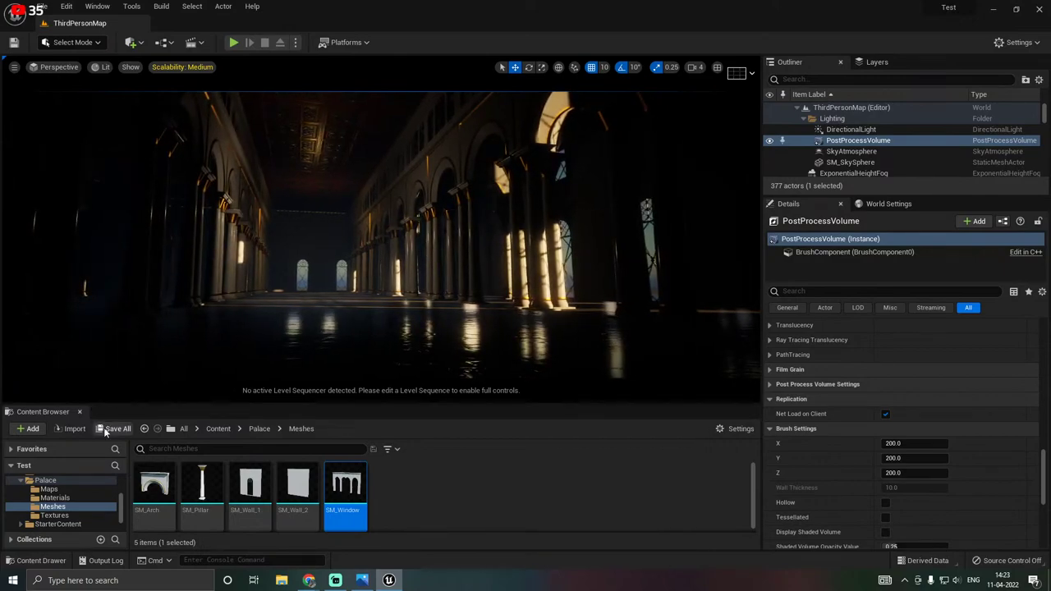
{"action": "left_click_drag", "start_coordinate": [201, 405], "coordinate": [201, 433]}
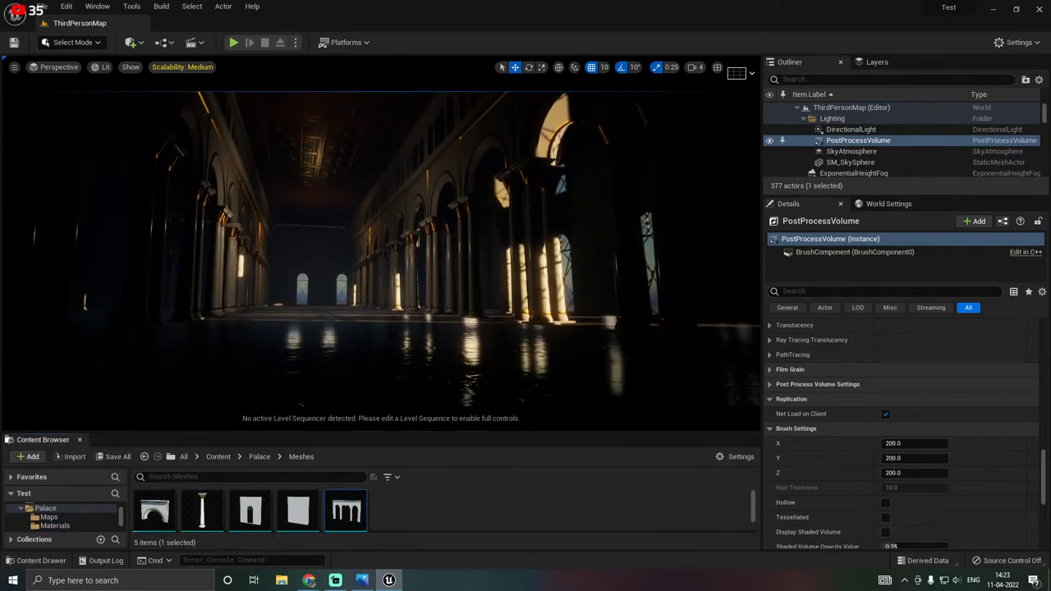
Return to the Default Viewport and frame the palace hall along its length from inside.
{"action": "left_click", "coordinate": [53, 69]}
{"action": "left_click", "coordinate": [60, 191]}
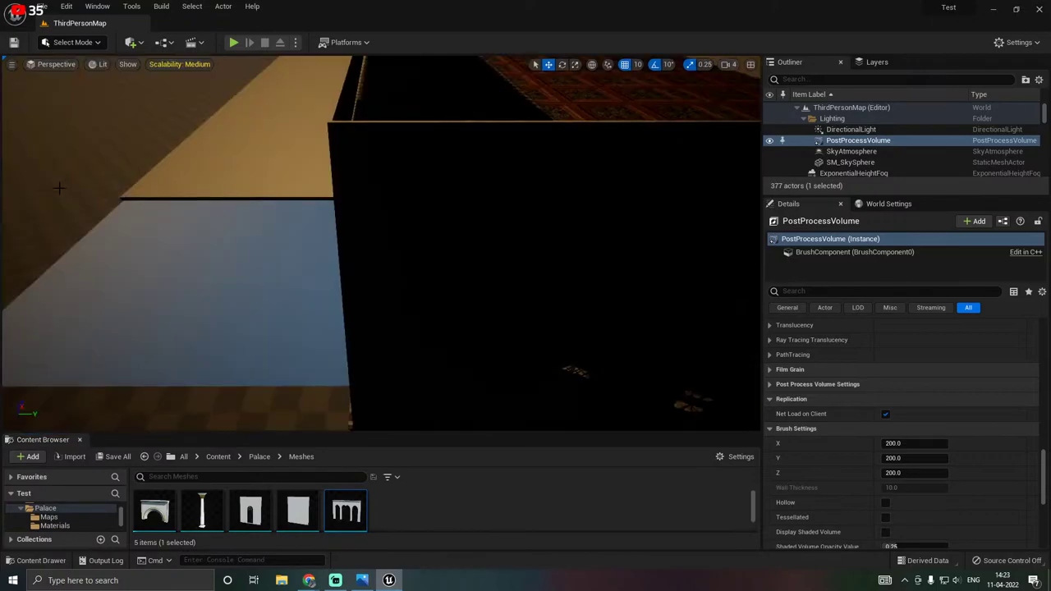
{"action": "mouse_move", "coordinate": [59, 188]}
{"action": "right_mouse_down"}
{"action": "mouse_move", "coordinate": [173, 179]}
{"action": "mouse_move", "coordinate": [59, 187]}
{"action": "right_mouse_up"}
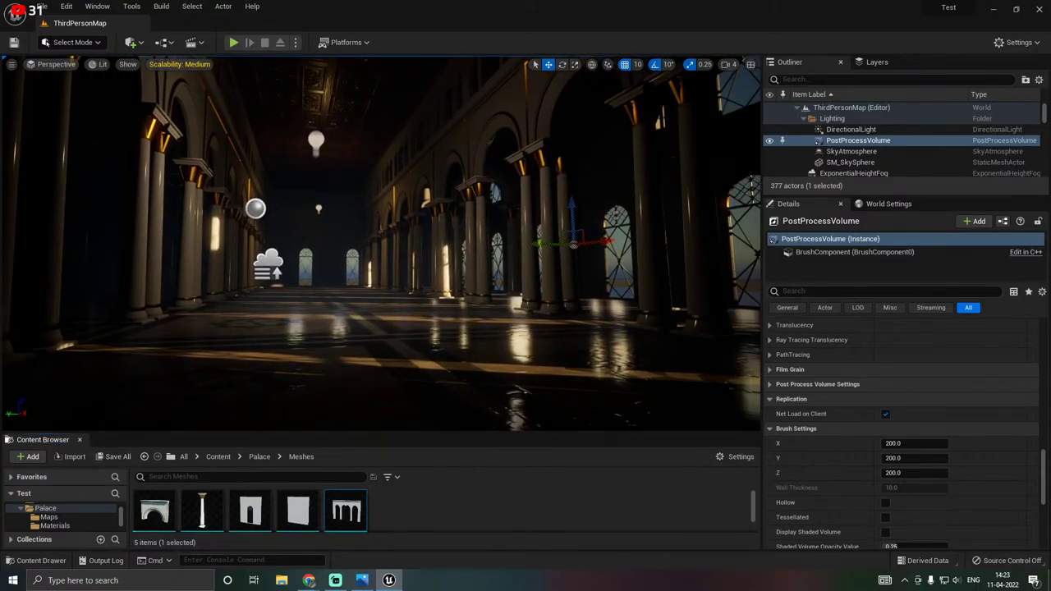
{"action": "left_click", "coordinate": [41, 6]}
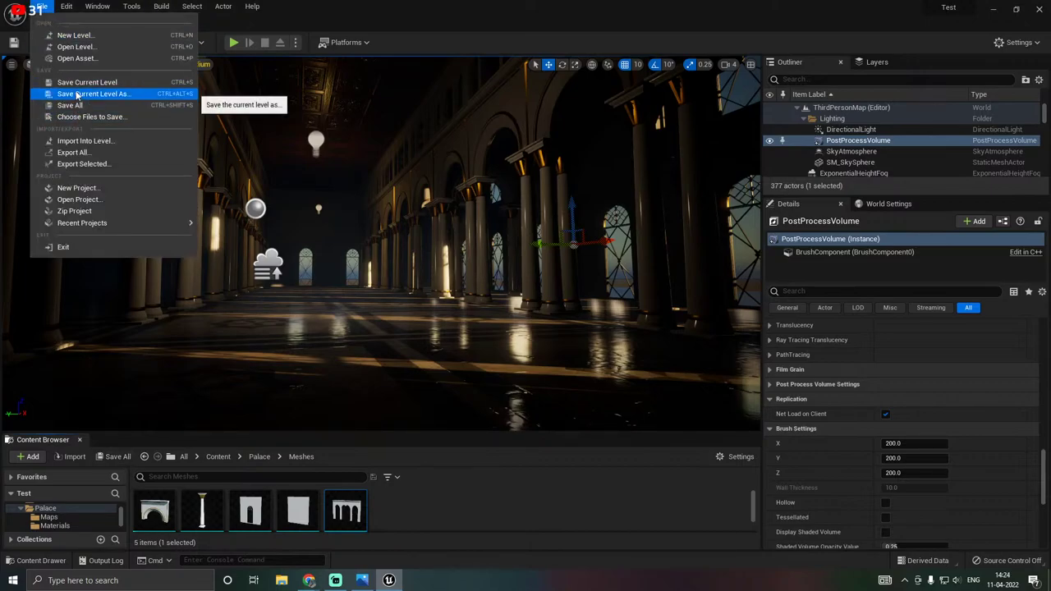
{"action": "left_click", "coordinate": [40, 7]}
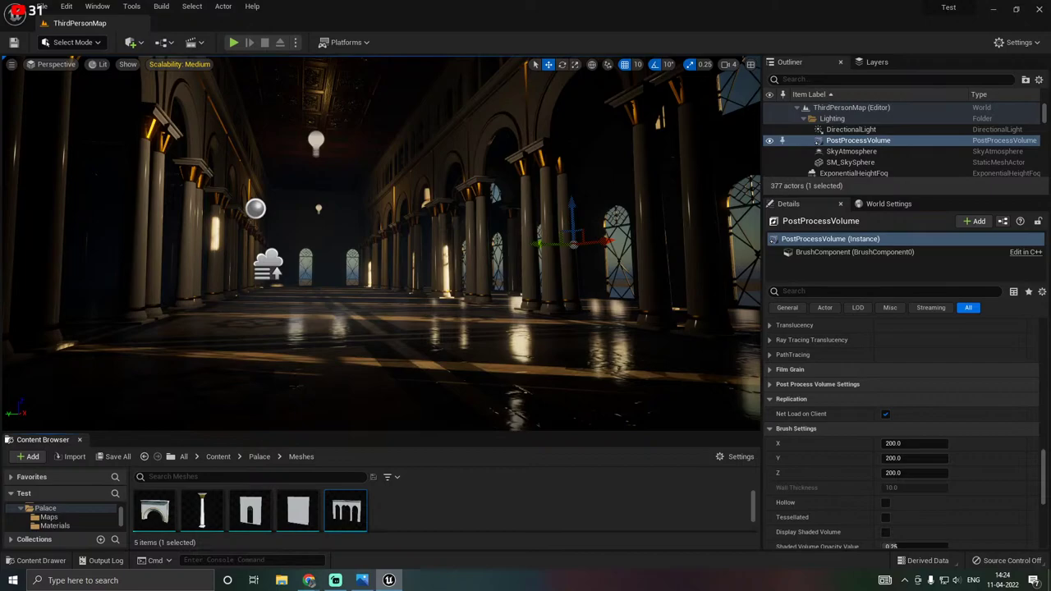
{"action": "mouse_move", "coordinate": [200, 220]}
{"action": "right_mouse_down"}
{"action": "mouse_move", "coordinate": [166, 220]}
{"action": "mouse_move", "coordinate": [197, 218]}
{"action": "right_mouse_up"}
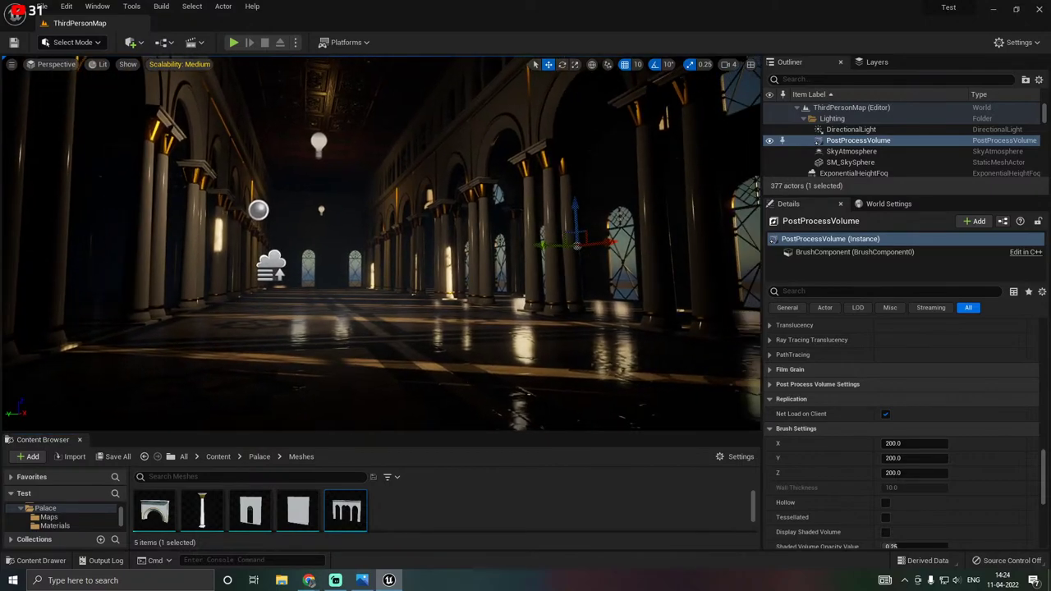
Test-play the level briefly, stop it, and search the Outliner for "star" before clearing the filter.
{"action": "left_click", "coordinate": [234, 42]}
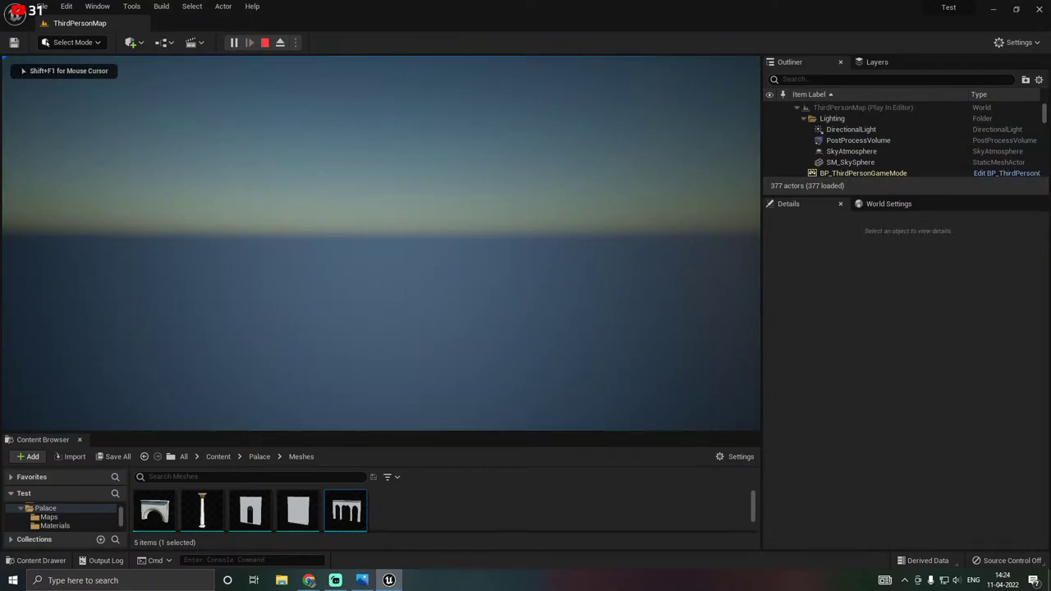
{"action": "key", "text": "Escape"}
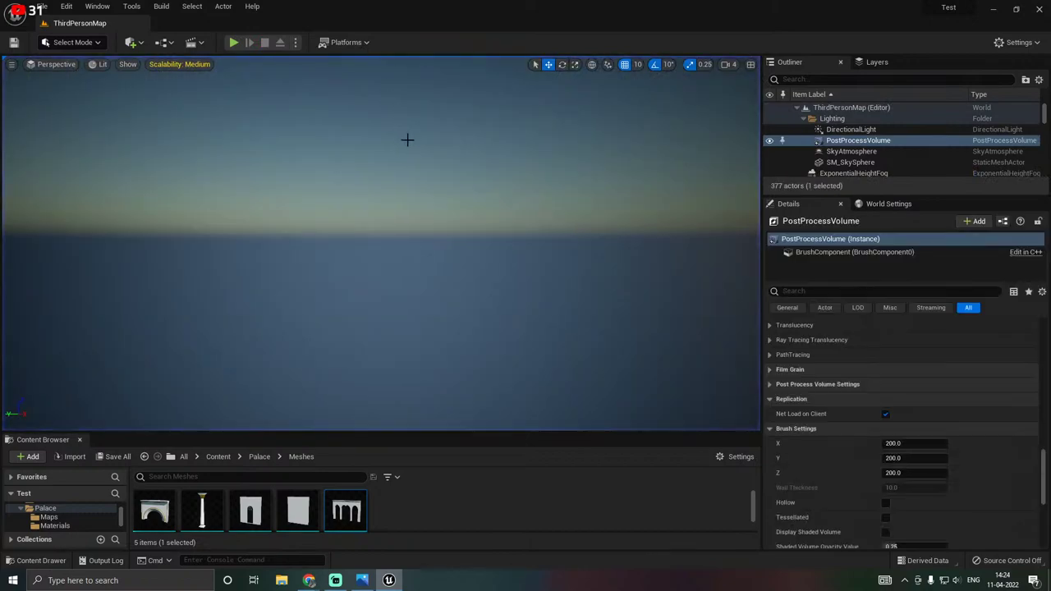
{"action": "right_click_drag", "start_coordinate": [427, 133], "coordinate": [119, 111]}
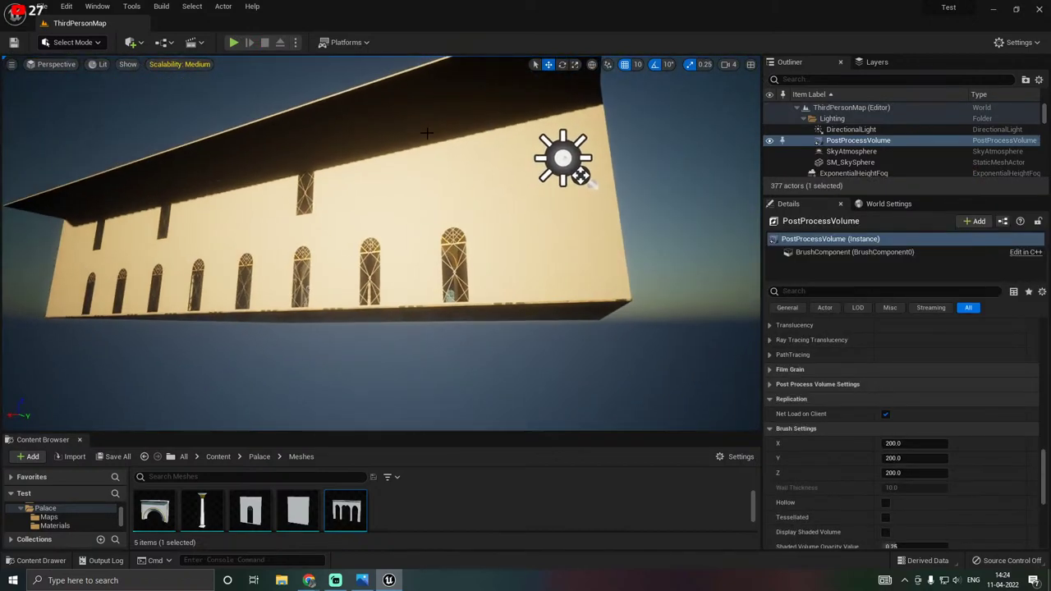
{"action": "left_click", "coordinate": [809, 80]}
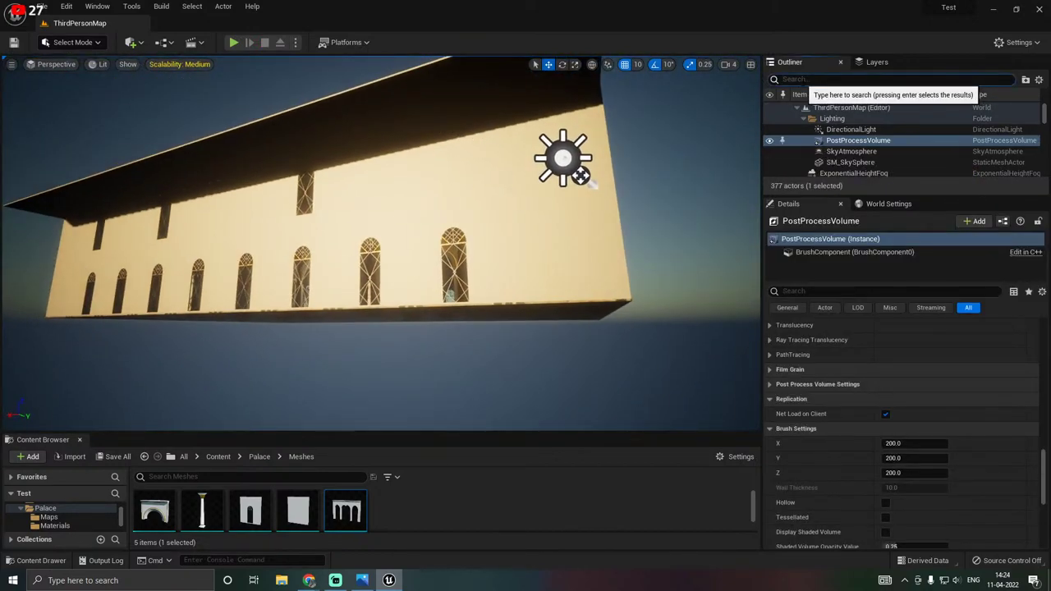
{"action": "type", "text": "star"}
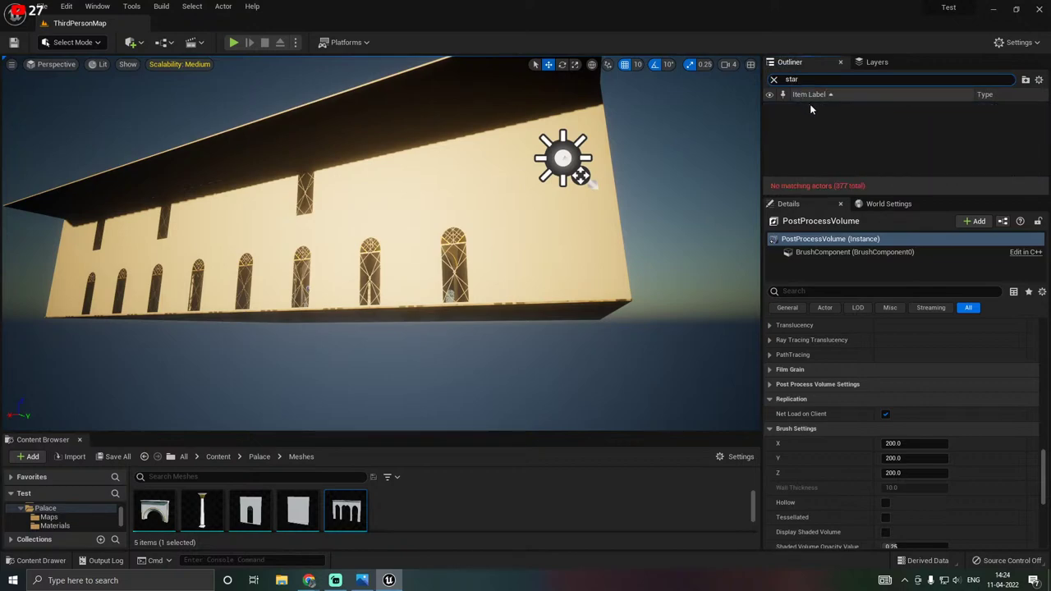
{"action": "left_click", "coordinate": [773, 80]}
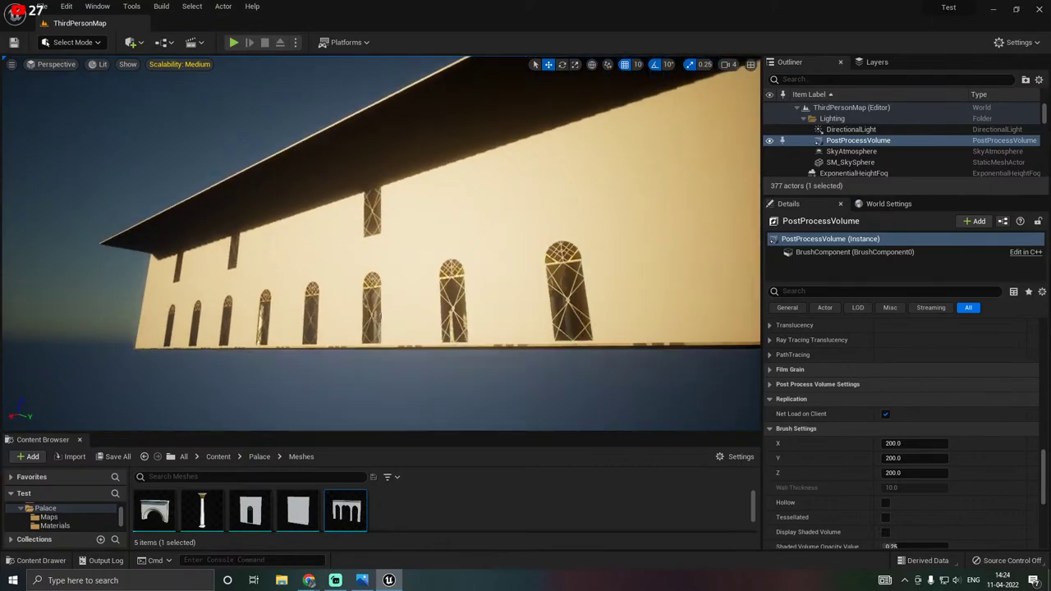
Move PointLight along the palace hall's length toward the near end, keeping it centred between the colonnades.
{"action": "key", "text": "w"}
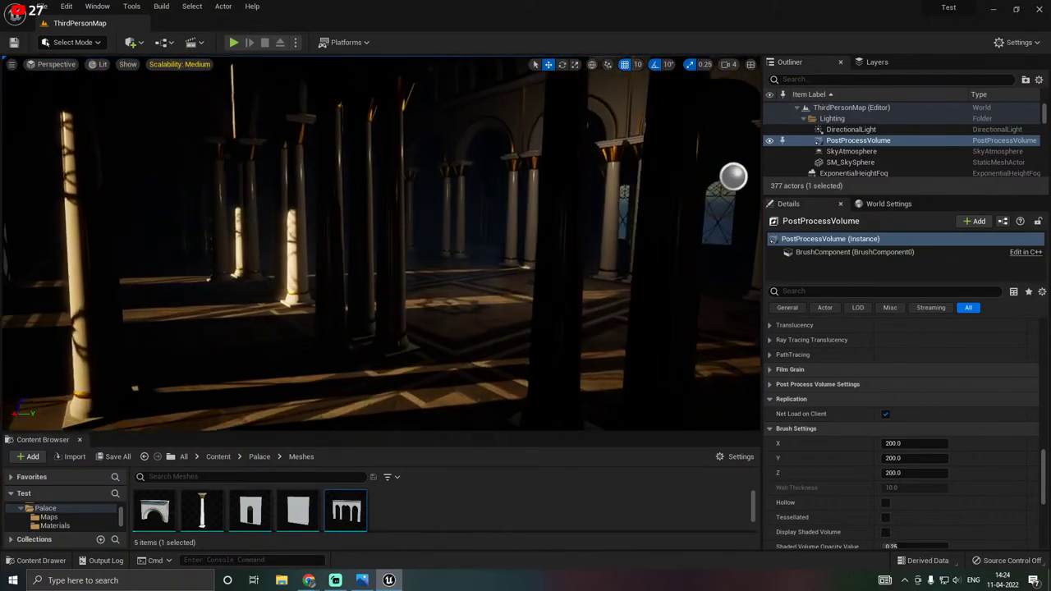
{"action": "right_click_drag", "start_coordinate": [382, 242], "coordinate": [382, 242]}
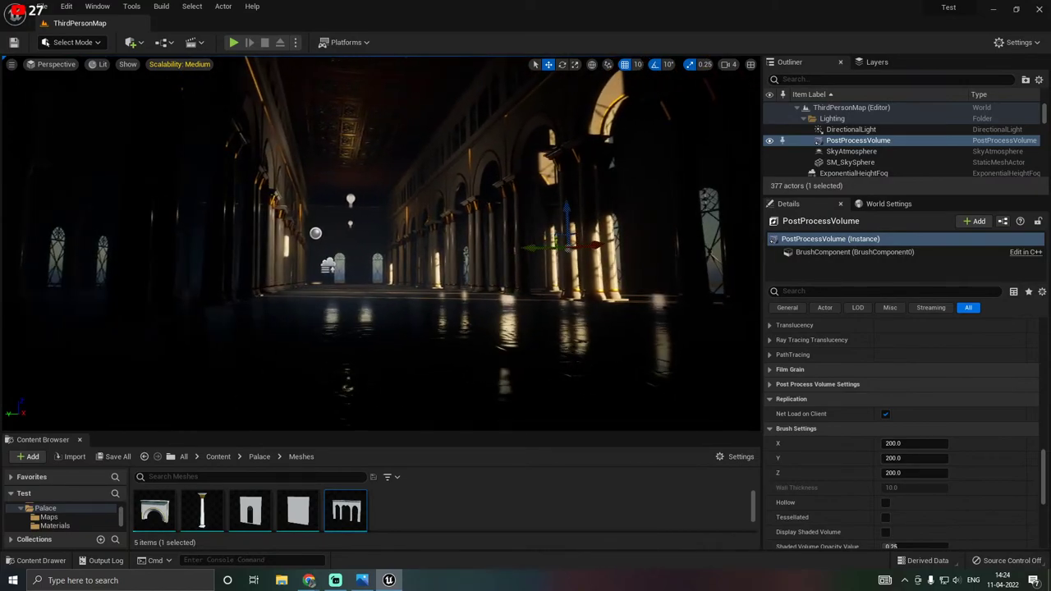
{"action": "left_click", "coordinate": [351, 197]}
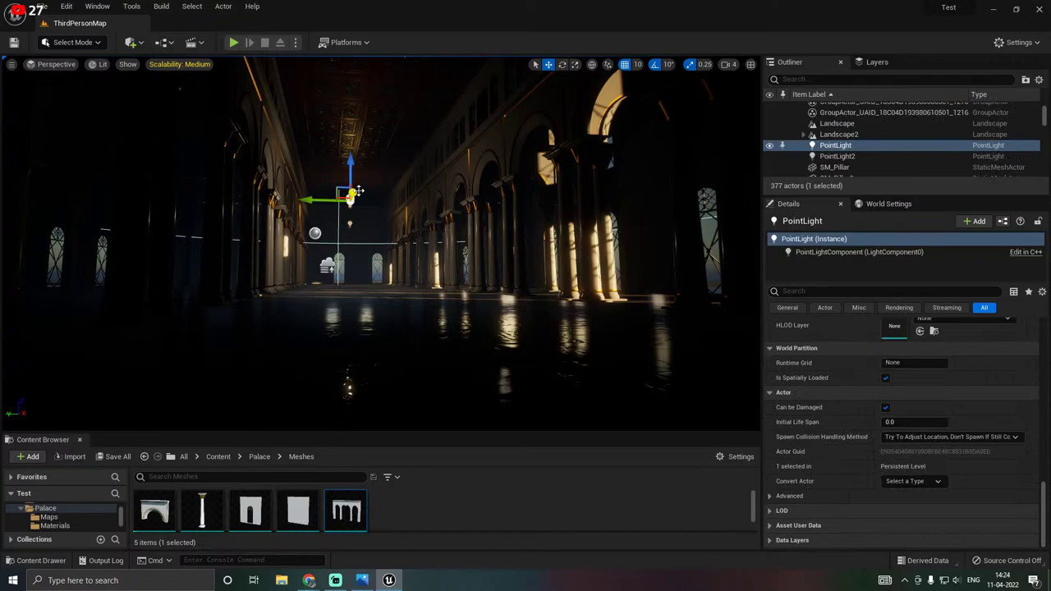
{"action": "left_click_drag", "start_coordinate": [352, 196], "coordinate": [371, 110]}
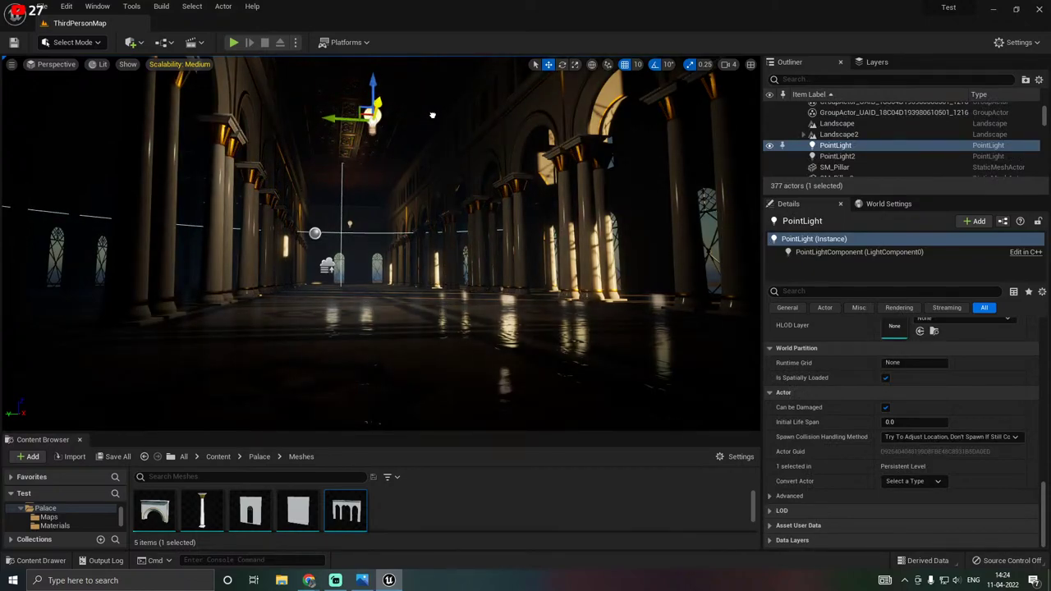
{"action": "right_click_drag", "start_coordinate": [433, 116], "coordinate": [445, 102]}
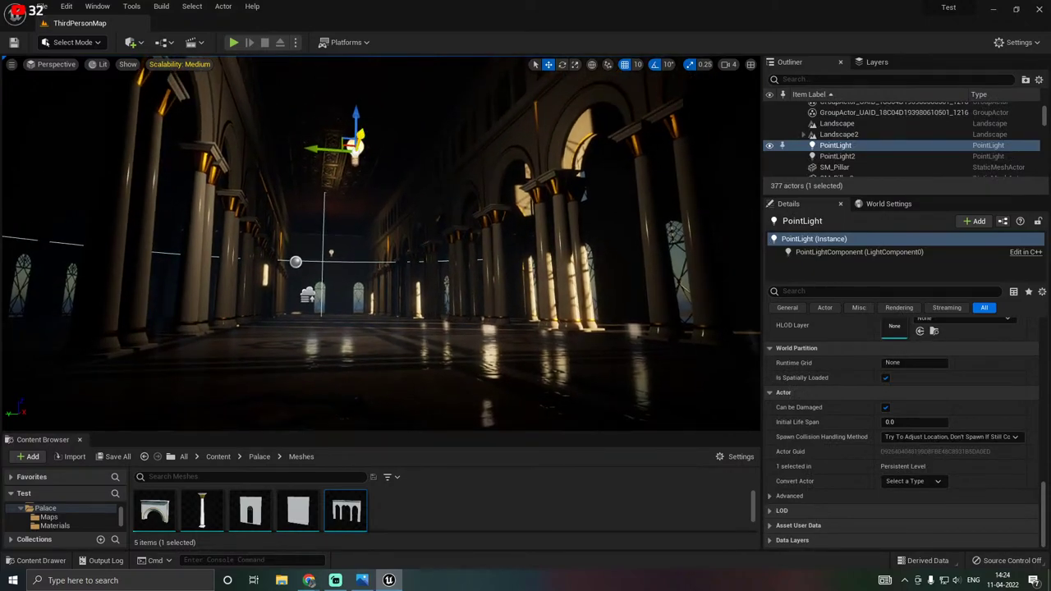
{"action": "mouse_move", "coordinate": [364, 137]}
{"action": "left_mouse_down"}
{"action": "mouse_move", "coordinate": [372, 122]}
{"action": "mouse_move", "coordinate": [353, 131]}
{"action": "left_mouse_up"}
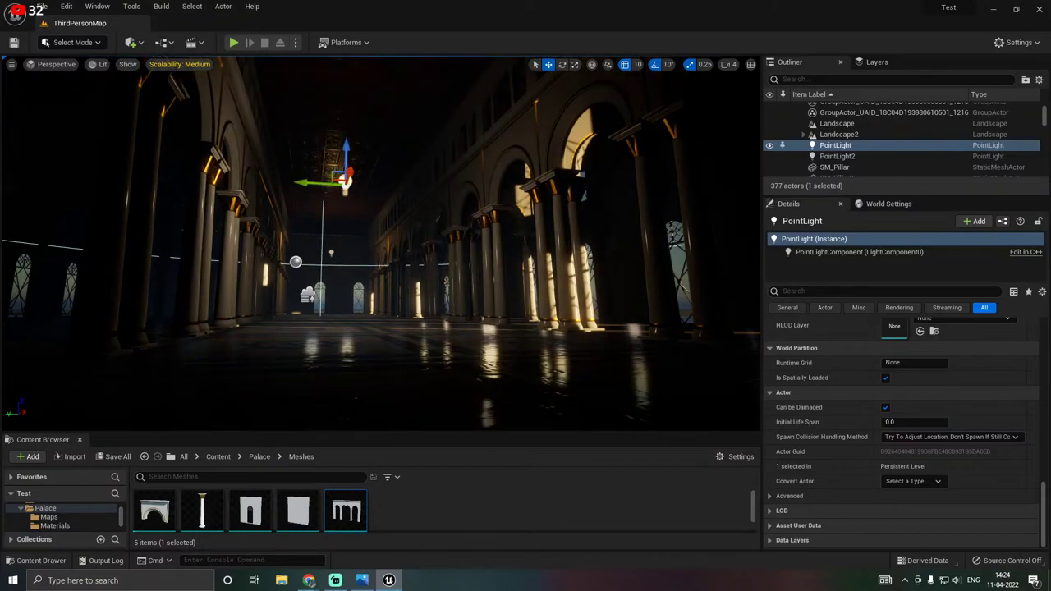
Save the modified PointLight actor.
{"action": "right_click_drag", "start_coordinate": [352, 131], "coordinate": [308, 136]}
{"action": "key", "text": "w"}
{"action": "left_click", "coordinate": [118, 456]}
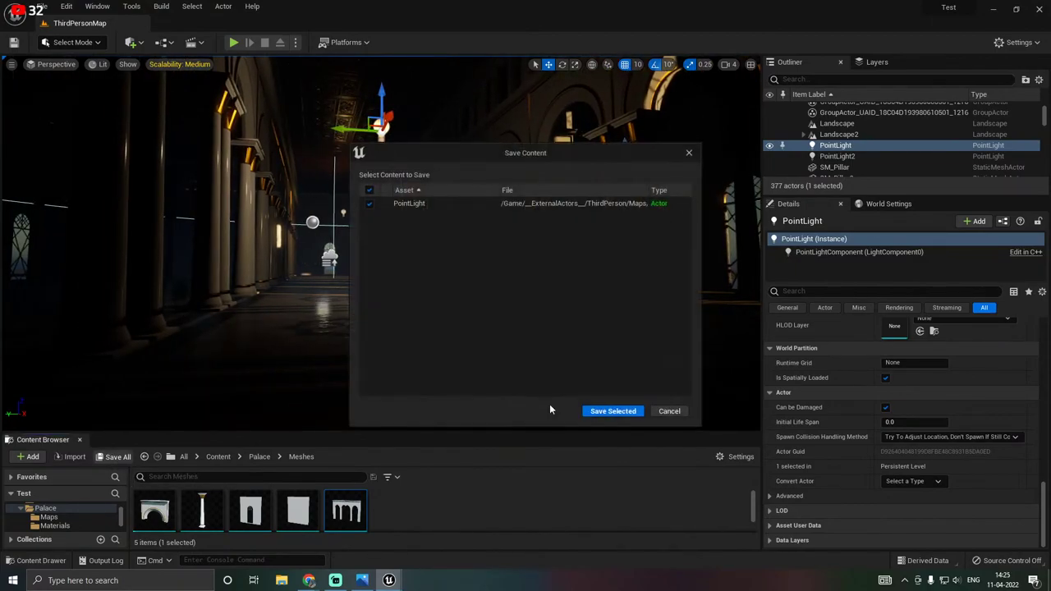
{"action": "left_click", "coordinate": [607, 412]}
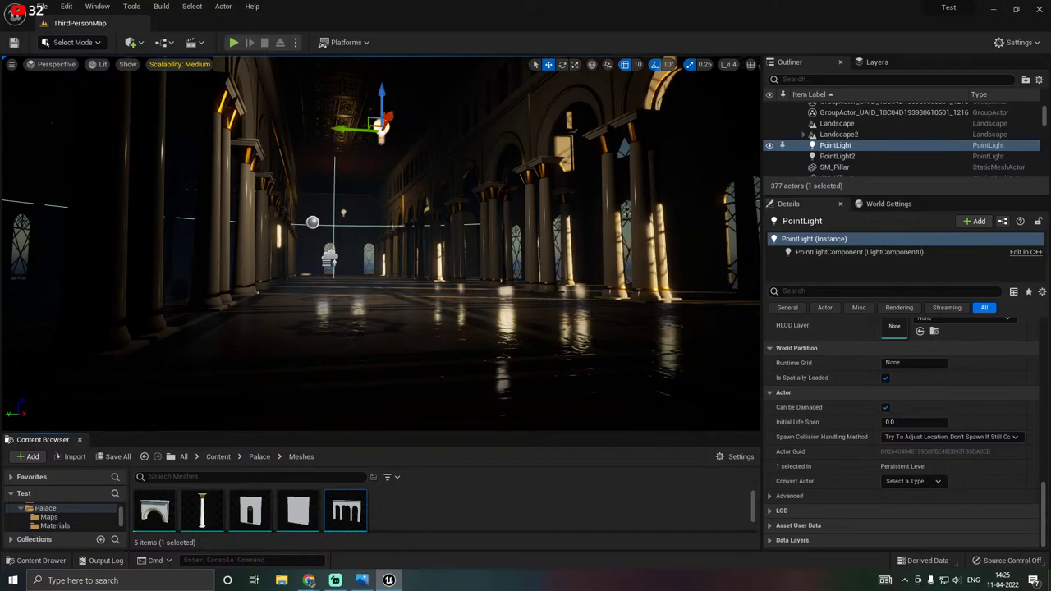
{"action": "right_click_drag", "start_coordinate": [411, 214], "coordinate": [410, 189]}
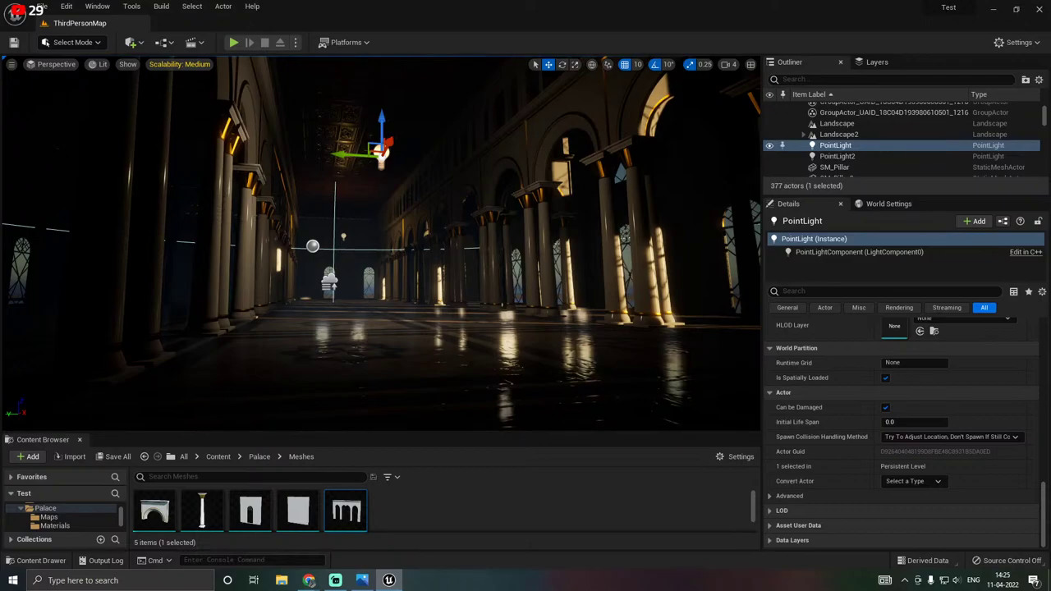
{"action": "left_click", "coordinate": [351, 339]}
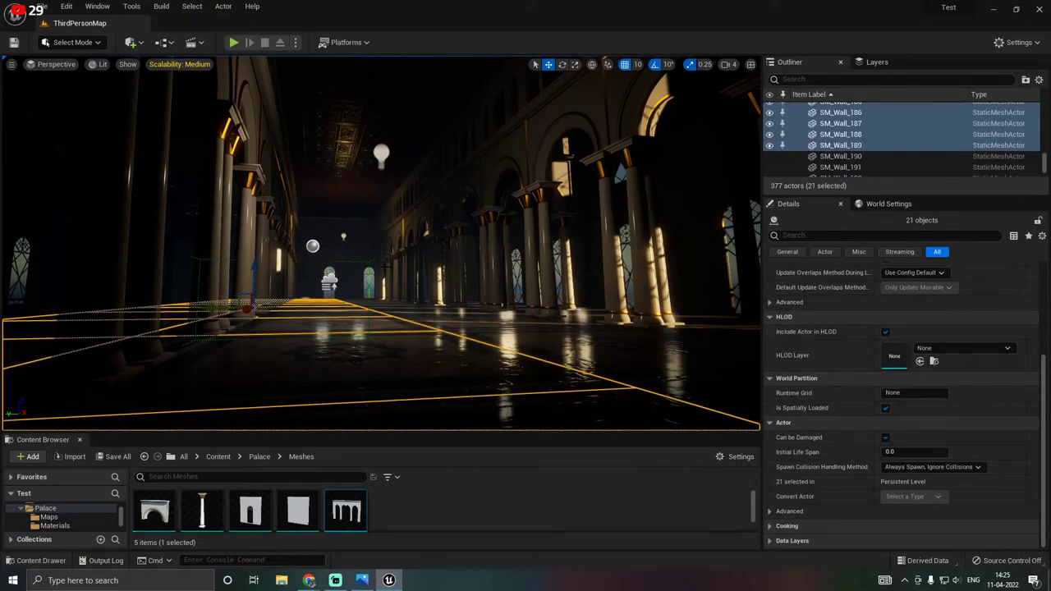
{"action": "left_click", "coordinate": [324, 188]}
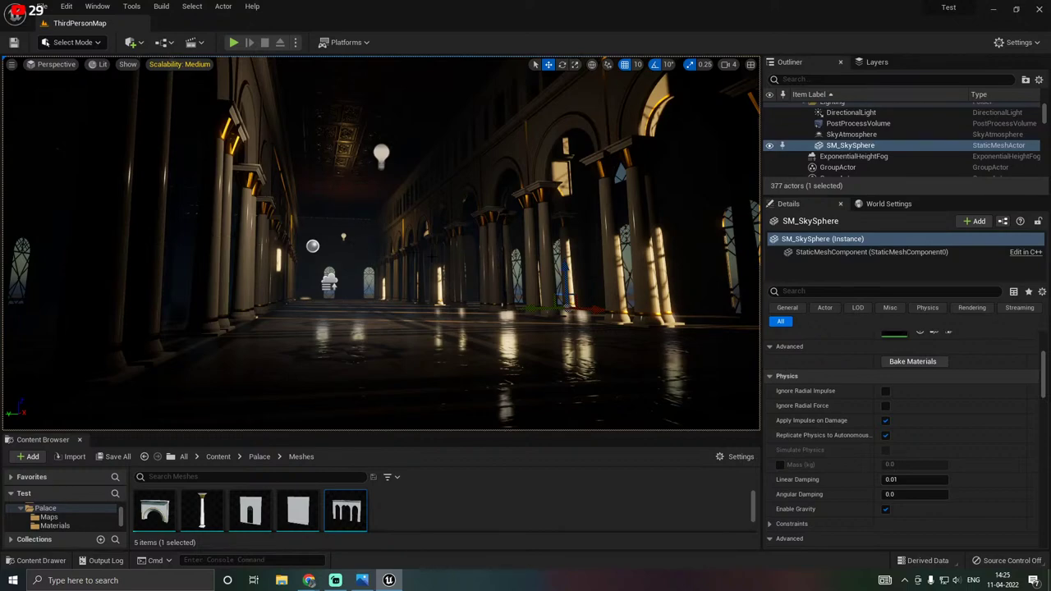
Turn on Game View, switch to the Cinematic Viewport, and frame the palace hall along its length from inside.
{"action": "mouse_move", "coordinate": [247, 267]}
{"action": "right_mouse_down"}
{"action": "mouse_move", "coordinate": [231, 266]}
{"action": "mouse_move", "coordinate": [267, 262]}
{"action": "right_mouse_up"}
{"action": "key", "text": "g"}
{"action": "left_click", "coordinate": [74, 66]}
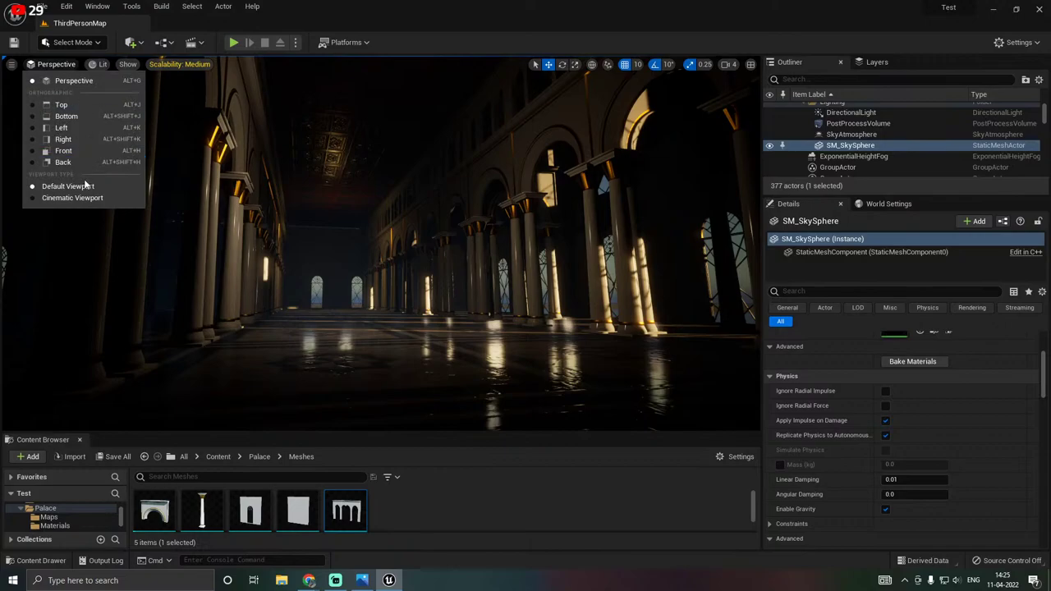
{"action": "left_click", "coordinate": [83, 198]}
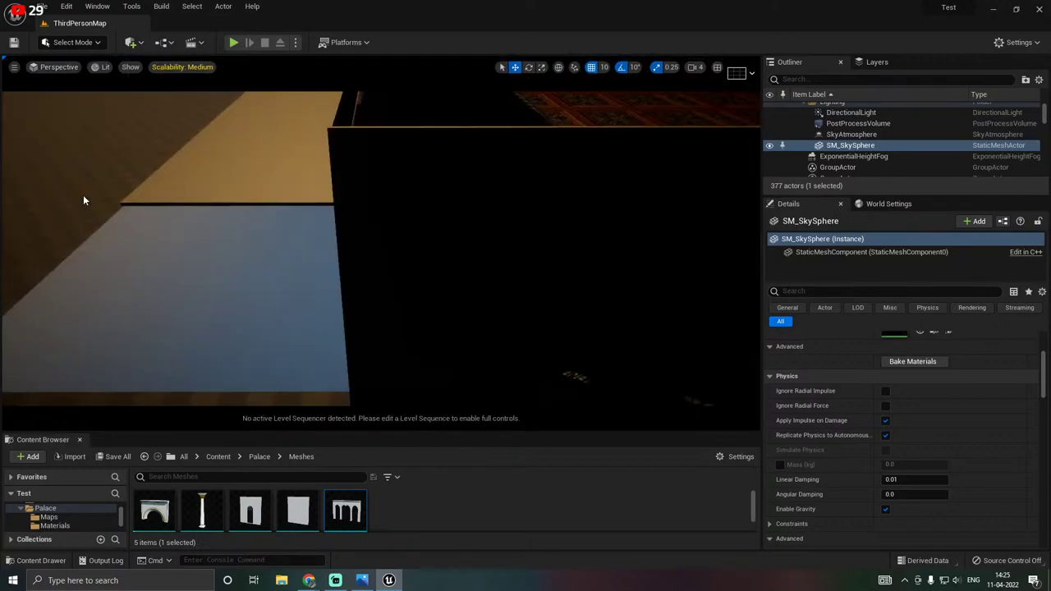
{"action": "right_click_drag", "start_coordinate": [83, 195], "coordinate": [83, 195]}
{"action": "key", "text": "w"}
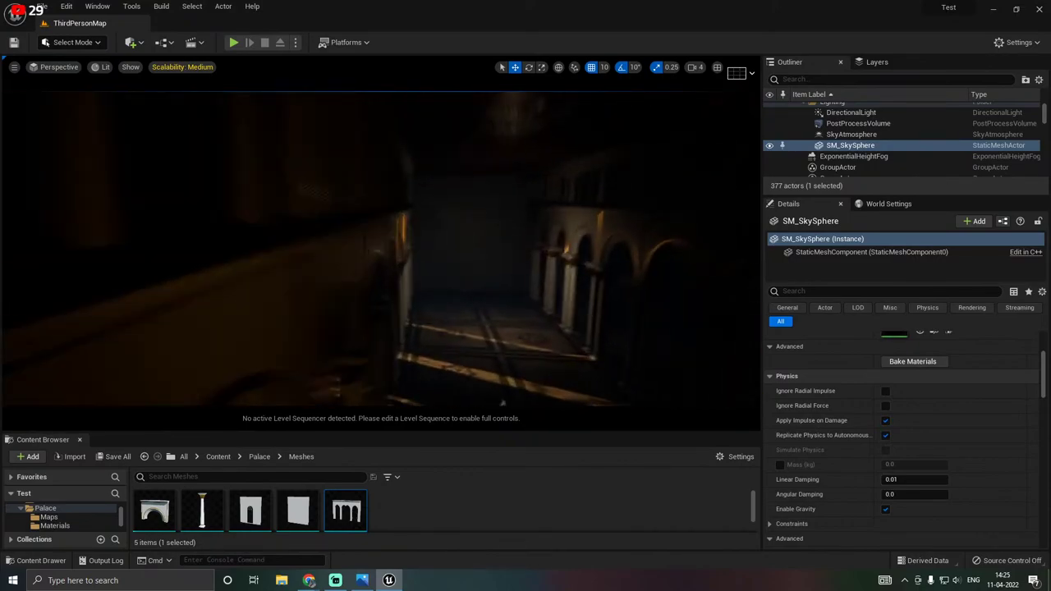
{"action": "right_click_drag", "start_coordinate": [502, 402], "coordinate": [503, 403]}
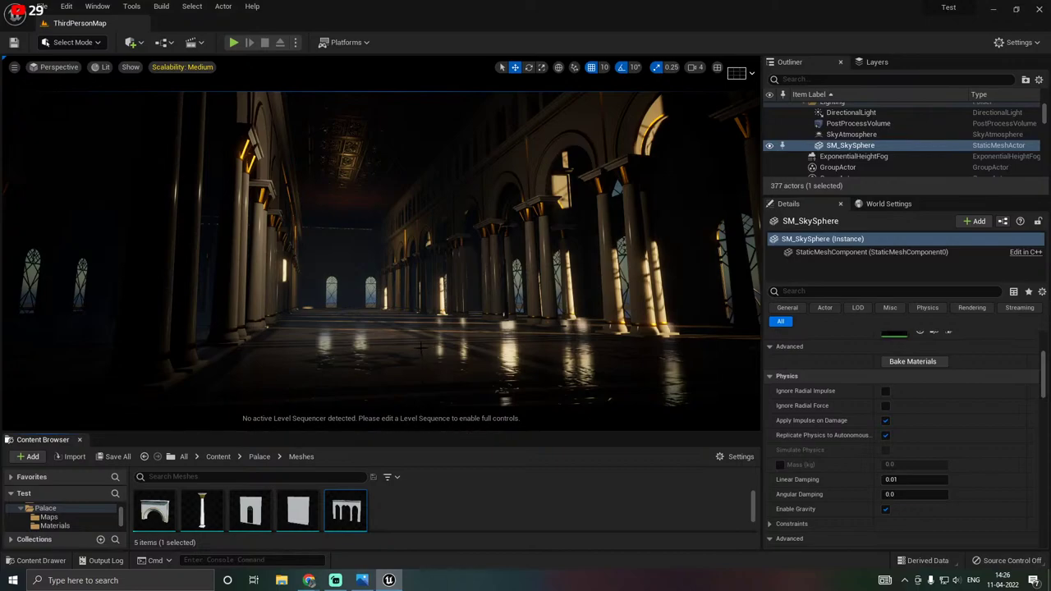
Examine the hall's columns, arches, ceiling and floor reflections from slightly different angles in the Cinematic Viewport.
{"action": "mouse_move", "coordinate": [418, 345]}
{"action": "right_mouse_down"}
{"action": "mouse_move", "coordinate": [407, 357]}
{"action": "mouse_move", "coordinate": [430, 353]}
{"action": "mouse_move", "coordinate": [405, 355]}
{"action": "right_mouse_up"}
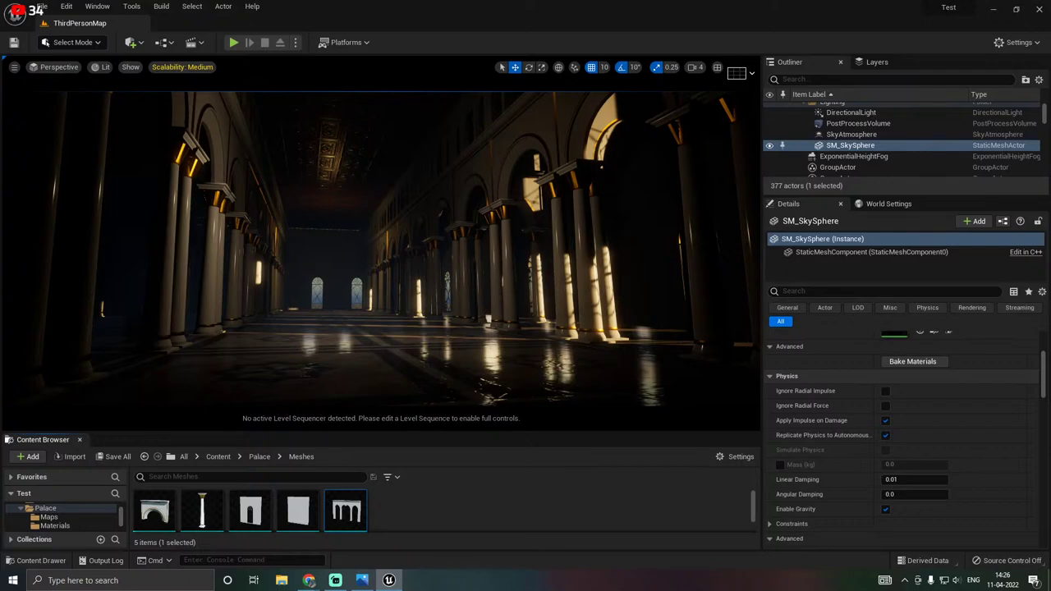
{"action": "right_click_drag", "start_coordinate": [306, 326], "coordinate": [301, 308]}
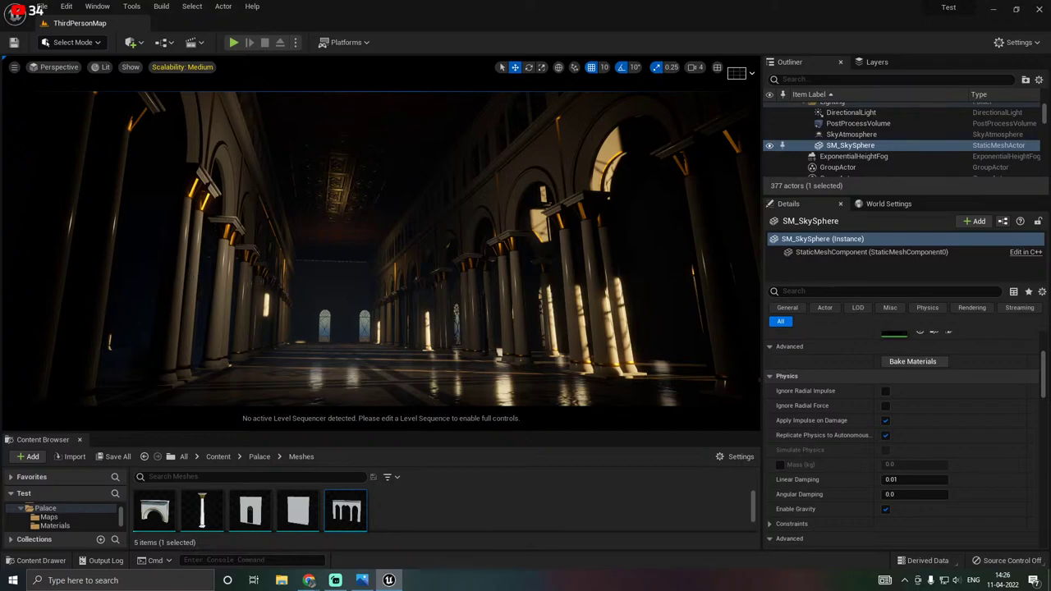
{"action": "right_click_drag", "start_coordinate": [381, 246], "coordinate": [377, 270]}
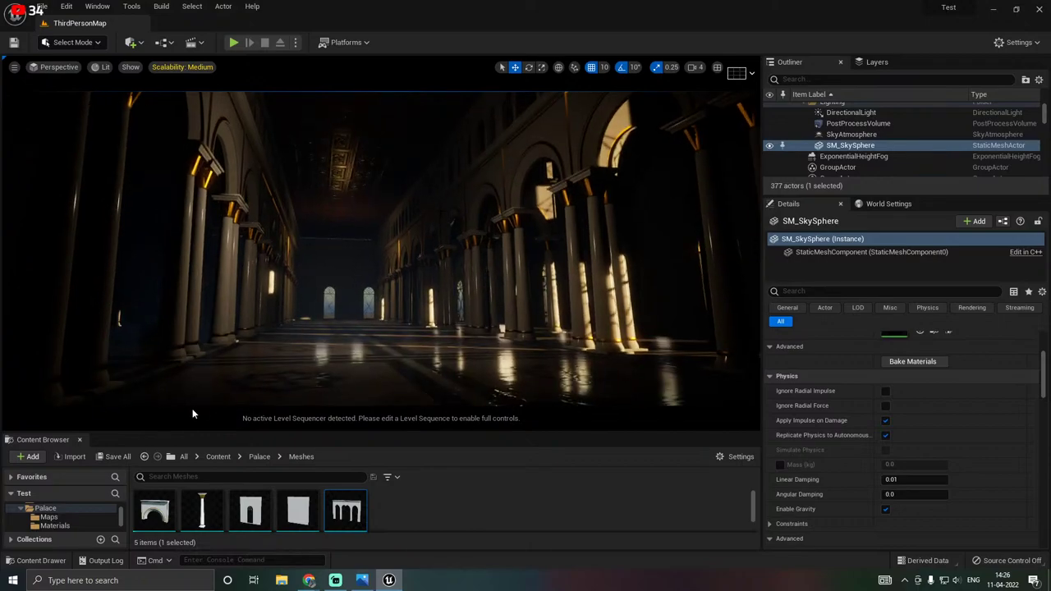
{"action": "left_click_drag", "start_coordinate": [185, 433], "coordinate": [186, 429]}
{"action": "mouse_move", "coordinate": [143, 489]}
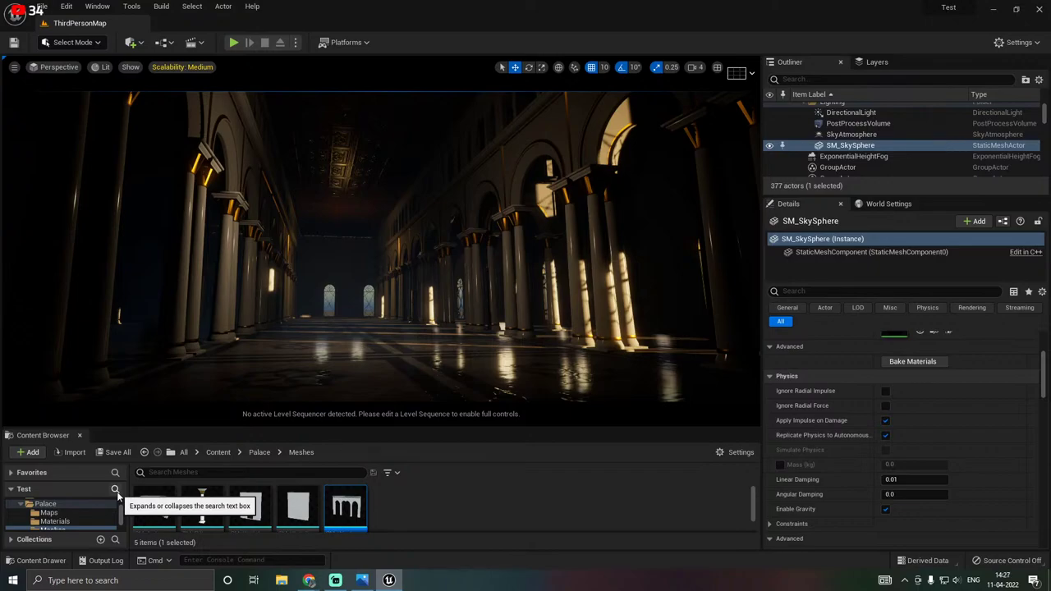
{"action": "right_click_drag", "start_coordinate": [384, 346], "coordinate": [407, 317]}
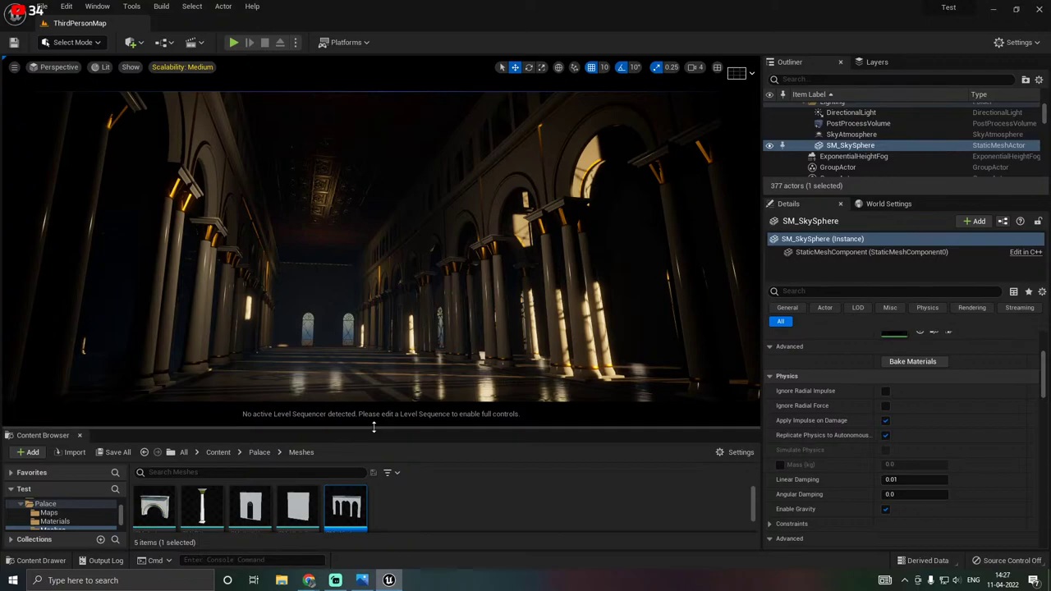
{"action": "left_click_drag", "start_coordinate": [366, 427], "coordinate": [362, 432]}
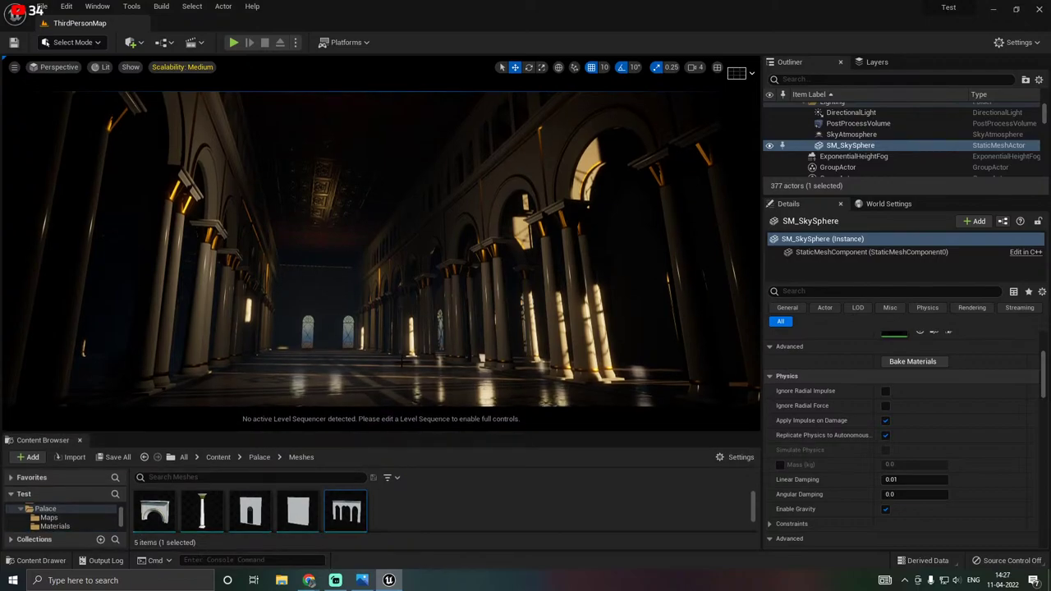
{"action": "right_click_drag", "start_coordinate": [366, 328], "coordinate": [361, 360]}
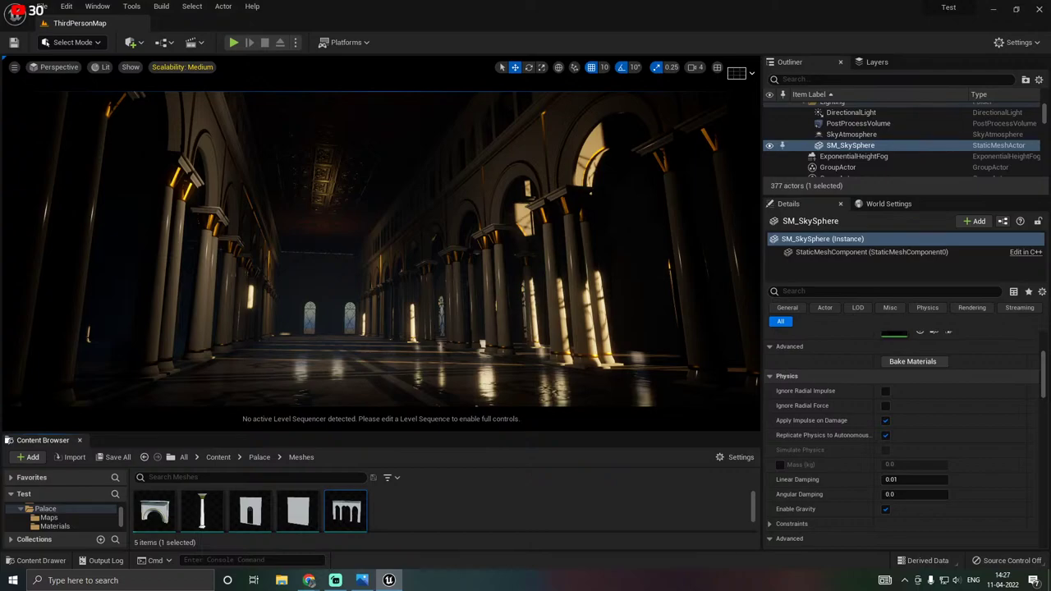
Check the palace hall's collision in the Visibility Collision view mode, and return the viewport to Lit.
{"action": "left_click", "coordinate": [101, 67]}
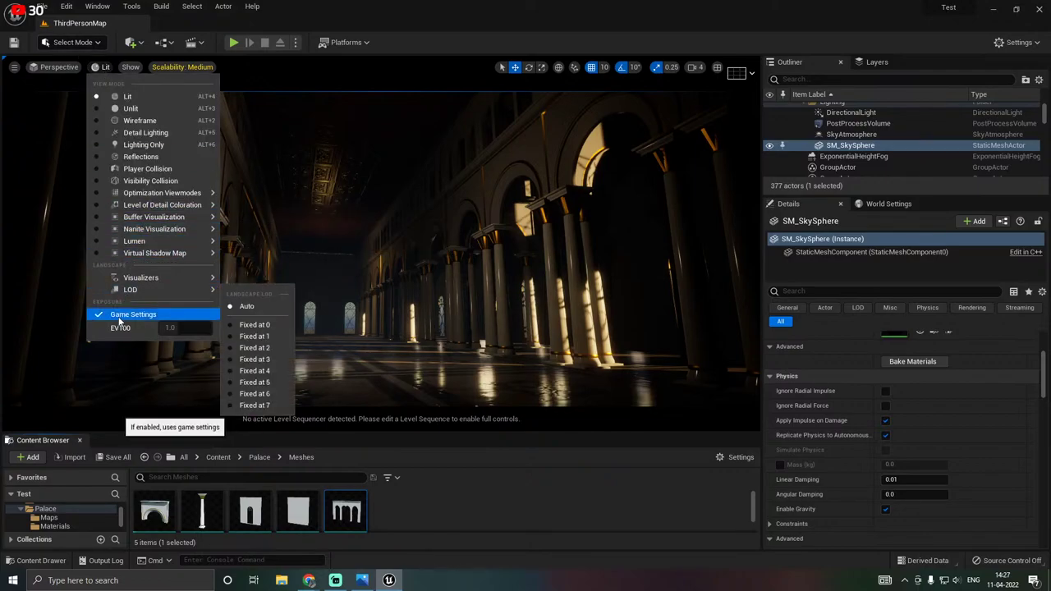
{"action": "mouse_move", "coordinate": [136, 230]}
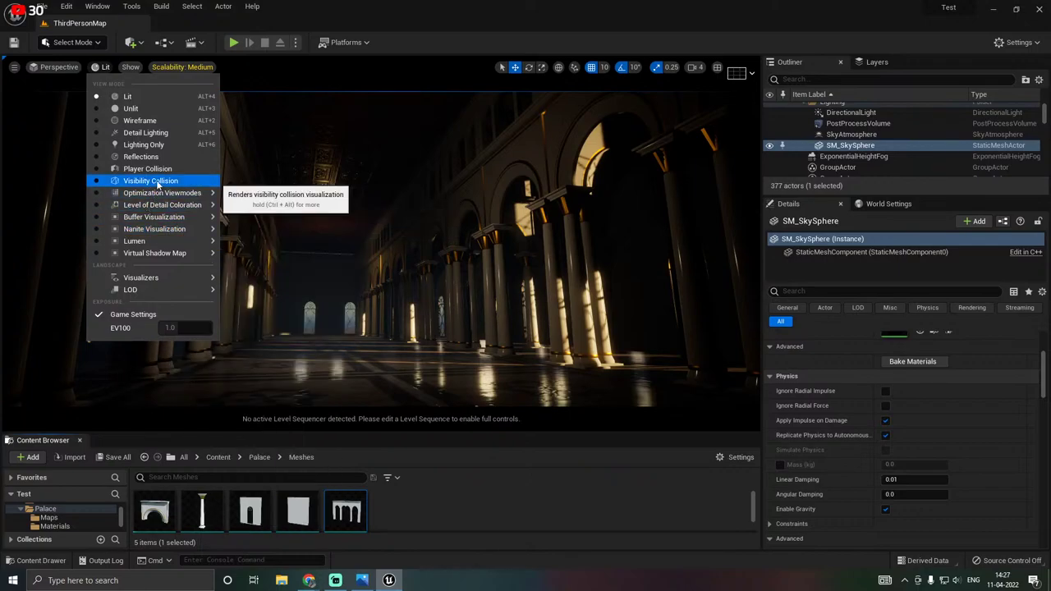
{"action": "left_click", "coordinate": [108, 182]}
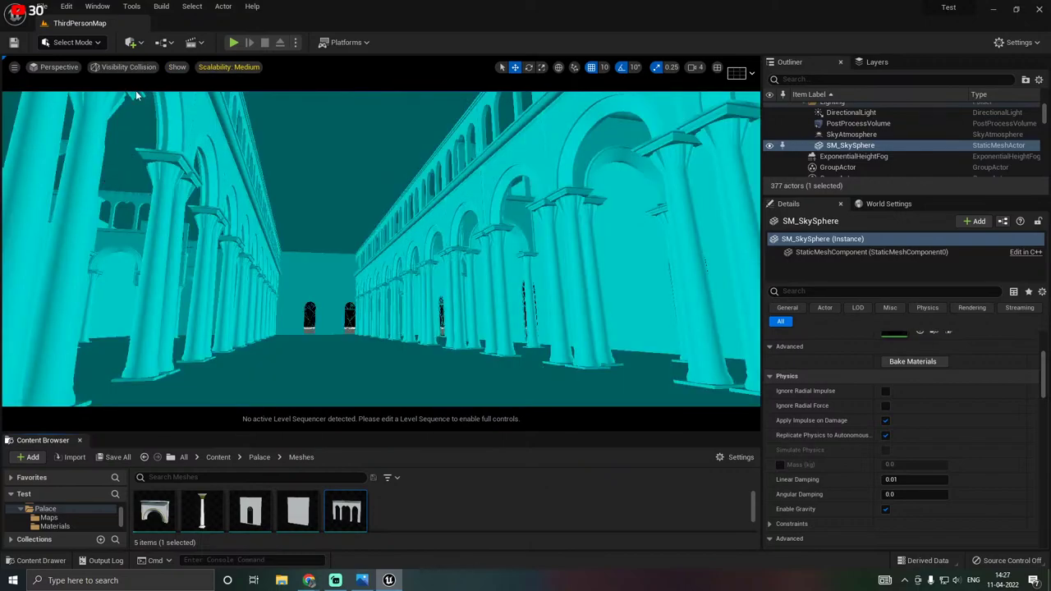
{"action": "left_click", "coordinate": [130, 68]}
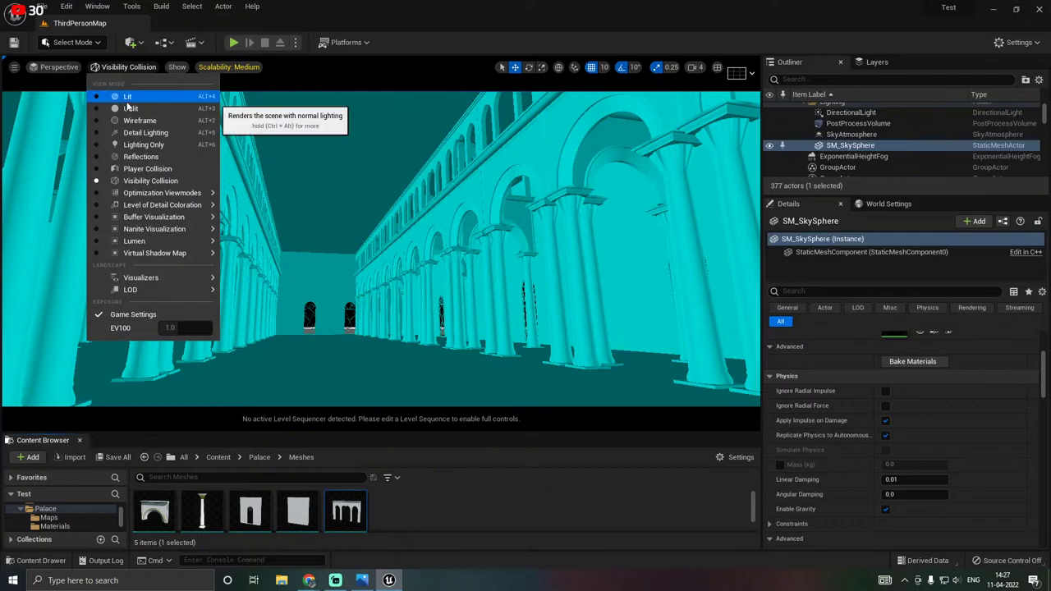
{"action": "left_click", "coordinate": [127, 96]}
View the palace hall in Unlit mode with the camera tilted toward the floor, and return the viewport to Lit.
{"action": "left_click", "coordinate": [101, 67]}
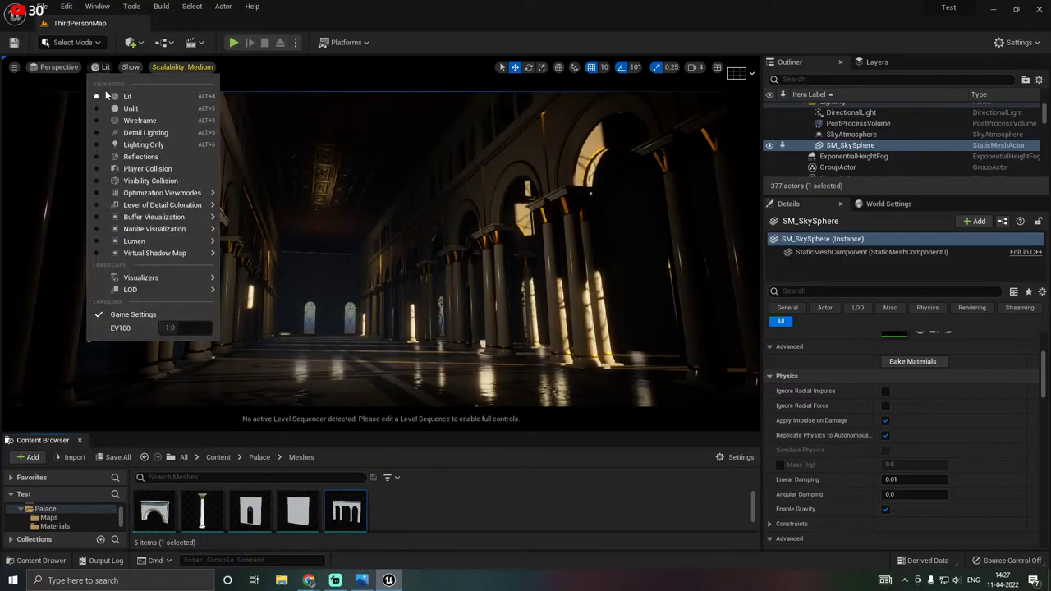
{"action": "left_click", "coordinate": [118, 106]}
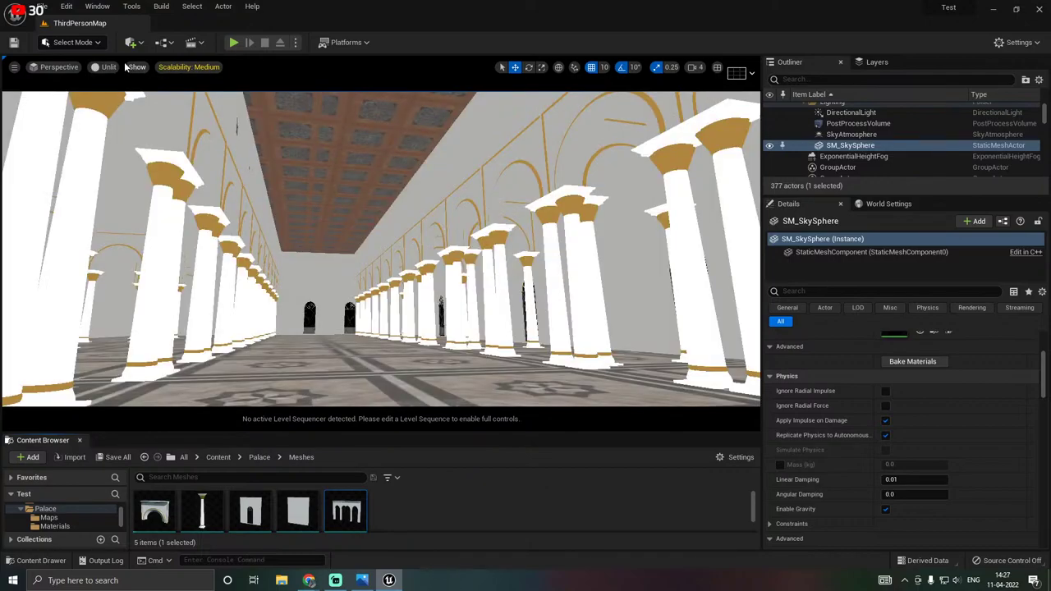
{"action": "right_click_drag", "start_coordinate": [441, 238], "coordinate": [378, 247]}
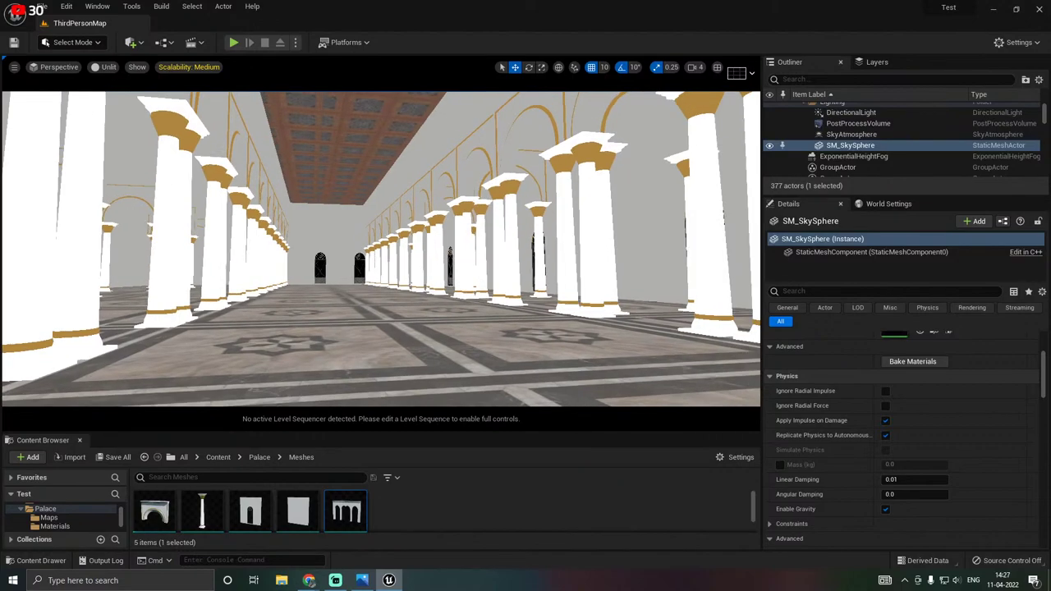
{"action": "left_click", "coordinate": [92, 66]}
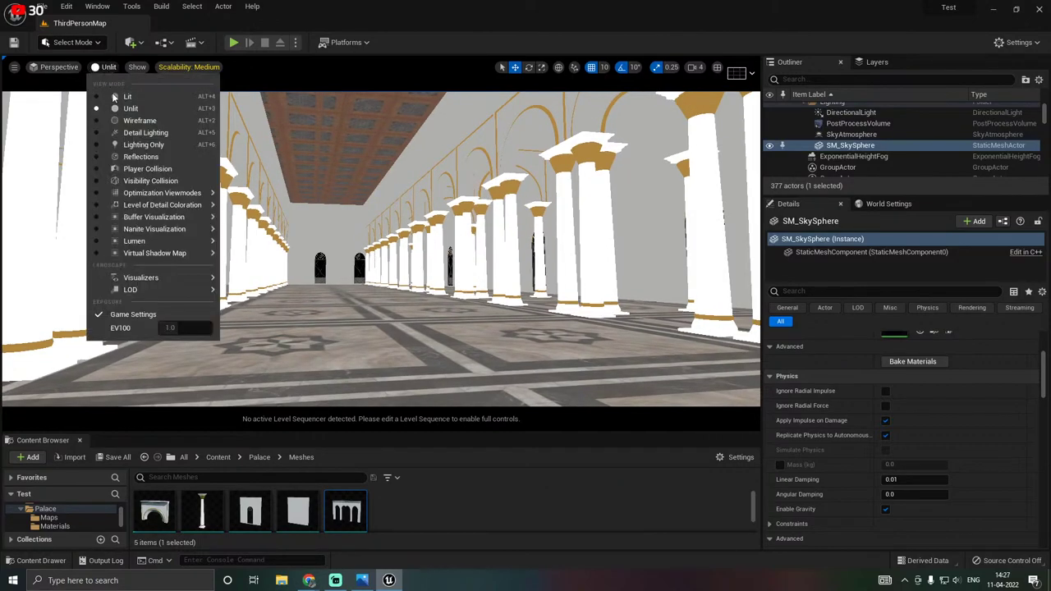
{"action": "left_click", "coordinate": [111, 98]}
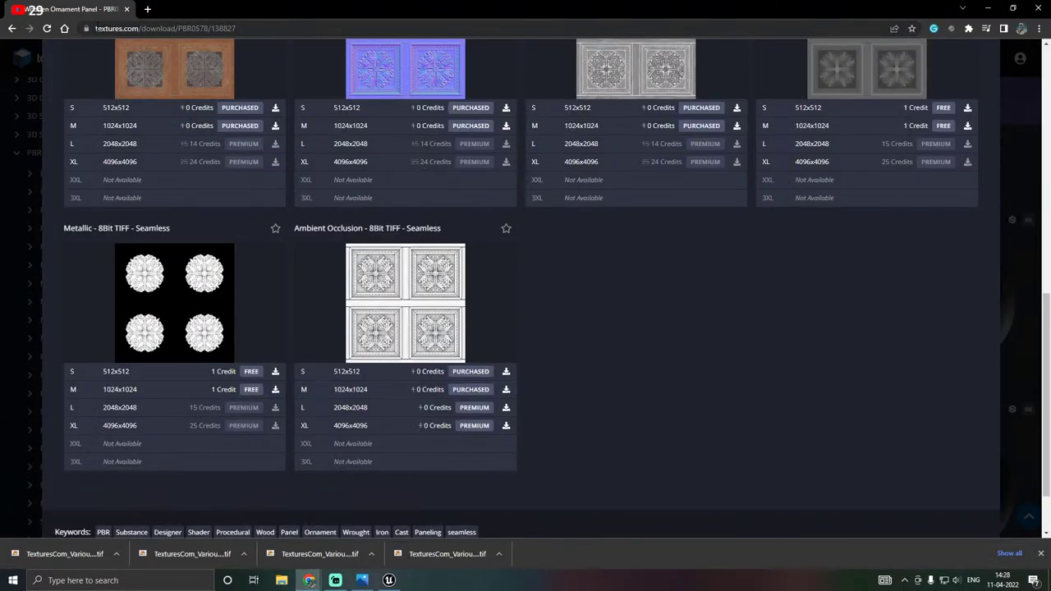
In the browser, close the Wooden Ornament Panel texture details and open the textures.com home page.
{"action": "left_click_drag", "start_coordinate": [96, 28], "coordinate": [238, 28]}
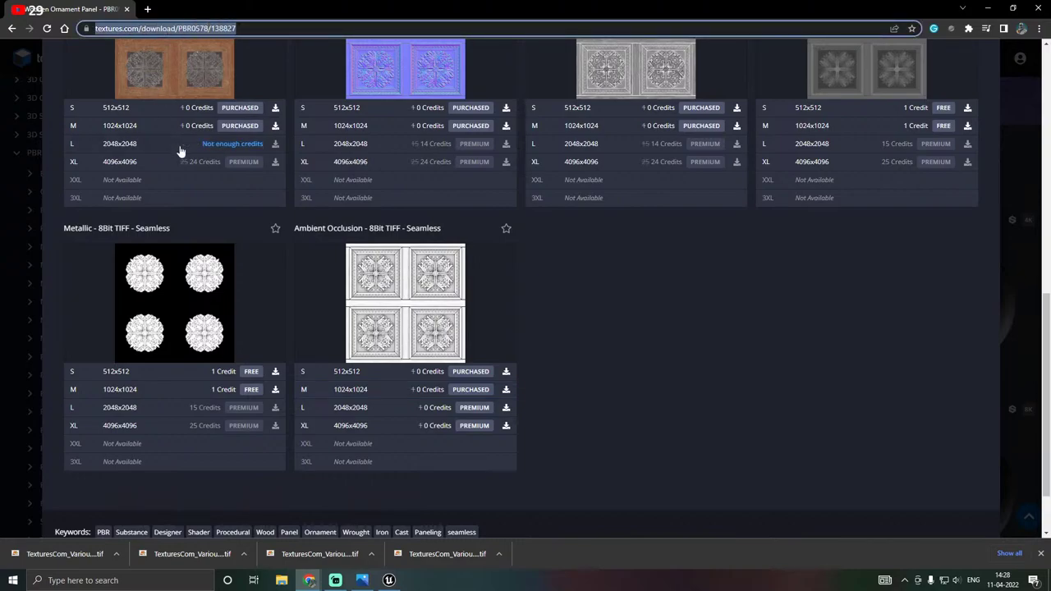
{"action": "scroll", "coordinate": [181, 152], "scroll_direction": "up", "scroll_amount": 8}
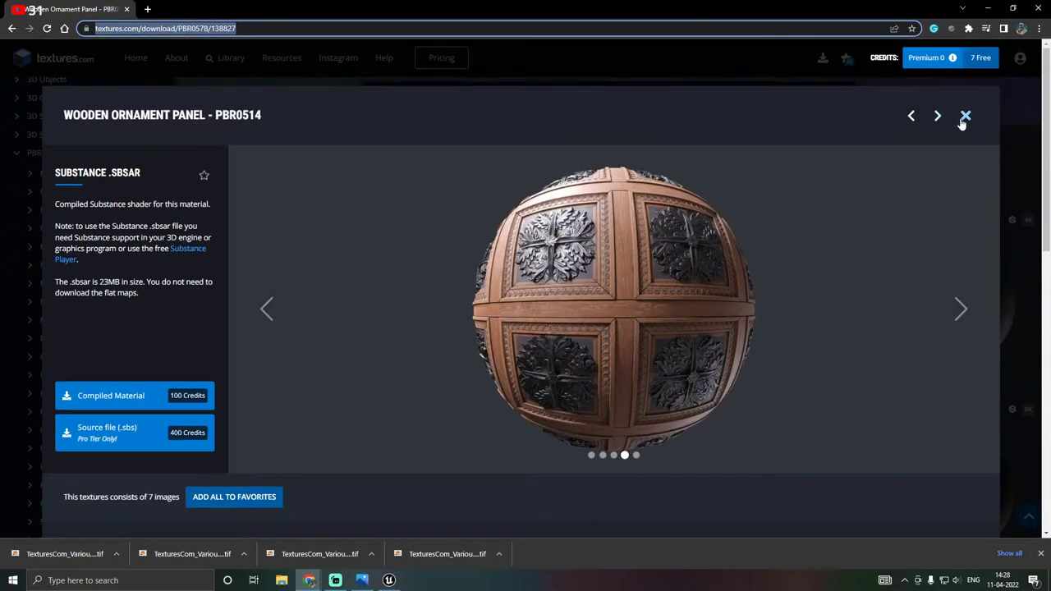
{"action": "left_click", "coordinate": [965, 116]}
{"action": "scroll", "coordinate": [807, 75], "scroll_direction": "up", "scroll_amount": 2}
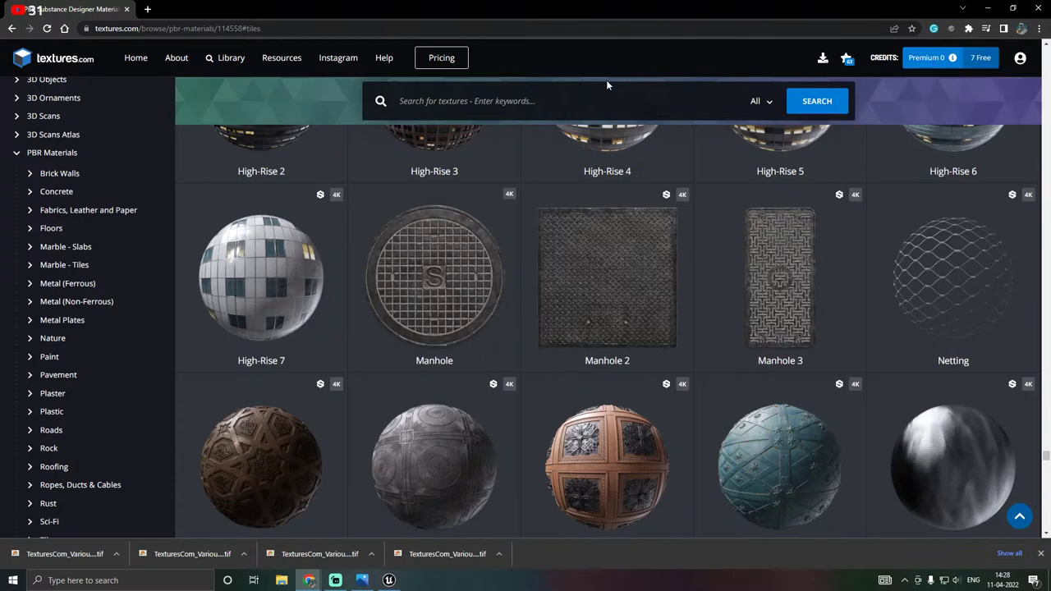
{"action": "left_click", "coordinate": [78, 66]}
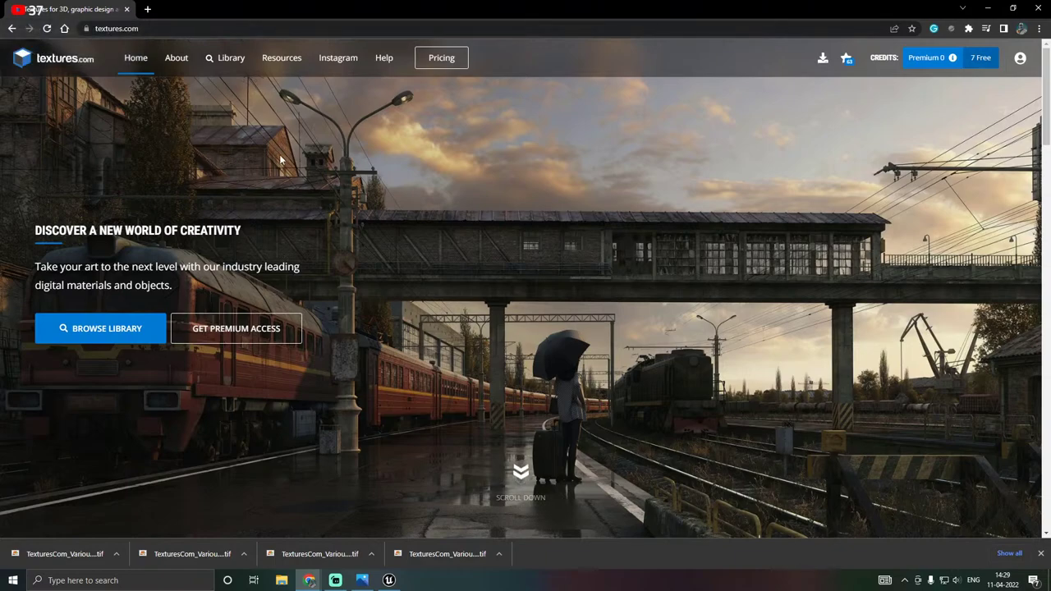
Look through the textures.com home page down to its footer.
{"action": "scroll", "coordinate": [358, 185], "scroll_direction": "down", "scroll_amount": 2}
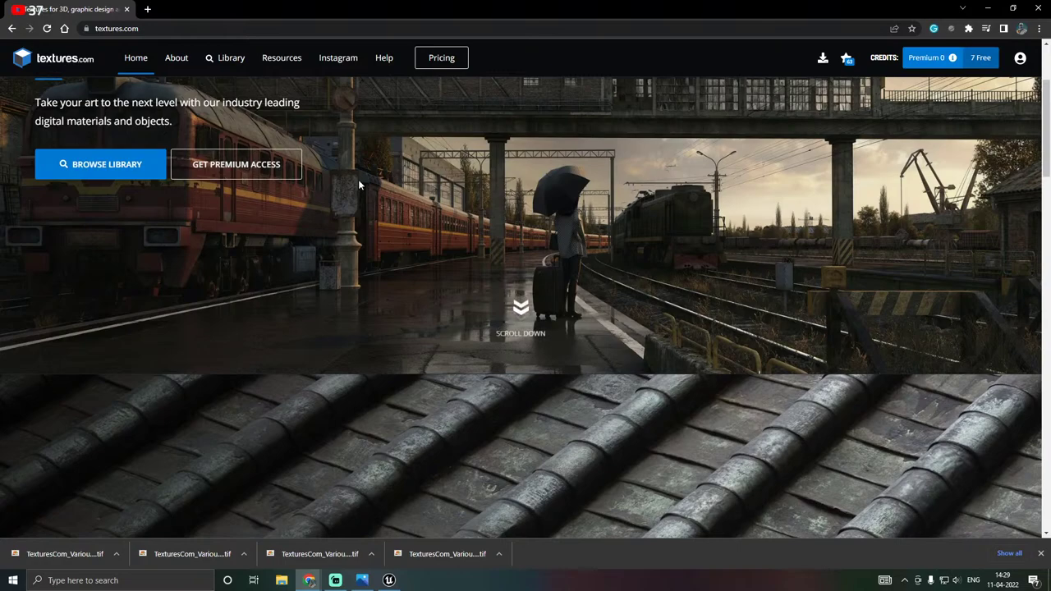
{"action": "scroll", "coordinate": [665, 191], "scroll_direction": "down", "scroll_amount": 5}
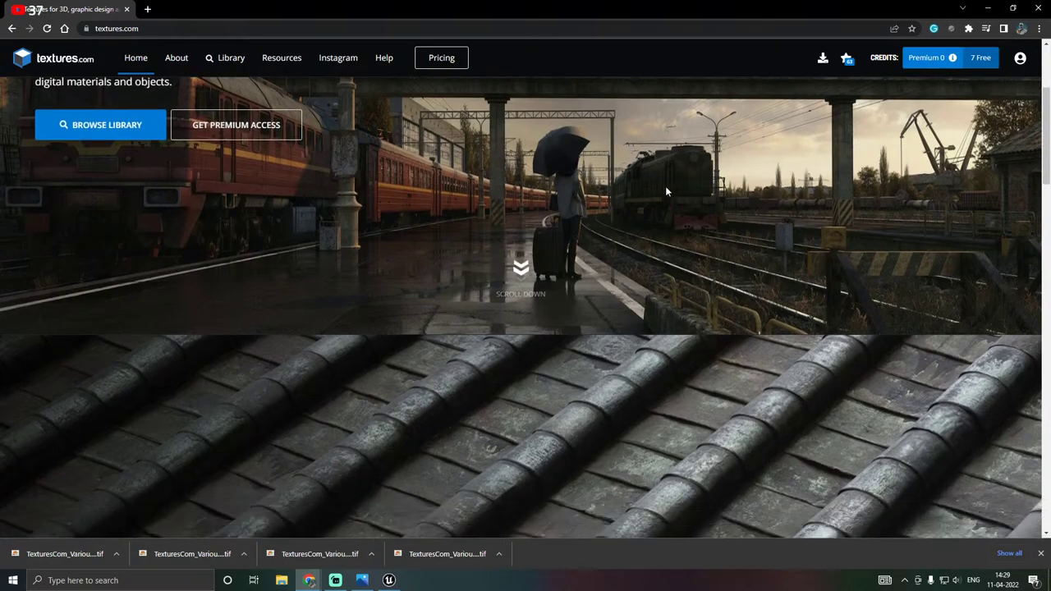
{"action": "scroll", "coordinate": [666, 191], "scroll_direction": "down", "scroll_amount": 10}
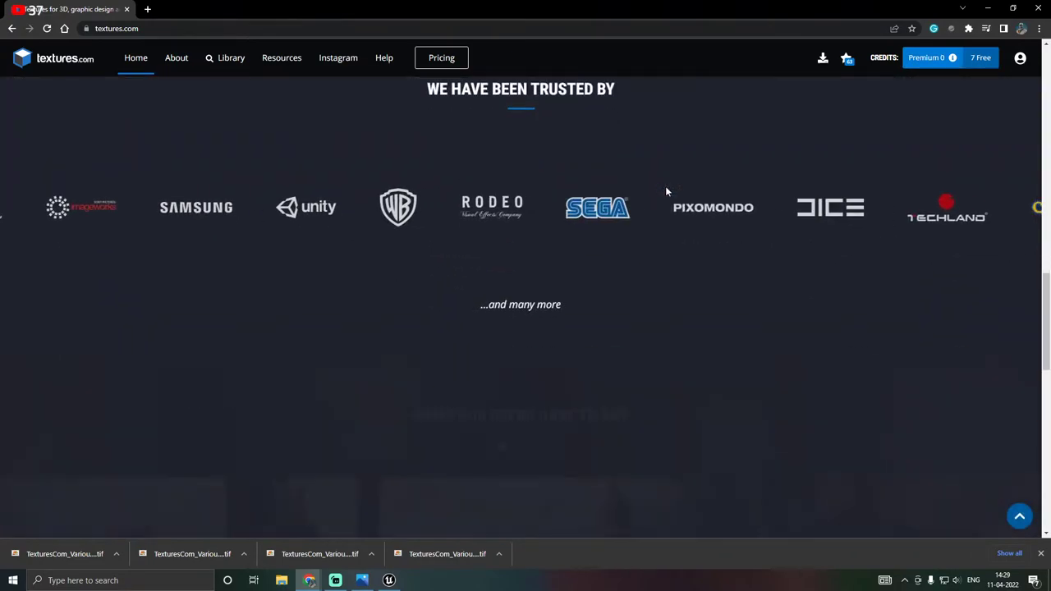
{"action": "scroll", "coordinate": [666, 192], "scroll_direction": "down", "scroll_amount": 7}
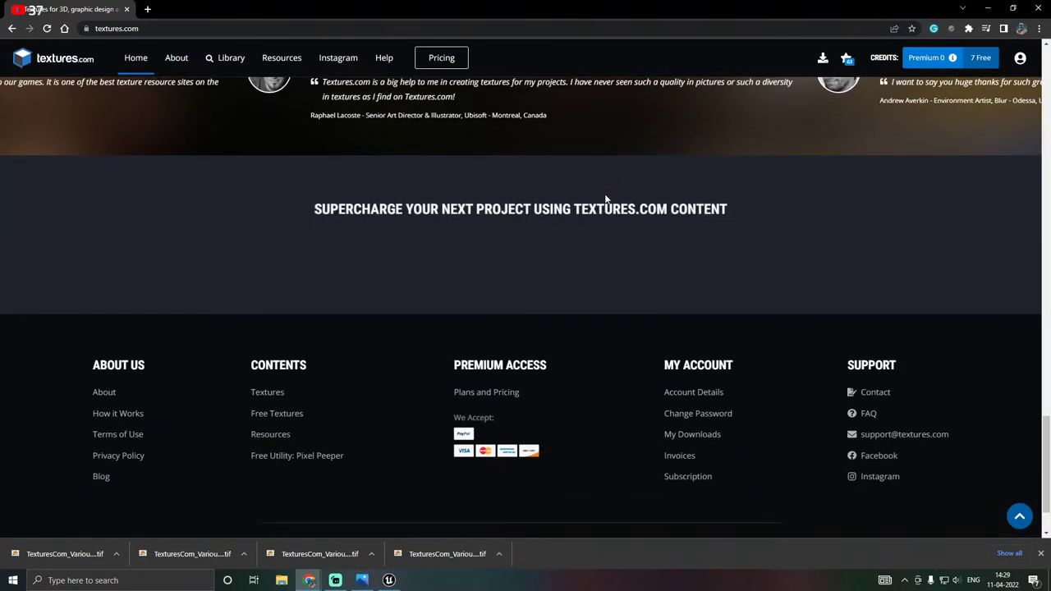
Search Google for "quixel" in a new browser tab and open the Quixel website.
{"action": "left_click", "coordinate": [148, 9]}
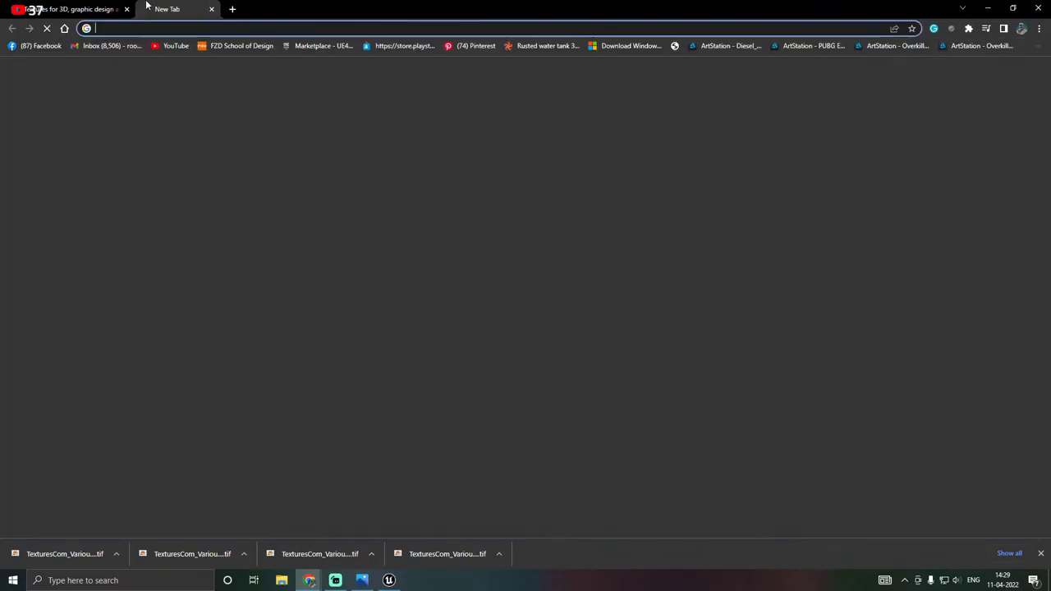
{"action": "type", "text": "quixe"}
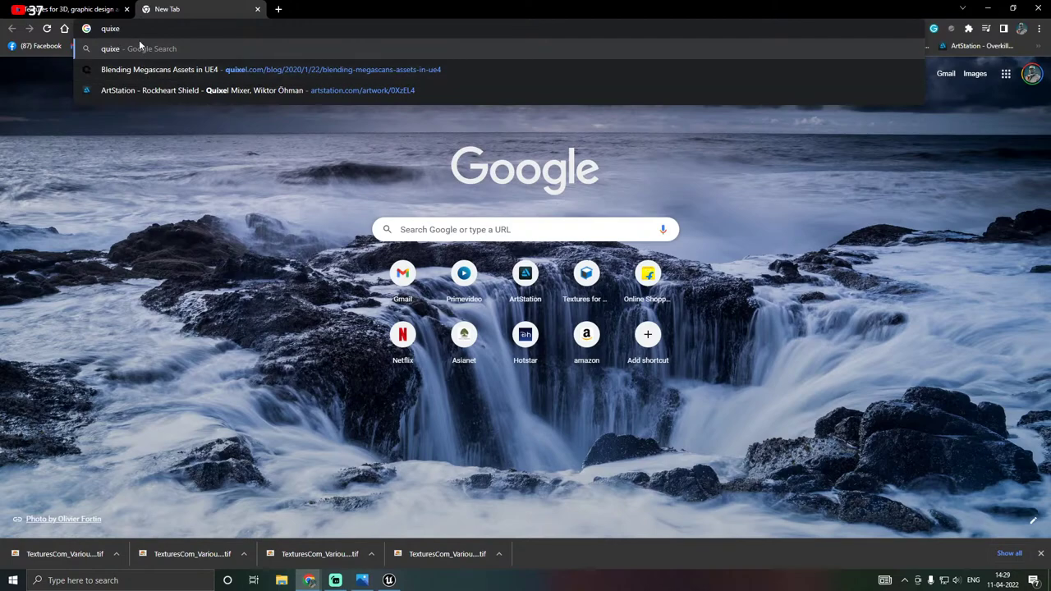
{"action": "type", "text": "l"}
{"action": "key", "text": "Return"}
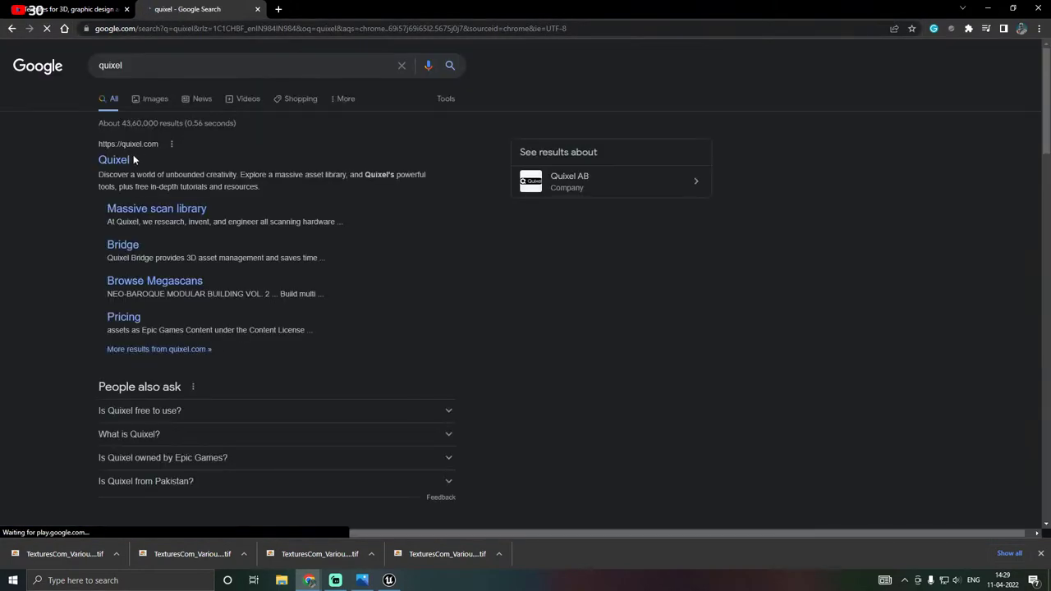
{"action": "left_click", "coordinate": [107, 159]}
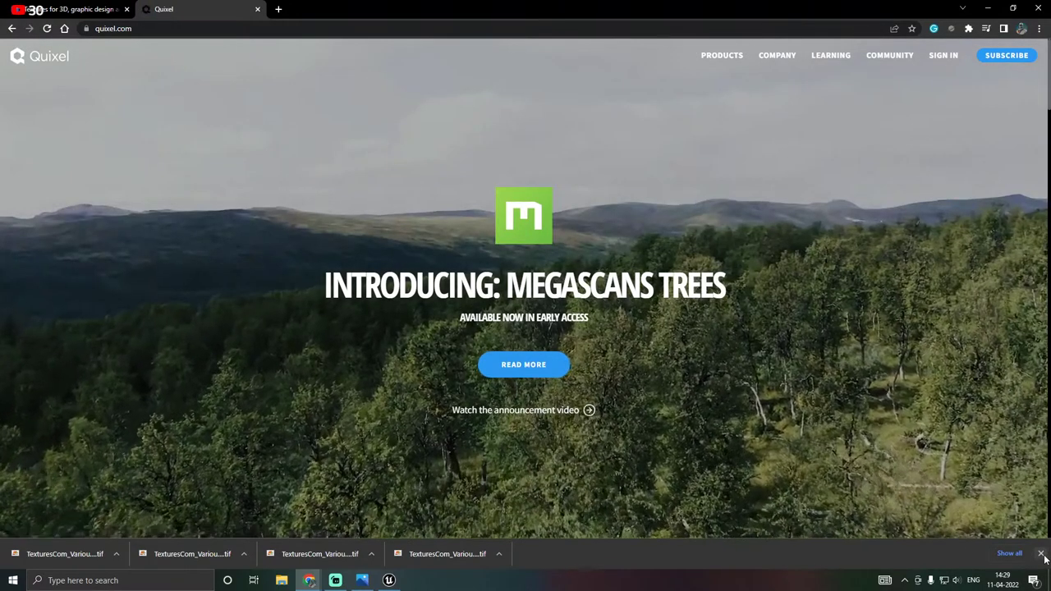
Dismiss the downloads bar, look over the Megascans, Bridge and Mixer sections of the Quixel home page, and close its tab.
{"action": "left_click", "coordinate": [1041, 553]}
{"action": "scroll", "coordinate": [520, 374], "scroll_direction": "down", "scroll_amount": 6}
{"action": "scroll", "coordinate": [520, 374], "scroll_direction": "down", "scroll_amount": 8}
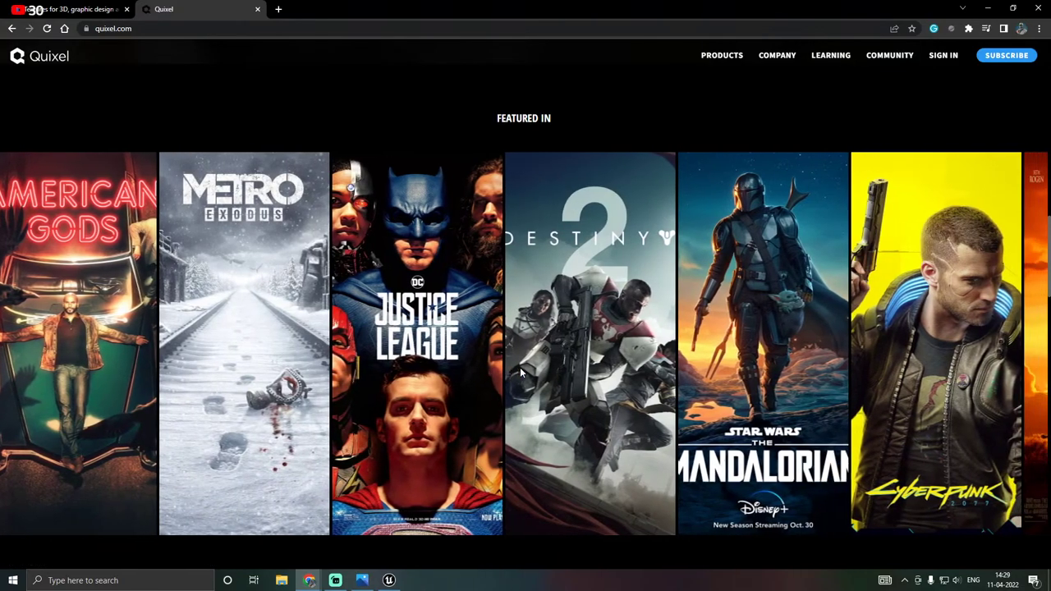
{"action": "scroll", "coordinate": [520, 362], "scroll_direction": "up", "scroll_amount": 6}
{"action": "scroll", "coordinate": [521, 361], "scroll_direction": "up", "scroll_amount": 3}
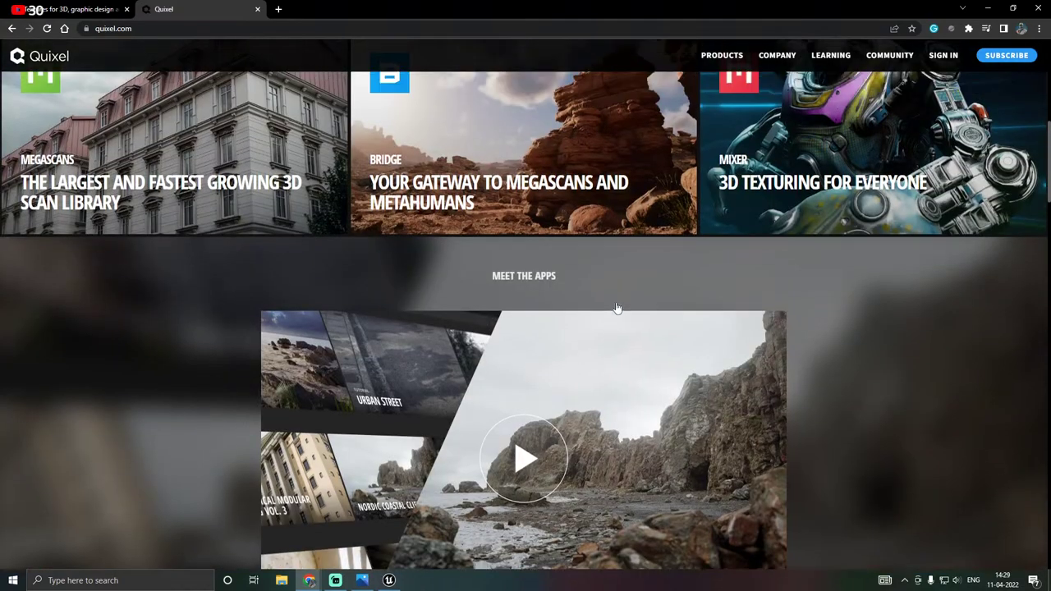
{"action": "scroll", "coordinate": [466, 301], "scroll_direction": "down", "scroll_amount": 1}
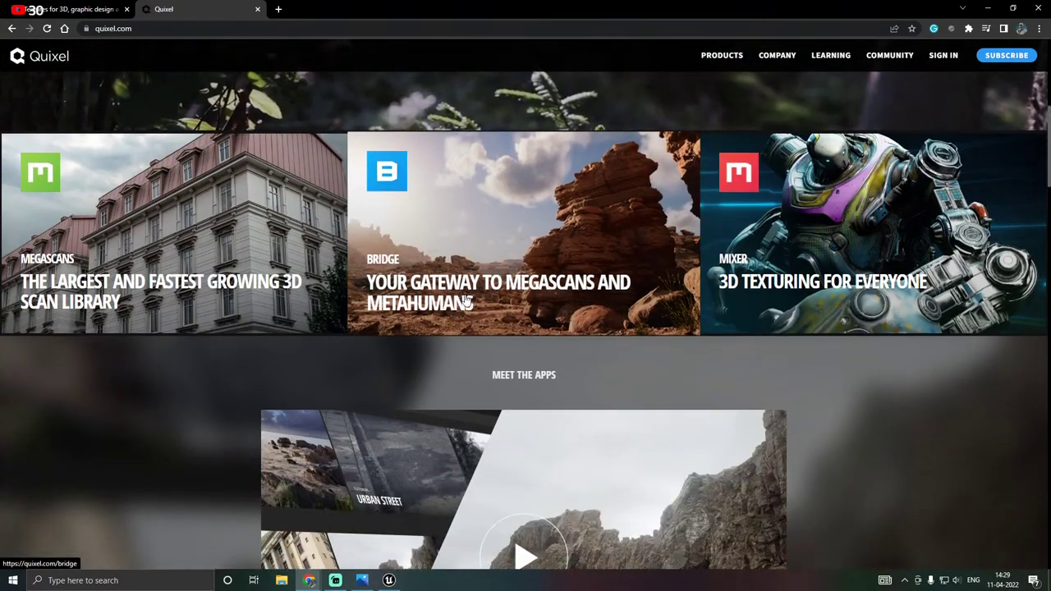
{"action": "scroll", "coordinate": [465, 300], "scroll_direction": "down", "scroll_amount": 2}
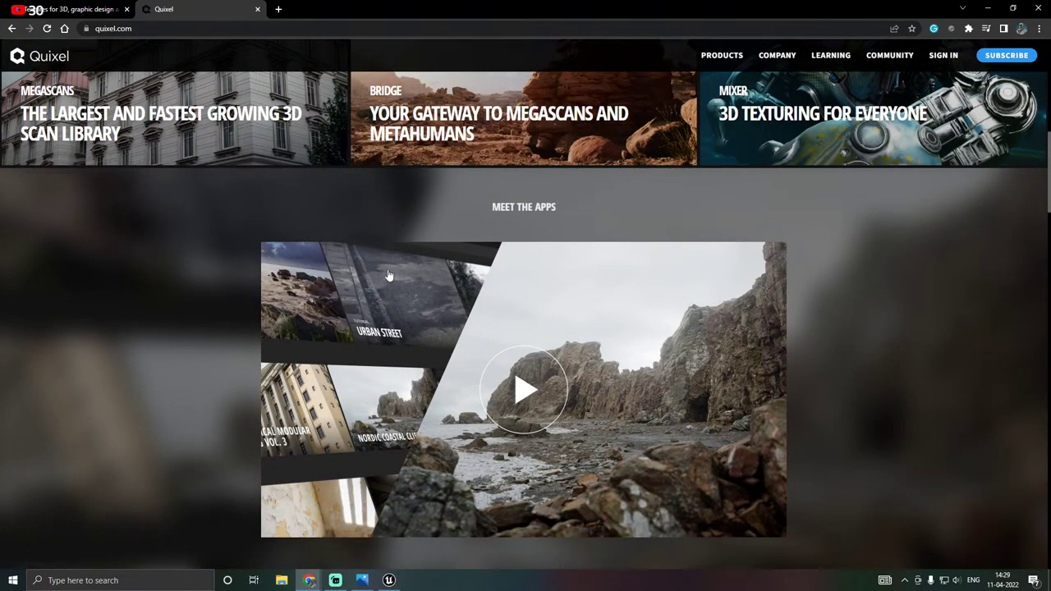
{"action": "scroll", "coordinate": [229, 269], "scroll_direction": "up", "scroll_amount": 3}
{"action": "scroll", "coordinate": [230, 271], "scroll_direction": "up", "scroll_amount": 3}
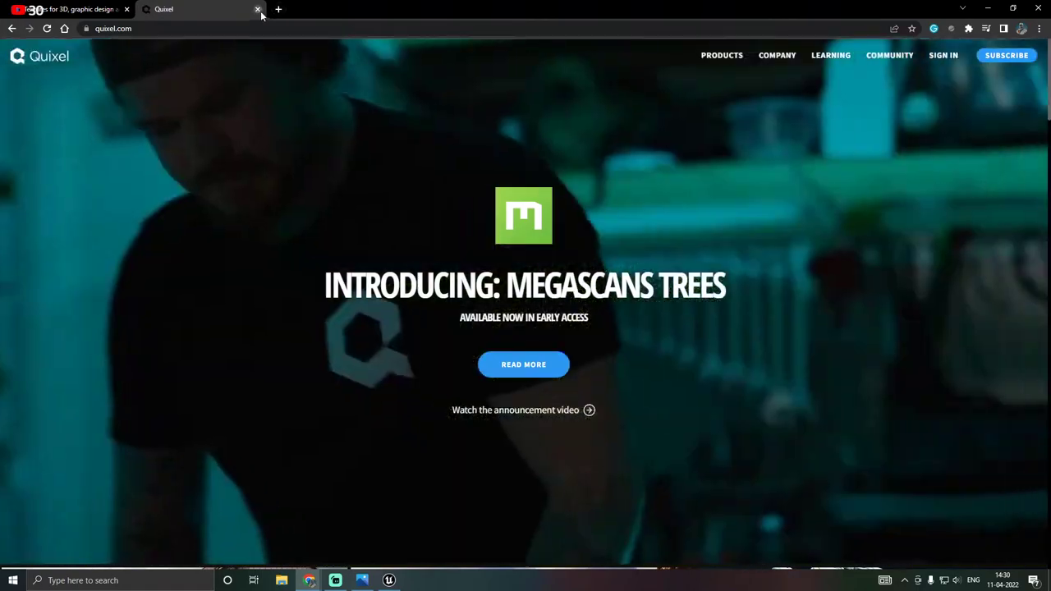
{"action": "left_click", "coordinate": [258, 9]}
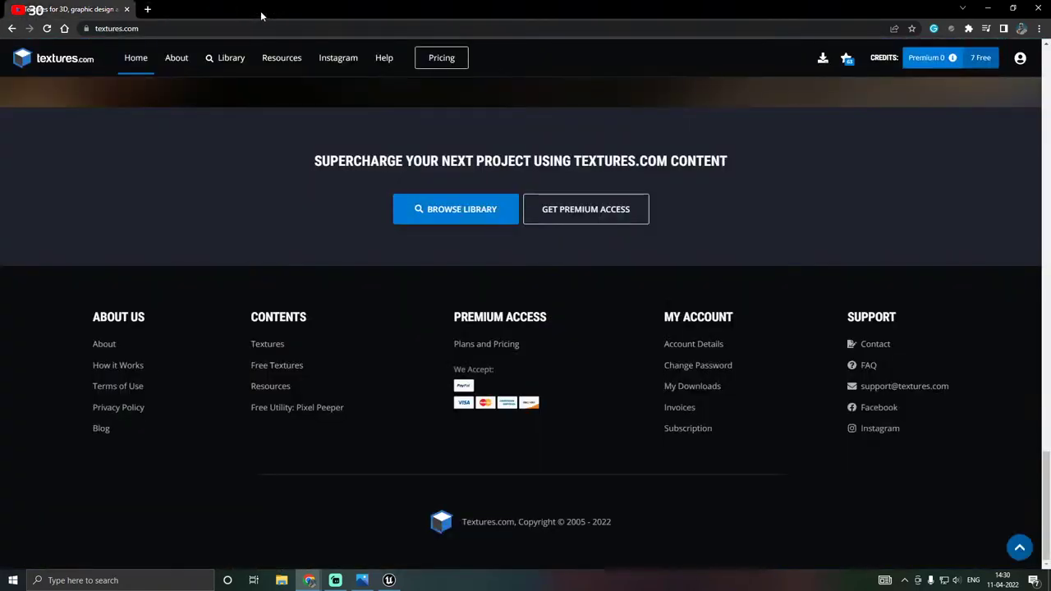
Switch back to Unreal Editor and examine the lit palace hall along its length from slightly different angles.
{"action": "left_click", "coordinate": [988, 7]}
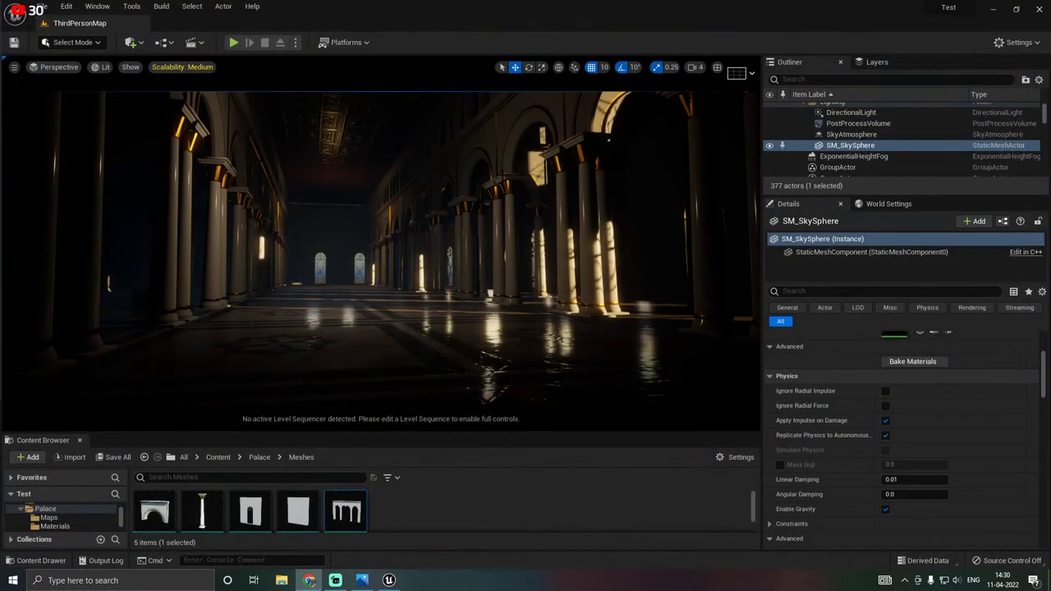
{"action": "right_click_drag", "start_coordinate": [501, 172], "coordinate": [527, 154]}
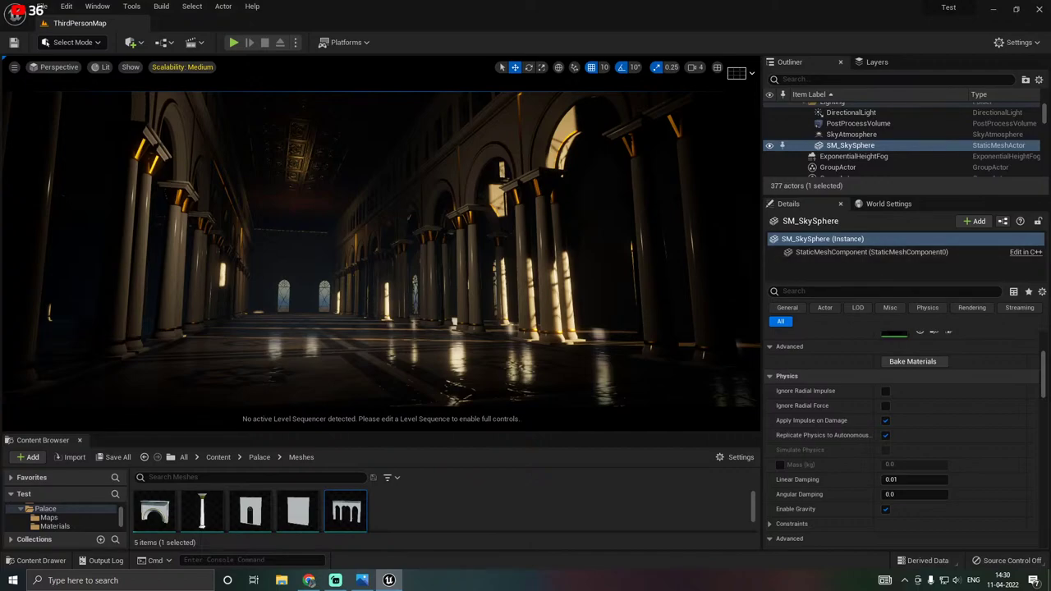
{"action": "right_click_drag", "start_coordinate": [381, 254], "coordinate": [348, 248]}
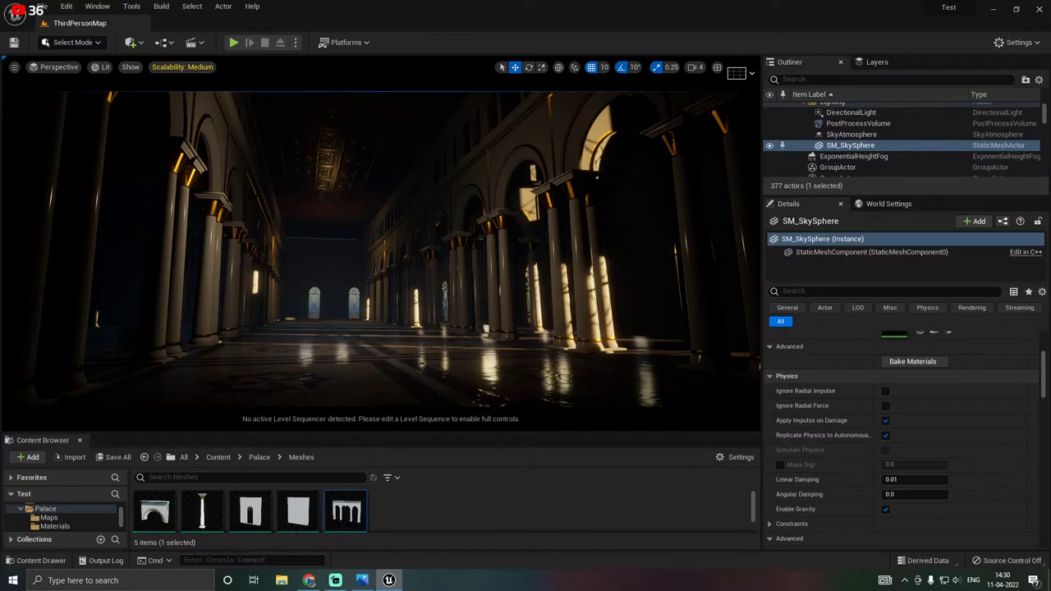
{"action": "right_click_drag", "start_coordinate": [381, 247], "coordinate": [360, 226]}
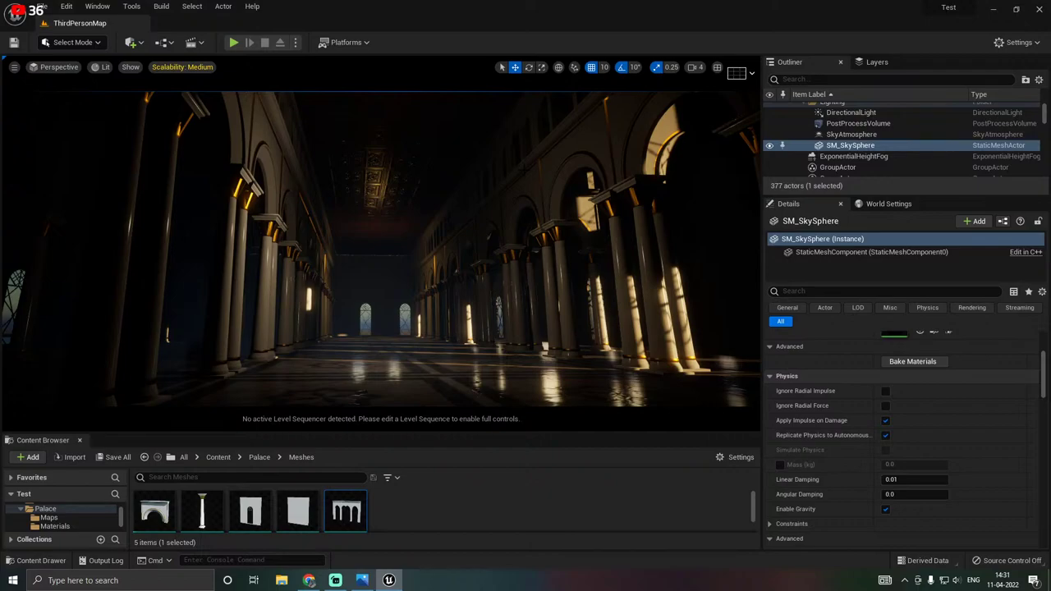
{"action": "right_click_drag", "start_coordinate": [382, 248], "coordinate": [463, 273]}
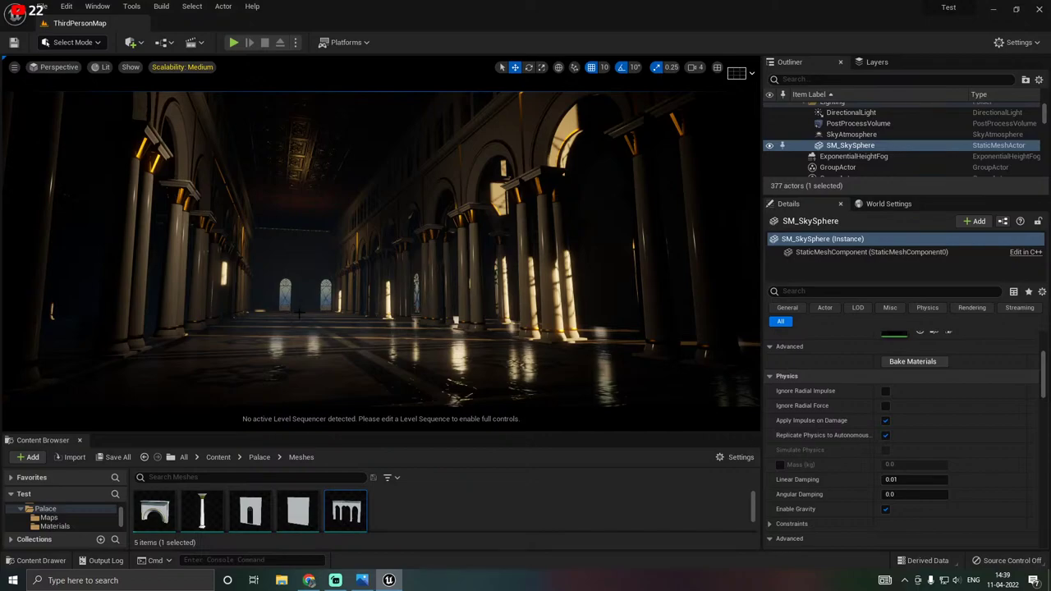
{"action": "right_click_drag", "start_coordinate": [381, 249], "coordinate": [353, 245]}
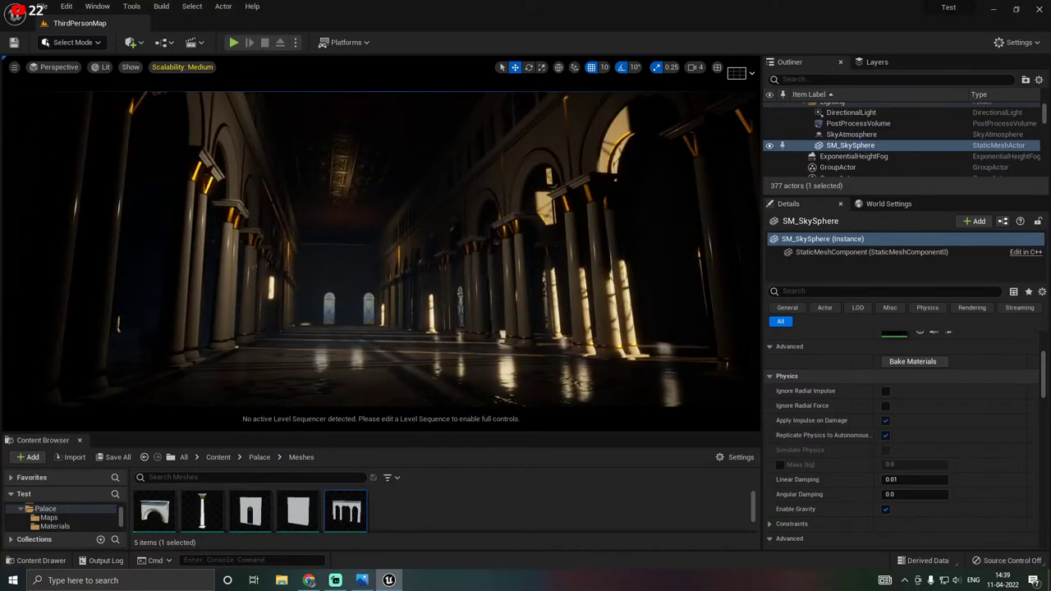